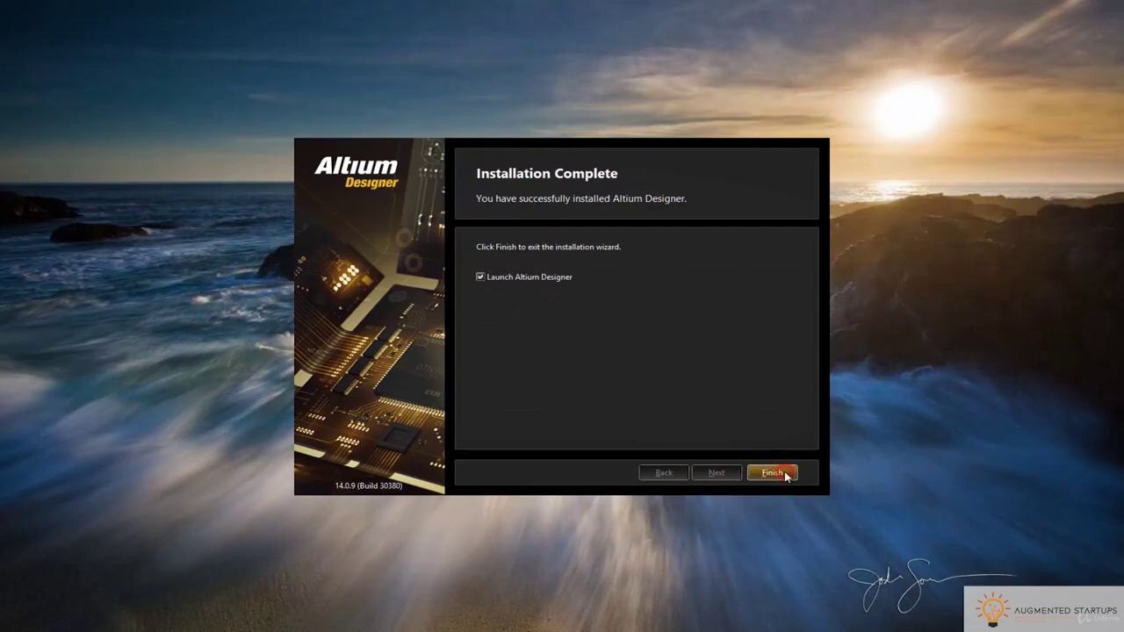
# Finish the installation and enter 'Lumina Inov' as the company name in the free-trial form
pyautogui.click(693, 337)
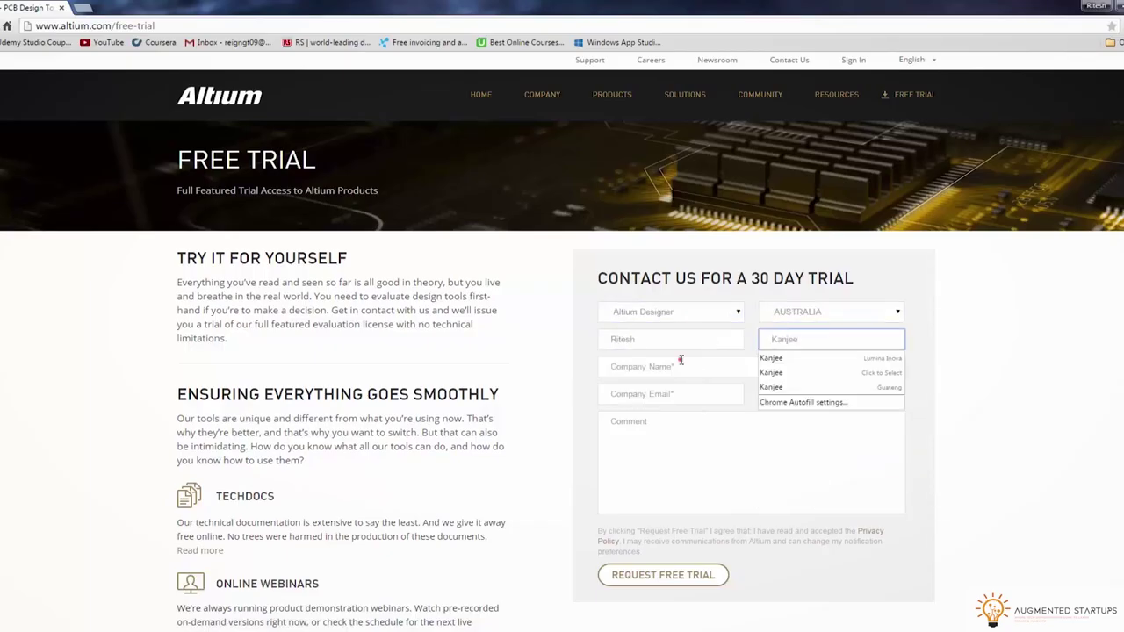
pyautogui.click(682, 362)
pyautogui.write('Lumina Inov')
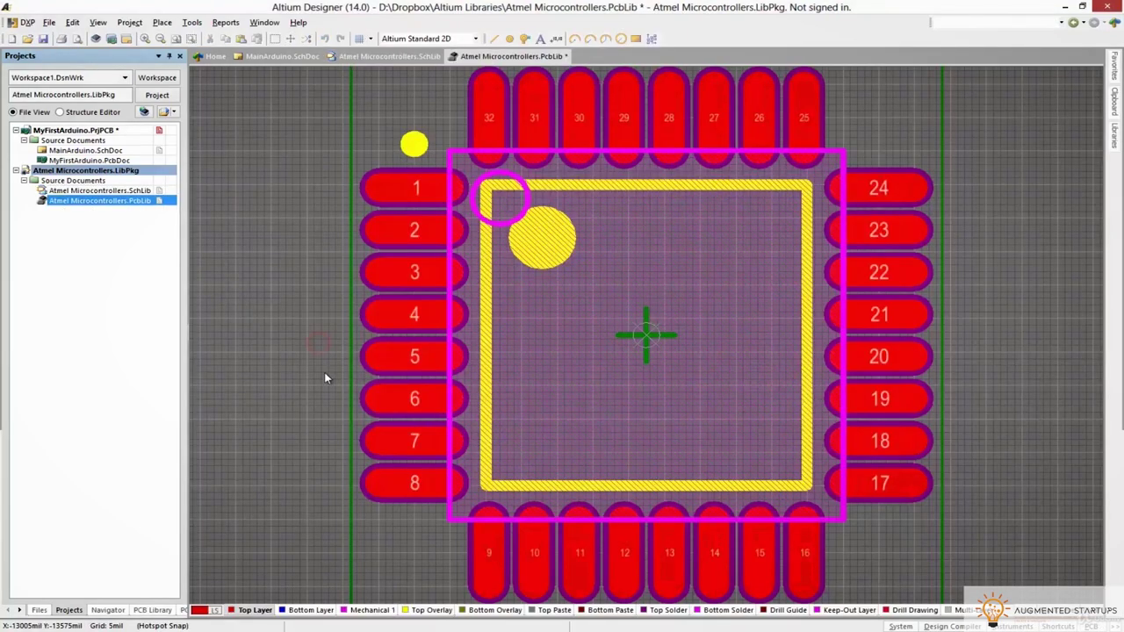
# Orbit the 3D footprint, then start a net label and open its properties
pyautogui.press('3')
pyautogui.keyDown('shift'); pyautogui.moveTo(746, 395); pyautogui.dragTo(770, 322, button='right'); pyautogui.keyUp('shift')
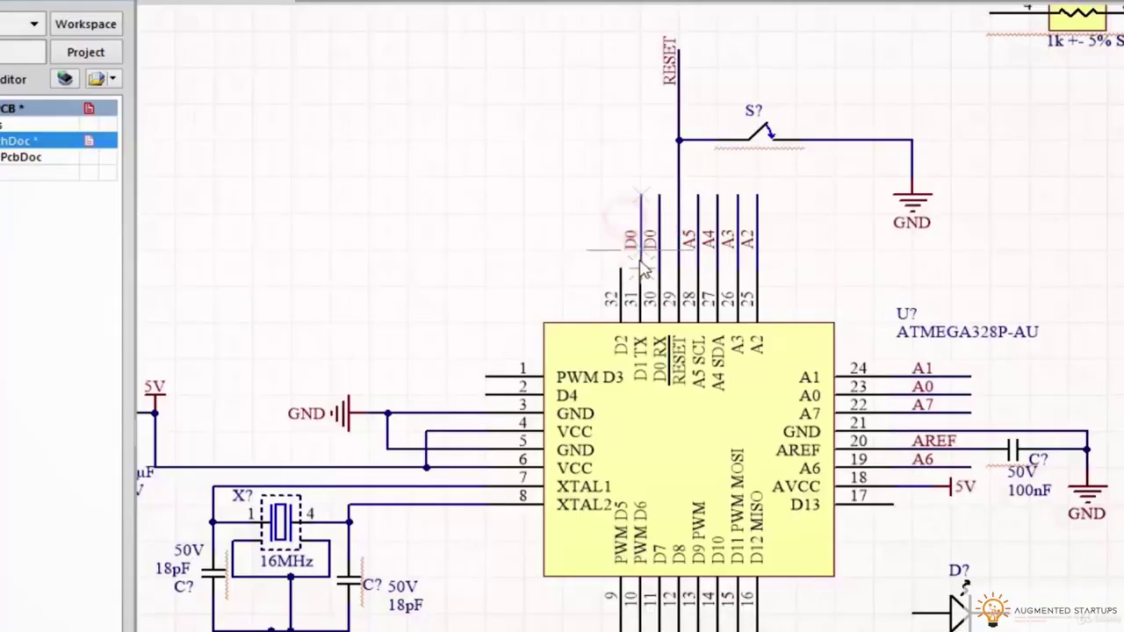
pyautogui.press('p')
pyautogui.press('n')
pyautogui.press('Tab')
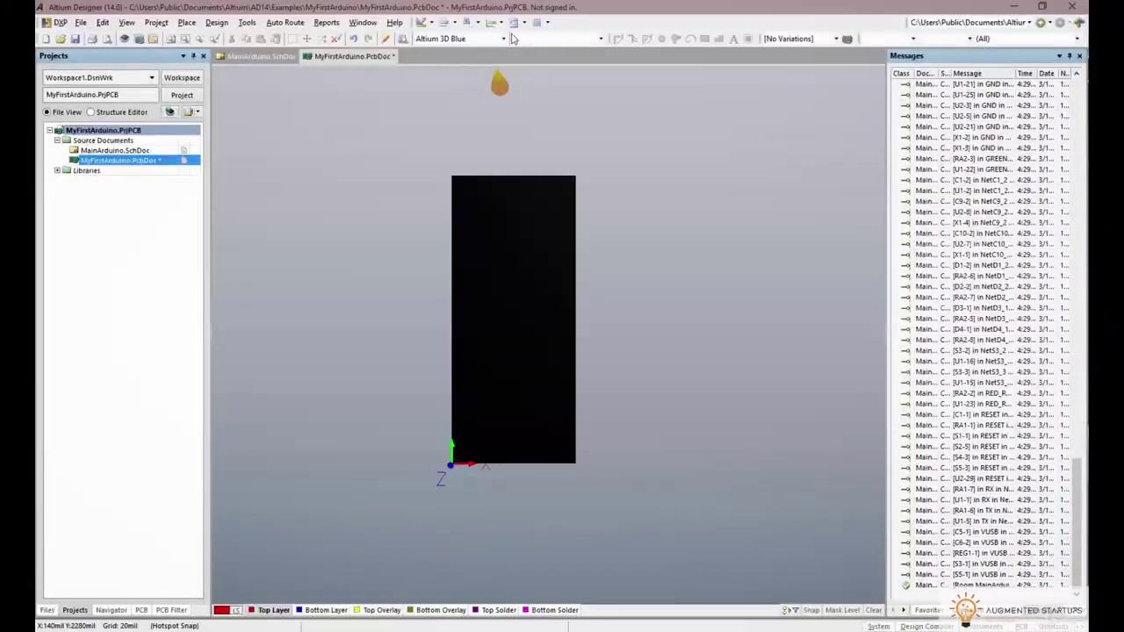
# Move U2 and place it on the board rotated to 45°
pyautogui.click(503, 39)
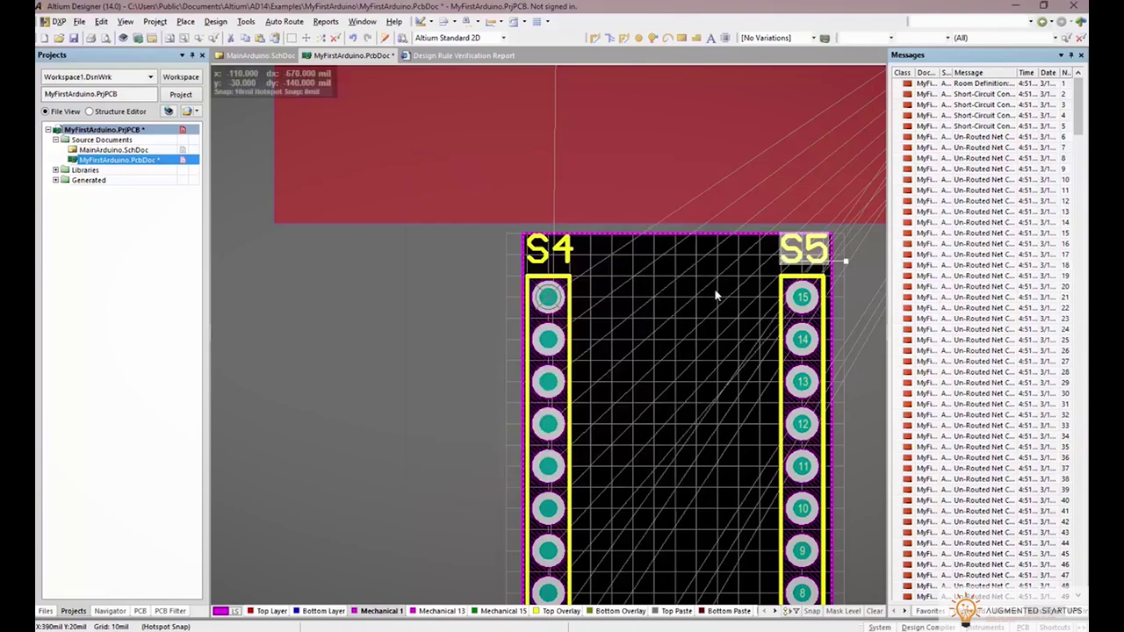
pyautogui.moveTo(692, 223); pyautogui.dragTo(595, 387)
pyautogui.keyDown('ctrl'); pyautogui.scroll(5, 596, 387); pyautogui.keyUp('ctrl')
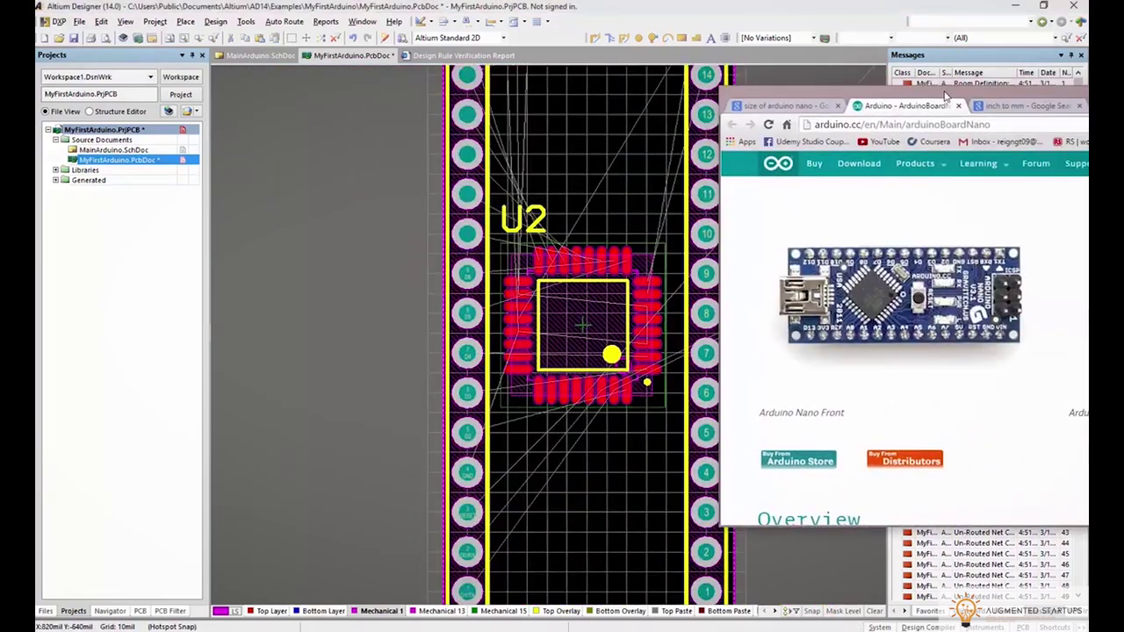
pyautogui.press('Tab')
pyautogui.press('space')
pyautogui.press('space')
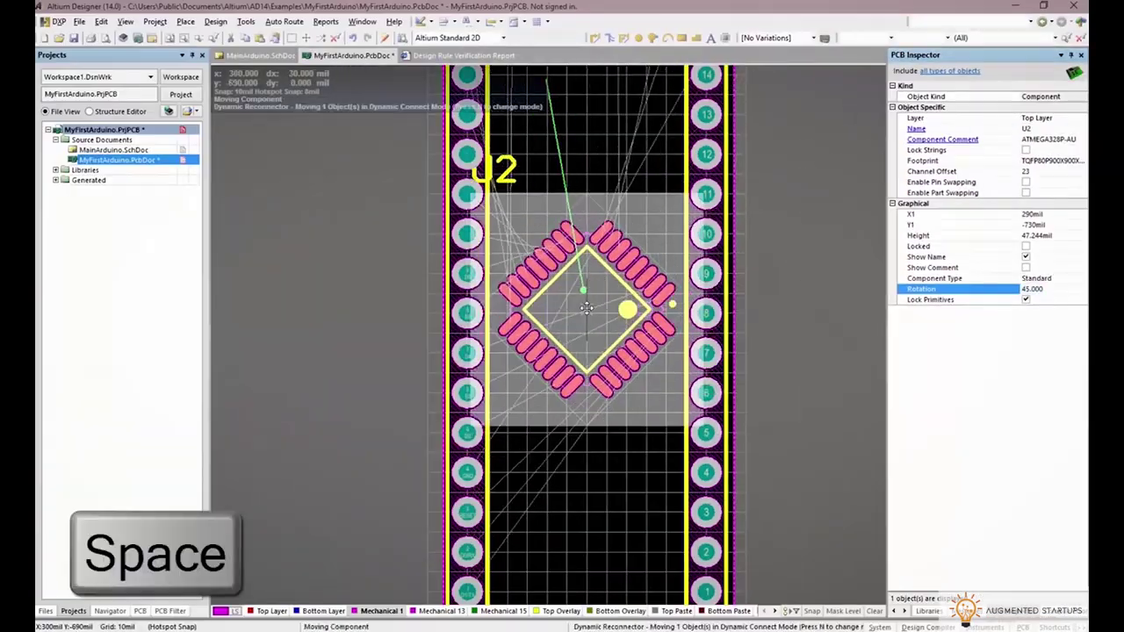
pyautogui.click(632, 262)
# View the board in 3D, tilting and zooming in on it
pyautogui.press('3')
pyautogui.keyDown('shift'); pyautogui.moveTo(659, 496); pyautogui.dragTo(572, 308, button='right'); pyautogui.keyUp('shift')
pyautogui.scroll(3, 619, 139)
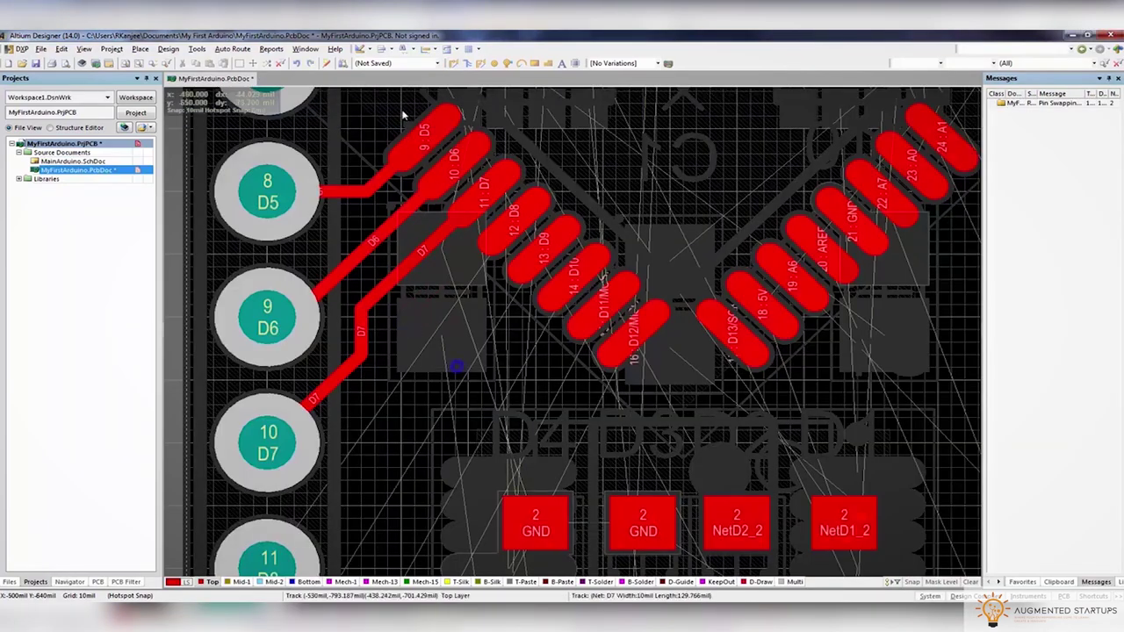
# Select tracks and route from the QFP pad, switching layers mid-route
pyautogui.keyDown('shift'); pyautogui.click(527, 246); pyautogui.keyUp('shift')
pyautogui.keyDown('ctrl'); pyautogui.scroll(2, 369, 296); pyautogui.keyUp('ctrl')
pyautogui.scroll(2, 369, 296)
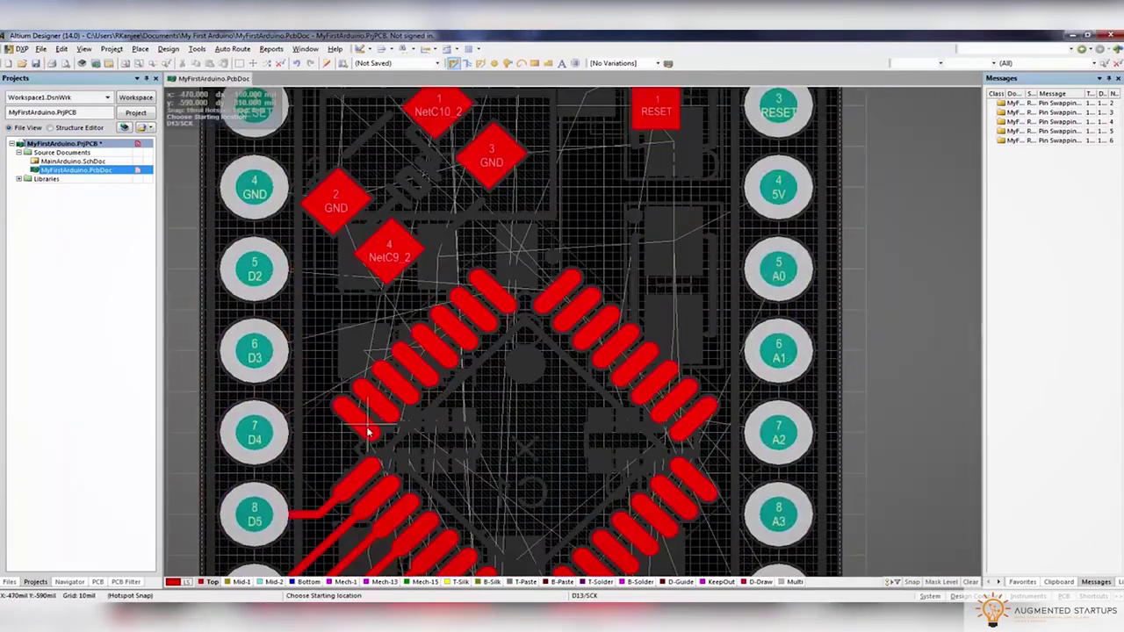
pyautogui.click(369, 433)
pyautogui.press('BackSpace')
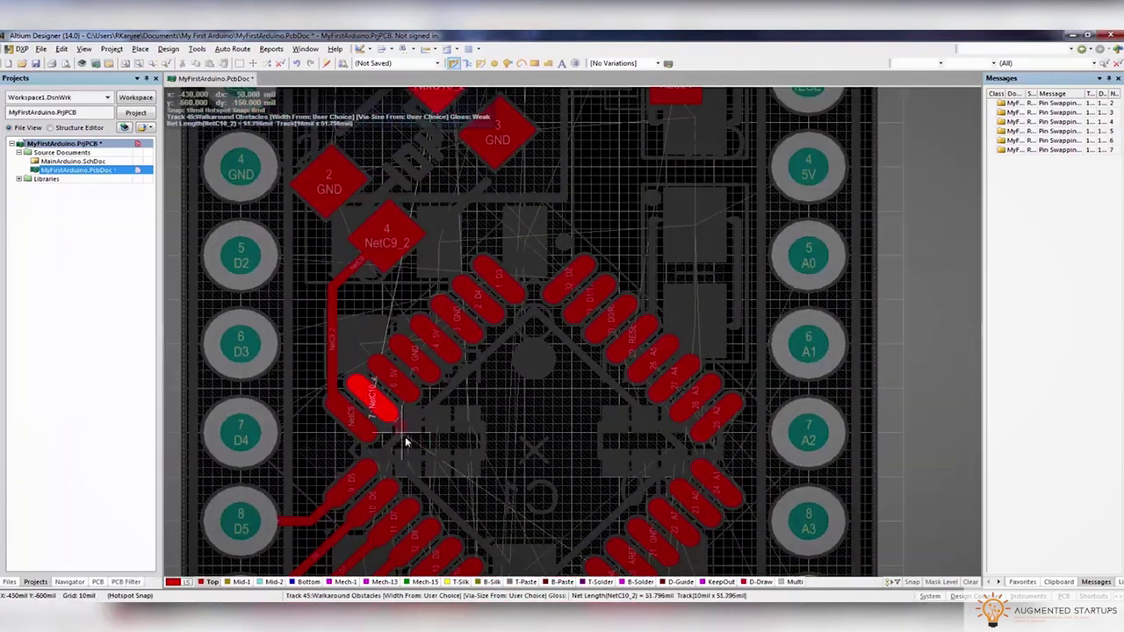
pyautogui.press('-')
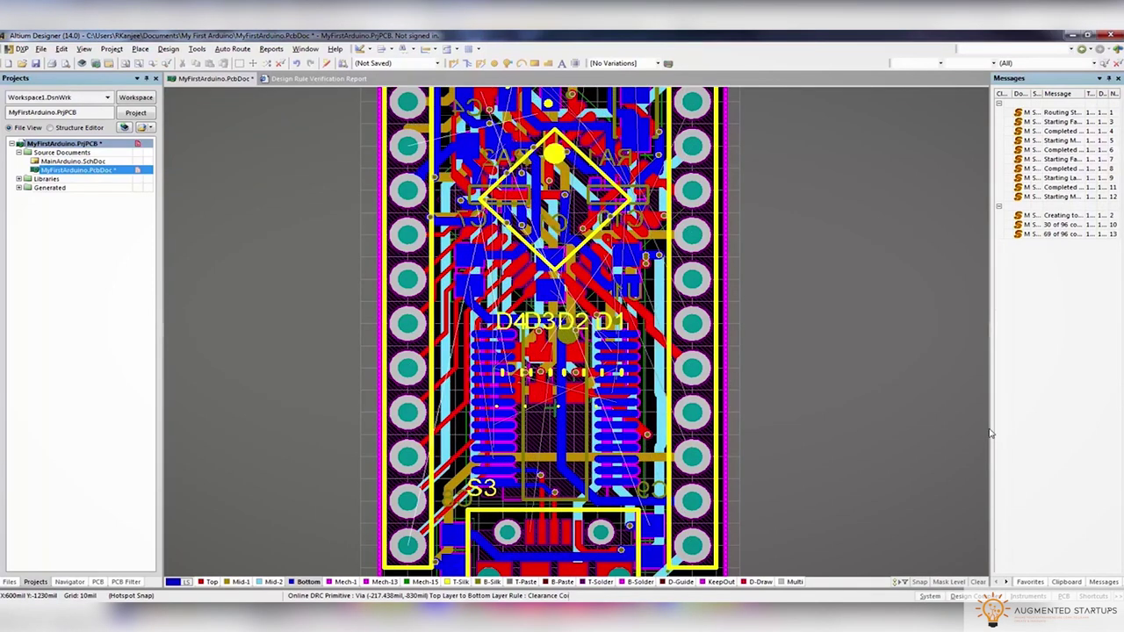
pyautogui.moveTo(991, 433); pyautogui.dragTo(920, 369)
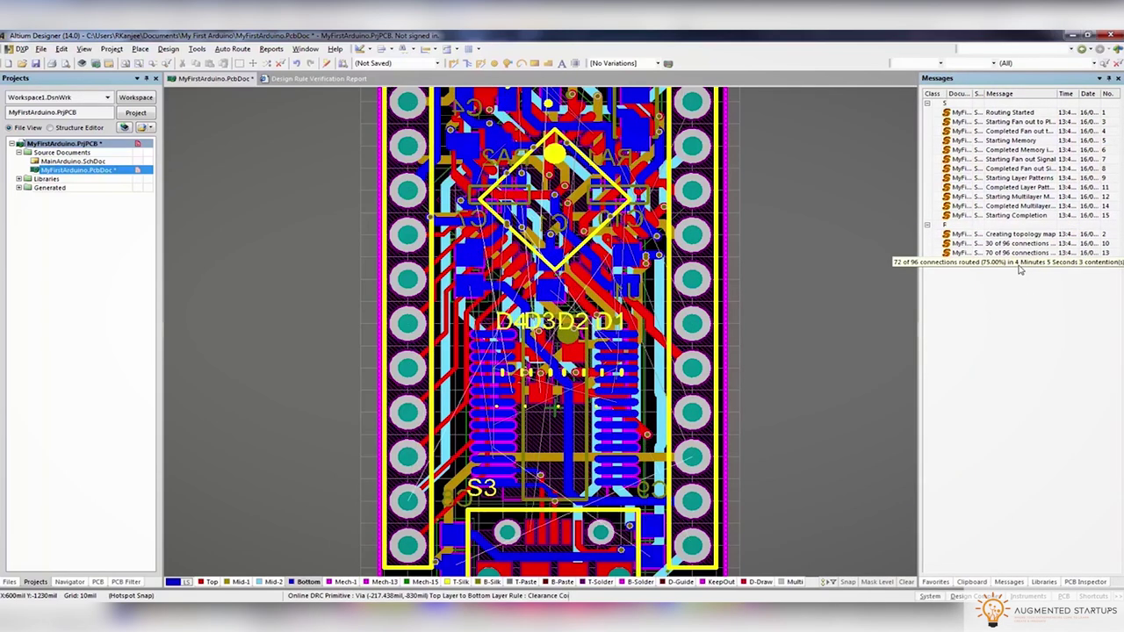
# Undo the routing, show only the current layer, and restart interactive routing
pyautogui.hotkey('ctrl', 'z')
pyautogui.rightClick(264, 581)
pyautogui.hotkey('shift', 's')
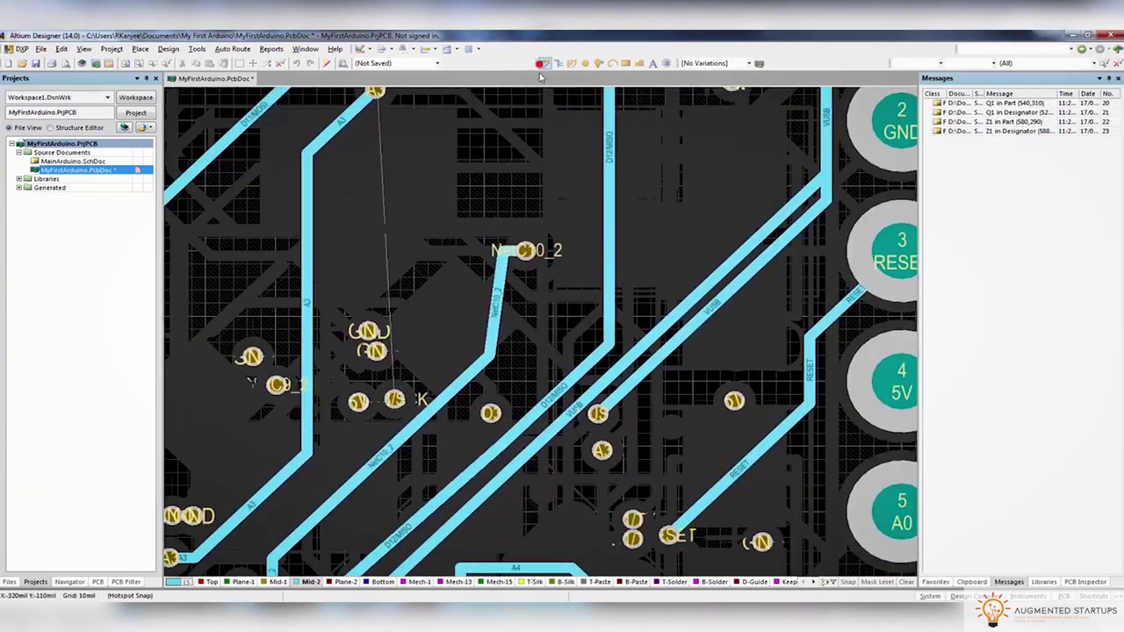
pyautogui.click(545, 63)
pyautogui.keyDown('ctrl'); pyautogui.scroll(-3, 411, 333); pyautogui.keyUp('ctrl')
pyautogui.keyDown('ctrl'); pyautogui.scroll(2, 411, 334); pyautogui.keyUp('ctrl')
pyautogui.keyDown('ctrl'); pyautogui.scroll(-3, 579, 154); pyautogui.keyUp('ctrl')
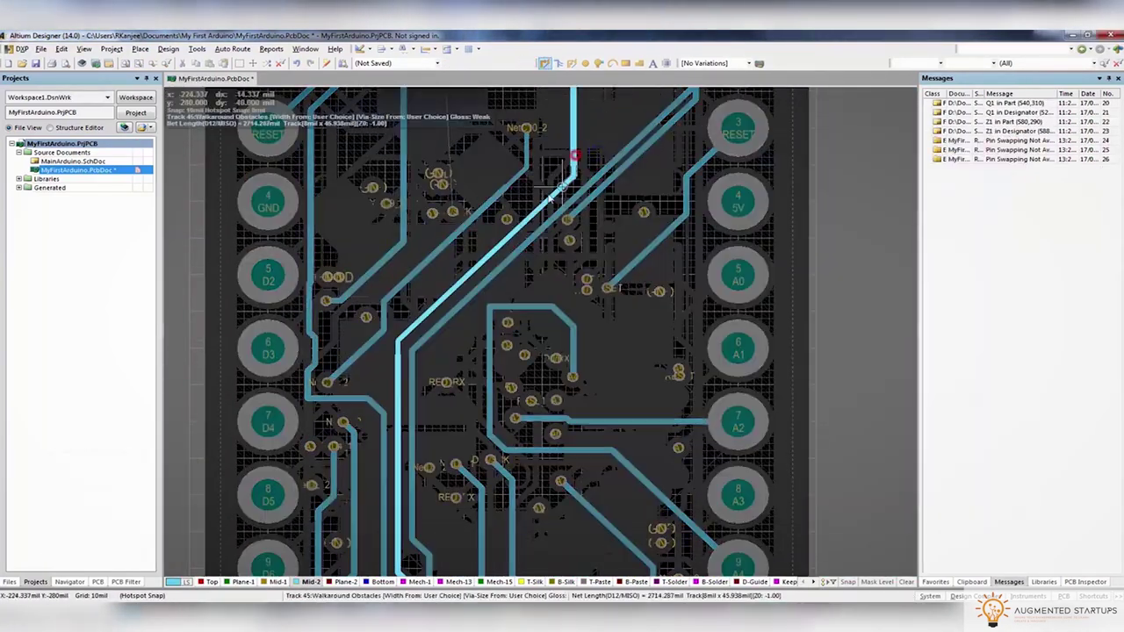
pyautogui.keyDown('ctrl'); pyautogui.scroll(5, 538, 154); pyautogui.keyUp('ctrl')
pyautogui.keyDown('ctrl'); pyautogui.scroll(-2, 537, 154); pyautogui.keyUp('ctrl')
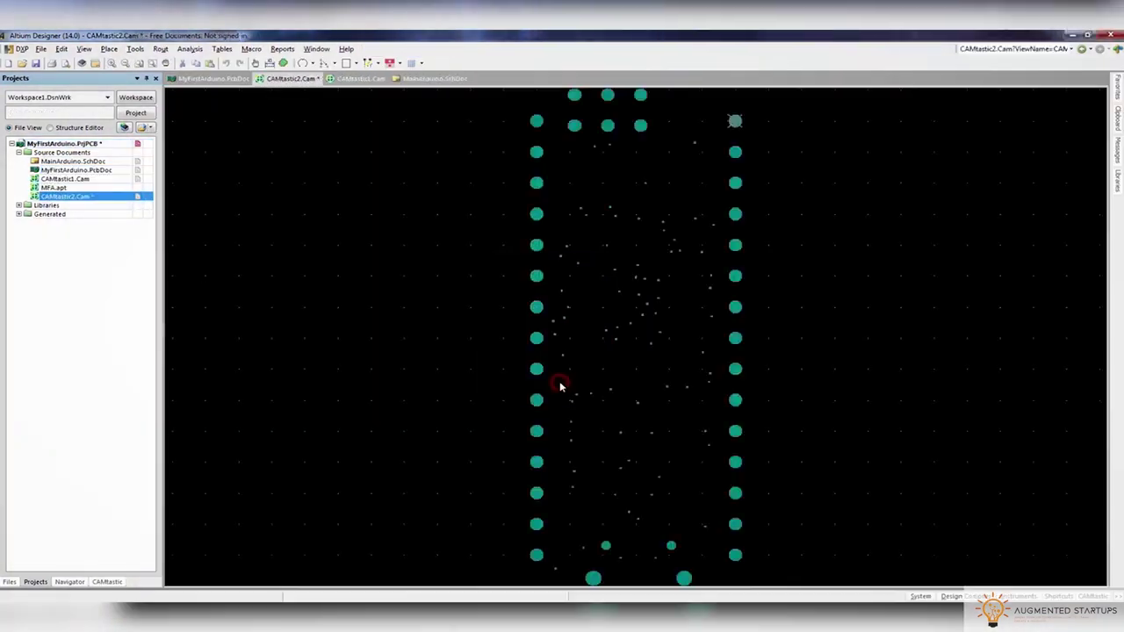
# Save CAMtastic2.Cam and move it above MFA.apt in the project
pyautogui.rightClick(103, 195)
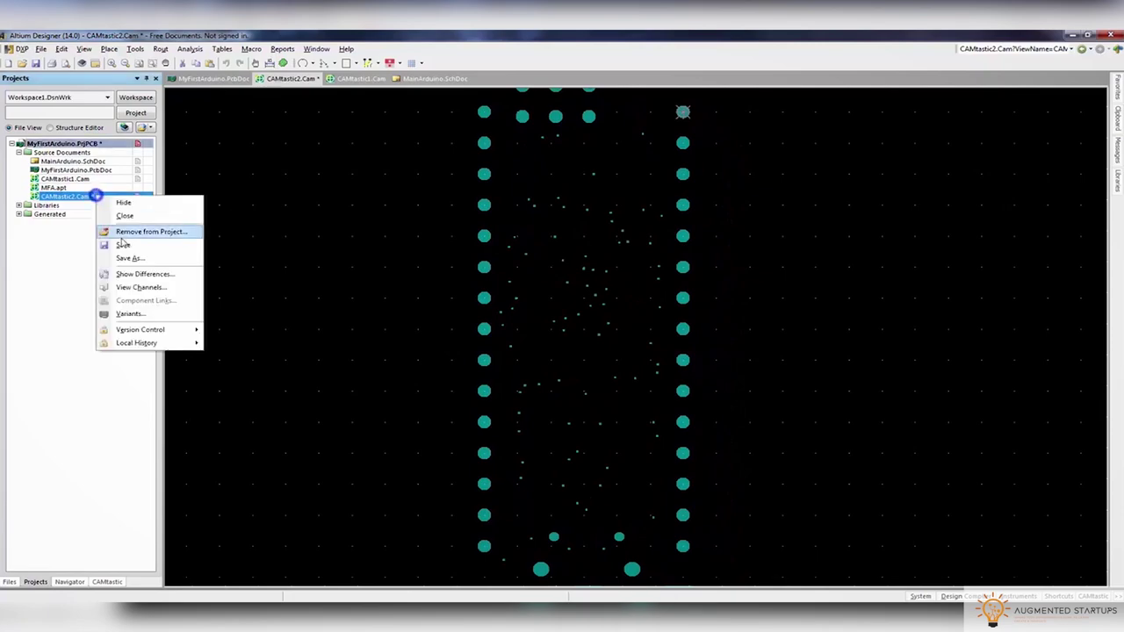
pyautogui.click(189, 246)
pyautogui.click(831, 466)
pyautogui.moveTo(81, 197); pyautogui.dragTo(79, 187)
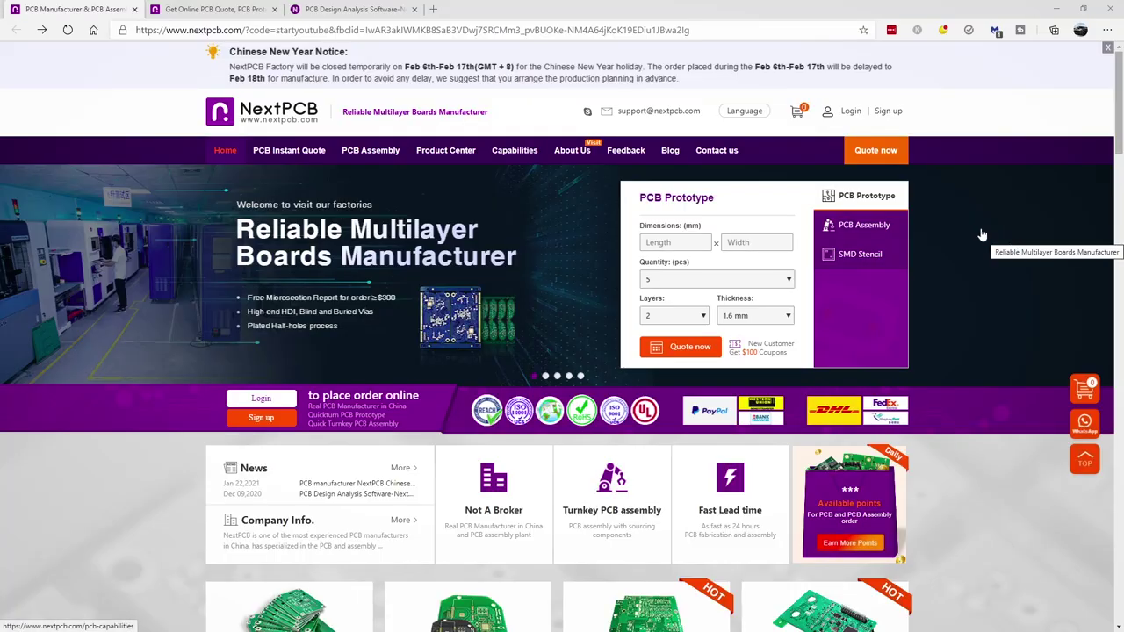
# Scroll down through NextPCB's homepage sections and PCB prototype pricing cards
pyautogui.scroll(-8, 704, 235)
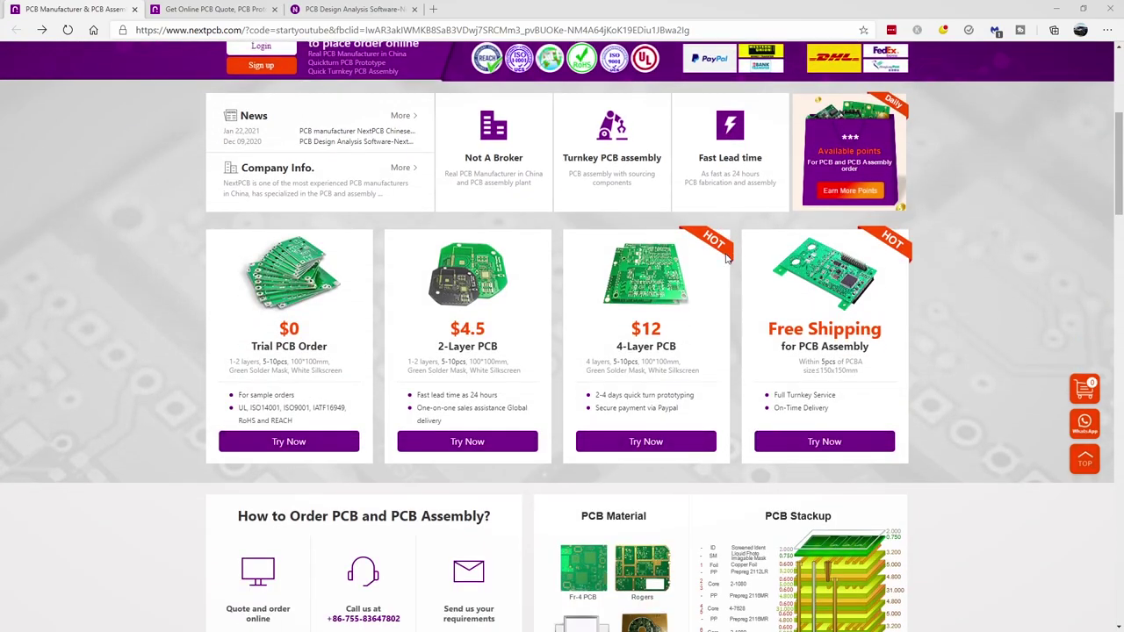
pyautogui.scroll(-6, 726, 258)
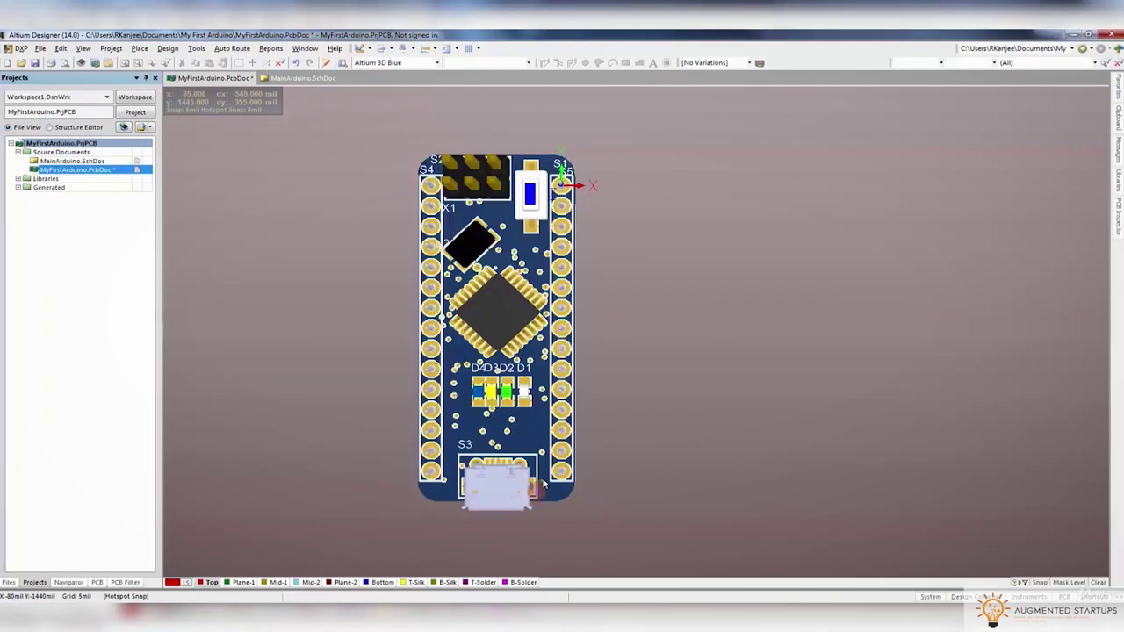
# Open View Configurations, switch to single-layer mode and zoom into the bottom layer's traces
pyautogui.press('l')
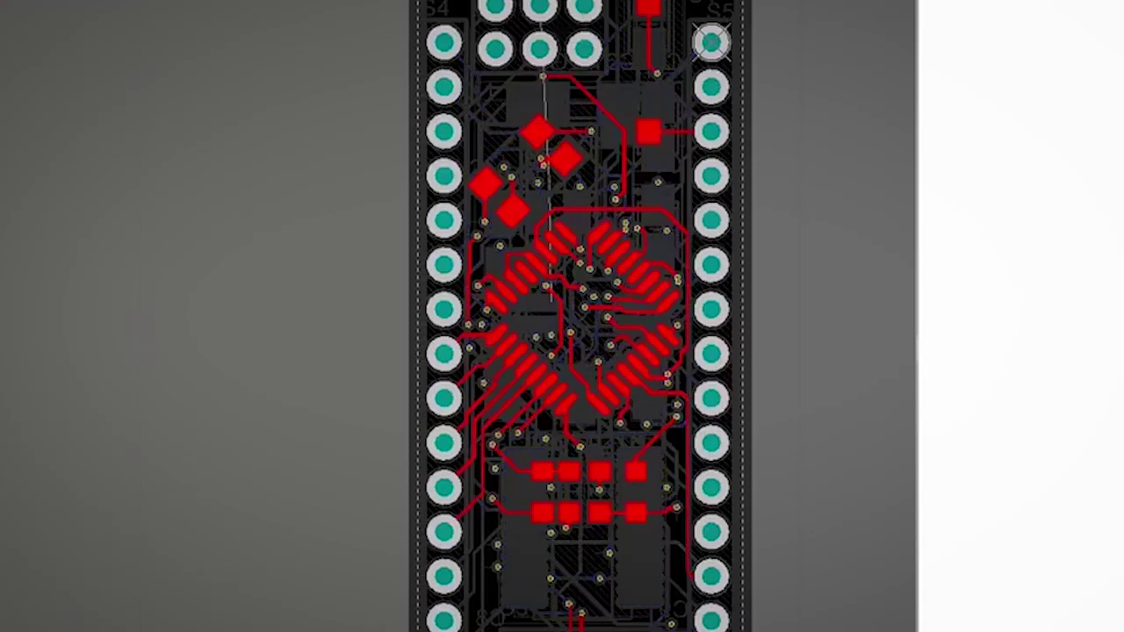
pyautogui.hotkey('shift', 's')
pyautogui.keyDown('ctrl'); pyautogui.scroll(5, 378, 383); pyautogui.keyUp('ctrl')
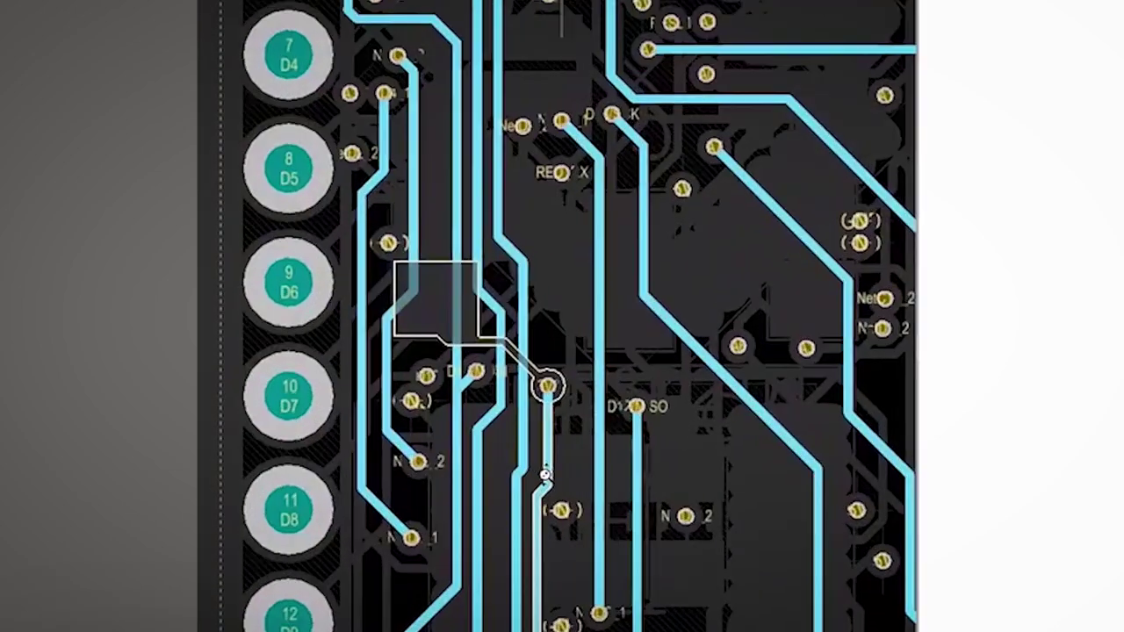
pyautogui.keyDown('ctrl'); pyautogui.scroll(-4, 378, 415); pyautogui.keyUp('ctrl')
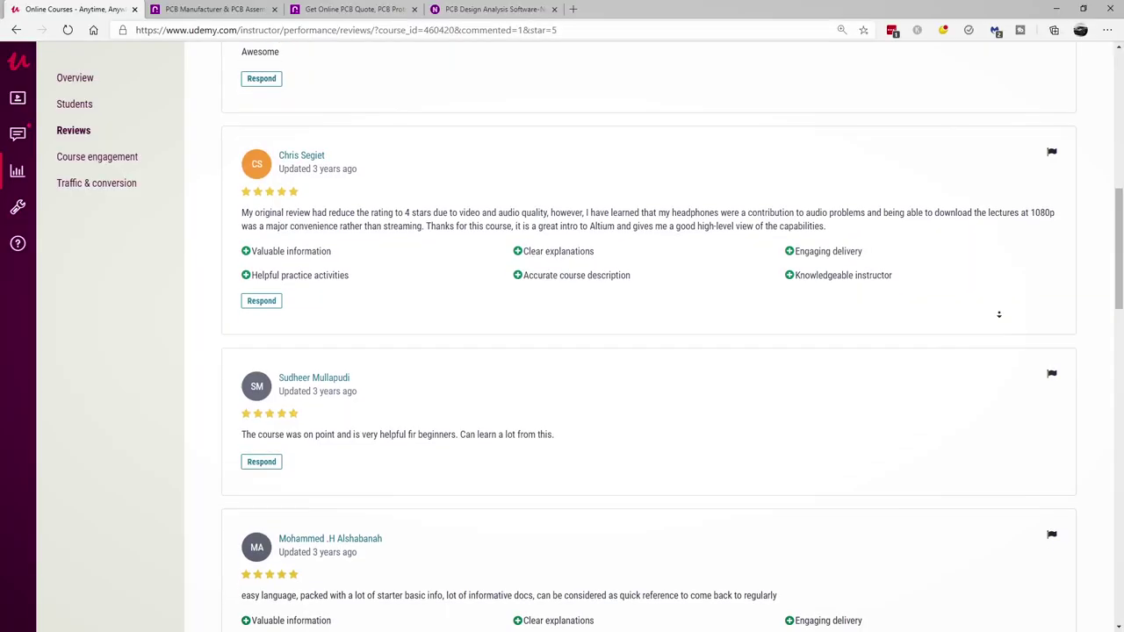
pyautogui.scroll(-3, 1004, 318)
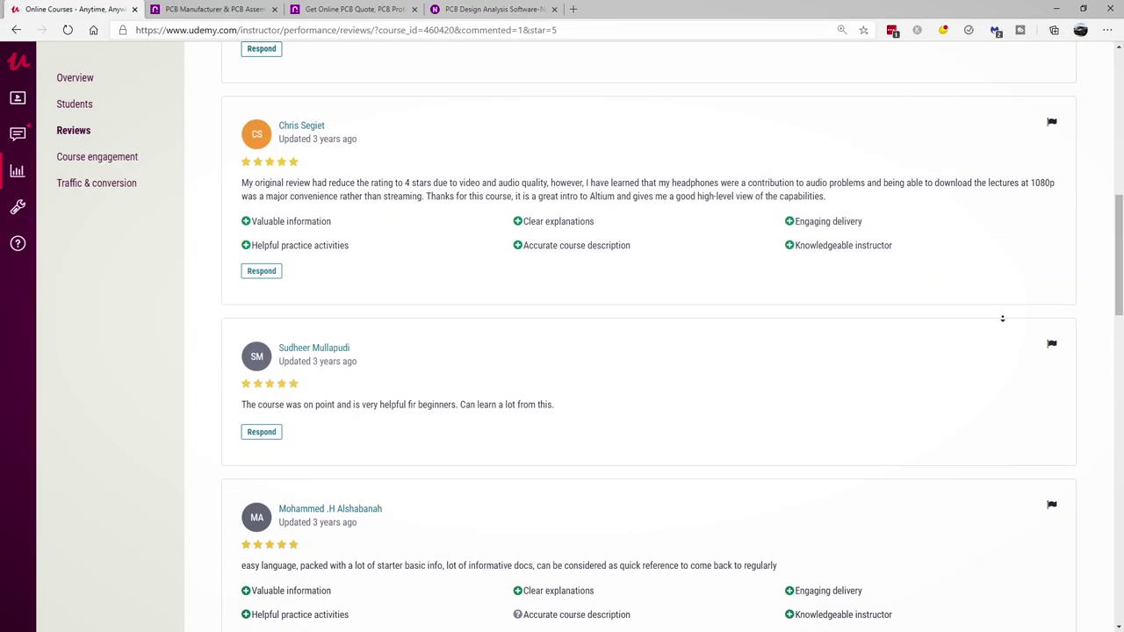
# Scroll through the Altium course's five-star reviews down to the page numbers
pyautogui.scroll(-2, 1004, 322)
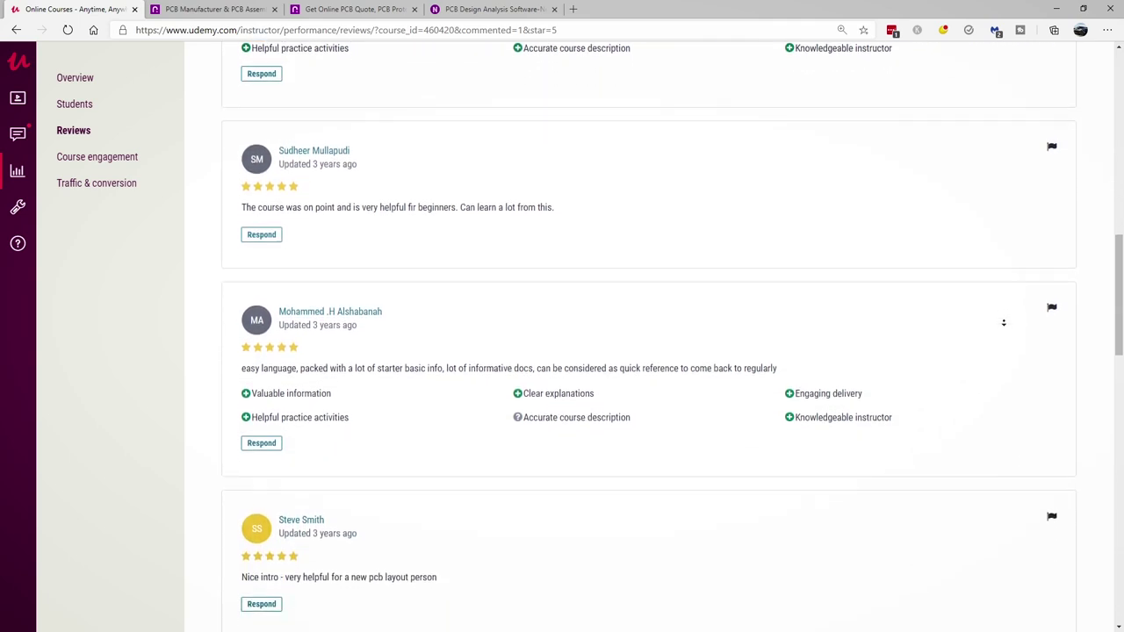
pyautogui.scroll(-1, 1006, 333)
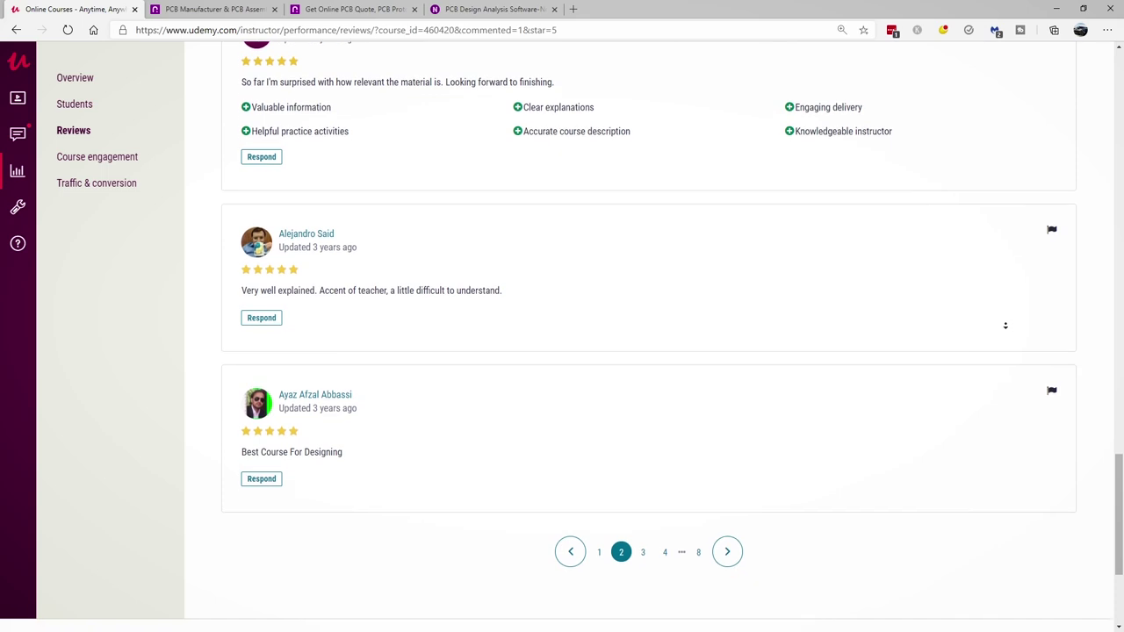
pyautogui.scroll(-1, 1006, 325)
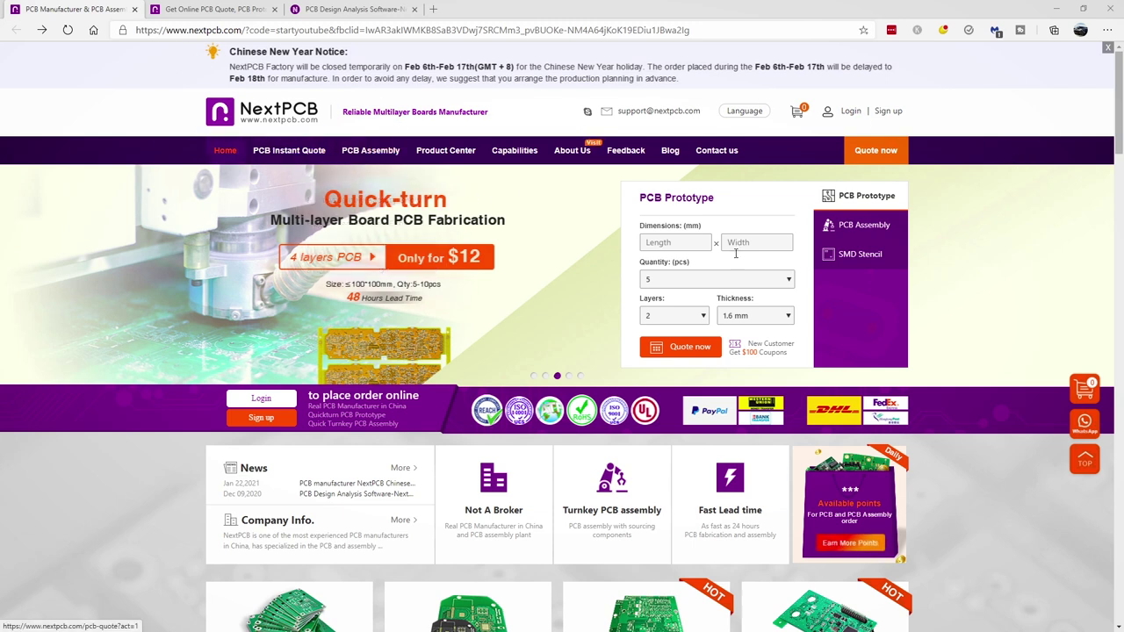
# Scroll NextPCB's homepage through the ordering process and 'Why NextPCB?' sections
pyautogui.moveTo(788, 352); pyautogui.dragTo(764, 348)
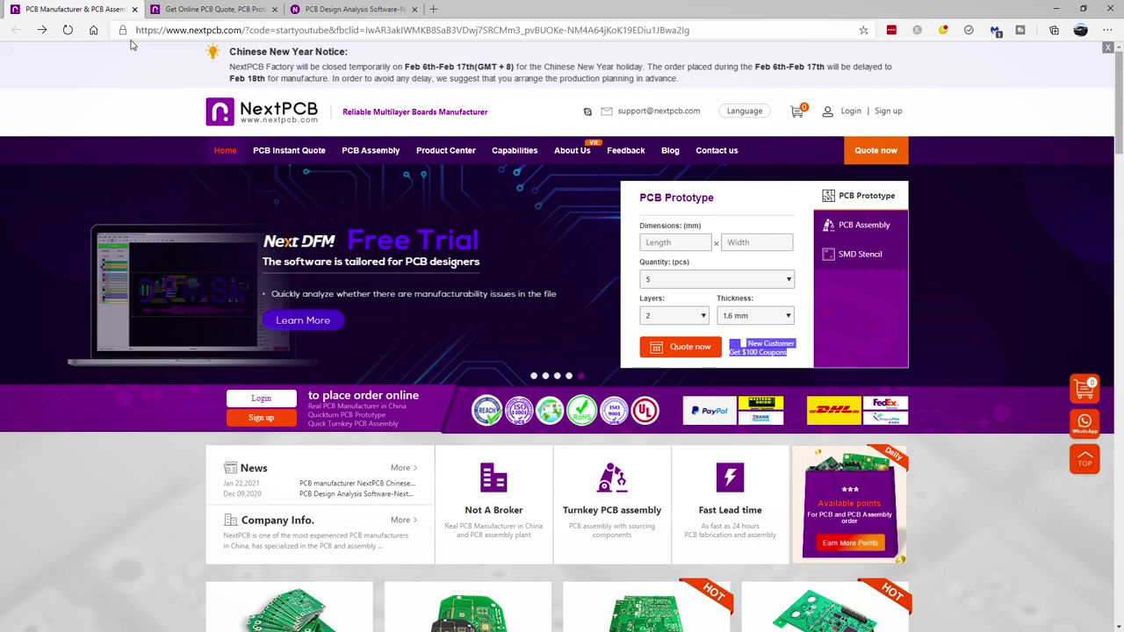
pyautogui.scroll(-8, 742, 224)
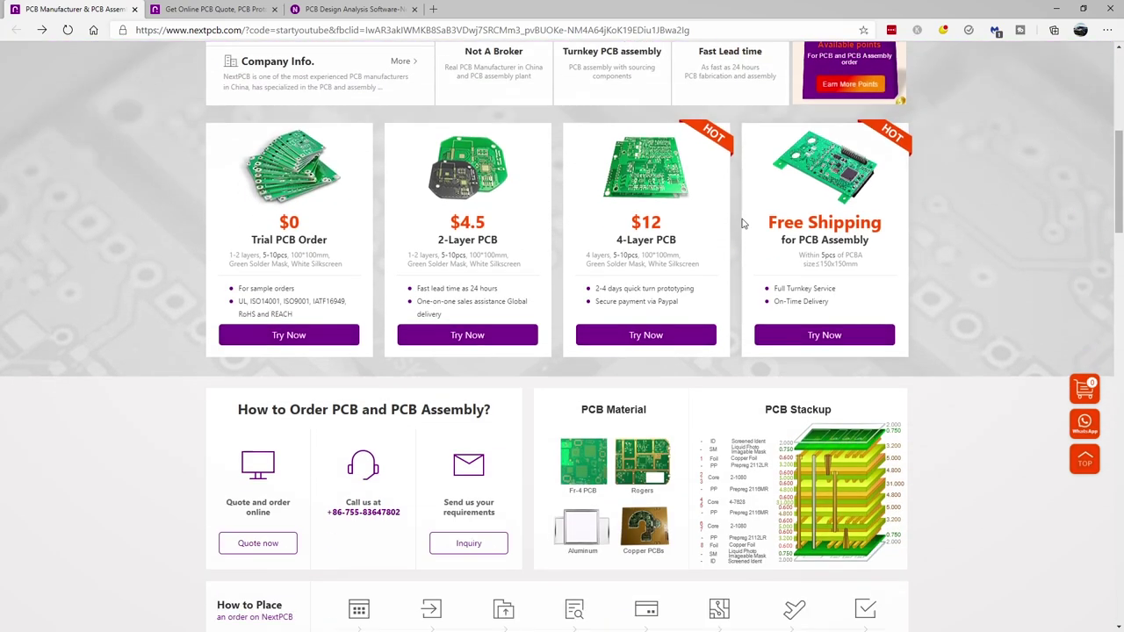
pyautogui.scroll(-3, 742, 224)
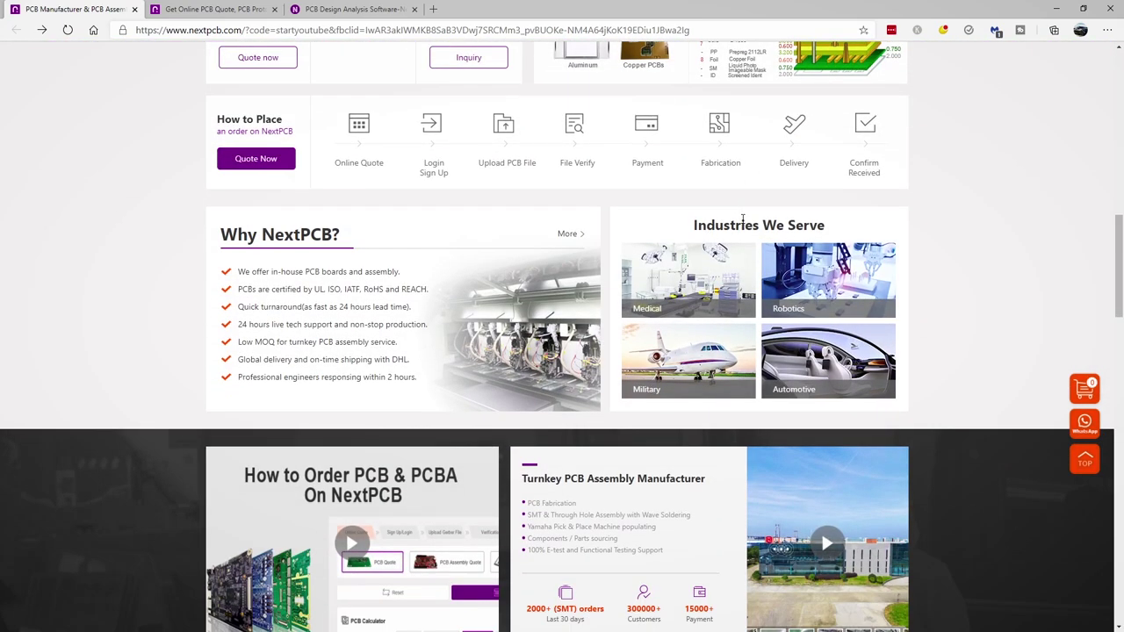
pyautogui.scroll(11, 742, 221)
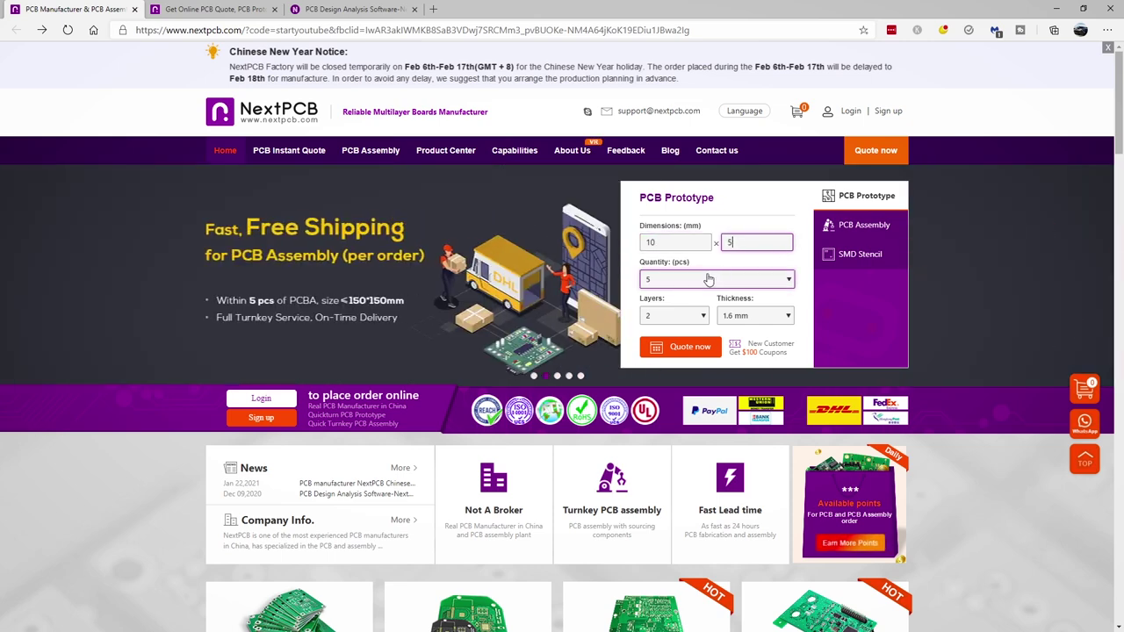
# Set the quantity to 10 and choose Black as the solder mask color
pyautogui.click(707, 279)
pyautogui.click(697, 300)
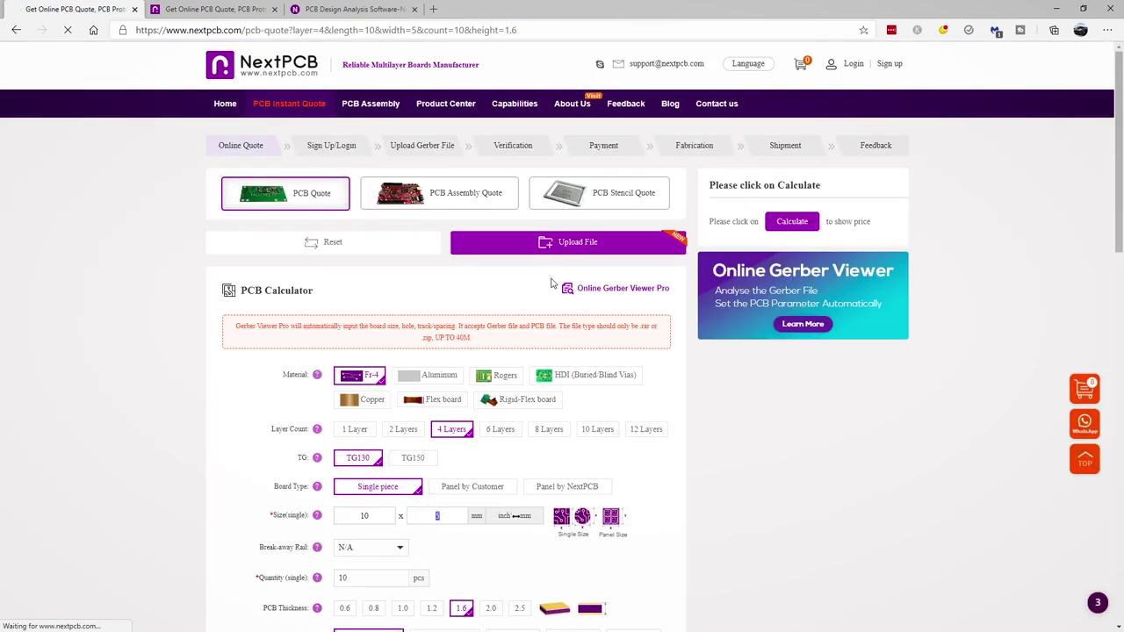
pyautogui.scroll(-4, 540, 288)
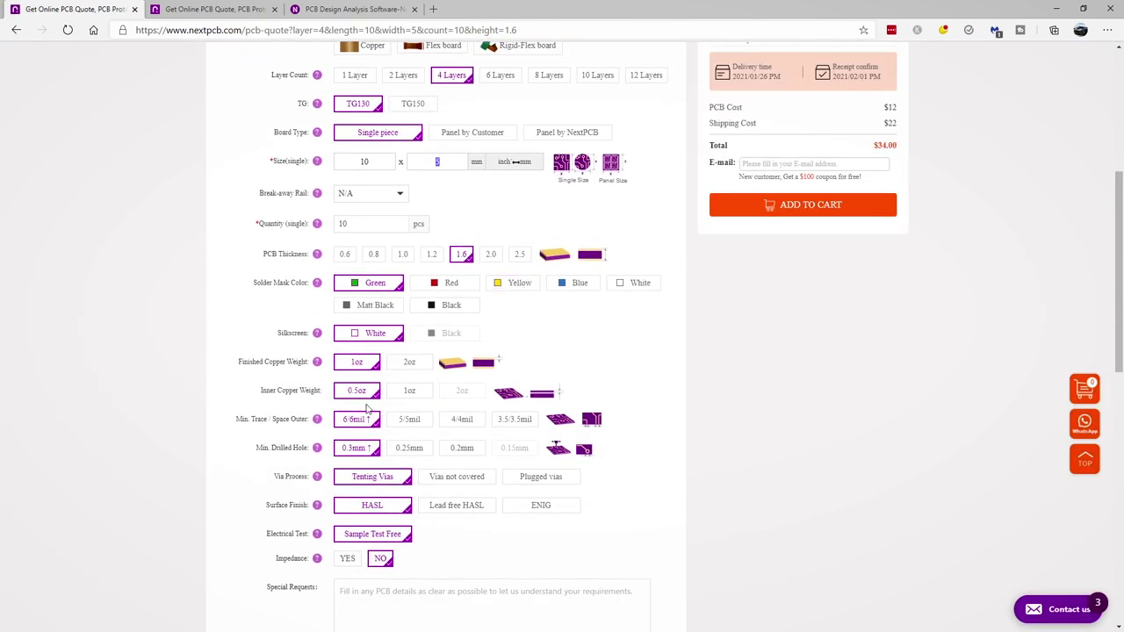
pyautogui.click(432, 311)
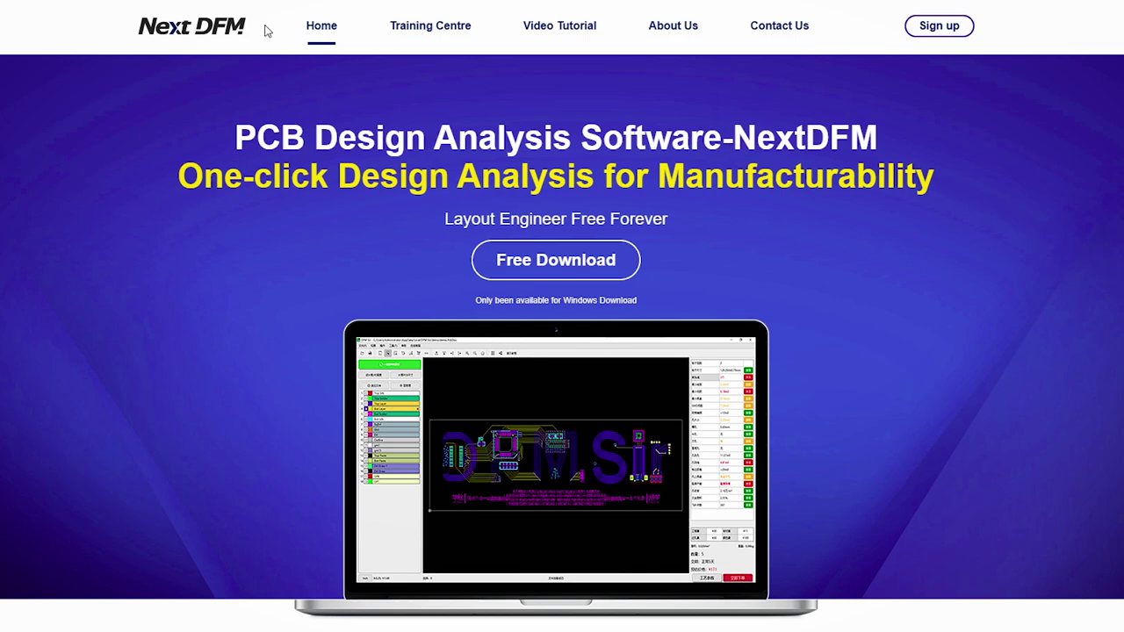
# Scroll through the NextDFM homepage's feature cards
pyautogui.scroll(-3, 368, 233)
pyautogui.scroll(-3, 367, 230)
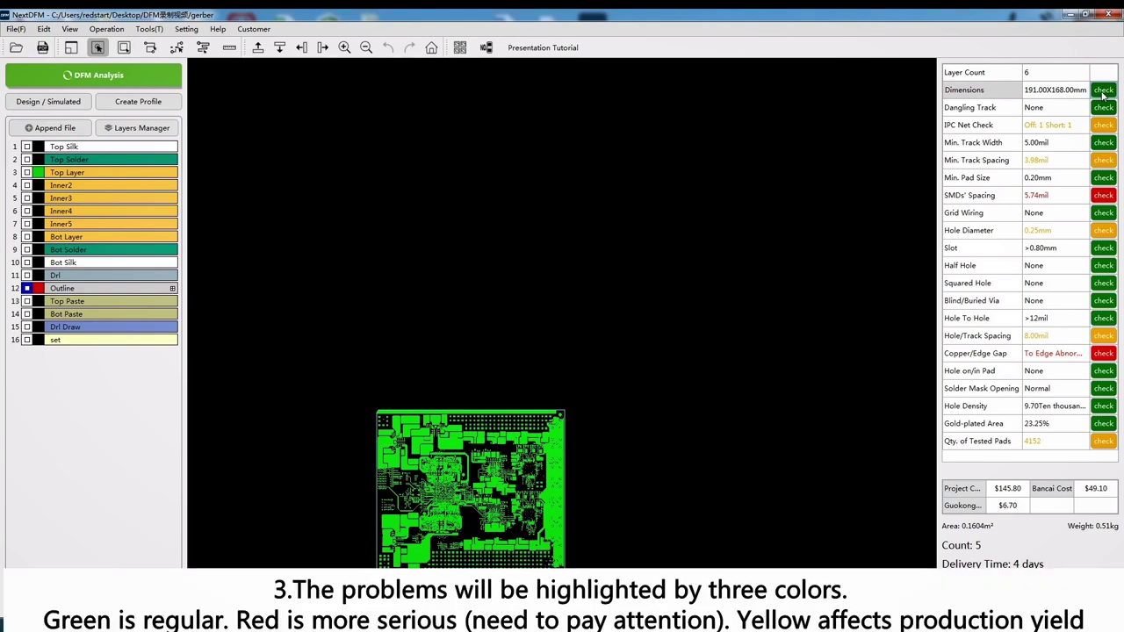
# Review the flagged SMDs' Spacing locations and the evaluation of the problem
pyautogui.click(1103, 195)
pyautogui.click(642, 241)
pyautogui.click(655, 253)
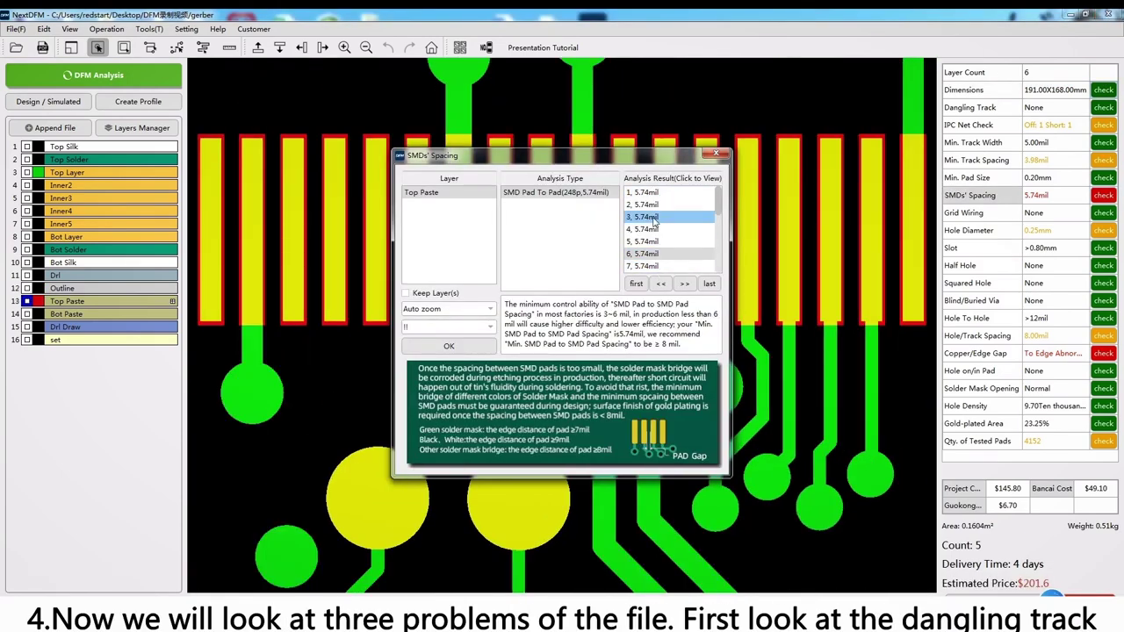
pyautogui.click(642, 217)
pyautogui.click(638, 318)
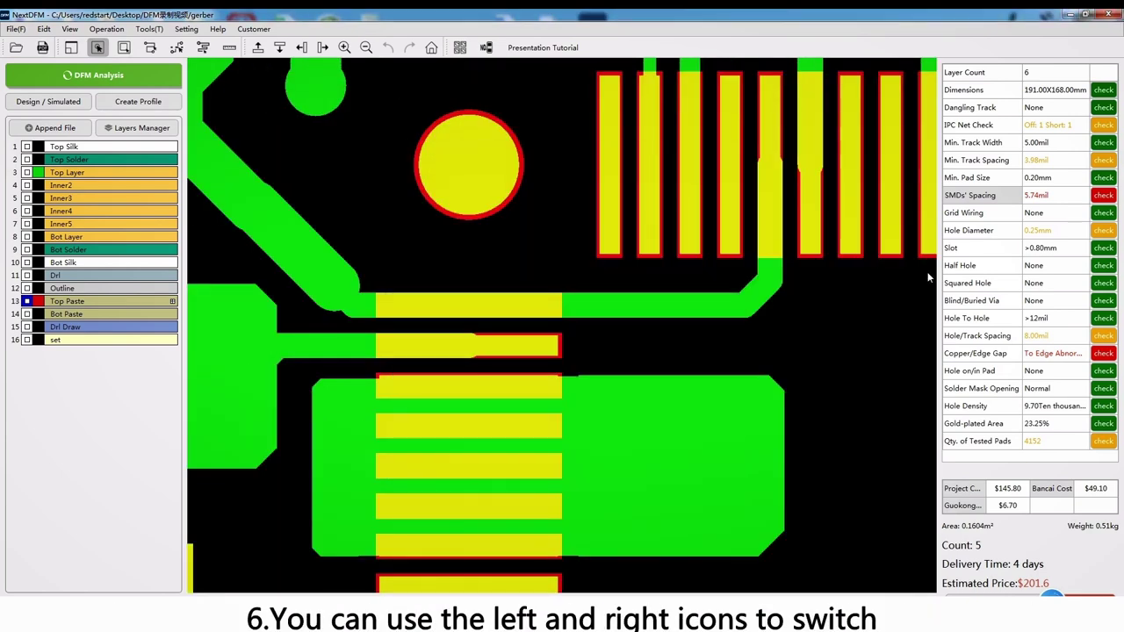
# Review the Min. Track Spacing violations, including the 3.98mil one on Inner4
pyautogui.click(1095, 163)
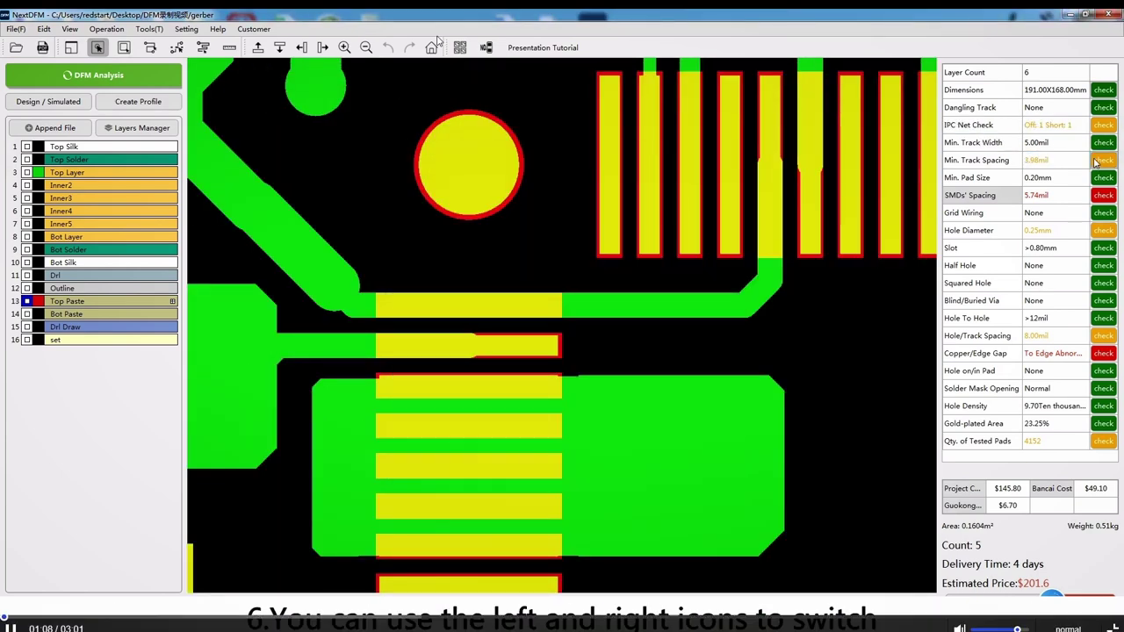
pyautogui.click(642, 229)
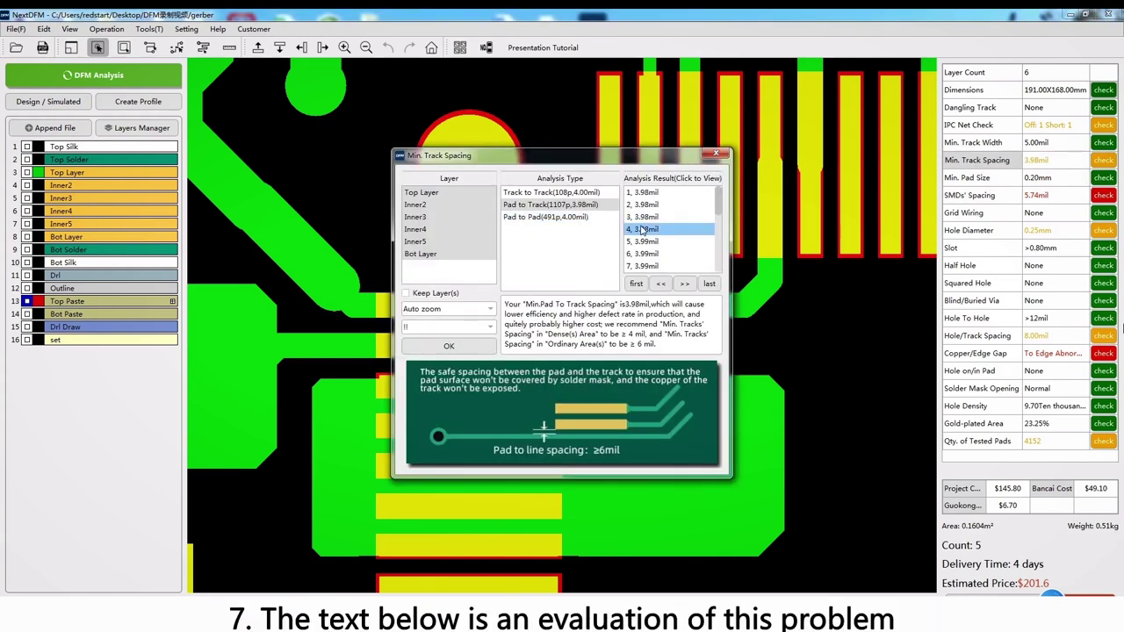
pyautogui.click(448, 327)
pyautogui.click(419, 339)
pyautogui.click(448, 327)
pyautogui.click(459, 360)
pyautogui.click(716, 155)
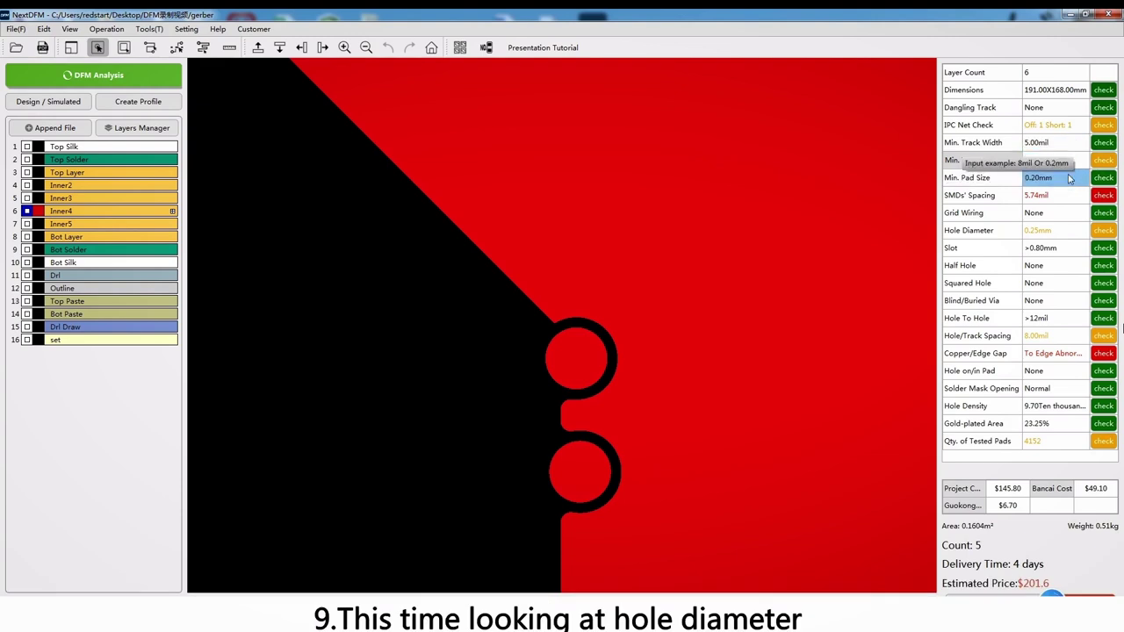
# Check the Hole Diameter advice and set the minimum hole diameter to 0.3mm
pyautogui.click(1102, 230)
pyautogui.moveTo(516, 335); pyautogui.dragTo(551, 334)
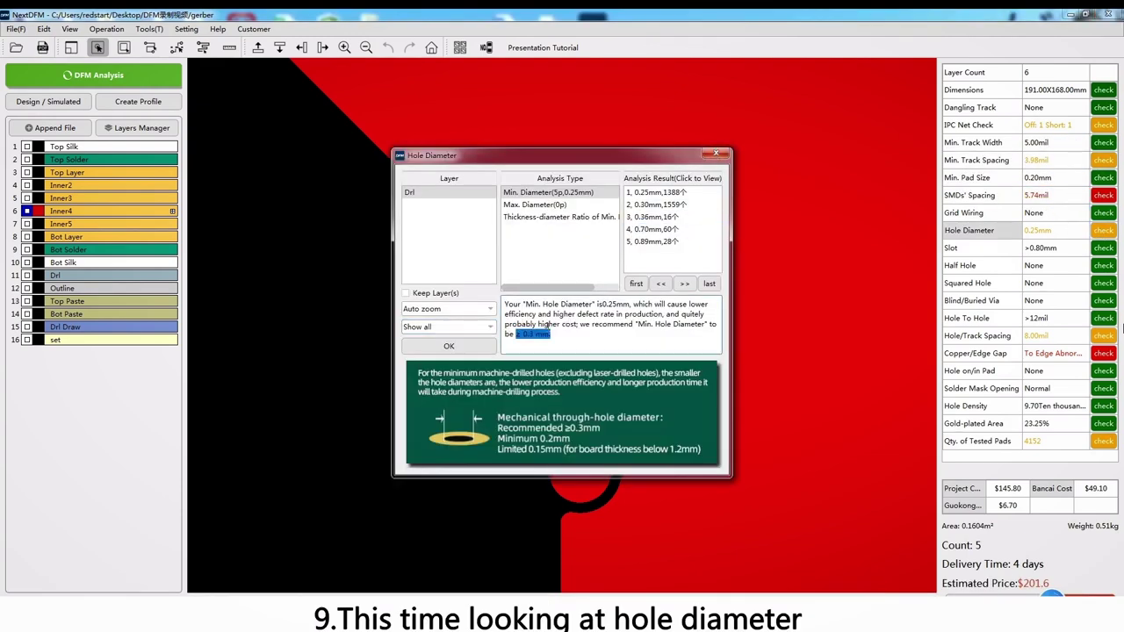
pyautogui.click(716, 154)
pyautogui.doubleClick(1058, 230)
pyautogui.write('0.3mm')
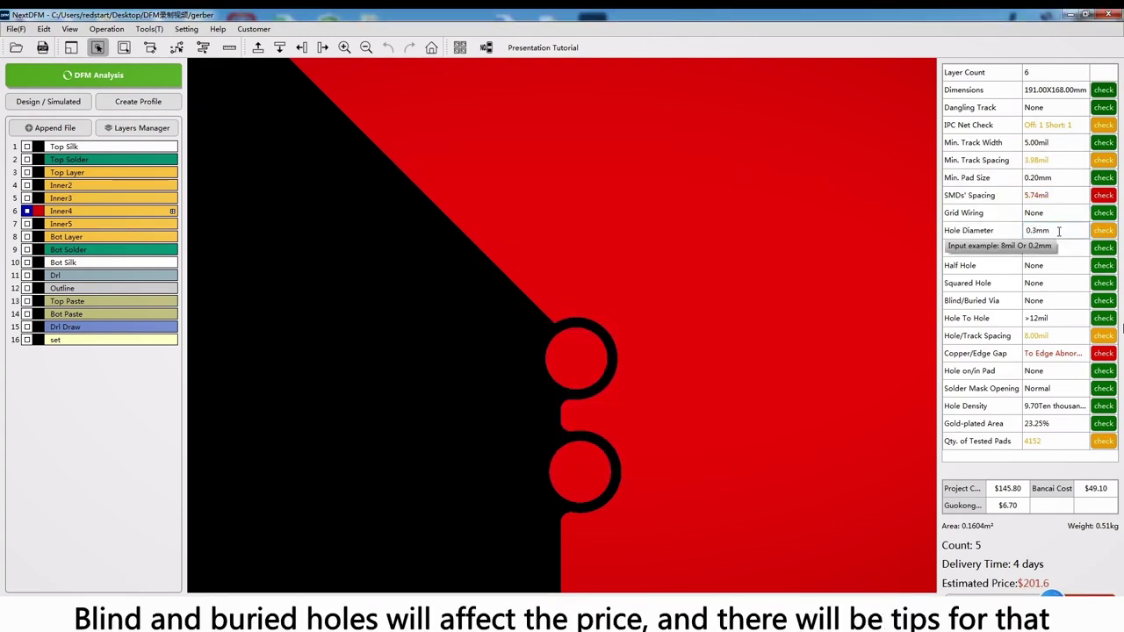
pyautogui.press('Return')
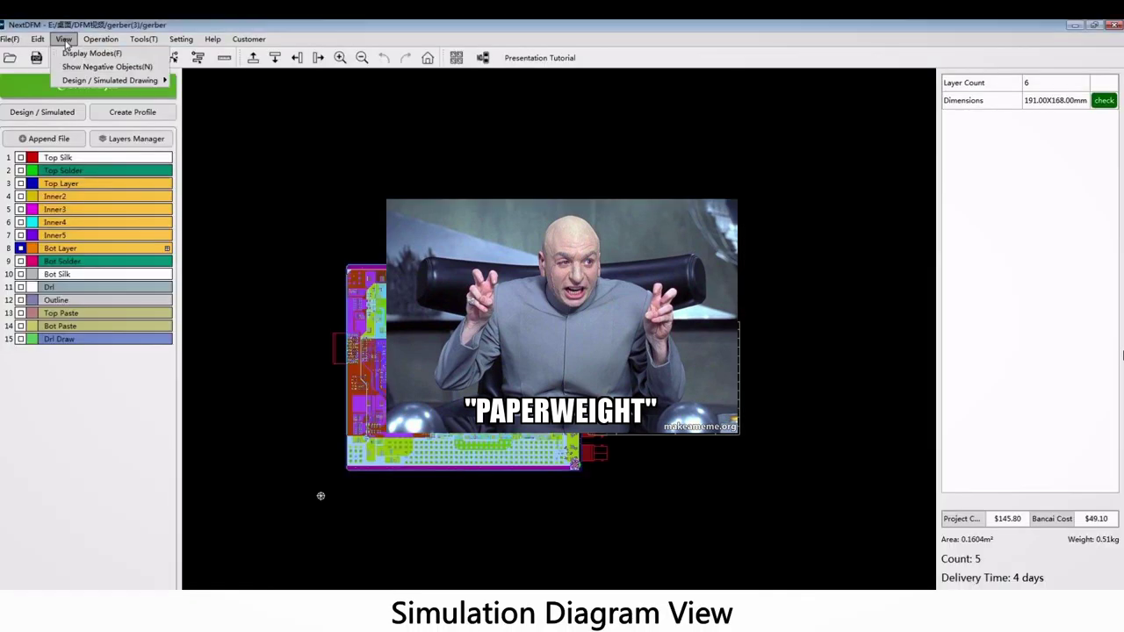
pyautogui.moveTo(123, 80)
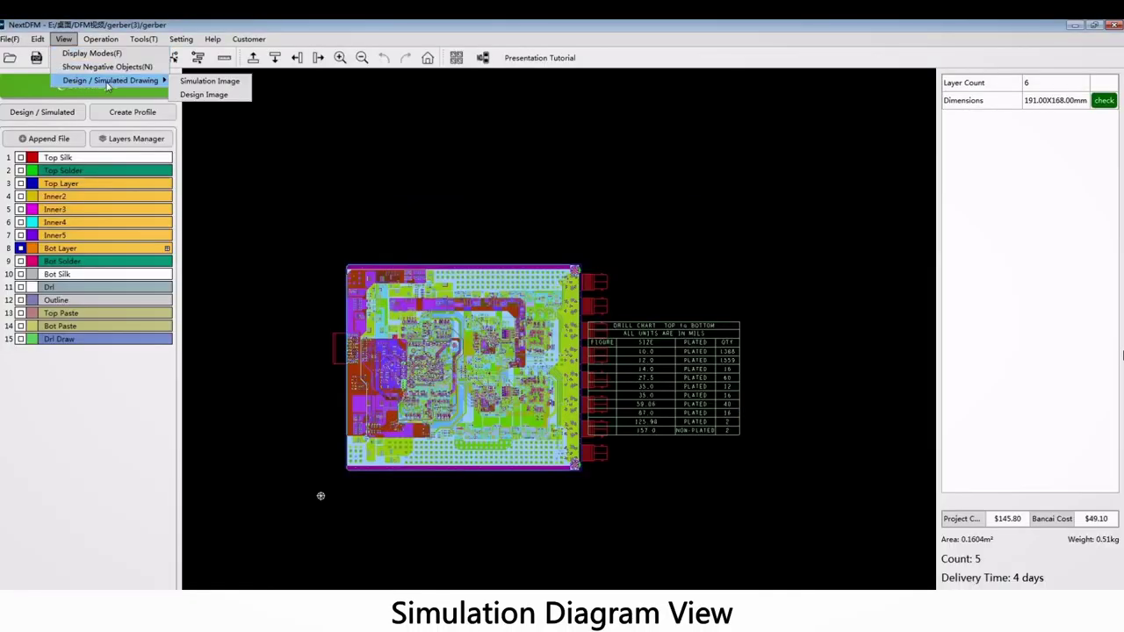
# Switch to the simulated image and show the board's bottom side
pyautogui.click(195, 81)
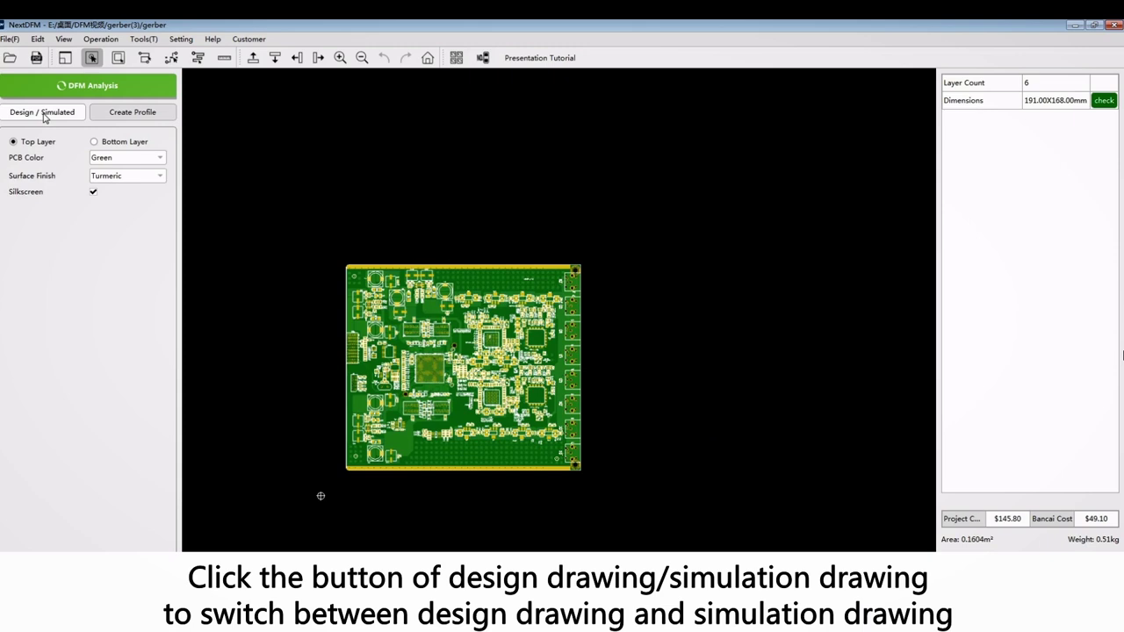
pyautogui.click(94, 141)
pyautogui.click(13, 142)
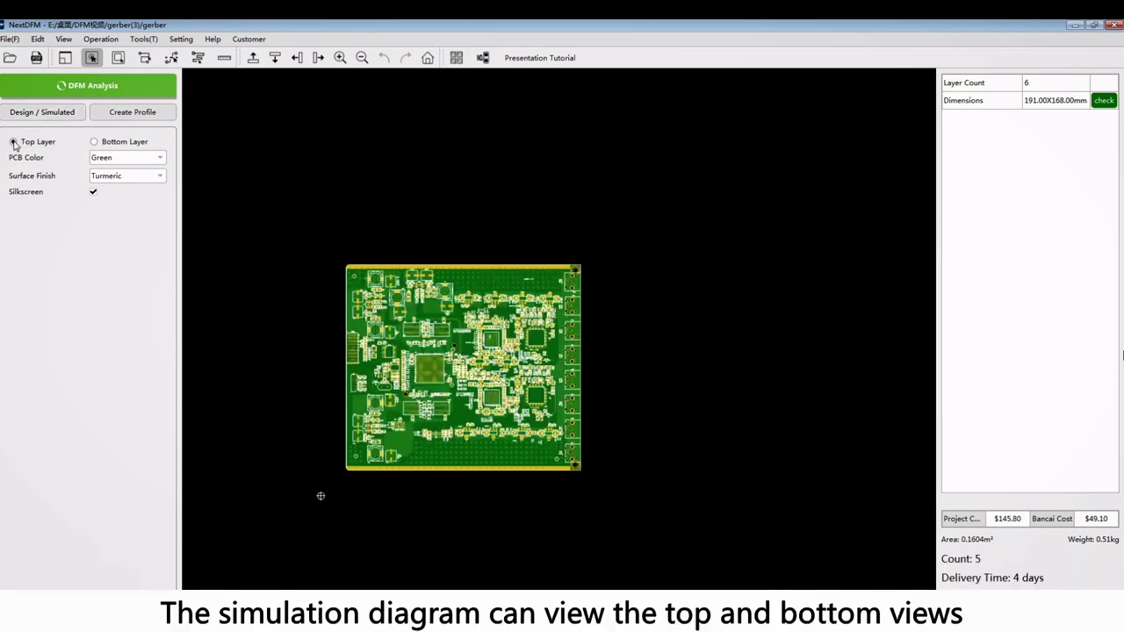
pyautogui.click(94, 142)
# Try blue, red and yellow board colours, settling on black
pyautogui.click(132, 157)
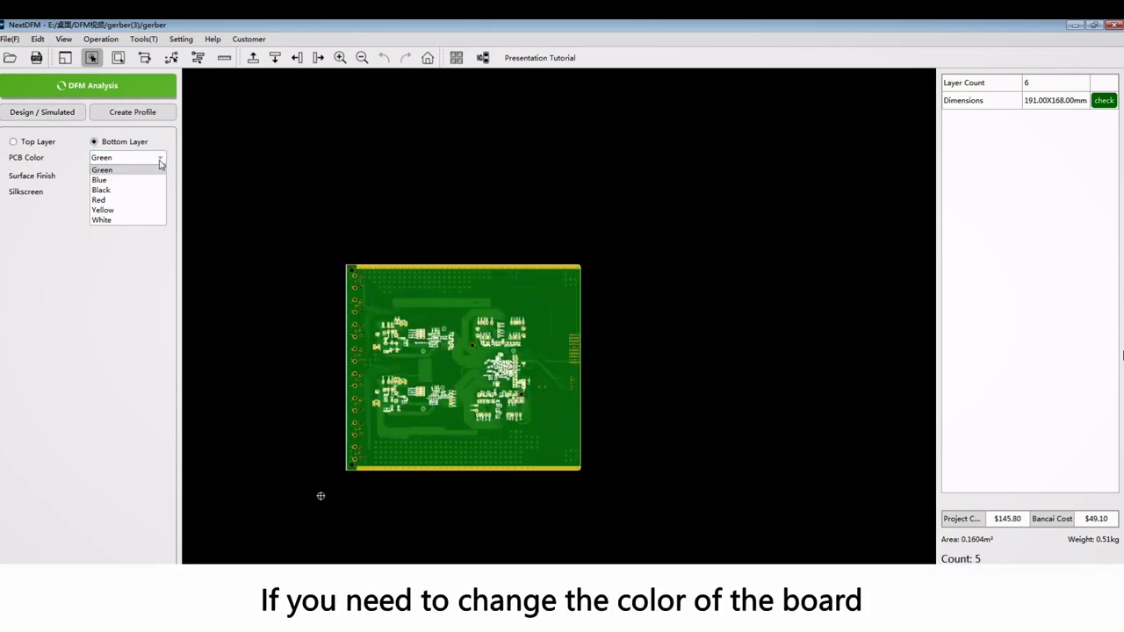
pyautogui.click(99, 180)
pyautogui.click(160, 158)
pyautogui.click(124, 202)
pyautogui.click(160, 158)
pyautogui.click(119, 211)
pyautogui.click(161, 159)
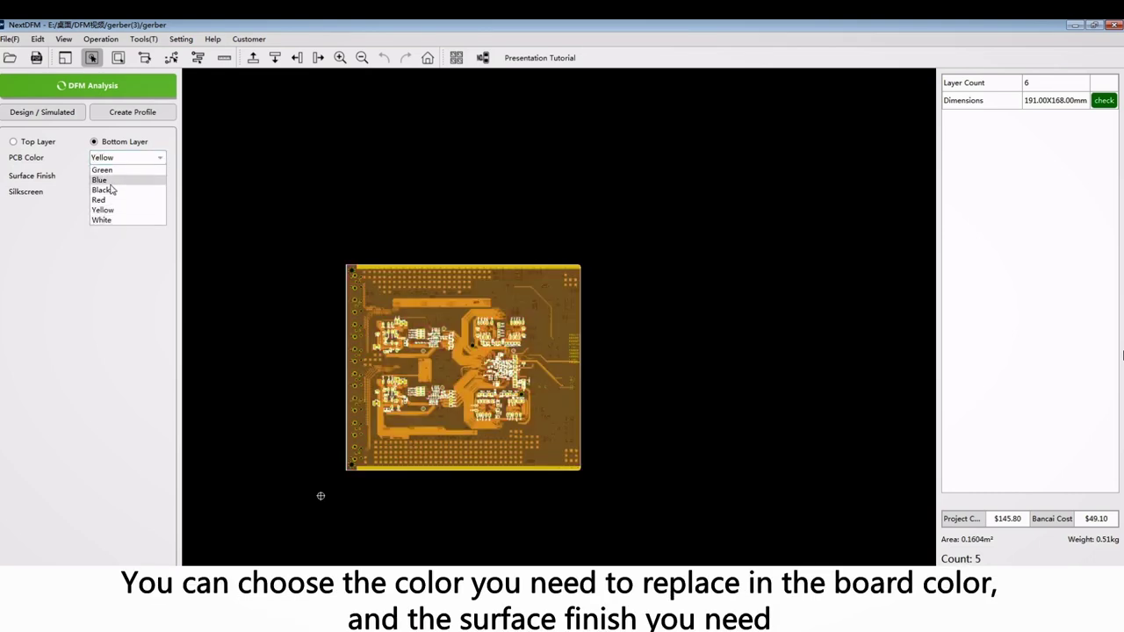
pyautogui.click(112, 189)
# Preview Tin spray and OSP finishes, then set the surface finish to Turmeric
pyautogui.click(161, 178)
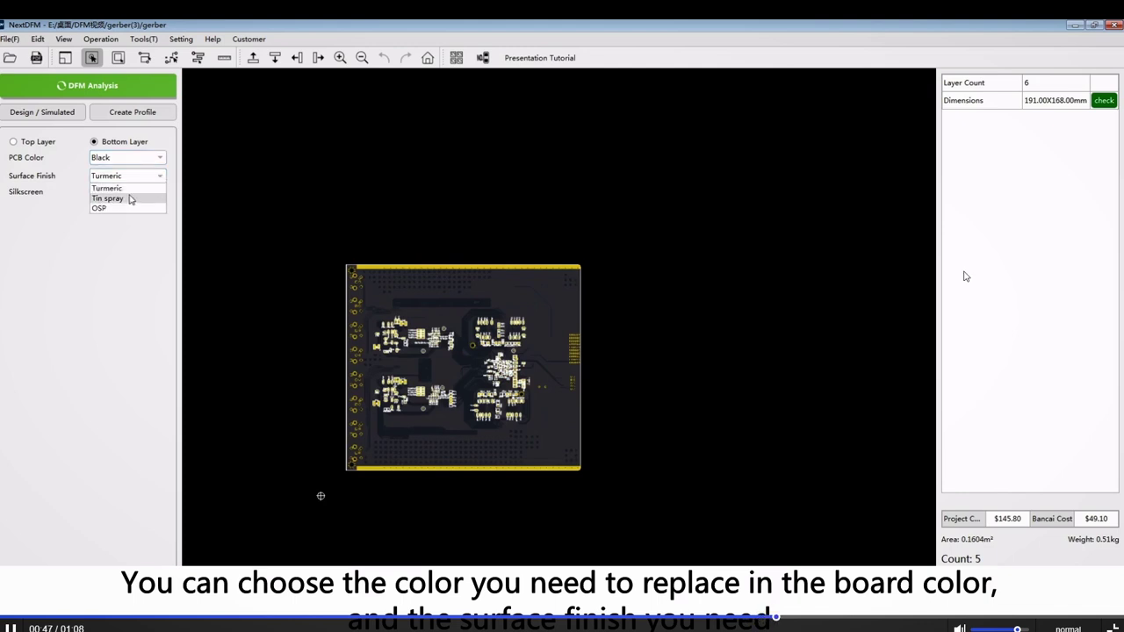
pyautogui.click(108, 199)
pyautogui.click(160, 178)
pyautogui.click(99, 208)
pyautogui.click(158, 178)
pyautogui.click(107, 188)
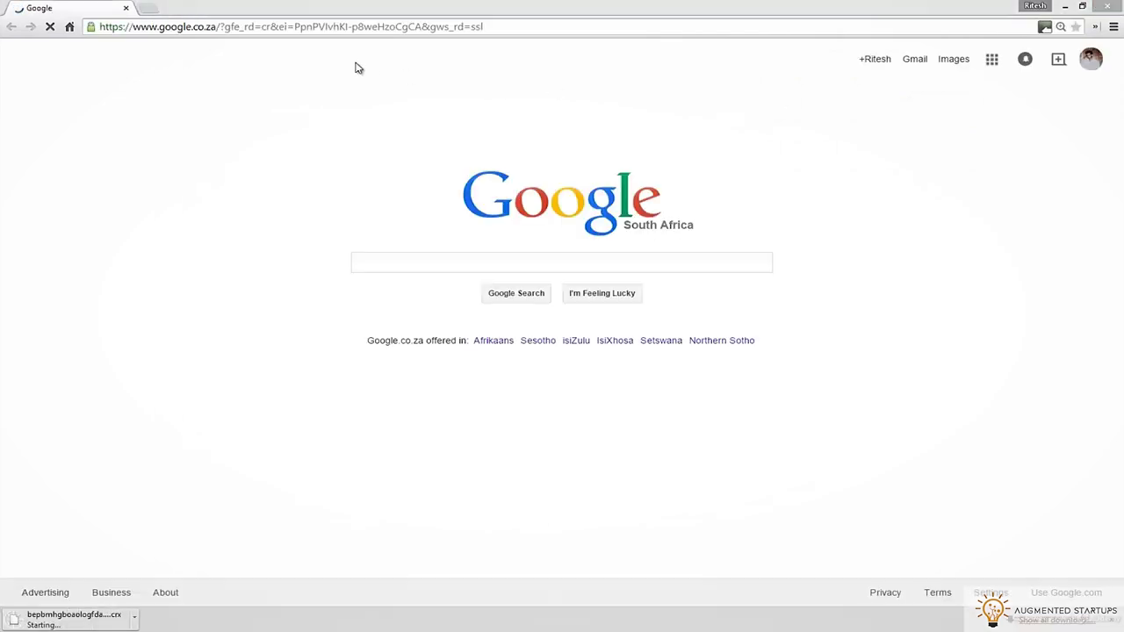
# Go to the copied getintopc.com Altium Designer Free Download address and start the download at the bottom
pyautogui.click(264, 27)
pyautogui.rightClick(329, 27)
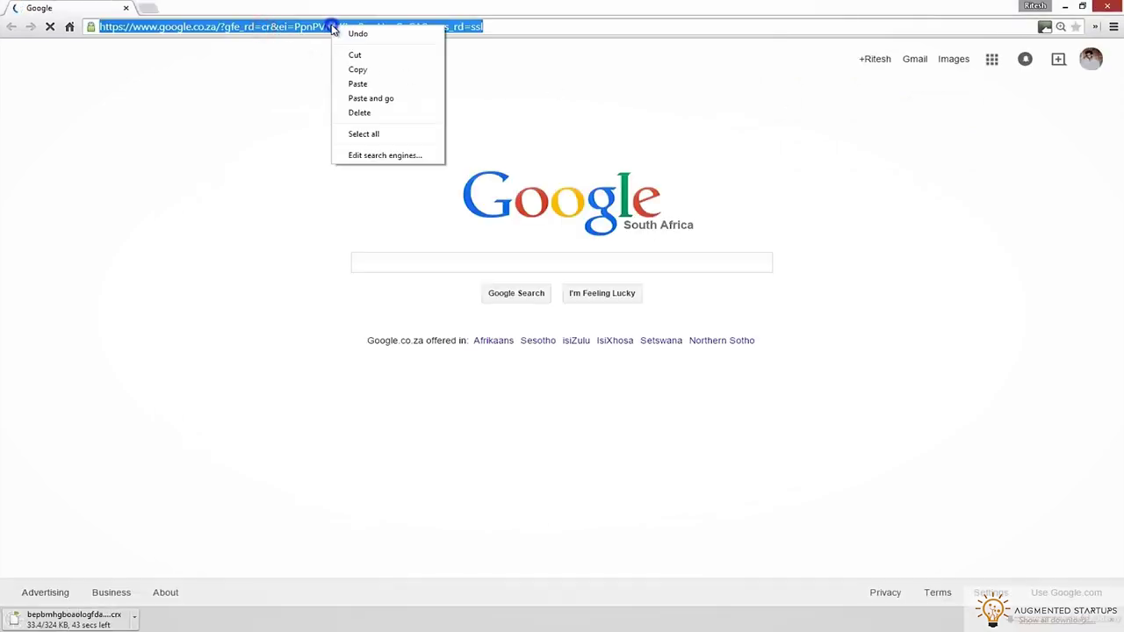
pyautogui.click(362, 97)
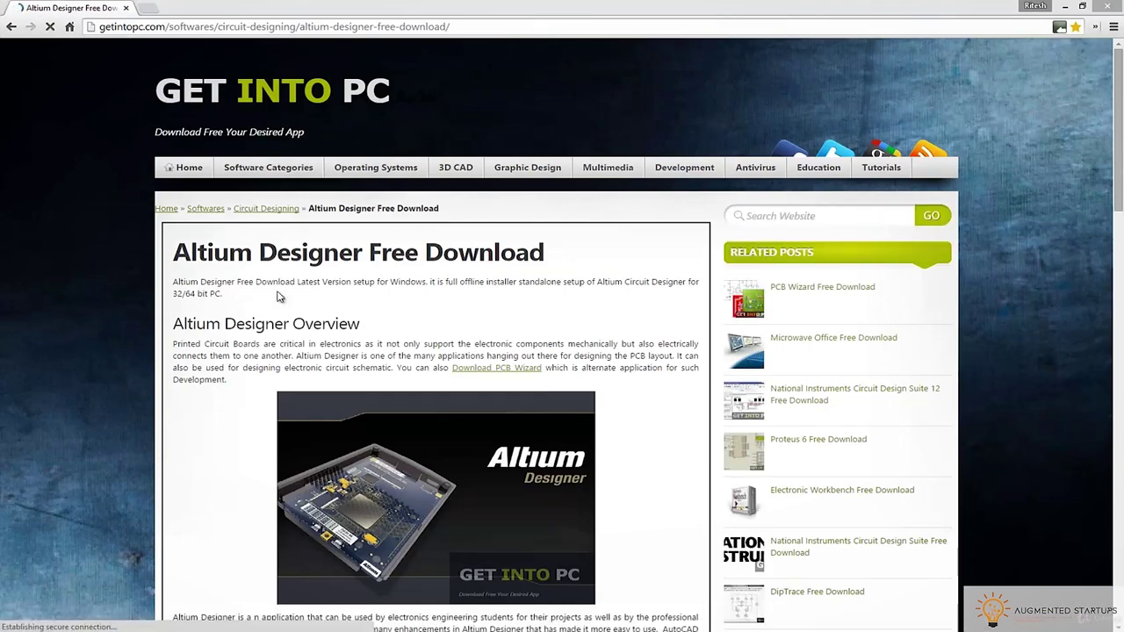
pyautogui.scroll(-2, 275, 302)
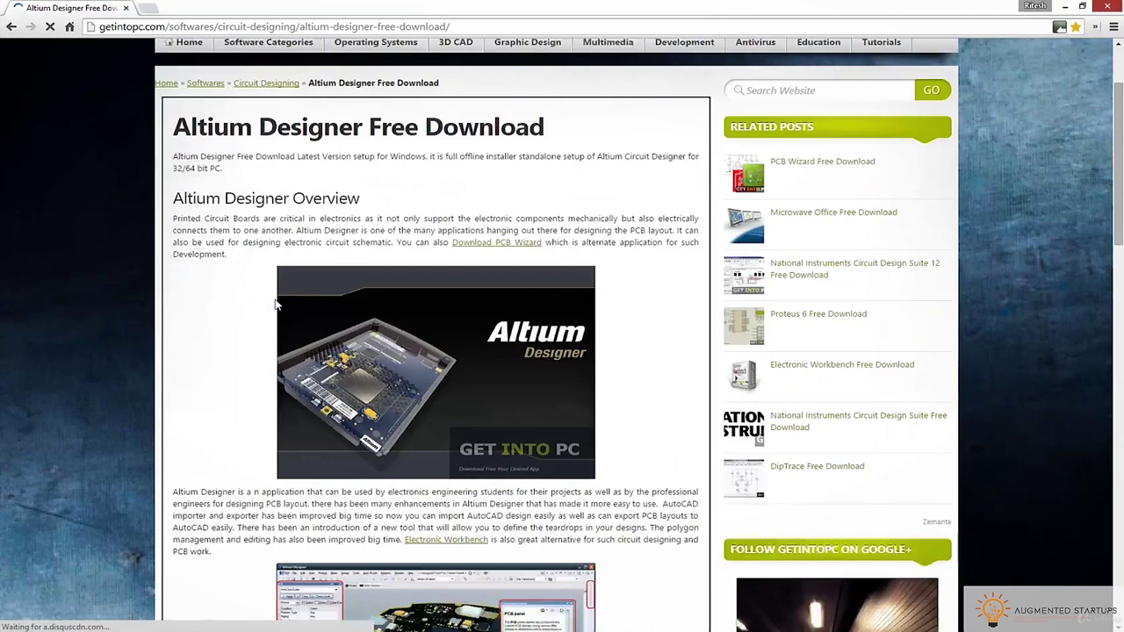
pyautogui.scroll(-8, 274, 320)
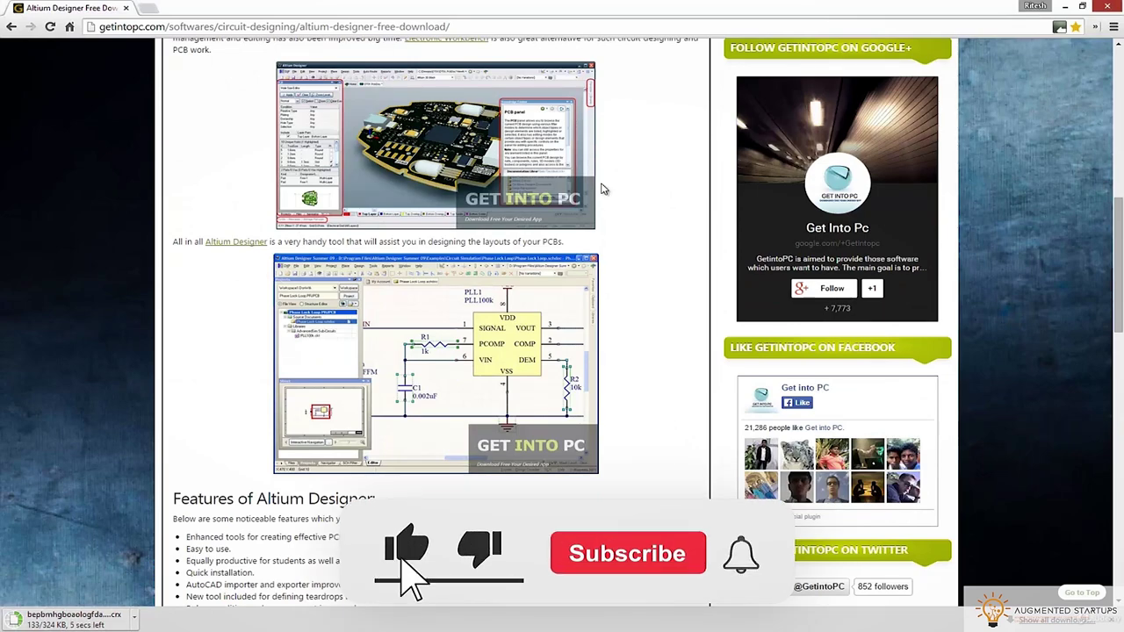
pyautogui.scroll(-1, 602, 190)
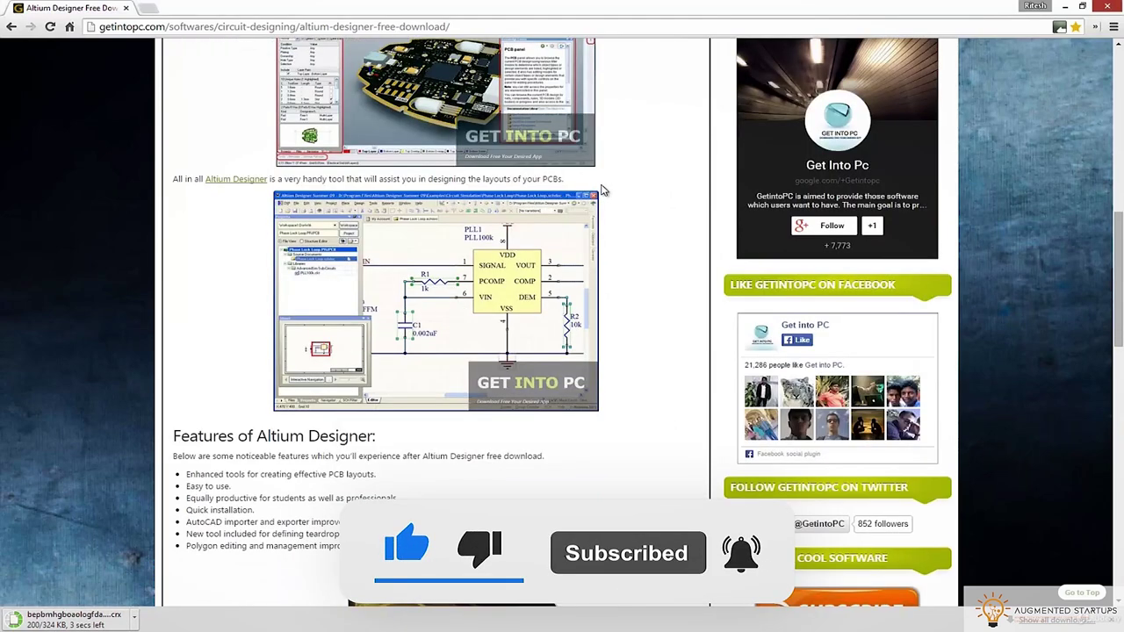
pyautogui.scroll(-15, 603, 190)
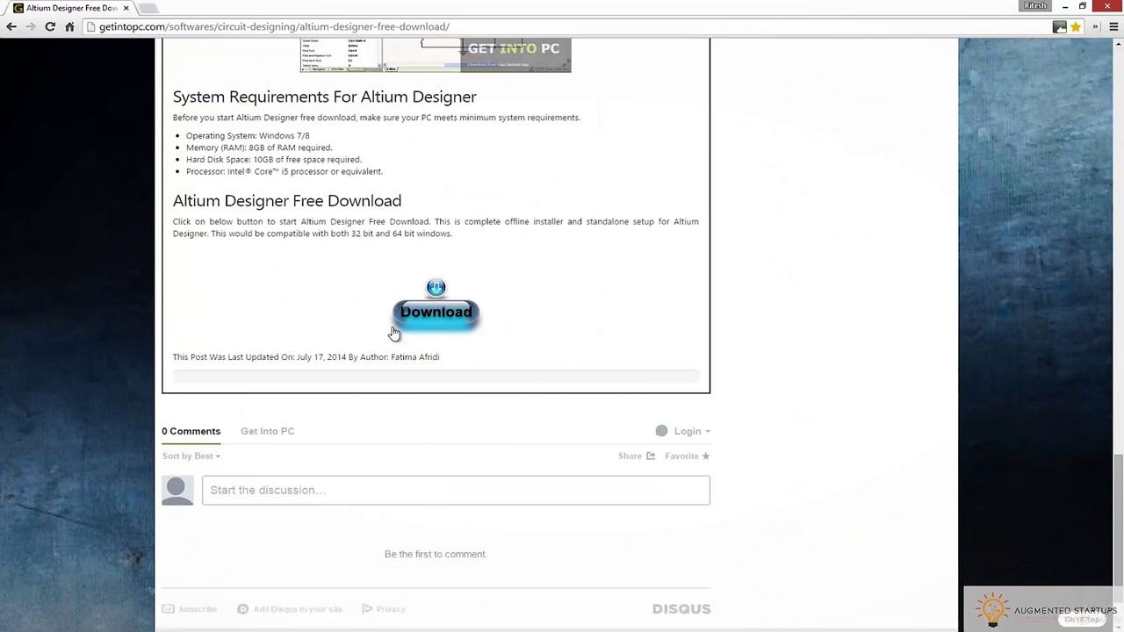
pyautogui.click(432, 319)
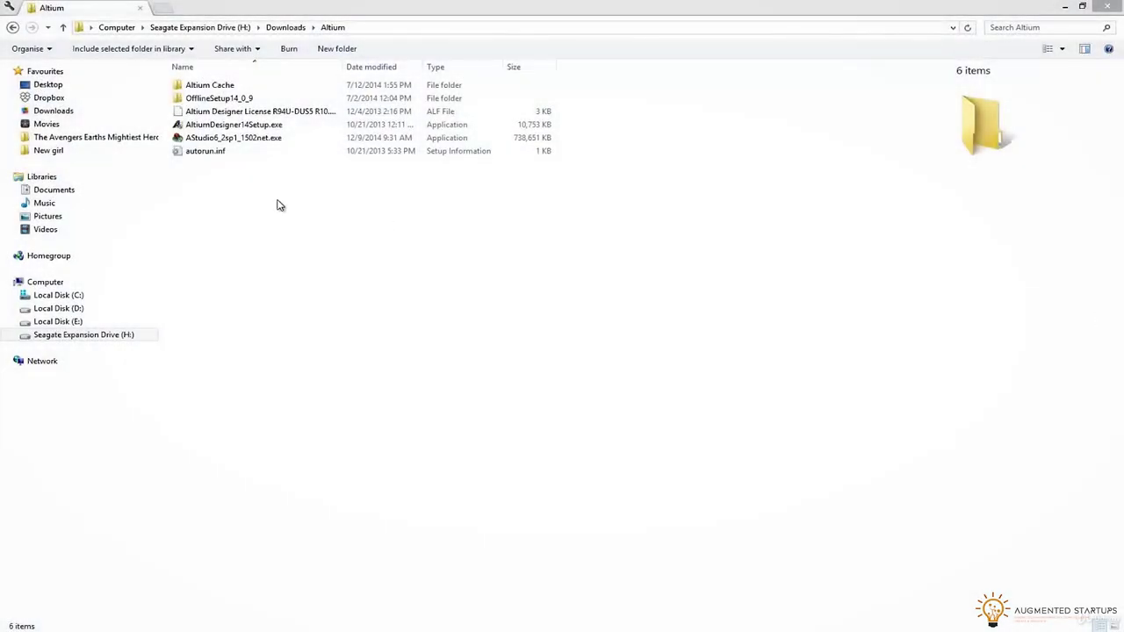
# Run AltiumDesigner14Setup.exe, accept the licence, keep default features and folders, and launch on finish
pyautogui.click(217, 128)
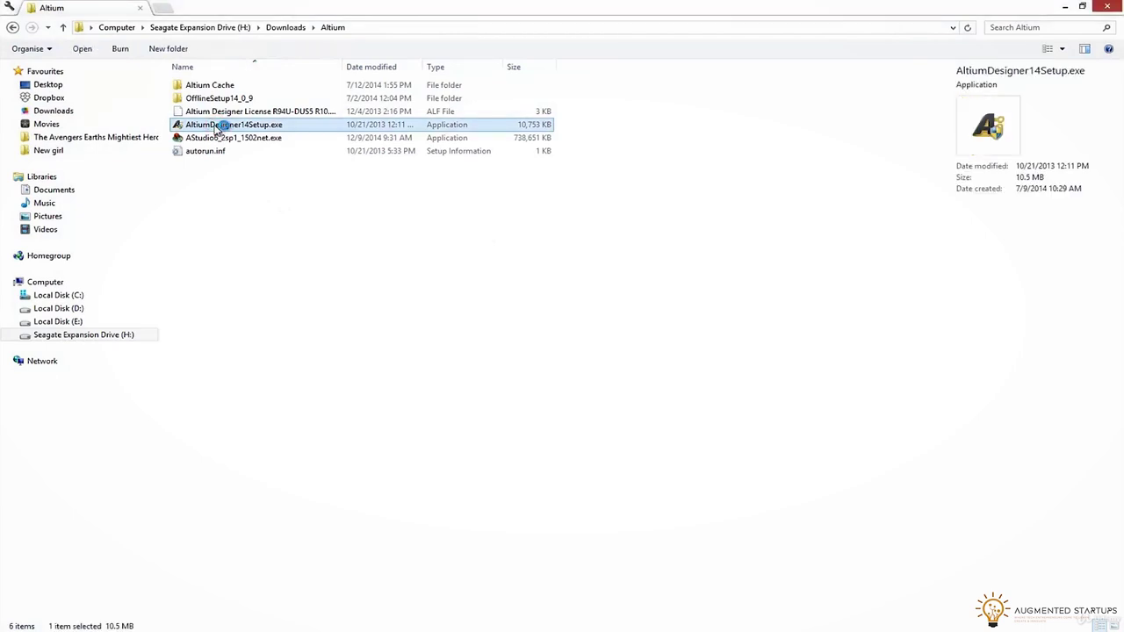
pyautogui.doubleClick(220, 125)
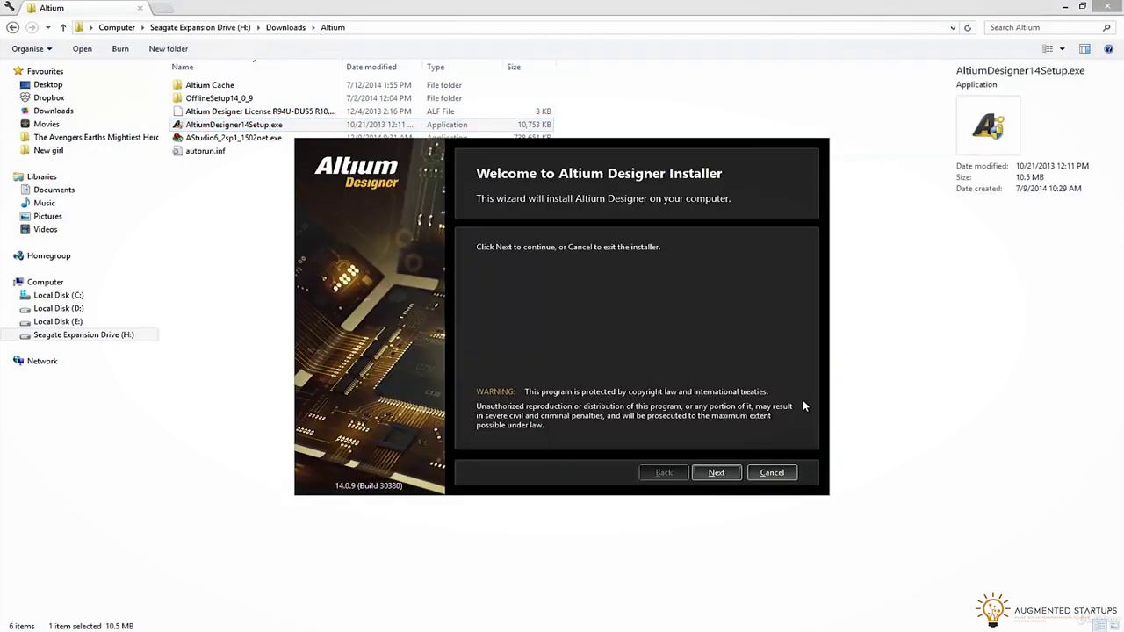
pyautogui.click(718, 473)
pyautogui.click(649, 428)
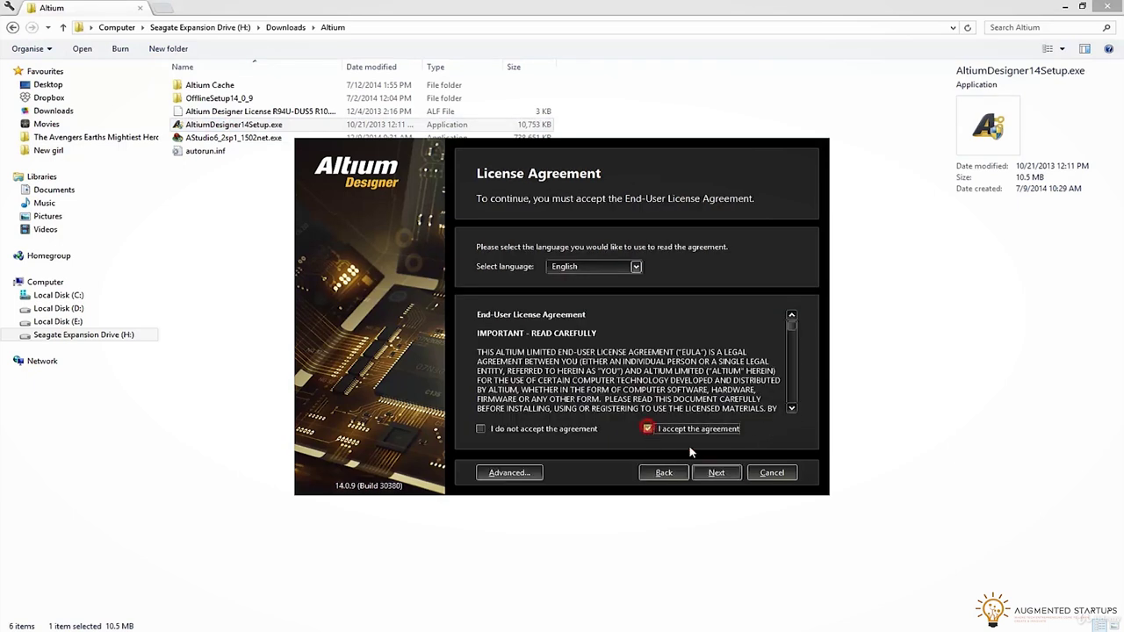
pyautogui.click(736, 472)
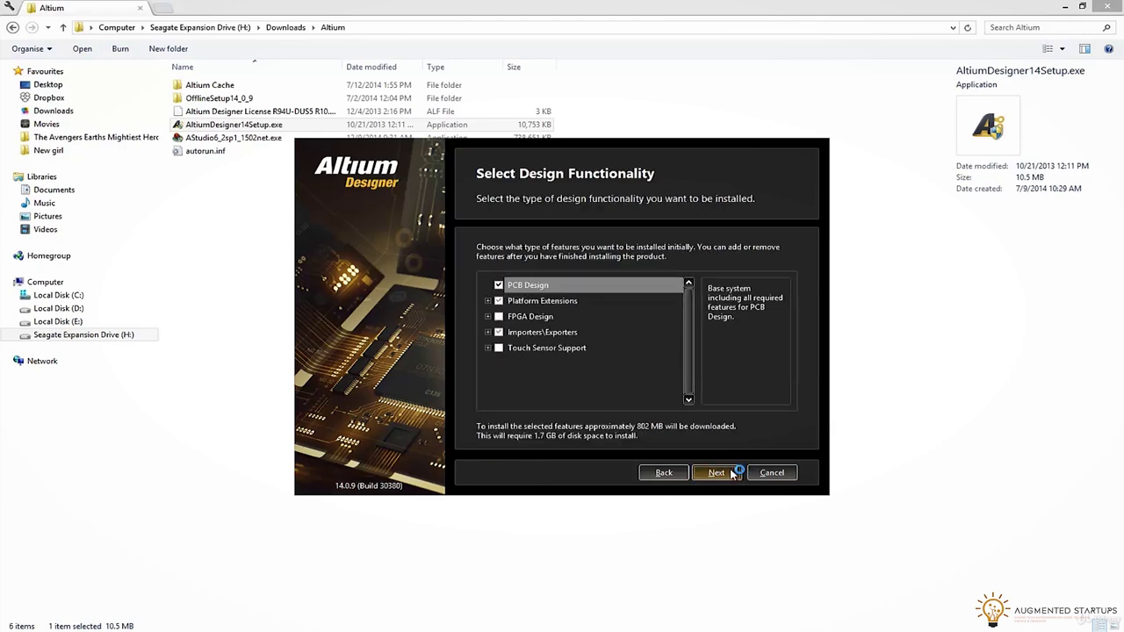
pyautogui.click(733, 474)
pyautogui.click(733, 473)
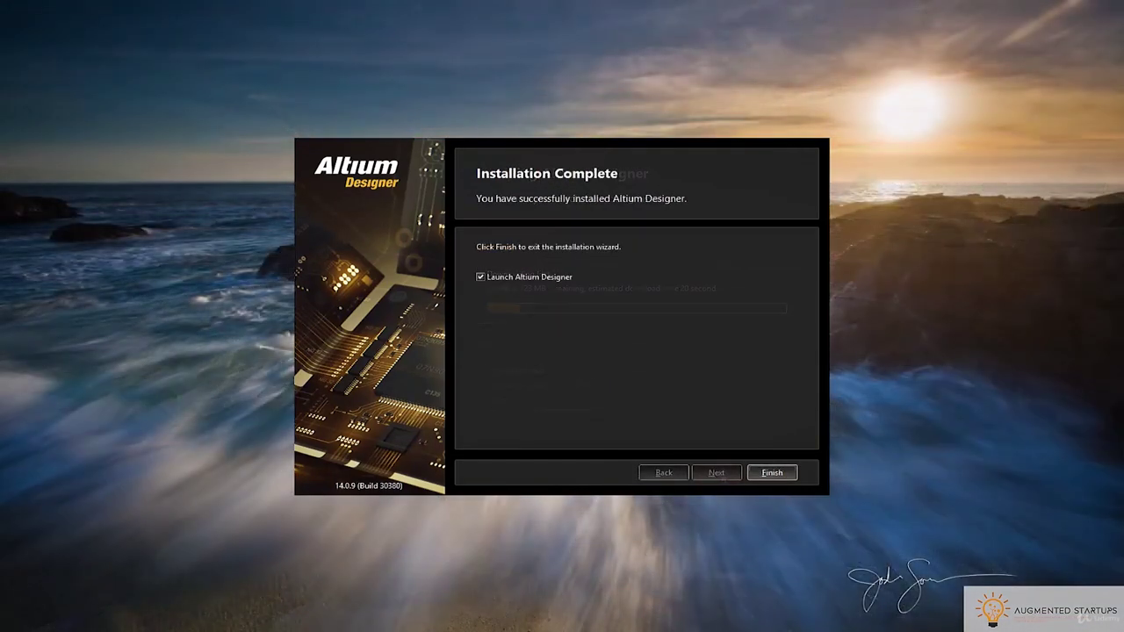
pyautogui.click(773, 473)
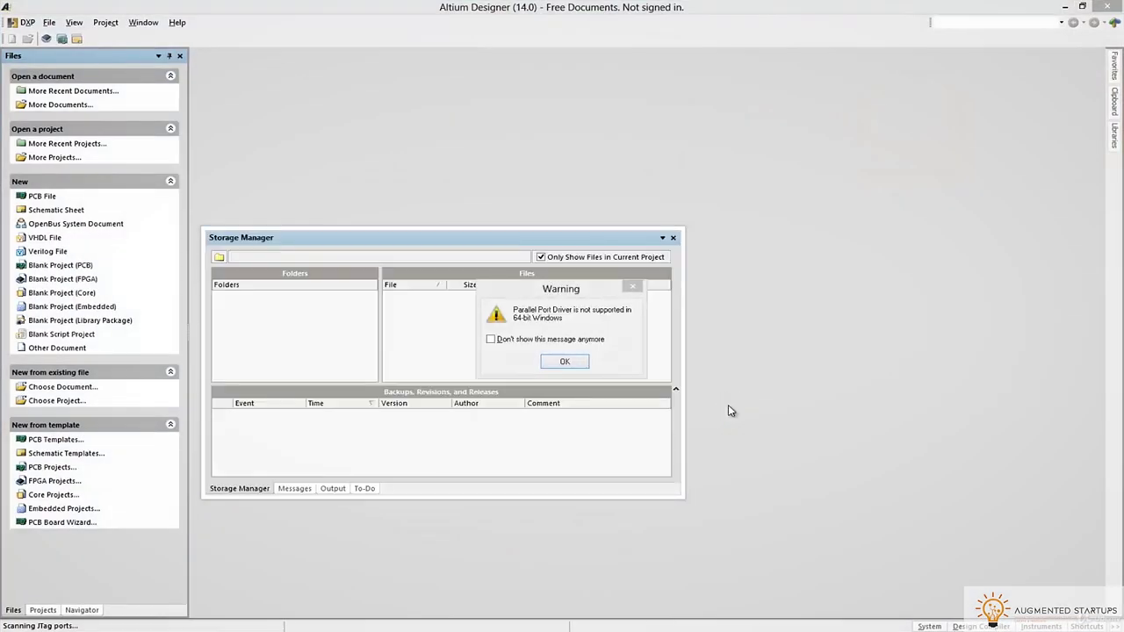
# Dismiss the parallel port warning and Storage Manager, then cancel the standalone licence file browser
pyautogui.click(551, 341)
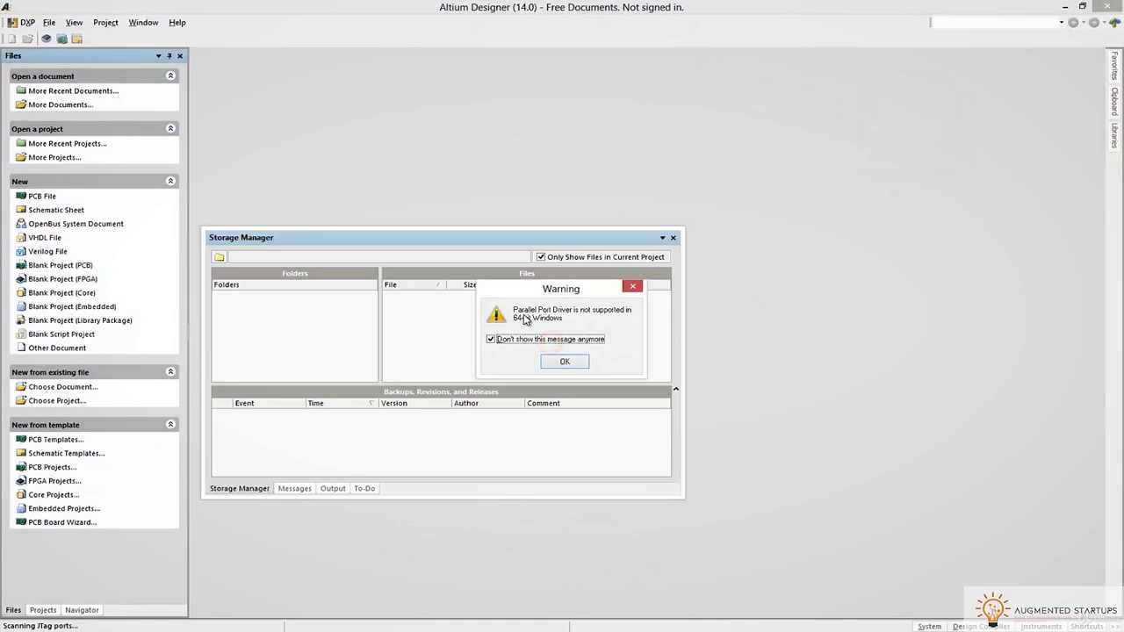
pyautogui.click(554, 363)
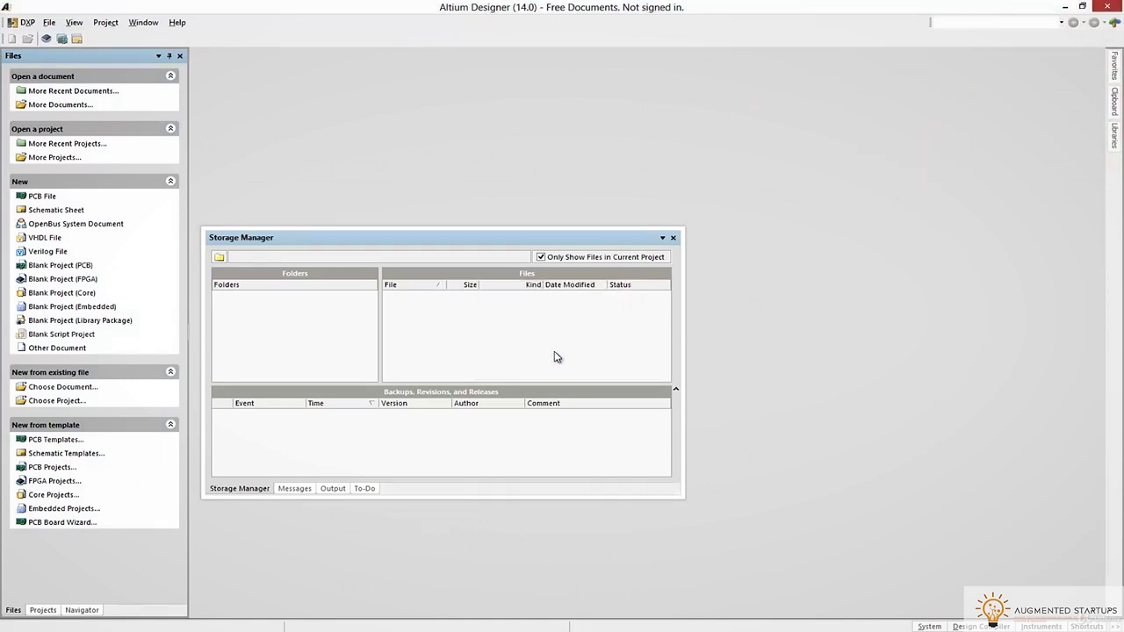
pyautogui.click(673, 240)
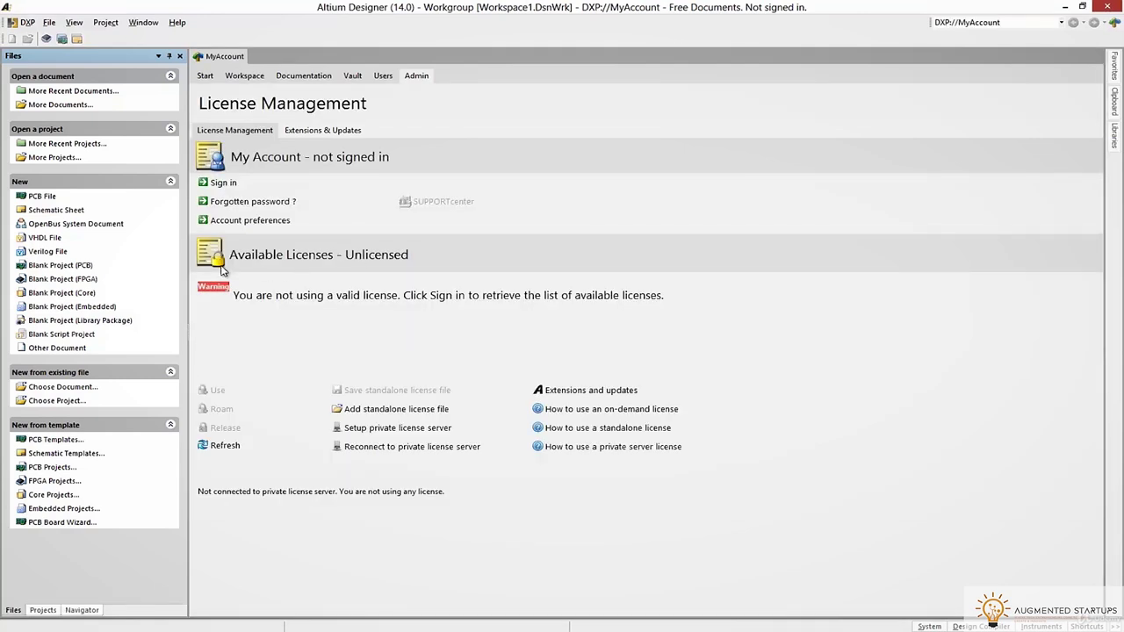
pyautogui.click(358, 413)
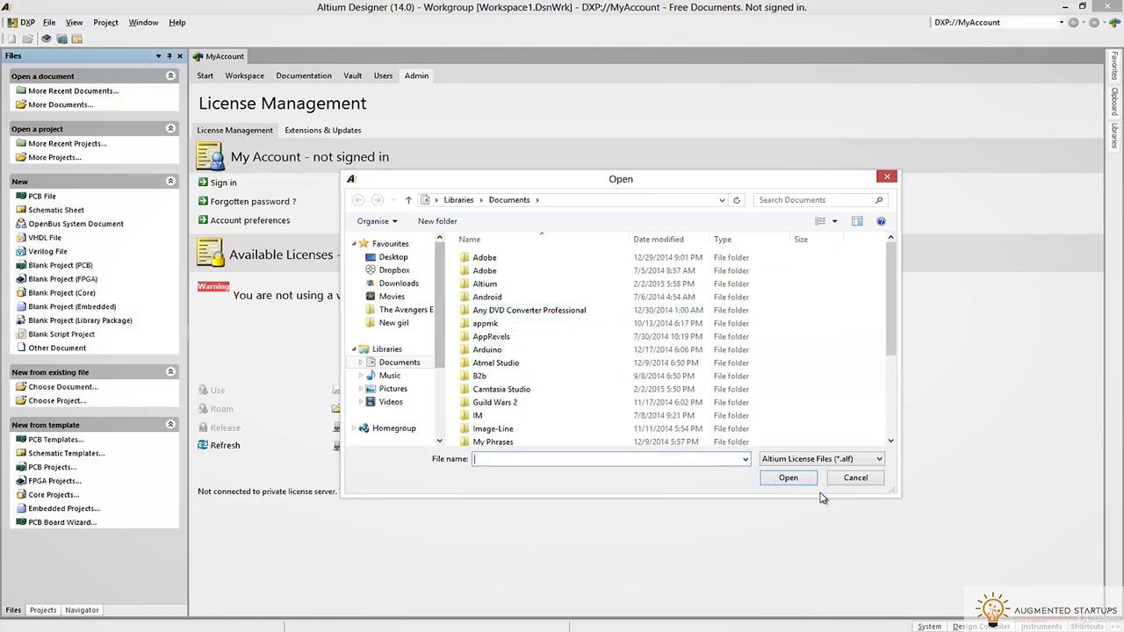
pyautogui.click(852, 479)
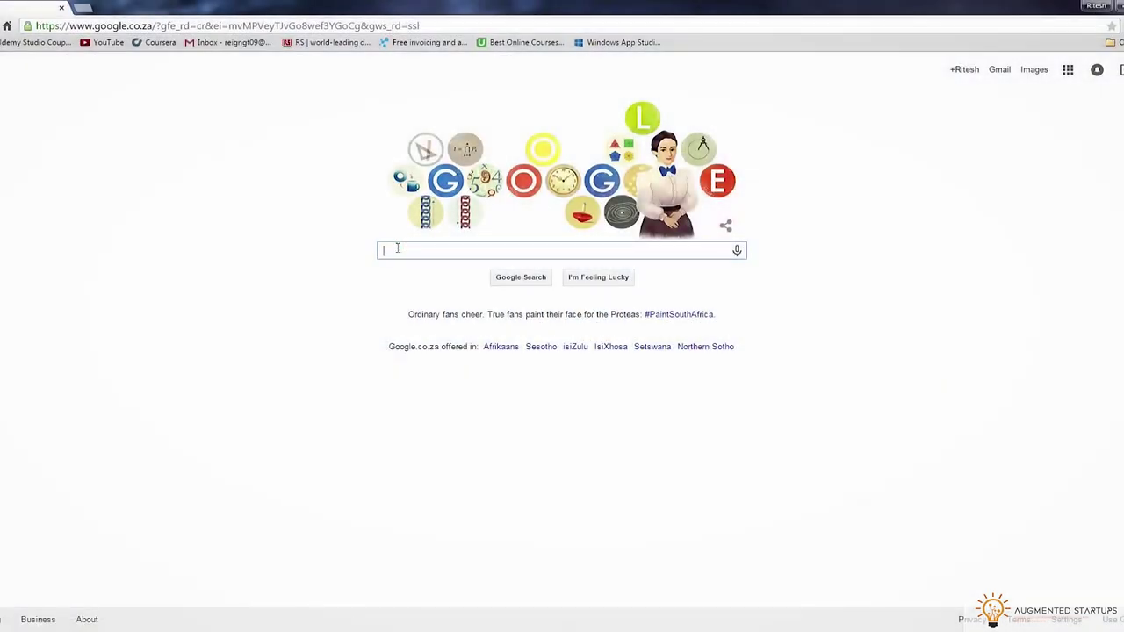
# Search for 'altium' and reach the free trial request page on altium.com
pyautogui.write('altium')
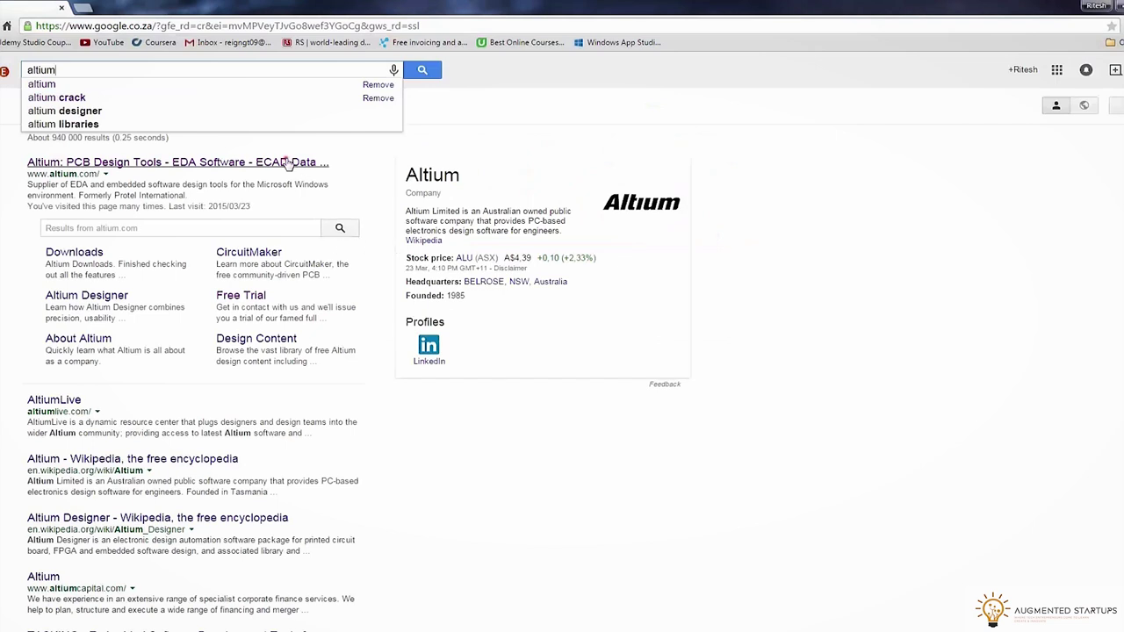
pyautogui.click(287, 162)
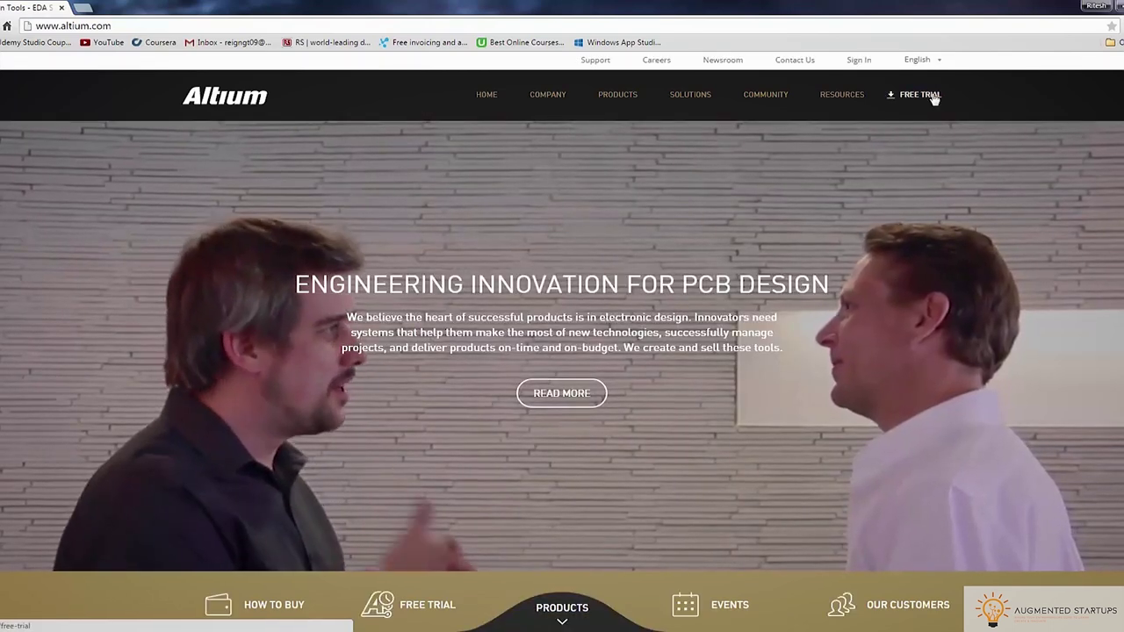
pyautogui.click(918, 95)
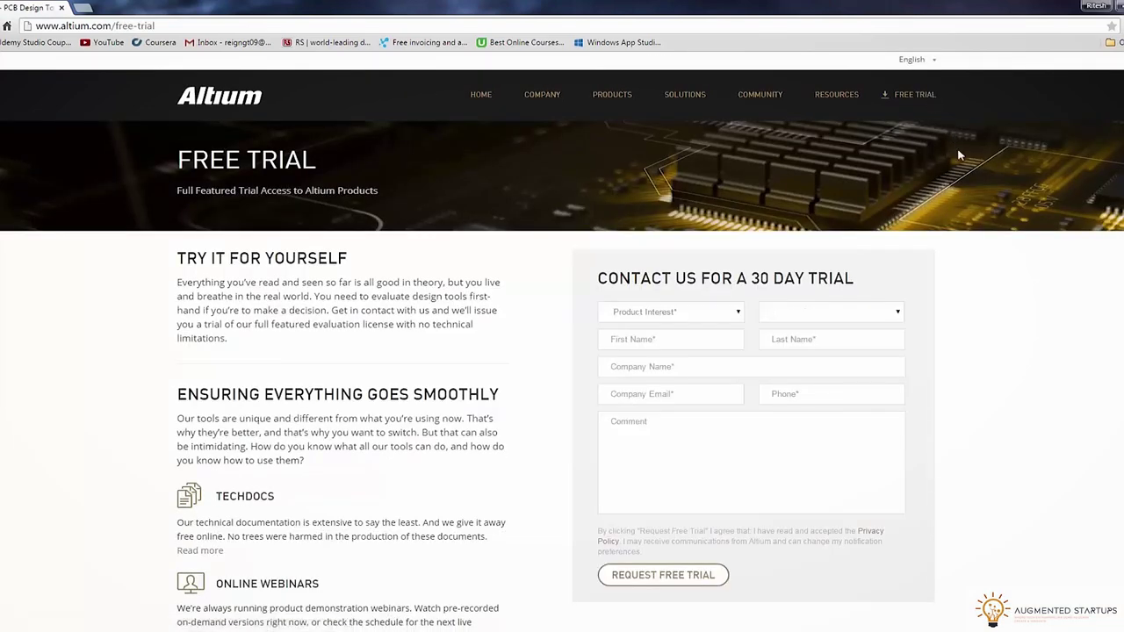
# Choose Altium Designer as product interest and Australia as country
pyautogui.click(735, 311)
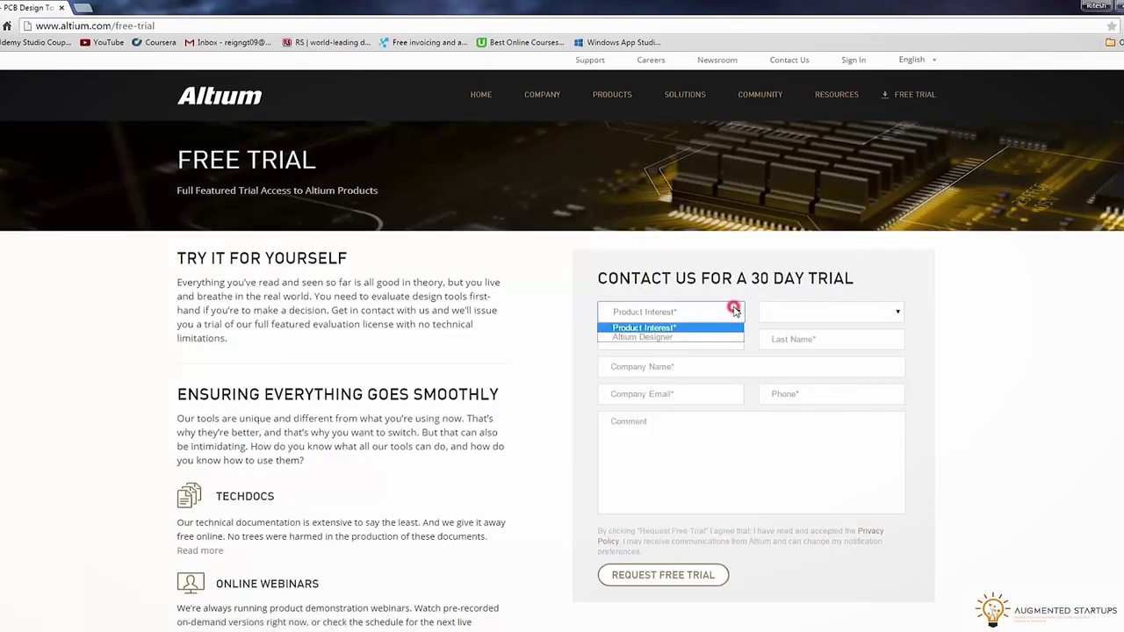
pyautogui.click(700, 338)
pyautogui.click(816, 312)
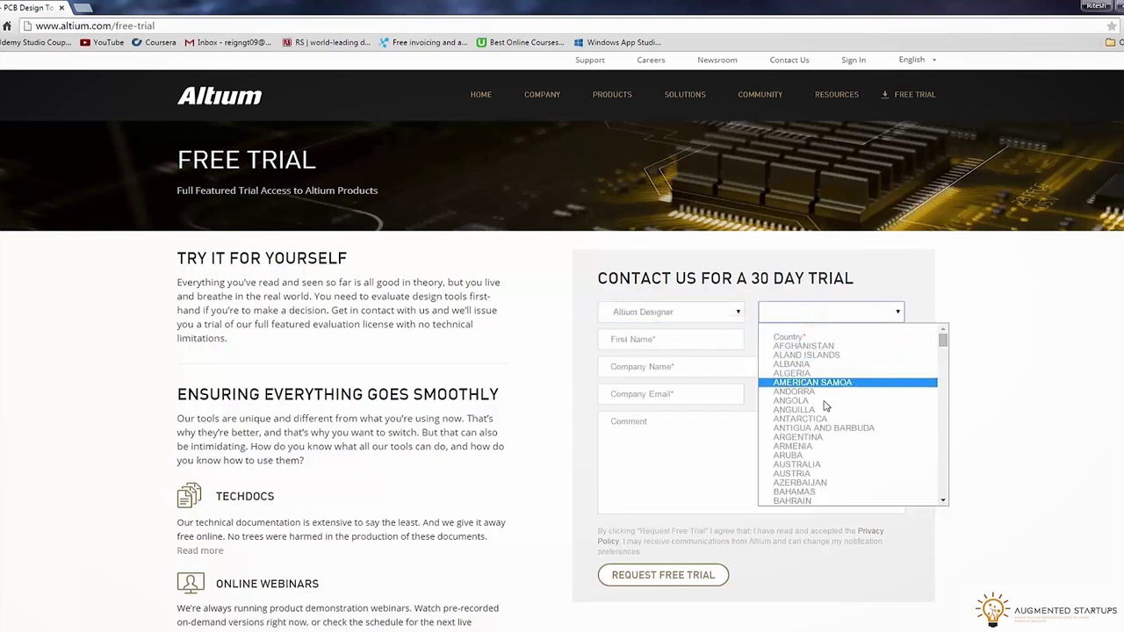
pyautogui.click(824, 429)
pyautogui.click(838, 316)
pyautogui.click(823, 464)
# Fill in the first and last name, company name, email address and phone number
pyautogui.click(714, 345)
pyautogui.press('Tab')
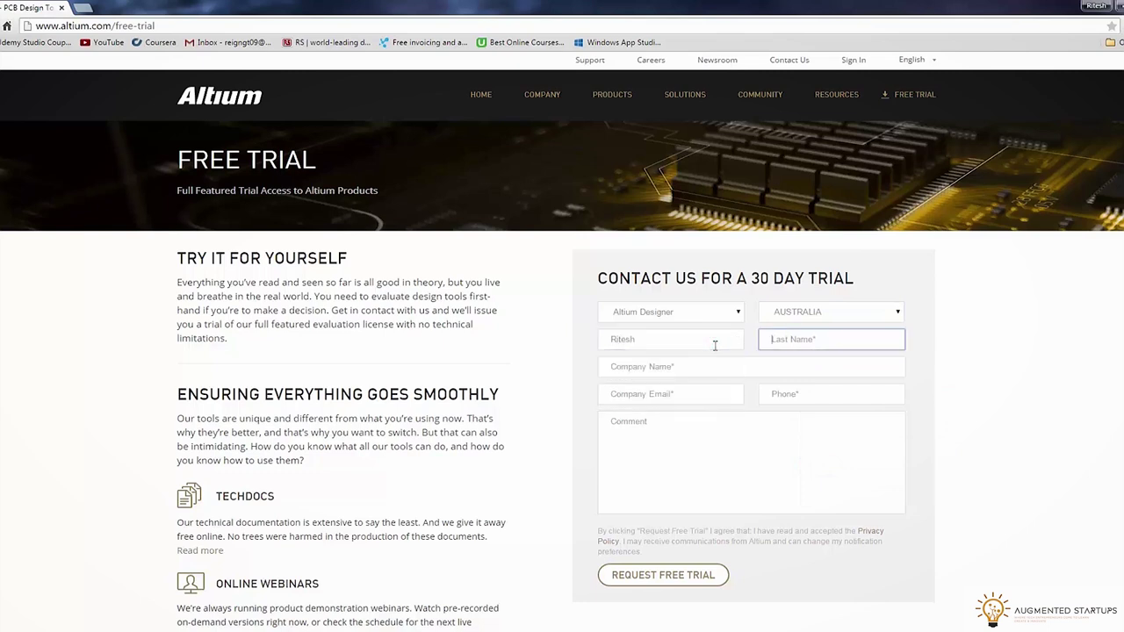
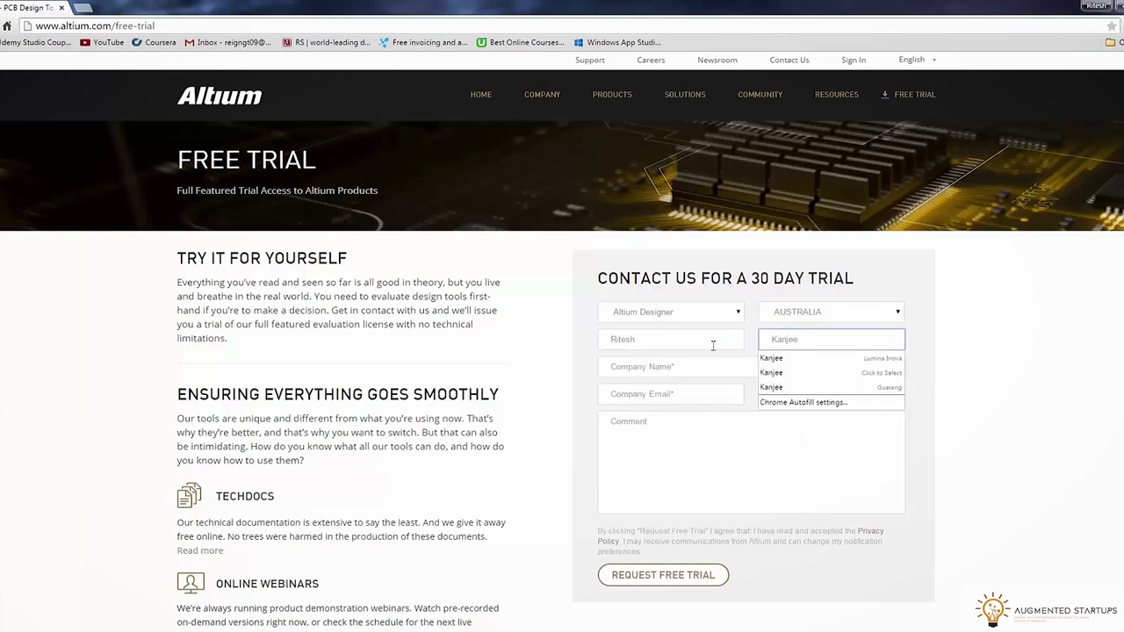
pyautogui.click(681, 361)
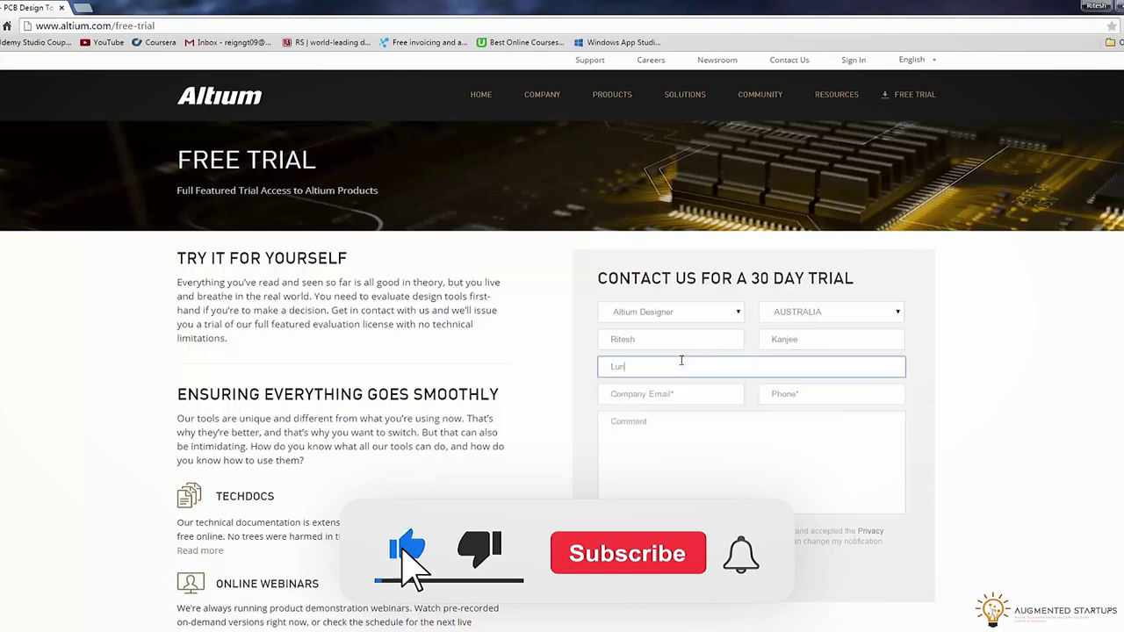
pyautogui.write('m')
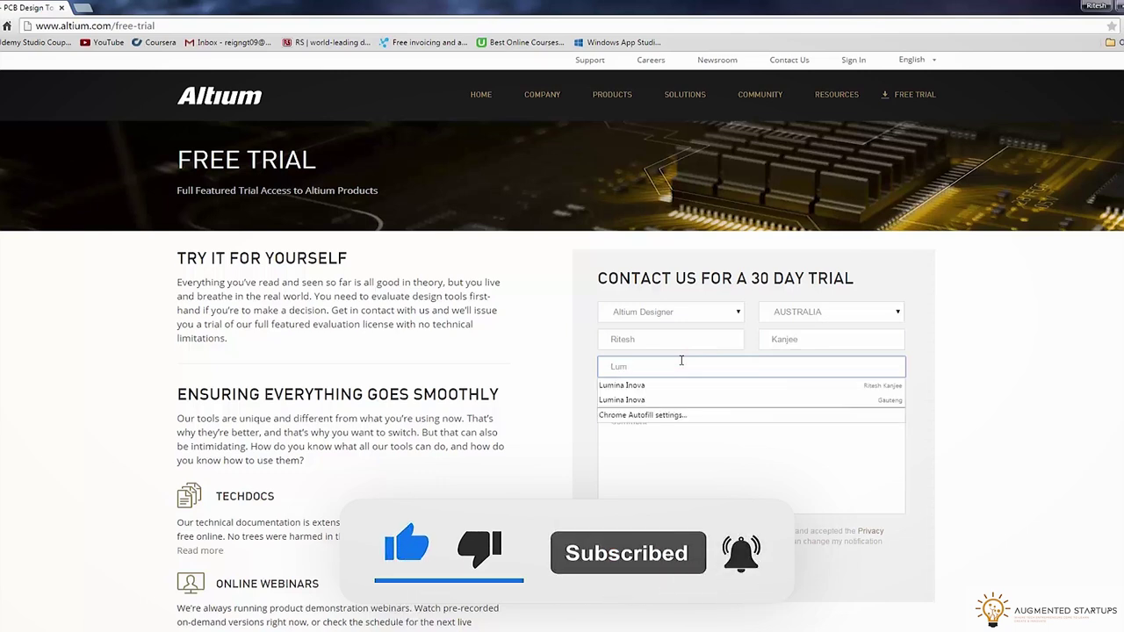
pyautogui.write('ina Inova')
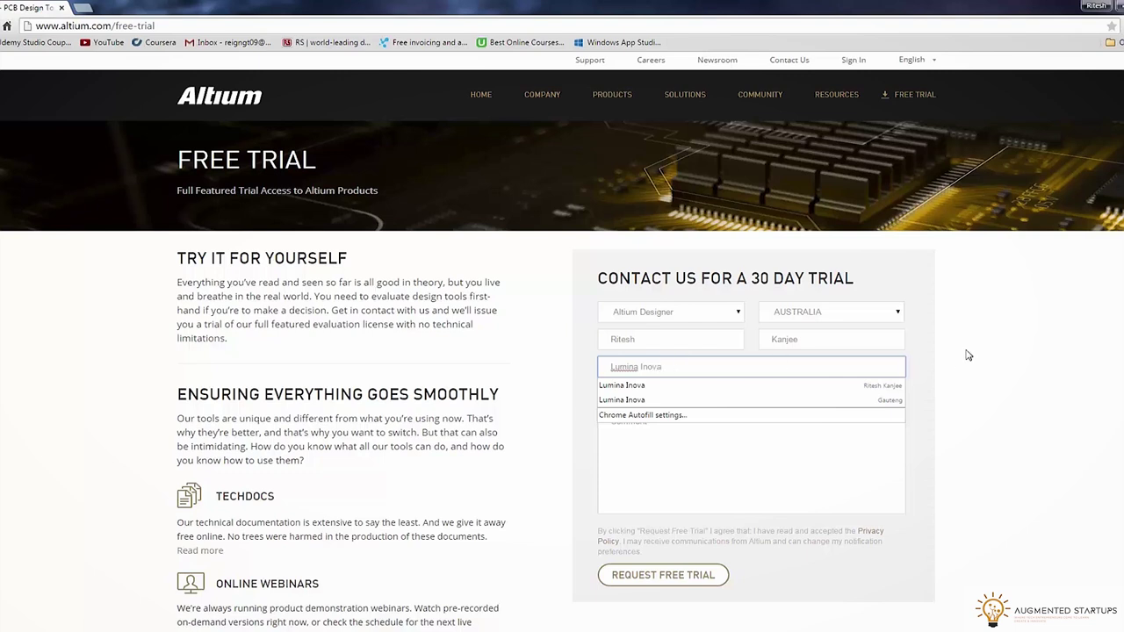
pyautogui.click(706, 393)
pyautogui.write('L')
pyautogui.press('BackSpace')
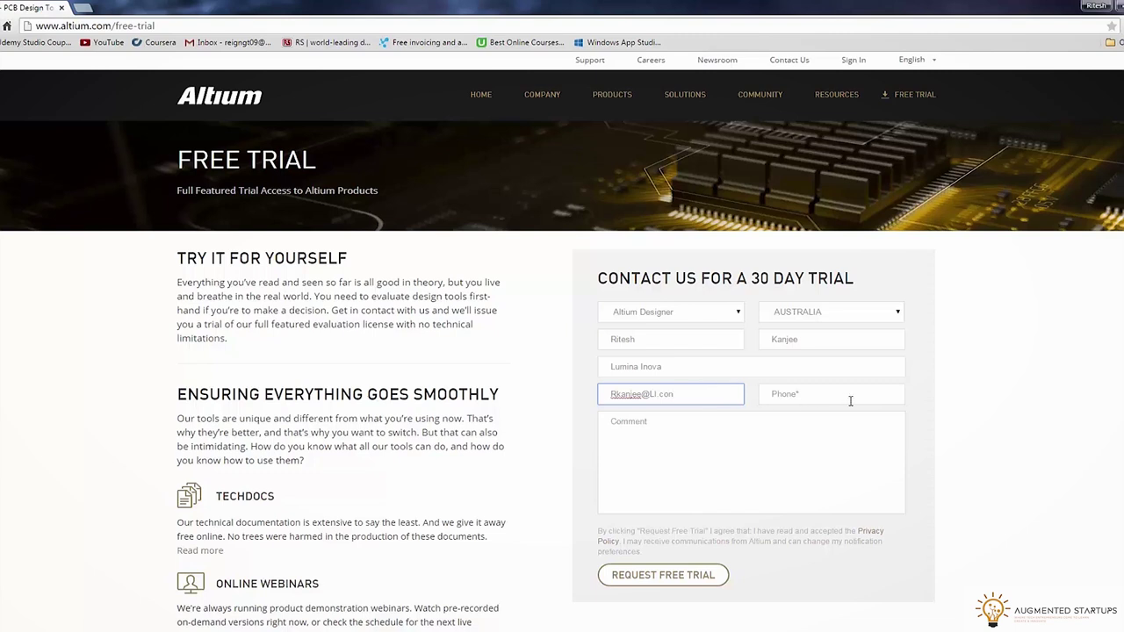
pyautogui.click(850, 401)
pyautogui.write('5465456')
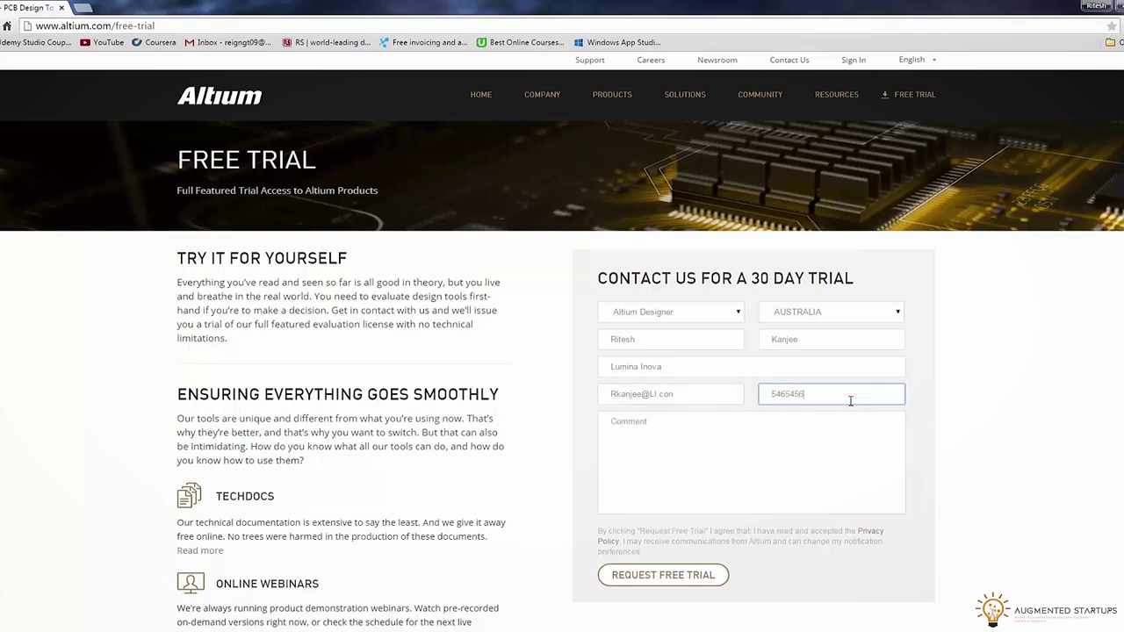
# Write a short business comment and submit the free trial request
pyautogui.click(791, 478)
pyautogui.write('Hi')
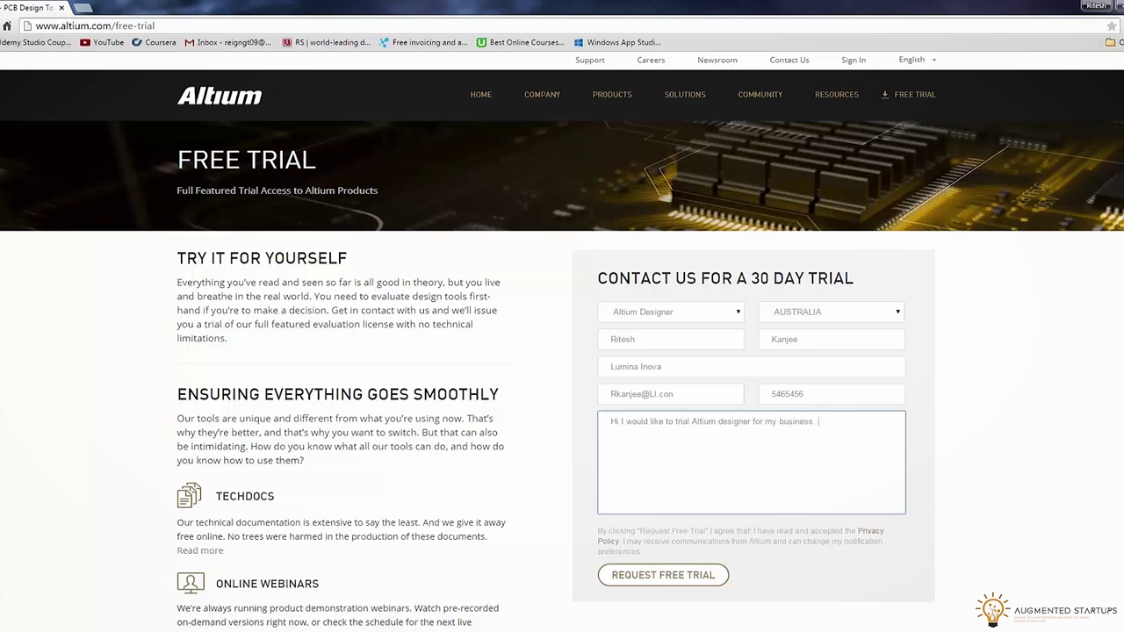
pyautogui.write('.')
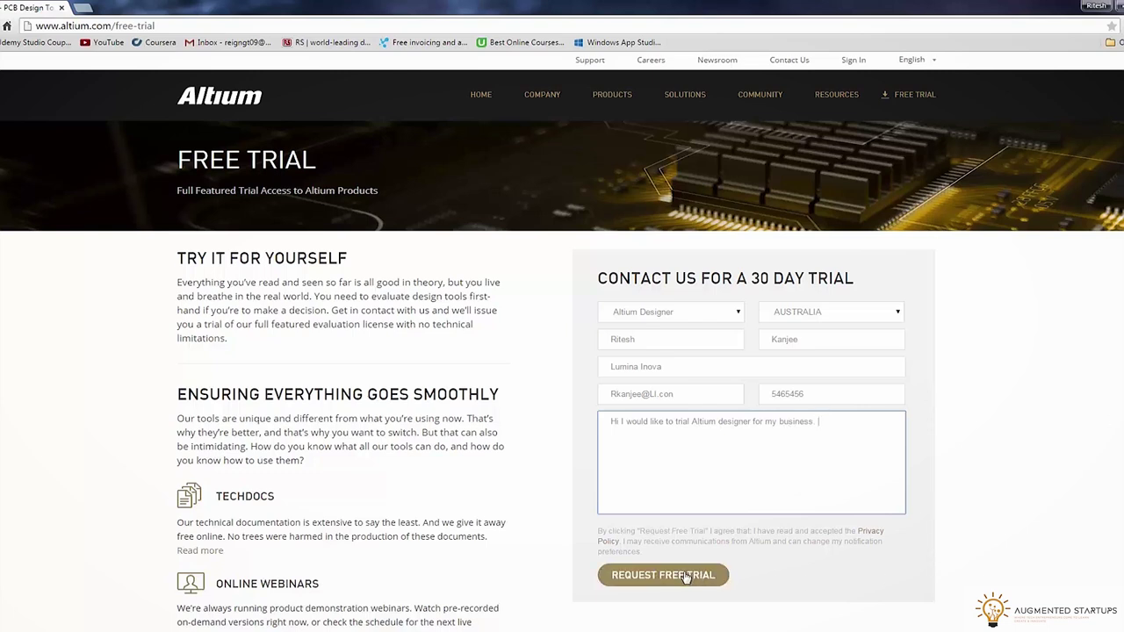
pyautogui.click(708, 580)
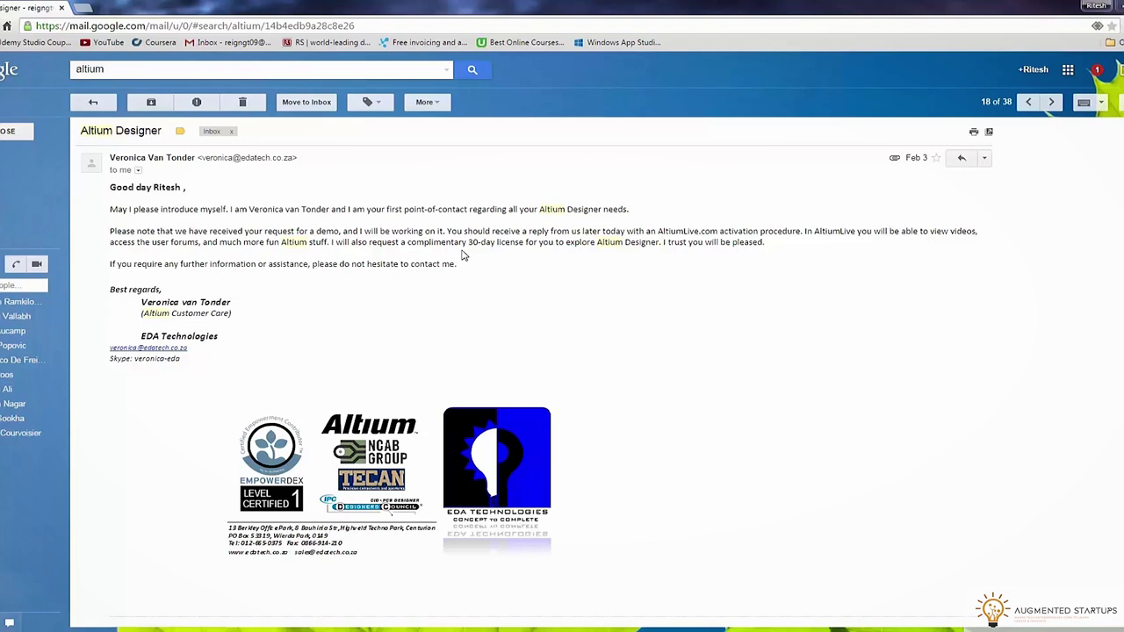
# Open the newer 'License information for Altium Designer' email and scroll through its licence details
pyautogui.press('k')
pyautogui.press('k')
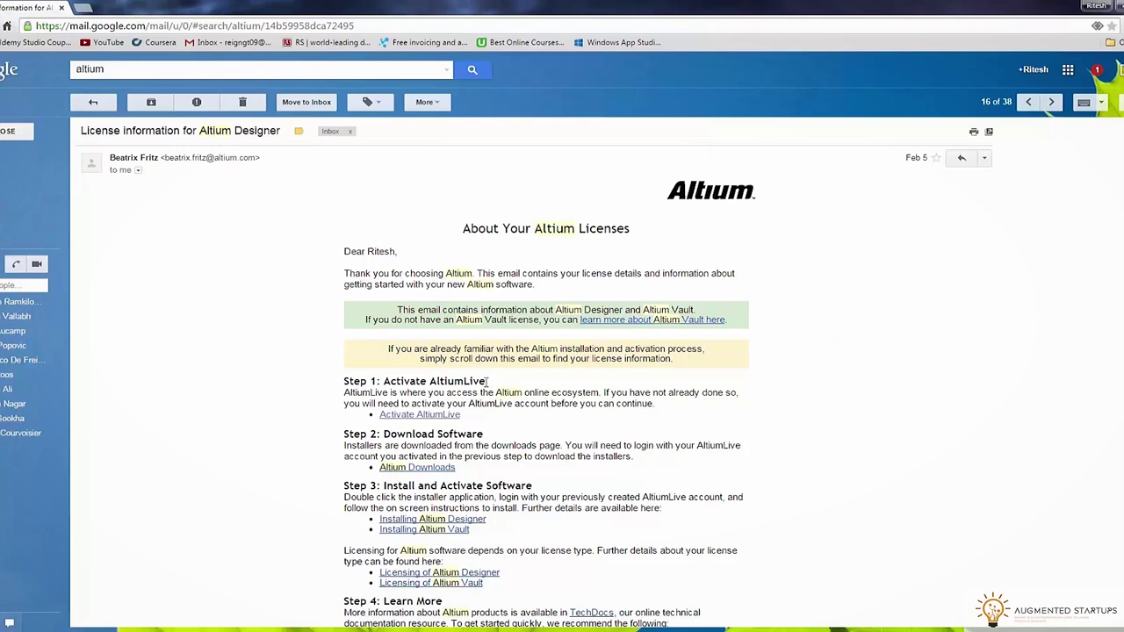
pyautogui.scroll(-1, 484, 383)
pyautogui.scroll(-1, 485, 386)
pyautogui.scroll(-5, 705, 401)
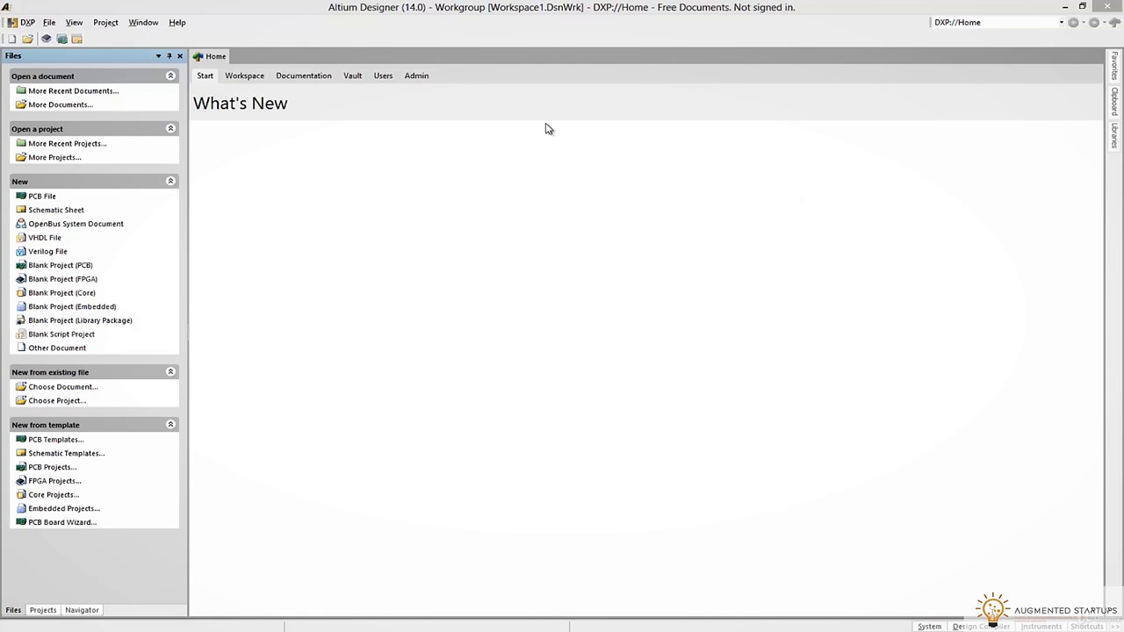
# Create a new PCB project and add a schematic sheet and a PCB document
pyautogui.click(49, 22)
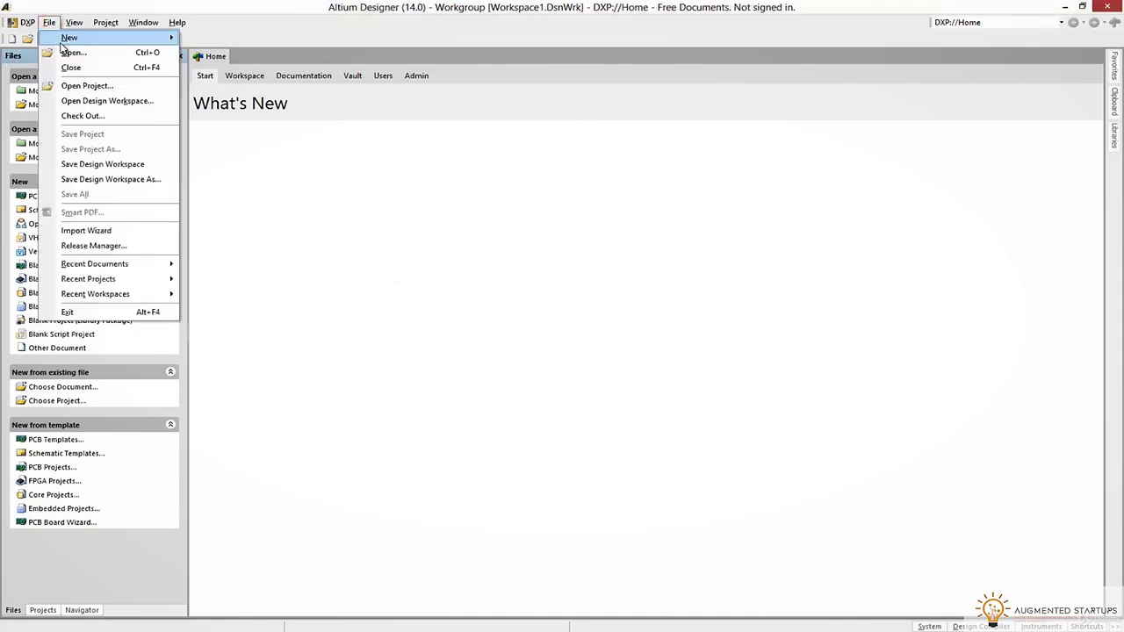
pyautogui.moveTo(71, 40)
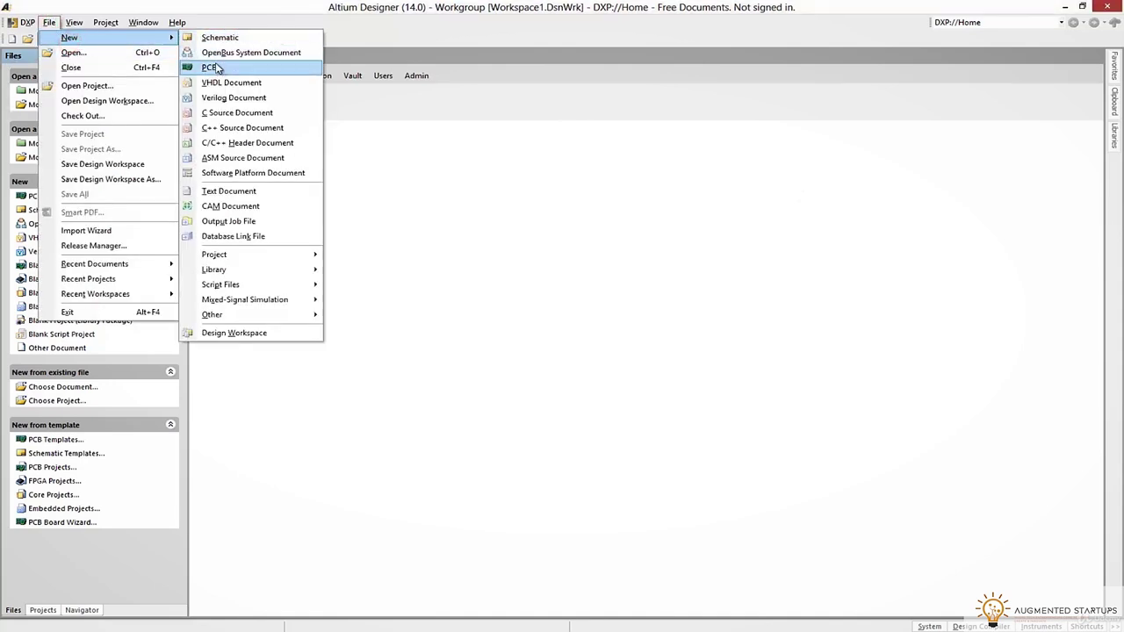
pyautogui.moveTo(247, 256)
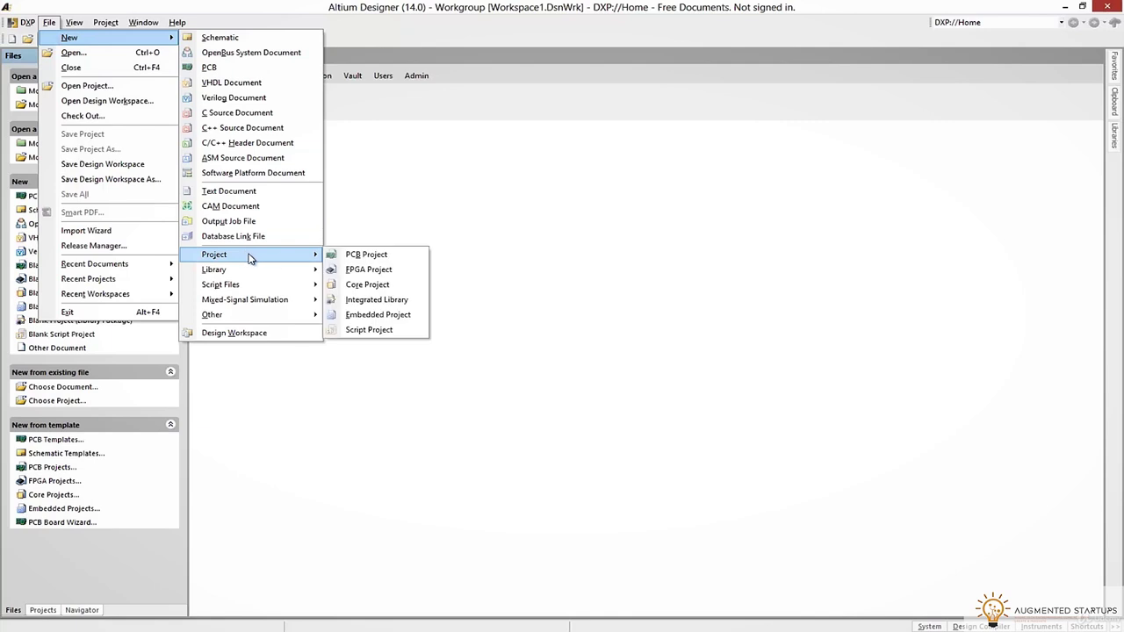
pyautogui.click(349, 255)
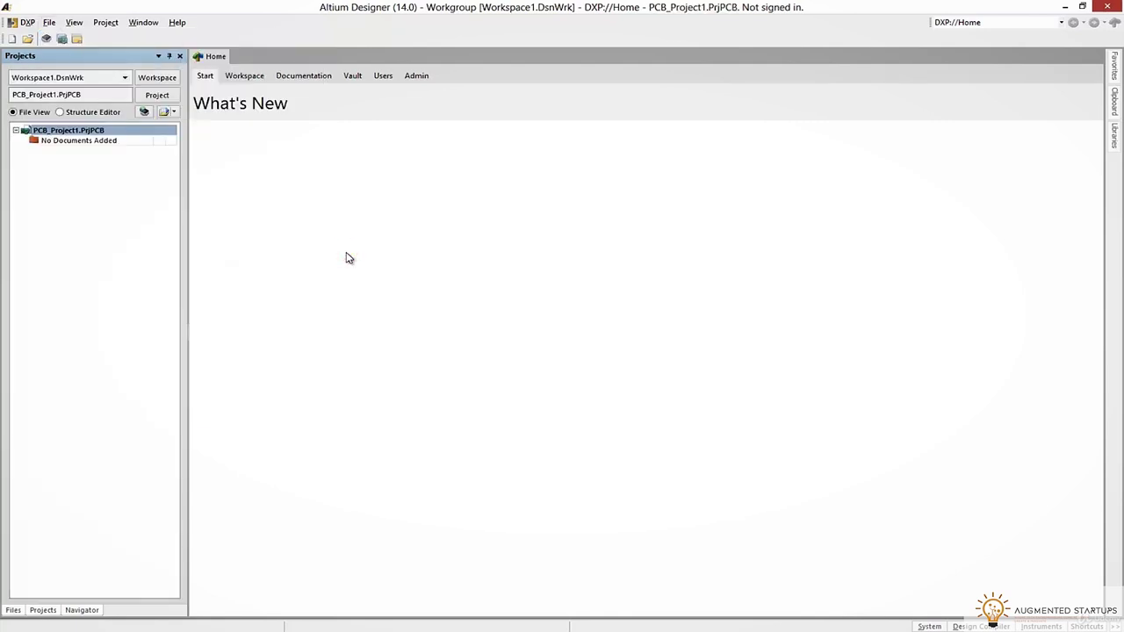
pyautogui.rightClick(52, 135)
pyautogui.moveTo(94, 157)
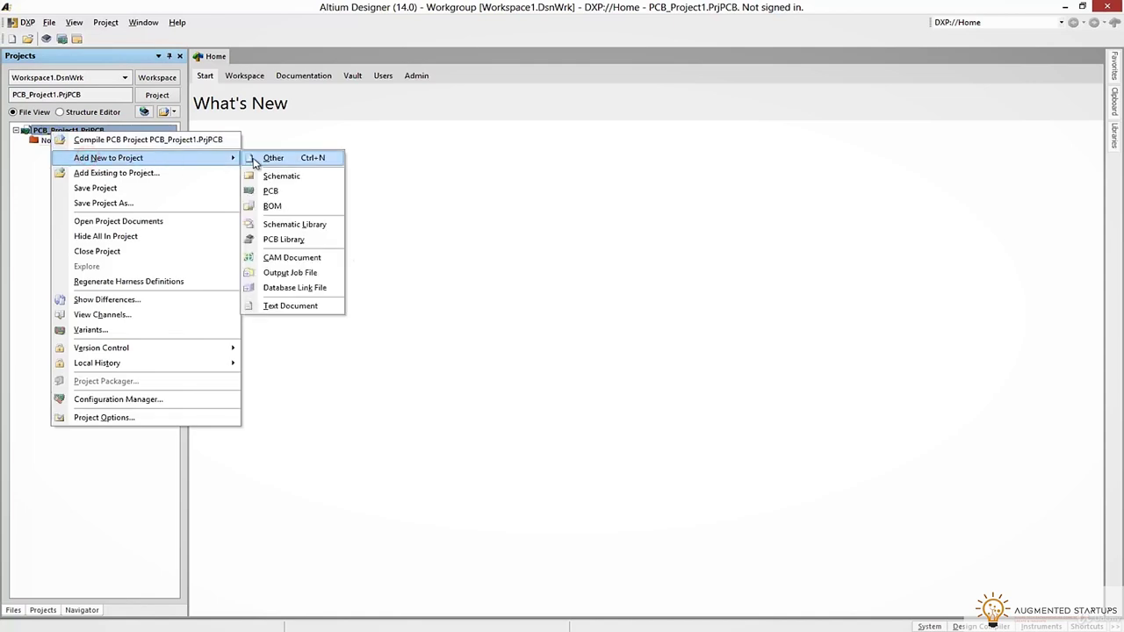
pyautogui.click(255, 175)
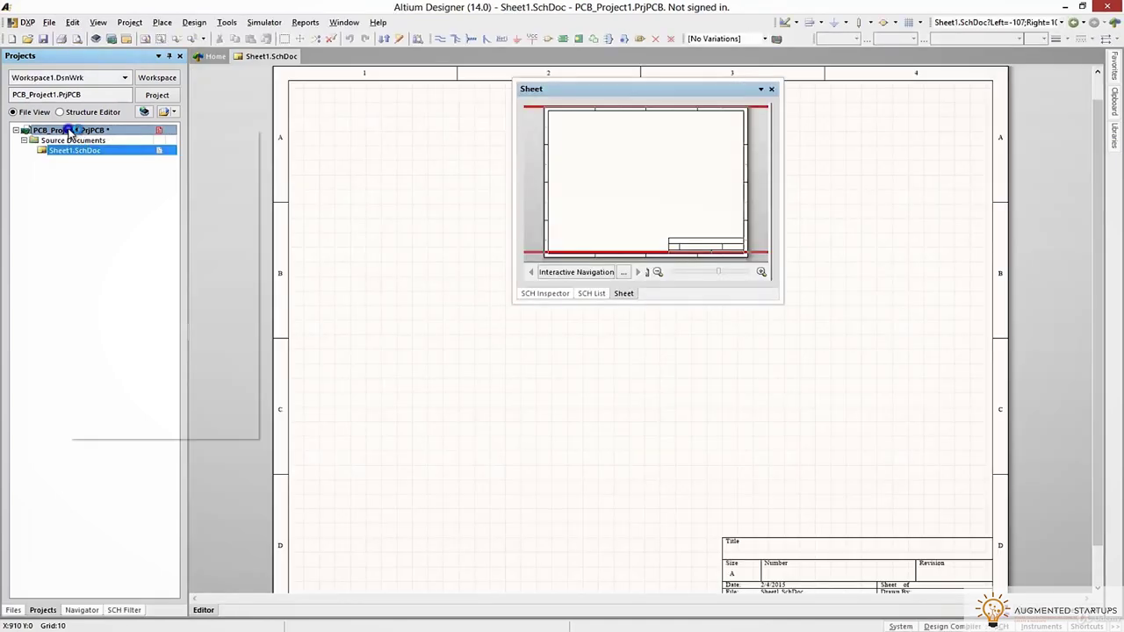
pyautogui.rightClick(70, 132)
pyautogui.moveTo(176, 156)
pyautogui.click(298, 186)
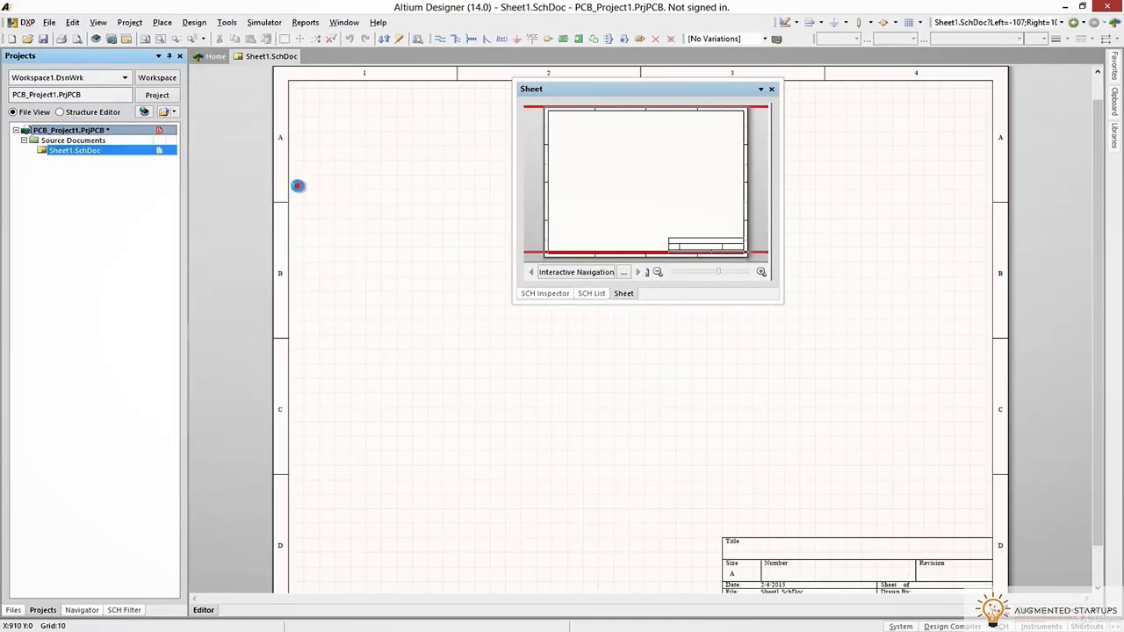
# Create a new folder named MyFirstArduino in the save dialog and open it
pyautogui.rightClick(48, 132)
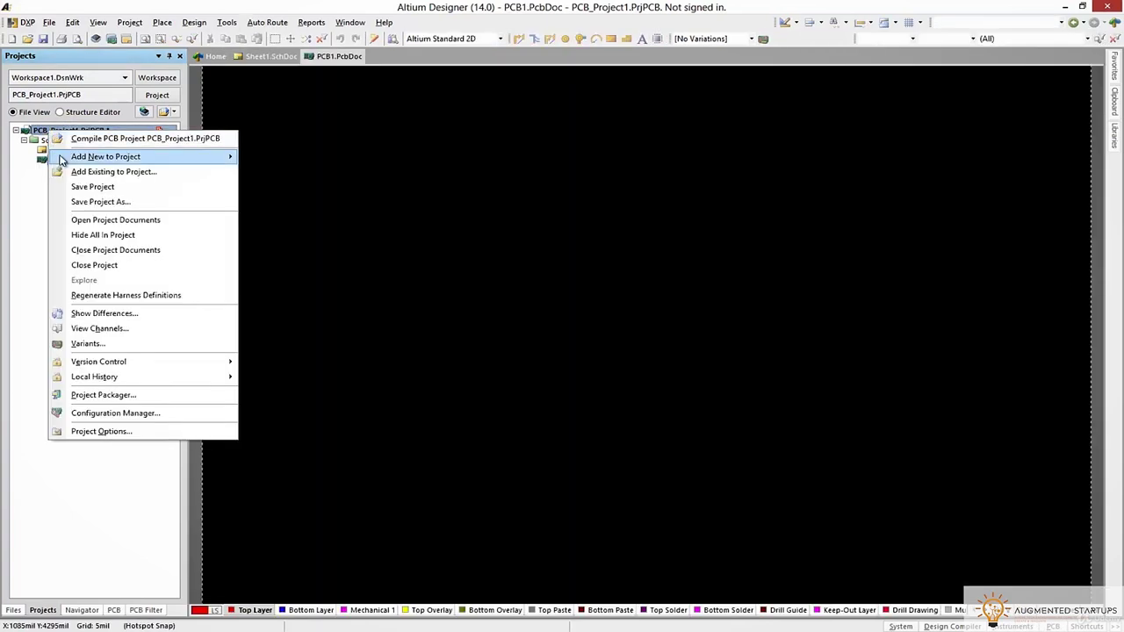
pyautogui.click(72, 202)
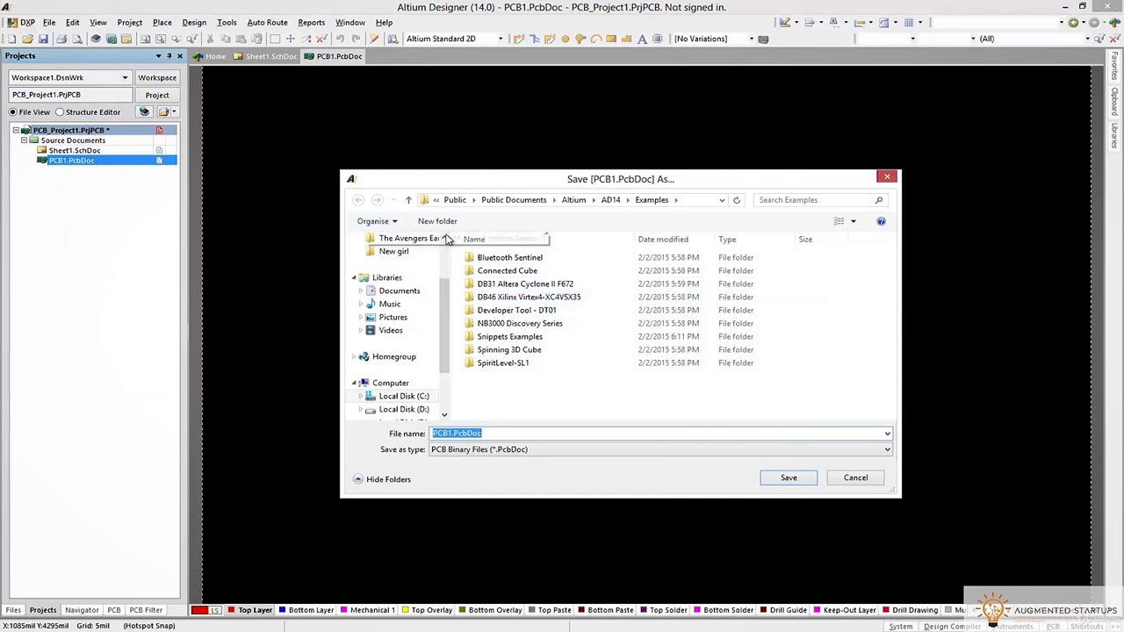
pyautogui.click(436, 221)
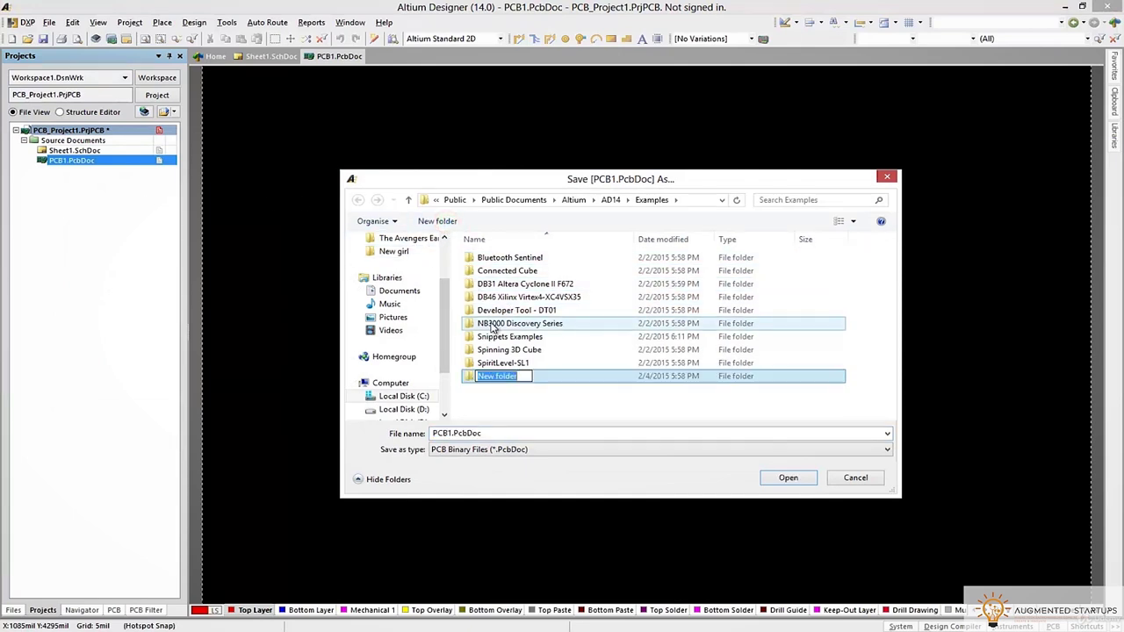
pyautogui.write('M')
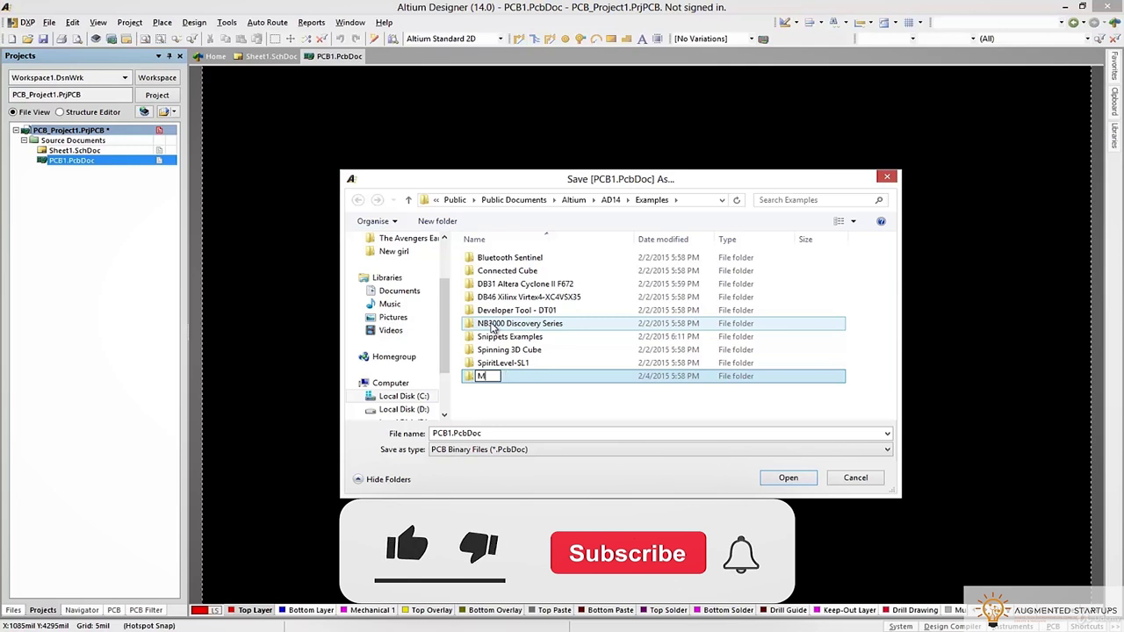
pyautogui.write('yFirst')
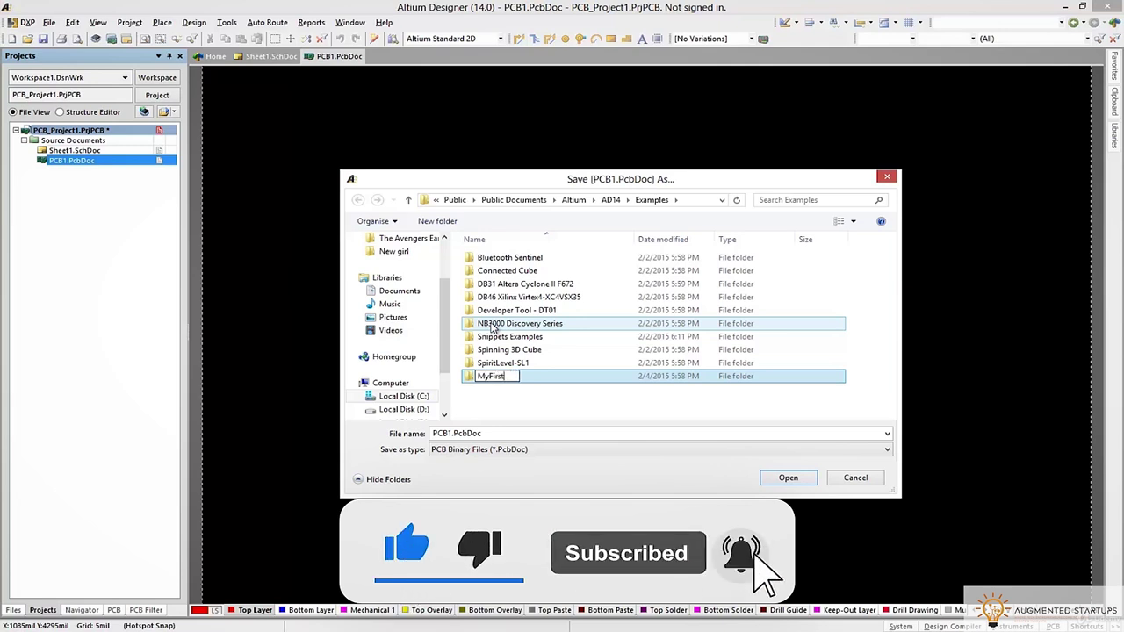
pyautogui.write('Arduino')
pyautogui.press('Return')
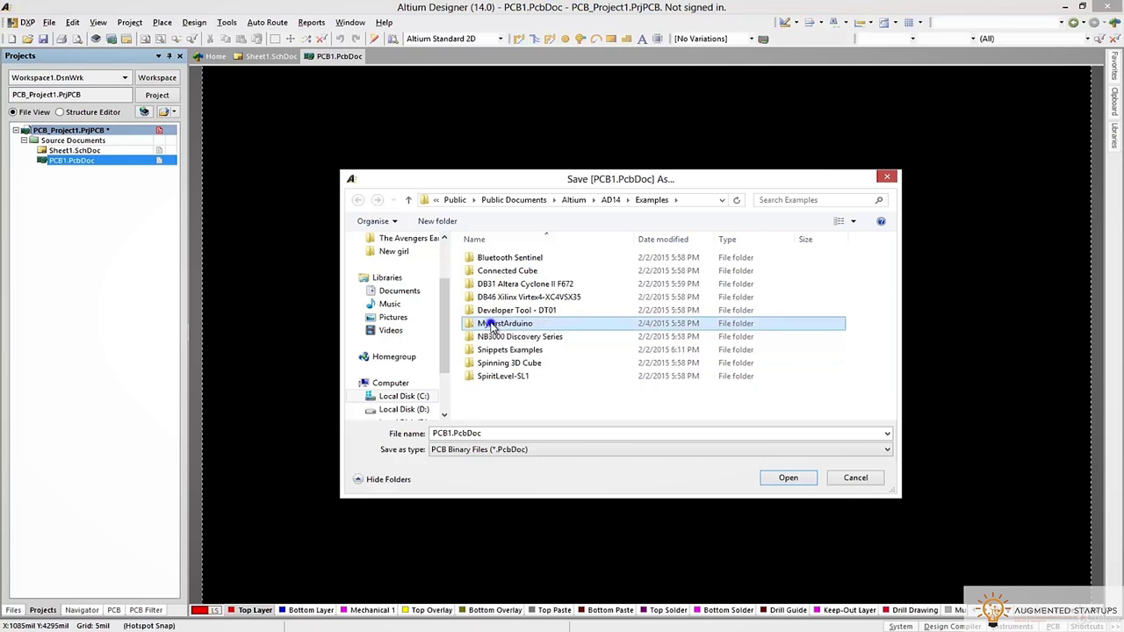
pyautogui.rightClick(488, 325)
pyautogui.click(531, 296)
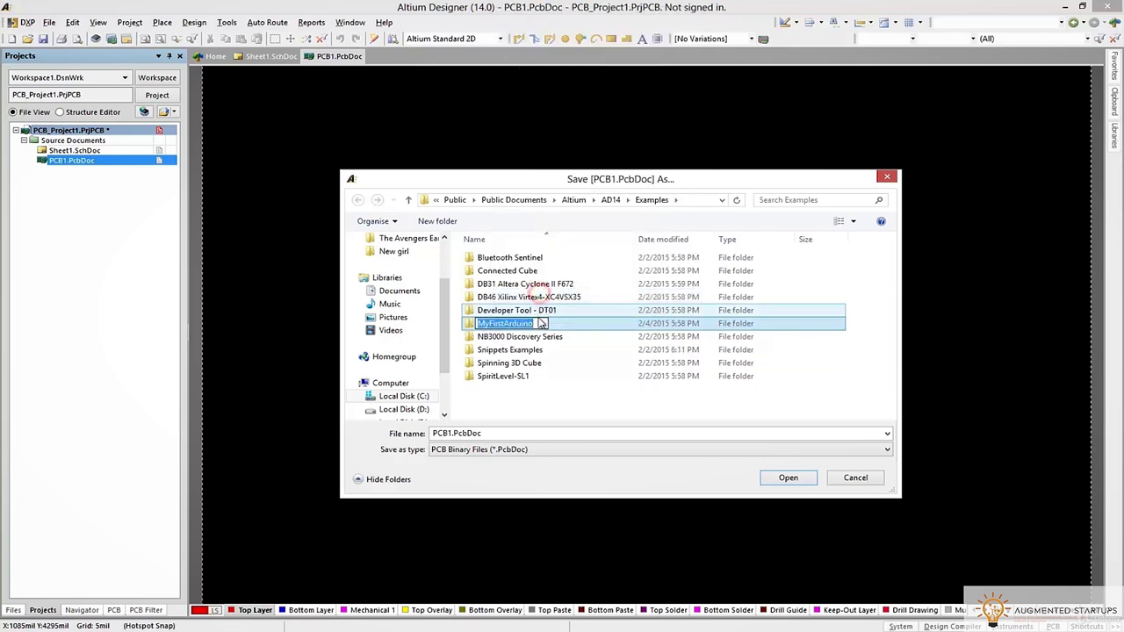
pyautogui.click(512, 401)
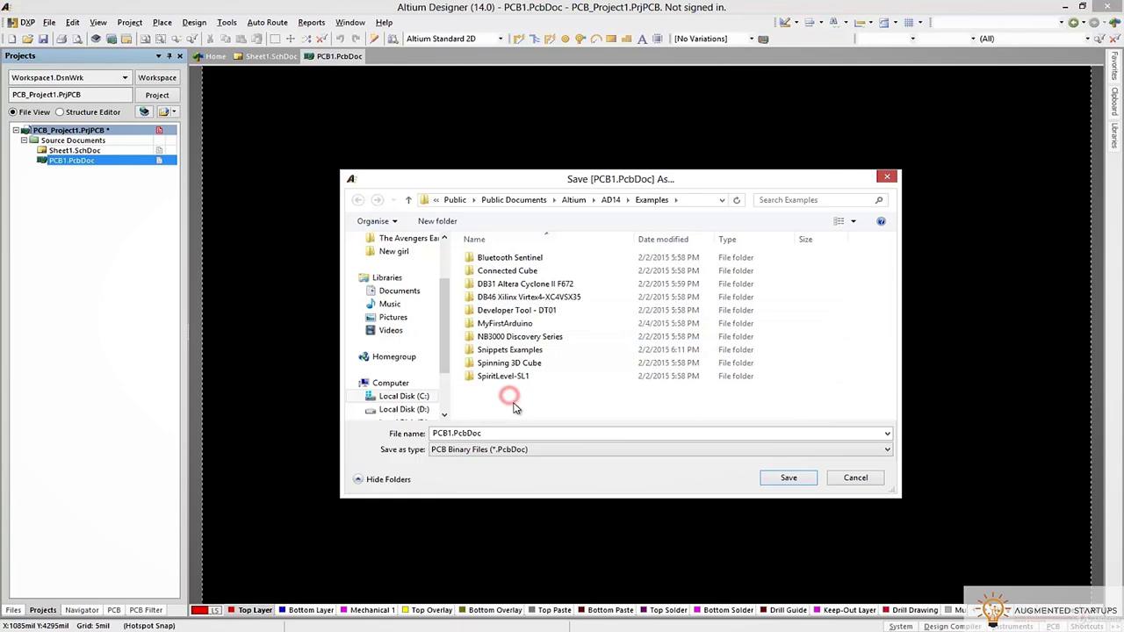
pyautogui.click(439, 433)
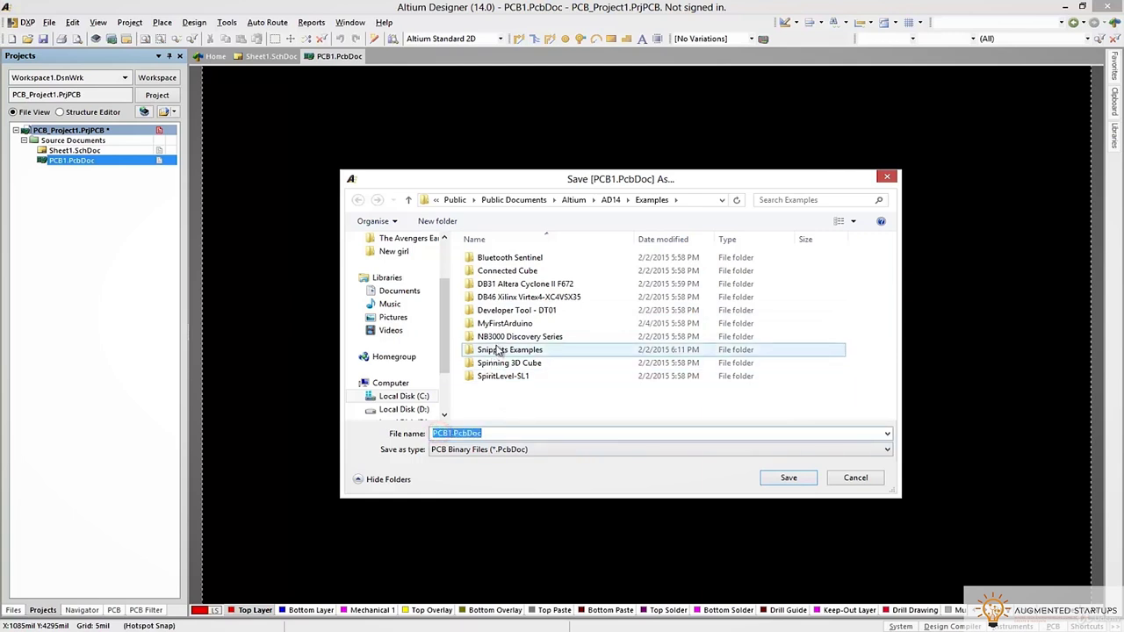
pyautogui.doubleClick(502, 323)
# Save the PCB as MyFirstArduino.PcbDoc and the schematic as MainArduino.SchDoc
pyautogui.doubleClick(446, 433)
pyautogui.write('MyFirstArduino')
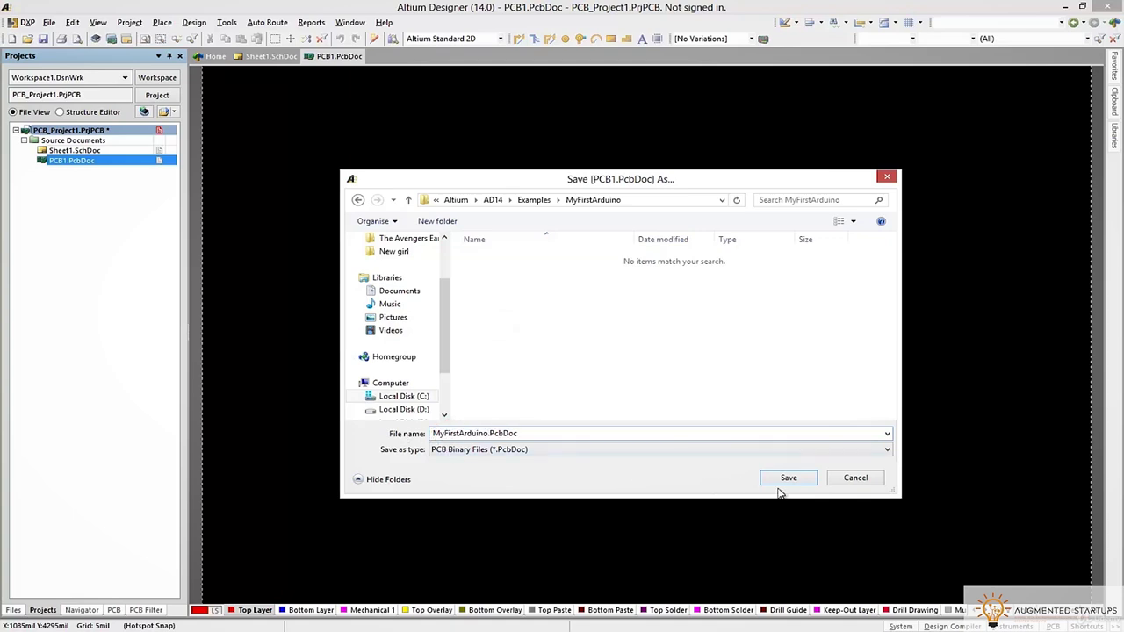
pyautogui.click(781, 480)
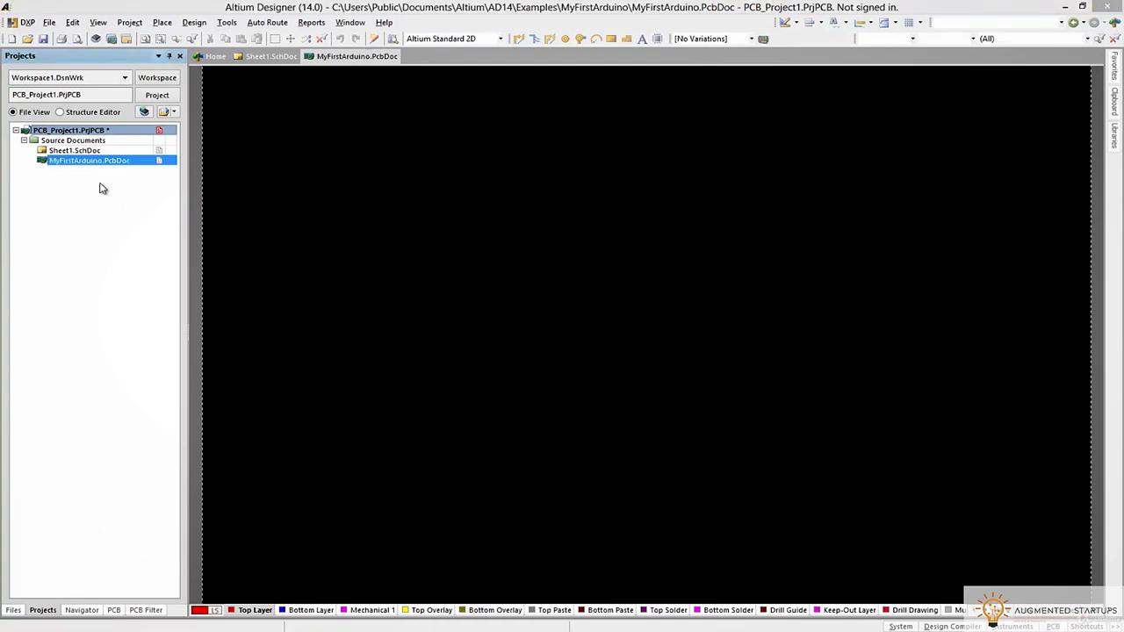
pyautogui.doubleClick(455, 432)
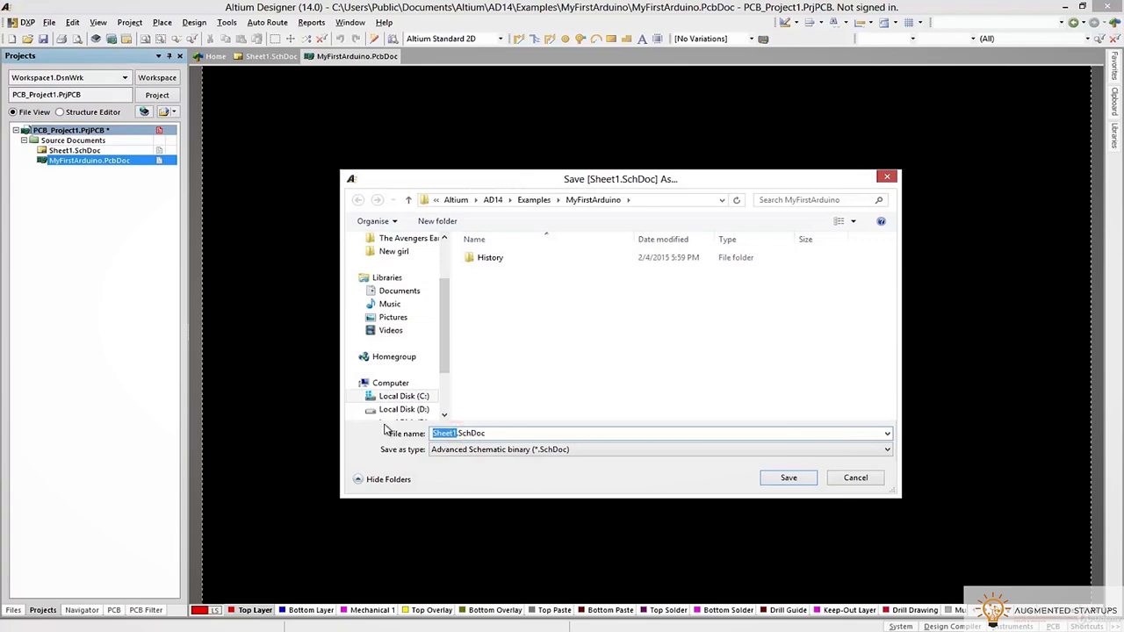
pyautogui.write('MainArduino')
pyautogui.click(806, 480)
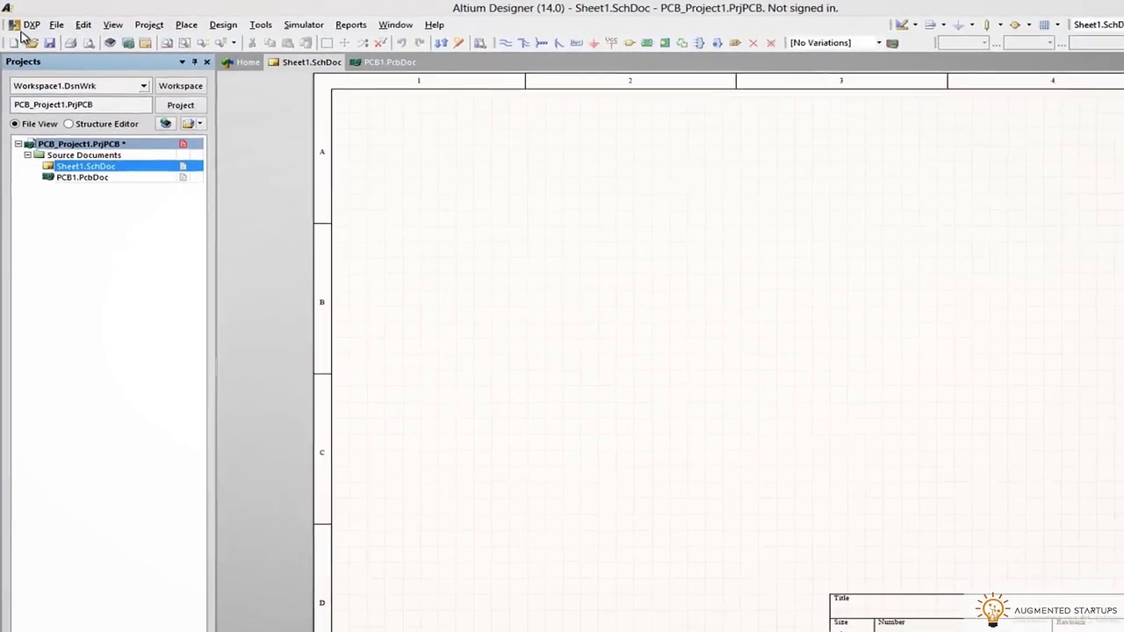
pyautogui.click(31, 27)
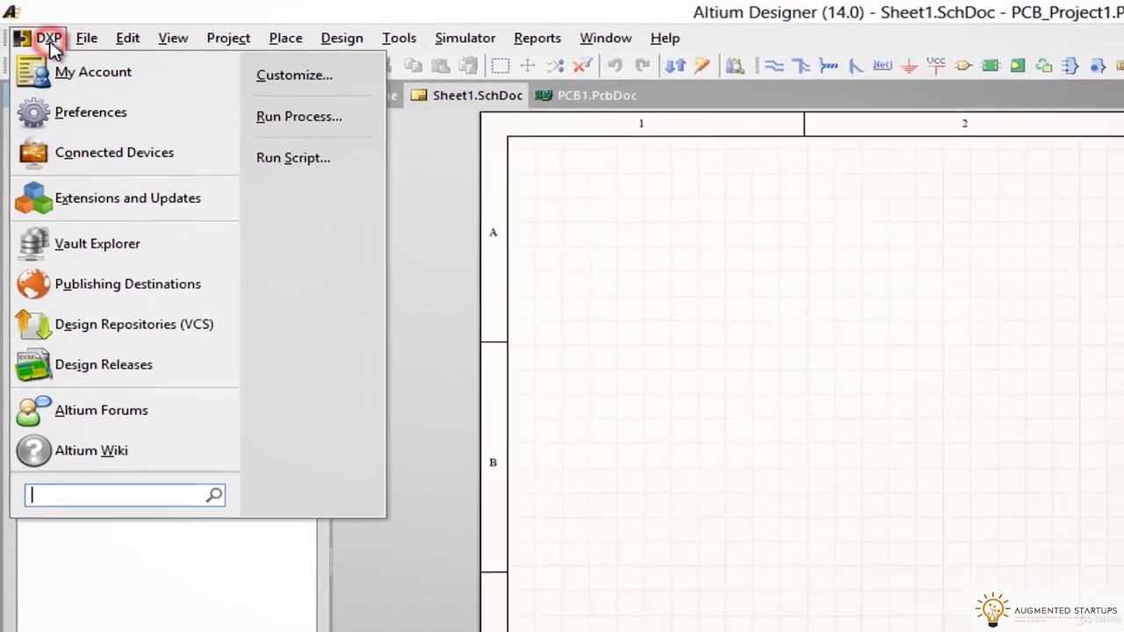
pyautogui.click(54, 46)
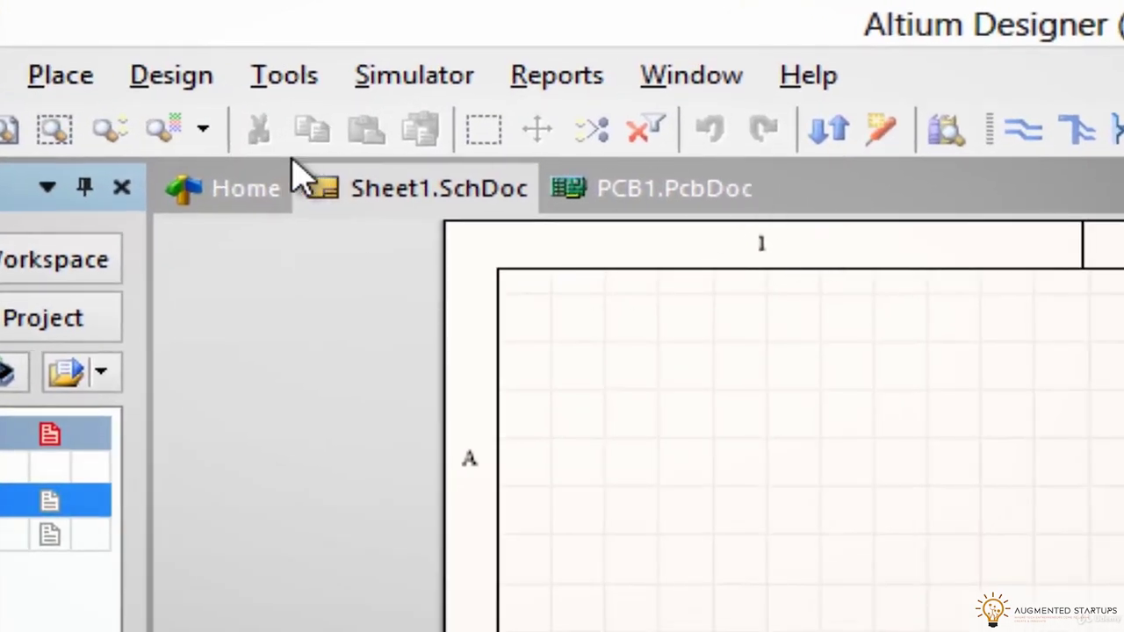
pyautogui.click(595, 204)
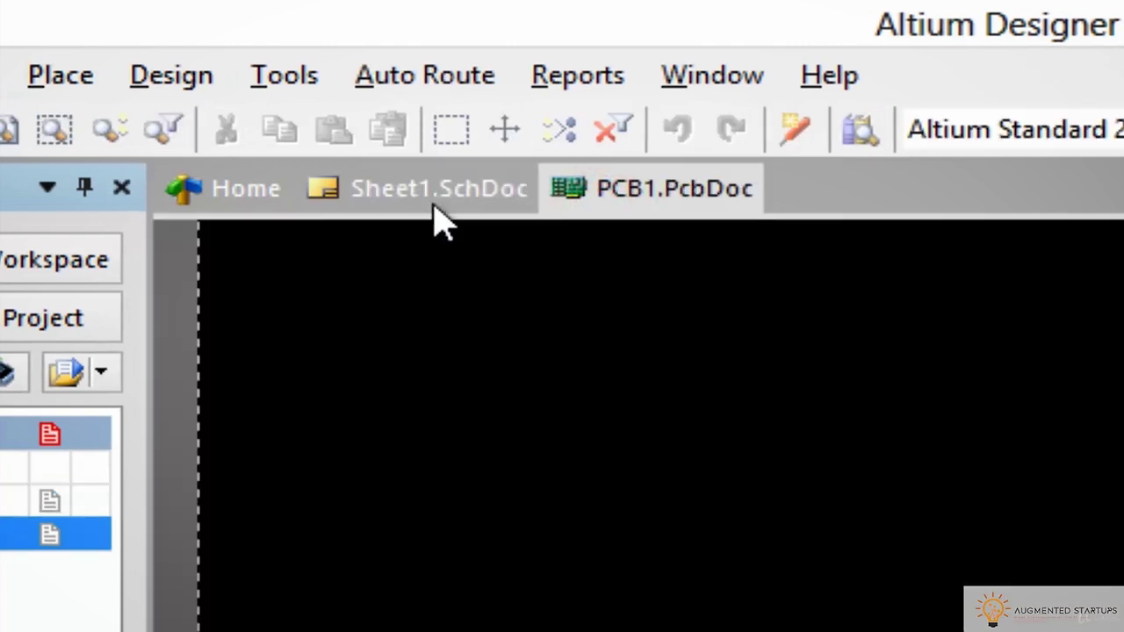
pyautogui.click(430, 206)
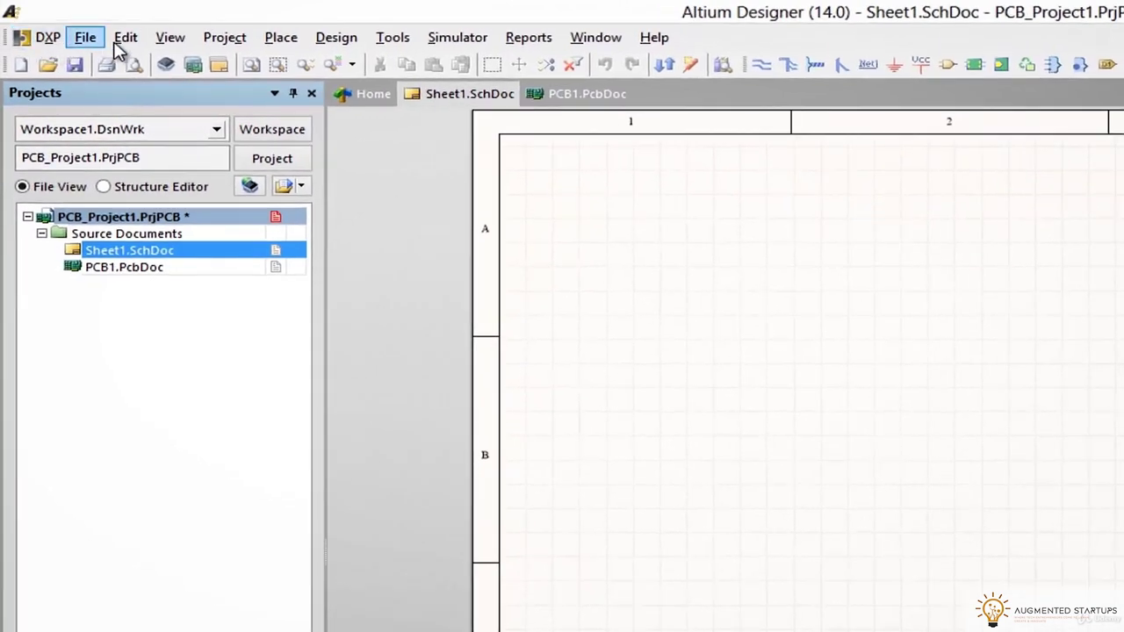
pyautogui.click(265, 43)
pyautogui.moveTo(562, 44)
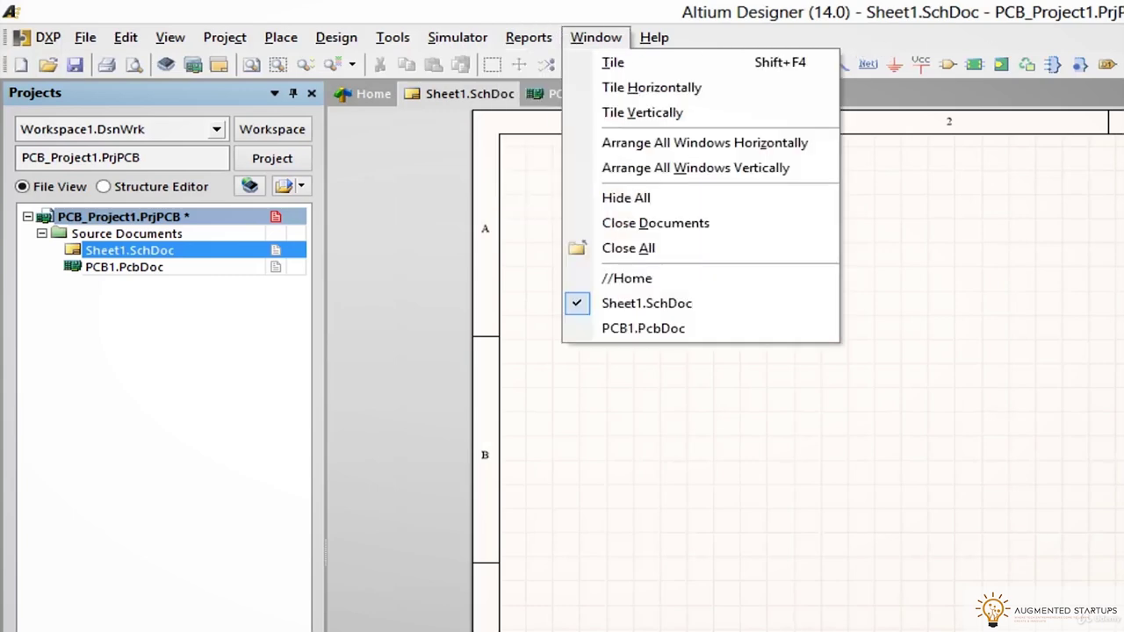
pyautogui.press('Escape')
pyautogui.click(859, 32)
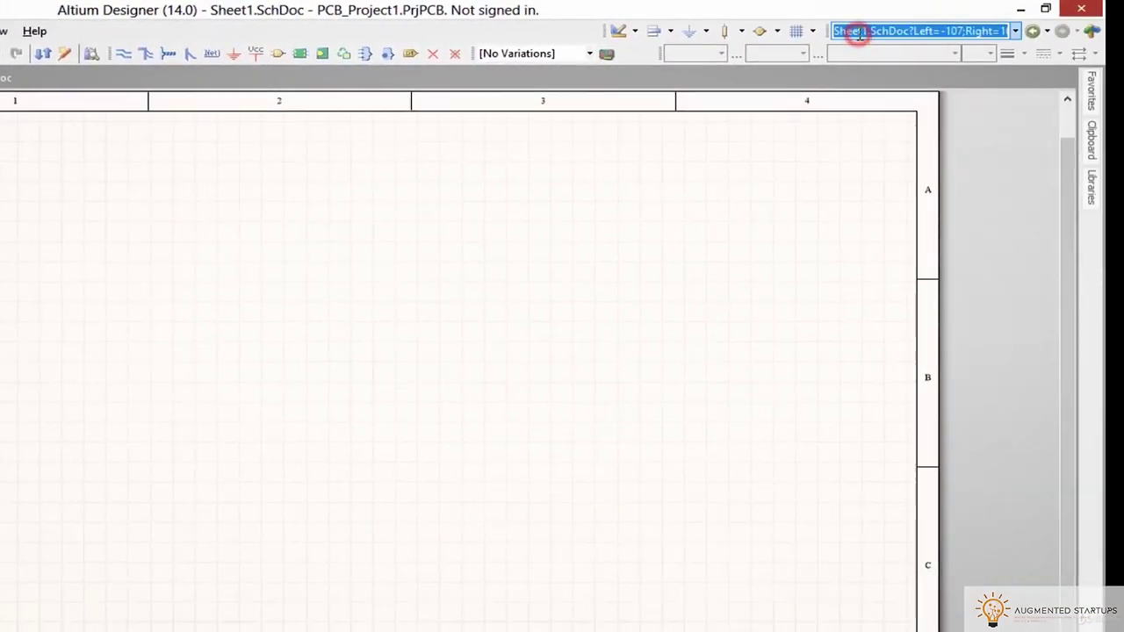
pyautogui.moveTo(954, 30); pyautogui.dragTo(736, 28)
pyautogui.press('Delete')
pyautogui.click(569, 166)
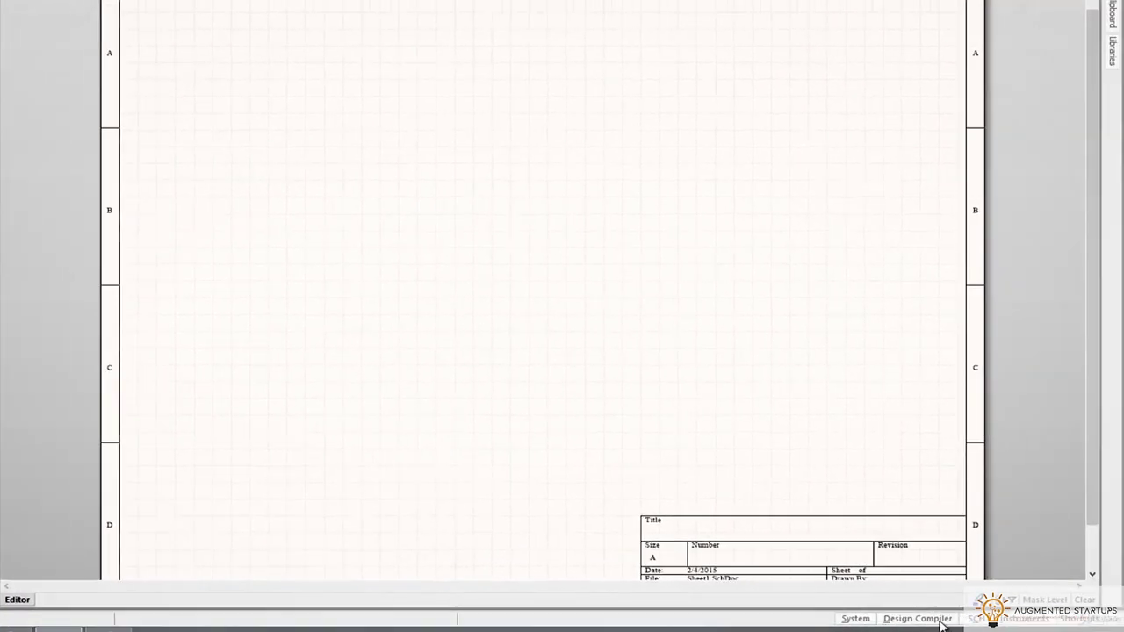
pyautogui.click(1042, 620)
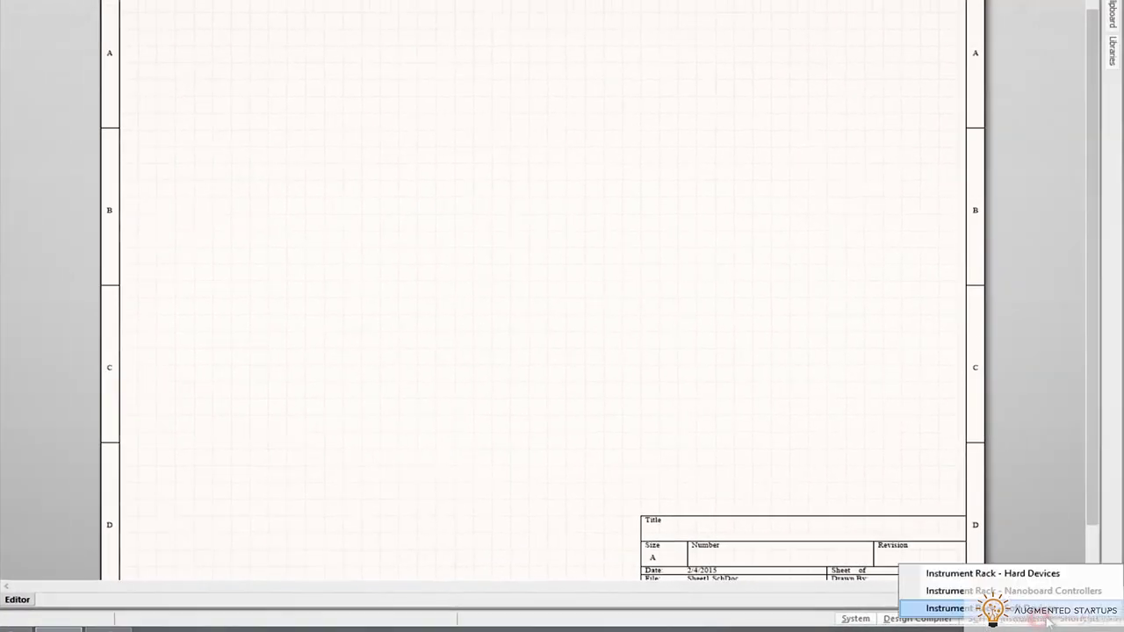
pyautogui.click(862, 618)
pyautogui.click(824, 325)
pyautogui.click(1113, 50)
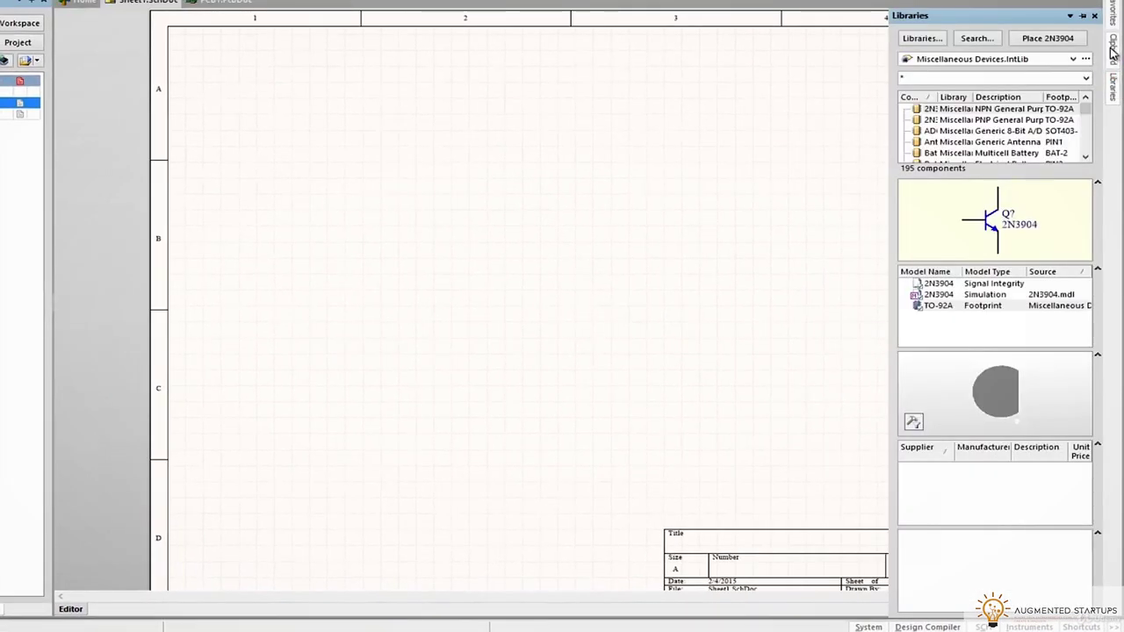
pyautogui.click(1113, 43)
pyautogui.click(1115, 86)
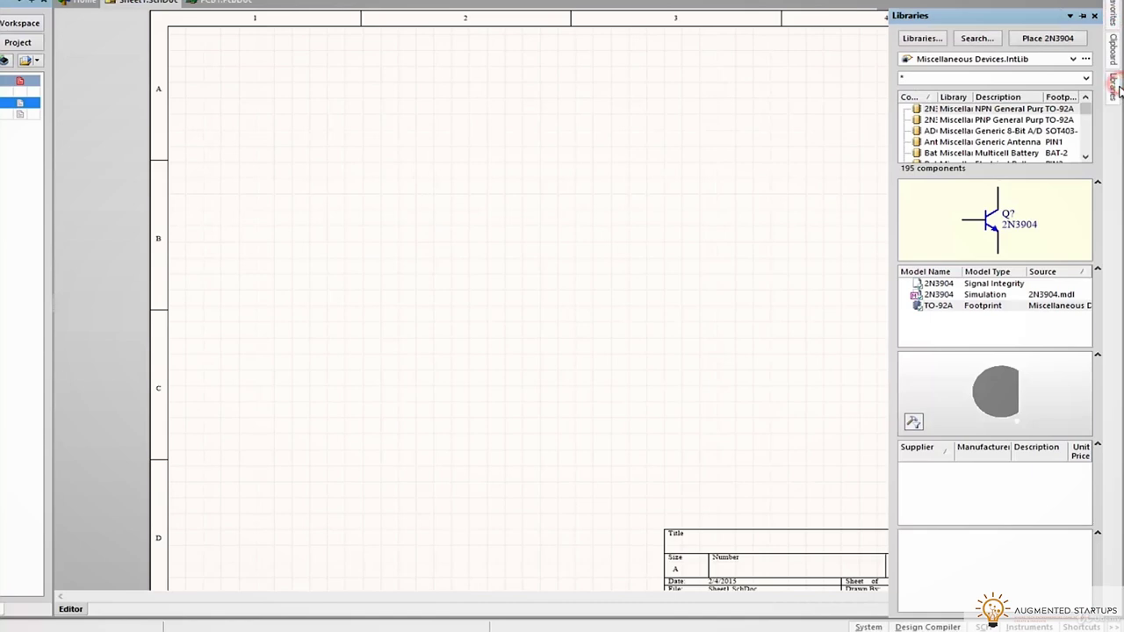
pyautogui.click(1072, 58)
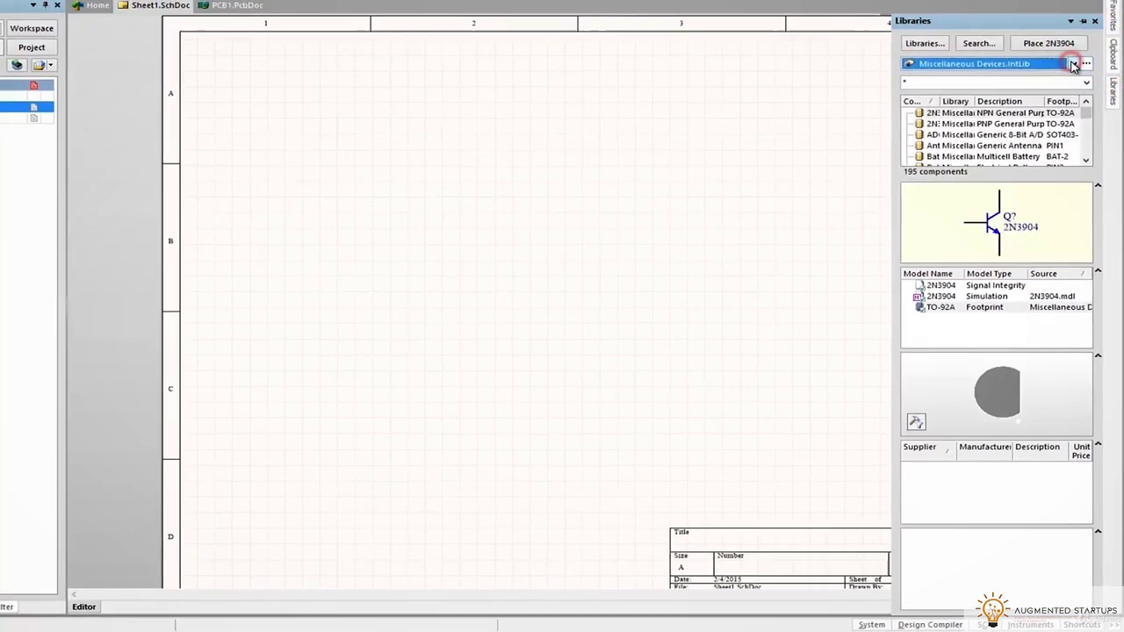
pyautogui.click(17, 596)
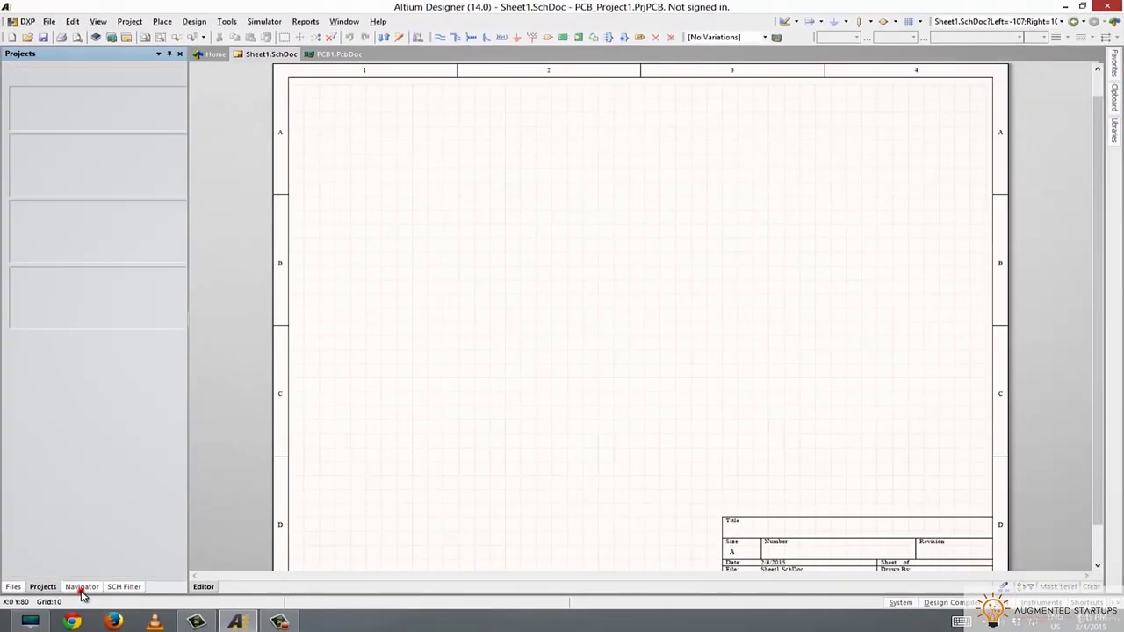
pyautogui.click(112, 587)
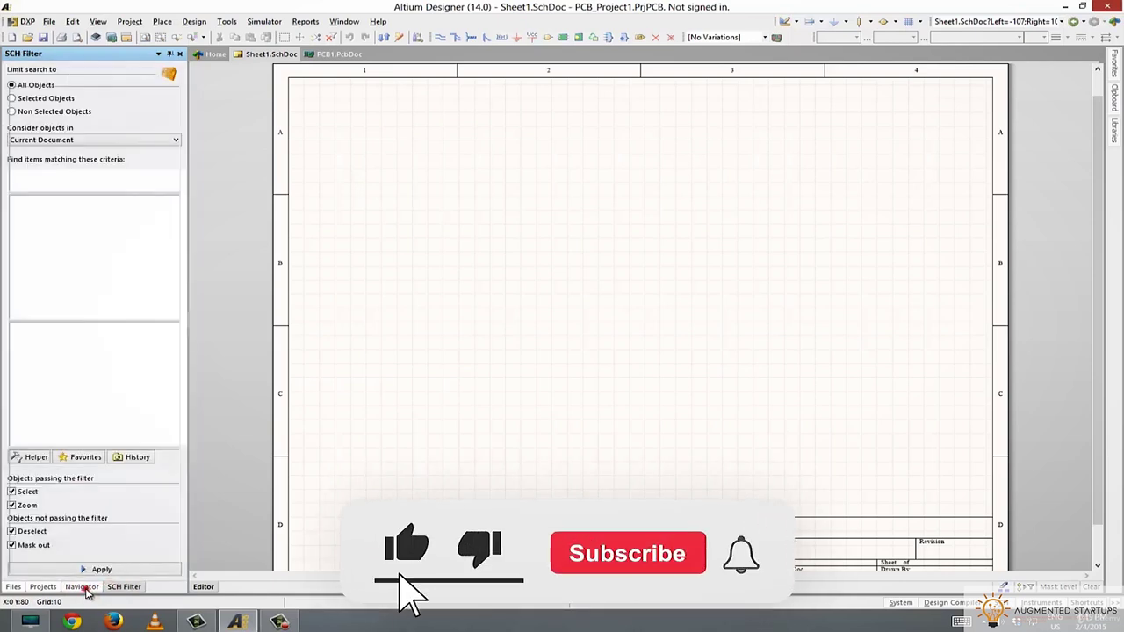
pyautogui.click(82, 587)
pyautogui.click(42, 587)
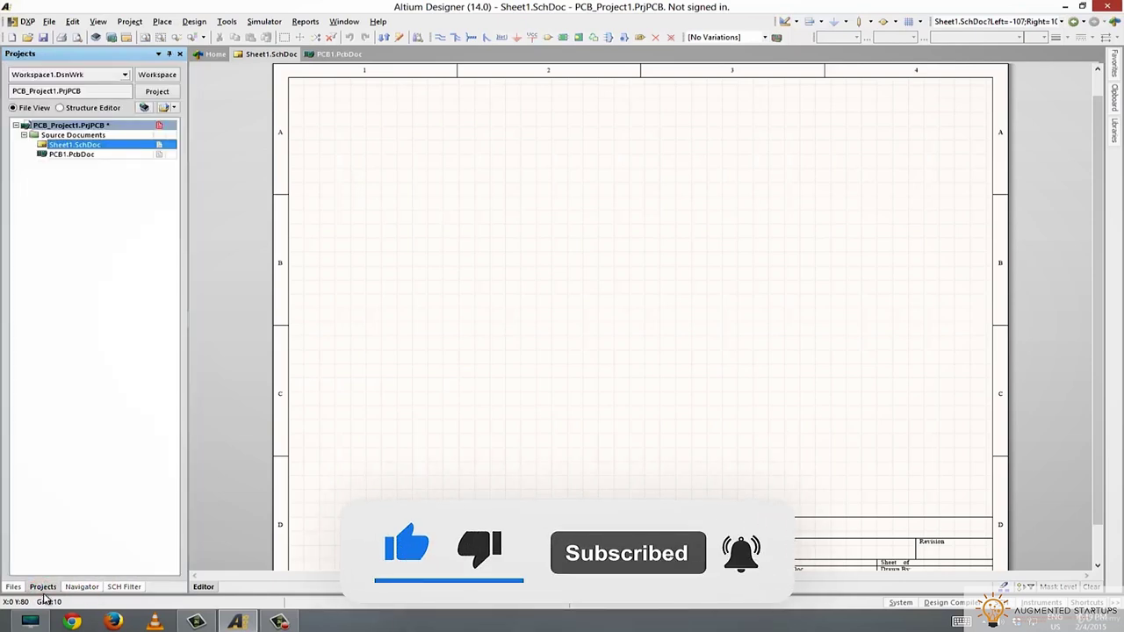
pyautogui.click(82, 587)
pyautogui.click(123, 587)
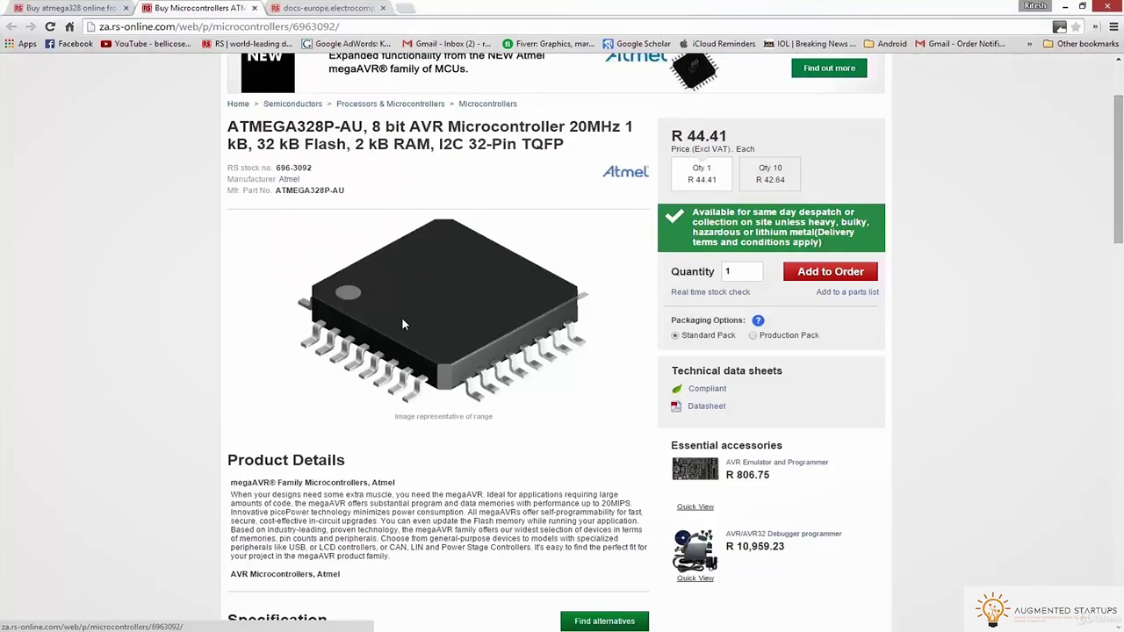
# Scroll the ATMEGA328P-AU product page, then the datasheet PDF to the pin configuration diagrams
pyautogui.scroll(-10, 416, 325)
pyautogui.scroll(10, 393, 304)
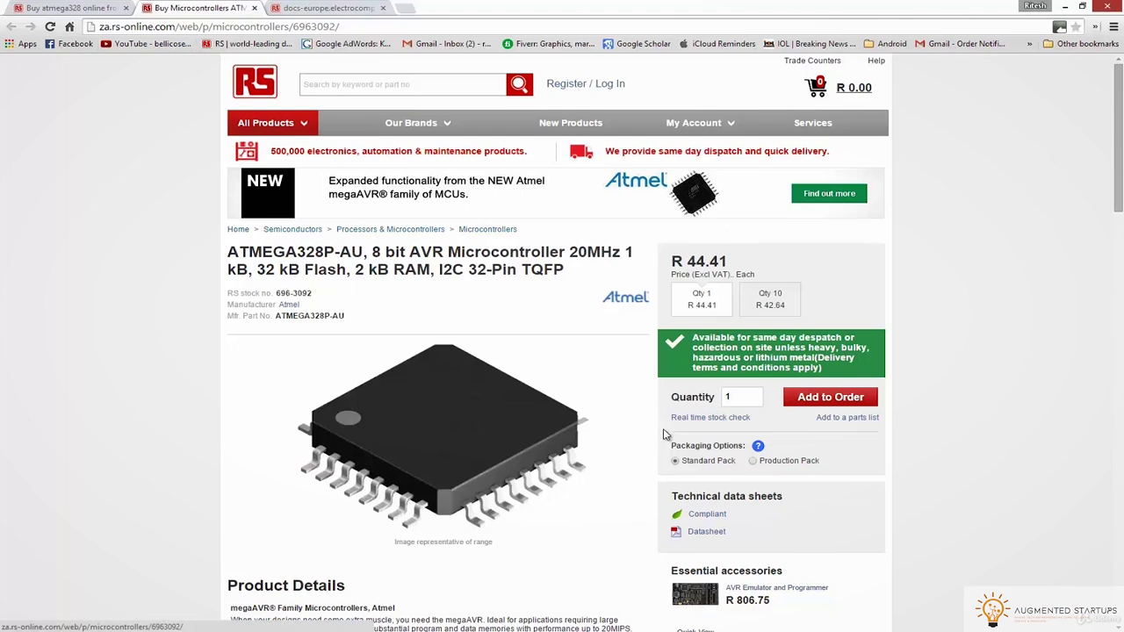
pyautogui.scroll(-1, 676, 448)
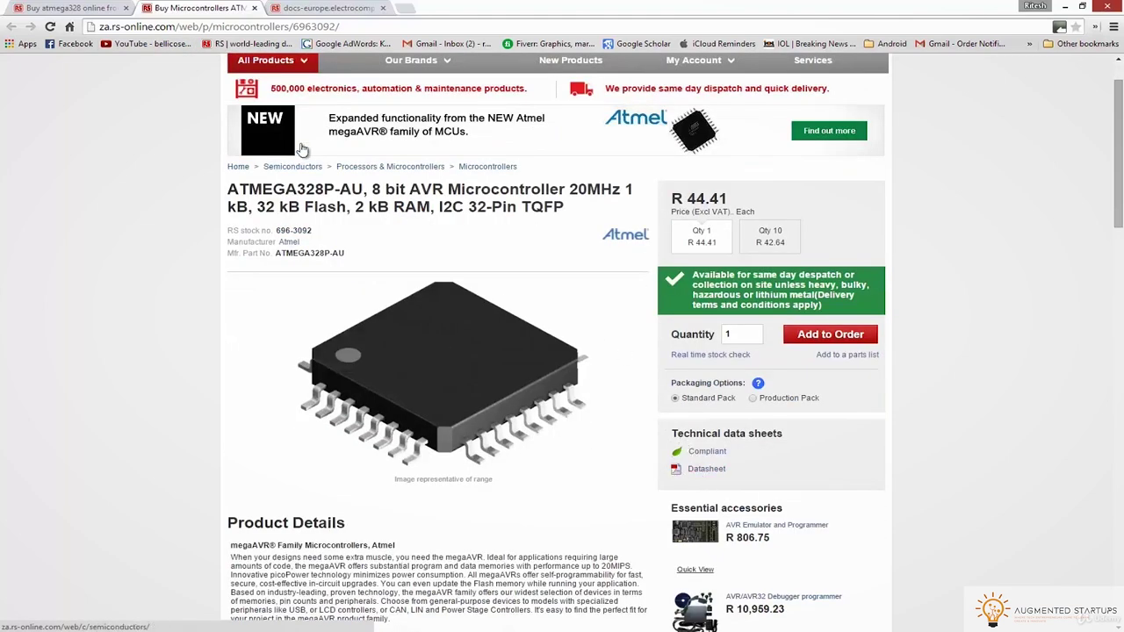
pyautogui.click(326, 7)
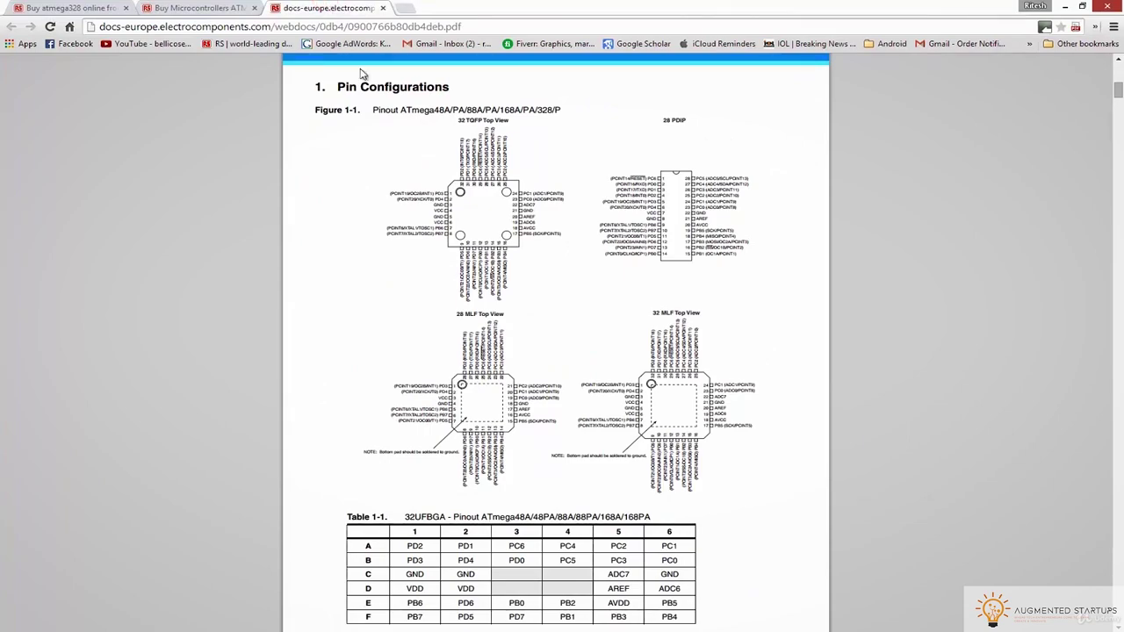
pyautogui.scroll(8, 443, 182)
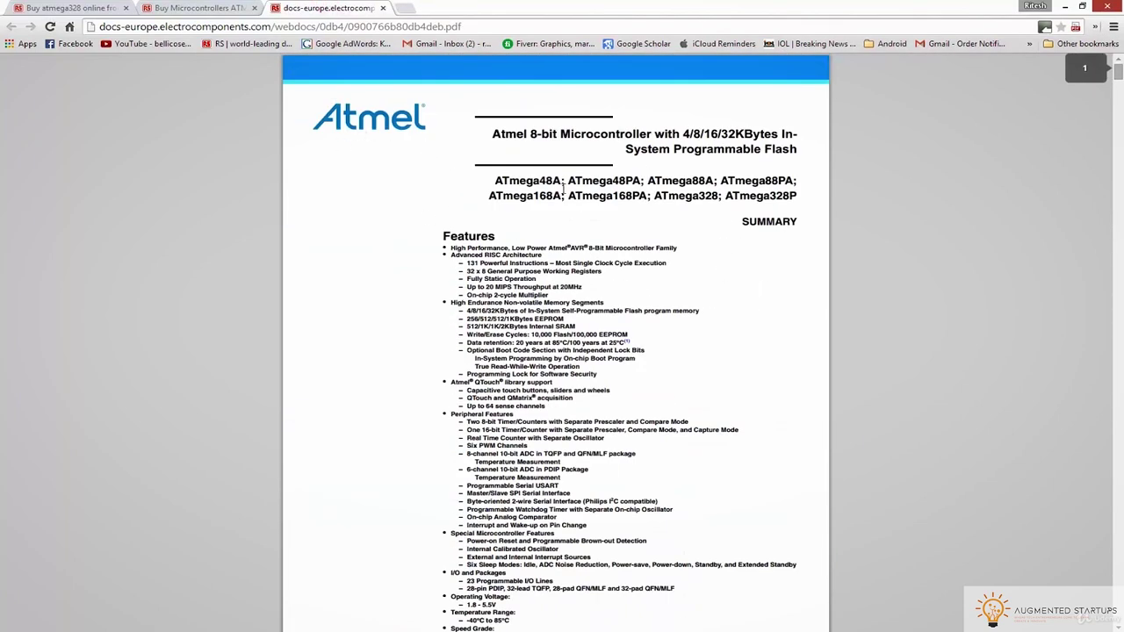
pyautogui.scroll(-10, 571, 326)
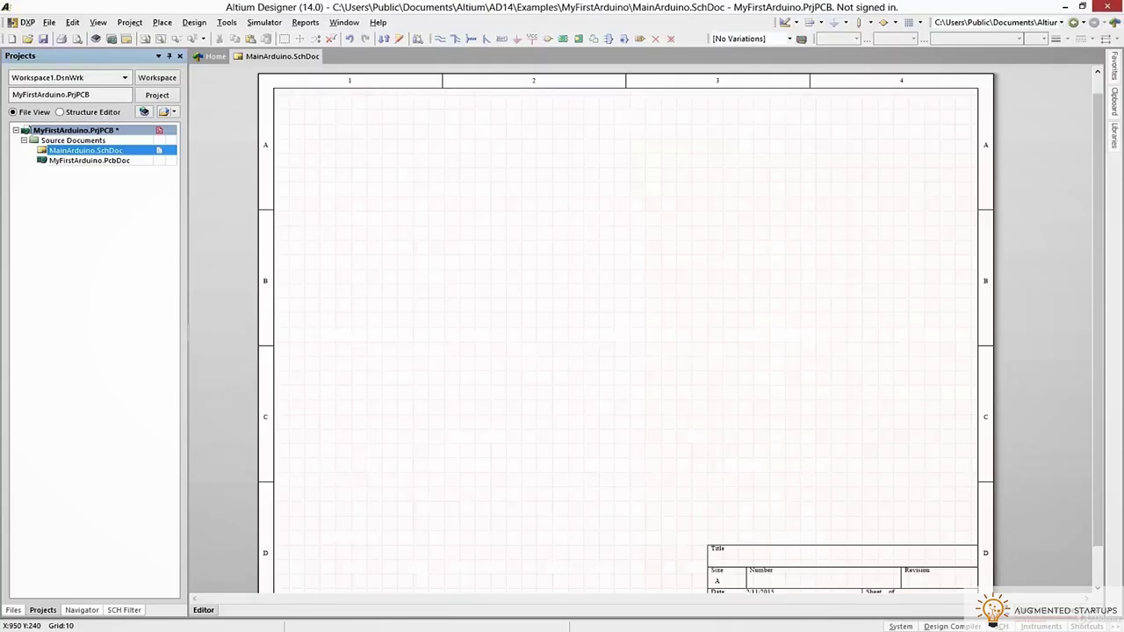
# Create a new integrated library package
pyautogui.click(49, 22)
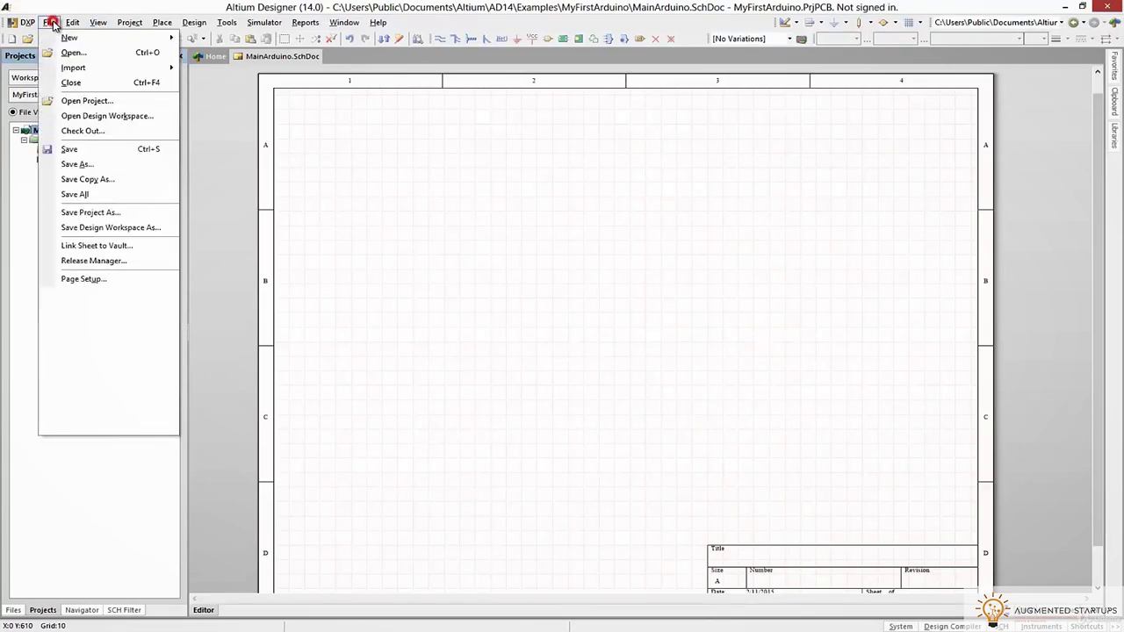
pyautogui.moveTo(67, 39)
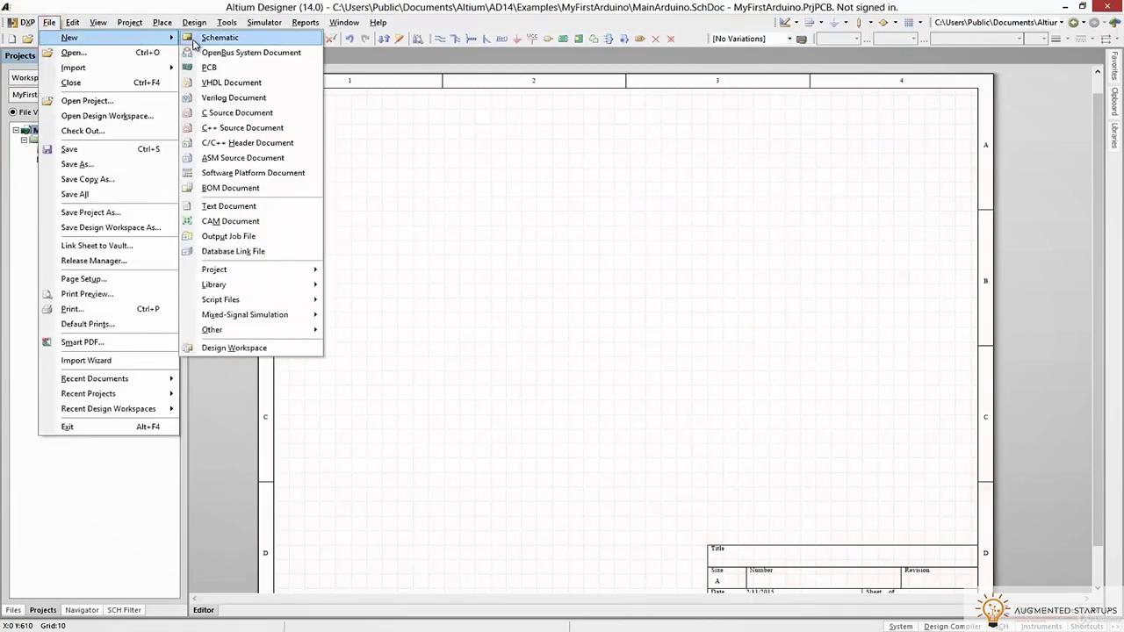
pyautogui.moveTo(273, 272)
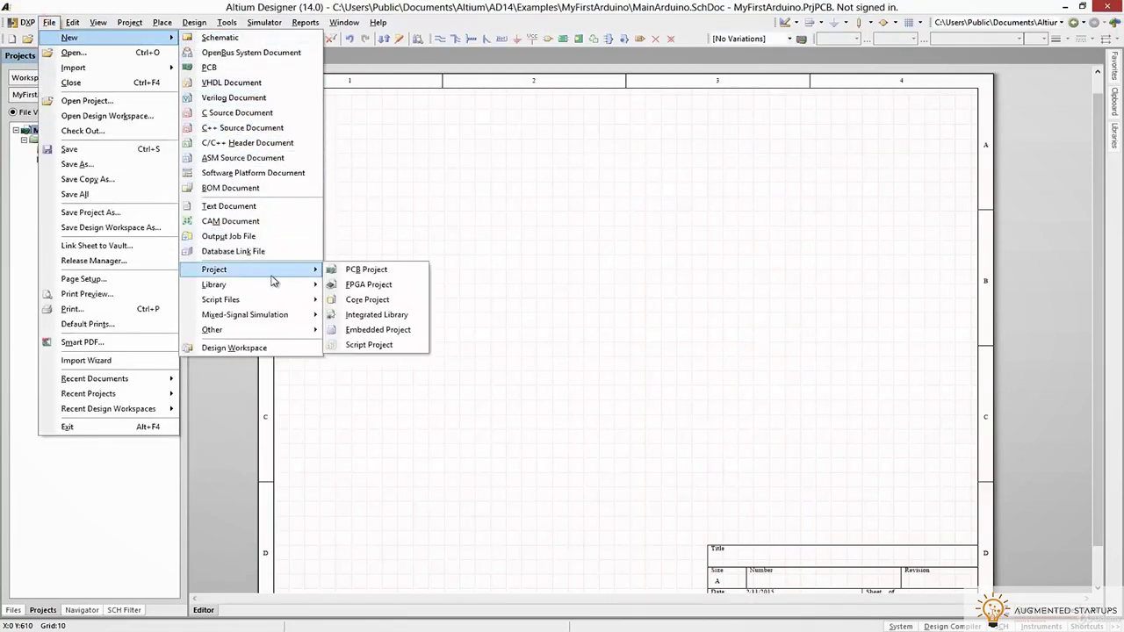
pyautogui.click(363, 315)
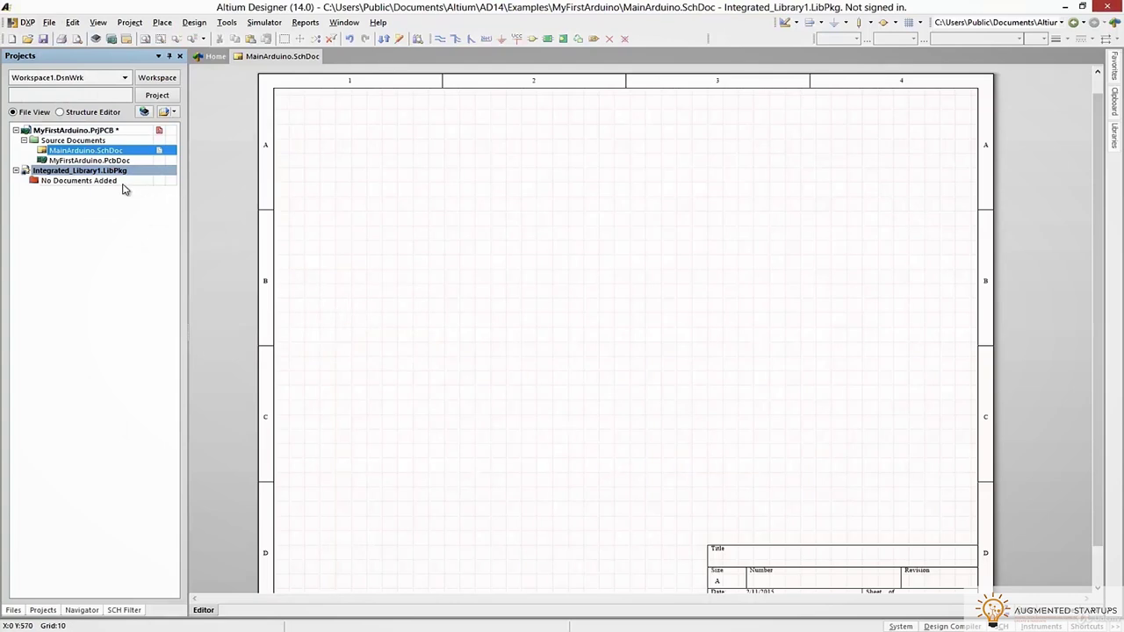
# Add a new schematic library and a new PCB library to Integrated_Library1.LibPkg
pyautogui.rightClick(77, 173)
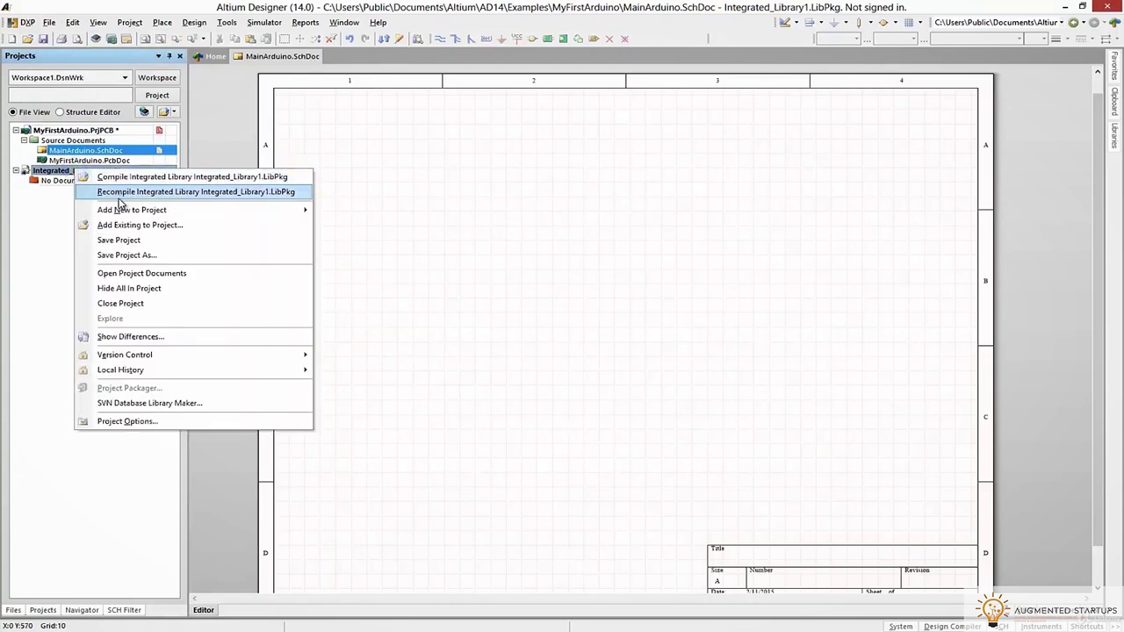
pyautogui.moveTo(124, 209)
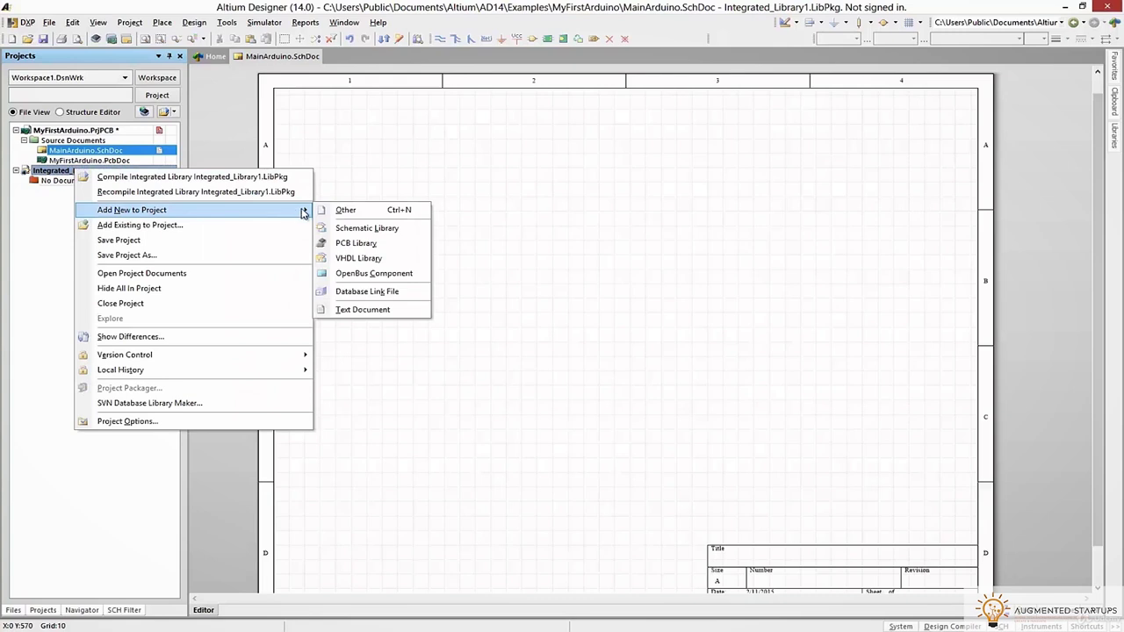
pyautogui.click(323, 228)
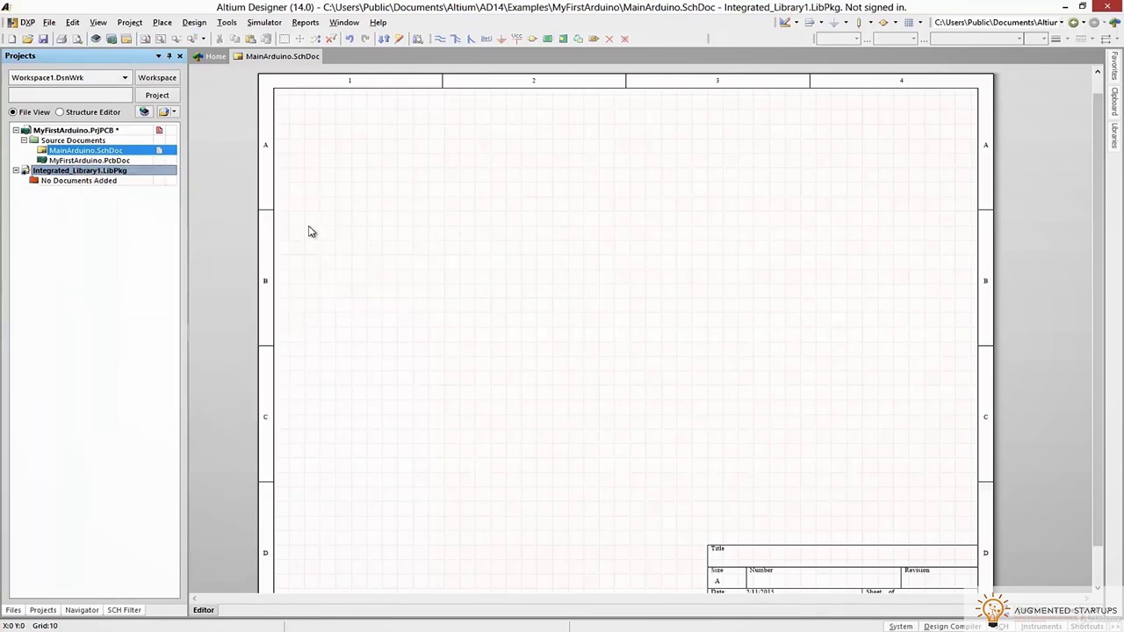
pyautogui.rightClick(74, 172)
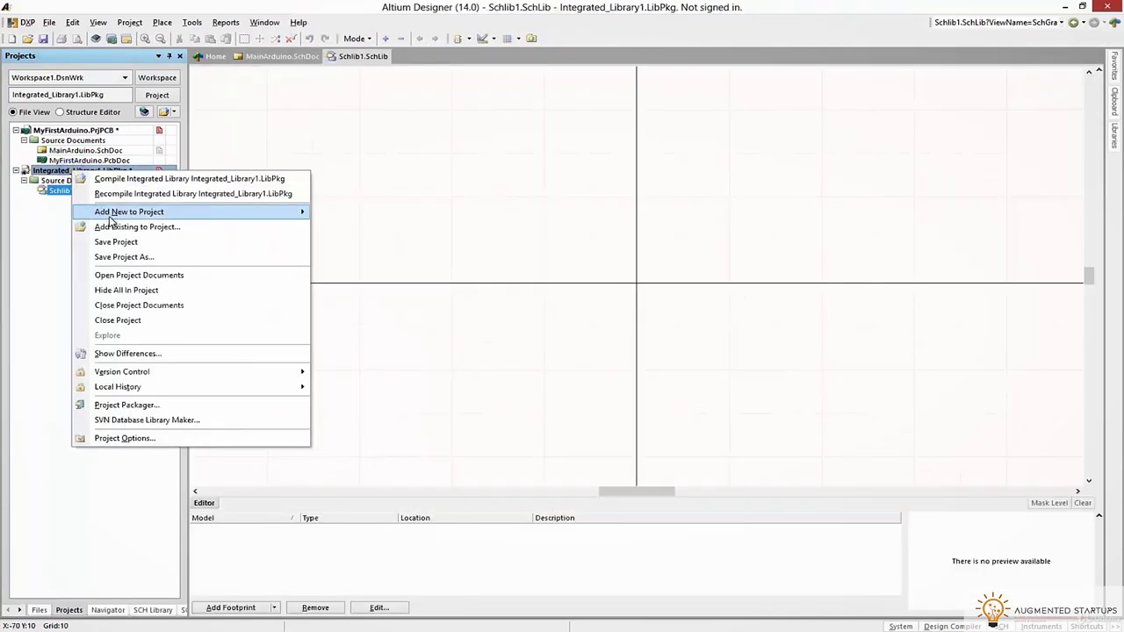
pyautogui.moveTo(115, 216)
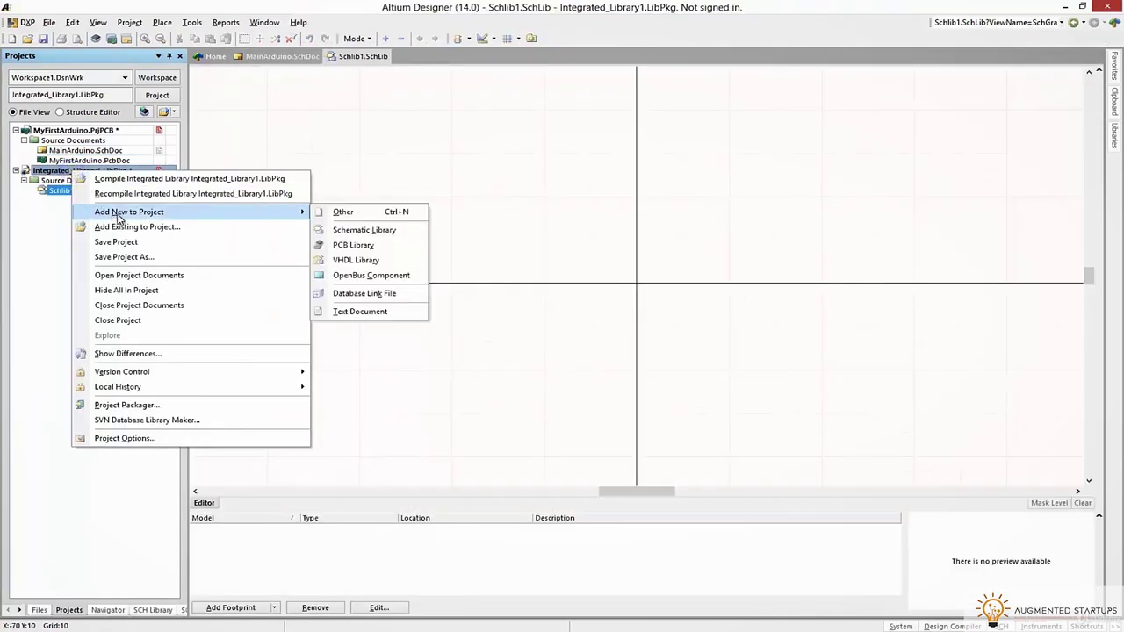
pyautogui.click(355, 247)
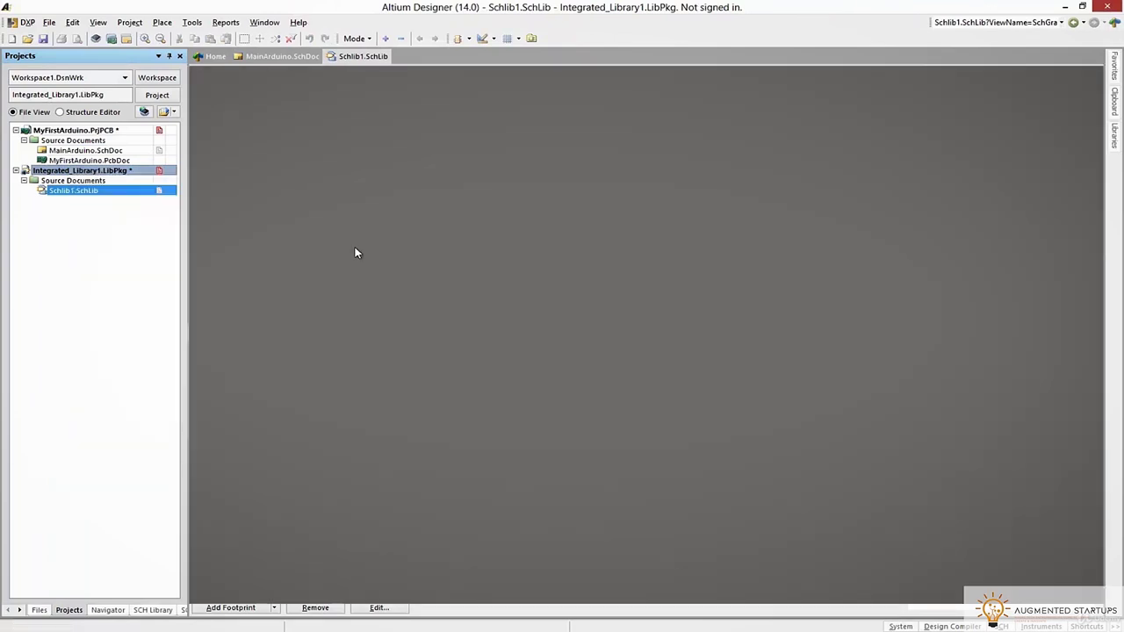
pyautogui.click(23, 180)
pyautogui.click(23, 180)
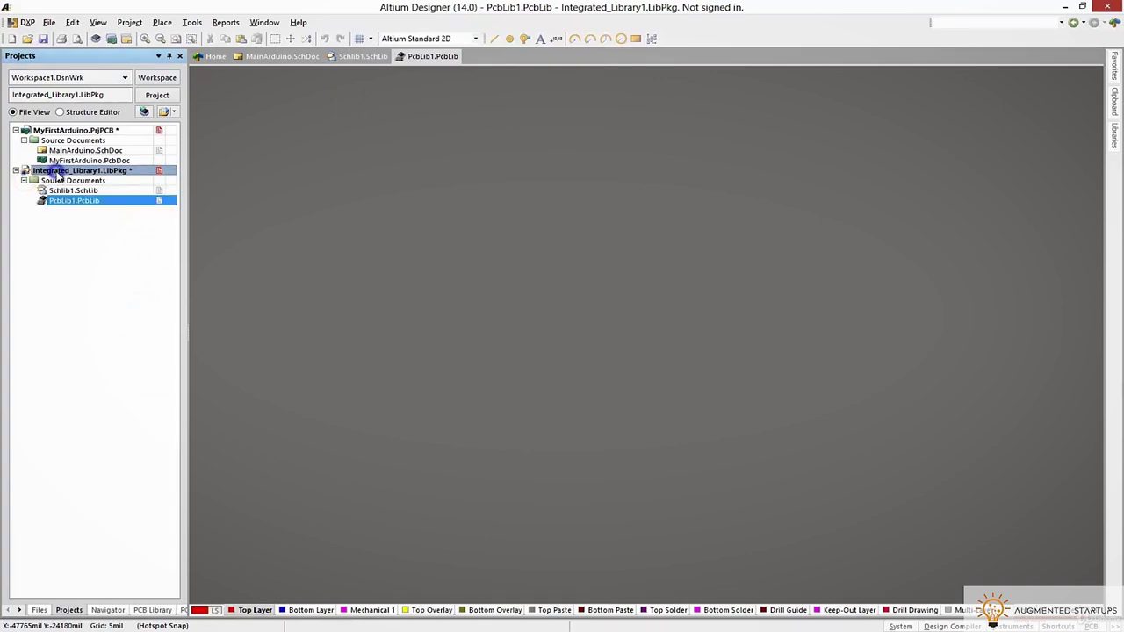
# Save the package via Save Project As into a new 'Altium Libraries' folder in Dropbox
pyautogui.rightClick(57, 172)
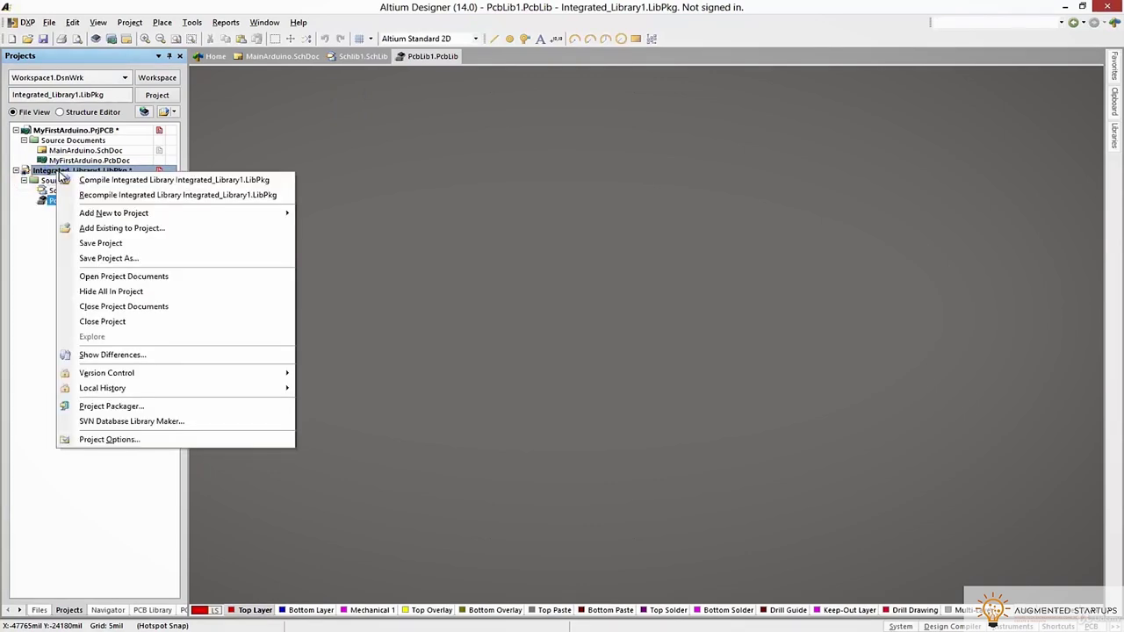
pyautogui.click(104, 260)
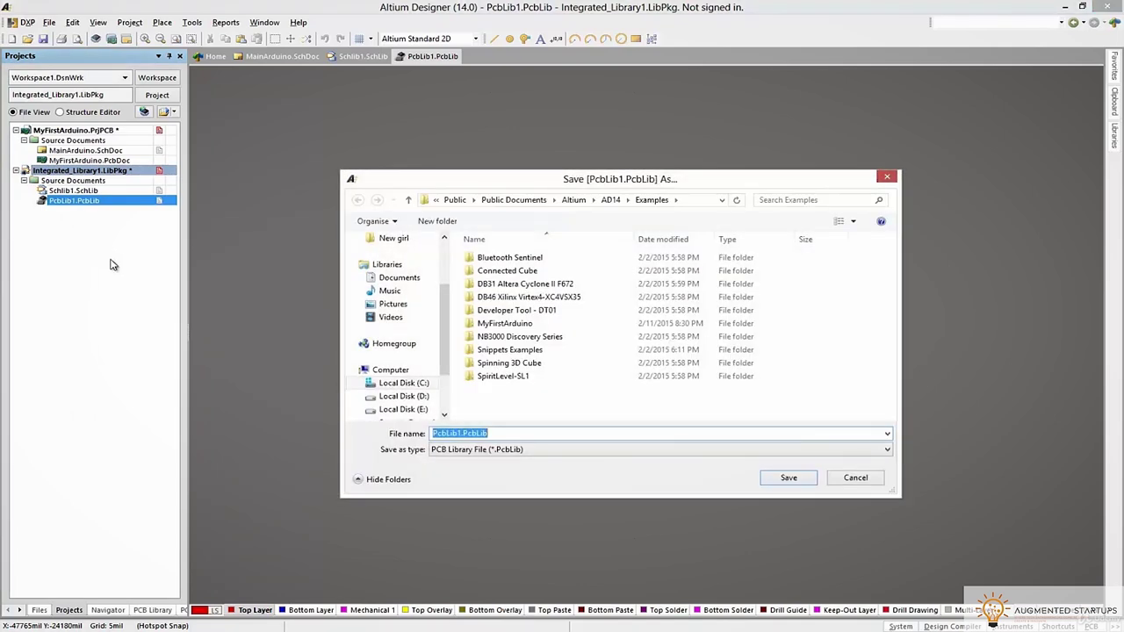
pyautogui.click(439, 295)
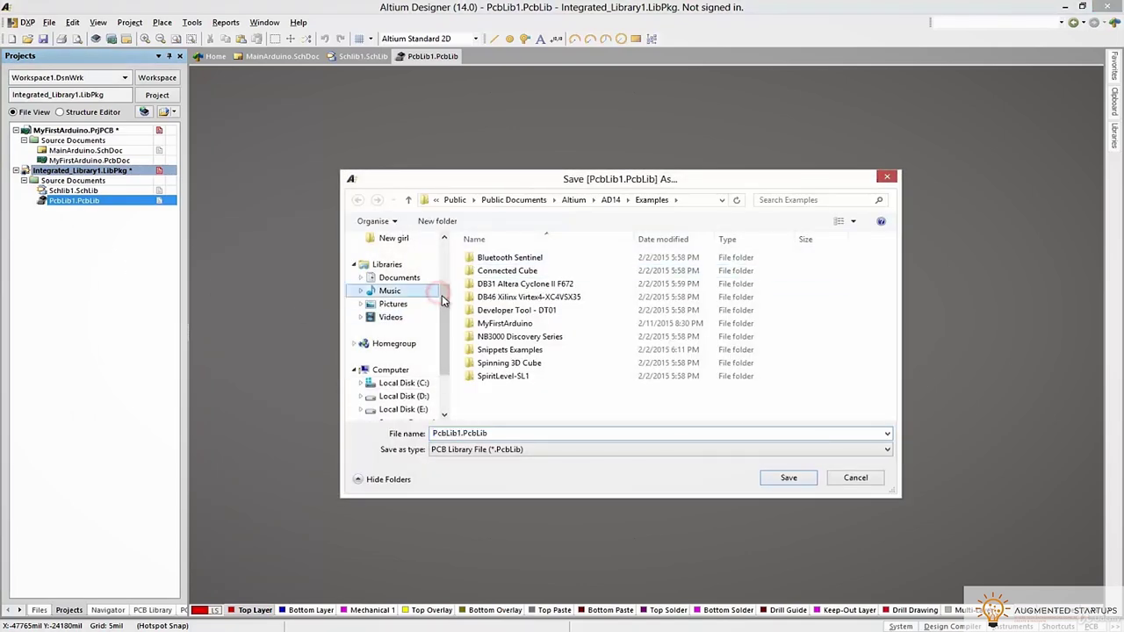
pyautogui.scroll(2, 408, 308)
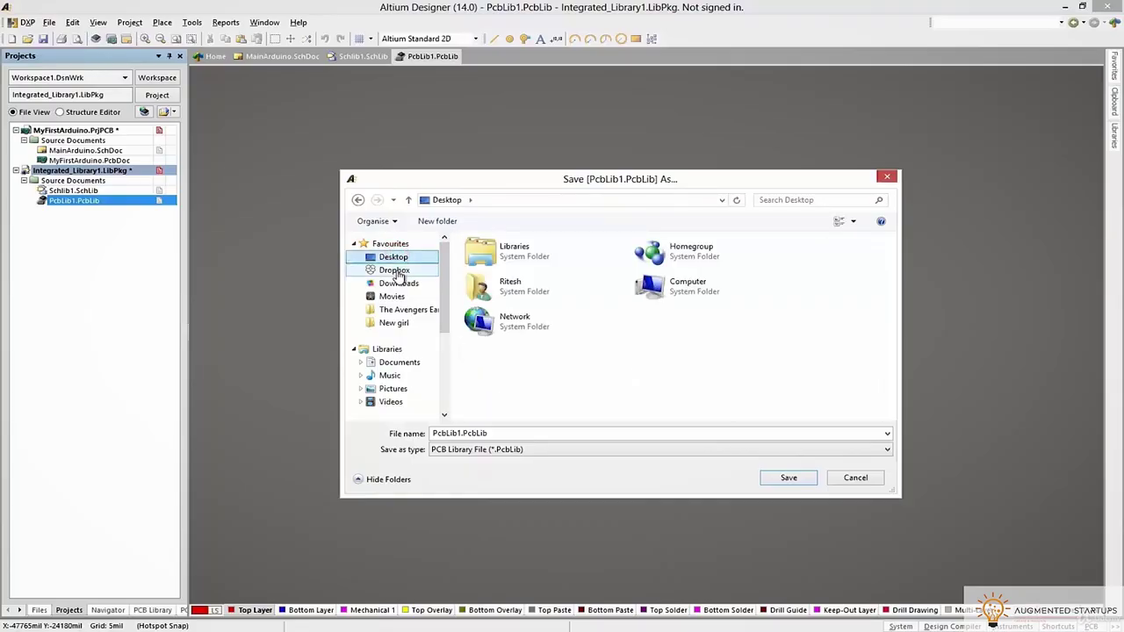
pyautogui.click(395, 271)
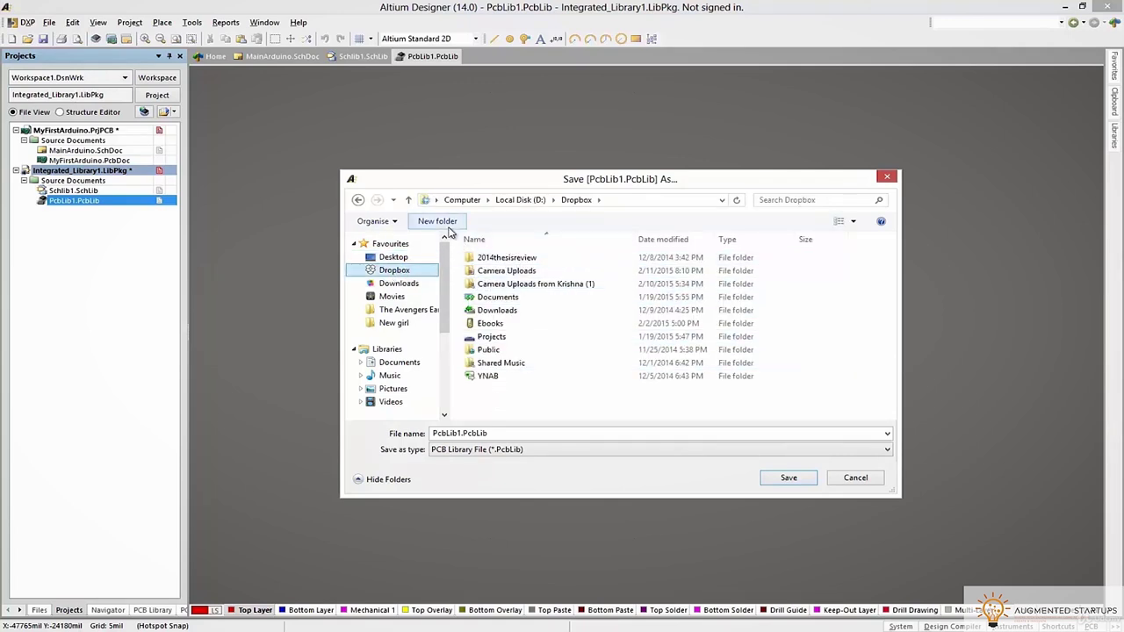
pyautogui.click(446, 226)
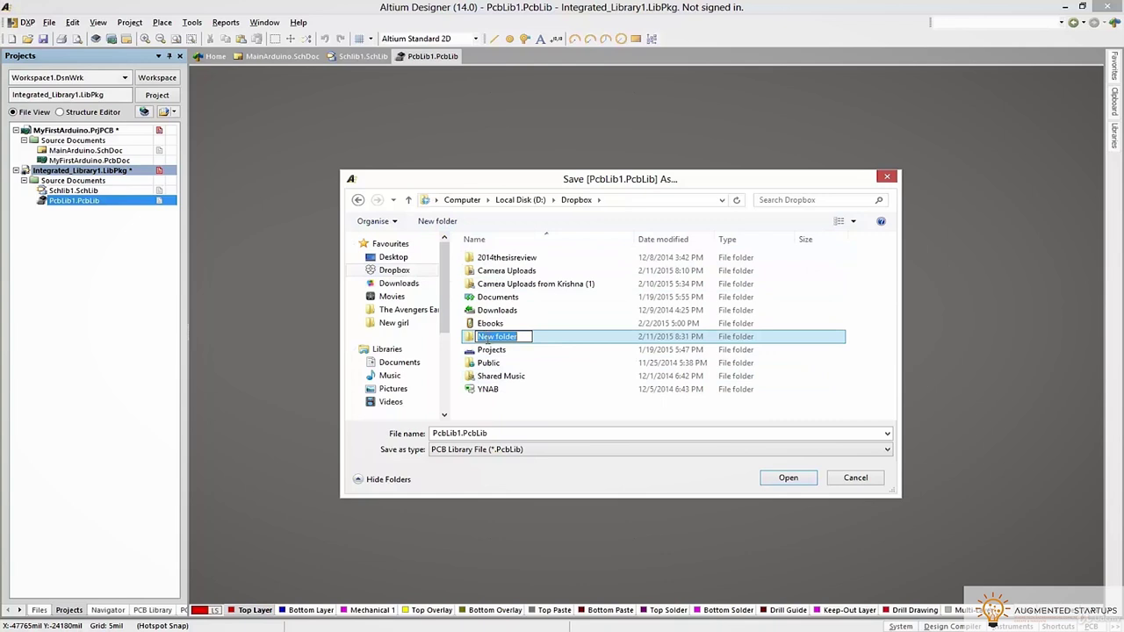
pyautogui.write('Alt')
pyautogui.press('Return')
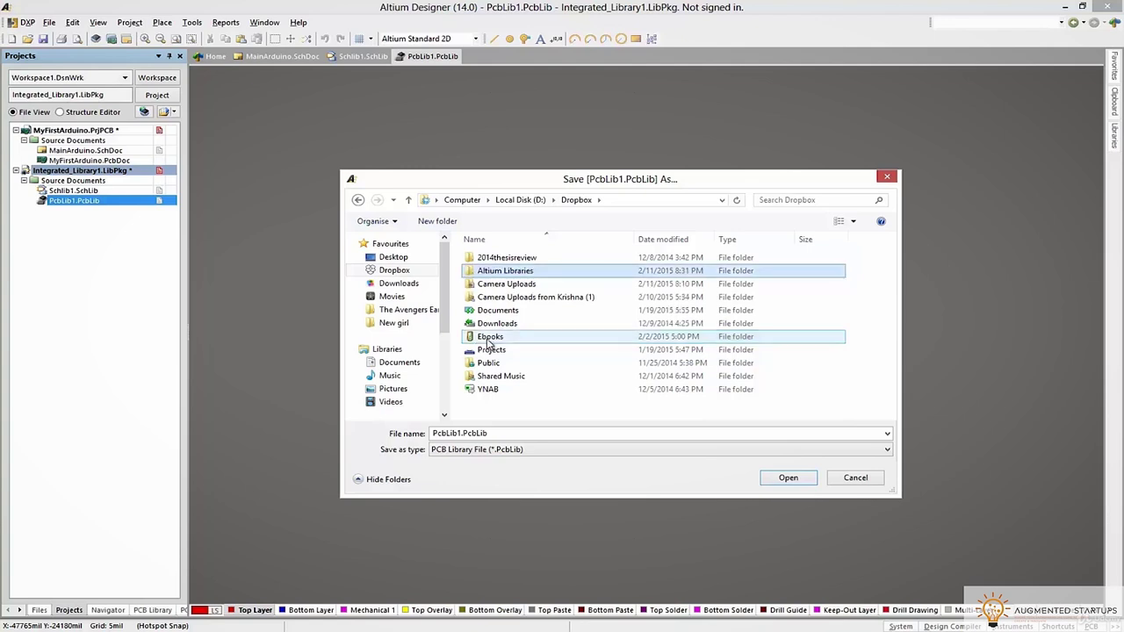
pyautogui.press('Return')
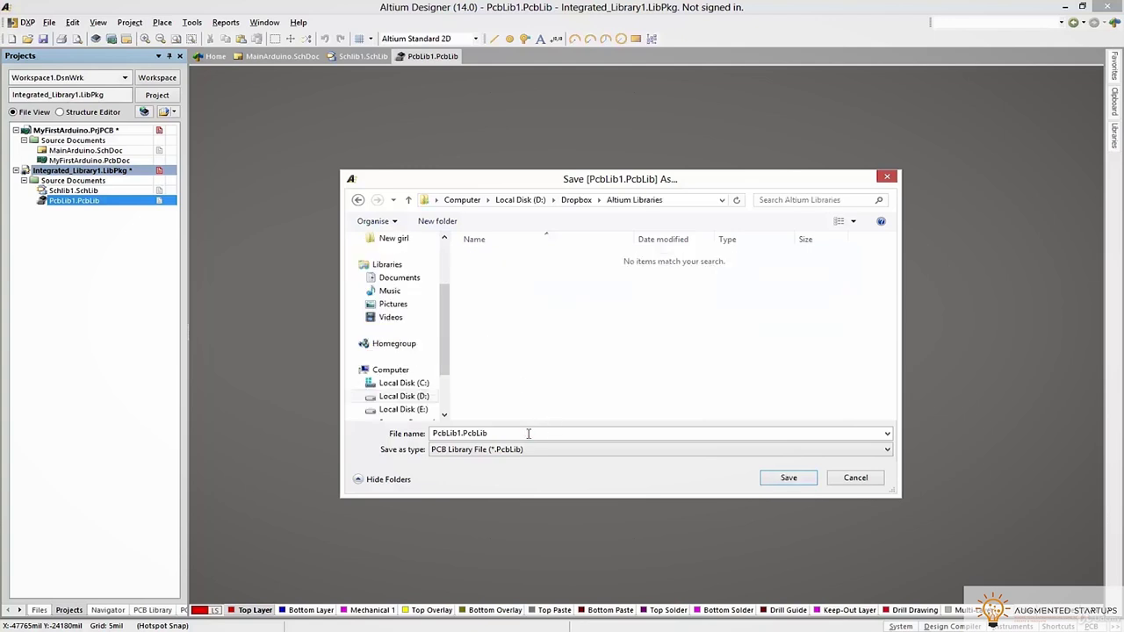
# Name the PCB library 'Atmel Microcontrollers' and save it
pyautogui.doubleClick(528, 433)
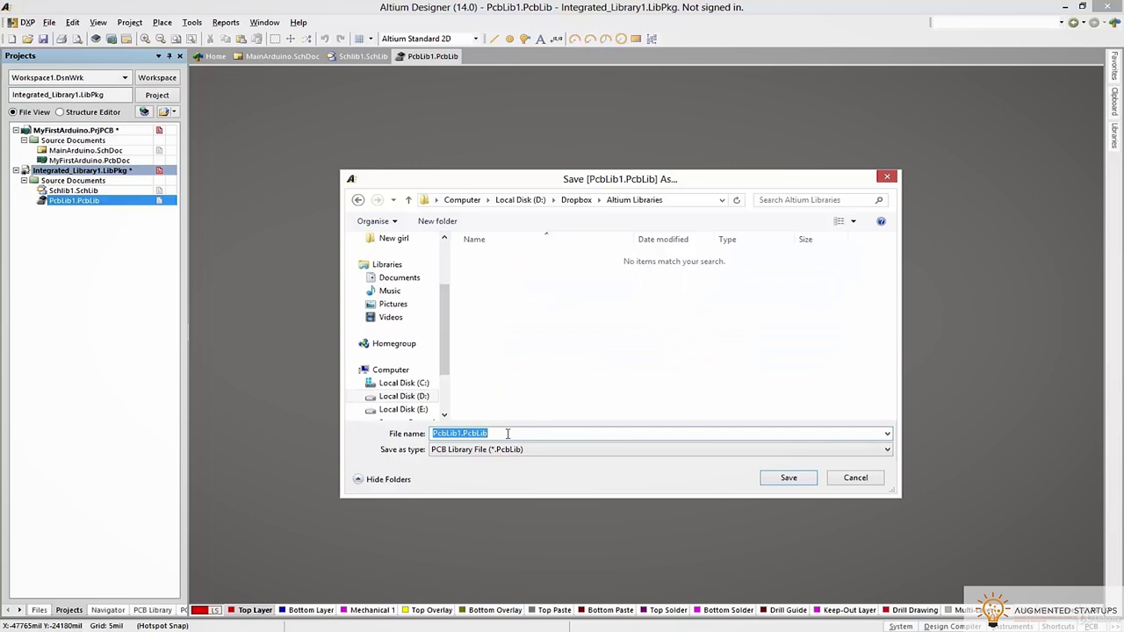
pyautogui.write('Atmel Microcontrollers')
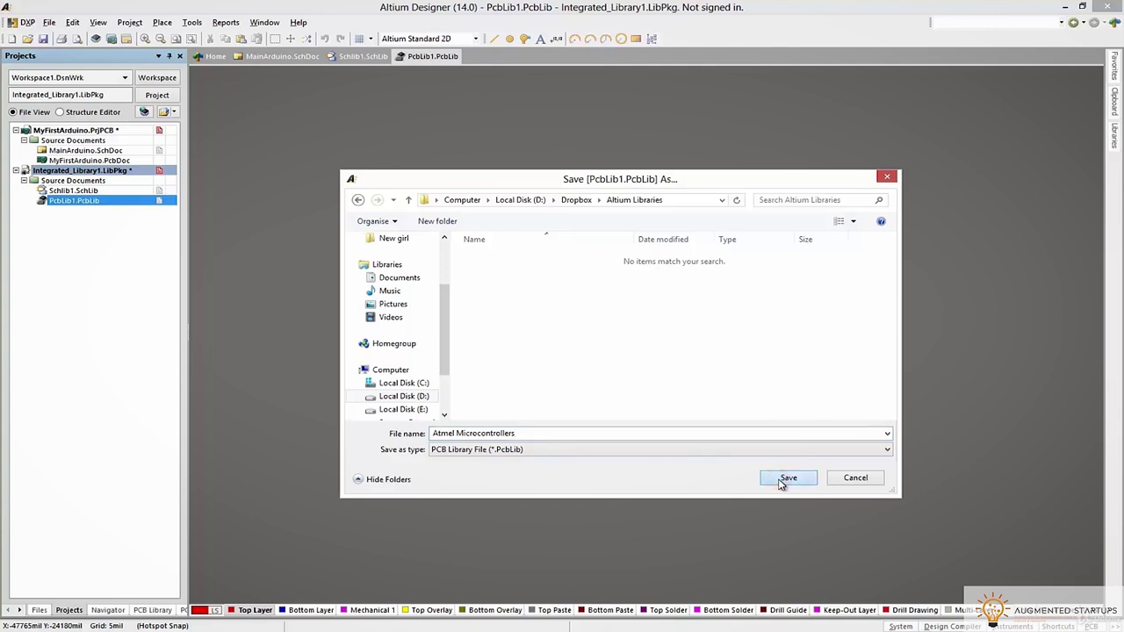
pyautogui.click(805, 480)
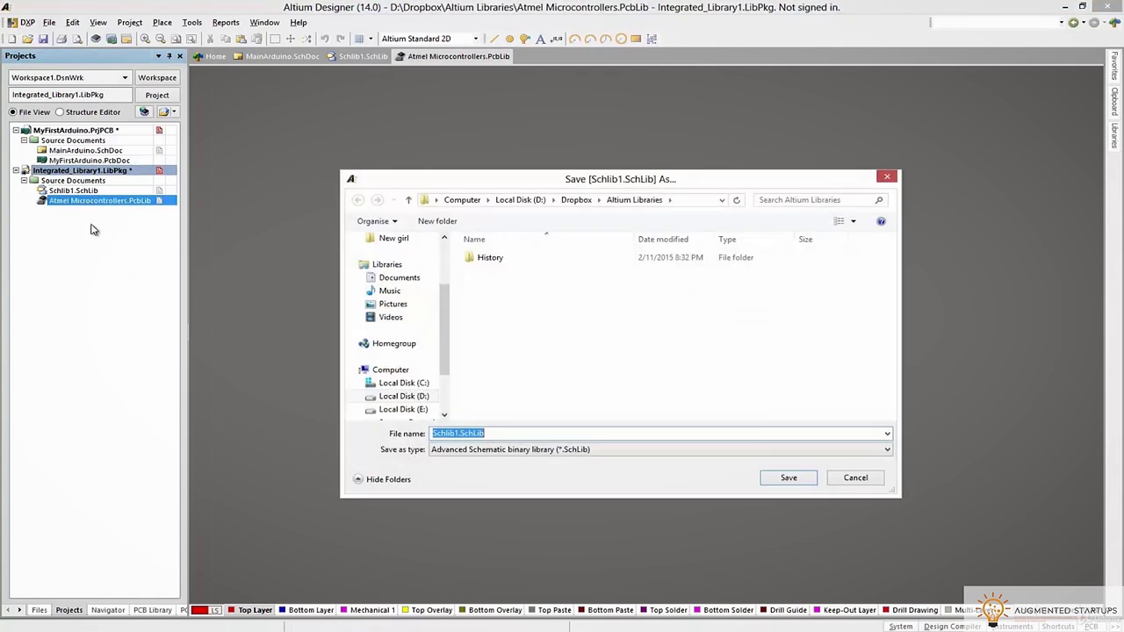
# Save the schematic library as 'Atmel Microcontrollers' in the Altium Libraries folder
pyautogui.write('A')
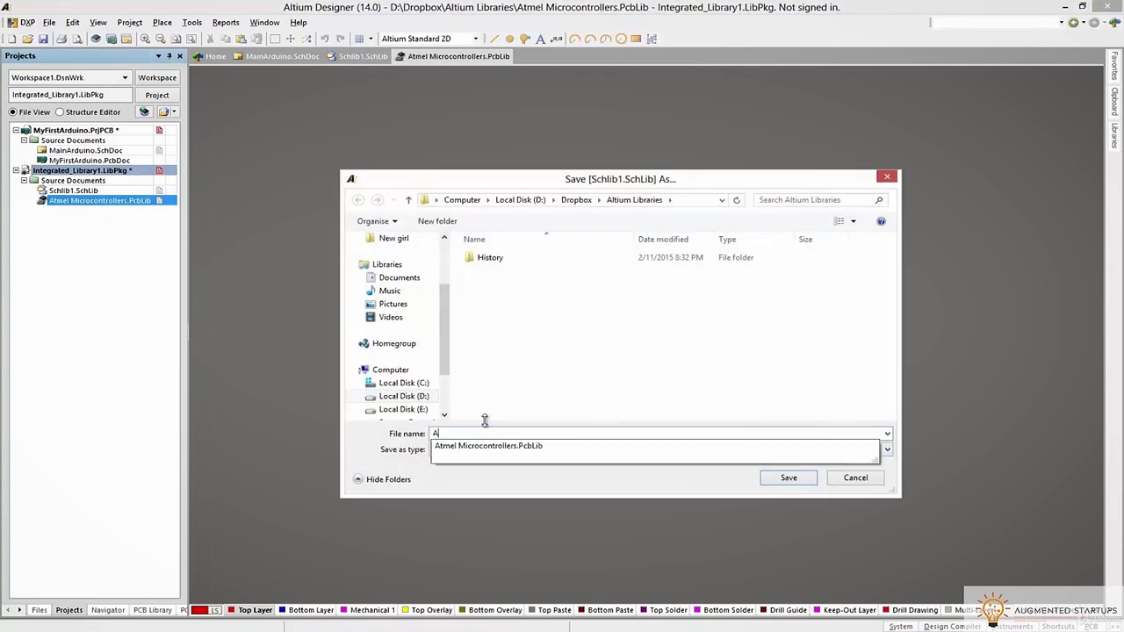
pyautogui.write('tme')
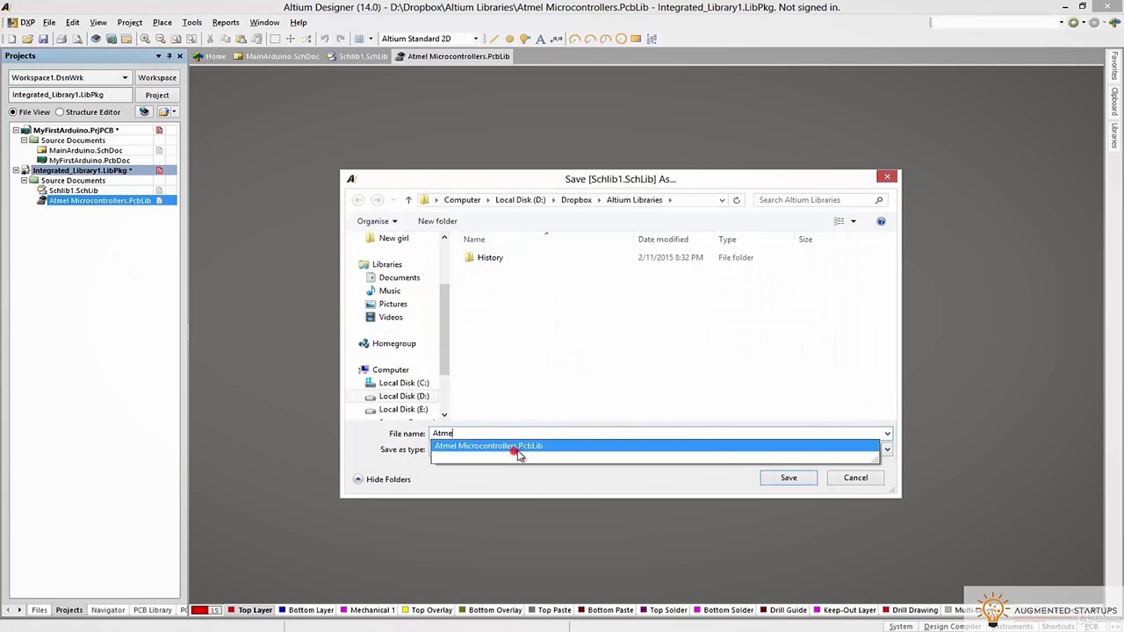
pyautogui.click(527, 447)
pyautogui.moveTo(547, 433); pyautogui.dragTo(523, 427)
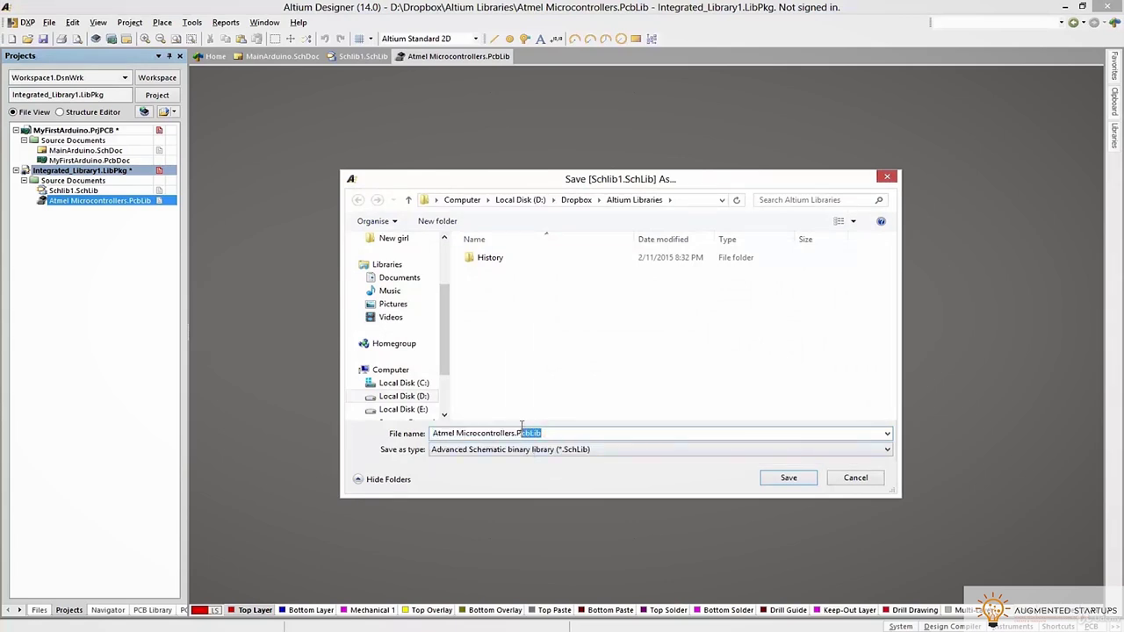
pyautogui.press('BackSpace')
pyautogui.doubleClick(528, 433)
pyautogui.hotkey('ctrl', 'c')
pyautogui.click(670, 492)
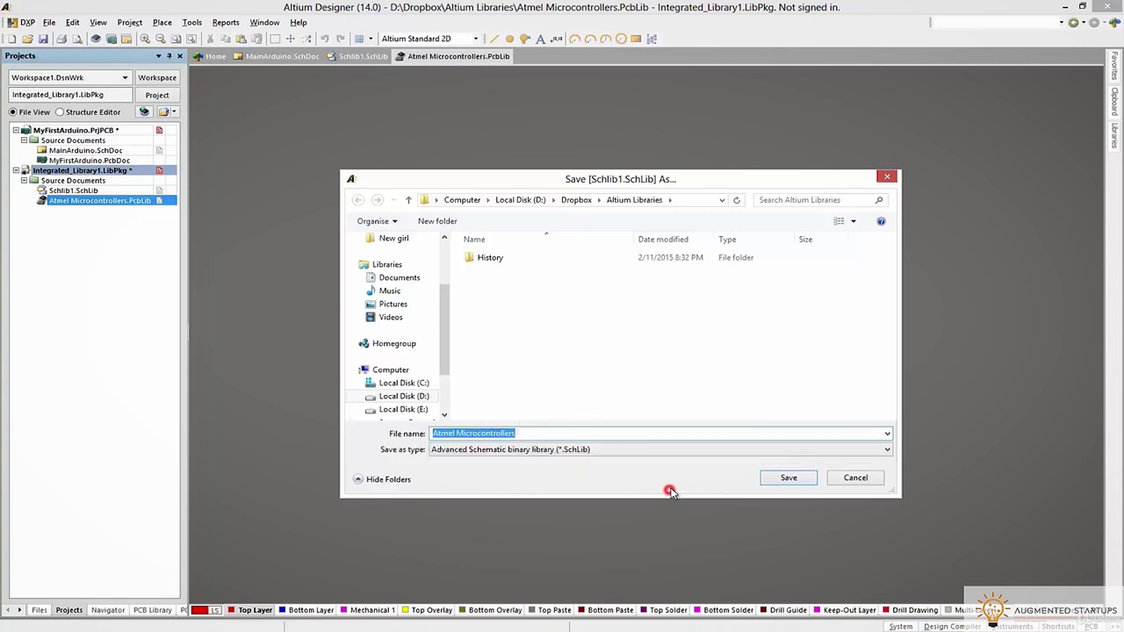
pyautogui.click(787, 479)
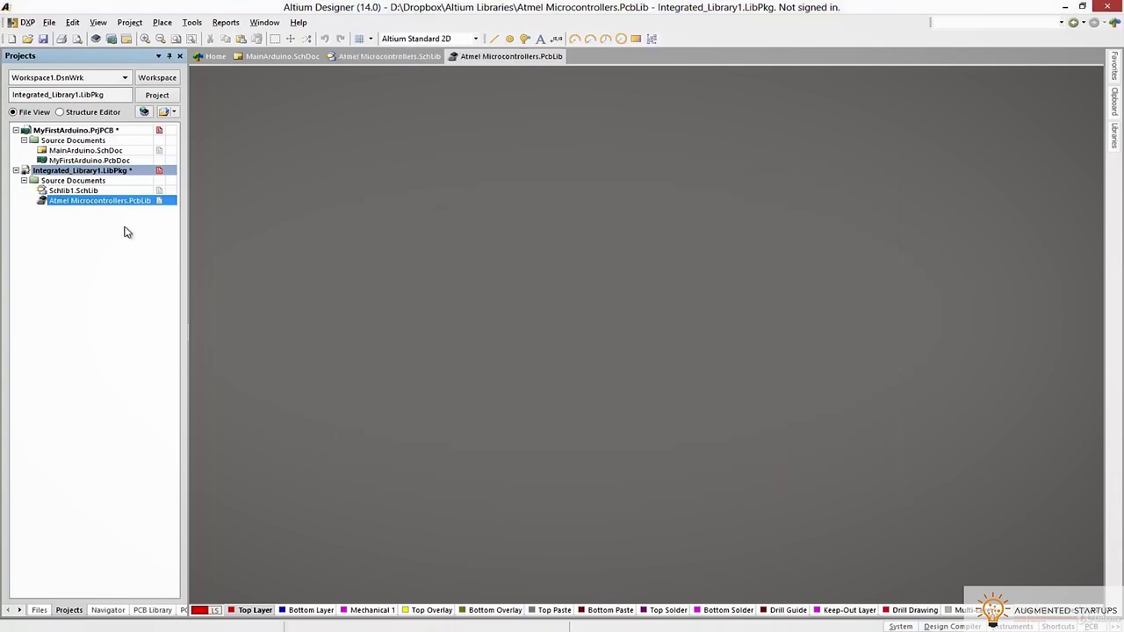
# Save the library package as 'Atmel Microcontrollers', then open the Atmel Microcontrollers schematic library
pyautogui.hotkey('ctrl', 'v')
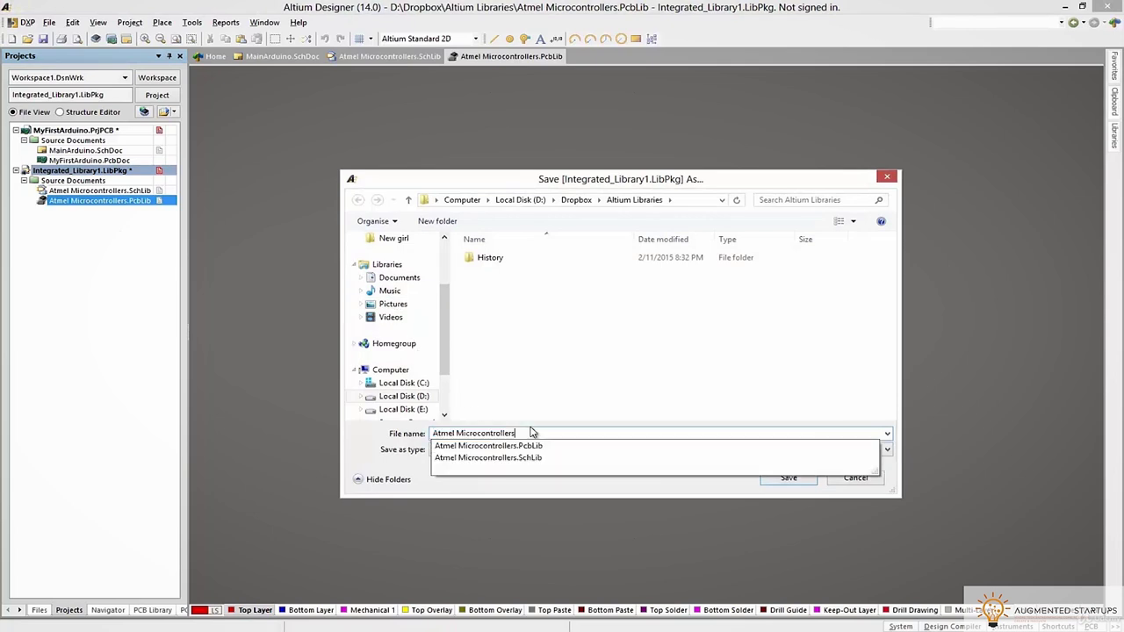
pyautogui.click(595, 492)
pyautogui.click(782, 479)
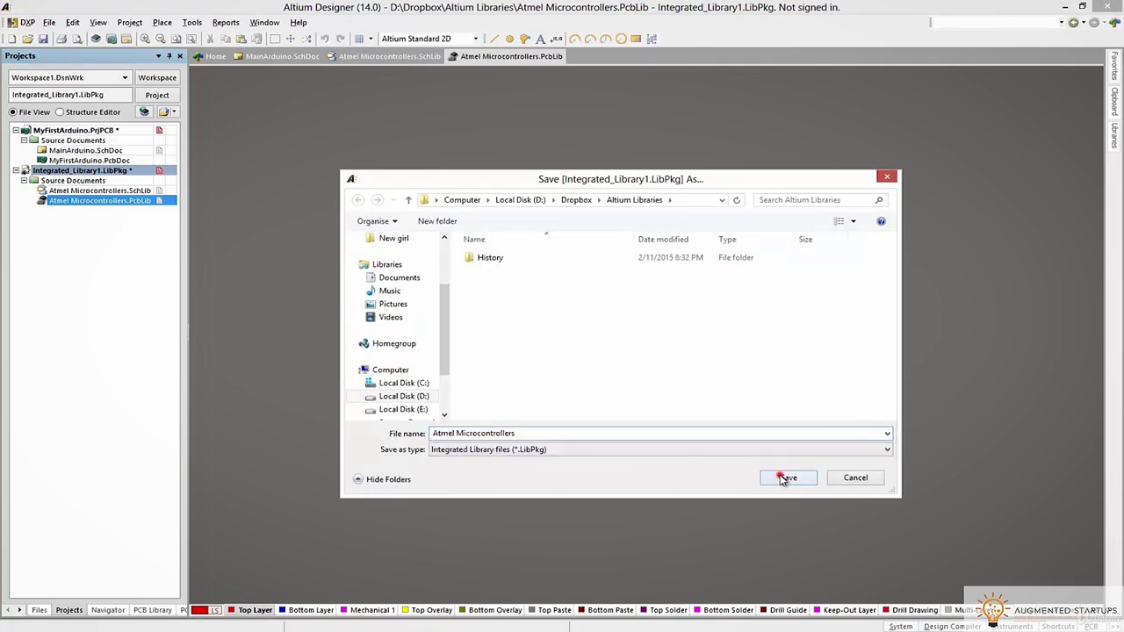
pyautogui.click(45, 262)
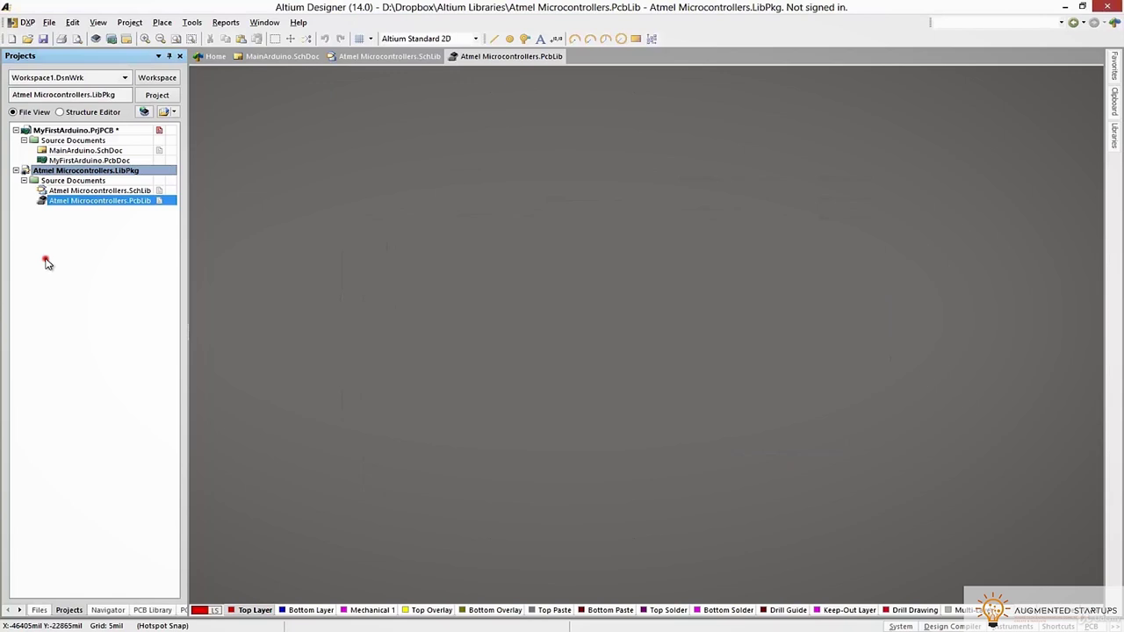
pyautogui.doubleClick(72, 193)
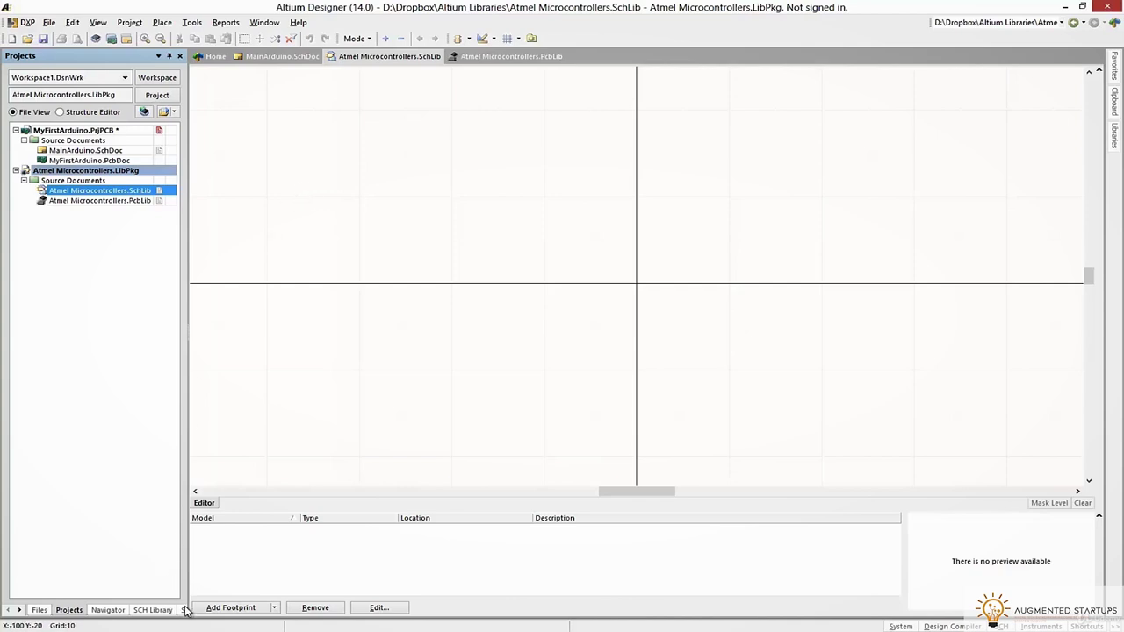
# Switch to the ATmega328P datasheet pinout page in Chrome
pyautogui.moveTo(87, 626)
pyautogui.click(123, 585)
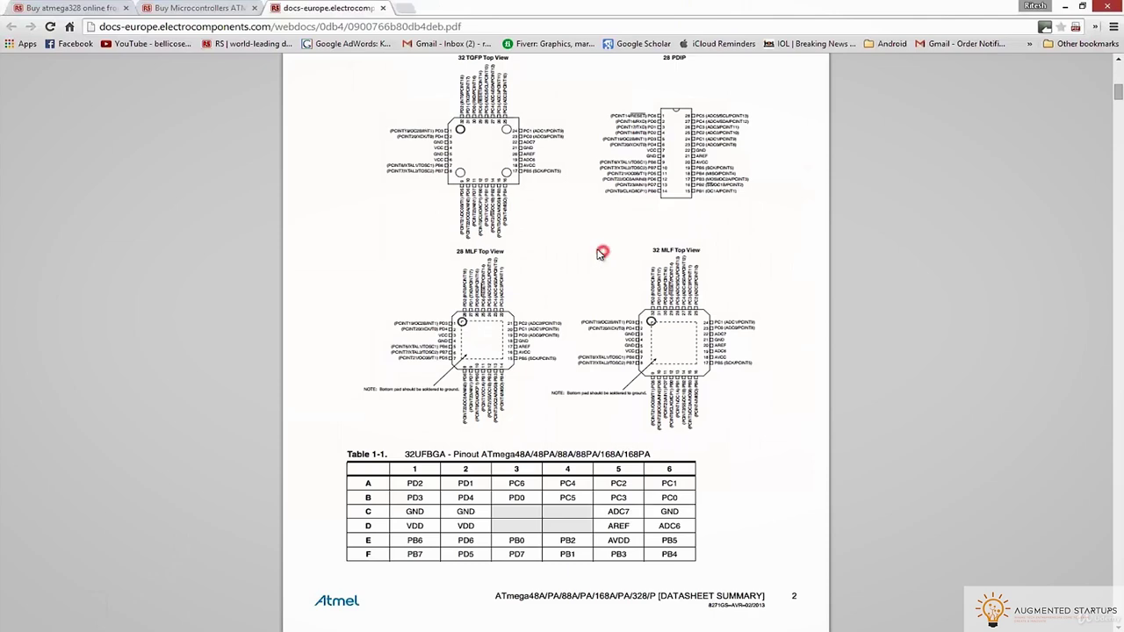
# Scroll the datasheet to the 32 TQFP top-view pinout, then return to Altium Designer
pyautogui.scroll(2, 601, 253)
pyautogui.scroll(-1, 601, 253)
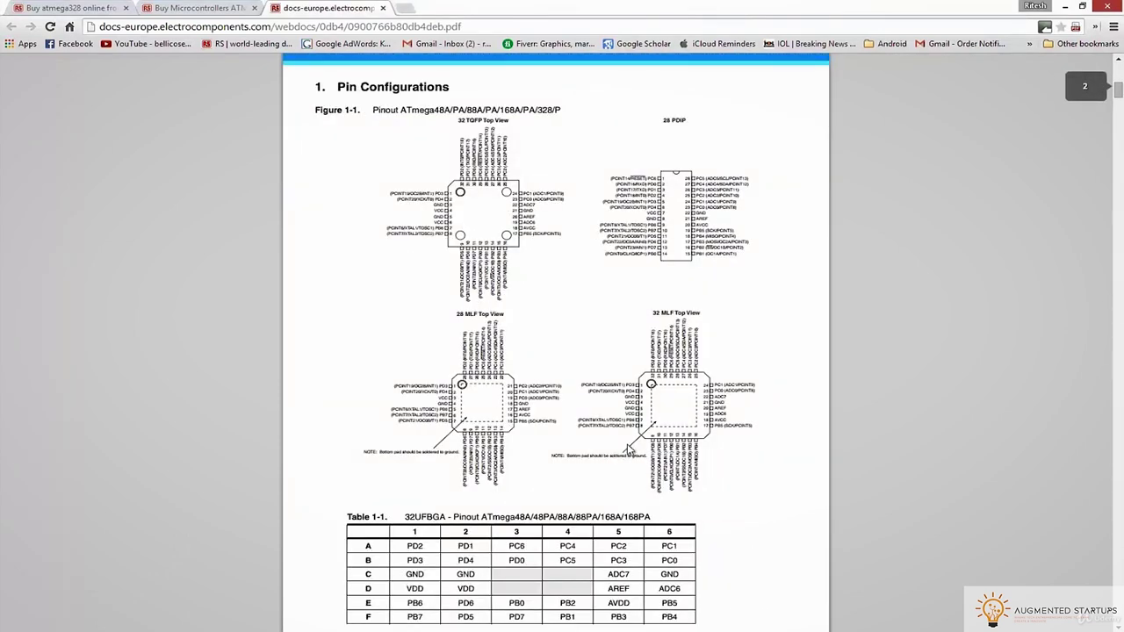
pyautogui.keyDown('ctrl'); pyautogui.scroll(3, 480, 239); pyautogui.keyUp('ctrl')
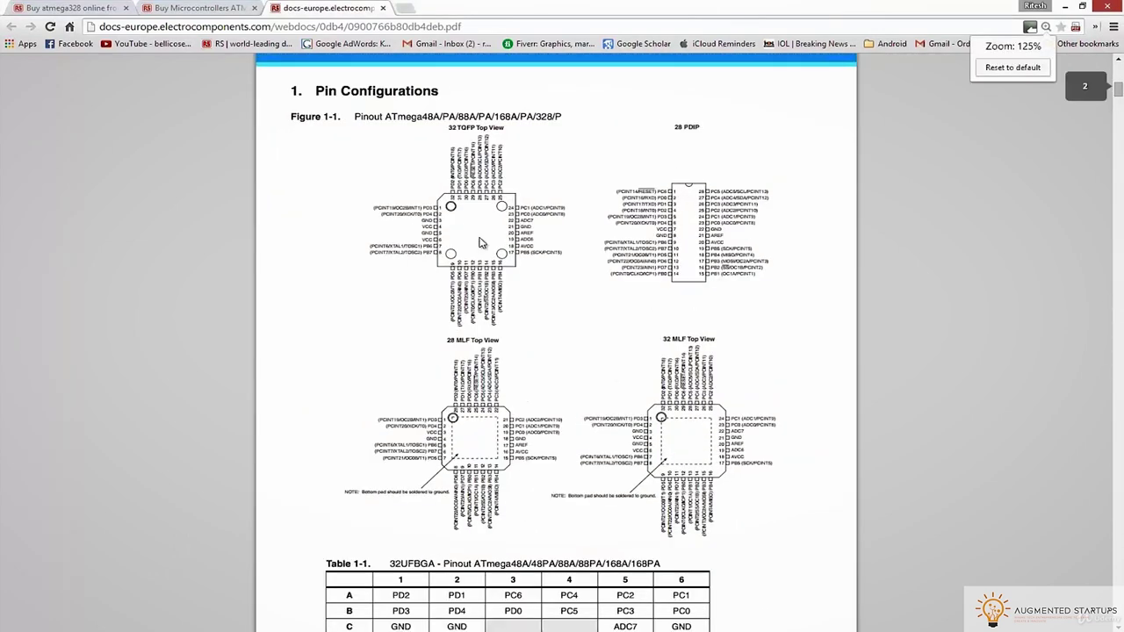
pyautogui.keyDown('ctrl'); pyautogui.scroll(1, 480, 238); pyautogui.keyUp('ctrl')
pyautogui.keyDown('ctrl'); pyautogui.scroll(1, 356, 352); pyautogui.keyUp('ctrl')
pyautogui.rightClick(260, 387)
pyautogui.click(646, 304)
pyautogui.rightClick(370, 408)
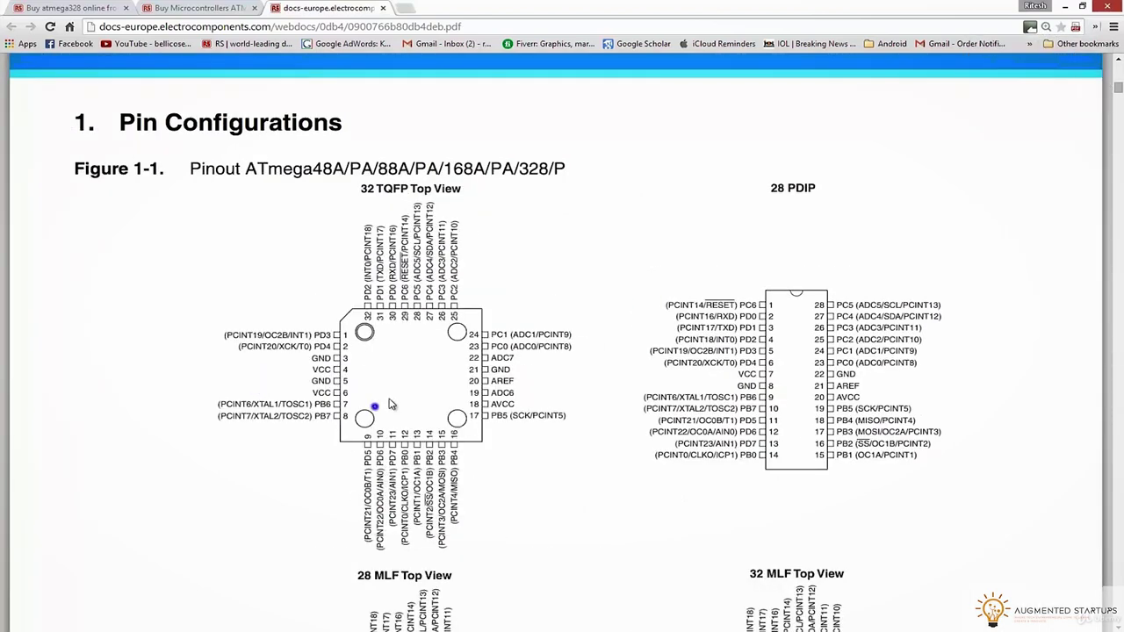
pyautogui.click(391, 408)
pyautogui.keyDown('ctrl'); pyautogui.scroll(1, 391, 409); pyautogui.keyUp('ctrl')
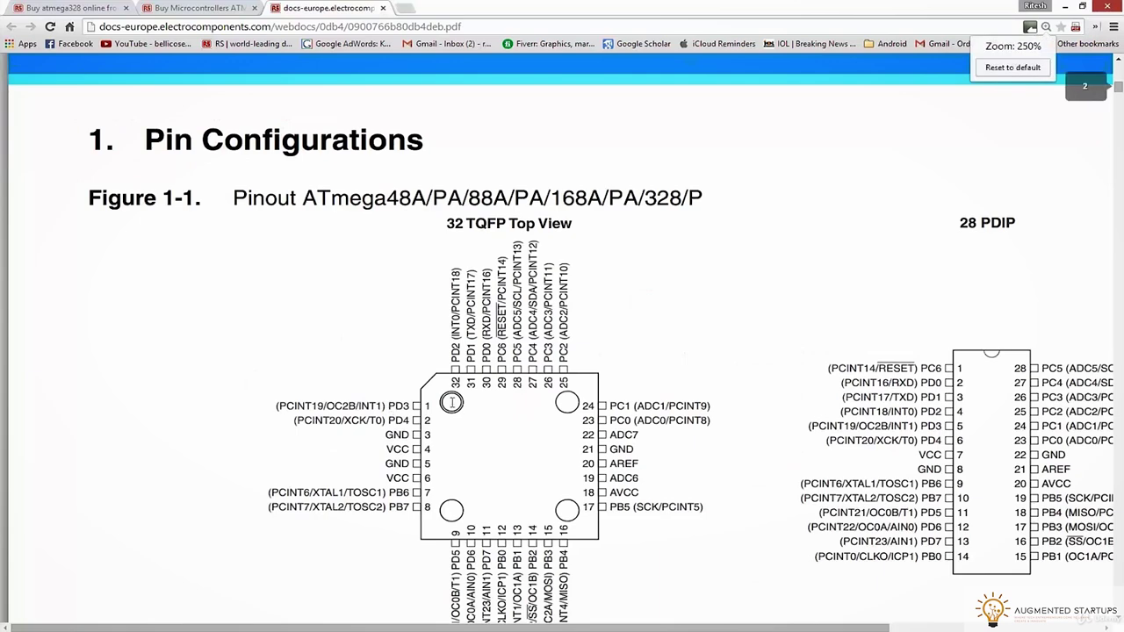
pyautogui.keyDown('ctrl'); pyautogui.scroll(1, 793, 342); pyautogui.keyUp('ctrl')
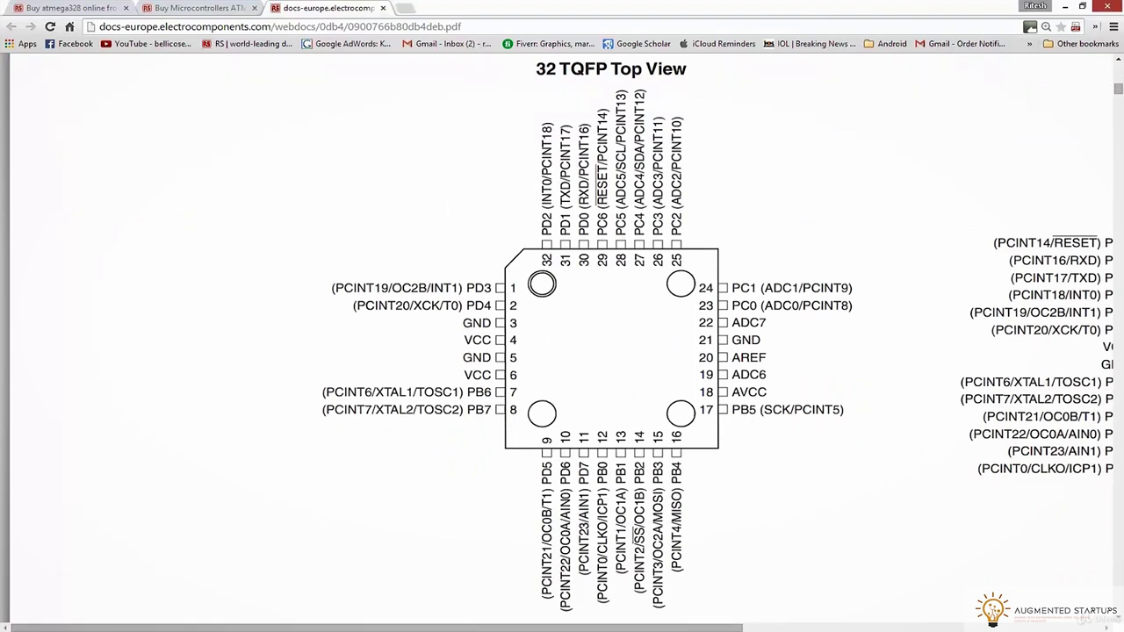
pyautogui.moveTo(237, 628)
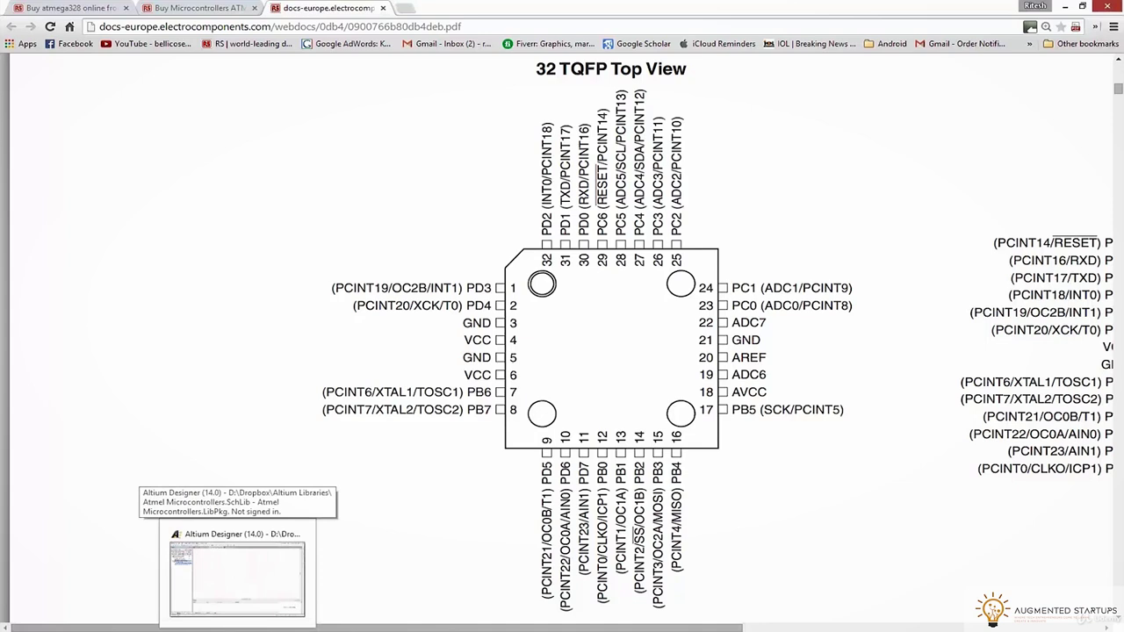
pyautogui.click(237, 577)
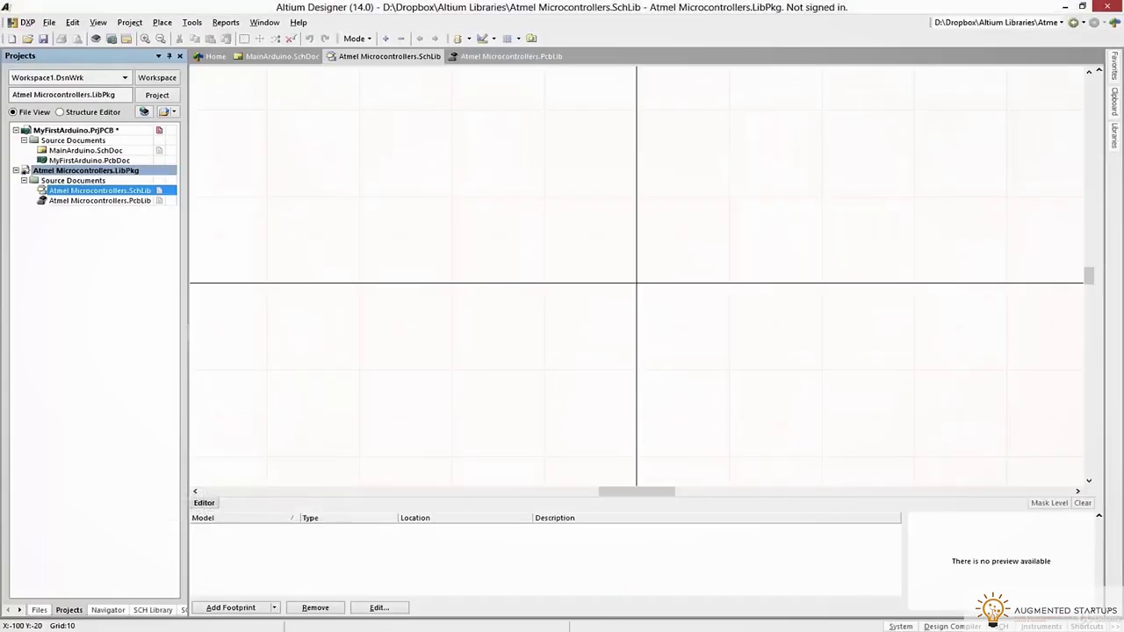
# Draw a rectangle for the chip body using Place > Rectangle
pyautogui.click(171, 22)
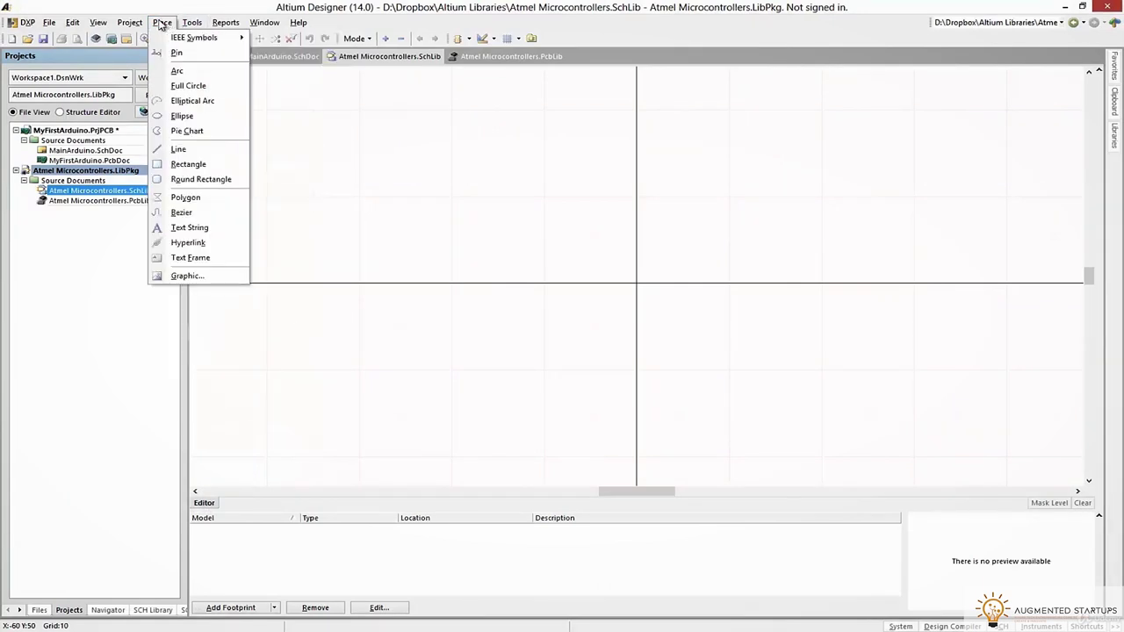
pyautogui.click(181, 163)
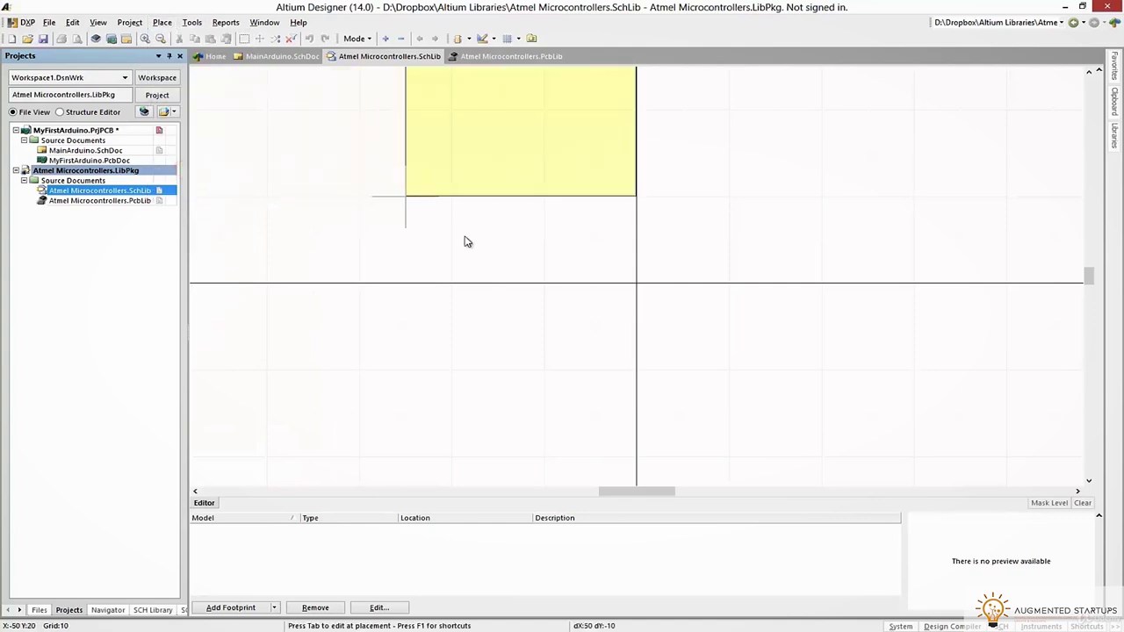
pyautogui.click(505, 385)
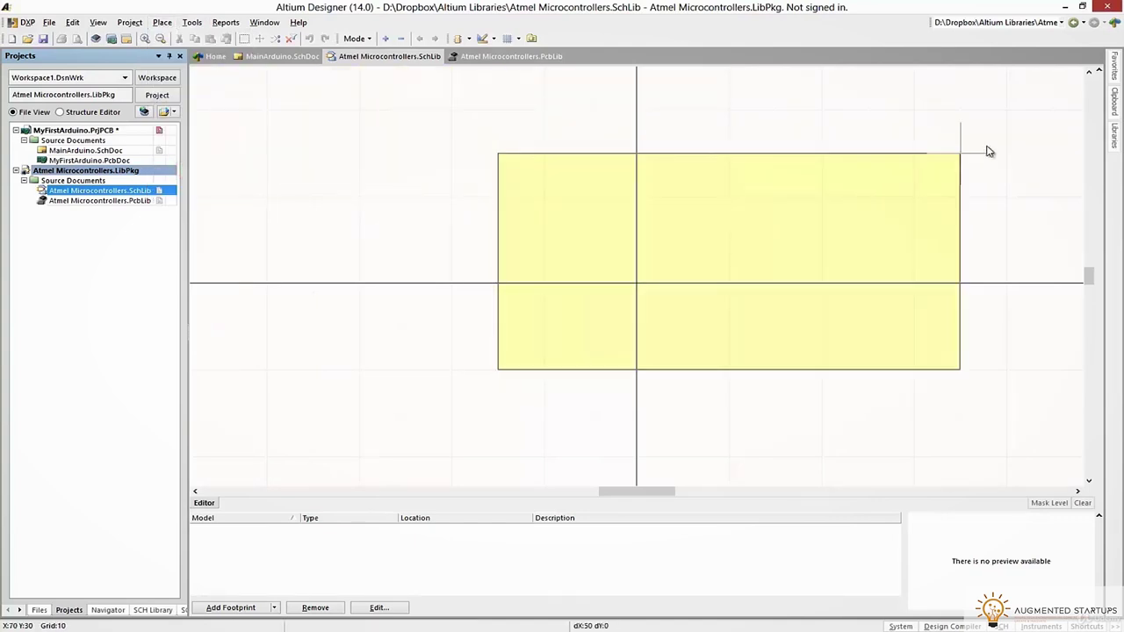
pyautogui.keyDown('ctrl'); pyautogui.scroll(-3, 974, 293); pyautogui.keyUp('ctrl')
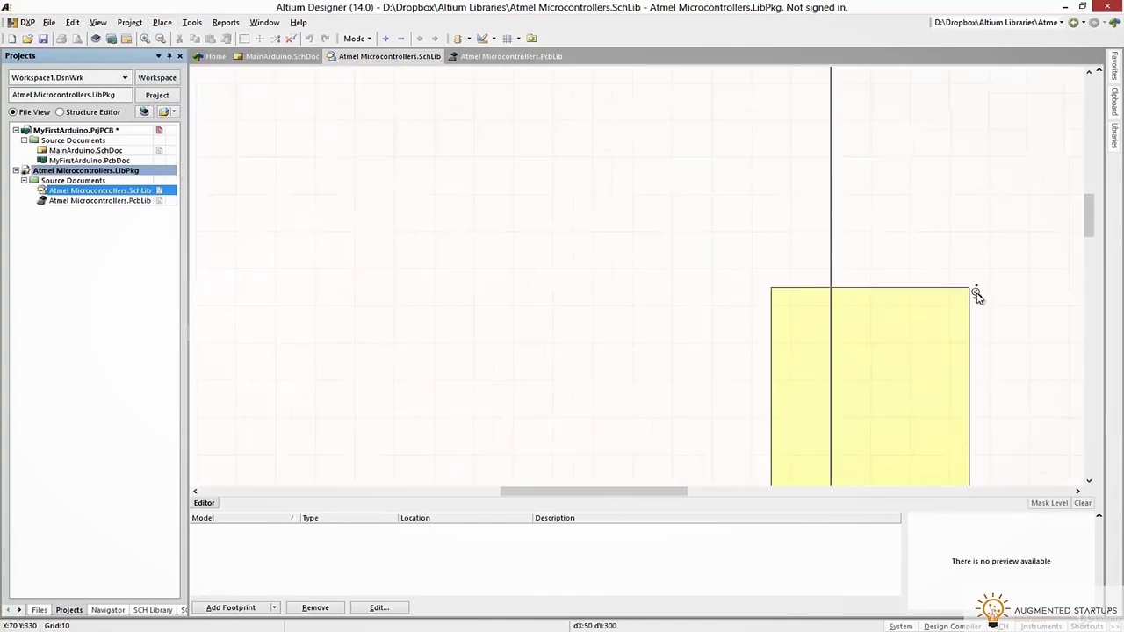
pyautogui.moveTo(991, 284); pyautogui.dragTo(729, 88, button='right')
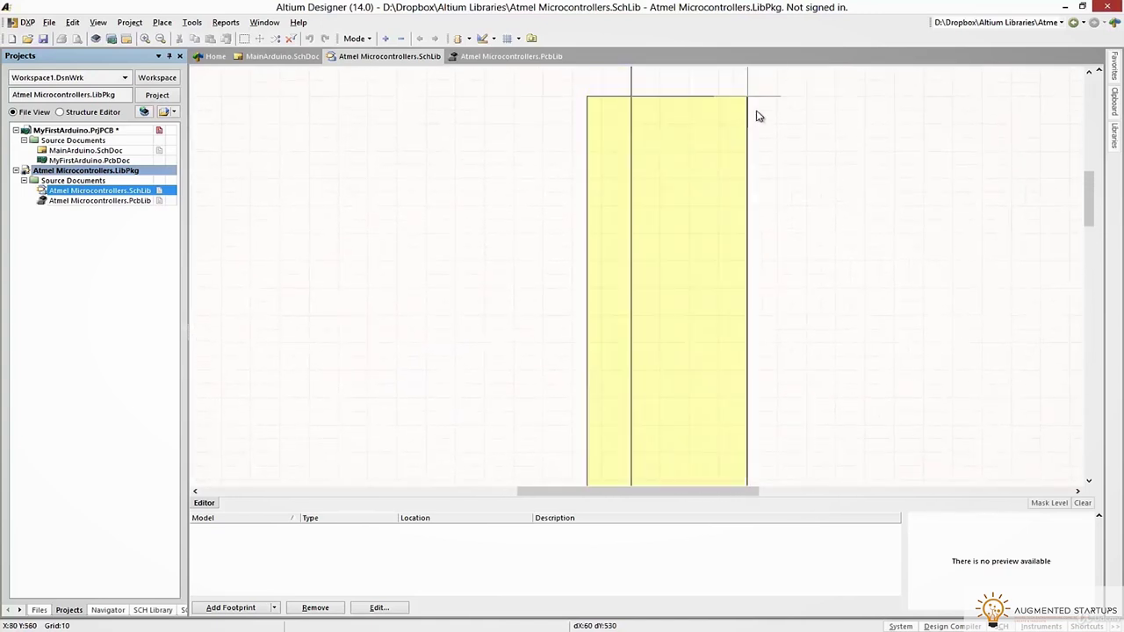
pyautogui.moveTo(934, 304); pyautogui.dragTo(753, 119, button='right')
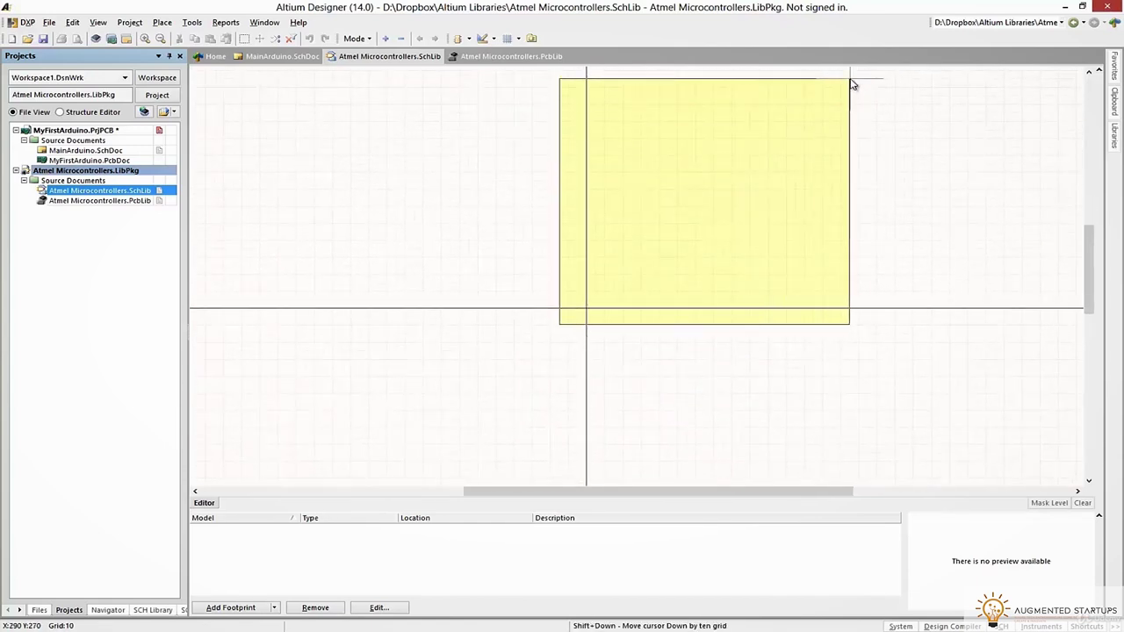
pyautogui.rightClick(854, 76)
pyautogui.rightClick(888, 157)
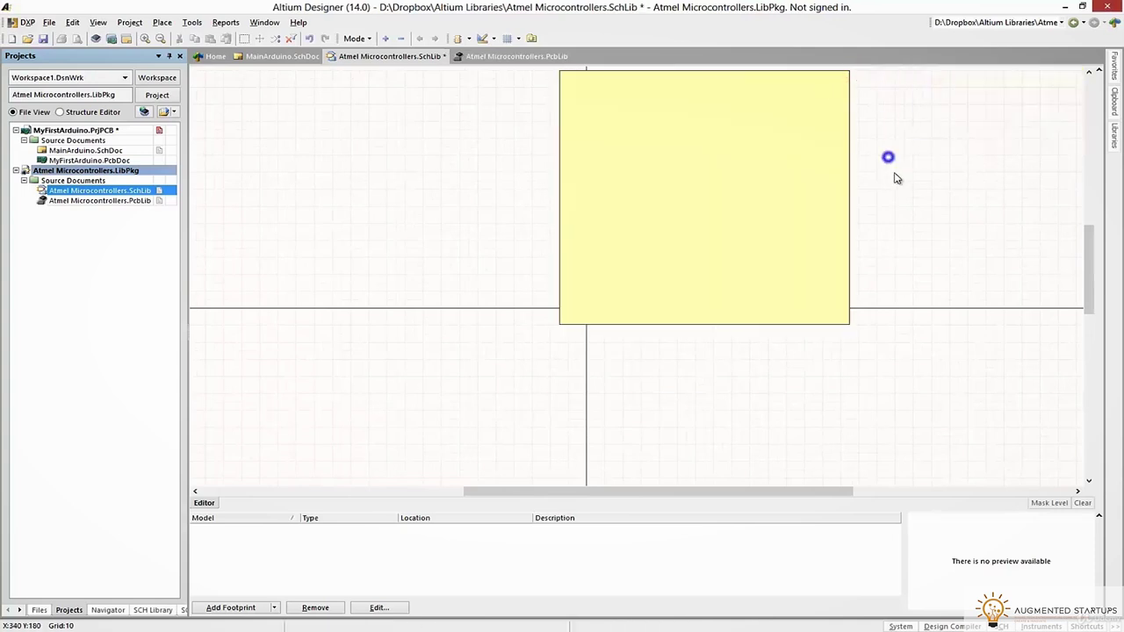
# Move the rectangle body to centre it on the sheet origin and bring up the TQFP pinout
pyautogui.moveTo(910, 138); pyautogui.dragTo(831, 216, button='right')
pyautogui.moveTo(555, 279); pyautogui.dragTo(442, 389)
pyautogui.moveTo(827, 331); pyautogui.dragTo(941, 181, button='right')
pyautogui.moveTo(522, 253); pyautogui.dragTo(582, 255, button='right')
pyautogui.moveTo(582, 255); pyautogui.dragTo(580, 269)
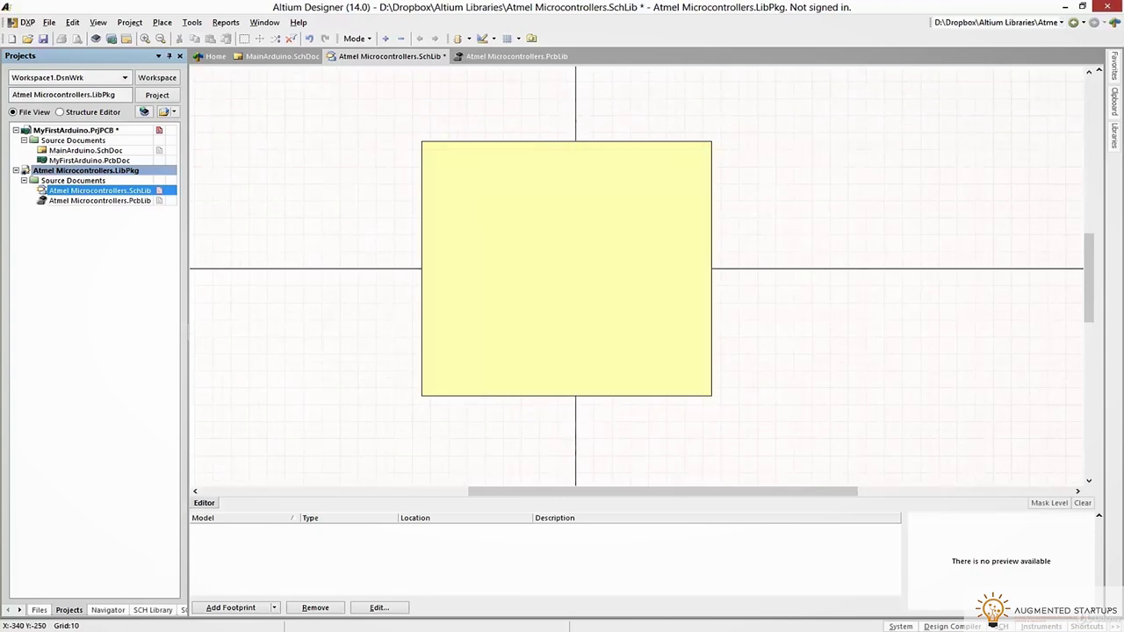
pyautogui.click(87, 579)
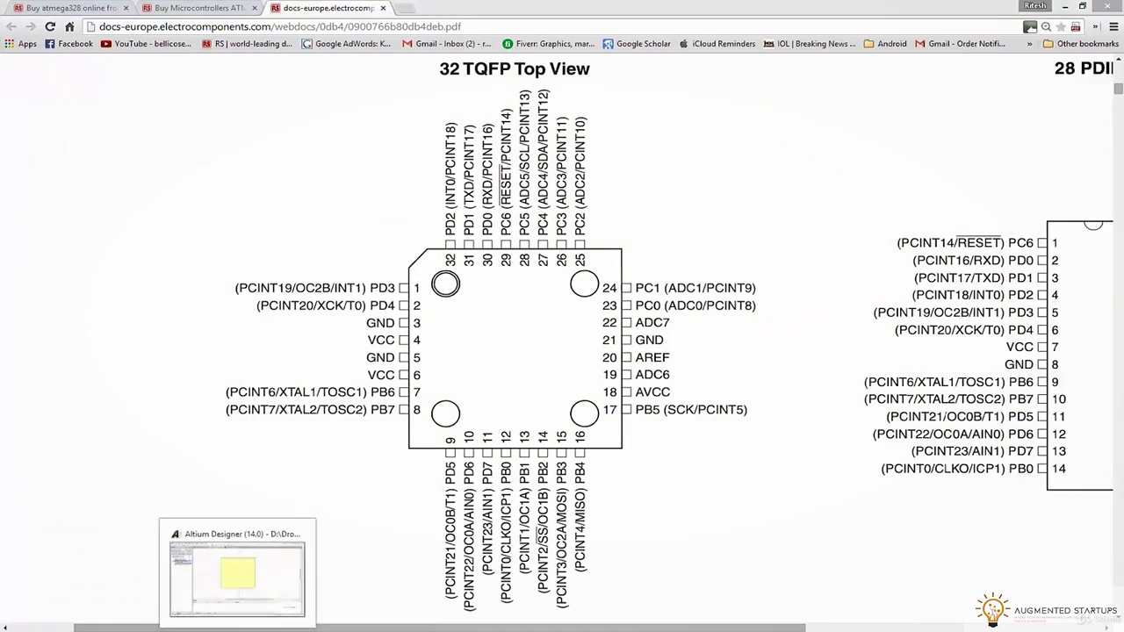
# Place the first pins, facing outward, down the body's left edge
pyautogui.click(231, 571)
pyautogui.click(162, 22)
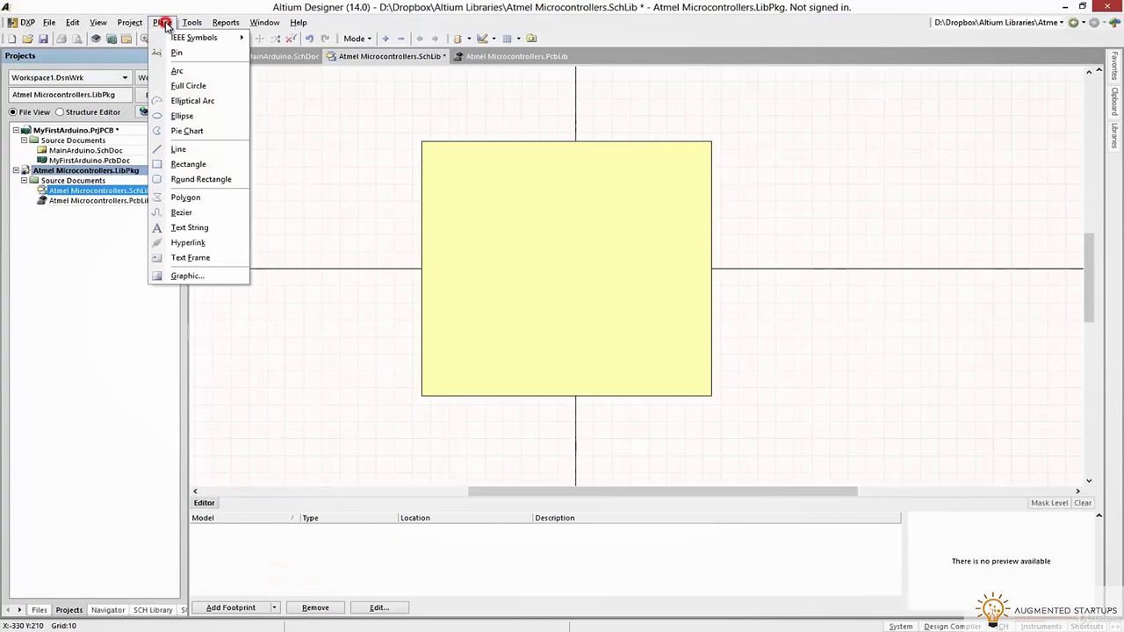
pyautogui.click(166, 51)
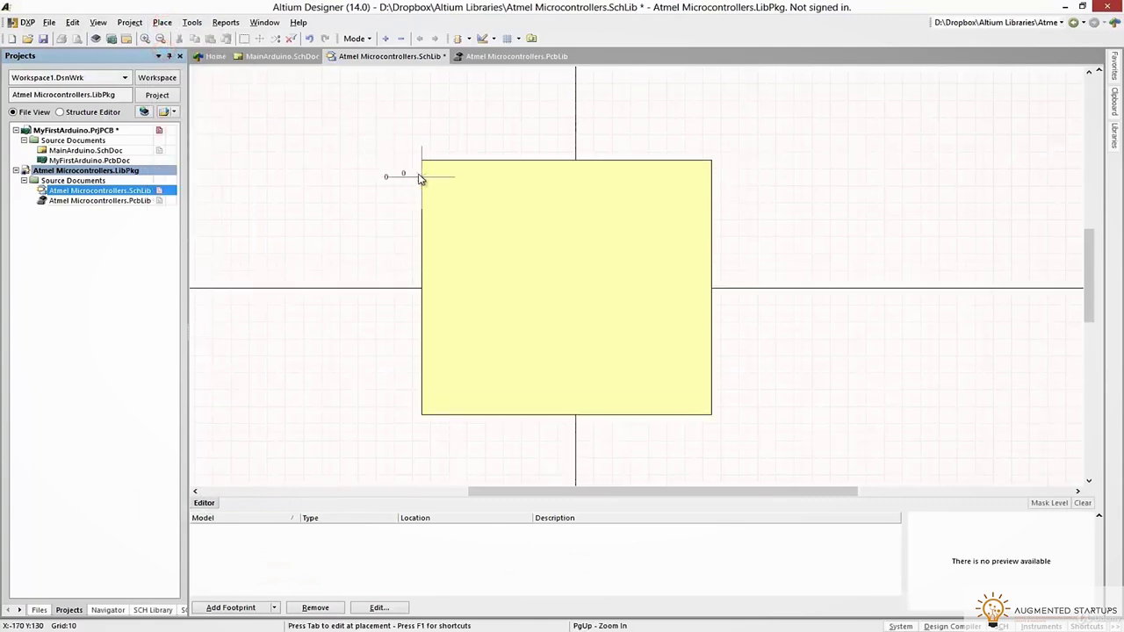
pyautogui.moveTo(393, 190); pyautogui.dragTo(395, 191, button='right')
pyautogui.keyDown('ctrl'); pyautogui.scroll(3, 428, 175); pyautogui.keyUp('ctrl')
pyautogui.press('space')
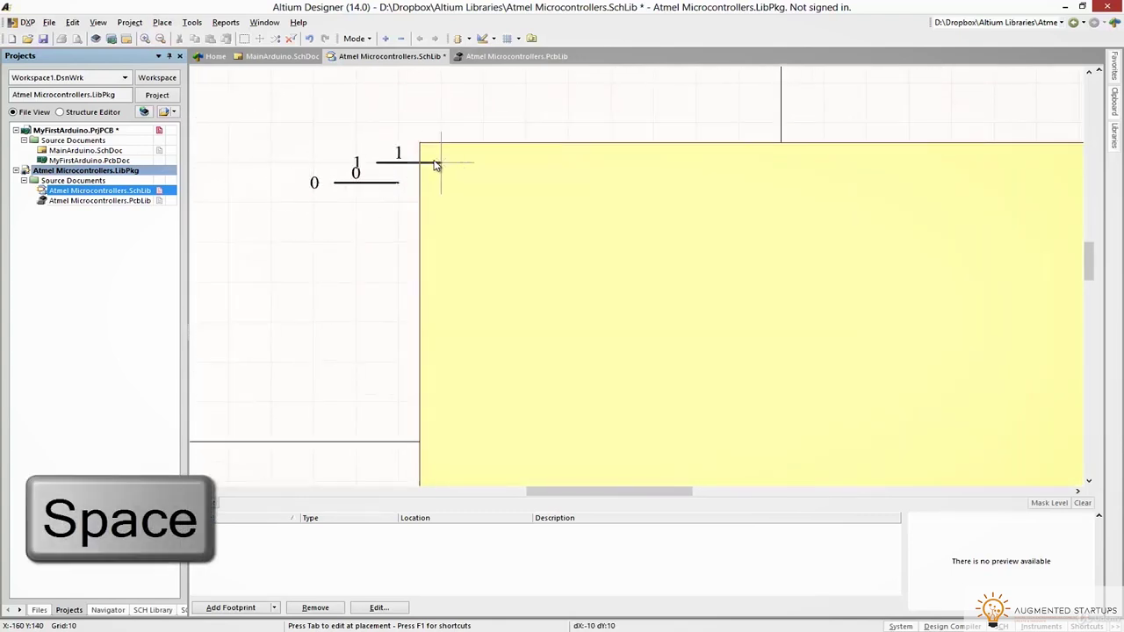
pyautogui.press('space')
pyautogui.press('space')
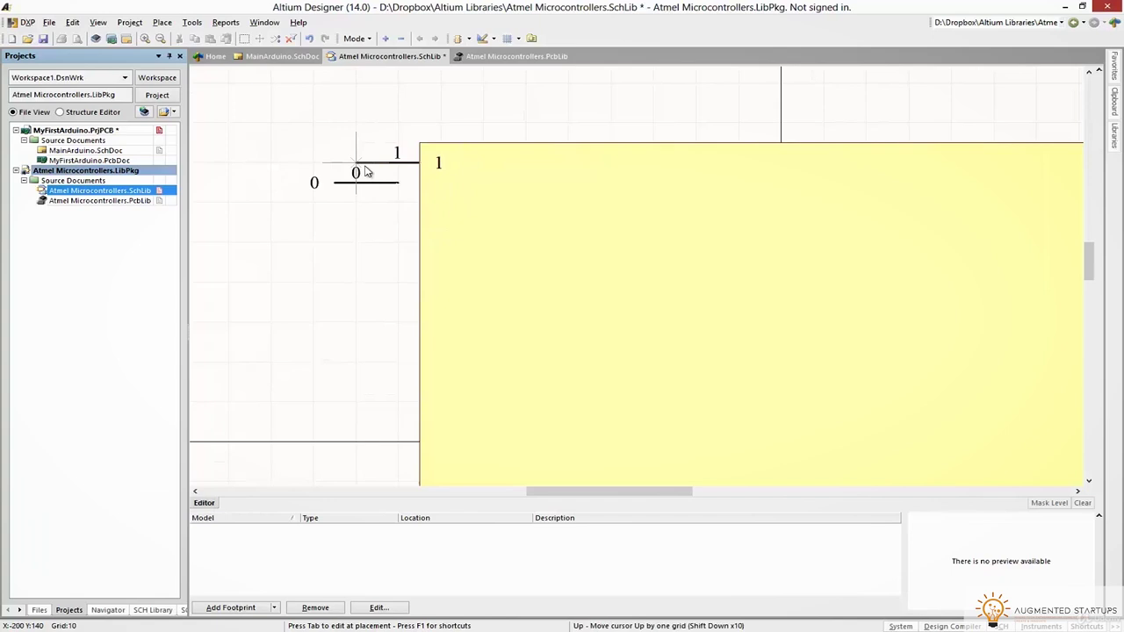
pyautogui.click(366, 181)
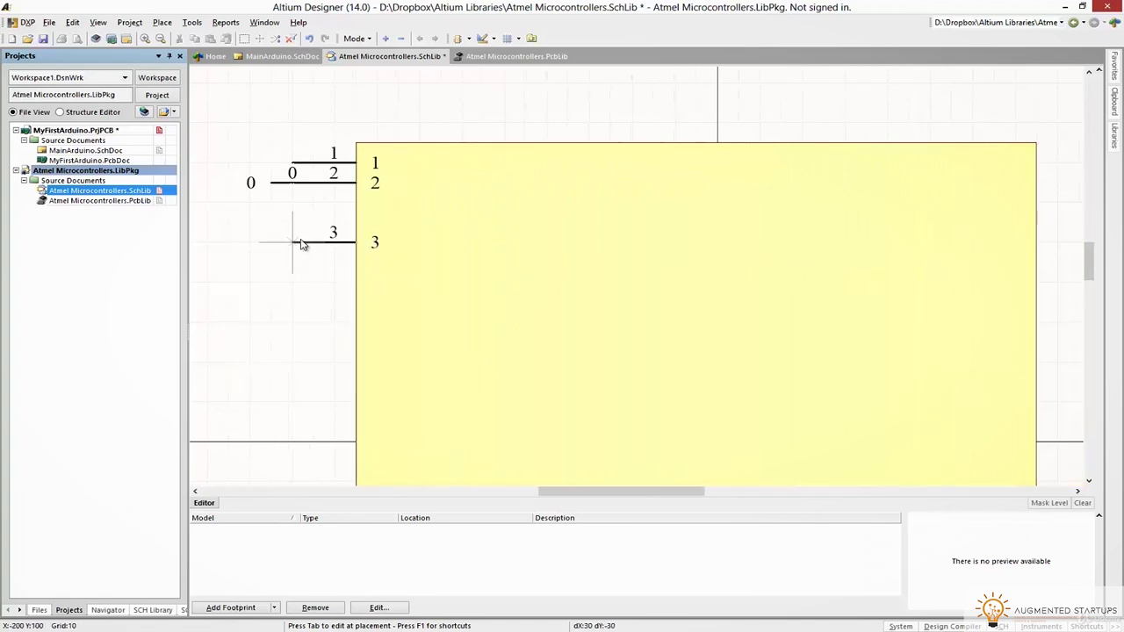
pyautogui.click(295, 204)
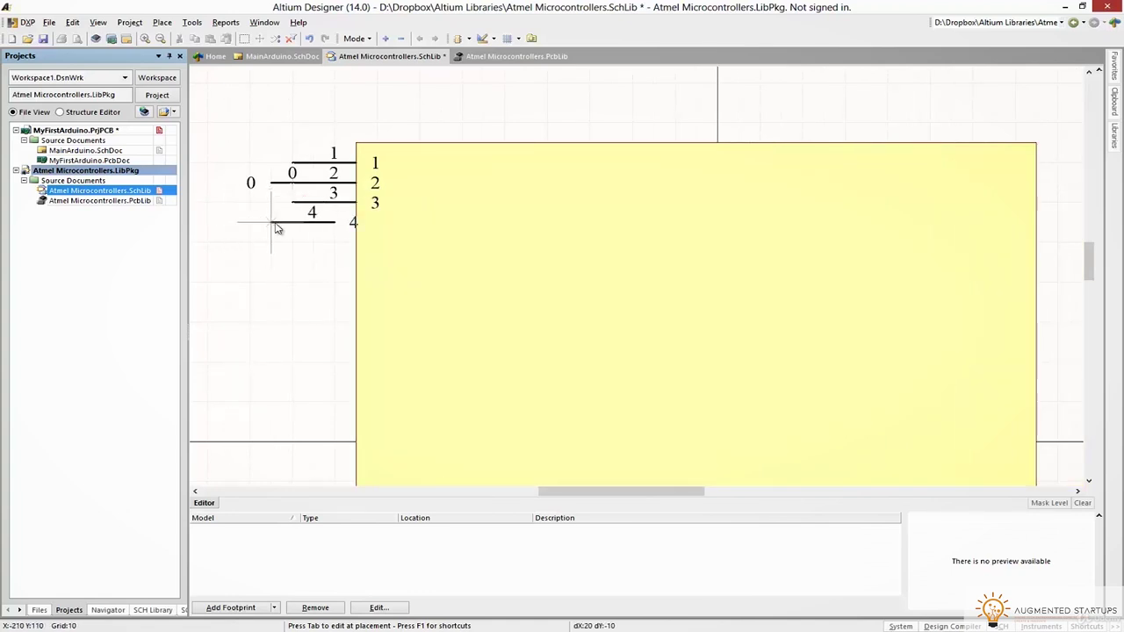
pyautogui.click(291, 225)
pyautogui.click(293, 242)
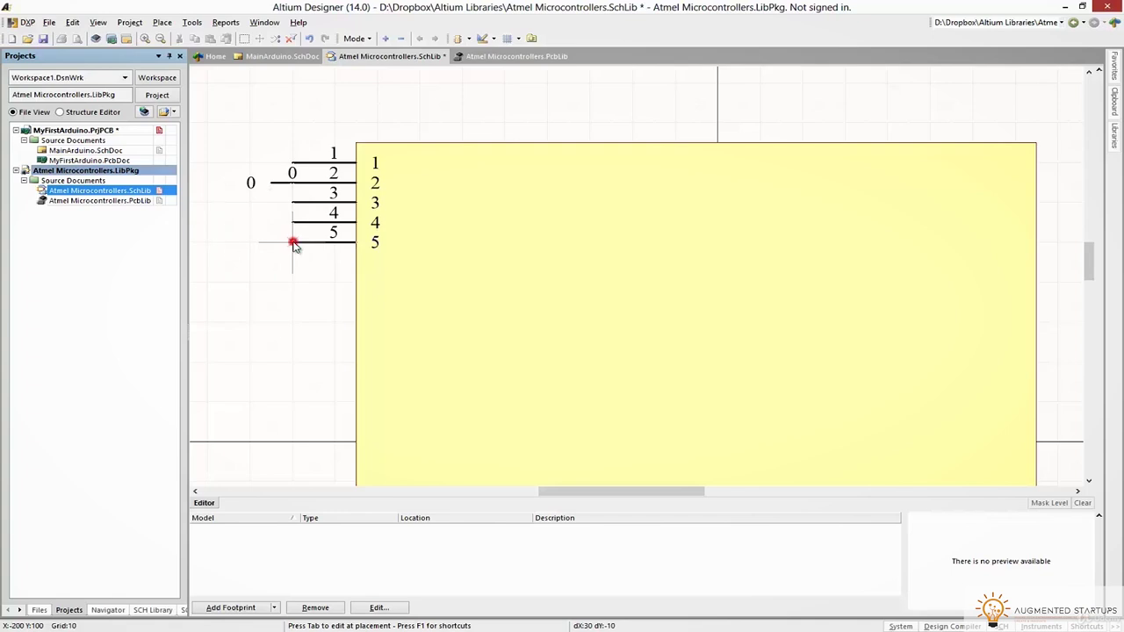
pyautogui.click(293, 264)
pyautogui.click(295, 282)
pyautogui.click(292, 302)
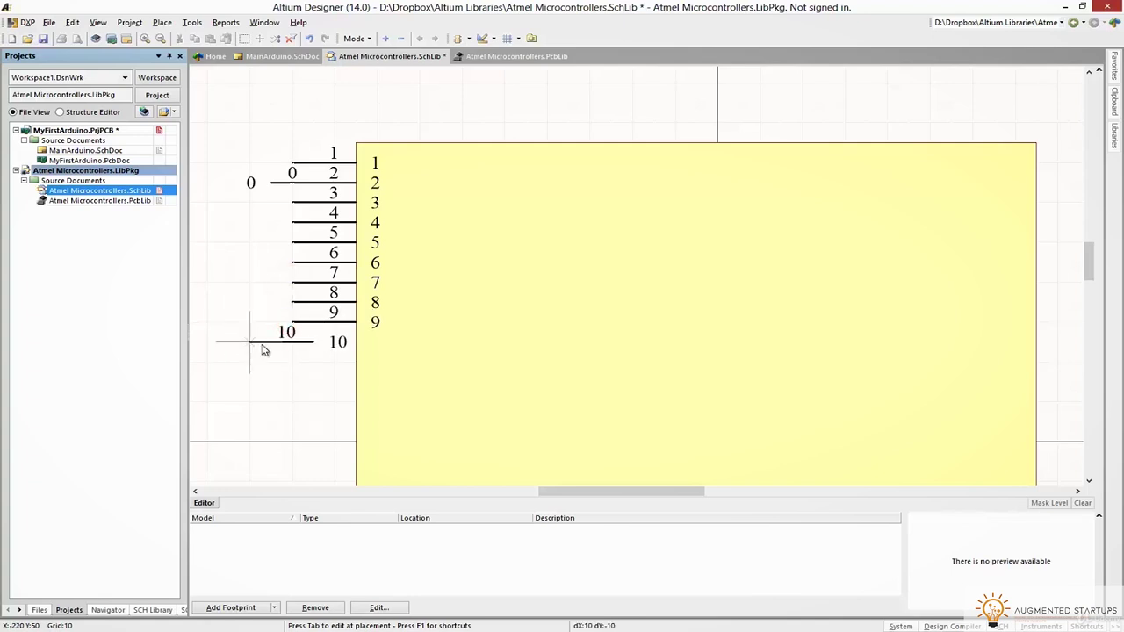
# Place pins 10–16 further down the left edge
pyautogui.click(291, 342)
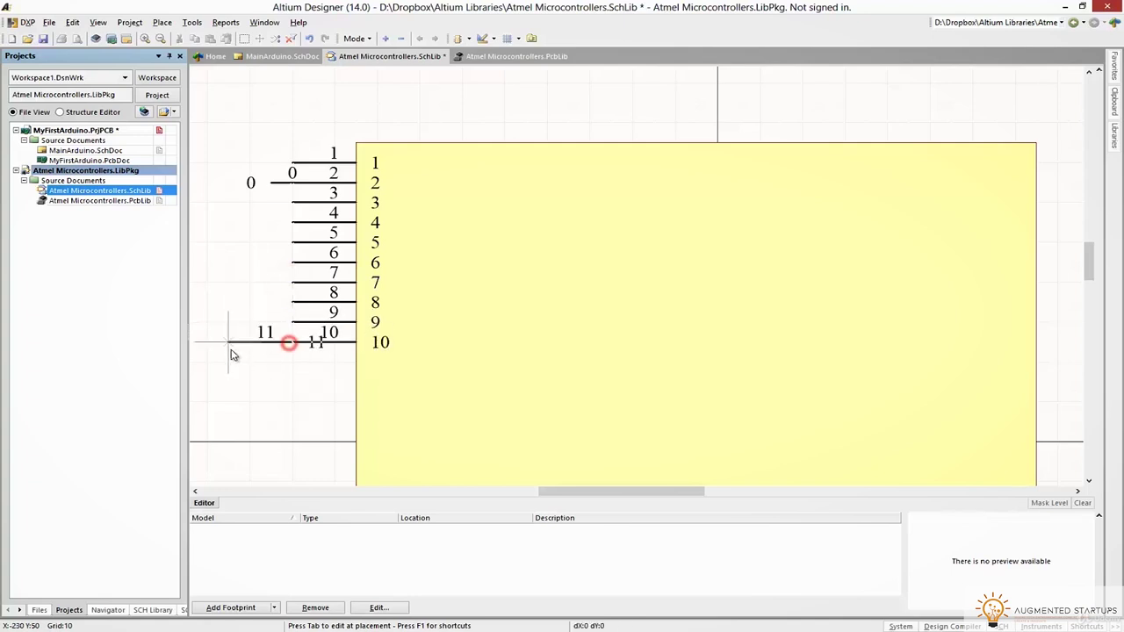
pyautogui.click(292, 364)
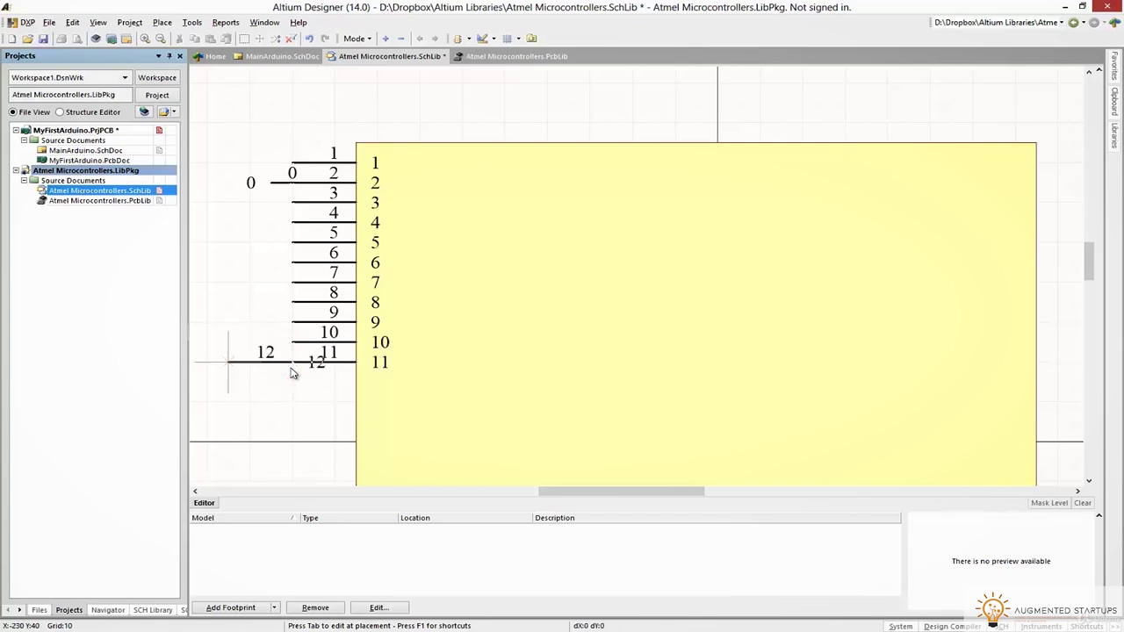
pyautogui.click(291, 383)
pyautogui.click(290, 403)
pyautogui.click(290, 423)
pyautogui.click(289, 443)
pyautogui.scroll(-2, 285, 443)
pyautogui.click(253, 348)
pyautogui.scroll(-5, 307, 356)
# Rotate the pin to vertical and place pins 17–26 along the bottom edge
pyautogui.press('space')
pyautogui.click(380, 382)
pyautogui.click(400, 385)
pyautogui.click(421, 384)
pyautogui.click(442, 384)
pyautogui.click(463, 383)
pyautogui.click(484, 384)
pyautogui.click(505, 383)
pyautogui.click(526, 384)
pyautogui.click(548, 384)
pyautogui.click(569, 384)
pyautogui.scroll(5, 681, 397)
pyautogui.scroll(-5, 712, 369)
pyautogui.rightClick(623, 394)
# After checking the datasheet, move pins 17–26 to the right side and rotate pins 8–16 vertical
pyautogui.hotkey('alt', 'Tab')
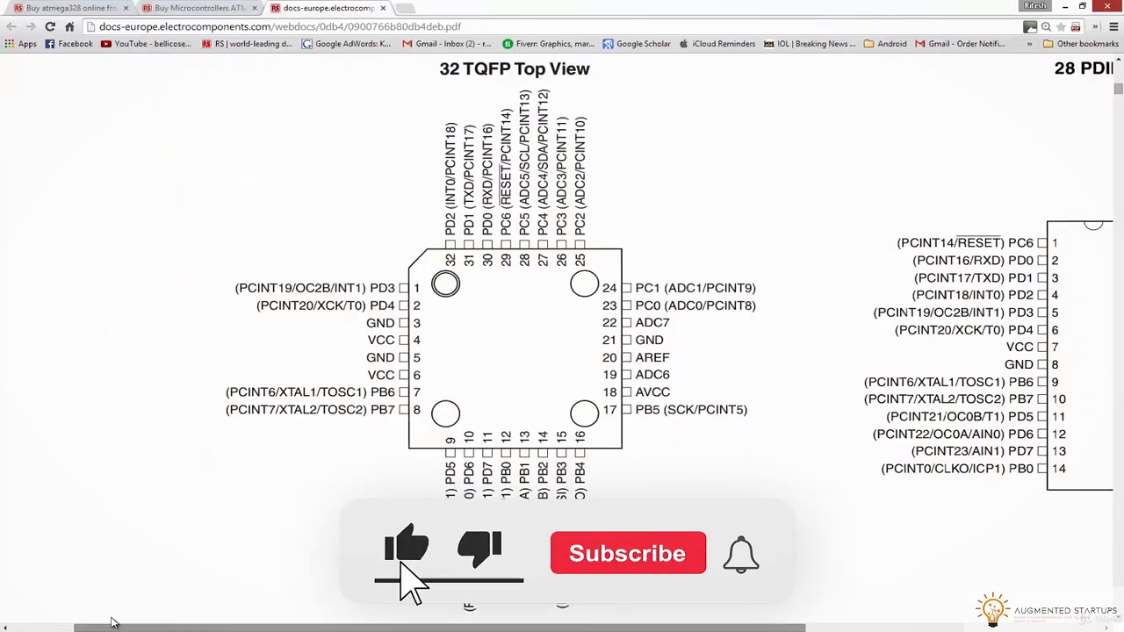
pyautogui.hotkey('alt', 'Tab')
pyautogui.keyDown('ctrl'); pyautogui.scroll(3, 456, 255); pyautogui.keyUp('ctrl')
pyautogui.moveTo(597, 435); pyautogui.dragTo(966, 237)
pyautogui.press('space')
pyautogui.scroll(2, 409, 302)
pyautogui.moveTo(372, 163); pyautogui.dragTo(568, 293)
pyautogui.press('space')
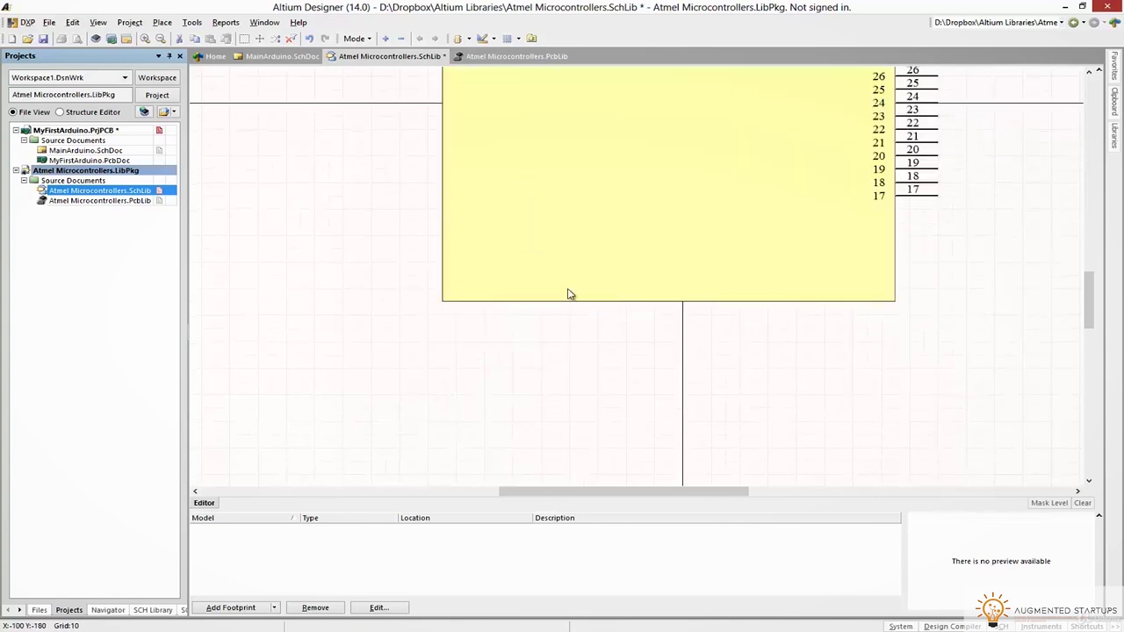
pyautogui.scroll(3, 567, 293)
# Place pins 27–32 along the top edge
pyautogui.click(162, 22)
pyautogui.click(180, 51)
pyautogui.press('space')
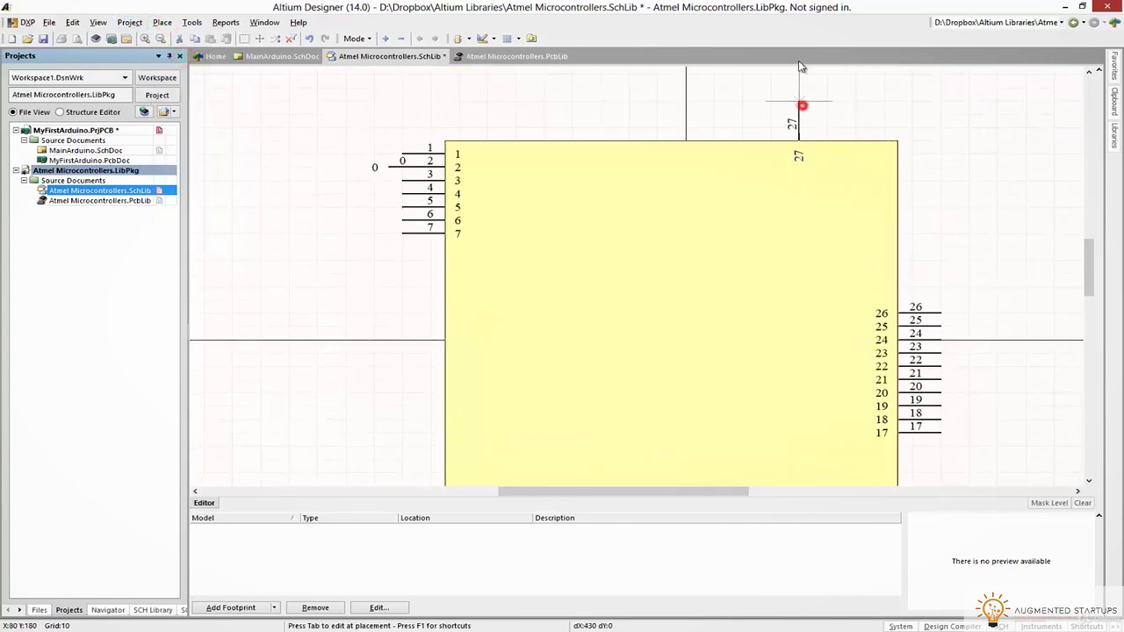
pyautogui.click(799, 100)
pyautogui.click(770, 100)
pyautogui.click(742, 100)
pyautogui.click(729, 101)
pyautogui.click(714, 100)
pyautogui.click(700, 100)
pyautogui.rightClick(575, 112)
pyautogui.rightClick(390, 174)
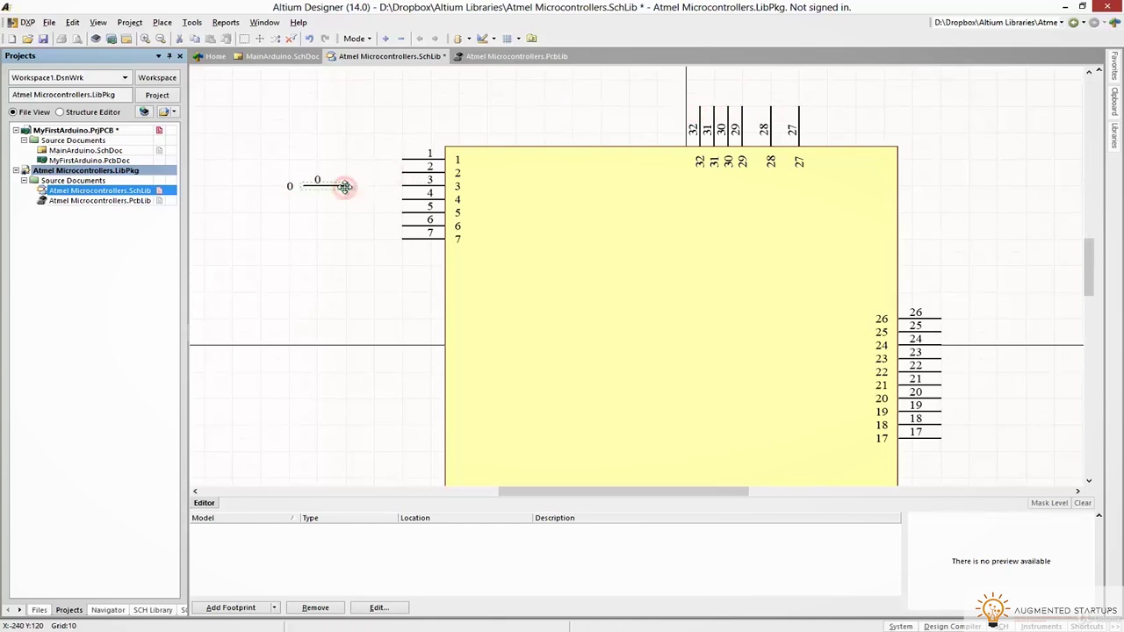
# Select the body and try rotating the top pin group 32–27, cancelling the move
pyautogui.scroll(-2, 459, 211)
pyautogui.moveTo(413, 369); pyautogui.dragTo(414, 88)
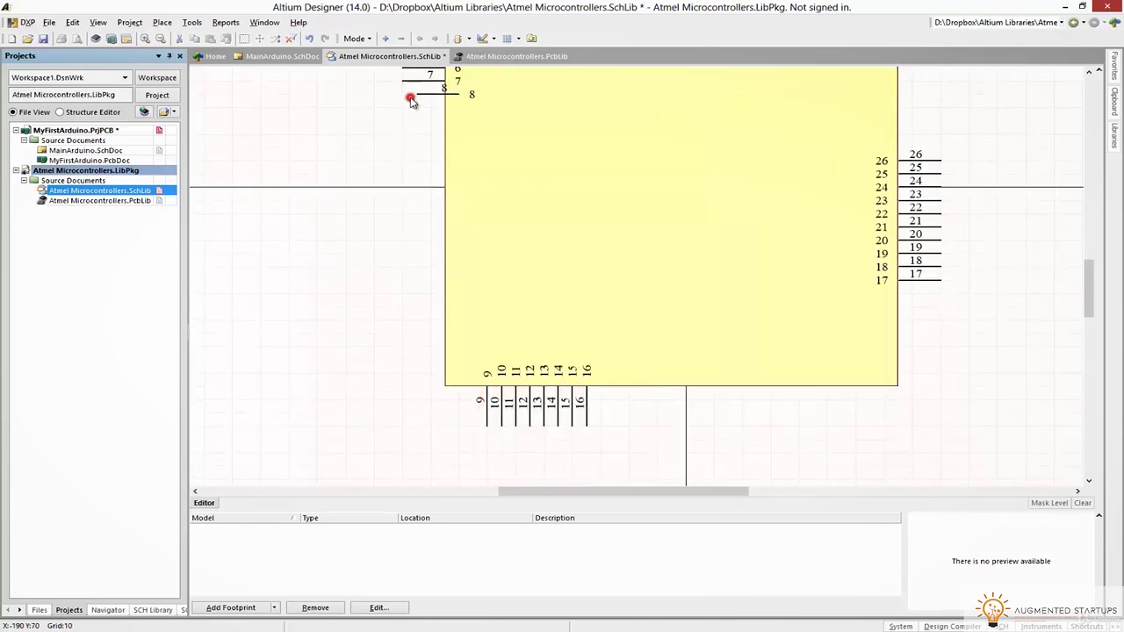
pyautogui.scroll(1, 542, 149)
pyautogui.click(603, 222)
pyautogui.moveTo(898, 463); pyautogui.dragTo(686, 252)
pyautogui.scroll(1, 500, 264)
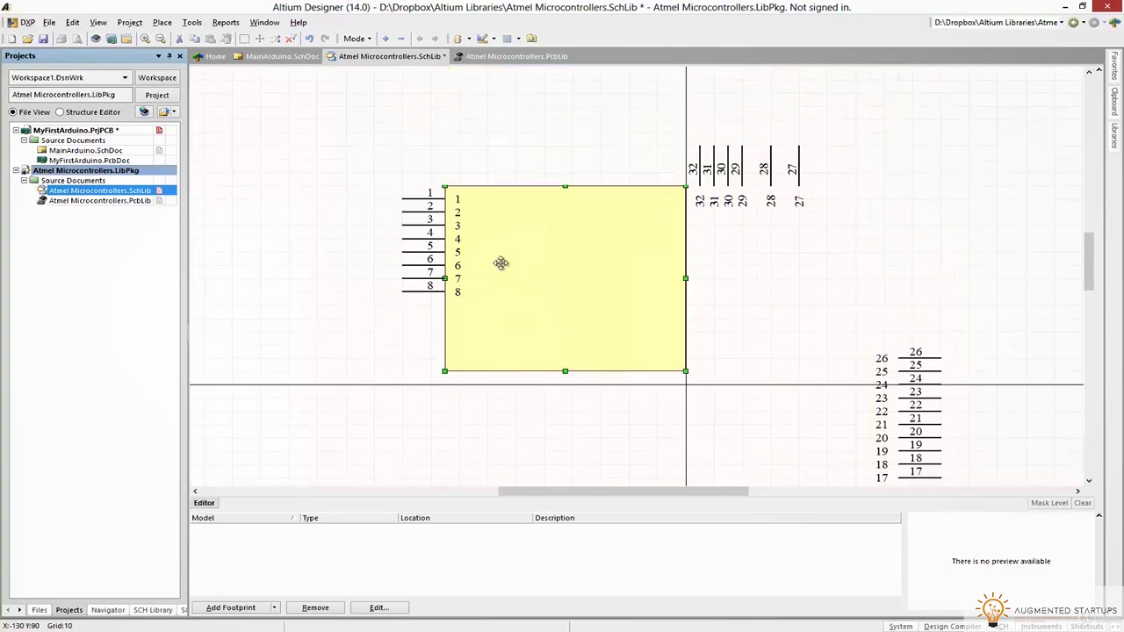
pyautogui.scroll(-1, 565, 189)
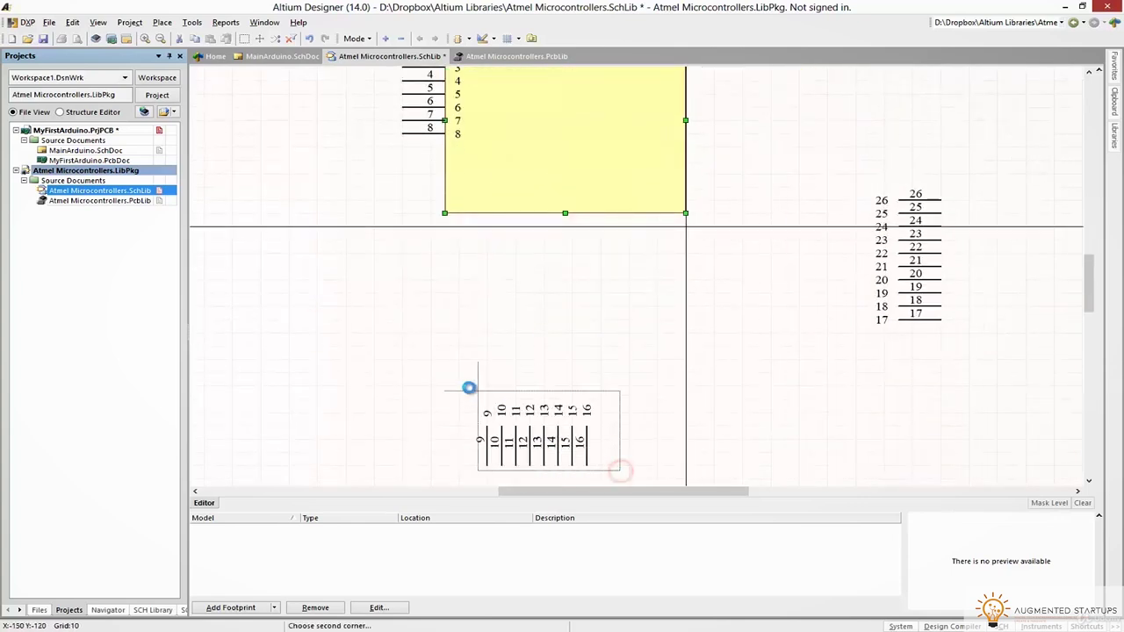
pyautogui.press('space')
pyautogui.rightClick(489, 439)
pyautogui.scroll(1, 614, 259)
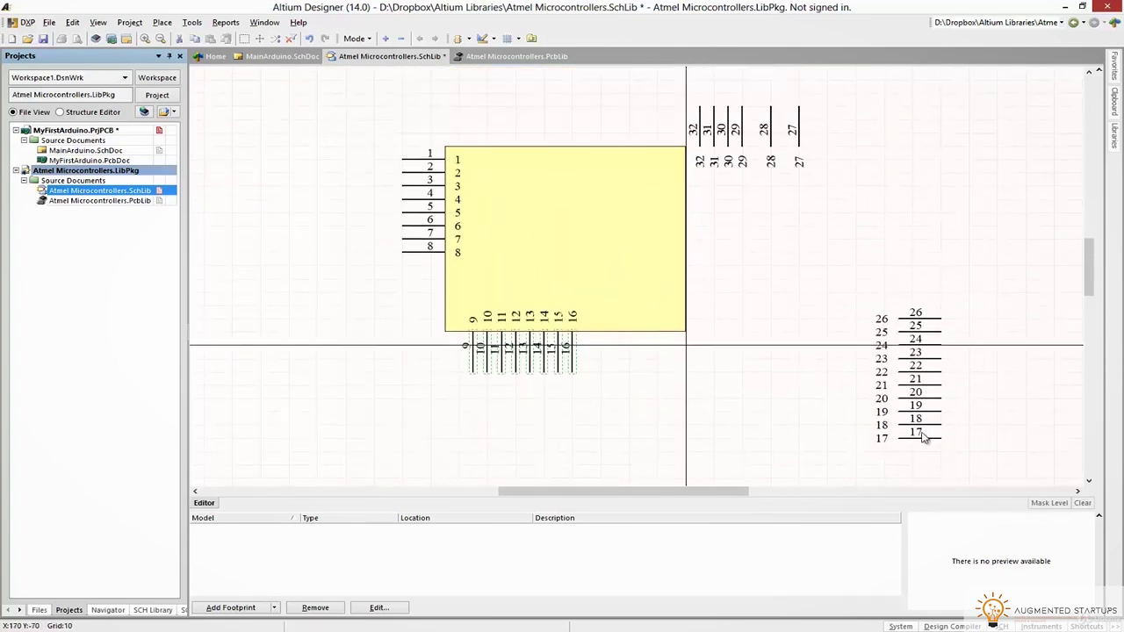
# Put pins 24–17 on the right edge and line up pins 32–25 above the body
pyautogui.moveTo(962, 458); pyautogui.dragTo(865, 338)
pyautogui.moveTo(918, 395); pyautogui.dragTo(705, 250)
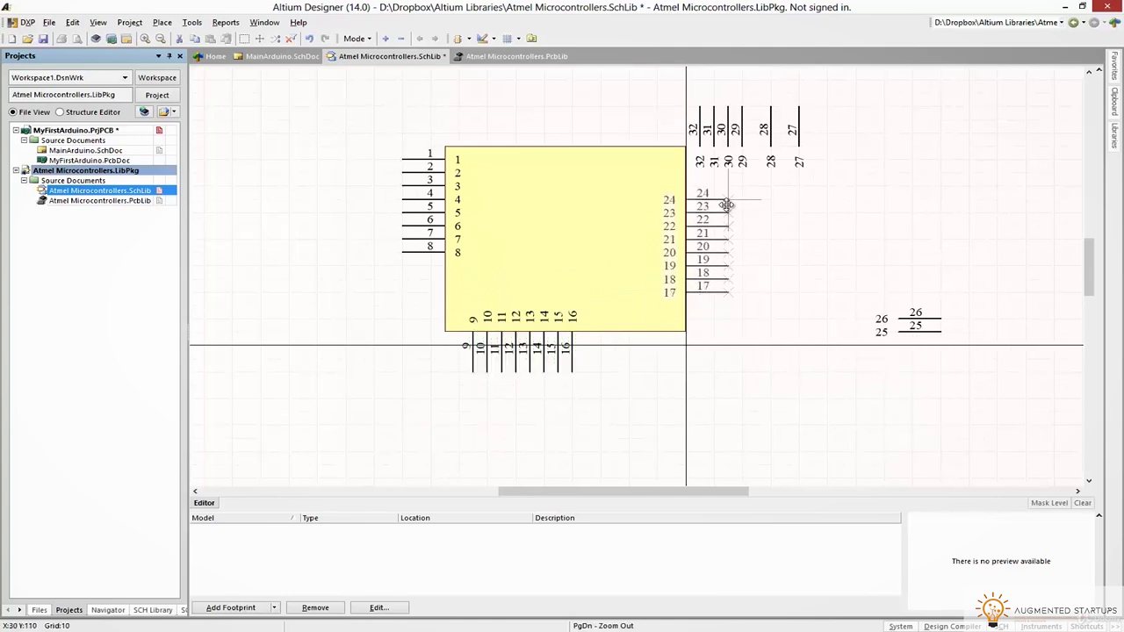
pyautogui.moveTo(909, 325); pyautogui.dragTo(788, 106)
pyautogui.press('space')
pyautogui.moveTo(834, 186); pyautogui.dragTo(689, 88)
pyautogui.click(822, 178)
pyautogui.moveTo(707, 130); pyautogui.dragTo(510, 130)
# Shift pins 1–8 down the left edge, narrow the body, and realign pins 24–17
pyautogui.moveTo(359, 131); pyautogui.dragTo(501, 281)
pyautogui.moveTo(399, 224); pyautogui.dragTo(397, 252)
pyautogui.moveTo(712, 204); pyautogui.dragTo(711, 192)
pyautogui.click(690, 239)
pyautogui.moveTo(613, 228); pyautogui.dragTo(563, 250)
pyautogui.moveTo(683, 239); pyautogui.dragTo(656, 239)
pyautogui.click(750, 278)
pyautogui.moveTo(710, 183); pyautogui.dragTo(682, 183)
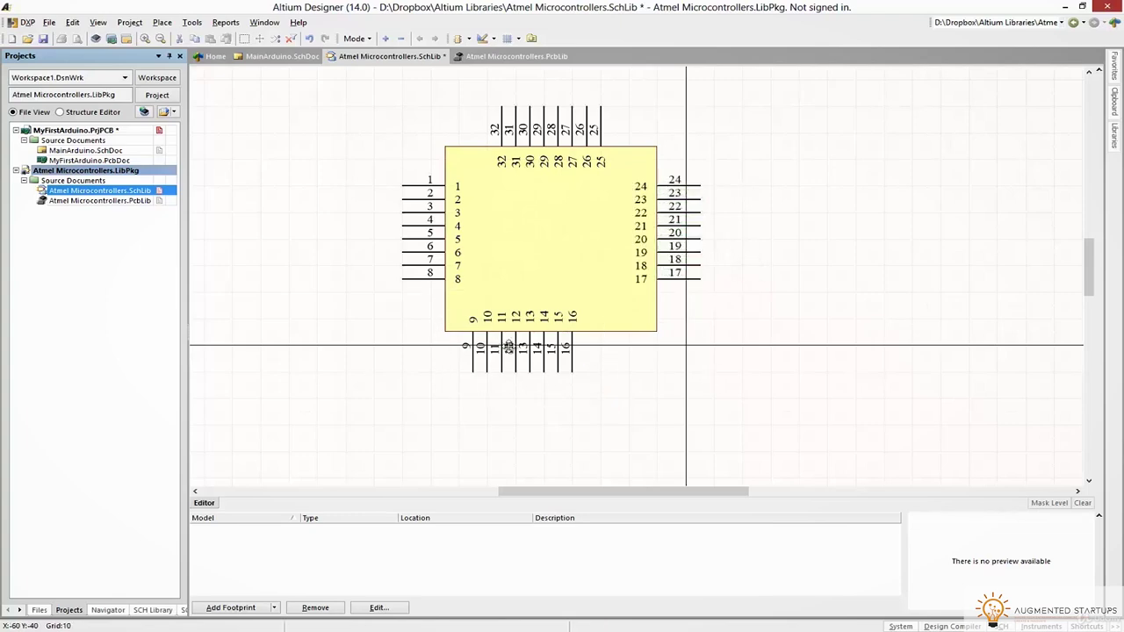
# Shift bottom pins 9–16 right and save the library with the 32-pin symbol
pyautogui.moveTo(494, 352); pyautogui.dragTo(522, 351)
pyautogui.moveTo(743, 393); pyautogui.dragTo(359, 79)
pyautogui.keyDown('ctrl'); pyautogui.scroll(-1, 783, 211); pyautogui.keyUp('ctrl')
pyautogui.keyDown('ctrl'); pyautogui.scroll(1, 782, 211); pyautogui.keyUp('ctrl')
pyautogui.moveTo(782, 211); pyautogui.dragTo(822, 202, button='right')
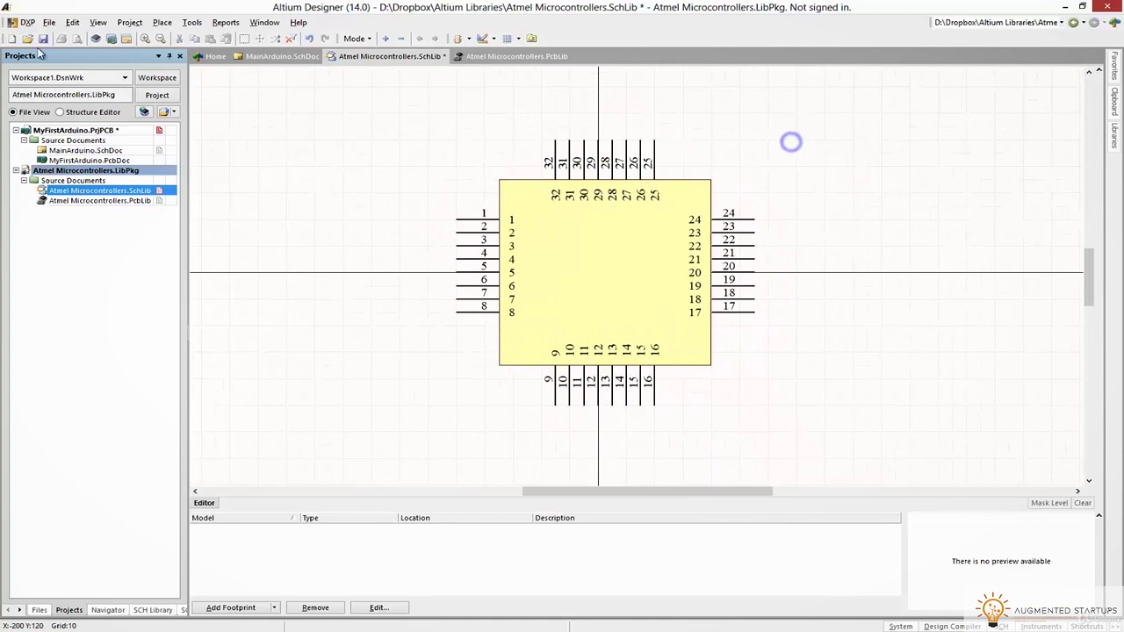
pyautogui.click(44, 38)
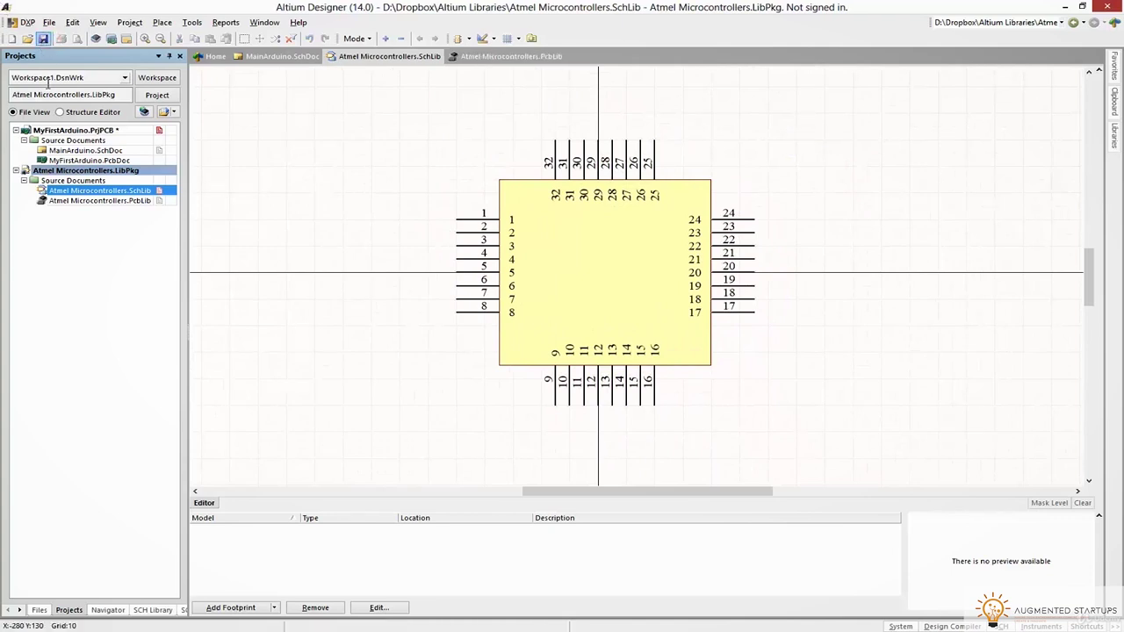
pyautogui.hotkey('alt', 'Tab')
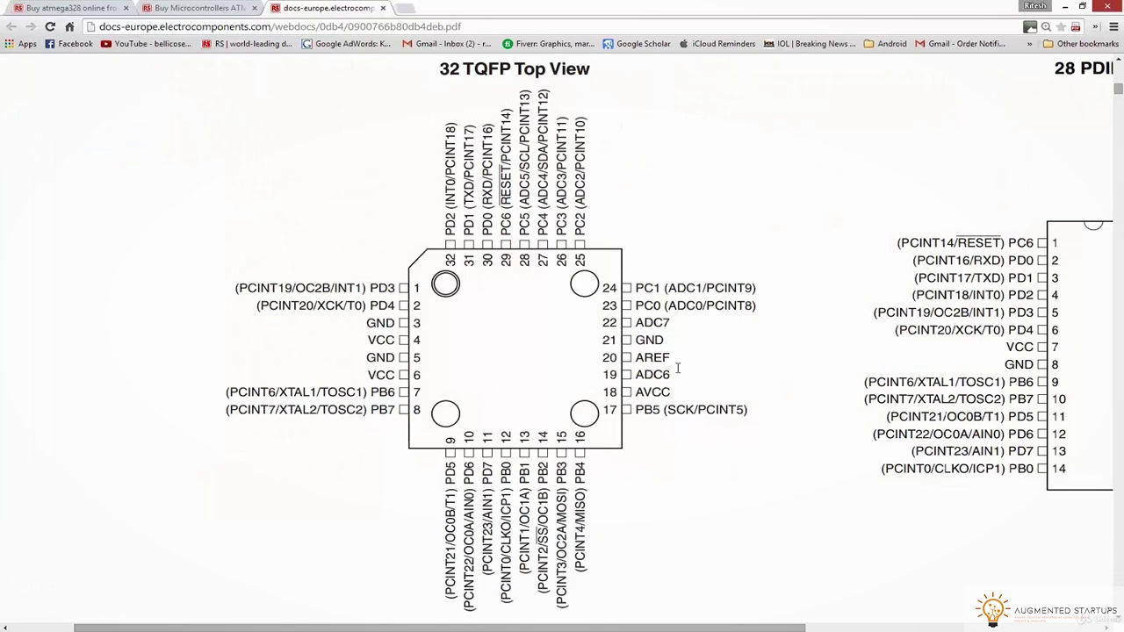
pyautogui.press('super+Down')
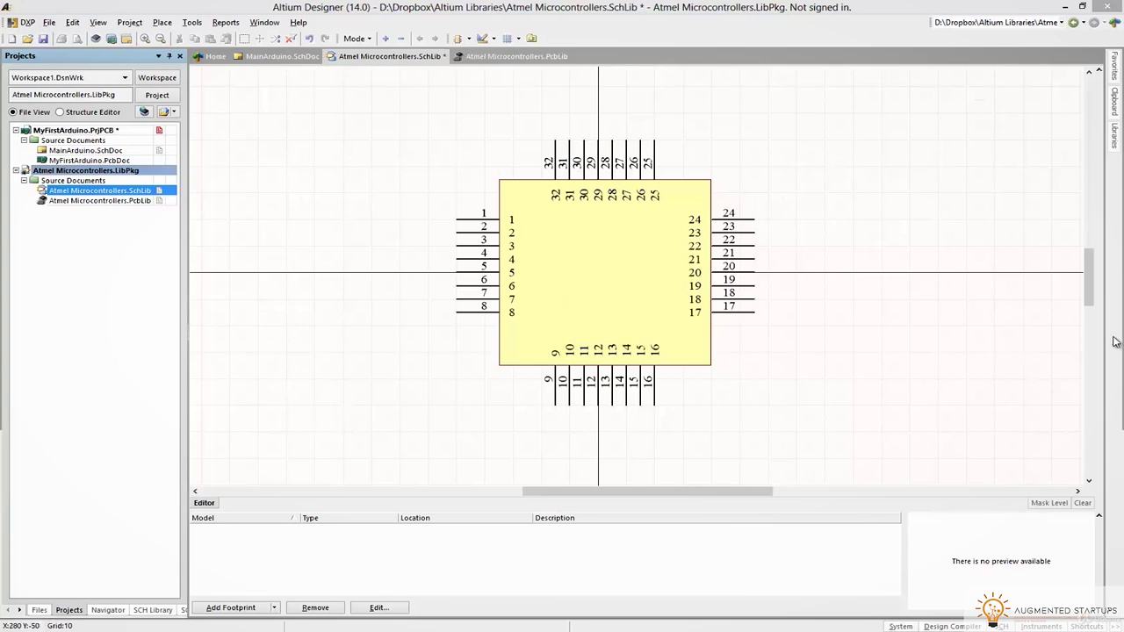
pyautogui.hotkey('alt', 'Tab')
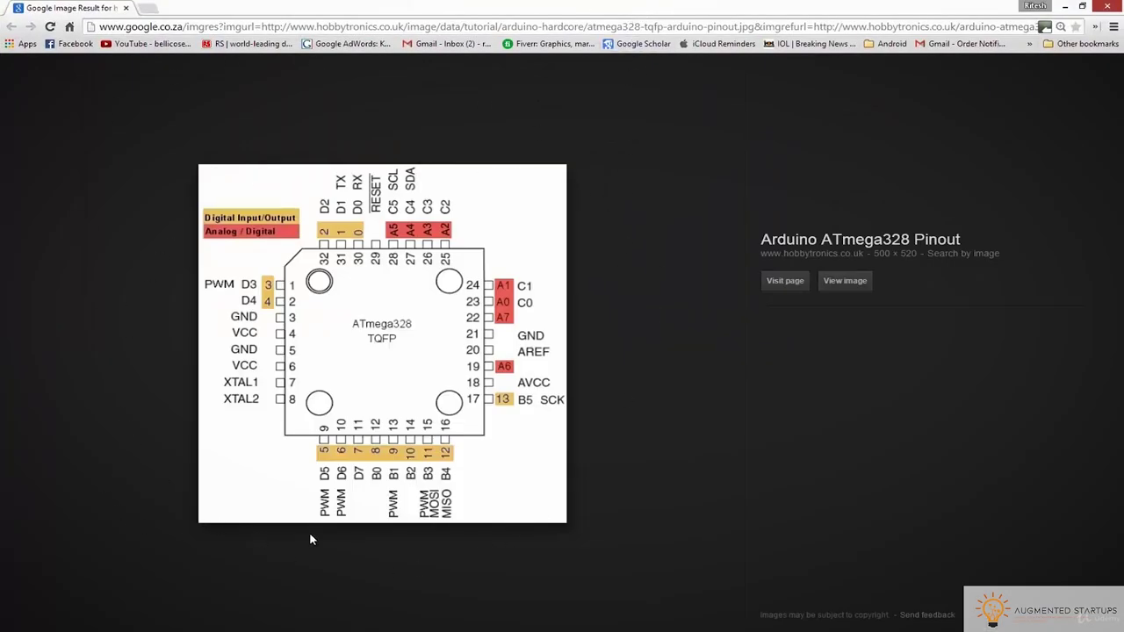
pyautogui.hotkey('alt', 'Tab')
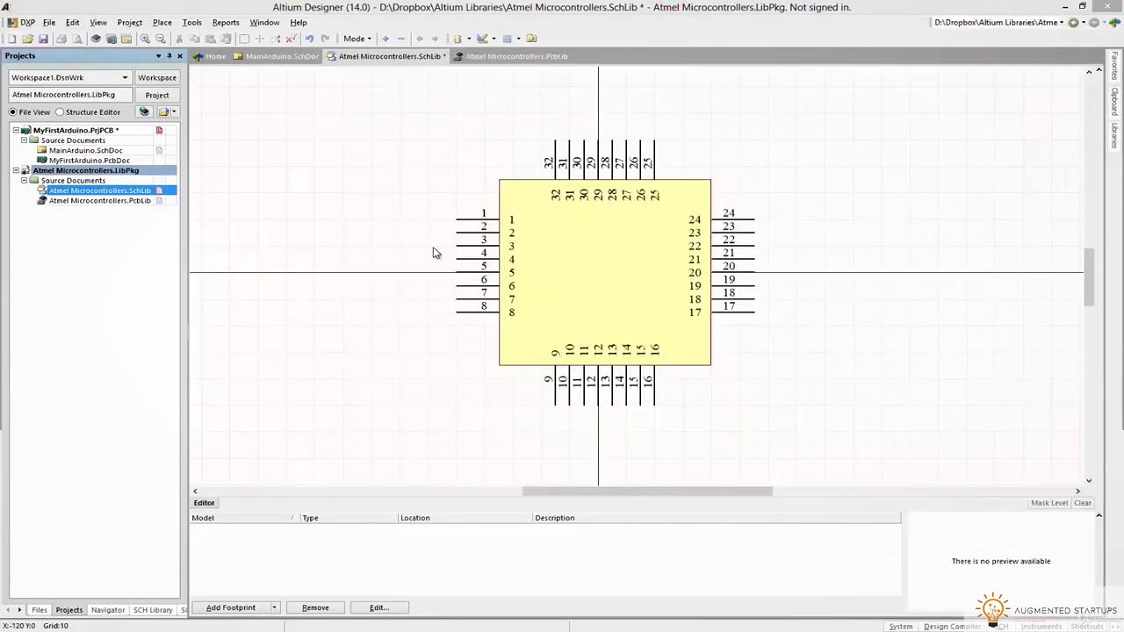
# Name left-side pins 1–4 PWM D3, D4, GND and VCC
pyautogui.keyDown('ctrl'); pyautogui.scroll(4, 480, 166); pyautogui.keyUp('ctrl')
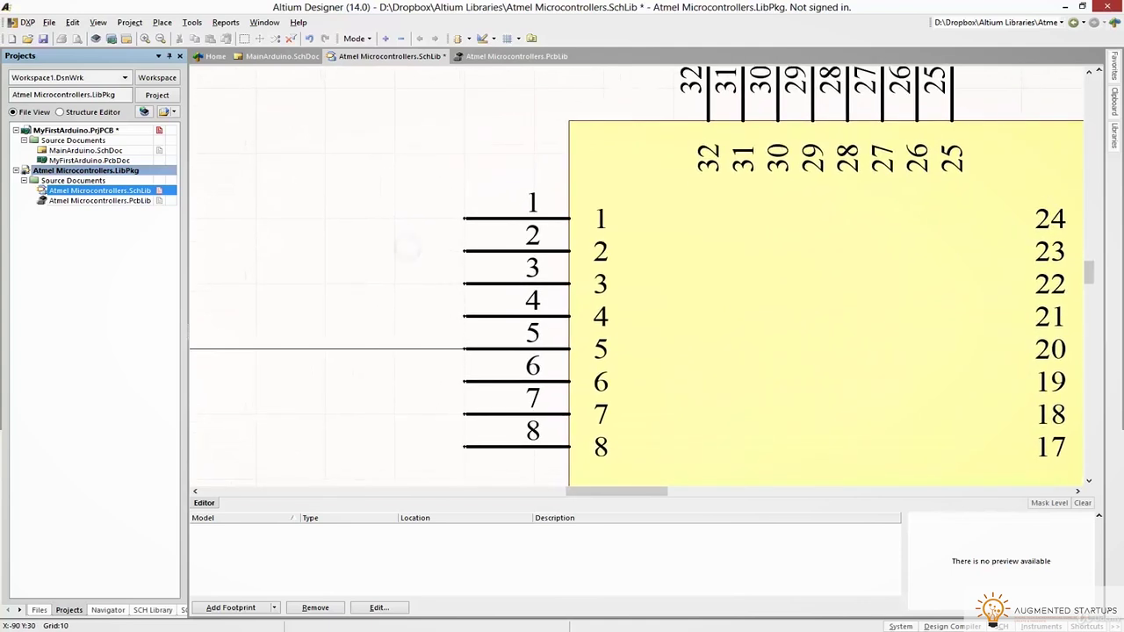
pyautogui.moveTo(691, 512); pyautogui.dragTo(695, 571)
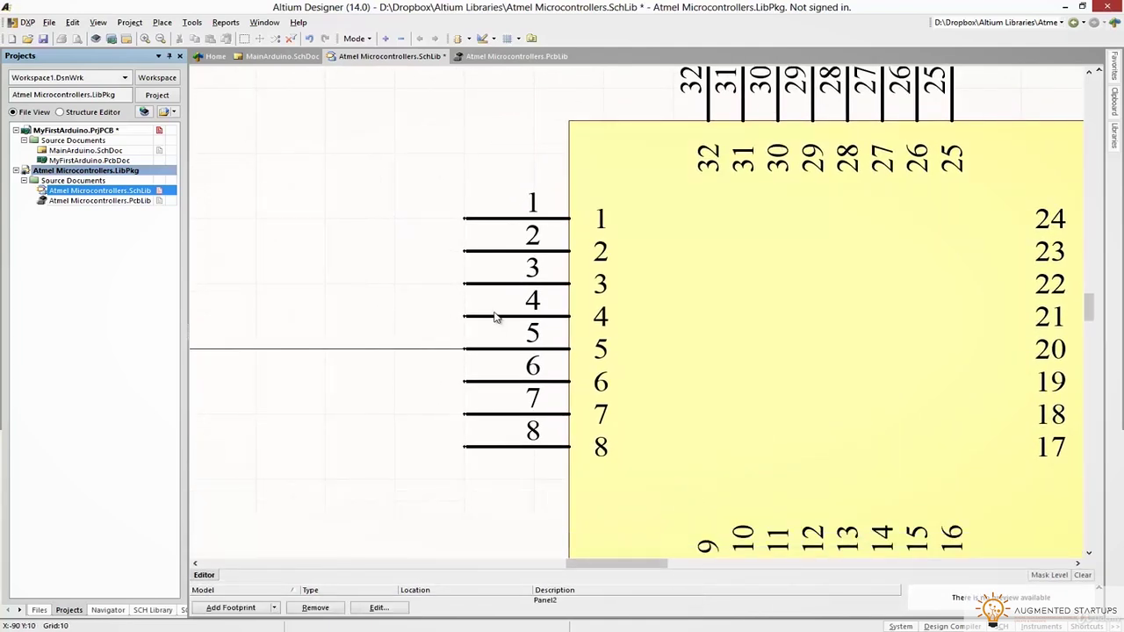
pyautogui.doubleClick(497, 218)
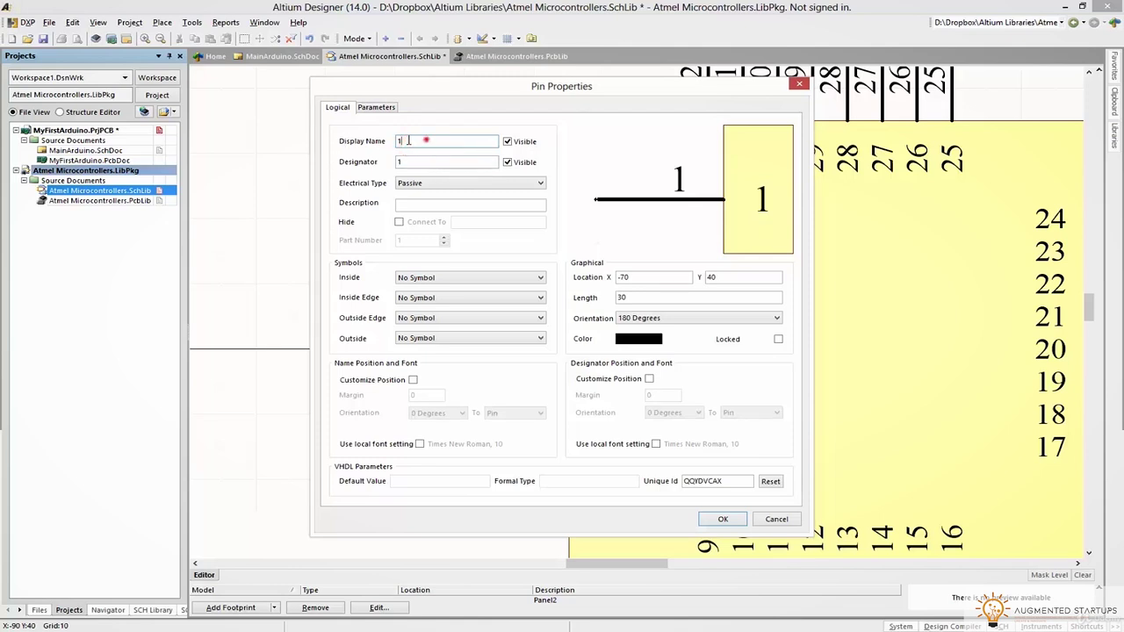
pyautogui.write('PWM')
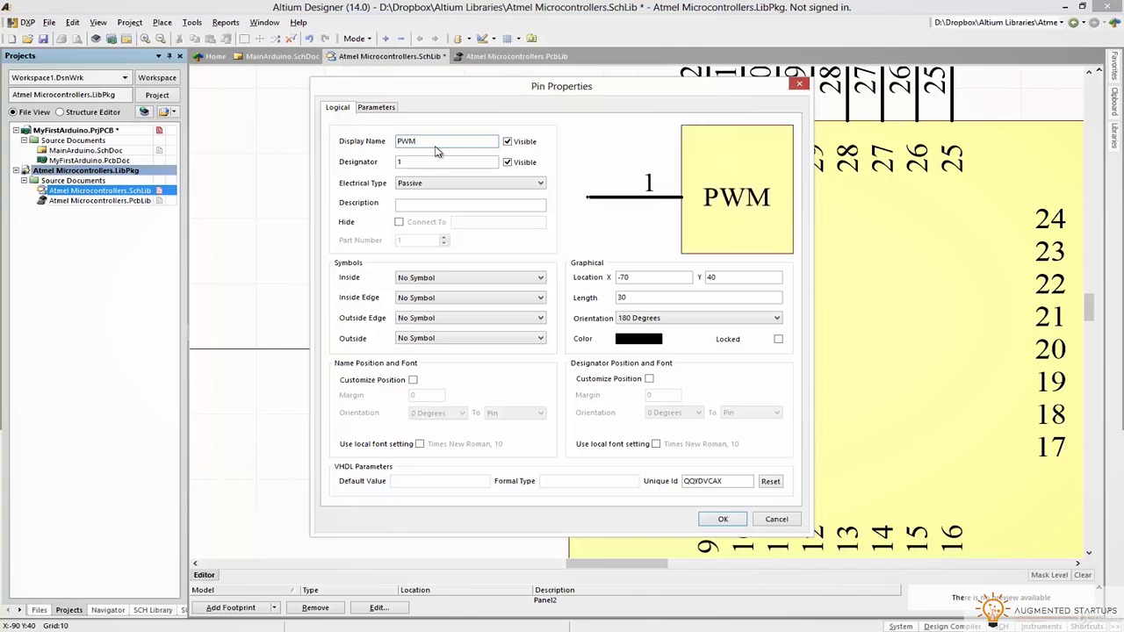
pyautogui.write(' D3')
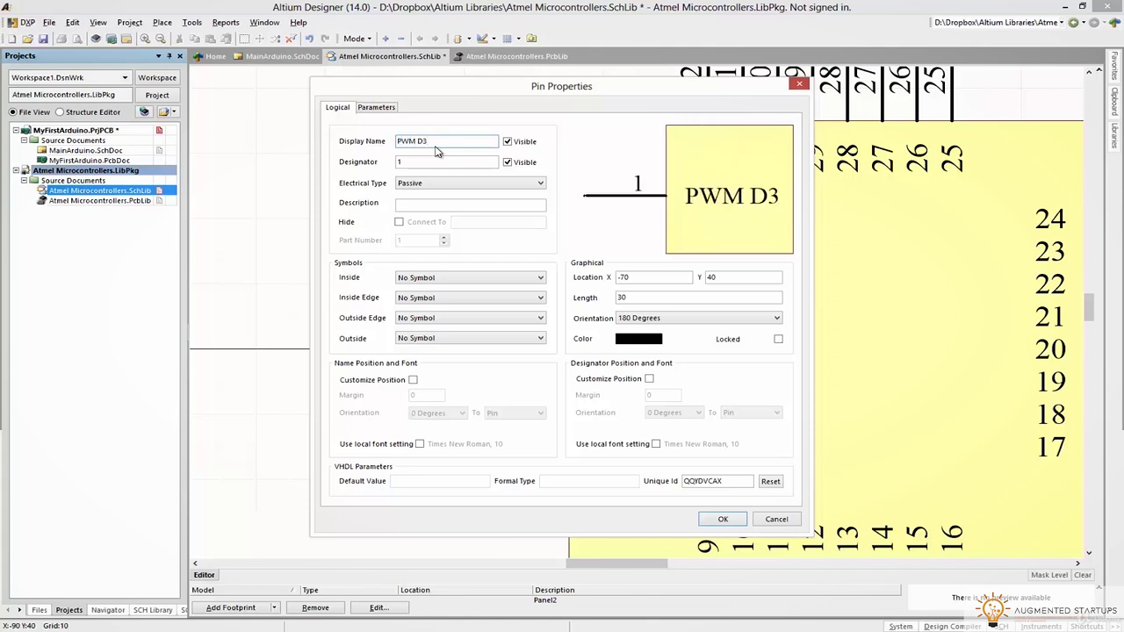
pyautogui.click(723, 519)
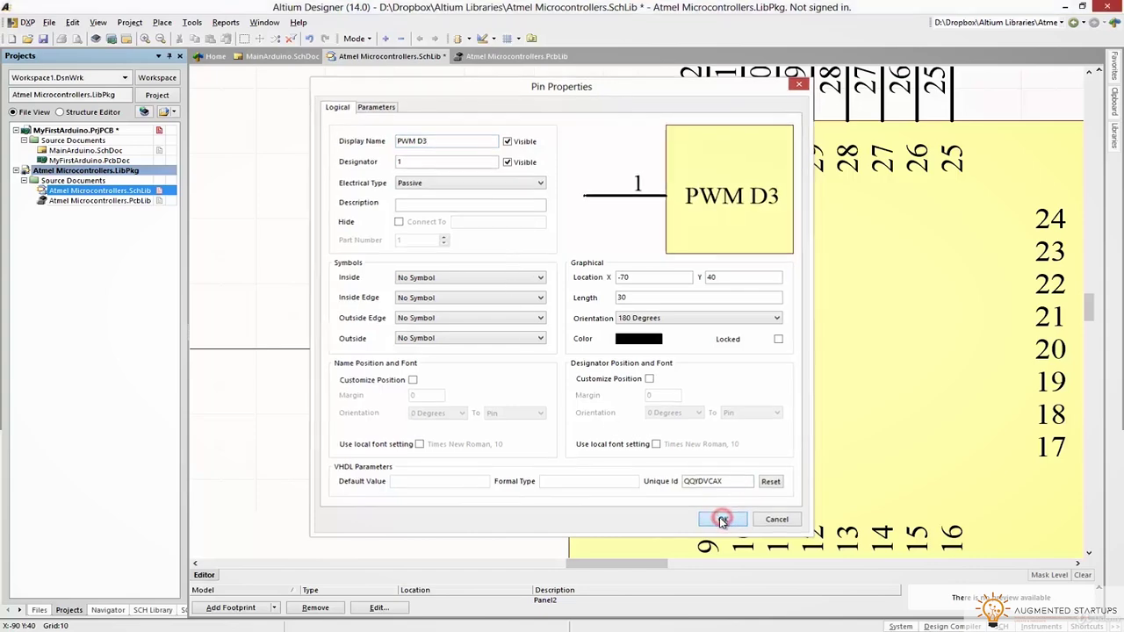
pyautogui.doubleClick(480, 252)
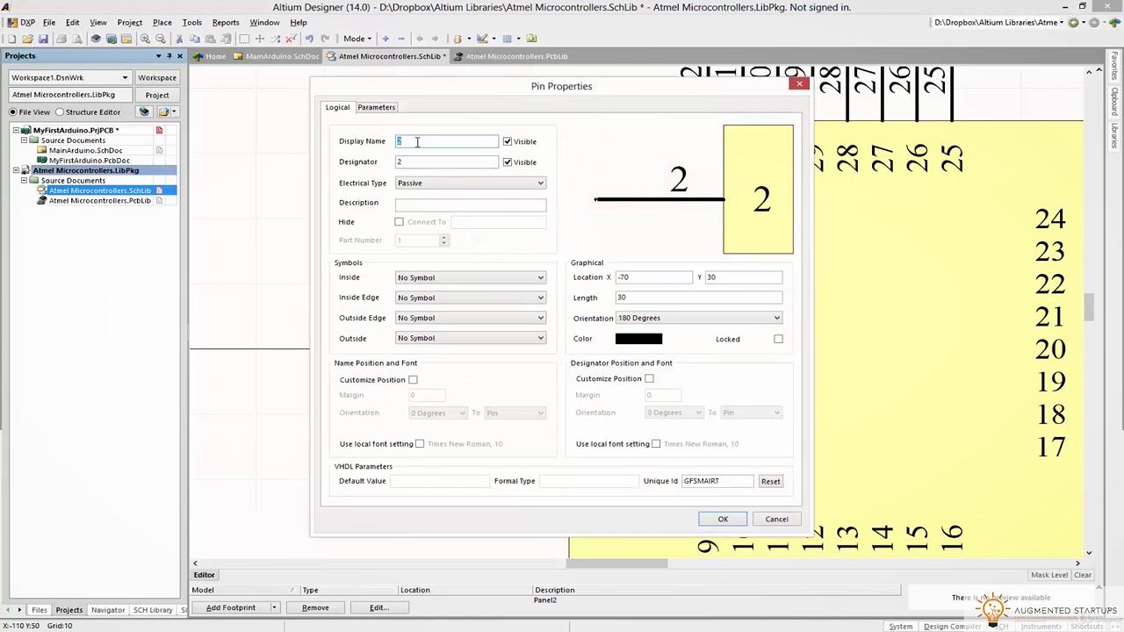
pyautogui.write('D4')
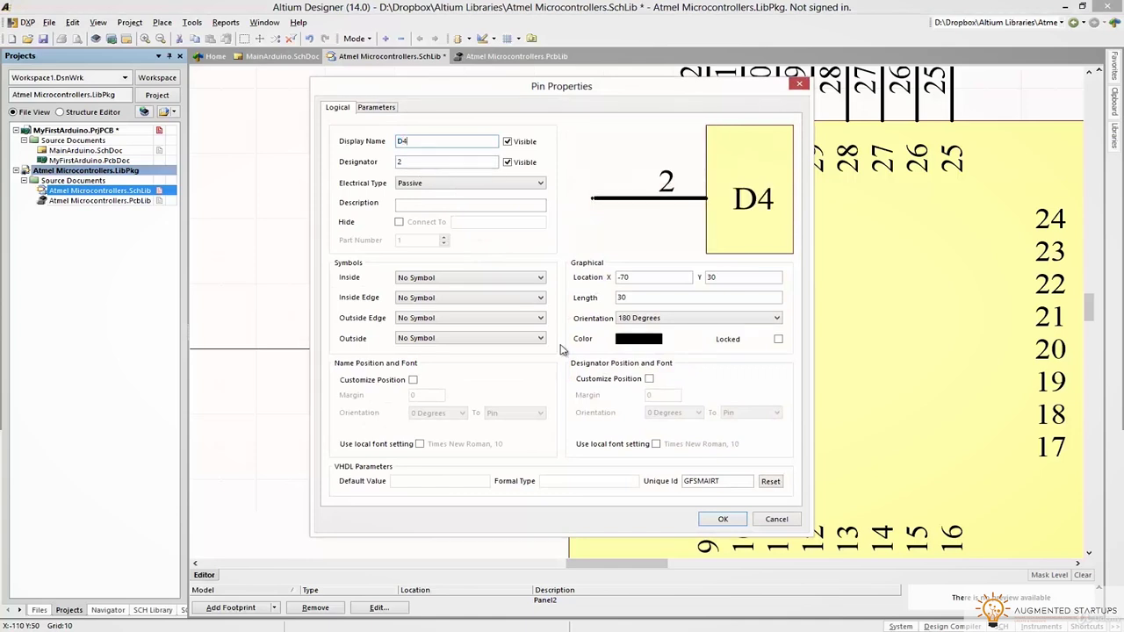
pyautogui.click(710, 519)
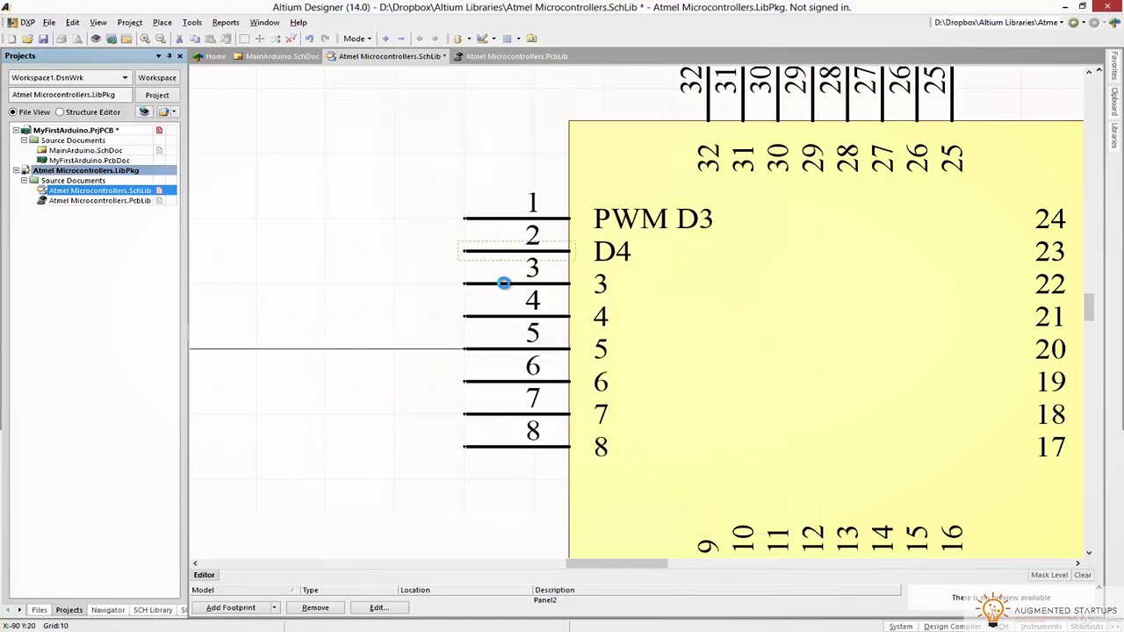
pyautogui.doubleClick(504, 283)
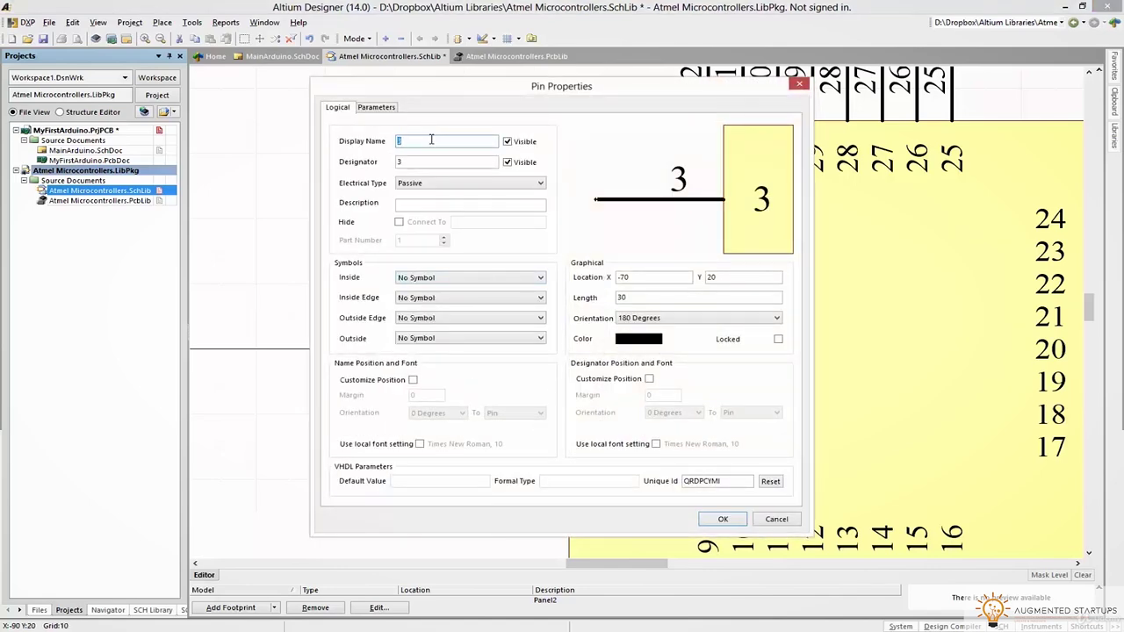
pyautogui.write('GND')
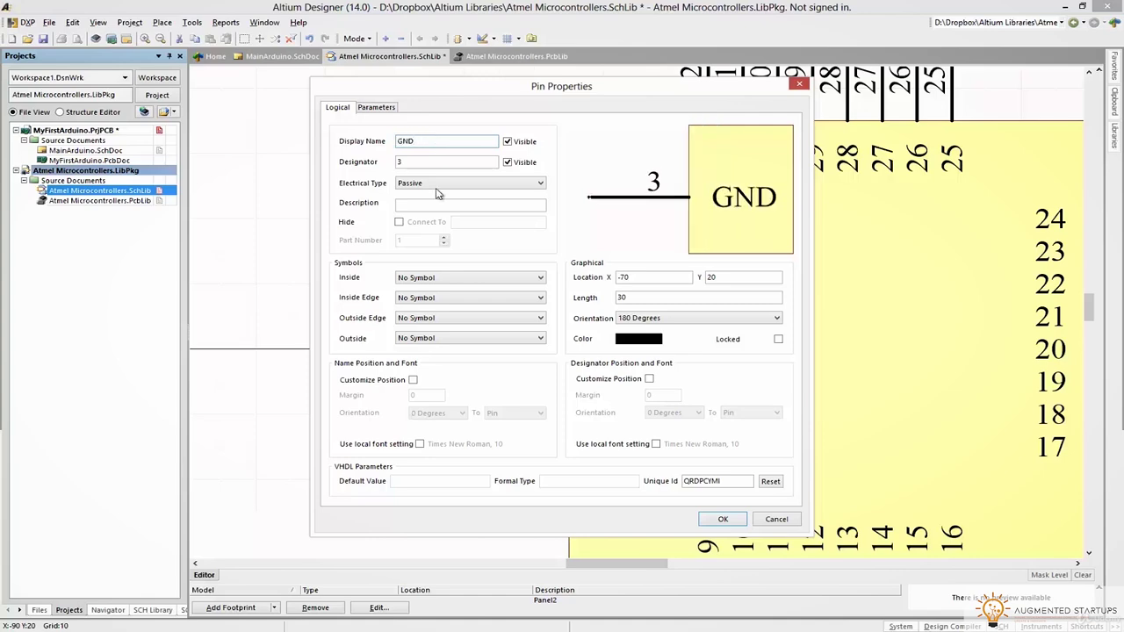
pyautogui.click(723, 520)
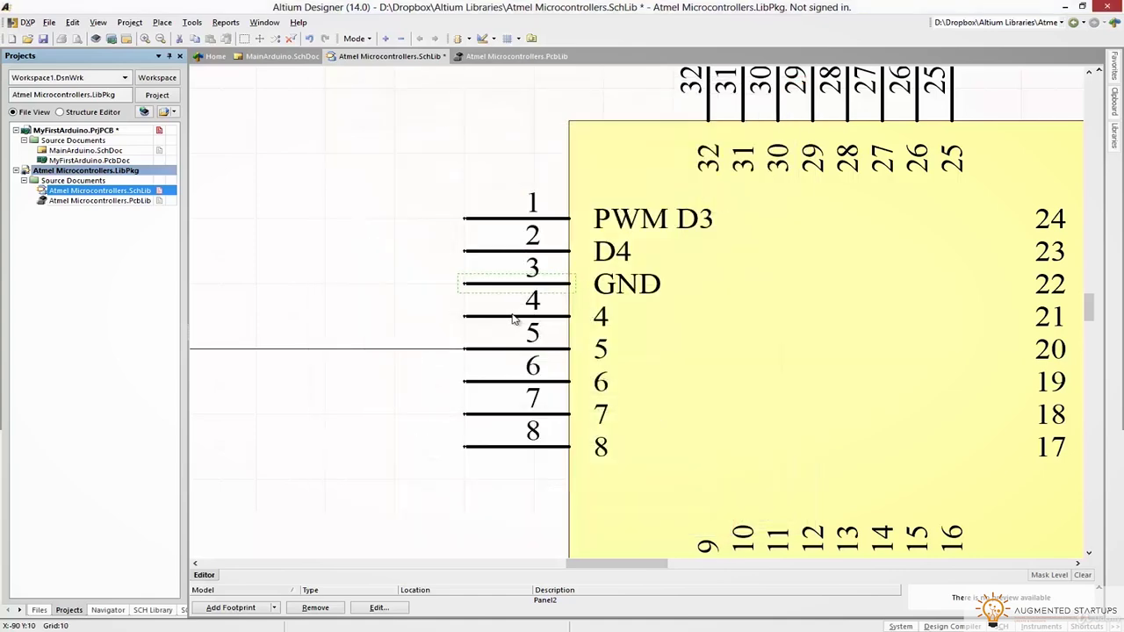
pyautogui.doubleClick(513, 319)
pyautogui.write('VCC')
pyautogui.press('Return')
# Name left-side pins 5–8 GND, VCC, XTAL1 and XTAL2
pyautogui.doubleClick(509, 350)
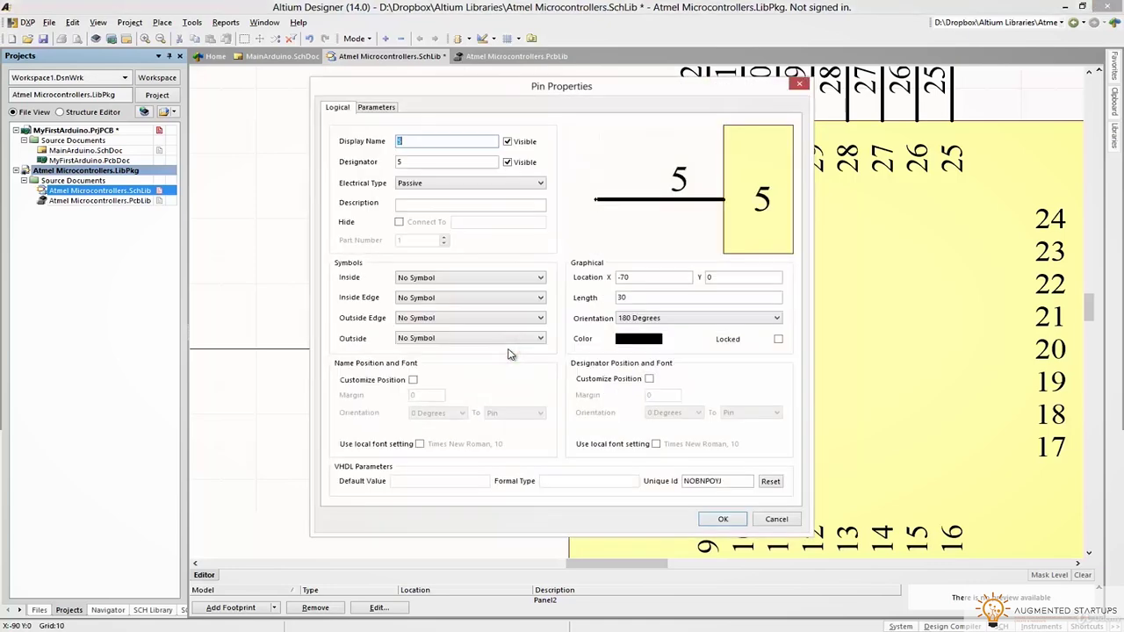
pyautogui.write('GND')
pyautogui.press('Return')
pyautogui.doubleClick(514, 381)
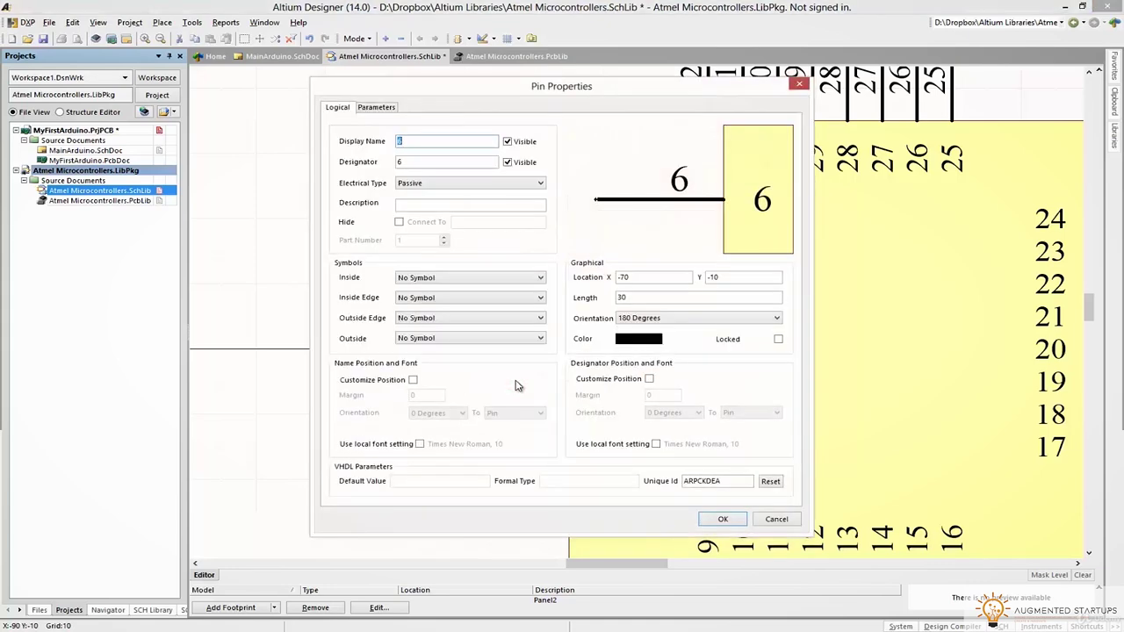
pyautogui.write('VCC')
pyautogui.press('Return')
pyautogui.doubleClick(516, 413)
pyautogui.write('XTAL1')
pyautogui.press('Return')
pyautogui.doubleClick(510, 446)
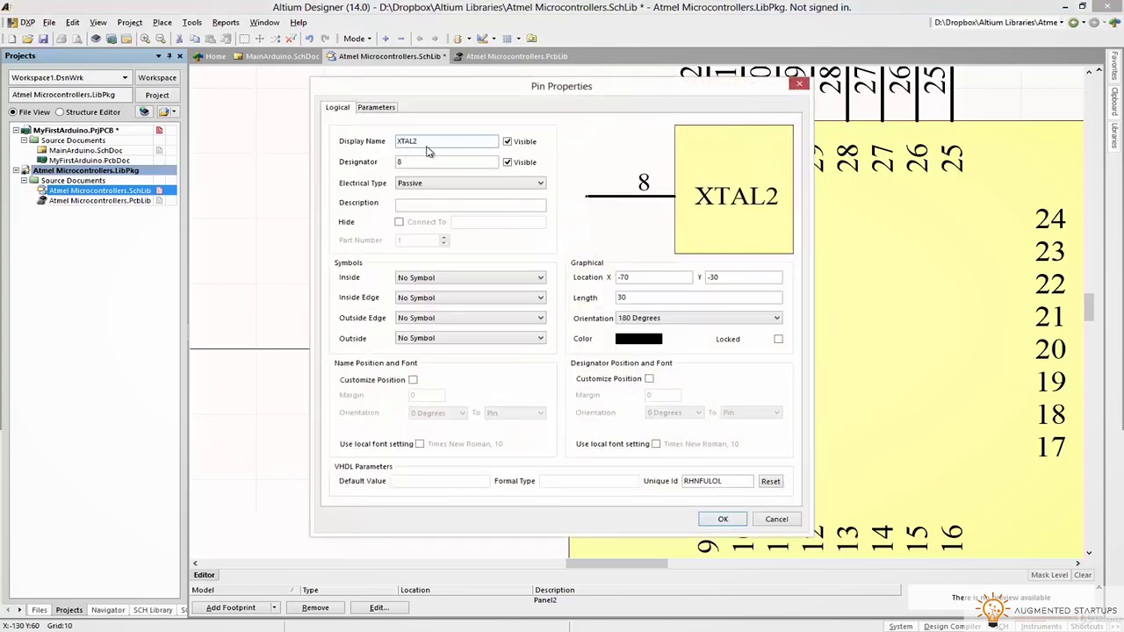
pyautogui.write('XTAL2')
pyautogui.press('Return')
pyautogui.keyDown('ctrl'); pyautogui.scroll(-2, 419, 151); pyautogui.keyUp('ctrl')
pyautogui.keyDown('ctrl'); pyautogui.scroll(2, 515, 426); pyautogui.keyUp('ctrl')
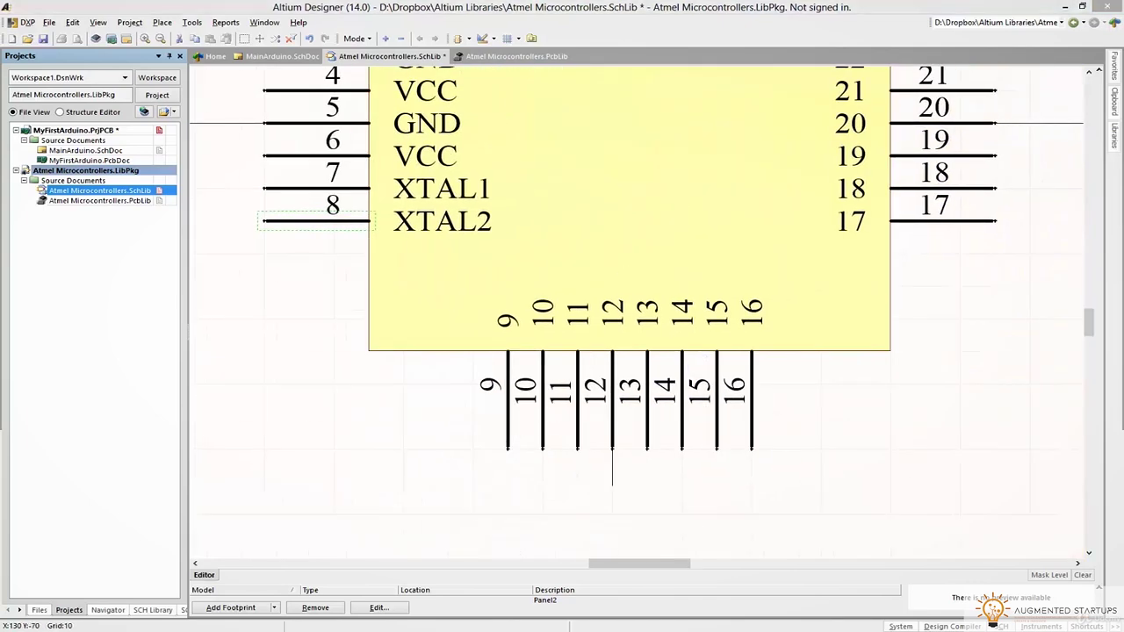
# Name bottom pins 9–12 PWM D5, PWM D6, D7 and B0
pyautogui.doubleClick(508, 413)
pyautogui.write('PWM D5')
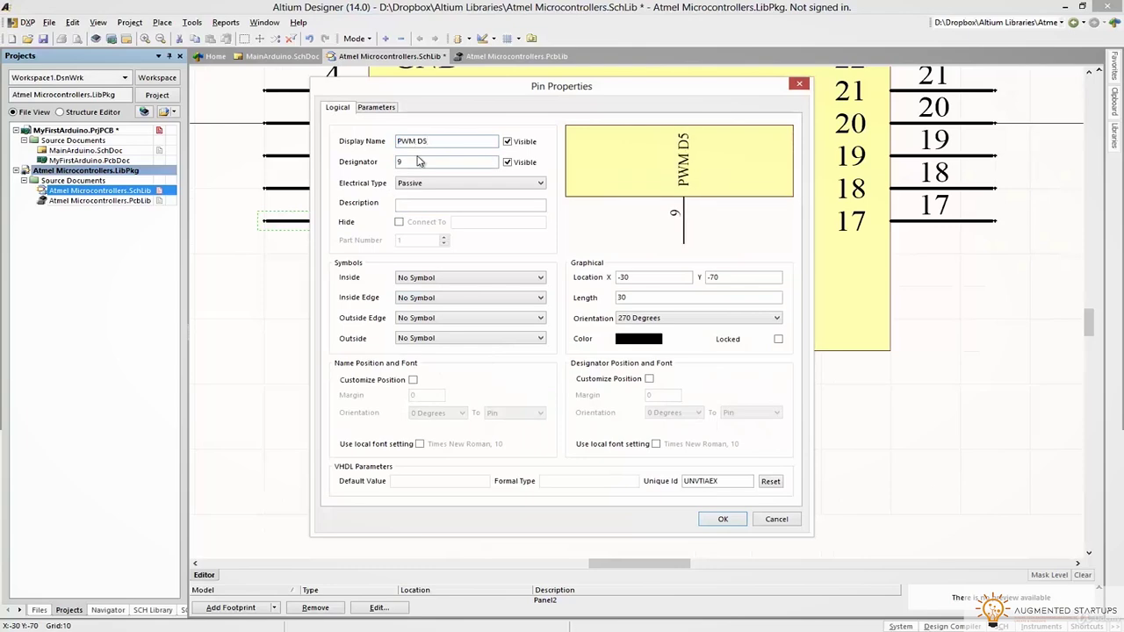
pyautogui.press('Return')
pyautogui.doubleClick(540, 377)
pyautogui.write('PWM D')
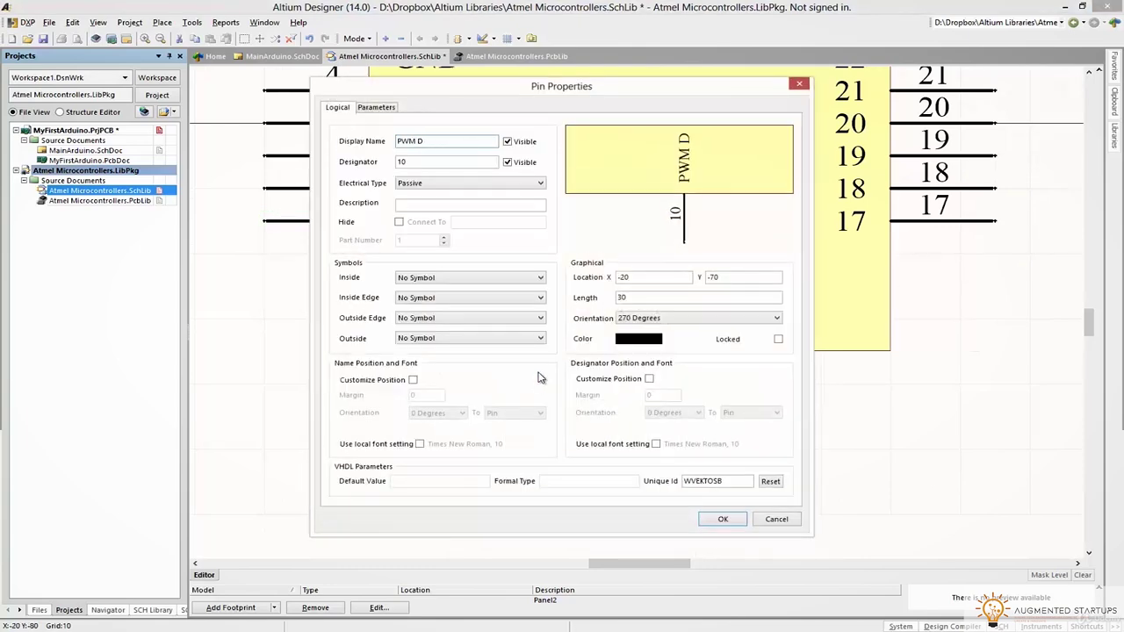
pyautogui.write('6')
pyautogui.press('Return')
pyautogui.doubleClick(576, 382)
pyautogui.press('Return')
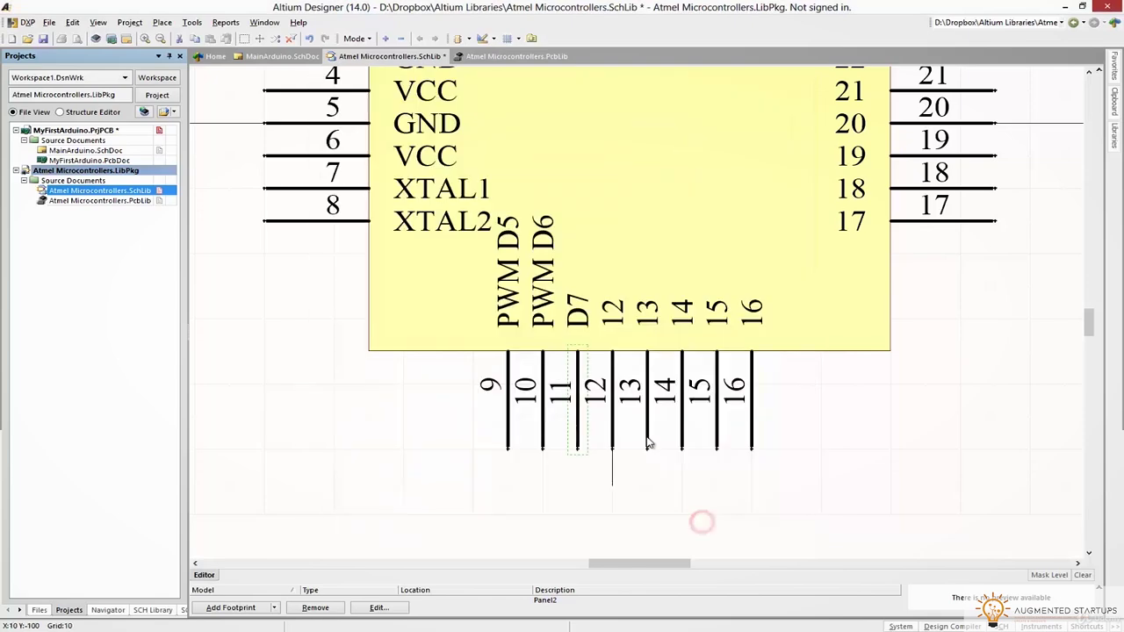
pyautogui.doubleClick(613, 378)
pyautogui.write('B0')
pyautogui.press('Return')
# Name bottom pins 13–16 B1, B2, B3 and B4
pyautogui.doubleClick(647, 378)
pyautogui.write('B1')
pyautogui.press('Return')
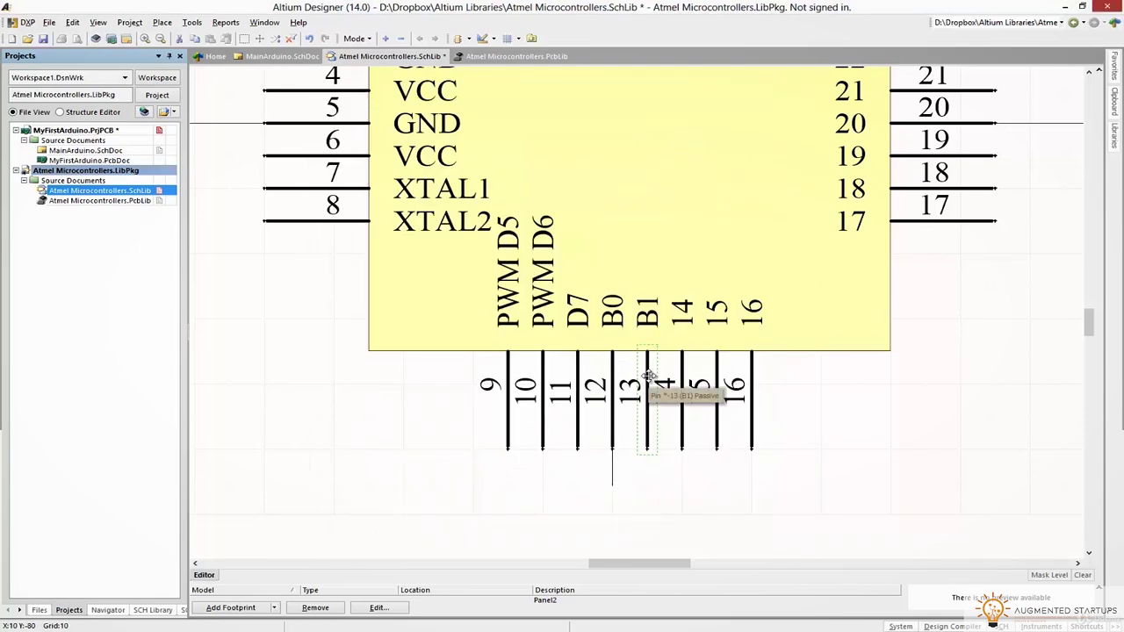
pyautogui.doubleClick(680, 376)
pyautogui.write('B2')
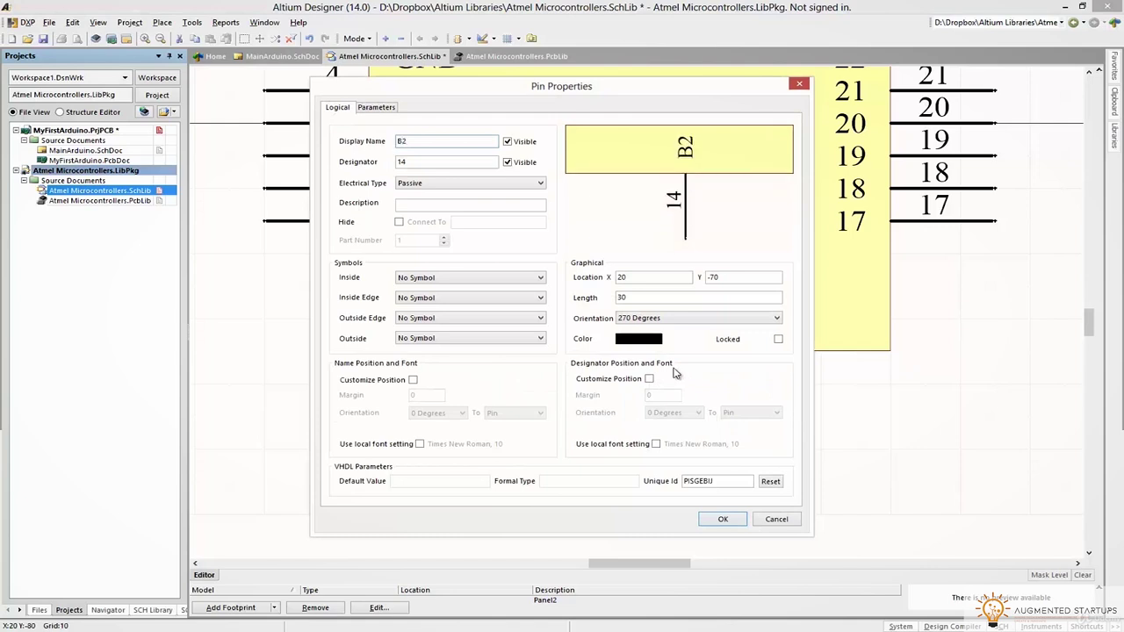
pyautogui.press('Return')
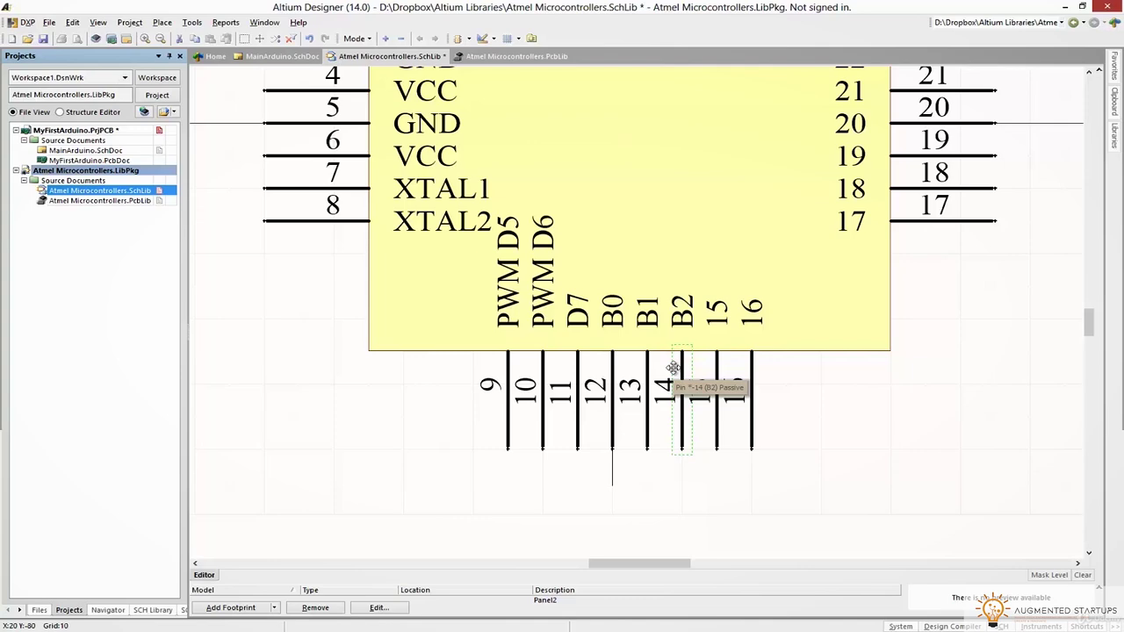
pyautogui.doubleClick(707, 380)
pyautogui.write('B3')
pyautogui.press('Return')
pyautogui.doubleClick(752, 386)
pyautogui.write('B4')
pyautogui.press('Return')
# Name right-side pins 17–19 B5 SCK, AVCC and A6
pyautogui.moveTo(1039, 278); pyautogui.dragTo(1009, 332, button='right')
pyautogui.keyDown('ctrl'); pyautogui.scroll(-2, 1009, 331); pyautogui.keyUp('ctrl')
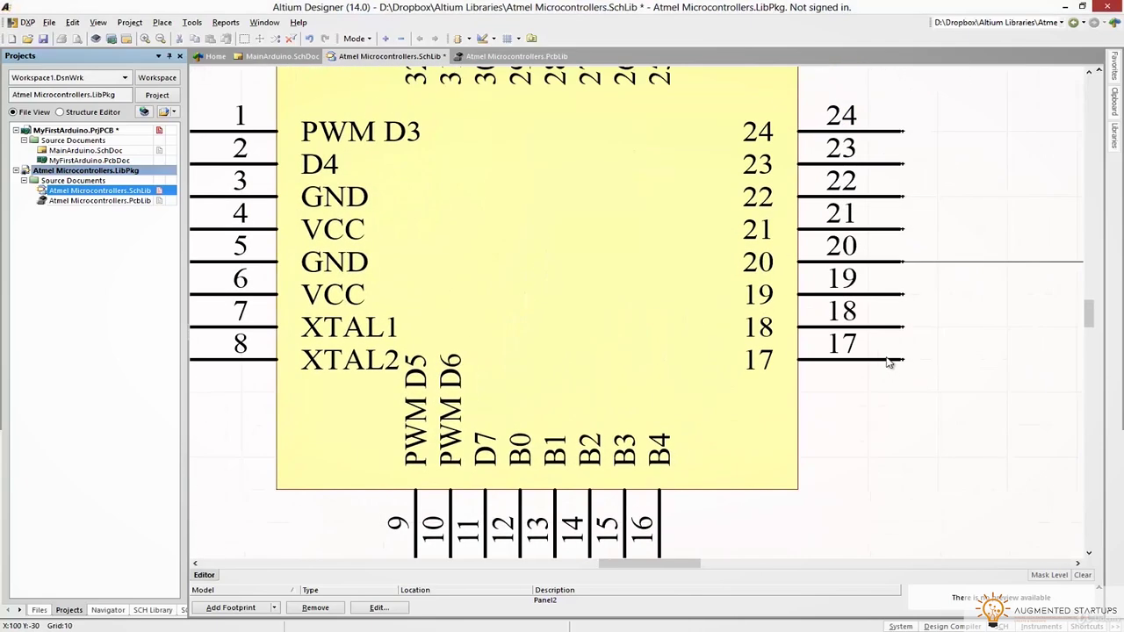
pyautogui.doubleClick(891, 362)
pyautogui.write('B5 SCK')
pyautogui.press('Return')
pyautogui.doubleClick(892, 329)
pyautogui.write('AVCC')
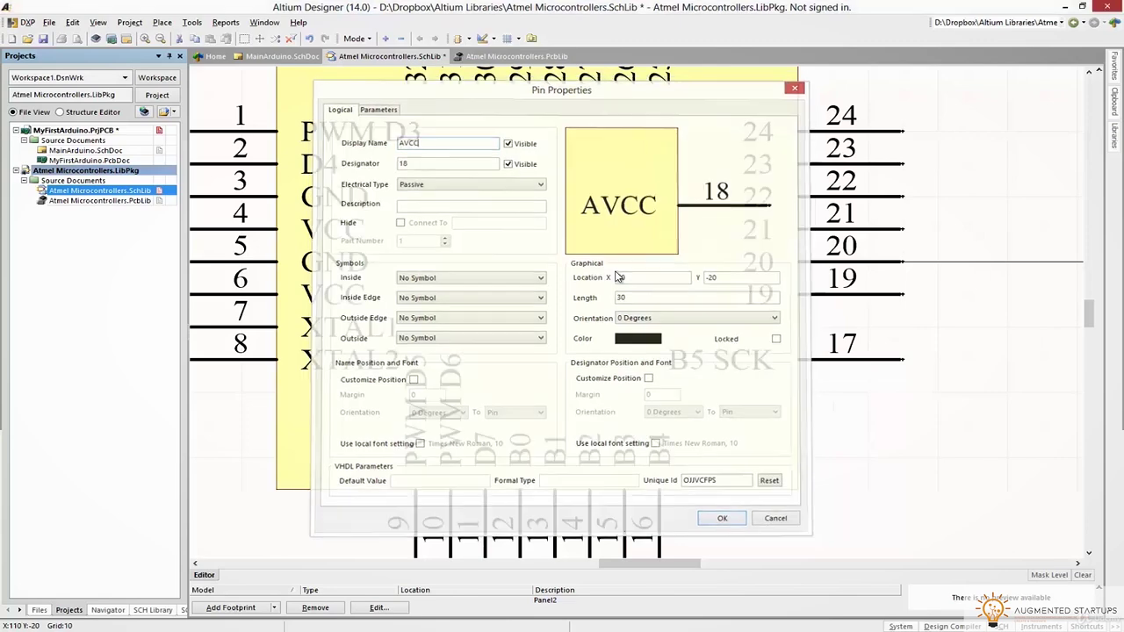
pyautogui.press('Return')
pyautogui.doubleClick(877, 297)
pyautogui.write('A6')
pyautogui.press('Return')
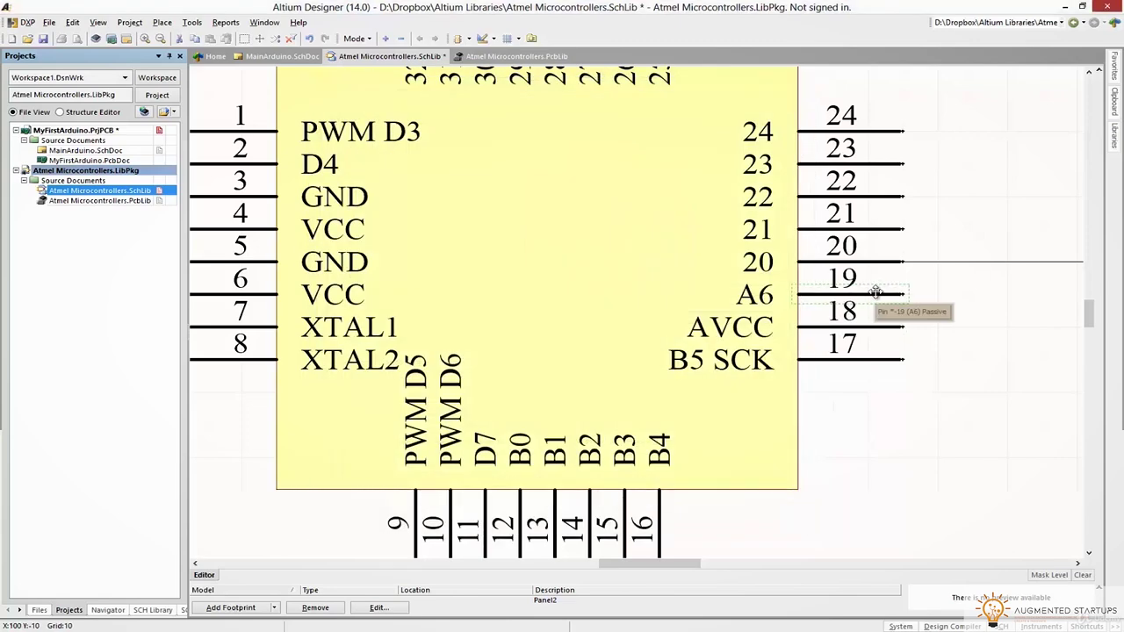
# Name right-side pins 20–22 AREF, GND and A7
pyautogui.moveTo(889, 259); pyautogui.dragTo(850, 289, button='right')
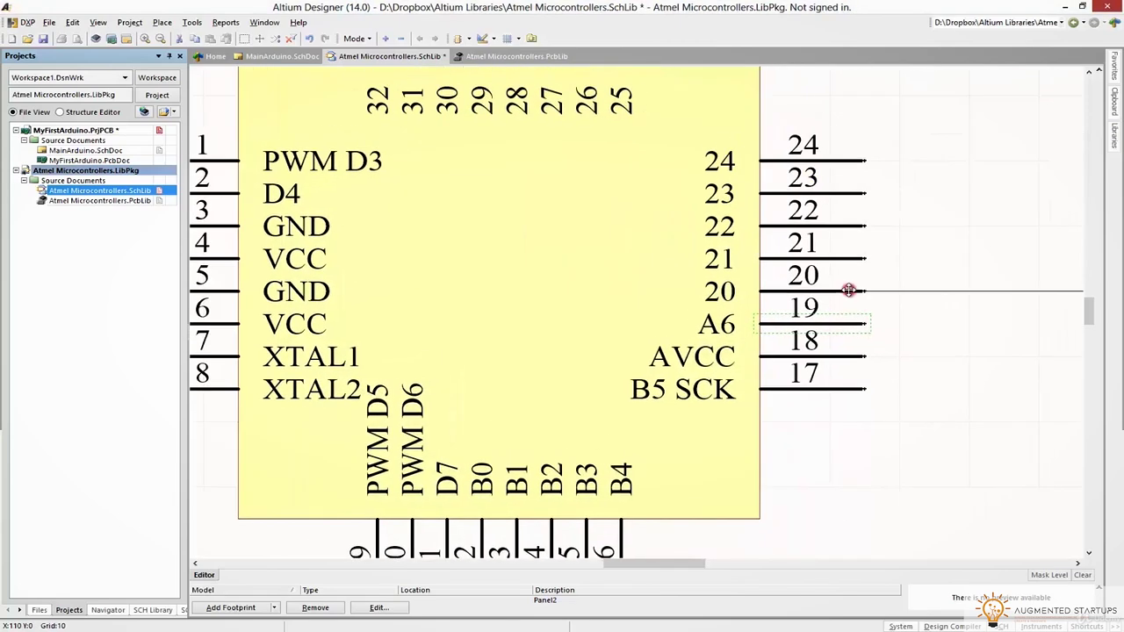
pyautogui.doubleClick(848, 290)
pyautogui.write('AREF')
pyautogui.press('Return')
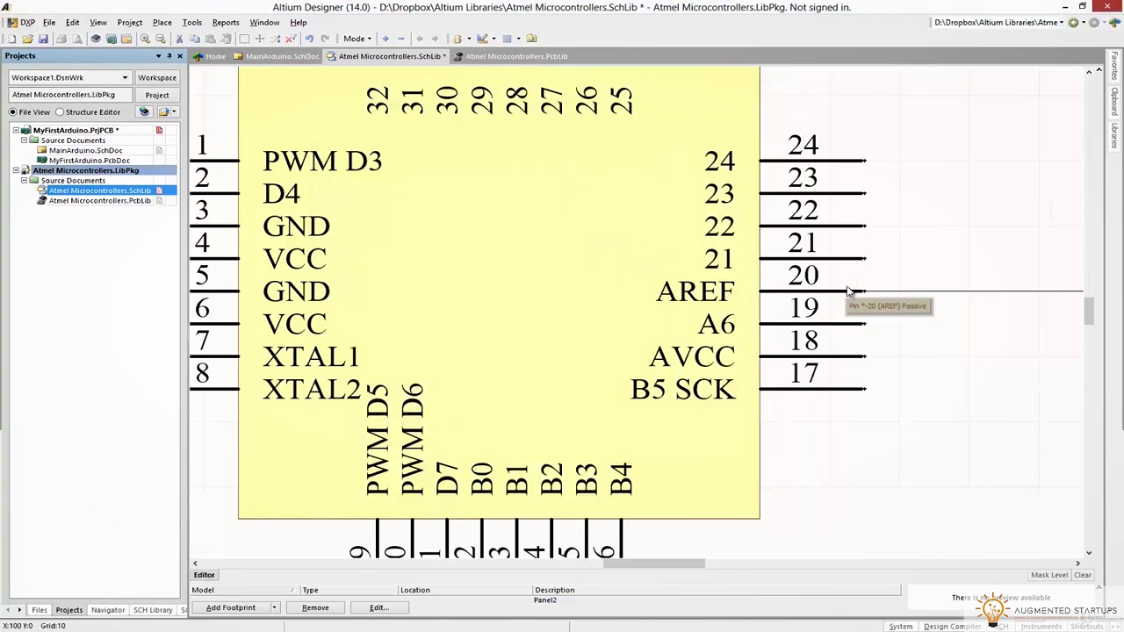
pyautogui.doubleClick(850, 259)
pyautogui.write('GND')
pyautogui.press('Return')
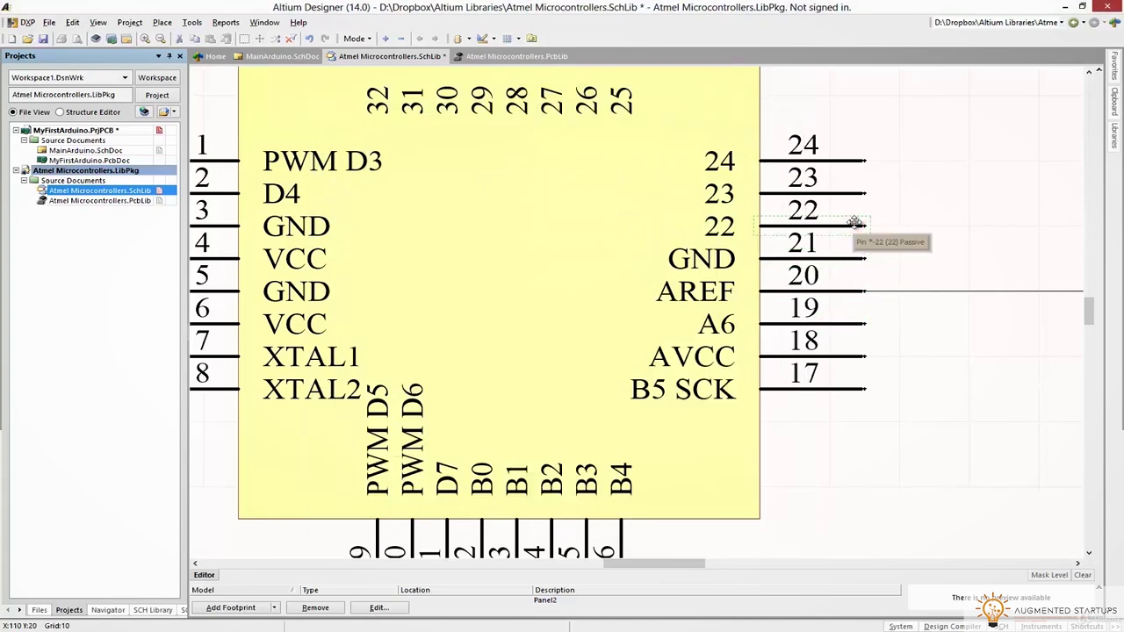
pyautogui.doubleClick(855, 225)
pyautogui.write('A7')
pyautogui.press('Return')
# Name right-side pins 23 and 24 A0 and A1
pyautogui.doubleClick(845, 194)
pyautogui.write('A0')
pyautogui.press('Return')
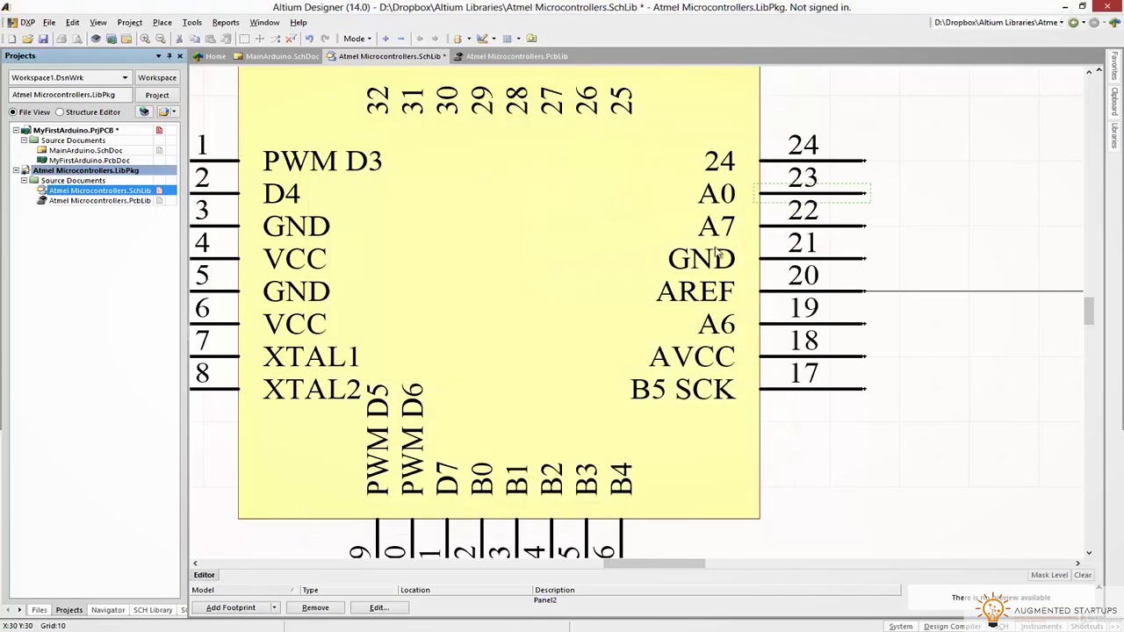
pyautogui.doubleClick(858, 158)
pyautogui.write('A1')
pyautogui.press('Return')
# Name top pins 25–28 A2, A3, A4 SDA and A5 SCL
pyautogui.scroll(3, 621, 277)
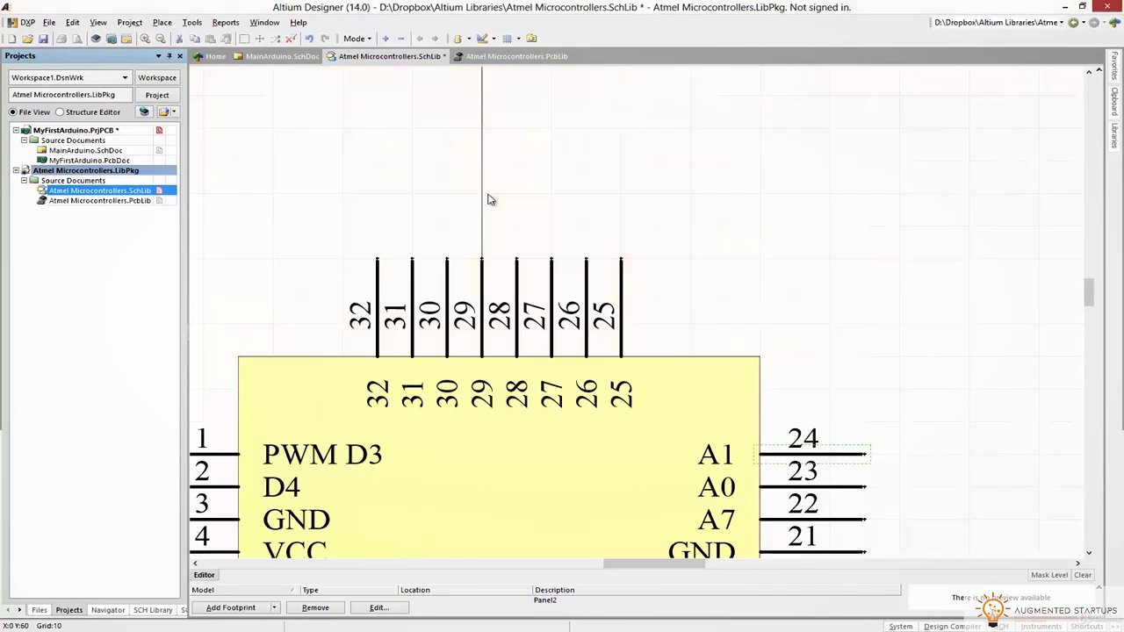
pyautogui.doubleClick(621, 277)
pyautogui.write('A2')
pyautogui.press('Return')
pyautogui.doubleClick(585, 281)
pyautogui.write('A3')
pyautogui.press('Return')
pyautogui.doubleClick(551, 286)
pyautogui.write('A4')
pyautogui.press('Return')
pyautogui.doubleClick(517, 285)
pyautogui.write('A')
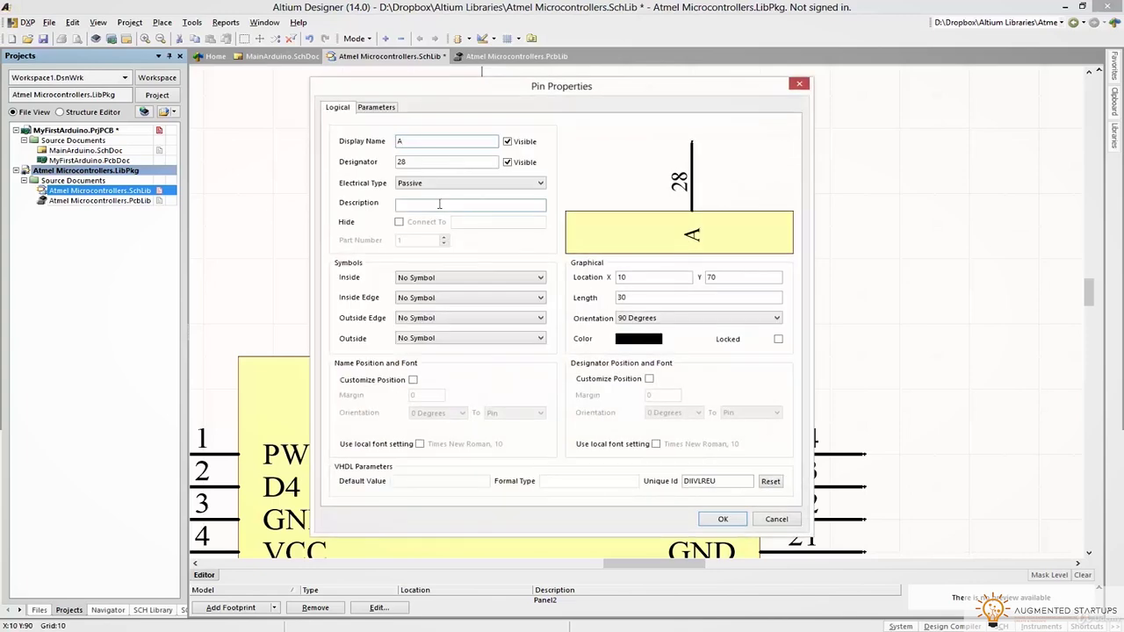
pyautogui.write('5 SCL')
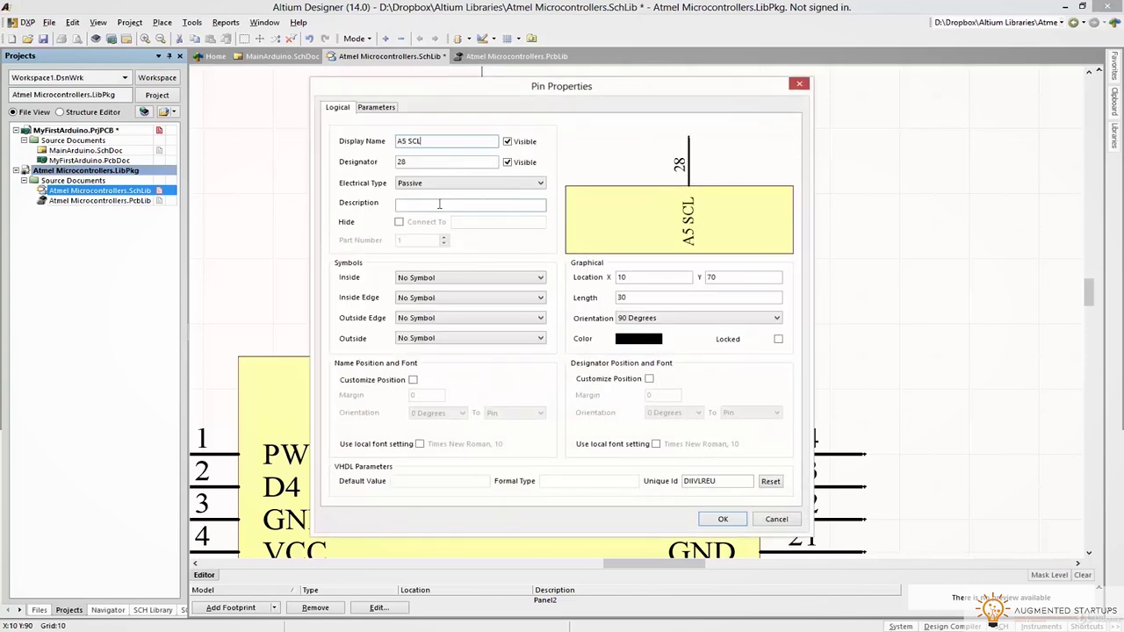
pyautogui.press('Return')
pyautogui.doubleClick(551, 283)
pyautogui.write('SDA')
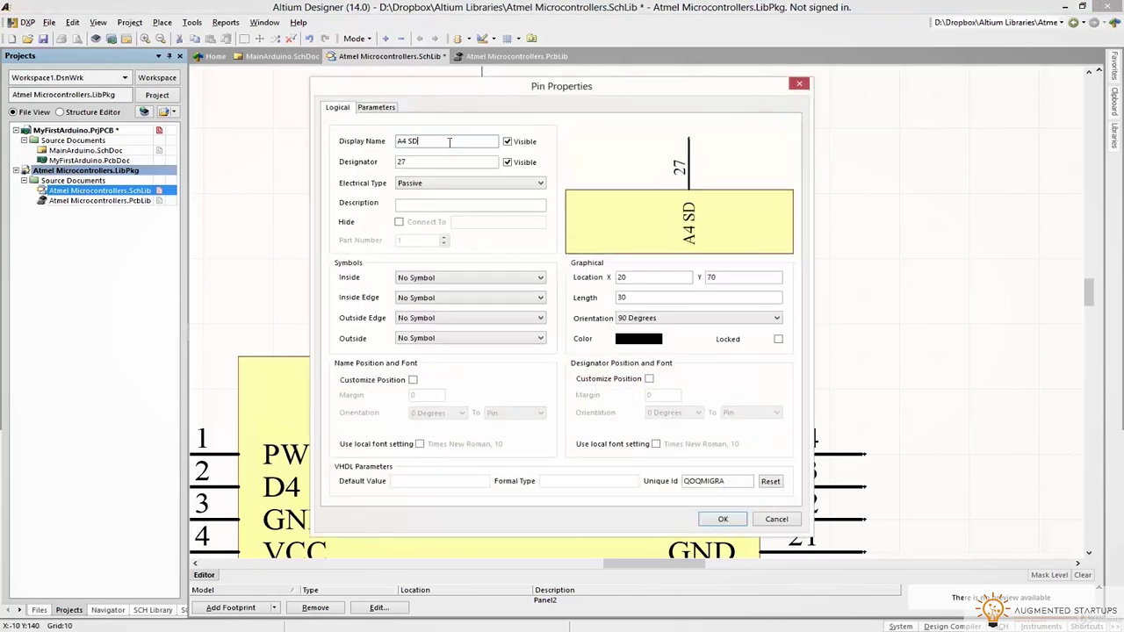
pyautogui.press('Return')
# Name pin 29 RESET, with backslashes after its letters for an overbar
pyautogui.doubleClick(484, 274)
pyautogui.write('RESET')
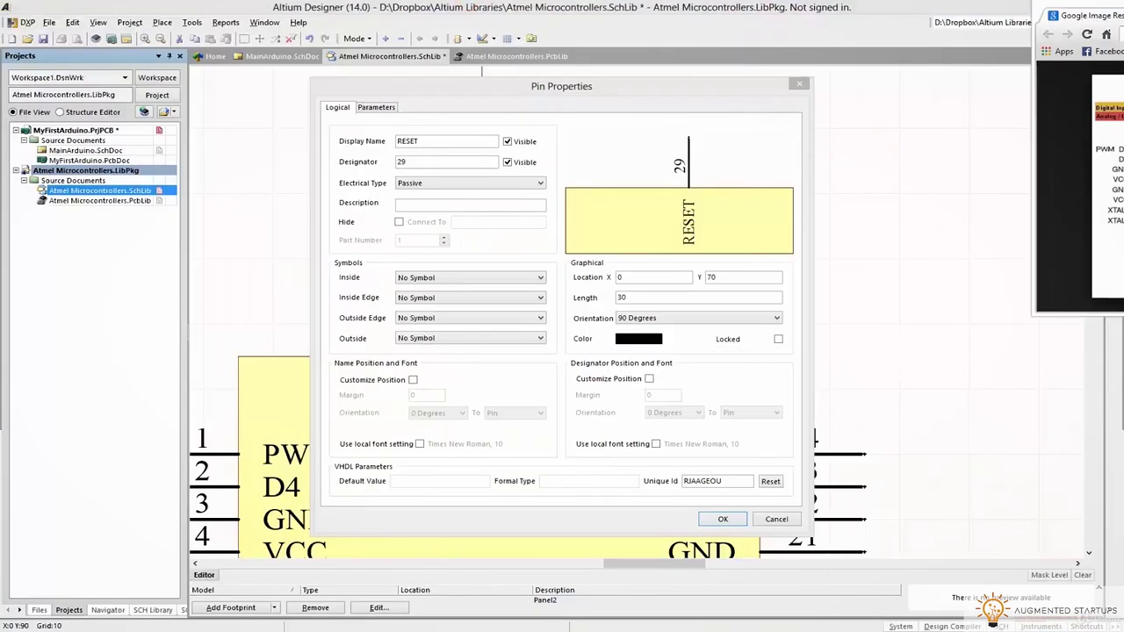
pyautogui.click(400, 141)
pyautogui.write('\\')
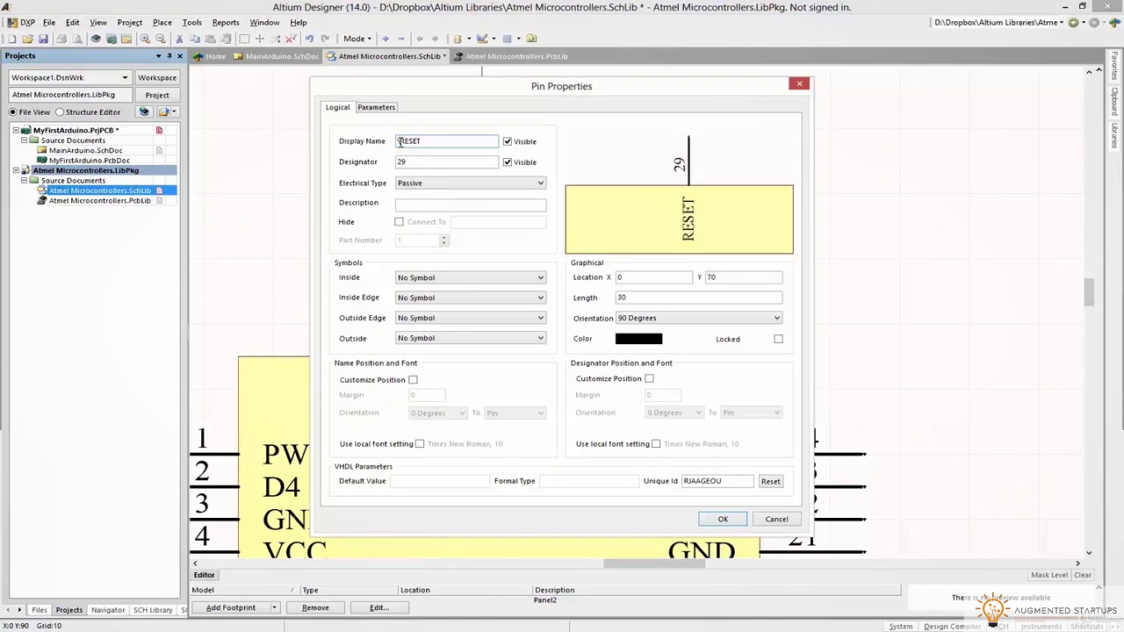
pyautogui.press('Right')
pyautogui.write('\\')
pyautogui.press('Right')
pyautogui.write('\\')
pyautogui.press('Right')
pyautogui.write('\\')
pyautogui.press('Right')
pyautogui.write('\\')
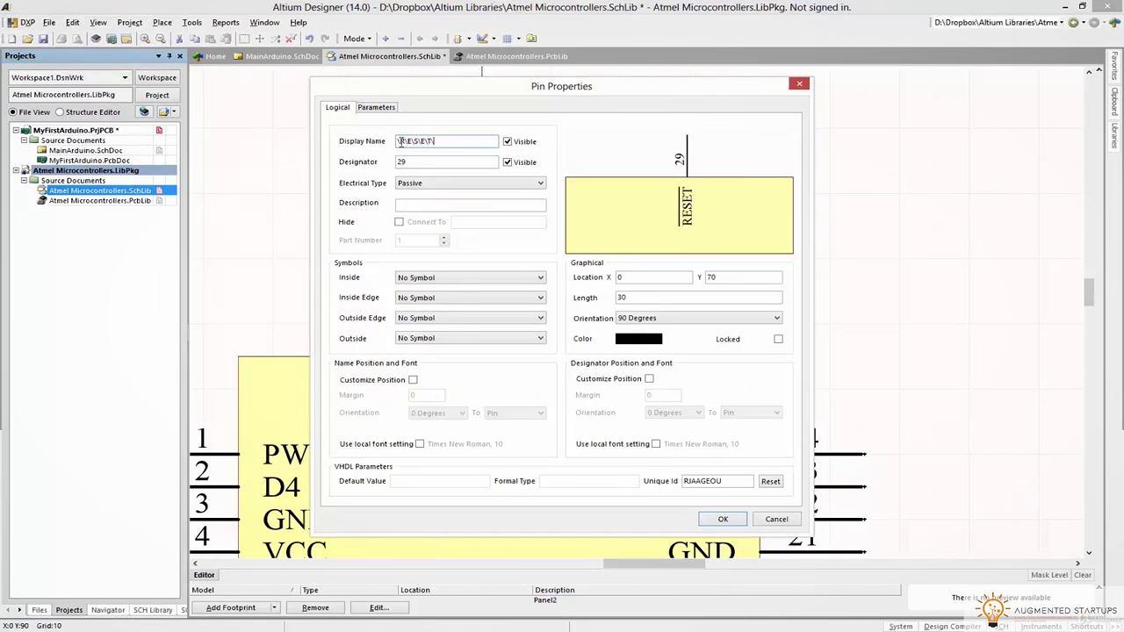
pyautogui.click(722, 519)
# Name pins 30–32 D0 RX, D1 TX and D2
pyautogui.doubleClick(446, 283)
pyautogui.write('D0 RX')
pyautogui.click(723, 519)
pyautogui.doubleClick(414, 286)
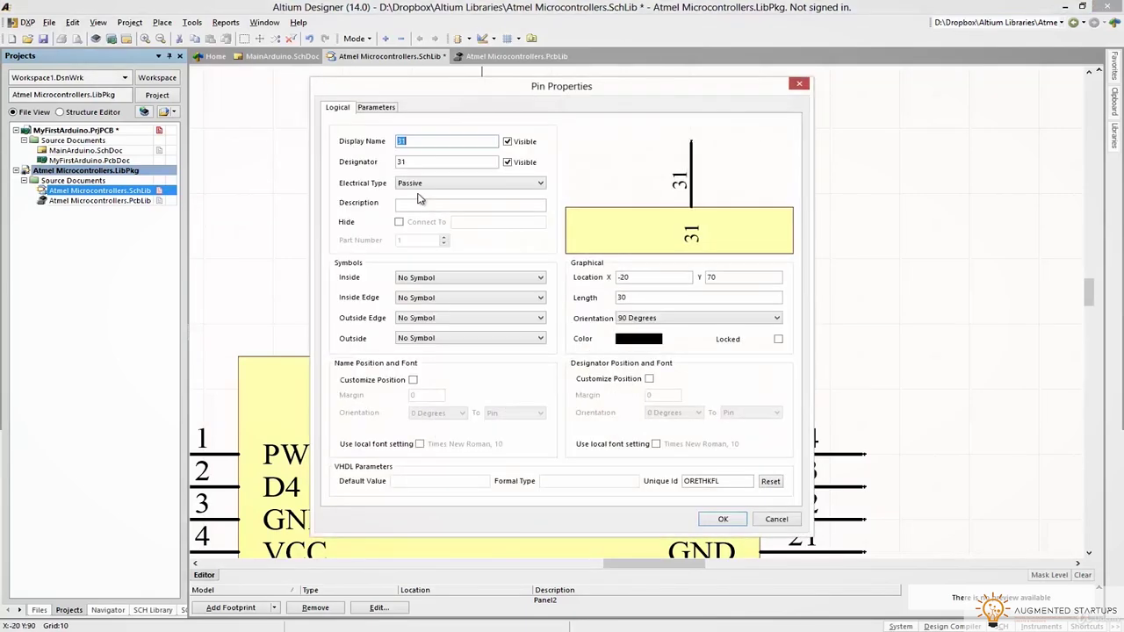
pyautogui.write('D1 TX')
pyautogui.click(723, 519)
pyautogui.doubleClick(376, 275)
pyautogui.write('D2')
pyautogui.click(723, 519)
# Check the pinout image, then name bottom pins 12–14 D8, D9 and D10
pyautogui.keyDown('ctrl'); pyautogui.scroll(-3, 723, 519); pyautogui.keyUp('ctrl')
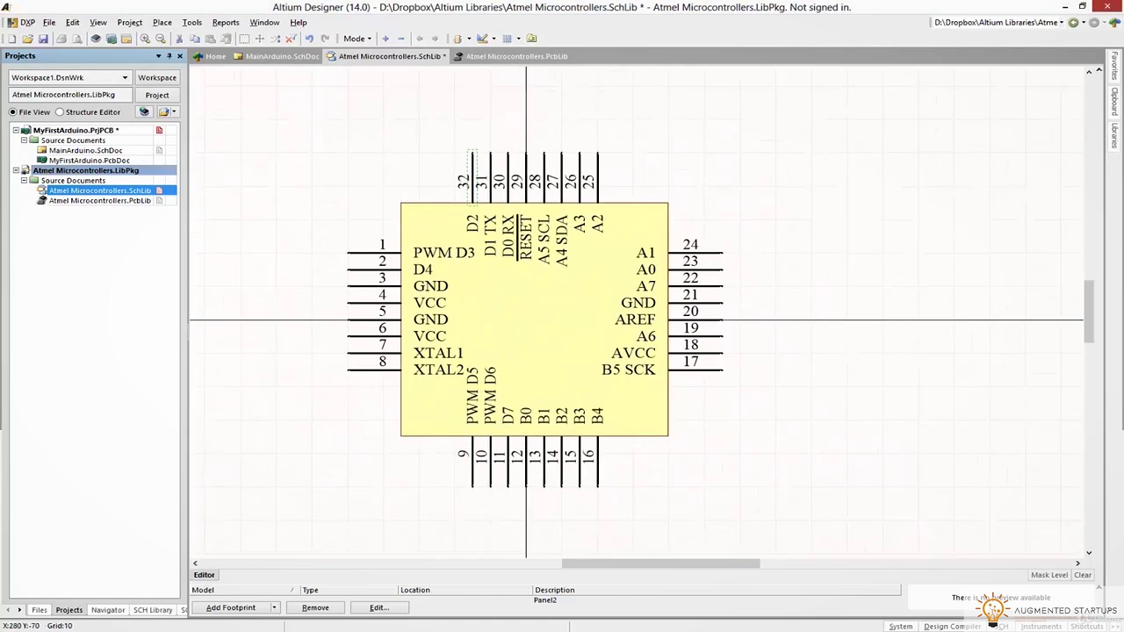
pyautogui.hotkey('alt', 'Tab')
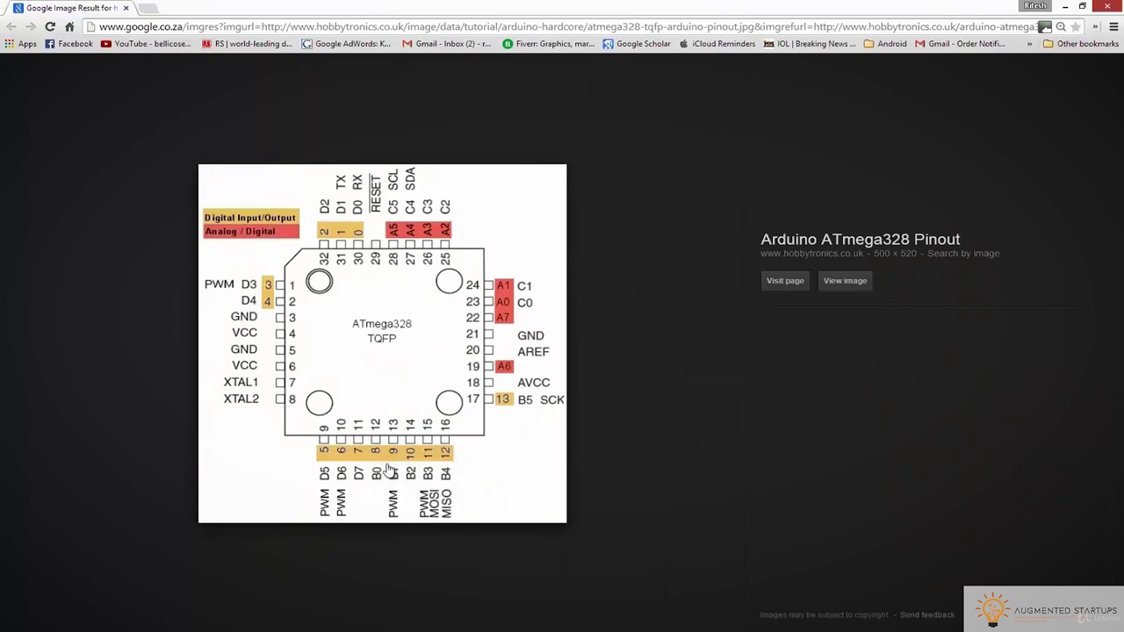
pyautogui.hotkey('alt', 'Tab')
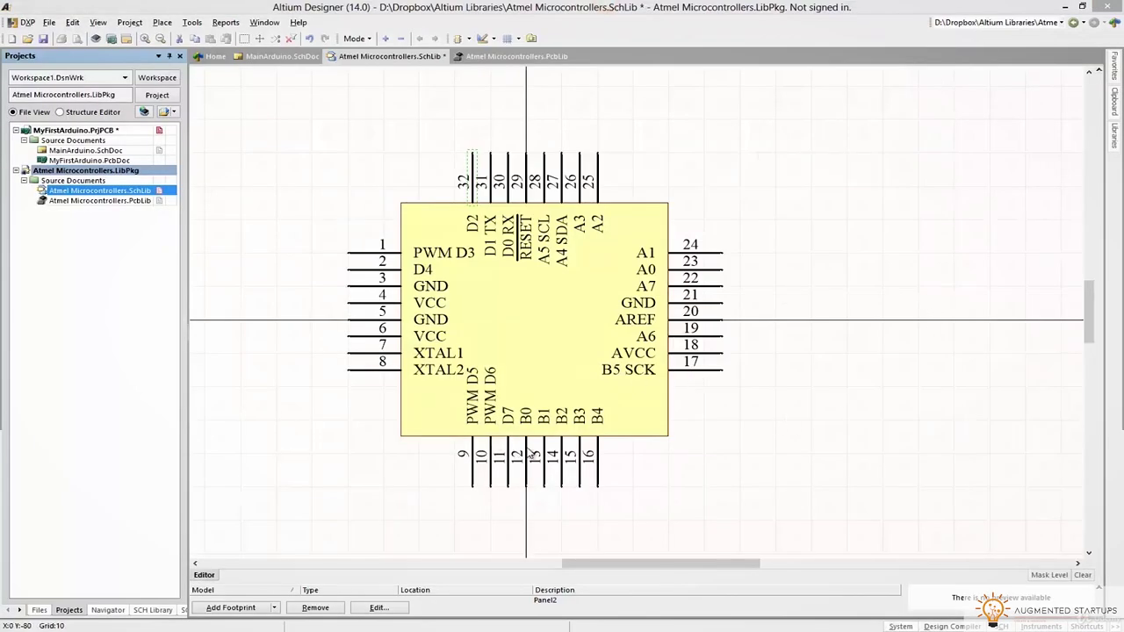
pyautogui.doubleClick(528, 456)
pyautogui.write('D0')
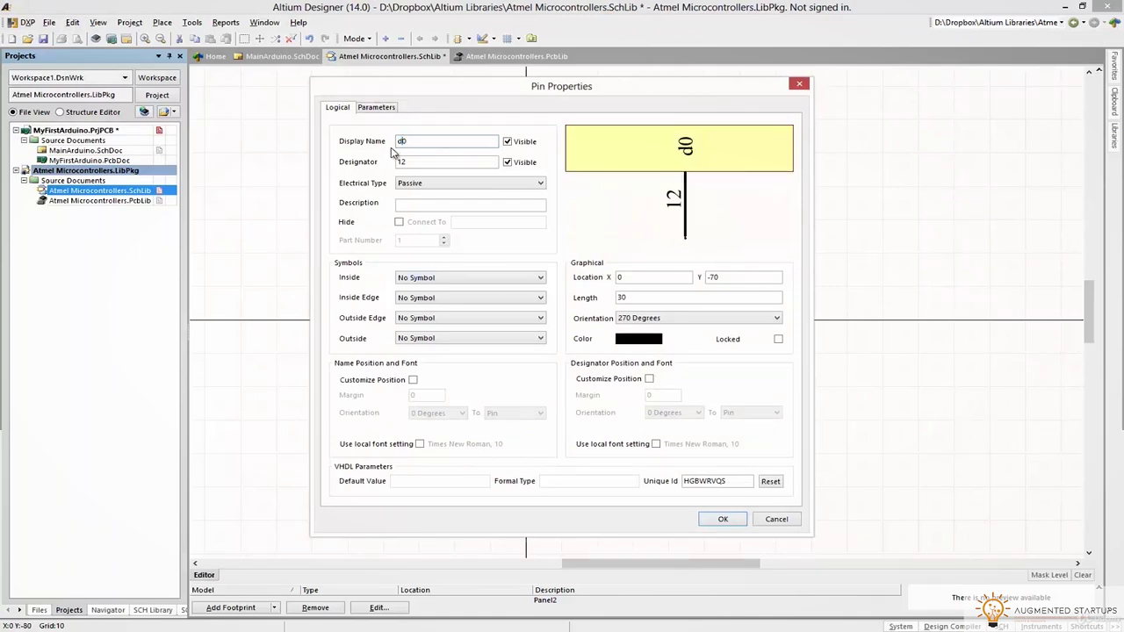
pyautogui.press('Return')
pyautogui.doubleClick(543, 452)
pyautogui.write('D9')
pyautogui.press('Return')
pyautogui.doubleClick(561, 448)
pyautogui.write('D10')
pyautogui.press('Return')
# Name pins 15–17 D11, D12 and D13
pyautogui.doubleClick(579, 448)
pyautogui.write('D11')
pyautogui.press('Return')
pyautogui.doubleClick(597, 447)
pyautogui.write('D12')
pyautogui.press('Return')
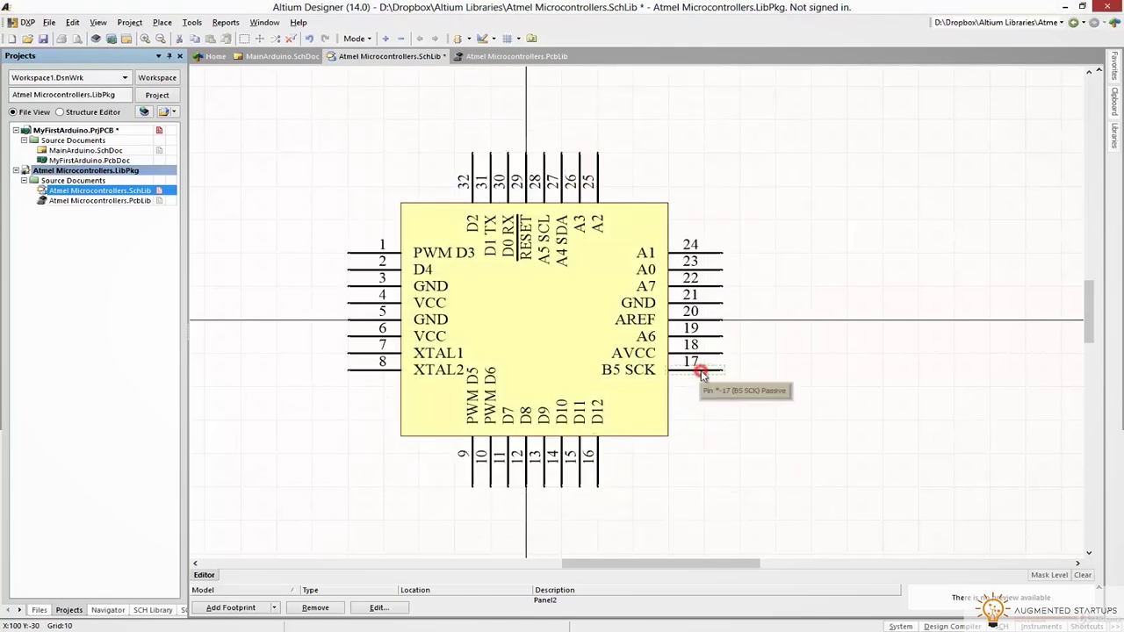
pyautogui.doubleClick(707, 370)
pyautogui.write('D13')
pyautogui.press('Return')
# Extend pin names to D9 PWM, D11 PWM MOSI and D12 MISO per the pinout
pyautogui.hotkey('alt', 'Tab')
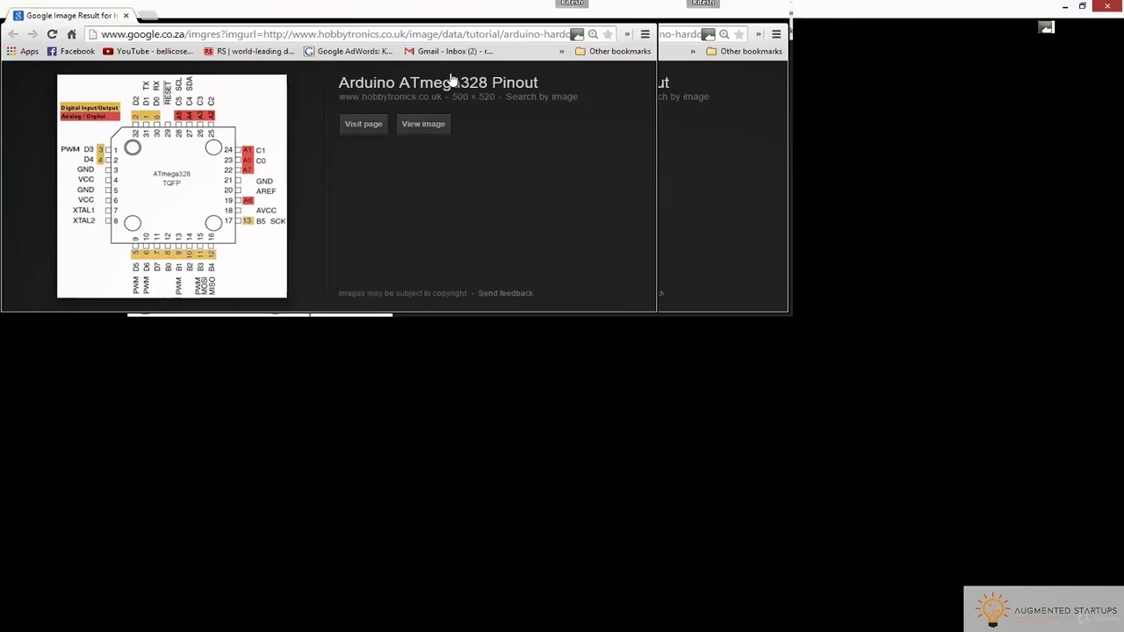
pyautogui.hotkey('alt', 'Tab')
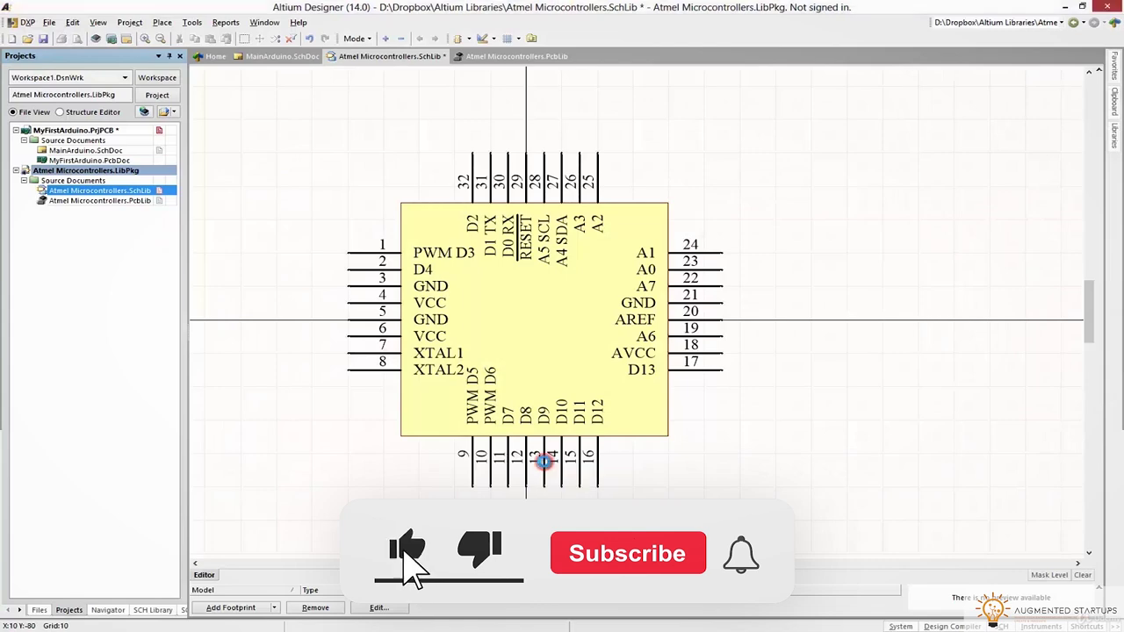
pyautogui.doubleClick(536, 468)
pyautogui.click(438, 141)
pyautogui.write('PWM')
pyautogui.press('Return')
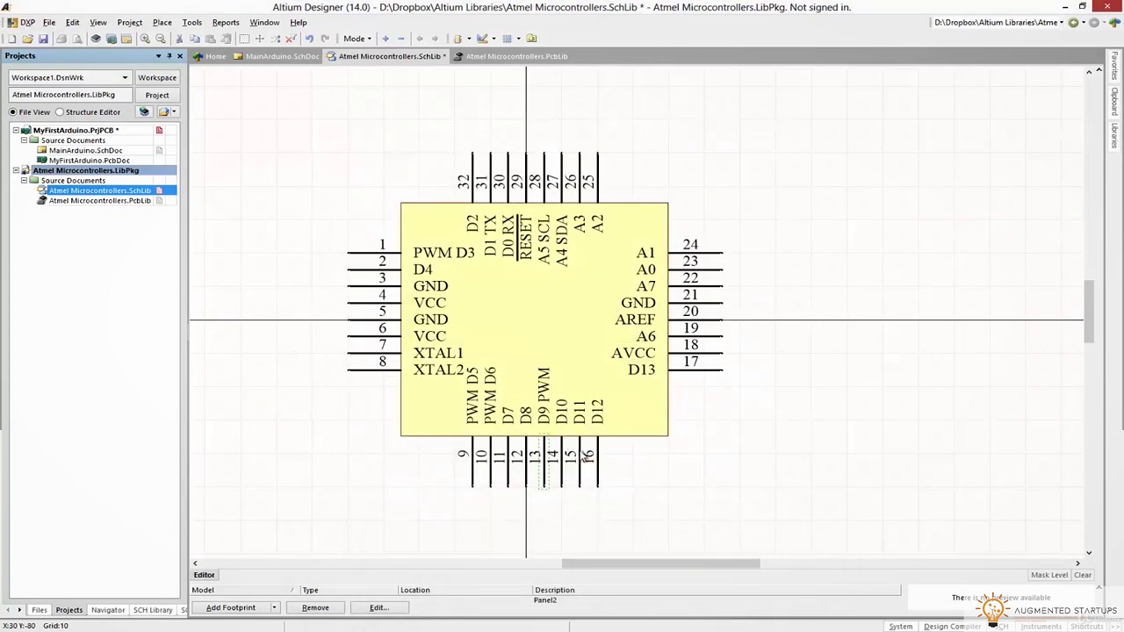
pyautogui.doubleClick(571, 455)
pyautogui.press('End')
pyautogui.write('PWM MOSI')
pyautogui.press('Return')
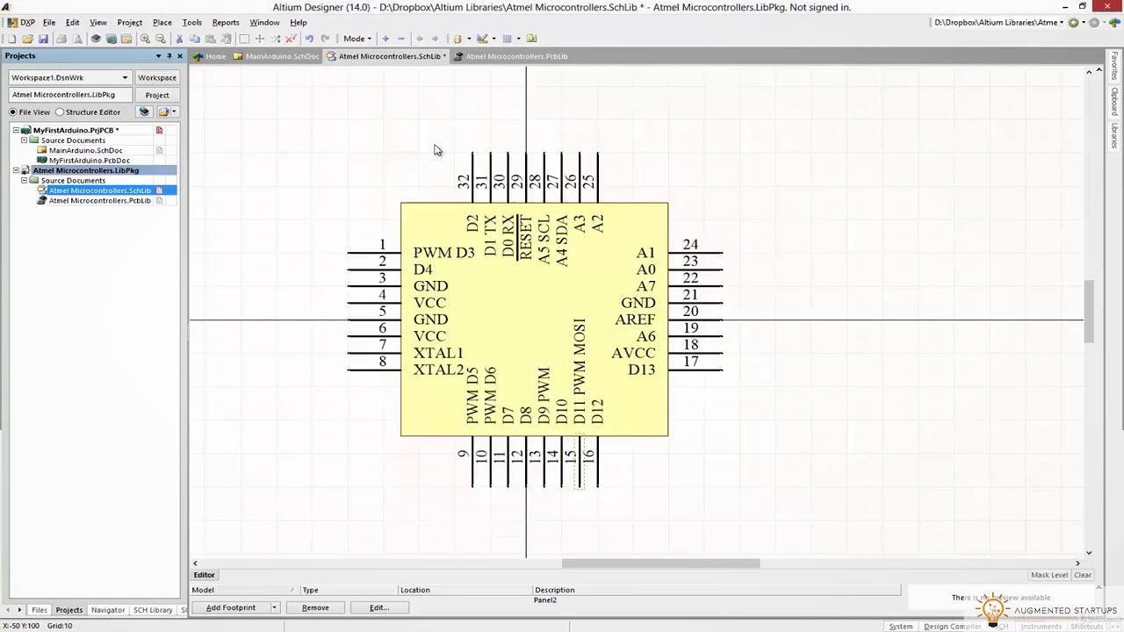
pyautogui.doubleClick(597, 455)
pyautogui.press('End')
pyautogui.write('MISO')
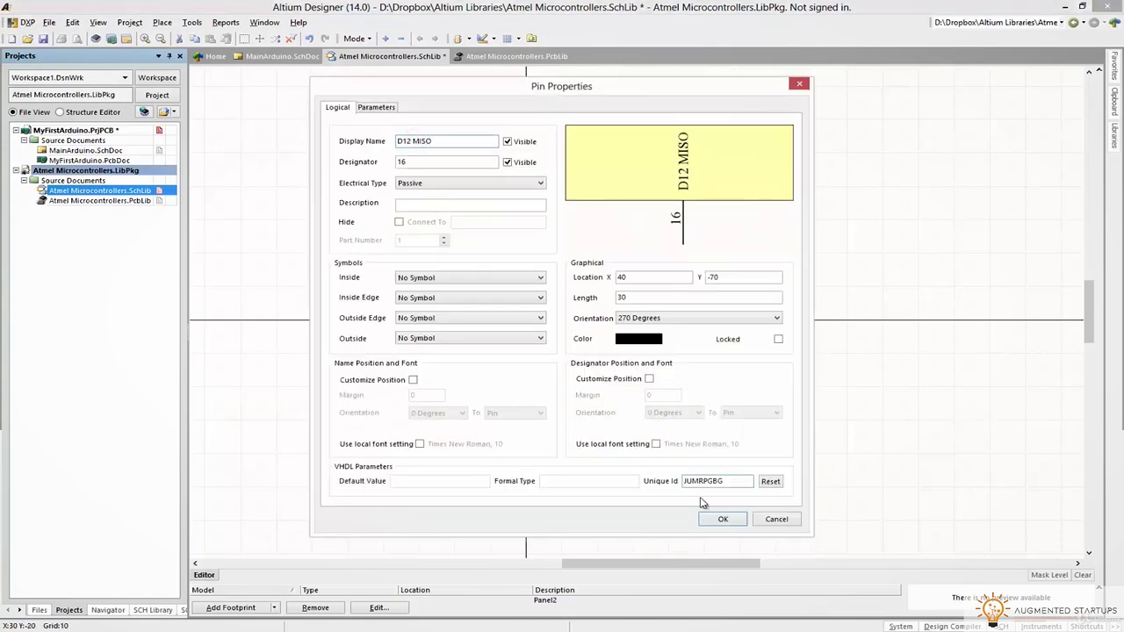
pyautogui.press('Return')
pyautogui.hotkey('alt', 'Tab')
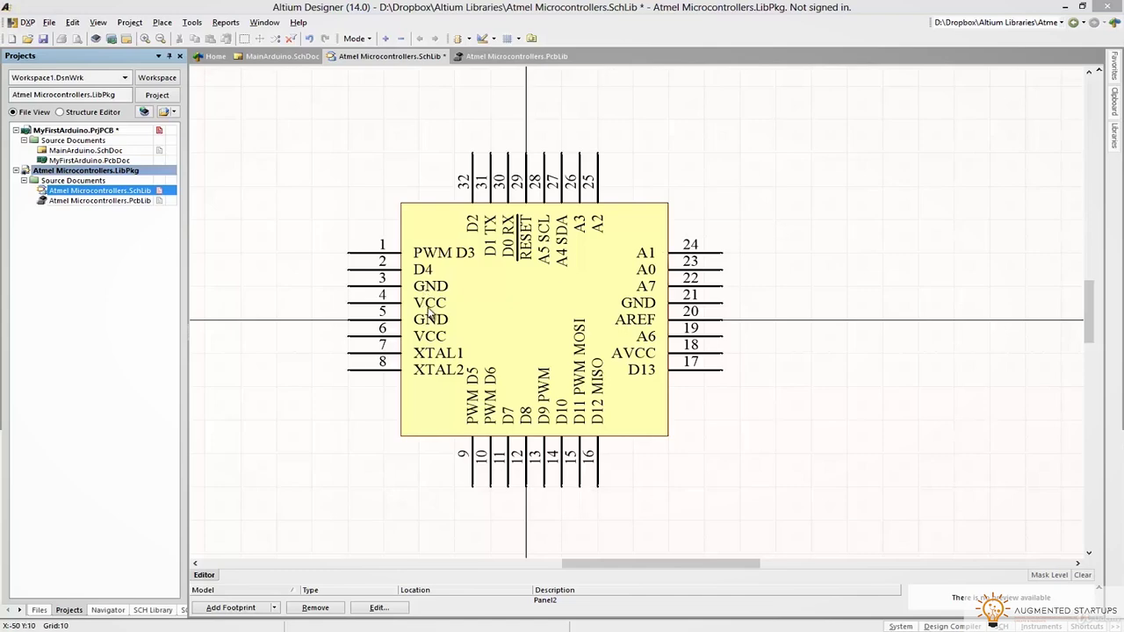
# Save the symbol library, then review the ATMEGA328P-AU specifications on the RS product page
pyautogui.moveTo(306, 436); pyautogui.dragTo(346, 407, button='right')
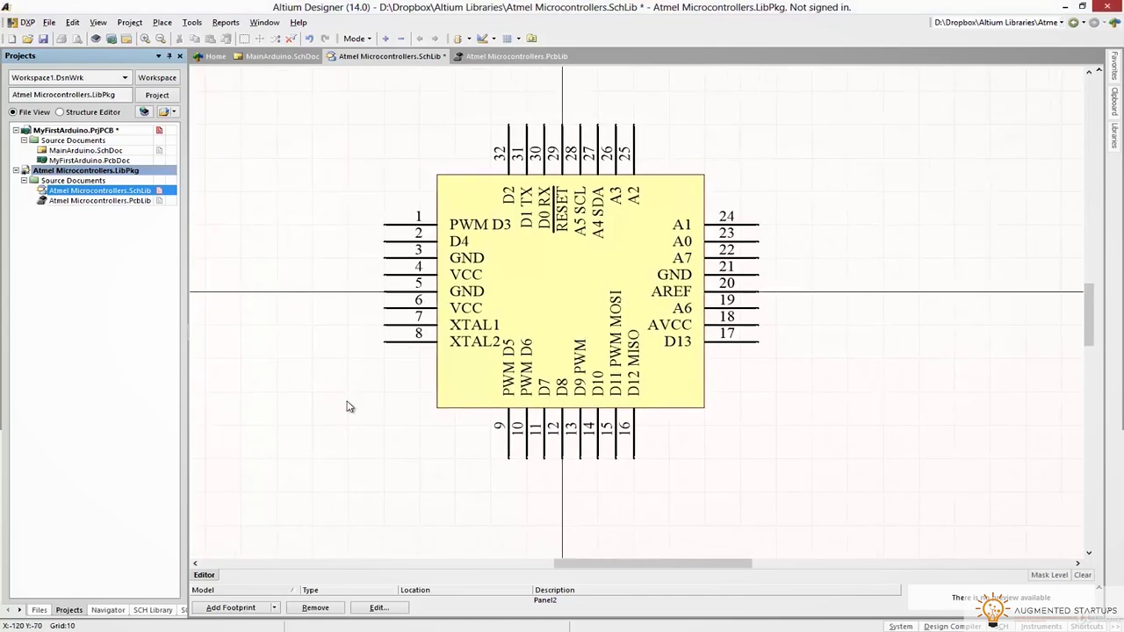
pyautogui.click(43, 39)
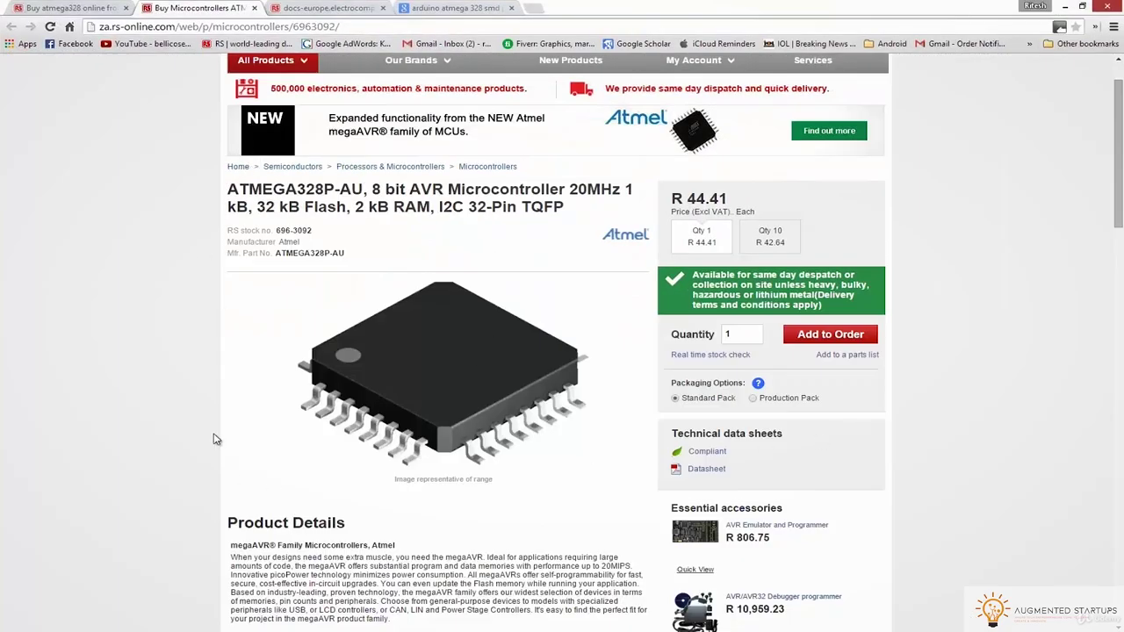
pyautogui.scroll(-5, 473, 239)
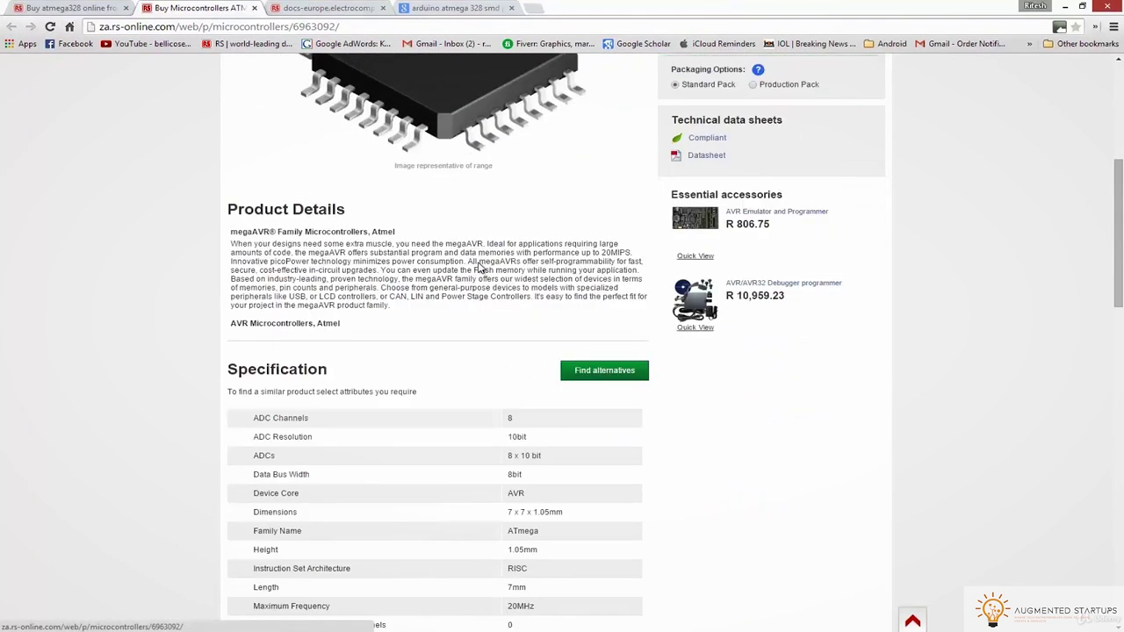
pyautogui.scroll(-4, 560, 540)
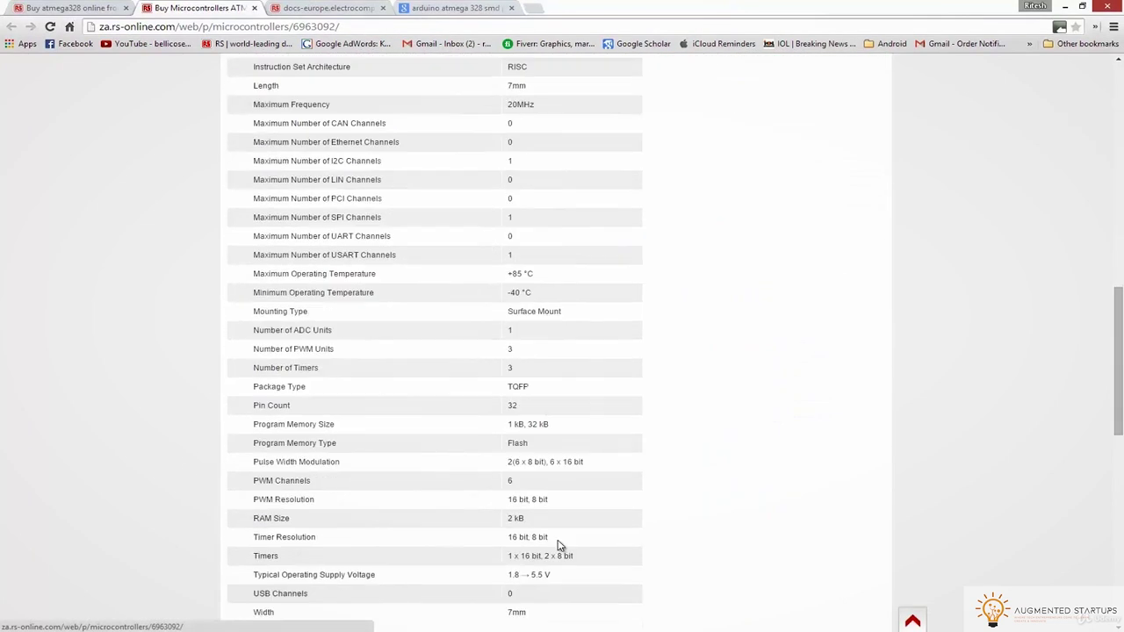
pyautogui.scroll(8, 558, 546)
pyautogui.scroll(3, 556, 547)
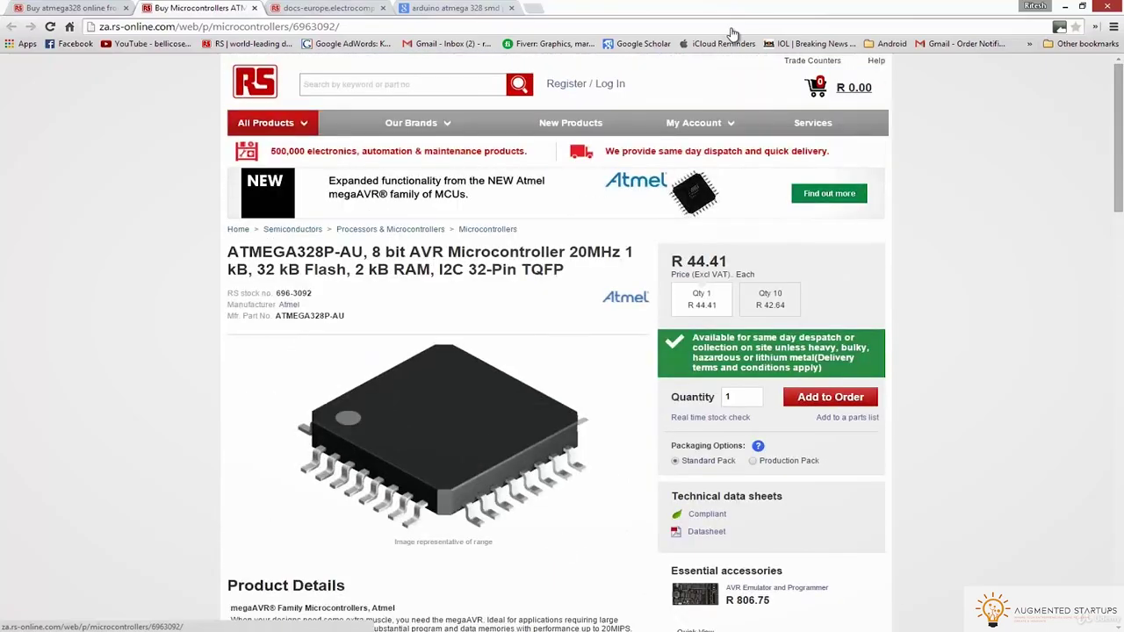
pyautogui.press('super+Down')
pyautogui.press('super+Down')
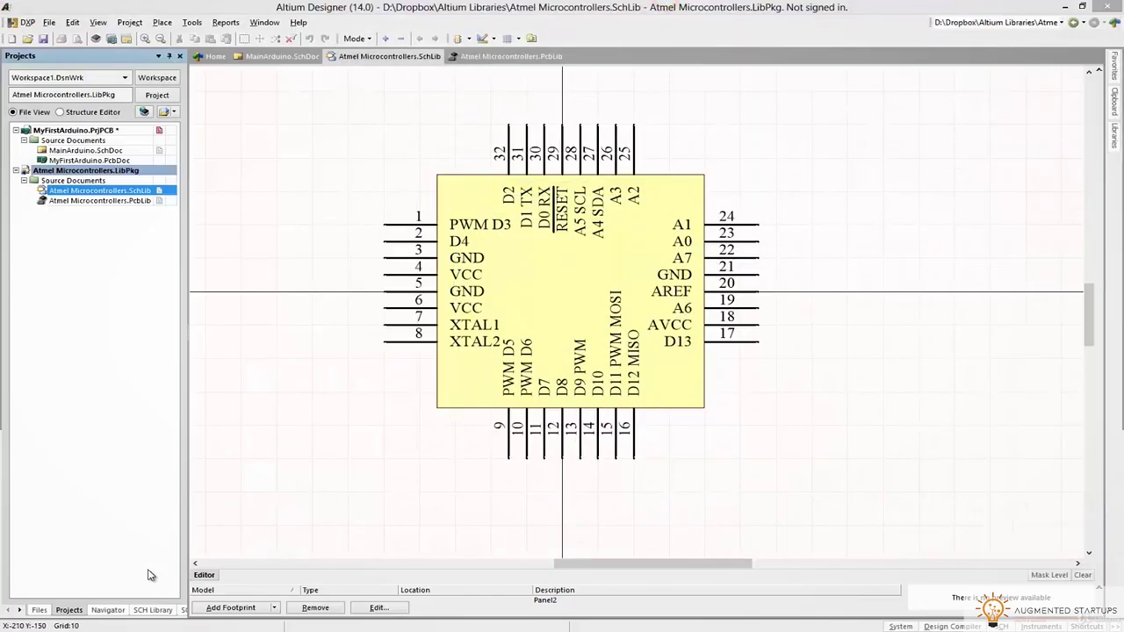
# Set Component_1's Default Comment to ATMEGA328P-AU, copied from the RS page
pyautogui.click(143, 613)
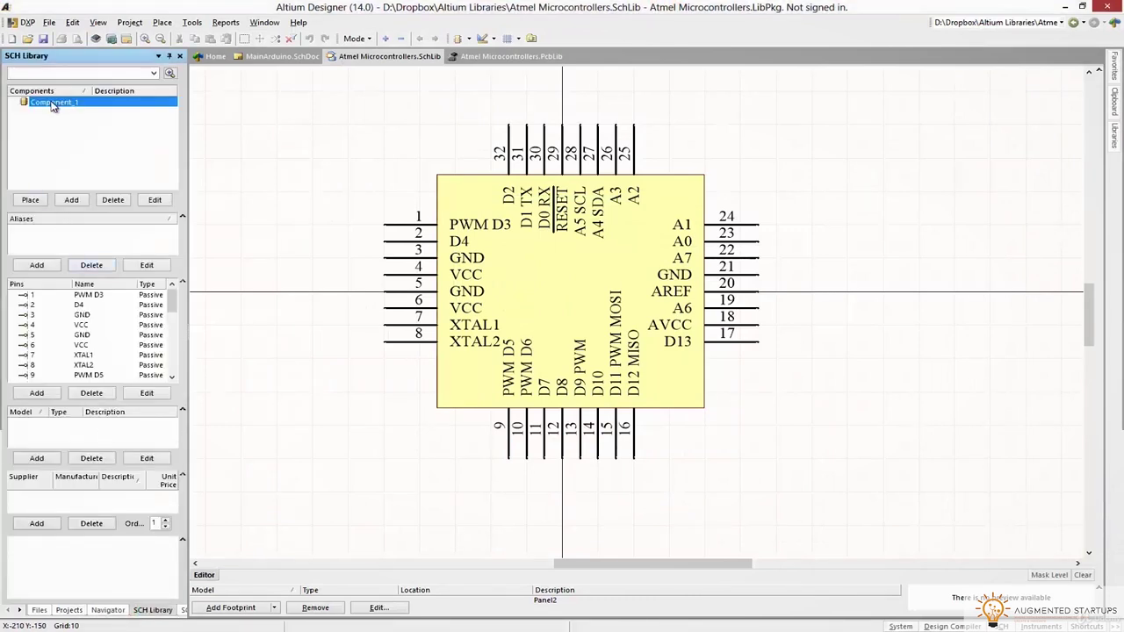
pyautogui.click(155, 201)
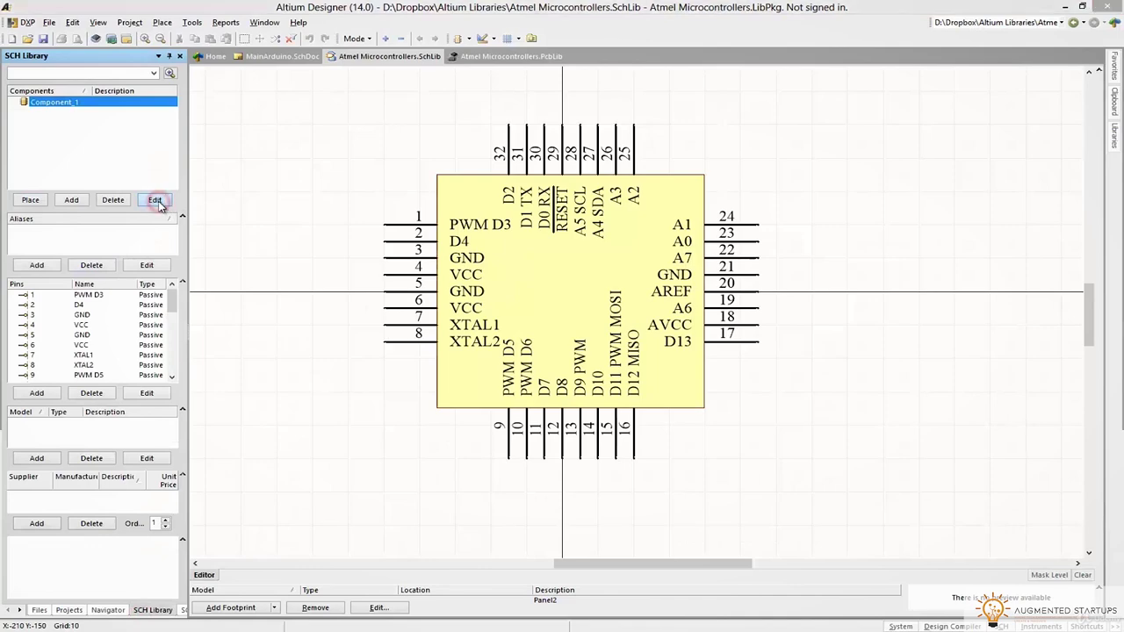
pyautogui.click(355, 179)
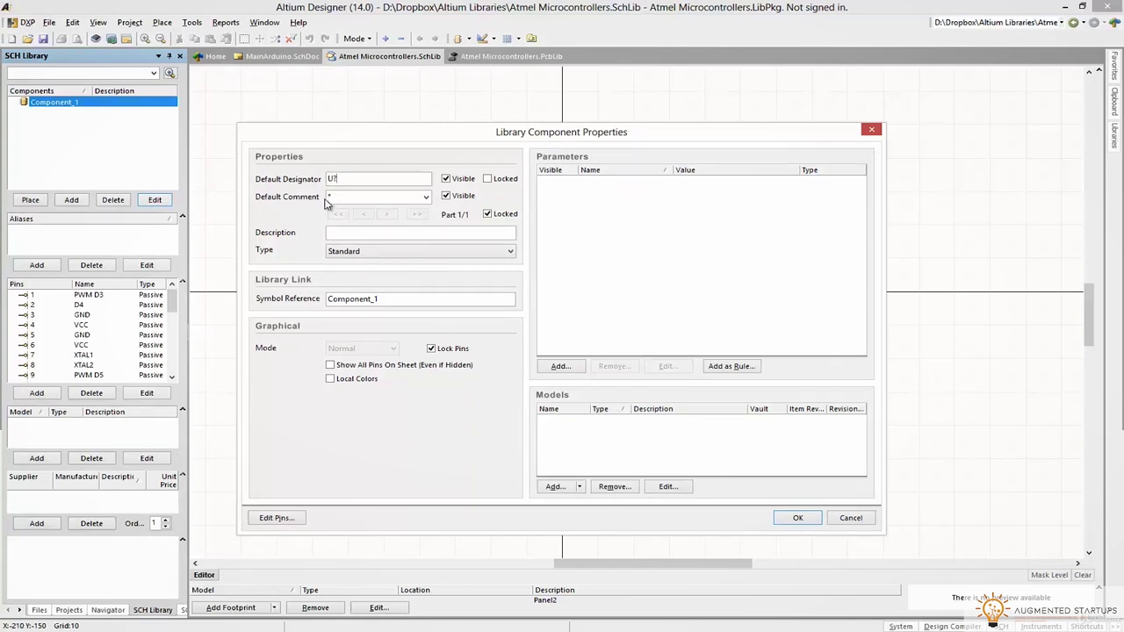
pyautogui.doubleClick(353, 198)
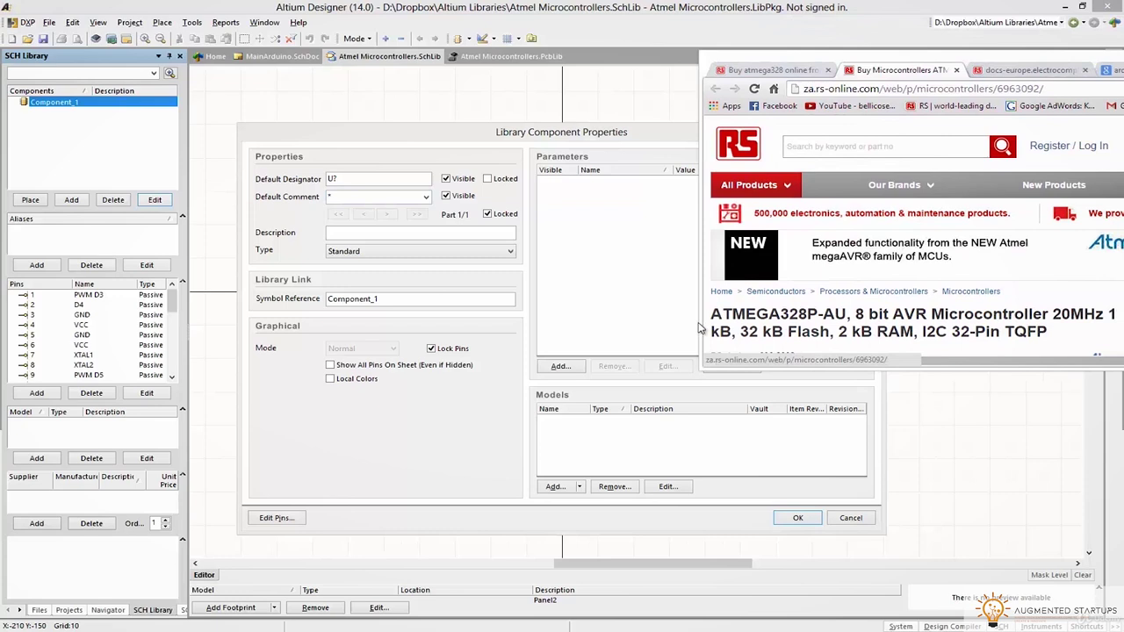
pyautogui.moveTo(709, 315); pyautogui.dragTo(848, 315)
pyautogui.hotkey('ctrl', 'c')
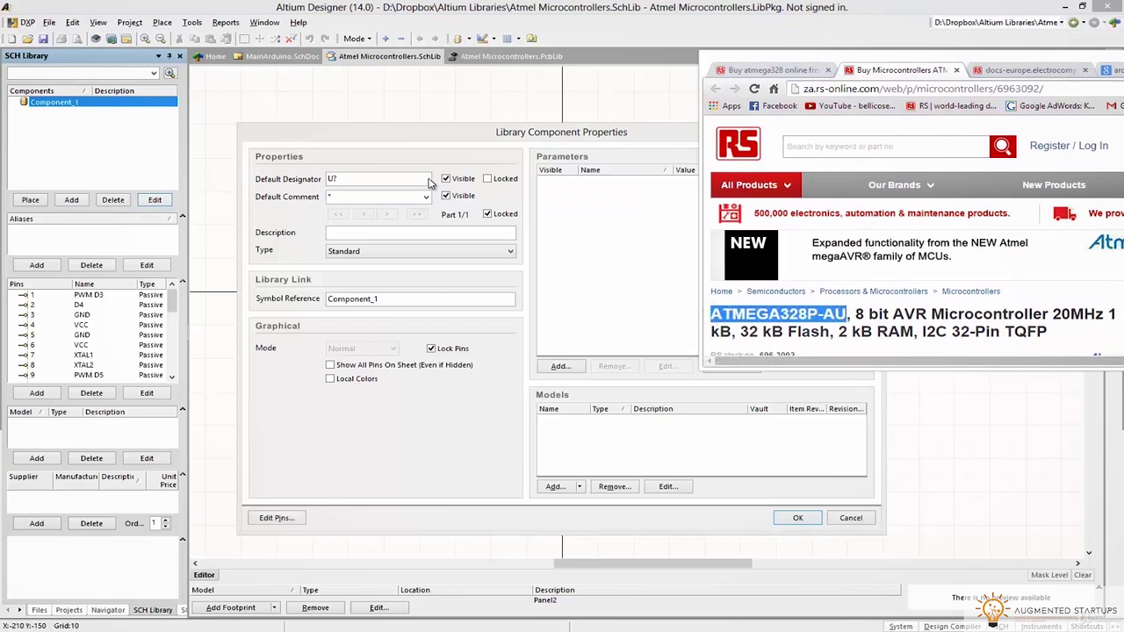
pyautogui.click(378, 197)
pyautogui.hotkey('ctrl', 'v')
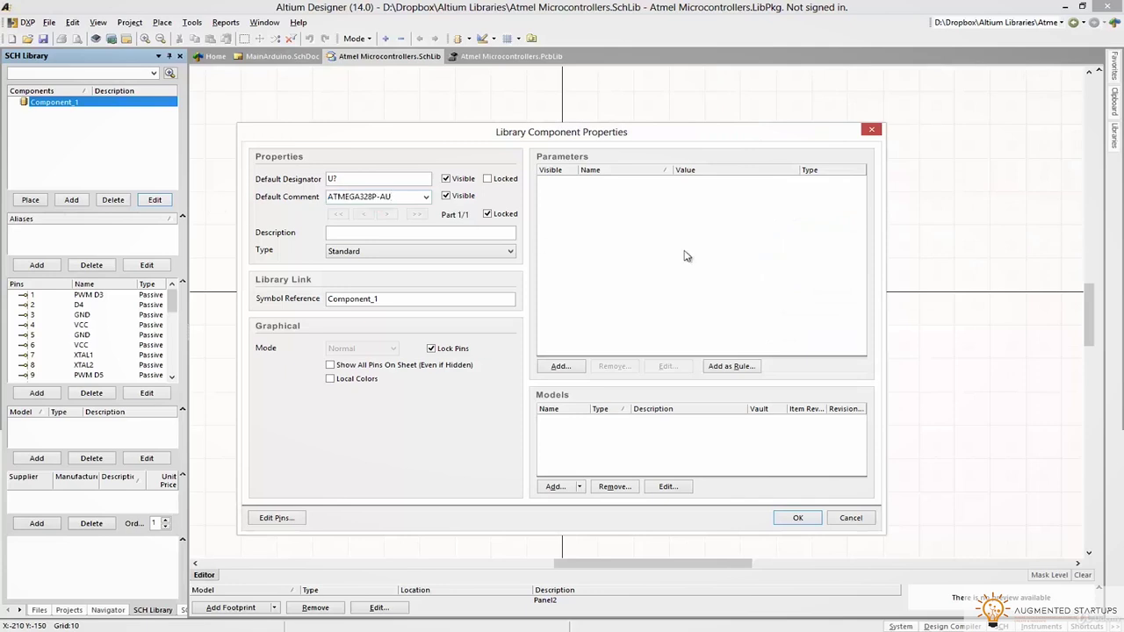
# Paste the two-line RS product title into the component Description
pyautogui.hotkey('alt', 'Tab')
pyautogui.click(1099, 269)
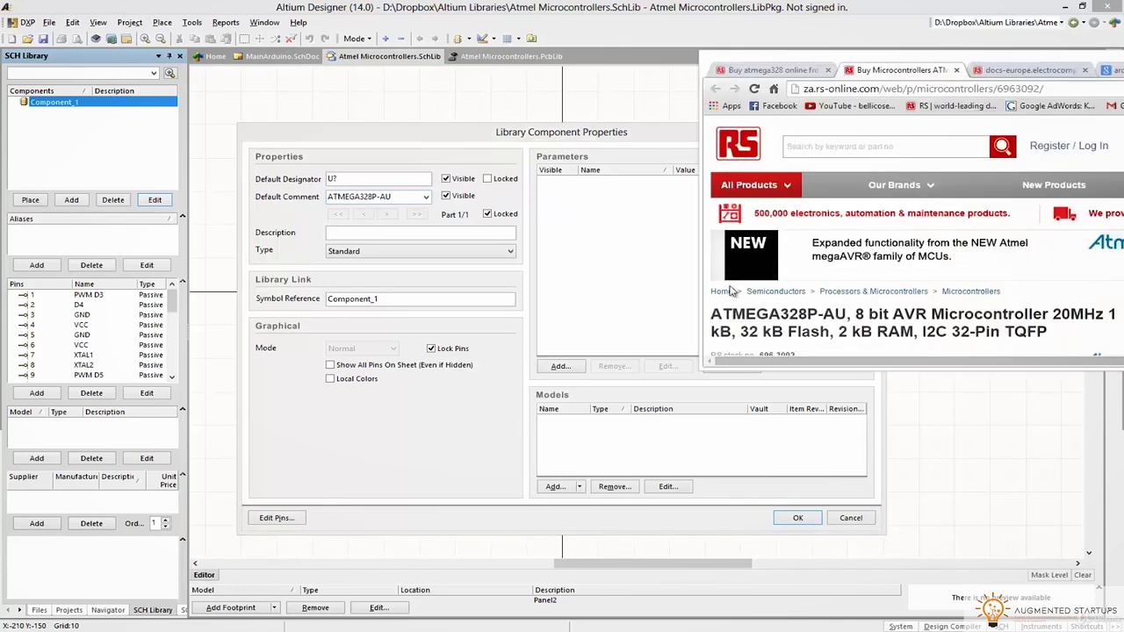
pyautogui.moveTo(713, 312); pyautogui.dragTo(1050, 331)
pyautogui.hotkey('ctrl', 'c')
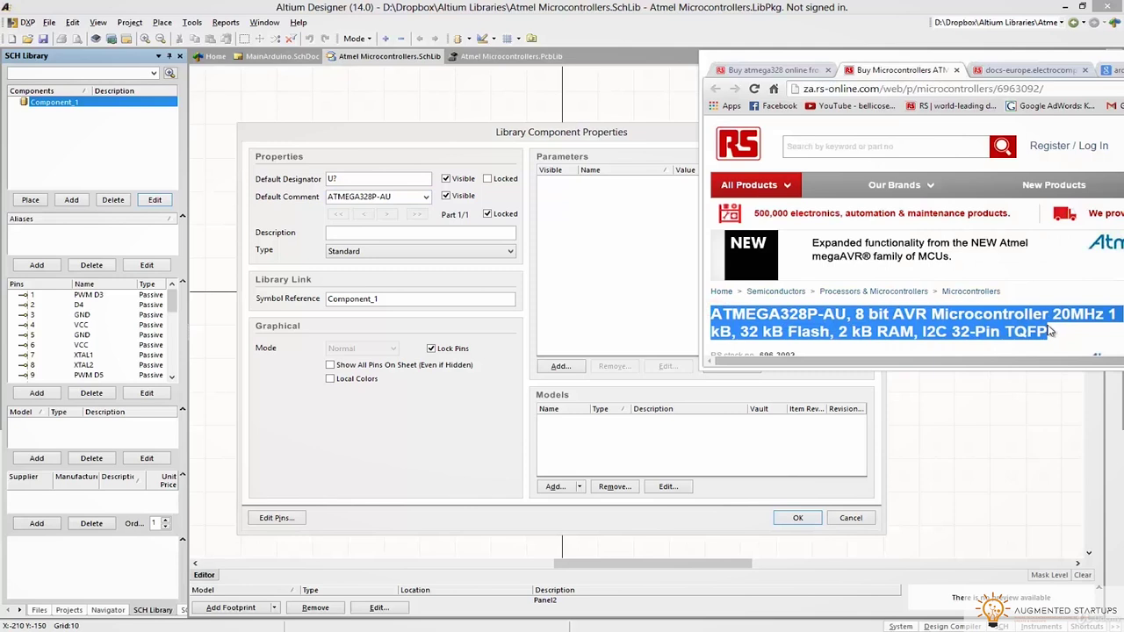
pyautogui.click(352, 226)
pyautogui.hotkey('ctrl', 'v')
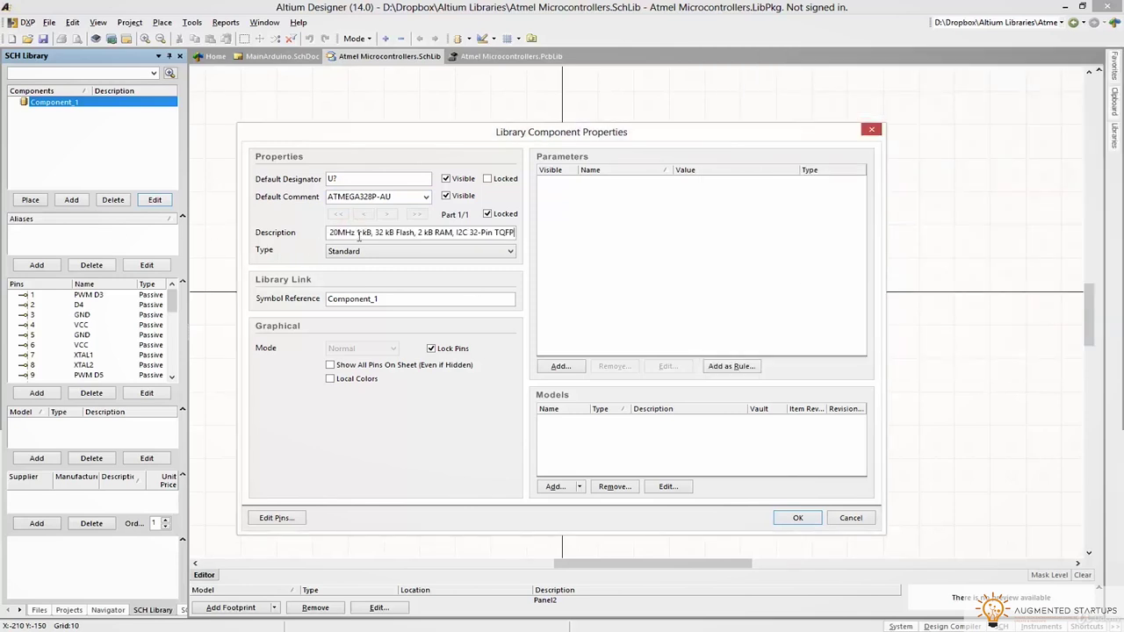
# Change the Symbol Reference from Component_1 to ATMEGA328P-AU
pyautogui.doubleClick(384, 197)
pyautogui.hotkey('ctrl', 'c')
pyautogui.doubleClick(408, 299)
pyautogui.hotkey('ctrl', 'v')
# Add Created By and Date Created (14 February 2015) parameters
pyautogui.click(560, 366)
pyautogui.click(481, 255)
pyautogui.write('c')
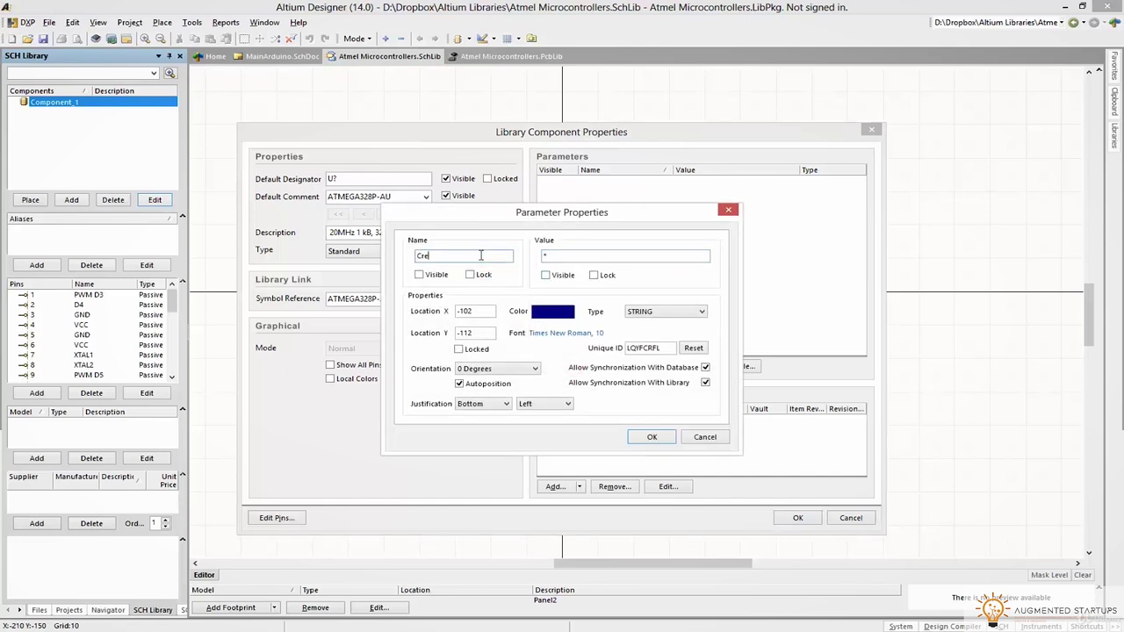
pyautogui.press('Tab')
pyautogui.click(651, 438)
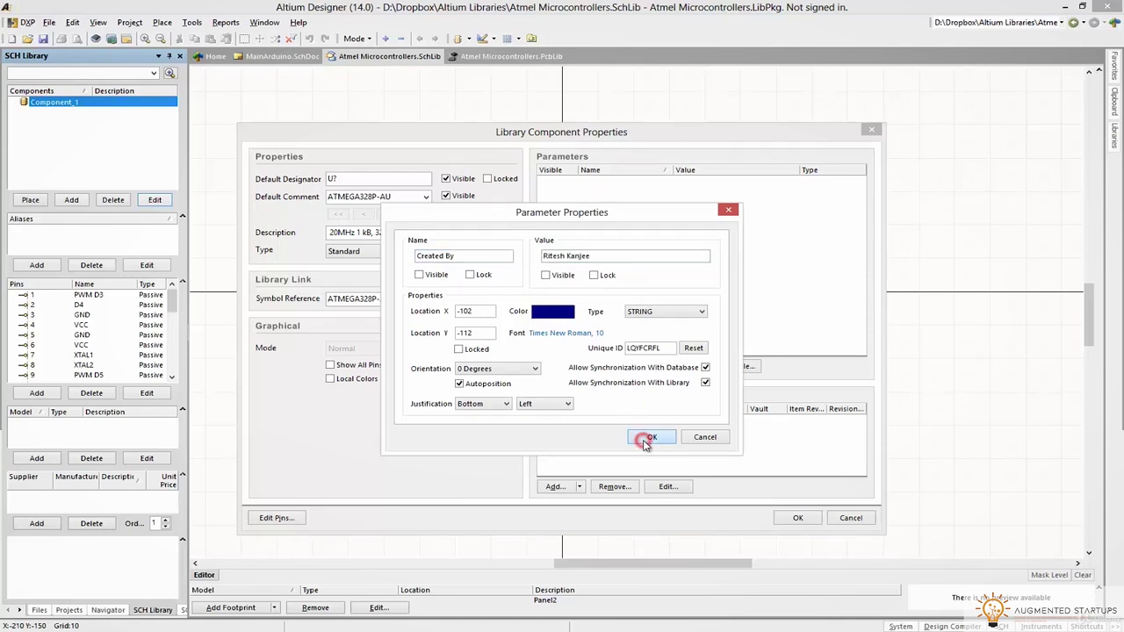
pyautogui.click(558, 366)
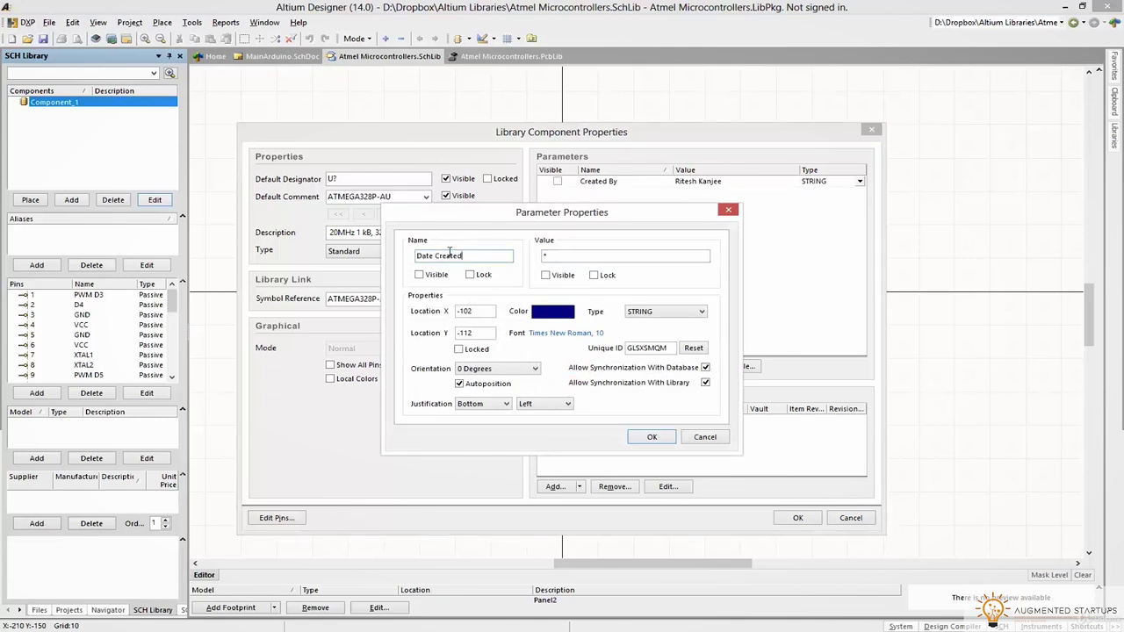
pyautogui.doubleClick(562, 256)
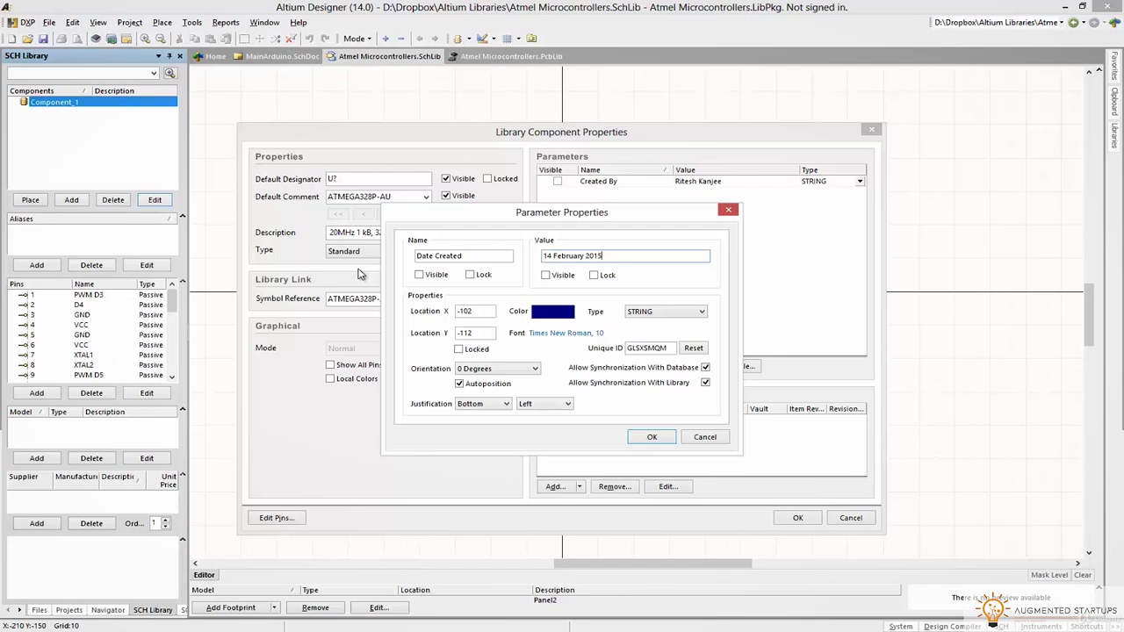
pyautogui.click(652, 437)
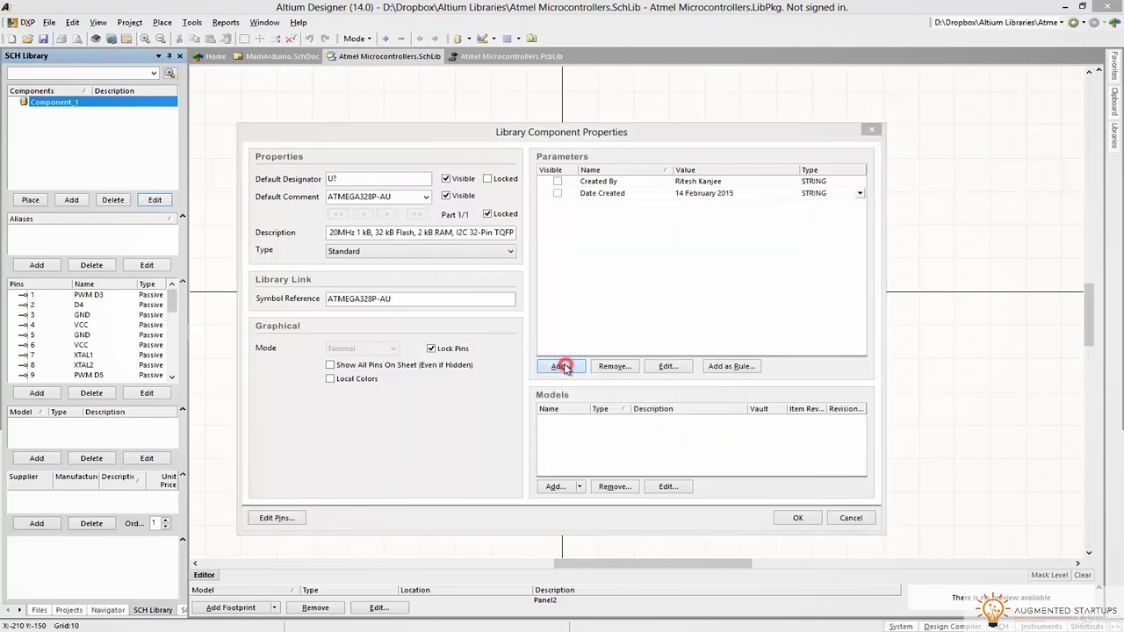
# Add an RS Stock No. parameter with value 696-3092 copied from the RS page
pyautogui.click(562, 366)
pyautogui.click(449, 256)
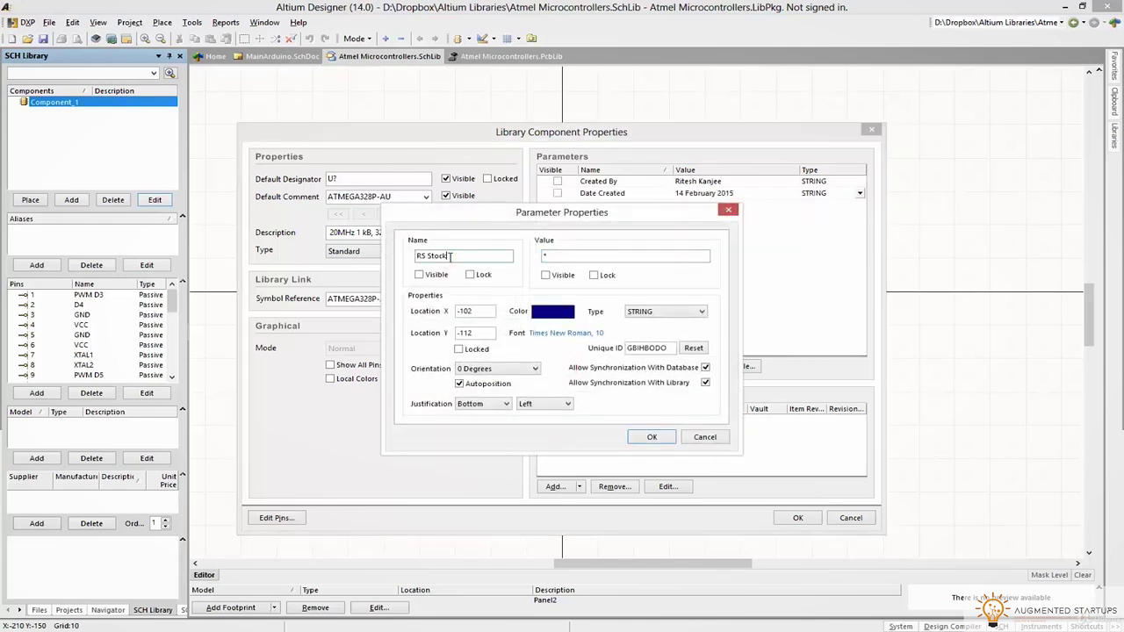
pyautogui.hotkey('alt', 'Tab')
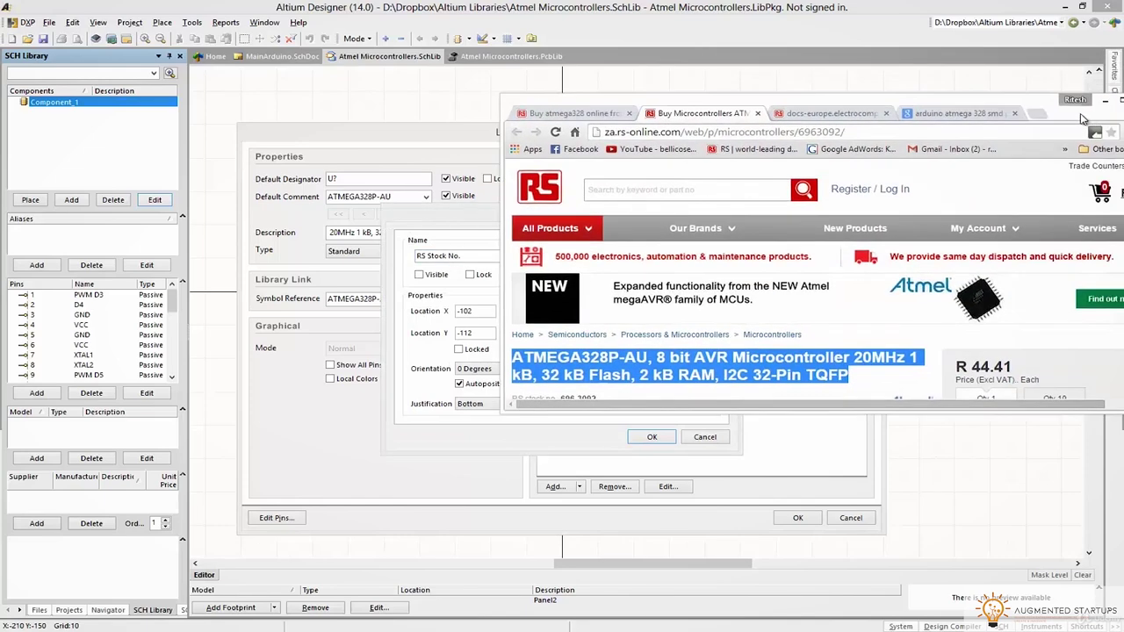
pyautogui.moveTo(543, 339); pyautogui.dragTo(581, 339)
pyautogui.hotkey('ctrl', 'c')
pyautogui.hotkey('alt', 'Tab')
pyautogui.click(572, 255)
pyautogui.hotkey('ctrl', 'v')
pyautogui.click(650, 432)
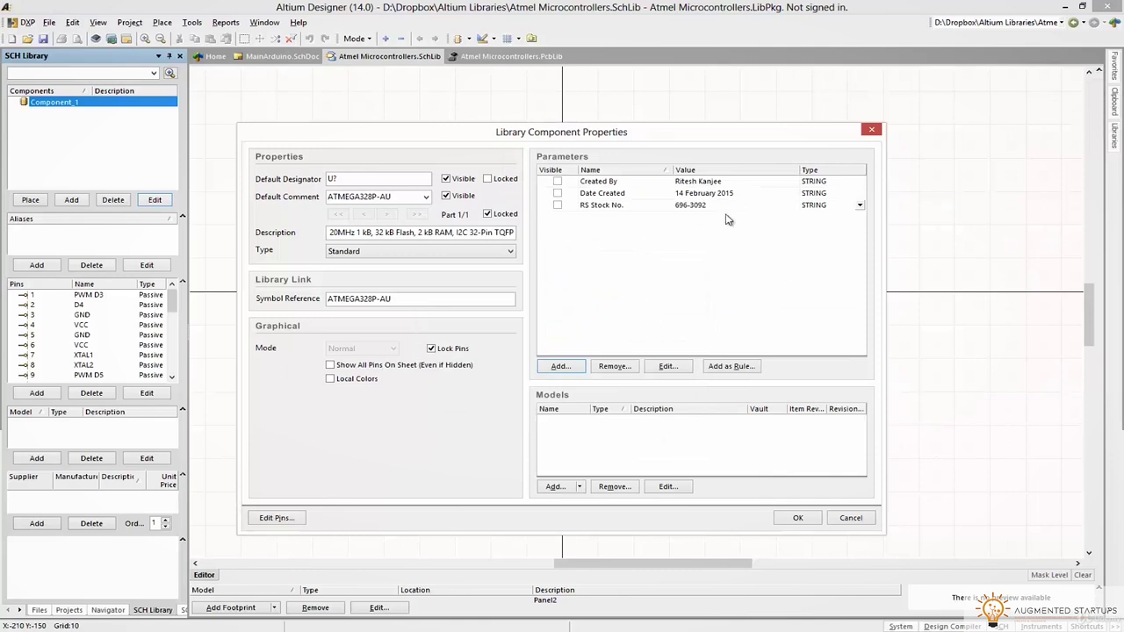
# Add a Datasheet URL parameter holding the ATmega datasheet PDF address
pyautogui.click(562, 366)
pyautogui.click(477, 257)
pyautogui.write('Dat')
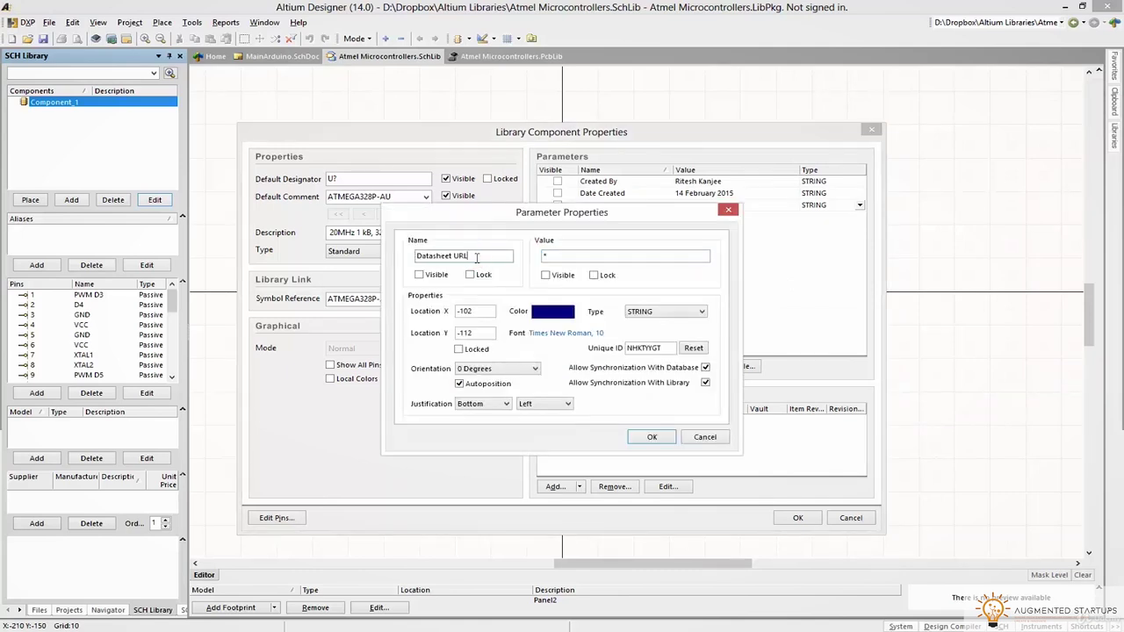
pyautogui.write('asheet URL')
pyautogui.click(565, 256)
pyautogui.hotkey('alt', 'Tab')
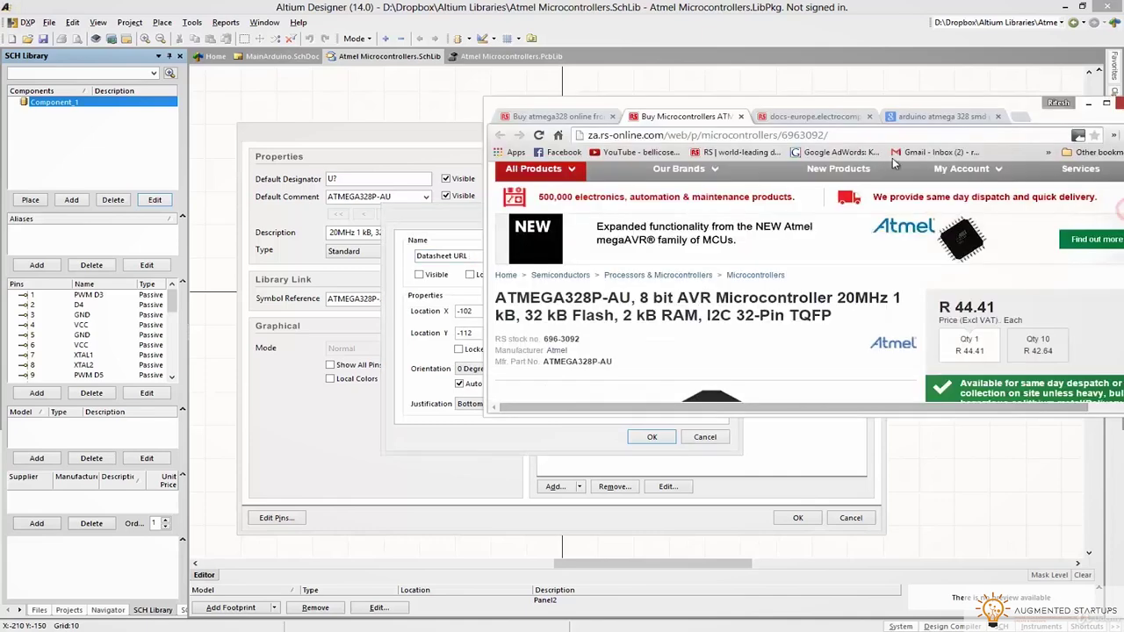
pyautogui.click(703, 118)
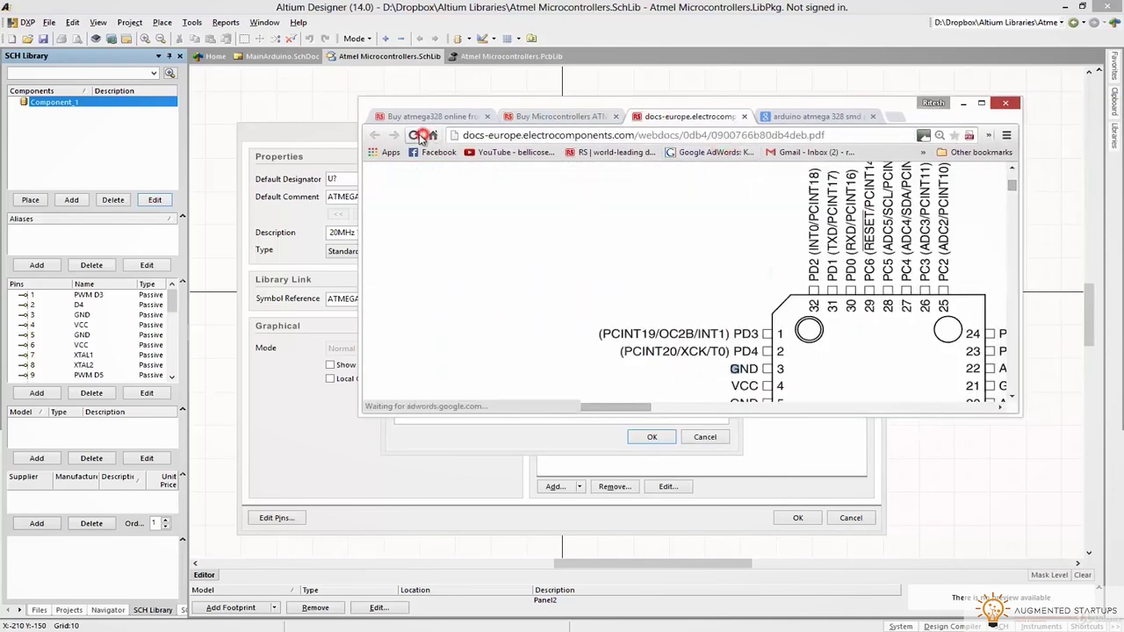
pyautogui.click(509, 134)
pyautogui.moveTo(526, 113); pyautogui.dragTo(710, 111)
pyautogui.hotkey('ctrl', 'c')
pyautogui.hotkey('alt', 'Tab')
pyautogui.hotkey('ctrl', 'v')
pyautogui.click(604, 256)
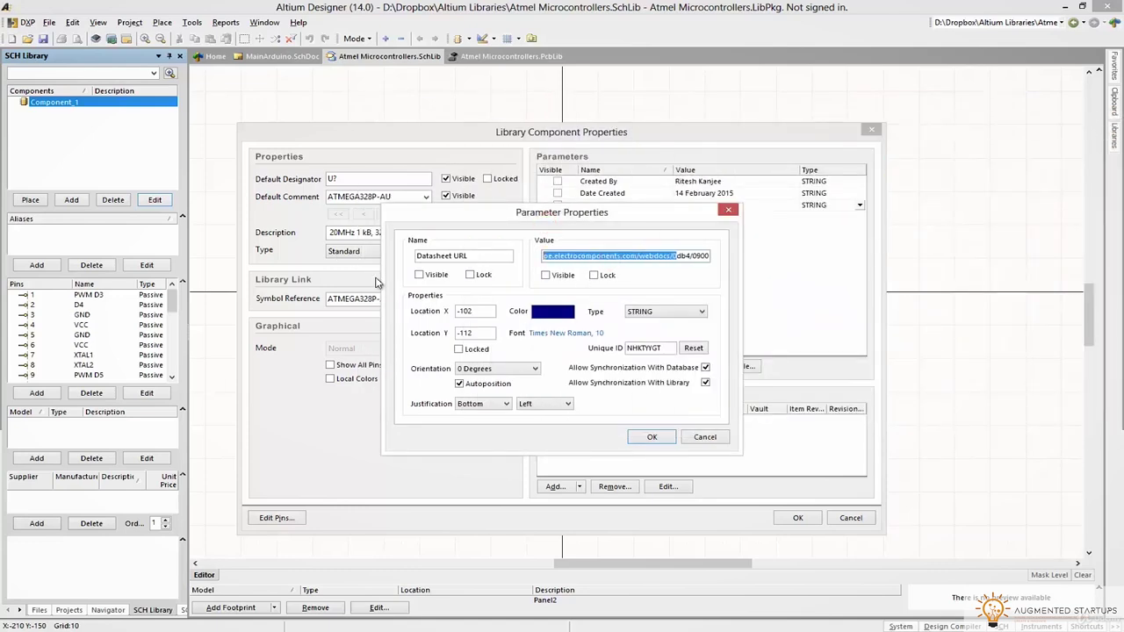
pyautogui.click(652, 436)
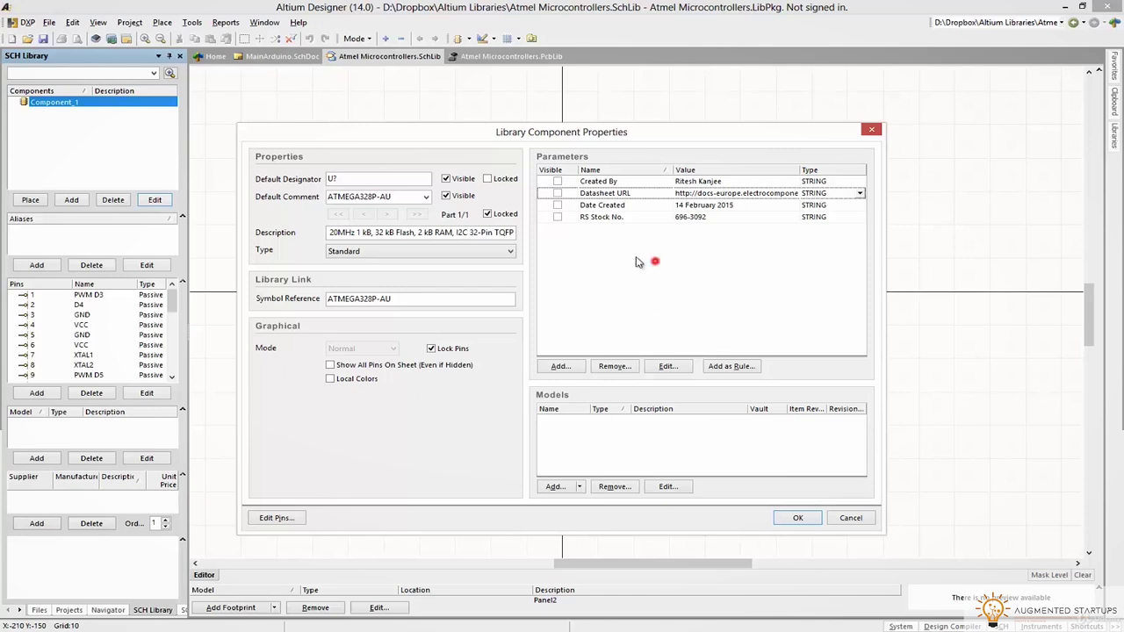
# Add a Company parameter set to Lumina Inova after Organization is rejected as a system parameter
pyautogui.click(560, 366)
pyautogui.click(477, 255)
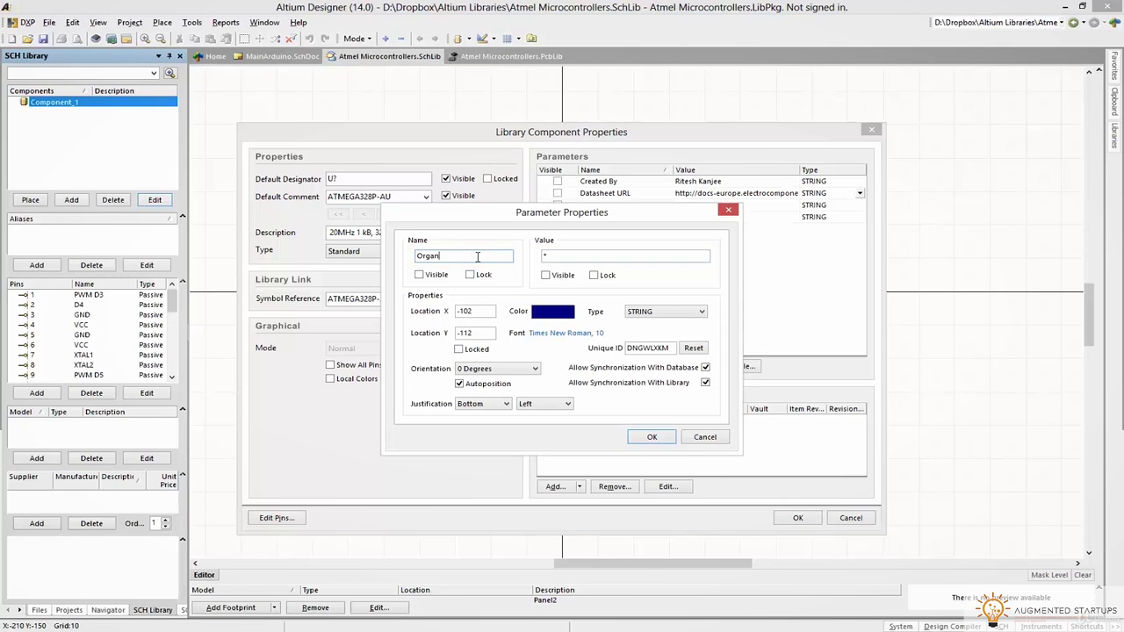
pyautogui.press('Tab')
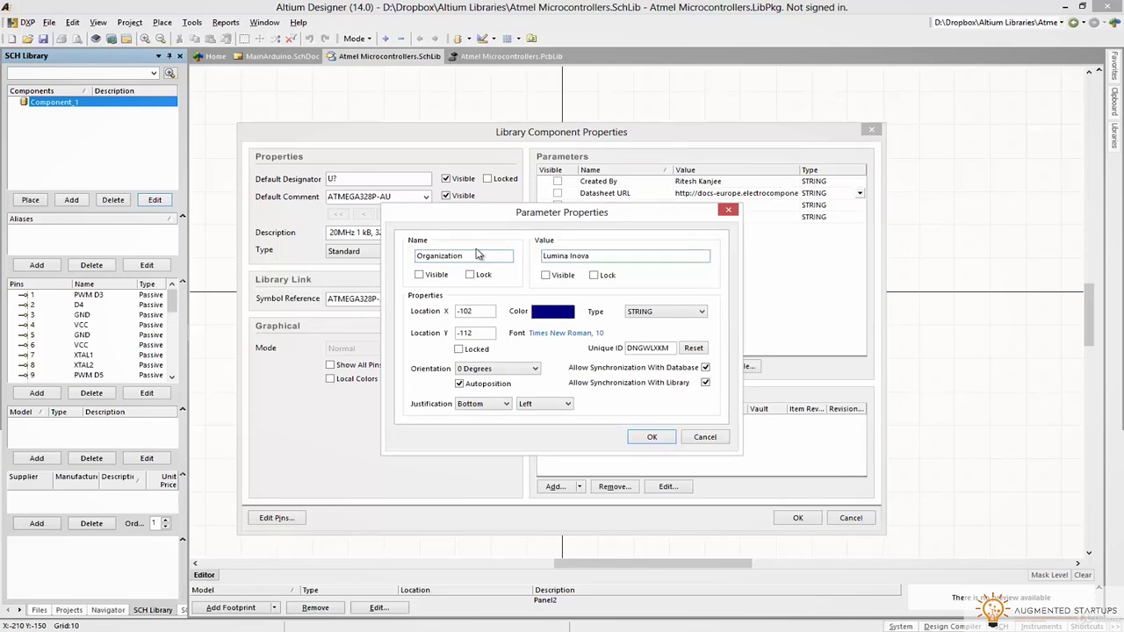
pyautogui.click(651, 436)
pyautogui.click(564, 351)
pyautogui.click(559, 366)
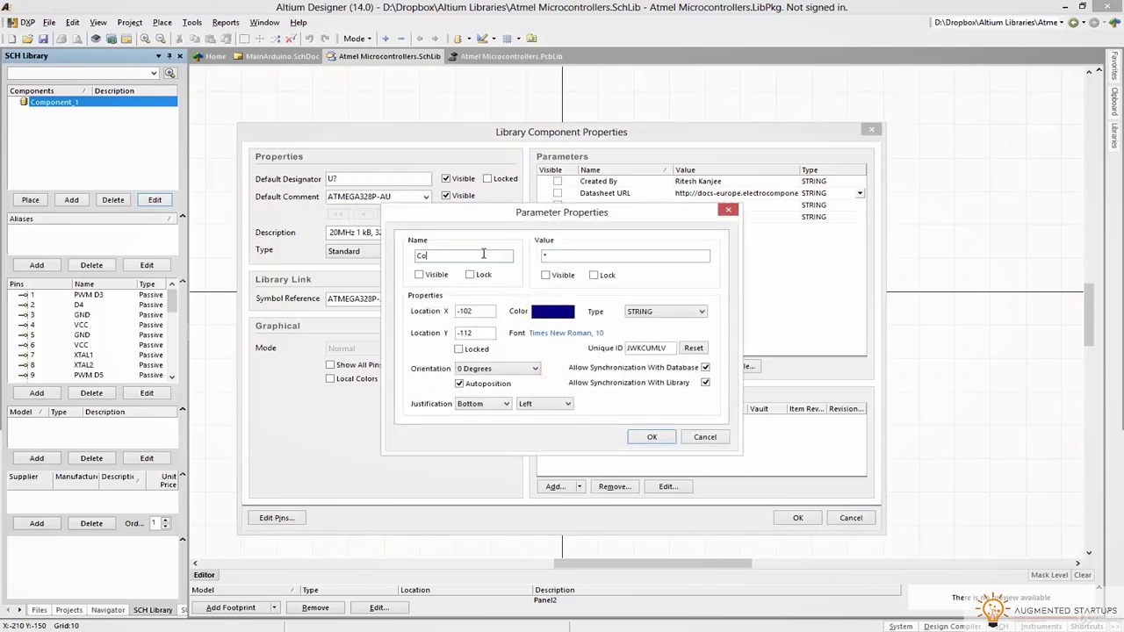
pyautogui.write('Companu')
pyautogui.doubleClick(483, 253)
pyautogui.write('C')
pyautogui.press('Tab')
pyautogui.press('Return')
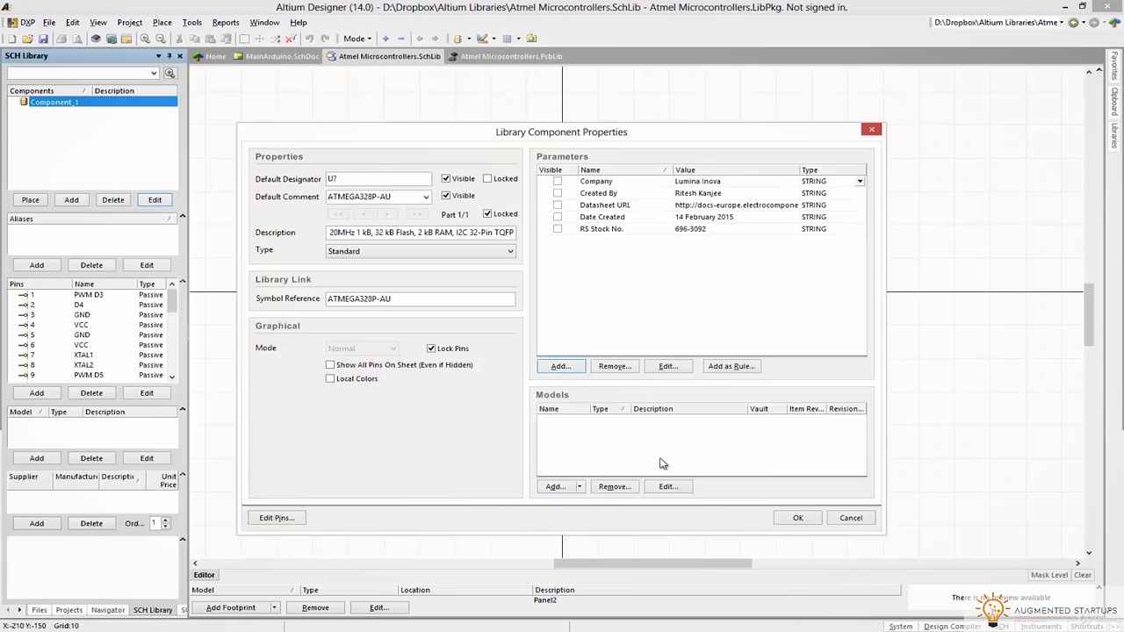
# Apply the ATMEGA328P-AU component properties, save the library, and raise the Editor panel splitter
pyautogui.click(793, 518)
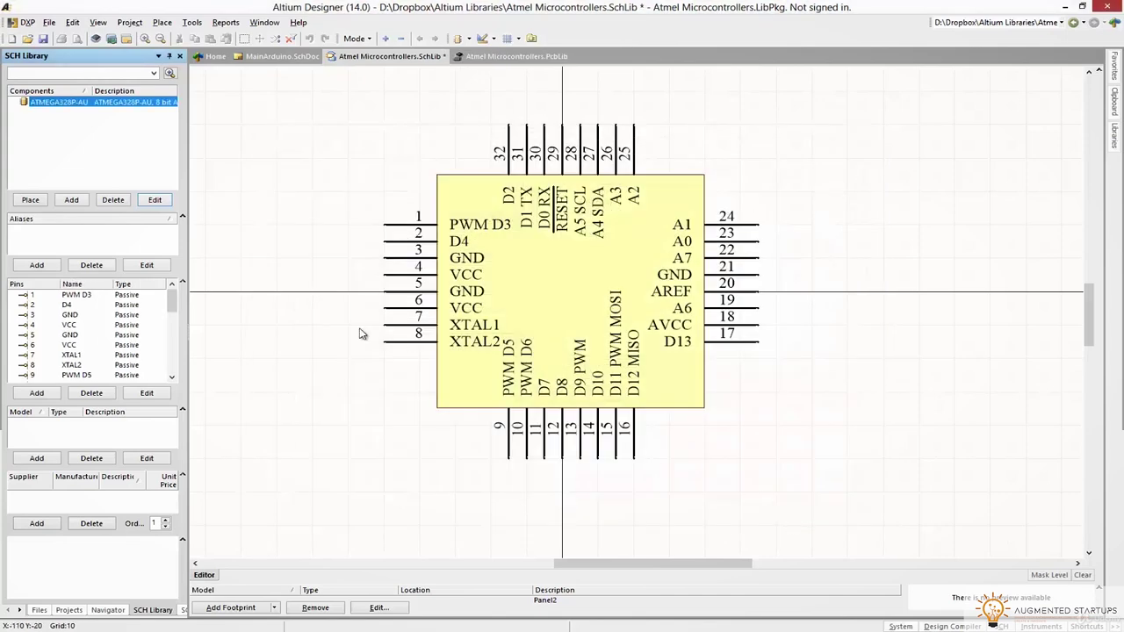
pyautogui.click(49, 22)
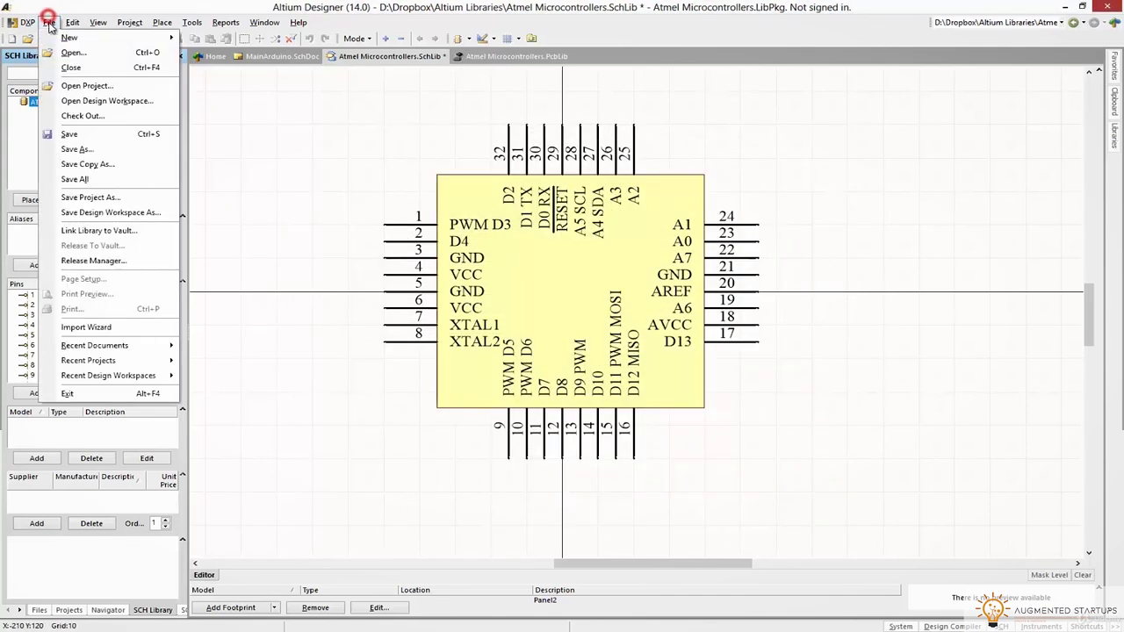
pyautogui.click(83, 135)
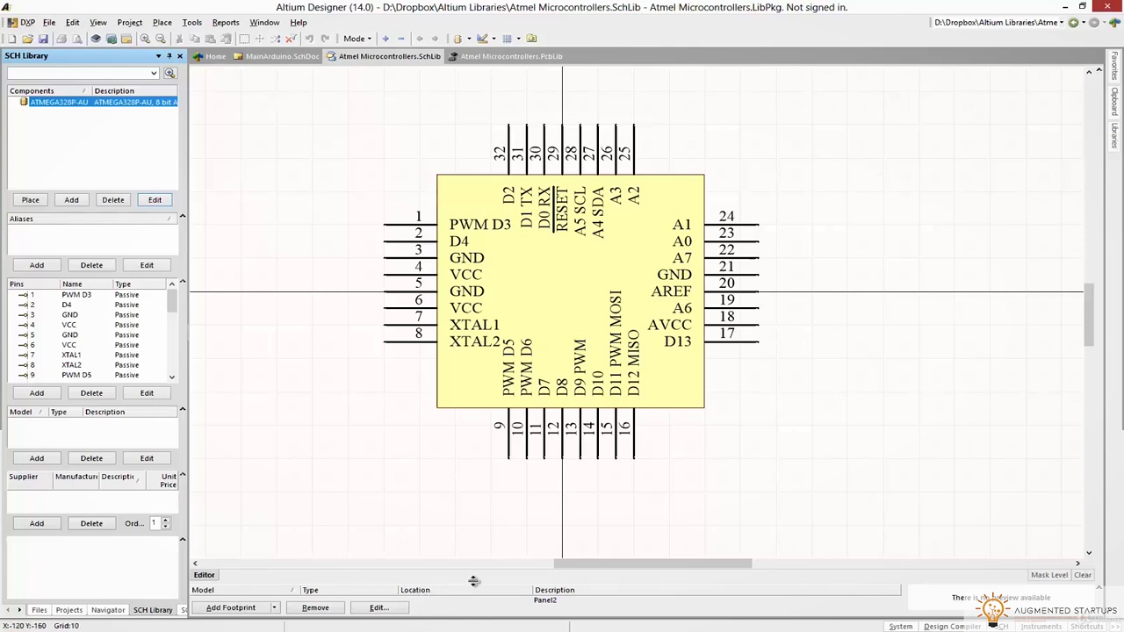
pyautogui.moveTo(473, 584); pyautogui.dragTo(471, 481)
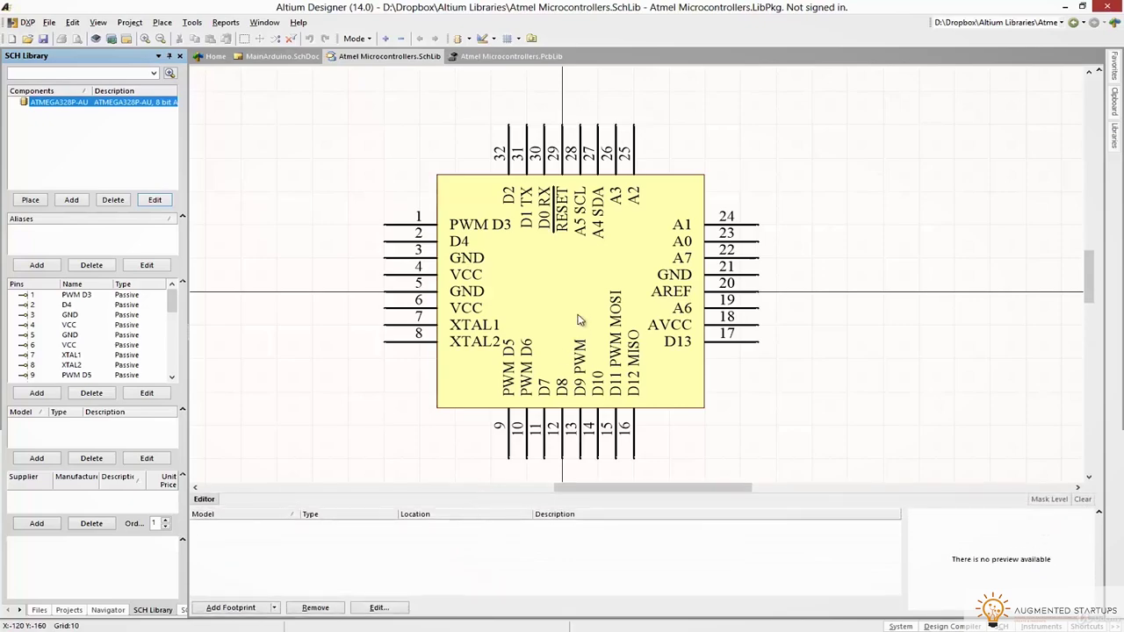
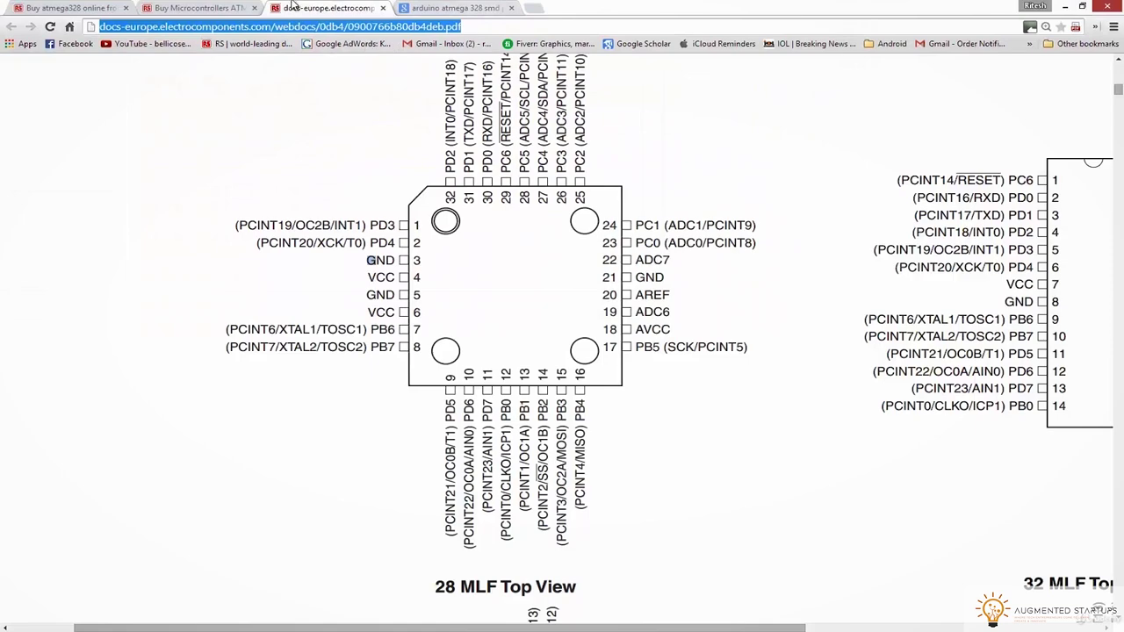
# Glance at the ATMEGA328P-AU product page on RS, then return to the datasheet PDF
pyautogui.click(202, 8)
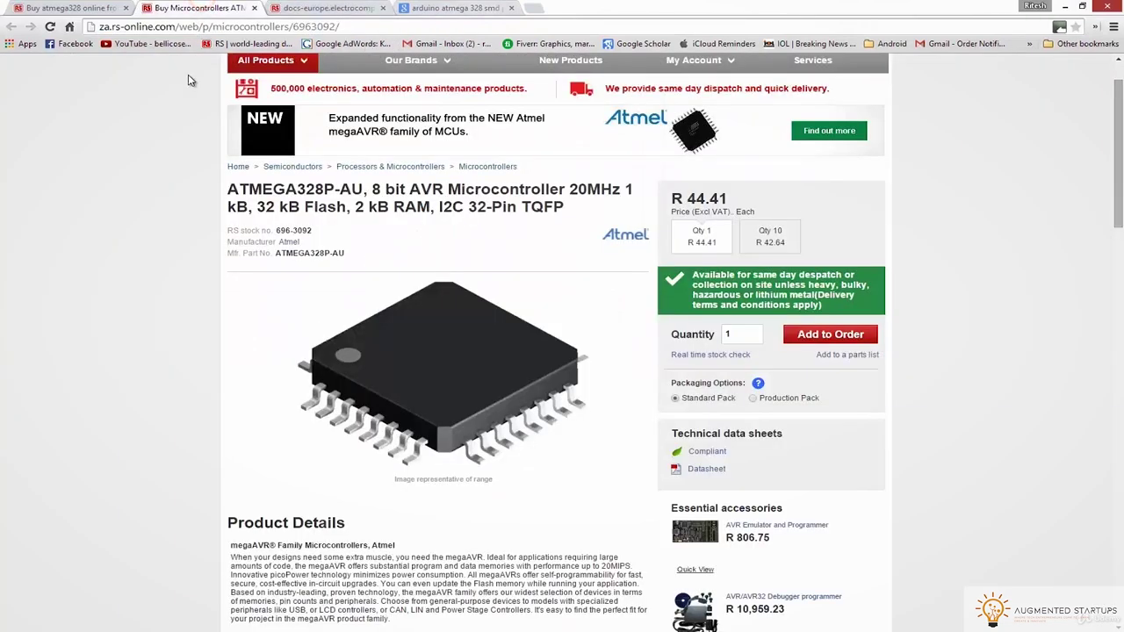
pyautogui.scroll(-3, 219, 206)
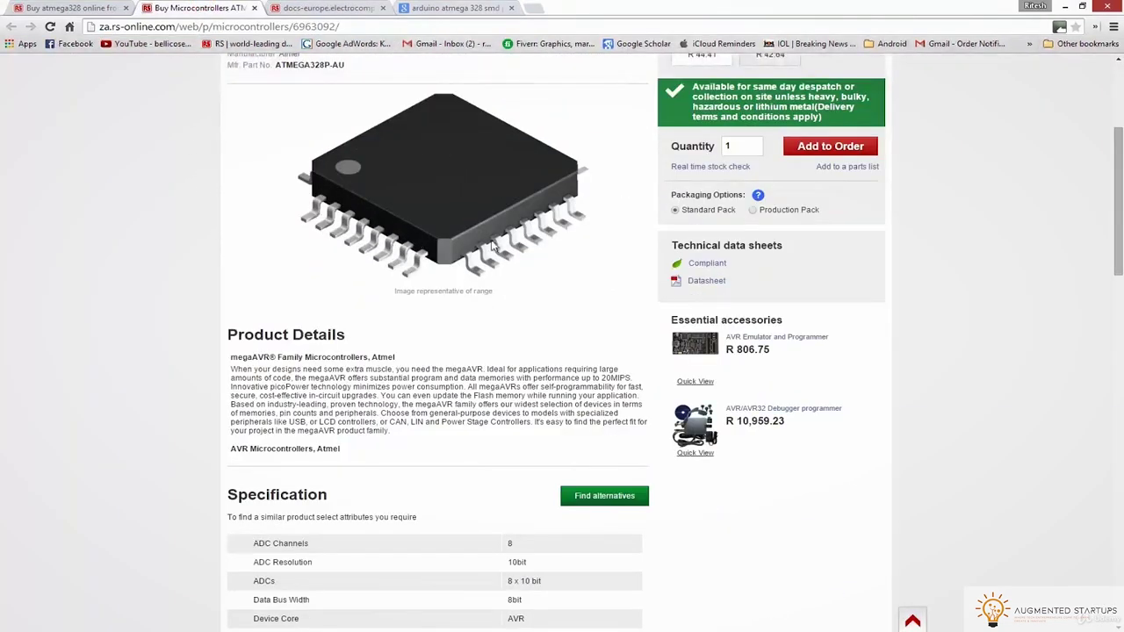
pyautogui.scroll(1, 531, 205)
pyautogui.click(372, 10)
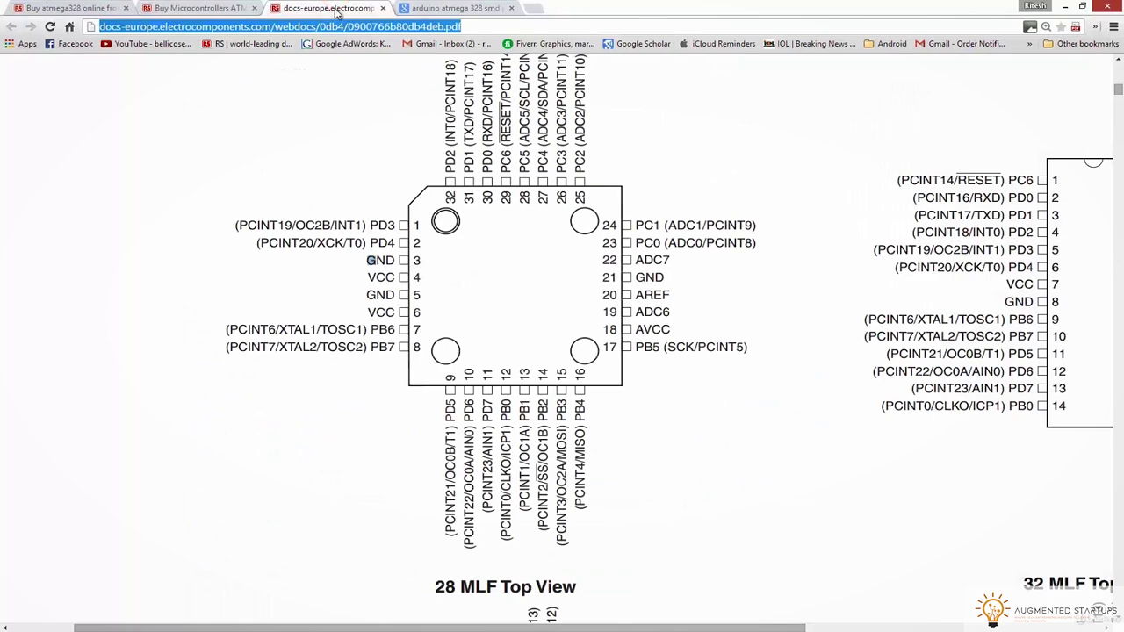
pyautogui.keyDown('ctrl'); pyautogui.scroll(1, 334, 201); pyautogui.keyUp('ctrl')
pyautogui.scroll(-1, 334, 201)
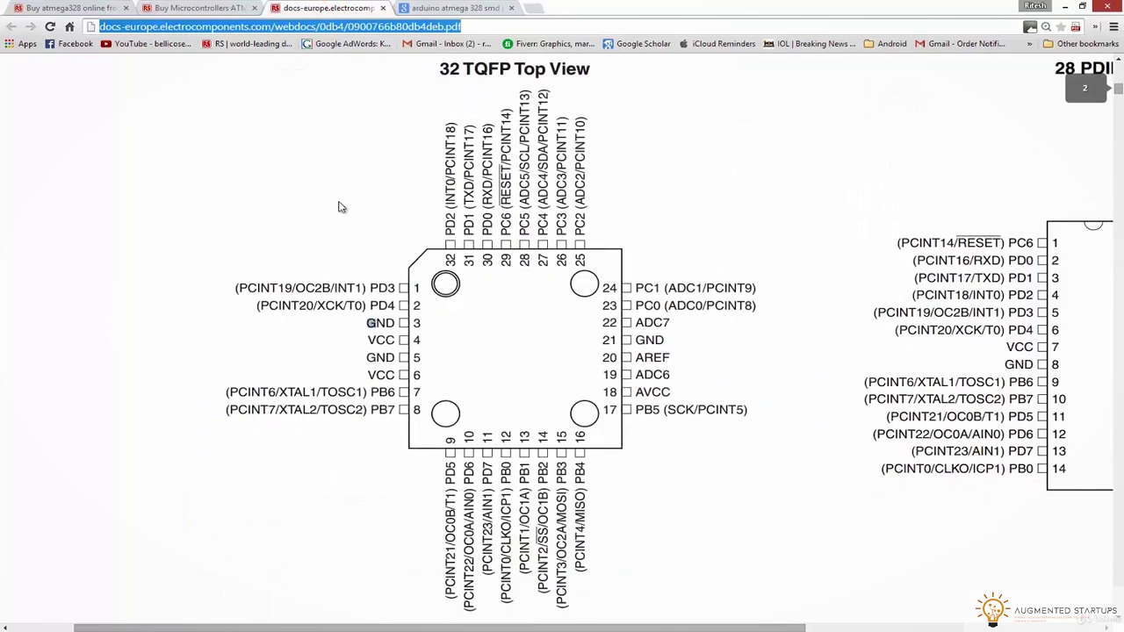
# Scroll the datasheet to section 8.8, the ATmega328P ordering codes with 32A, 28M1, 32M1-A and 28P3 packages
pyautogui.click(909, 221)
pyautogui.scroll(-5, 587, 185)
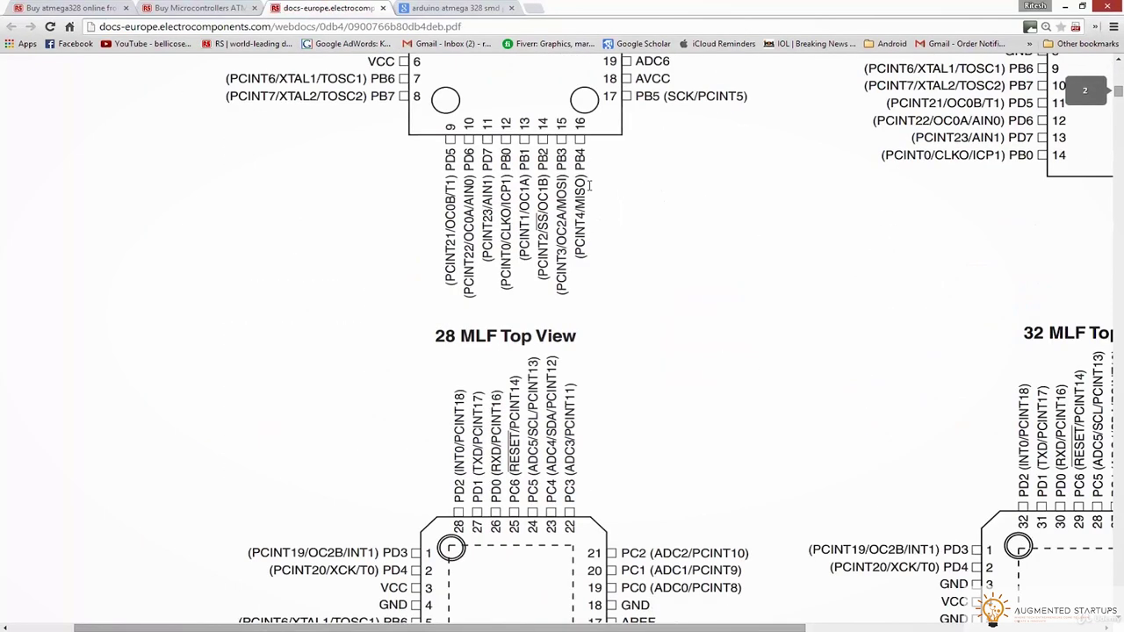
pyautogui.keyDown('ctrl'); pyautogui.scroll(-8, 610, 206); pyautogui.keyUp('ctrl')
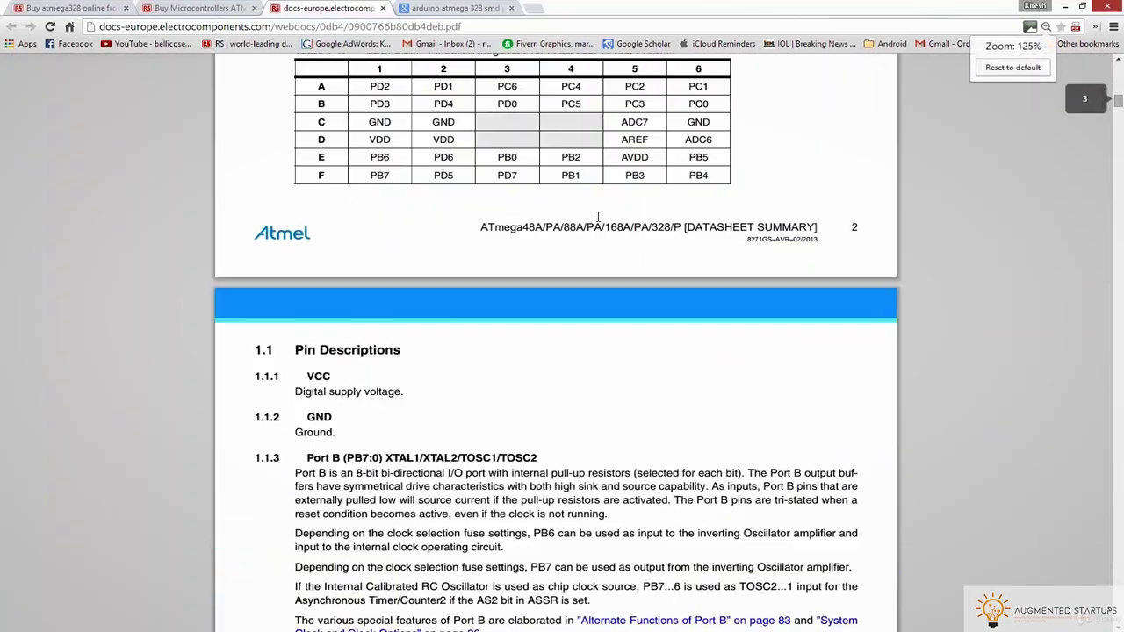
pyautogui.scroll(-20, 597, 219)
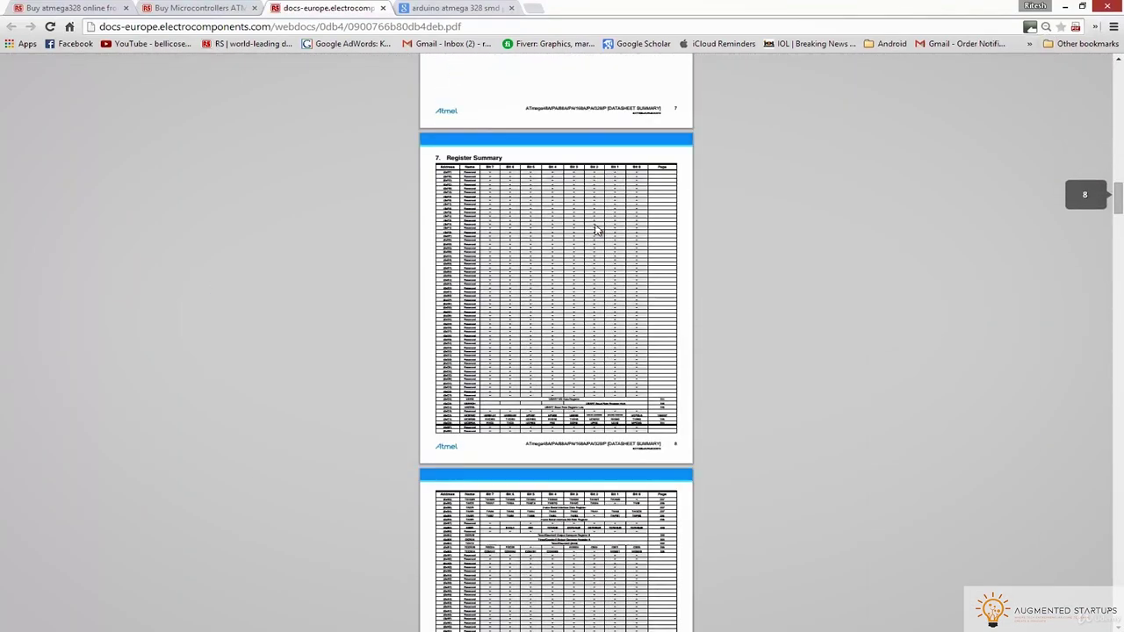
pyautogui.scroll(-20, 594, 231)
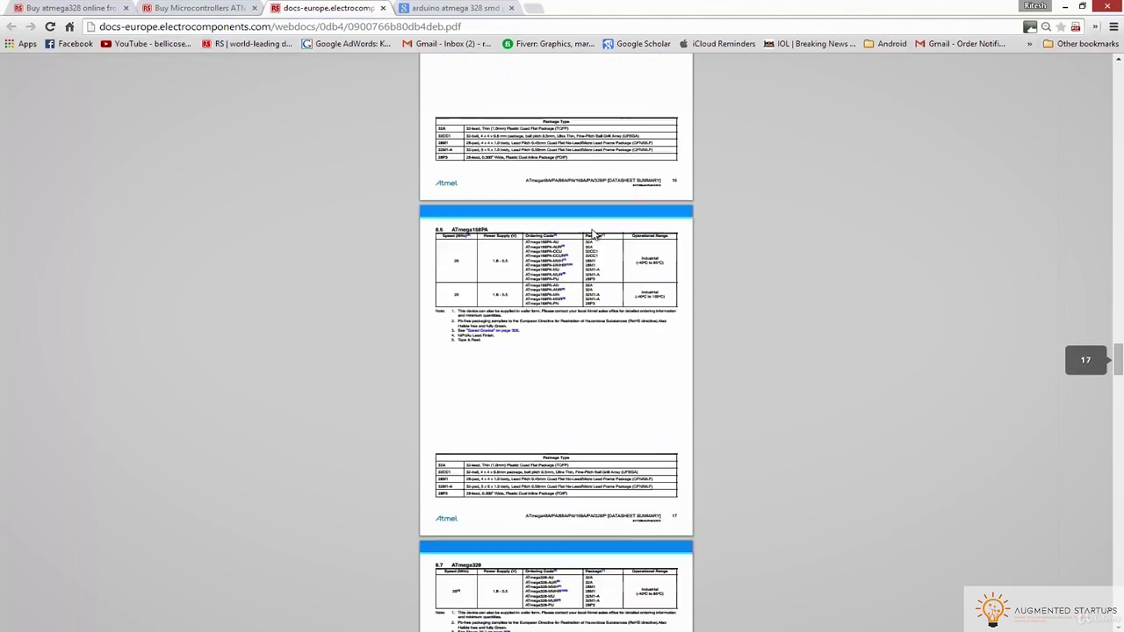
pyautogui.scroll(-5, 592, 233)
pyautogui.scroll(-6, 546, 208)
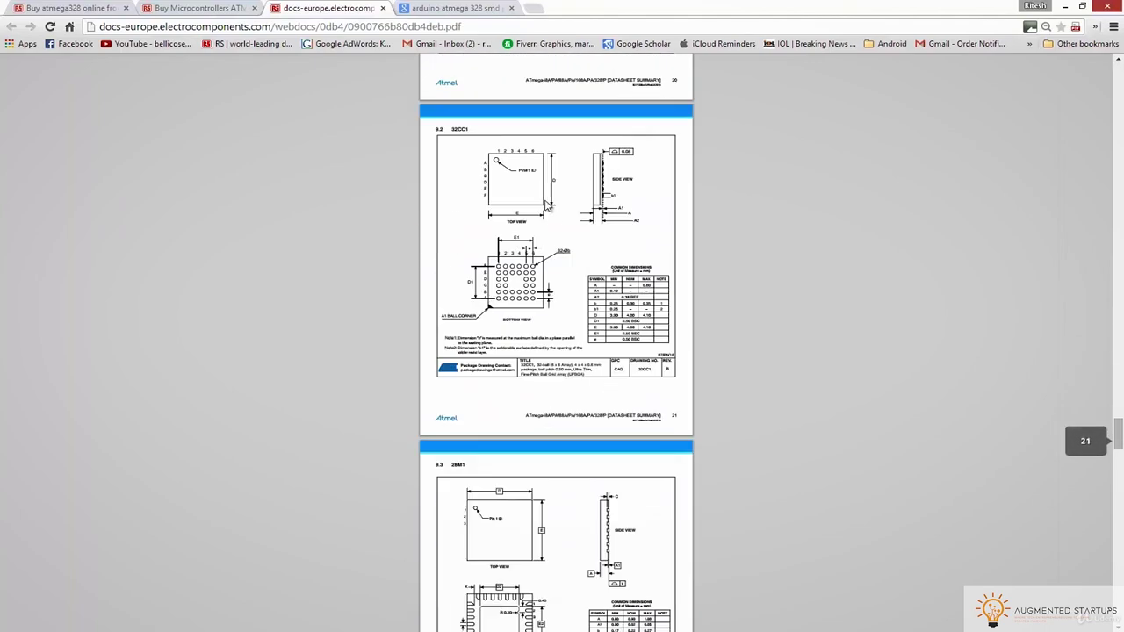
pyautogui.scroll(-10, 500, 281)
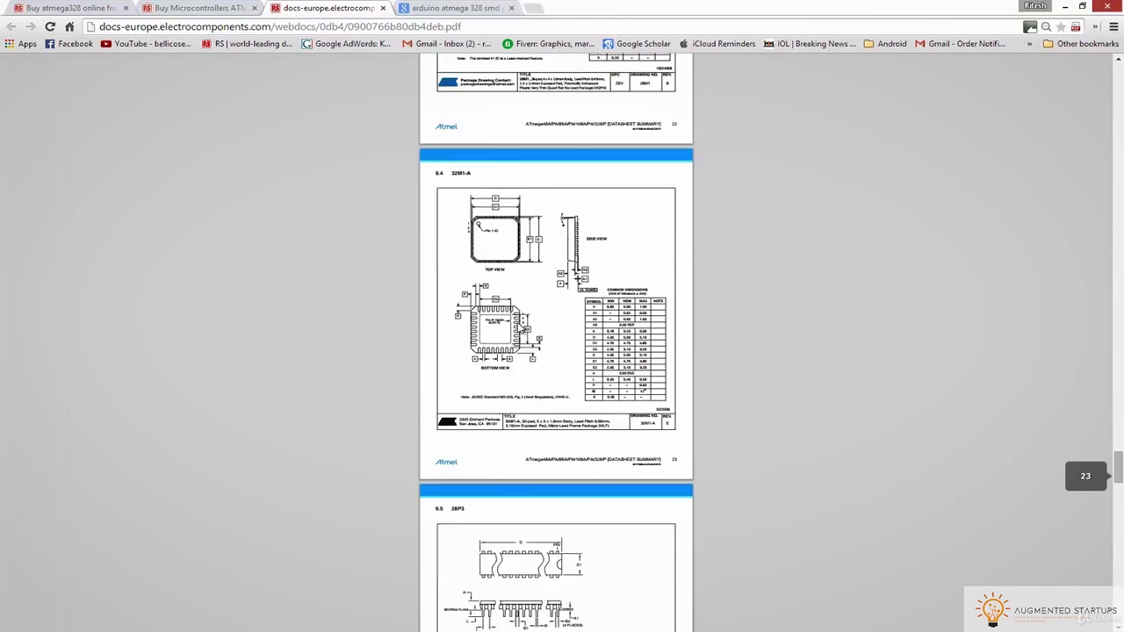
pyautogui.scroll(3, 518, 327)
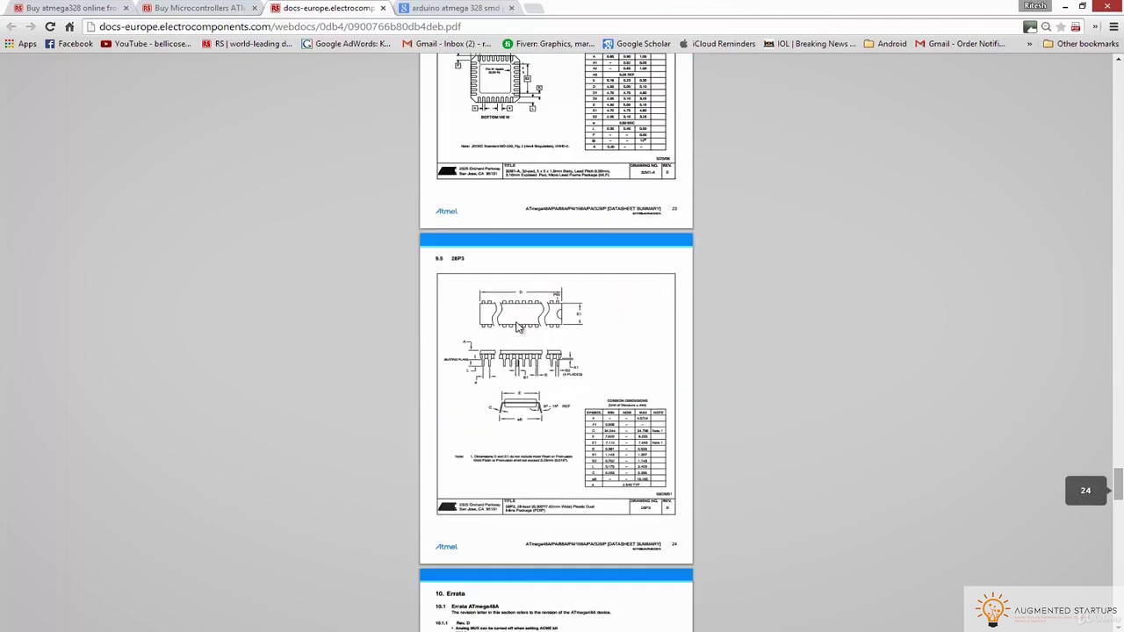
pyautogui.scroll(1, 524, 334)
pyautogui.scroll(7, 523, 333)
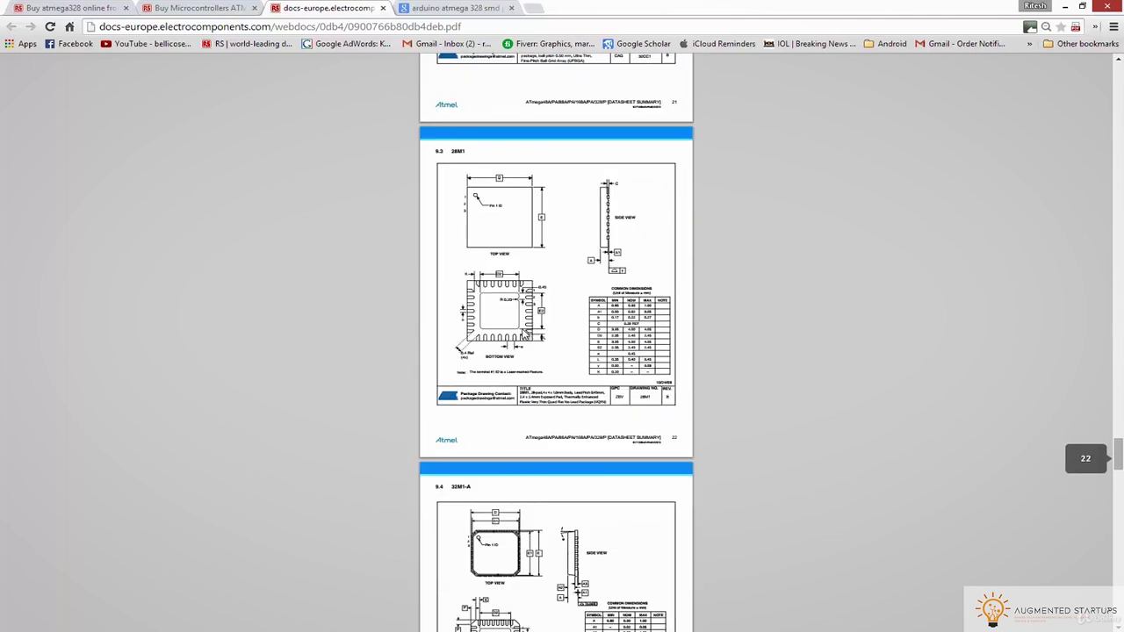
pyautogui.scroll(12, 524, 334)
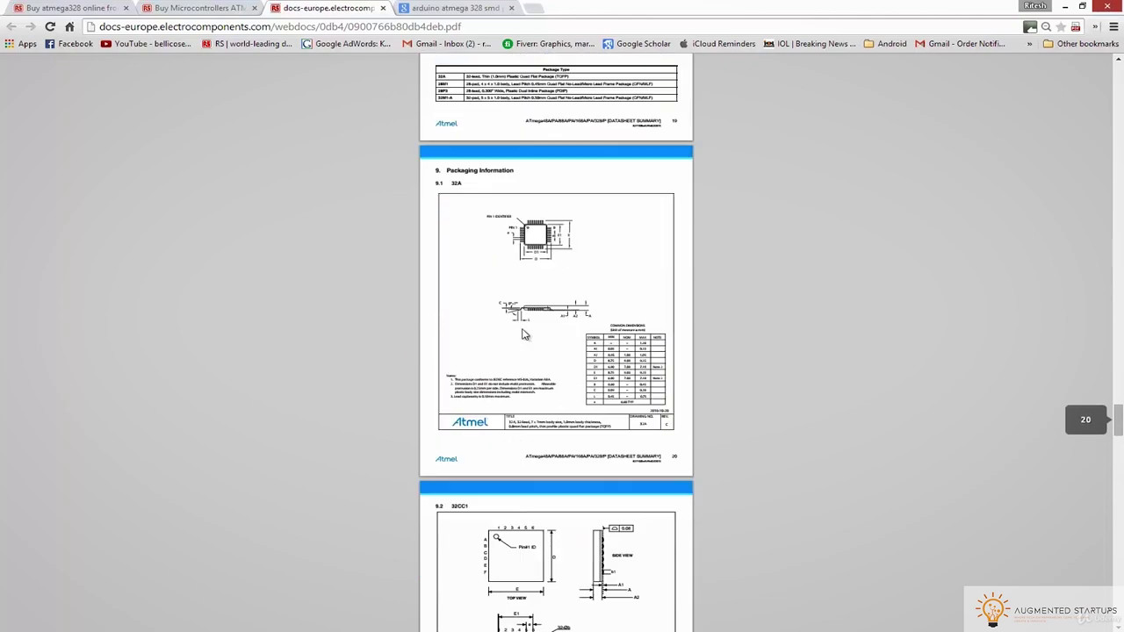
pyautogui.scroll(3, 569, 175)
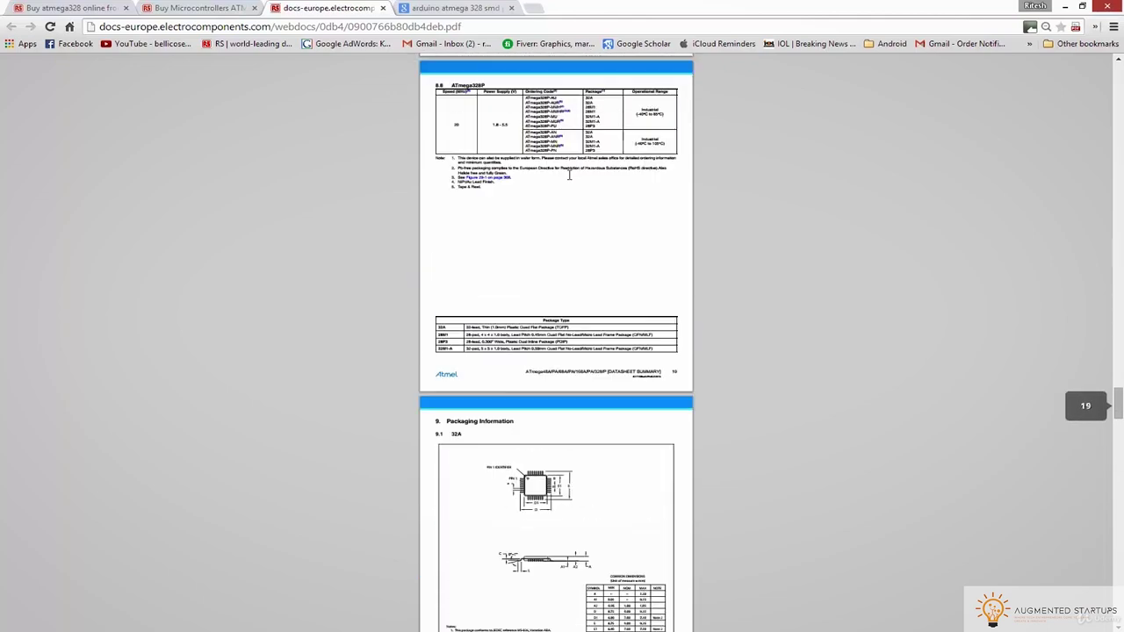
pyautogui.keyDown('ctrl'); pyautogui.scroll(3, 544, 104); pyautogui.keyUp('ctrl')
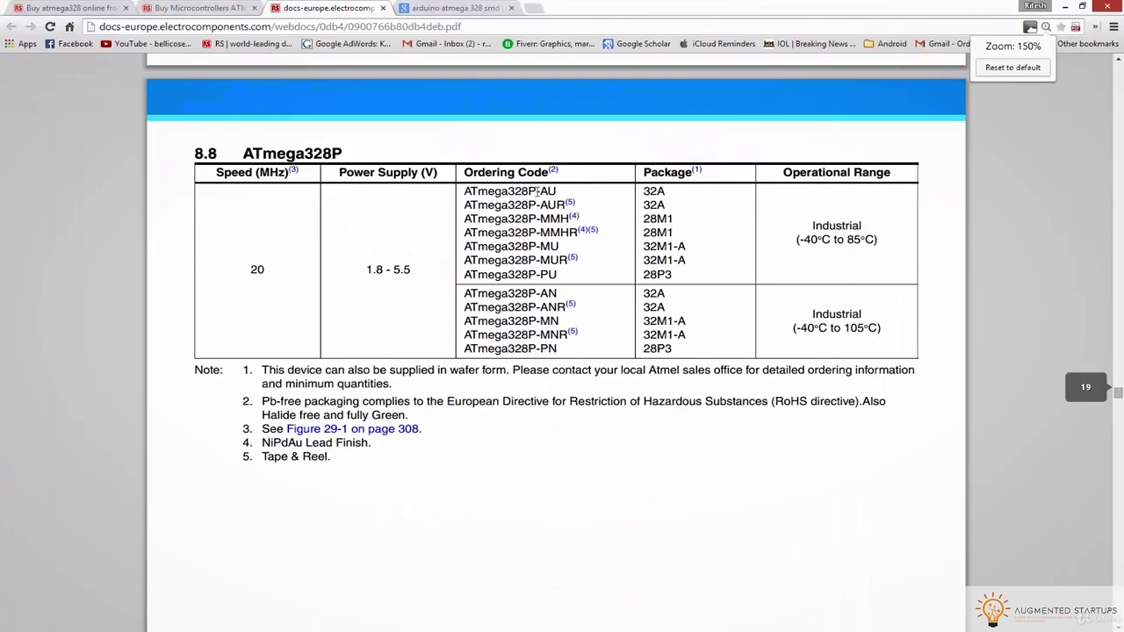
# Select the ATmega328P-AU ordering code and compare it against the RS product tabs
pyautogui.moveTo(460, 189); pyautogui.dragTo(559, 192)
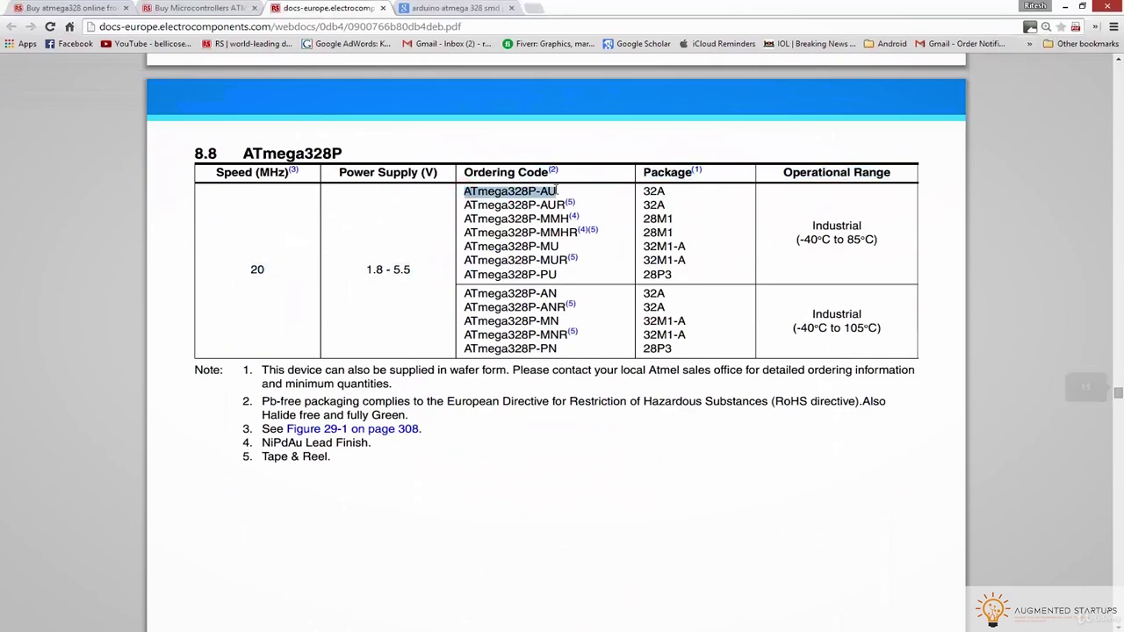
pyautogui.click(84, 8)
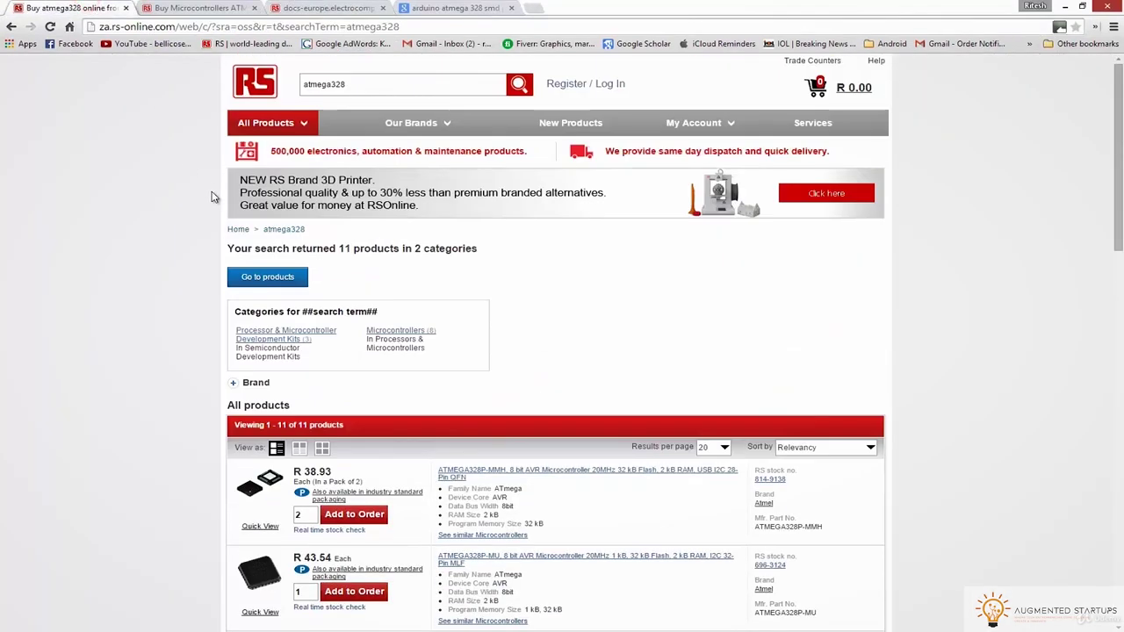
pyautogui.click(198, 8)
pyautogui.scroll(2, 446, 209)
pyautogui.moveTo(324, 189); pyautogui.dragTo(367, 190)
pyautogui.click(350, 7)
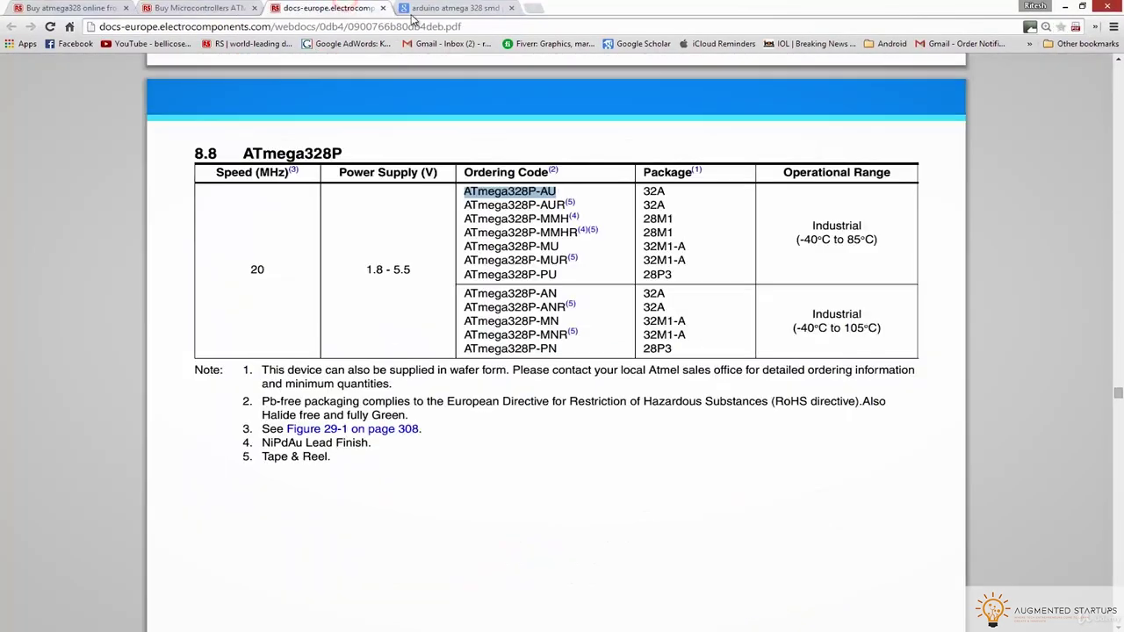
# Note its 32A package and scroll to the section 9.1 32A package outline drawing
pyautogui.click(666, 191)
pyautogui.scroll(-10, 646, 197)
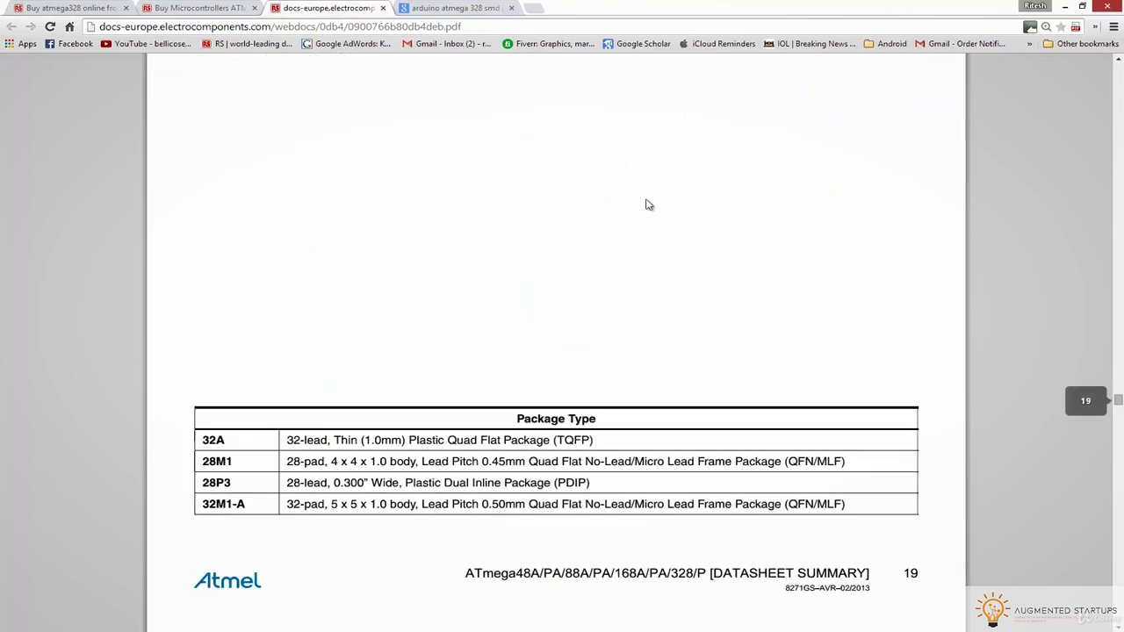
pyautogui.doubleClick(277, 133)
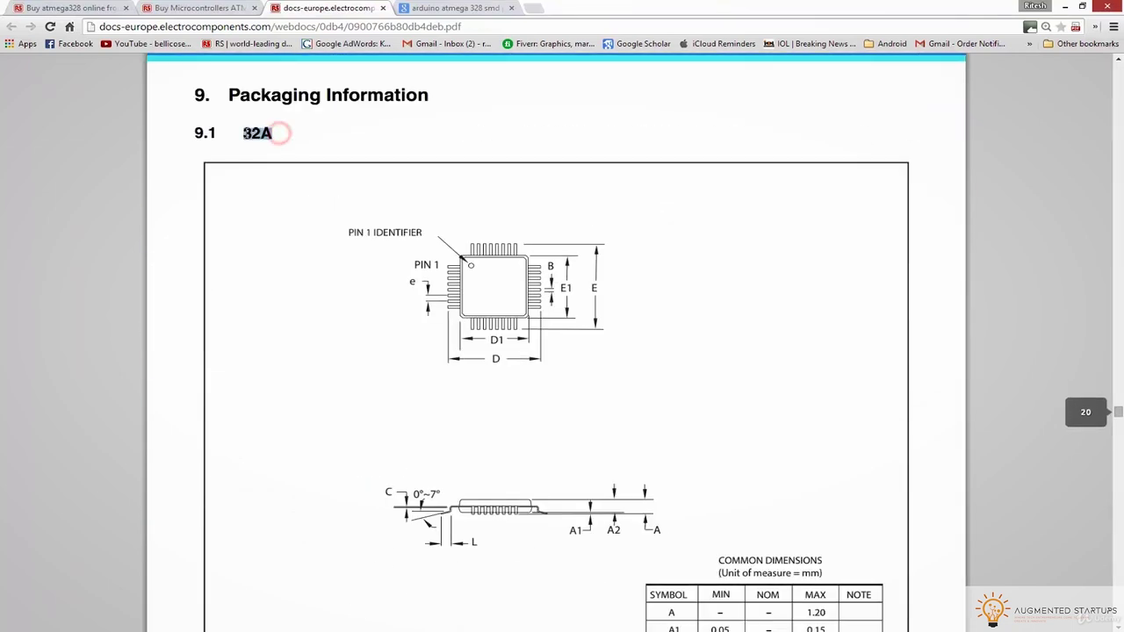
pyautogui.scroll(-2, 474, 146)
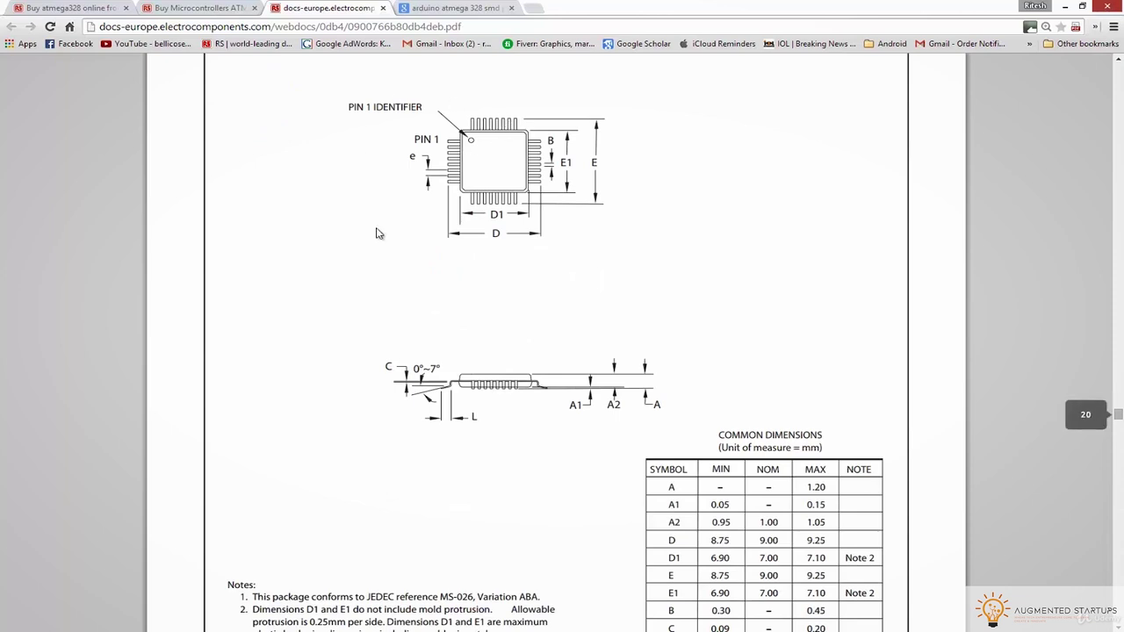
pyautogui.keyDown('ctrl'); pyautogui.scroll(3, 536, 343); pyautogui.keyUp('ctrl')
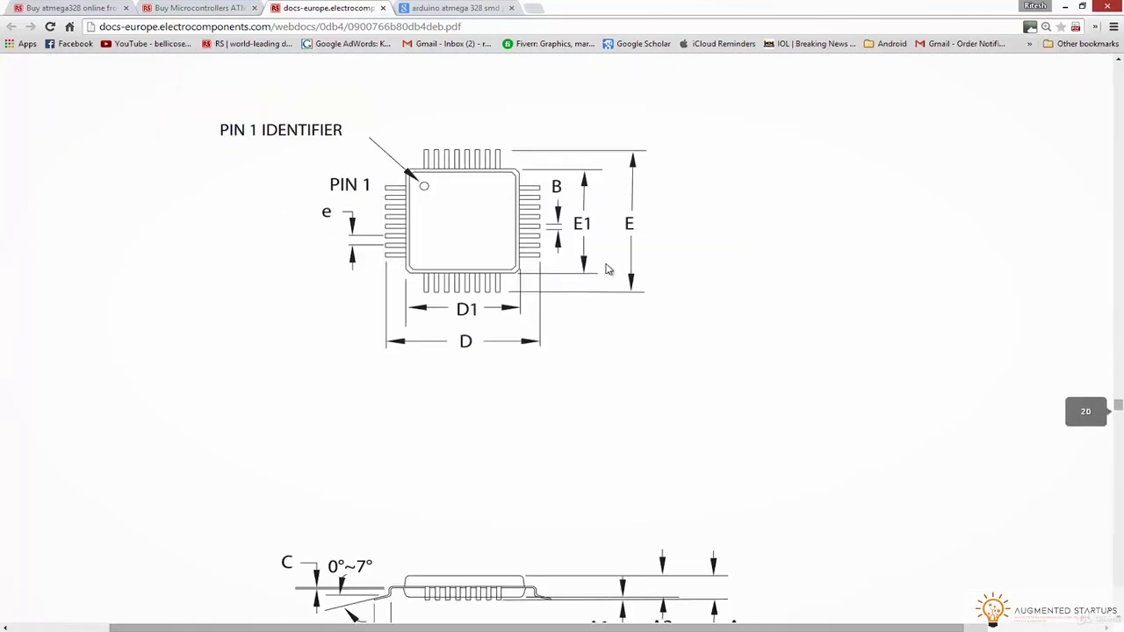
# Restore the Chrome datasheet window to a smaller size and reposition it over Altium
pyautogui.moveTo(597, 5); pyautogui.dragTo(635, 56)
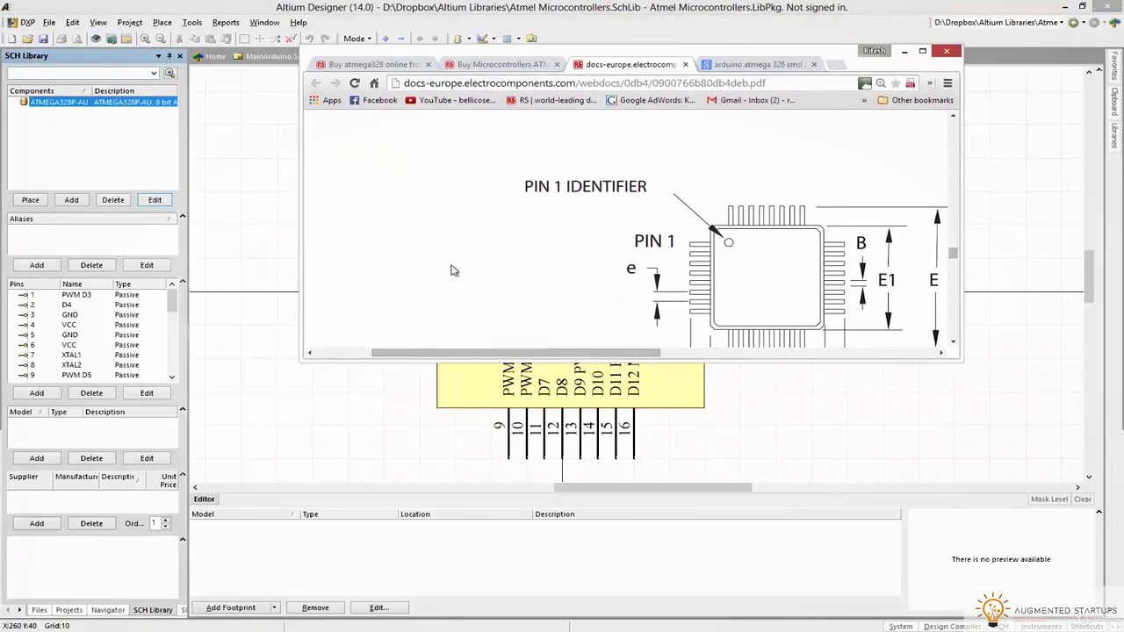
pyautogui.moveTo(568, 360); pyautogui.dragTo(572, 584)
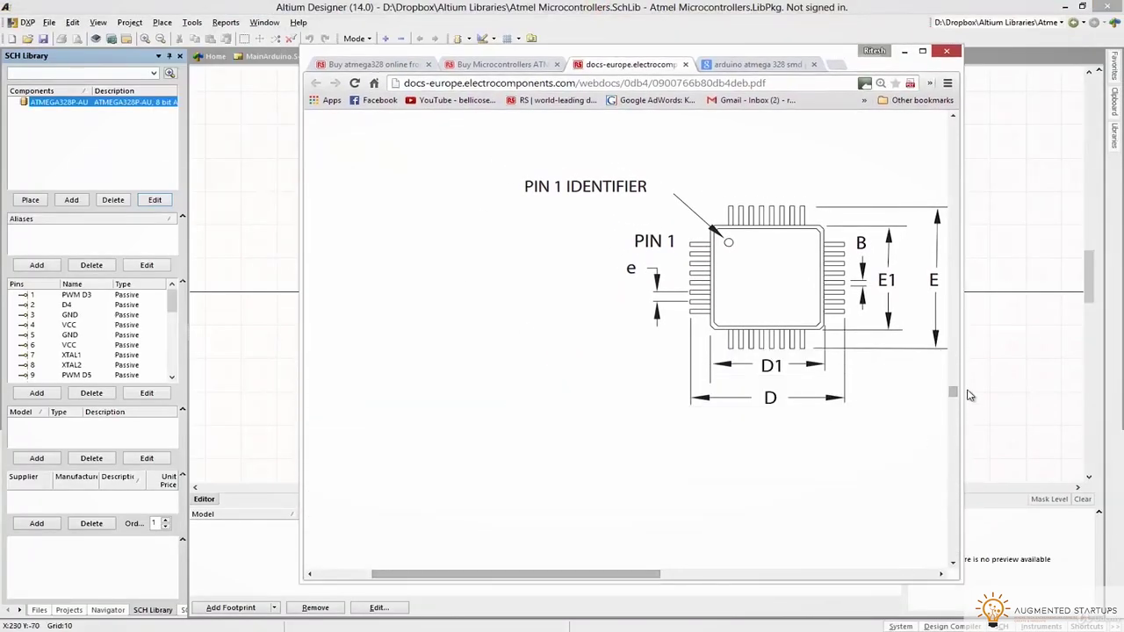
pyautogui.hscroll(3, 607, 575)
pyautogui.scroll(-3, 692, 379)
pyautogui.scroll(-3, 692, 379)
pyautogui.scroll(7, 692, 380)
pyautogui.moveTo(542, 577); pyautogui.dragTo(494, 576)
pyautogui.moveTo(691, 50); pyautogui.dragTo(1049, 37)
# Dock Altium on the left and Chrome on the right, widening Altium to show the whole ATMEGA328P-AU symbol
pyautogui.moveTo(966, 7); pyautogui.dragTo(2, 88)
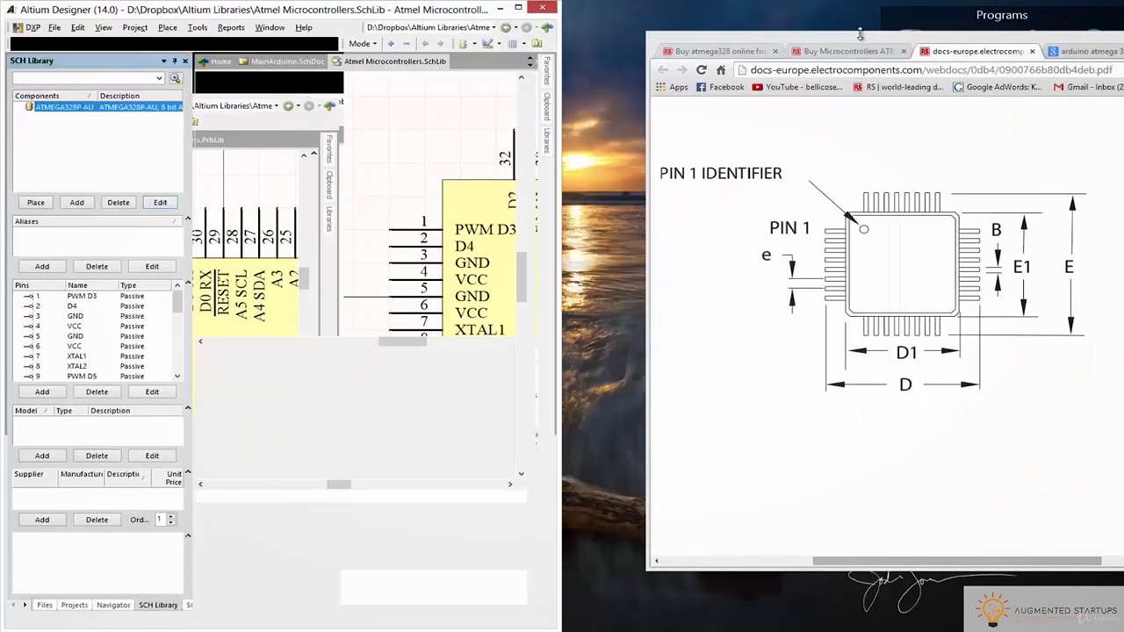
pyautogui.moveTo(861, 32); pyautogui.dragTo(776, 14)
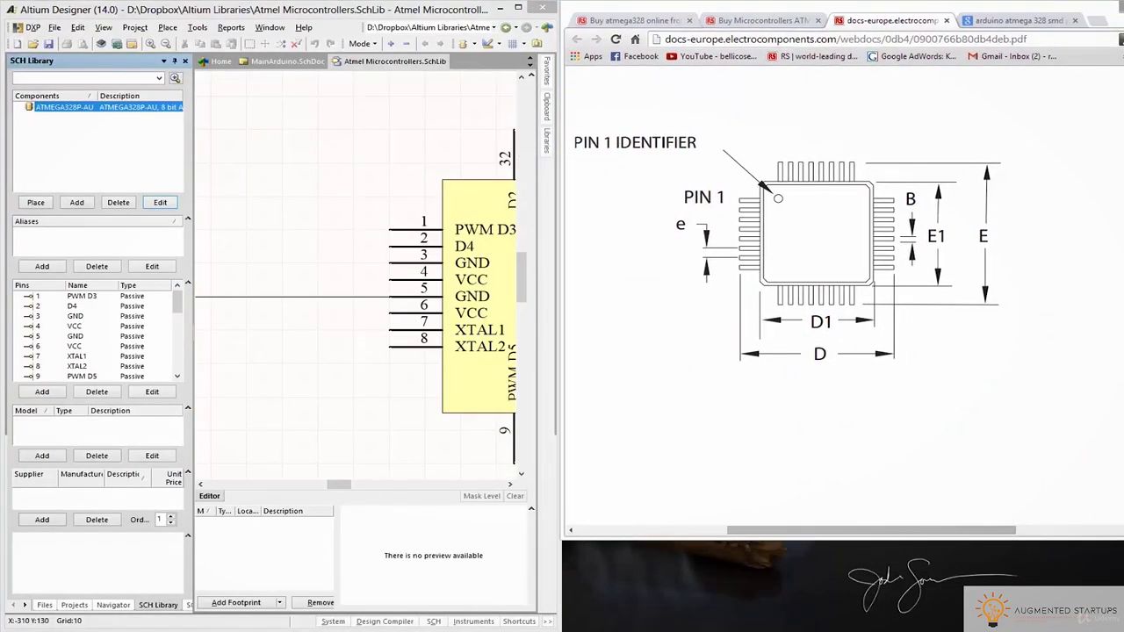
pyautogui.moveTo(918, 542); pyautogui.dragTo(896, 625)
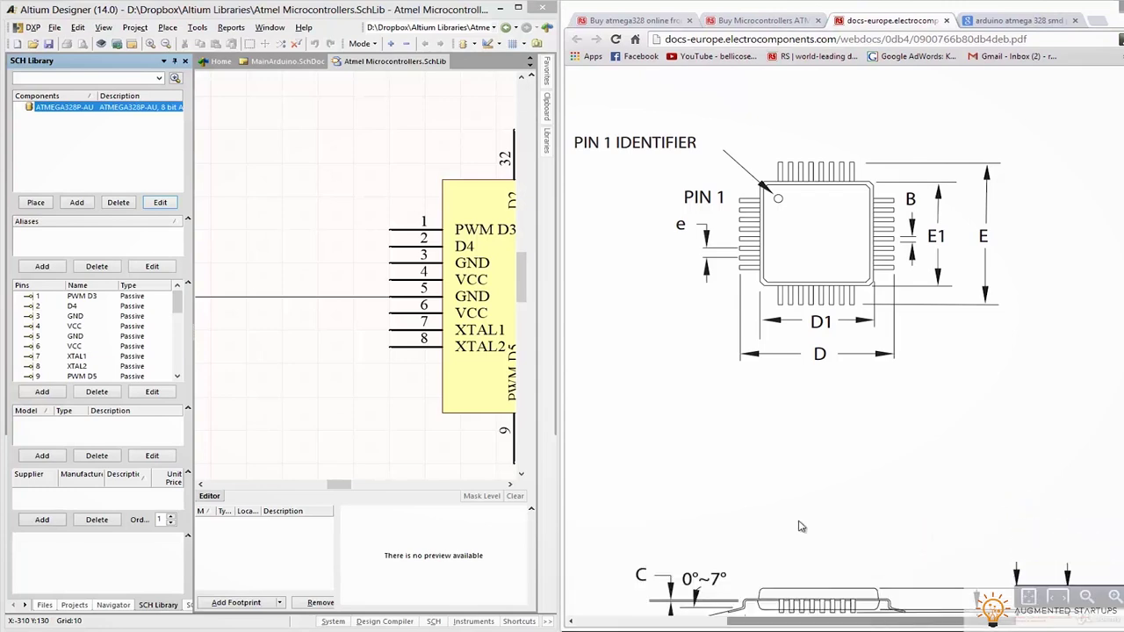
pyautogui.moveTo(561, 227); pyautogui.dragTo(1053, 245)
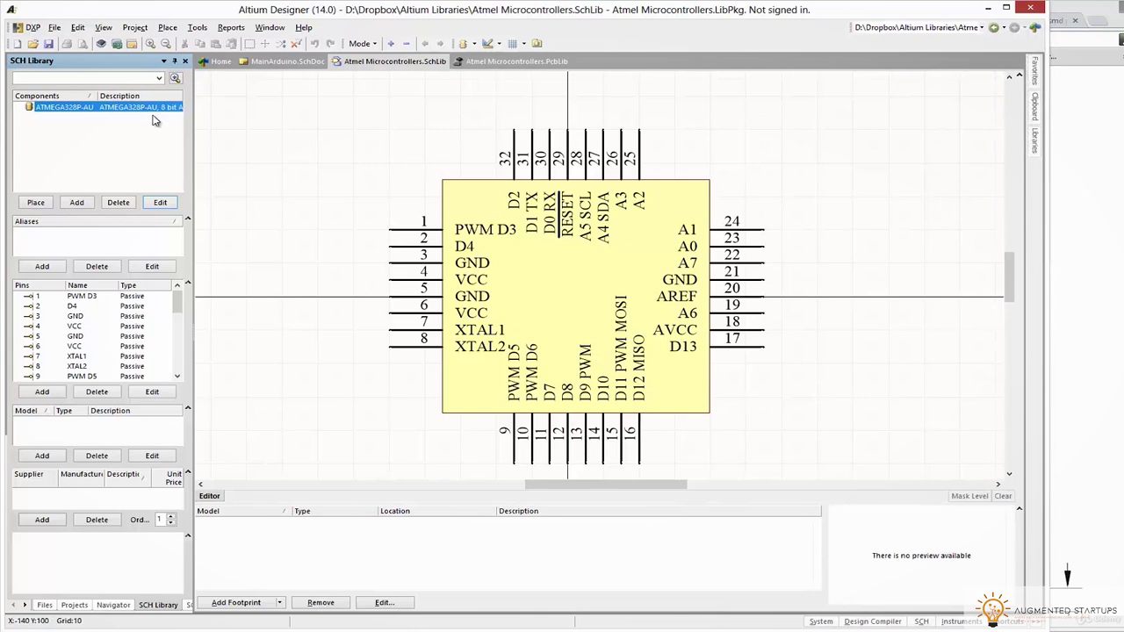
# Open Atmel Microcontrollers.PcbLib from the project and launch the IPC Compliant Footprint Wizard
pyautogui.click(481, 63)
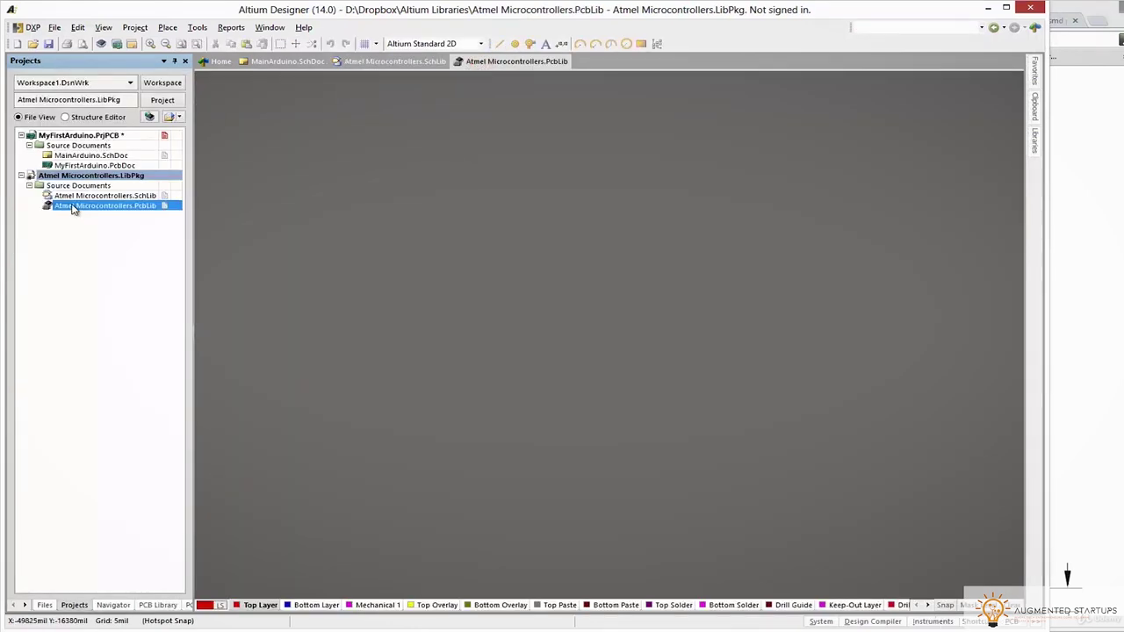
pyautogui.click(74, 195)
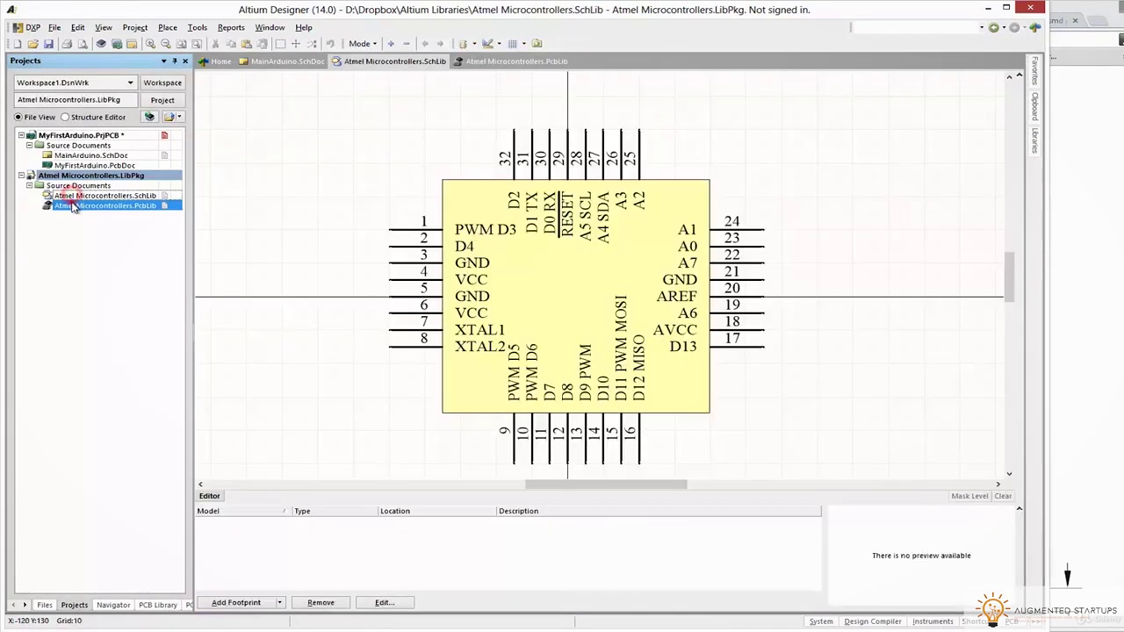
pyautogui.click(75, 206)
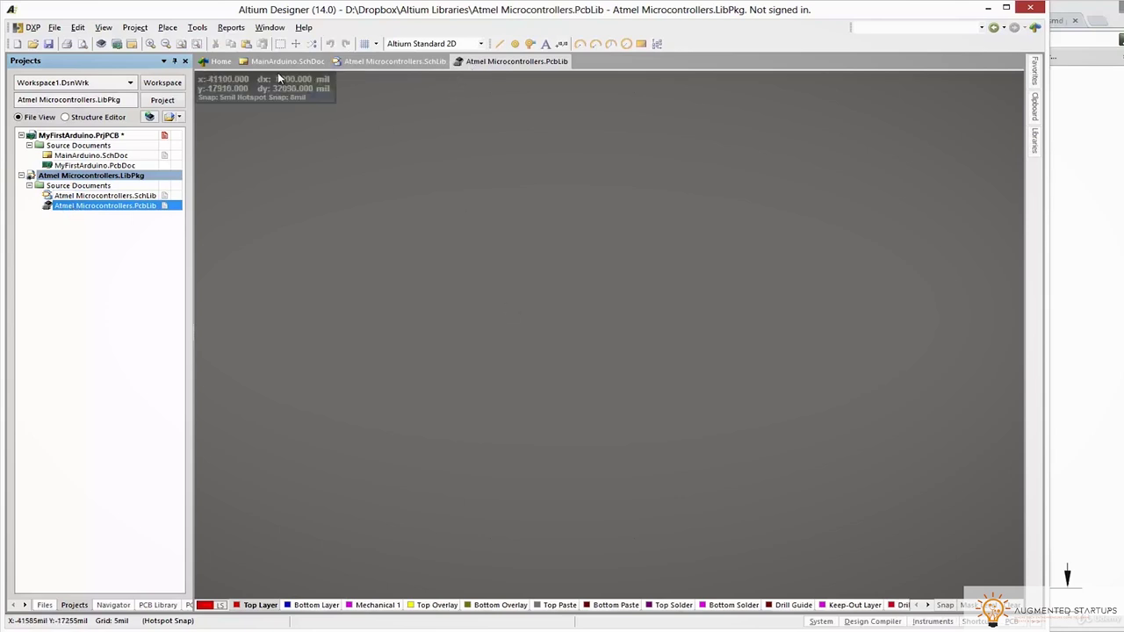
pyautogui.click(167, 28)
pyautogui.moveTo(198, 32)
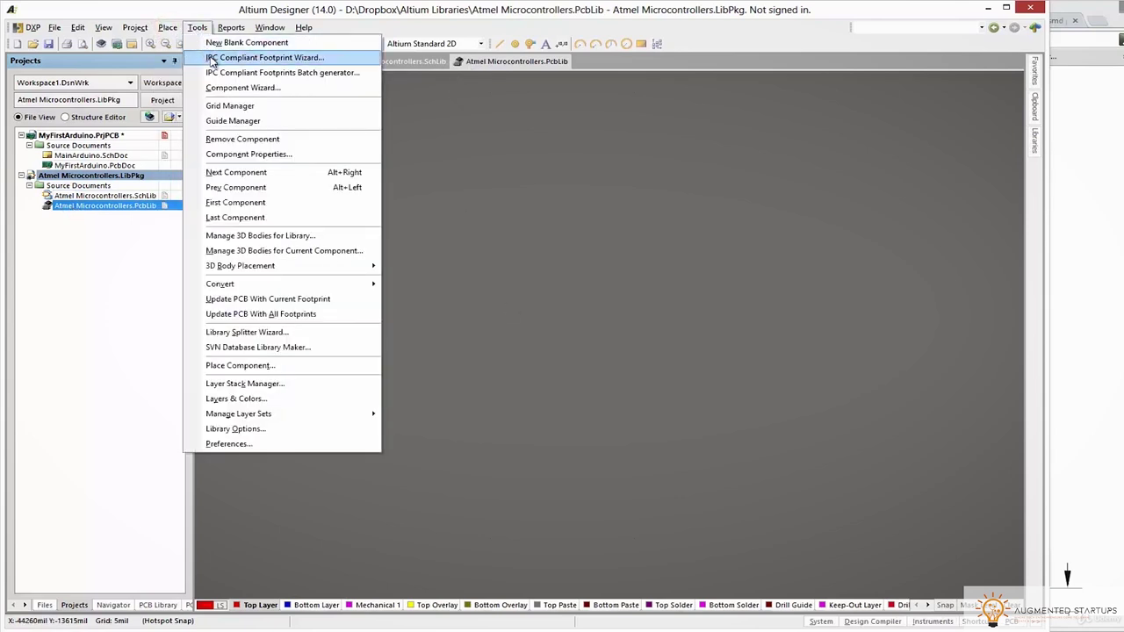
pyautogui.click(330, 58)
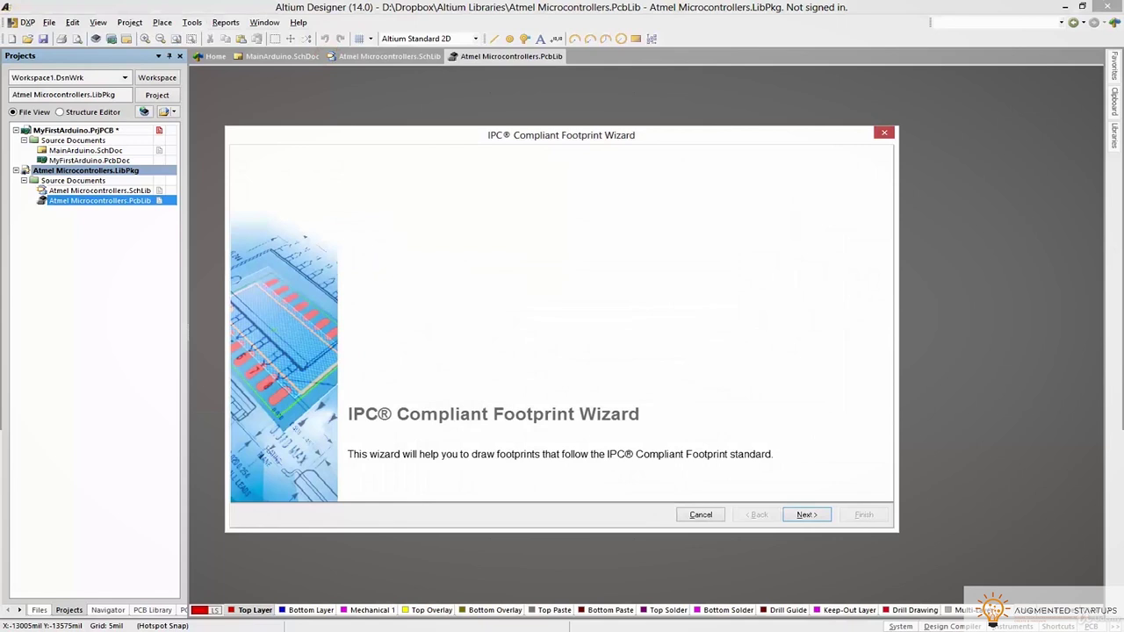
# Get past the welcome page and browse the component families, including MOLDED, PQFP, QFN and WIRE WOUND
pyautogui.click(806, 514)
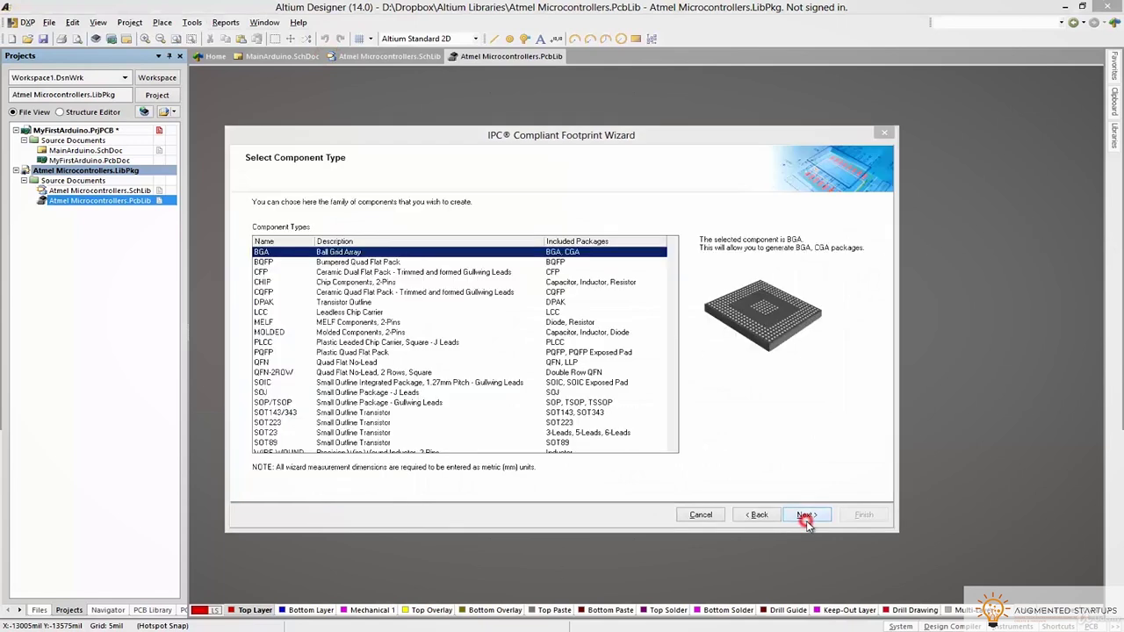
pyautogui.click(301, 262)
pyautogui.press('Down')
pyautogui.press('Down')
pyautogui.press('Down')
pyautogui.press('Down')
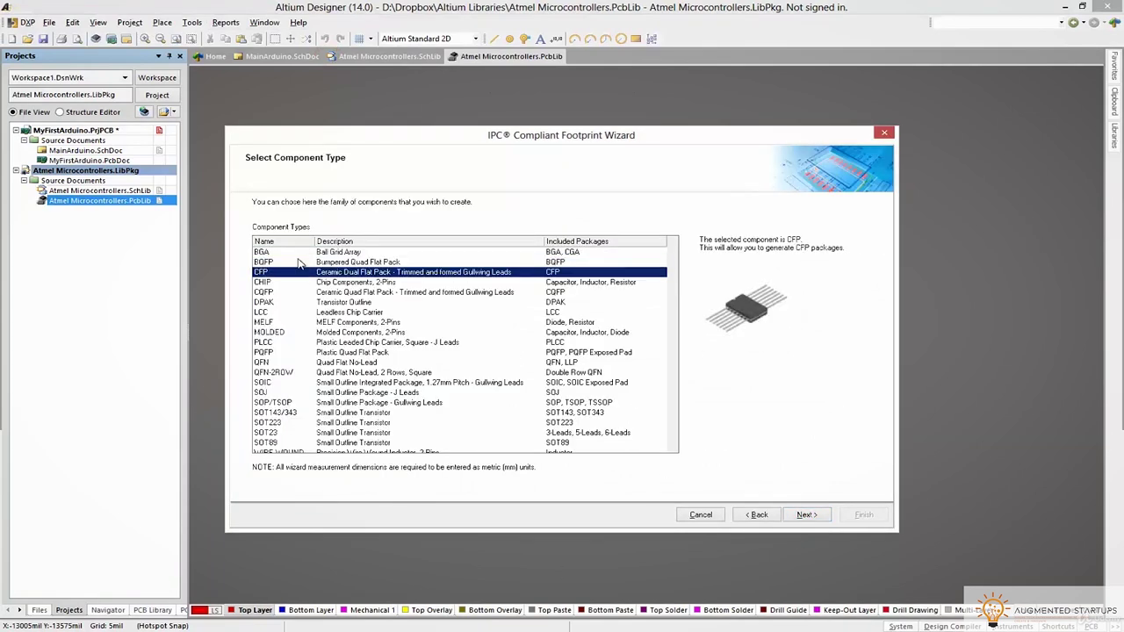
pyautogui.press('Down')
pyautogui.press('Down')
pyautogui.press('Down')
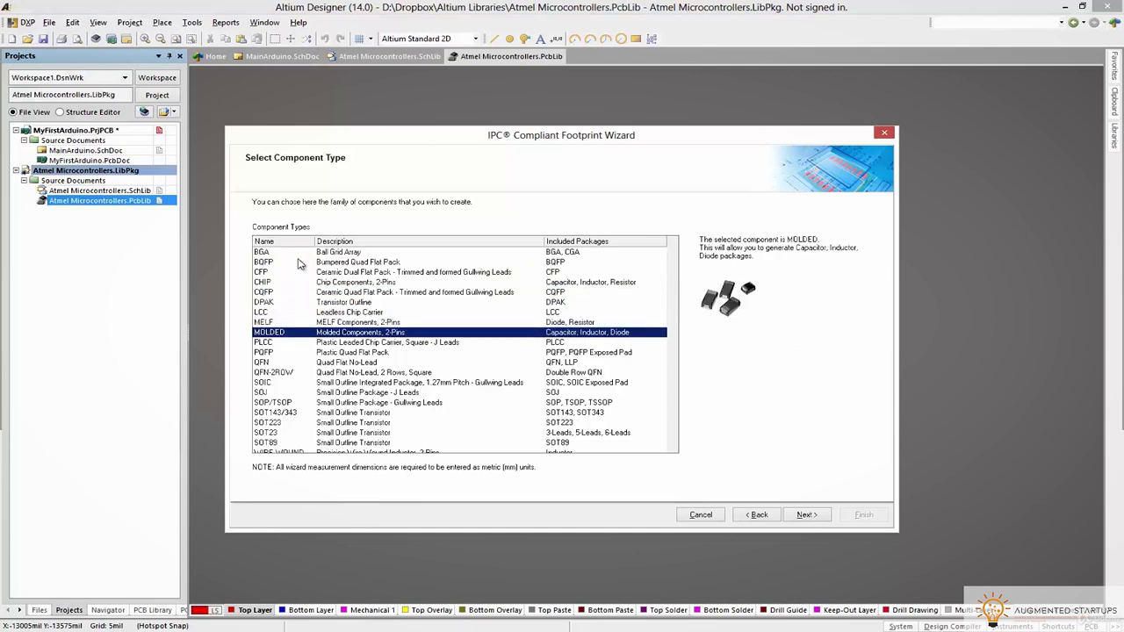
pyautogui.press('Down')
pyautogui.press('Down')
pyautogui.press('Down')
pyautogui.press('Up')
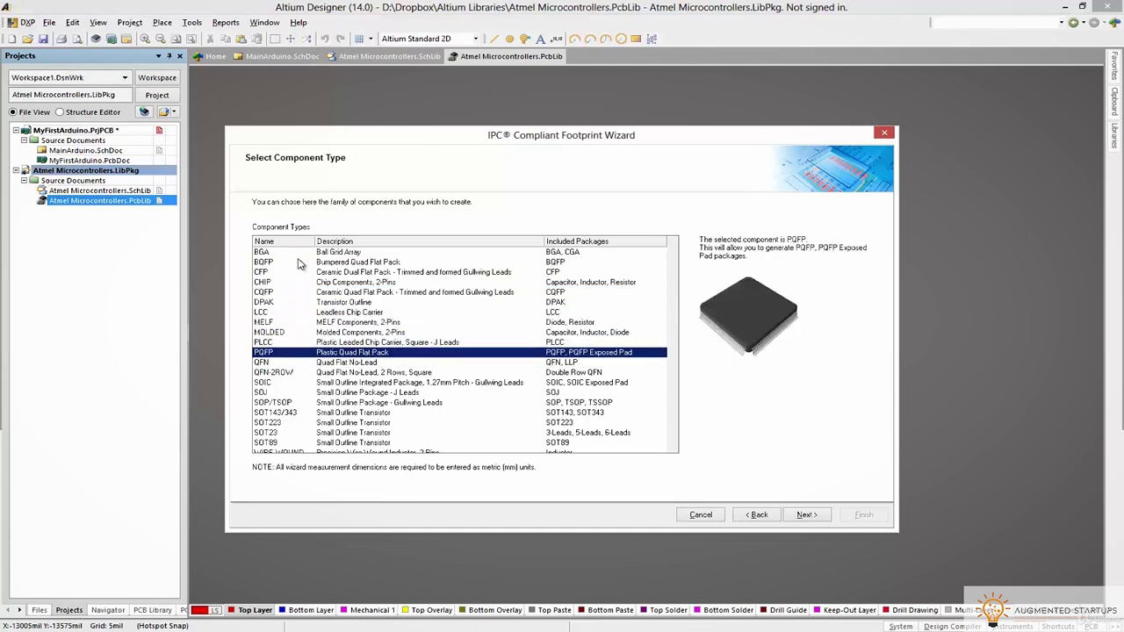
pyautogui.press('Return')
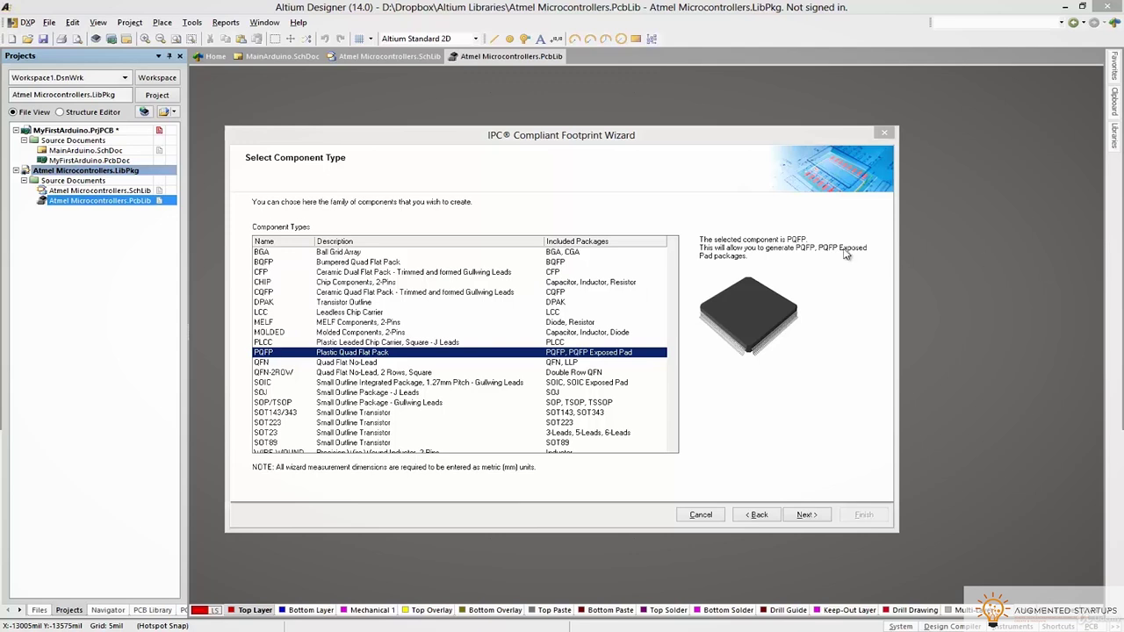
pyautogui.click(338, 364)
pyautogui.press('Down')
pyautogui.press('Down')
pyautogui.press('Down')
pyautogui.press('Down')
pyautogui.press('Down')
pyautogui.press('Down')
pyautogui.press('Down')
pyautogui.press('Down')
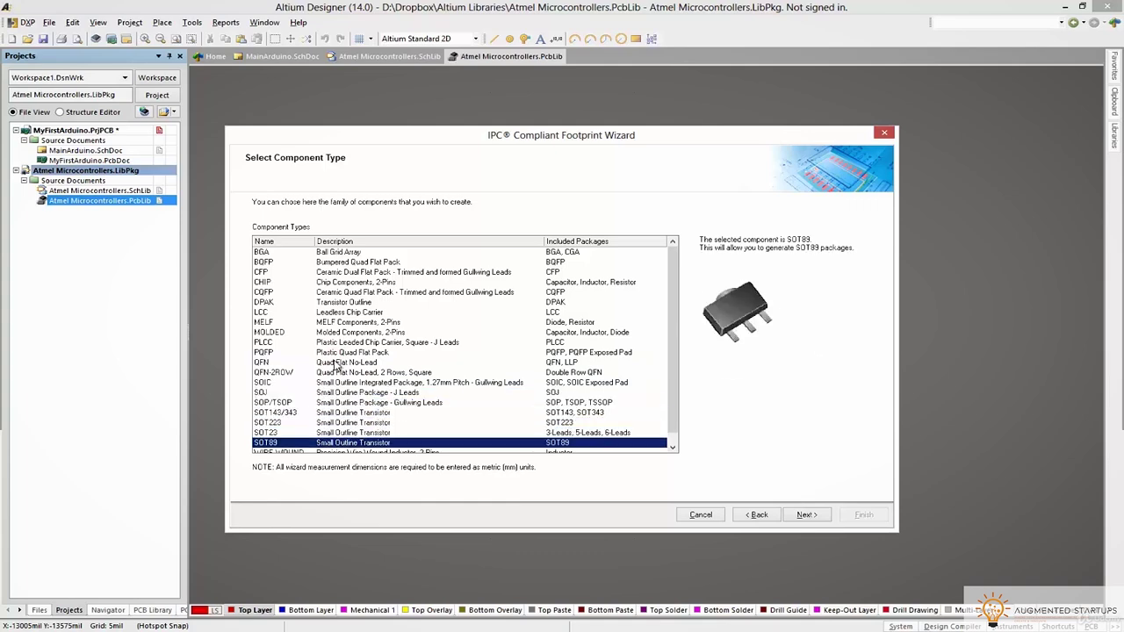
pyautogui.press('Down')
# Confirm the TQFP package type in the datasheet, then select PQFP and continue to its dimensions
pyautogui.hotkey('alt', 'Tab')
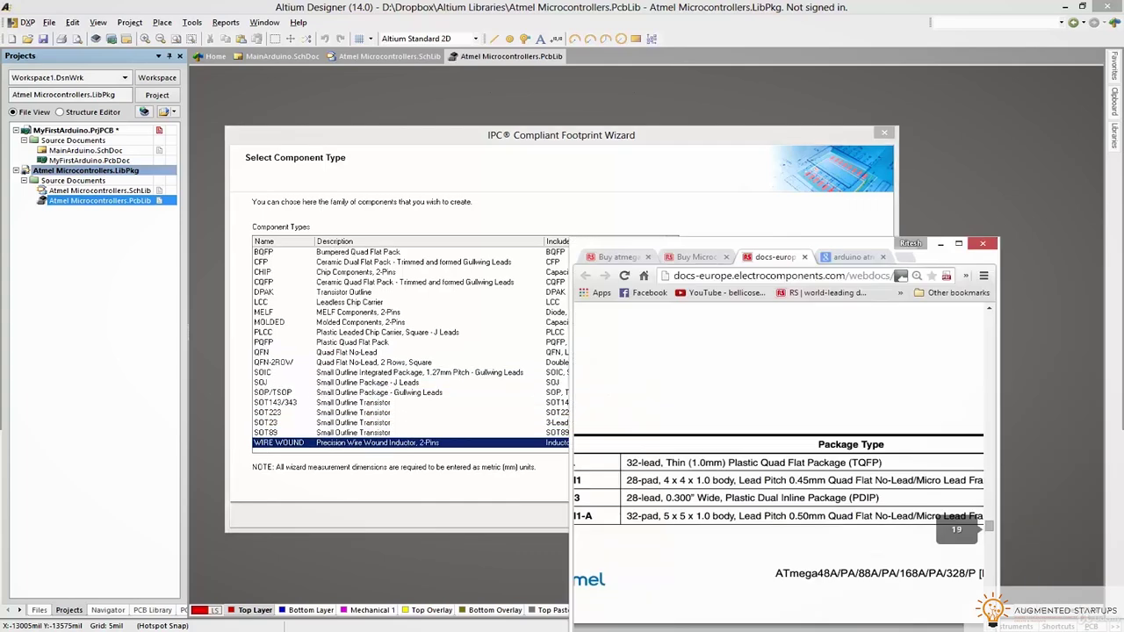
pyautogui.moveTo(432, 213); pyautogui.dragTo(589, 214)
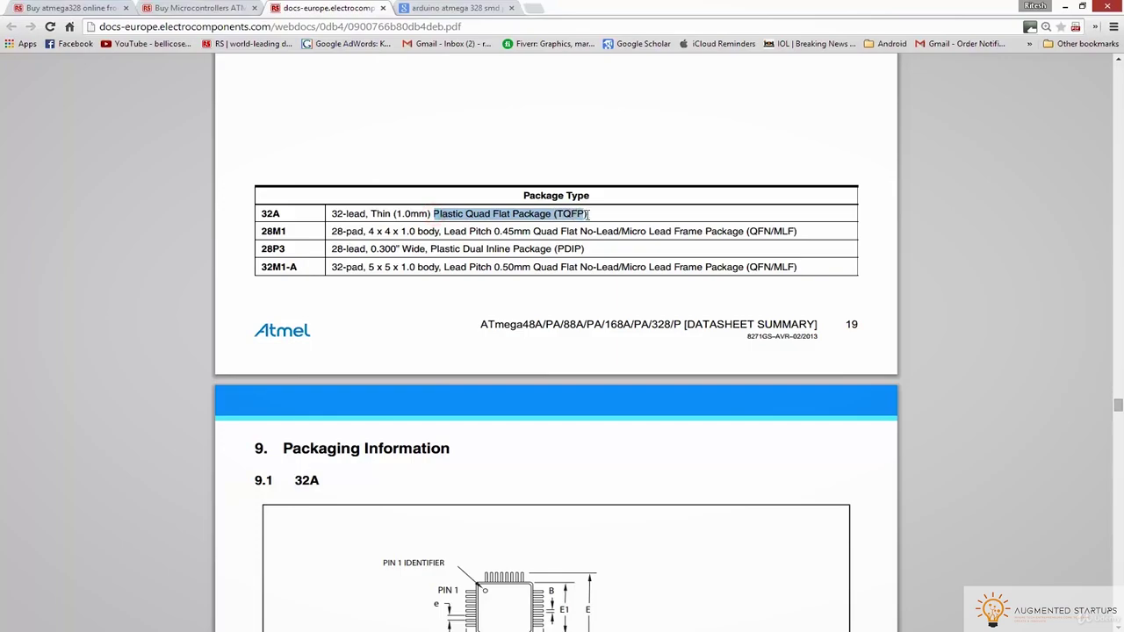
pyautogui.hotkey('alt', 'Tab')
pyautogui.click(278, 342)
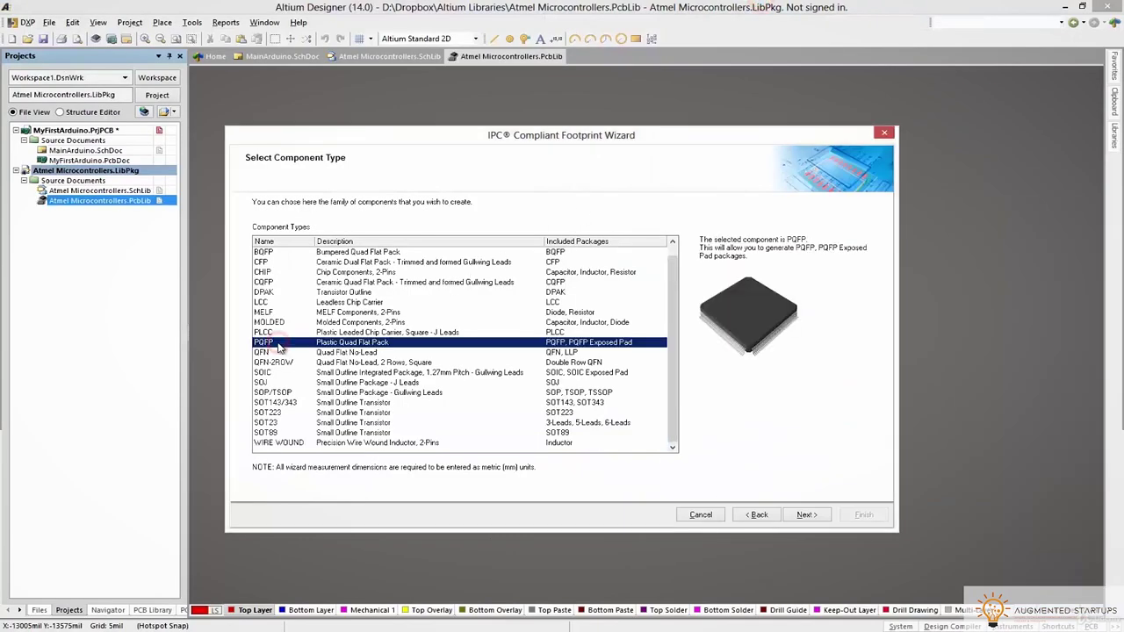
pyautogui.click(807, 515)
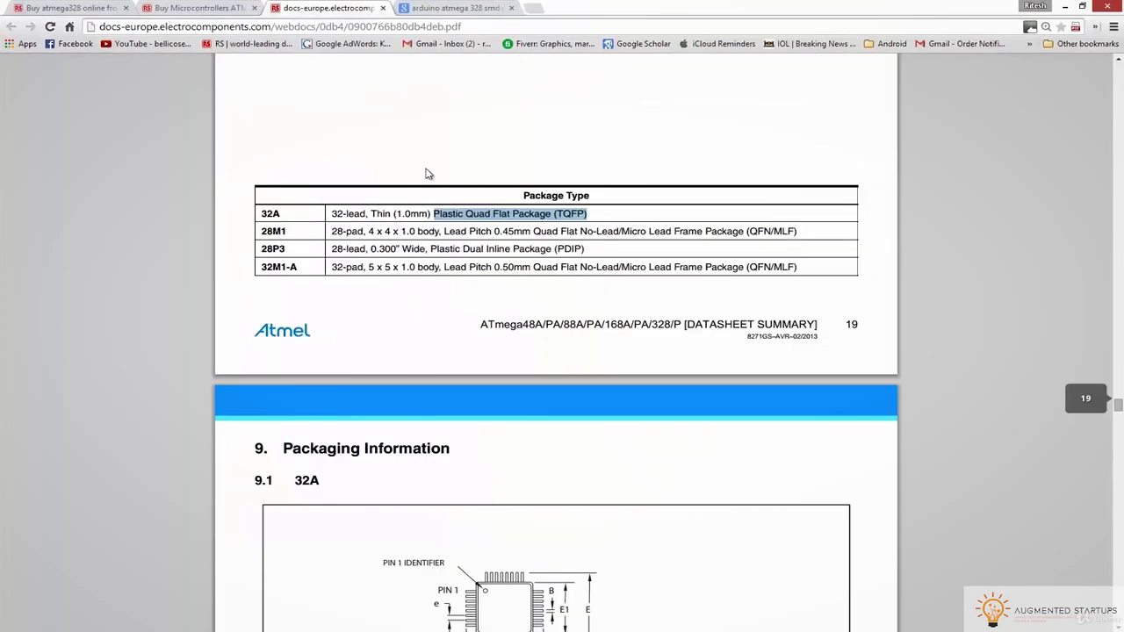
# Set Lead Span (E) to 8.75 mm minimum and 9.25 mm maximum from the datasheet
pyautogui.scroll(4, 427, 176)
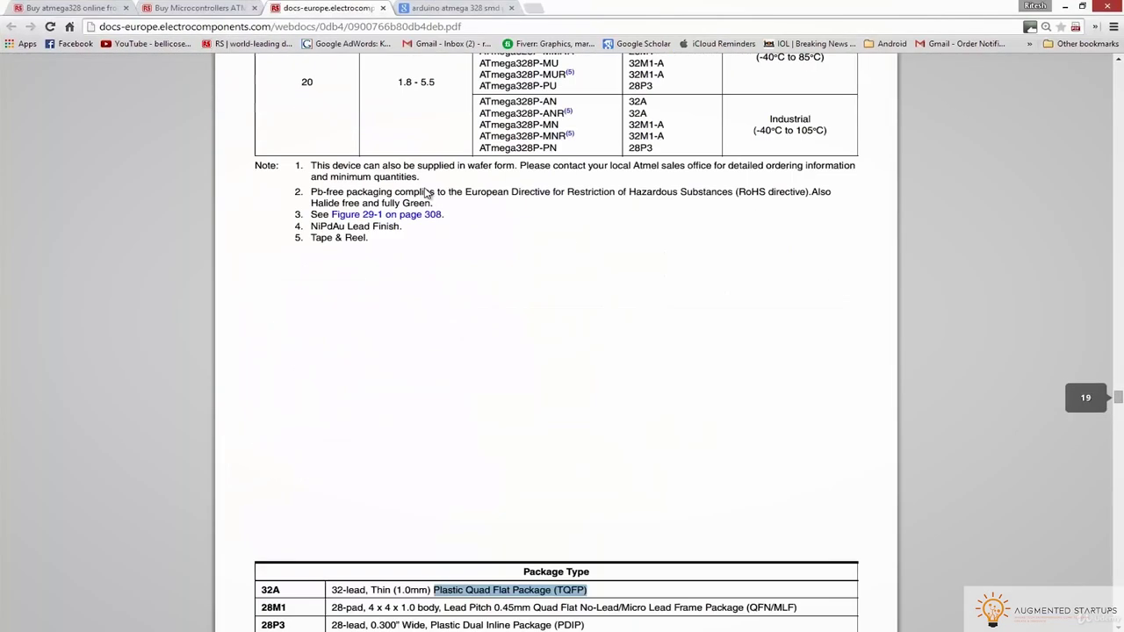
pyautogui.scroll(-8, 425, 195)
pyautogui.scroll(-2, 424, 197)
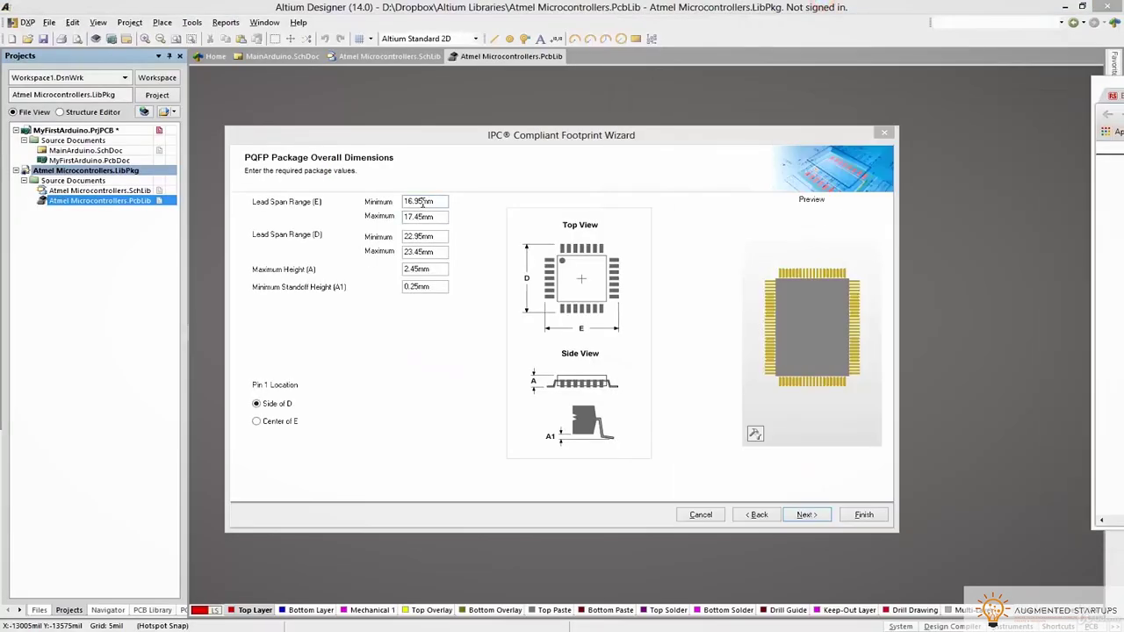
pyautogui.click(420, 201)
pyautogui.moveTo(420, 201); pyautogui.dragTo(400, 202)
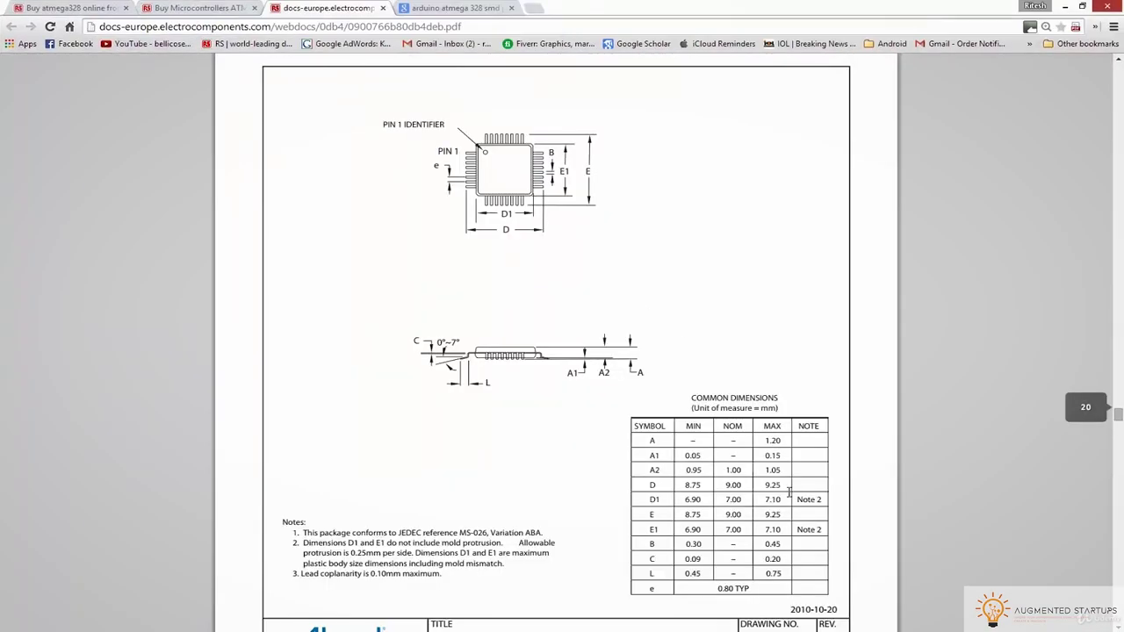
pyautogui.moveTo(789, 492); pyautogui.dragTo(765, 482)
pyautogui.hotkey('ctrl', 'c')
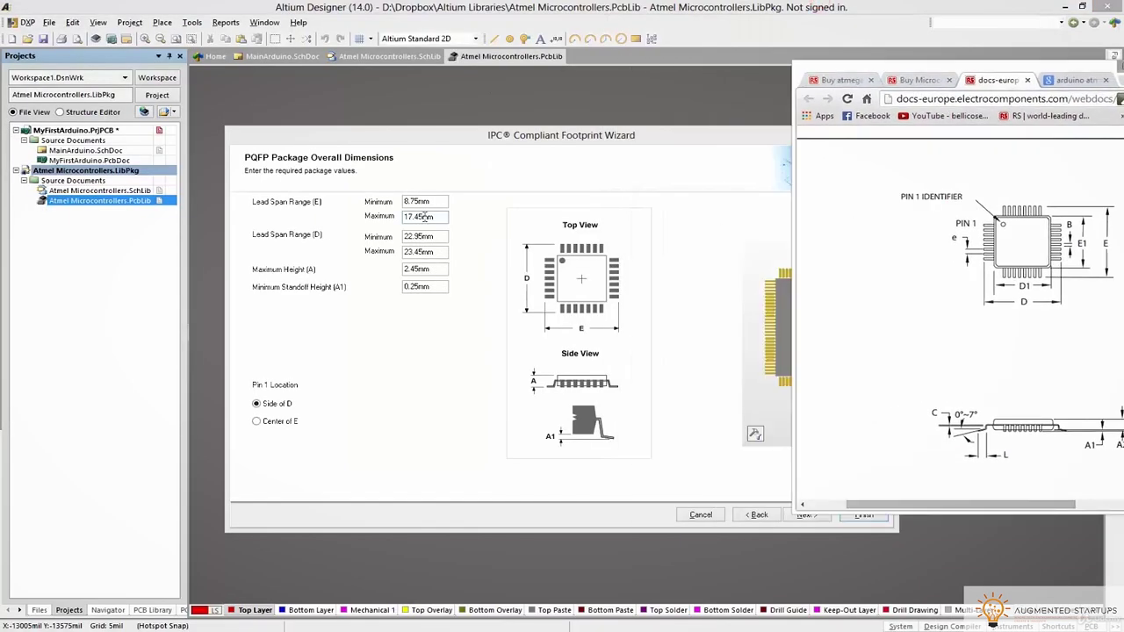
pyautogui.press('Tab')
pyautogui.hotkey('ctrl', 'v')
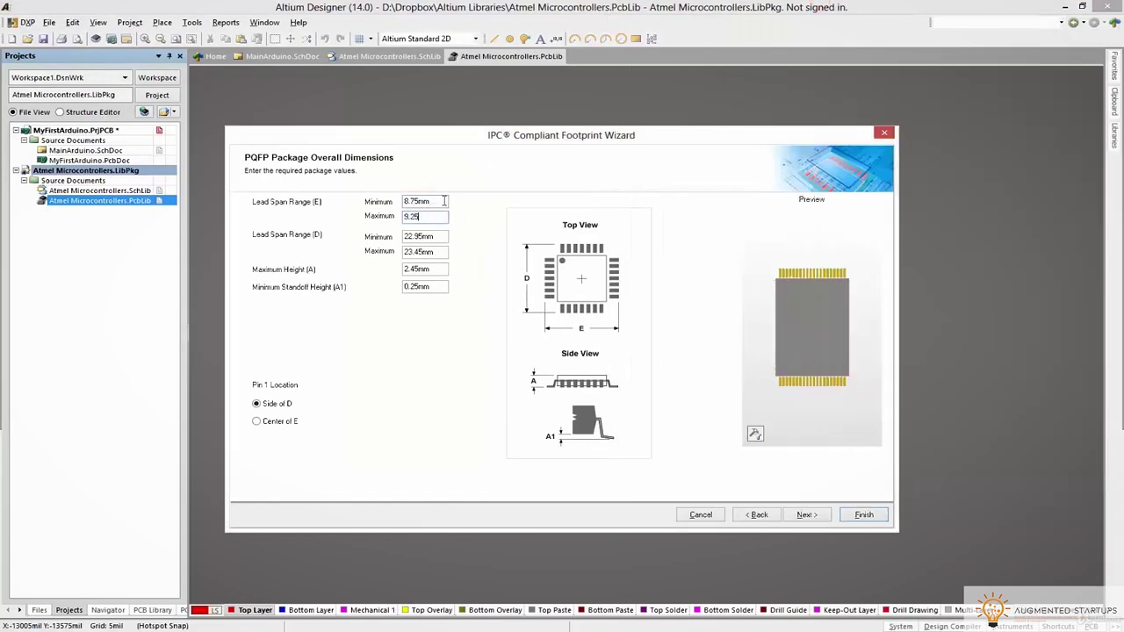
pyautogui.click(434, 201)
pyautogui.click(422, 216)
# Copy the same 8.75 and 9.25 mm values into the Lead Span (D) minimum and maximum
pyautogui.doubleClick(439, 203)
pyautogui.hotkey('ctrl', 'c')
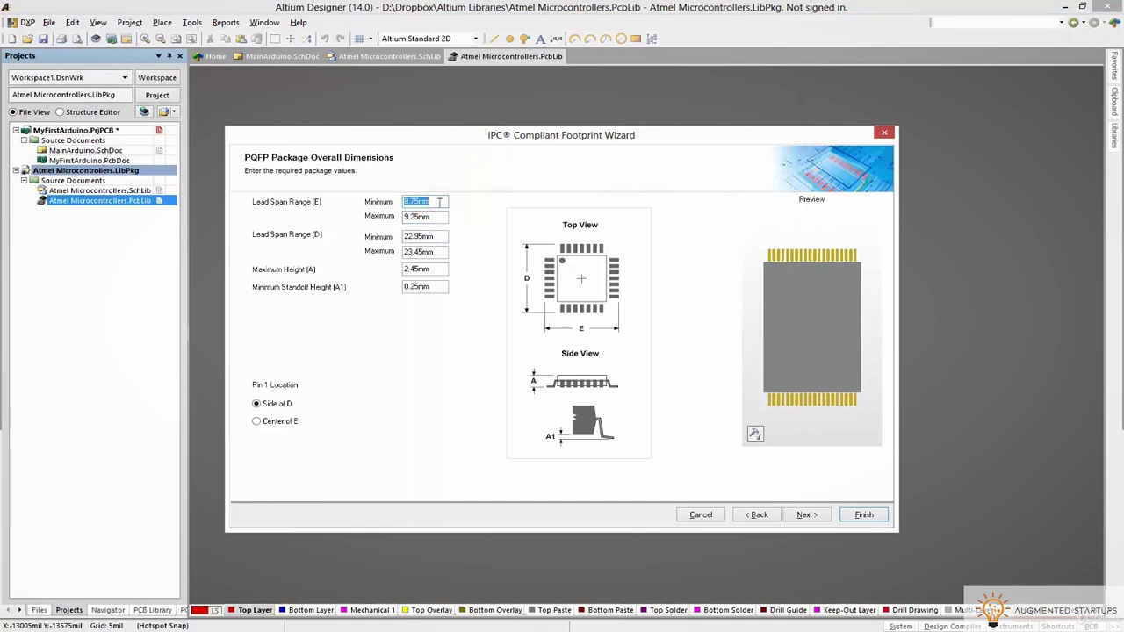
pyautogui.doubleClick(437, 235)
pyautogui.hotkey('ctrl', 'v')
pyautogui.doubleClick(425, 216)
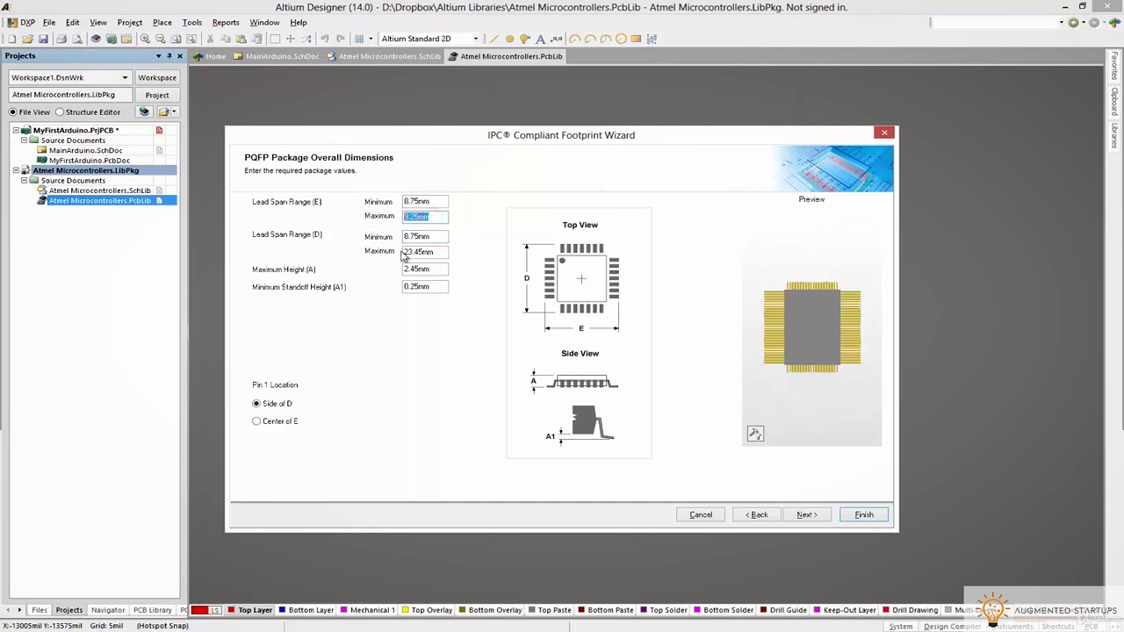
pyautogui.doubleClick(436, 252)
pyautogui.write('9.25mm')
pyautogui.click(420, 269)
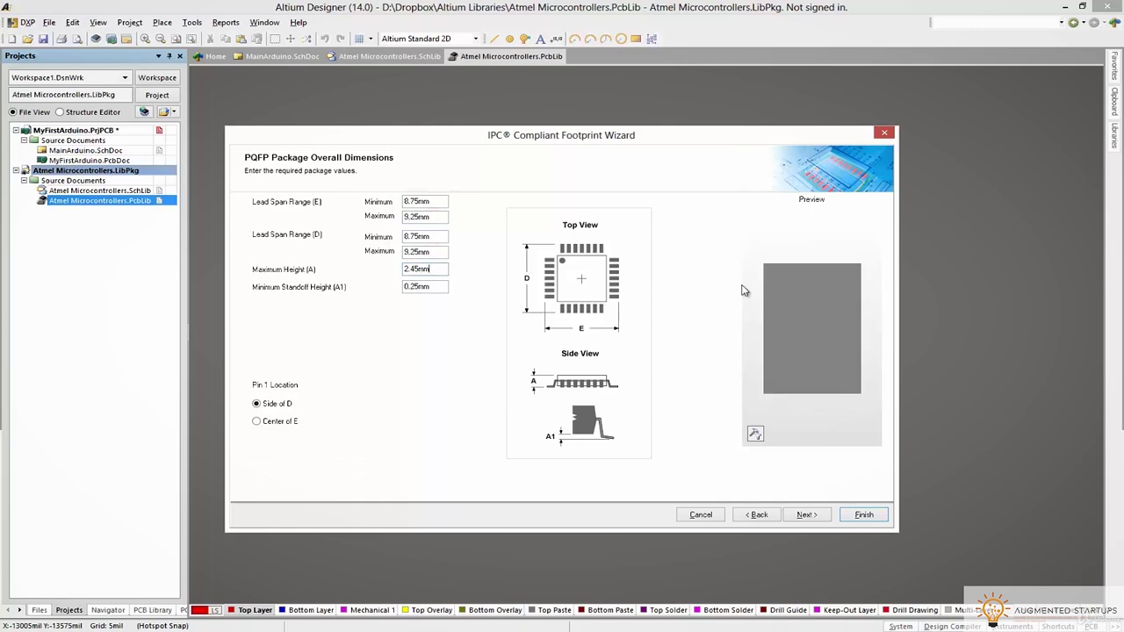
# Rearrange and enlarge the datasheet window to read its dimensions table beside the wizard
pyautogui.hotkey('alt', 'Tab')
pyautogui.moveTo(1019, 81); pyautogui.dragTo(1036, 107)
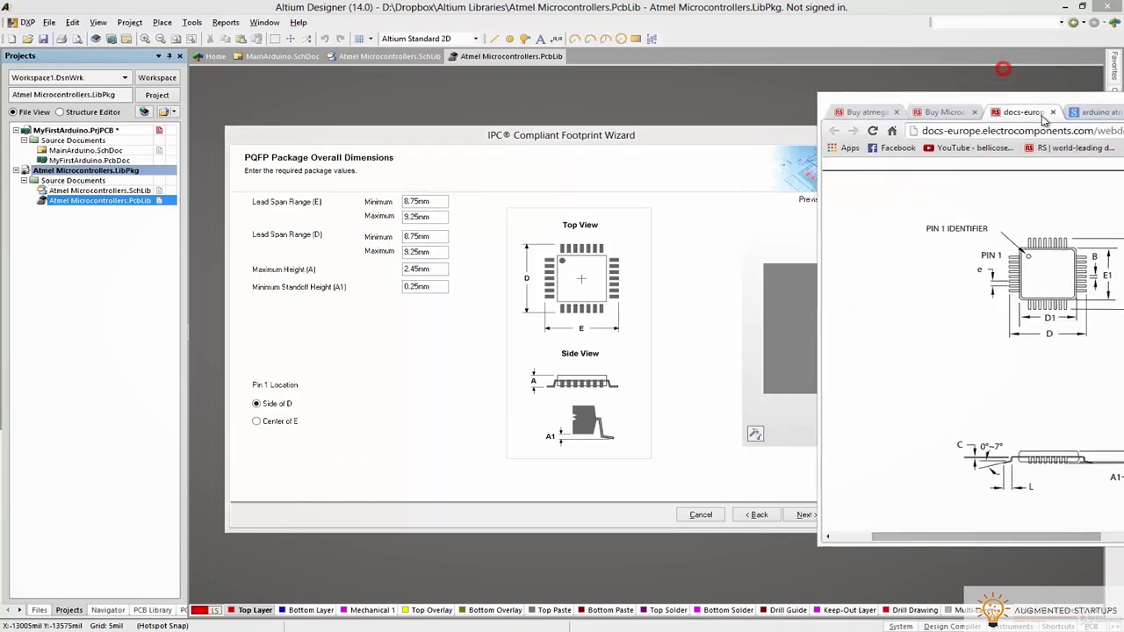
pyautogui.doubleClick(1036, 108)
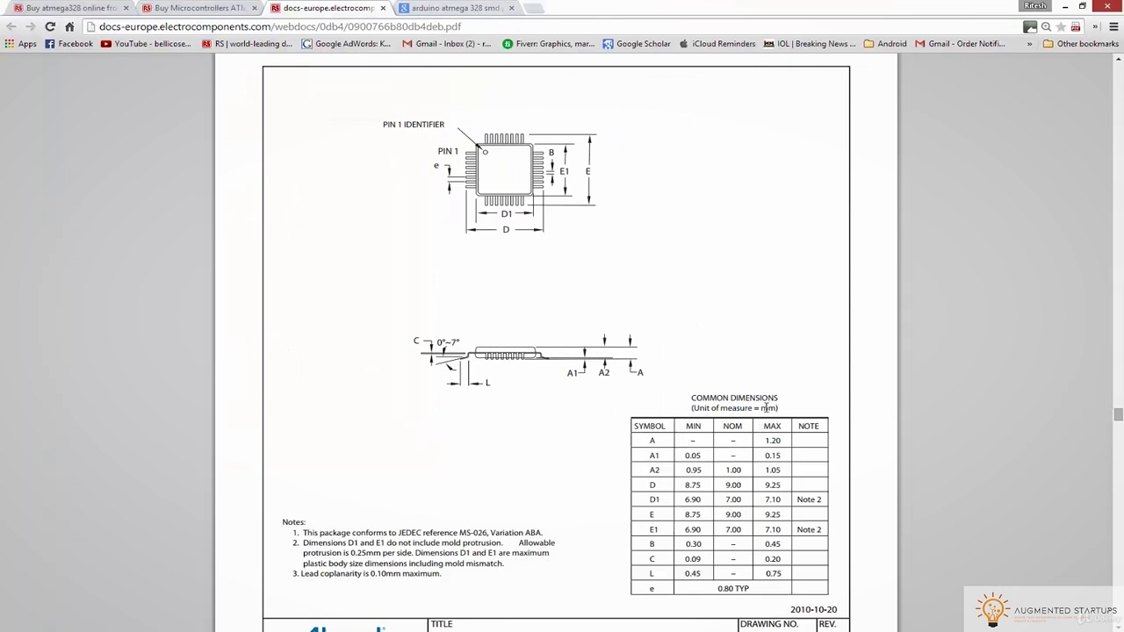
pyautogui.doubleClick(640, 7)
pyautogui.moveTo(959, 76); pyautogui.dragTo(948, 73)
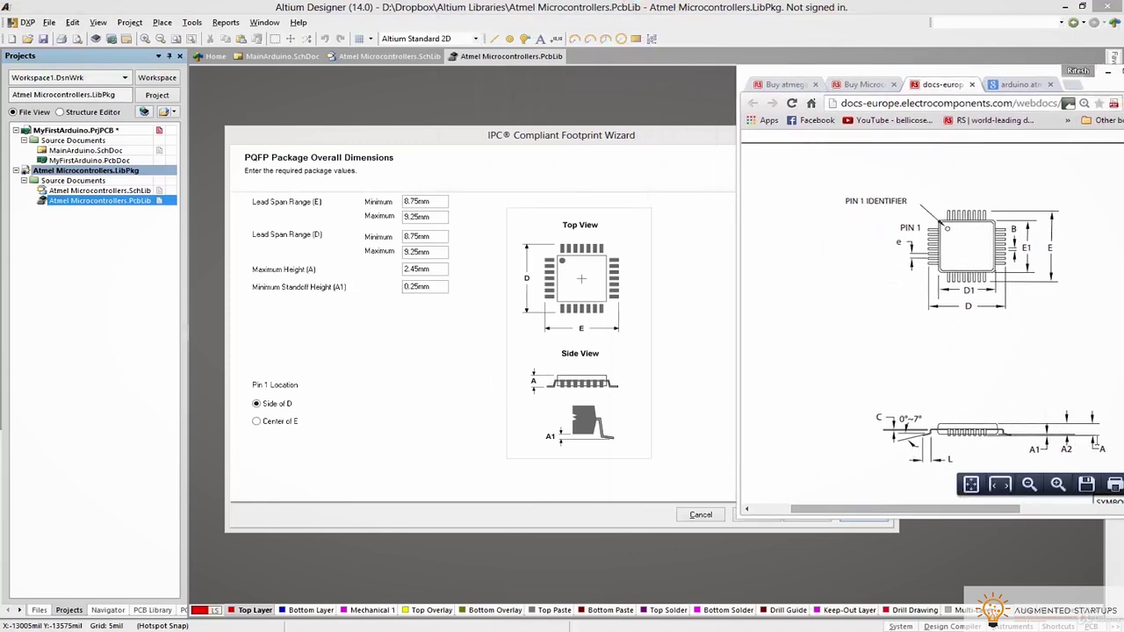
pyautogui.doubleClick(1026, 76)
pyautogui.scroll(-3, 650, 339)
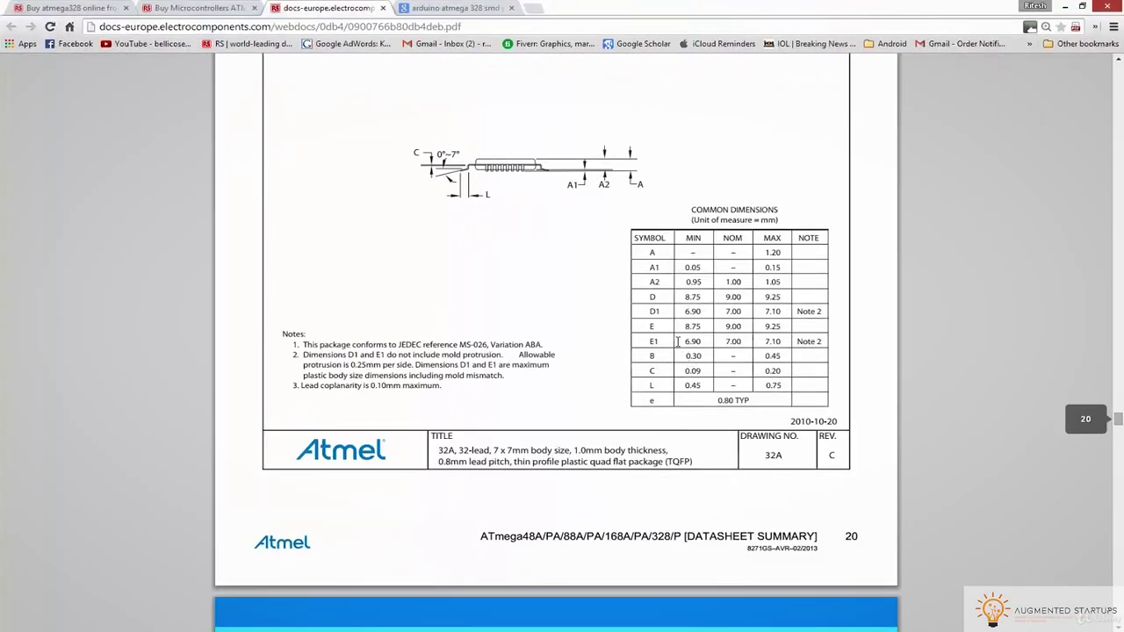
pyautogui.press('super+Down')
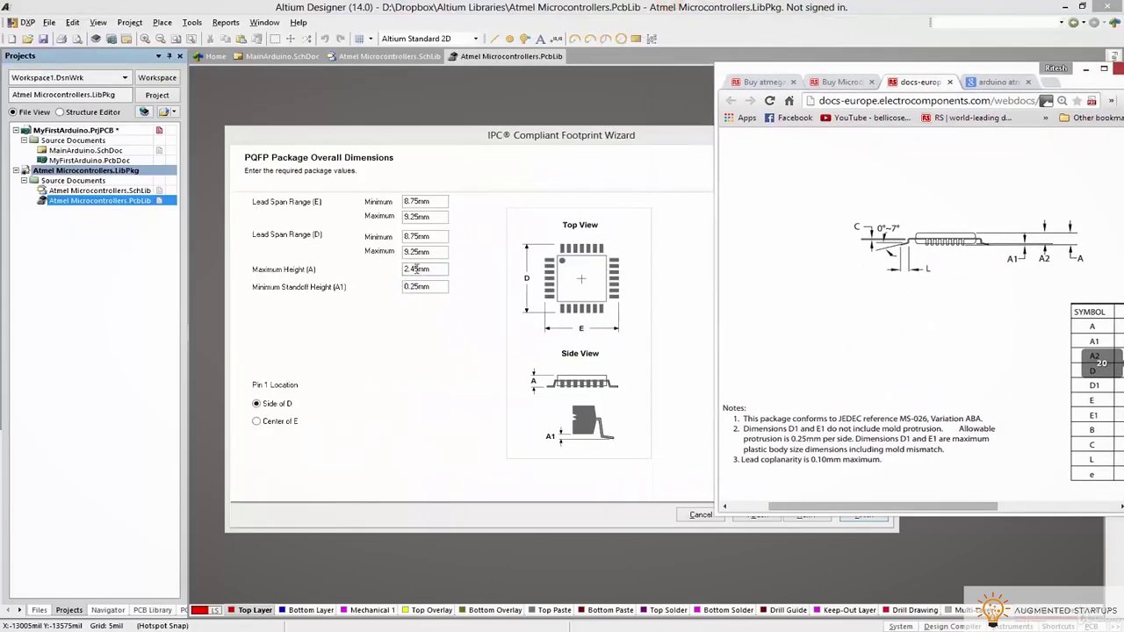
# Set Maximum Height (A) to 1.2 mm and rotate the 3D package preview
pyautogui.doubleClick(416, 269)
pyautogui.write('1')
pyautogui.doubleClick(423, 253)
pyautogui.moveTo(798, 381); pyautogui.dragTo(814, 291)
# Toggle the package preview between 3D and 2D, leaving the 2D footprint shown
pyautogui.click(756, 434)
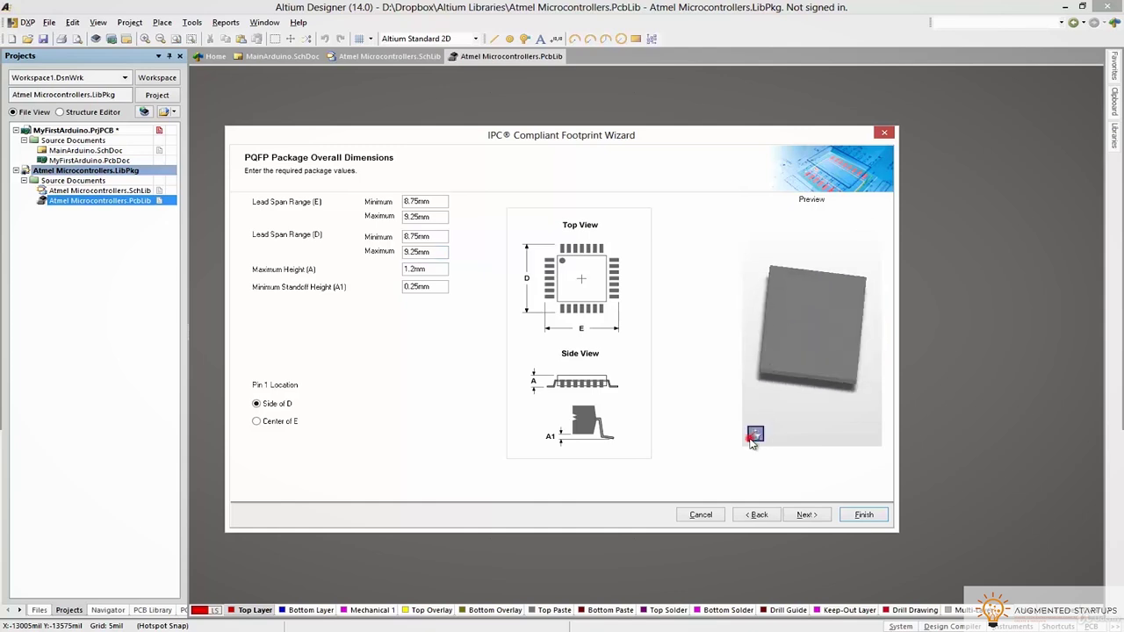
pyautogui.click(770, 449)
pyautogui.click(755, 434)
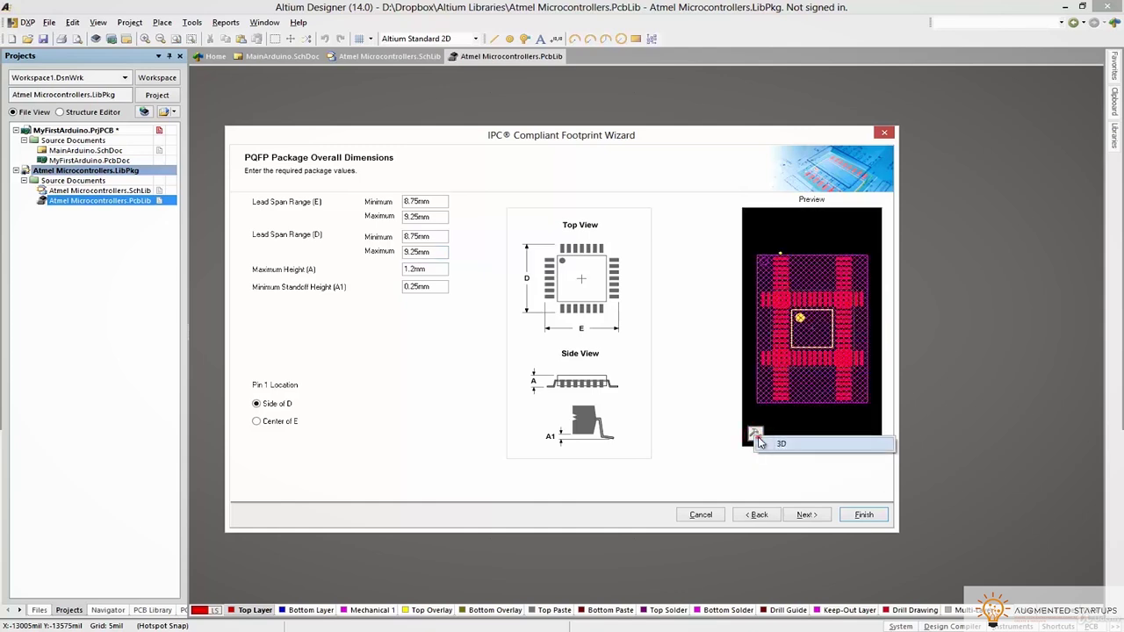
pyautogui.click(759, 446)
pyautogui.click(756, 437)
pyautogui.click(770, 448)
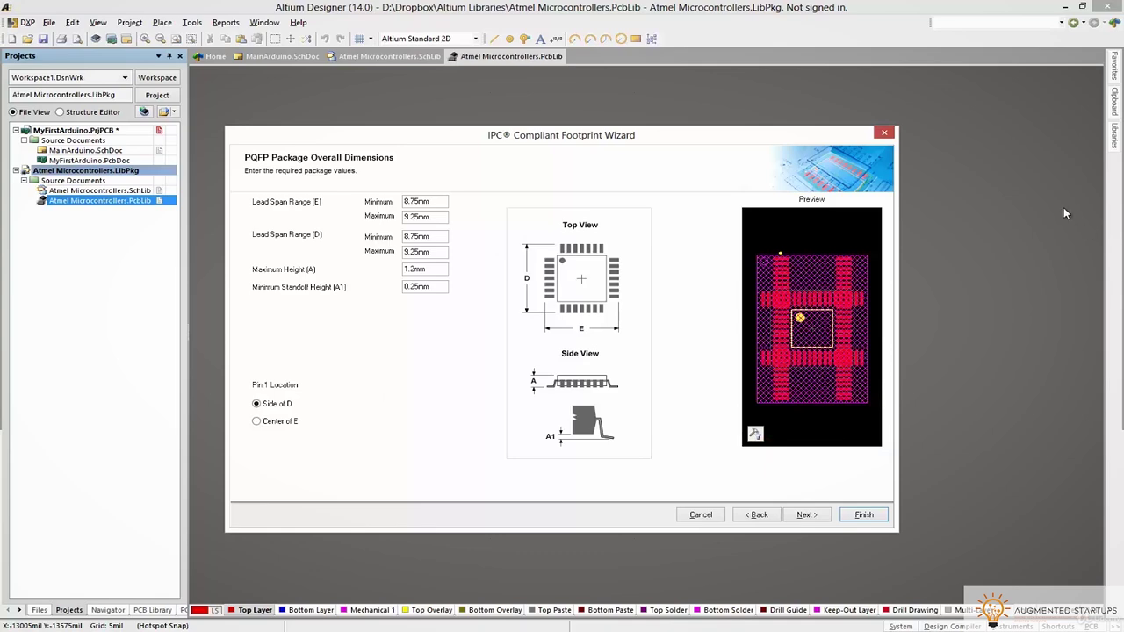
# After checking pin 1 in the datasheet, leave Pin 1 Location on Side of D and advance a page
pyautogui.hotkey('alt', 'Tab')
pyautogui.hotkey('alt', 'Tab')
pyautogui.hotkey('alt', 'Tab')
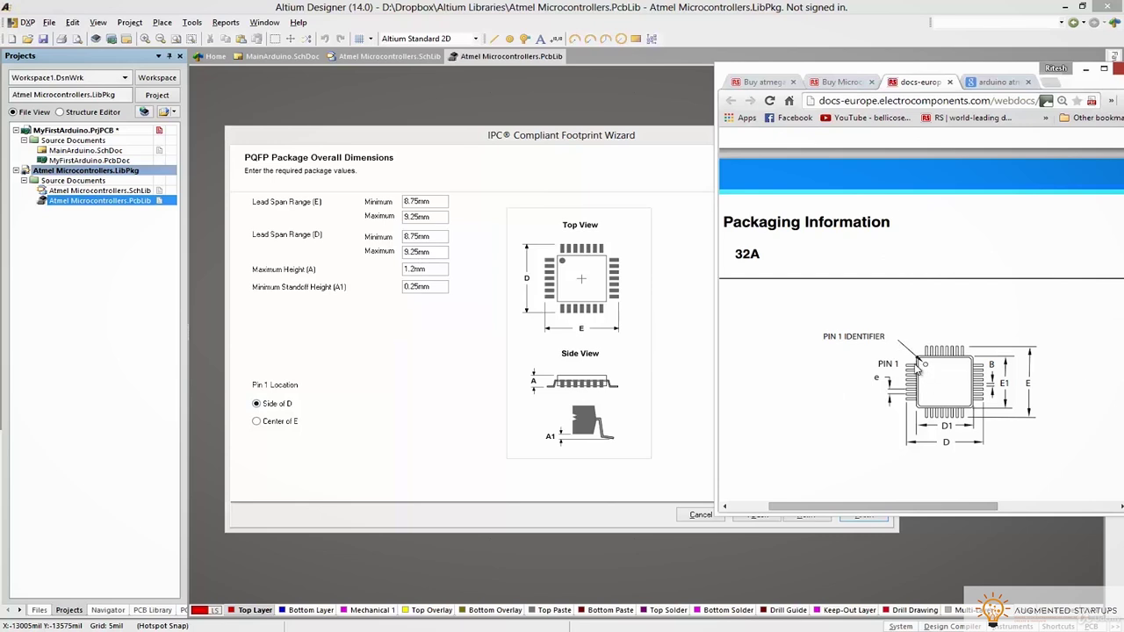
pyautogui.click(270, 423)
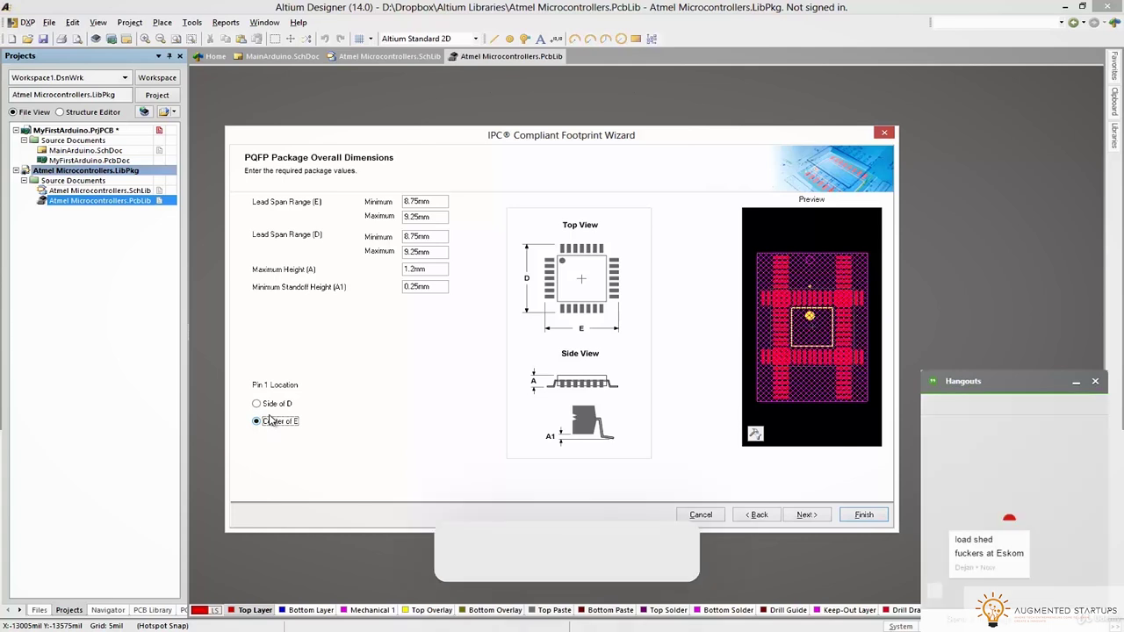
pyautogui.click(269, 403)
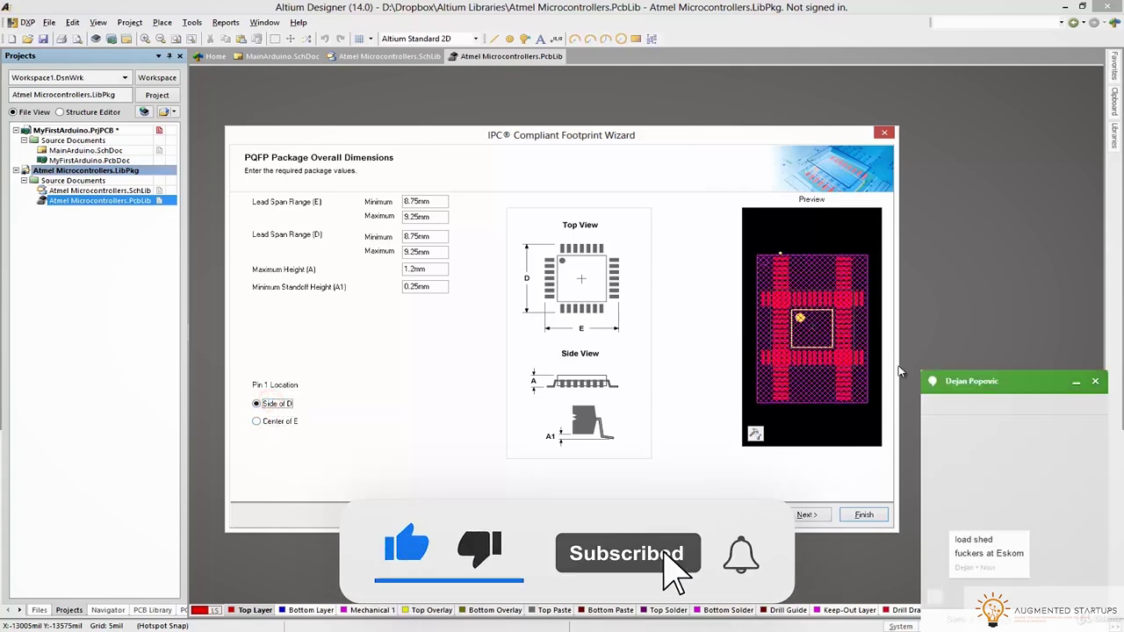
pyautogui.click(949, 386)
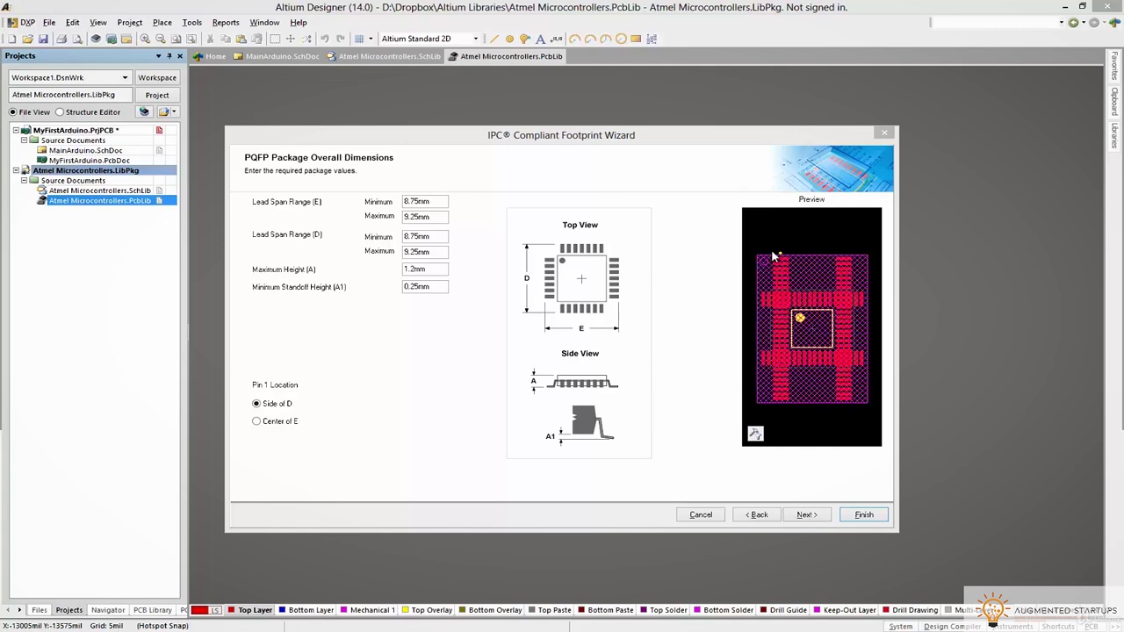
pyautogui.click(683, 284)
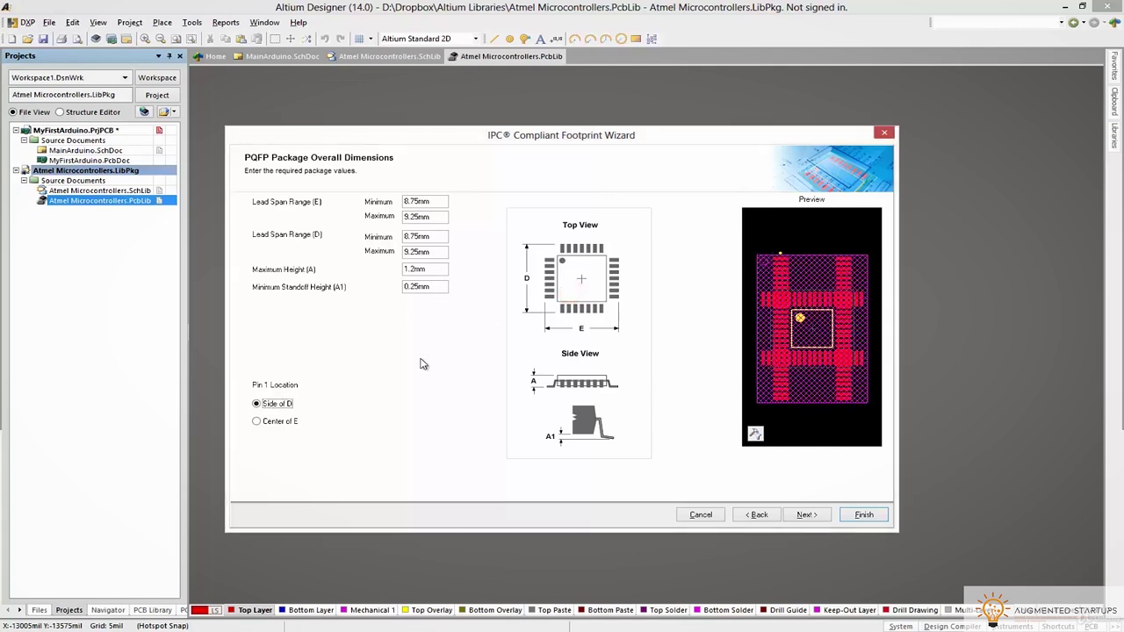
pyautogui.click(283, 422)
pyautogui.click(262, 404)
pyautogui.click(816, 520)
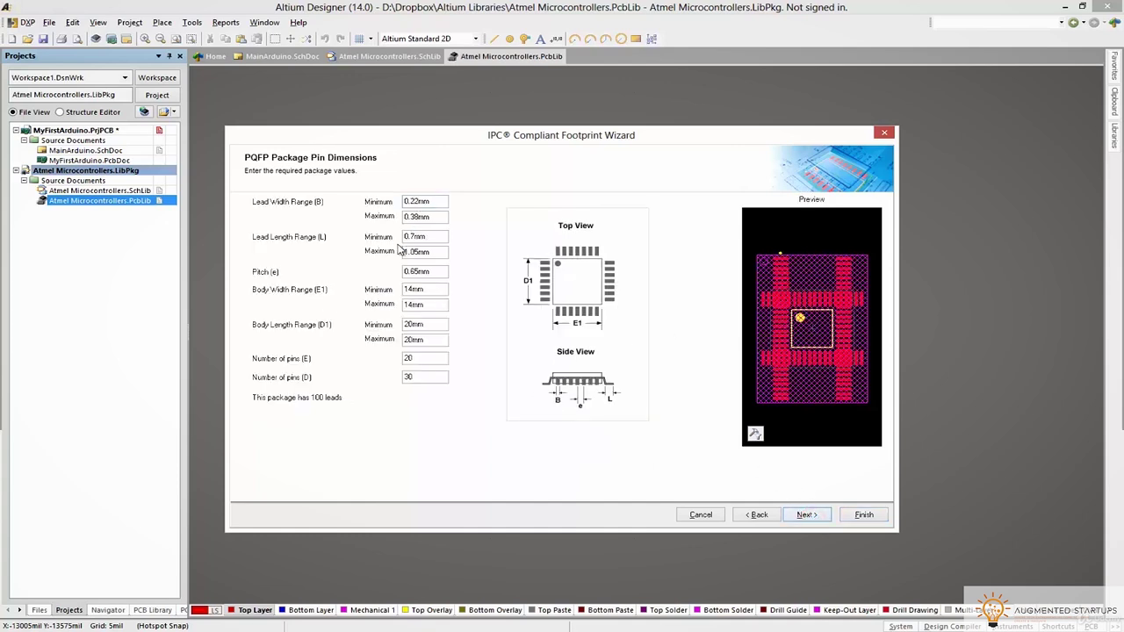
# Set Lead Width to 0.3 mm minimum and 0.45 mm maximum
pyautogui.click(417, 200)
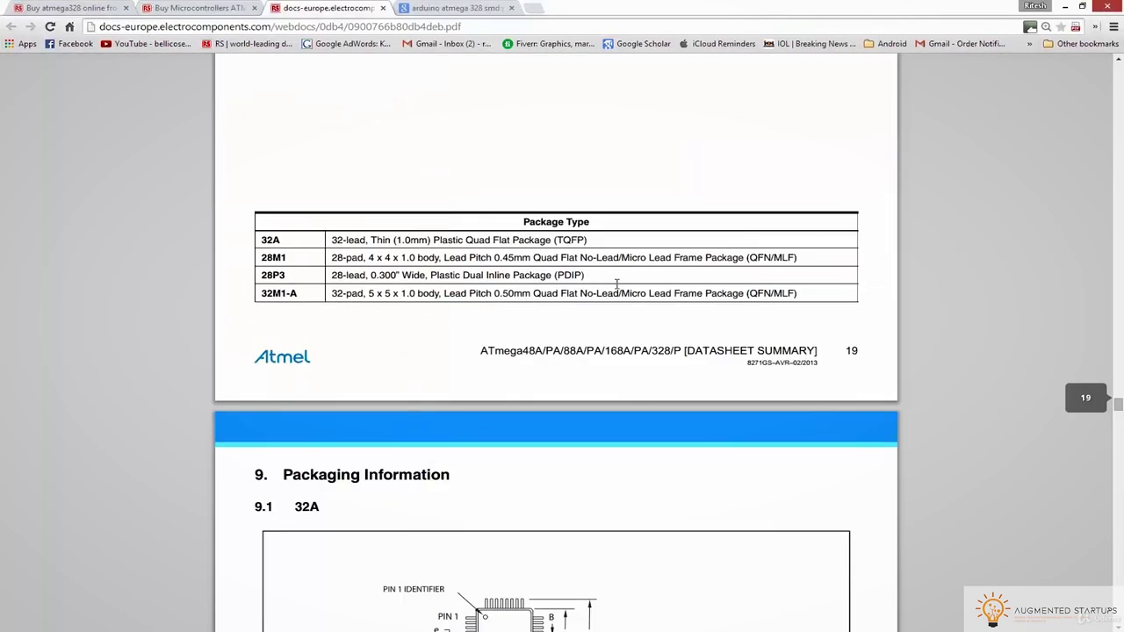
pyautogui.scroll(-5, 598, 285)
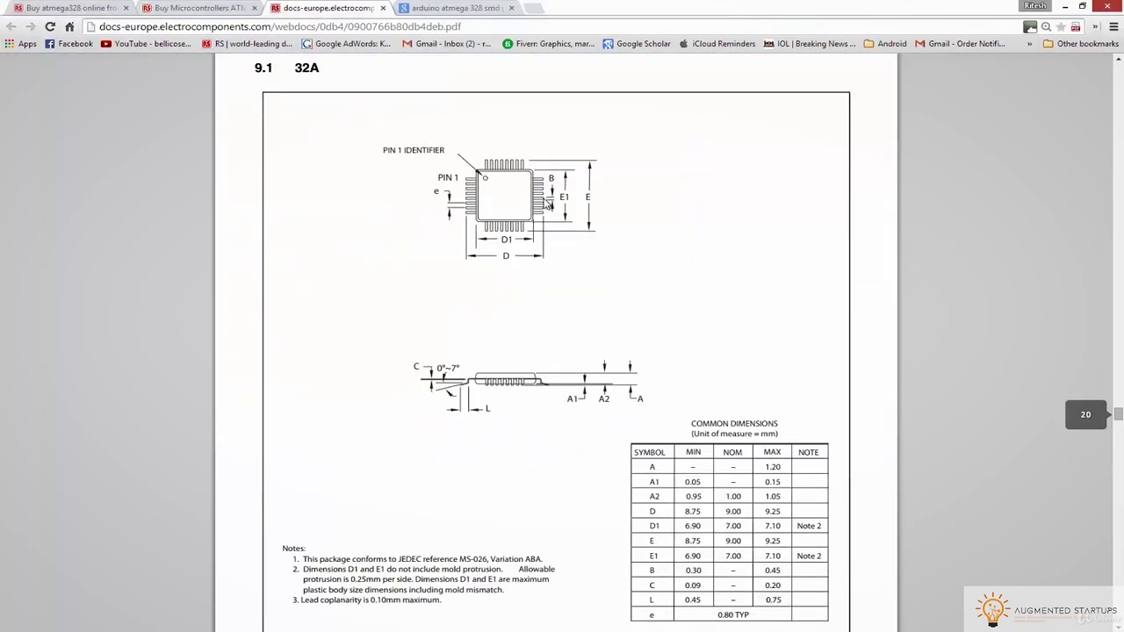
pyautogui.scroll(-3, 672, 263)
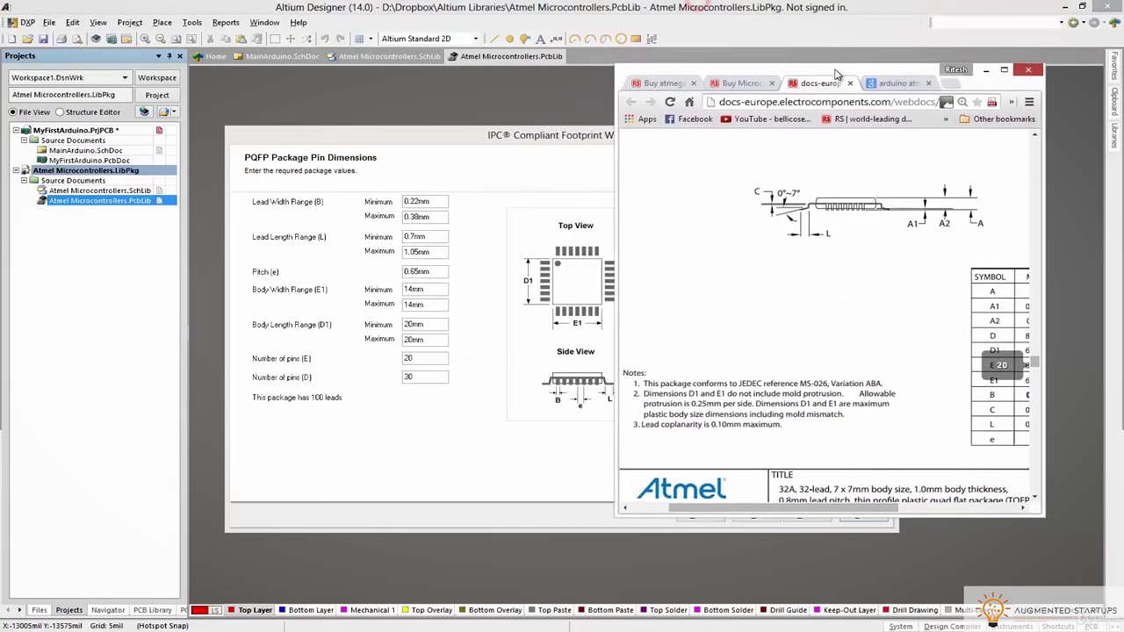
pyautogui.moveTo(836, 75); pyautogui.dragTo(842, 76)
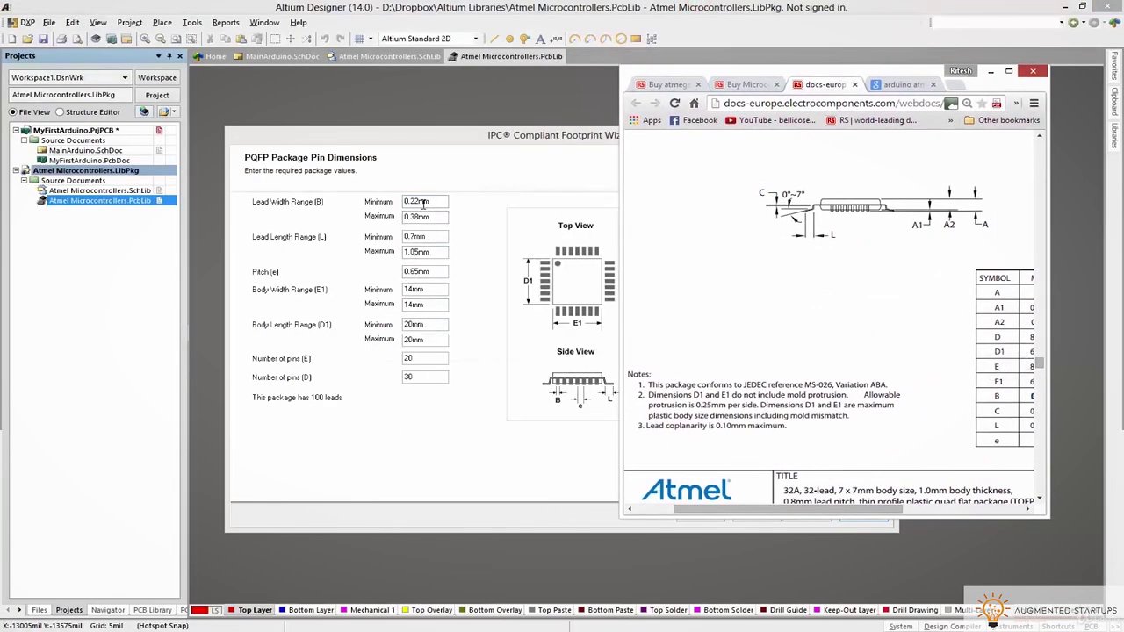
pyautogui.doubleClick(422, 203)
pyautogui.write('0.3mm')
pyautogui.doubleClick(423, 217)
pyautogui.write('0.45')
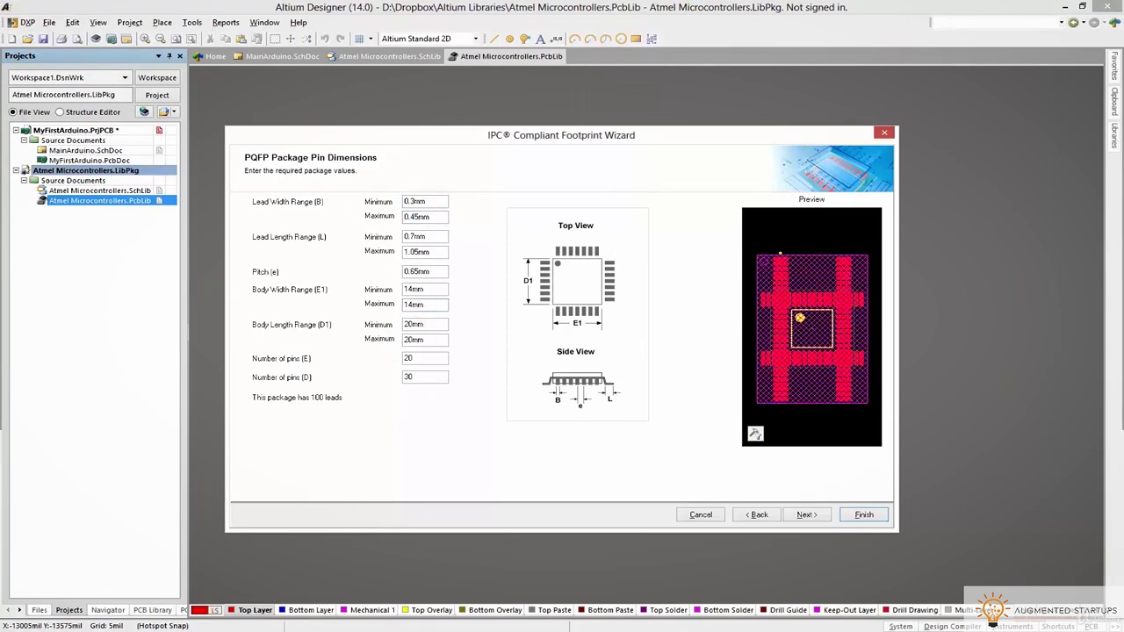
# Select the Lead Length minimum and look up the L dimension of 0.45 in the datasheet table
pyautogui.click(83, 580)
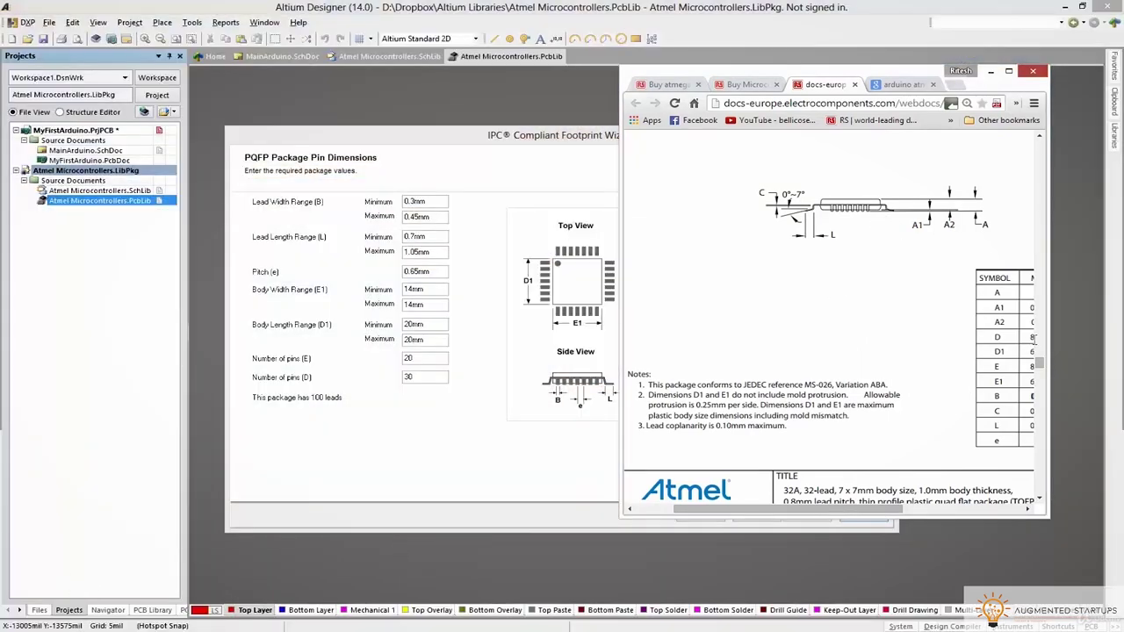
pyautogui.hscroll(-1, 1054, 331)
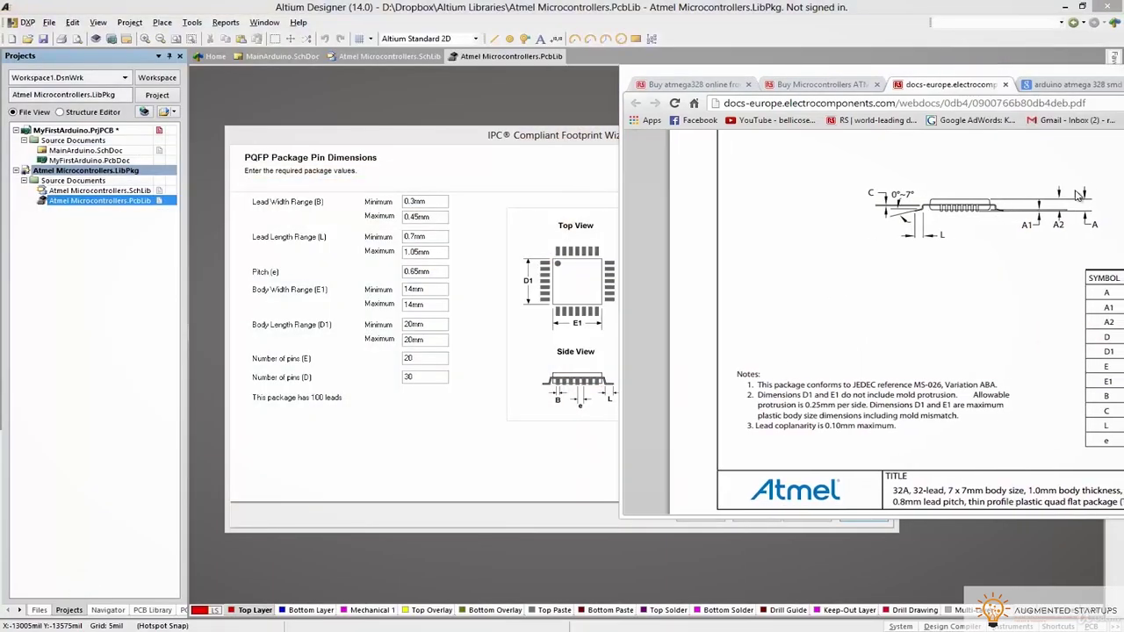
pyautogui.moveTo(985, 88); pyautogui.dragTo(797, 80)
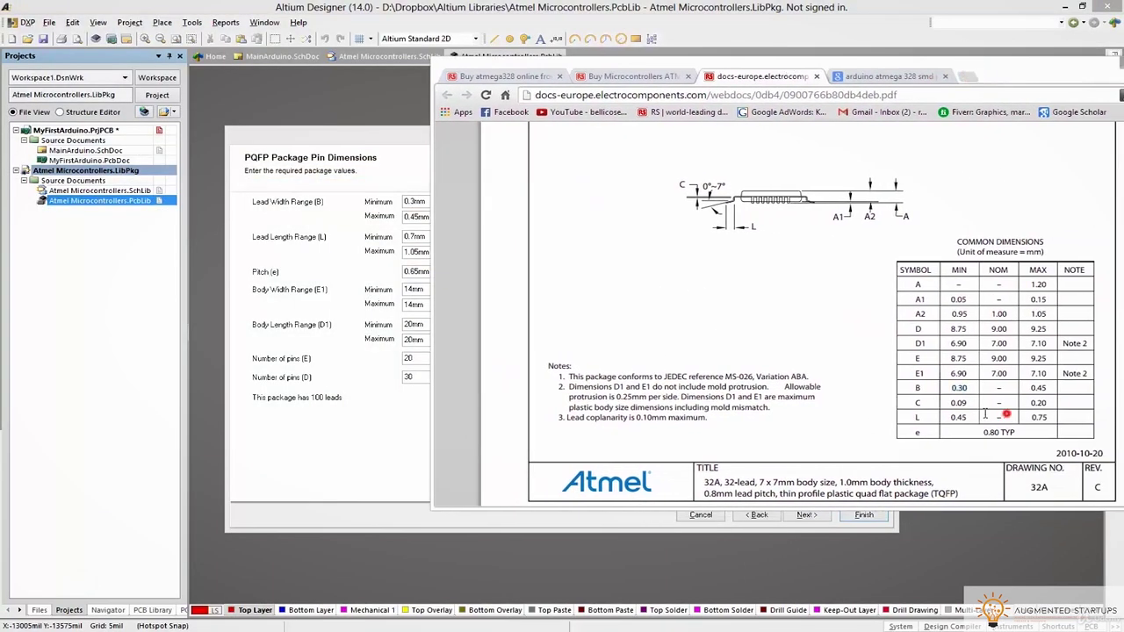
pyautogui.click(303, 347)
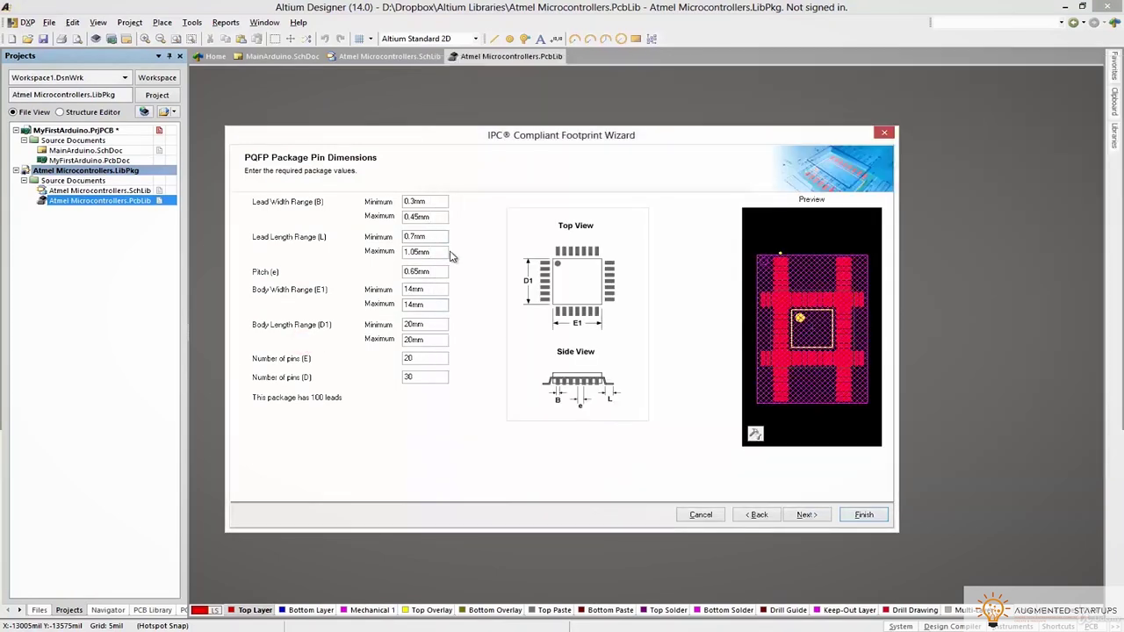
pyautogui.doubleClick(440, 237)
pyautogui.hotkey('alt', 'Tab')
pyautogui.moveTo(790, 90); pyautogui.dragTo(630, 90)
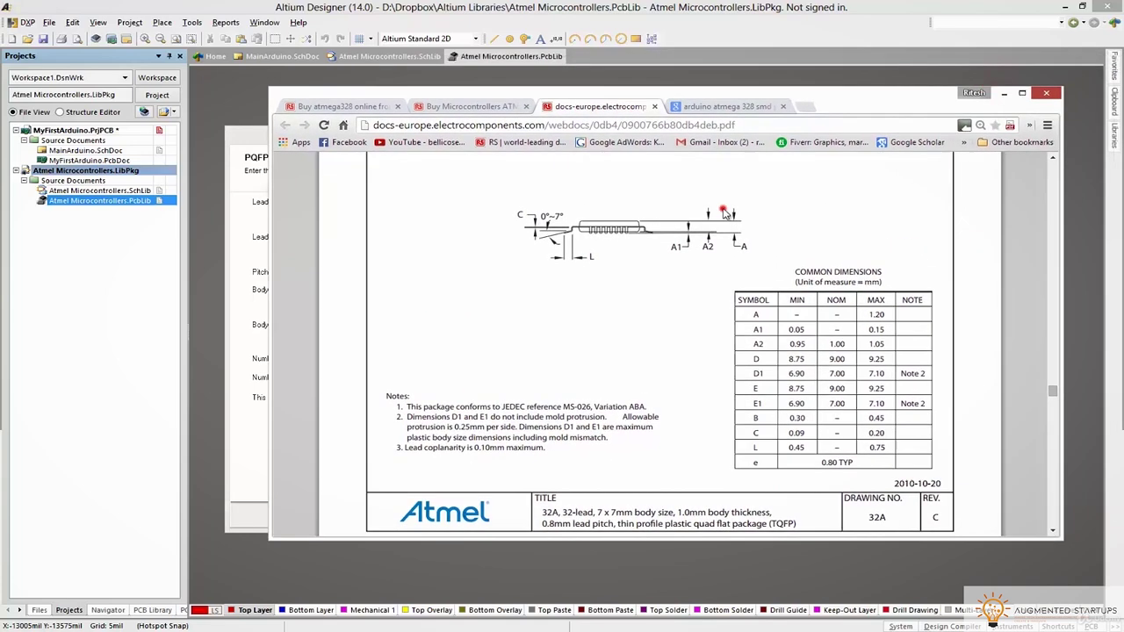
pyautogui.keyDown('ctrl'); pyautogui.scroll(2, 665, 277); pyautogui.keyUp('ctrl')
pyautogui.scroll(-1, 642, 274)
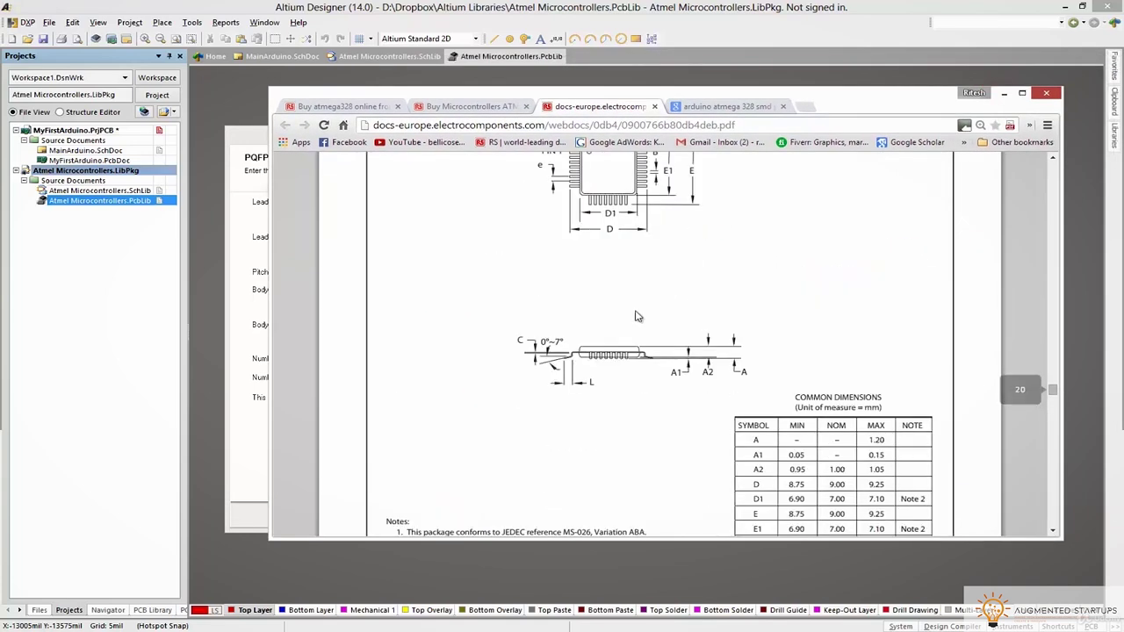
pyautogui.scroll(-2, 746, 389)
pyautogui.doubleClick(796, 447)
pyautogui.hotkey('ctrl', 'c')
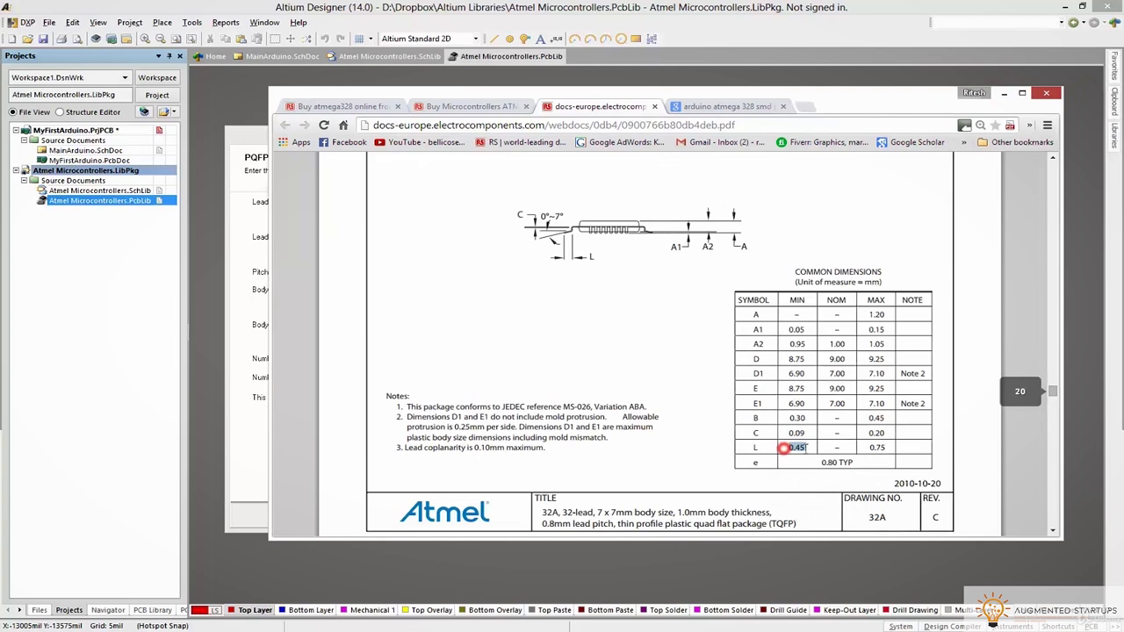
pyautogui.click(205, 349)
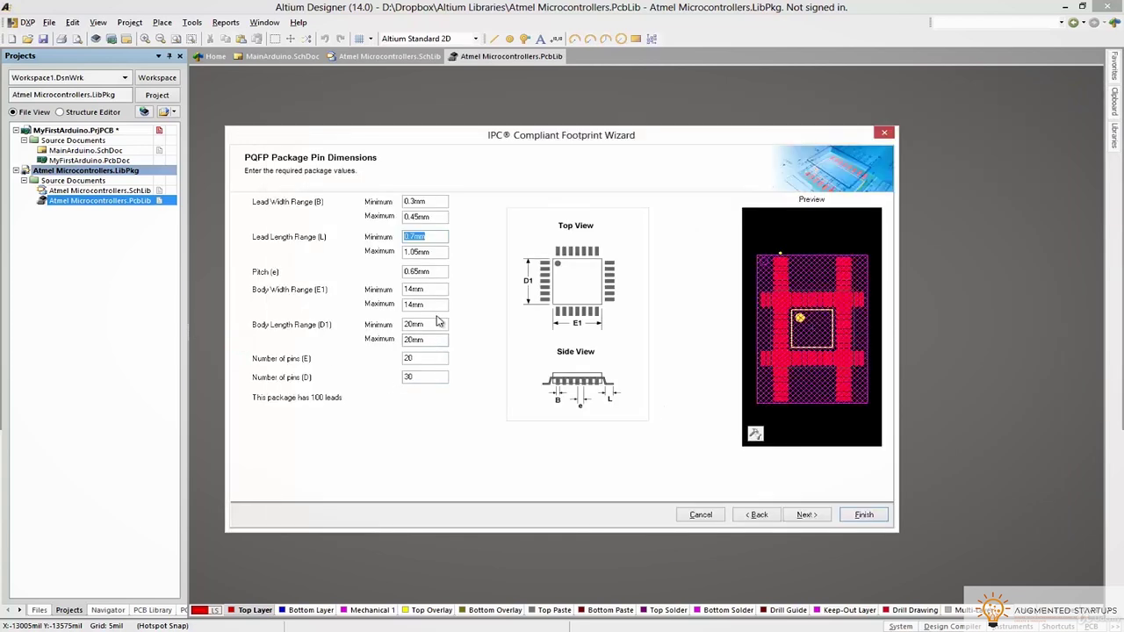
# Set the lead length to 0.45mm minimum and 0.75mm maximum, clearing the invalid-data warning
pyautogui.click(436, 237)
pyautogui.doubleClick(406, 237)
pyautogui.hotkey('ctrl', 'v')
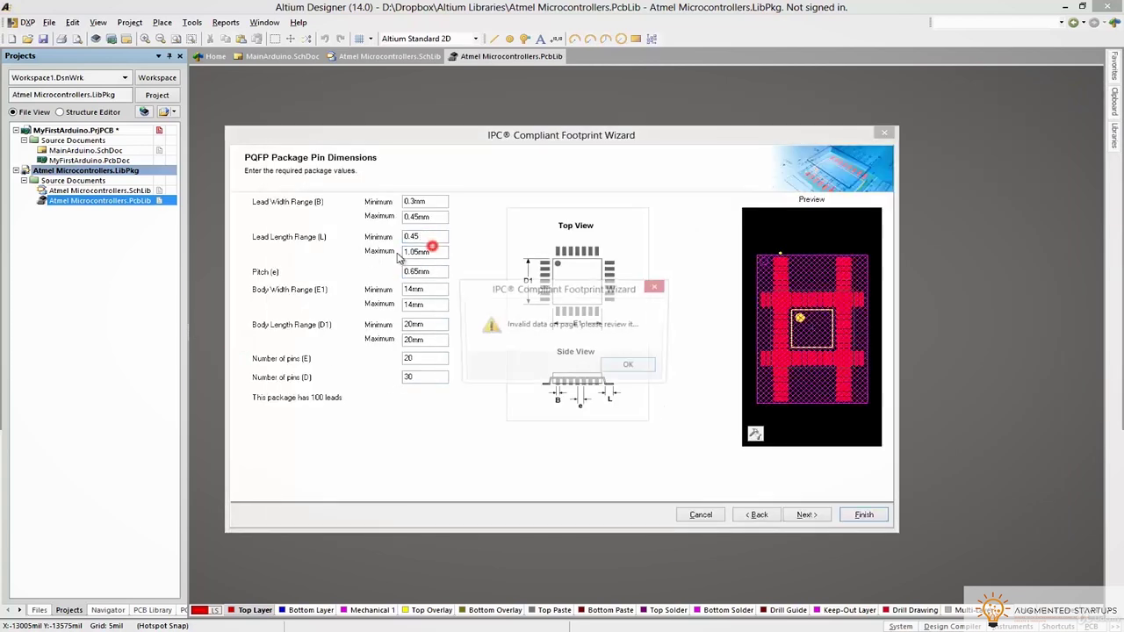
pyautogui.click(632, 360)
pyautogui.click(437, 237)
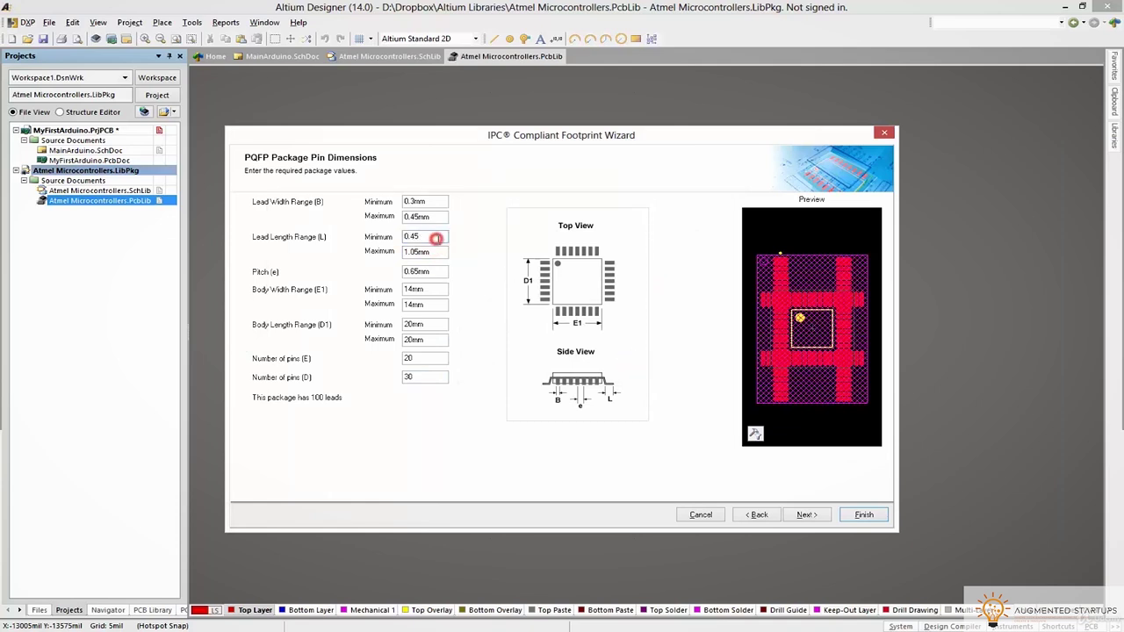
pyautogui.doubleClick(434, 252)
pyautogui.write('0.75mm')
pyautogui.doubleClick(425, 271)
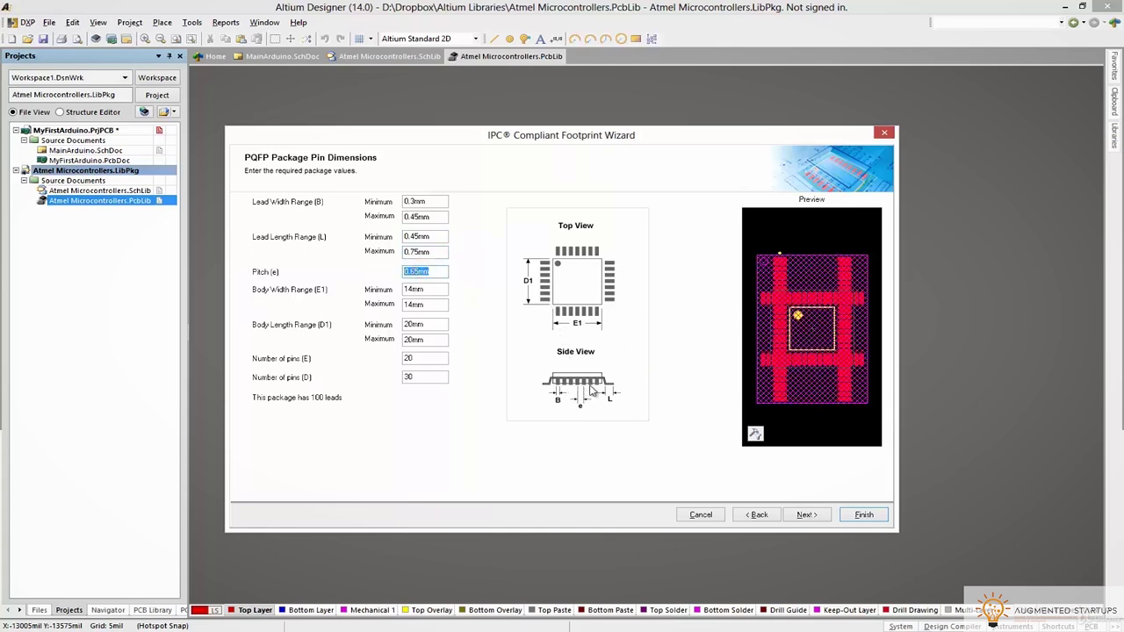
# Bring the Atmel datasheet's common dimensions table back to the front for reference
pyautogui.moveTo(132, 621)
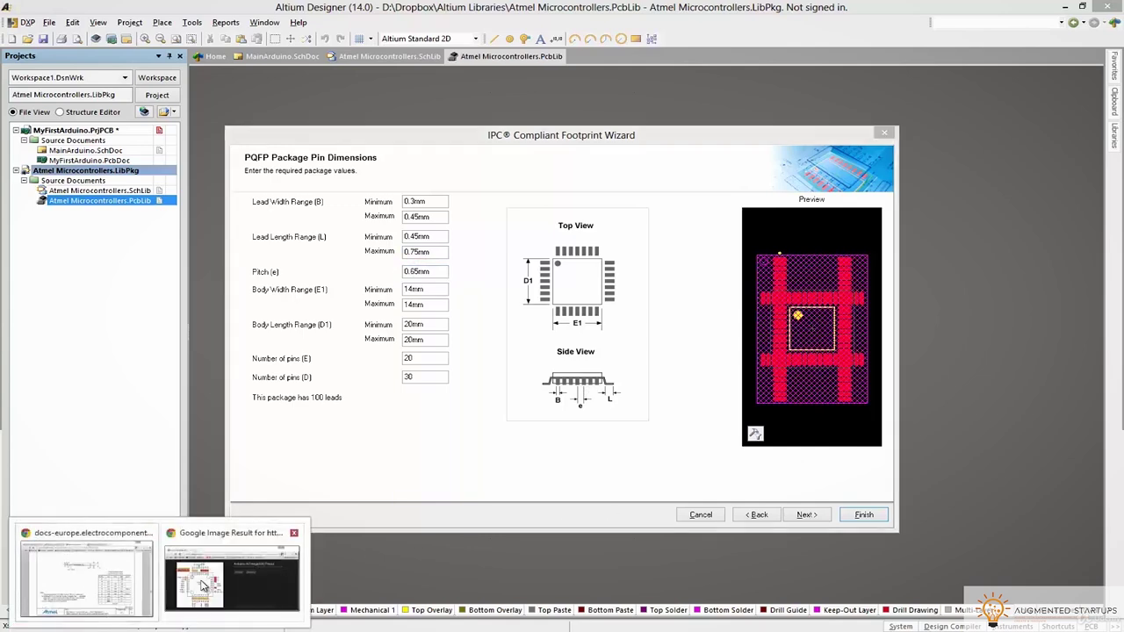
pyautogui.click(83, 571)
pyautogui.moveTo(900, 102); pyautogui.dragTo(1044, 100)
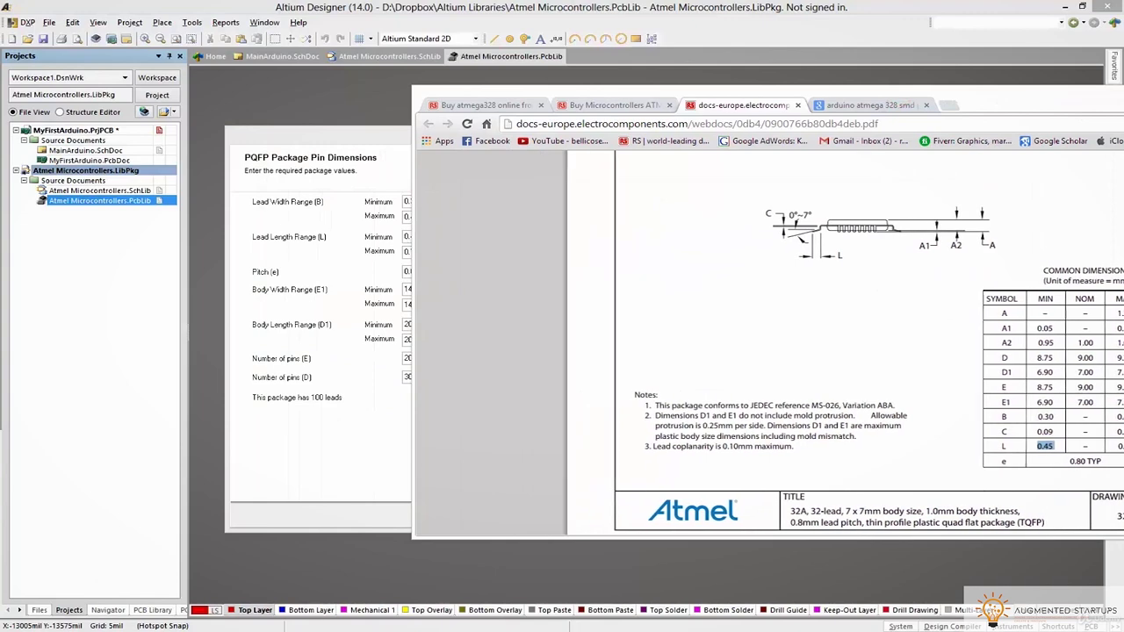
pyautogui.moveTo(961, 102); pyautogui.dragTo(869, 102)
pyautogui.scroll(2, 870, 168)
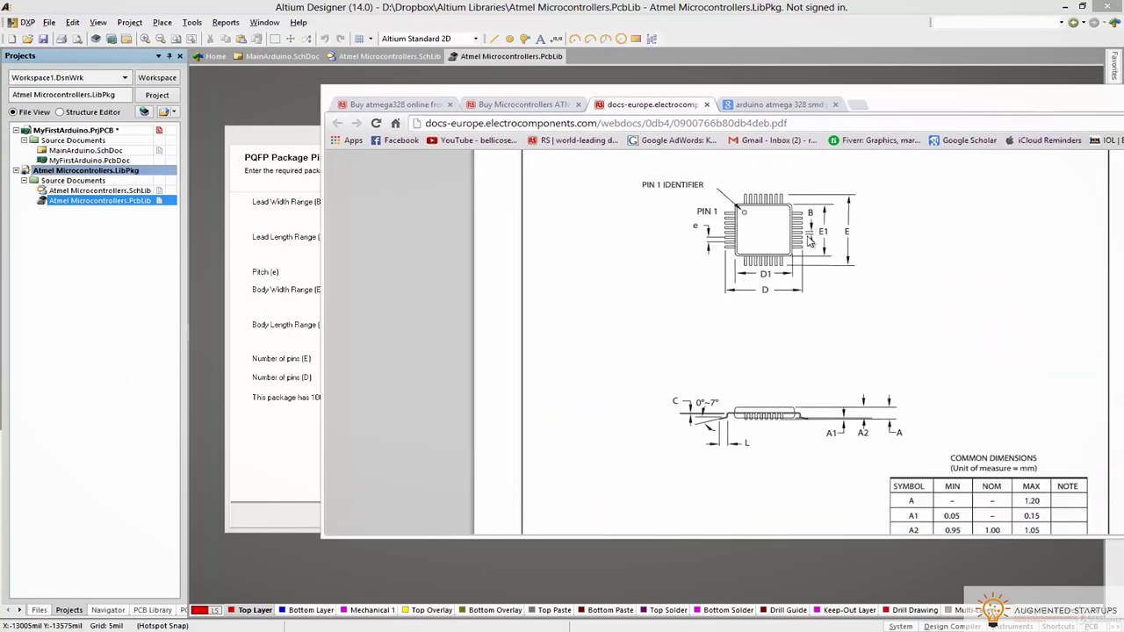
pyautogui.scroll(-2, 710, 249)
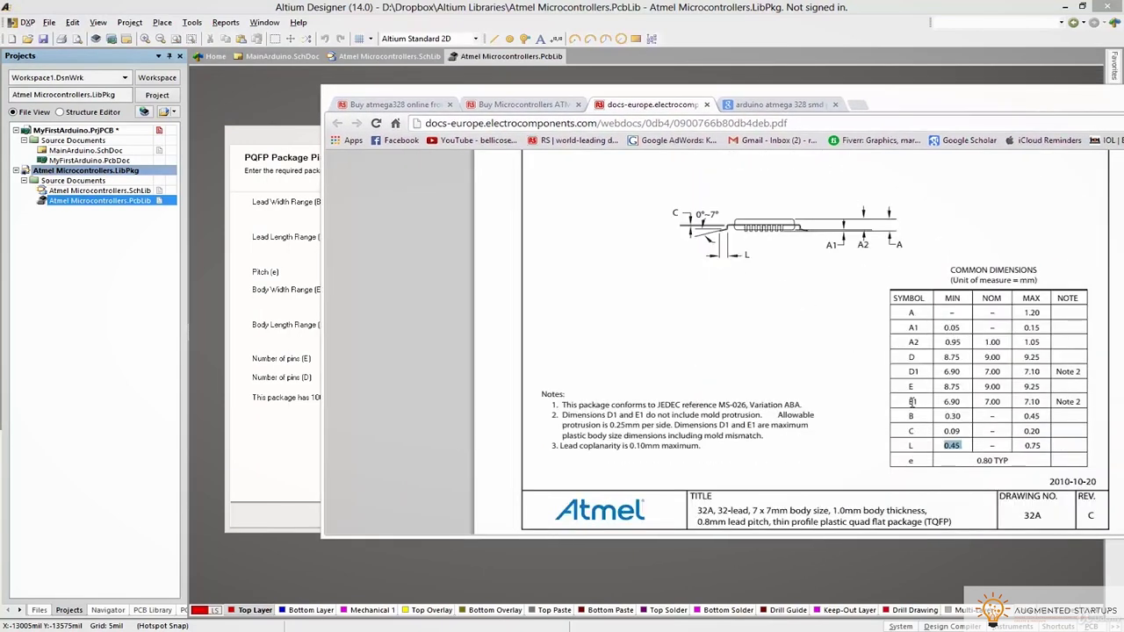
# Set the pitch to 0.8, taken from the datasheet's e 0.80 TYP row
pyautogui.tripleClick(1019, 459)
pyautogui.hotkey('alt', 'Tab')
pyautogui.doubleClick(430, 270)
pyautogui.write('0.8')
# Set the body width range to 6.9mm–7.1mm, read from the datasheet's D1/E1 values
pyautogui.doubleClick(415, 288)
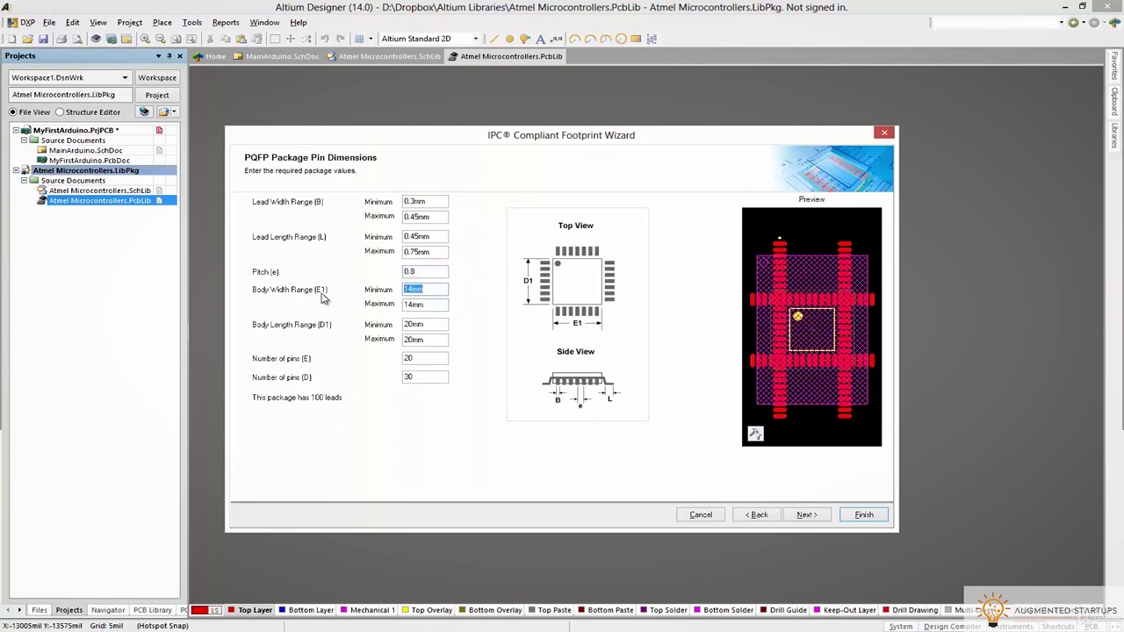
pyautogui.hotkey('alt', 'Tab')
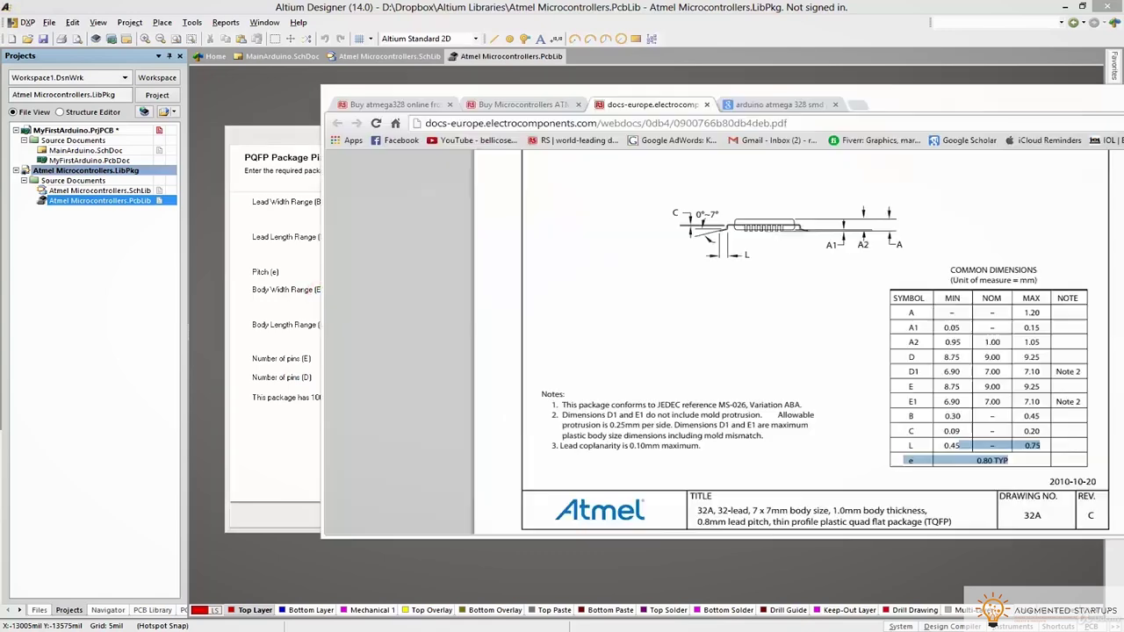
pyautogui.scroll(3, 866, 279)
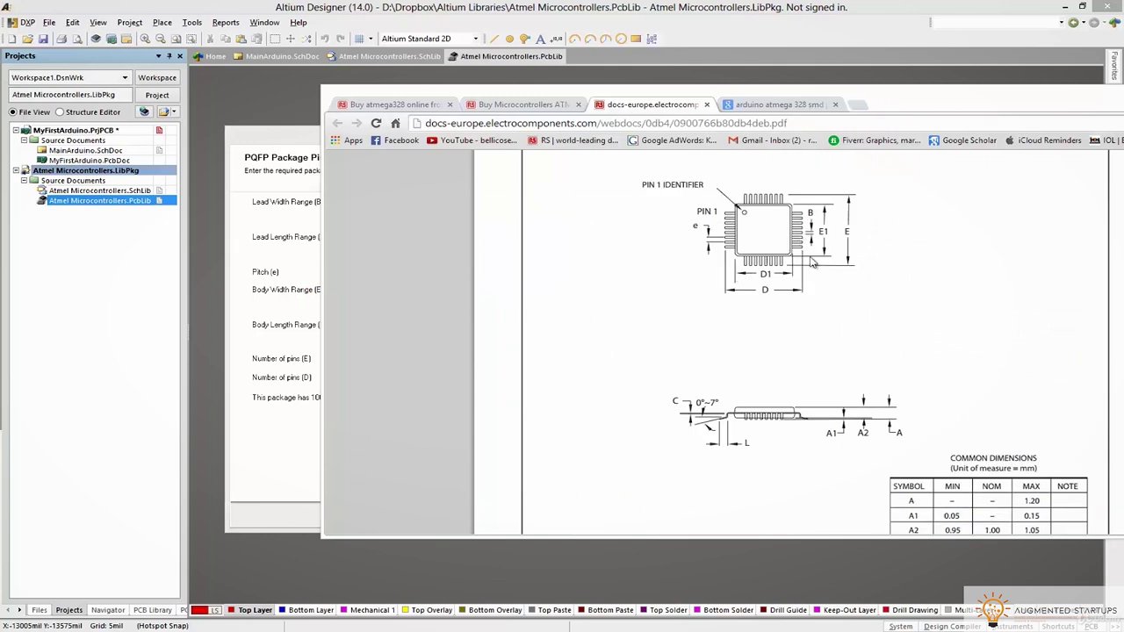
pyautogui.scroll(-2, 808, 317)
pyautogui.moveTo(944, 376); pyautogui.dragTo(965, 372)
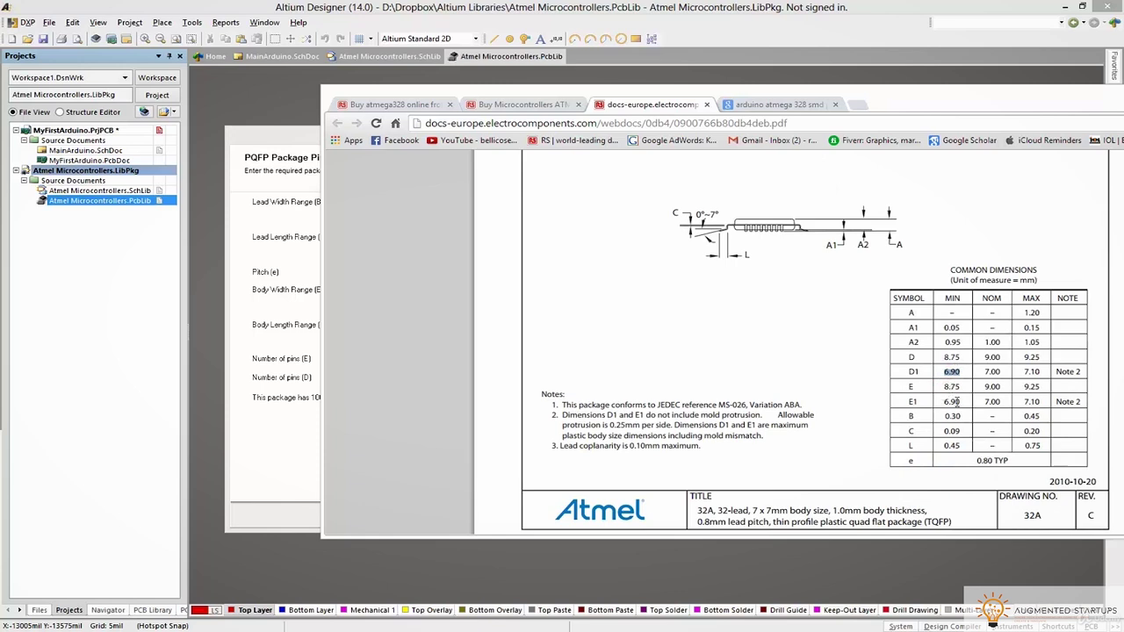
pyautogui.doubleClick(1016, 401)
pyautogui.click(234, 329)
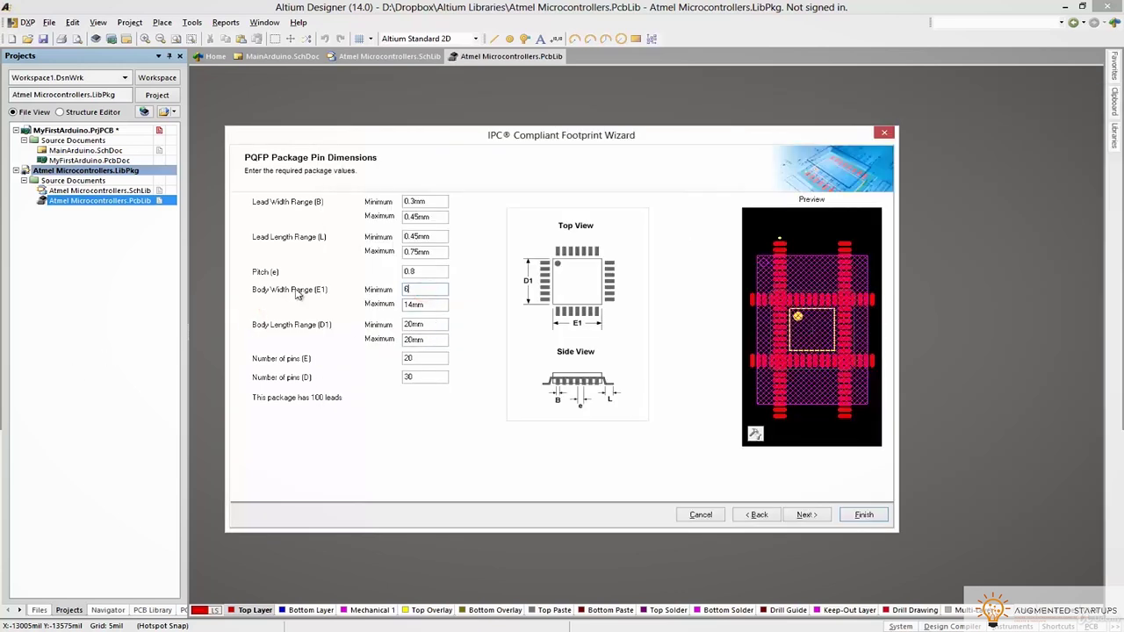
pyautogui.click(430, 303)
pyautogui.write('7.1')
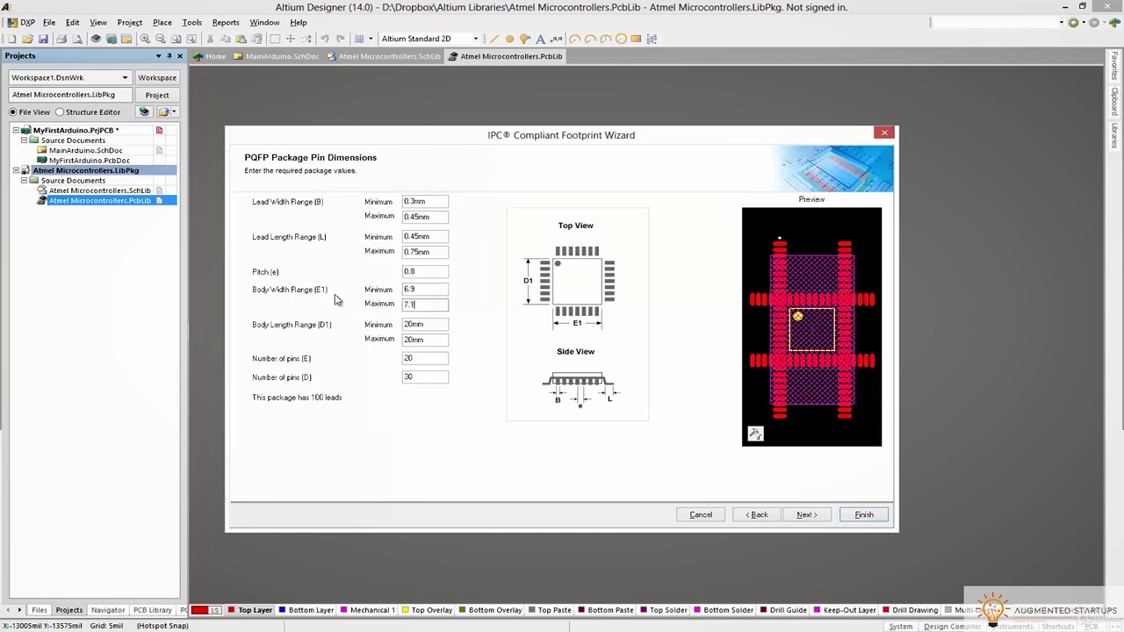
pyautogui.click(437, 289)
pyautogui.write('mm')
pyautogui.click(432, 304)
pyautogui.write('mm')
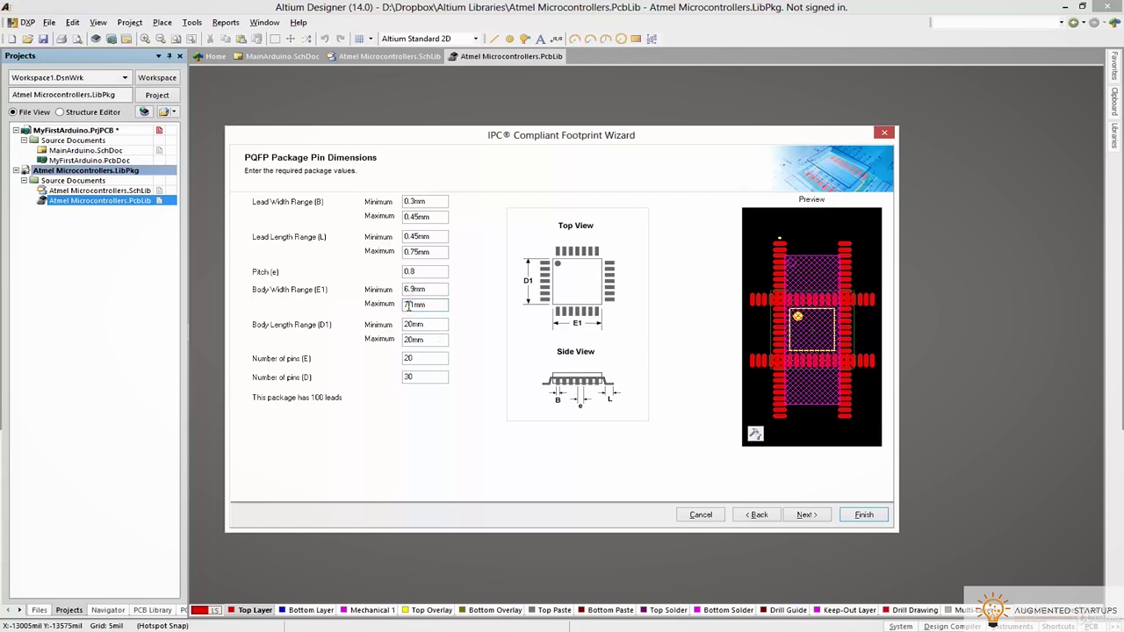
# Copy the same 6.9mm–7.1mm range into the body length minimum and maximum
pyautogui.click(431, 290)
pyautogui.hotkey('ctrl', 'c')
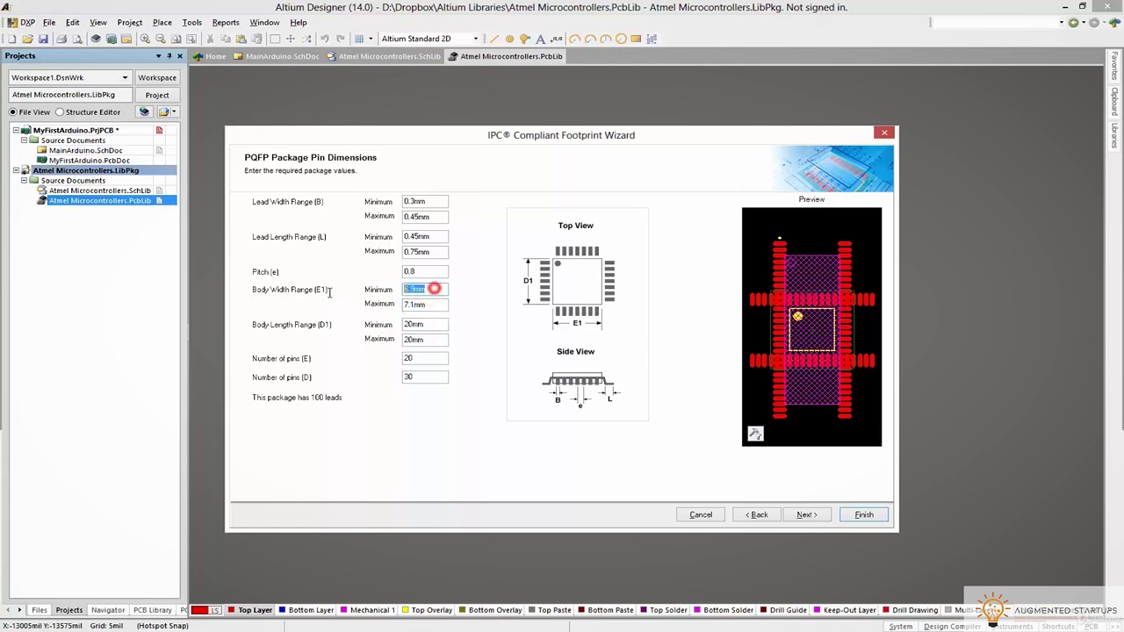
pyautogui.click(432, 325)
pyautogui.hotkey('ctrl', 'v')
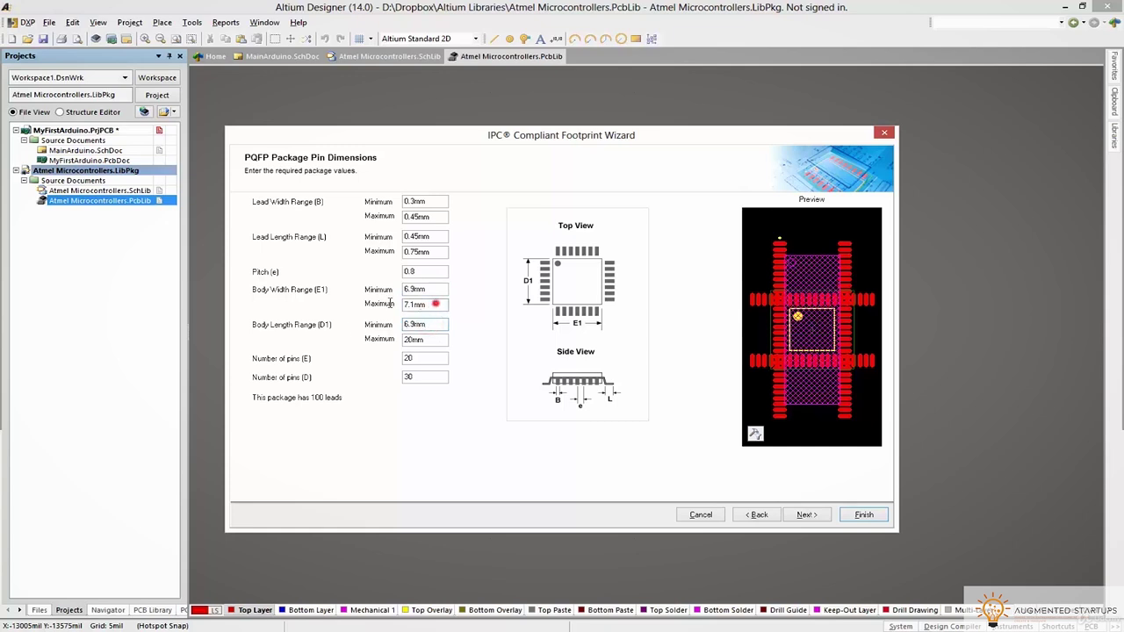
pyautogui.moveTo(435, 304); pyautogui.dragTo(389, 304)
pyautogui.hotkey('ctrl', 'c')
pyautogui.click(431, 339)
pyautogui.hotkey('ctrl', 'v')
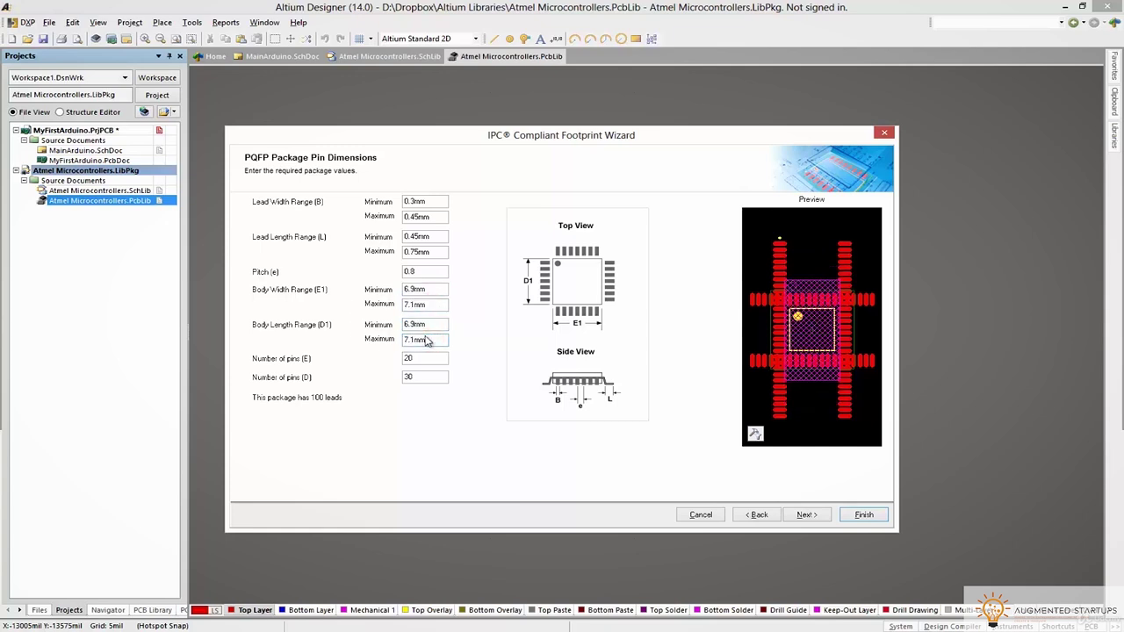
pyautogui.click(431, 325)
# Compare the footprint preview, tilted and then flat 2D, against the Atmel datasheet
pyautogui.hotkey('alt', 'Tab')
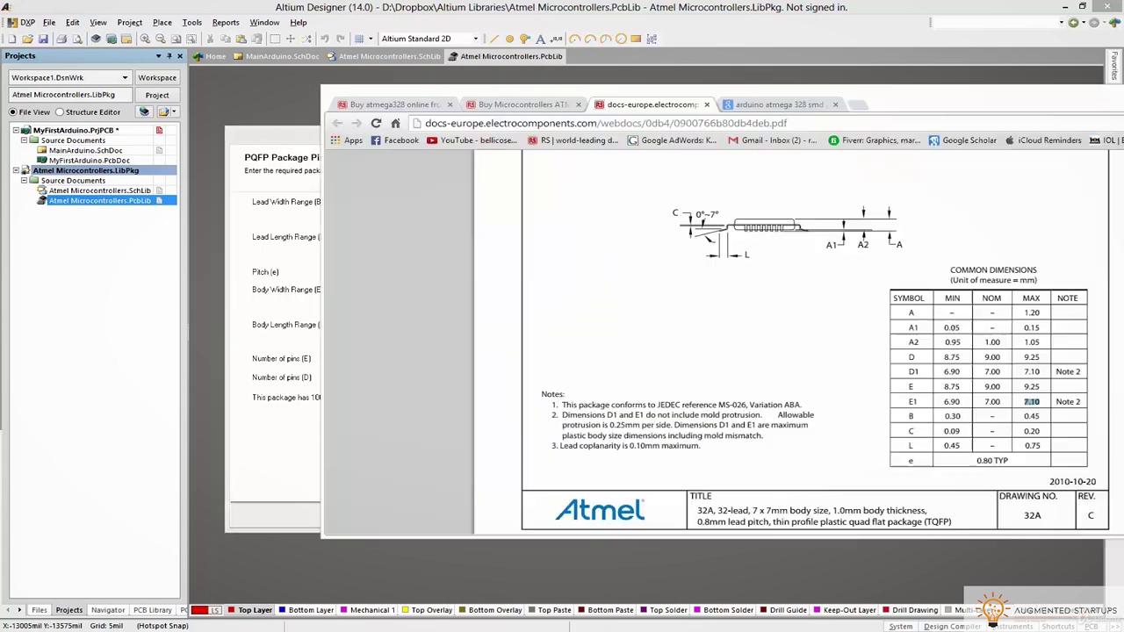
pyautogui.hotkey('alt', 'Tab')
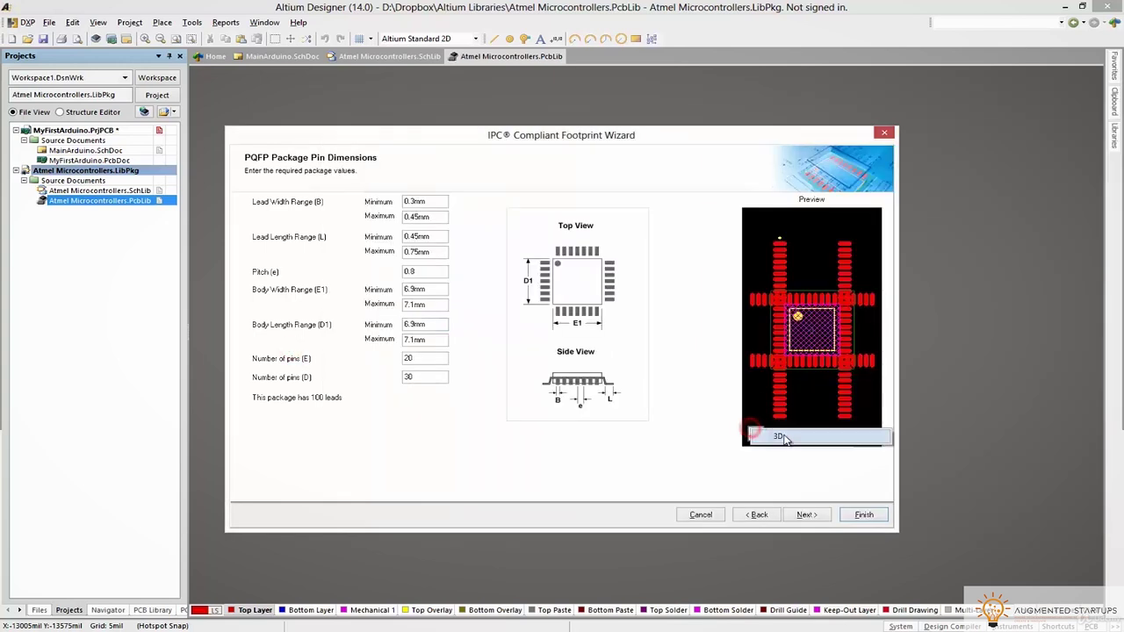
pyautogui.moveTo(802, 395); pyautogui.dragTo(826, 350)
pyautogui.click(754, 433)
pyautogui.click(766, 440)
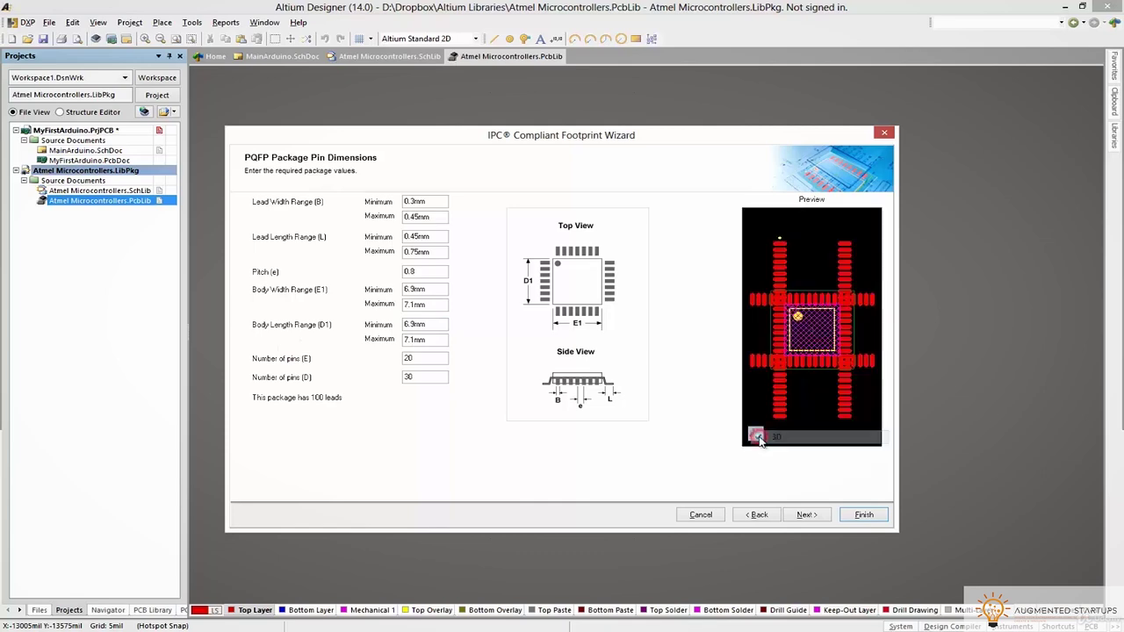
pyautogui.hotkey('alt', 'Tab')
pyautogui.hotkey('alt', 'Tab')
# Set Number of pins (E) and (D) to 8 each and view the 32-lead 3D chip
pyautogui.press('Tab')
pyautogui.press('Tab')
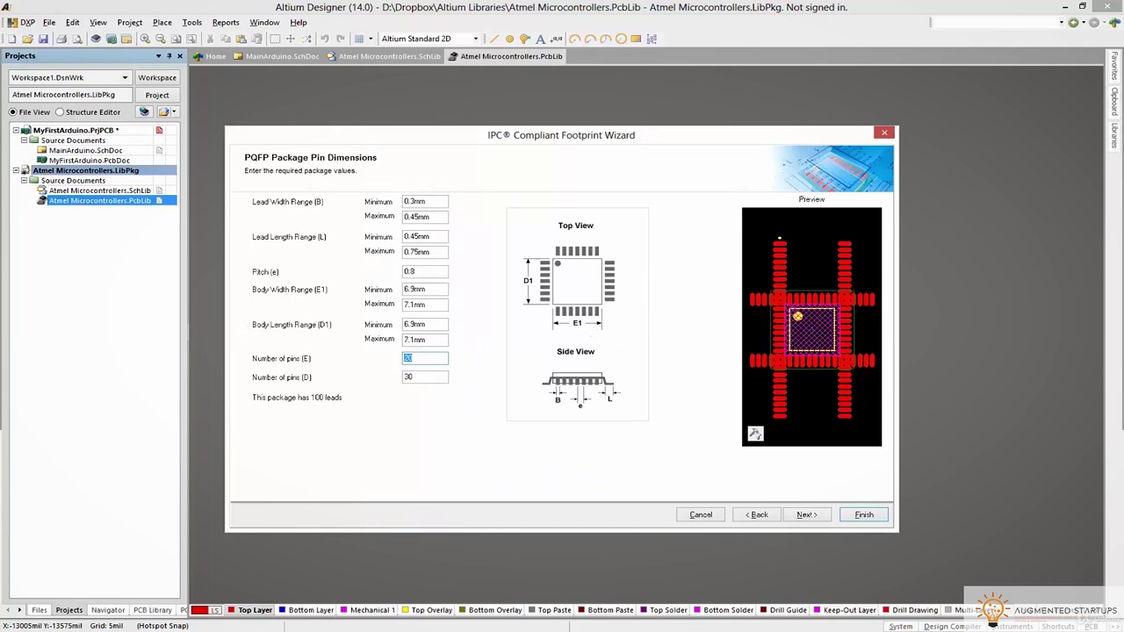
pyautogui.write('8')
pyautogui.press('Tab')
pyautogui.write('8')
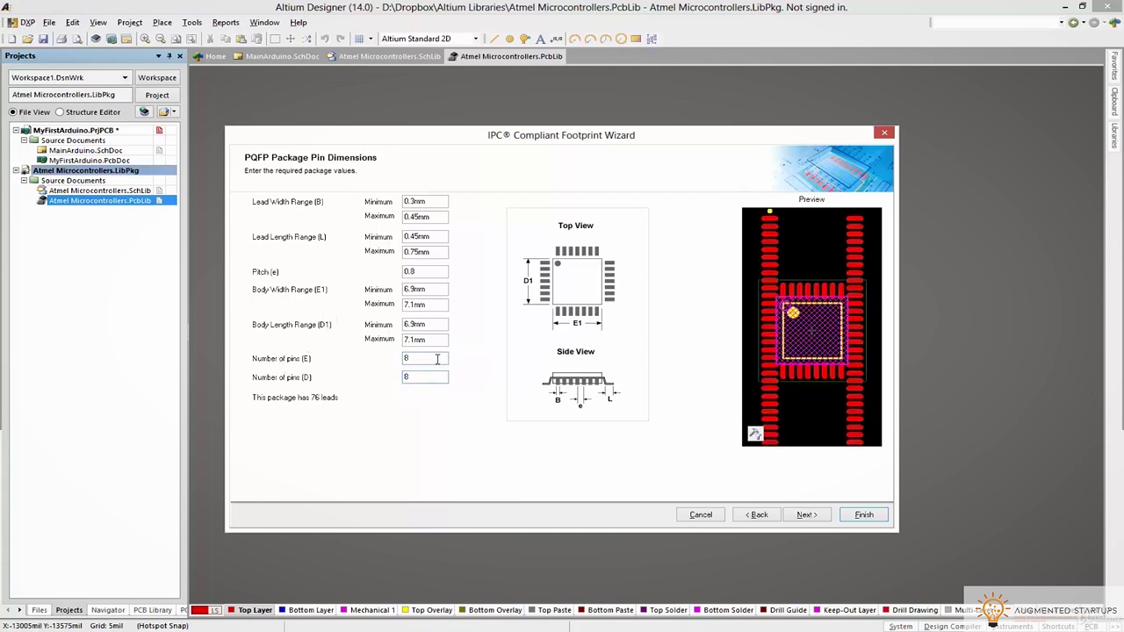
pyautogui.click(436, 359)
pyautogui.click(755, 433)
pyautogui.moveTo(804, 364); pyautogui.dragTo(825, 389)
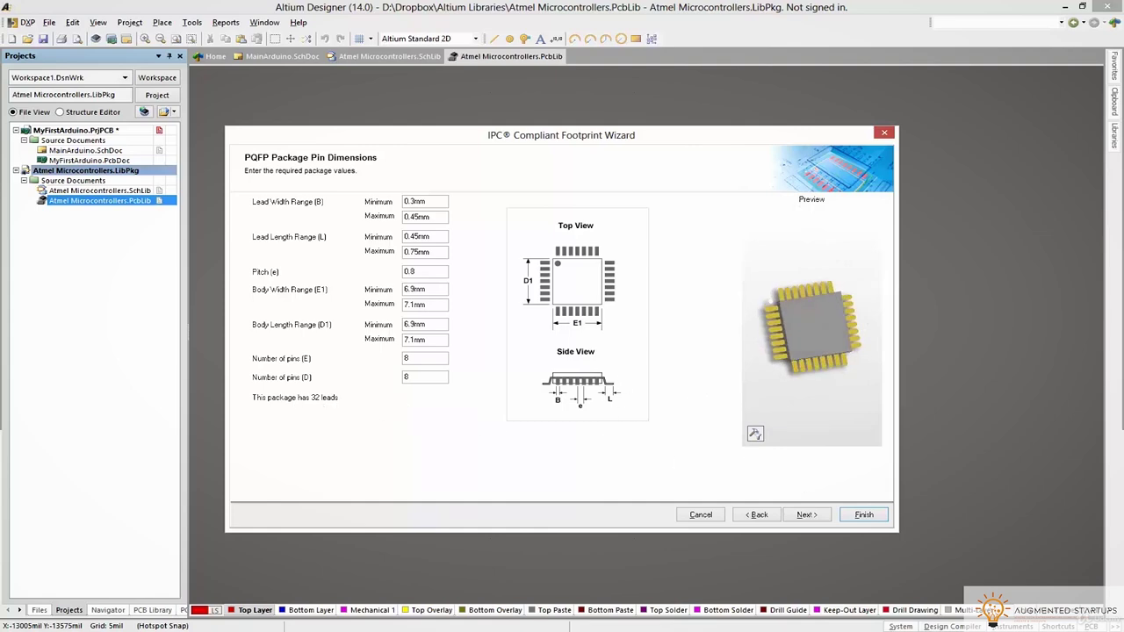
# Check the result against the datasheet's QFP package drawing and advance the wizard
pyautogui.hotkey('alt', 'Tab')
pyautogui.keyDown('ctrl'); pyautogui.scroll(3, 674, 280); pyautogui.keyUp('ctrl')
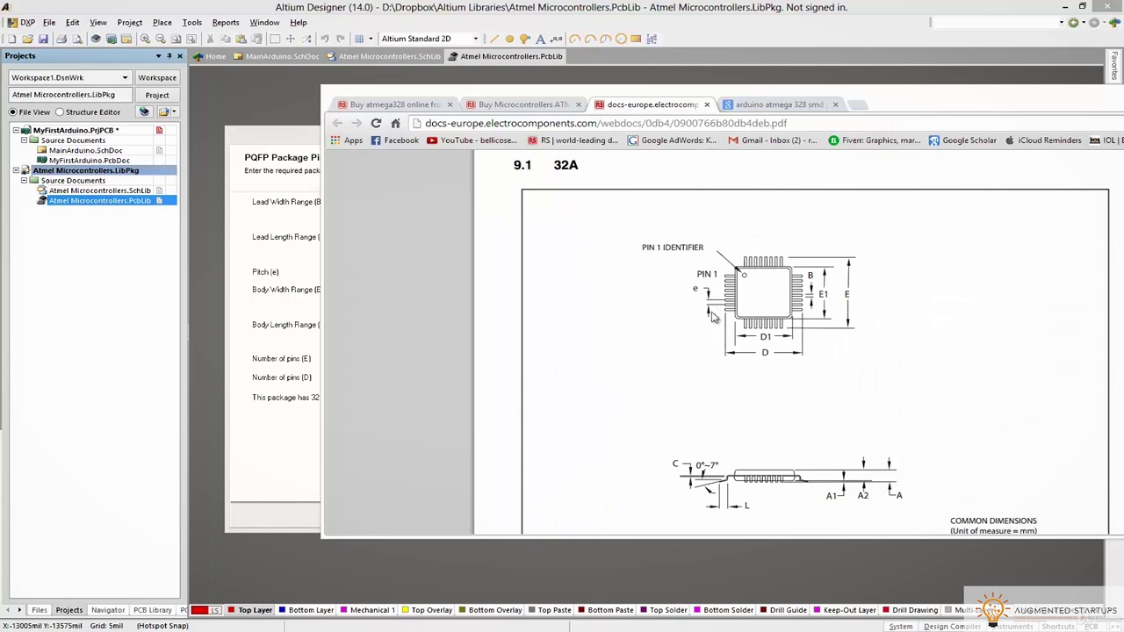
pyautogui.click(309, 326)
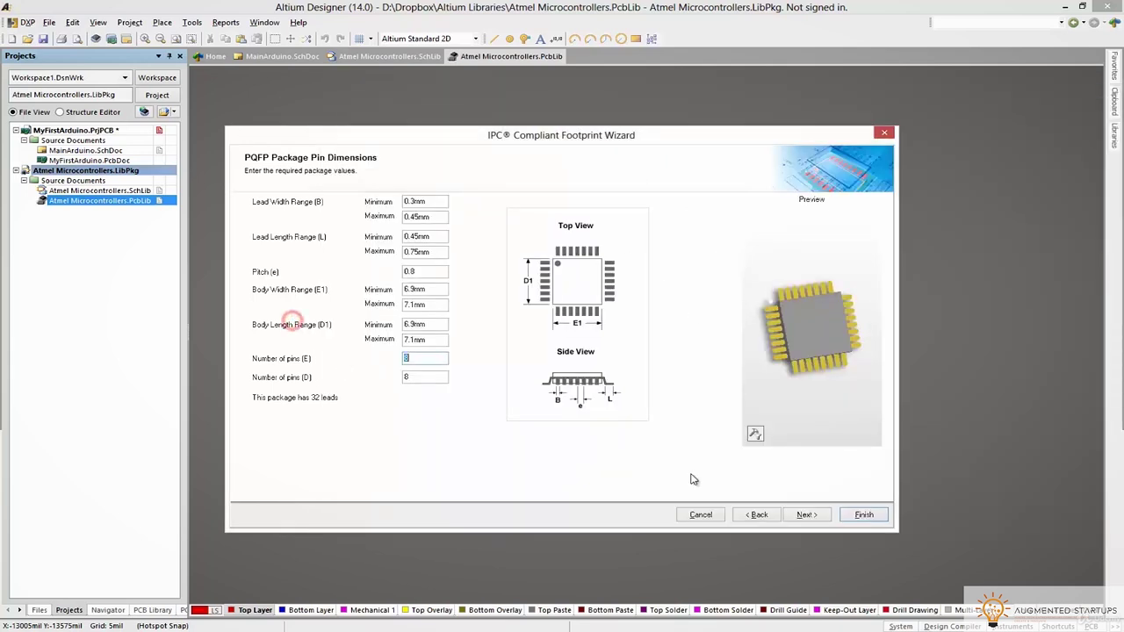
pyautogui.click(820, 516)
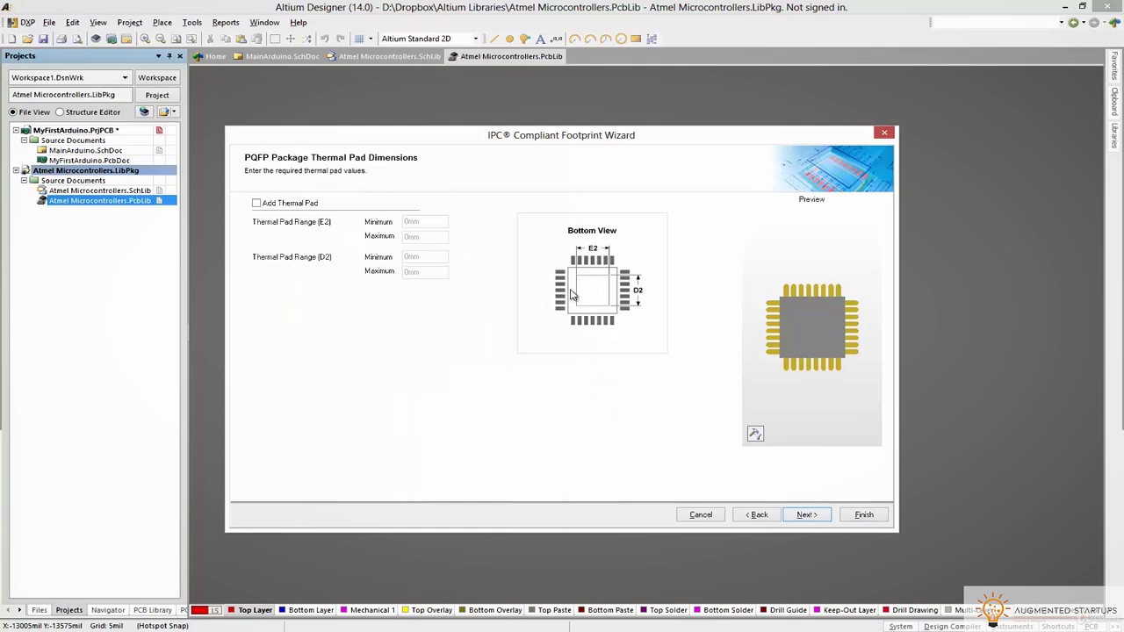
# Keep thermal pad and heel spacing defaults and settle on Level B - Medium density fillets
pyautogui.click(806, 515)
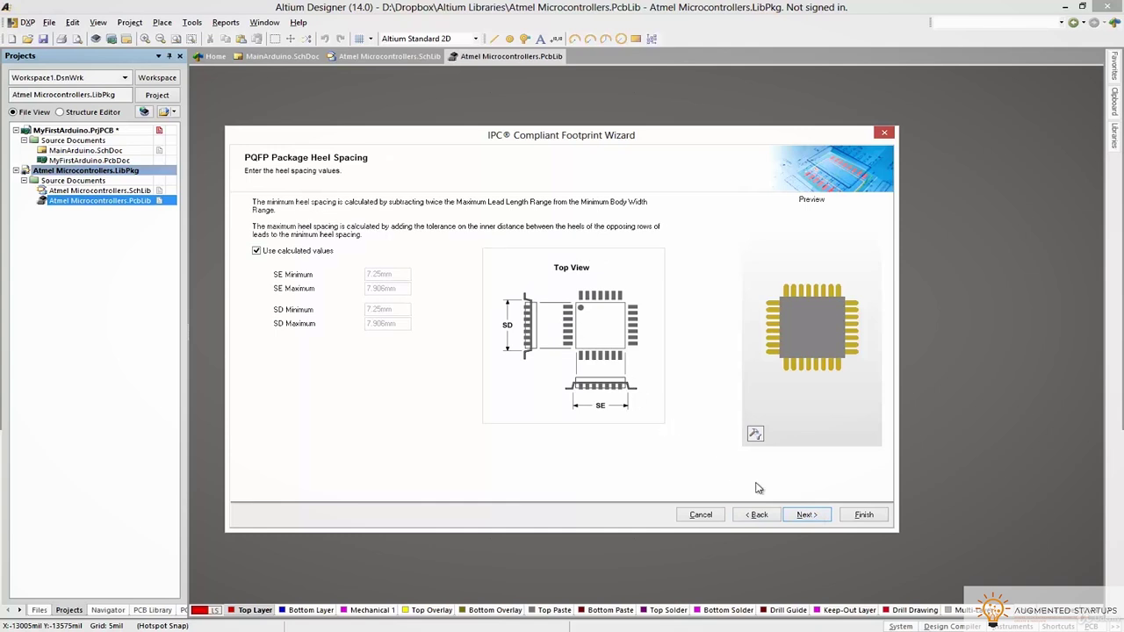
pyautogui.click(806, 515)
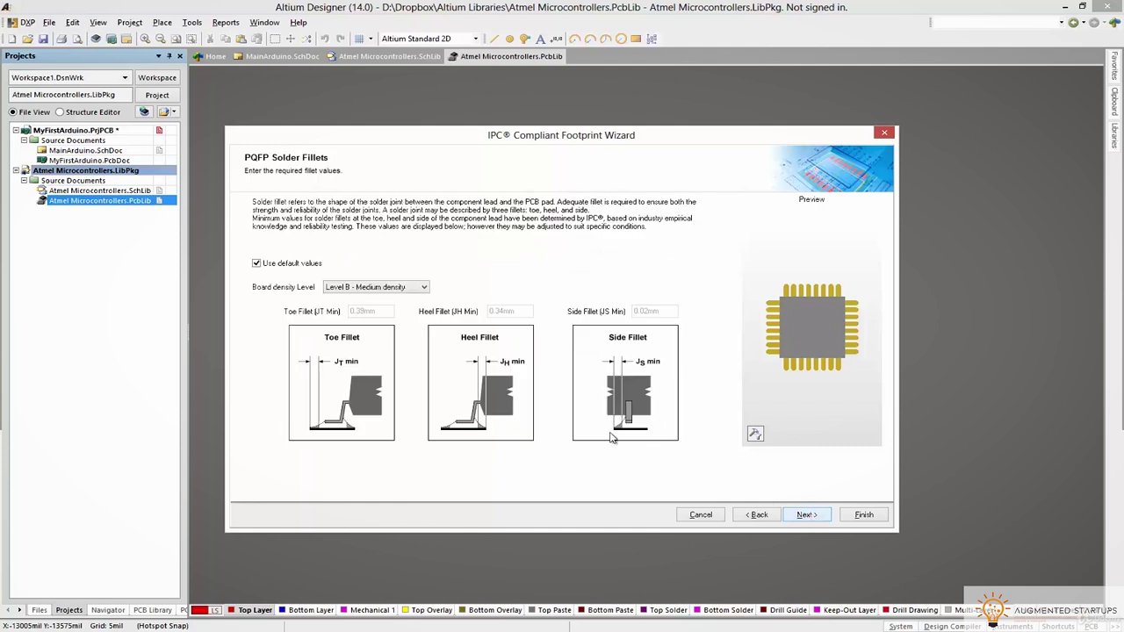
pyautogui.click(338, 287)
pyautogui.click(352, 299)
pyautogui.click(348, 287)
pyautogui.click(357, 315)
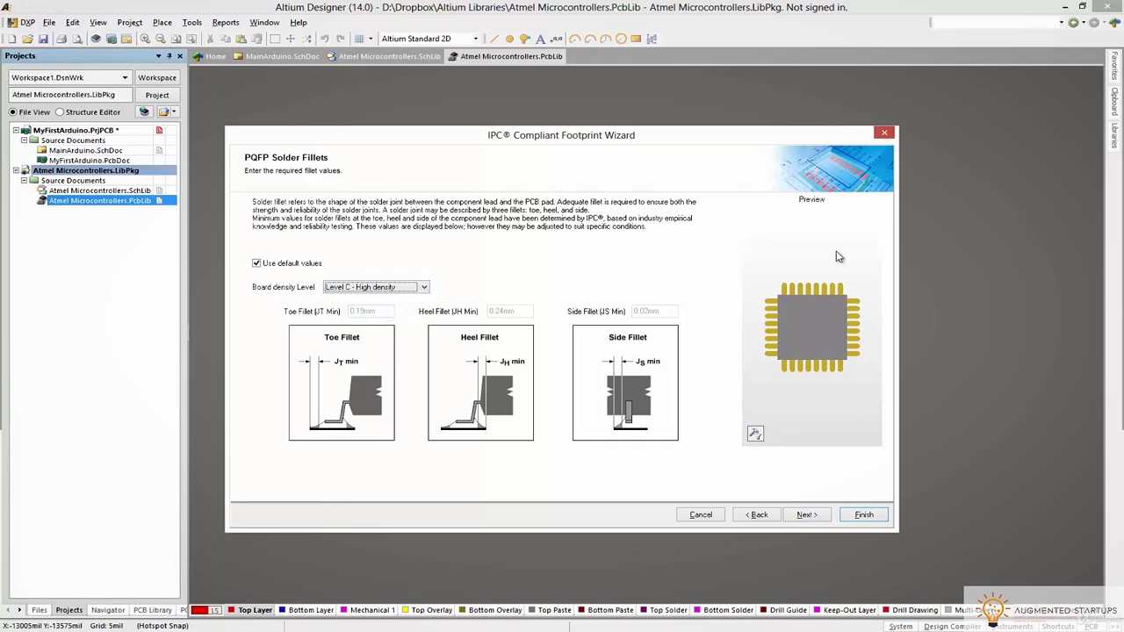
pyautogui.click(356, 287)
pyautogui.click(356, 305)
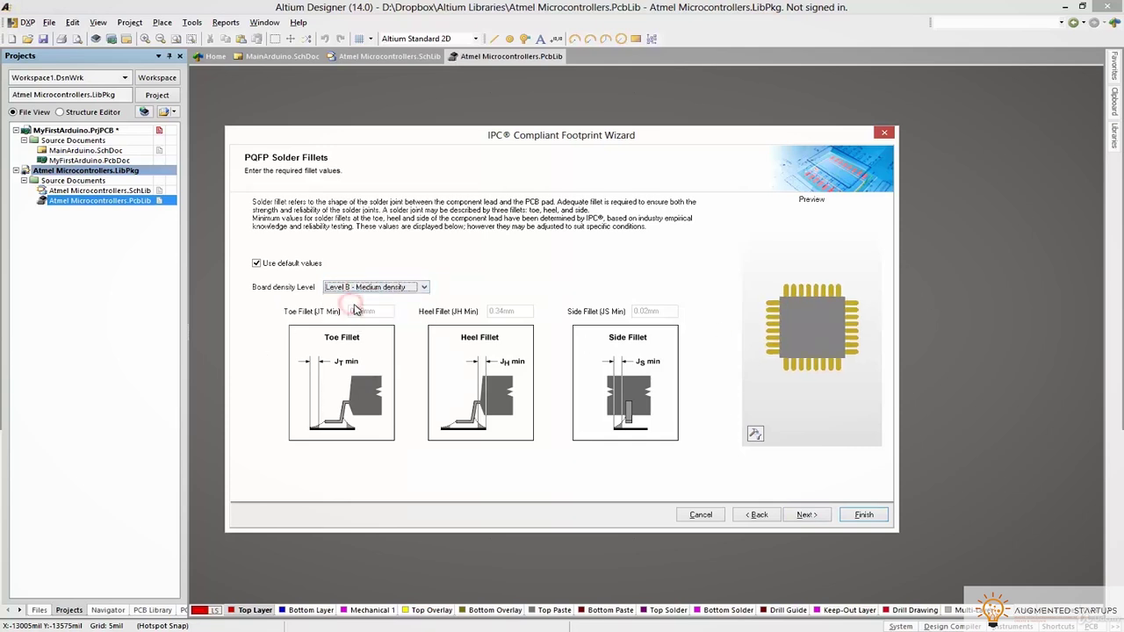
# Accept the default component and IPC tolerances to reach the footprint dimensions page
pyautogui.click(806, 515)
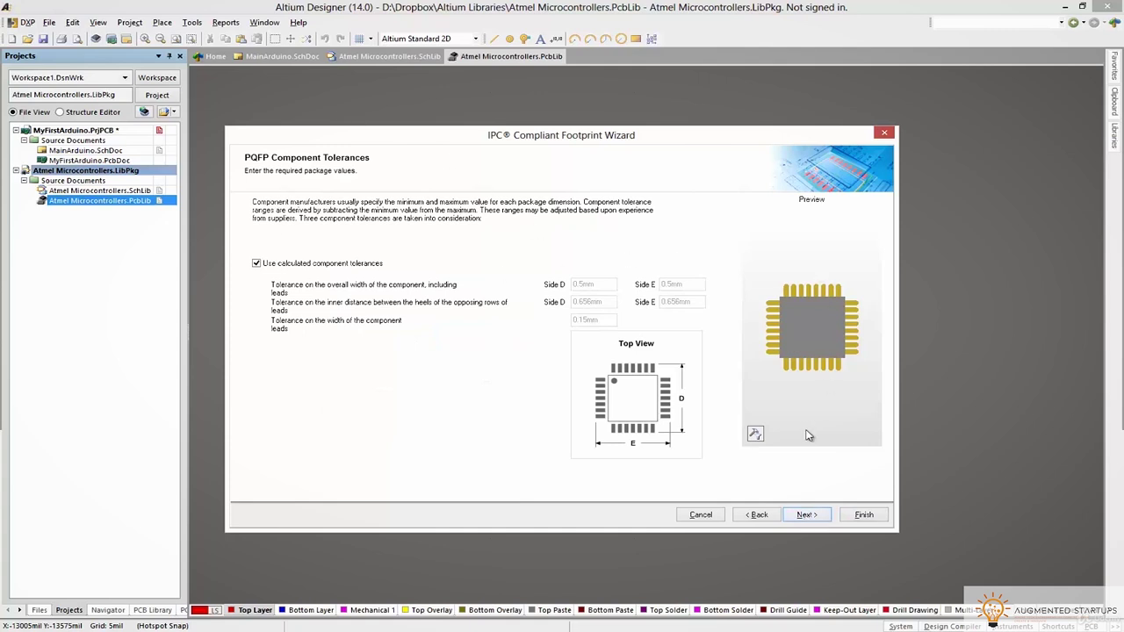
pyautogui.click(804, 516)
pyautogui.click(805, 516)
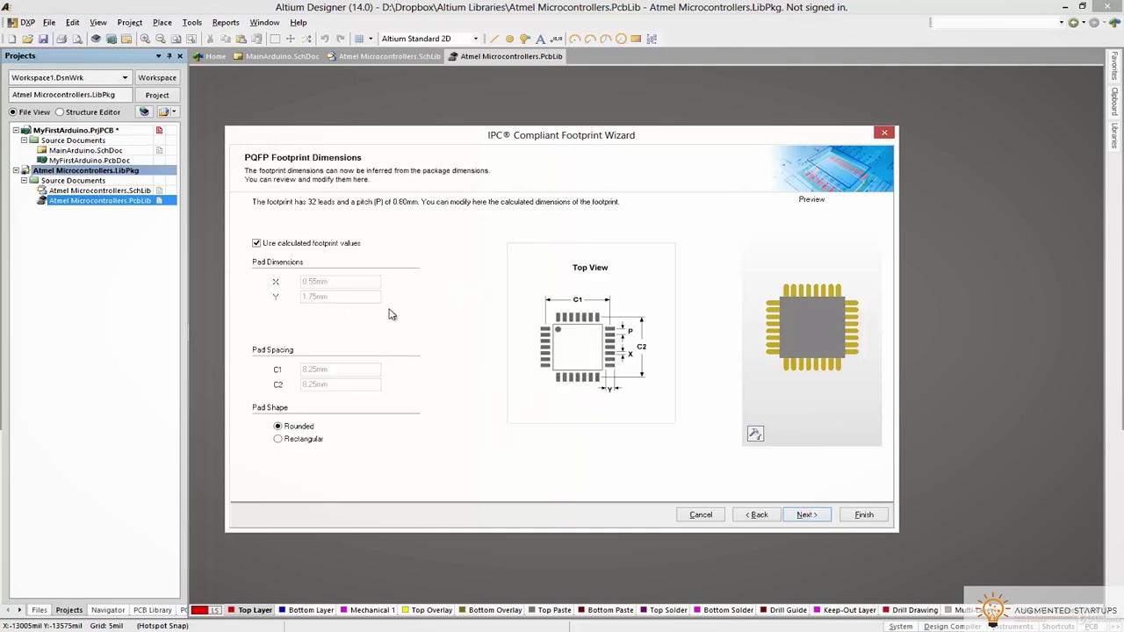
# Keep the calculated pad dimensions (0.55×1.75mm) after briefly unlocking them for editing
pyautogui.click(278, 247)
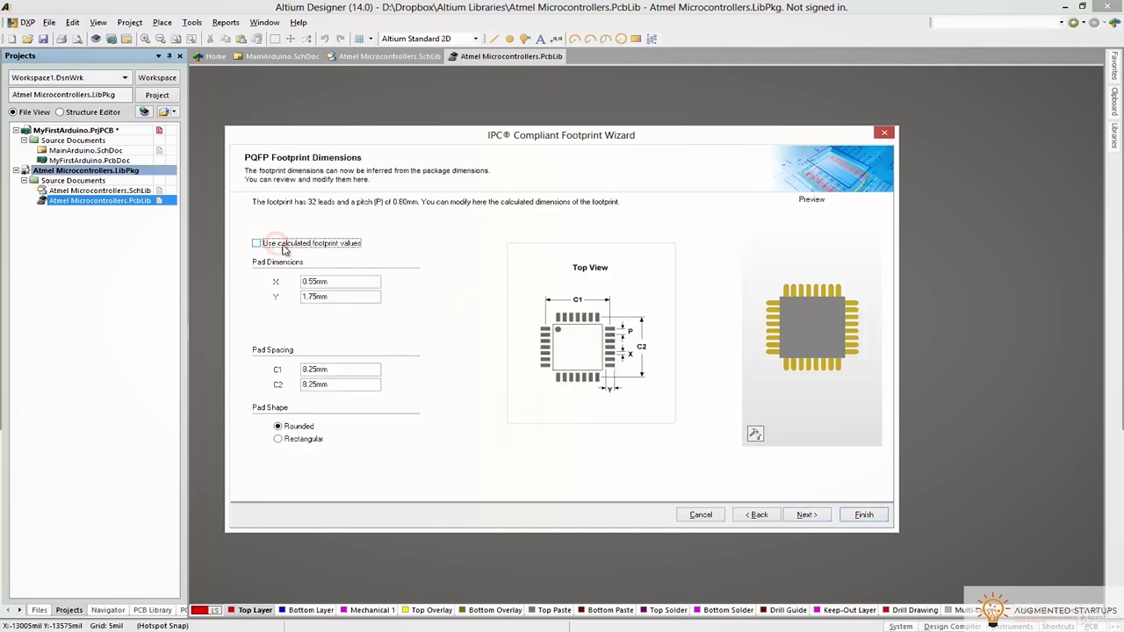
pyautogui.click(309, 281)
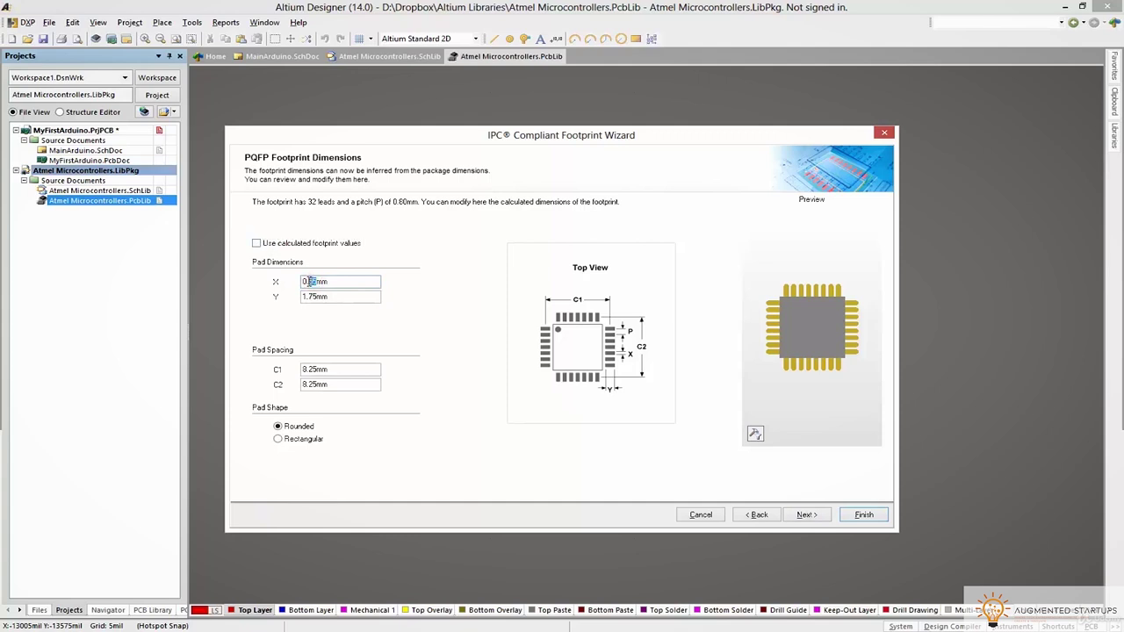
pyautogui.doubleClick(320, 297)
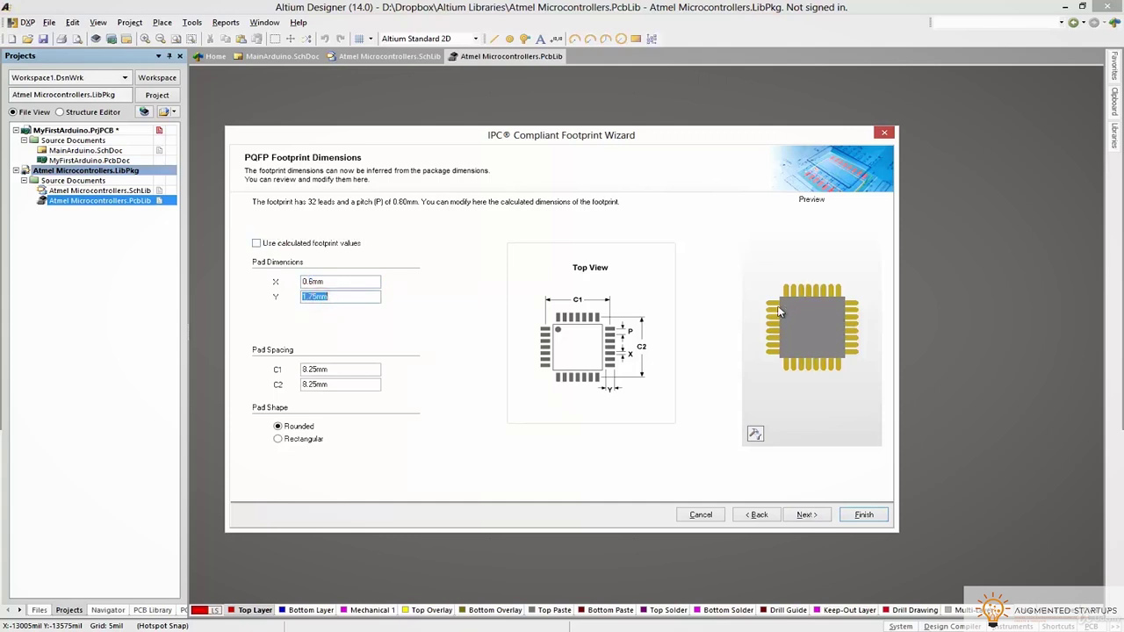
pyautogui.click(313, 281)
pyautogui.click(257, 244)
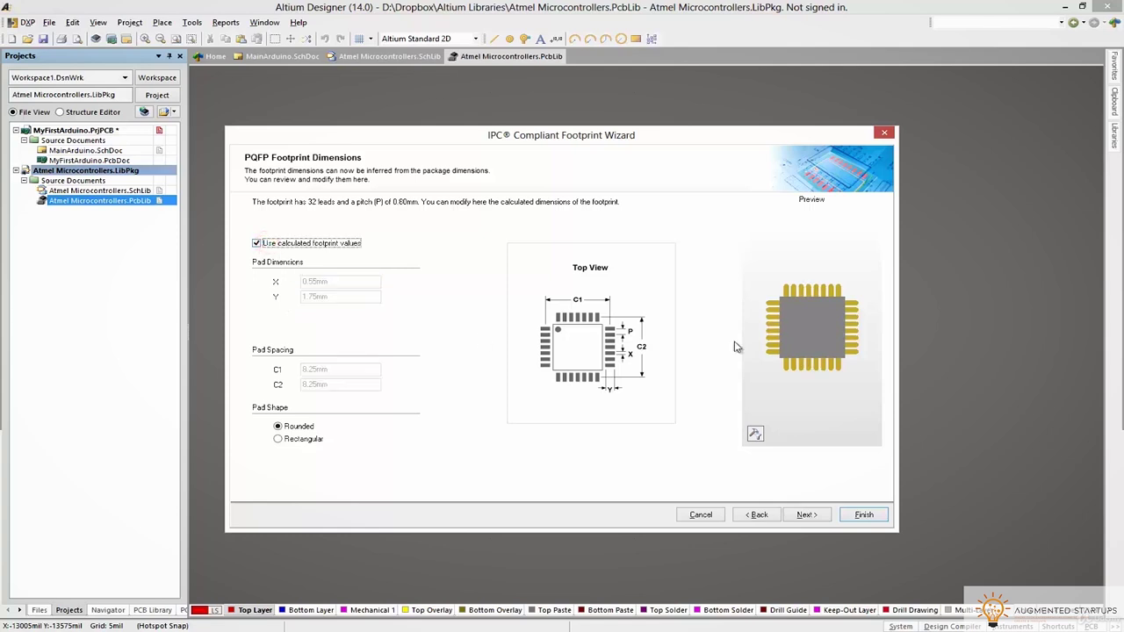
pyautogui.click(806, 517)
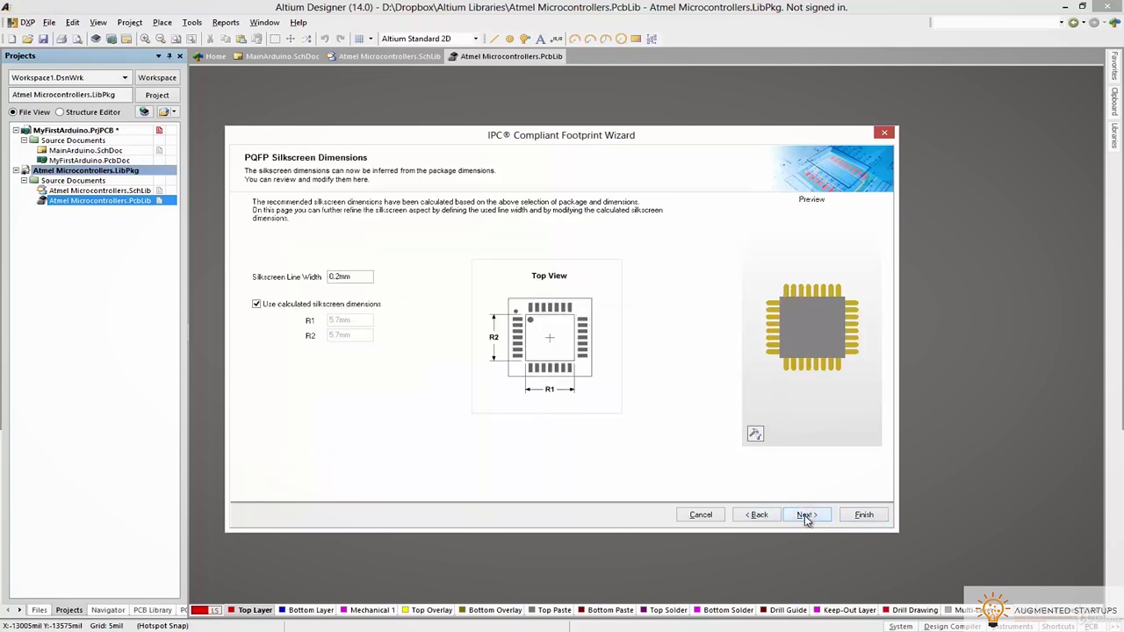
# Set the silkscreen line width to 0.5mm with the preview shown as flat 2D
pyautogui.click(755, 434)
pyautogui.click(794, 454)
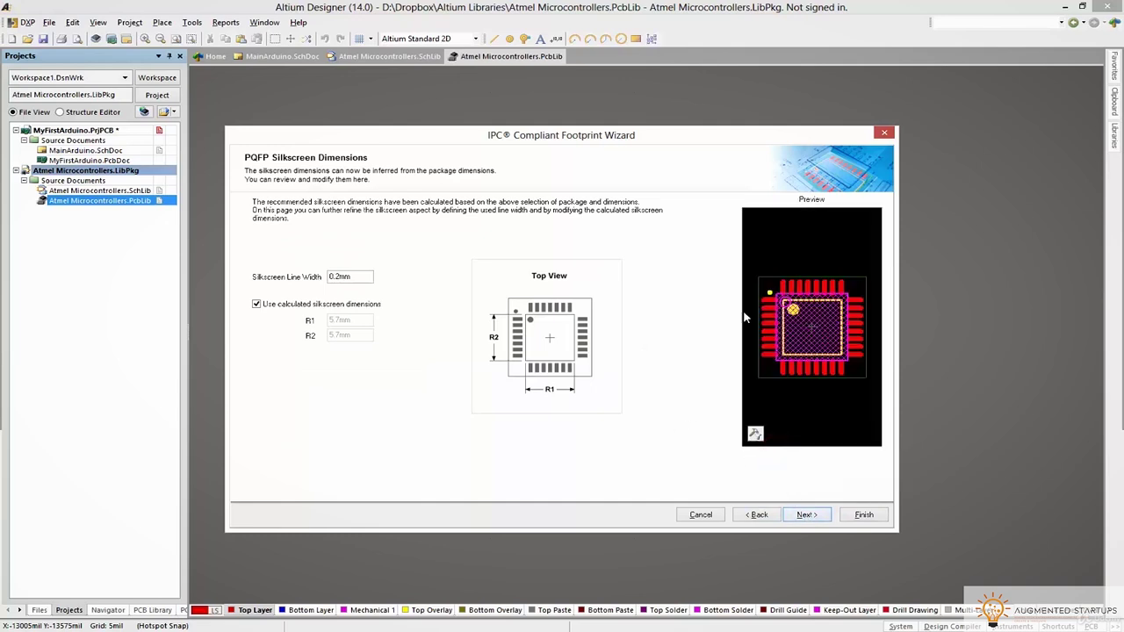
pyautogui.click(337, 277)
pyautogui.press('BackSpace')
pyautogui.write('5')
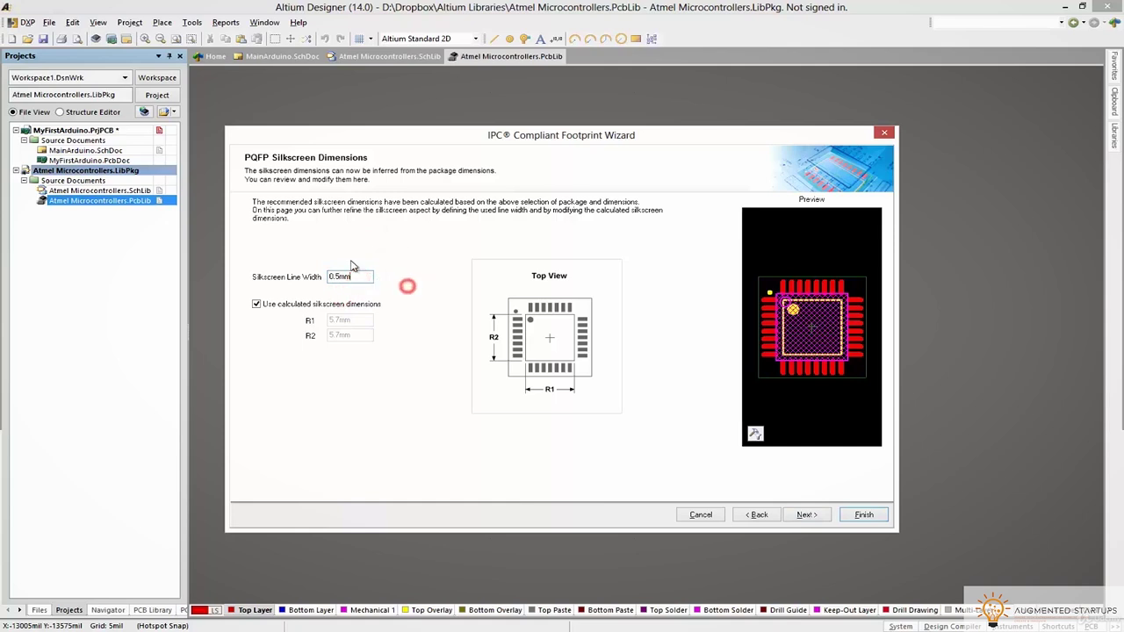
pyautogui.click(337, 276)
# Accept the courtyard, assembly and name defaults and finish generating the footprint
pyautogui.click(807, 515)
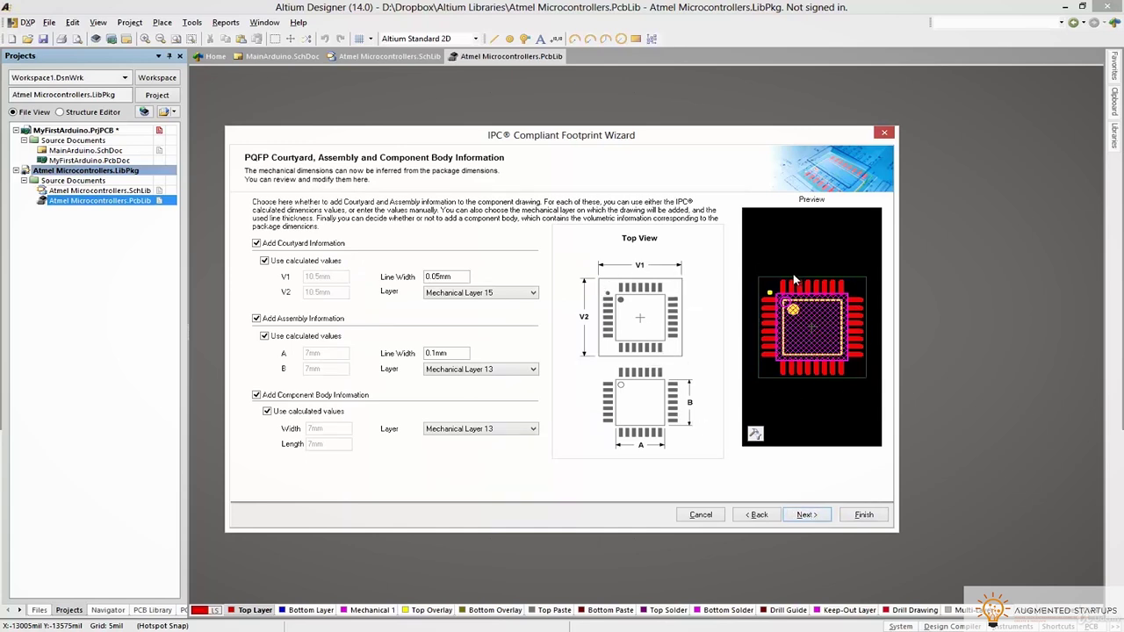
pyautogui.click(803, 515)
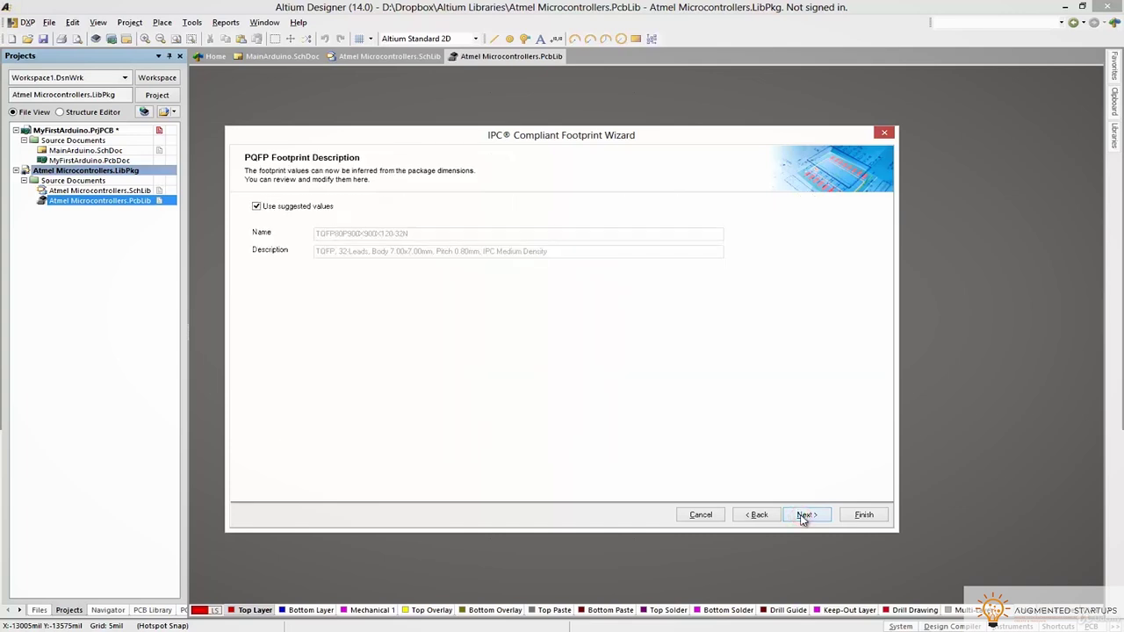
pyautogui.click(863, 516)
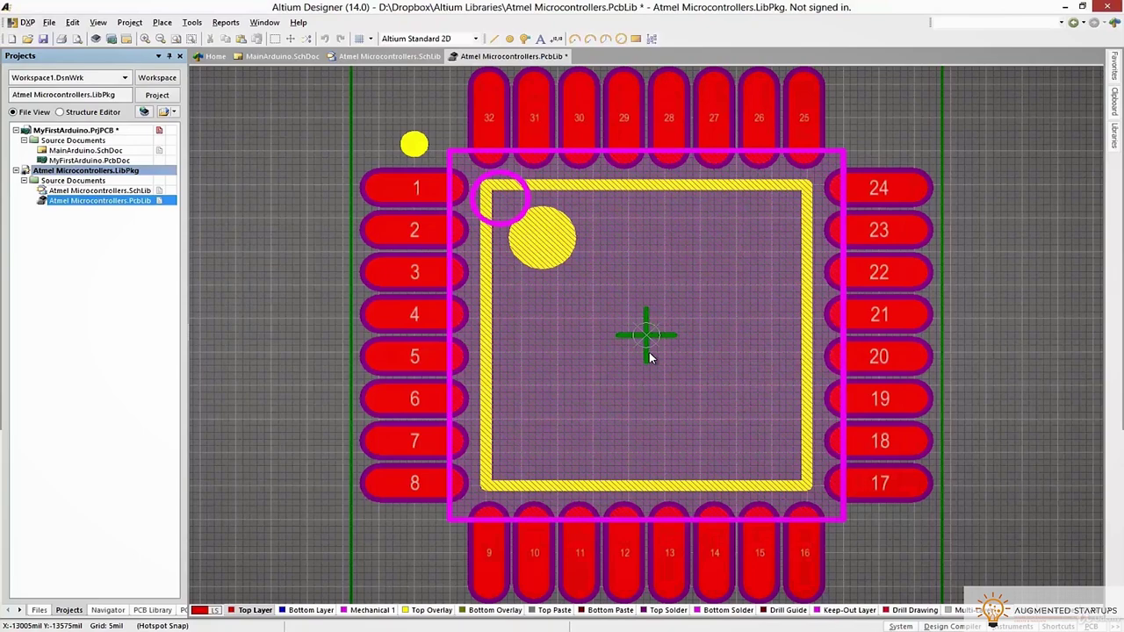
# View the new 32-pad footprint in 3D and orbit it from several angles
pyautogui.scroll(-5, 350, 413)
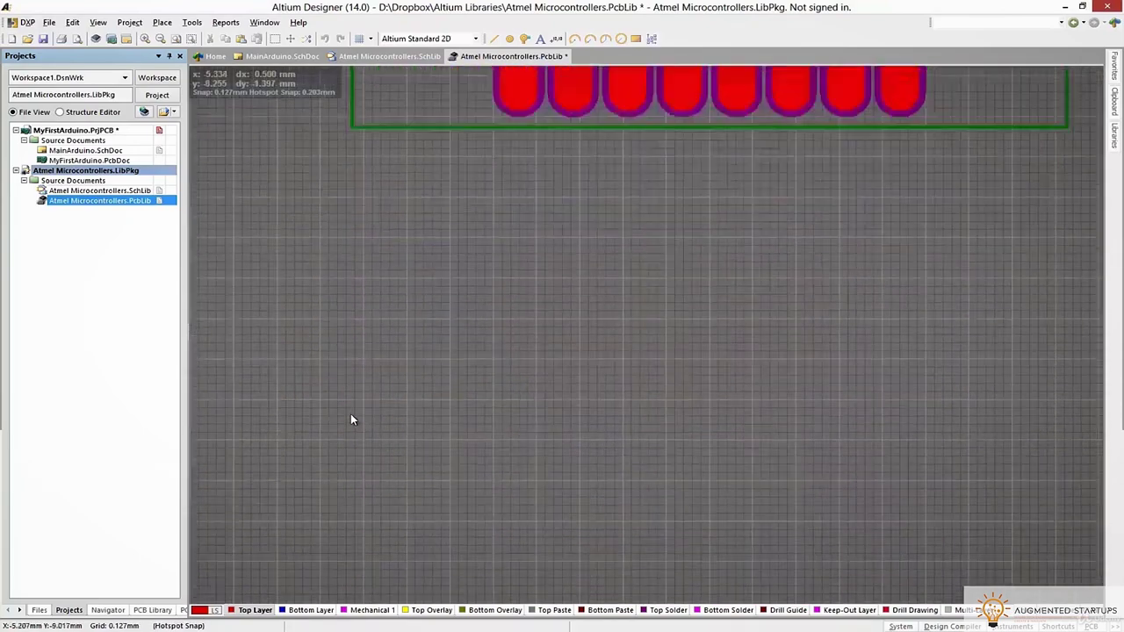
pyautogui.scroll(3, 352, 419)
pyautogui.keyDown('ctrl'); pyautogui.scroll(-3, 694, 356); pyautogui.keyUp('ctrl')
pyautogui.keyDown('ctrl'); pyautogui.scroll(-2, 732, 368); pyautogui.keyUp('ctrl')
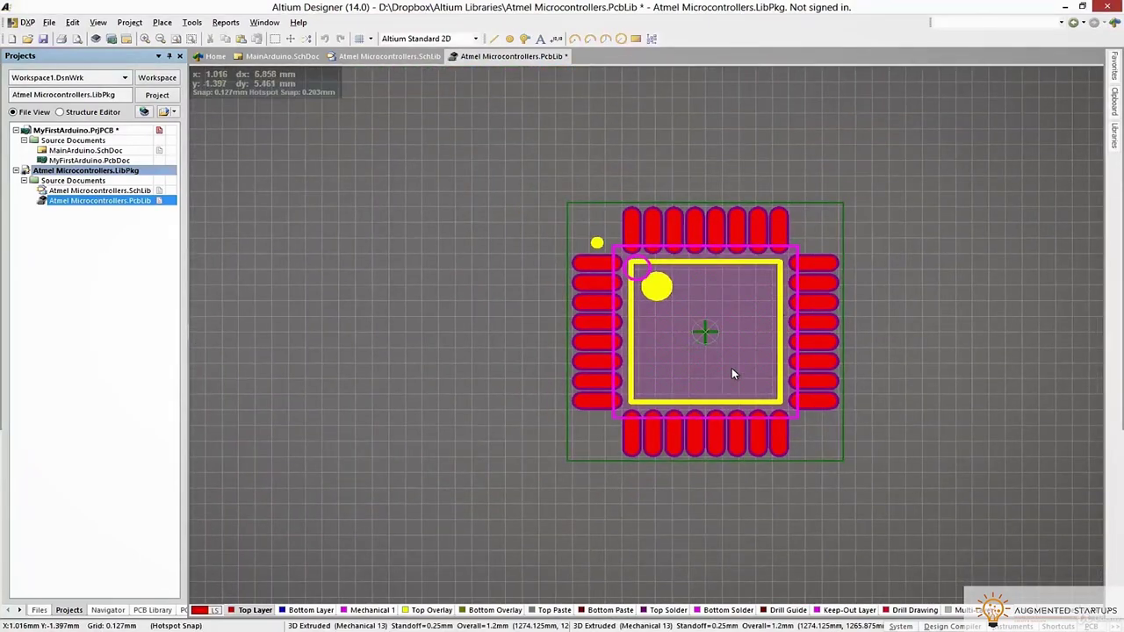
pyautogui.press('3')
pyautogui.keyDown('shift'); pyautogui.moveTo(737, 486); pyautogui.dragTo(627, 335, button='right'); pyautogui.keyUp('shift')
pyautogui.keyDown('shift'); pyautogui.moveTo(841, 384); pyautogui.dragTo(645, 213, button='right'); pyautogui.keyUp('shift')
# Lay the part flat, return to 2D, and switch to the Atmel Microcontrollers.SchLib symbol
pyautogui.keyDown('ctrl'); pyautogui.scroll(5, 645, 222); pyautogui.keyUp('ctrl')
pyautogui.keyDown('ctrl'); pyautogui.scroll(-5, 645, 221); pyautogui.keyUp('ctrl')
pyautogui.keyDown('shift'); pyautogui.moveTo(665, 263); pyautogui.dragTo(802, 307, button='right'); pyautogui.keyUp('shift')
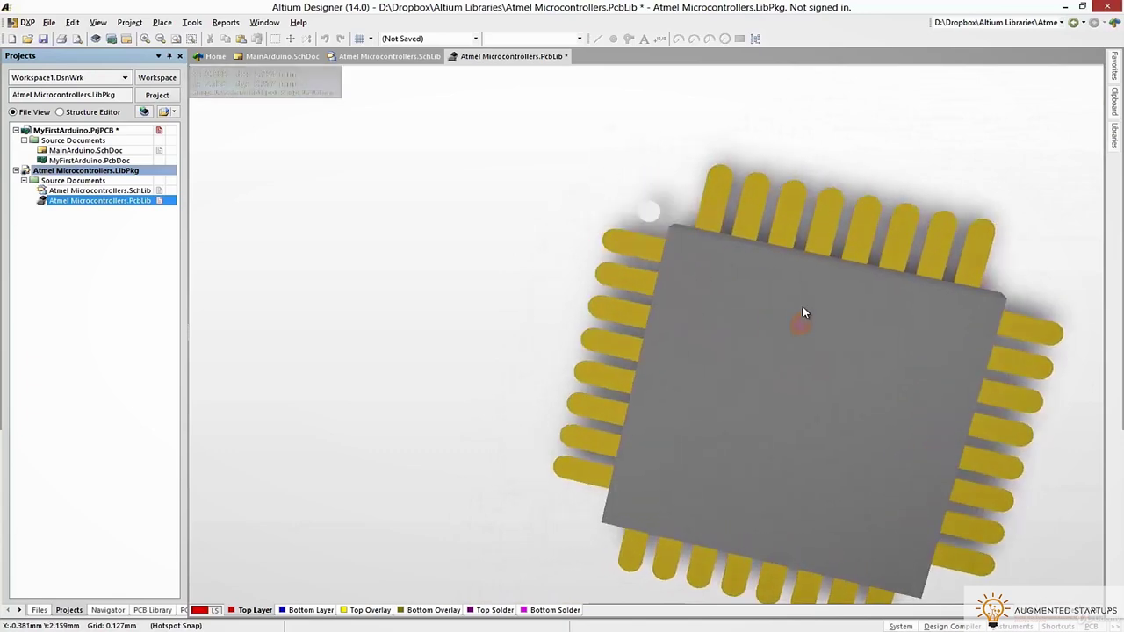
pyautogui.press('0')
pyautogui.keyDown('shift'); pyautogui.moveTo(770, 350); pyautogui.dragTo(818, 362, button='right'); pyautogui.keyUp('shift')
pyautogui.press('0')
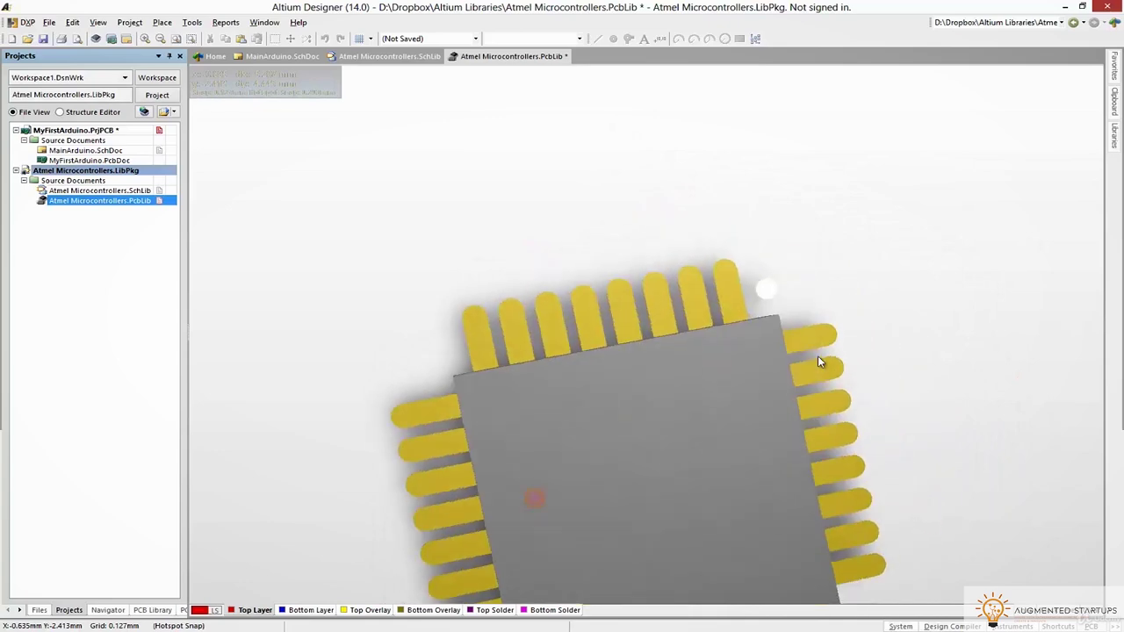
pyautogui.keyDown('ctrl'); pyautogui.moveTo(873, 339); pyautogui.dragTo(650, 339, button='right'); pyautogui.keyUp('ctrl')
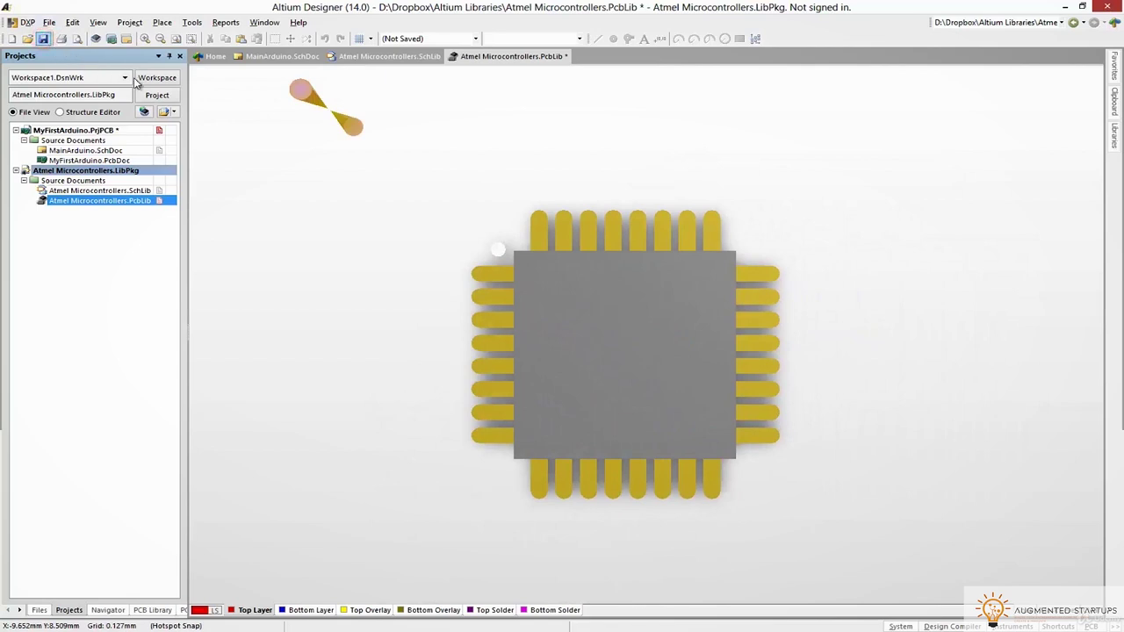
pyautogui.press('2')
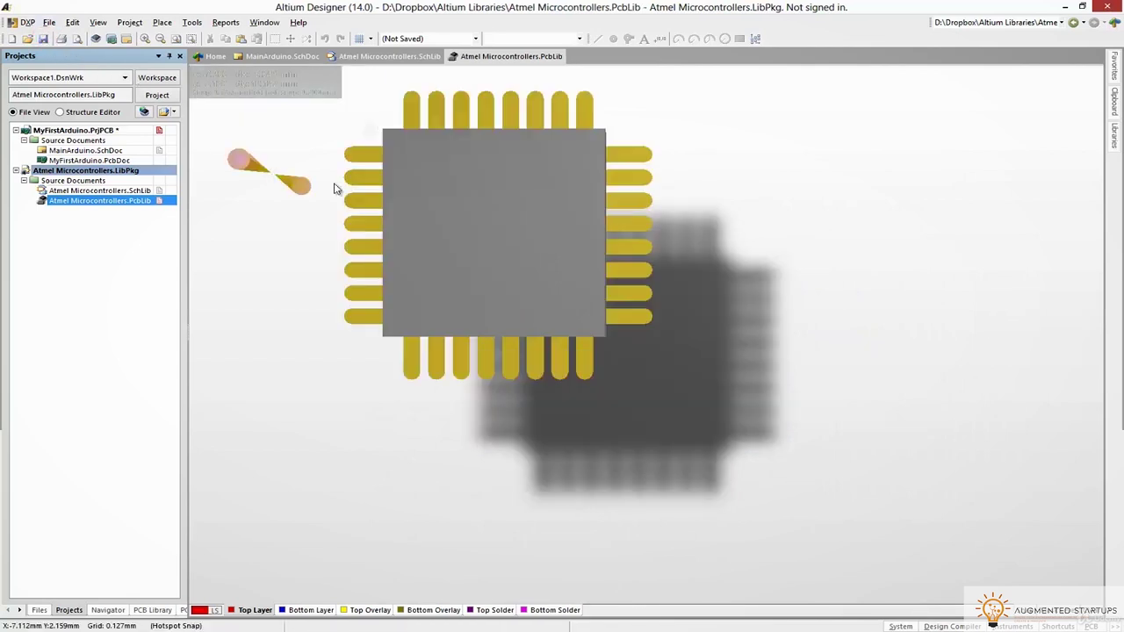
pyautogui.click(362, 56)
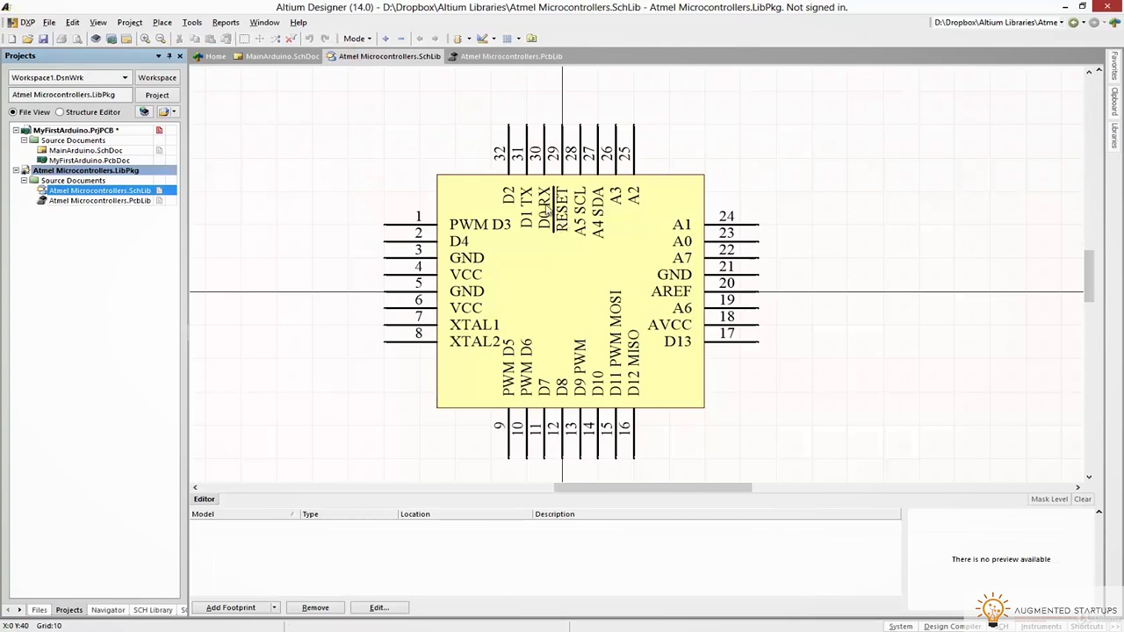
# Attach the TQFP80P900X900X120-32N footprint model to the ATMEGA328P-AU symbol and preview it in 3D
pyautogui.click(227, 608)
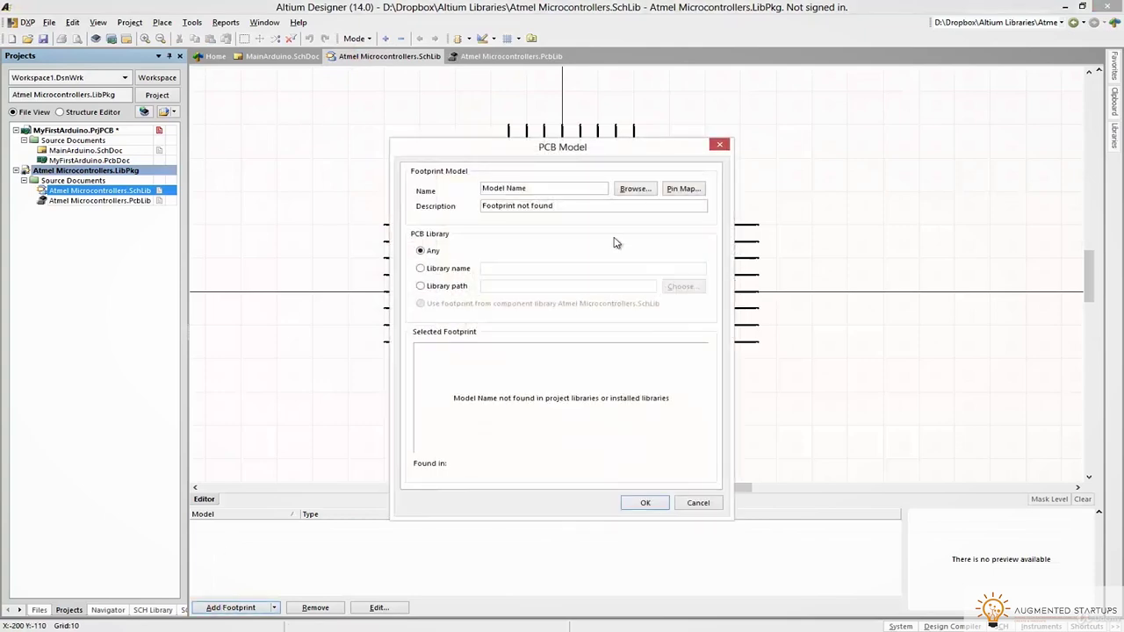
pyautogui.click(634, 188)
pyautogui.click(466, 284)
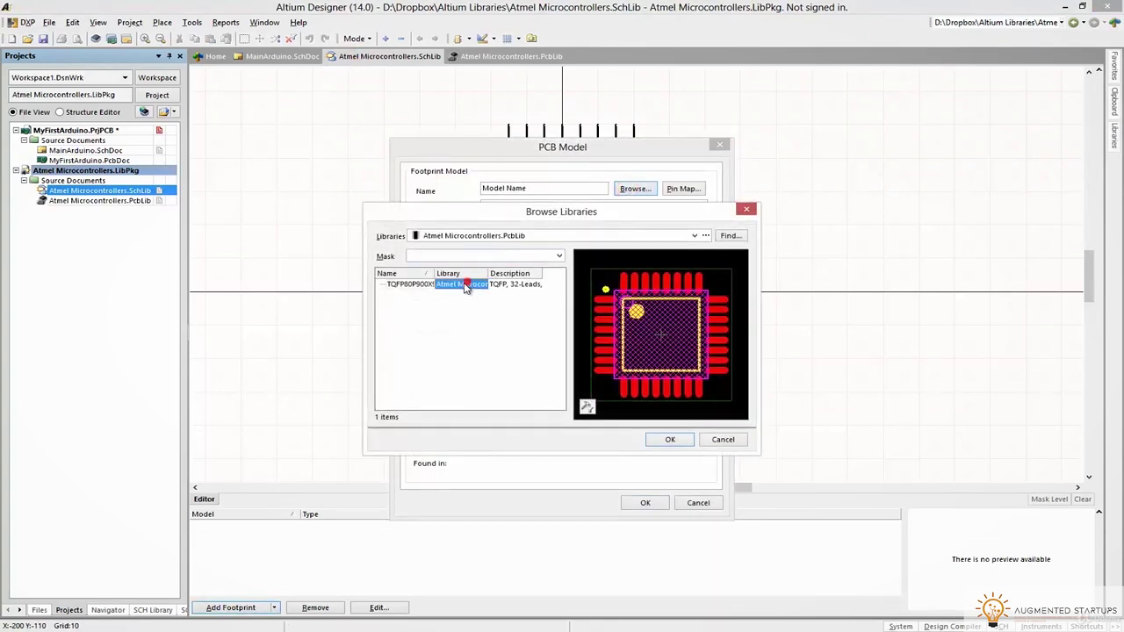
pyautogui.click(411, 288)
pyautogui.click(669, 440)
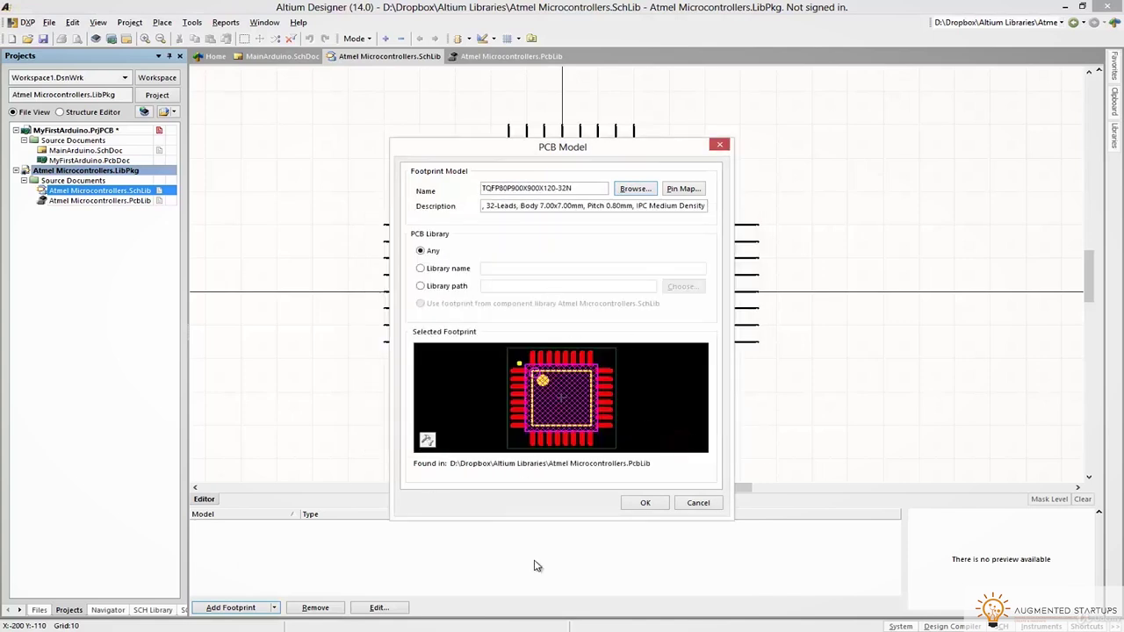
pyautogui.click(644, 503)
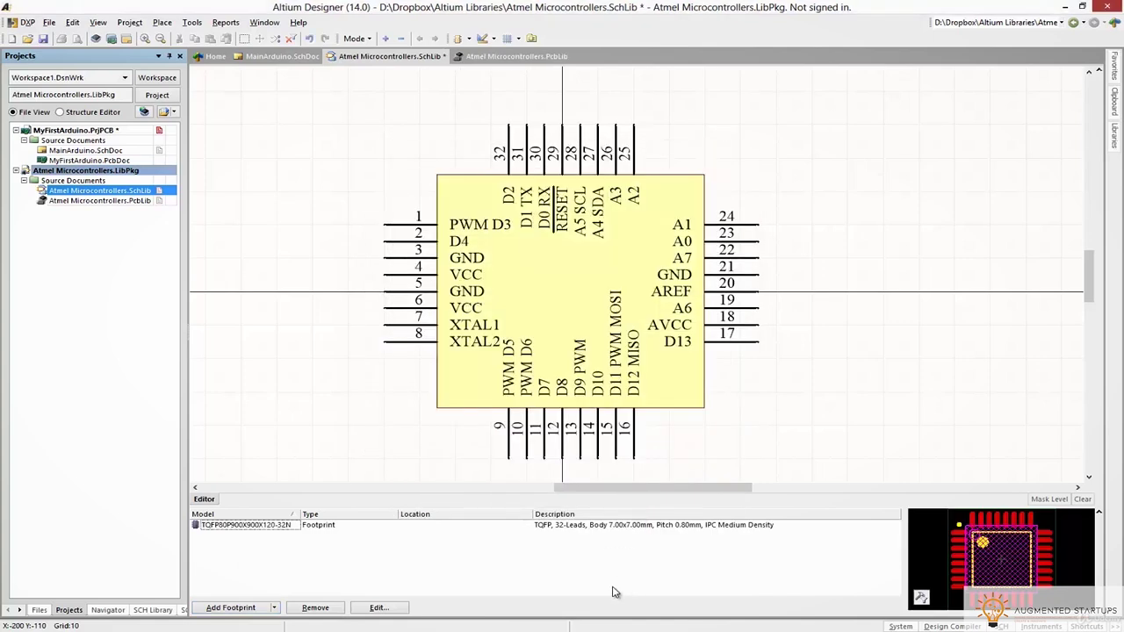
pyautogui.click(954, 598)
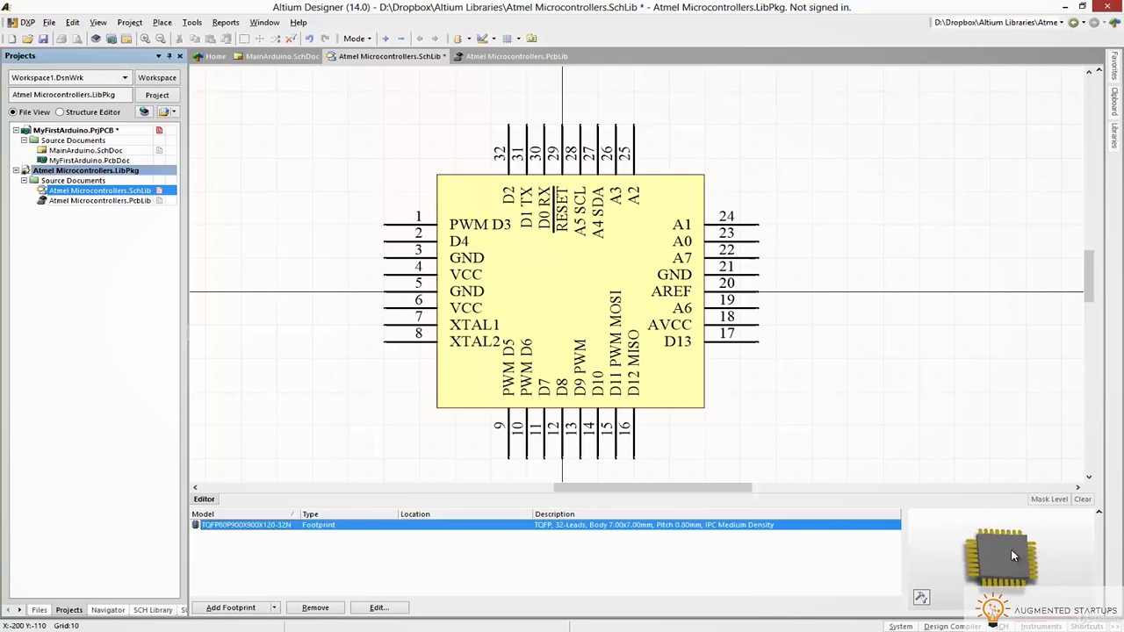
pyautogui.click(50, 24)
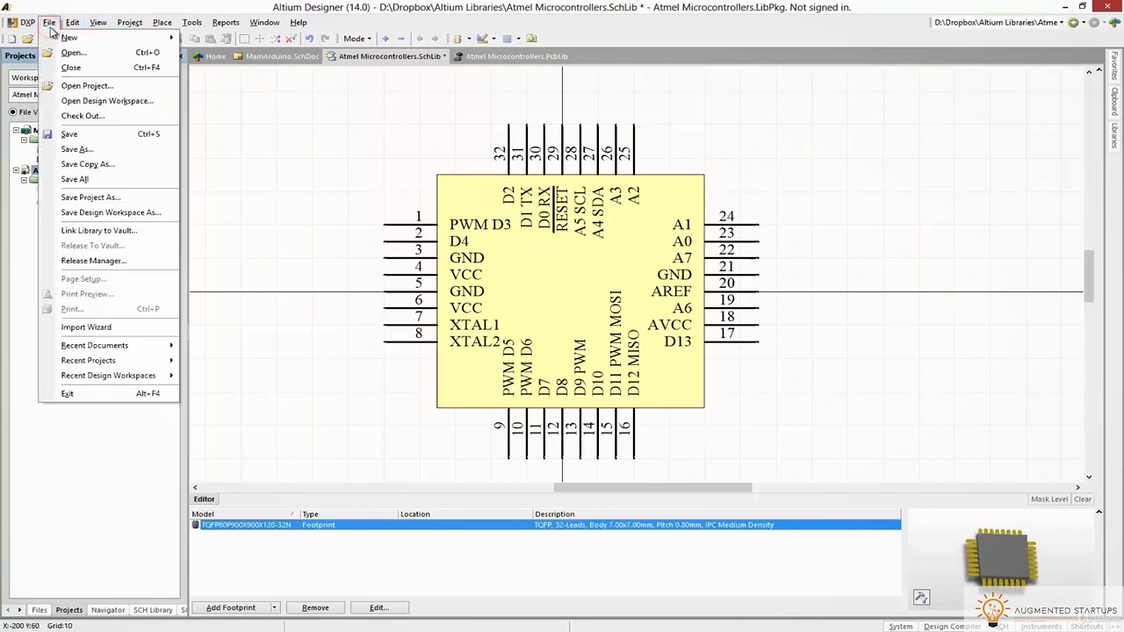
# Compile the Atmel Microcontrollers integrated library, saving the modified schematic library
pyautogui.click(131, 35)
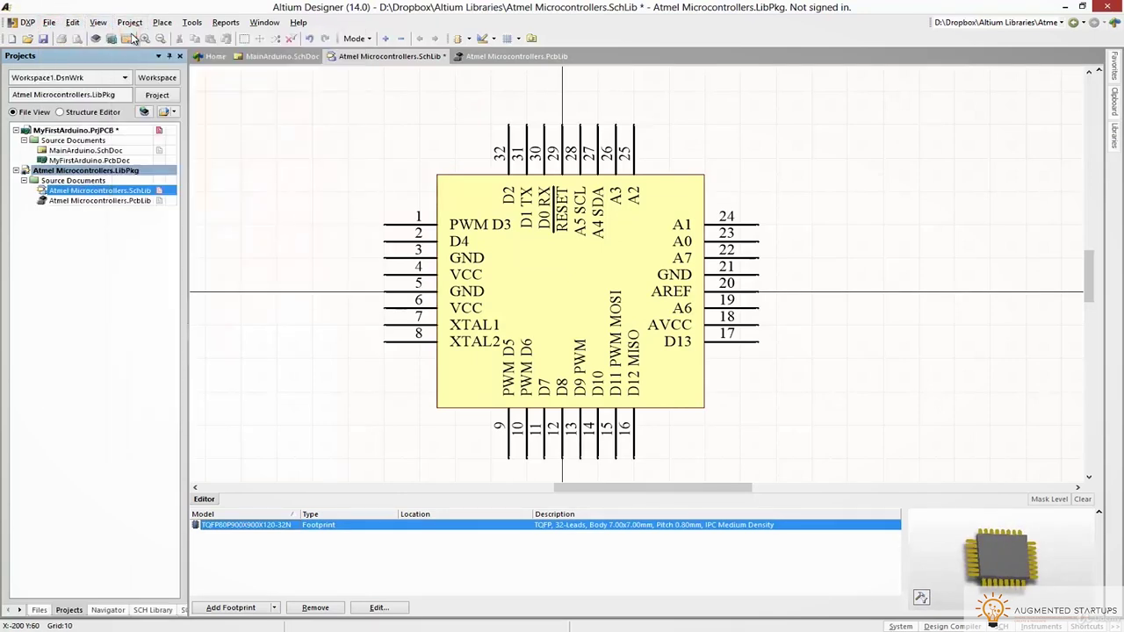
pyautogui.click(130, 23)
pyautogui.click(149, 57)
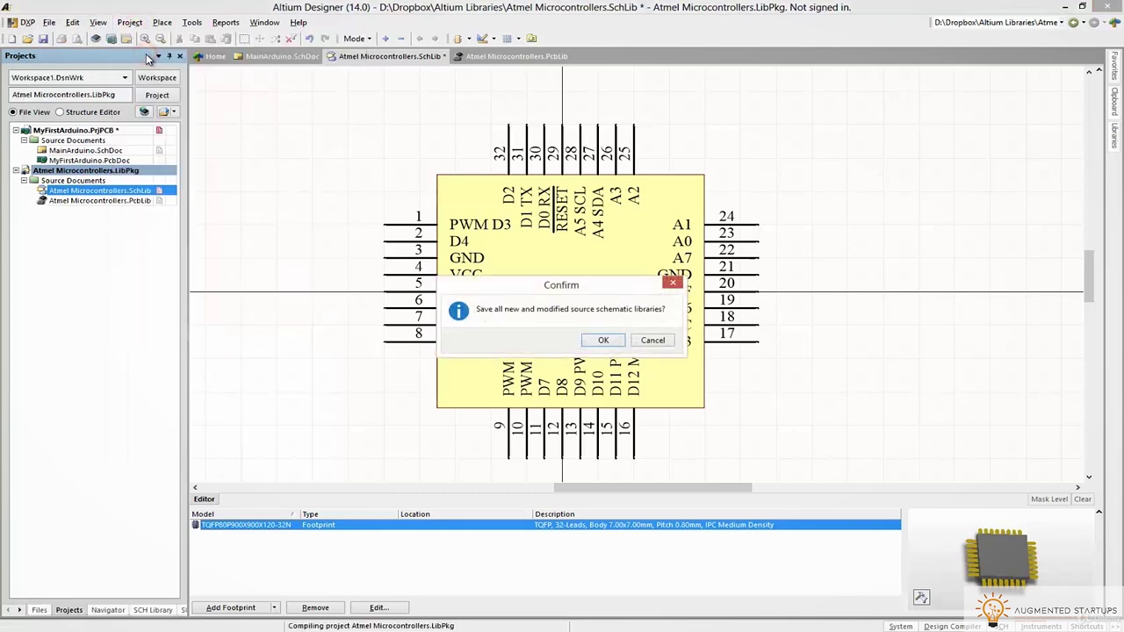
pyautogui.click(606, 341)
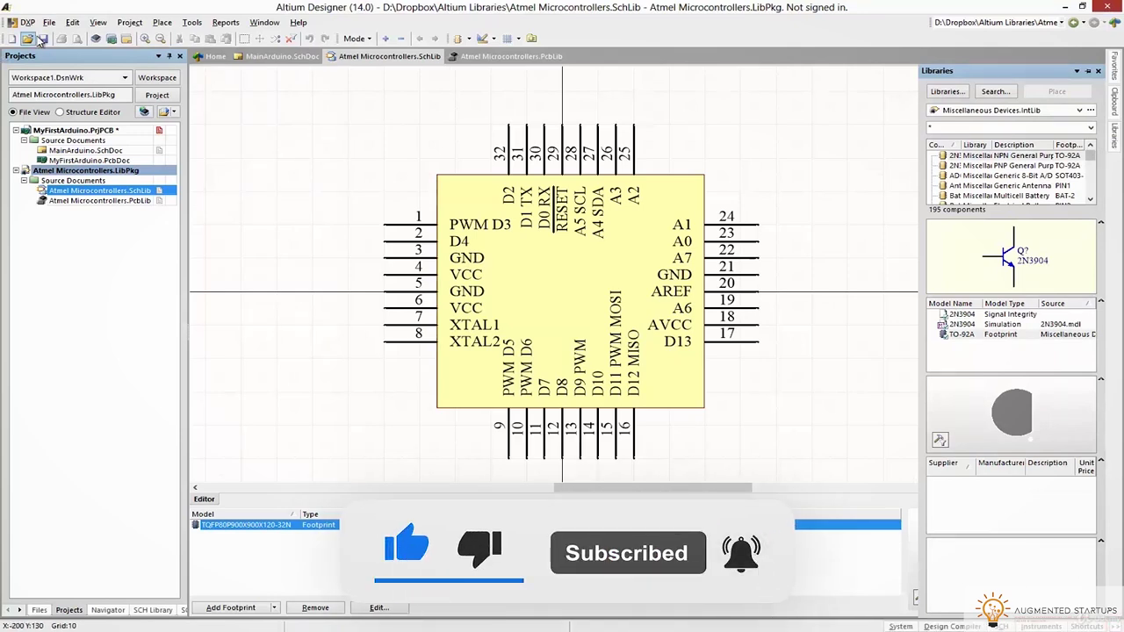
# Show the Messages panel to confirm the compile had no errors, then tuck it aside
pyautogui.click(96, 23)
pyautogui.moveTo(198, 297)
pyautogui.moveTo(276, 336)
pyautogui.click(354, 379)
pyautogui.moveTo(249, 239); pyautogui.dragTo(1118, 179)
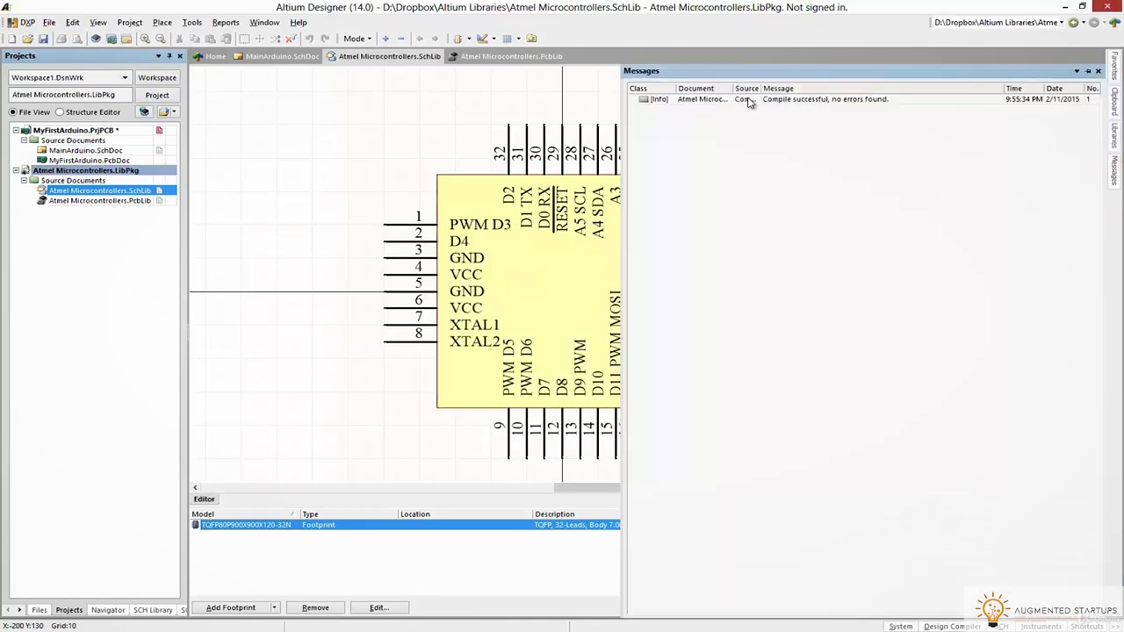
pyautogui.moveTo(420, 153); pyautogui.dragTo(334, 123, button='right')
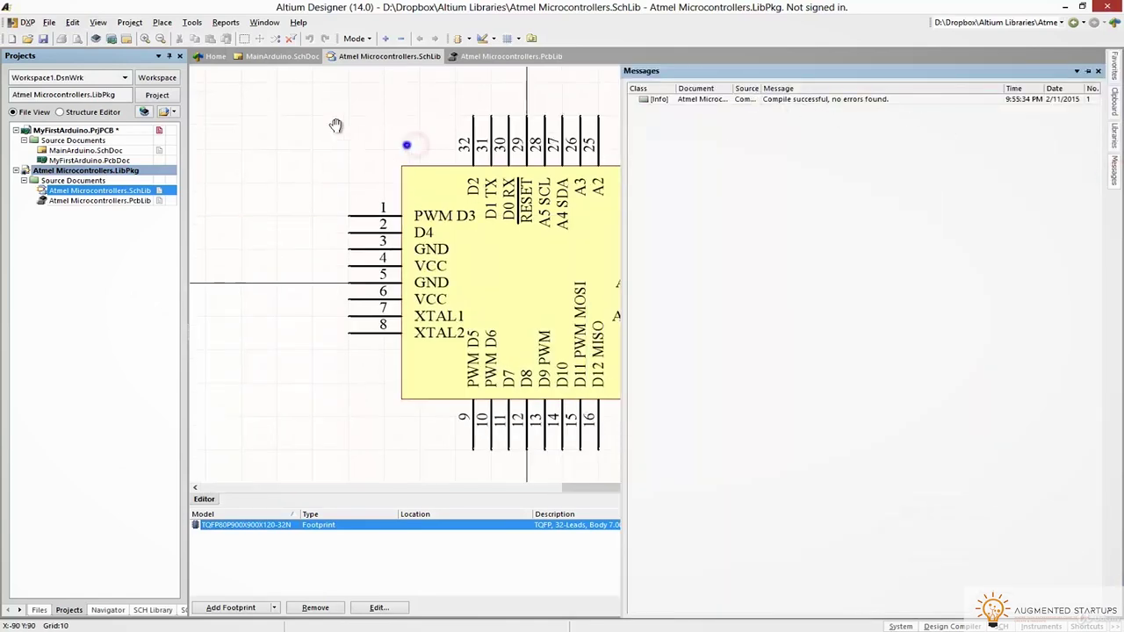
# Open the schematic library's folder in File Explorer via Explore
pyautogui.rightClick(77, 172)
pyautogui.click(55, 190)
pyautogui.rightClick(54, 191)
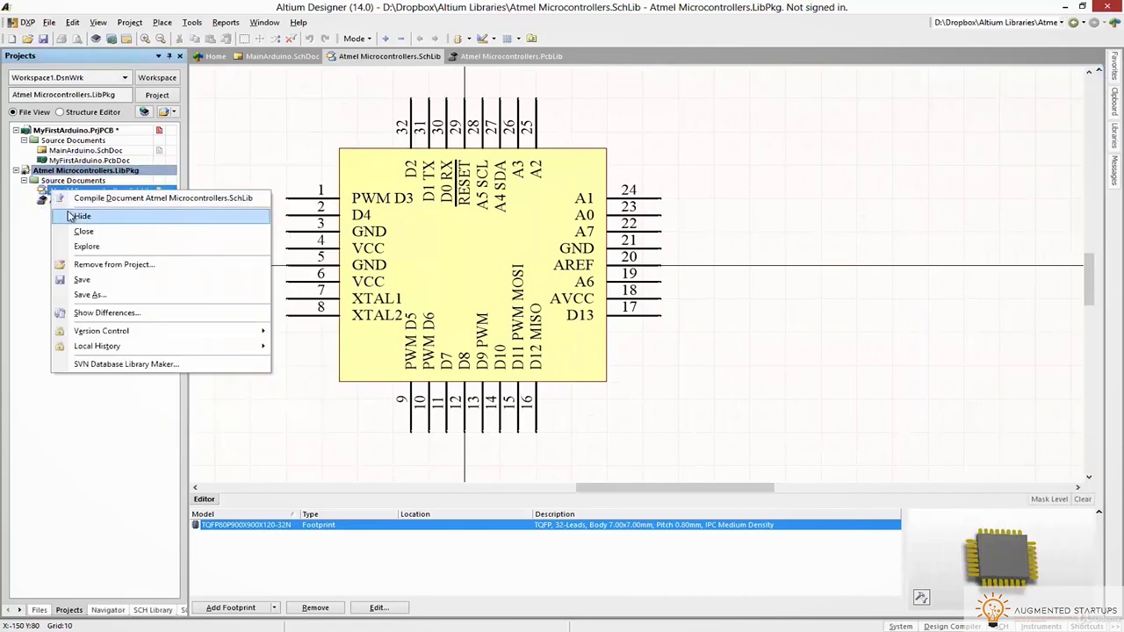
pyautogui.click(91, 248)
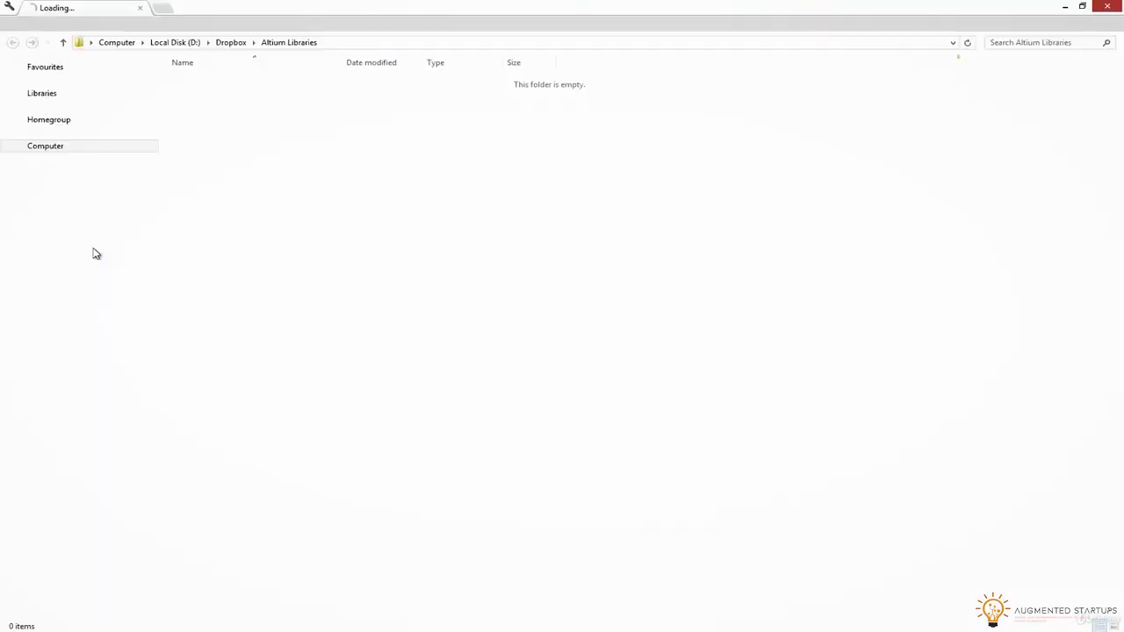
# Copy Atmel Microcontrollers.IntLib from the Project Outputs folder
pyautogui.click(225, 95)
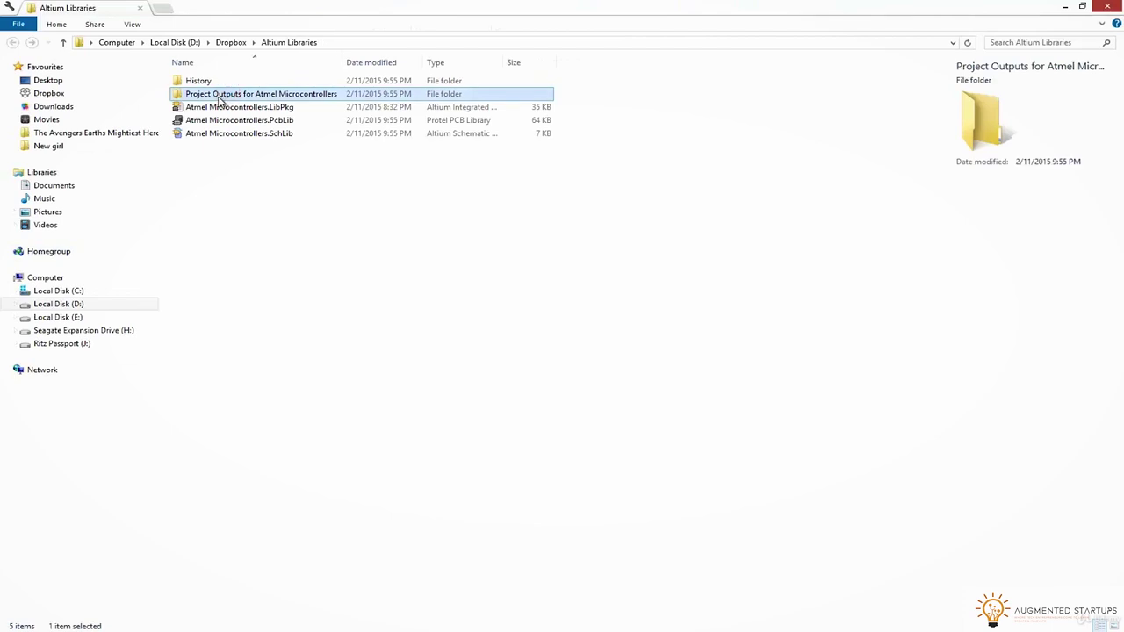
pyautogui.doubleClick(203, 97)
pyautogui.click(205, 84)
pyautogui.rightClick(203, 83)
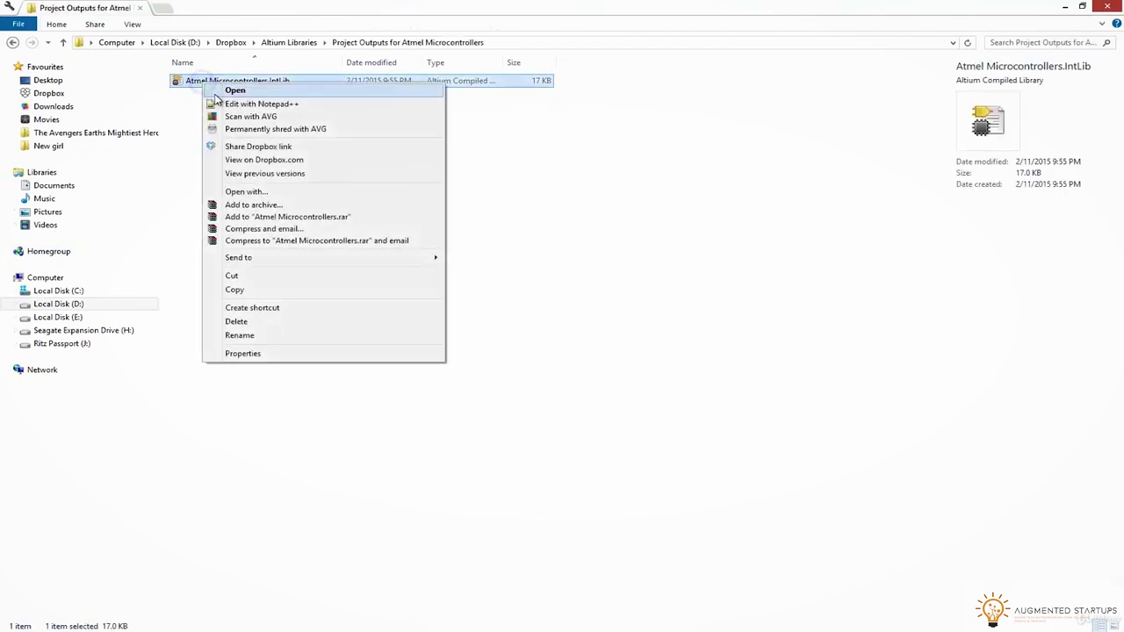
pyautogui.click(243, 293)
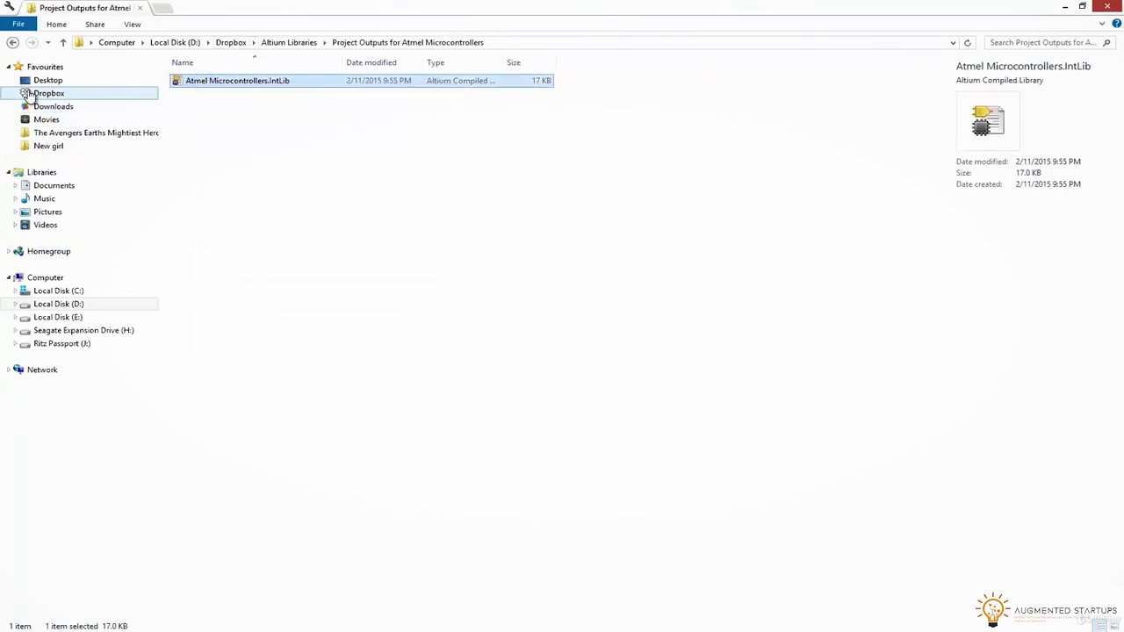
# Paste the IntLib directly into the Altium Libraries folder
pyautogui.click(35, 93)
pyautogui.doubleClick(200, 94)
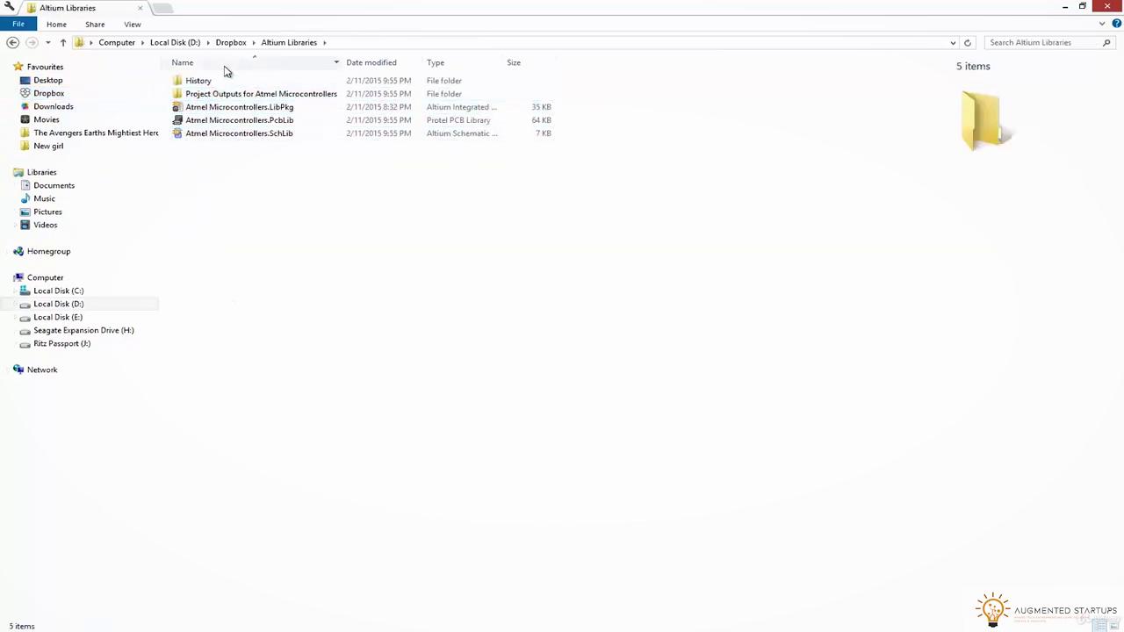
pyautogui.moveTo(780, 201); pyautogui.dragTo(170, 77)
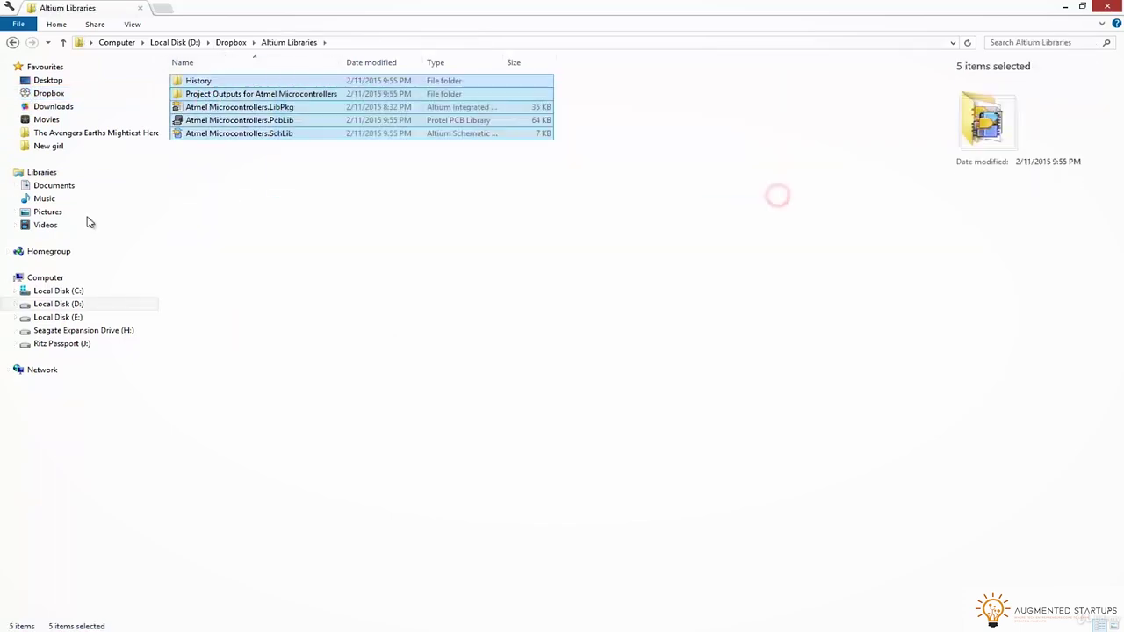
pyautogui.rightClick(230, 168)
pyautogui.click(274, 254)
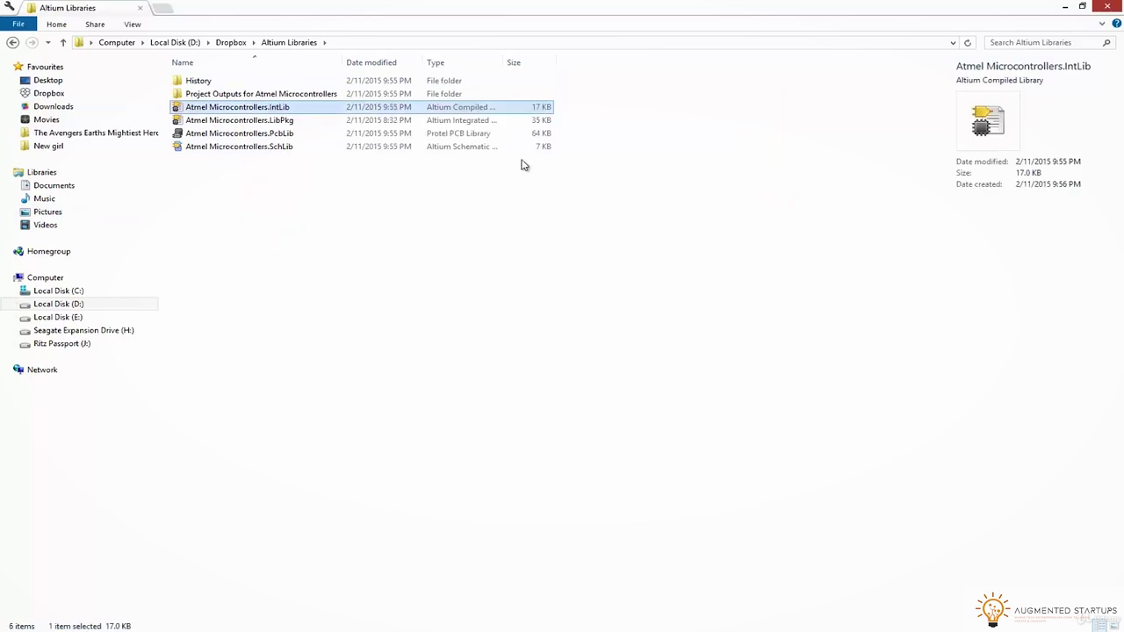
# Delete the LibPkg, PcbLib and SchLib source files, skipping the in-use folder, and close Explorer
pyautogui.moveTo(548, 188); pyautogui.dragTo(239, 121)
pyautogui.click(237, 97)
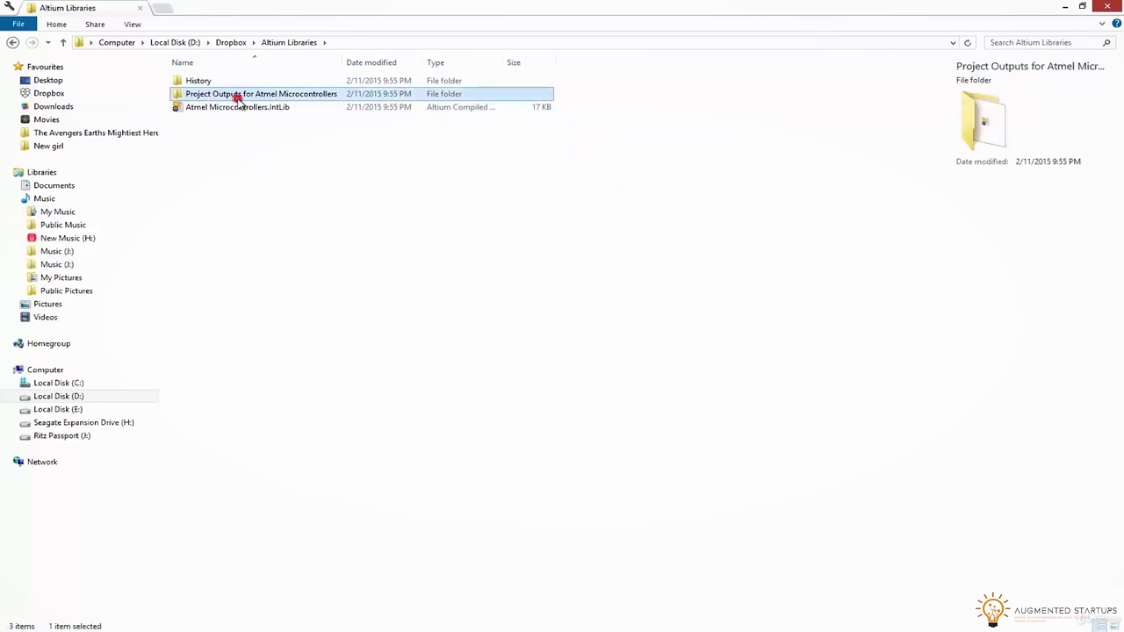
pyautogui.press('Delete')
pyautogui.click(321, 267)
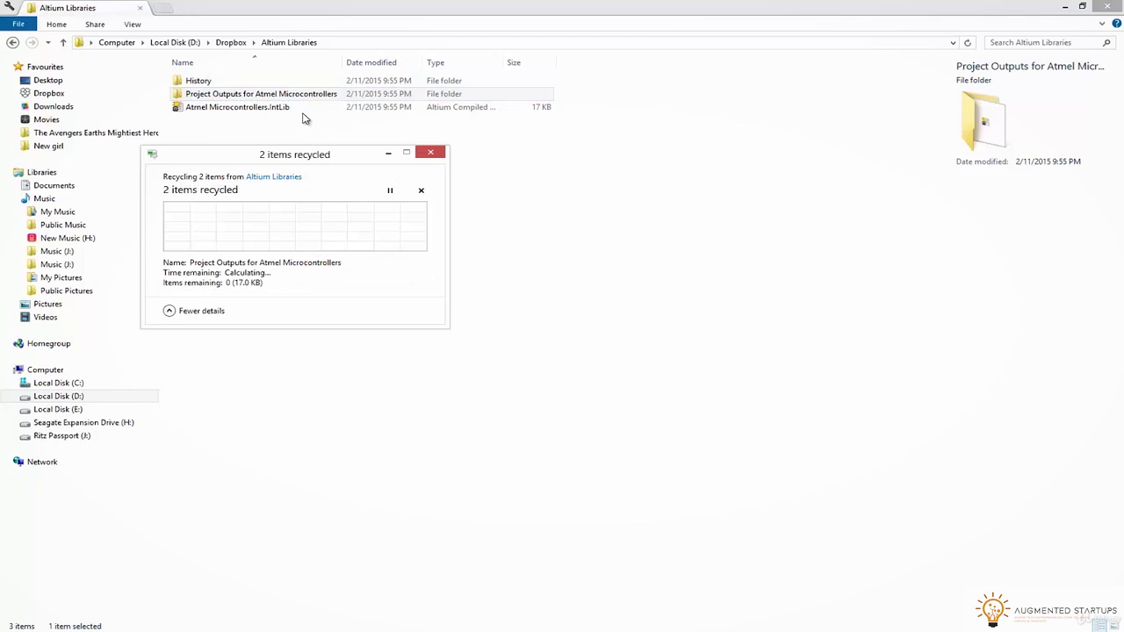
pyautogui.hotkey('alt', 'F4')
pyautogui.rightClick(72, 170)
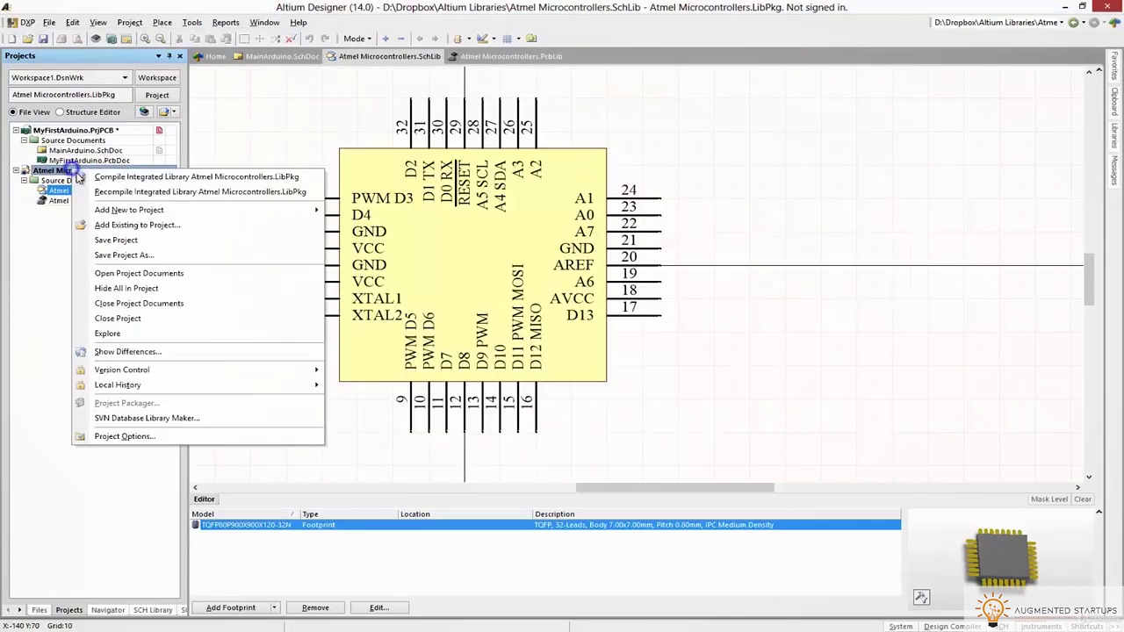
# Close the Atmel Microcontrollers library project and bring the Altium Libraries folder window forward
pyautogui.click(112, 319)
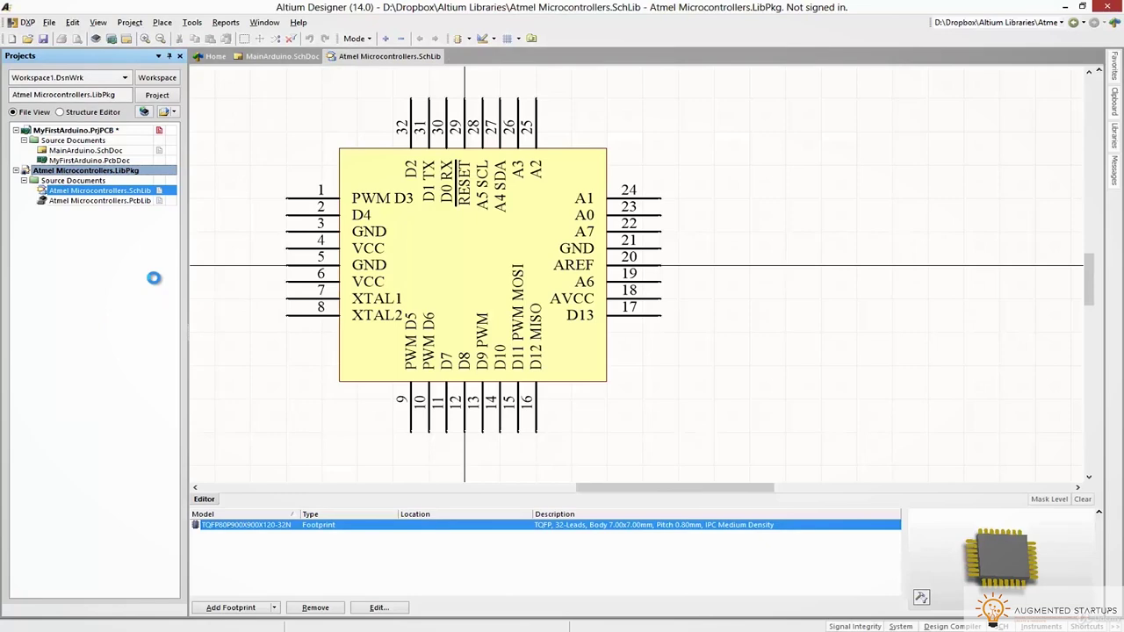
pyautogui.hotkey('alt', 'Tab')
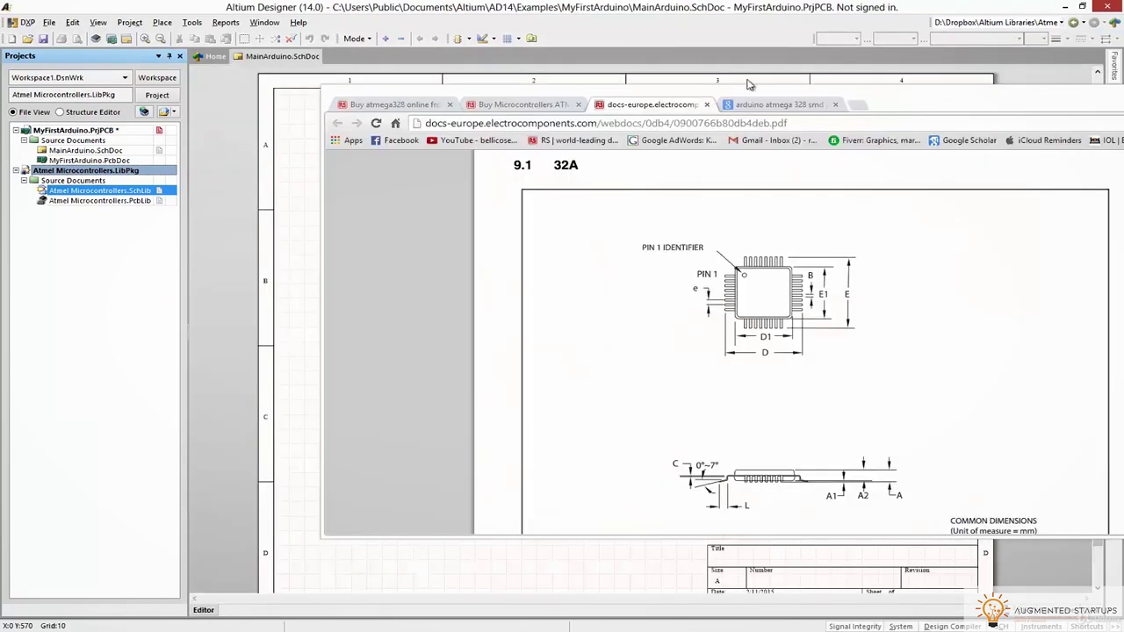
pyautogui.hotkey('alt', 'Tab')
# Try deleting the Project Outputs folder, skipping it while it is still in use
pyautogui.click(519, 233)
pyautogui.click(508, 175)
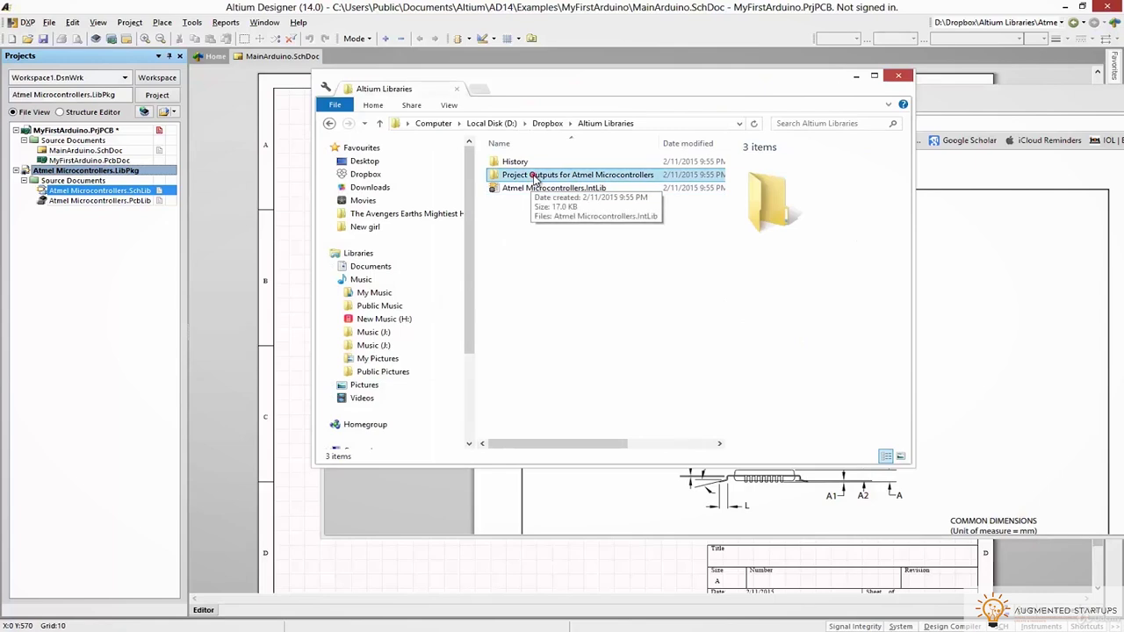
pyautogui.press('Delete')
pyautogui.click(524, 293)
pyautogui.click(594, 289)
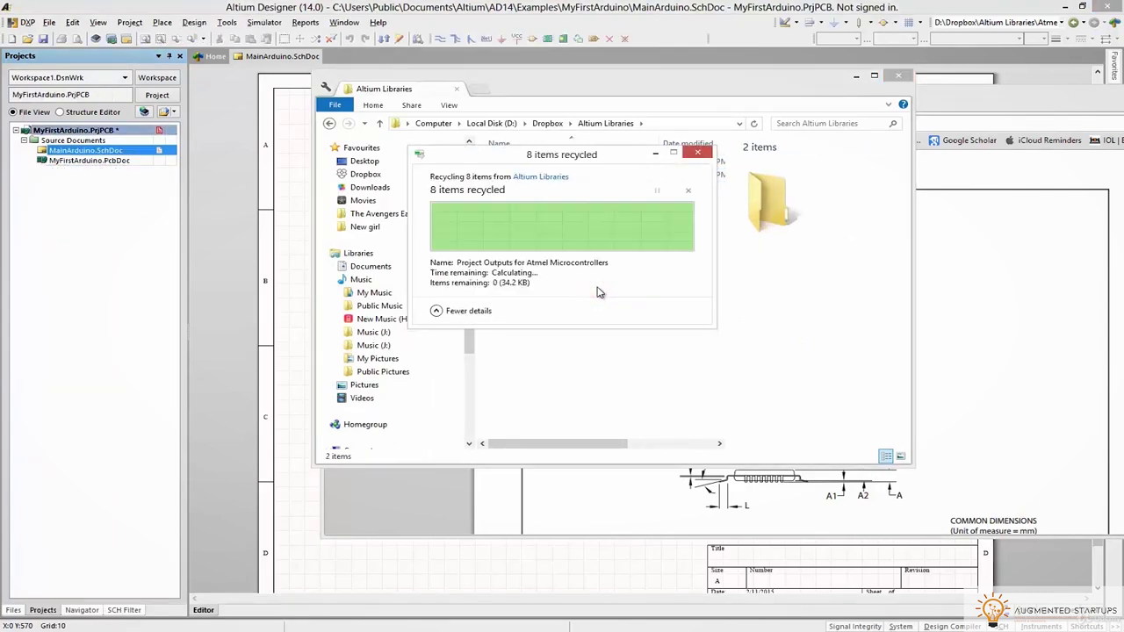
pyautogui.doubleClick(567, 163)
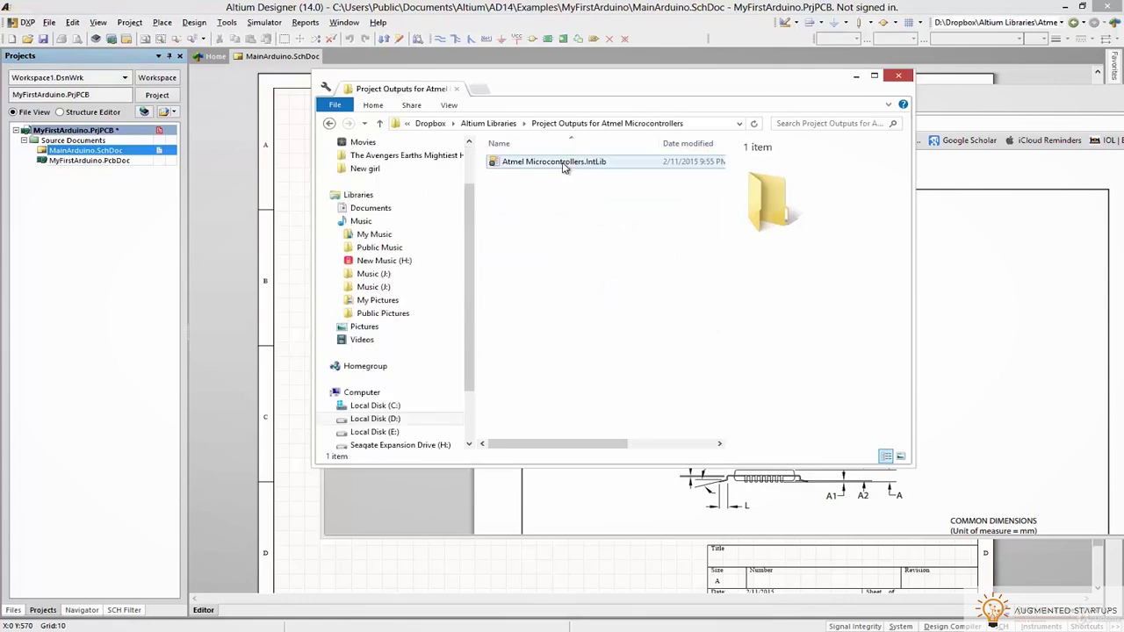
# Return to Altium Designer and open the Libraries panel's list of available libraries
pyautogui.click(220, 228)
pyautogui.click(1114, 134)
pyautogui.click(948, 92)
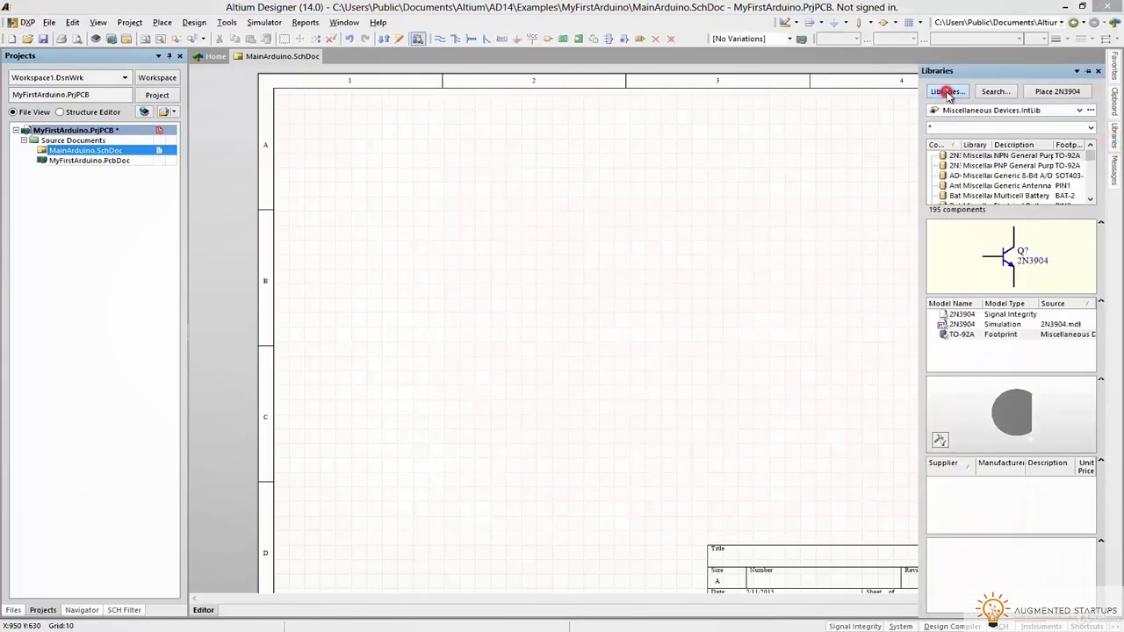
# Remove all installed libraries from the Available Libraries list
pyautogui.click(426, 208)
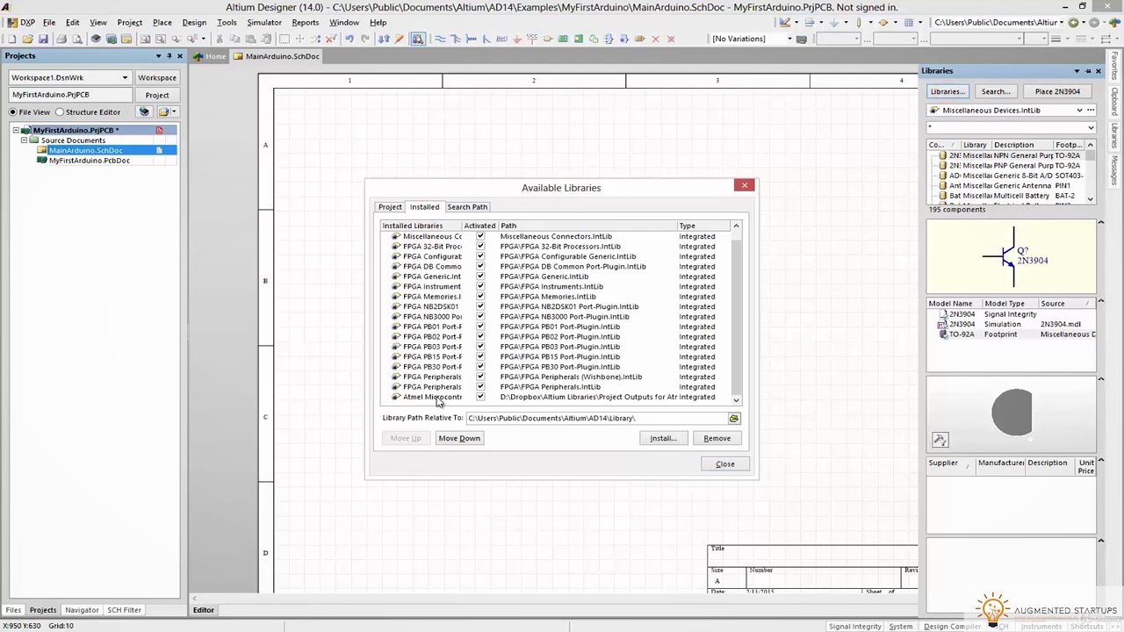
pyautogui.keyDown('shift'); pyautogui.click(413, 397); pyautogui.keyUp('shift')
pyautogui.click(719, 439)
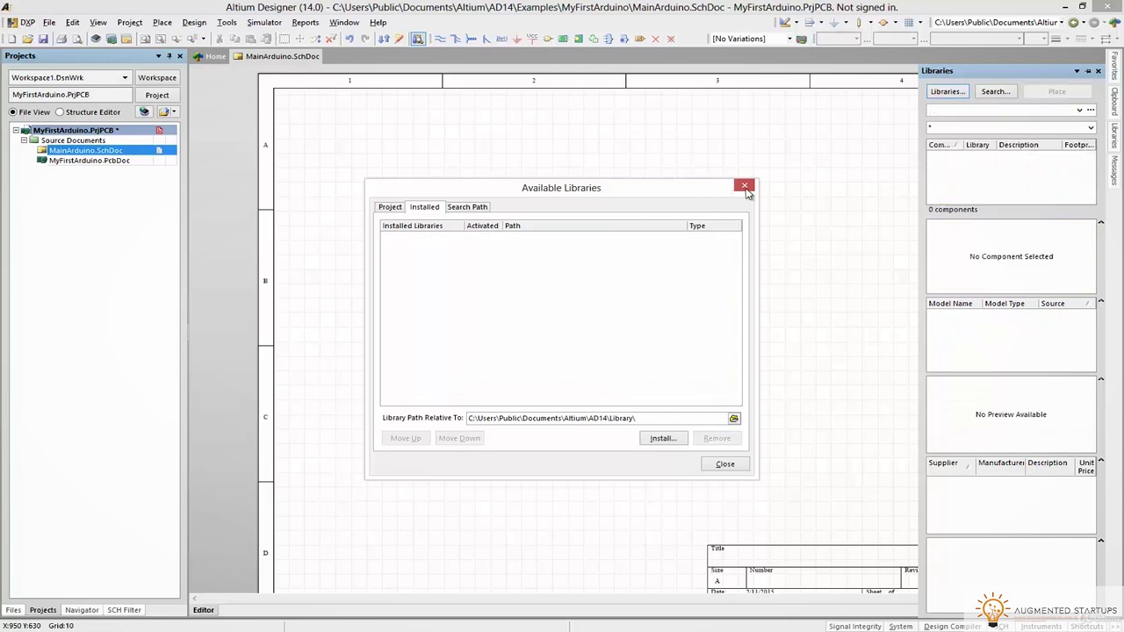
pyautogui.click(745, 187)
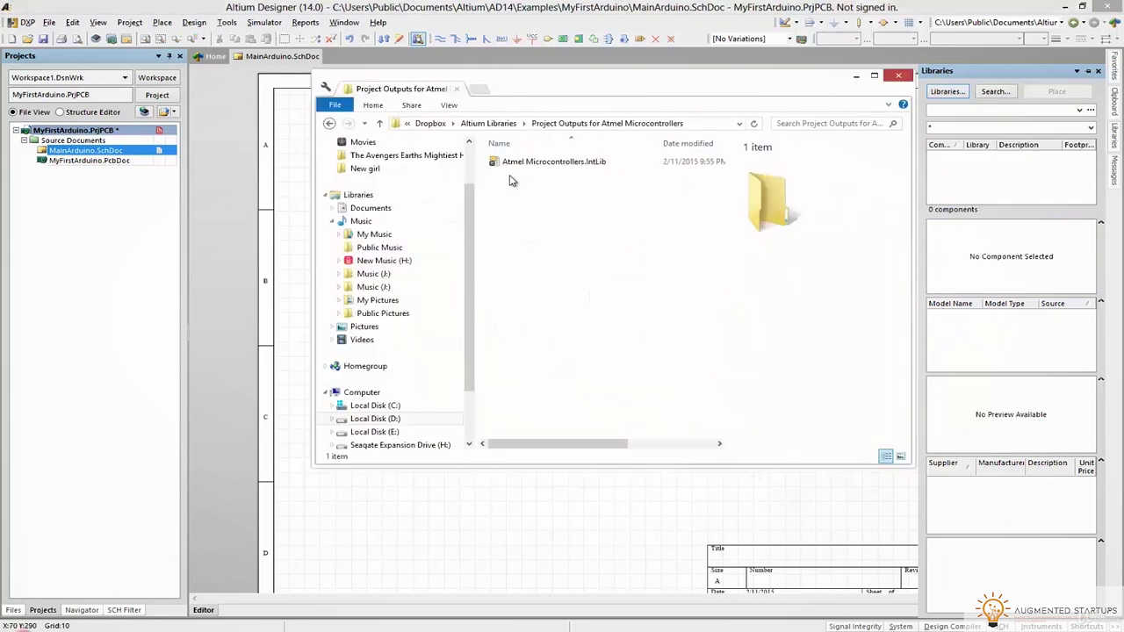
# Delete the Project Outputs folder from Altium Libraries and close the file window
pyautogui.click(533, 164)
pyautogui.click(498, 125)
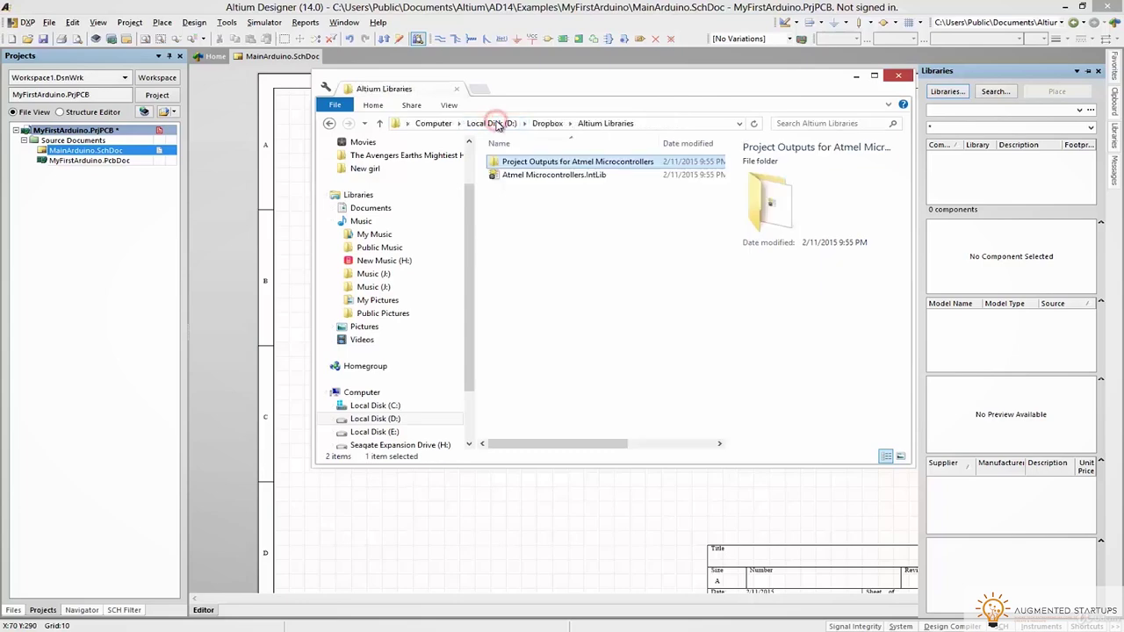
pyautogui.press('Delete')
pyautogui.click(512, 180)
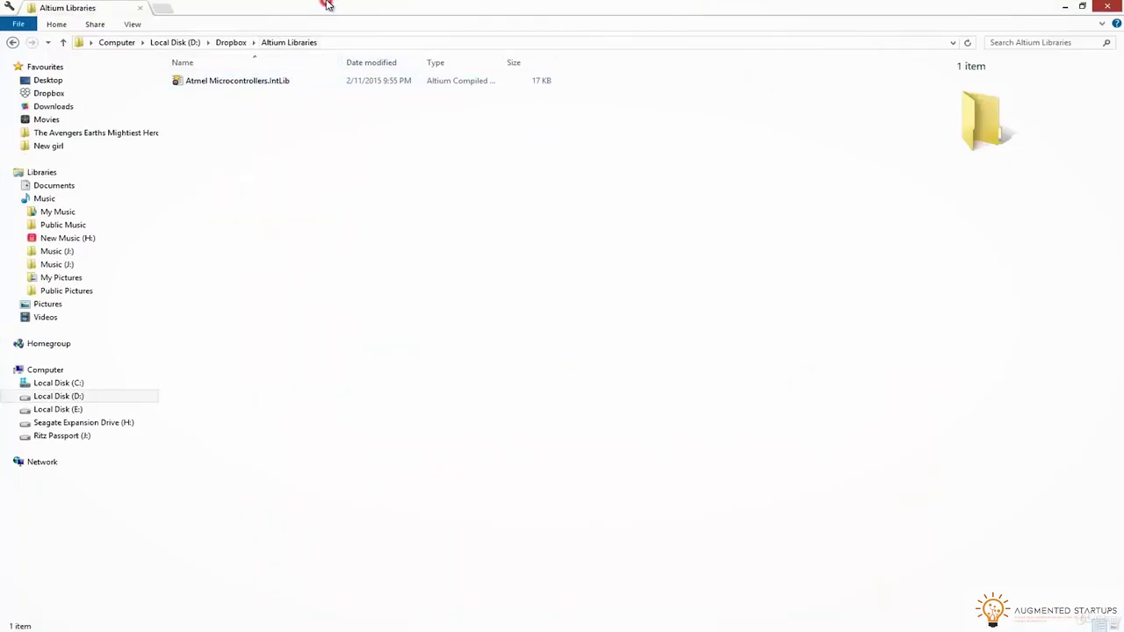
pyautogui.doubleClick(327, 4)
pyautogui.moveTo(492, 9); pyautogui.dragTo(725, 118)
pyautogui.click(858, 130)
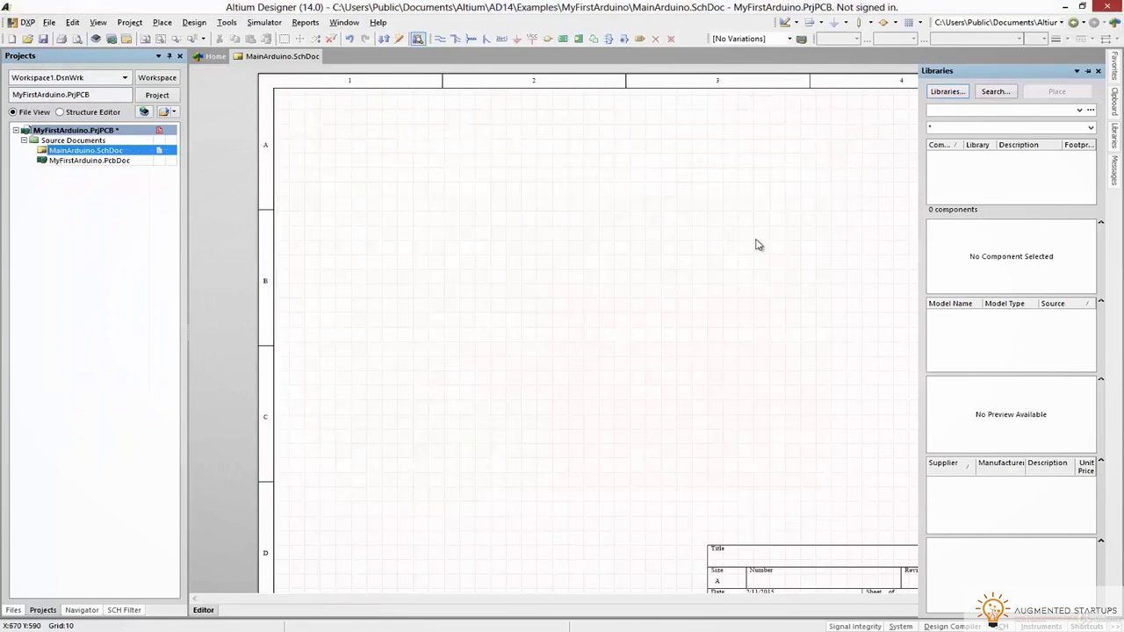
# Start adding a library on the Project tab of Available Libraries
pyautogui.click(77, 166)
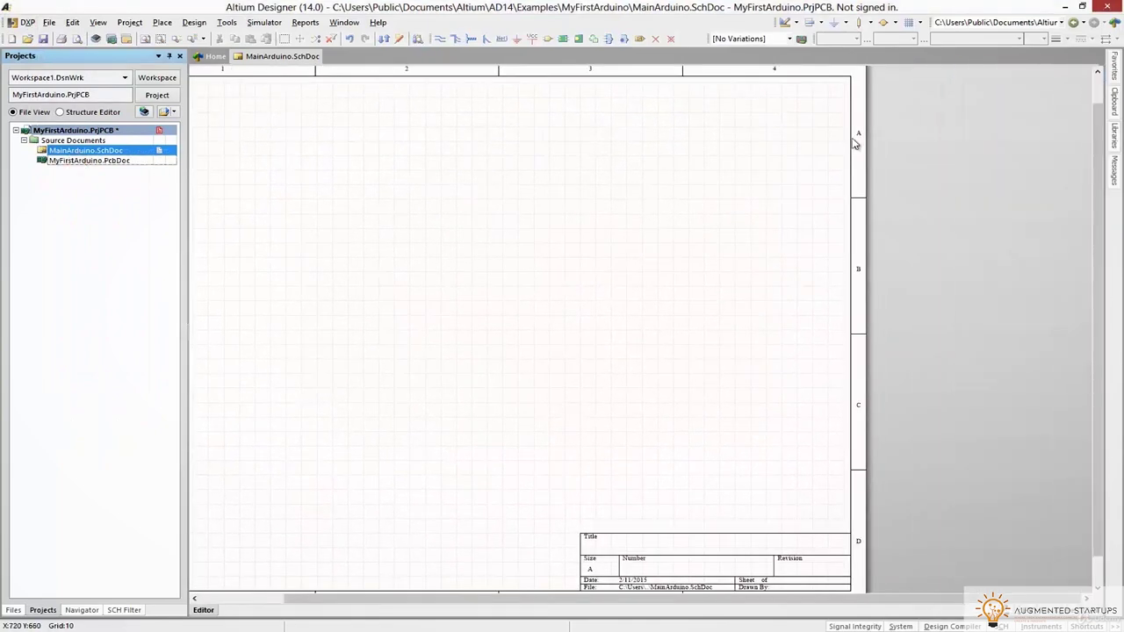
pyautogui.click(1117, 132)
pyautogui.click(508, 187)
pyautogui.click(939, 91)
pyautogui.click(388, 207)
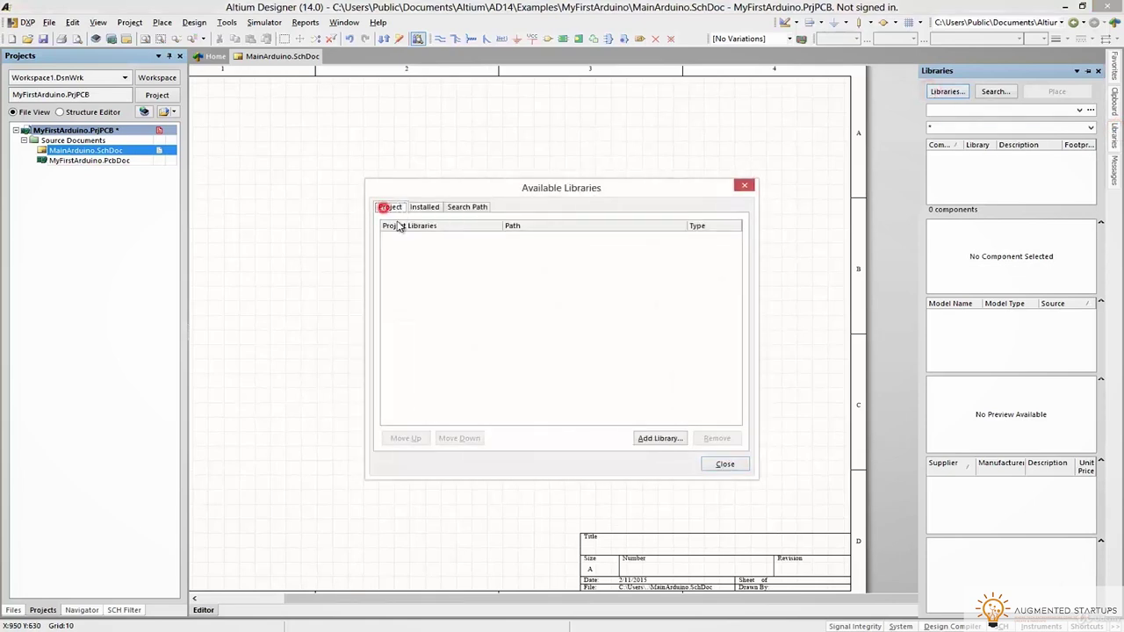
pyautogui.click(658, 438)
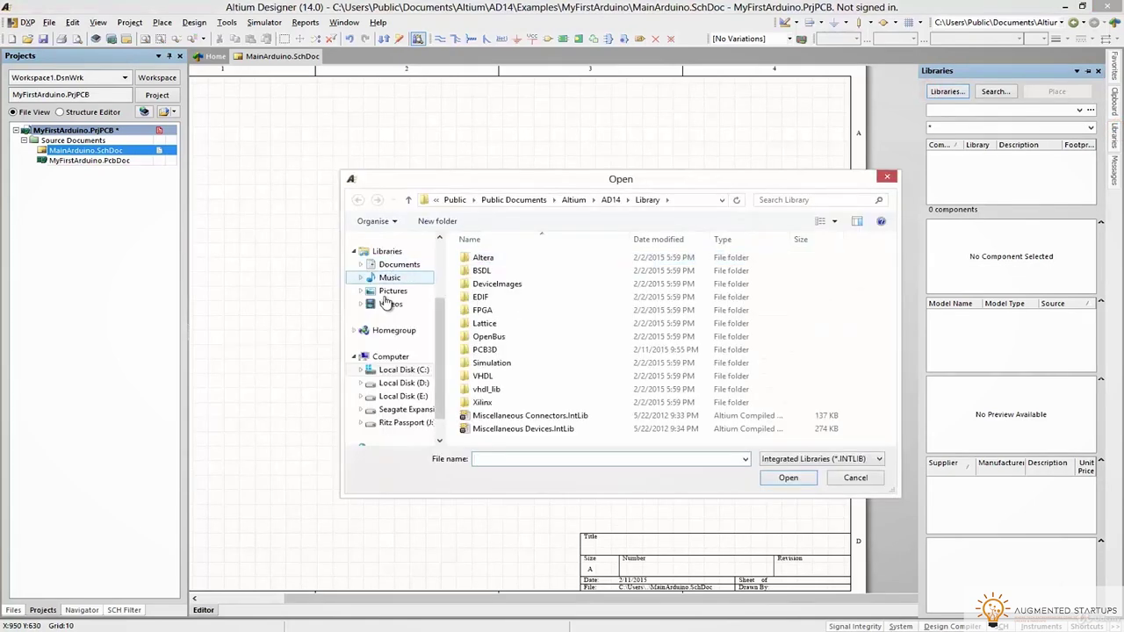
# Attach Dropbox\Altium Libraries\Atmel Microcontrollers.IntLib and drag the ATmega328P onto the schematic
pyautogui.scroll(3, 388, 281)
pyautogui.click(390, 272)
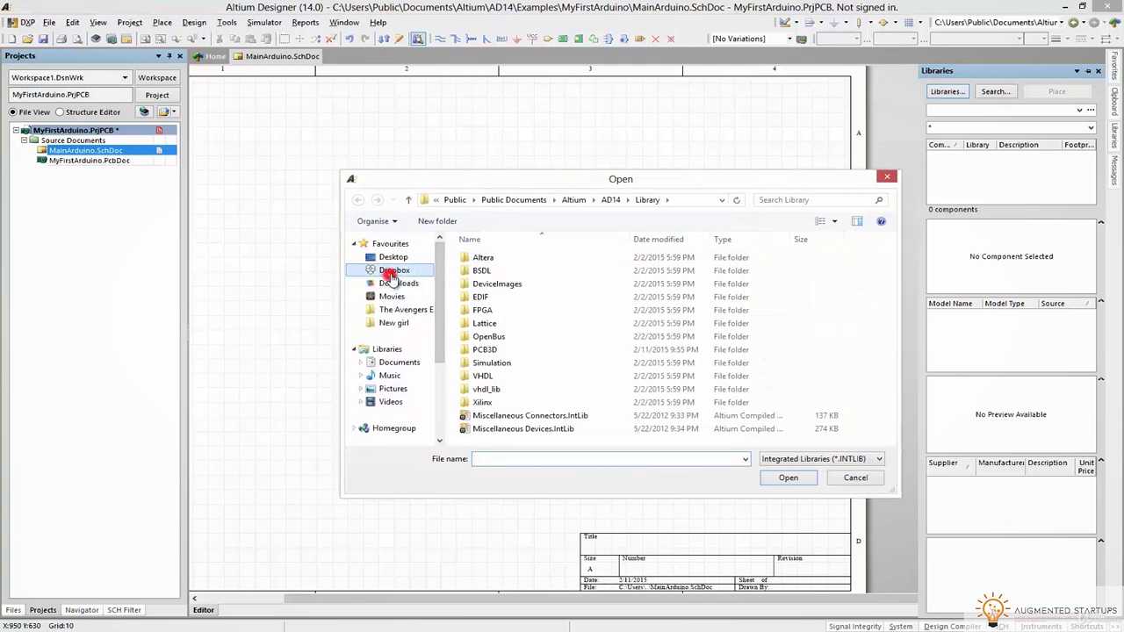
pyautogui.doubleClick(484, 271)
pyautogui.doubleClick(484, 257)
pyautogui.click(710, 466)
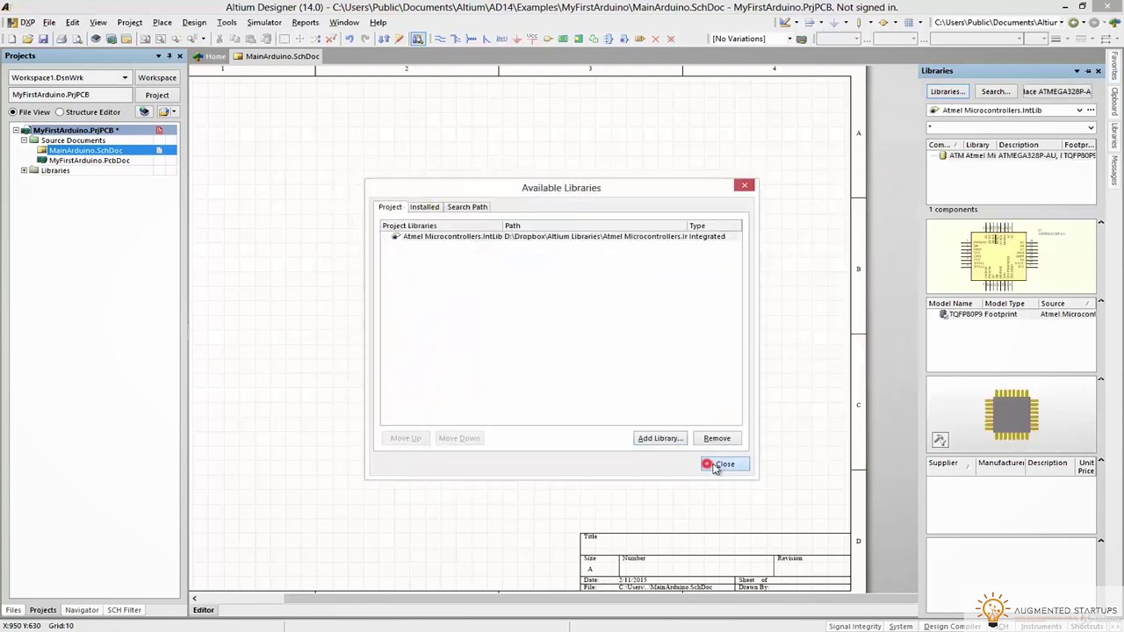
pyautogui.moveTo(975, 167); pyautogui.dragTo(456, 338)
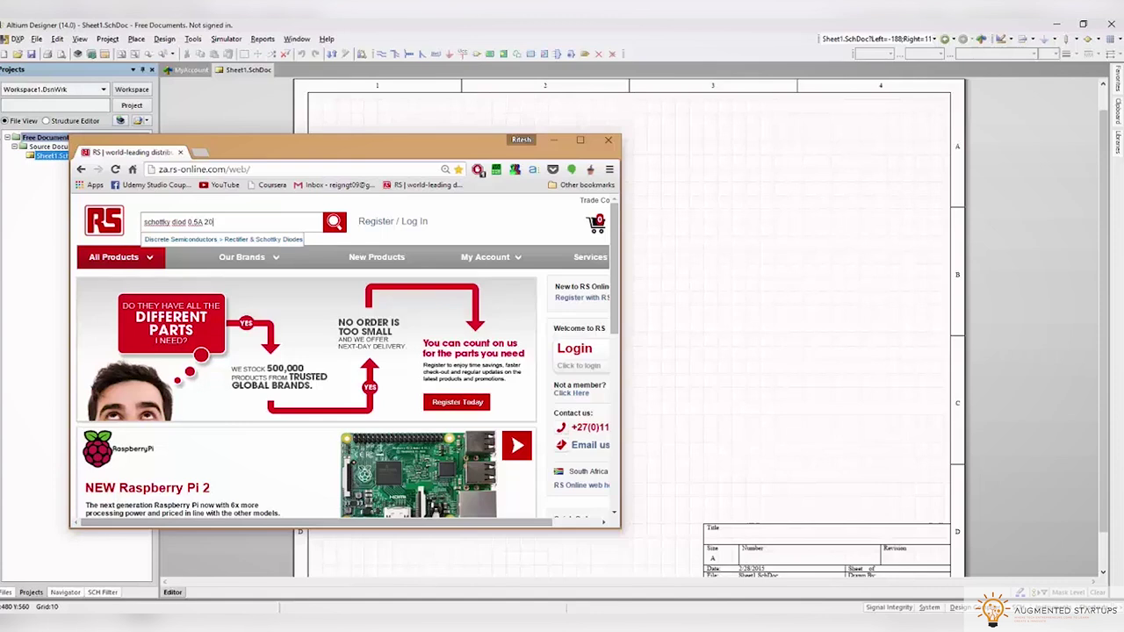
# Run the RS search for 0.5A 20V Schottky diodes and review the results
pyautogui.press('Return')
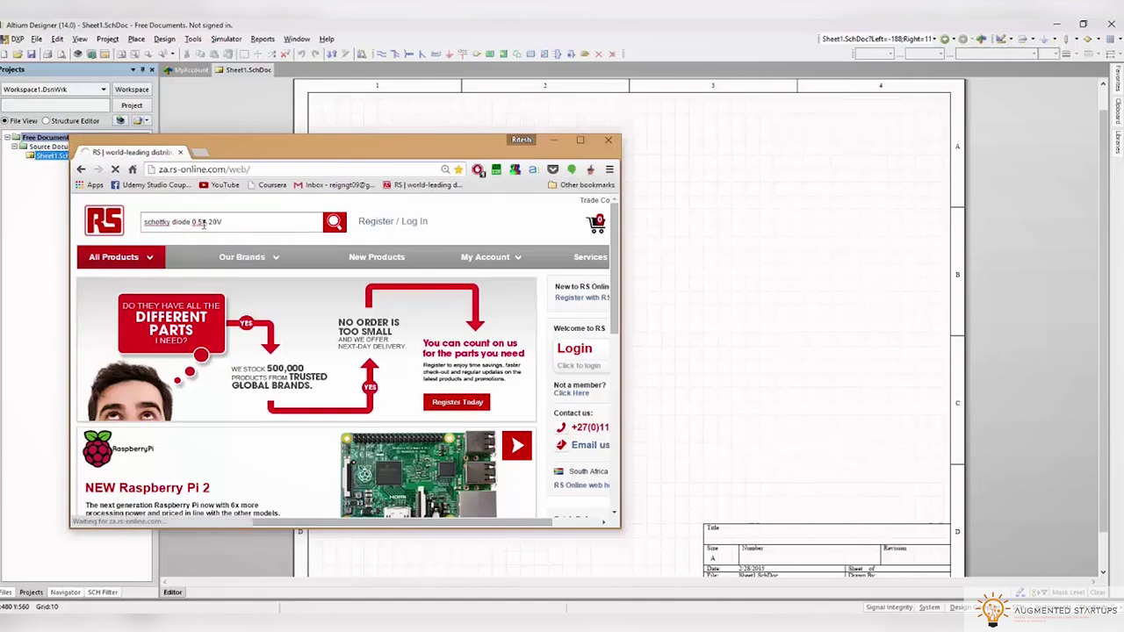
pyautogui.moveTo(329, 154); pyautogui.dragTo(572, 145)
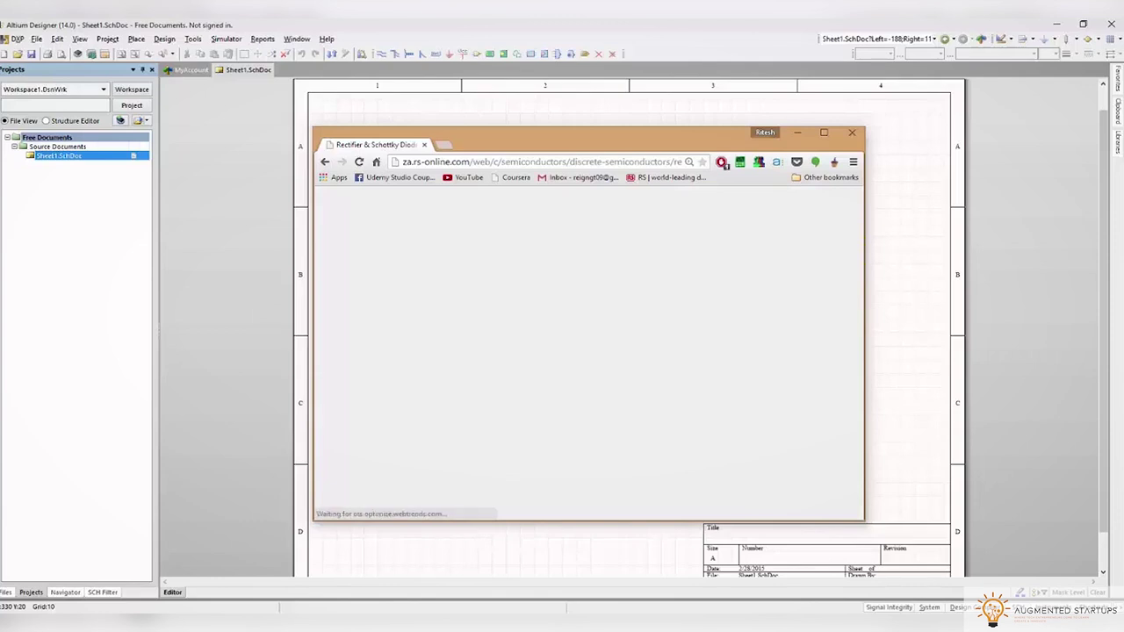
pyautogui.scroll(-3, 642, 472)
pyautogui.scroll(-5, 637, 475)
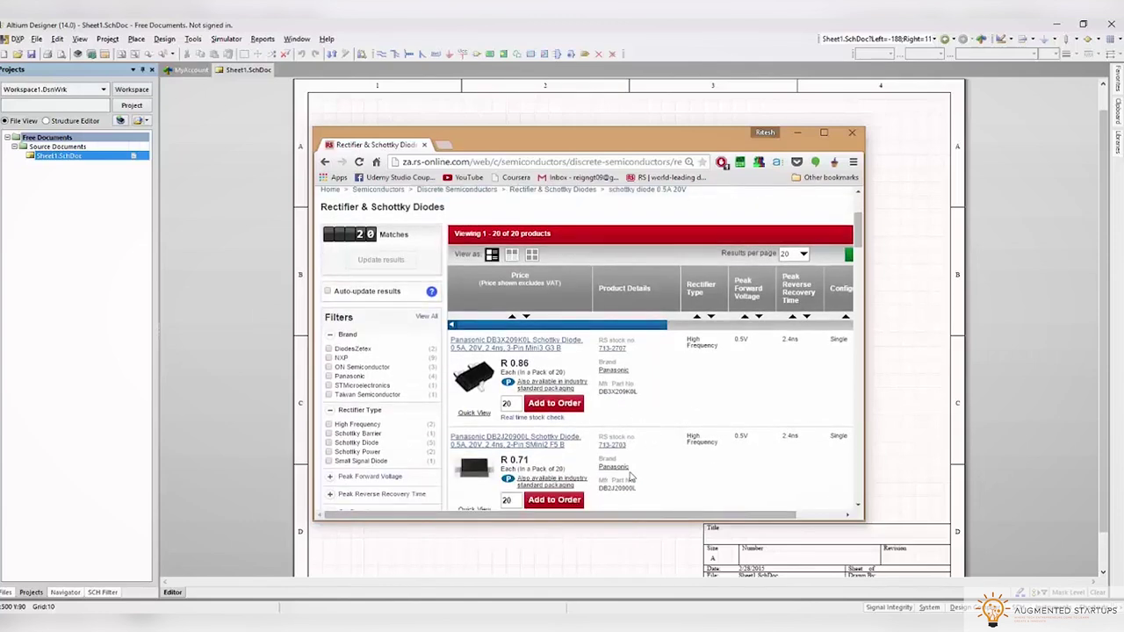
pyautogui.click(822, 137)
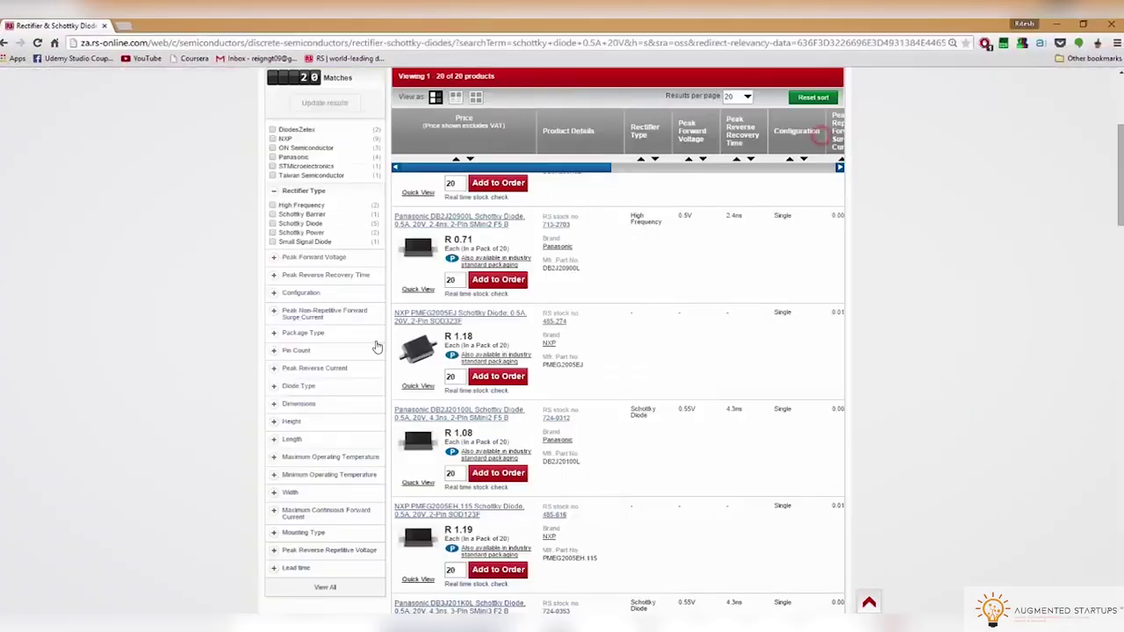
pyautogui.scroll(3, 445, 409)
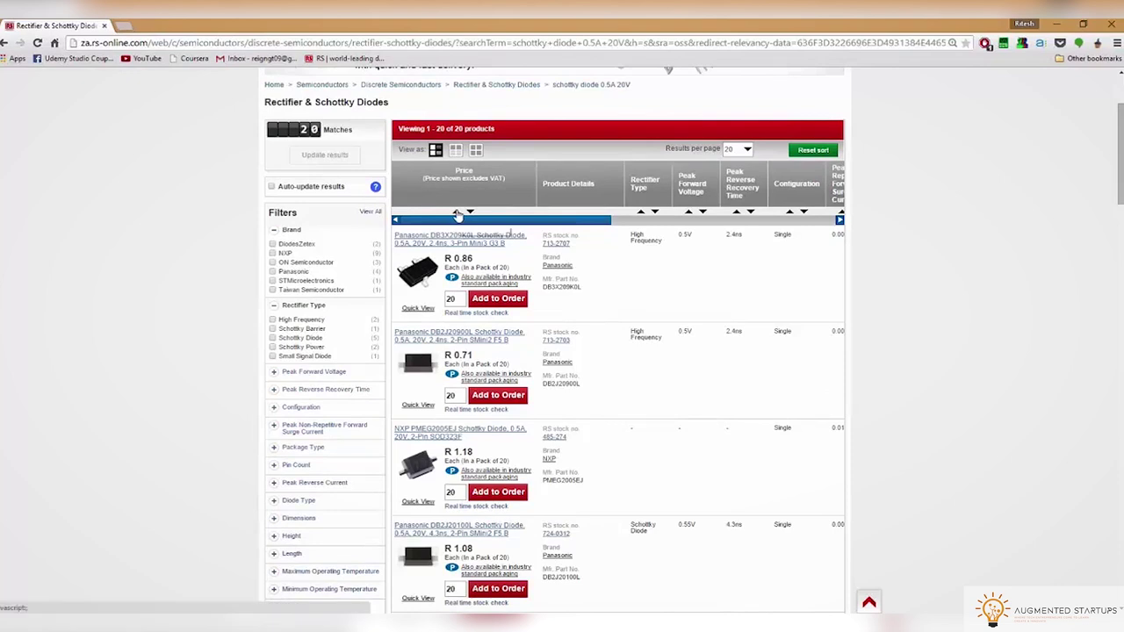
# Sort the diodes by lowest price and open the Panasonic DB2J20900L page in a new tab
pyautogui.click(457, 213)
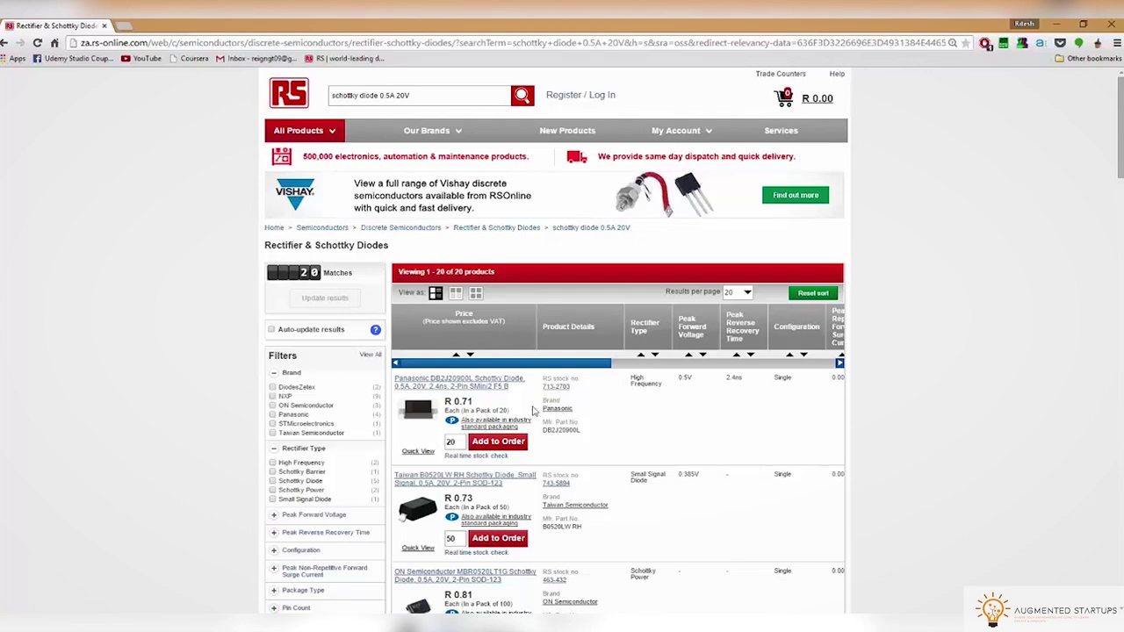
pyautogui.scroll(-1, 664, 419)
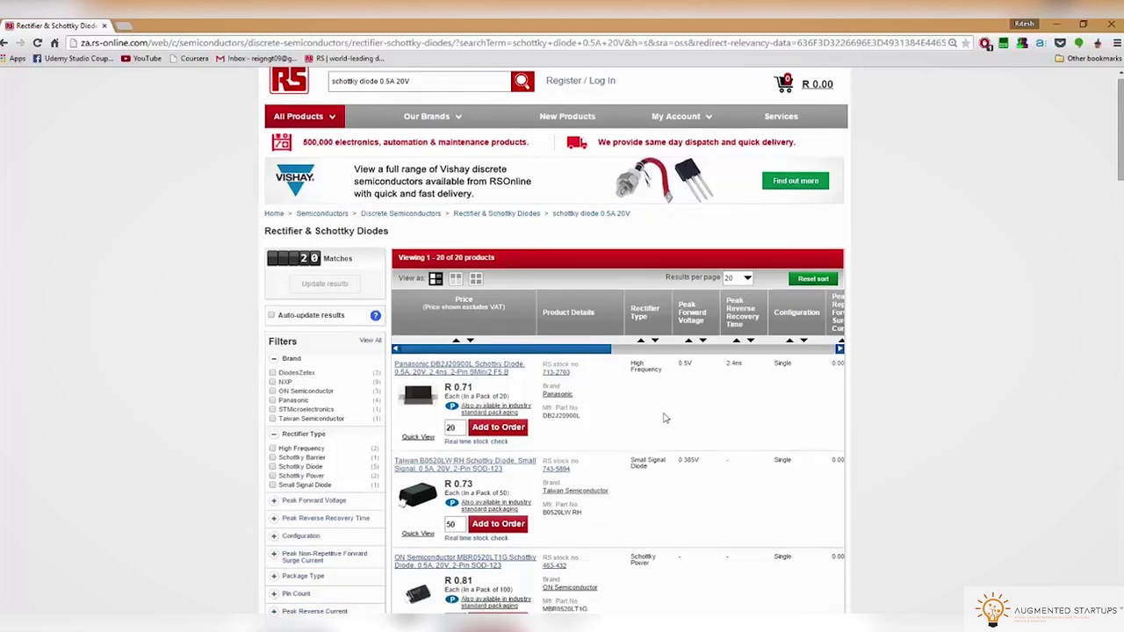
pyautogui.rightClick(474, 373)
pyautogui.click(505, 378)
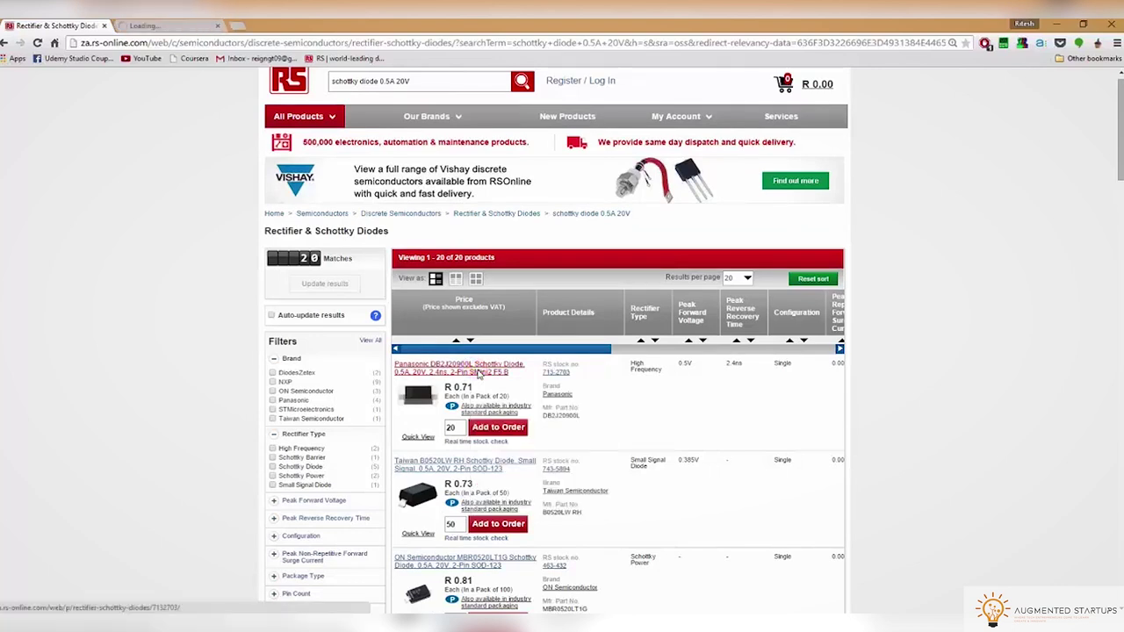
pyautogui.click(173, 25)
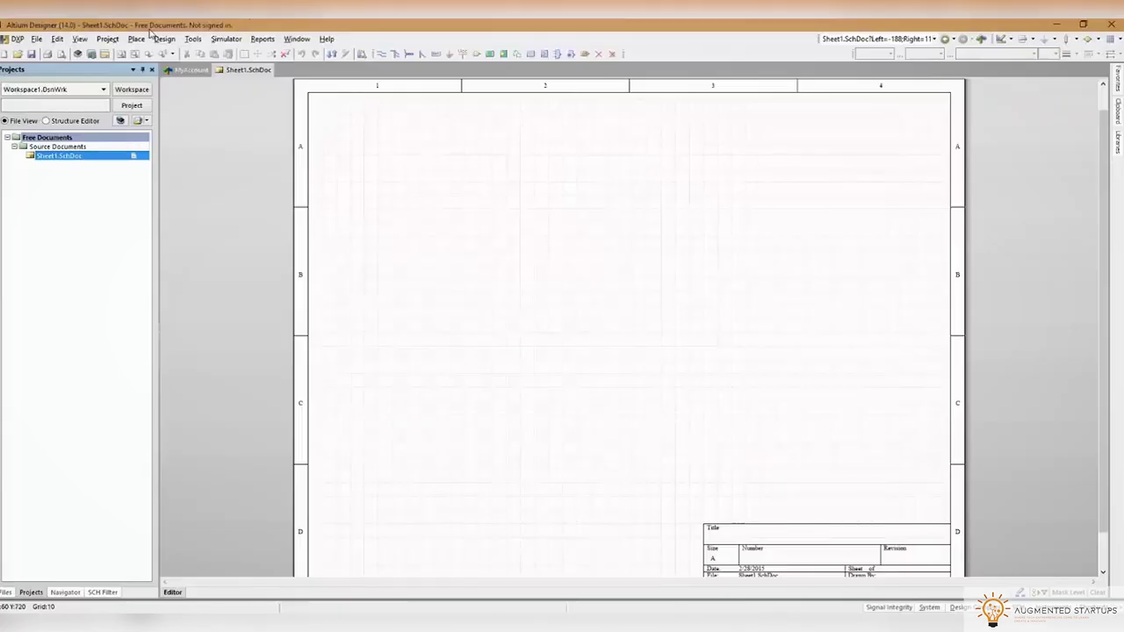
# Create a new Integrated Library project
pyautogui.click(36, 39)
pyautogui.moveTo(55, 53)
pyautogui.click(208, 250)
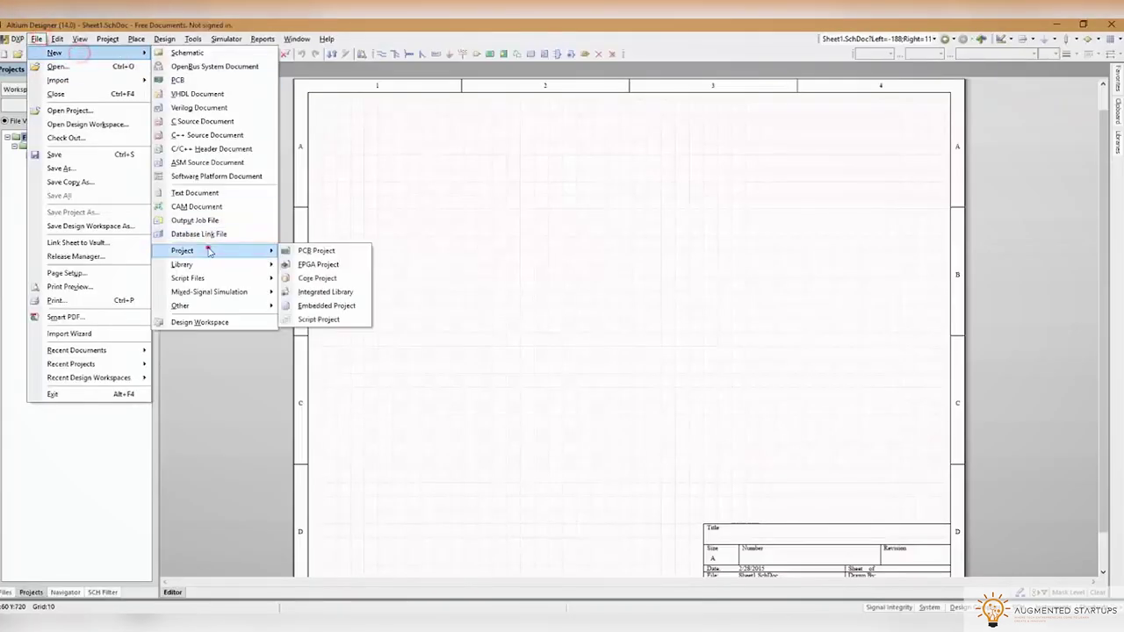
pyautogui.click(317, 291)
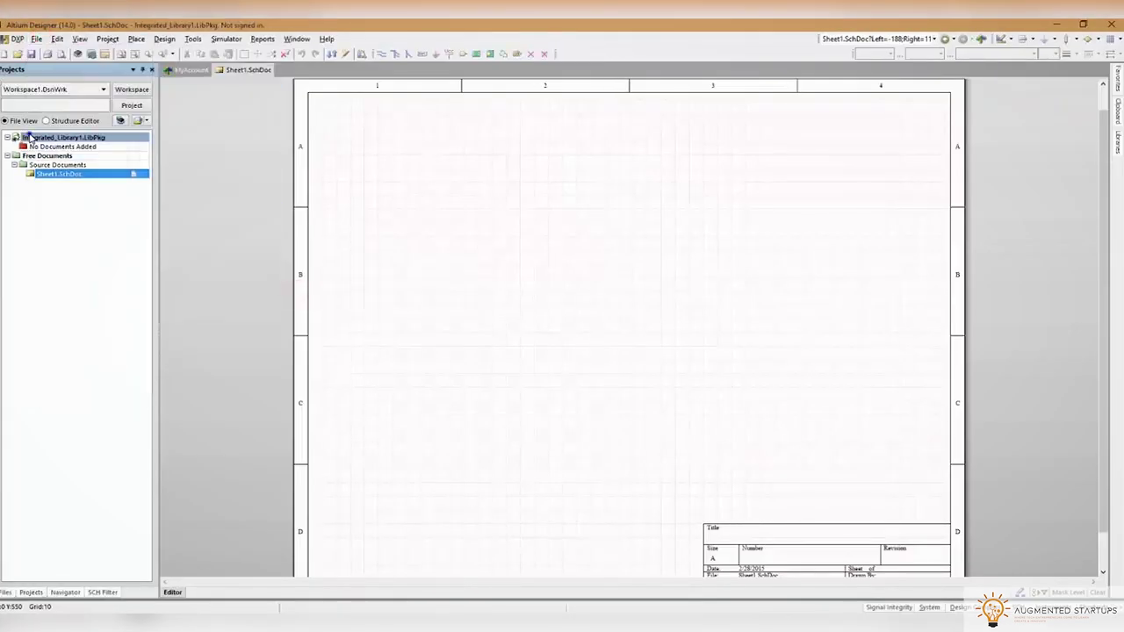
# Add a new Schematic Library and a new PCB Library to the library project
pyautogui.rightClick(27, 135)
pyautogui.click(160, 169)
pyautogui.click(263, 188)
pyautogui.rightClick(74, 137)
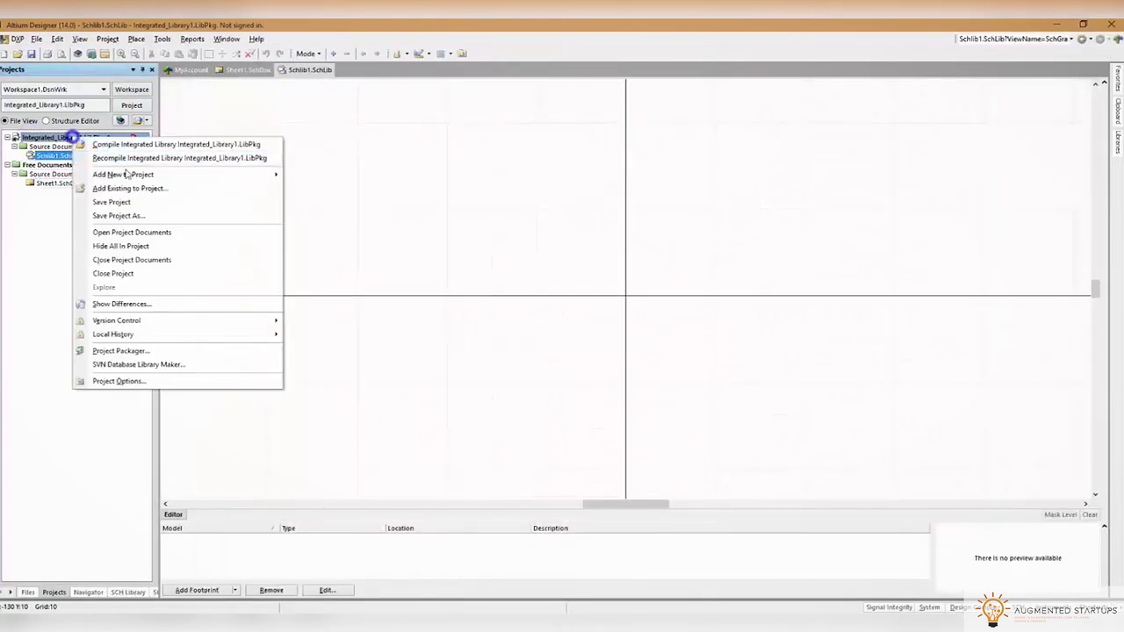
pyautogui.click(123, 174)
pyautogui.click(320, 205)
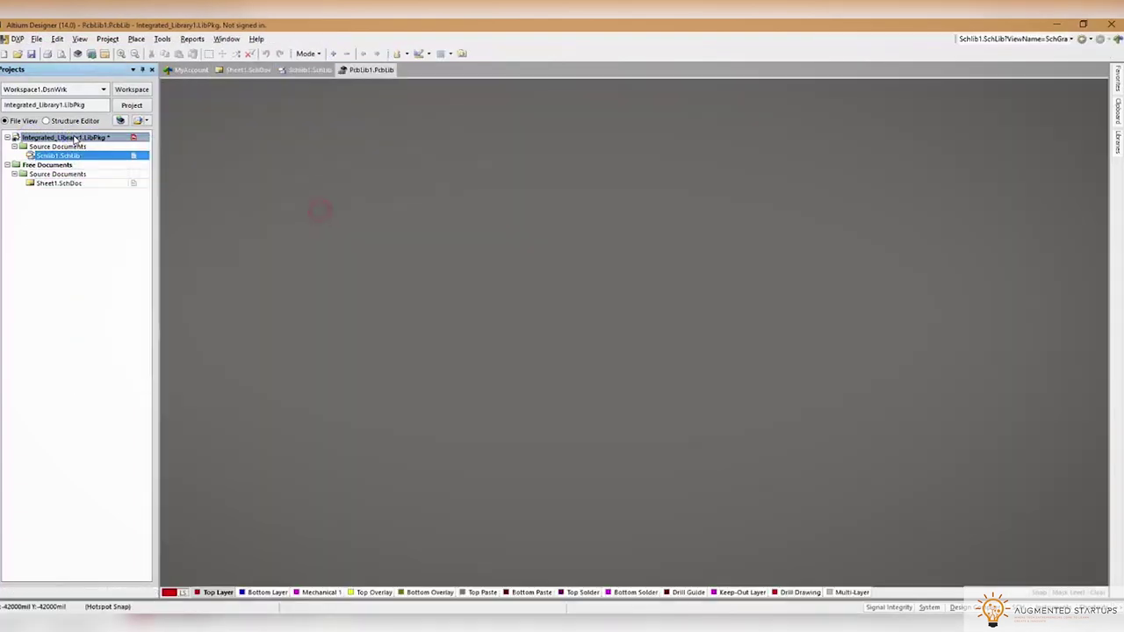
# Save the project into a new Desktop folder named 'Panasonic Diodes'
pyautogui.rightClick(70, 137)
pyautogui.click(112, 200)
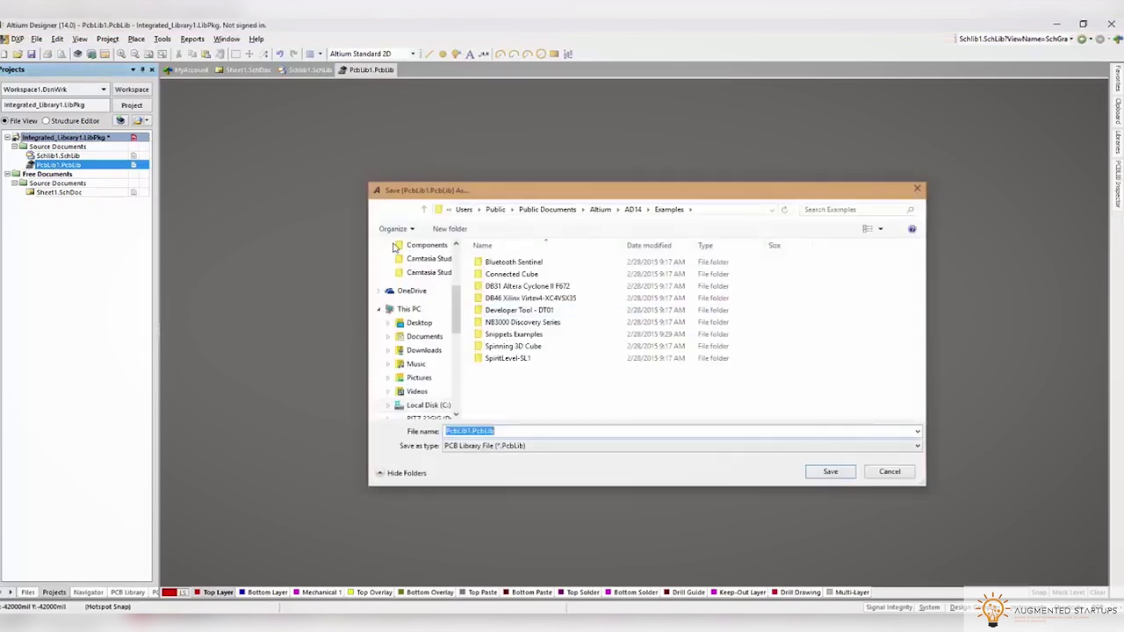
pyautogui.scroll(4, 453, 296)
pyautogui.click(420, 276)
pyautogui.click(449, 229)
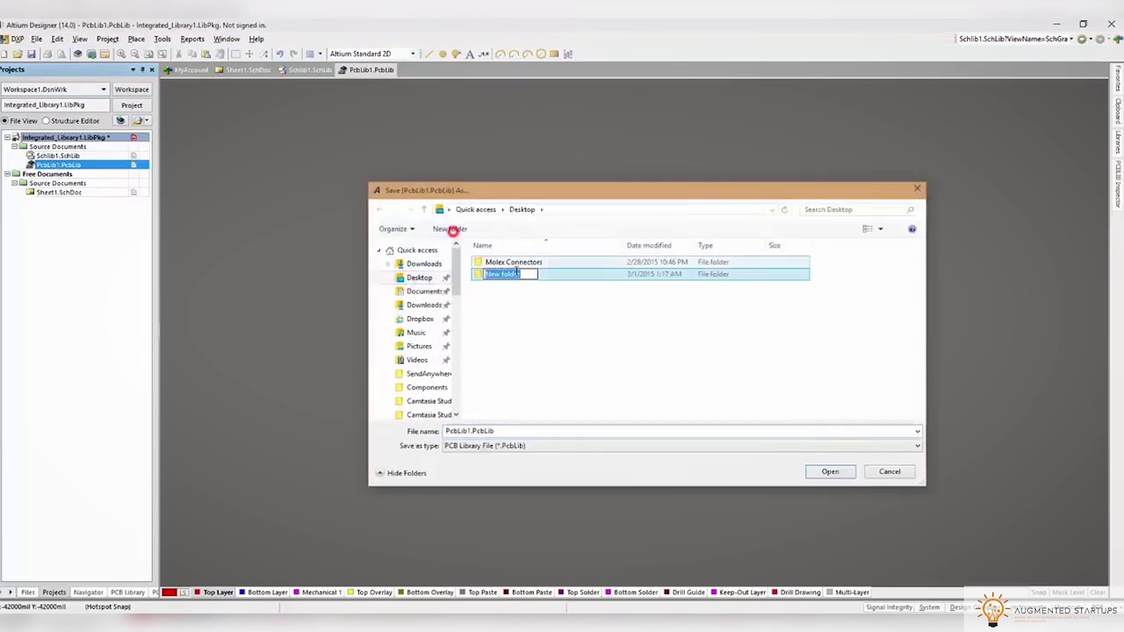
pyautogui.write('PAnasonic Diodes')
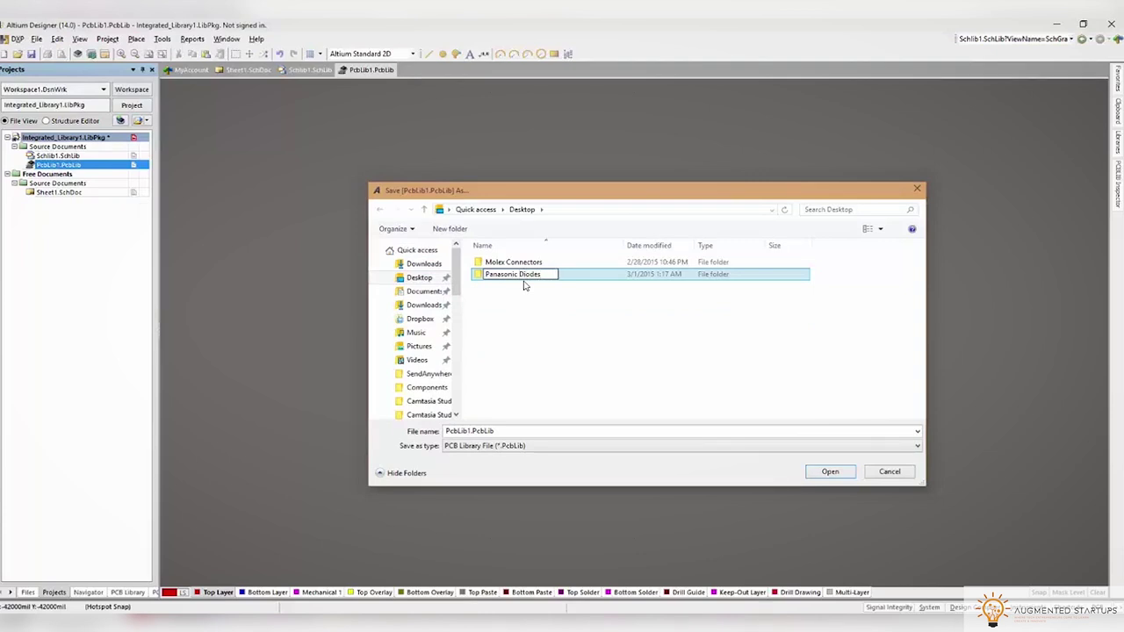
pyautogui.click(545, 279)
pyautogui.click(572, 332)
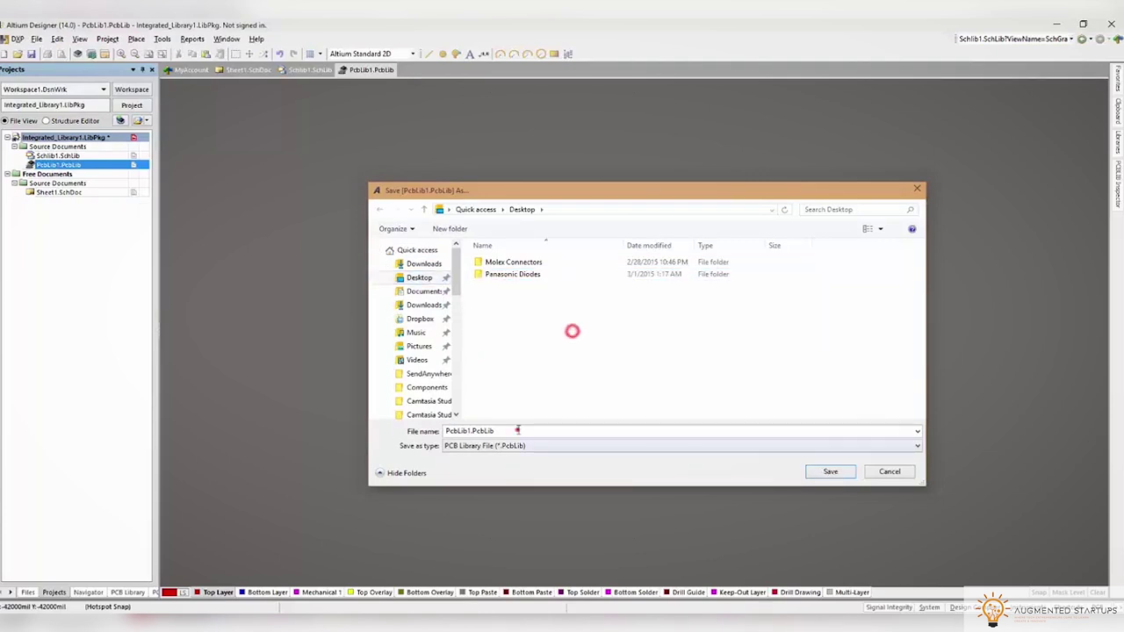
pyautogui.click(824, 472)
# Save the PcbLib, SchLib and LibPkg as 'Panasonic Diodes' and open the schematic library
pyautogui.write('Panasonic Diodes')
pyautogui.click(821, 473)
pyautogui.write('Panasonic Diodes')
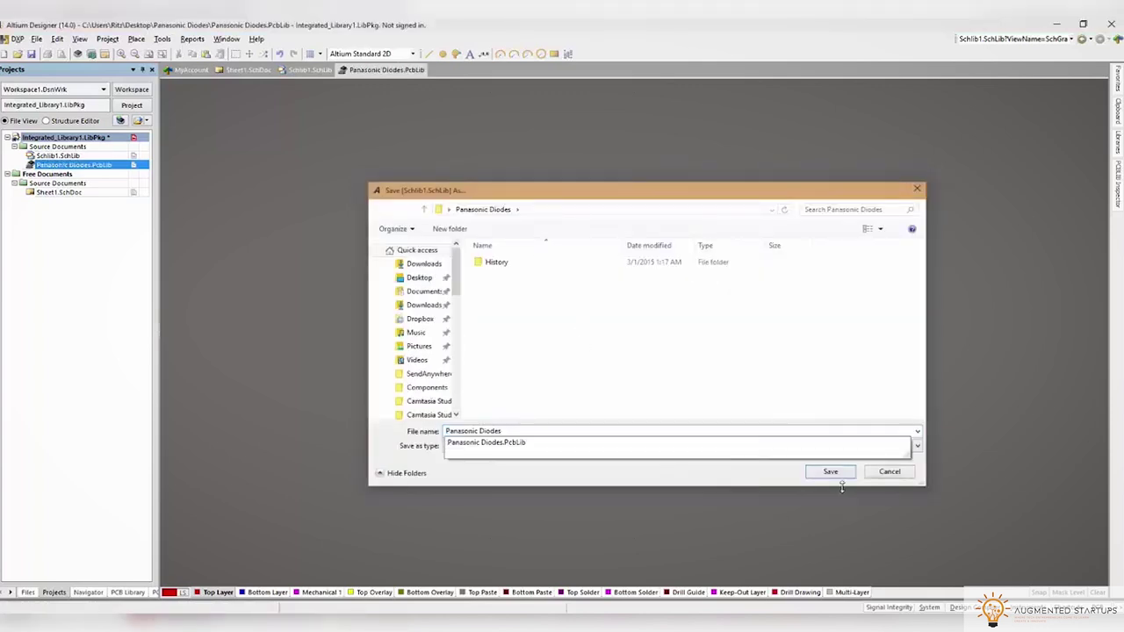
pyautogui.click(830, 474)
pyautogui.write('Panasonic Diodes')
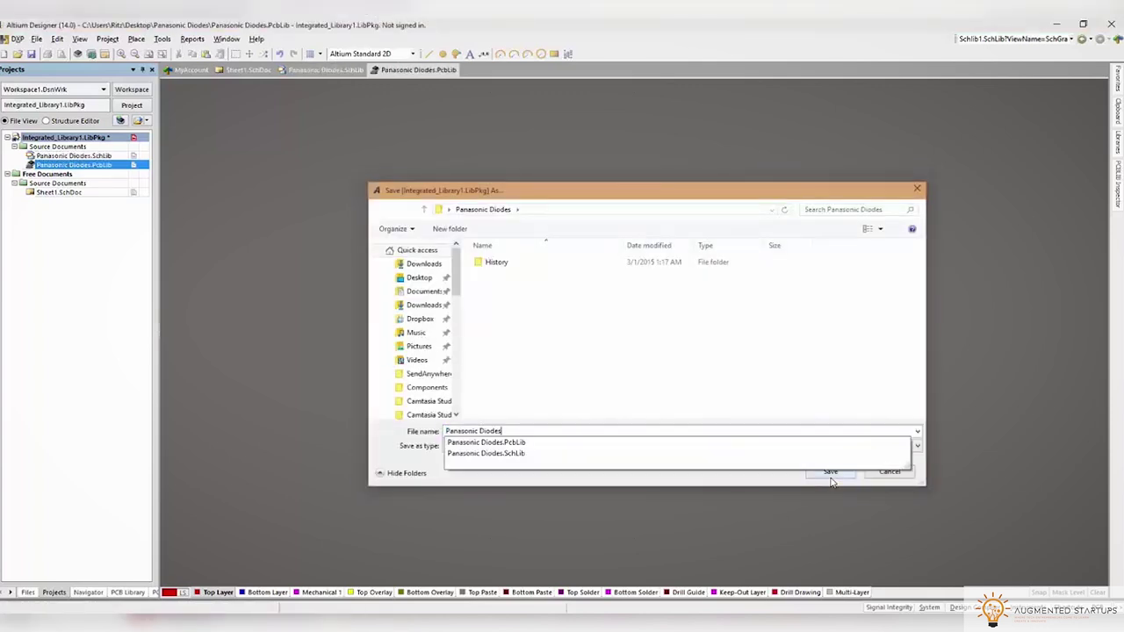
pyautogui.click(826, 472)
pyautogui.click(97, 156)
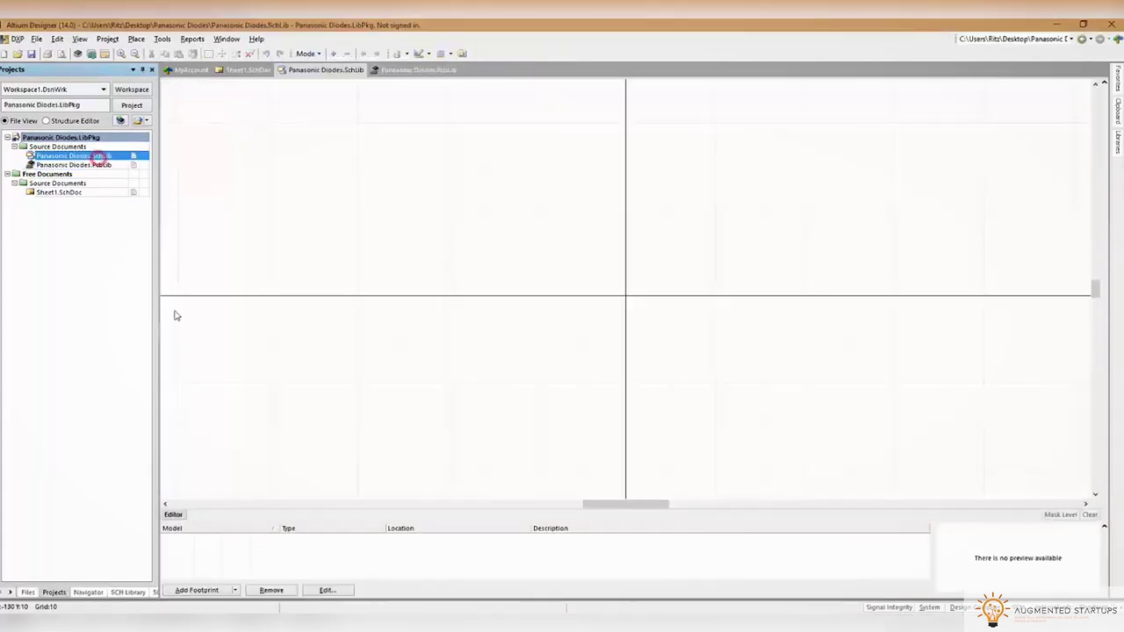
# Place two opposite-facing pins on the symbol's horizontal axis
pyautogui.click(136, 39)
pyautogui.click(156, 64)
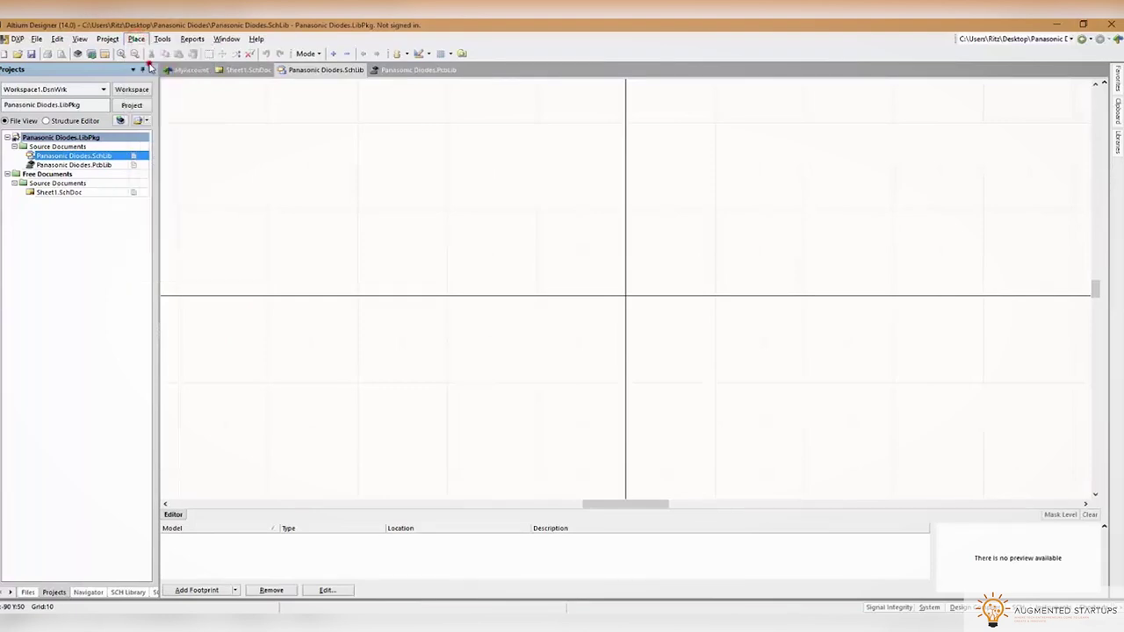
pyautogui.click(389, 296)
pyautogui.press('space')
pyautogui.press('space')
pyautogui.click(803, 296)
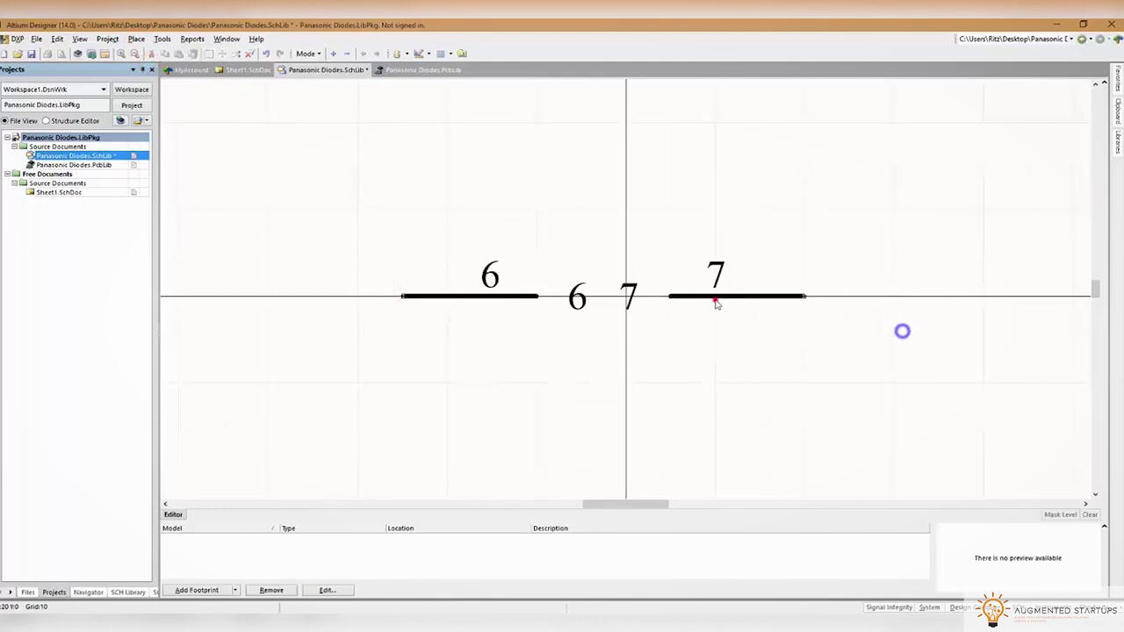
# Hide the right pin's name and designator and set its length to 15
pyautogui.doubleClick(715, 301)
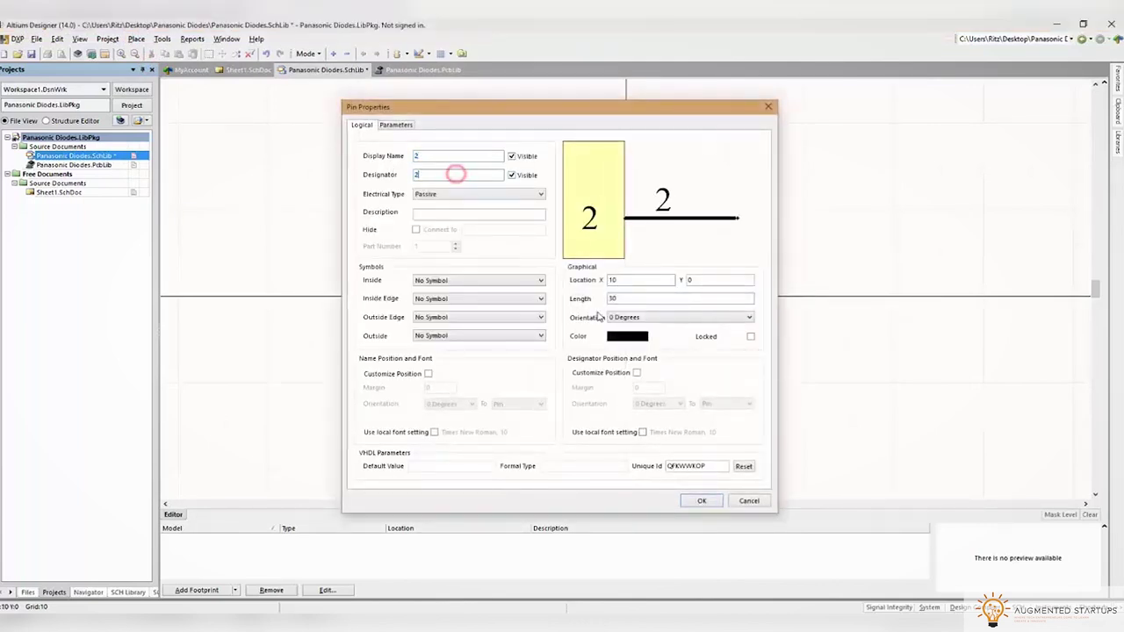
pyautogui.click(512, 175)
pyautogui.click(512, 155)
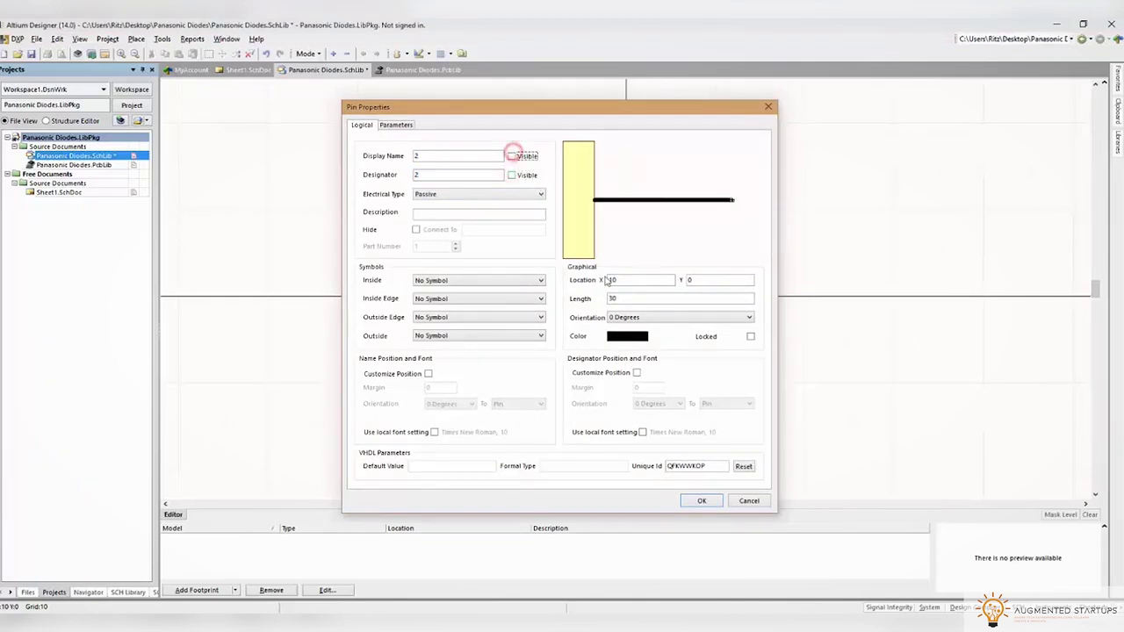
pyautogui.write('15')
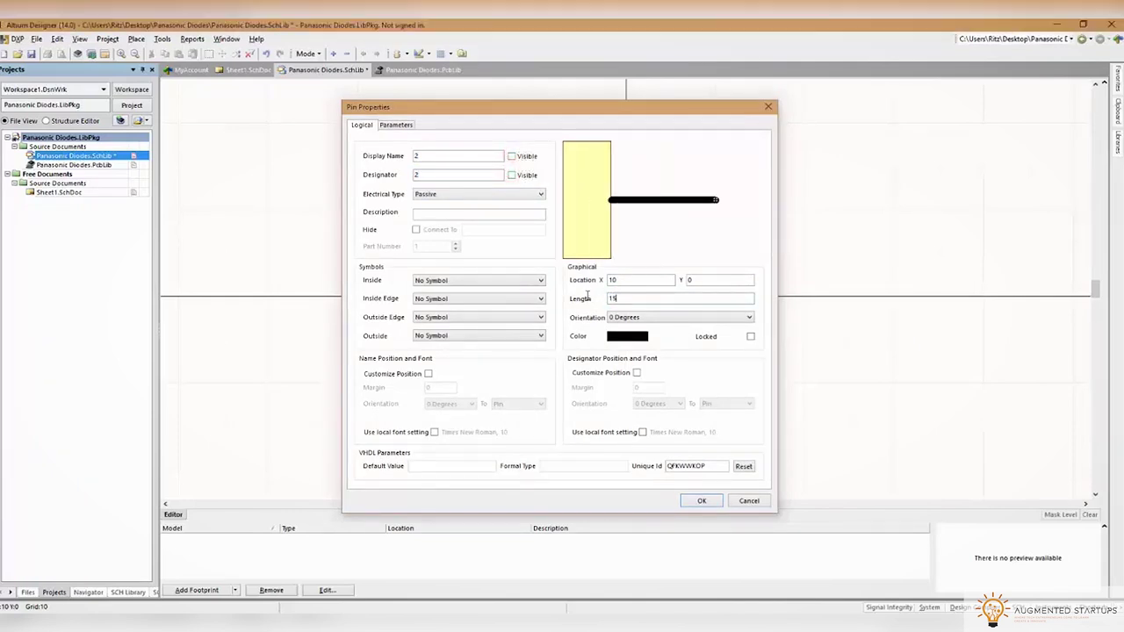
pyautogui.press('Return')
# Number the left pin 1 with name and number hidden, length 15, and save the library
pyautogui.doubleClick(475, 302)
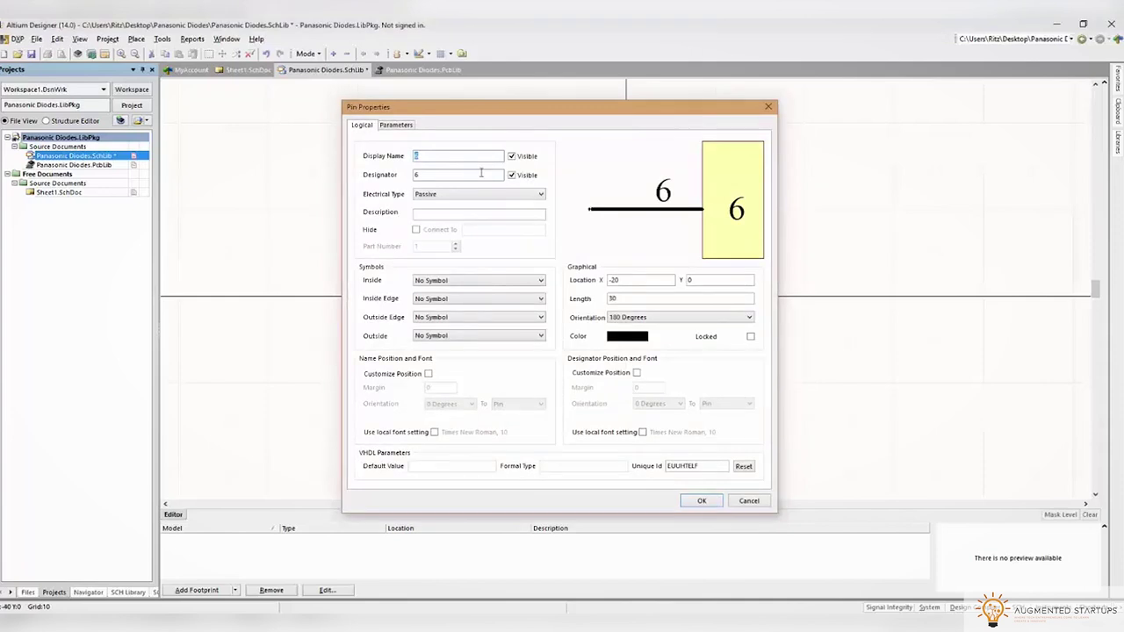
pyautogui.write('1')
pyautogui.doubleClick(428, 155)
pyautogui.write('1')
pyautogui.click(512, 155)
pyautogui.click(512, 174)
pyautogui.doubleClick(640, 299)
pyautogui.write('15')
pyautogui.press('Return')
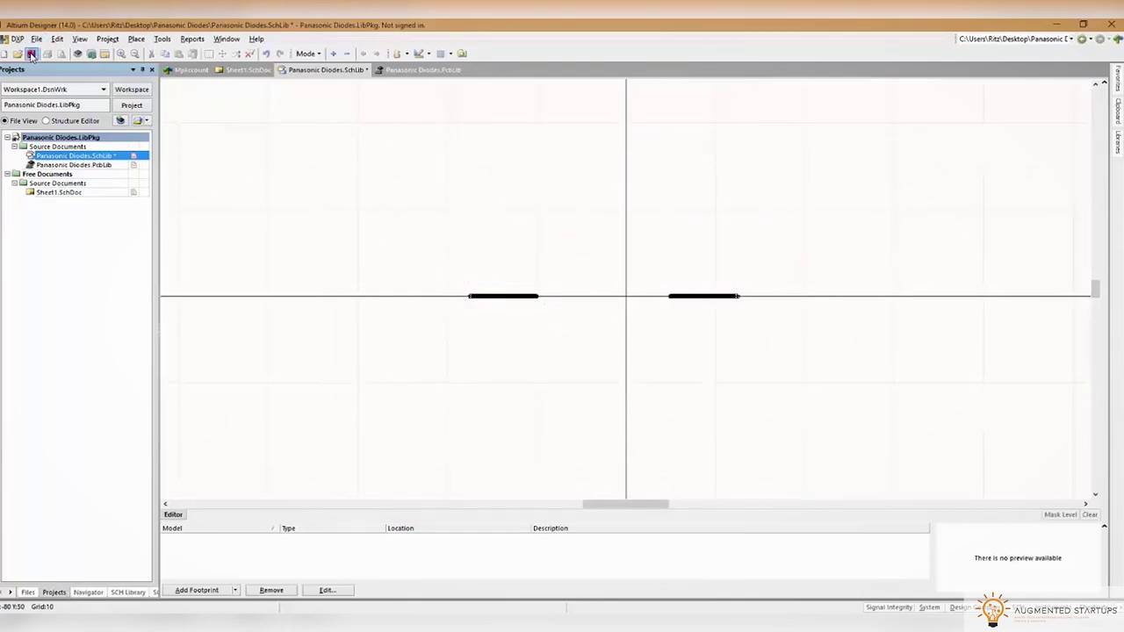
pyautogui.click(108, 40)
pyautogui.moveTo(132, 44)
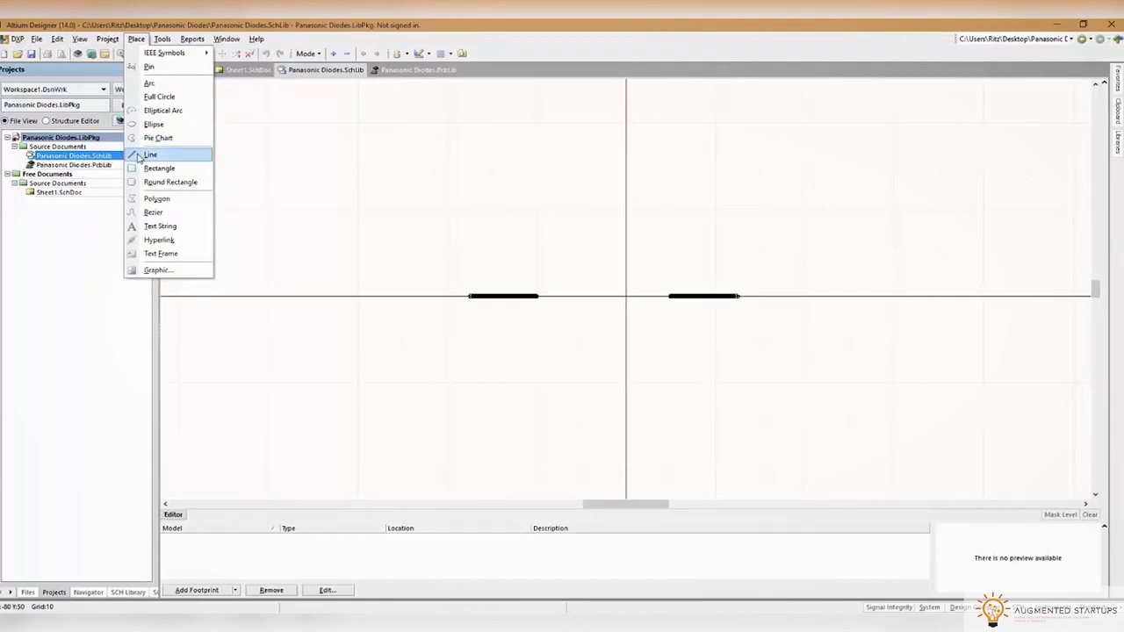
# Draw the diode triangle and the cathode bar between the pins with lines
pyautogui.click(137, 156)
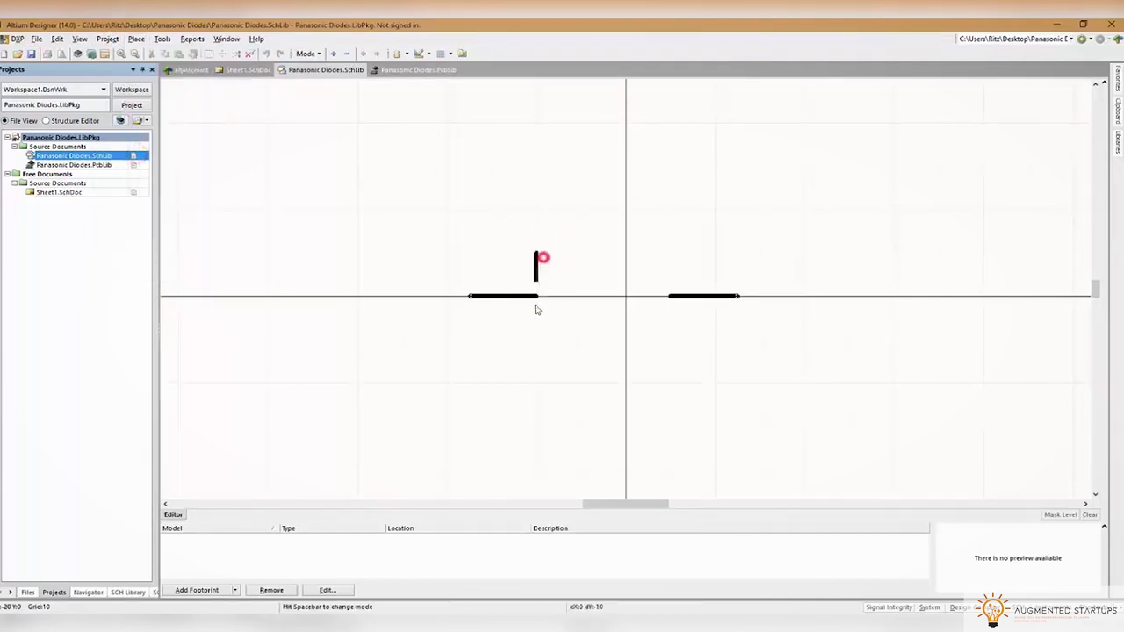
pyautogui.click(534, 332)
pyautogui.click(581, 296)
pyautogui.click(535, 255)
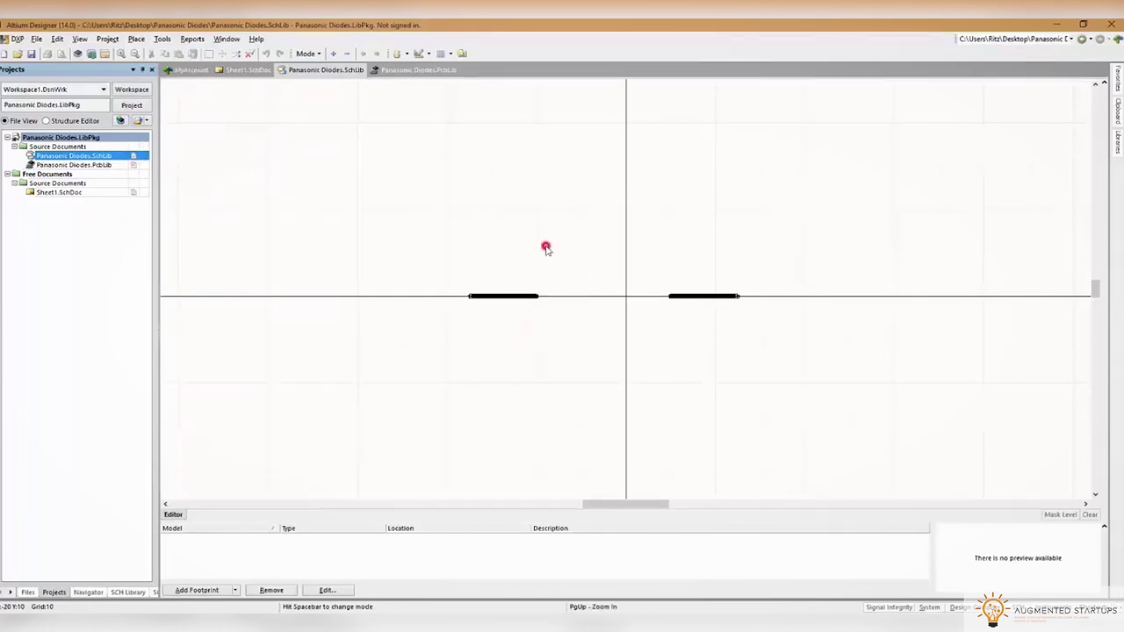
pyautogui.rightClick(558, 269)
pyautogui.click(582, 339)
pyautogui.click(581, 253)
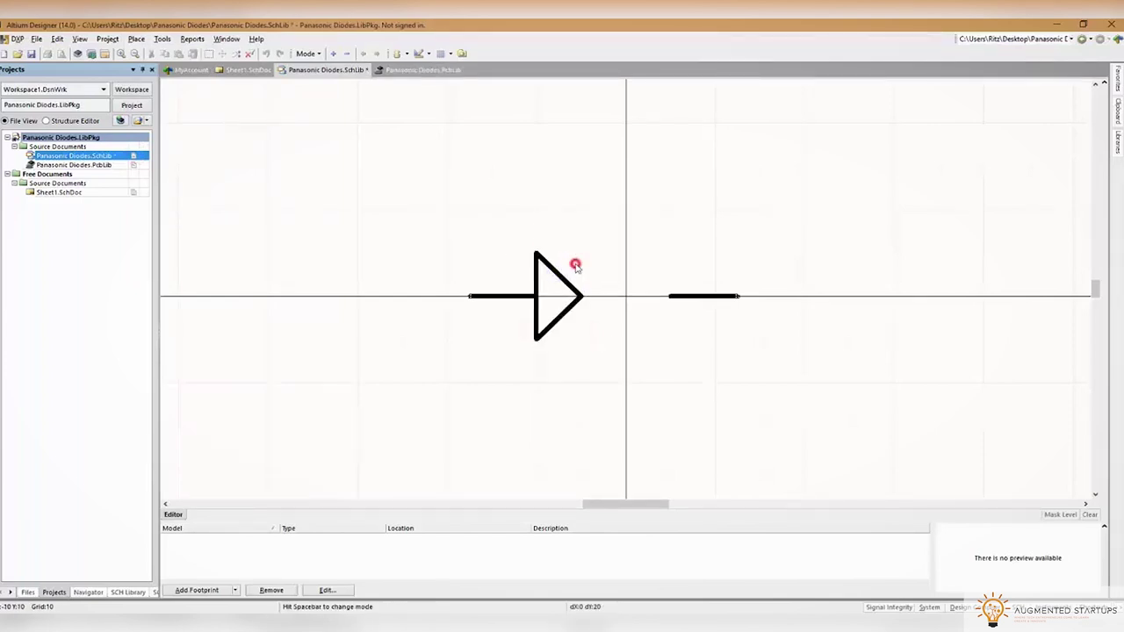
pyautogui.rightClick(575, 262)
# Set grid 5, join the right pin to the cathode bar, and centre the diode on the origin
pyautogui.click(684, 296)
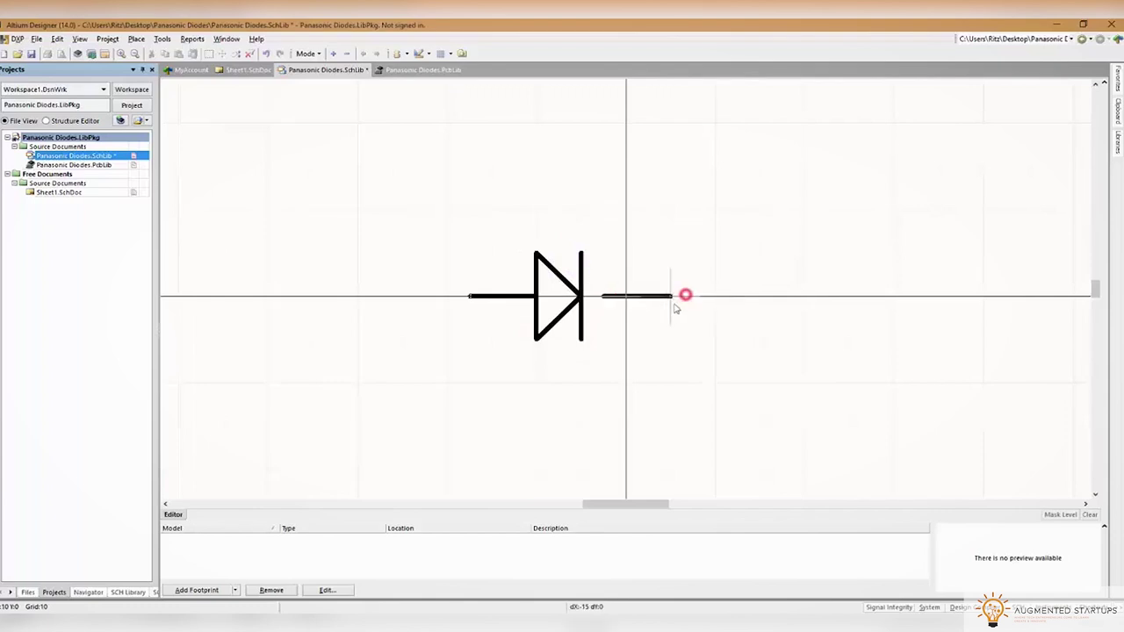
pyautogui.press('g')
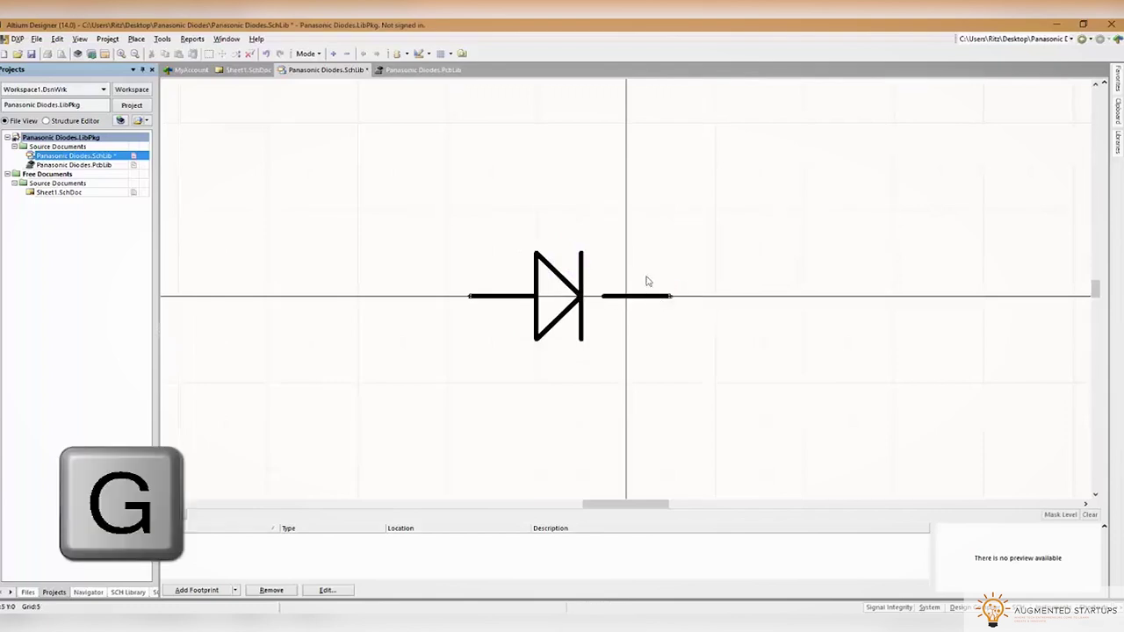
pyautogui.moveTo(636, 297); pyautogui.dragTo(653, 299)
pyautogui.rightClick(652, 300)
pyautogui.moveTo(674, 364); pyautogui.dragTo(432, 201)
pyautogui.moveTo(553, 291); pyautogui.dragTo(537, 294)
pyautogui.click(458, 216)
# Save the library, then open the DB2J20900L datasheet PDF from the RS product page
pyautogui.hotkey('ctrl', 's')
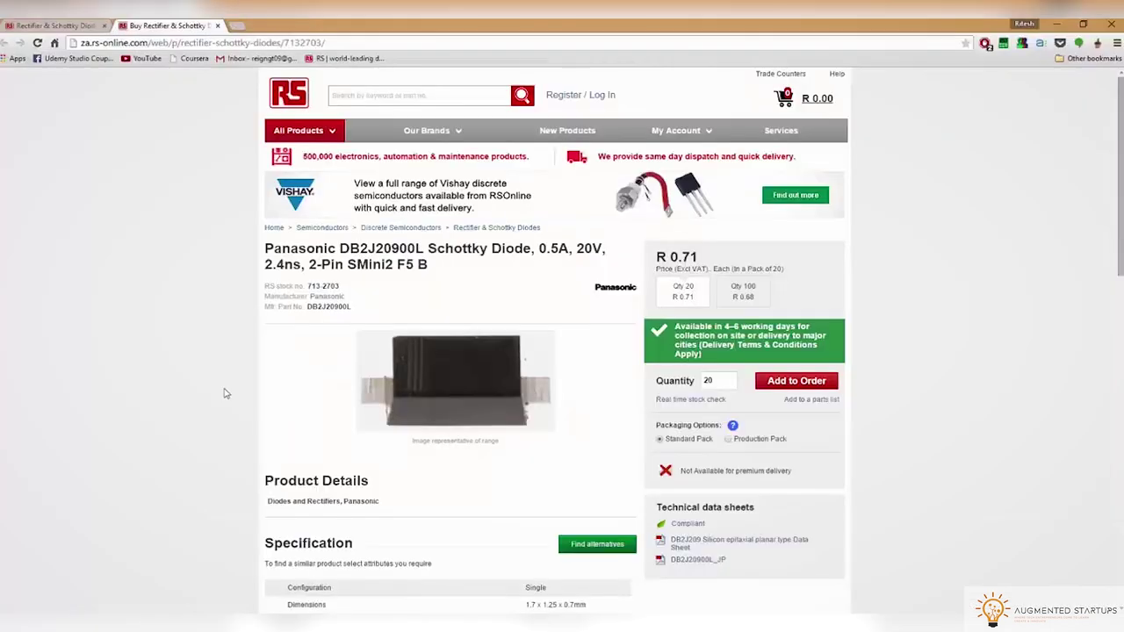
pyautogui.scroll(-3, 224, 395)
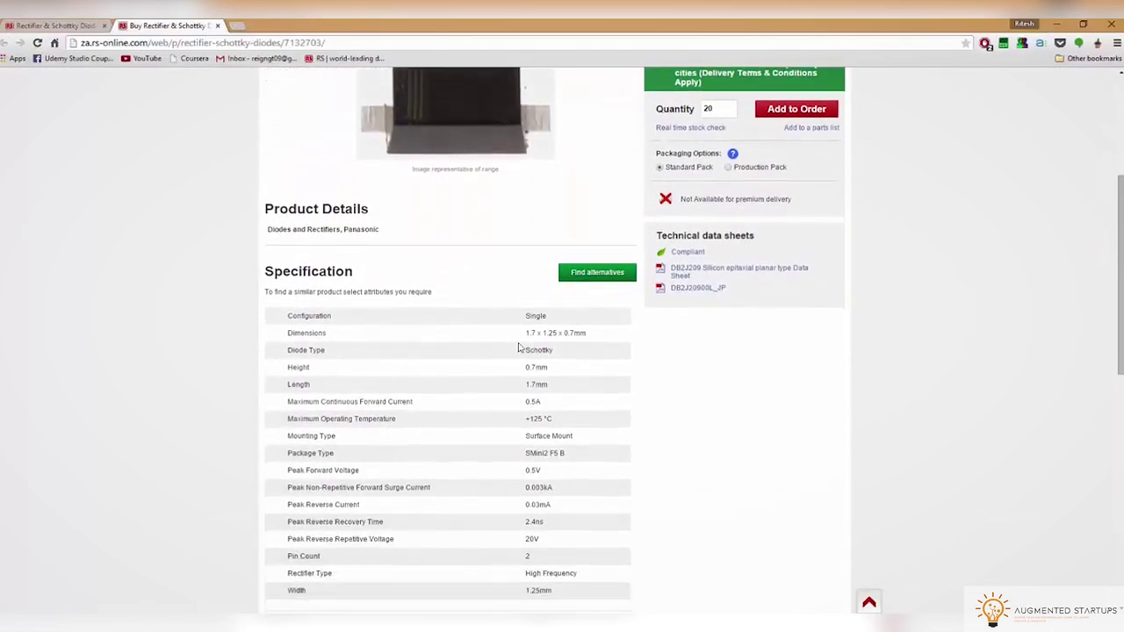
pyautogui.click(708, 275)
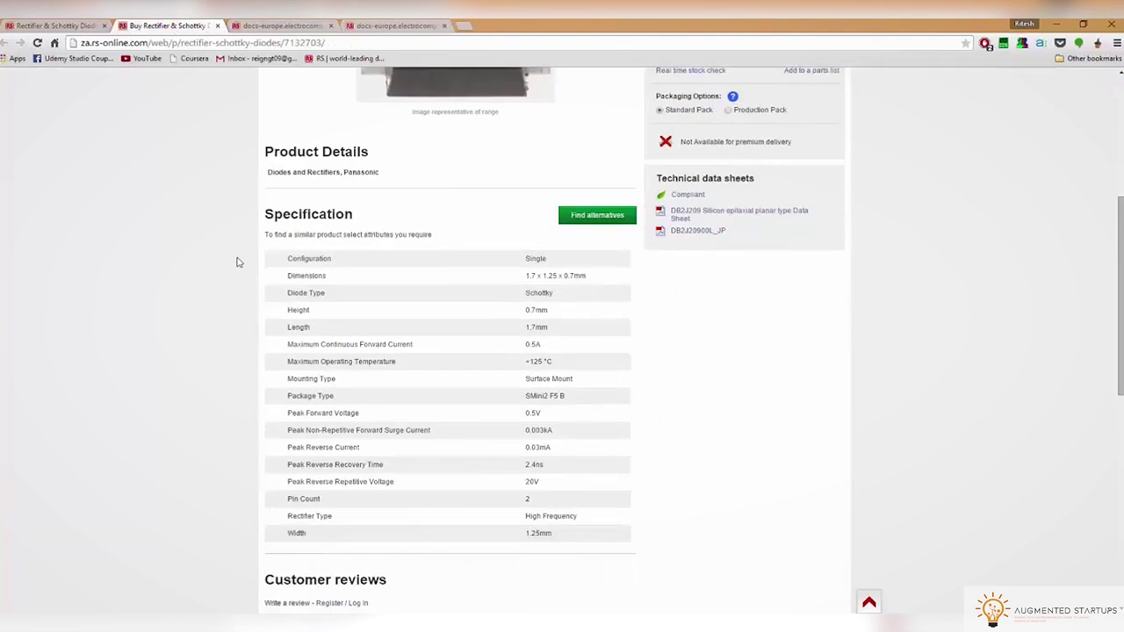
pyautogui.click(285, 25)
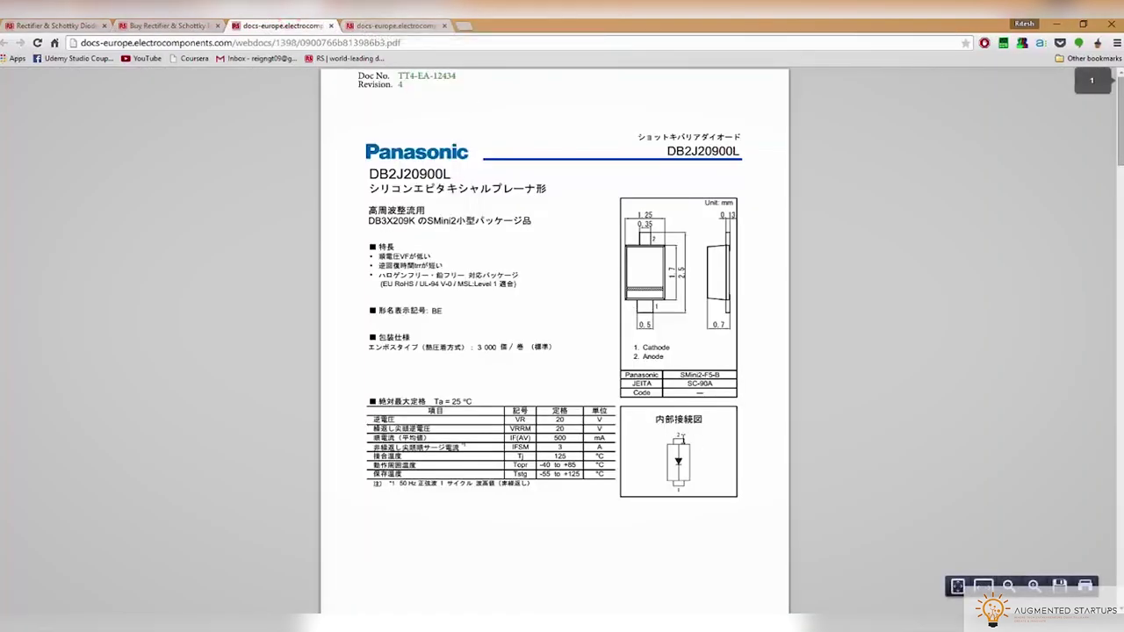
pyautogui.click(1056, 24)
# Number the left pin 2 and the right pin 1, then save the schematic library
pyautogui.doubleClick(560, 297)
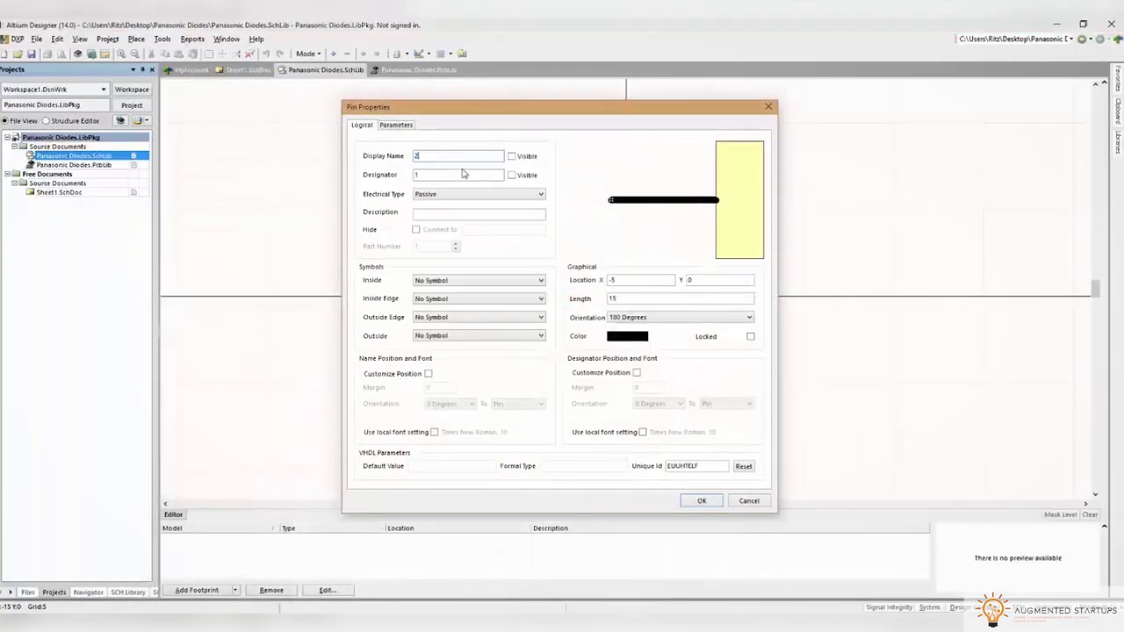
pyautogui.click(702, 501)
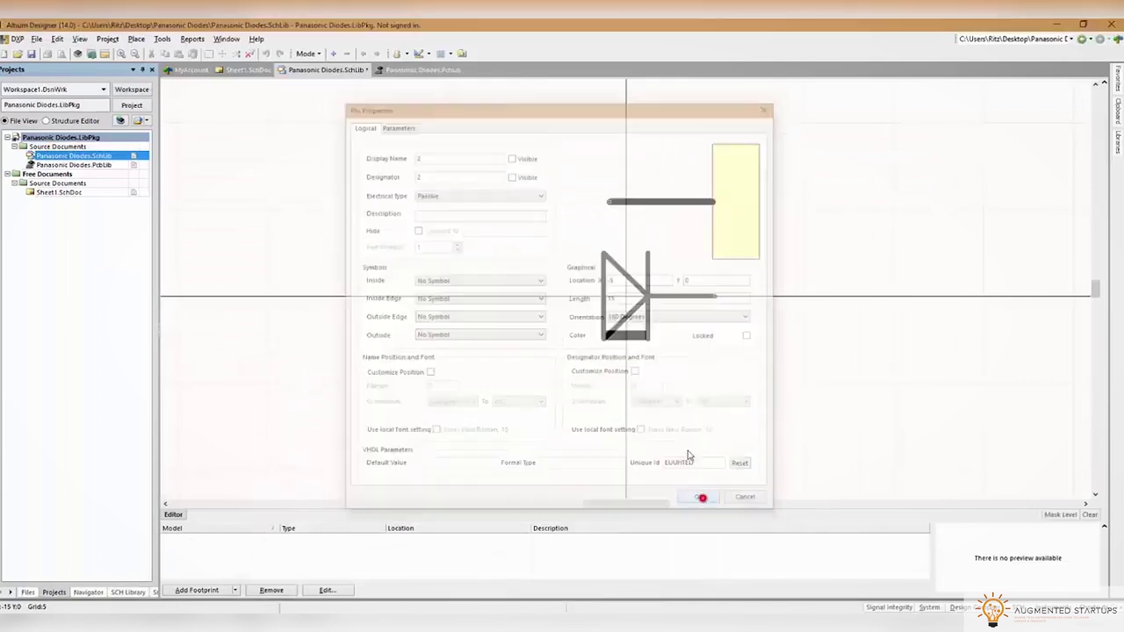
pyautogui.doubleClick(685, 299)
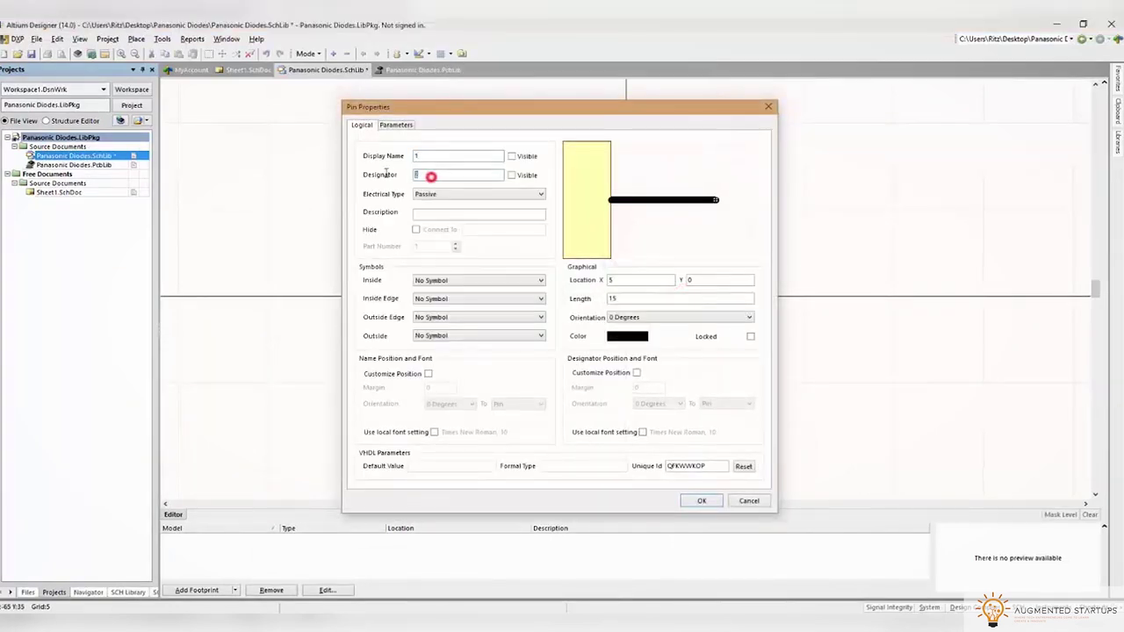
pyautogui.click(701, 500)
pyautogui.click(725, 343)
pyautogui.click(33, 53)
pyautogui.rightClick(41, 157)
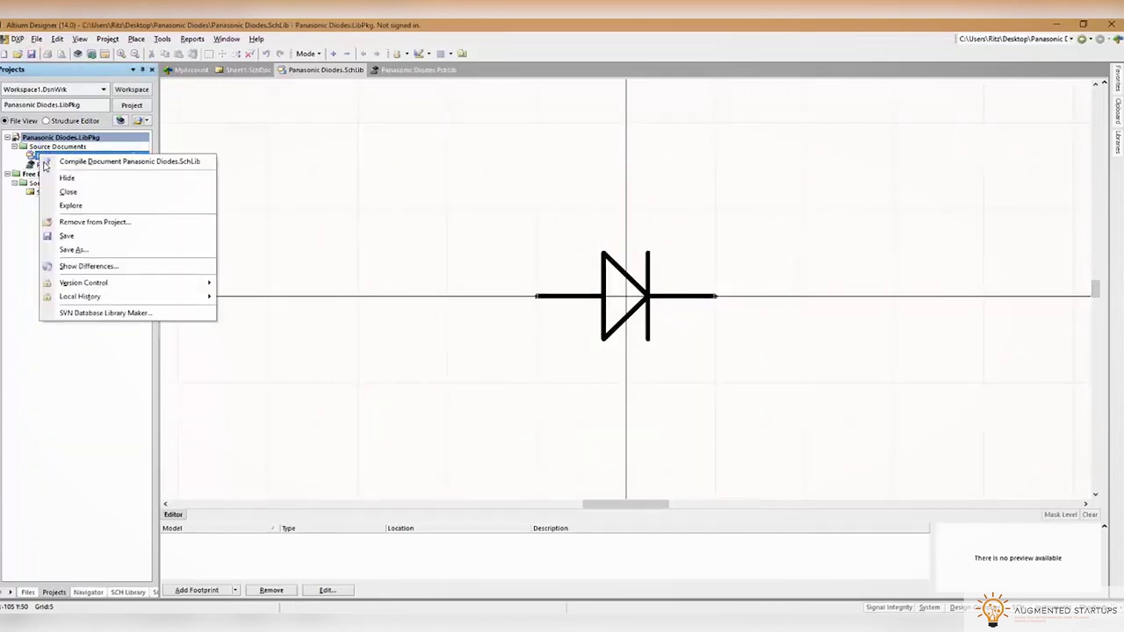
# Open the diode component's properties from the SCH Library panel and copy the RS product title
pyautogui.click(303, 309)
pyautogui.click(128, 591)
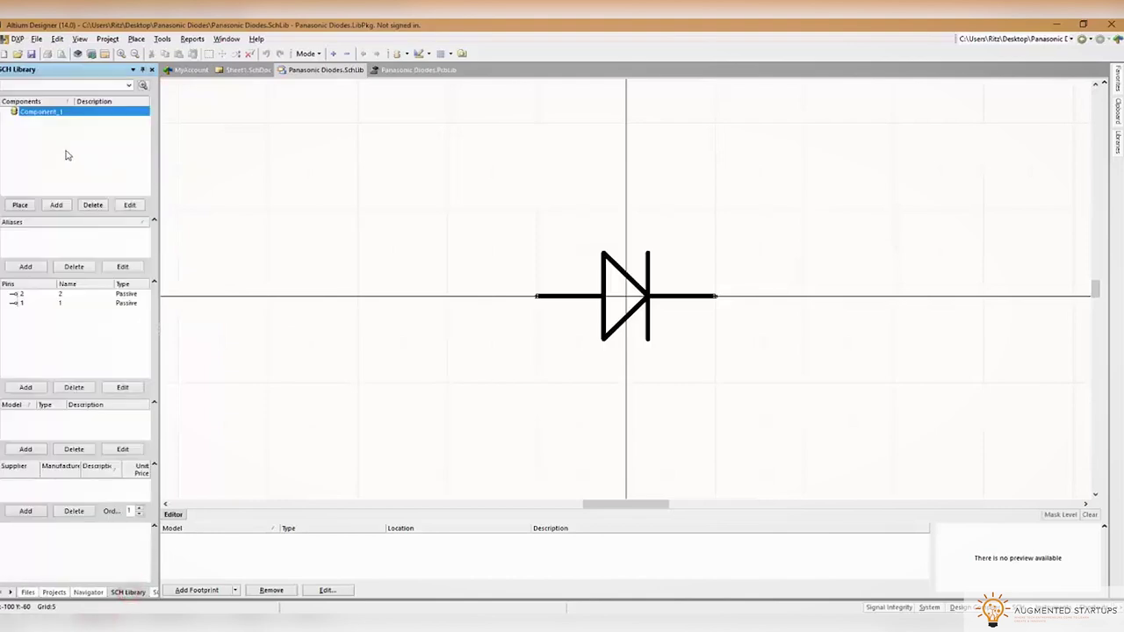
pyautogui.click(129, 204)
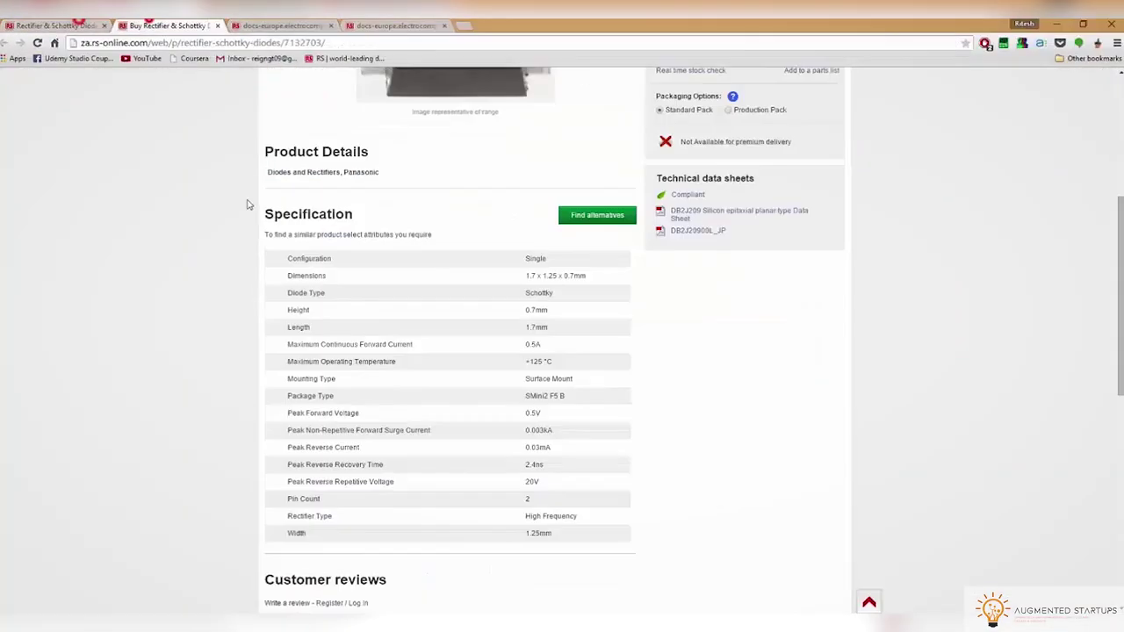
pyautogui.scroll(5, 554, 351)
pyautogui.moveTo(270, 248); pyautogui.dragTo(431, 264)
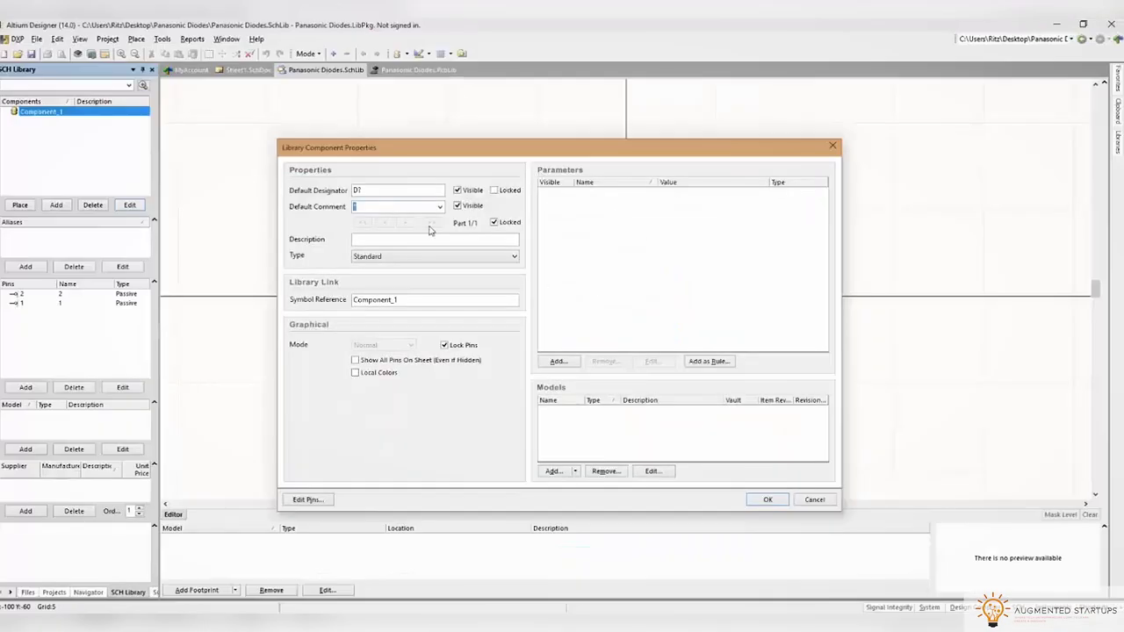
pyautogui.click(395, 207)
# Paste the RS title into the comment and symbol reference, trimming the part-number prefix
pyautogui.hotkey('ctrl', 'v')
pyautogui.click(396, 239)
pyautogui.hotkey('ctrl', 'v')
pyautogui.doubleClick(395, 299)
pyautogui.write('Panasonic DB2J20900L Schottky Diode, 0.5A, 20V, 2.4ns, 2-Pin SMini2 F5 B')
pyautogui.moveTo(423, 299); pyautogui.dragTo(325, 306)
pyautogui.press('BackSpace')
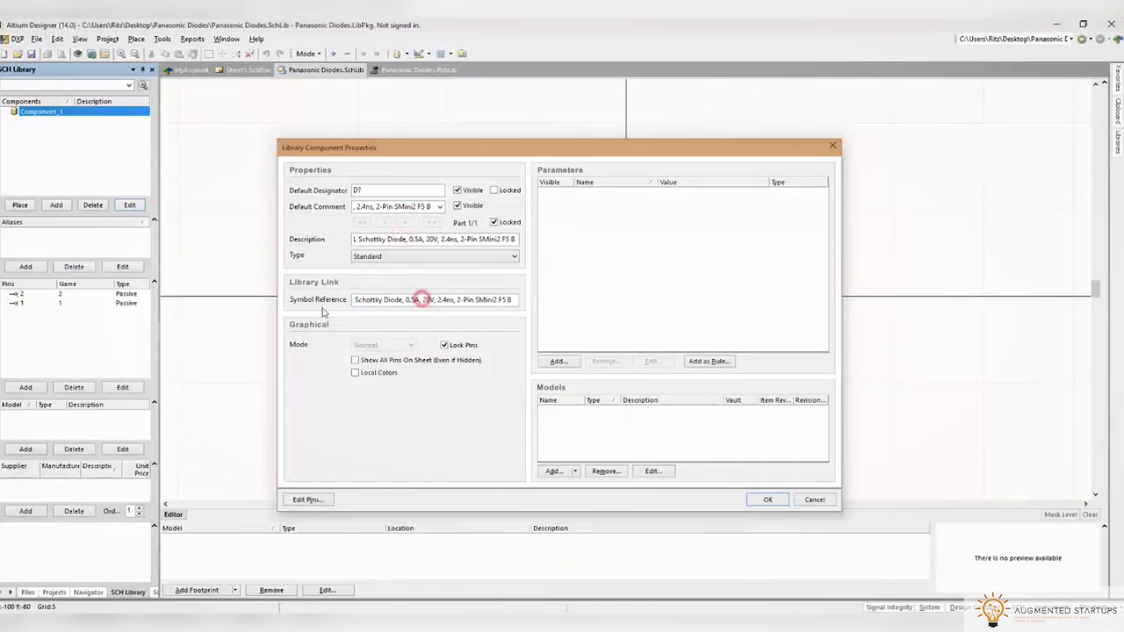
pyautogui.doubleClick(619, 279)
pyautogui.click(463, 262)
# Add Created By, Date Created and Manufacturer (Panasonic) parameters to the diode
pyautogui.write('Created By')
pyautogui.doubleClick(571, 263)
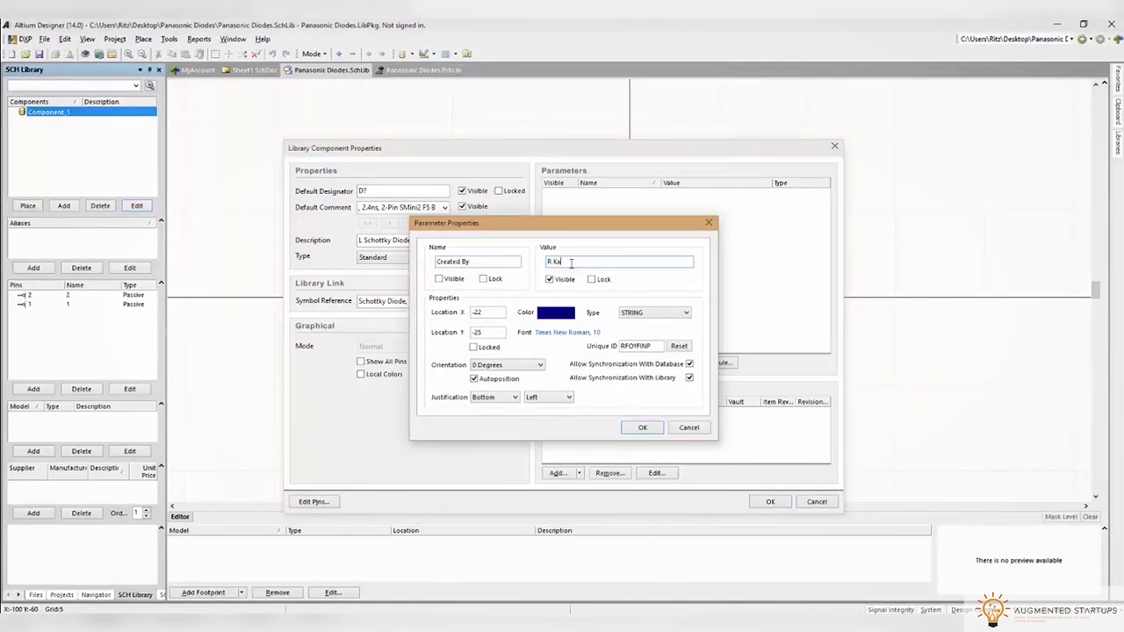
pyautogui.click(642, 428)
pyautogui.click(561, 365)
pyautogui.click(454, 262)
pyautogui.write('Date Create1 March 2015')
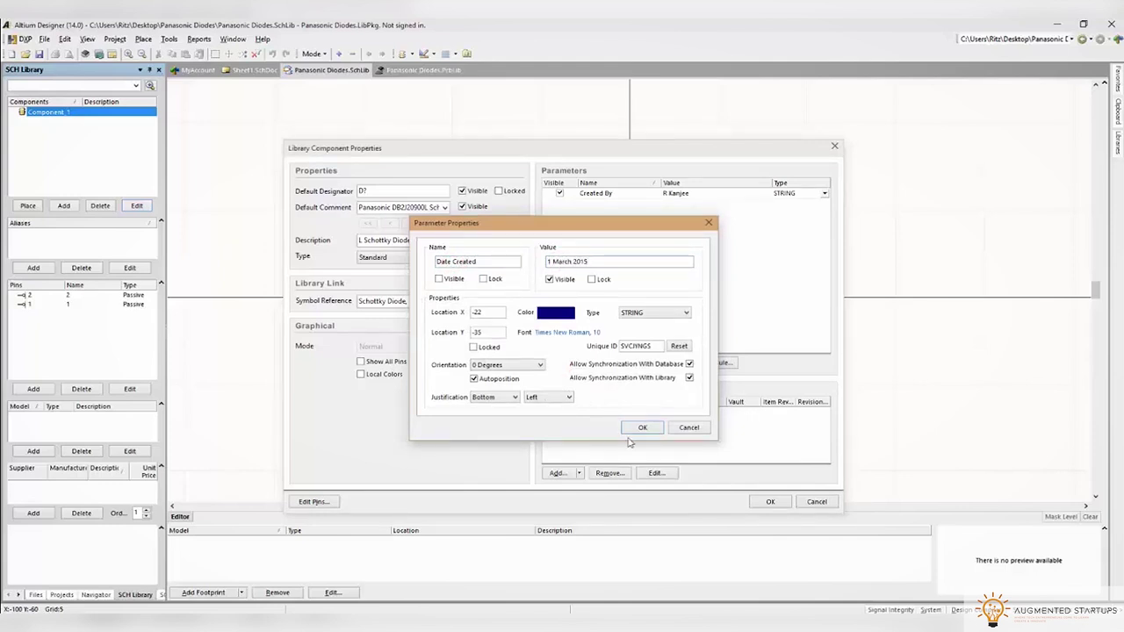
pyautogui.click(642, 428)
pyautogui.click(562, 361)
pyautogui.click(446, 261)
pyautogui.write('Manufa')
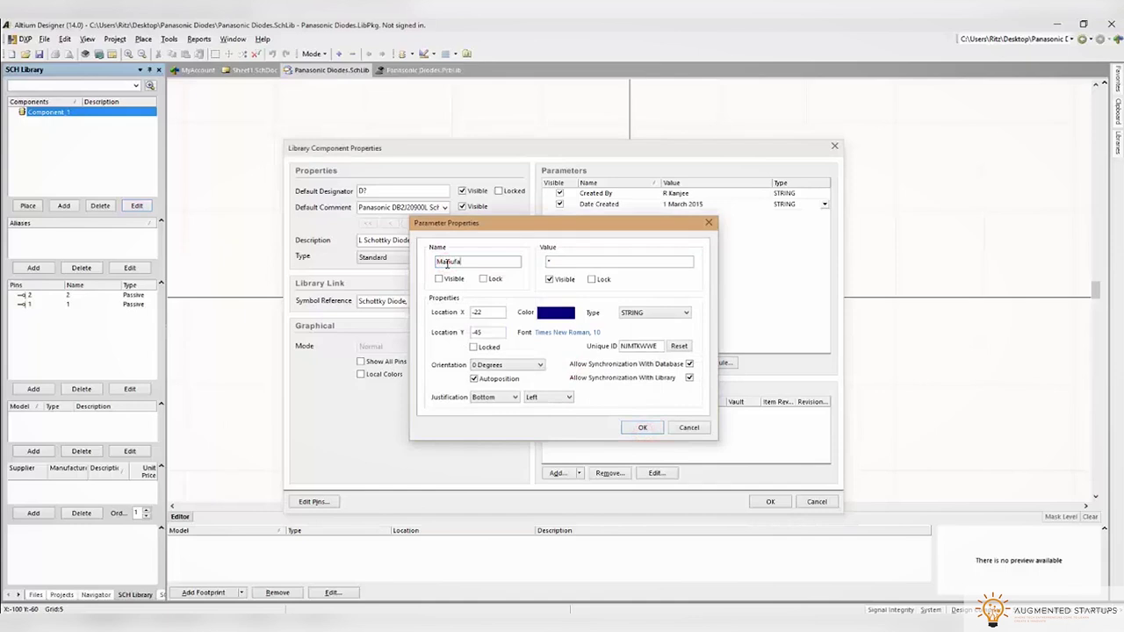
pyautogui.write('Panasonic')
pyautogui.click(642, 428)
# Add an RS Stock No. parameter using the stock number copied from the RS page
pyautogui.click(569, 364)
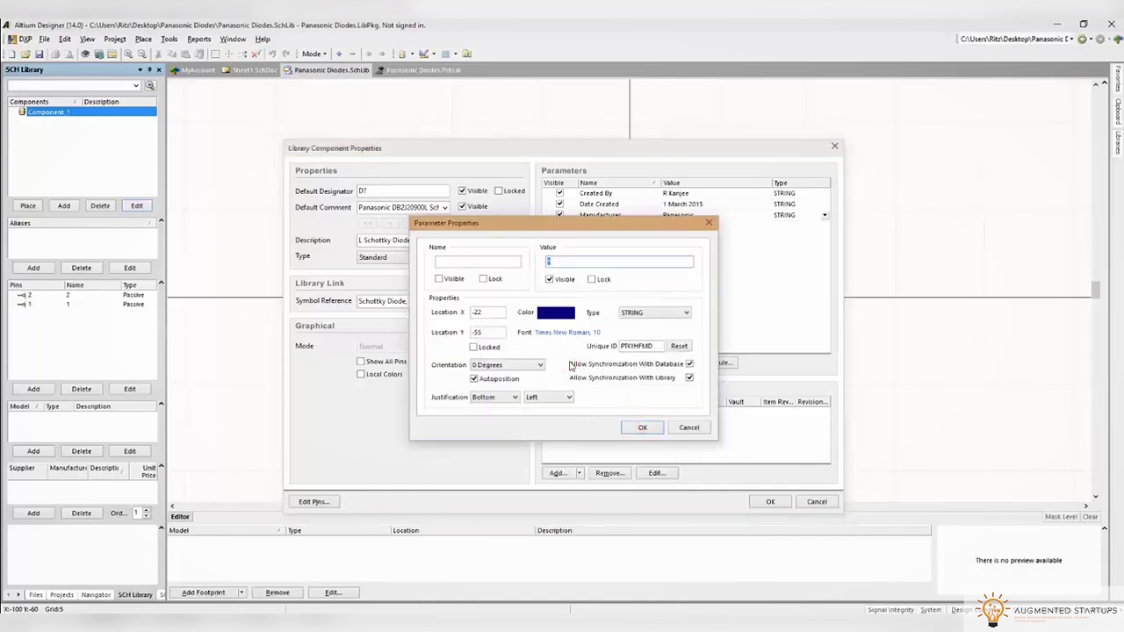
pyautogui.click(484, 261)
pyautogui.write('RS Stock')
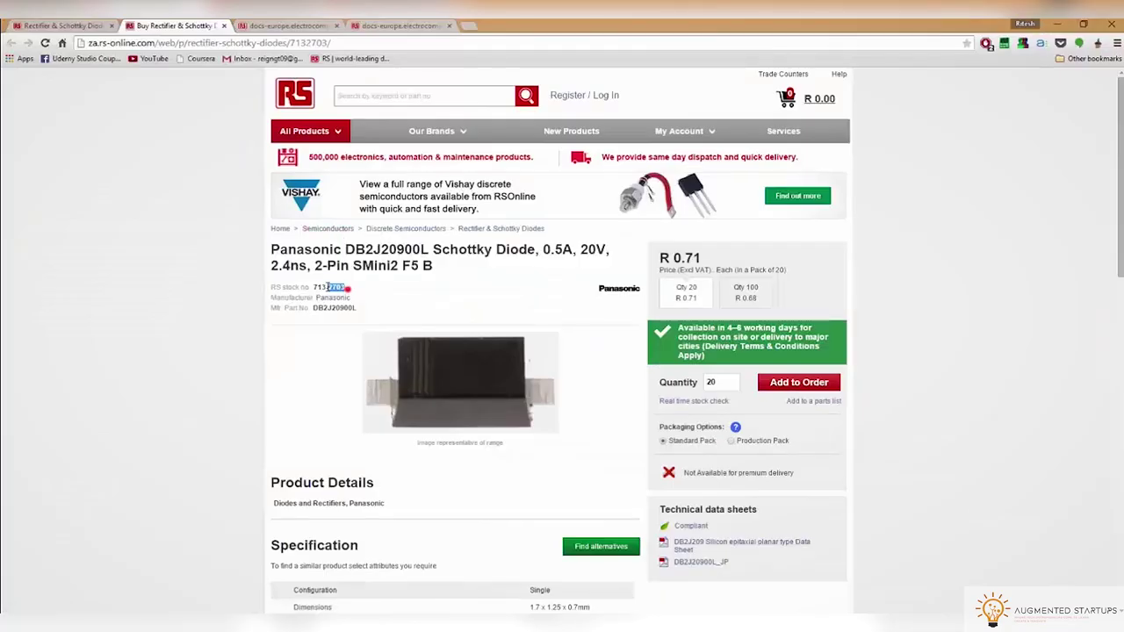
pyautogui.doubleClick(334, 287)
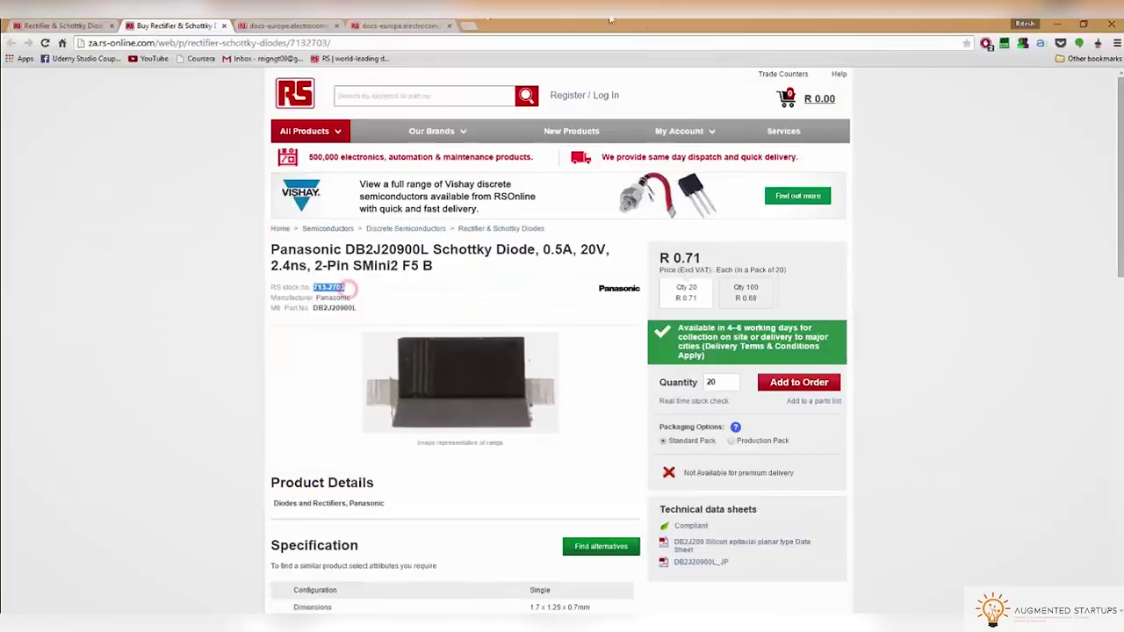
pyautogui.click(574, 267)
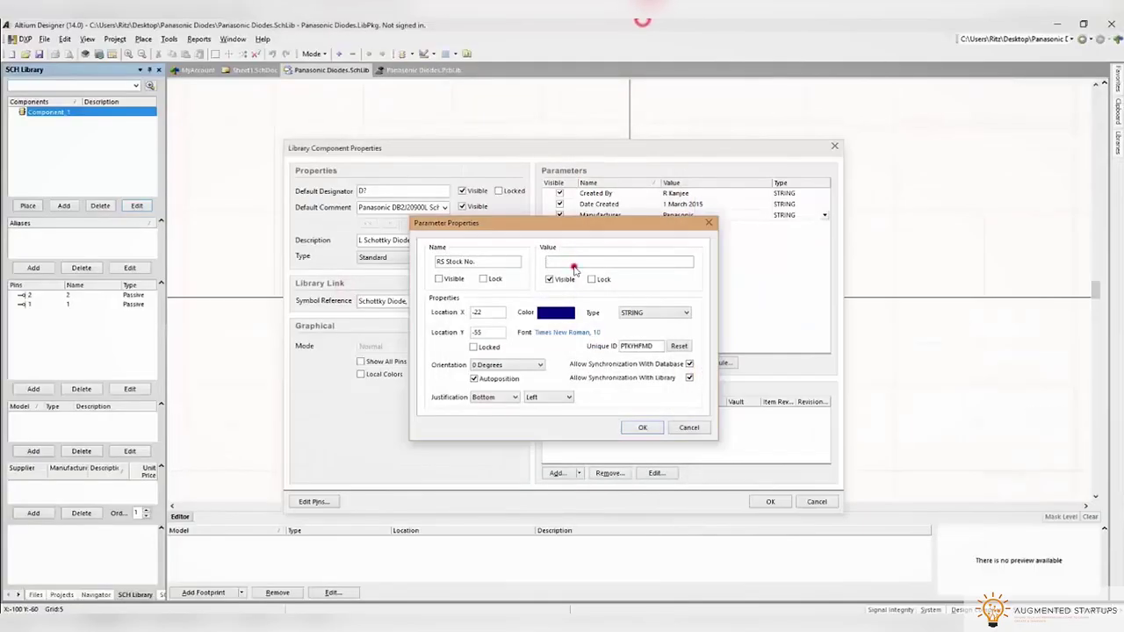
pyautogui.write('713-2703')
pyautogui.click(642, 428)
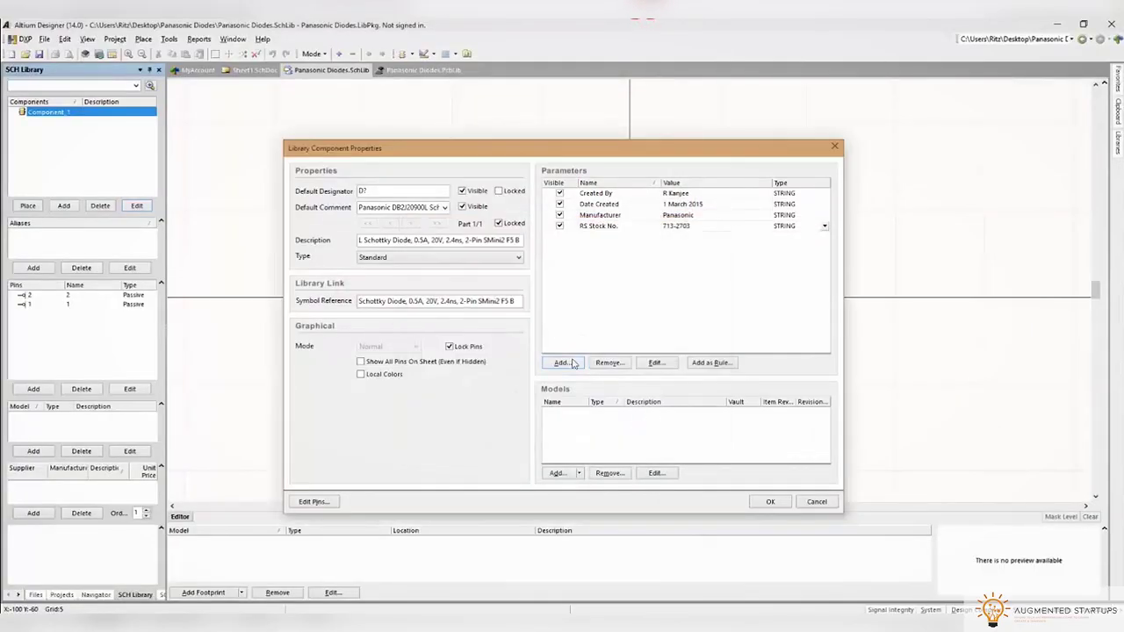
# Add a Manufacturer Part No. parameter with value DB2J20900L
pyautogui.click(562, 362)
pyautogui.click(459, 259)
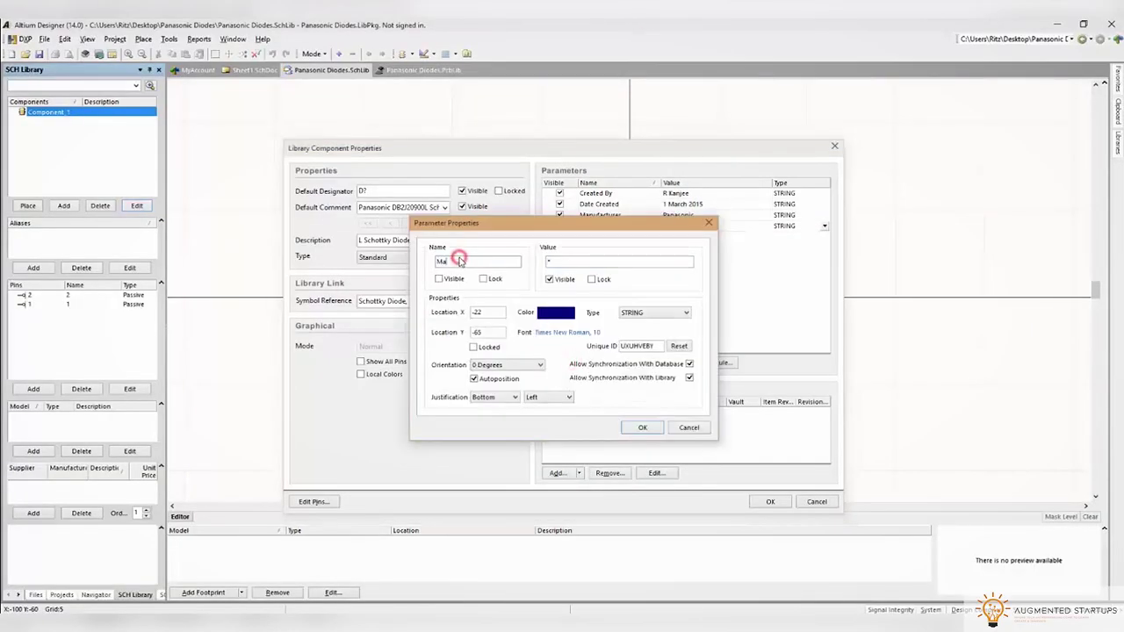
pyautogui.write('Manufacturer Part No.')
pyautogui.click(270, 589)
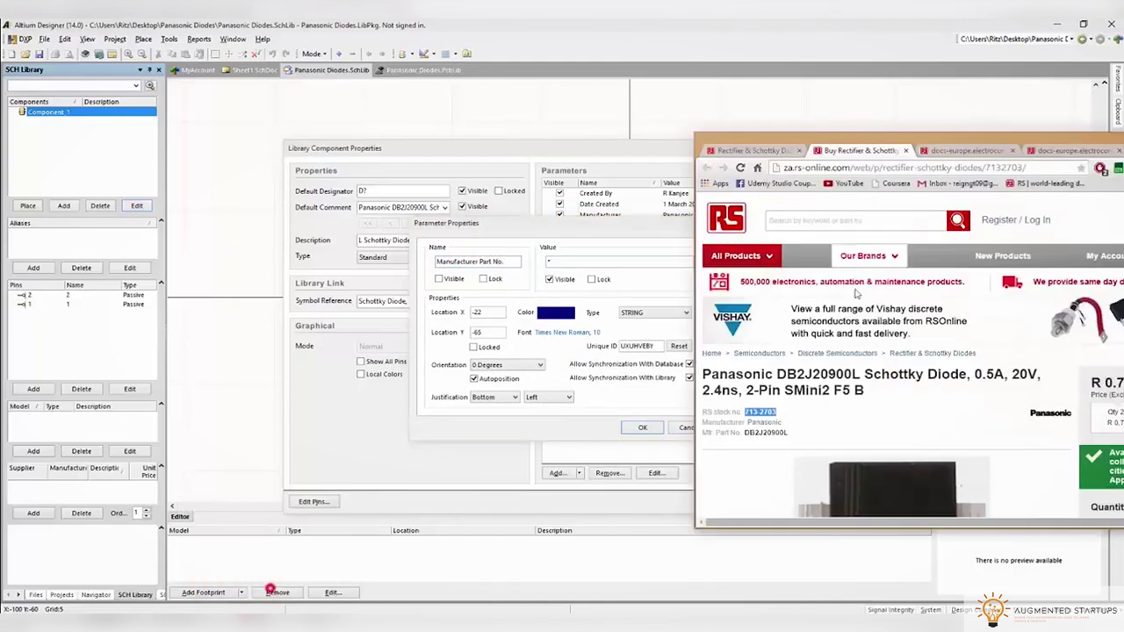
pyautogui.doubleClick(784, 432)
pyautogui.click(624, 260)
pyautogui.write('DB2J20900L')
pyautogui.click(642, 428)
# Add a Datasheet parameter holding the DB2J20900L datasheet's web address
pyautogui.click(571, 363)
pyautogui.click(459, 261)
pyautogui.write('Datasheet')
pyautogui.click(271, 588)
pyautogui.click(905, 141)
pyautogui.scroll(-5, 826, 279)
pyautogui.click(812, 142)
pyautogui.scroll(-3, 914, 380)
pyautogui.scroll(5, 914, 379)
pyautogui.click(765, 159)
pyautogui.hotkey('ctrl', 'c')
pyautogui.hotkey('alt', 'Tab')
pyautogui.click(579, 261)
pyautogui.hotkey('ctrl', 'v')
pyautogui.click(645, 429)
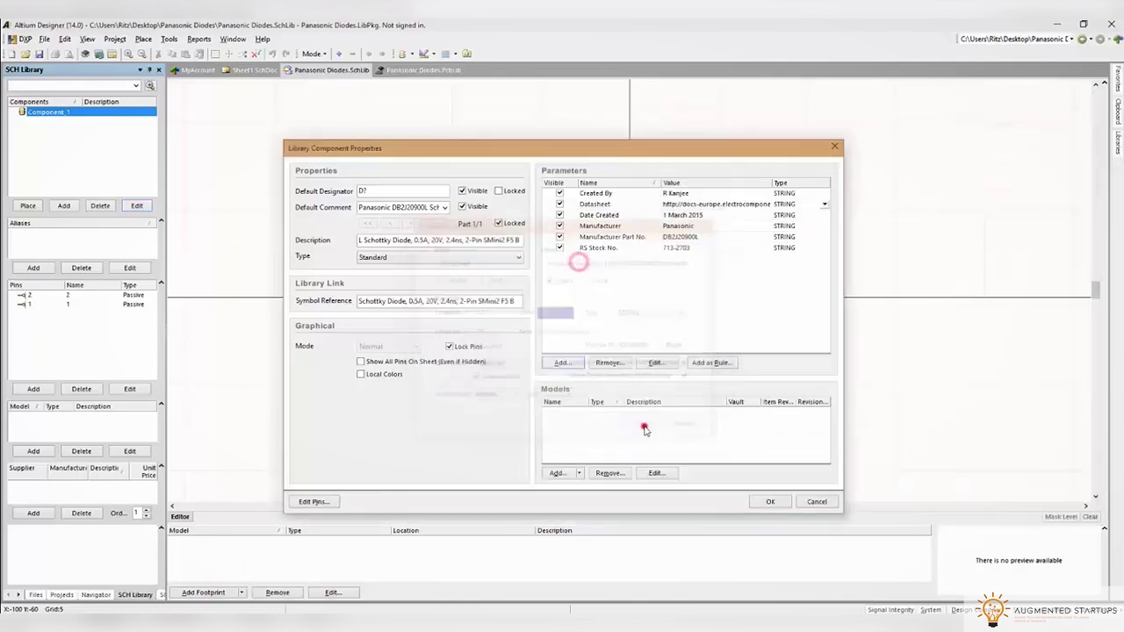
# Add a Maximum Continuous Forward Current parameter with value 0.5A
pyautogui.click(563, 363)
pyautogui.hotkey('alt', 'Tab')
pyautogui.click(703, 142)
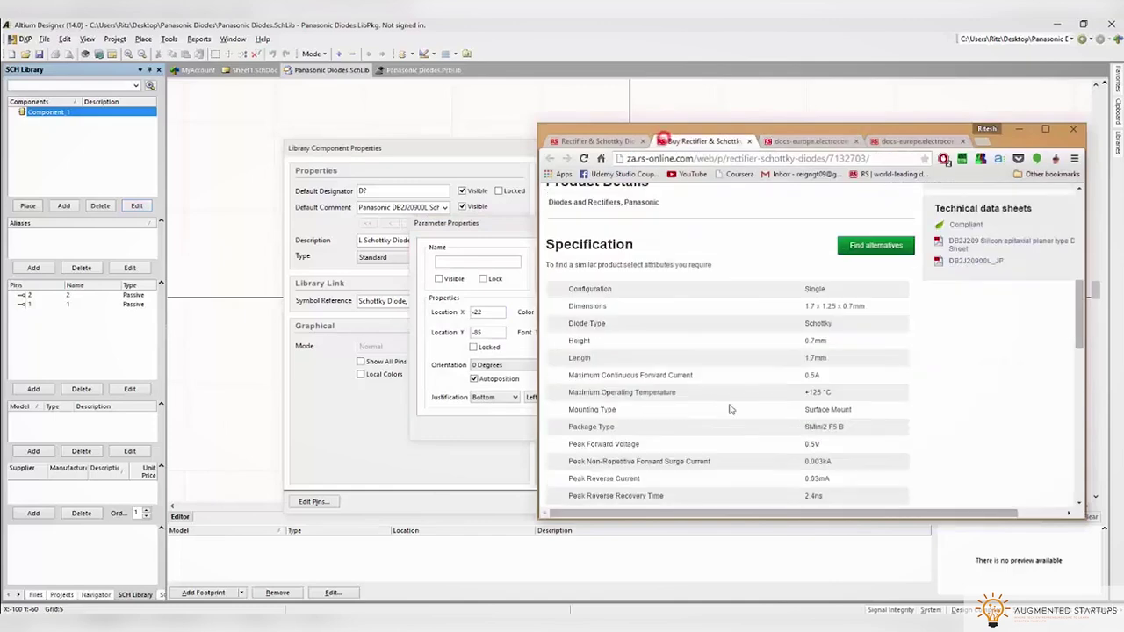
pyautogui.scroll(-1, 601, 425)
pyautogui.scroll(-5, 569, 431)
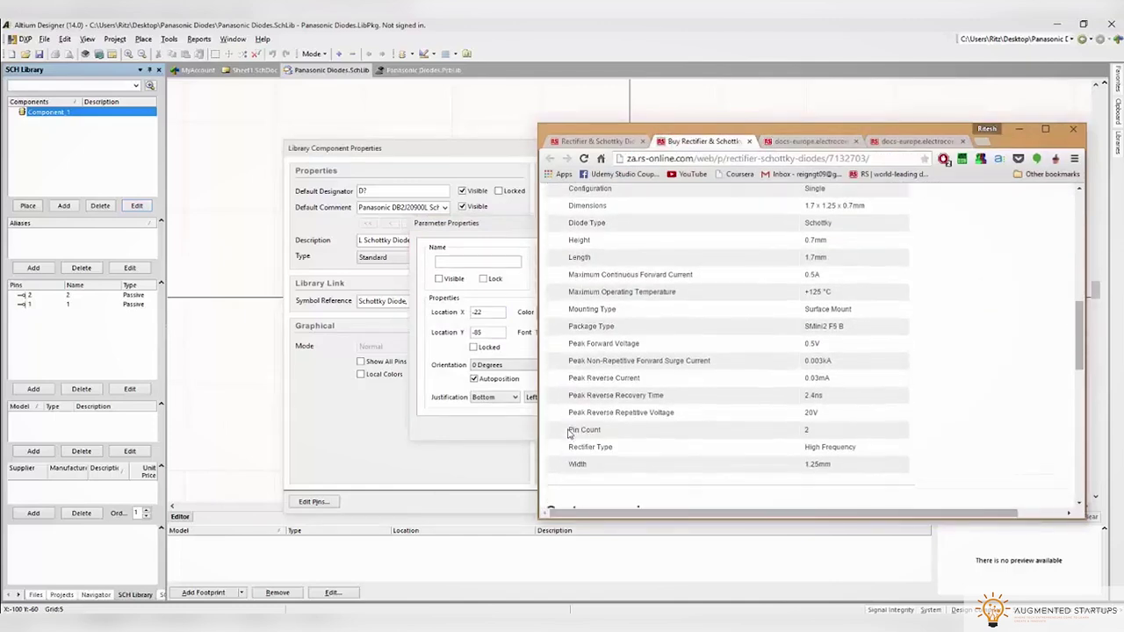
pyautogui.moveTo(567, 290); pyautogui.dragTo(701, 288)
pyautogui.click(519, 291)
pyautogui.click(517, 262)
pyautogui.hotkey('ctrl', 'v')
pyautogui.click(555, 262)
pyautogui.write('0.5A')
pyautogui.click(627, 426)
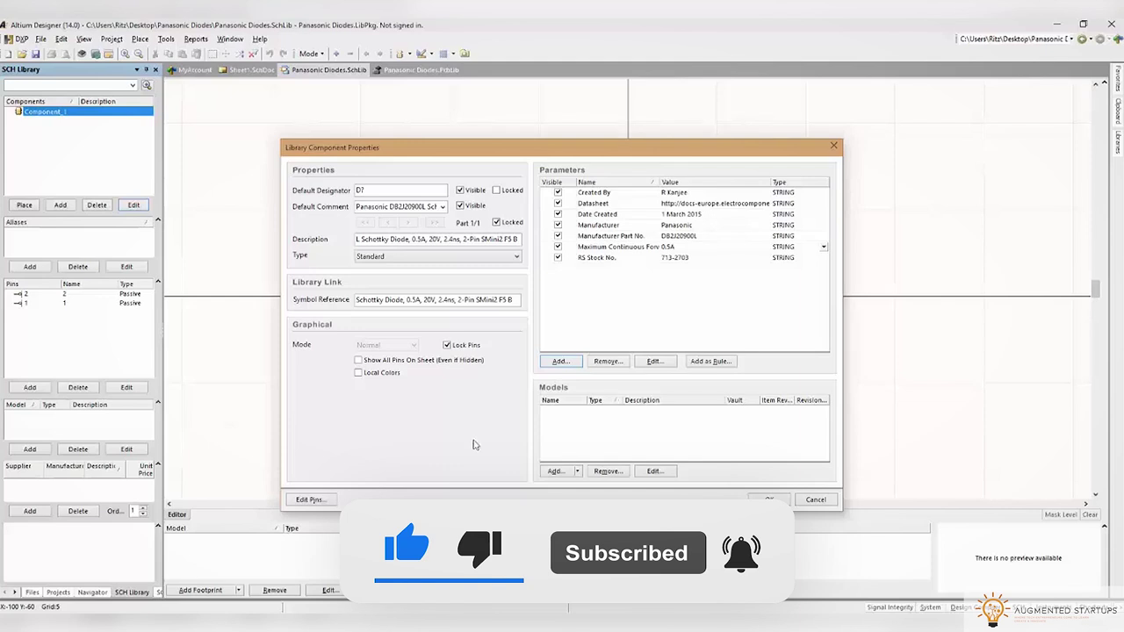
# Add a Peak Reverse Repetitive Voltage parameter of 20V and confirm the component properties
pyautogui.hotkey('alt', 'Tab')
pyautogui.tripleClick(675, 430)
pyautogui.hotkey('ctrl', 'c')
pyautogui.click(457, 396)
pyautogui.click(557, 362)
pyautogui.click(484, 265)
pyautogui.hotkey('ctrl', 'v')
pyautogui.click(552, 261)
pyautogui.write('20V')
pyautogui.click(632, 427)
pyautogui.click(767, 498)
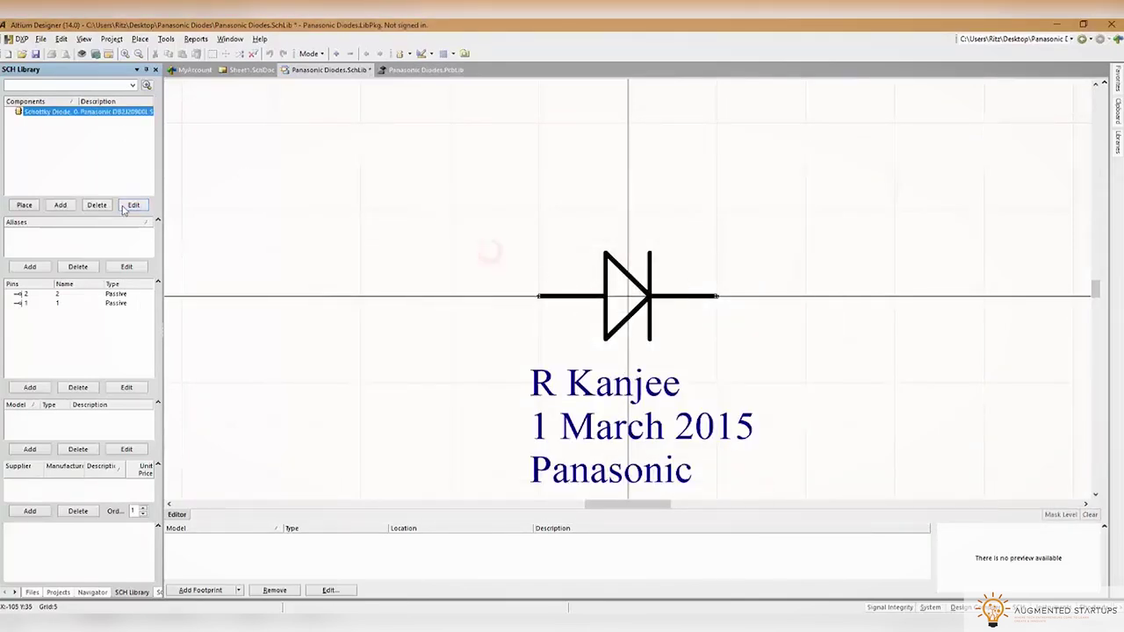
# Hide all diode parameters on the symbol, save the library, and switch to the PcbLib
pyautogui.click(132, 206)
pyautogui.click(557, 258)
pyautogui.click(558, 247)
pyautogui.click(557, 236)
pyautogui.click(557, 225)
pyautogui.click(558, 214)
pyautogui.click(558, 203)
pyautogui.click(557, 192)
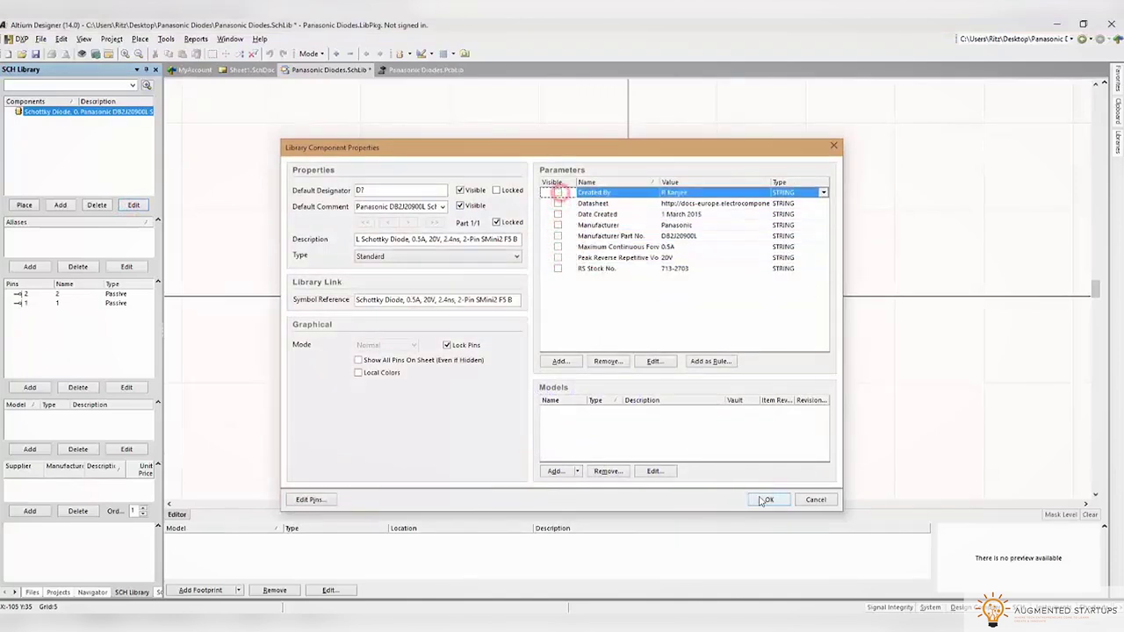
pyautogui.click(767, 499)
pyautogui.click(35, 54)
pyautogui.click(380, 72)
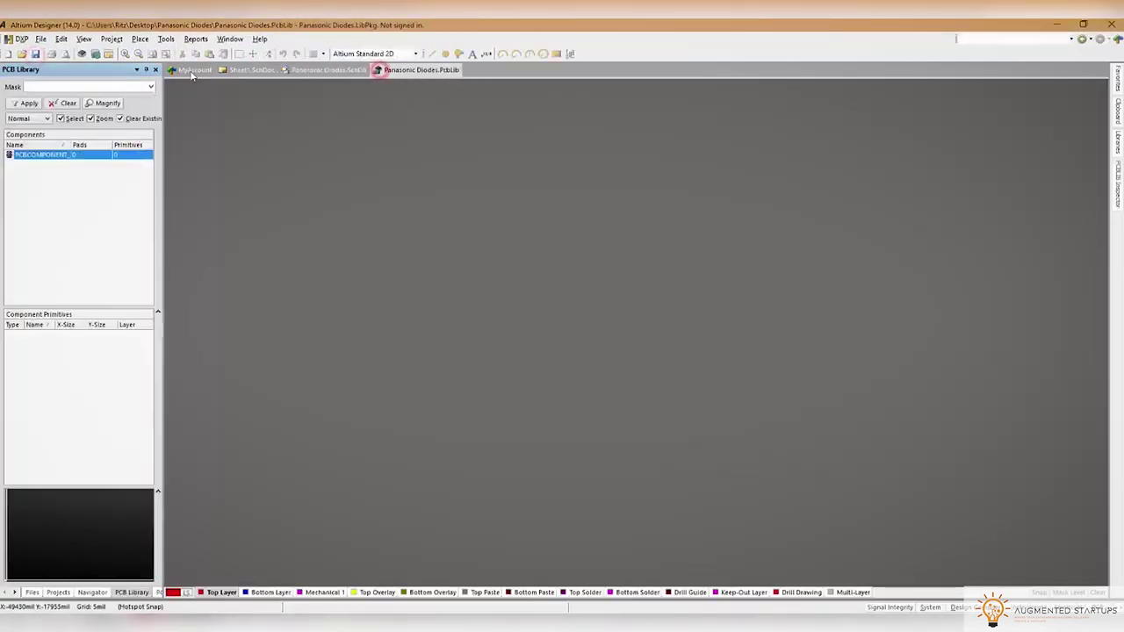
# Start the IPC Compliant Footprint Wizard and choose the MOLDED component family
pyautogui.click(139, 39)
pyautogui.moveTo(166, 39)
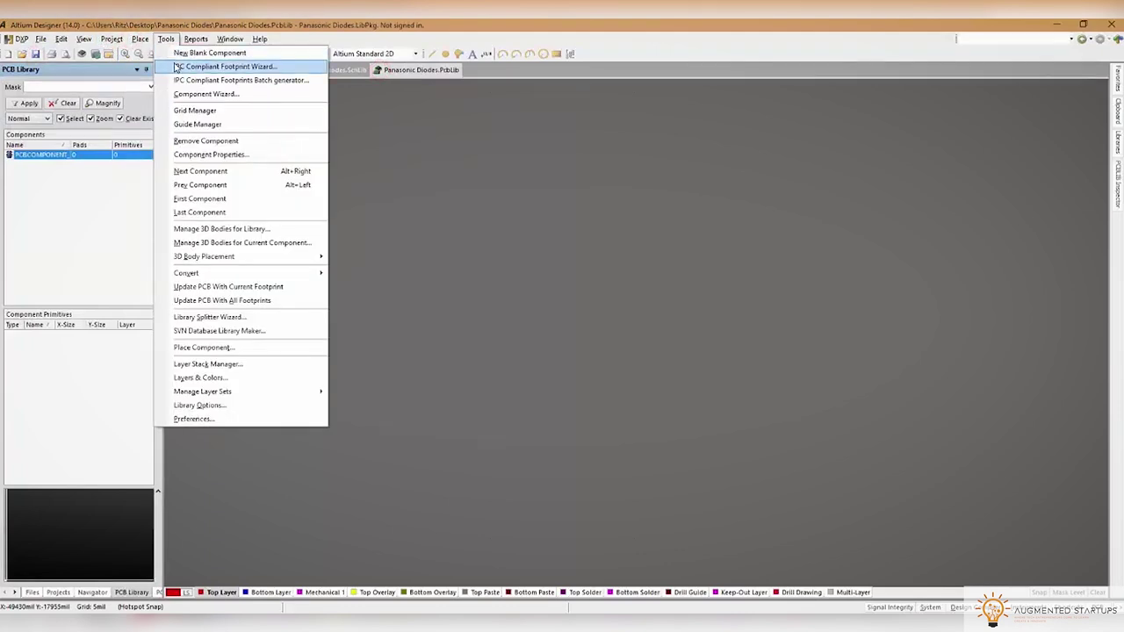
pyautogui.click(176, 66)
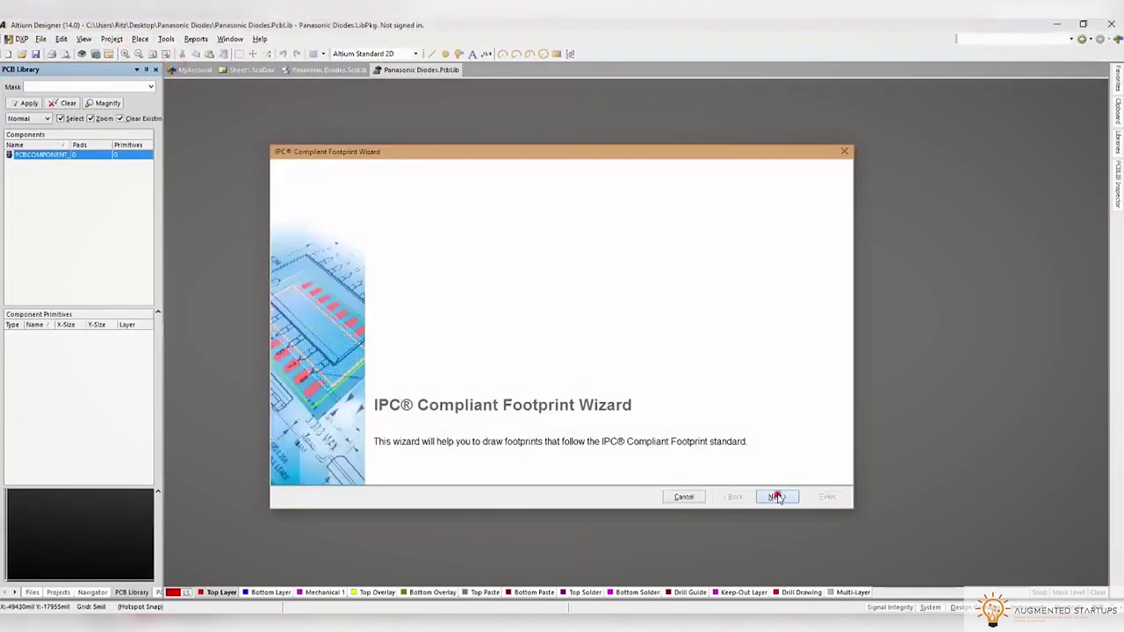
pyautogui.click(777, 497)
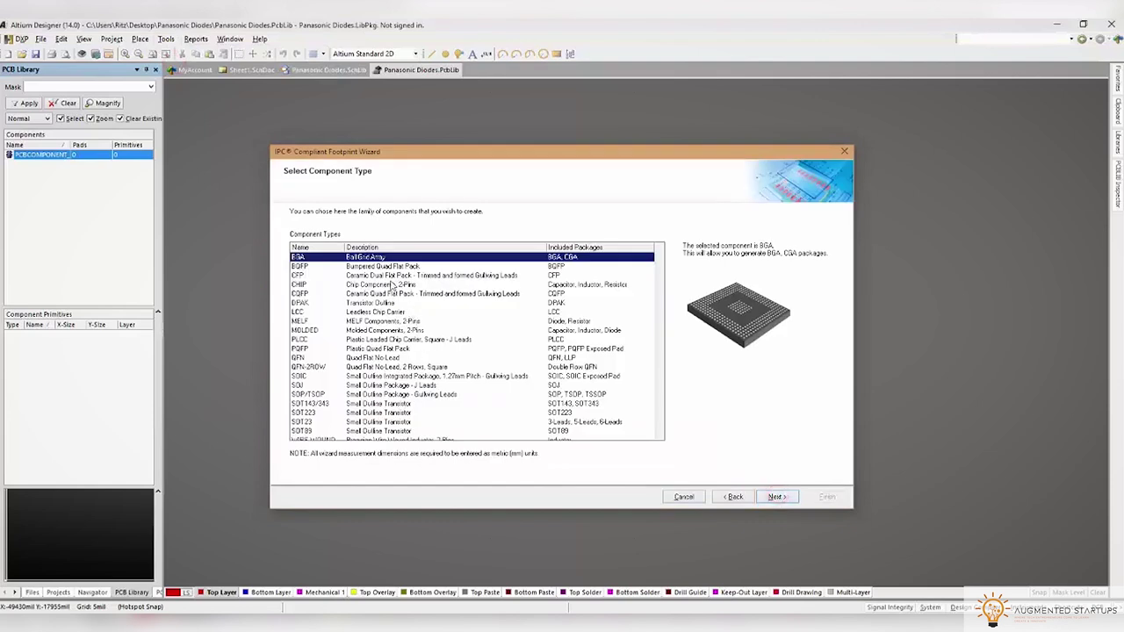
pyautogui.click(385, 266)
pyautogui.click(387, 275)
pyautogui.press('Down')
pyautogui.press('Down')
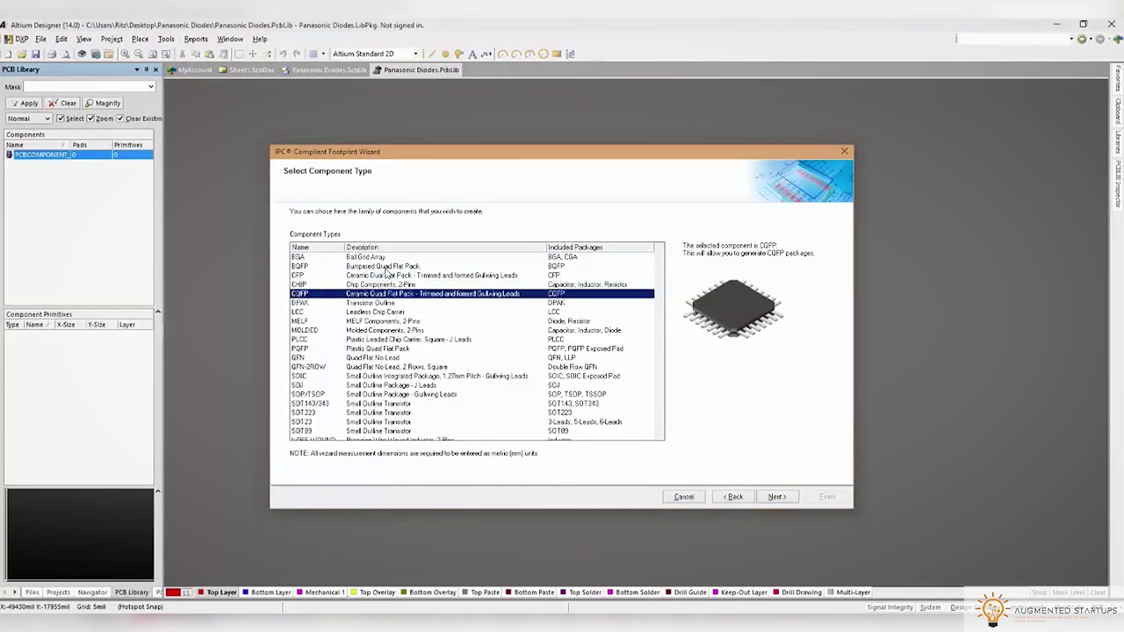
pyautogui.press('Up')
pyautogui.press('Down')
pyautogui.press('Down')
pyautogui.press('Down')
pyautogui.press('Down')
pyautogui.press('Down')
pyautogui.press('Down')
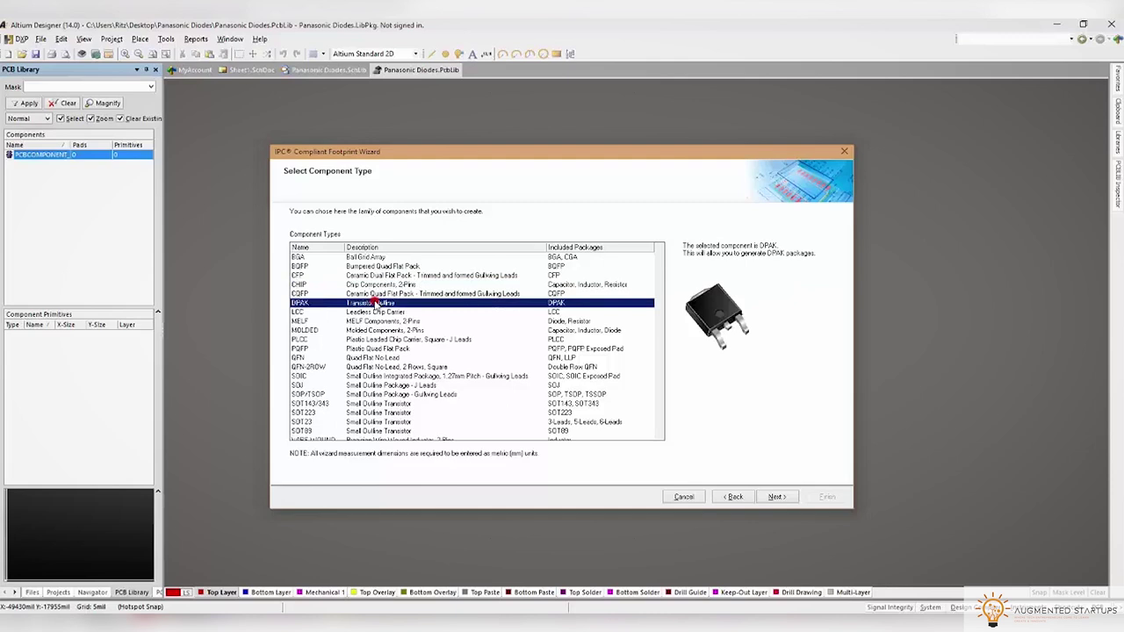
pyautogui.press('Up')
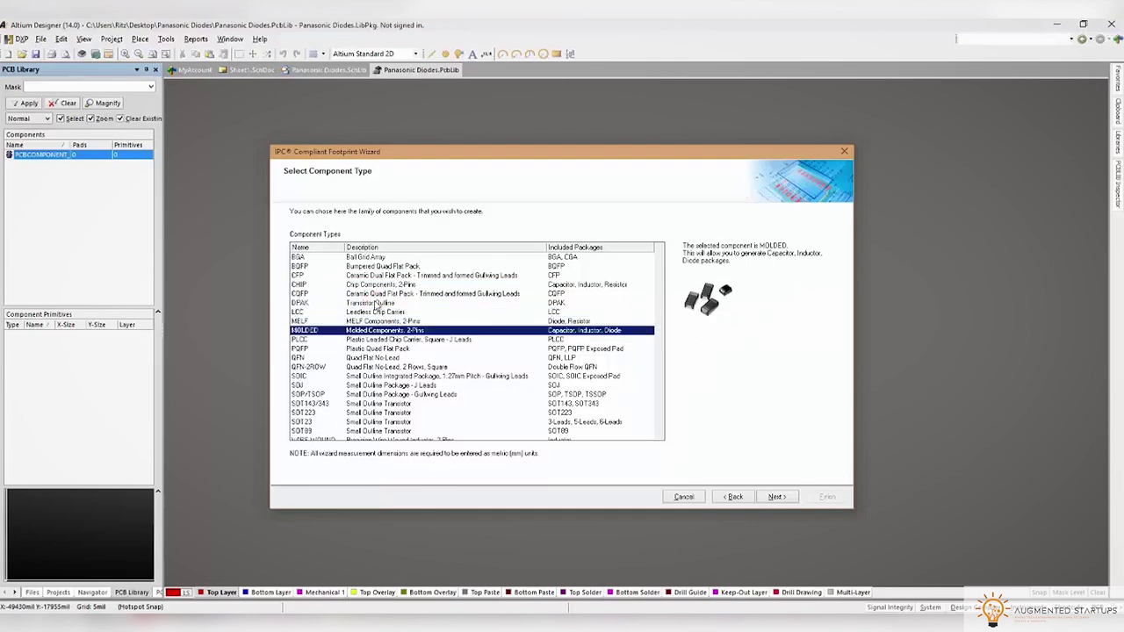
pyautogui.click(777, 498)
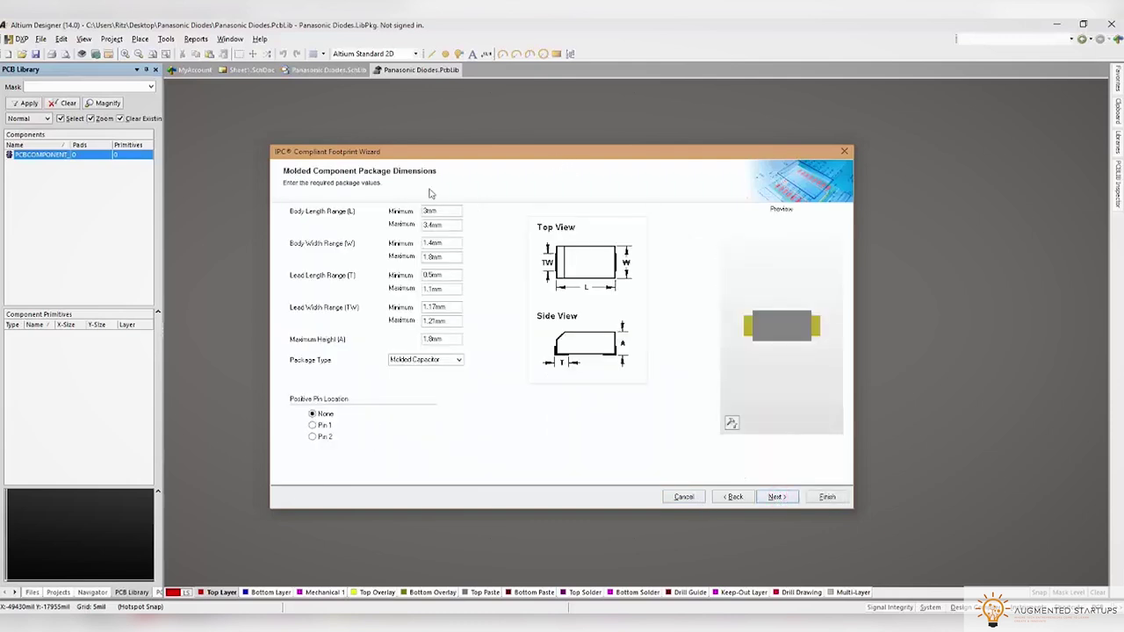
# Enter the datasheet body dimensions: length 1.7 mm and width 1.25 mm
pyautogui.click(264, 466)
pyautogui.click(812, 140)
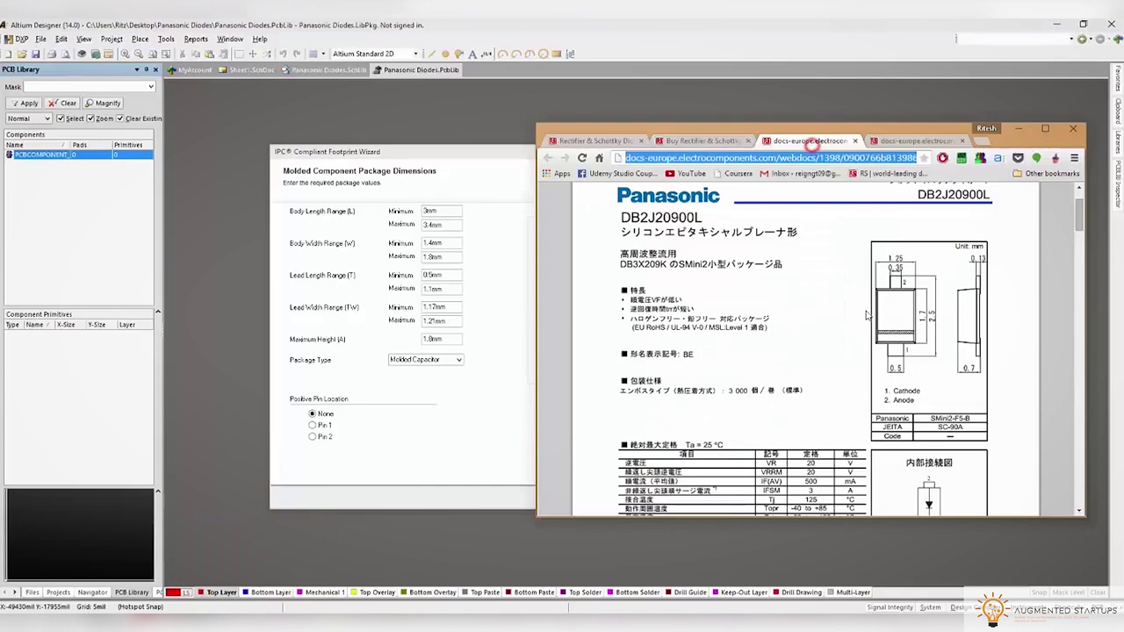
pyautogui.moveTo(739, 126); pyautogui.dragTo(841, 136)
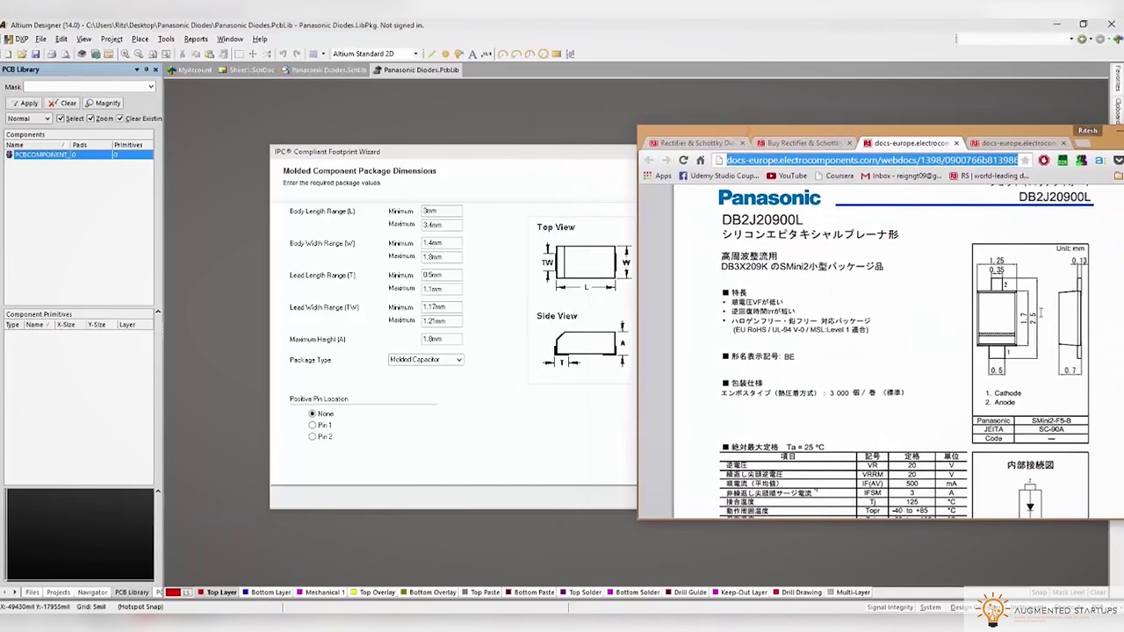
pyautogui.click(428, 211)
pyautogui.click(427, 224)
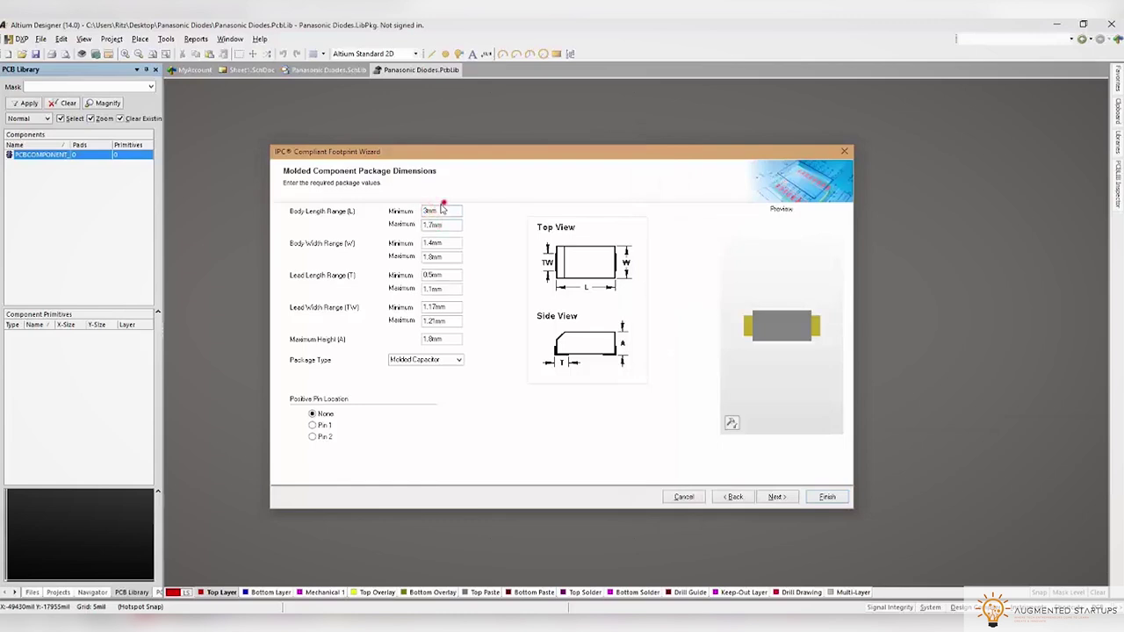
pyautogui.hotkey('alt', 'Tab')
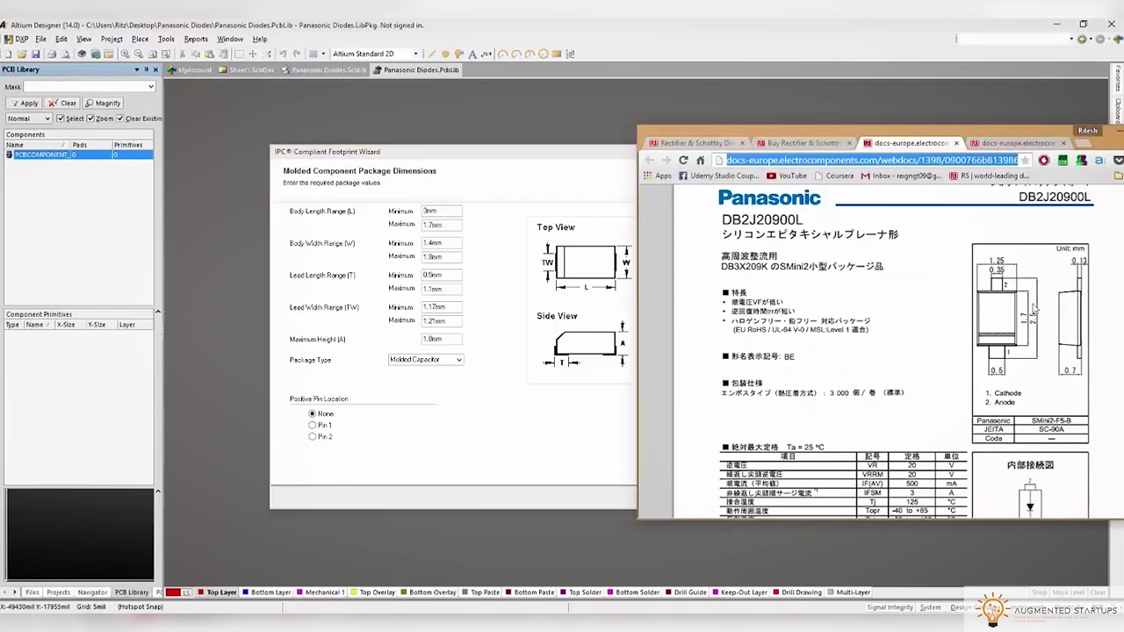
pyautogui.click(429, 210)
pyautogui.write('1.7')
pyautogui.click(448, 244)
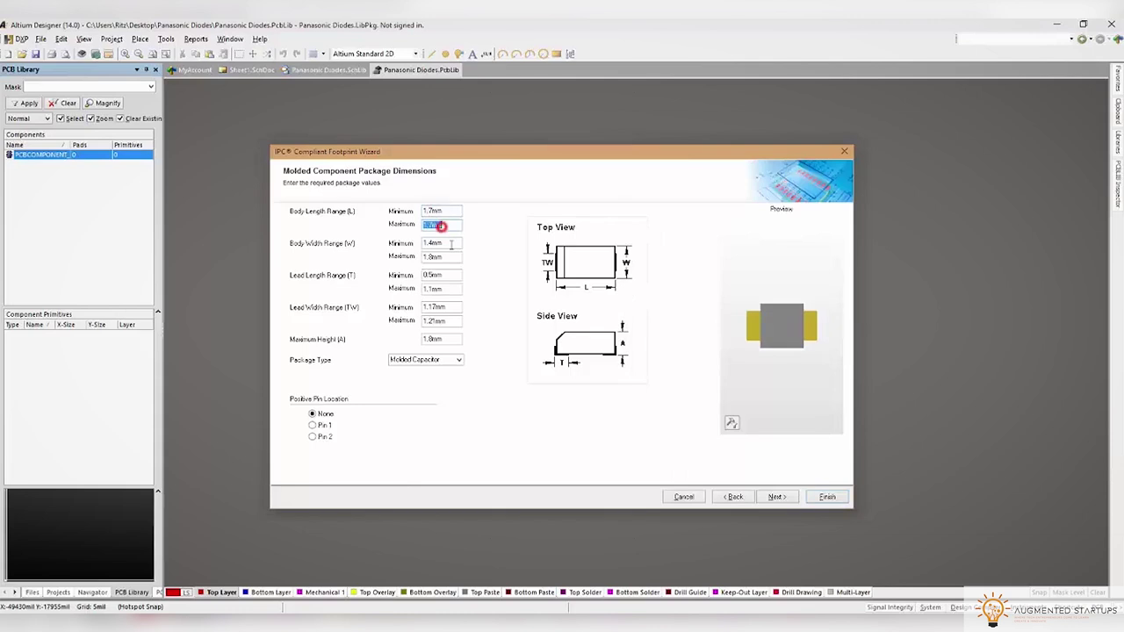
pyautogui.hotkey('alt', 'Tab')
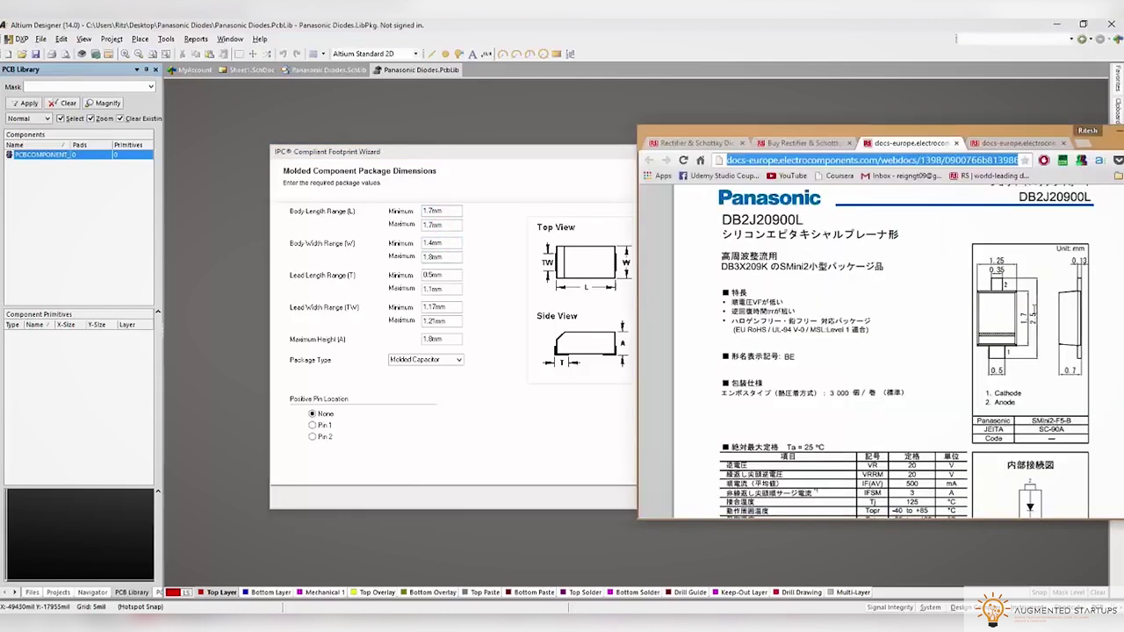
pyautogui.click(443, 256)
pyautogui.write('1.25')
pyautogui.click(449, 245)
pyautogui.write('1.251.25')
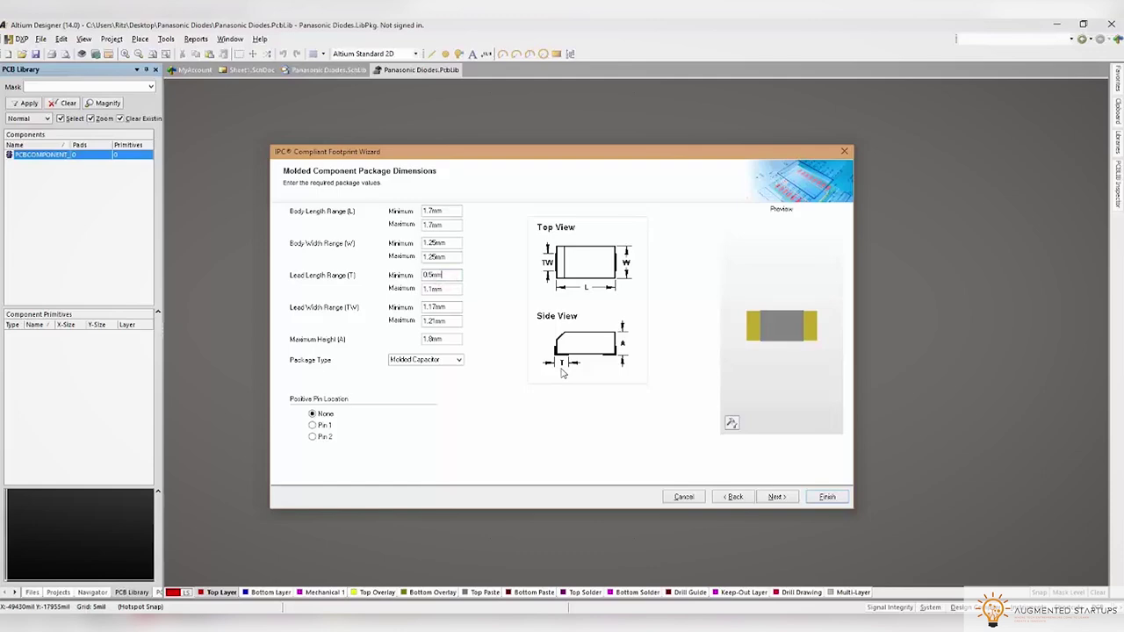
# Set the lead width range to 0.35 mm minimum and 0.4 mm maximum
pyautogui.hotkey('alt', 'Tab')
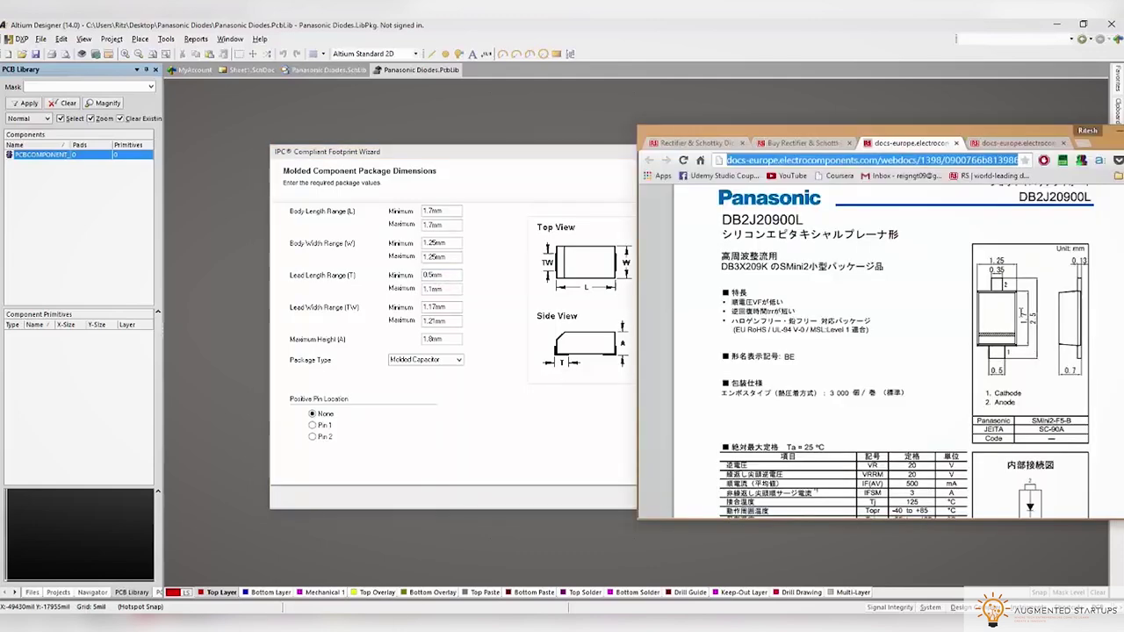
pyautogui.scroll(-6, 1004, 317)
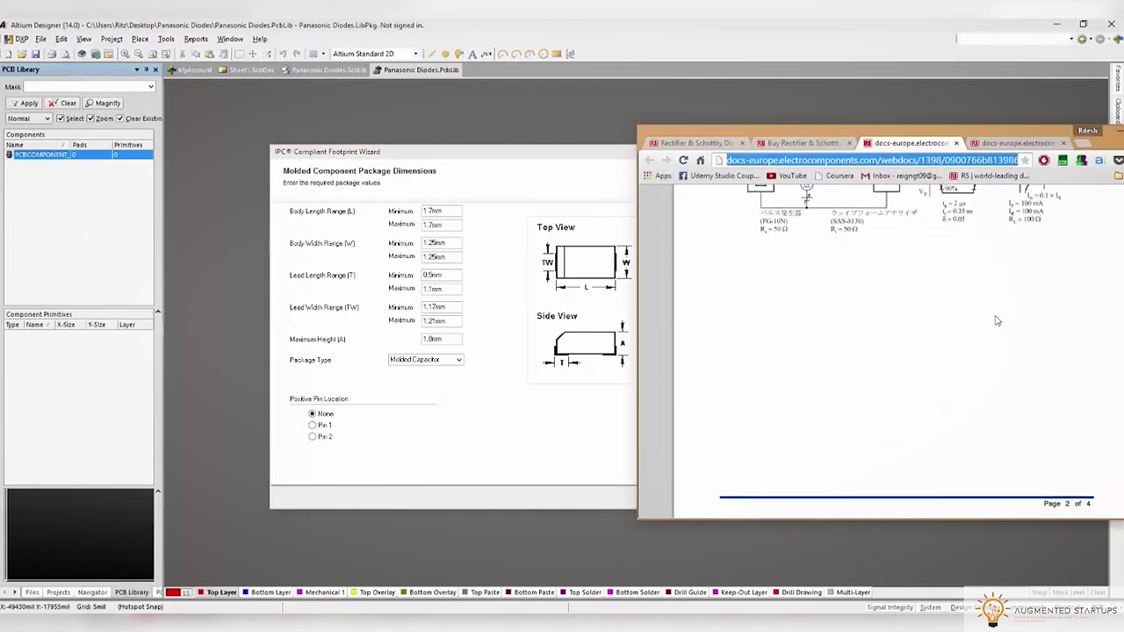
pyautogui.scroll(-1, 988, 280)
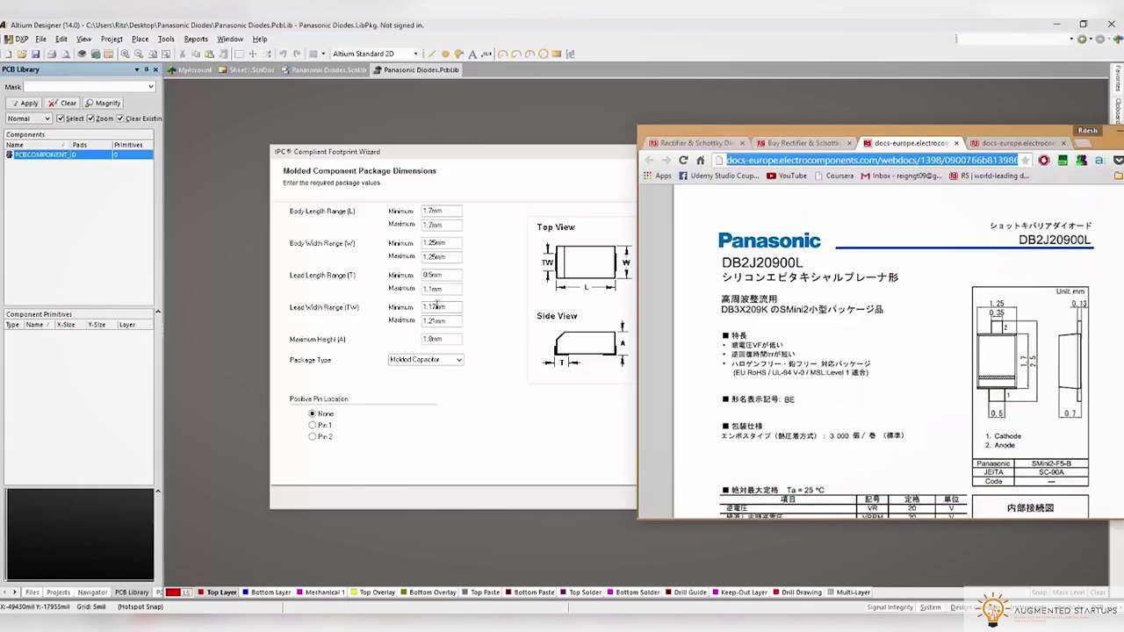
pyautogui.click(457, 310)
pyautogui.write('0.35')
pyautogui.click(449, 322)
pyautogui.write('0.35mm')
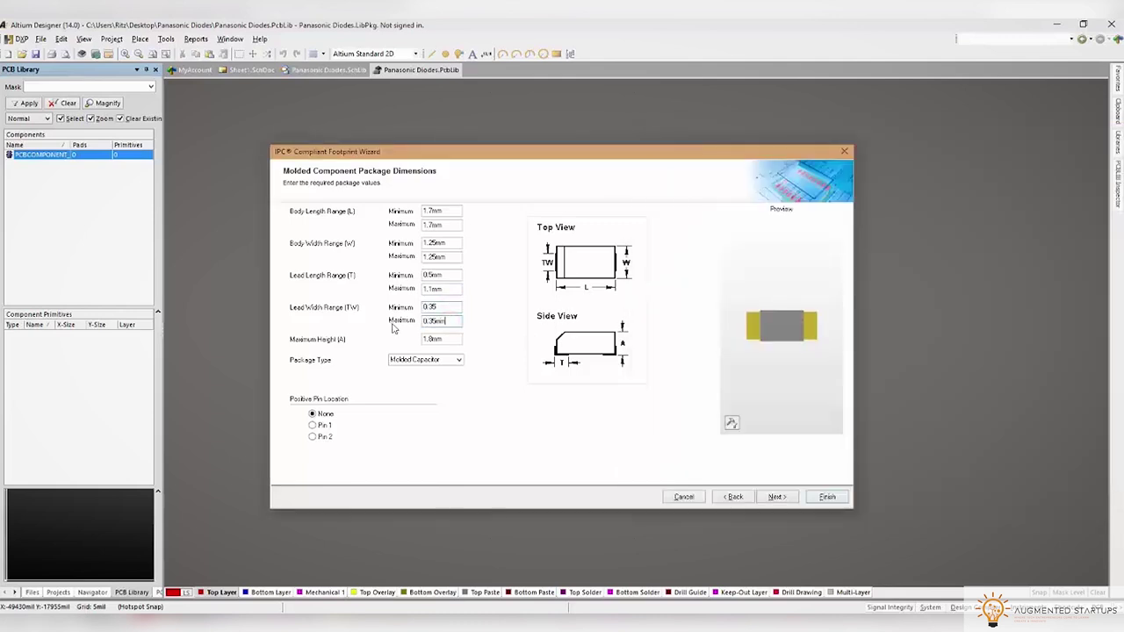
pyautogui.click(445, 306)
pyautogui.click(433, 321)
pyautogui.click(447, 320)
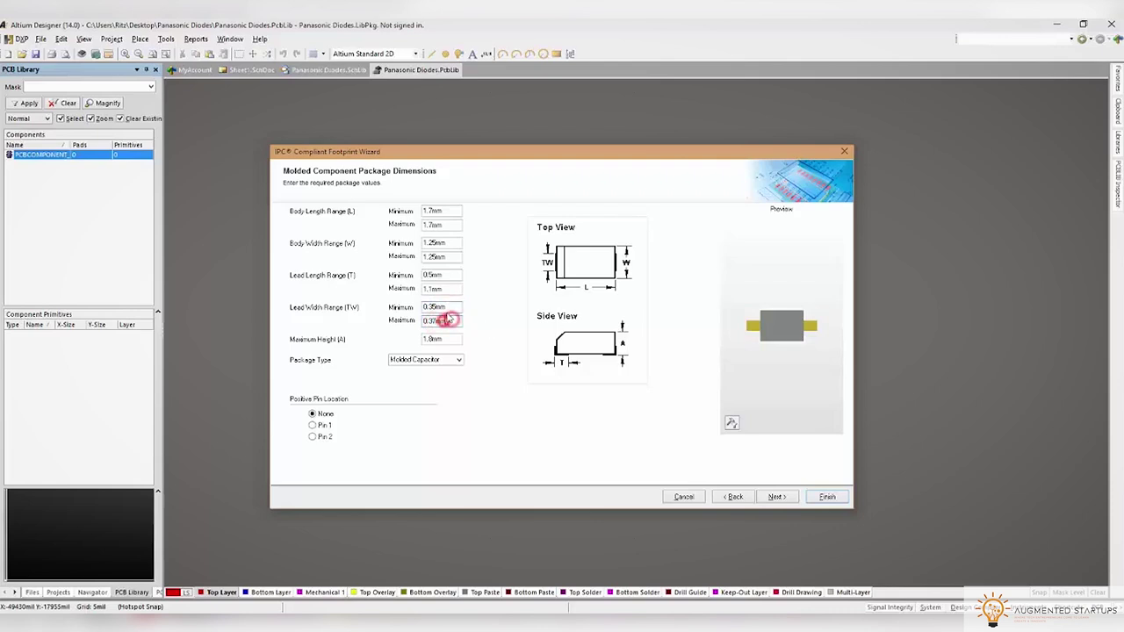
pyautogui.write('0.4mm')
pyautogui.click(456, 307)
# Set the maximum height to 0.7 mm and package type to Molded Diode
pyautogui.click(452, 337)
pyautogui.click(791, 357)
pyautogui.hotkey('alt', 'Tab')
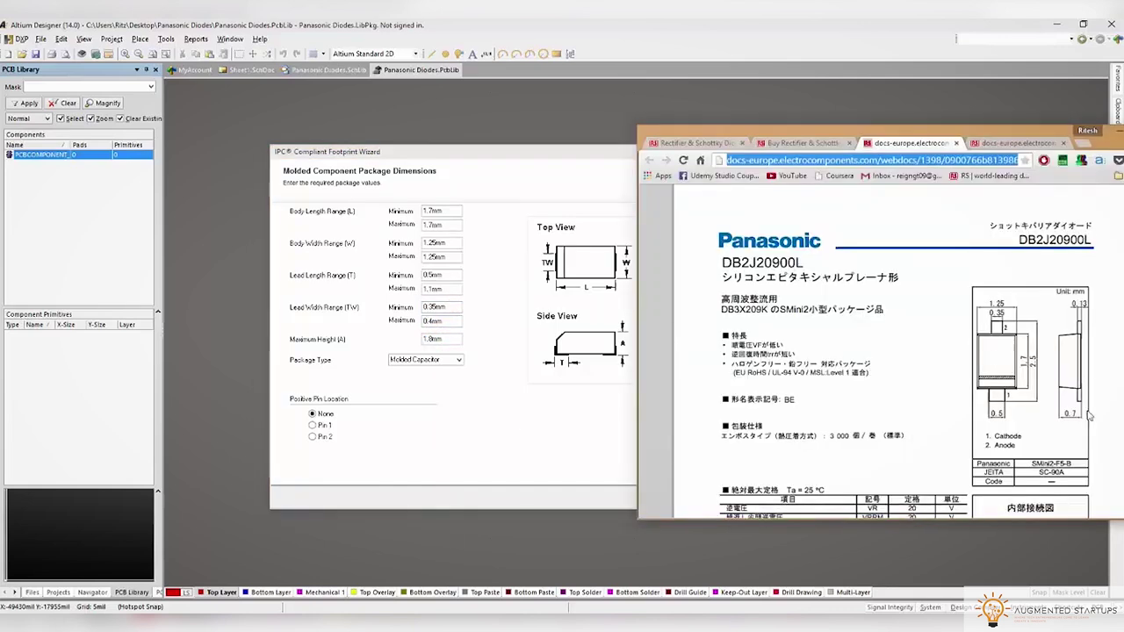
pyautogui.click(443, 339)
pyautogui.write('0.7mm')
pyautogui.click(443, 320)
pyautogui.click(788, 367)
pyautogui.click(431, 360)
pyautogui.click(423, 381)
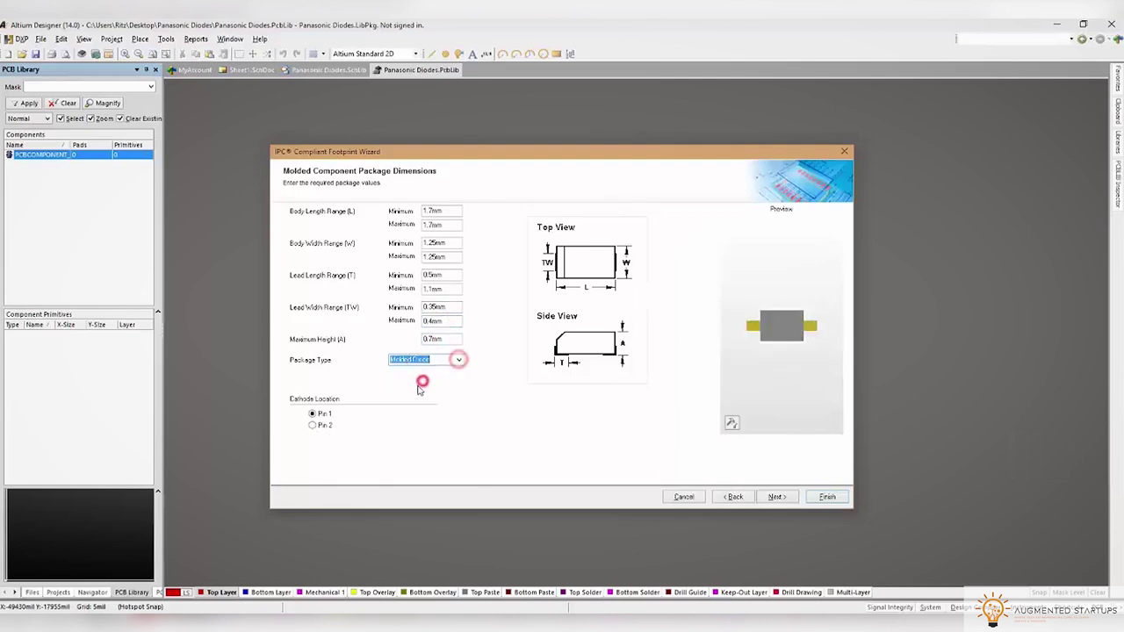
# Check the datasheet pin layout and advance the wizard to the IPC tolerances page
pyautogui.hotkey('alt', 'Tab')
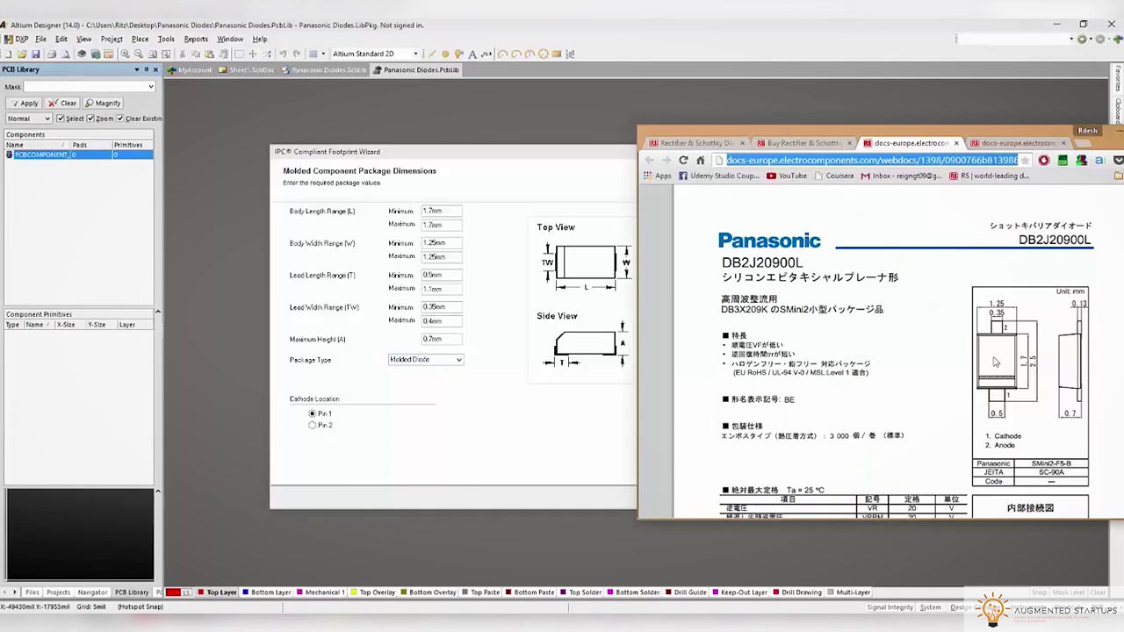
pyautogui.scroll(-3, 995, 361)
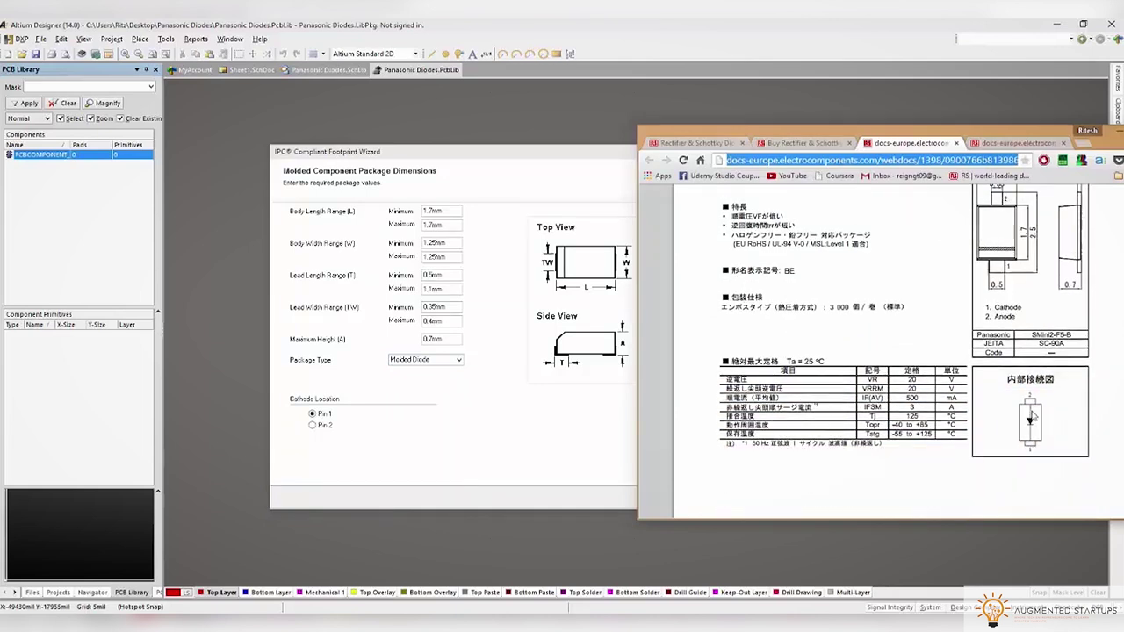
pyautogui.hotkey('alt', 'Tab')
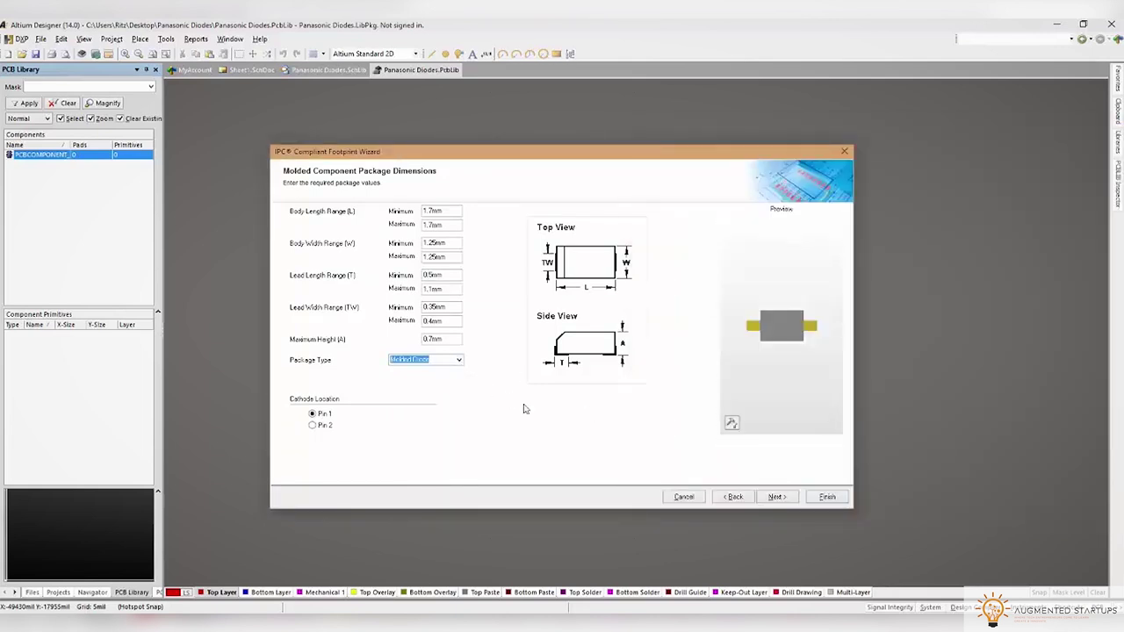
pyautogui.click(771, 497)
pyautogui.click(769, 497)
pyautogui.click(769, 497)
pyautogui.click(769, 497)
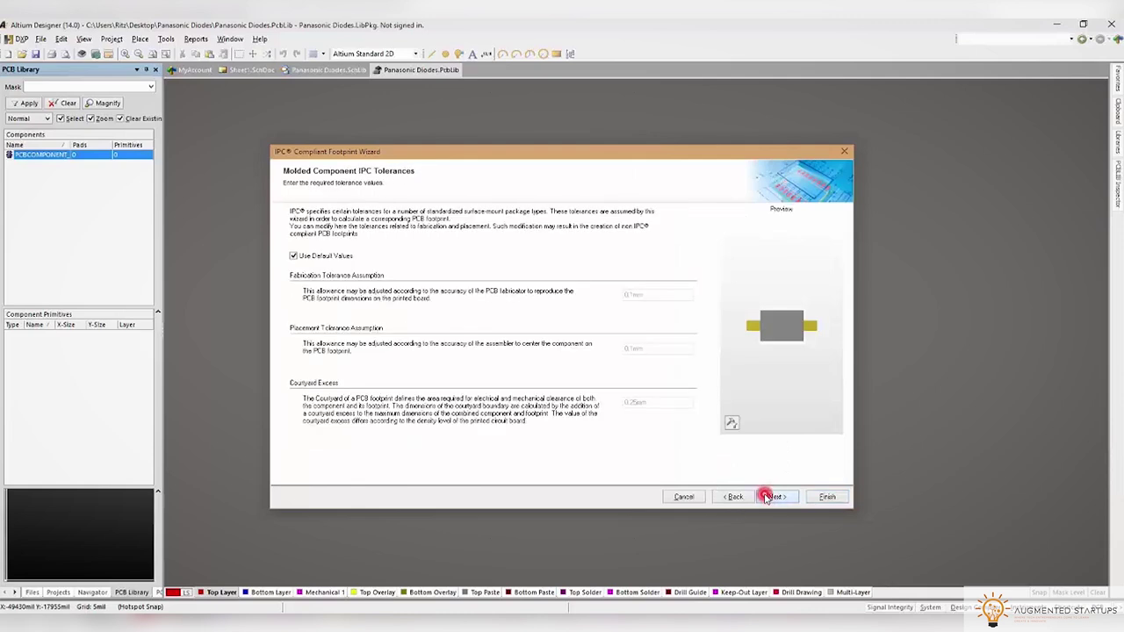
# Finish the IPC wizard to generate the molded diode footprint and inspect it in 3D
pyautogui.click(769, 498)
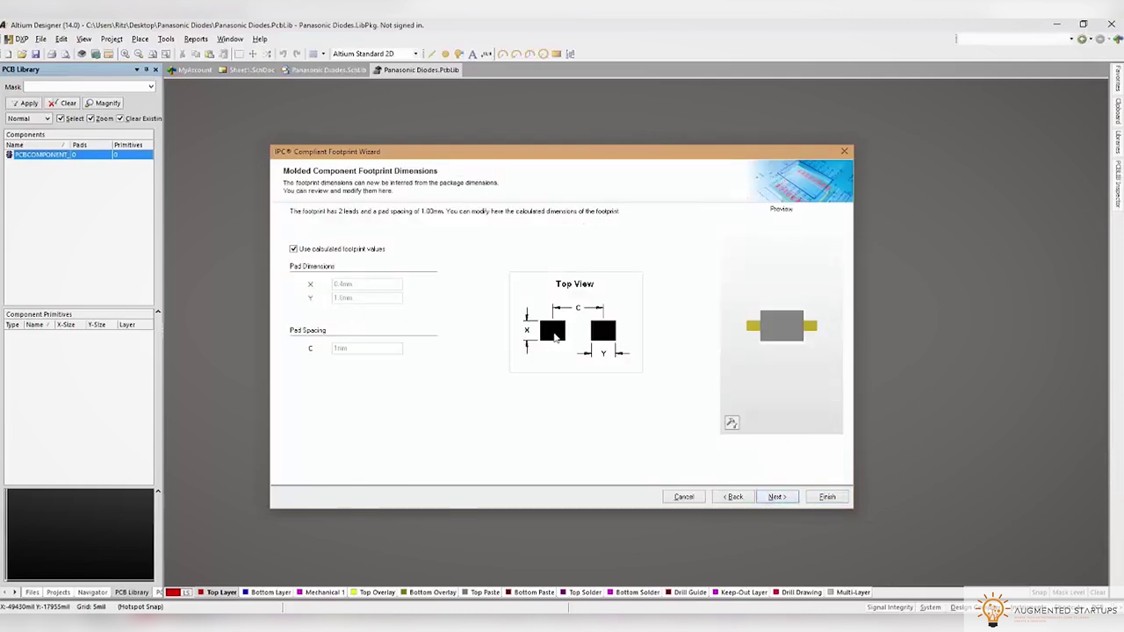
pyautogui.click(827, 497)
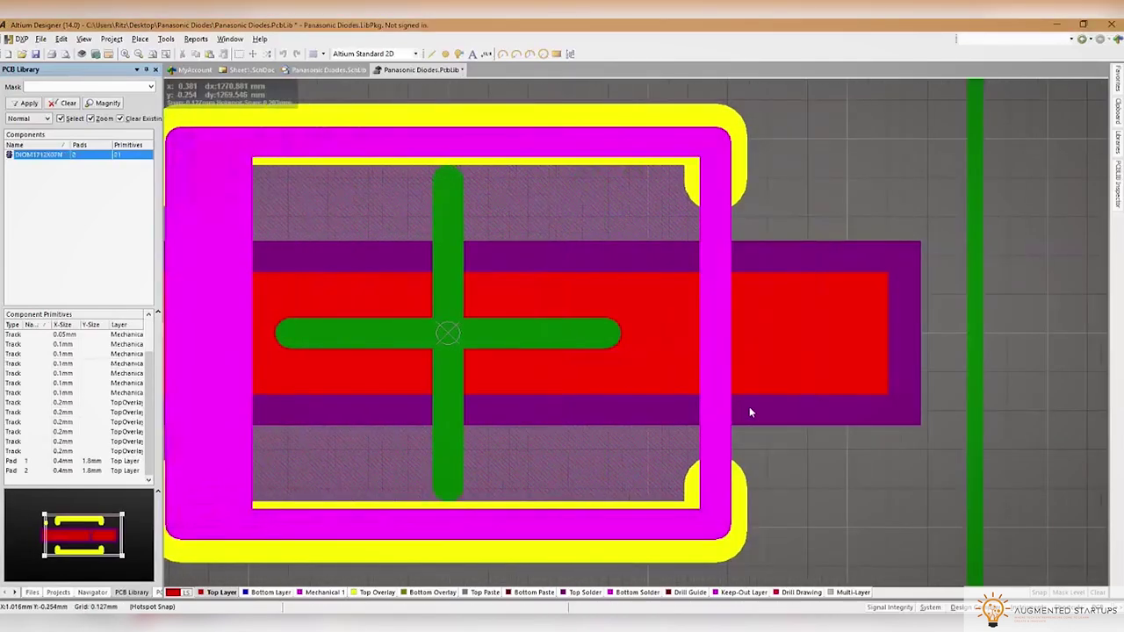
pyautogui.keyDown('ctrl'); pyautogui.scroll(-4, 750, 407); pyautogui.keyUp('ctrl')
pyautogui.keyDown('ctrl'); pyautogui.scroll(1, 682, 415); pyautogui.keyUp('ctrl')
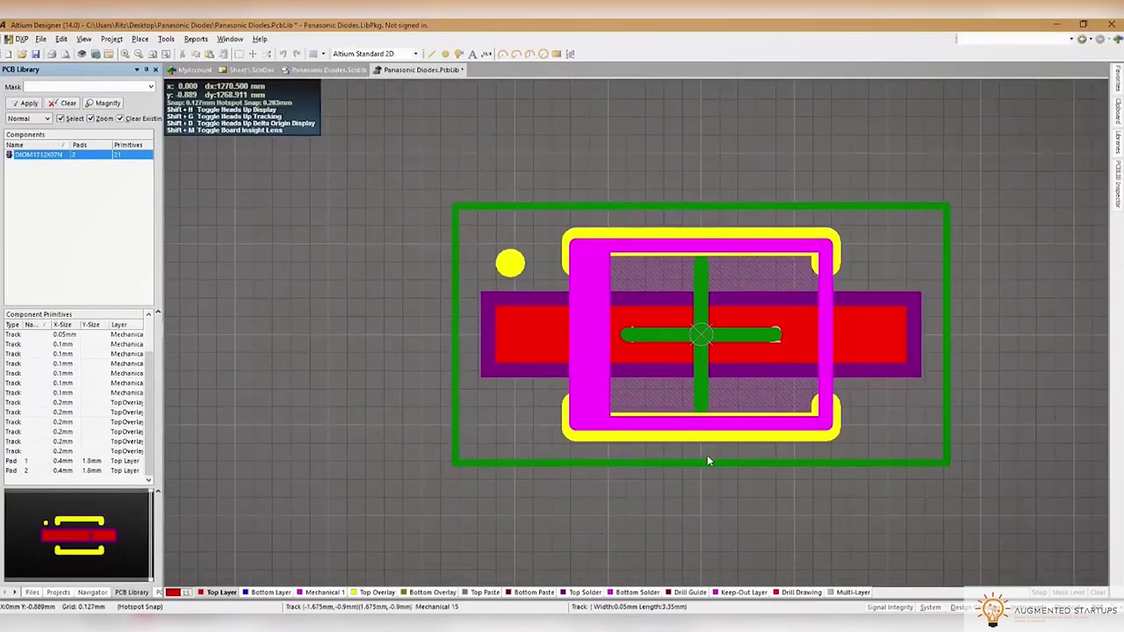
pyautogui.press('3')
pyautogui.keyDown('shift'); pyautogui.moveTo(864, 472); pyautogui.dragTo(873, 175, button='right'); pyautogui.keyUp('shift')
pyautogui.keyDown('shift'); pyautogui.moveTo(772, 421); pyautogui.dragTo(717, 467, button='right'); pyautogui.keyUp('shift')
pyautogui.keyDown('shift'); pyautogui.moveTo(727, 361); pyautogui.dragTo(681, 445, button='right'); pyautogui.keyUp('shift')
pyautogui.press('2')
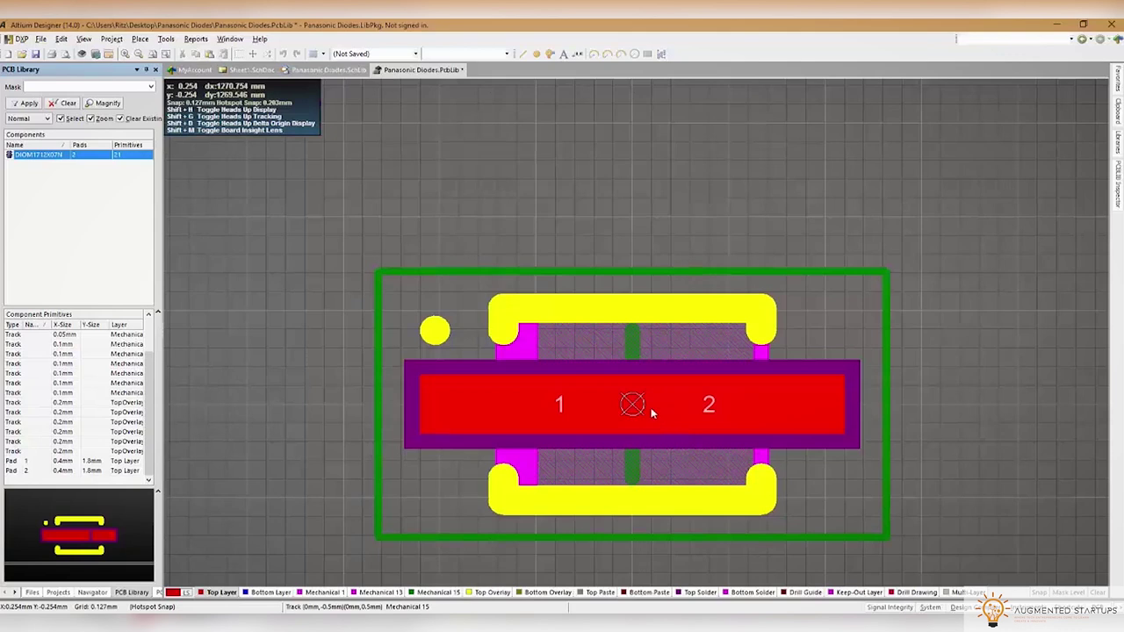
# Spread the pads apart, moving pad 1 left and pad 2 right
pyautogui.click(583, 408)
pyautogui.click(450, 357)
pyautogui.moveTo(490, 405); pyautogui.dragTo(451, 407)
pyautogui.moveTo(813, 401); pyautogui.dragTo(834, 403)
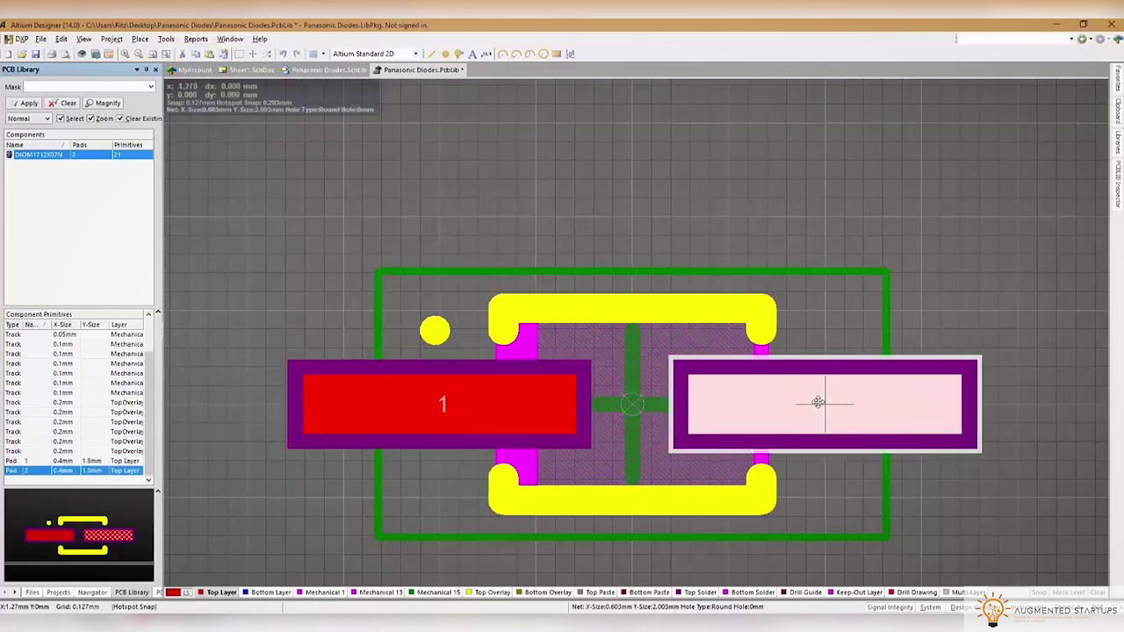
# Resize both pads to 0.4 × 1 mm, then check the result in 3D
pyautogui.keyDown('shift'); pyautogui.click(938, 406); pyautogui.keyUp('shift')
pyautogui.doubleClick(936, 407)
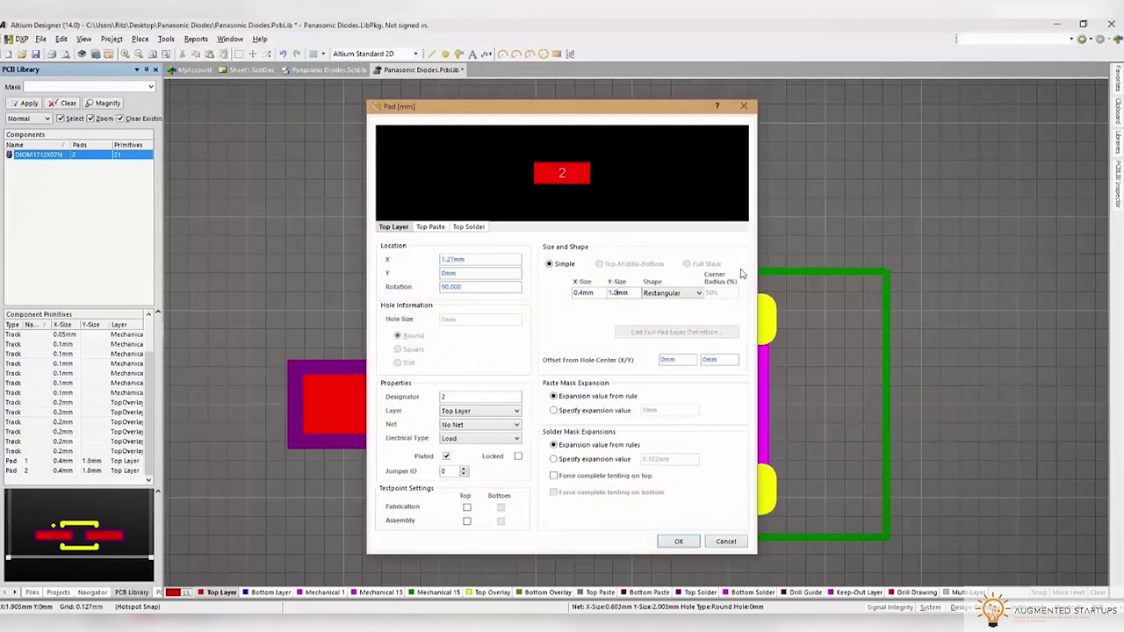
pyautogui.click(679, 541)
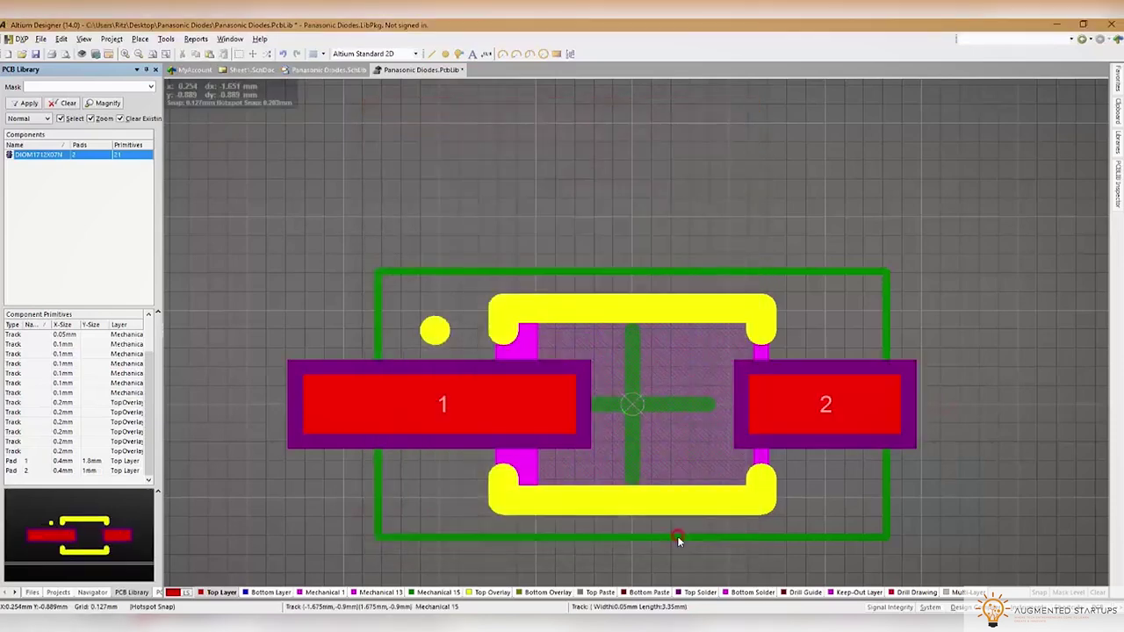
pyautogui.doubleClick(417, 397)
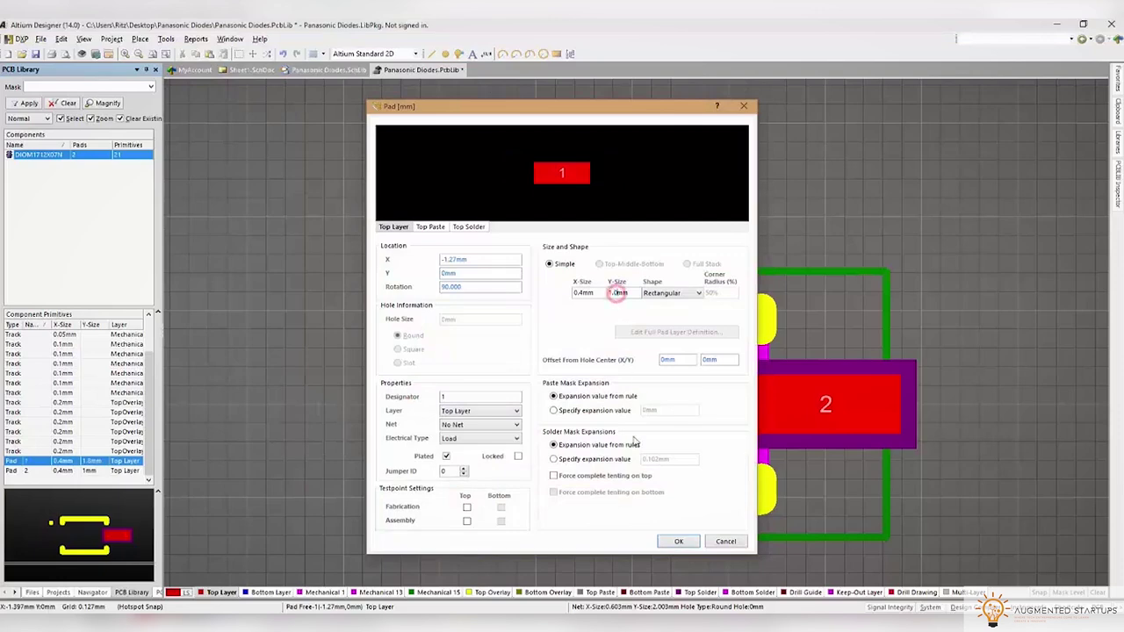
pyautogui.click(677, 541)
pyautogui.click(347, 487)
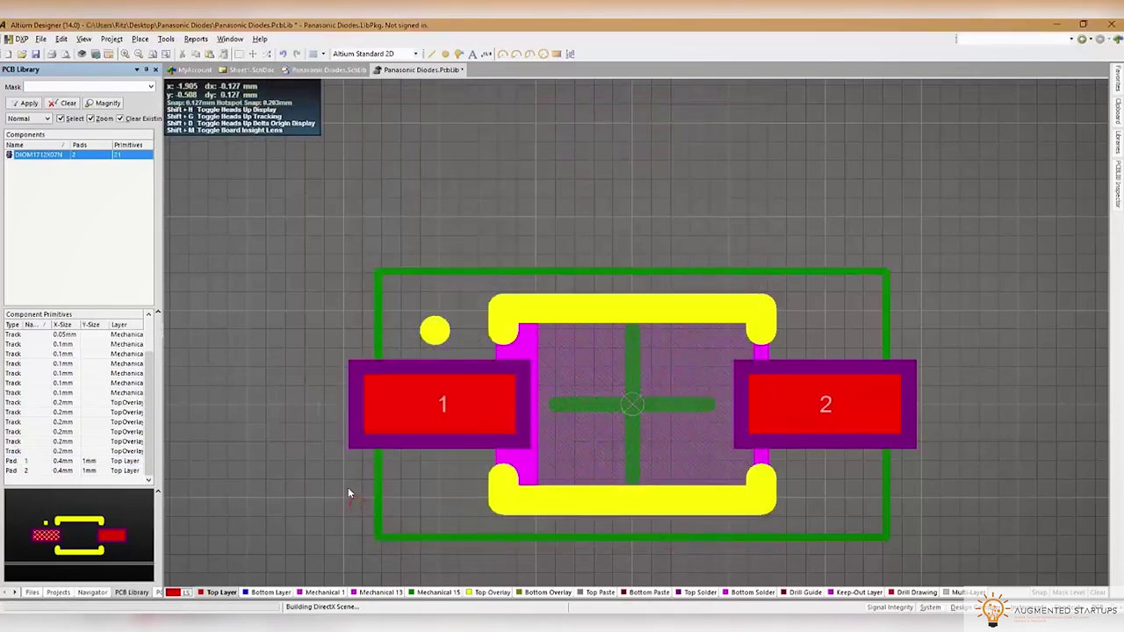
pyautogui.press('3')
pyautogui.keyDown('shift'); pyautogui.moveTo(582, 453); pyautogui.dragTo(635, 442, button='right'); pyautogui.keyUp('shift')
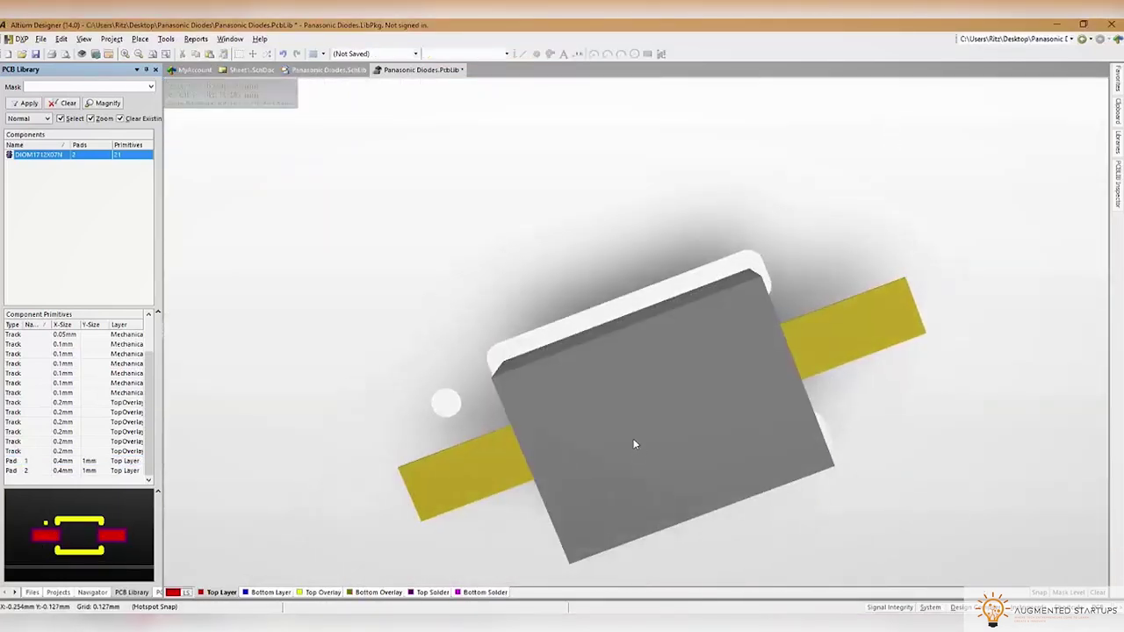
pyautogui.press('2')
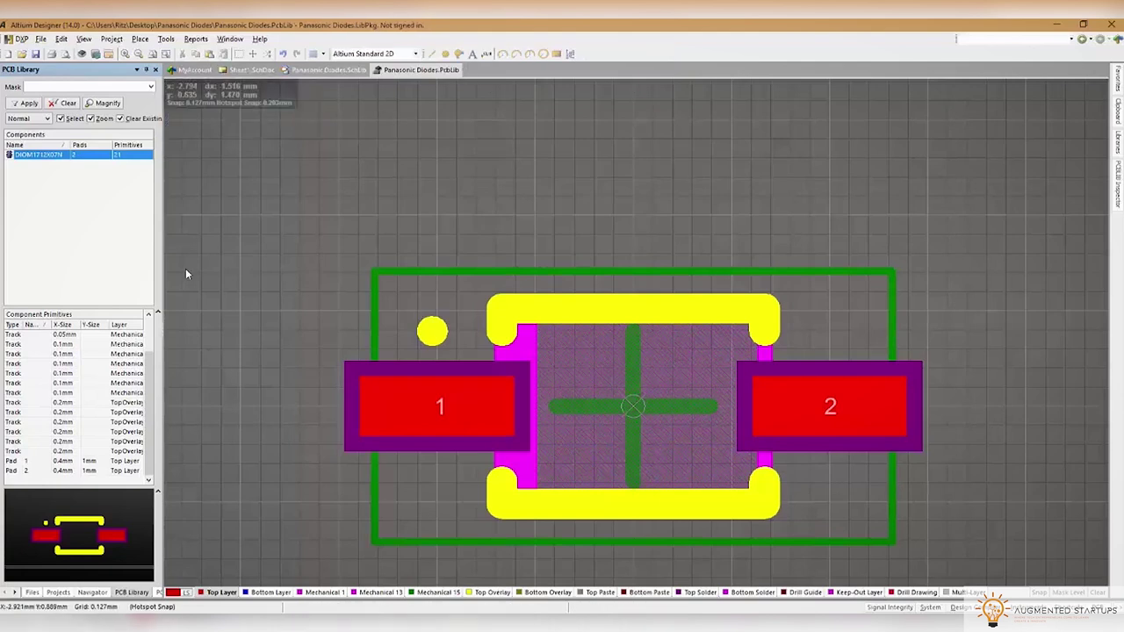
# In the schematic library, link the DIOM1712X07N footprint to the diode symbol
pyautogui.click(58, 593)
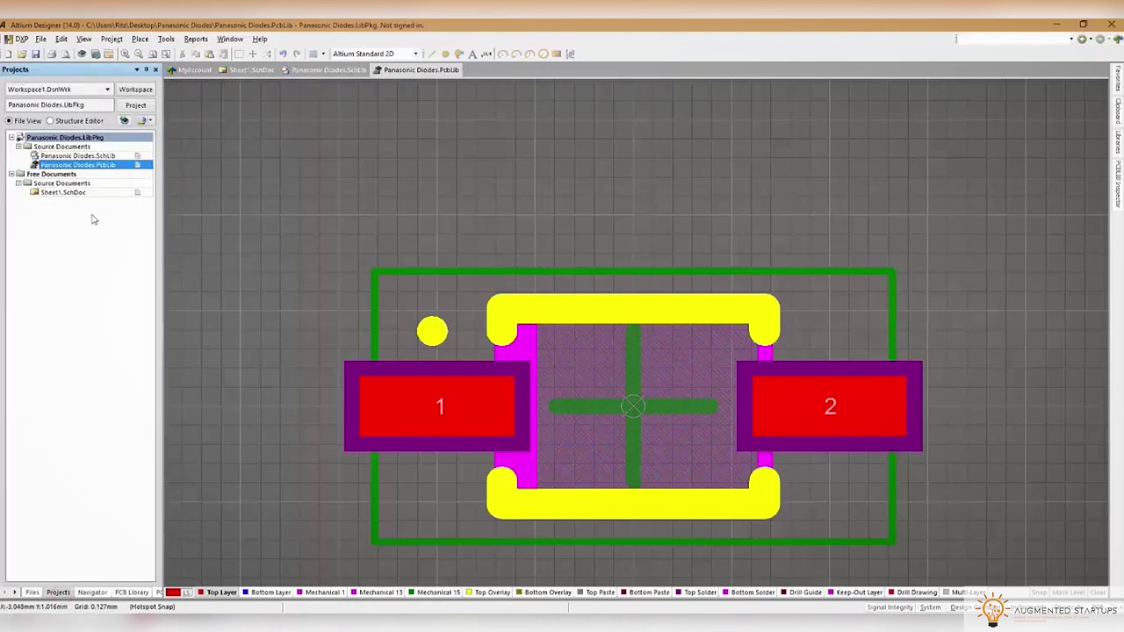
pyautogui.doubleClick(69, 155)
pyautogui.click(197, 591)
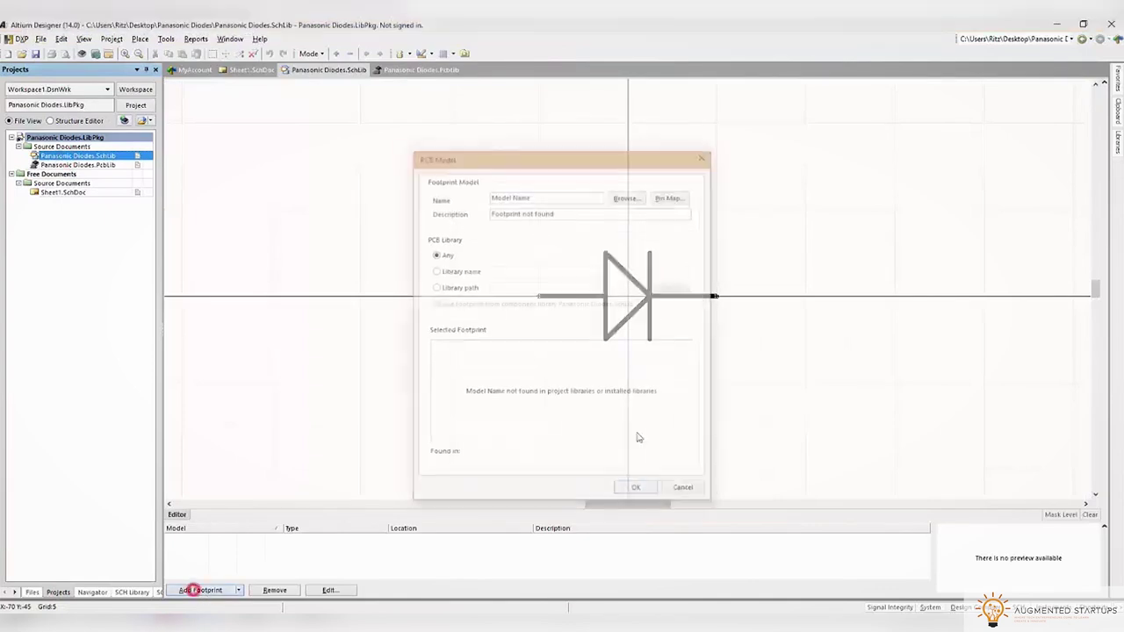
pyautogui.click(625, 199)
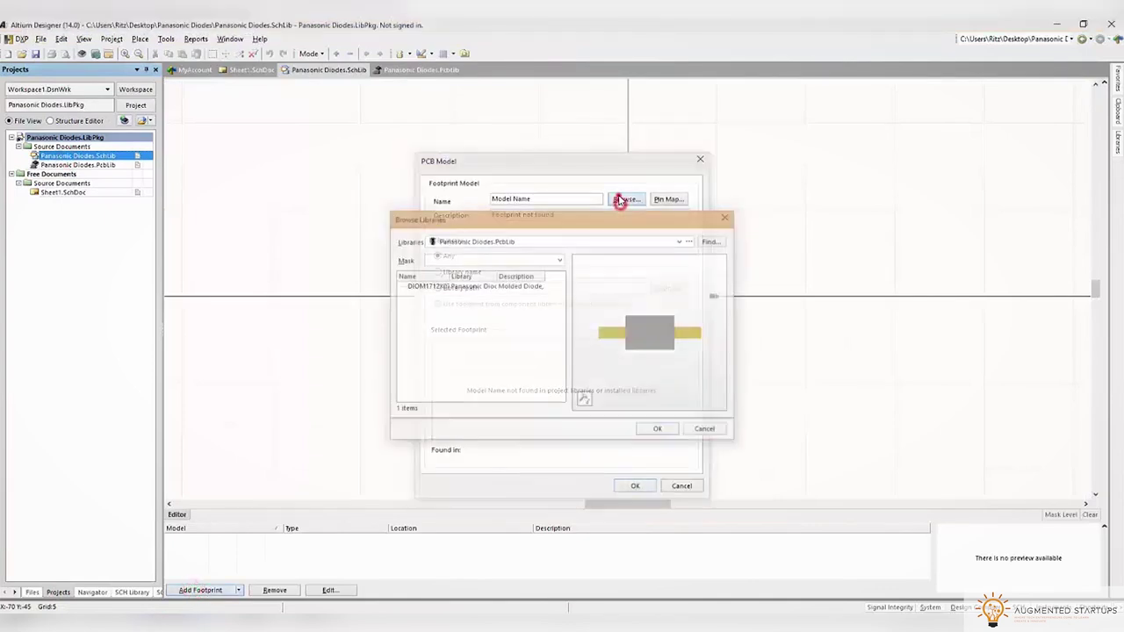
pyautogui.click(656, 429)
pyautogui.moveTo(587, 395); pyautogui.dragTo(639, 334)
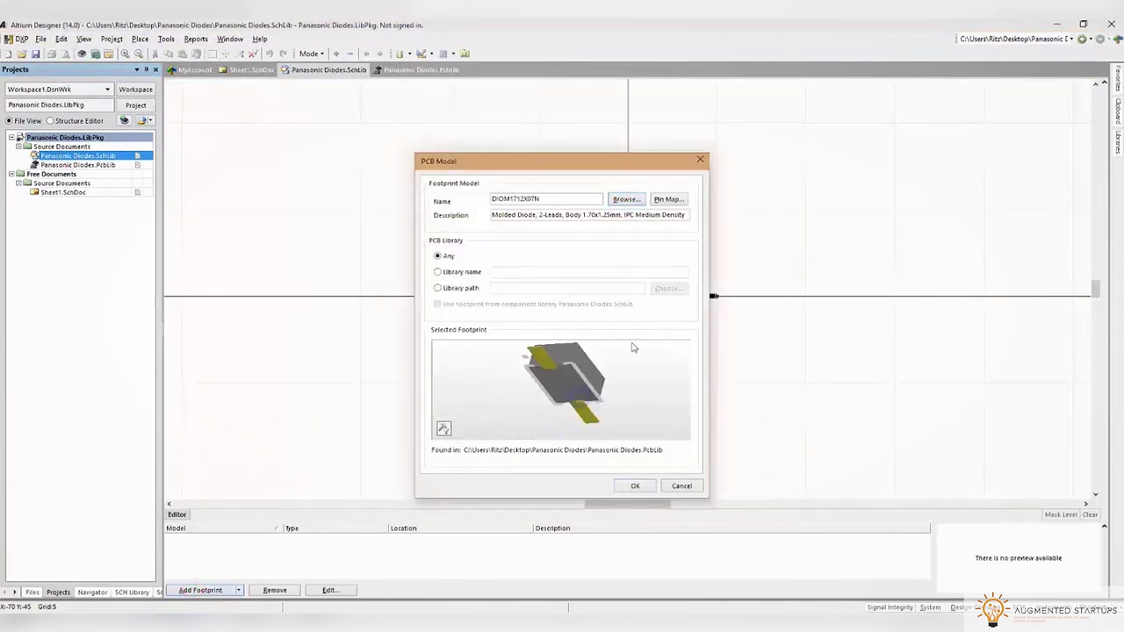
pyautogui.click(635, 485)
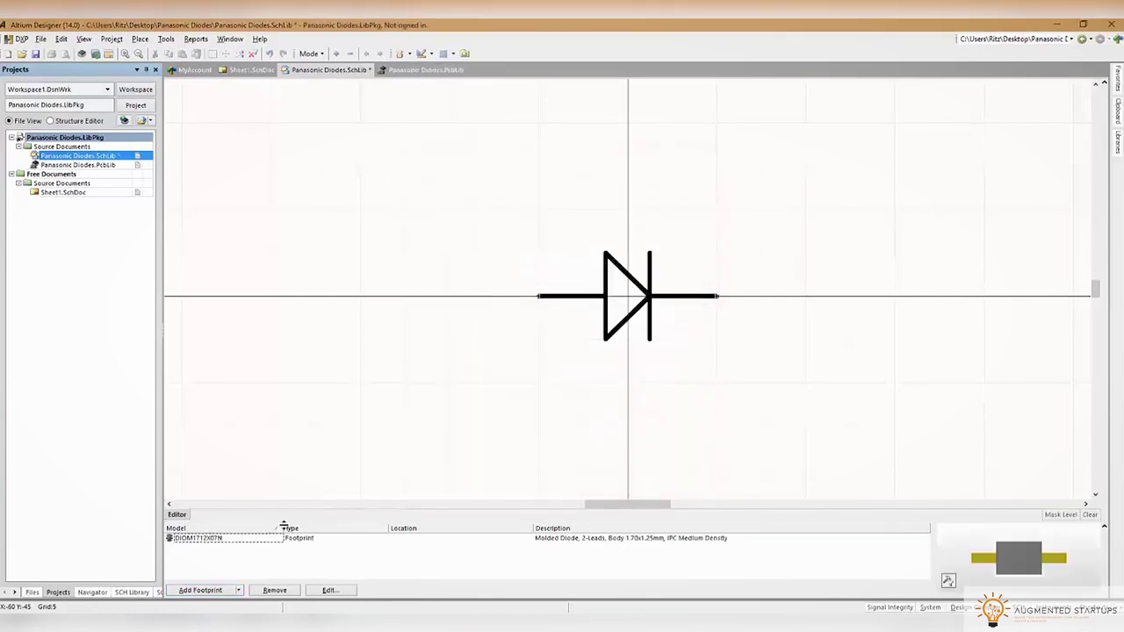
# Compile the integrated library, saving all documents first
pyautogui.click(112, 38)
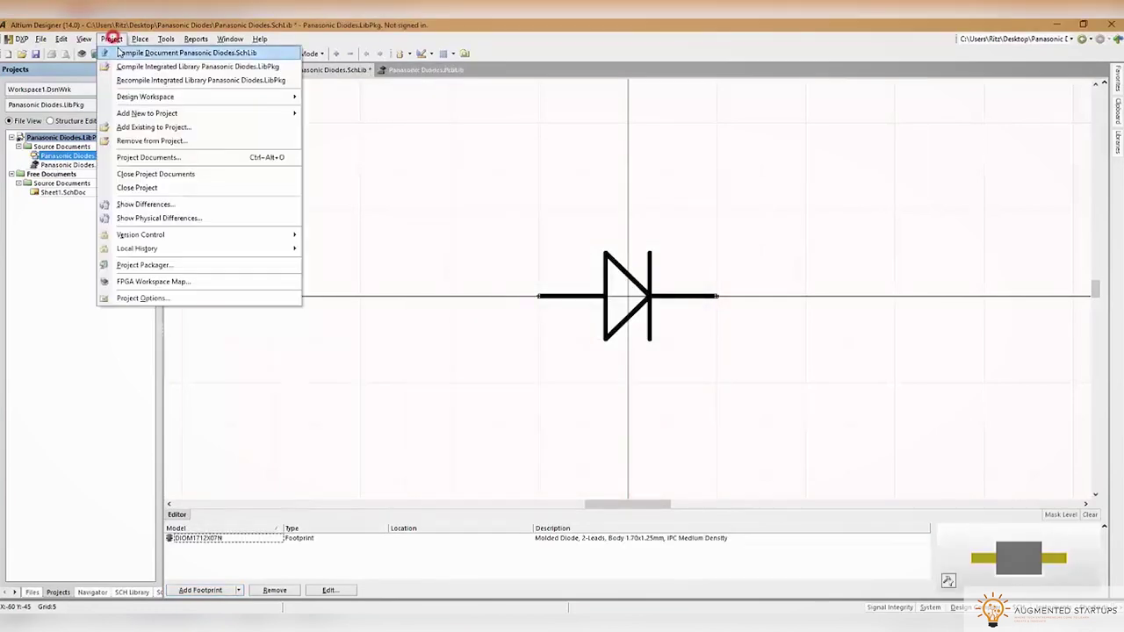
pyautogui.click(167, 62)
pyautogui.click(588, 337)
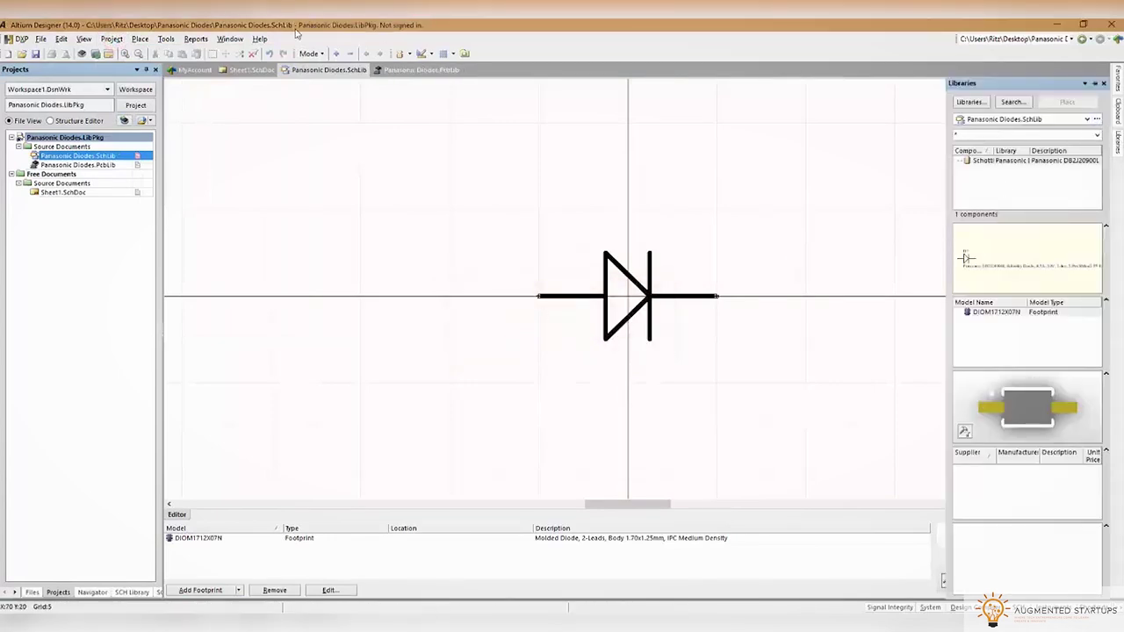
# Show the Messages panel docked at the side to review the compile results
pyautogui.click(62, 40)
pyautogui.moveTo(83, 38)
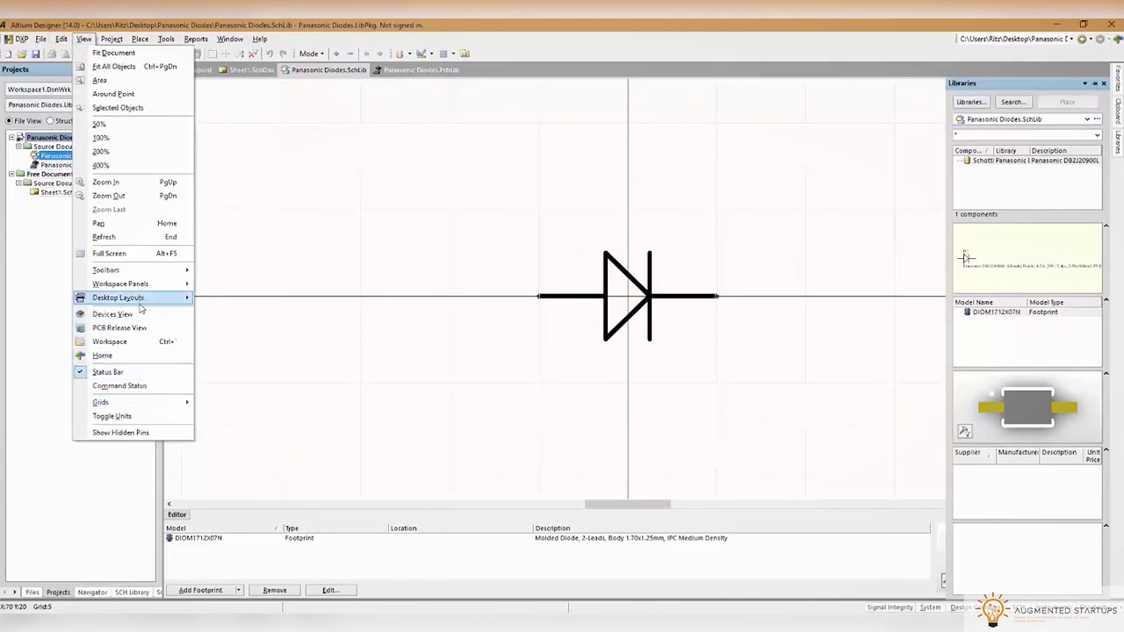
pyautogui.moveTo(158, 284)
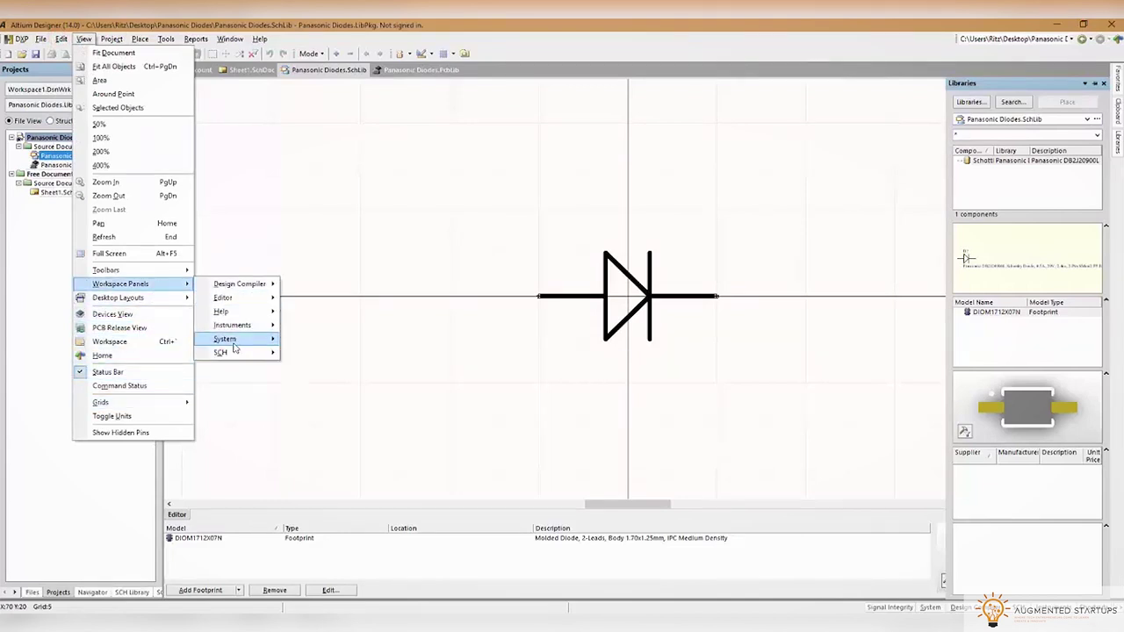
pyautogui.moveTo(230, 339)
pyautogui.click(304, 376)
pyautogui.moveTo(270, 242); pyautogui.dragTo(1118, 176)
pyautogui.moveTo(1119, 176)
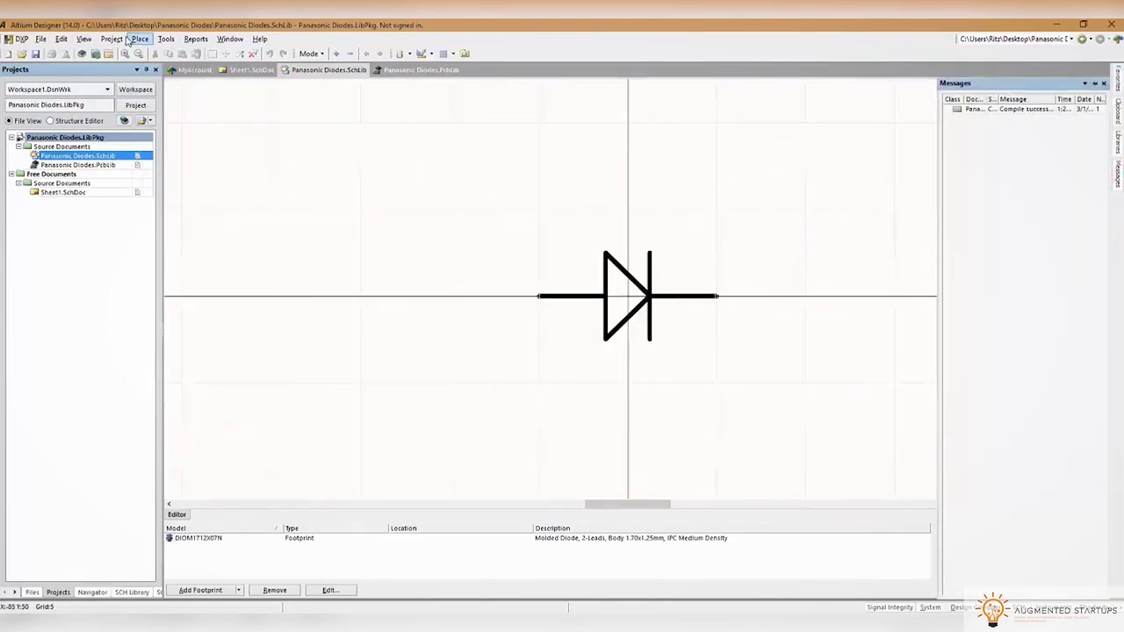
pyautogui.rightClick(59, 156)
# Copy Panasonic Diodes.IntLib from the Project Outputs for Panasonic Diodes folder
pyautogui.click(92, 213)
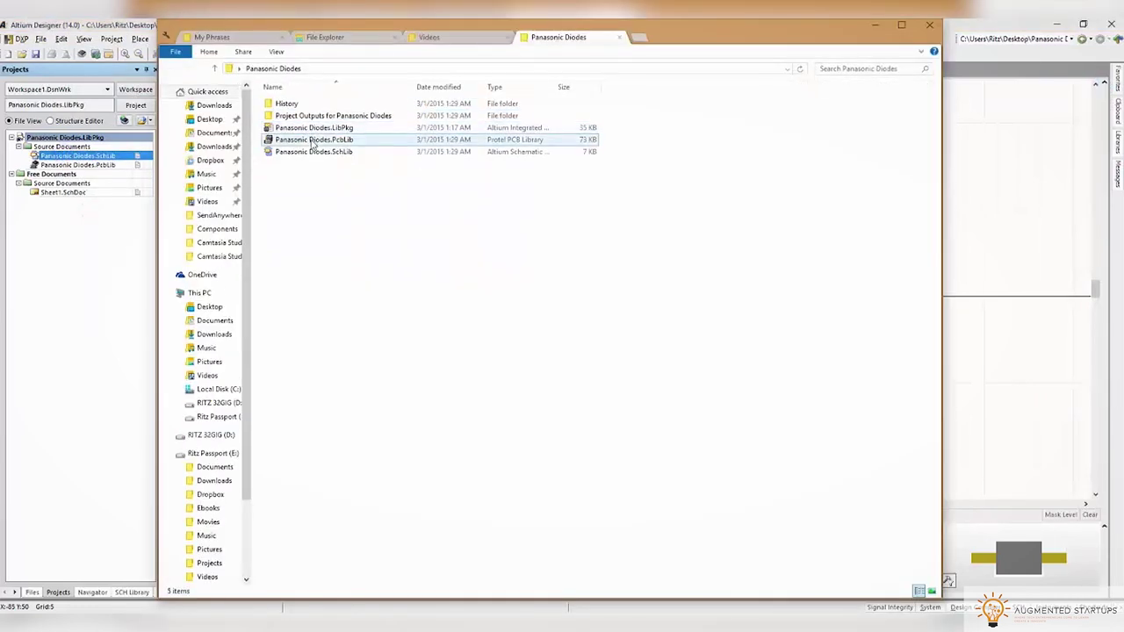
pyautogui.doubleClick(302, 115)
pyautogui.rightClick(280, 105)
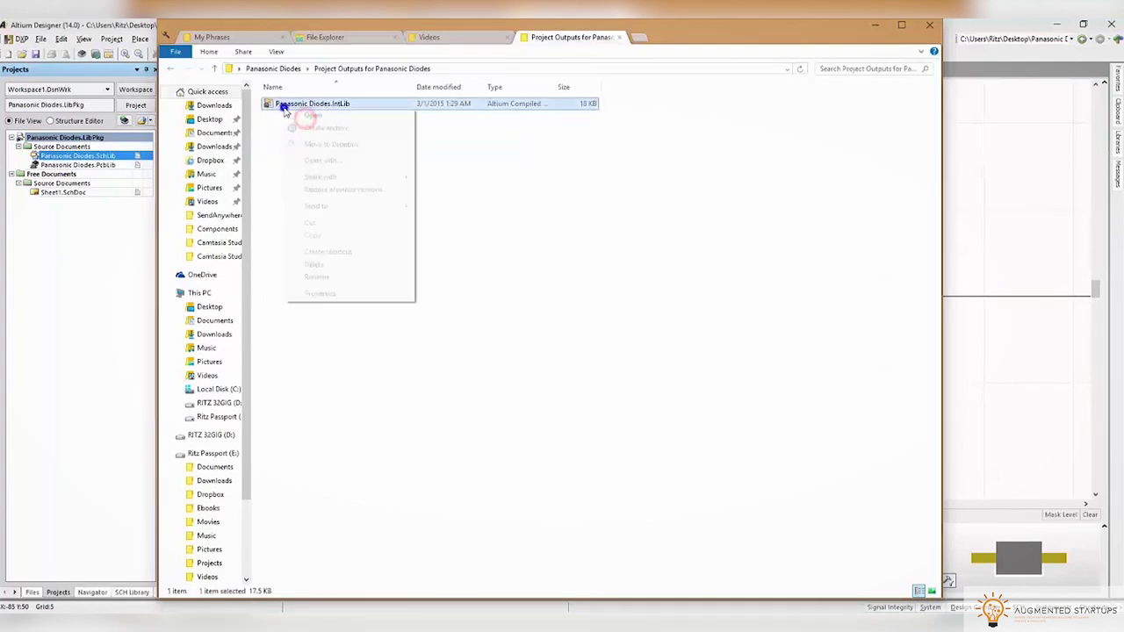
pyautogui.click(320, 235)
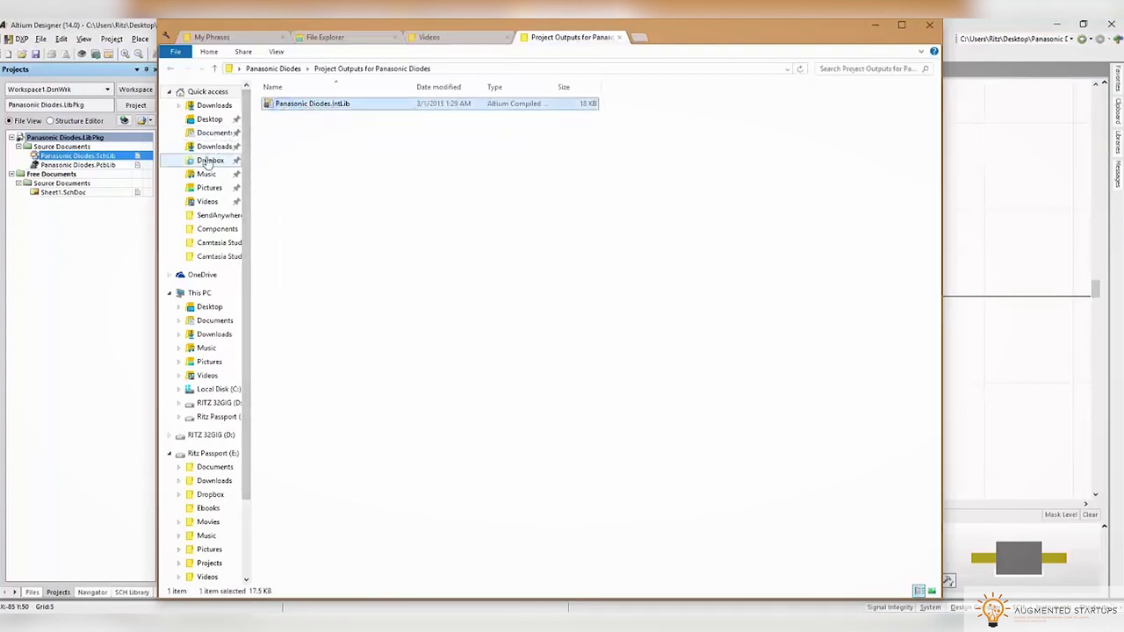
# Paste the IntLib into Dropbox's Altium Libraries folder and return to Altium Designer
pyautogui.click(209, 159)
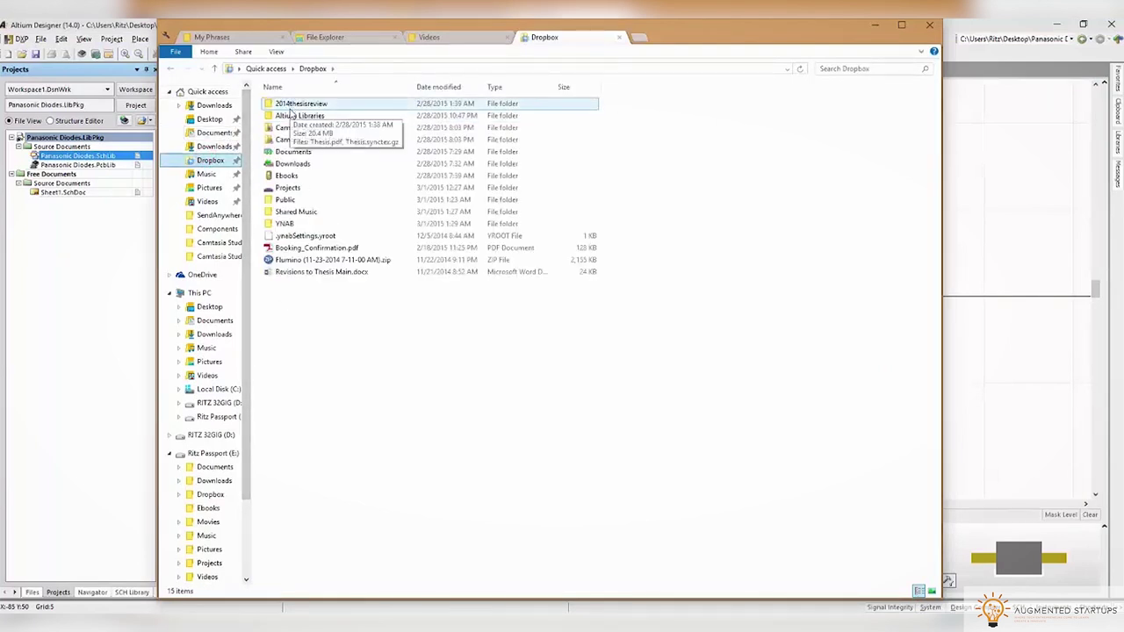
pyautogui.click(287, 116)
pyautogui.doubleClick(287, 117)
pyautogui.rightClick(318, 163)
pyautogui.click(364, 248)
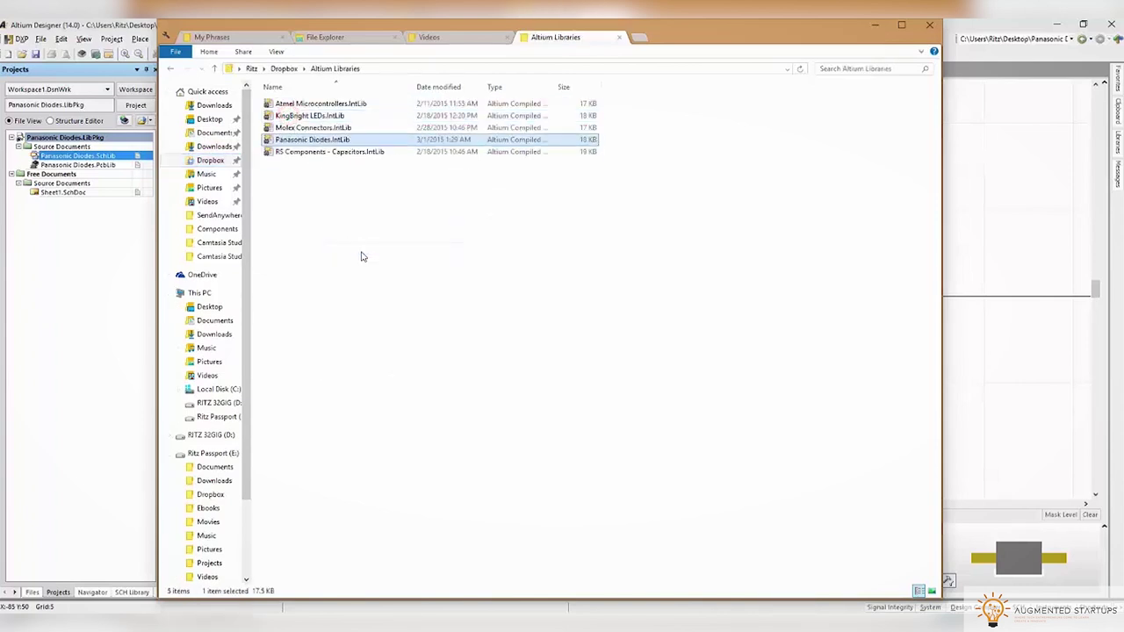
pyautogui.click(365, 233)
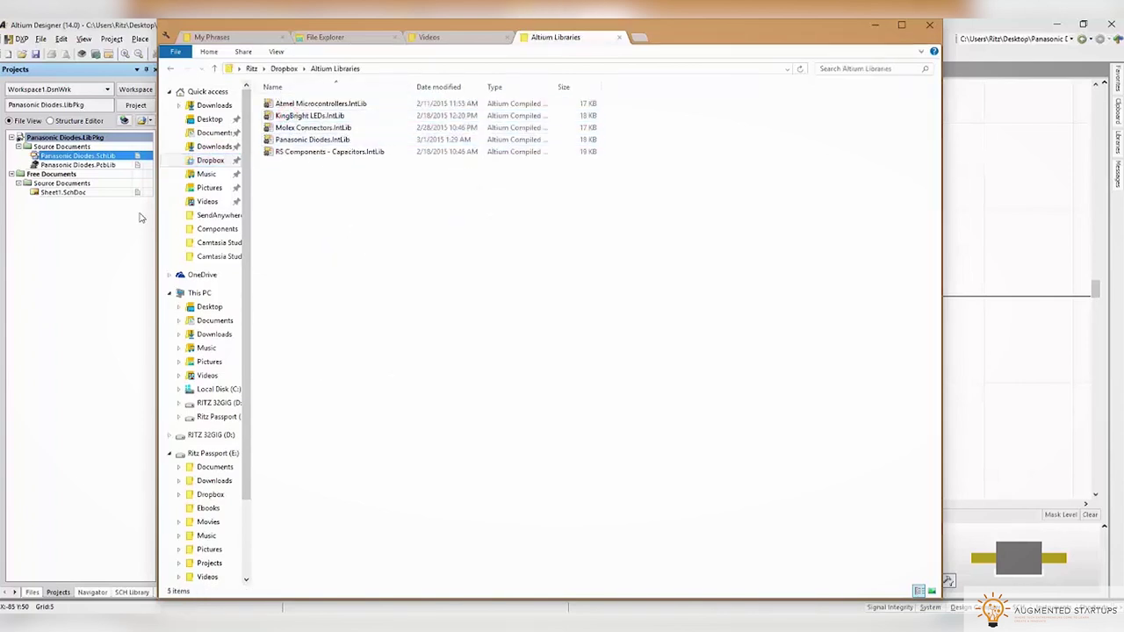
pyautogui.click(102, 240)
pyautogui.rightClick(47, 141)
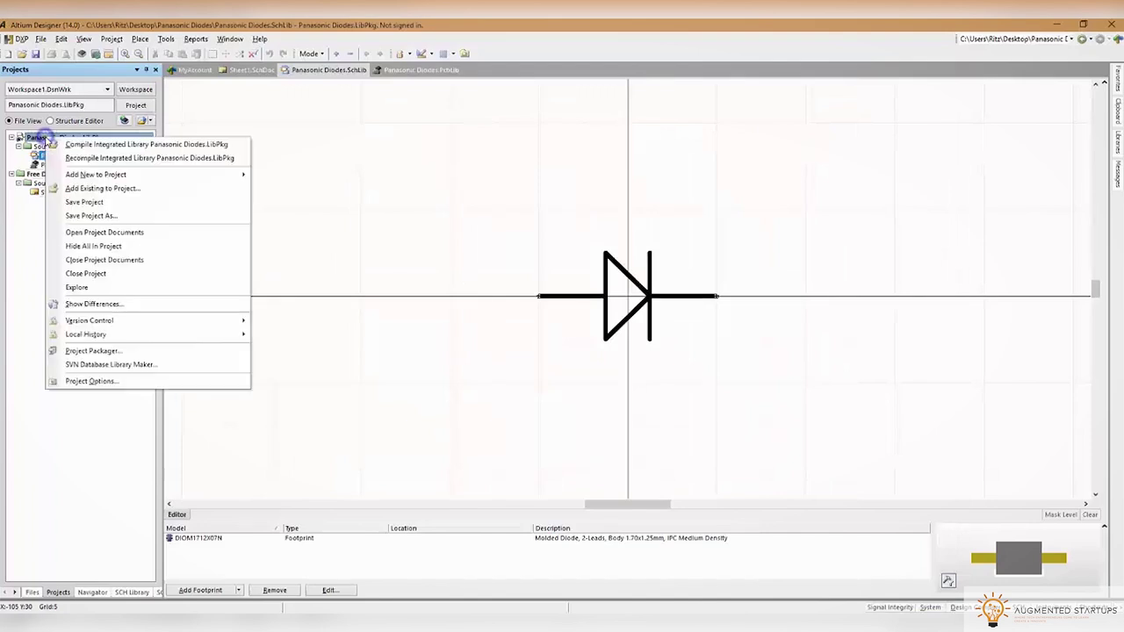
# Close the Panasonic Diodes.LibPkg project documents and save the blank Sheet1 schematic
pyautogui.click(95, 274)
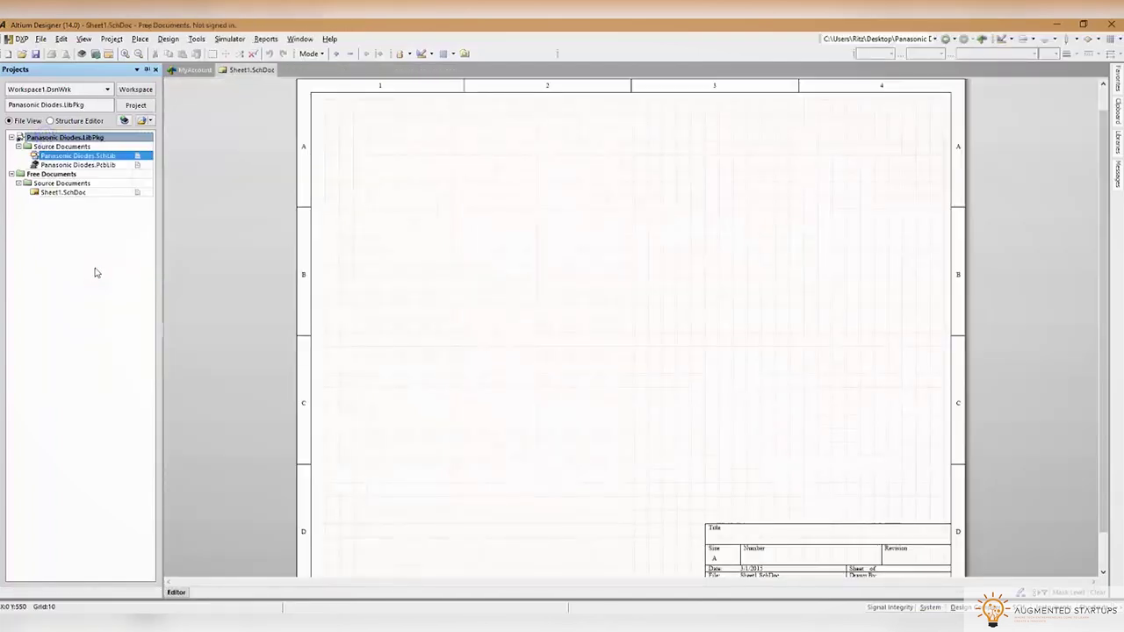
pyautogui.click(36, 53)
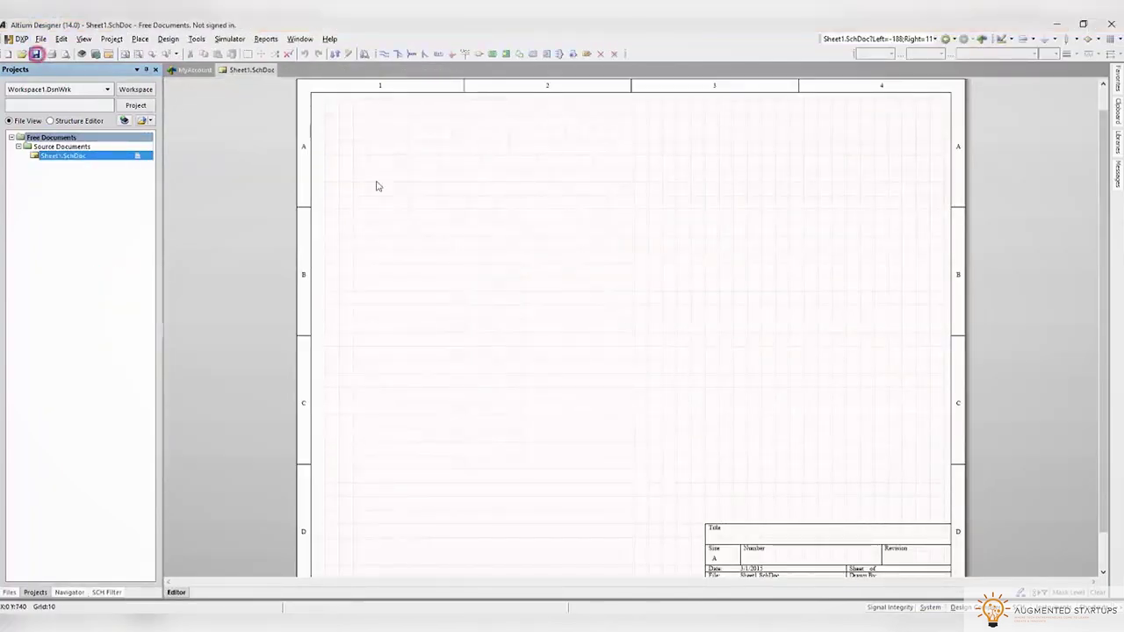
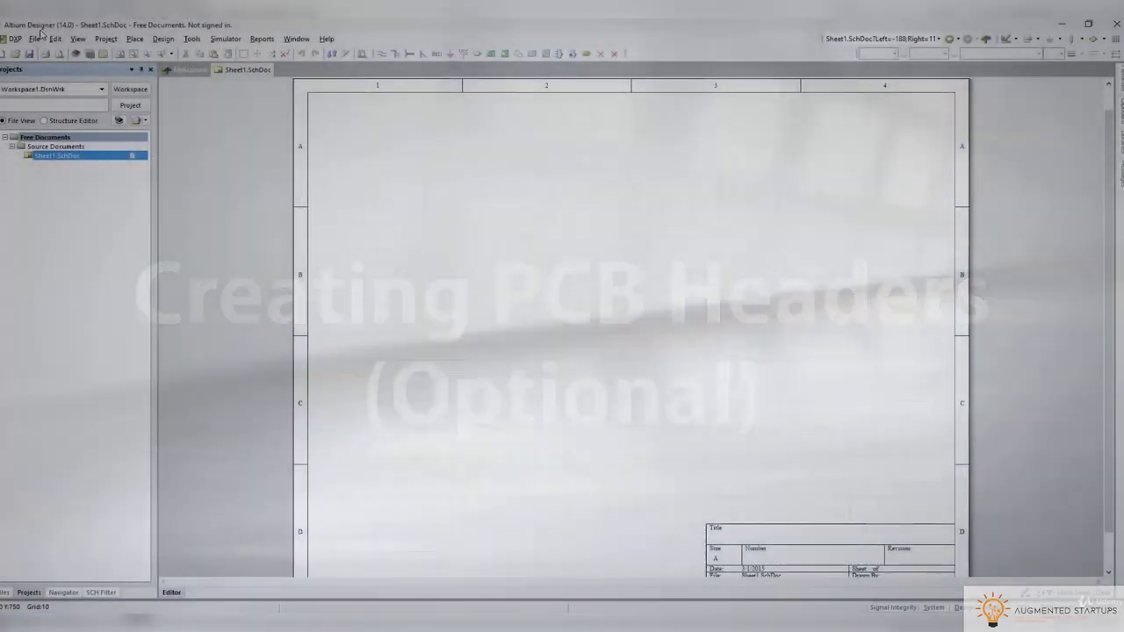
# Create a new Integrated Library project
pyautogui.click(34, 39)
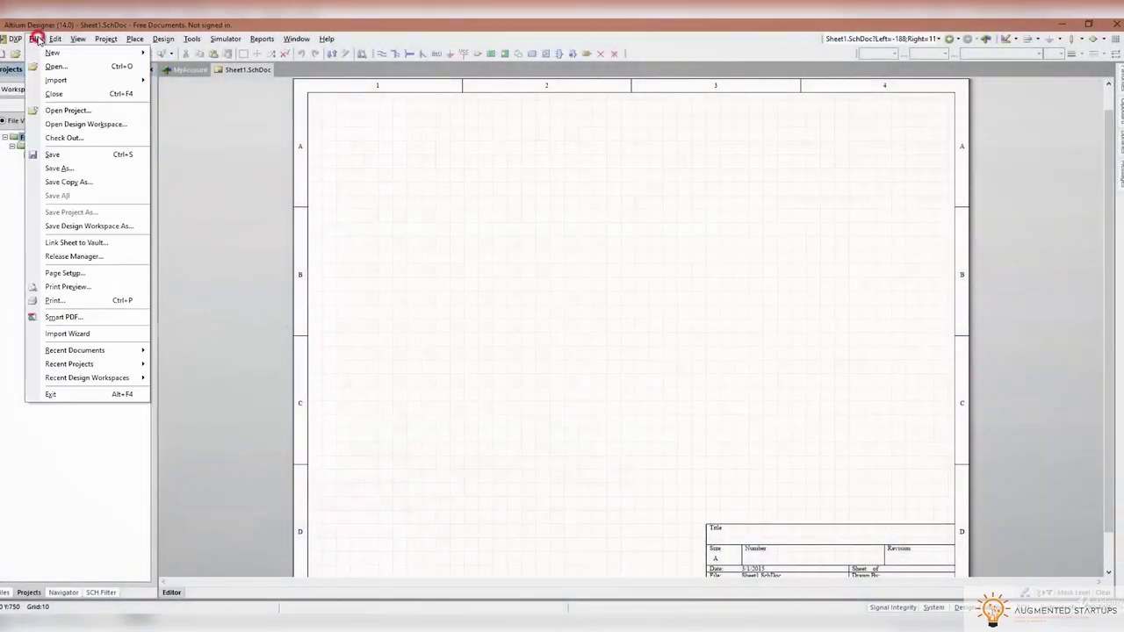
pyautogui.moveTo(87, 53)
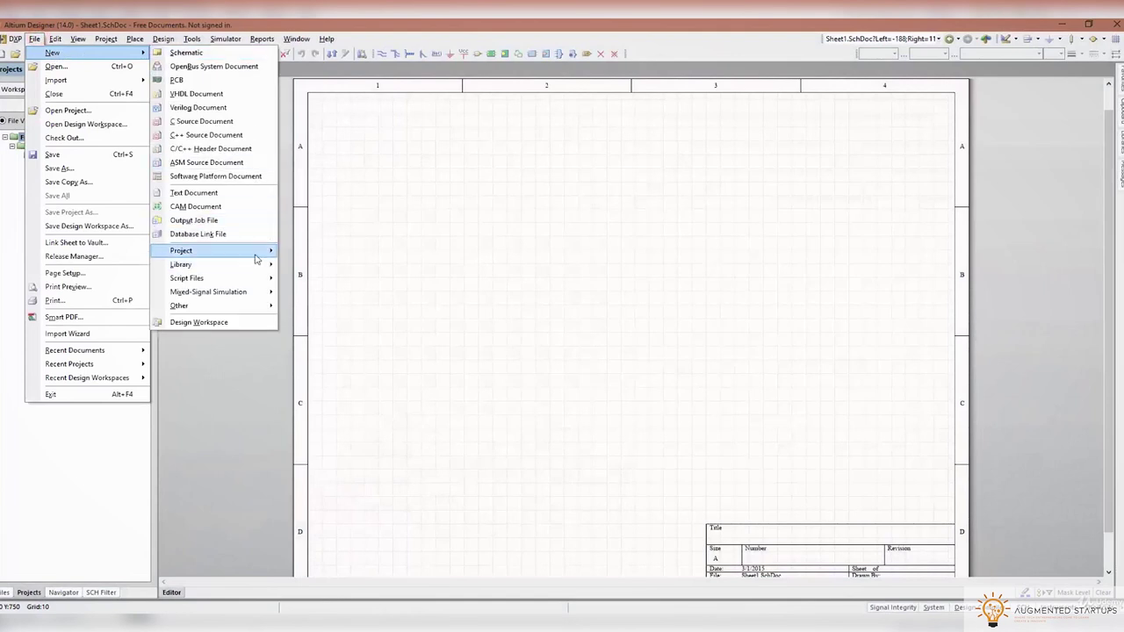
pyautogui.moveTo(259, 252)
pyautogui.click(320, 290)
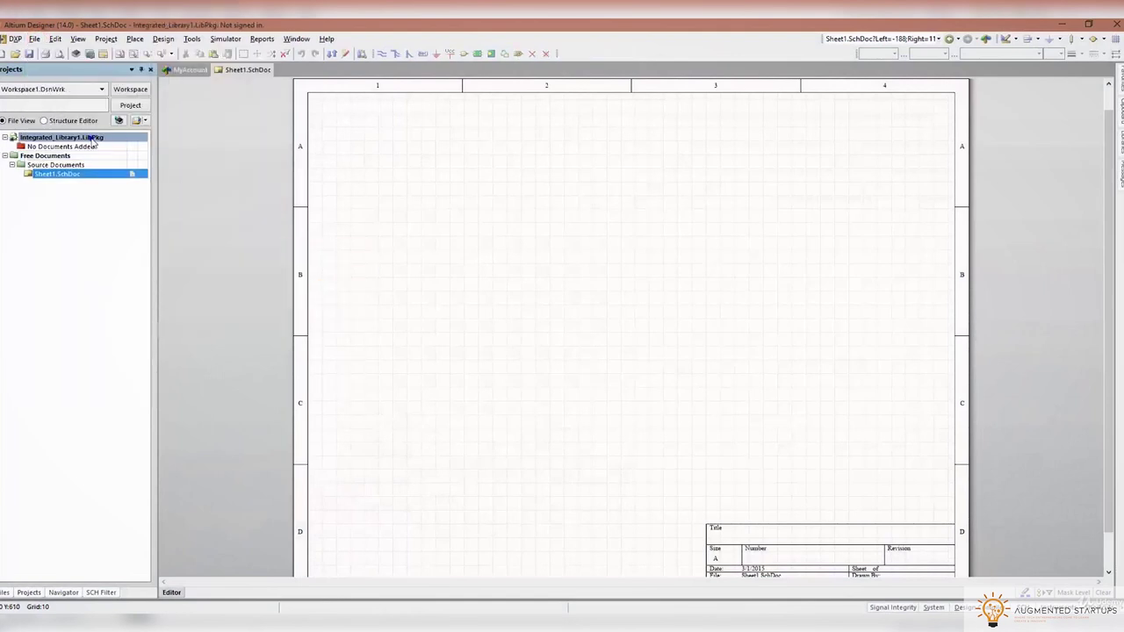
# Add a new schematic library and a new PCB library to the integrated library project
pyautogui.rightClick(88, 138)
pyautogui.click(251, 178)
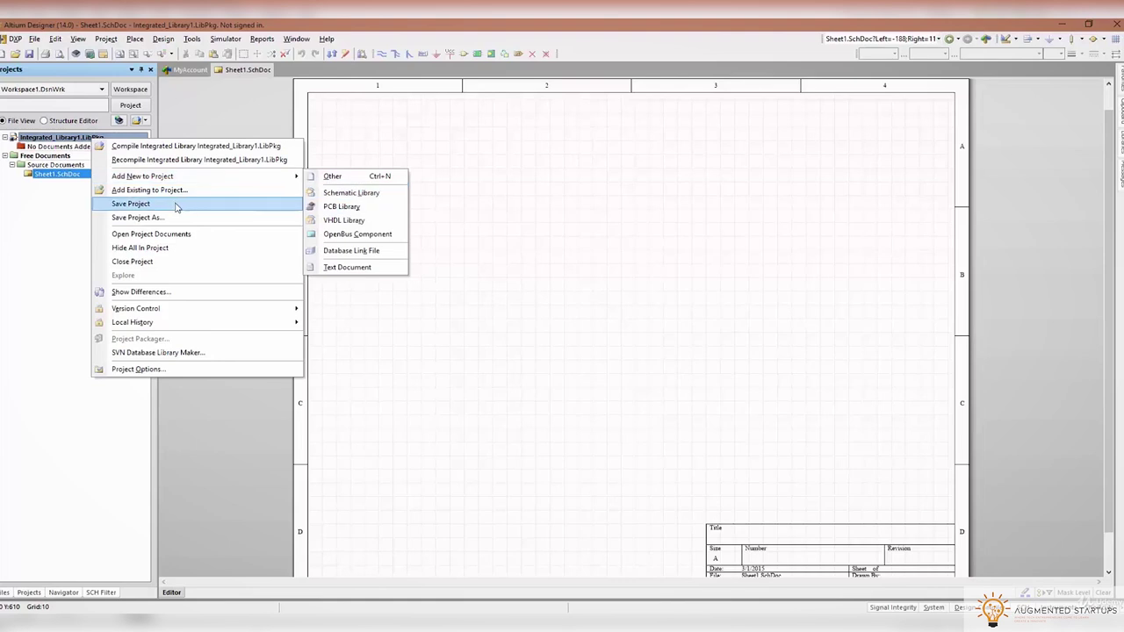
pyautogui.click(326, 191)
pyautogui.rightClick(39, 141)
pyautogui.moveTo(132, 170)
pyautogui.click(279, 188)
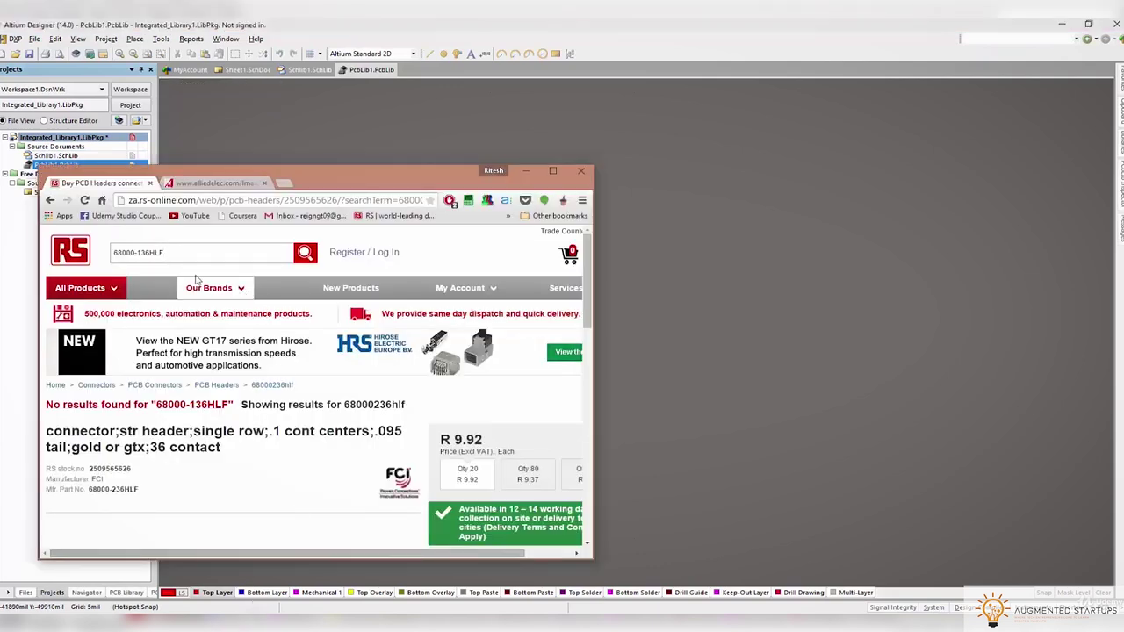
# Review the FCI 68000-236HLF header listing on RS Components, then return to the Altium project
pyautogui.click(170, 252)
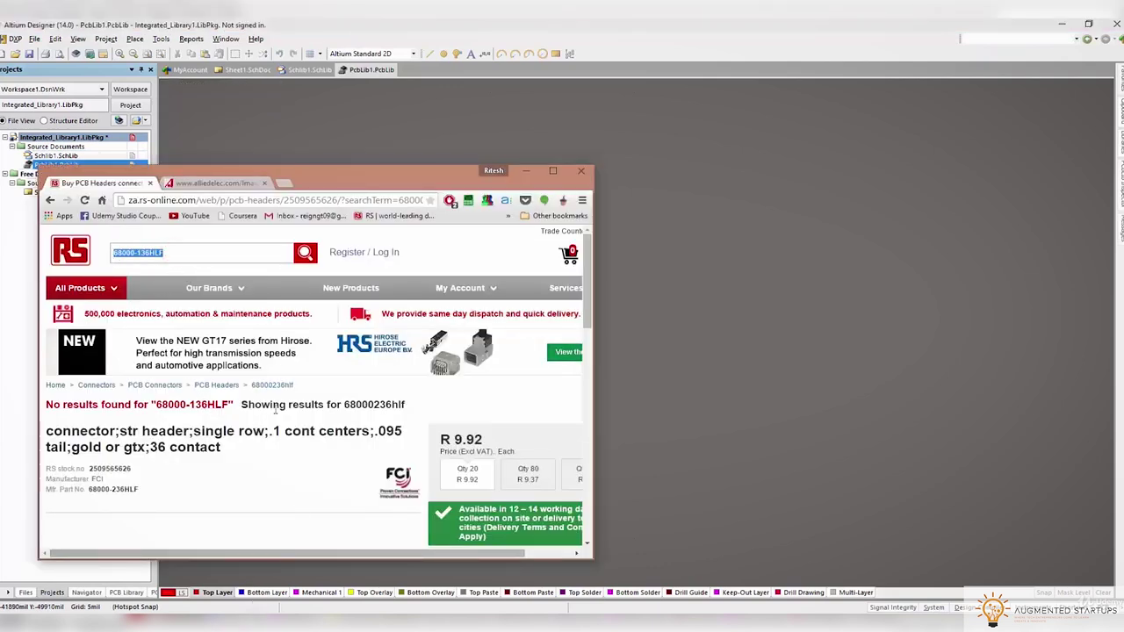
pyautogui.scroll(-3, 390, 410)
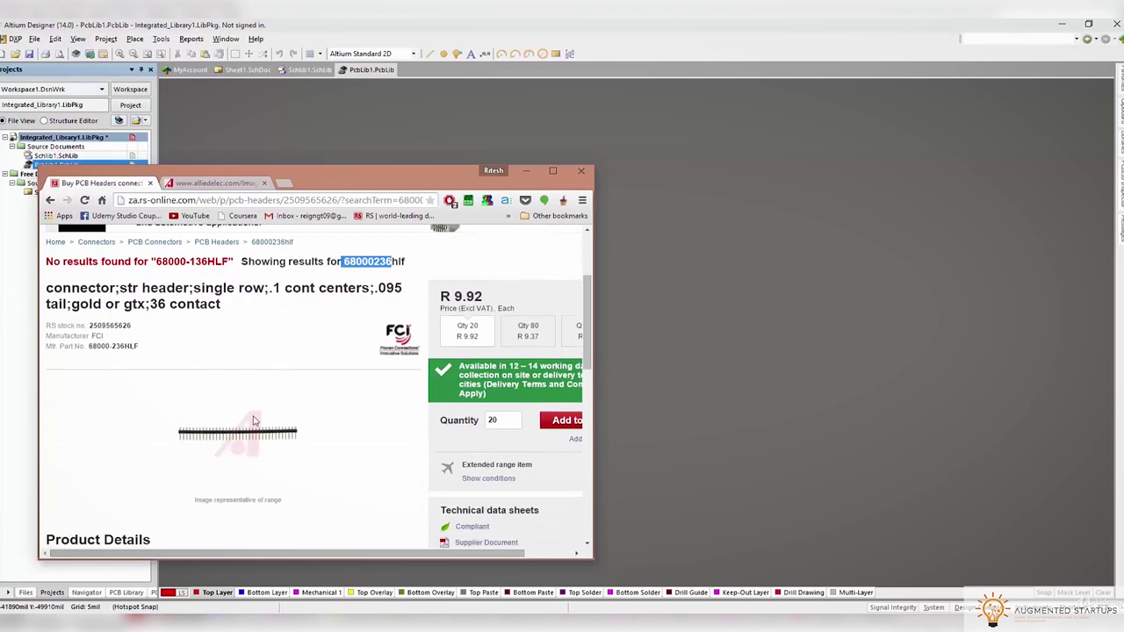
pyautogui.scroll(1, 220, 382)
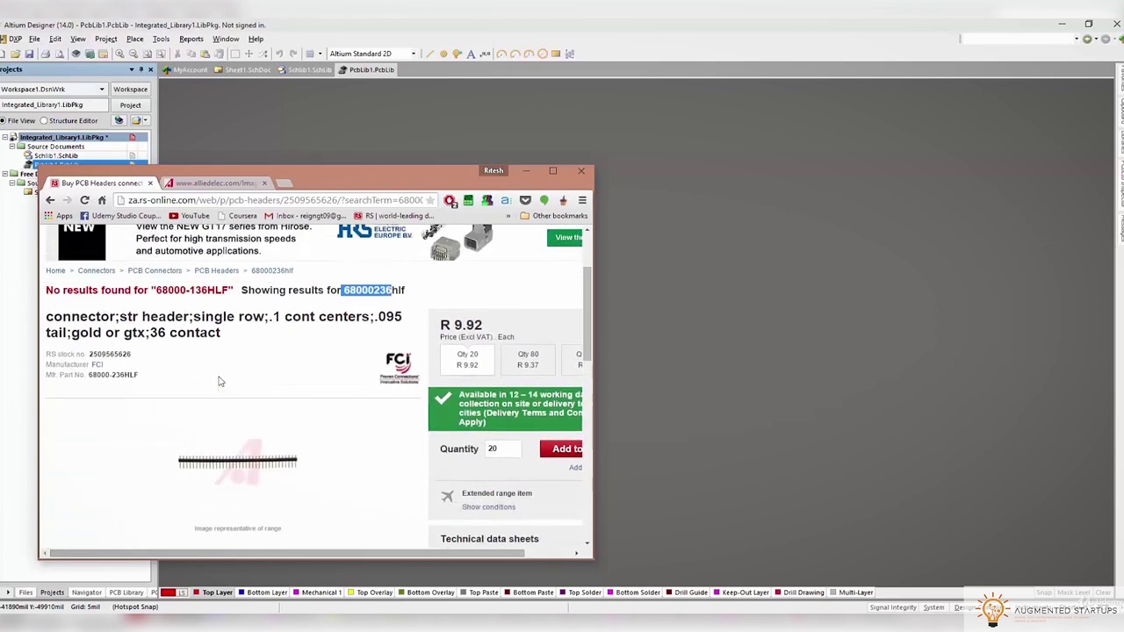
pyautogui.moveTo(319, 179); pyautogui.dragTo(523, 147)
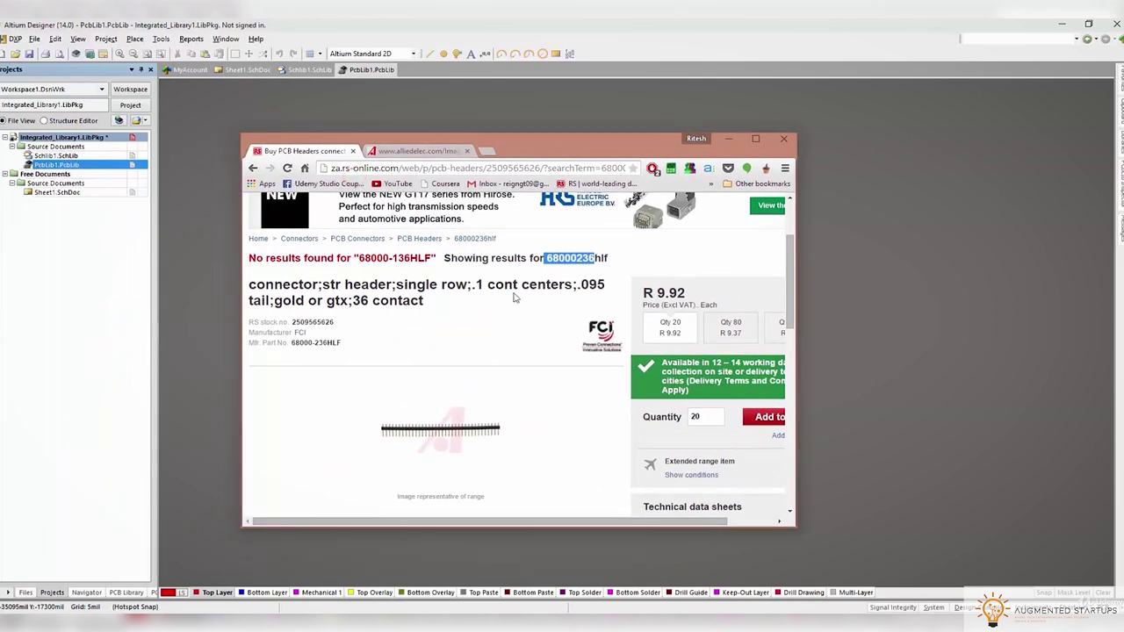
pyautogui.click(62, 274)
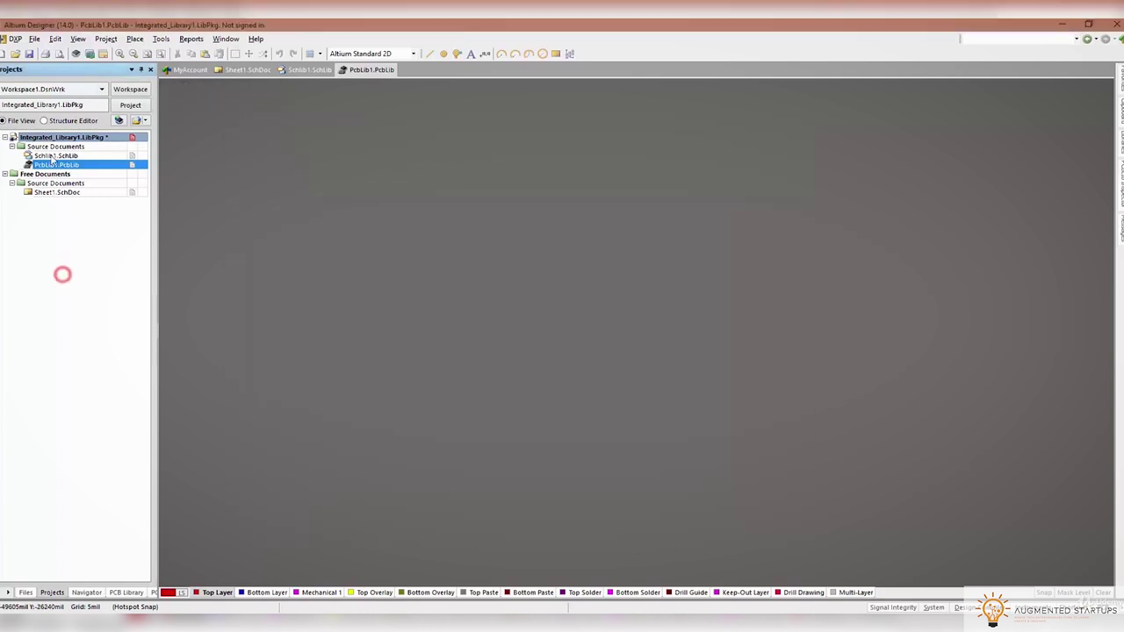
# Start Save Project As, then create and enter a new 'PCB Headers' folder on the Desktop
pyautogui.rightClick(41, 140)
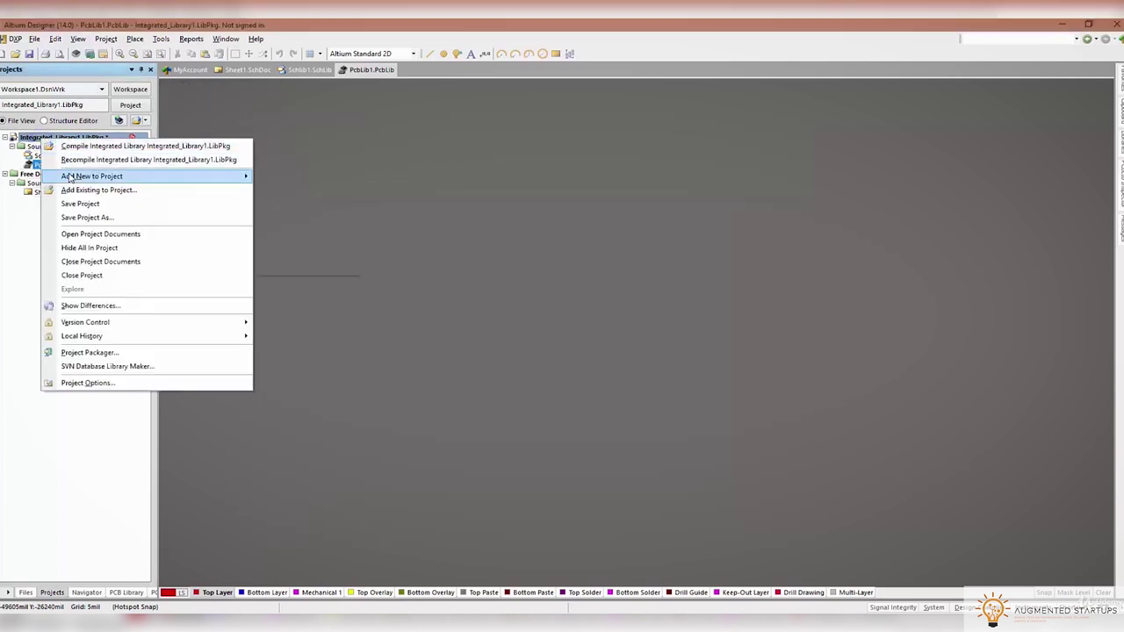
pyautogui.moveTo(70, 177)
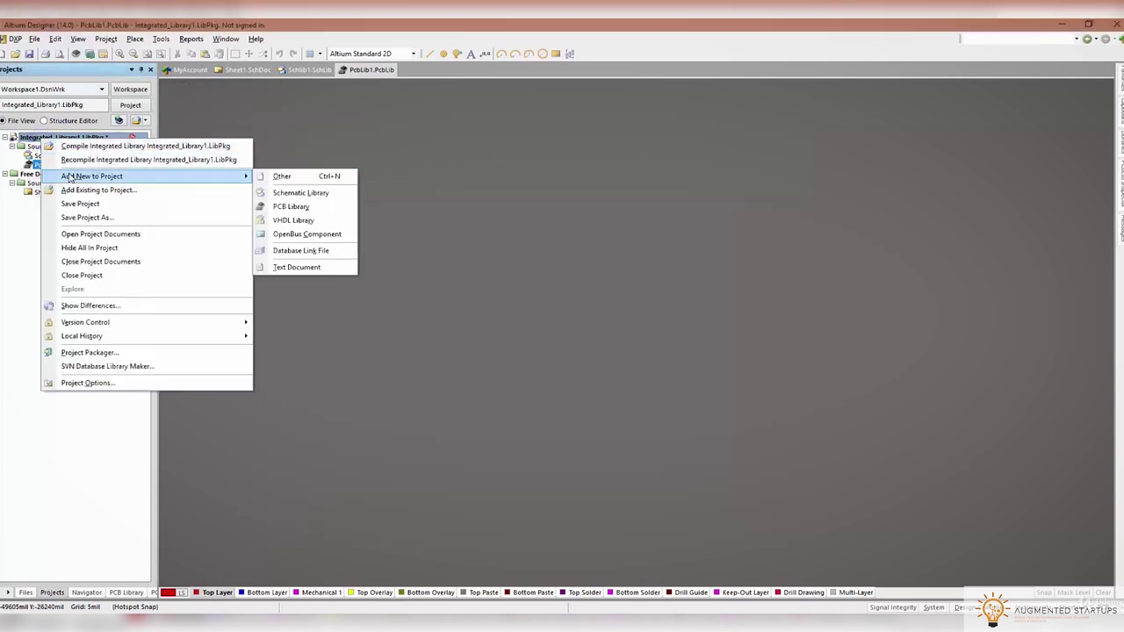
pyautogui.click(76, 218)
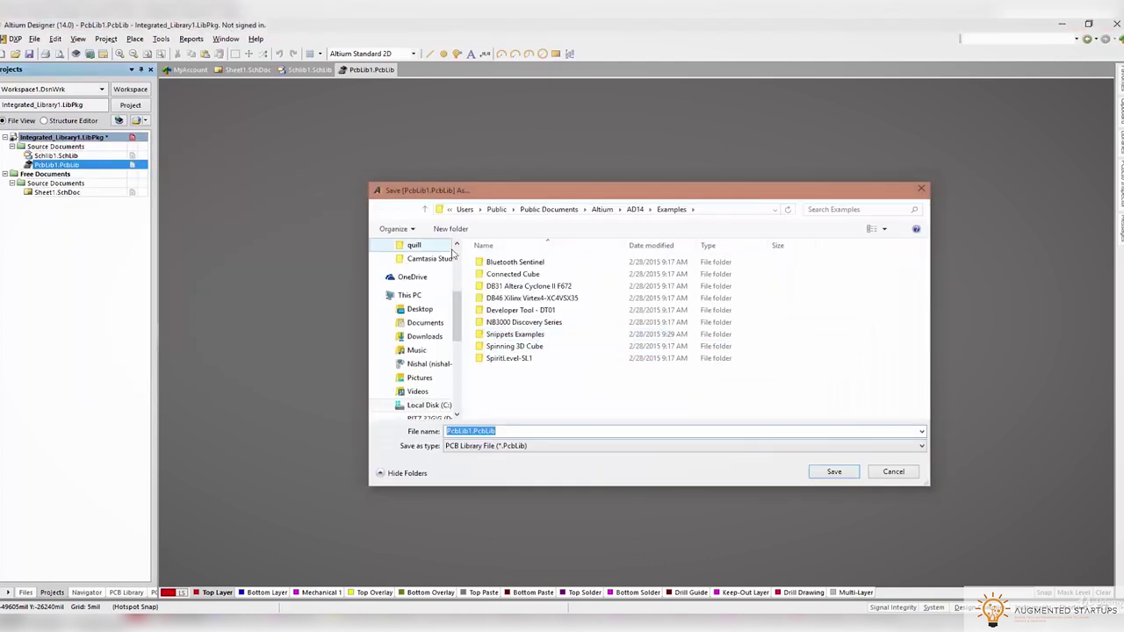
pyautogui.scroll(4, 426, 276)
pyautogui.click(420, 278)
pyautogui.click(450, 229)
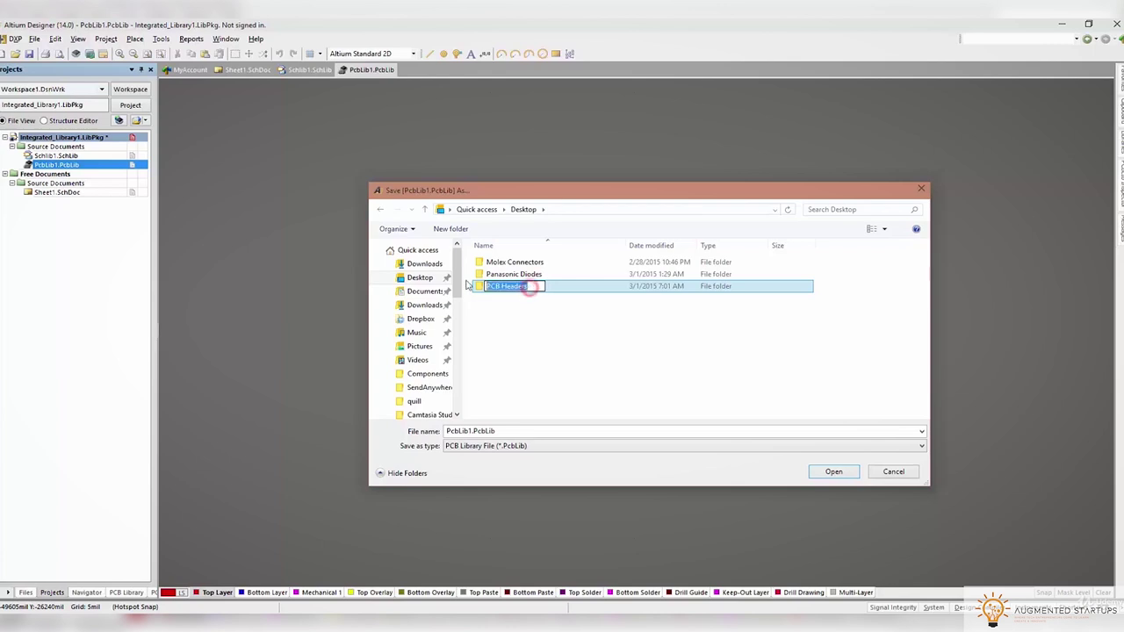
pyautogui.doubleClick(525, 285)
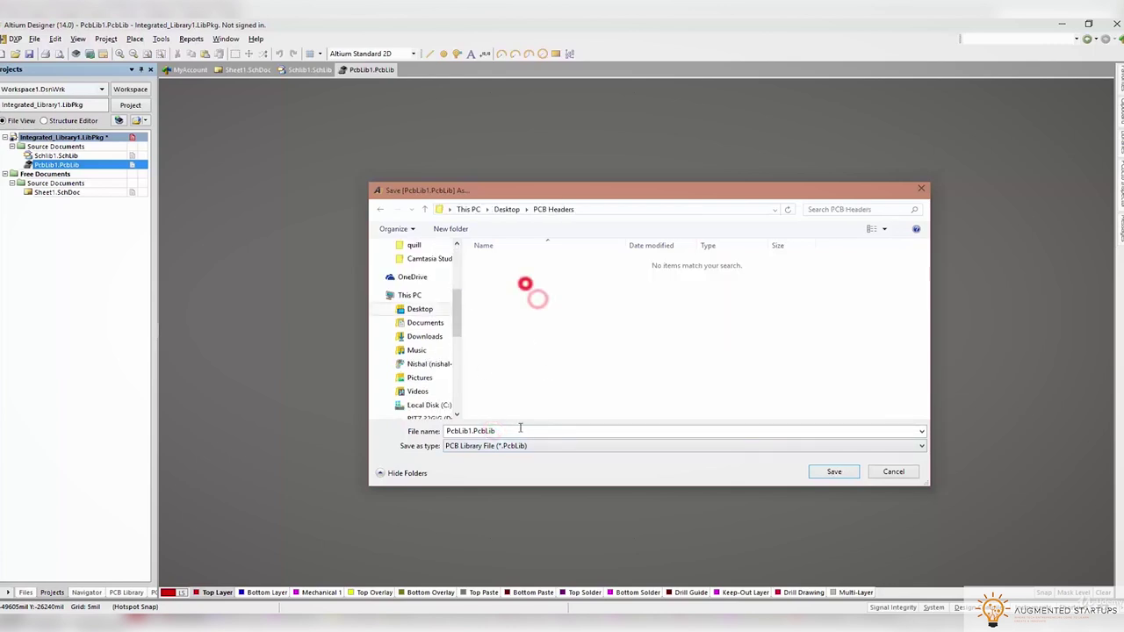
# Save the PCB library, schematic library and project each as 'PCB Headers'
pyautogui.click(831, 472)
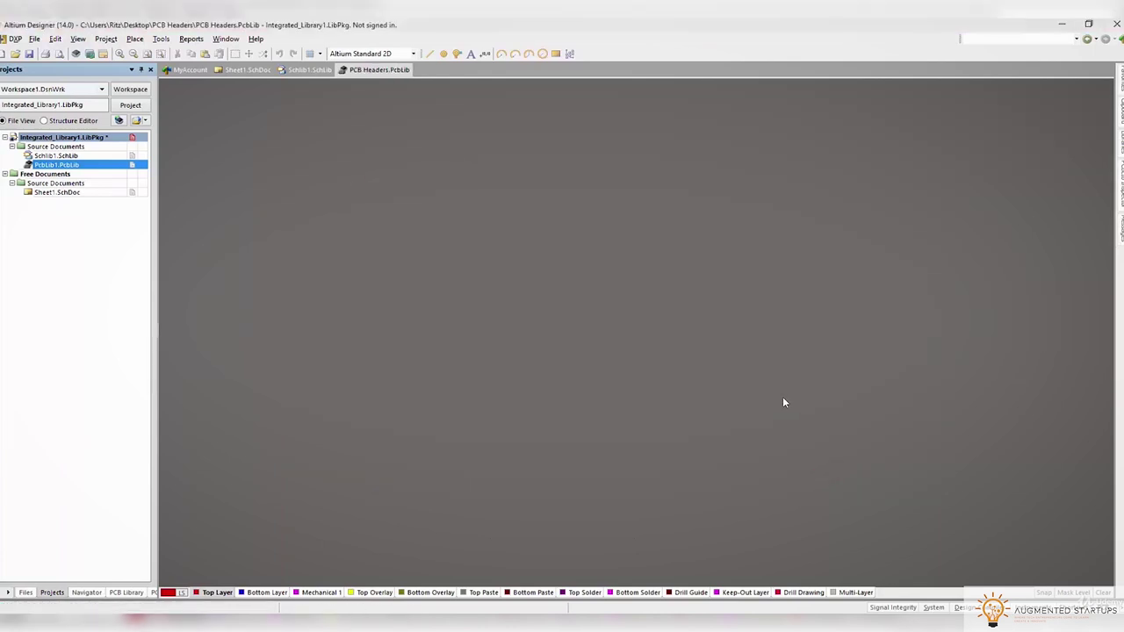
pyautogui.write('PCB Headers')
pyautogui.click(835, 473)
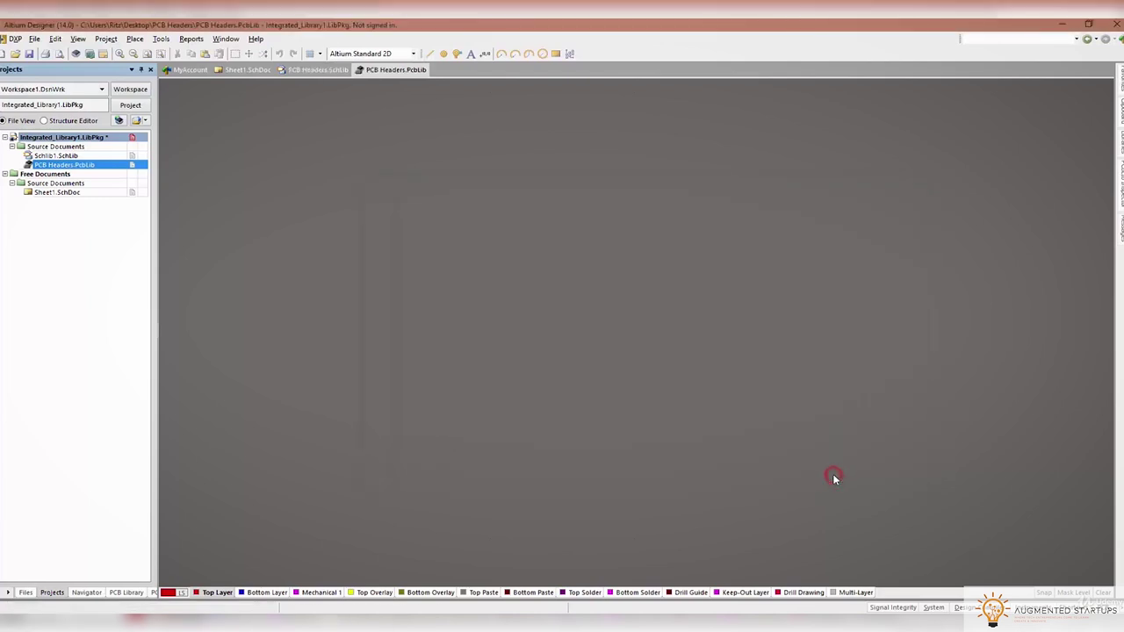
pyautogui.write('PCB Headers')
pyautogui.click(834, 473)
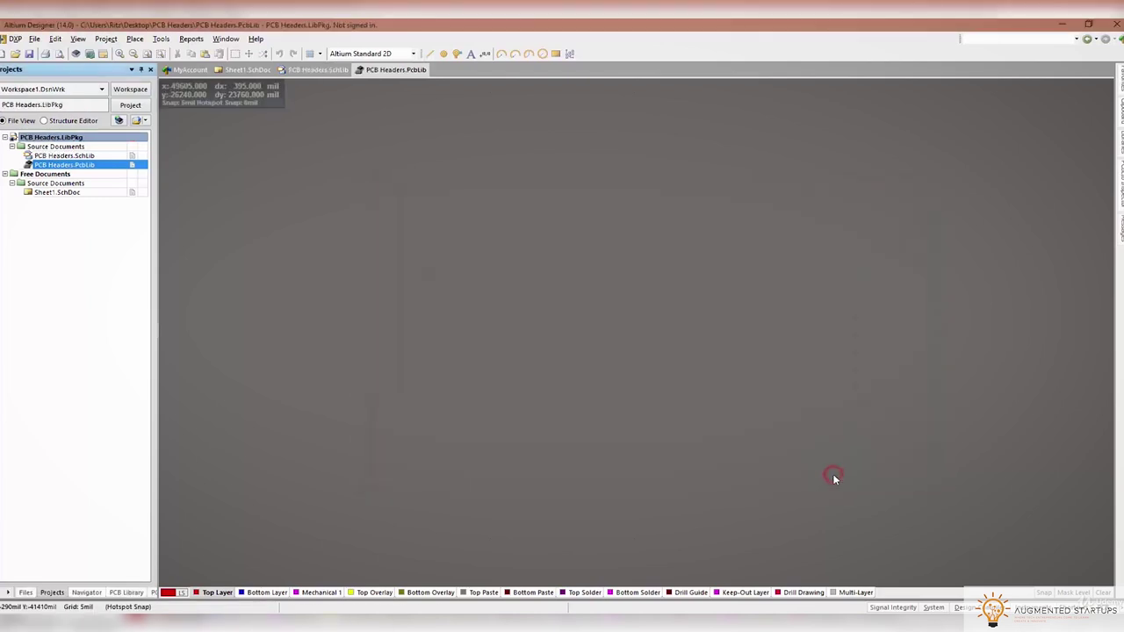
# Open PCB Headers.SchLib and draw a tall rectangular symbol body at the origin
pyautogui.doubleClick(69, 155)
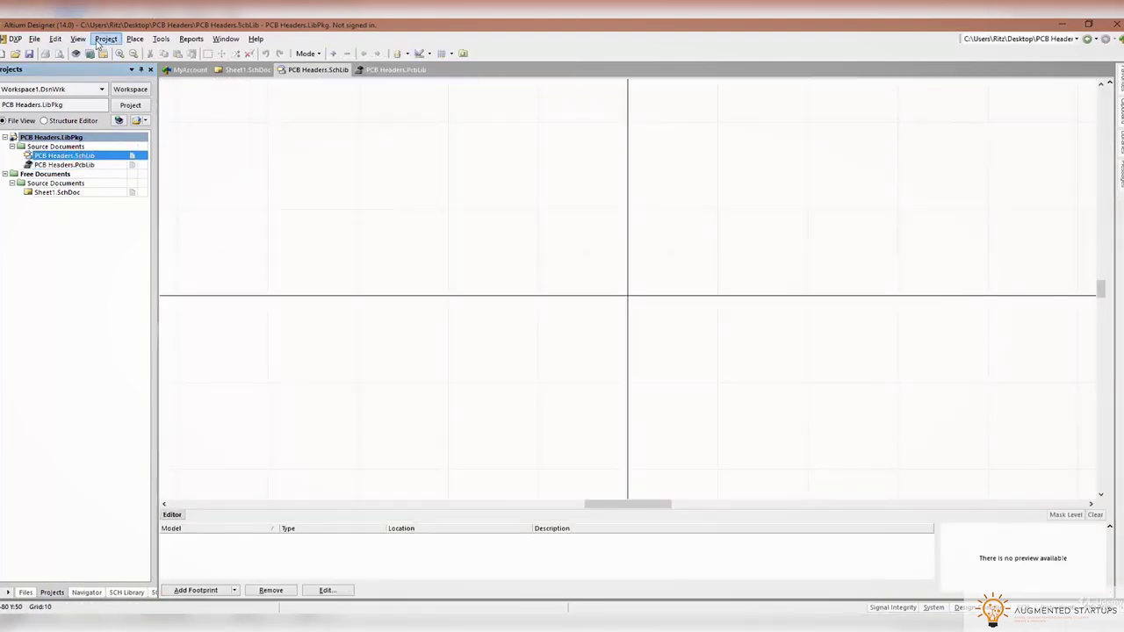
pyautogui.click(101, 39)
pyautogui.moveTo(135, 39)
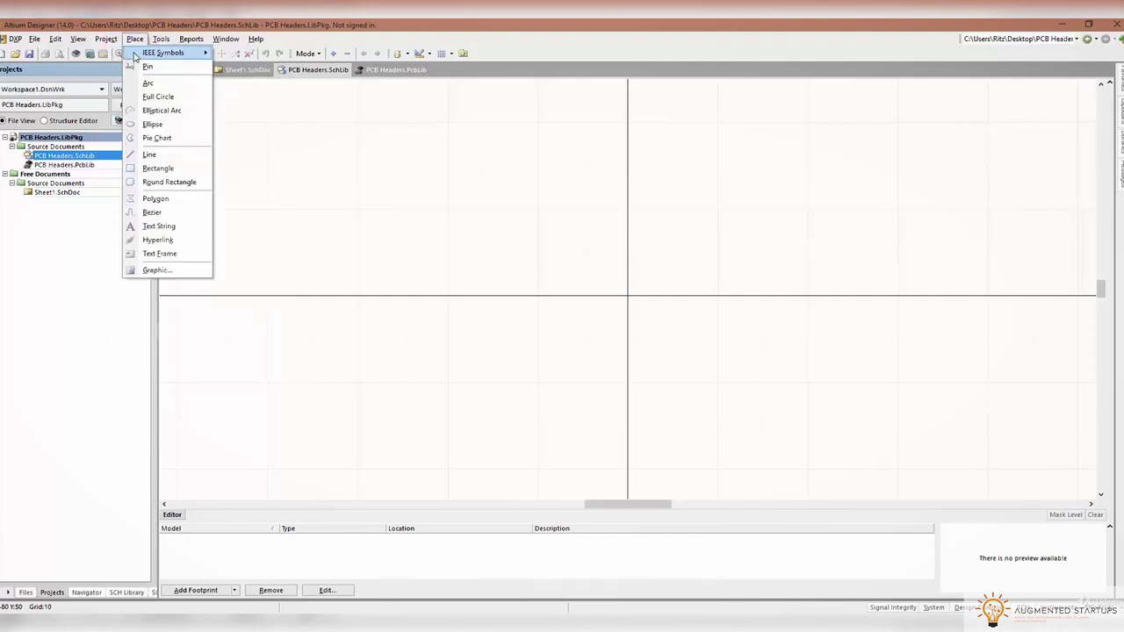
pyautogui.click(158, 167)
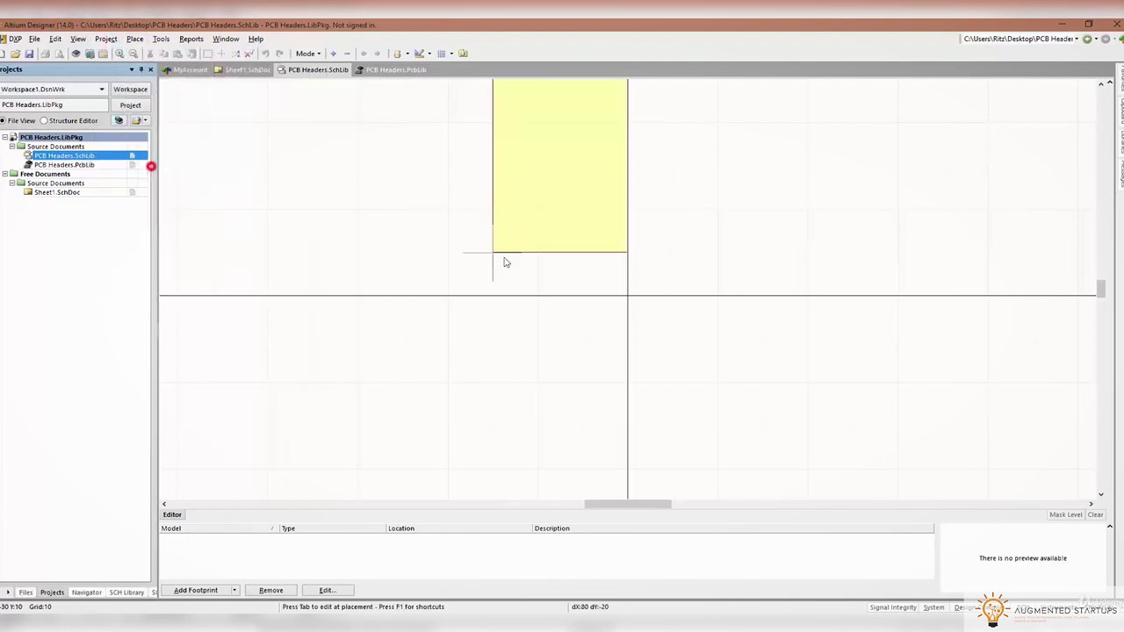
pyautogui.click(555, 449)
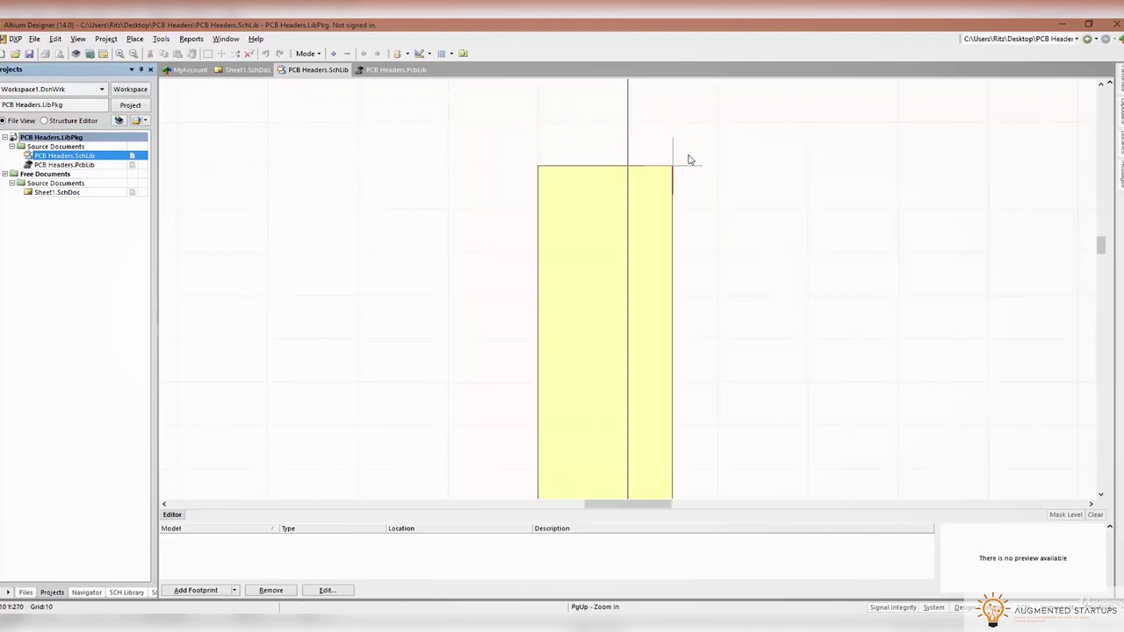
pyautogui.keyDown('ctrl'); pyautogui.scroll(-2, 683, 227); pyautogui.keyUp('ctrl')
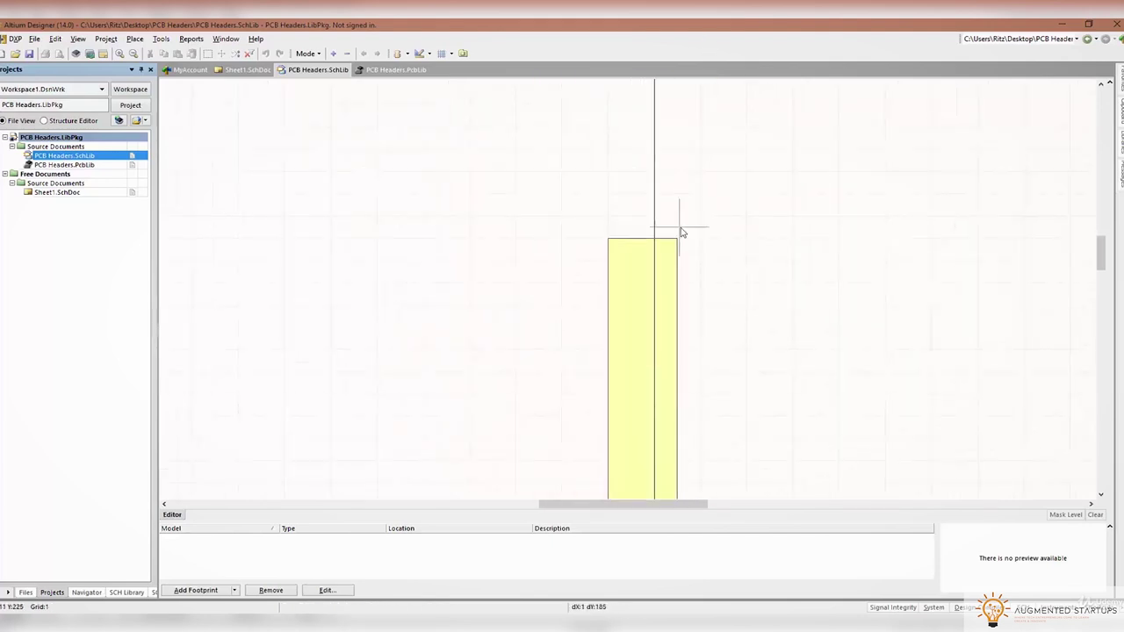
pyautogui.scroll(-4, 676, 289)
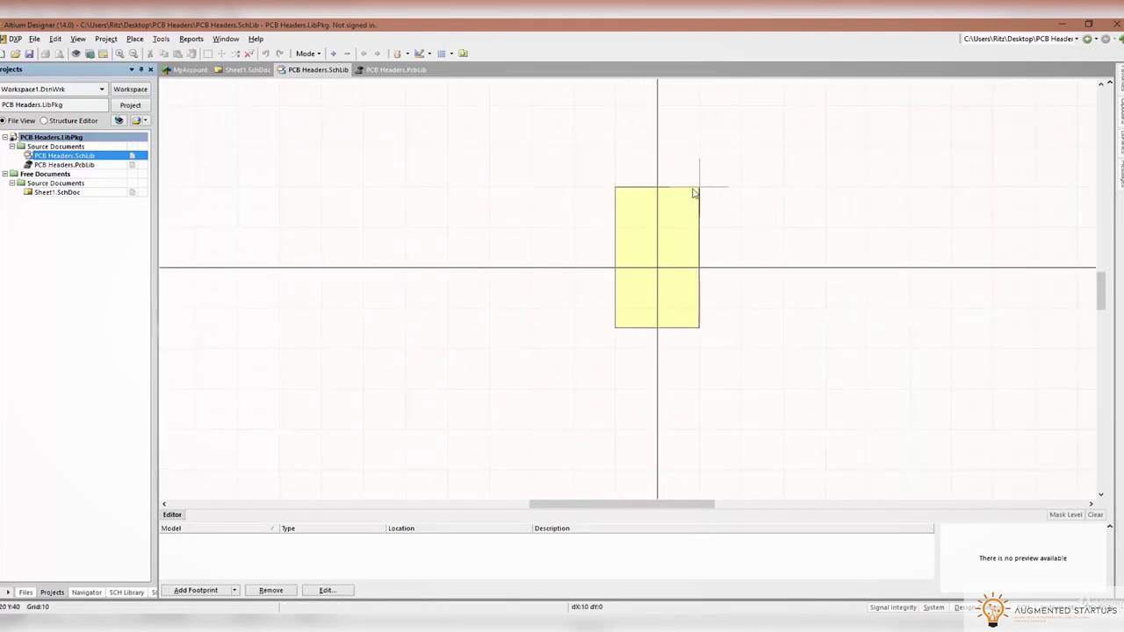
pyautogui.click(682, 154)
pyautogui.rightClick(838, 204)
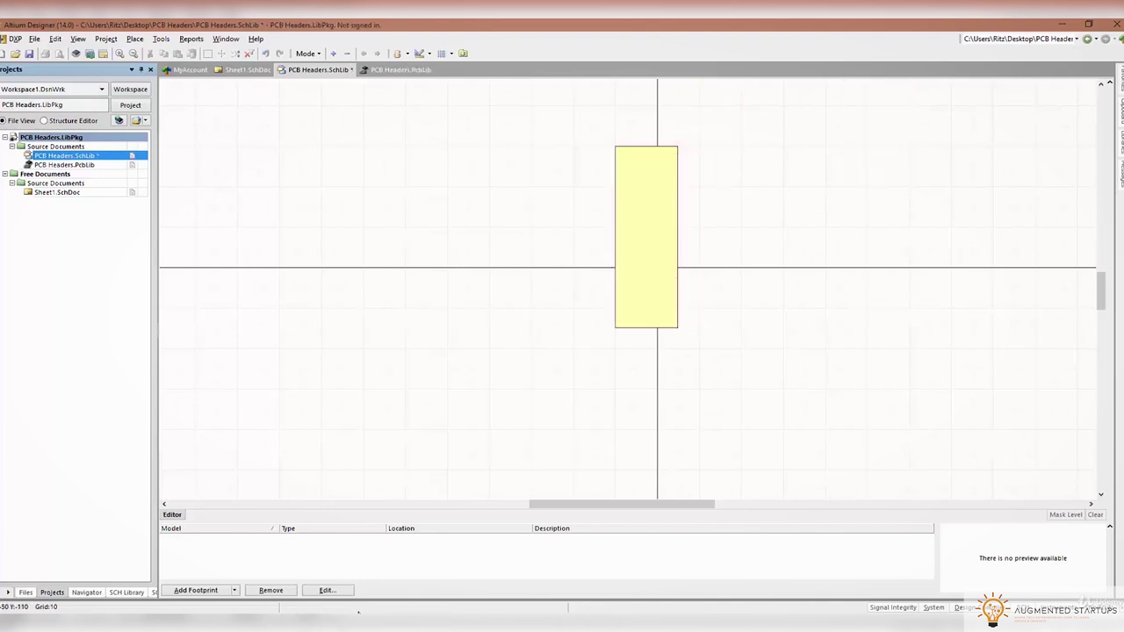
pyautogui.hotkey('alt', 'Tab')
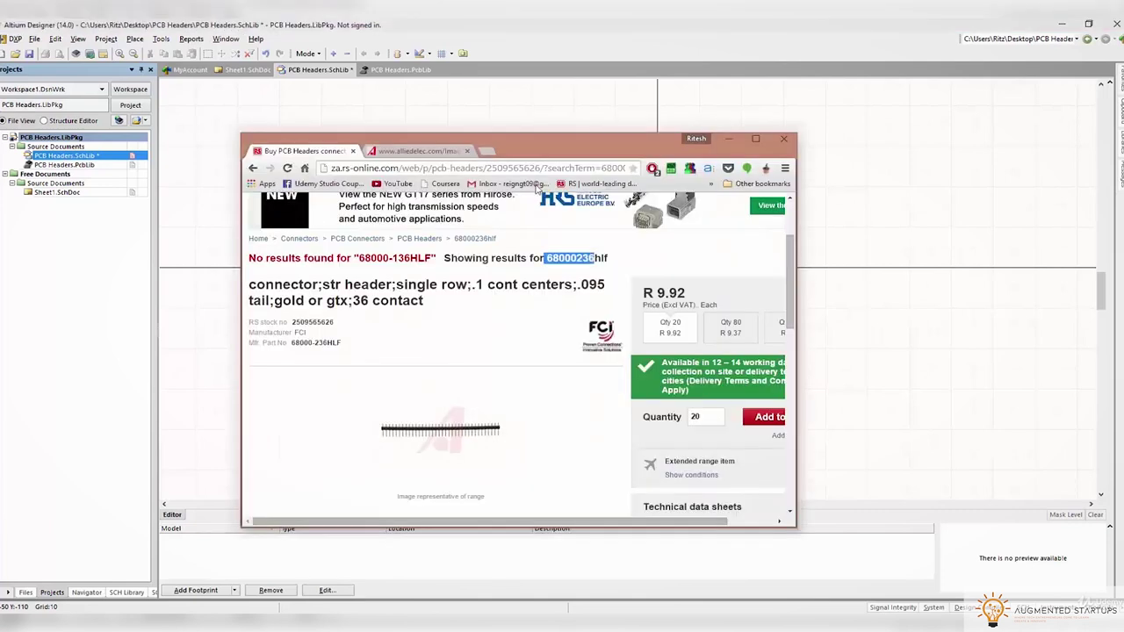
# Search 'arduino nano schematic' and inspect the header pins in the Arduino Nano schematic PDF
pyautogui.click(483, 156)
pyautogui.write('arduino nano')
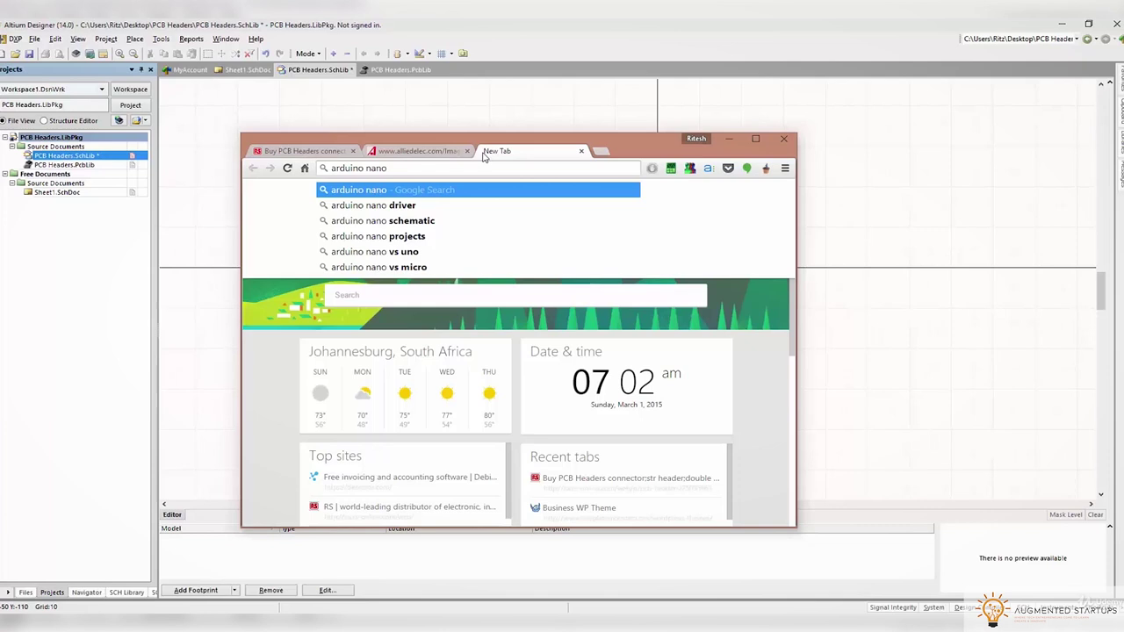
pyautogui.press('Down')
pyautogui.press('Down')
pyautogui.press('Return')
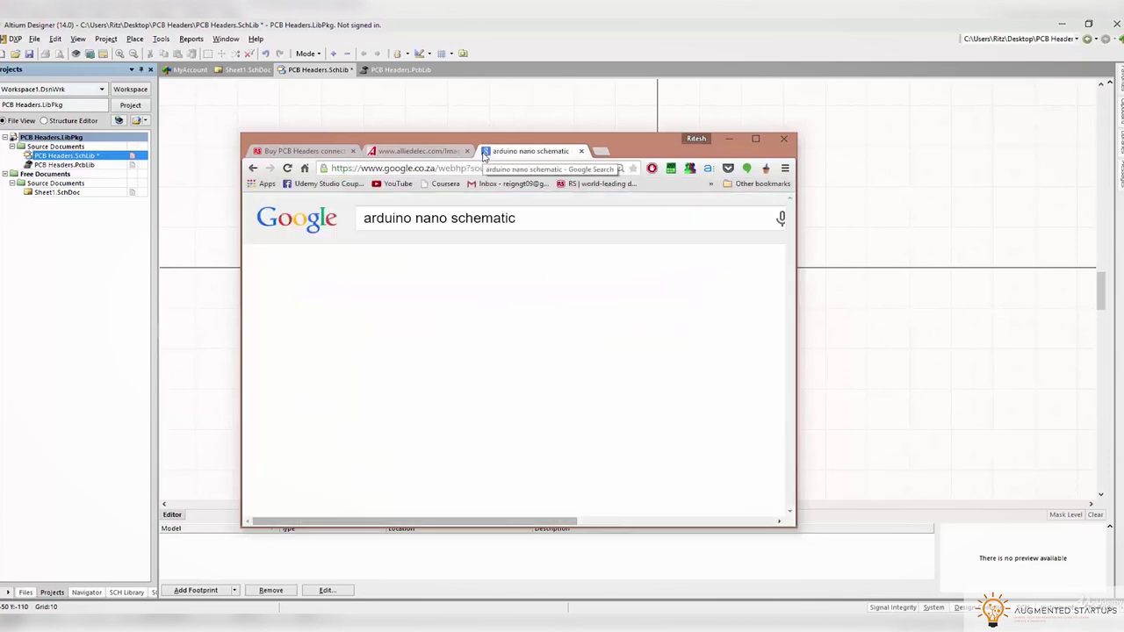
pyautogui.click(428, 351)
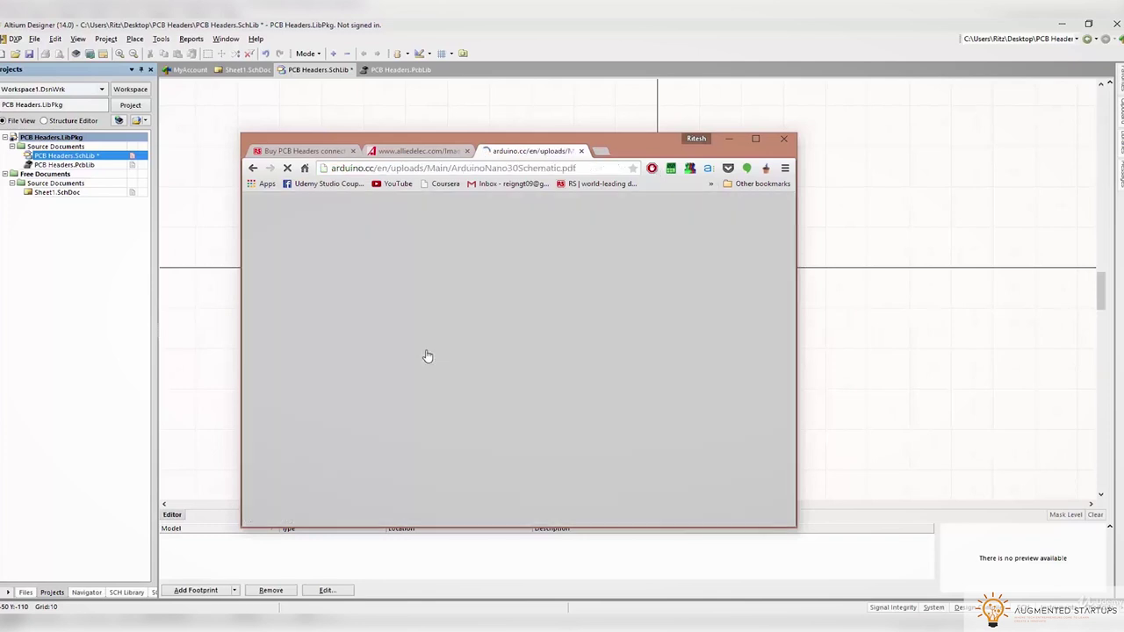
pyautogui.keyDown('ctrl'); pyautogui.scroll(3, 382, 332); pyautogui.keyUp('ctrl')
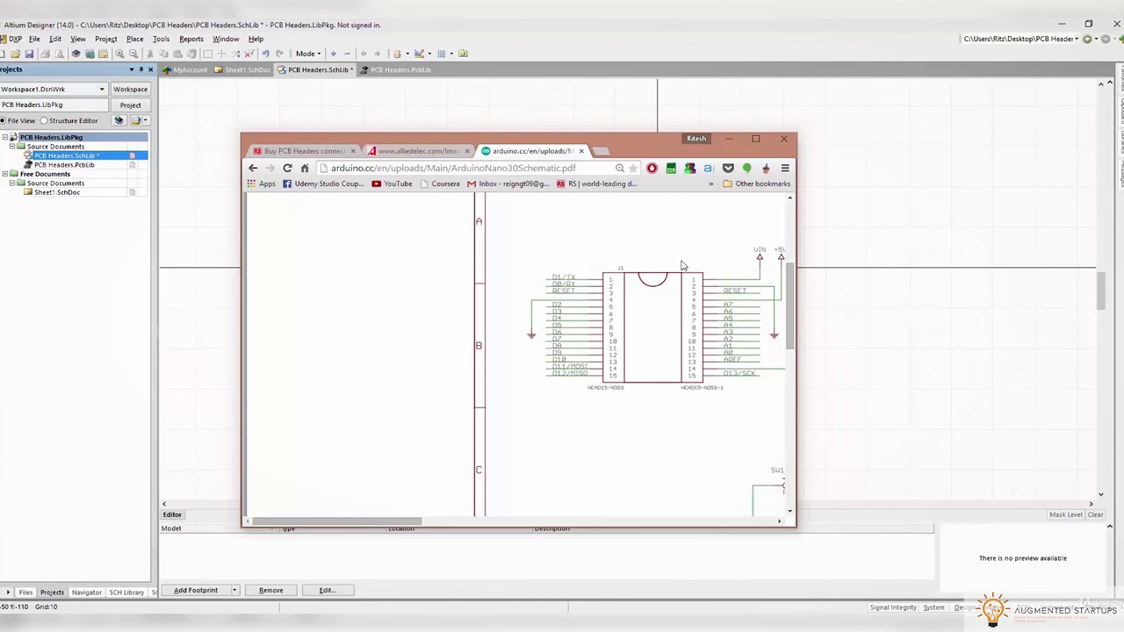
pyautogui.click(905, 246)
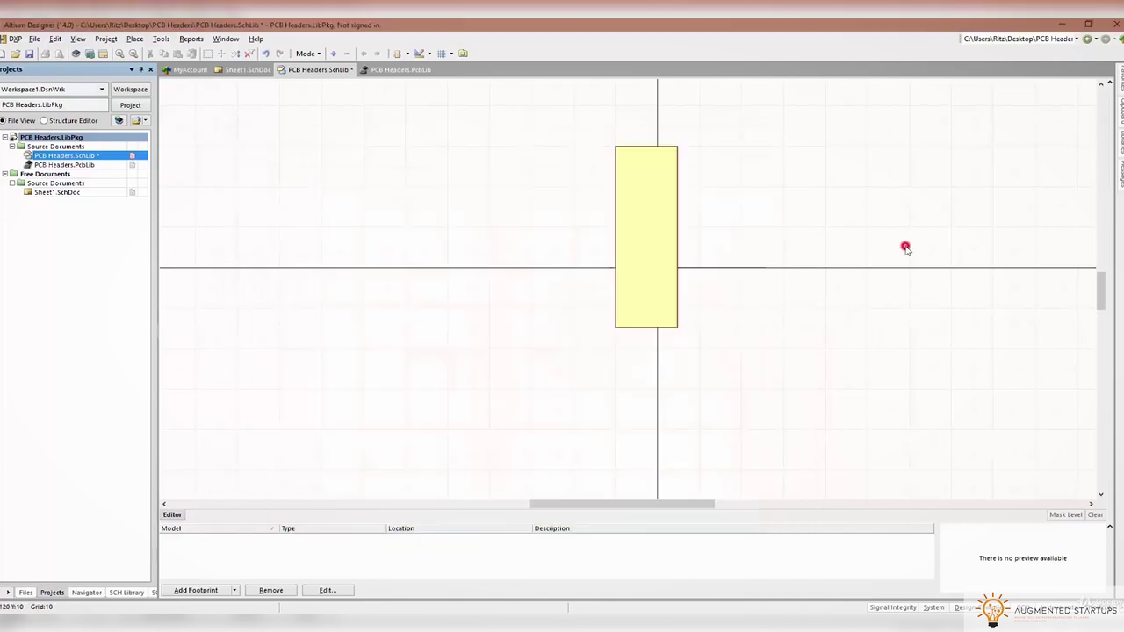
# Place fifteen pins numbered 1 to 15 down the left edge of the symbol body
pyautogui.keyDown('ctrl'); pyautogui.scroll(3, 680, 219); pyautogui.keyUp('ctrl')
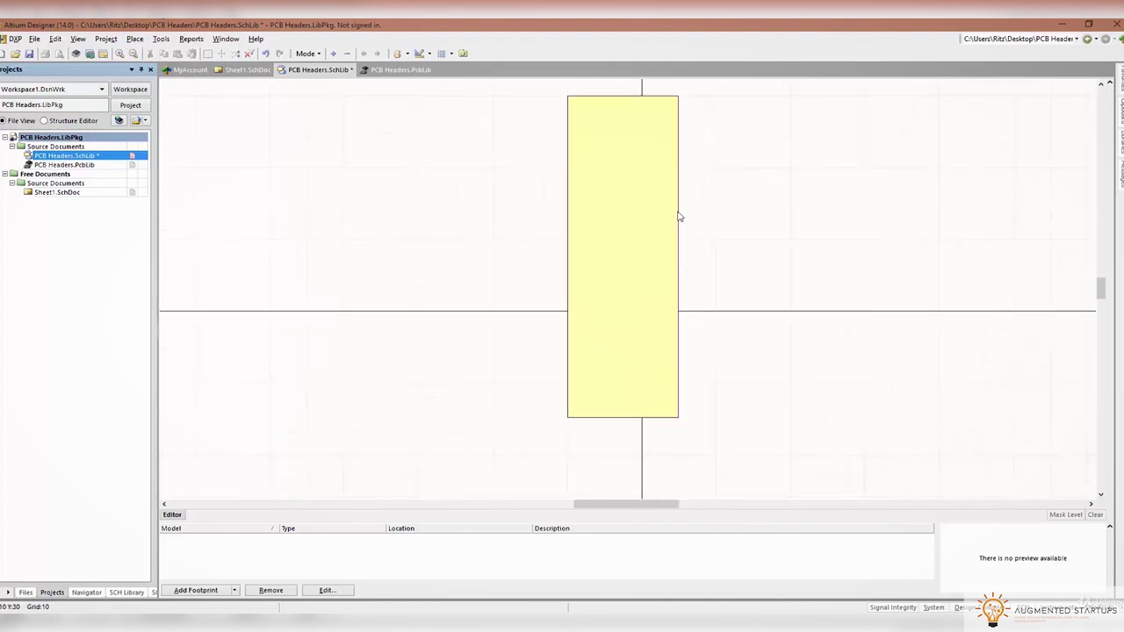
pyautogui.click(135, 40)
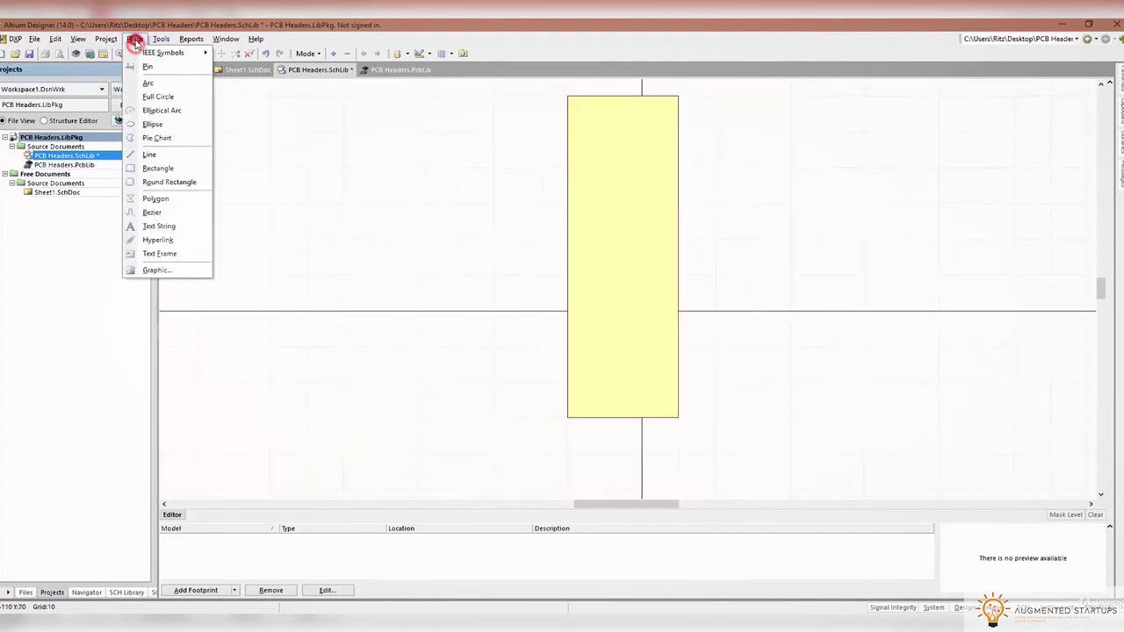
pyautogui.click(149, 94)
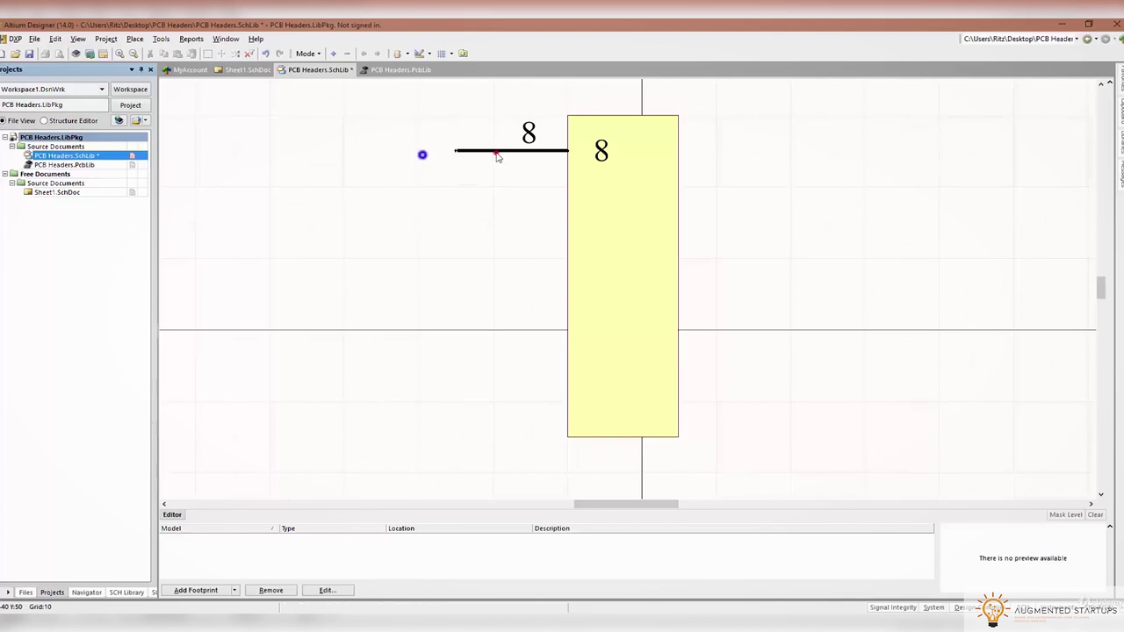
pyautogui.press('Tab')
pyautogui.click(704, 501)
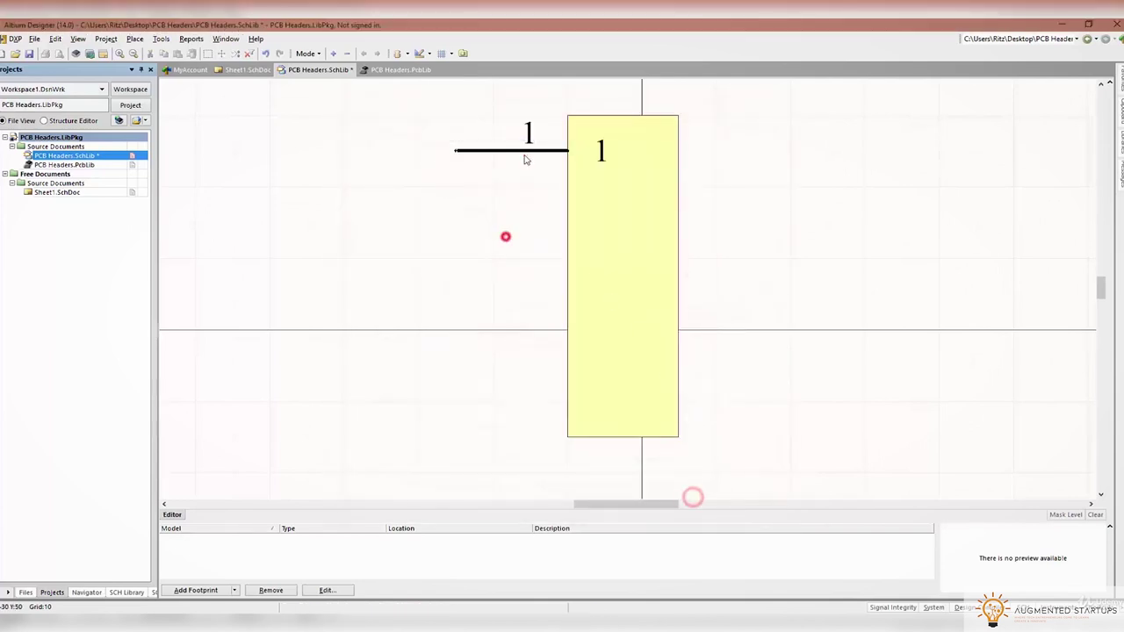
pyautogui.click(455, 151)
pyautogui.click(567, 186)
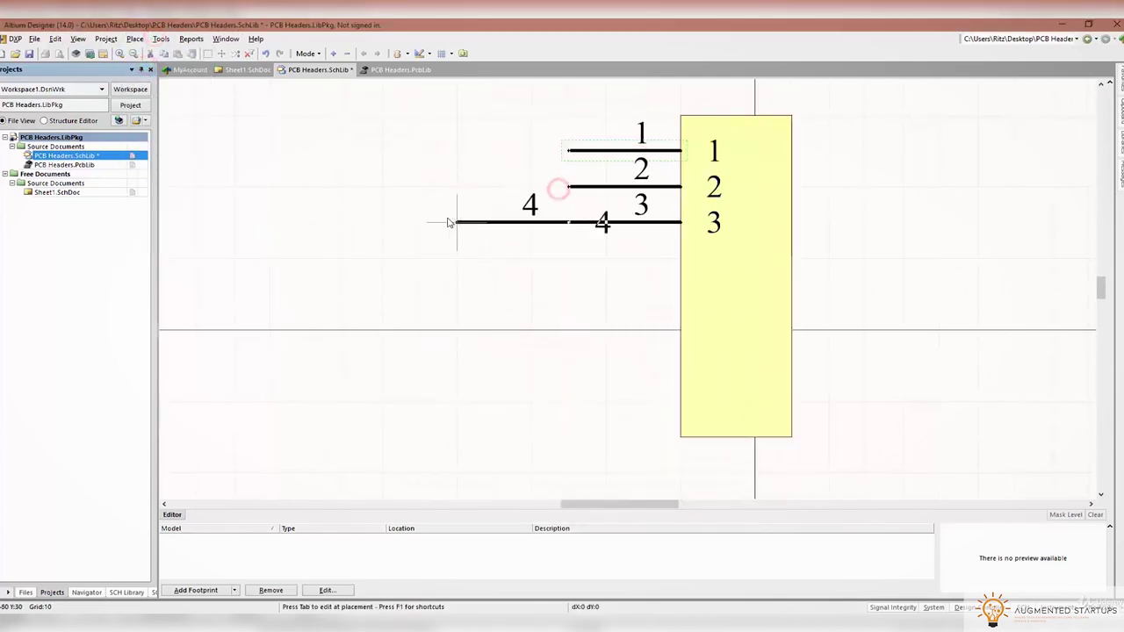
pyautogui.click(566, 222)
pyautogui.click(567, 257)
pyautogui.click(566, 294)
pyautogui.click(566, 329)
pyautogui.click(566, 364)
pyautogui.click(566, 400)
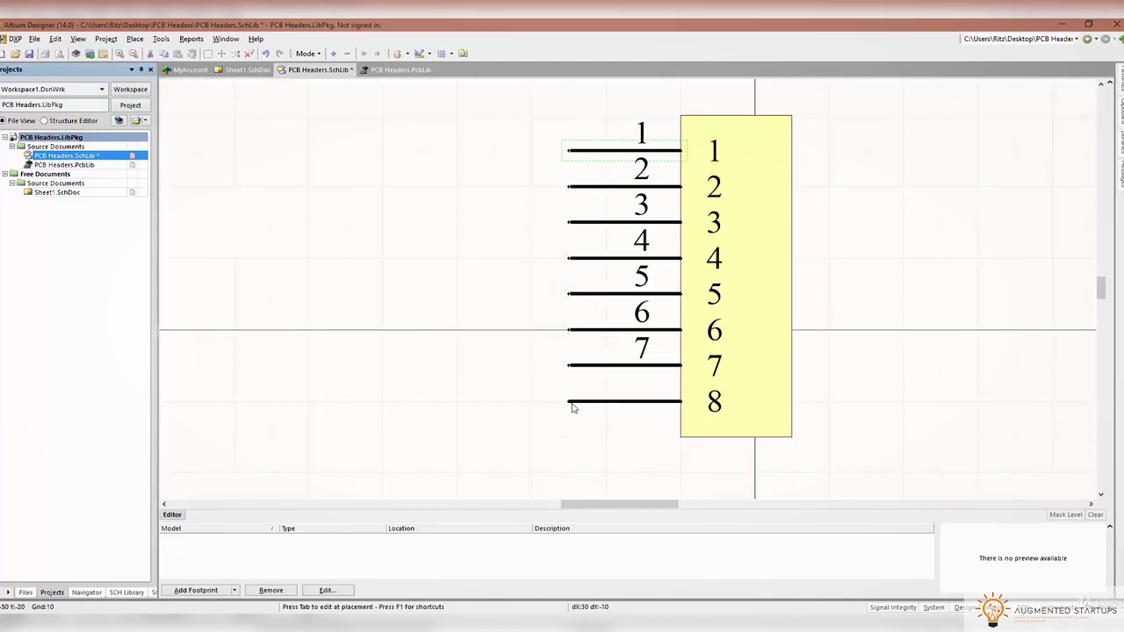
pyautogui.scroll(-2, 572, 410)
pyautogui.click(566, 330)
pyautogui.click(566, 365)
pyautogui.click(566, 401)
pyautogui.click(568, 436)
pyautogui.click(568, 471)
pyautogui.scroll(-4, 572, 466)
pyautogui.click(568, 293)
pyautogui.click(569, 330)
pyautogui.rightClick(354, 313)
# Stretch the rectangle body downward so it encloses all fifteen pins
pyautogui.scroll(2, 542, 295)
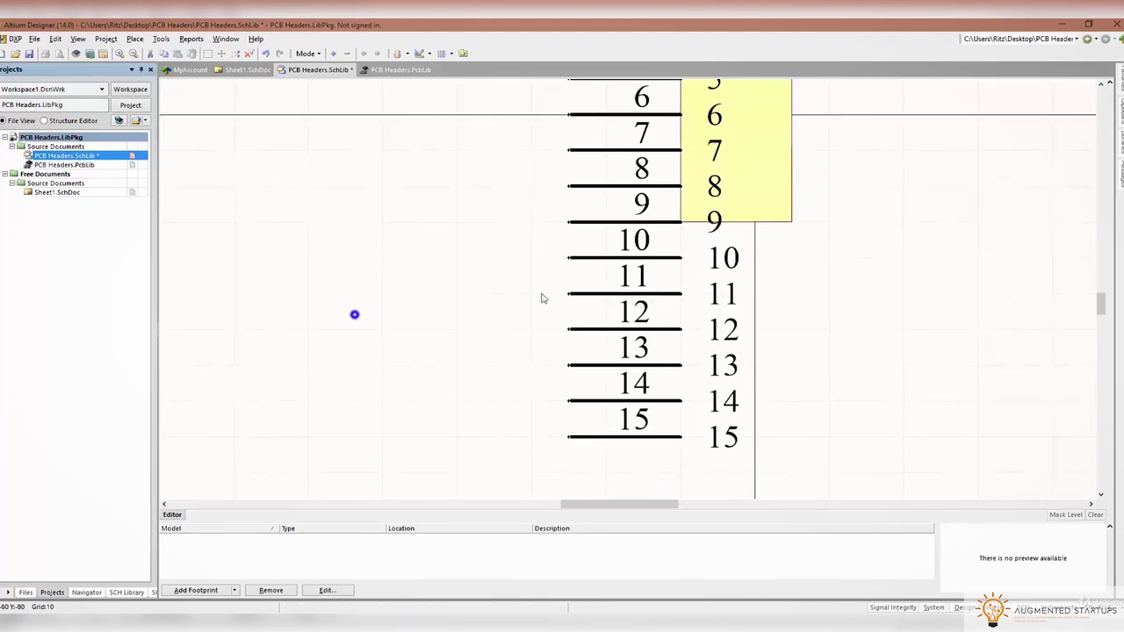
pyautogui.keyDown('ctrl'); pyautogui.scroll(-2, 542, 296); pyautogui.keyUp('ctrl')
pyautogui.scroll(3, 791, 328)
pyautogui.scroll(-3, 710, 316)
pyautogui.click(710, 237)
pyautogui.moveTo(709, 242); pyautogui.dragTo(710, 413)
pyautogui.scroll(3, 760, 239)
pyautogui.scroll(-2, 761, 238)
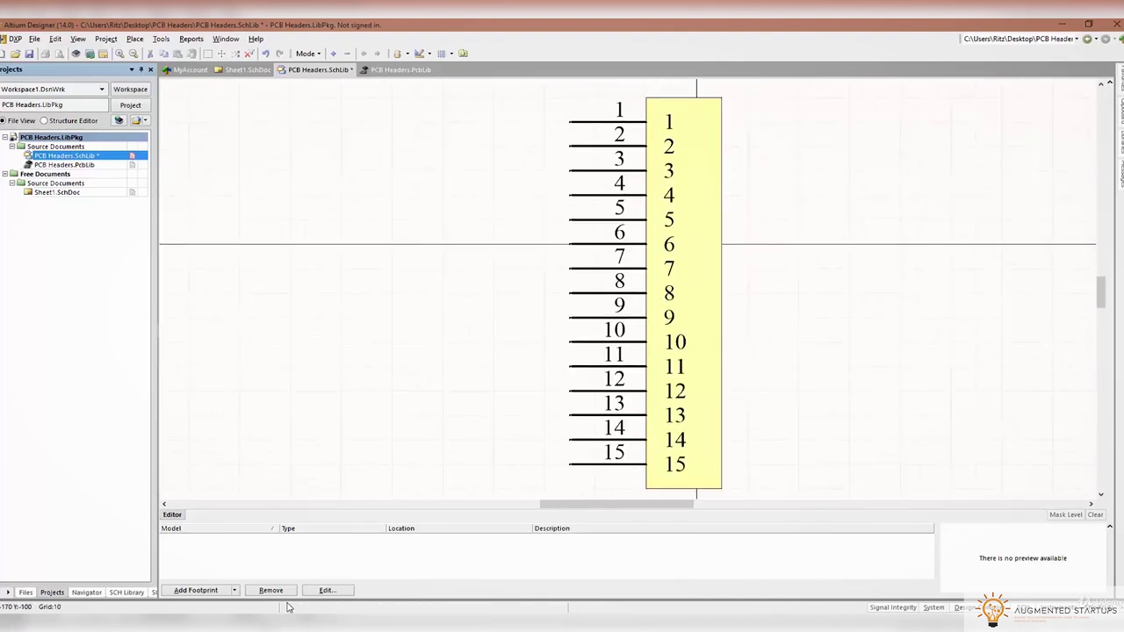
# Check the Nano schematic again, then open the component's properties from the SCH Library panel
pyautogui.hotkey('alt', 'Tab')
pyautogui.click(729, 138)
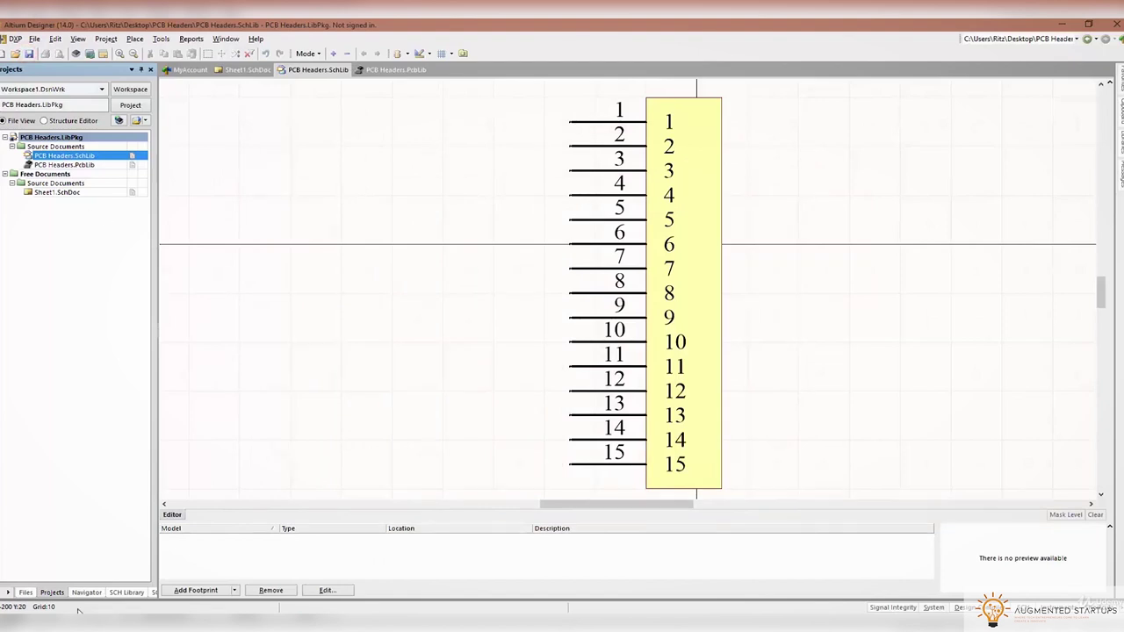
pyautogui.click(125, 592)
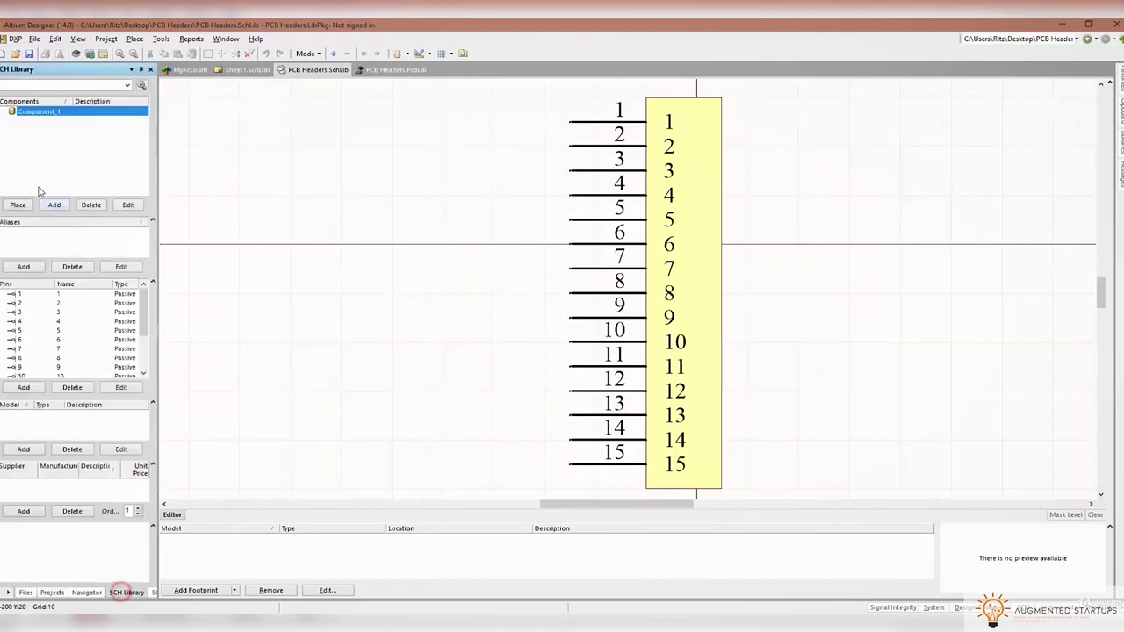
pyautogui.click(128, 205)
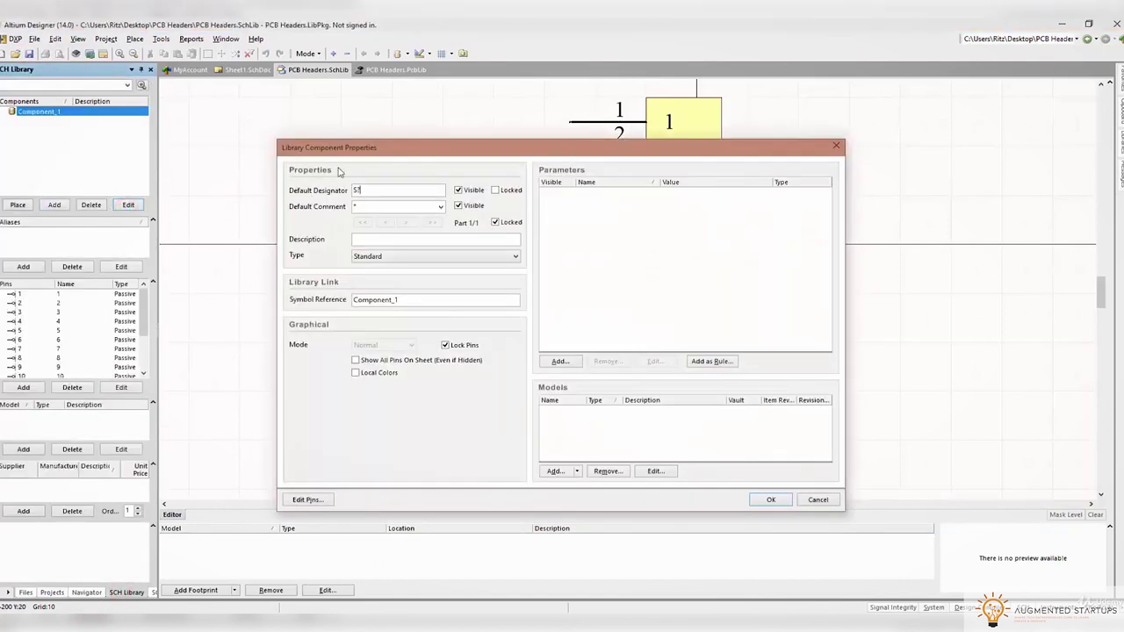
pyautogui.hotkey('alt', 'Tab')
# Copy the RS product title into the Default Comment, Description and Symbol Reference fields
pyautogui.click(303, 151)
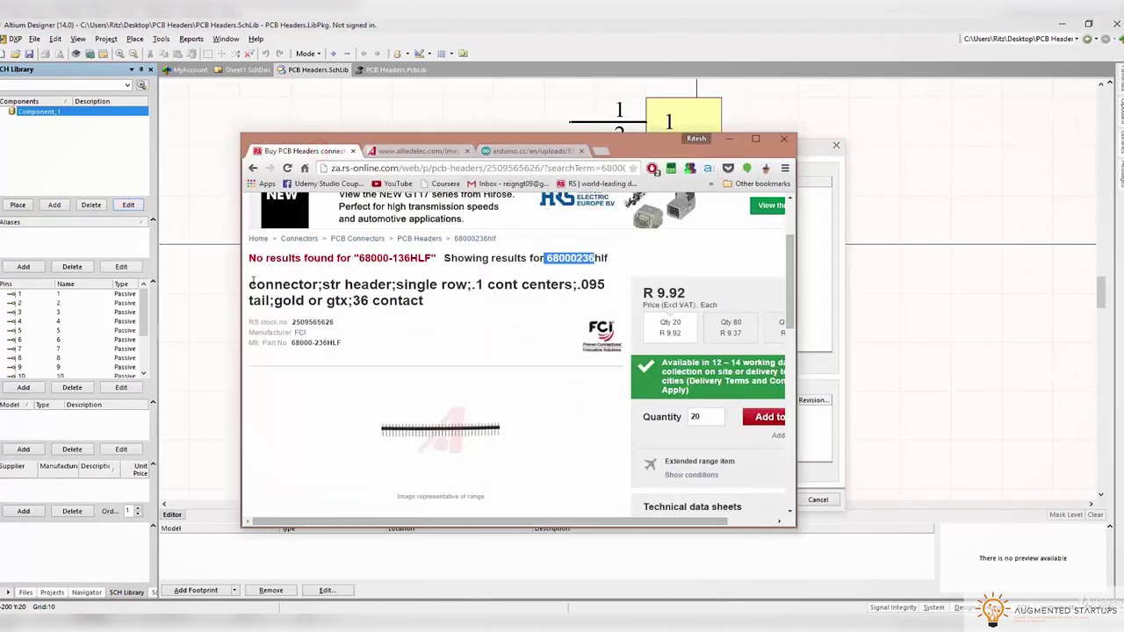
pyautogui.moveTo(250, 283); pyautogui.dragTo(453, 302)
pyautogui.hotkey('ctrl', 'c')
pyautogui.click(828, 254)
pyautogui.click(364, 206)
pyautogui.hotkey('ctrl', 'v')
pyautogui.click(372, 239)
pyautogui.hotkey('ctrl', 'v')
pyautogui.doubleClick(376, 300)
pyautogui.hotkey('ctrl', 'v')
# Trim the trailing contact details and extra text from Symbol Reference, adding 'PCB'
pyautogui.moveTo(430, 300); pyautogui.dragTo(566, 311)
pyautogui.press('BackSpace')
pyautogui.moveTo(471, 300); pyautogui.dragTo(387, 300)
pyautogui.press('BackSpace')
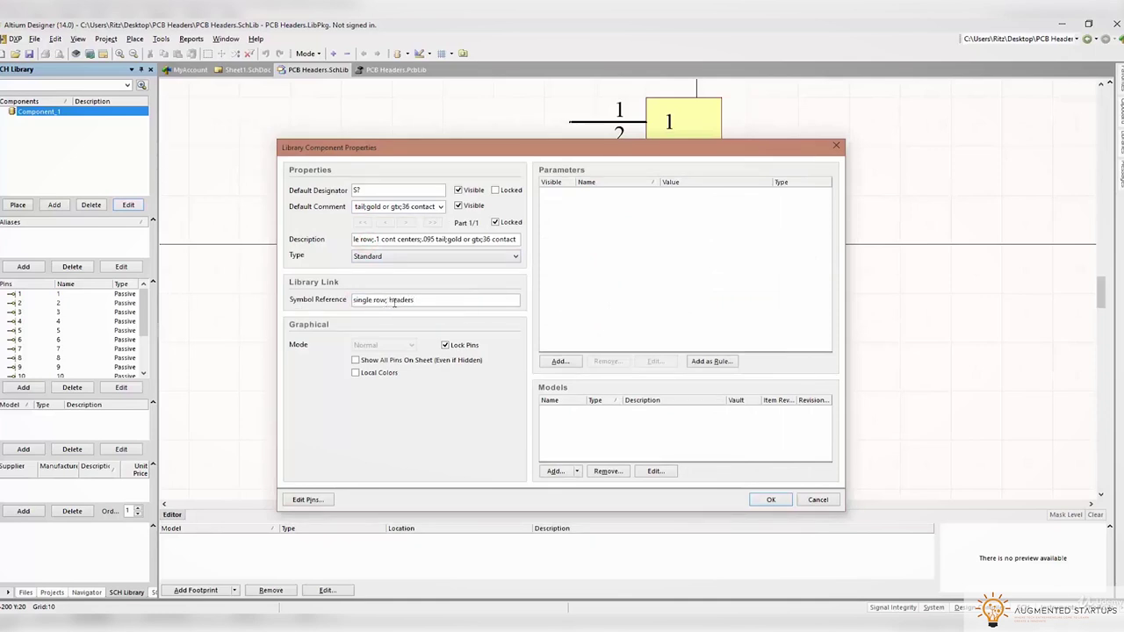
pyautogui.write('PCB')
# Add 'Created By' and 'Date Created' parameters to the component
pyautogui.click(560, 361)
pyautogui.click(453, 260)
pyautogui.write('Created BY')
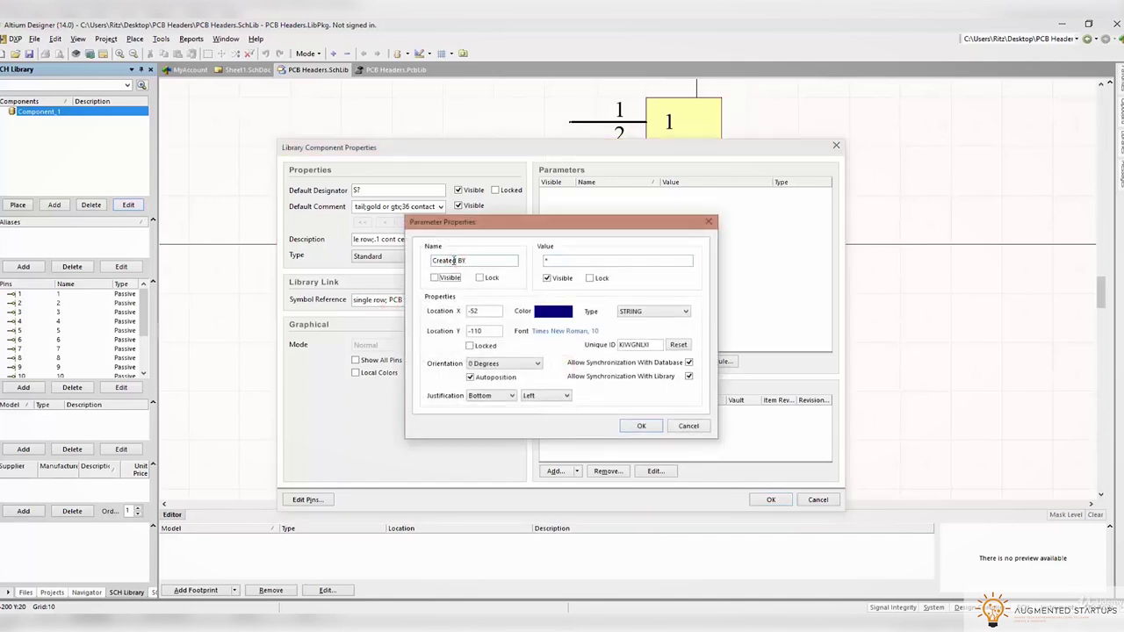
pyautogui.click(475, 260)
pyautogui.press('BackSpace')
pyautogui.write('y')
pyautogui.press('Tab')
pyautogui.click(641, 426)
pyautogui.click(558, 361)
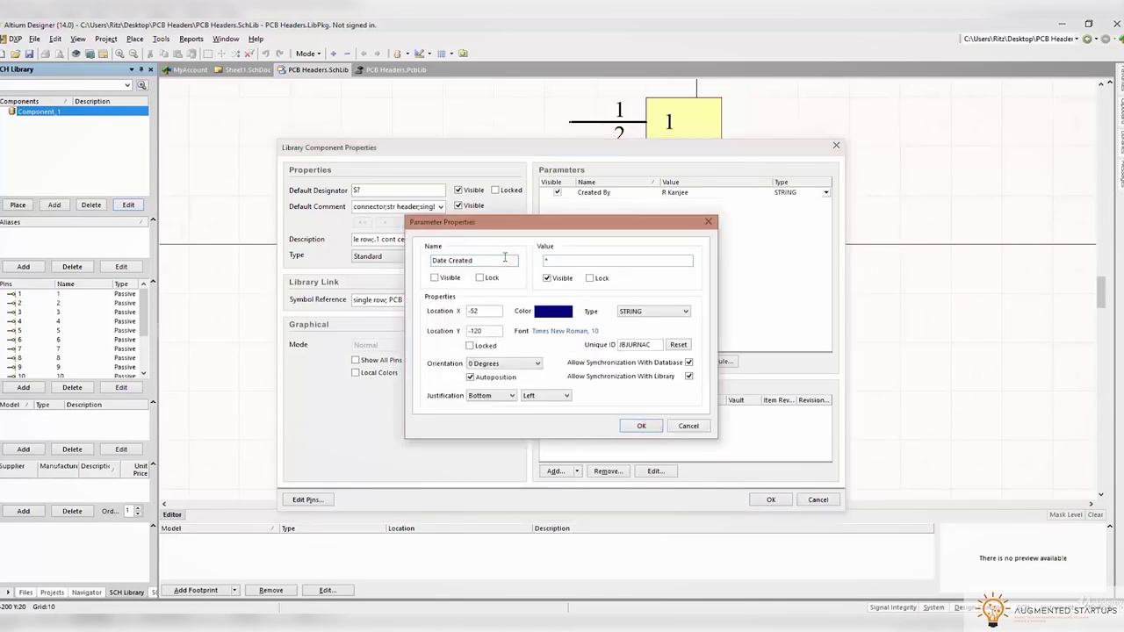
pyautogui.click(641, 426)
# Add a Manufacturer parameter with value FCI
pyautogui.click(565, 361)
pyautogui.click(490, 257)
pyautogui.write('Manufacturer')
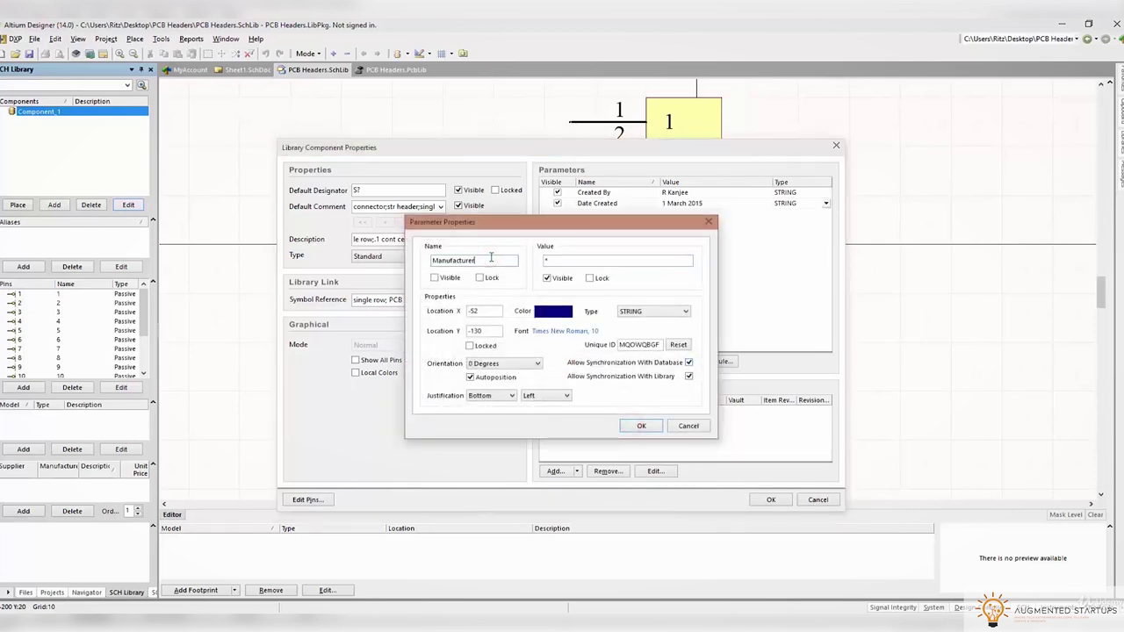
pyautogui.write('FCI')
pyautogui.click(641, 426)
# Add an RS Stock No. parameter using the stock number copied from the RS page
pyautogui.click(558, 361)
pyautogui.click(493, 261)
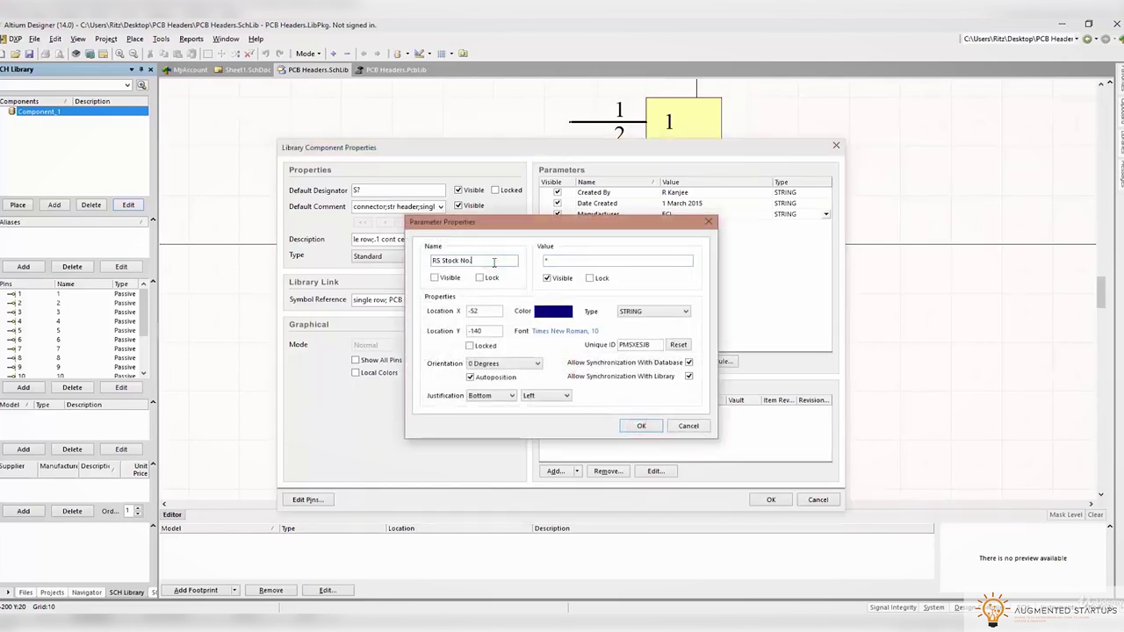
pyautogui.hotkey('alt', 'Tab')
pyautogui.doubleClick(308, 322)
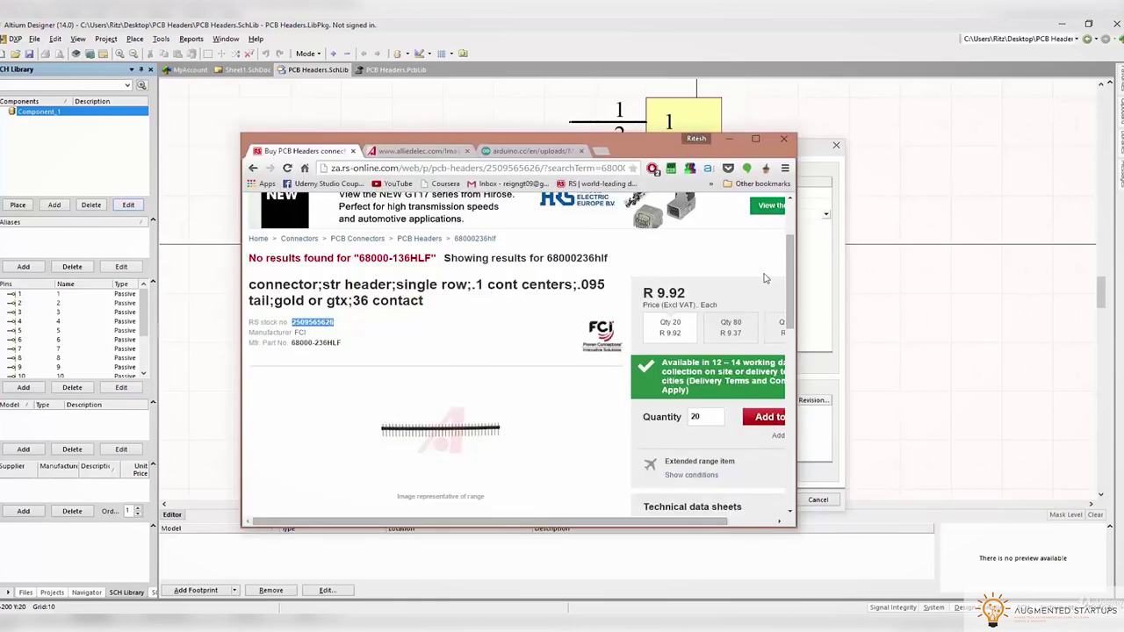
pyautogui.hotkey('ctrl', 'c')
pyautogui.hotkey('alt', 'Tab')
pyautogui.click(566, 261)
pyautogui.hotkey('ctrl', 'v')
pyautogui.click(639, 425)
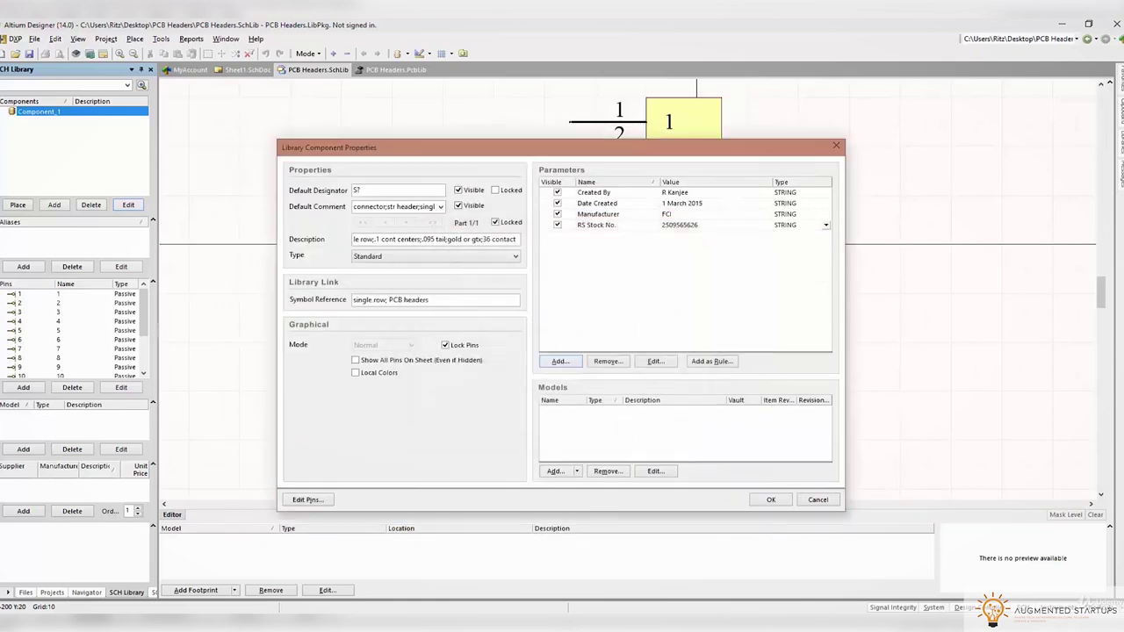
# Add a Manufacturer Part No. parameter set to 68000-236HLF
pyautogui.hotkey('alt', 'Tab')
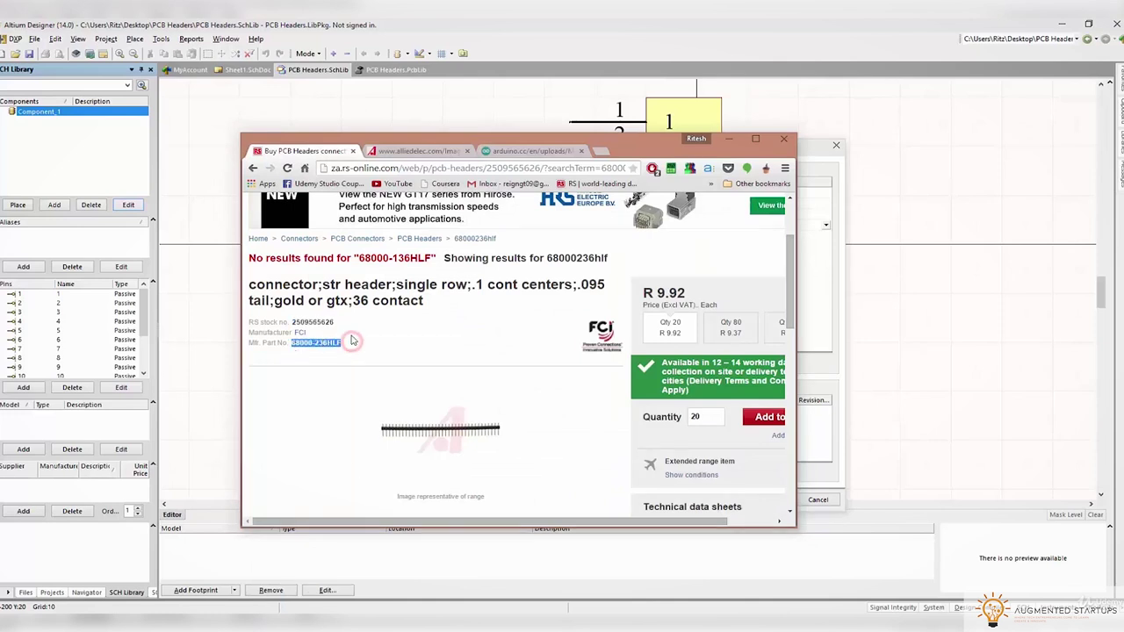
pyautogui.click(801, 287)
pyautogui.click(560, 361)
pyautogui.click(482, 261)
pyautogui.write('Manufacturer Part No.')
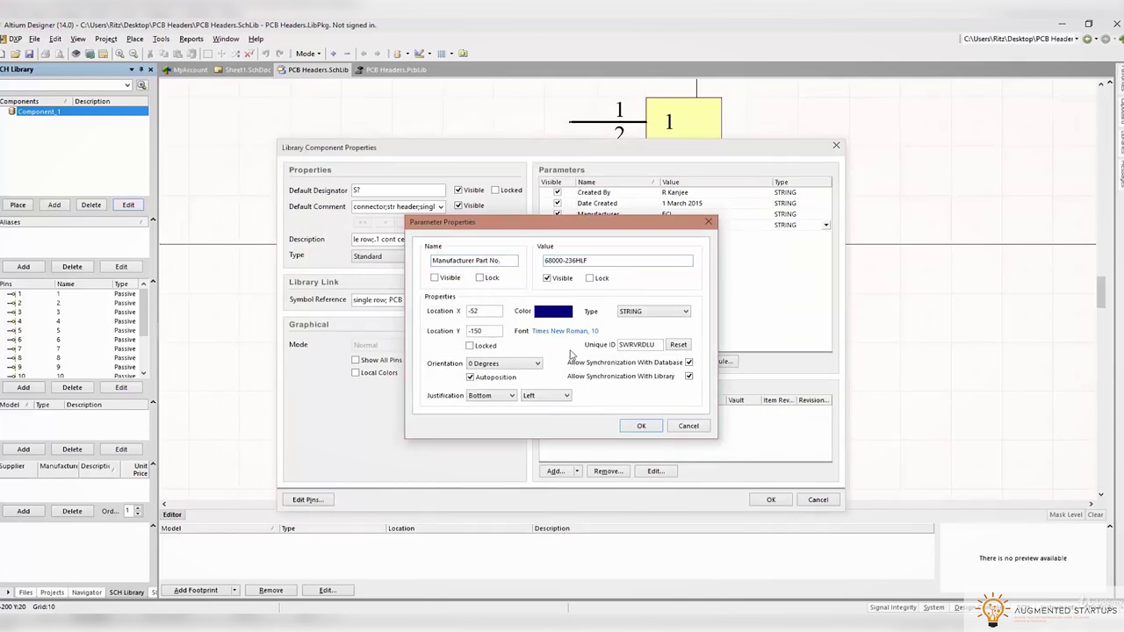
pyautogui.click(650, 427)
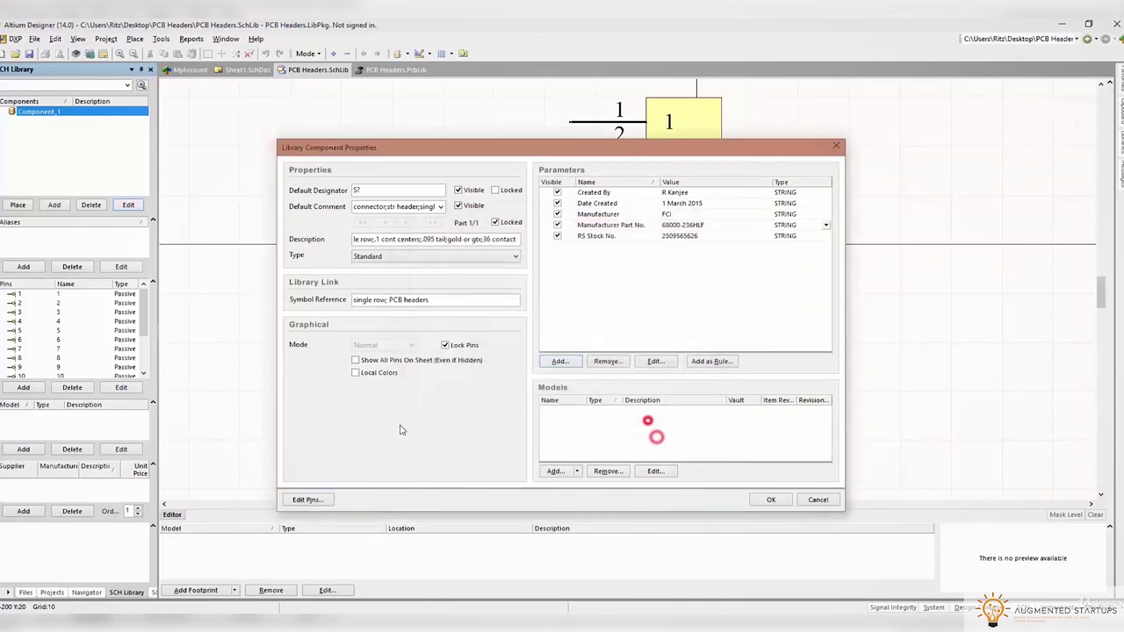
# Check the alliedelec datasheet and add a Current Rating parameter of 3Amps Continuous
pyautogui.hotkey('alt', 'Tab')
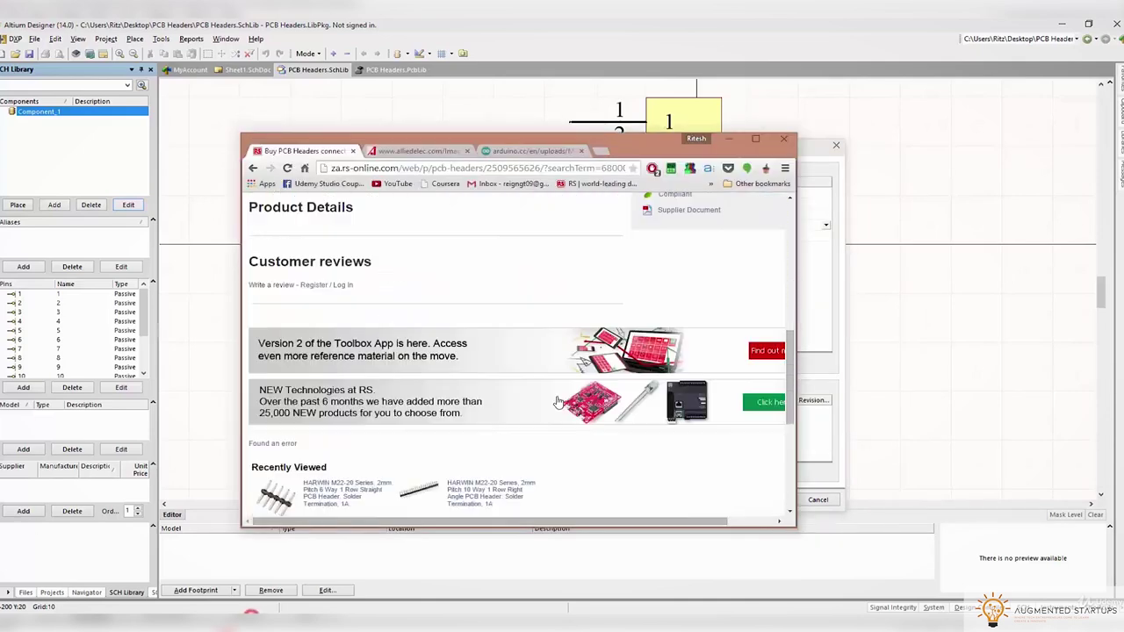
pyautogui.click(417, 150)
pyautogui.scroll(-1, 654, 329)
pyautogui.scroll(-5, 655, 330)
pyautogui.scroll(1, 746, 355)
pyautogui.moveTo(794, 354); pyautogui.dragTo(888, 354)
pyautogui.scroll(-1, 703, 449)
pyautogui.moveTo(636, 145); pyautogui.dragTo(577, 323)
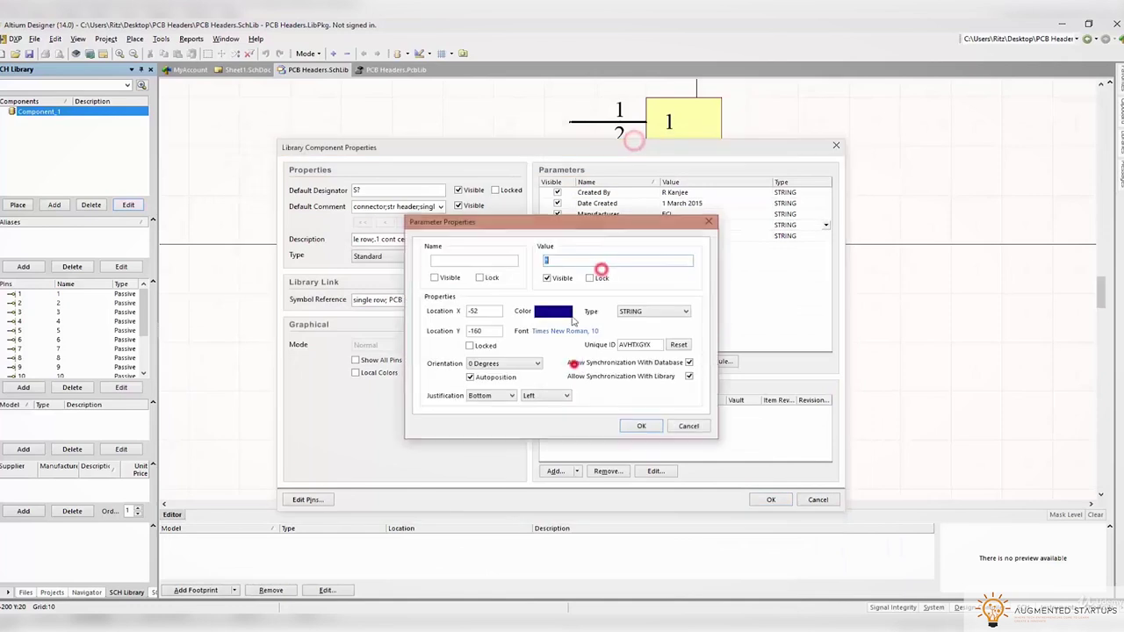
pyautogui.click(477, 260)
pyautogui.write('Current Rating')
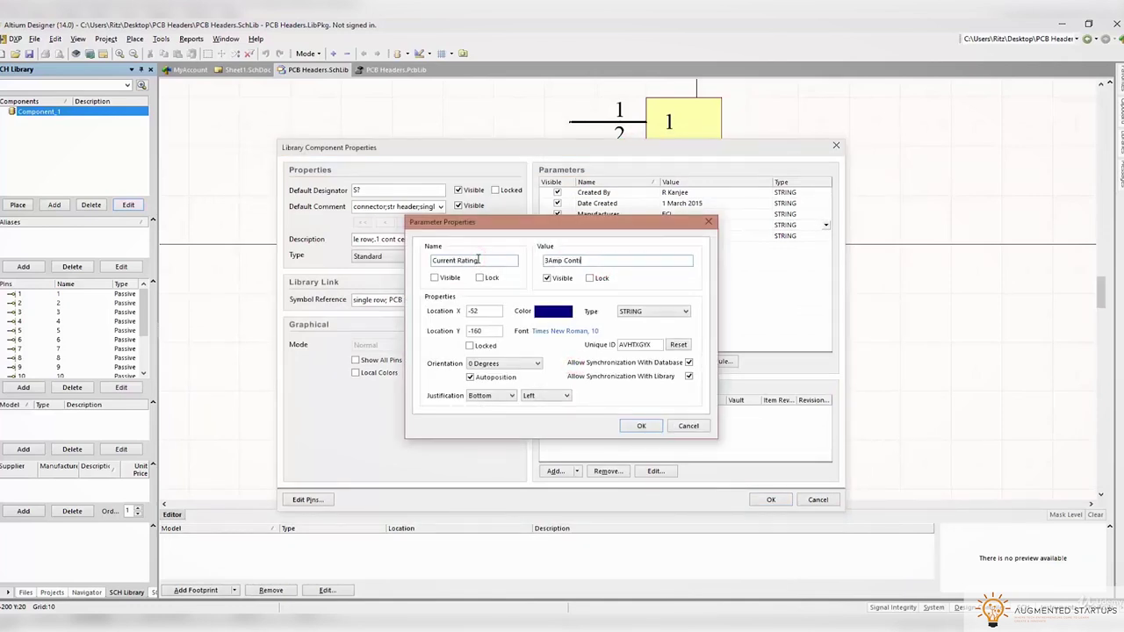
pyautogui.click(642, 427)
# Untick Visible on the Created By and other added parameters
pyautogui.click(771, 499)
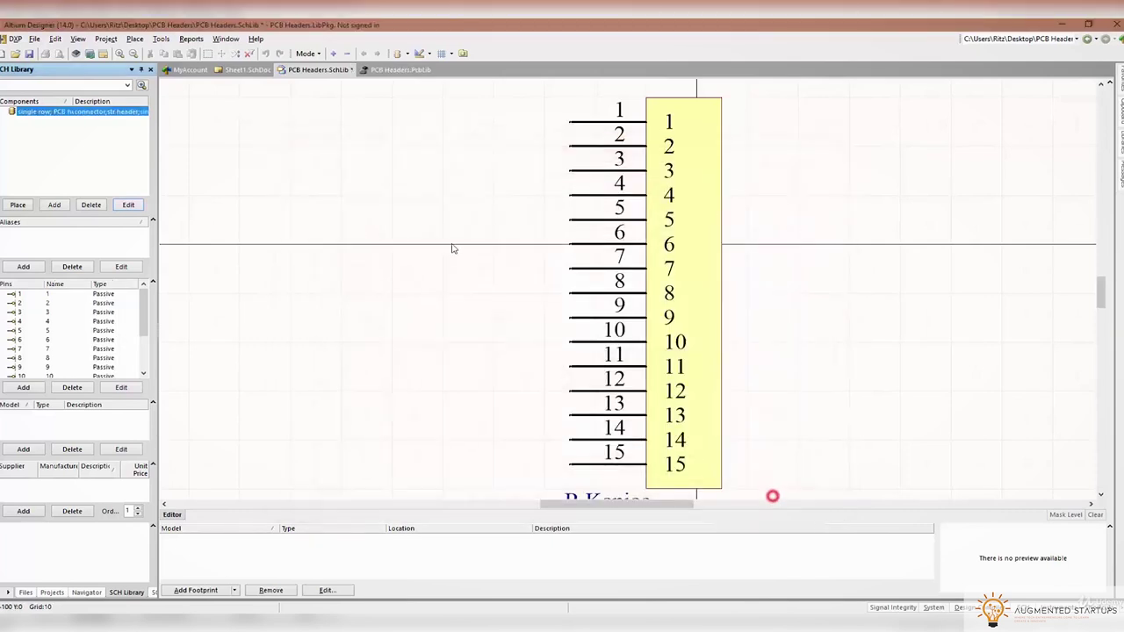
pyautogui.scroll(-3, 725, 251)
pyautogui.doubleClick(718, 245)
pyautogui.click(689, 401)
pyautogui.click(128, 204)
pyautogui.click(559, 215)
pyautogui.click(559, 192)
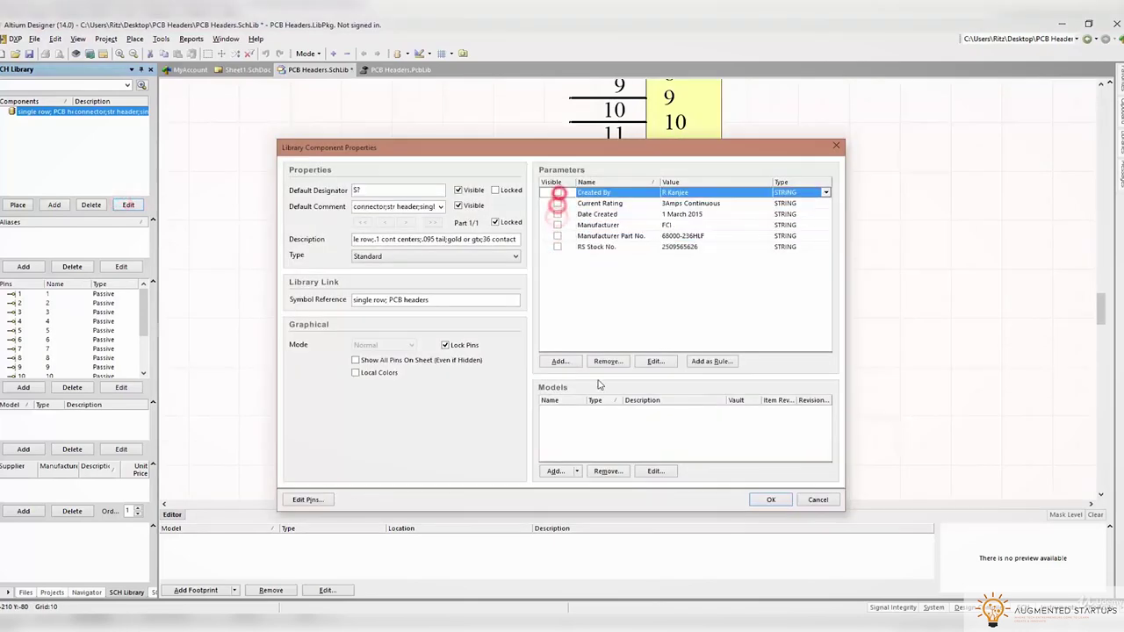
pyautogui.click(771, 499)
# Save the schematic library and open PCB Headers.PcbLib
pyautogui.scroll(3, 789, 309)
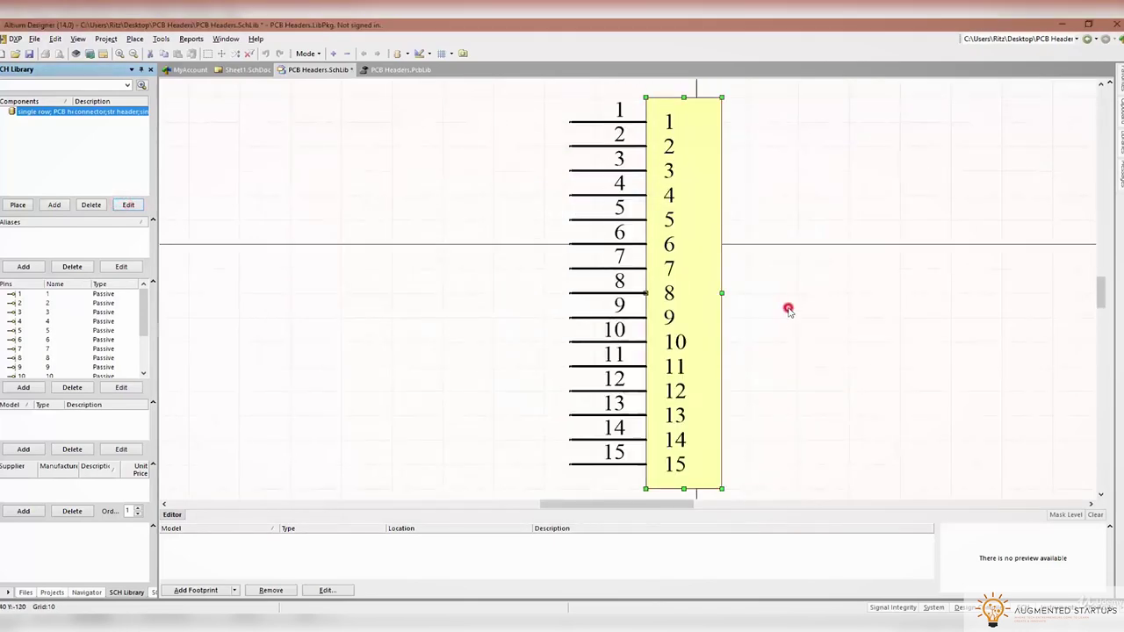
pyautogui.scroll(-3, 789, 309)
pyautogui.scroll(3, 791, 306)
pyautogui.click(29, 54)
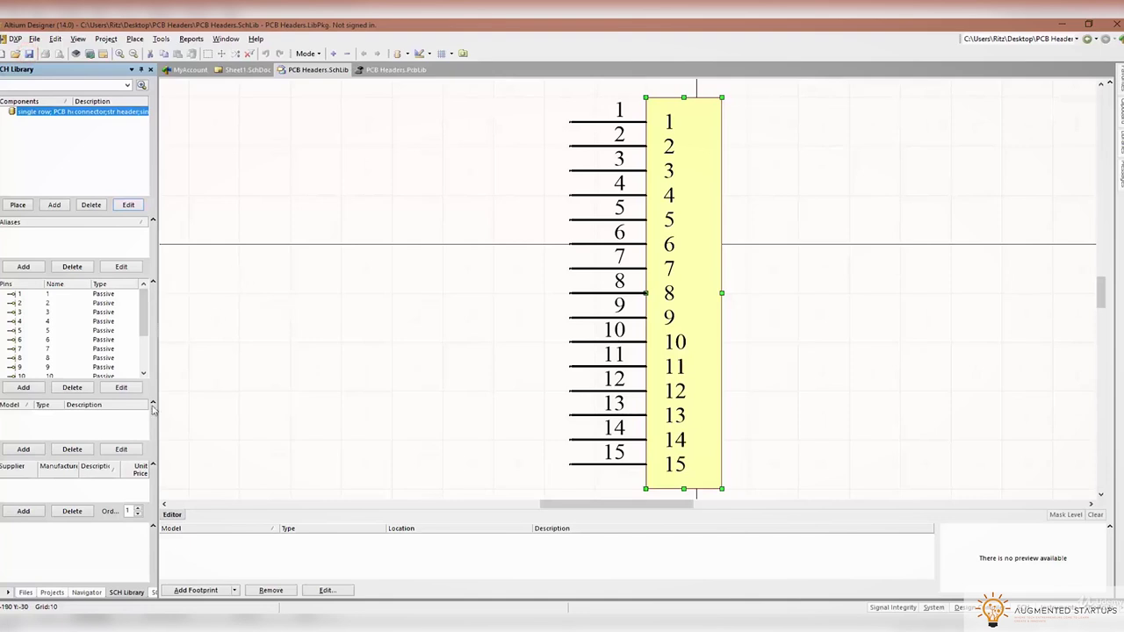
pyautogui.click(46, 592)
pyautogui.doubleClick(63, 164)
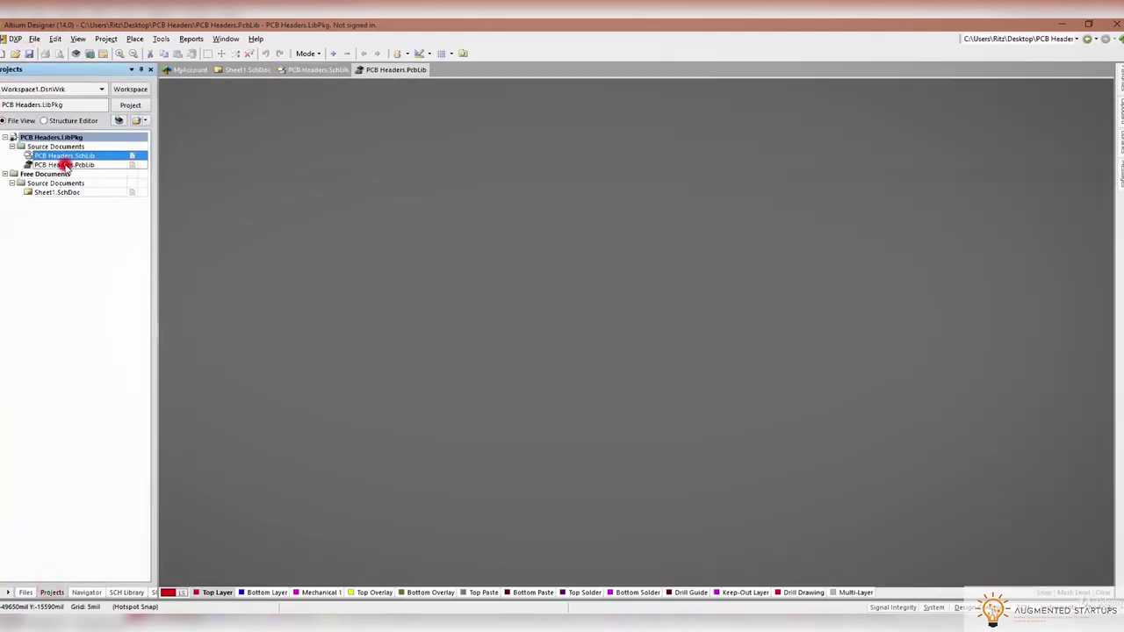
# Place a single pad on the empty footprint canvas
pyautogui.click(134, 39)
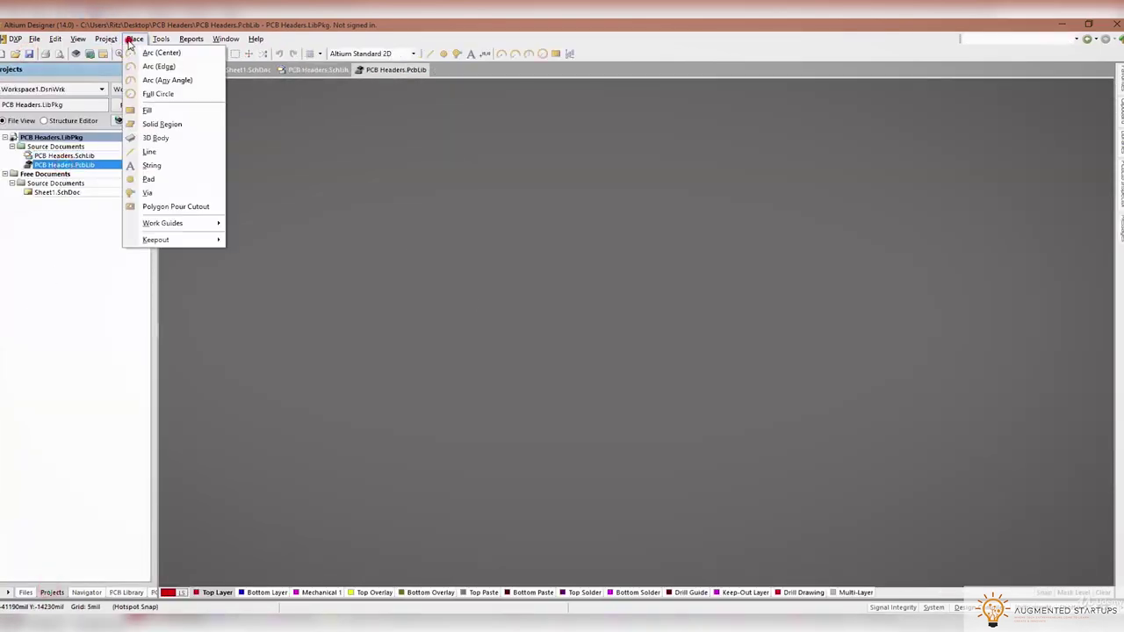
pyautogui.click(148, 178)
pyautogui.click(491, 323)
pyautogui.scroll(3, 495, 316)
pyautogui.keyDown('ctrl'); pyautogui.scroll(4, 479, 464); pyautogui.keyUp('ctrl')
pyautogui.keyDown('ctrl'); pyautogui.scroll(4, 454, 527); pyautogui.keyUp('ctrl')
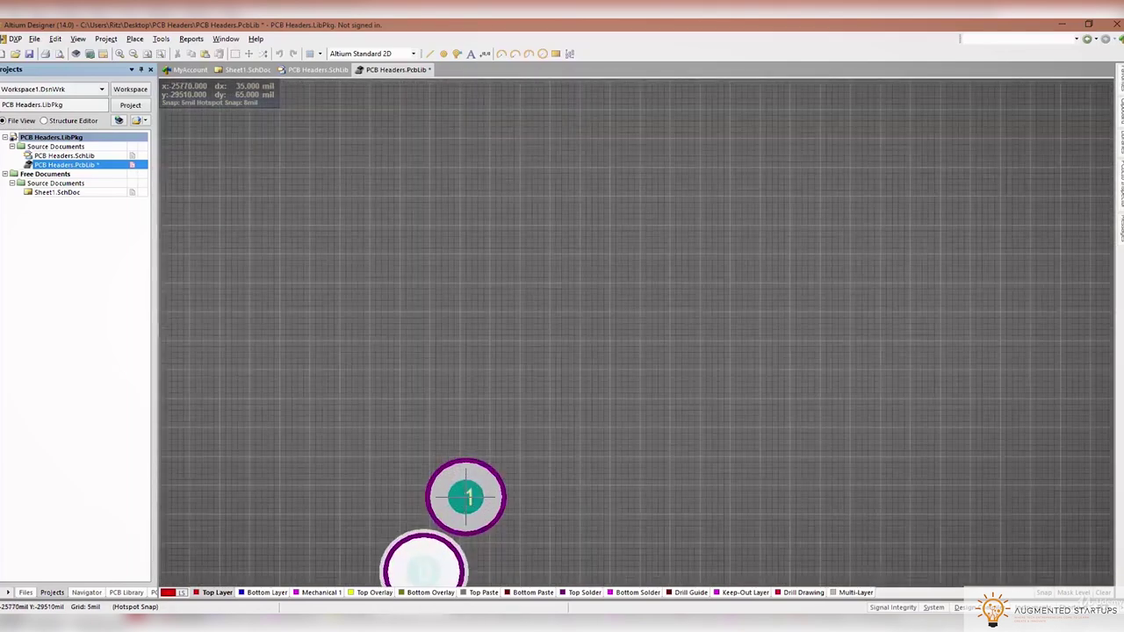
pyautogui.rightClick(406, 512)
pyautogui.moveTo(441, 512); pyautogui.dragTo(722, 414, button='right')
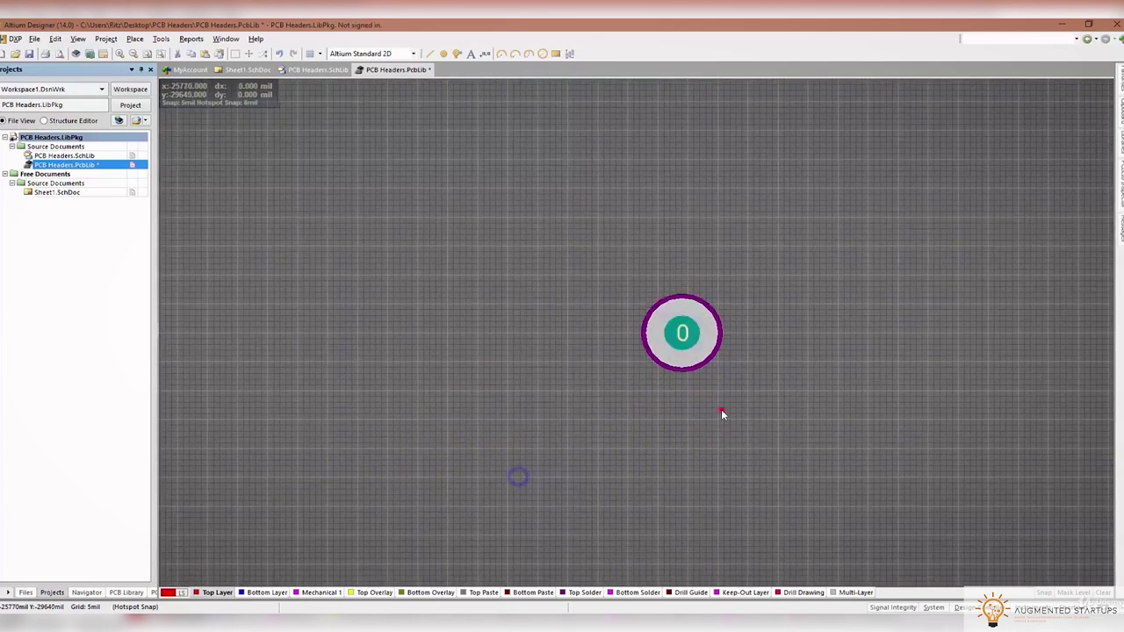
# Set the pad designator to 1 and make pin 1 the footprint's reference point
pyautogui.doubleClick(683, 333)
pyautogui.write('1')
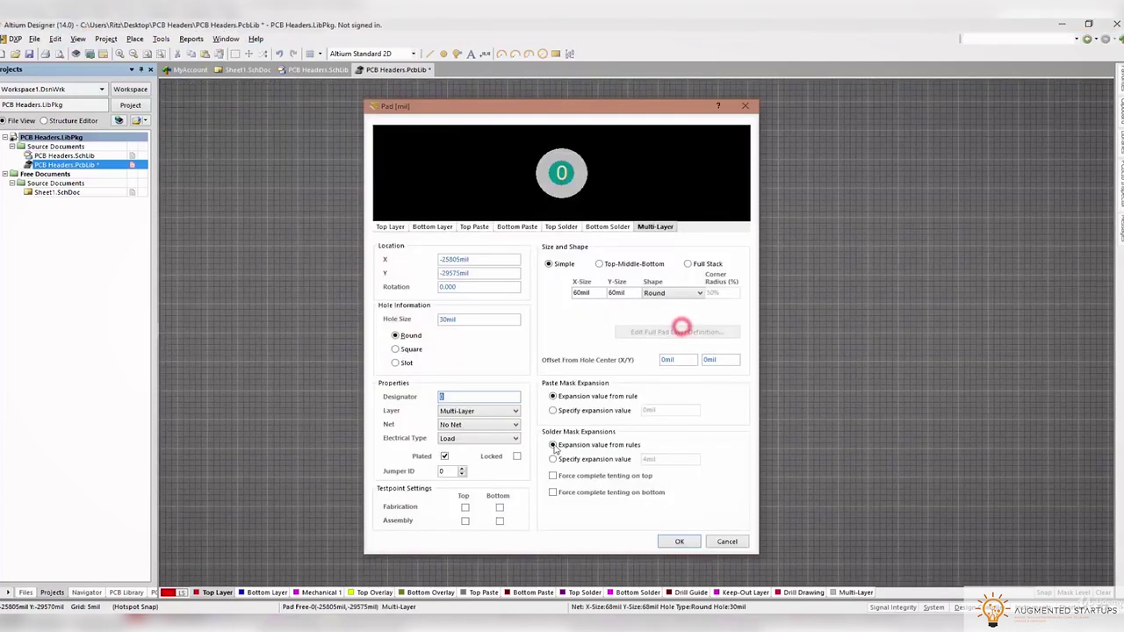
pyautogui.click(681, 542)
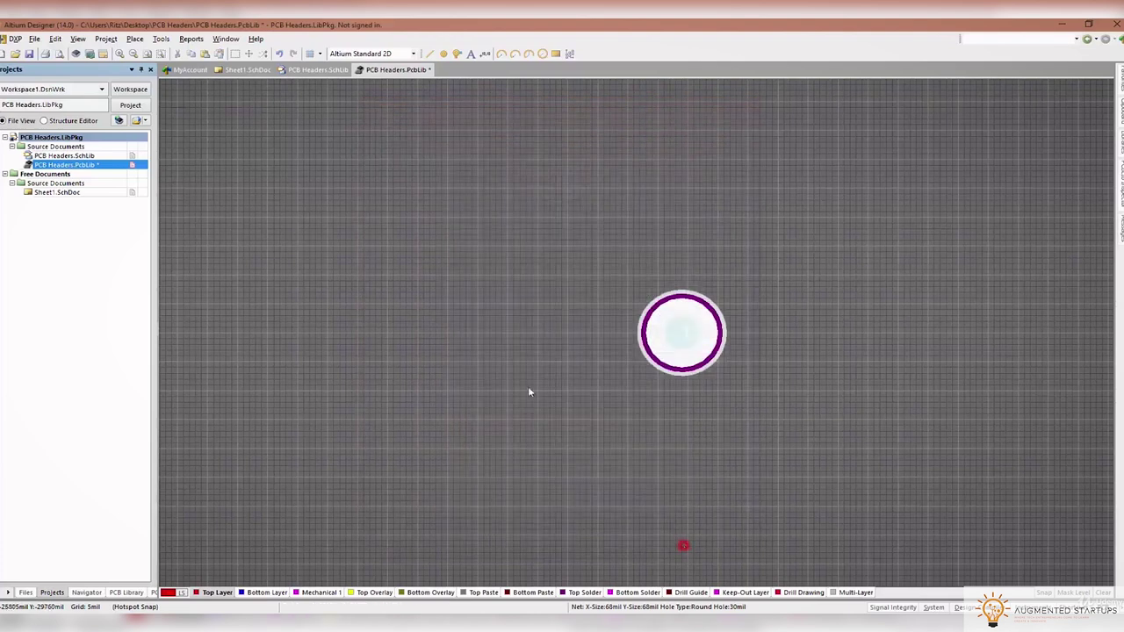
pyautogui.click(35, 39)
pyautogui.moveTo(55, 40)
pyautogui.moveTo(135, 314)
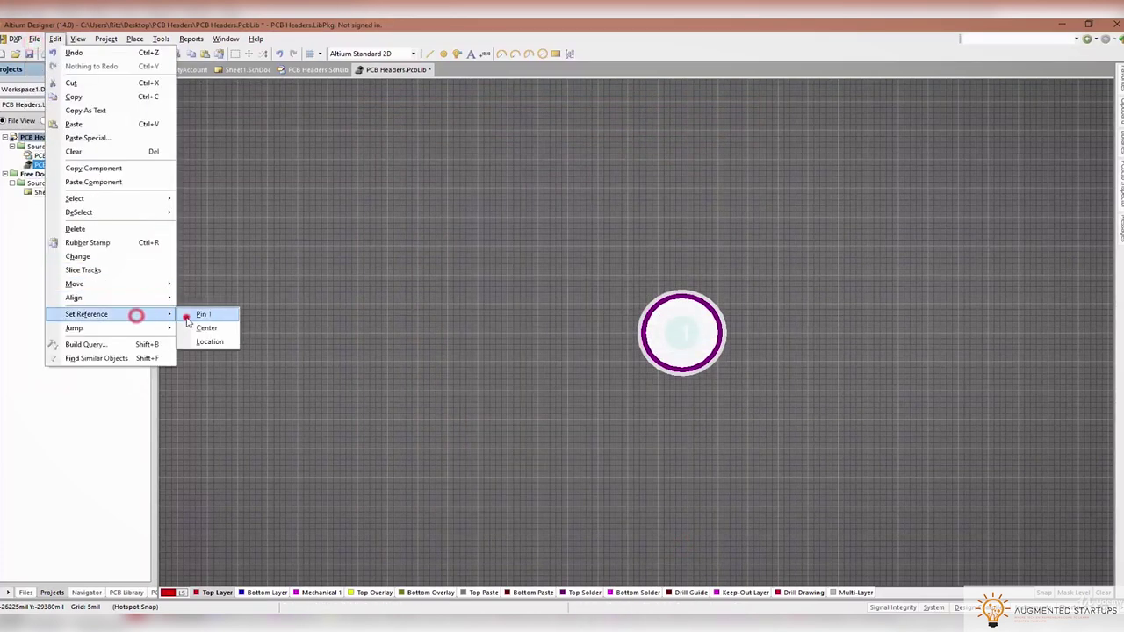
pyautogui.click(186, 314)
pyautogui.click(461, 339)
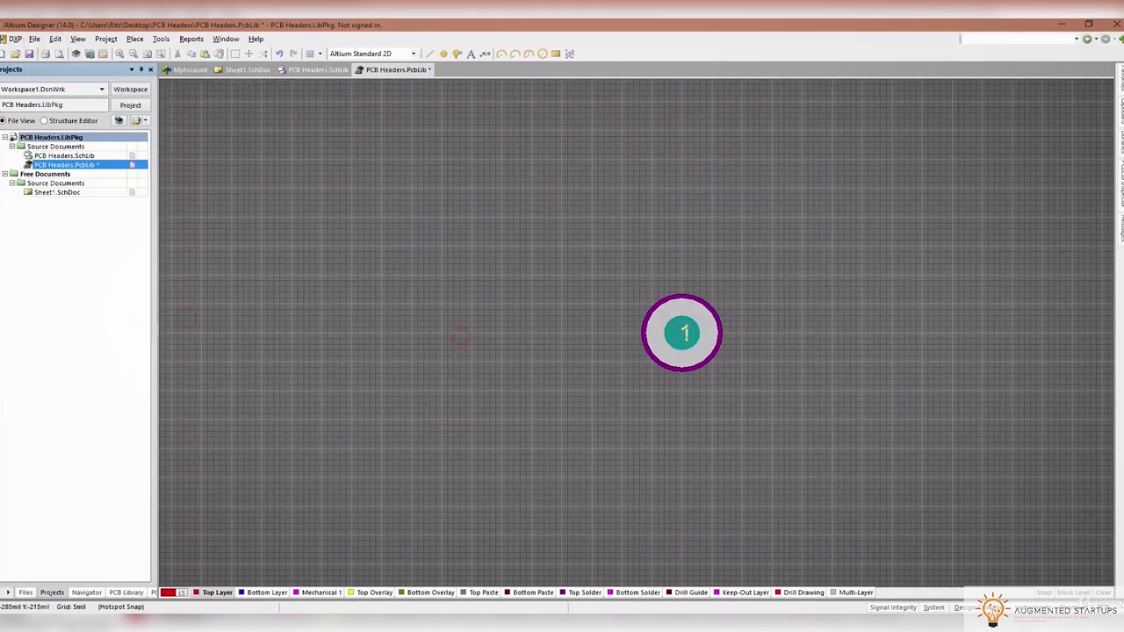
# Bring the header datasheet back up in the browser
pyautogui.hotkey('alt', 'Tab')
pyautogui.scroll(1, 545, 491)
pyautogui.scroll(-10, 545, 492)
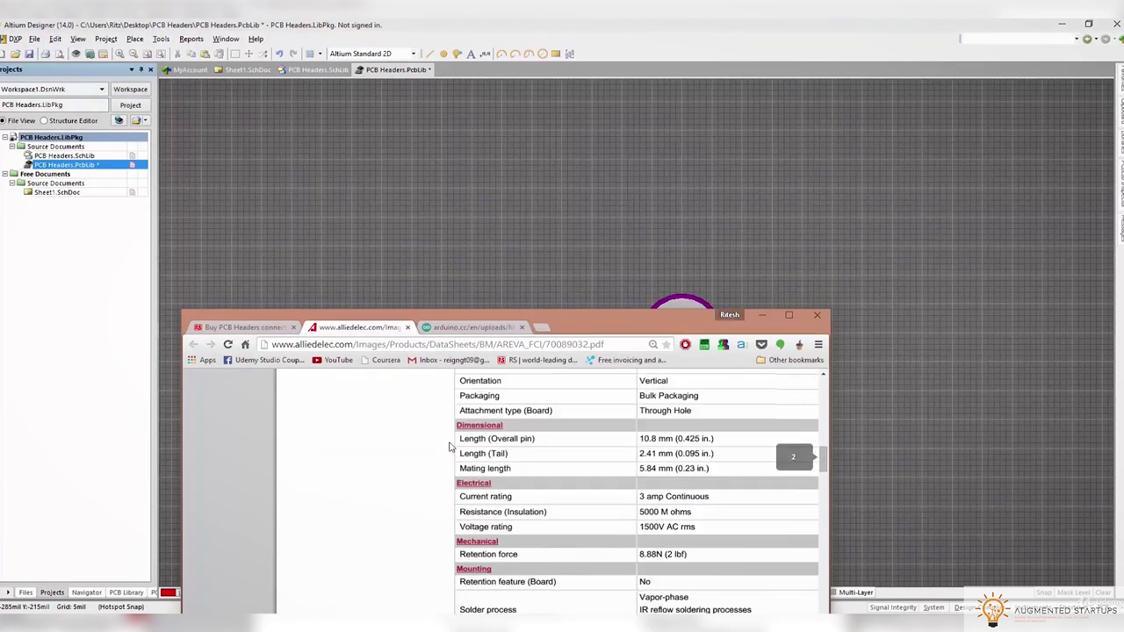
# Maximise the datasheet and scroll to the Recommended Hole Pattern drawing
pyautogui.doubleClick(572, 334)
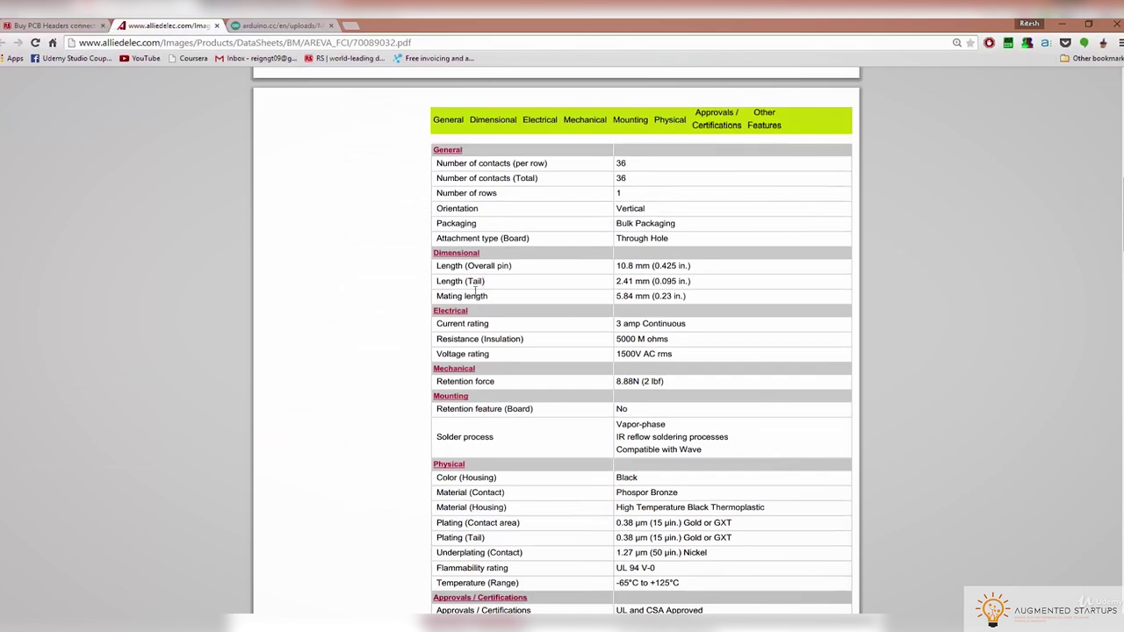
pyautogui.scroll(-15, 475, 290)
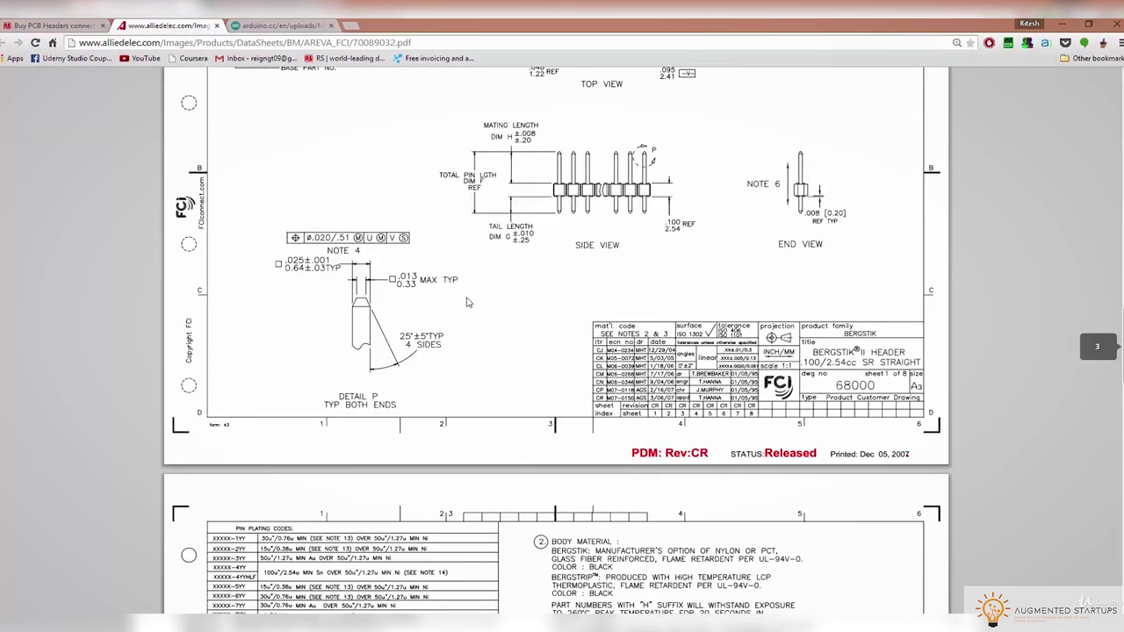
pyautogui.scroll(5, 468, 303)
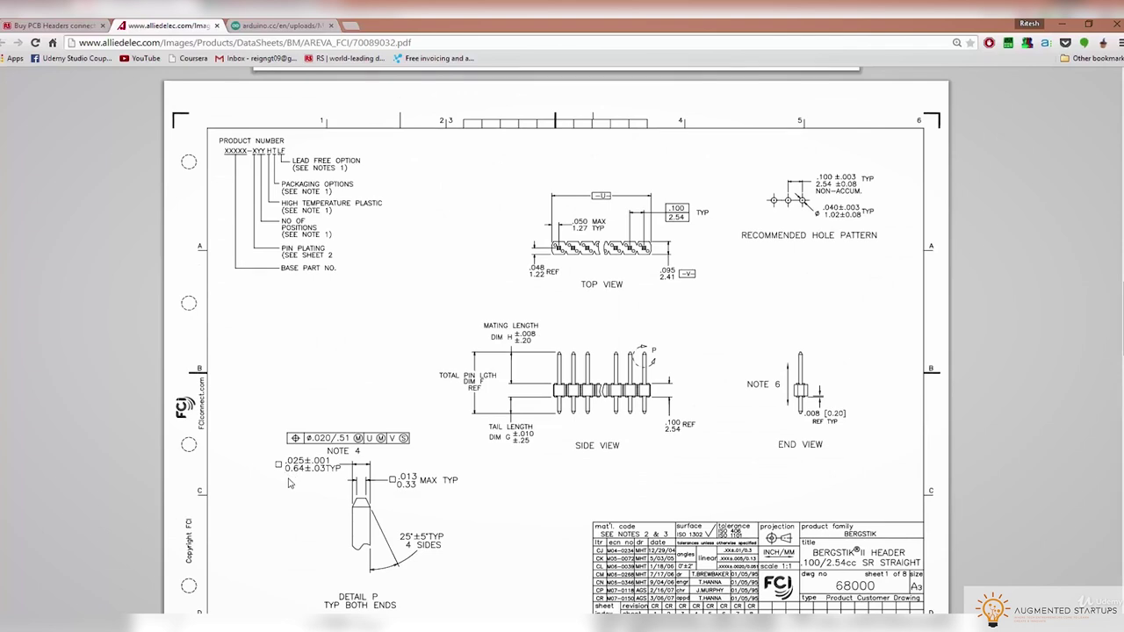
pyautogui.scroll(-1, 289, 483)
pyautogui.scroll(-1, 318, 471)
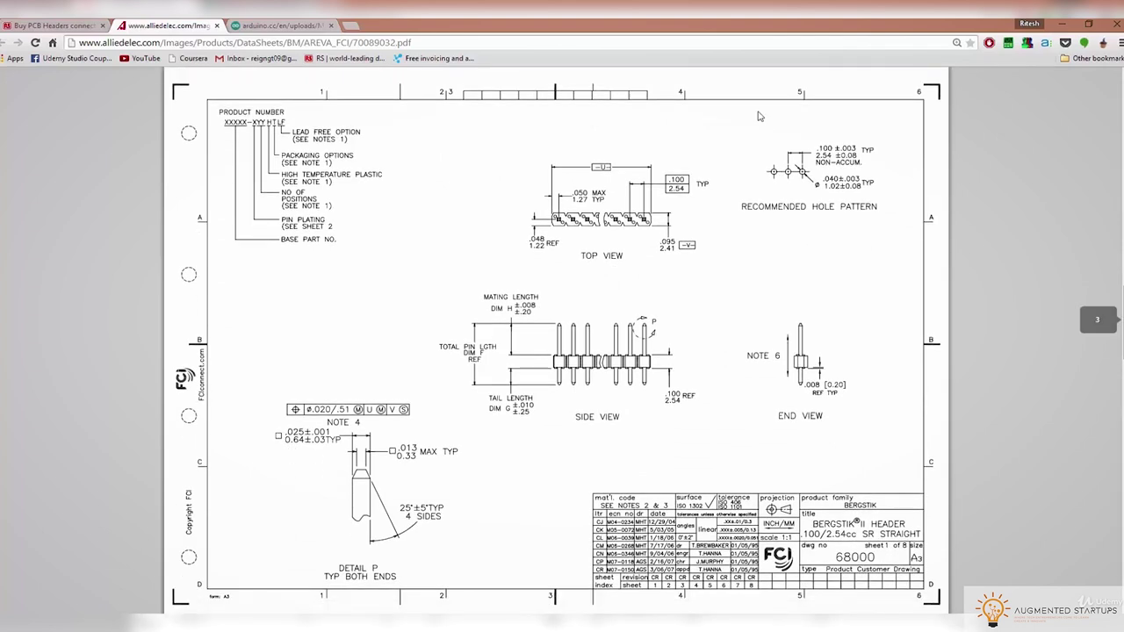
pyautogui.keyDown('ctrl'); pyautogui.scroll(5, 830, 189); pyautogui.keyUp('ctrl')
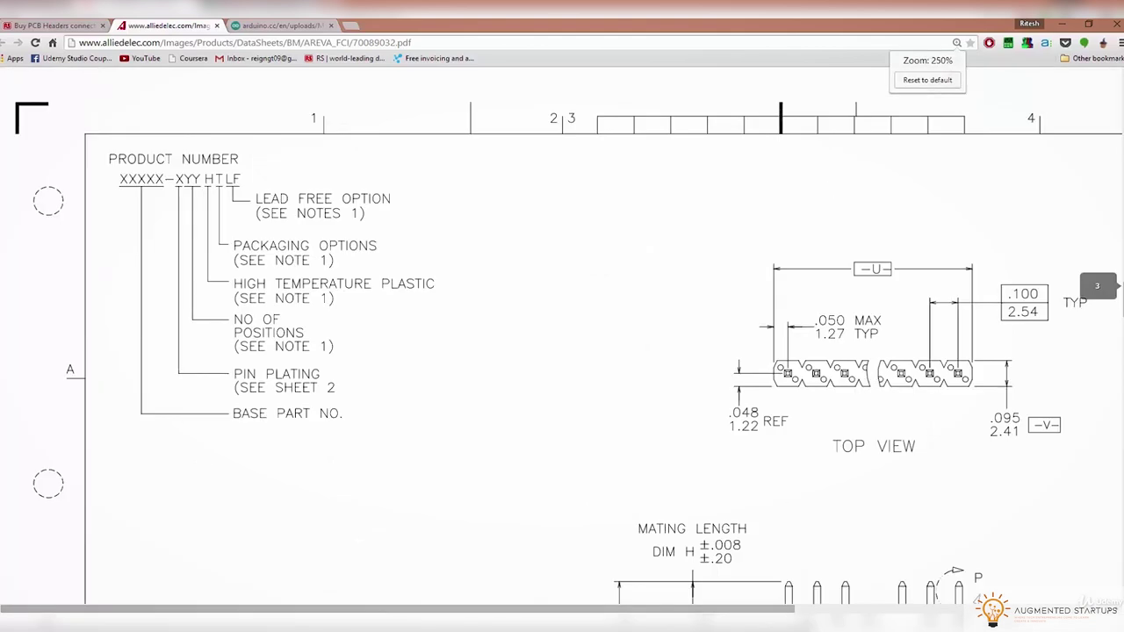
pyautogui.hscroll(4, 947, 290)
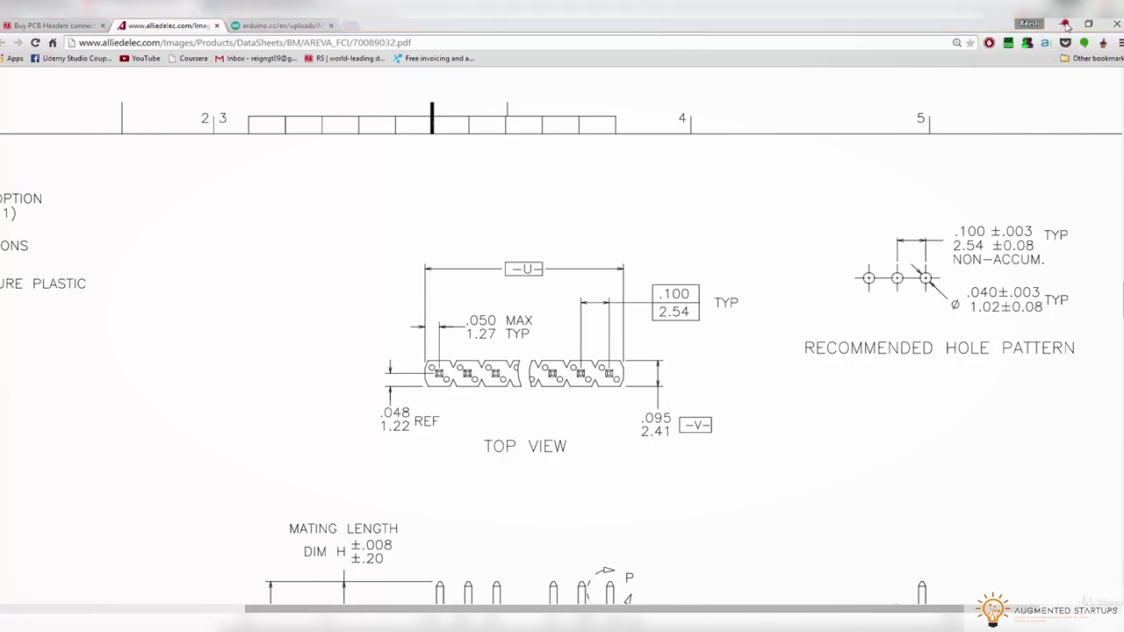
# Return to the footprint and switch the pad's units to millimetres with Q
pyautogui.click(1059, 26)
pyautogui.doubleClick(699, 332)
pyautogui.doubleClick(474, 319)
pyautogui.press('q')
pyautogui.click(733, 541)
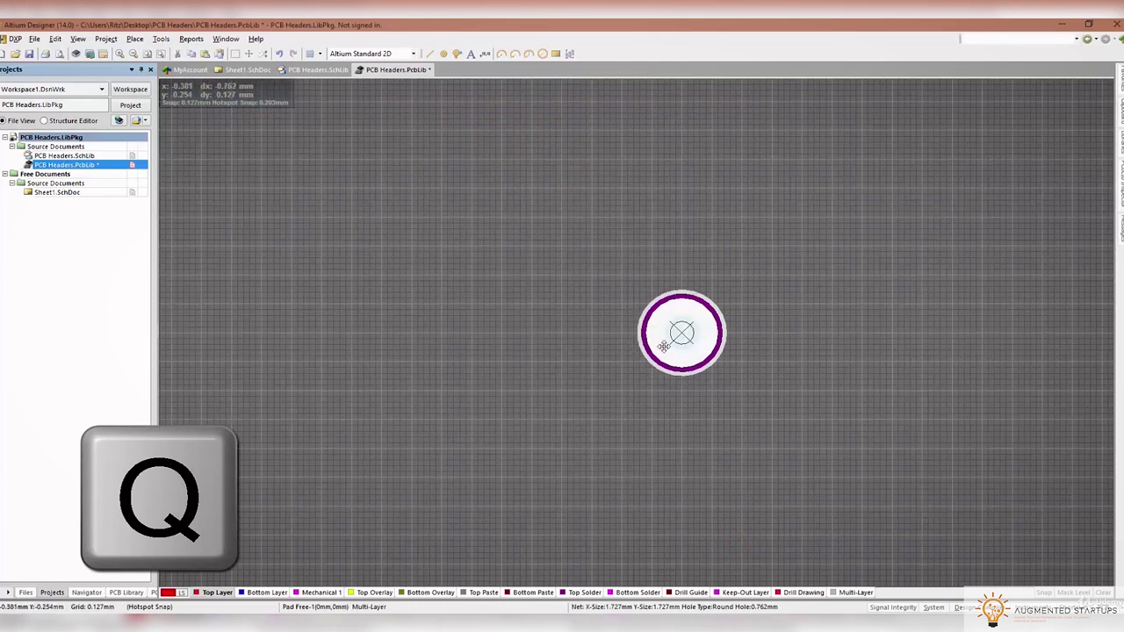
# Give the pad a 1.1mm hole and 1.7mm X and Y sizes
pyautogui.doubleClick(666, 344)
pyautogui.doubleClick(484, 319)
pyautogui.write('1.1')
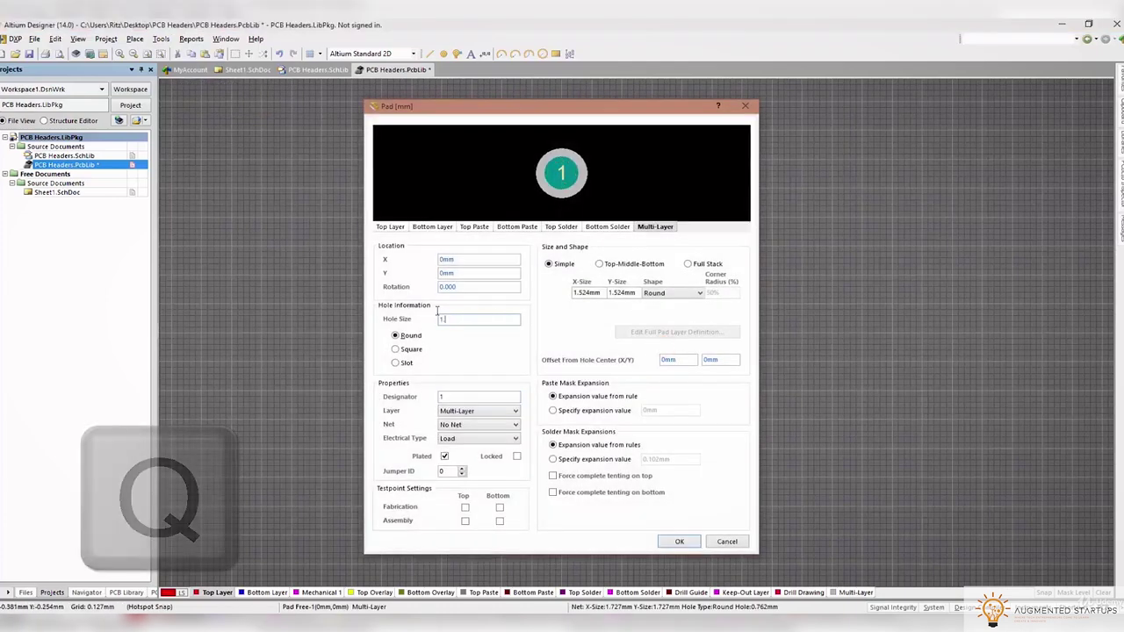
pyautogui.write('mm')
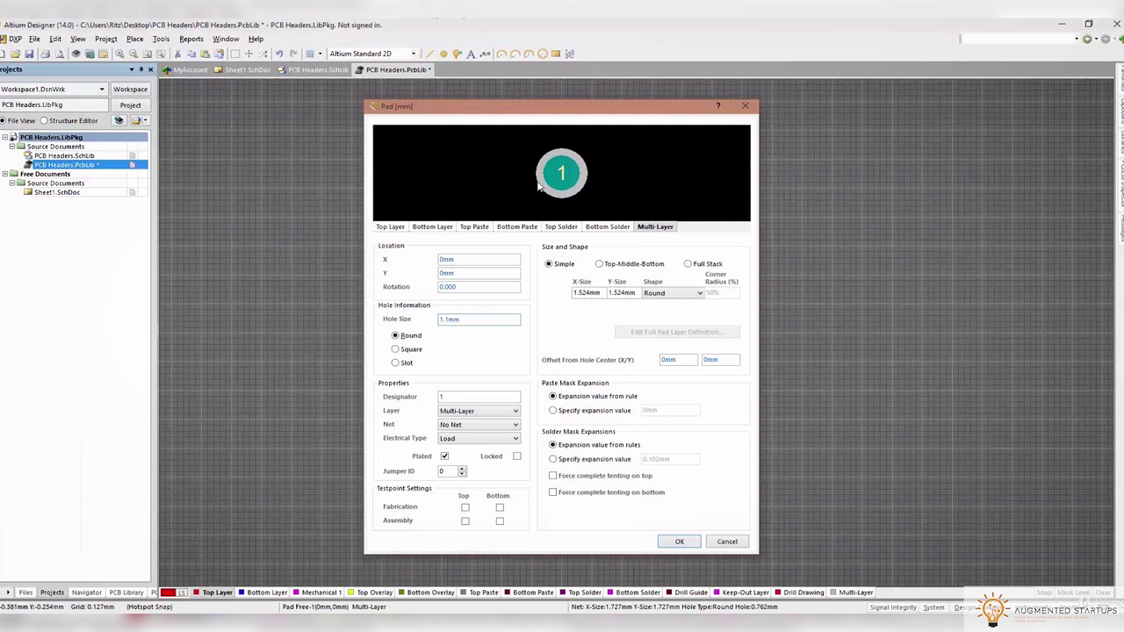
pyautogui.doubleClick(580, 292)
pyautogui.doubleClick(586, 293)
pyautogui.write('1.7')
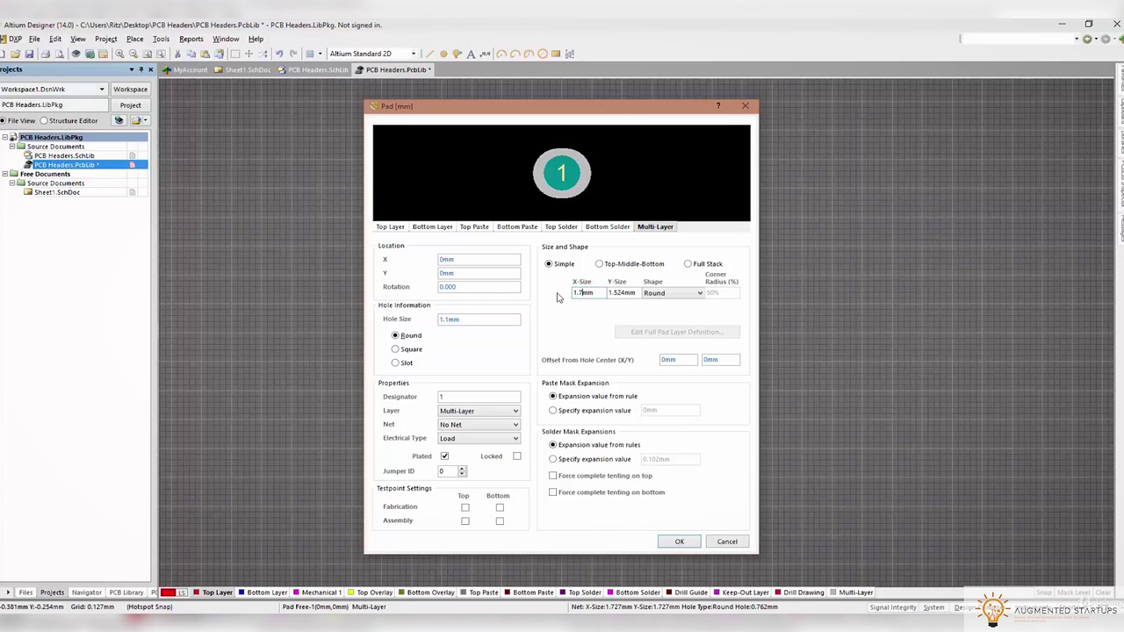
pyautogui.doubleClick(623, 293)
pyautogui.write('1.7')
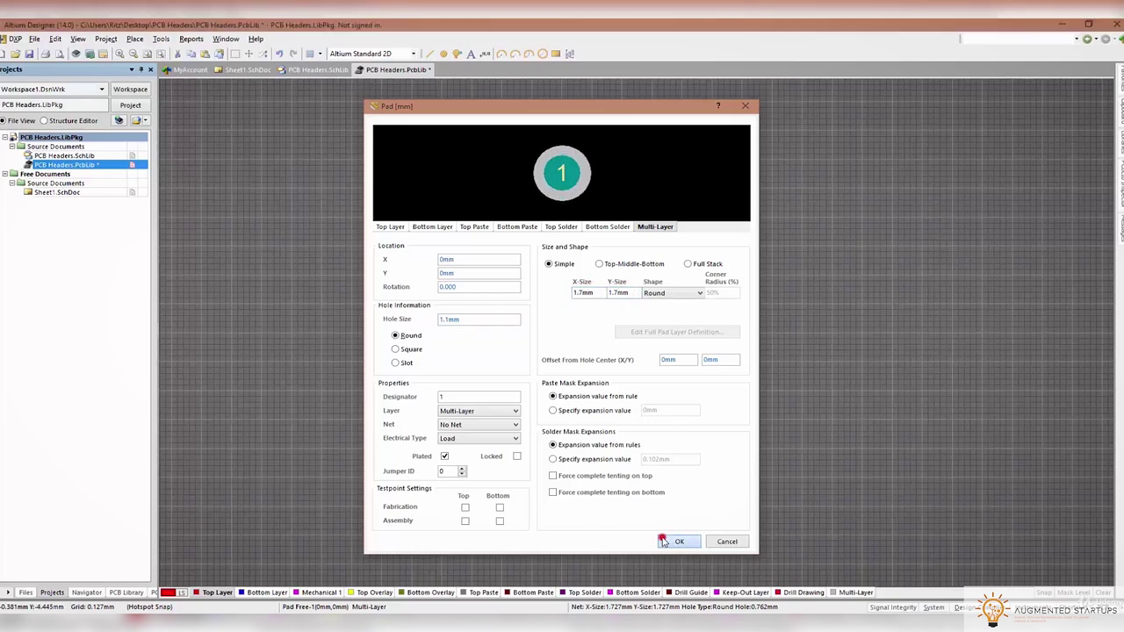
pyautogui.click(664, 540)
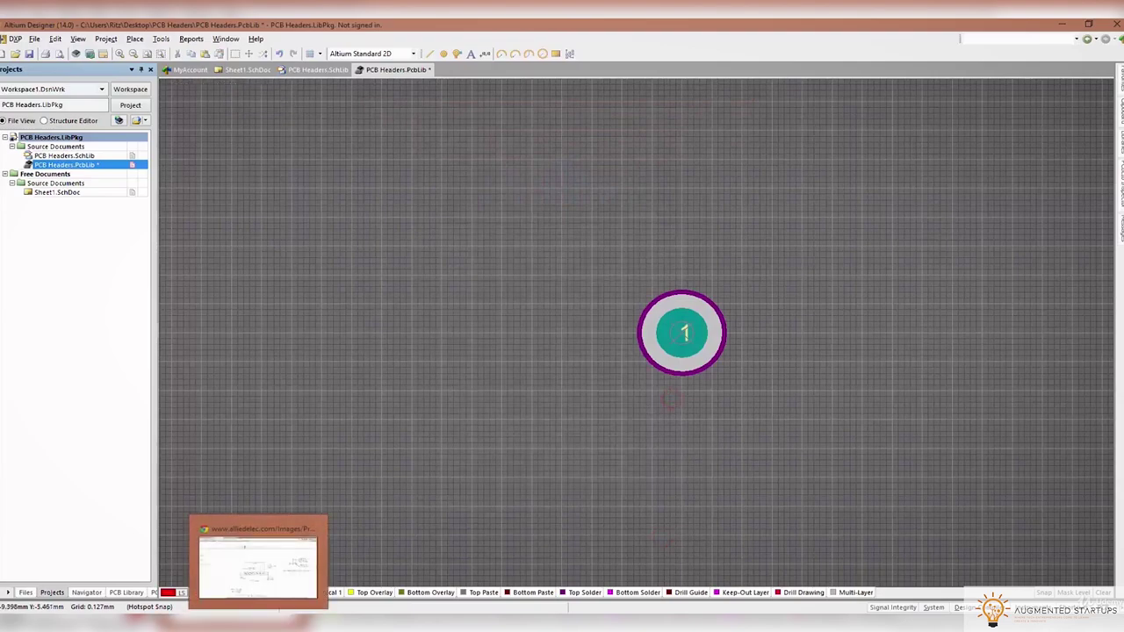
# Recheck the datasheet and enlarge the pad to 2mm by 2mm
pyautogui.click(256, 562)
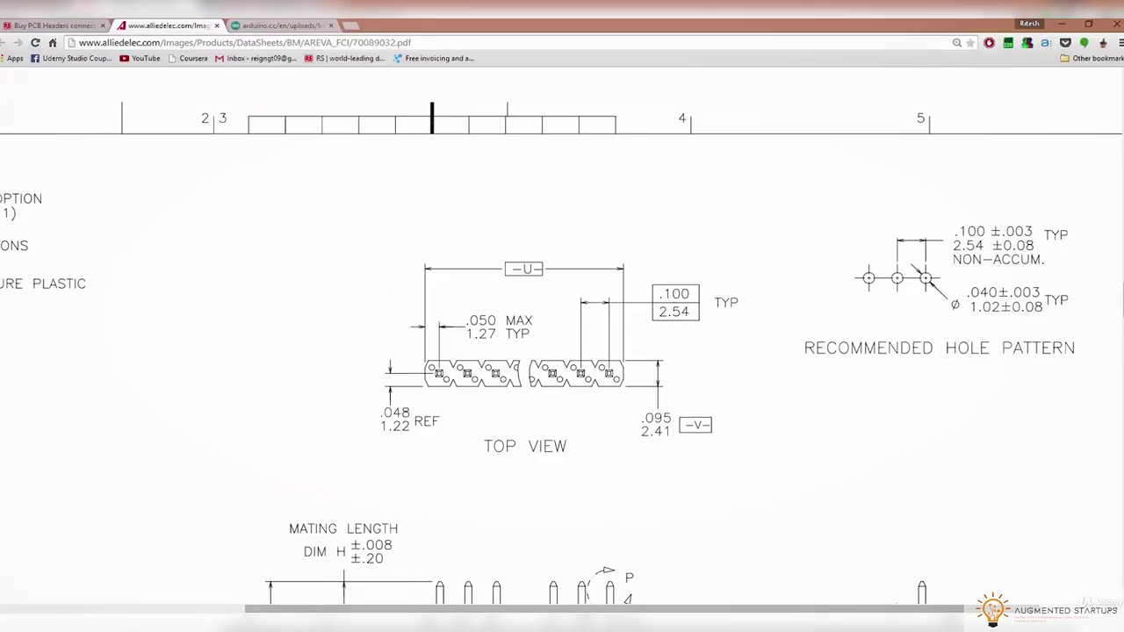
pyautogui.click(1062, 23)
pyautogui.click(704, 359)
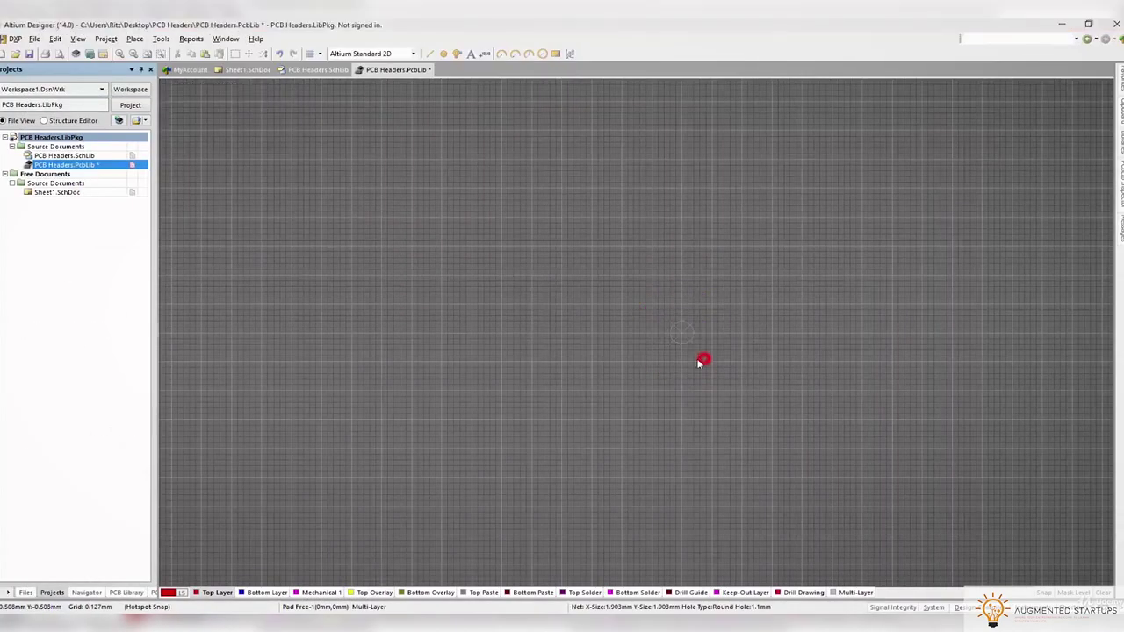
pyautogui.doubleClick(700, 362)
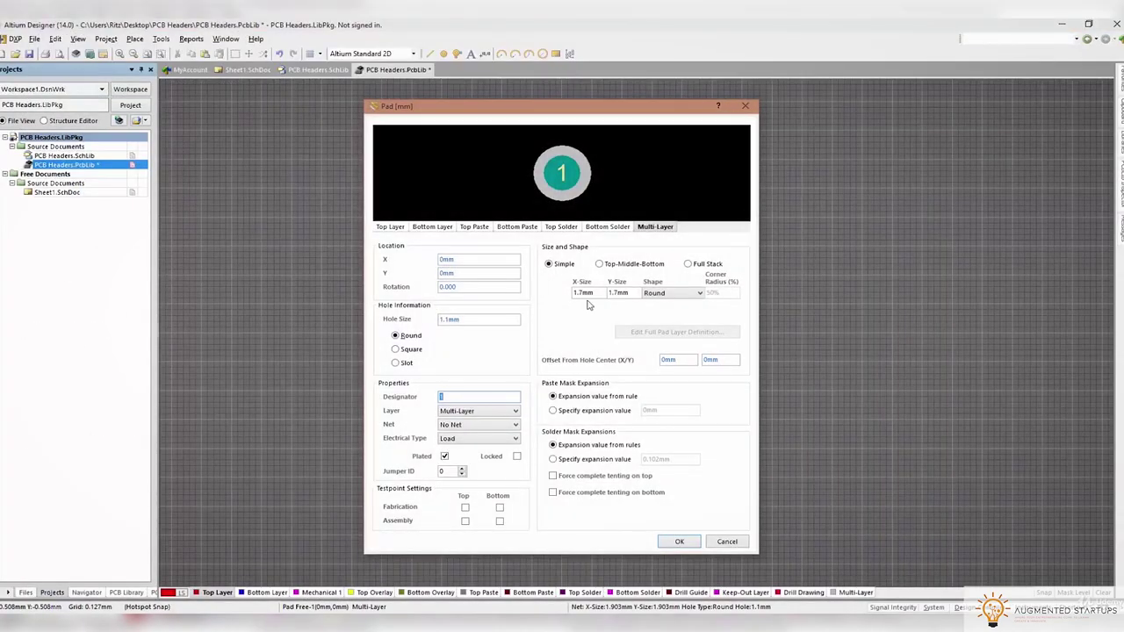
pyautogui.doubleClick(583, 294)
pyautogui.write('2mm')
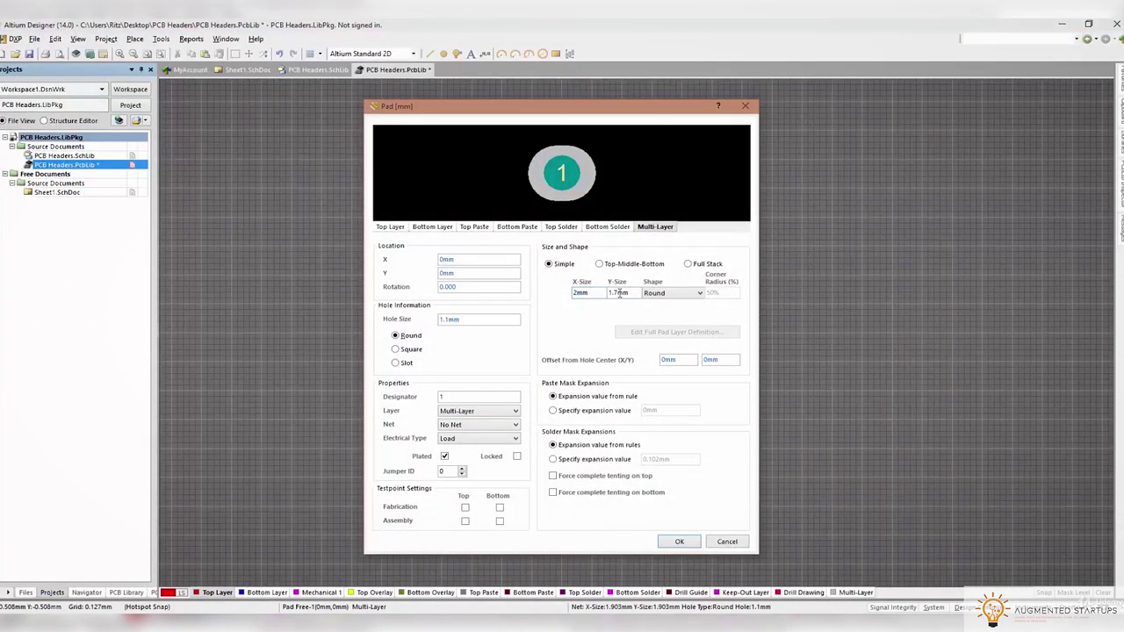
pyautogui.write('2mm')
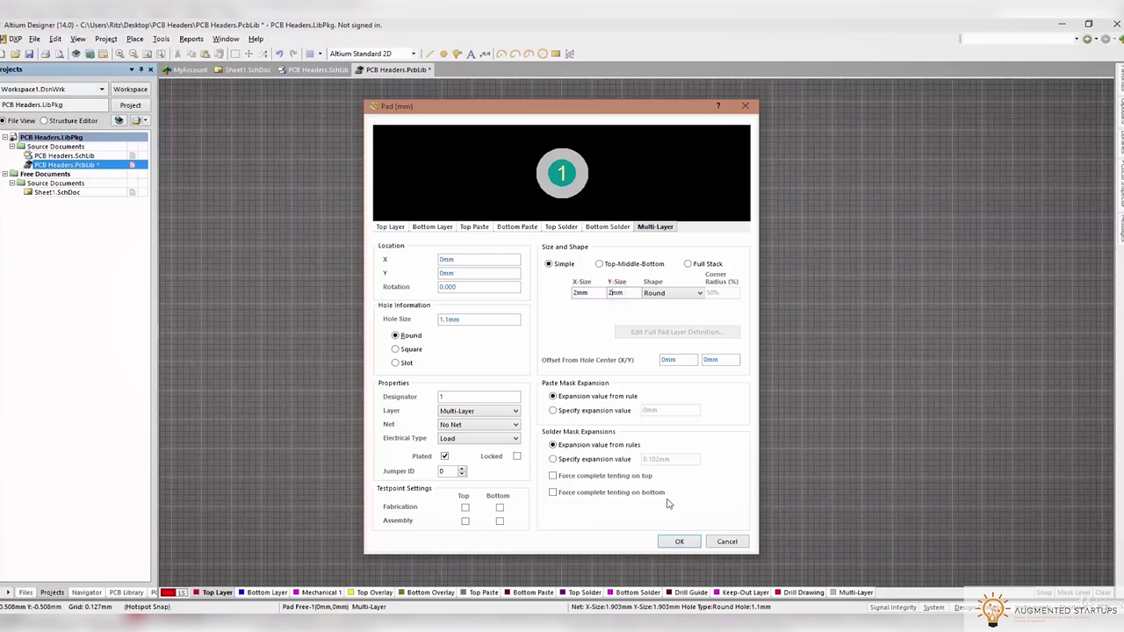
pyautogui.click(678, 542)
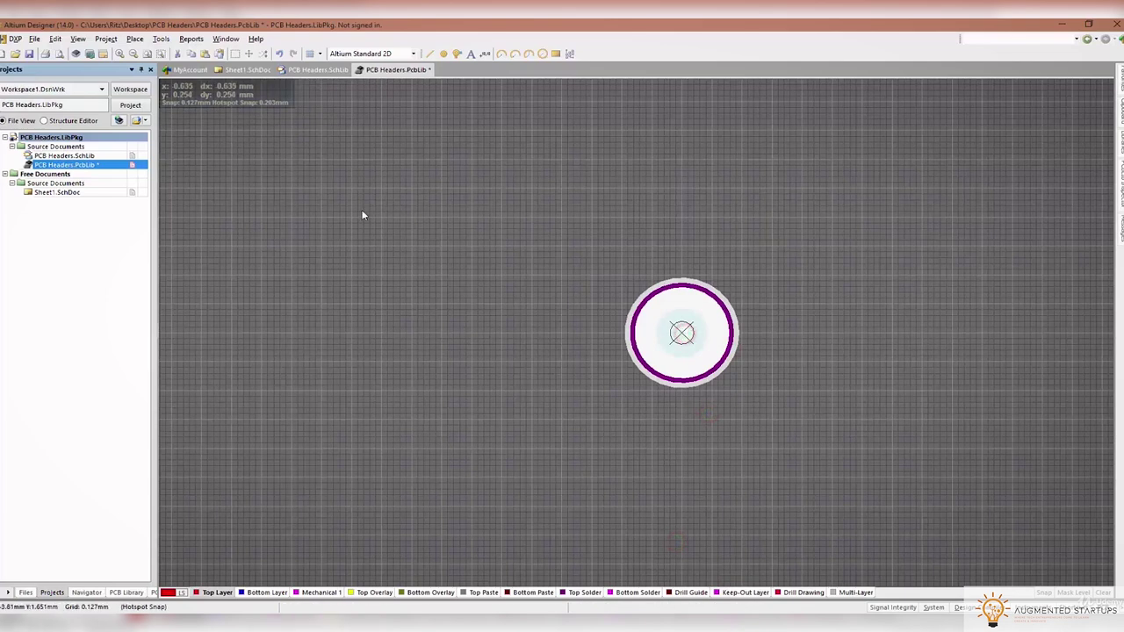
# Paste Array 15 pads, increment 1, linear with 2.54mm X-spacing, from the original pad
pyautogui.click(55, 39)
pyautogui.click(84, 139)
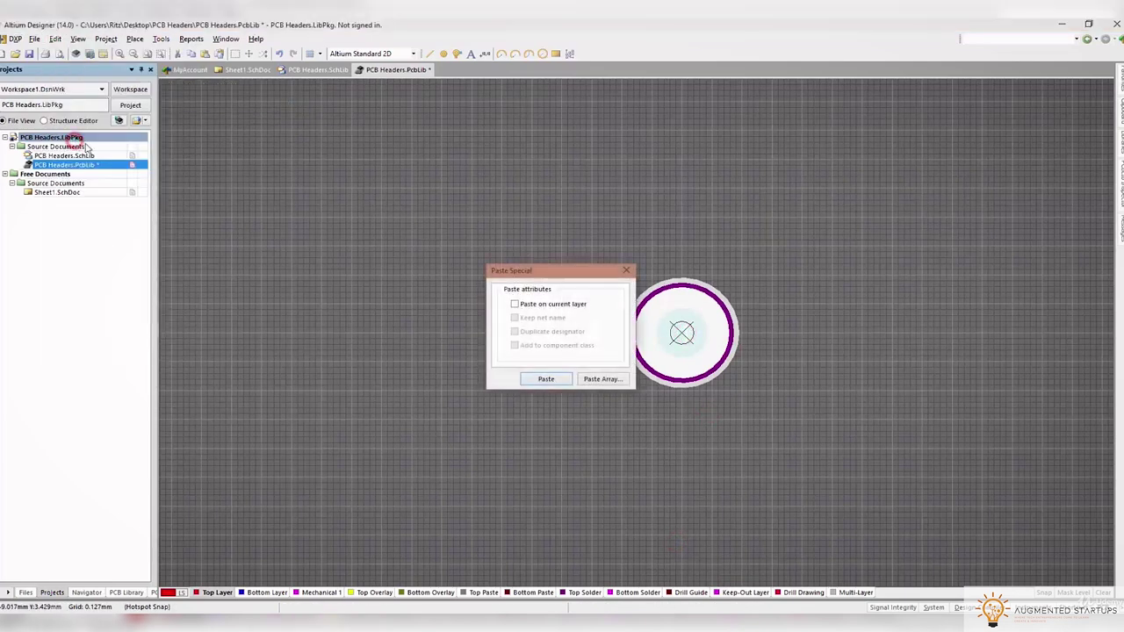
pyautogui.click(603, 379)
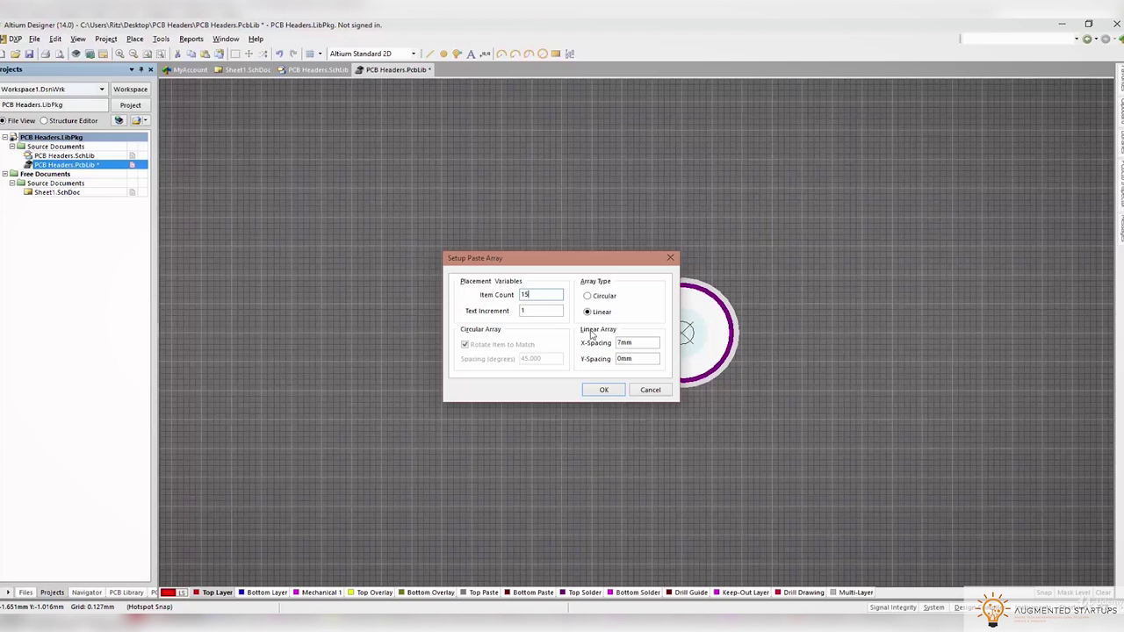
pyautogui.doubleClick(642, 344)
pyautogui.write('2.54')
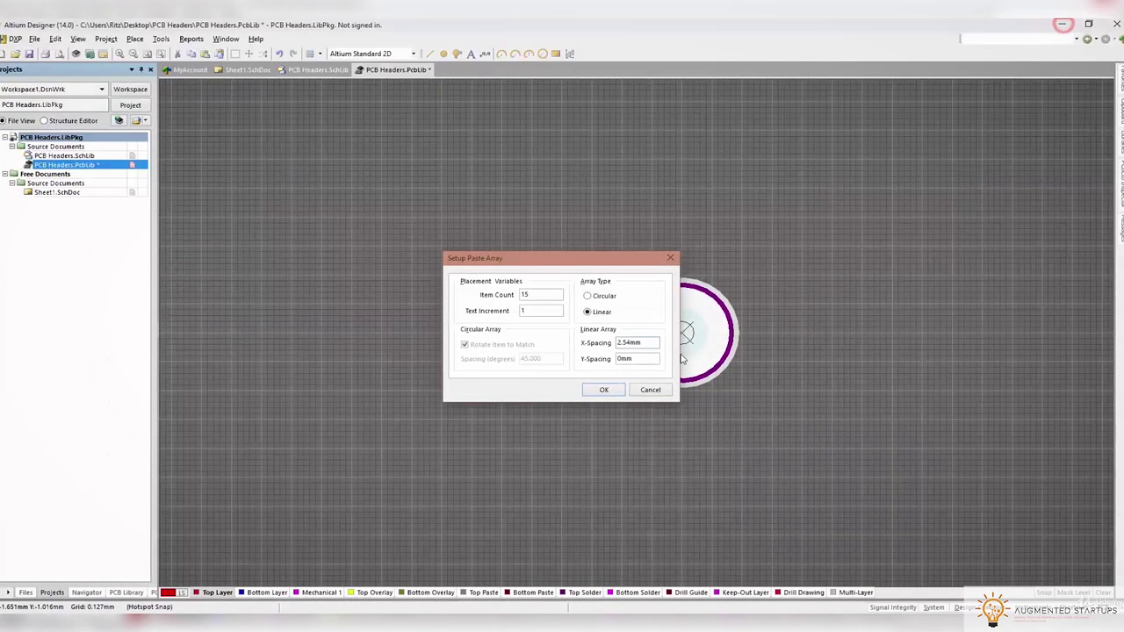
pyautogui.click(608, 390)
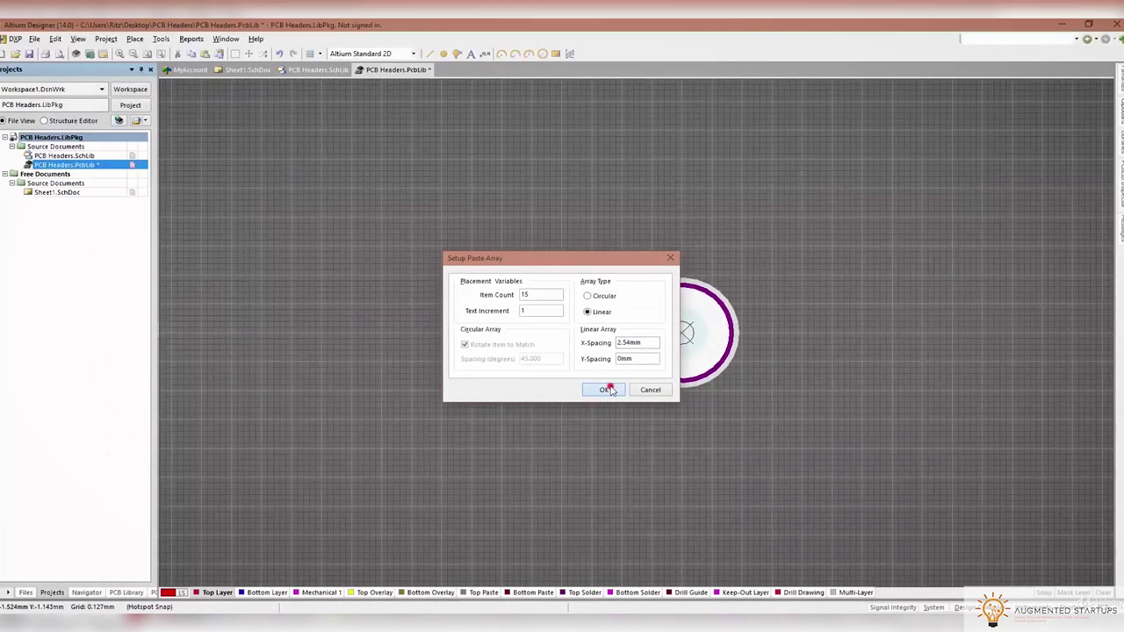
pyautogui.click(686, 332)
pyautogui.scroll(-3, 727, 350)
pyautogui.scroll(3, 732, 343)
pyautogui.keyDown('ctrl'); pyautogui.scroll(-5, 732, 343); pyautogui.keyUp('ctrl')
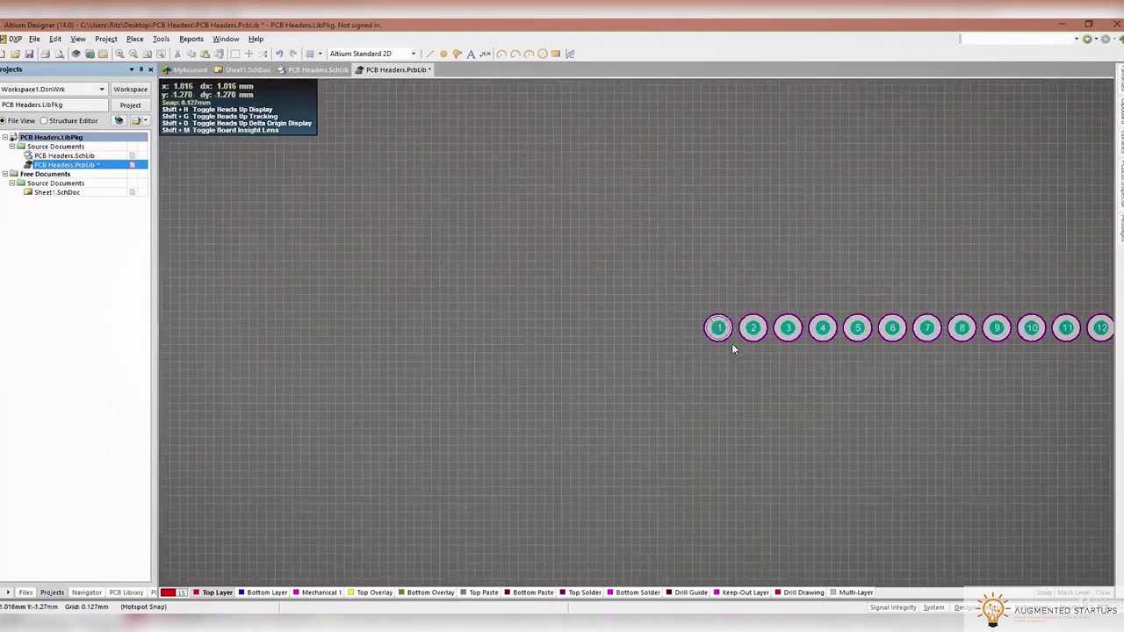
pyautogui.keyDown('ctrl'); pyautogui.scroll(4, 926, 355); pyautogui.keyUp('ctrl')
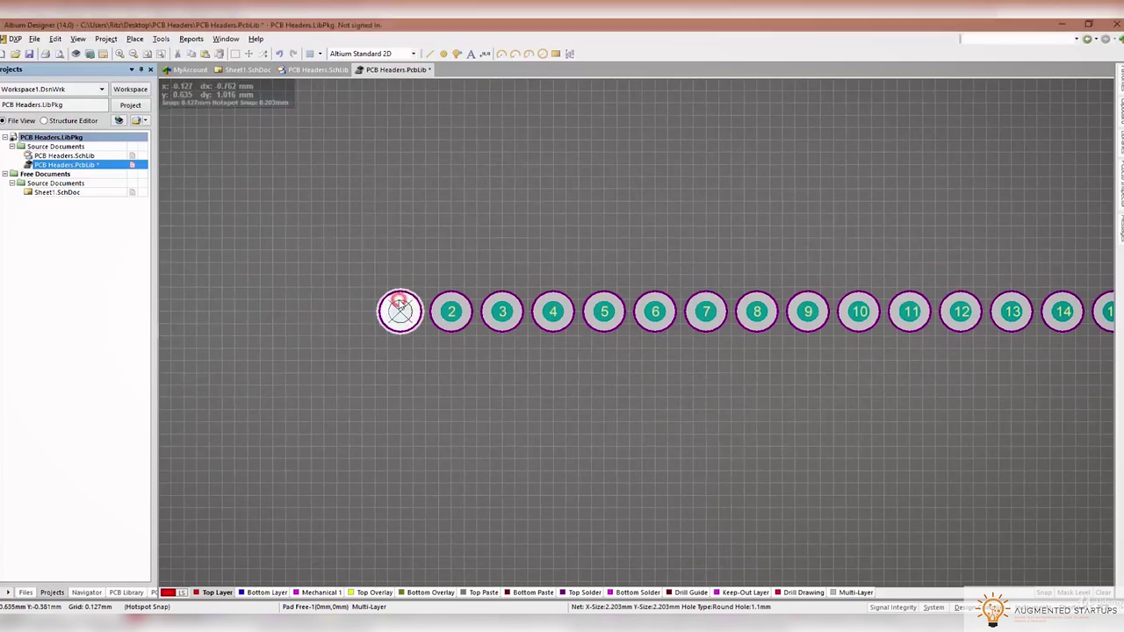
# Check the overlapping pads at pad 1, then start the Place > Line tool
pyautogui.click(454, 316)
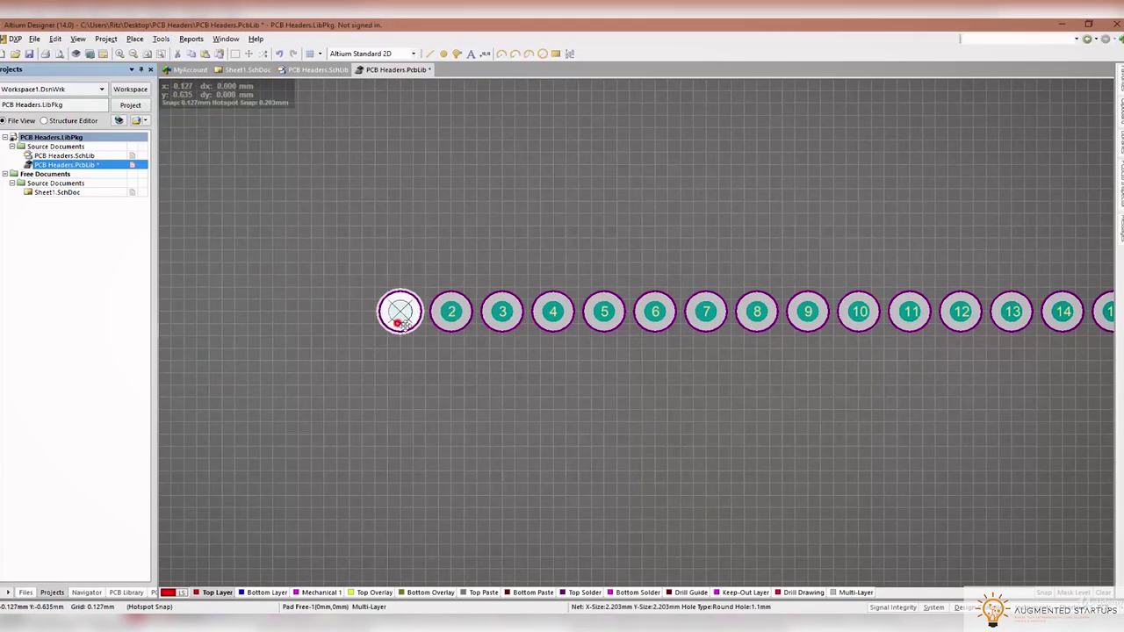
pyautogui.keyDown('ctrl'); pyautogui.scroll(-1, 517, 342); pyautogui.keyUp('ctrl')
pyautogui.keyDown('ctrl'); pyautogui.scroll(-1, 517, 342); pyautogui.keyUp('ctrl')
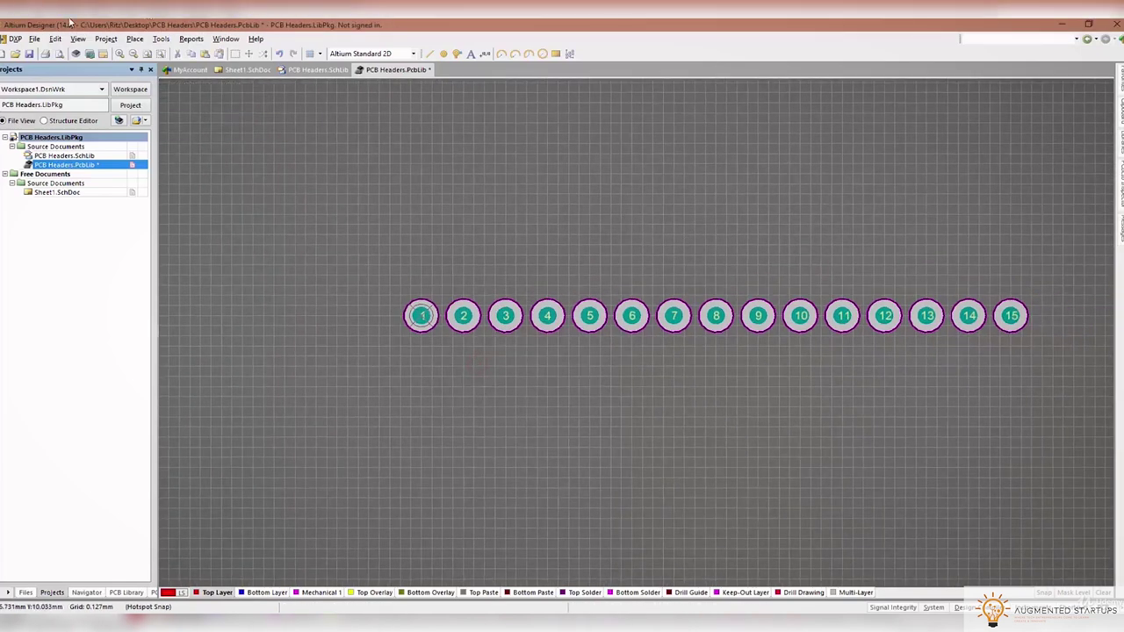
pyautogui.click(105, 38)
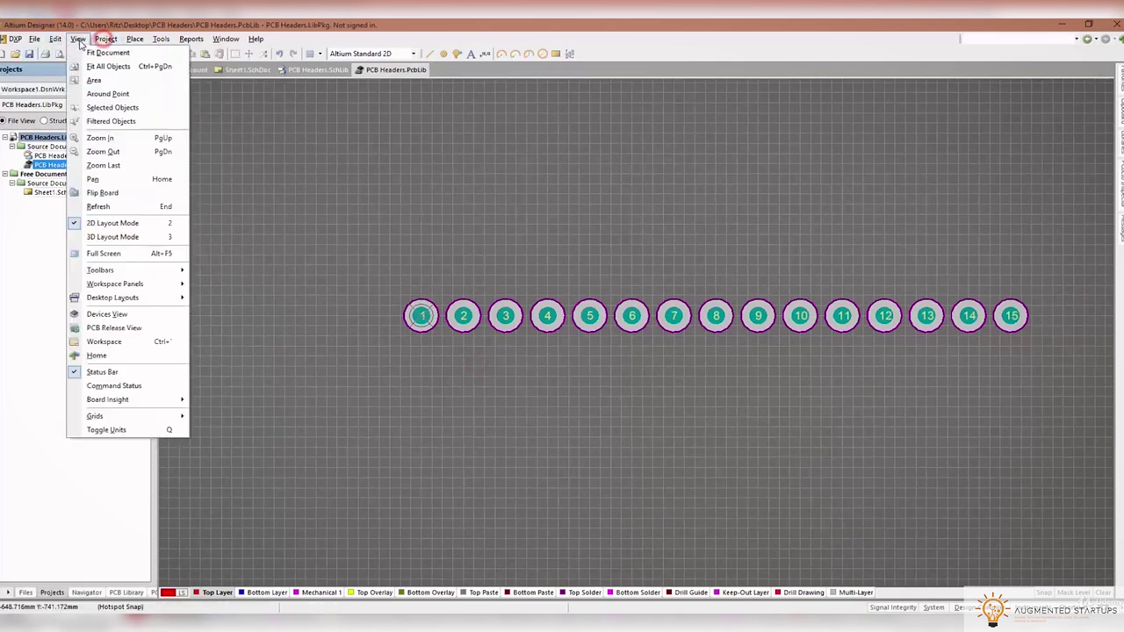
pyautogui.moveTo(59, 44)
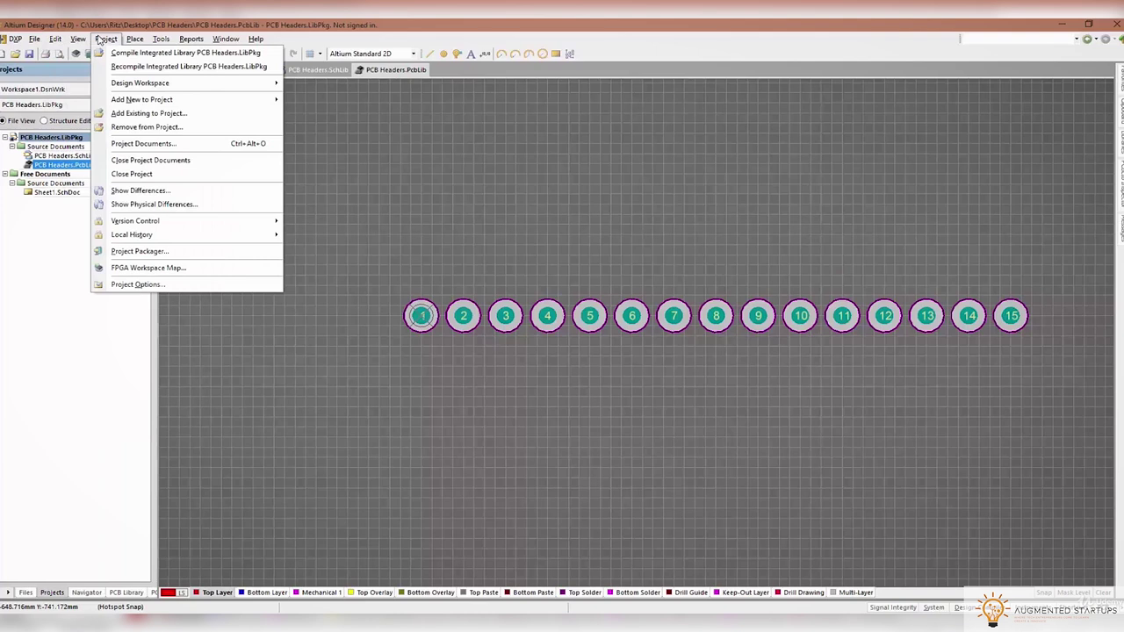
pyautogui.moveTo(135, 41)
pyautogui.click(156, 151)
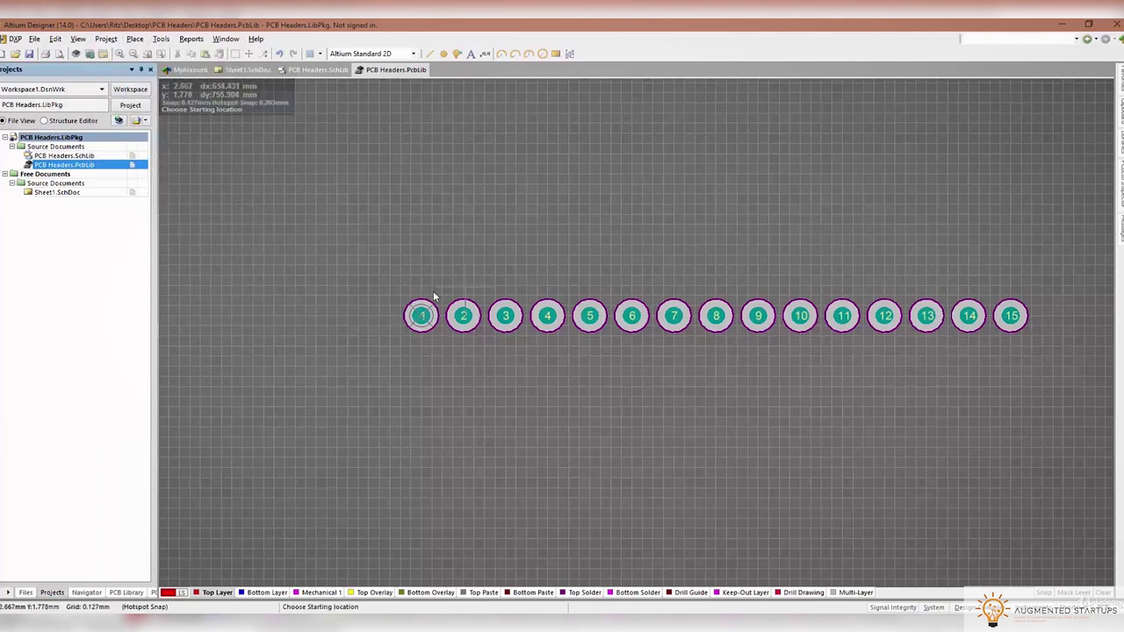
# Draw a closed Top Overlay rectangle around the 15-pad row, replacing the wrong-layer line
pyautogui.click(397, 296)
pyautogui.rightClick(673, 308)
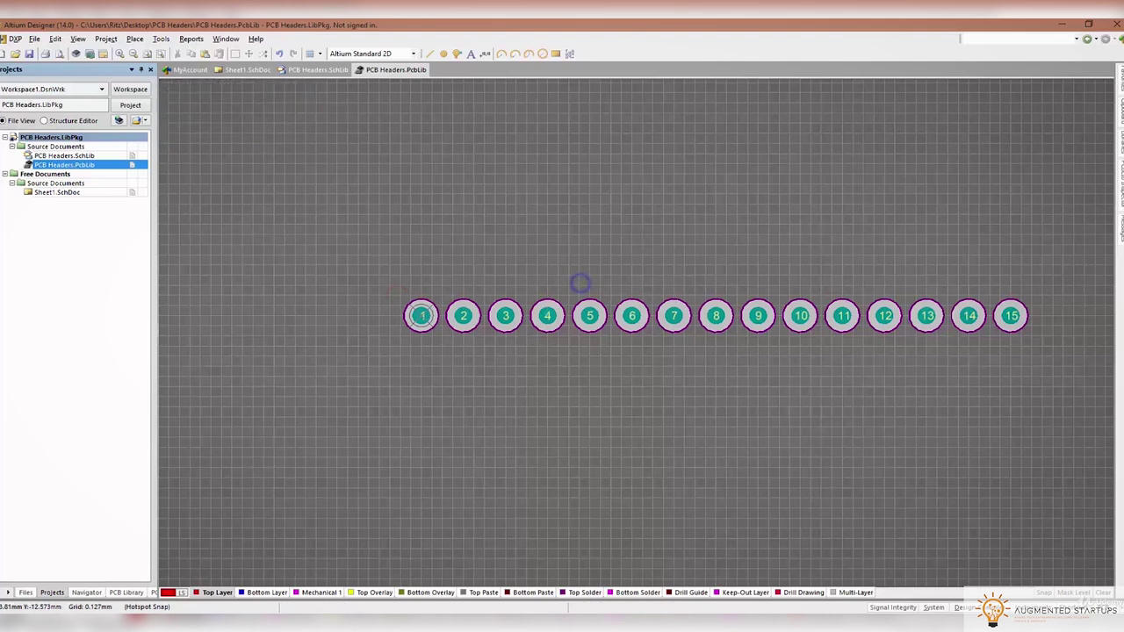
pyautogui.click(373, 592)
pyautogui.click(135, 39)
pyautogui.click(156, 150)
pyautogui.click(403, 297)
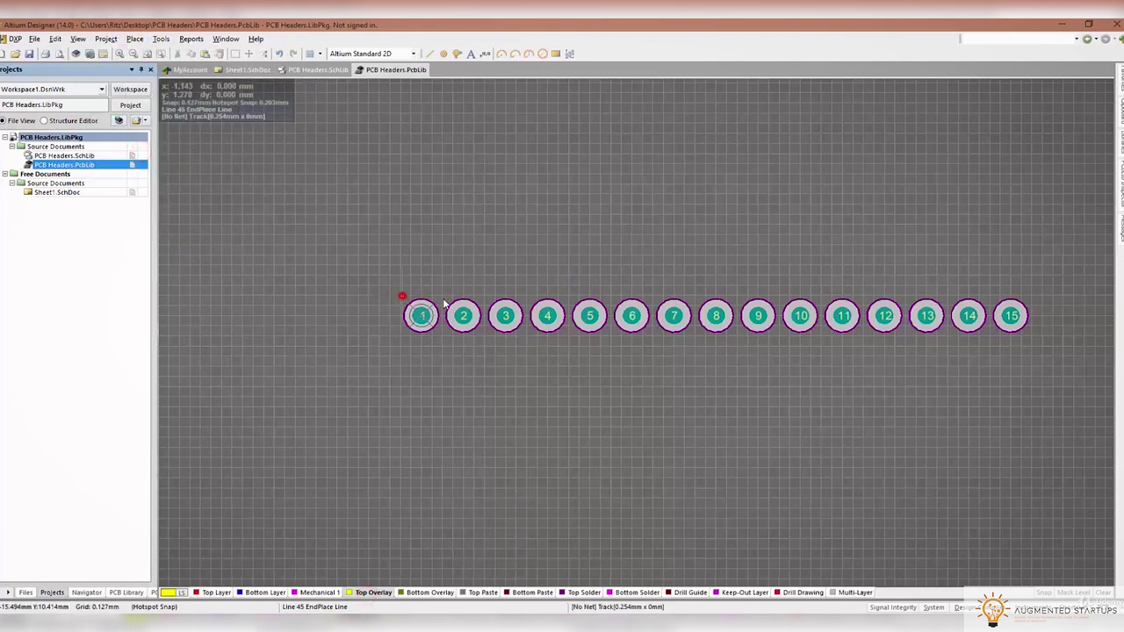
pyautogui.click(1031, 296)
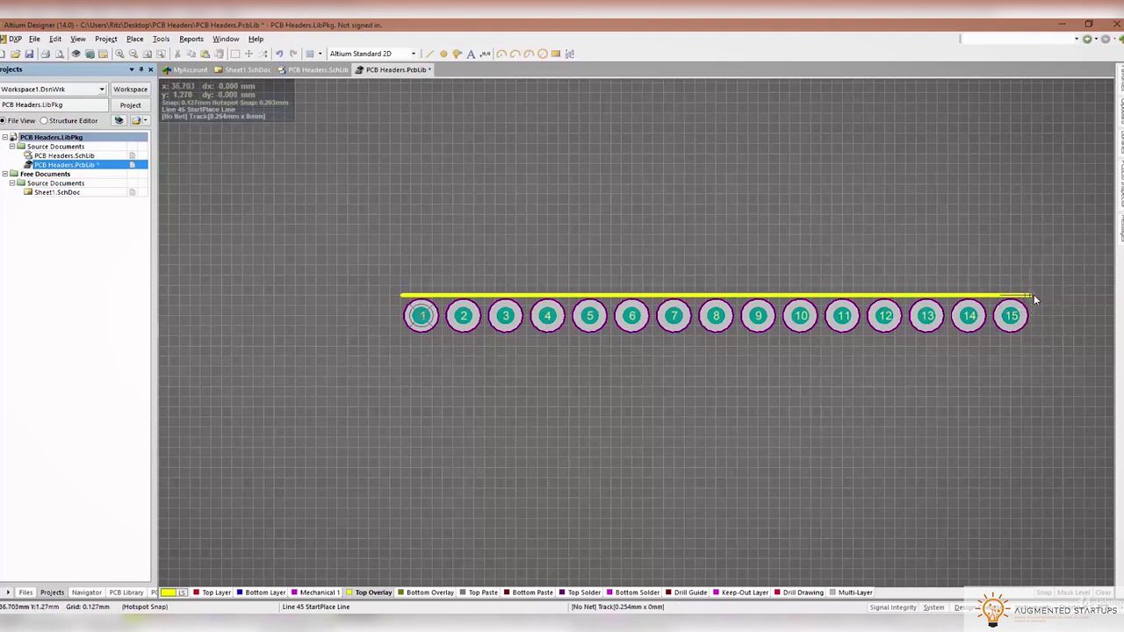
pyautogui.click(400, 335)
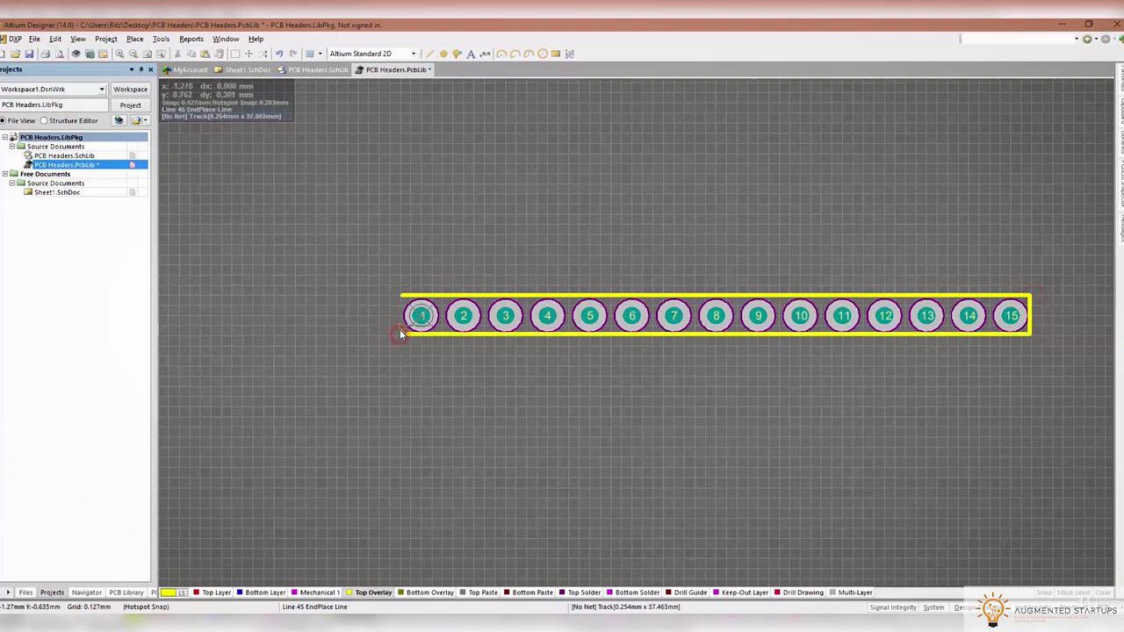
pyautogui.click(401, 296)
# Preview the outlined footprint in 3D, then return to 2D and save the library
pyautogui.press('3')
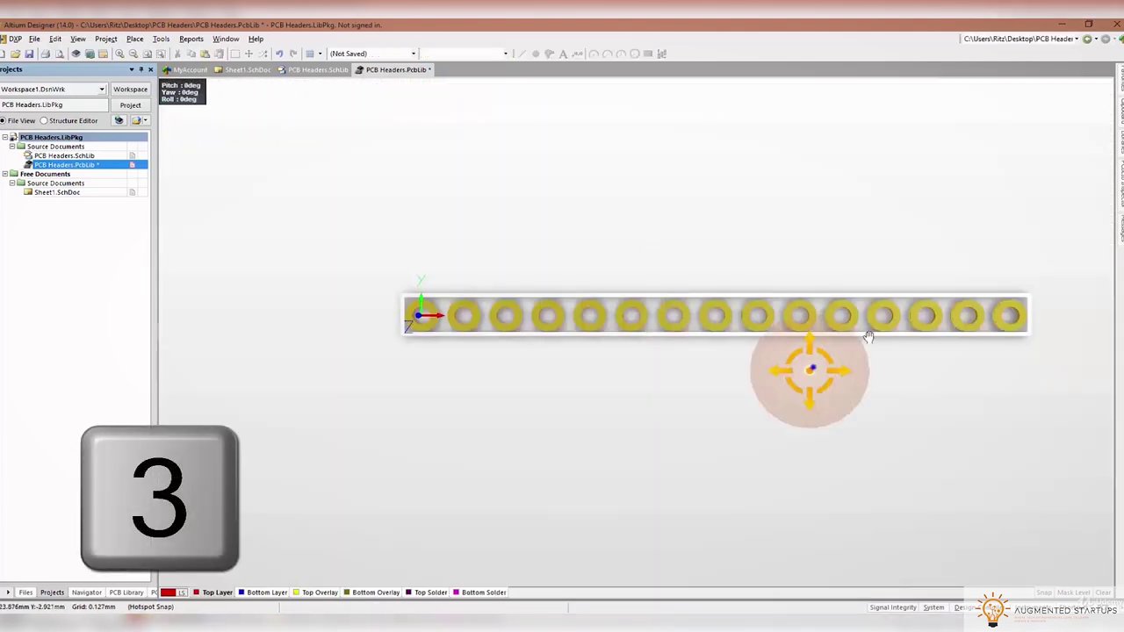
pyautogui.keyDown('shift'); pyautogui.moveTo(808, 369); pyautogui.dragTo(781, 376, button='right'); pyautogui.keyUp('shift')
pyautogui.press('2')
pyautogui.keyDown('ctrl'); pyautogui.scroll(2, 498, 456); pyautogui.keyUp('ctrl')
pyautogui.keyDown('ctrl'); pyautogui.scroll(-2, 501, 454); pyautogui.keyUp('ctrl')
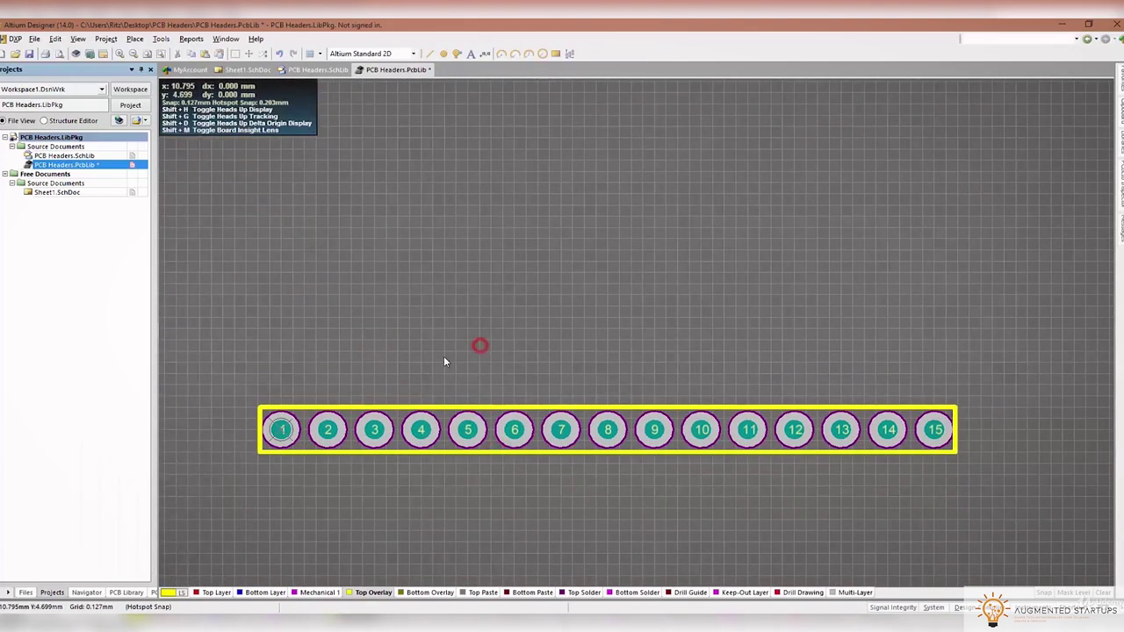
pyautogui.hotkey('ctrl', 's')
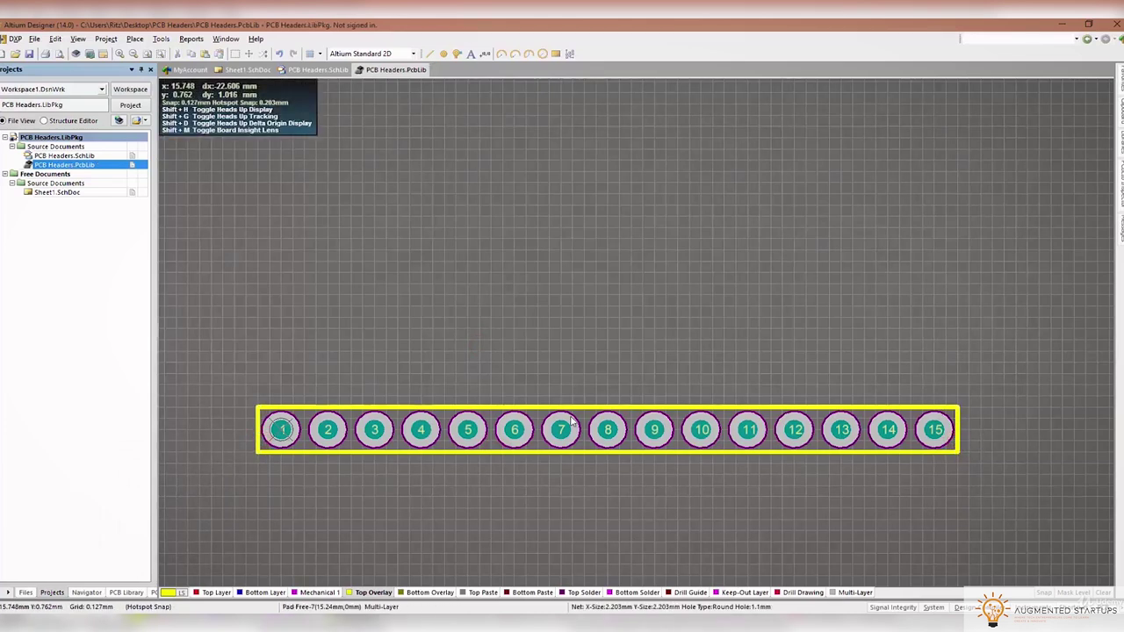
# Start placing a 3D body in Altium and switch over to the header datasheet
pyautogui.click(131, 39)
pyautogui.click(149, 138)
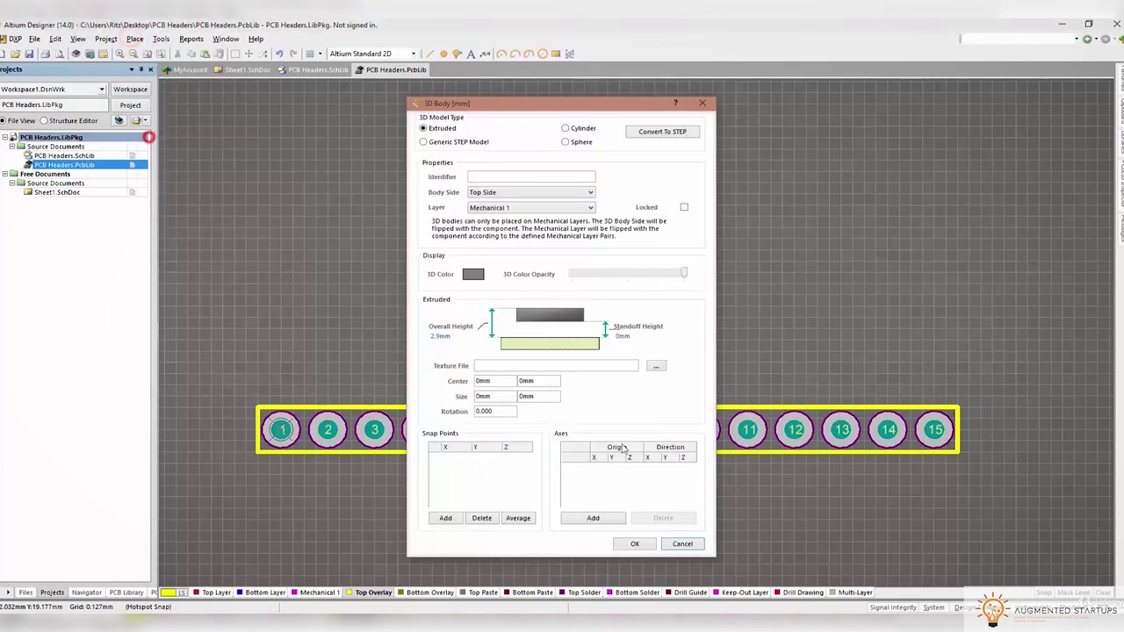
pyautogui.hotkey('alt', 'Tab')
# Scroll the FCI datasheet to the product-number table of pin, tail and mating lengths
pyautogui.scroll(-2, 633, 425)
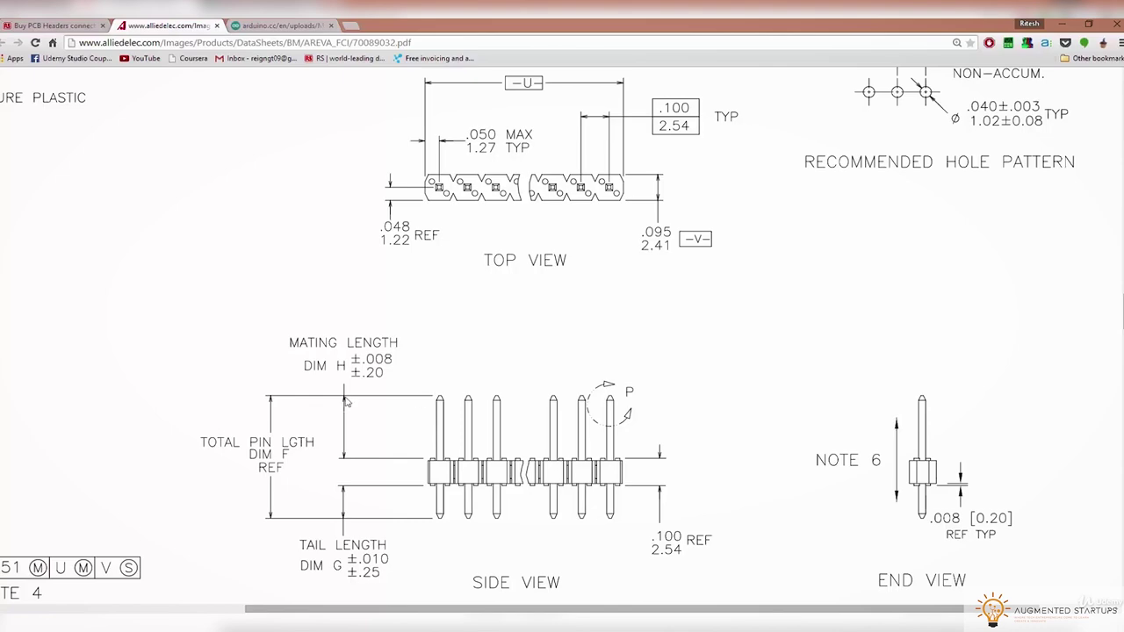
pyautogui.keyDown('ctrl'); pyautogui.scroll(-3, 348, 401); pyautogui.keyUp('ctrl')
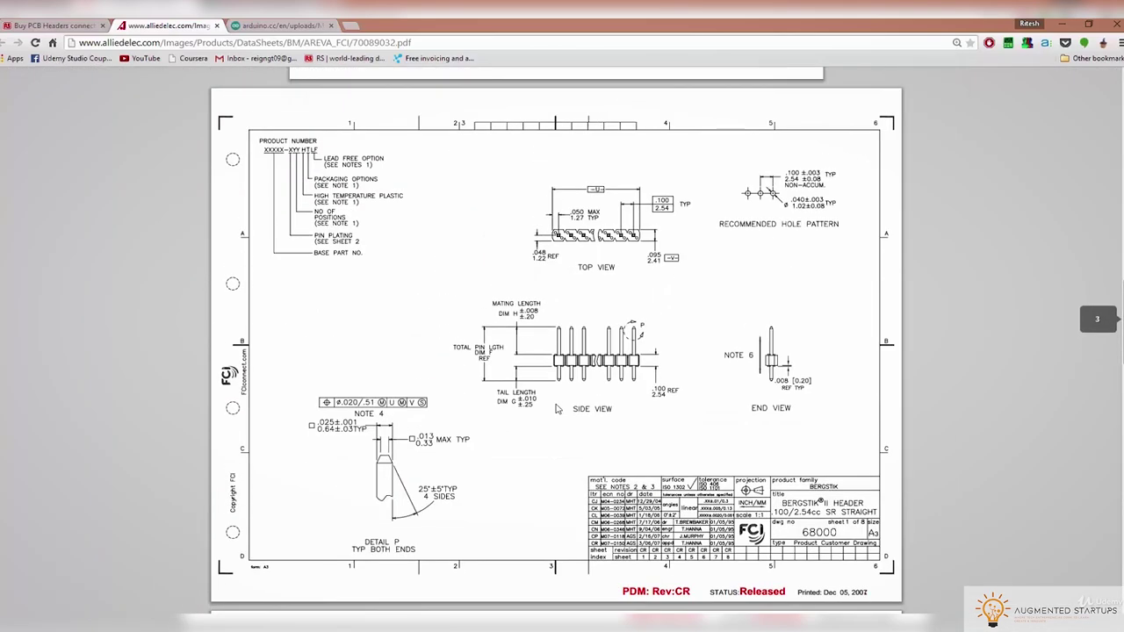
pyautogui.keyDown('ctrl'); pyautogui.scroll(3, 579, 420); pyautogui.keyUp('ctrl')
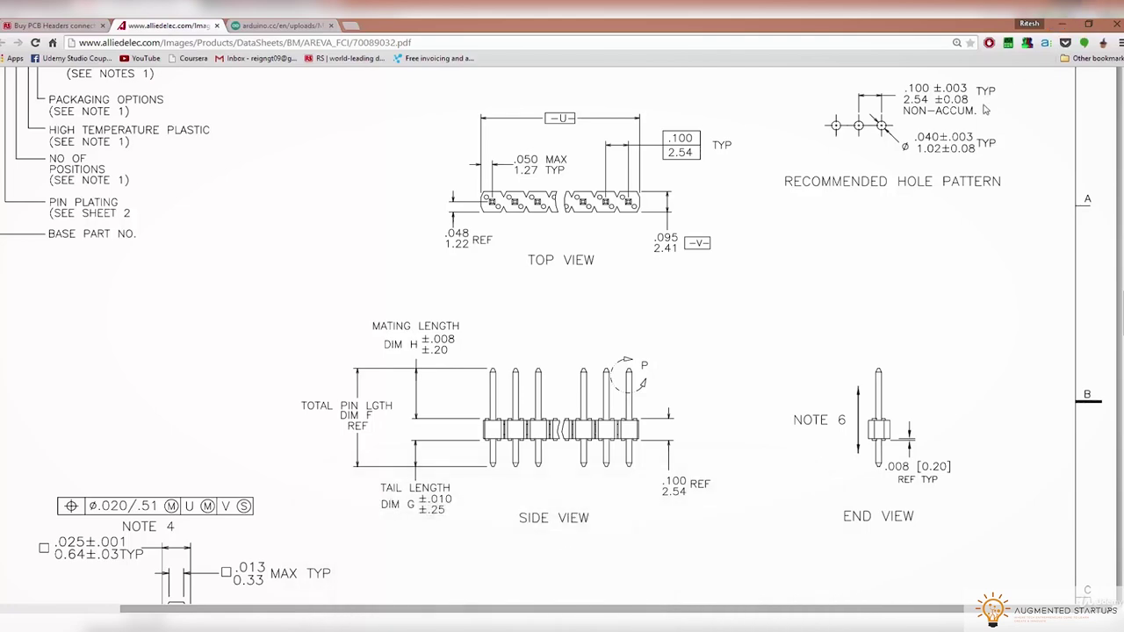
pyautogui.scroll(-1, 260, 452)
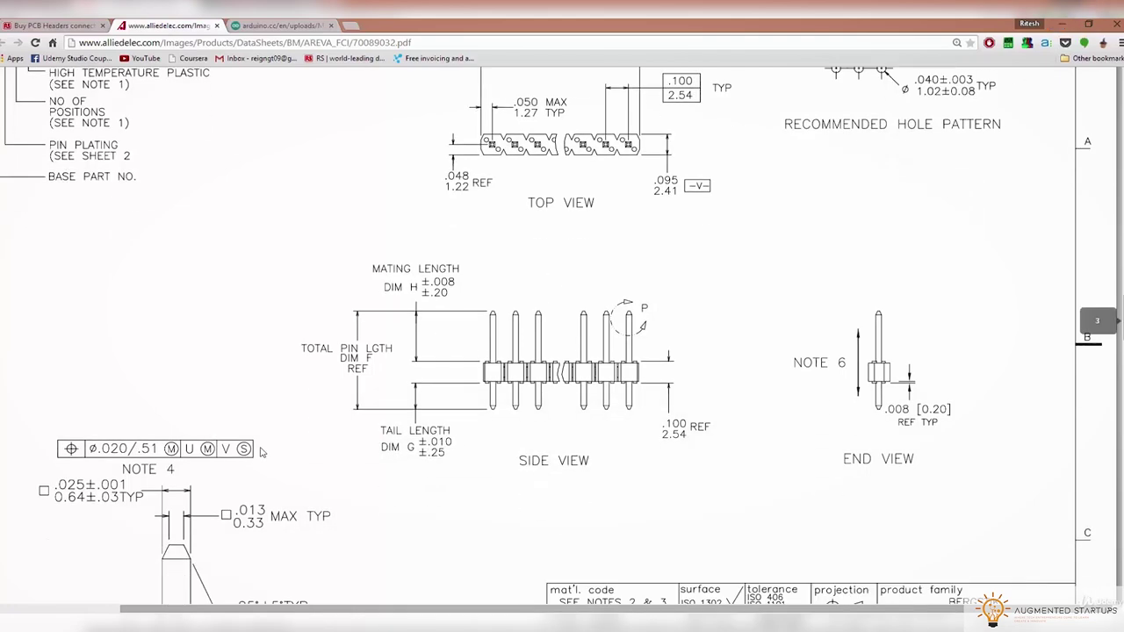
pyautogui.scroll(-3, 426, 351)
pyautogui.scroll(-5, 495, 439)
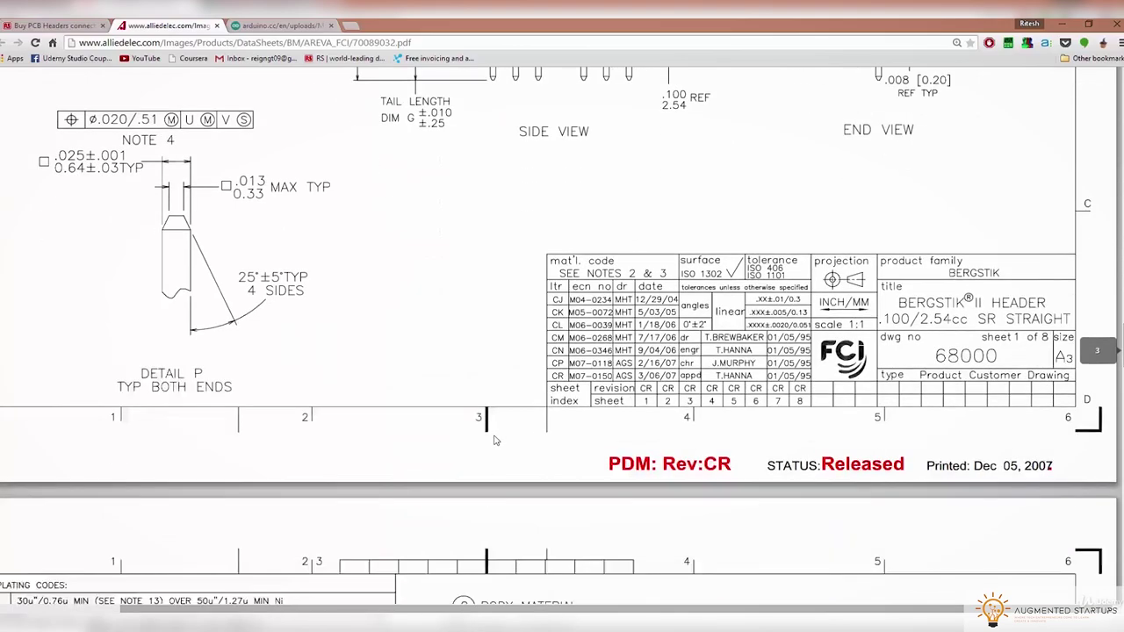
pyautogui.moveTo(534, 606); pyautogui.dragTo(456, 612)
pyautogui.scroll(-10, 458, 434)
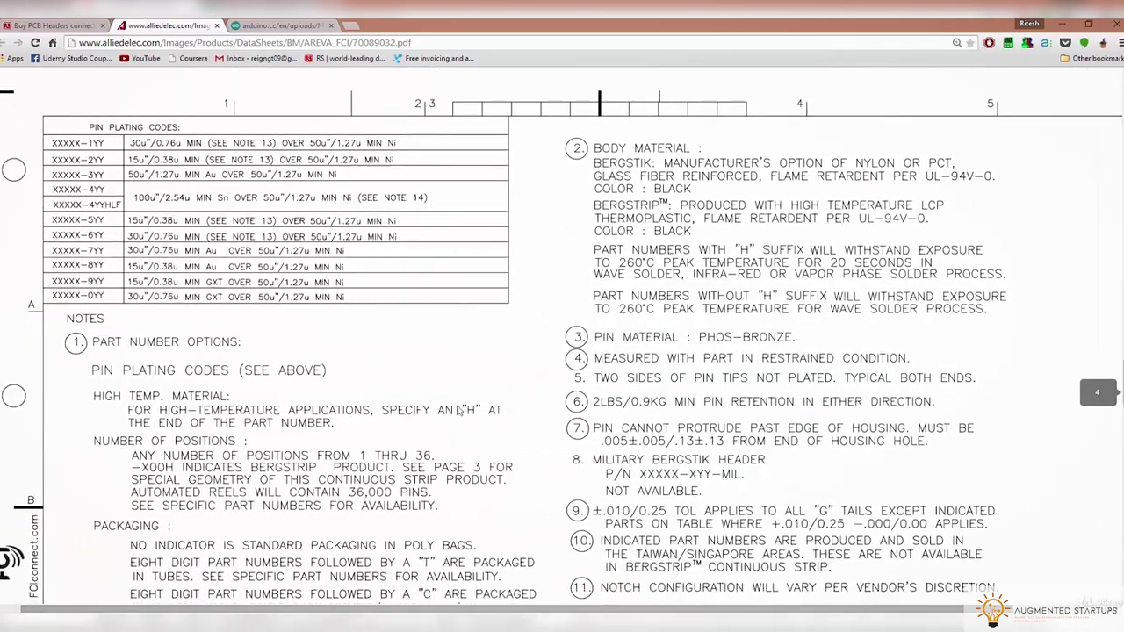
pyautogui.scroll(-6, 458, 434)
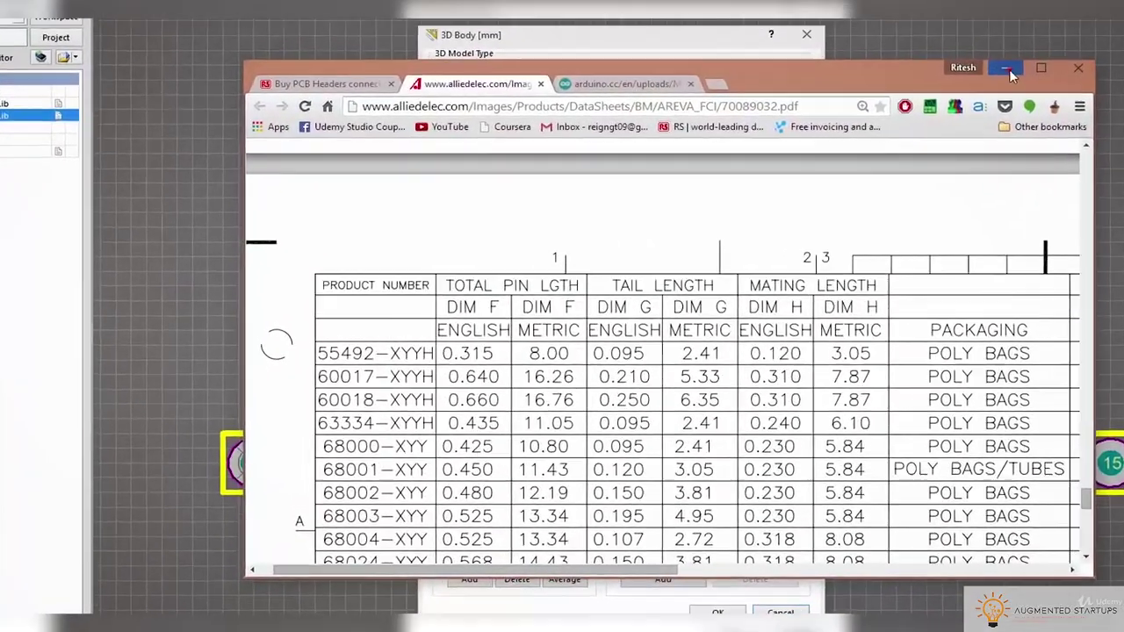
# Give the 3D body an overall height of 5.84, lower opacity and a lavender colour
pyautogui.click(1062, 24)
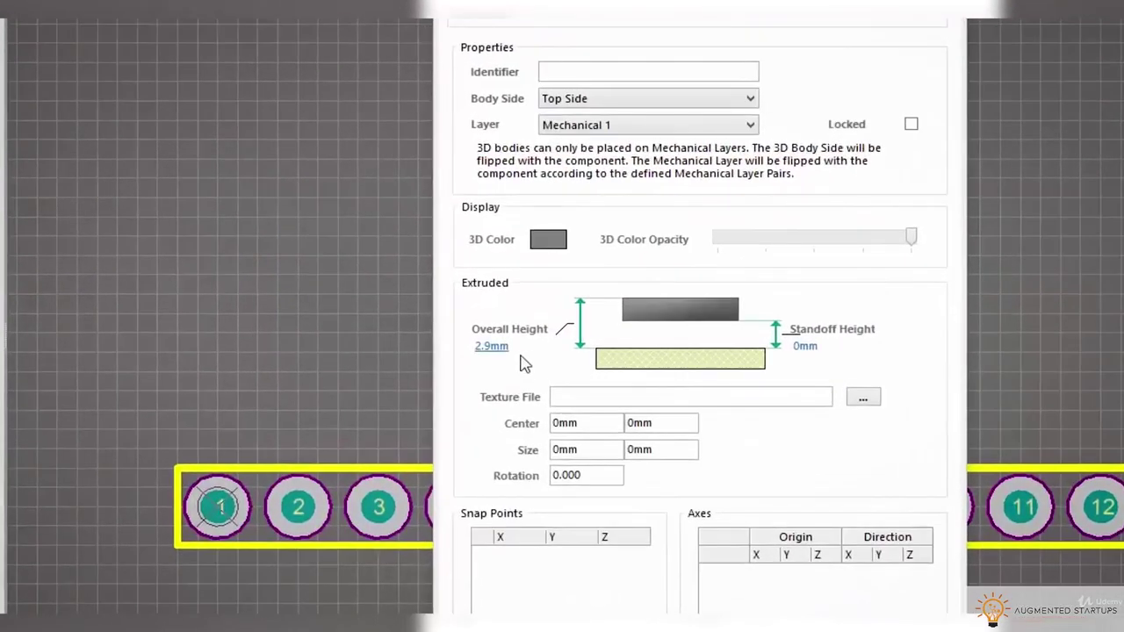
pyautogui.click(475, 347)
pyautogui.write('5.84')
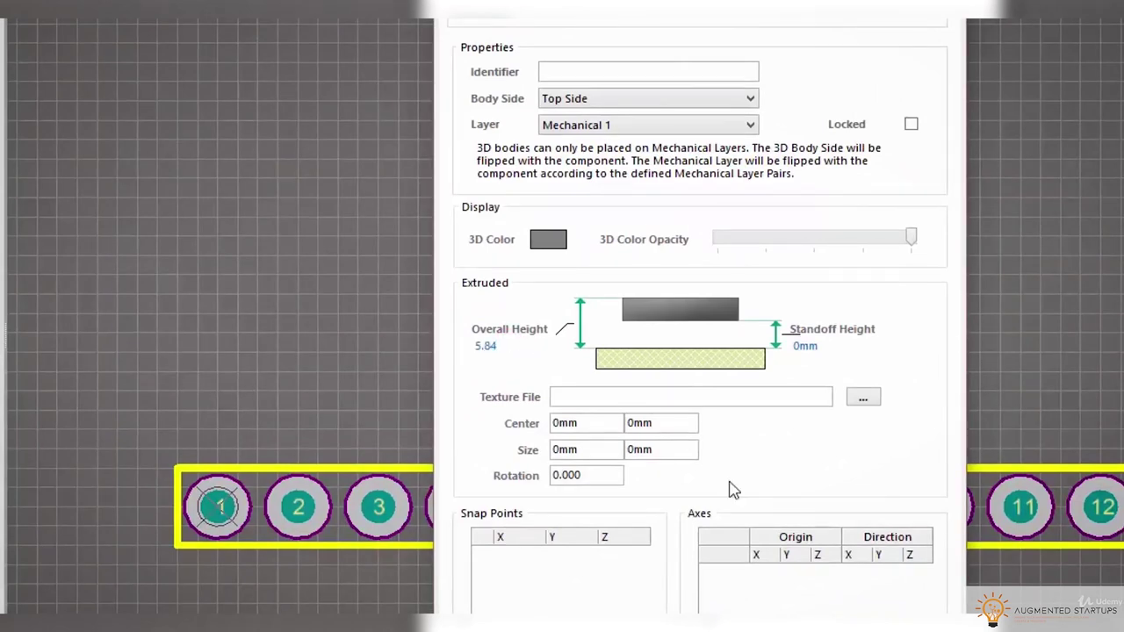
pyautogui.click(904, 237)
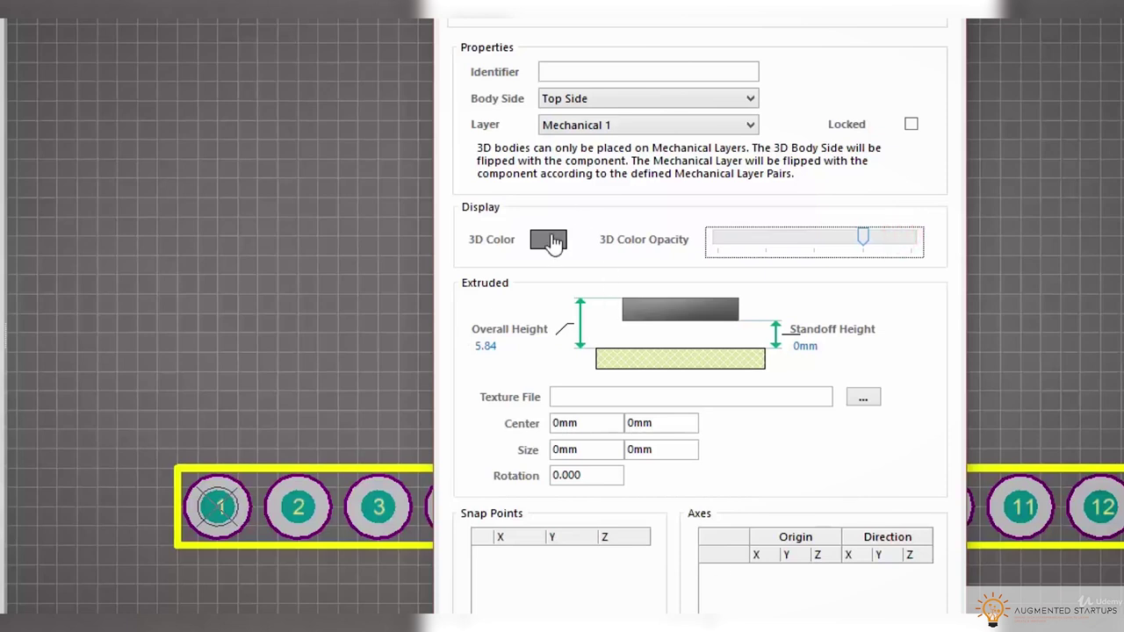
pyautogui.click(551, 240)
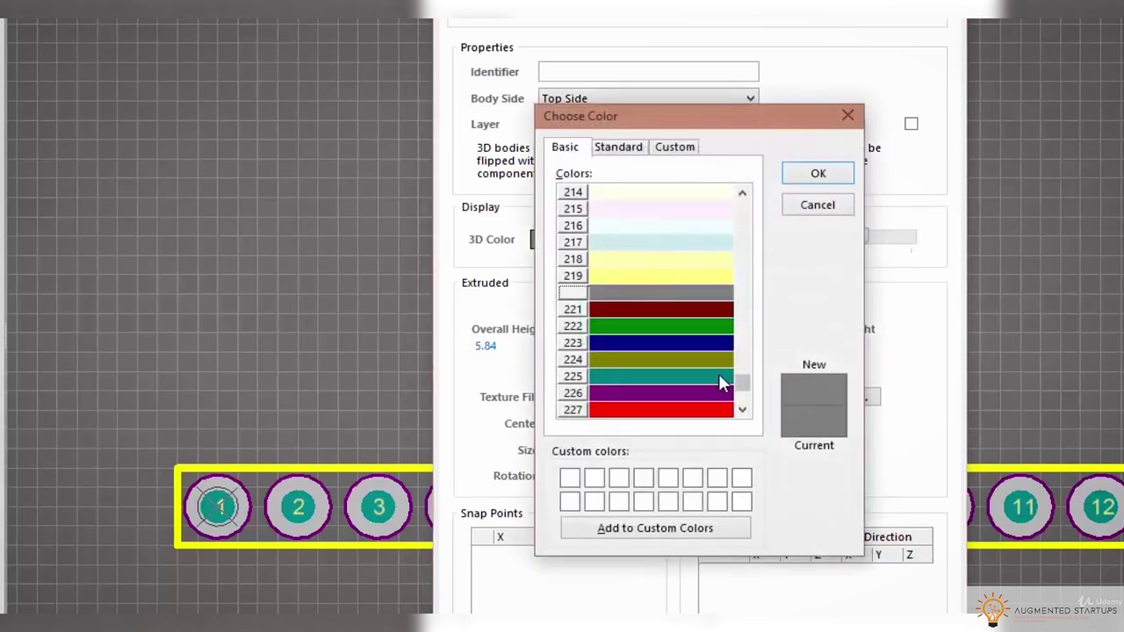
pyautogui.moveTo(742, 386); pyautogui.dragTo(740, 368)
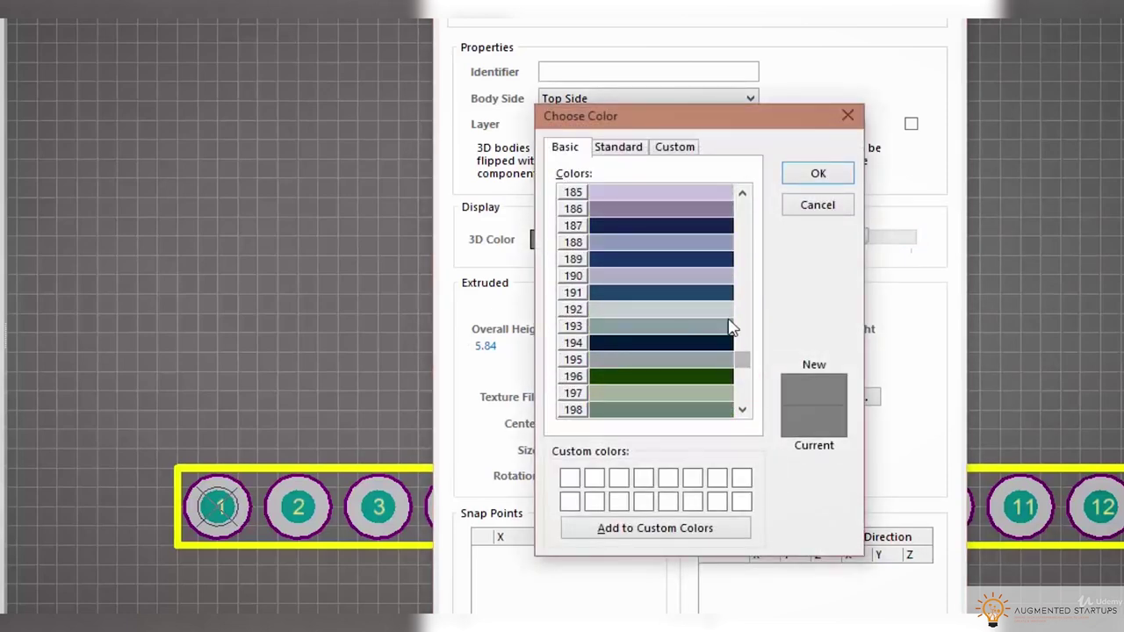
pyautogui.click(644, 275)
pyautogui.click(816, 176)
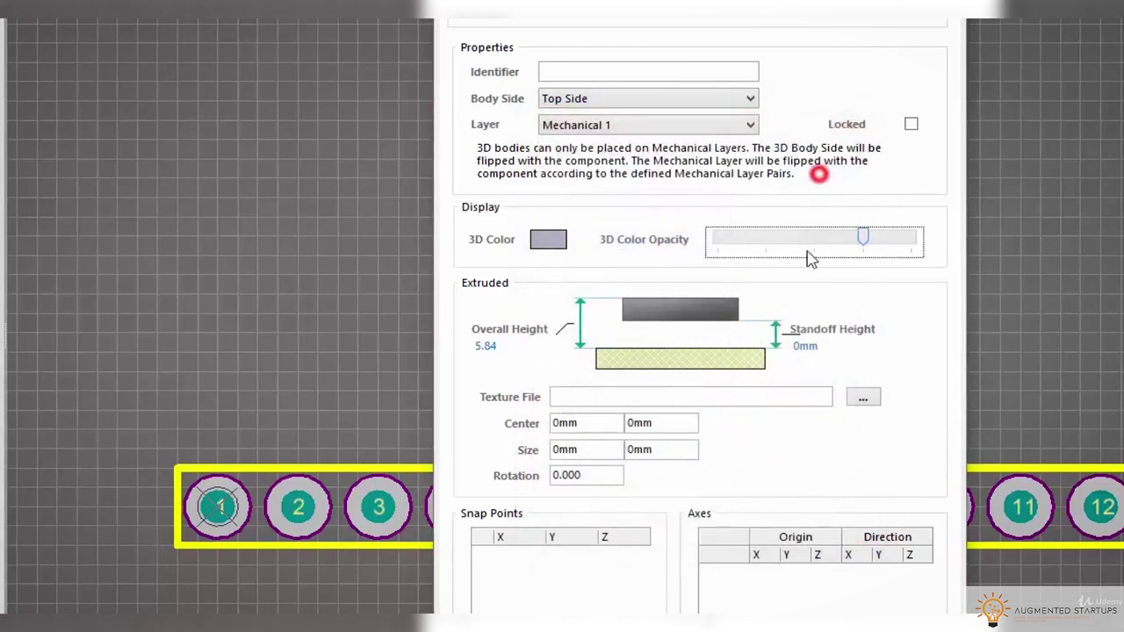
pyautogui.press('Return')
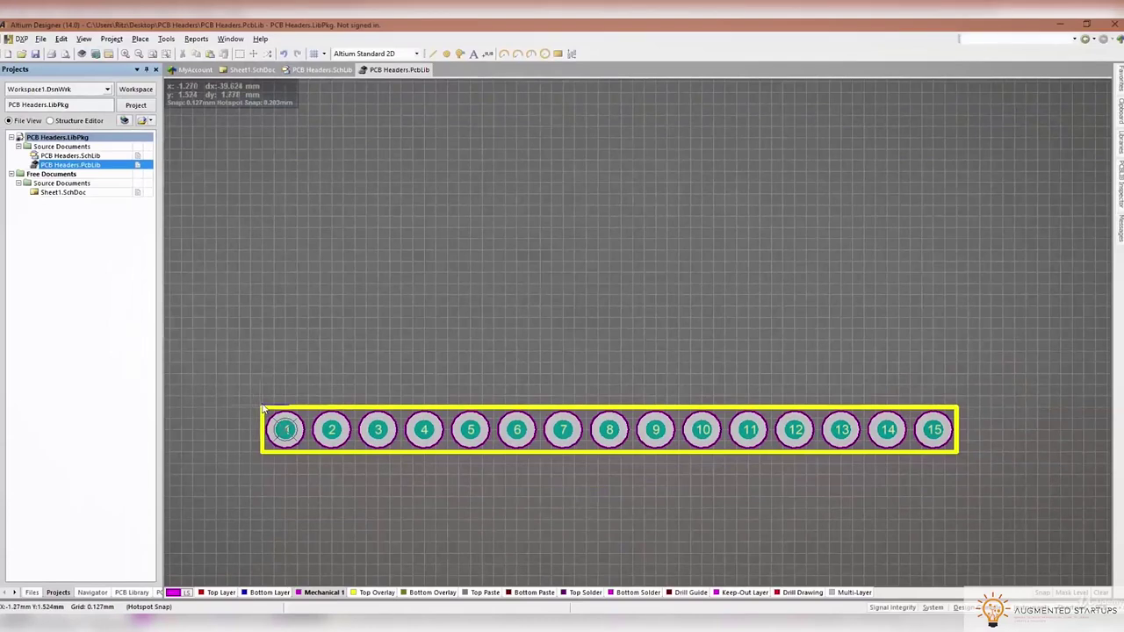
# Trace the body outline's top-left, top-right and bottom-right corners around the pad row
pyautogui.click(262, 408)
pyautogui.click(957, 410)
pyautogui.click(957, 451)
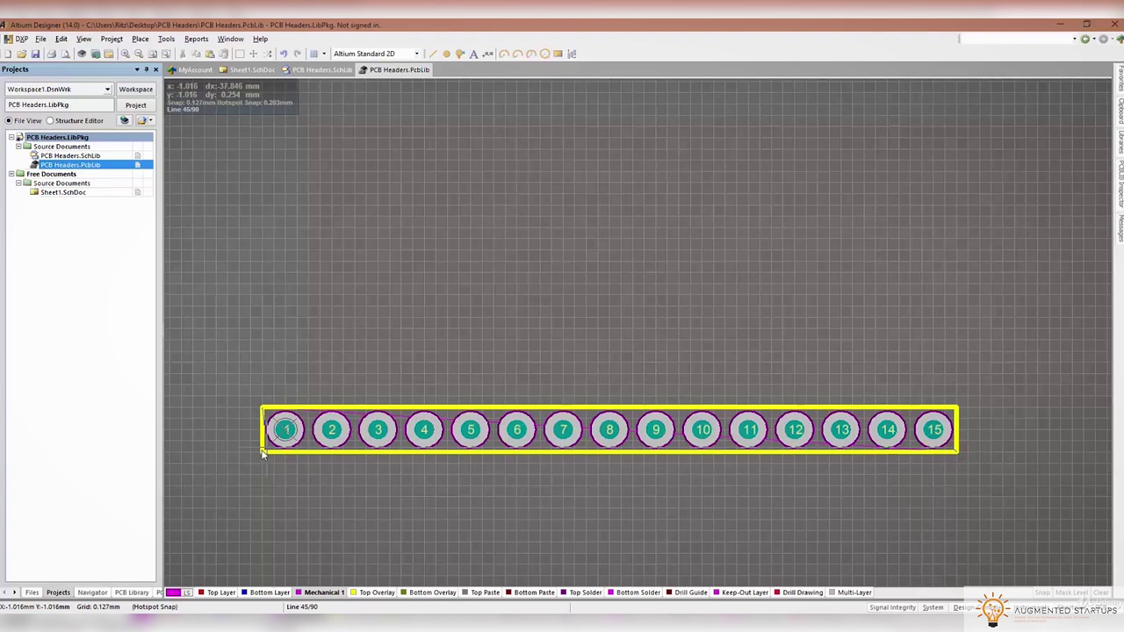
# Close the 3D body outline at the bottom-left corner and stop placing bodies
pyautogui.click(262, 451)
pyautogui.press('p')
pyautogui.press('b')
pyautogui.click(585, 518)
# Orbit the header in 3D to inspect the new body, then return to 2D
pyautogui.press('3')
pyautogui.keyDown('shift'); pyautogui.moveTo(585, 524); pyautogui.dragTo(612, 435, button='right'); pyautogui.keyUp('shift')
pyautogui.click(601, 402)
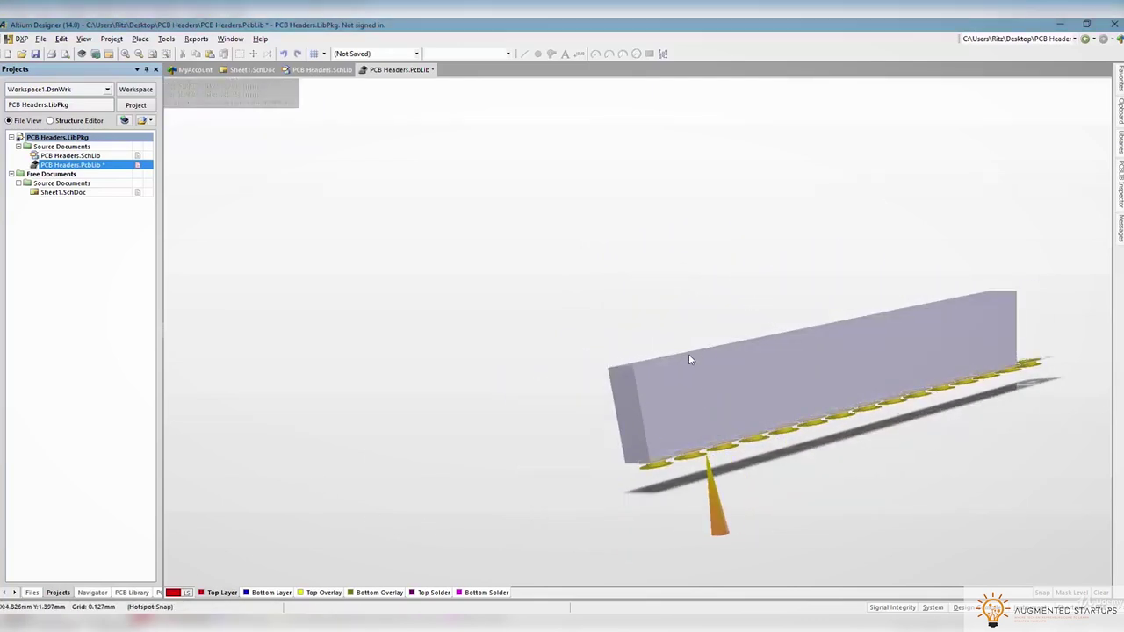
pyautogui.press('2')
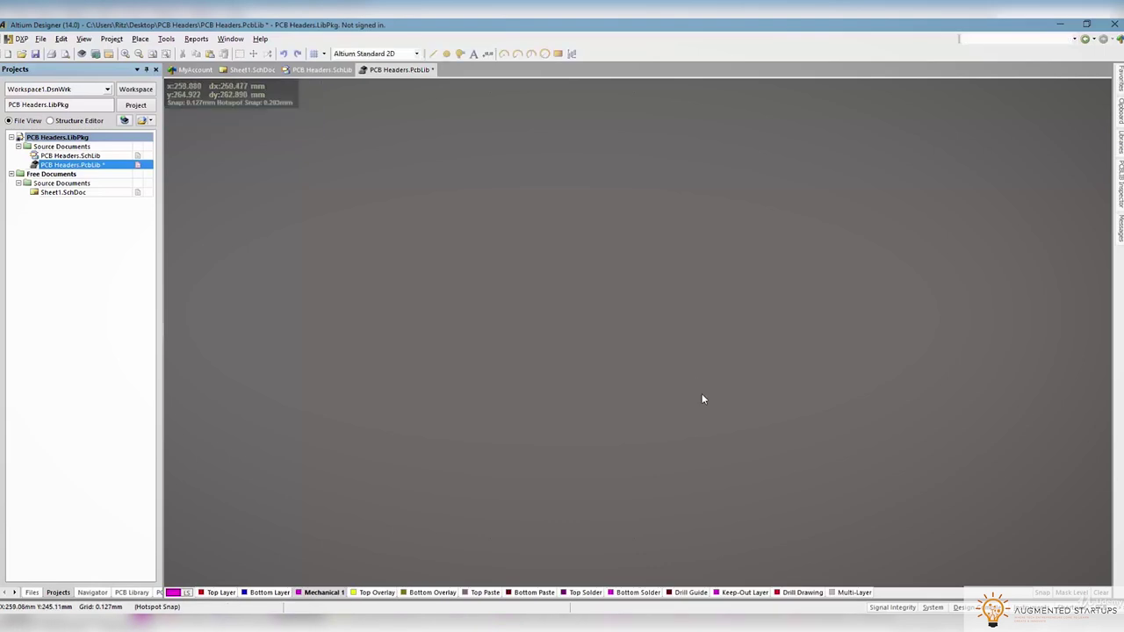
pyautogui.keyDown('ctrl'); pyautogui.scroll(5, 672, 471); pyautogui.keyUp('ctrl')
pyautogui.keyDown('ctrl'); pyautogui.scroll(6, 757, 444); pyautogui.keyUp('ctrl')
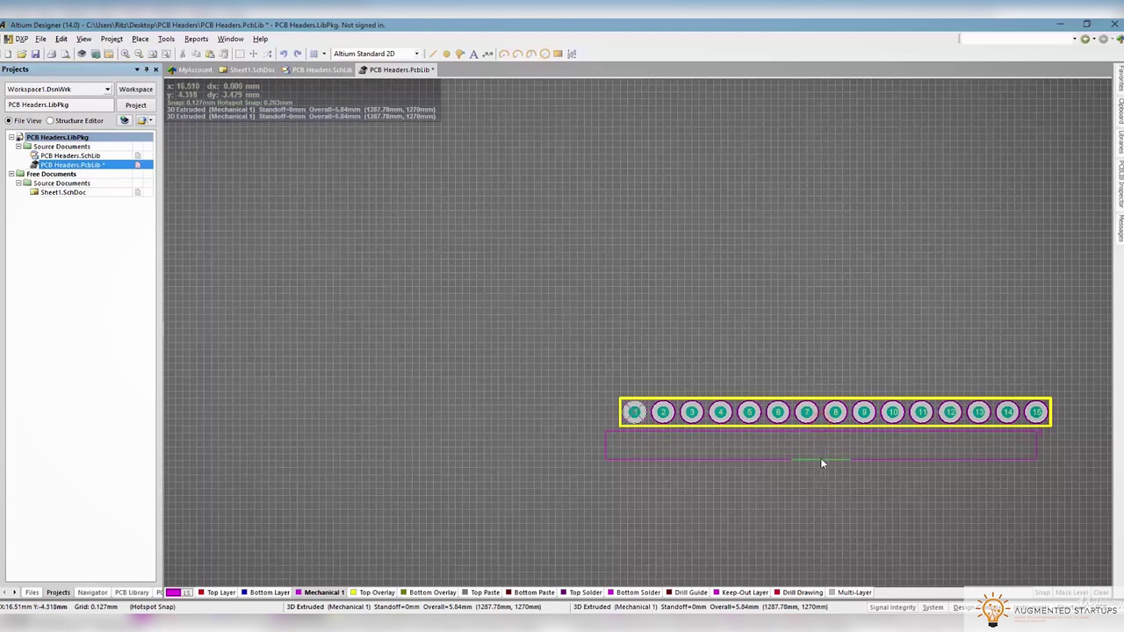
# Flip the 3D body to the other board side under the pads and recheck it tilted in 3D
pyautogui.press('l')
pyautogui.moveTo(820, 462); pyautogui.dragTo(799, 460)
pyautogui.press('3')
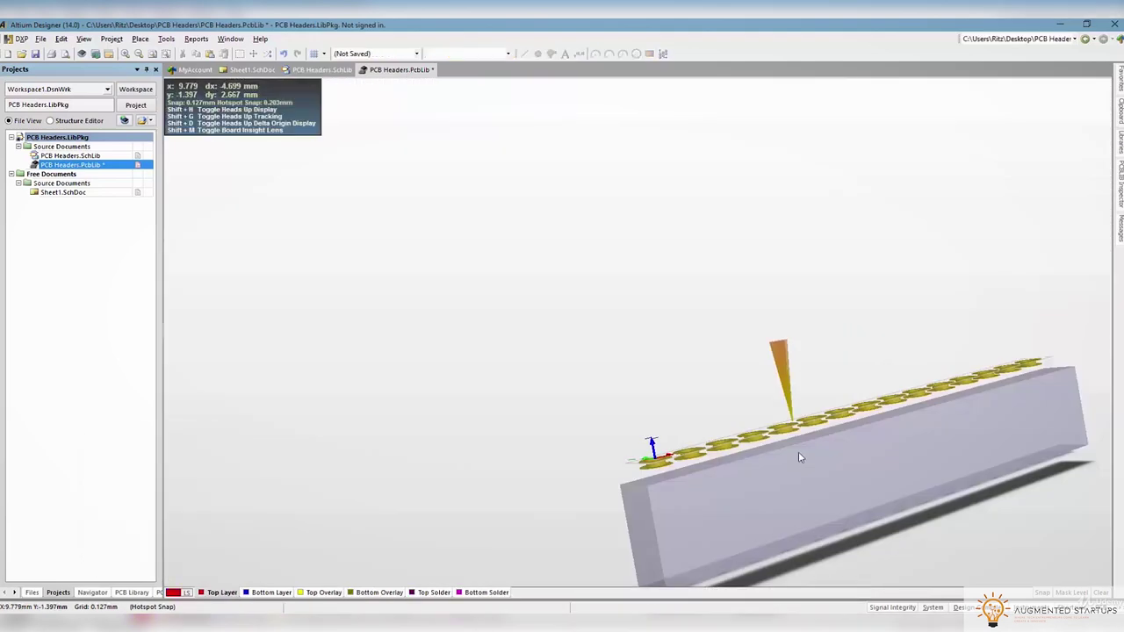
pyautogui.press('2')
pyautogui.press('3')
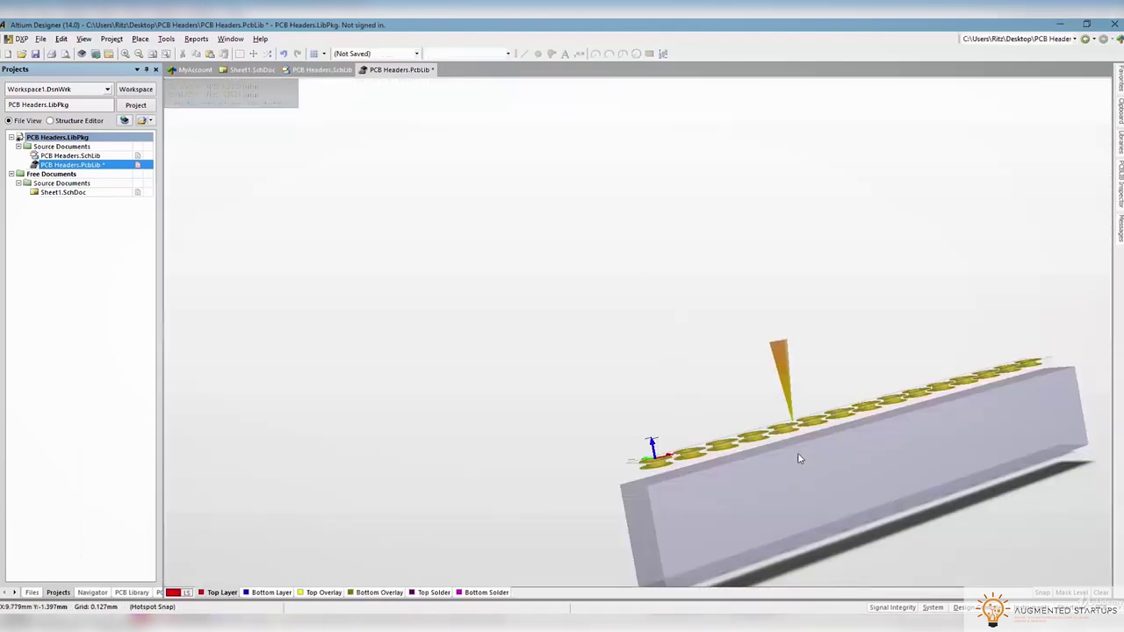
pyautogui.moveTo(798, 458); pyautogui.dragTo(889, 428)
pyautogui.press('0')
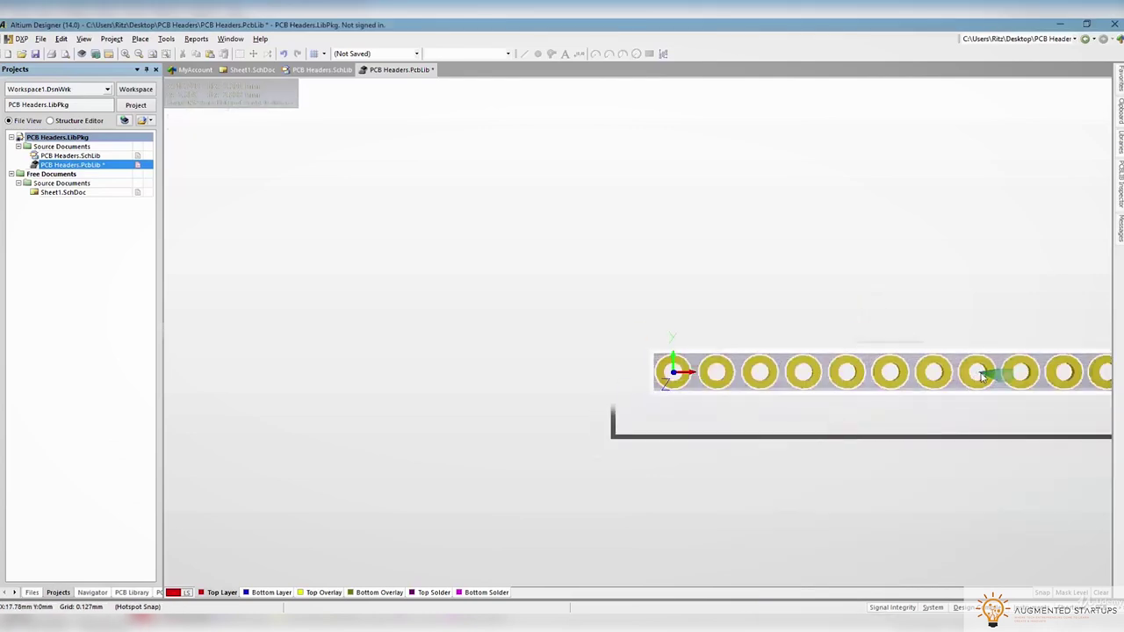
pyautogui.press('2')
pyautogui.press('3')
pyautogui.keyDown('shift'); pyautogui.moveTo(926, 410); pyautogui.dragTo(760, 391, button='right'); pyautogui.keyUp('shift')
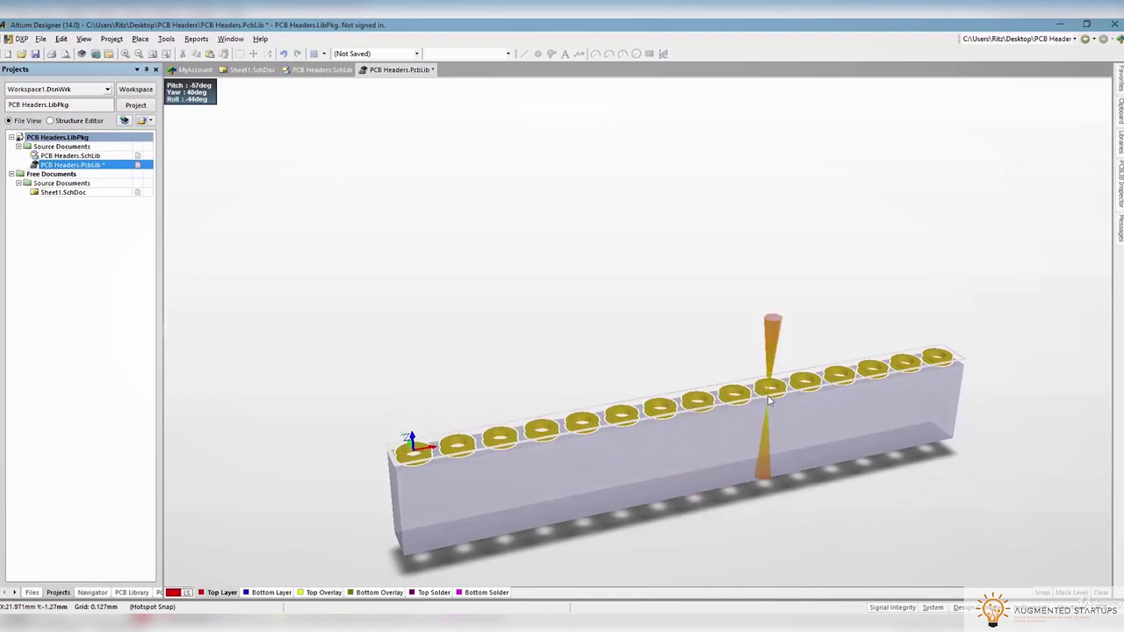
pyautogui.press('2')
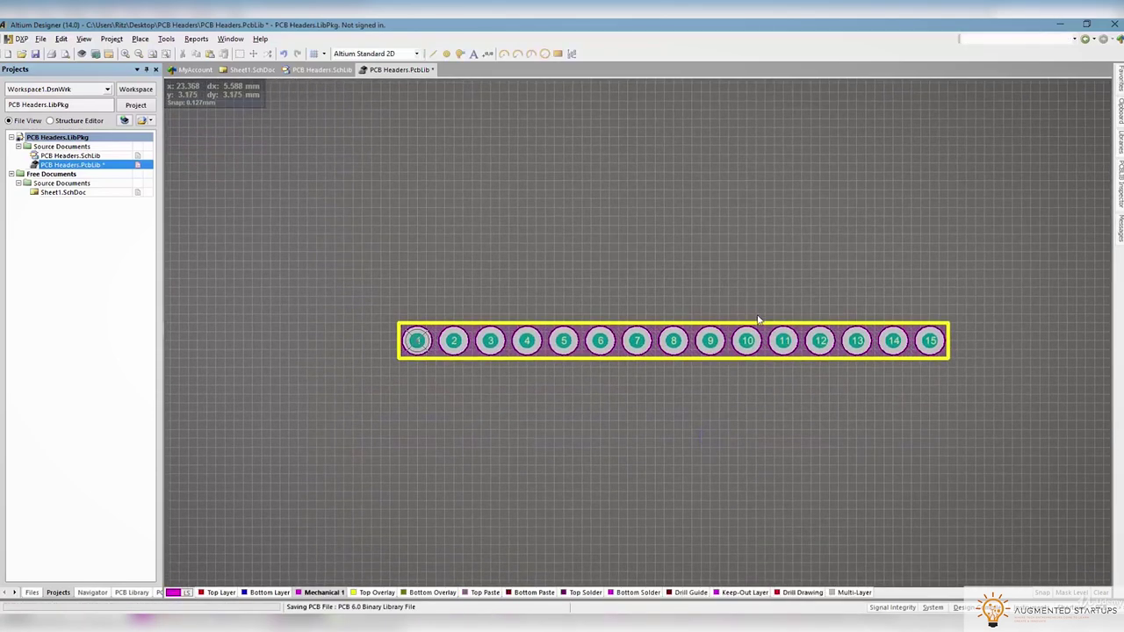
# Back out of adding a footprint to the symbol and return to the footprint library's component list
pyautogui.doubleClick(70, 155)
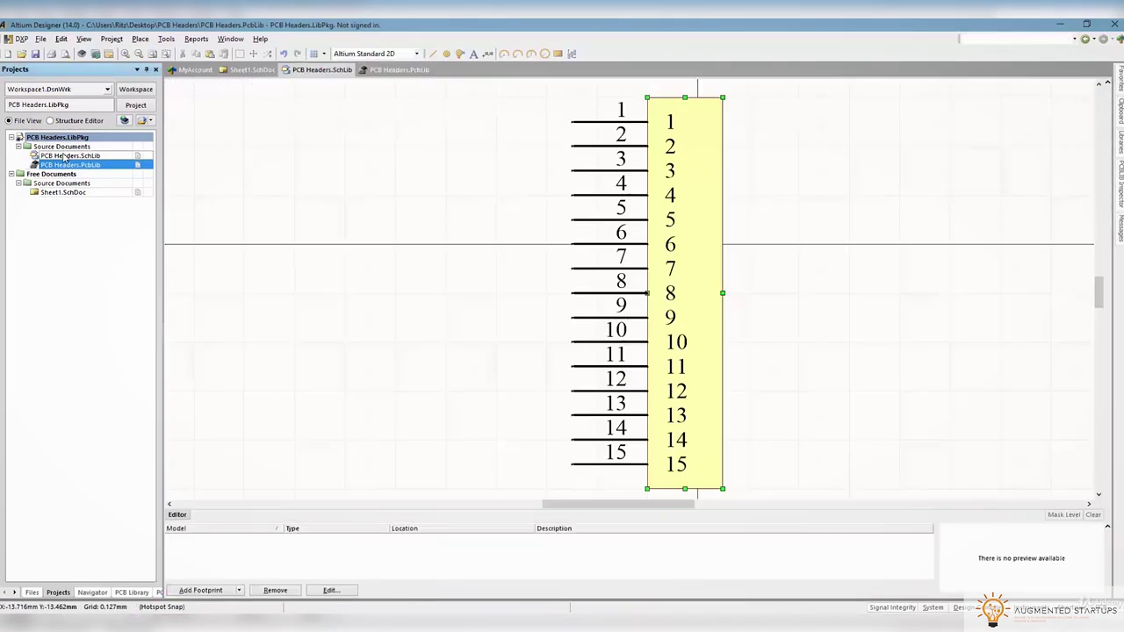
pyautogui.click(226, 591)
pyautogui.click(671, 486)
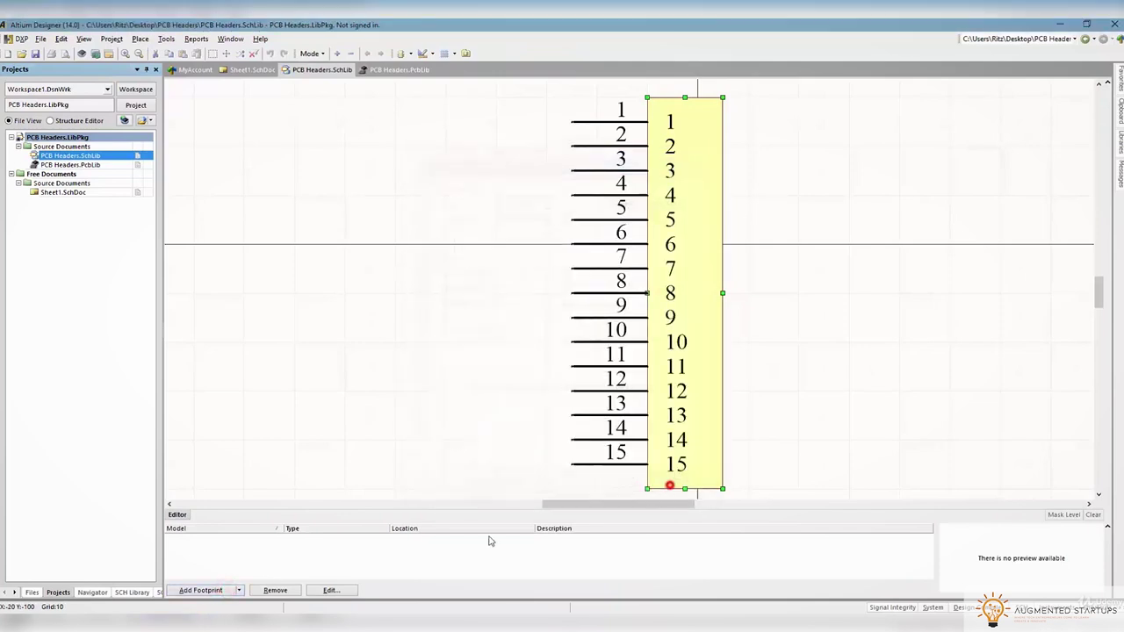
pyautogui.doubleClick(96, 165)
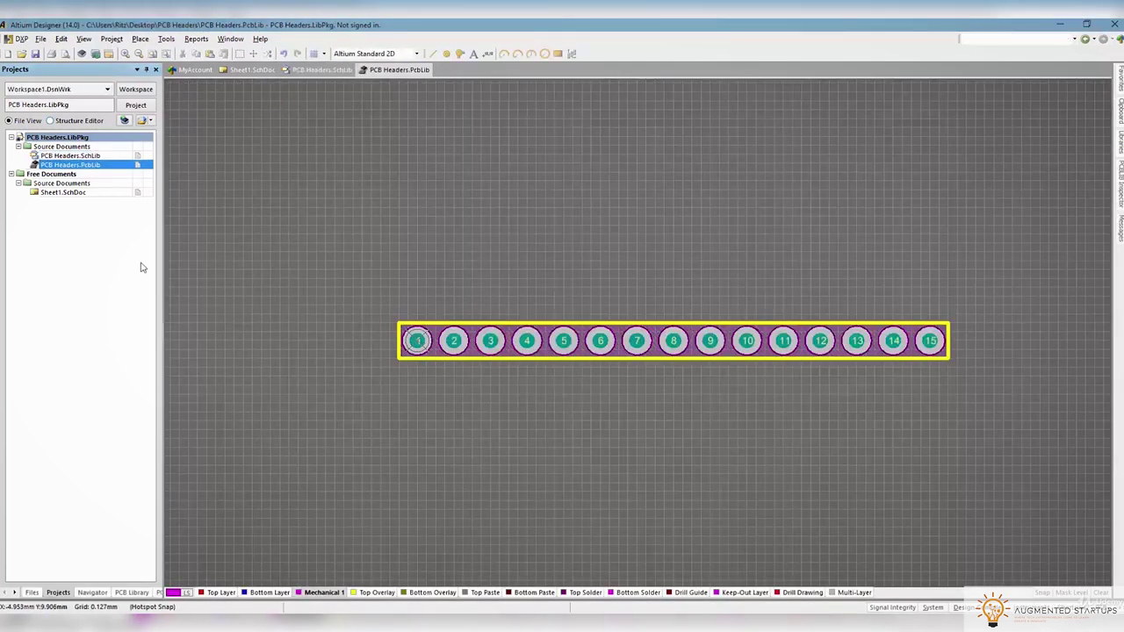
pyautogui.click(139, 593)
# Set the footprint component's name to Header and description to SIL Header
pyautogui.rightClick(42, 156)
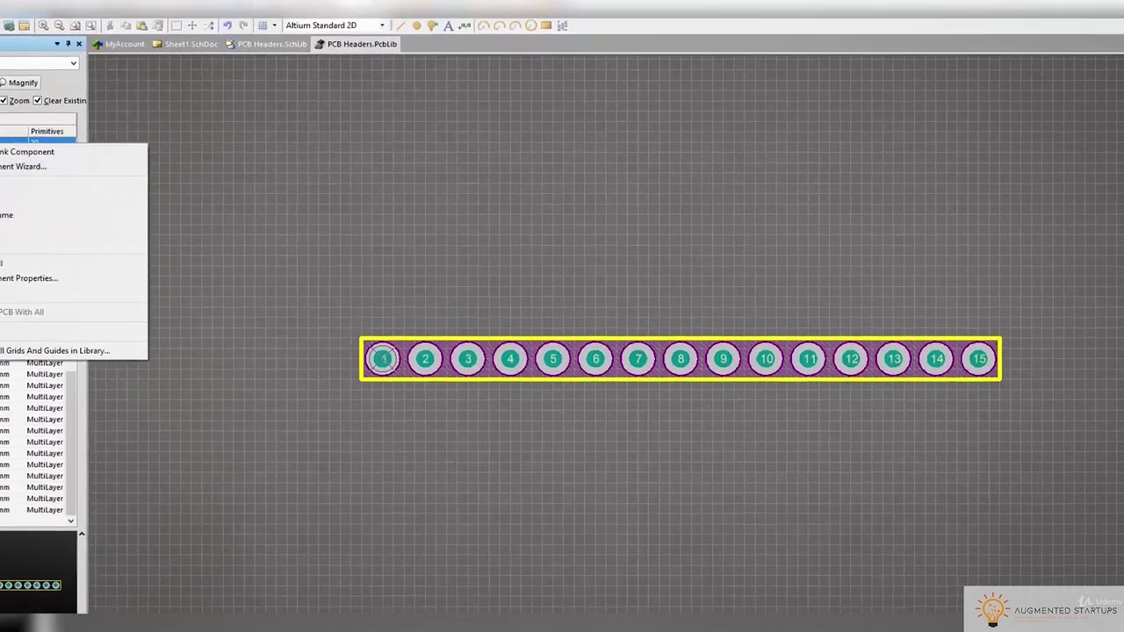
pyautogui.click(99, 271)
pyautogui.write('Header')
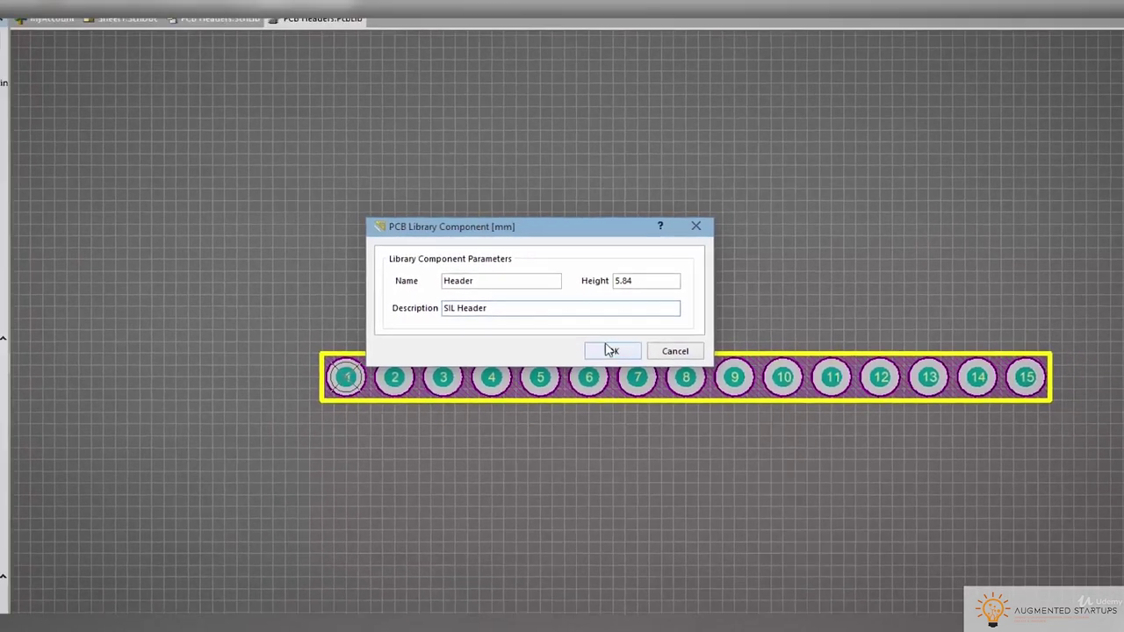
pyautogui.click(612, 370)
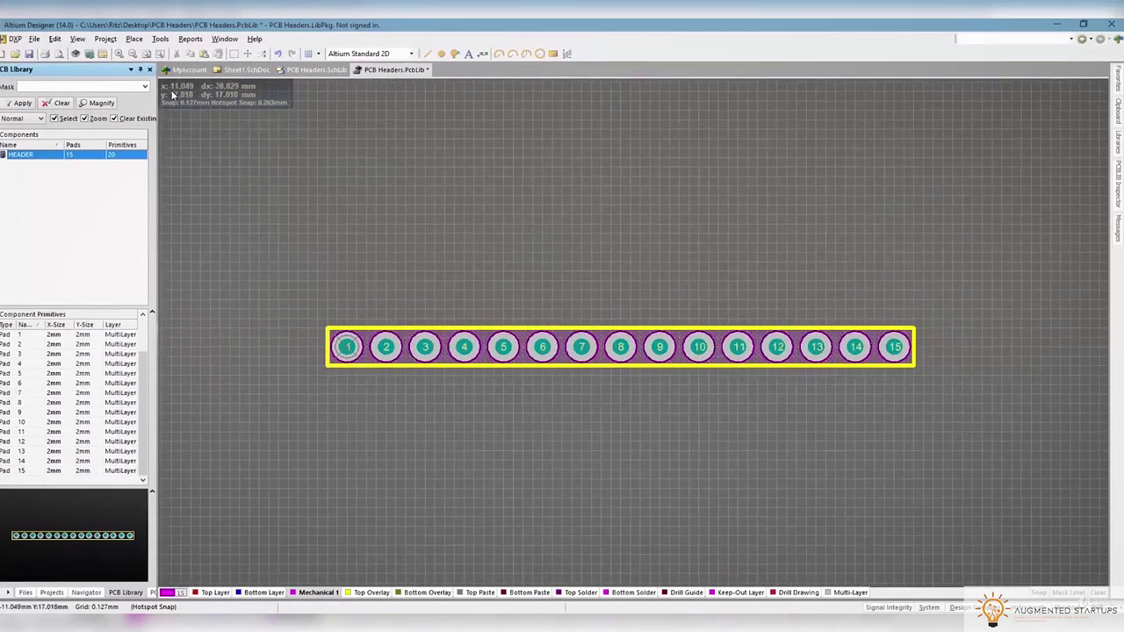
# Save the footprint library and open the schematic library's component list
pyautogui.click(29, 53)
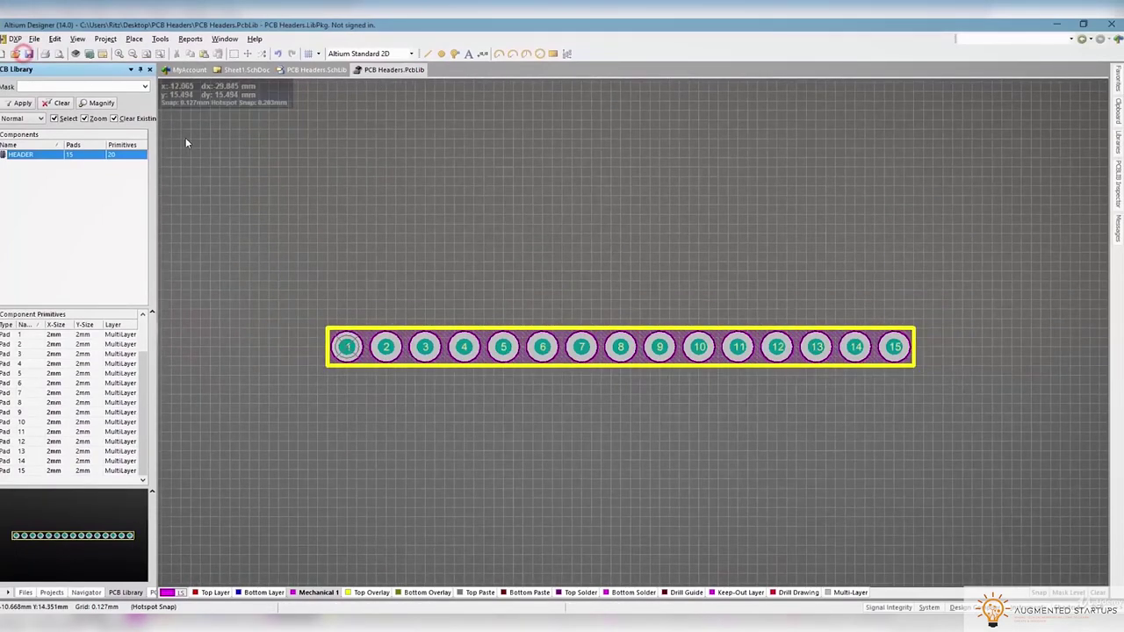
pyautogui.click(51, 593)
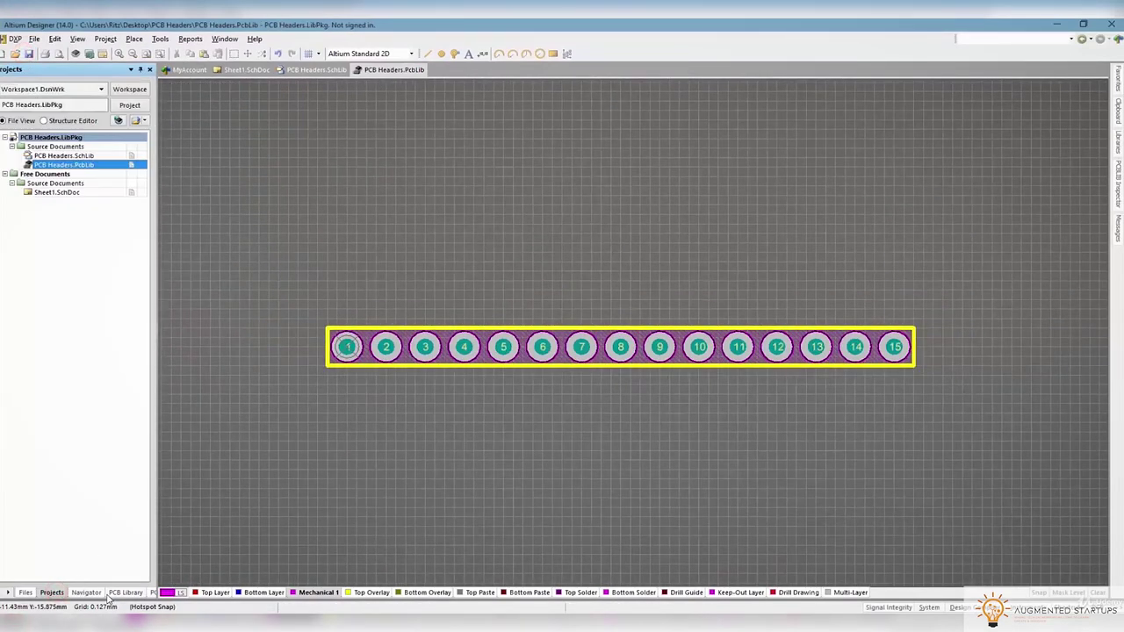
pyautogui.doubleClick(64, 155)
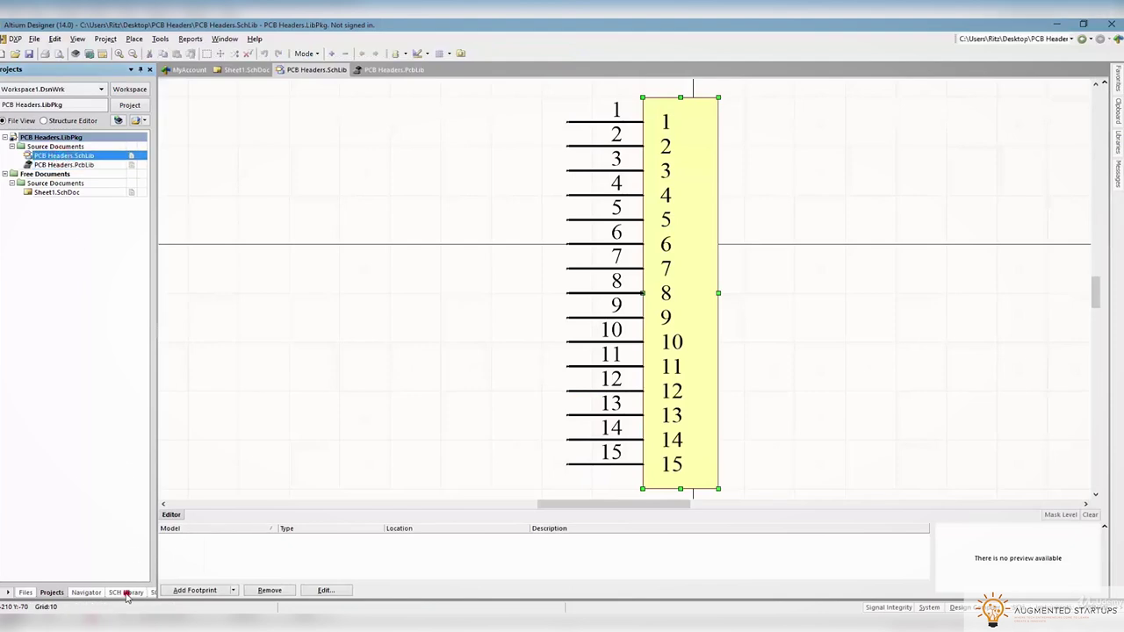
pyautogui.click(126, 592)
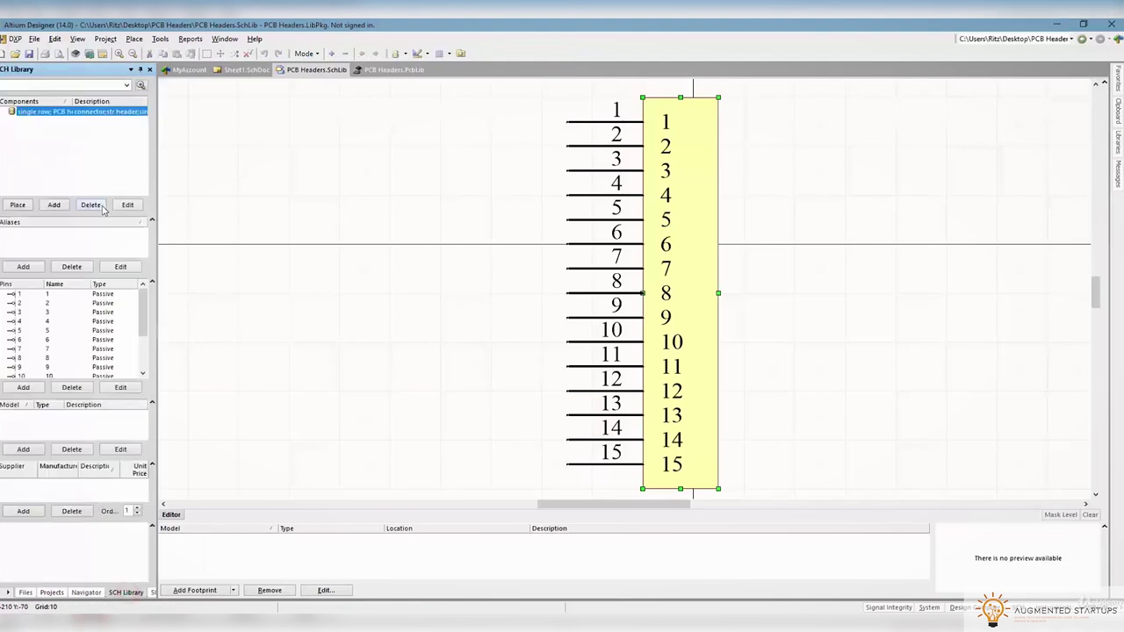
# Link the Header footprint to the header symbol, checking its preview in 2D and 3D
pyautogui.click(197, 591)
pyautogui.click(621, 200)
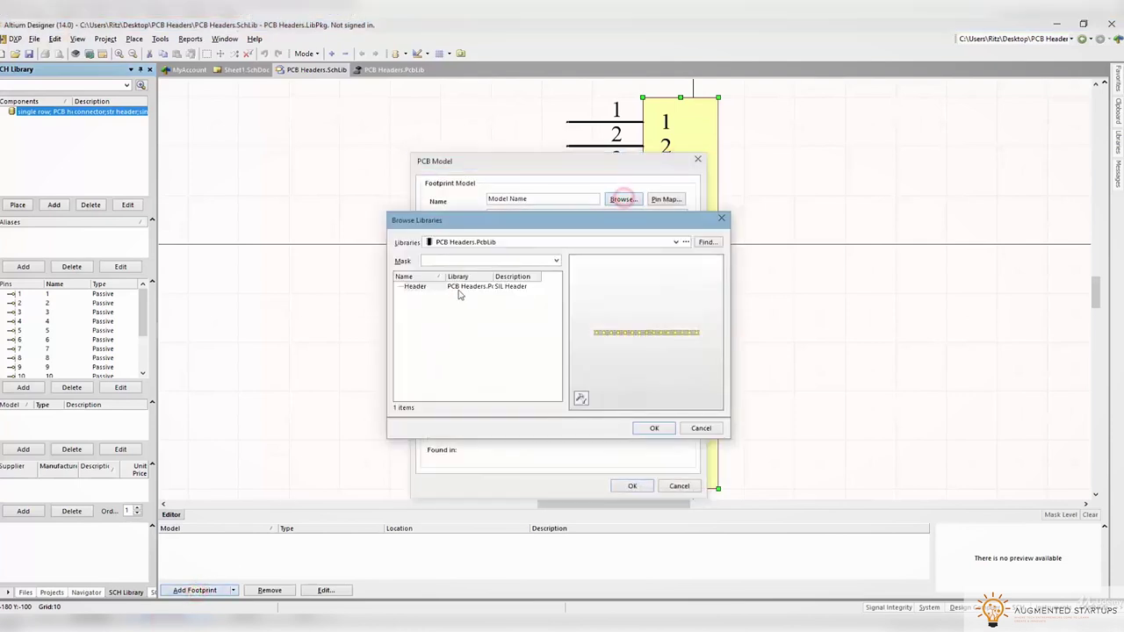
pyautogui.click(581, 398)
pyautogui.click(617, 402)
pyautogui.click(582, 398)
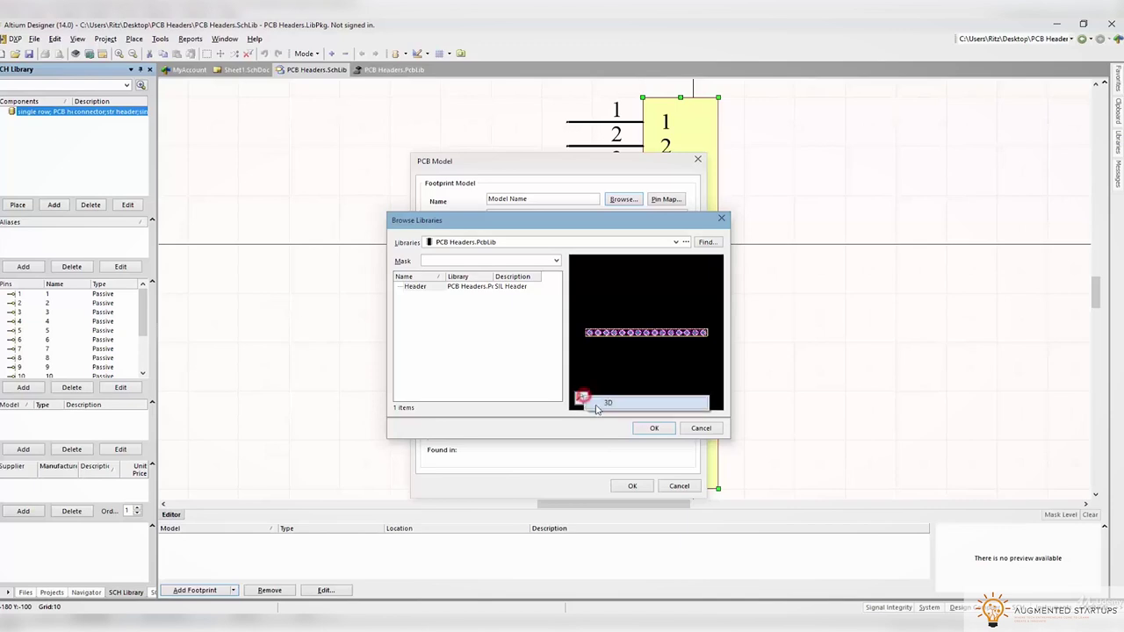
pyautogui.click(596, 404)
pyautogui.click(647, 428)
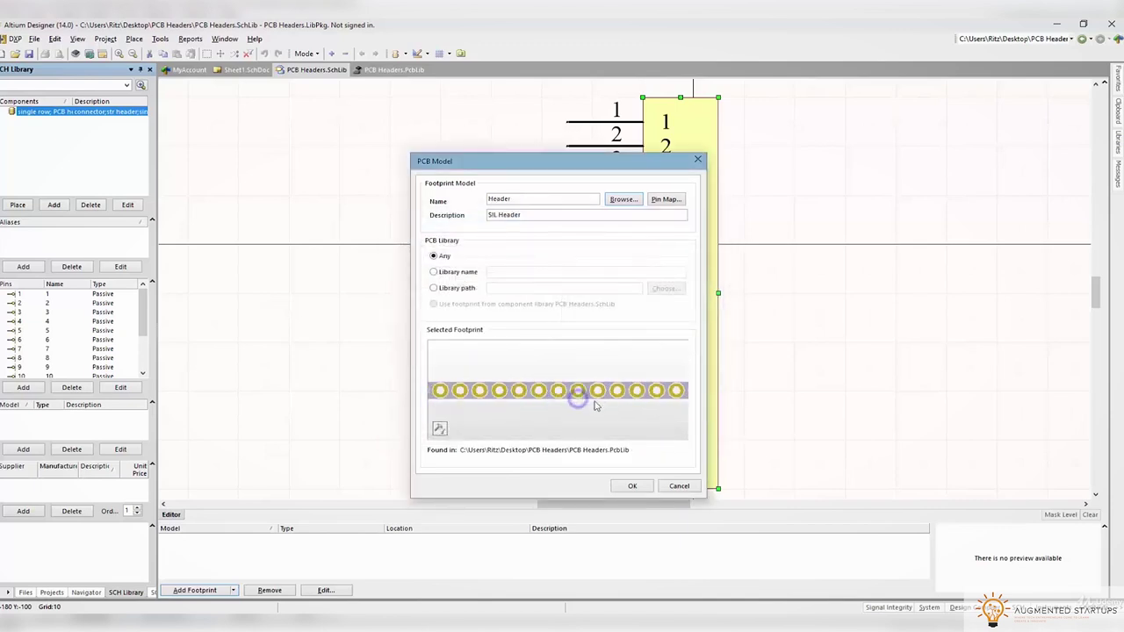
pyautogui.click(633, 486)
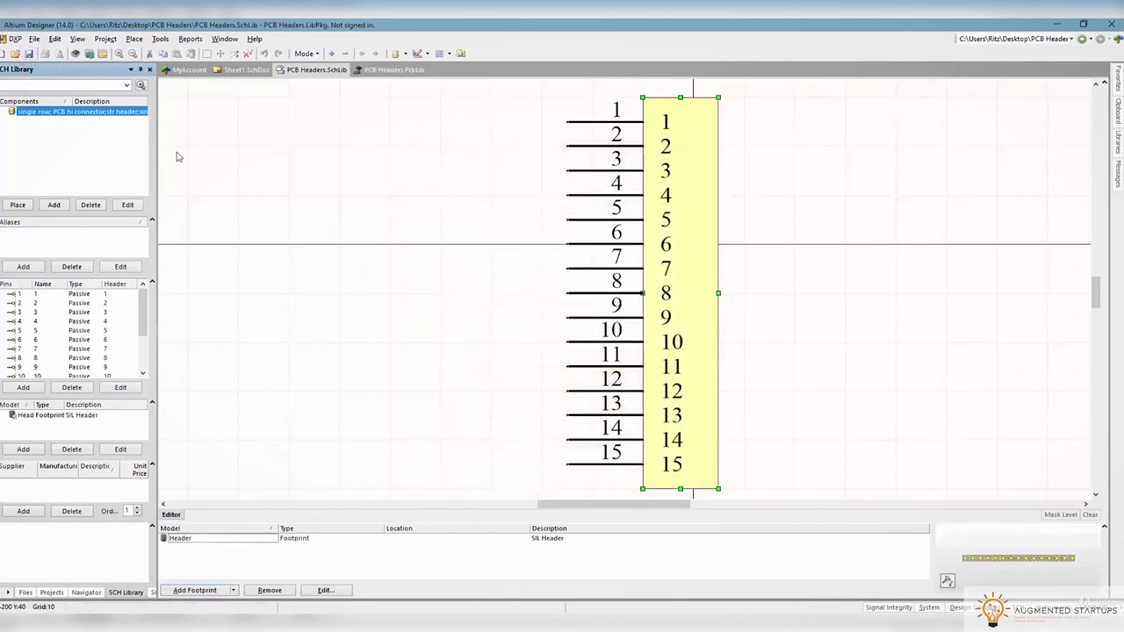
# Compile the PCB Headers integrated library and review the compile messages
pyautogui.click(51, 591)
pyautogui.click(105, 39)
pyautogui.click(106, 39)
pyautogui.click(106, 39)
pyautogui.click(103, 65)
pyautogui.click(1117, 171)
pyautogui.click(481, 231)
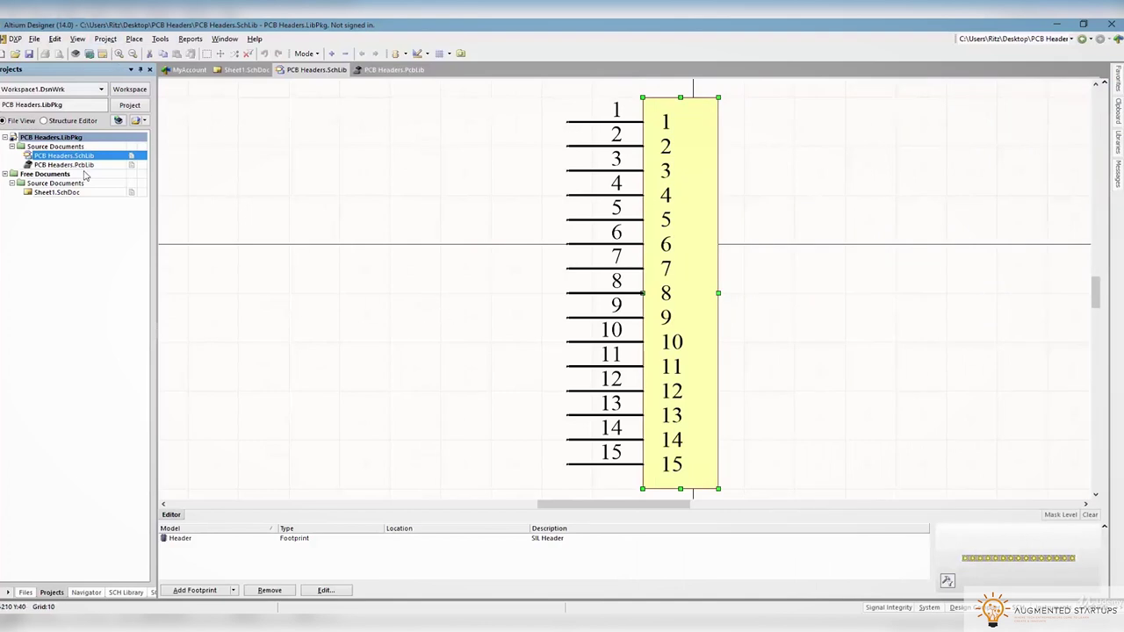
# Explore the PCB Headers.SchLib folder, open Project Outputs for PCB Headers, then minimise Explorer
pyautogui.rightClick(63, 156)
pyautogui.click(88, 215)
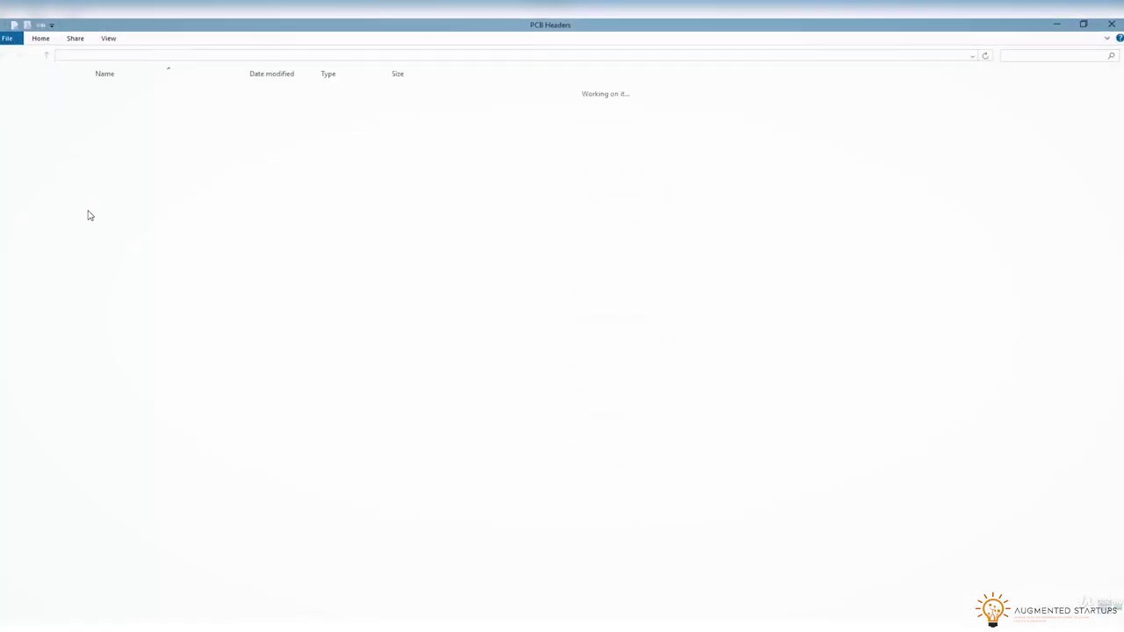
pyautogui.doubleClick(131, 103)
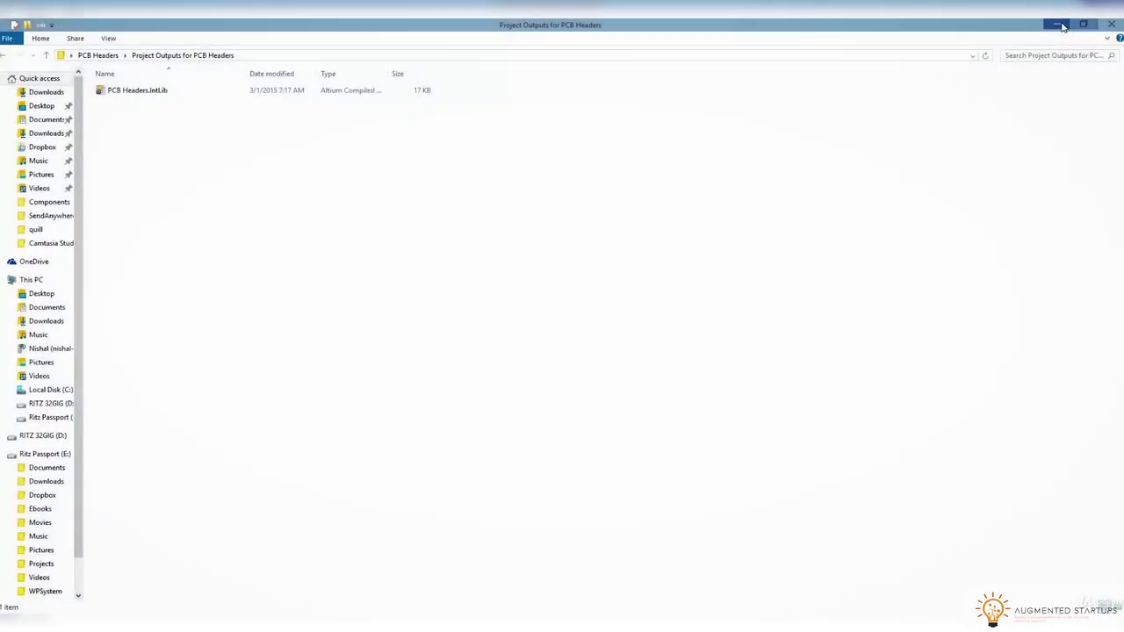
pyautogui.click(1060, 24)
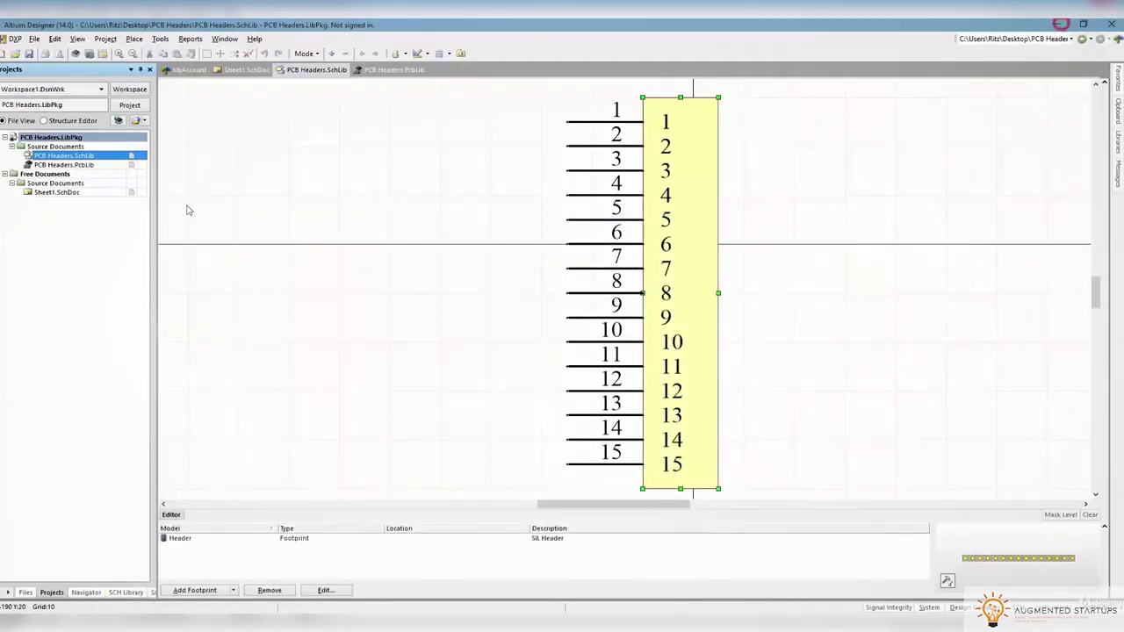
# Copy and paste the header component in the SCH Library panel to create a duplicate
pyautogui.click(126, 592)
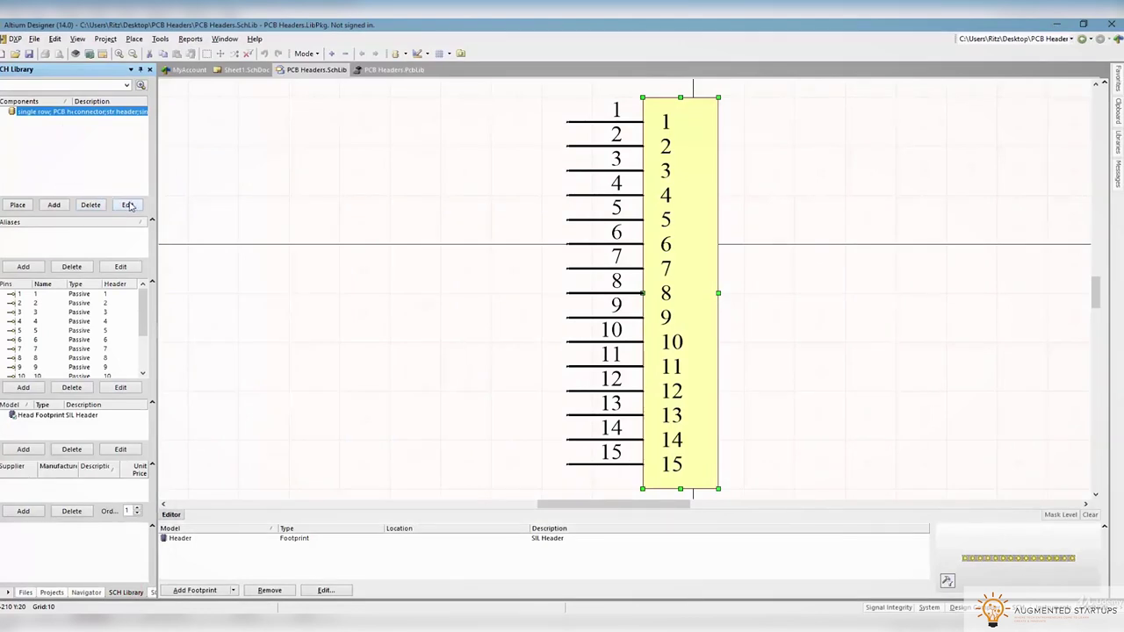
pyautogui.rightClick(48, 110)
pyautogui.click(63, 161)
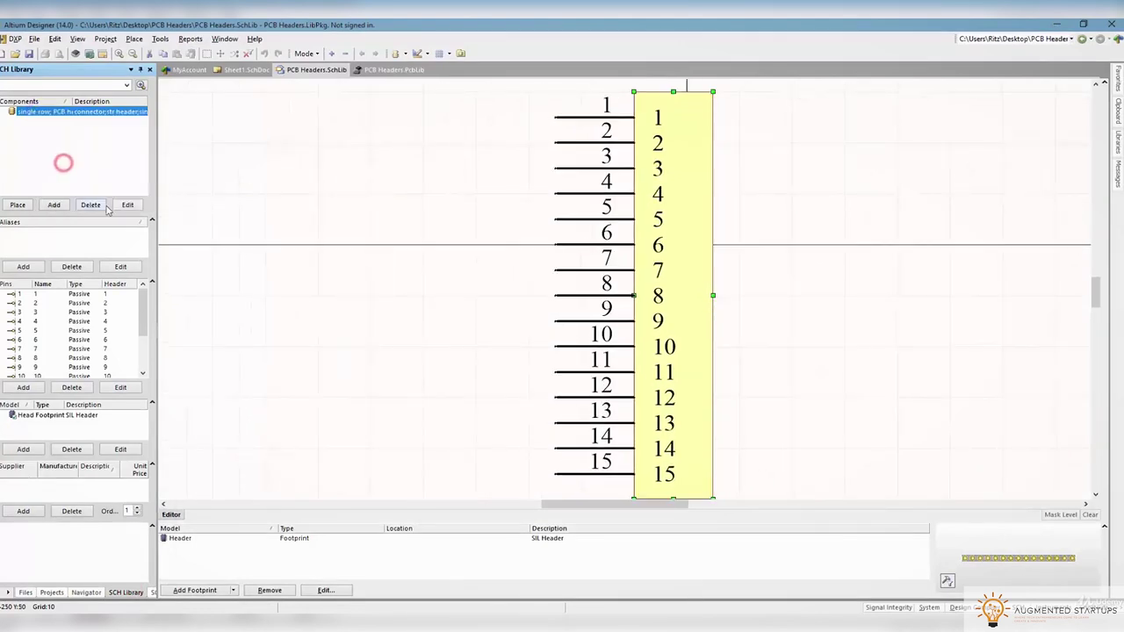
pyautogui.rightClick(50, 158)
pyautogui.click(78, 231)
pyautogui.rightClick(48, 123)
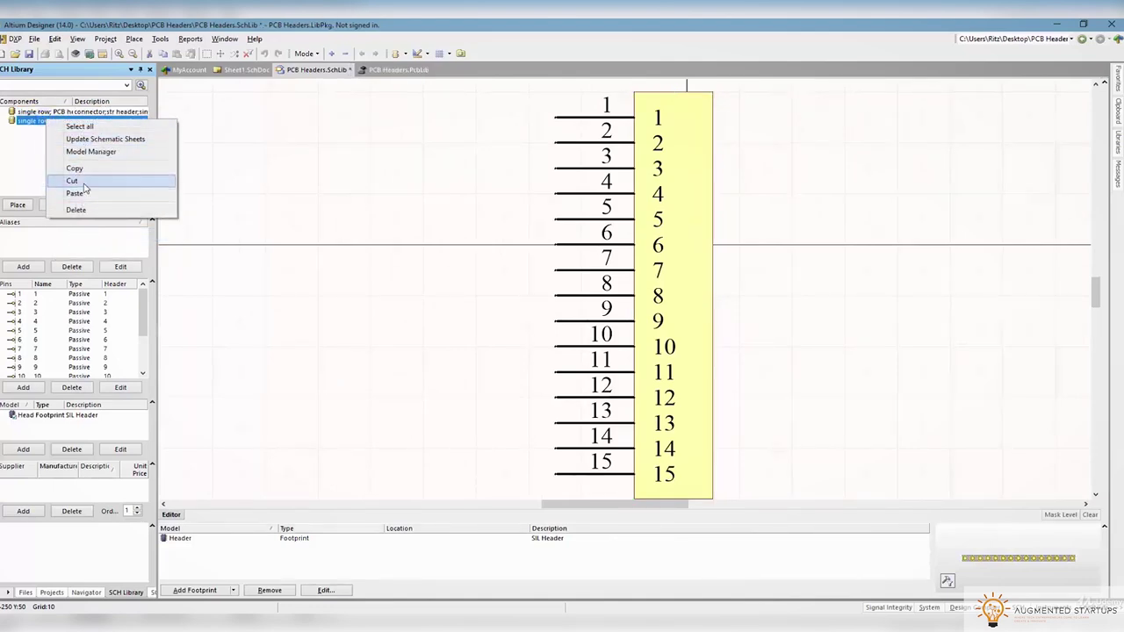
# Rename the copy Programming ISP, describe it Programming Headers Dual Row, and remove its SIL Header footprint
pyautogui.doubleClick(44, 122)
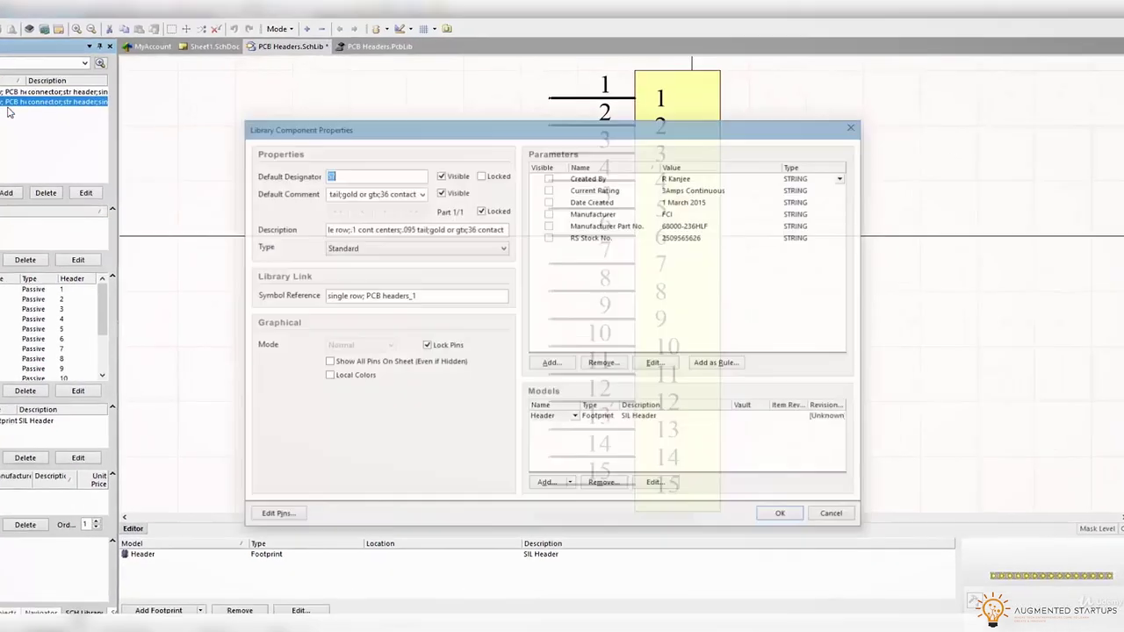
pyautogui.tripleClick(421, 311)
pyautogui.write('Programming IS')
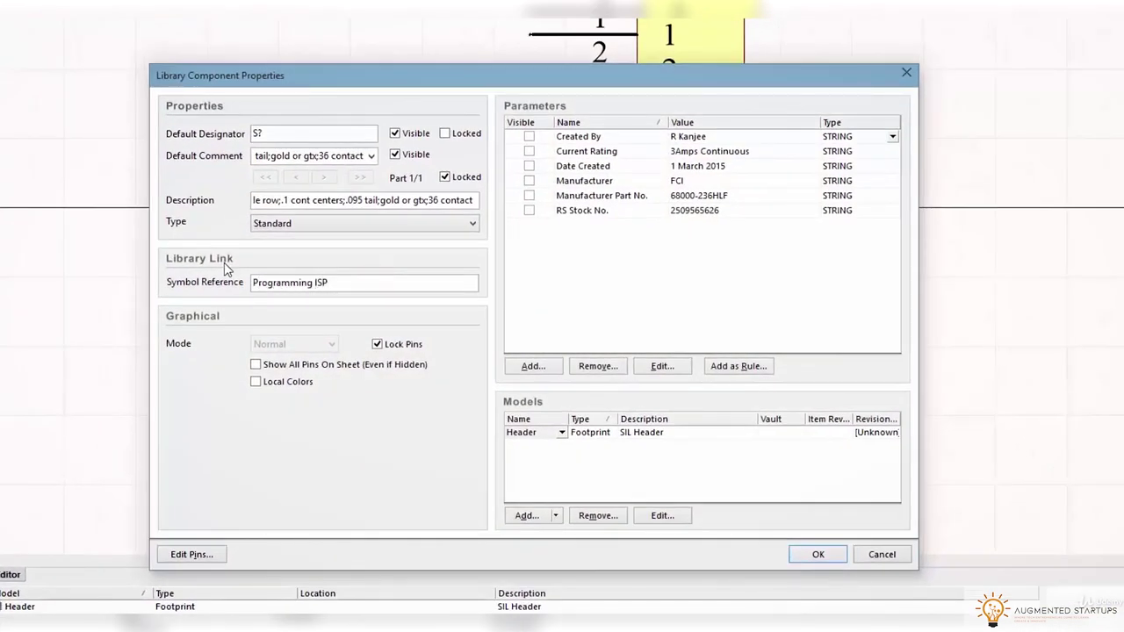
pyautogui.write('Programming Headers D')
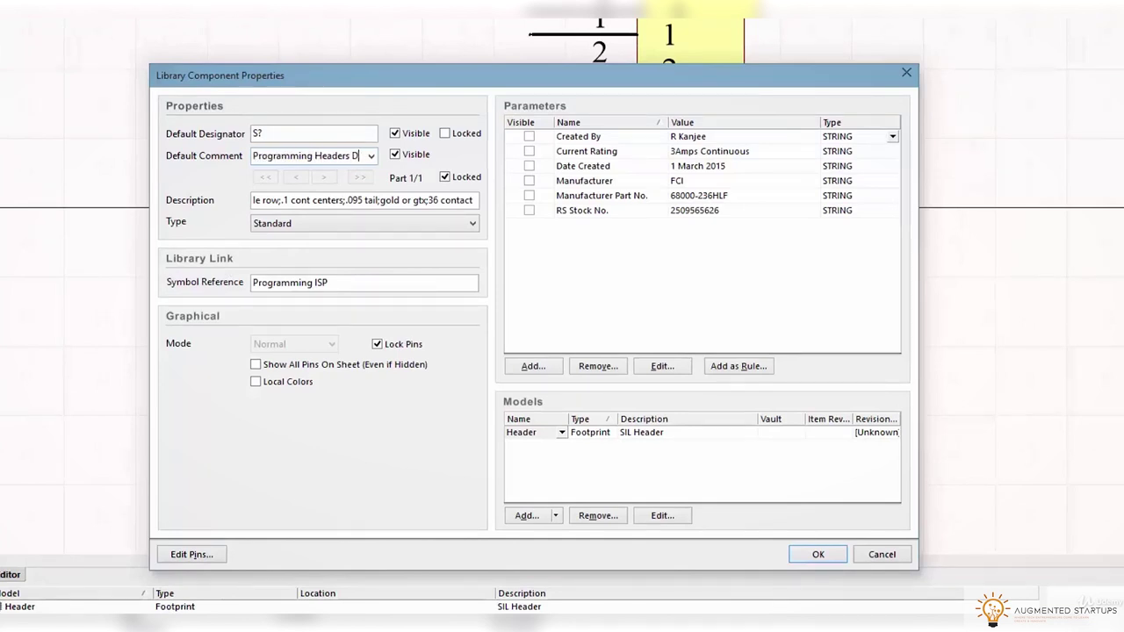
pyautogui.hotkey('ctrl', 'c')
pyautogui.tripleClick(347, 200)
pyautogui.hotkey('ctrl', 'v')
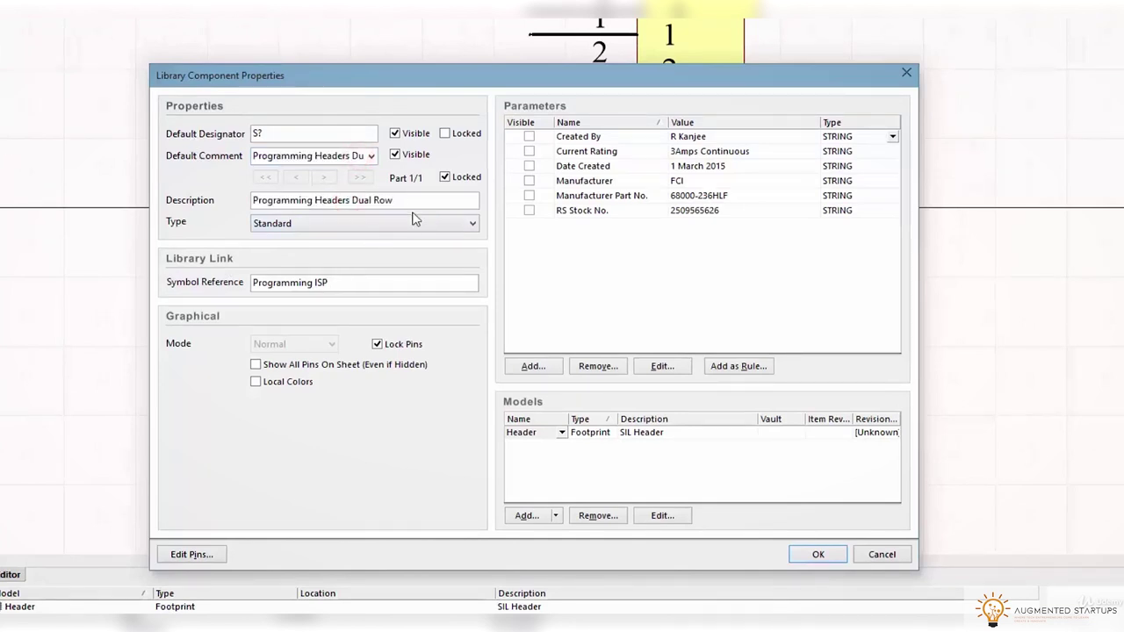
pyautogui.click(369, 287)
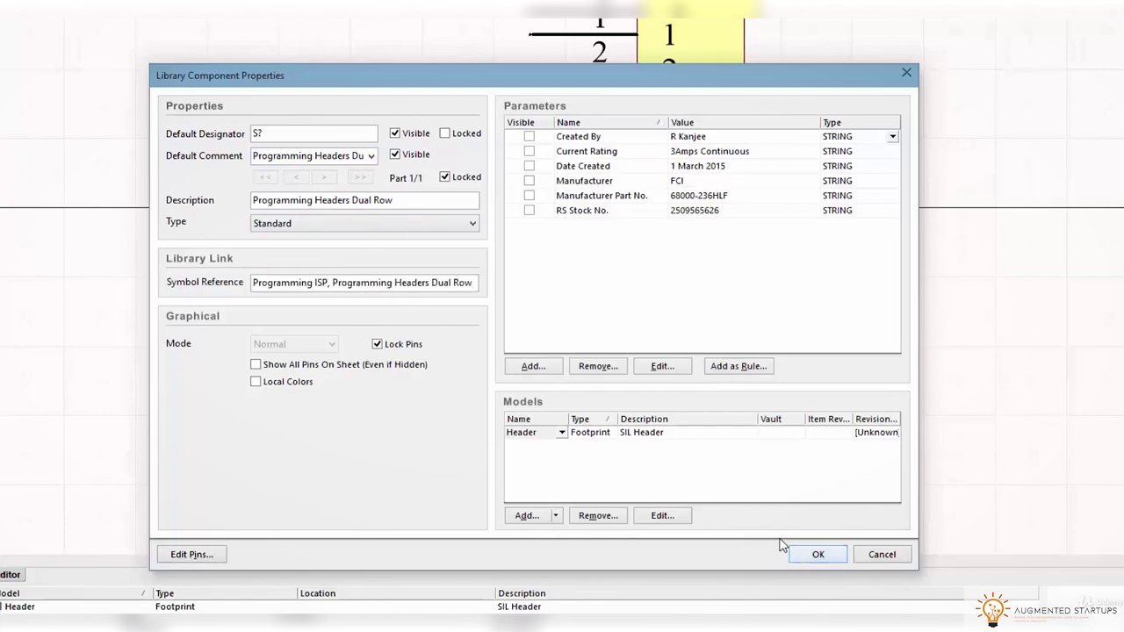
pyautogui.click(590, 432)
pyautogui.click(598, 516)
pyautogui.click(818, 554)
pyautogui.rightClick(0, 71)
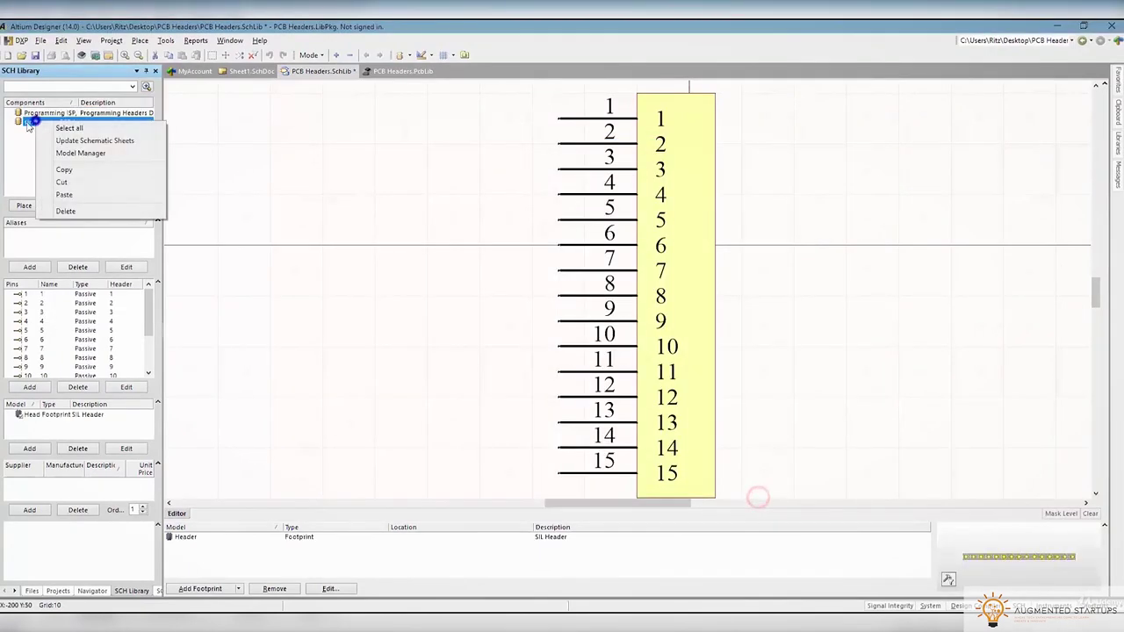
# Check the original component's properties without changes and save the schematic library
pyautogui.doubleClick(29, 122)
pyautogui.moveTo(363, 240); pyautogui.dragTo(444, 240)
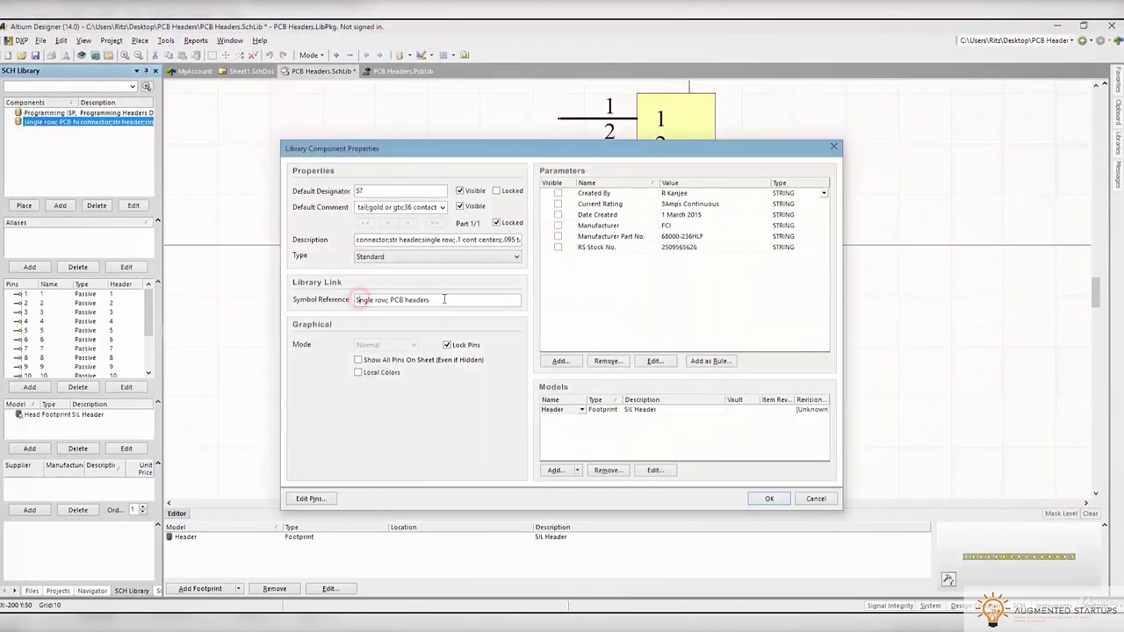
pyautogui.click(768, 499)
pyautogui.click(35, 55)
# Delete pins 7 through 15 from the Programming ISP symbol
pyautogui.click(88, 113)
pyautogui.doubleClick(88, 112)
pyautogui.click(831, 143)
pyautogui.click(699, 180)
pyautogui.scroll(-2, 705, 255)
pyautogui.scroll(3, 705, 256)
pyautogui.moveTo(715, 372); pyautogui.dragTo(767, 371)
pyautogui.scroll(-2, 548, 316)
pyautogui.moveTo(512, 408); pyautogui.dragTo(647, 325)
pyautogui.press('Delete')
pyautogui.scroll(3, 602, 378)
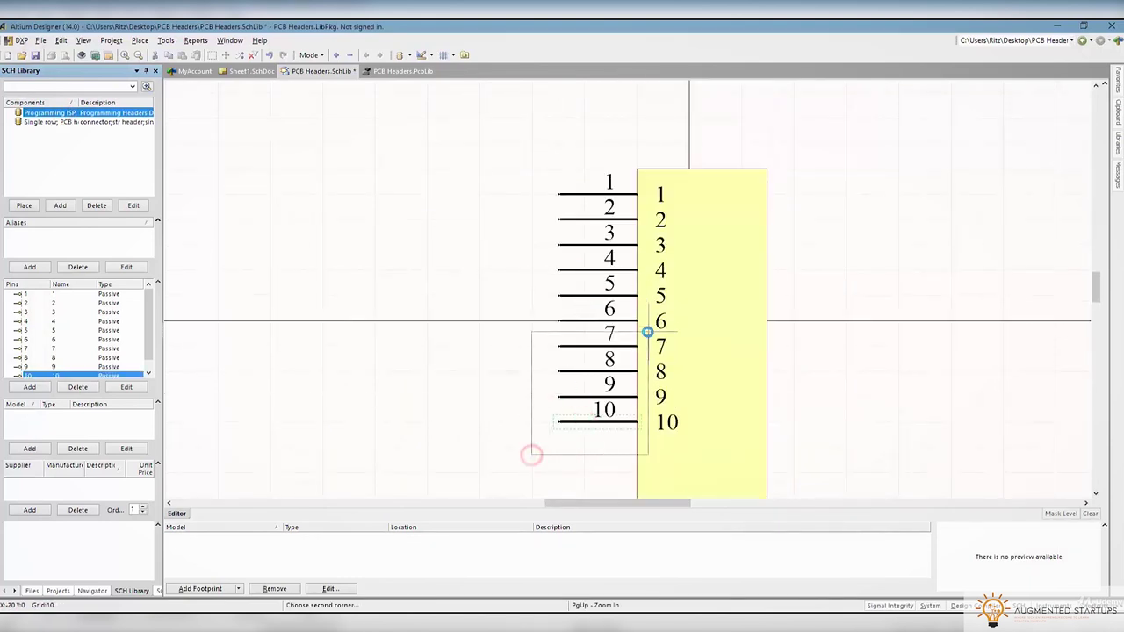
pyautogui.press('Delete')
# Move pins 4–6 to the right side of the body, rotated to face right
pyautogui.moveTo(601, 269); pyautogui.dragTo(841, 246)
pyautogui.press('space')
pyautogui.press('space')
pyautogui.moveTo(597, 296); pyautogui.dragTo(835, 234)
pyautogui.press('space')
pyautogui.press('space')
pyautogui.moveTo(600, 319); pyautogui.dragTo(846, 182)
pyautogui.press('space')
pyautogui.press('space')
pyautogui.click(728, 328)
# Drag the body's bottom edge up to shorten it around the six pins
pyautogui.scroll(-3, 728, 328)
pyautogui.moveTo(700, 343); pyautogui.dragTo(707, 118)
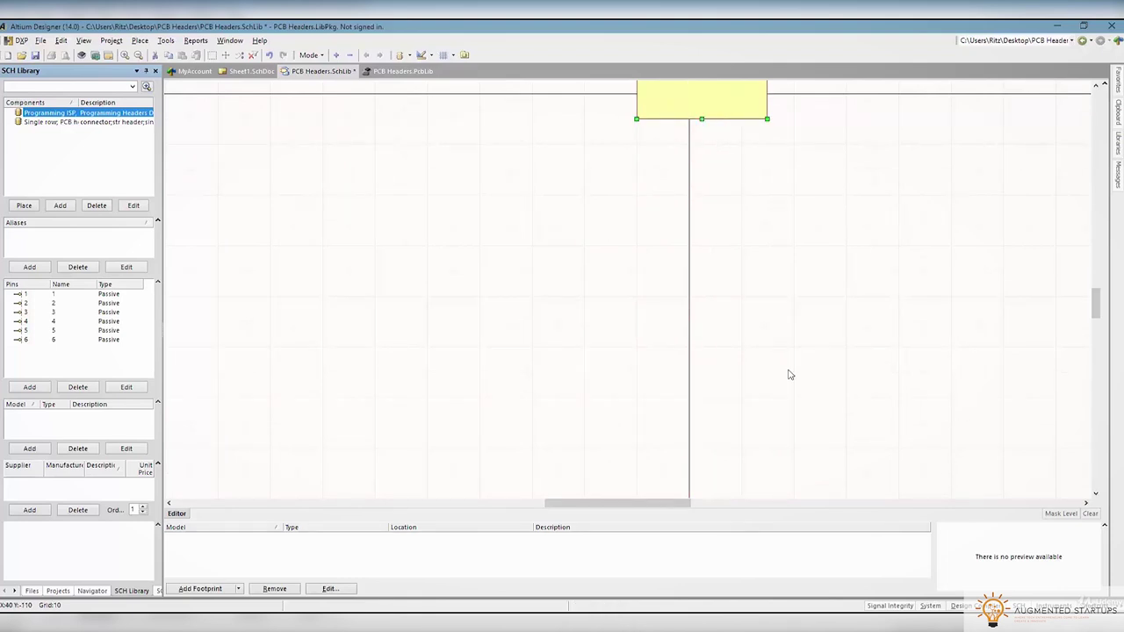
pyautogui.scroll(4, 723, 339)
pyautogui.moveTo(702, 420); pyautogui.dragTo(692, 357)
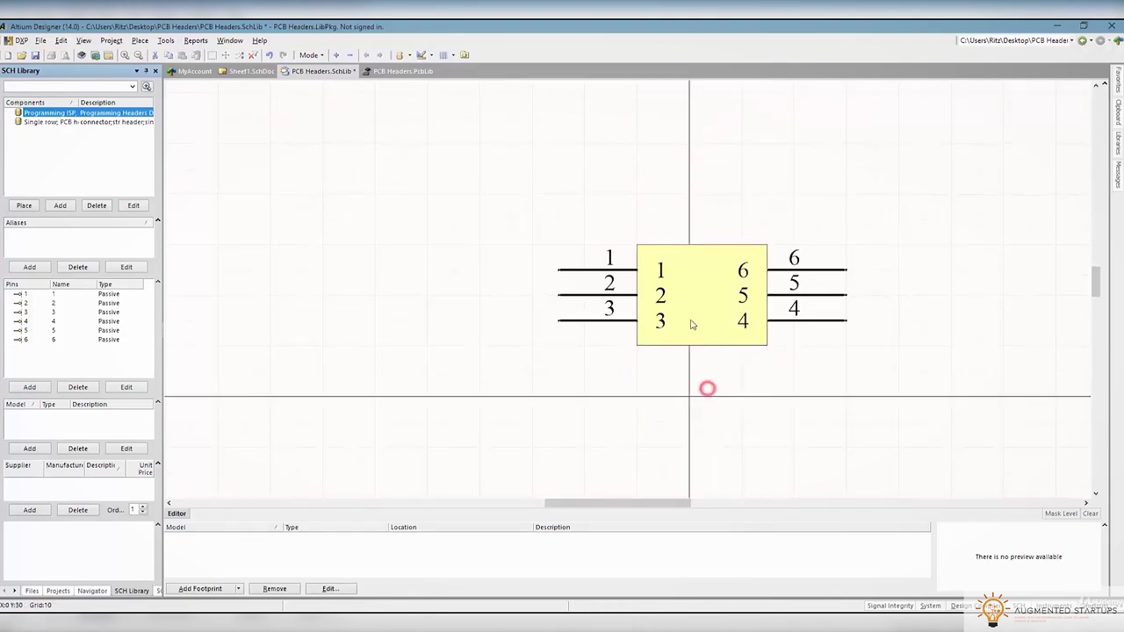
pyautogui.click(291, 625)
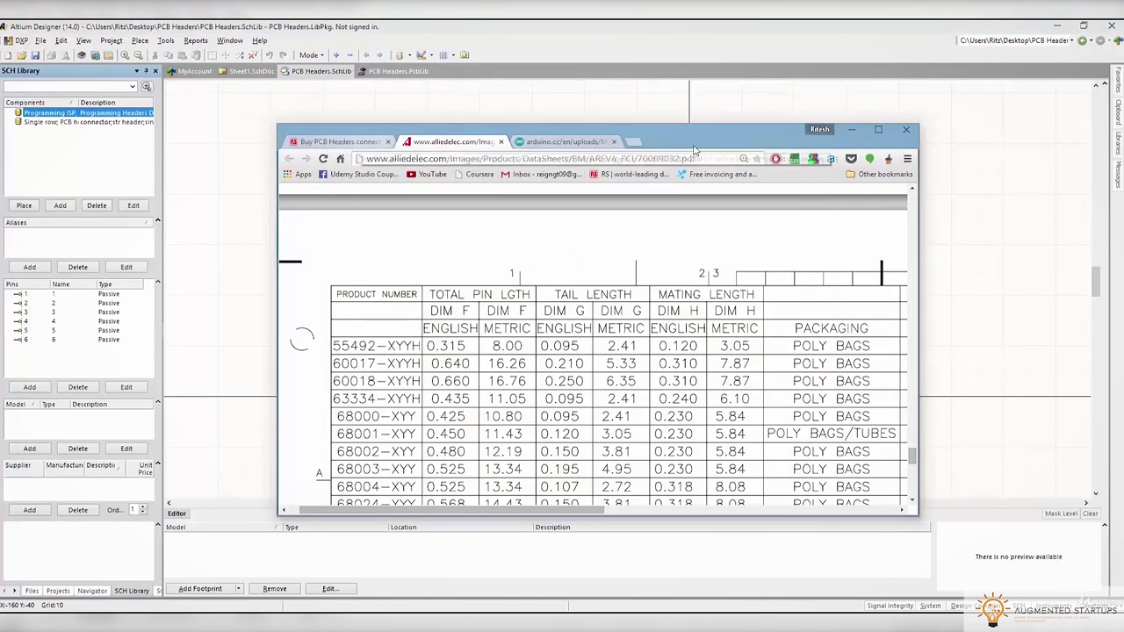
# Search Google Images for 'avrisp mkii pinout' and enlarge the 2x3 ISP header pinout diagram
pyautogui.click(635, 141)
pyautogui.write('MK')
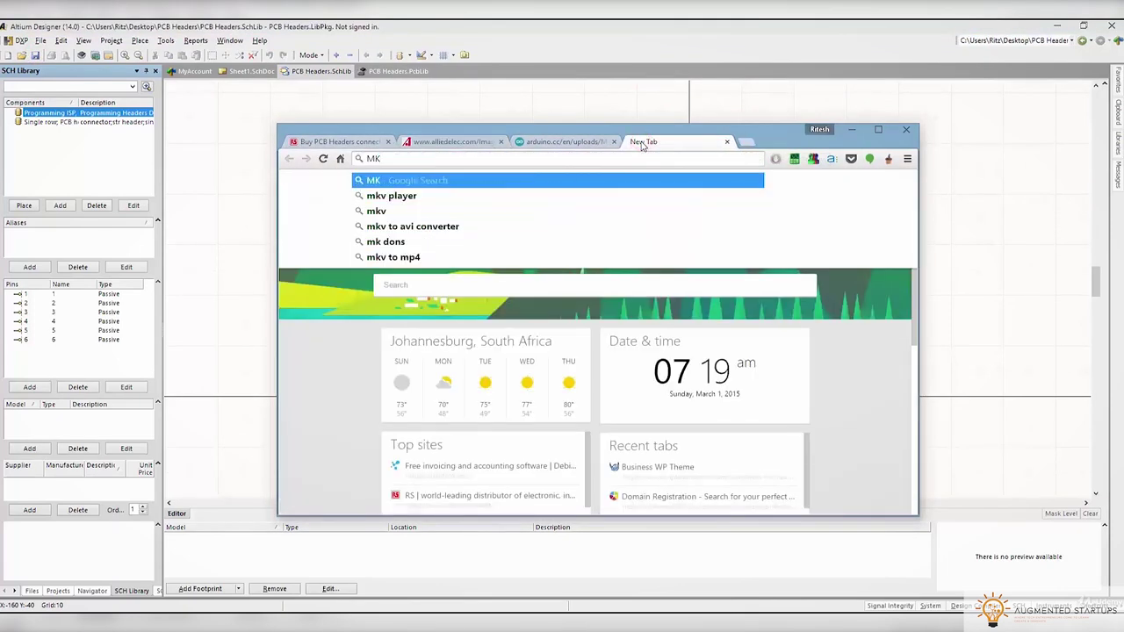
pyautogui.write('II pinout')
pyautogui.press('Down')
pyautogui.press('Return')
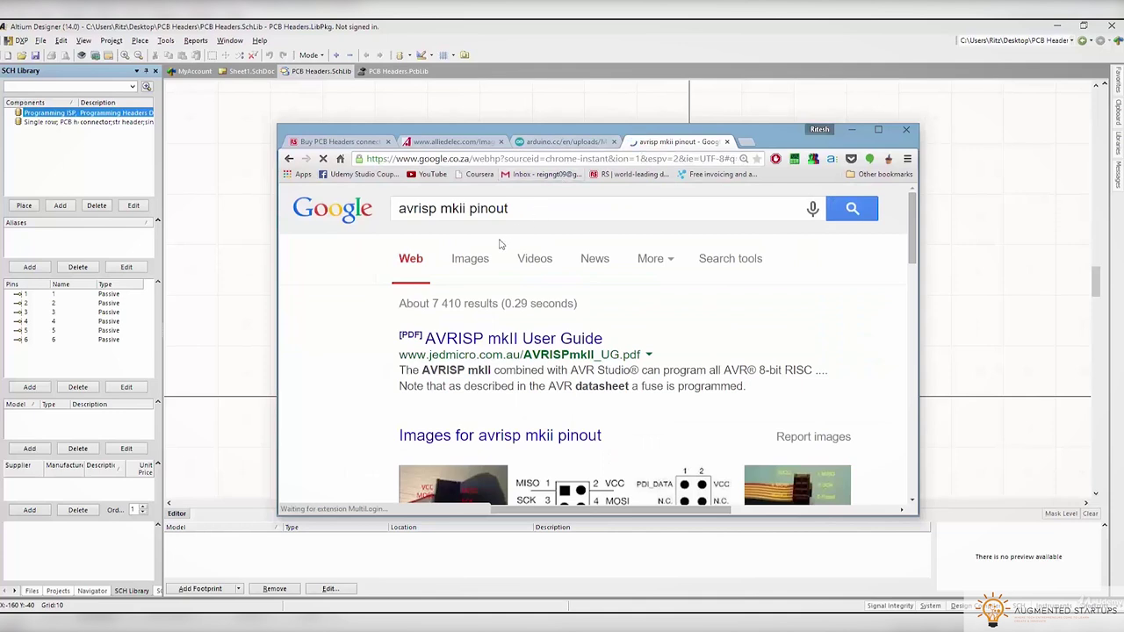
pyautogui.scroll(-1, 465, 264)
pyautogui.rightClick(580, 228)
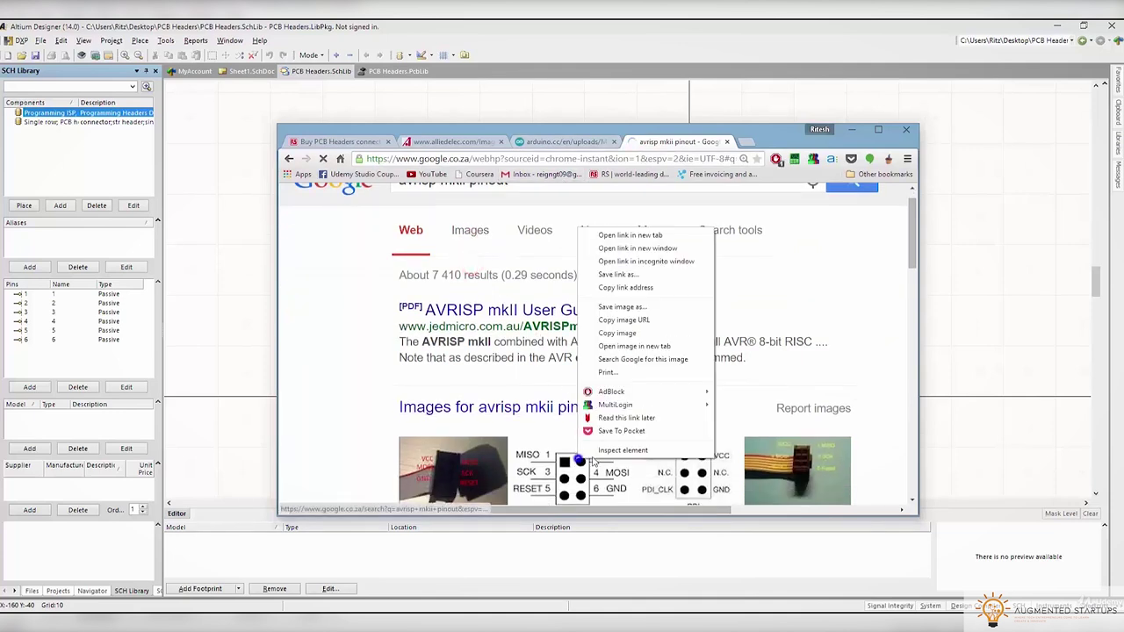
pyautogui.click(637, 234)
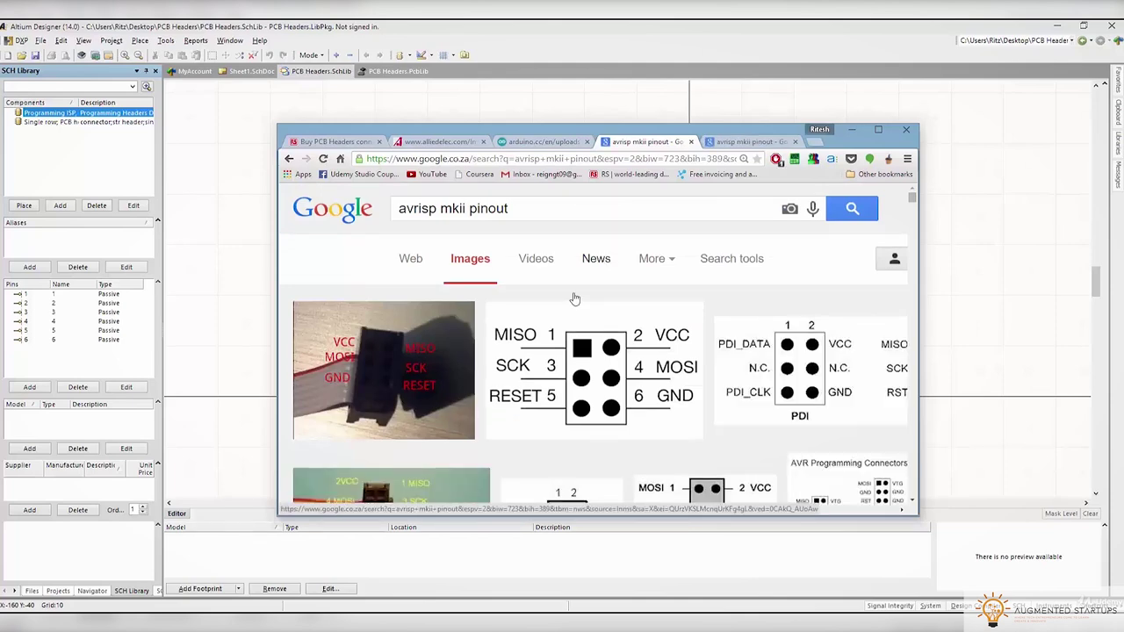
pyautogui.click(541, 399)
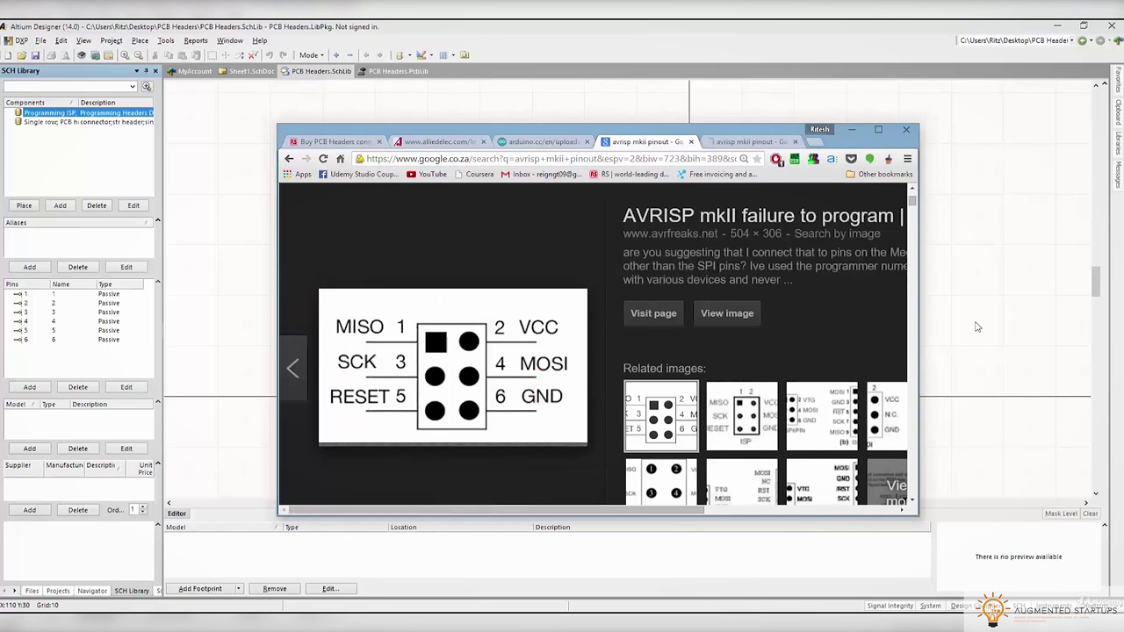
pyautogui.click(976, 324)
# Give pins 1, 2 and 3 the display names MISO, SCK and RESET
pyautogui.doubleClick(627, 269)
pyautogui.write('MISO')
pyautogui.click(690, 500)
pyautogui.hotkey('alt', 'Tab')
pyautogui.hotkey('alt', 'Tab')
pyautogui.doubleClick(591, 295)
pyautogui.write('SCK')
pyautogui.click(708, 503)
pyautogui.doubleClick(565, 319)
pyautogui.write('RESET')
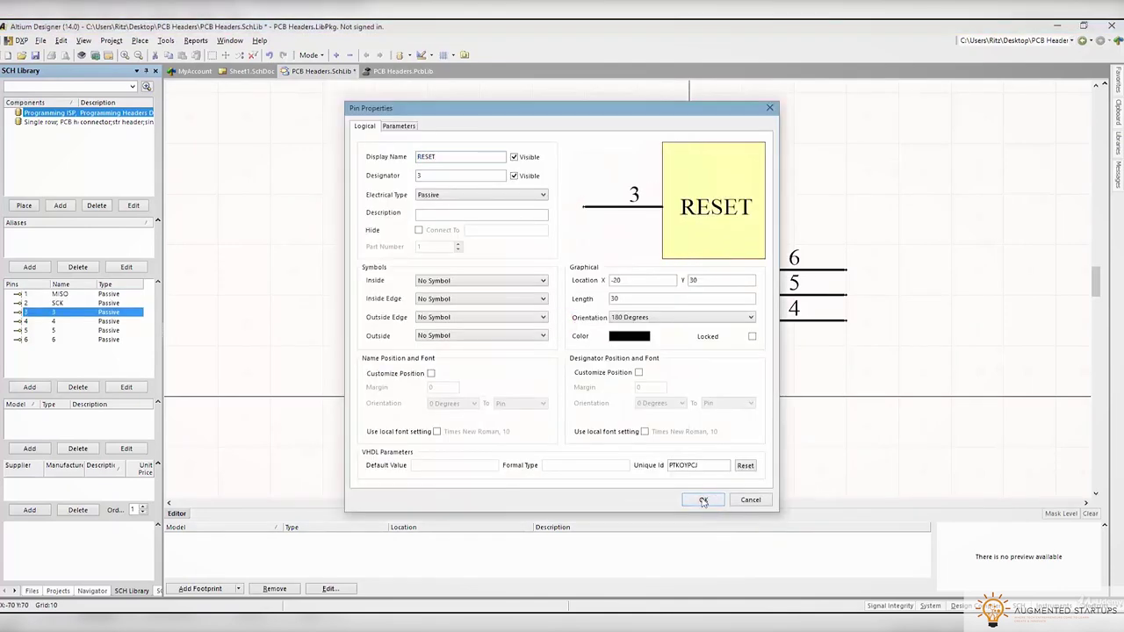
pyautogui.click(704, 500)
# Rearrange the pins with odd pins on the left and even pins on the right, and widen the body
pyautogui.click(264, 562)
pyautogui.click(937, 336)
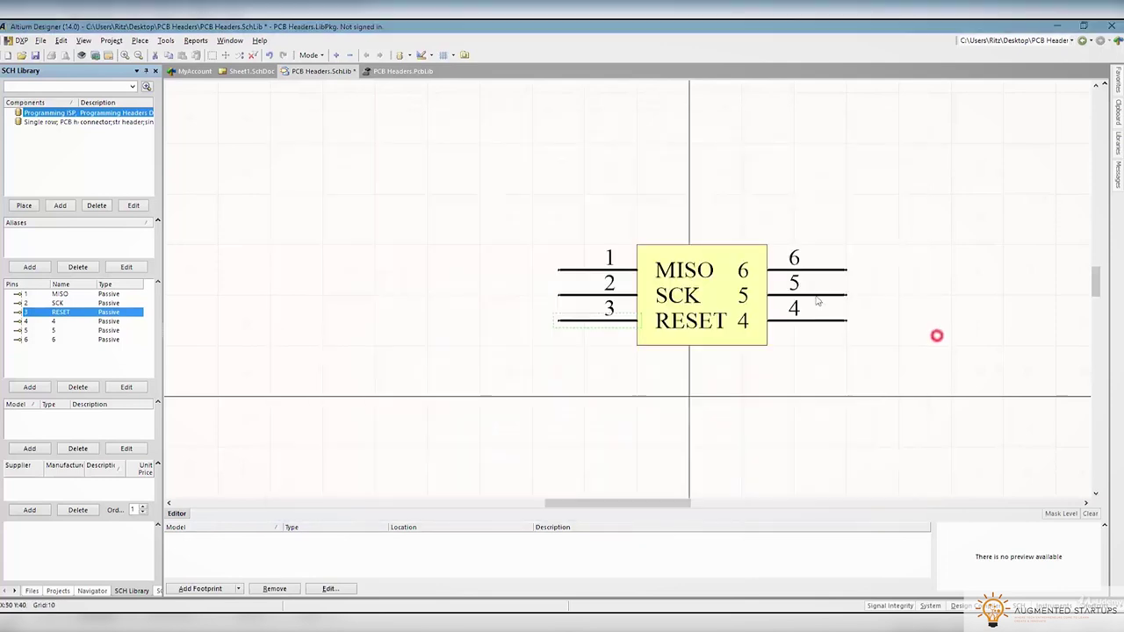
pyautogui.hotkey('alt', 'Tab')
pyautogui.click(1052, 327)
pyautogui.moveTo(586, 304); pyautogui.dragTo(562, 295)
pyautogui.moveTo(808, 293); pyautogui.dragTo(559, 314)
pyautogui.hotkey('alt', 'Tab')
pyautogui.click(1014, 329)
pyautogui.moveTo(625, 370); pyautogui.dragTo(829, 318)
pyautogui.moveTo(873, 272); pyautogui.dragTo(874, 270)
pyautogui.moveTo(804, 296); pyautogui.dragTo(830, 320)
pyautogui.click(755, 333)
pyautogui.moveTo(767, 295); pyautogui.dragTo(793, 295)
# Rename pin 3 to SCK and pin 5 to RESET to match the pinout
pyautogui.hotkey('alt', 'Tab')
pyautogui.hotkey('alt', 'Tab')
pyautogui.doubleClick(572, 295)
pyautogui.write('SCK')
pyautogui.press('Return')
pyautogui.hotkey('alt', 'Tab')
pyautogui.click(252, 450)
pyautogui.doubleClick(608, 318)
pyautogui.write('RESET')
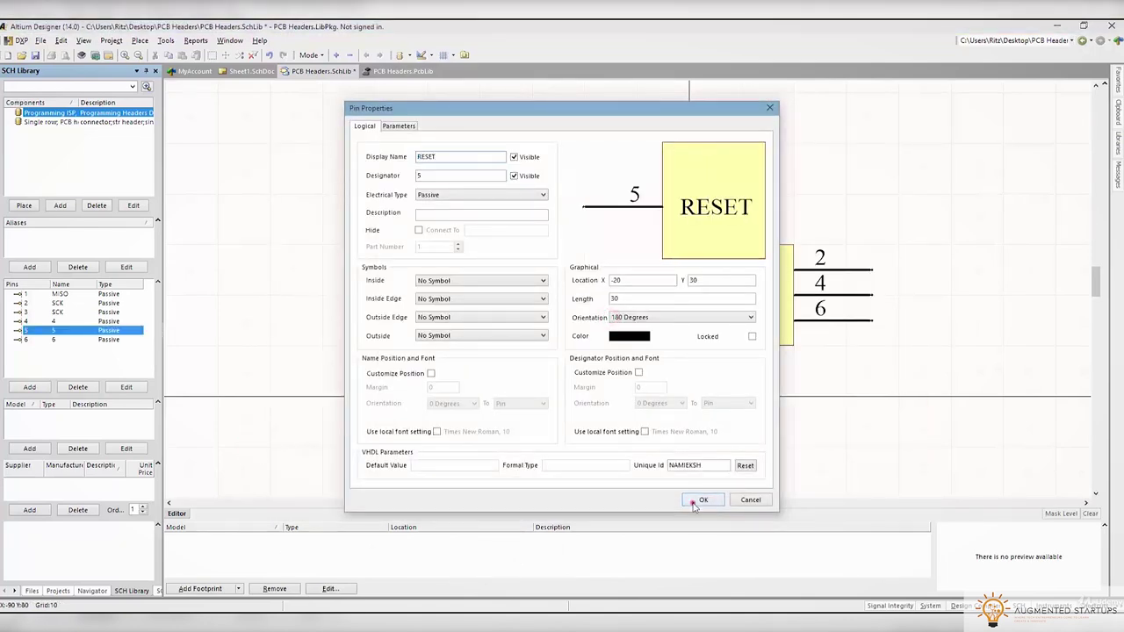
pyautogui.click(693, 500)
# Name the right-side pins 2, 4 and 6 VCC, MOSI and GND
pyautogui.doubleClick(843, 269)
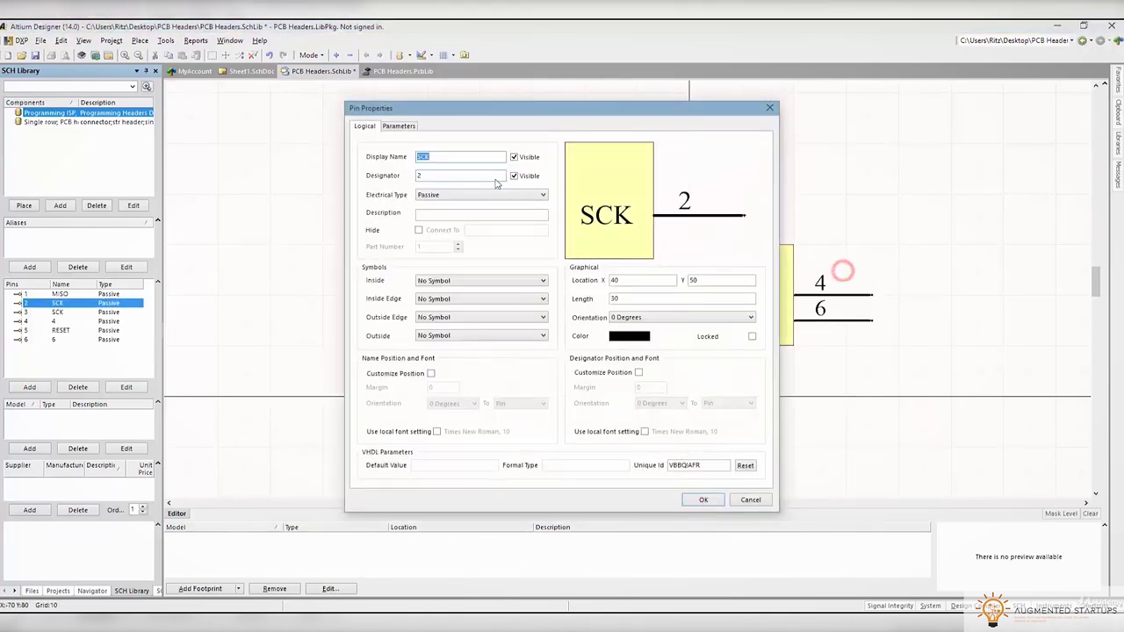
pyautogui.write('VCC')
pyautogui.click(714, 499)
pyautogui.doubleClick(850, 296)
pyautogui.write('MO')
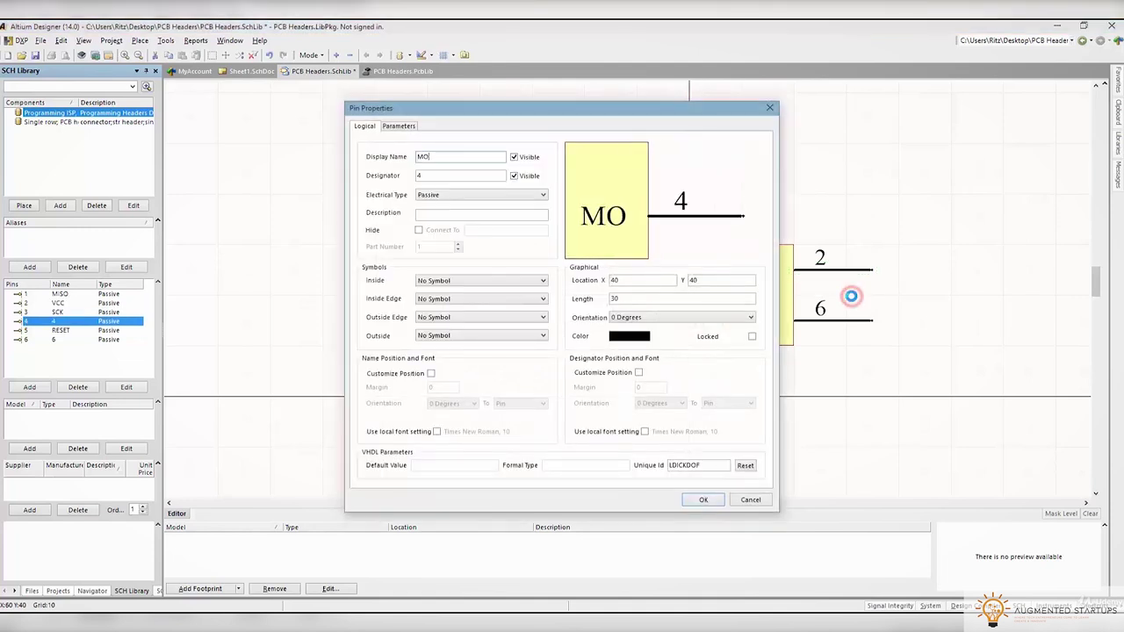
pyautogui.write('SI')
pyautogui.click(704, 499)
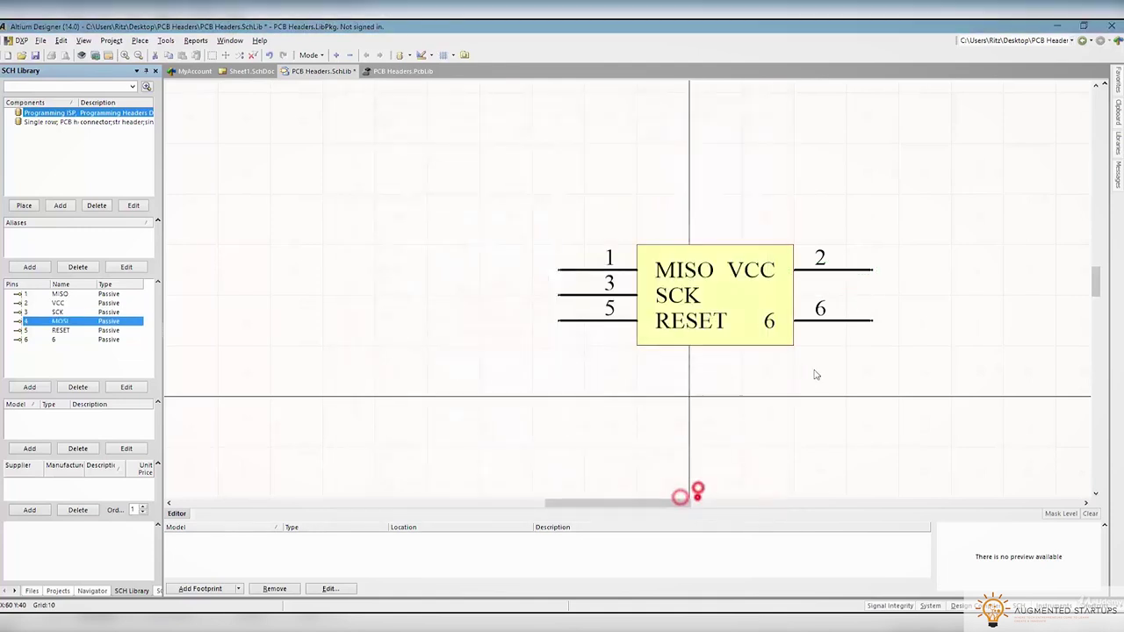
pyautogui.doubleClick(867, 320)
pyautogui.write('GND')
pyautogui.click(703, 500)
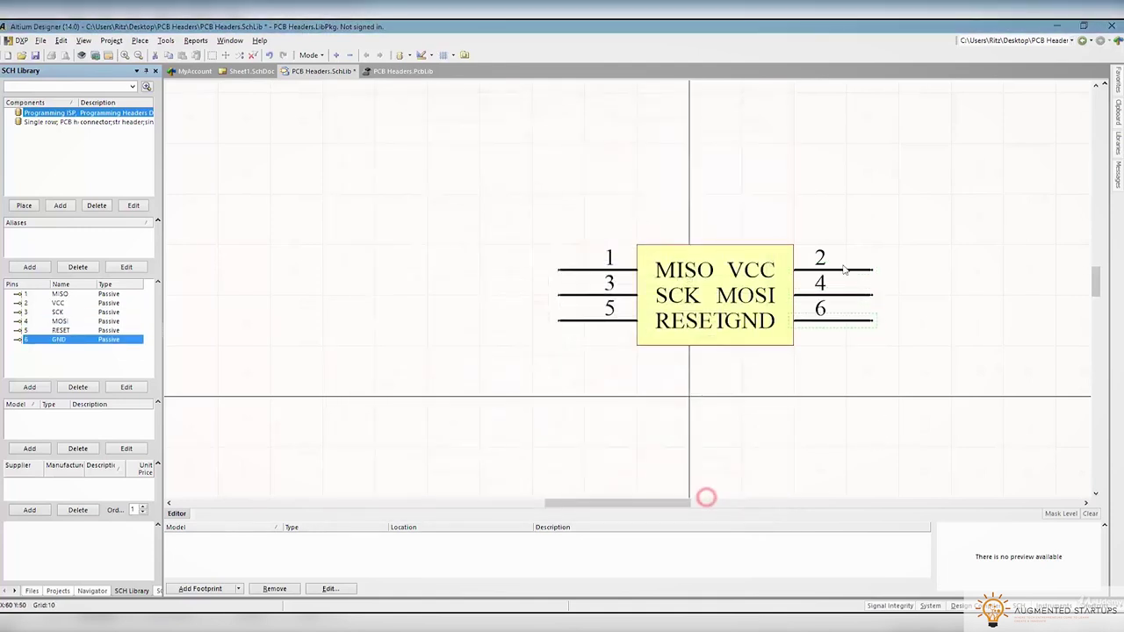
# Close the browser, align pins 2, 4 and 6 with the body, and shift the symbol toward the origin
pyautogui.hotkey('alt', 'Tab')
pyautogui.moveTo(580, 131); pyautogui.dragTo(536, 336)
pyautogui.click(871, 332)
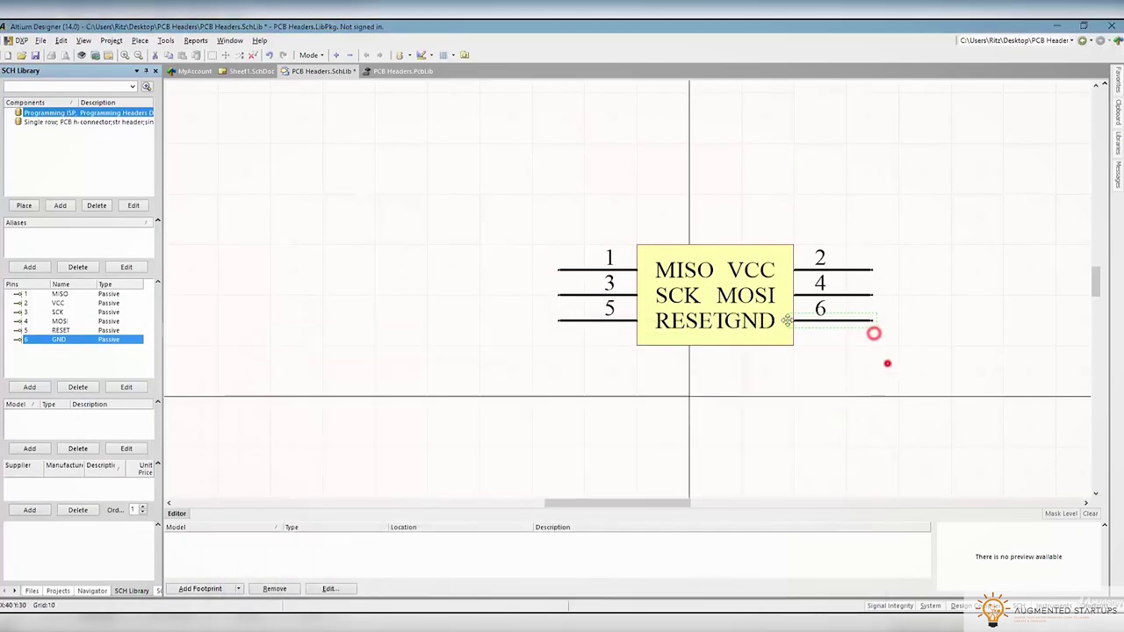
pyautogui.click(793, 295)
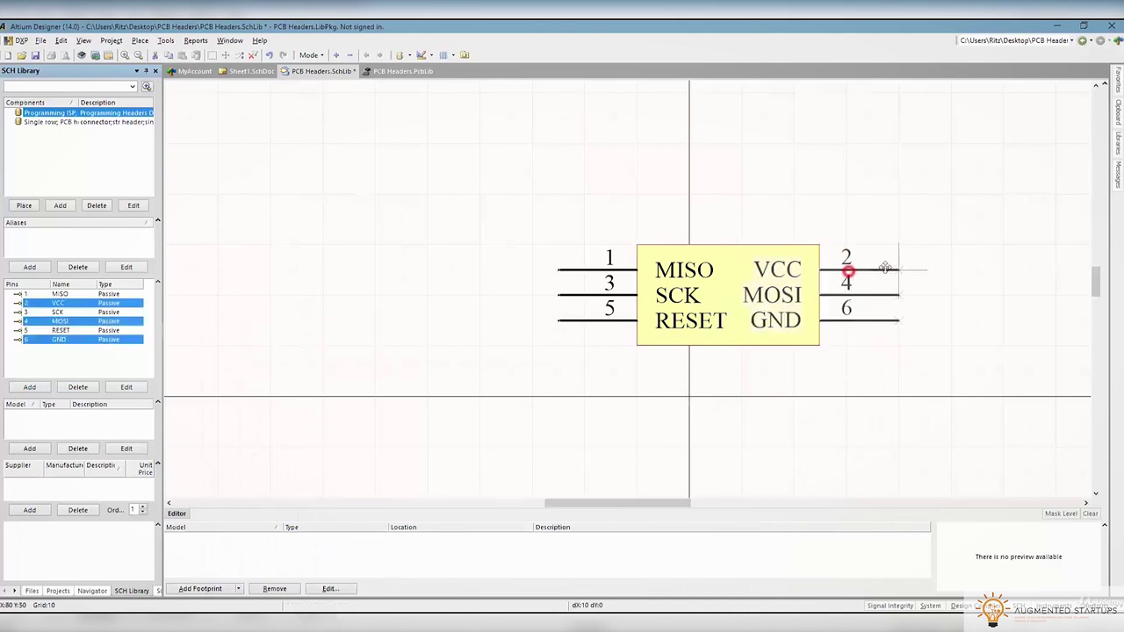
pyautogui.moveTo(848, 278); pyautogui.dragTo(875, 278)
pyautogui.hotkey('ctrl', 'a')
pyautogui.hotkey('ctrl', 'Down')
pyautogui.hotkey('ctrl', 'Down')
pyautogui.hotkey('ctrl', 'Down')
pyautogui.hotkey('ctrl', 'Down')
pyautogui.hotkey('ctrl', 'Left')
pyautogui.hotkey('ctrl', 'Left')
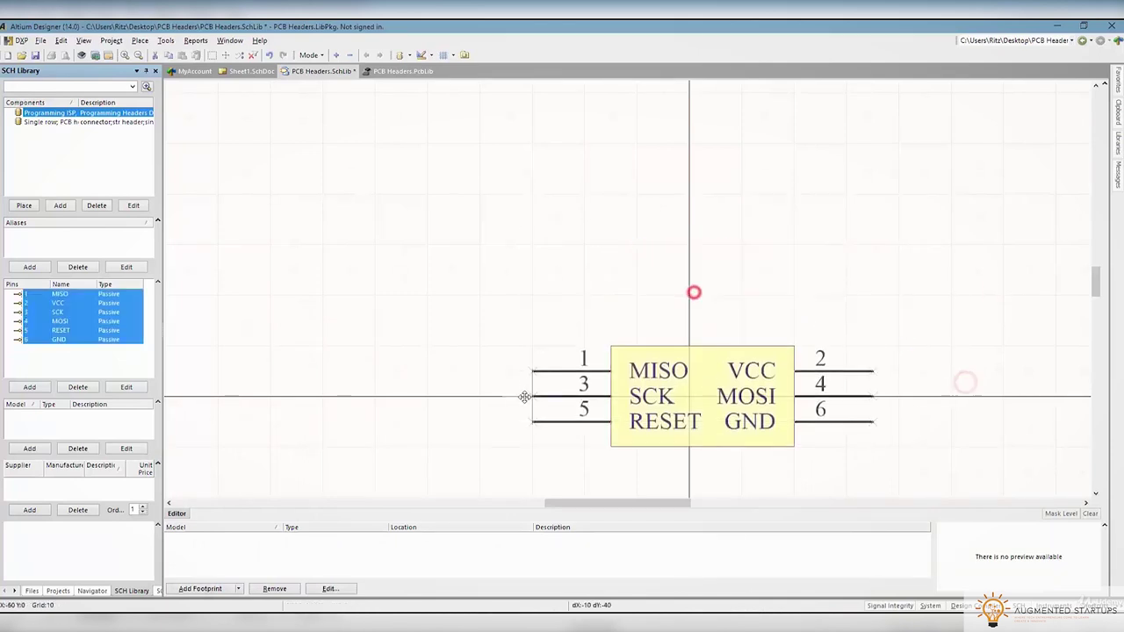
pyautogui.click(218, 186)
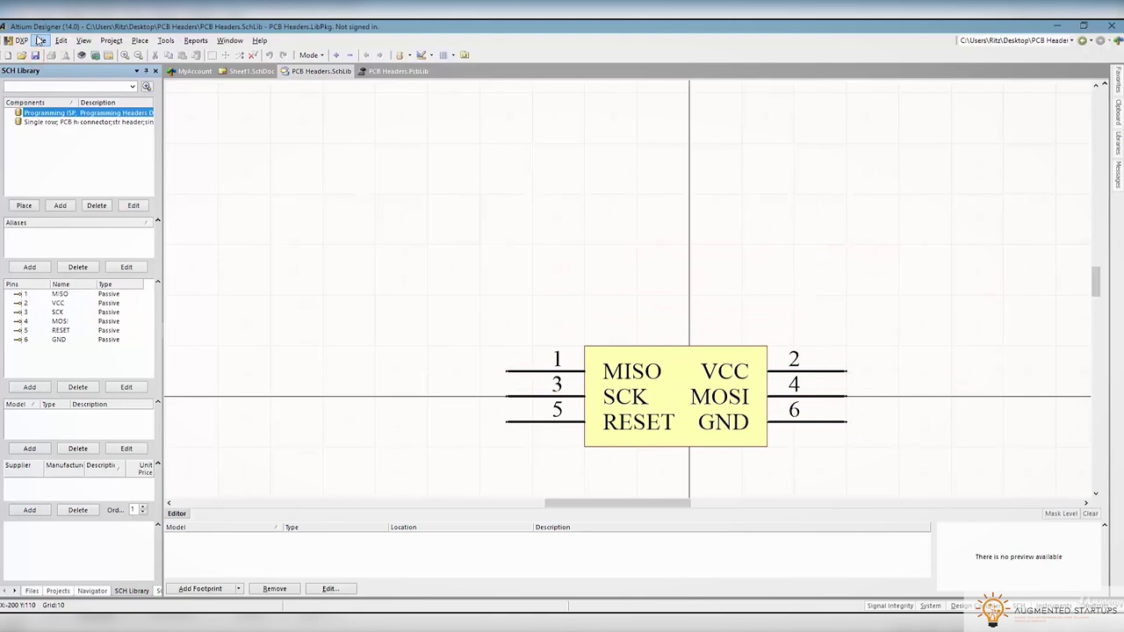
# Open PCB Headers.PcbLib from the project's file list
pyautogui.scroll(-3, 590, 373)
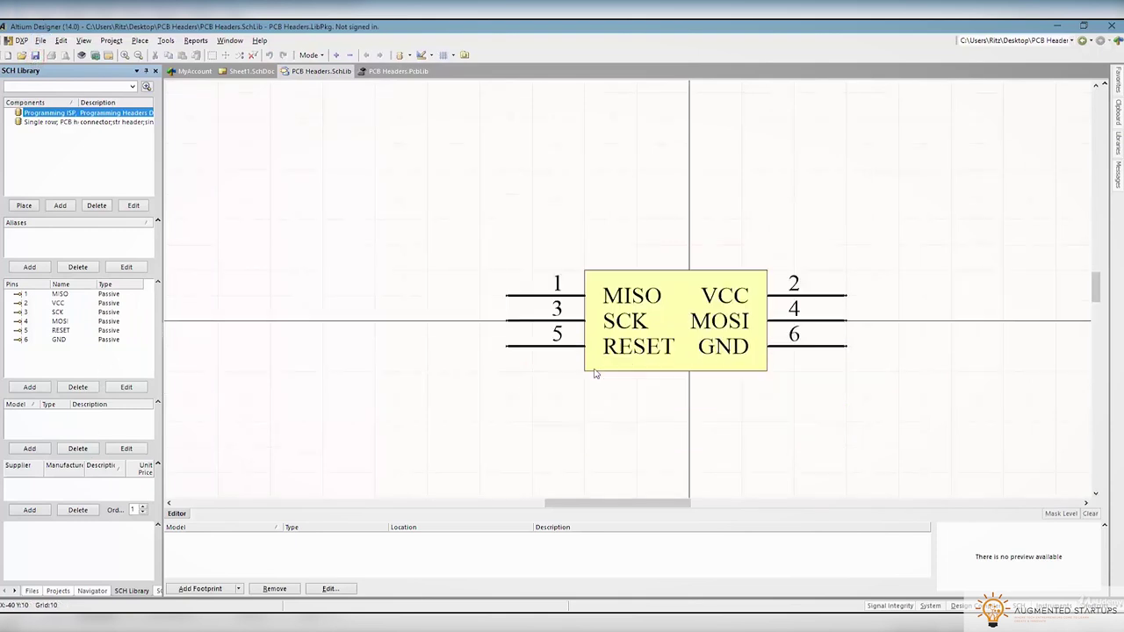
pyautogui.click(58, 592)
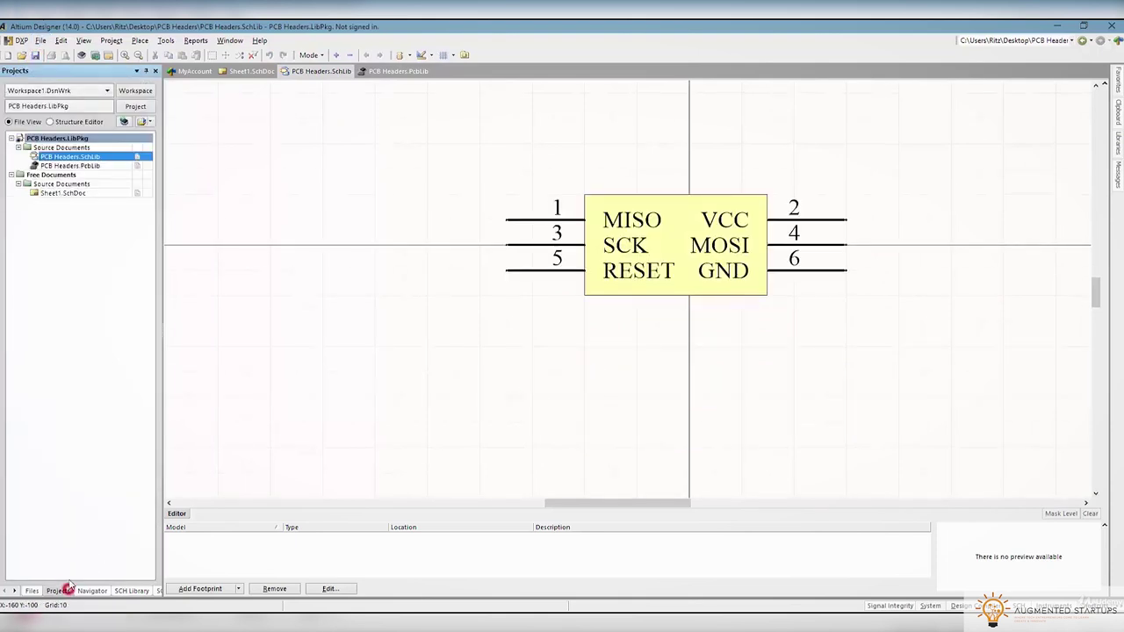
pyautogui.doubleClick(79, 166)
# Copy and paste the HEADER footprint to create a duplicate in the library
pyautogui.click(136, 591)
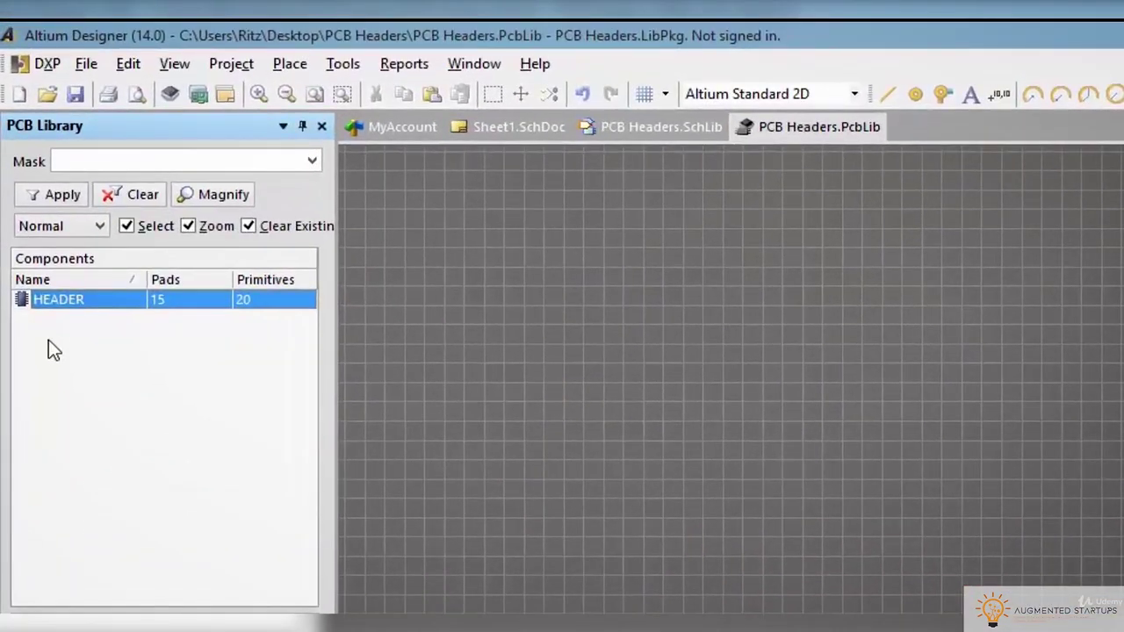
pyautogui.rightClick(56, 308)
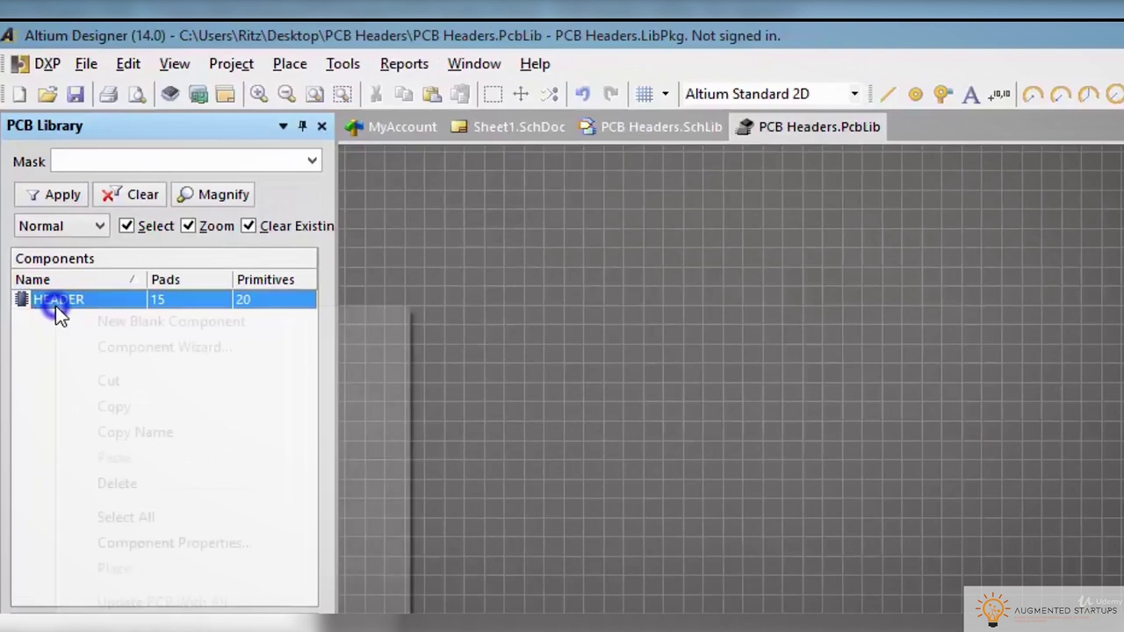
pyautogui.click(114, 404)
pyautogui.rightClick(94, 344)
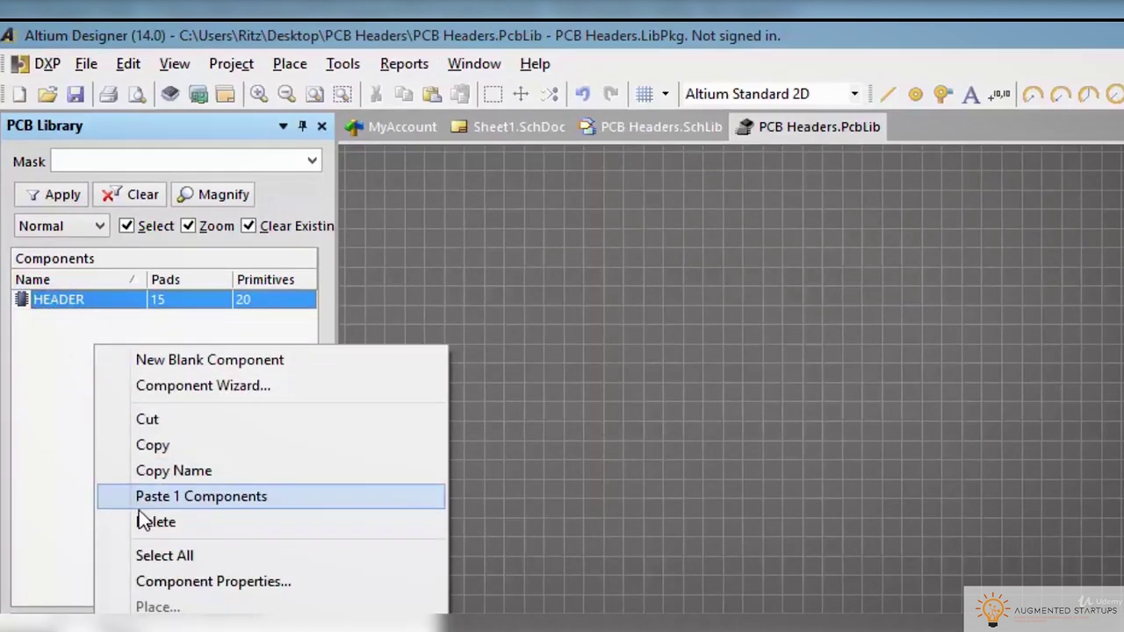
pyautogui.click(145, 498)
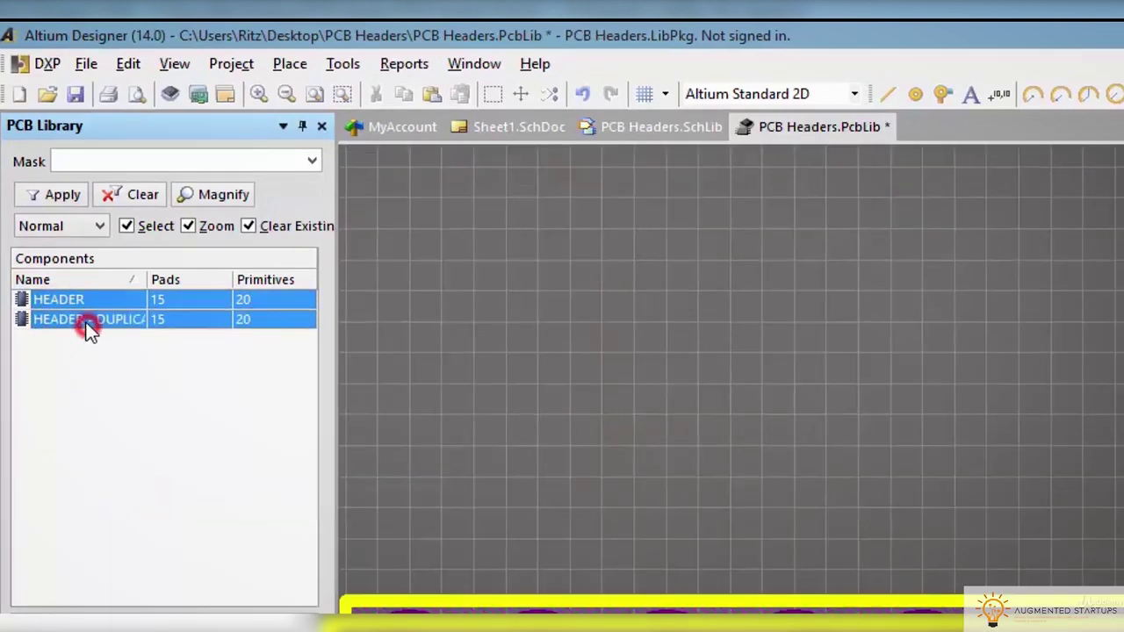
pyautogui.rightClick(88, 328)
pyautogui.click(50, 324)
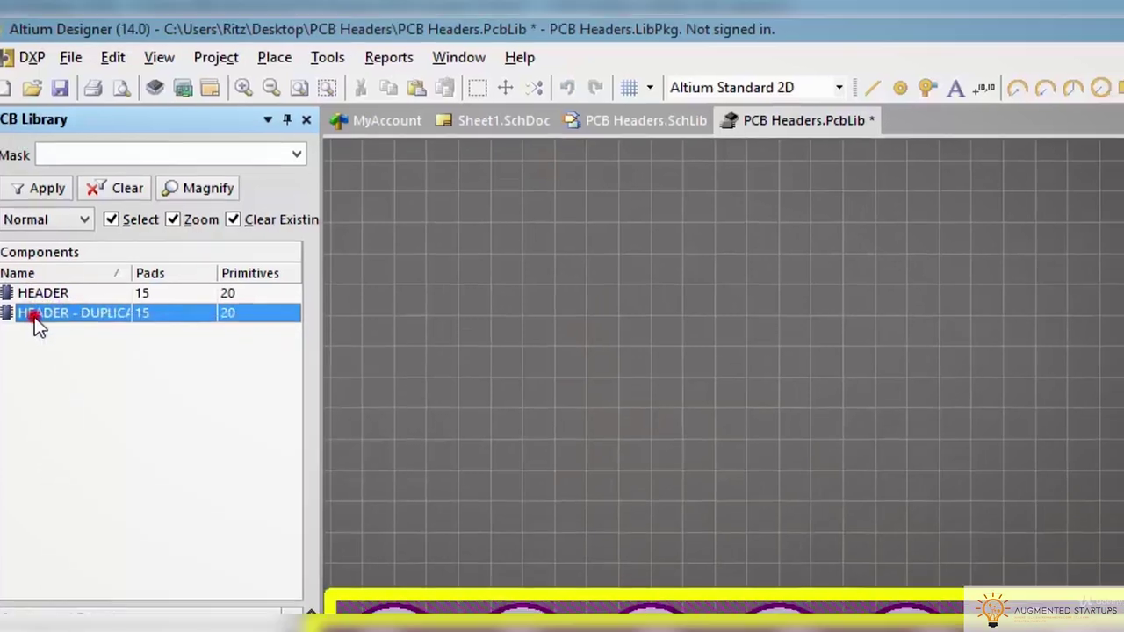
# Name the duplicate ISP HEADER with description 'SIL Header for programming'
pyautogui.doubleClick(34, 317)
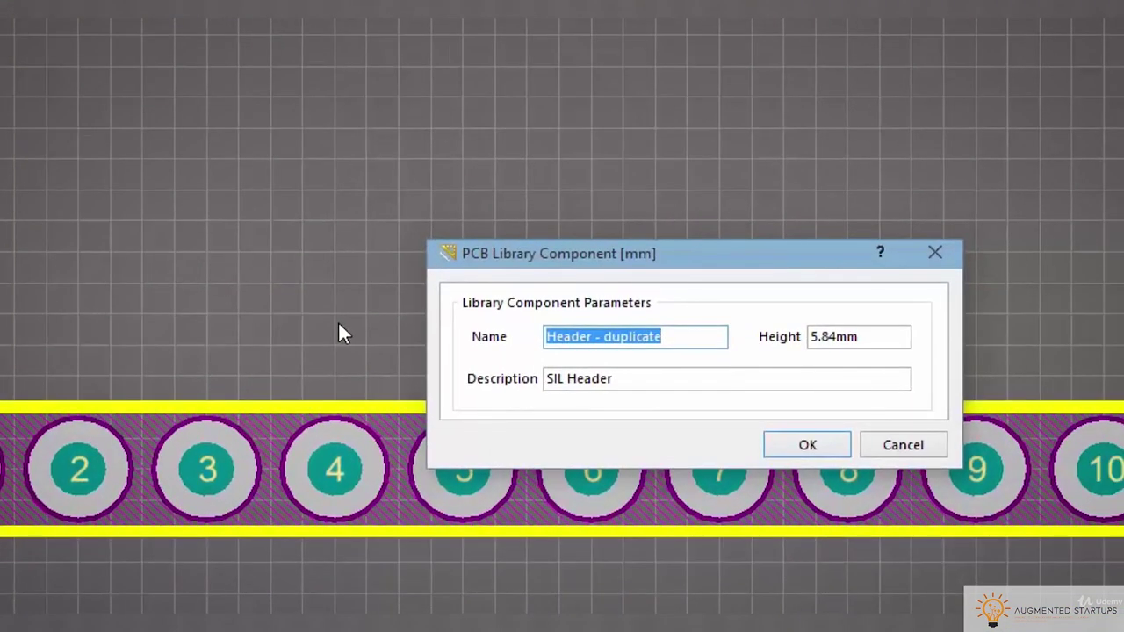
pyautogui.write('ips')
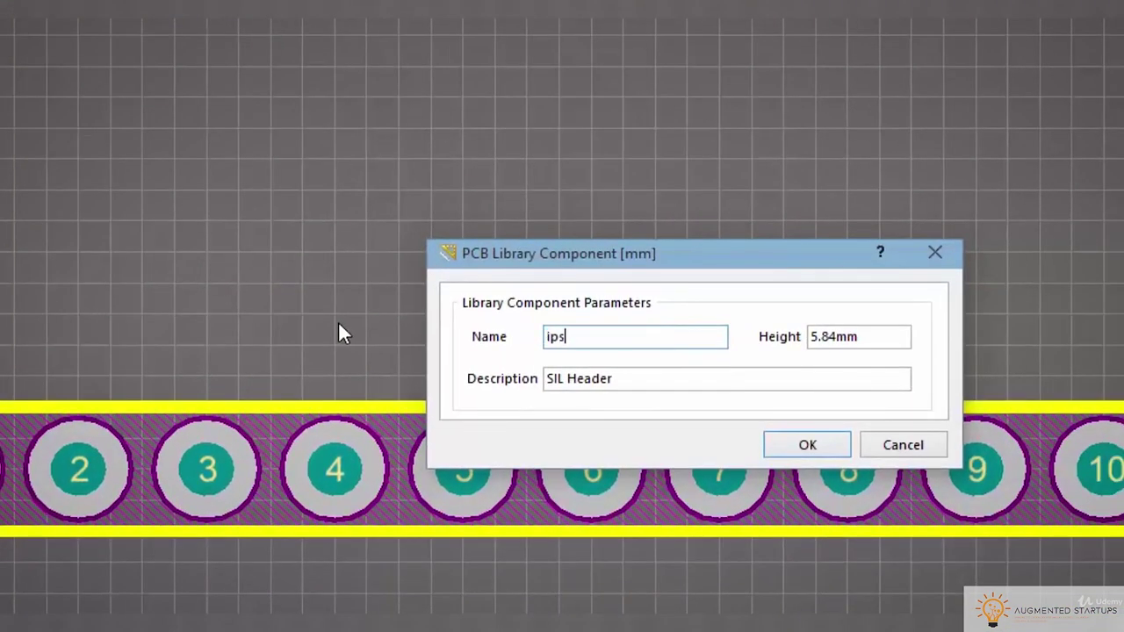
pyautogui.write(' HEADER')
pyautogui.click(854, 384)
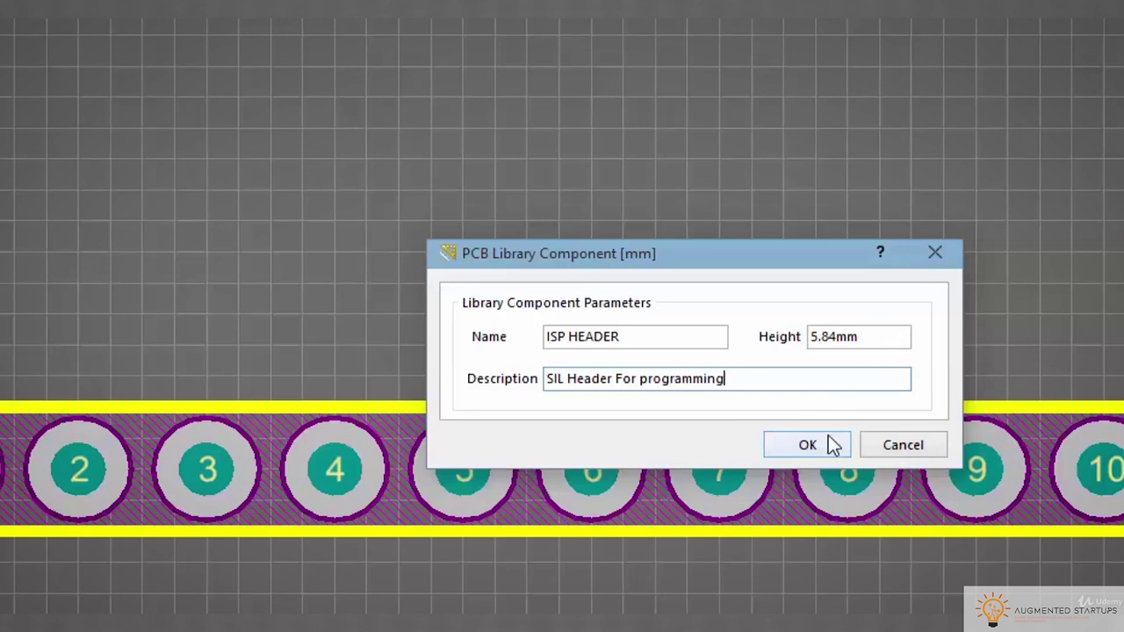
pyautogui.moveTo(623, 378); pyautogui.dragTo(618, 379)
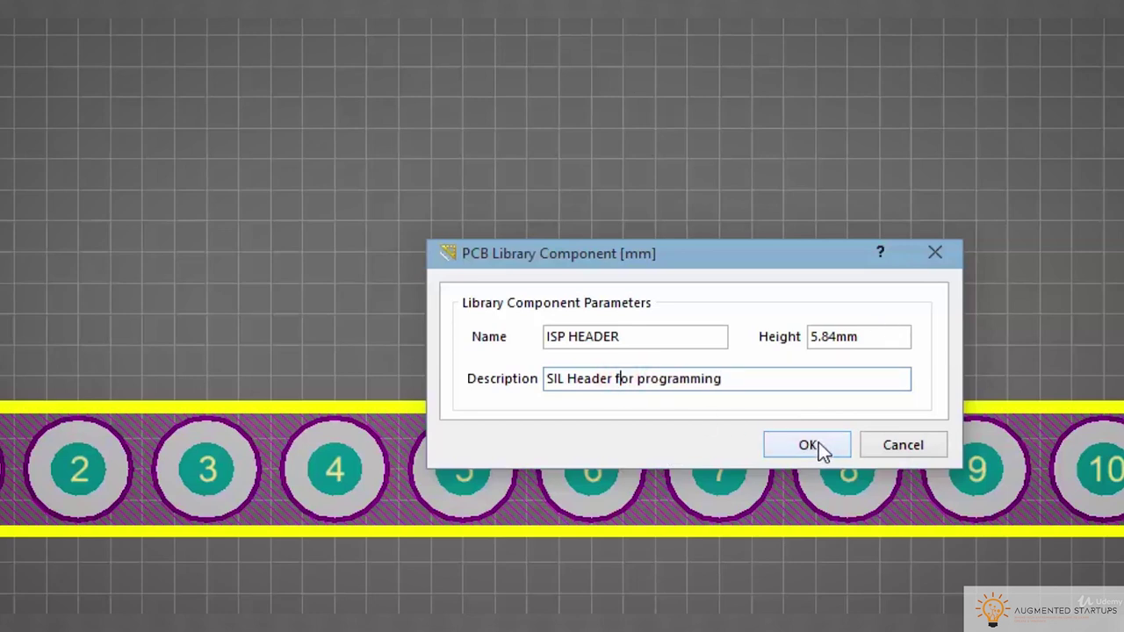
pyautogui.click(815, 444)
# Delete pads 4 through 15, leaving only pads 1–3
pyautogui.moveTo(659, 324); pyautogui.dragTo(1123, 610)
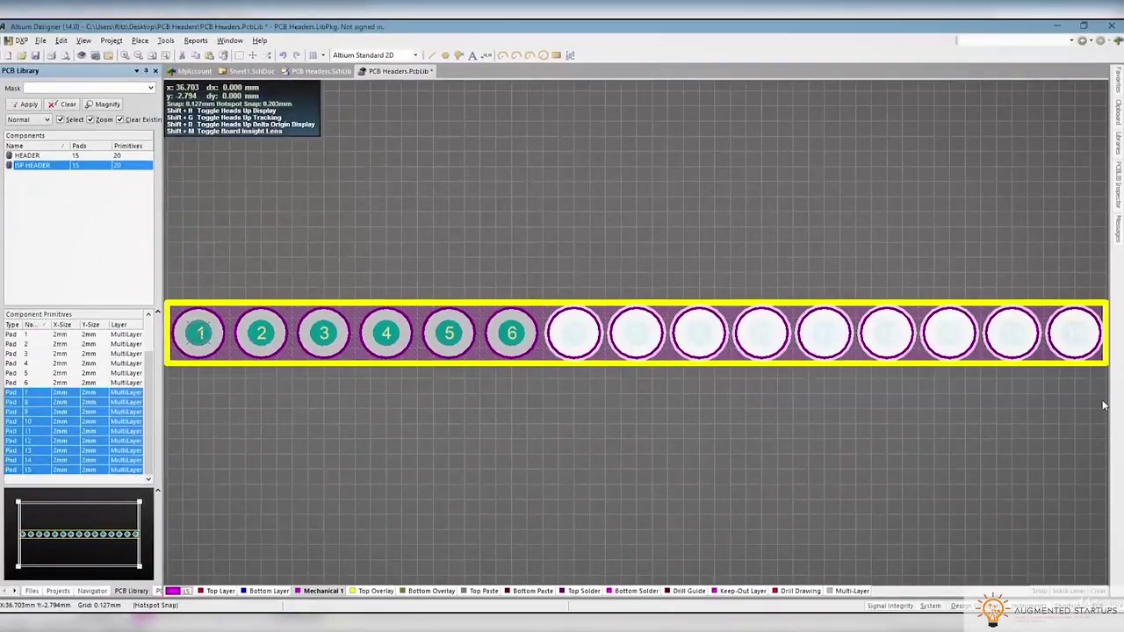
pyautogui.press('Delete')
pyautogui.moveTo(570, 451); pyautogui.dragTo(758, 436, button='right')
pyautogui.moveTo(750, 381); pyautogui.dragTo(393, 384)
pyautogui.press('Delete')
pyautogui.click(575, 321)
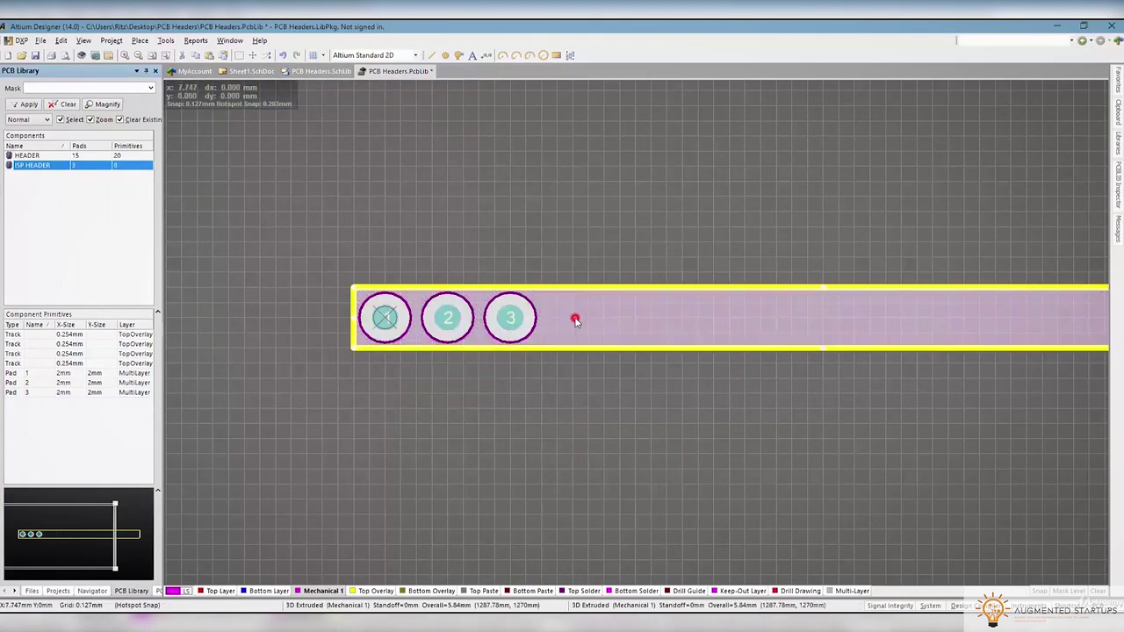
pyautogui.keyDown('ctrl'); pyautogui.scroll(-1, 576, 321); pyautogui.keyUp('ctrl')
# Copy pads 1–3 and the outline with pad 1 as reference, and try a Paste Array
pyautogui.click(554, 377)
pyautogui.moveTo(384, 272); pyautogui.dragTo(562, 360)
pyautogui.hotkey('ctrl', 'c')
pyautogui.click(417, 319)
pyautogui.click(61, 40)
pyautogui.click(78, 138)
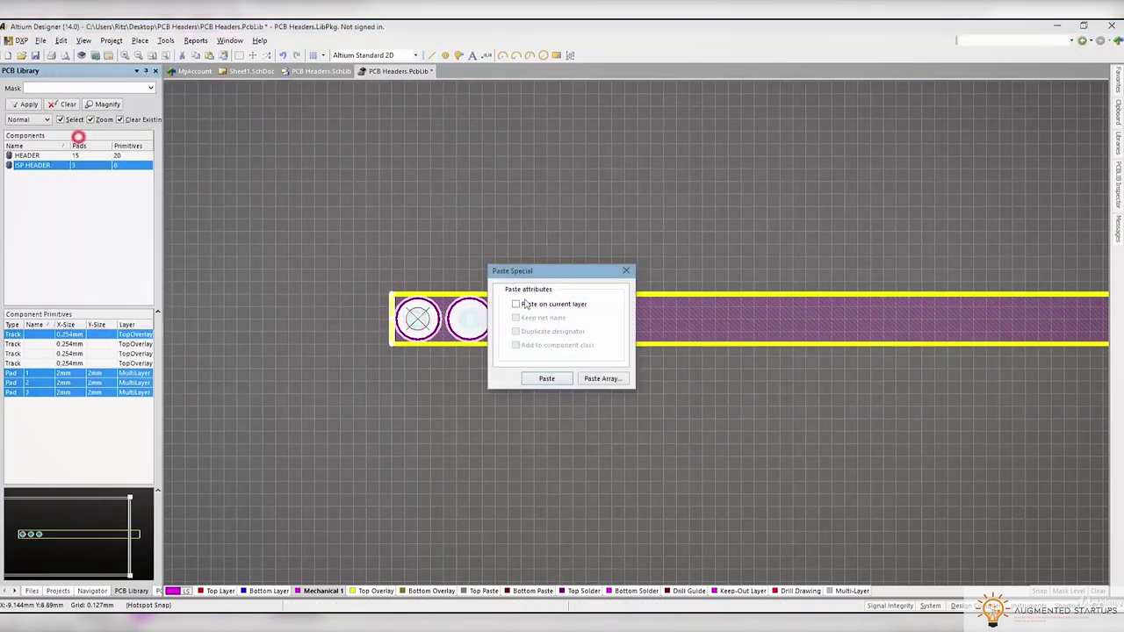
pyautogui.click(594, 380)
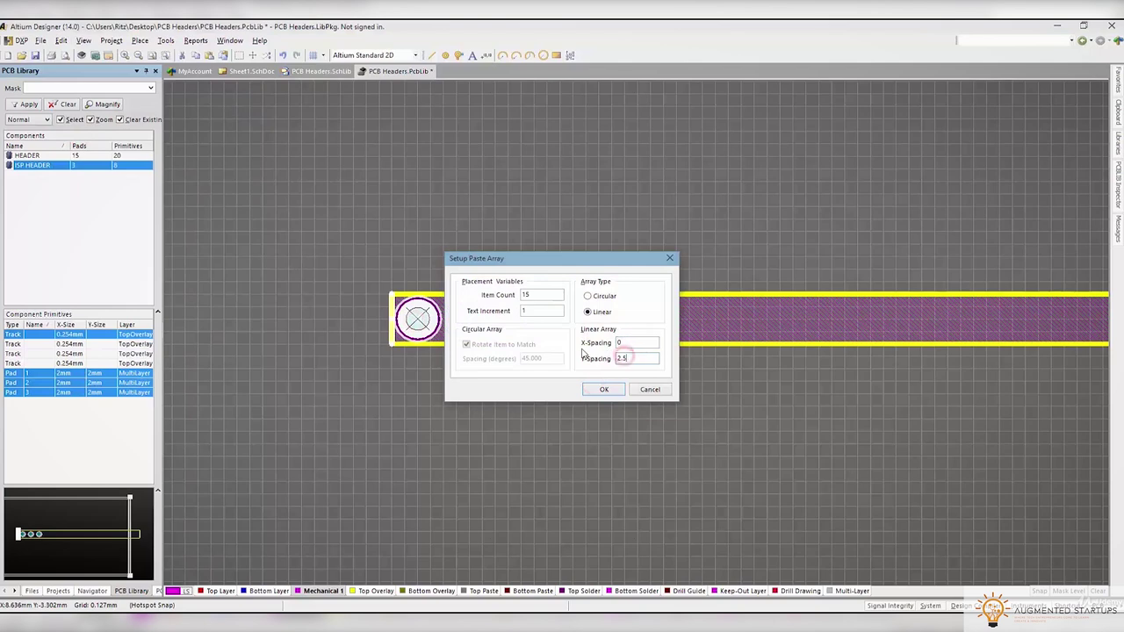
pyautogui.click(603, 389)
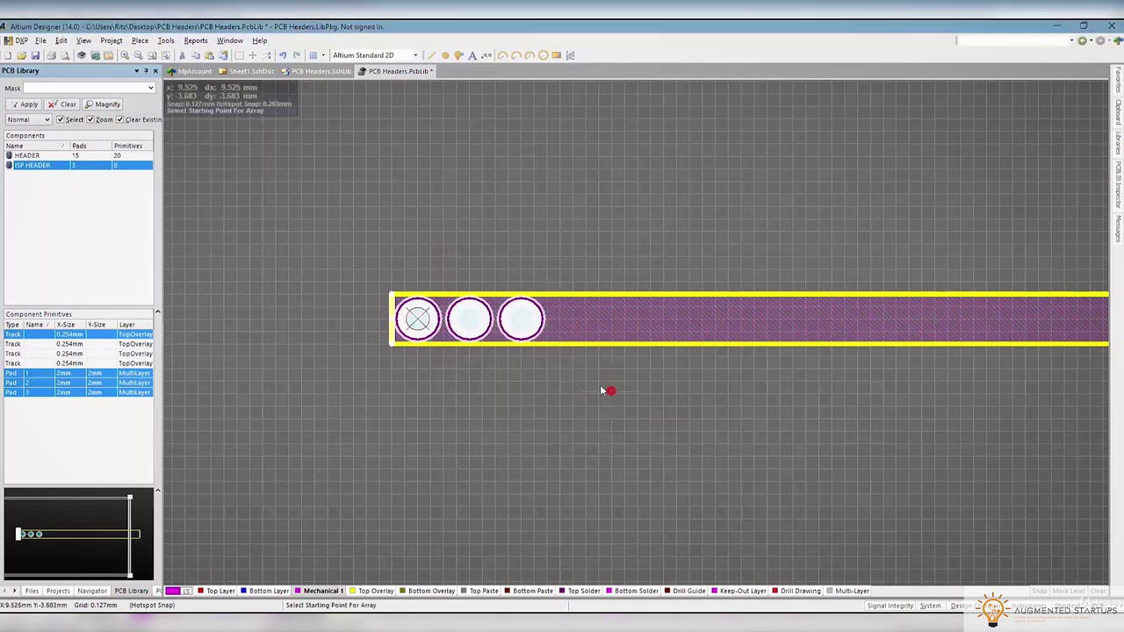
pyautogui.click(418, 319)
pyautogui.scroll(3, 421, 334)
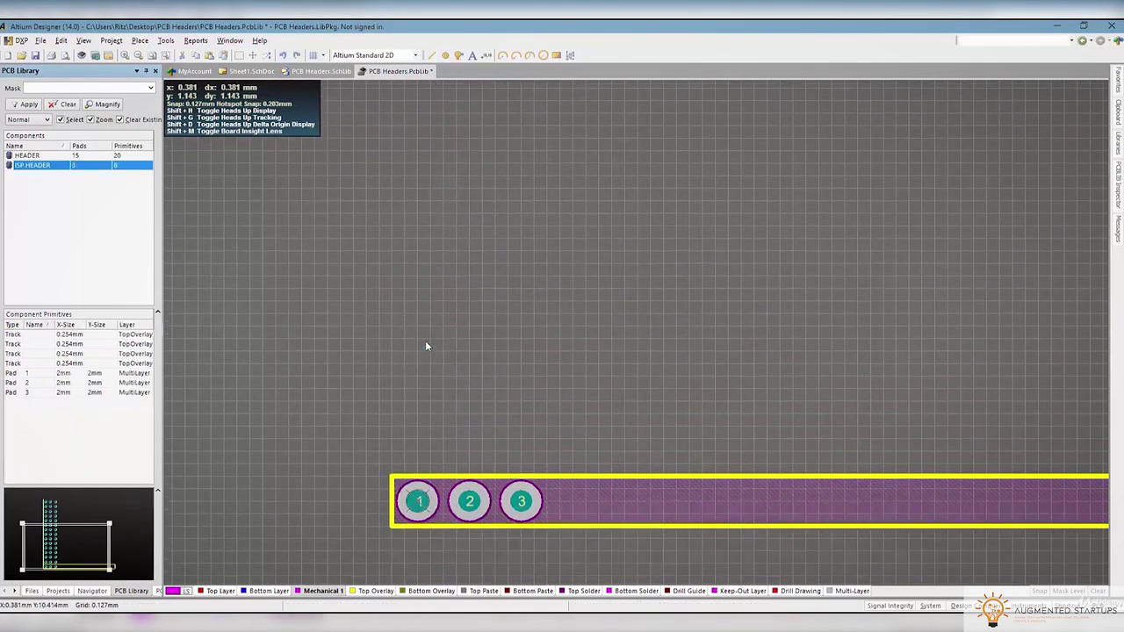
pyautogui.scroll(-3, 425, 345)
# Copy pads 1–3 alone and paste an array of 2 at 2.54 mm Y-spacing
pyautogui.click(521, 319)
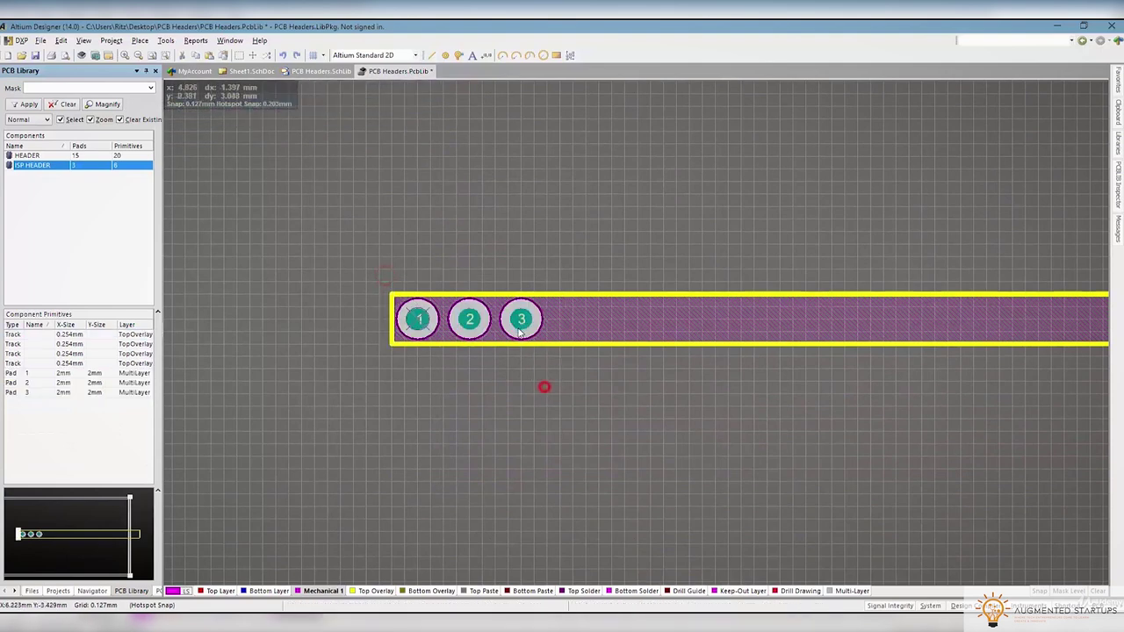
pyautogui.keyDown('shift'); pyautogui.click(470, 330); pyautogui.keyUp('shift')
pyautogui.click(491, 314)
pyautogui.keyDown('shift'); pyautogui.click(417, 318); pyautogui.keyUp('shift')
pyautogui.click(59, 41)
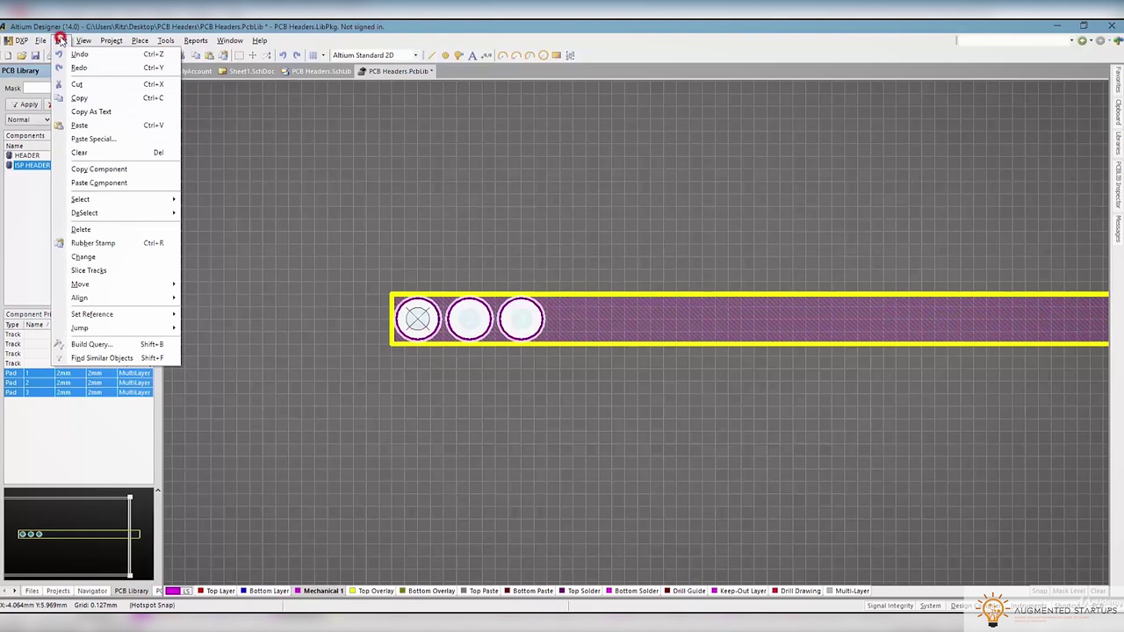
pyautogui.click(98, 95)
pyautogui.click(60, 41)
pyautogui.click(84, 133)
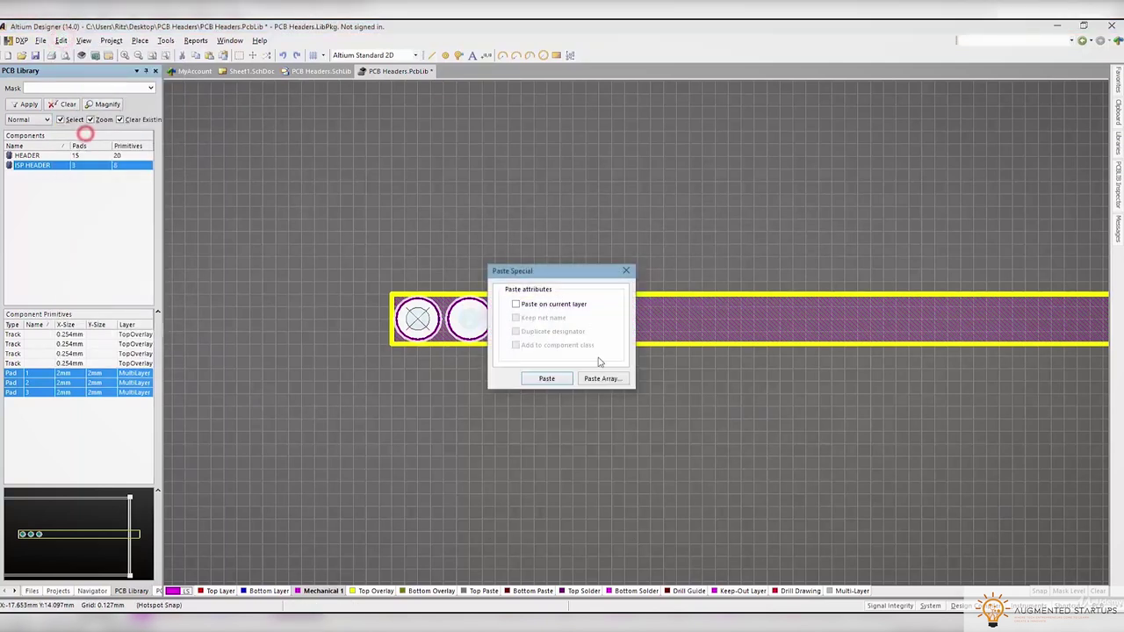
pyautogui.click(601, 378)
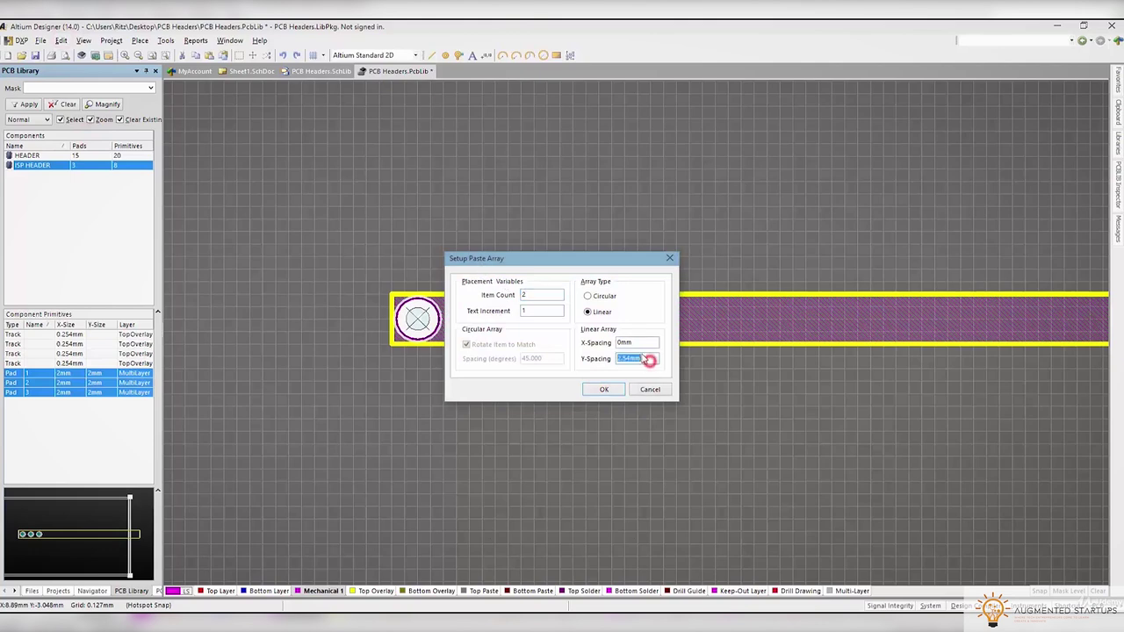
pyautogui.click(604, 389)
pyautogui.click(777, 542)
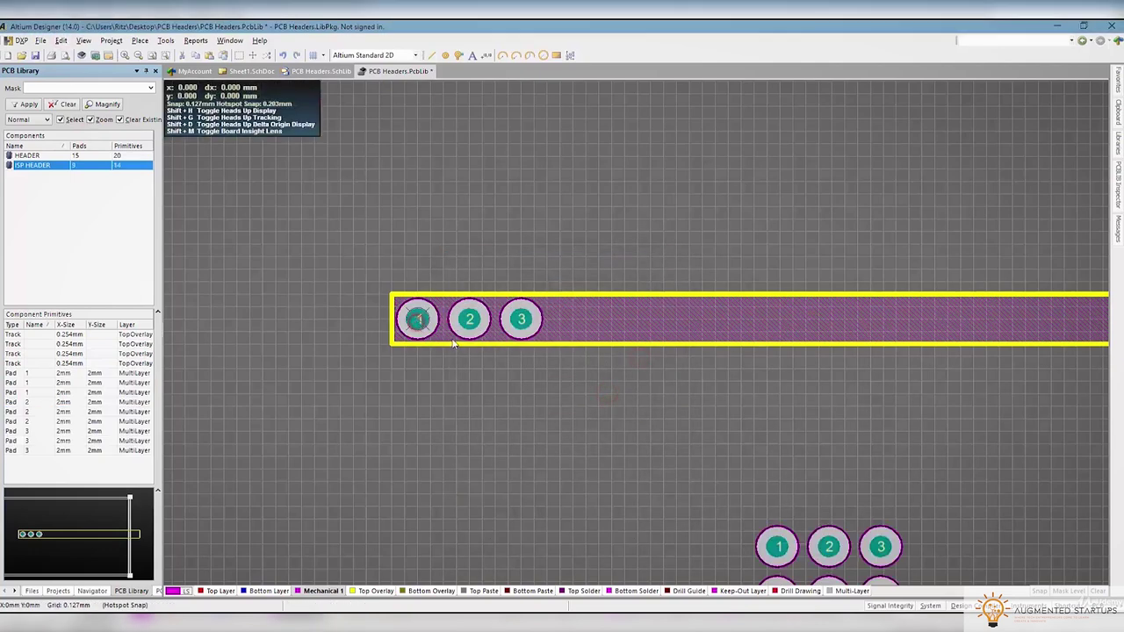
pyautogui.scroll(-3, 670, 370)
# Move the 3D body onto the new pads and delete the original pad row
pyautogui.moveTo(668, 191)
pyautogui.mouseDown()
pyautogui.moveTo(896, 354)
pyautogui.moveTo(843, 405)
pyautogui.mouseUp()
pyautogui.keyDown('ctrl'); pyautogui.scroll(-1, 827, 230); pyautogui.keyUp('ctrl')
pyautogui.keyDown('ctrl'); pyautogui.scroll(-1, 827, 233); pyautogui.keyUp('ctrl')
pyautogui.moveTo(590, 180); pyautogui.dragTo(672, 243)
pyautogui.press('Delete')
pyautogui.click(575, 202)
pyautogui.press('Delete')
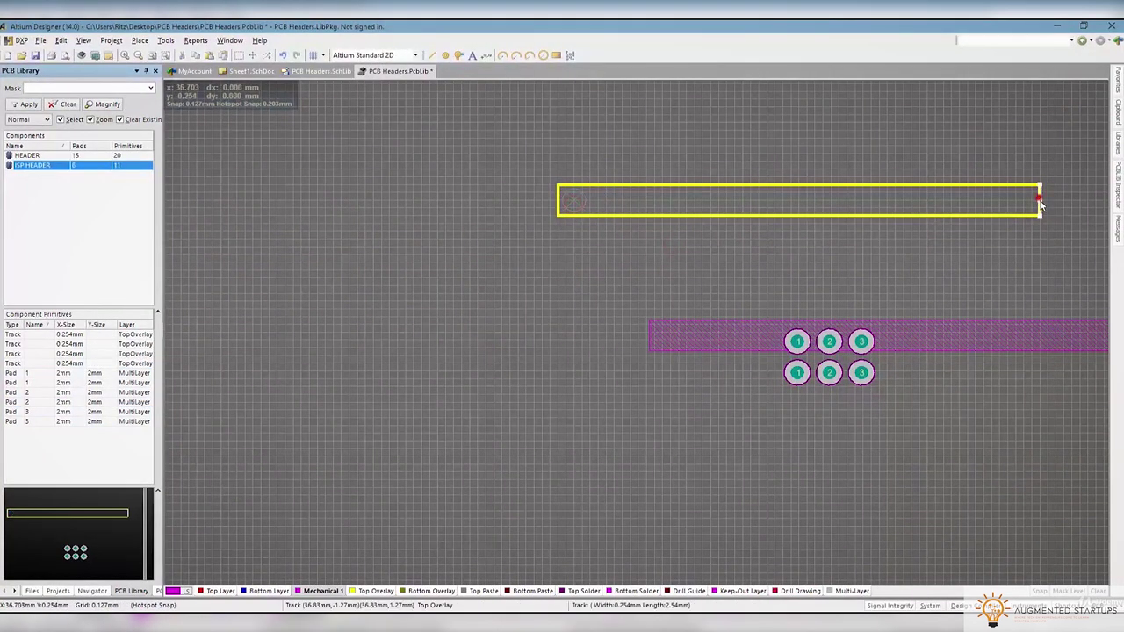
# Shorten and reposition the yellow outline so it encloses the 2x3 pads
pyautogui.click(1039, 201)
pyautogui.moveTo(1040, 201); pyautogui.dragTo(689, 201)
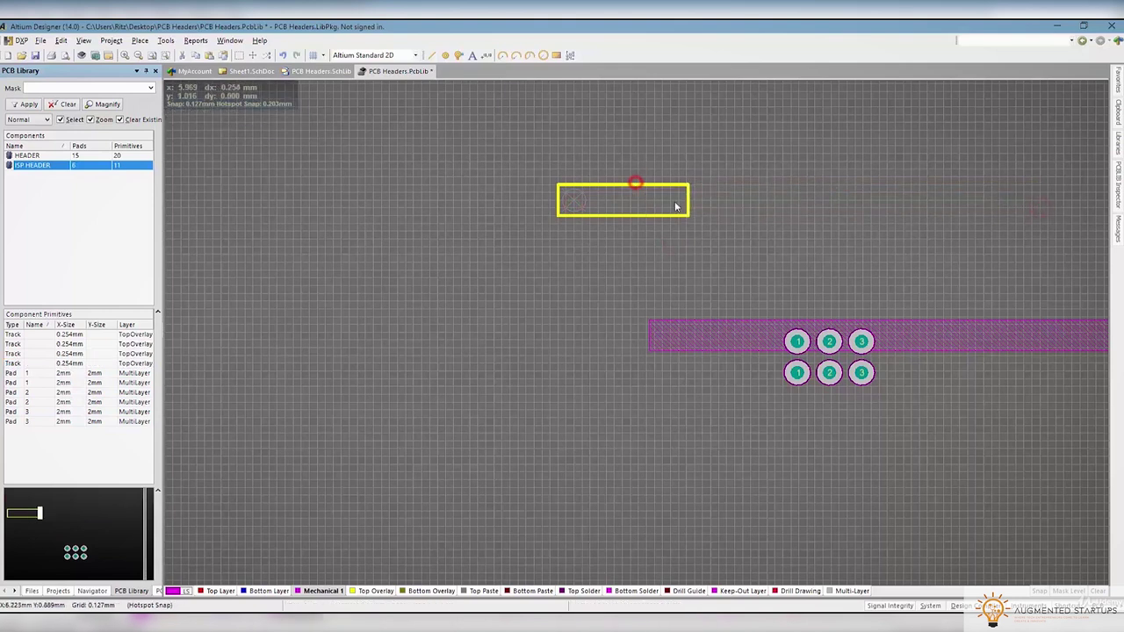
pyautogui.moveTo(541, 147); pyautogui.dragTo(703, 227)
pyautogui.moveTo(587, 184); pyautogui.dragTo(923, 379)
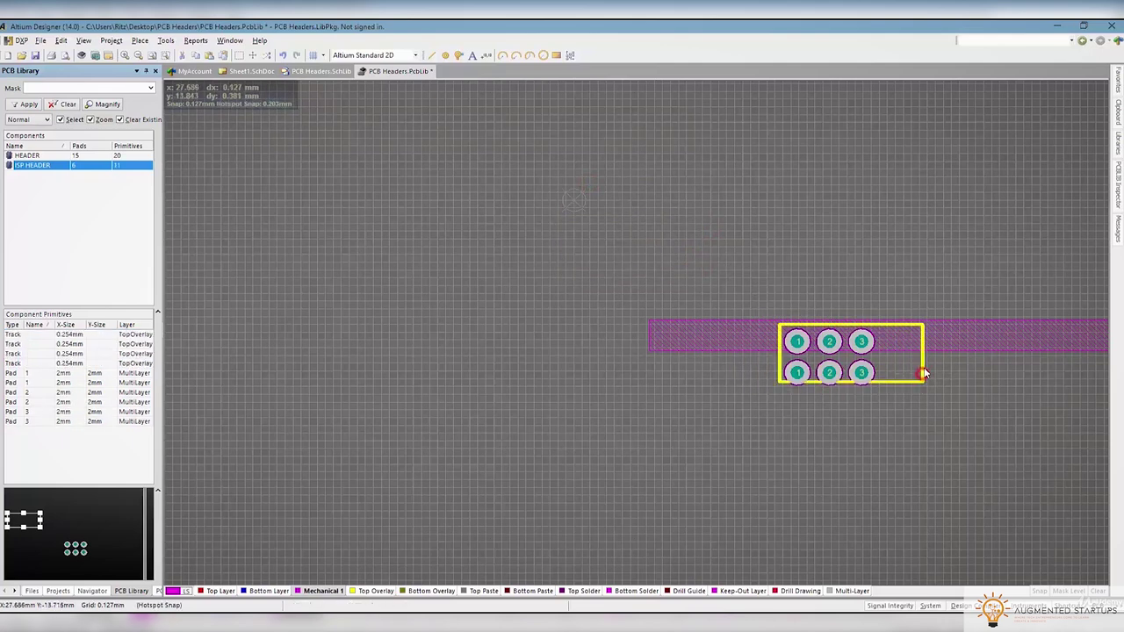
pyautogui.moveTo(923, 369); pyautogui.dragTo(898, 367)
pyautogui.keyDown('ctrl'); pyautogui.scroll(3, 875, 379); pyautogui.keyUp('ctrl')
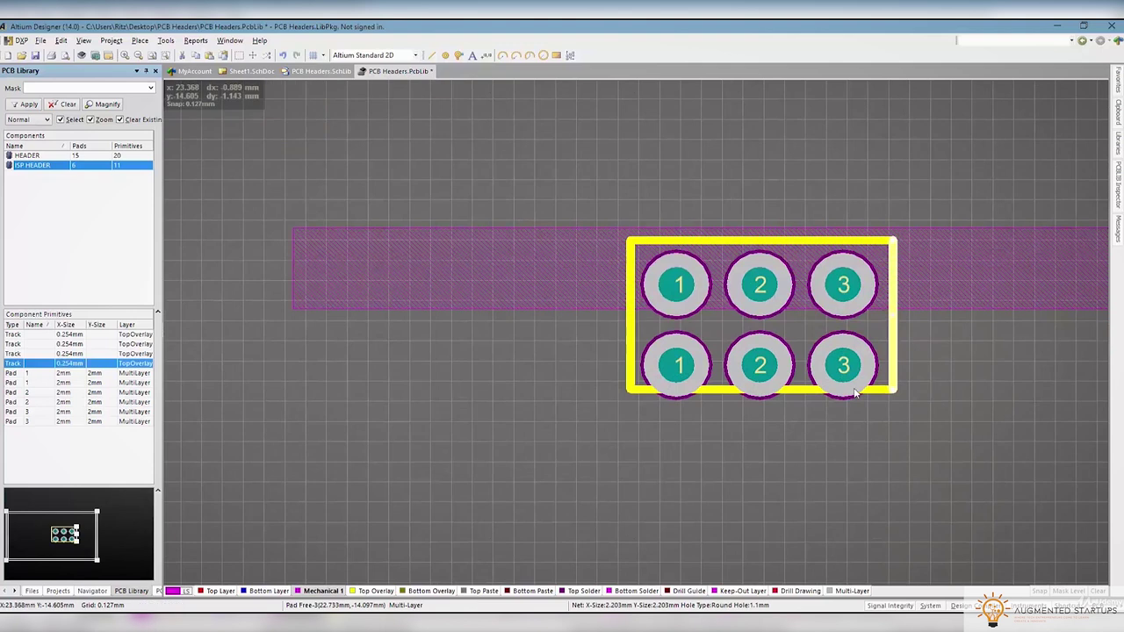
pyautogui.moveTo(791, 396); pyautogui.dragTo(793, 406)
pyautogui.moveTo(896, 327); pyautogui.dragTo(885, 329)
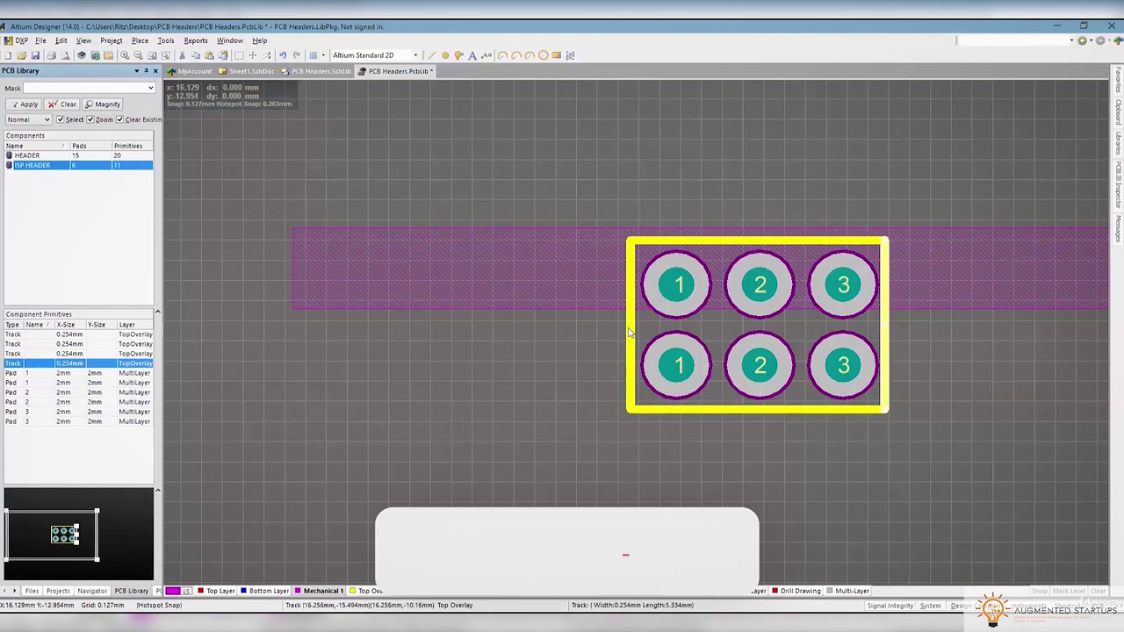
pyautogui.moveTo(627, 326); pyautogui.dragTo(631, 328)
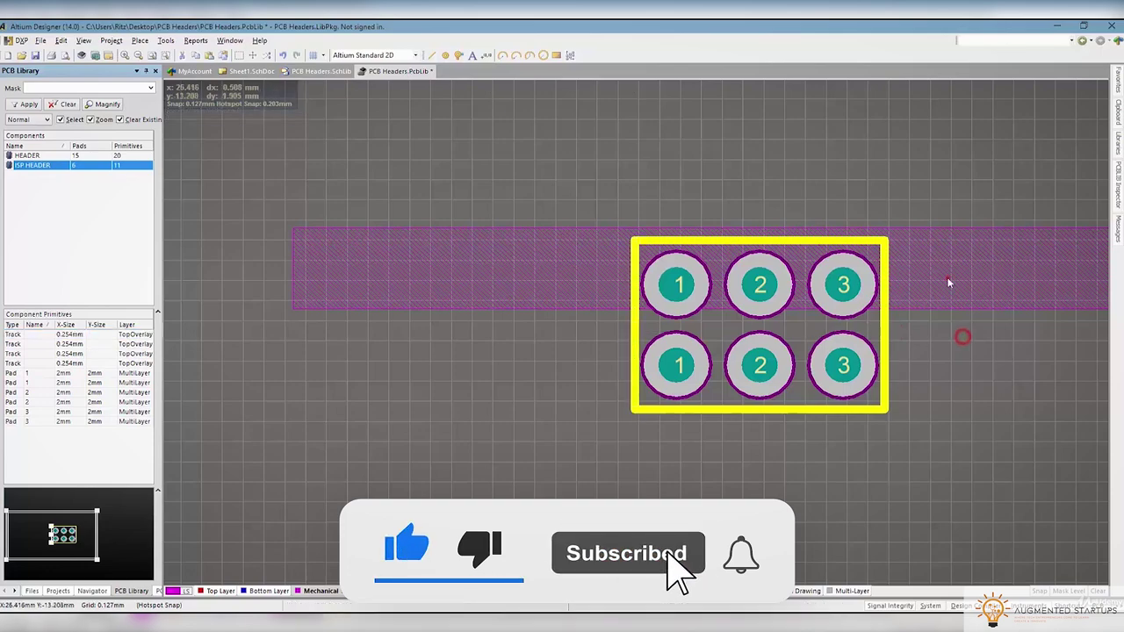
# Resize the 3D body band to cover both pad rows of the footprint
pyautogui.click(946, 278)
pyautogui.keyDown('ctrl'); pyautogui.scroll(-3, 946, 281); pyautogui.keyUp('ctrl')
pyautogui.moveTo(997, 343); pyautogui.dragTo(781, 365, button='right')
pyautogui.moveTo(752, 296); pyautogui.dragTo(879, 323)
pyautogui.moveTo(878, 323); pyautogui.dragTo(770, 363, button='right')
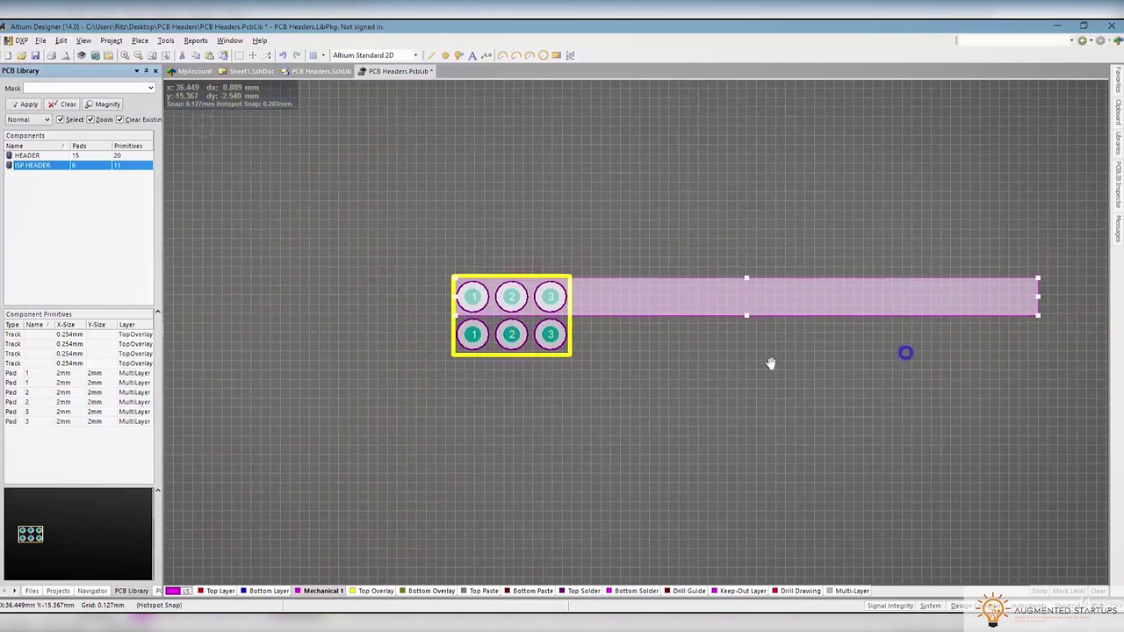
pyautogui.moveTo(1037, 307); pyautogui.dragTo(1023, 307)
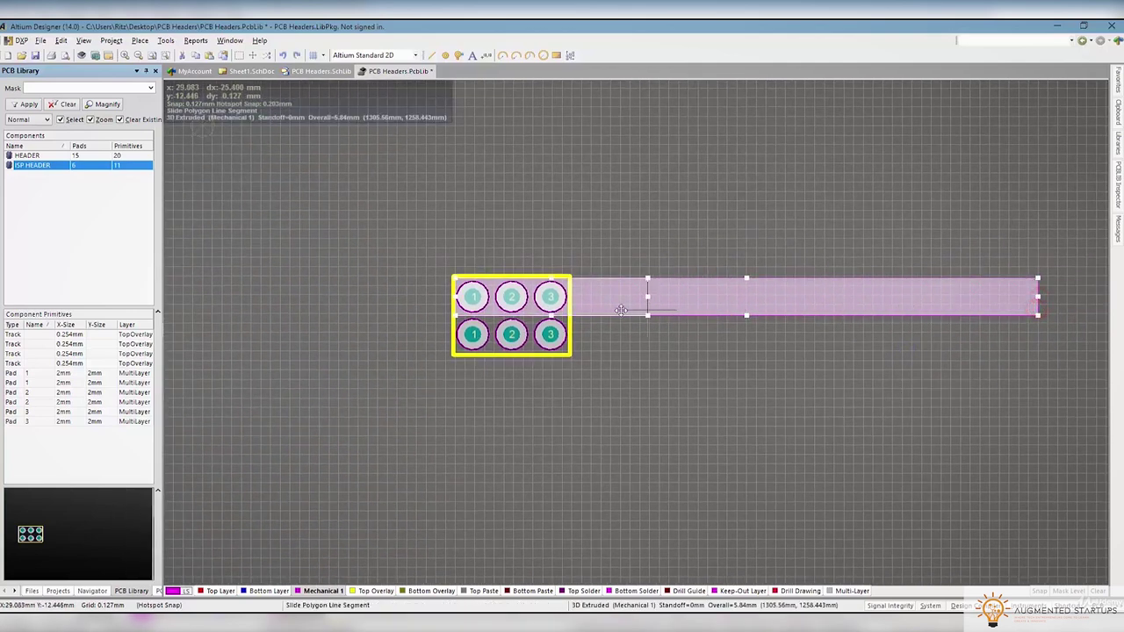
pyautogui.moveTo(569, 306); pyautogui.dragTo(571, 305)
pyautogui.keyDown('ctrl'); pyautogui.scroll(3, 571, 306); pyautogui.keyUp('ctrl')
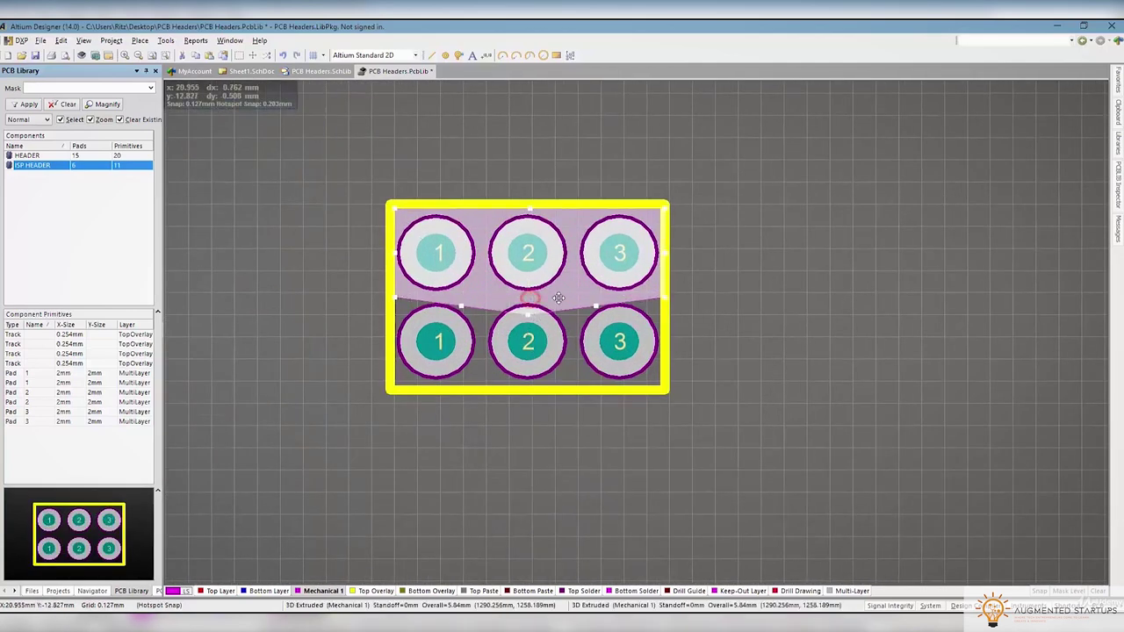
pyautogui.moveTo(568, 390); pyautogui.dragTo(571, 393)
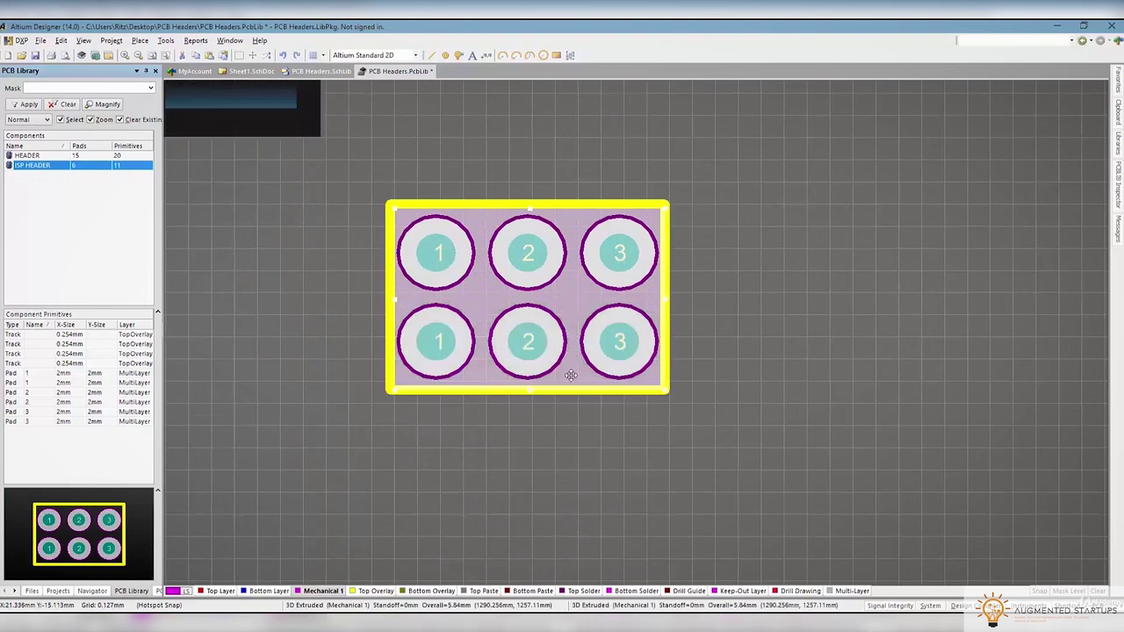
pyautogui.press('3')
pyautogui.keyDown('shift'); pyautogui.moveTo(801, 373); pyautogui.dragTo(712, 254, button='right'); pyautogui.keyUp('shift')
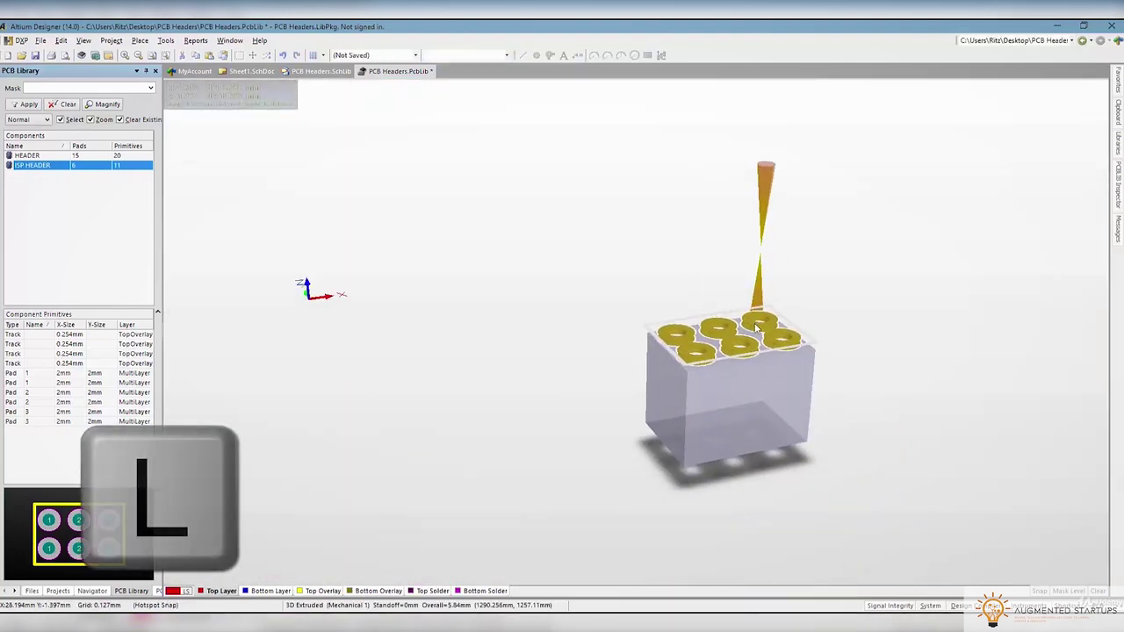
pyautogui.press('2')
pyautogui.moveTo(732, 375); pyautogui.dragTo(760, 368)
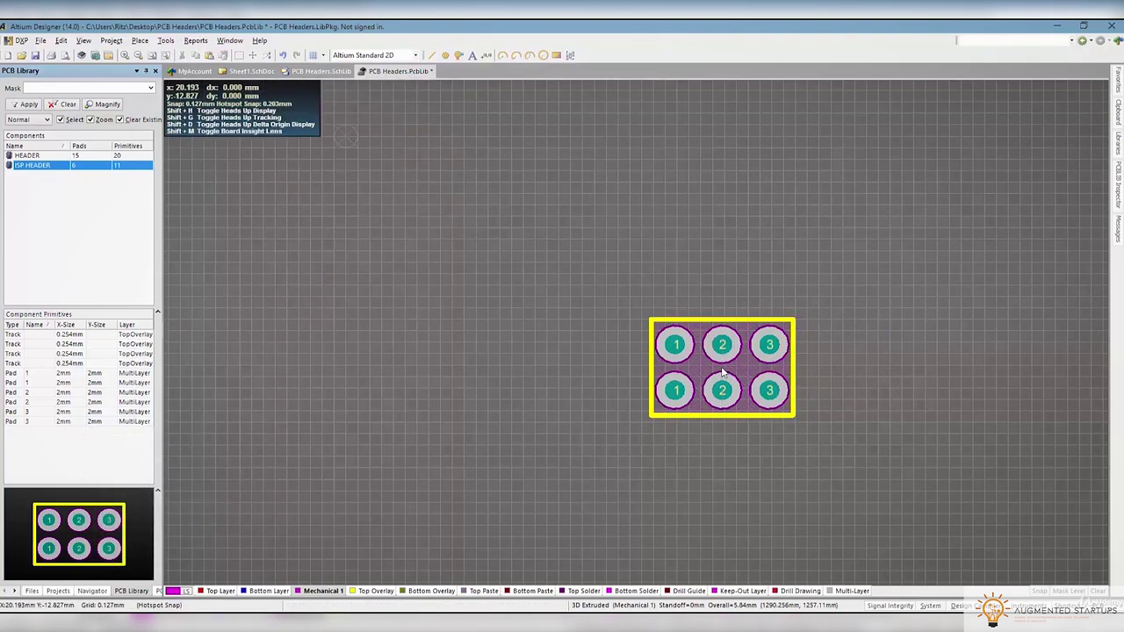
pyautogui.press('3')
pyautogui.keyDown('shift'); pyautogui.moveTo(721, 367); pyautogui.dragTo(683, 450, button='right'); pyautogui.keyUp('shift')
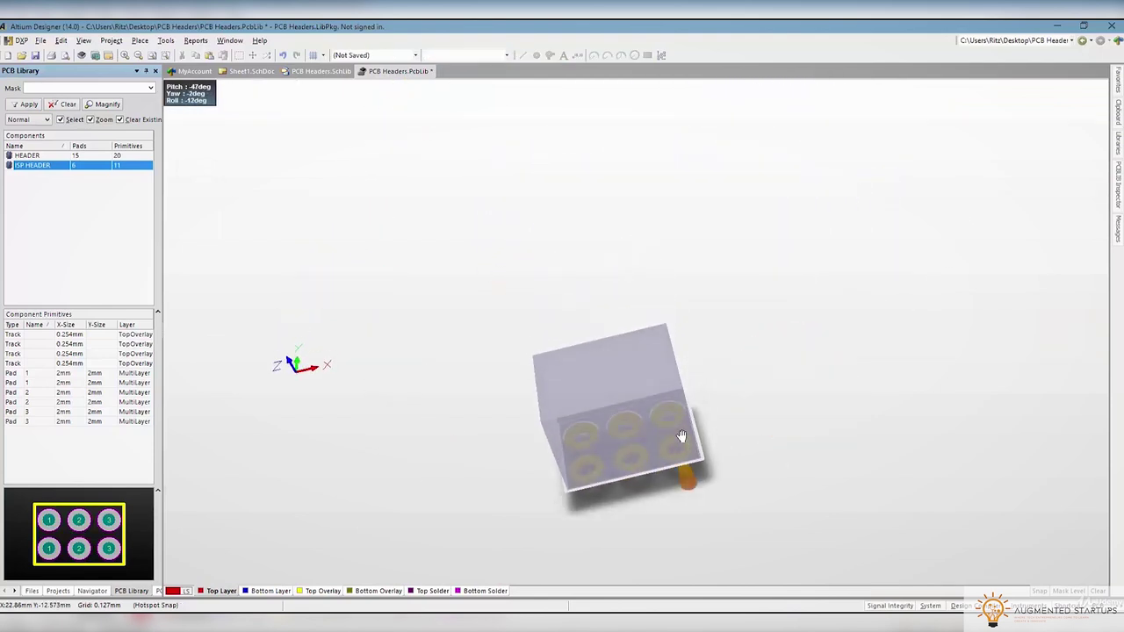
pyautogui.press('2')
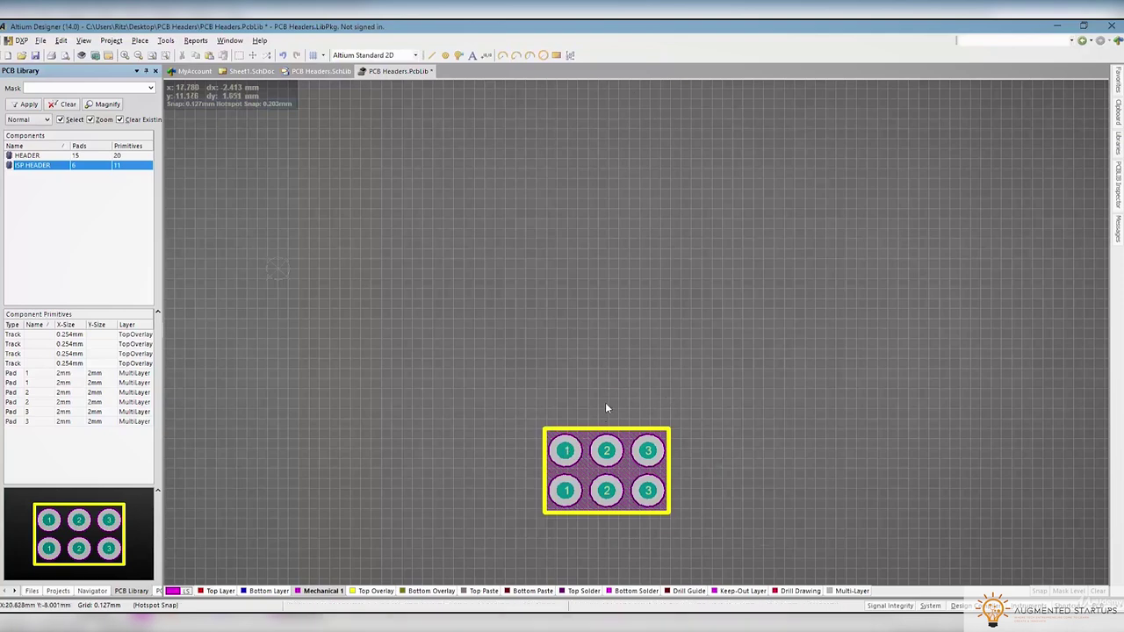
pyautogui.scroll(-3, 690, 381)
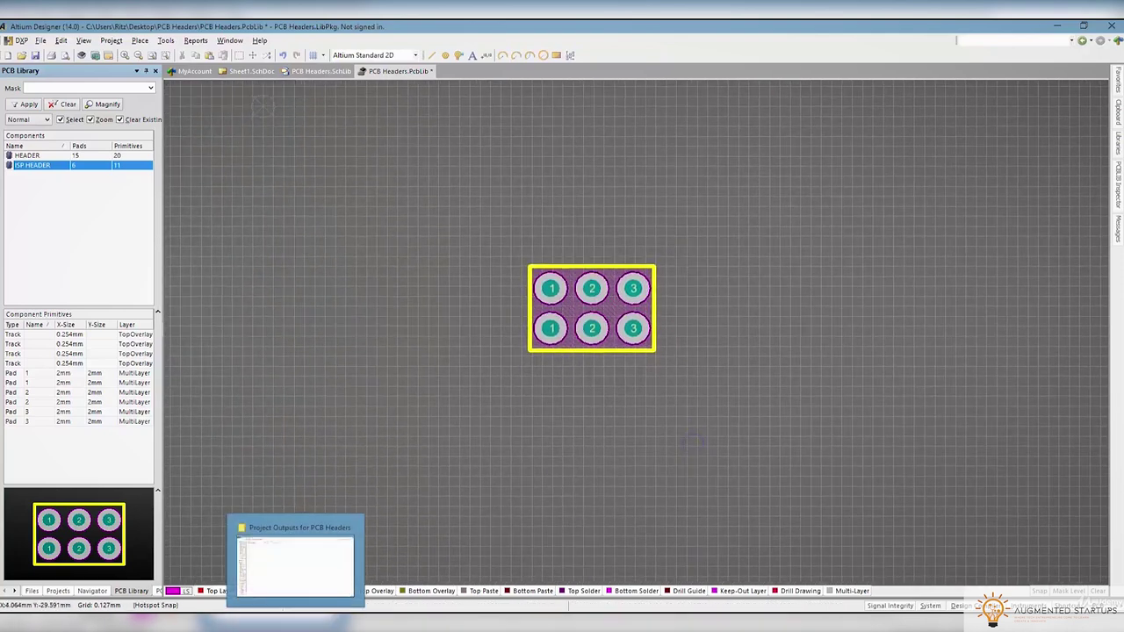
# In Chrome, close the extra loading tabs and search Google for 'avrisp mkii pinout'
pyautogui.click(275, 624)
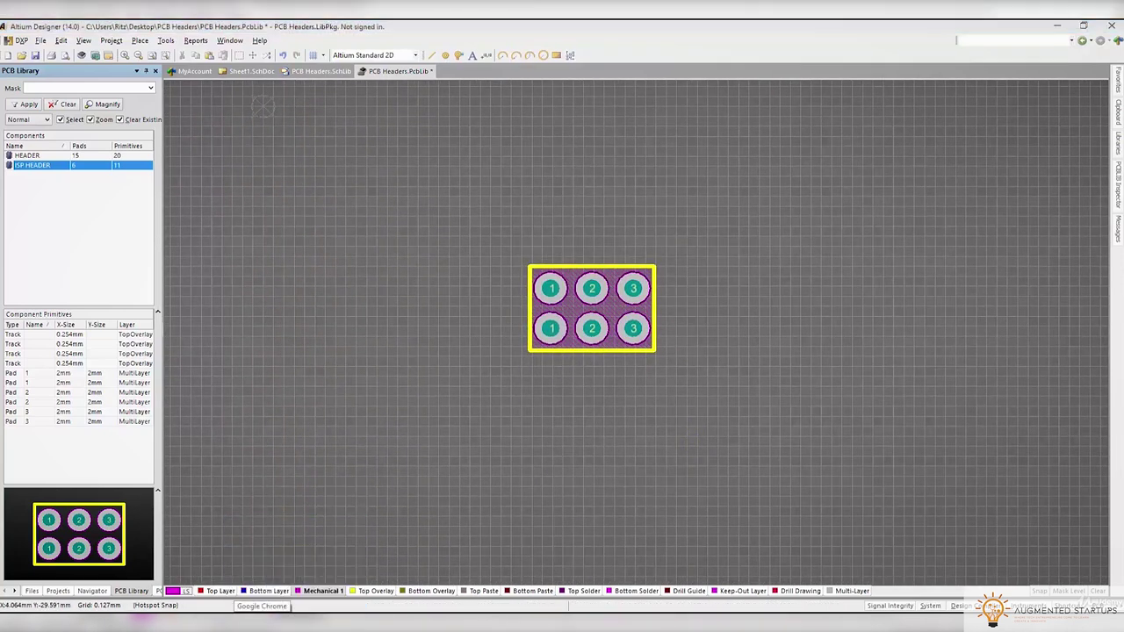
pyautogui.click(407, 356)
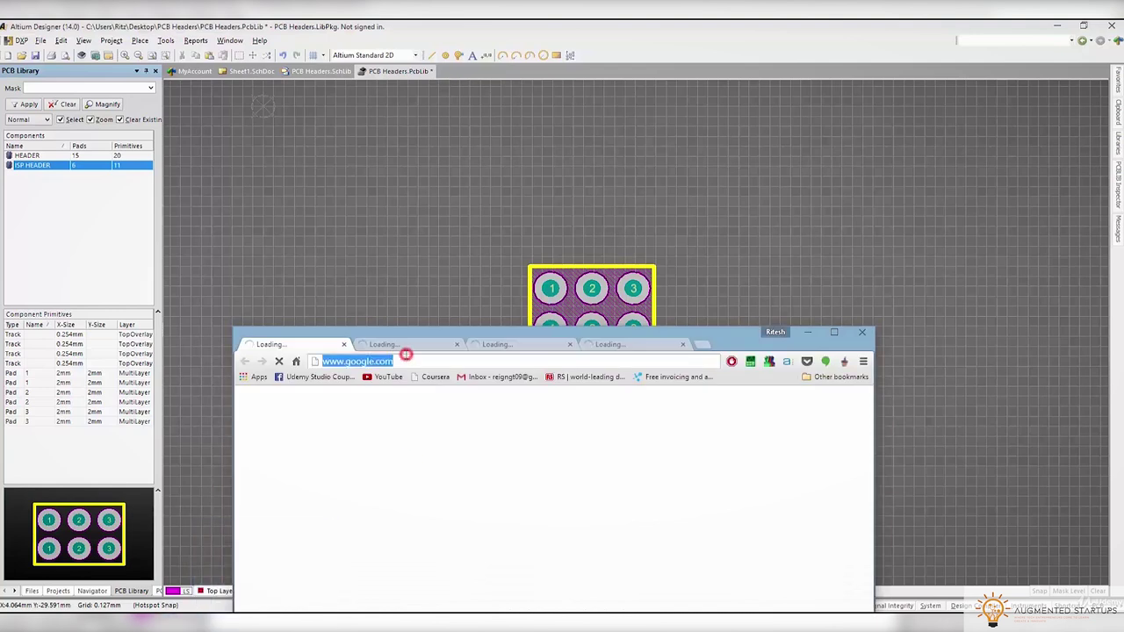
pyautogui.click(457, 344)
pyautogui.click(458, 344)
pyautogui.click(458, 344)
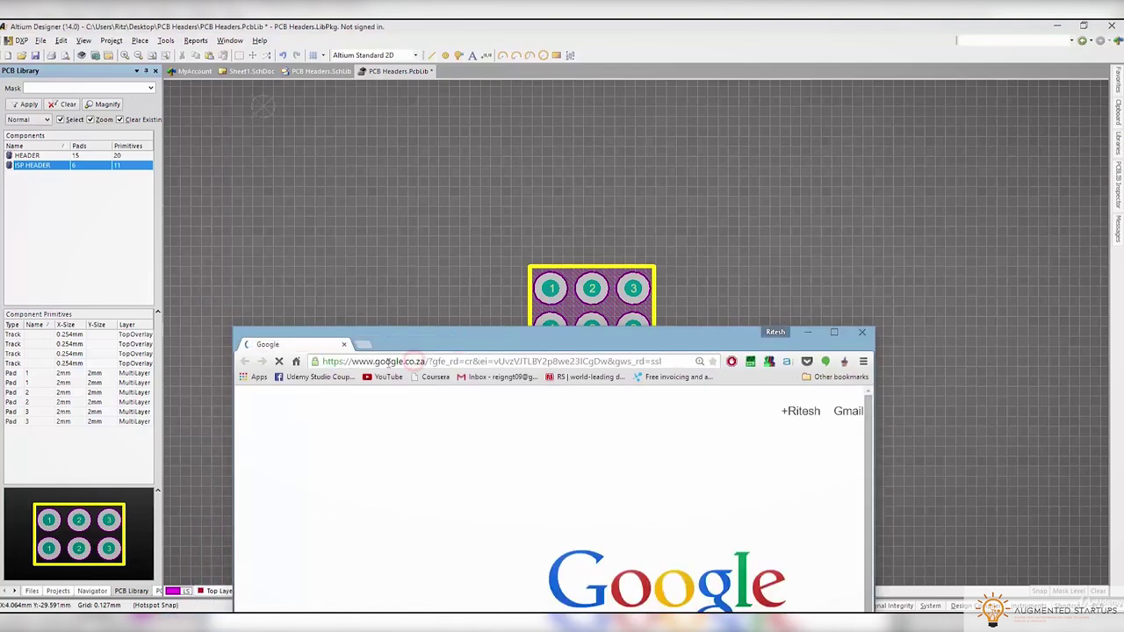
pyautogui.click(433, 427)
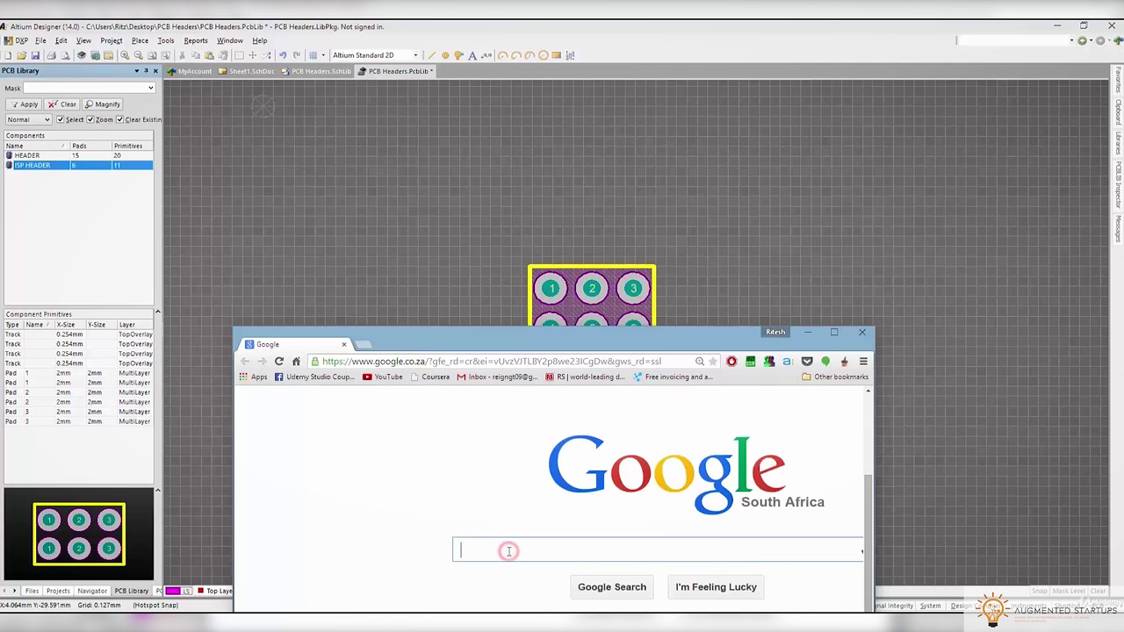
pyautogui.write('MK')
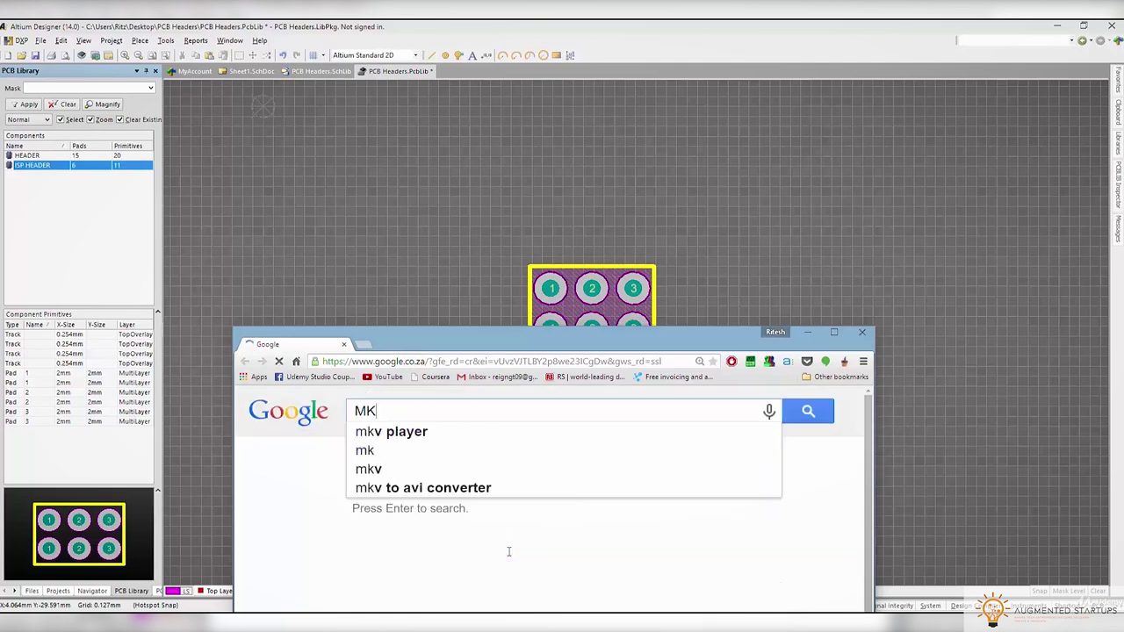
pyautogui.write('II pinout')
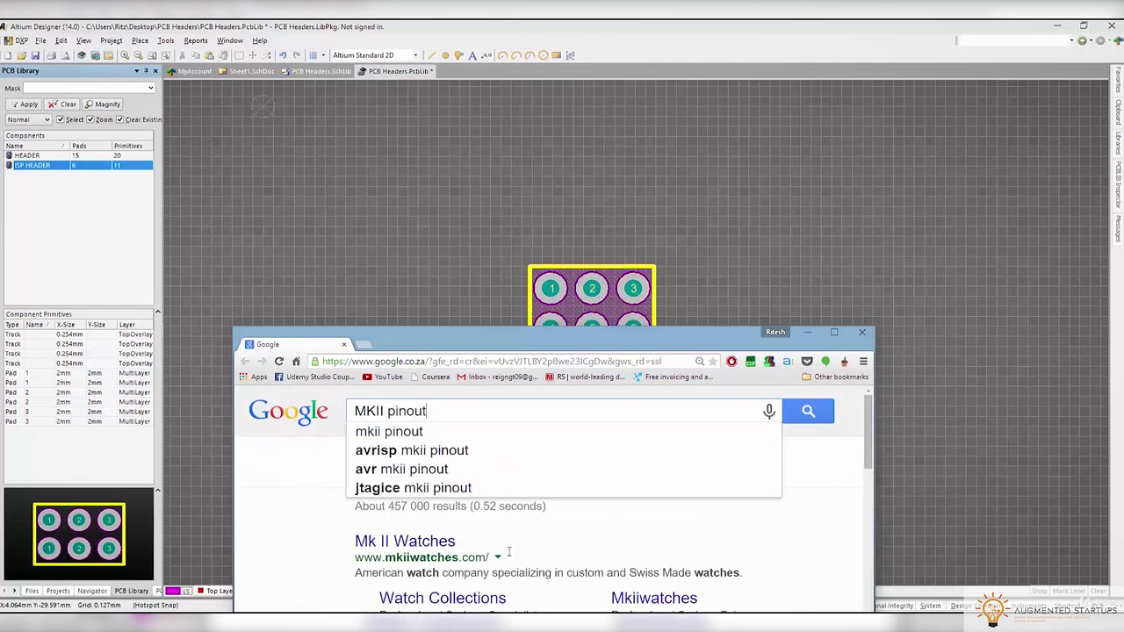
pyautogui.press('Down')
pyautogui.press('Down')
pyautogui.press('Return')
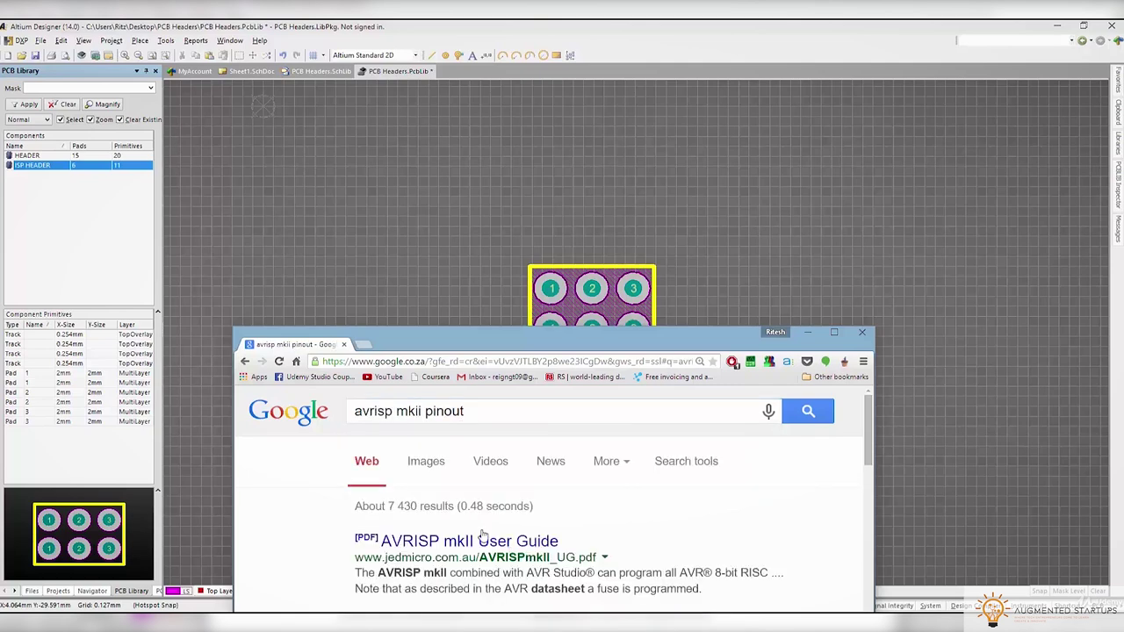
# Reposition the browser window and scroll the image results to the 6-pin ISP top-view diagram
pyautogui.moveTo(488, 346); pyautogui.dragTo(521, 270)
pyautogui.moveTo(934, 454); pyautogui.dragTo(1029, 455)
pyautogui.scroll(-1, 811, 474)
pyautogui.scroll(-2, 809, 482)
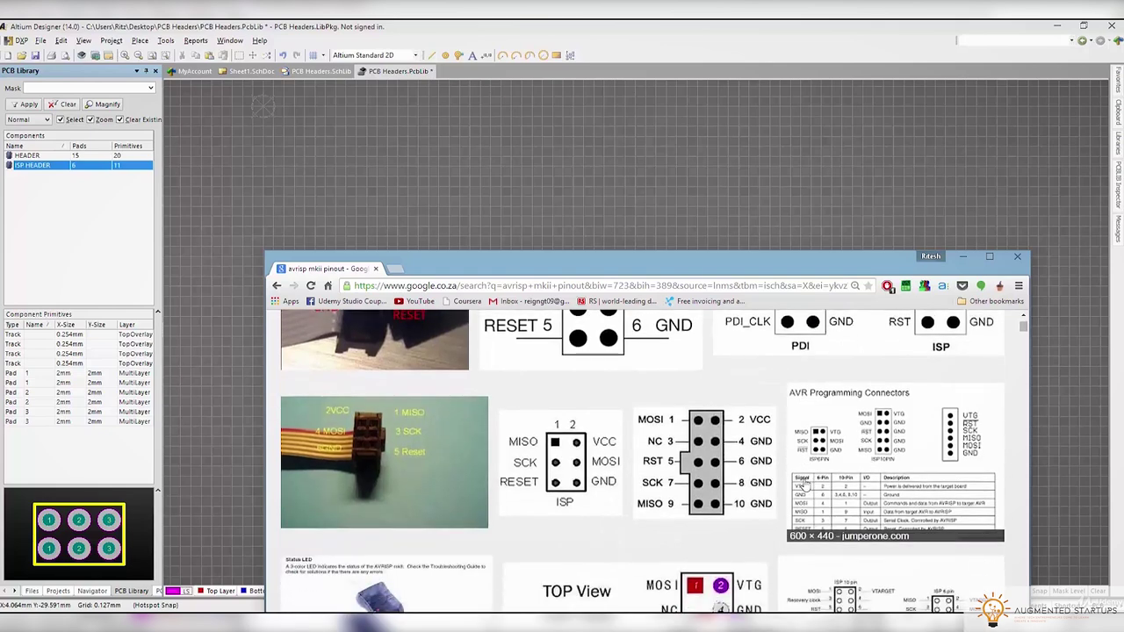
pyautogui.scroll(-2, 803, 484)
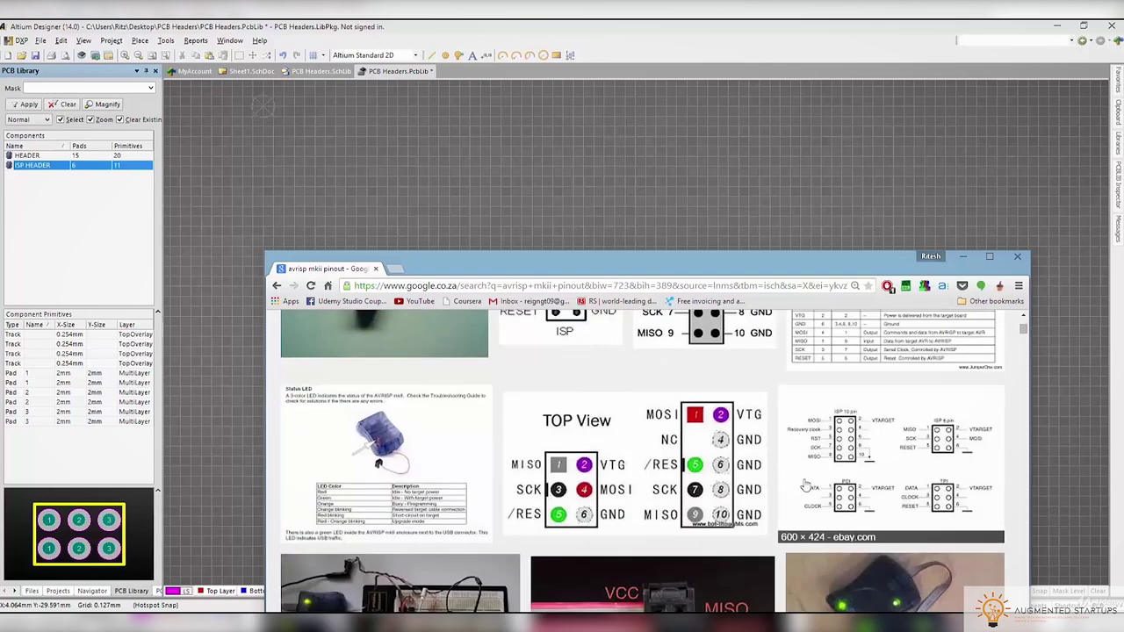
pyautogui.scroll(-1, 804, 484)
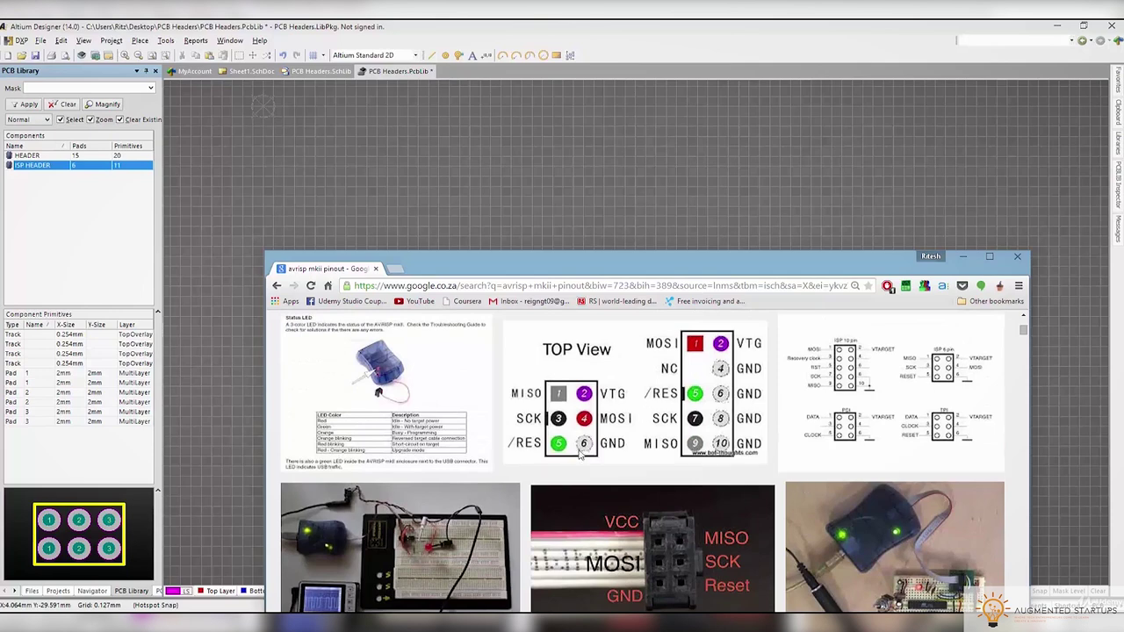
# Back in the footprint, confirm the bottom-middle pad as 3 and check the bottom-right pad
pyautogui.hotkey('alt', 'Tab')
pyautogui.doubleClick(595, 327)
pyautogui.click(545, 319)
pyautogui.click(675, 539)
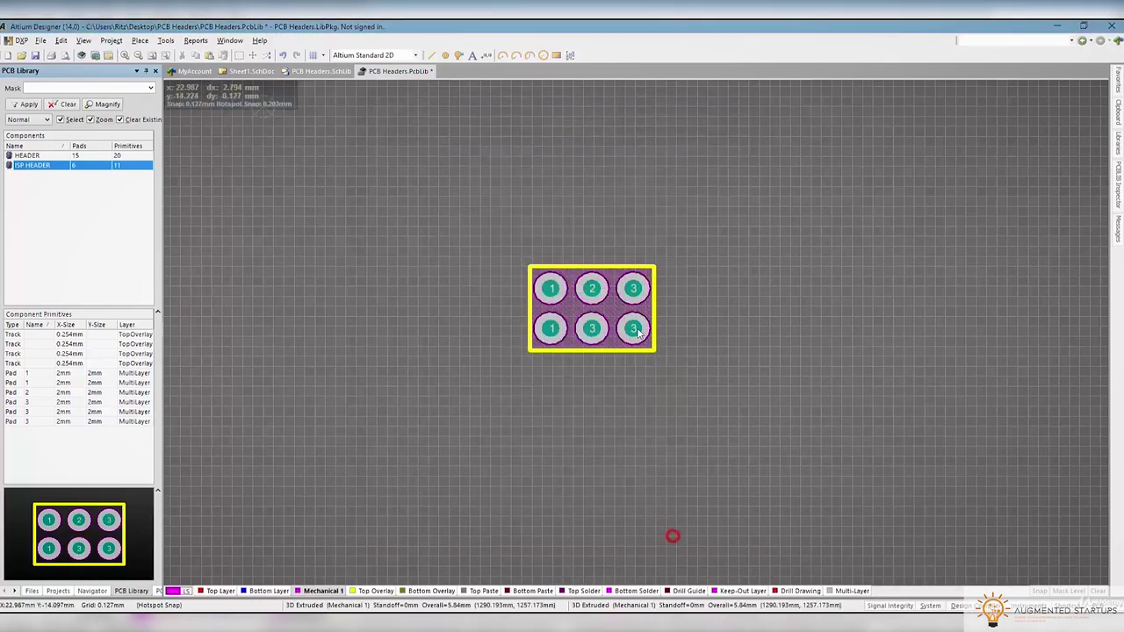
pyautogui.doubleClick(637, 330)
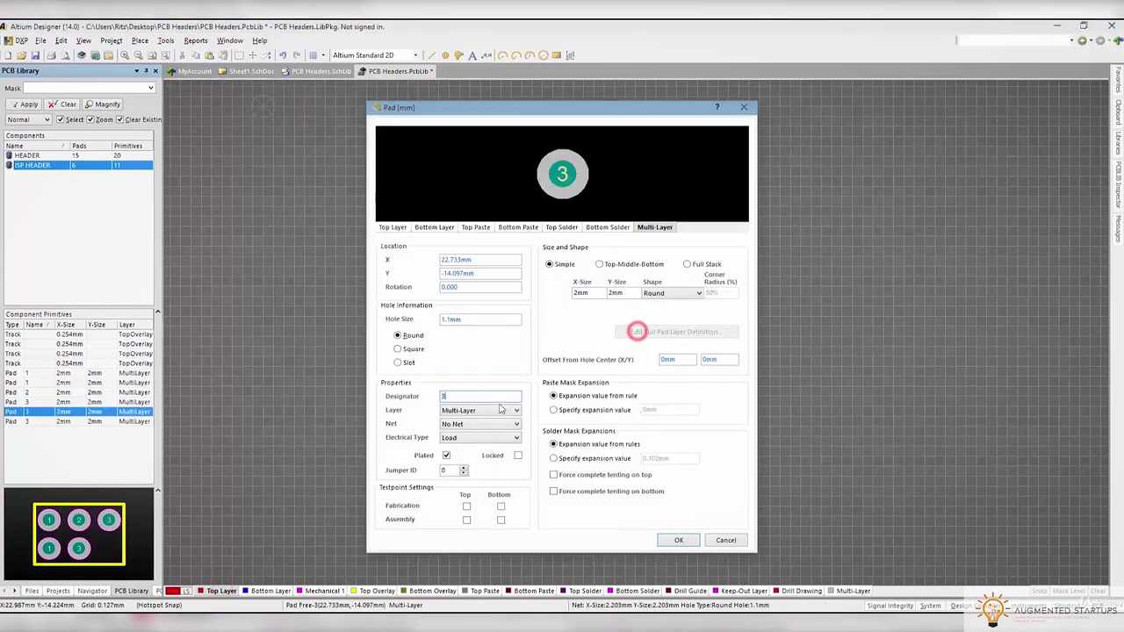
pyautogui.click(669, 539)
# Renumber the top-row ISP HEADER pads to 2, 4 and 6
pyautogui.doubleClick(550, 288)
pyautogui.write('2')
pyautogui.click(667, 541)
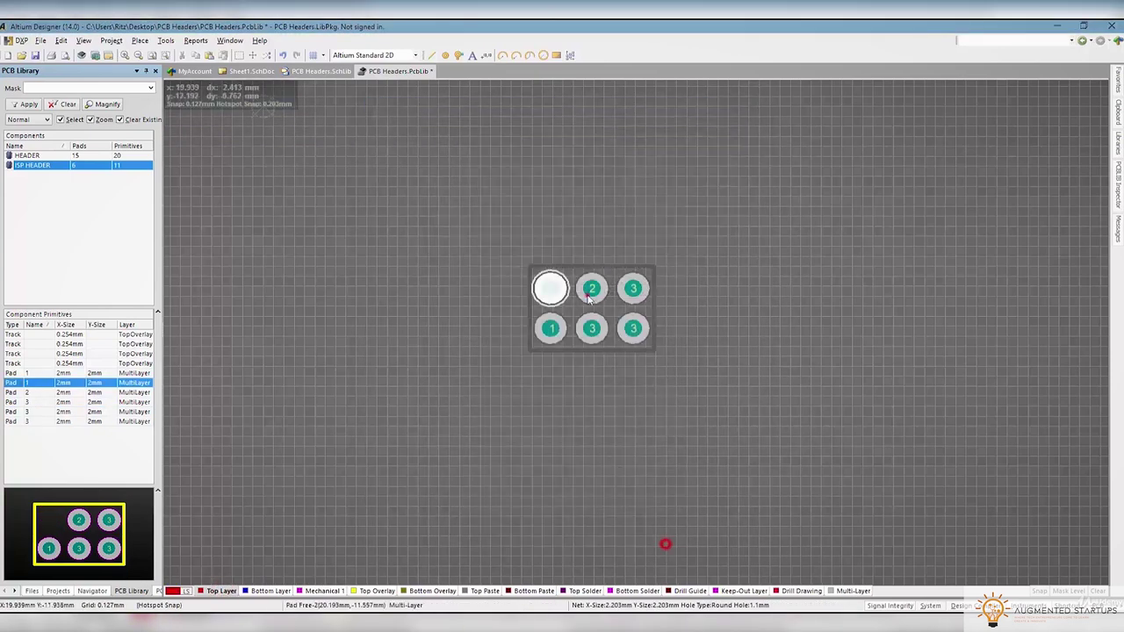
pyautogui.doubleClick(586, 294)
pyautogui.write('3')
pyautogui.click(693, 547)
pyautogui.doubleClick(622, 286)
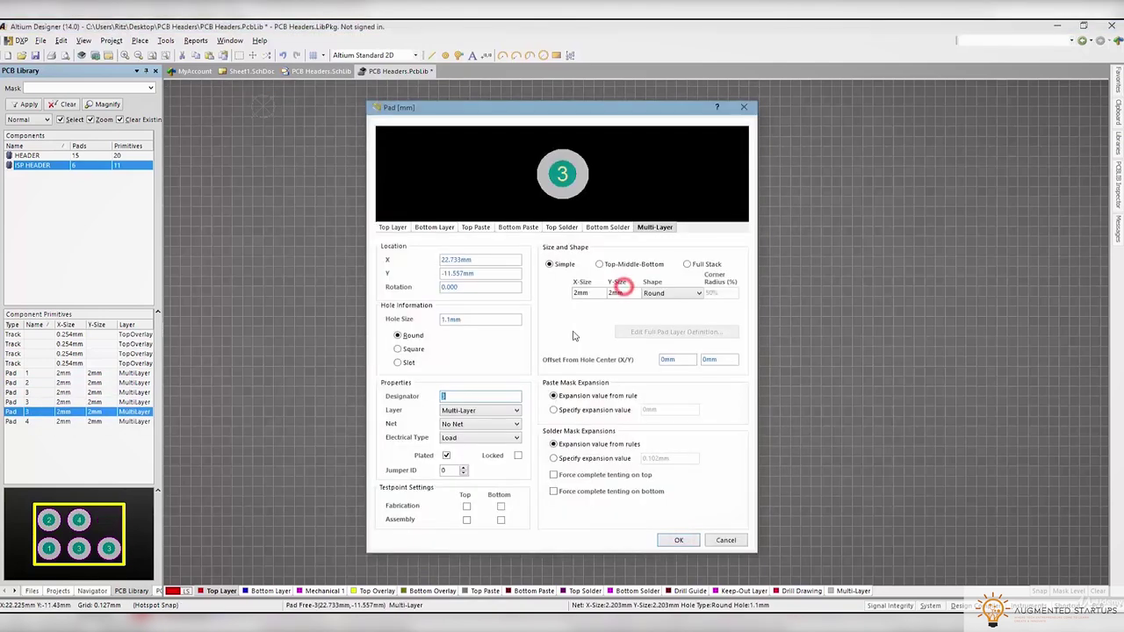
pyautogui.click(679, 540)
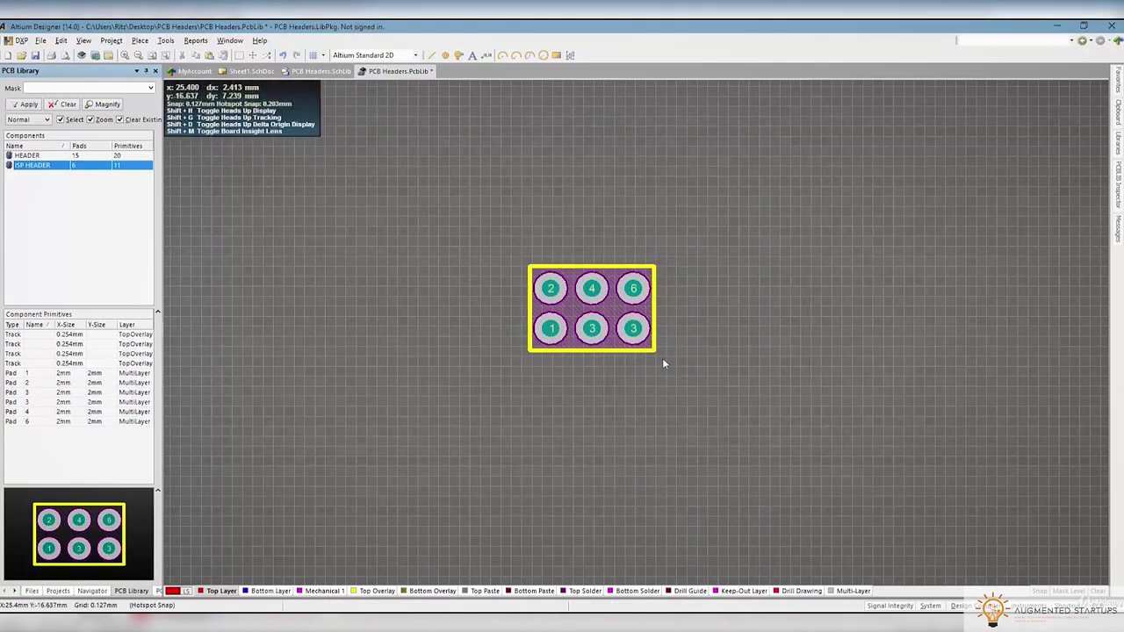
# Inspect the renumbered footprint in 3D, then return to the 2D view
pyautogui.press('3')
pyautogui.keyDown('shift'); pyautogui.moveTo(670, 432); pyautogui.dragTo(898, 377, button='right'); pyautogui.keyUp('shift')
pyautogui.press('2')
pyautogui.scroll(-5, 539, 380)
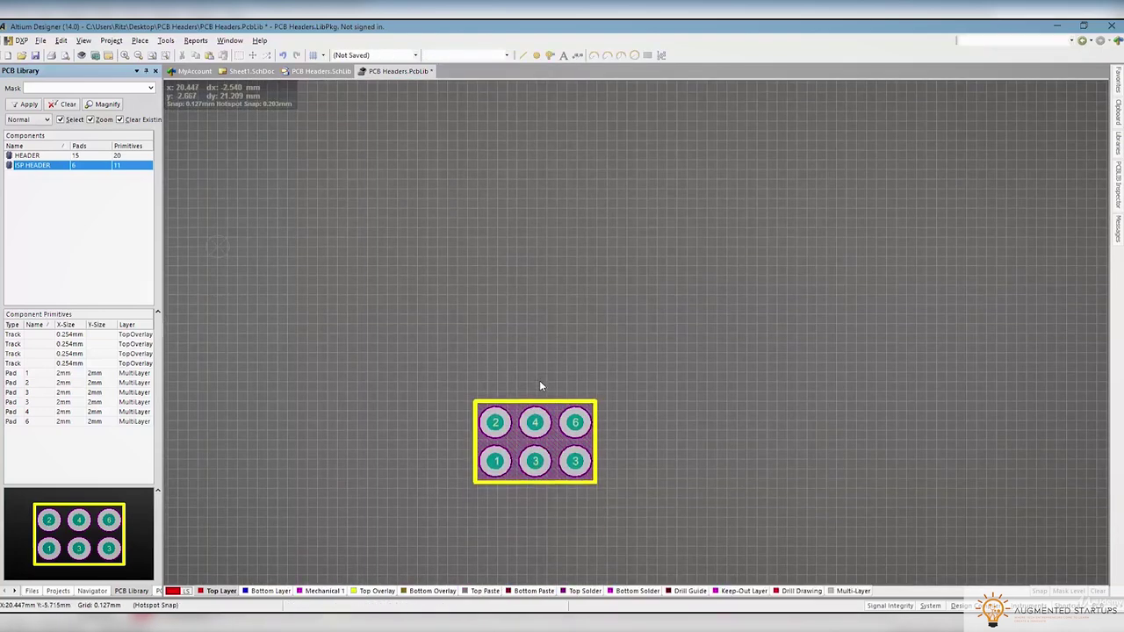
pyautogui.scroll(4, 540, 381)
pyautogui.keyDown('ctrl'); pyautogui.scroll(3, 544, 334); pyautogui.keyUp('ctrl')
pyautogui.scroll(-2, 529, 292)
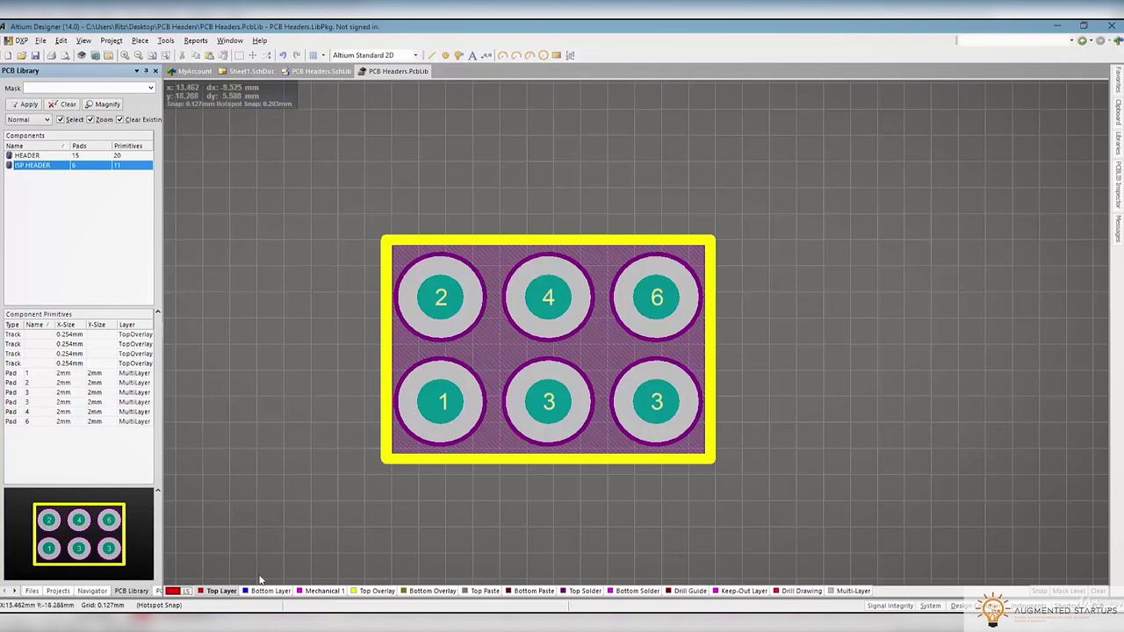
# Recompile the PCB Headers integrated library
pyautogui.click(109, 41)
pyautogui.click(109, 42)
pyautogui.click(110, 42)
pyautogui.click(120, 66)
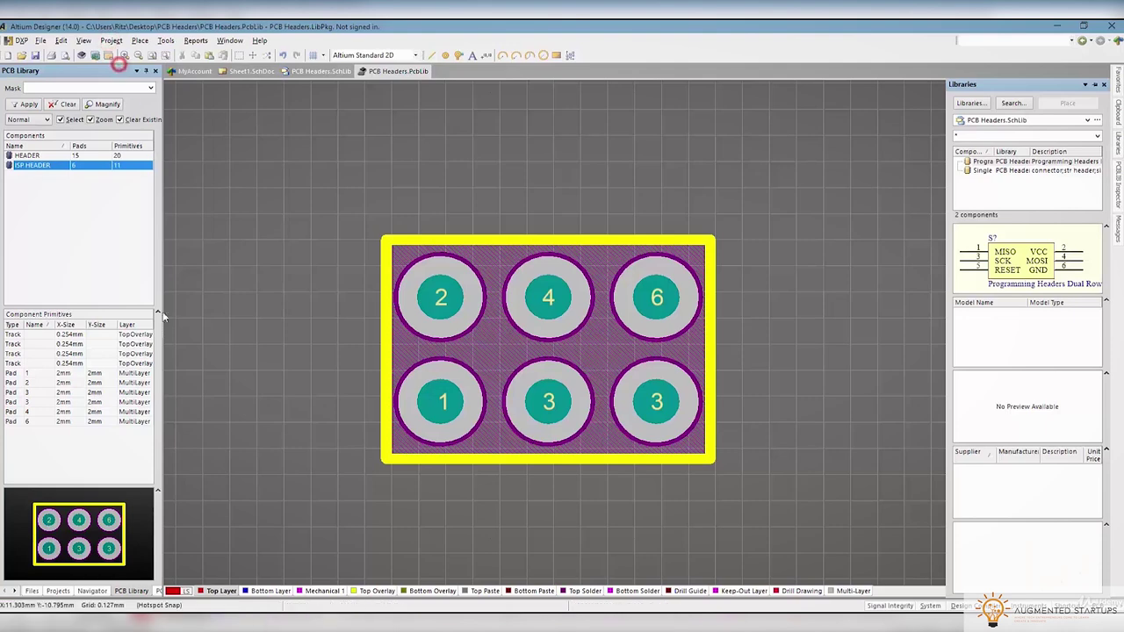
# In the schematic library, add the ISP HEADER footprint as the symbol's footprint model
pyautogui.click(60, 592)
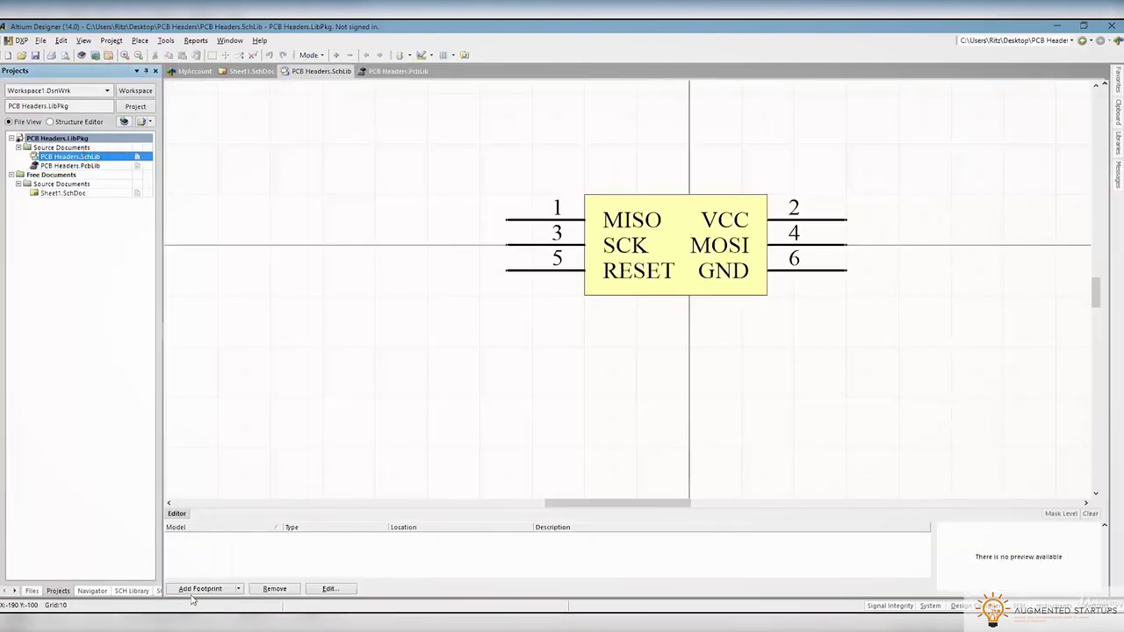
pyautogui.click(195, 589)
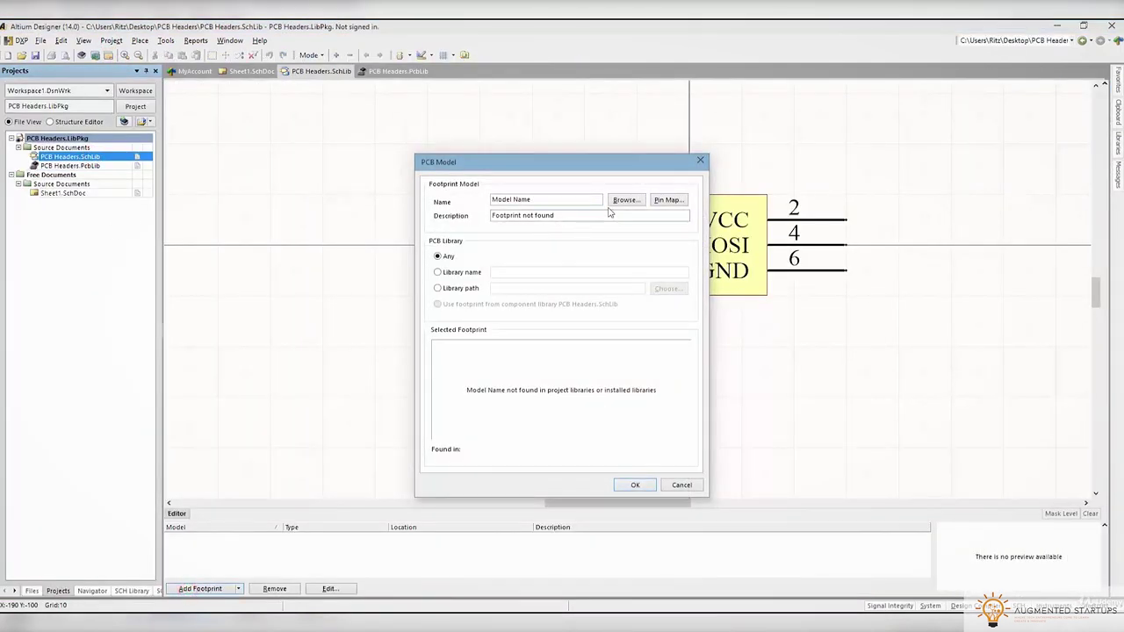
pyautogui.click(614, 202)
pyautogui.click(454, 296)
pyautogui.click(657, 428)
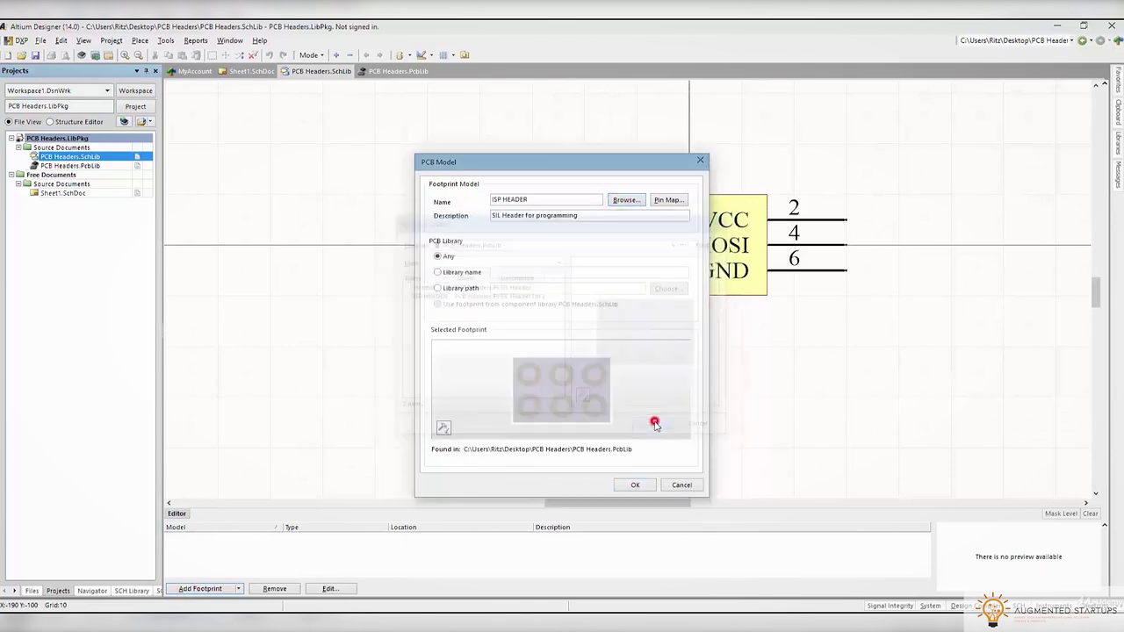
pyautogui.click(634, 485)
# Compile the symbol library and the integrated library package, revealing the missing pad 5 error
pyautogui.click(112, 40)
pyautogui.click(117, 55)
pyautogui.click(112, 41)
pyautogui.click(111, 69)
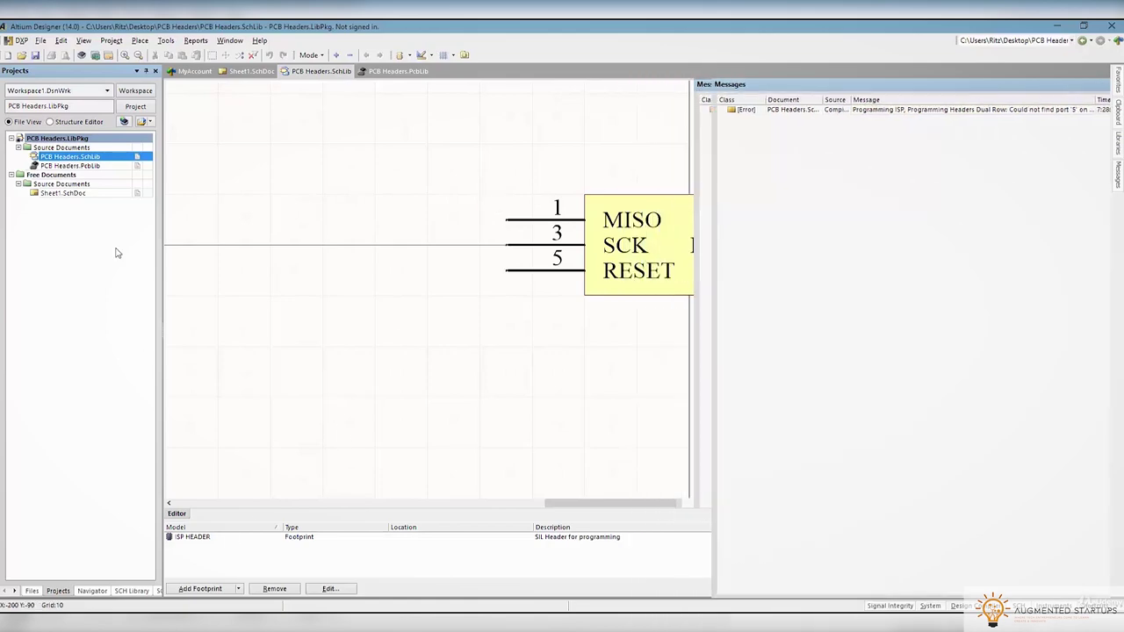
pyautogui.click(398, 71)
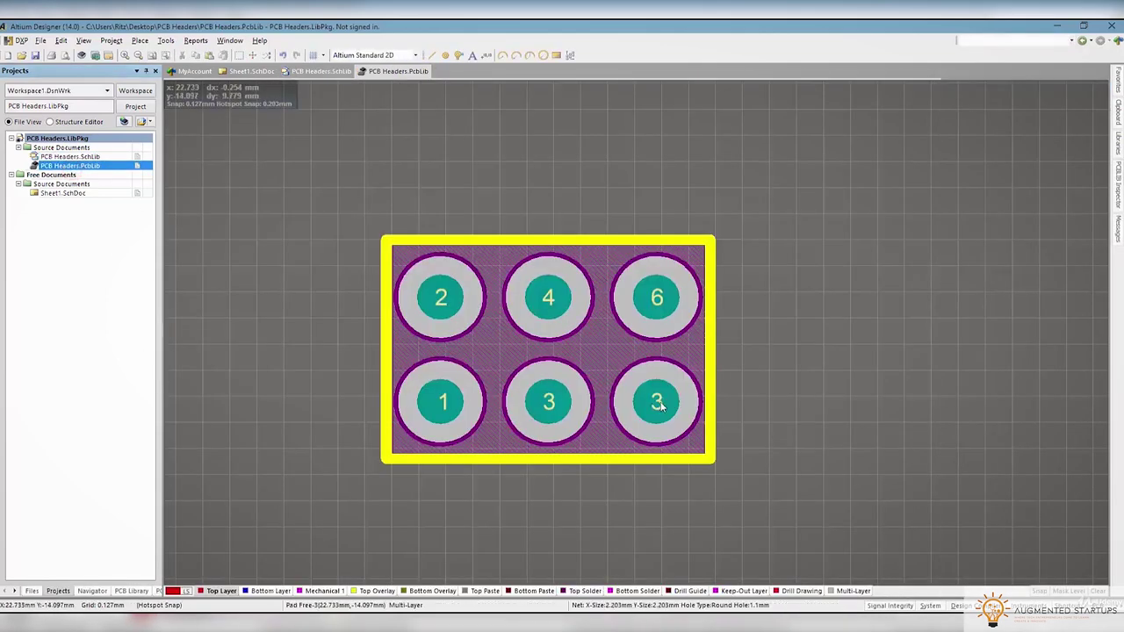
# Set the bottom-right pad's designator to 5 and save the footprint library
pyautogui.doubleClick(661, 401)
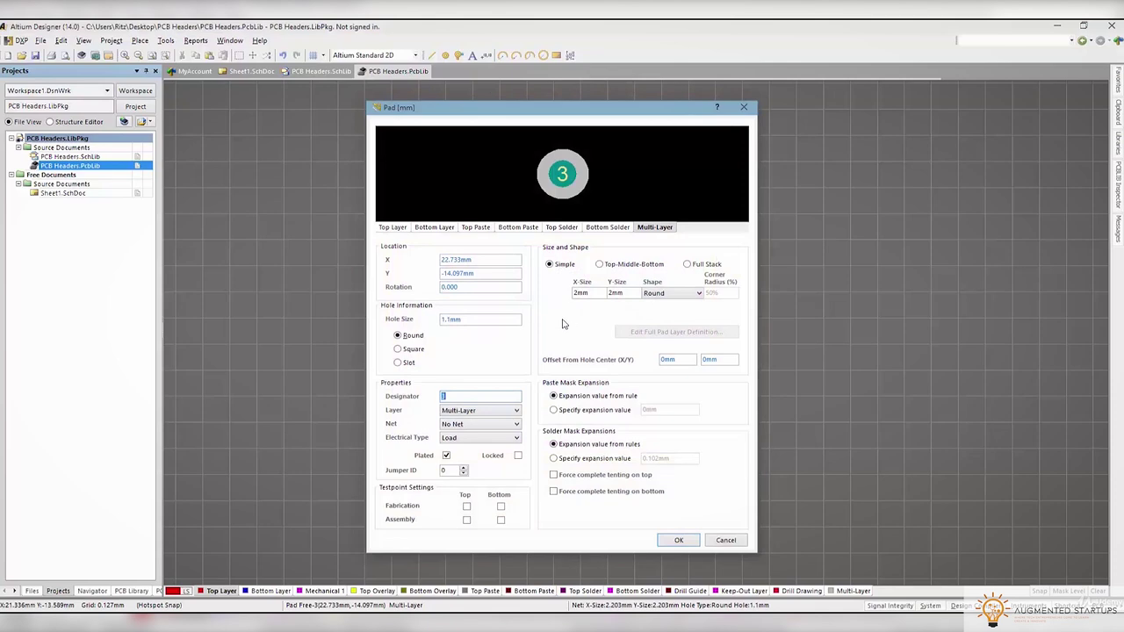
pyautogui.write('5')
pyautogui.click(679, 540)
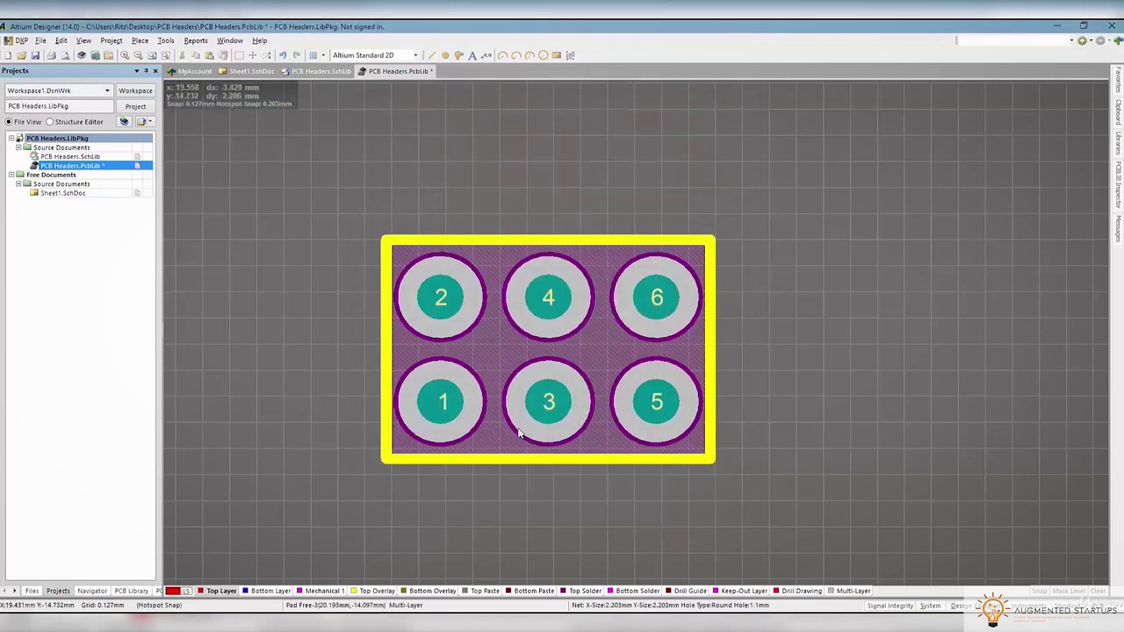
pyautogui.click(36, 55)
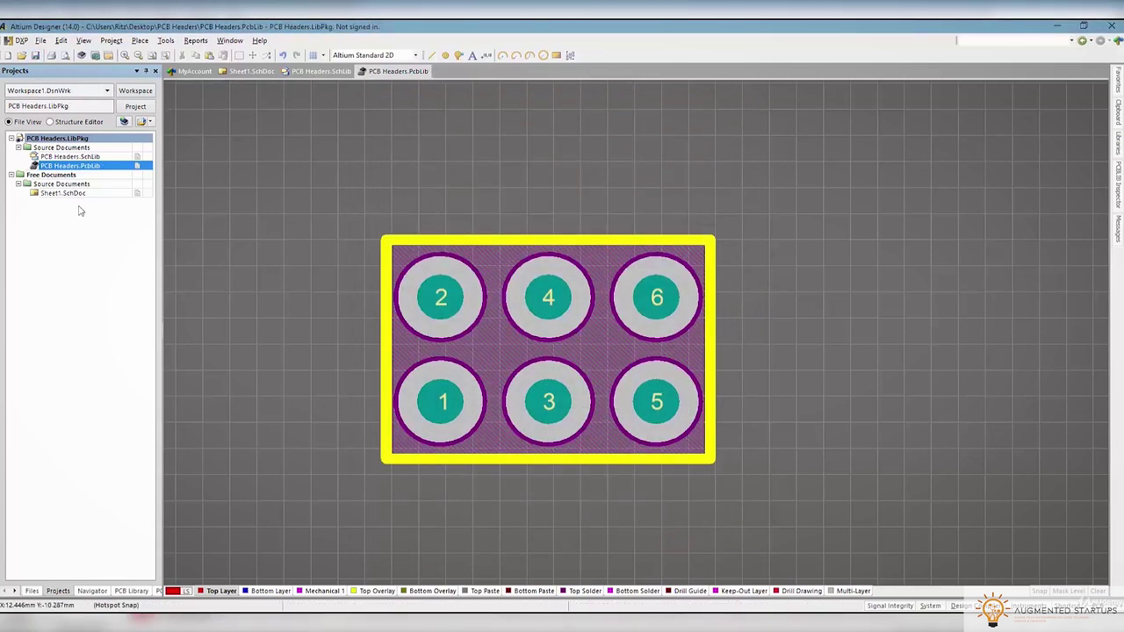
# Replace the symbol's old footprint model with a freshly linked ISP HEADER footprint
pyautogui.doubleClick(71, 156)
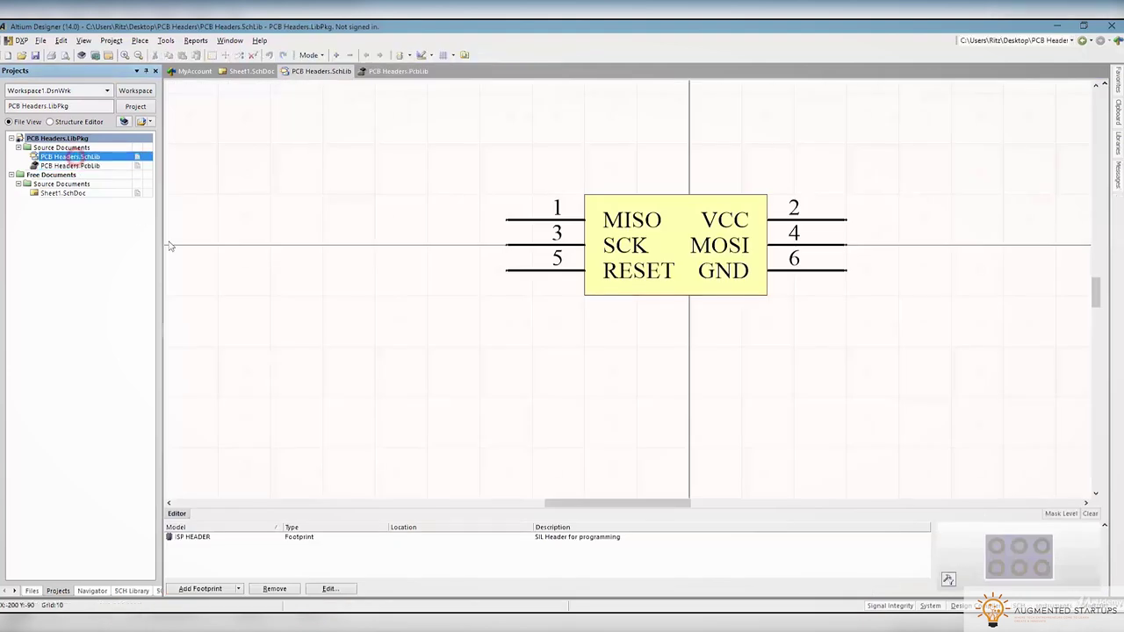
pyautogui.click(227, 542)
pyautogui.click(272, 589)
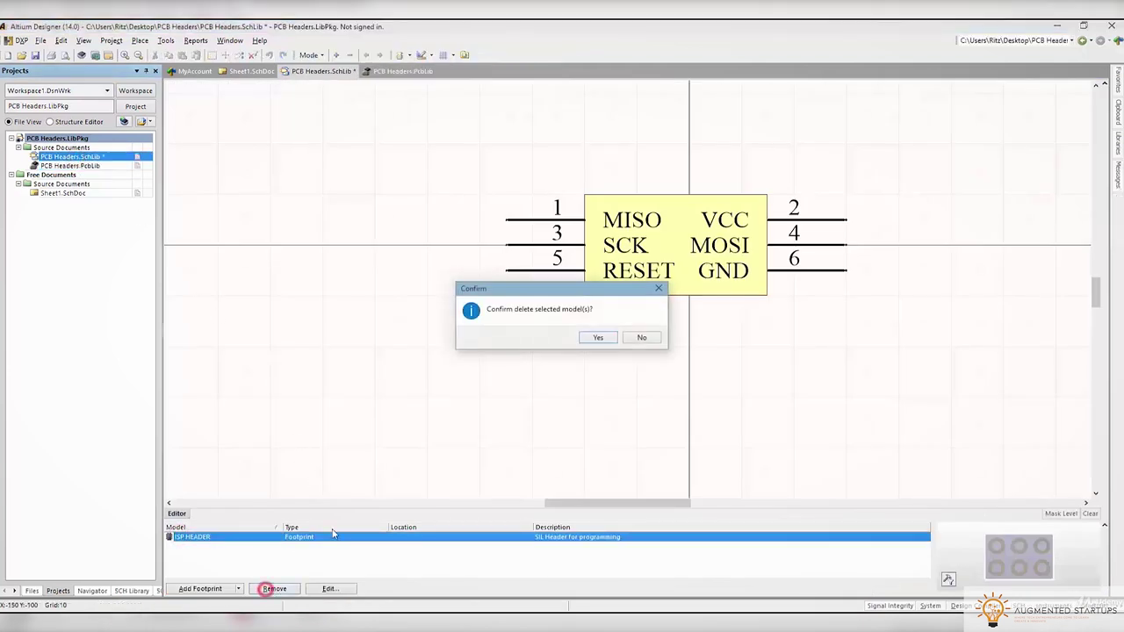
pyautogui.click(596, 339)
pyautogui.click(200, 590)
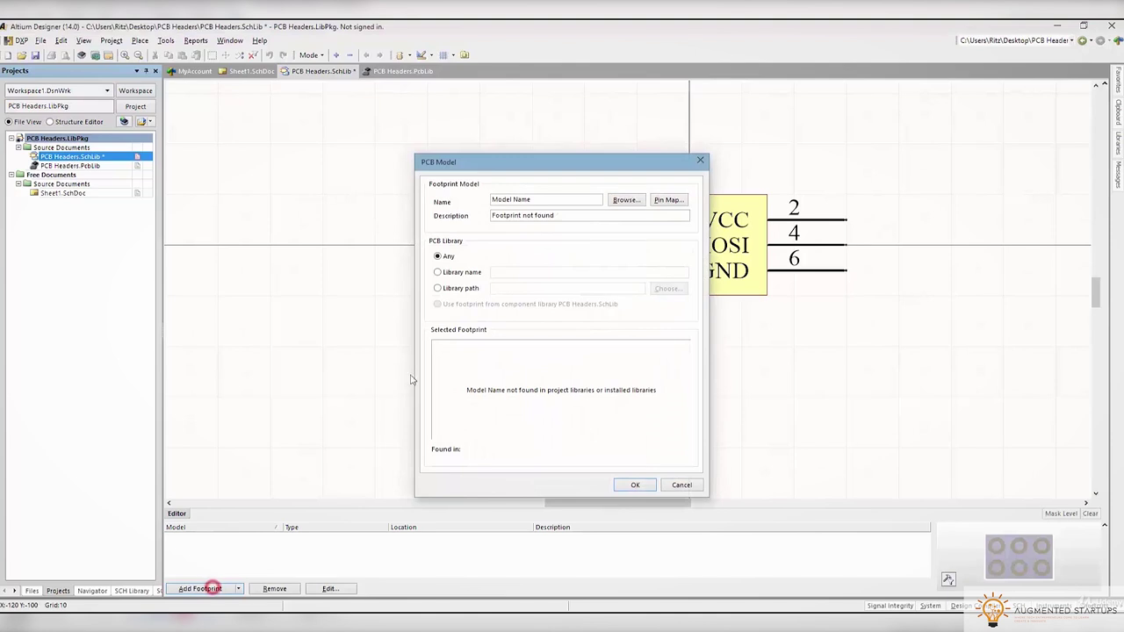
pyautogui.click(625, 201)
pyautogui.click(431, 295)
pyautogui.click(655, 428)
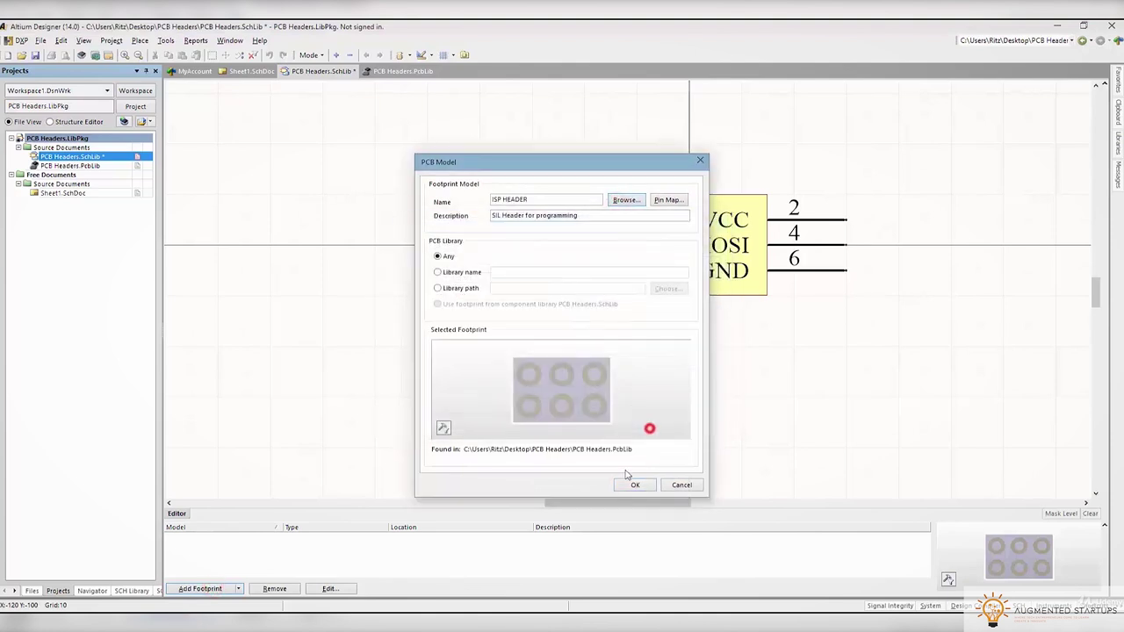
pyautogui.click(627, 484)
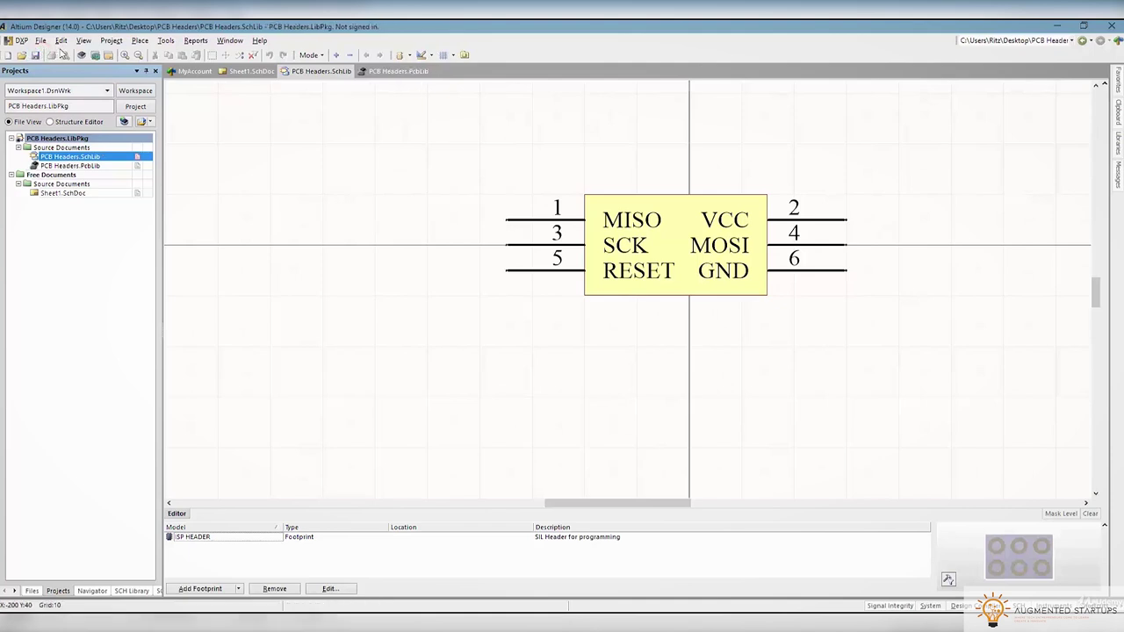
# Recompile the integrated library and view the error-free compile results
pyautogui.click(112, 41)
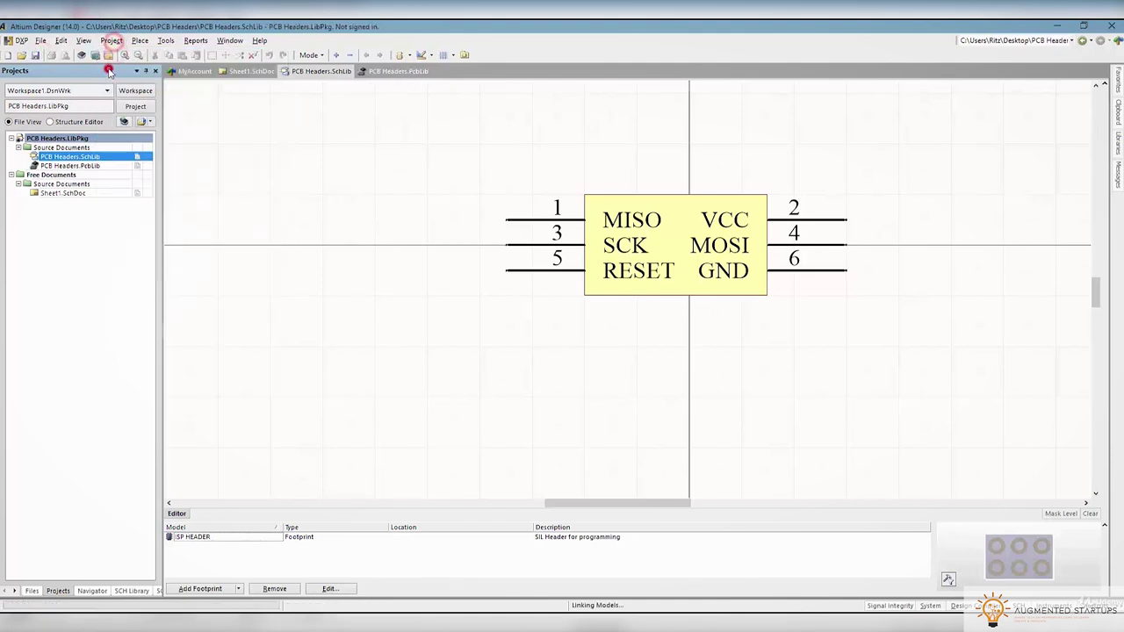
pyautogui.click(108, 58)
pyautogui.click(1117, 172)
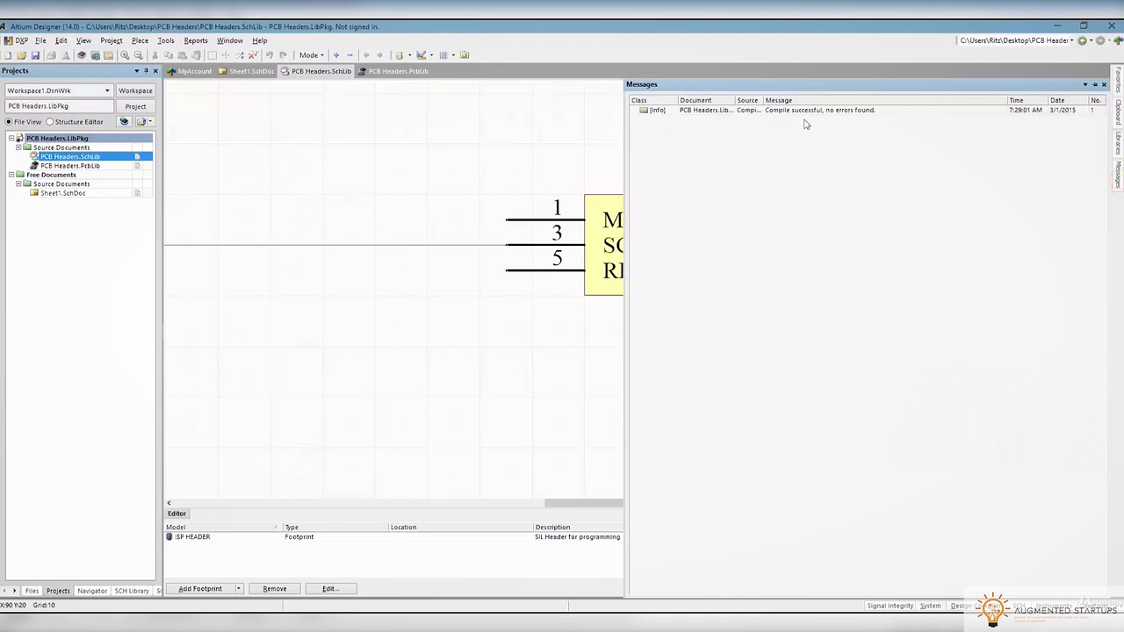
# Copy PCB Headers.IntLib from Project Outputs into the Dropbox Altium Libraries folder
pyautogui.rightClick(53, 157)
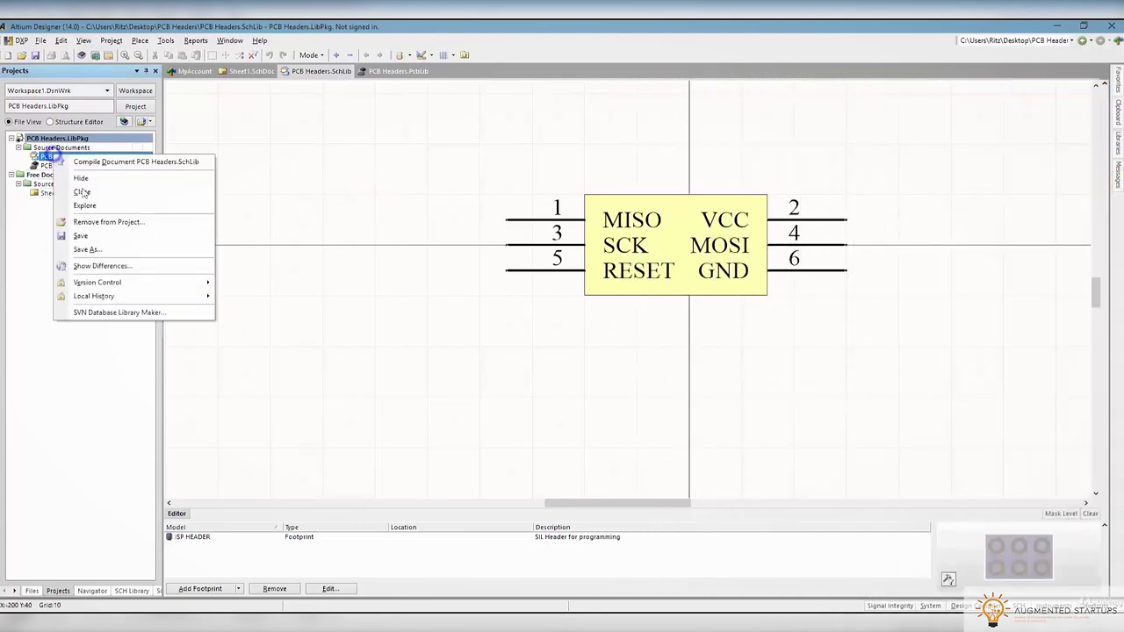
pyautogui.click(106, 208)
pyautogui.doubleClick(150, 105)
pyautogui.rightClick(151, 93)
pyautogui.click(183, 220)
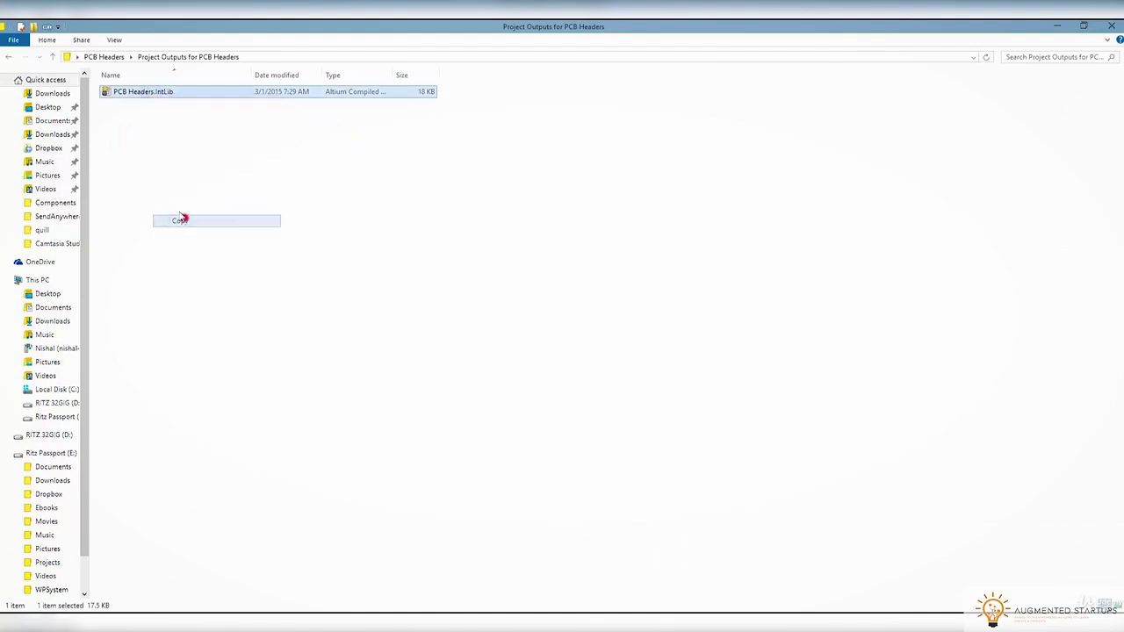
pyautogui.click(43, 147)
pyautogui.click(145, 104)
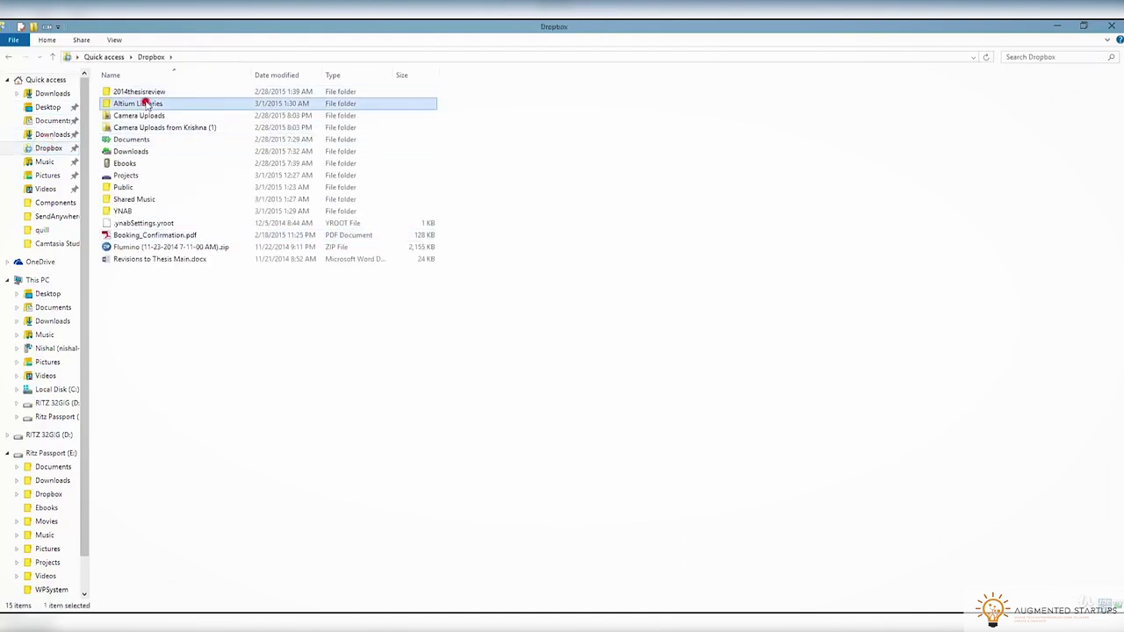
pyautogui.doubleClick(141, 104)
pyautogui.hotkey('ctrl', 'v')
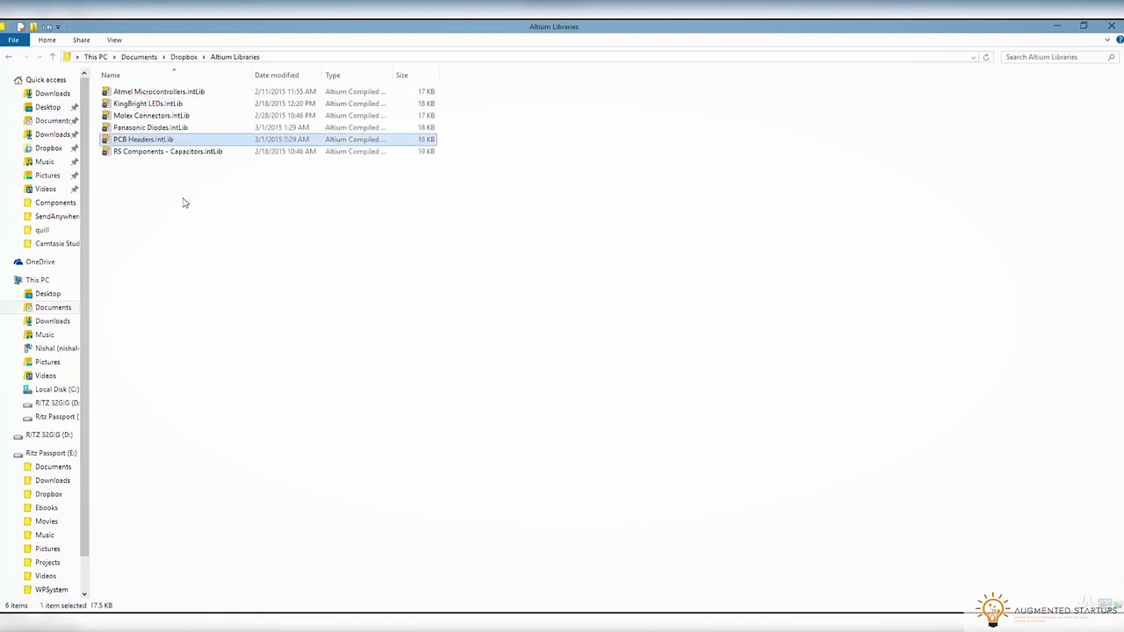
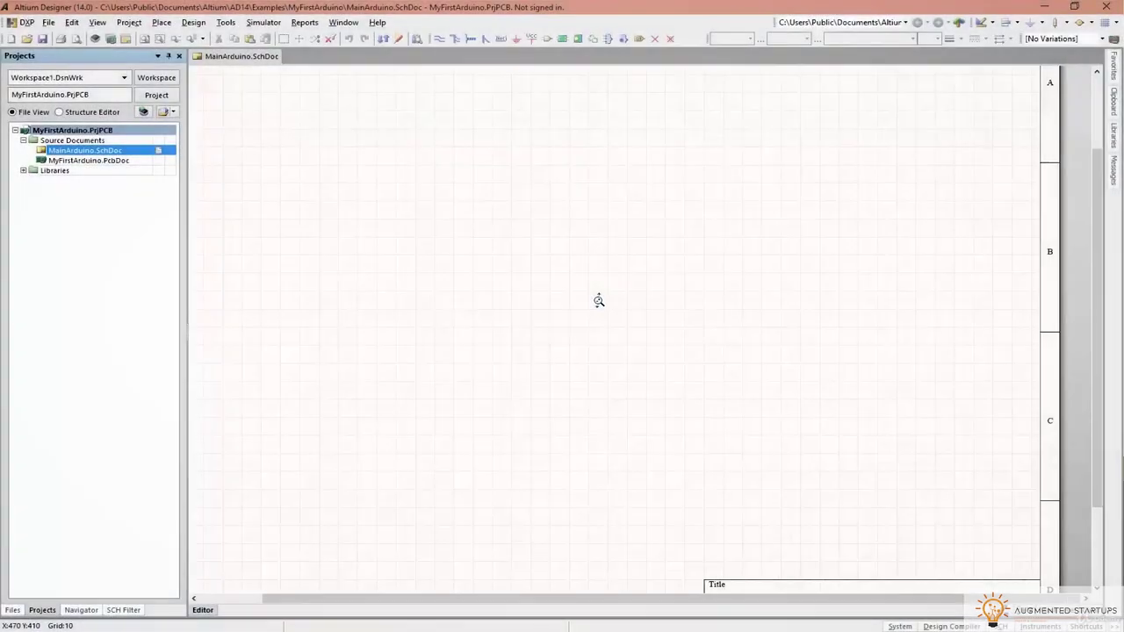
# Drop Atmel Microcontrollers.IntLib from Altium Libraries into Altium, extract its sources, and open the SchLib
pyautogui.keyDown('ctrl'); pyautogui.scroll(-2, 595, 301); pyautogui.keyUp('ctrl')
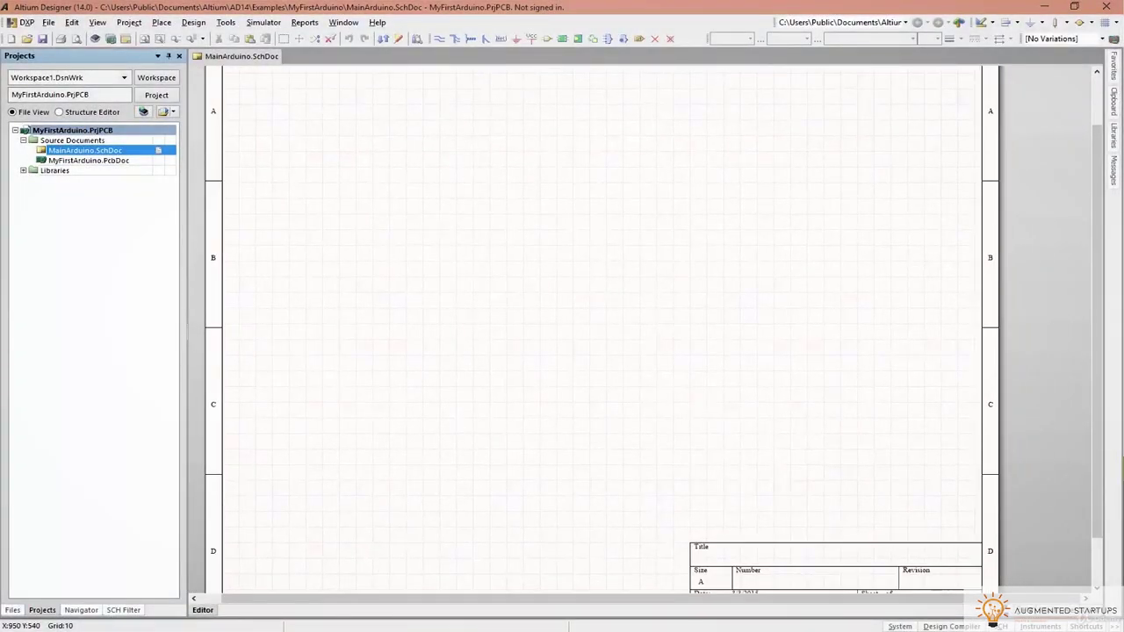
pyautogui.moveTo(1123, 110); pyautogui.dragTo(860, 126)
pyautogui.doubleClick(720, 219)
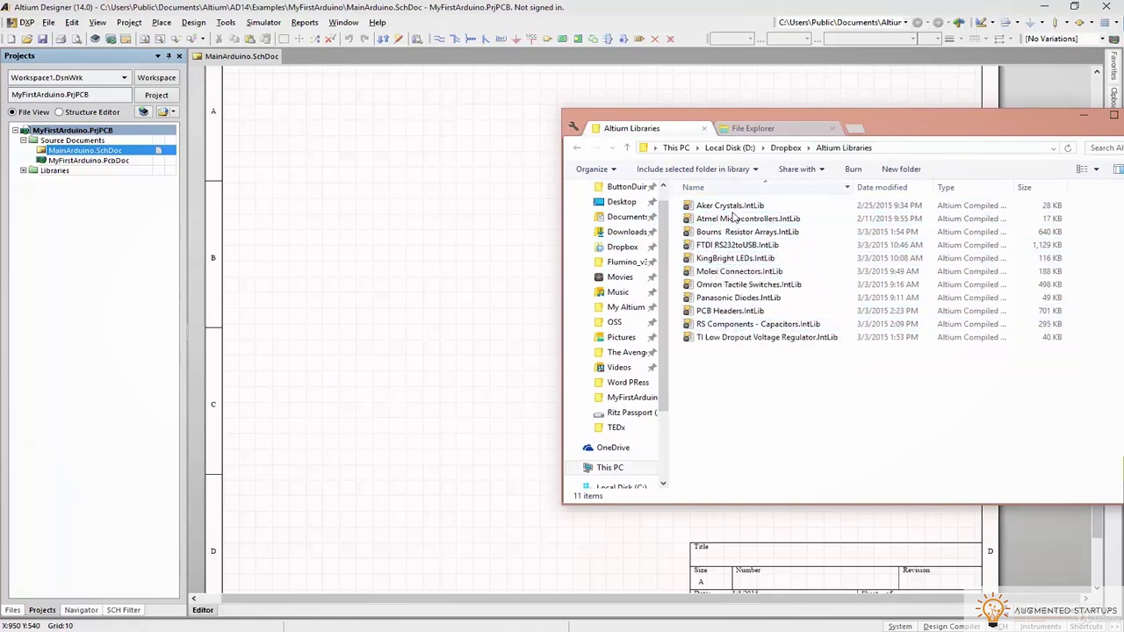
pyautogui.moveTo(720, 218); pyautogui.dragTo(532, 235)
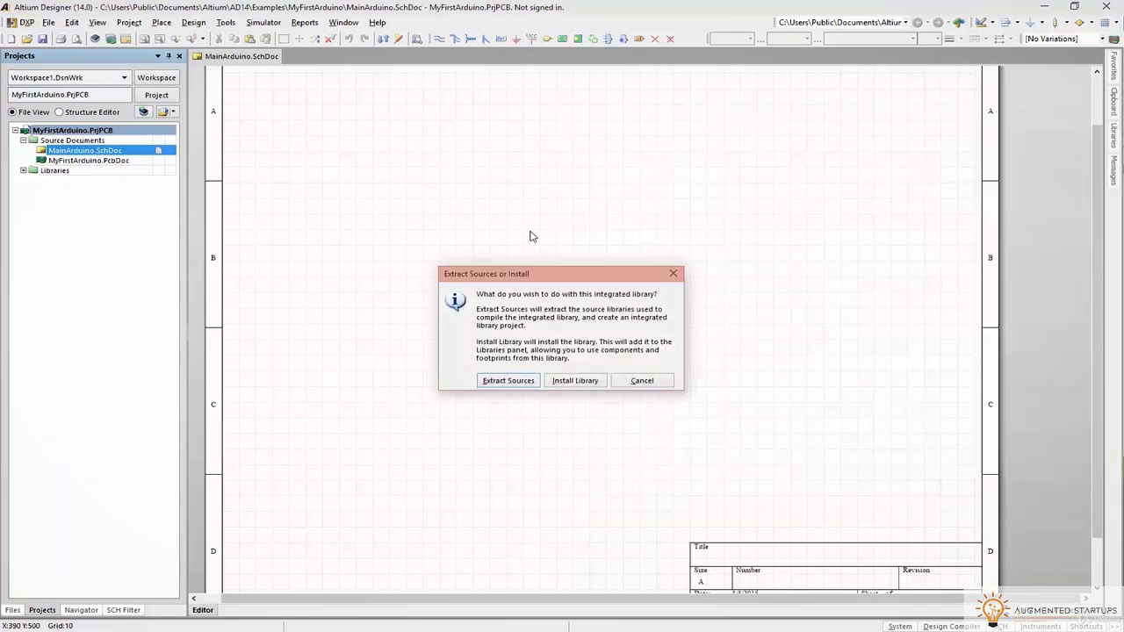
pyautogui.click(508, 380)
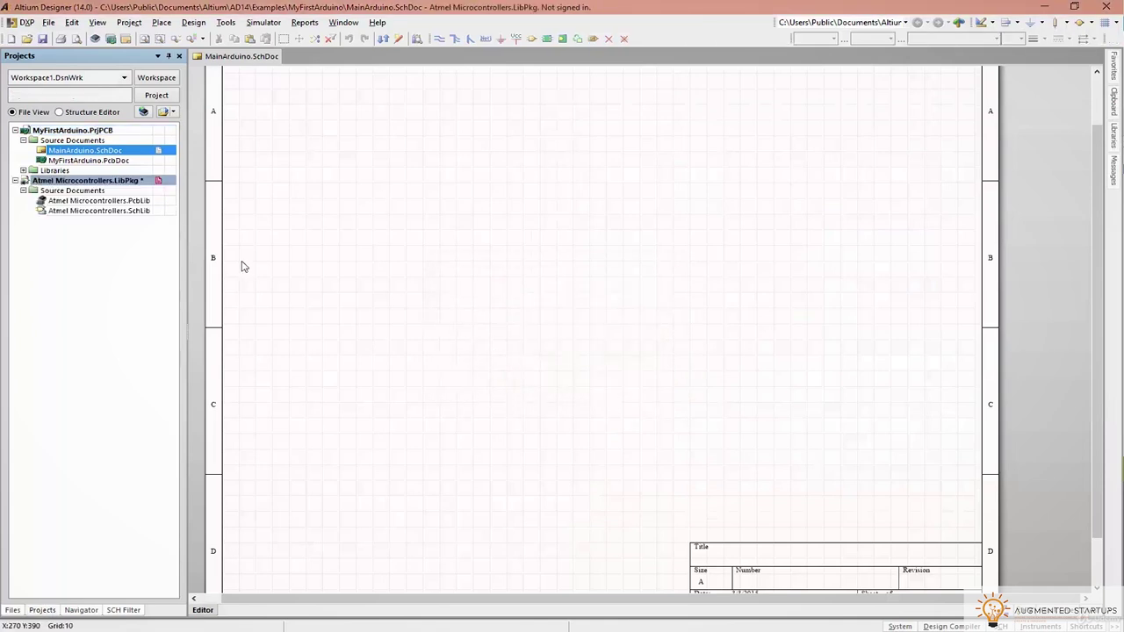
pyautogui.doubleClick(99, 214)
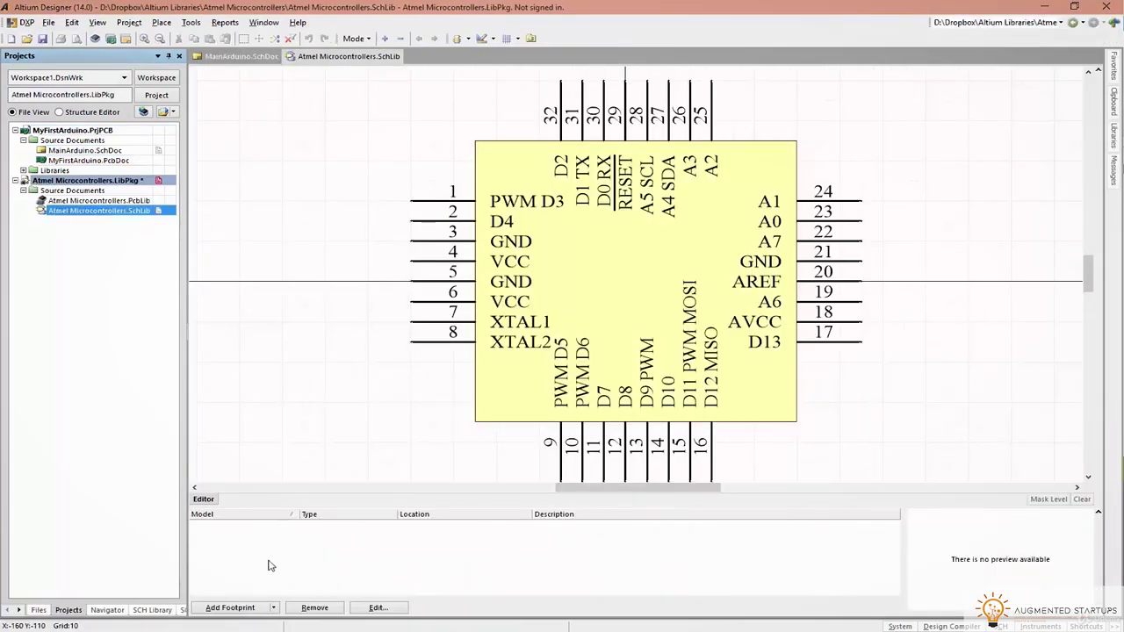
pyautogui.click(73, 202)
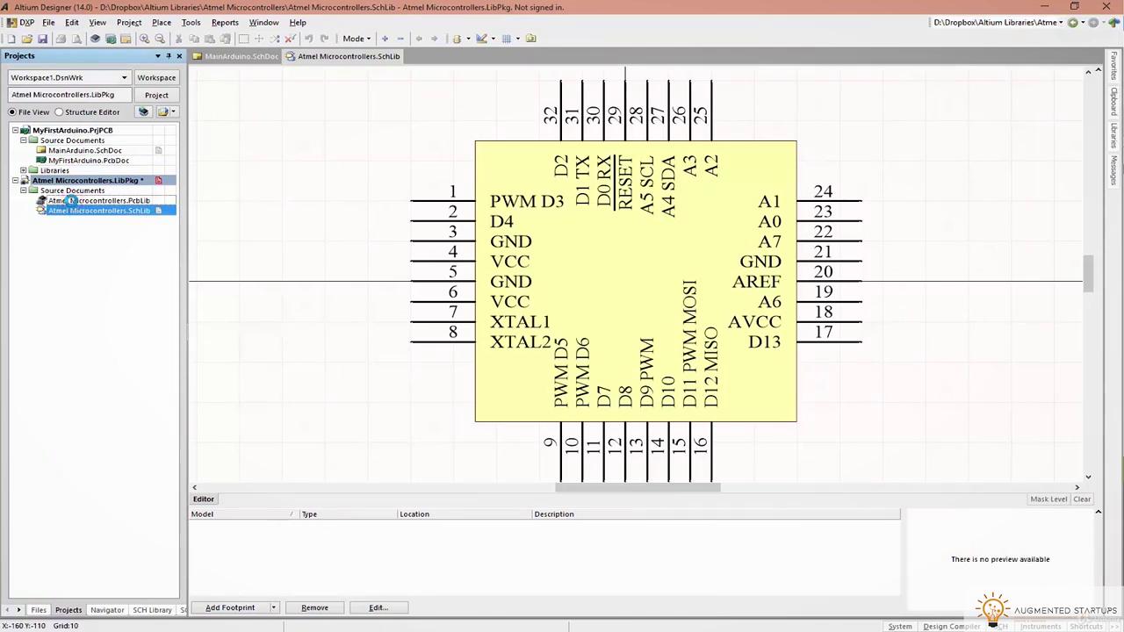
# Open Atmel Microcontrollers.PcbLib and orbit the 32-pad quad flat footprint into a tilted 3D view
pyautogui.doubleClick(73, 201)
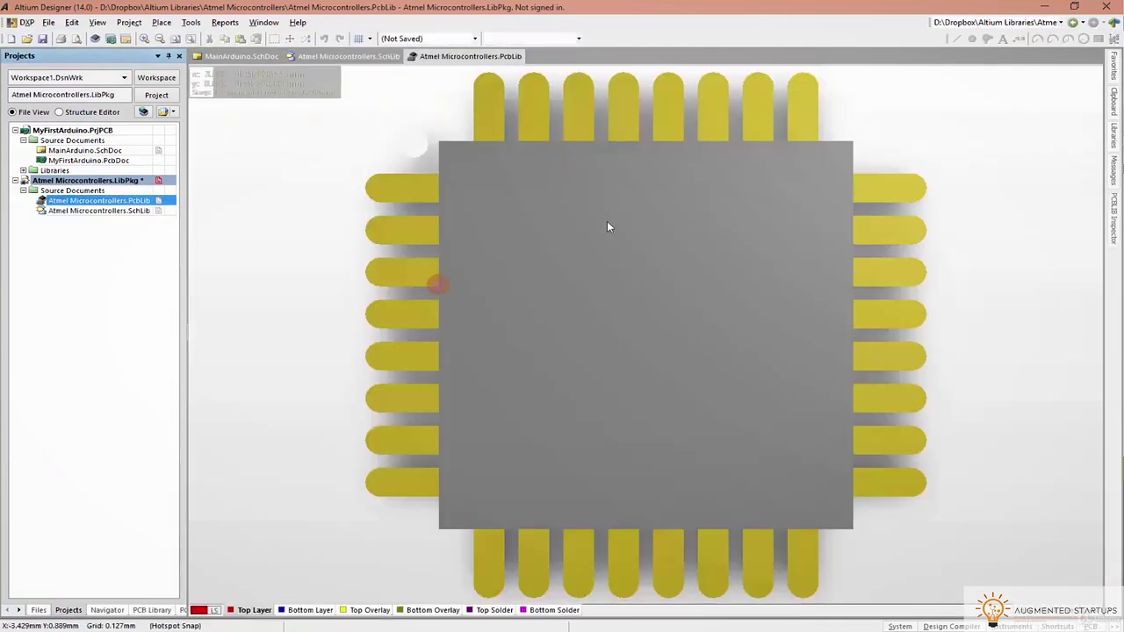
pyautogui.keyDown('shift'); pyautogui.moveTo(764, 391); pyautogui.dragTo(662, 337, button='right'); pyautogui.keyUp('shift')
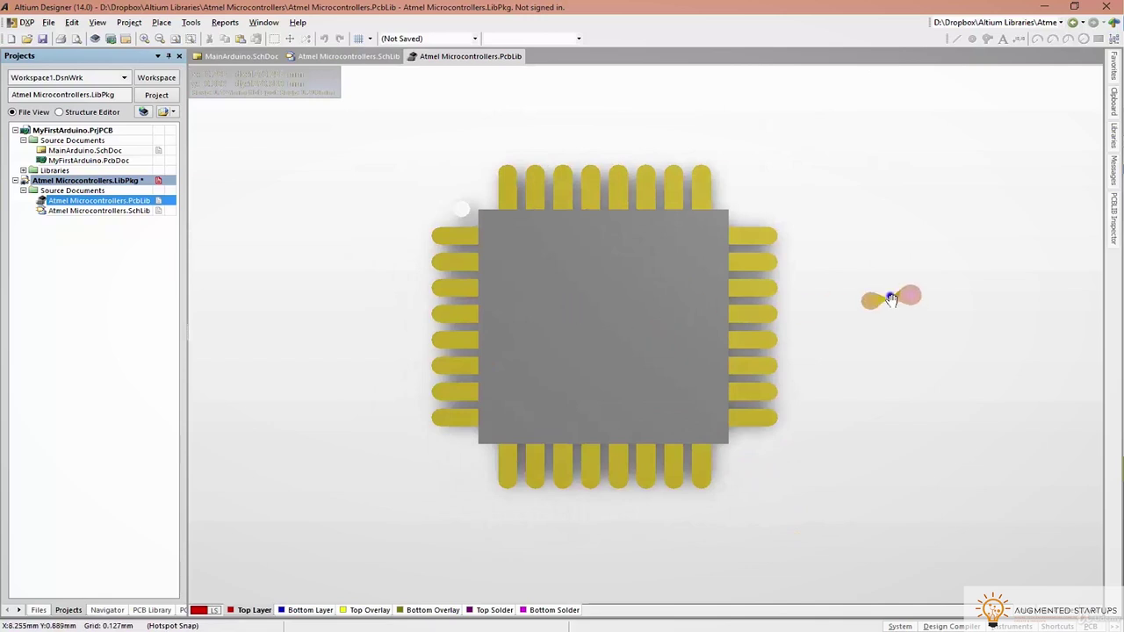
pyautogui.moveTo(870, 301); pyautogui.dragTo(848, 290, button='right')
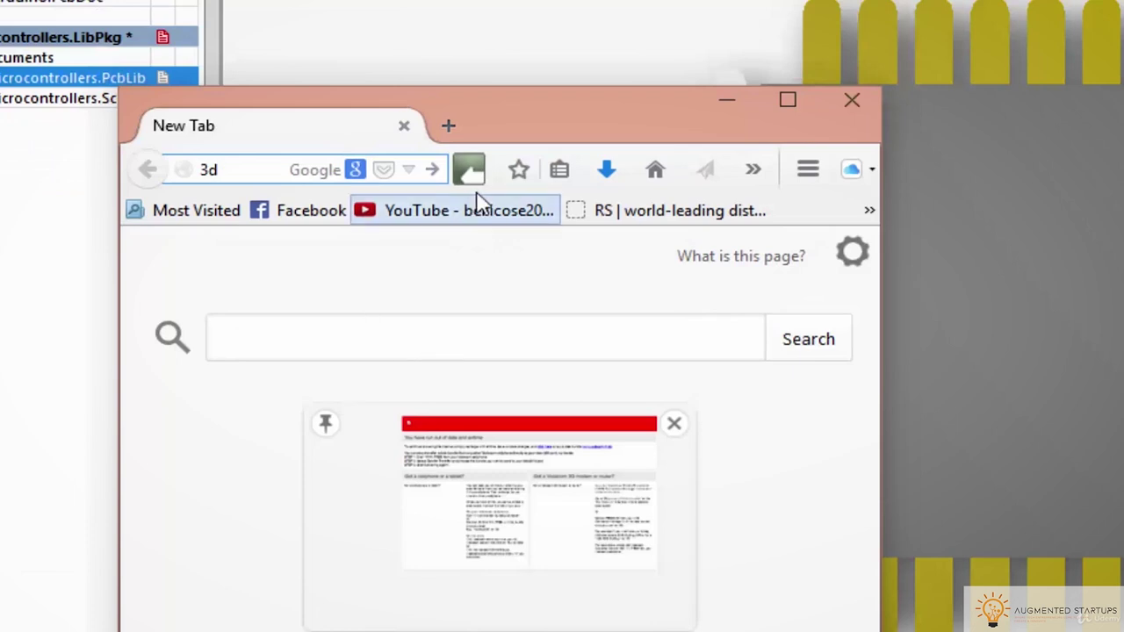
# Search for 3dcontentcentral, open the 3D ContentCentral site, and highlight the datasheet's ATmega part numbers
pyautogui.write('contentce')
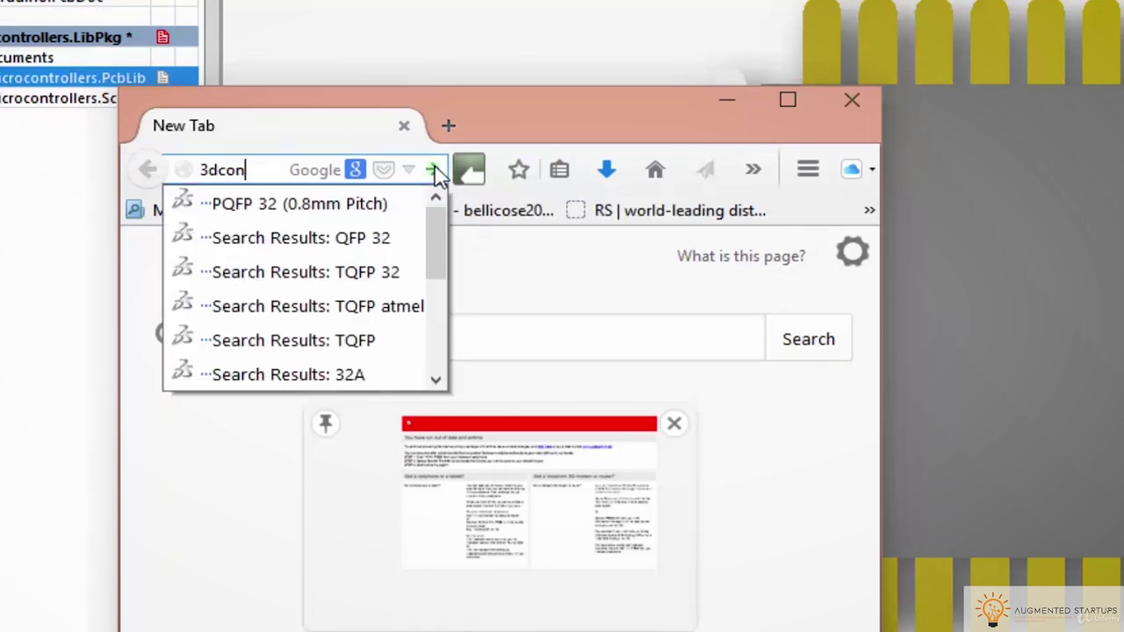
pyautogui.write('ntral')
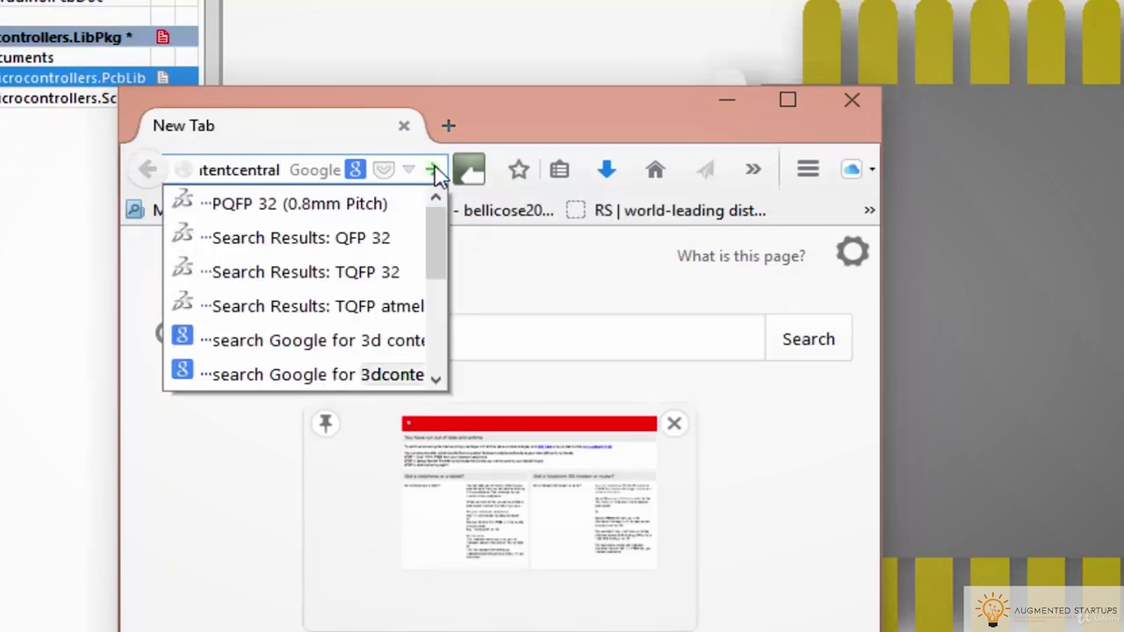
pyautogui.click(434, 171)
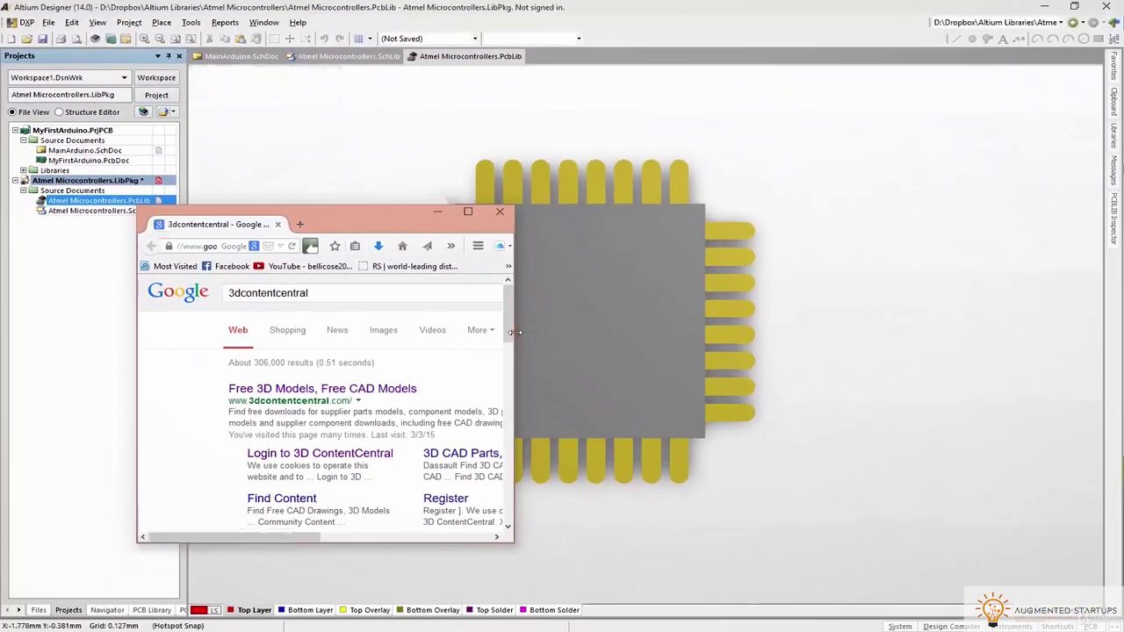
pyautogui.moveTo(601, 336); pyautogui.dragTo(924, 350)
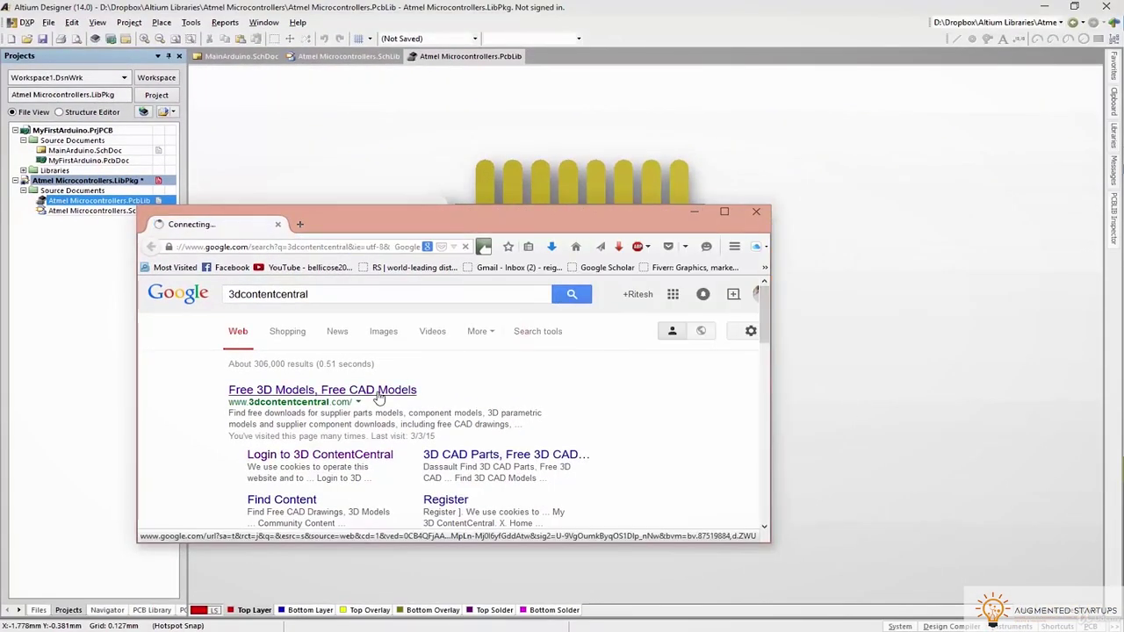
pyautogui.click(325, 390)
pyautogui.moveTo(372, 231); pyautogui.dragTo(498, 4)
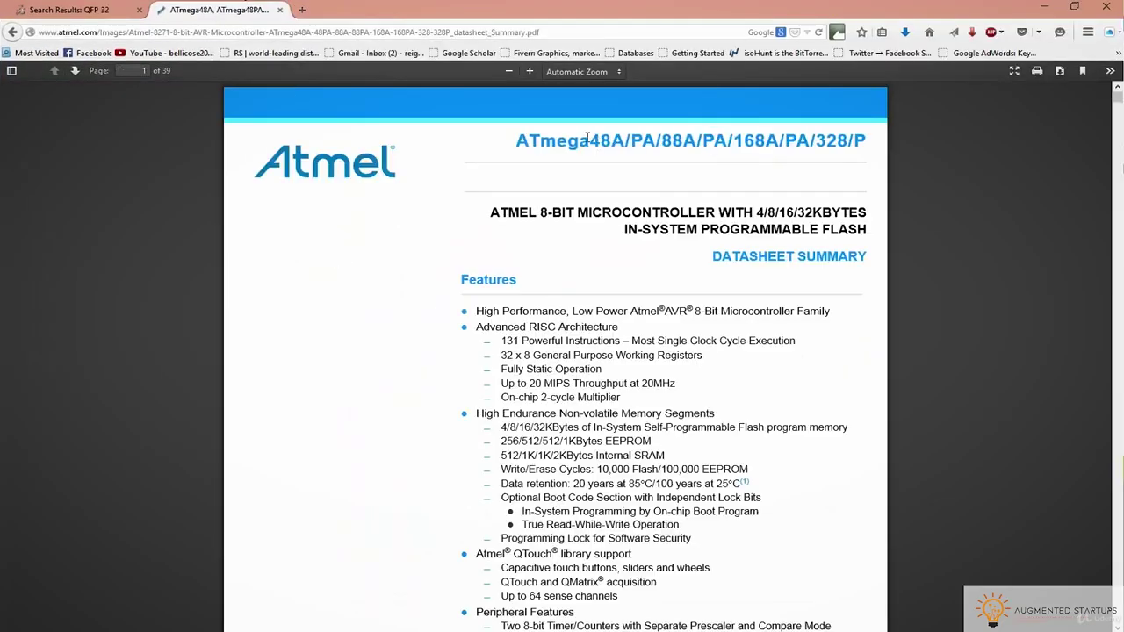
pyautogui.moveTo(587, 139); pyautogui.dragTo(862, 147)
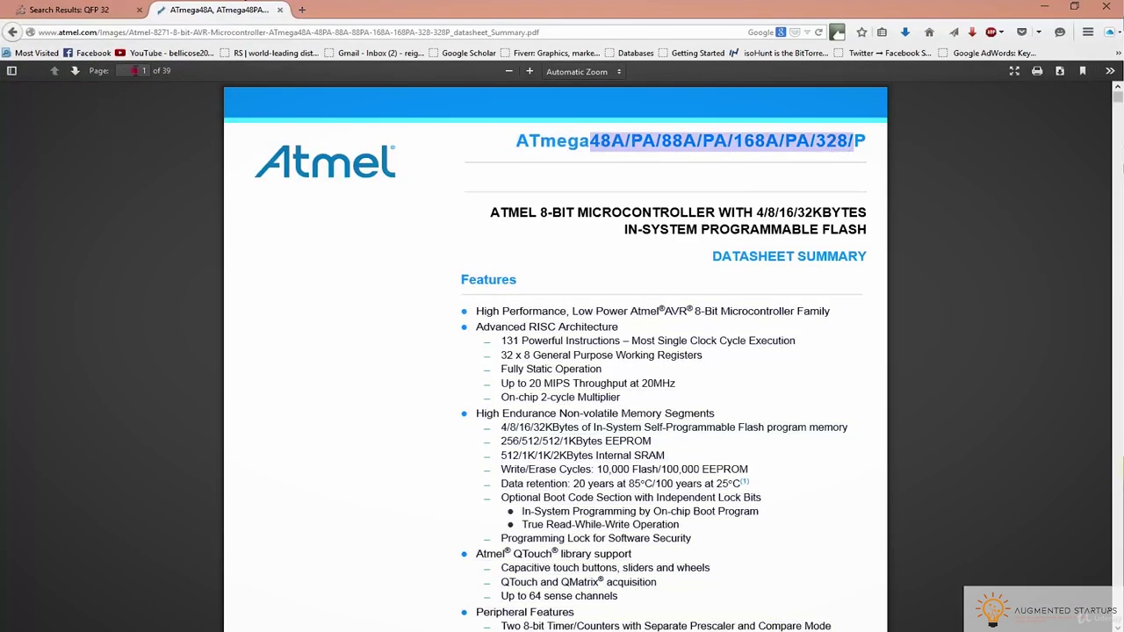
# Jump to datasheet page 24 for the 32A TQFP dimensions, then return to 3D ContentCentral
pyautogui.click(132, 71)
pyautogui.write('24')
pyautogui.press('Return')
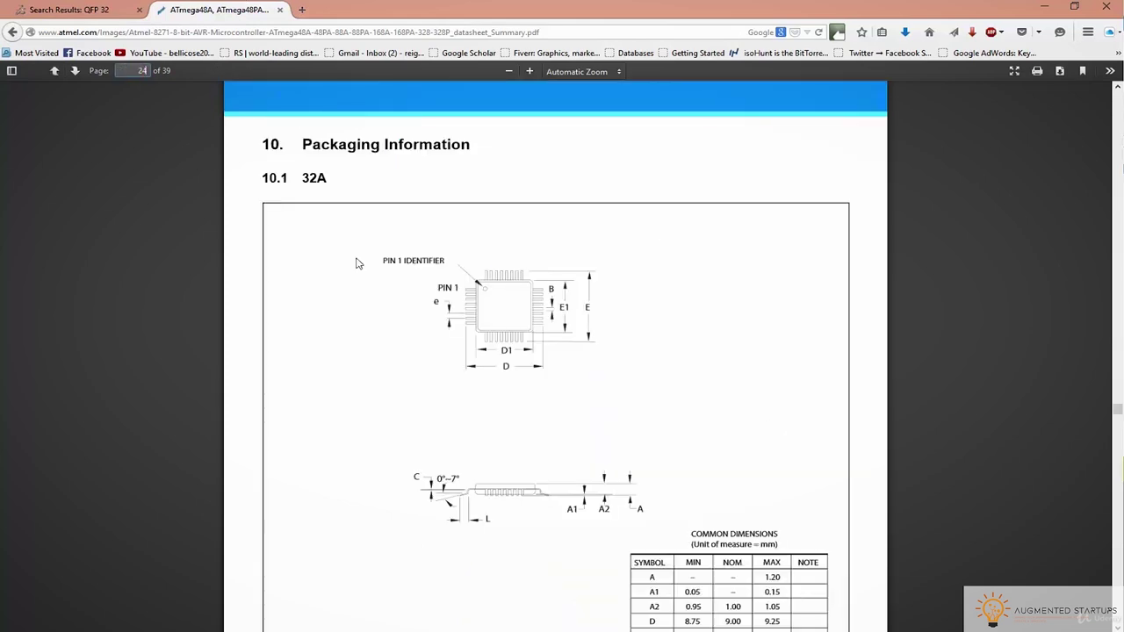
pyautogui.scroll(-5, 399, 314)
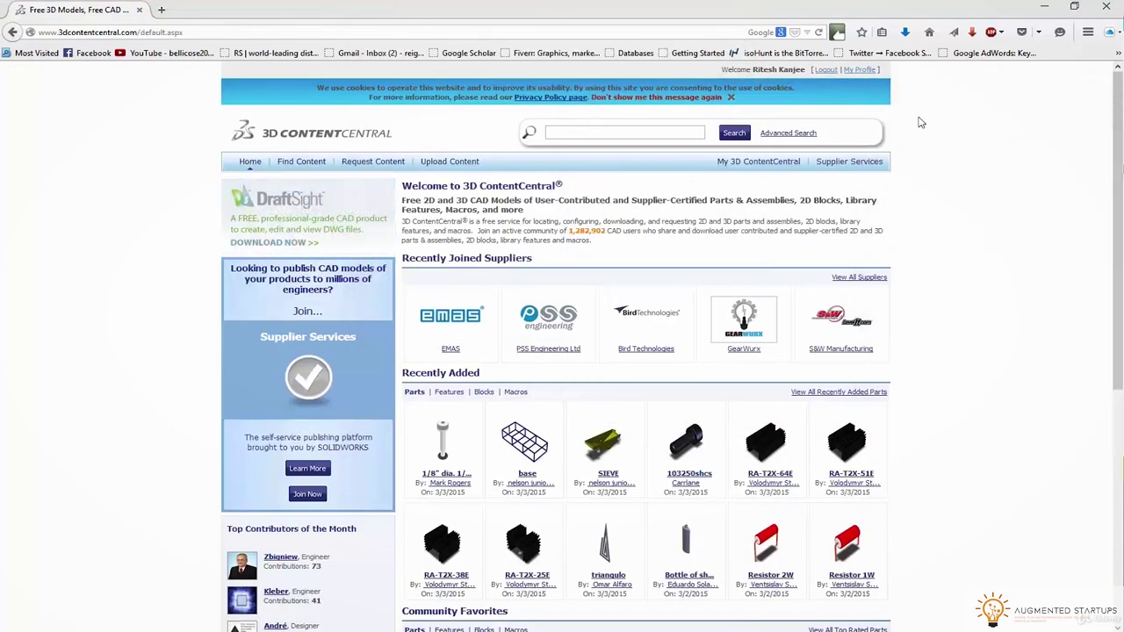
pyautogui.click(585, 132)
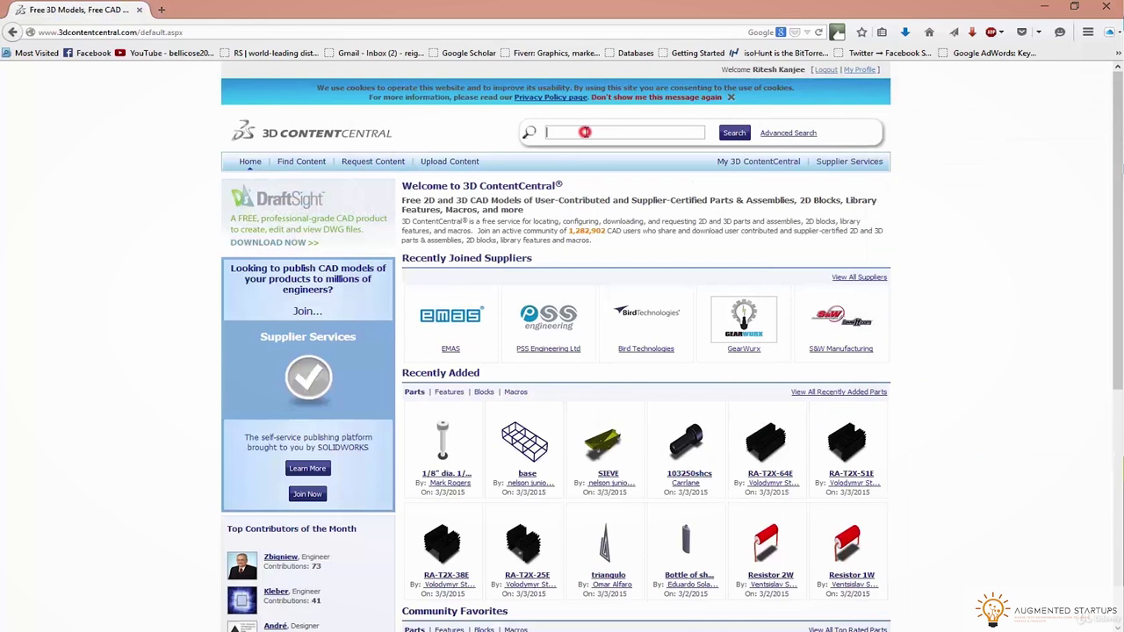
# Search 3D ContentCentral for 'qfp 32' and open the PQFP 32 (0.8mm Pitch) model
pyautogui.write('qfp 32')
pyautogui.press('Return')
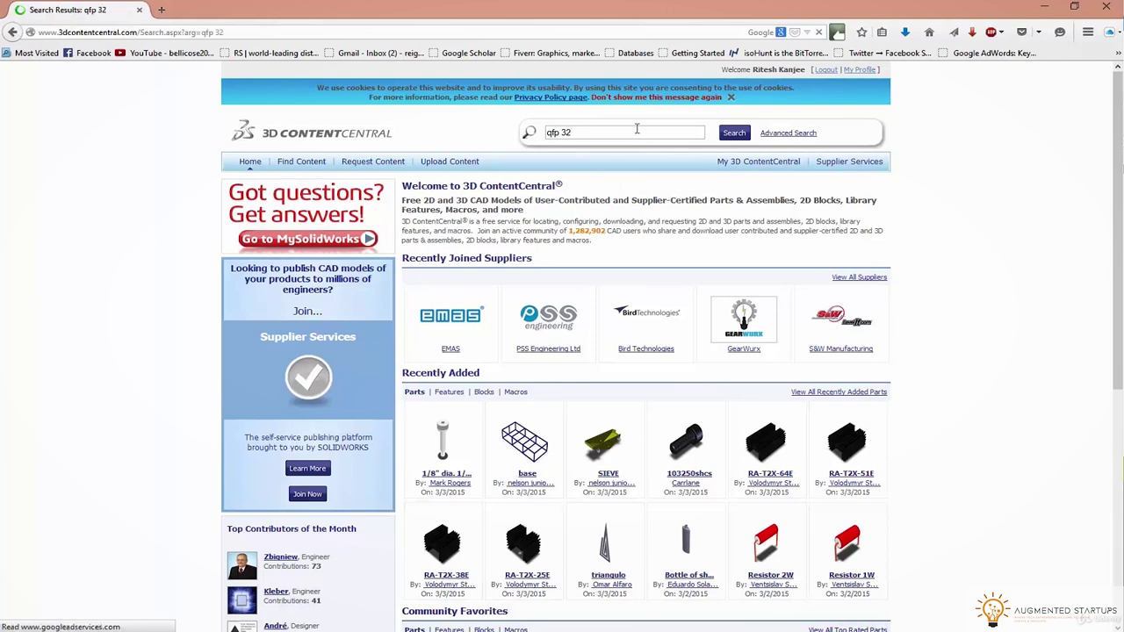
pyautogui.click(597, 272)
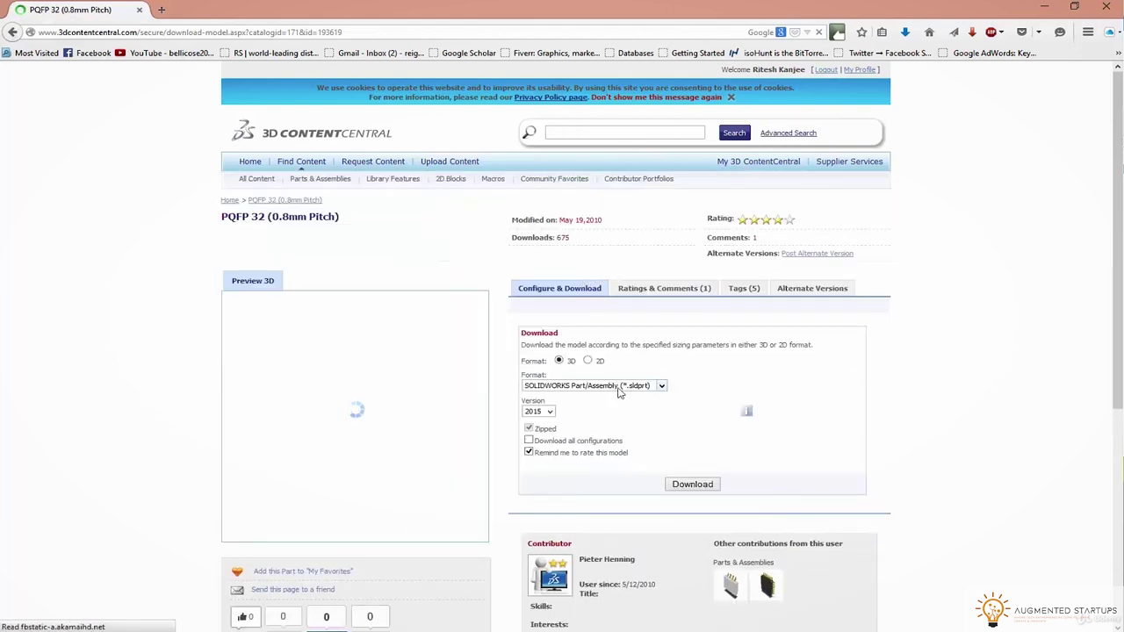
pyautogui.click(617, 408)
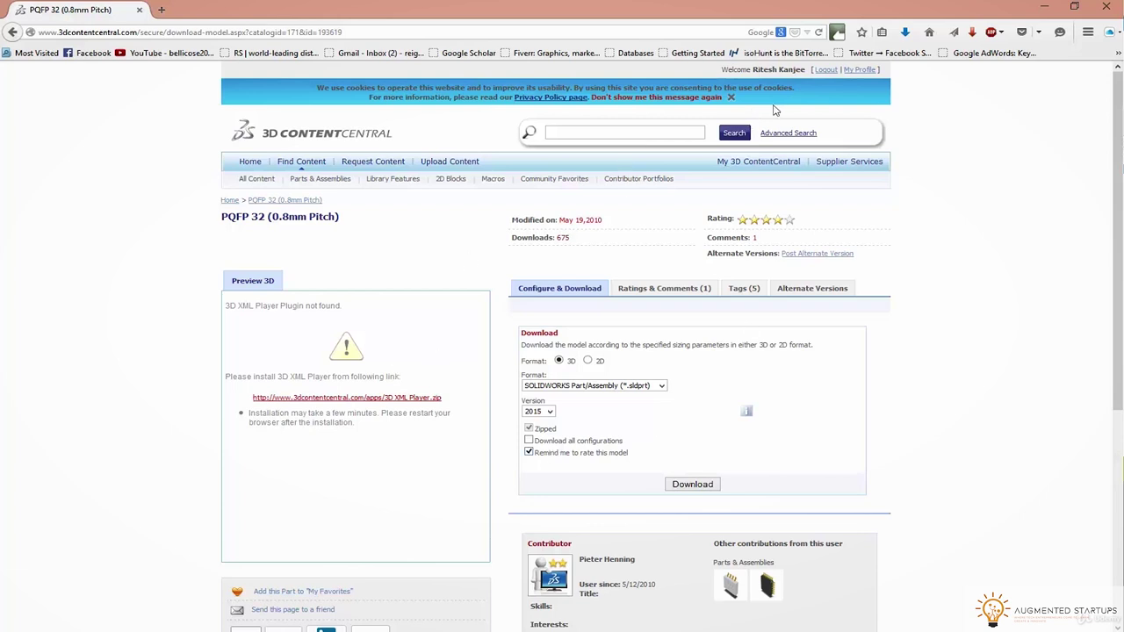
# Download the model in STEP format with the rating reminder off, saving the zip file
pyautogui.click(597, 394)
pyautogui.scroll(-5, 562, 492)
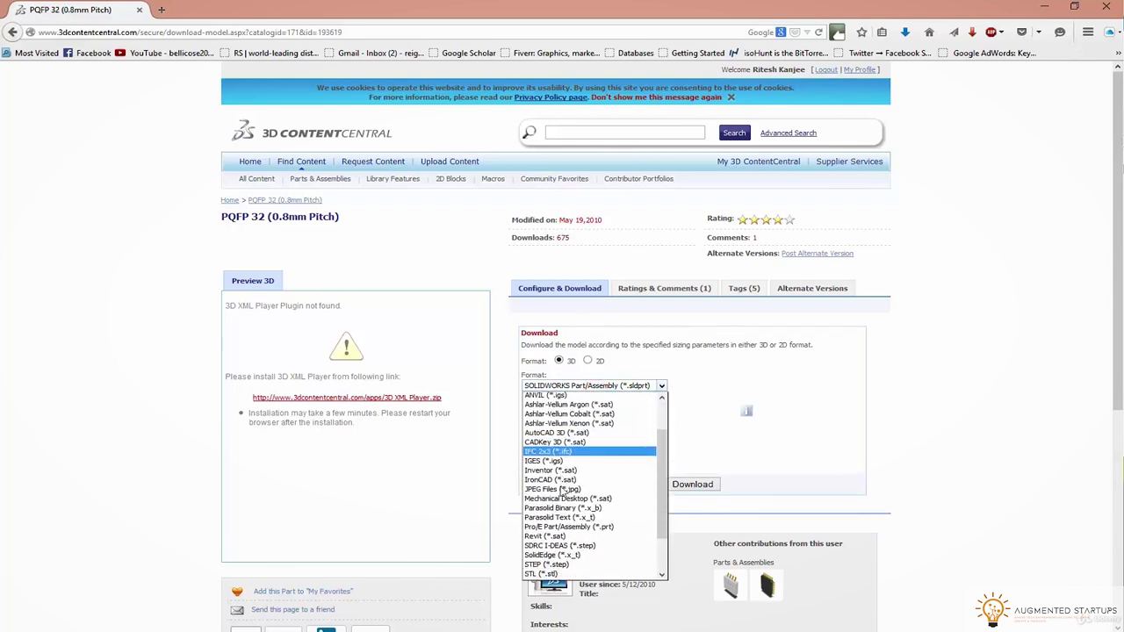
pyautogui.click(556, 520)
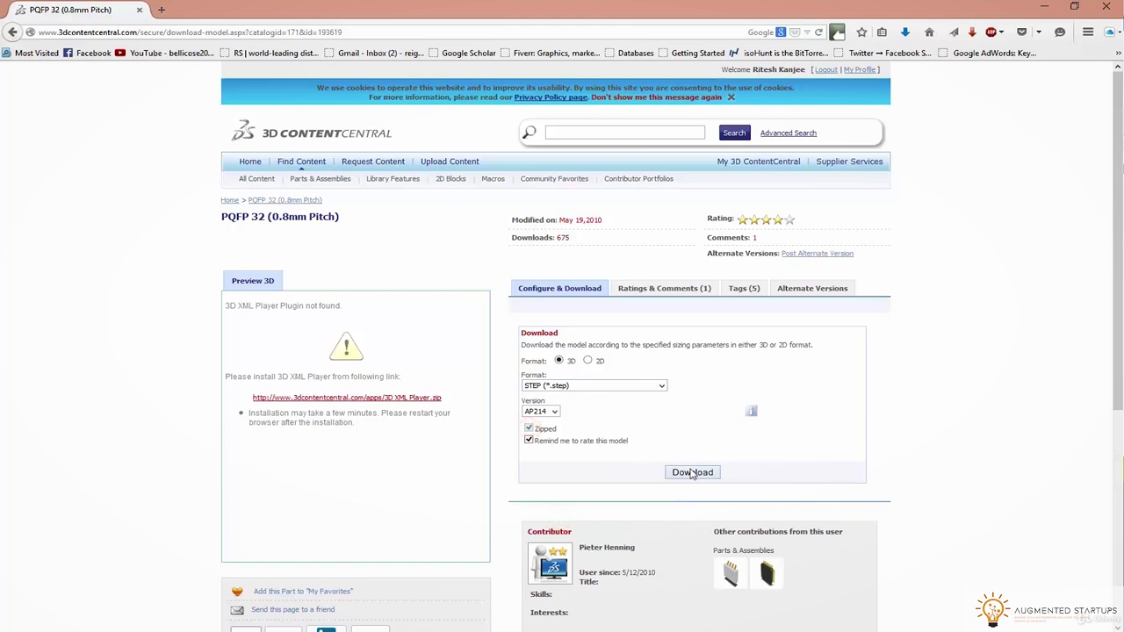
pyautogui.click(527, 440)
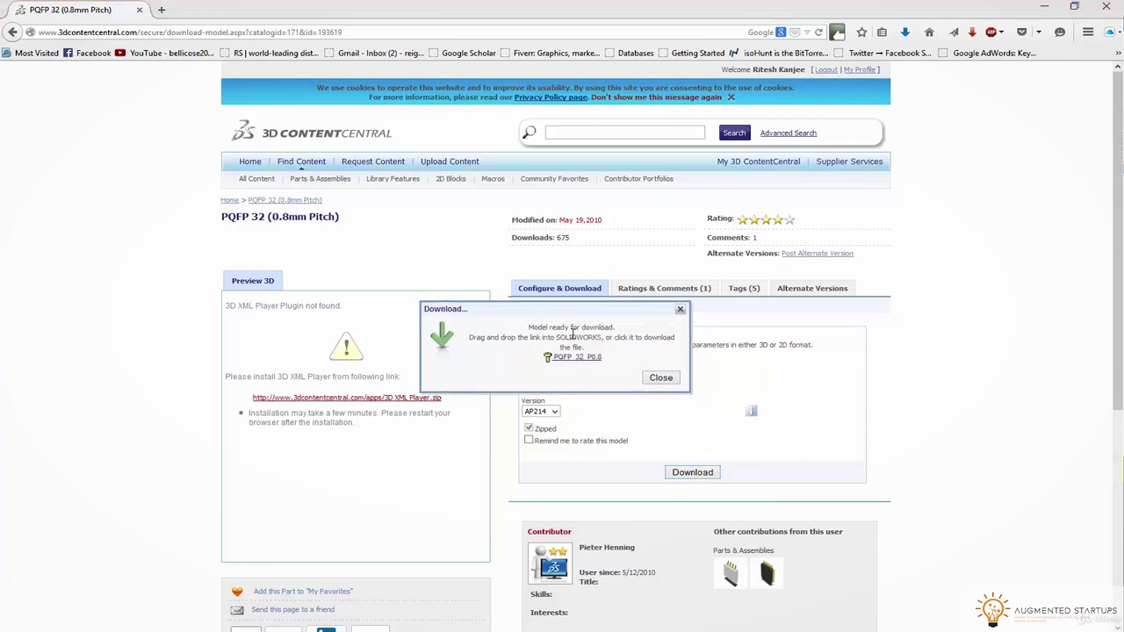
pyautogui.click(567, 356)
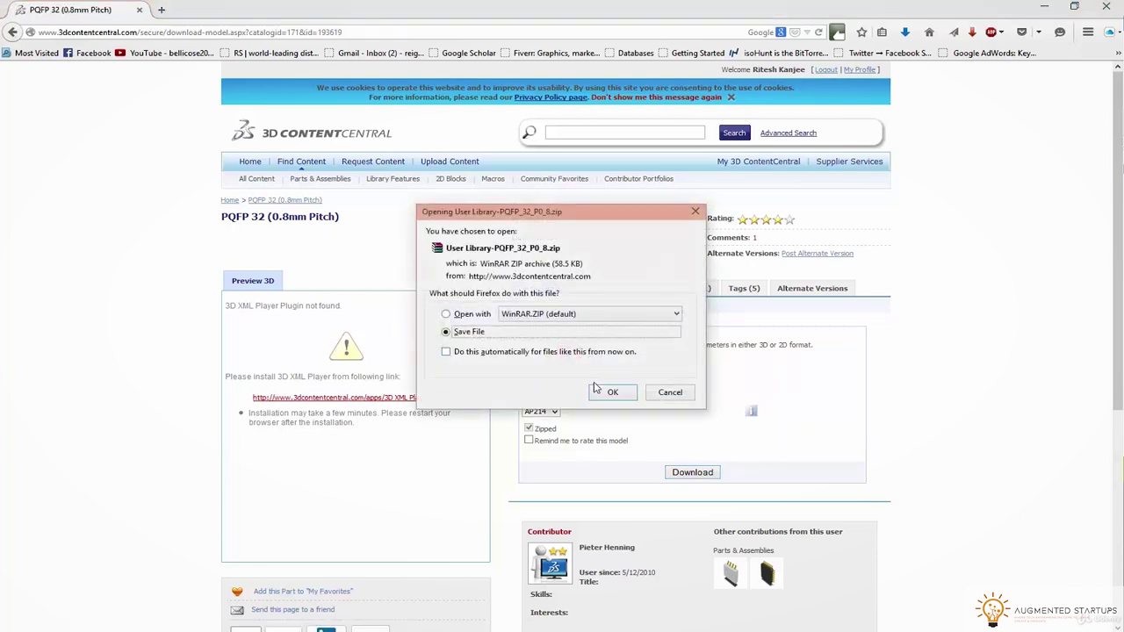
pyautogui.click(606, 395)
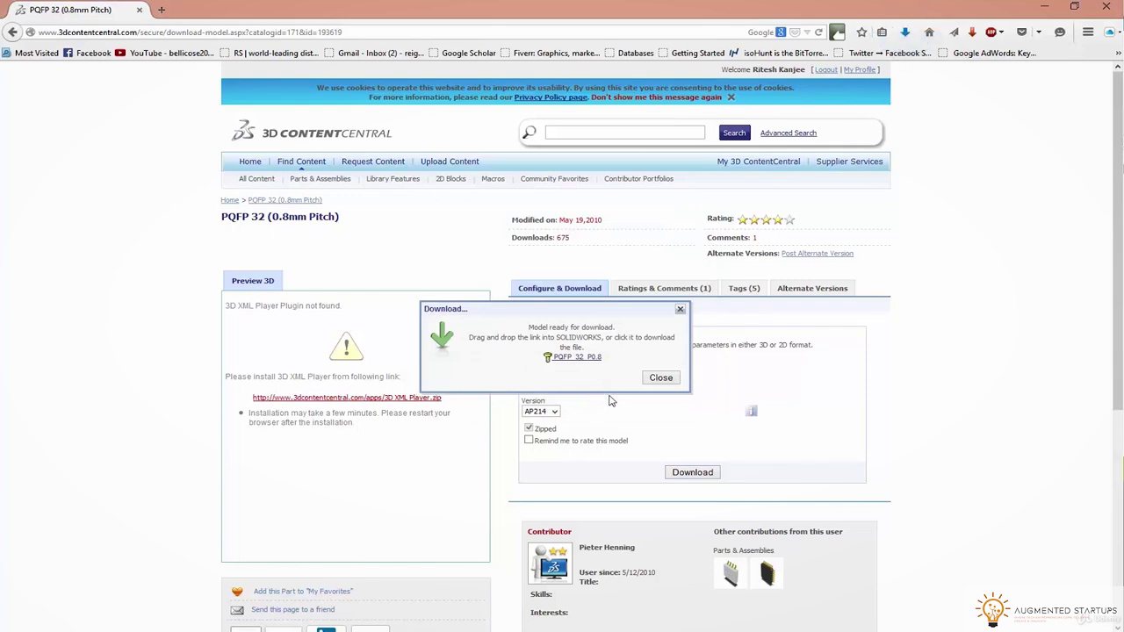
pyautogui.click(905, 35)
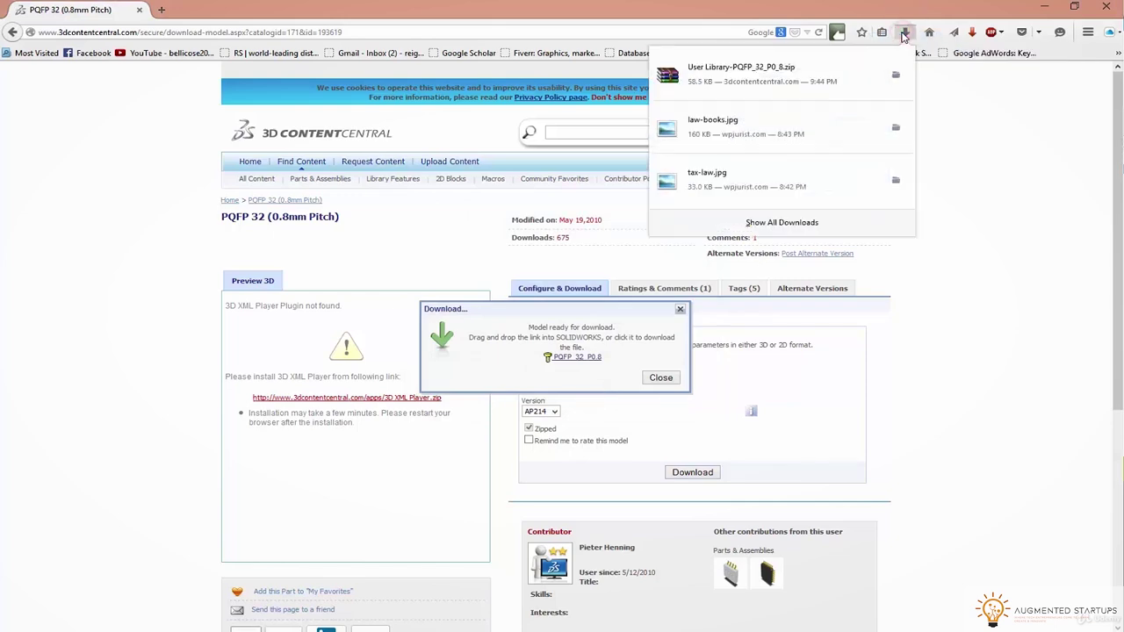
# Open the downloaded PQFP zip archive and arrange it beside the file browser
pyautogui.click(893, 72)
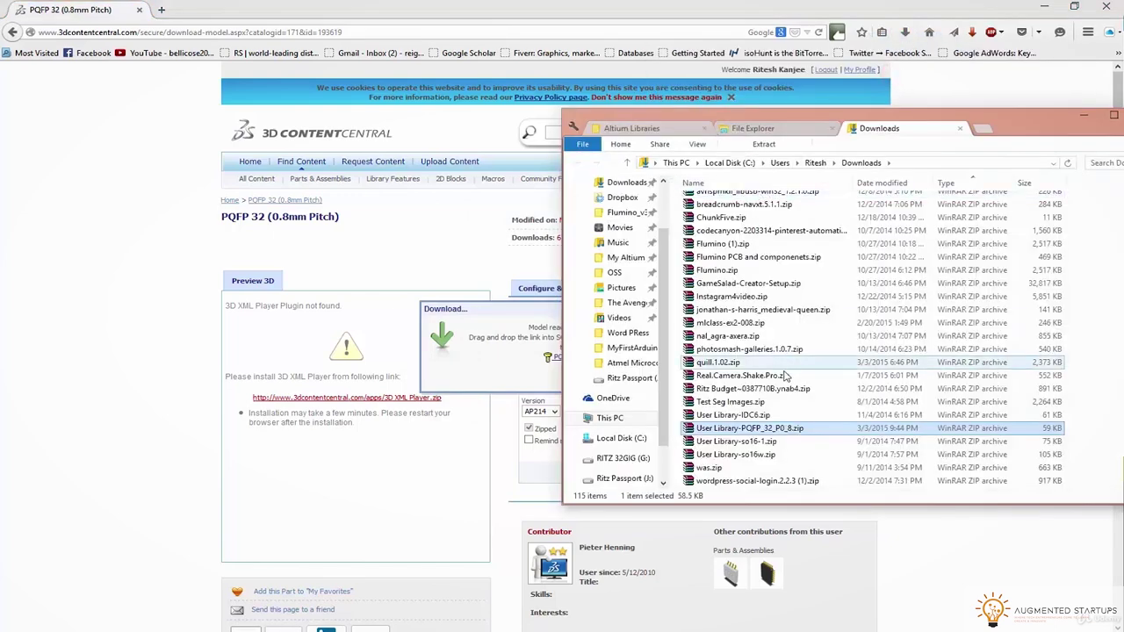
pyautogui.click(748, 430)
pyautogui.doubleClick(747, 429)
pyautogui.moveTo(664, 117); pyautogui.dragTo(815, 157)
pyautogui.moveTo(857, 117); pyautogui.dragTo(602, 133)
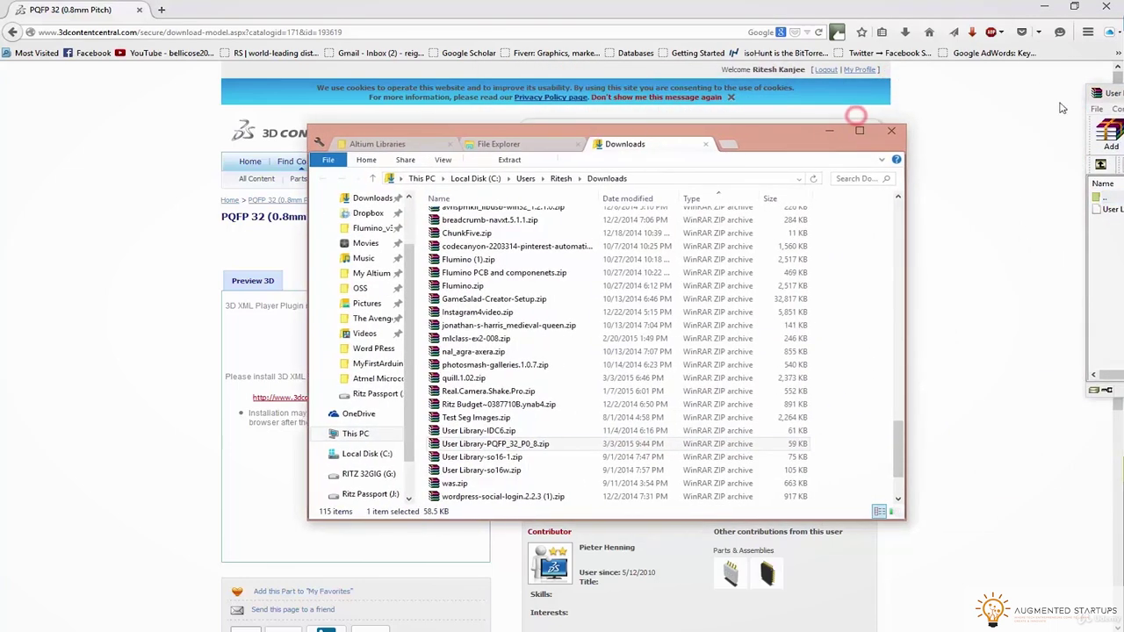
pyautogui.moveTo(1108, 93); pyautogui.dragTo(942, 120)
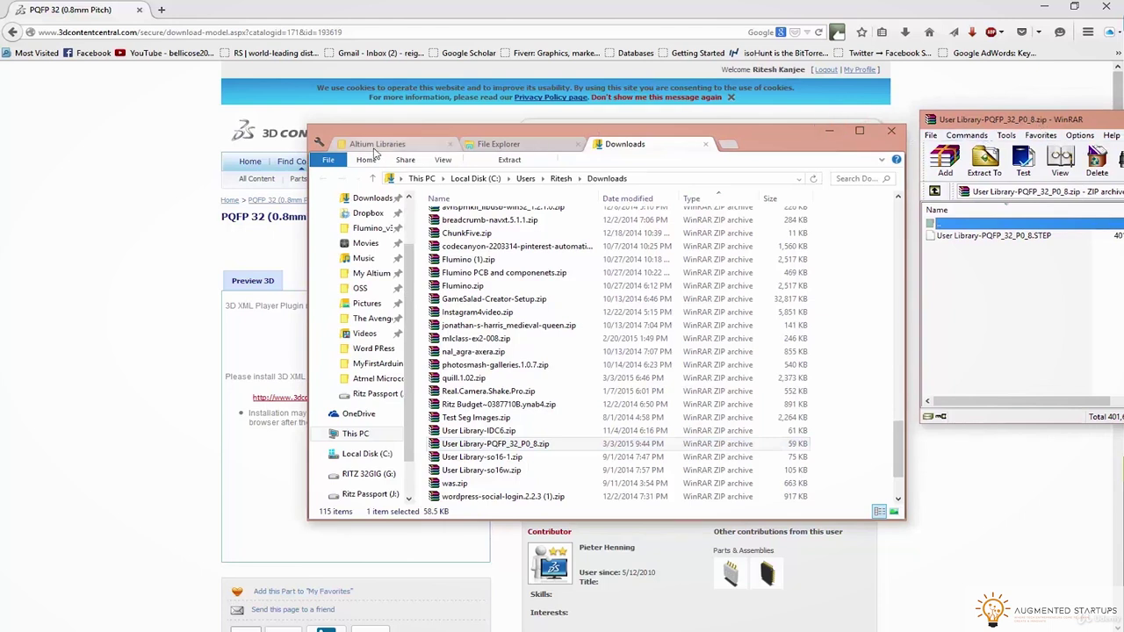
# Create a '3D Files' folder inside Dropbox's Altium Libraries and open it
pyautogui.click(367, 213)
pyautogui.doubleClick(462, 230)
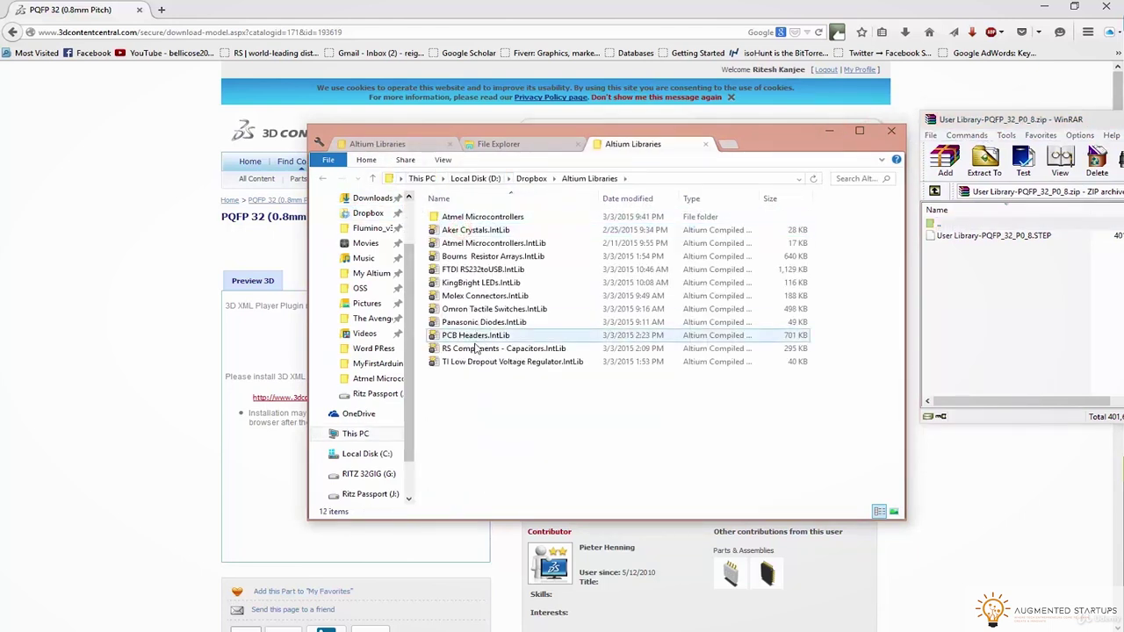
pyautogui.rightClick(454, 399)
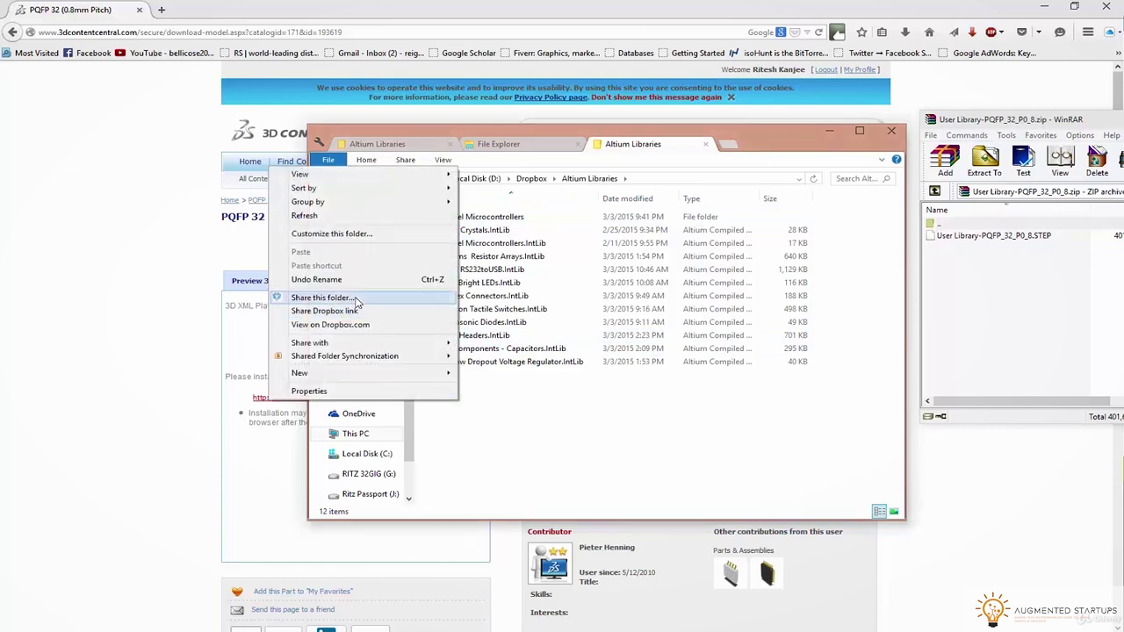
pyautogui.moveTo(299, 376)
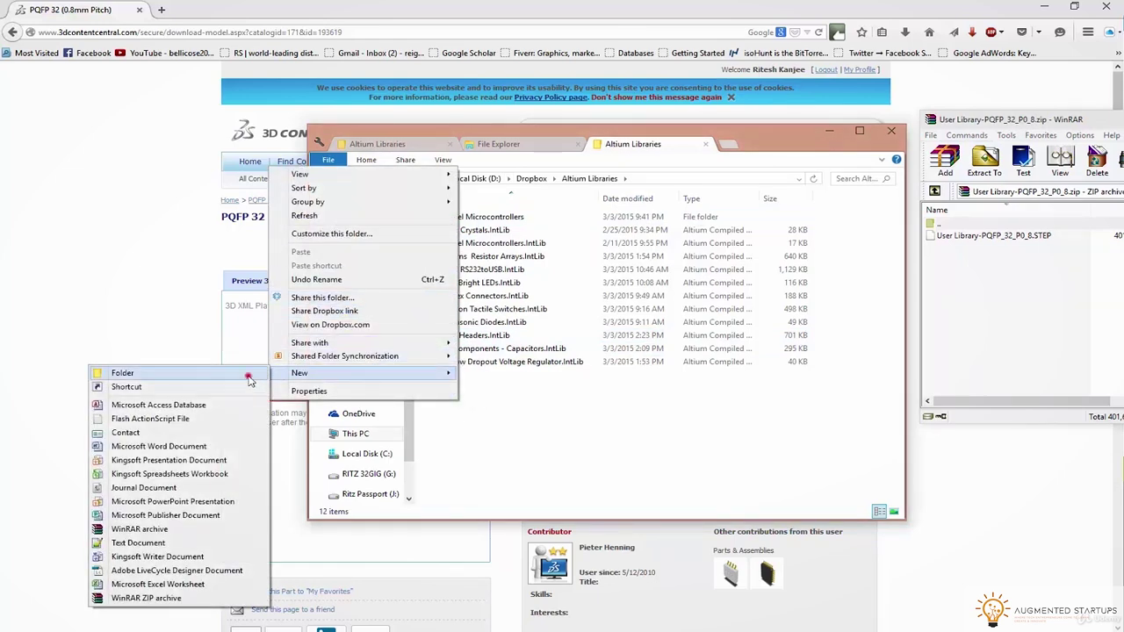
pyautogui.click(249, 374)
pyautogui.write('3D')
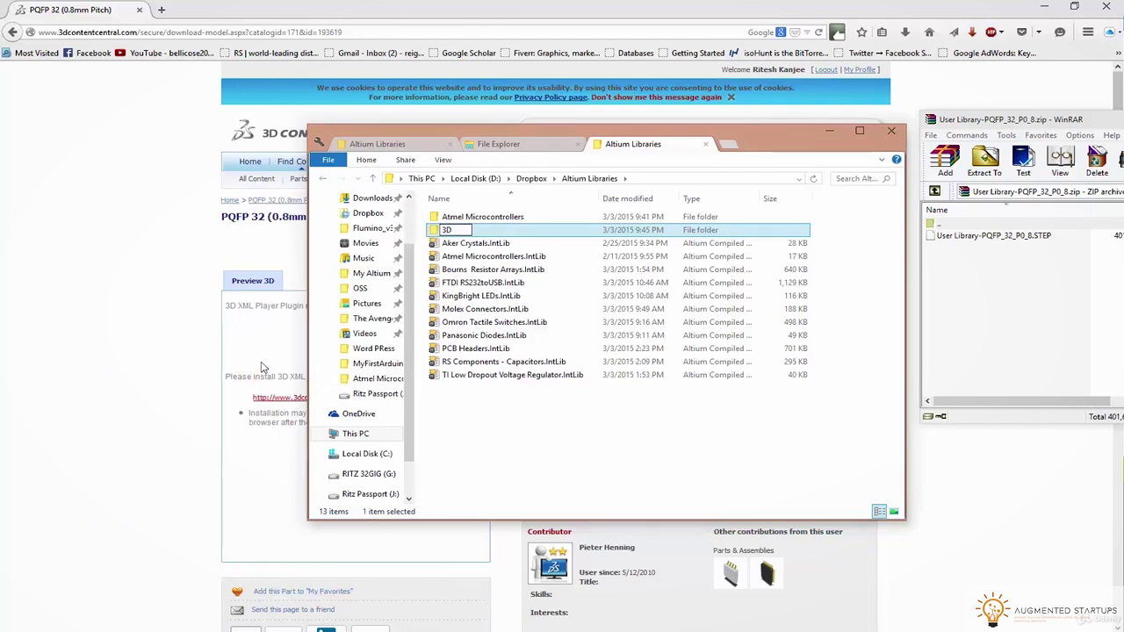
pyautogui.press('Return')
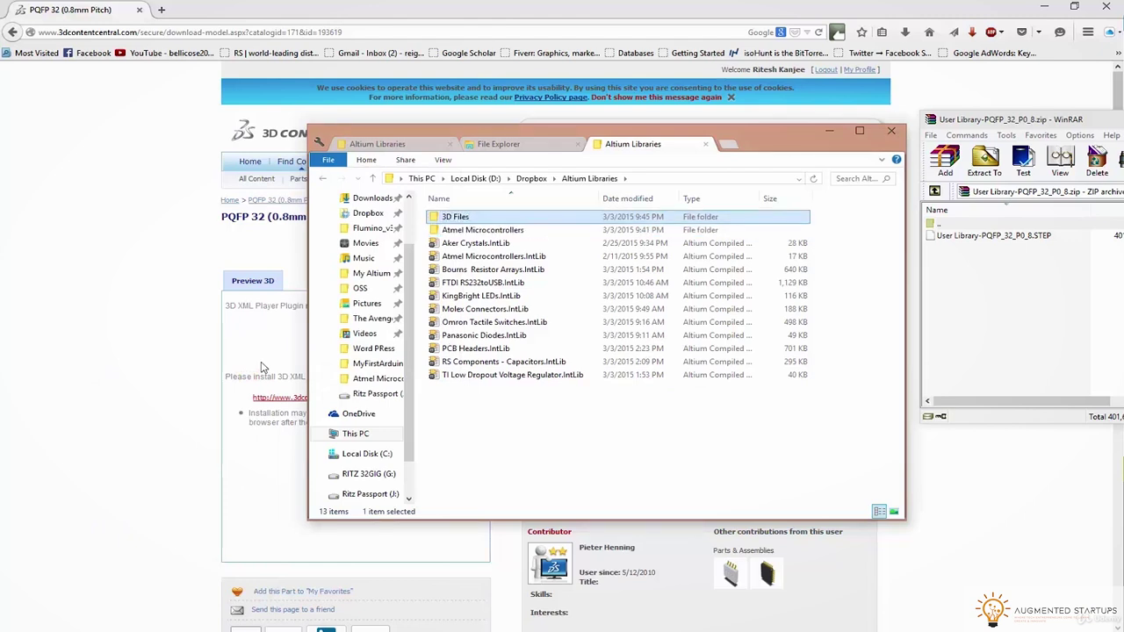
pyautogui.press('Return')
# Extract User Library-PQFP_32_P0_8.STEP into 3D Files and close the archive window
pyautogui.moveTo(992, 236); pyautogui.dragTo(774, 262)
pyautogui.click(1120, 119)
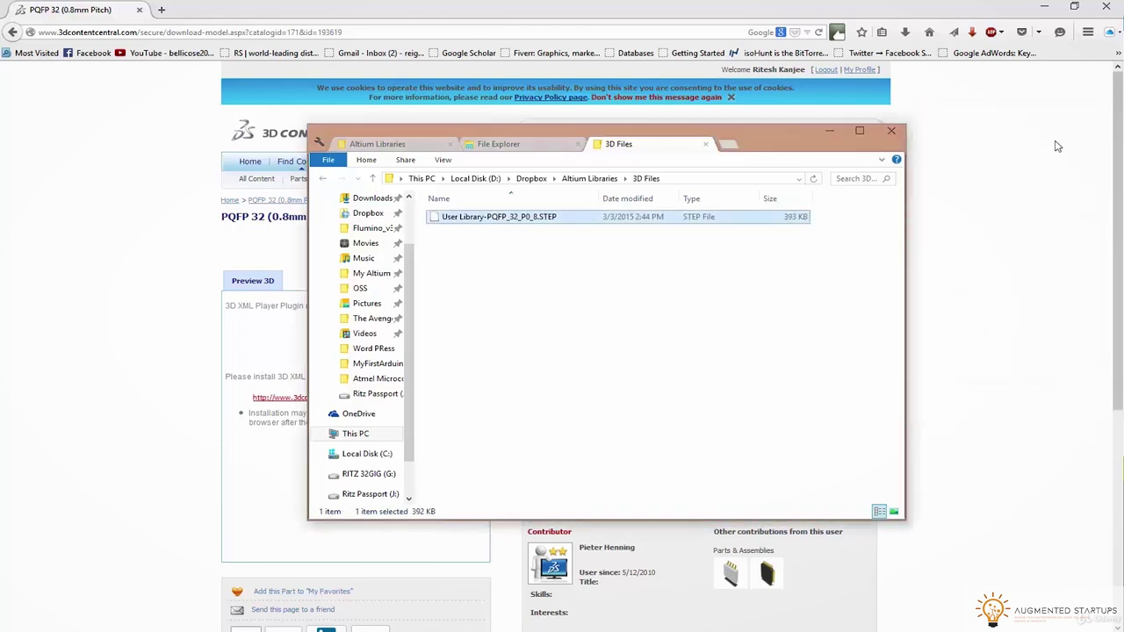
pyautogui.click(831, 131)
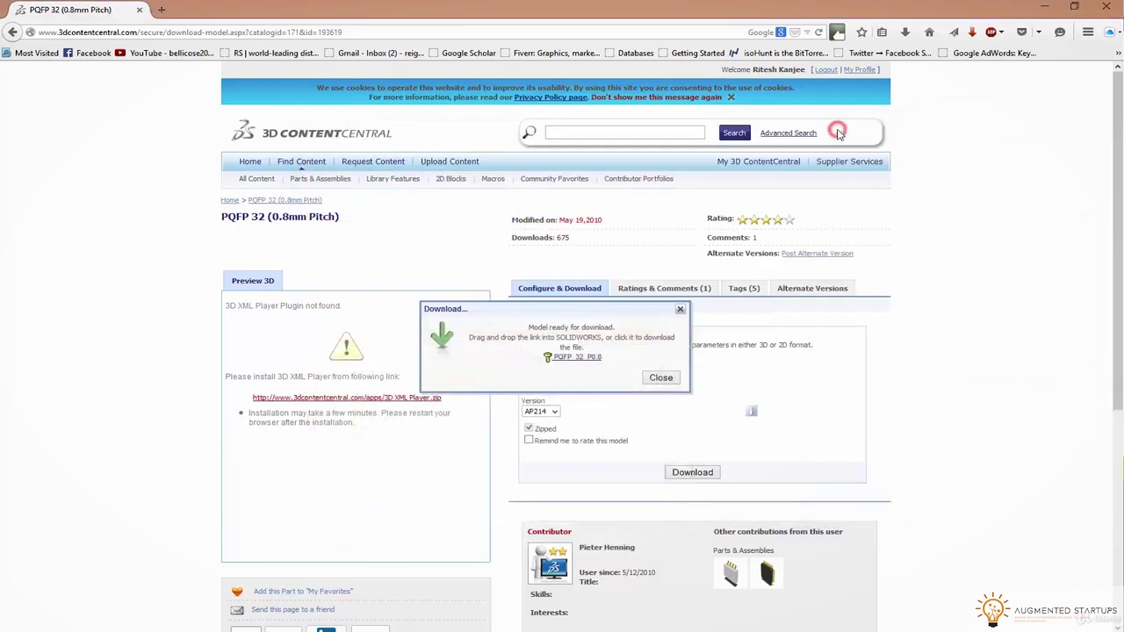
# Start placing a 3D body as a Generic STEP Model and choose to embed a STEP file
pyautogui.click(658, 377)
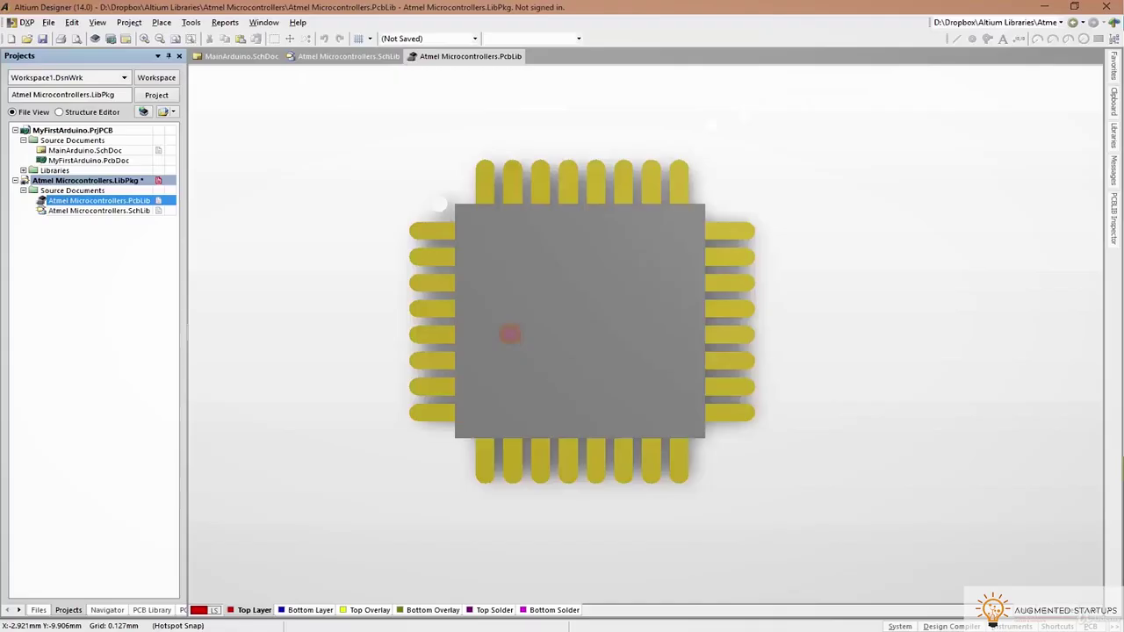
pyautogui.click(155, 24)
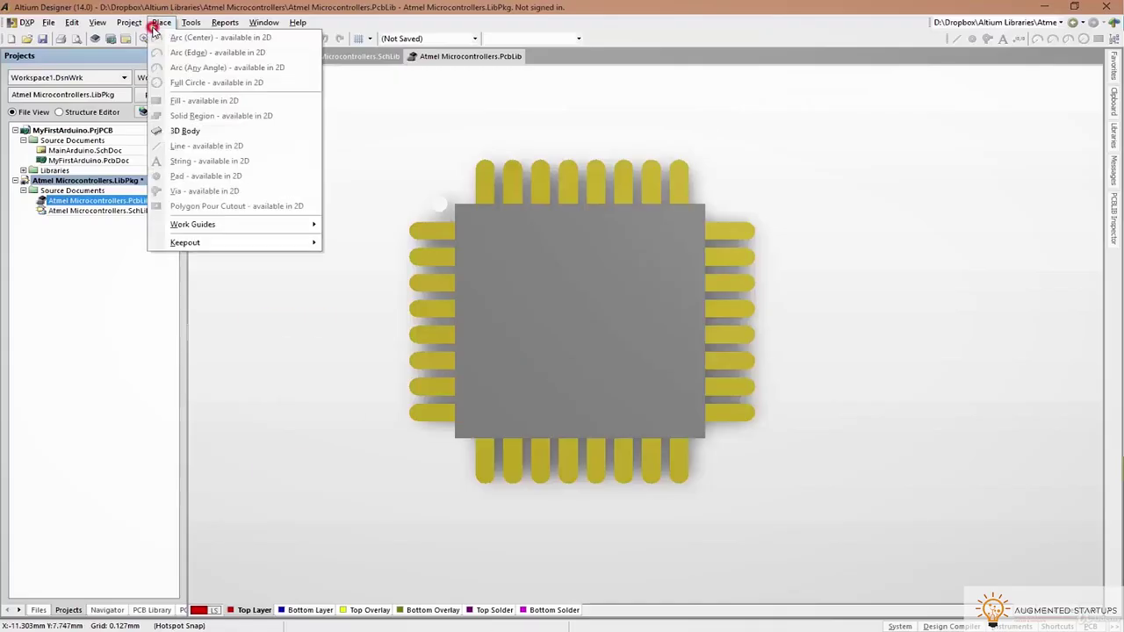
pyautogui.click(205, 132)
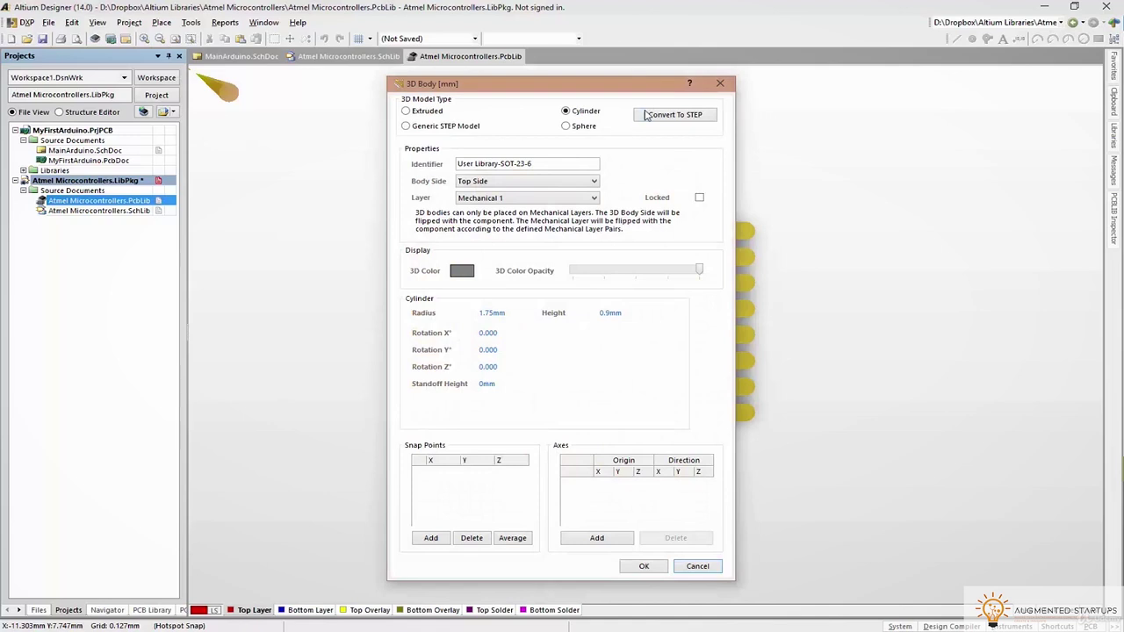
pyautogui.click(412, 127)
pyautogui.click(448, 410)
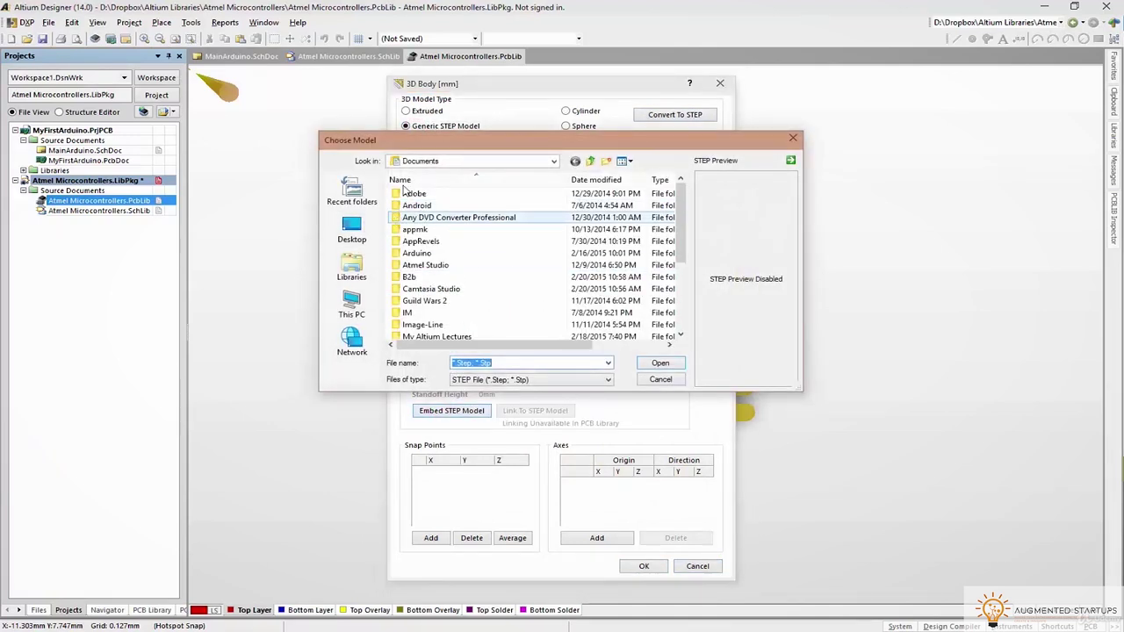
# Load the PQFP-32 STEP file from D:\Dropbox\Altium Libraries\3D Files and accept the body settings
pyautogui.click(534, 161)
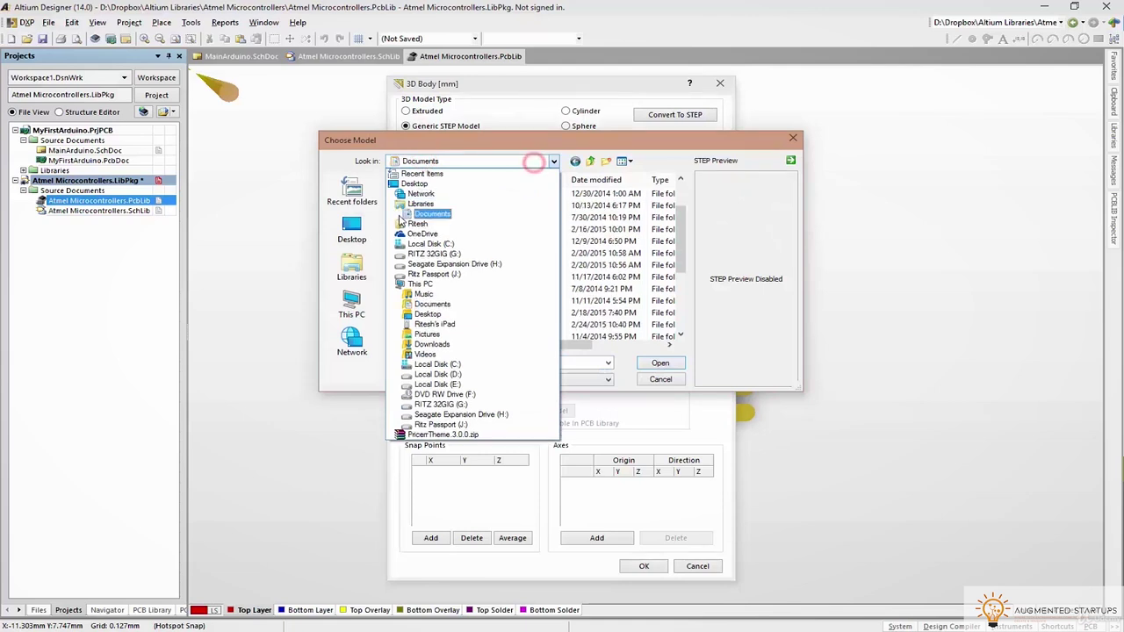
pyautogui.click(420, 374)
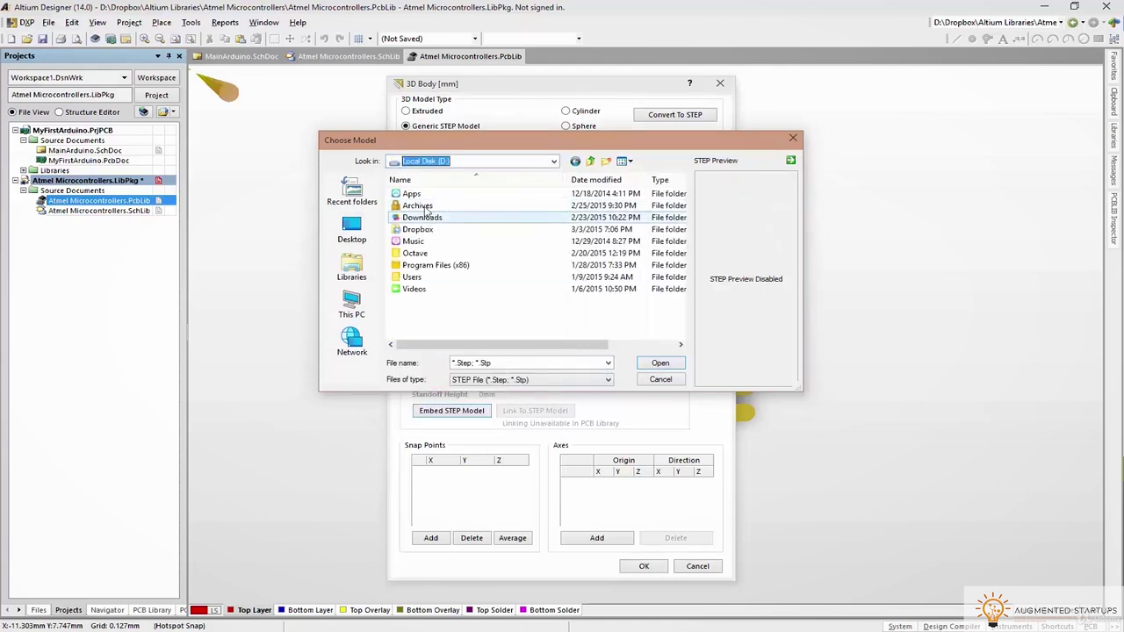
pyautogui.doubleClick(418, 229)
pyautogui.doubleClick(418, 205)
pyautogui.doubleClick(419, 193)
pyautogui.click(419, 194)
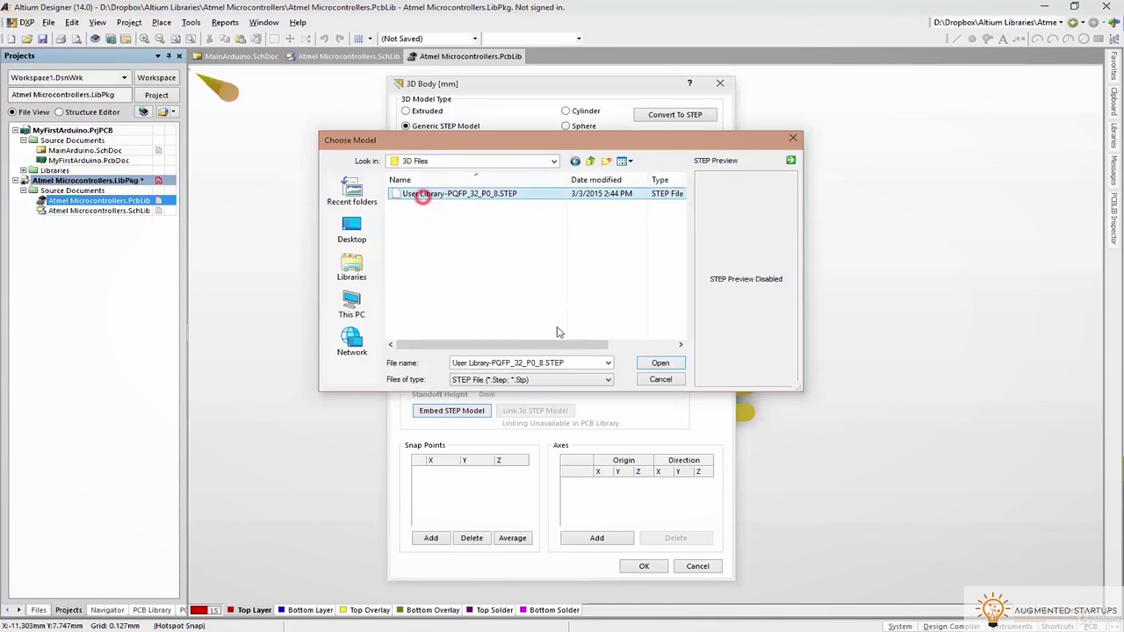
pyautogui.click(660, 363)
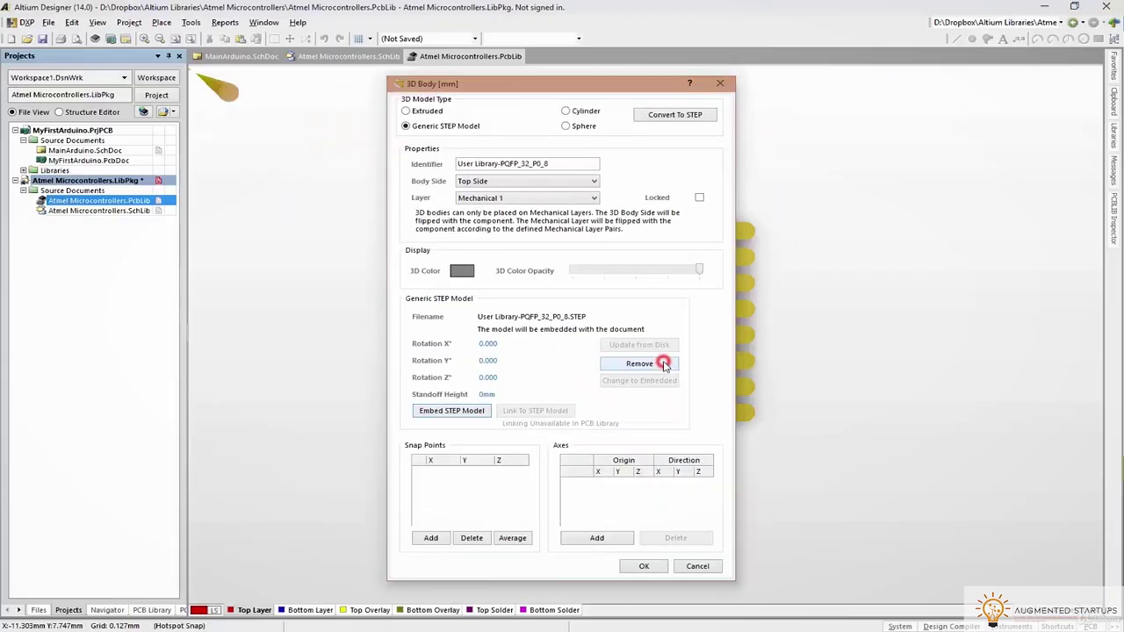
pyautogui.click(645, 566)
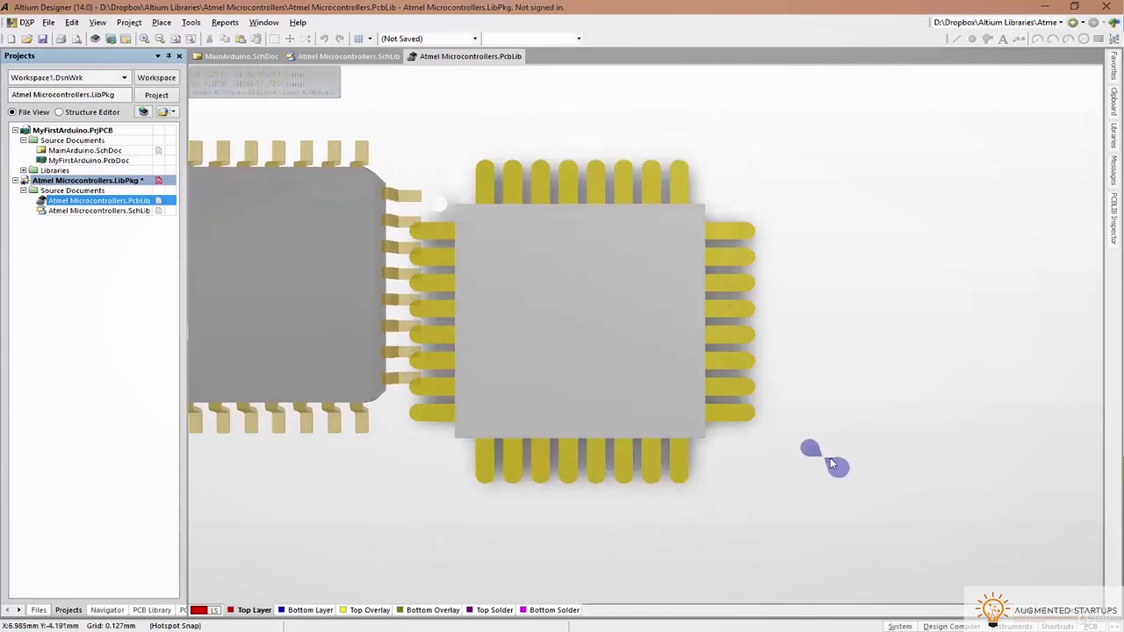
# Place the STEP body in the footprint, inspect it in 3D, and center it over the pads
pyautogui.click(785, 477)
pyautogui.click(708, 566)
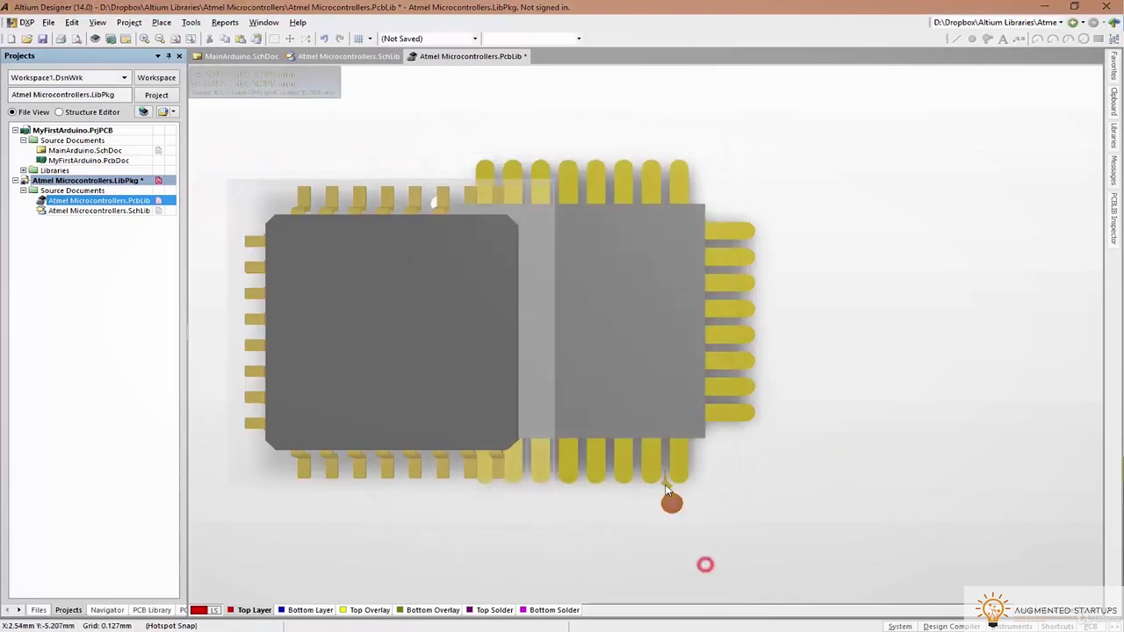
pyautogui.press('shift')
pyautogui.keyDown('shift'); pyautogui.moveTo(629, 517); pyautogui.dragTo(572, 401, button='right'); pyautogui.keyUp('shift')
pyautogui.press('2')
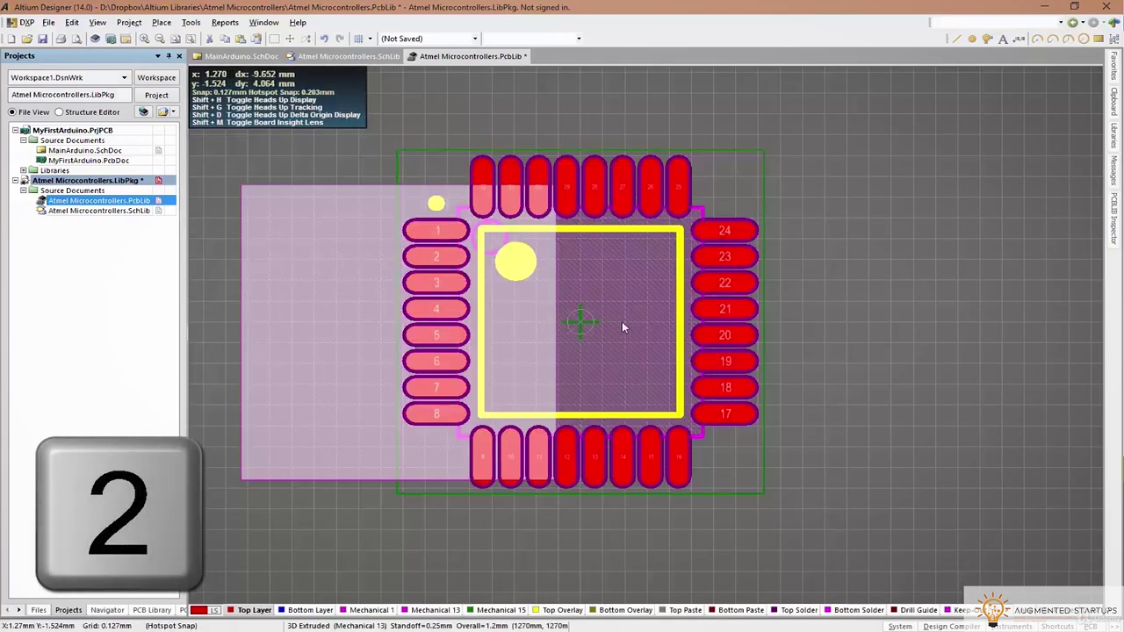
pyautogui.click(620, 324)
pyautogui.click(370, 321)
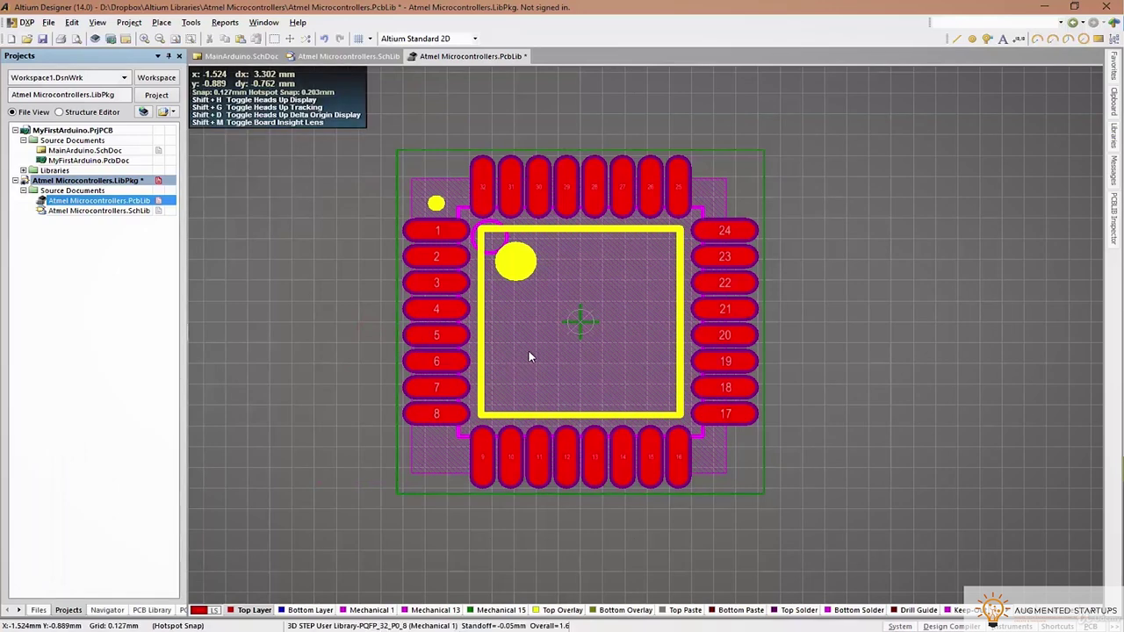
# Inspect the placed chip body in 3D from a tilted and top-down view
pyautogui.press('3')
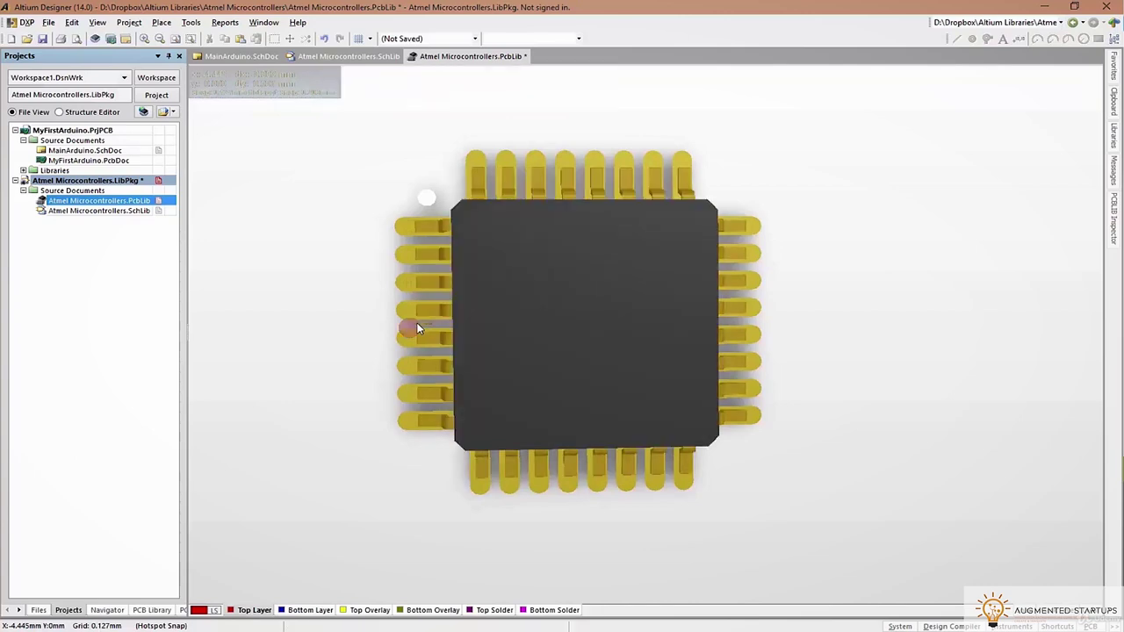
pyautogui.keyDown('shift'); pyautogui.moveTo(681, 452); pyautogui.dragTo(496, 387, button='right'); pyautogui.keyUp('shift')
pyautogui.press('0')
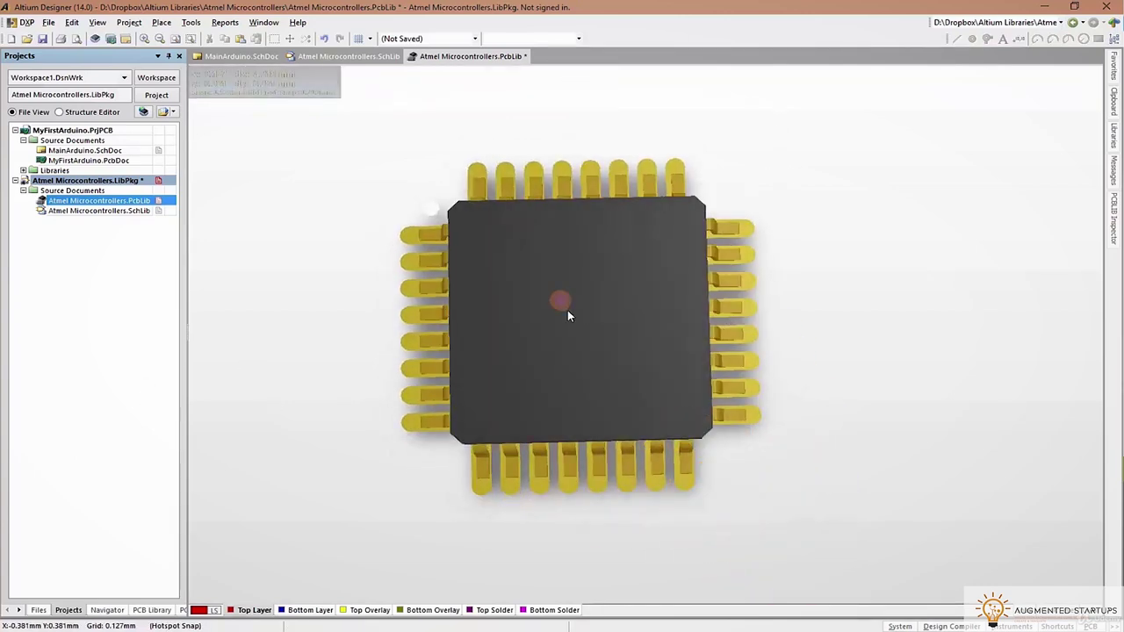
pyautogui.press('2')
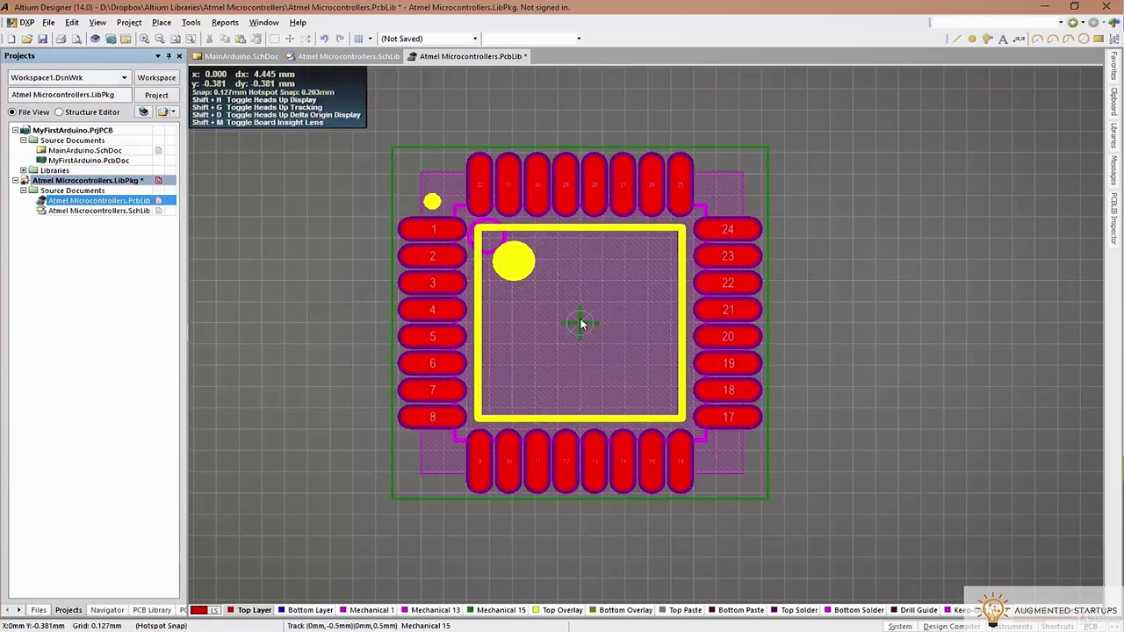
# Edit the 3D body's rotation, applying a 180 Y rotation
pyautogui.doubleClick(928, 327)
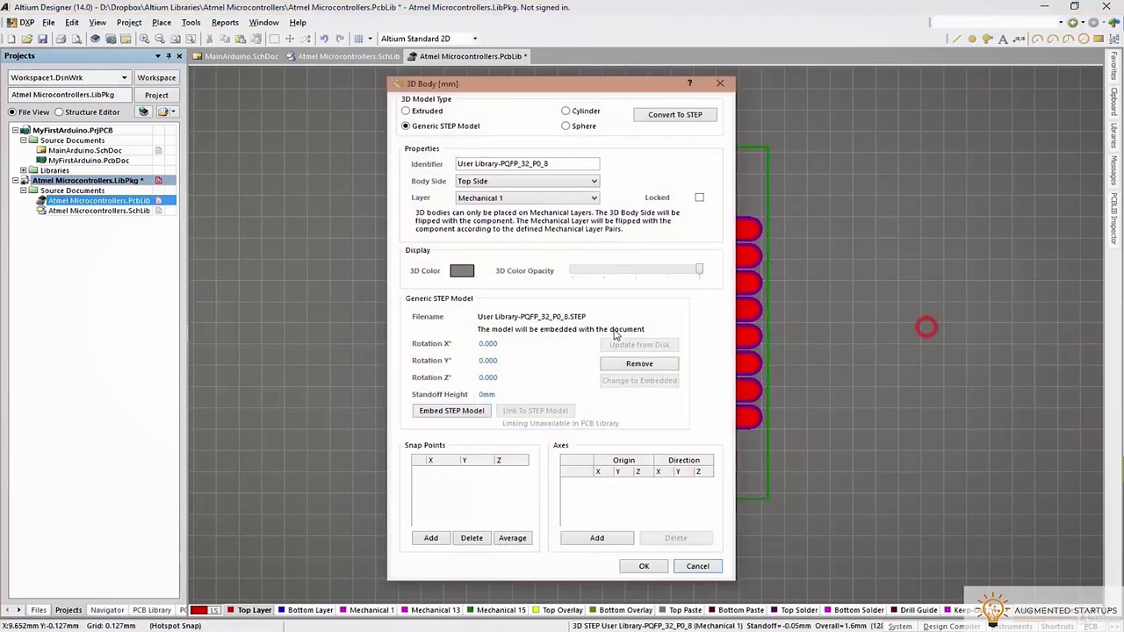
pyautogui.click(480, 347)
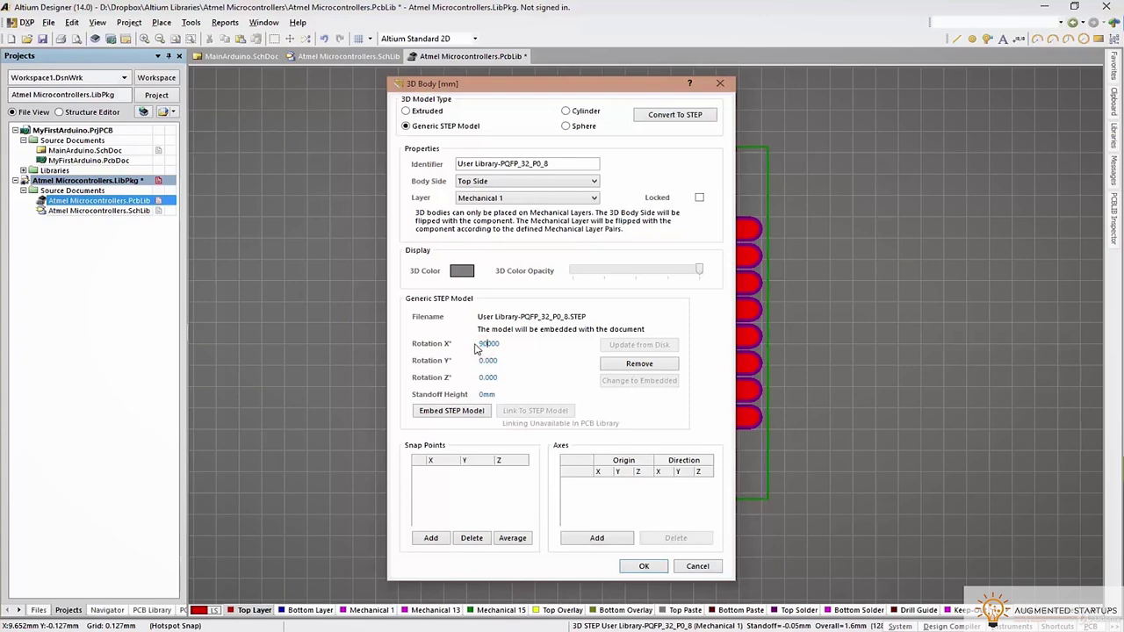
pyautogui.press('Return')
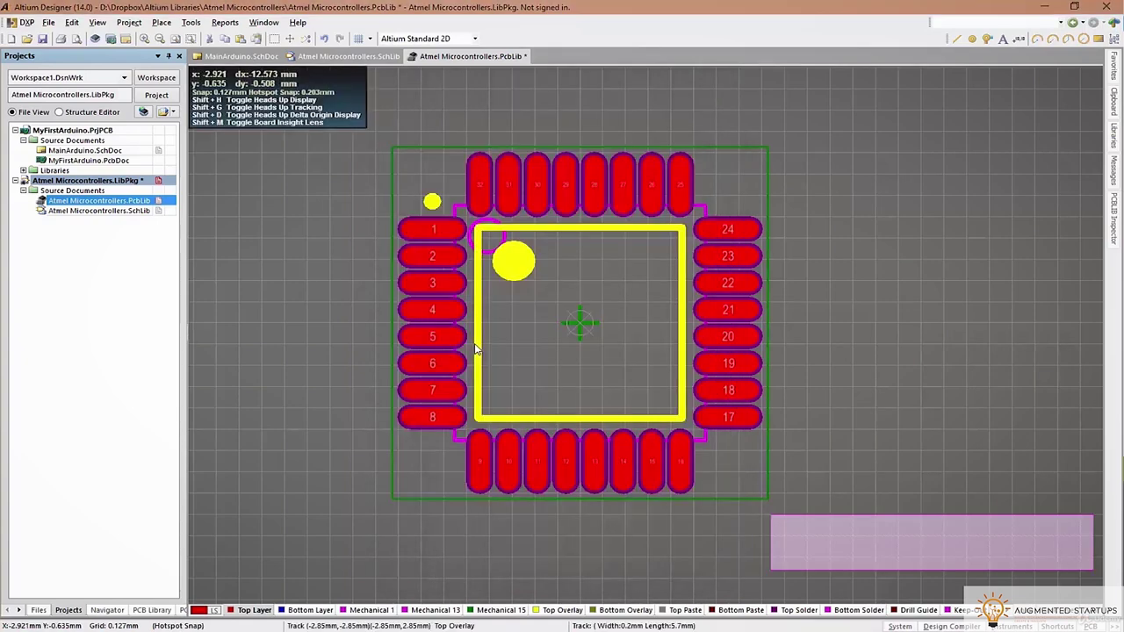
pyautogui.press('3')
pyautogui.press('2')
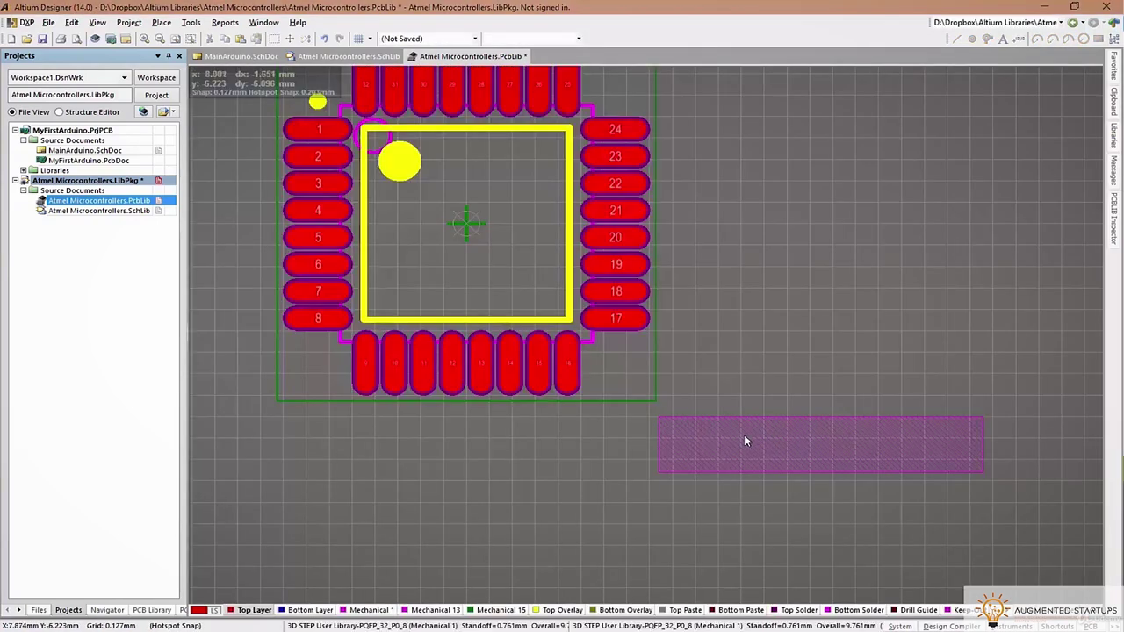
pyautogui.click(744, 435)
pyautogui.click(481, 342)
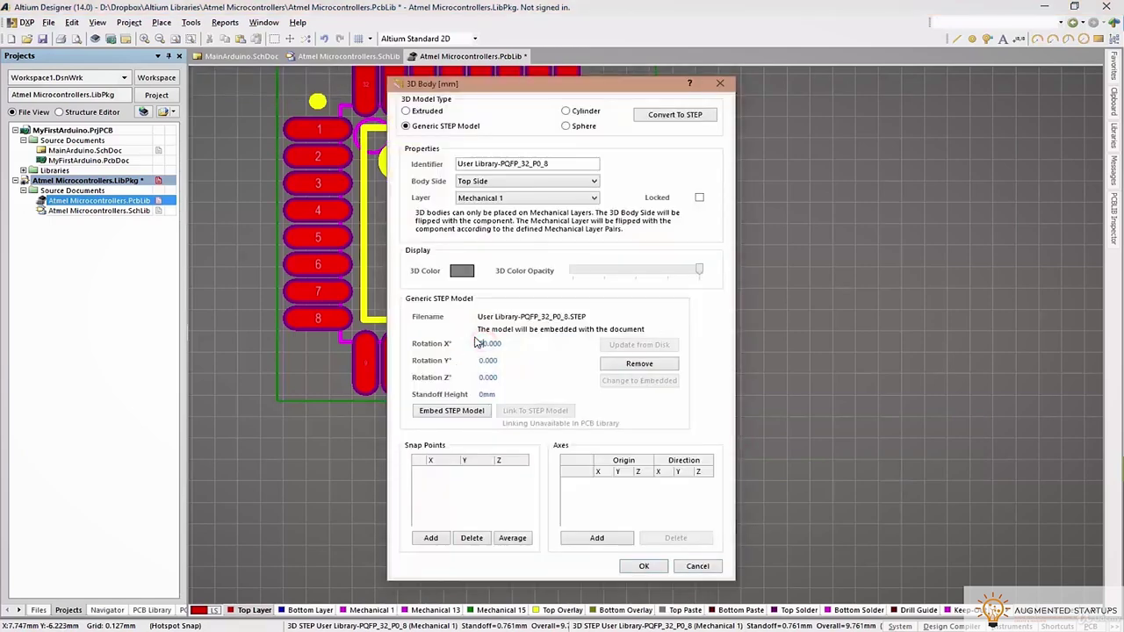
pyautogui.doubleClick(481, 363)
pyautogui.click(644, 566)
# Check the rotated body in 3D and undo the rotation
pyautogui.press('3')
pyautogui.click(722, 448)
pyautogui.keyDown('ctrl'); pyautogui.scroll(-5, 725, 454); pyautogui.keyUp('ctrl')
pyautogui.hotkey('ctrl', 'z')
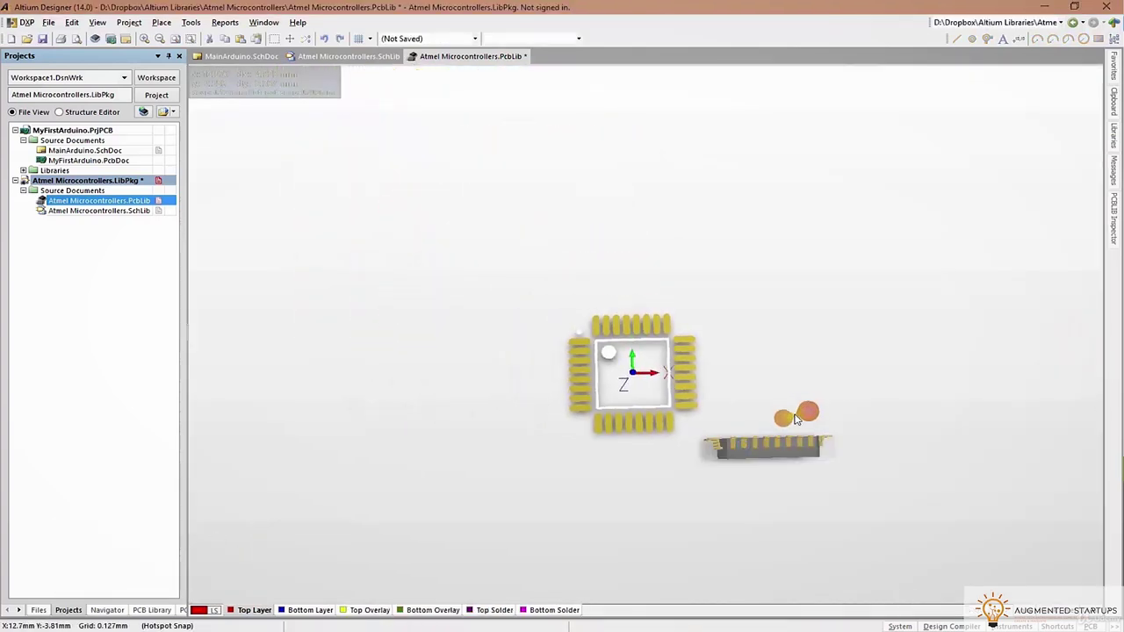
pyautogui.keyDown('ctrl'); pyautogui.scroll(-3, 787, 402); pyautogui.keyUp('ctrl')
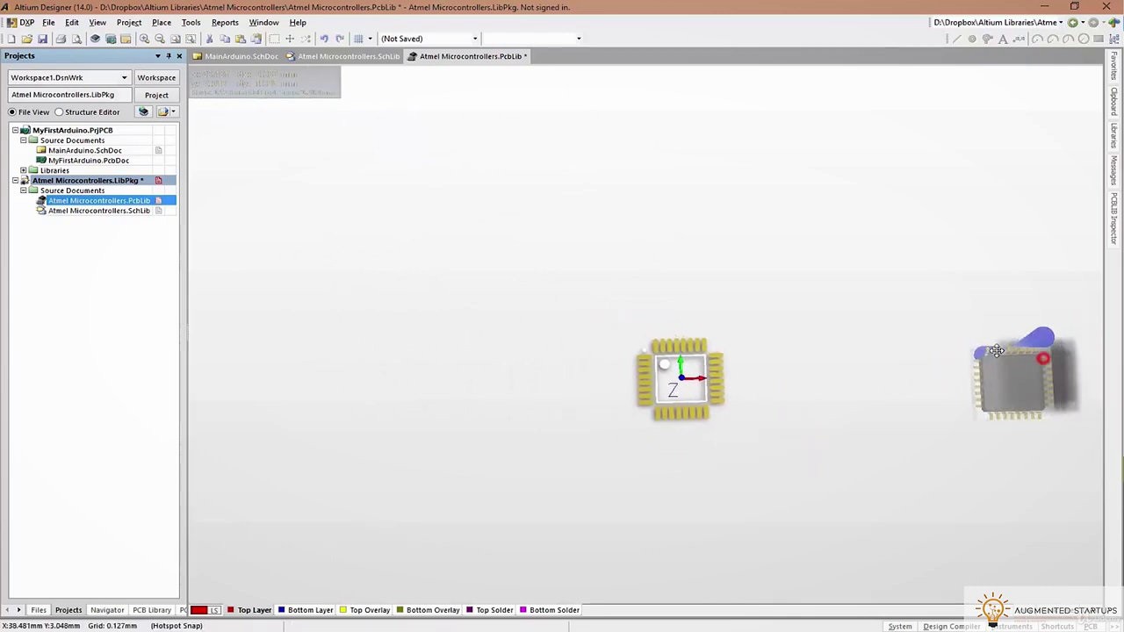
pyautogui.keyDown('ctrl'); pyautogui.scroll(6, 753, 361); pyautogui.keyUp('ctrl')
pyautogui.keyDown('shift'); pyautogui.moveTo(836, 481); pyautogui.dragTo(841, 401, button='right'); pyautogui.keyUp('shift')
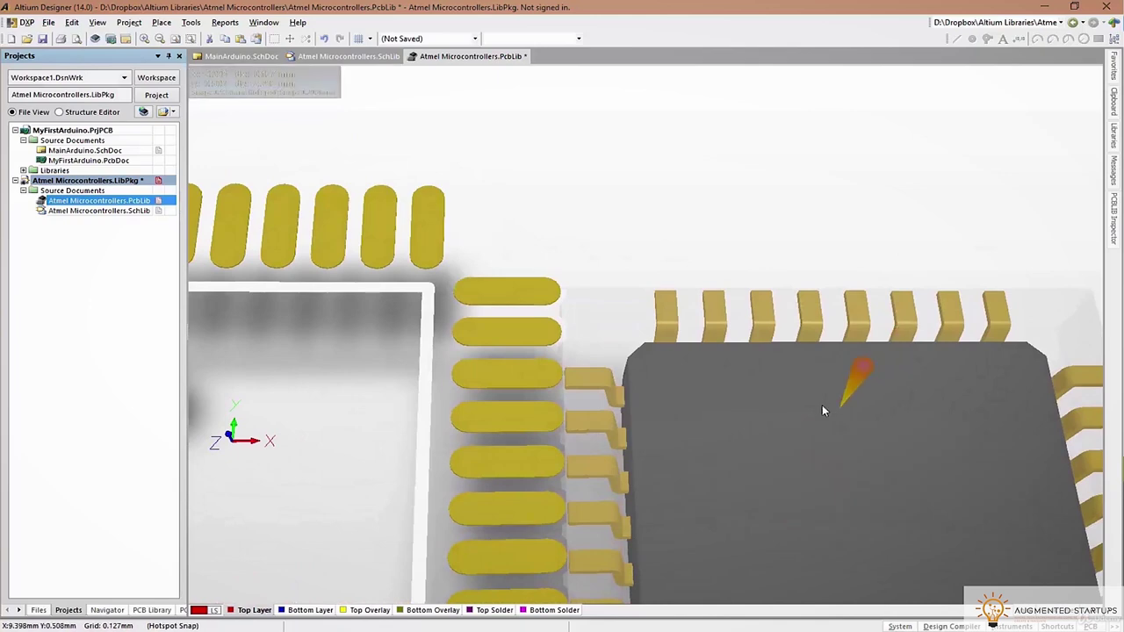
# Keep all body rotations at 0 and place the body beside the footprint
pyautogui.press('2')
pyautogui.doubleClick(490, 361)
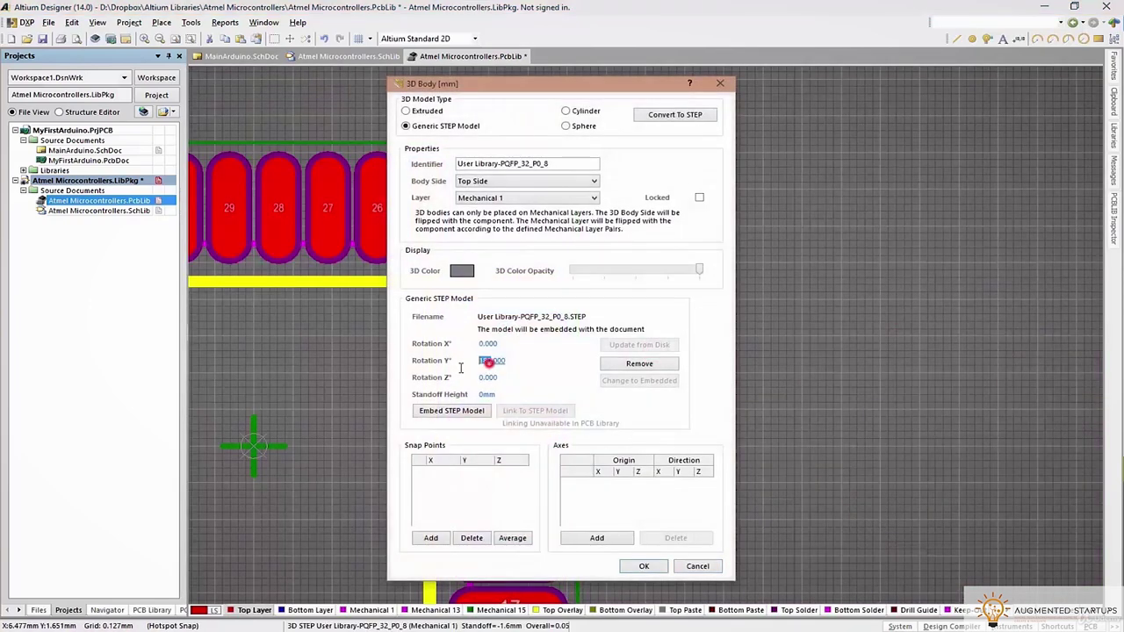
pyautogui.press('Return')
pyautogui.keyDown('ctrl'); pyautogui.scroll(-6, 656, 315); pyautogui.keyUp('ctrl')
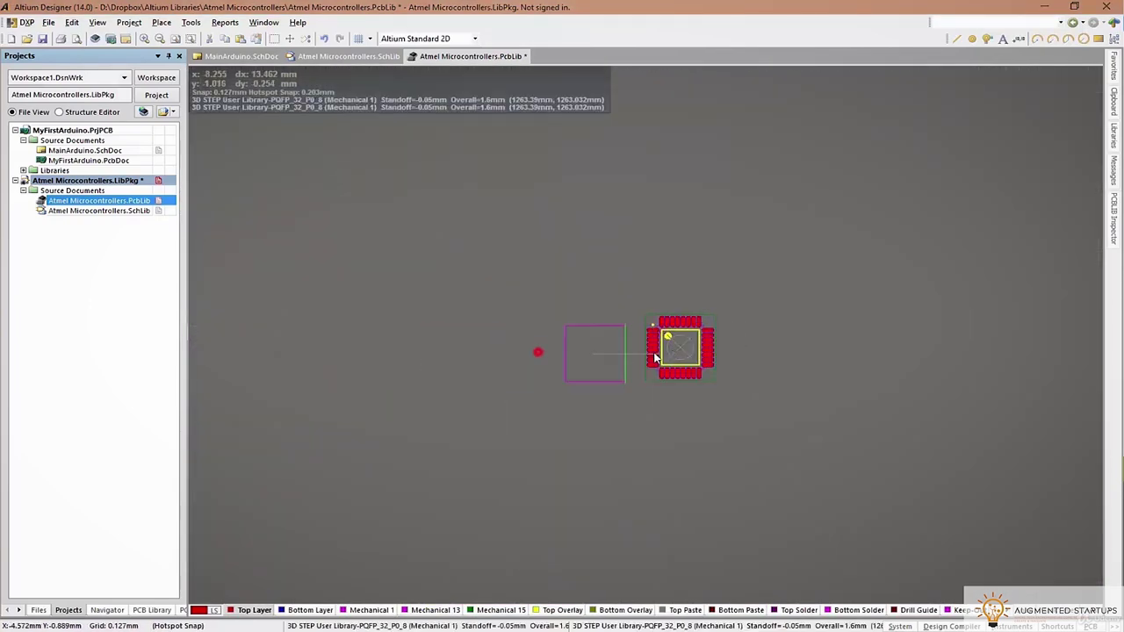
pyautogui.keyDown('ctrl'); pyautogui.scroll(5, 747, 354); pyautogui.keyUp('ctrl')
pyautogui.click(743, 322)
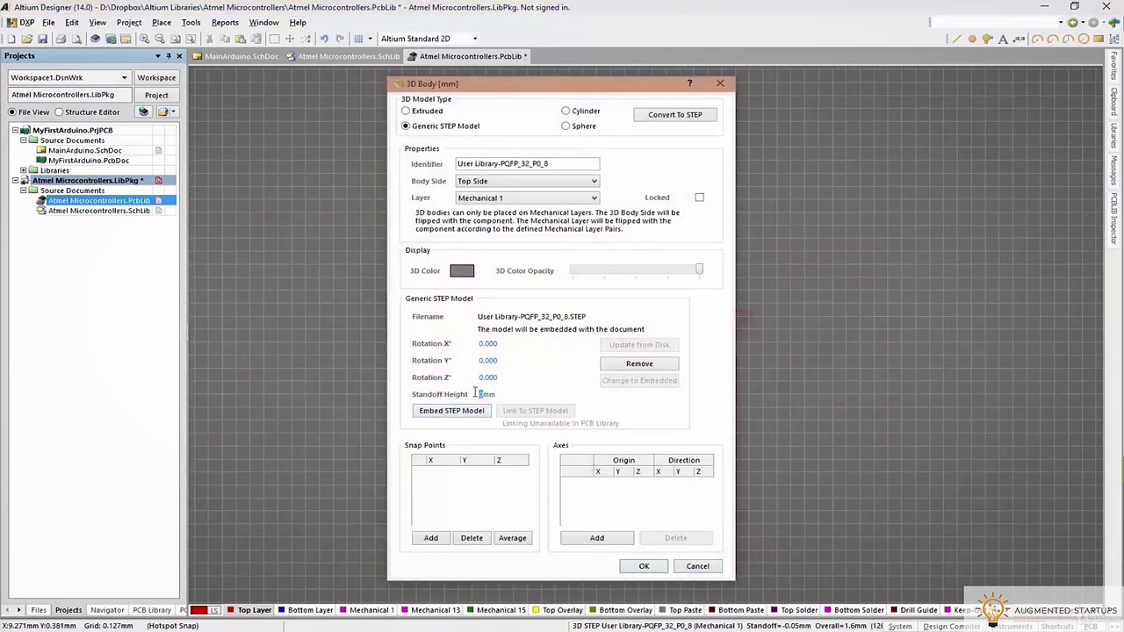
# Confirm the body at zero rotation and try a 1.5mm standoff height
pyautogui.click(634, 568)
pyautogui.moveTo(846, 383); pyautogui.dragTo(812, 435, button='right')
pyautogui.doubleClick(806, 228)
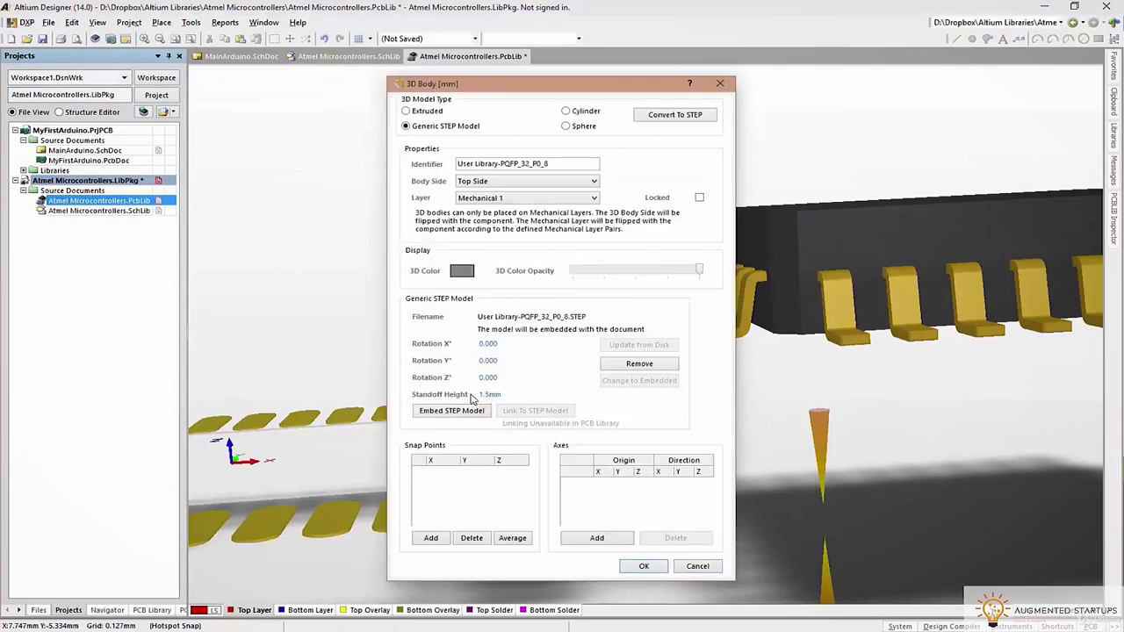
pyautogui.press('Tab')
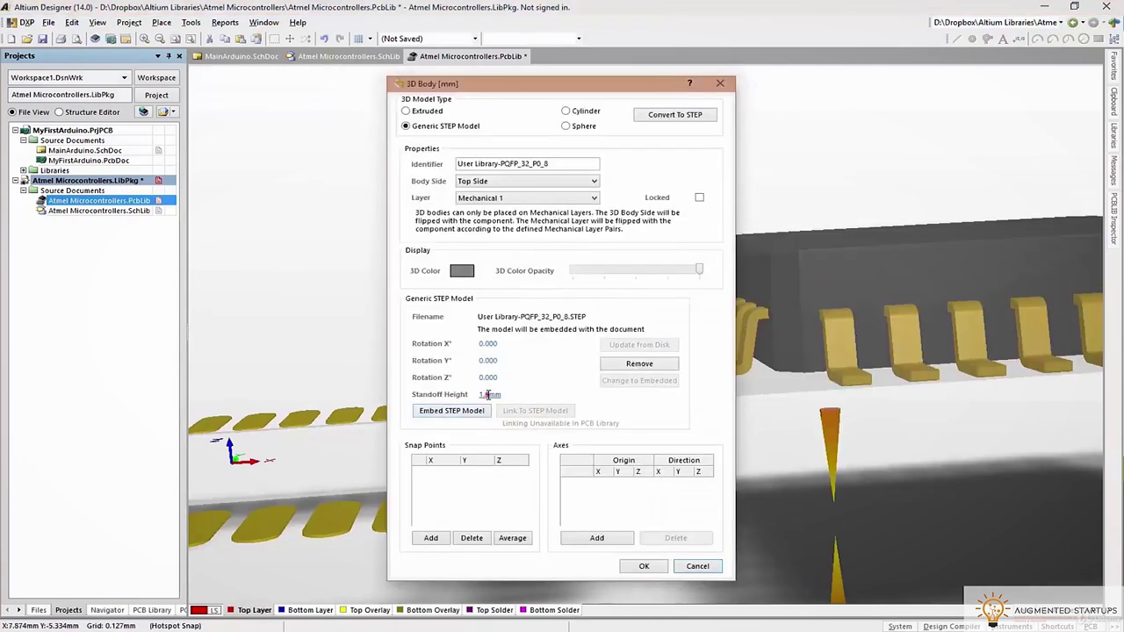
pyautogui.press('Return')
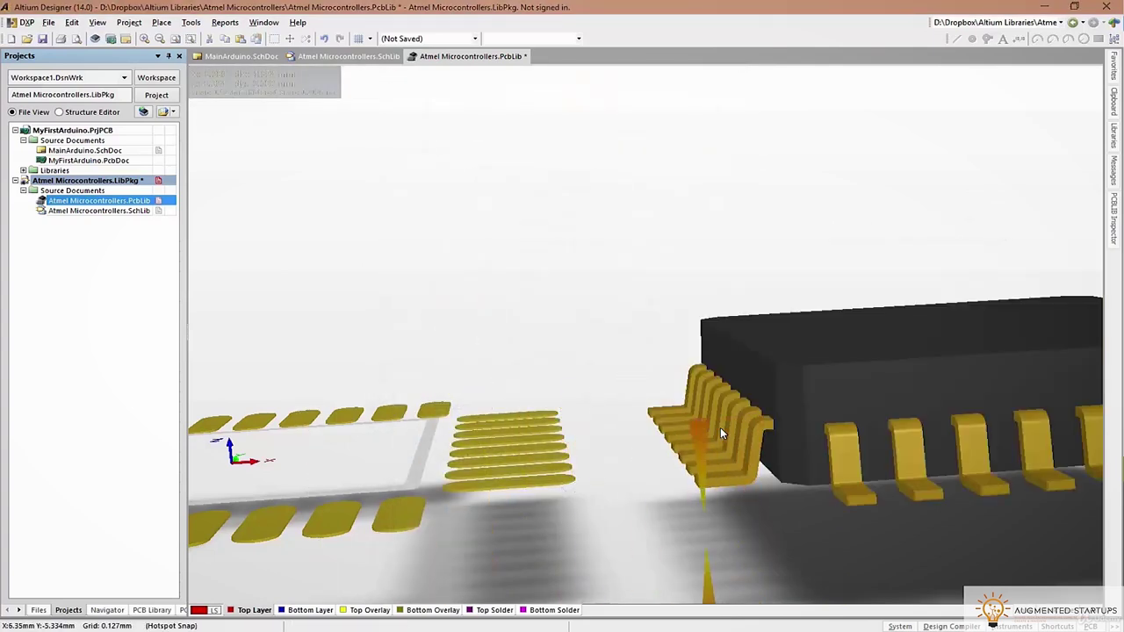
# Set the body's standoff height to 0mm and check its alignment in 2D and 3D
pyautogui.doubleClick(743, 395)
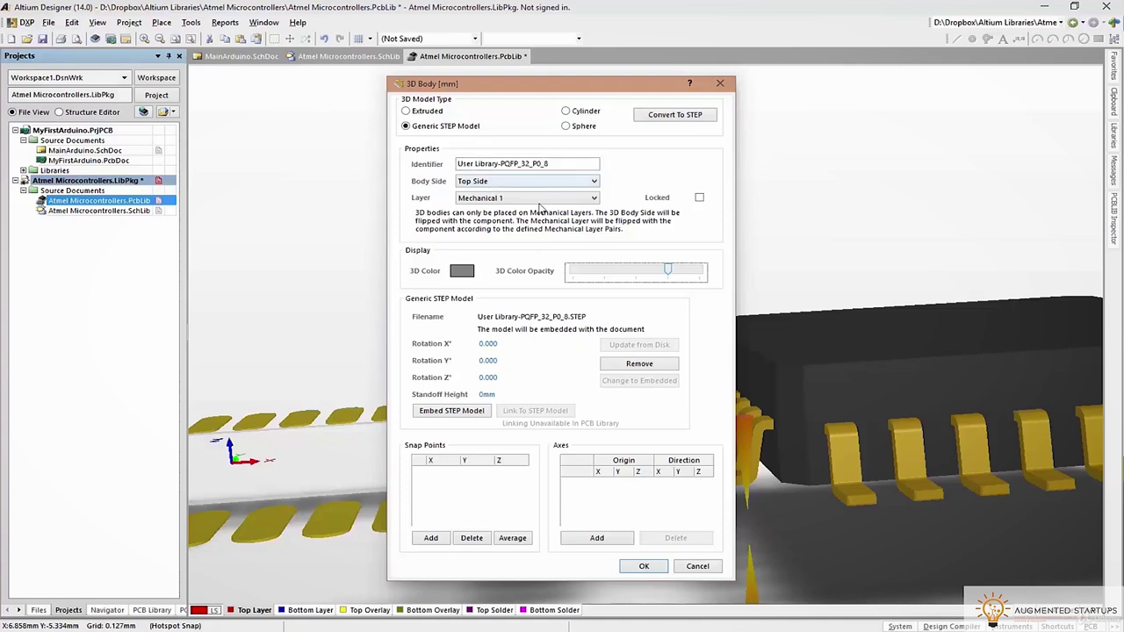
pyautogui.click(653, 564)
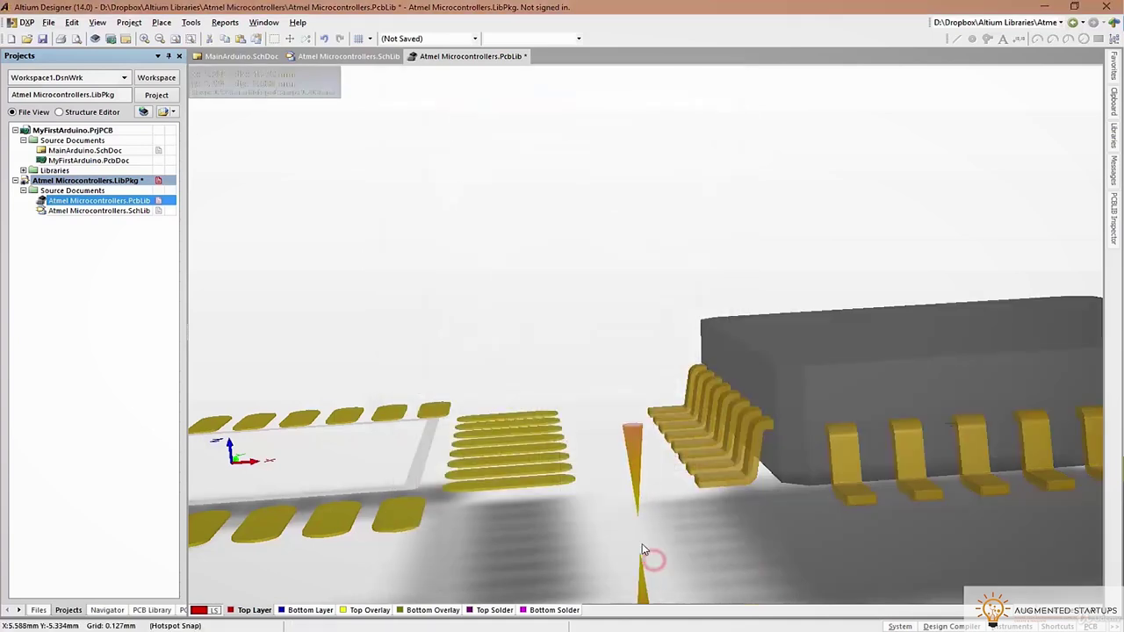
pyautogui.press('2')
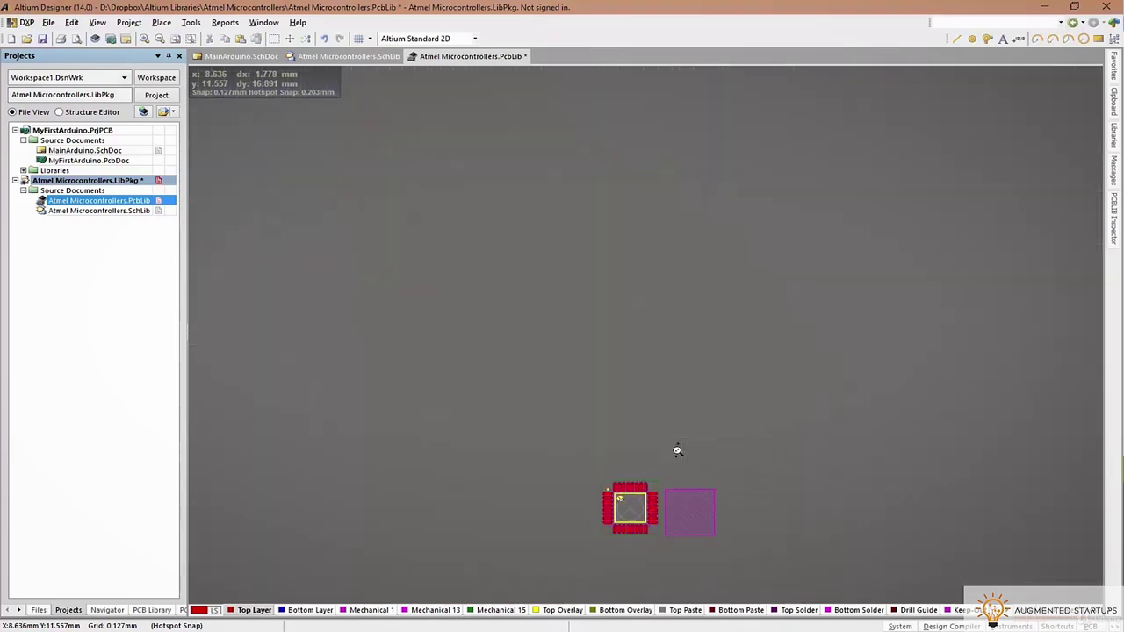
pyautogui.keyDown('ctrl'); pyautogui.scroll(4, 705, 424); pyautogui.keyUp('ctrl')
pyautogui.keyDown('ctrl'); pyautogui.scroll(1, 706, 418); pyautogui.keyUp('ctrl')
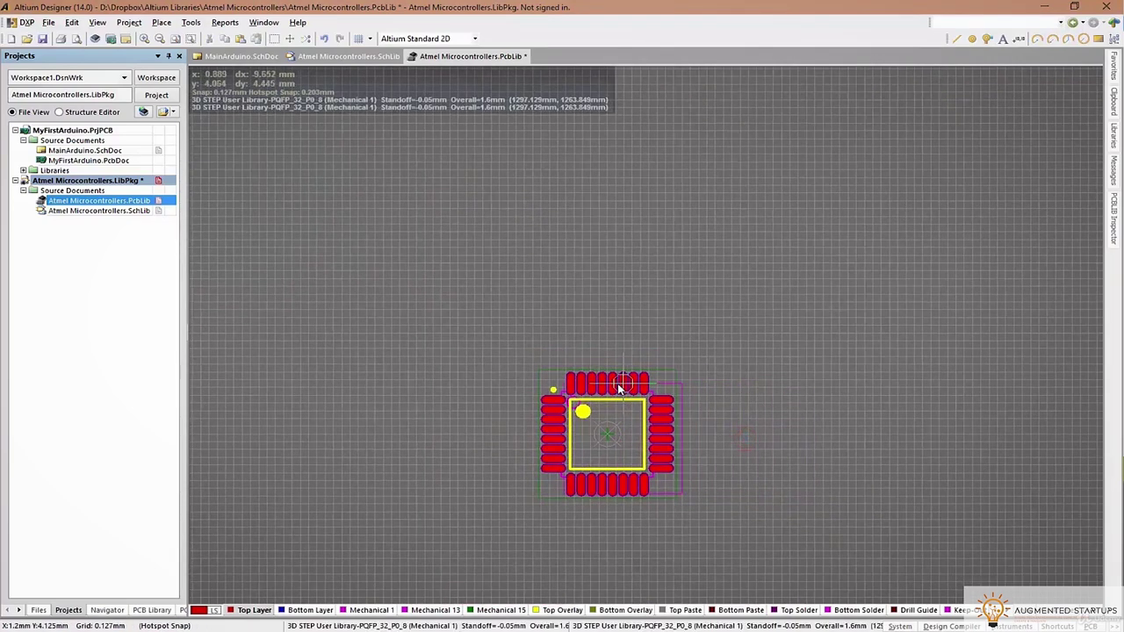
pyautogui.press('3')
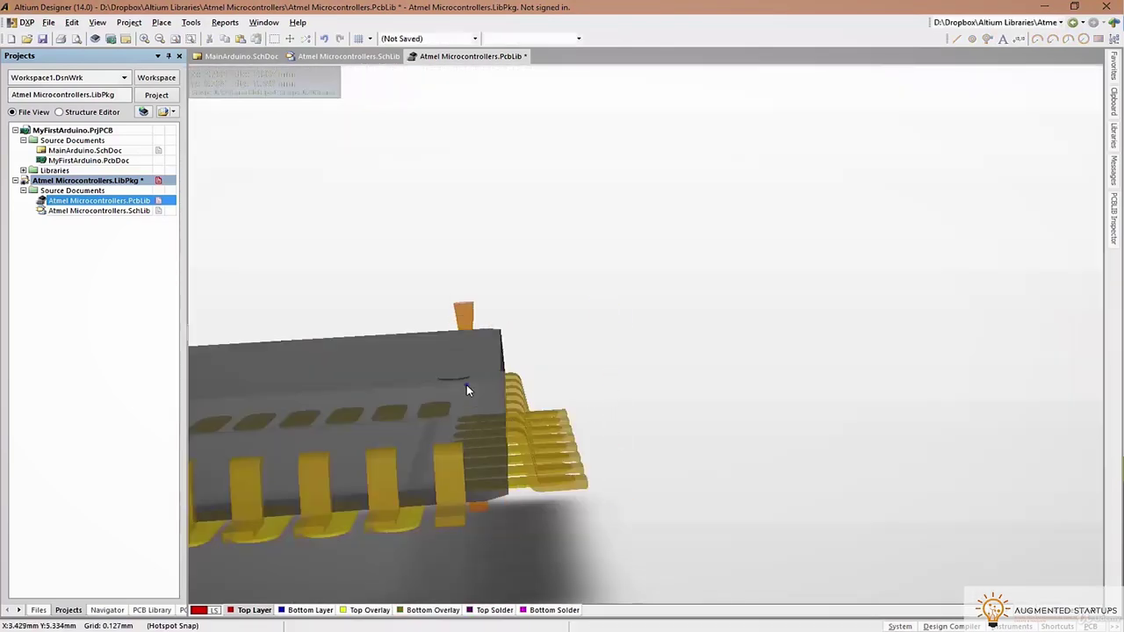
pyautogui.keyDown('shift'); pyautogui.moveTo(467, 389); pyautogui.dragTo(608, 596, button='right'); pyautogui.keyUp('shift')
pyautogui.press('0')
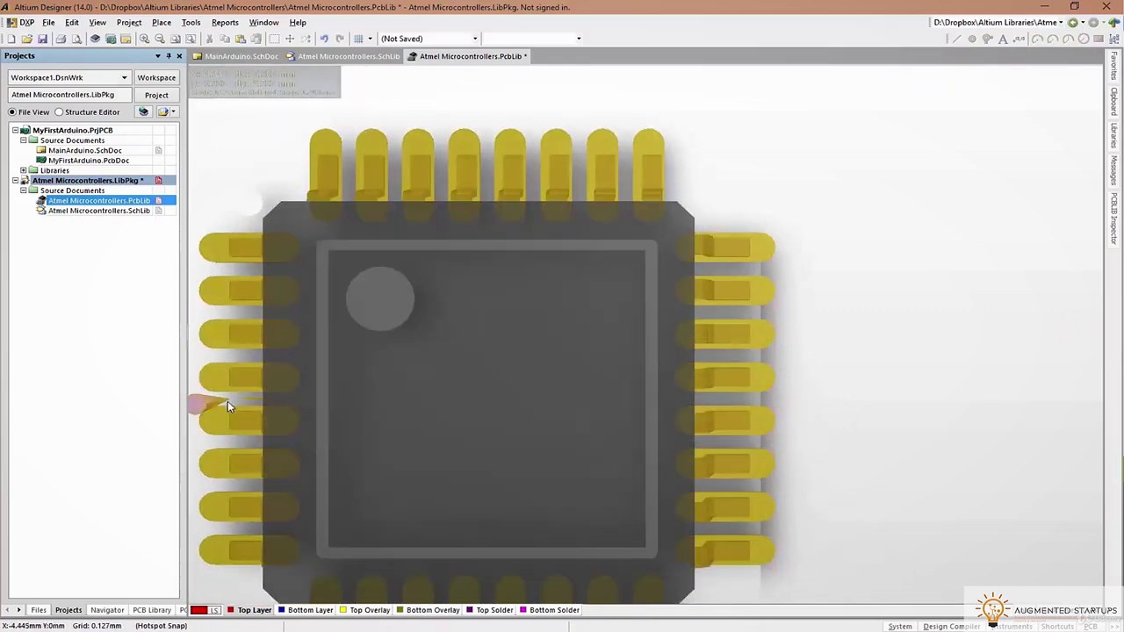
# Recheck the body settings and flush fit from several angles, then save the PCB library
pyautogui.press('l')
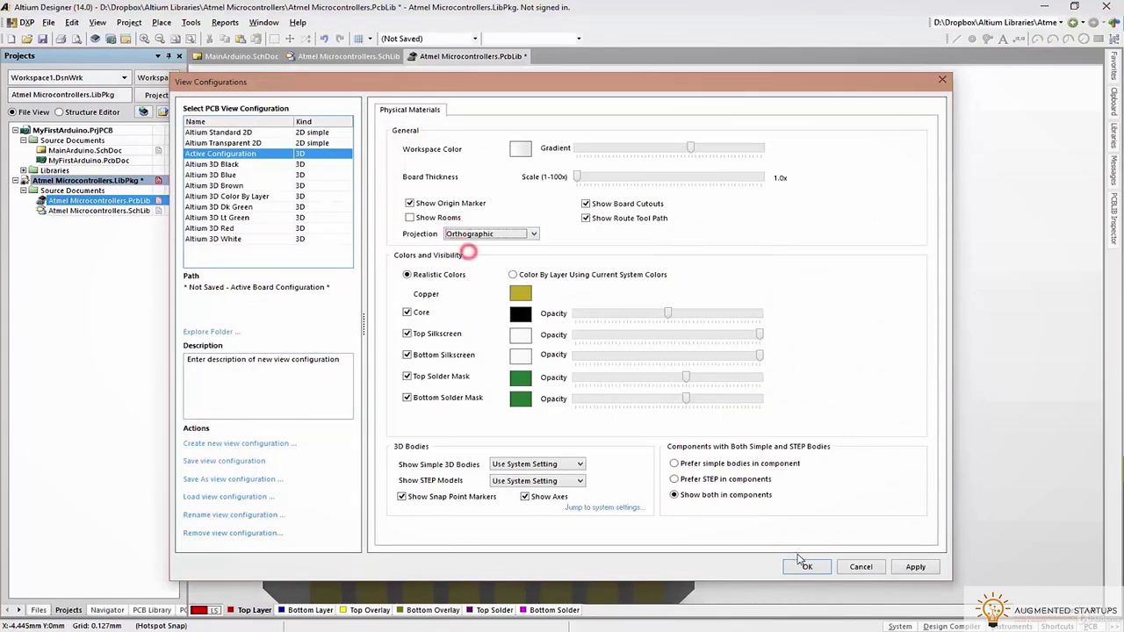
pyautogui.click(802, 563)
pyautogui.keyDown('shift'); pyautogui.moveTo(564, 511); pyautogui.dragTo(672, 279, button='right'); pyautogui.keyUp('shift')
pyautogui.doubleClick(672, 280)
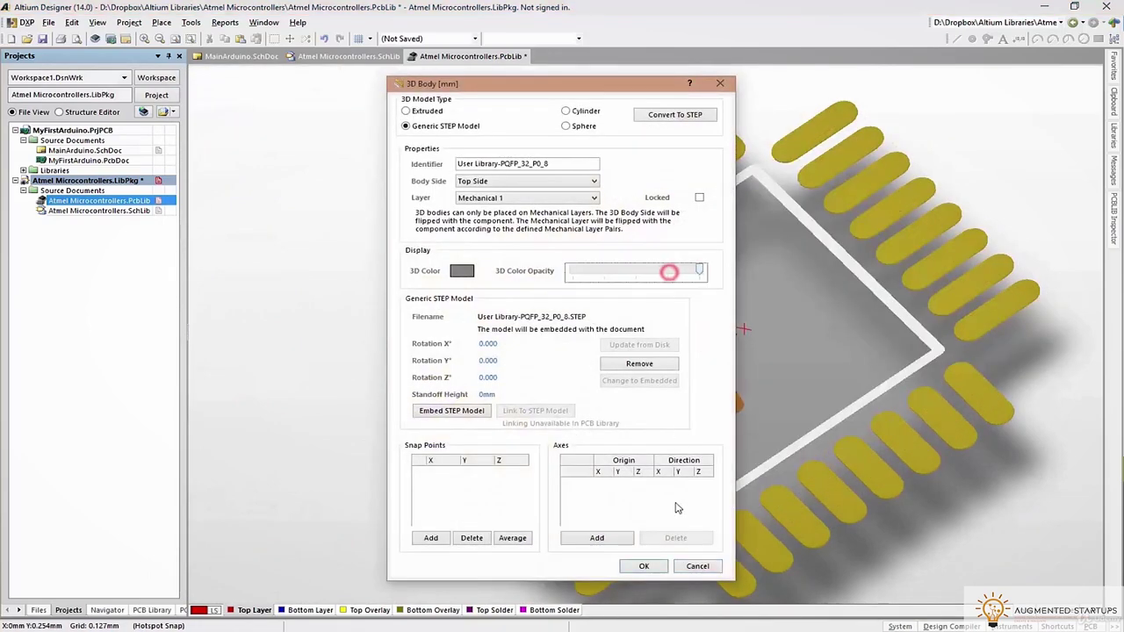
pyautogui.click(644, 565)
pyautogui.keyDown('shift'); pyautogui.moveTo(790, 452); pyautogui.dragTo(882, 449, button='right'); pyautogui.keyUp('shift')
pyautogui.press('0')
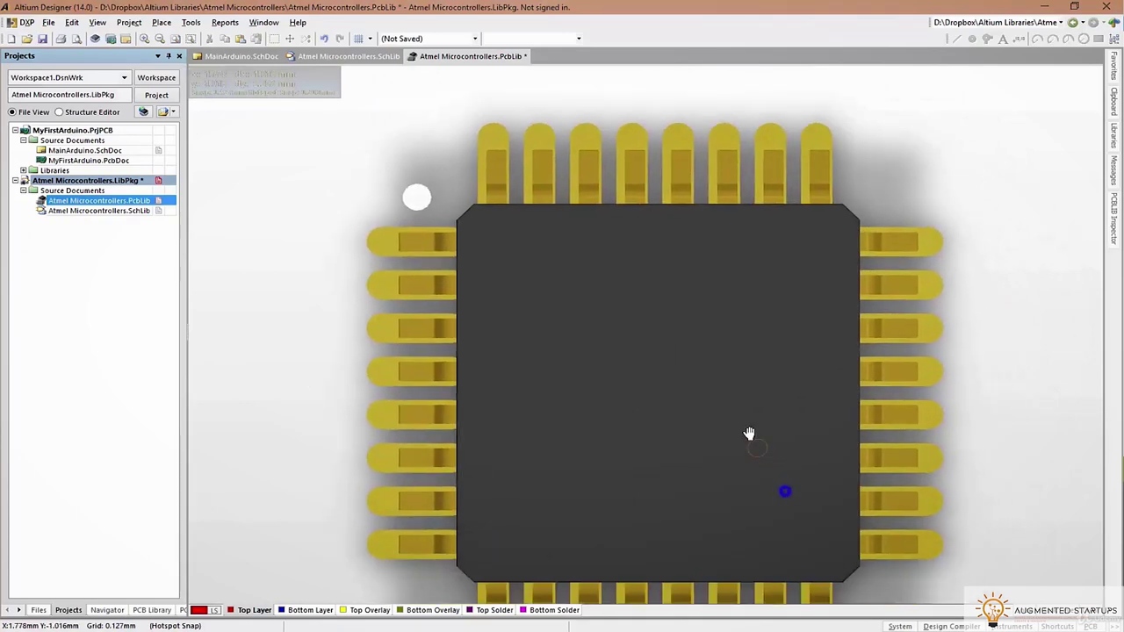
pyautogui.moveTo(691, 386); pyautogui.dragTo(707, 392, button='right')
pyautogui.keyDown('shift'); pyautogui.moveTo(705, 472); pyautogui.dragTo(580, 395, button='right'); pyautogui.keyUp('shift')
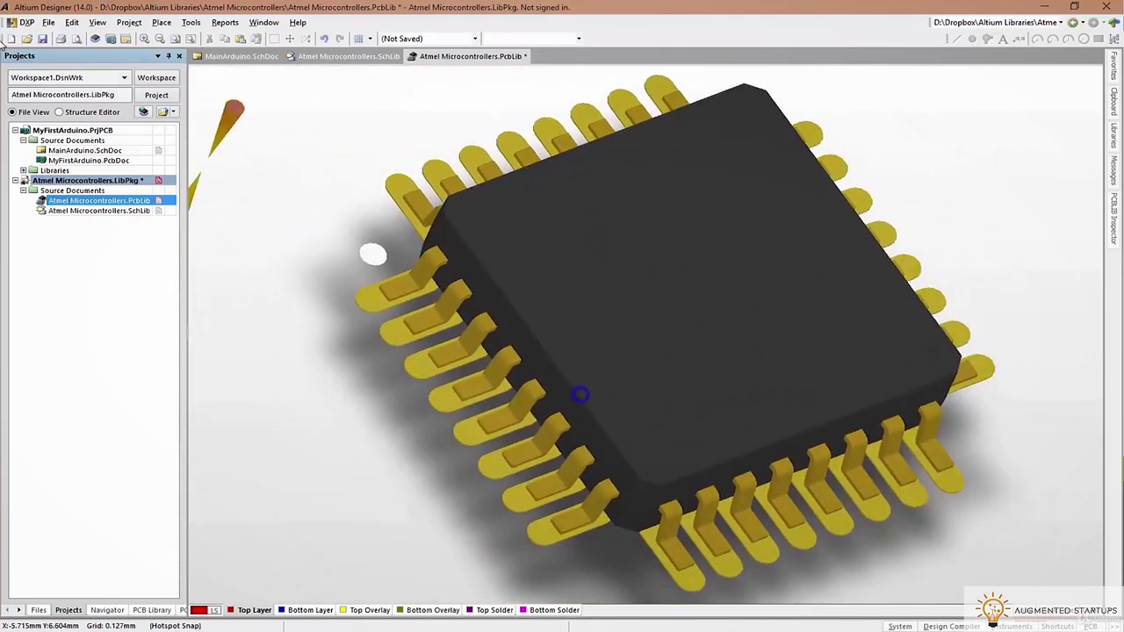
pyautogui.click(44, 40)
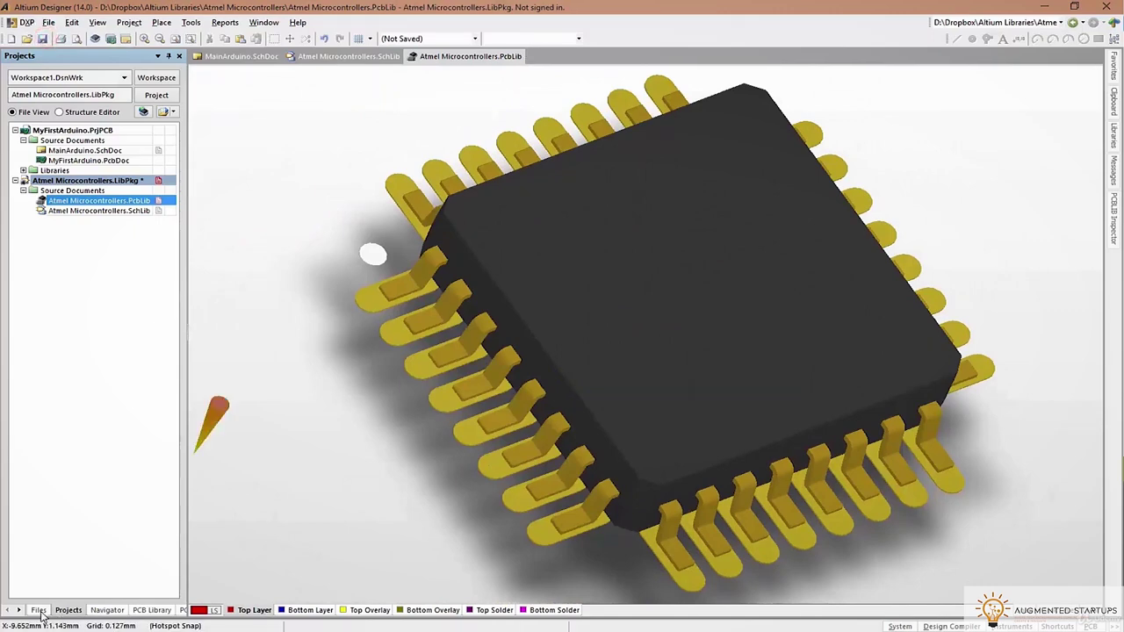
pyautogui.doubleClick(71, 211)
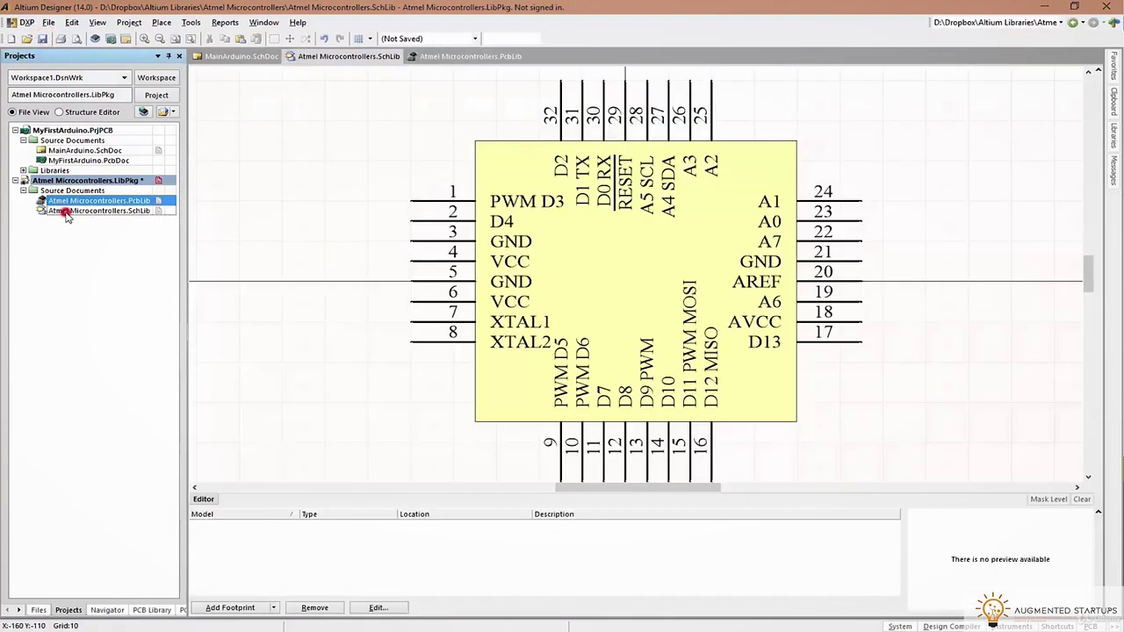
# Add the TQFP footprint as the Atmel symbol's footprint model
pyautogui.click(230, 608)
pyautogui.click(631, 188)
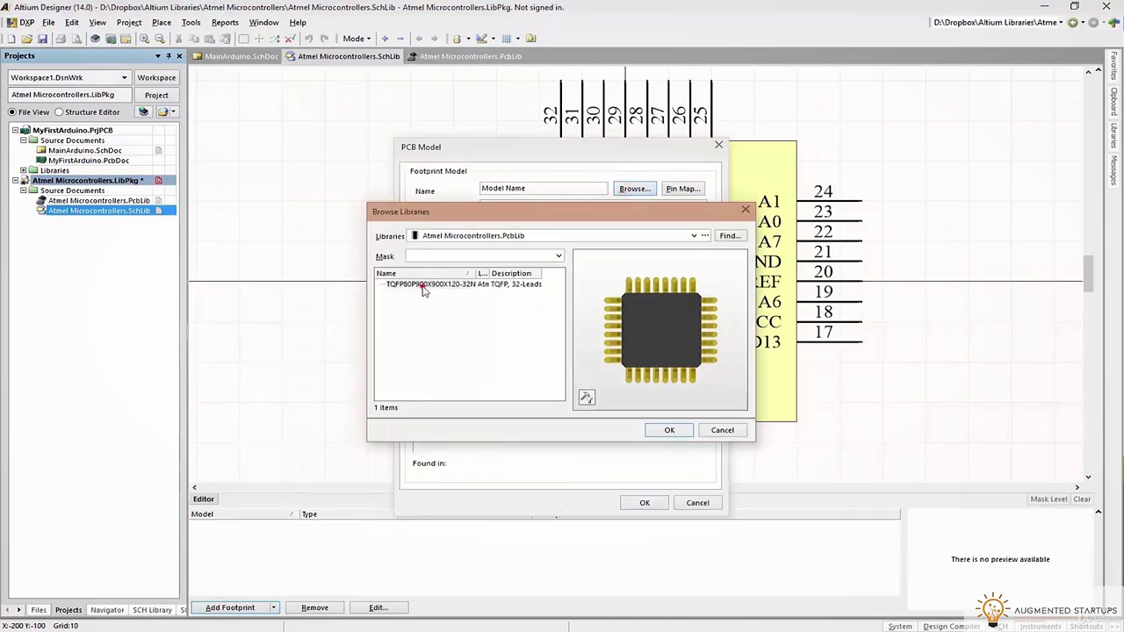
pyautogui.click(665, 431)
pyautogui.click(646, 502)
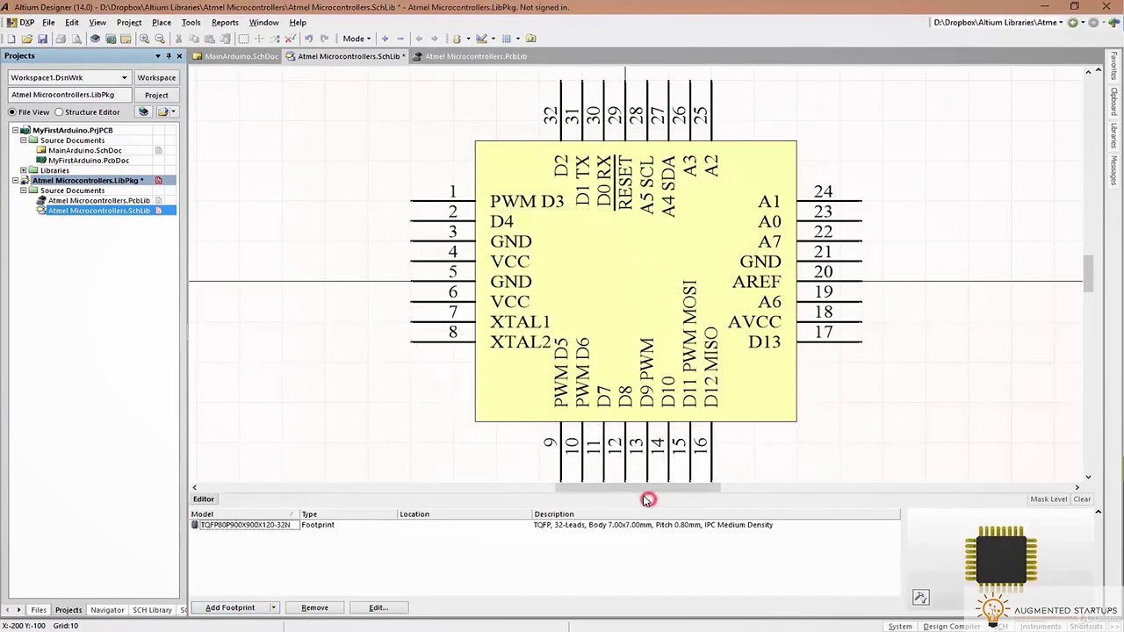
# Compile the integrated library, saving the modified source libraries
pyautogui.click(129, 22)
pyautogui.click(129, 22)
pyautogui.click(130, 22)
pyautogui.click(137, 53)
pyautogui.click(597, 340)
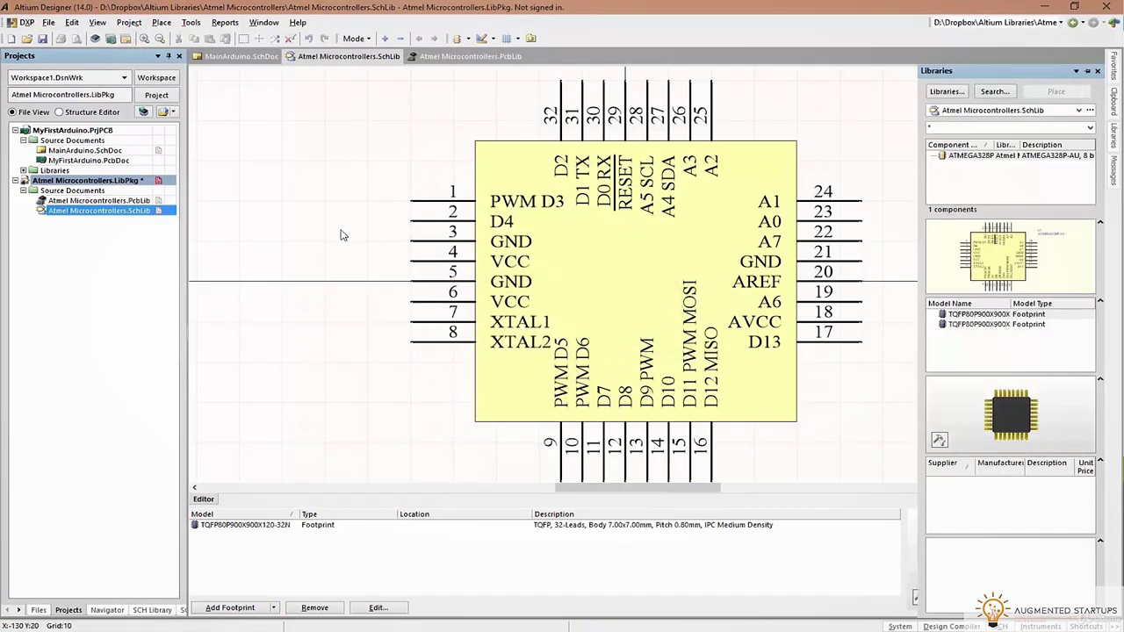
# Close the Atmel Microcontrollers library package project without saving it
pyautogui.rightClick(68, 182)
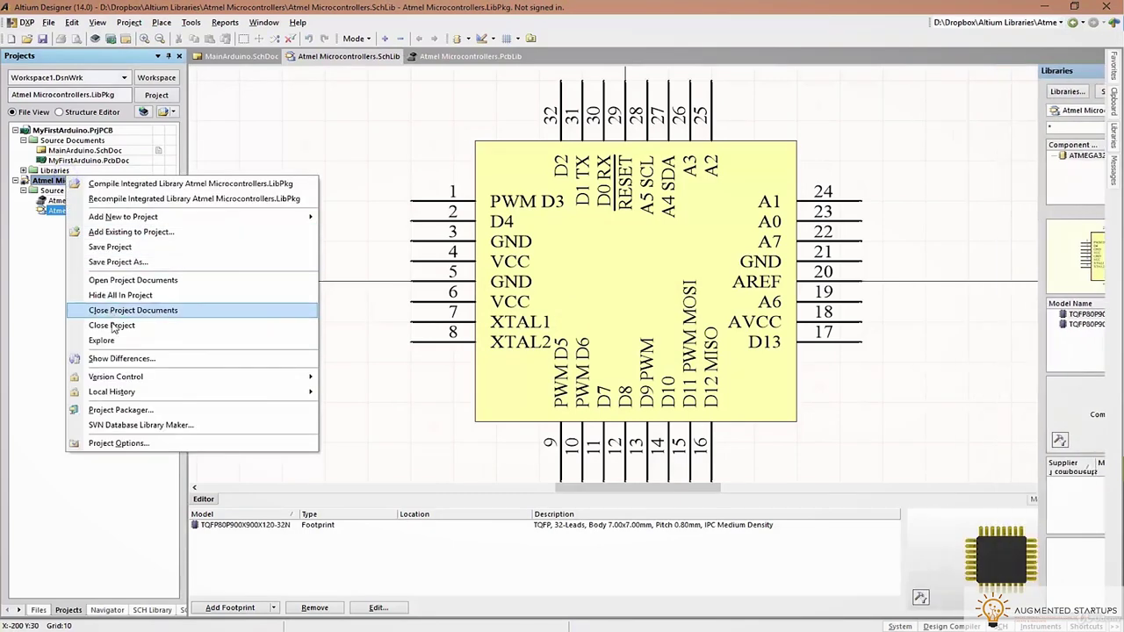
pyautogui.click(107, 324)
pyautogui.click(595, 341)
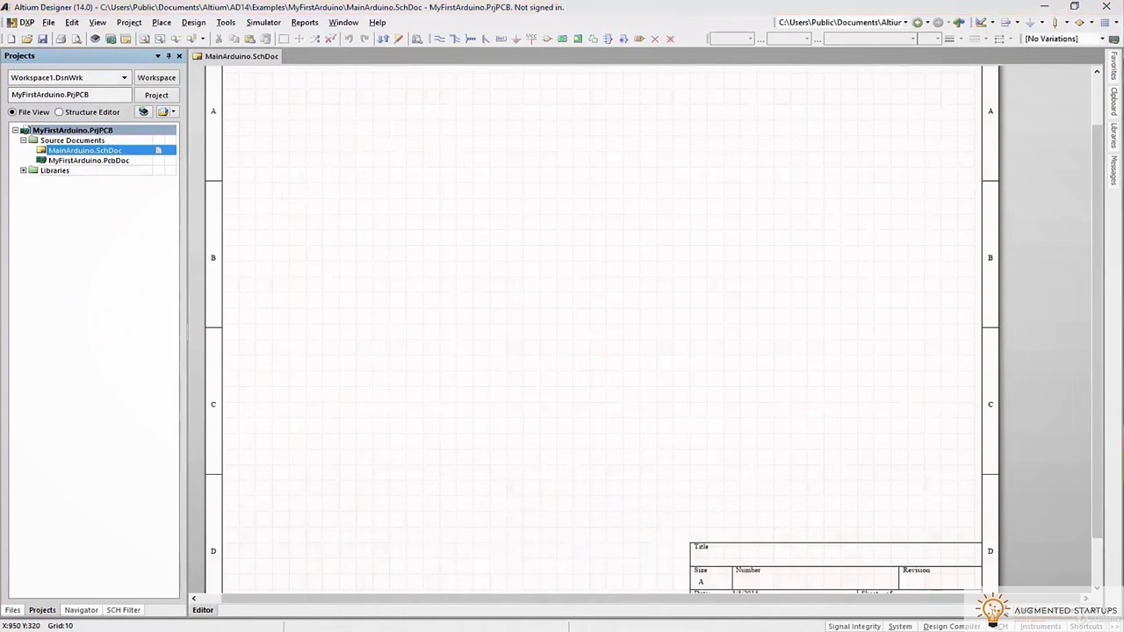
pyautogui.press('super+e')
# Cut the compiled Atmel Microcontrollers.IntLib from the Atmel Microcontrollers Project Outputs subfolder
pyautogui.click(804, 201)
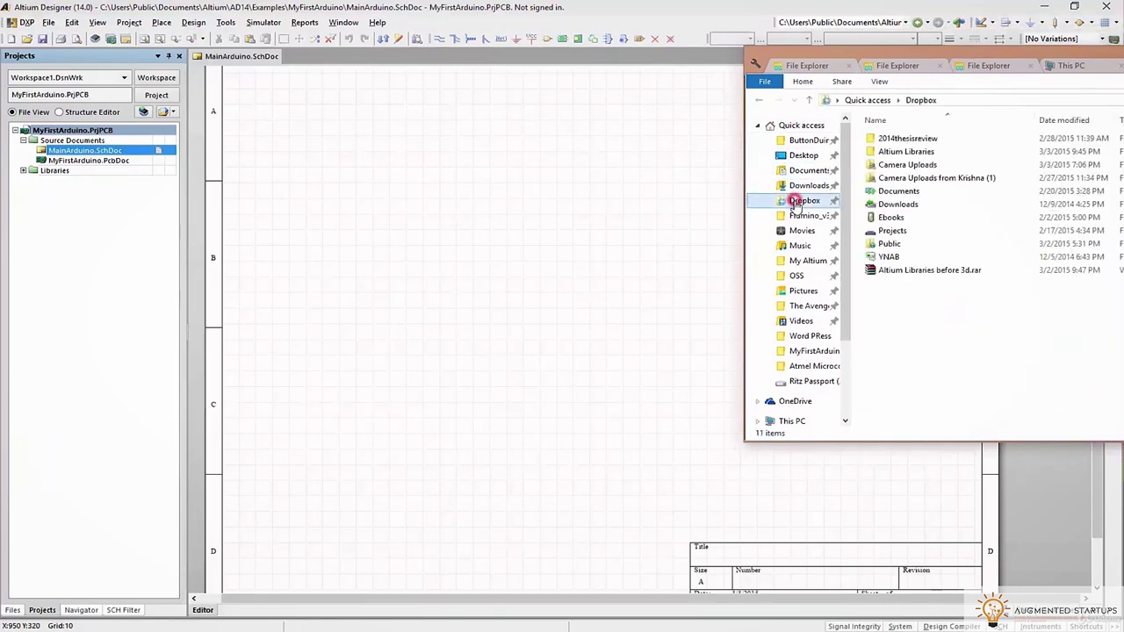
pyautogui.moveTo(975, 54); pyautogui.dragTo(711, 80)
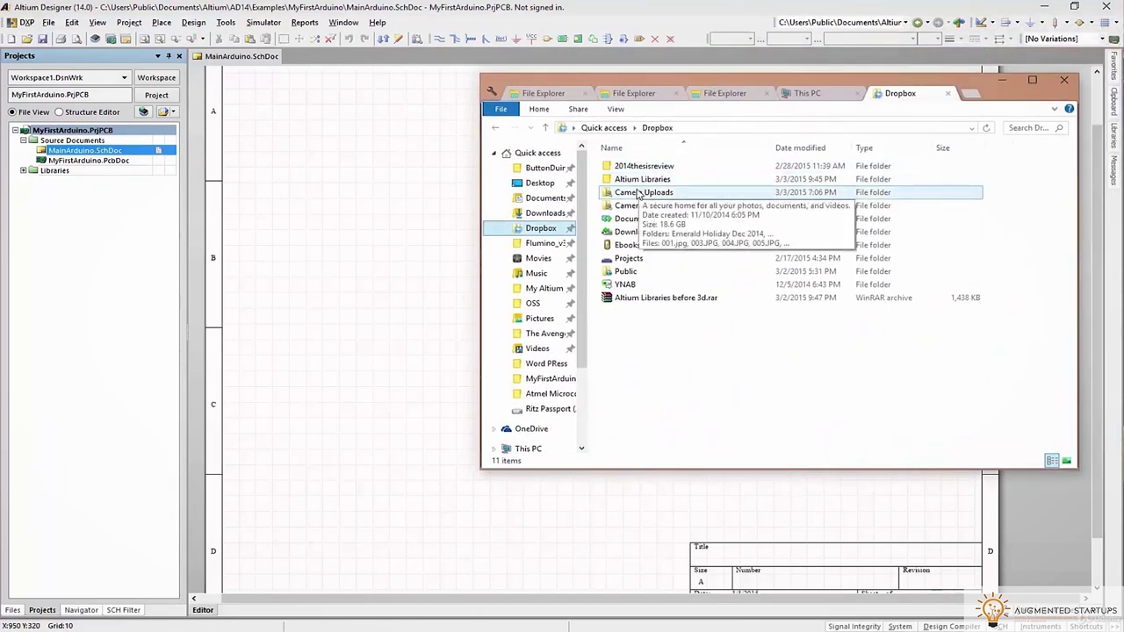
pyautogui.doubleClick(639, 179)
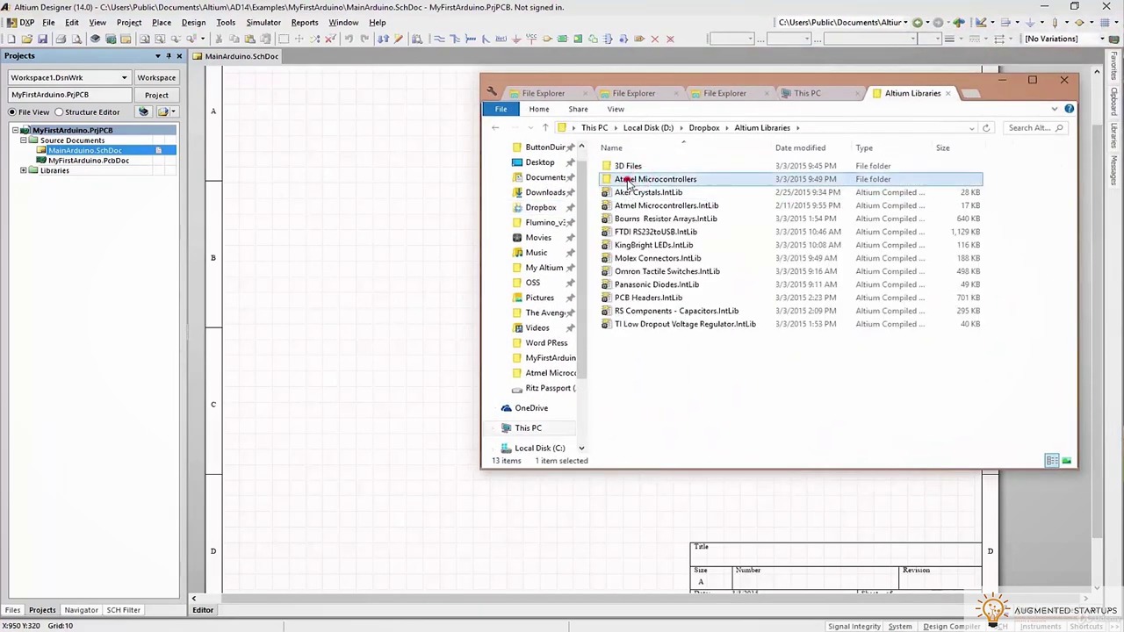
pyautogui.doubleClick(637, 180)
pyautogui.doubleClick(627, 180)
pyautogui.rightClick(627, 171)
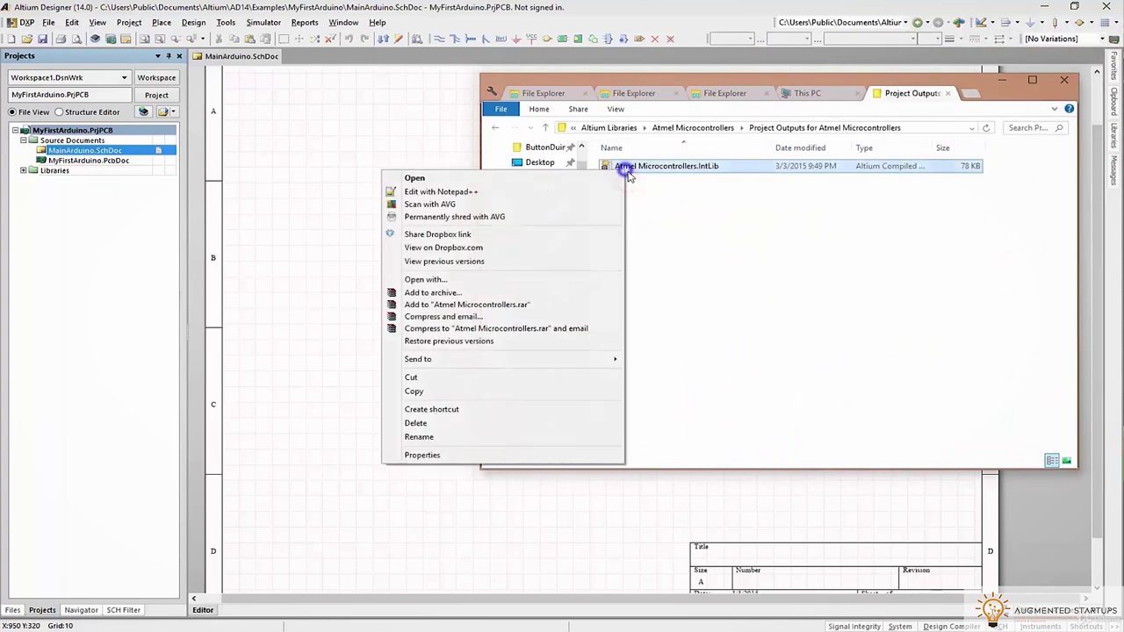
pyautogui.click(500, 379)
# Paste the IntLib into Altium Libraries, closing the Altium document to release it, and replace the old one
pyautogui.click(629, 129)
pyautogui.rightClick(641, 351)
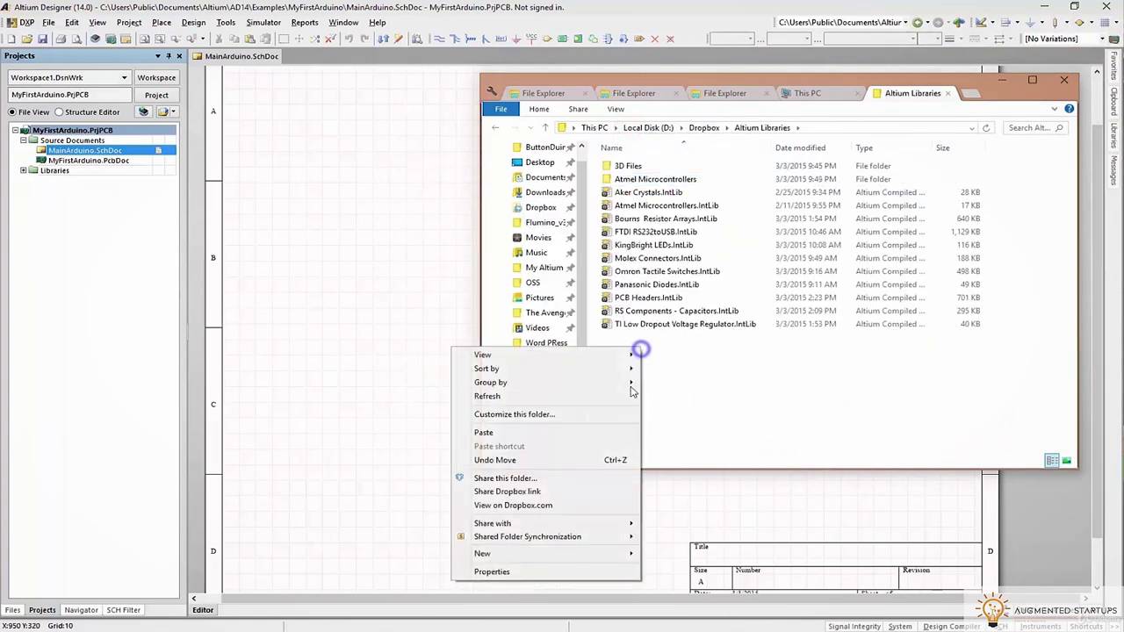
pyautogui.click(590, 431)
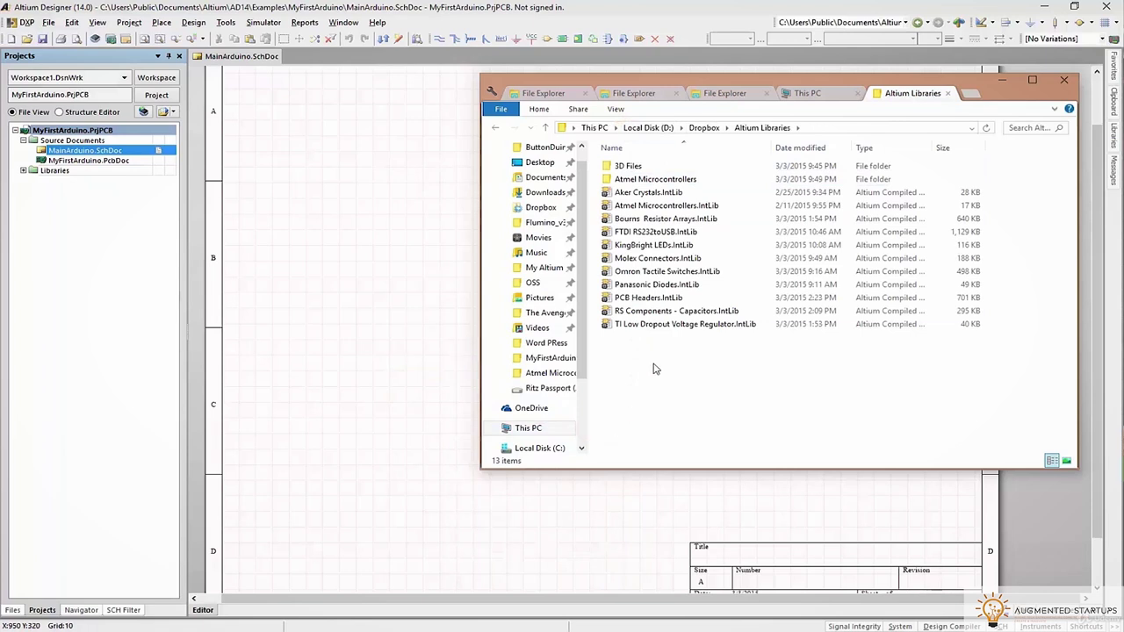
pyautogui.click(591, 260)
pyautogui.click(339, 304)
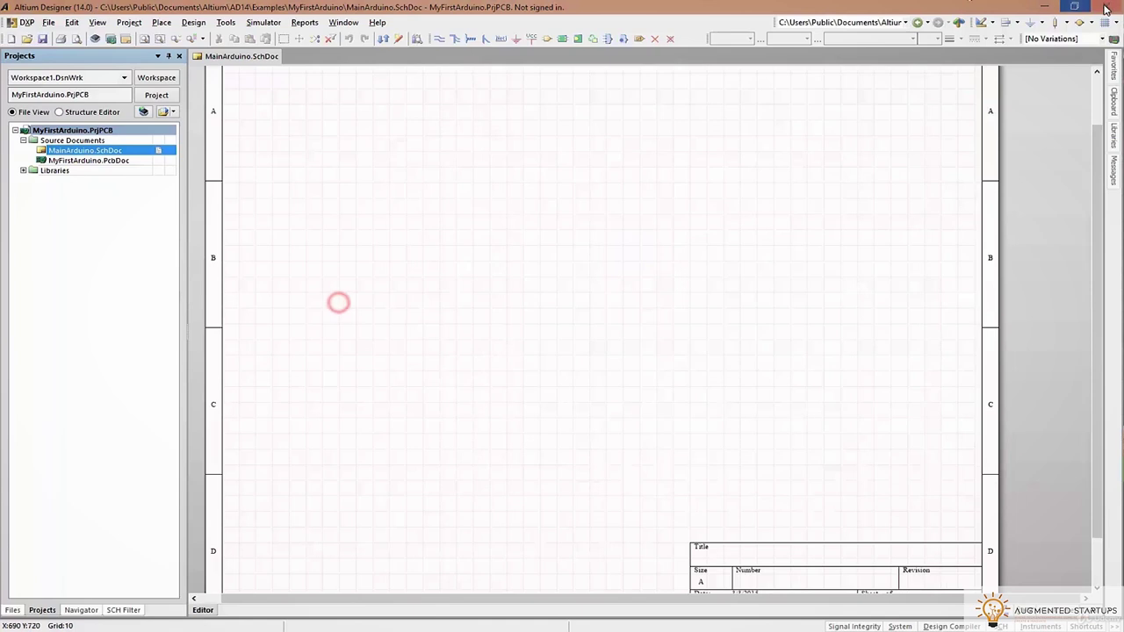
pyautogui.click(1099, 7)
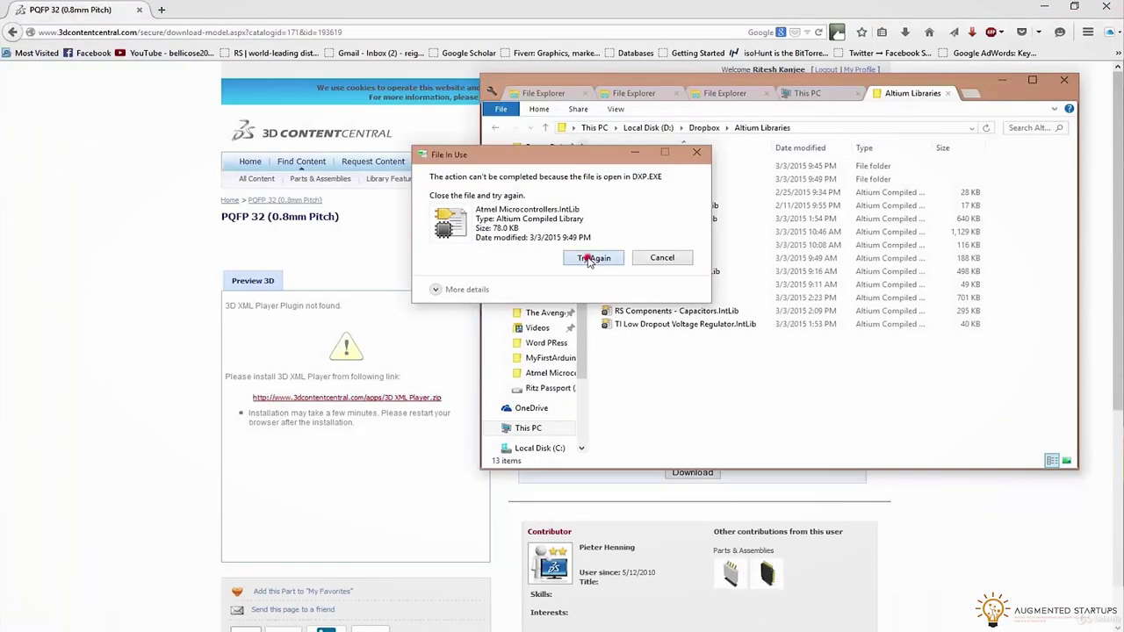
pyautogui.click(590, 258)
pyautogui.click(571, 237)
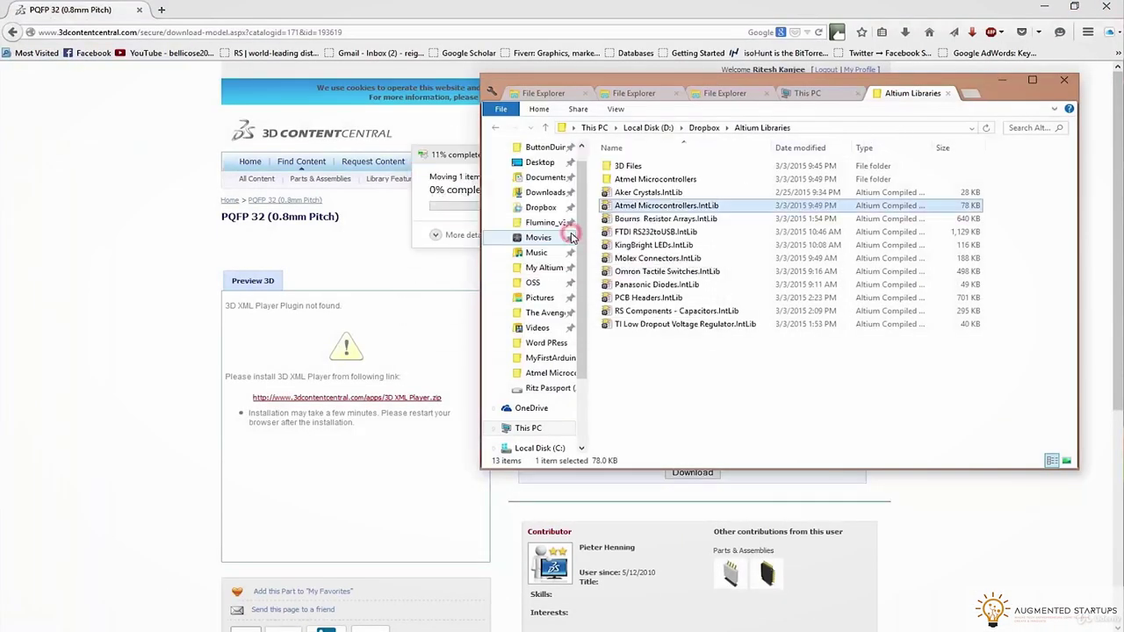
# Delete the Atmel Microcontrollers source folder from Altium Libraries
pyautogui.click(658, 179)
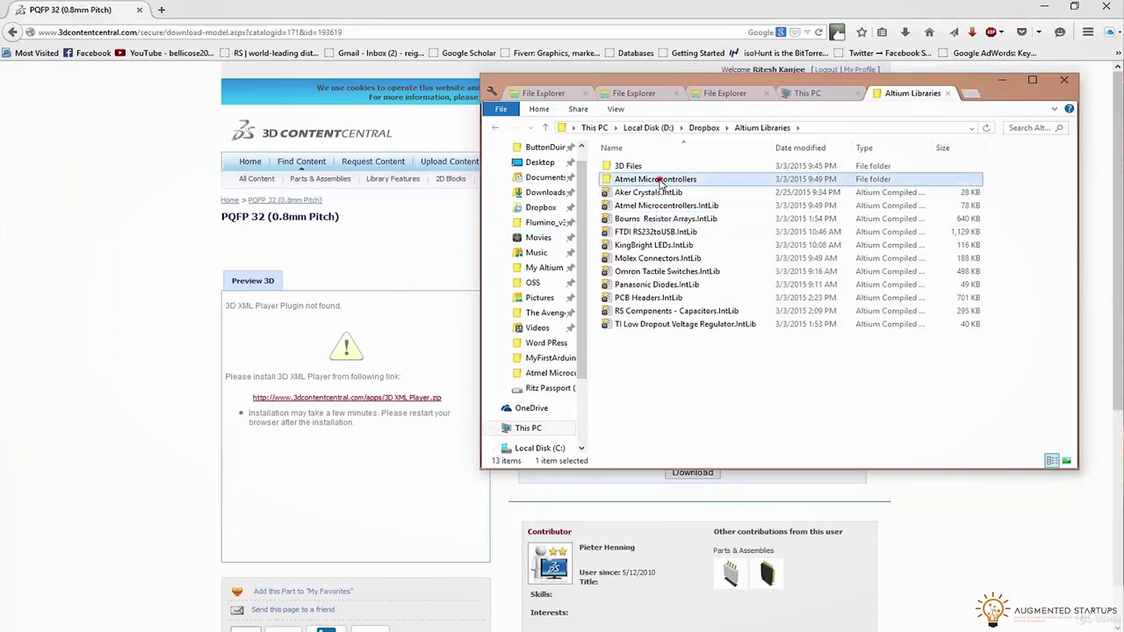
pyautogui.press('Delete')
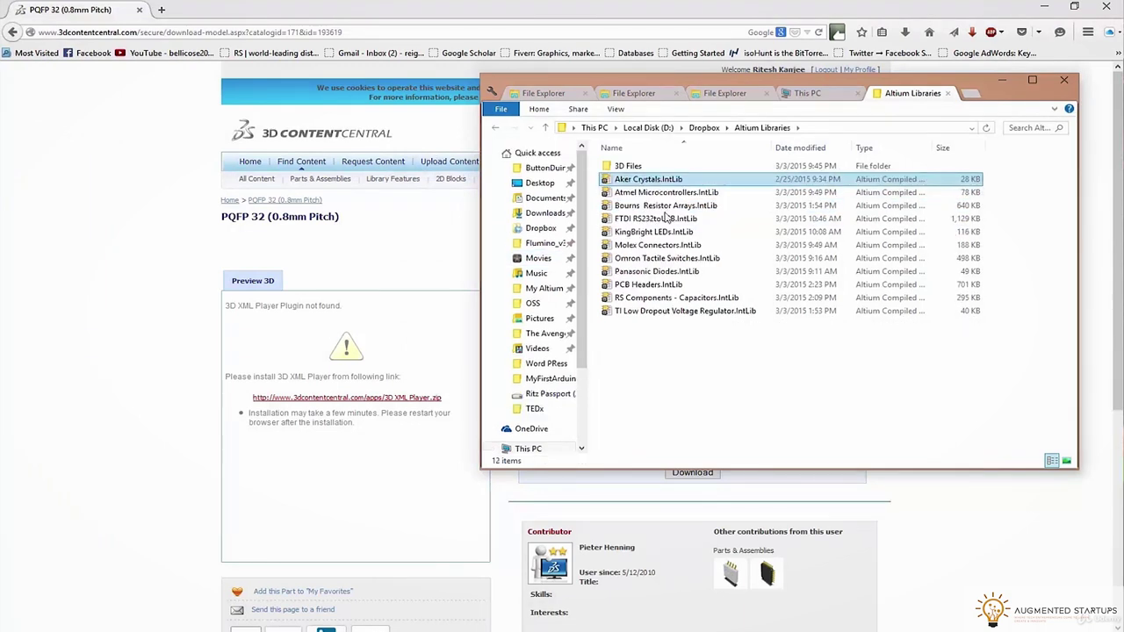
pyautogui.click(687, 376)
pyautogui.click(778, 378)
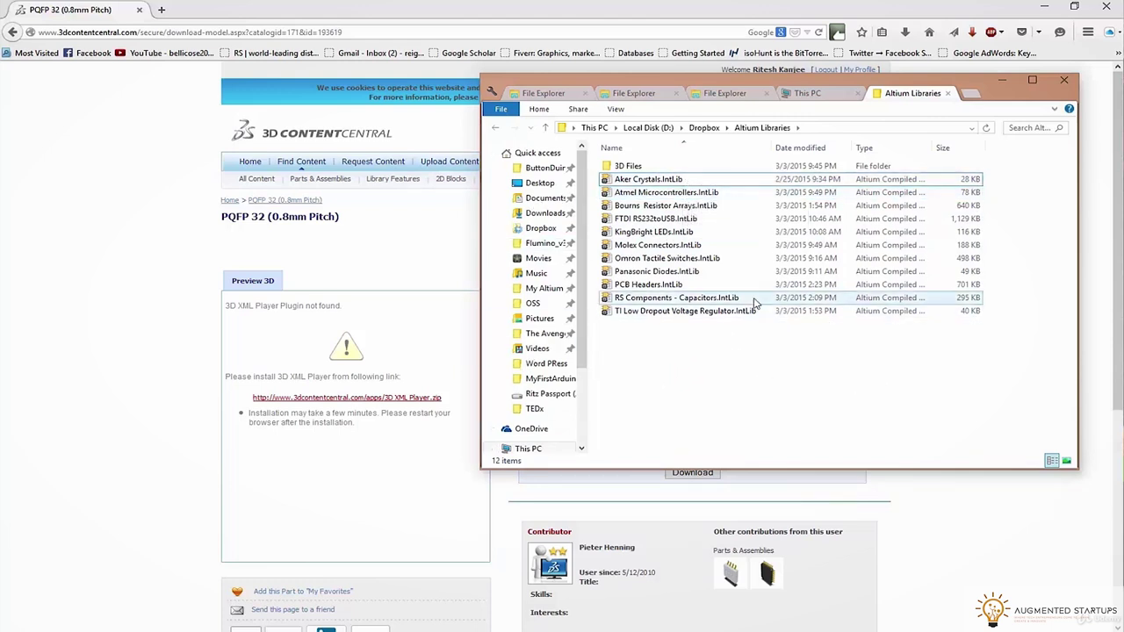
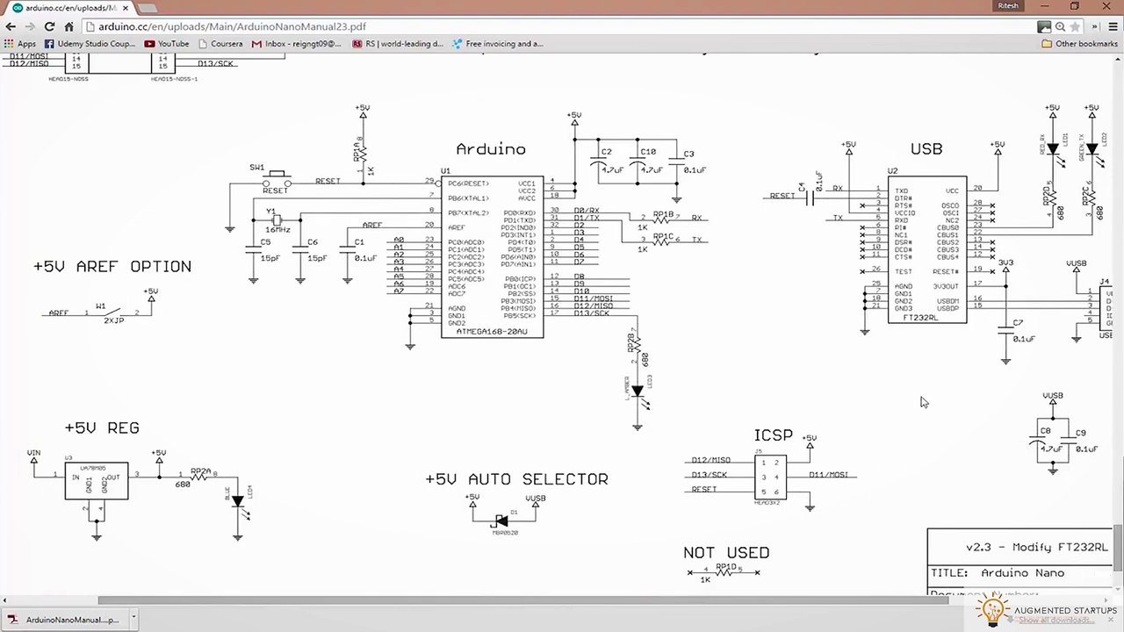
# Scroll through the Arduino Nano reference PDF in Chrome, then switch back to the blank Altium sheet
pyautogui.scroll(3, 88, 351)
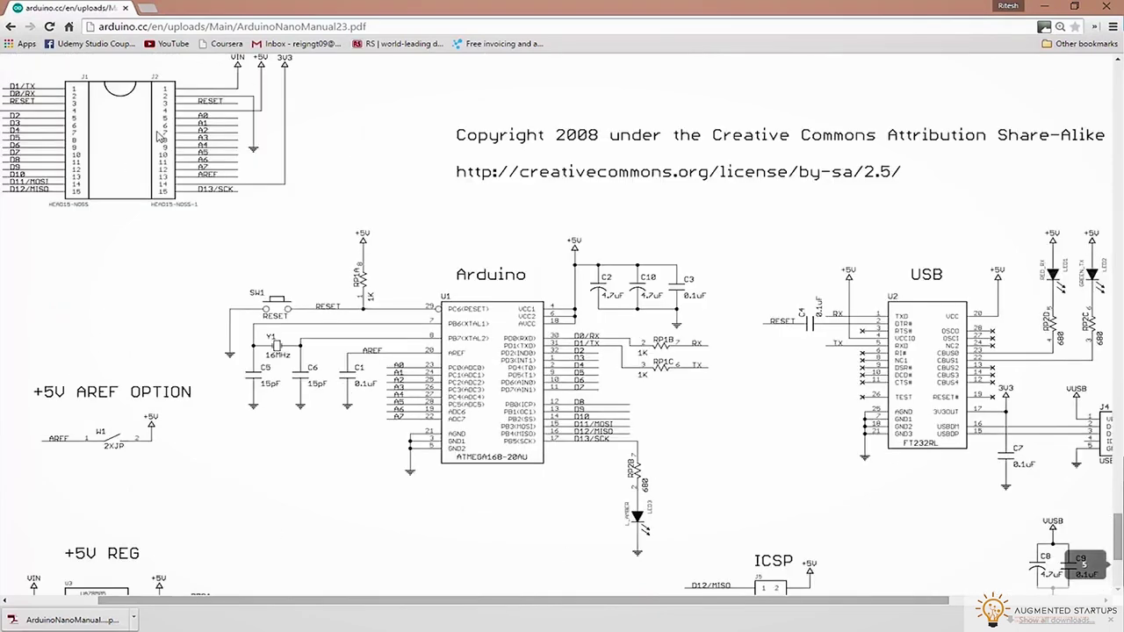
pyautogui.keyDown('ctrl'); pyautogui.scroll(-3, 272, 215); pyautogui.keyUp('ctrl')
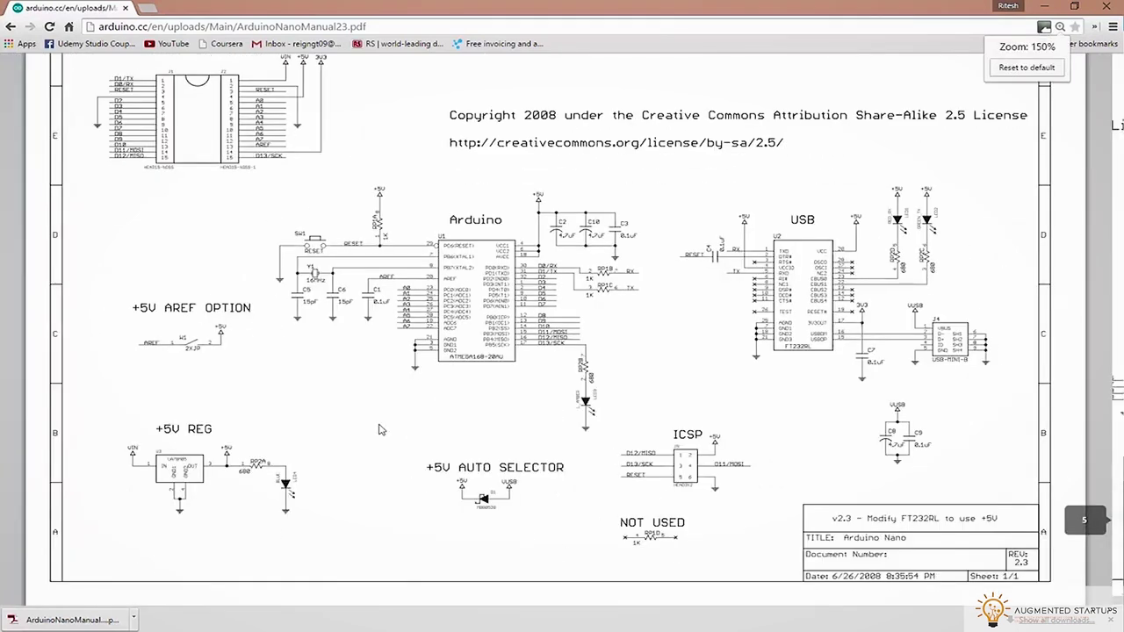
pyautogui.moveTo(692, 5); pyautogui.dragTo(901, 125)
pyautogui.hotkey('alt', 'Tab')
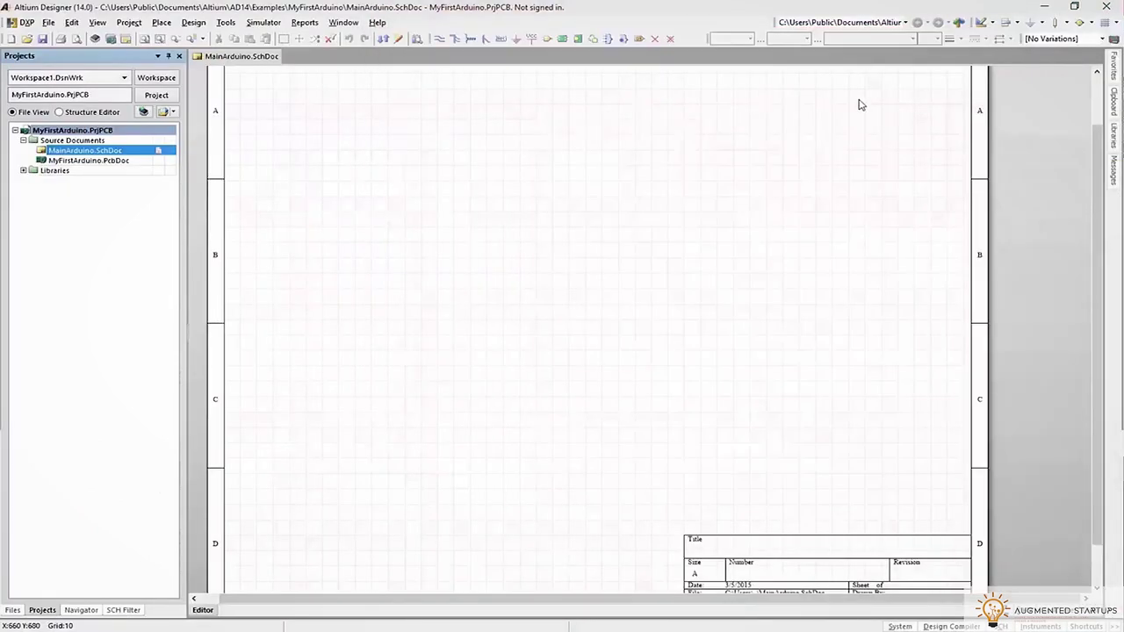
# Remove the missing Atmel Microcontrollers library from the installed libraries
pyautogui.click(857, 107)
pyautogui.click(1116, 131)
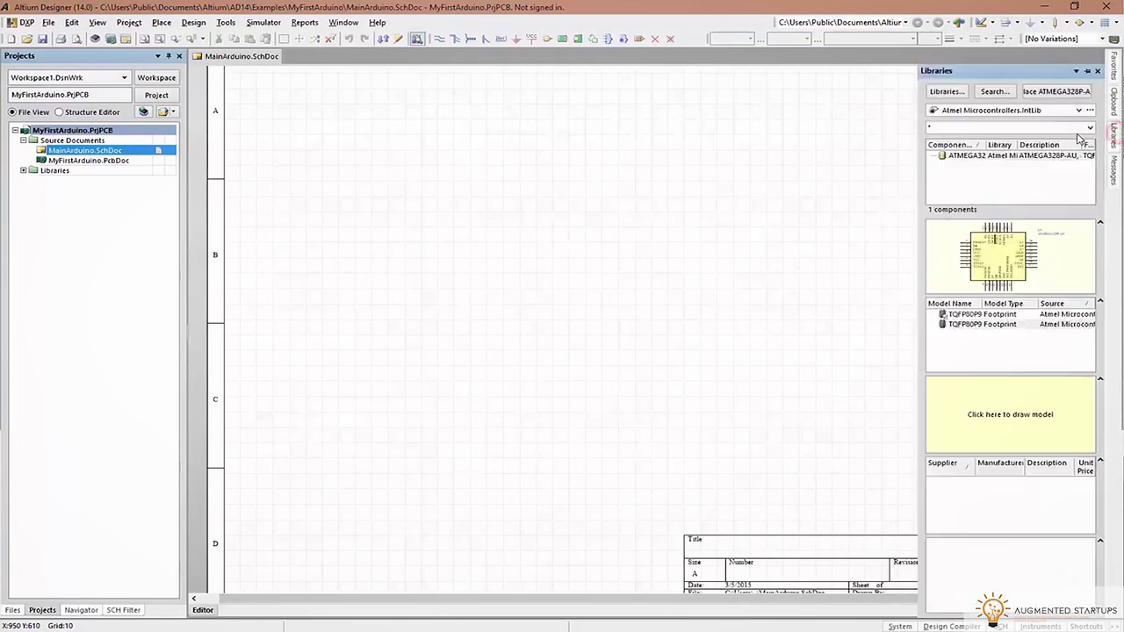
pyautogui.click(957, 110)
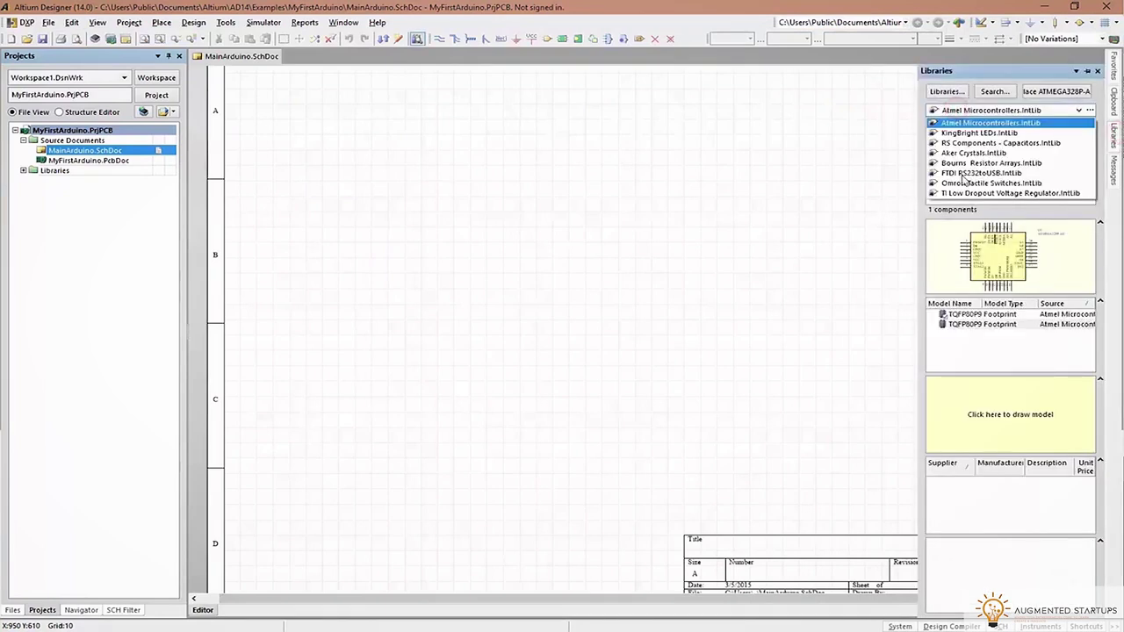
pyautogui.click(947, 91)
pyautogui.click(423, 208)
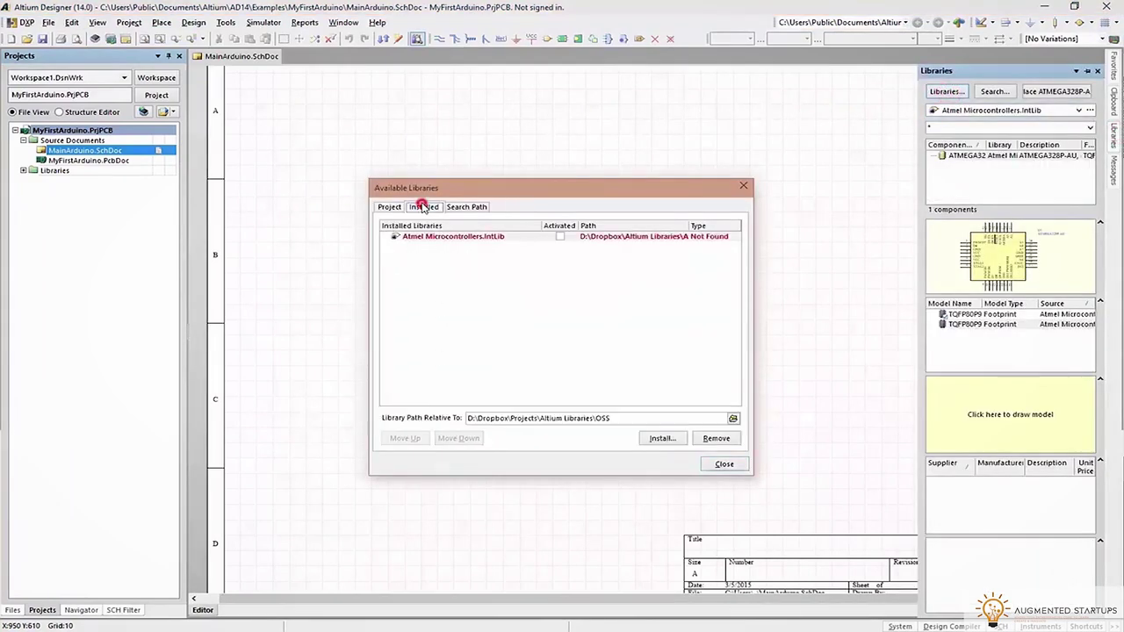
pyautogui.click(430, 245)
pyautogui.click(715, 438)
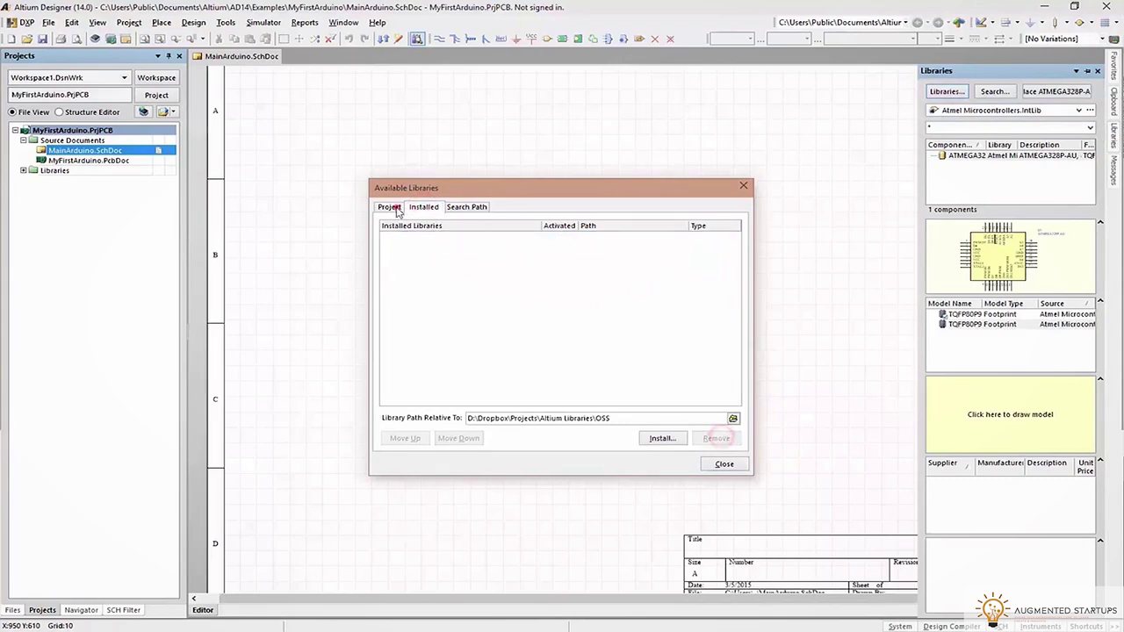
# Install all .IntLib files from the Dropbox Altium Libraries folder
pyautogui.click(389, 207)
pyautogui.click(650, 439)
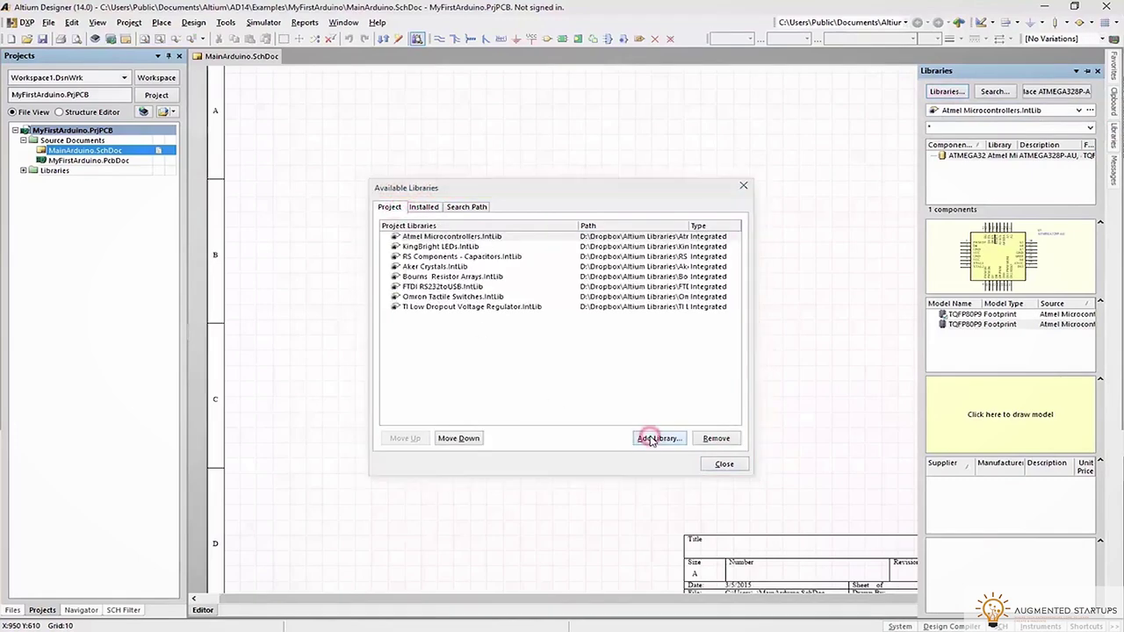
pyautogui.scroll(2, 447, 296)
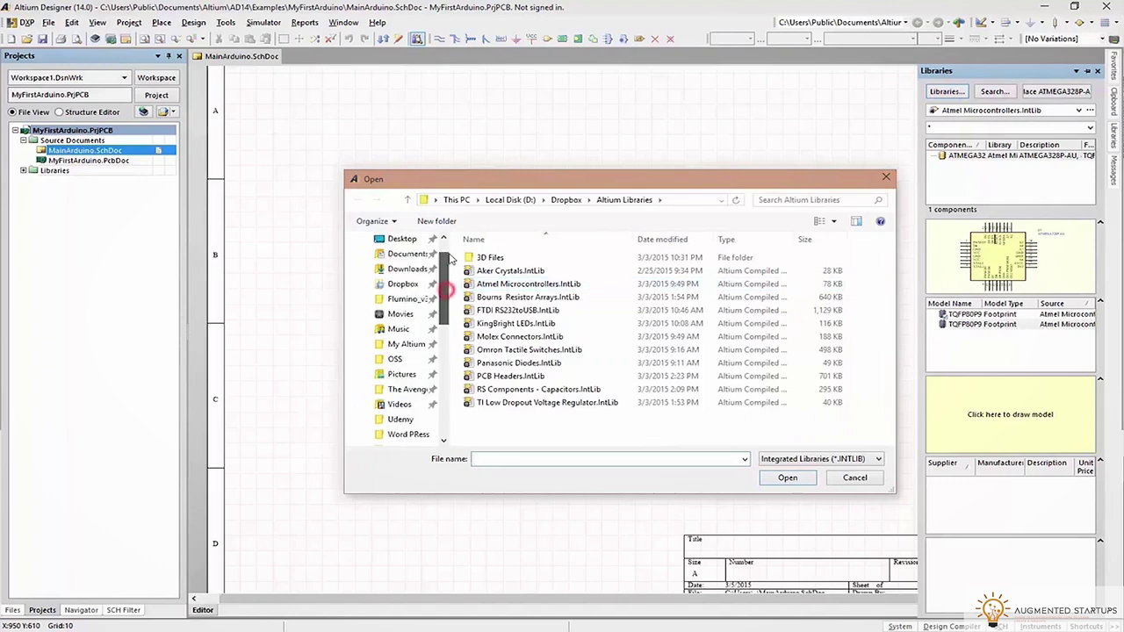
pyautogui.click(403, 284)
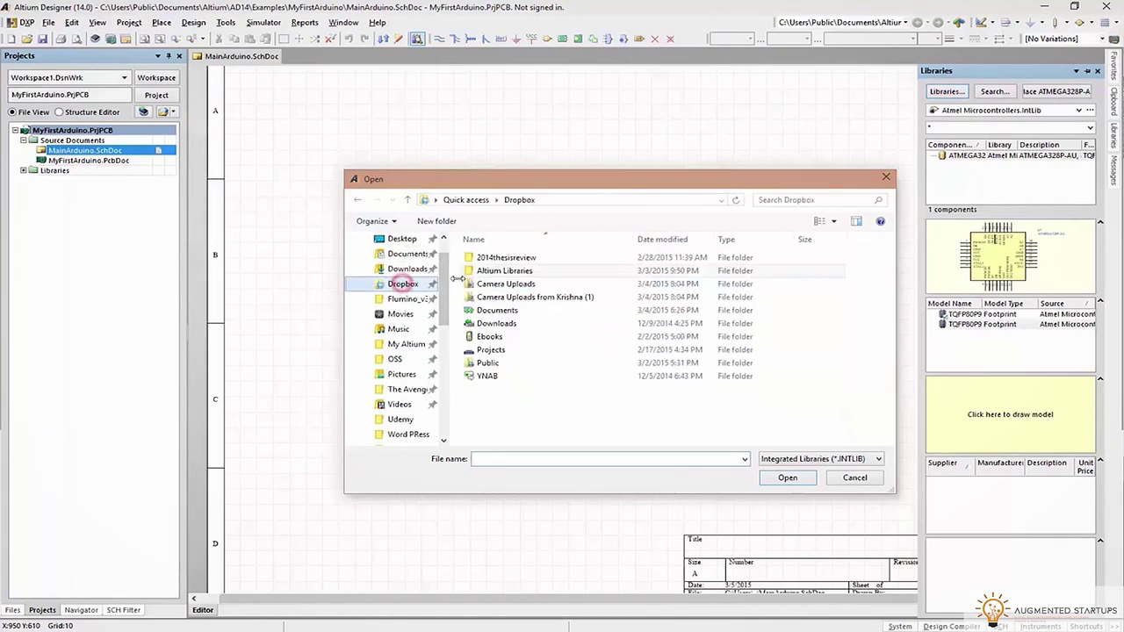
pyautogui.doubleClick(503, 270)
pyautogui.moveTo(568, 427); pyautogui.dragTo(492, 277)
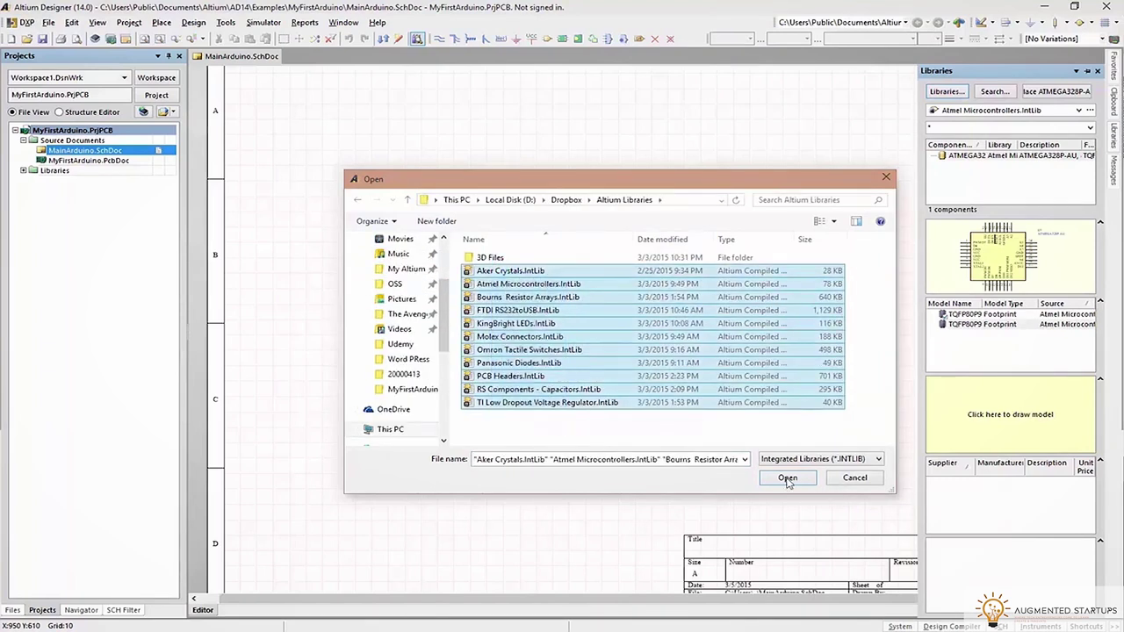
pyautogui.click(788, 478)
pyautogui.click(718, 465)
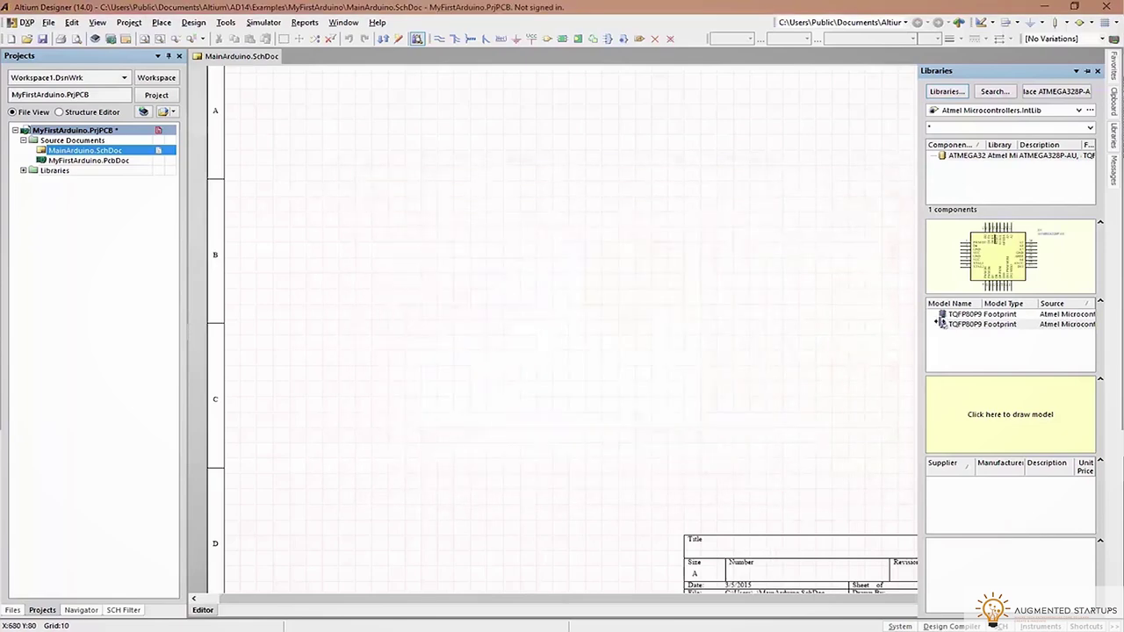
# Place the ATMEGA328P-AU microcontroller on MainArduino.SchDoc
pyautogui.click(1076, 112)
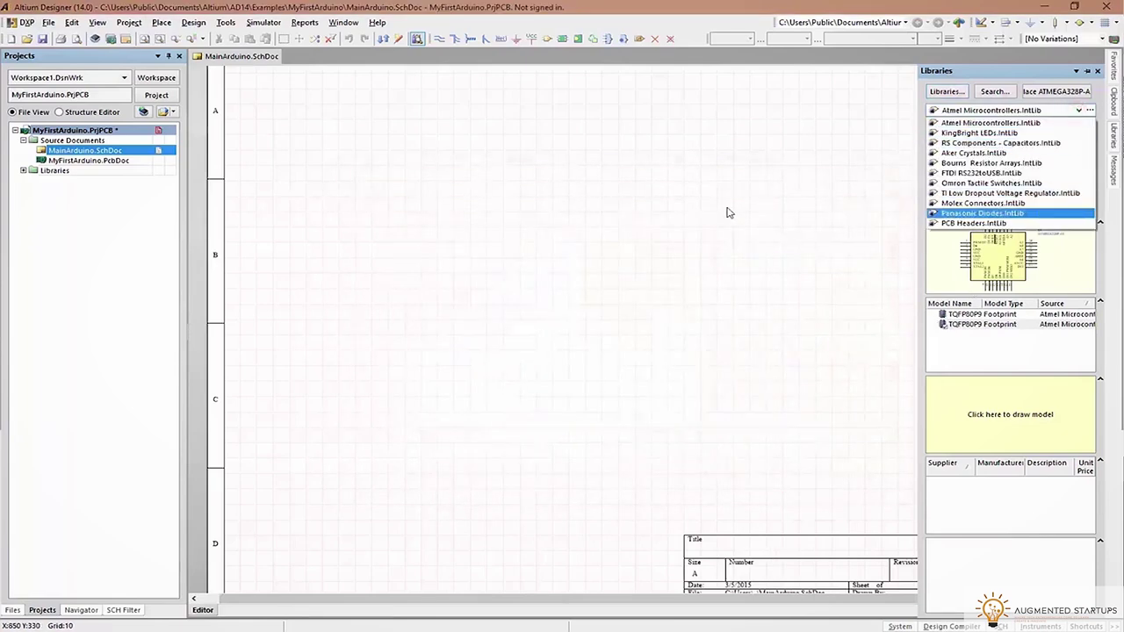
pyautogui.click(687, 208)
pyautogui.click(1112, 132)
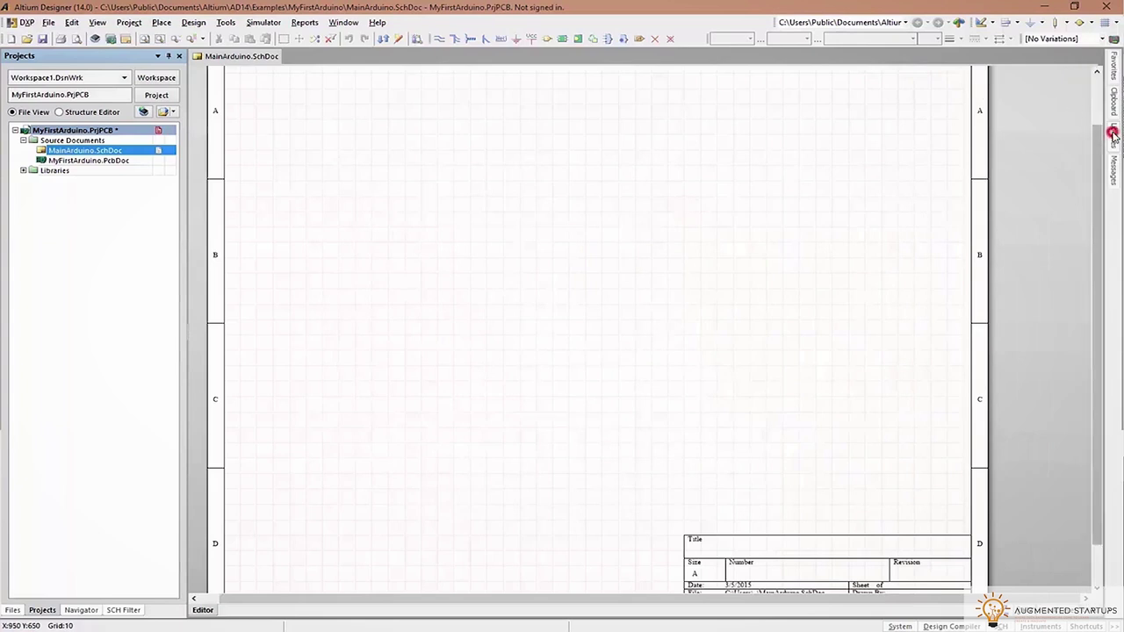
pyautogui.click(1112, 132)
pyautogui.click(1117, 134)
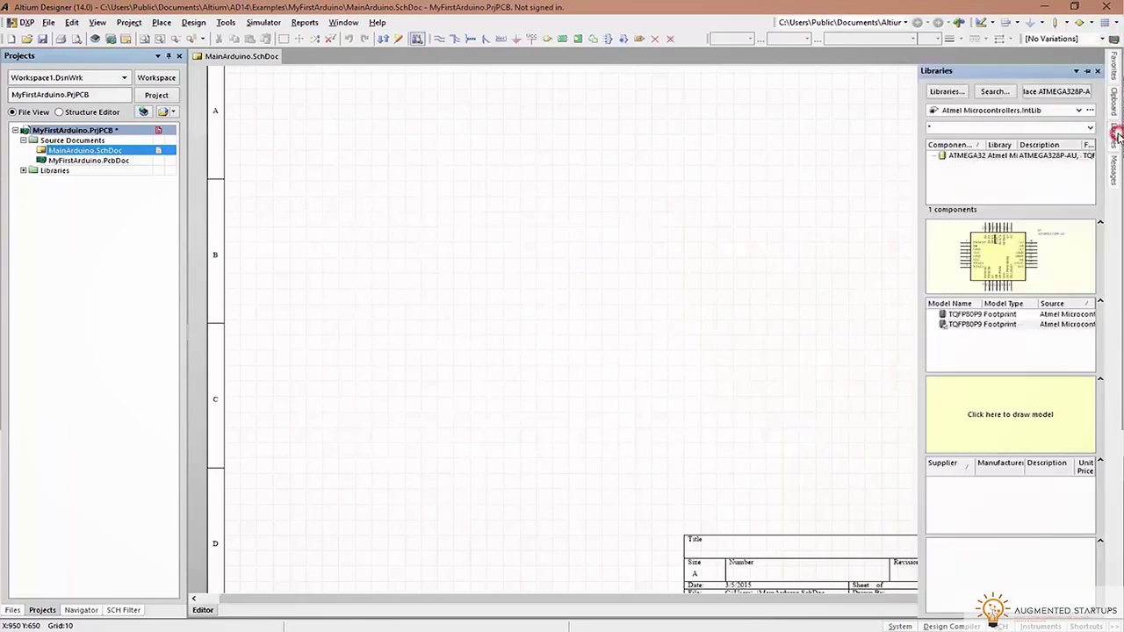
pyautogui.moveTo(977, 159); pyautogui.dragTo(650, 242)
pyautogui.moveTo(538, 180); pyautogui.dragTo(582, 214, button='right')
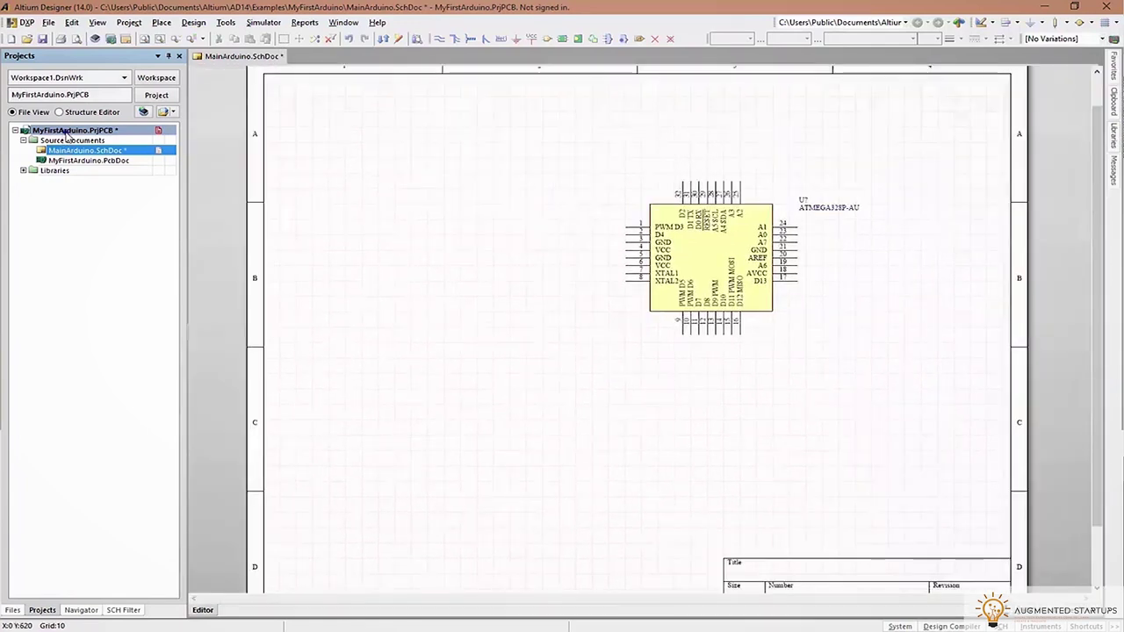
# Save the project and the MainArduino.SchDoc schematic
pyautogui.rightClick(68, 134)
pyautogui.click(88, 183)
pyautogui.rightClick(79, 130)
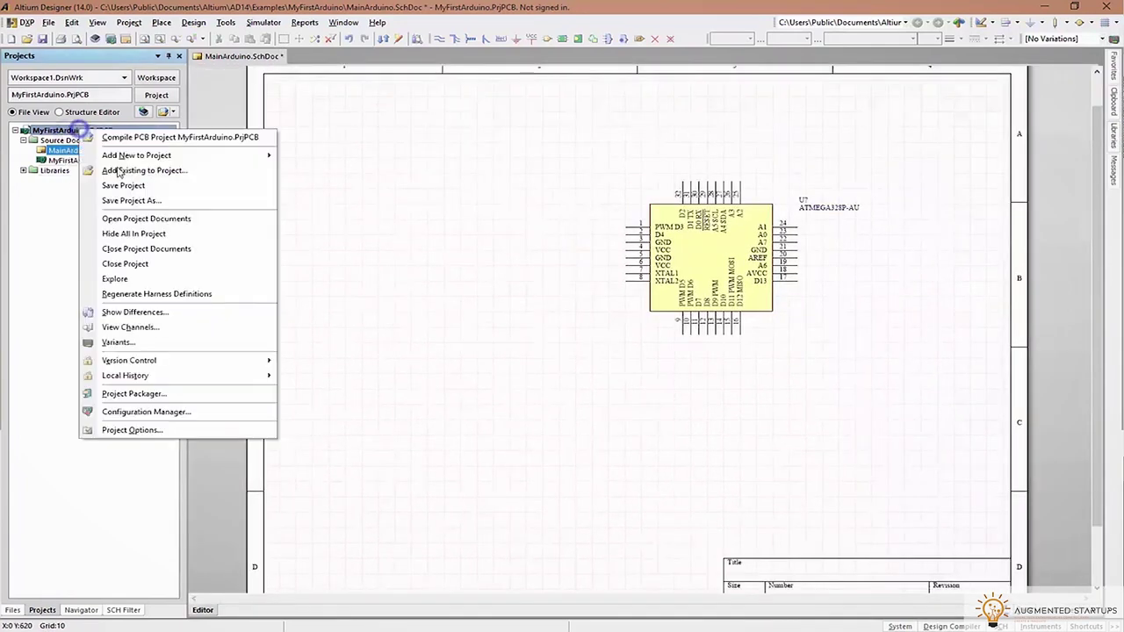
pyautogui.moveTo(151, 155)
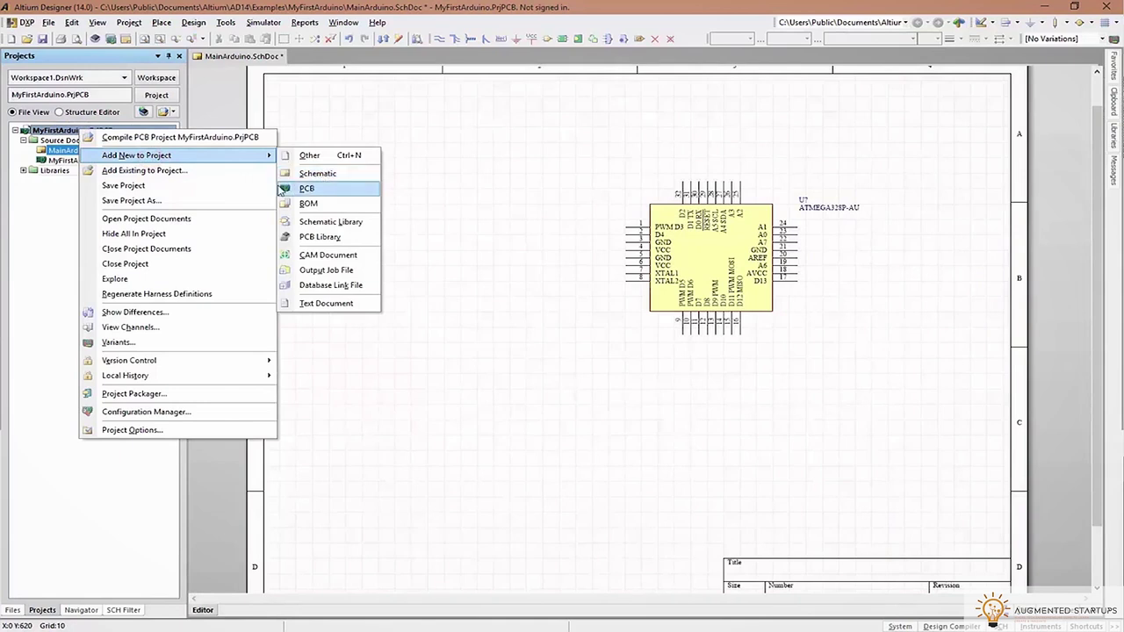
pyautogui.click(51, 155)
pyautogui.click(42, 39)
# Apply the A3_portrait sheet template to all open schematics
pyautogui.moveTo(659, 272); pyautogui.dragTo(532, 326)
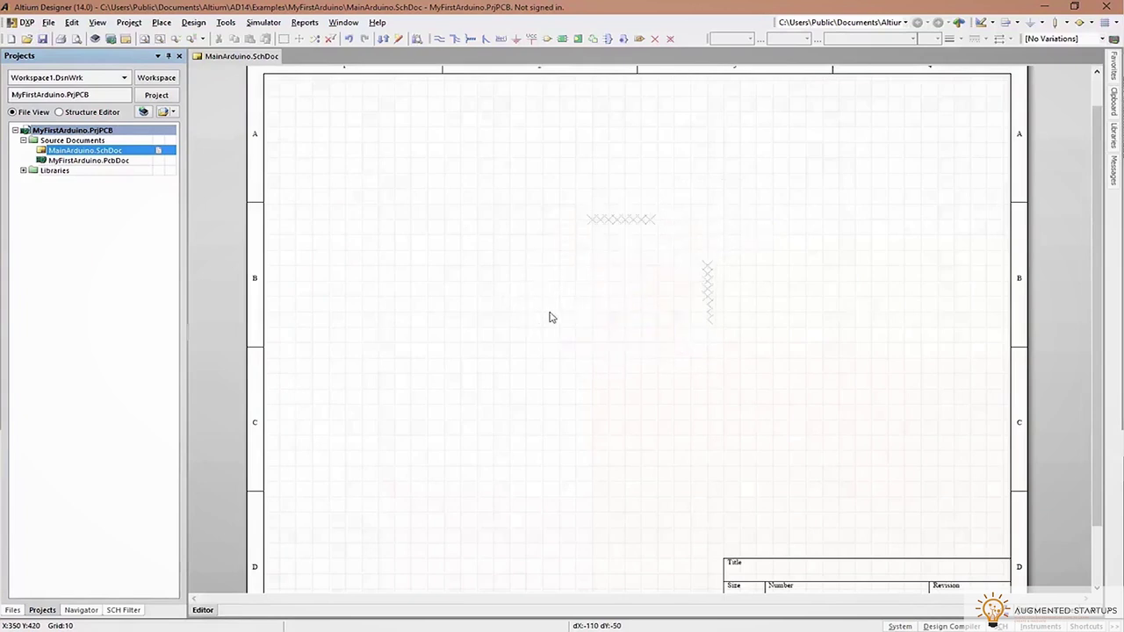
pyautogui.click(228, 23)
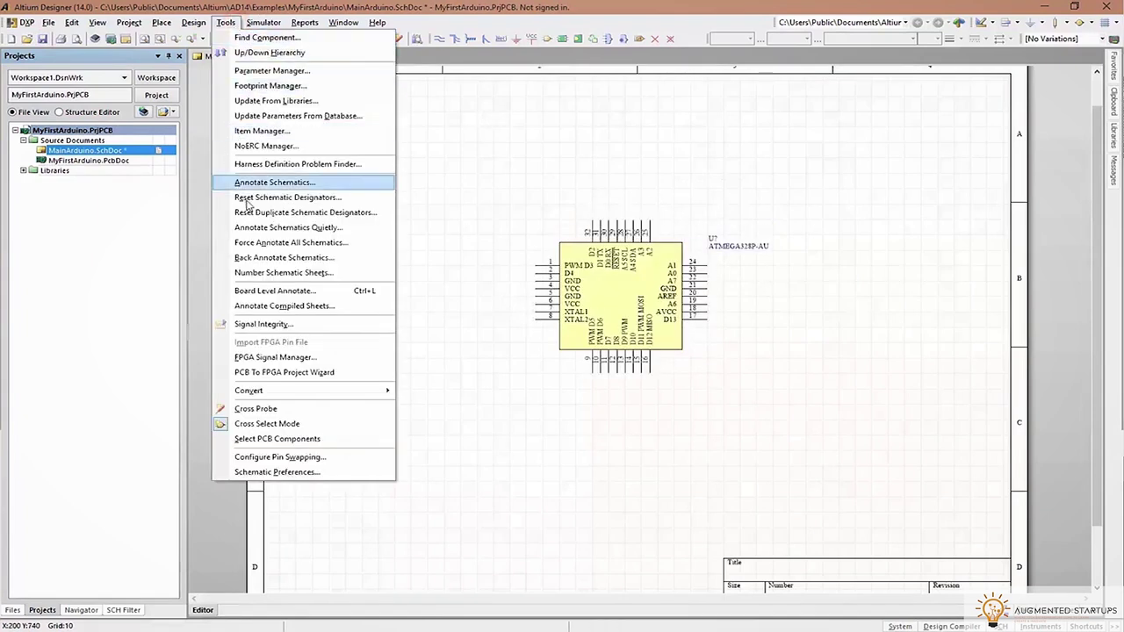
pyautogui.press('Left')
pyautogui.moveTo(231, 120)
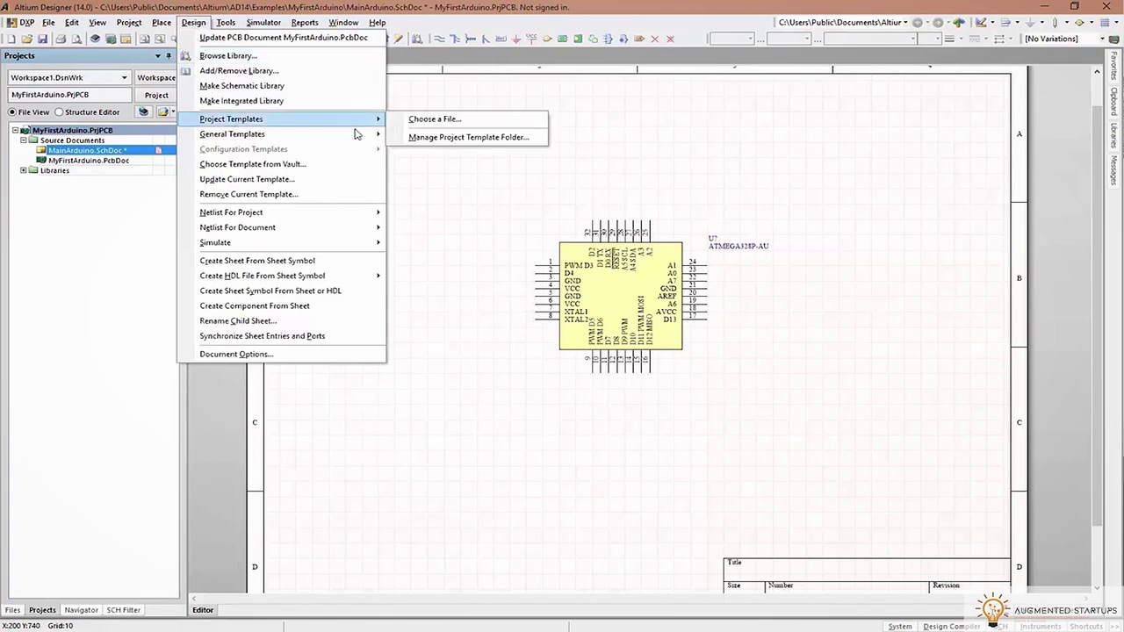
pyautogui.moveTo(357, 134)
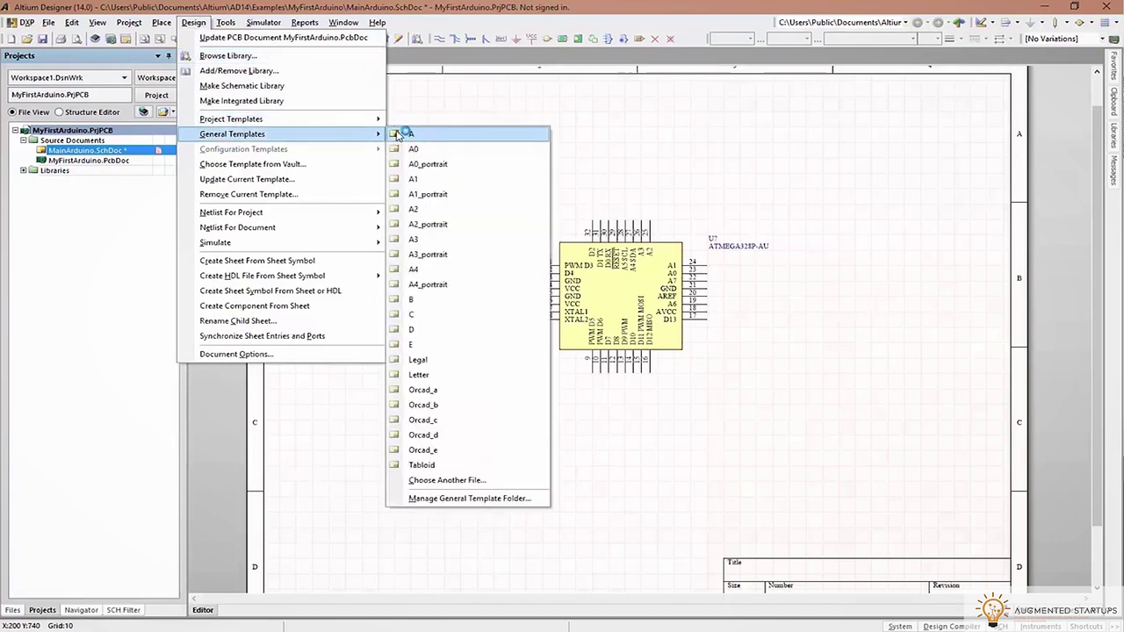
pyautogui.click(436, 254)
pyautogui.click(493, 314)
pyautogui.click(607, 414)
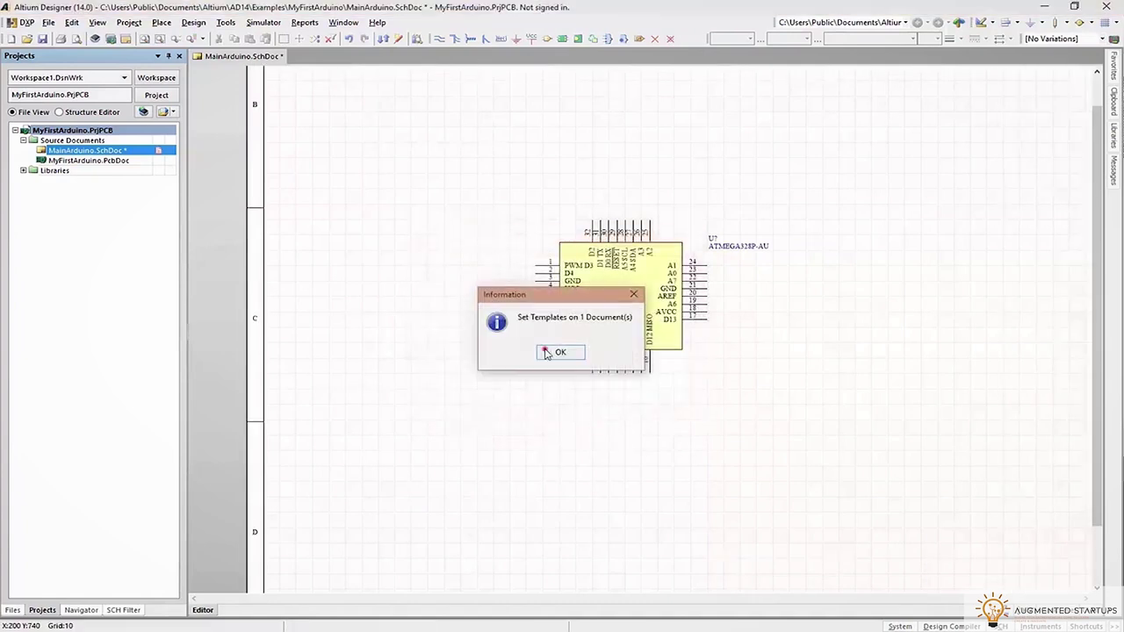
pyautogui.click(545, 353)
# Move the ATMEGA328P-AU to the centre of the A3 sheet
pyautogui.keyDown('ctrl'); pyautogui.scroll(-2, 767, 321); pyautogui.keyUp('ctrl')
pyautogui.moveTo(791, 318); pyautogui.dragTo(570, 488, button='right')
pyautogui.moveTo(432, 430); pyautogui.dragTo(598, 380)
pyautogui.moveTo(833, 342)
pyautogui.mouseDown(button='right')
pyautogui.moveTo(829, 313)
pyautogui.moveTo(870, 311)
pyautogui.moveTo(869, 357)
pyautogui.mouseUp(button='right')
pyautogui.keyDown('ctrl'); pyautogui.scroll(3, 869, 311); pyautogui.keyUp('ctrl')
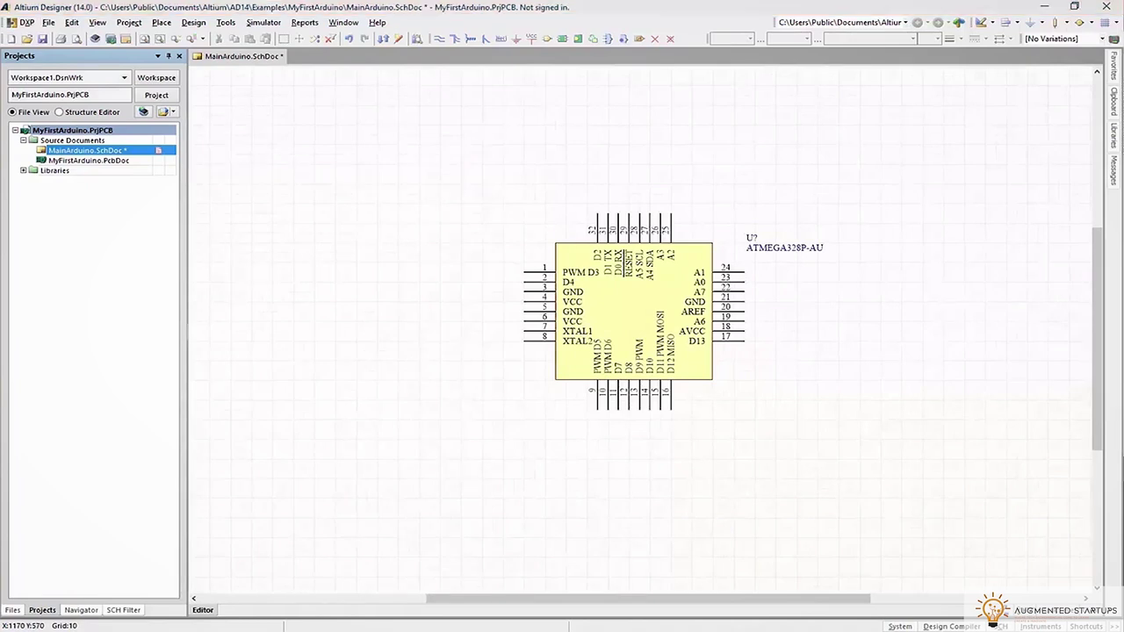
# Bring up the Arduino Nano manual in Chrome and scroll it for reference
pyautogui.hotkey('alt', 'Tab')
pyautogui.moveTo(648, 454); pyautogui.dragTo(641, 528)
pyautogui.keyDown('ctrl'); pyautogui.scroll(1, 879, 395); pyautogui.keyUp('ctrl')
pyautogui.scroll(-3, 870, 395)
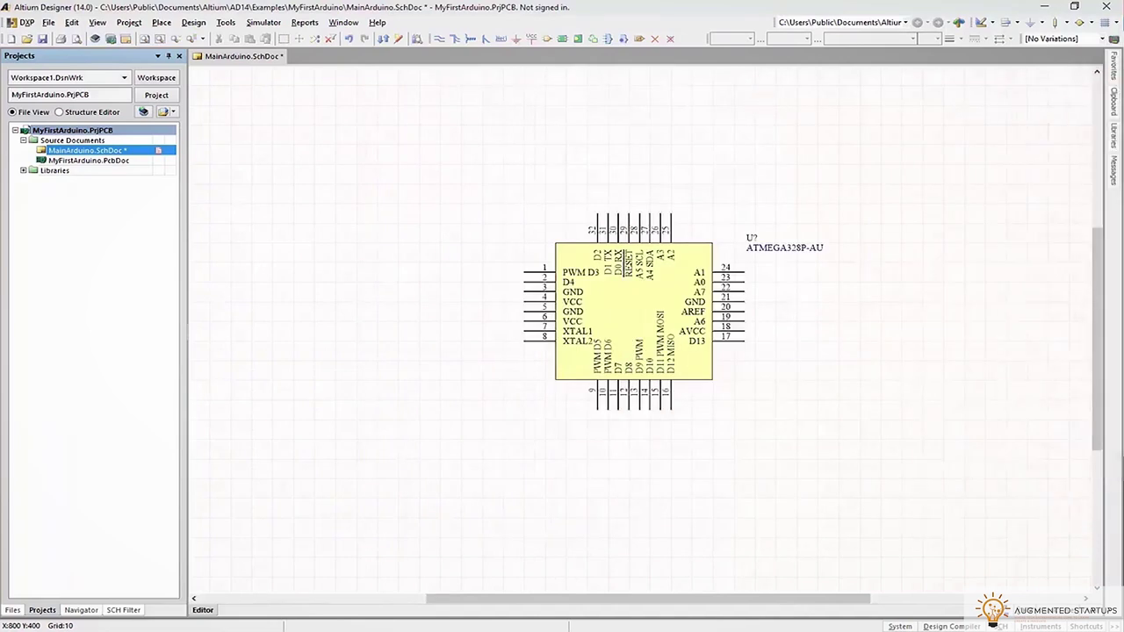
# Start placing a 100nF ceramic capacitor from the RS Components capacitors library
pyautogui.click(1116, 131)
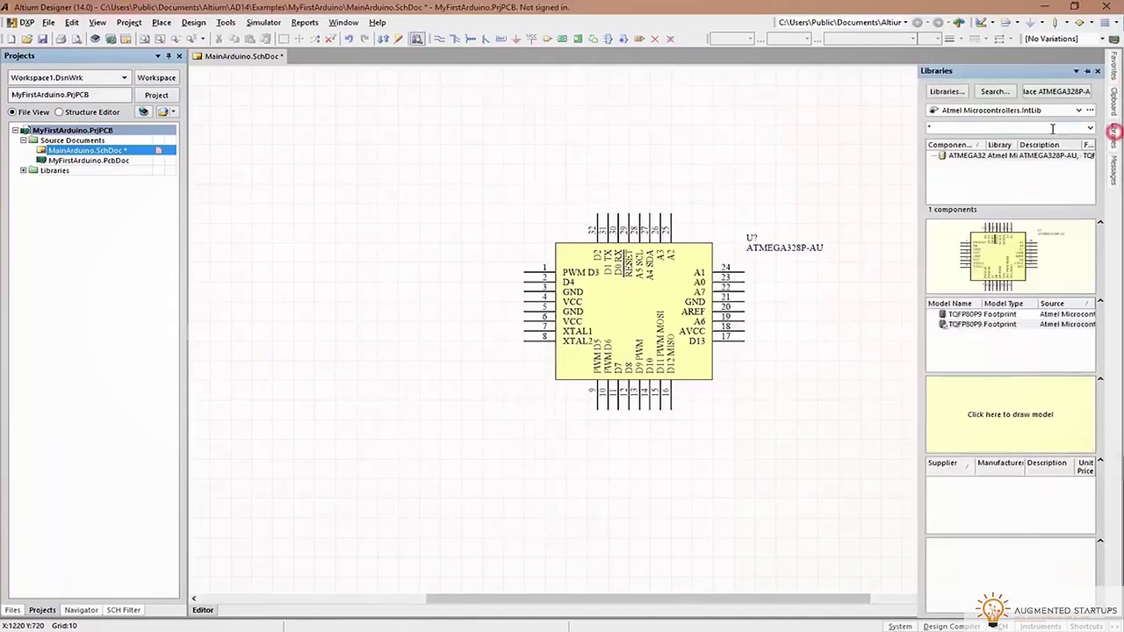
pyautogui.click(1024, 110)
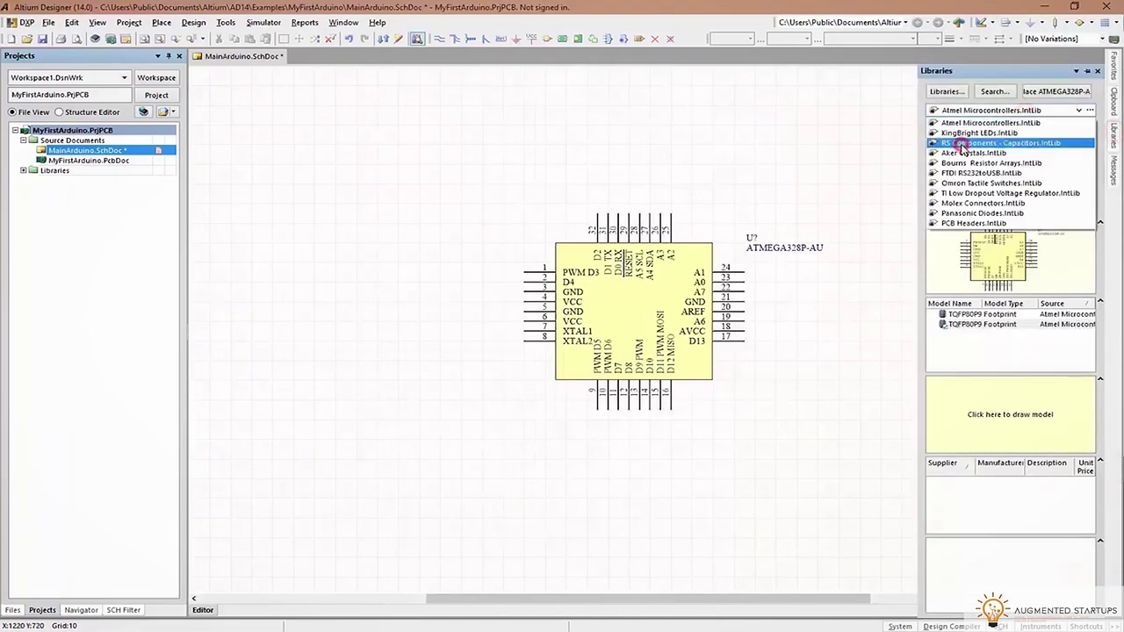
pyautogui.click(963, 144)
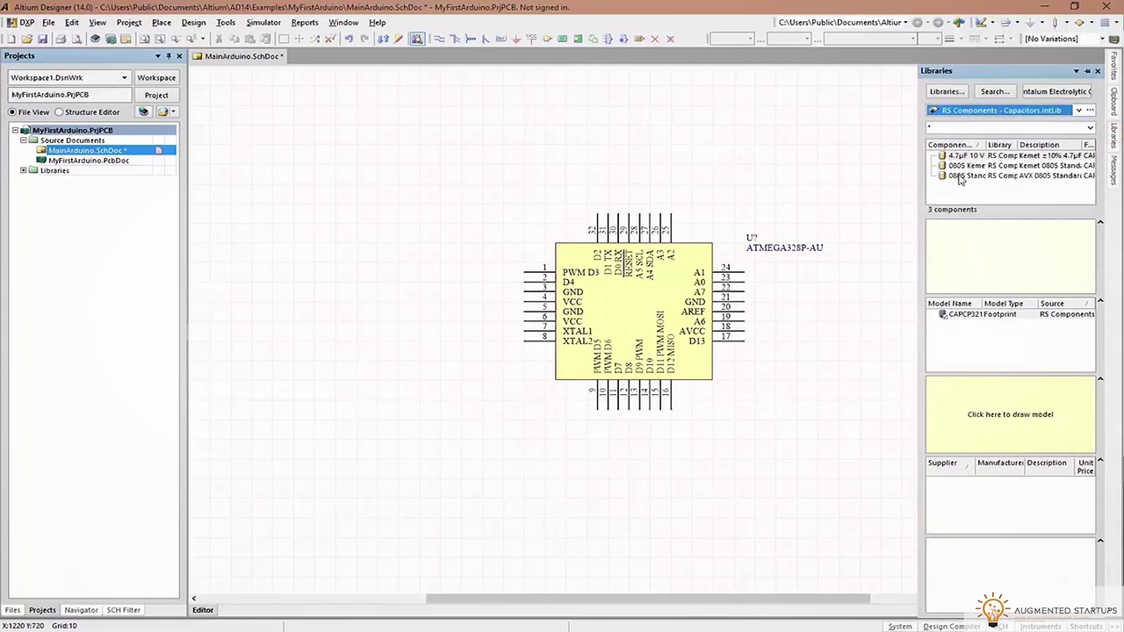
pyautogui.moveTo(991, 147); pyautogui.dragTo(1068, 151)
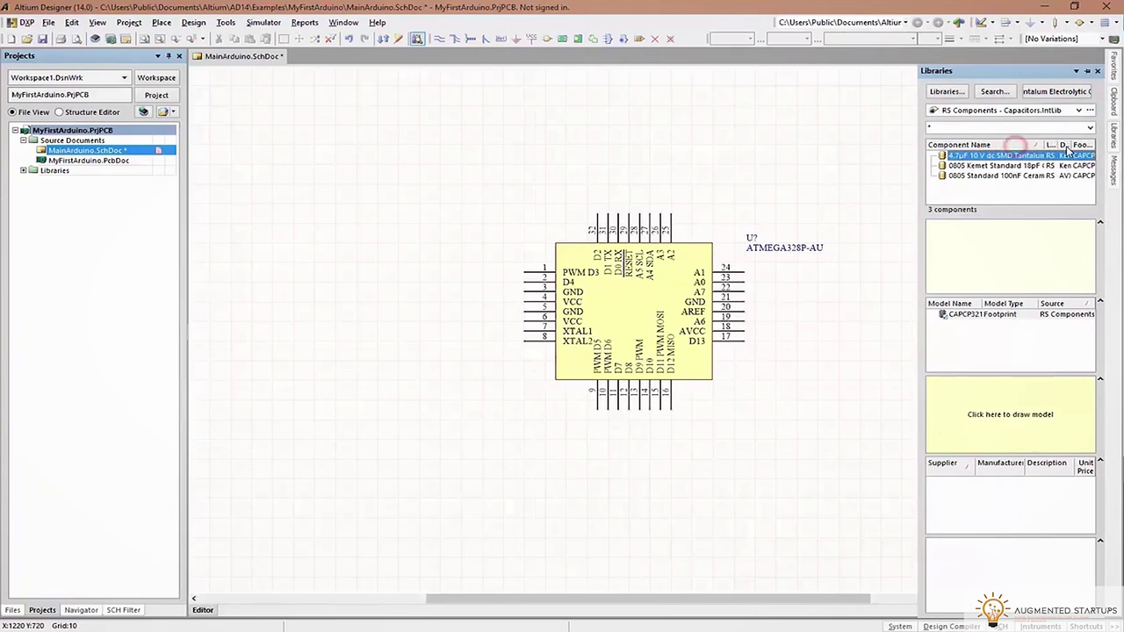
pyautogui.doubleClick(1008, 175)
pyautogui.click(716, 173)
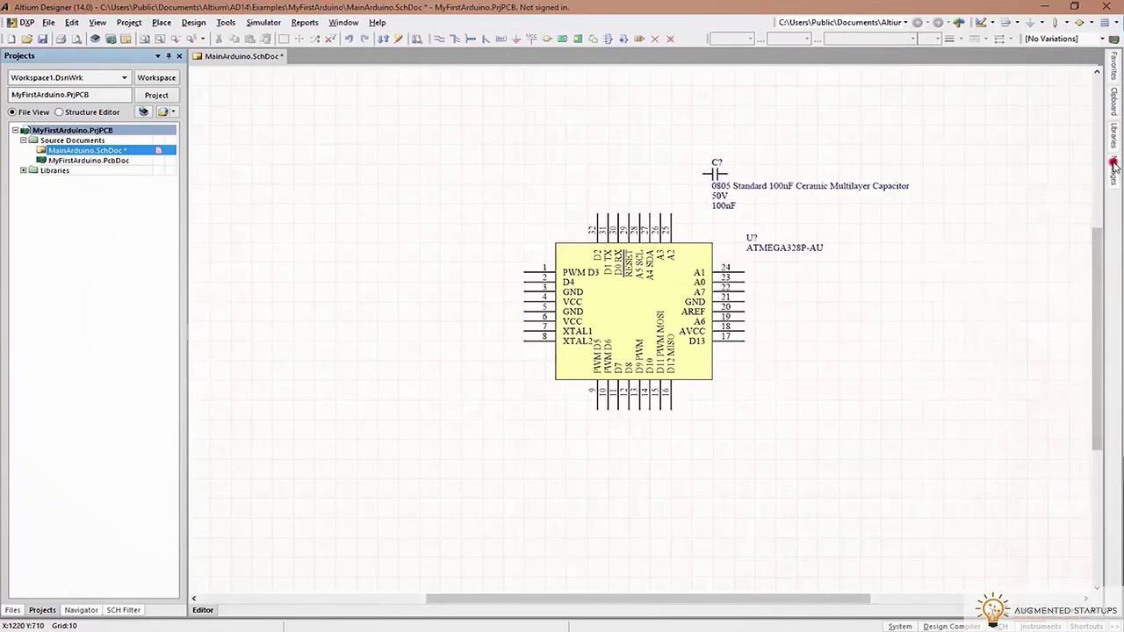
# Place a rotated 18pF Kemet capacitor left of the chip, cancelling the 100nF one
pyautogui.click(1113, 166)
pyautogui.click(1112, 139)
pyautogui.doubleClick(1010, 165)
pyautogui.click(678, 125)
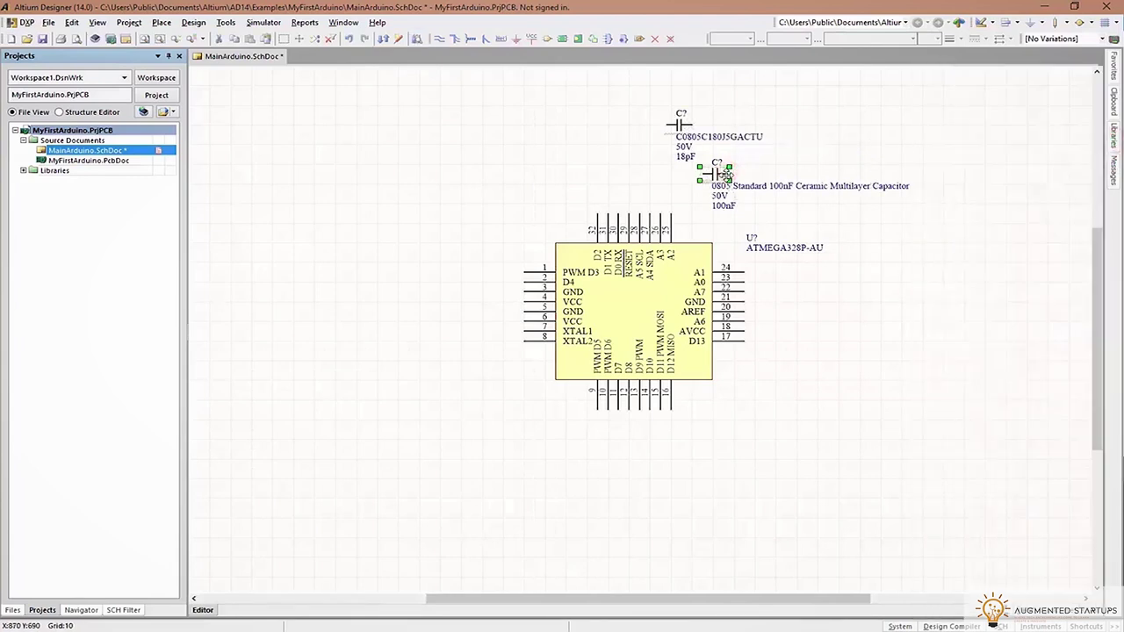
pyautogui.press('Escape')
pyautogui.moveTo(692, 125); pyautogui.dragTo(378, 309)
pyautogui.press('space')
# Hide the 18pF capacitor's part-number comment and add a second copy beside it
pyautogui.click(376, 309)
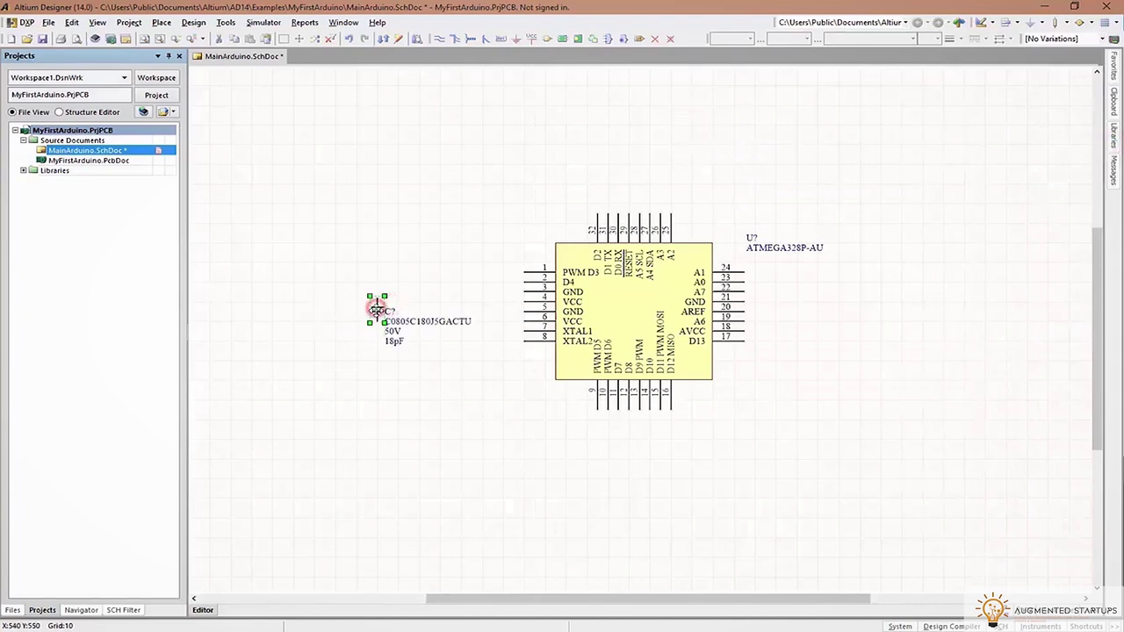
pyautogui.hotkey('ctrl', 'v')
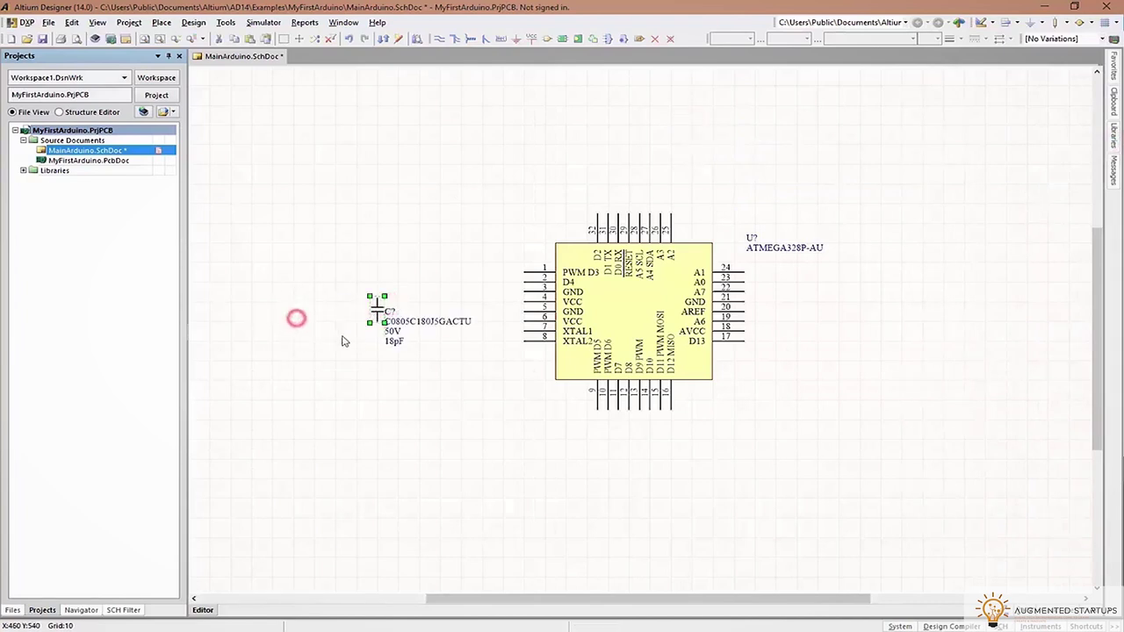
pyautogui.click(293, 309)
pyautogui.hotkey('ctrl', 'z')
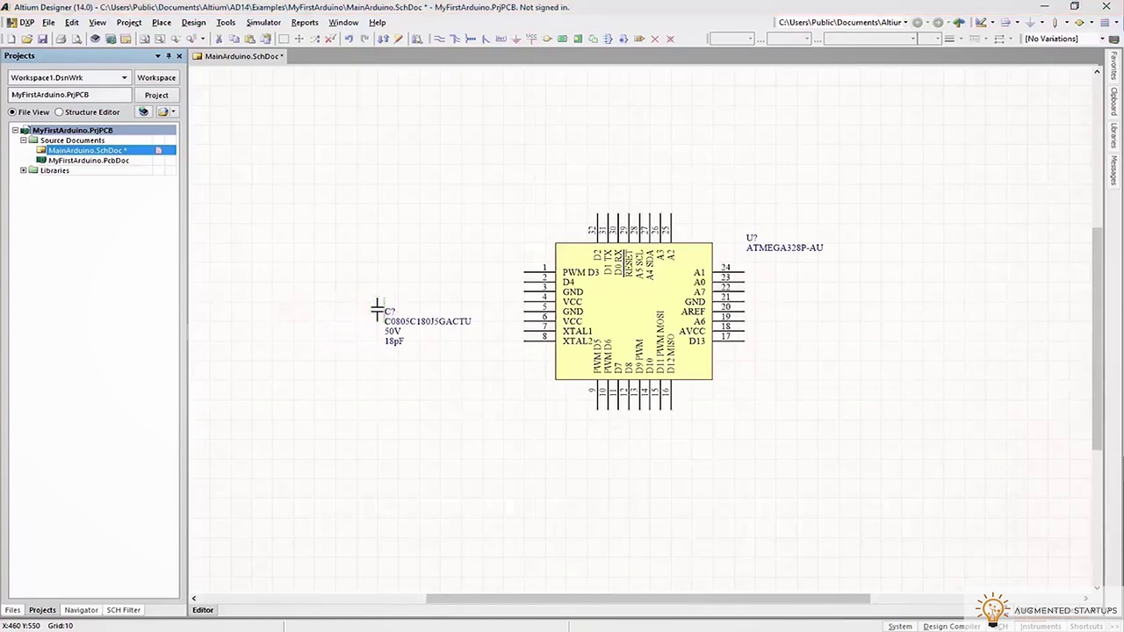
pyautogui.doubleClick(378, 309)
pyautogui.click(794, 166)
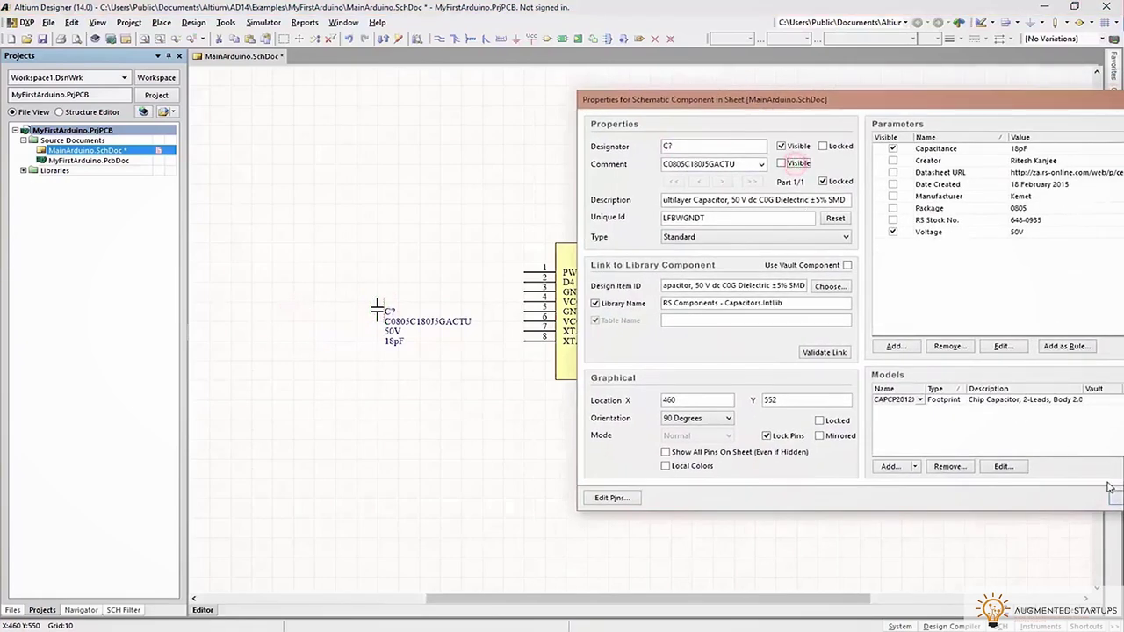
pyautogui.click(1113, 499)
pyautogui.moveTo(376, 306); pyautogui.dragTo(297, 303)
pyautogui.click(361, 309)
pyautogui.hotkey('ctrl', 'v')
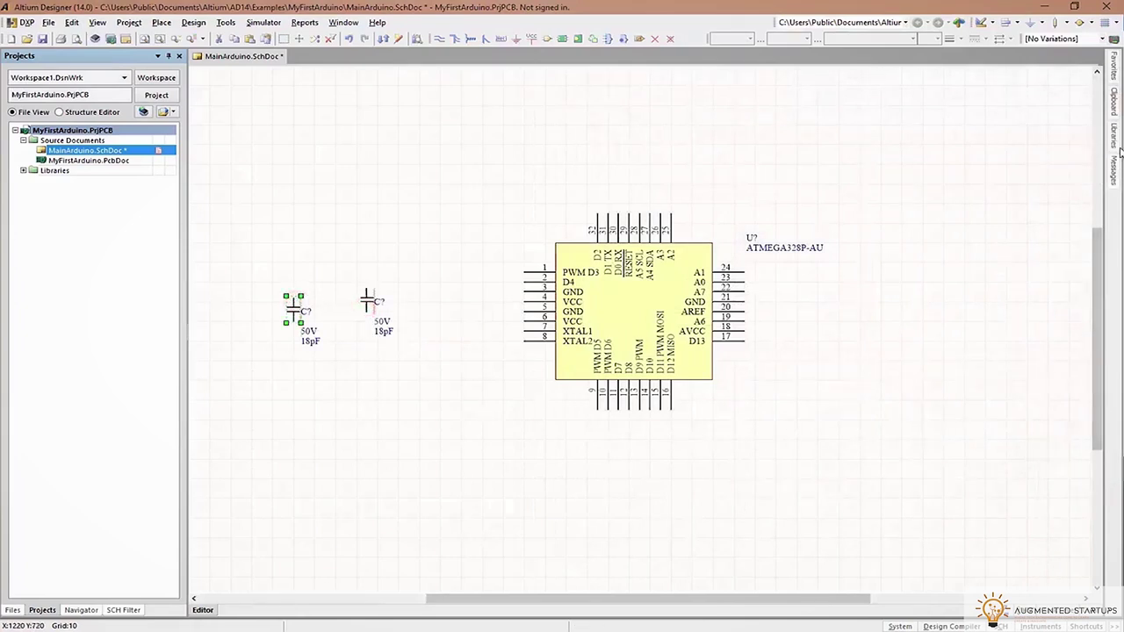
# Place a 16MHz crystal from Aker Crystals above the capacitors
pyautogui.click(1116, 143)
pyautogui.click(1010, 109)
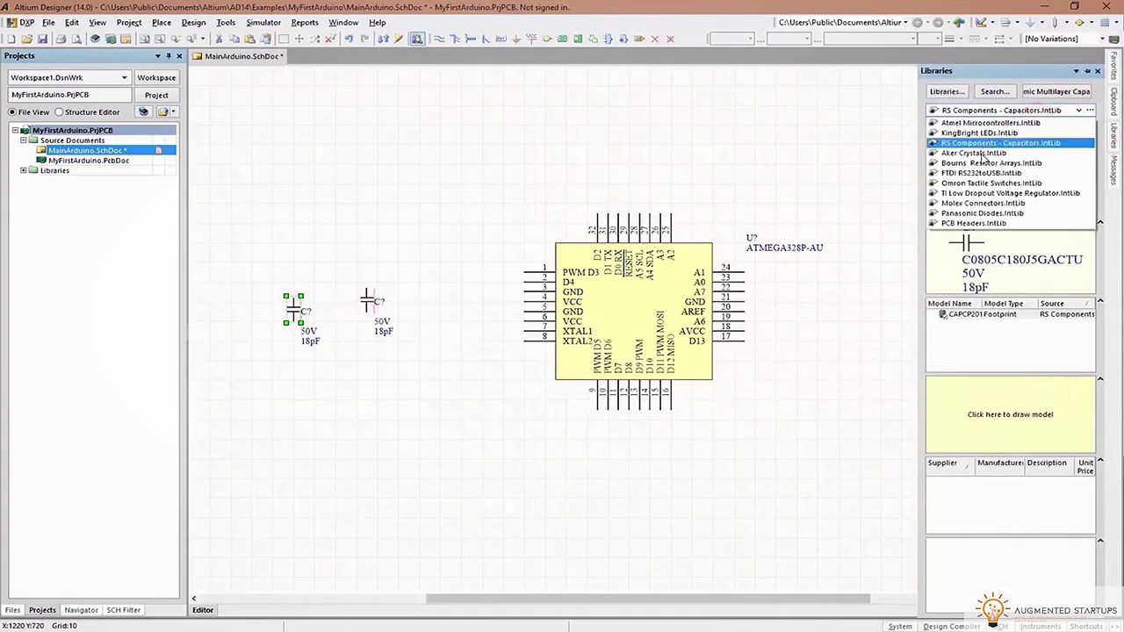
pyautogui.click(975, 153)
pyautogui.doubleClick(966, 153)
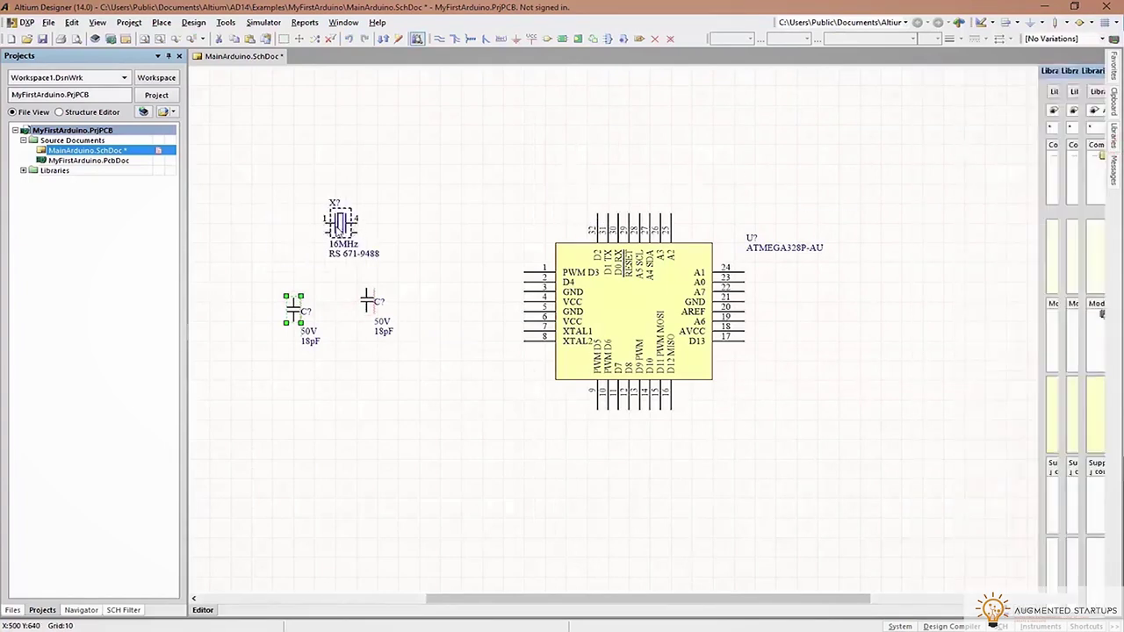
pyautogui.click(339, 224)
# Pin the Libraries panel and place an Omron tactile switch
pyautogui.click(1116, 141)
pyautogui.click(1010, 110)
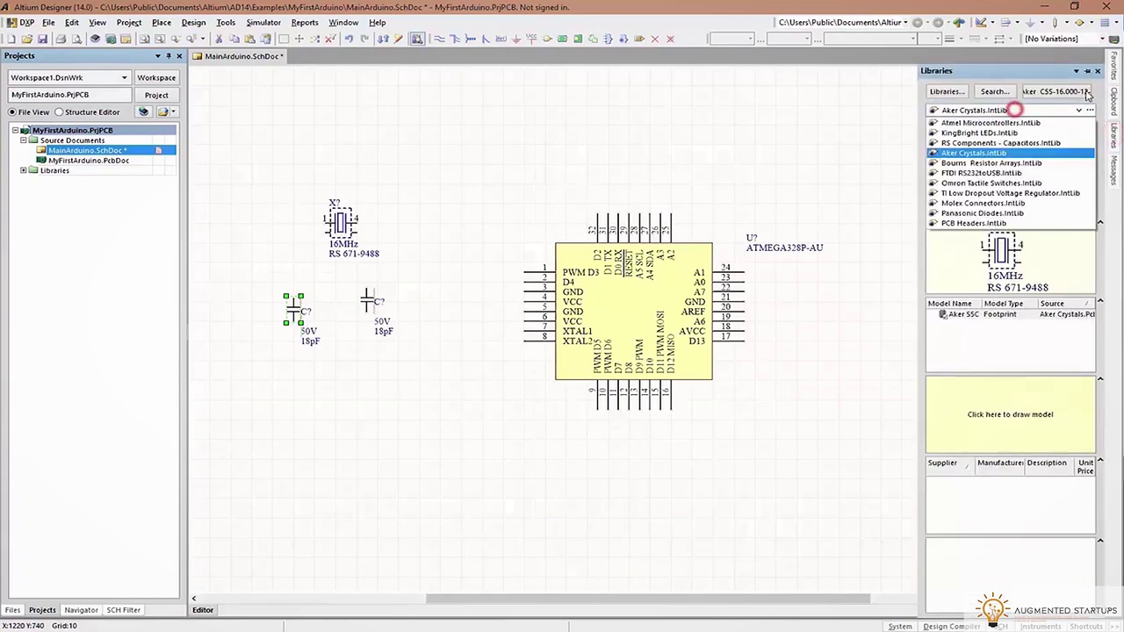
pyautogui.click(1089, 70)
pyautogui.moveTo(766, 144); pyautogui.dragTo(862, 160)
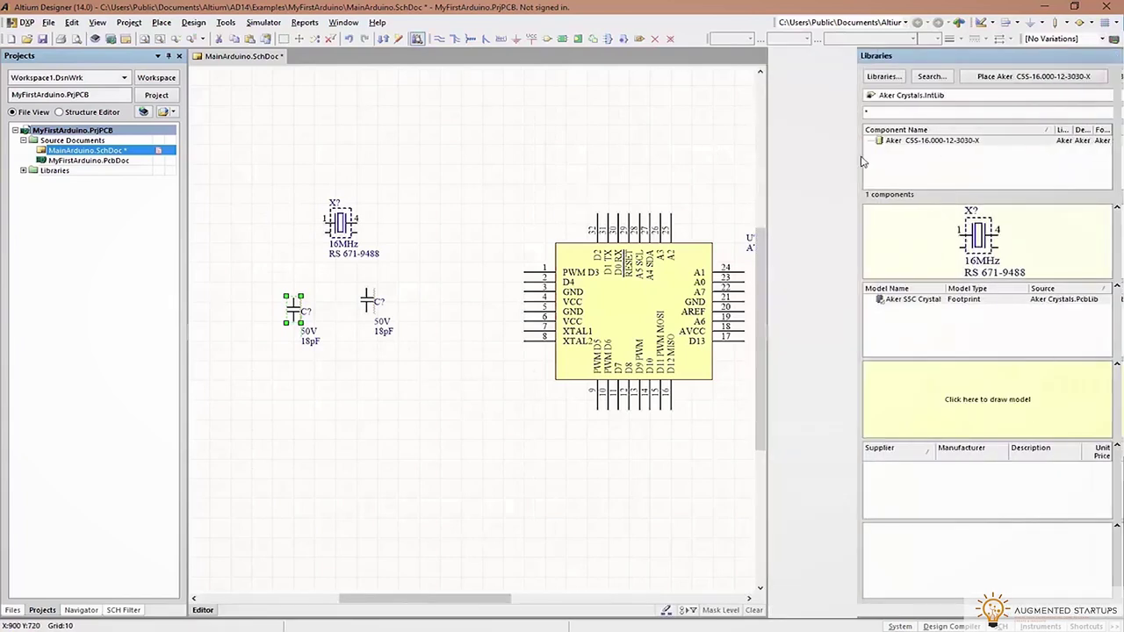
pyautogui.click(911, 97)
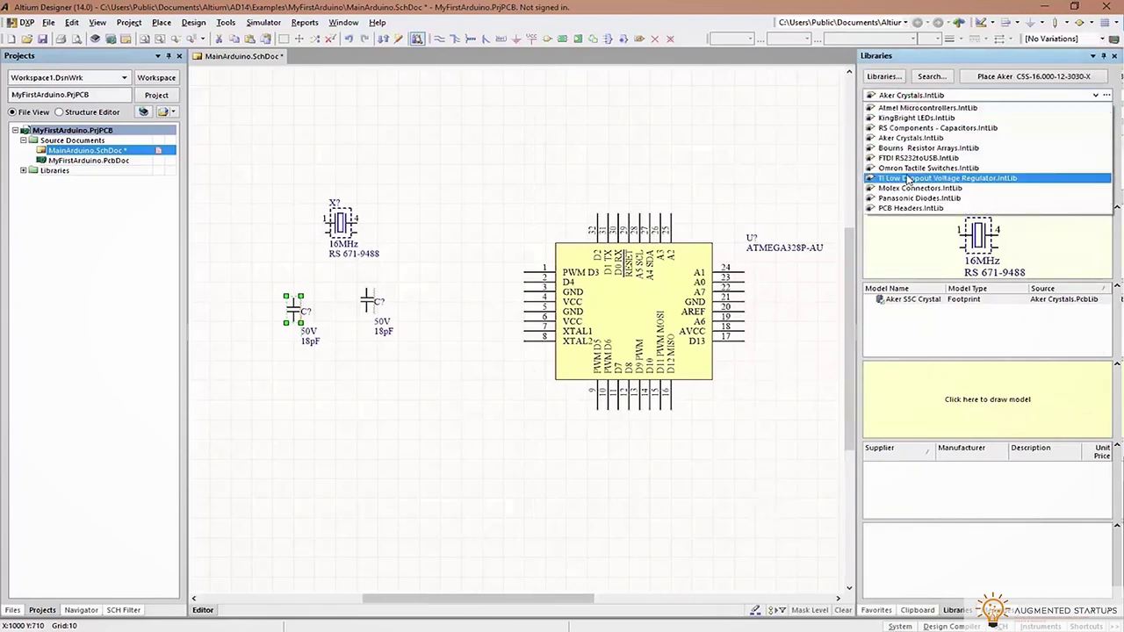
pyautogui.click(914, 168)
pyautogui.doubleClick(946, 141)
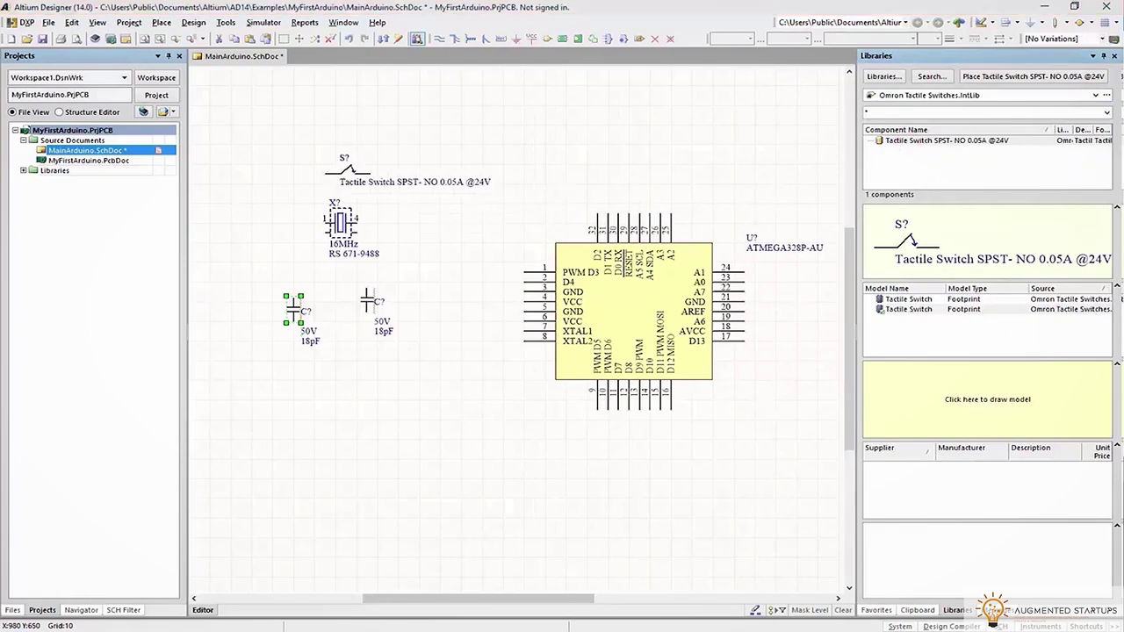
pyautogui.hotkey('alt', 'Tab')
# Place a 1k Bourns resistor array above the chip
pyautogui.click(900, 97)
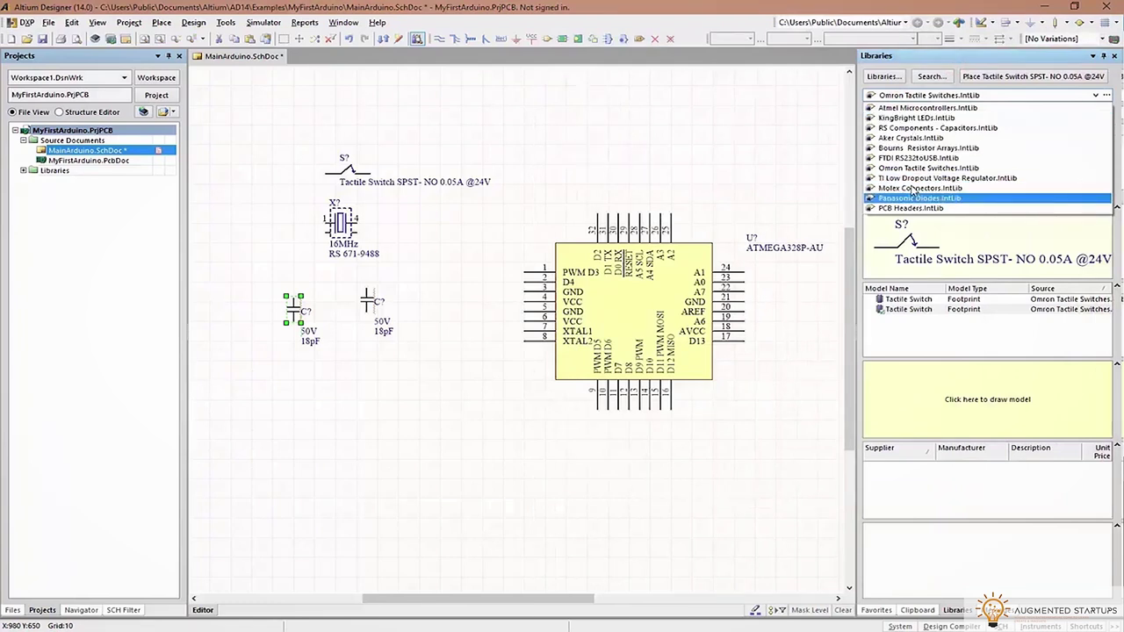
pyautogui.click(918, 138)
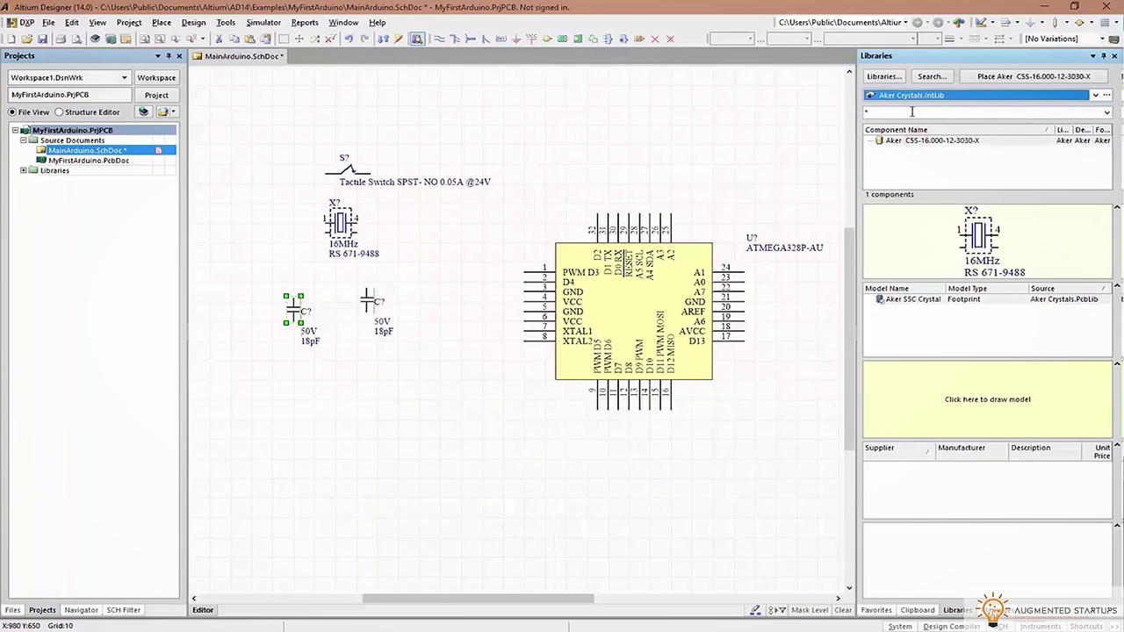
pyautogui.click(909, 95)
pyautogui.click(926, 149)
pyautogui.moveTo(927, 140); pyautogui.dragTo(608, 123)
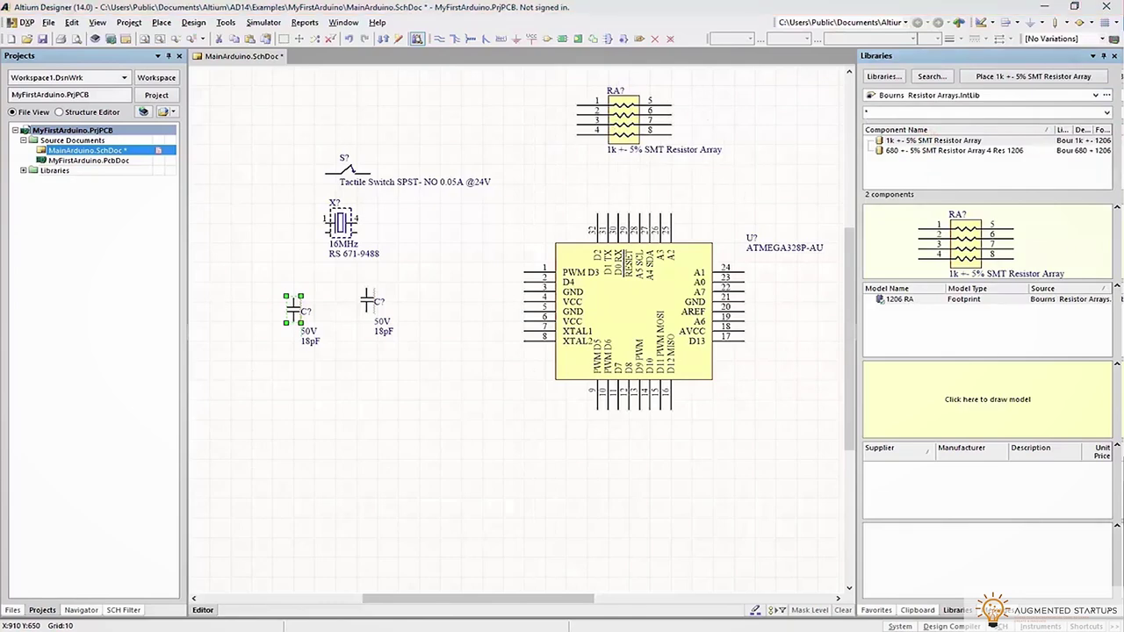
# Check the LED and resistor section of the Arduino Nano manual, then open Altium's library list
pyautogui.hotkey('alt', 'Tab')
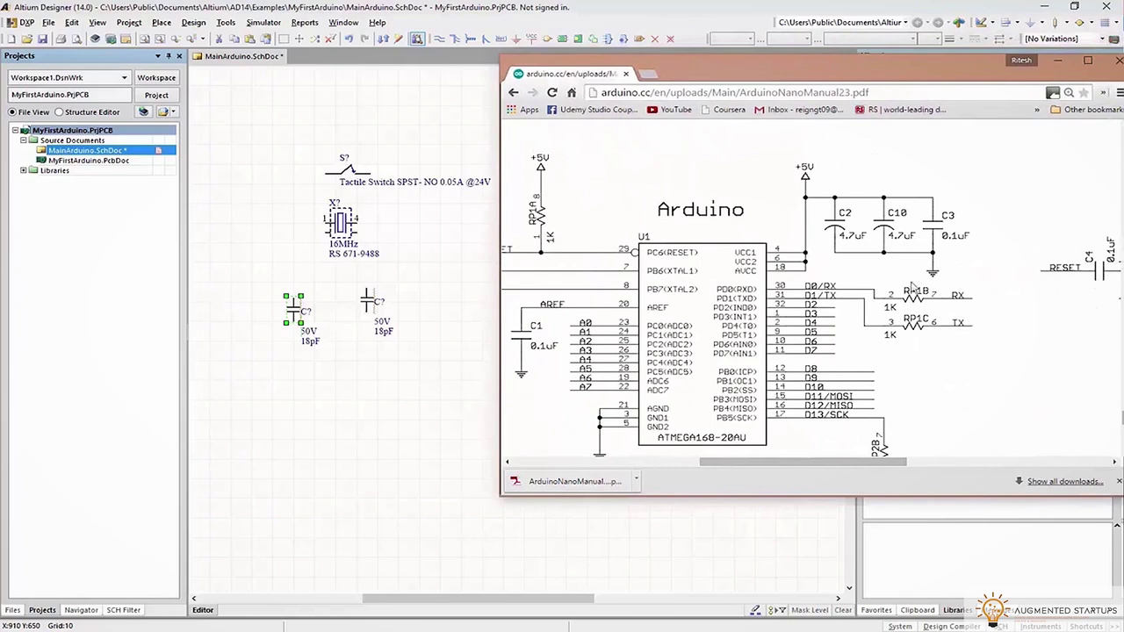
pyautogui.scroll(-3, 922, 362)
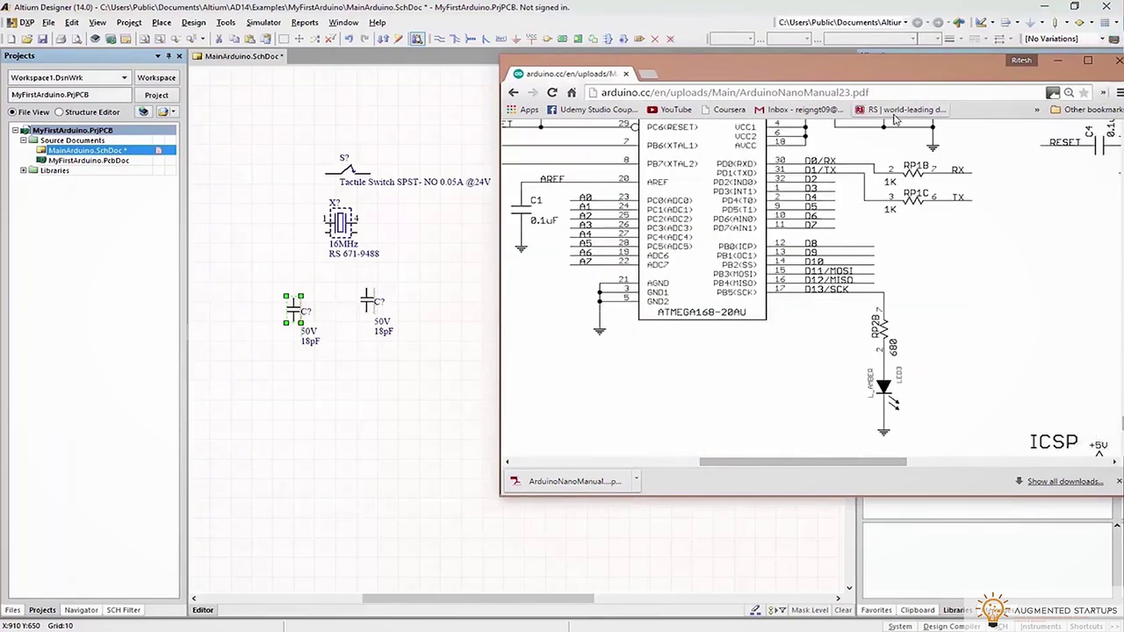
pyautogui.hotkey('alt', 'Tab')
pyautogui.click(936, 95)
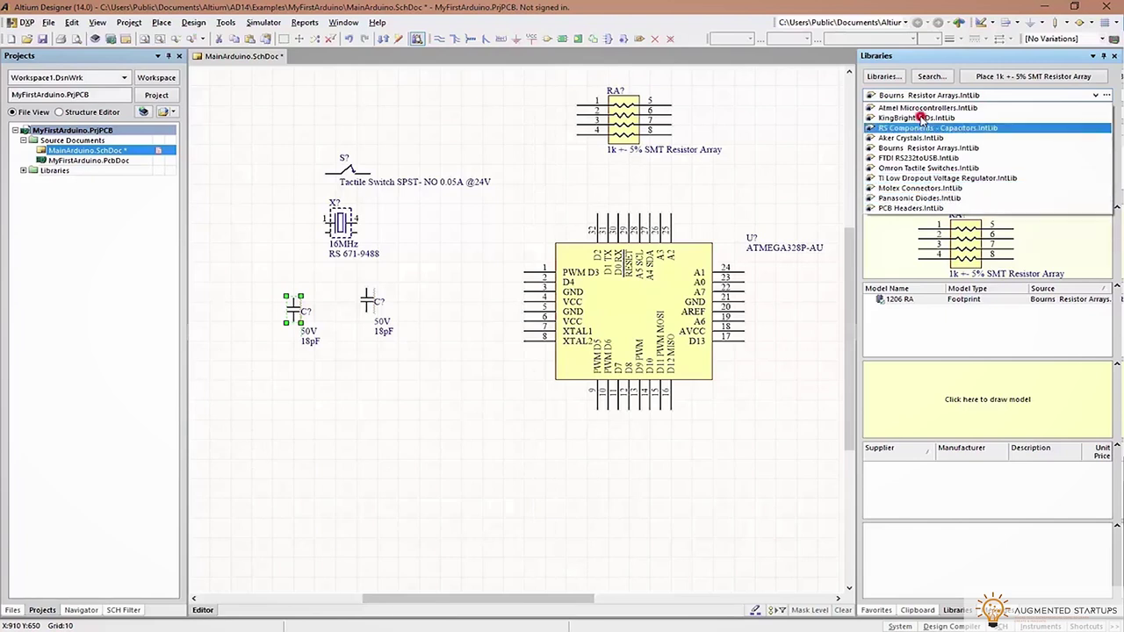
# Place the Kingbright Orange LED from the KingBright LEDs library
pyautogui.click(923, 118)
pyautogui.doubleClick(919, 161)
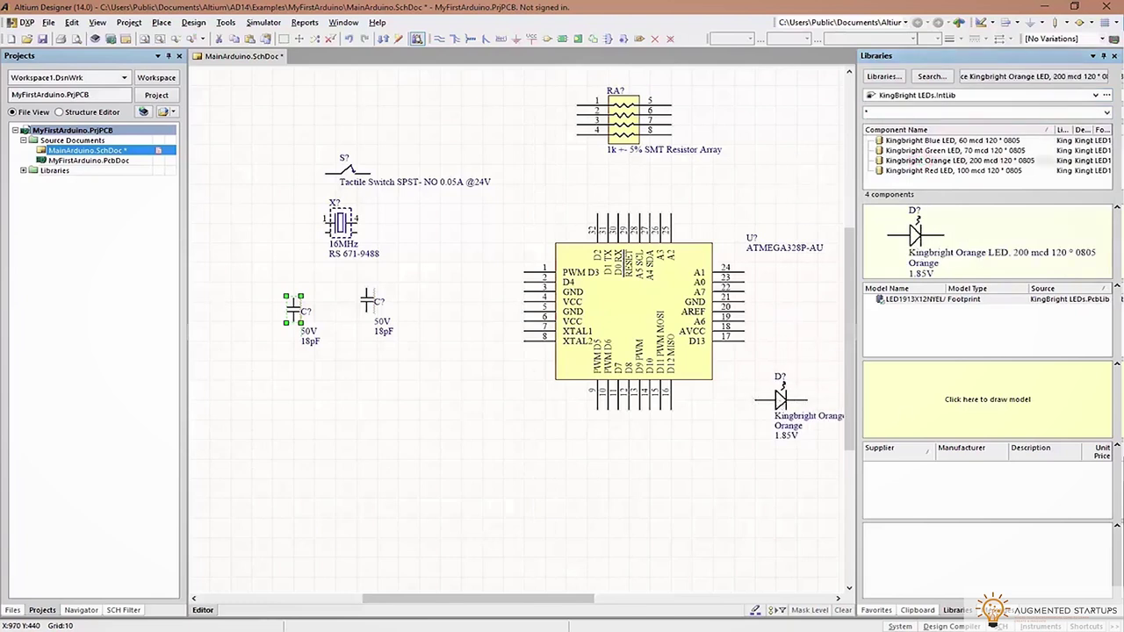
pyautogui.hotkey('alt', 'Tab')
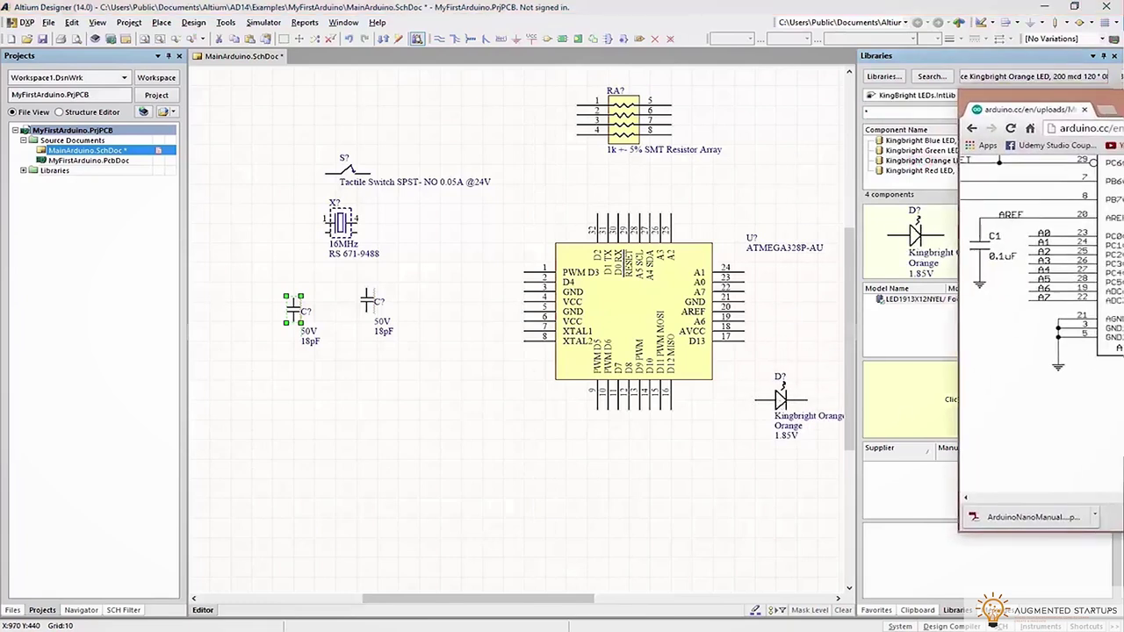
pyautogui.hotkey('alt', 'Tab')
# Place a 100nF ceramic capacitor with its comment hidden below the 18pF capacitors
pyautogui.click(918, 95)
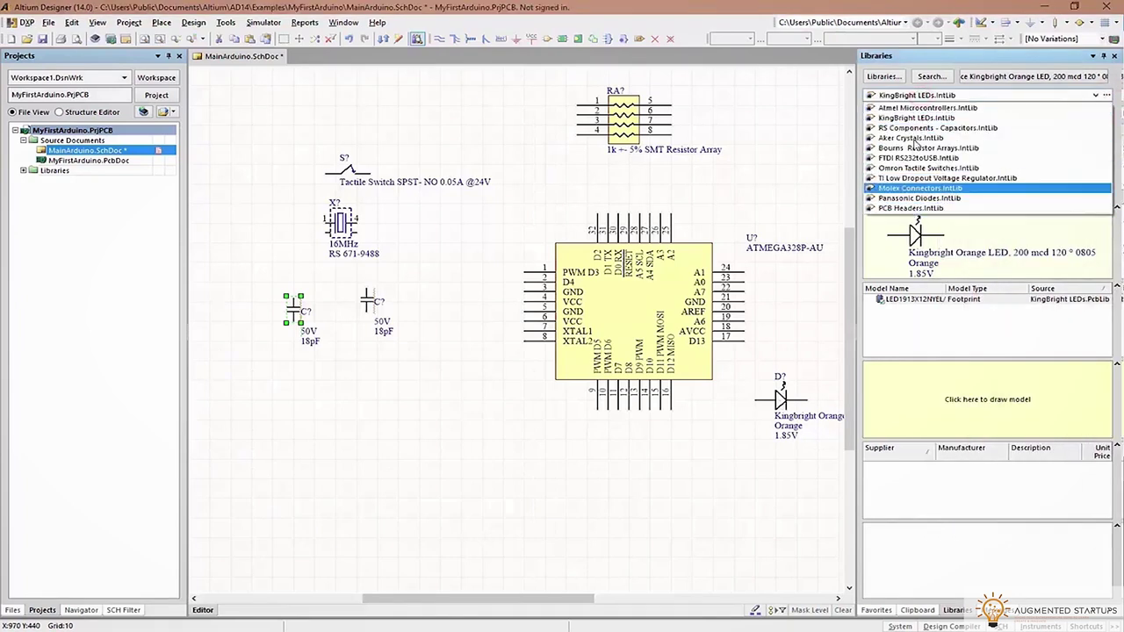
pyautogui.click(921, 128)
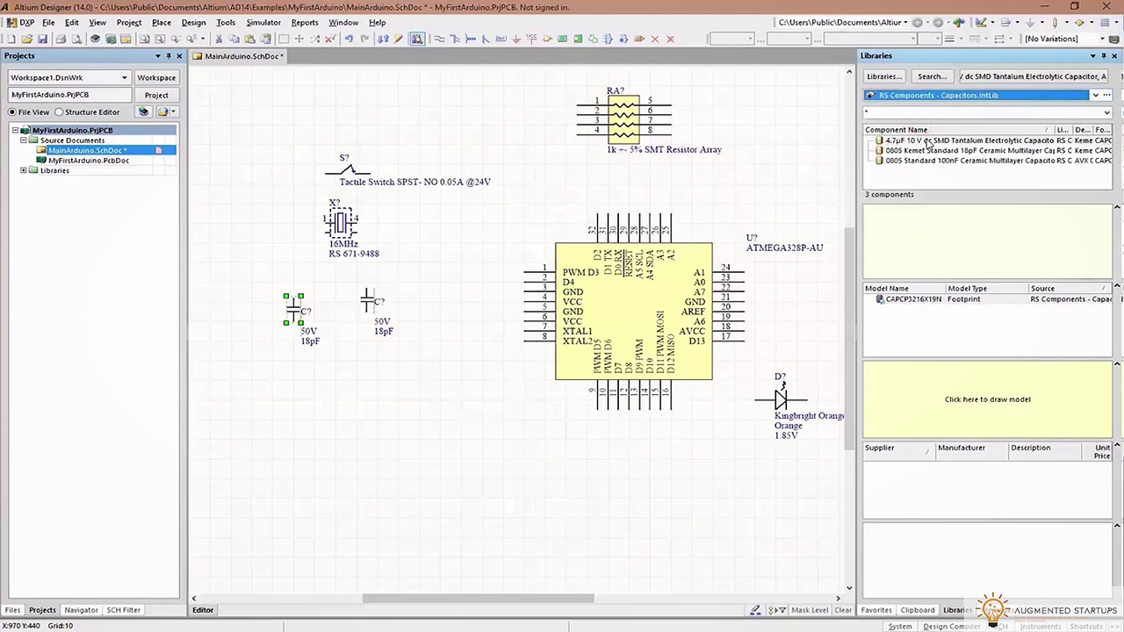
pyautogui.doubleClick(887, 161)
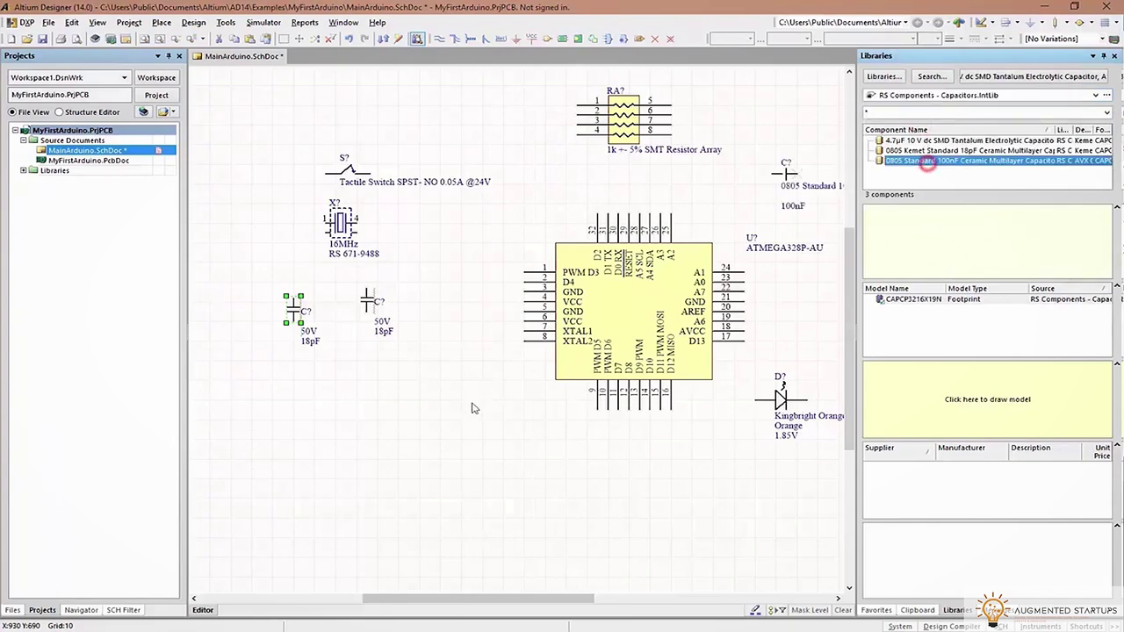
pyautogui.press('Tab')
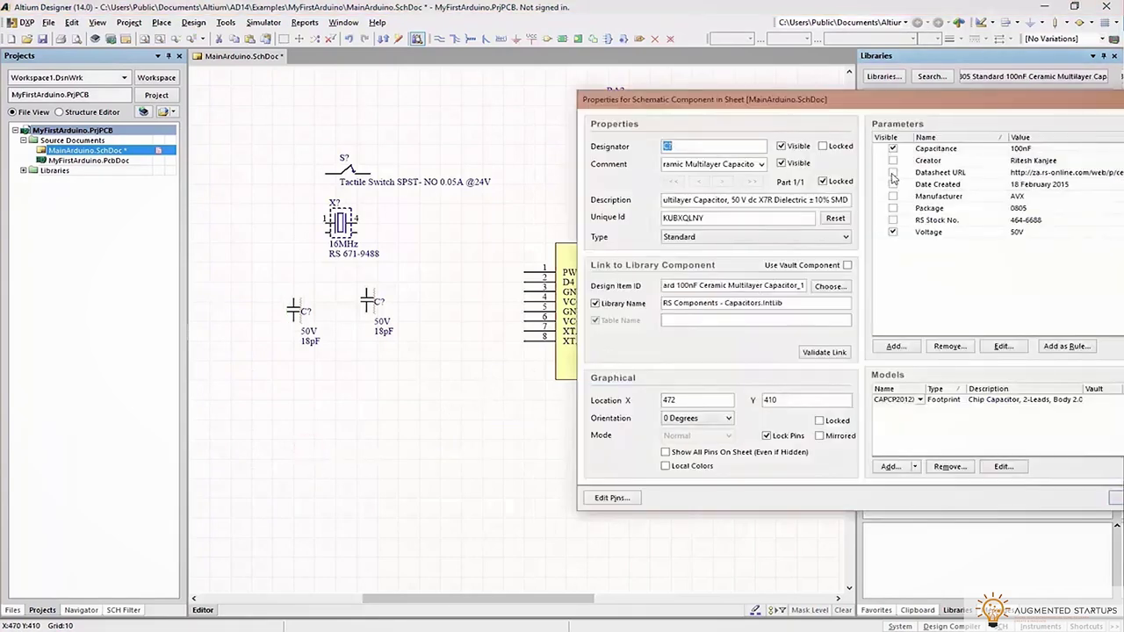
pyautogui.click(783, 165)
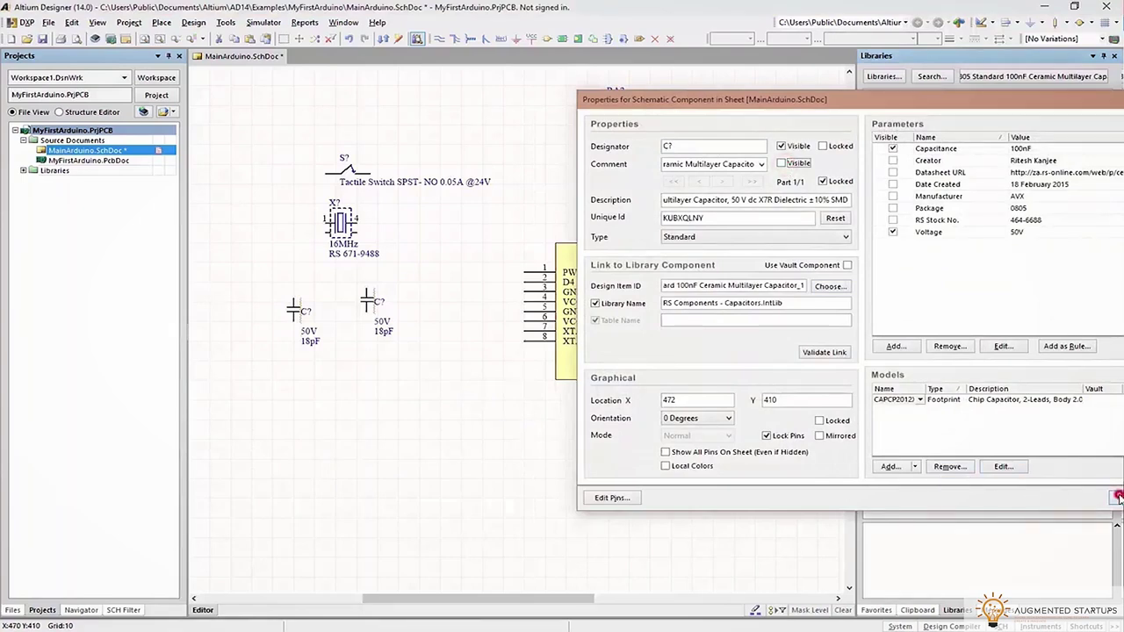
pyautogui.click(1117, 497)
pyautogui.click(306, 452)
pyautogui.rightClick(377, 457)
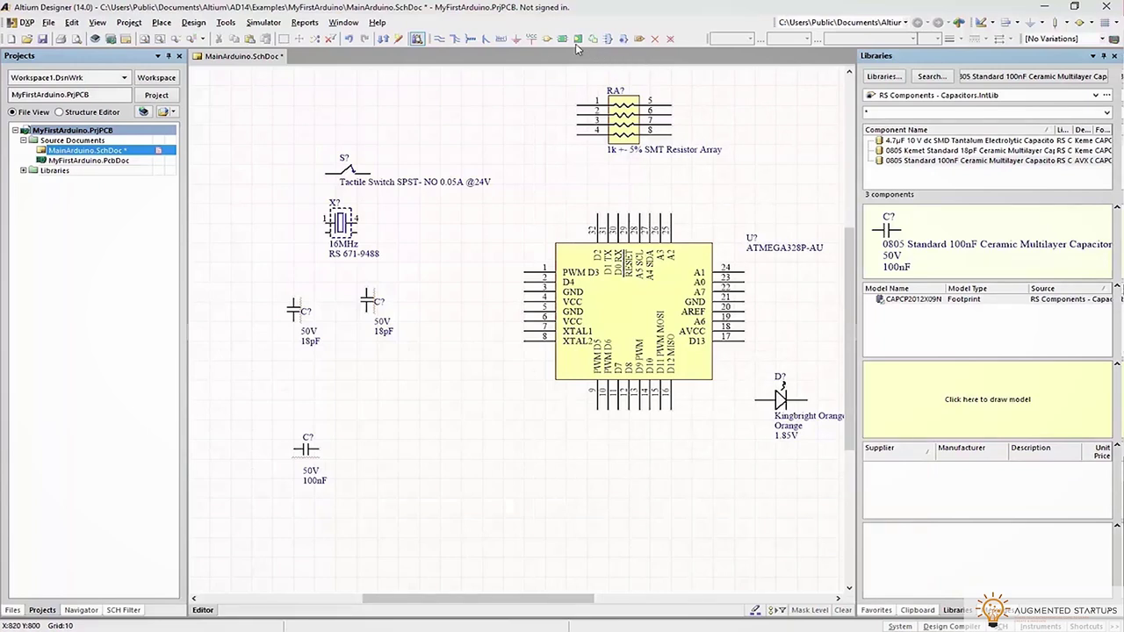
# Place a power port on the sheet as net 5V
pyautogui.click(530, 39)
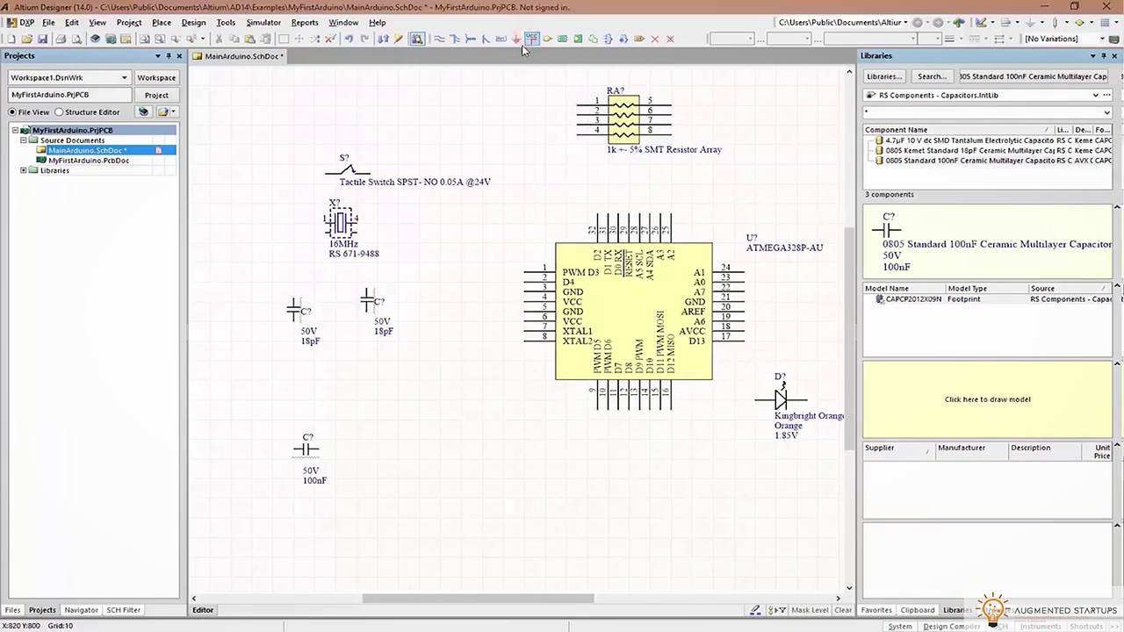
pyautogui.click(452, 136)
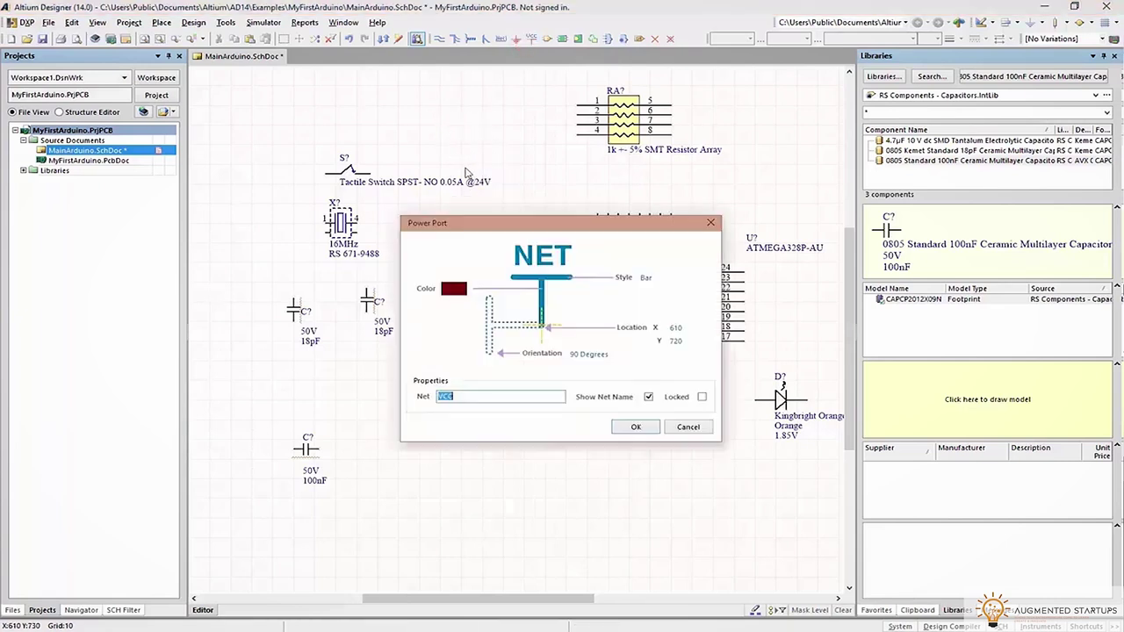
pyautogui.press('Return')
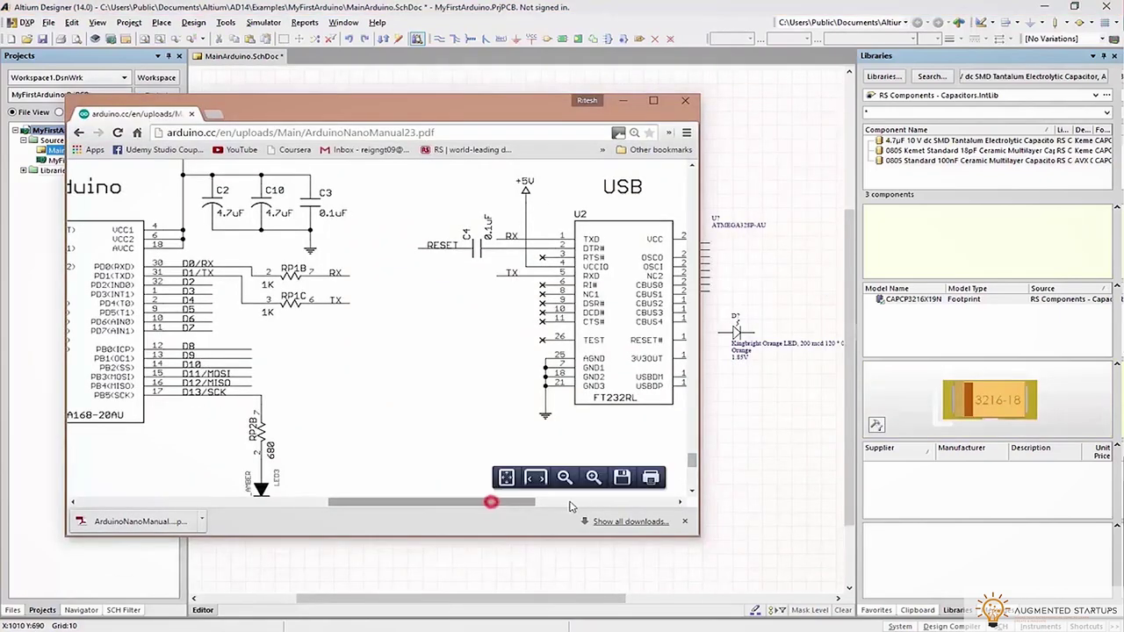
# Set aside the Chrome manual and switch to the FTDI RS232toUSB library
pyautogui.hscroll(5, 549, 176)
pyautogui.scroll(2, 549, 176)
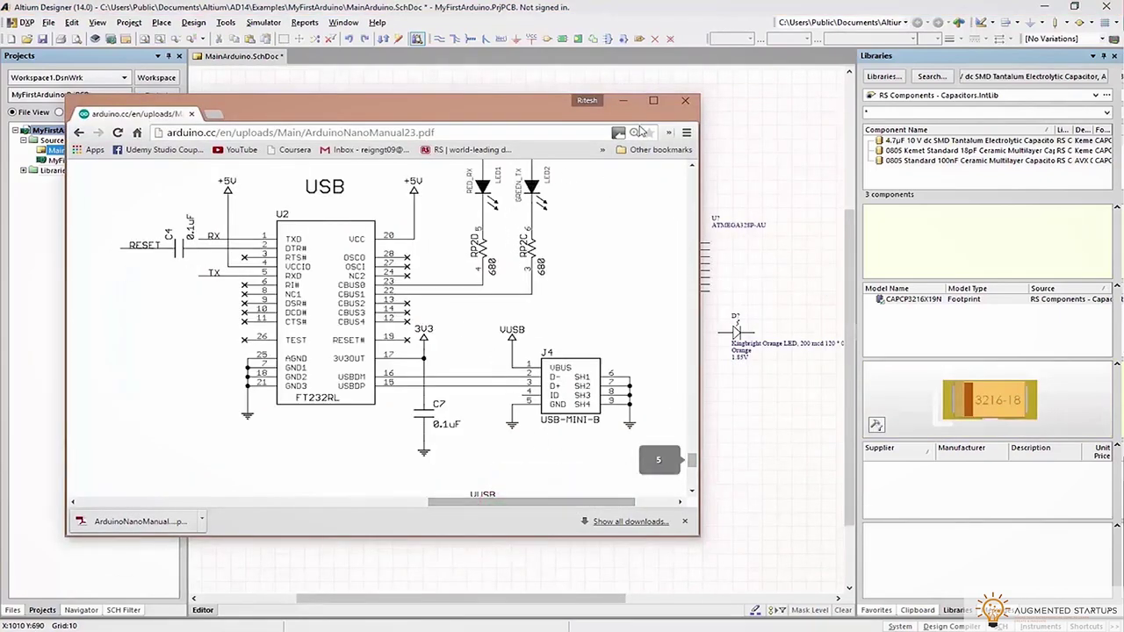
pyautogui.click(623, 100)
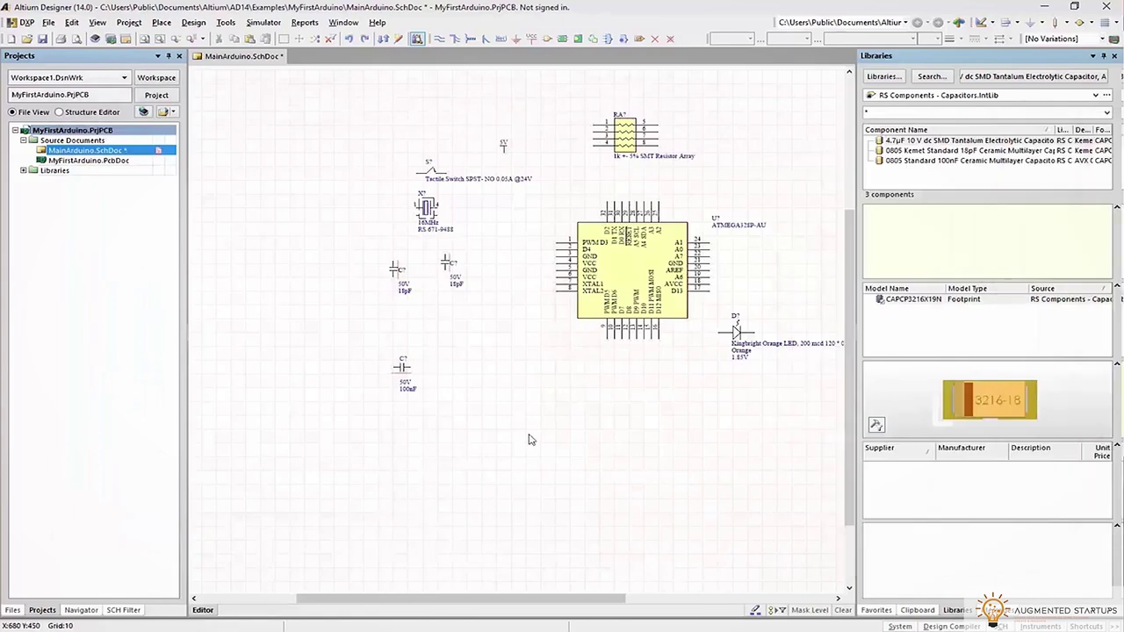
pyautogui.moveTo(530, 604); pyautogui.dragTo(726, 604)
pyautogui.scroll(5, 620, 344)
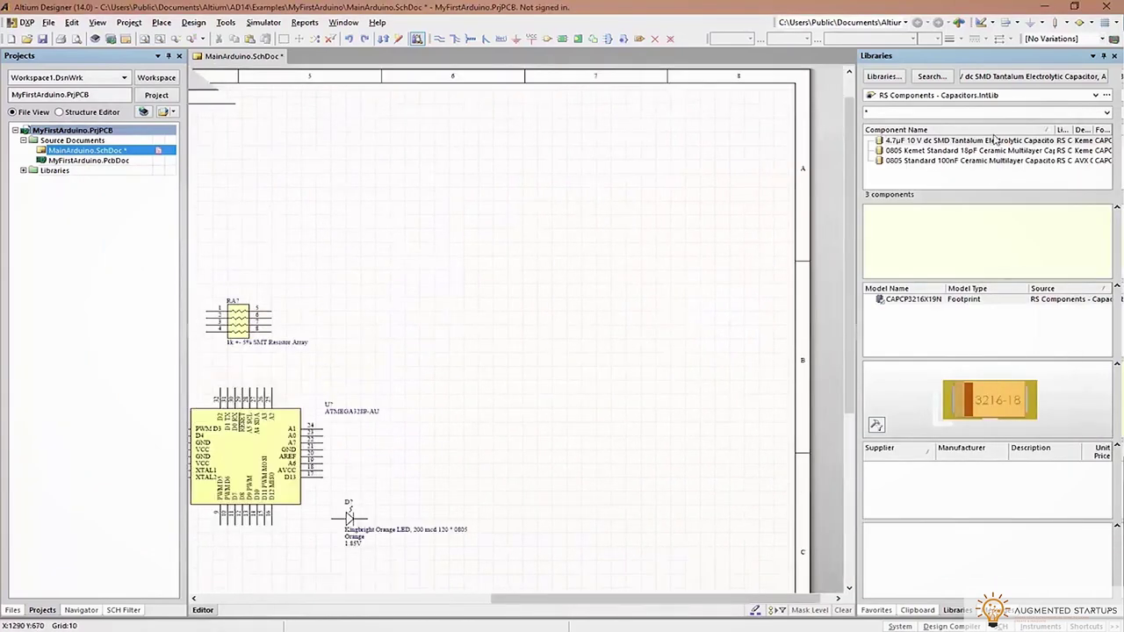
pyautogui.click(992, 105)
pyautogui.click(993, 104)
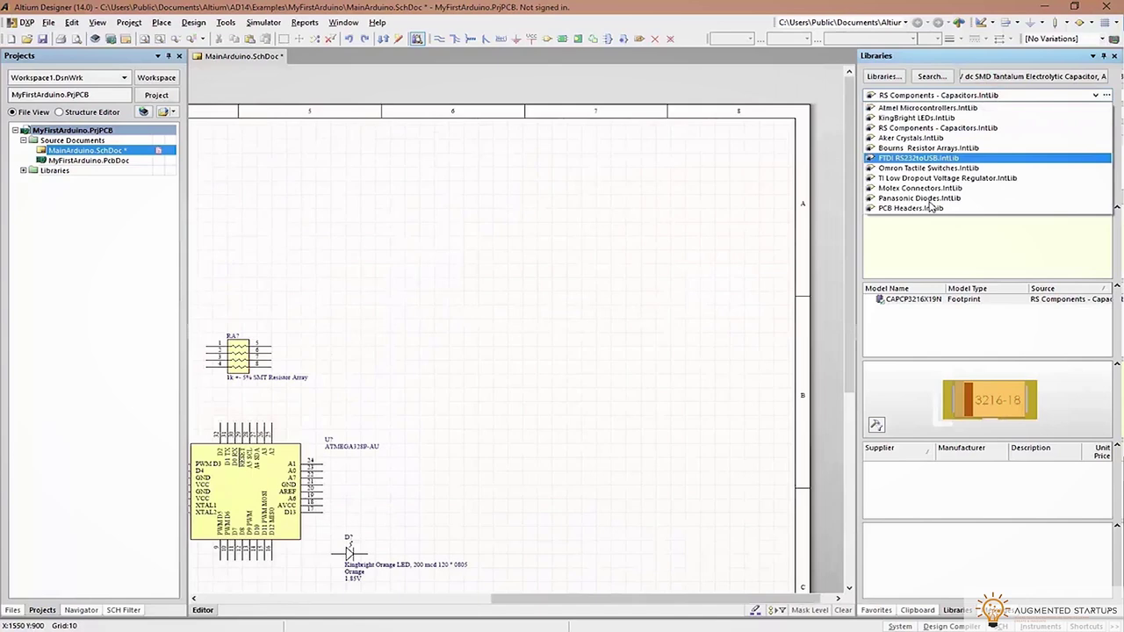
pyautogui.click(919, 158)
# Place the FT232RL chip at the sheet's upper right with its comment hidden
pyautogui.moveTo(940, 141); pyautogui.dragTo(667, 190)
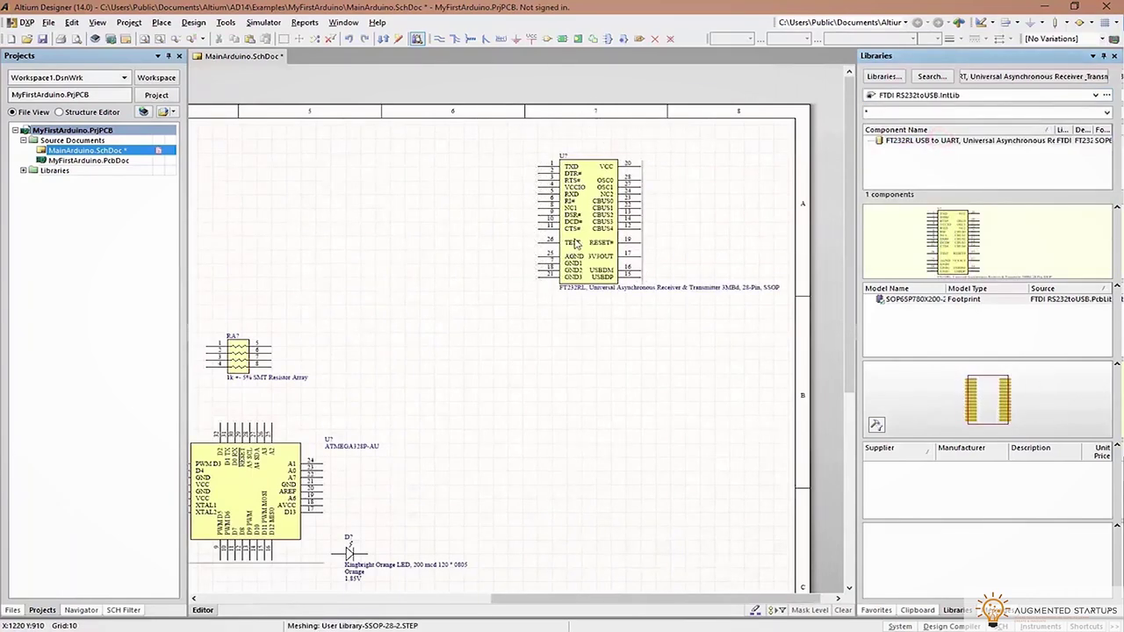
pyautogui.click(573, 239)
pyautogui.press('Tab')
pyautogui.click(781, 163)
pyautogui.click(1108, 498)
pyautogui.click(674, 352)
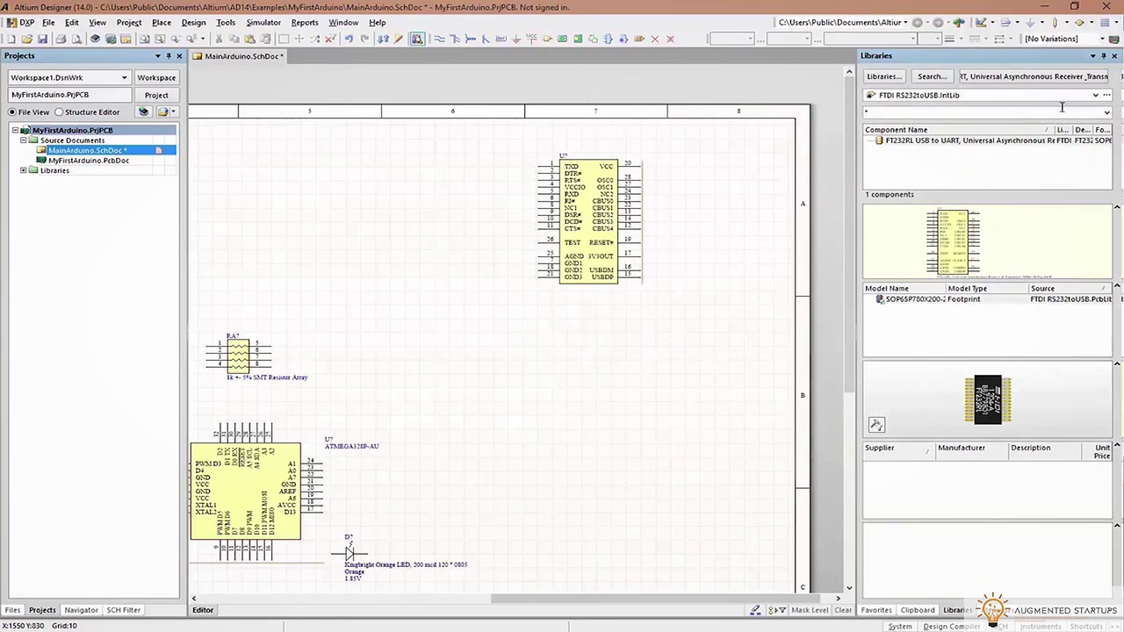
# Place a 100nF ceramic capacitor with its comment hidden, rotated 90 degrees
pyautogui.click(918, 95)
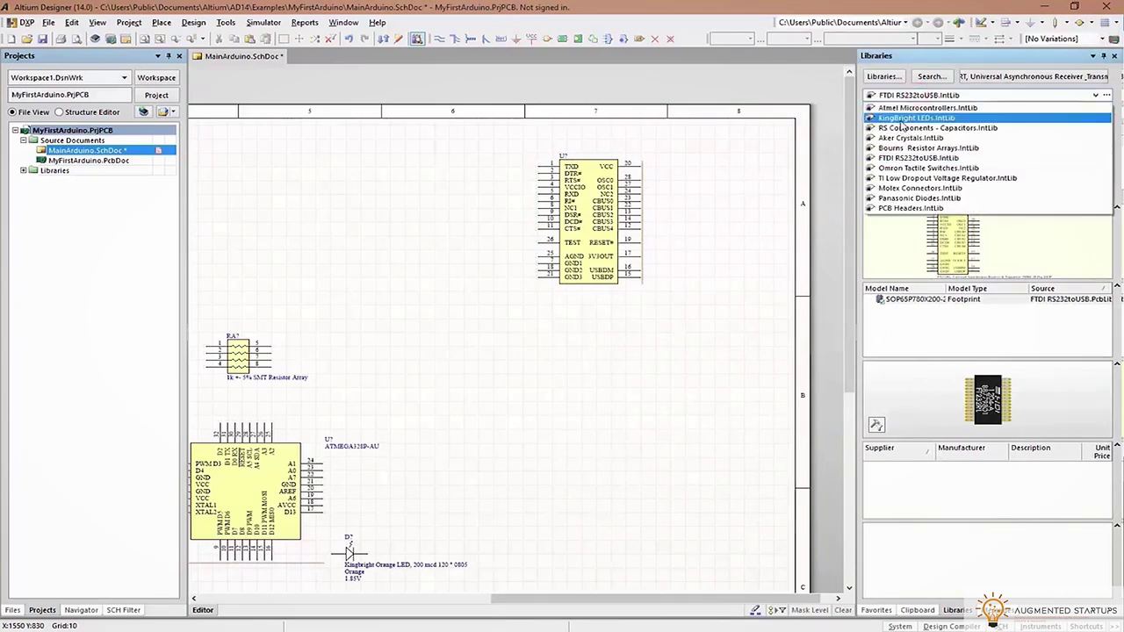
pyautogui.click(912, 128)
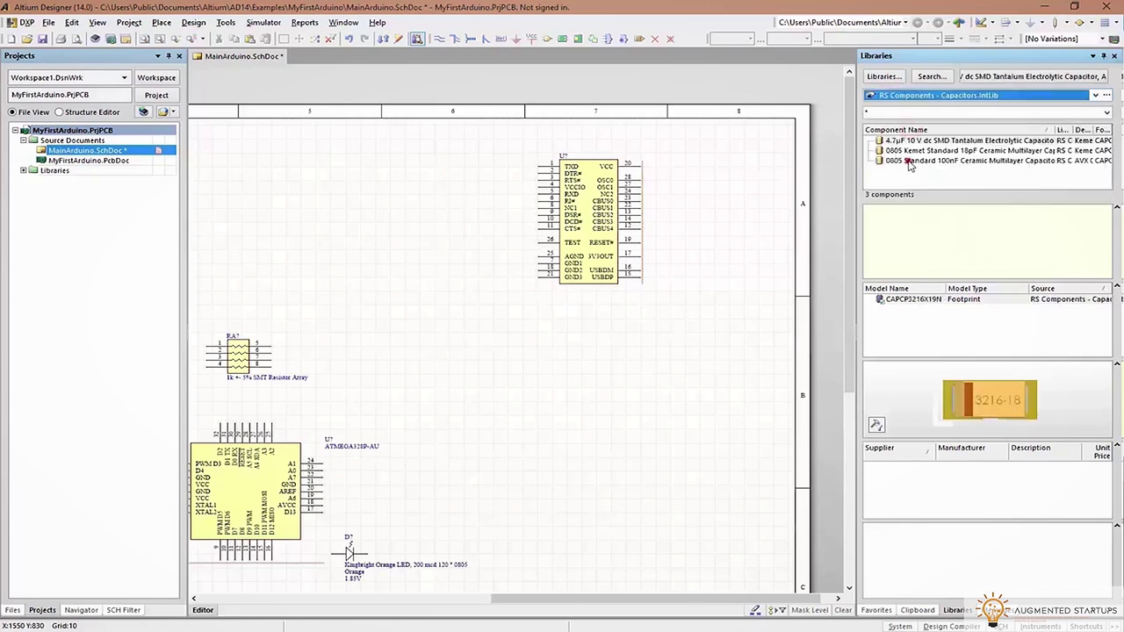
pyautogui.doubleClick(911, 162)
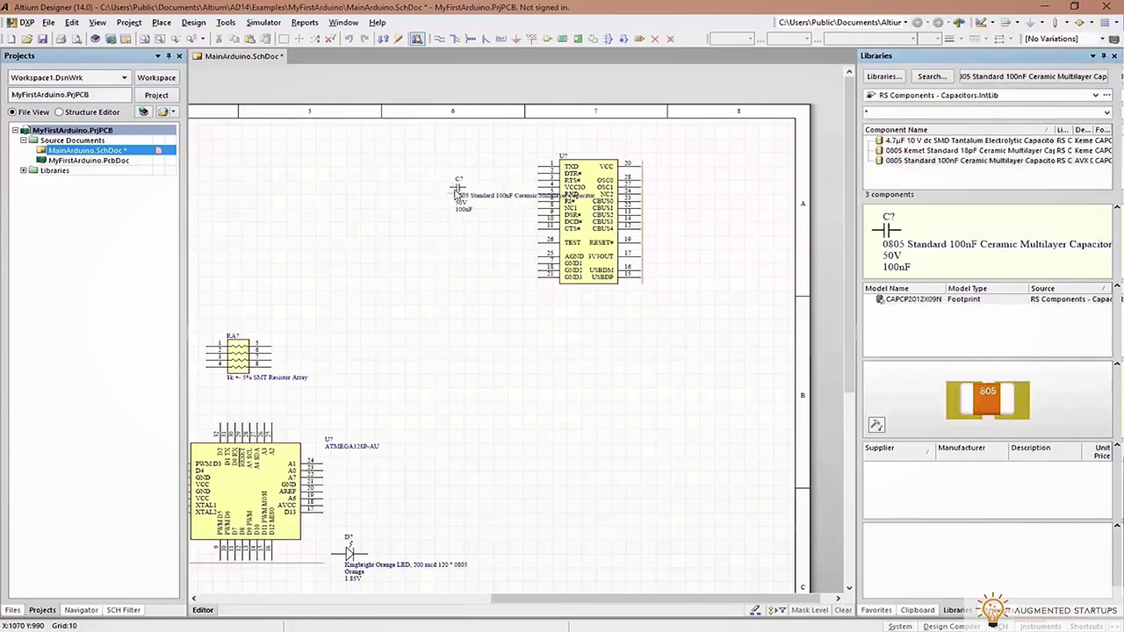
pyautogui.press('Tab')
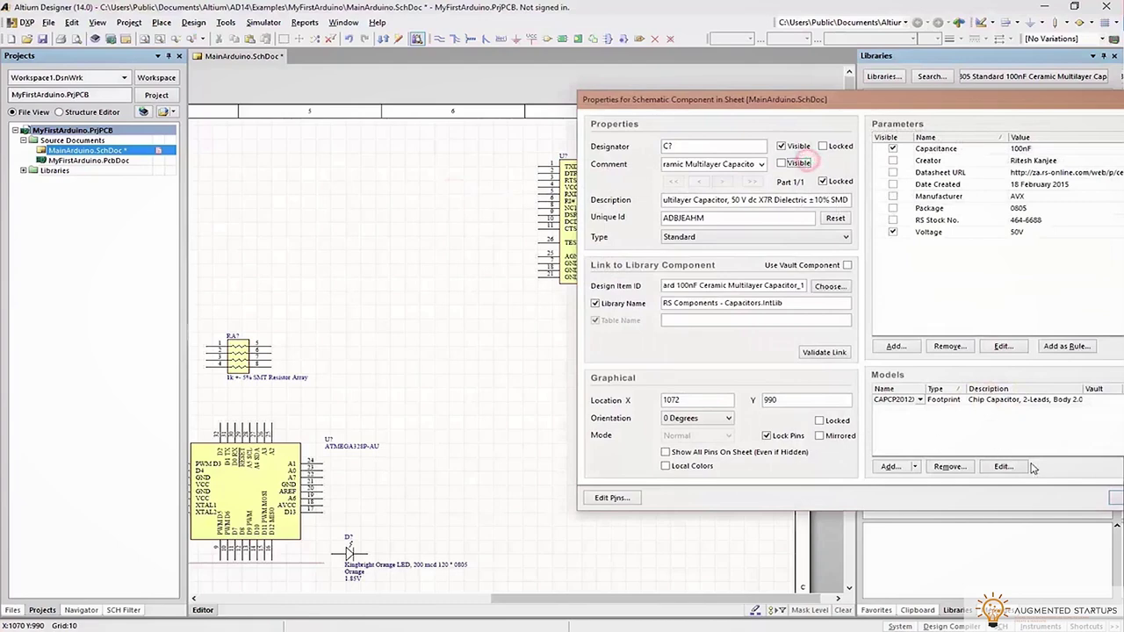
pyautogui.click(1117, 499)
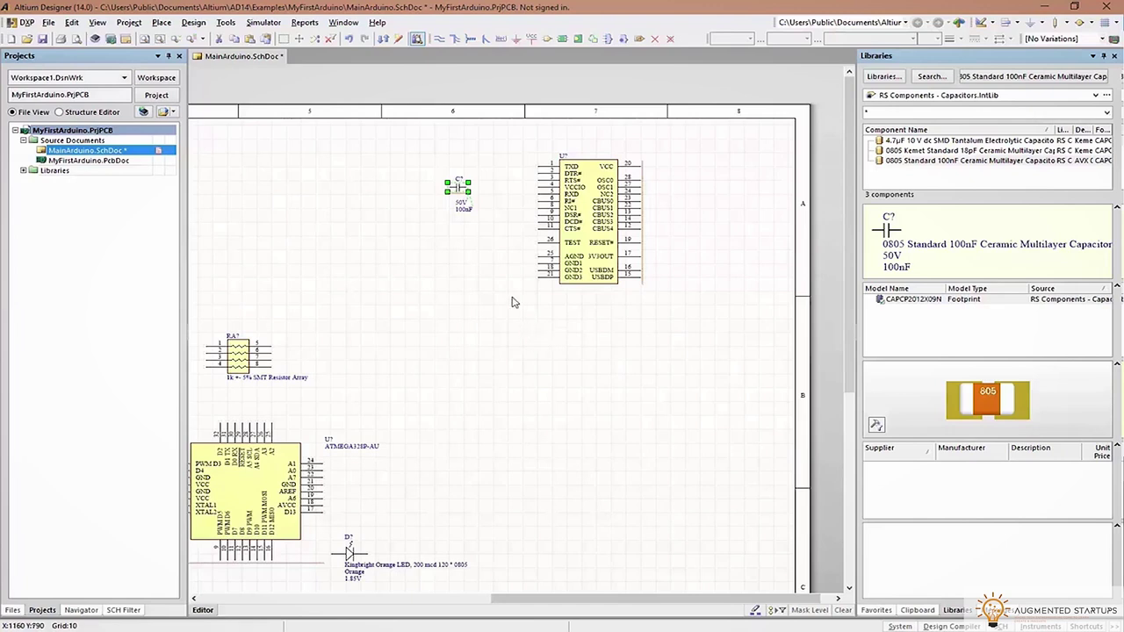
pyautogui.press('space')
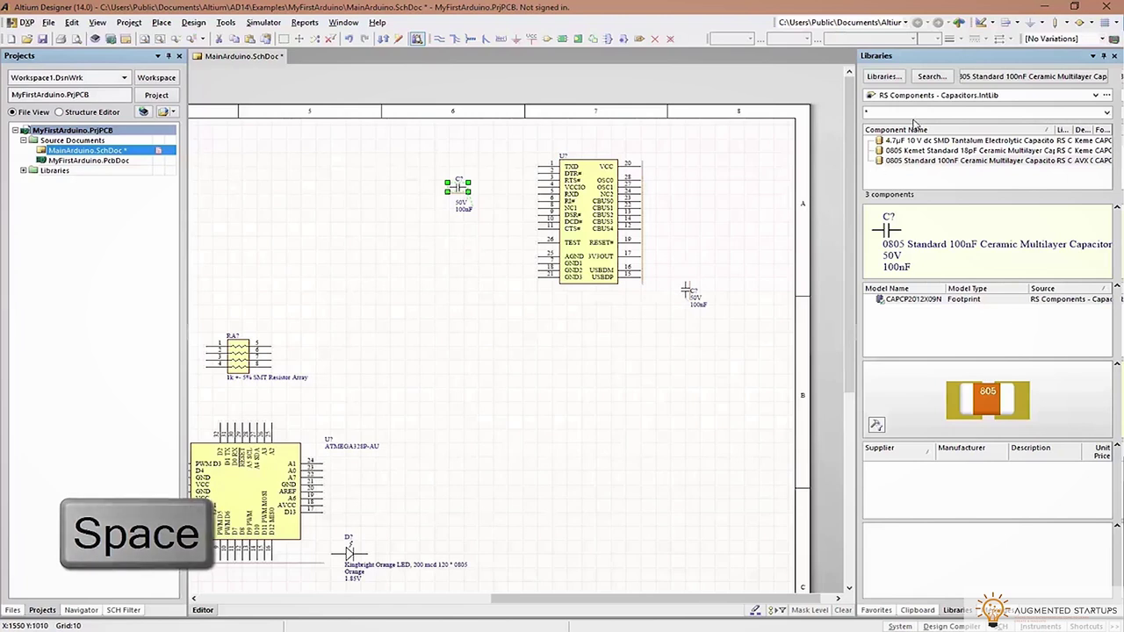
# Place the 680 resistor array from the Bourns resistor arrays library
pyautogui.click(927, 95)
pyautogui.click(916, 148)
pyautogui.doubleClick(931, 151)
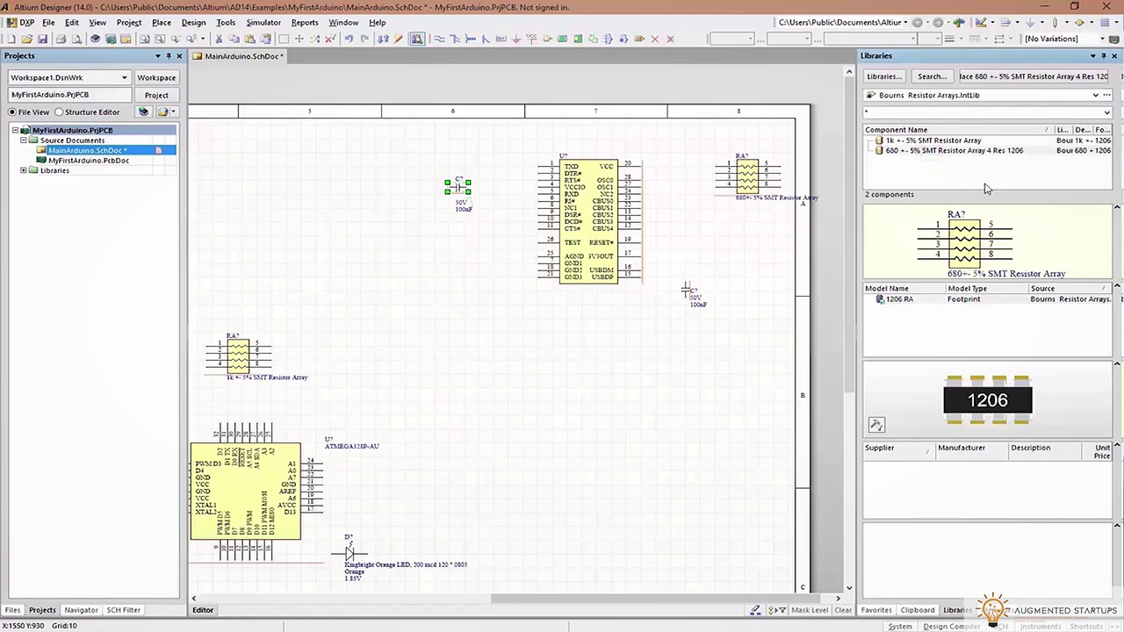
# Place the red and green Kingbright LEDs and select the rotated 100nF capacitor
pyautogui.click(909, 98)
pyautogui.click(903, 125)
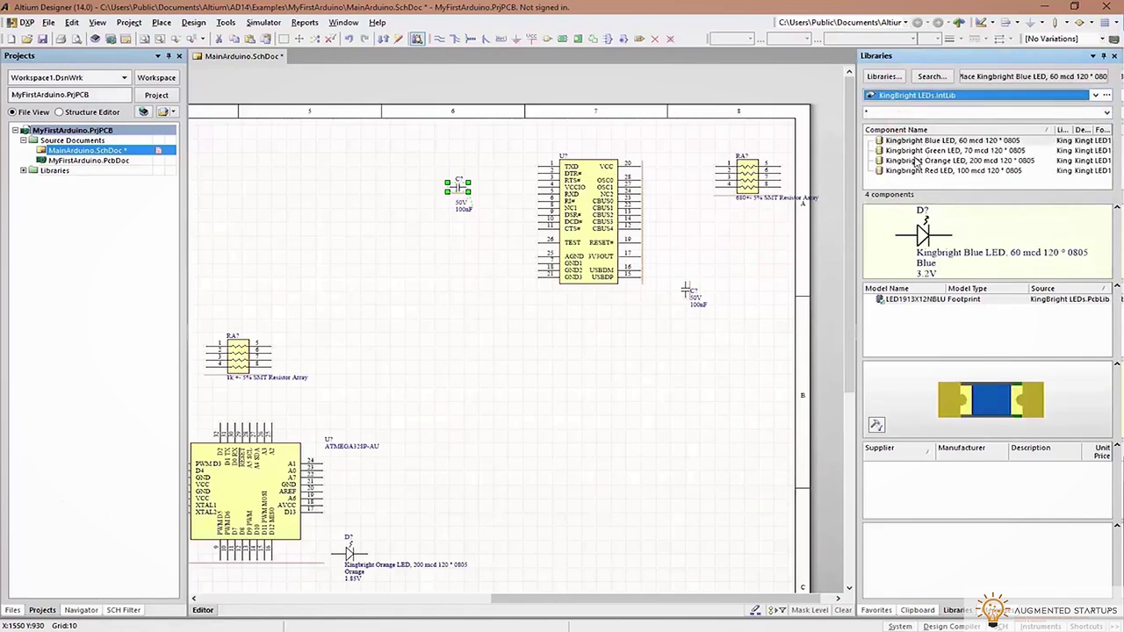
pyautogui.doubleClick(918, 170)
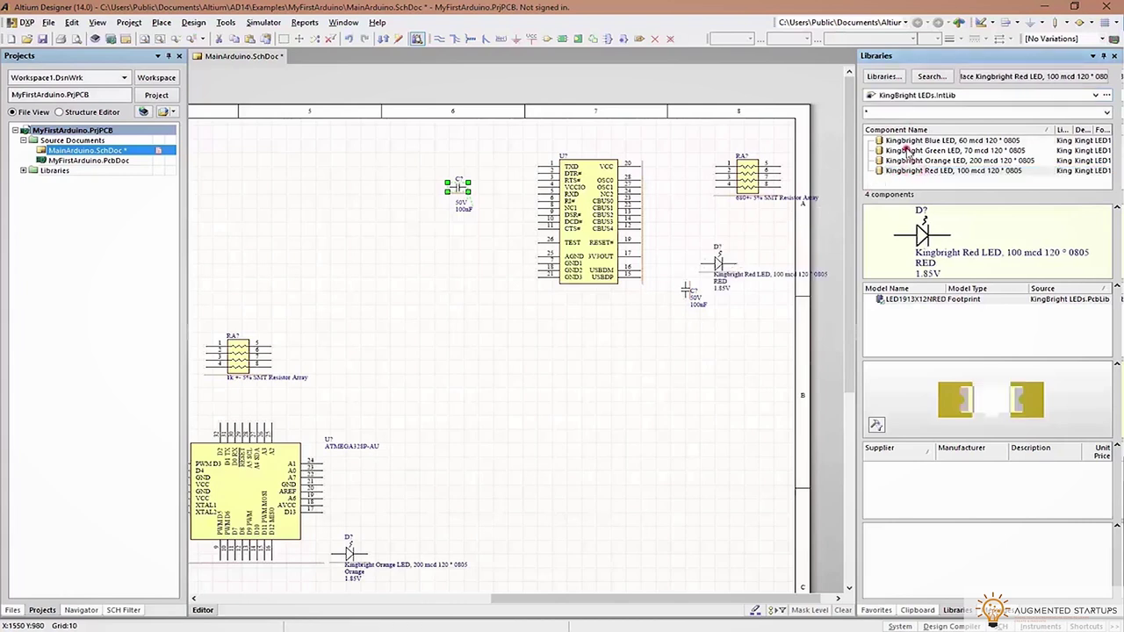
pyautogui.doubleClick(907, 150)
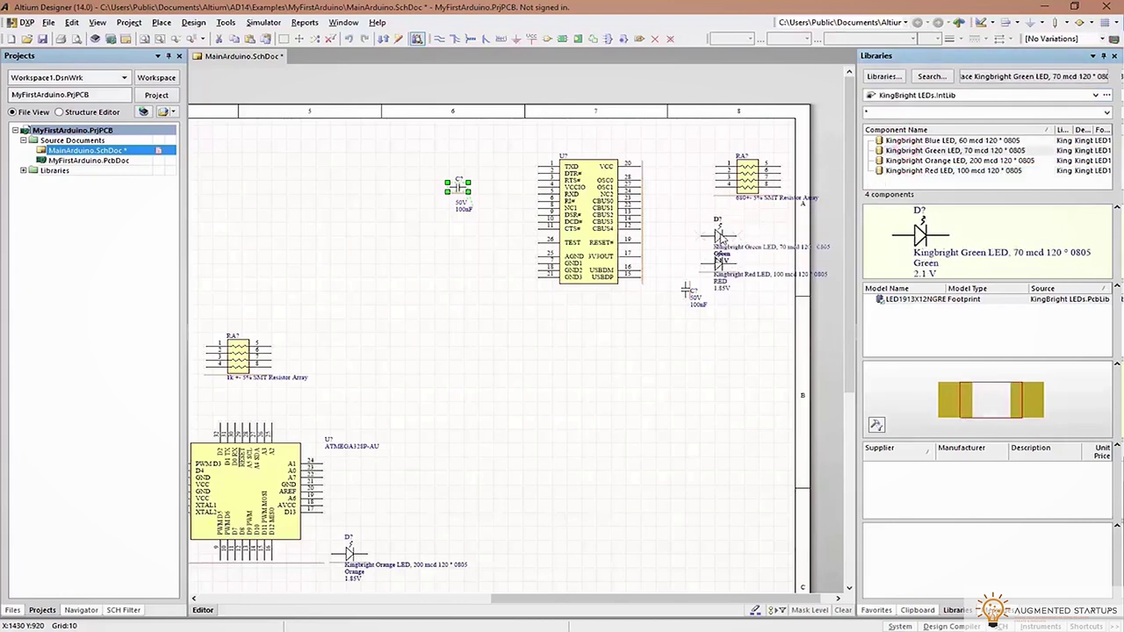
pyautogui.click(707, 307)
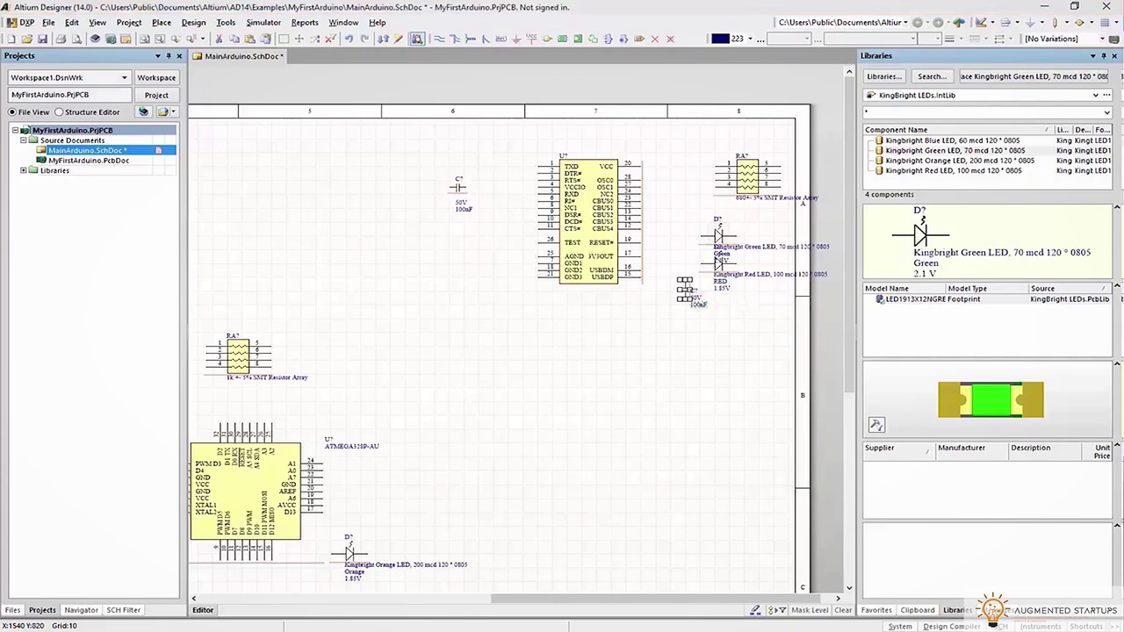
# Place the Molex Micro USB connector below the FT232RL with its comment hidden
pyautogui.click(971, 94)
pyautogui.click(918, 202)
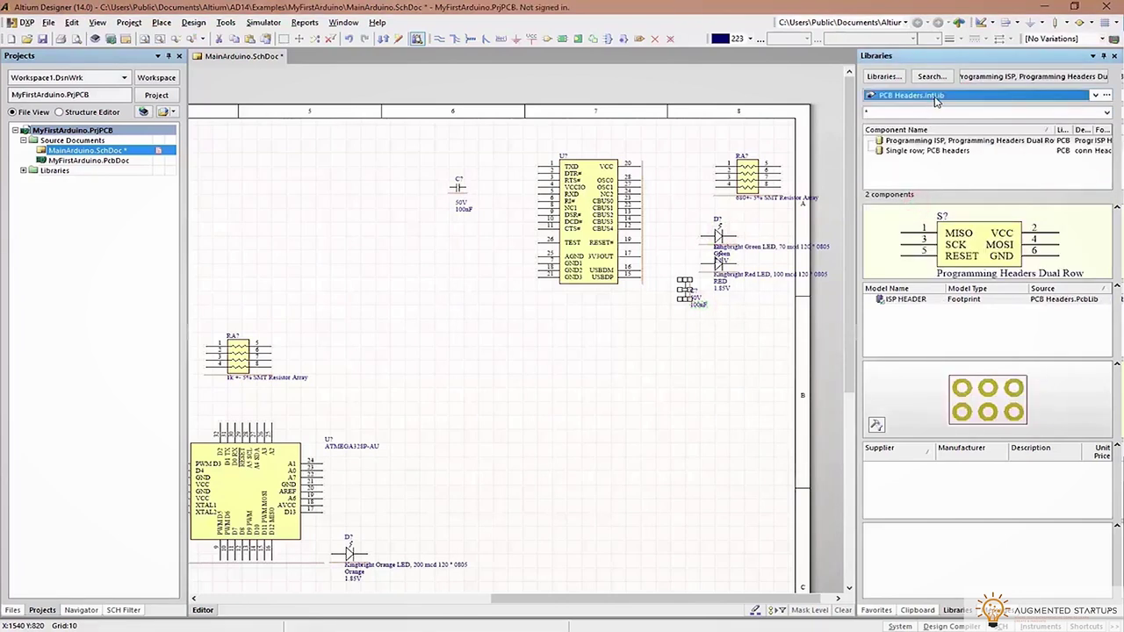
pyautogui.click(937, 98)
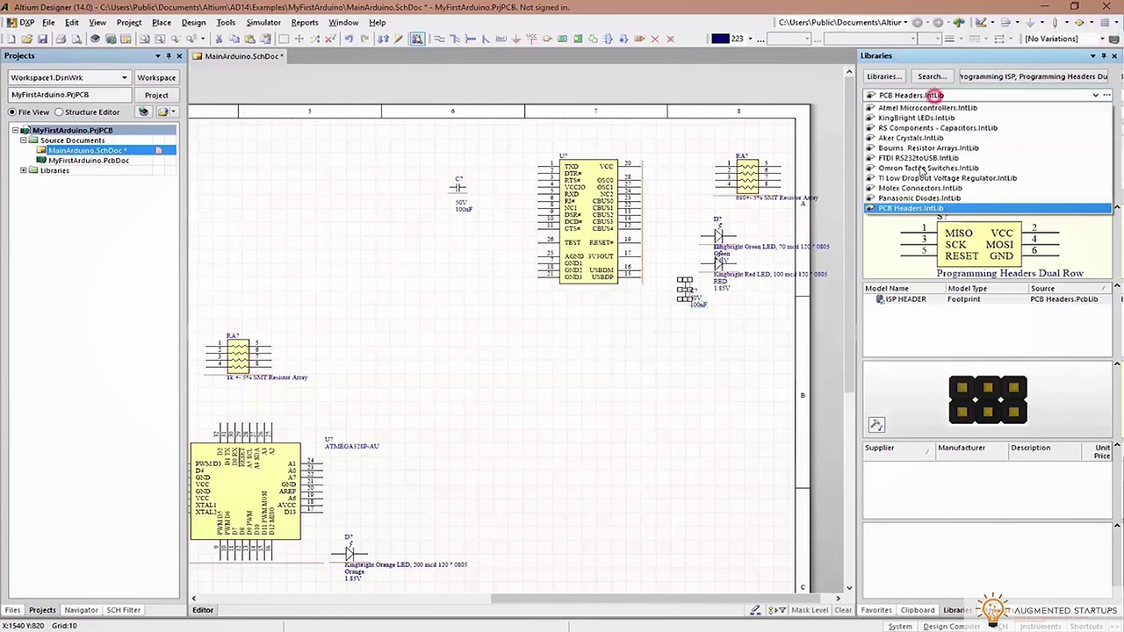
pyautogui.click(920, 188)
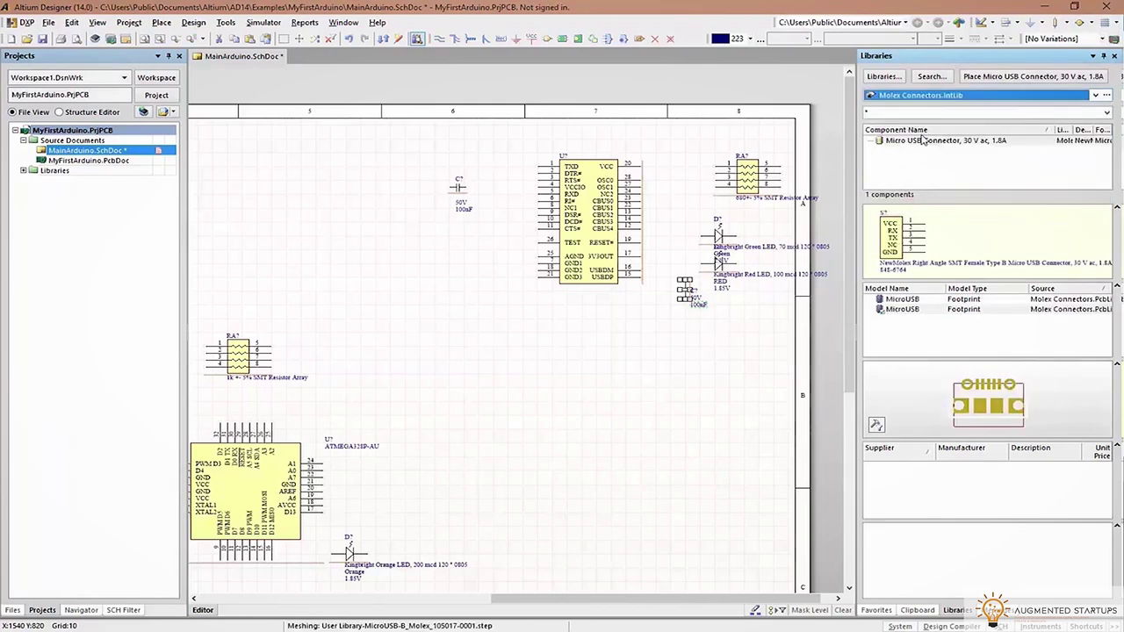
pyautogui.moveTo(905, 149); pyautogui.dragTo(720, 376)
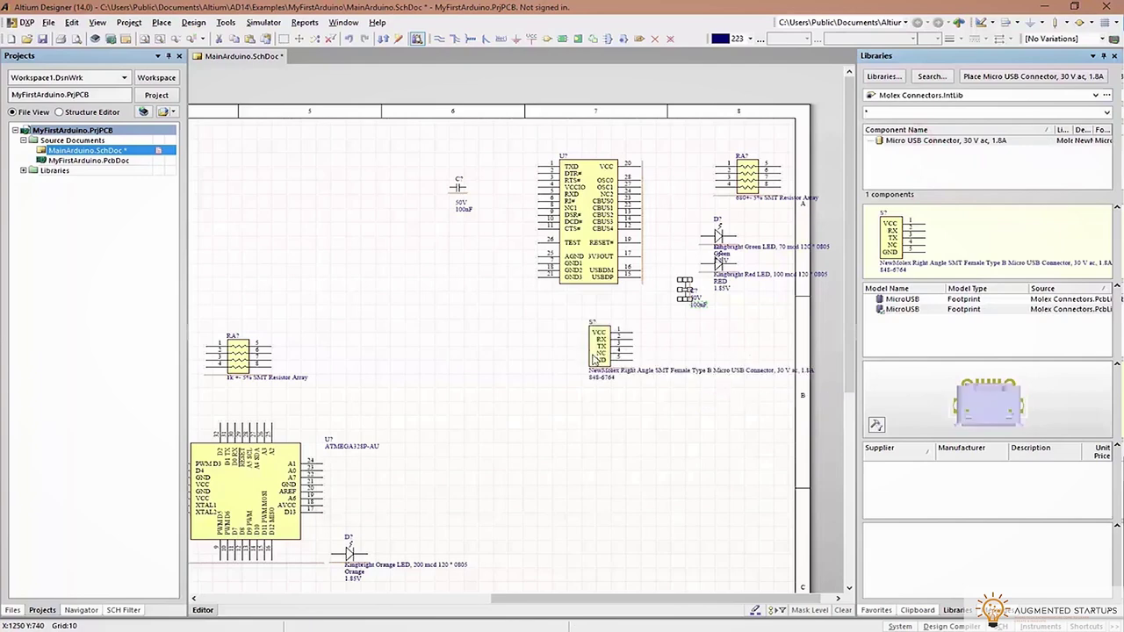
pyautogui.click(594, 353)
pyautogui.press('Tab')
pyautogui.click(781, 164)
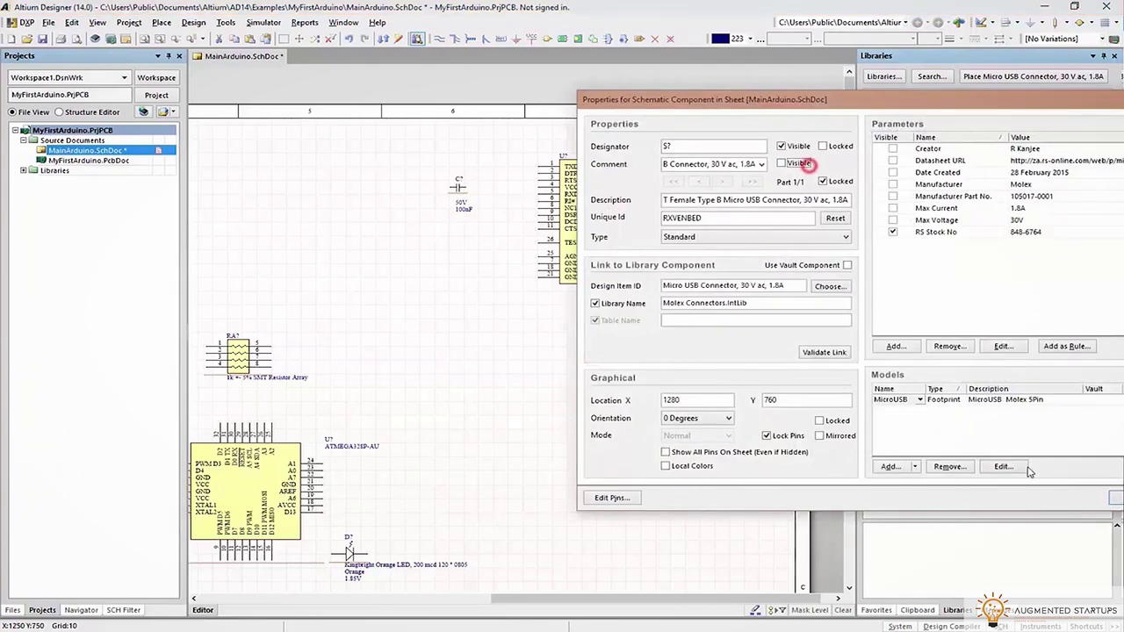
pyautogui.click(1114, 498)
pyautogui.moveTo(741, 279); pyautogui.dragTo(696, 220)
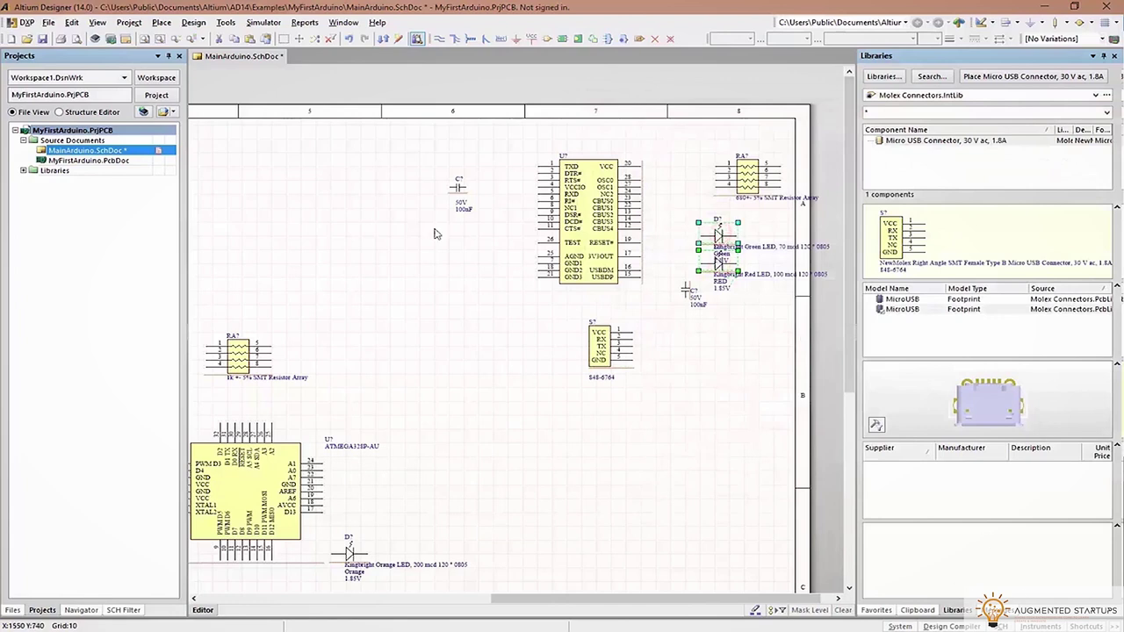
# Open the SCH Inspector panel and dock it beside the schematic
pyautogui.click(997, 626)
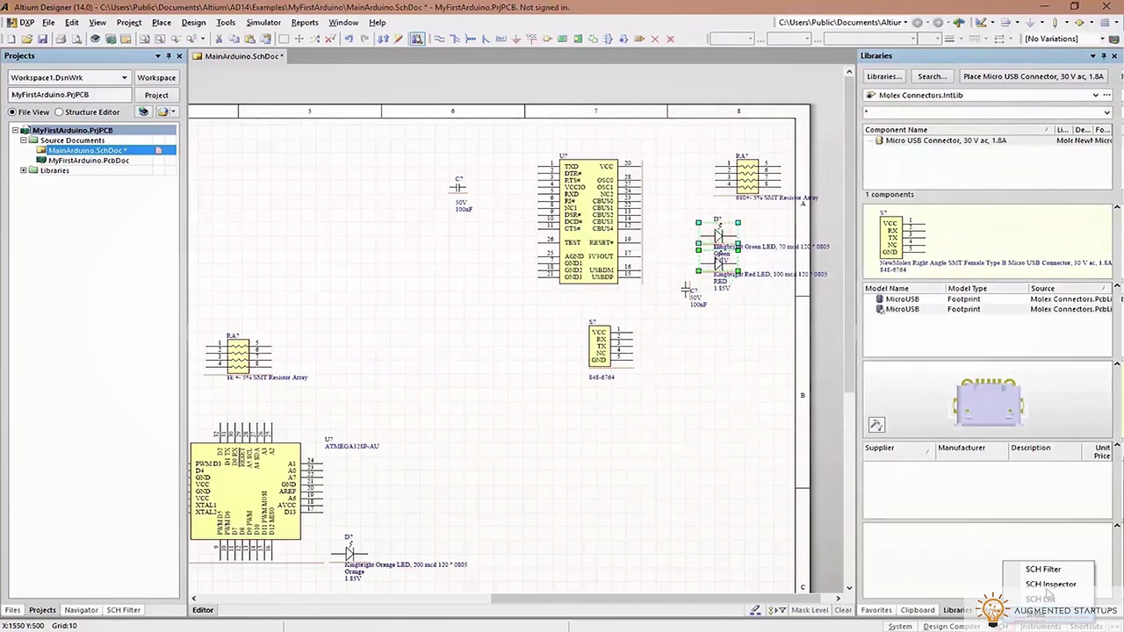
pyautogui.click(1049, 587)
pyautogui.moveTo(615, 89); pyautogui.dragTo(1118, 215)
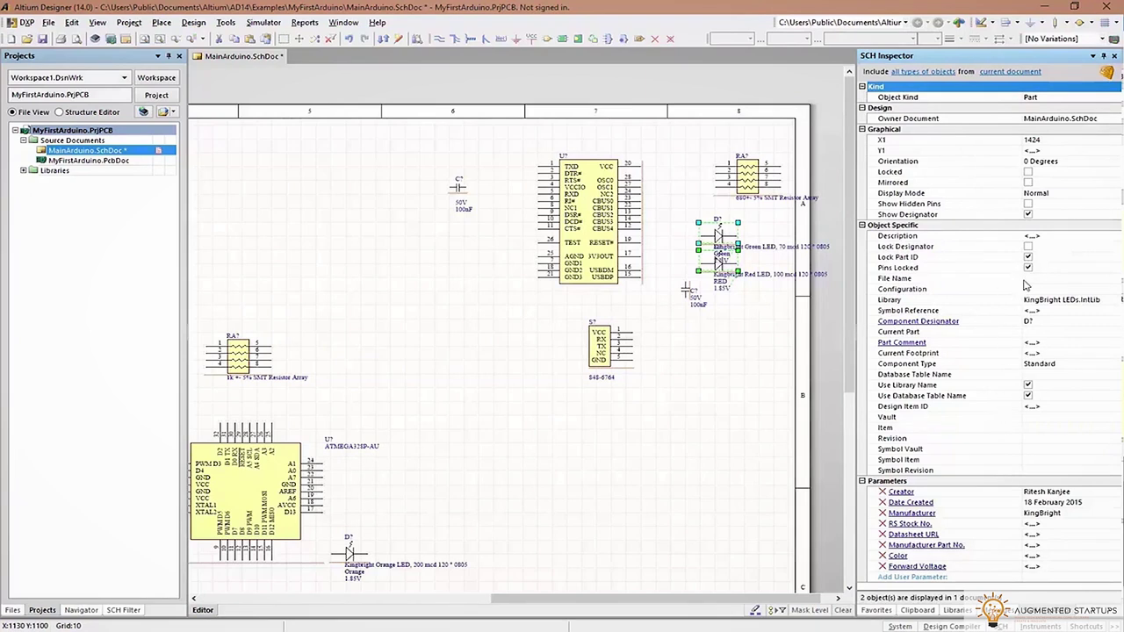
# Edit both LEDs' designator, hidden-pin and part-ID lock settings, then check the red LED's properties
pyautogui.click(1028, 215)
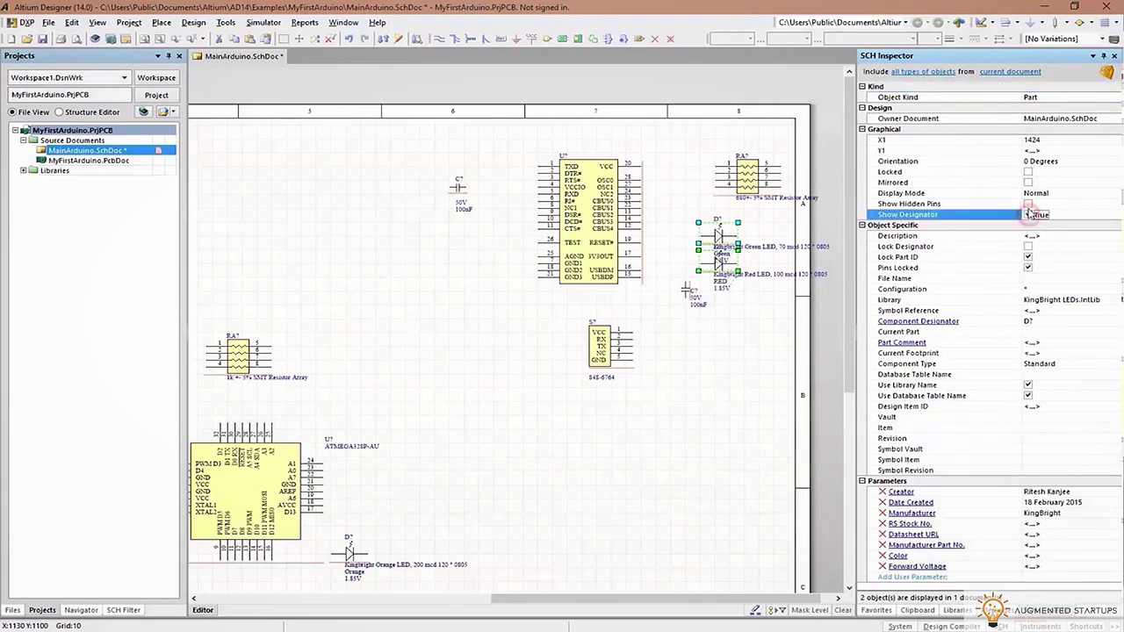
pyautogui.click(1028, 205)
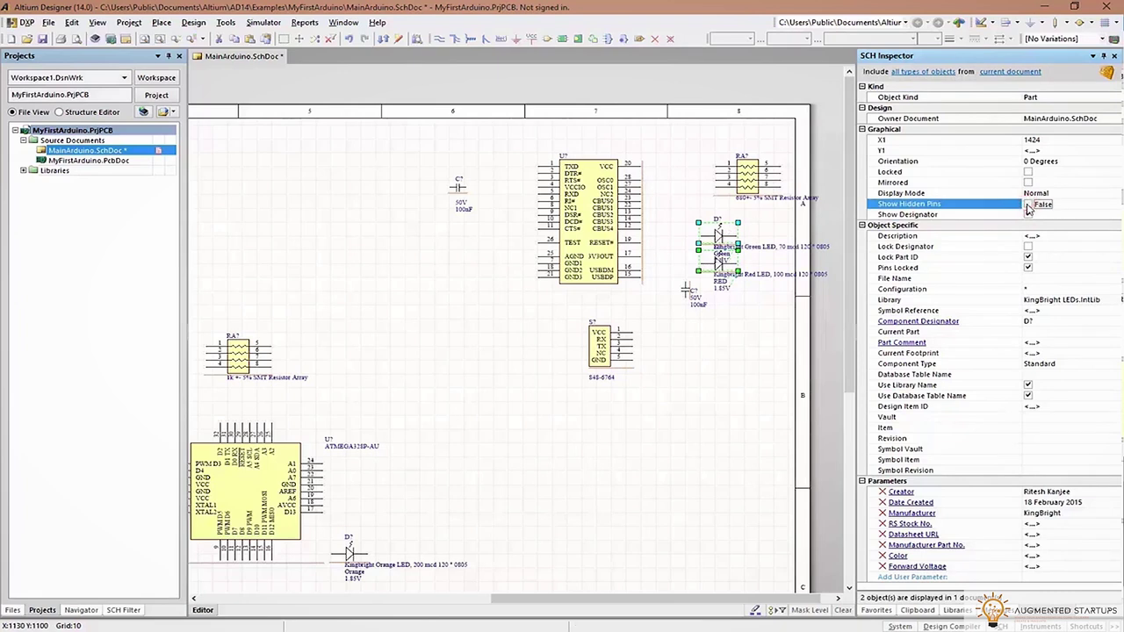
pyautogui.click(1029, 258)
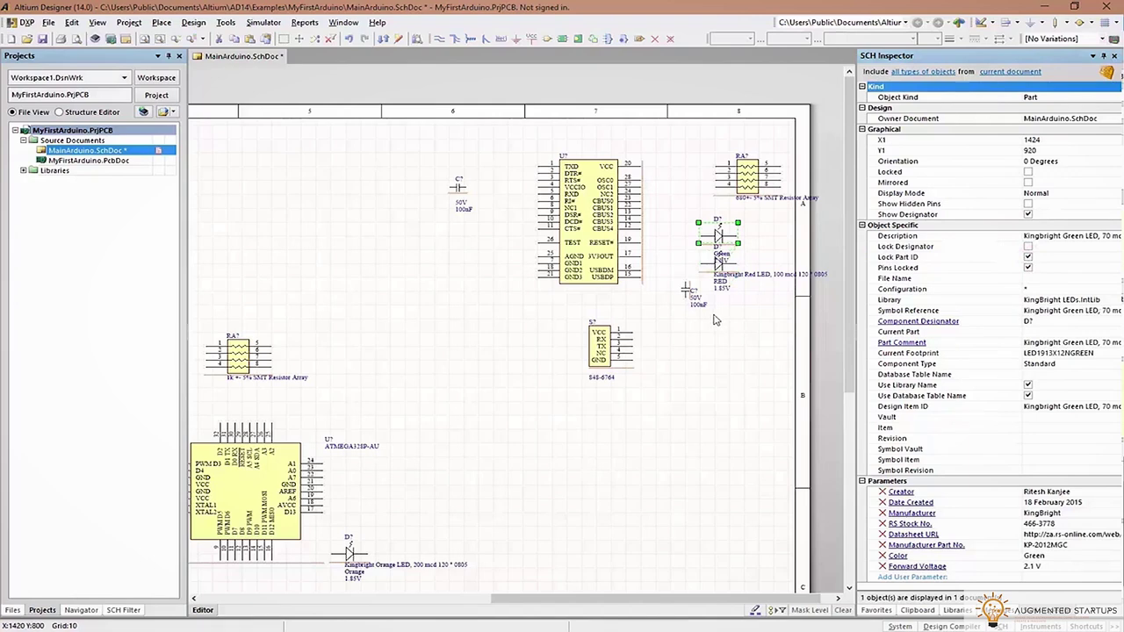
pyautogui.doubleClick(715, 262)
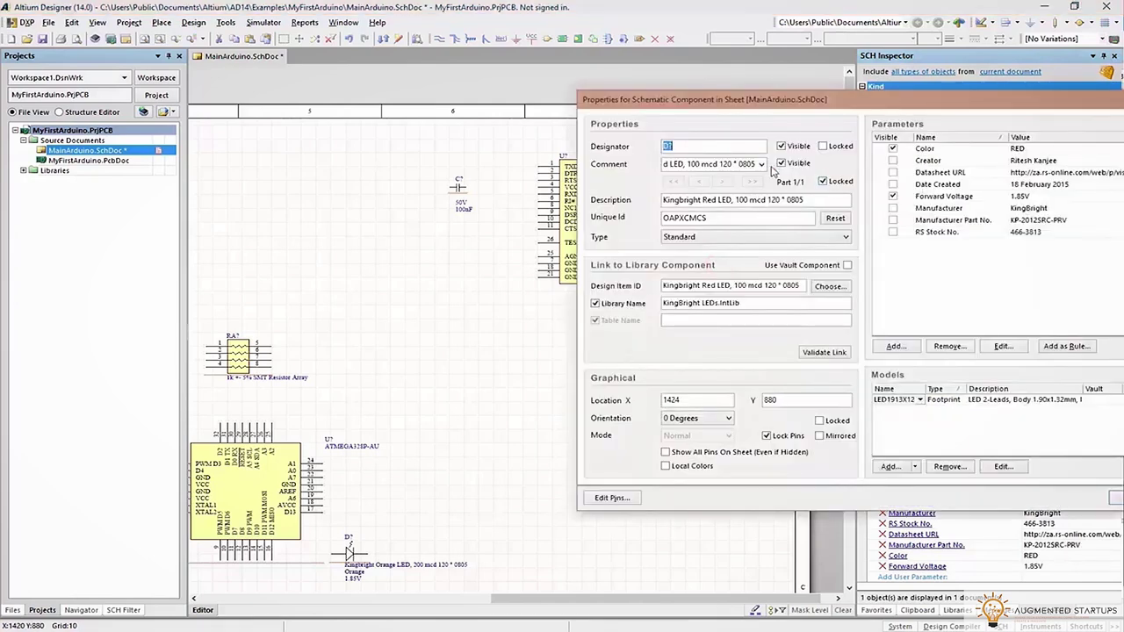
pyautogui.press('Return')
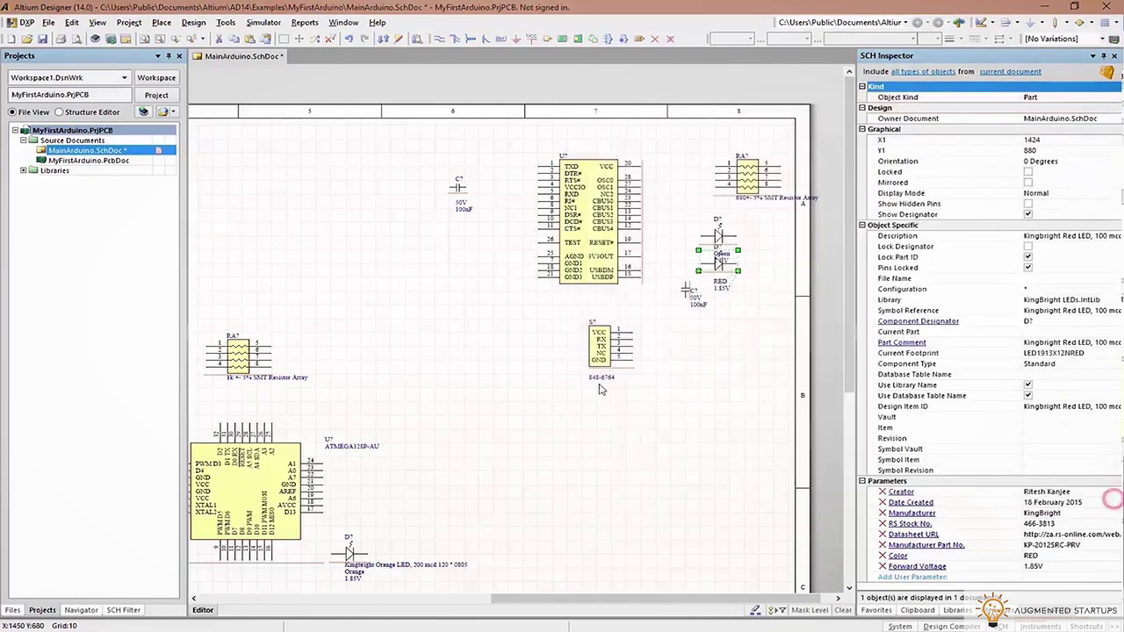
pyautogui.click(600, 389)
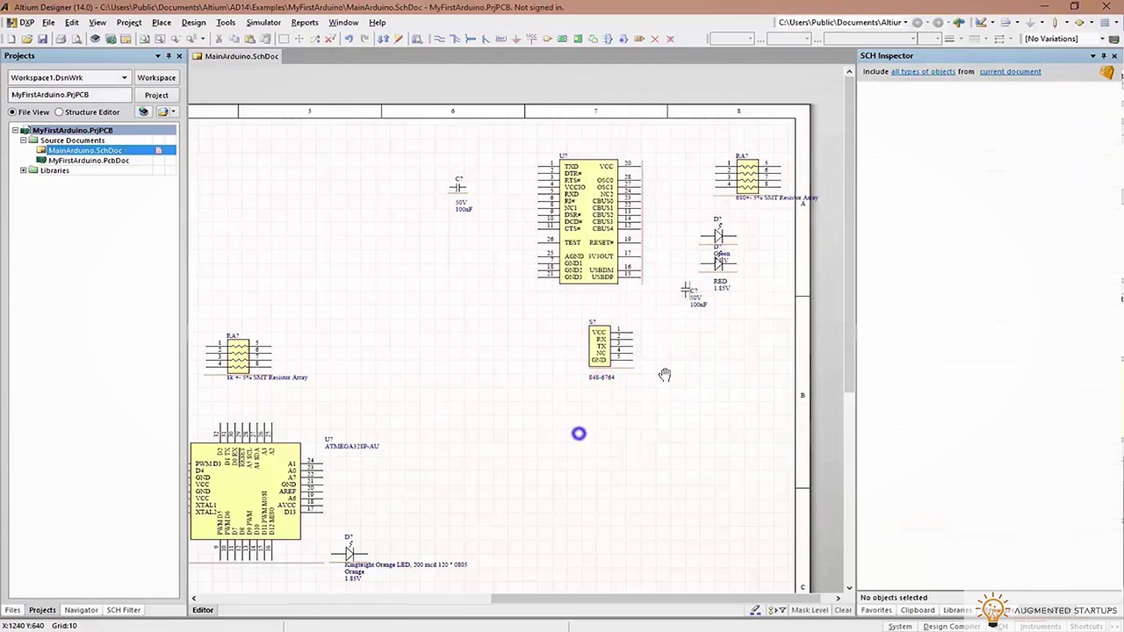
# Duplicate the existing 5V power port and place the copy above the capacitor
pyautogui.moveTo(665, 375); pyautogui.dragTo(744, 312, button='right')
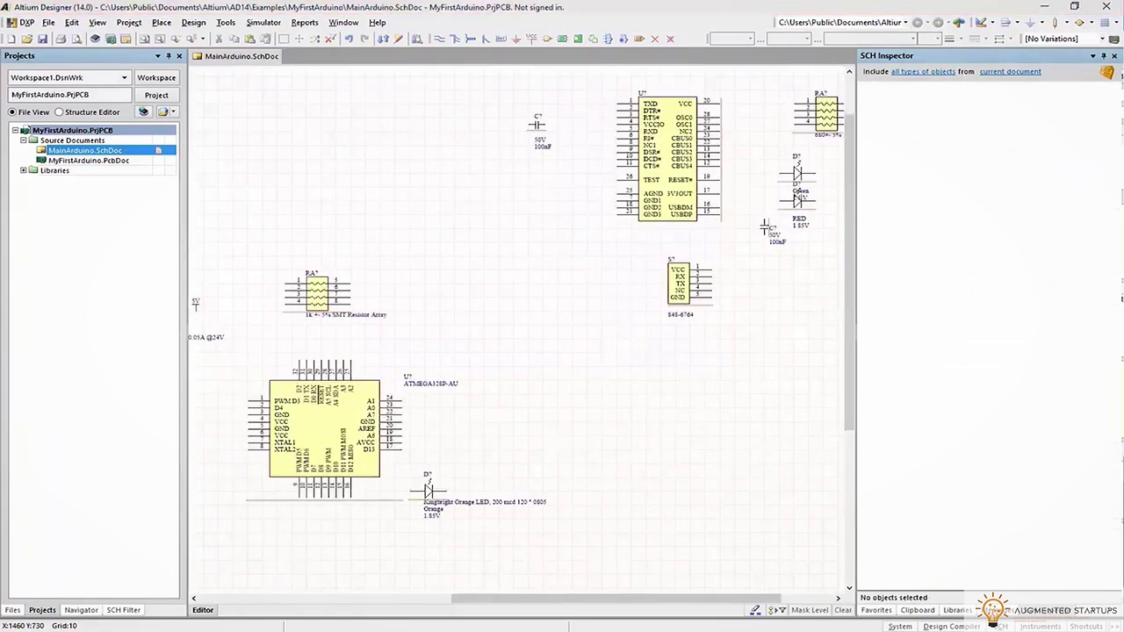
pyautogui.moveTo(1123, 53); pyautogui.dragTo(820, 86)
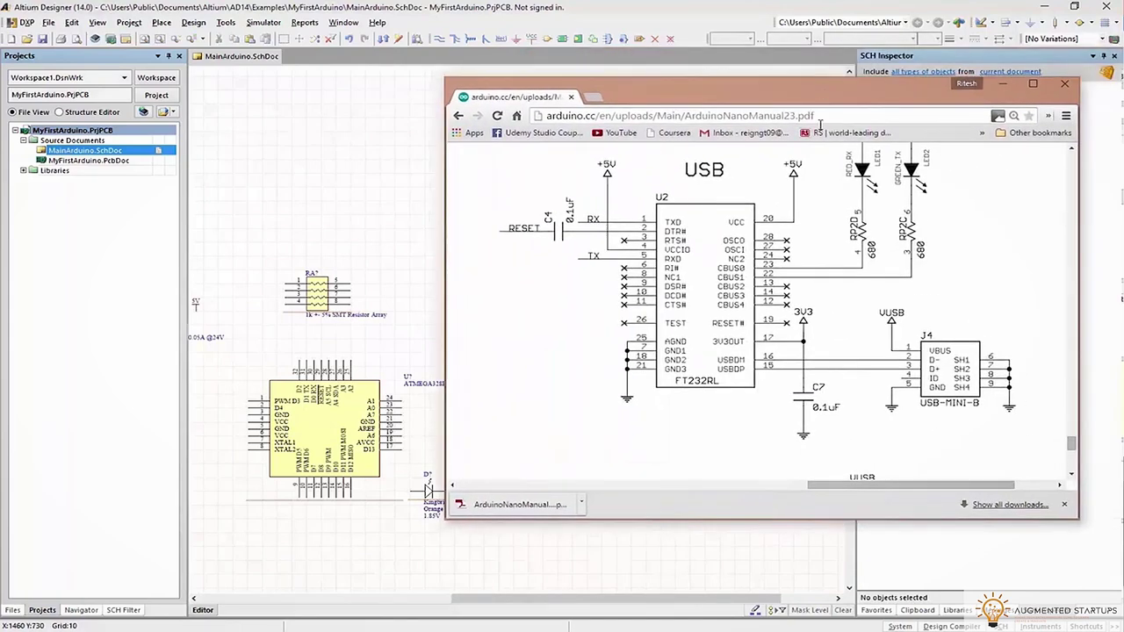
pyautogui.scroll(3, 840, 268)
pyautogui.click(860, 98)
pyautogui.click(410, 283)
pyautogui.click(245, 311)
pyautogui.hotkey('ctrl', 'r')
pyautogui.click(605, 104)
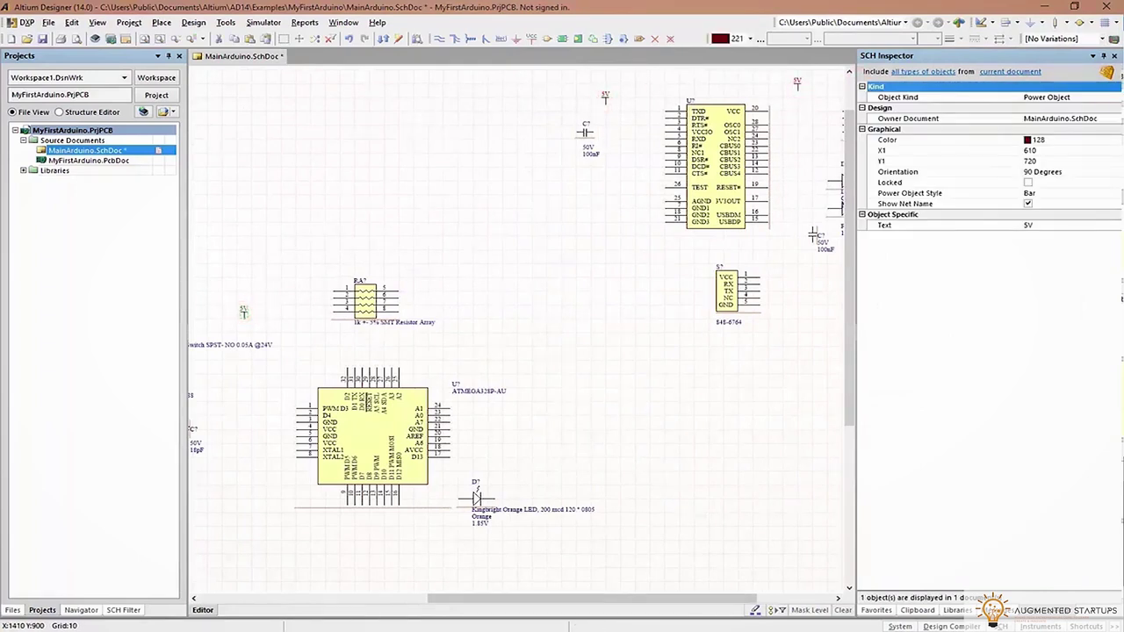
# Place GND ports below the USB chip and left of the ATmega, then save the sheet
pyautogui.click(518, 39)
pyautogui.click(627, 217)
pyautogui.click(251, 479)
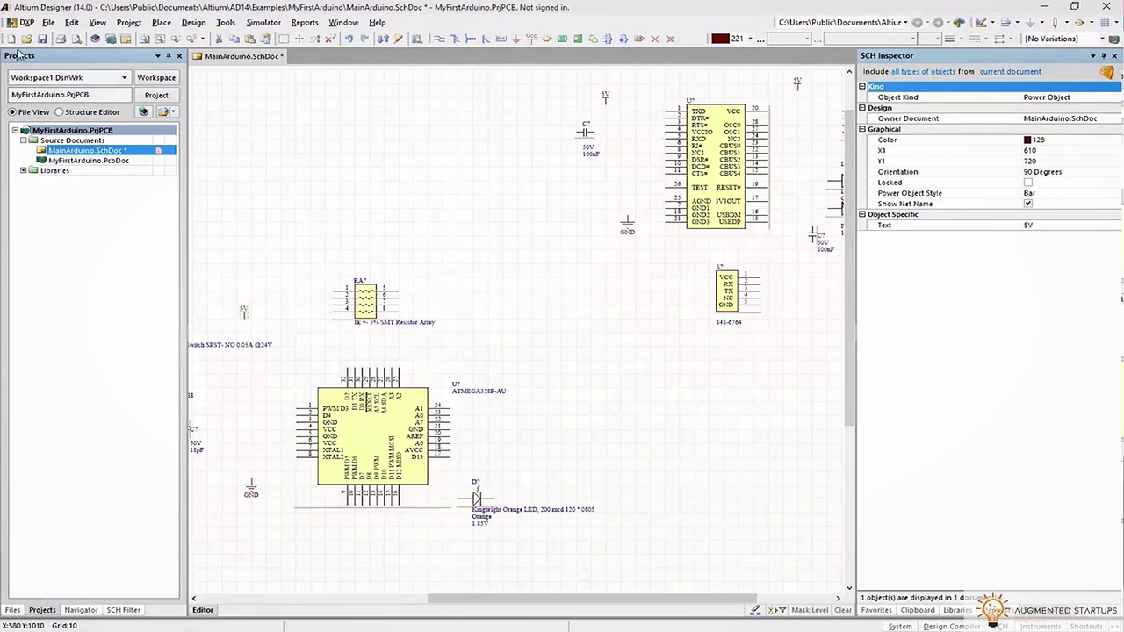
pyautogui.click(40, 41)
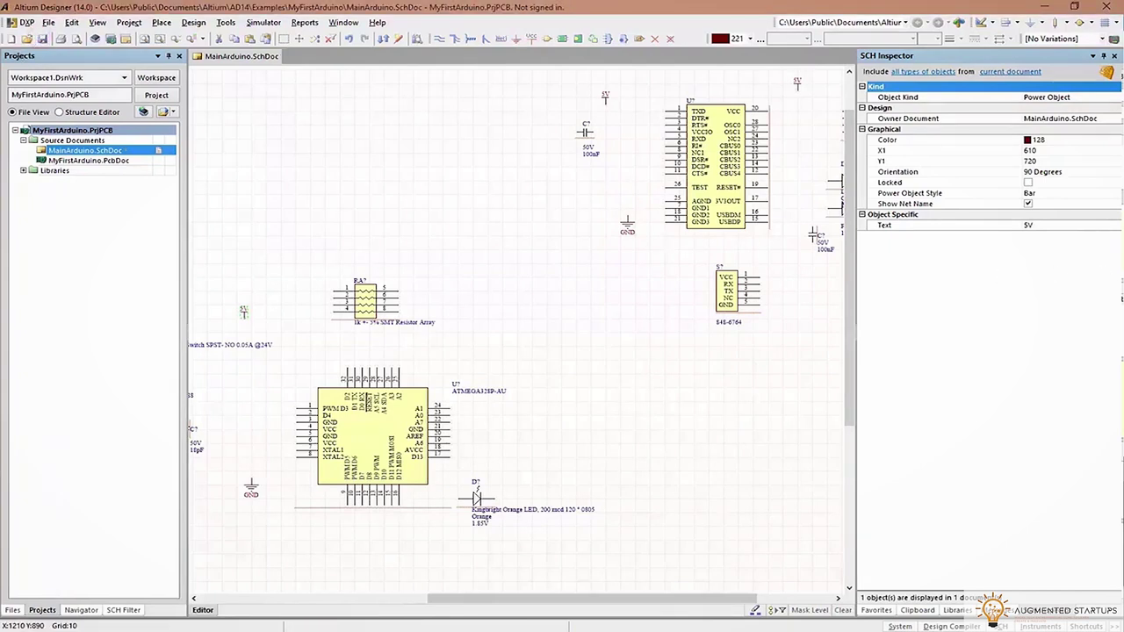
# Place two 4.7µF capacitors and a 100nF capacitor from the RS Components capacitor library
pyautogui.click(956, 610)
pyautogui.click(920, 95)
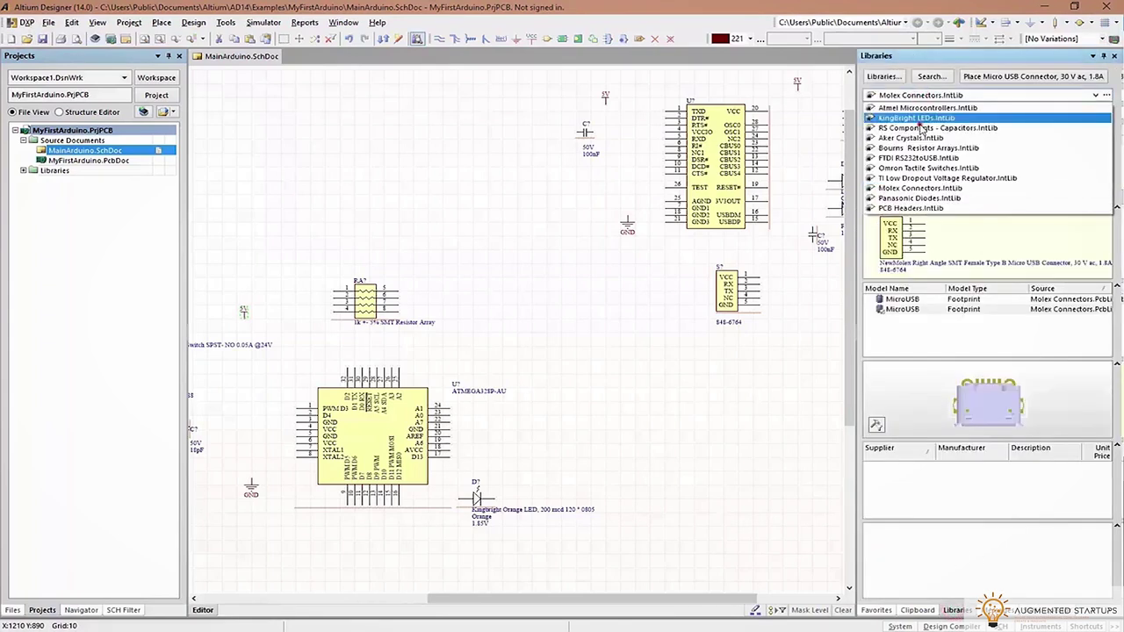
pyautogui.click(921, 120)
pyautogui.click(253, 268)
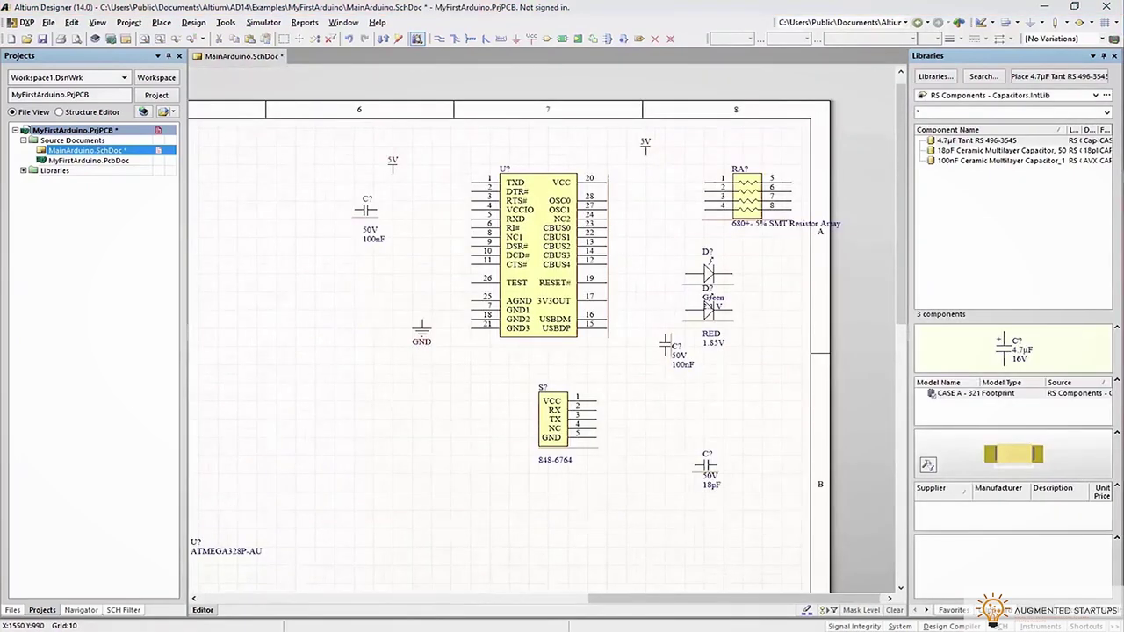
pyautogui.moveTo(693, 361); pyautogui.dragTo(785, 143, button='right')
pyautogui.click(966, 140)
pyautogui.moveTo(383, 310); pyautogui.dragTo(360, 369)
pyautogui.moveTo(896, 253); pyautogui.dragTo(762, 402)
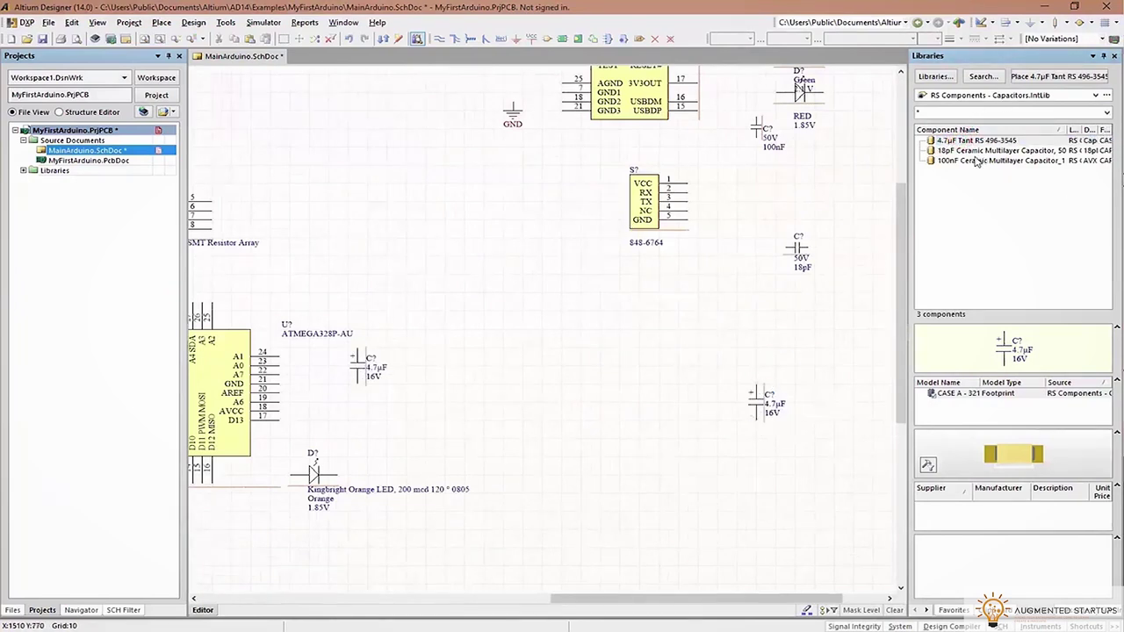
pyautogui.moveTo(932, 193); pyautogui.dragTo(807, 406)
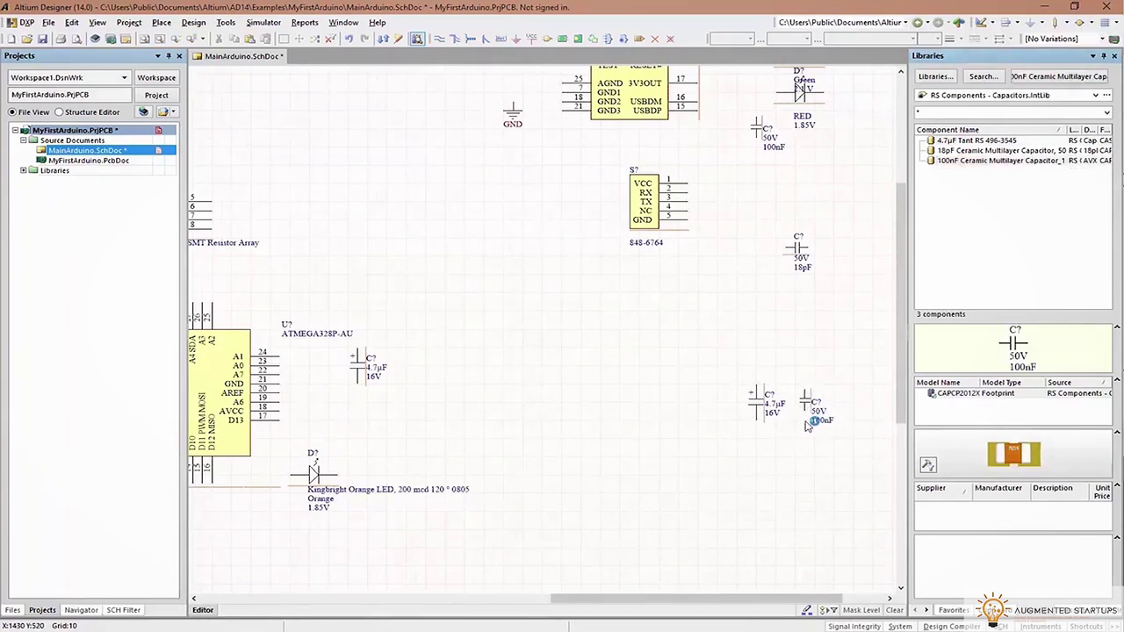
# Place the Programming ISP header from PCB Headers near zone A1 of the sheet
pyautogui.moveTo(416, 381); pyautogui.dragTo(402, 103, button='right')
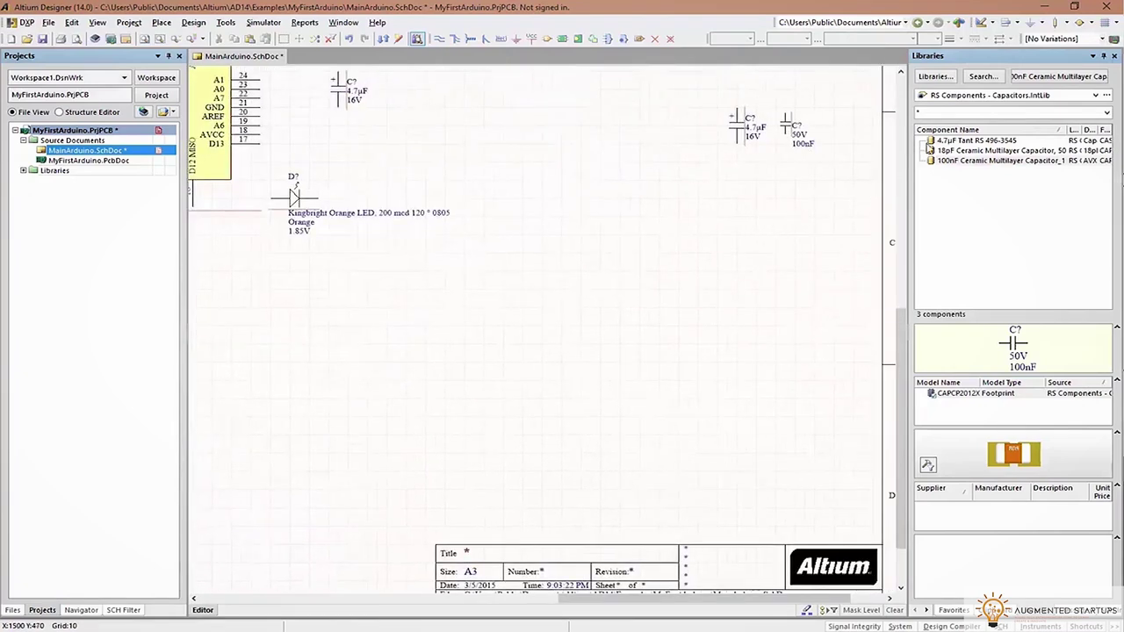
pyautogui.click(955, 96)
pyautogui.click(949, 200)
pyautogui.moveTo(585, 320); pyautogui.dragTo(433, 264, button='right')
pyautogui.moveTo(677, 351); pyautogui.dragTo(818, 359, button='right')
pyautogui.moveTo(980, 144); pyautogui.dragTo(492, 230)
pyautogui.moveTo(1123, 79); pyautogui.dragTo(888, 88)
pyautogui.moveTo(909, 474); pyautogui.dragTo(650, 470)
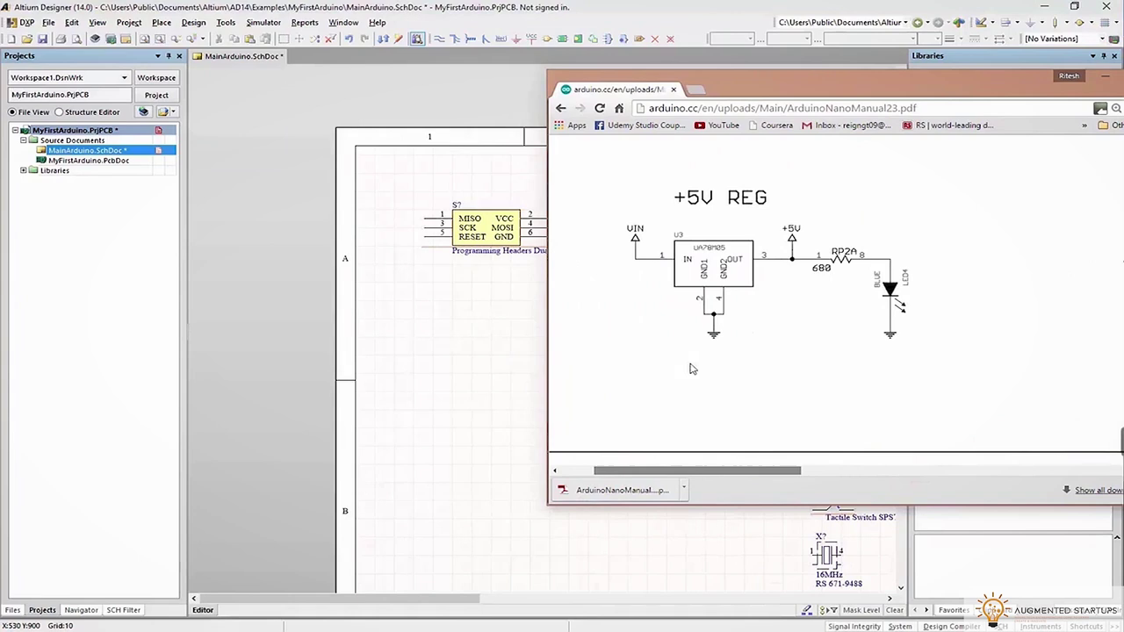
# Place the LM1117MP-5.0 regulator from the TI LDO library with its comment hidden
pyautogui.hotkey('alt', 'Tab')
pyautogui.click(971, 76)
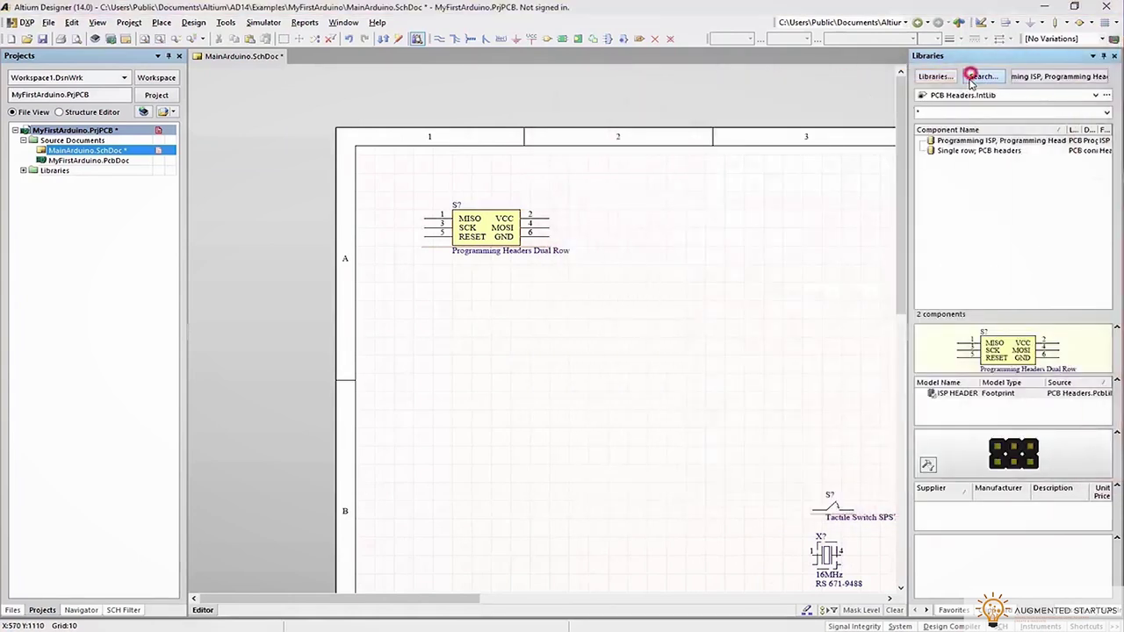
pyautogui.click(720, 209)
pyautogui.click(967, 95)
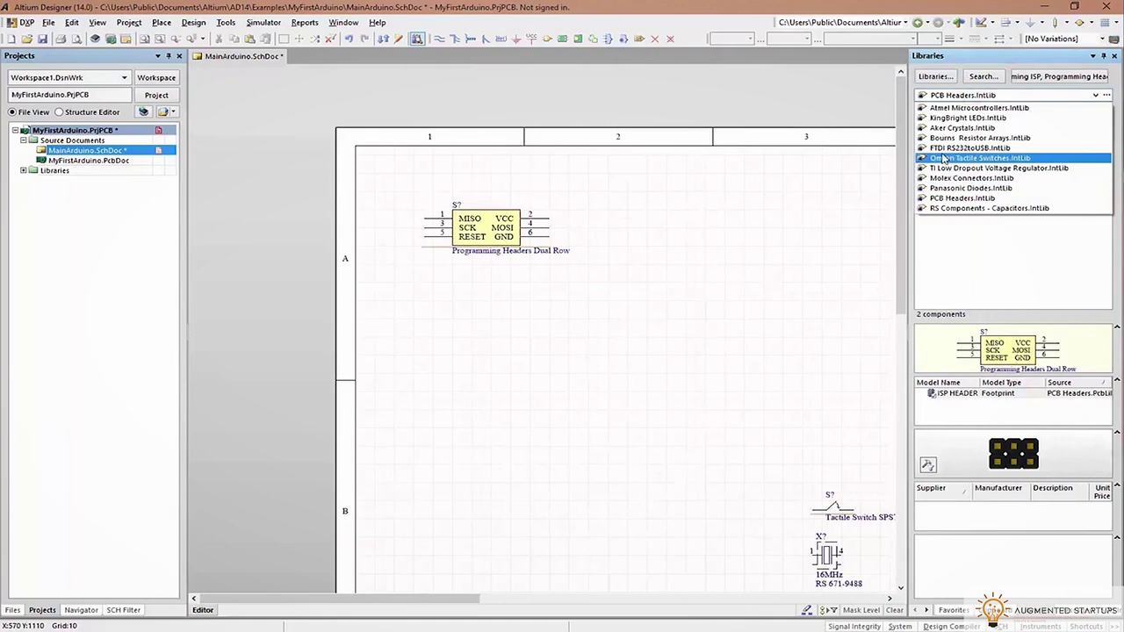
pyautogui.click(949, 168)
pyautogui.doubleClick(966, 140)
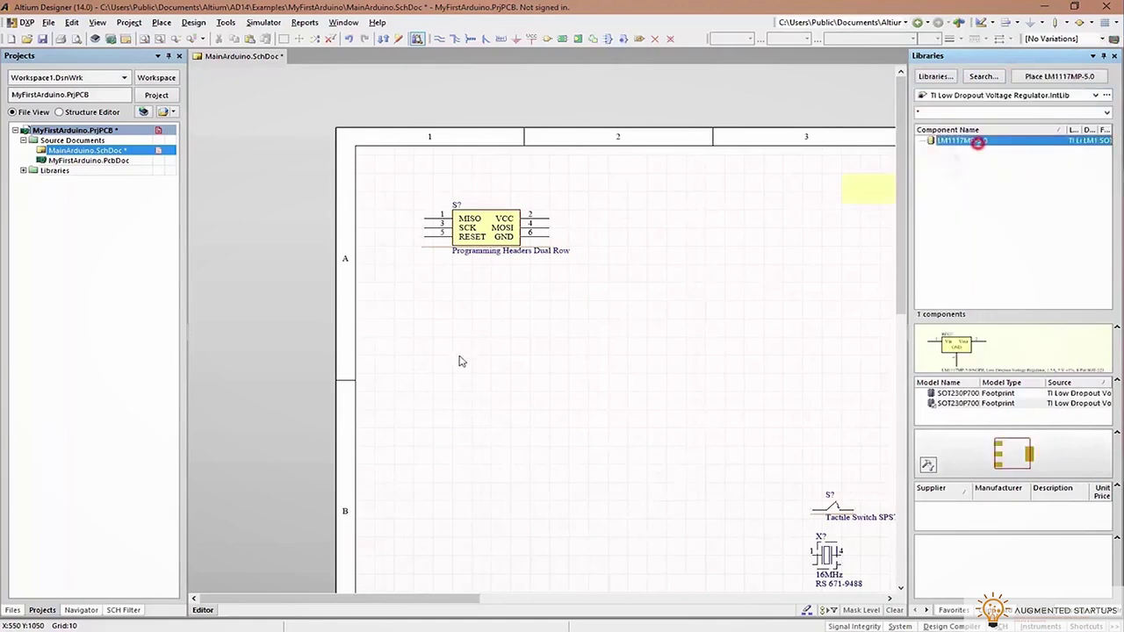
pyautogui.press('Tab')
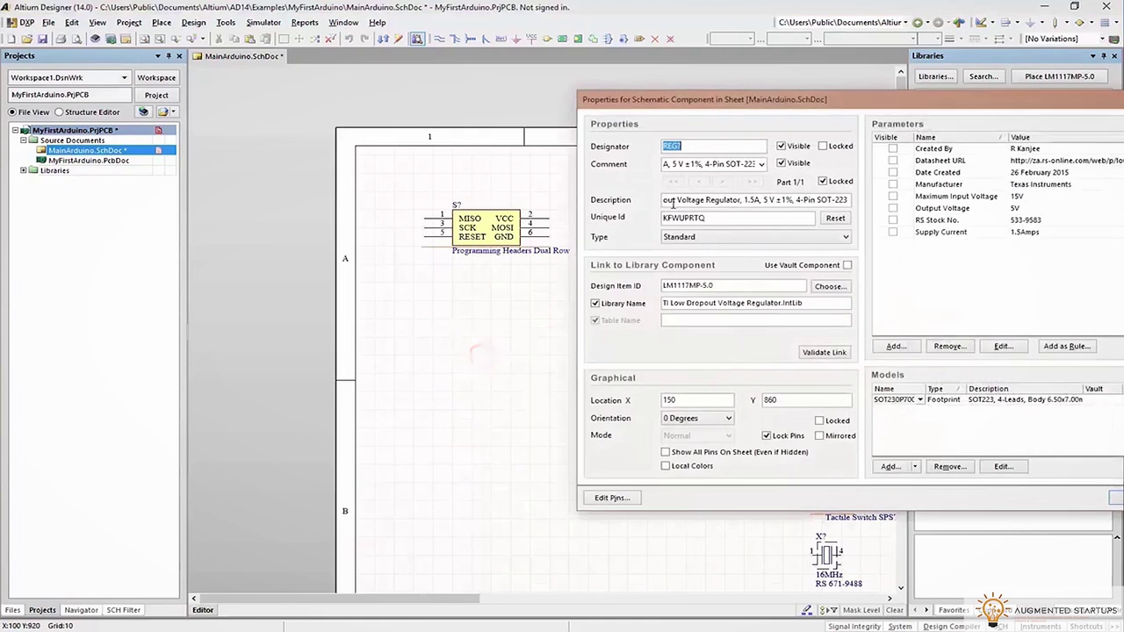
pyautogui.click(802, 167)
pyautogui.click(1114, 497)
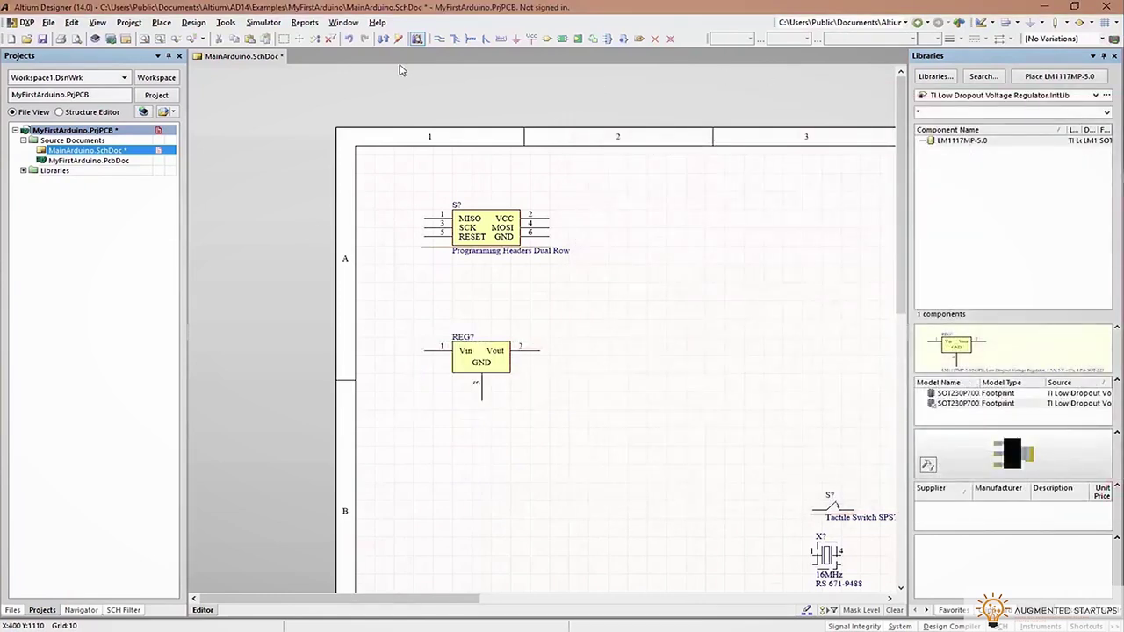
# Add VCC ports by the ISP header and regulator input, and a 5V port at the regulator output
pyautogui.click(530, 41)
pyautogui.click(544, 39)
pyautogui.click(680, 220)
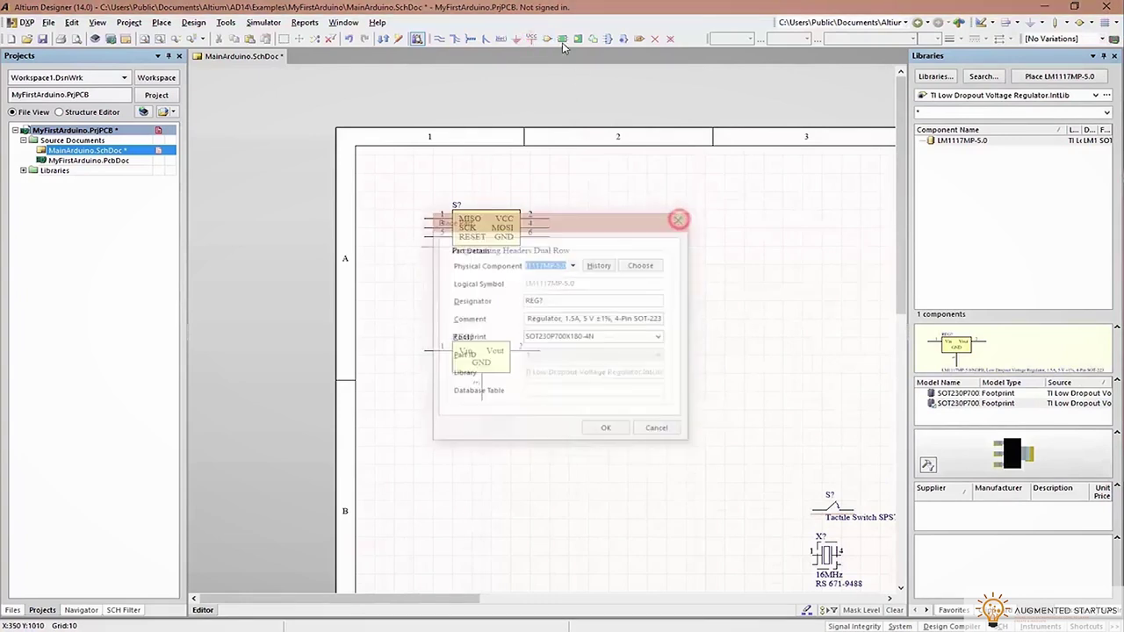
pyautogui.click(531, 40)
pyautogui.click(403, 325)
pyautogui.click(393, 217)
pyautogui.click(557, 325)
pyautogui.rightClick(607, 333)
pyautogui.click(556, 318)
pyautogui.doubleClick(556, 318)
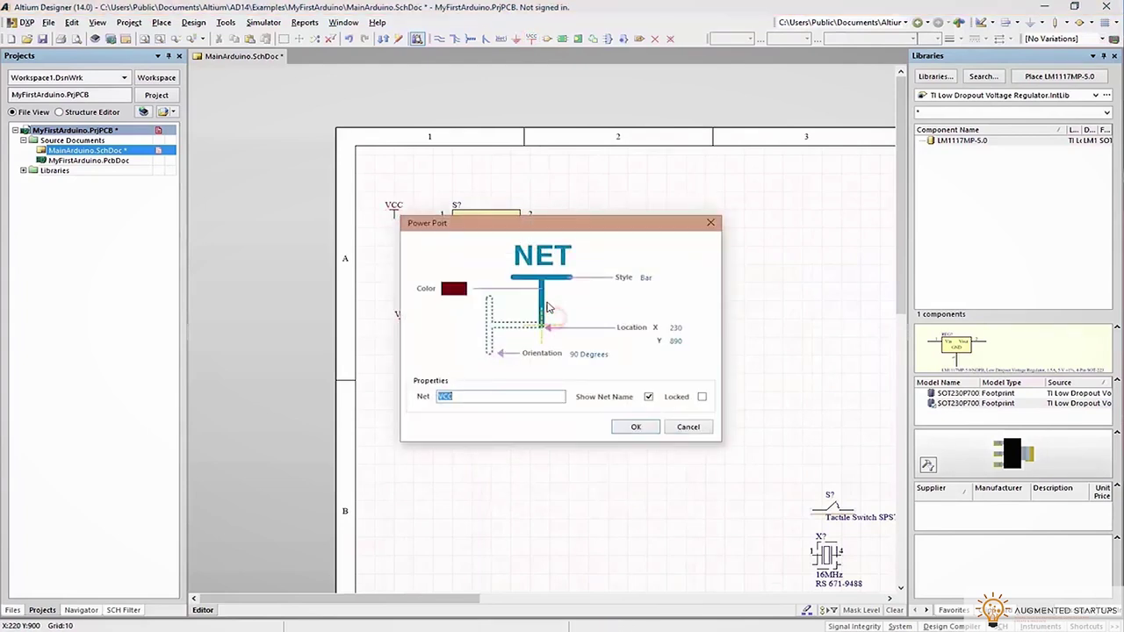
pyautogui.write('5V')
pyautogui.click(637, 428)
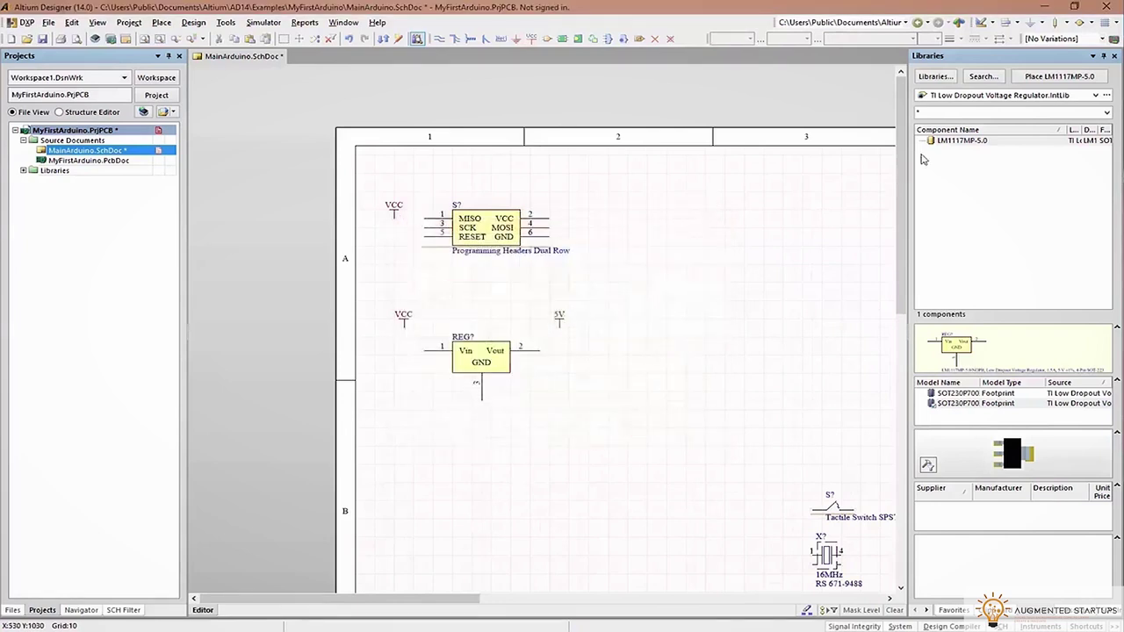
# Place the Kingbright Blue LED vertically below the 5V port with its comment hidden
pyautogui.click(943, 95)
pyautogui.click(949, 118)
pyautogui.doubleClick(966, 141)
pyautogui.press('space')
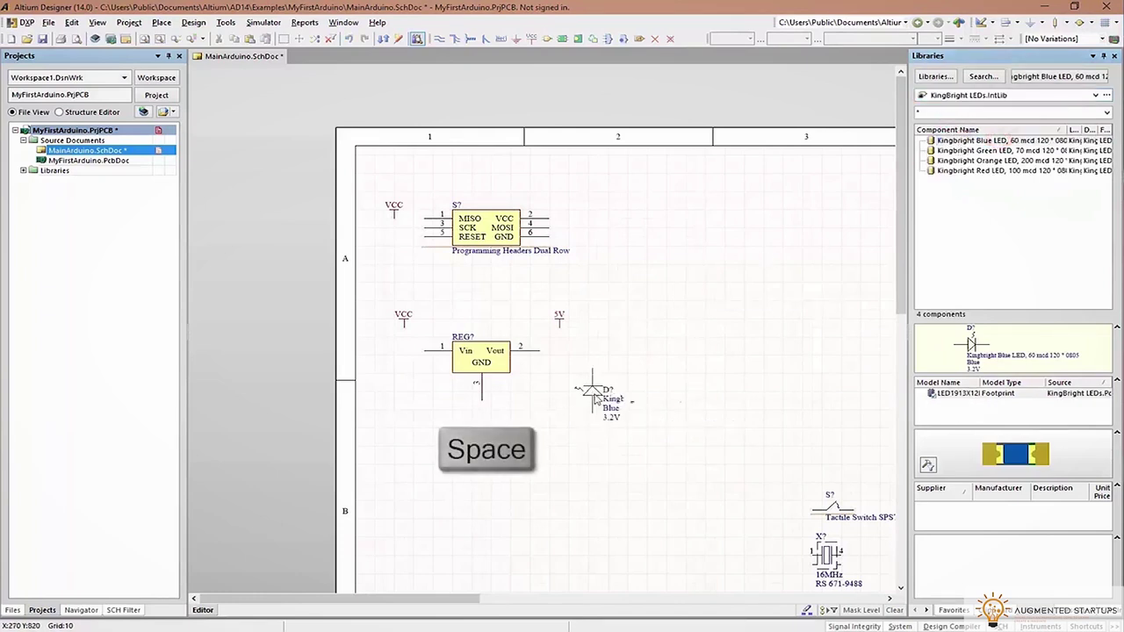
pyautogui.press('Tab')
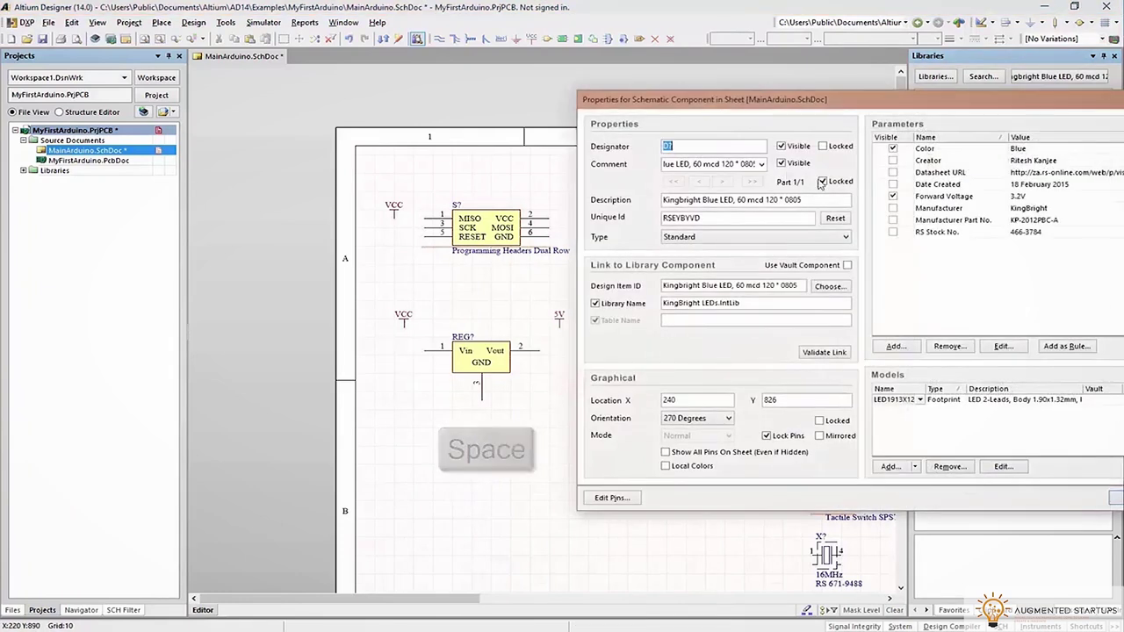
pyautogui.click(781, 163)
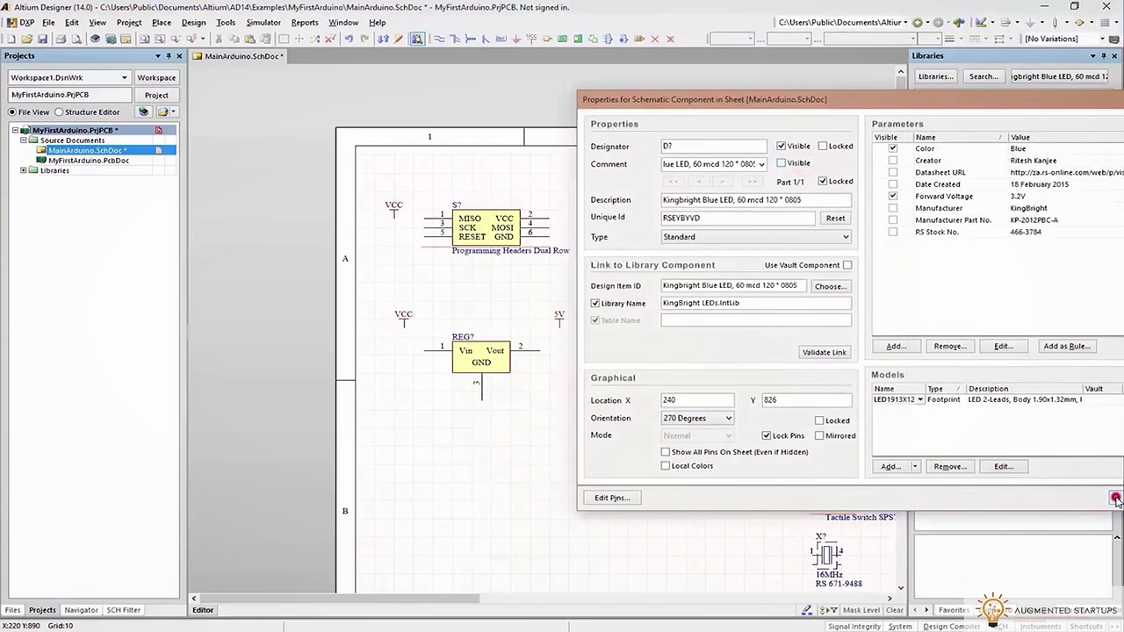
pyautogui.click(1115, 498)
pyautogui.click(653, 425)
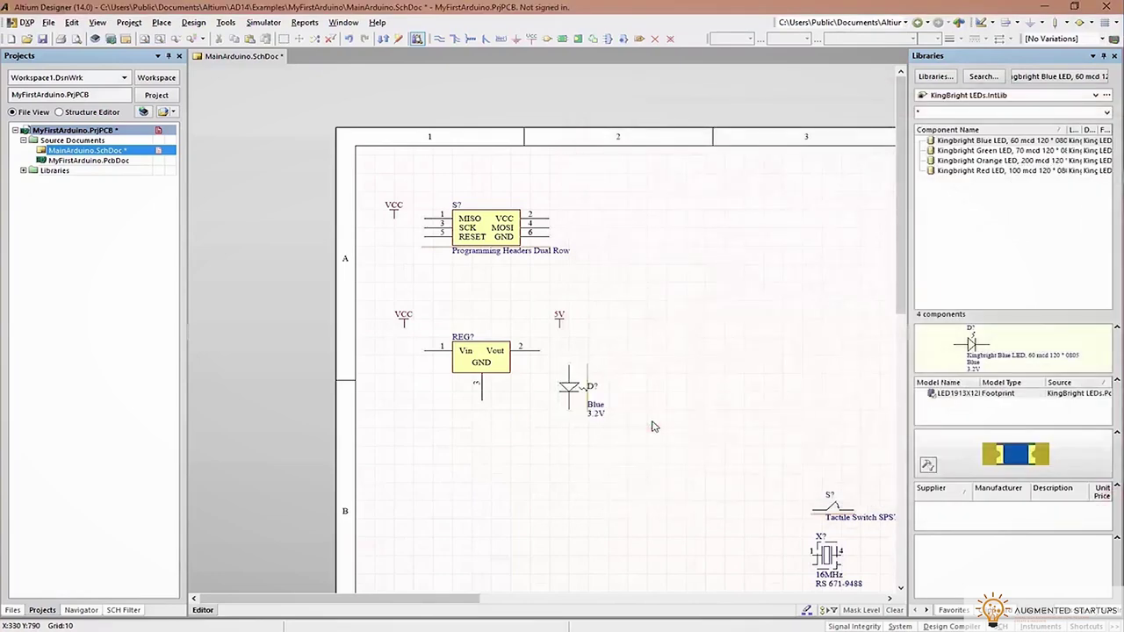
# Place a GND port beneath the regulator
pyautogui.click(517, 38)
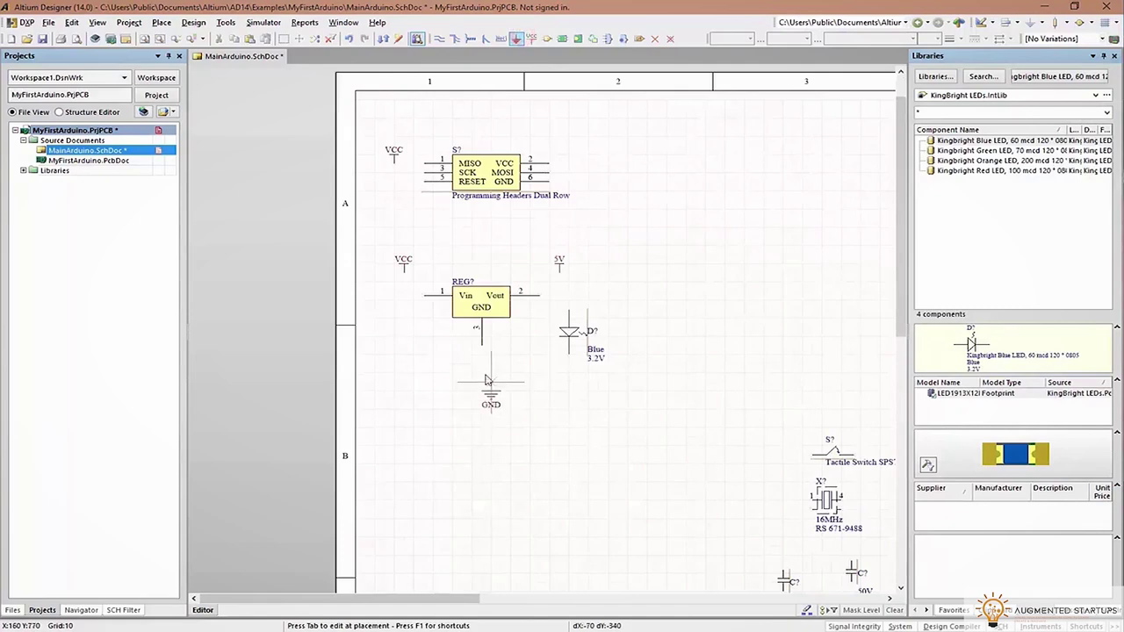
pyautogui.rightClick(644, 291)
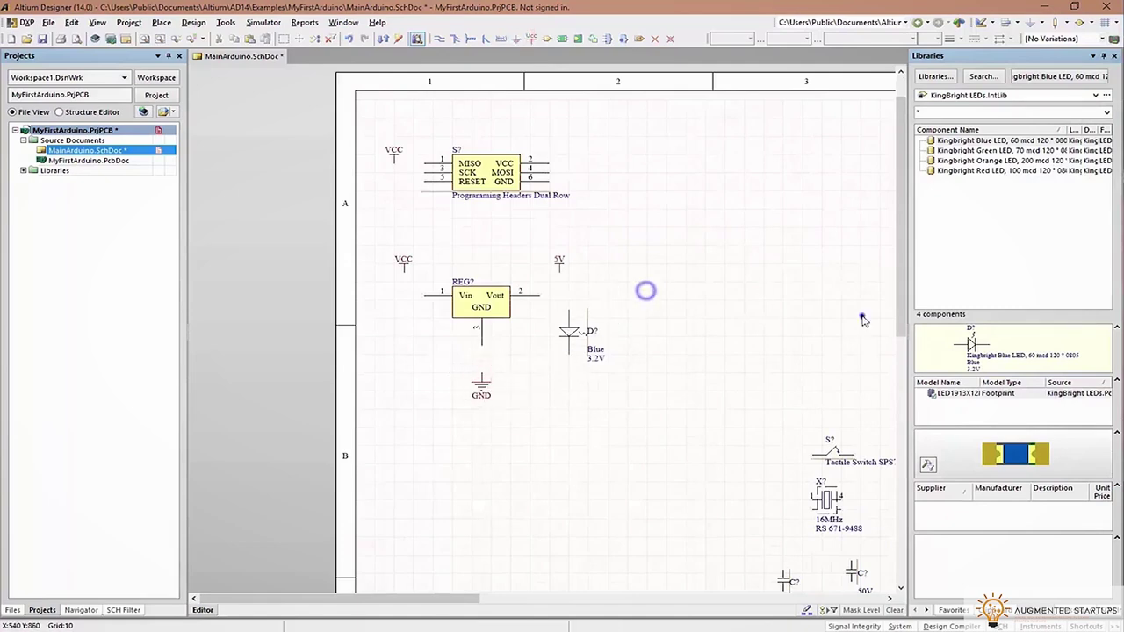
pyautogui.moveTo(861, 314); pyautogui.dragTo(672, 243, button='right')
pyautogui.keyDown('ctrl'); pyautogui.scroll(-3, 672, 243); pyautogui.keyUp('ctrl')
pyautogui.keyDown('ctrl'); pyautogui.scroll(2, 560, 248); pyautogui.keyUp('ctrl')
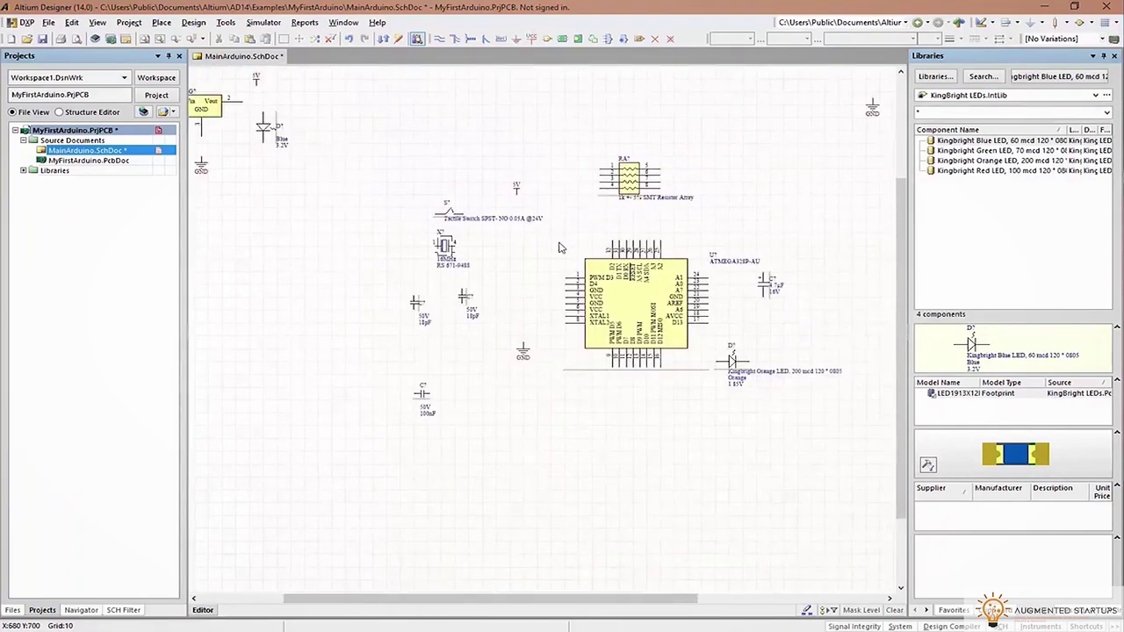
pyautogui.keyDown('ctrl'); pyautogui.scroll(-4, 559, 245); pyautogui.keyUp('ctrl')
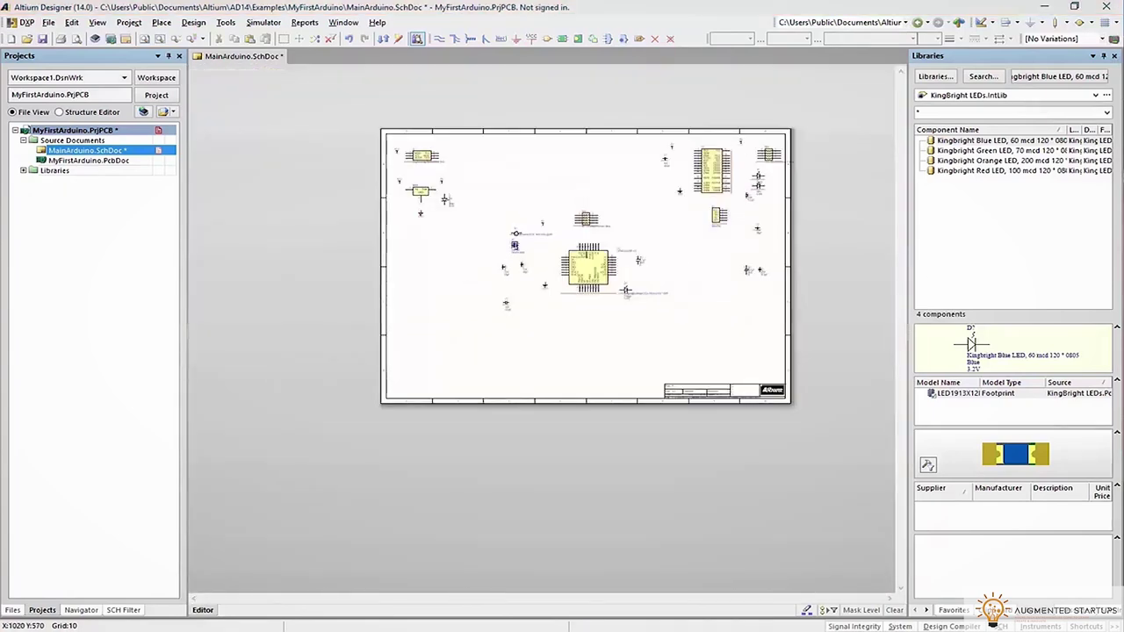
pyautogui.moveTo(1122, 111); pyautogui.dragTo(1120, 116)
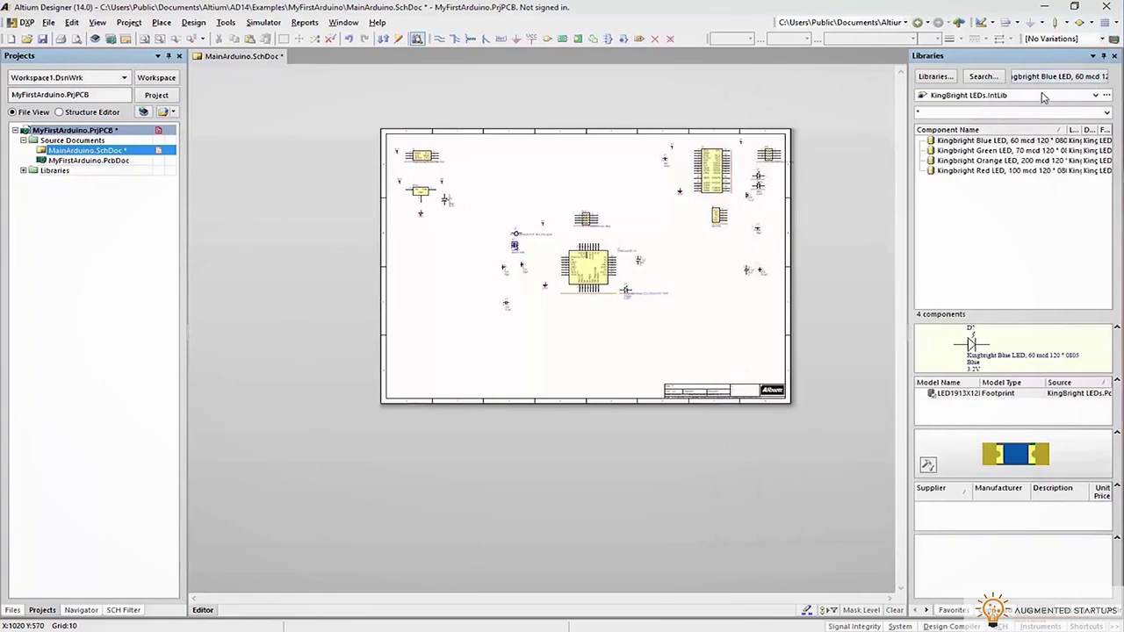
pyautogui.click(993, 95)
pyautogui.click(977, 198)
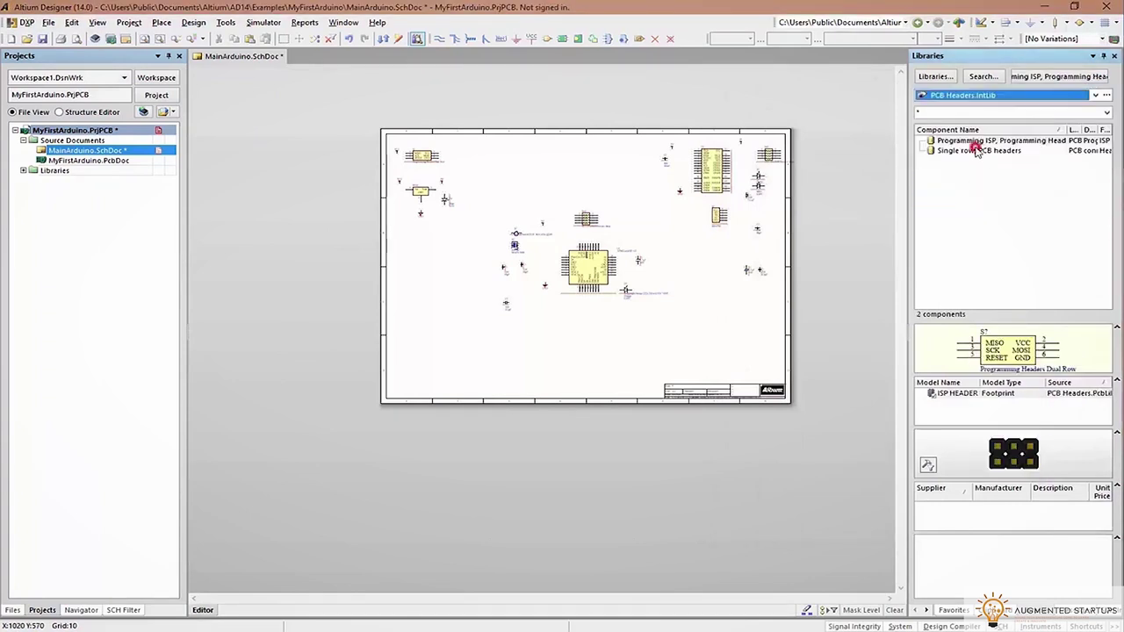
# Place a 15-pin single-row PCB header at the sheet's lower left and review its properties
pyautogui.click(972, 149)
pyautogui.moveTo(970, 146); pyautogui.dragTo(417, 360)
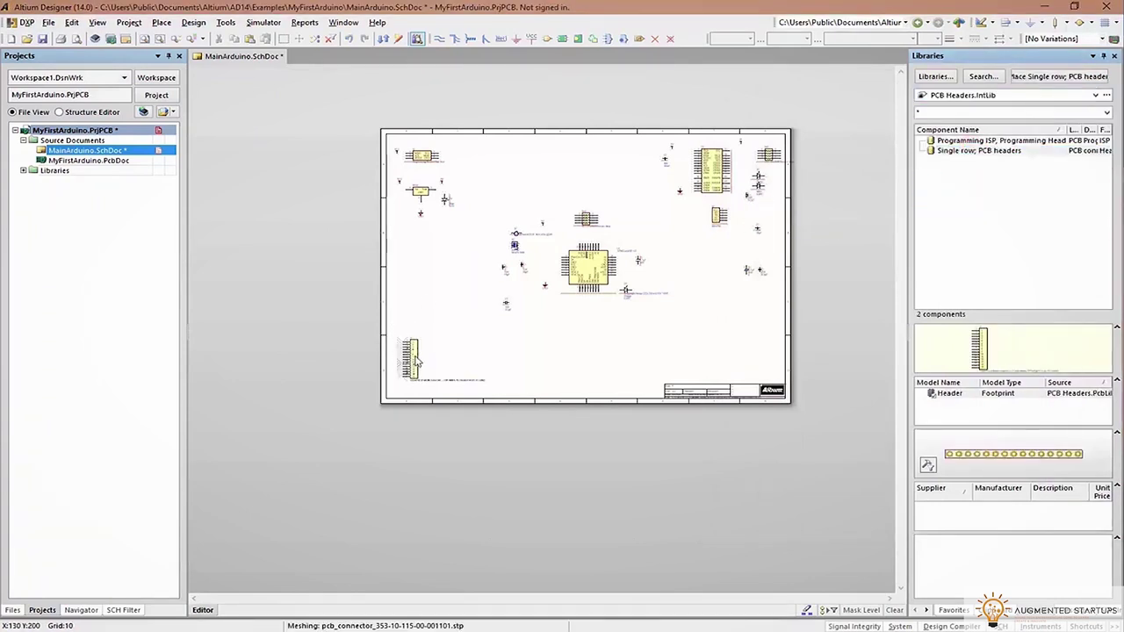
pyautogui.keyDown('ctrl'); pyautogui.scroll(3, 411, 358); pyautogui.keyUp('ctrl')
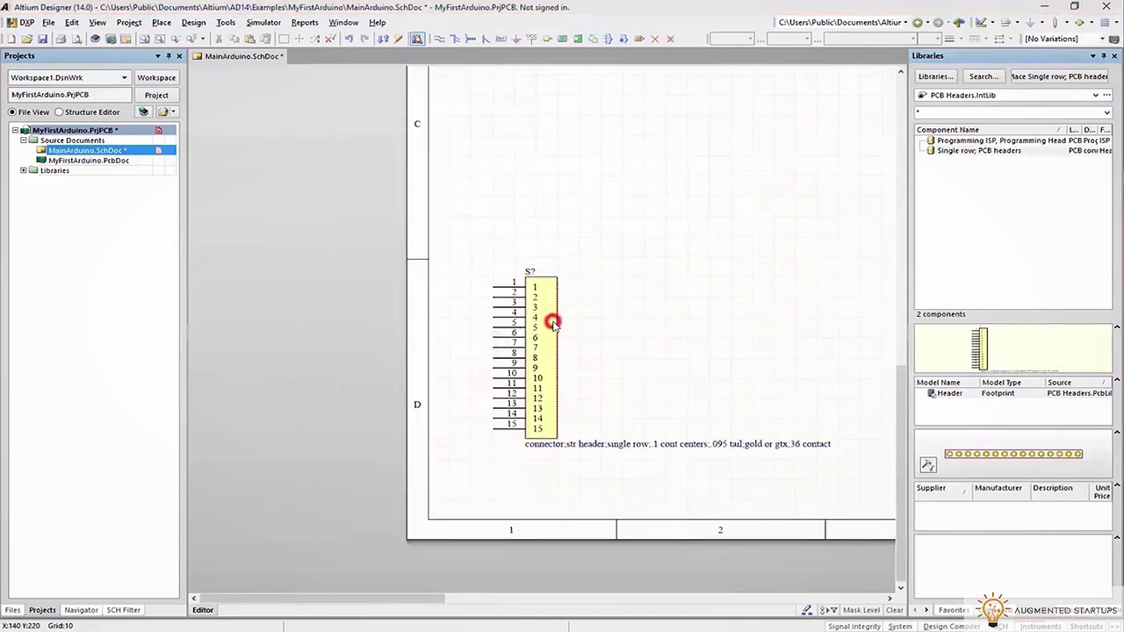
pyautogui.doubleClick(554, 318)
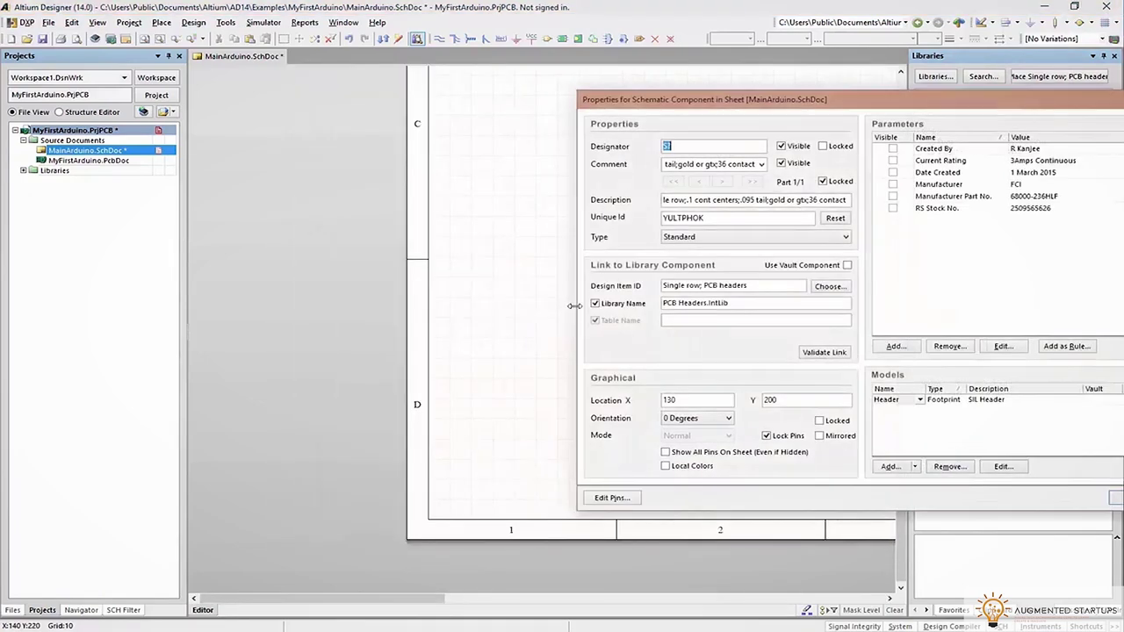
pyautogui.click(1113, 498)
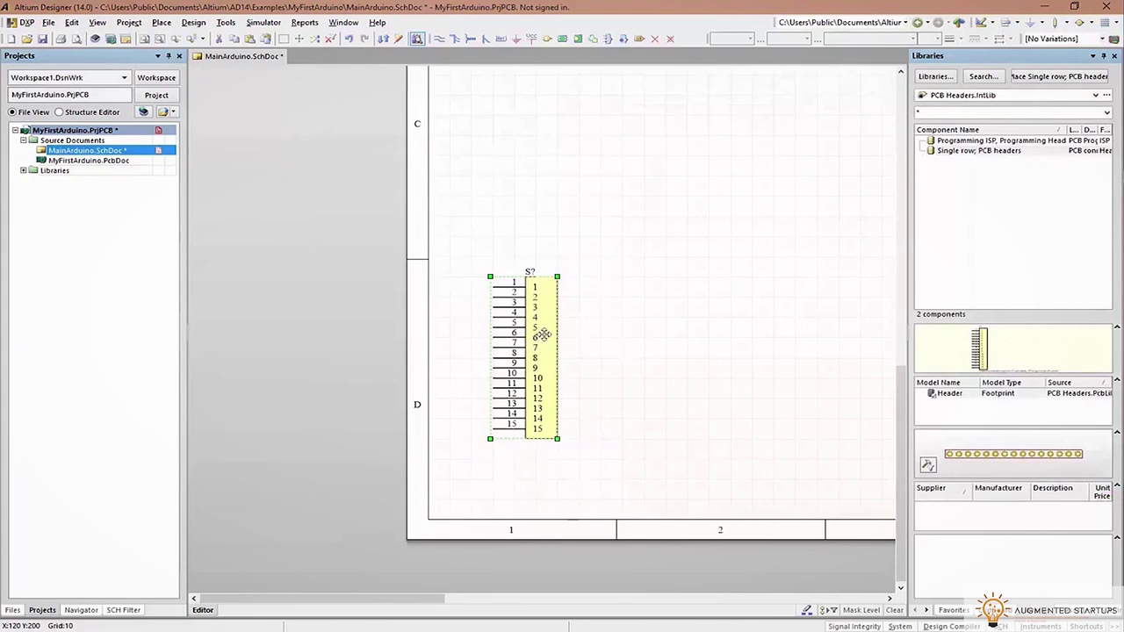
# Place a second header mirrored with X beside the first, pins facing right
pyautogui.press('x')
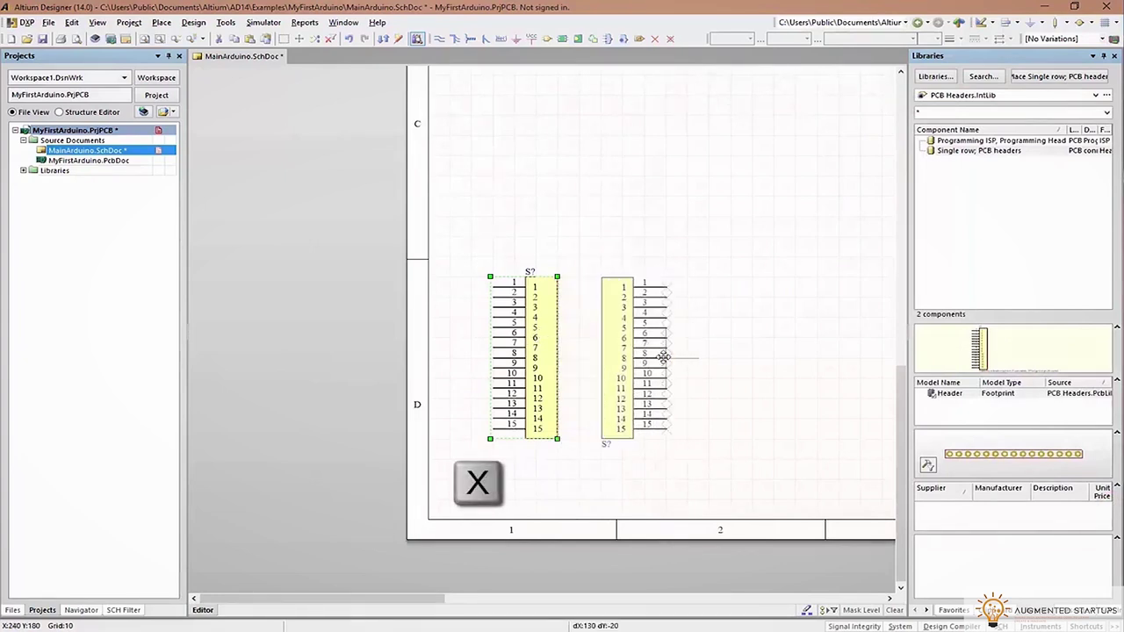
pyautogui.click(663, 357)
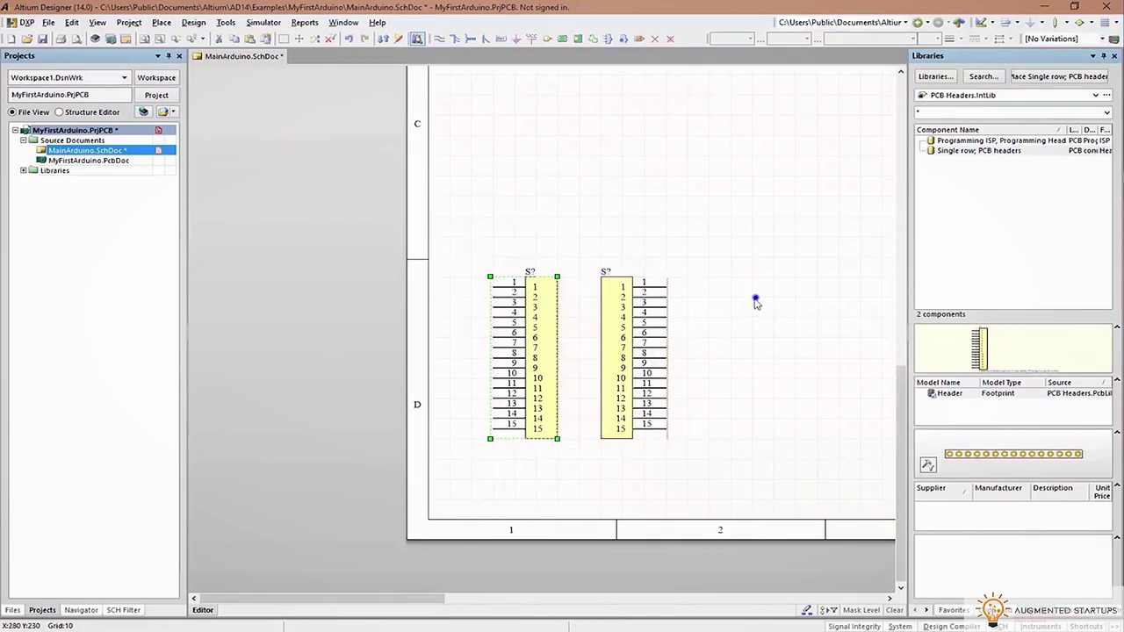
pyautogui.moveTo(755, 302); pyautogui.dragTo(647, 334, button='right')
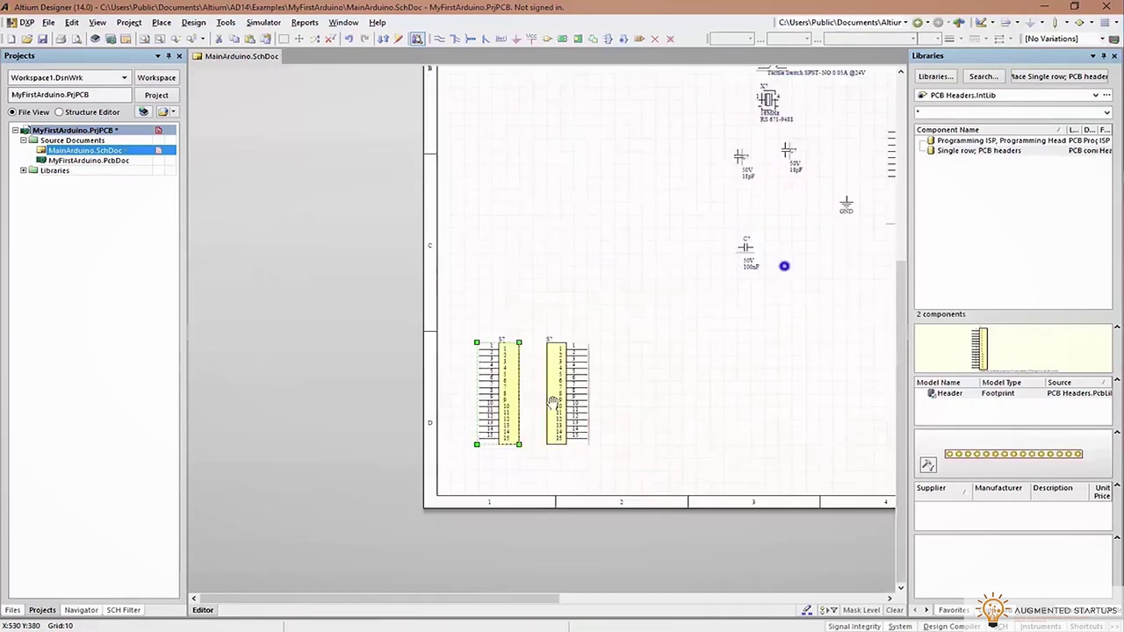
pyautogui.keyDown('ctrl'); pyautogui.scroll(-4, 648, 334); pyautogui.keyUp('ctrl')
pyautogui.keyDown('ctrl'); pyautogui.scroll(1, 639, 293); pyautogui.keyUp('ctrl')
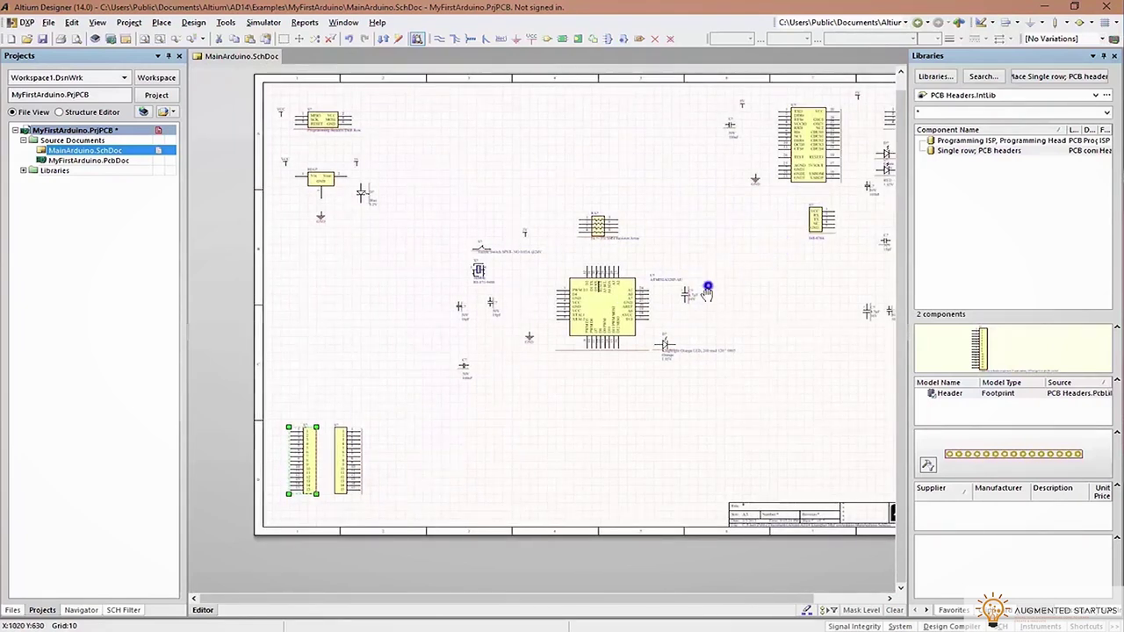
pyautogui.moveTo(708, 292); pyautogui.dragTo(617, 336, button='right')
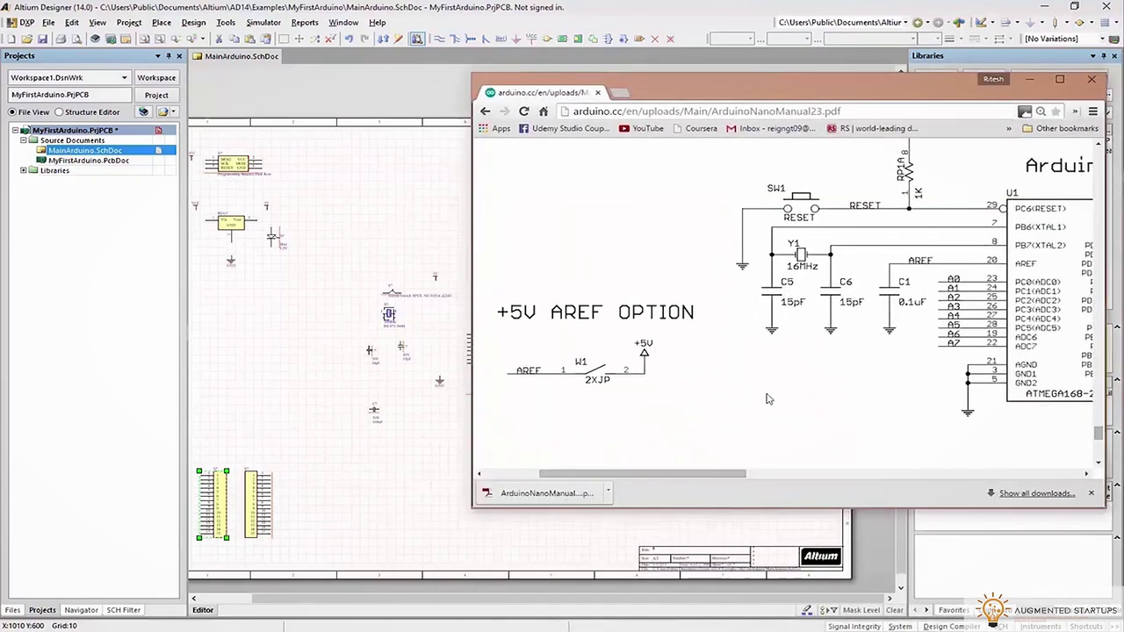
pyautogui.hscroll(4, 801, 454)
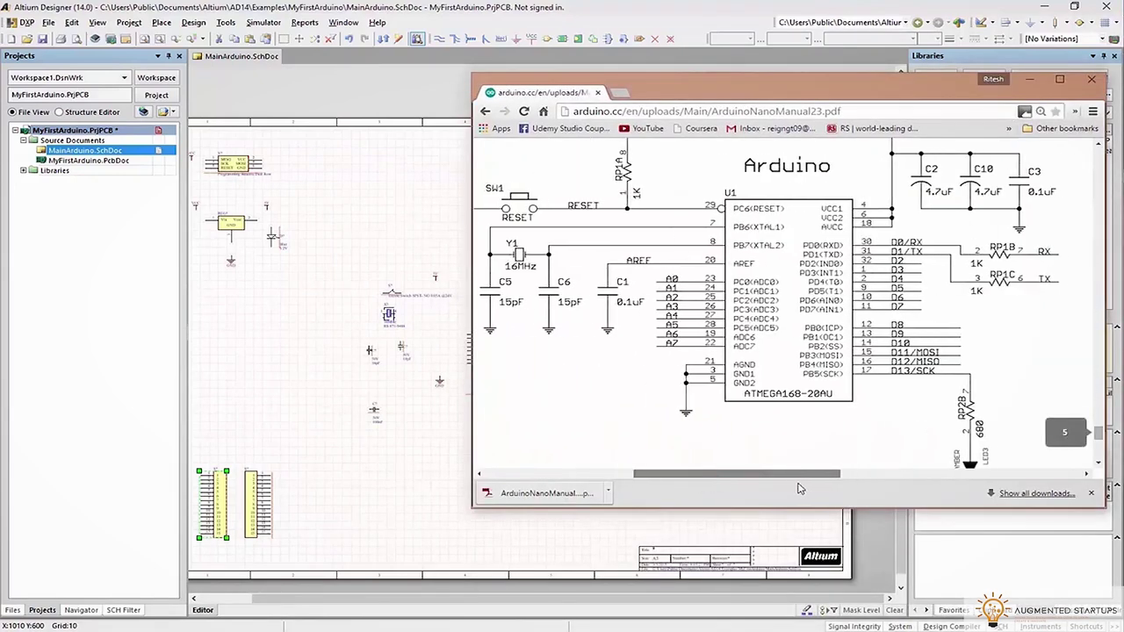
pyautogui.scroll(3, 801, 455)
pyautogui.hscroll(1, 795, 424)
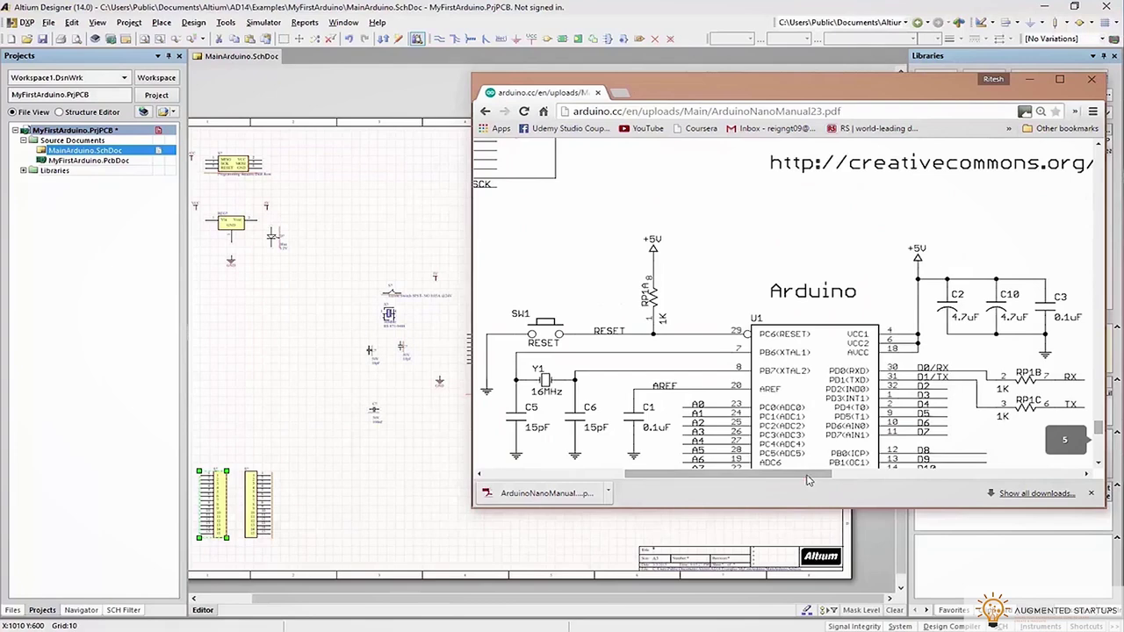
pyautogui.hscroll(10, 808, 472)
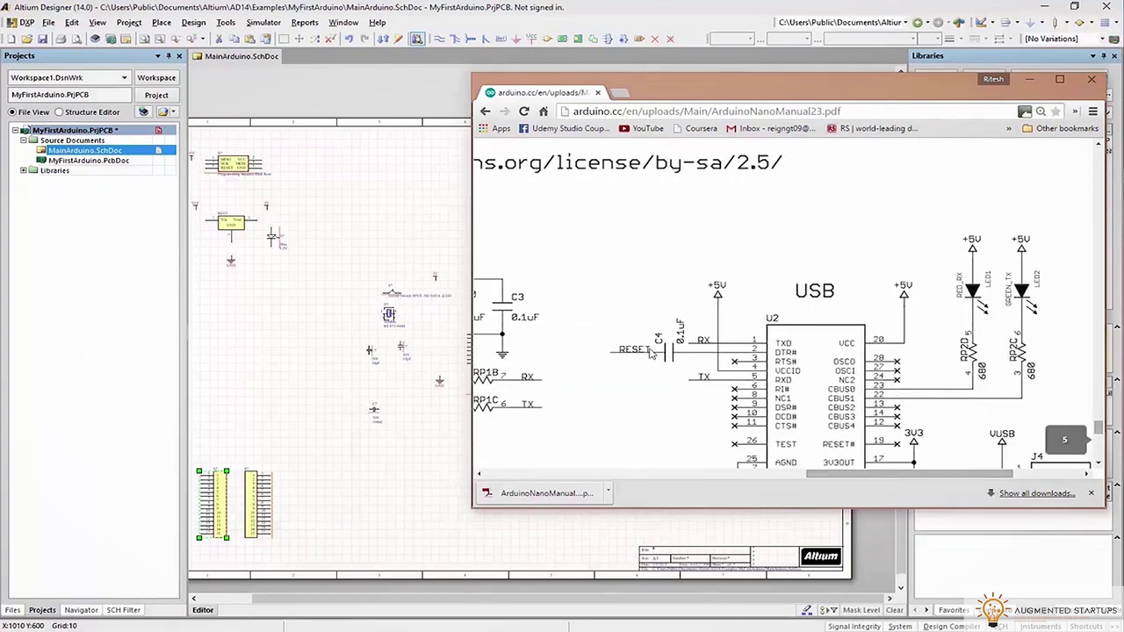
pyautogui.scroll(-3, 694, 364)
pyautogui.scroll(-8, 923, 351)
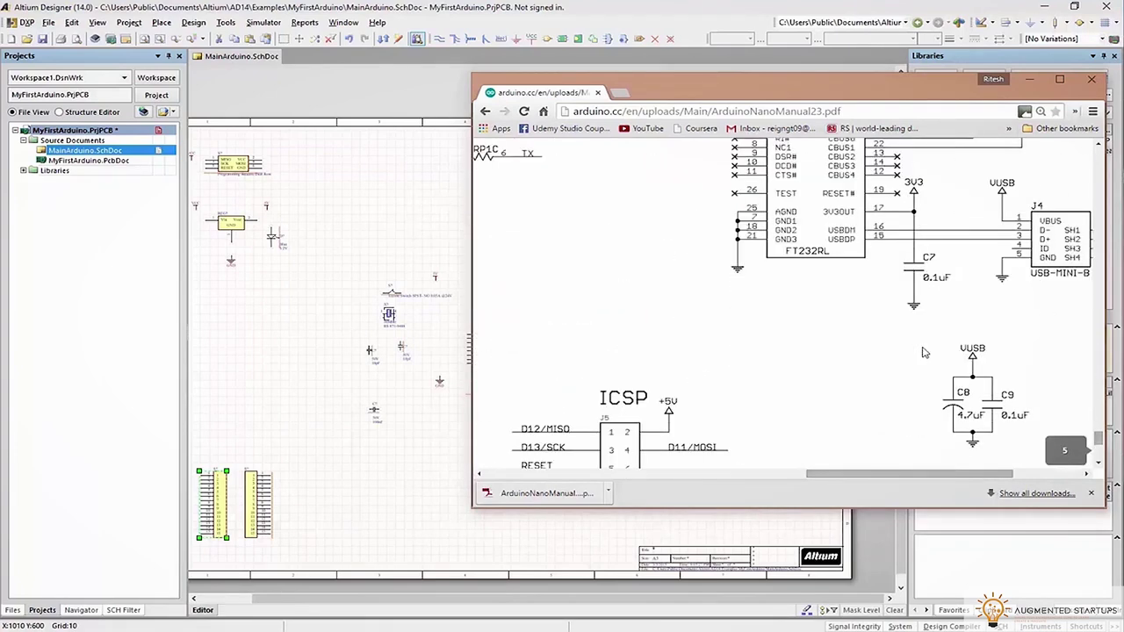
pyautogui.click(856, 477)
pyautogui.moveTo(709, 496); pyautogui.dragTo(578, 483)
pyautogui.scroll(10, 707, 356)
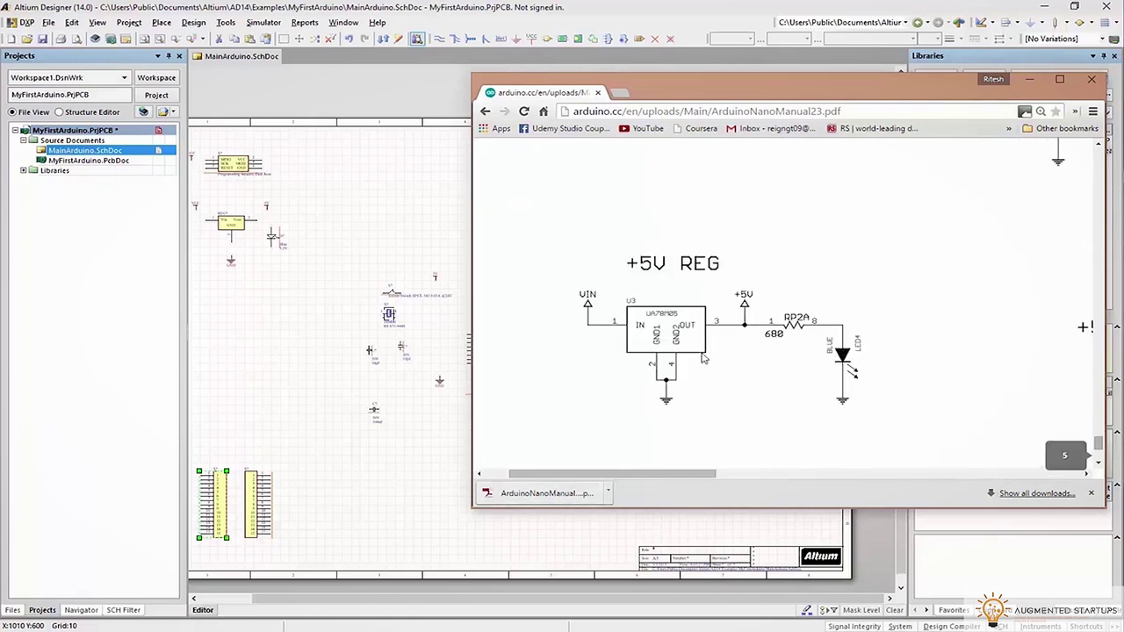
pyautogui.scroll(-1, 703, 365)
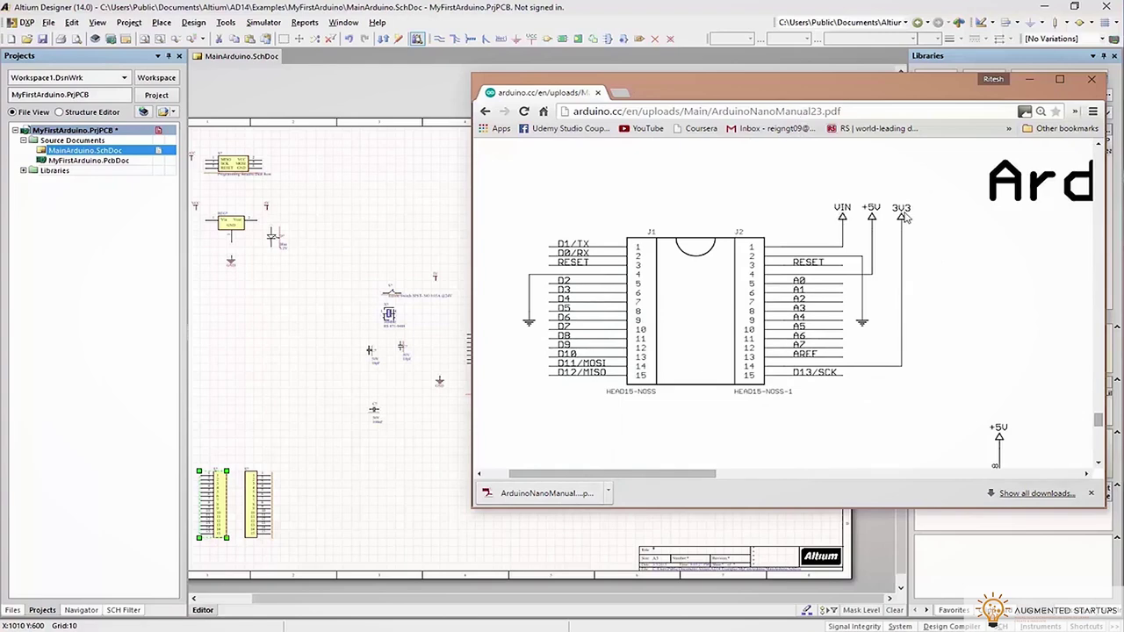
pyautogui.click(1029, 79)
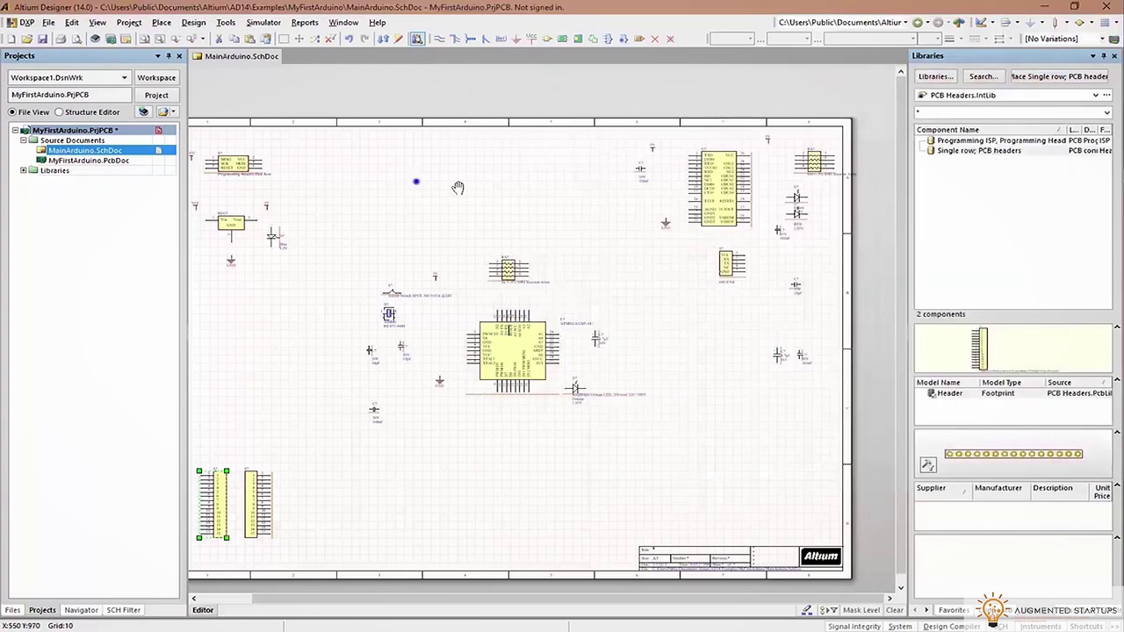
# Place a VIN power port
pyautogui.hscroll(-3, 415, 182)
pyautogui.keyDown('ctrl'); pyautogui.scroll(3, 415, 182); pyautogui.keyUp('ctrl')
pyautogui.keyDown('shift'); pyautogui.hscroll(2, 797, 227); pyautogui.keyUp('shift')
pyautogui.press('Tab')
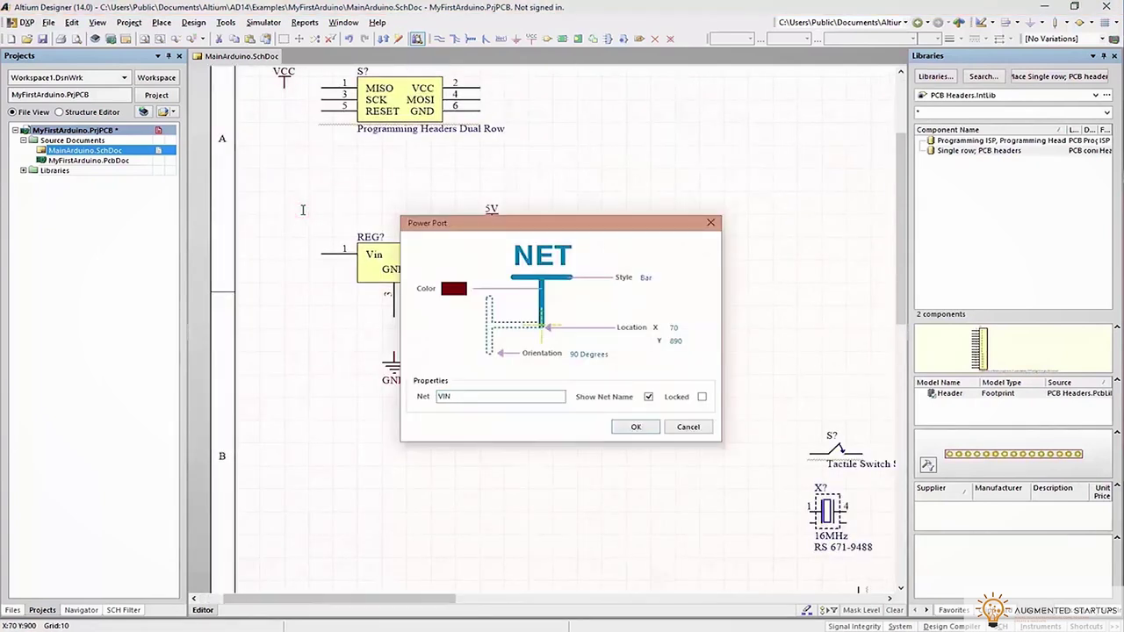
pyautogui.press('Return')
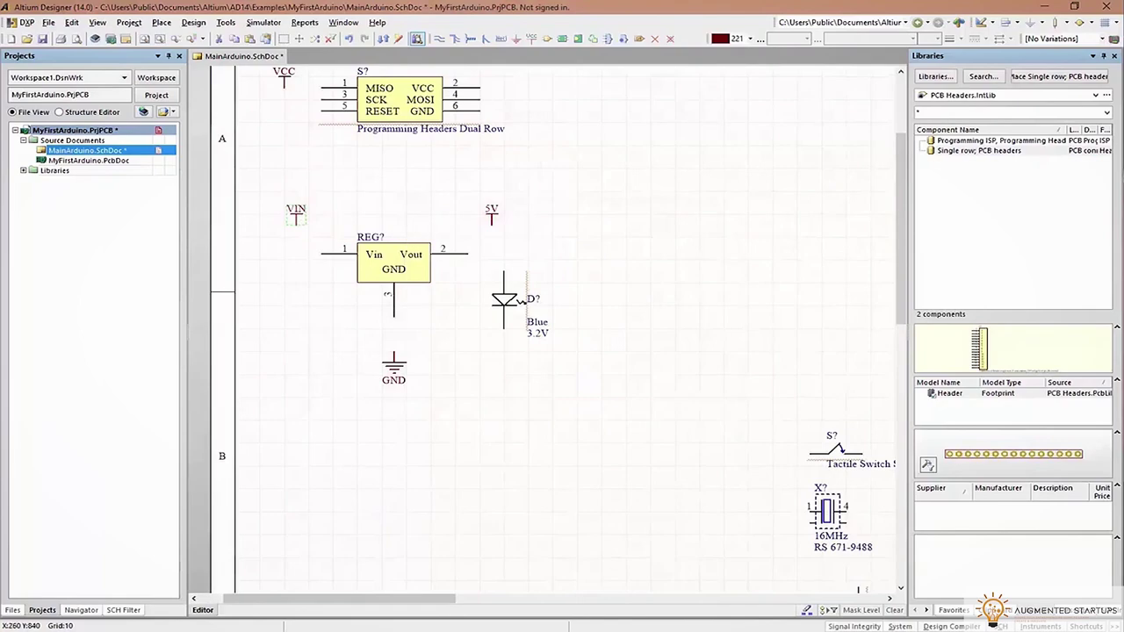
# Copy the VIN and 5V power ports and paste them above the headers
pyautogui.hotkey('ctrl', 'c')
pyautogui.moveTo(674, 264); pyautogui.dragTo(677, 262, button='right')
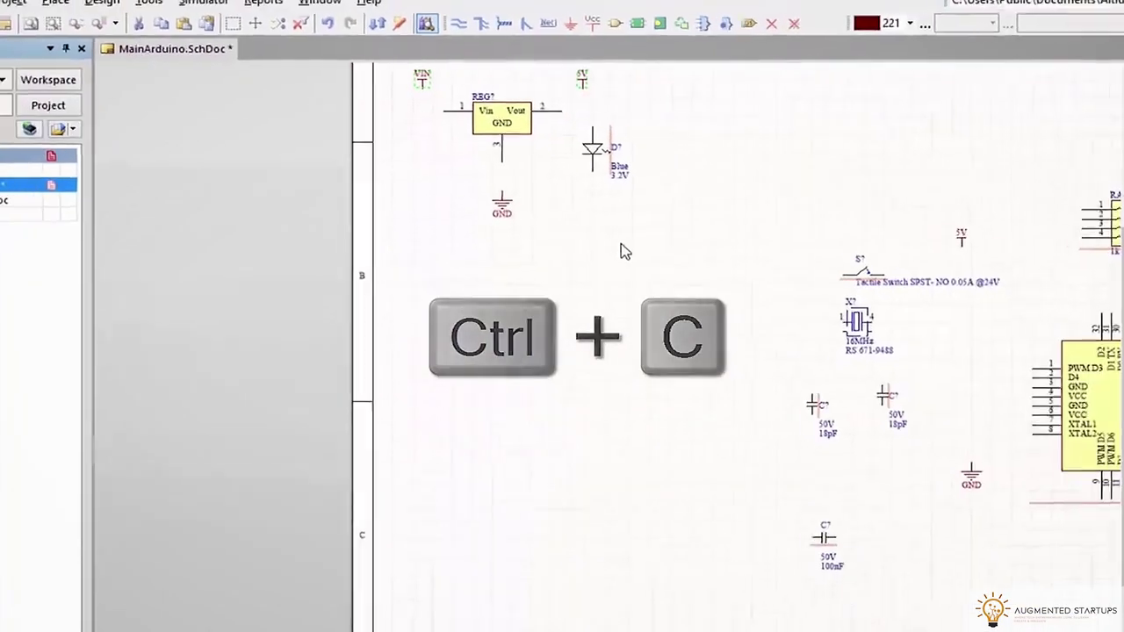
pyautogui.hotkey('ctrl', 'v')
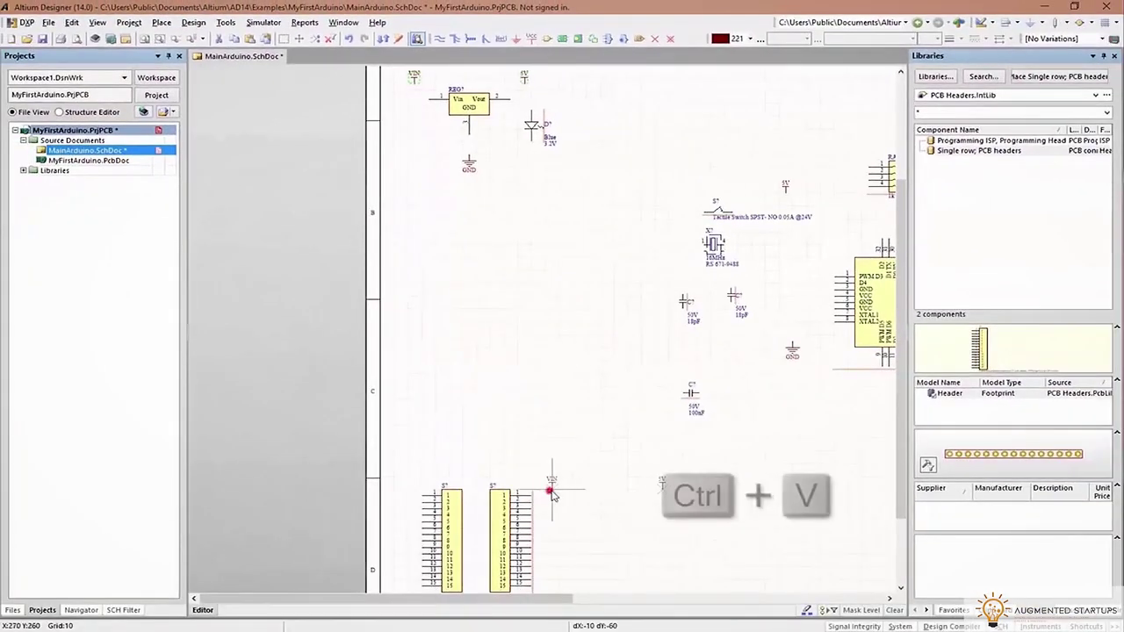
pyautogui.keyDown('ctrl'); pyautogui.scroll(5, 675, 444); pyautogui.keyUp('ctrl')
pyautogui.click(773, 272)
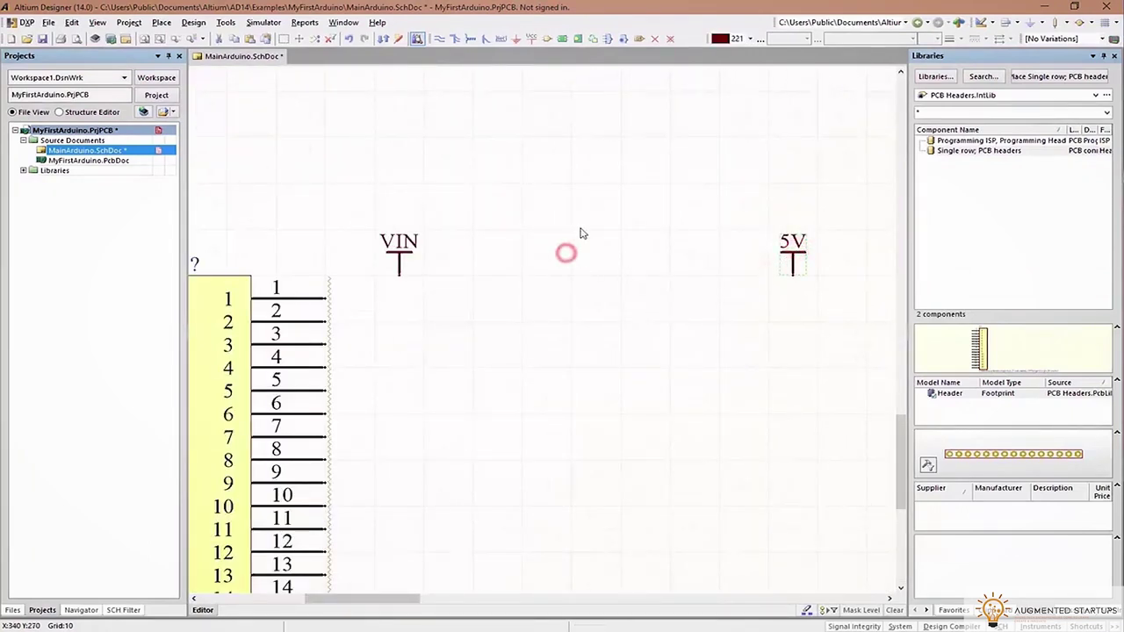
# Place another power port with its net set to 3V3
pyautogui.press('Tab')
pyautogui.write('3')
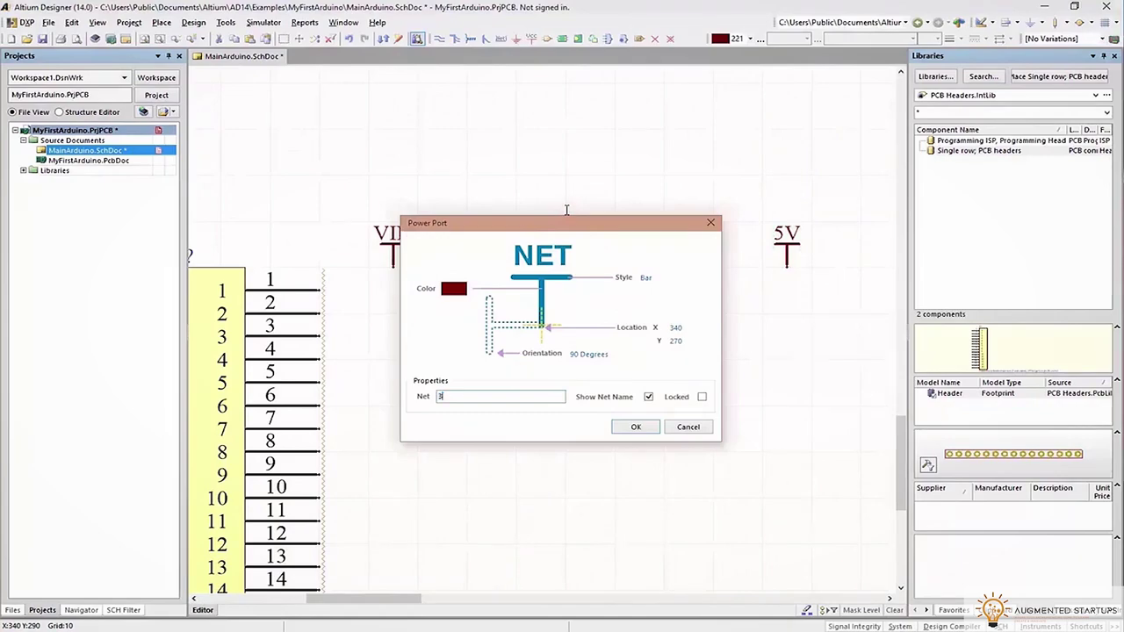
pyautogui.write('V')
pyautogui.write('#')
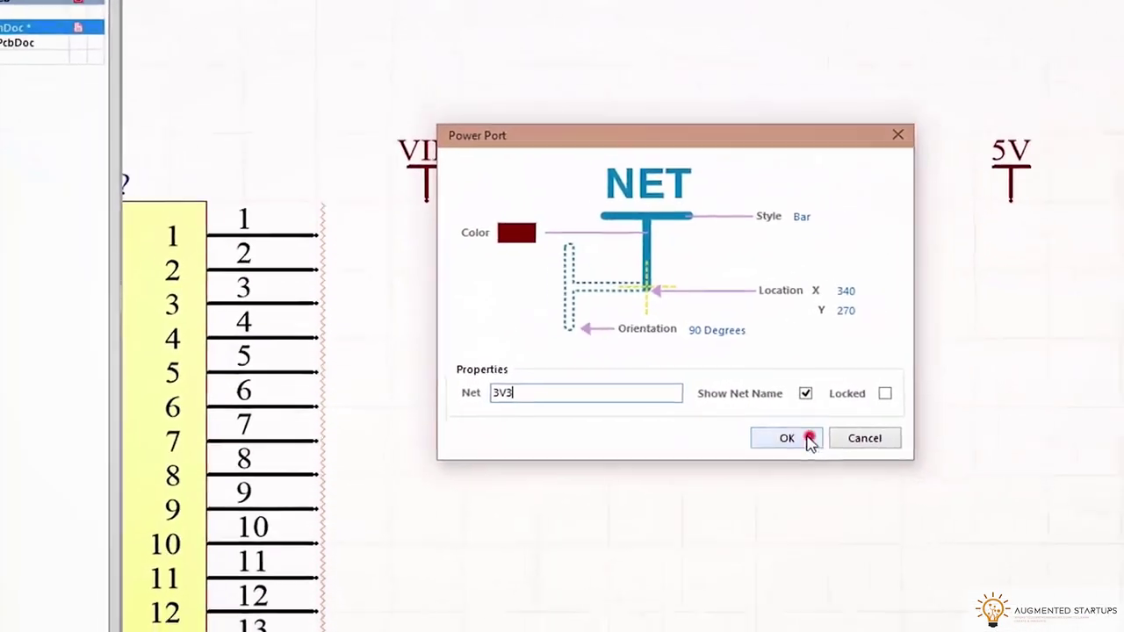
pyautogui.click(904, 446)
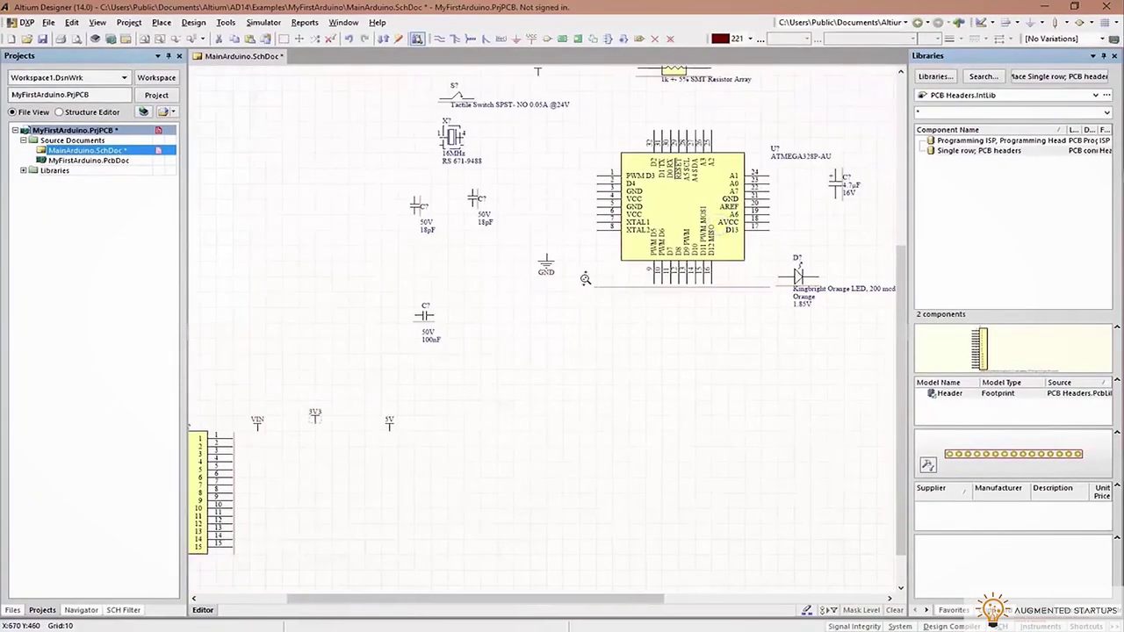
pyautogui.keyDown('ctrl'); pyautogui.scroll(-6, 577, 286); pyautogui.keyUp('ctrl')
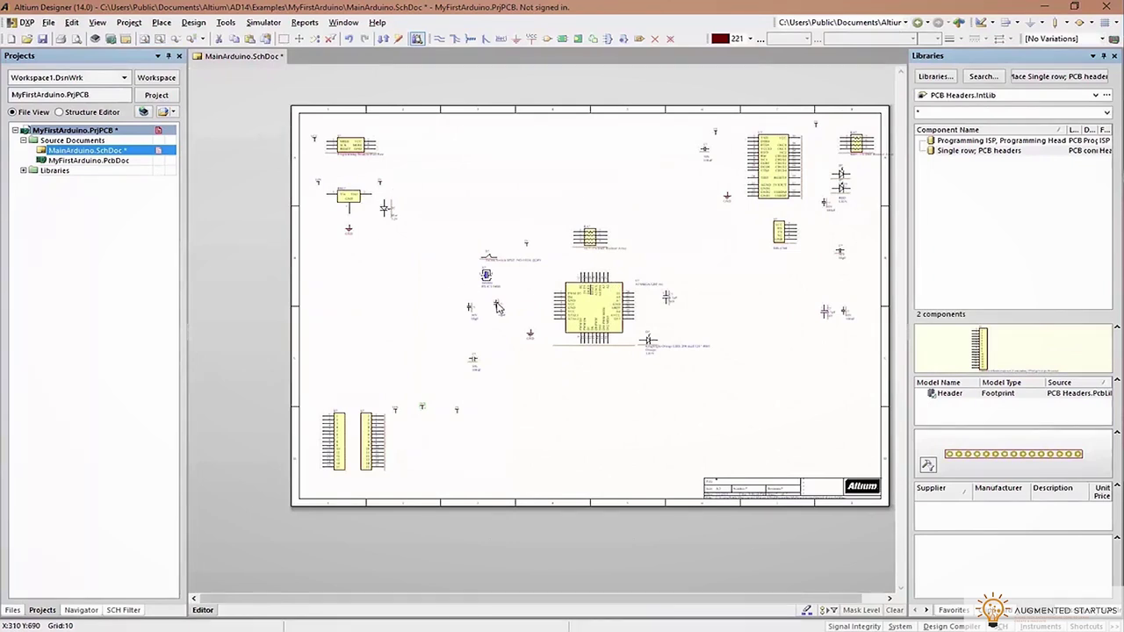
# Save the schematic, check the Arduino Nano manual, and return to Altium
pyautogui.click(43, 40)
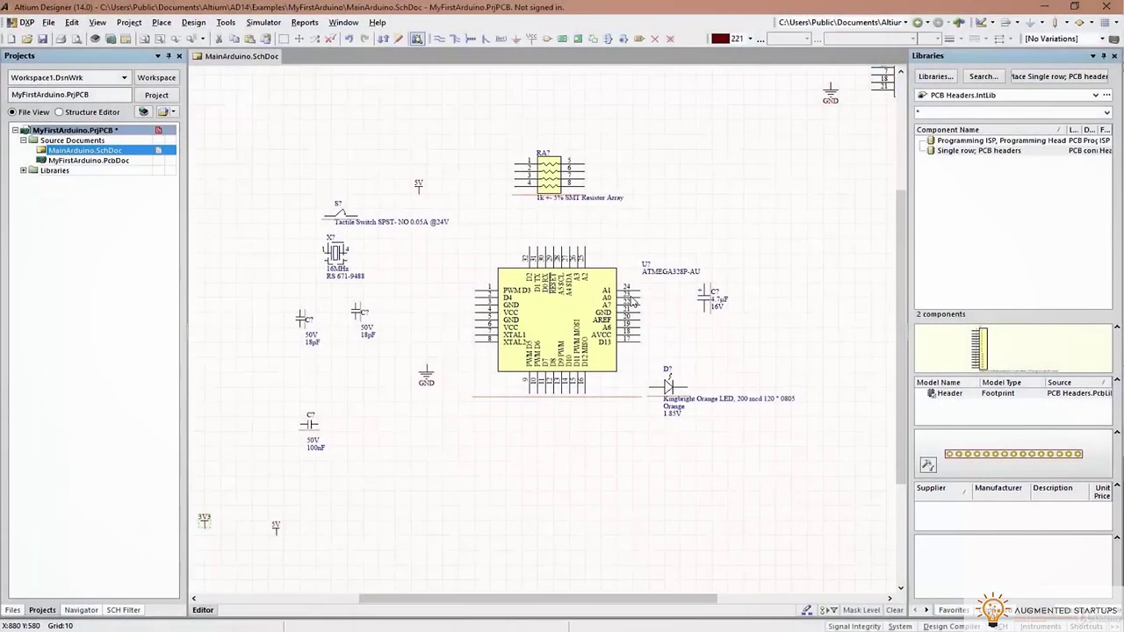
pyautogui.hotkey('alt', 'Tab')
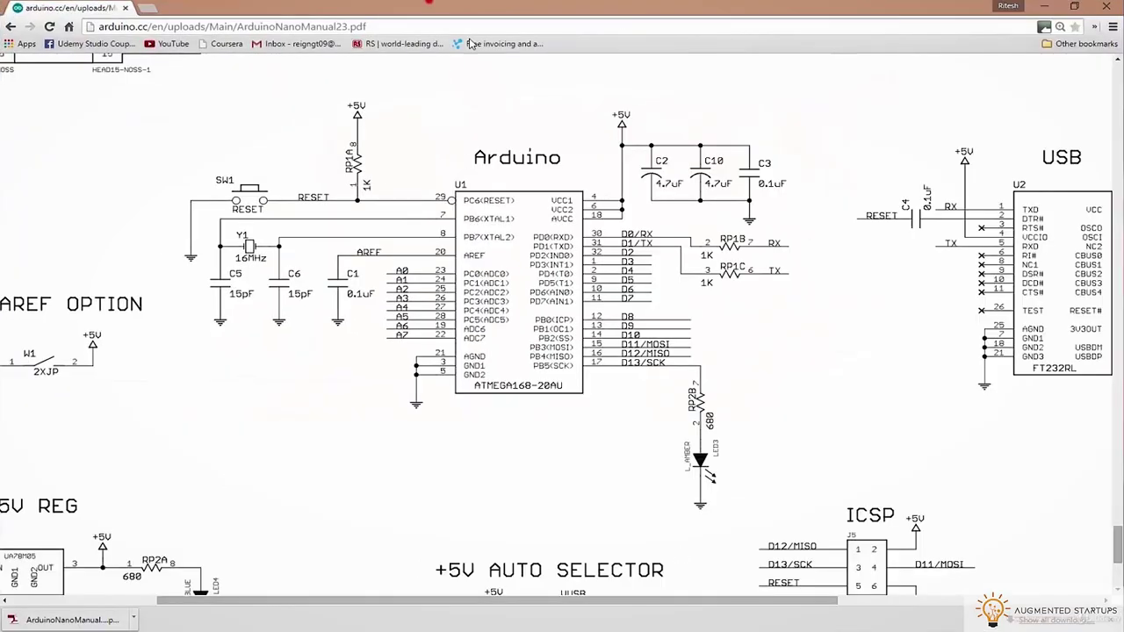
pyautogui.hotkey('alt', 'Tab')
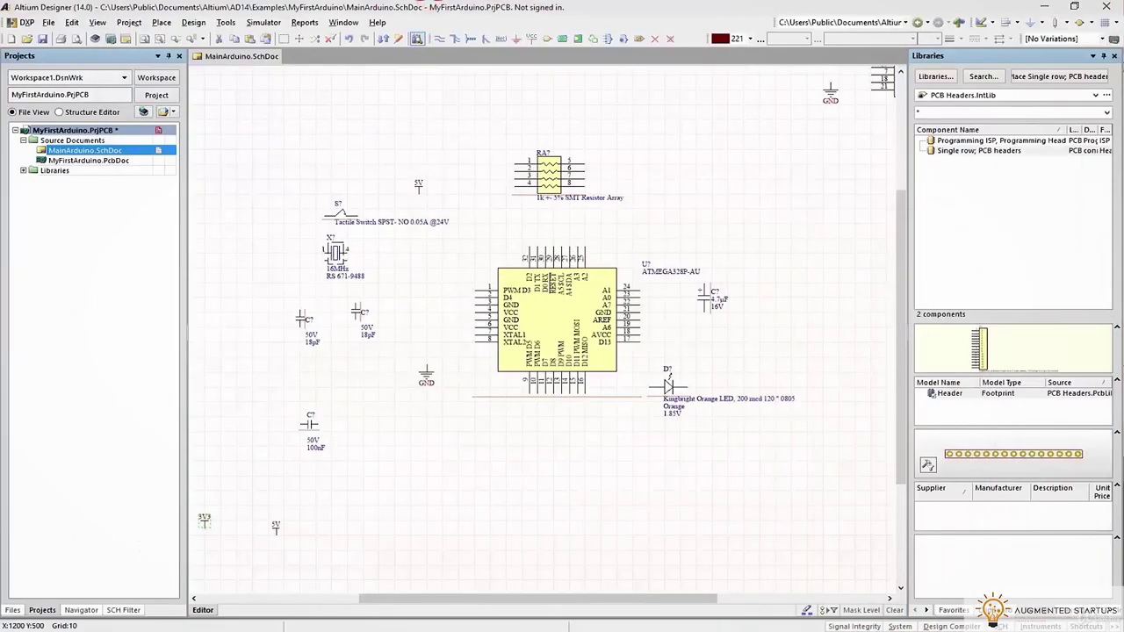
# Move the resistor array, the tactile reset switch and a GND symbol next to the chip
pyautogui.keyDown('ctrl'); pyautogui.scroll(3, 573, 332); pyautogui.keyUp('ctrl')
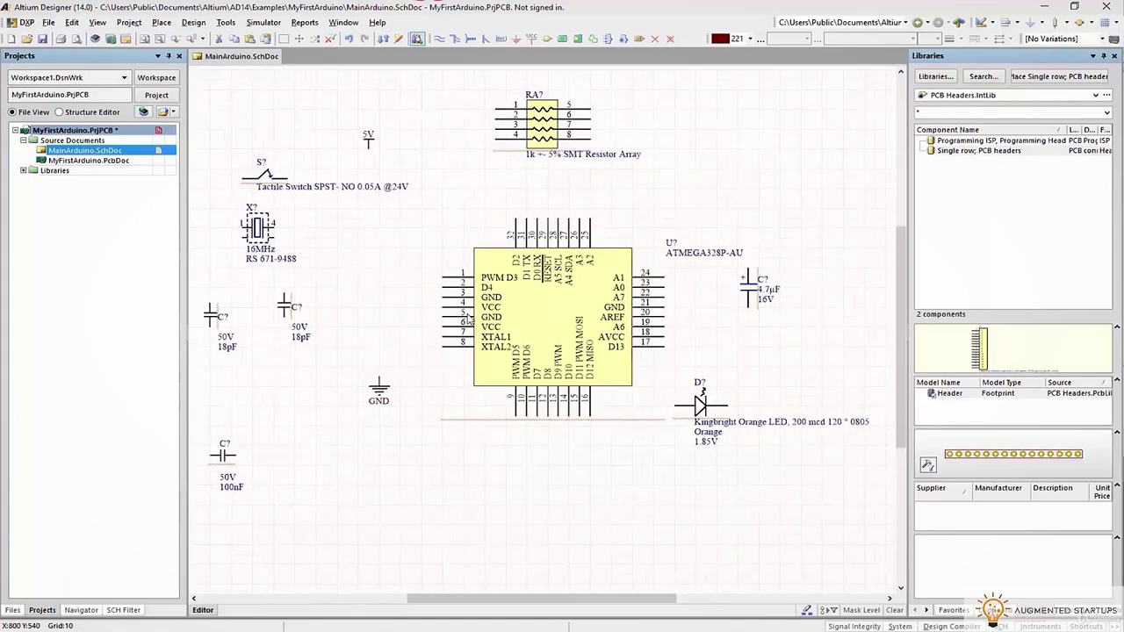
pyautogui.scroll(2, 561, 225)
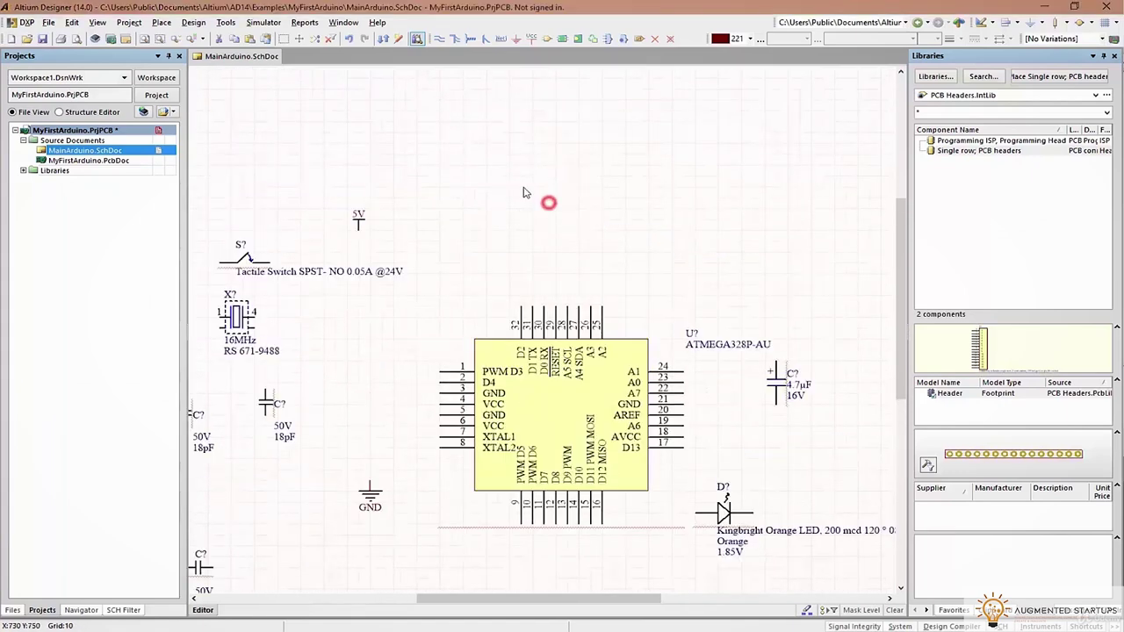
pyautogui.moveTo(561, 183); pyautogui.dragTo(755, 191)
pyautogui.moveTo(271, 261); pyautogui.dragTo(626, 230)
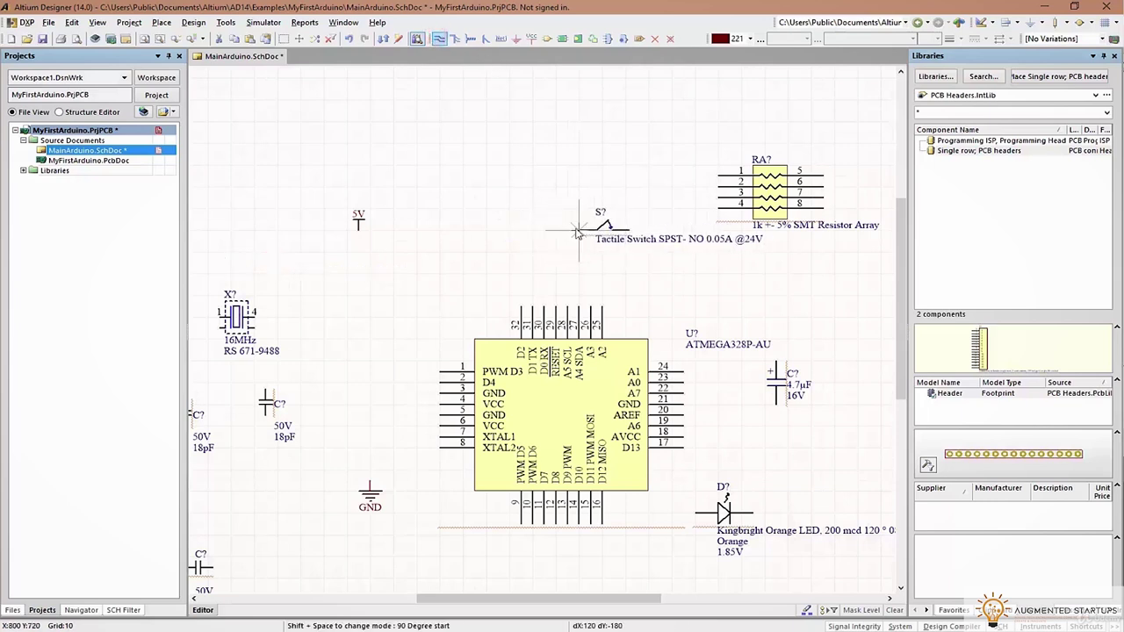
pyautogui.click(555, 310)
pyautogui.moveTo(371, 492); pyautogui.dragTo(687, 254)
pyautogui.doubleClick(606, 227)
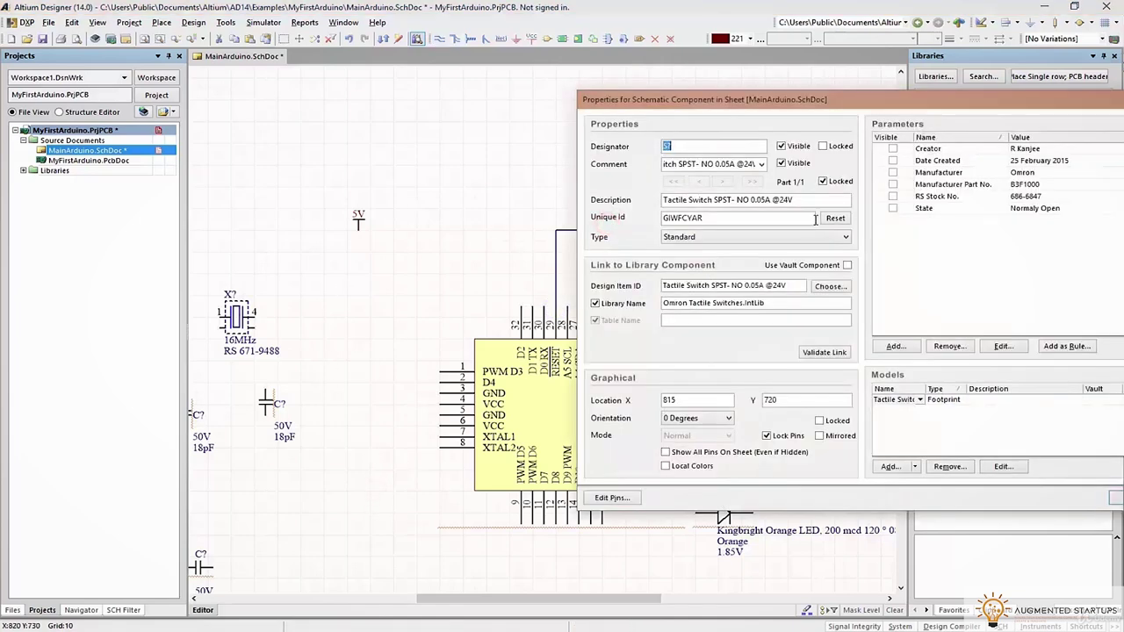
pyautogui.click(1116, 501)
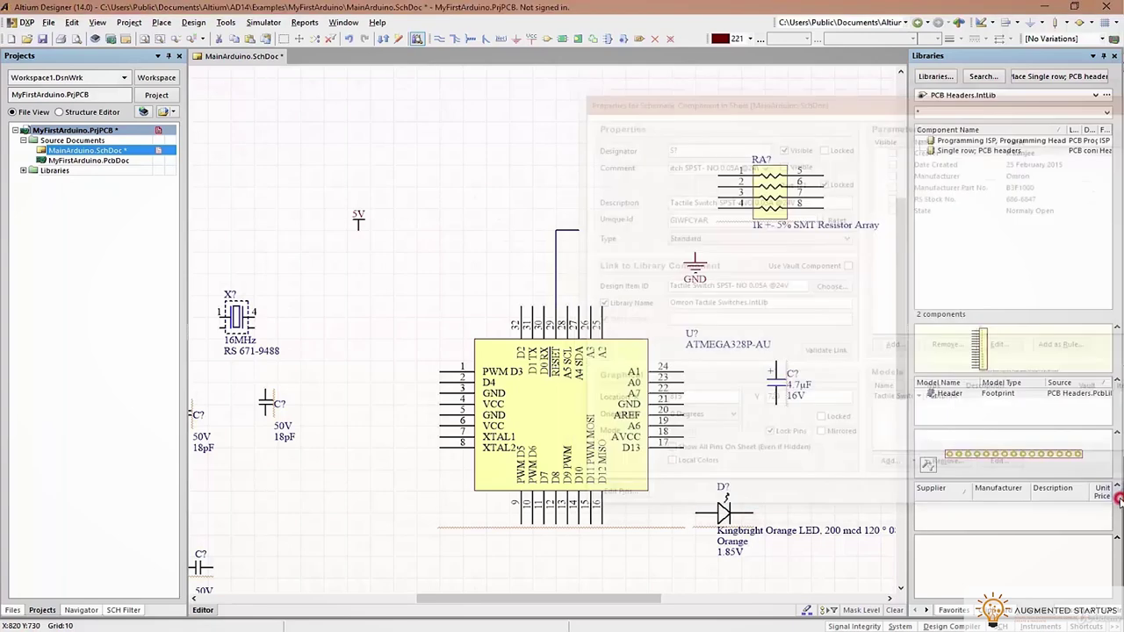
# Wire the reset switch to GND and run the reset line to resistor array pin 1
pyautogui.click(439, 39)
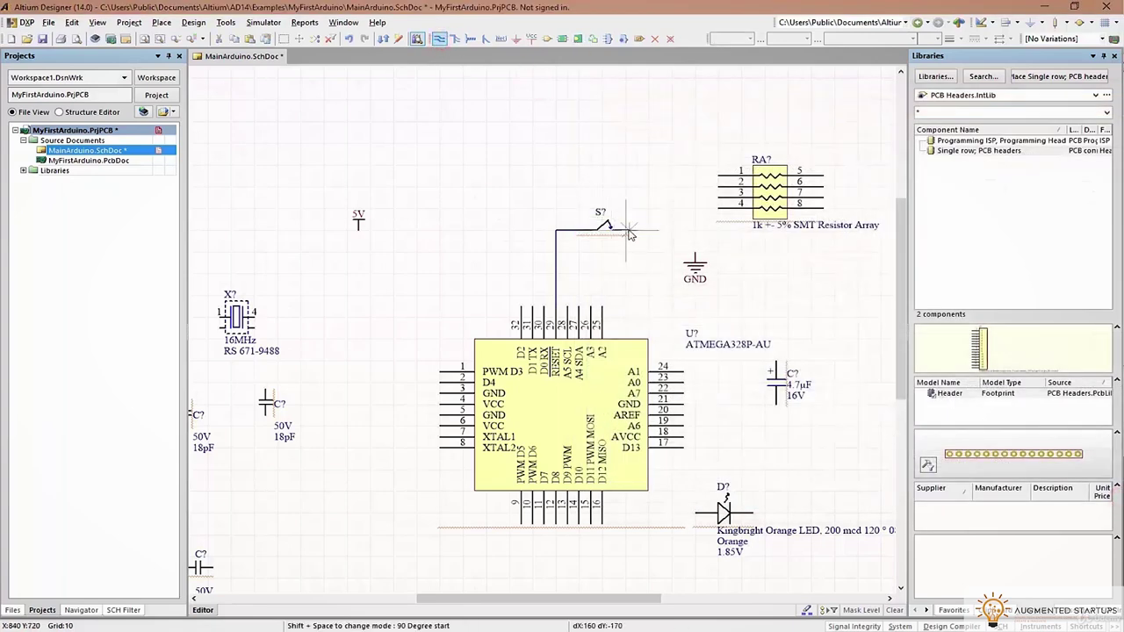
pyautogui.click(676, 254)
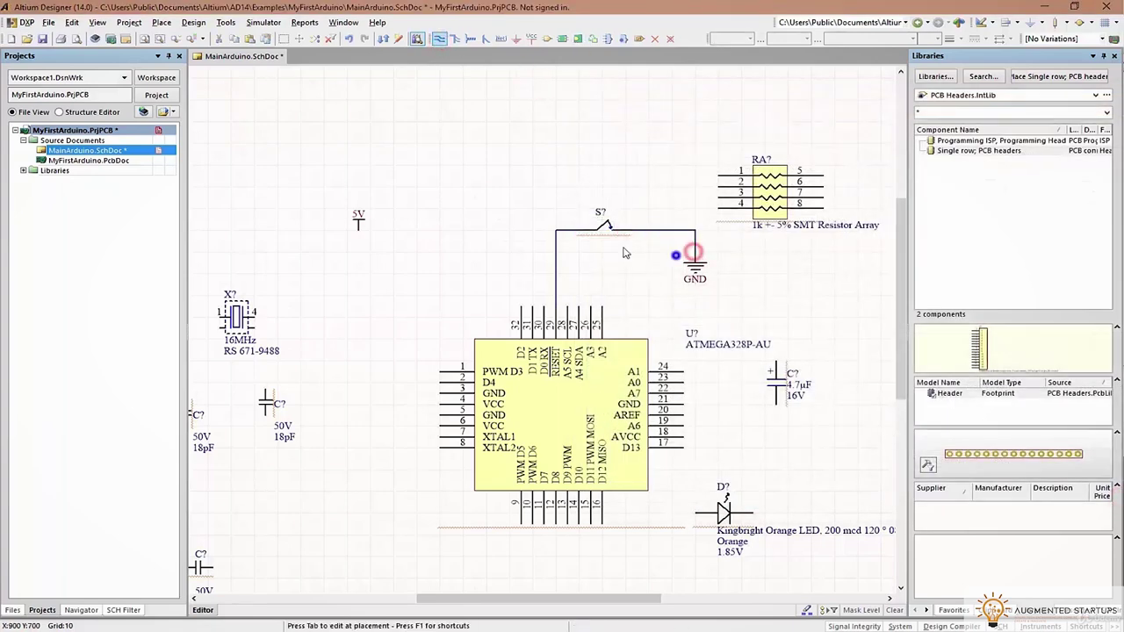
pyautogui.click(440, 39)
pyautogui.click(555, 176)
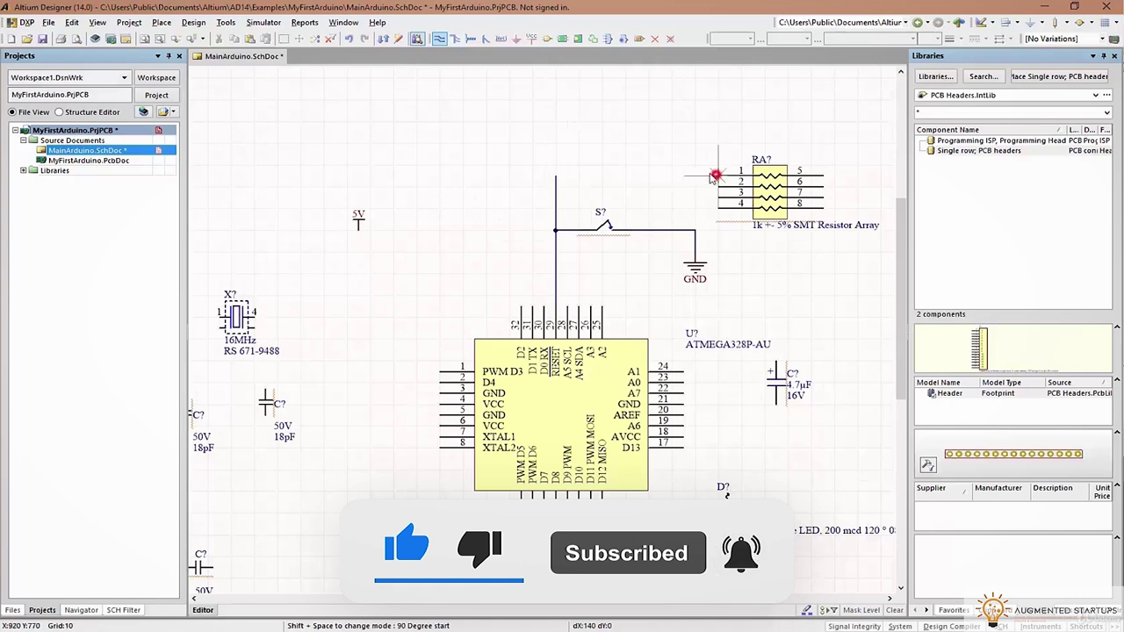
pyautogui.click(677, 170)
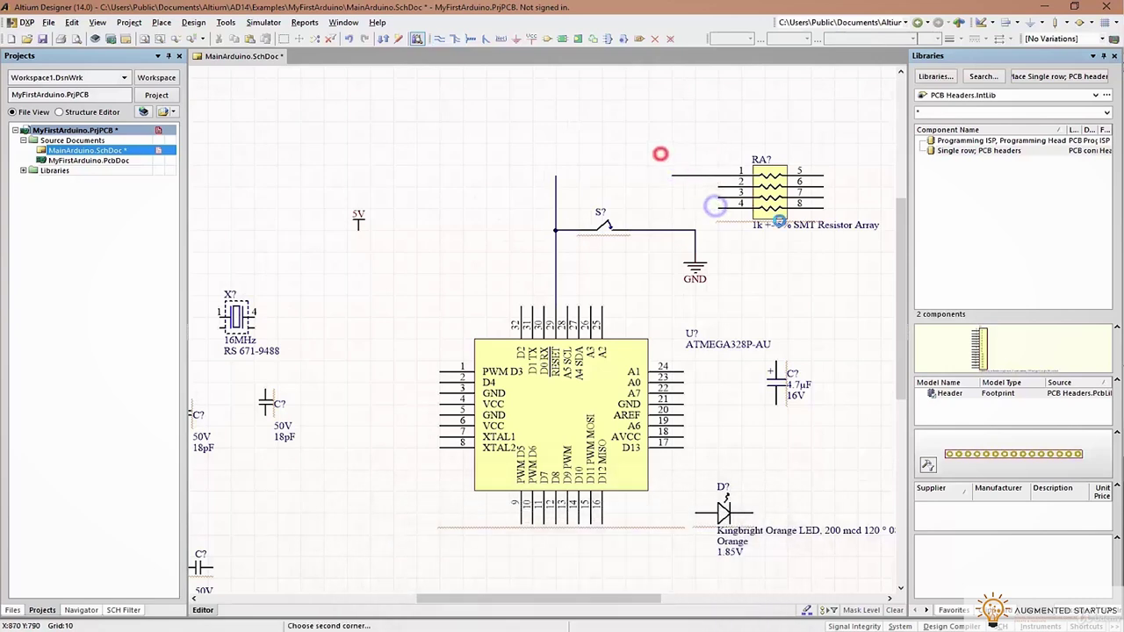
pyautogui.keyDown('ctrl'); pyautogui.scroll(1, 666, 136); pyautogui.keyUp('ctrl')
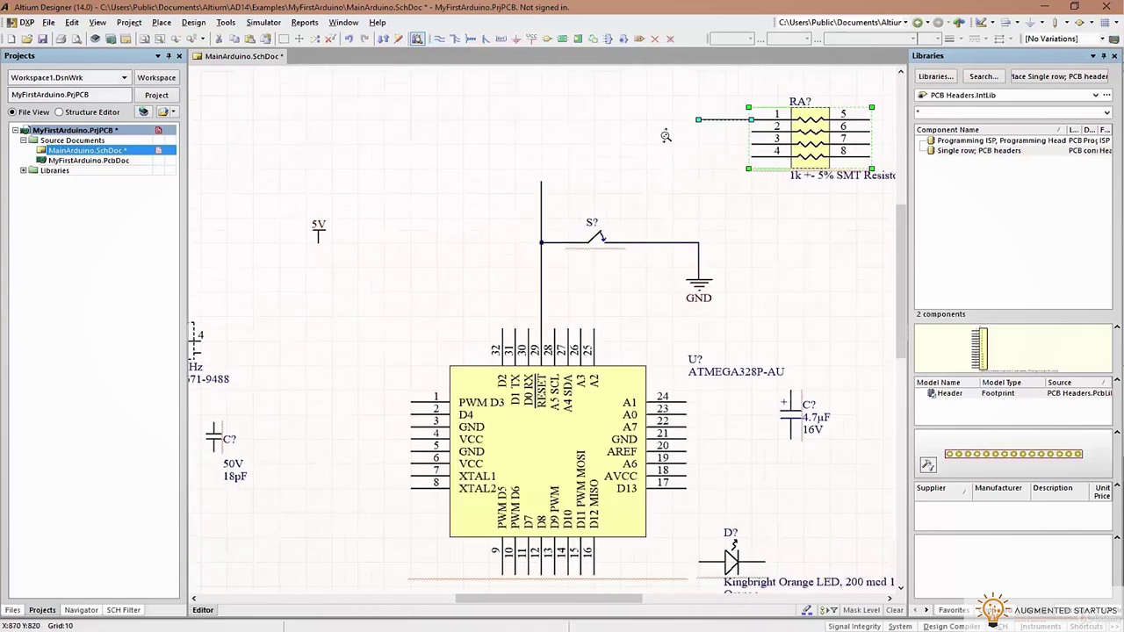
pyautogui.keyDown('ctrl'); pyautogui.scroll(2, 666, 136); pyautogui.keyUp('ctrl')
pyautogui.moveTo(669, 157); pyautogui.dragTo(616, 228, button='right')
pyautogui.click(435, 38)
pyautogui.click(659, 173)
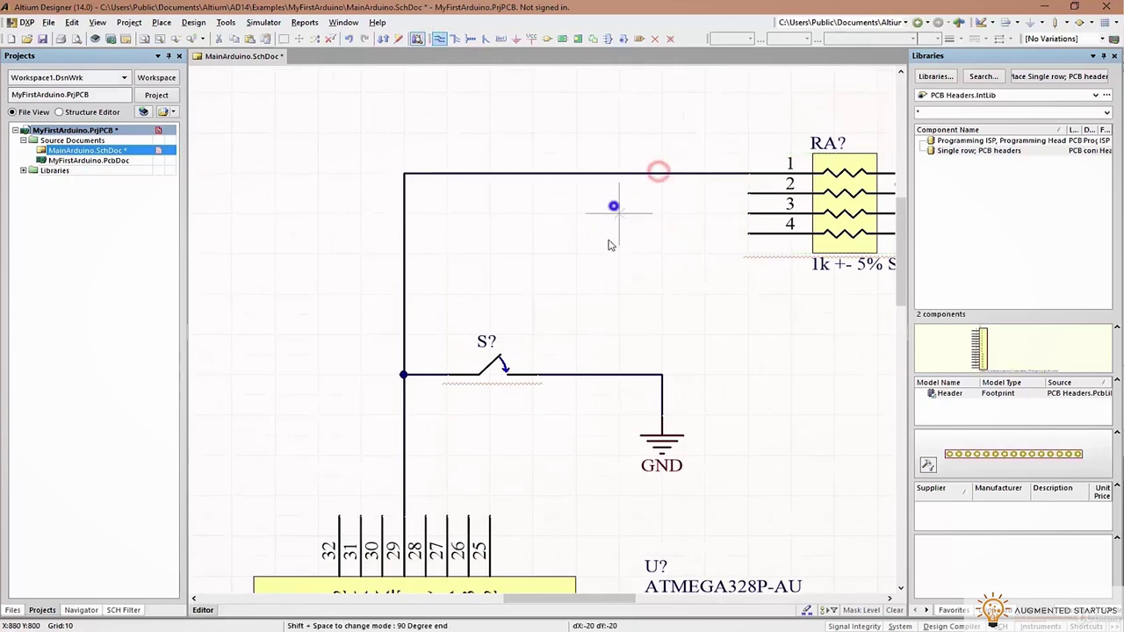
pyautogui.rightClick(607, 243)
pyautogui.hotkey('ctrl', 'z')
# Place two RESET net labels, one on the reset wire and one at resistor array pin 1
pyautogui.click(502, 38)
pyautogui.press('space')
pyautogui.click(402, 322)
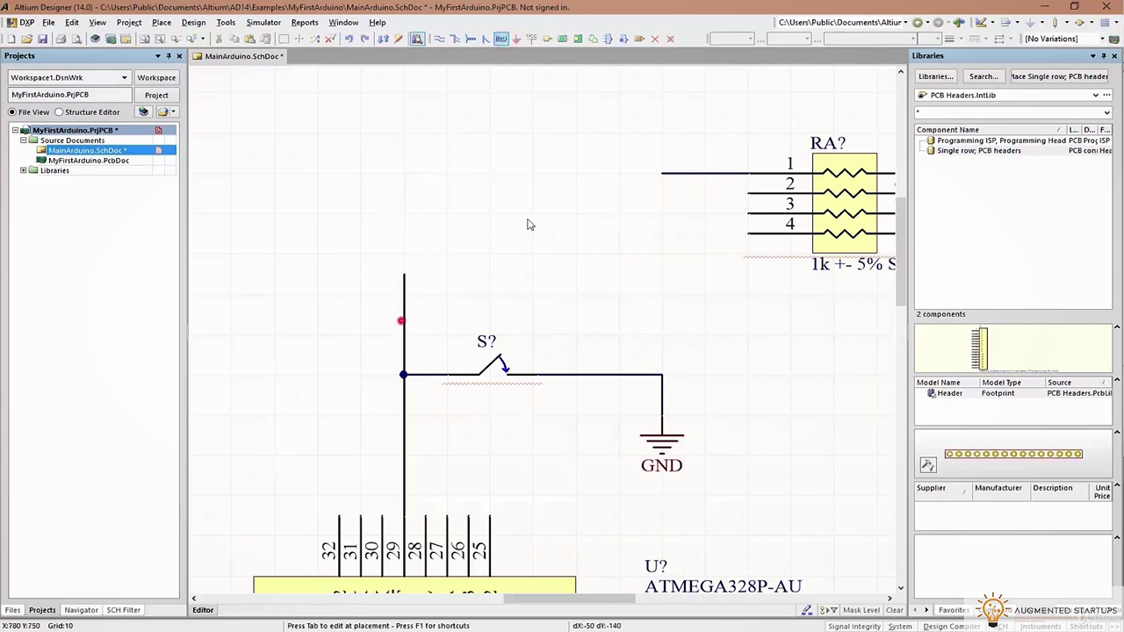
pyautogui.press('space')
pyautogui.click(664, 173)
pyautogui.rightClick(683, 176)
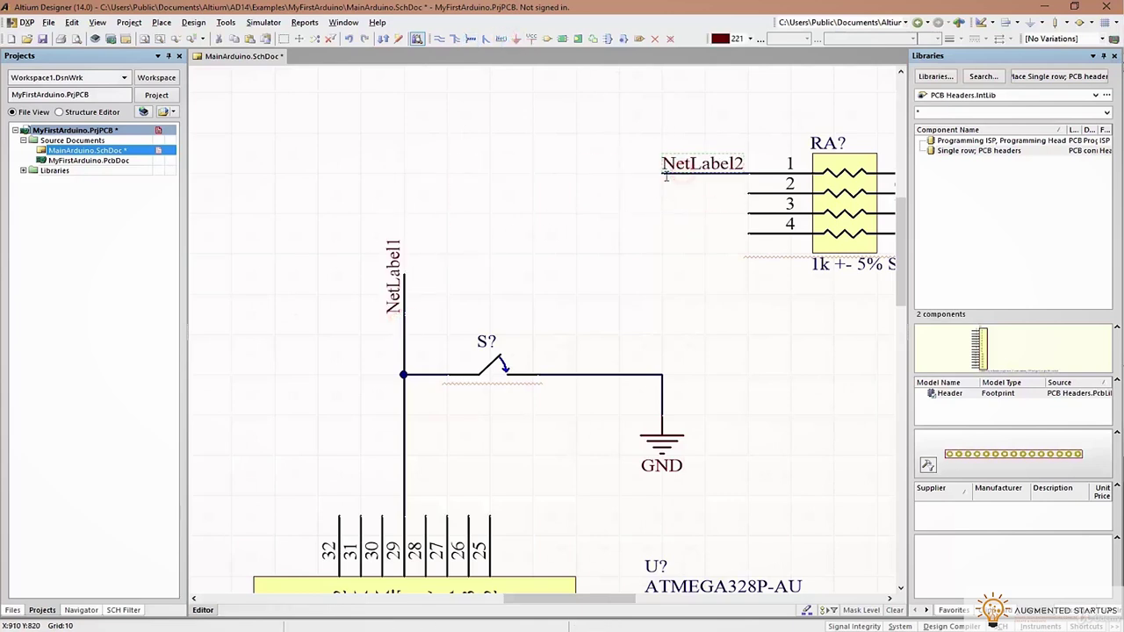
pyautogui.click(594, 243)
pyautogui.doubleClick(387, 280)
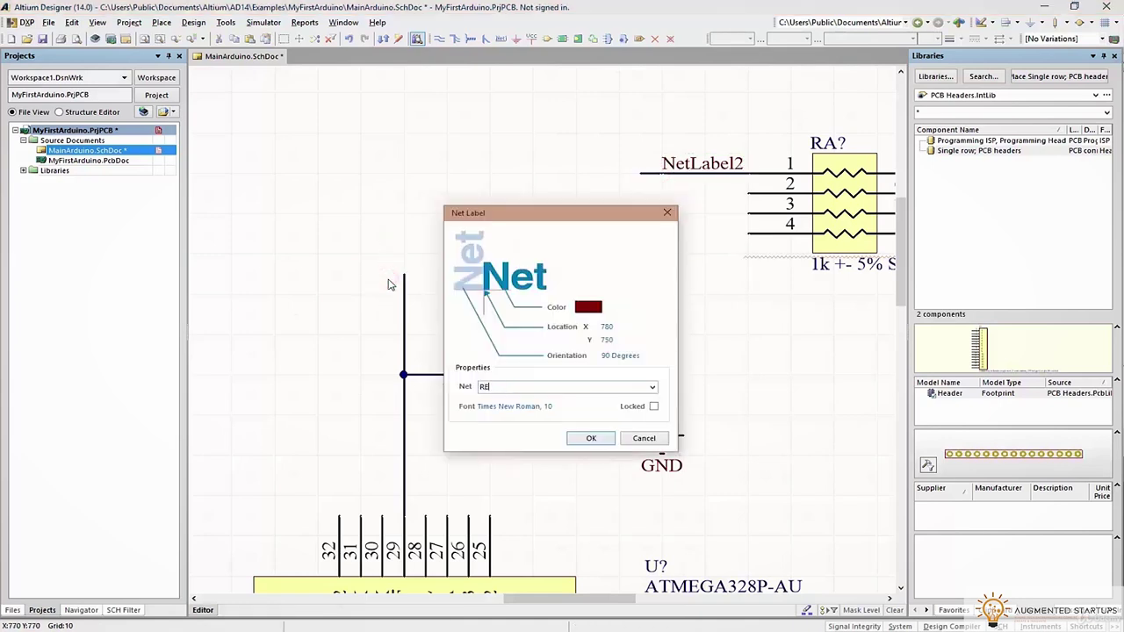
pyautogui.click(591, 438)
pyautogui.doubleClick(700, 167)
pyautogui.write('RESET')
pyautogui.click(590, 437)
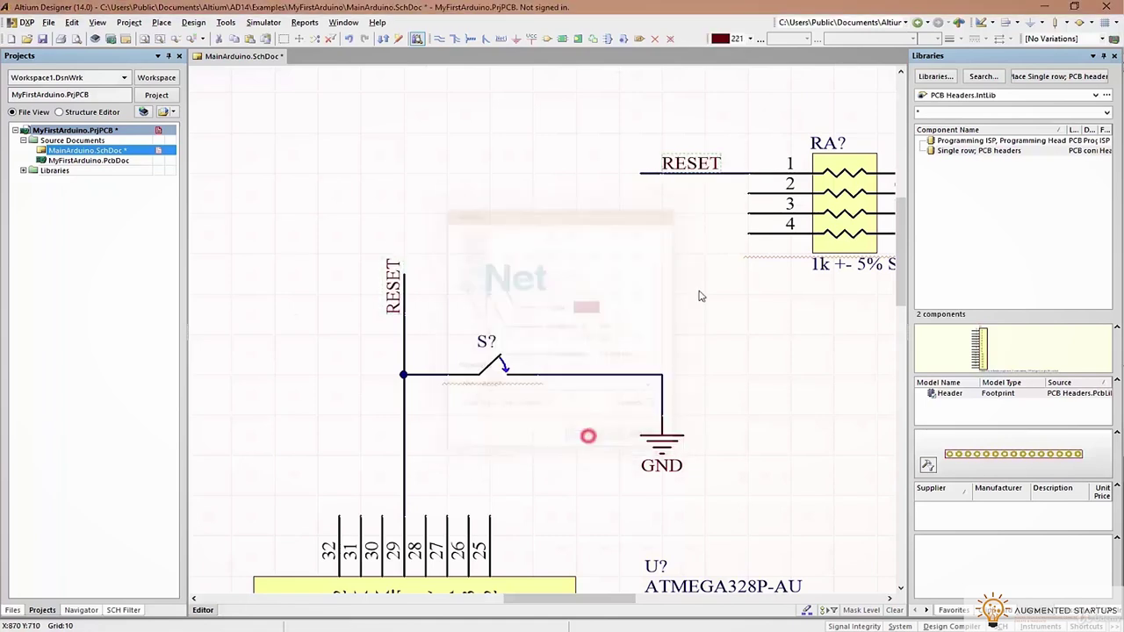
# Tie resistor array pin 5 to a 5V power port
pyautogui.keyDown('shift'); pyautogui.hscroll(1, 775, 275); pyautogui.keyUp('shift')
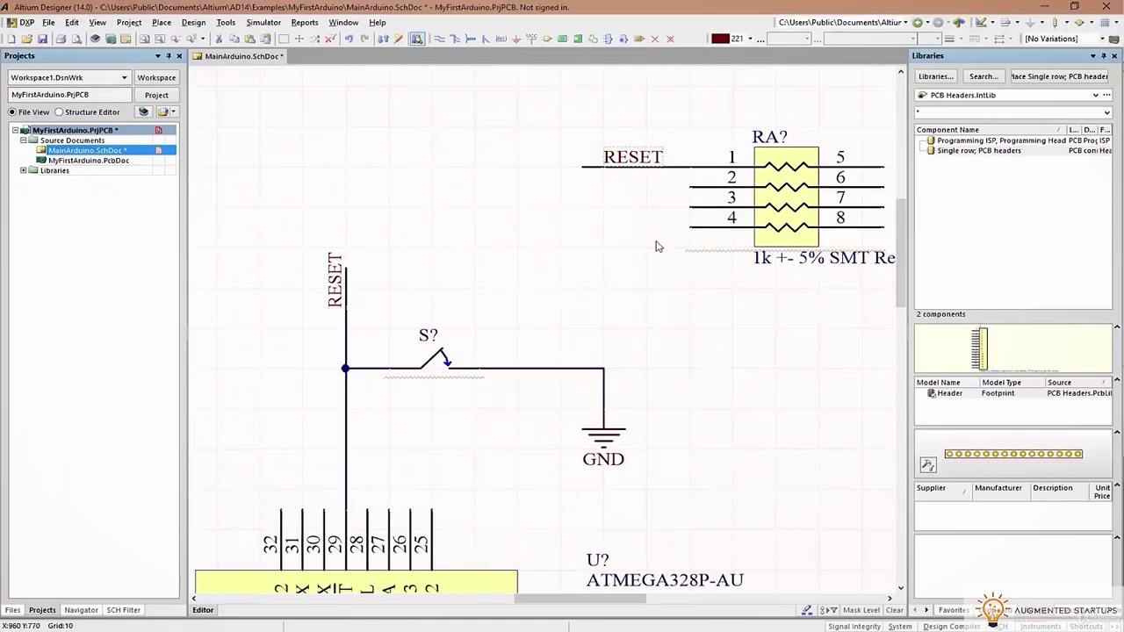
pyautogui.moveTo(581, 256); pyautogui.dragTo(427, 287, button='right')
pyautogui.click(751, 175)
pyautogui.rightClick(614, 156)
pyautogui.click(439, 38)
pyautogui.click(729, 198)
pyautogui.click(751, 179)
pyautogui.doubleClick(751, 162)
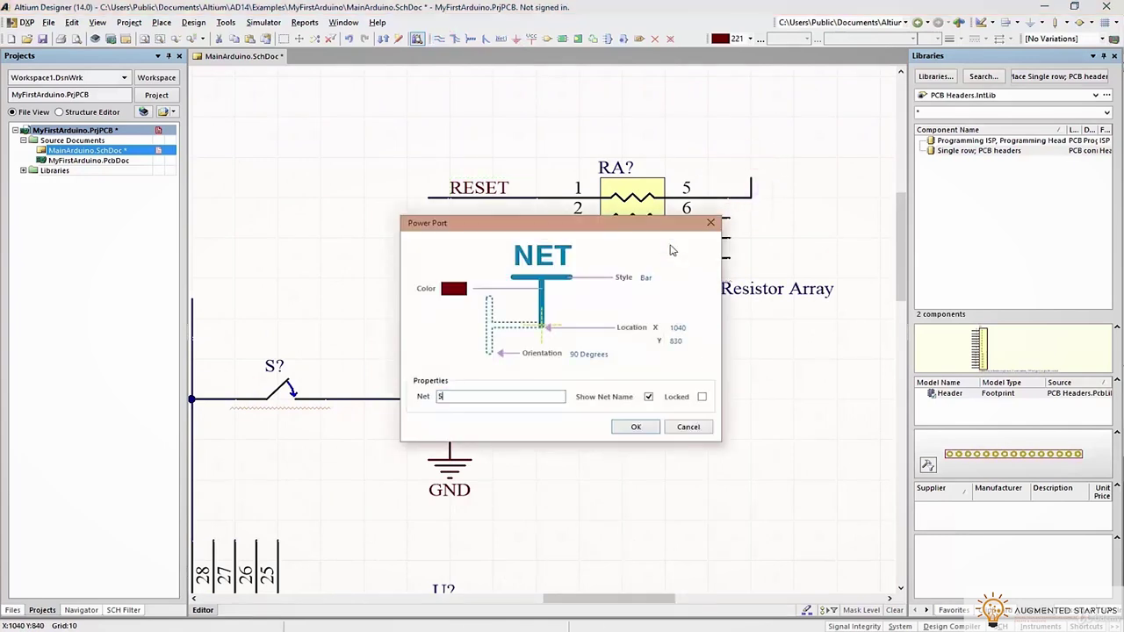
pyautogui.click(633, 427)
pyautogui.moveTo(613, 360); pyautogui.dragTo(661, 333, button='right')
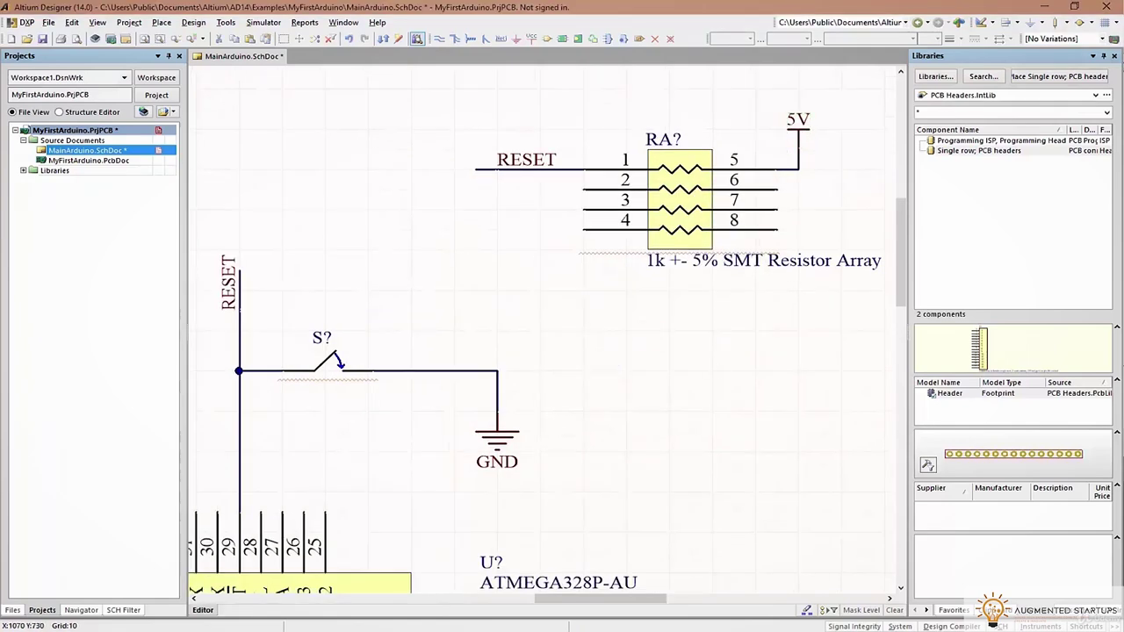
pyautogui.moveTo(679, 289); pyautogui.dragTo(619, 239, button='right')
# Move the 16MHz crystal beside the capacitors and restore it after an accidental delete
pyautogui.keyDown('ctrl'); pyautogui.scroll(-1, 620, 239); pyautogui.keyUp('ctrl')
pyautogui.moveTo(409, 93); pyautogui.dragTo(517, 299)
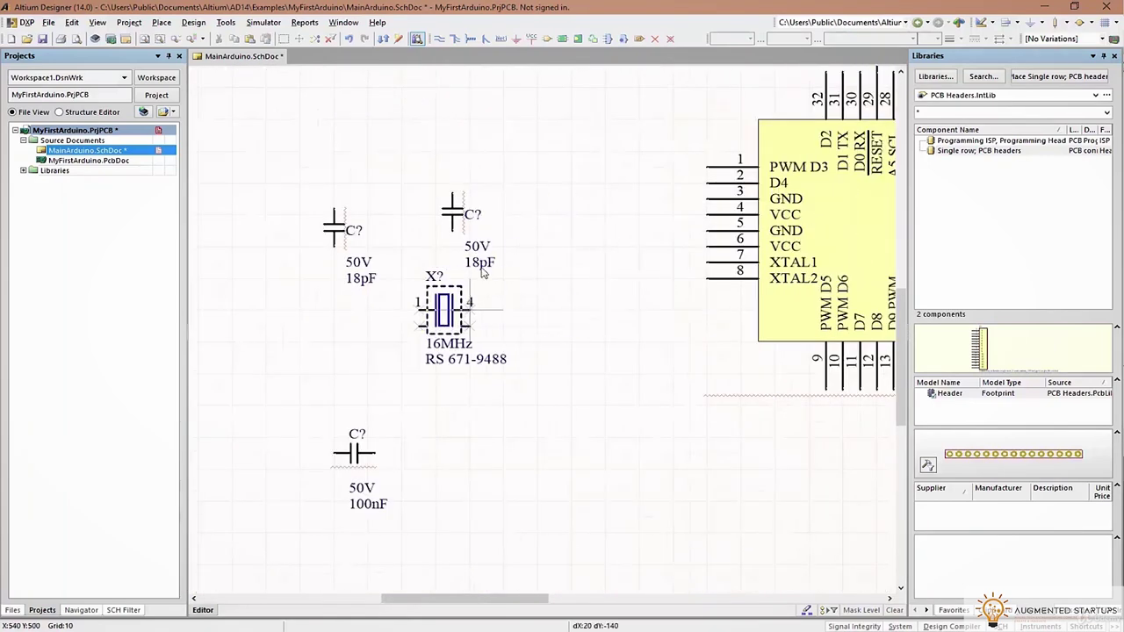
pyautogui.moveTo(452, 218); pyautogui.dragTo(519, 383)
pyautogui.click(419, 295)
pyautogui.press('Delete')
pyautogui.hotkey('ctrl', 'z')
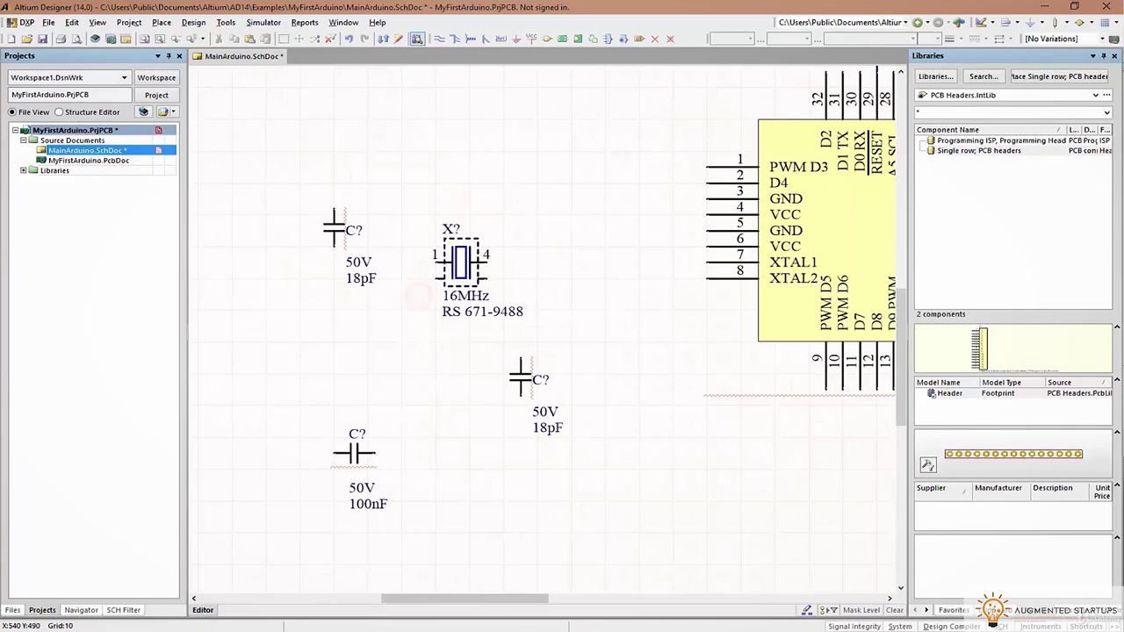
pyautogui.keyDown('ctrl'); pyautogui.scroll(2, 430, 273); pyautogui.keyUp('ctrl')
# Wire XTAL1 pin 7 to crystal pin 1, with the crystal moved below the wire
pyautogui.click(437, 40)
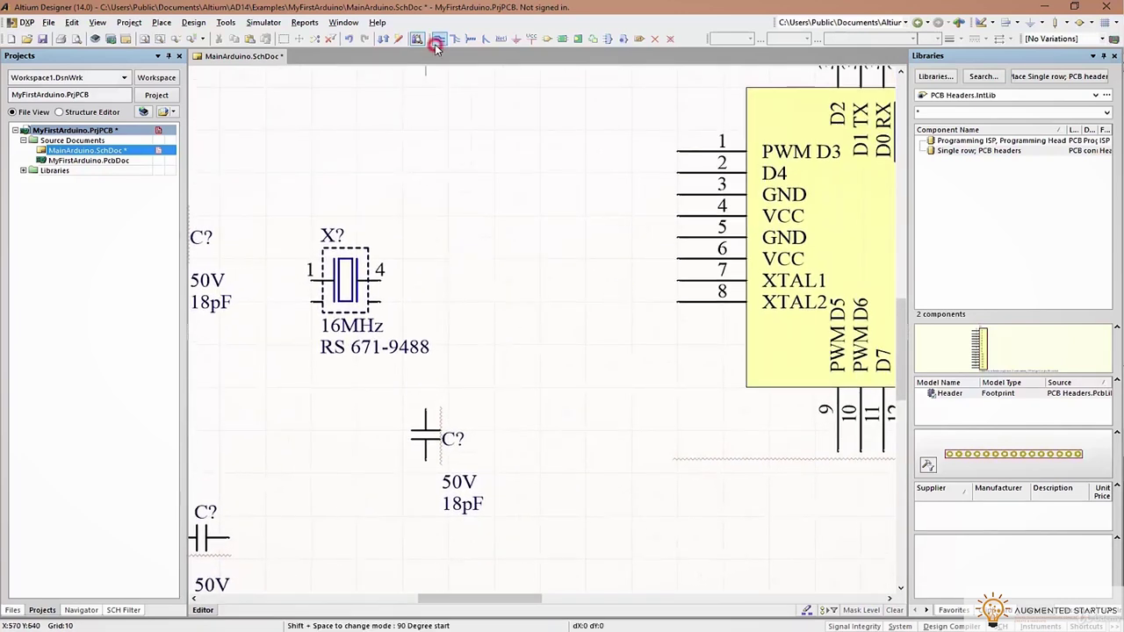
pyautogui.click(682, 282)
pyautogui.click(384, 282)
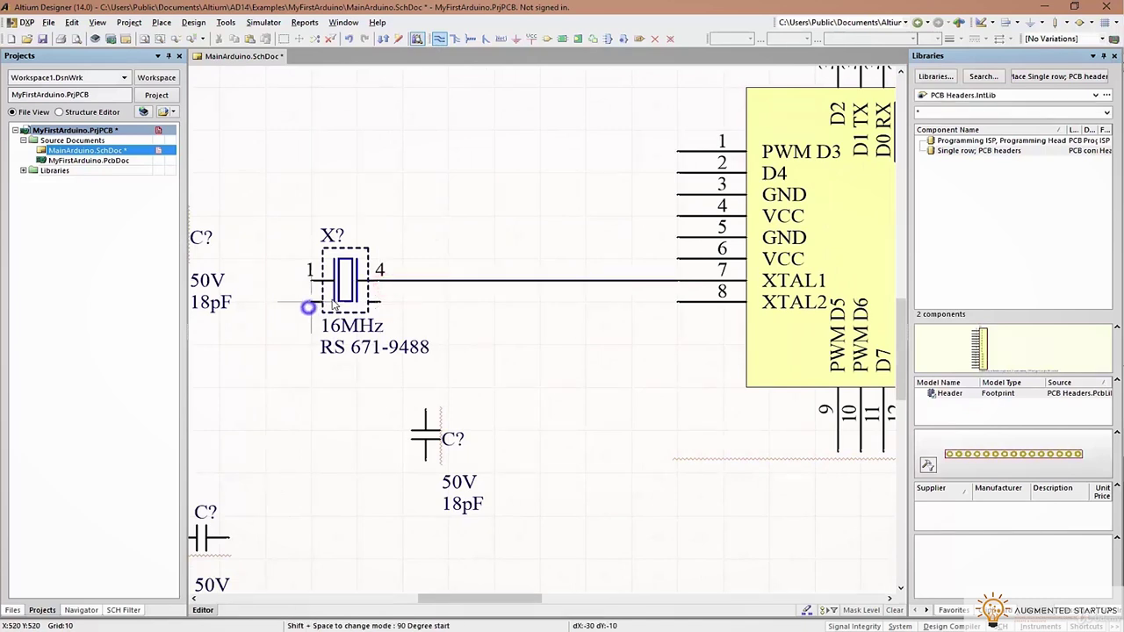
pyautogui.moveTo(334, 303); pyautogui.dragTo(335, 346)
pyautogui.moveTo(337, 278); pyautogui.dragTo(310, 422)
pyautogui.press('p')
pyautogui.press('w')
pyautogui.click(380, 281)
pyautogui.click(264, 281)
pyautogui.click(394, 322)
pyautogui.rightClick(427, 308)
# Connect crystal pin 4 to the XTAL2 line and move the X? label above pin 1
pyautogui.click(675, 302)
pyautogui.click(384, 323)
pyautogui.moveTo(406, 426); pyautogui.dragTo(515, 389, button='right')
pyautogui.rightClick(430, 384)
pyautogui.moveTo(430, 384); pyautogui.dragTo(417, 276)
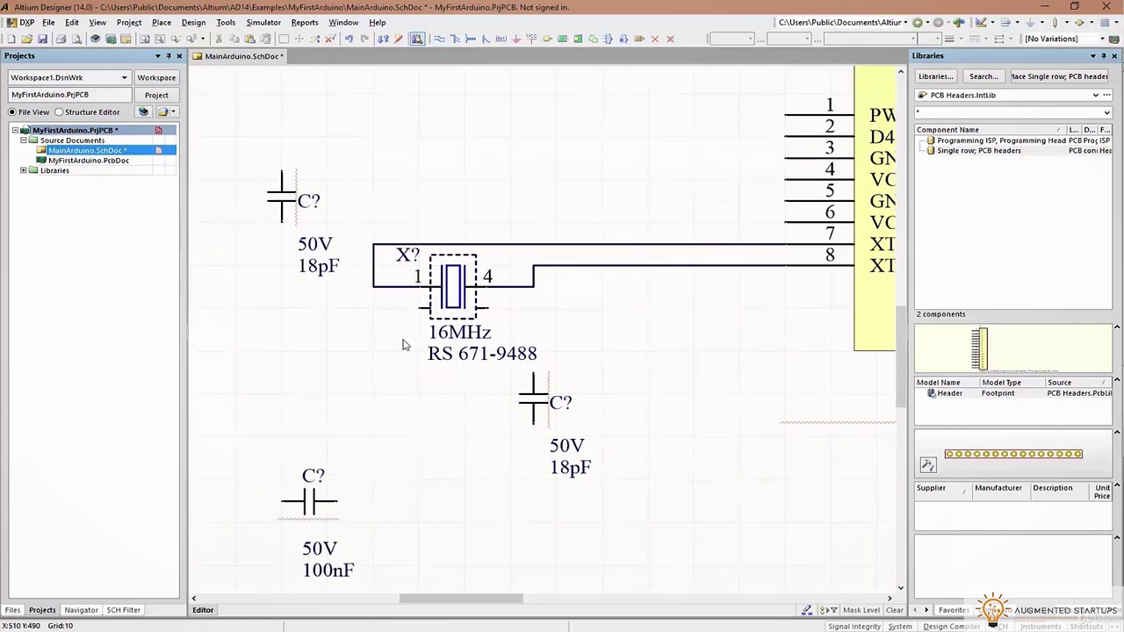
# Position both 18pF capacitors under the crystal and hide the crystal's RS stock number
pyautogui.moveTo(348, 349); pyautogui.dragTo(388, 303, button='right')
pyautogui.moveTo(329, 156); pyautogui.dragTo(422, 304)
pyautogui.click(576, 356)
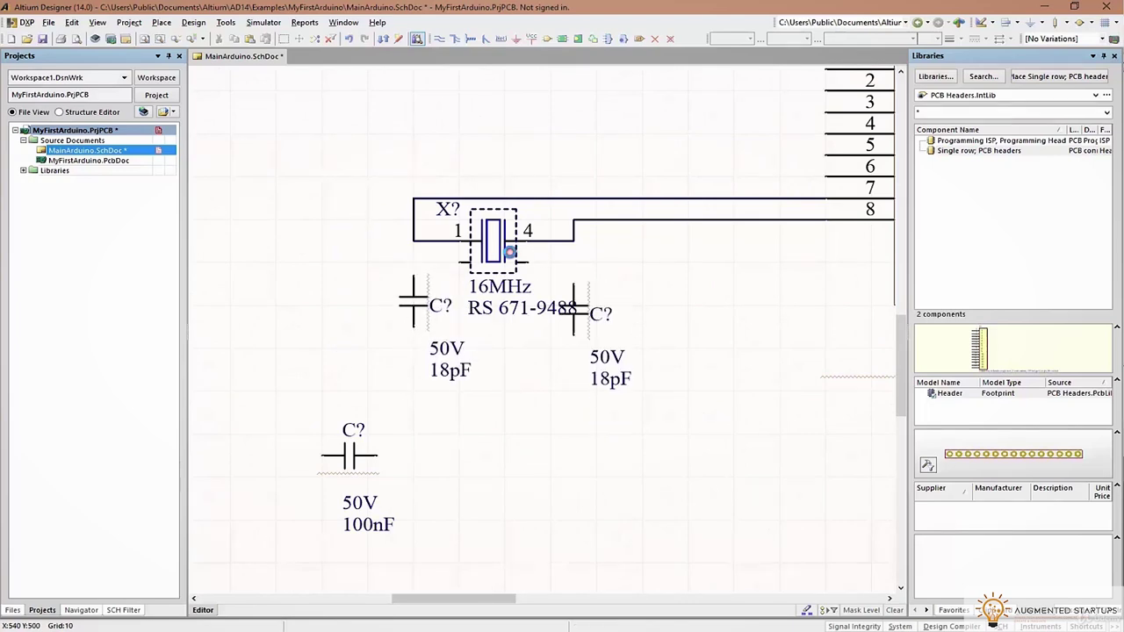
pyautogui.doubleClick(507, 255)
pyautogui.click(896, 232)
pyautogui.moveTo(887, 100); pyautogui.dragTo(689, 107)
pyautogui.click(931, 504)
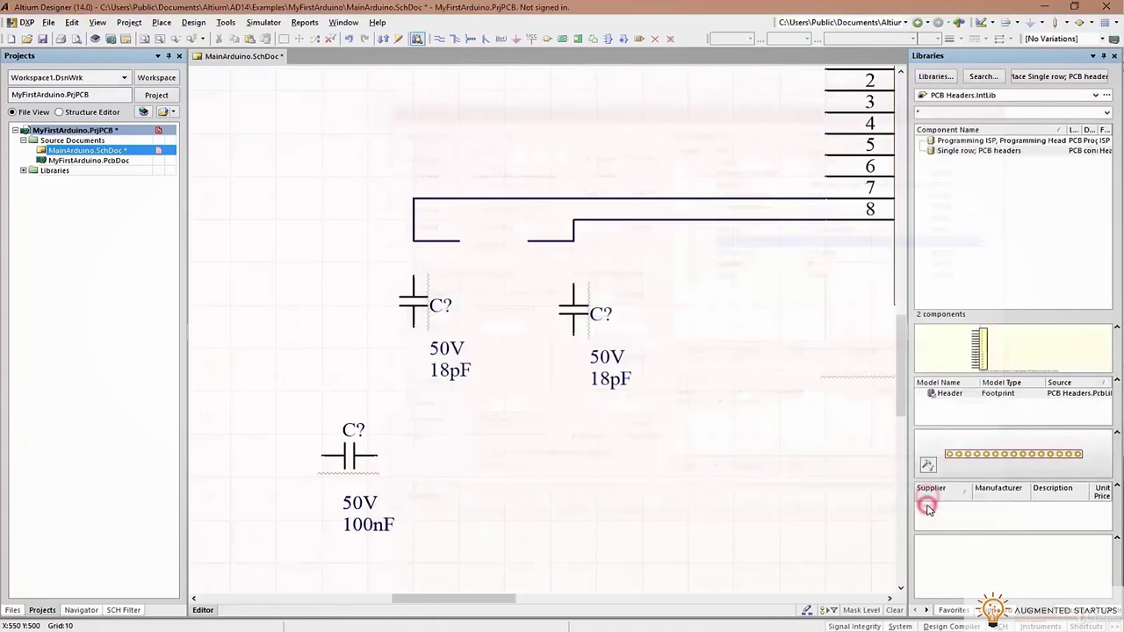
# Wire the capacitor tops to crystal pins 1 and 4, add a ground, and tidy their labels
pyautogui.click(413, 275)
pyautogui.click(412, 240)
pyautogui.click(571, 281)
pyautogui.click(578, 249)
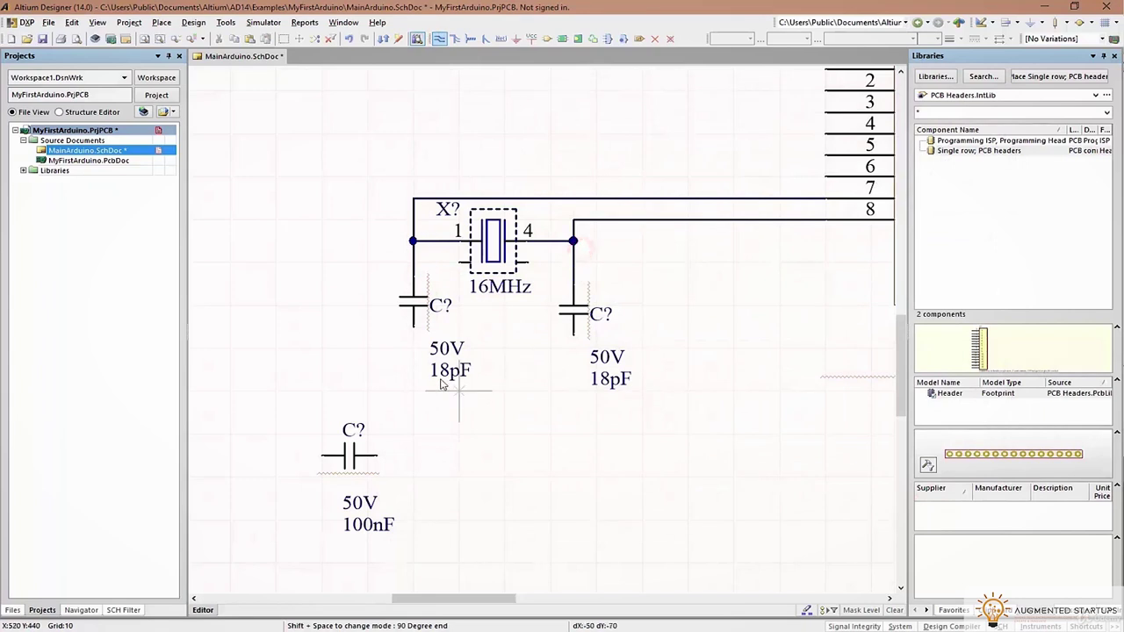
pyautogui.rightClick(391, 349)
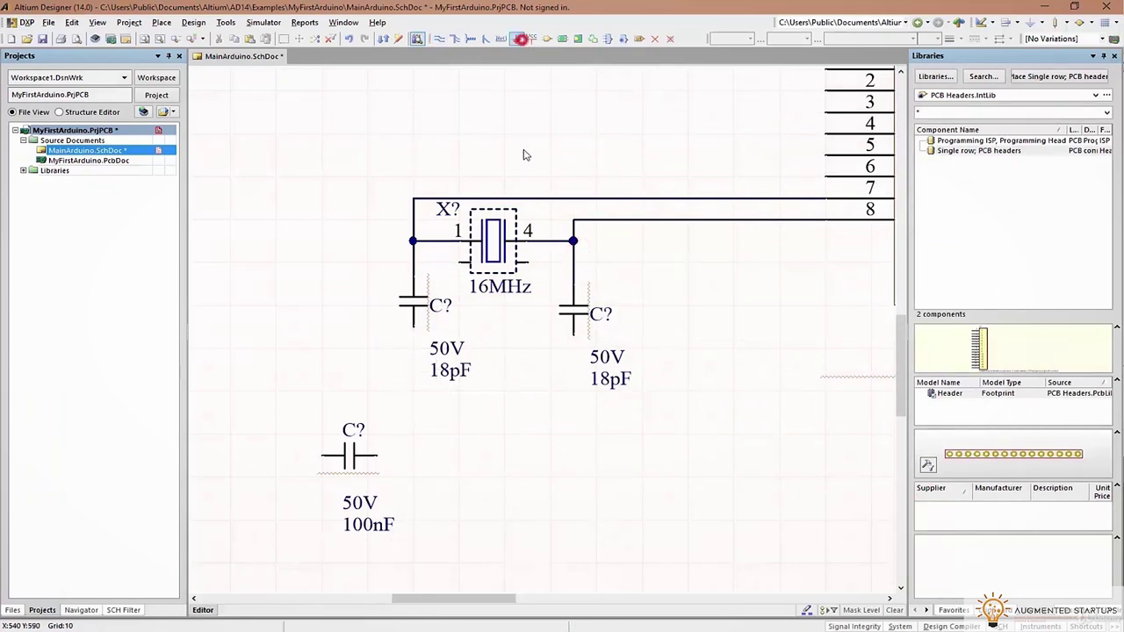
pyautogui.click(481, 371)
pyautogui.rightClick(389, 362)
pyautogui.moveTo(414, 326); pyautogui.dragTo(374, 275)
pyautogui.moveTo(424, 353); pyautogui.dragTo(369, 296)
pyautogui.moveTo(619, 321); pyautogui.dragTo(615, 319)
pyautogui.moveTo(625, 378); pyautogui.dragTo(623, 343)
# Ground both capacitors' lower pins and the crystal's lower pins, then save
pyautogui.click(439, 38)
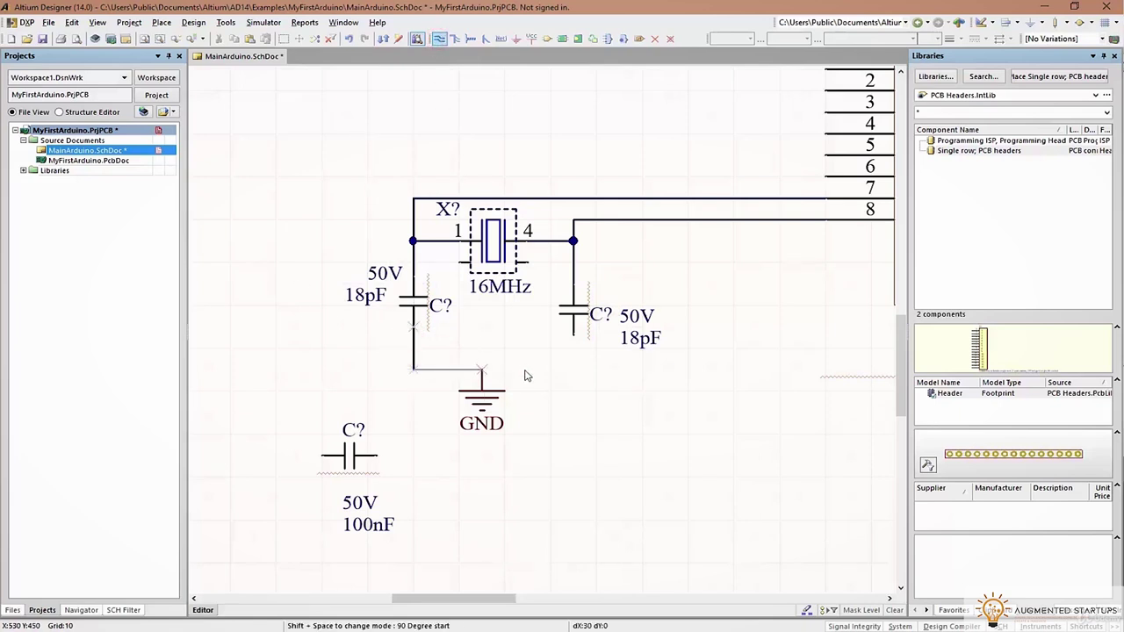
pyautogui.click(573, 335)
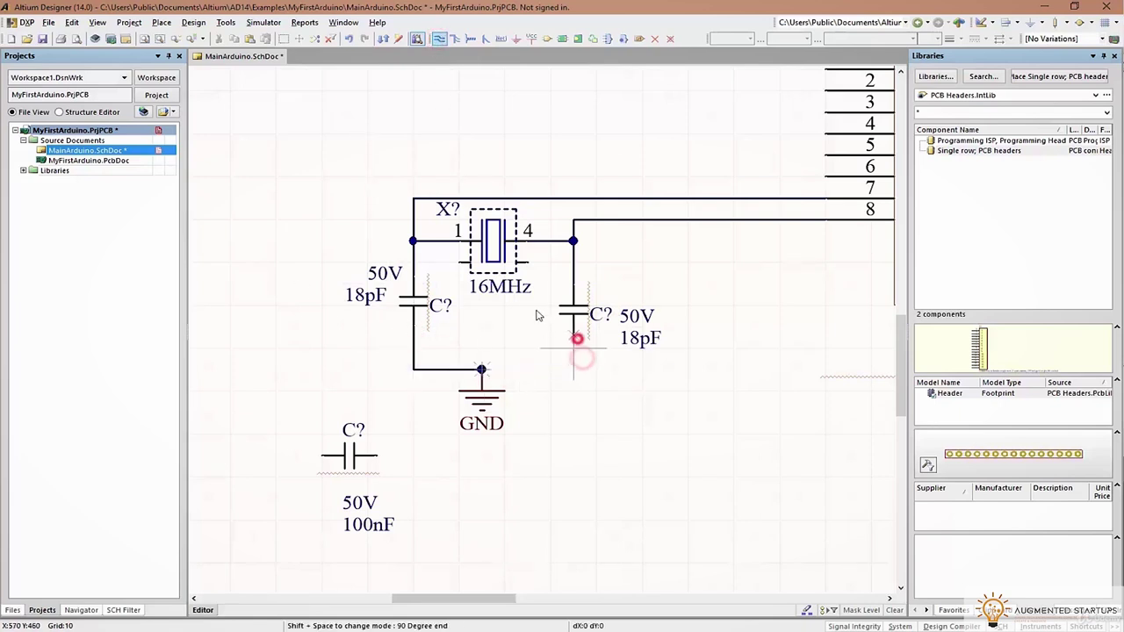
pyautogui.click(541, 264)
pyautogui.press('space')
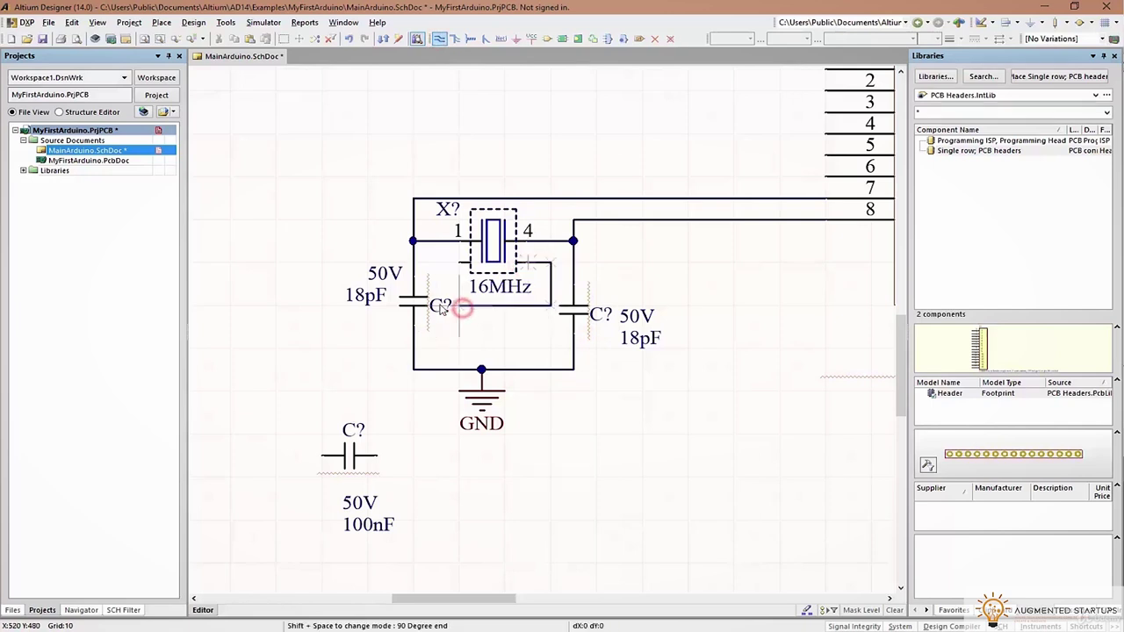
pyautogui.click(438, 303)
pyautogui.click(457, 263)
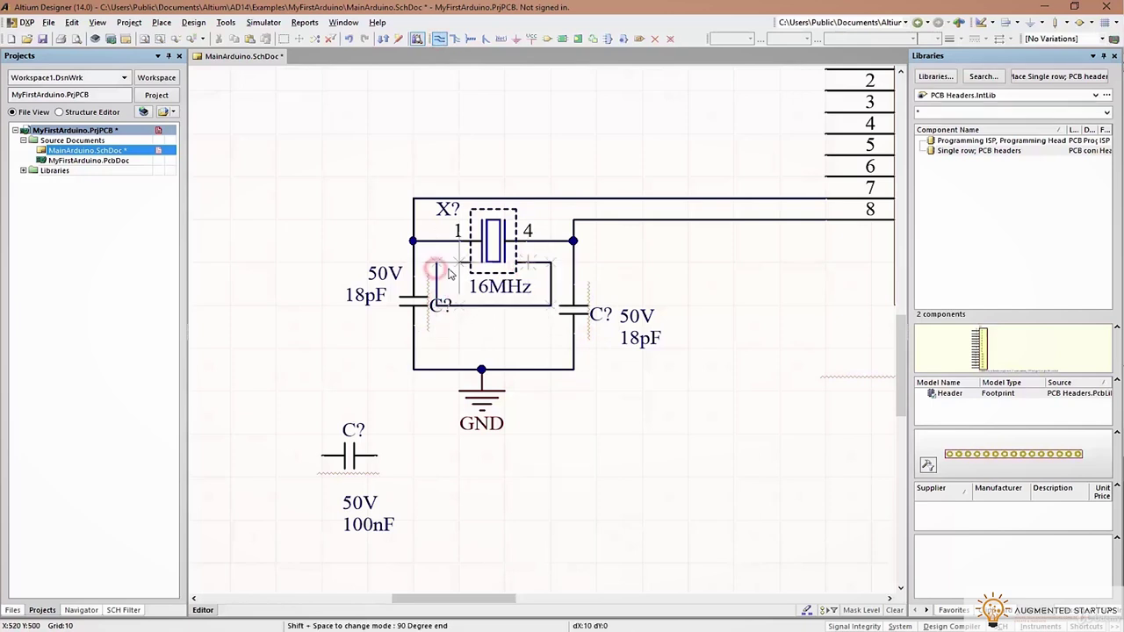
pyautogui.press('Escape')
pyautogui.moveTo(440, 304); pyautogui.dragTo(378, 316)
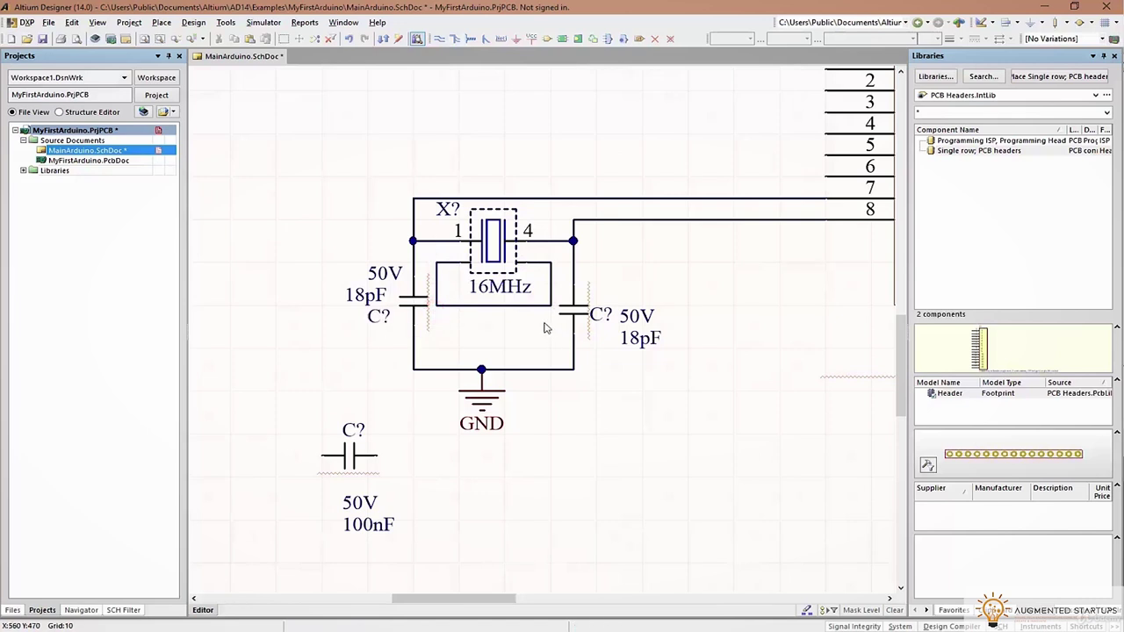
pyautogui.hotkey('ctrl', 's')
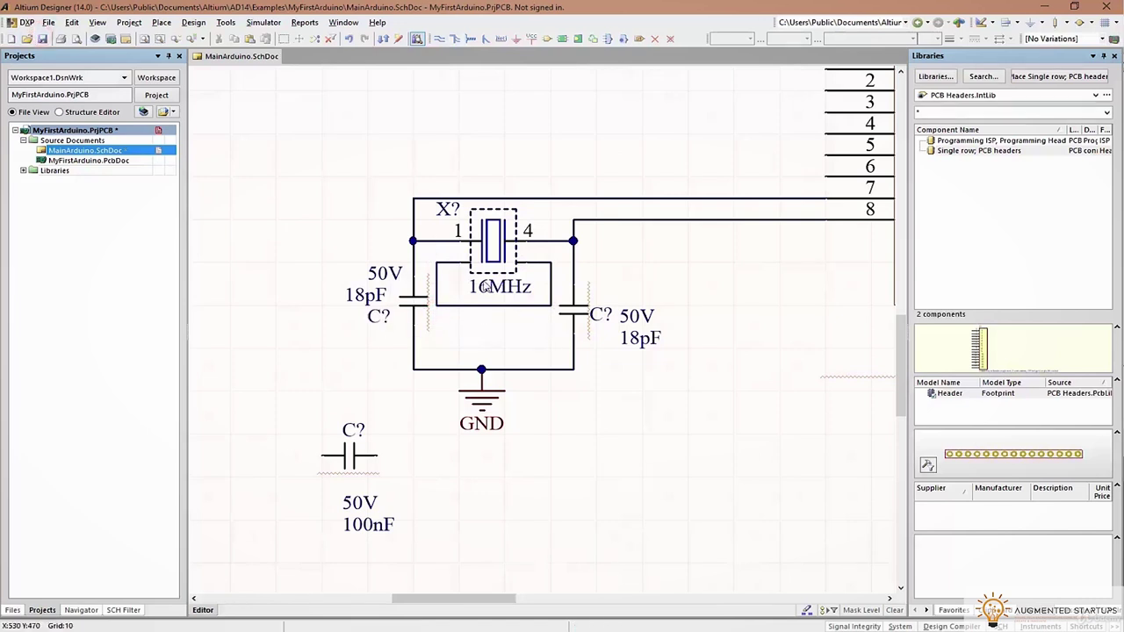
# Tie the crystal's middle lead to the ground wire, delete the redundant wire, and save
pyautogui.click(439, 38)
pyautogui.click(505, 306)
pyautogui.click(504, 370)
pyautogui.rightClick(508, 373)
pyautogui.click(438, 39)
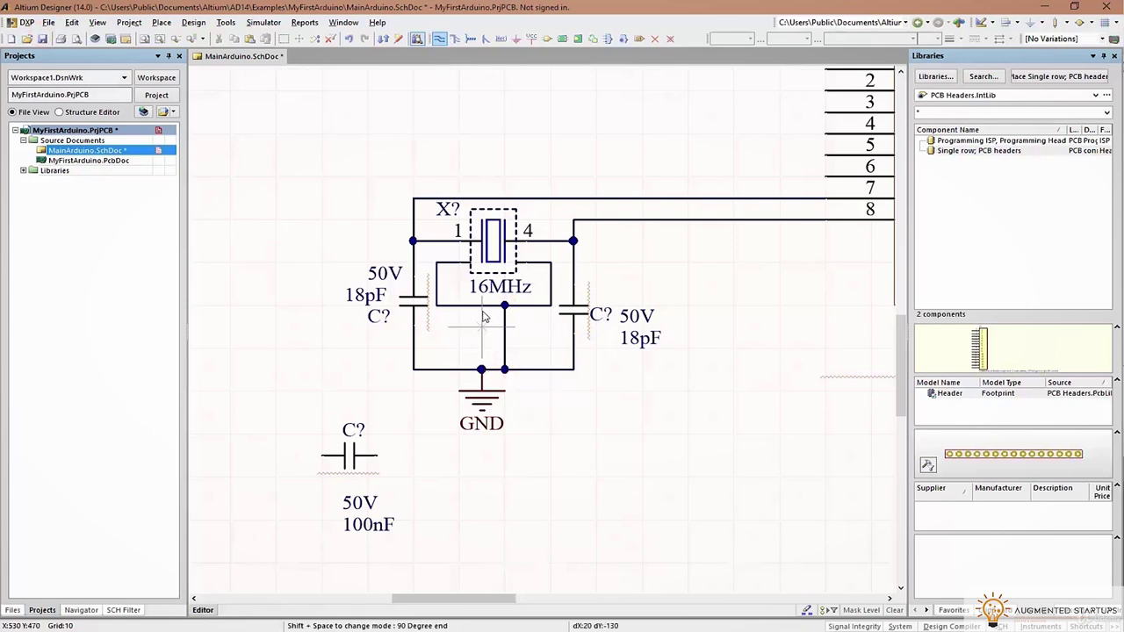
pyautogui.click(481, 370)
pyautogui.rightClick(520, 397)
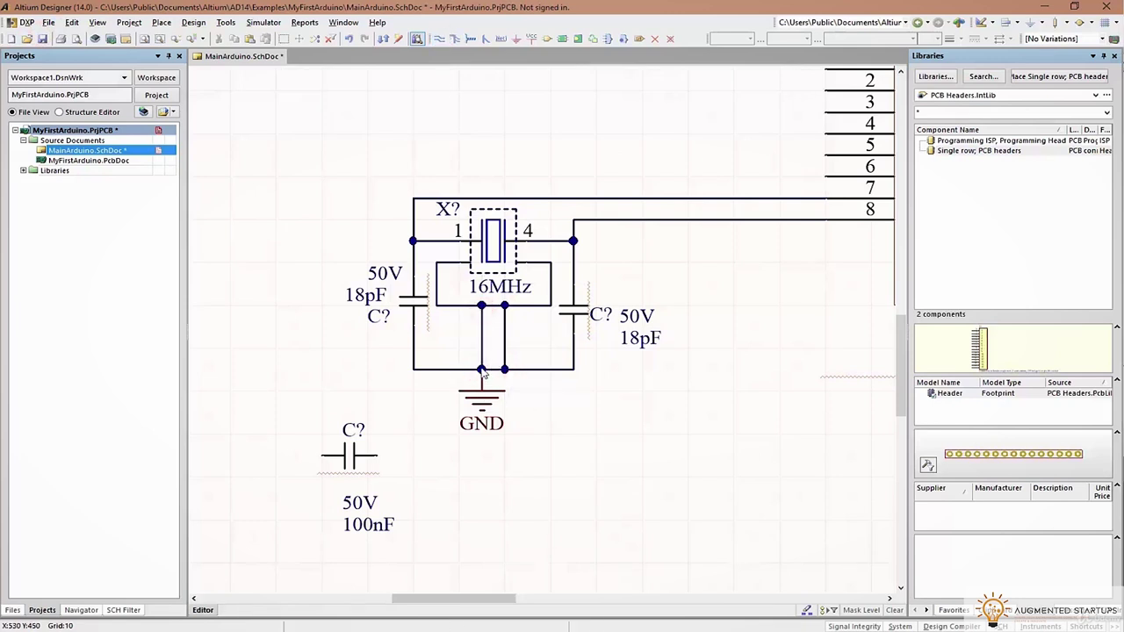
pyautogui.press('Delete')
pyautogui.hotkey('ctrl', 's')
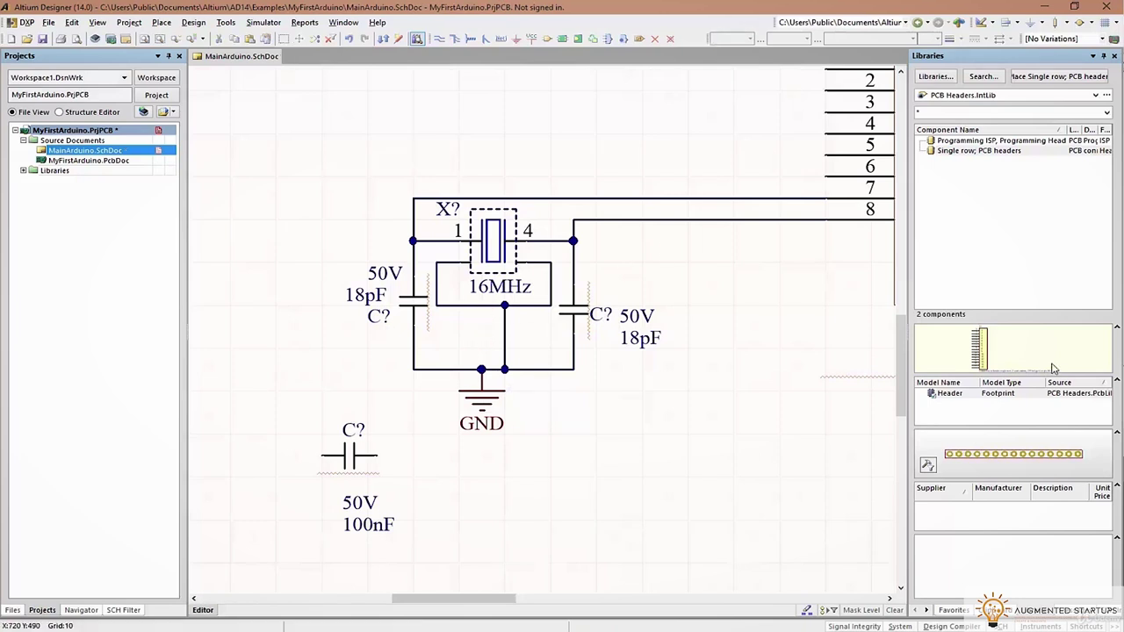
# Move the whole crystal and capacitor circuit toward the XTAL pins, keeping wires attached
pyautogui.keyDown('ctrl'); pyautogui.scroll(-2, 663, 249); pyautogui.keyUp('ctrl')
pyautogui.moveTo(427, 188); pyautogui.dragTo(652, 378)
pyautogui.keyDown('ctrl'); pyautogui.moveTo(531, 359); pyautogui.dragTo(611, 352); pyautogui.keyUp('ctrl')
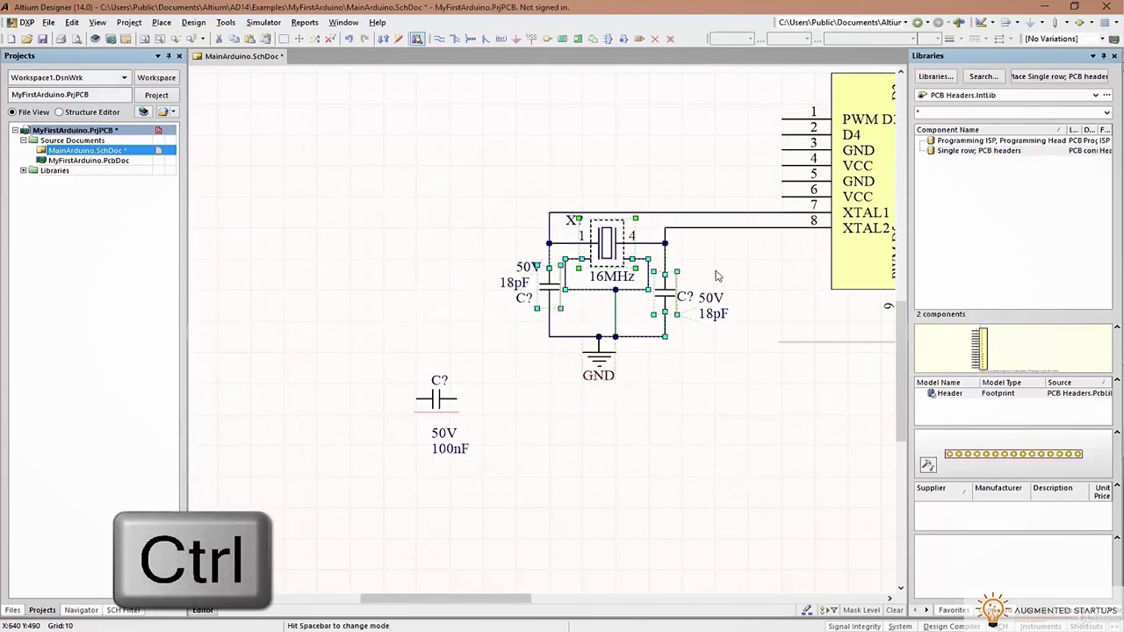
pyautogui.keyDown('ctrl'); pyautogui.moveTo(605, 338); pyautogui.dragTo(592, 346); pyautogui.keyUp('ctrl')
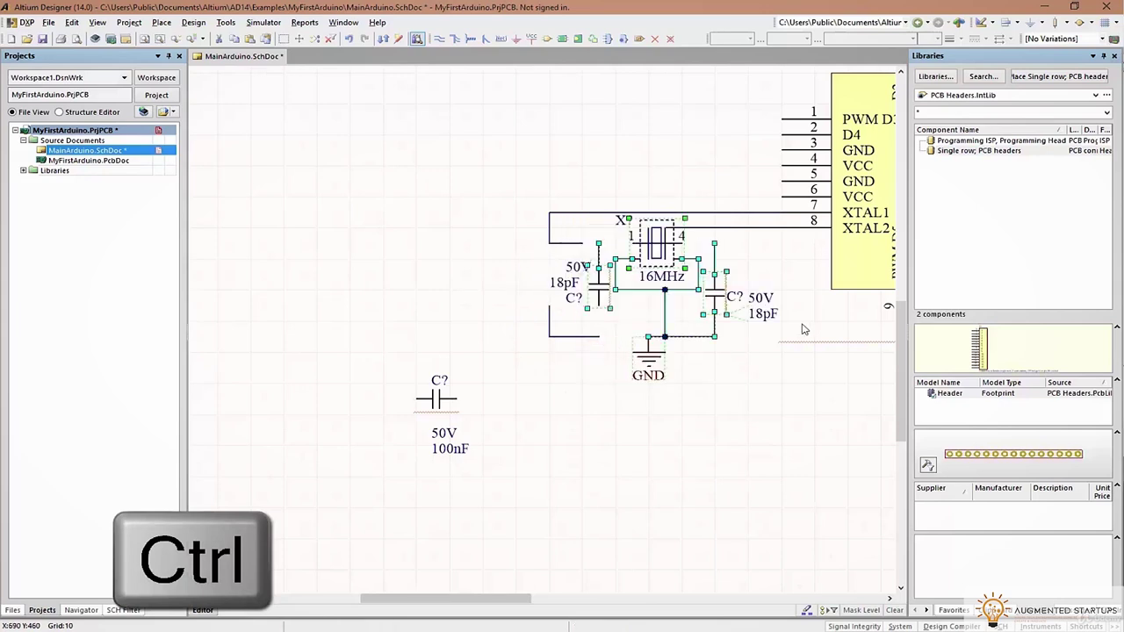
pyautogui.click(649, 379)
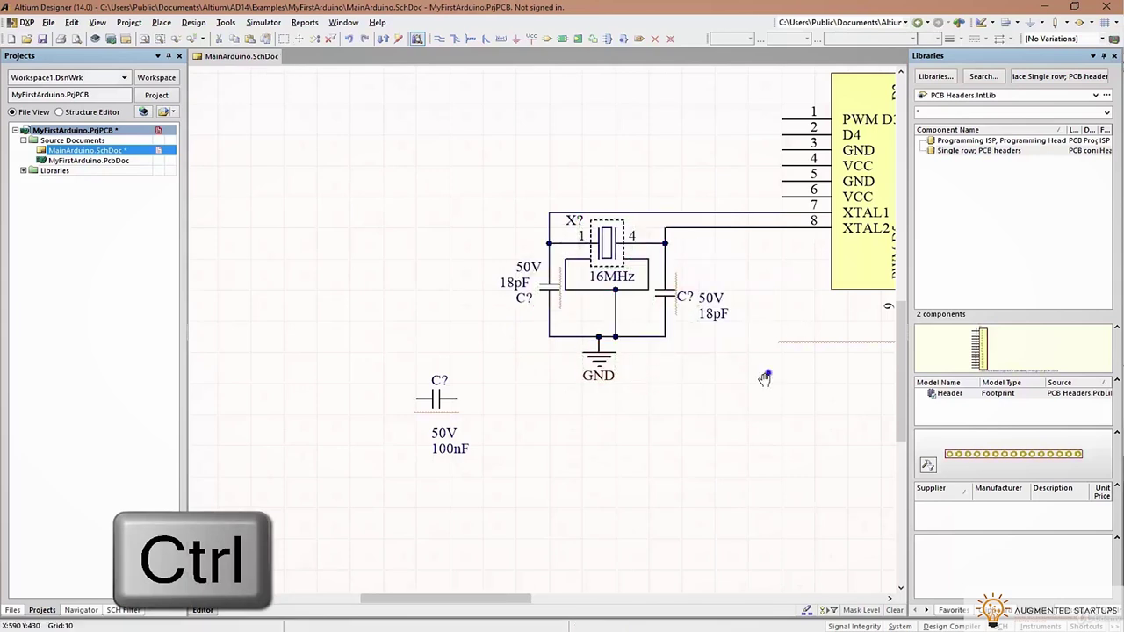
pyautogui.moveTo(767, 371); pyautogui.dragTo(622, 389, button='right')
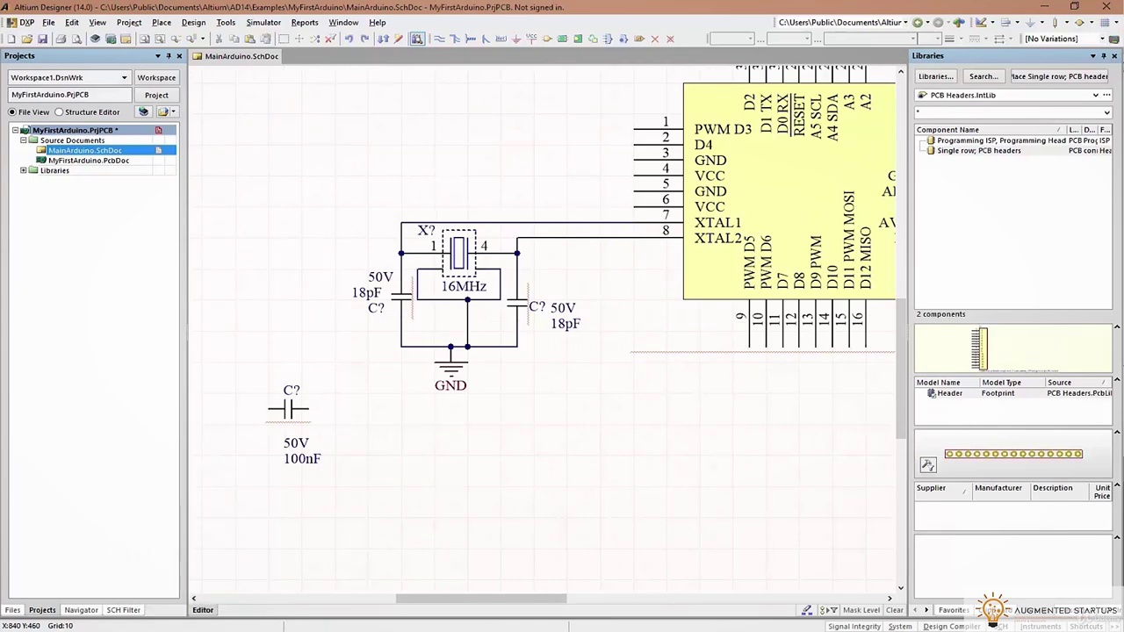
pyautogui.hotkey('alt', 'Tab')
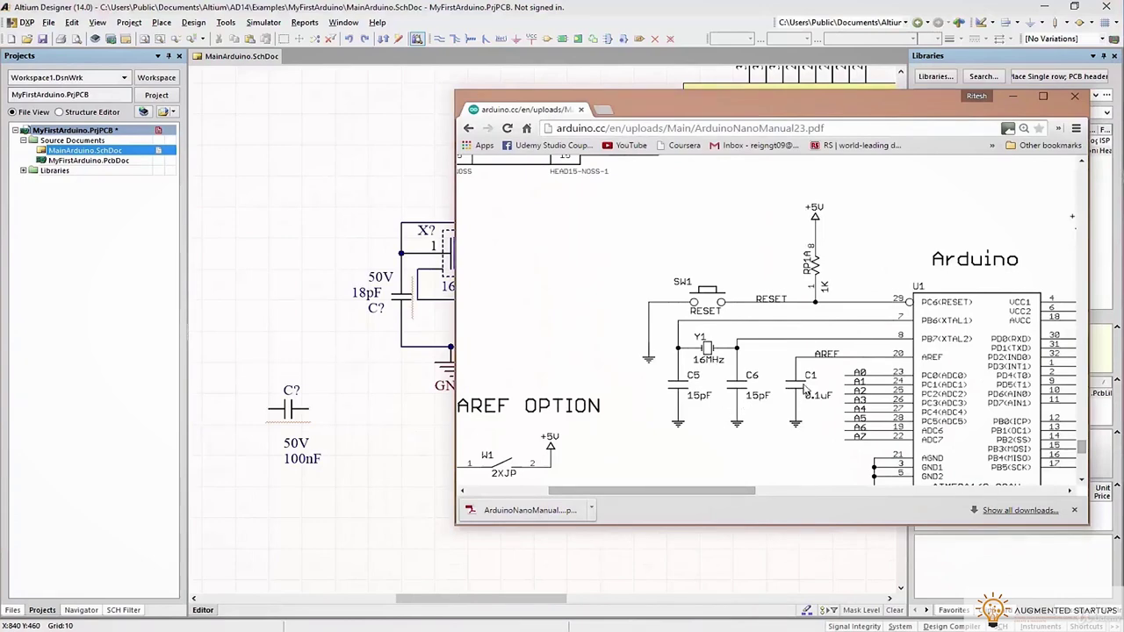
pyautogui.scroll(-1, 826, 307)
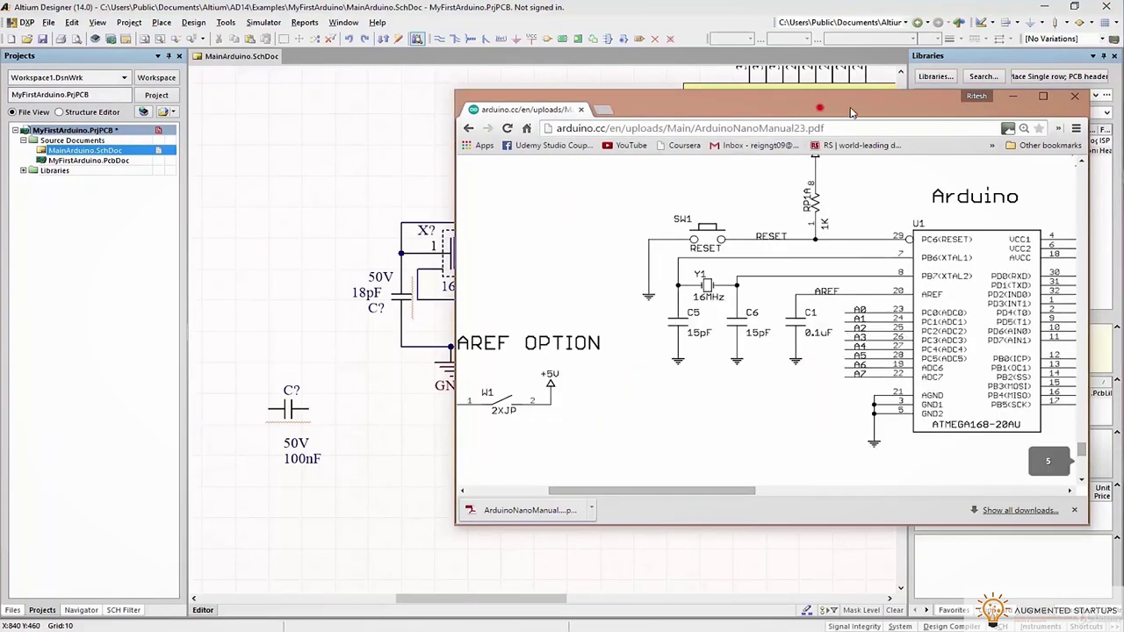
pyautogui.hotkey('alt', 'Tab')
pyautogui.moveTo(642, 262); pyautogui.dragTo(378, 421, button='right')
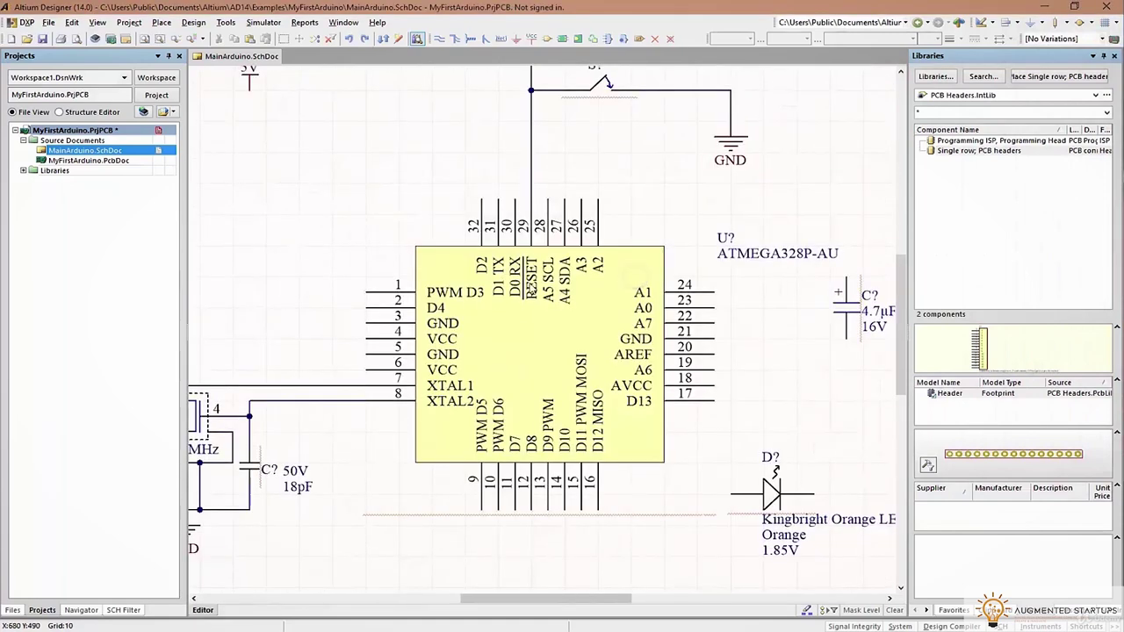
# Run a wire from AREF pin 20 and place a copy of the 50V 100nF capacitor at its end
pyautogui.click(440, 40)
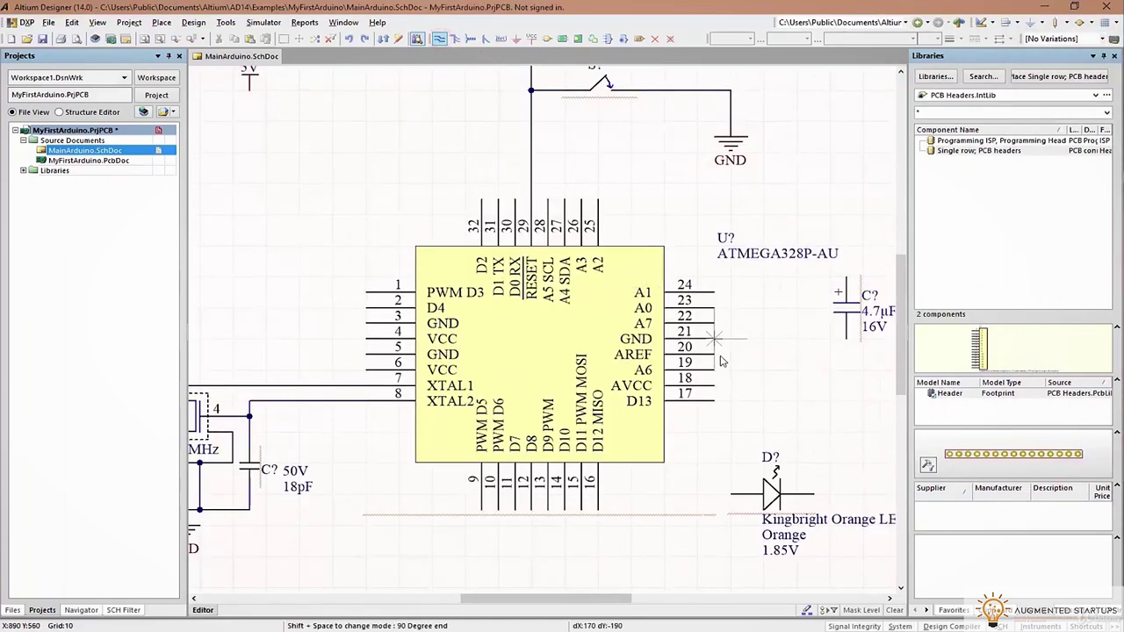
pyautogui.click(803, 355)
pyautogui.rightClick(712, 422)
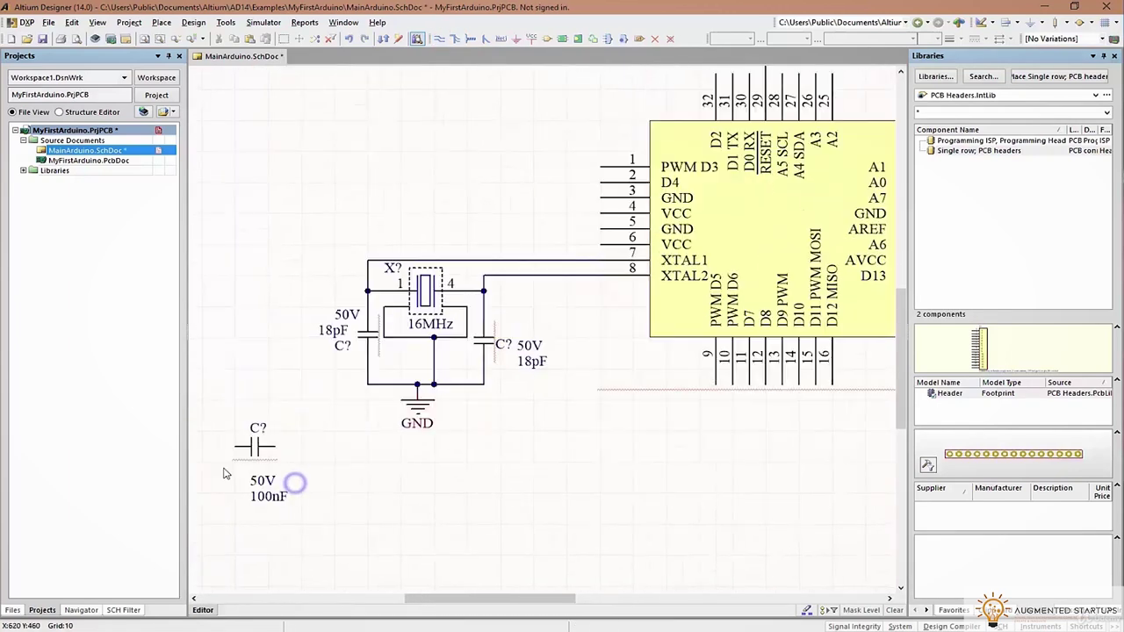
pyautogui.moveTo(255, 449); pyautogui.dragTo(478, 492)
pyautogui.hotkey('ctrl', 'v')
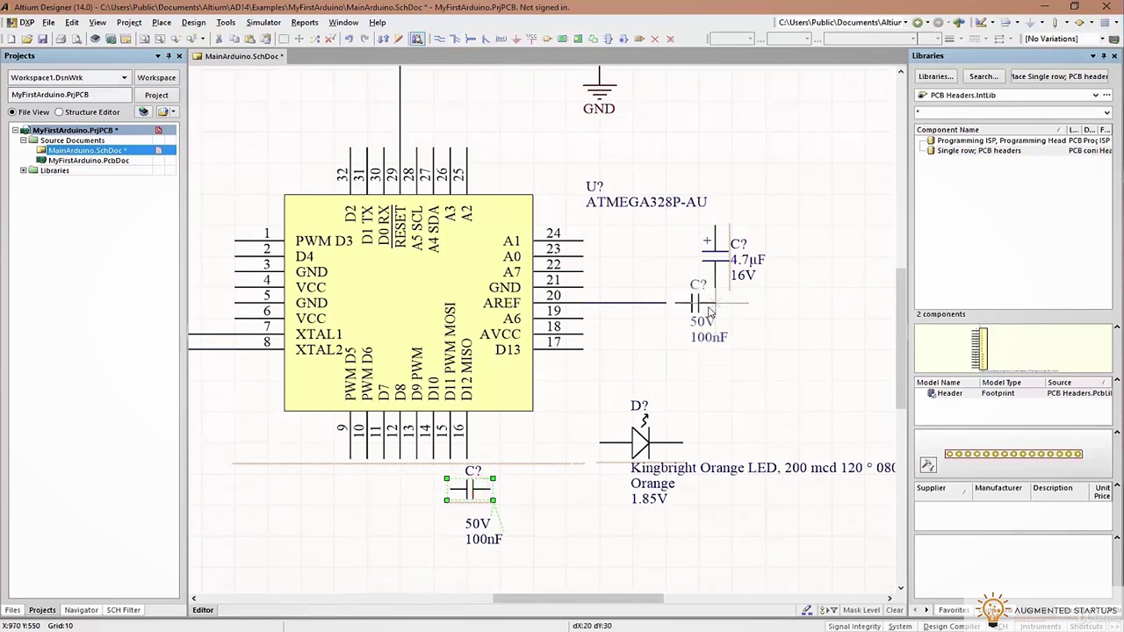
pyautogui.click(654, 314)
pyautogui.keyDown('ctrl'); pyautogui.scroll(3, 650, 298); pyautogui.keyUp('ctrl')
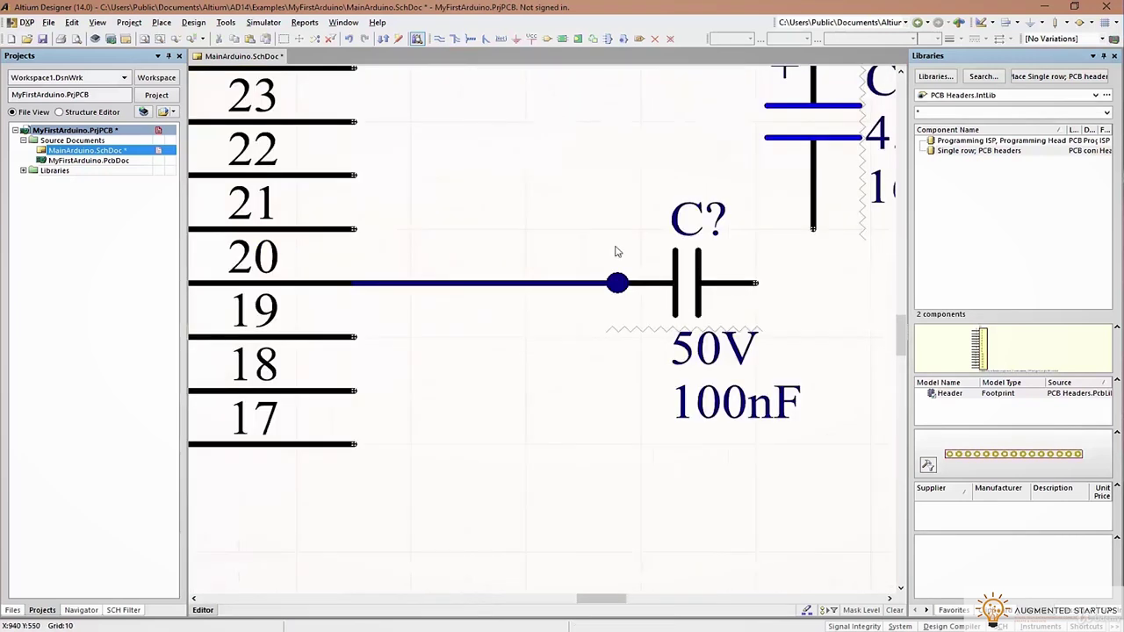
pyautogui.moveTo(655, 291); pyautogui.dragTo(677, 291)
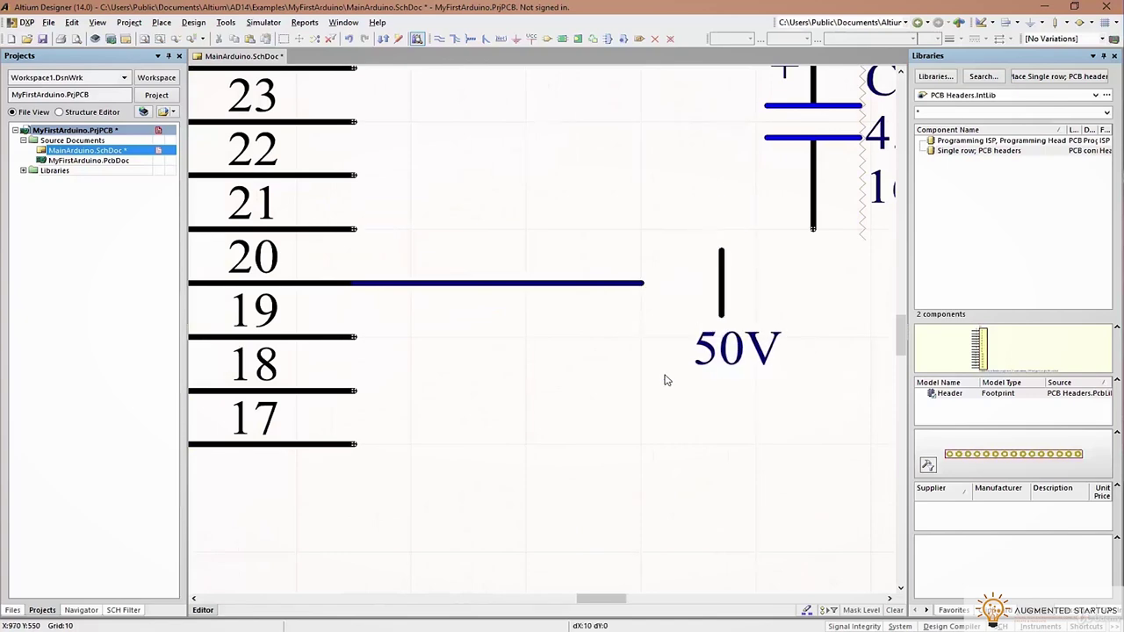
pyautogui.keyDown('ctrl'); pyautogui.scroll(-2, 641, 283); pyautogui.keyUp('ctrl')
pyautogui.keyDown('ctrl'); pyautogui.scroll(-3, 812, 358); pyautogui.keyUp('ctrl')
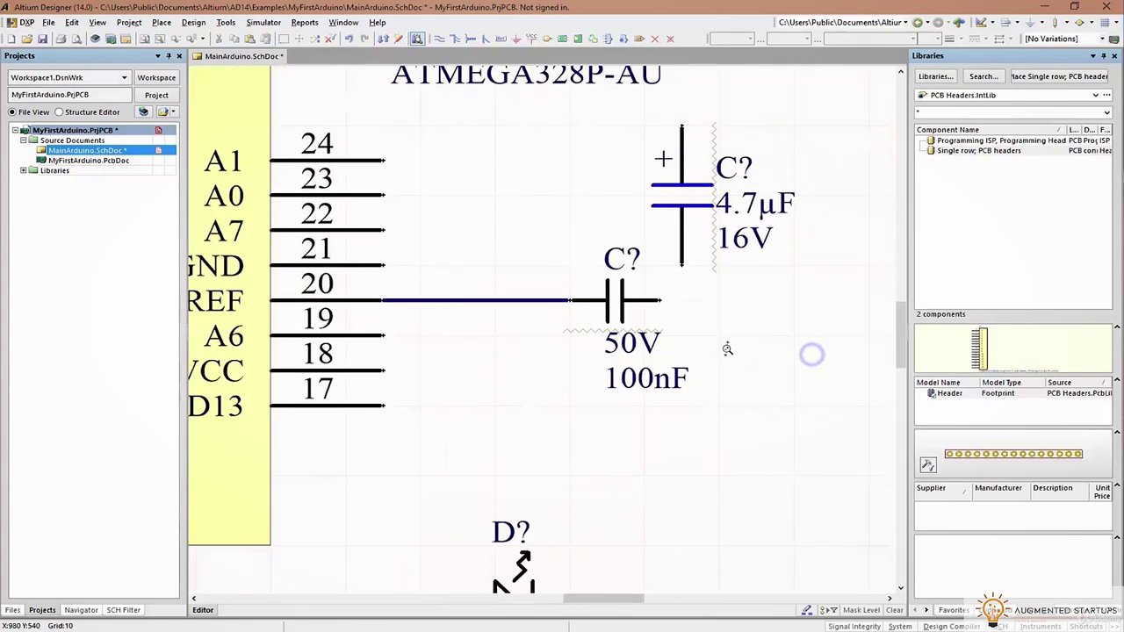
# Add a GND port below the capacitor and wire the capacitor's free end to it
pyautogui.click(586, 121)
pyautogui.hotkey('ctrl', 'c')
pyautogui.hotkey('ctrl', 'v')
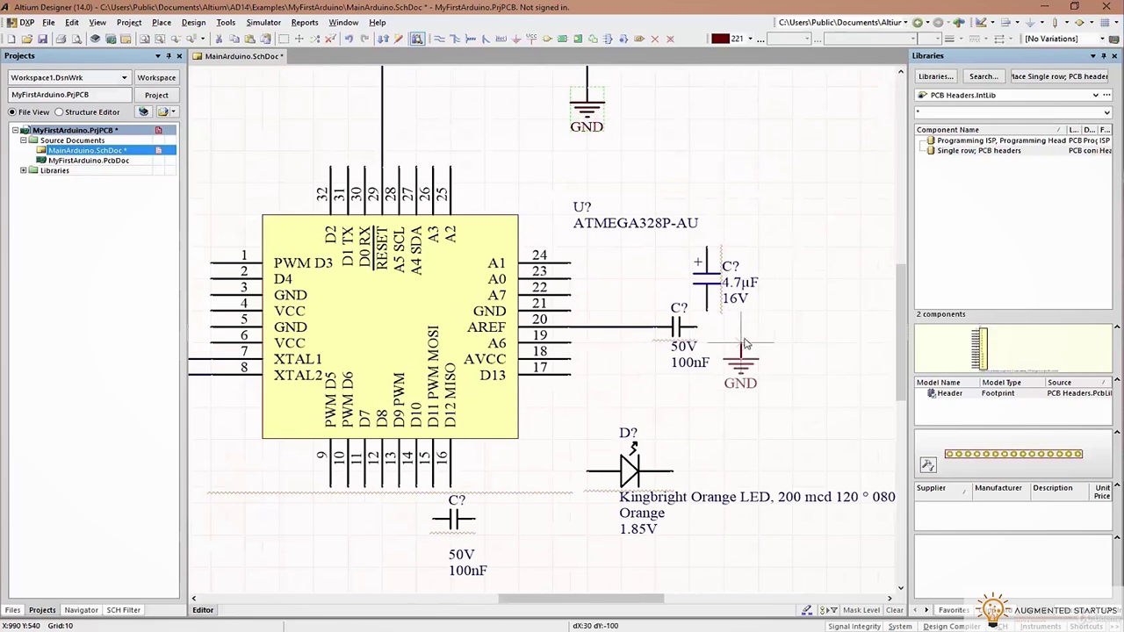
pyautogui.click(740, 343)
pyautogui.hotkey('ctrl', 'w')
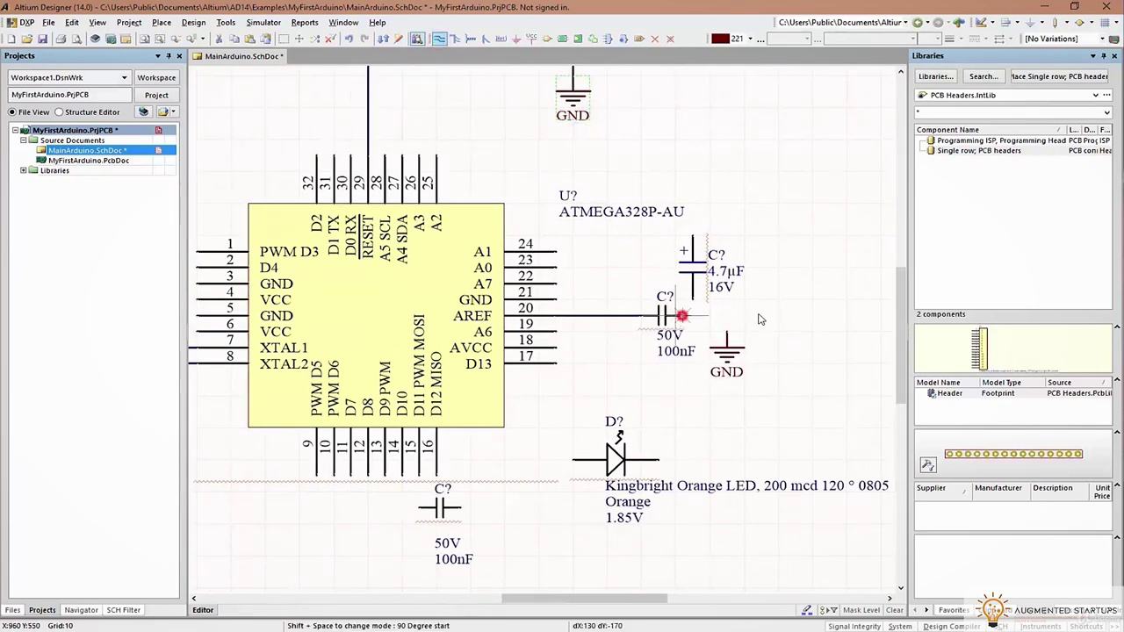
pyautogui.click(728, 333)
pyautogui.rightClick(791, 329)
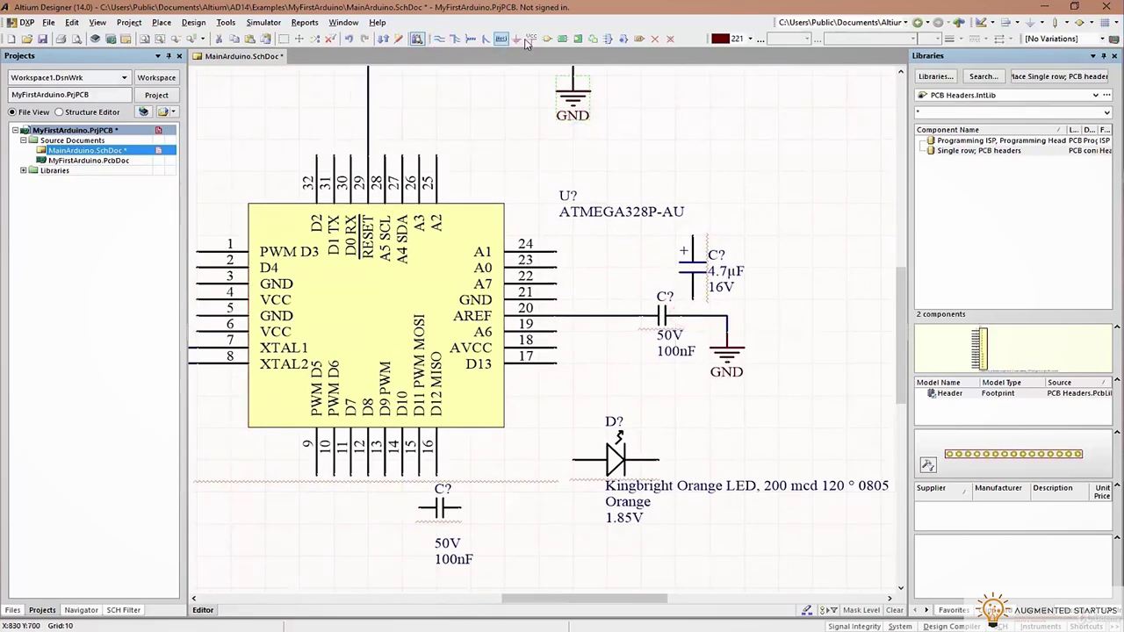
# Label the pin 20 net AREF and save the schematic
pyautogui.click(508, 39)
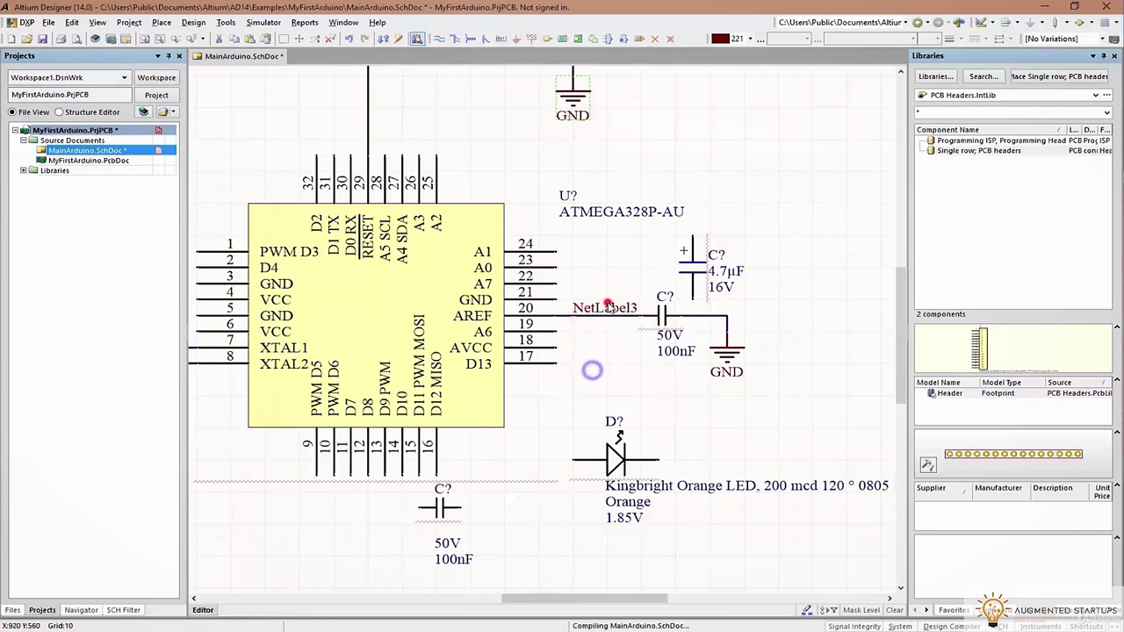
pyautogui.press('Tab')
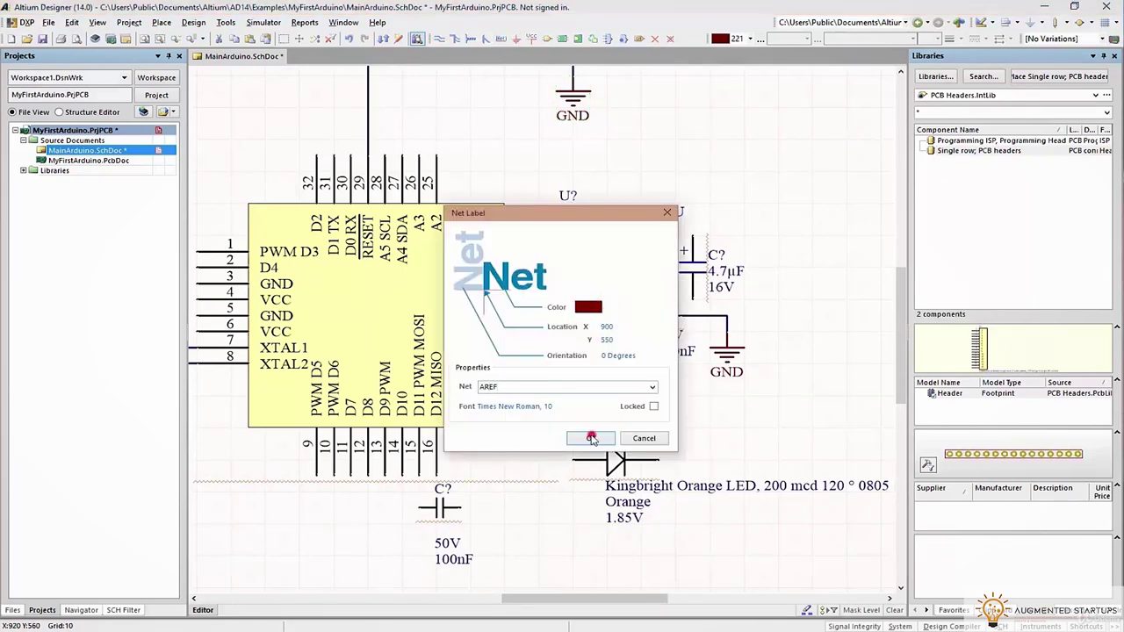
pyautogui.click(592, 438)
pyautogui.hotkey('ctrl', 's')
pyautogui.hotkey('alt', 'Tab')
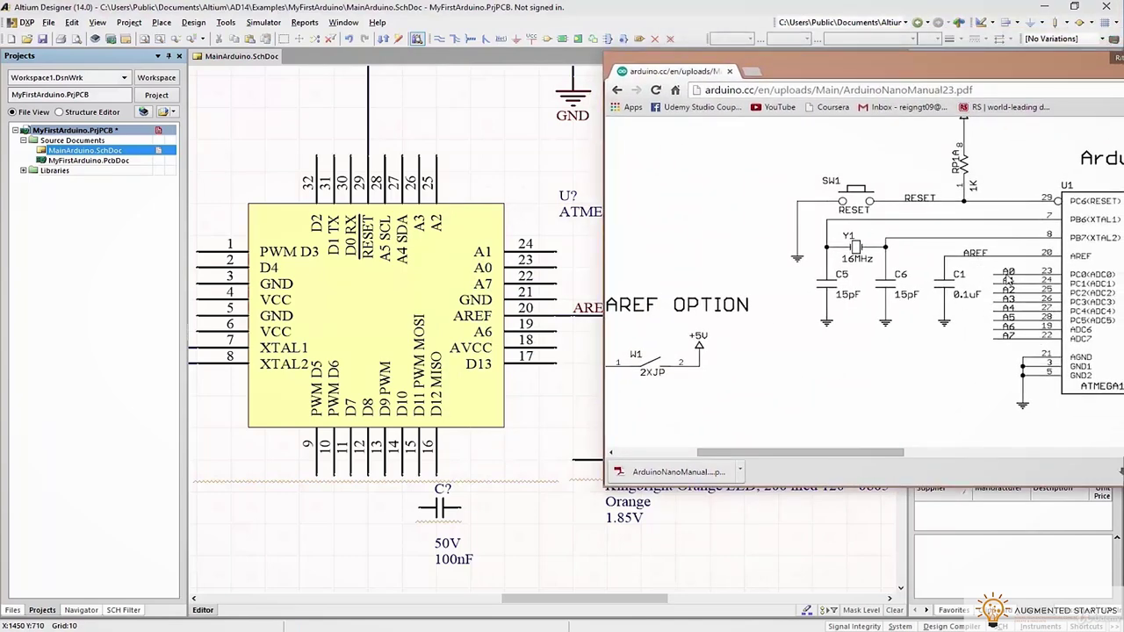
# Draw a wire stub on pin 21 and paste copies onto pins 23, 24 and, rotated vertical, pin 28
pyautogui.hotkey('alt', 'Tab')
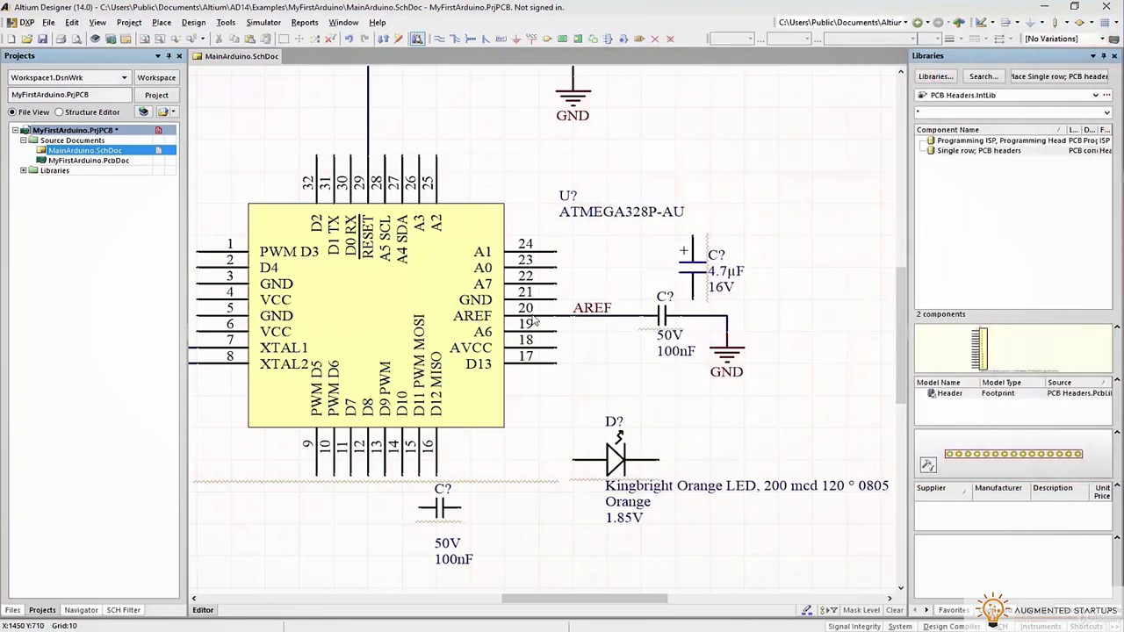
pyautogui.moveTo(468, 333); pyautogui.dragTo(562, 359, button='right')
pyautogui.press('p')
pyautogui.press('w')
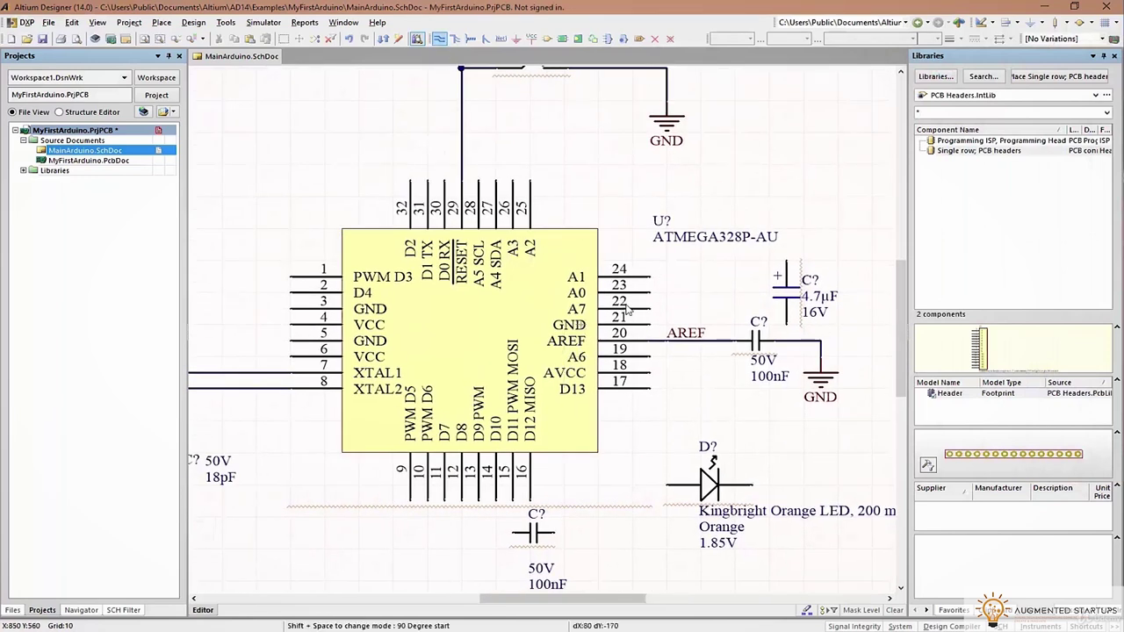
pyautogui.click(655, 310)
pyautogui.rightClick(736, 286)
pyautogui.rightClick(701, 273)
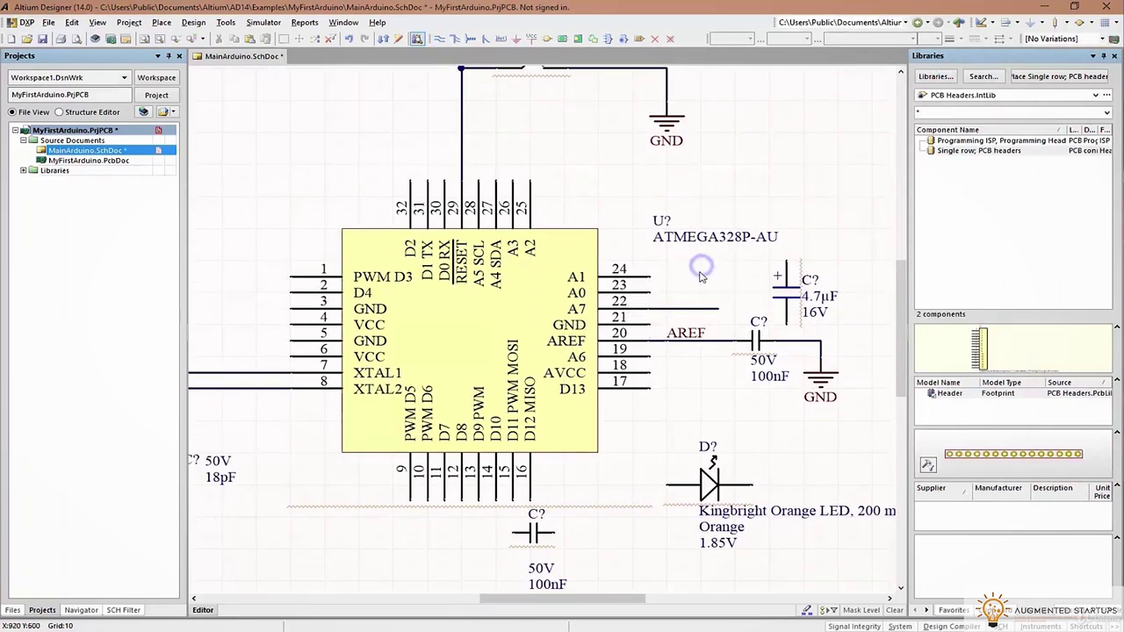
pyautogui.click(657, 307)
pyautogui.hotkey('ctrl', 'c')
pyautogui.click(657, 285)
pyautogui.click(657, 278)
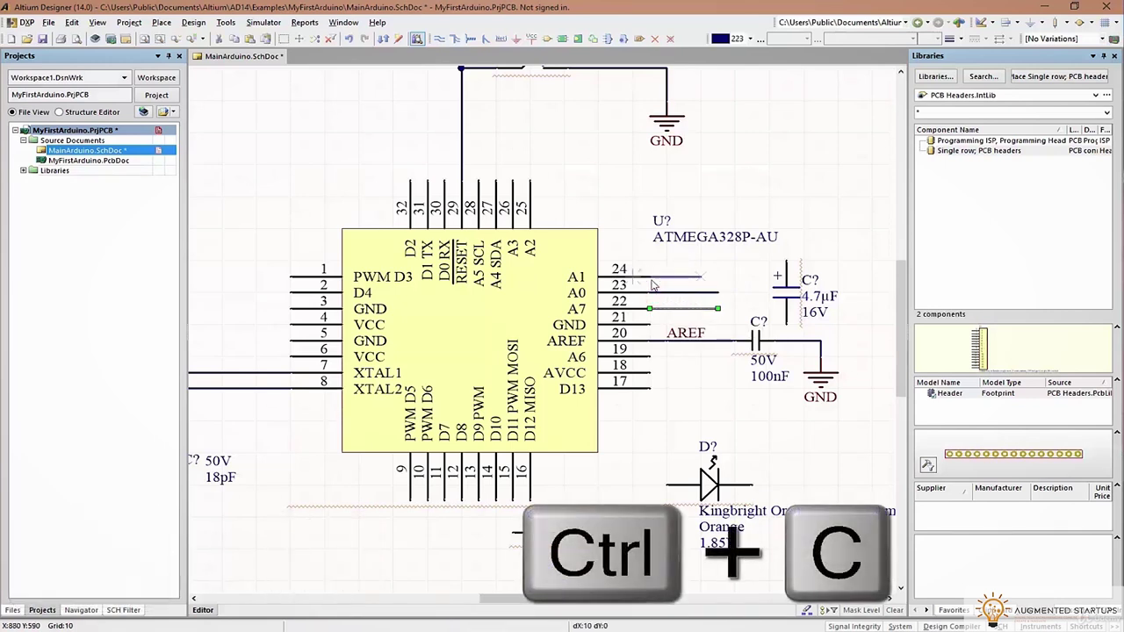
pyautogui.press('space')
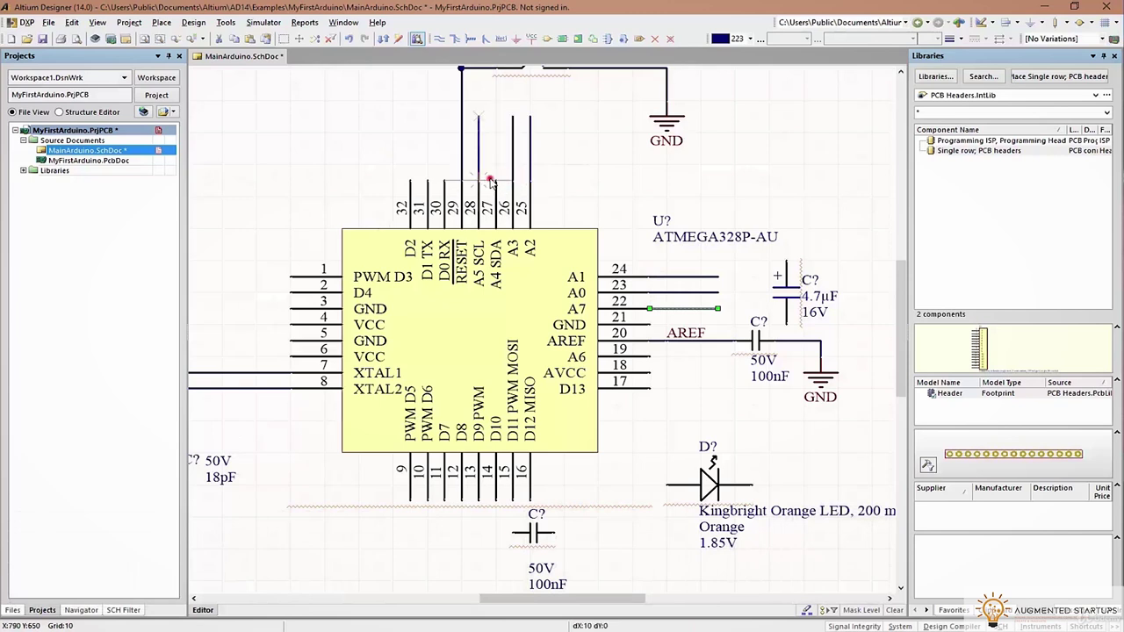
pyautogui.click(476, 182)
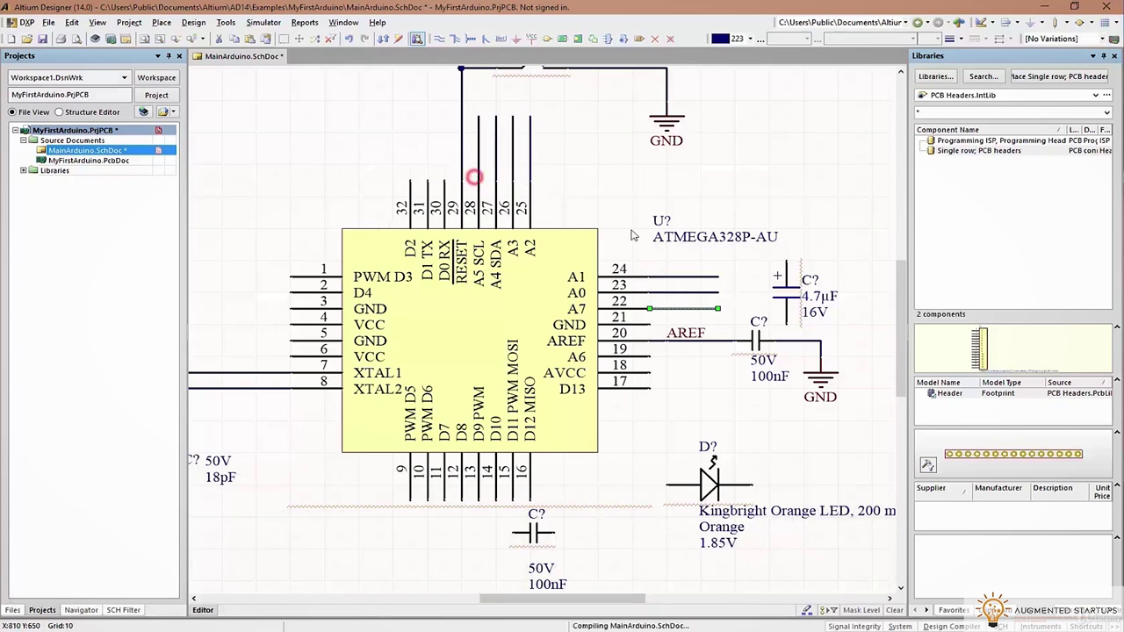
# Name the net labels beside pins 22–24, setting pin 22's label to A7 and another to A1
pyautogui.doubleClick(689, 299)
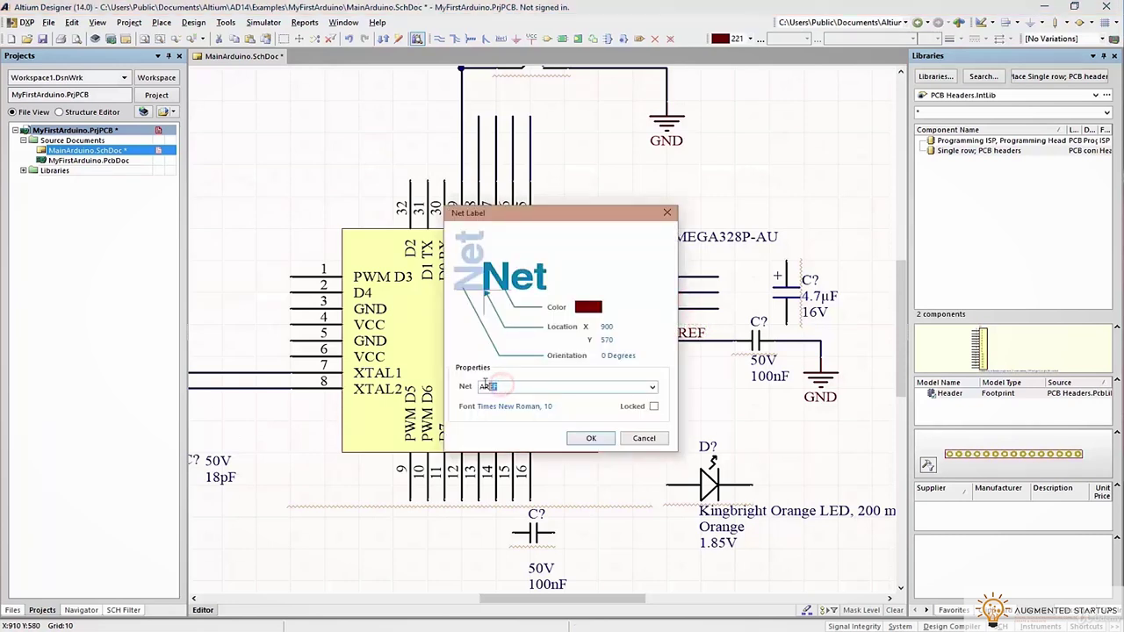
pyautogui.write('A7')
pyautogui.press('Return')
pyautogui.click(674, 302)
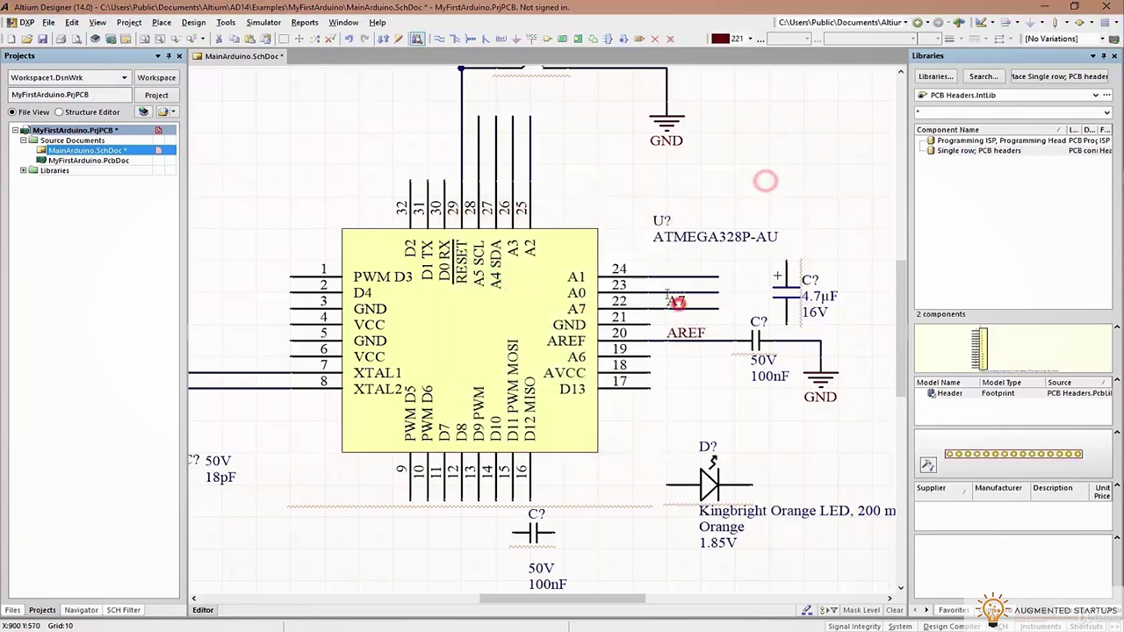
pyautogui.doubleClick(674, 288)
pyautogui.click(592, 439)
pyautogui.doubleClick(678, 268)
pyautogui.click(490, 389)
pyautogui.click(591, 438)
pyautogui.doubleClick(682, 269)
pyautogui.click(608, 438)
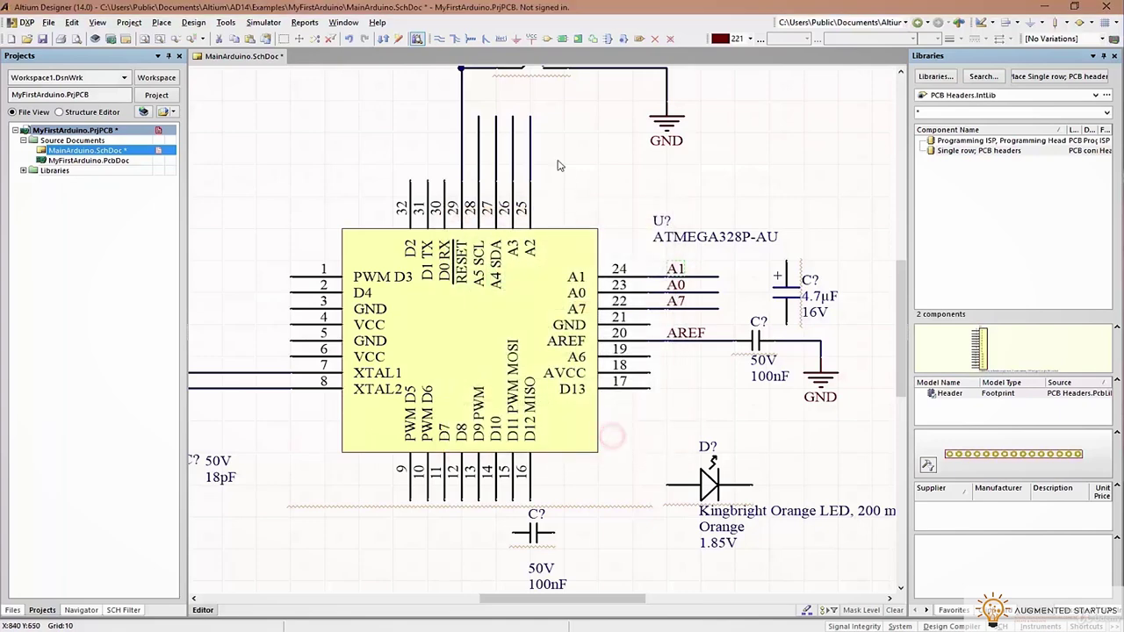
# Label pins 25, 26, 27 and 28 with nets A2, A3, A4 and A5
pyautogui.doubleClick(517, 156)
pyautogui.click(488, 386)
pyautogui.click(580, 439)
pyautogui.doubleClick(504, 155)
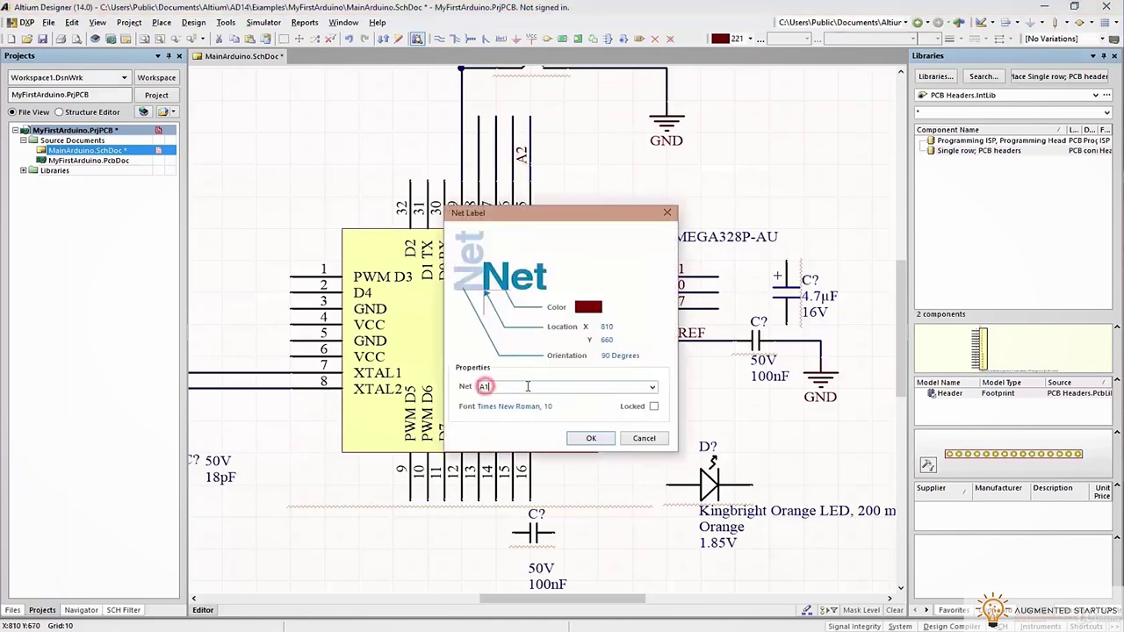
pyautogui.click(579, 440)
pyautogui.doubleClick(491, 155)
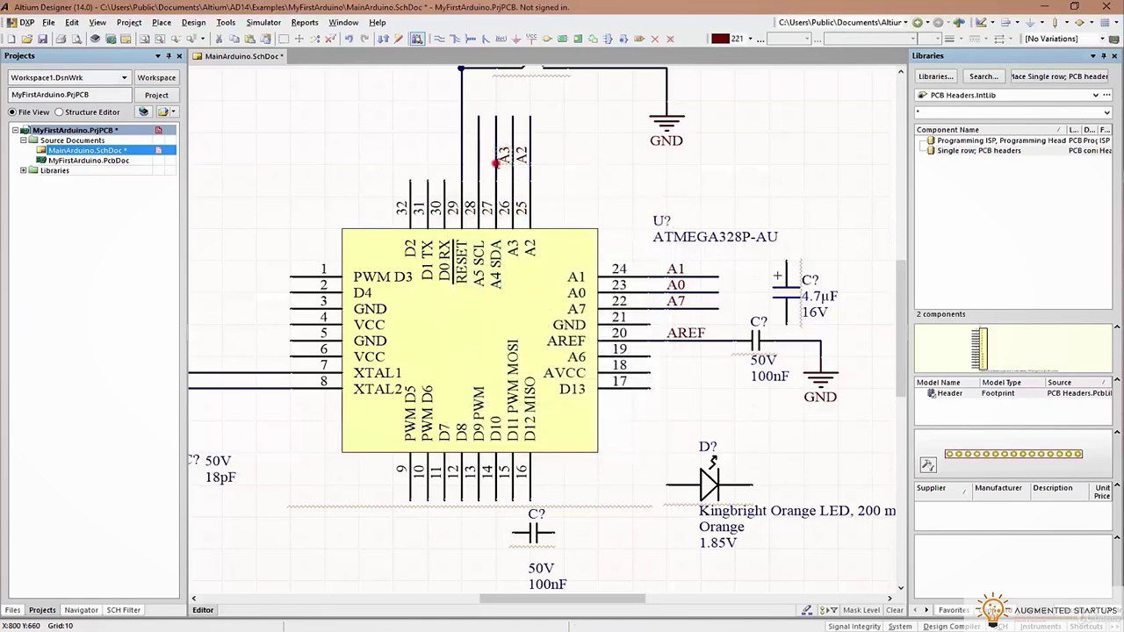
pyautogui.click(490, 386)
pyautogui.click(583, 439)
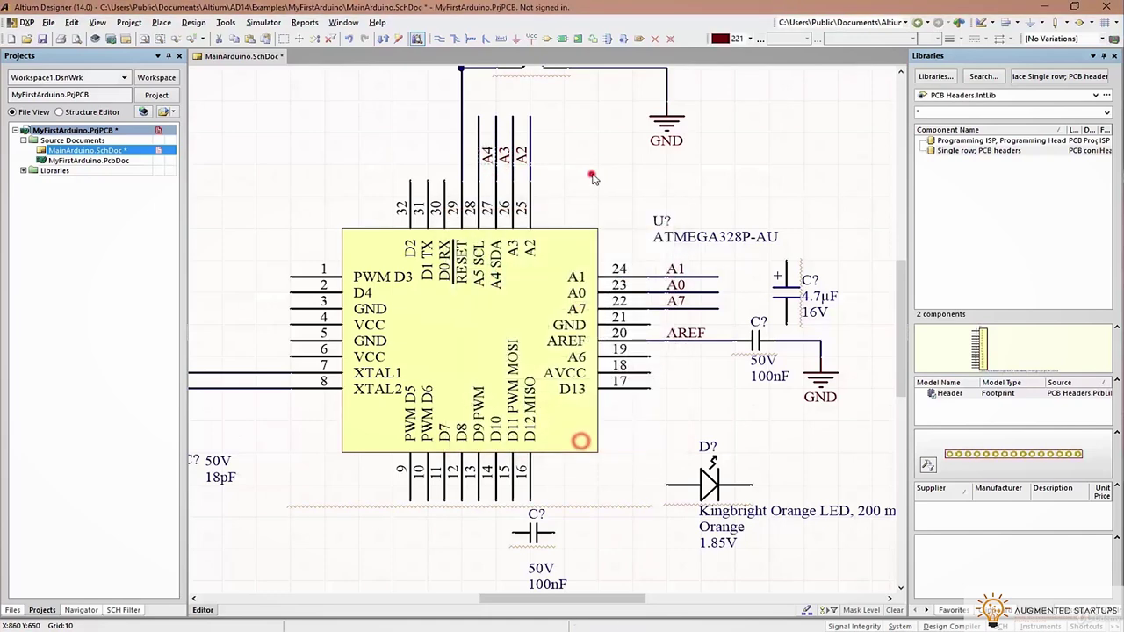
pyautogui.doubleClick(471, 155)
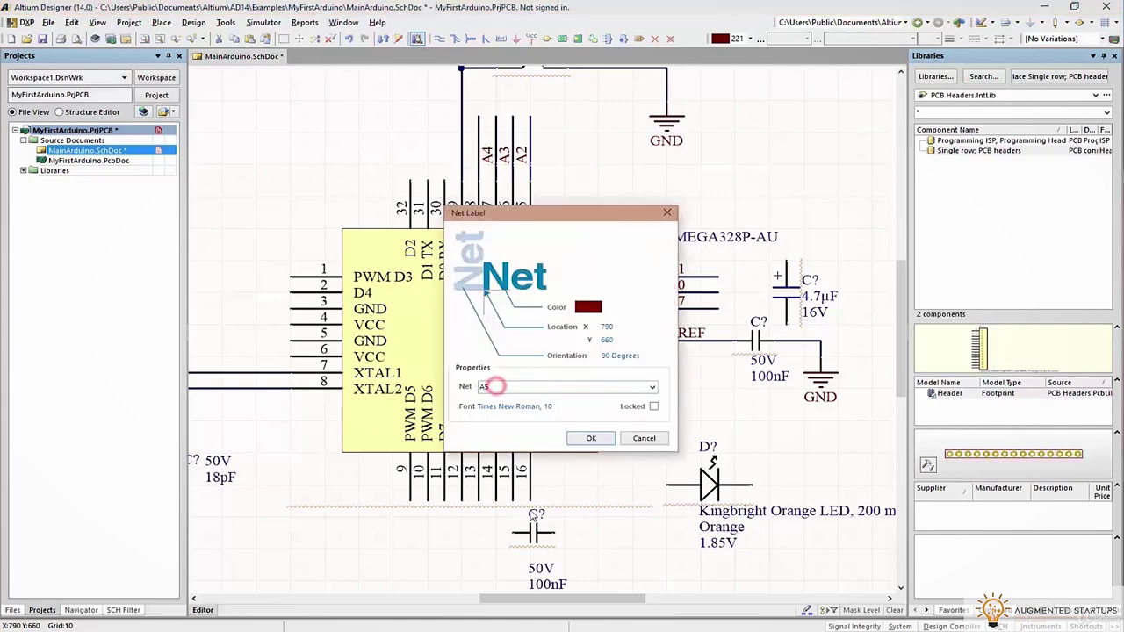
pyautogui.click(592, 439)
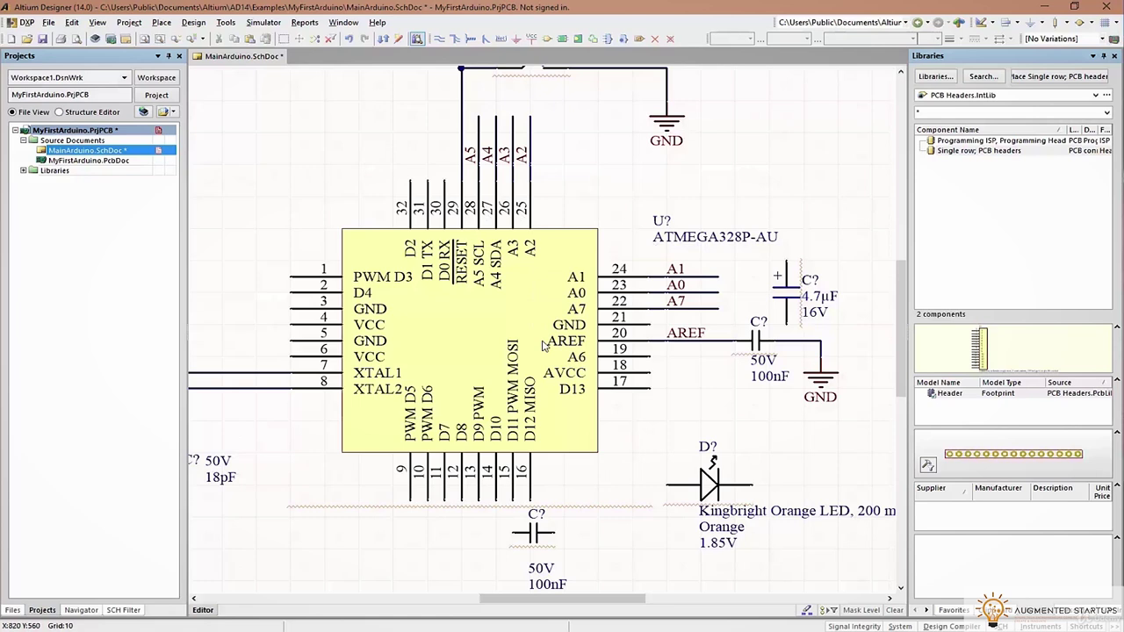
# Place a net label named A6 on pin 19
pyautogui.click(706, 311)
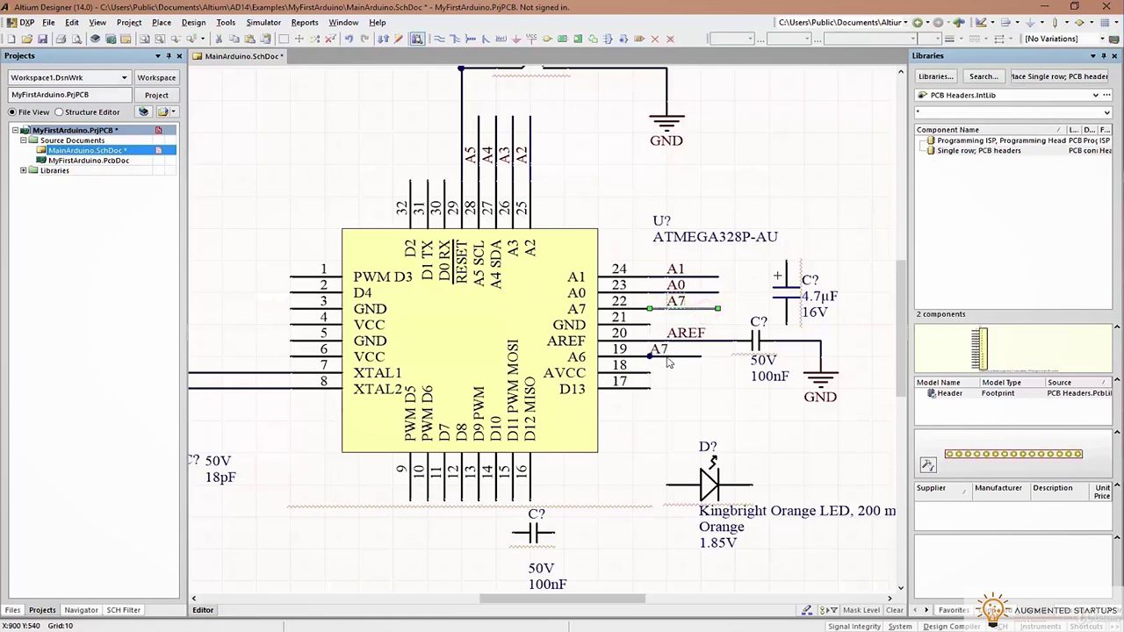
pyautogui.press('Tab')
pyautogui.click(492, 454)
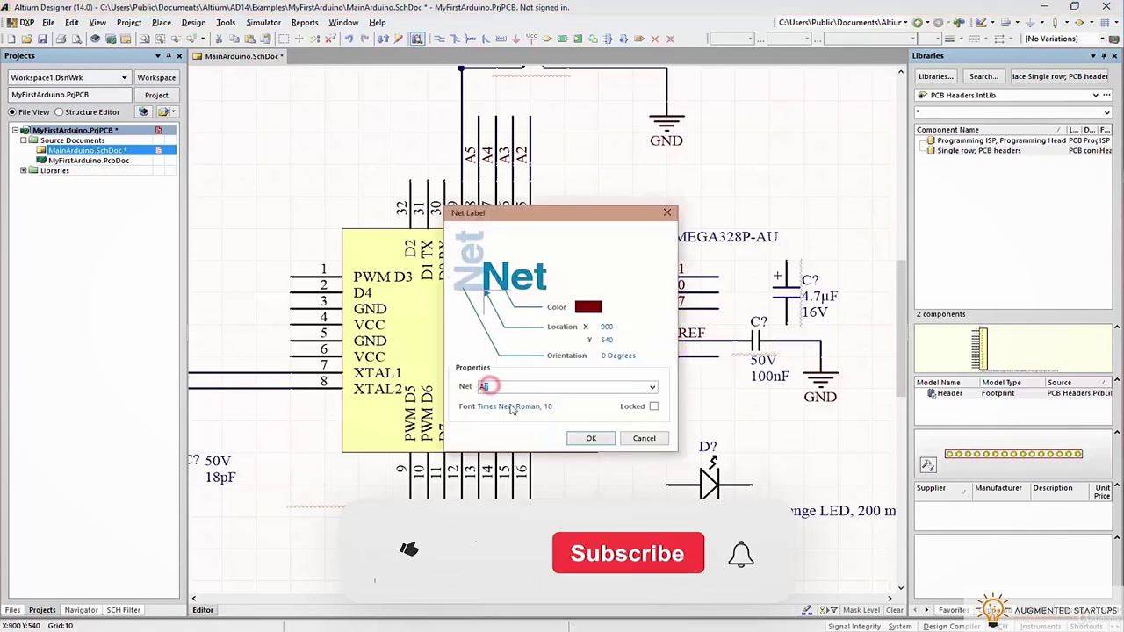
pyautogui.write('A6')
pyautogui.click(592, 444)
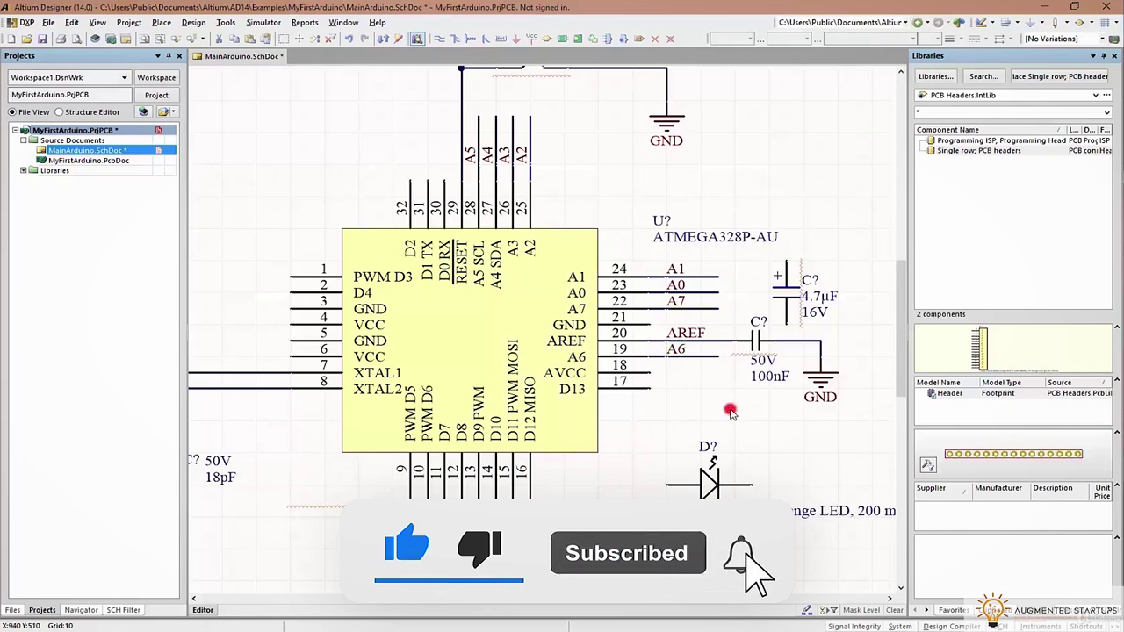
pyautogui.click(730, 409)
pyautogui.hotkey('alt', 'Tab')
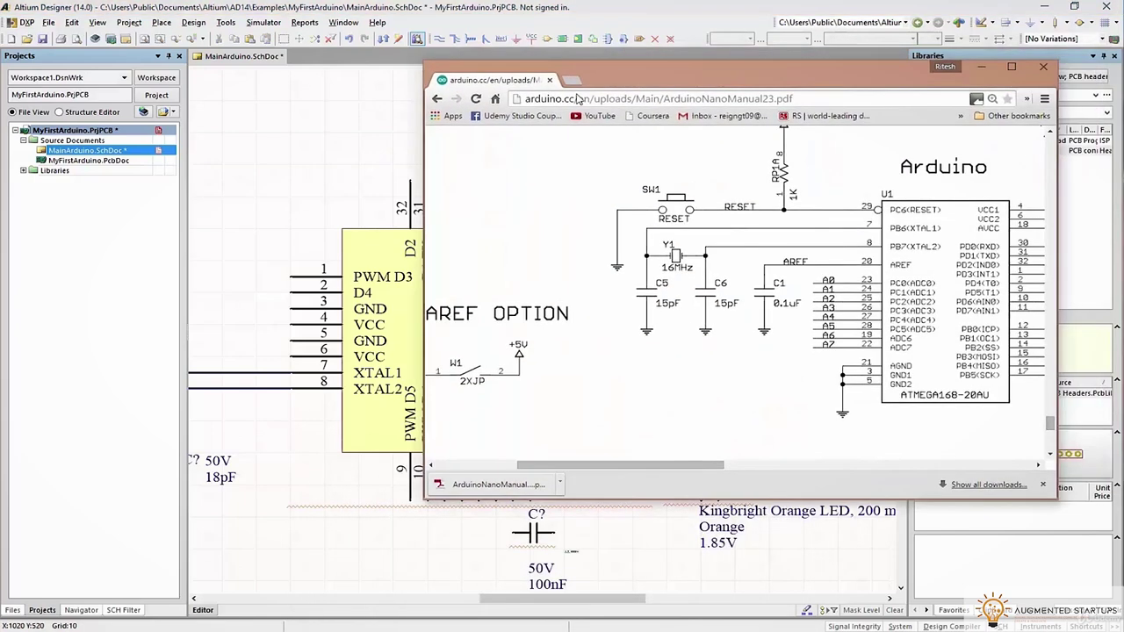
pyautogui.moveTo(532, 485); pyautogui.dragTo(466, 487)
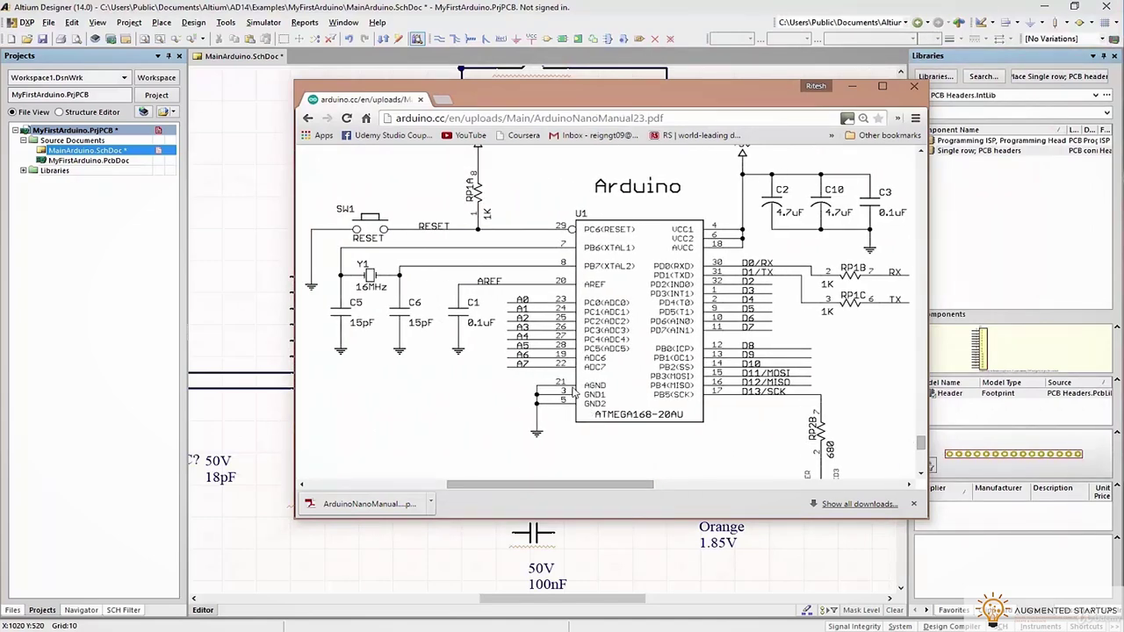
pyautogui.click(585, 87)
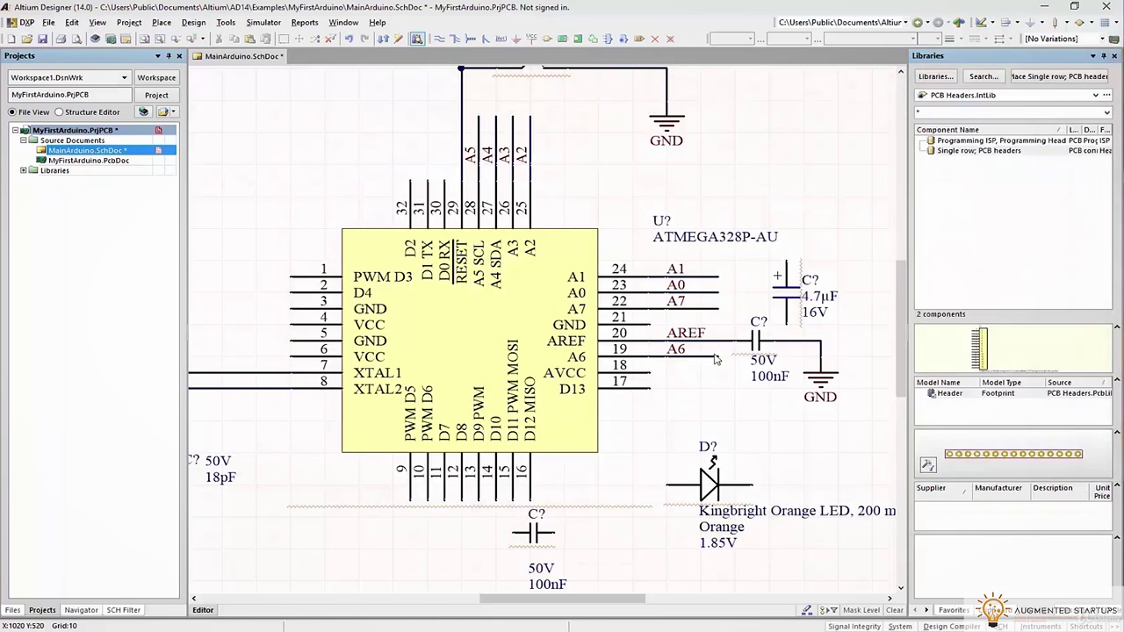
# Place GND ports on the capacitor ground and left of the chip, then wire pin 21 GND to the capacitor ground node
pyautogui.keyDown('ctrl'); pyautogui.scroll(1, 702, 374); pyautogui.keyUp('ctrl')
pyautogui.keyDown('ctrl'); pyautogui.scroll(-1, 759, 316); pyautogui.keyUp('ctrl')
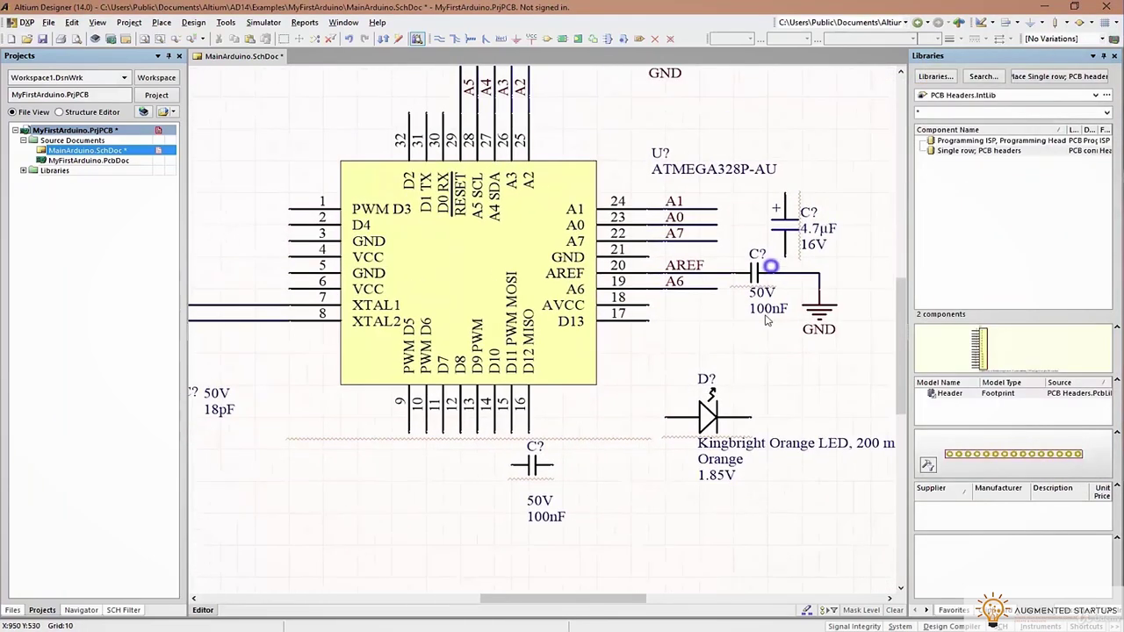
pyautogui.press('p')
pyautogui.press('o')
pyautogui.click(818, 304)
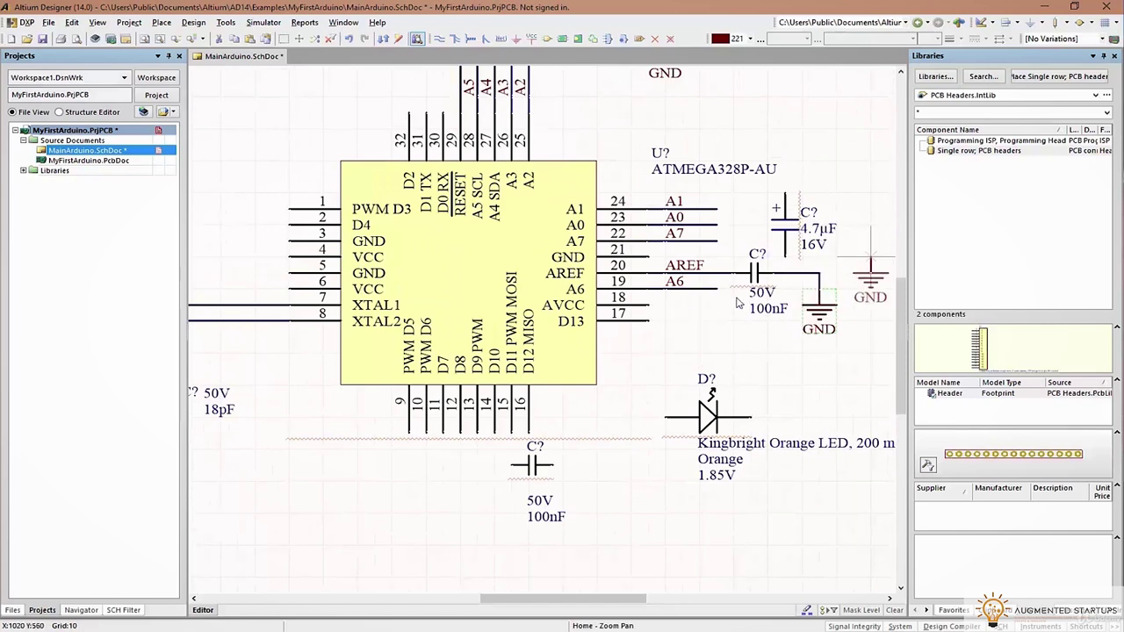
pyautogui.click(237, 244)
pyautogui.press('Escape')
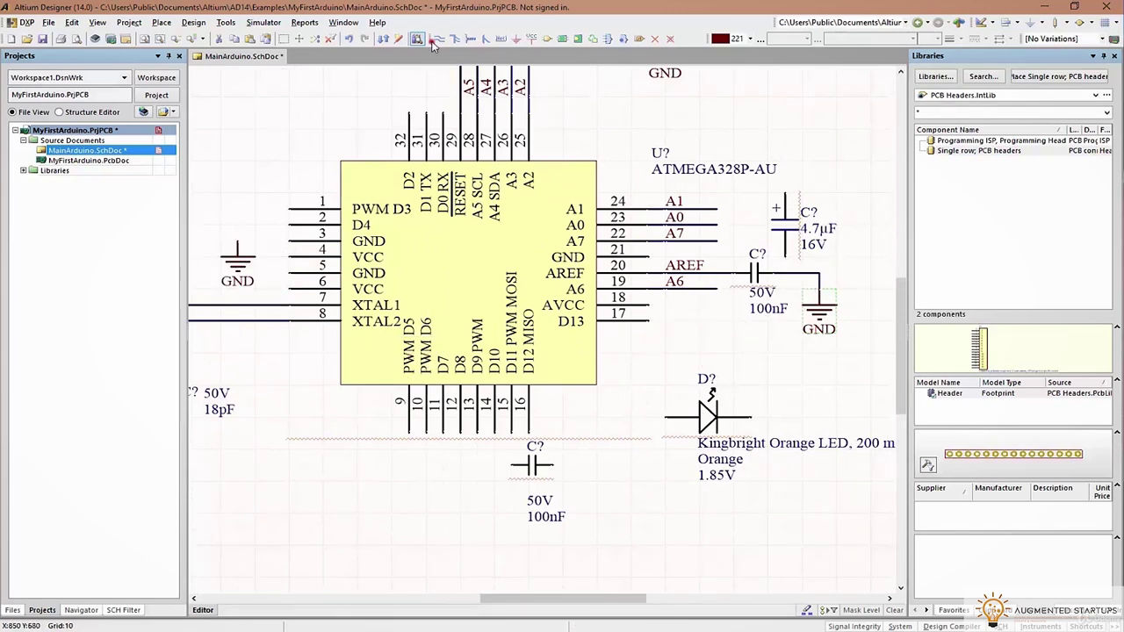
pyautogui.click(648, 257)
pyautogui.click(819, 272)
pyautogui.click(774, 228)
# Move the 4.7µF capacitor up, reposition the 100nF capacitor's designator, and save the schematic
pyautogui.moveTo(790, 218); pyautogui.dragTo(826, 187)
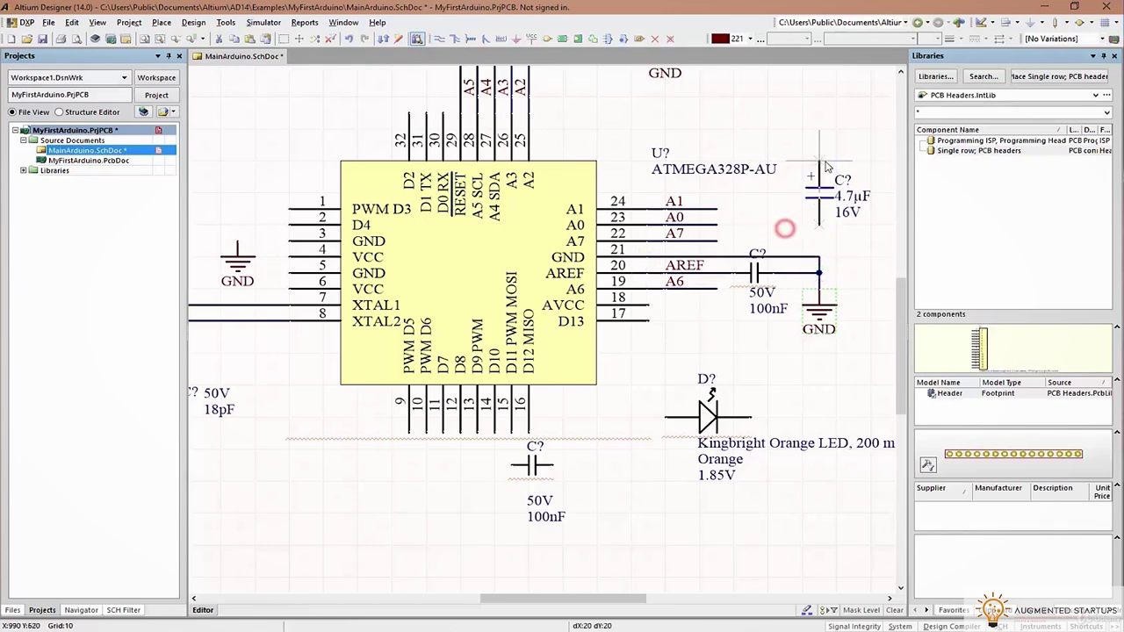
pyautogui.click(756, 256)
pyautogui.click(757, 255)
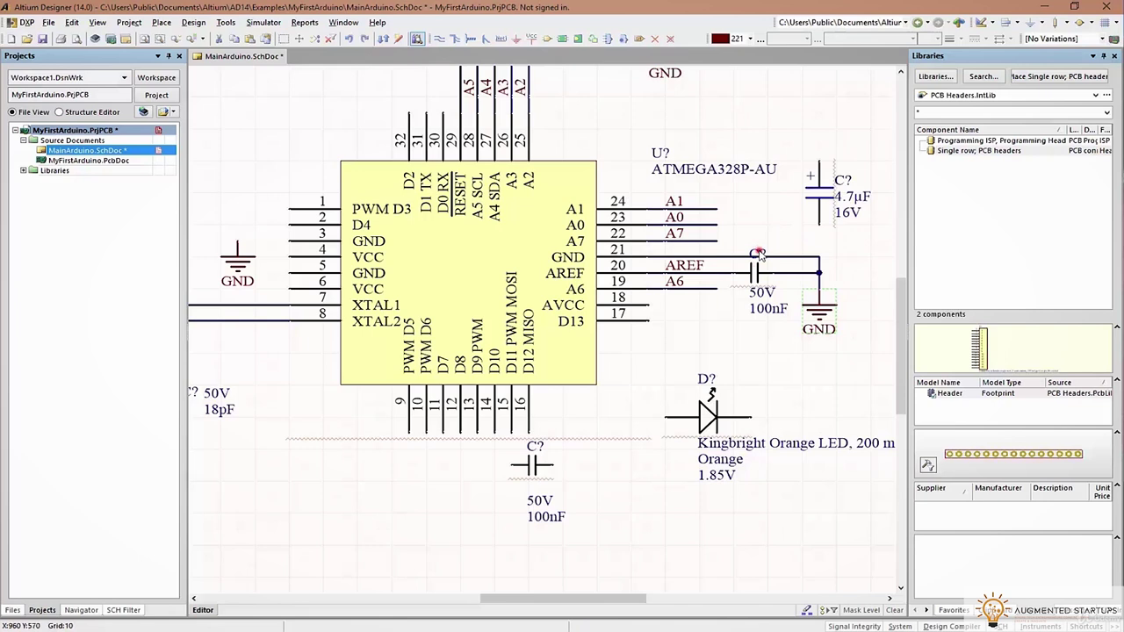
pyautogui.press('space')
pyautogui.press('space')
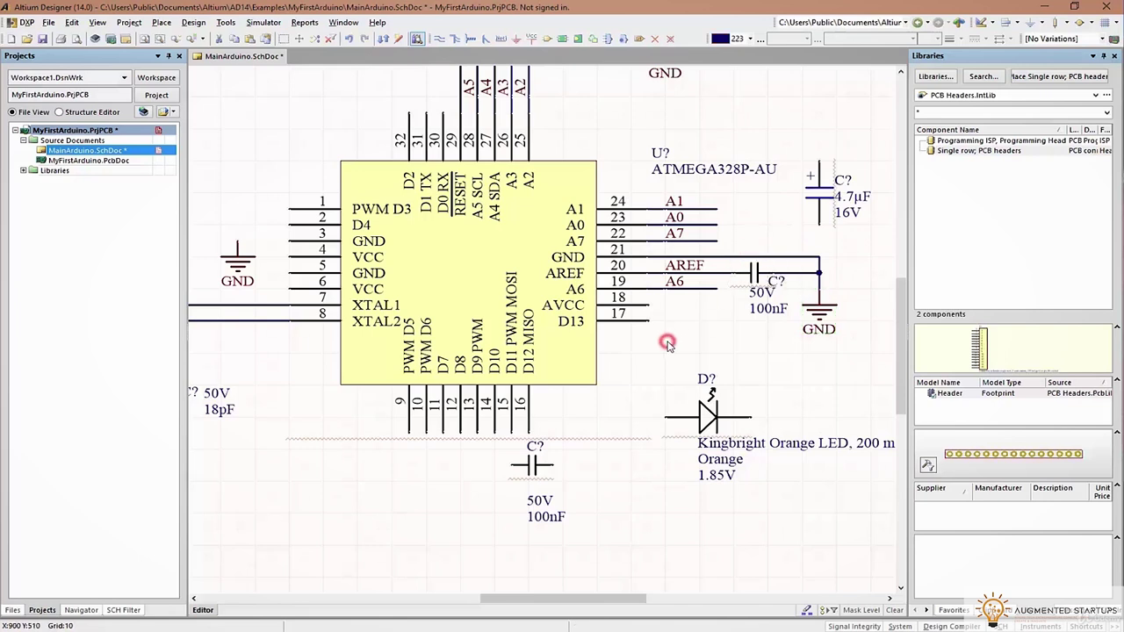
pyautogui.click(668, 343)
pyautogui.hotkey('ctrl', 's')
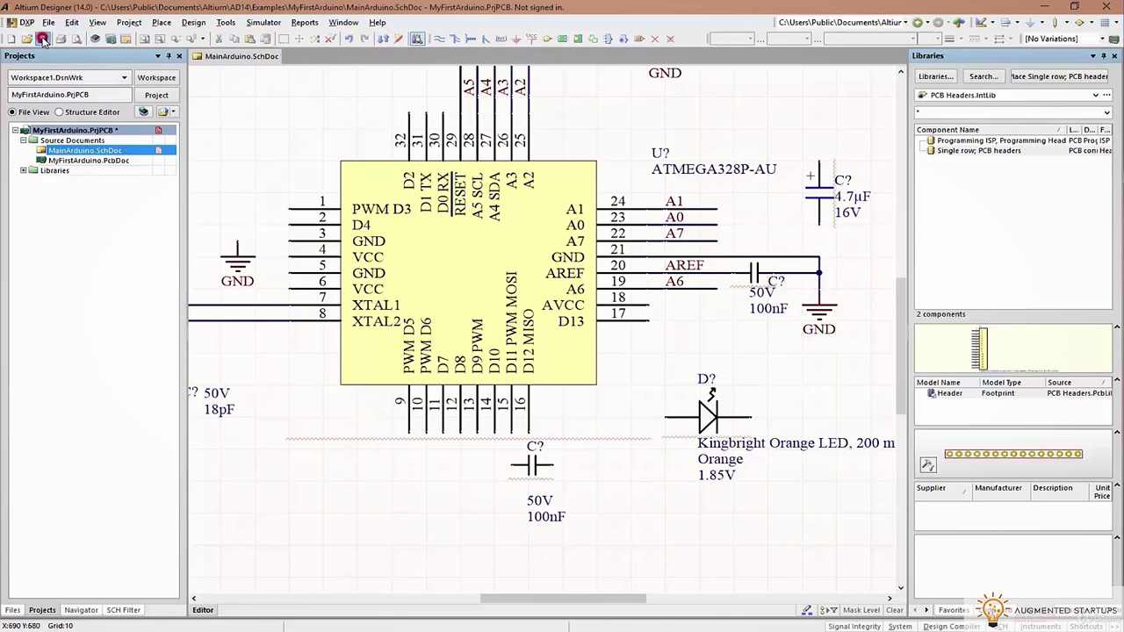
pyautogui.scroll(1, 534, 172)
# Rotate the GND symbol beside pin 3 and wire GND pins 3 and 5 to it
pyautogui.keyDown('shift'); pyautogui.hscroll(-3, 492, 229); pyautogui.keyUp('shift')
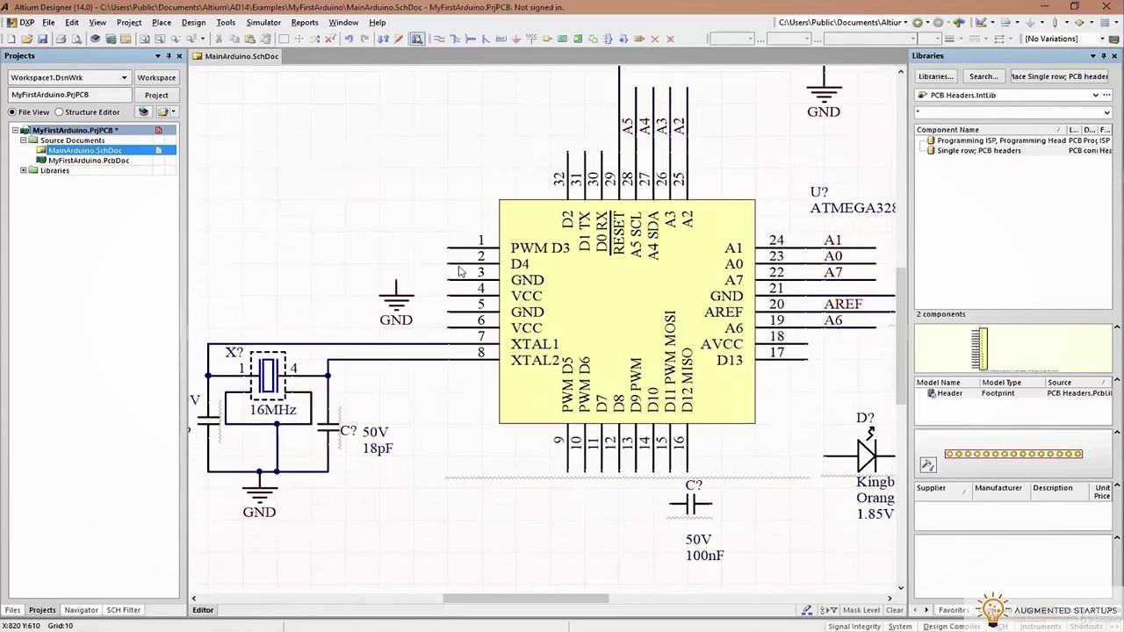
pyautogui.moveTo(596, 300); pyautogui.dragTo(759, 298, button='right')
pyautogui.moveTo(557, 298); pyautogui.dragTo(474, 277)
pyautogui.press('space')
pyautogui.click(436, 40)
pyautogui.click(608, 277)
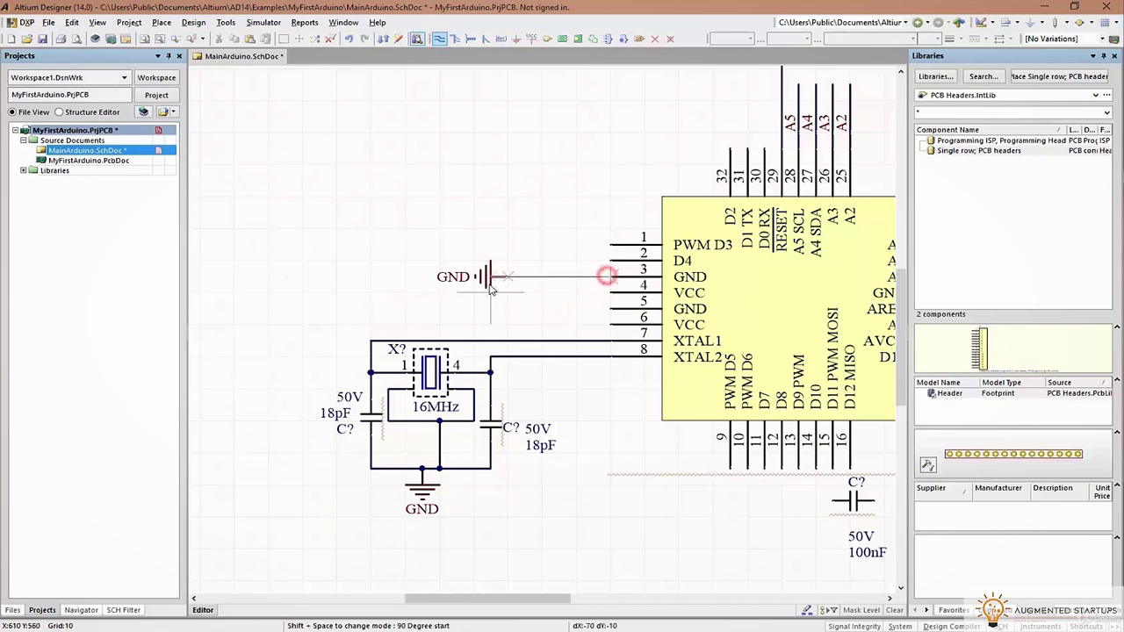
pyautogui.click(505, 278)
pyautogui.click(610, 309)
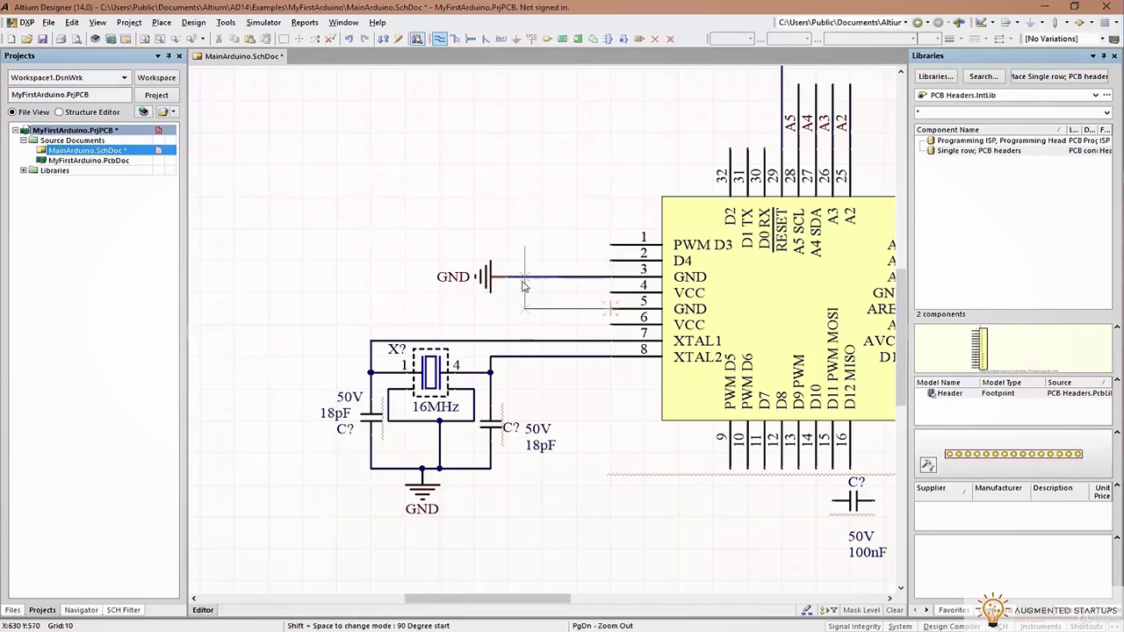
pyautogui.click(524, 278)
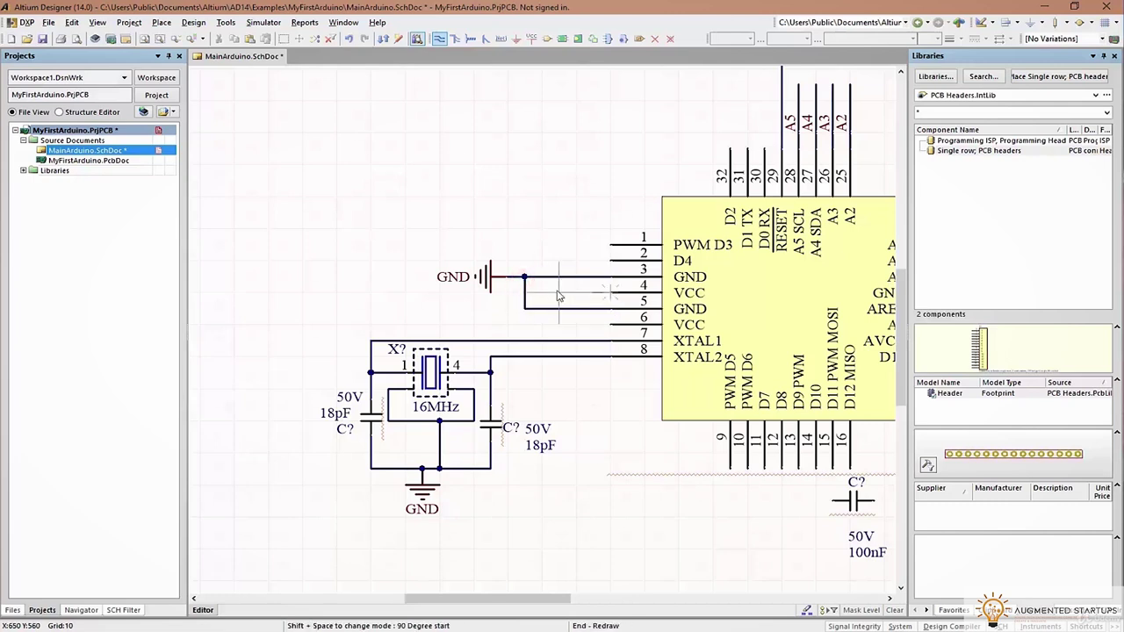
# Join the VCC pins 4 and 6 and extend the VCC line left of the chip
pyautogui.click(606, 324)
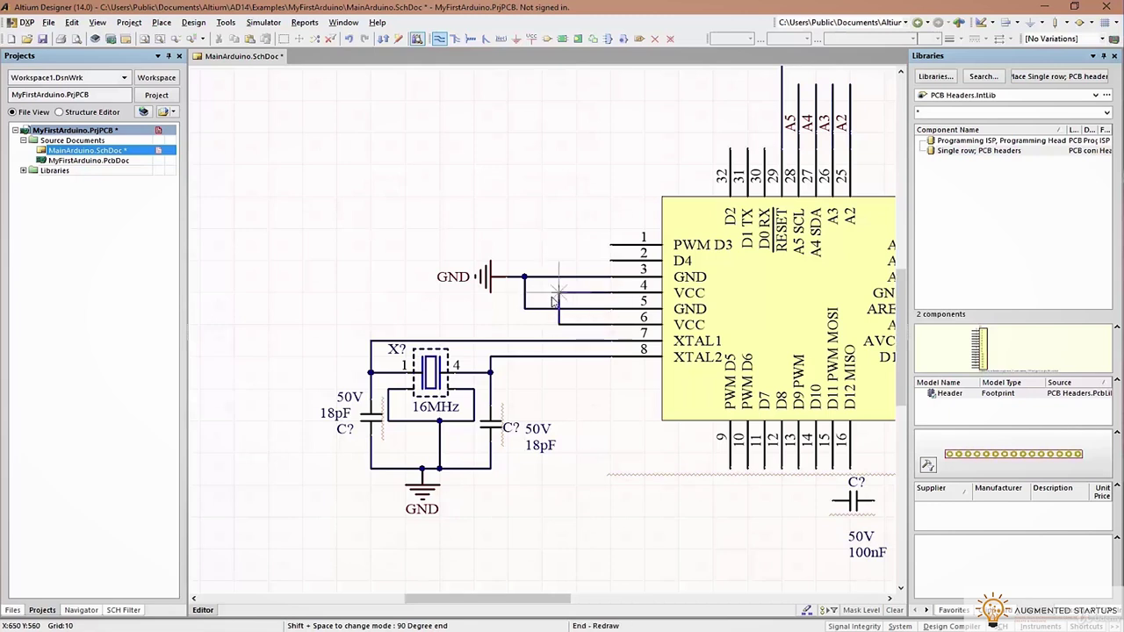
pyautogui.click(558, 324)
pyautogui.click(325, 324)
pyautogui.rightClick(320, 249)
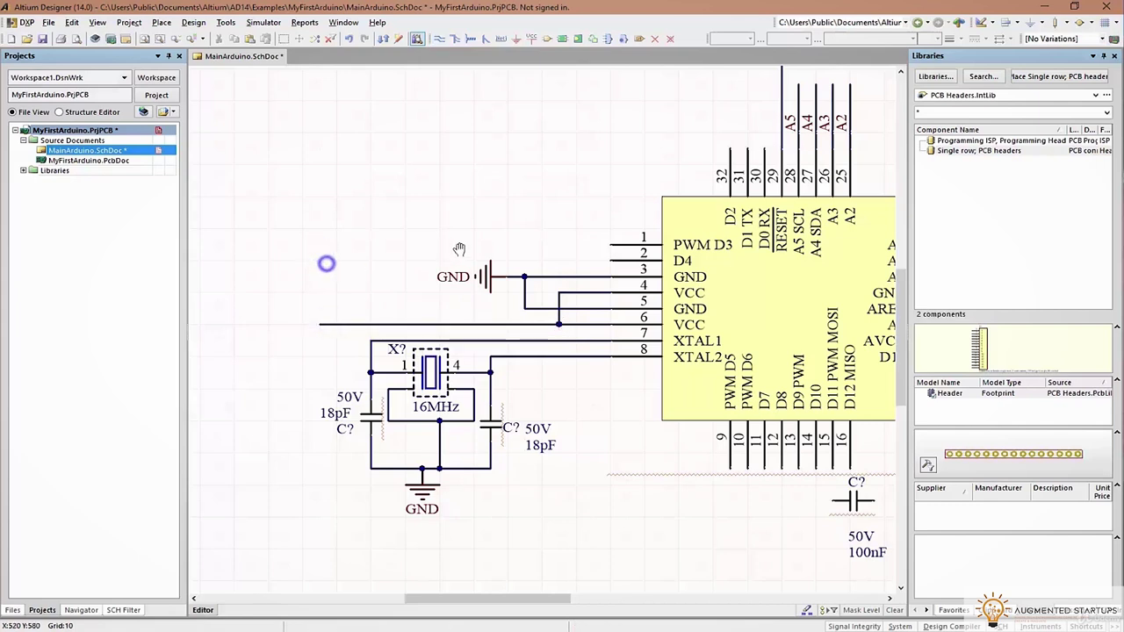
# Place a 5V power port above the VCC line and wire it down to that line
pyautogui.moveTo(459, 250); pyautogui.dragTo(461, 249, button='right')
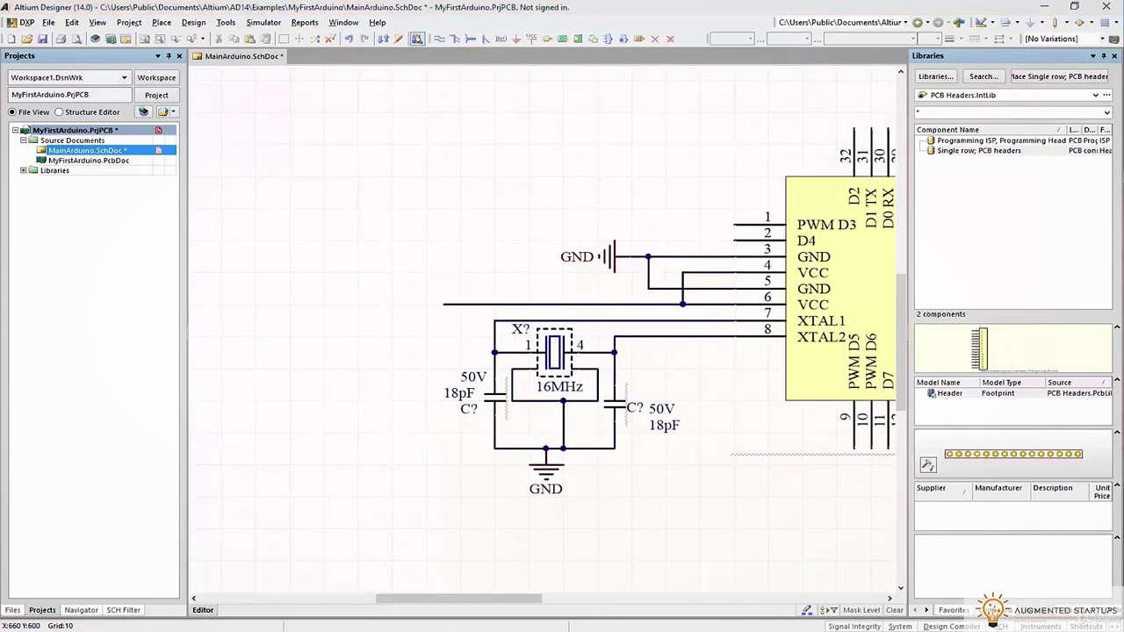
pyautogui.click(532, 40)
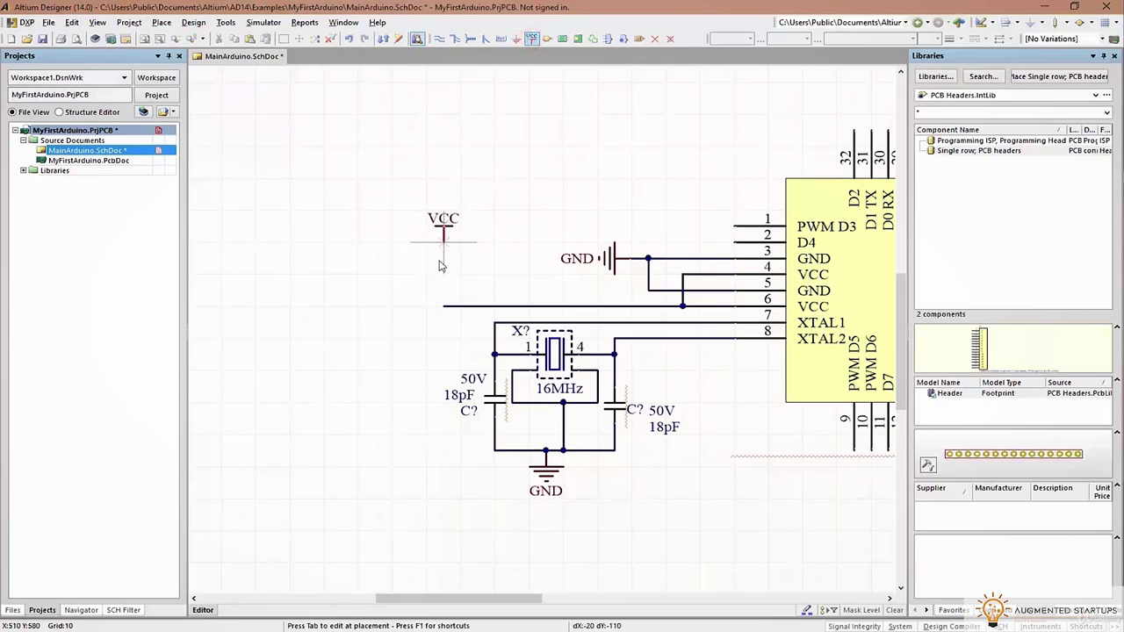
pyautogui.scroll(5, 497, 168)
pyautogui.click(439, 39)
pyautogui.scroll(-3, 475, 342)
pyautogui.rightClick(475, 356)
pyautogui.rightClick(510, 354)
pyautogui.moveTo(612, 98); pyautogui.dragTo(442, 339)
pyautogui.click(438, 39)
pyautogui.click(443, 347)
pyautogui.click(441, 404)
pyautogui.rightClick(541, 320)
pyautogui.keyDown('ctrl'); pyautogui.scroll(-4, 541, 320); pyautogui.keyUp('ctrl')
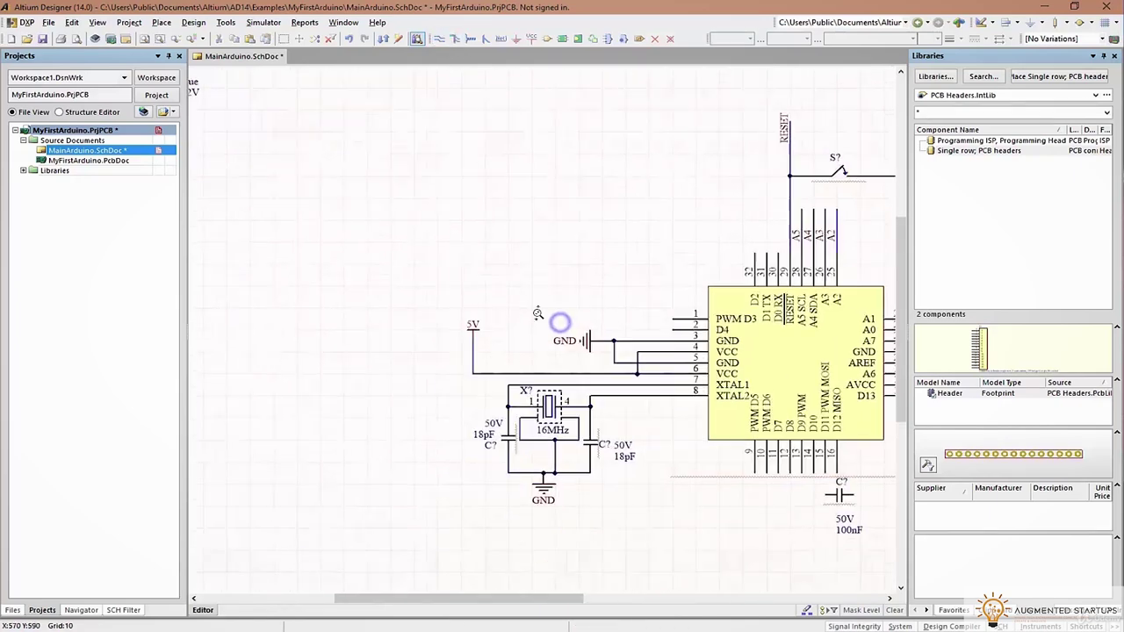
# Paste two 4.7µF capacitors beside the 5V line, left of the chip
pyautogui.hotkey('ctrl', 'v')
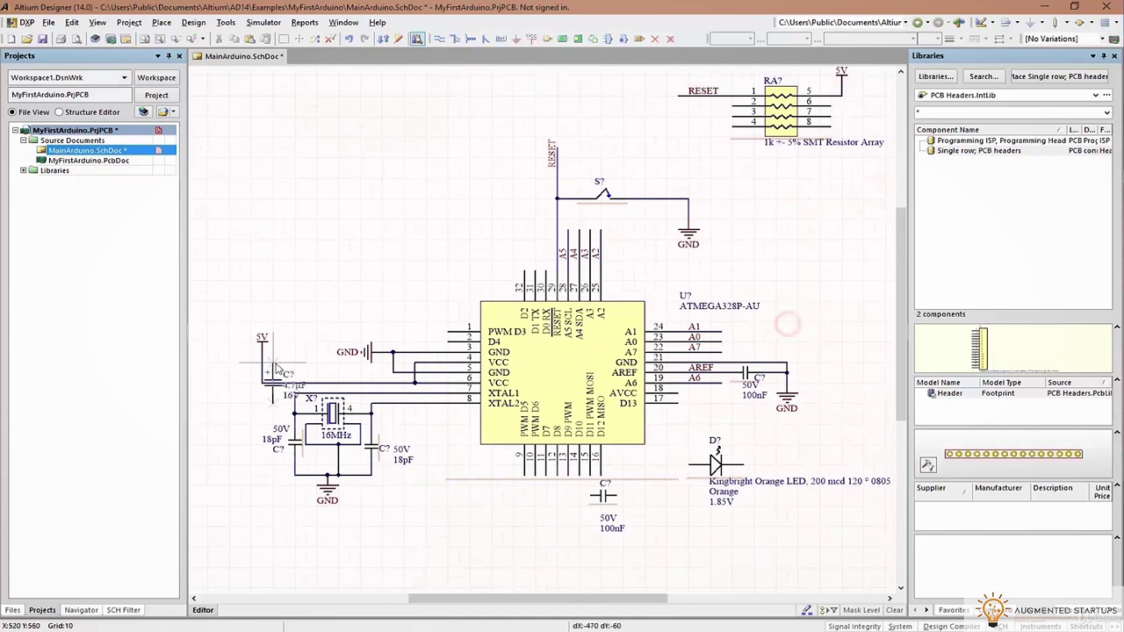
pyautogui.moveTo(352, 367); pyautogui.dragTo(569, 344, button='right')
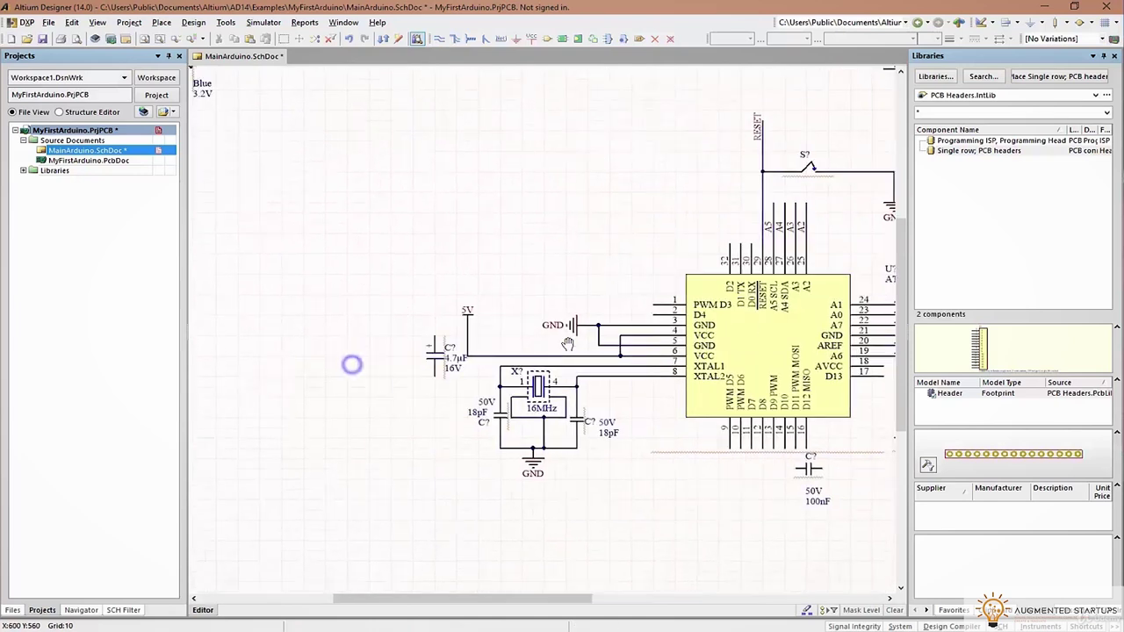
pyautogui.click(434, 356)
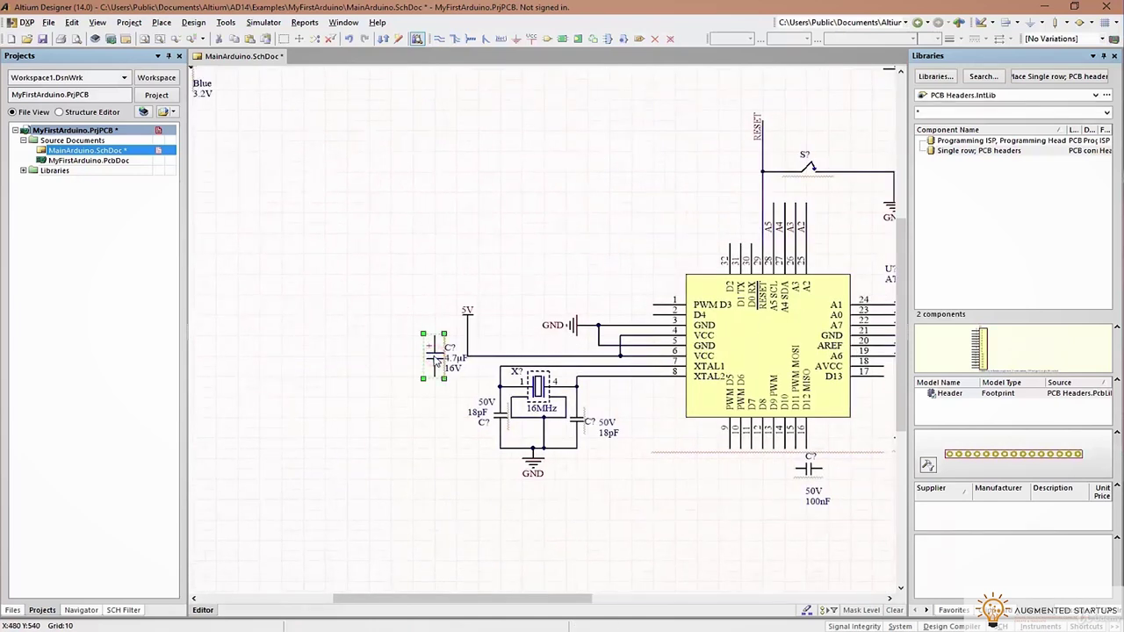
pyautogui.hotkey('ctrl', 'v')
pyautogui.click(389, 338)
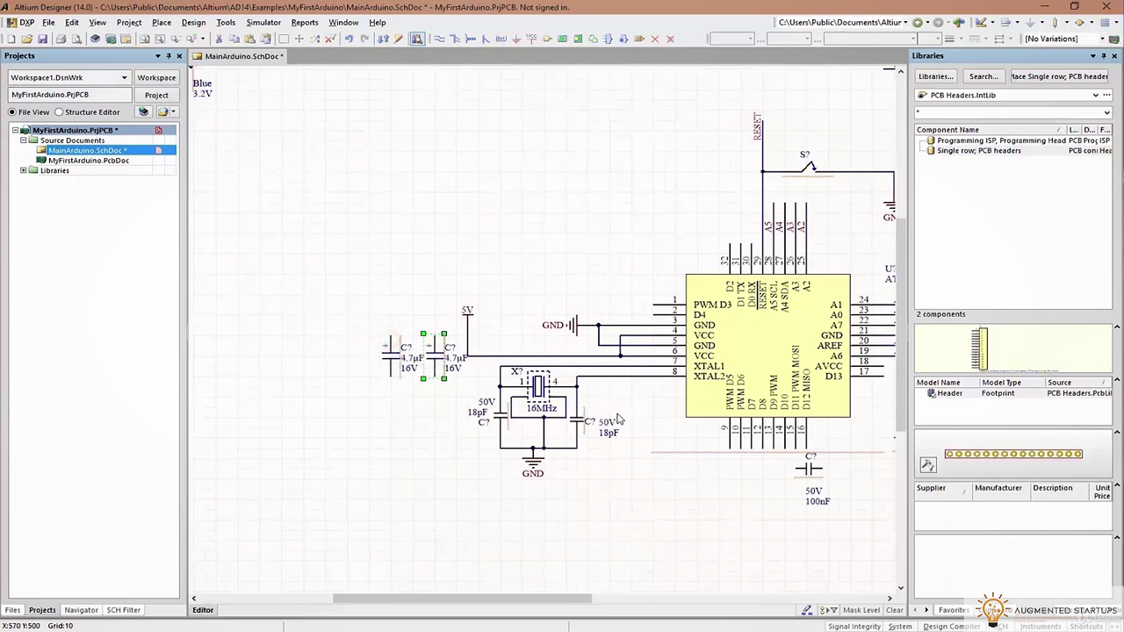
pyautogui.moveTo(681, 403); pyautogui.dragTo(594, 408, button='right')
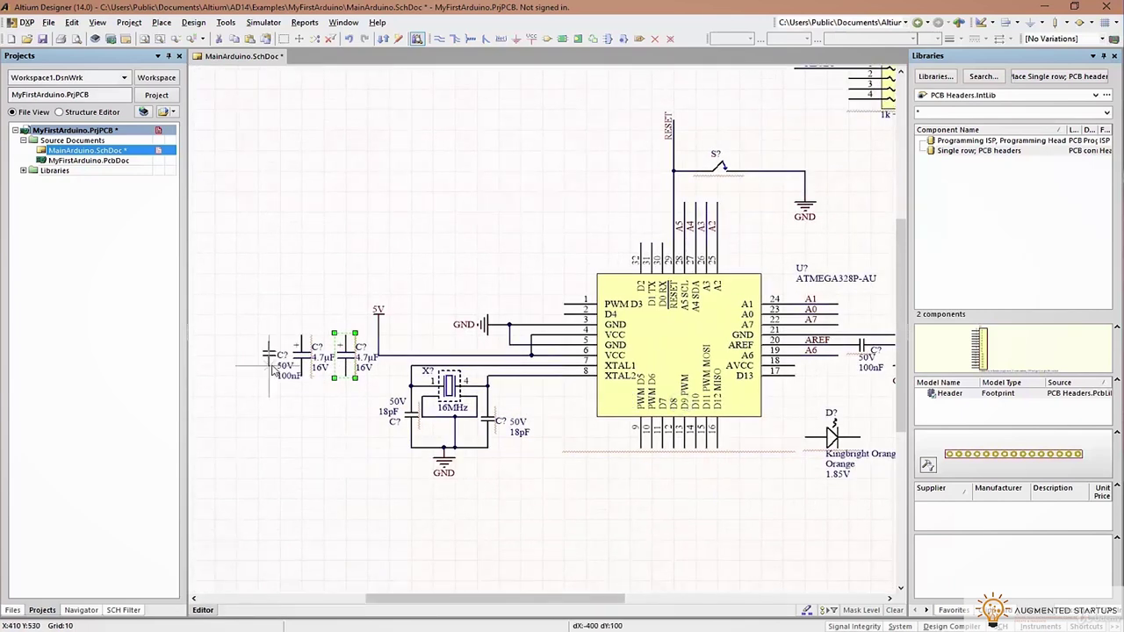
pyautogui.keyDown('ctrl'); pyautogui.scroll(3, 354, 377); pyautogui.keyUp('ctrl')
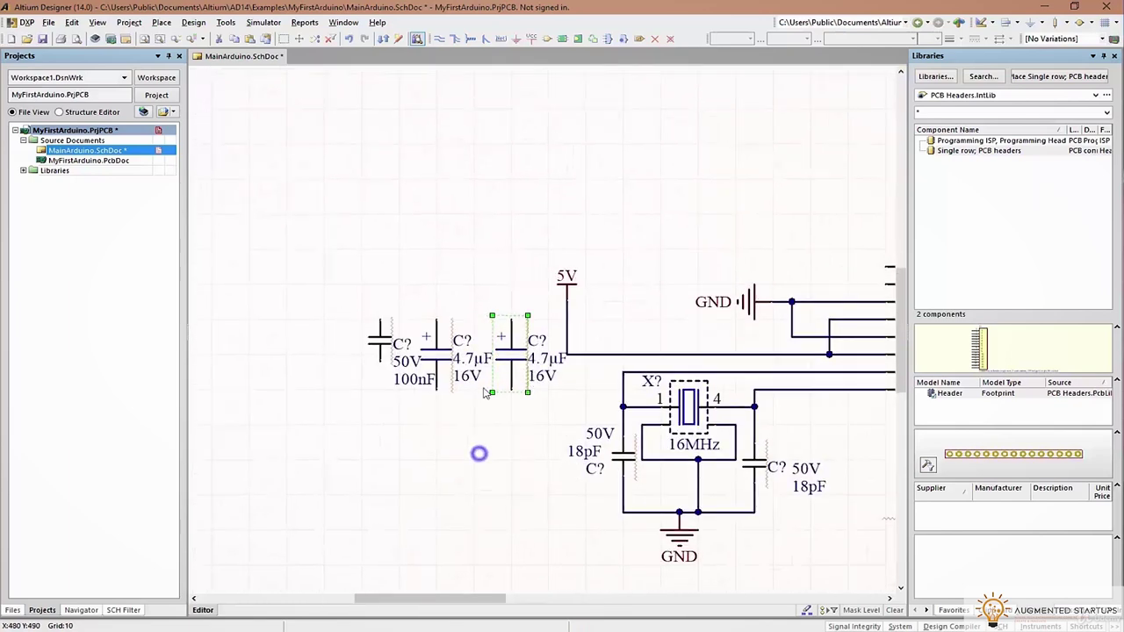
# Wire the 100nF and both 4.7µF capacitor tops to the 5V rail and bottoms to a shared bottom rail
pyautogui.click(440, 39)
pyautogui.click(380, 321)
pyautogui.click(379, 302)
pyautogui.click(383, 359)
pyautogui.click(379, 406)
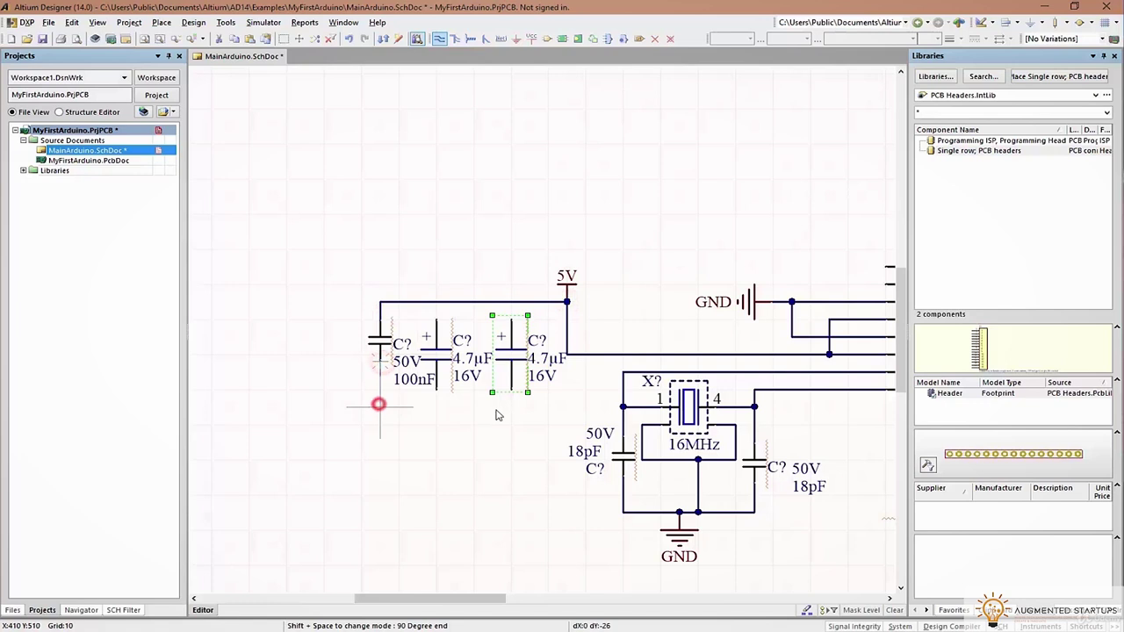
pyautogui.click(512, 392)
pyautogui.click(436, 386)
pyautogui.click(436, 406)
pyautogui.click(436, 322)
pyautogui.click(436, 303)
pyautogui.click(512, 322)
pyautogui.click(511, 302)
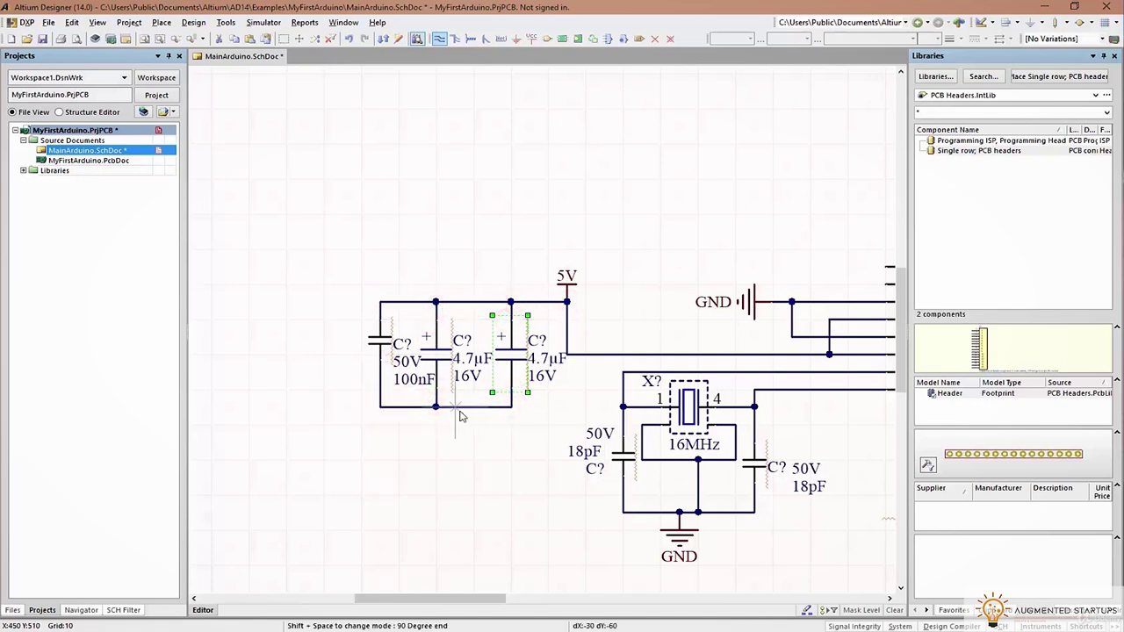
# Add a ground stub below the capacitor rail and place a GND port on it
pyautogui.click(455, 407)
pyautogui.click(455, 423)
pyautogui.press('Escape')
pyautogui.press('p')
pyautogui.press('o')
pyautogui.click(455, 423)
pyautogui.press('Escape')
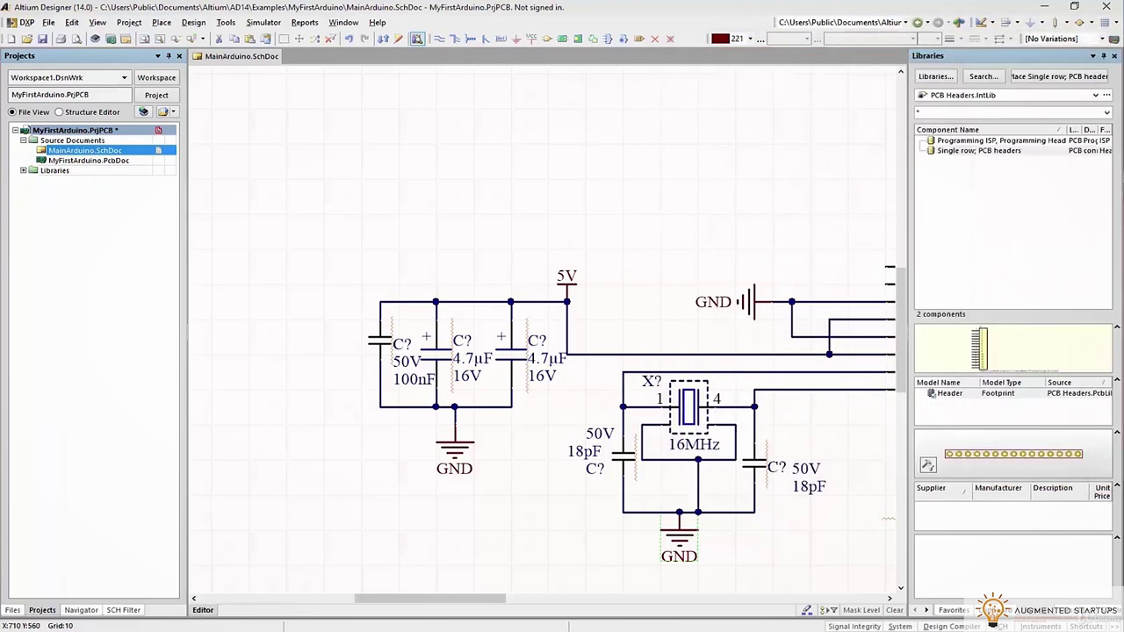
# Place a rotated 5V port beside AVCC pin 18 and wire the pin to it
pyautogui.moveTo(481, 599); pyautogui.dragTo(581, 599)
pyautogui.moveTo(381, 348); pyautogui.dragTo(565, 334, button='right')
pyautogui.keyDown('shift'); pyautogui.hscroll(5, 642, 470); pyautogui.keyUp('shift')
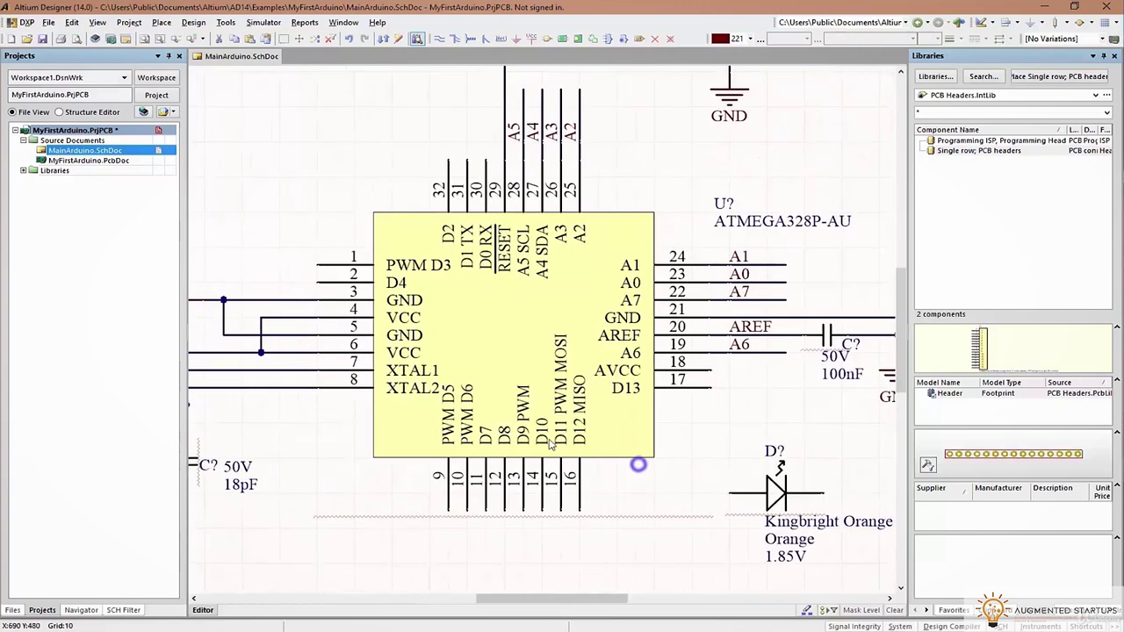
pyautogui.press('space')
pyautogui.click(746, 371)
pyautogui.click(441, 39)
pyautogui.click(760, 369)
pyautogui.rightClick(730, 442)
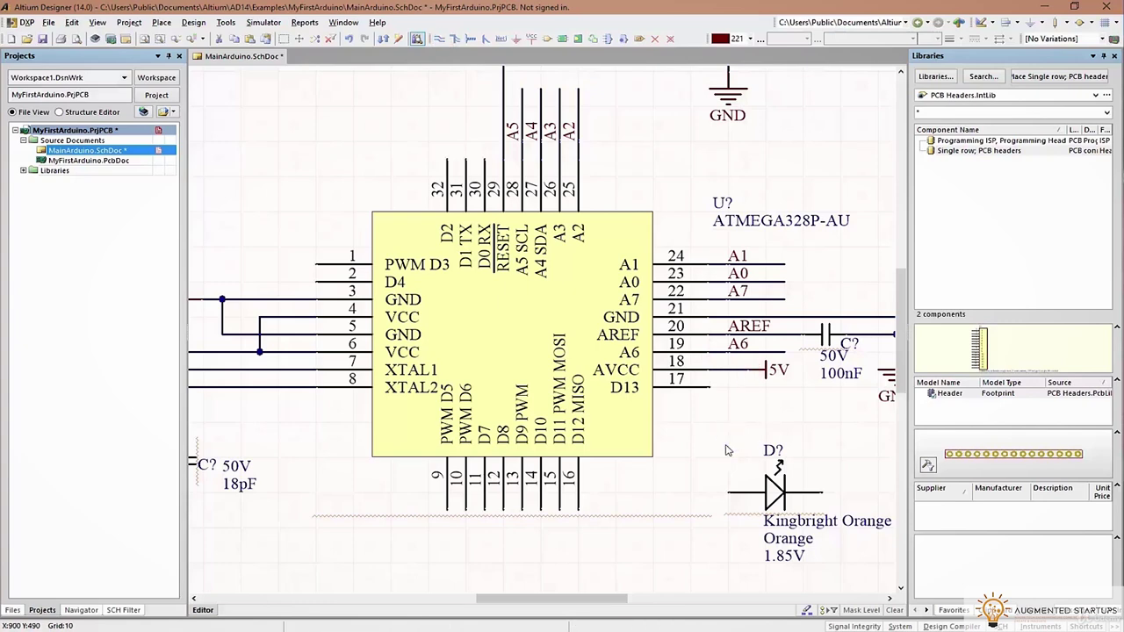
# Check the Arduino Nano reference schematic in Chrome, then return to Altium
pyautogui.keyDown('ctrl'); pyautogui.scroll(-2, 571, 362); pyautogui.keyUp('ctrl')
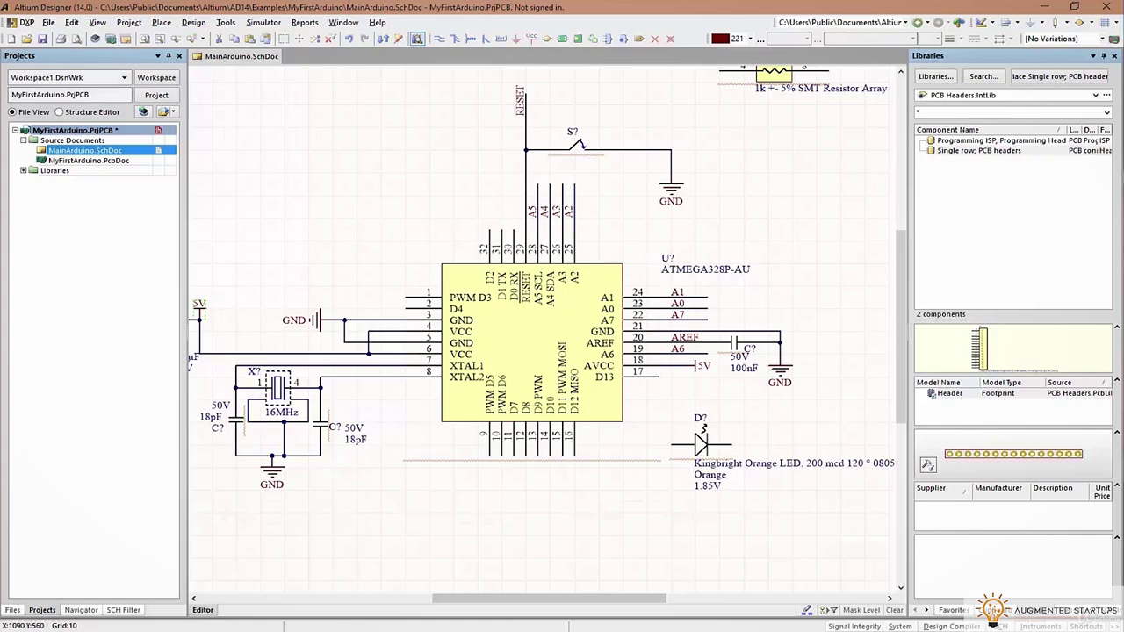
pyautogui.hotkey('alt', 'Tab')
pyautogui.scroll(-1, 766, 279)
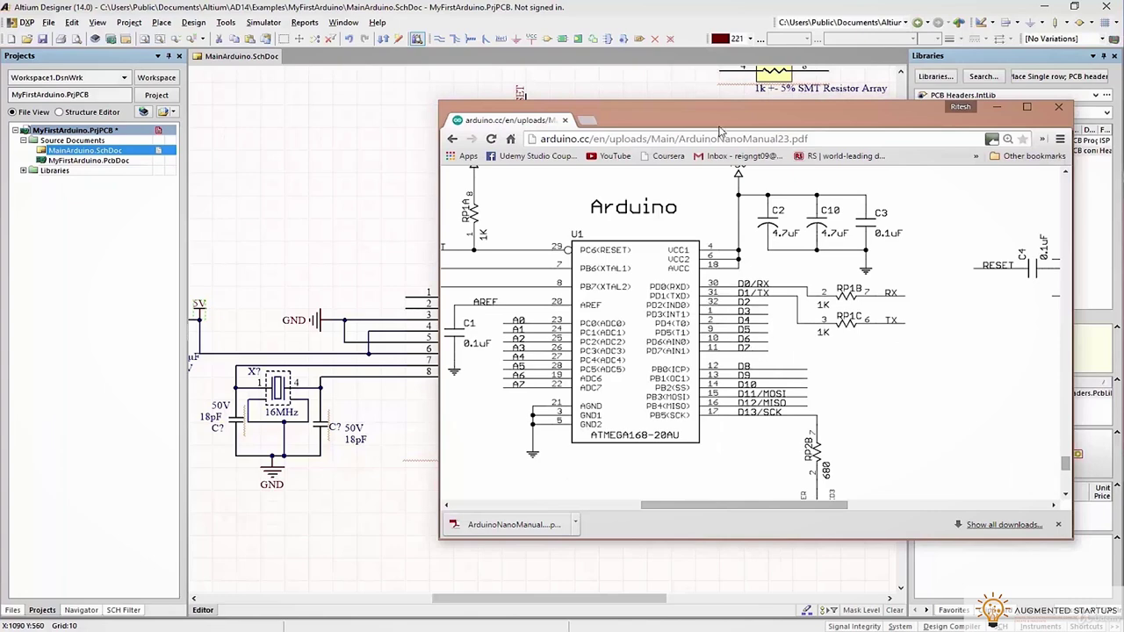
pyautogui.hotkey('alt', 'Tab')
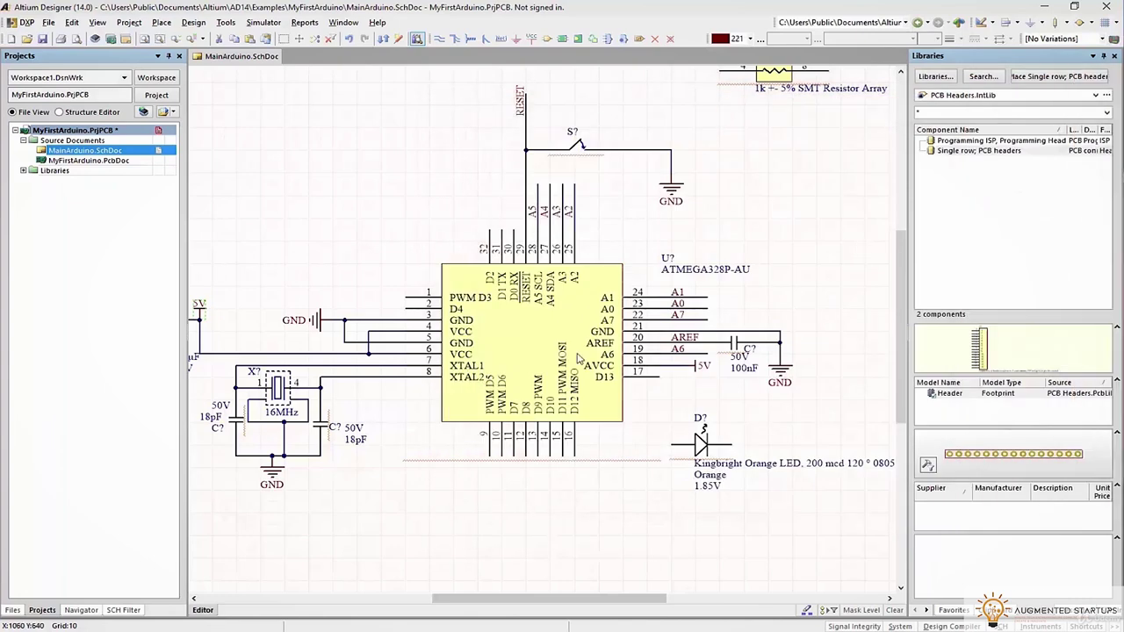
# Paste copies of the A5 wire and net label onto the neighbouring top pins, naming one D0
pyautogui.click(538, 191)
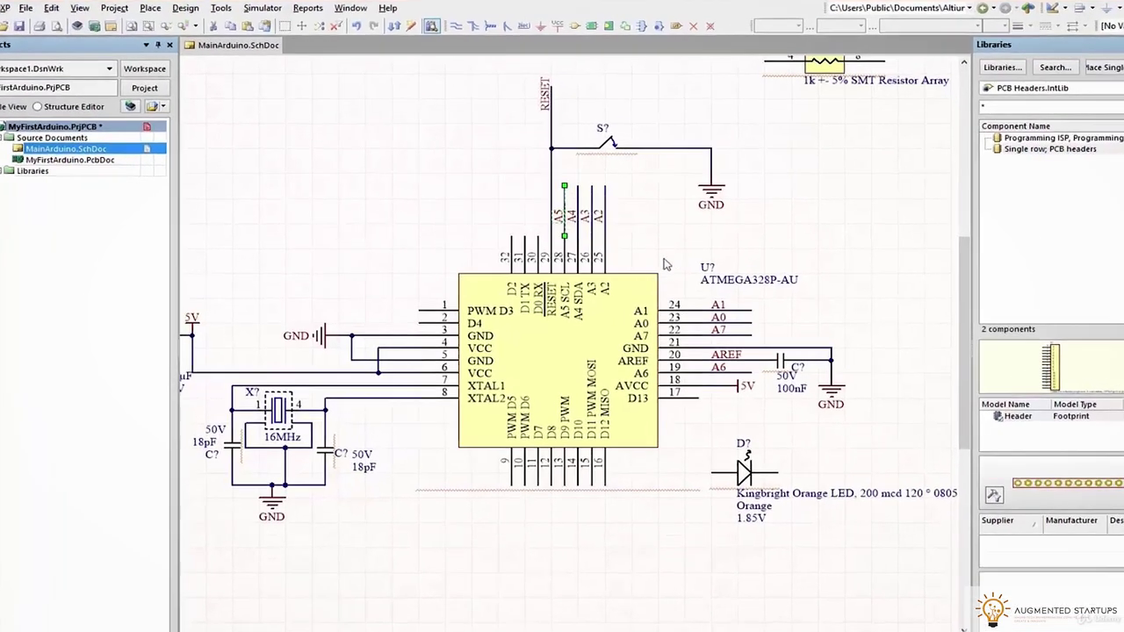
pyautogui.hotkey('ctrl', 'v')
pyautogui.click(668, 260)
pyautogui.doubleClick(650, 246)
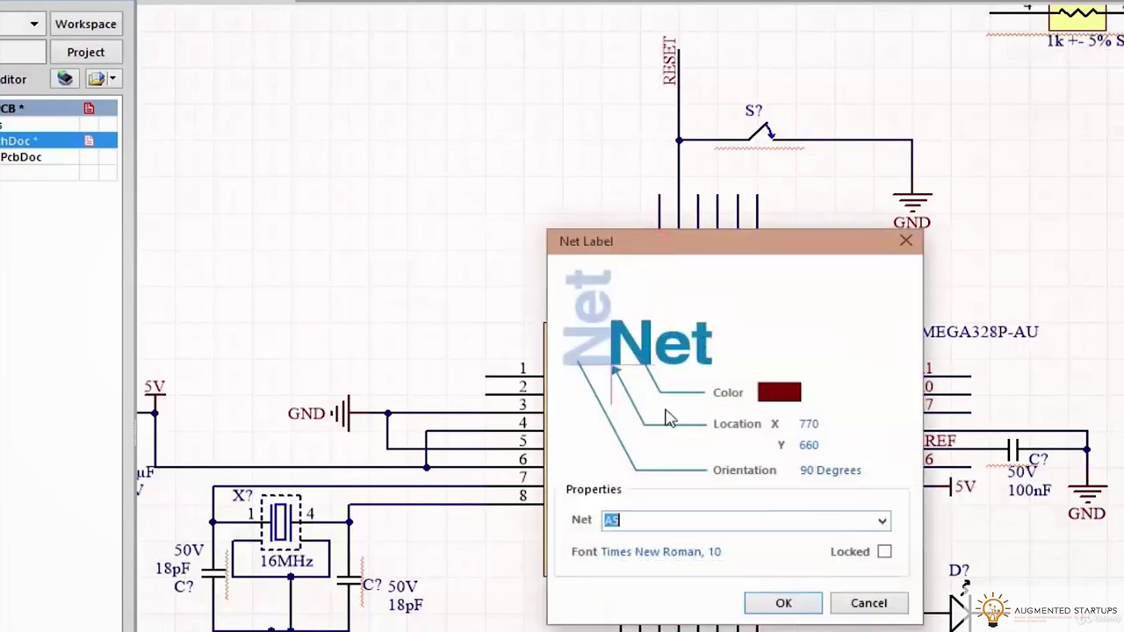
pyautogui.write('D0')
pyautogui.press('Return')
pyautogui.click(647, 214)
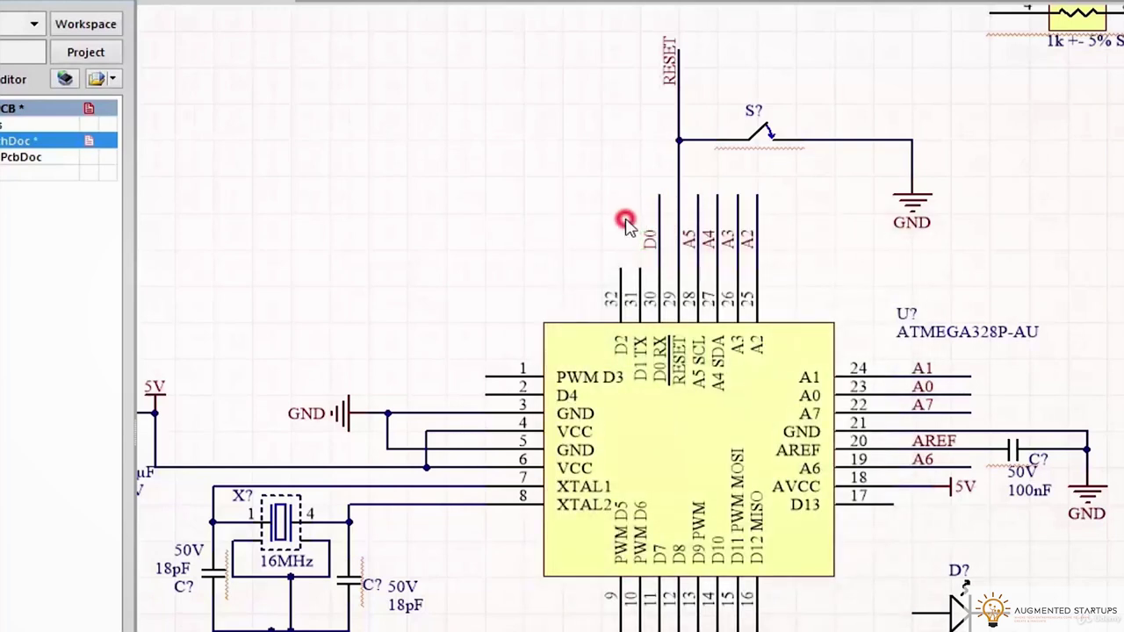
pyautogui.rightClick(642, 261)
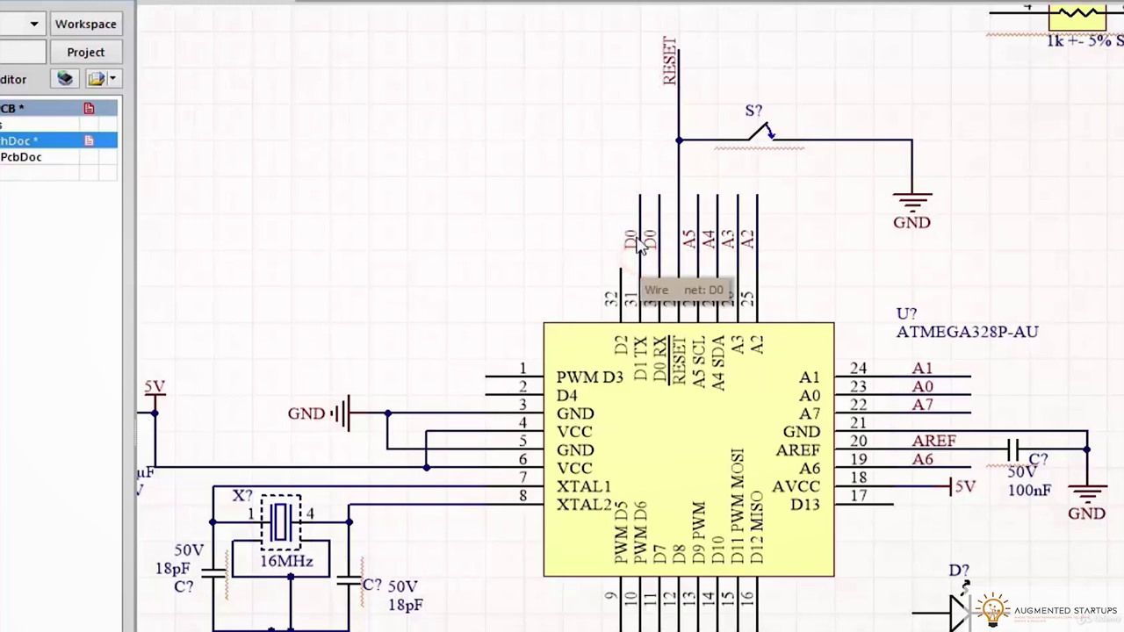
# Rename the top pin labels to D0 RX, D1/TX and D2
pyautogui.doubleClick(658, 243)
pyautogui.click(656, 524)
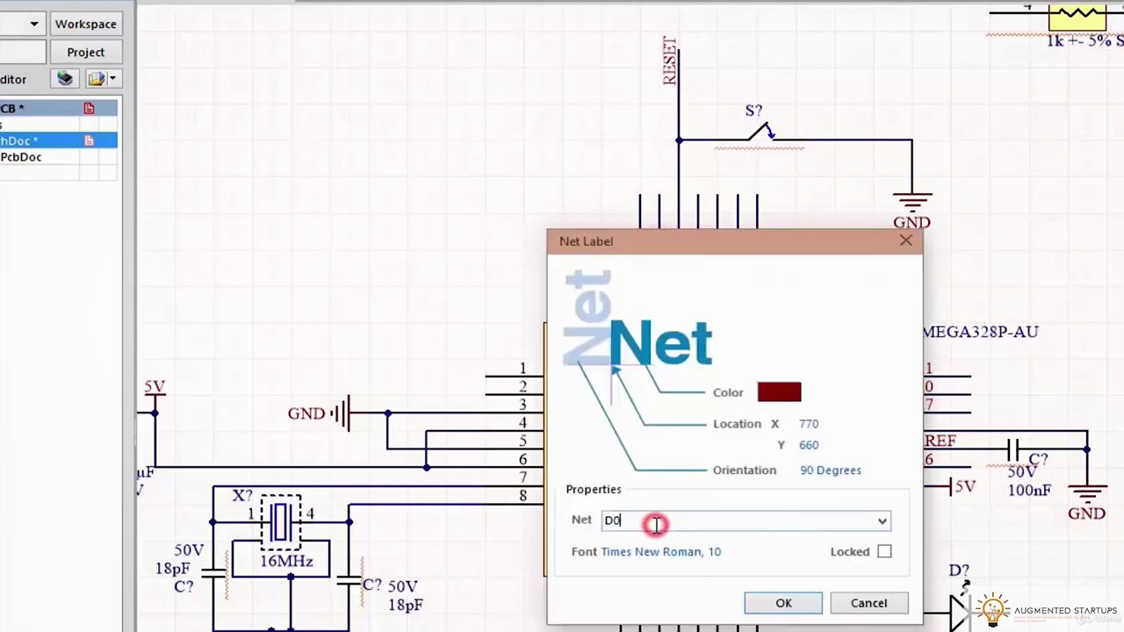
pyautogui.press('Return')
pyautogui.doubleClick(634, 241)
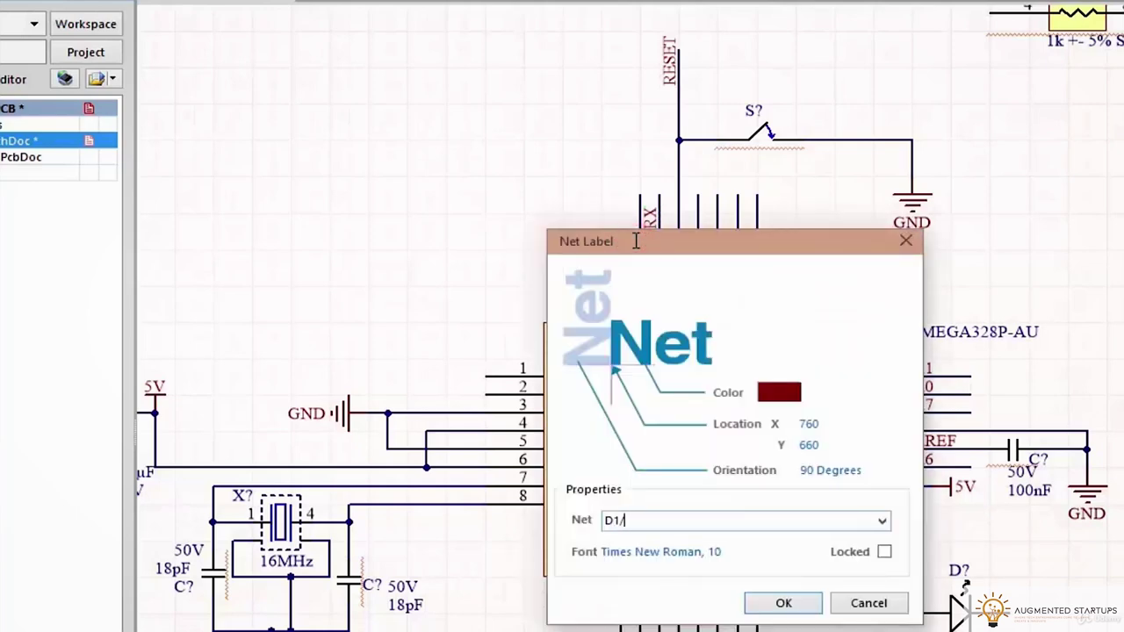
pyautogui.write('TX')
pyautogui.press('Return')
pyautogui.click(641, 238)
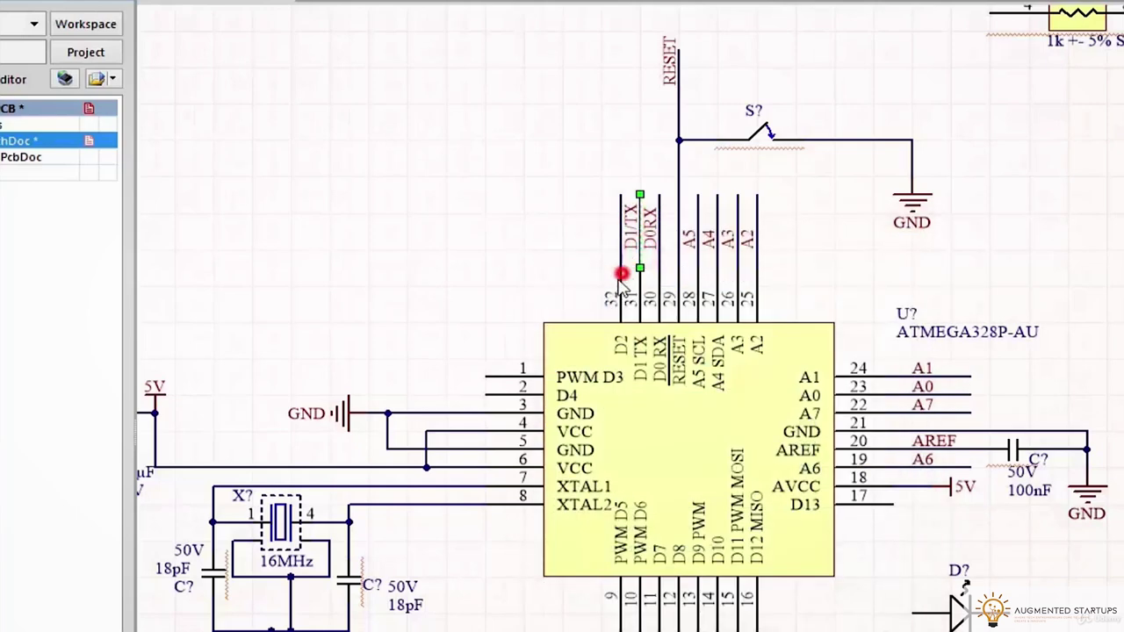
pyautogui.doubleClick(625, 246)
pyautogui.press('Return')
# Copy the D2 label onto the pin 1 and pin 2 wires as D3 and D4
pyautogui.click(612, 224)
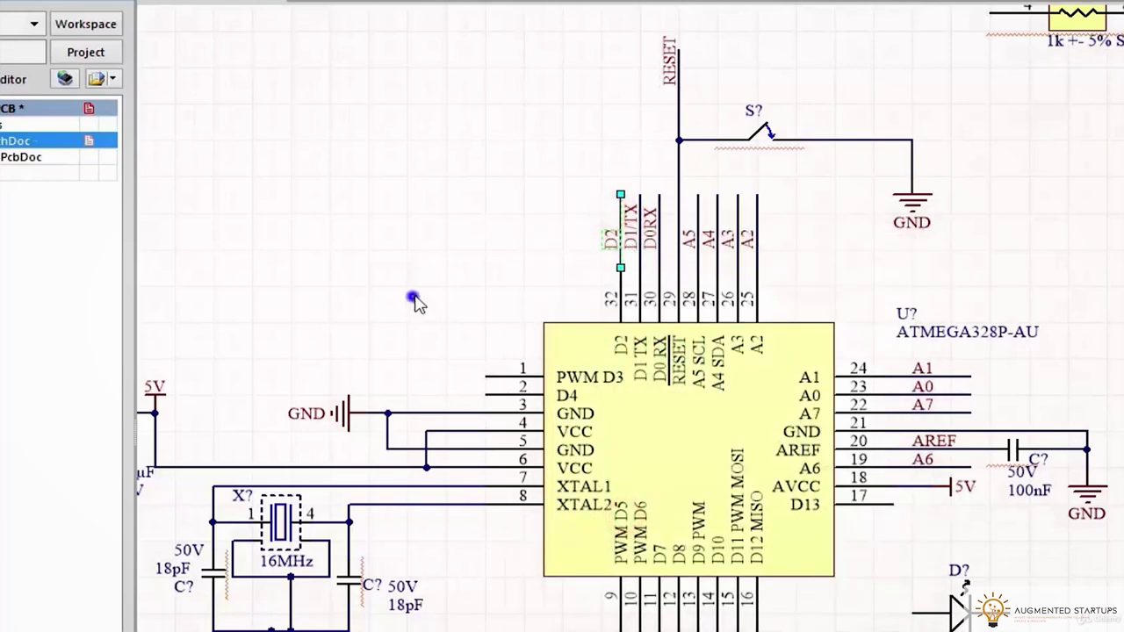
pyautogui.scroll(-2, 413, 296)
pyautogui.scroll(3, 793, 359)
pyautogui.hotkey('ctrl', 'v')
pyautogui.click(761, 359)
pyautogui.doubleClick(769, 360)
pyautogui.click(627, 520)
pyautogui.press('BackSpace')
pyautogui.write('3')
pyautogui.click(761, 603)
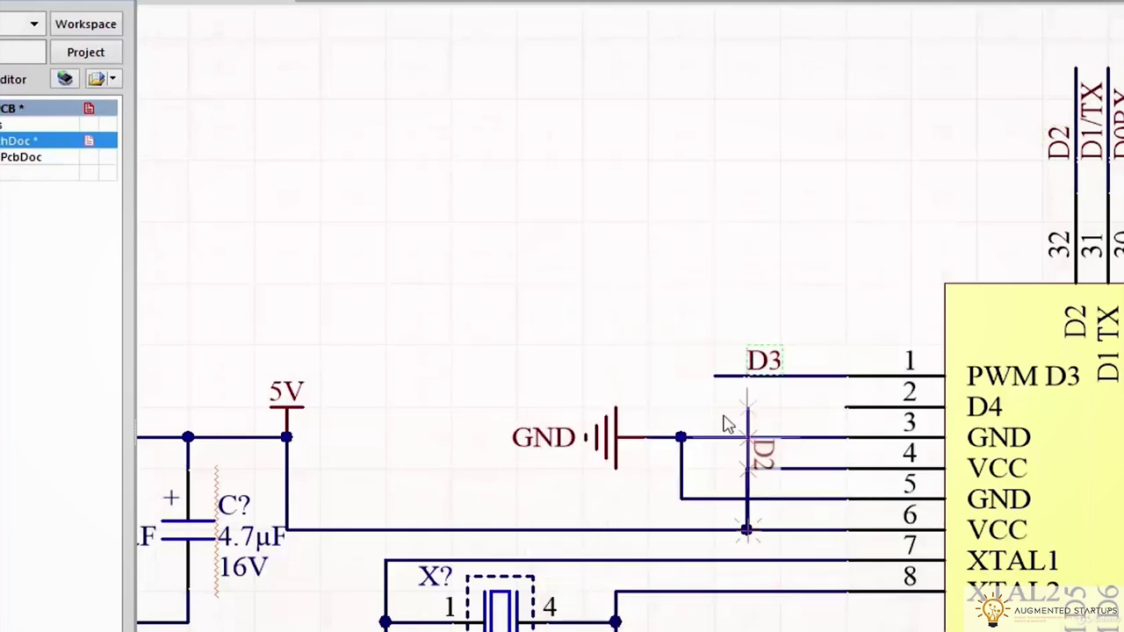
pyautogui.click(748, 406)
pyautogui.rightClick(829, 282)
# Place a rotated D5 net label on pin 9's wire and select that wire and label
pyautogui.moveTo(872, 341); pyautogui.dragTo(784, 606, button='right')
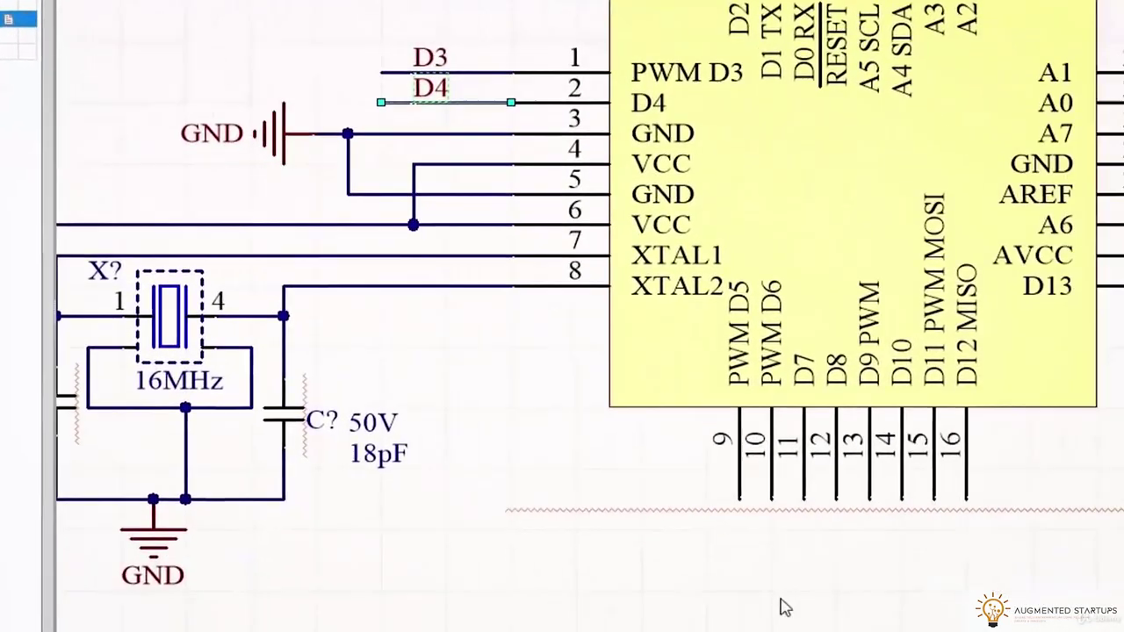
pyautogui.press('space')
pyautogui.press('Tab')
pyautogui.click(534, 399)
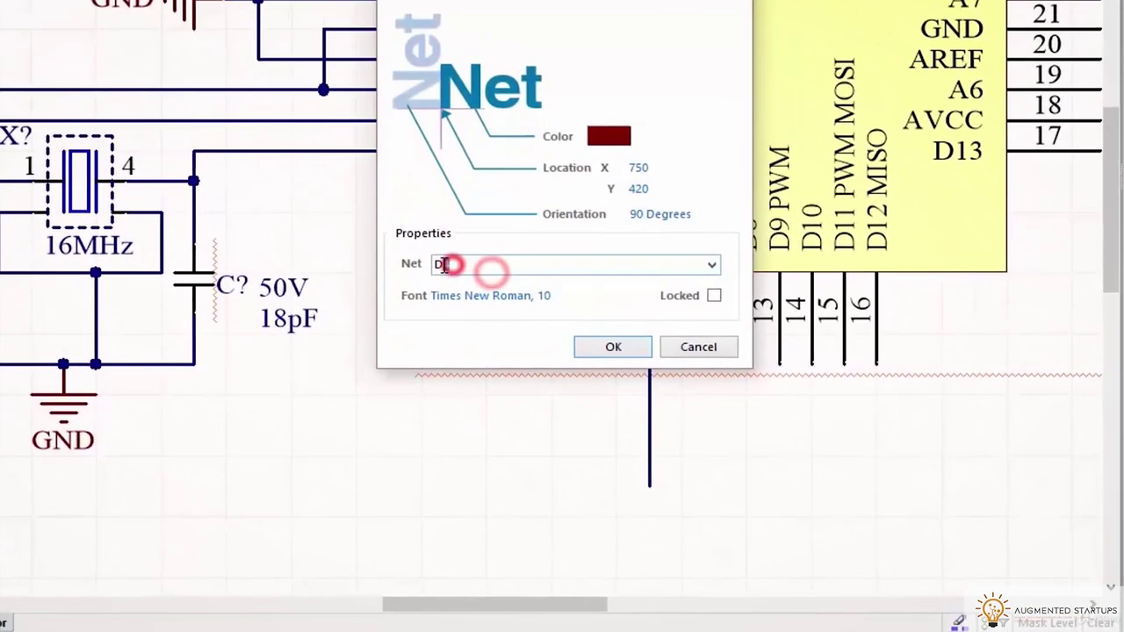
pyautogui.write('5')
pyautogui.press('Return')
pyautogui.moveTo(661, 483); pyautogui.dragTo(600, 378)
# Rubber-stamp copies of the D5 wire and label onto pins 10 through 16
pyautogui.hotkey('ctrl', 'r')
pyautogui.click(684, 455)
pyautogui.click(716, 456)
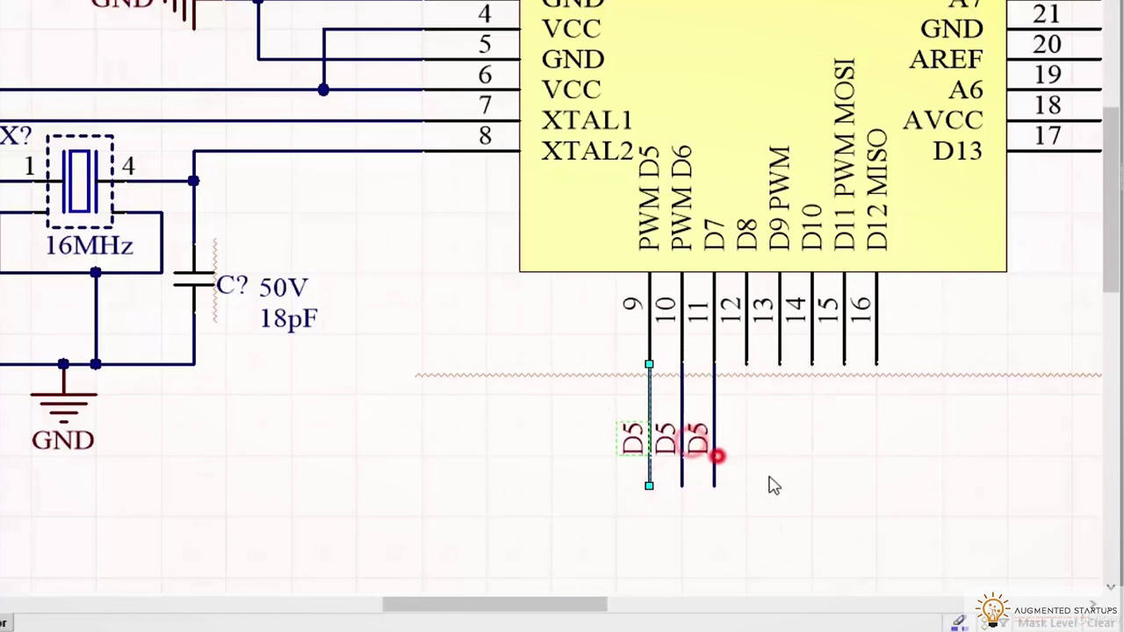
pyautogui.click(747, 458)
pyautogui.click(781, 461)
pyautogui.click(816, 459)
pyautogui.click(852, 466)
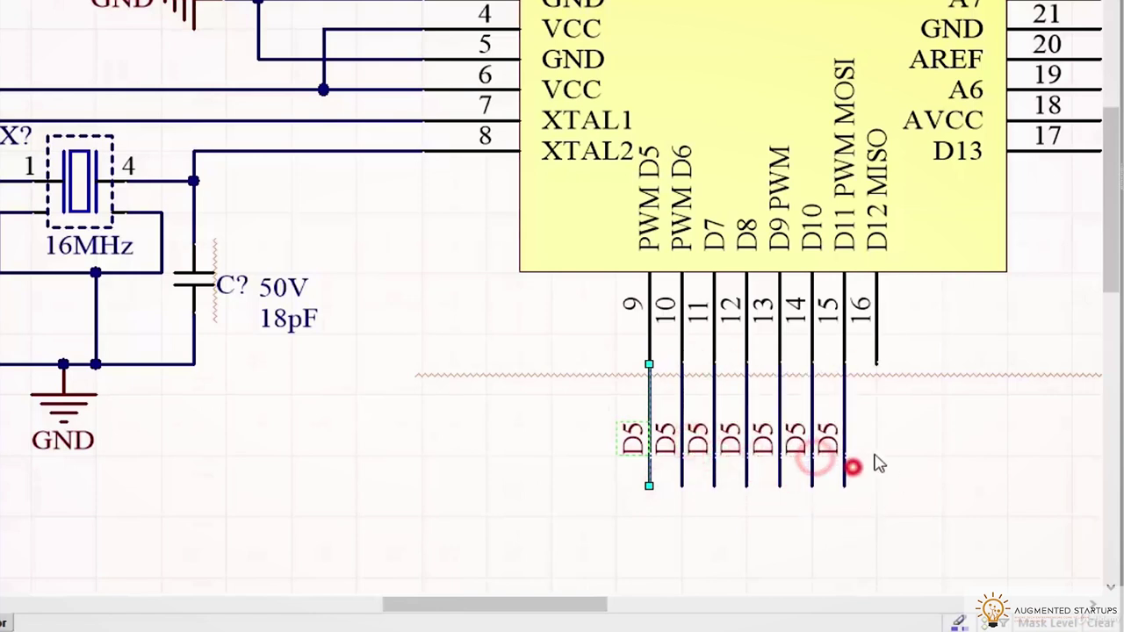
pyautogui.click(877, 464)
pyautogui.moveTo(965, 421); pyautogui.dragTo(747, 371, button='right')
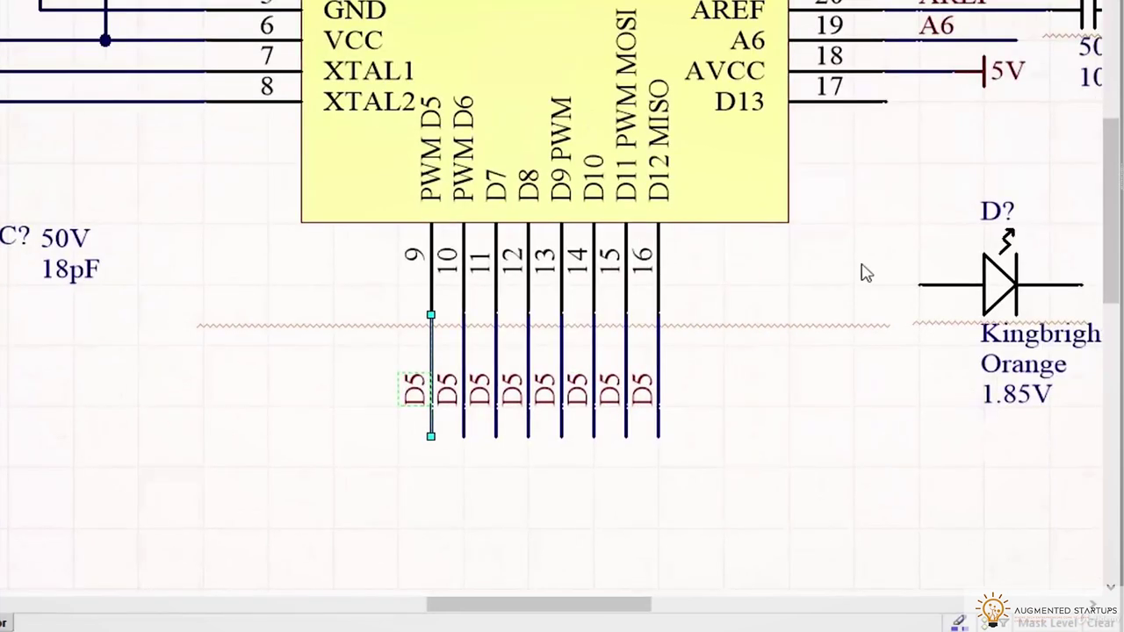
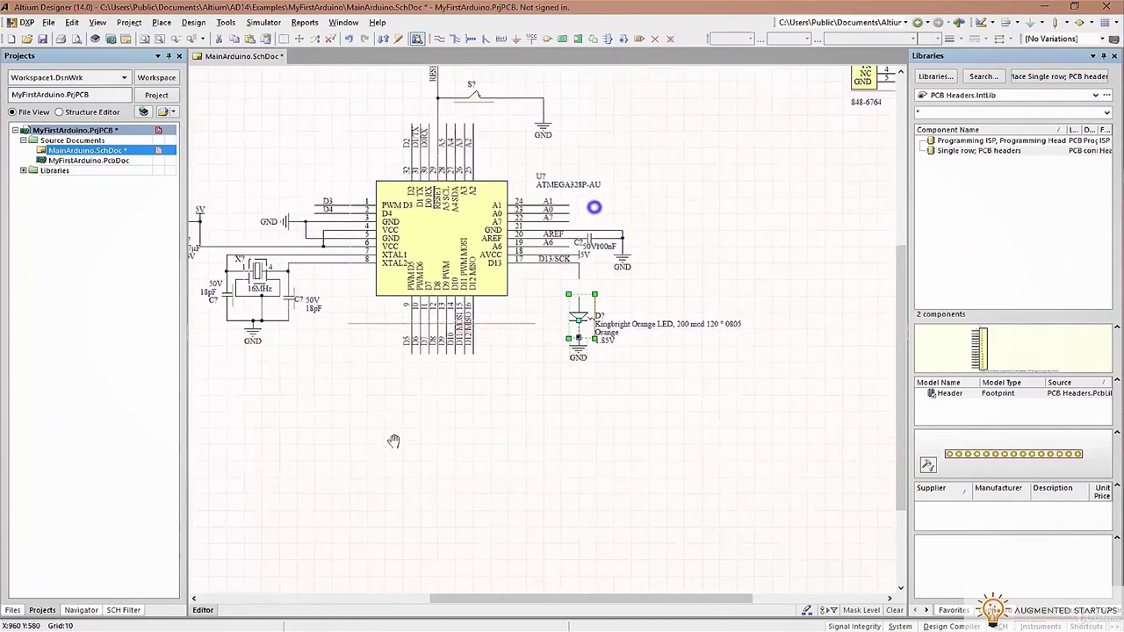
# Place the orange LED beside the resistor array with a GND port below it
pyautogui.moveTo(823, 114); pyautogui.dragTo(691, 491)
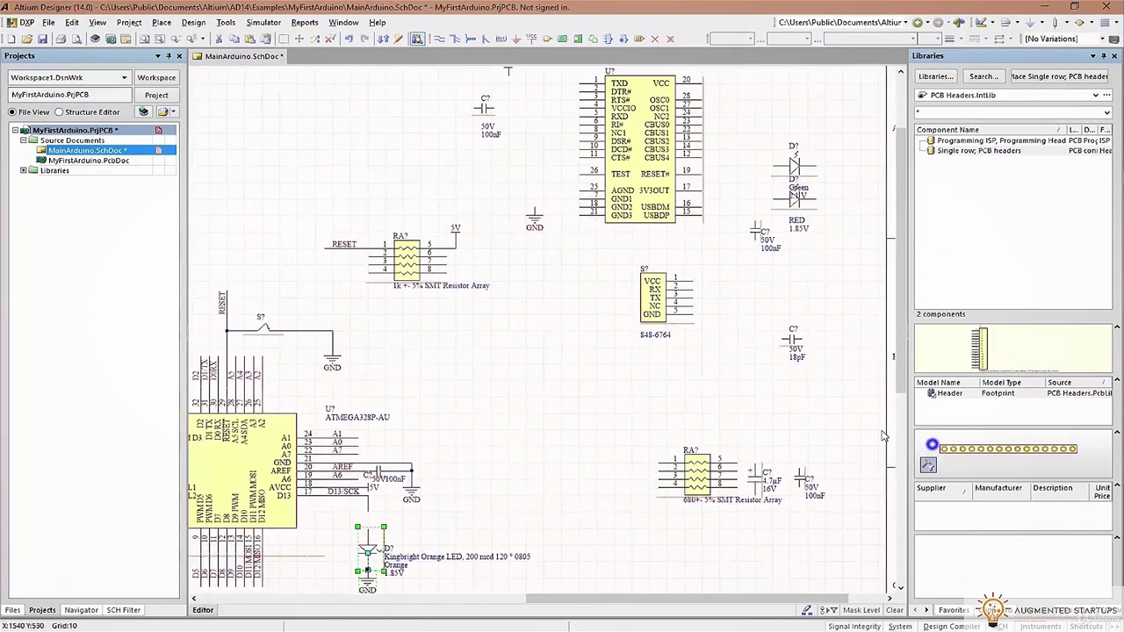
pyautogui.moveTo(786, 439); pyautogui.dragTo(753, 353, button='right')
pyautogui.hotkey('ctrl', 'z')
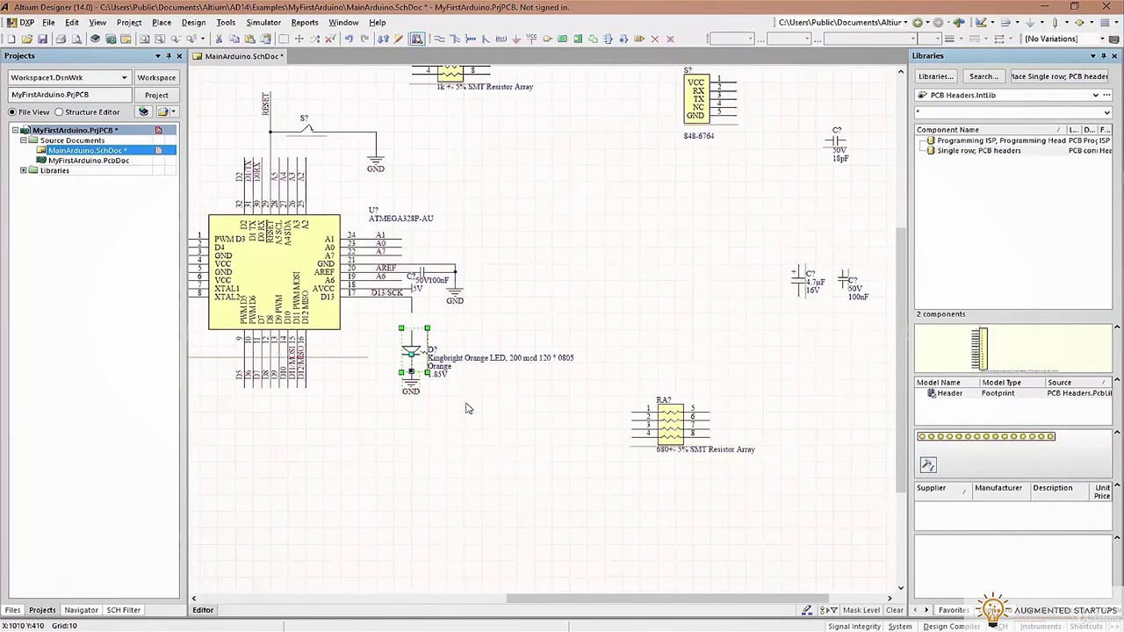
pyautogui.moveTo(406, 343); pyautogui.dragTo(784, 426)
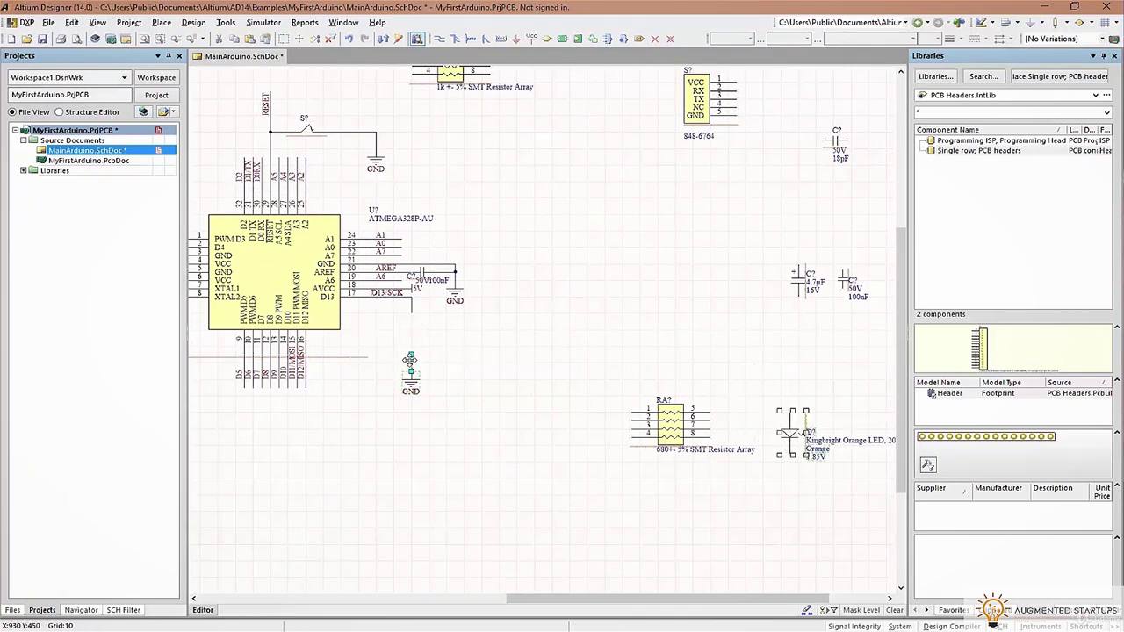
pyautogui.moveTo(410, 383); pyautogui.dragTo(525, 495)
pyautogui.click(527, 508)
# Wire the LED's lower end to a GND port and its top to resistor pin 5
pyautogui.click(439, 38)
pyautogui.click(789, 482)
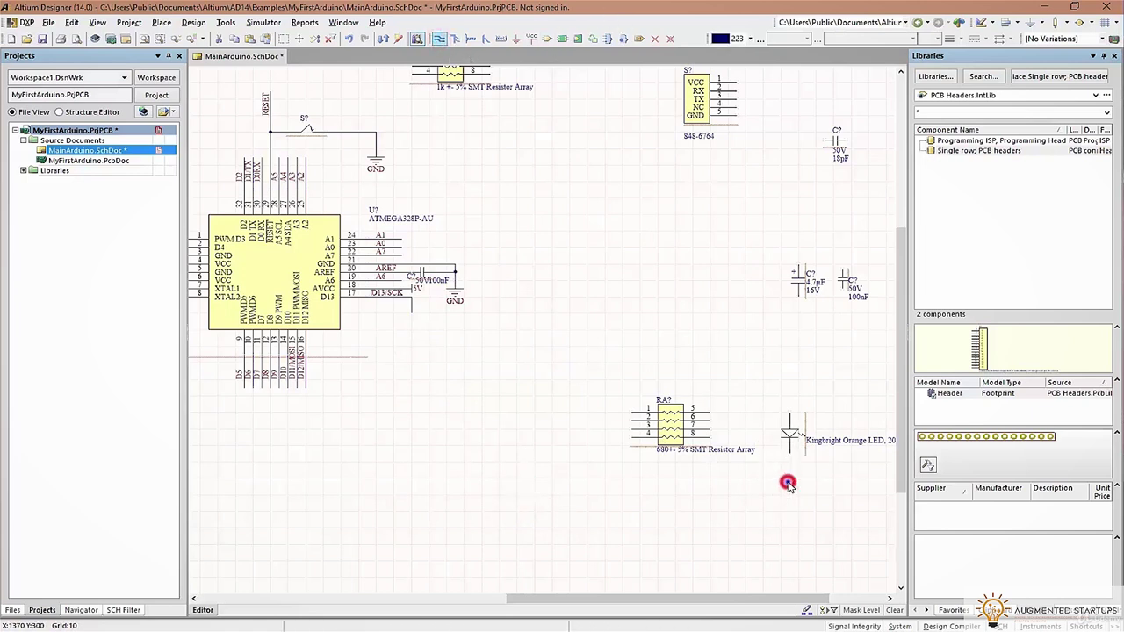
pyautogui.keyDown('ctrl'); pyautogui.scroll(4, 799, 469); pyautogui.keyUp('ctrl')
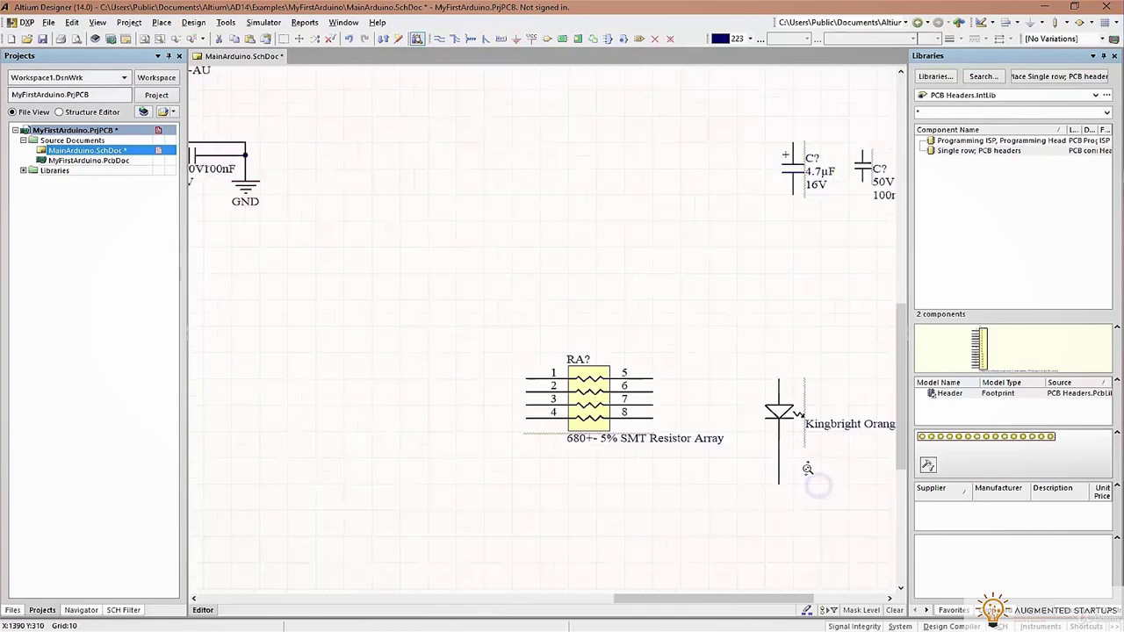
pyautogui.click(524, 40)
pyautogui.click(742, 540)
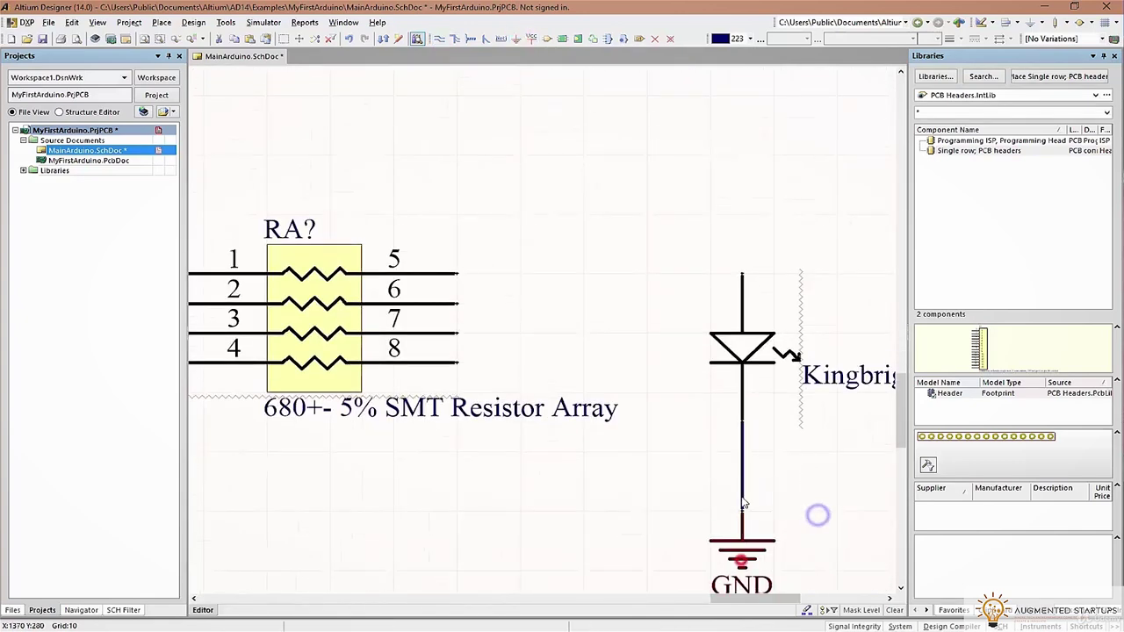
pyautogui.moveTo(742, 537); pyautogui.dragTo(742, 511)
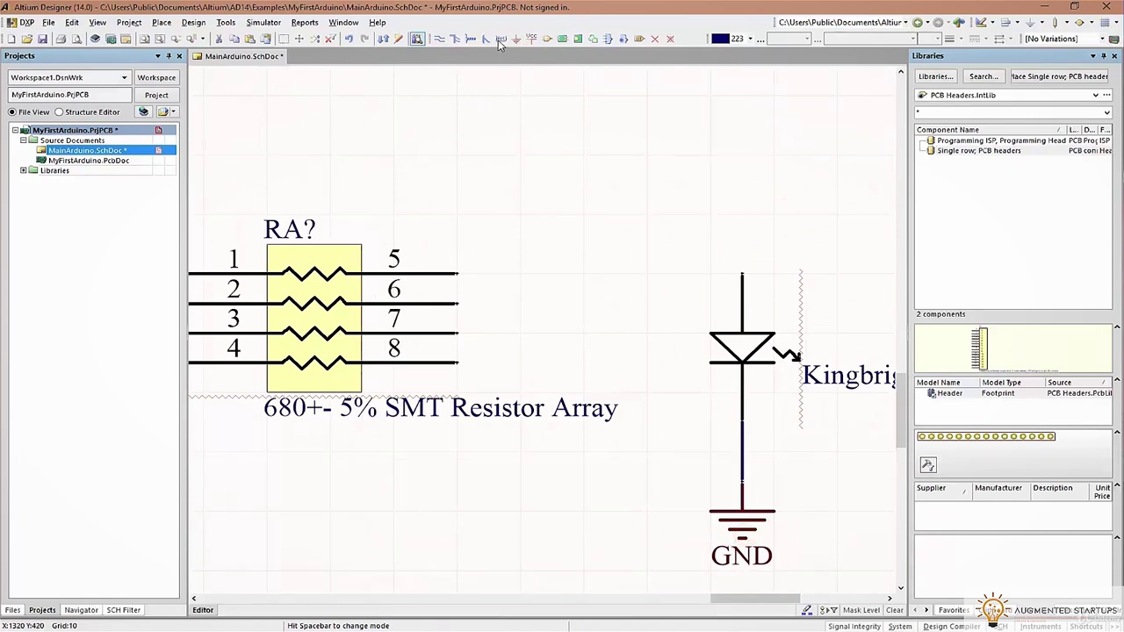
pyautogui.click(458, 274)
pyautogui.click(742, 274)
pyautogui.rightClick(648, 323)
# Connect resistor pin 1 to the D13/SCK line, delete the leftover wire drop, and save
pyautogui.keyDown('ctrl'); pyautogui.scroll(-2, 459, 324); pyautogui.keyUp('ctrl')
pyautogui.moveTo(458, 324); pyautogui.dragTo(528, 73, button='right')
pyautogui.click(436, 39)
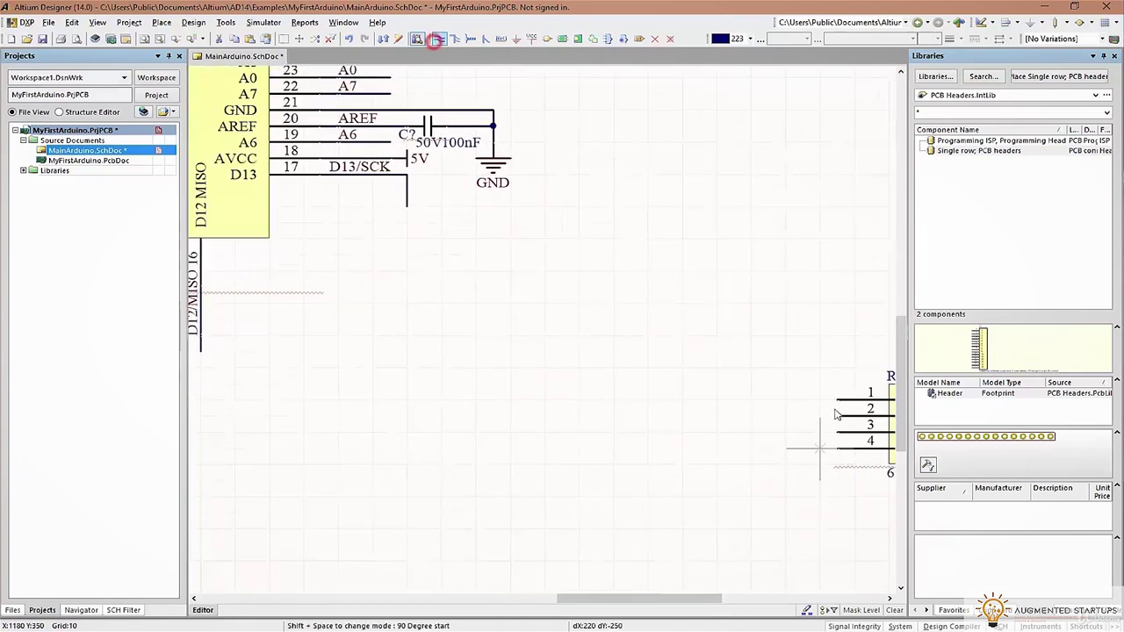
pyautogui.click(837, 399)
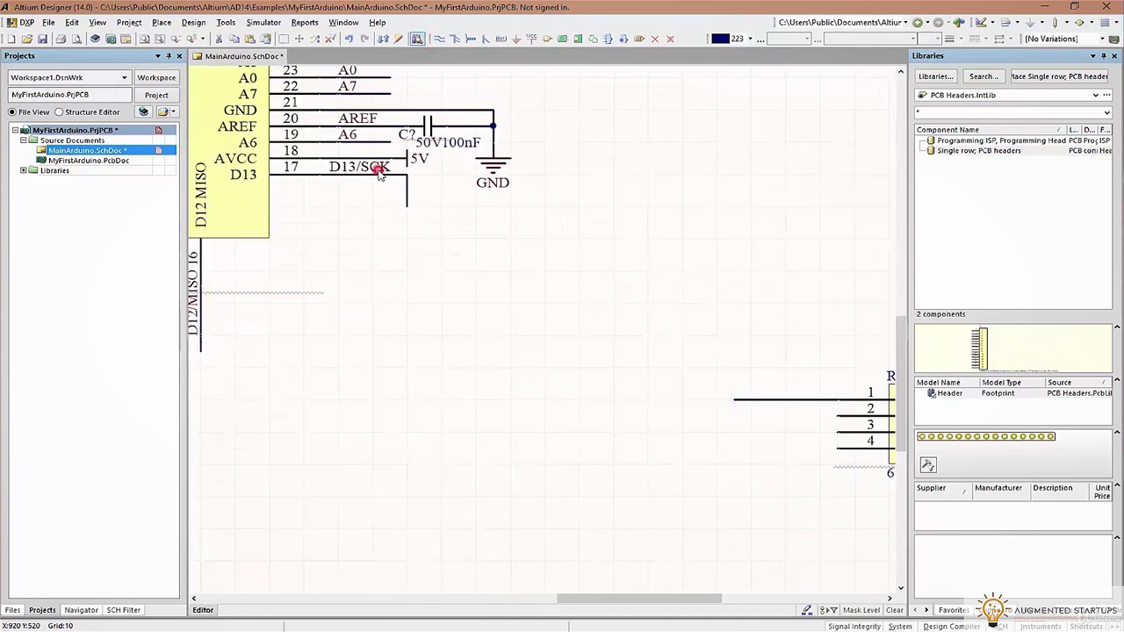
pyautogui.click(733, 393)
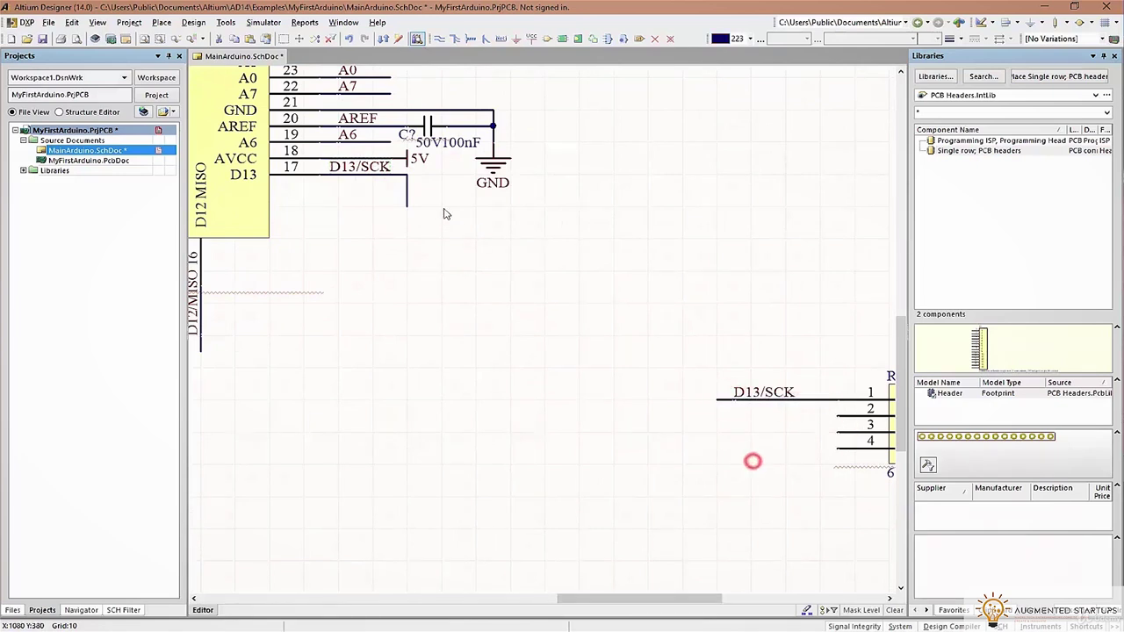
pyautogui.click(406, 200)
pyautogui.press('Delete')
pyautogui.hotkey('ctrl', 's')
pyautogui.keyDown('ctrl'); pyautogui.scroll(-1, 470, 237); pyautogui.keyUp('ctrl')
# Set the orange LED beside the resistor array, move both down, and confirm the LED's properties
pyautogui.keyDown('ctrl'); pyautogui.scroll(-2, 470, 237); pyautogui.keyUp('ctrl')
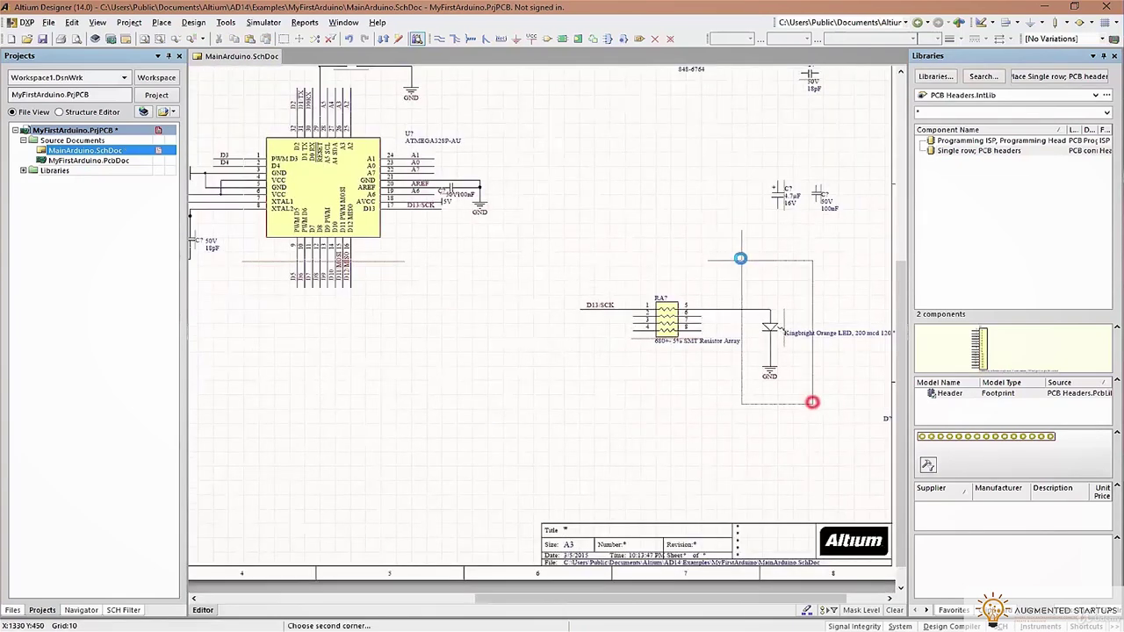
pyautogui.click(770, 331)
pyautogui.moveTo(754, 345); pyautogui.dragTo(739, 346)
pyautogui.moveTo(542, 255); pyautogui.dragTo(770, 407)
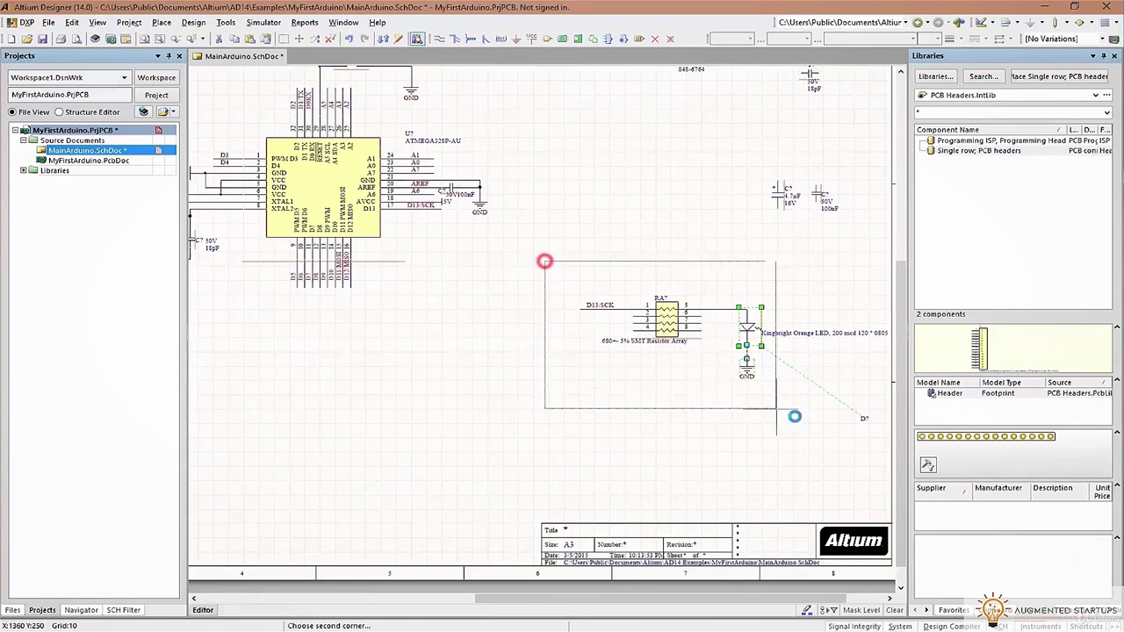
pyautogui.moveTo(746, 349); pyautogui.dragTo(814, 453)
pyautogui.doubleClick(764, 430)
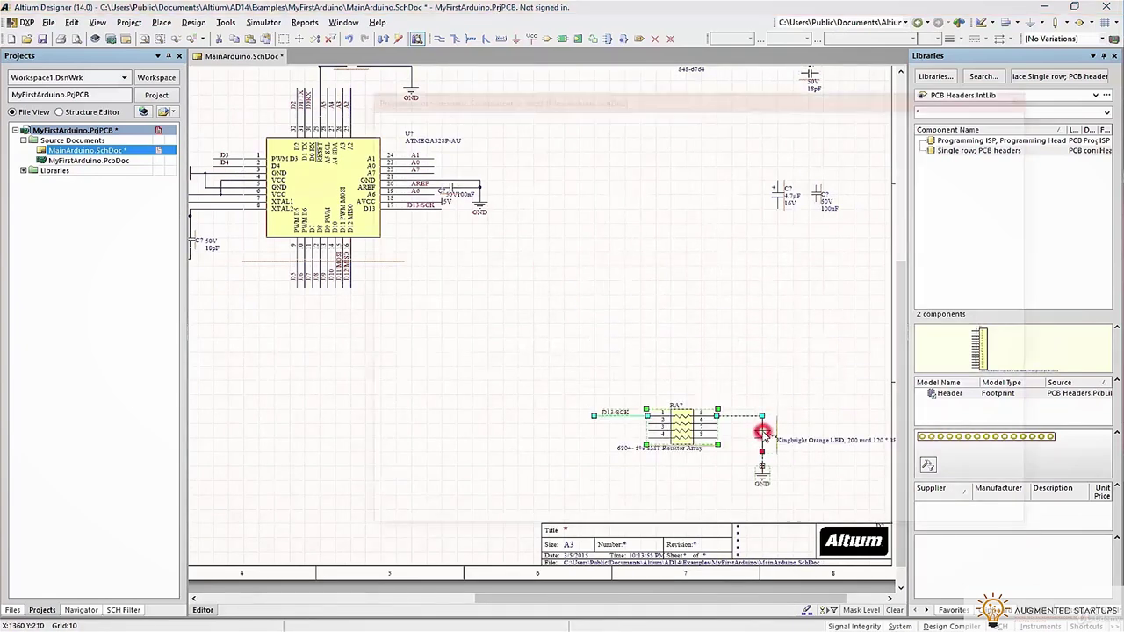
pyautogui.click(934, 504)
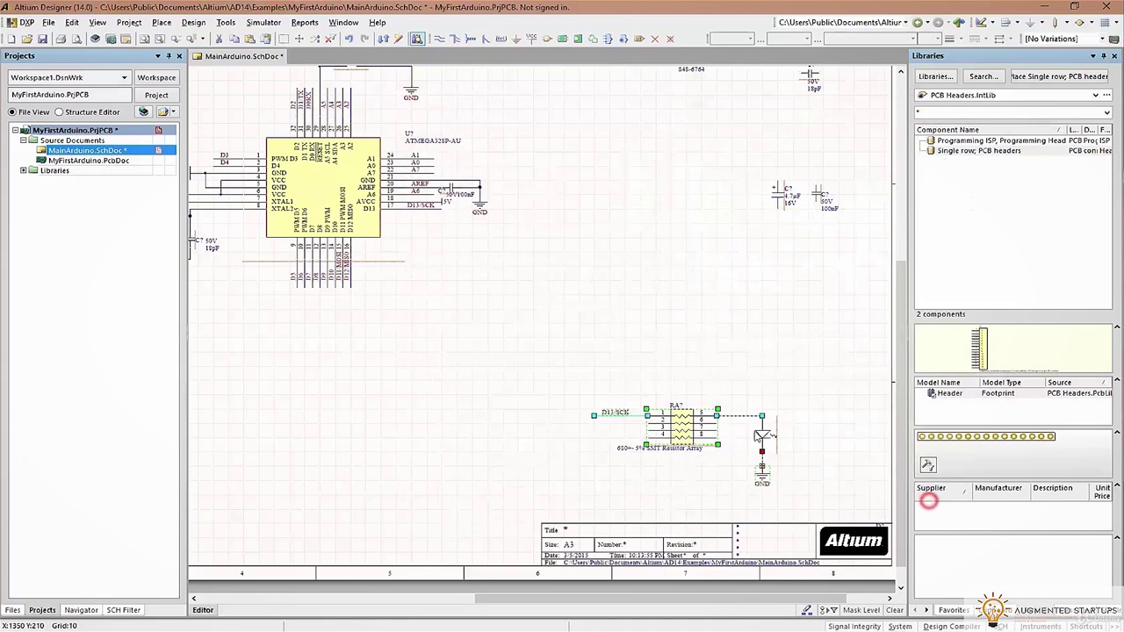
# Reselect the resistor array and LED and drag them to the sheet's lower right
pyautogui.moveTo(808, 502); pyautogui.dragTo(581, 364)
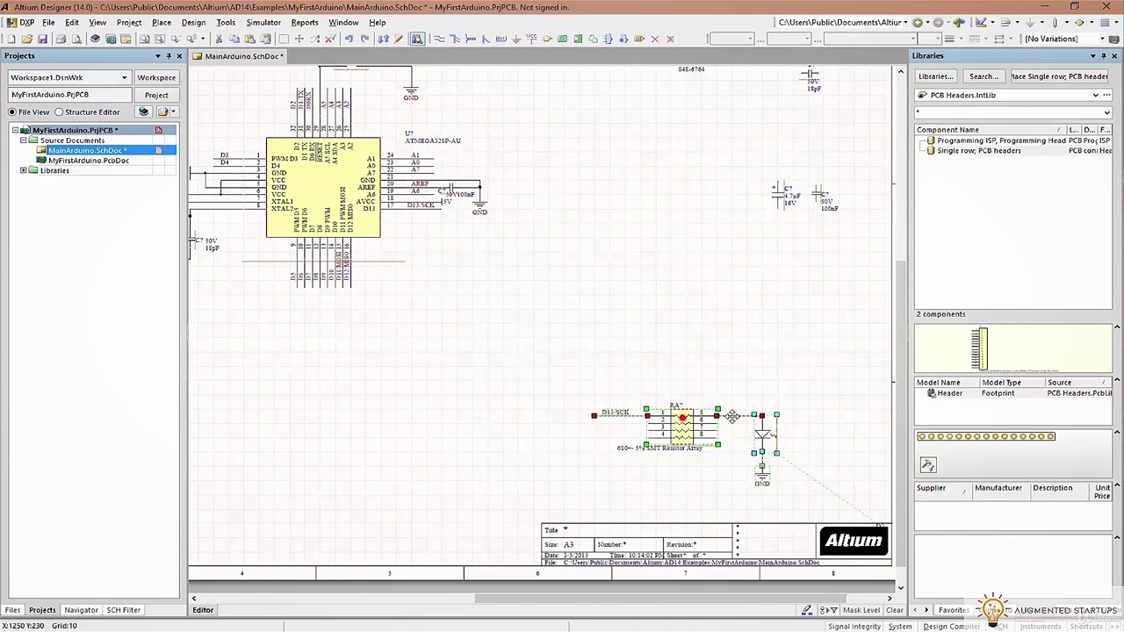
pyautogui.moveTo(683, 418); pyautogui.dragTo(801, 429)
pyautogui.keyDown('ctrl'); pyautogui.scroll(5, 821, 510); pyautogui.keyUp('ctrl')
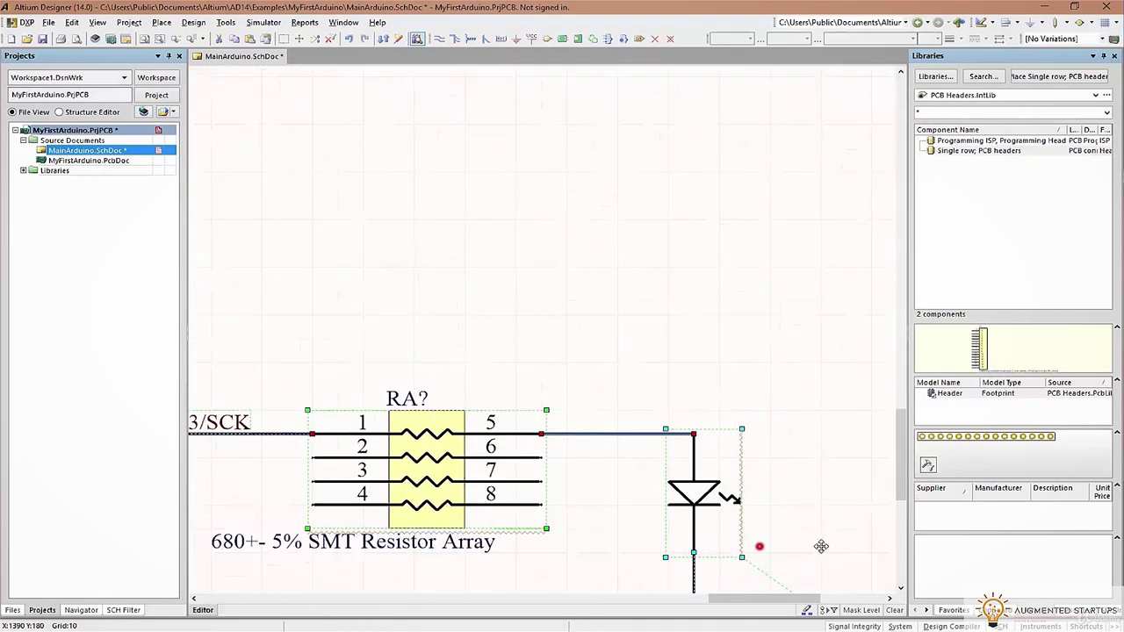
pyautogui.keyDown('ctrl'); pyautogui.scroll(-6, 782, 503); pyautogui.keyUp('ctrl')
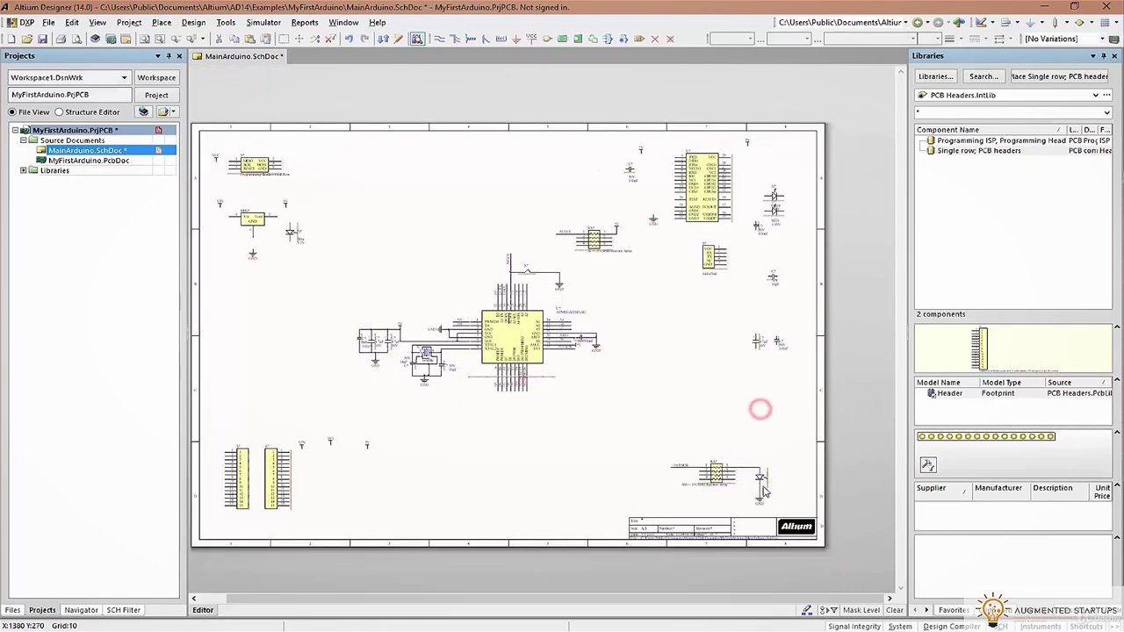
pyautogui.moveTo(759, 480); pyautogui.dragTo(760, 482)
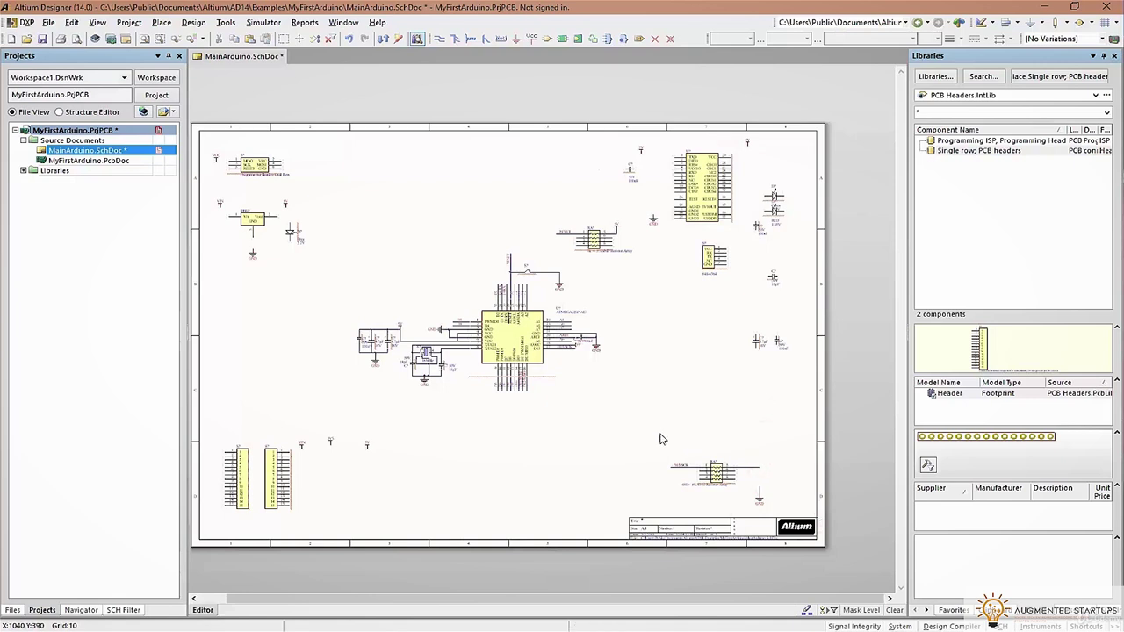
pyautogui.moveTo(618, 392); pyautogui.dragTo(620, 394)
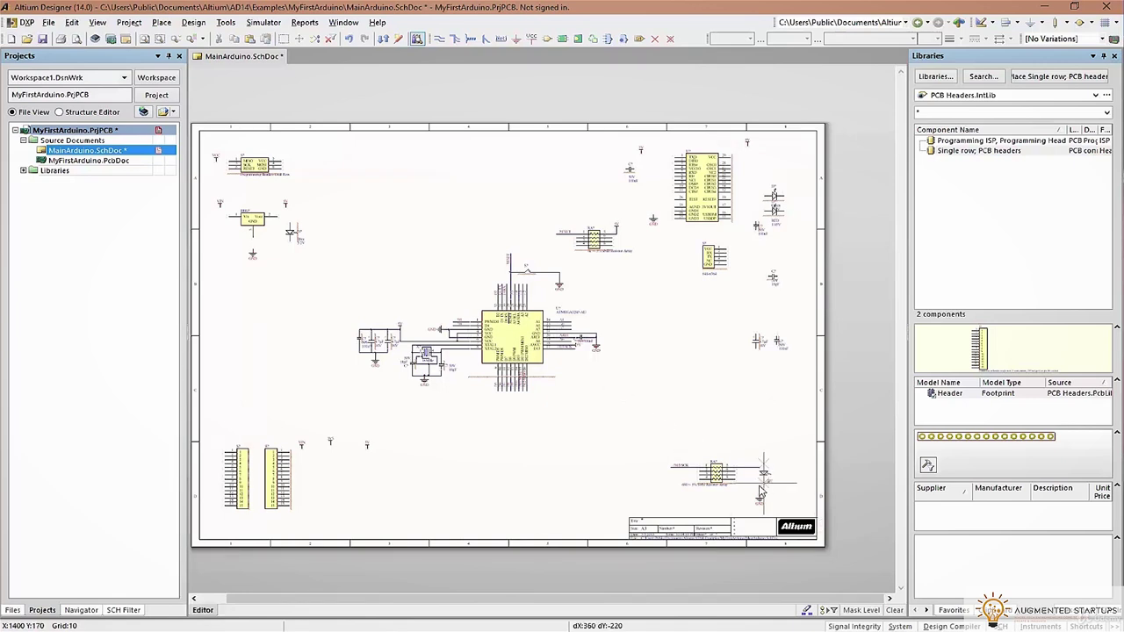
pyautogui.moveTo(715, 469); pyautogui.dragTo(760, 449)
# Save MainArduino.SchDoc, then switch to the Arduino Nano reference manual PDF
pyautogui.hotkey('ctrl', 's')
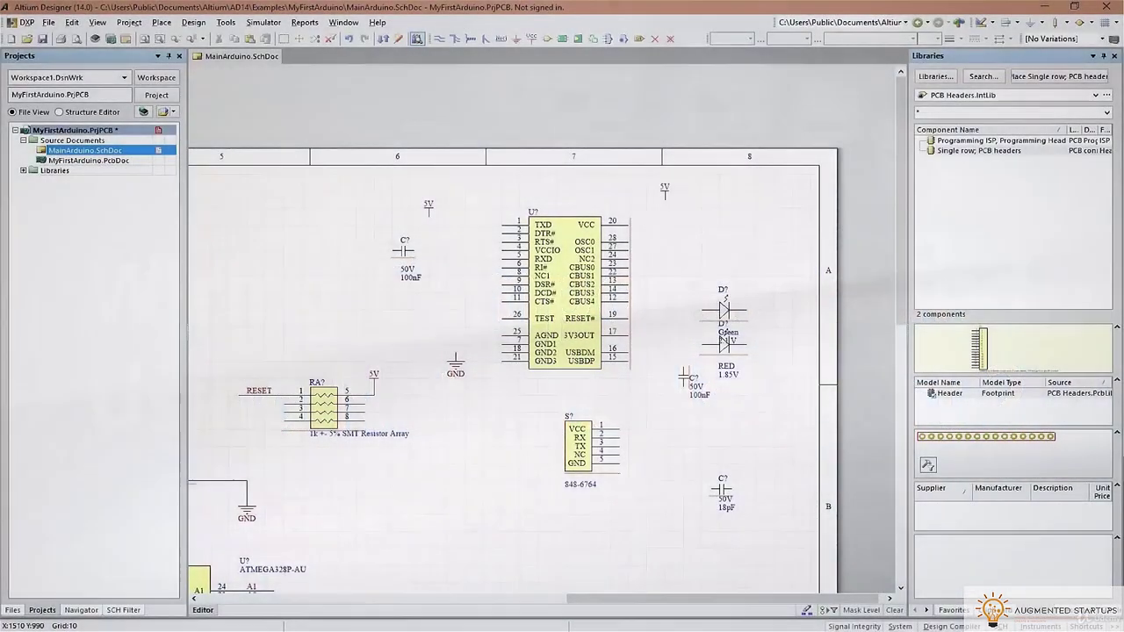
pyautogui.hotkey('alt', 'Tab')
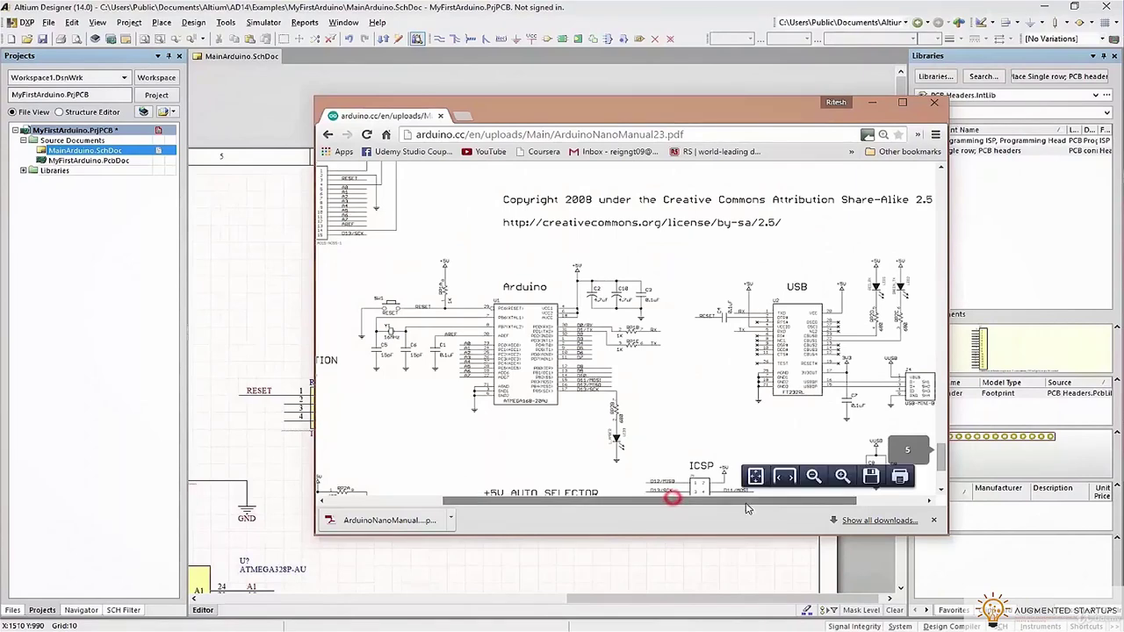
# Scroll the Nano manual to the USB/FT232RL circuit, then drag the browser window aside
pyautogui.scroll(2, 615, 351)
pyautogui.keyDown('ctrl'); pyautogui.scroll(3, 615, 351); pyautogui.keyUp('ctrl')
pyautogui.scroll(-3, 614, 352)
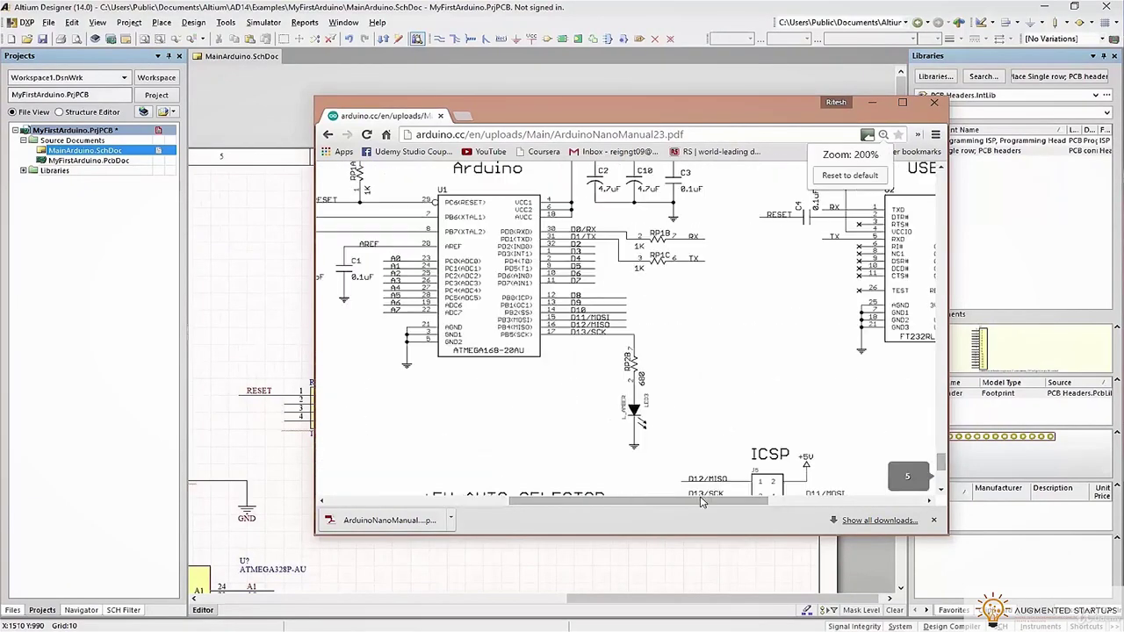
pyautogui.hscroll(3, 936, 295)
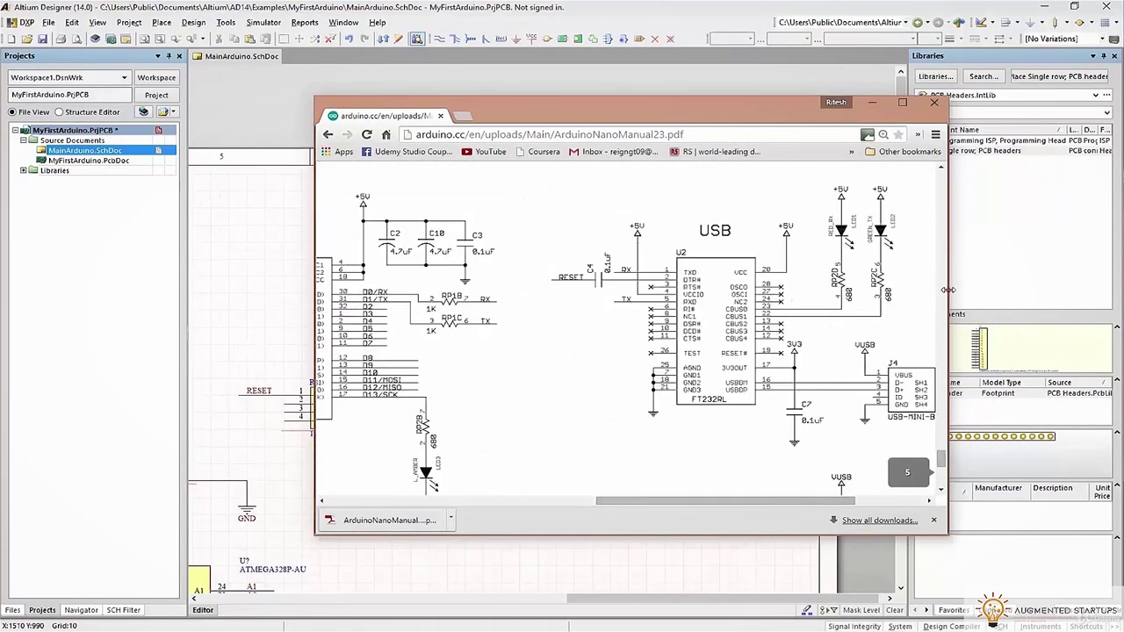
pyautogui.moveTo(948, 290); pyautogui.dragTo(1022, 290)
pyautogui.moveTo(758, 100); pyautogui.dragTo(1123, 35)
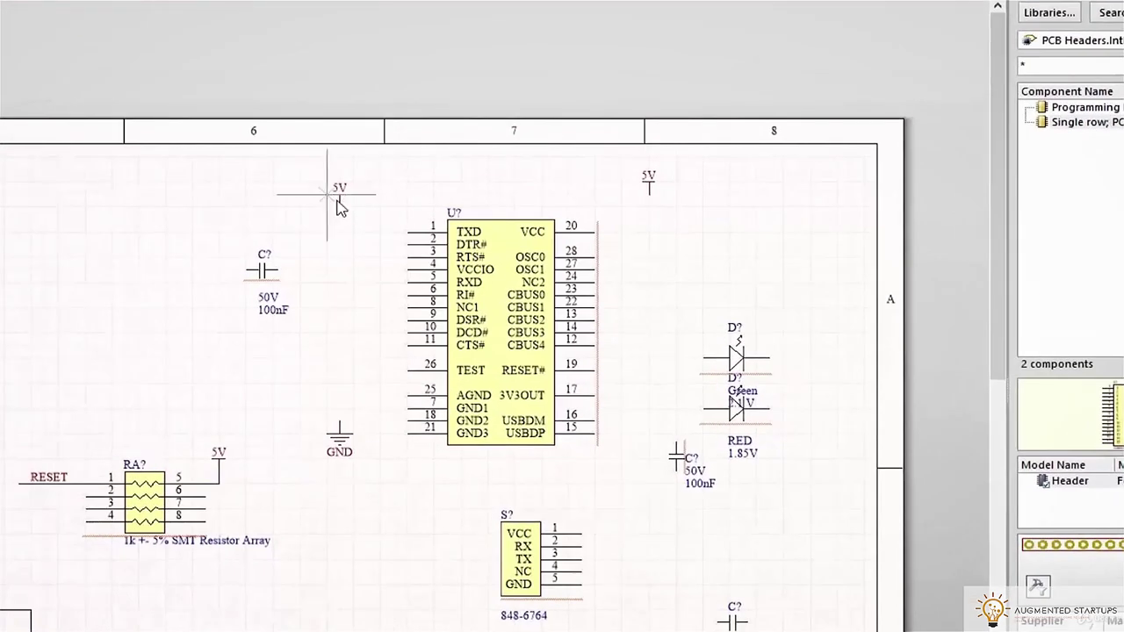
# Wire the 5V port down to VCCIO pin 4 of U?
pyautogui.click(339, 218)
pyautogui.click(339, 269)
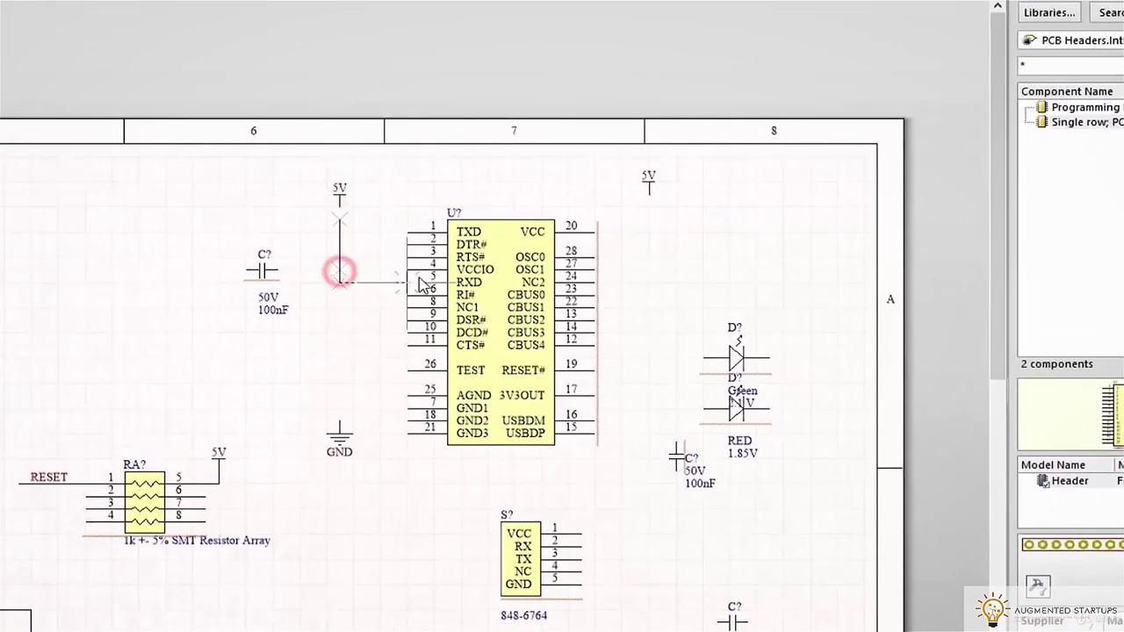
pyautogui.click(411, 270)
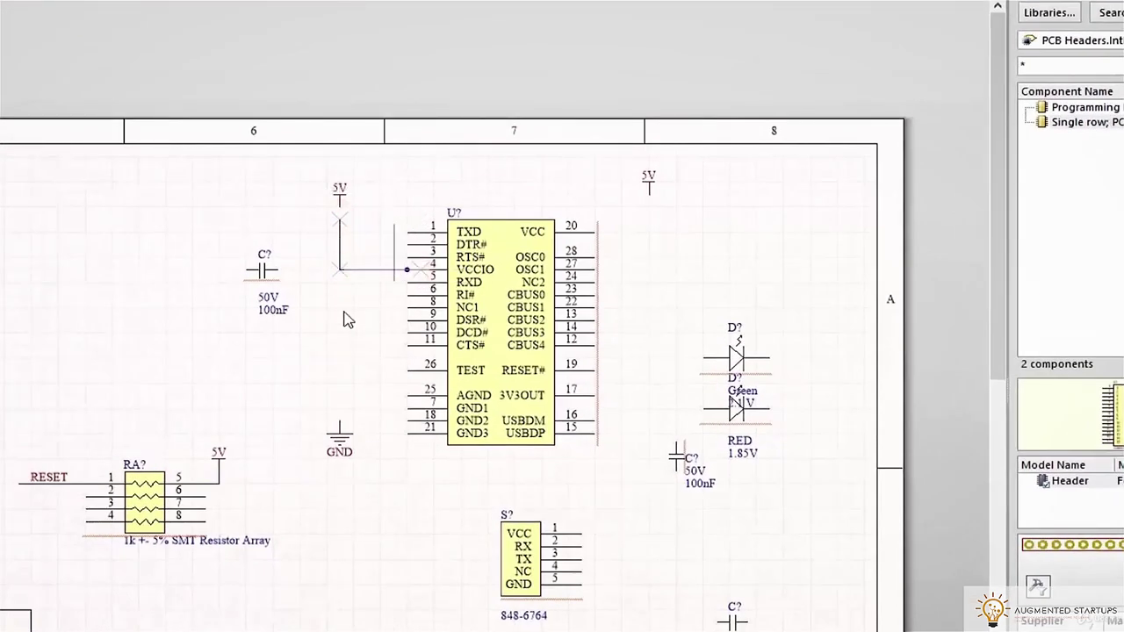
pyautogui.keyDown('ctrl'); pyautogui.scroll(3, 380, 293); pyautogui.keyUp('ctrl')
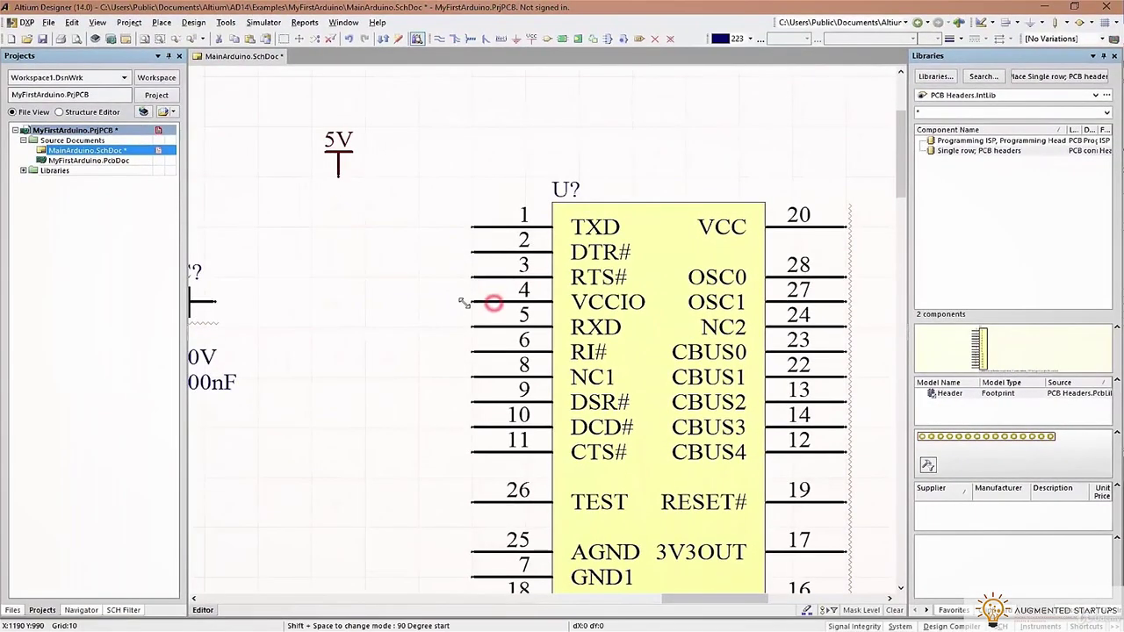
pyautogui.click(463, 302)
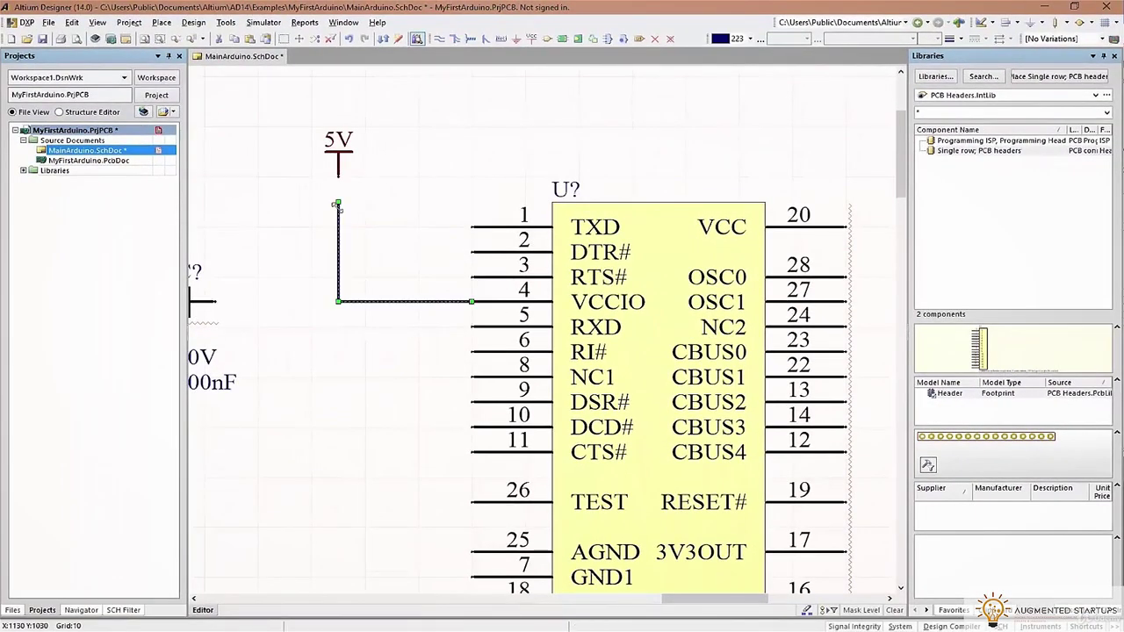
pyautogui.keyDown('ctrl'); pyautogui.scroll(-2, 439, 241); pyautogui.keyUp('ctrl')
# Connect VCC pin 20 up to the 5V port
pyautogui.click(441, 40)
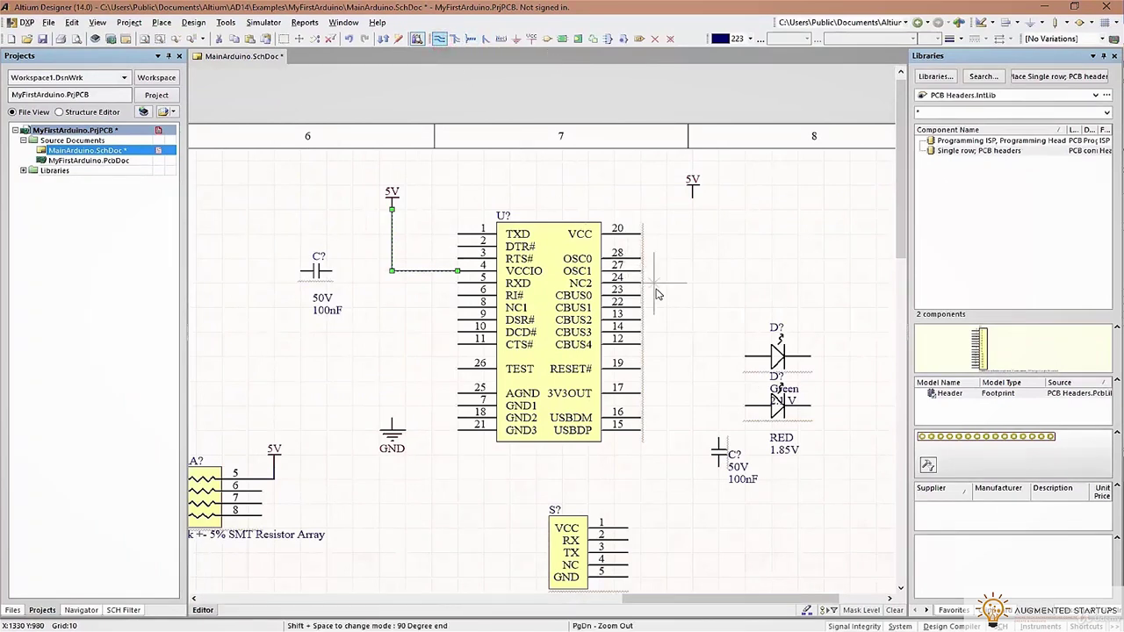
pyautogui.click(641, 234)
pyautogui.click(693, 186)
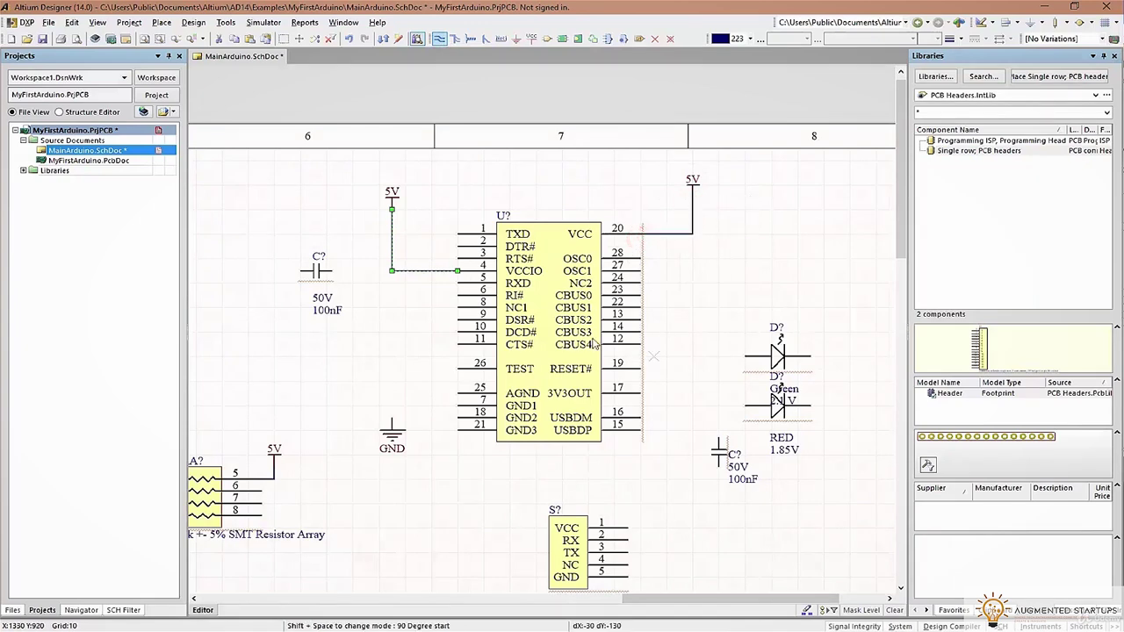
pyautogui.keyDown('shift'); pyautogui.hscroll(-1, 685, 326); pyautogui.keyUp('shift')
pyautogui.scroll(-1, 626, 290)
pyautogui.rightClick(474, 221)
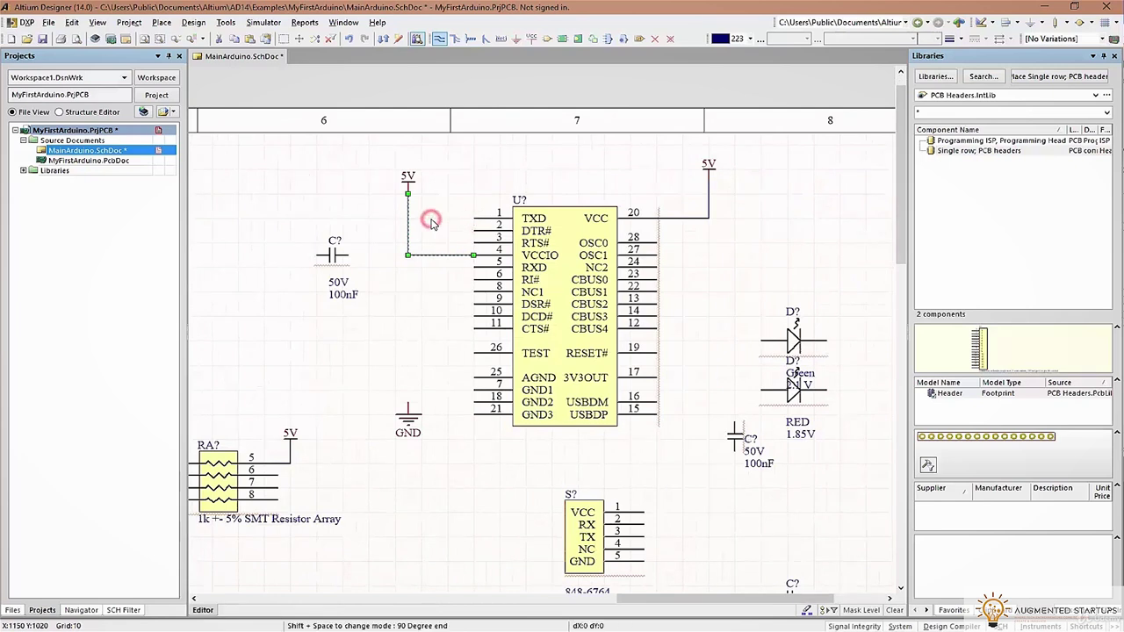
# Finish the 5V-to-VCCIO wire and move capacitor C? up beside the DTR# line
pyautogui.hotkey('ctrl', 'w')
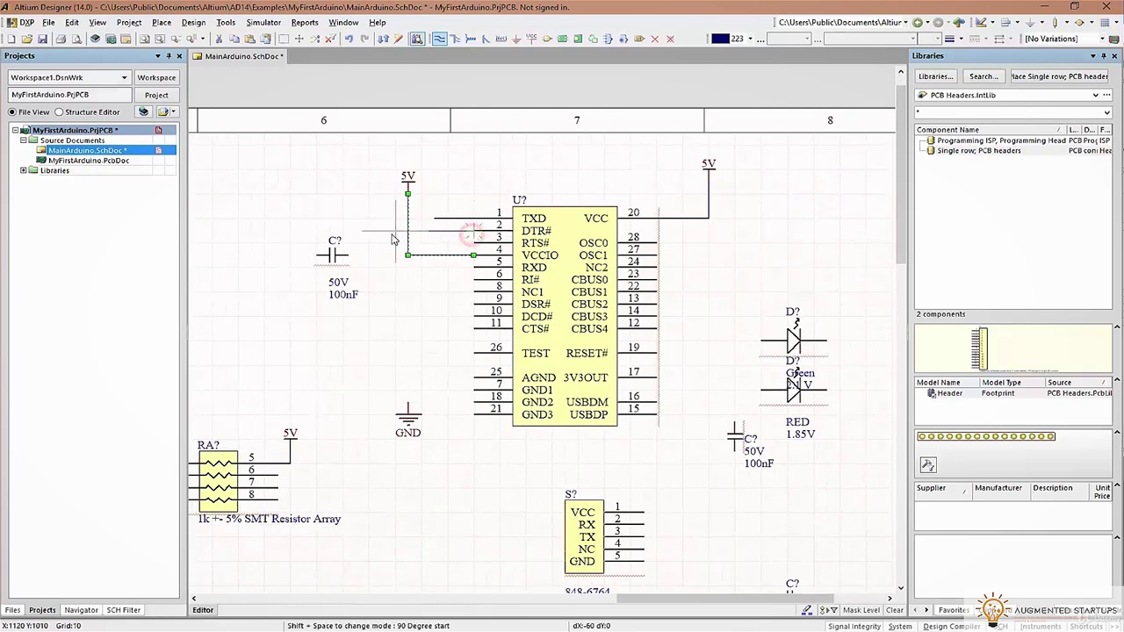
pyautogui.moveTo(384, 275); pyautogui.dragTo(493, 270, button='right')
pyautogui.moveTo(442, 265); pyautogui.dragTo(464, 241)
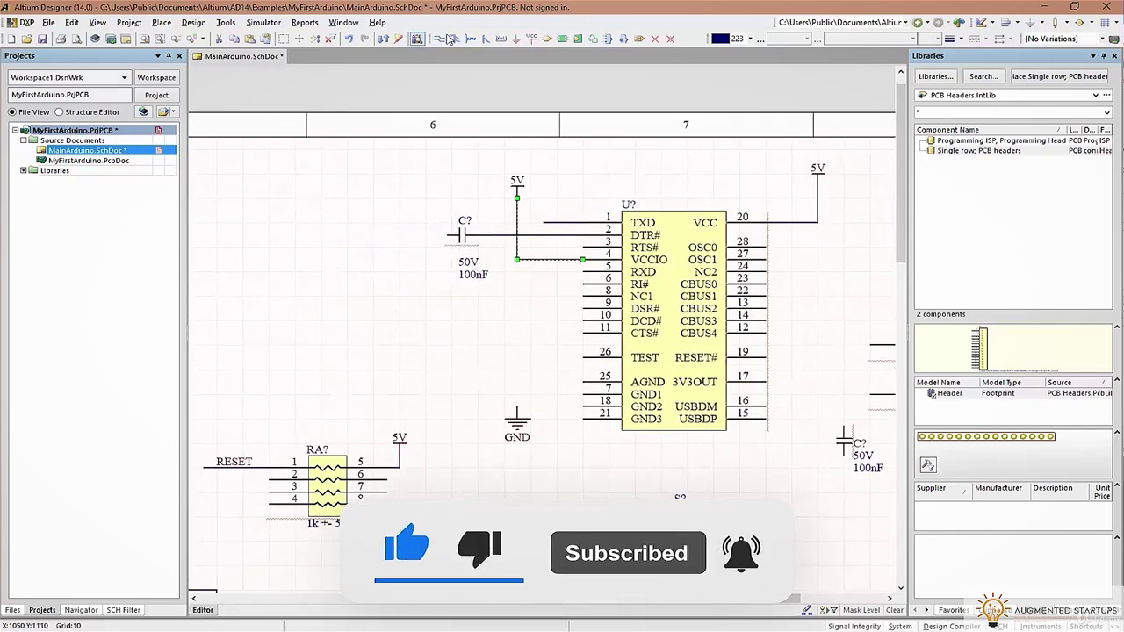
# Run a wire from C?'s left terminal with the RESET net label at its end
pyautogui.click(419, 237)
pyautogui.press('Escape')
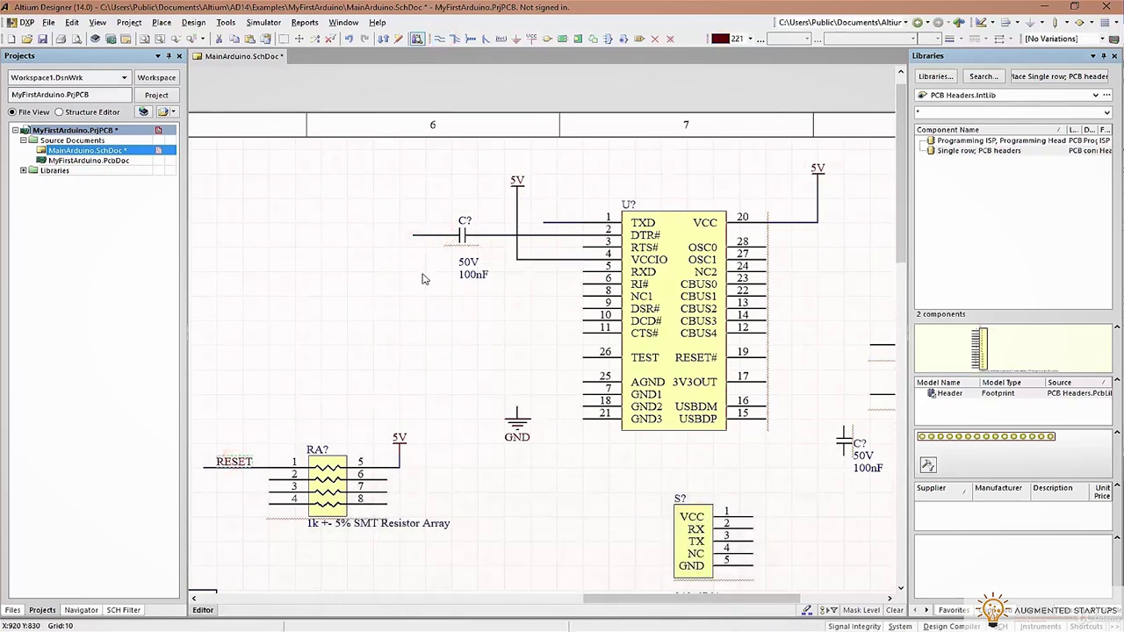
pyautogui.keyDown('ctrl'); pyautogui.scroll(2, 434, 233); pyautogui.keyUp('ctrl')
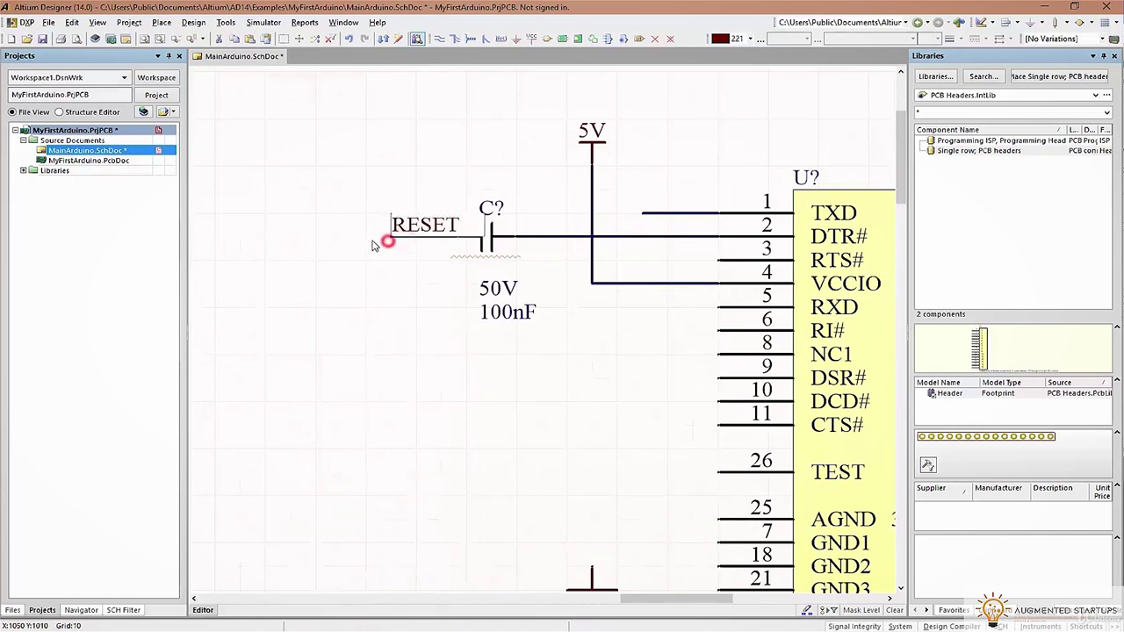
pyautogui.press('Delete')
pyautogui.hotkey('ctrl', 'z')
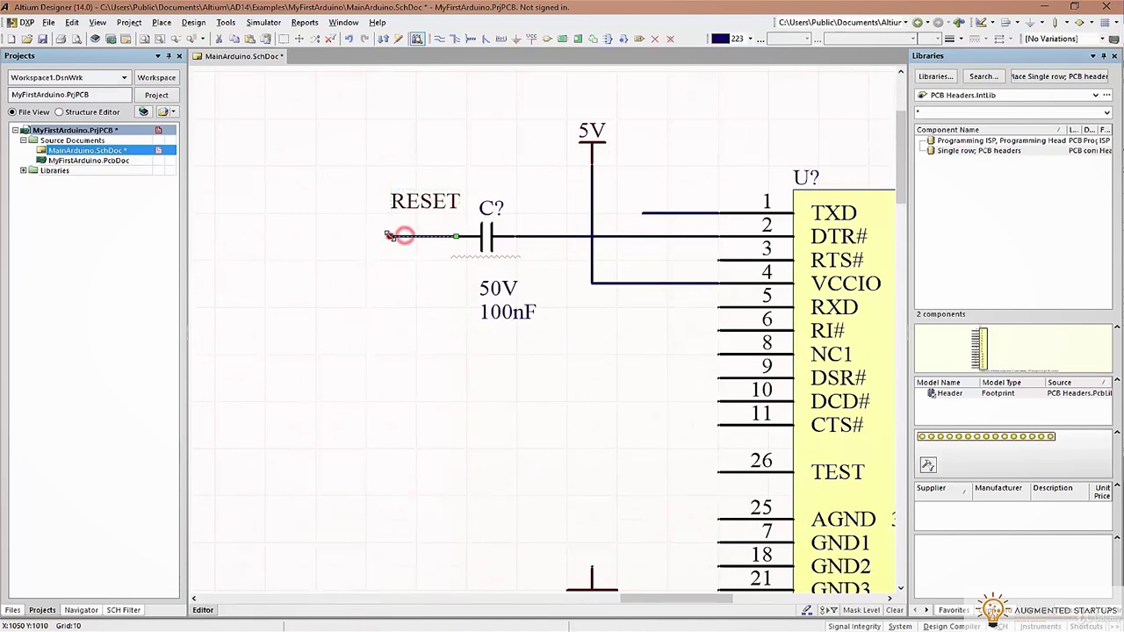
pyautogui.moveTo(389, 230); pyautogui.dragTo(365, 235)
pyautogui.rightClick(422, 186)
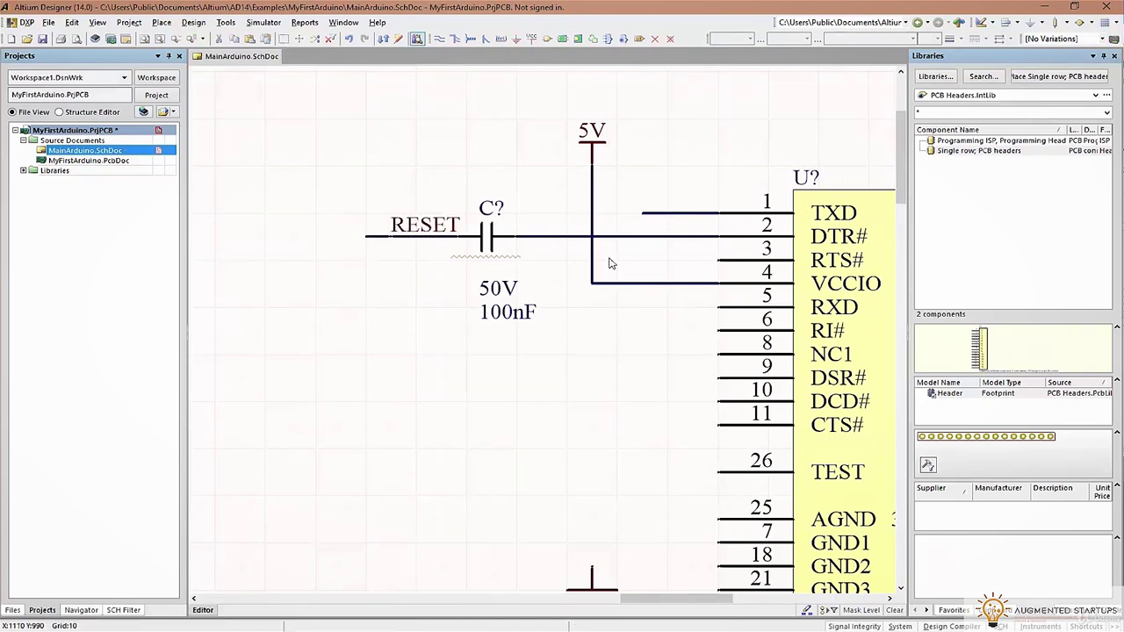
# Draw short wire stubs leading left from the RXD (pin 5) and TXD (pin 1) pins
pyautogui.click(694, 327)
pyautogui.click(720, 307)
pyautogui.click(592, 307)
pyautogui.rightClick(588, 309)
pyautogui.rightClick(612, 338)
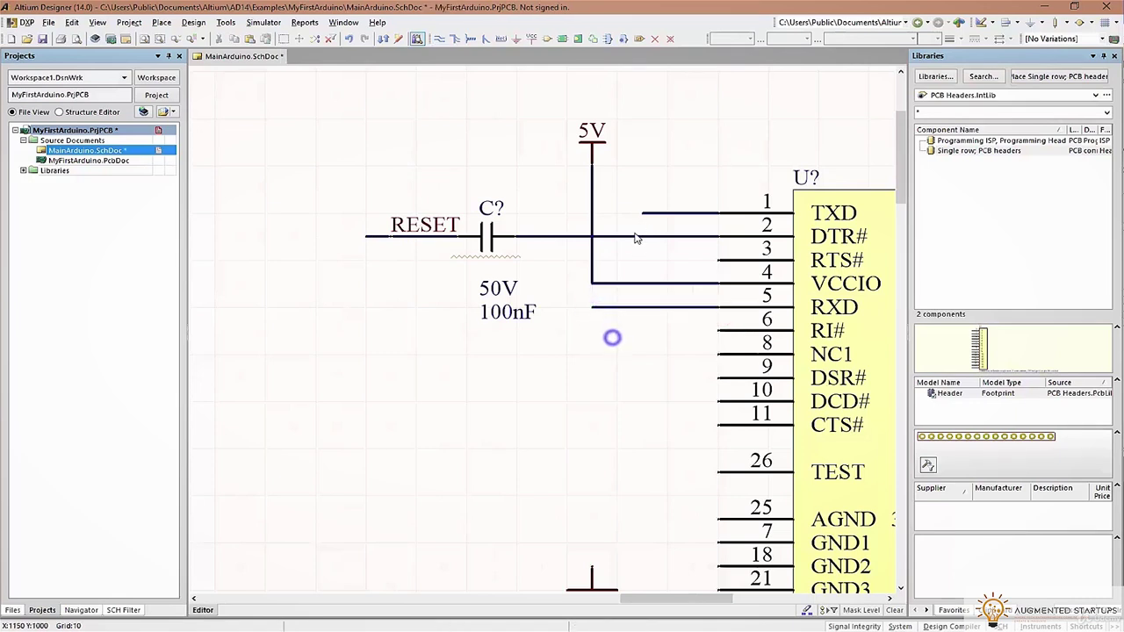
pyautogui.moveTo(594, 307); pyautogui.dragTo(618, 308)
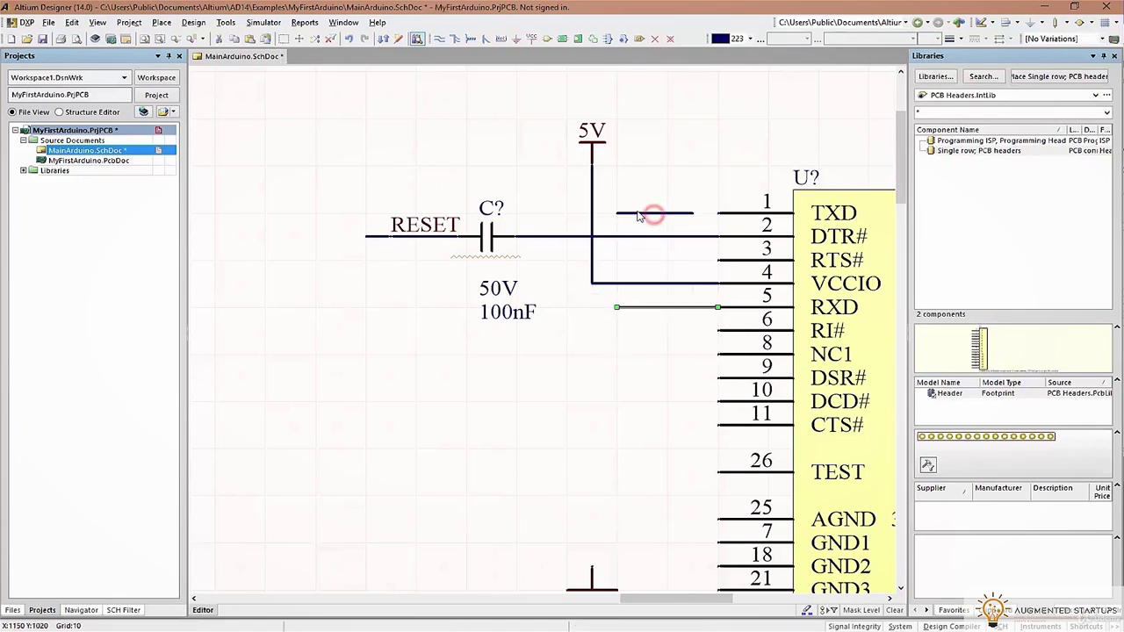
pyautogui.moveTo(690, 213); pyautogui.dragTo(718, 212)
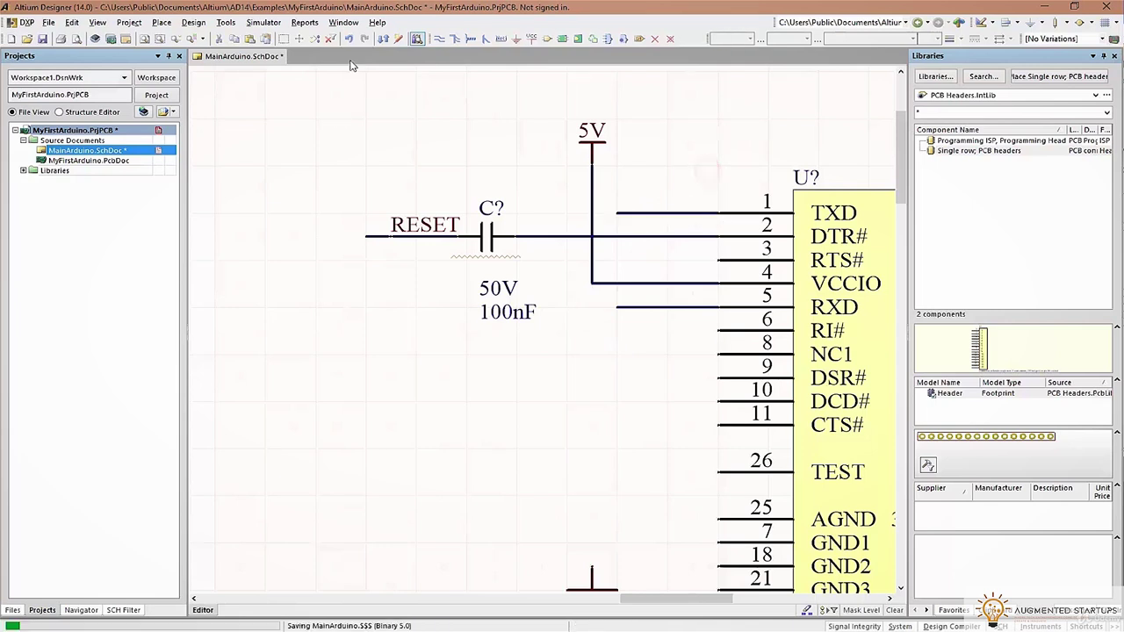
# Add net labels named TX on the RXD wire and RX on the TXD wire
pyautogui.click(634, 209)
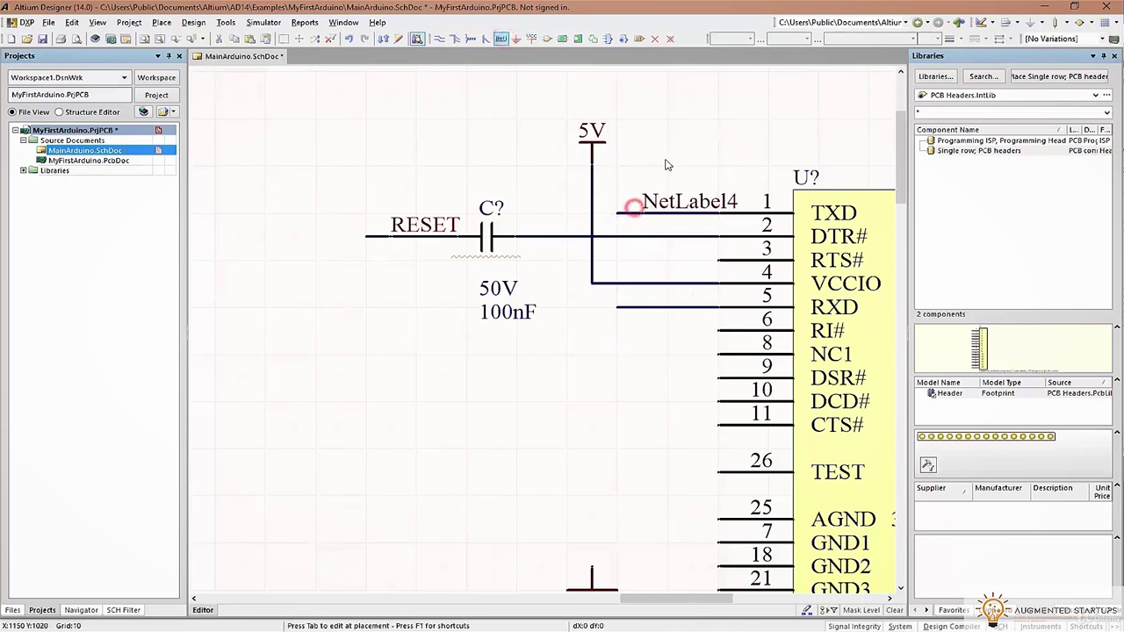
pyautogui.click(646, 304)
pyautogui.doubleClick(662, 290)
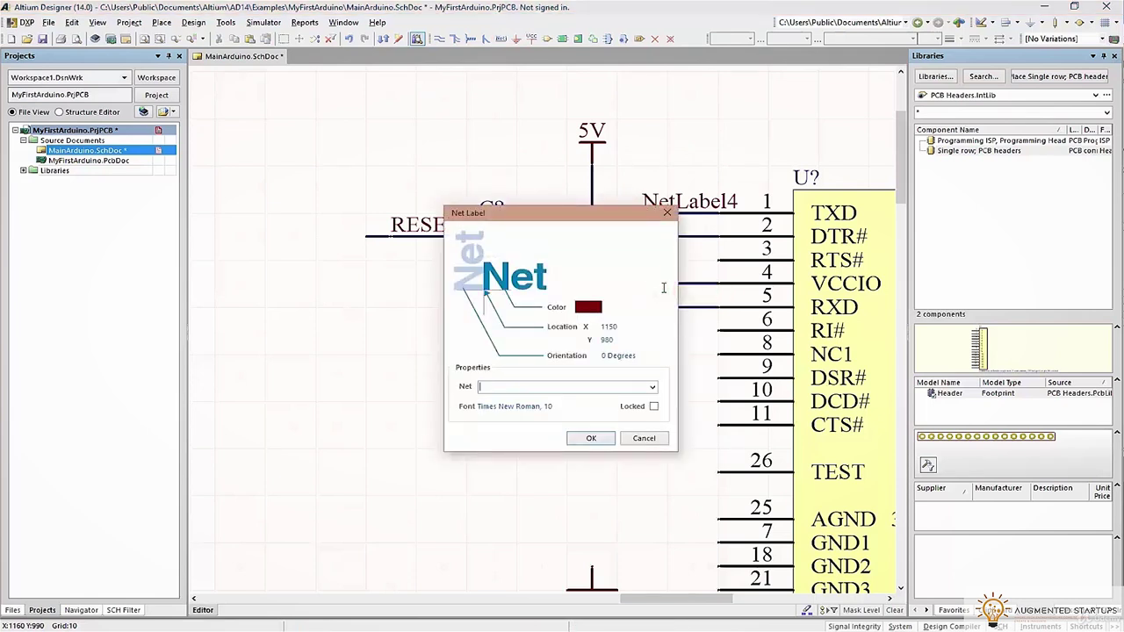
pyautogui.write('TX')
pyautogui.press('Return')
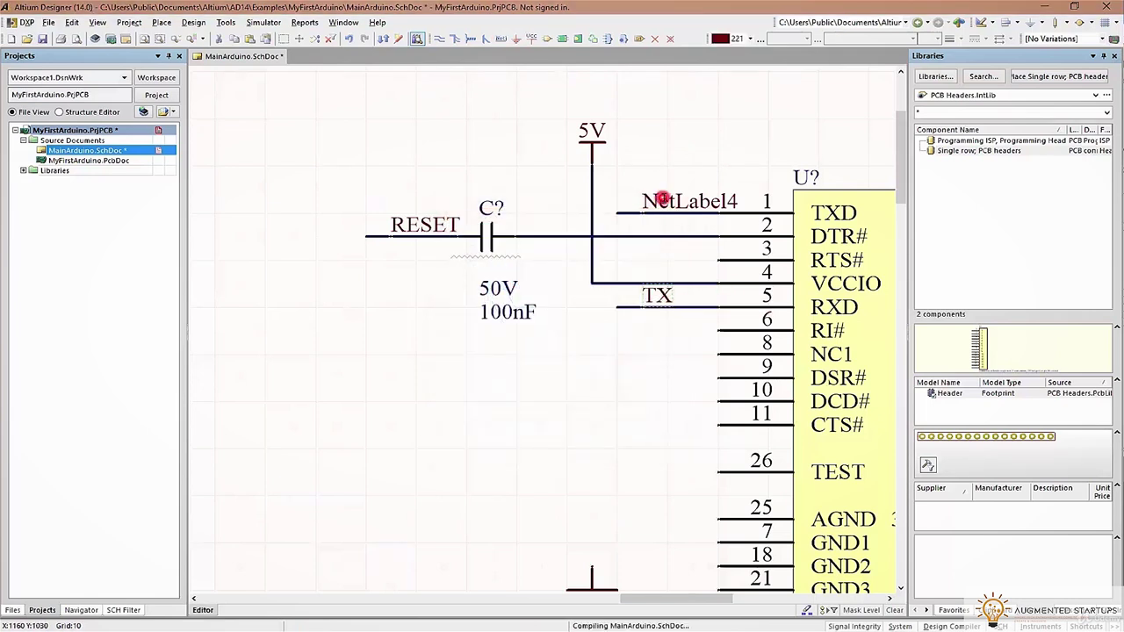
pyautogui.doubleClick(664, 198)
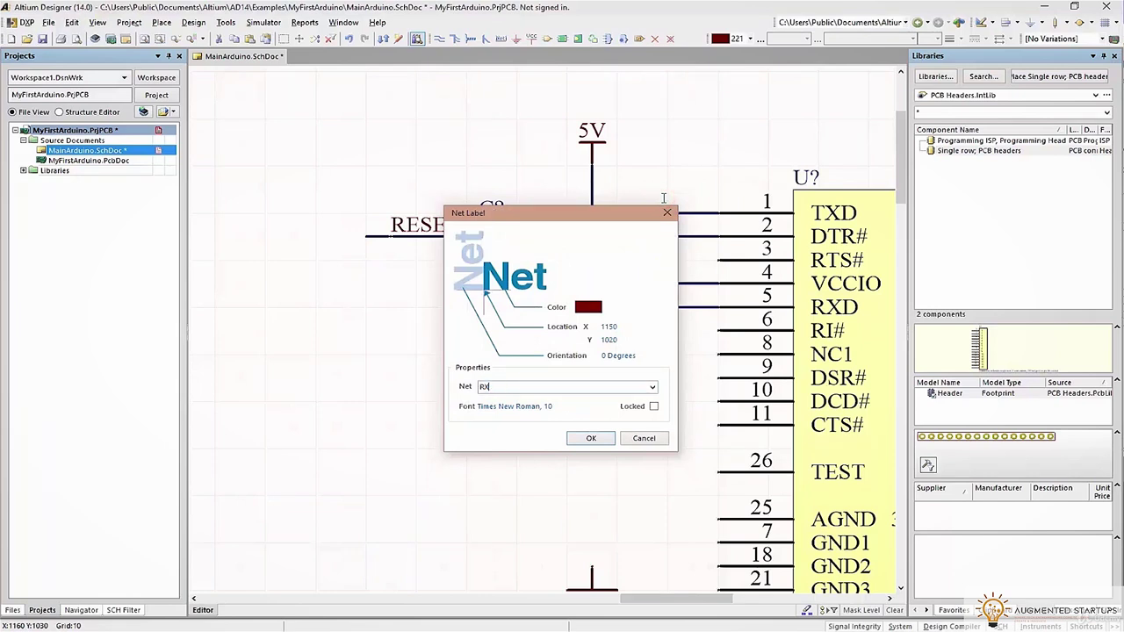
pyautogui.write('RX')
pyautogui.press('Return')
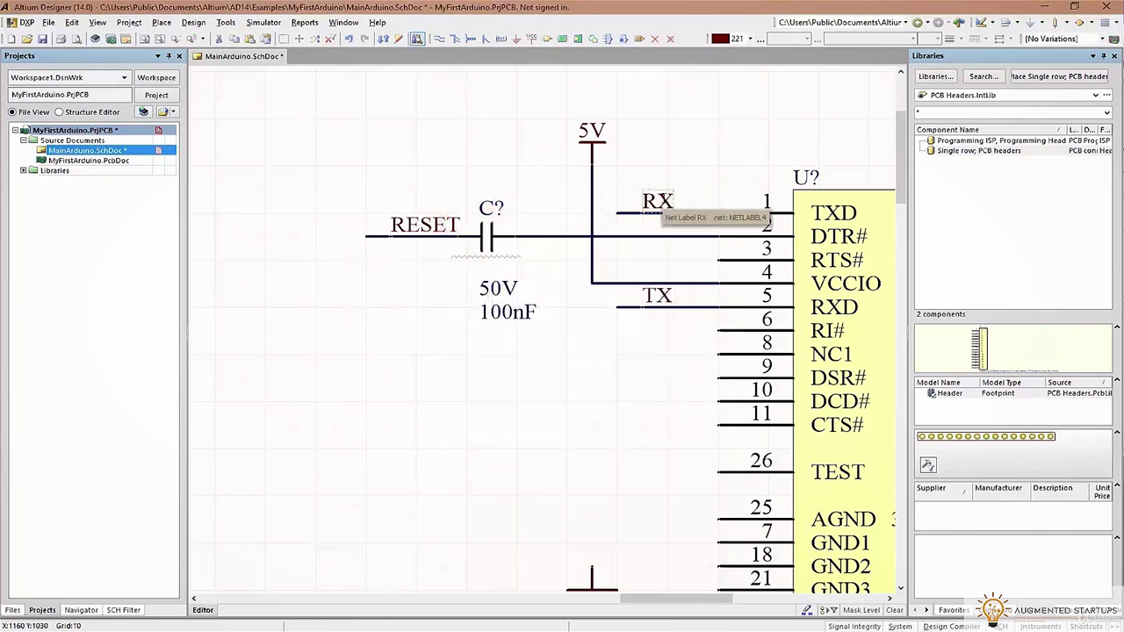
# Mark U? pins 3, 6, 8, 9, 10 and 11 as no-connect
pyautogui.scroll(1, 694, 227)
pyautogui.press('p')
pyautogui.press('w')
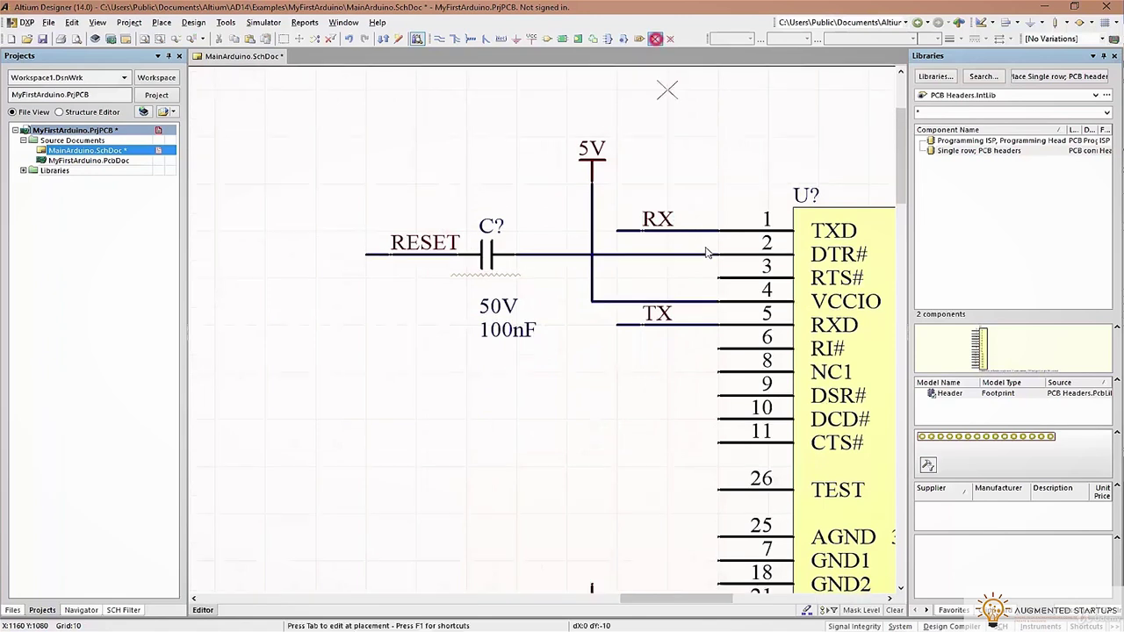
pyautogui.click(718, 277)
pyautogui.click(718, 349)
pyautogui.click(718, 372)
pyautogui.click(718, 396)
pyautogui.click(718, 419)
pyautogui.click(717, 443)
# Mark U? pins 14, 13, 27 and 24 as no-connect
pyautogui.scroll(-6, 711, 443)
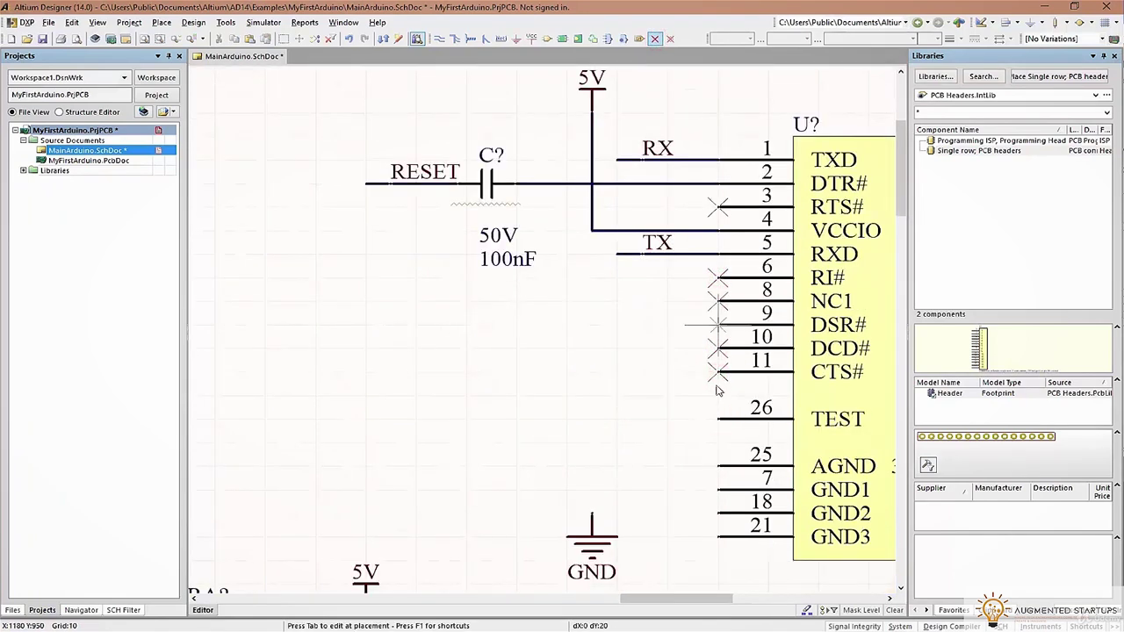
pyautogui.keyDown('shift'); pyautogui.hscroll(10, 760, 361); pyautogui.keyUp('shift')
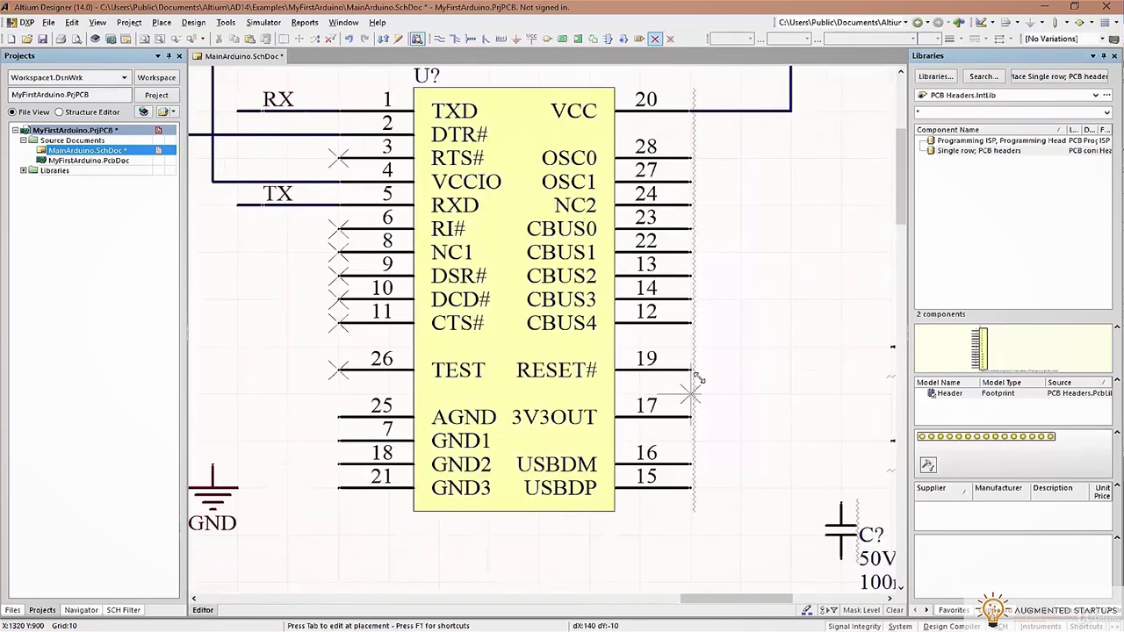
pyautogui.click(690, 300)
pyautogui.click(693, 276)
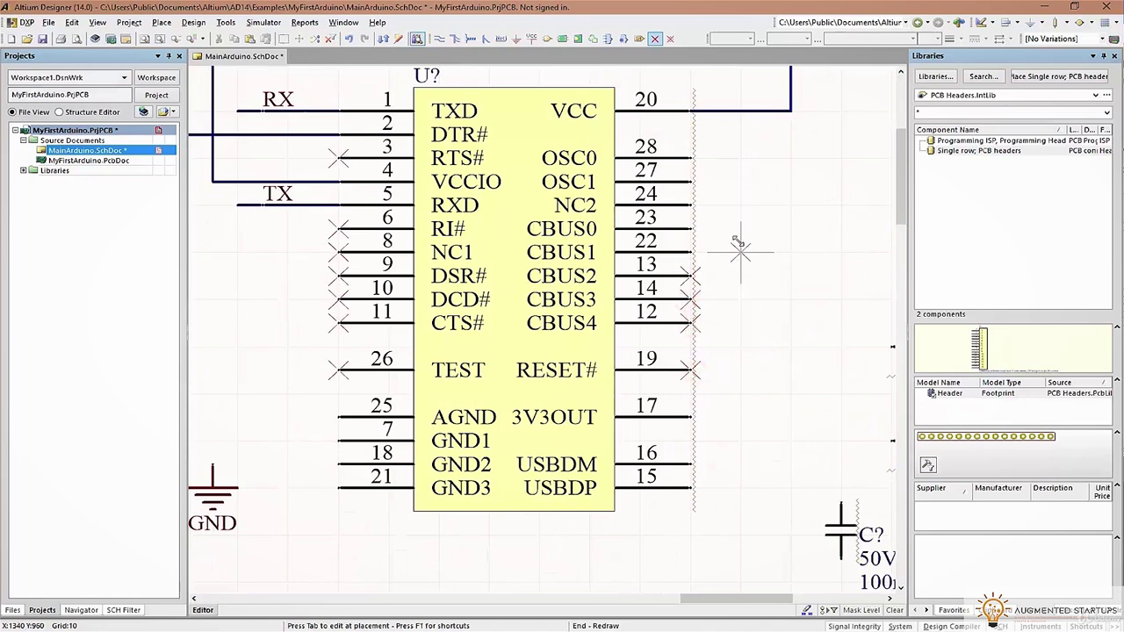
pyautogui.click(691, 181)
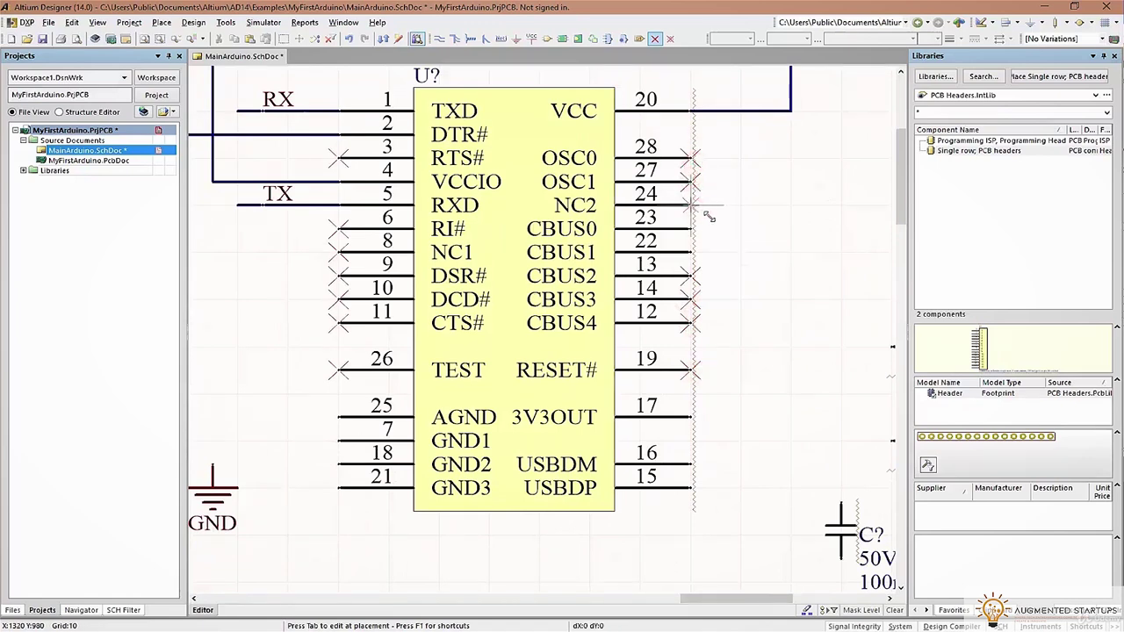
pyautogui.click(726, 209)
pyautogui.keyDown('ctrl'); pyautogui.scroll(-3, 736, 217); pyautogui.keyUp('ctrl')
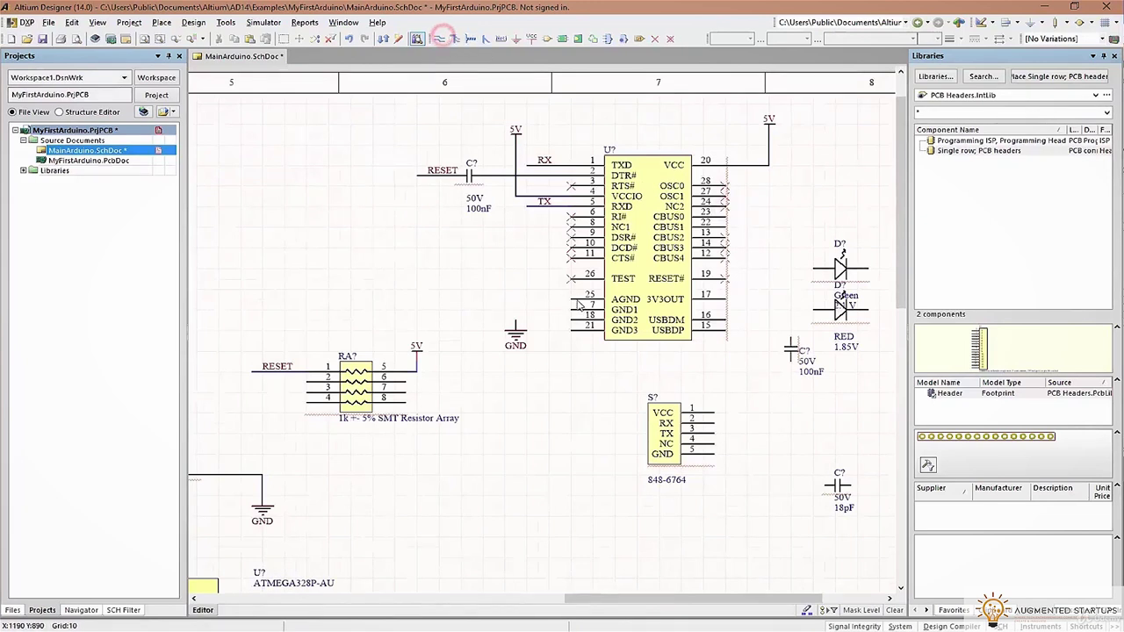
# Draw a vertical ground wire from AGND pin 25 and tie GND1 pin 7 to it
pyautogui.click(441, 39)
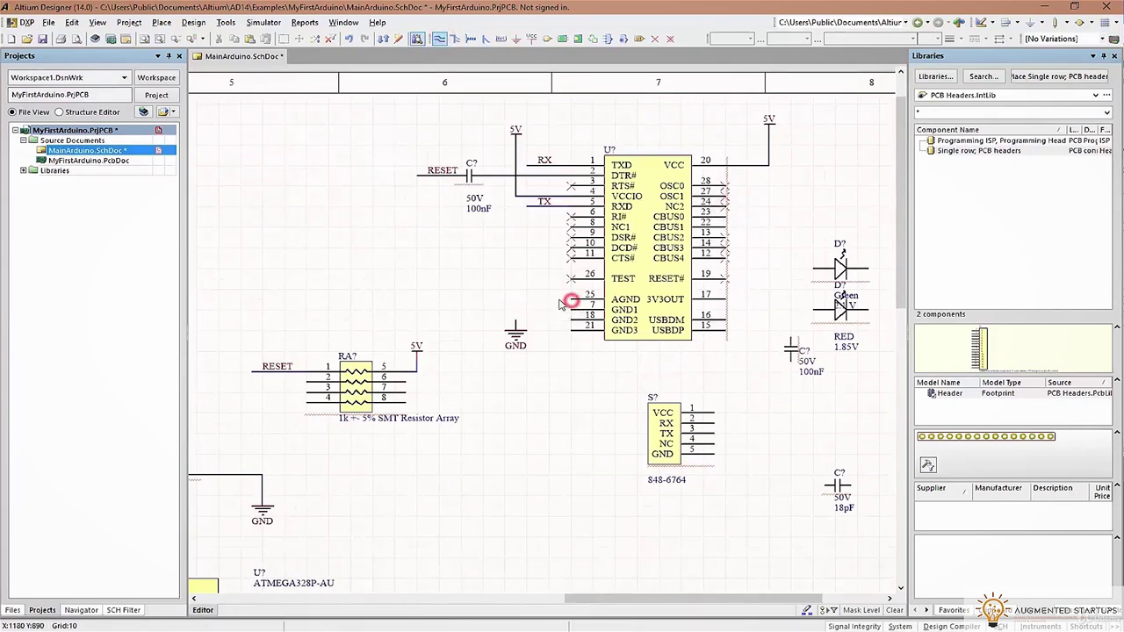
pyautogui.click(550, 300)
pyautogui.click(548, 369)
pyautogui.rightClick(514, 328)
pyautogui.click(515, 328)
pyautogui.click(550, 330)
pyautogui.click(572, 329)
# Tie GND2 pin 18 and GND3 pin 21 in, attach the GND port at the bottom, and save
pyautogui.click(572, 318)
pyautogui.click(550, 319)
pyautogui.click(571, 308)
pyautogui.click(550, 307)
pyautogui.moveTo(515, 334); pyautogui.dragTo(548, 362)
pyautogui.hotkey('ctrl', 's')
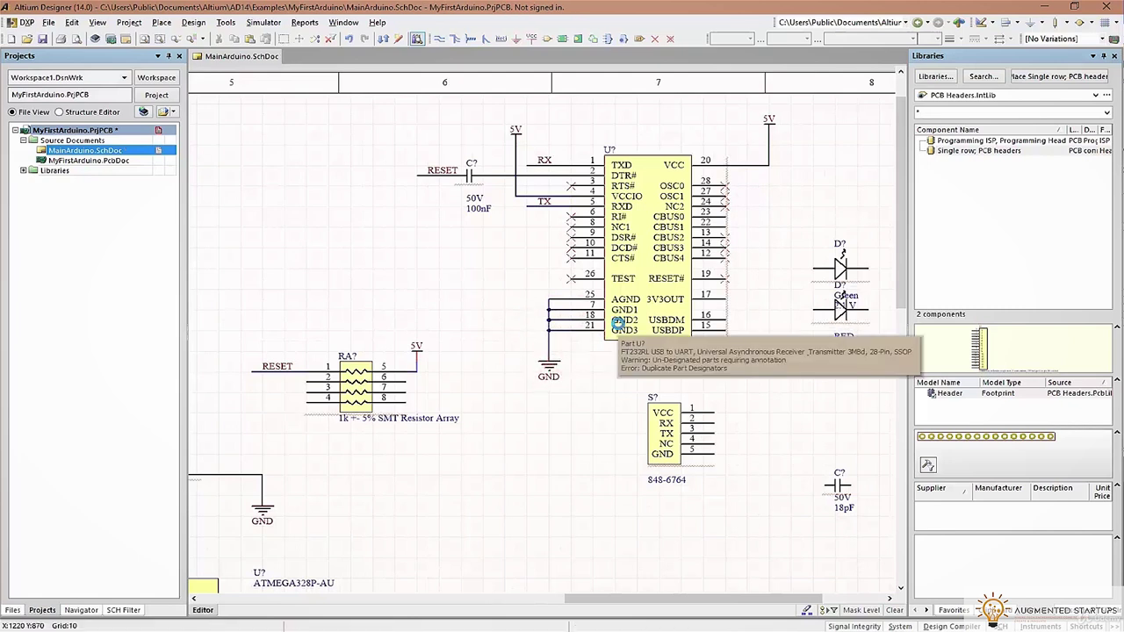
pyautogui.moveTo(747, 252); pyautogui.dragTo(566, 245, button='right')
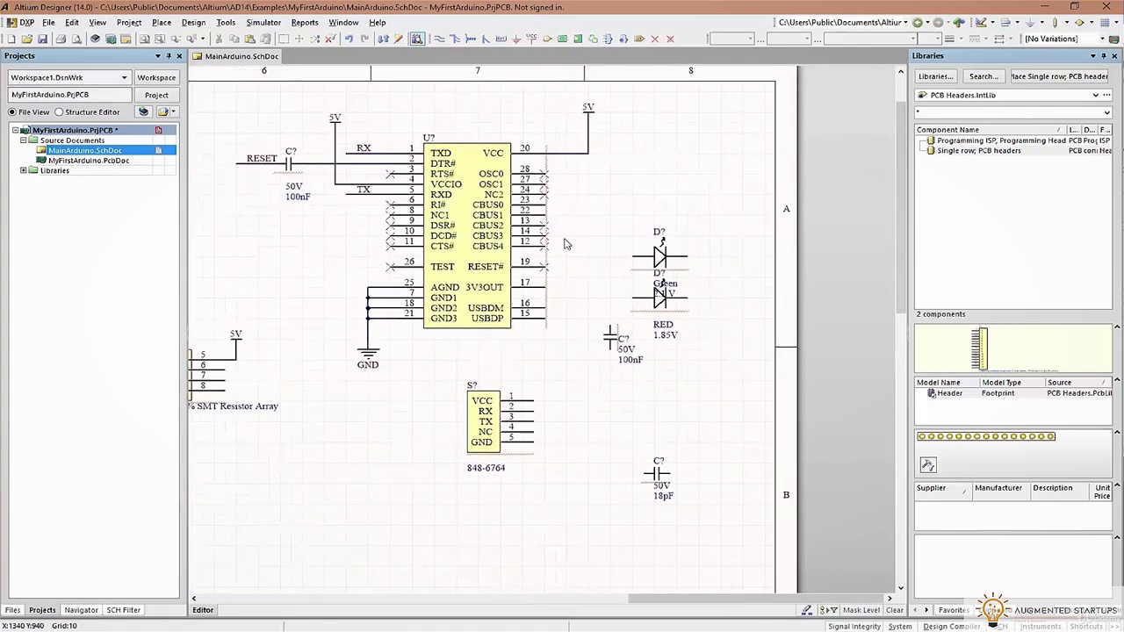
# Move the red and green LEDs down the sheet and position RA? to connect to the LED
pyautogui.keyDown('ctrl'); pyautogui.scroll(-2, 547, 325); pyautogui.keyUp('ctrl')
pyautogui.moveTo(548, 326); pyautogui.dragTo(814, 264, button='right')
pyautogui.moveTo(691, 301); pyautogui.dragTo(422, 151, button='right')
pyautogui.scroll(-3, 597, 442)
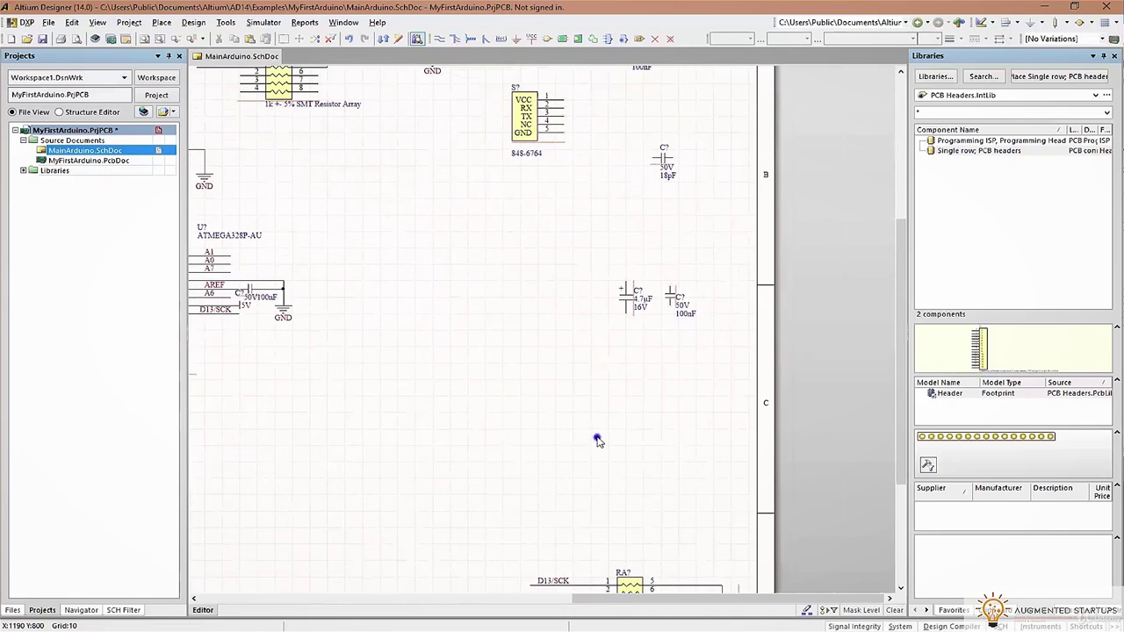
pyautogui.moveTo(598, 439); pyautogui.dragTo(535, 557, button='right')
pyautogui.moveTo(564, 91); pyautogui.dragTo(632, 166)
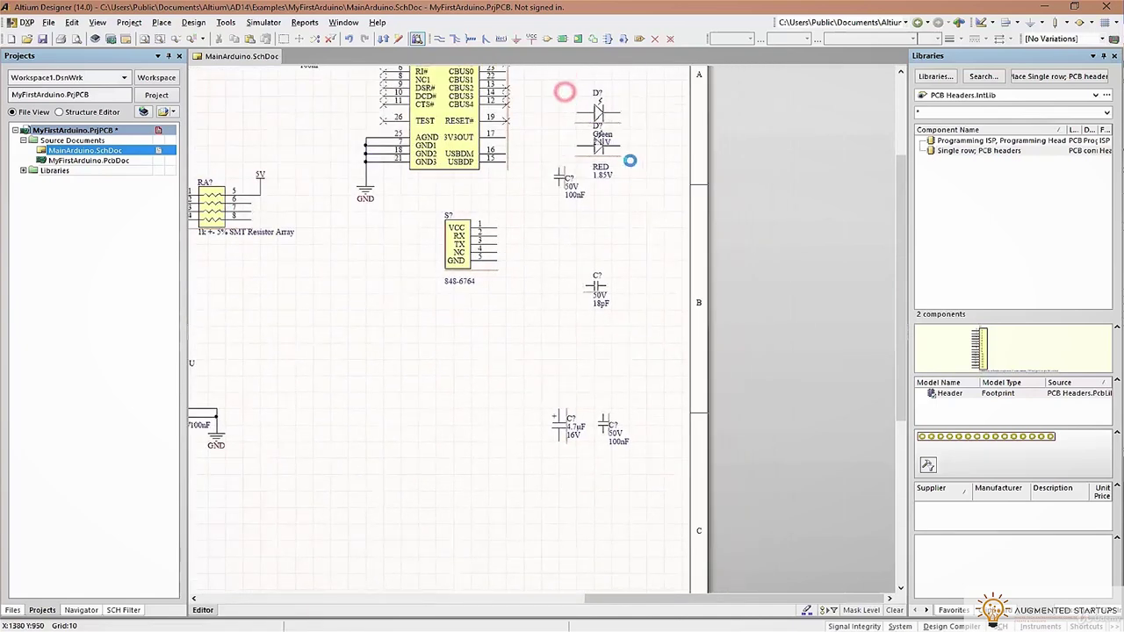
pyautogui.moveTo(597, 115); pyautogui.dragTo(511, 503)
pyautogui.scroll(-4, 638, 497)
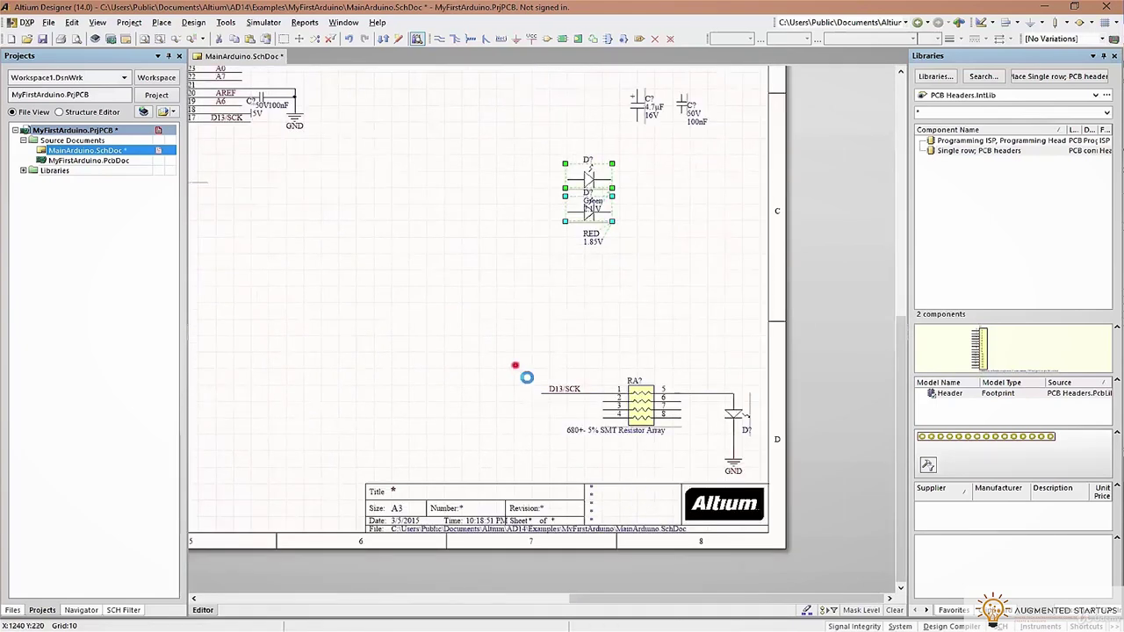
pyautogui.moveTo(596, 395); pyautogui.dragTo(491, 288)
pyautogui.moveTo(631, 404); pyautogui.dragTo(647, 369)
# Rotate an LED horizontal inline on RA?'s wire to GND, with the red LED set below
pyautogui.moveTo(728, 475); pyautogui.dragTo(733, 276)
pyautogui.press('space')
pyautogui.keyDown('ctrl'); pyautogui.scroll(2, 641, 274); pyautogui.keyUp('ctrl')
pyautogui.moveTo(595, 325); pyautogui.dragTo(641, 283)
pyautogui.press('space')
pyautogui.click(584, 412)
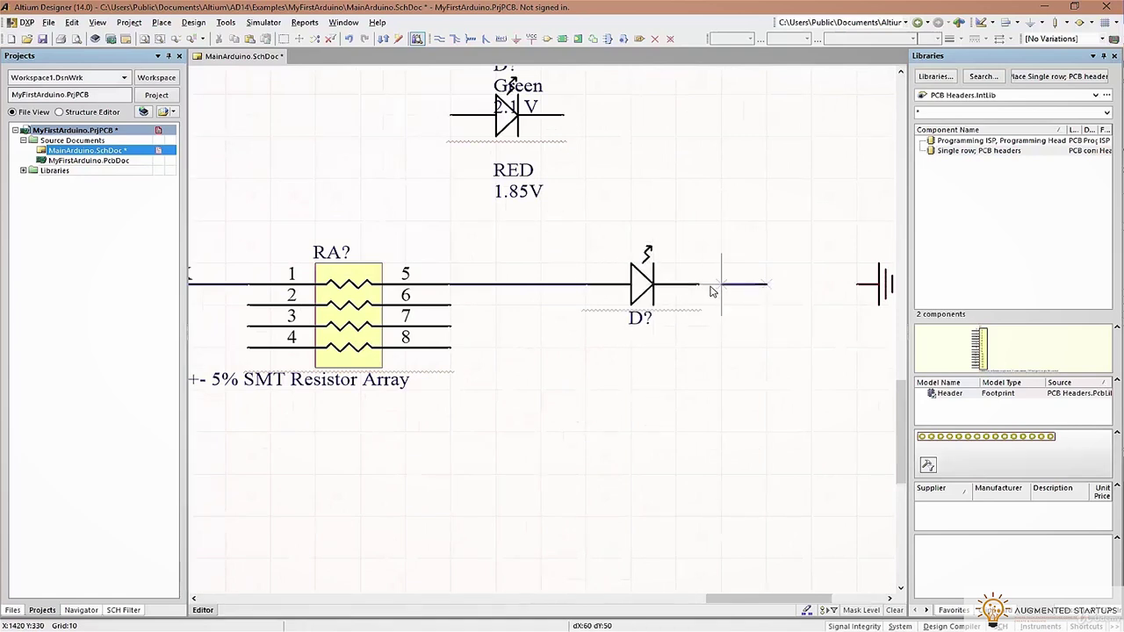
pyautogui.moveTo(878, 282); pyautogui.dragTo(737, 284)
pyautogui.moveTo(518, 127); pyautogui.dragTo(540, 340)
pyautogui.click(641, 286)
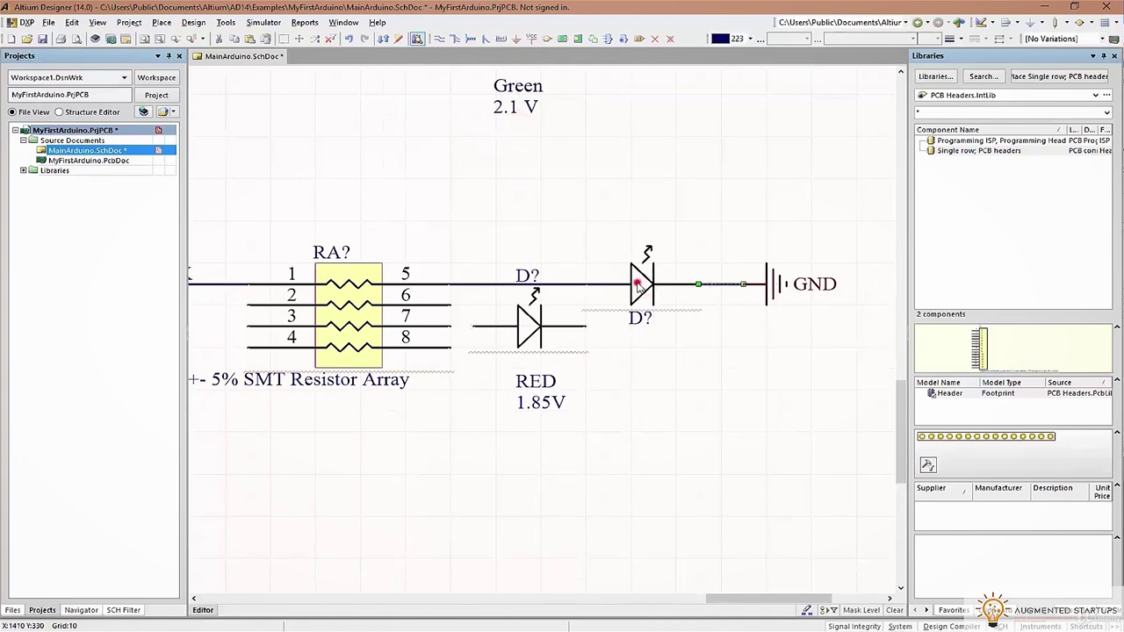
# Add a visible Color = Orange parameter to the inline LED and place it before GND
pyautogui.doubleClick(640, 288)
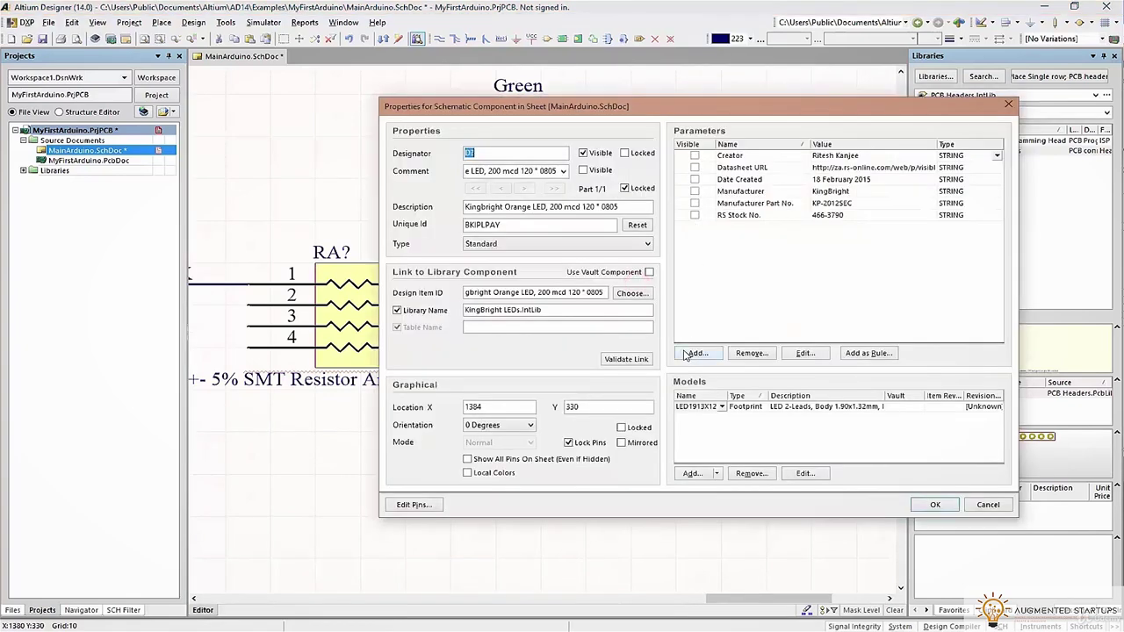
pyautogui.click(695, 353)
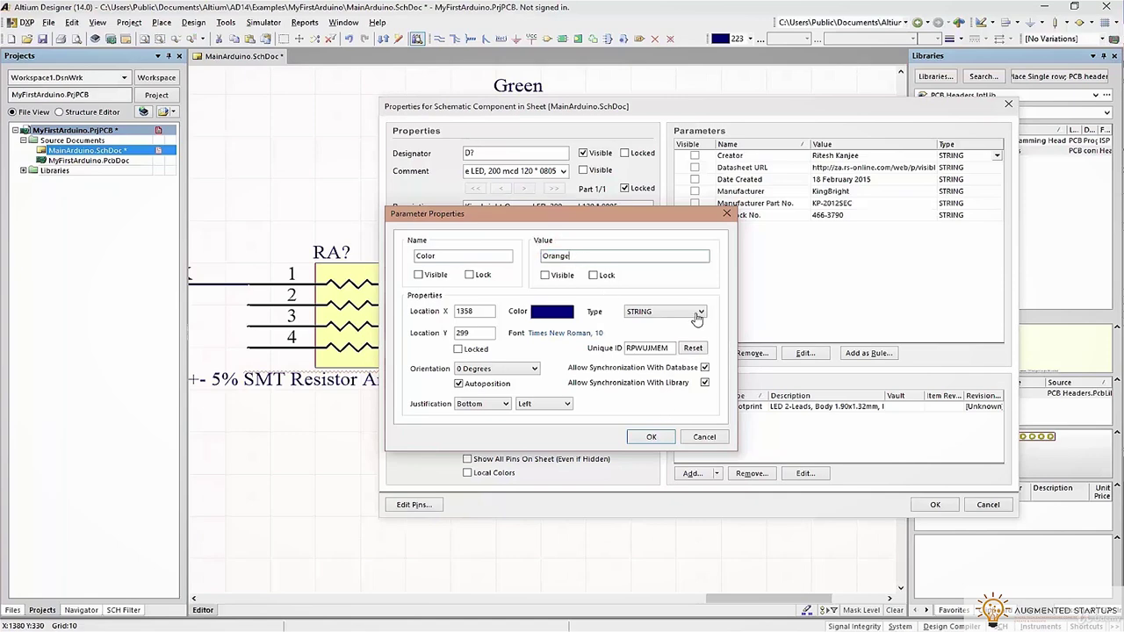
pyautogui.click(651, 437)
pyautogui.click(699, 158)
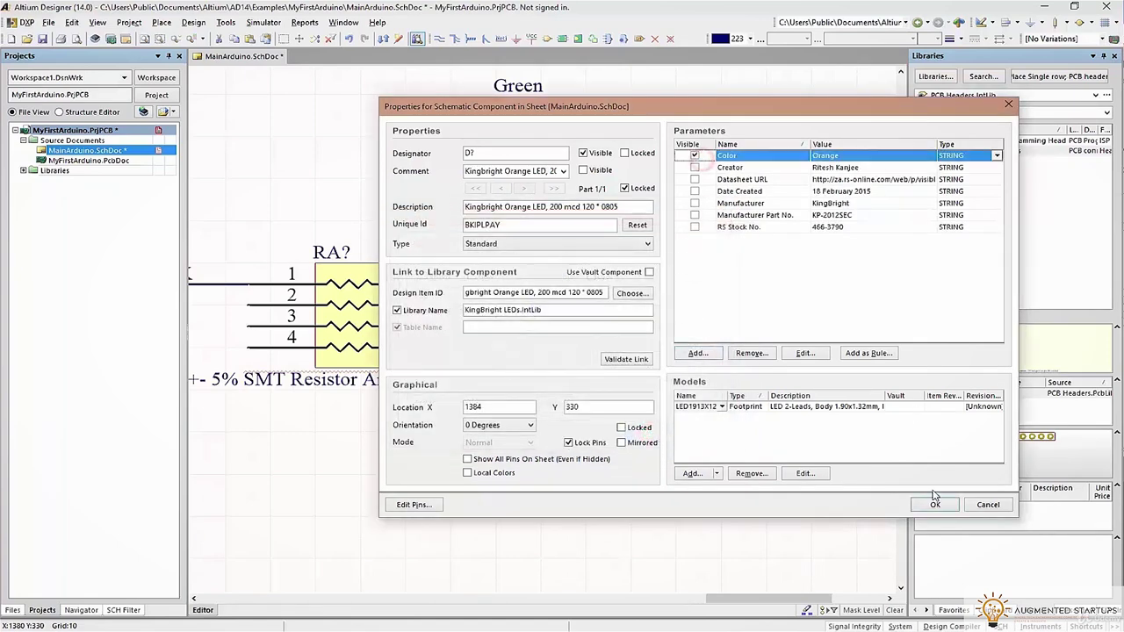
pyautogui.click(935, 505)
pyautogui.click(616, 339)
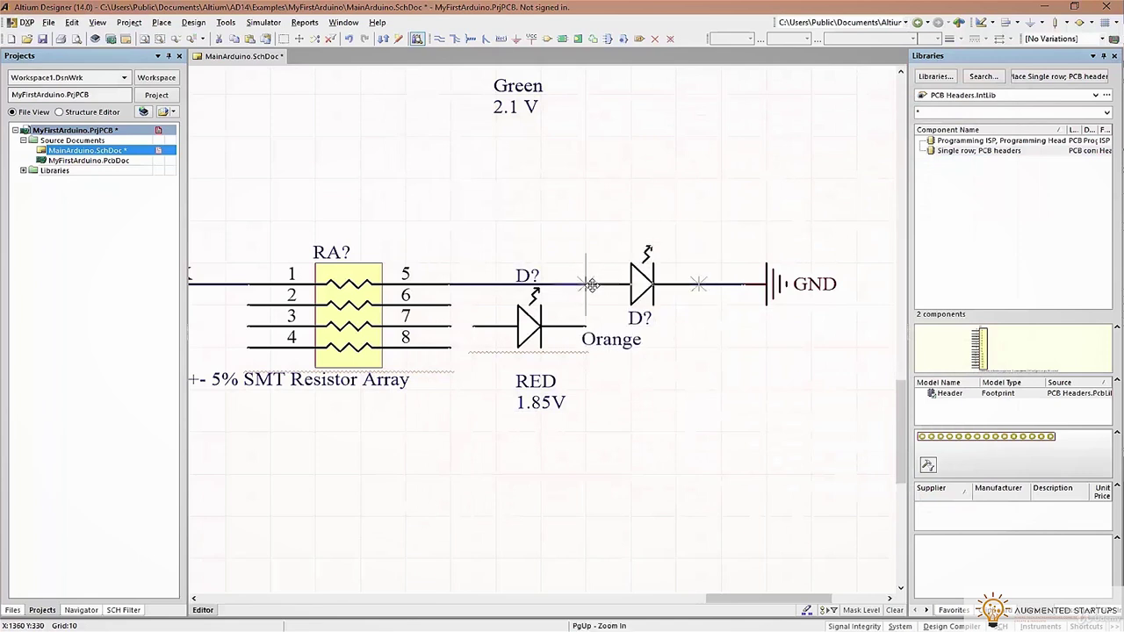
# Rotate the RED LED vertical, place it, and position the Orange LED lower to its right
pyautogui.moveTo(515, 328)
pyautogui.mouseDown()
pyautogui.moveTo(489, 309)
pyautogui.moveTo(637, 361)
pyautogui.moveTo(598, 376)
pyautogui.moveTo(552, 311)
pyautogui.mouseUp()
pyautogui.press('space')
pyautogui.press('space')
pyautogui.moveTo(647, 281); pyautogui.dragTo(726, 467)
pyautogui.moveTo(743, 420); pyautogui.dragTo(743, 420)
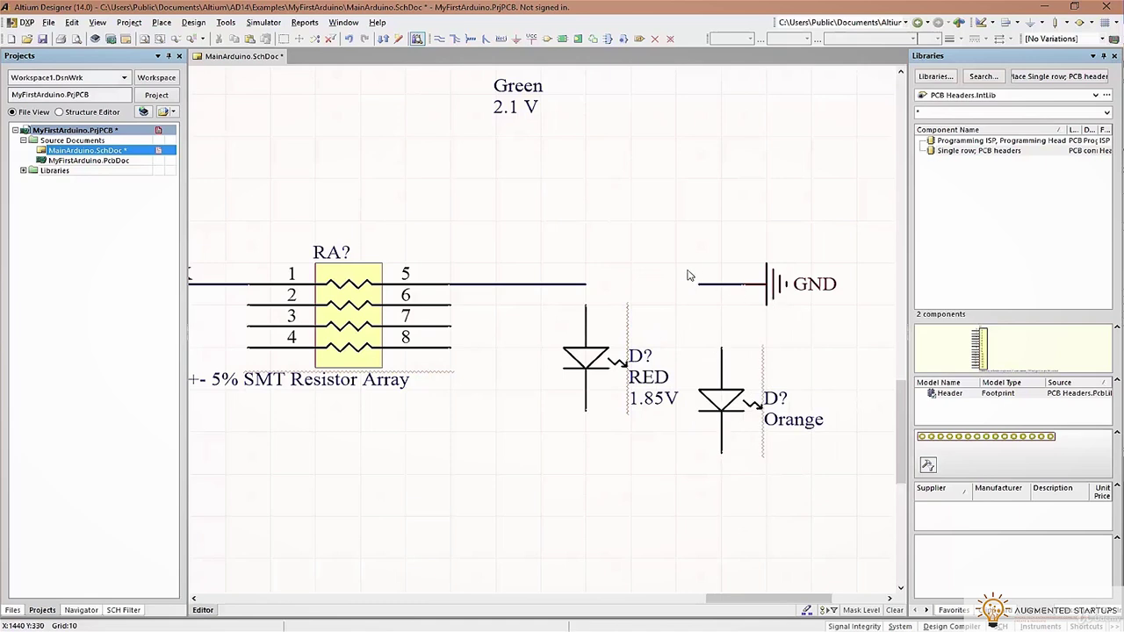
pyautogui.moveTo(574, 364); pyautogui.dragTo(618, 363)
pyautogui.moveTo(736, 395); pyautogui.dragTo(735, 436)
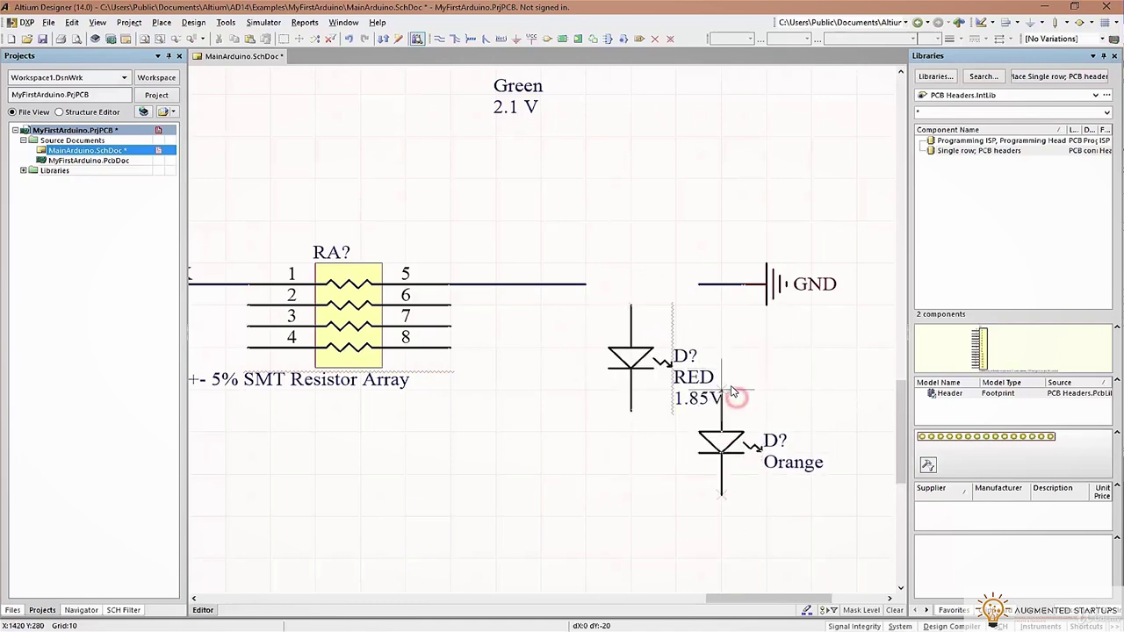
# Rotate the Green LED and place it left of the RED LED
pyautogui.scroll(3, 627, 294)
pyautogui.moveTo(601, 577); pyautogui.dragTo(590, 316)
pyautogui.press('space')
pyautogui.press('space')
pyautogui.press('space')
pyautogui.moveTo(641, 289); pyautogui.dragTo(795, 314)
# Move the Blue LED beside the RA resistor array
pyautogui.keyDown('ctrl'); pyautogui.scroll(-2, 777, 377); pyautogui.keyUp('ctrl')
pyautogui.scroll(10, 734, 245)
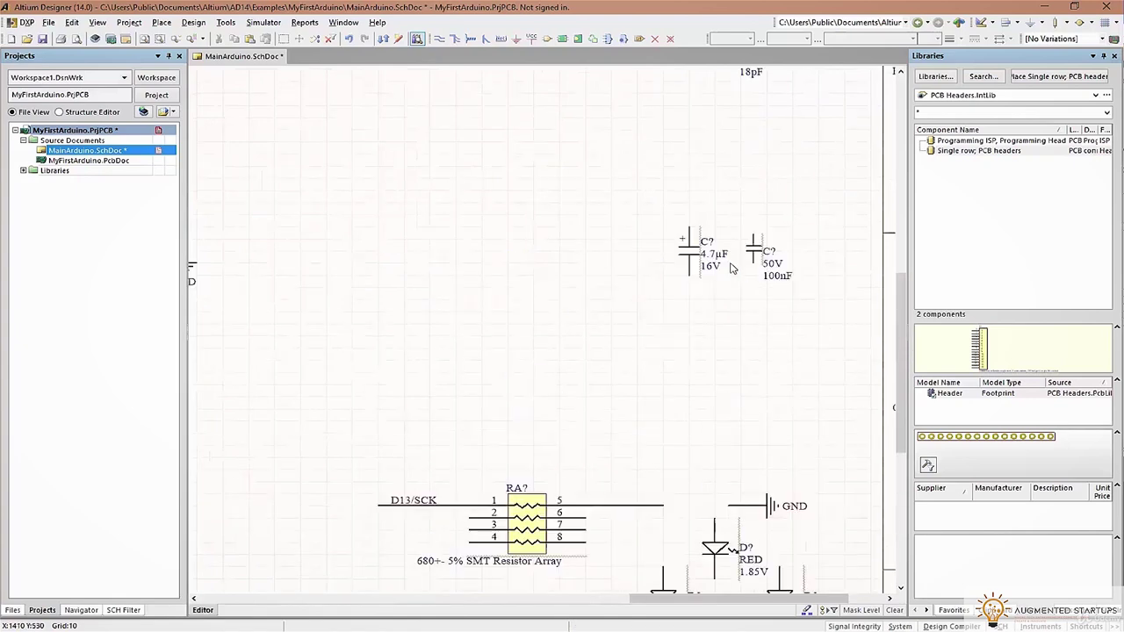
pyautogui.keyDown('ctrl'); pyautogui.scroll(-3, 854, 255); pyautogui.keyUp('ctrl')
pyautogui.moveTo(580, 362); pyautogui.dragTo(844, 248, button='right')
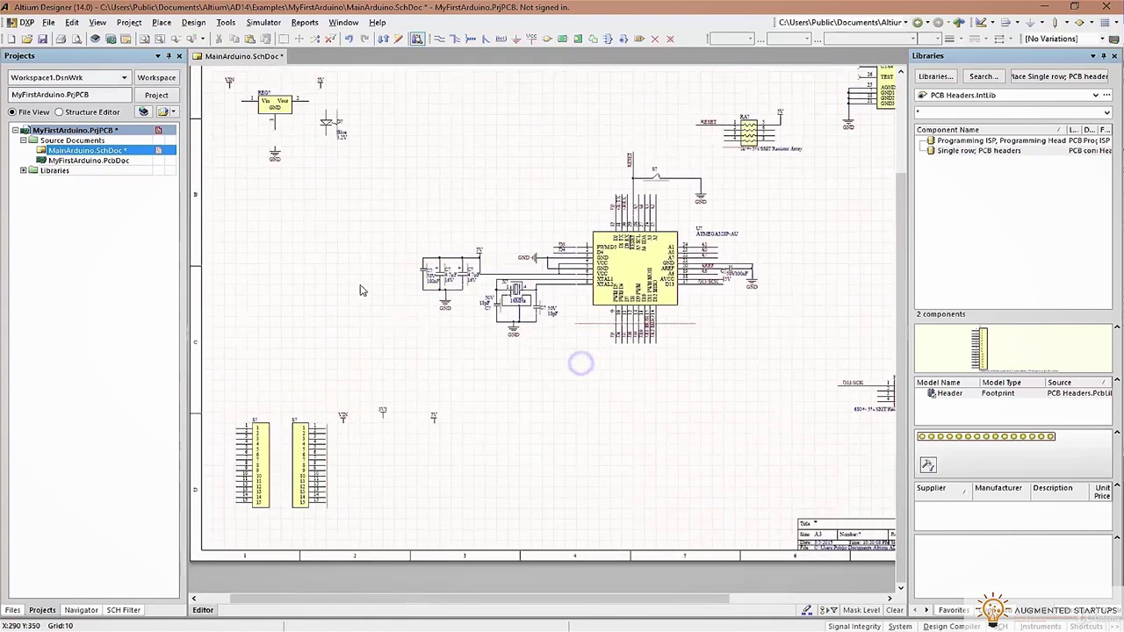
pyautogui.keyDown('ctrl'); pyautogui.scroll(-2, 740, 337); pyautogui.keyUp('ctrl')
pyautogui.keyDown('ctrl'); pyautogui.scroll(2, 585, 321); pyautogui.keyUp('ctrl')
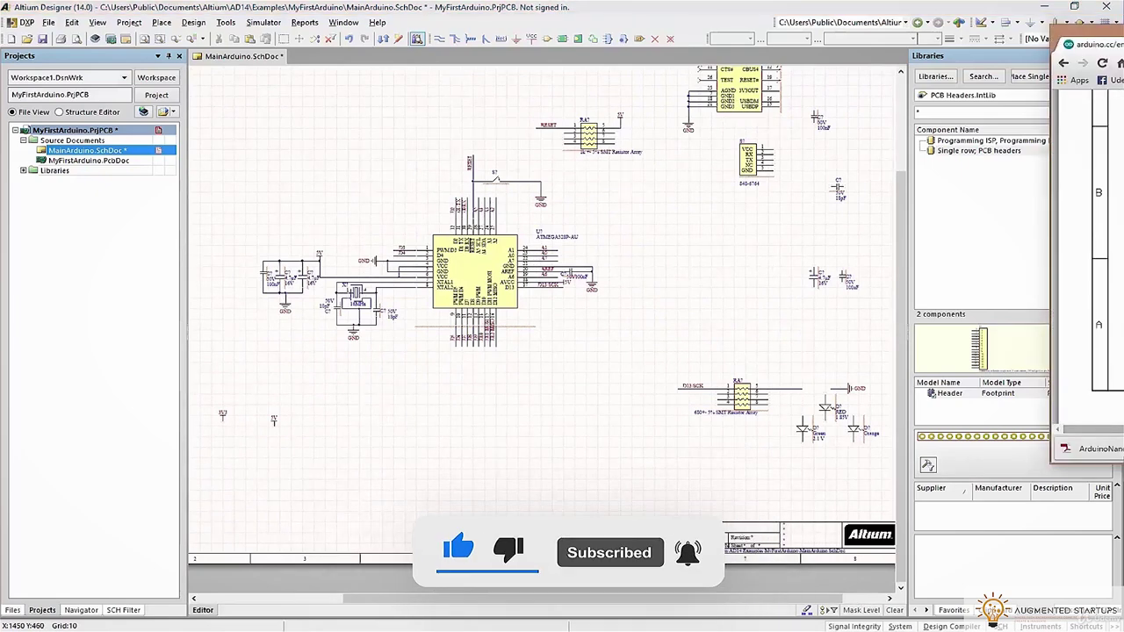
pyautogui.moveTo(542, 149); pyautogui.dragTo(638, 260, button='right')
pyautogui.keyDown('ctrl'); pyautogui.scroll(-2, 638, 260); pyautogui.keyUp('ctrl')
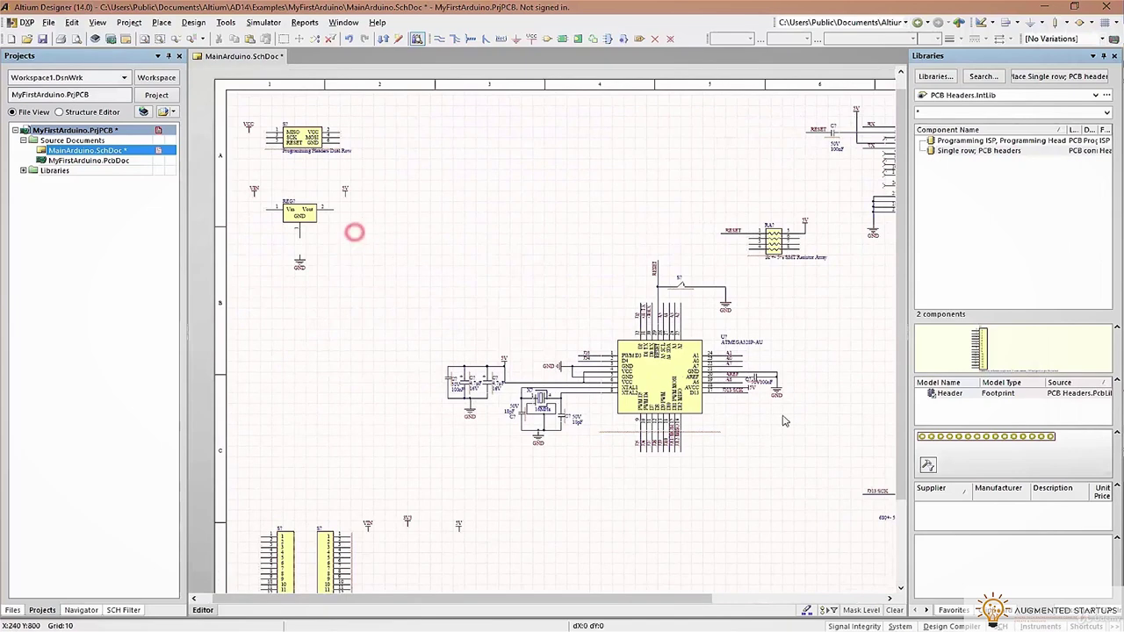
pyautogui.keyDown('ctrl'); pyautogui.scroll(2, 837, 524); pyautogui.keyUp('ctrl')
pyautogui.moveTo(584, 304); pyautogui.dragTo(763, 327)
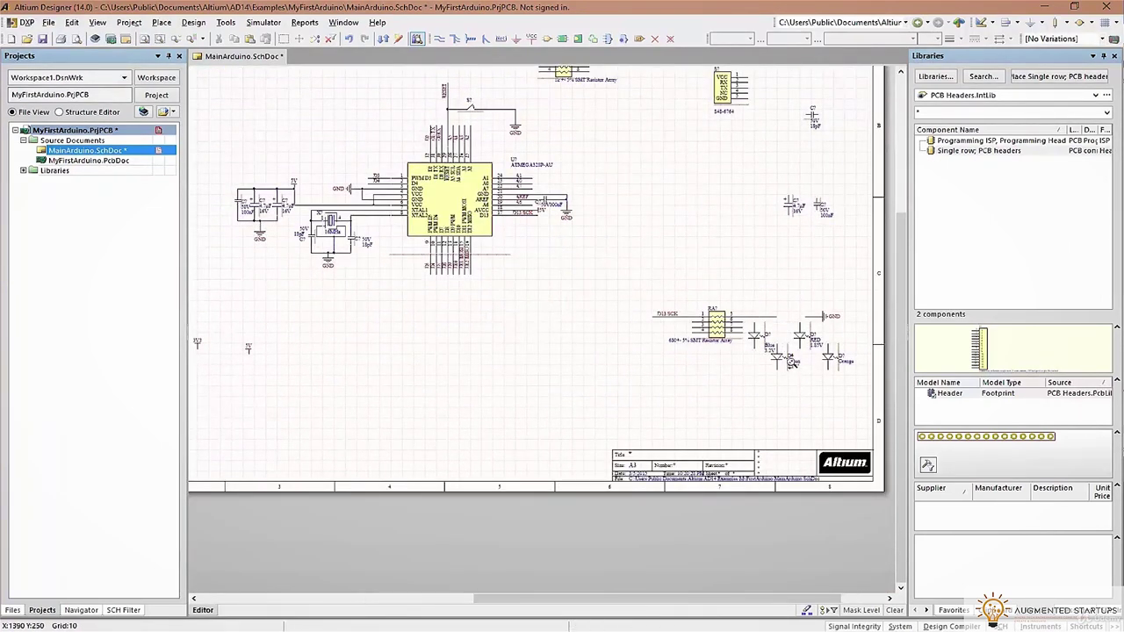
# Box-select the RA resistor array with its wires and shift it left
pyautogui.keyDown('ctrl'); pyautogui.scroll(3, 772, 386); pyautogui.keyUp('ctrl')
pyautogui.moveTo(305, 226)
pyautogui.mouseDown()
pyautogui.moveTo(339, 259)
pyautogui.moveTo(590, 376)
pyautogui.mouseUp()
pyautogui.moveTo(582, 281); pyautogui.dragTo(512, 281)
pyautogui.click(539, 219)
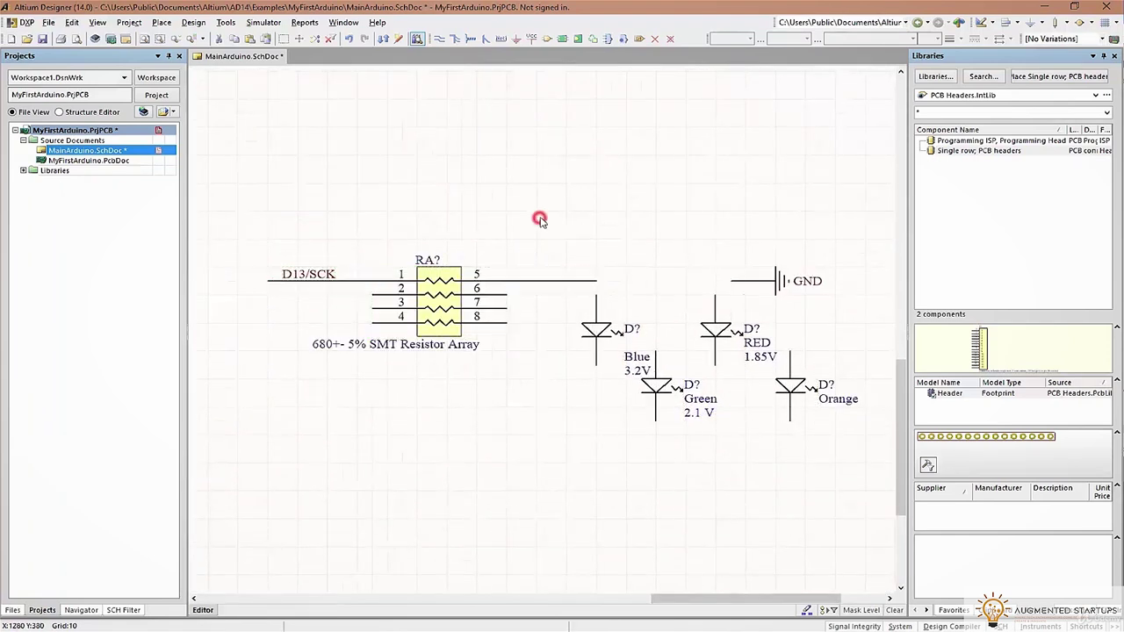
# Draw a trial wire from pin 5 to the Blue LED, then undo it and the GND symbol
pyautogui.click(437, 38)
pyautogui.click(596, 281)
pyautogui.click(596, 323)
pyautogui.rightClick(575, 275)
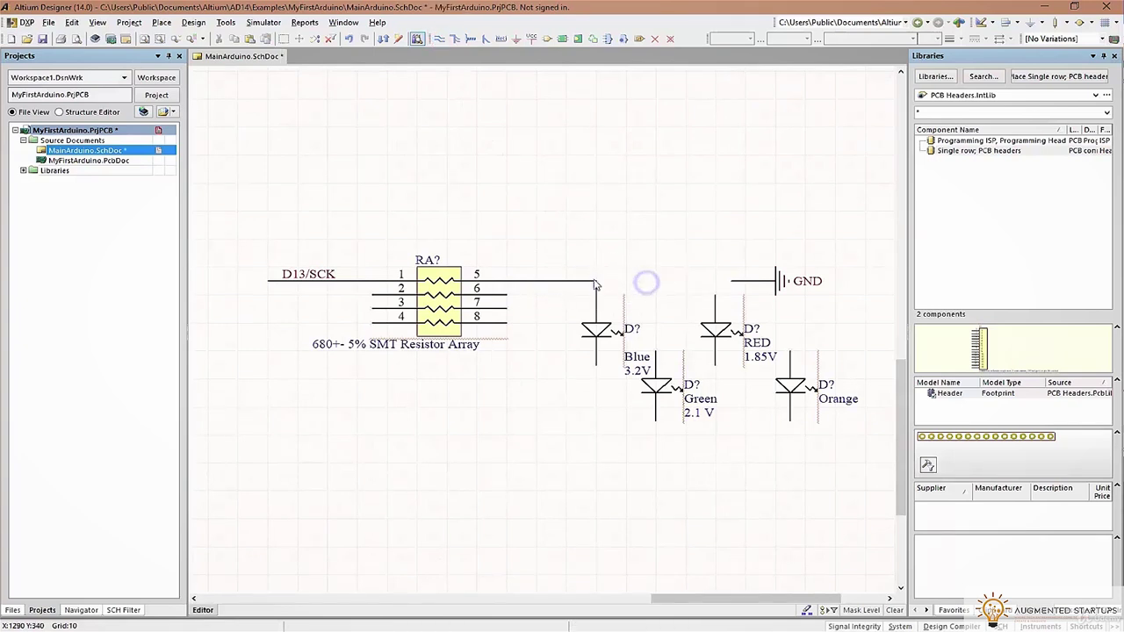
pyautogui.hotkey('ctrl', 'z')
pyautogui.click(443, 39)
pyautogui.rightClick(707, 253)
pyautogui.hotkey('ctrl', 'z')
pyautogui.click(438, 38)
# Wire RA pin 5 to the Orange LED and pin 6 to the RED LED
pyautogui.click(507, 281)
pyautogui.click(787, 346)
pyautogui.click(507, 295)
pyautogui.click(715, 295)
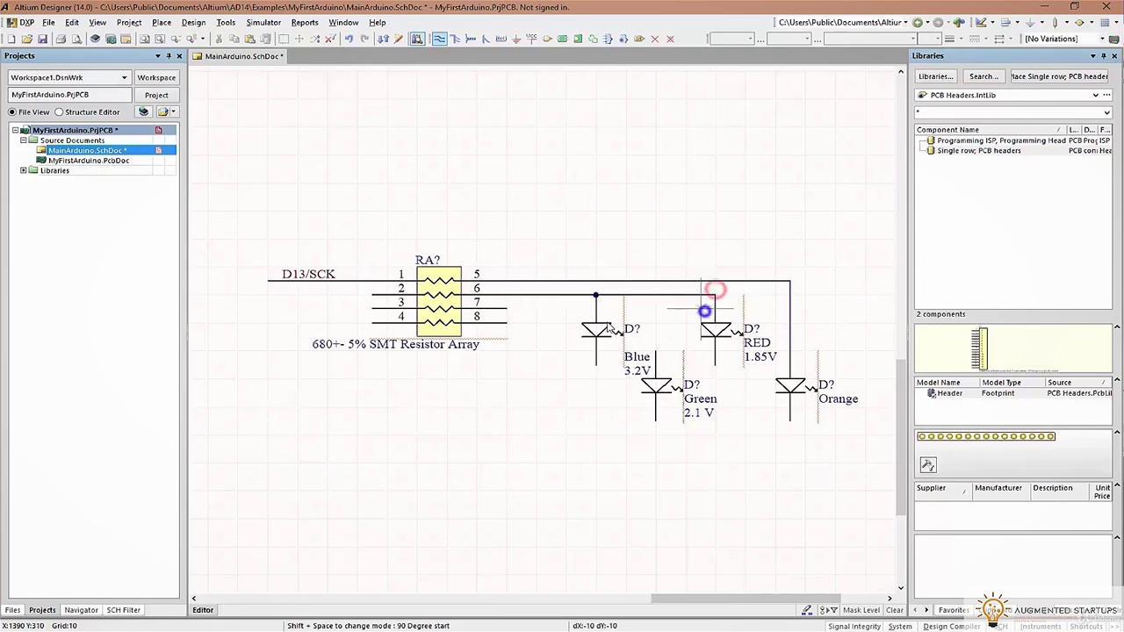
pyautogui.click(575, 342)
pyautogui.press('Delete')
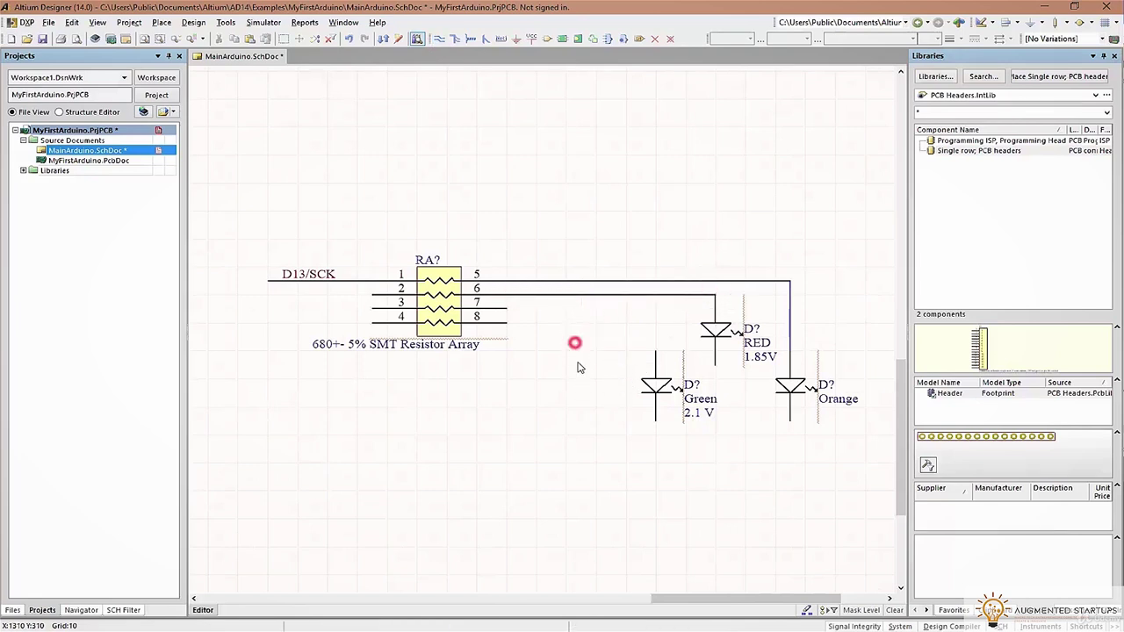
pyautogui.hotkey('ctrl', 'z')
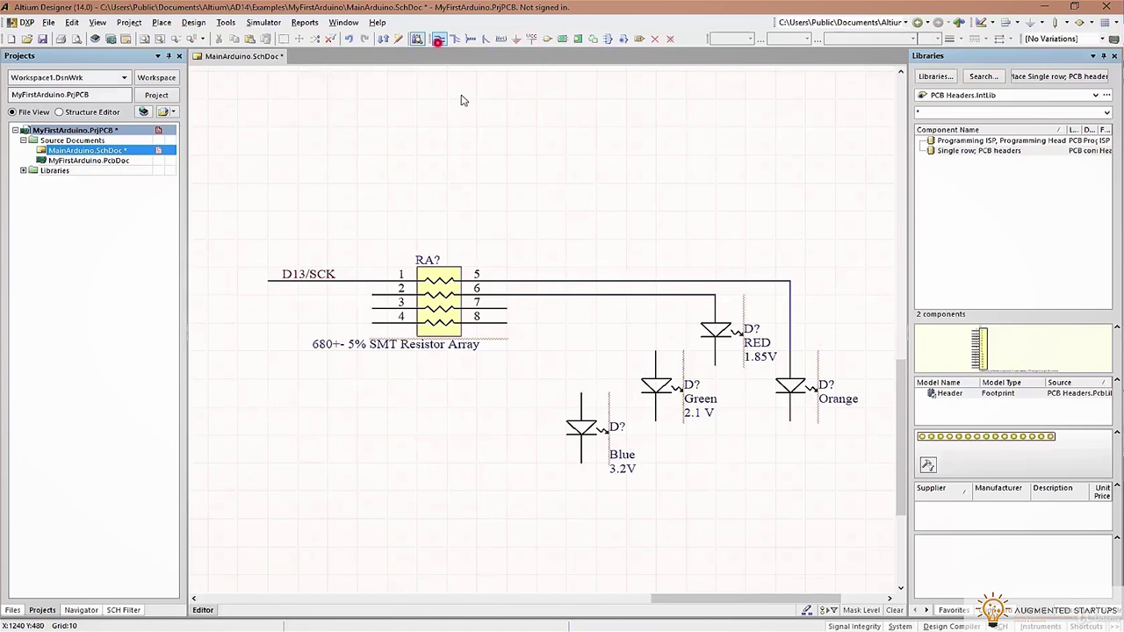
pyautogui.rightClick(527, 309)
# Wire RA pin 7 to the Green LED and pin 8 to the Blue LED
pyautogui.click(507, 309)
pyautogui.click(655, 352)
pyautogui.click(504, 323)
pyautogui.click(581, 395)
# Join the RED, Blue, Green and Orange LED cathodes on one common wire with a short drop
pyautogui.click(716, 360)
pyautogui.click(709, 492)
pyautogui.click(578, 463)
pyautogui.click(655, 421)
pyautogui.click(655, 490)
pyautogui.click(715, 490)
pyautogui.click(791, 421)
pyautogui.click(729, 519)
pyautogui.rightClick(787, 510)
# Place a GND symbol at the end of the common cathode wire
pyautogui.scroll(-1, 742, 485)
pyautogui.scroll(-3, 742, 485)
pyautogui.click(730, 360)
pyautogui.rightClick(610, 350)
pyautogui.keyDown('ctrl'); pyautogui.scroll(-3, 629, 261); pyautogui.keyUp('ctrl')
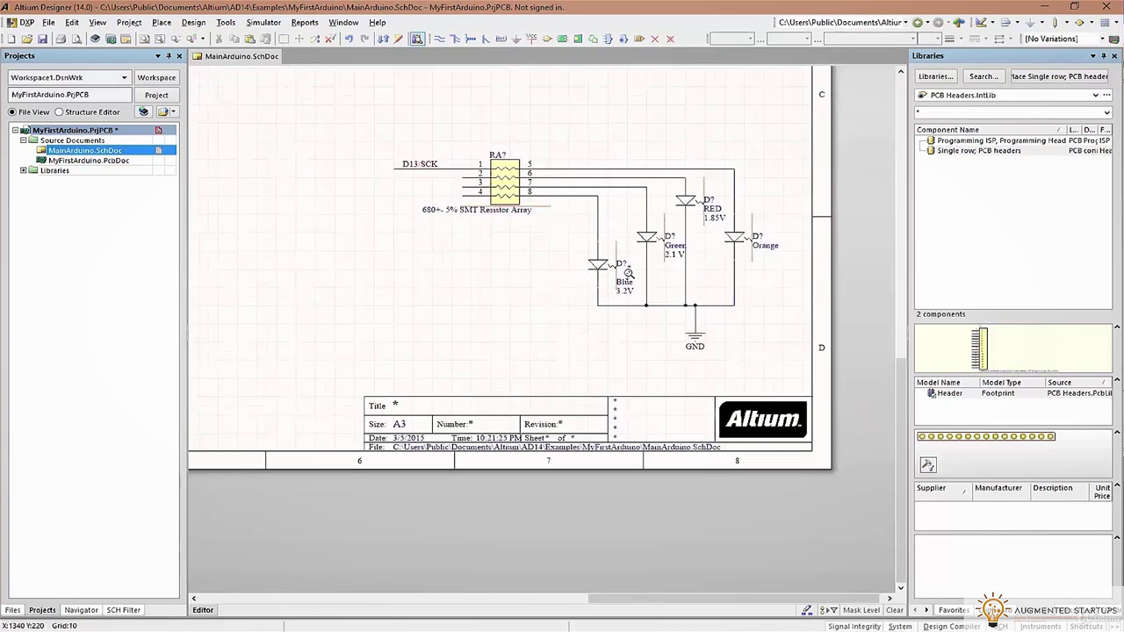
pyautogui.moveTo(682, 255); pyautogui.dragTo(760, 354, button='right')
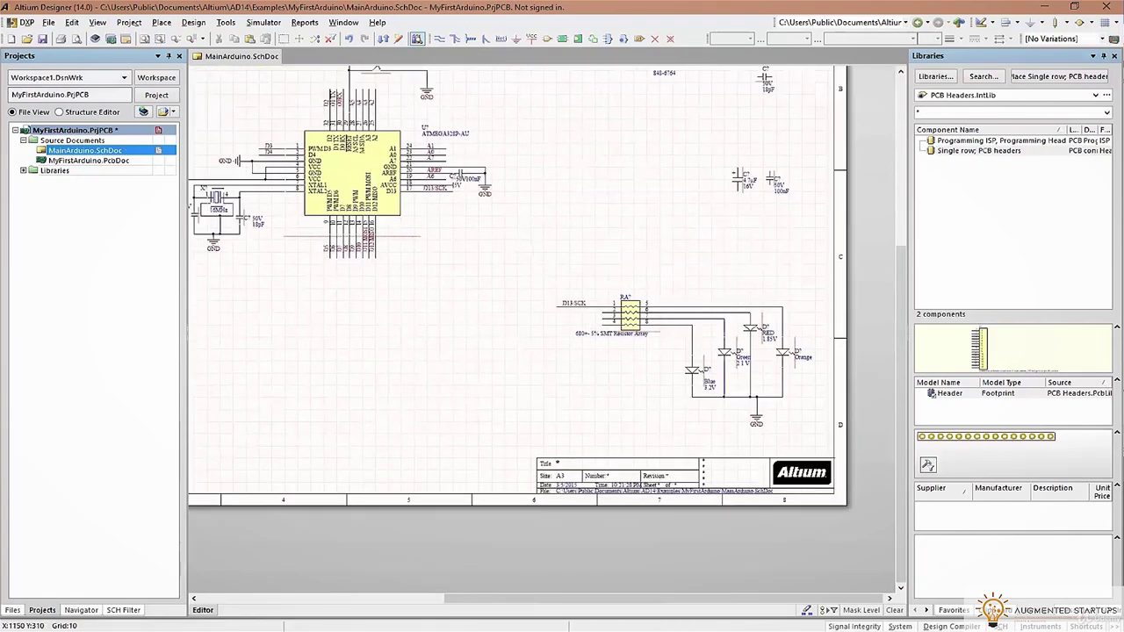
# Smart Paste the copied wire as a 4-item array and place it near pin 1
pyautogui.keyDown('ctrl'); pyautogui.scroll(3, 586, 312); pyautogui.keyUp('ctrl')
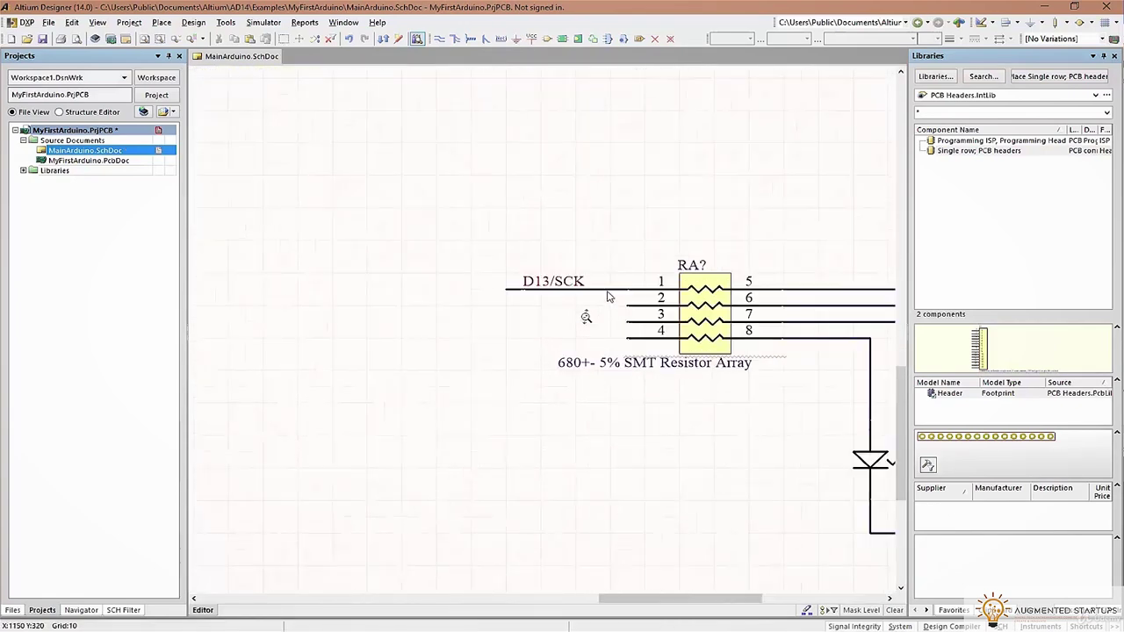
pyautogui.click(72, 22)
pyautogui.click(103, 130)
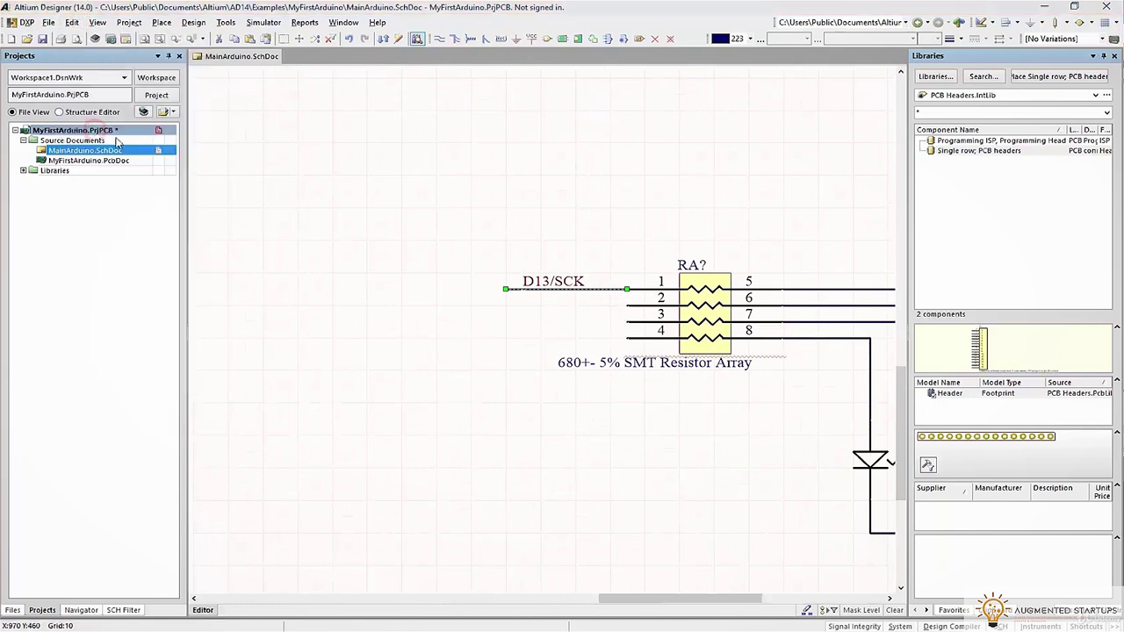
pyautogui.click(527, 202)
pyautogui.click(518, 191)
pyautogui.click(694, 181)
pyautogui.write('4')
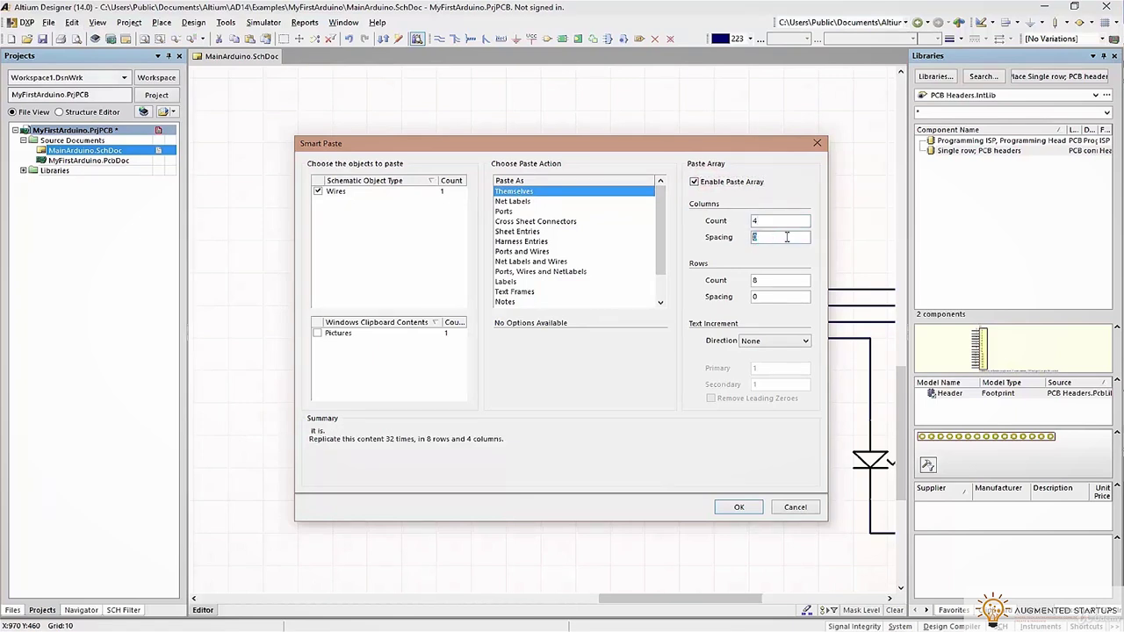
pyautogui.click(720, 510)
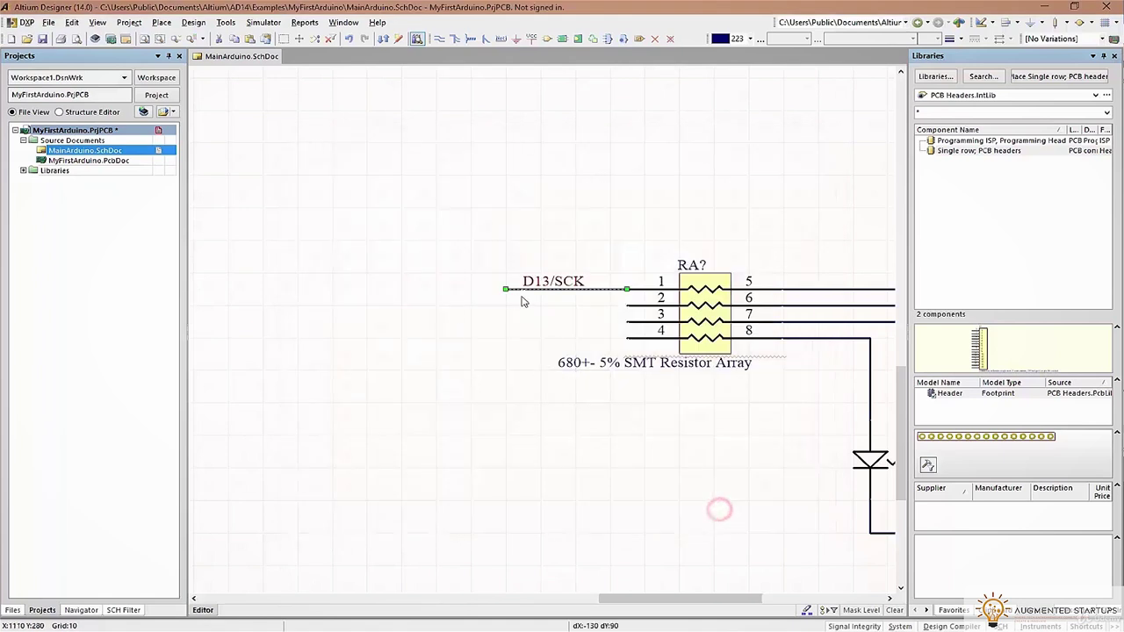
pyautogui.click(508, 303)
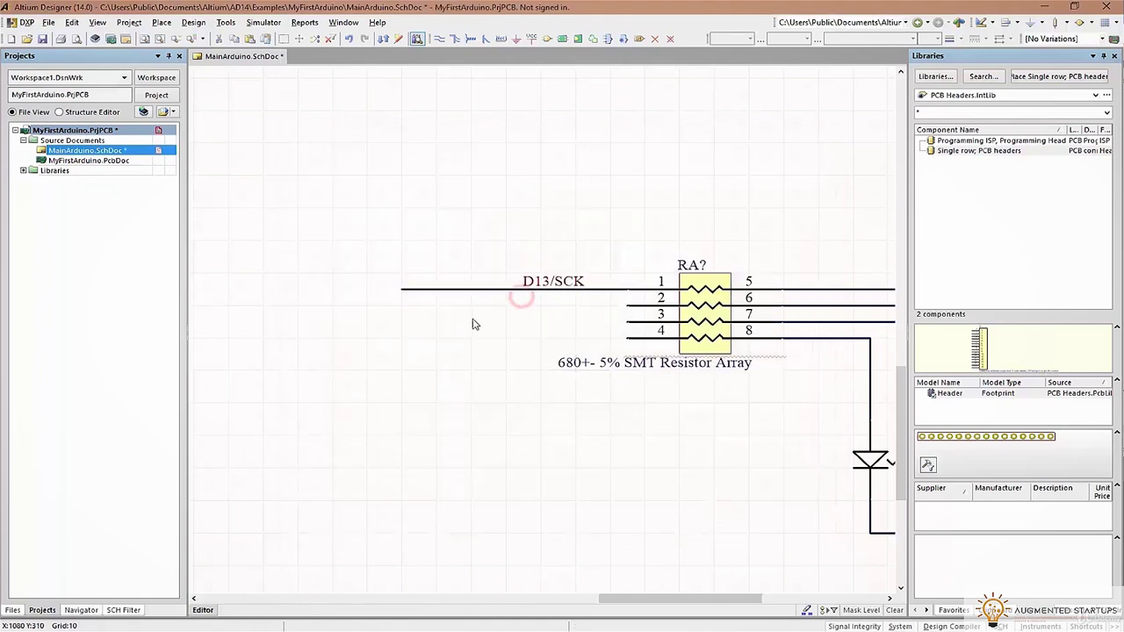
pyautogui.click(545, 307)
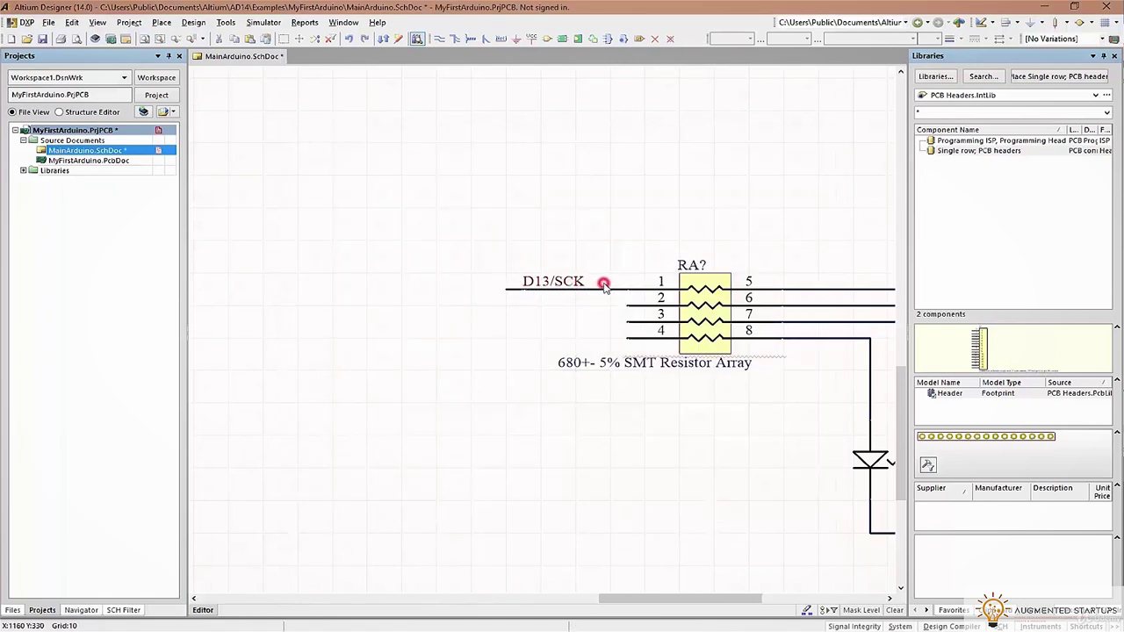
# Smart Paste three copies of the D13/SCK row wire onto RA pins 2–4
pyautogui.click(604, 287)
pyautogui.click(74, 22)
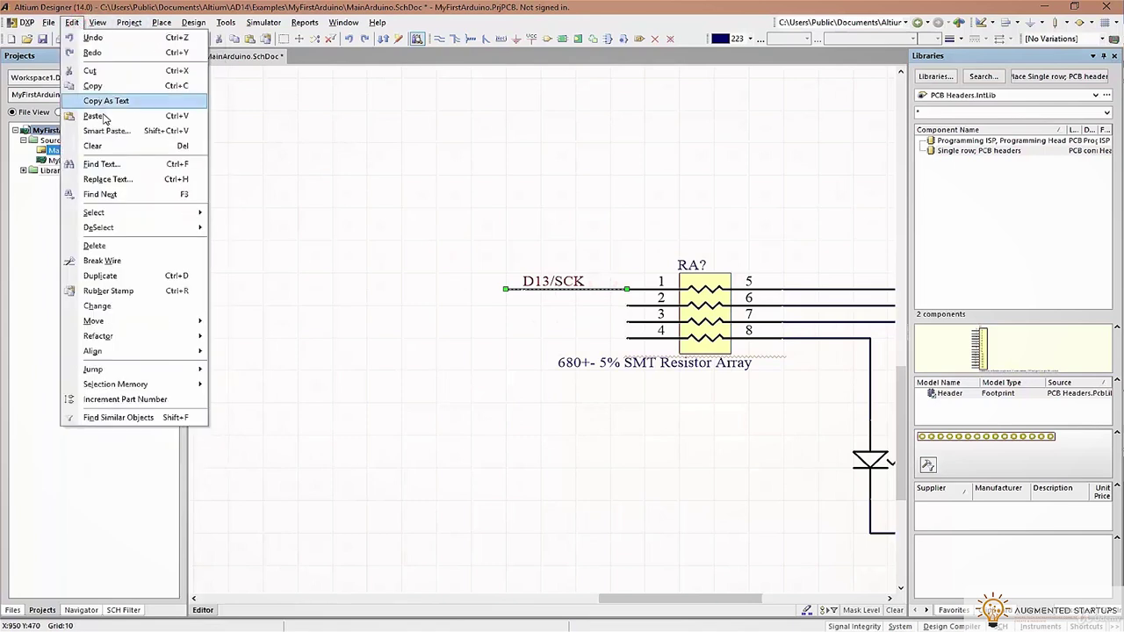
pyautogui.click(620, 299)
pyautogui.hotkey('ctrl', 'shift', 'v')
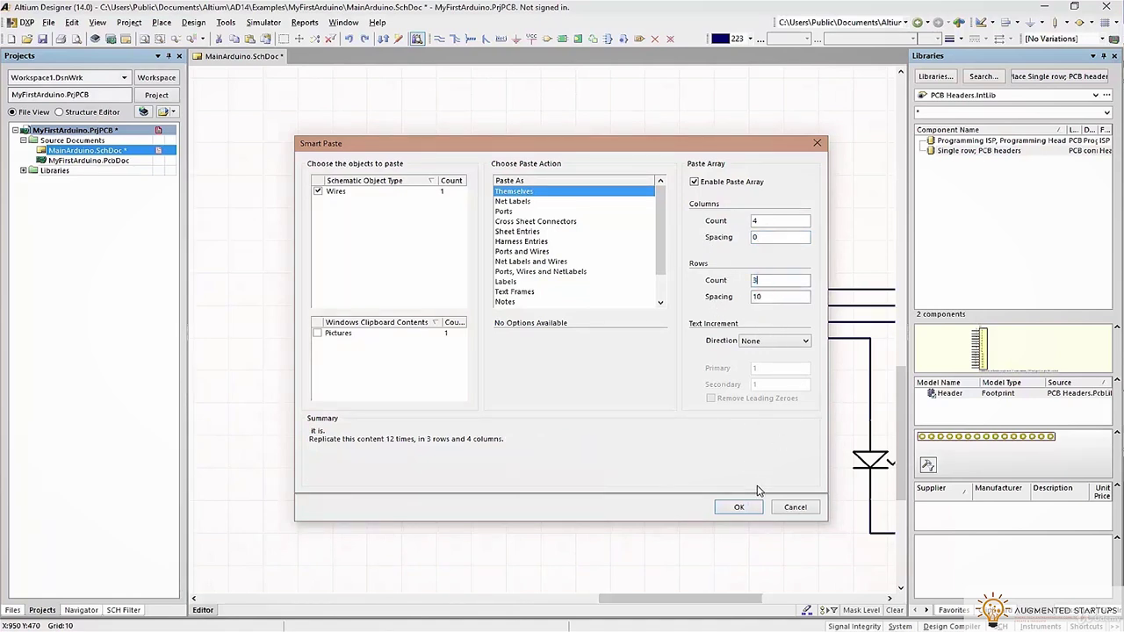
pyautogui.click(739, 506)
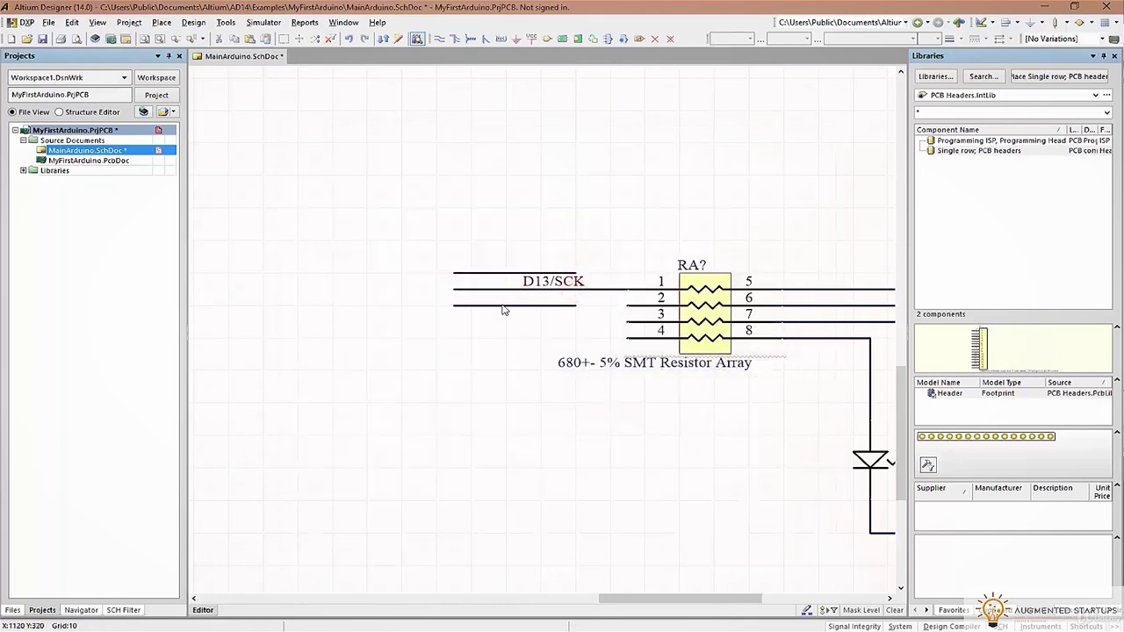
pyautogui.press('Escape')
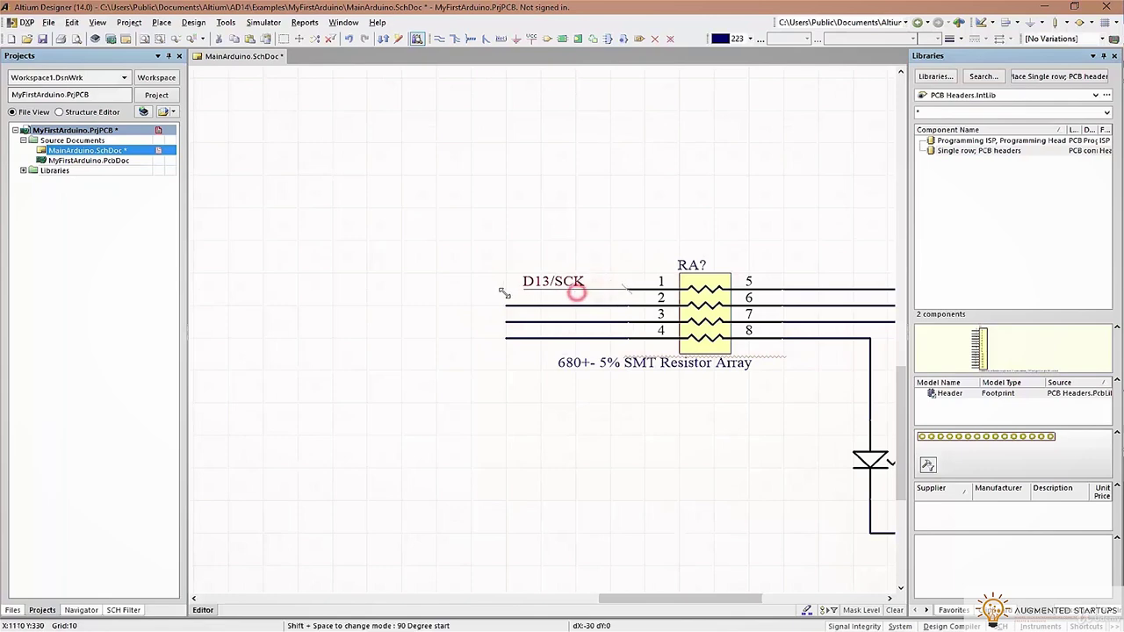
pyautogui.click(494, 253)
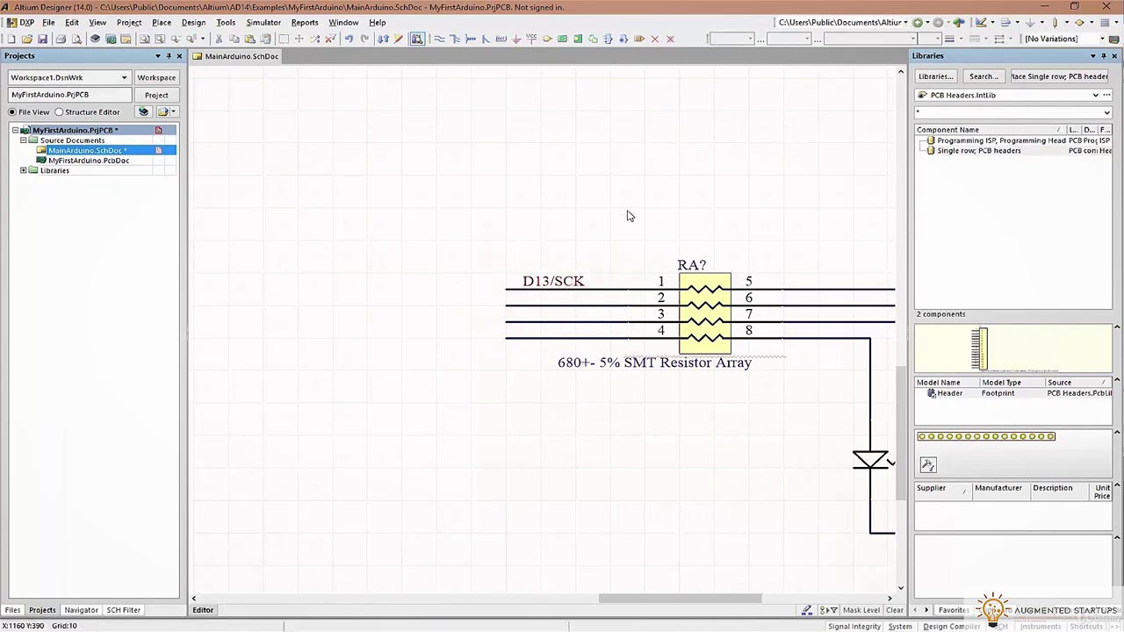
pyautogui.keyDown('ctrl'); pyautogui.scroll(-3, 627, 206); pyautogui.keyUp('ctrl')
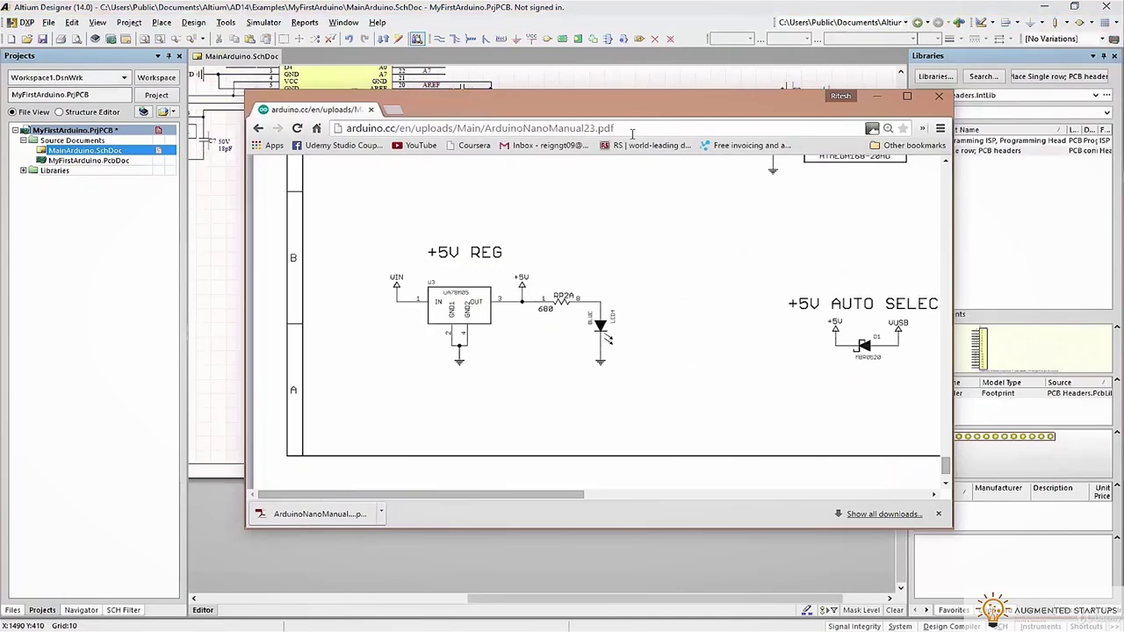
pyautogui.moveTo(499, 502); pyautogui.dragTo(566, 502)
pyautogui.scroll(3, 776, 335)
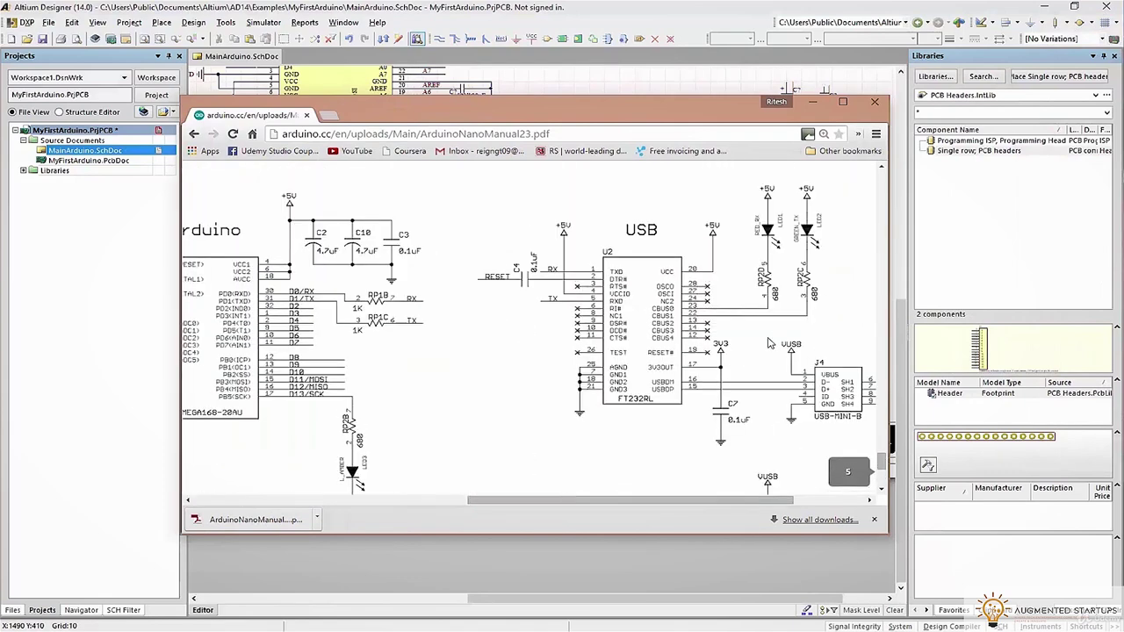
pyautogui.moveTo(676, 502); pyautogui.dragTo(712, 502)
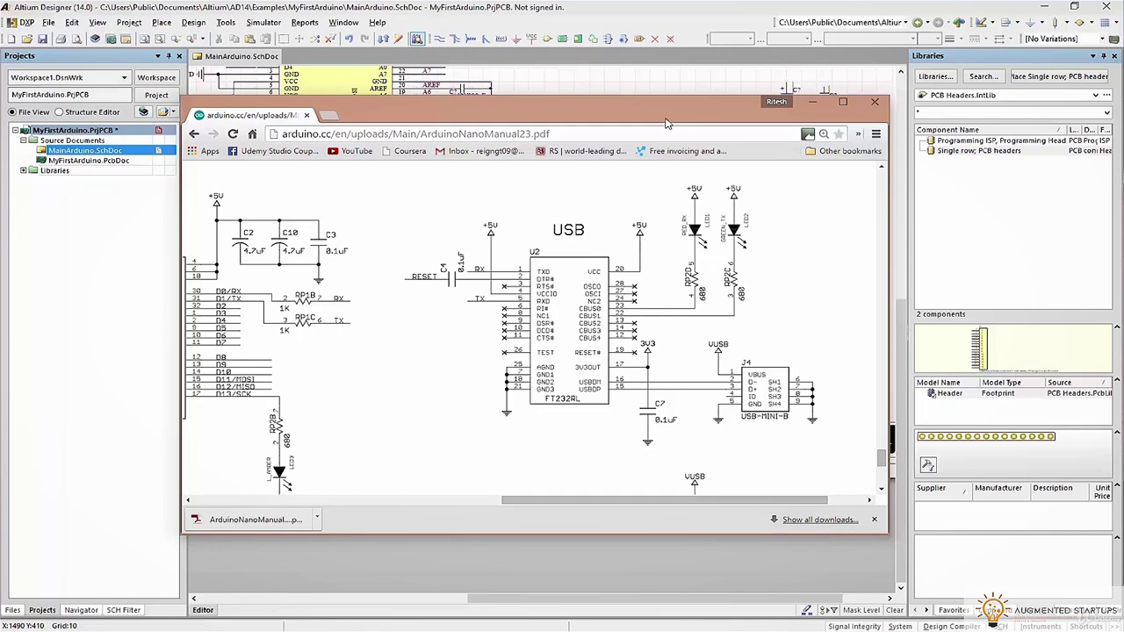
pyautogui.moveTo(666, 123); pyautogui.dragTo(1123, 121)
pyautogui.keyDown('ctrl'); pyautogui.scroll(4, 653, 226); pyautogui.keyUp('ctrl')
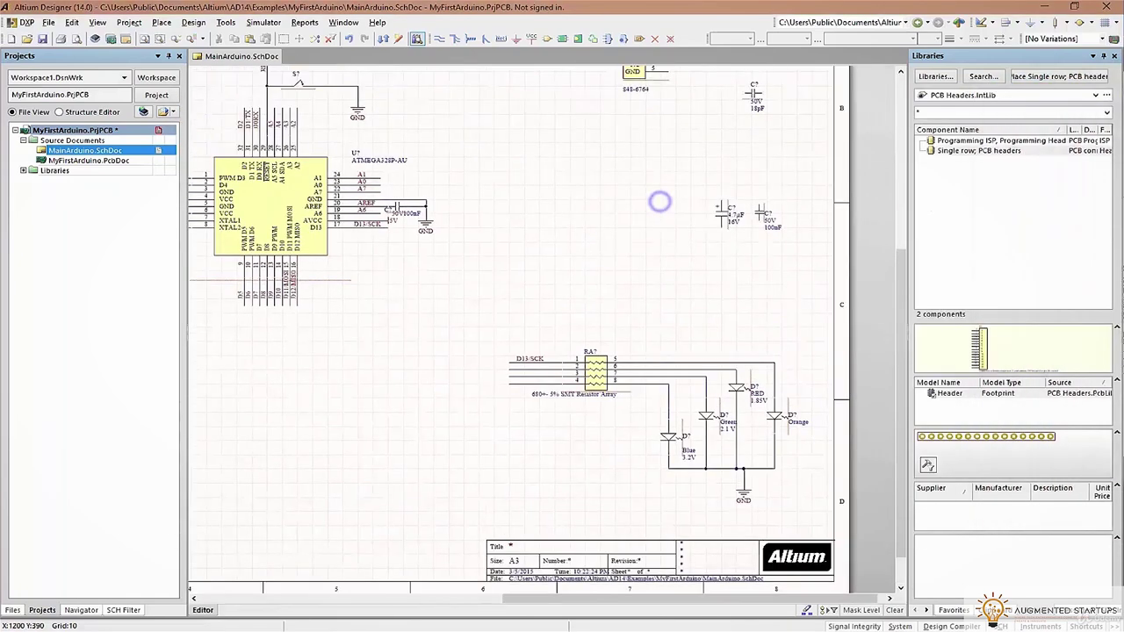
# Copy the D13/SCK net label onto pin 2's wire and rename it RED_RX
pyautogui.keyDown('ctrl'); pyautogui.scroll(4, 479, 369); pyautogui.keyUp('ctrl')
pyautogui.click(477, 368)
pyautogui.hotkey('ctrl', 'c')
pyautogui.hotkey('ctrl', 'v')
pyautogui.click(413, 397)
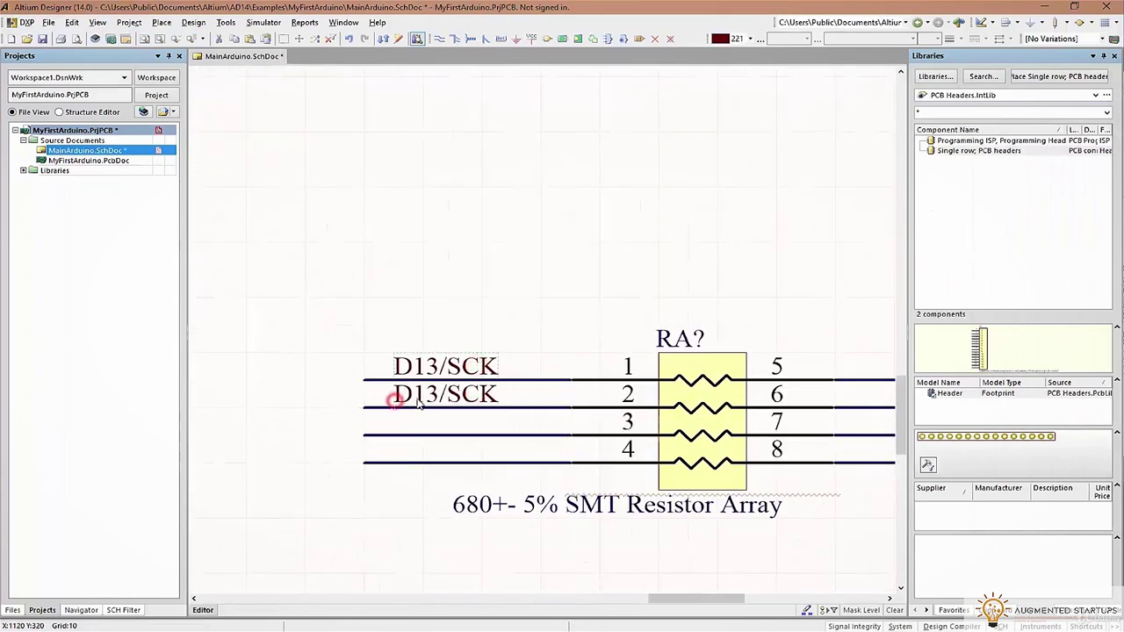
pyautogui.doubleClick(420, 397)
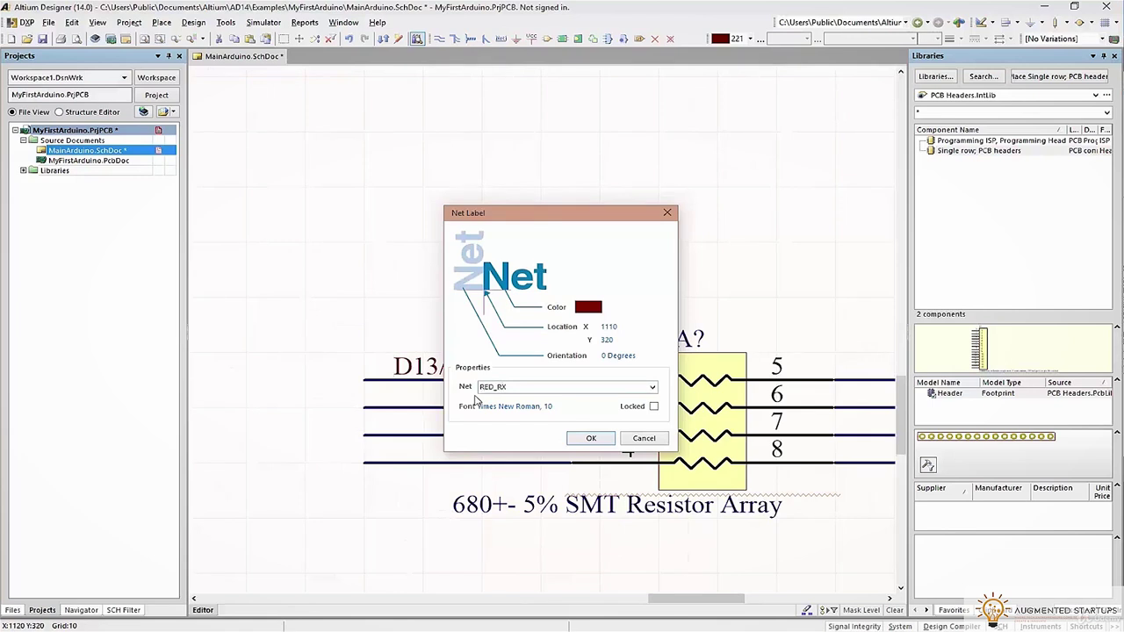
pyautogui.press('Return')
# Add a GREEN_TX label on pin 3's wire and place RED_RX/GREEN_TX beside chip pins 23 and 22
pyautogui.hotkey('ctrl', 'v')
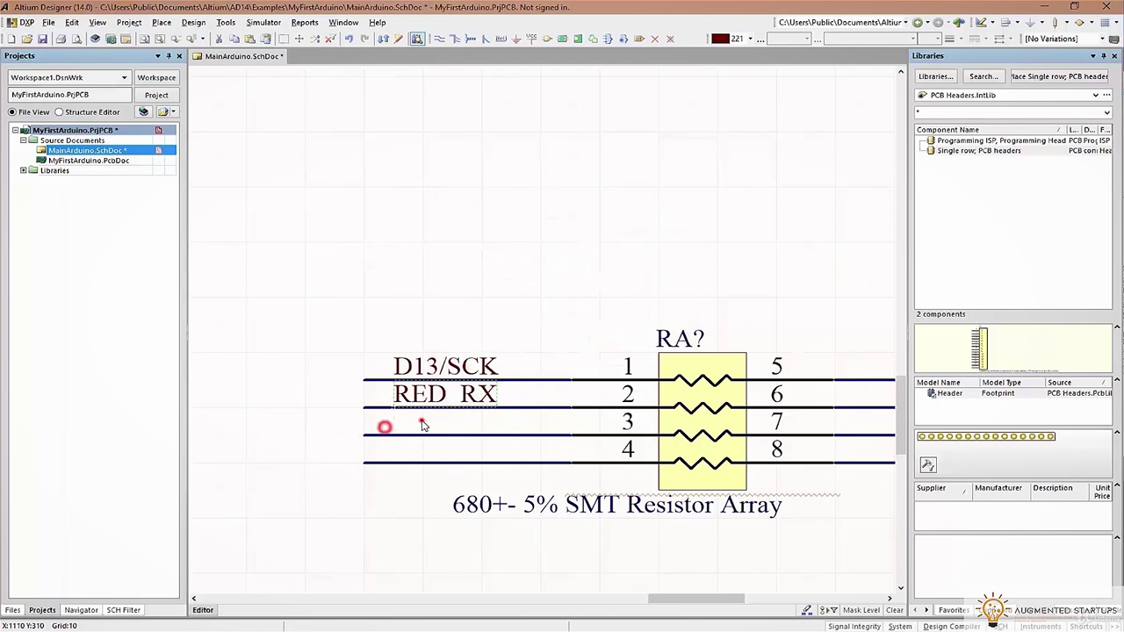
pyautogui.press('Tab')
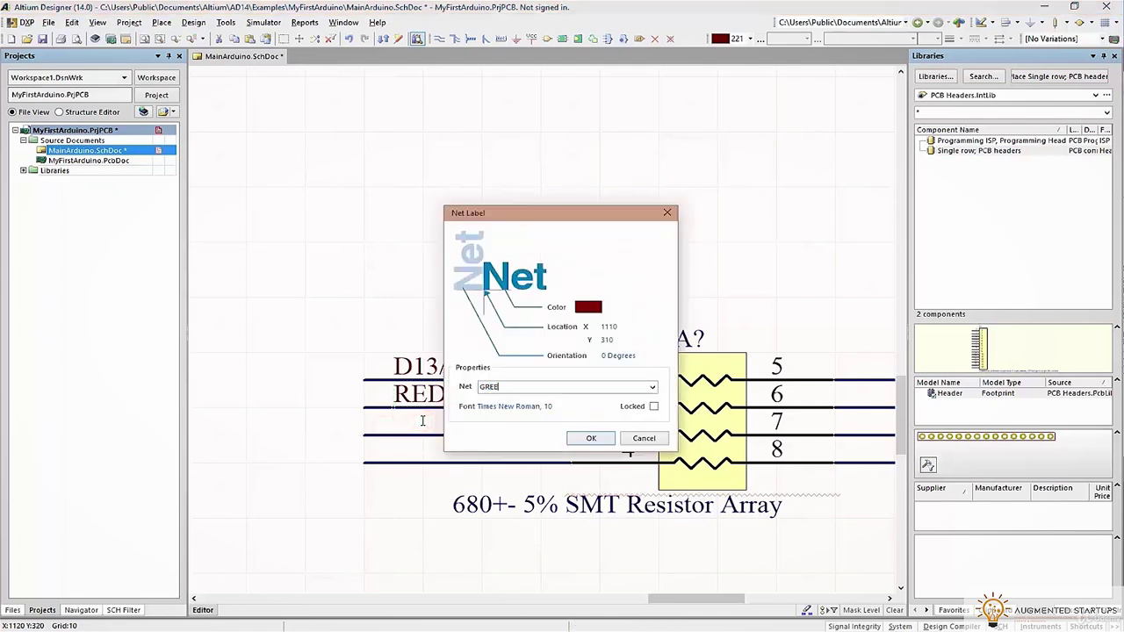
pyautogui.press('Return')
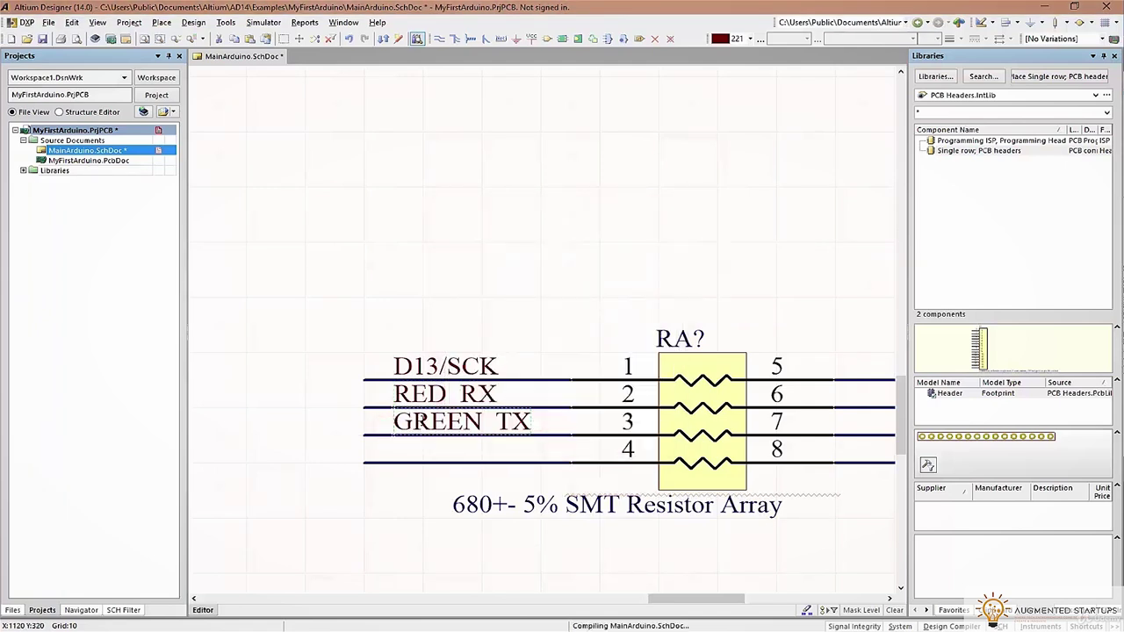
pyautogui.keyDown('ctrl'); pyautogui.scroll(-2, 336, 369); pyautogui.keyUp('ctrl')
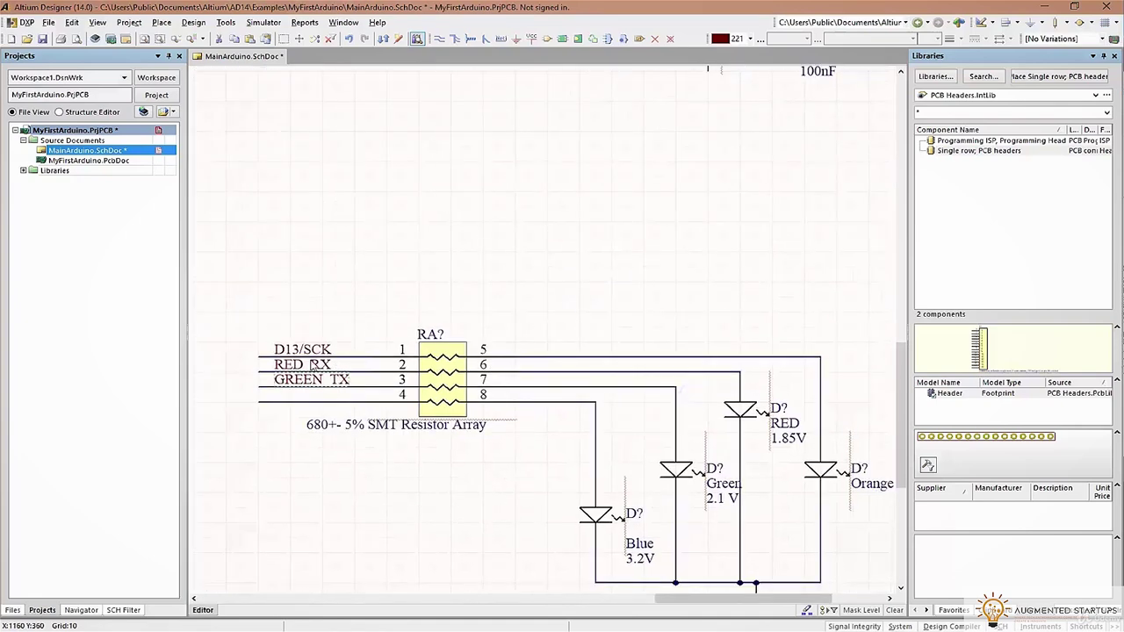
pyautogui.scroll(10, 462, 316)
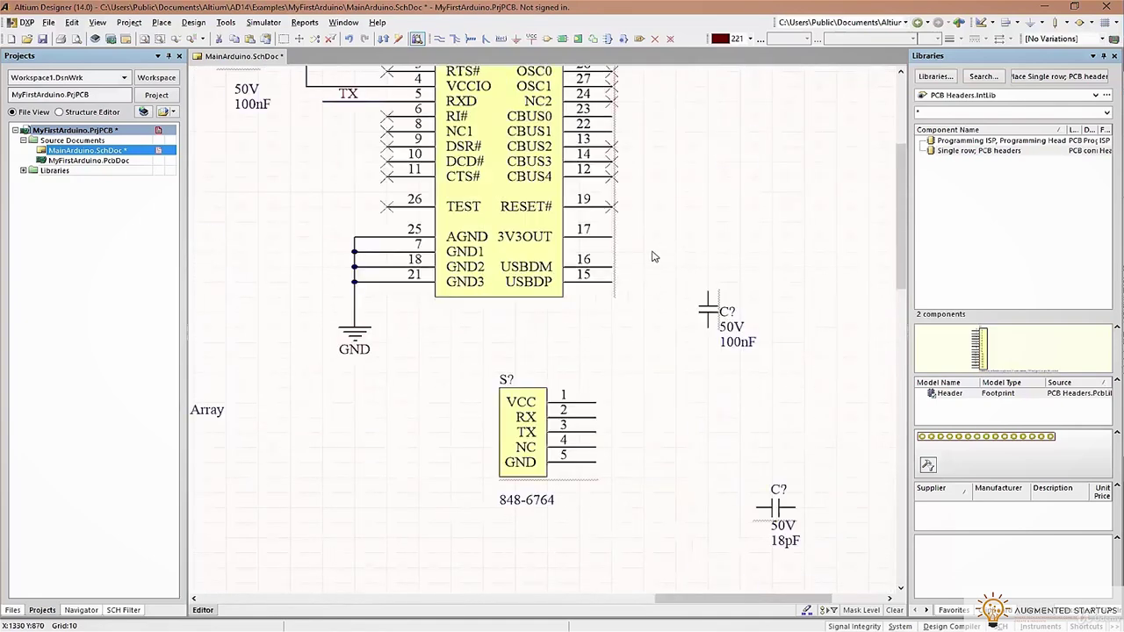
pyautogui.click(642, 260)
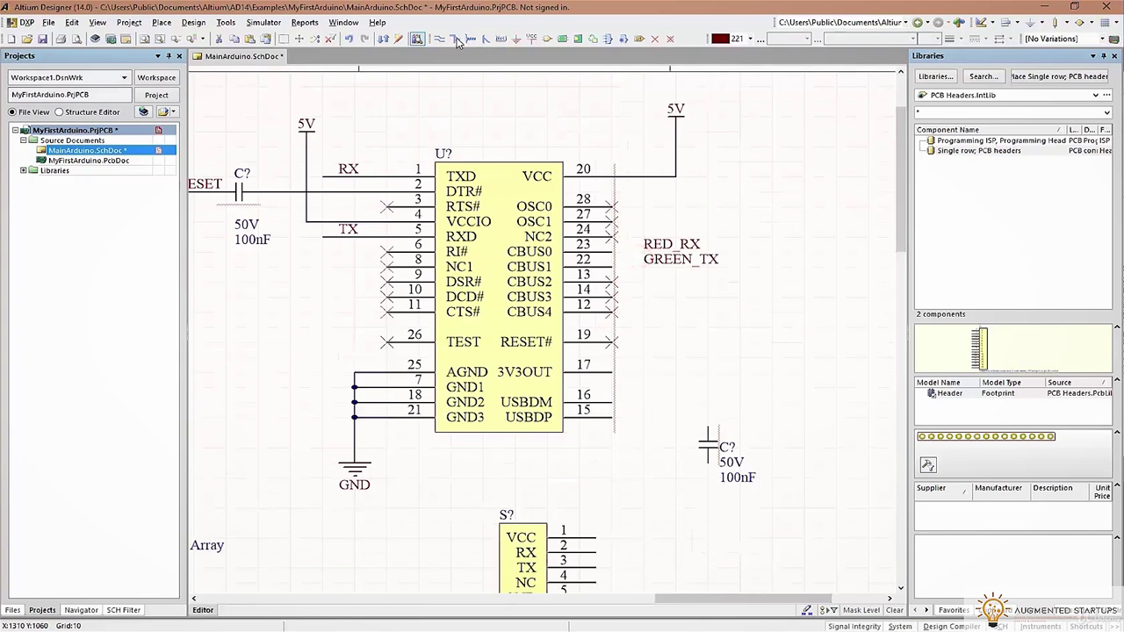
# Draw wires from chip pins 23 and 22 under the RED_RX and GREEN_TX labels, then save
pyautogui.click(612, 252)
pyautogui.click(740, 252)
pyautogui.rightClick(738, 276)
pyautogui.click(737, 266)
pyautogui.keyDown('ctrl'); pyautogui.scroll(3, 643, 272); pyautogui.keyUp('ctrl')
pyautogui.keyDown('ctrl'); pyautogui.scroll(-1, 643, 274); pyautogui.keyUp('ctrl')
pyautogui.keyDown('ctrl'); pyautogui.scroll(-1, 644, 273); pyautogui.keyUp('ctrl')
pyautogui.hotkey('ctrl', 's')
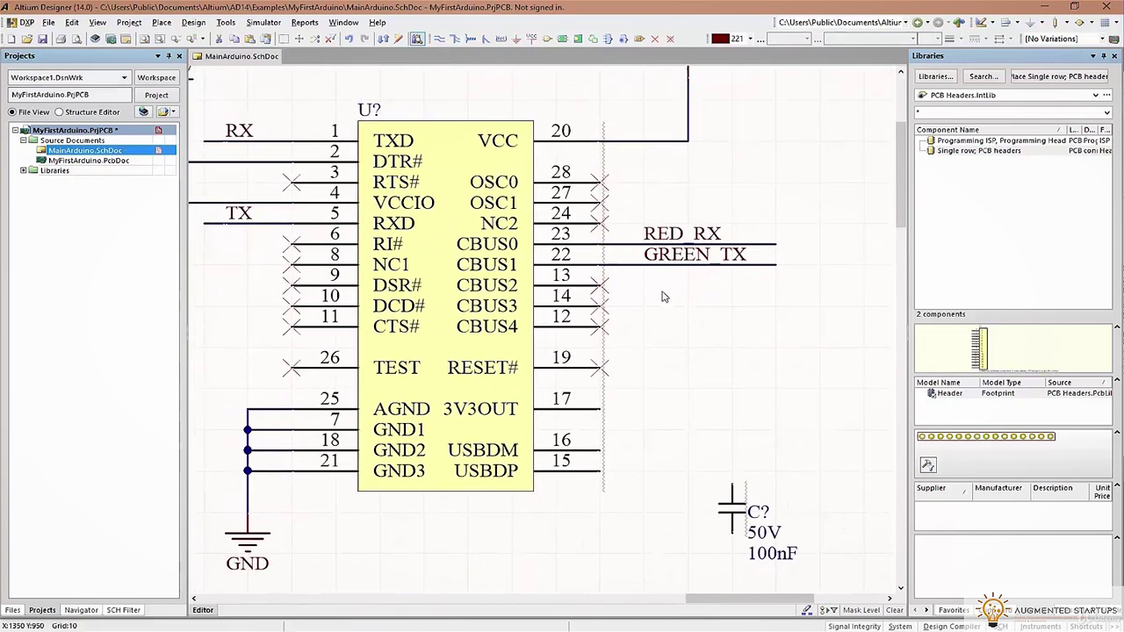
# Check the Arduino Nano reference PDF in Chrome and return to the schematic
pyautogui.keyDown('ctrl'); pyautogui.scroll(-2, 663, 296); pyautogui.keyUp('ctrl')
pyautogui.moveTo(659, 301); pyautogui.dragTo(657, 302, button='right')
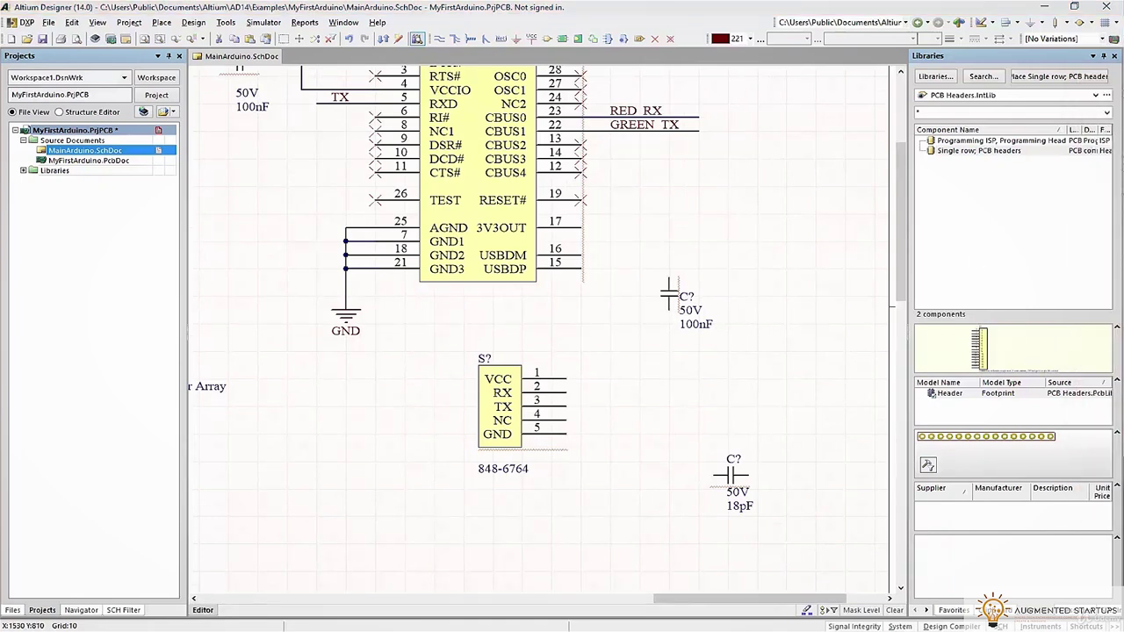
pyautogui.hotkey('alt', 'Tab')
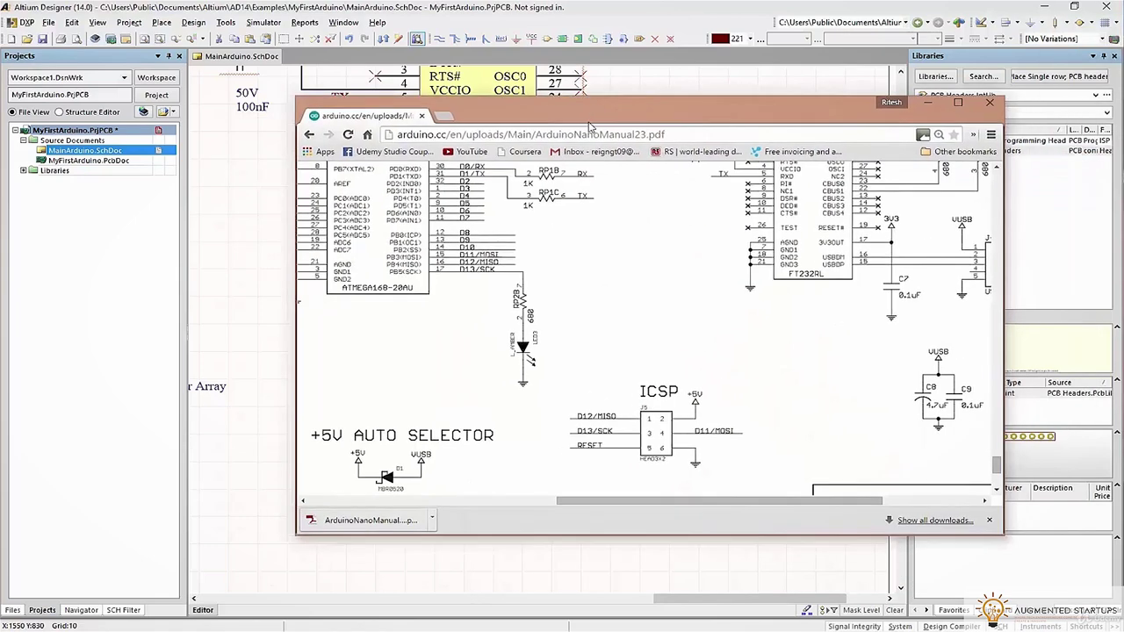
pyautogui.scroll(5, 751, 507)
pyautogui.moveTo(680, 499); pyautogui.dragTo(750, 506)
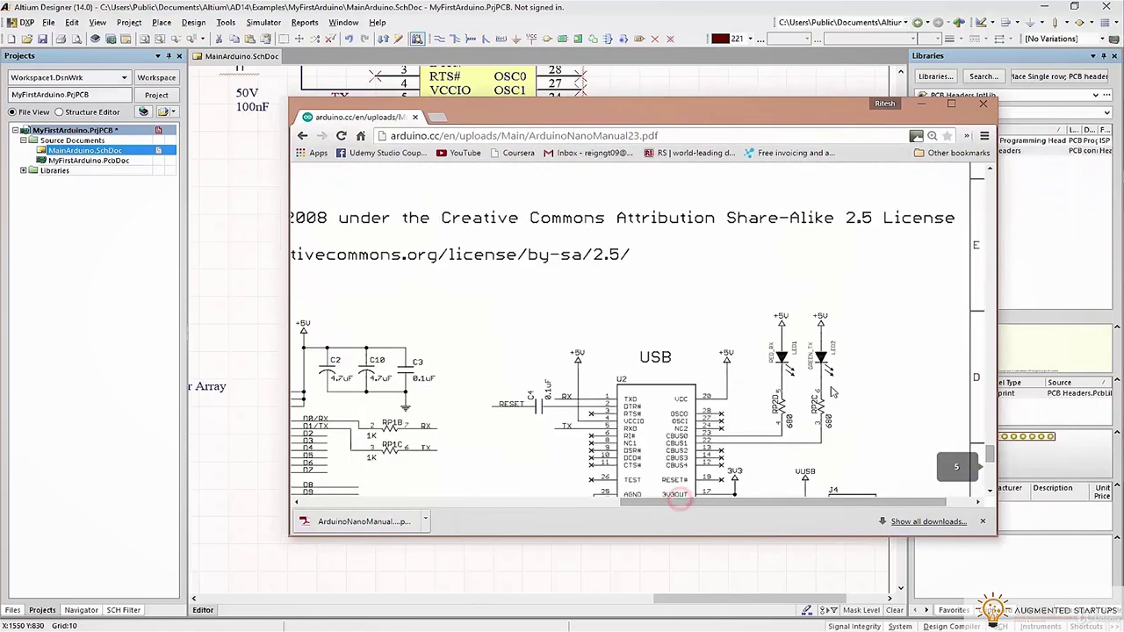
pyautogui.hotkey('alt', 'Tab')
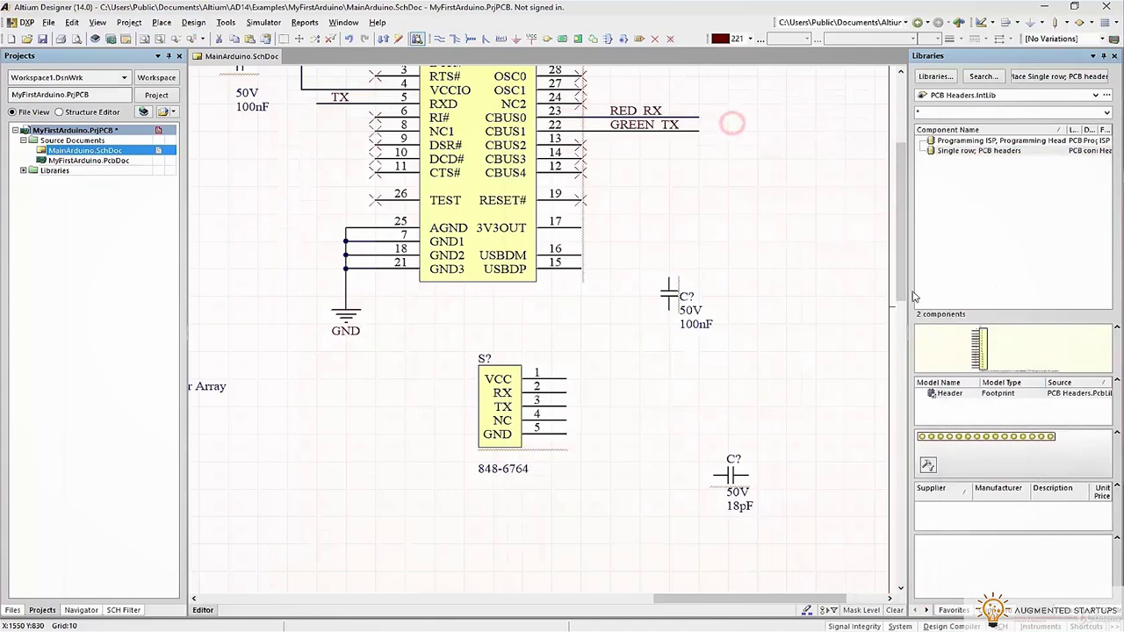
pyautogui.click(779, 351)
pyautogui.scroll(-10, 773, 386)
# Delete the Green LED's ground wire and the RED-to-Orange wire
pyautogui.scroll(-5, 763, 420)
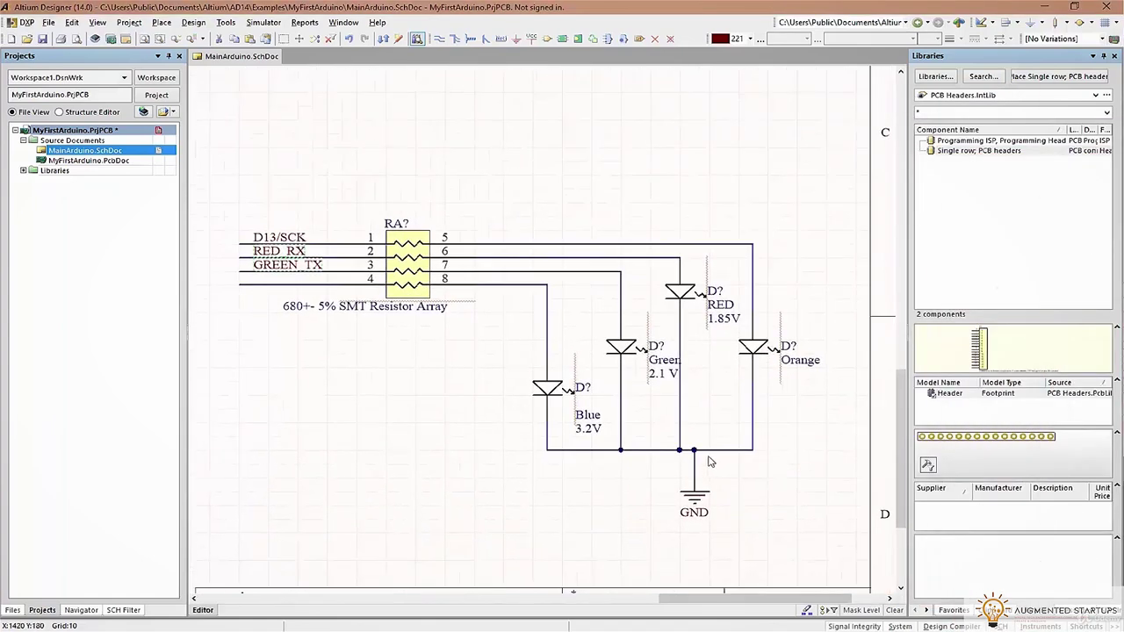
pyautogui.click(669, 451)
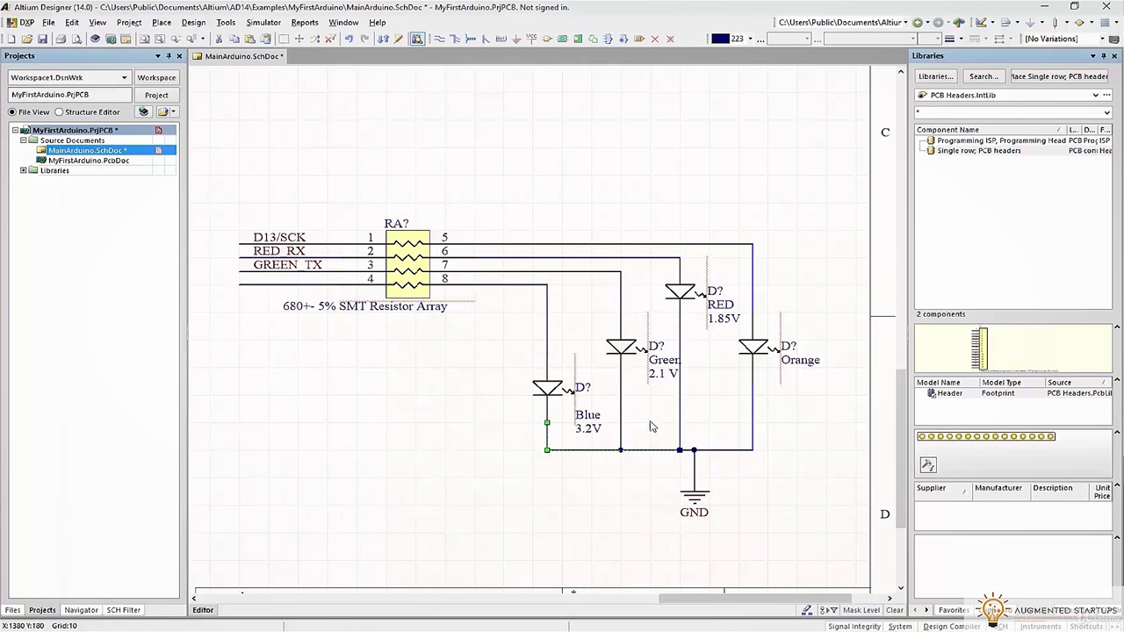
pyautogui.click(648, 404)
pyautogui.click(623, 380)
pyautogui.click(681, 416)
# Move the Green and RED LEDs up and wire their anodes together
pyautogui.click(442, 39)
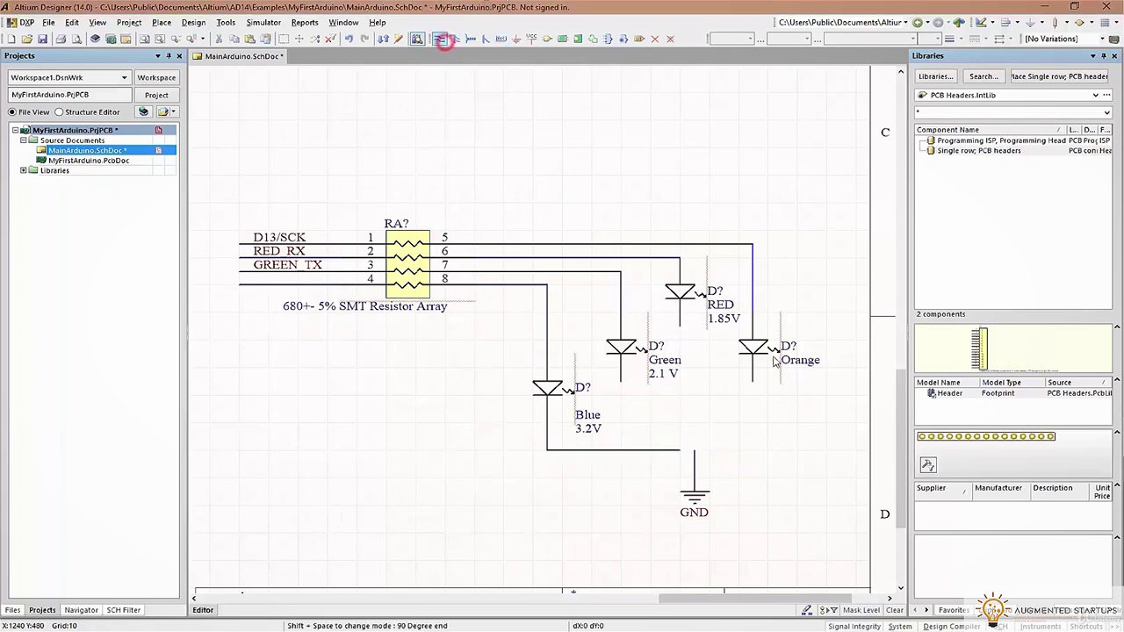
pyautogui.moveTo(655, 345); pyautogui.dragTo(622, 203)
pyautogui.moveTo(698, 224); pyautogui.dragTo(705, 145)
pyautogui.scroll(2, 612, 370)
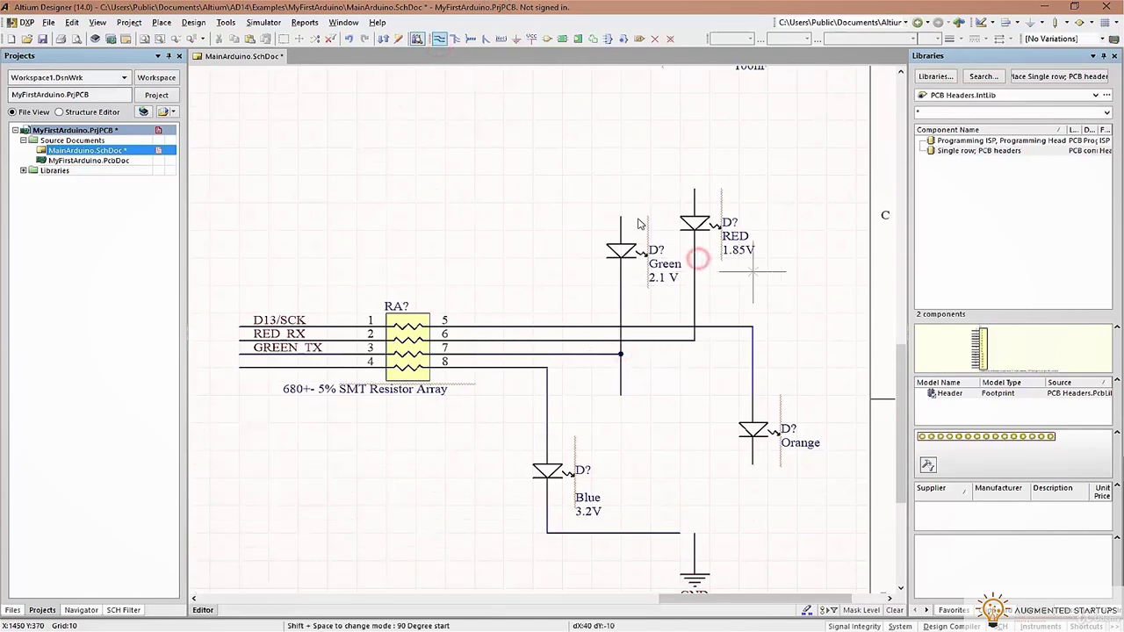
pyautogui.click(623, 175)
pyautogui.click(694, 185)
# Place a power port with net 5V on the LED anode wire
pyautogui.click(531, 39)
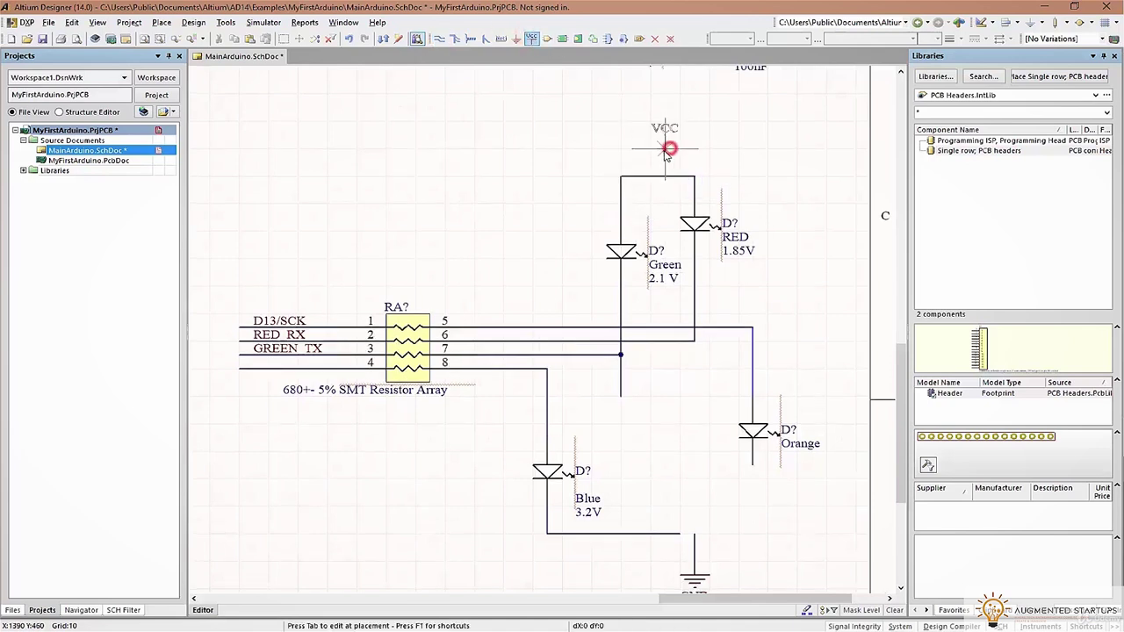
pyautogui.press('Tab')
pyautogui.write('5V')
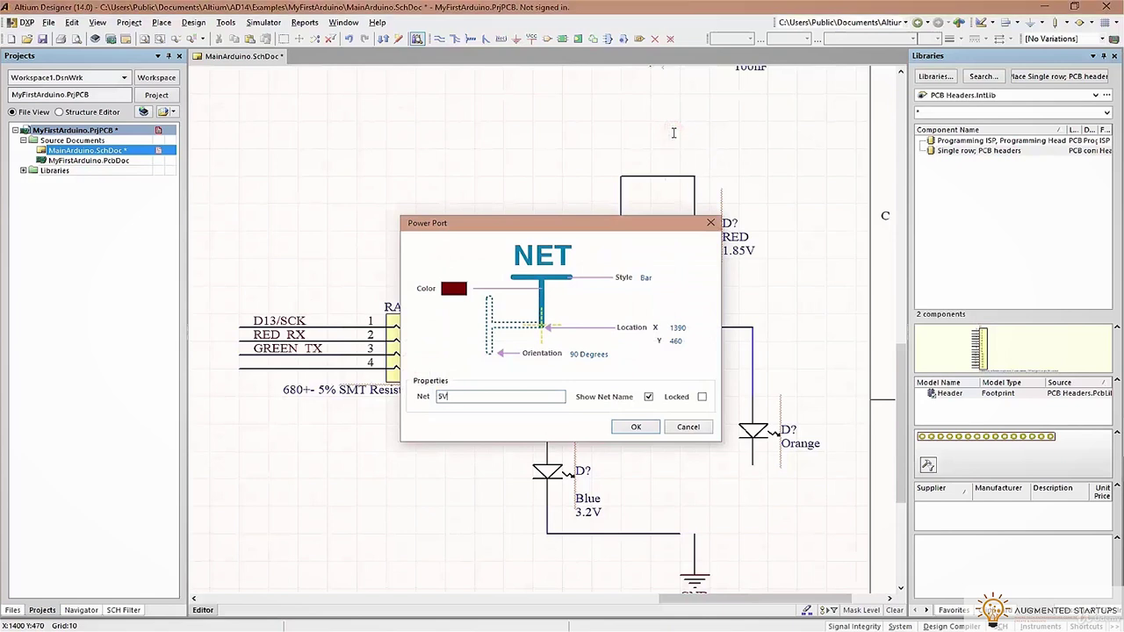
pyautogui.press('Return')
pyautogui.click(665, 171)
pyautogui.rightClick(754, 173)
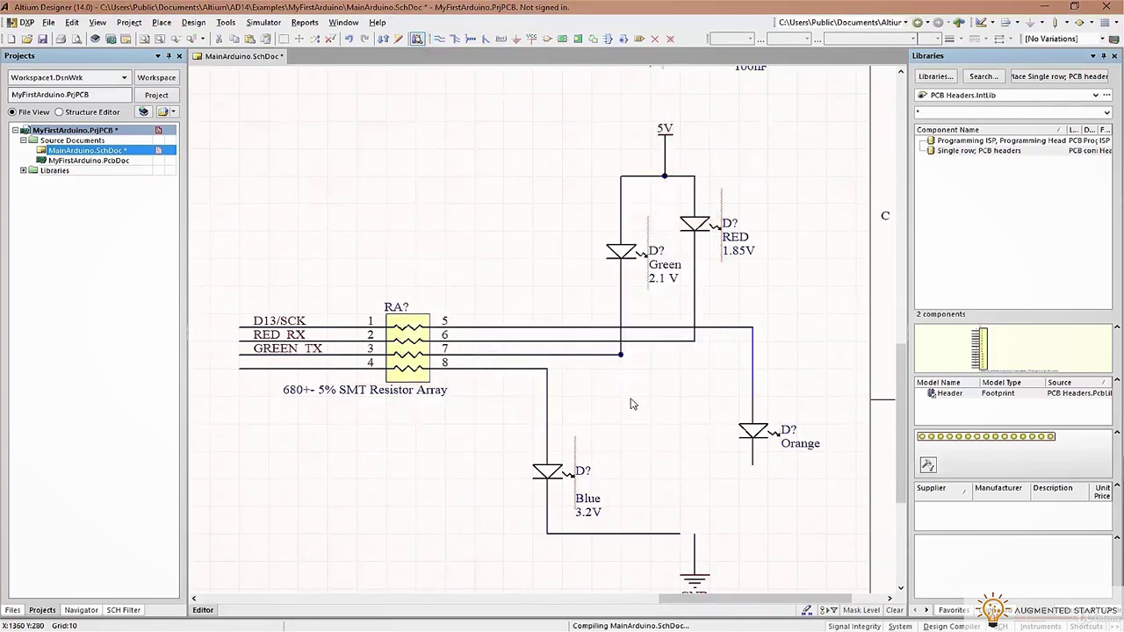
# Move the Orange LED onto the bottom wire, move GND below the Blue LED, and save
pyautogui.moveTo(690, 463); pyautogui.dragTo(671, 387)
pyautogui.moveTo(606, 452); pyautogui.dragTo(606, 533)
pyautogui.click(678, 542)
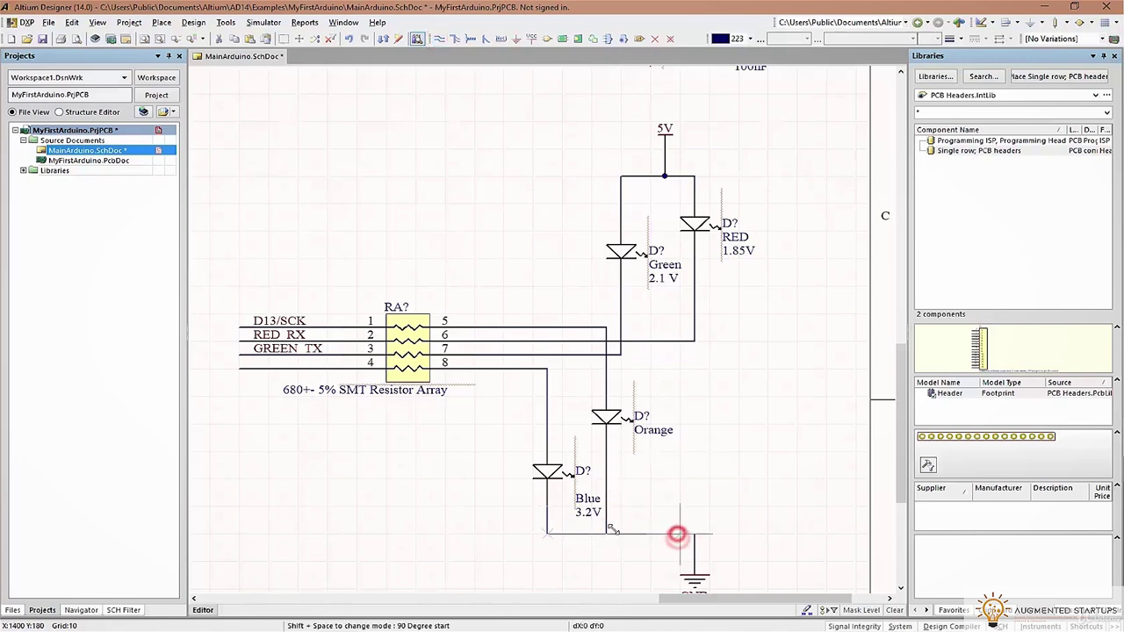
pyautogui.moveTo(679, 513); pyautogui.dragTo(801, 425)
pyautogui.click(801, 425)
pyautogui.moveTo(776, 351); pyautogui.dragTo(659, 376)
pyautogui.hotkey('ctrl', 's')
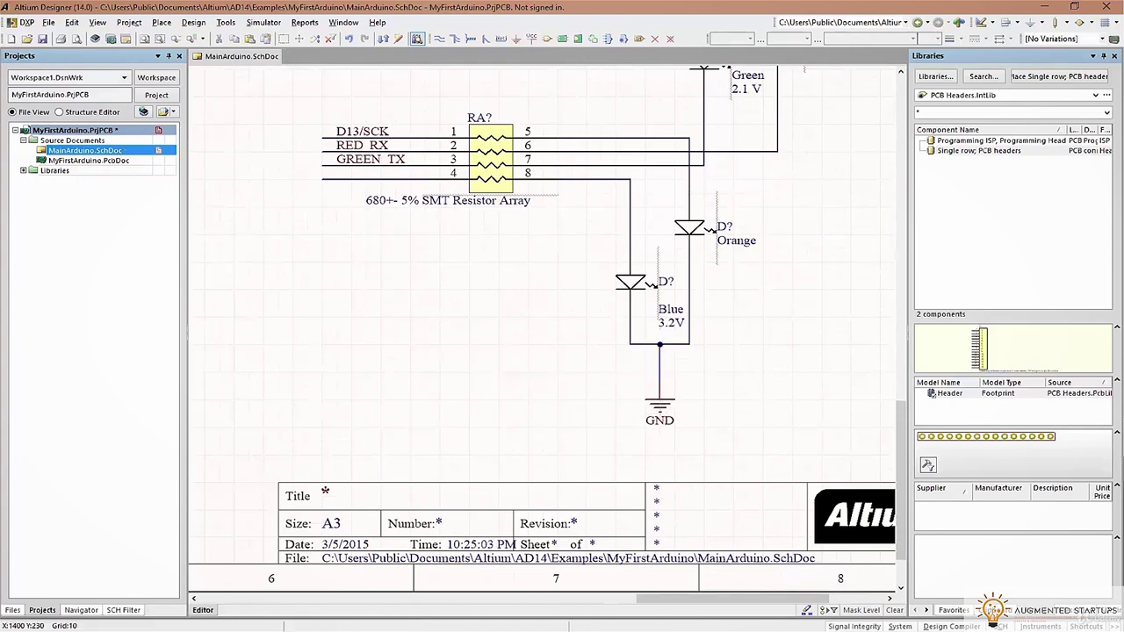
# Delete the LED and resistor array circuit, then undo to restore it
pyautogui.keyDown('ctrl'); pyautogui.scroll(-2, 761, 277); pyautogui.keyUp('ctrl')
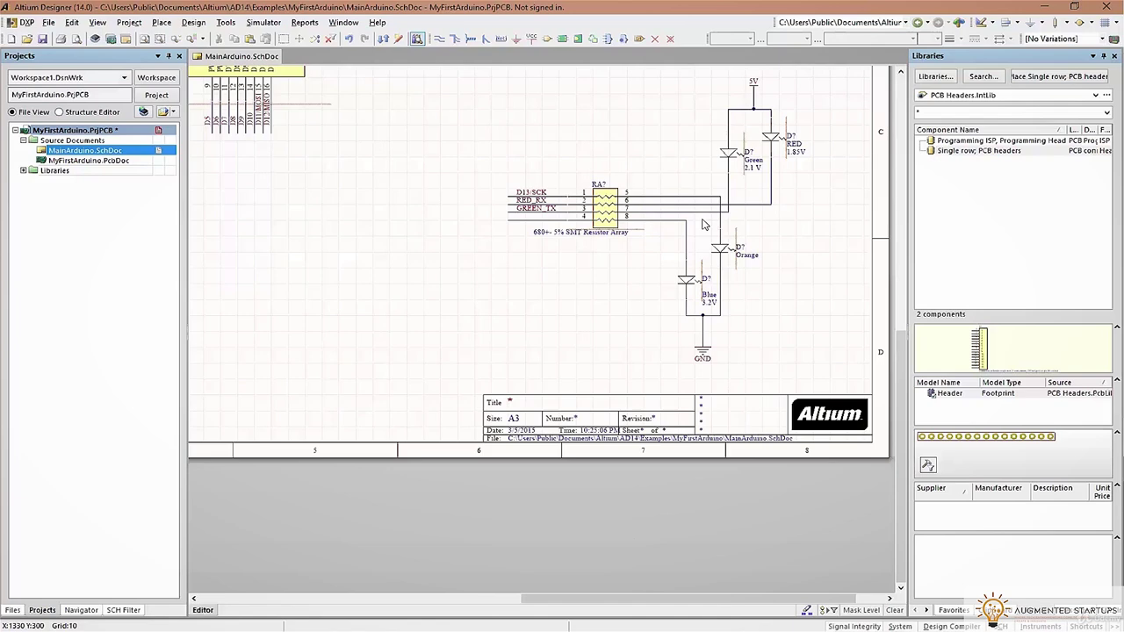
pyautogui.scroll(3, 652, 266)
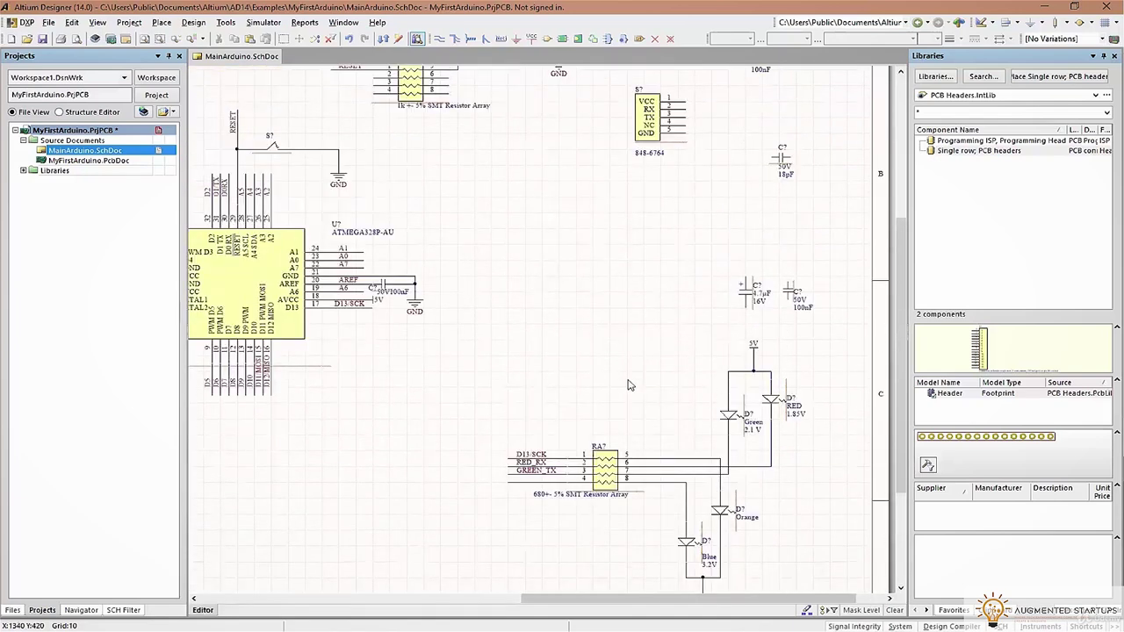
pyautogui.scroll(-2, 629, 384)
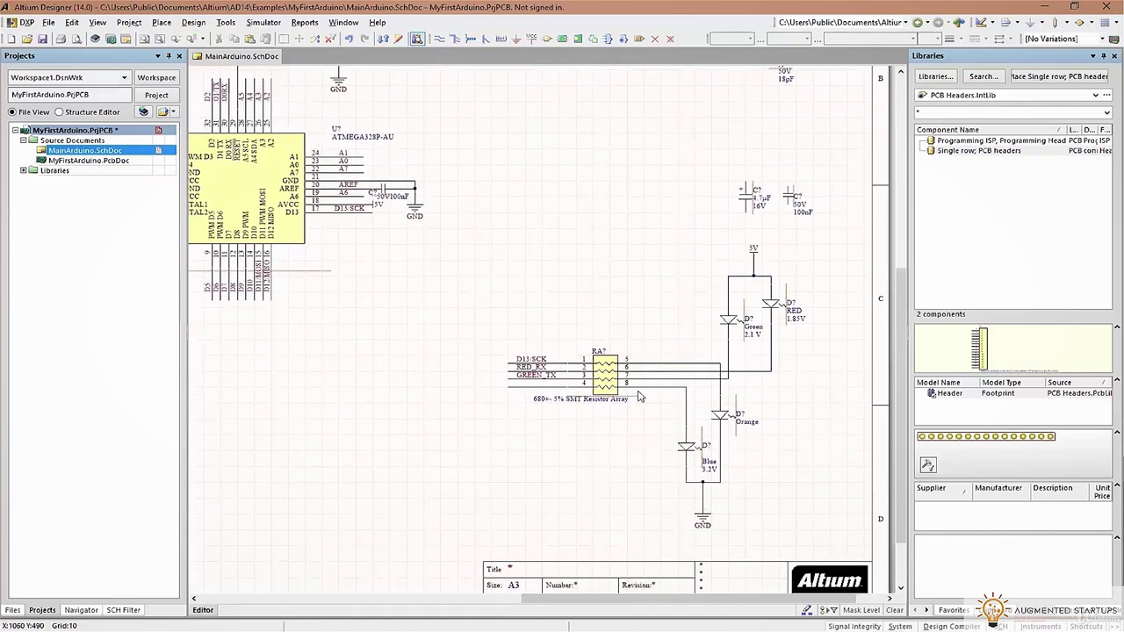
pyautogui.press('Delete')
pyautogui.hotkey('ctrl', 'z')
# Mirror the 848-6764 connector and place it right of the USB-serial chip, nudged slightly down
pyautogui.scroll(6, 681, 311)
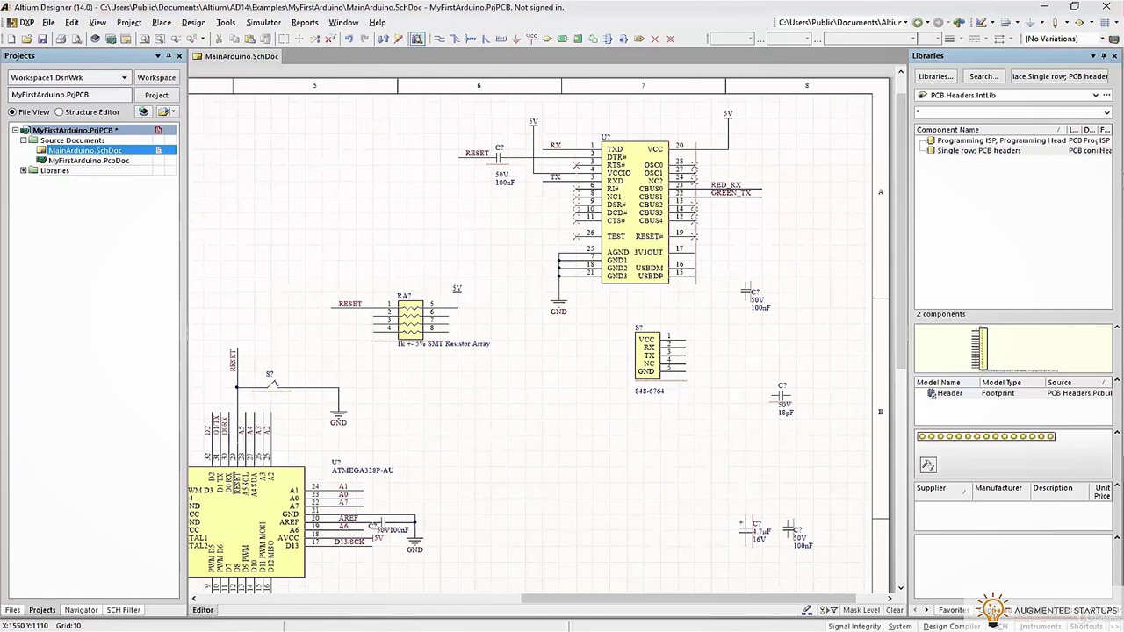
pyautogui.press('x')
pyautogui.moveTo(648, 347); pyautogui.dragTo(777, 249)
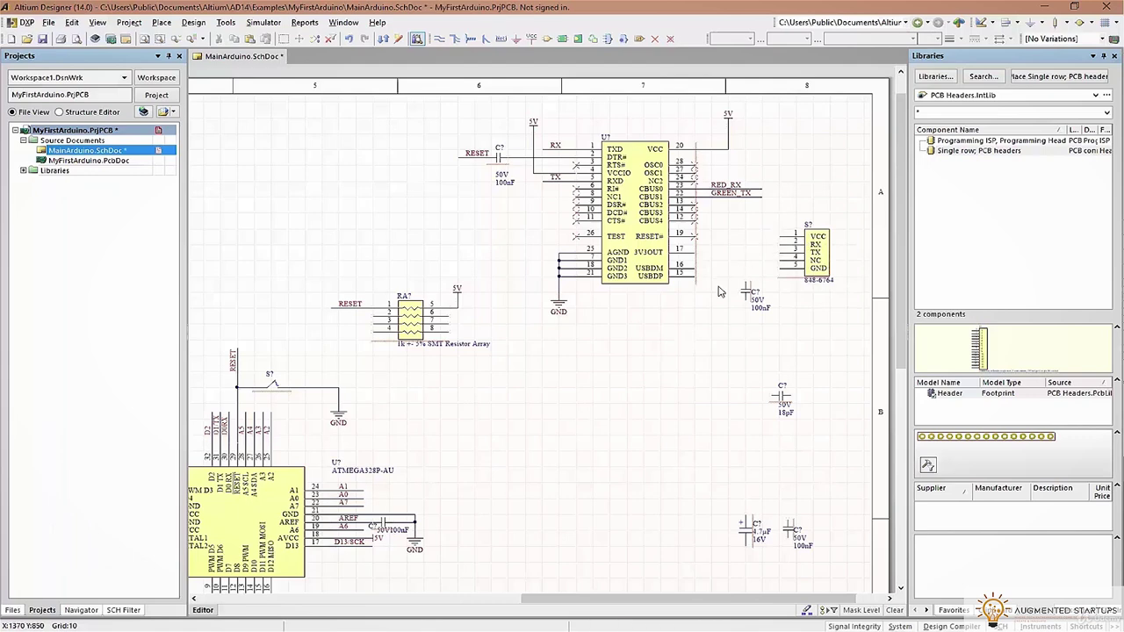
pyautogui.keyDown('ctrl'); pyautogui.scroll(1, 771, 303); pyautogui.keyUp('ctrl')
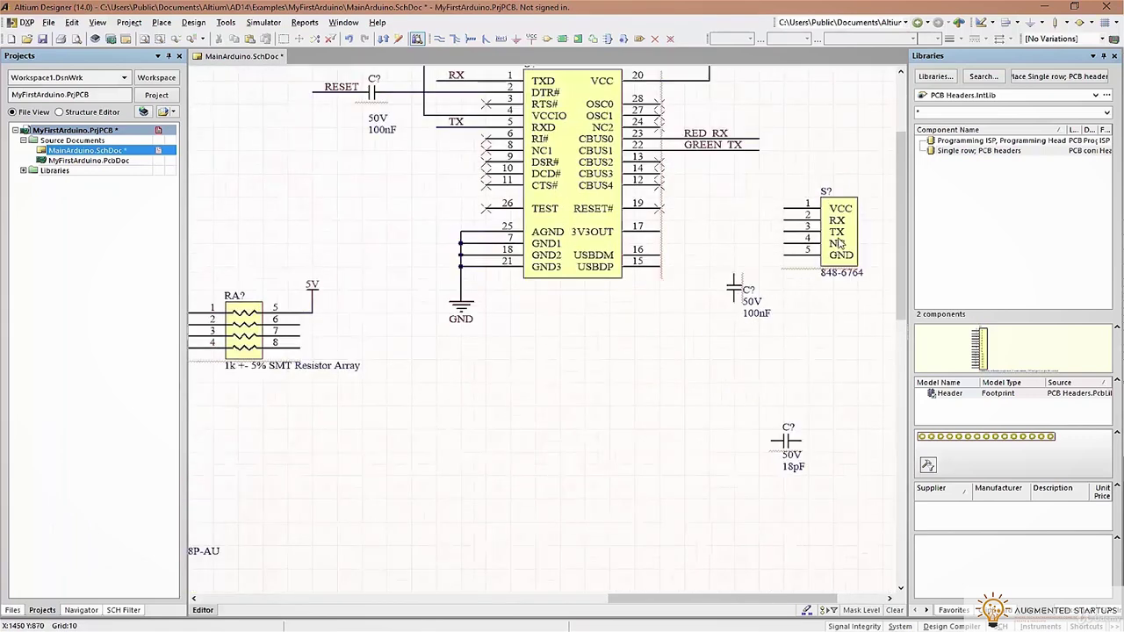
pyautogui.moveTo(858, 232); pyautogui.dragTo(786, 265)
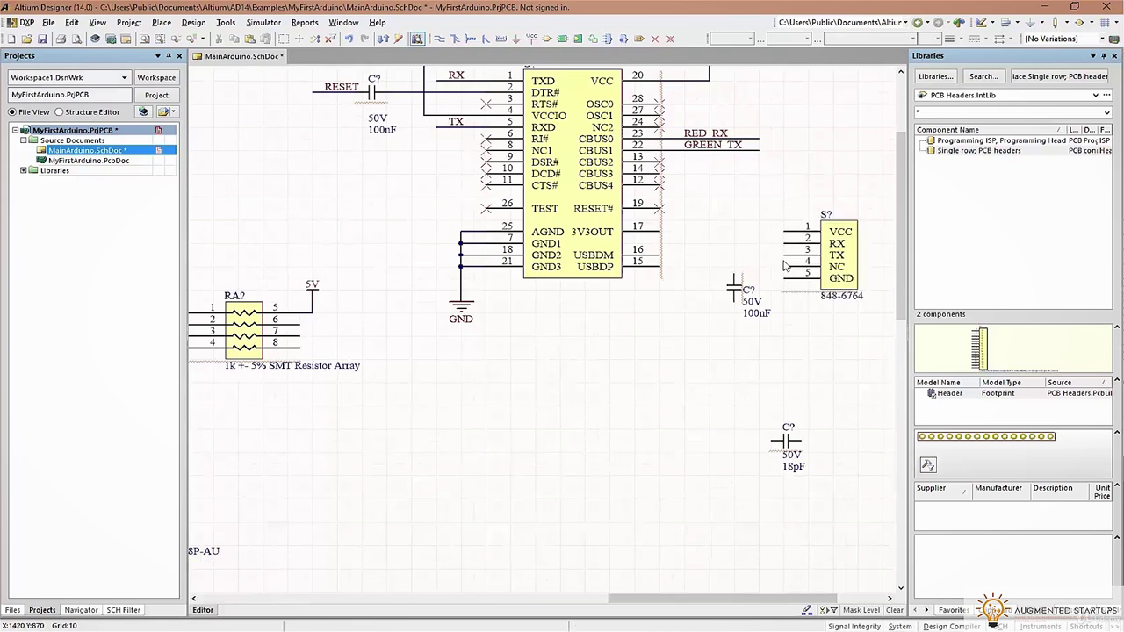
pyautogui.moveTo(834, 257); pyautogui.dragTo(869, 279)
# Switch the active library to Molex Connectors.IntLib
pyautogui.click(840, 348)
pyautogui.click(1010, 95)
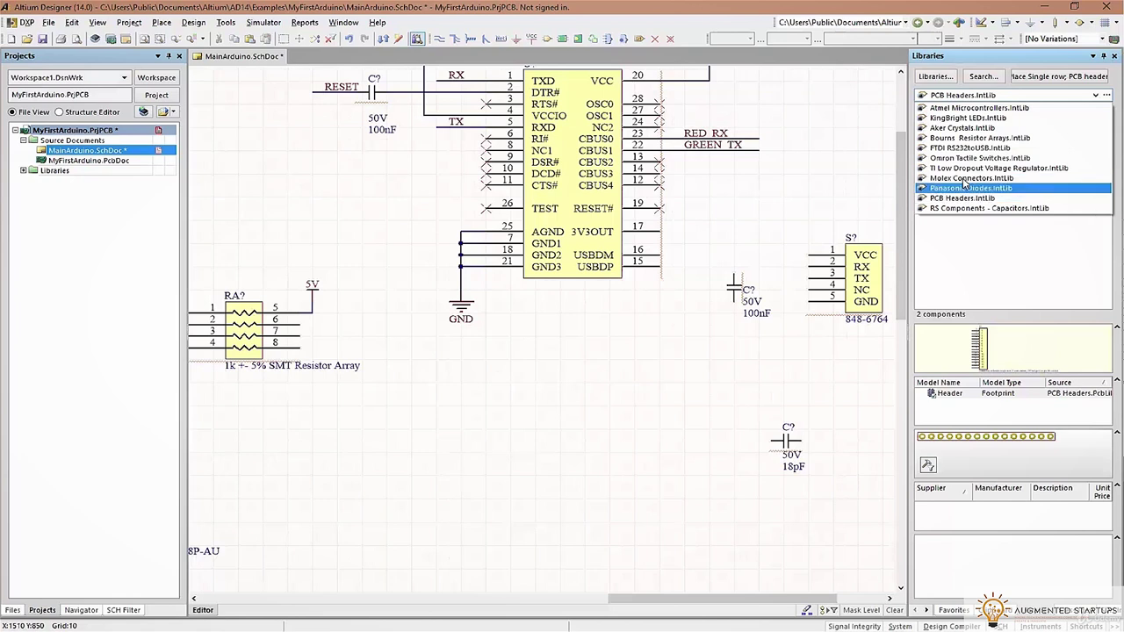
pyautogui.click(970, 178)
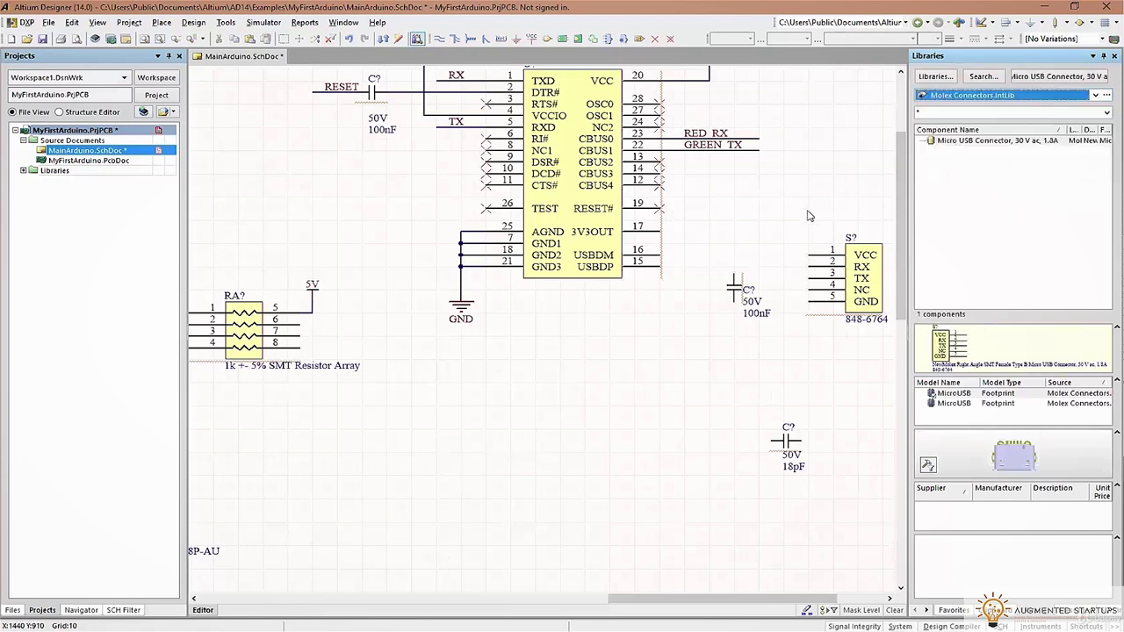
pyautogui.click(790, 173)
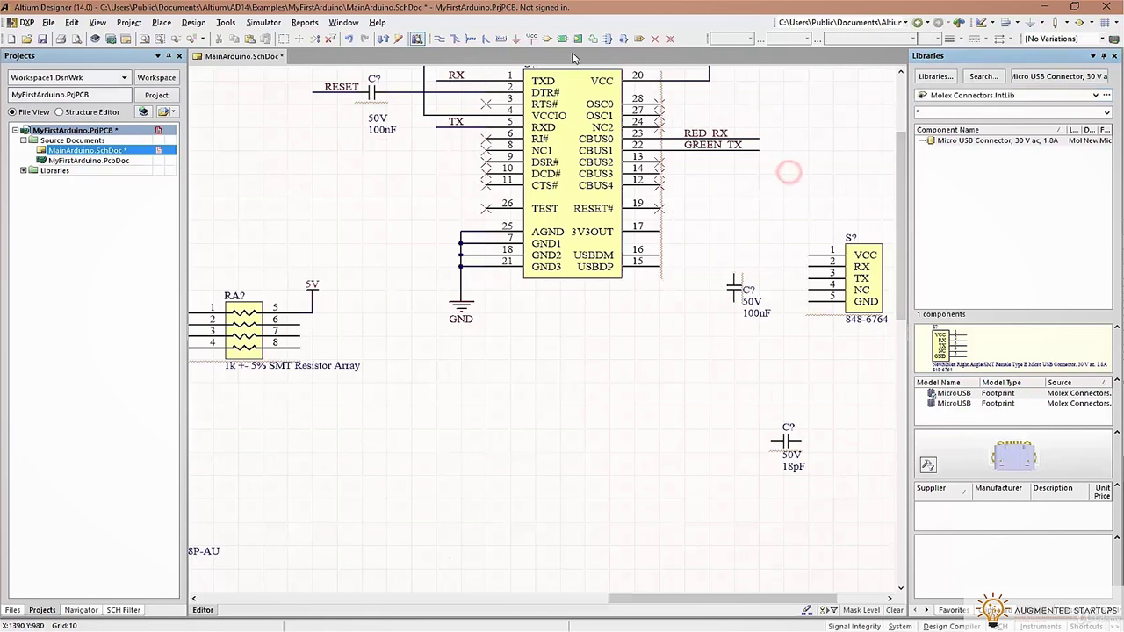
# Wire chip pins 16 and 15 to connector RX pin 2 and TX pin 3
pyautogui.click(664, 265)
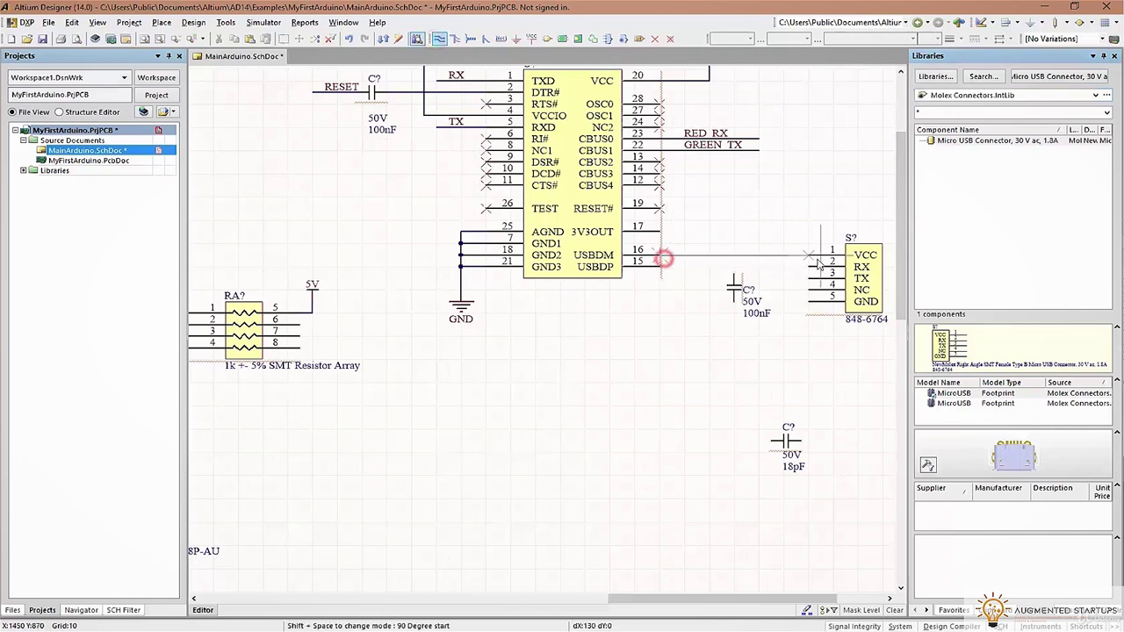
pyautogui.press('Escape')
pyautogui.moveTo(856, 272); pyautogui.dragTo(856, 261)
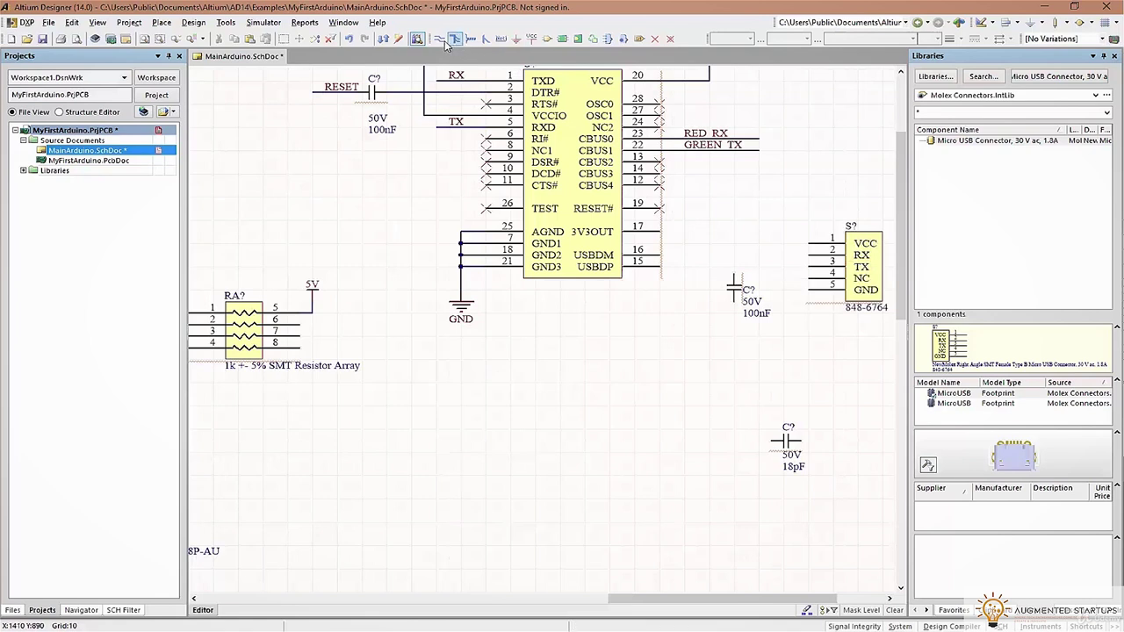
pyautogui.click(667, 273)
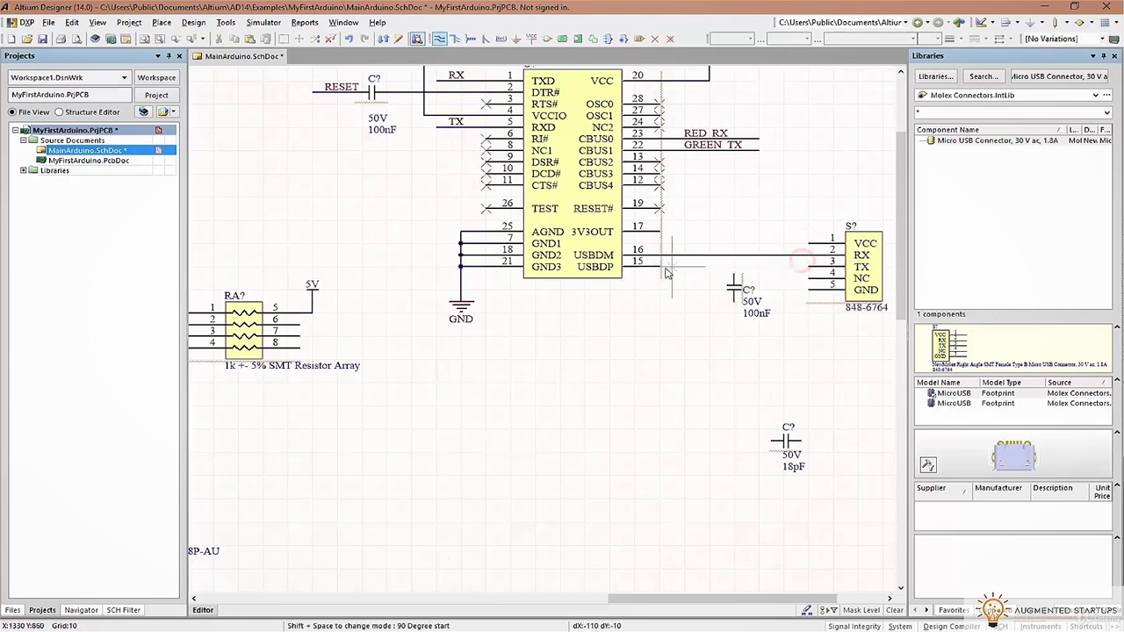
pyautogui.click(809, 274)
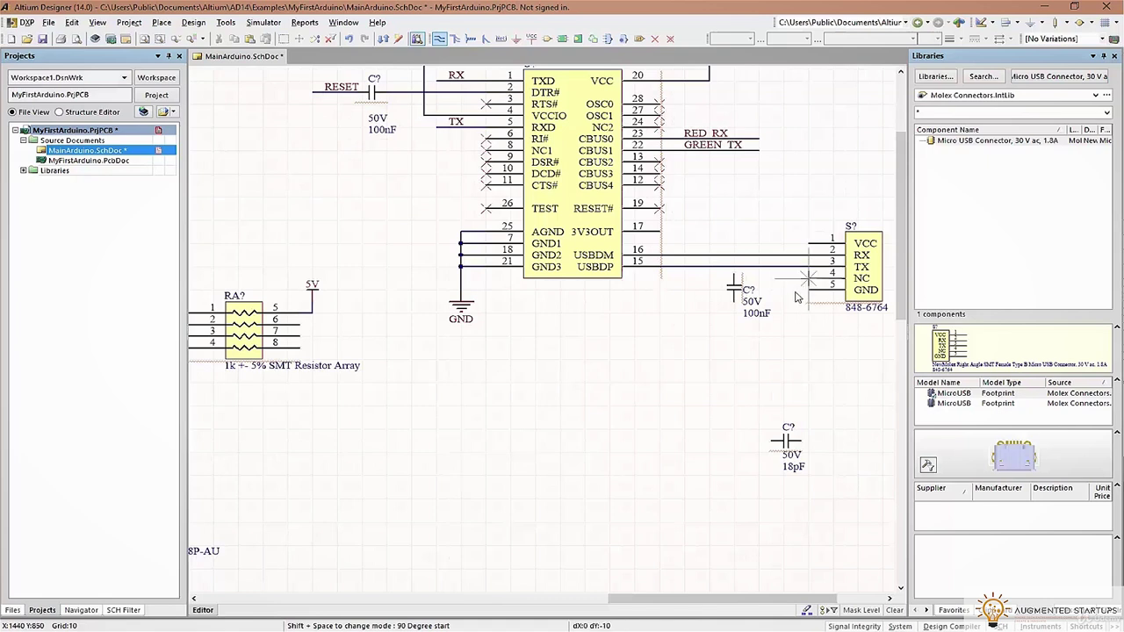
pyautogui.rightClick(786, 306)
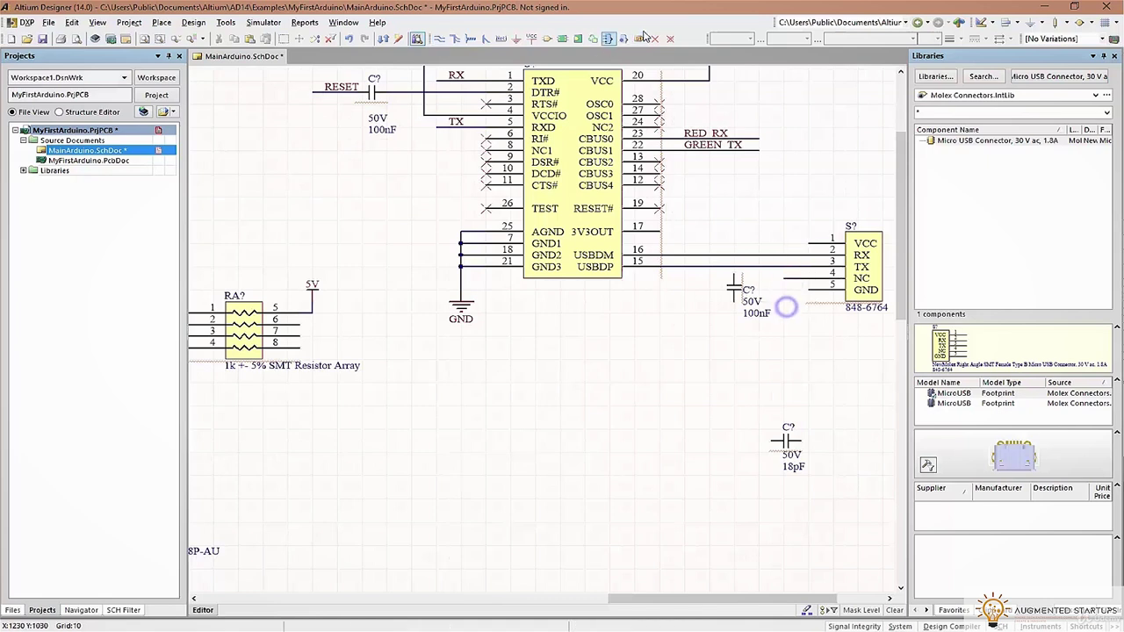
pyautogui.scroll(1, 788, 328)
pyautogui.keyDown('ctrl'); pyautogui.scroll(2, 782, 338); pyautogui.keyUp('ctrl')
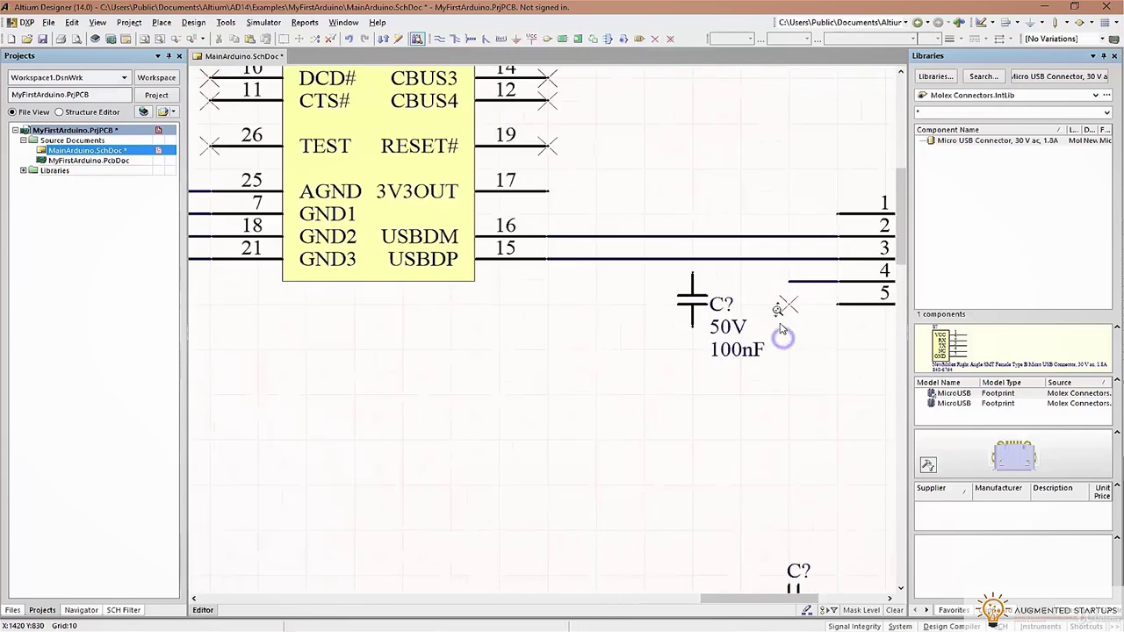
pyautogui.keyDown('ctrl'); pyautogui.scroll(-2, 806, 331); pyautogui.keyUp('ctrl')
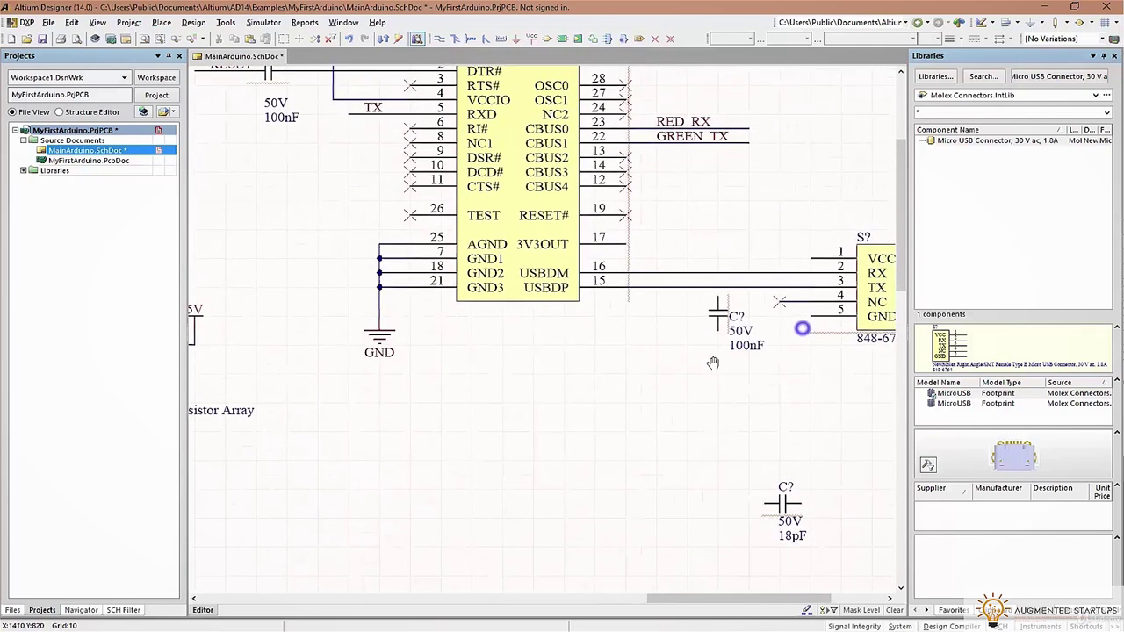
# Place a power port at connector pin 1 and name its net VUSB
pyautogui.scroll(1, 719, 224)
pyautogui.click(715, 264)
pyautogui.press('Escape')
pyautogui.press('p')
pyautogui.press('w')
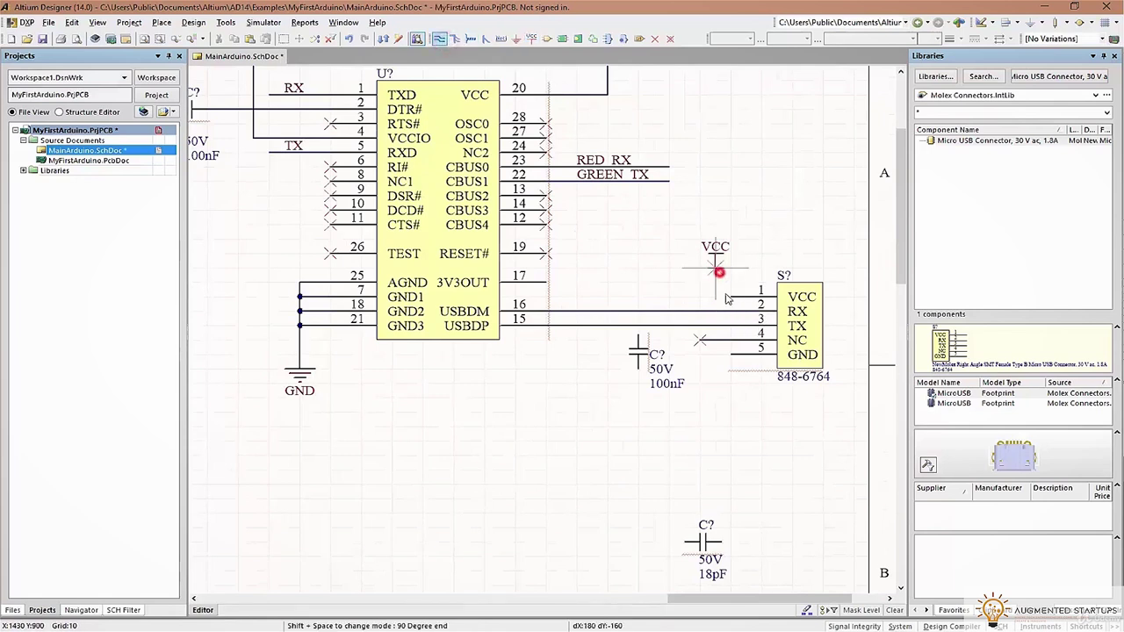
pyautogui.doubleClick(715, 256)
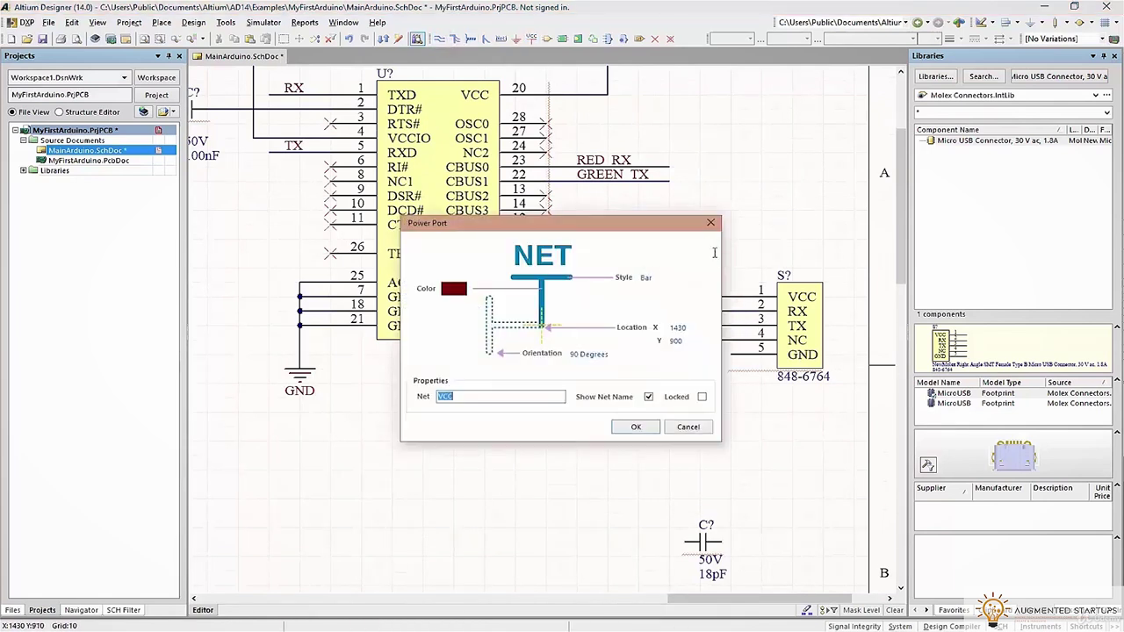
pyautogui.write('VUSB')
pyautogui.press('Return')
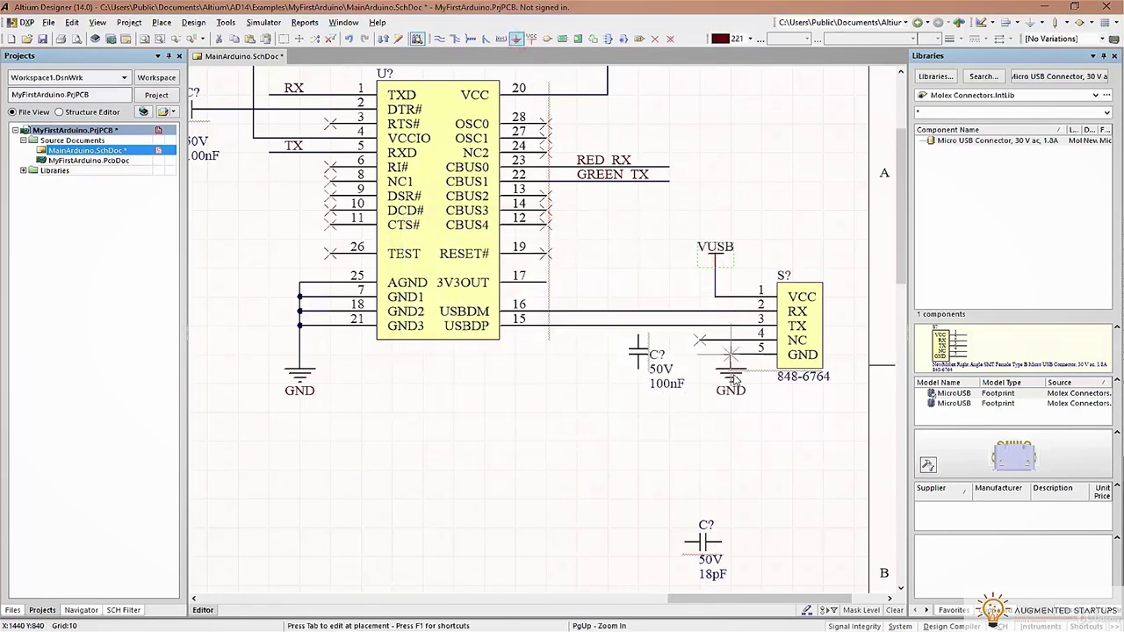
# Wire connector pin 5 to the GND symbol
pyautogui.rightClick(757, 397)
pyautogui.click(439, 39)
pyautogui.click(700, 381)
pyautogui.rightClick(760, 428)
pyautogui.rightClick(758, 428)
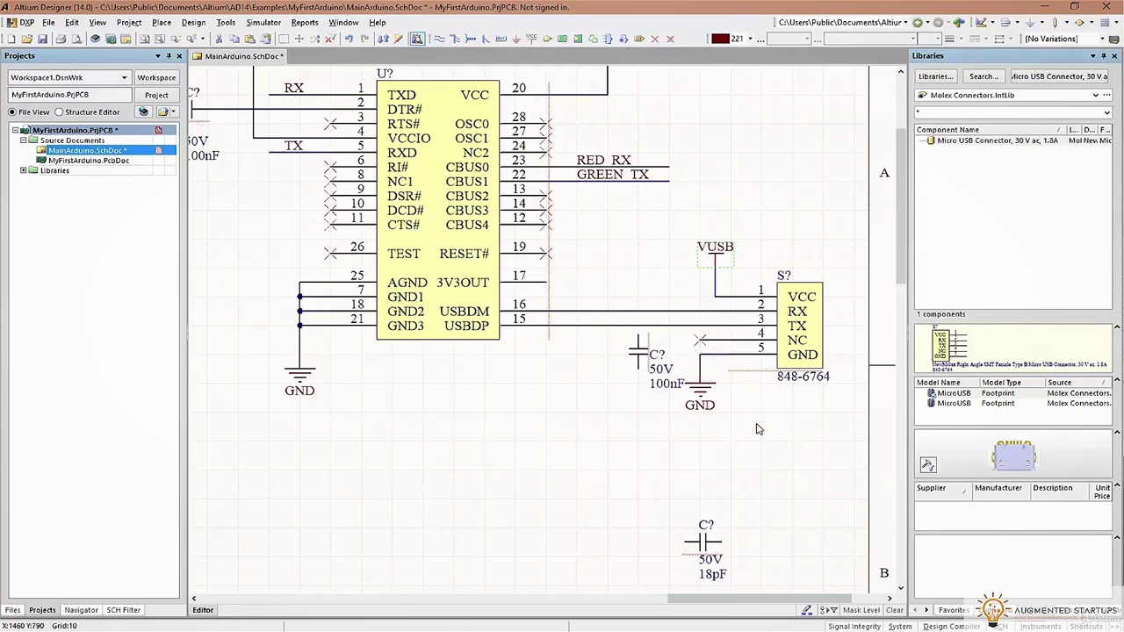
# Wire 3V3OUT pin 17 to the 100nF capacitor and ground its other pin
pyautogui.moveTo(642, 354); pyautogui.dragTo(593, 395)
pyautogui.click(439, 39)
pyautogui.click(546, 283)
pyautogui.click(592, 403)
pyautogui.keyDown('shift'); pyautogui.moveTo(701, 386); pyautogui.dragTo(599, 407); pyautogui.keyUp('shift')
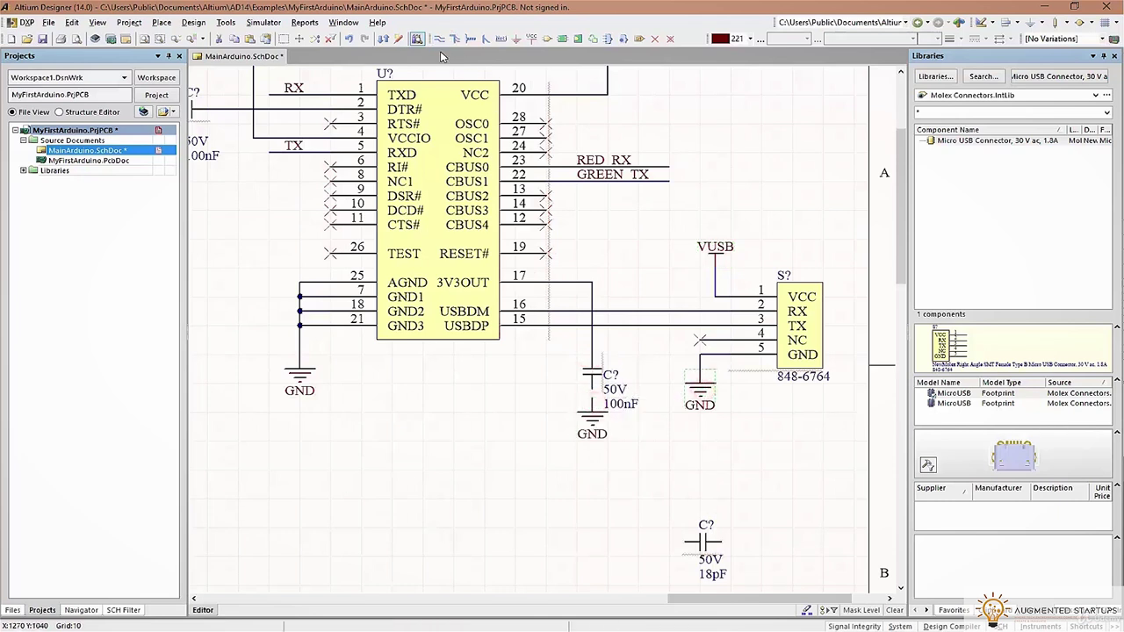
pyautogui.keyDown('ctrl'); pyautogui.moveTo(592, 426); pyautogui.dragTo(593, 450); pyautogui.keyUp('ctrl')
# Add a 3V3 power port joined to the pin 17 net
pyautogui.click(533, 39)
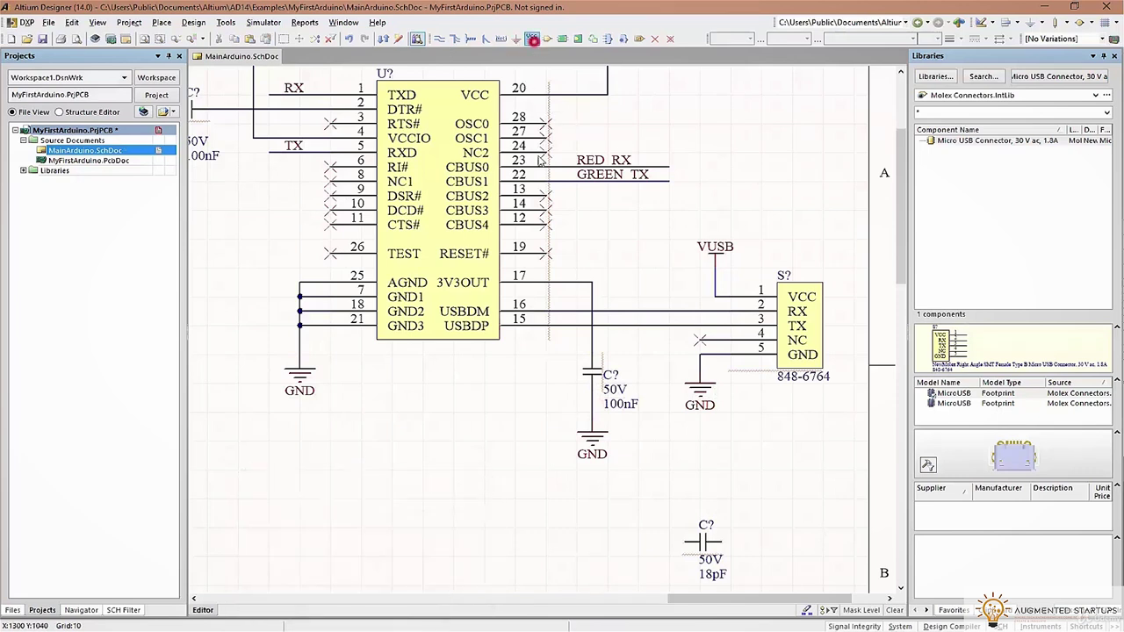
pyautogui.press('Tab')
pyautogui.write('3V3')
pyautogui.press('Return')
pyautogui.click(439, 40)
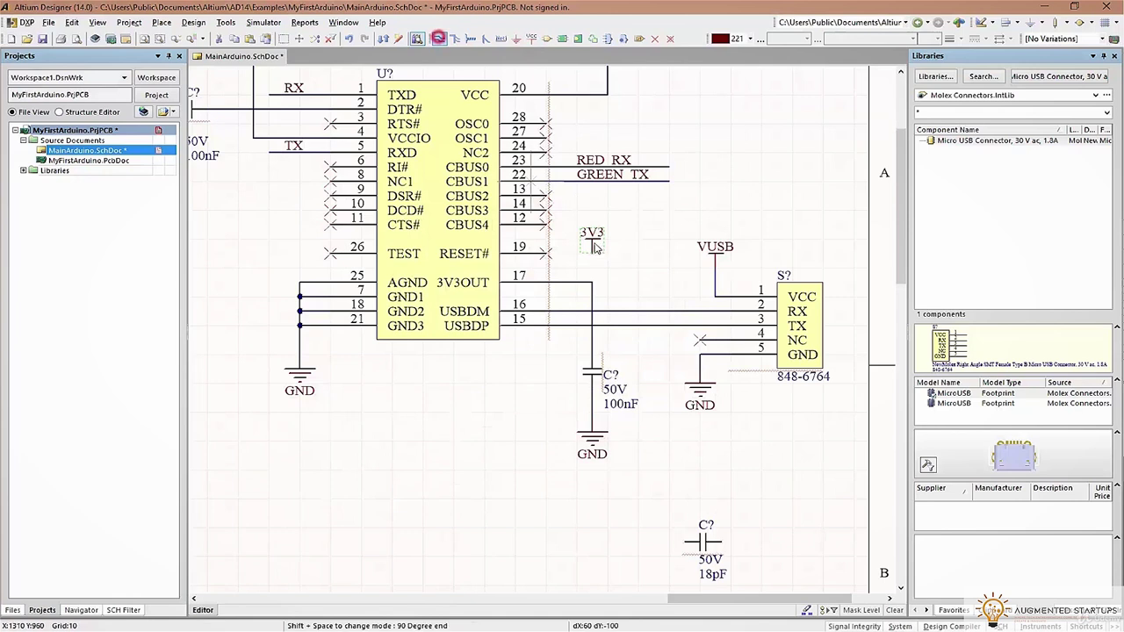
pyautogui.click(592, 282)
pyautogui.rightClick(650, 265)
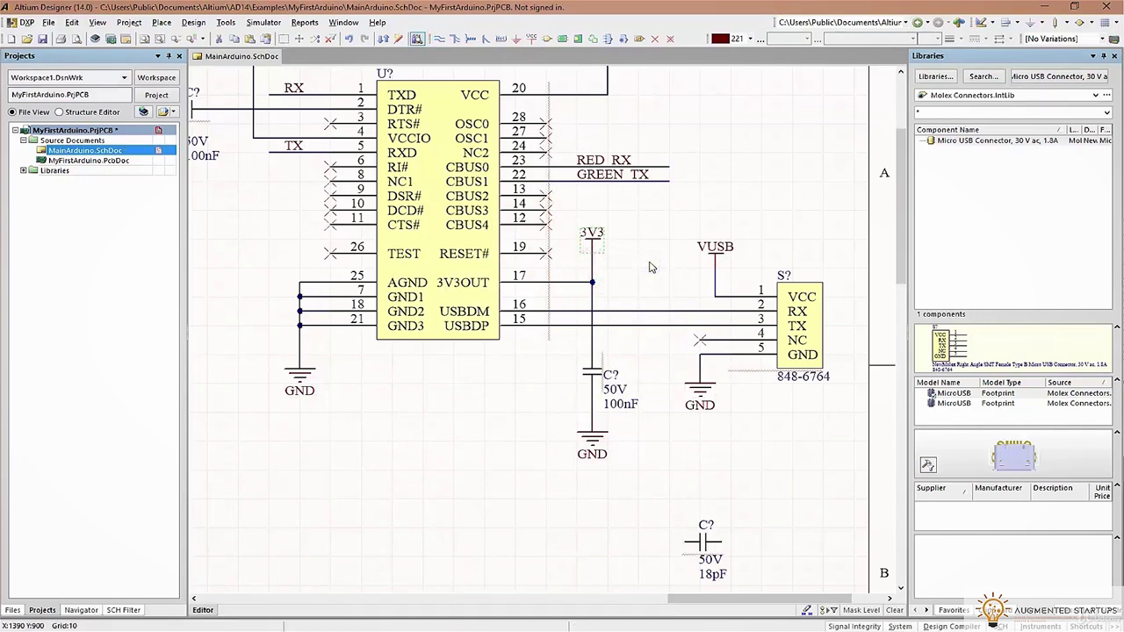
pyautogui.keyDown('ctrl'); pyautogui.scroll(-5, 648, 314); pyautogui.keyUp('ctrl')
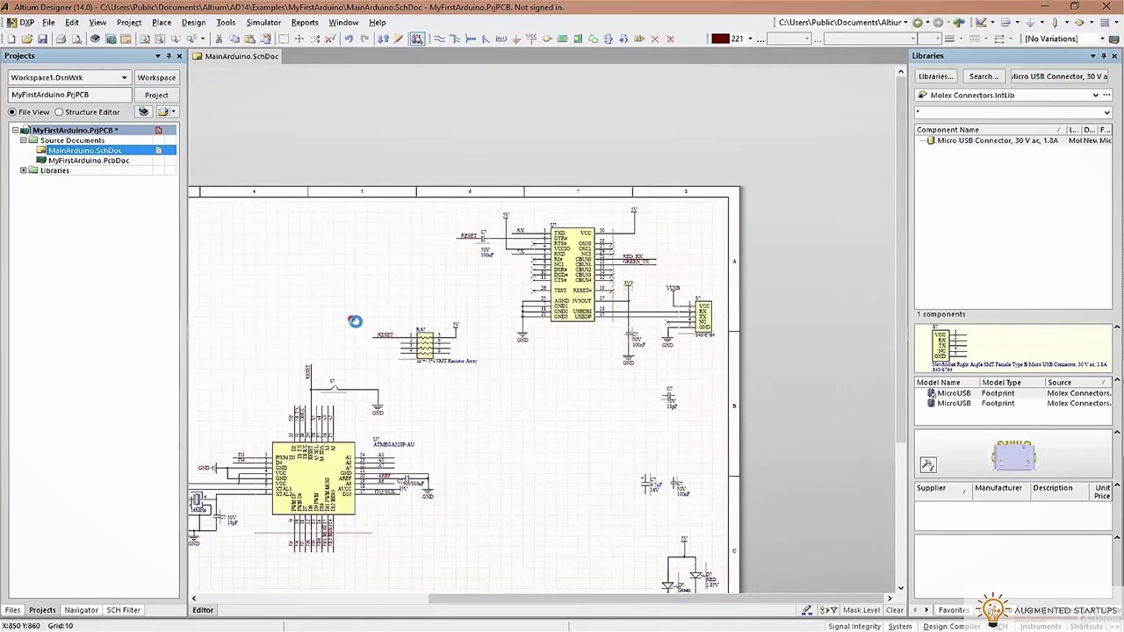
# Shift the RA resistor array up-left, delete then restore the FTDI parts, and zoom out
pyautogui.moveTo(426, 344); pyautogui.dragTo(358, 316)
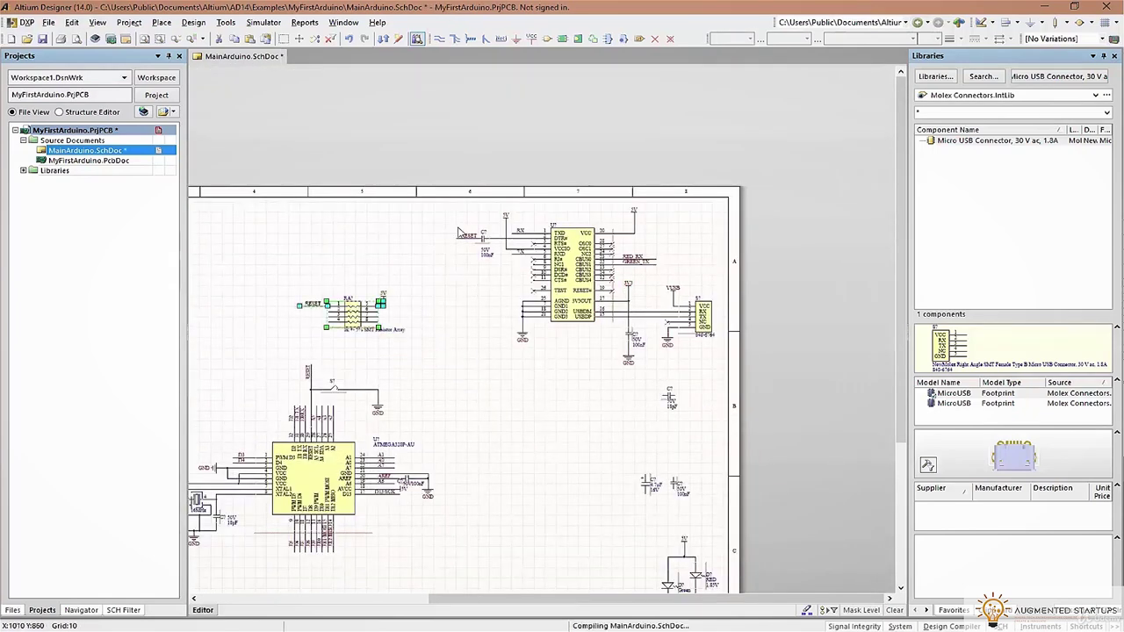
pyautogui.moveTo(456, 211); pyautogui.dragTo(729, 383)
pyautogui.press('Delete')
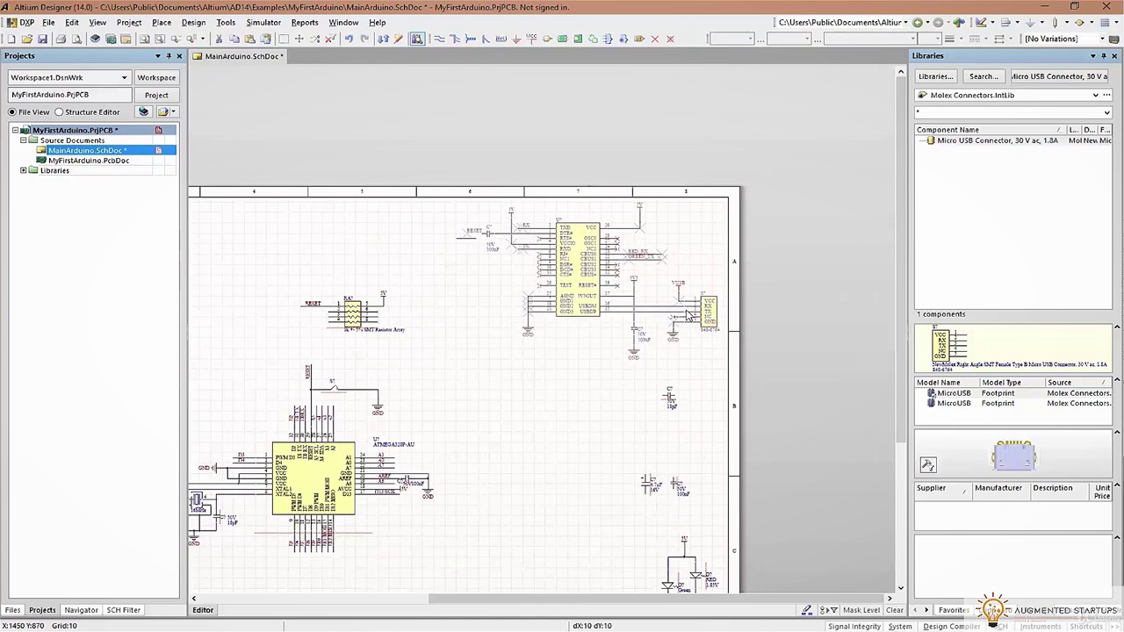
pyautogui.hotkey('ctrl', 'z')
pyautogui.keyDown('ctrl'); pyautogui.scroll(6, 474, 235); pyautogui.keyUp('ctrl')
pyautogui.click(468, 283)
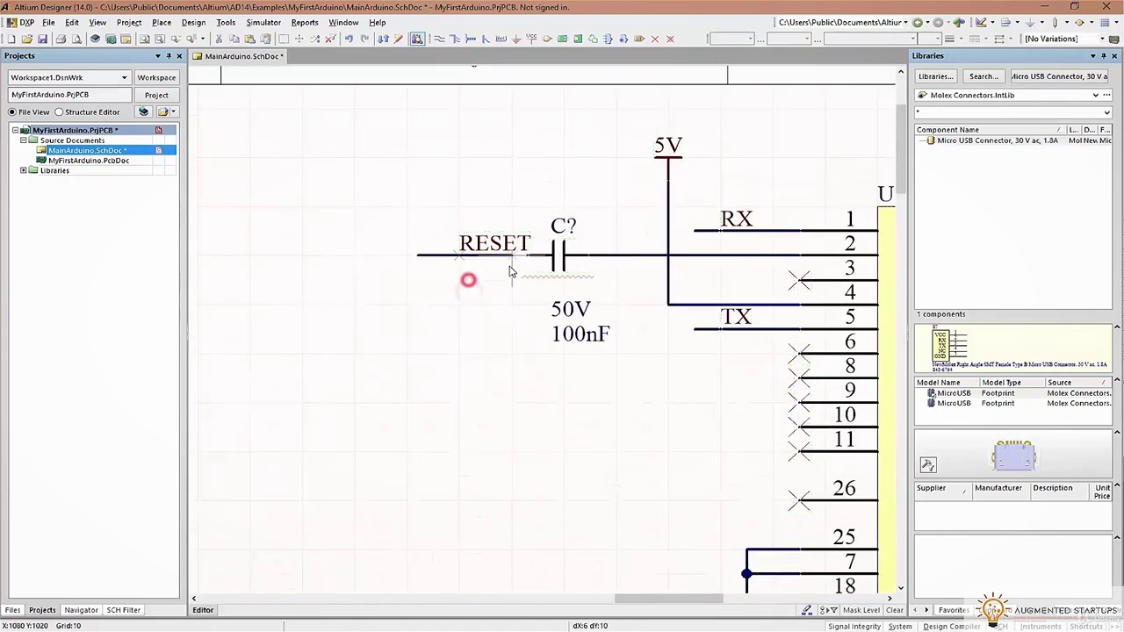
pyautogui.keyDown('ctrl'); pyautogui.scroll(-6, 585, 439); pyautogui.keyUp('ctrl')
pyautogui.click(694, 417)
pyautogui.scroll(-3, 620, 440)
pyautogui.keyDown('shift'); pyautogui.hscroll(-5, 620, 421); pyautogui.keyUp('shift')
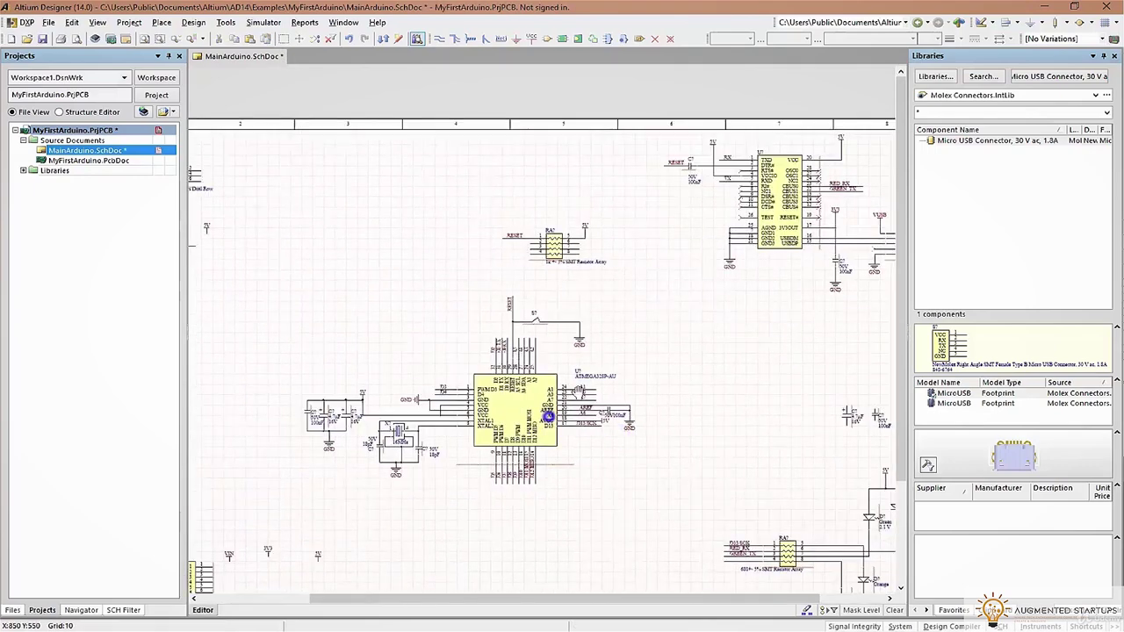
pyautogui.keyDown('ctrl'); pyautogui.scroll(-2, 621, 327); pyautogui.keyUp('ctrl')
pyautogui.keyDown('ctrl'); pyautogui.scroll(-1, 620, 326); pyautogui.keyUp('ctrl')
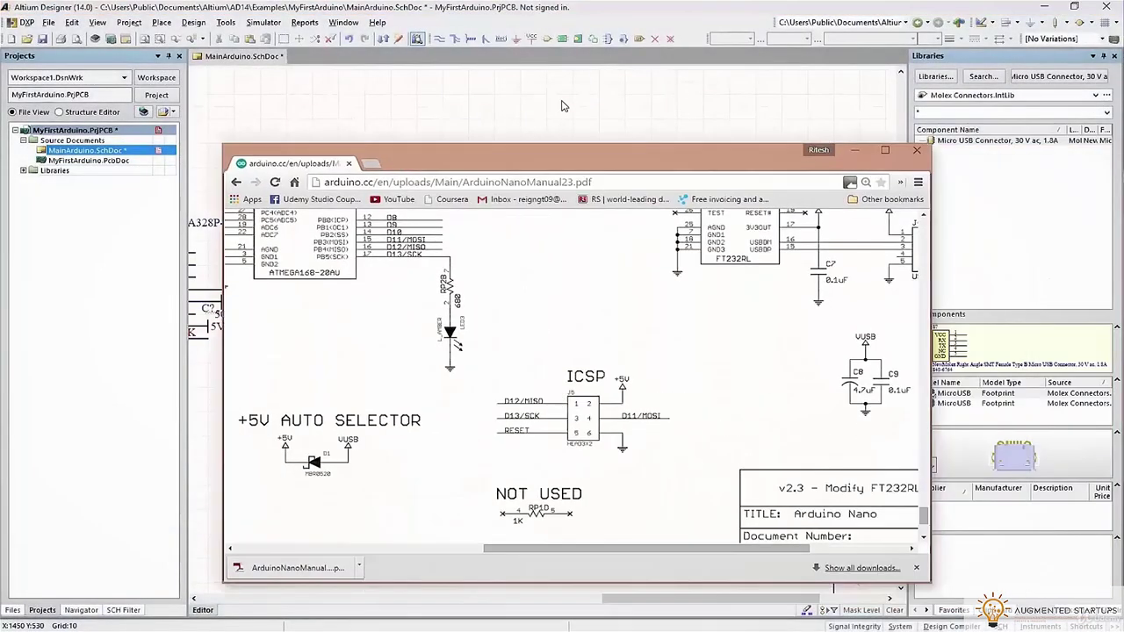
# Bring the capacitors into view and wire the capacitor top pin to the VUSB pin
pyautogui.moveTo(660, 501); pyautogui.dragTo(767, 508)
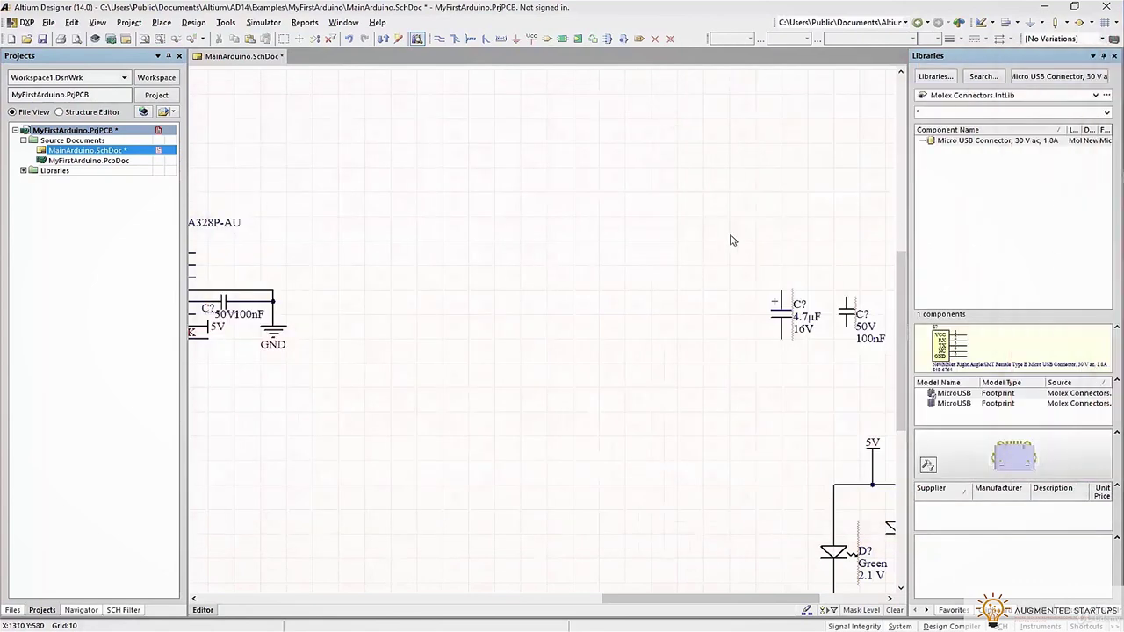
pyautogui.scroll(2, 733, 240)
pyautogui.moveTo(773, 211); pyautogui.dragTo(696, 228, button='right')
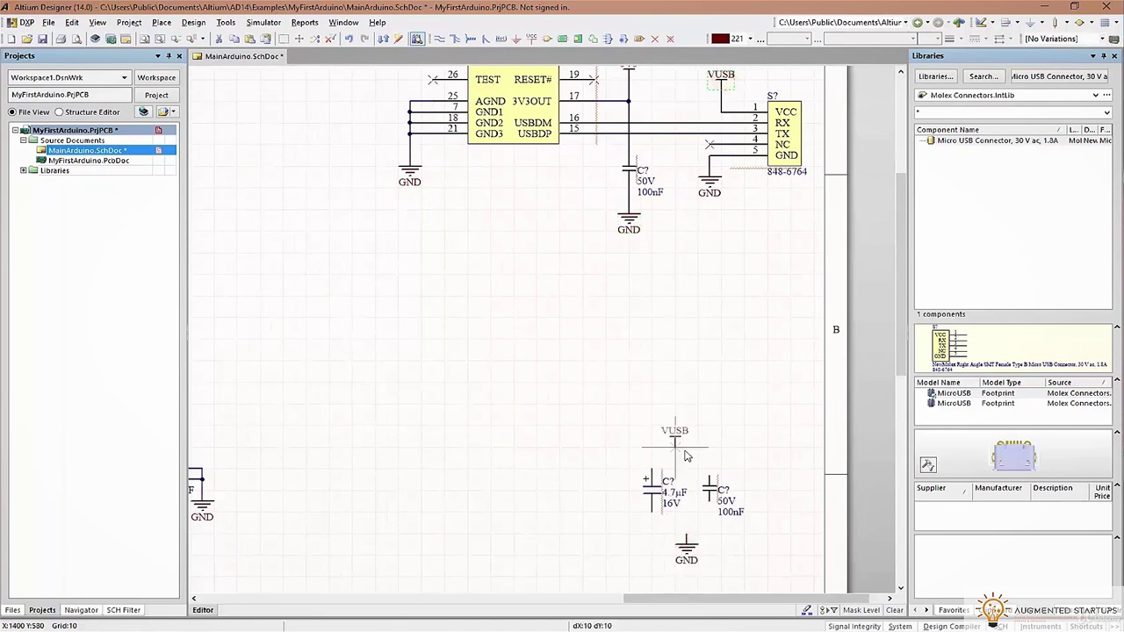
pyautogui.keyDown('ctrl'); pyautogui.scroll(2, 685, 450); pyautogui.keyUp('ctrl')
pyautogui.scroll(-2, 542, 93)
pyautogui.scroll(1, 542, 93)
pyautogui.click(438, 38)
pyautogui.click(606, 386)
pyautogui.press('Escape')
pyautogui.click(733, 353)
# Join both capacitors' lower pins with a wire, raise the VUSB port, and tie GND in
pyautogui.click(605, 481)
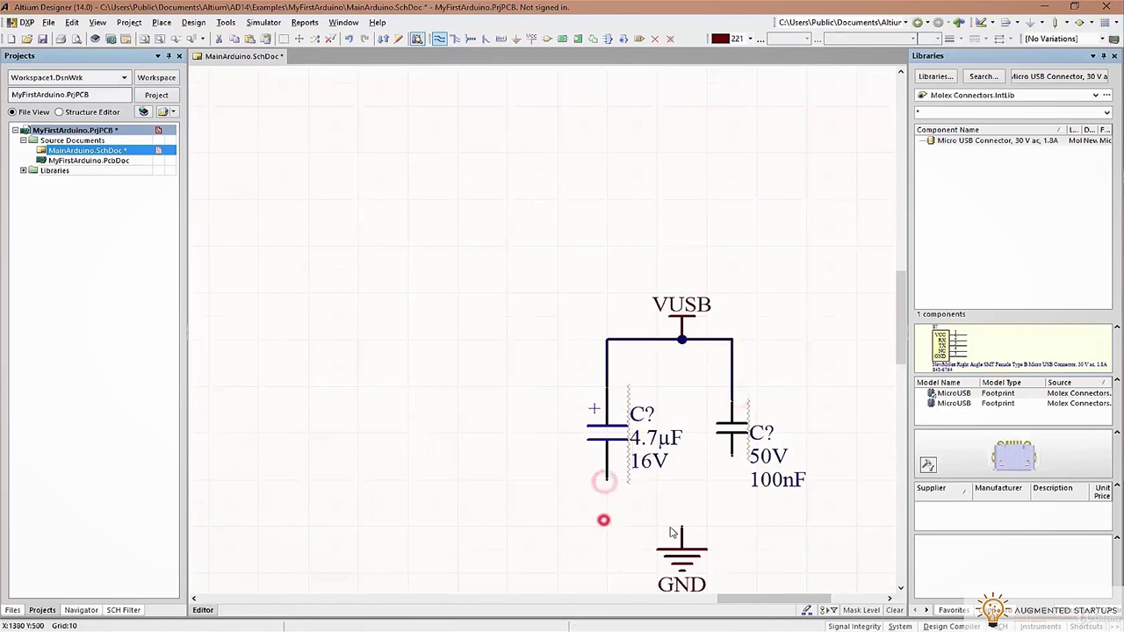
pyautogui.click(682, 526)
pyautogui.click(732, 464)
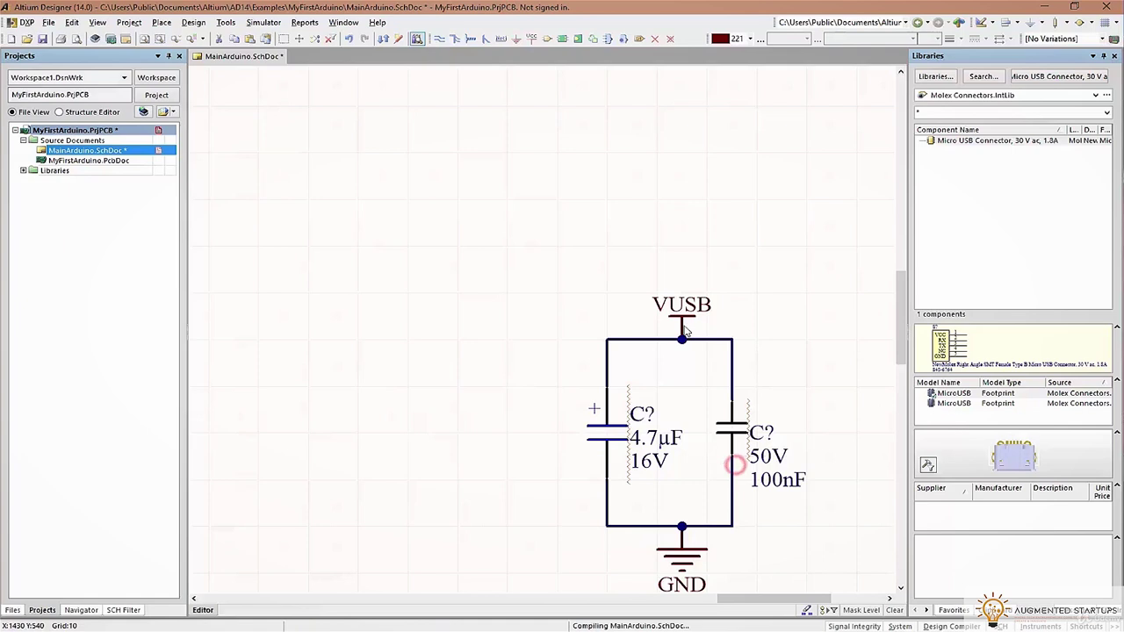
pyautogui.moveTo(679, 329); pyautogui.dragTo(683, 323)
pyautogui.scroll(-2, 680, 477)
pyautogui.moveTo(681, 477); pyautogui.dragTo(681, 493)
pyautogui.click(681, 479)
pyautogui.click(681, 456)
# Wire the VUSB port down to the capacitors' top wire
pyautogui.click(682, 245)
pyautogui.click(681, 268)
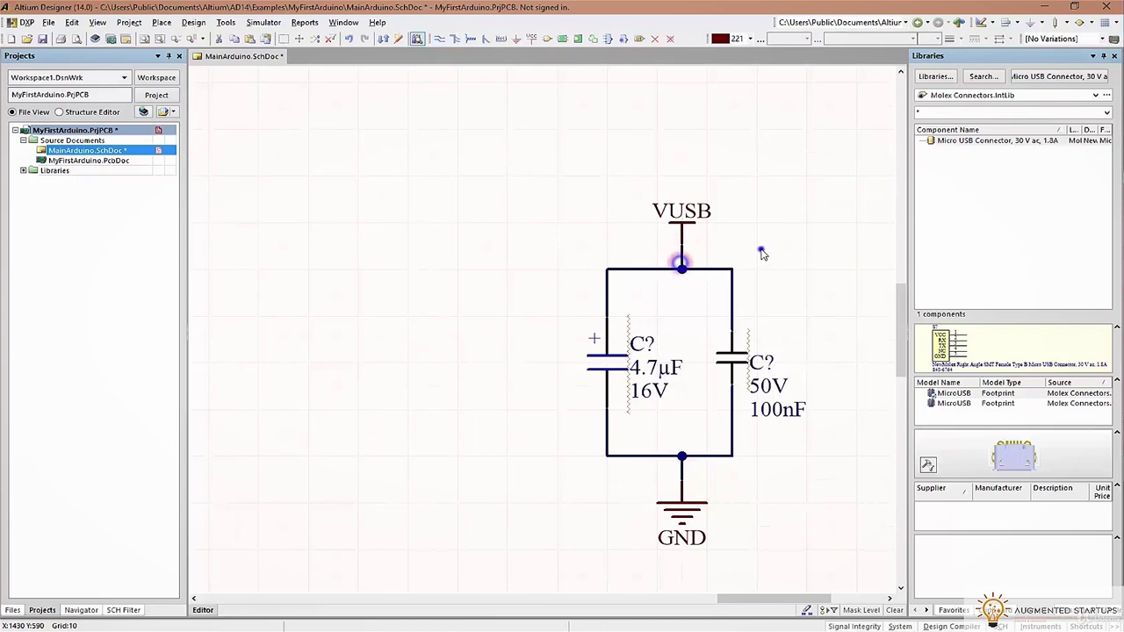
pyautogui.rightClick(761, 252)
pyautogui.keyDown('ctrl'); pyautogui.scroll(-5, 764, 251); pyautogui.keyUp('ctrl')
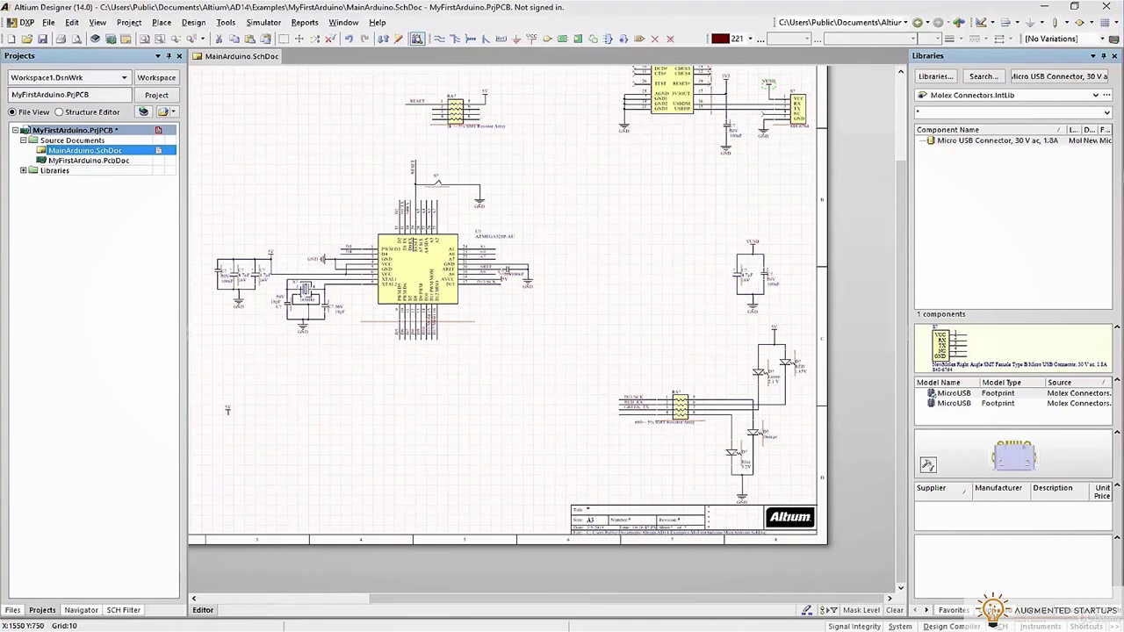
# Check the Arduino Nano reference PDF, then pan to the programming header
pyautogui.hotkey('alt', 'Tab')
pyautogui.click(931, 338)
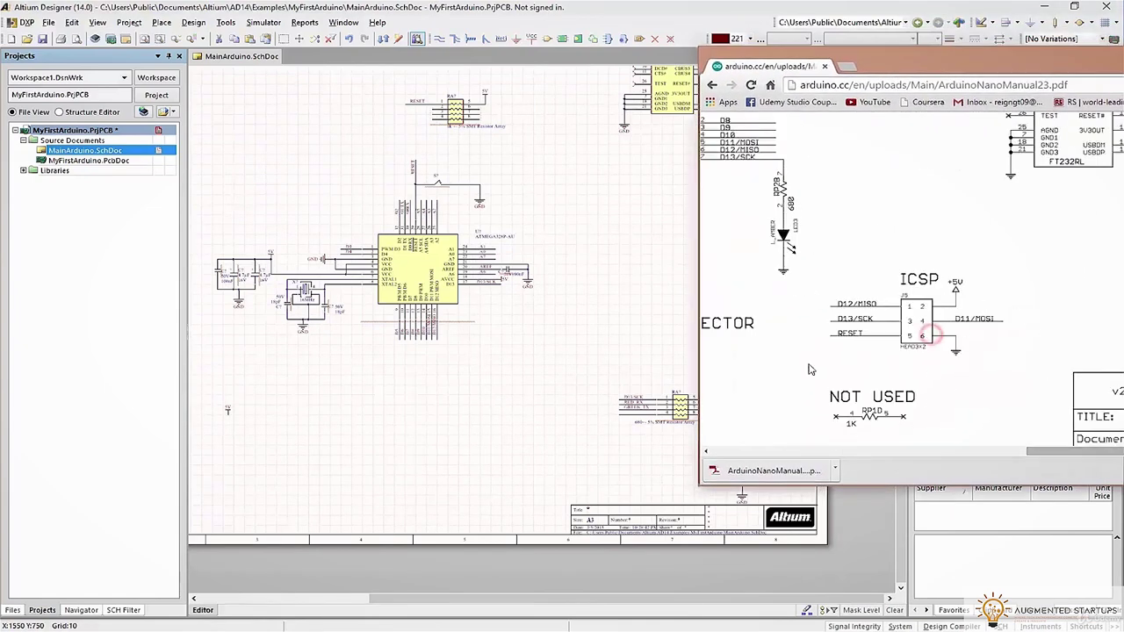
pyautogui.click(958, 73)
pyautogui.keyDown('shift'); pyautogui.hscroll(-8, 236, 172); pyautogui.keyUp('shift')
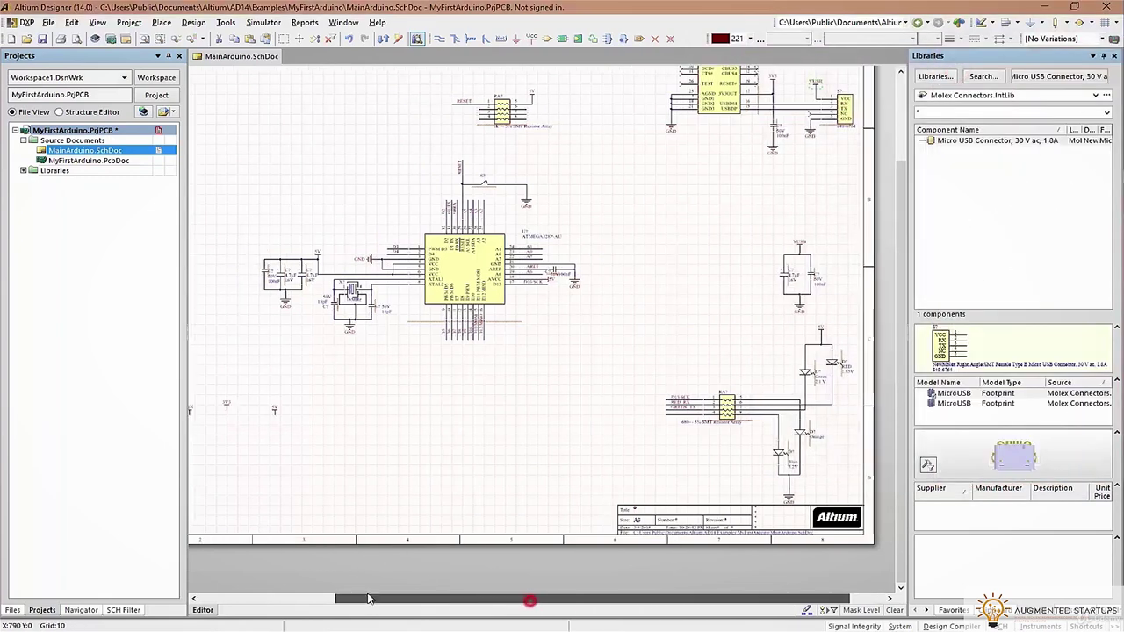
pyautogui.keyDown('ctrl'); pyautogui.scroll(6, 236, 172); pyautogui.keyUp('ctrl')
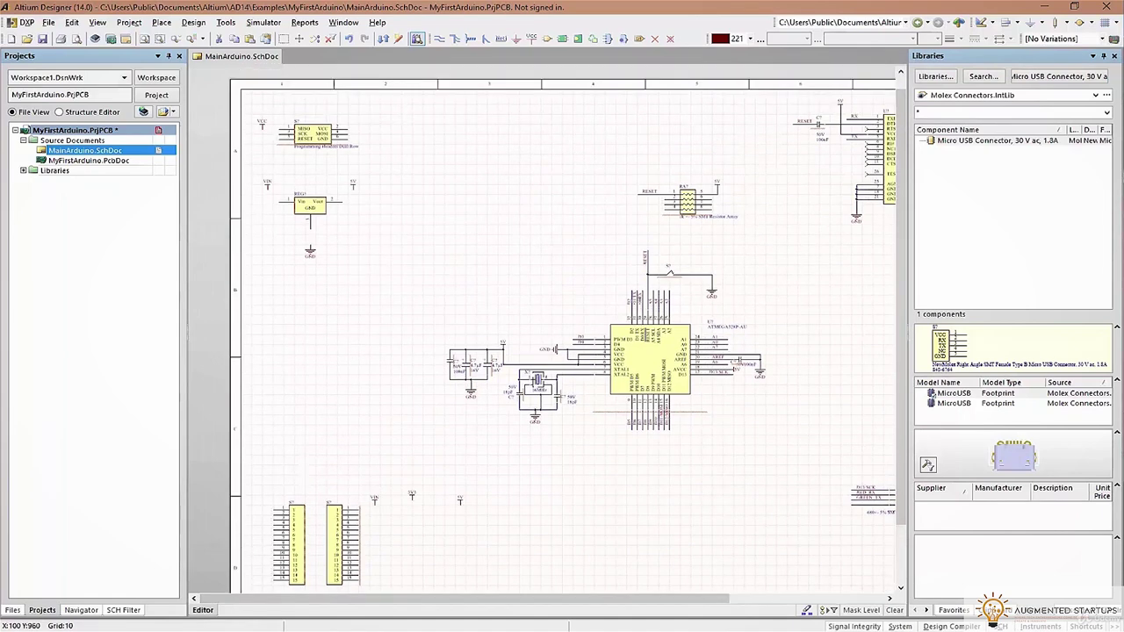
pyautogui.moveTo(505, 129); pyautogui.dragTo(409, 120, button='right')
# Wire header pin 2 to the VCC port and rename that port 5V
pyautogui.moveTo(369, 156); pyautogui.dragTo(738, 140)
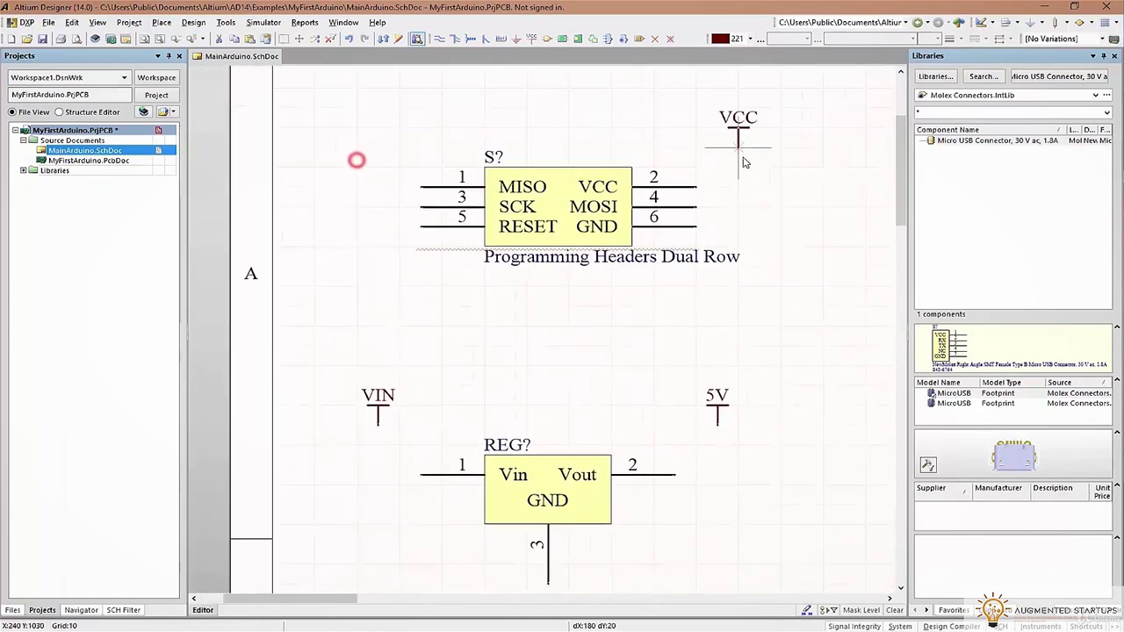
pyautogui.click(437, 40)
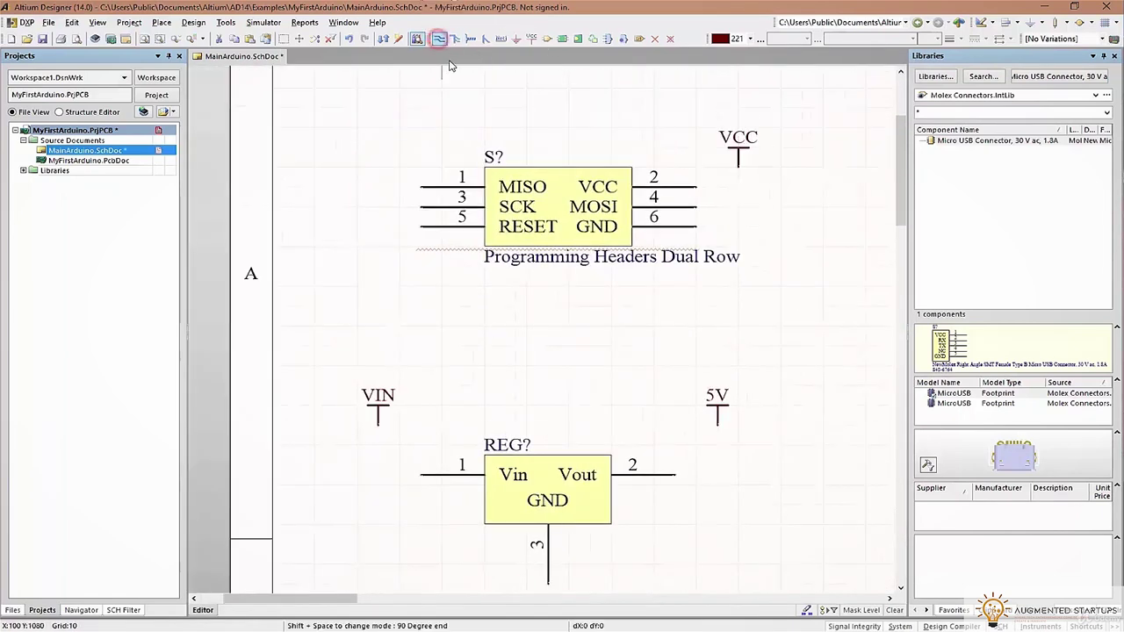
pyautogui.click(737, 169)
pyautogui.click(696, 186)
pyautogui.doubleClick(739, 141)
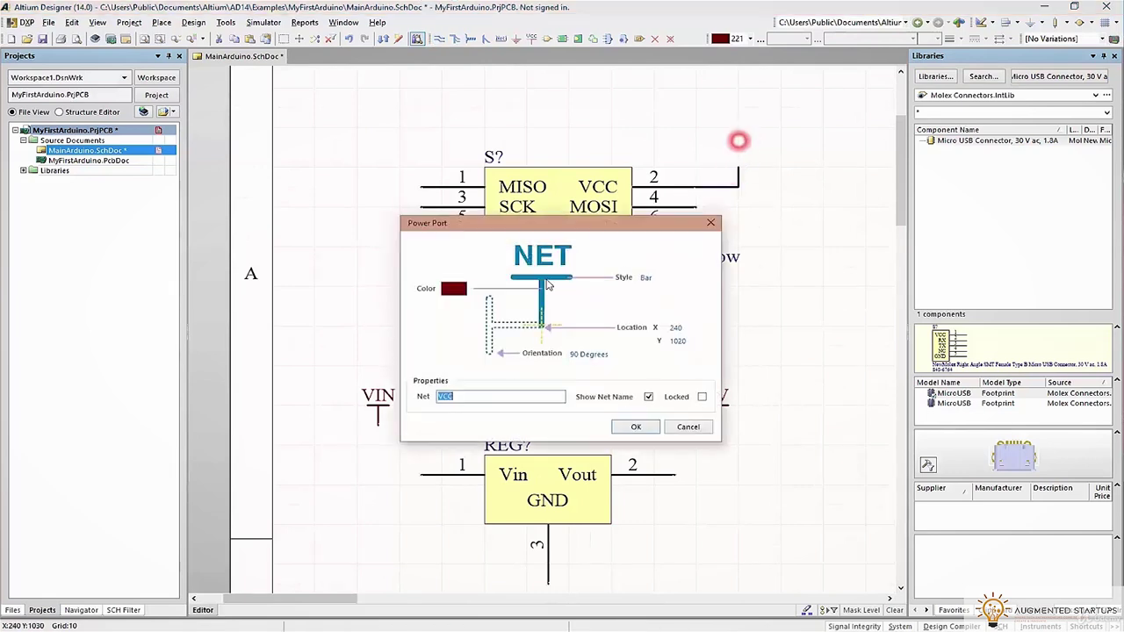
pyautogui.write('5V')
pyautogui.click(635, 427)
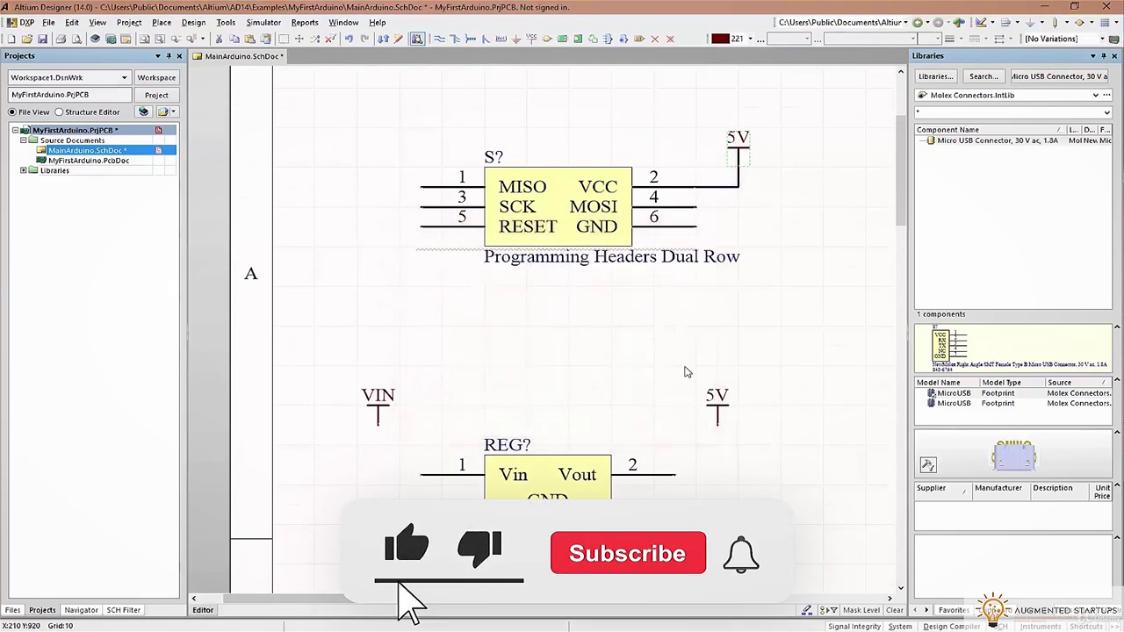
# Place a GND port below the header and wire pin 6 to it
pyautogui.click(519, 38)
pyautogui.click(760, 246)
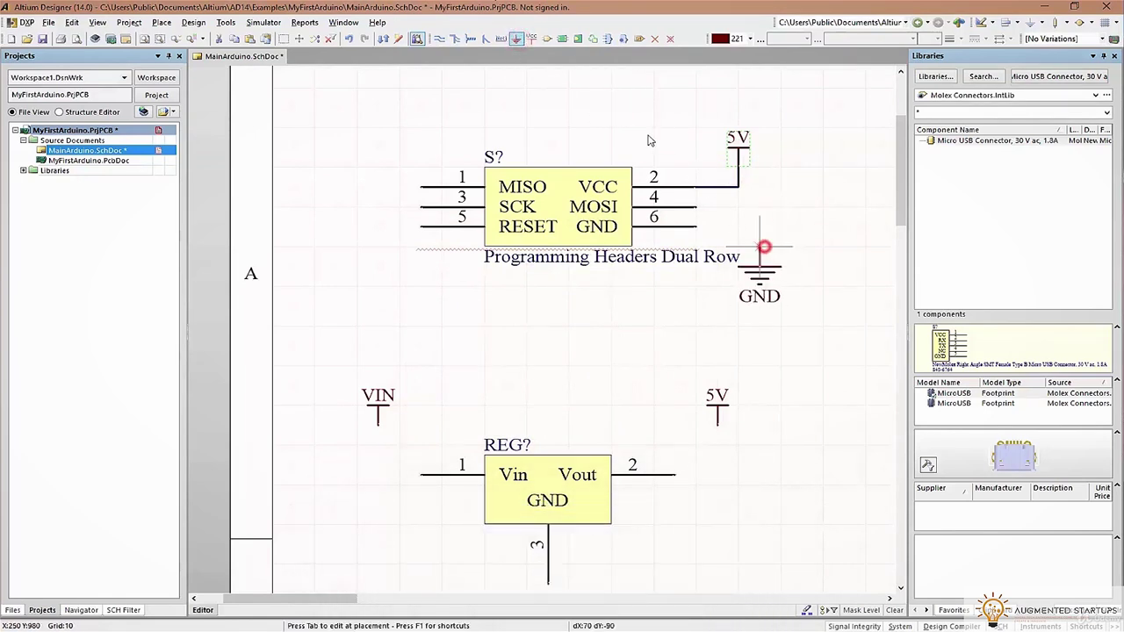
pyautogui.click(439, 38)
pyautogui.click(697, 346)
pyautogui.click(760, 369)
# Draw wire stubs: MOSI pin 4 to the right; MISO, SCK and RESET to the left
pyautogui.click(439, 39)
pyautogui.click(698, 325)
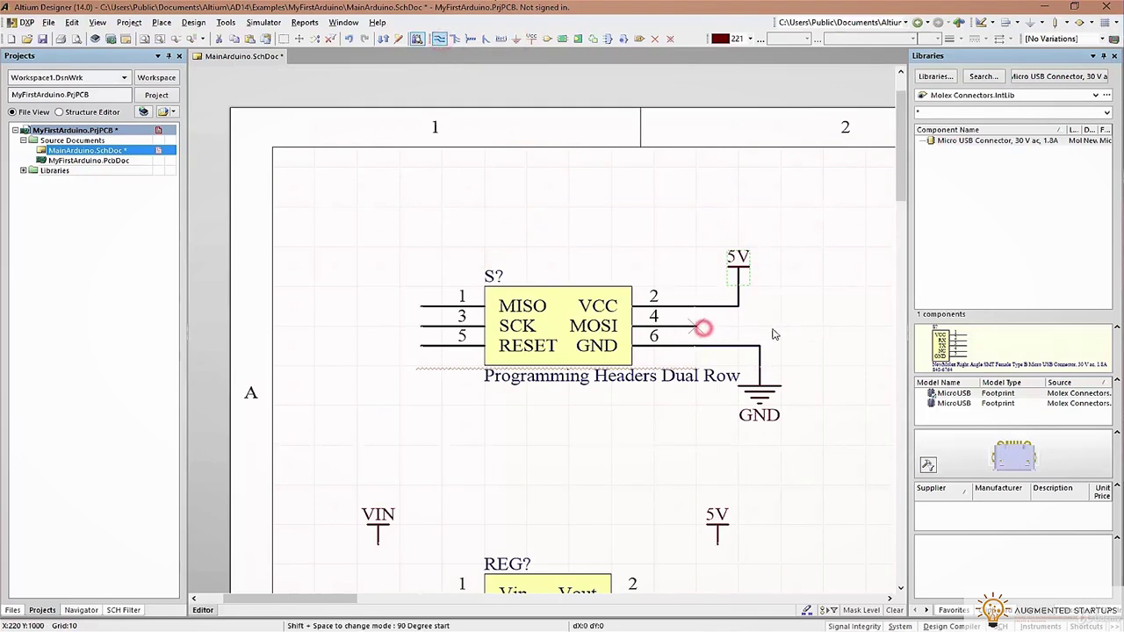
pyautogui.click(775, 328)
pyautogui.rightClick(349, 319)
pyautogui.click(333, 303)
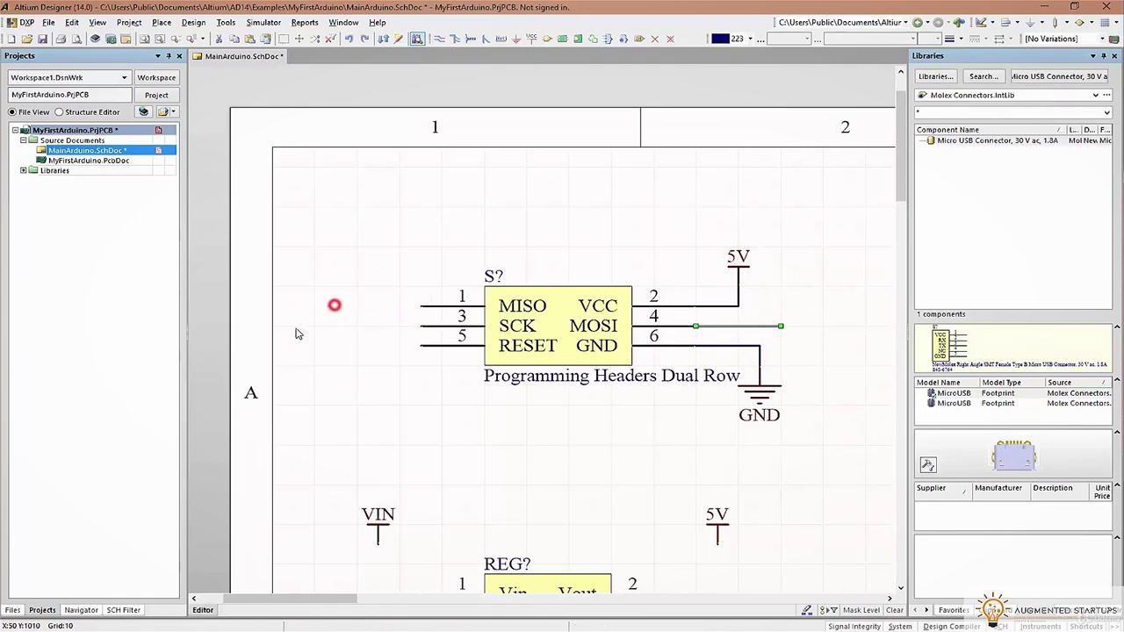
pyautogui.click(422, 326)
pyautogui.click(334, 326)
pyautogui.click(422, 346)
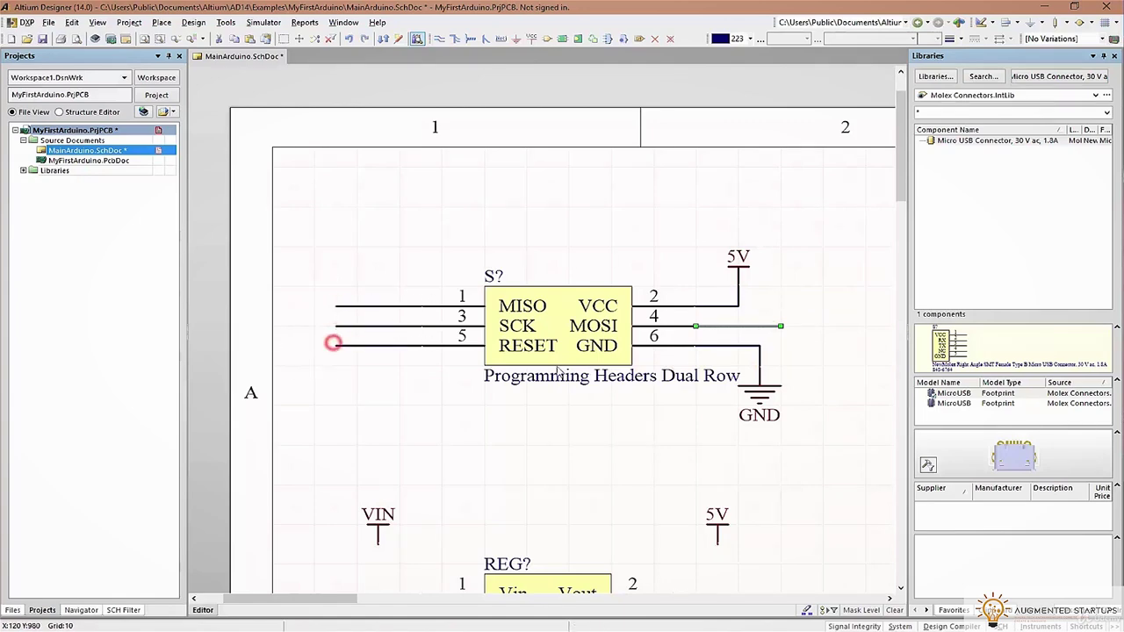
pyautogui.click(333, 345)
pyautogui.press('Escape')
pyautogui.keyDown('ctrl'); pyautogui.scroll(-2, 677, 419); pyautogui.keyUp('ctrl')
pyautogui.keyDown('ctrl'); pyautogui.scroll(-2, 627, 334); pyautogui.keyUp('ctrl')
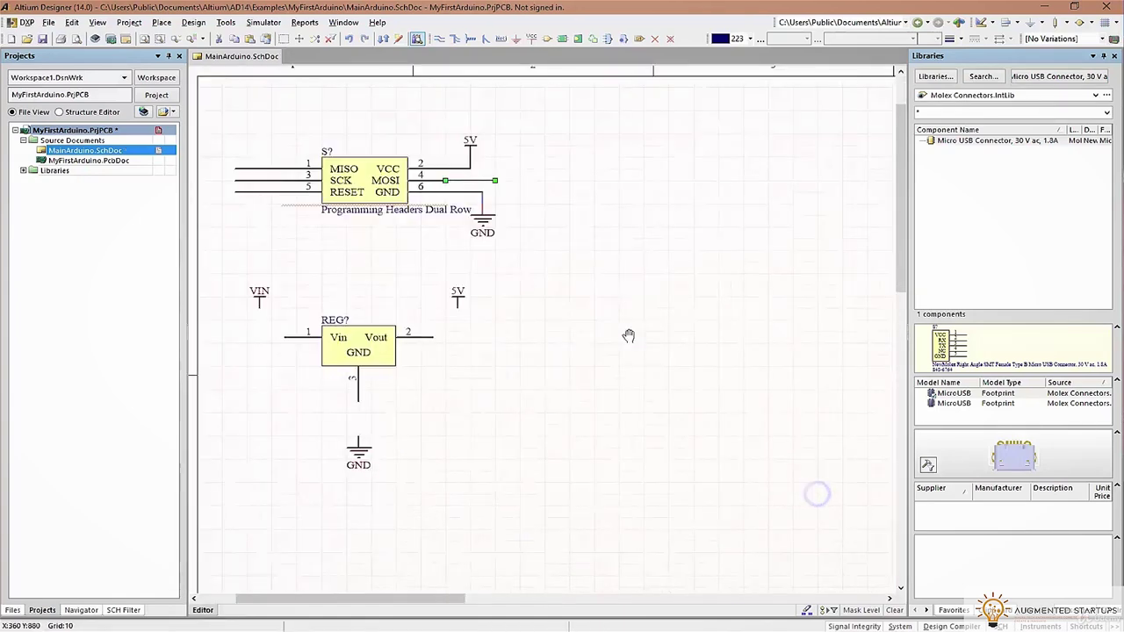
# Paste the copied items onto the sheet as Net Labels near the ATmega chip
pyautogui.keyDown('ctrl'); pyautogui.scroll(-1, 627, 338); pyautogui.keyUp('ctrl')
pyautogui.moveTo(723, 404); pyautogui.dragTo(617, 280, button='right')
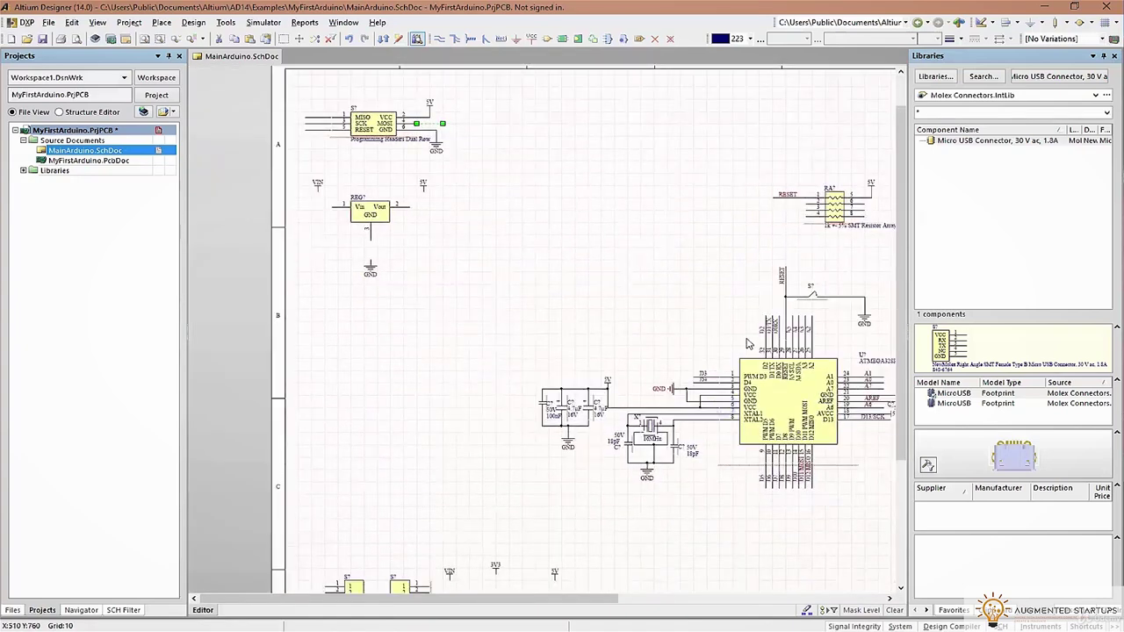
pyautogui.moveTo(856, 420); pyautogui.dragTo(733, 291, button='right')
pyautogui.keyDown('ctrl'); pyautogui.scroll(3, 703, 439); pyautogui.keyUp('ctrl')
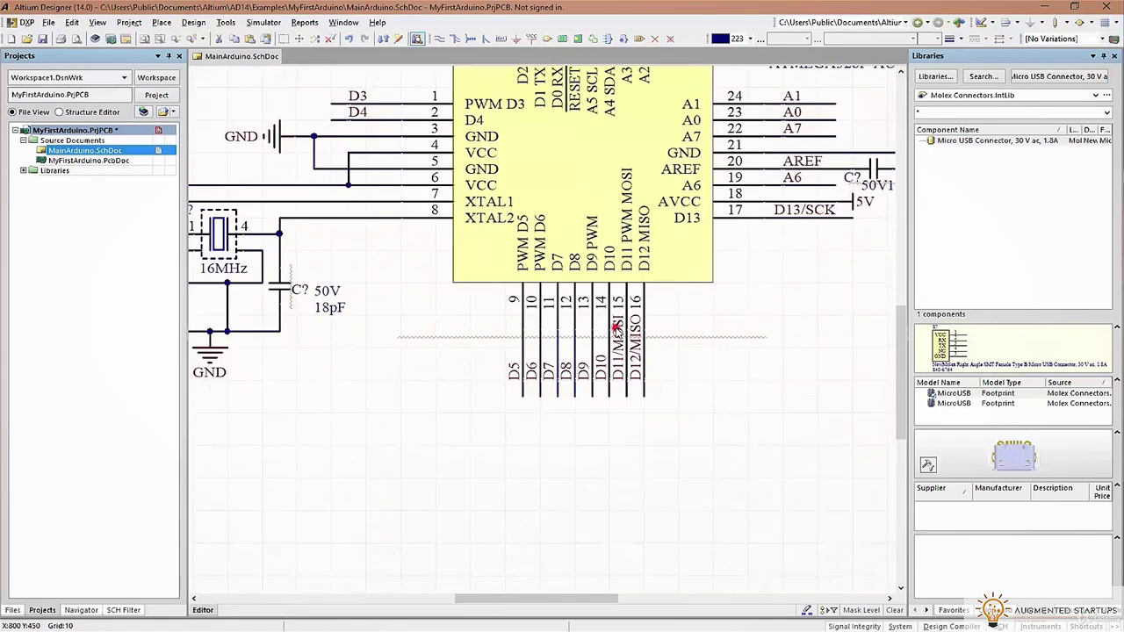
pyautogui.keyDown('ctrl'); pyautogui.scroll(-3, 786, 247); pyautogui.keyUp('ctrl')
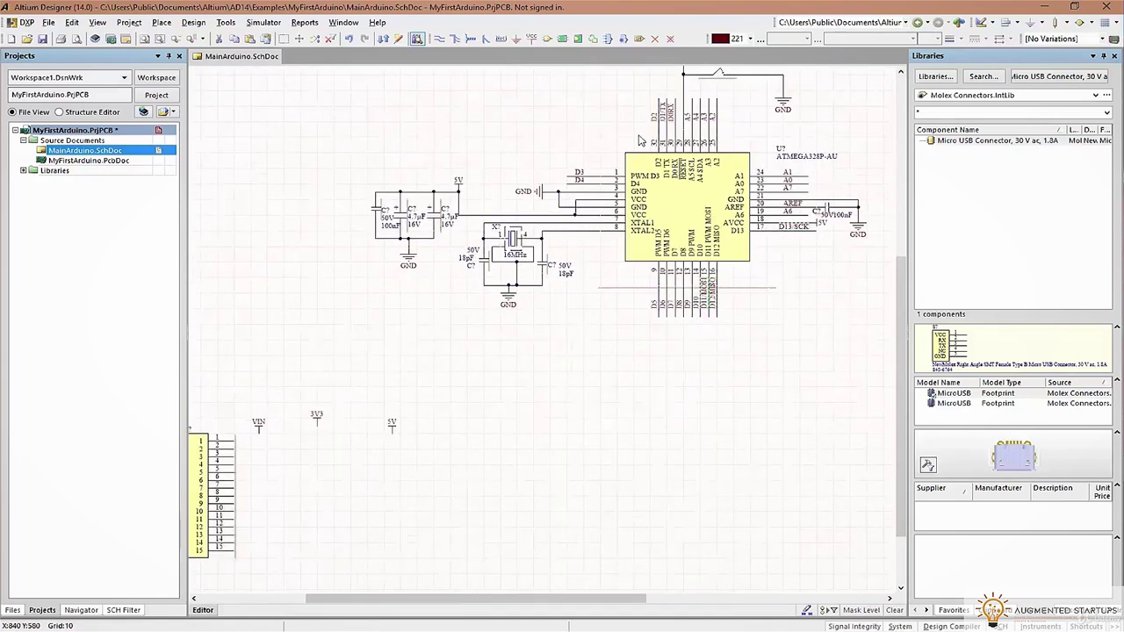
pyautogui.scroll(3, 638, 136)
pyautogui.keyDown('ctrl'); pyautogui.scroll(1, 726, 129); pyautogui.keyUp('ctrl')
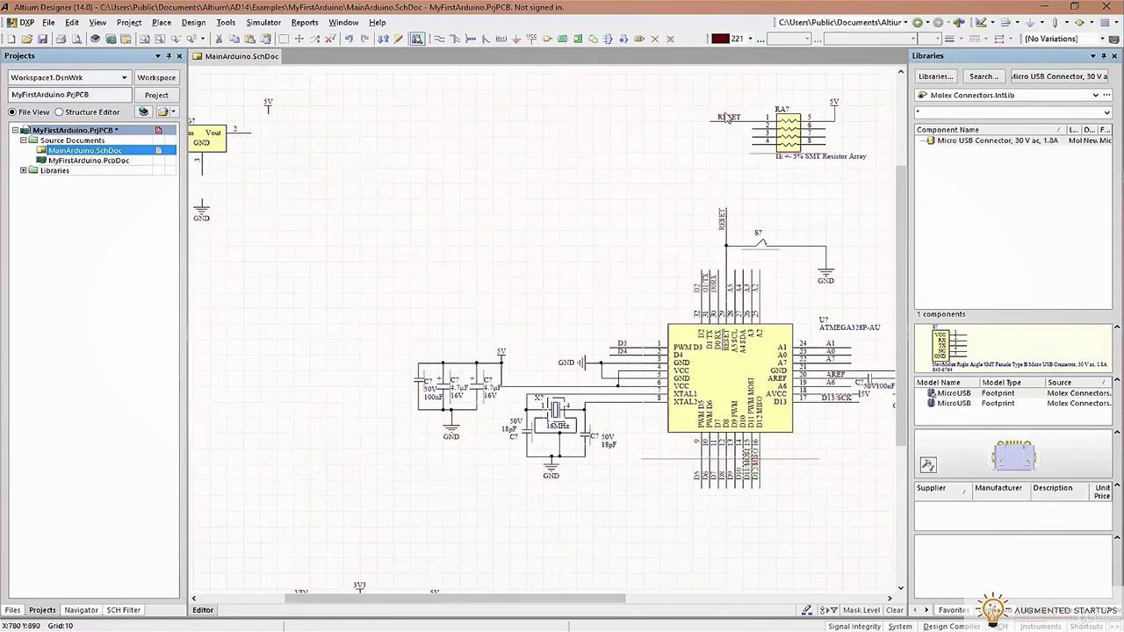
pyautogui.scroll(5, 529, 150)
pyautogui.keyDown('shift'); pyautogui.hscroll(-4, 529, 150); pyautogui.keyUp('shift')
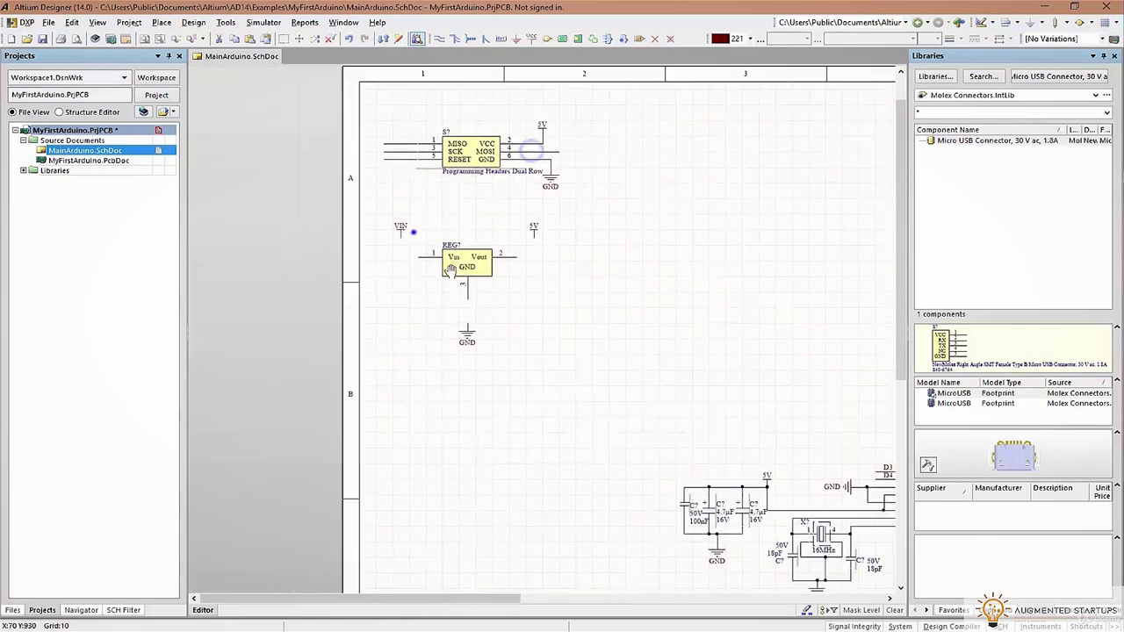
pyautogui.scroll(1, 414, 231)
pyautogui.hotkey('ctrl', 'shift', 'v')
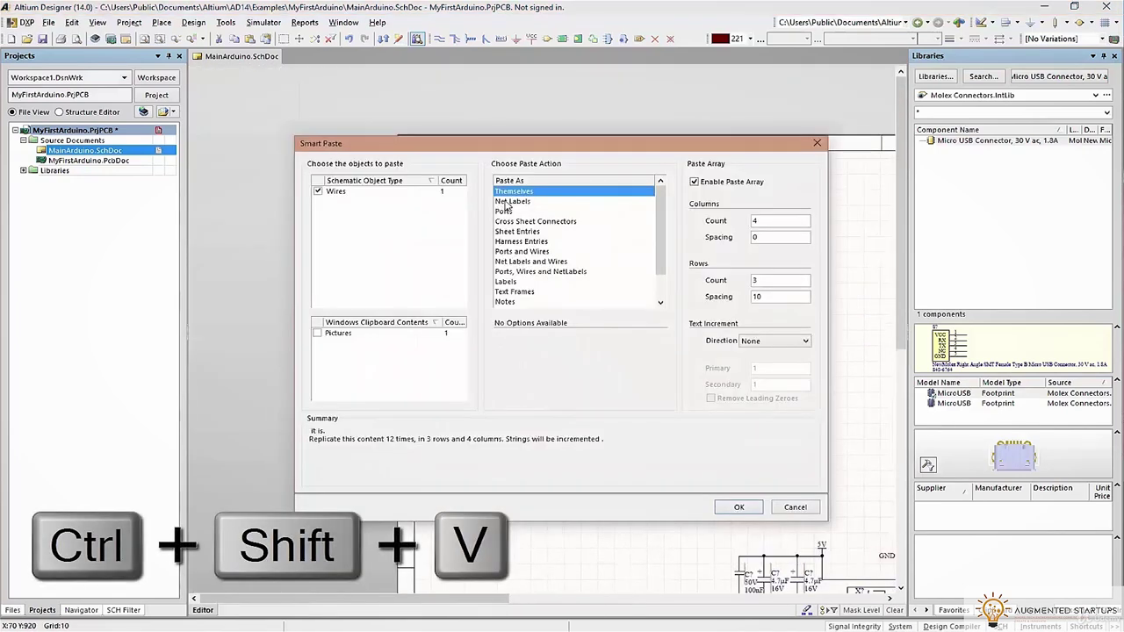
pyautogui.click(508, 202)
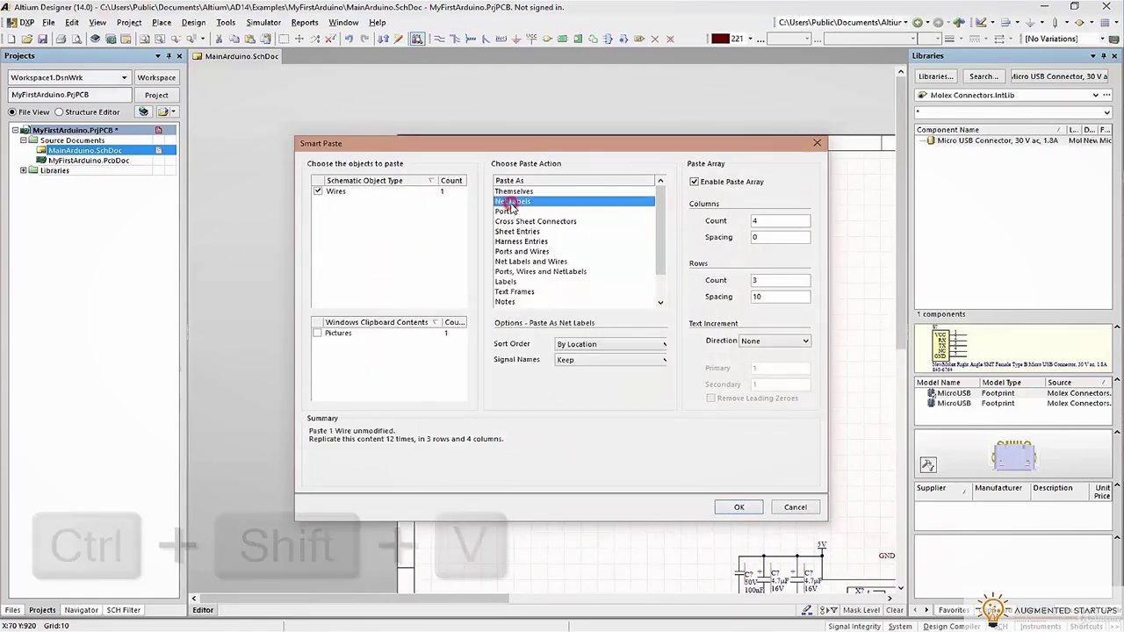
pyautogui.click(588, 347)
pyautogui.click(582, 362)
pyautogui.click(732, 507)
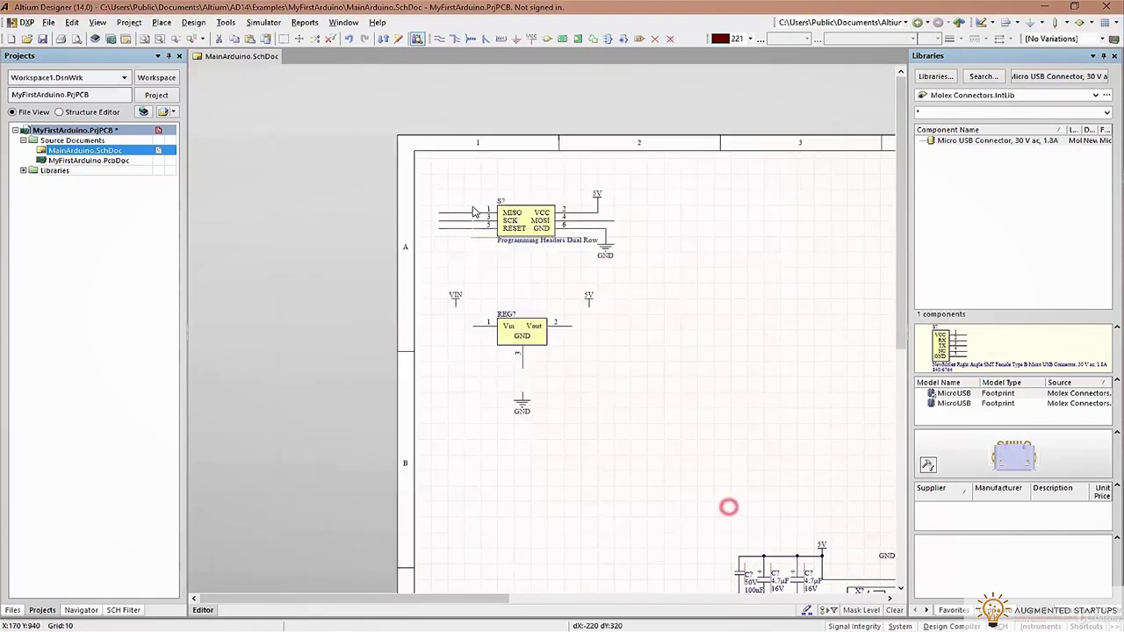
pyautogui.click(479, 205)
# Paste the four net labels again, Alpha-numeric order, array off, above the programming header
pyautogui.moveTo(849, 296); pyautogui.dragTo(479, 214, button='right')
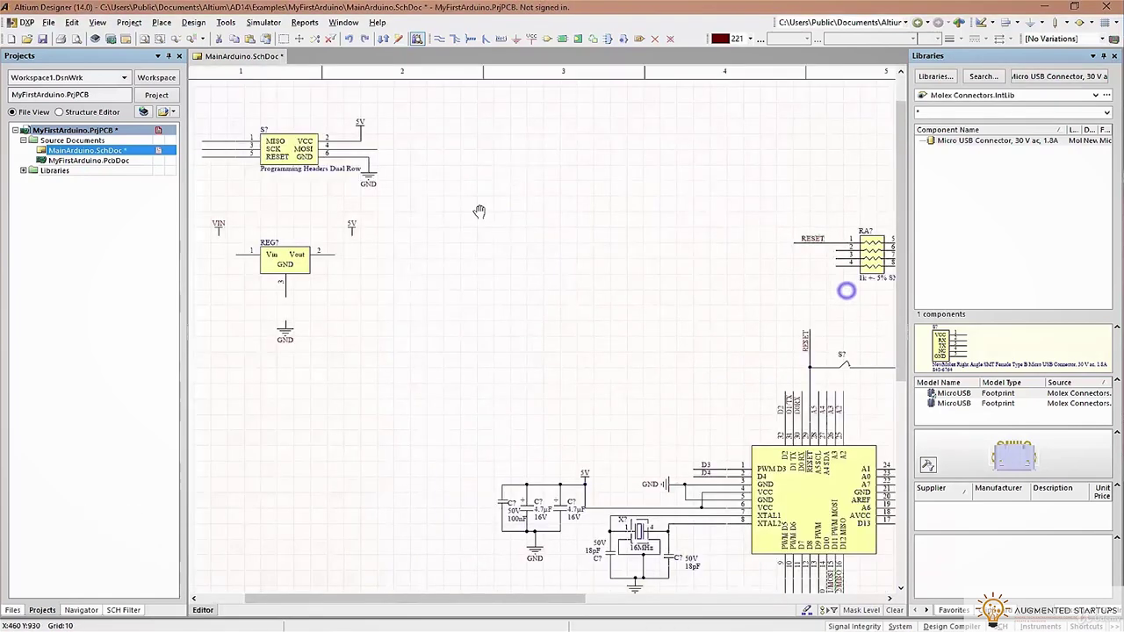
pyautogui.rightClick(677, 228)
pyautogui.click(410, 260)
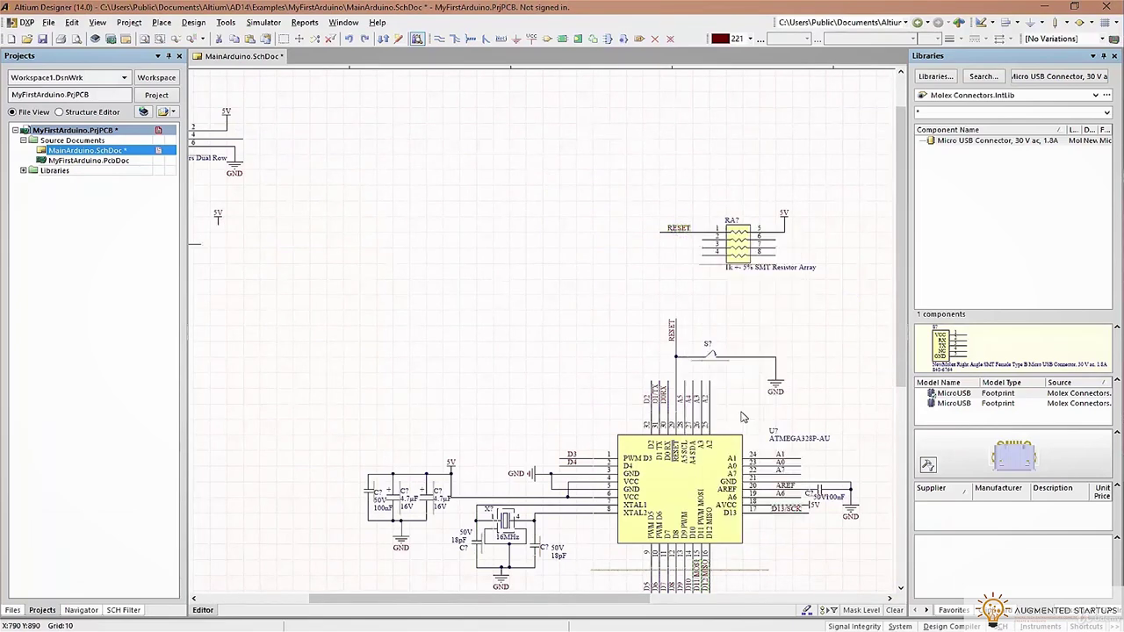
pyautogui.moveTo(410, 260); pyautogui.dragTo(530, 297, button='right')
pyautogui.hotkey('ctrl', 'shift', 'v')
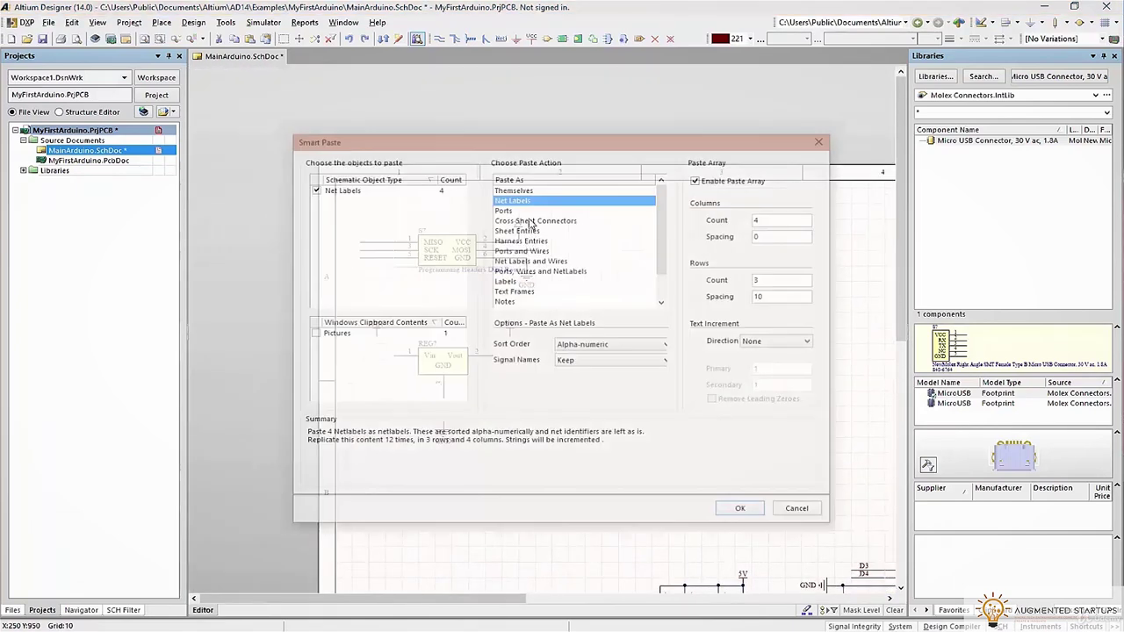
pyautogui.click(610, 344)
pyautogui.click(612, 345)
pyautogui.click(613, 344)
pyautogui.click(591, 363)
pyautogui.click(744, 506)
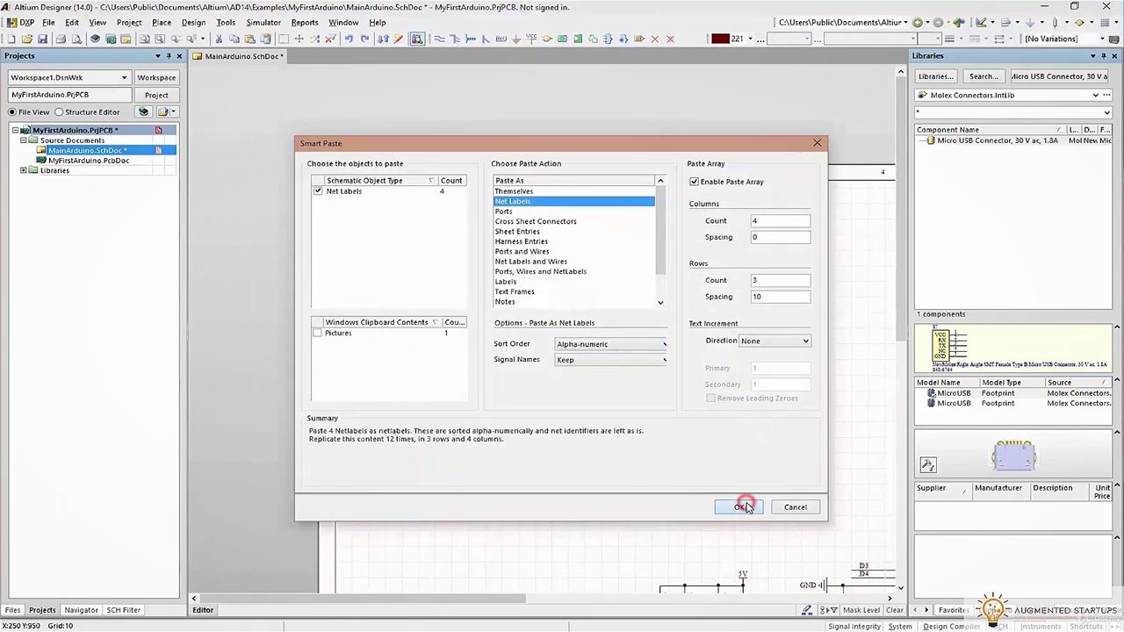
pyautogui.click(719, 182)
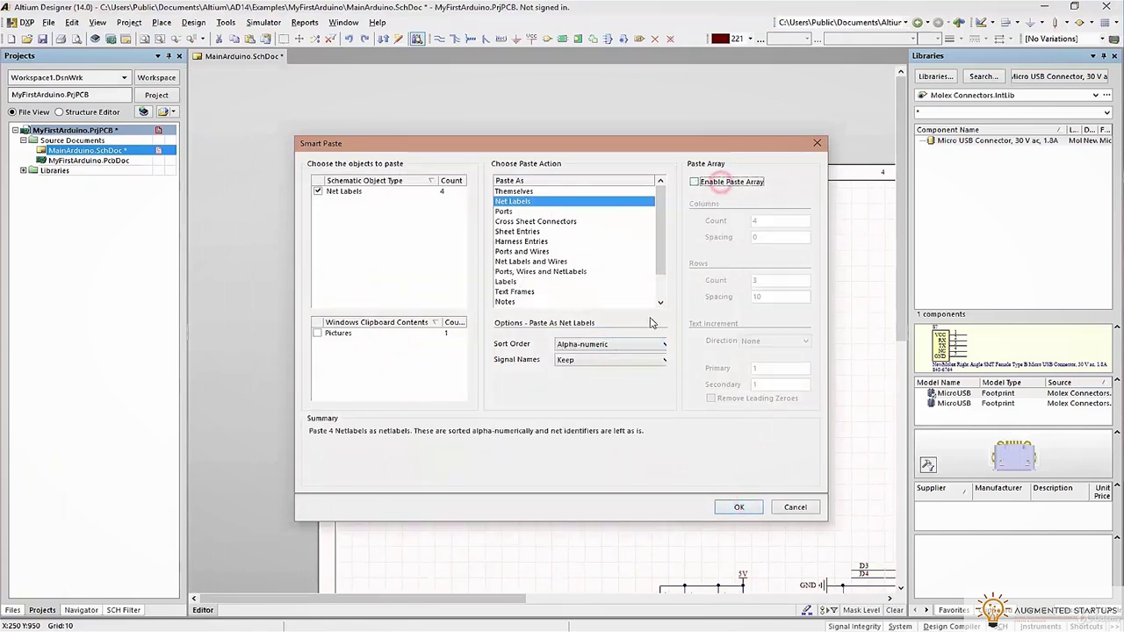
pyautogui.click(738, 507)
pyautogui.click(373, 221)
# Move D11/MOSI, D12/MISO and D13/SCK onto their pin wires and save the schematic
pyautogui.keyDown('ctrl'); pyautogui.scroll(3, 386, 217); pyautogui.keyUp('ctrl')
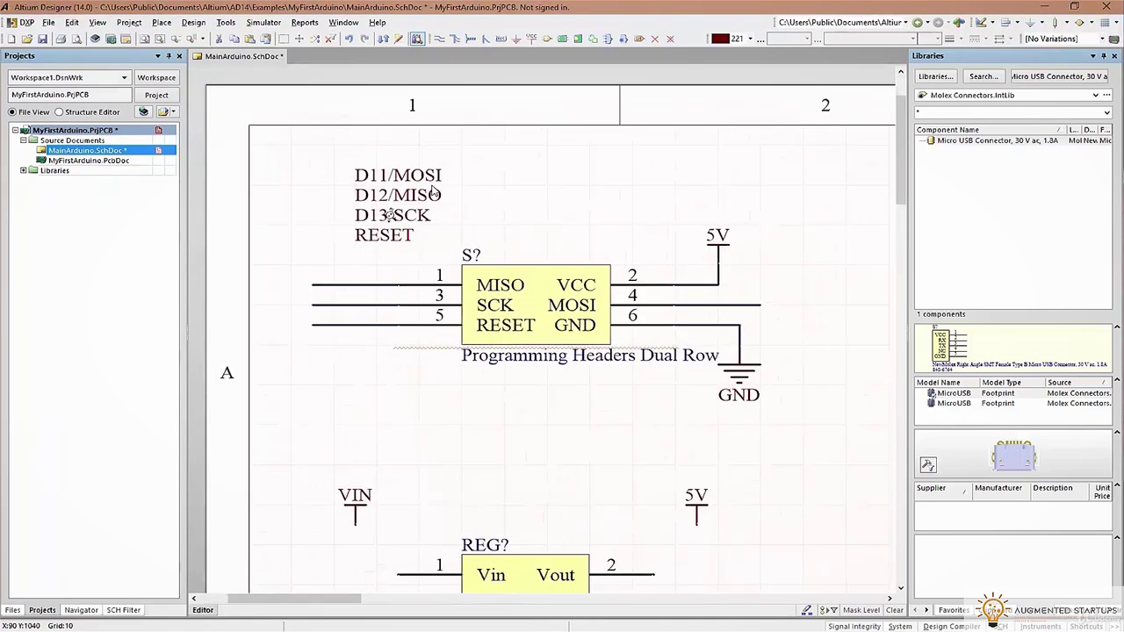
pyautogui.moveTo(417, 173); pyautogui.dragTo(735, 319)
pyautogui.click(371, 193)
pyautogui.moveTo(436, 193); pyautogui.dragTo(416, 273)
pyautogui.moveTo(365, 219); pyautogui.dragTo(363, 296)
pyautogui.moveTo(377, 233)
pyautogui.mouseDown()
pyautogui.moveTo(542, 271)
pyautogui.moveTo(365, 317)
pyautogui.mouseUp()
pyautogui.hotkey('ctrl', 's')
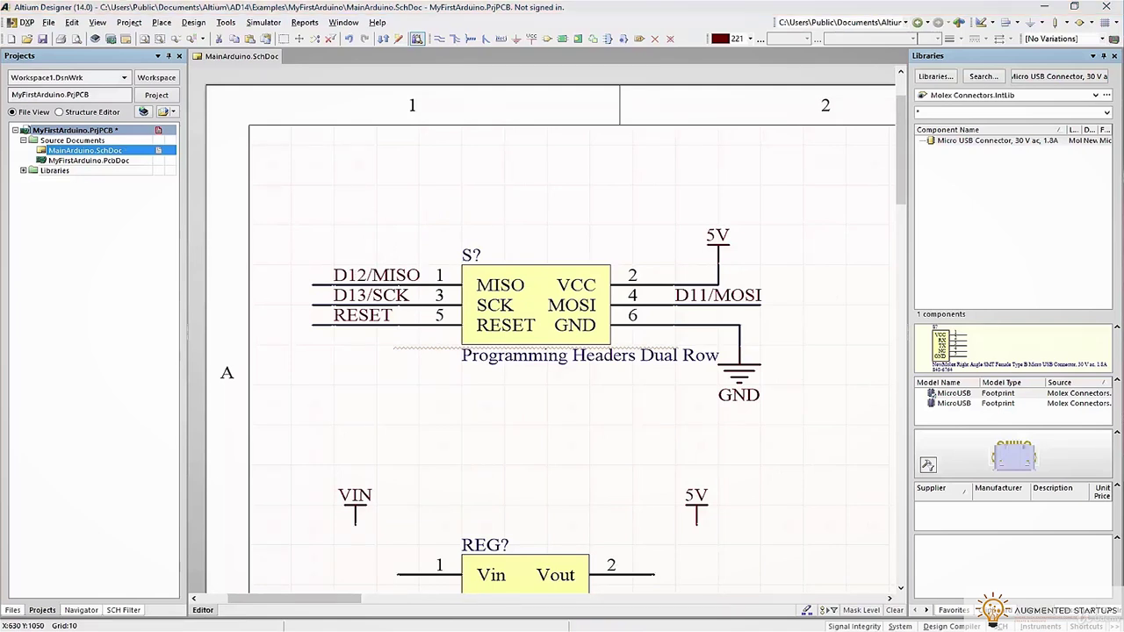
# Check the Arduino Nano reference PDF for the regulator's connections
pyautogui.hotkey('alt', 'Tab')
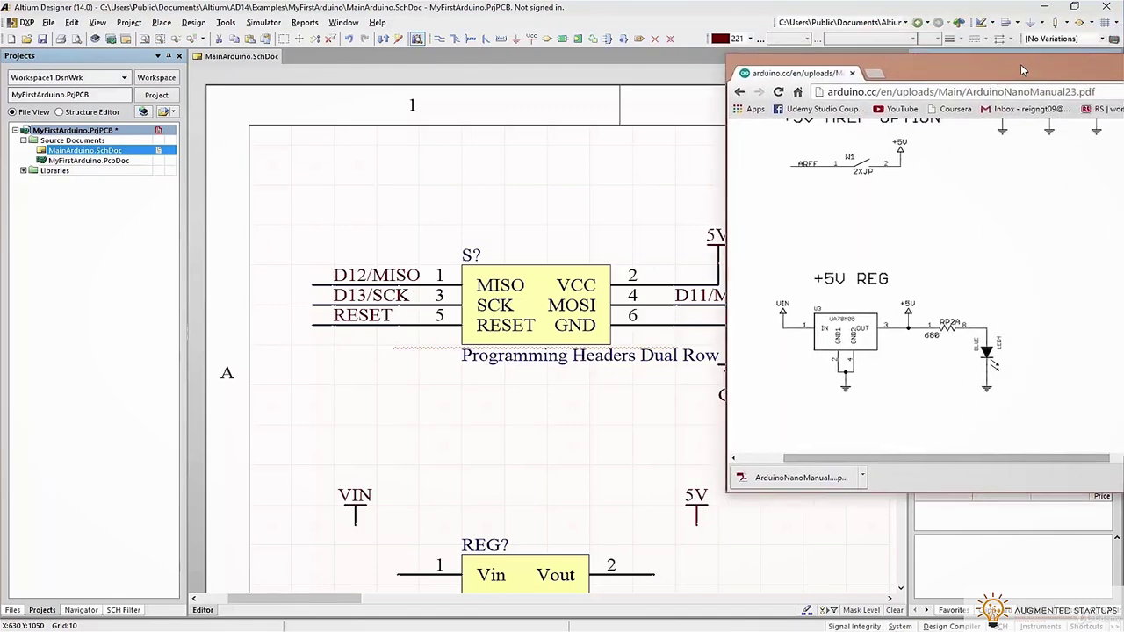
pyautogui.scroll(5, 922, 273)
pyautogui.scroll(-3, 921, 273)
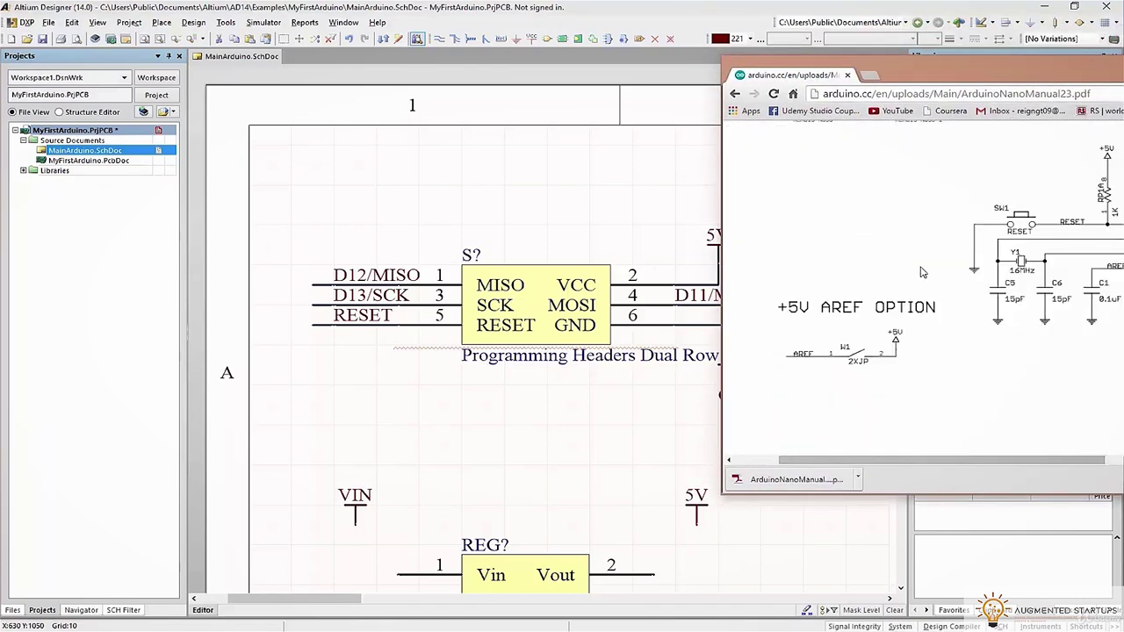
pyautogui.scroll(-4, 916, 291)
pyautogui.scroll(-3, 913, 303)
pyautogui.scroll(4, 912, 305)
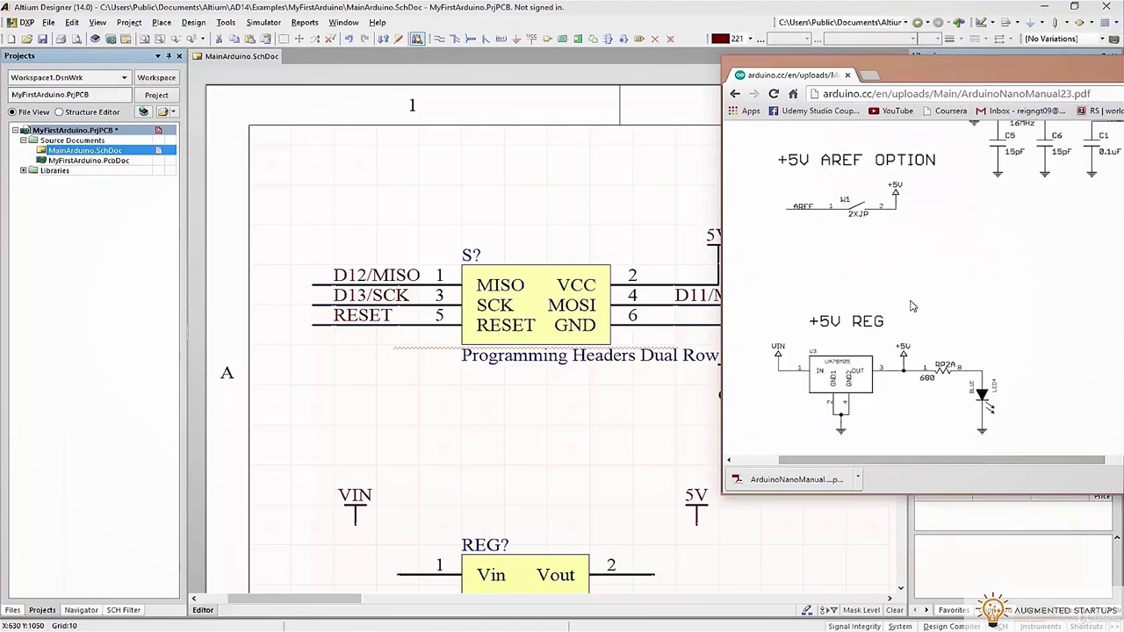
pyautogui.scroll(-1, 912, 305)
pyautogui.press('super+Down')
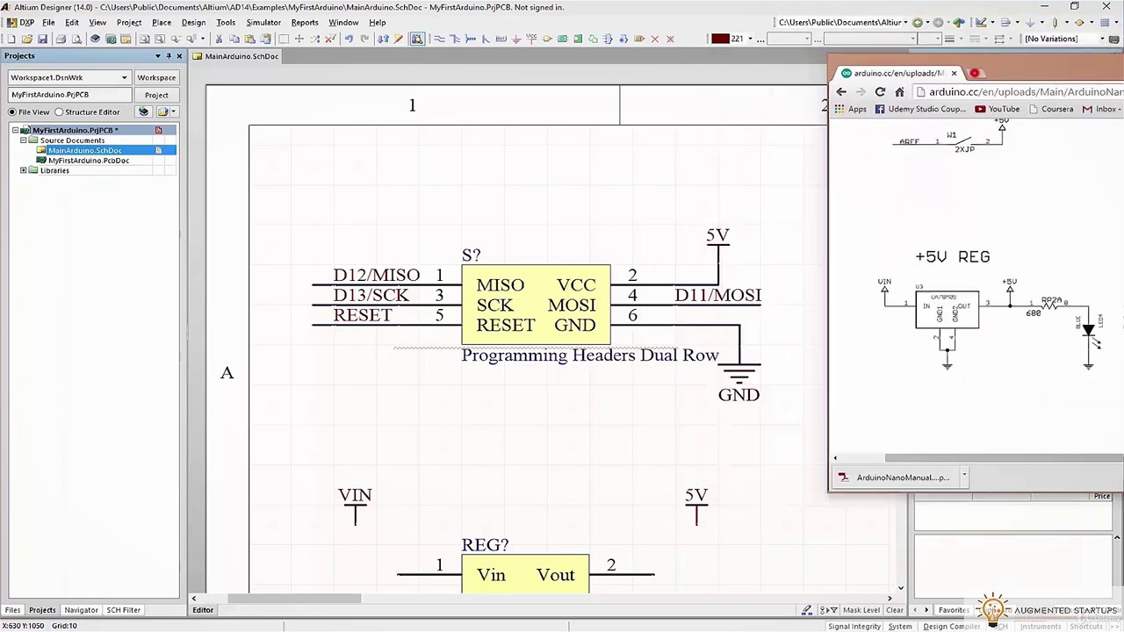
pyautogui.scroll(-3, 557, 311)
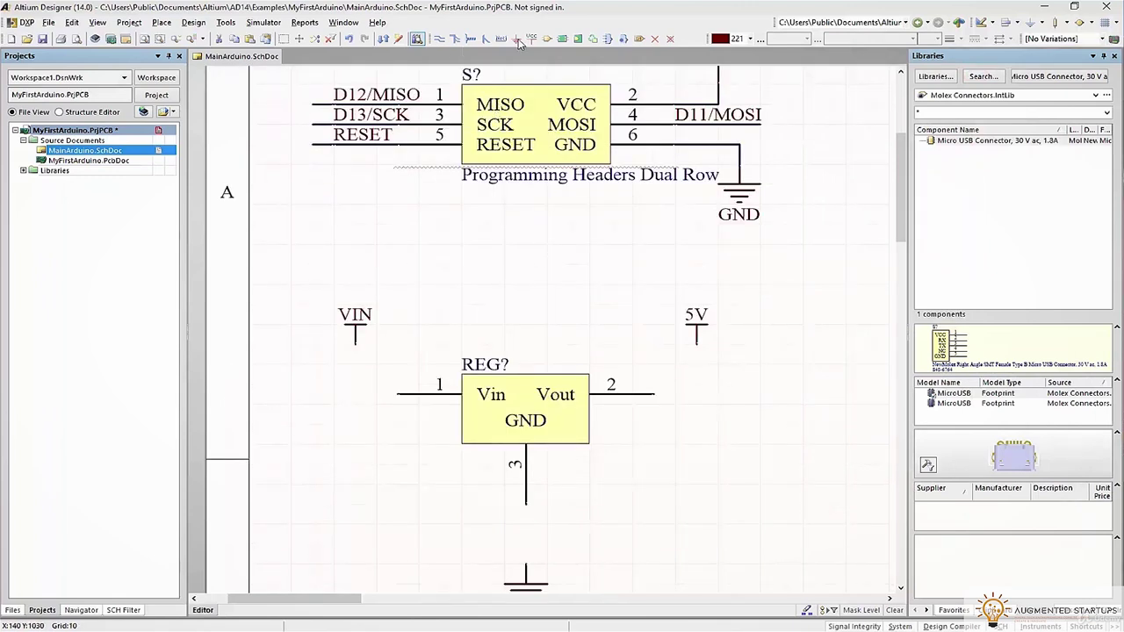
# Wire VIN to regulator pin 1, pin 2 to 5V, and pin 3 to GND
pyautogui.click(441, 39)
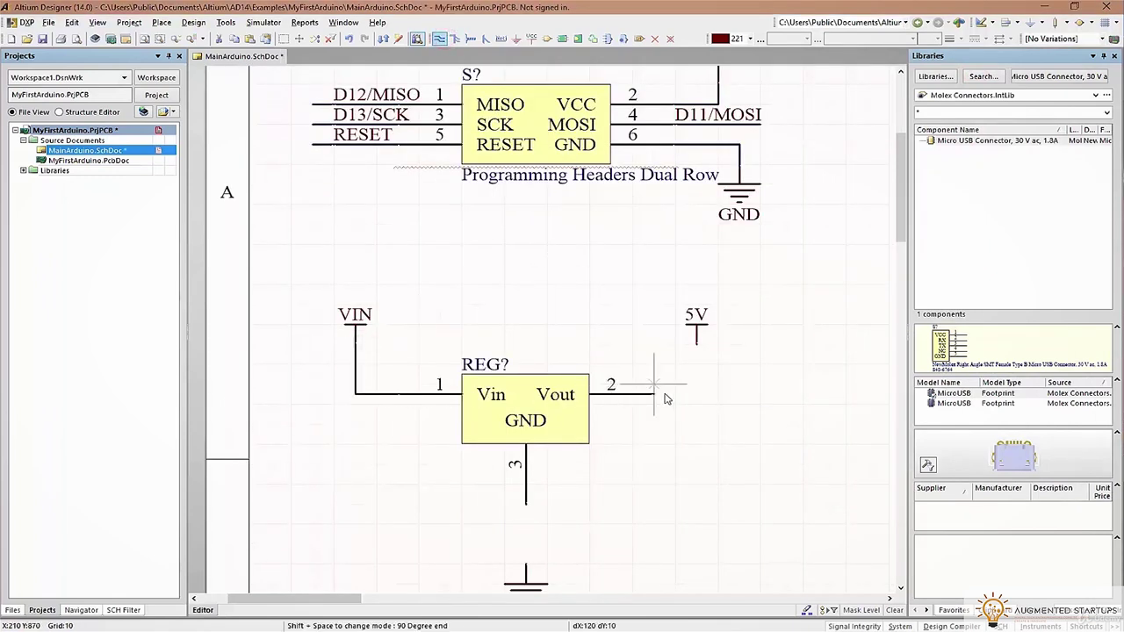
pyautogui.click(654, 393)
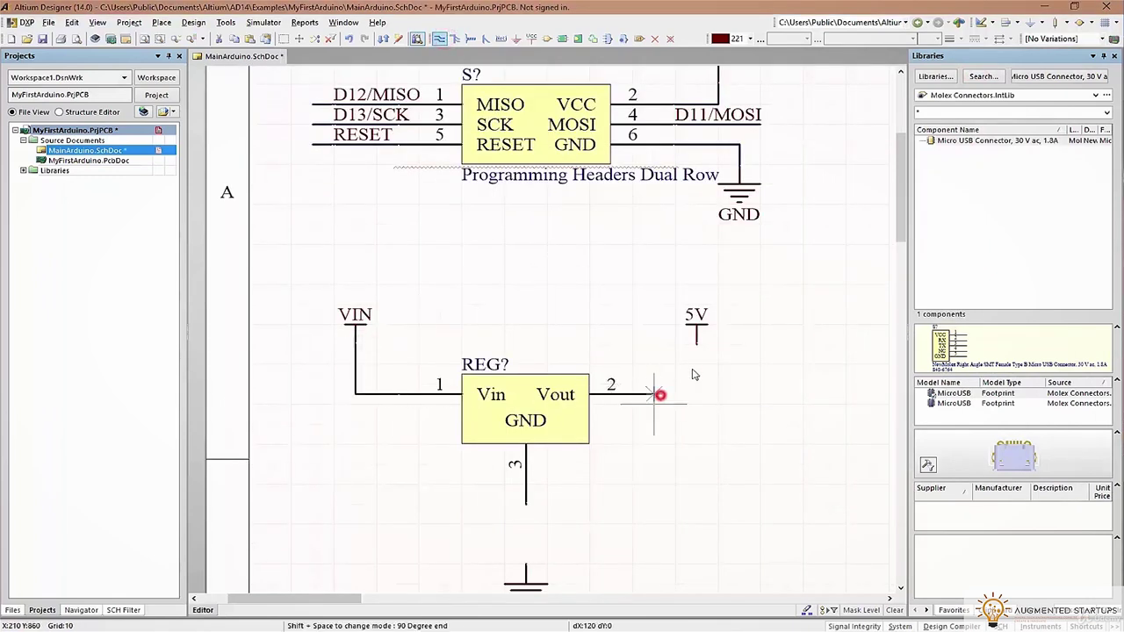
pyautogui.click(697, 350)
pyautogui.click(526, 502)
pyautogui.click(527, 566)
pyautogui.press('Escape')
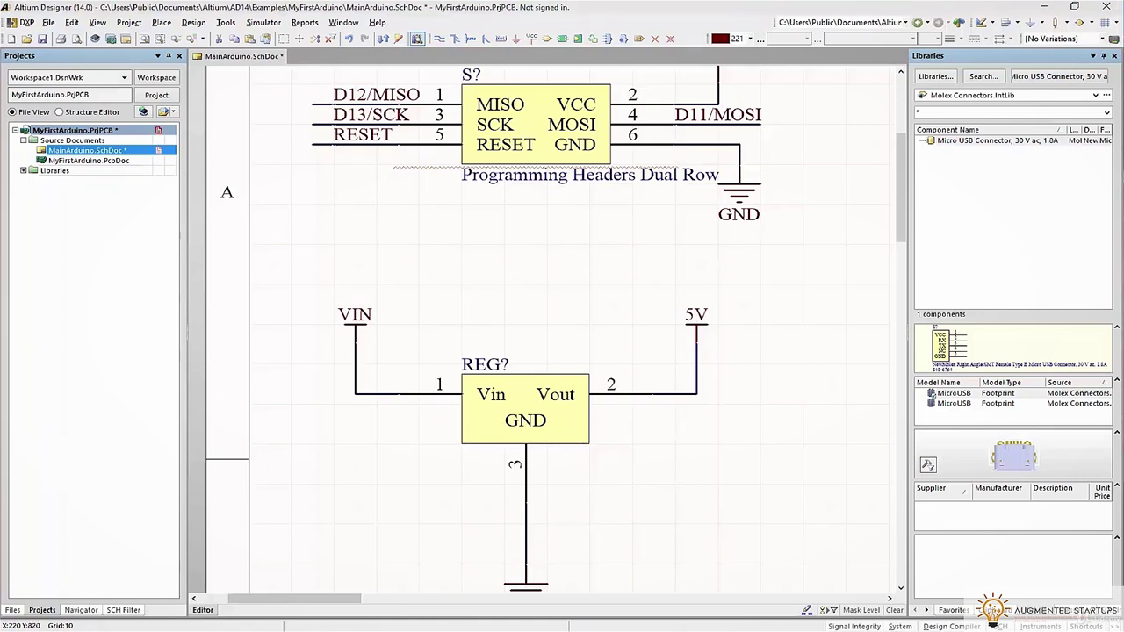
# Rename the VIN power port's net to VUSB
pyautogui.doubleClick(356, 317)
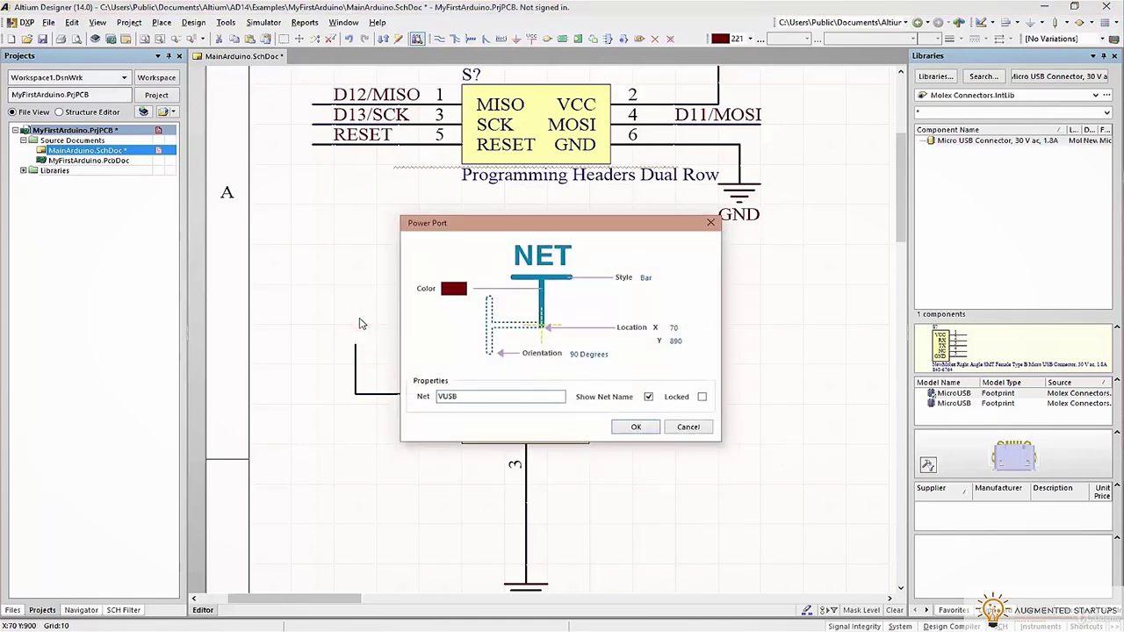
pyautogui.press('Return')
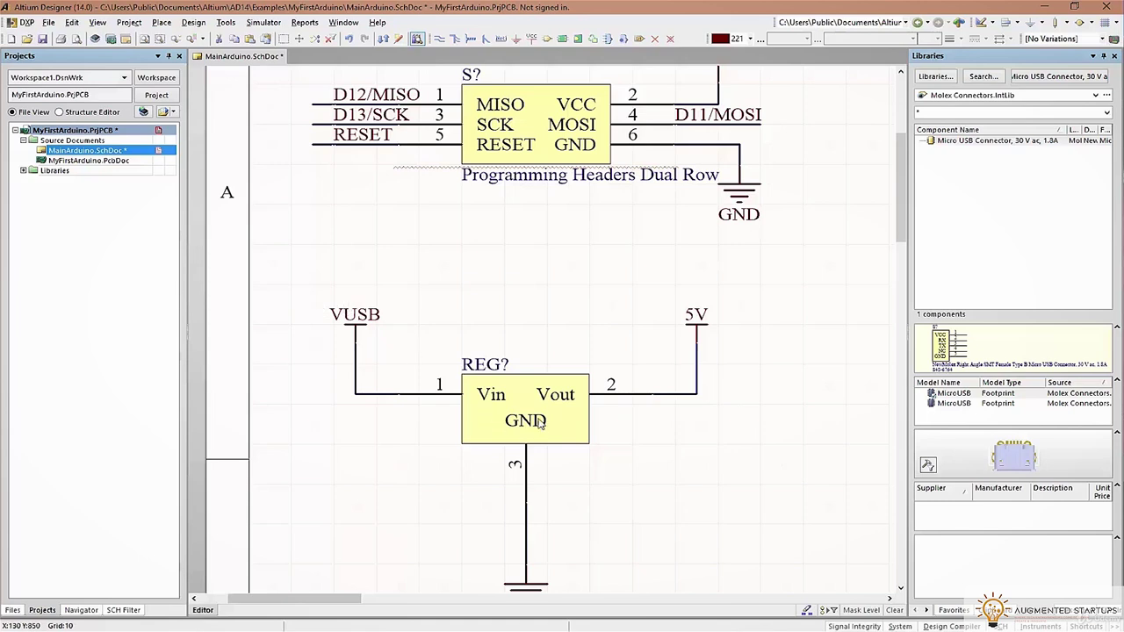
pyautogui.scroll(-2, 522, 422)
pyautogui.scroll(-2, 639, 466)
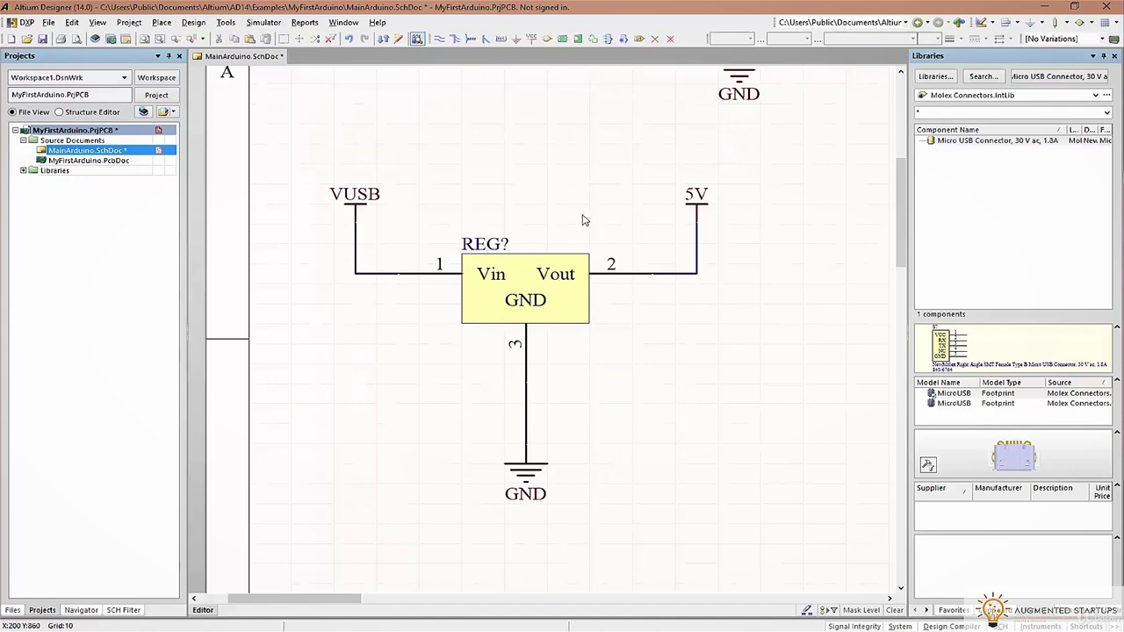
pyautogui.keyDown('ctrl'); pyautogui.scroll(-3, 798, 238); pyautogui.keyUp('ctrl')
# Move the capacitor group from near the crystal up beside the regulator
pyautogui.keyDown('ctrl'); pyautogui.scroll(2, 800, 236); pyautogui.keyUp('ctrl')
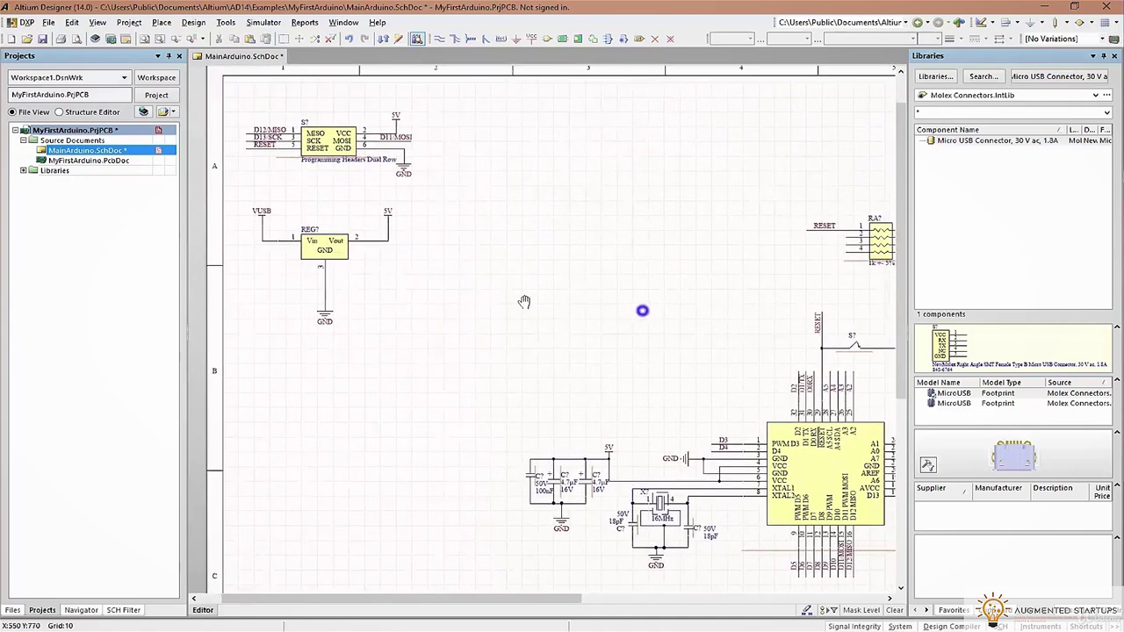
pyautogui.moveTo(642, 311); pyautogui.dragTo(386, 273, button='right')
pyautogui.keyDown('ctrl'); pyautogui.scroll(1, 744, 276); pyautogui.keyUp('ctrl')
pyautogui.moveTo(743, 273); pyautogui.dragTo(457, 343, button='right')
pyautogui.moveTo(557, 346); pyautogui.dragTo(667, 472)
pyautogui.moveTo(599, 397); pyautogui.dragTo(441, 171)
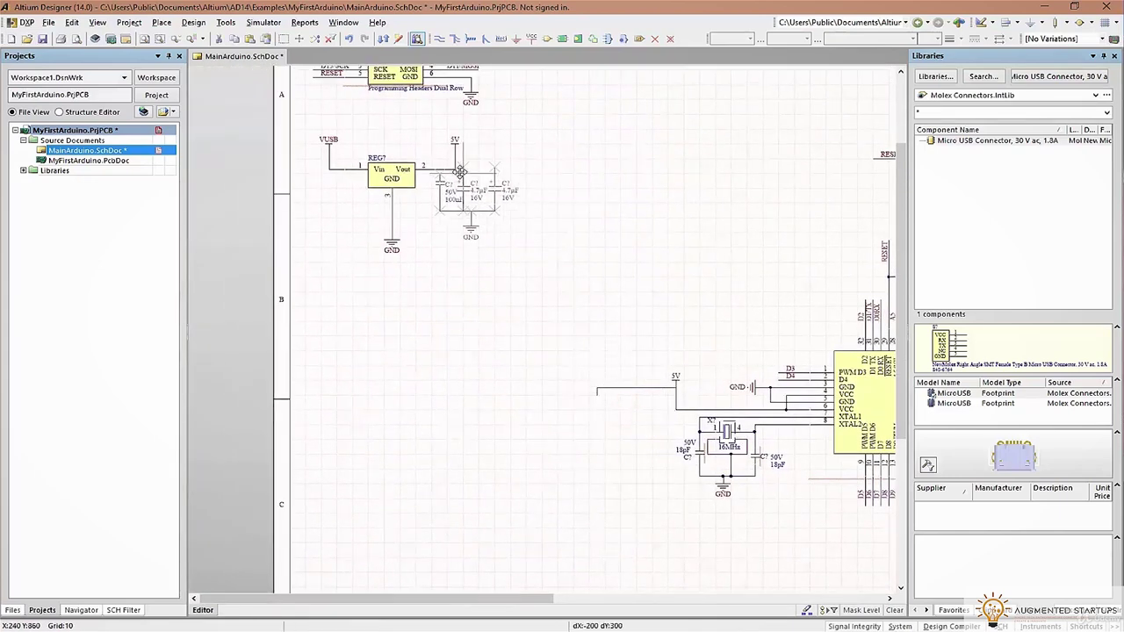
# Reposition the 5V power port to sit right above the capacitors
pyautogui.click(613, 388)
pyautogui.keyDown('ctrl'); pyautogui.scroll(4, 515, 188); pyautogui.keyUp('ctrl')
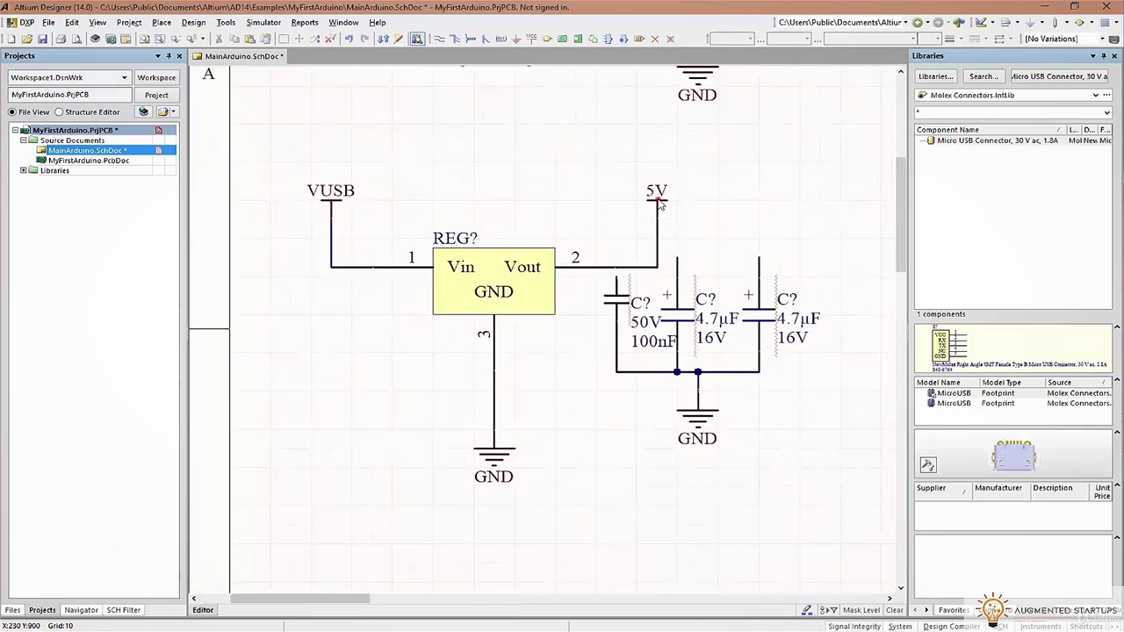
pyautogui.click(657, 200)
pyautogui.moveTo(694, 225); pyautogui.dragTo(816, 225)
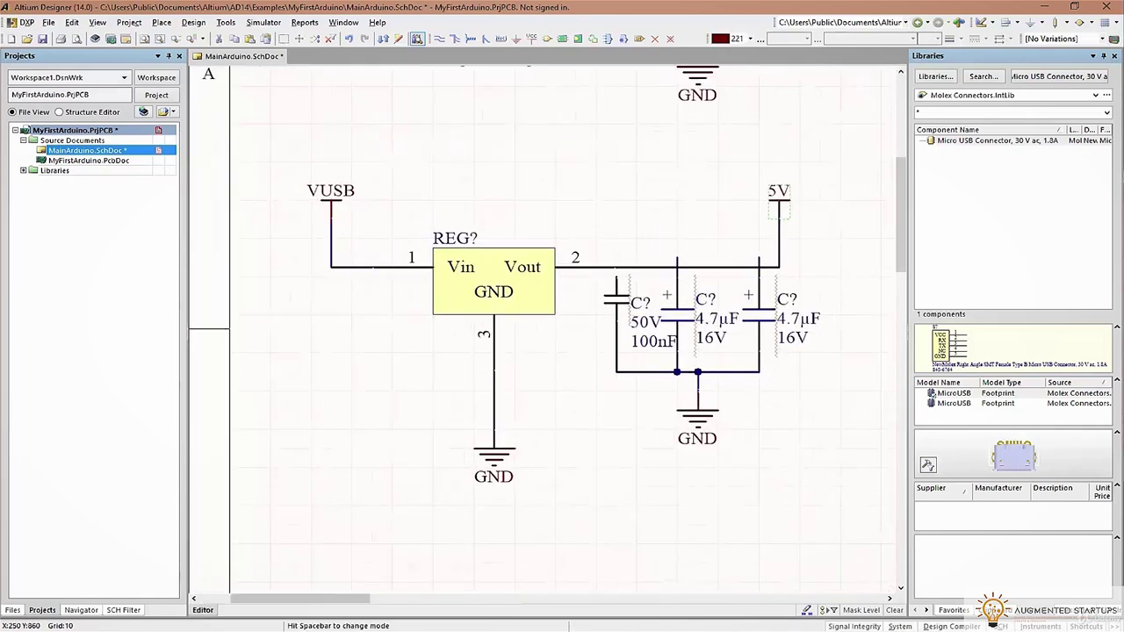
pyautogui.keyDown('ctrl'); pyautogui.scroll(3, 693, 299); pyautogui.keyUp('ctrl')
pyautogui.keyDown('ctrl'); pyautogui.scroll(-6, 746, 342); pyautogui.keyUp('ctrl')
pyautogui.click(853, 455)
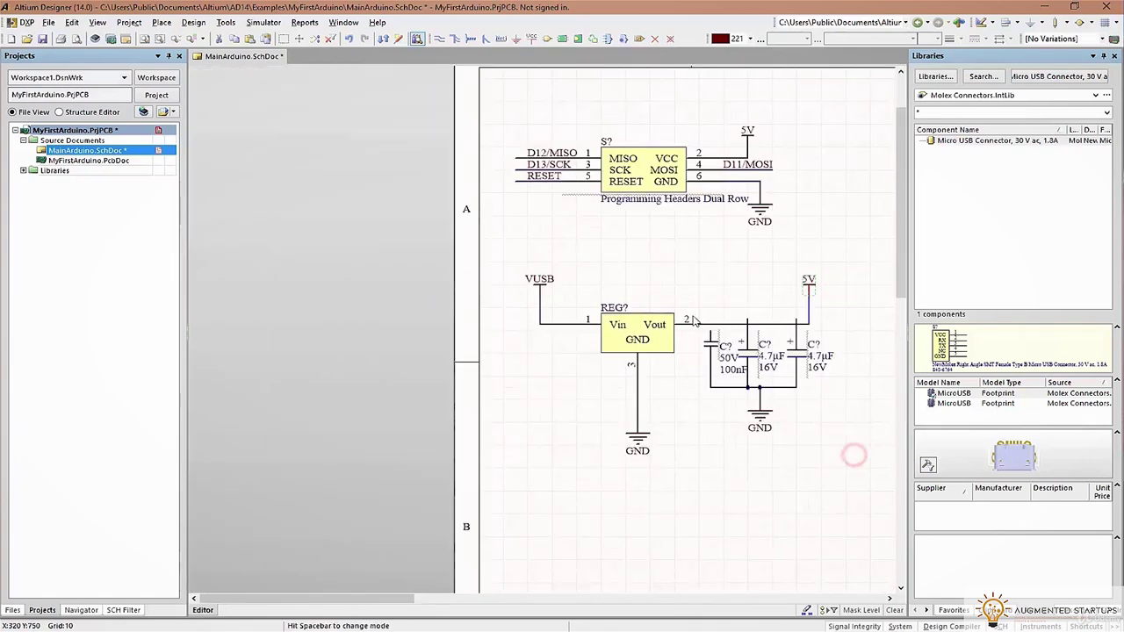
pyautogui.moveTo(694, 320); pyautogui.dragTo(811, 400)
pyautogui.click(828, 334)
# Join the middle and right capacitor wires to the 5V line
pyautogui.keyDown('ctrl'); pyautogui.scroll(3, 762, 324); pyautogui.keyUp('ctrl')
pyautogui.click(722, 320)
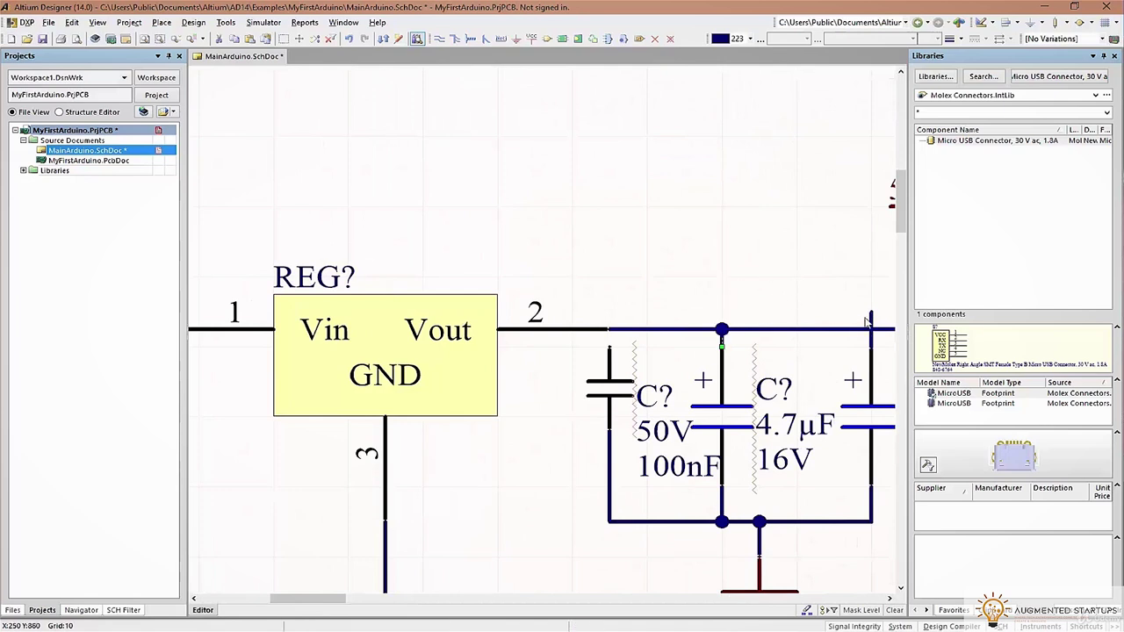
pyautogui.doubleClick(870, 316)
pyautogui.click(650, 394)
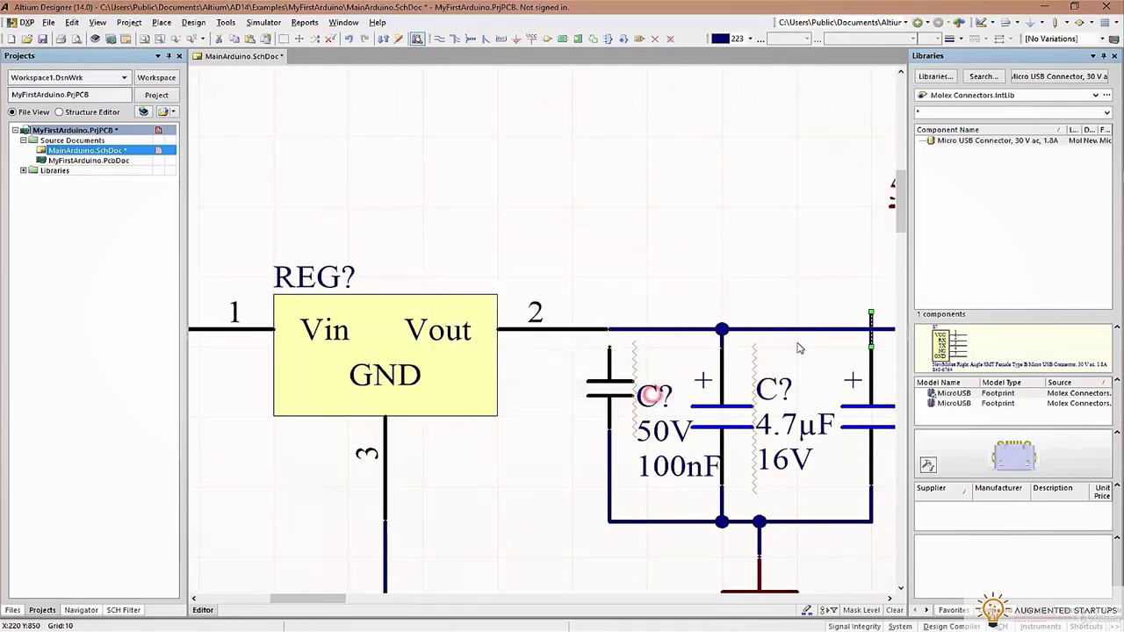
pyautogui.click(868, 313)
# Shift the capacitors and 5V port slightly to the right
pyautogui.click(445, 43)
pyautogui.keyDown('ctrl'); pyautogui.scroll(-2, 645, 305); pyautogui.keyUp('ctrl')
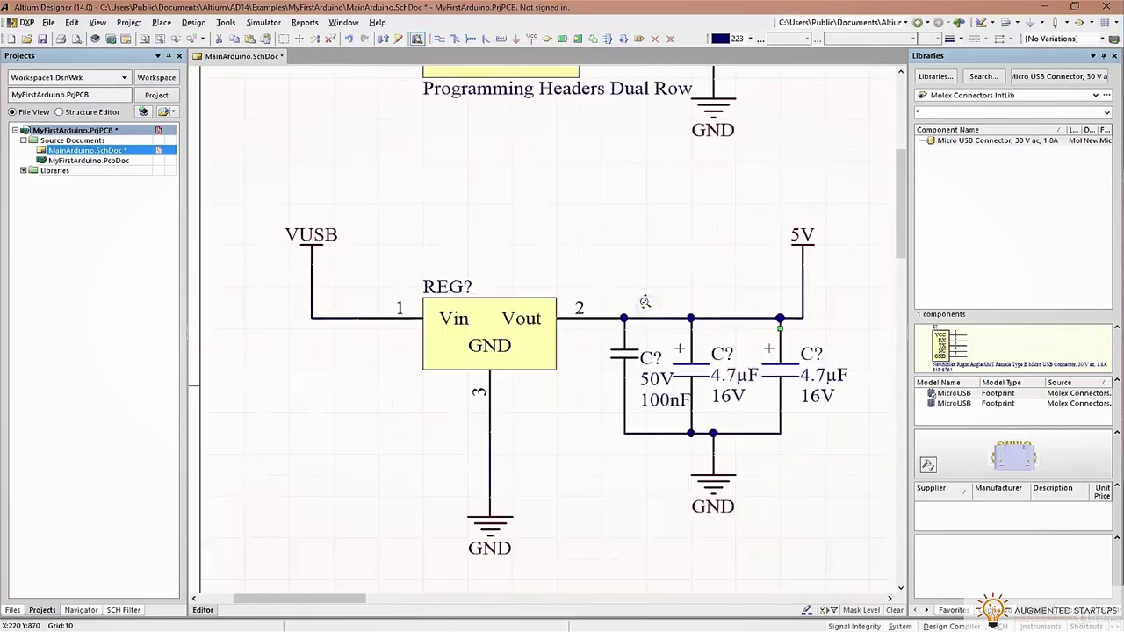
pyautogui.keyDown('ctrl'); pyautogui.scroll(-1, 645, 305); pyautogui.keyUp('ctrl')
pyautogui.moveTo(597, 213); pyautogui.dragTo(835, 535)
pyautogui.moveTo(703, 337); pyautogui.dragTo(724, 336)
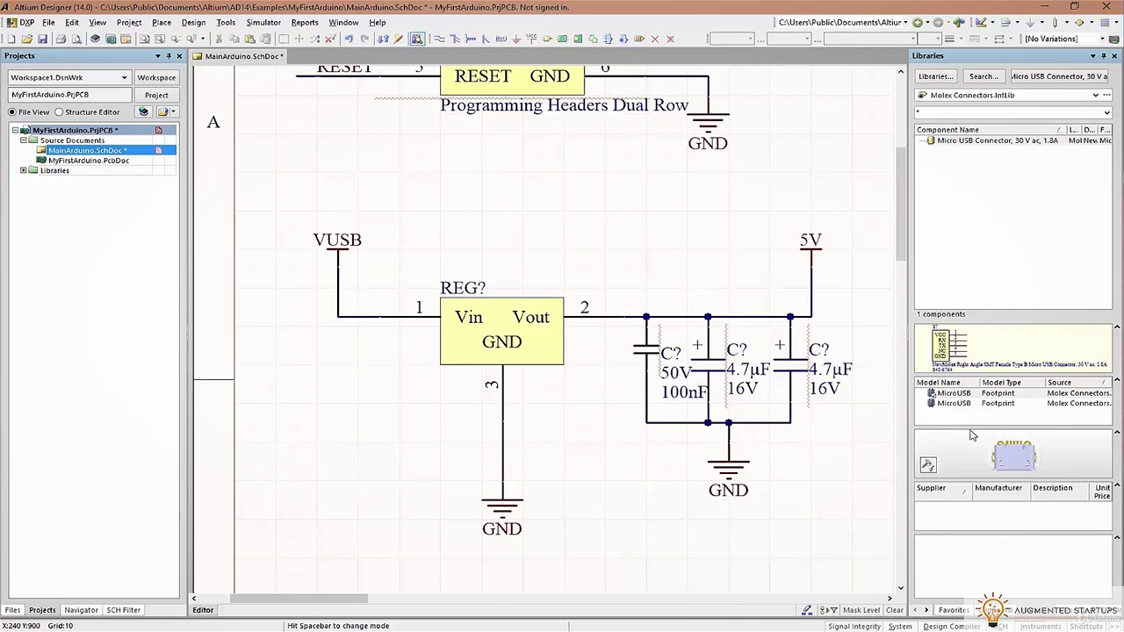
# Delete the extra GND symbol and wire the regulator's GND lead to the capacitor bottoms
pyautogui.click(729, 464)
pyautogui.press('Delete')
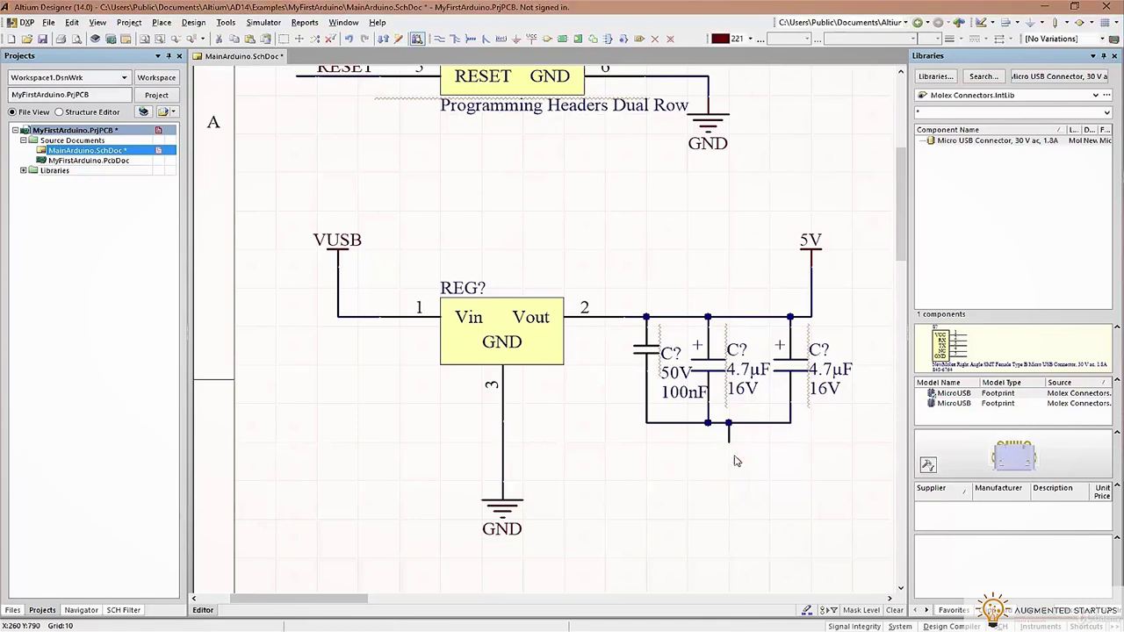
pyautogui.click(439, 38)
pyautogui.click(502, 442)
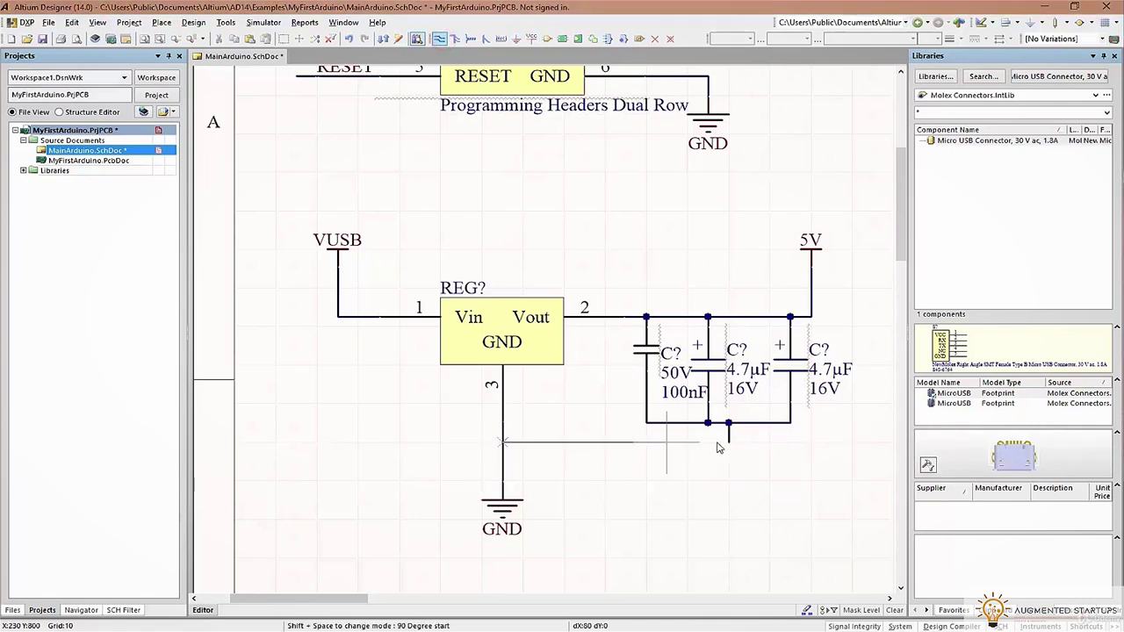
pyautogui.click(648, 425)
pyautogui.press('Escape')
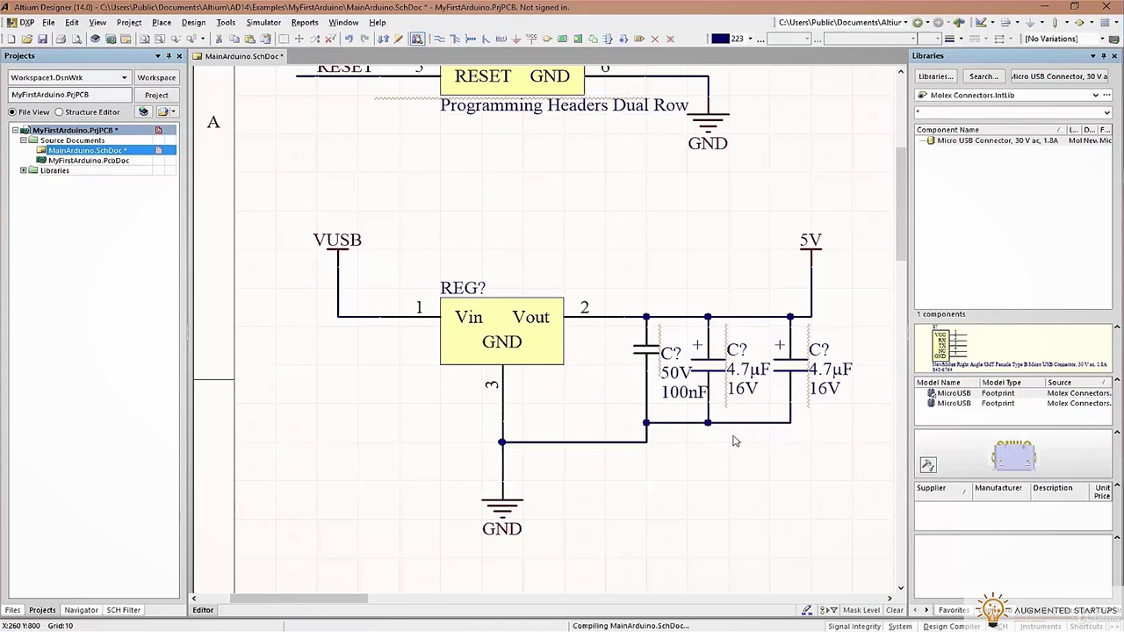
pyautogui.keyDown('ctrl'); pyautogui.scroll(-3, 732, 442); pyautogui.keyUp('ctrl')
pyautogui.moveTo(720, 446); pyautogui.dragTo(700, 401, button='right')
pyautogui.click(439, 38)
pyautogui.click(676, 339)
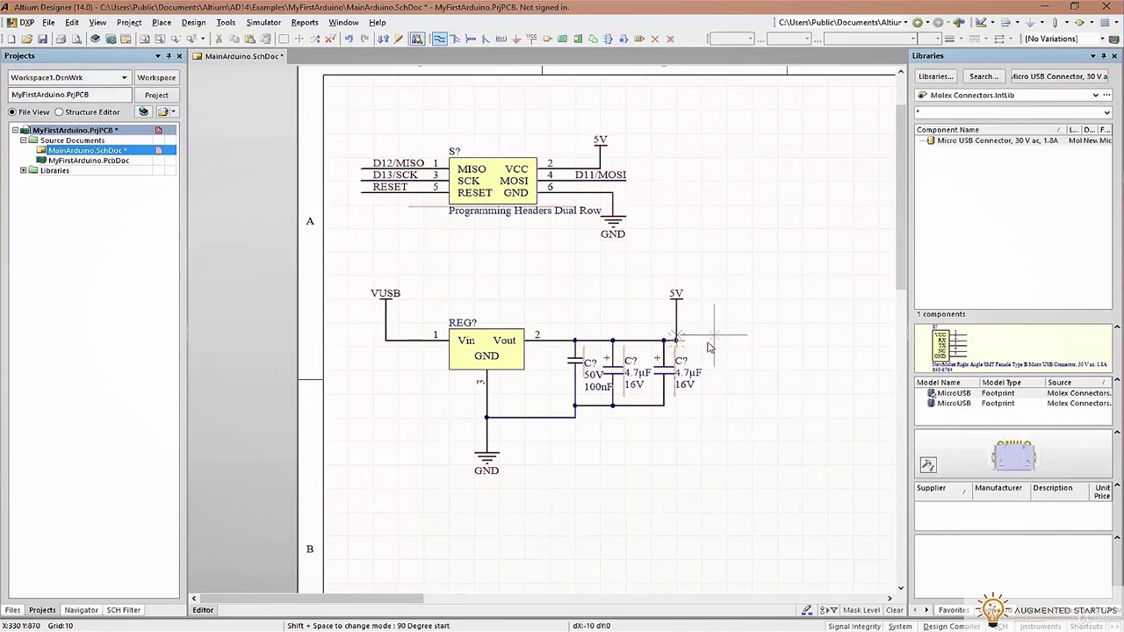
# Draw a short wire branching right from the 5V line
pyautogui.keyDown('ctrl'); pyautogui.scroll(5, 710, 345); pyautogui.keyUp('ctrl')
pyautogui.rightClick(710, 339)
pyautogui.click(439, 39)
pyautogui.click(591, 284)
pyautogui.click(720, 284)
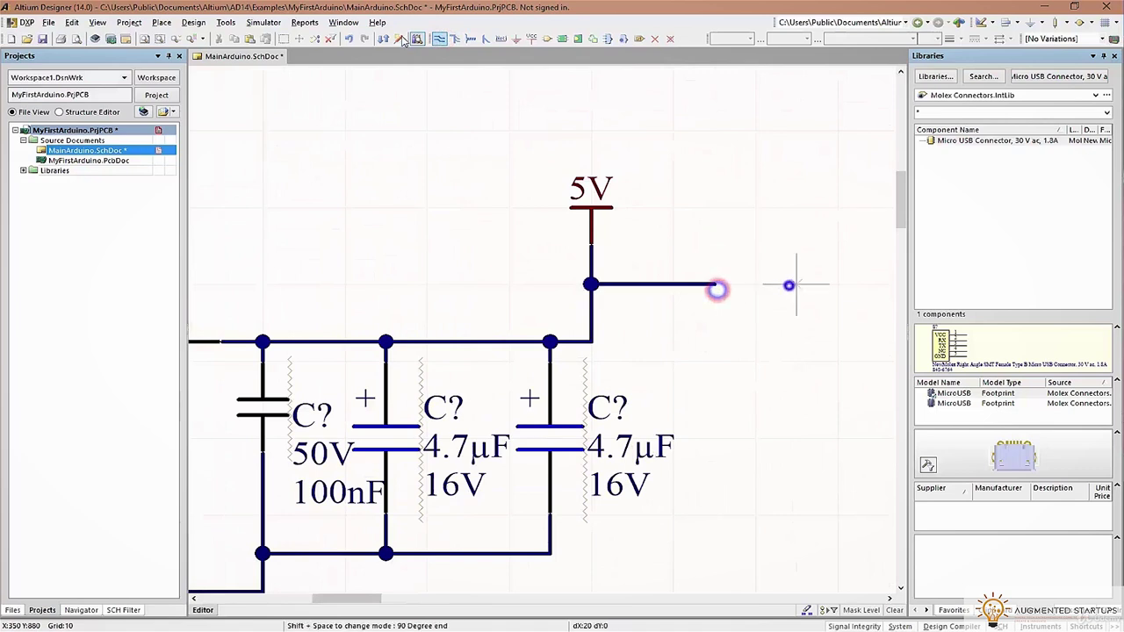
# Place a LED_BLUE net label on the branch wire and lengthen the wire past it
pyautogui.click(500, 39)
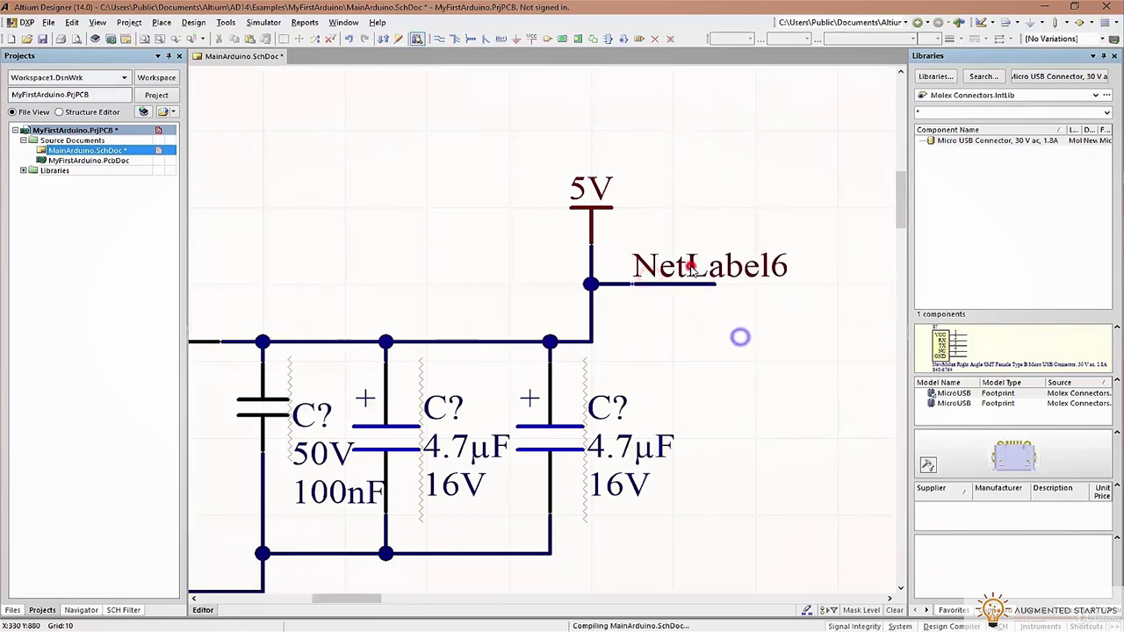
pyautogui.press('Tab')
pyautogui.write('L')
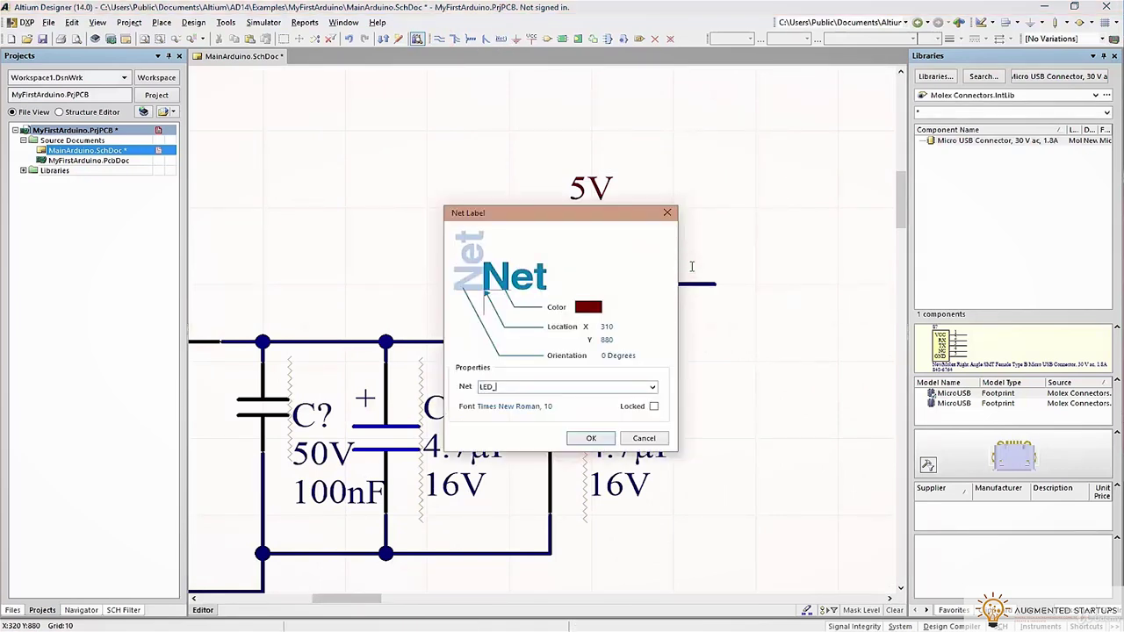
pyautogui.click(606, 438)
pyautogui.moveTo(716, 284); pyautogui.dragTo(815, 298)
pyautogui.click(723, 258)
pyautogui.press('pagedown')
pyautogui.moveTo(723, 259); pyautogui.dragTo(651, 420)
pyautogui.press('pageup')
pyautogui.press('pagedown')
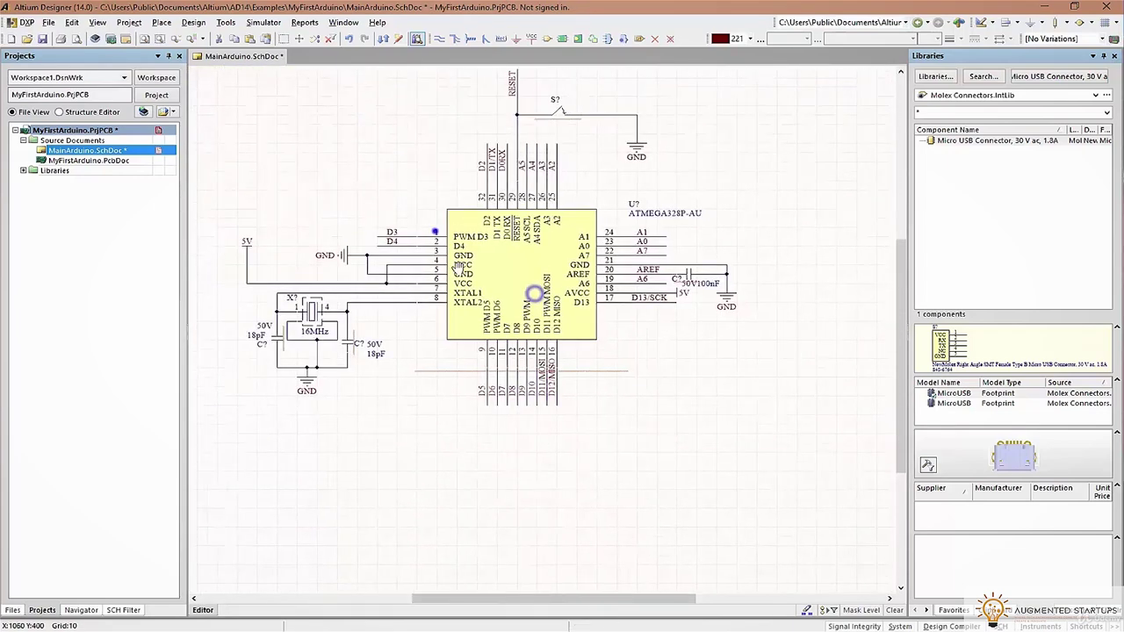
pyautogui.press('pageup')
pyautogui.moveTo(456, 326); pyautogui.dragTo(697, 392, button='right')
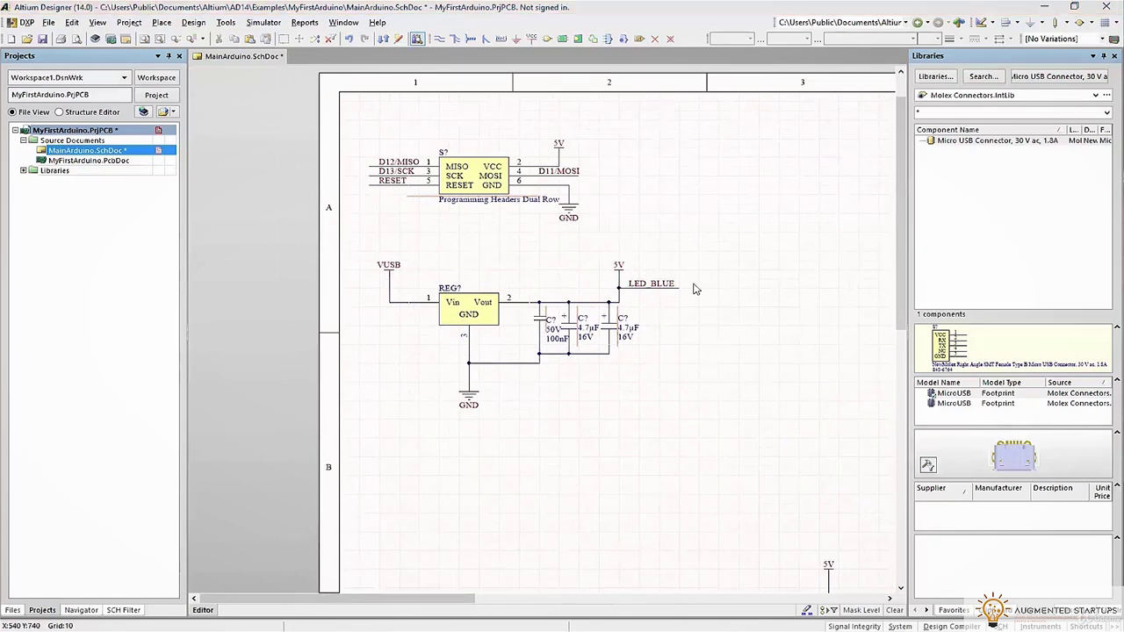
pyautogui.hotkey('alt', 'Tab')
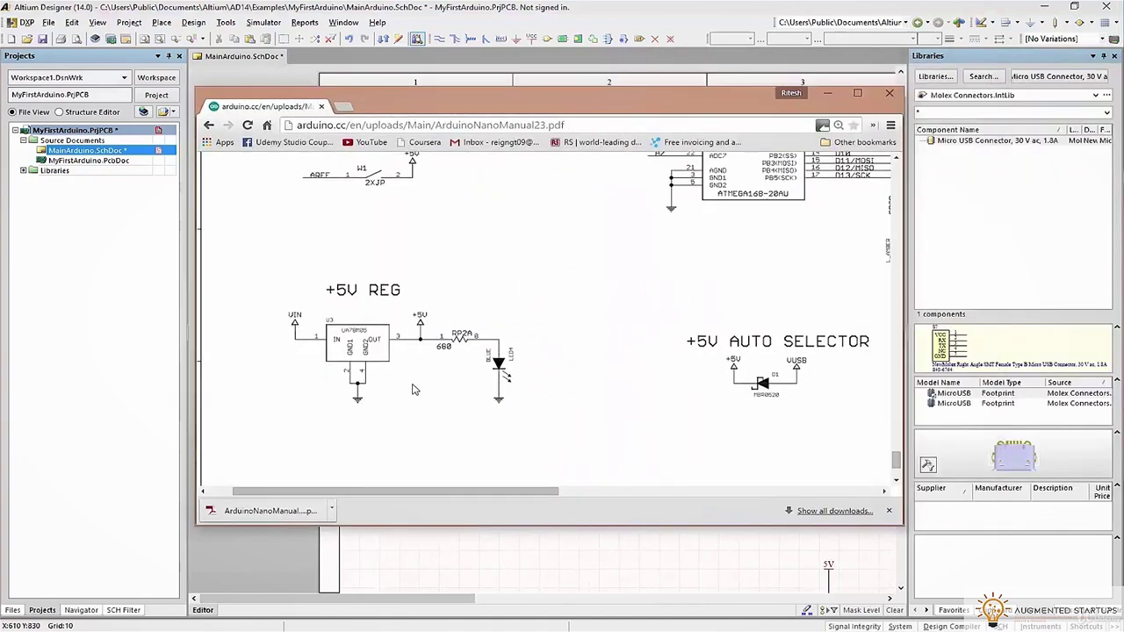
pyautogui.moveTo(500, 495); pyautogui.dragTo(641, 494)
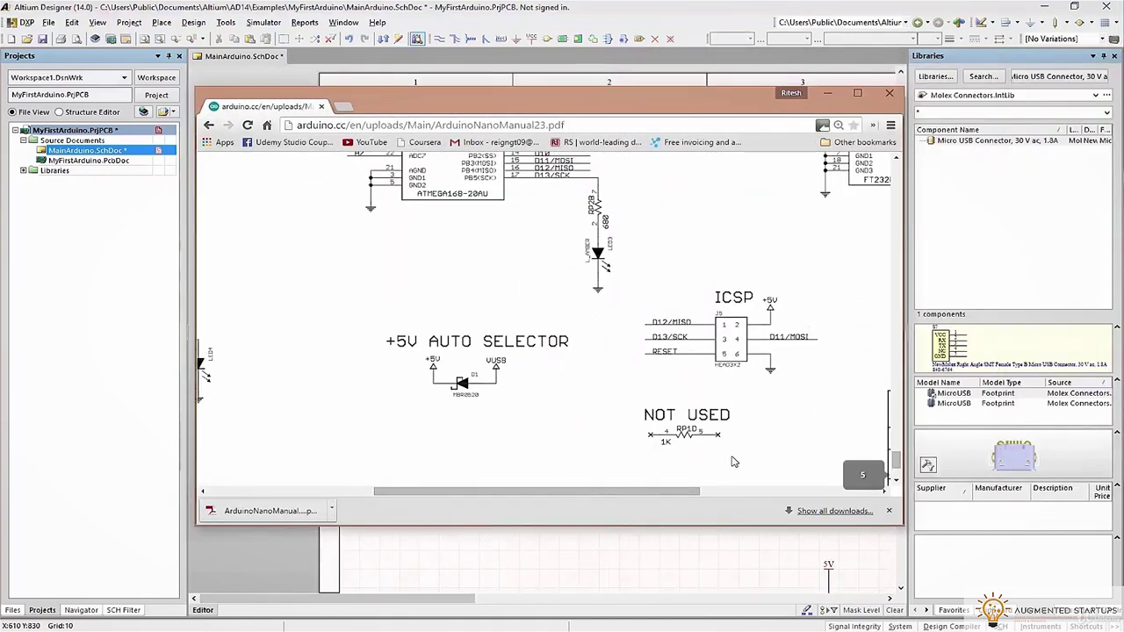
pyautogui.scroll(3, 652, 414)
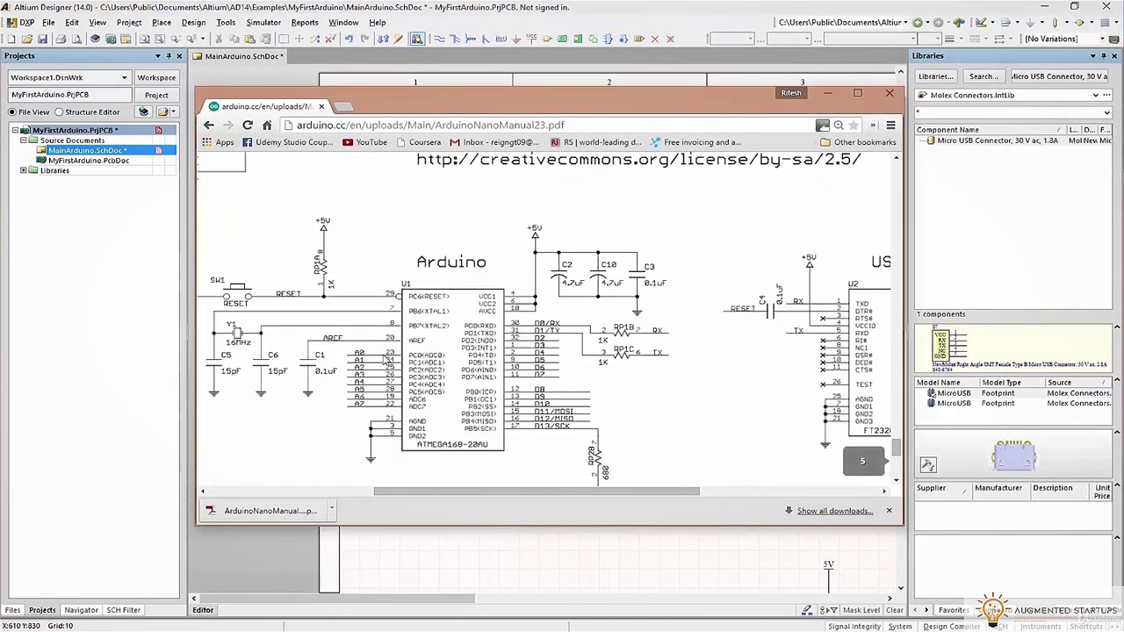
pyautogui.scroll(2, 387, 361)
pyautogui.click(857, 94)
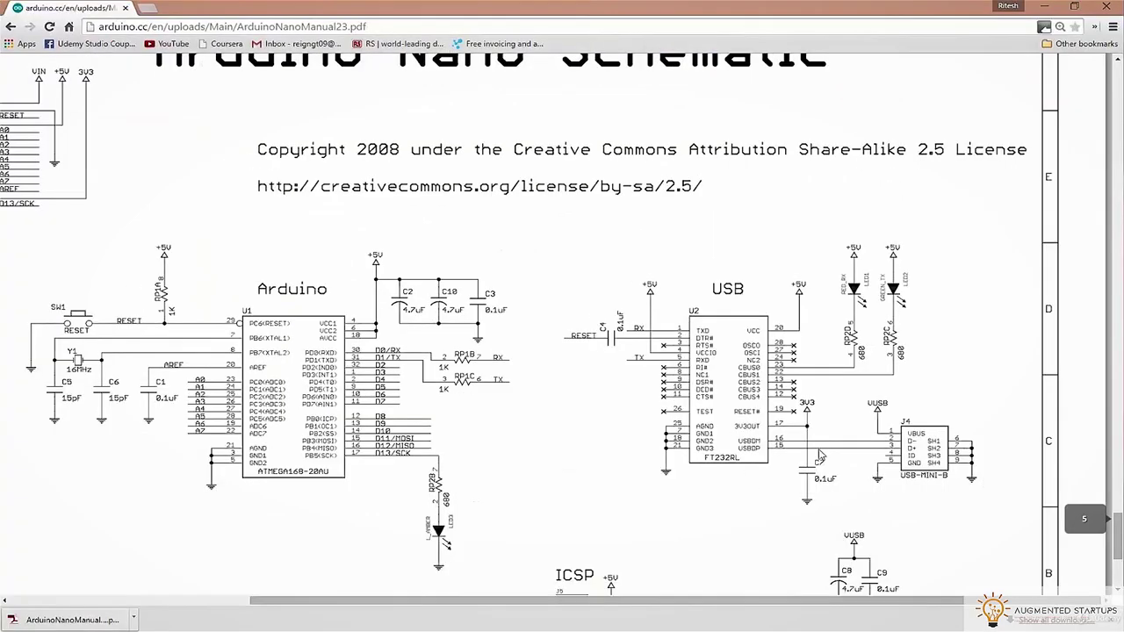
pyautogui.scroll(-3, 800, 561)
pyautogui.moveTo(681, 599); pyautogui.dragTo(439, 598)
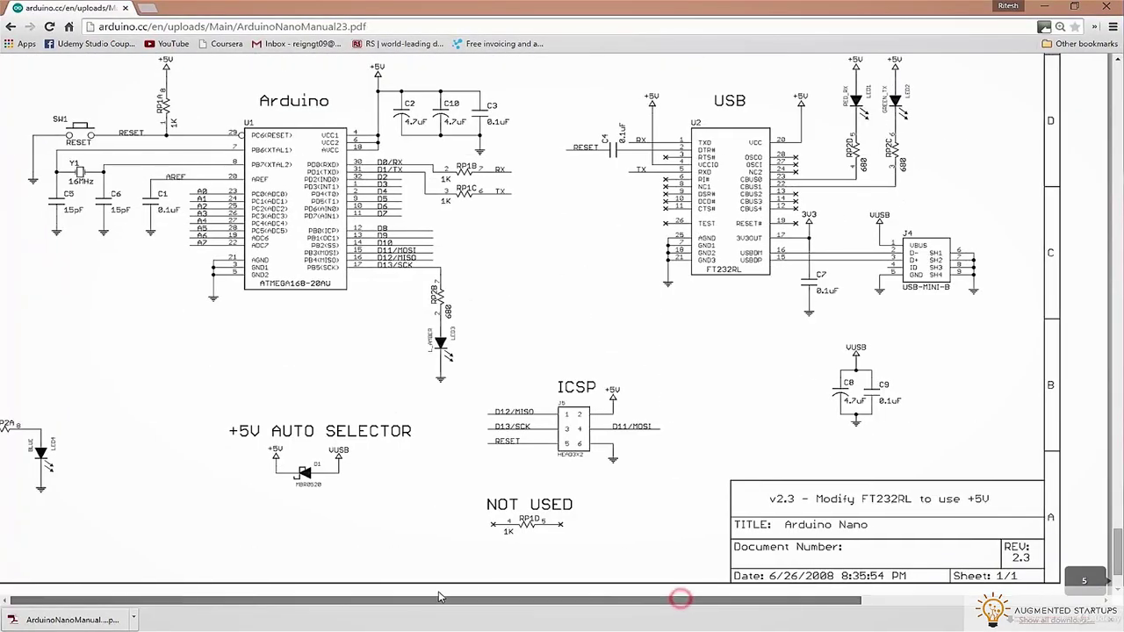
pyautogui.scroll(3, 154, 513)
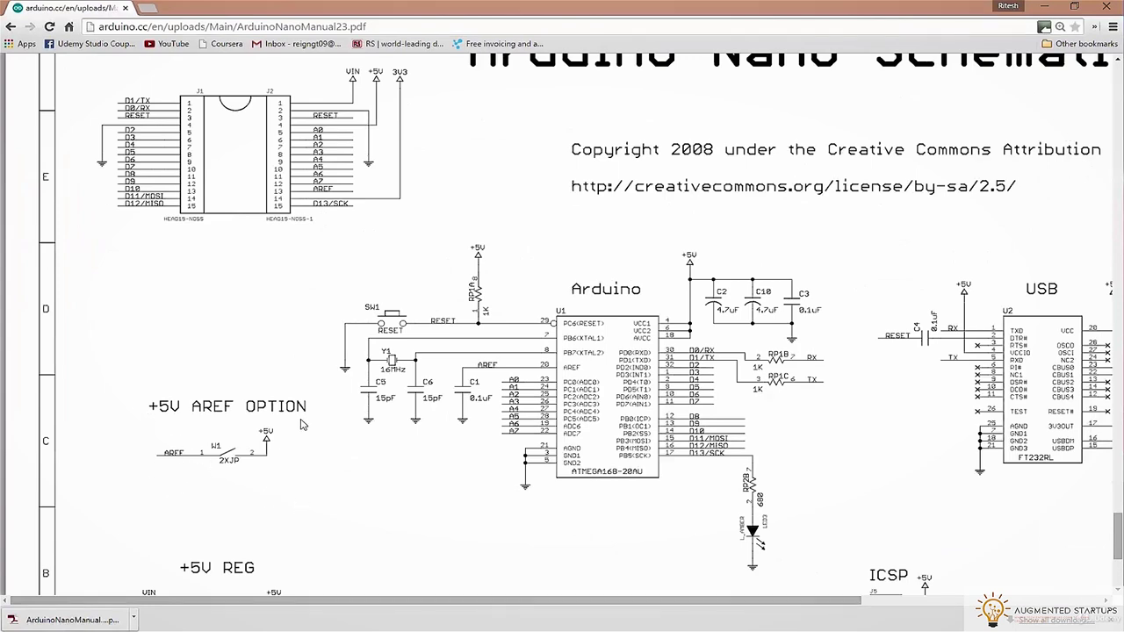
pyautogui.doubleClick(711, 5)
pyautogui.click(710, 4)
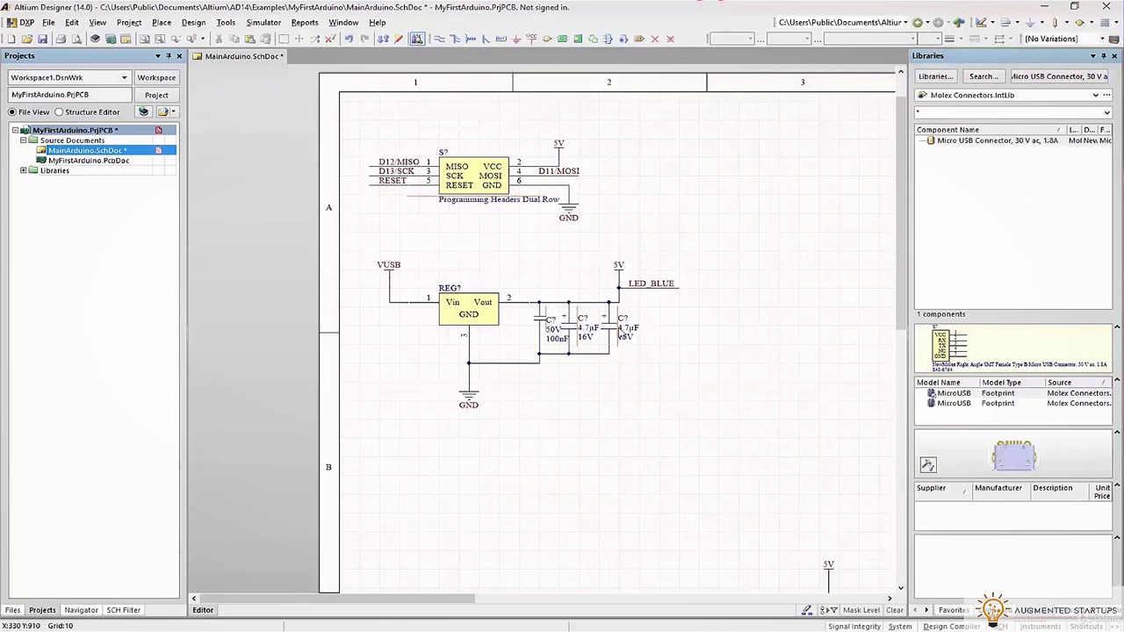
# Draw a wire from the left into a resistor-array pin
pyautogui.moveTo(662, 353); pyautogui.dragTo(548, 330, button='right')
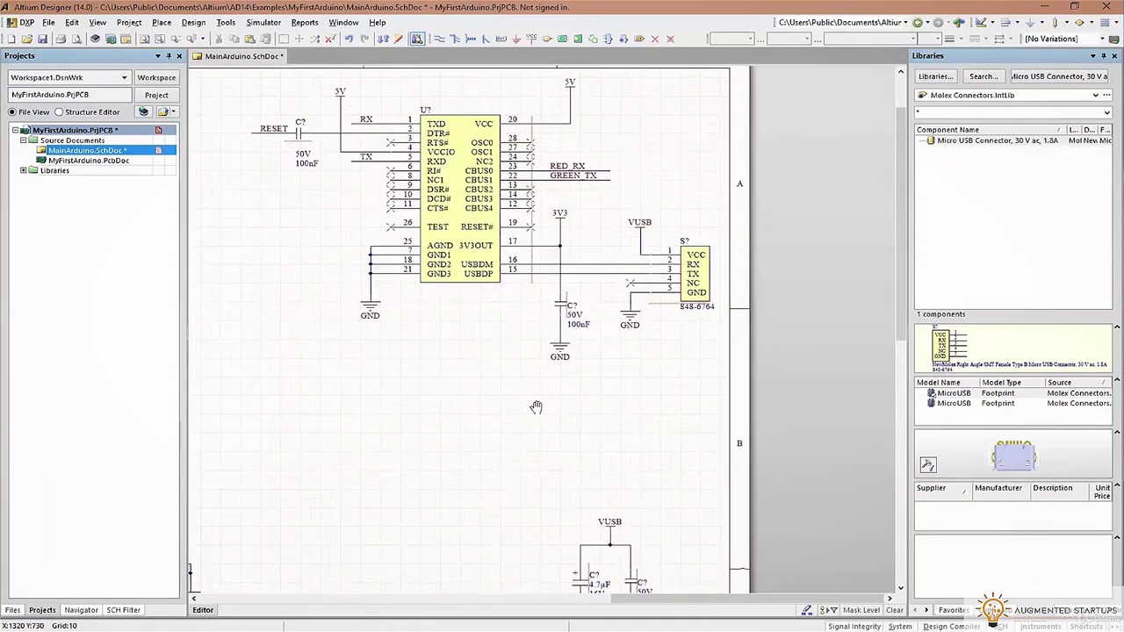
pyautogui.moveTo(535, 407); pyautogui.dragTo(540, 318, button='right')
pyautogui.moveTo(349, 192); pyautogui.dragTo(645, 279, button='right')
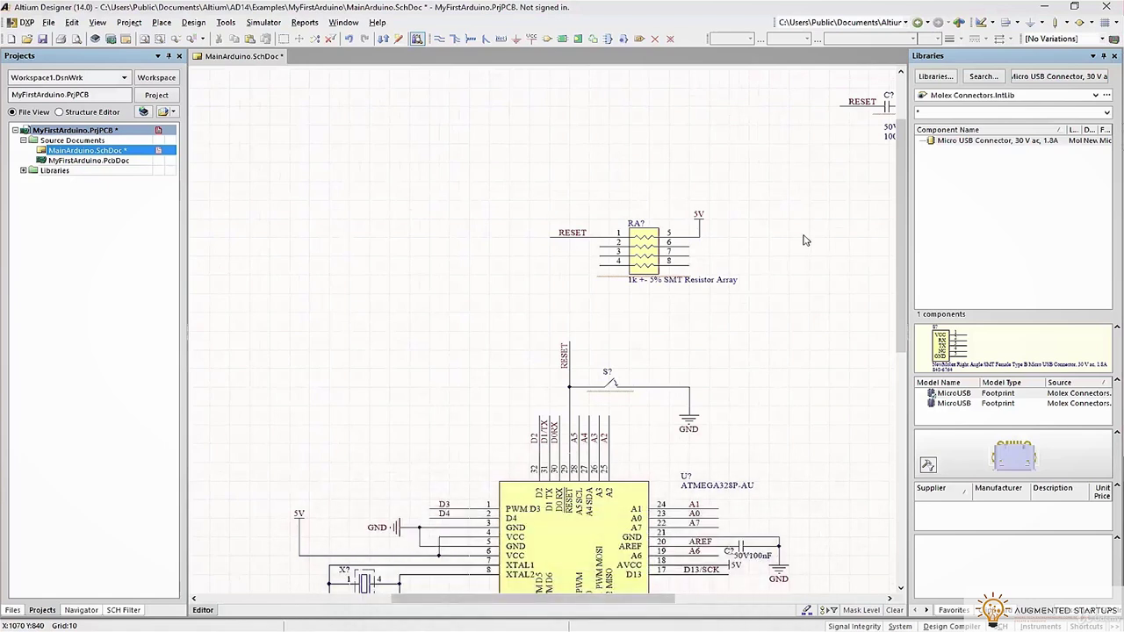
pyautogui.click(441, 39)
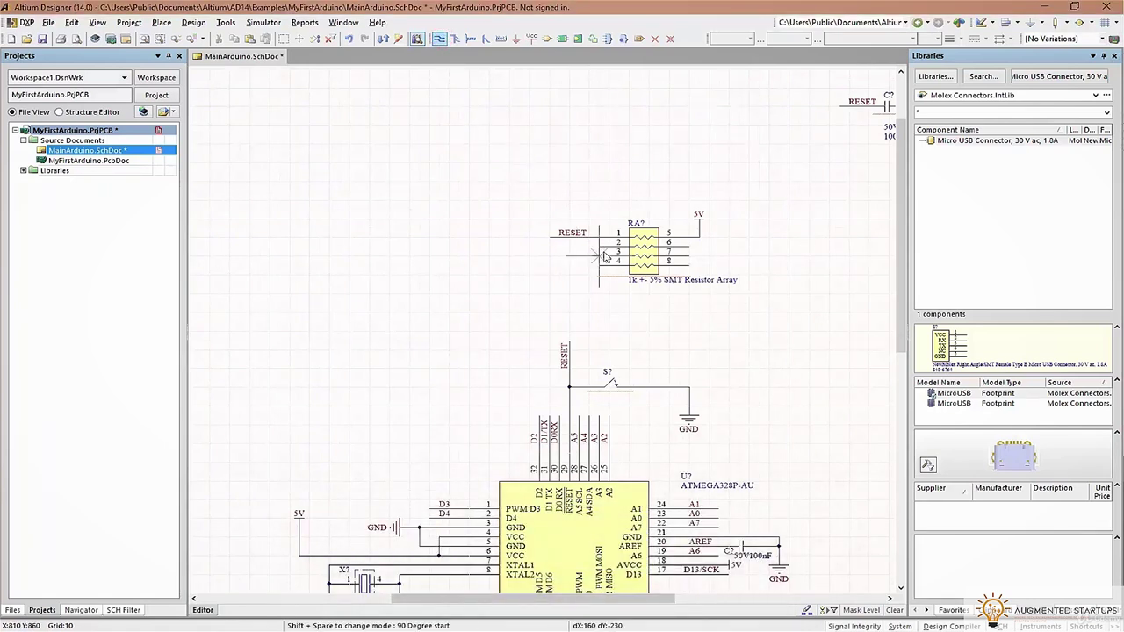
pyautogui.click(551, 252)
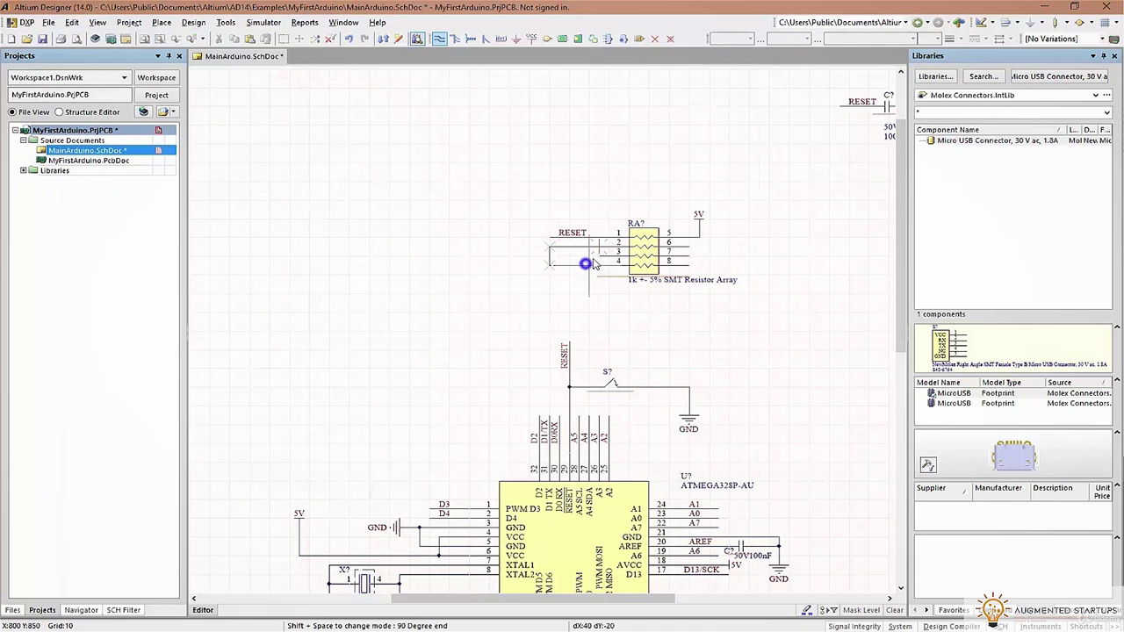
pyautogui.click(594, 254)
pyautogui.rightClick(555, 251)
# Rotate the D1/TX and D0RX net labels horizontal and place them on the resistor-array pins
pyautogui.rightClick(556, 290)
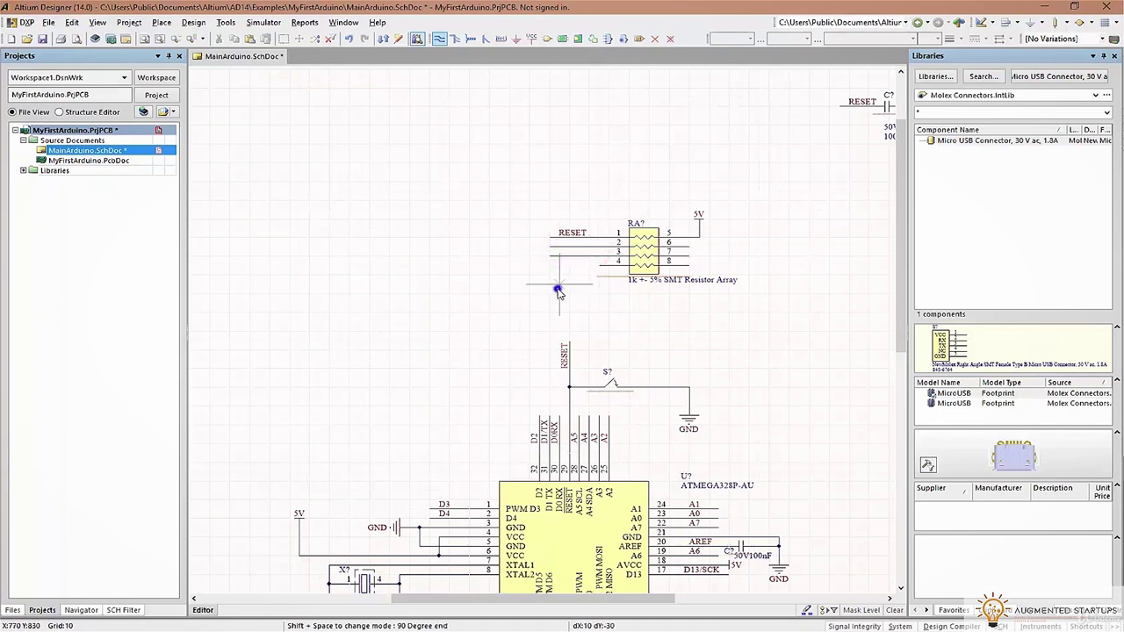
pyautogui.scroll(-2, 727, 485)
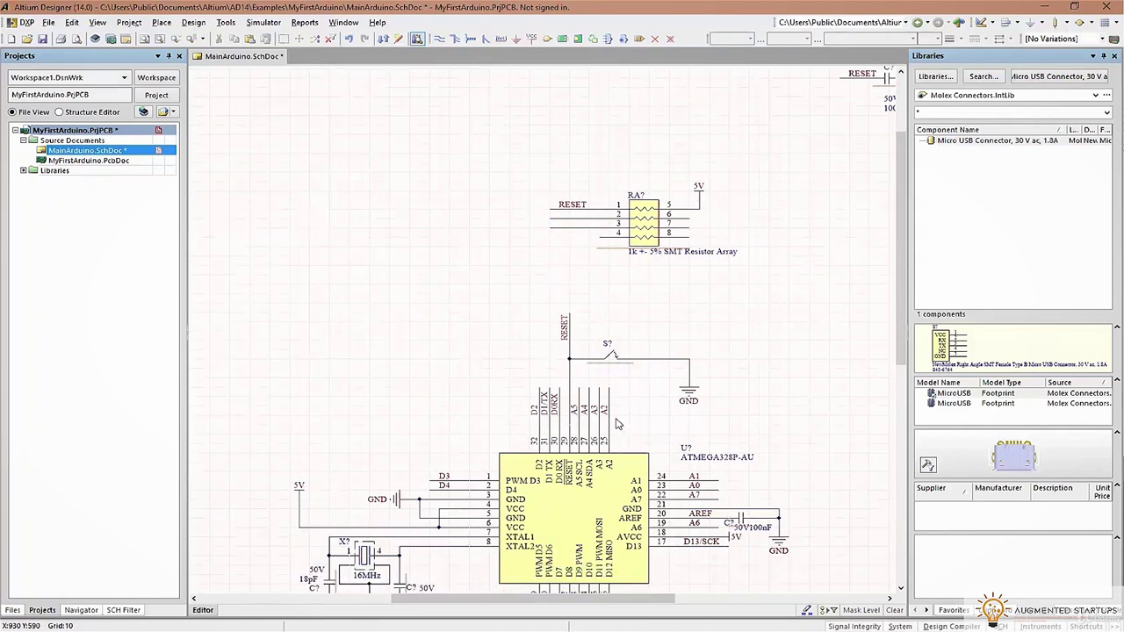
pyautogui.click(548, 378)
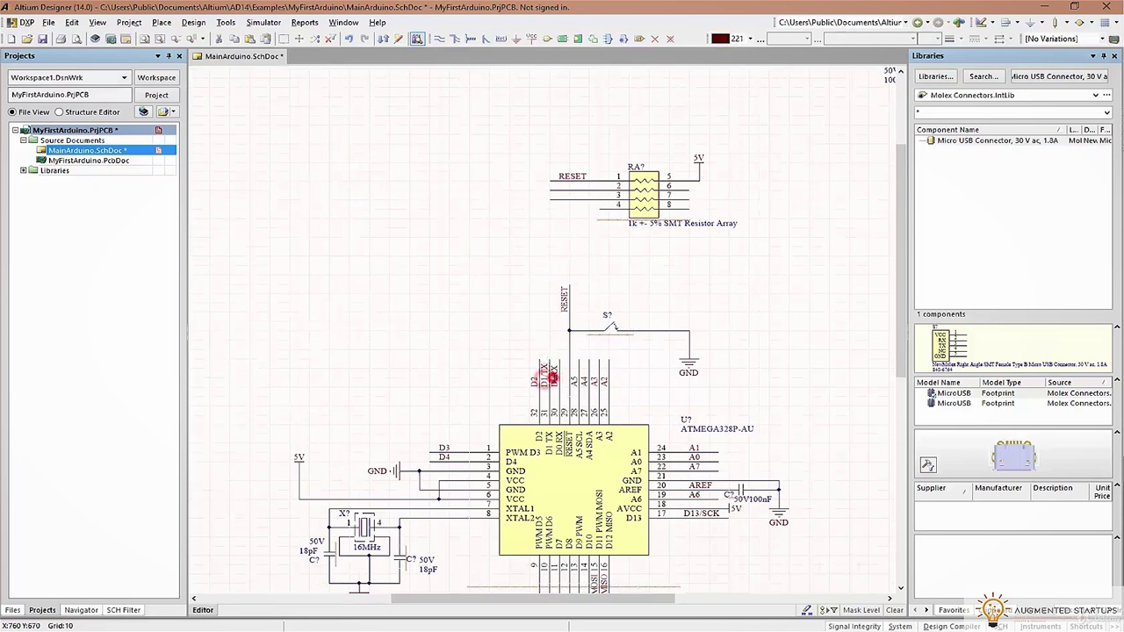
pyautogui.press('space')
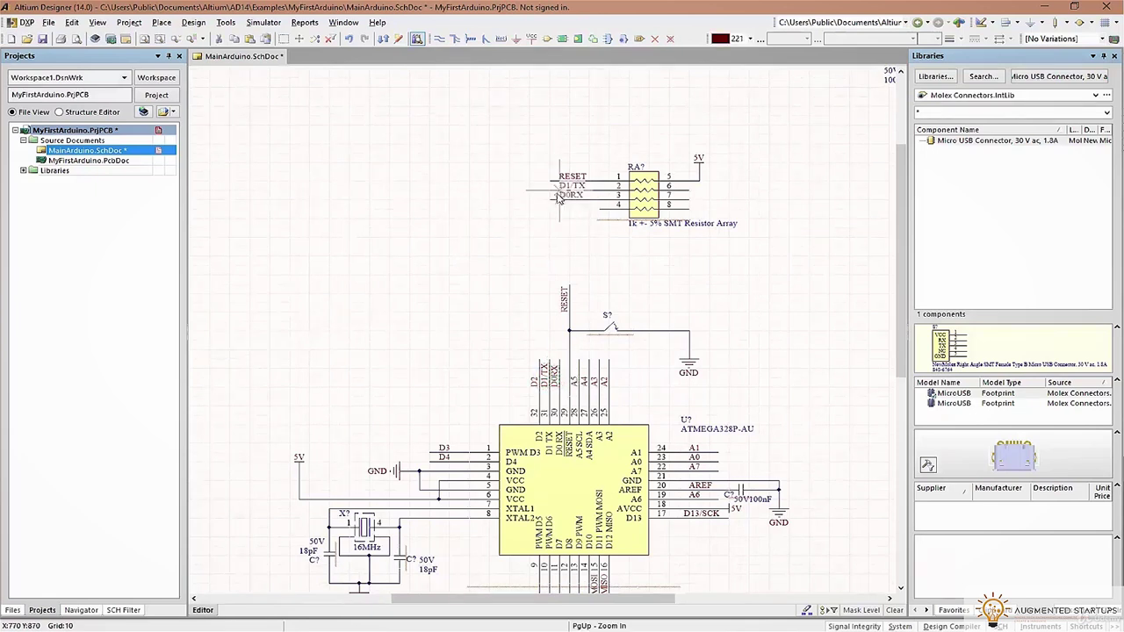
pyautogui.click(558, 195)
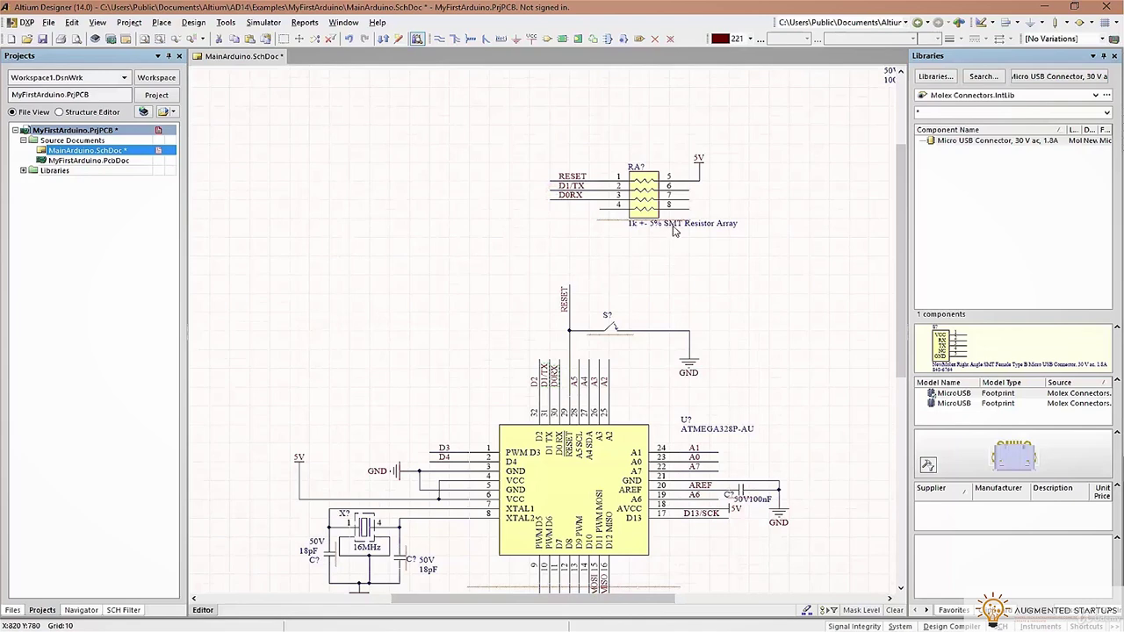
# Extend equal-length wires to the right from RA? pins 6 and 7
pyautogui.keyDown('ctrl'); pyautogui.scroll(3, 678, 186); pyautogui.keyUp('ctrl')
pyautogui.click(440, 39)
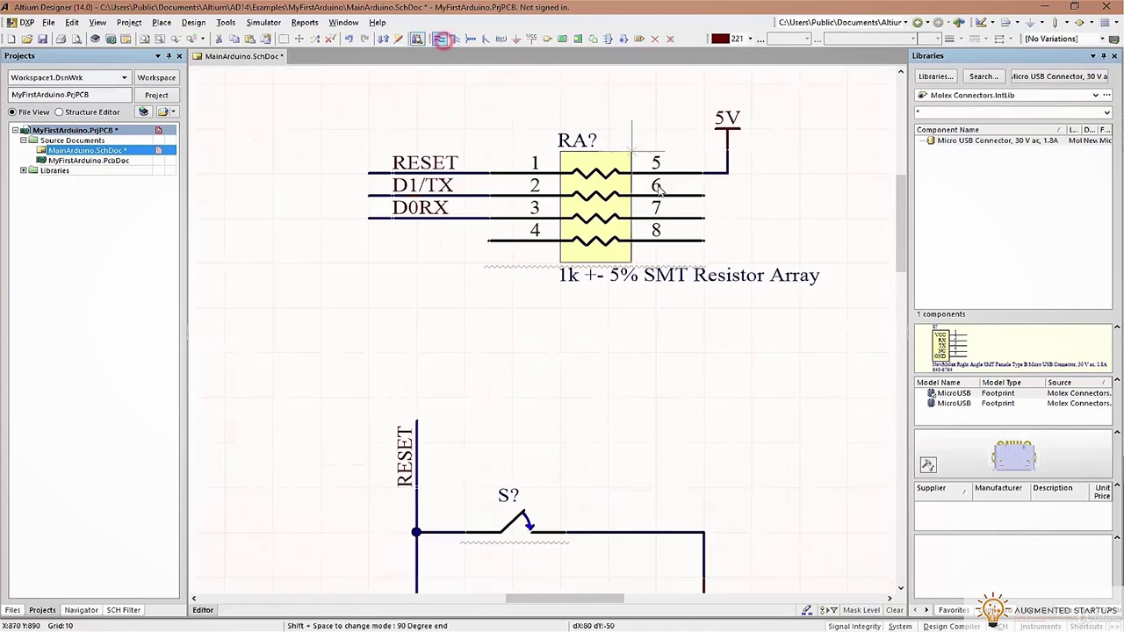
pyautogui.click(797, 195)
pyautogui.click(707, 217)
pyautogui.click(799, 217)
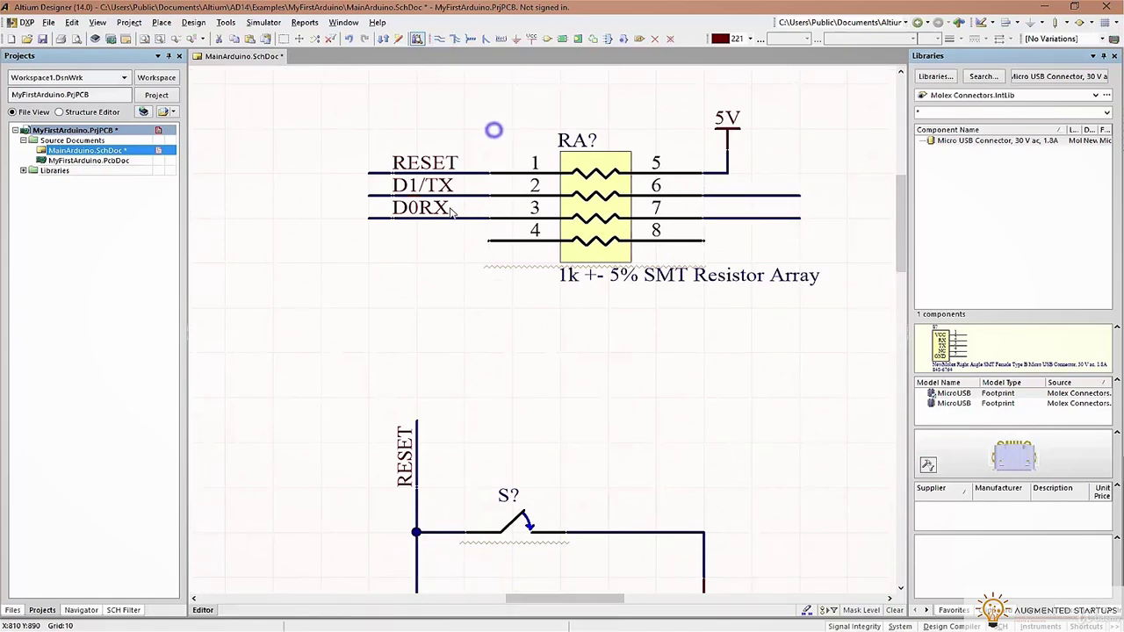
pyautogui.keyDown('ctrl'); pyautogui.scroll(-2, 434, 210); pyautogui.keyUp('ctrl')
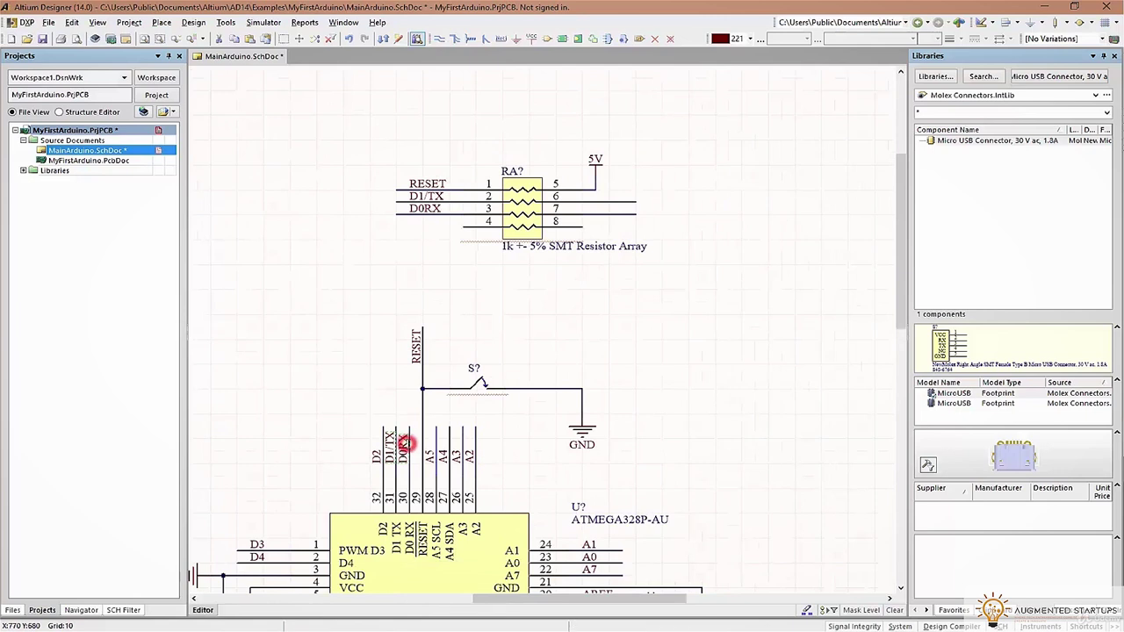
# Rename the D0RX net label to D0/RX
pyautogui.doubleClick(406, 444)
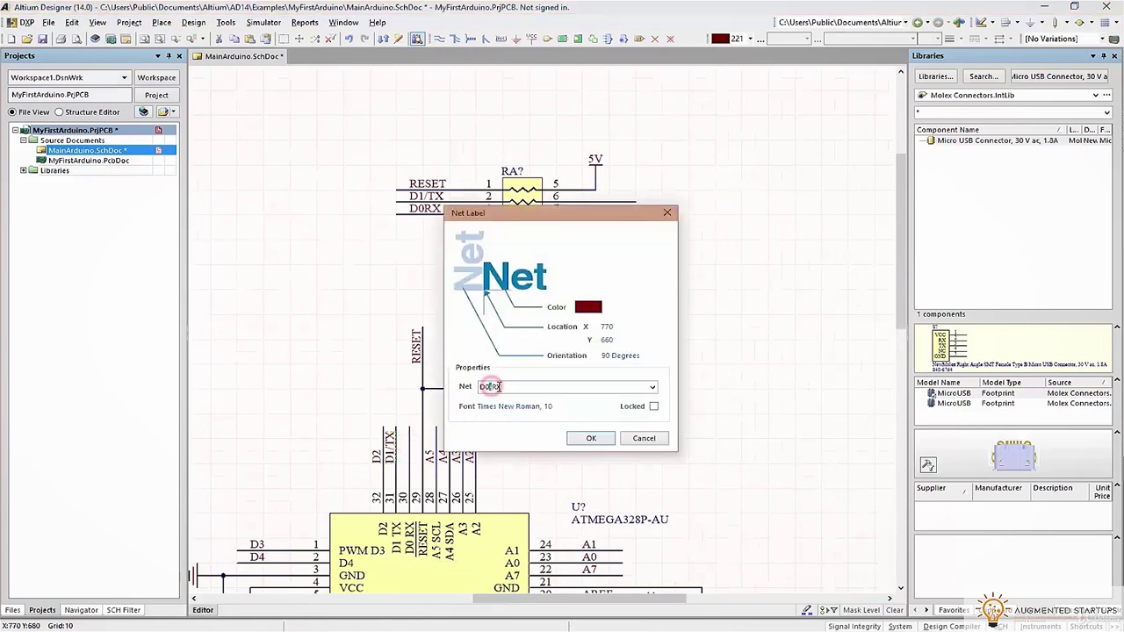
pyautogui.click(589, 438)
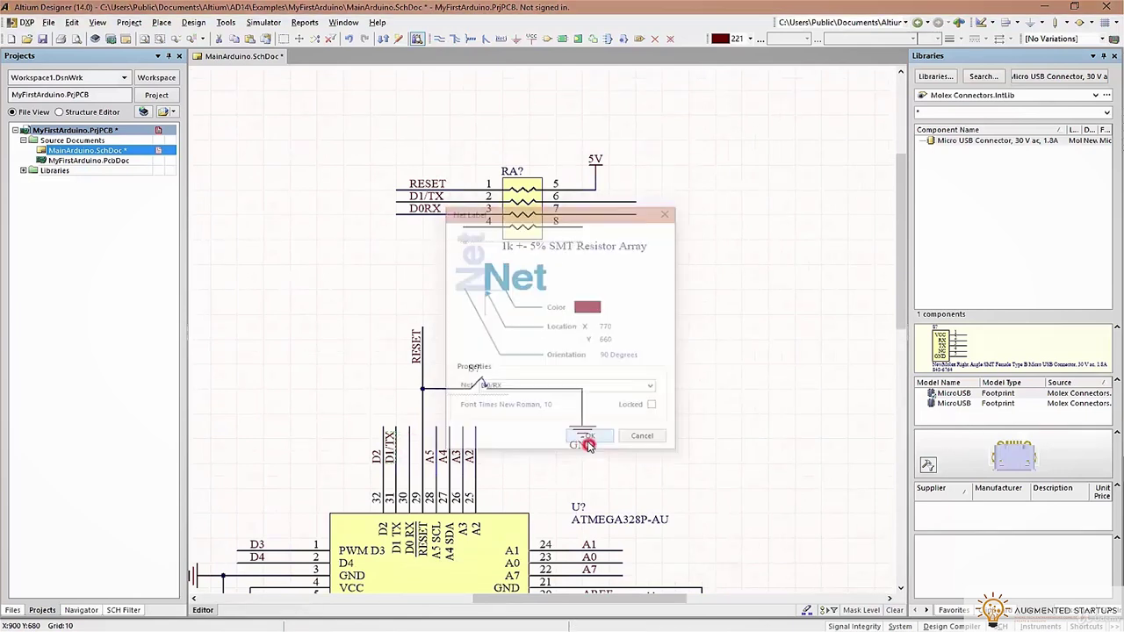
pyautogui.doubleClick(426, 207)
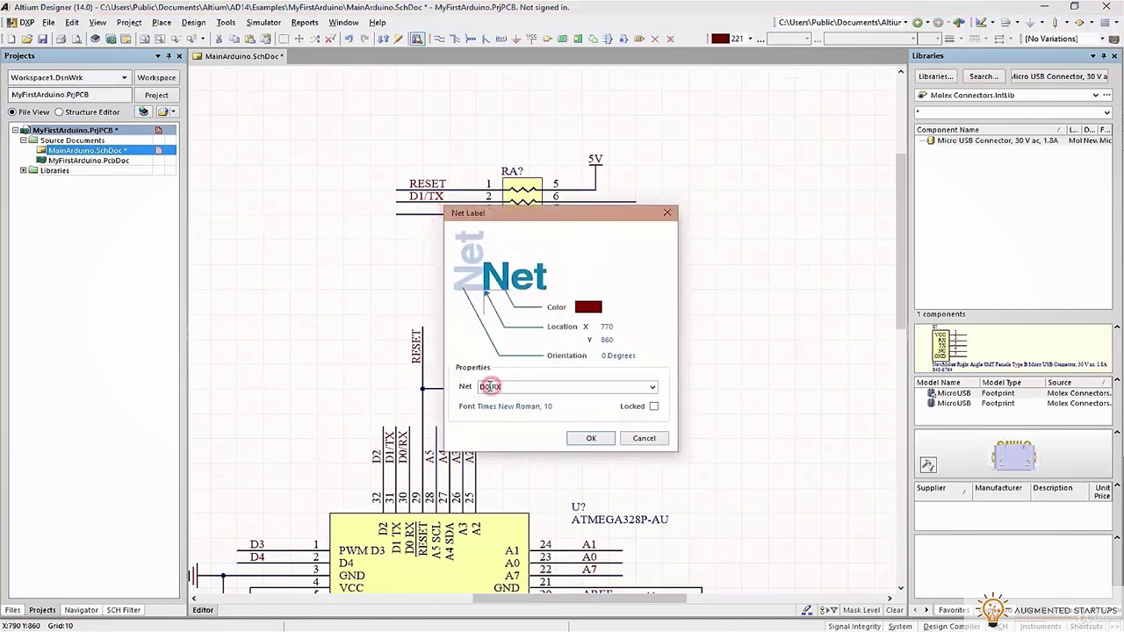
pyautogui.click(588, 437)
pyautogui.keyDown('shift'); pyautogui.hscroll(-10, 390, 301); pyautogui.keyUp('shift')
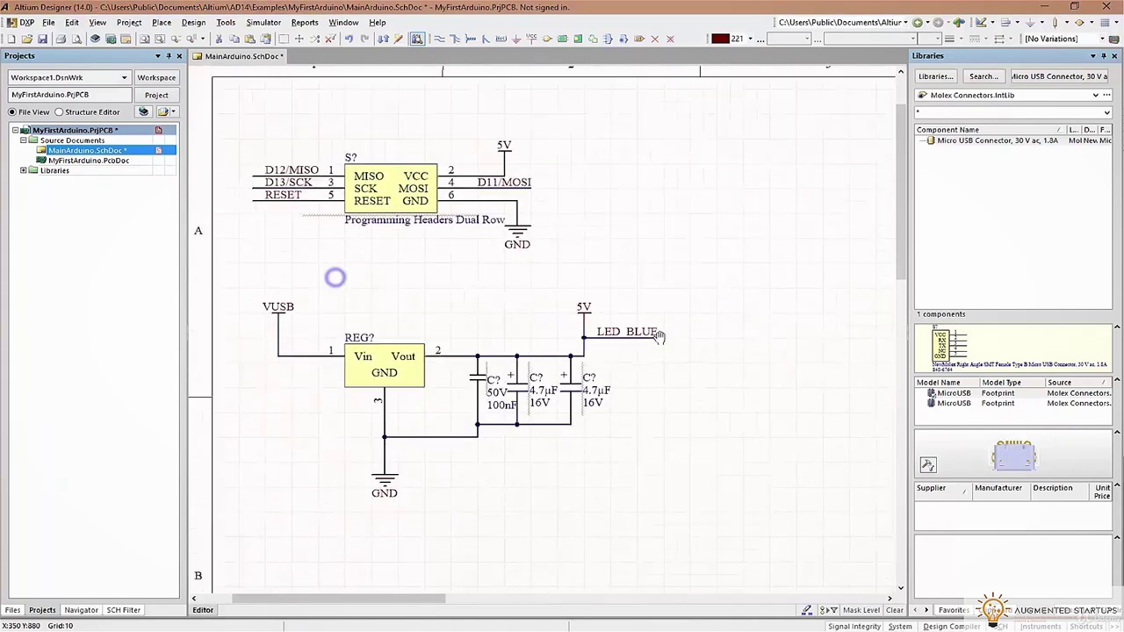
# Paste copies of the RX and TX net labels onto the resistor array's pin 7 and pin 6 wires
pyautogui.scroll(-10, 670, 331)
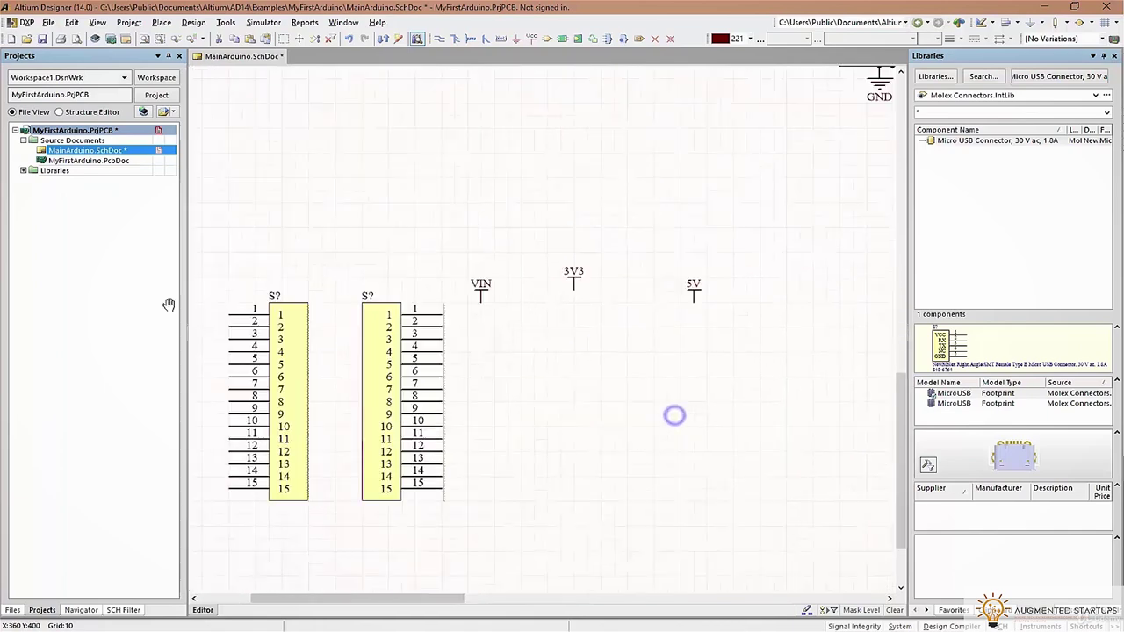
pyautogui.scroll(5, 899, 308)
pyautogui.keyDown('shift'); pyautogui.hscroll(5, 775, 296); pyautogui.keyUp('shift')
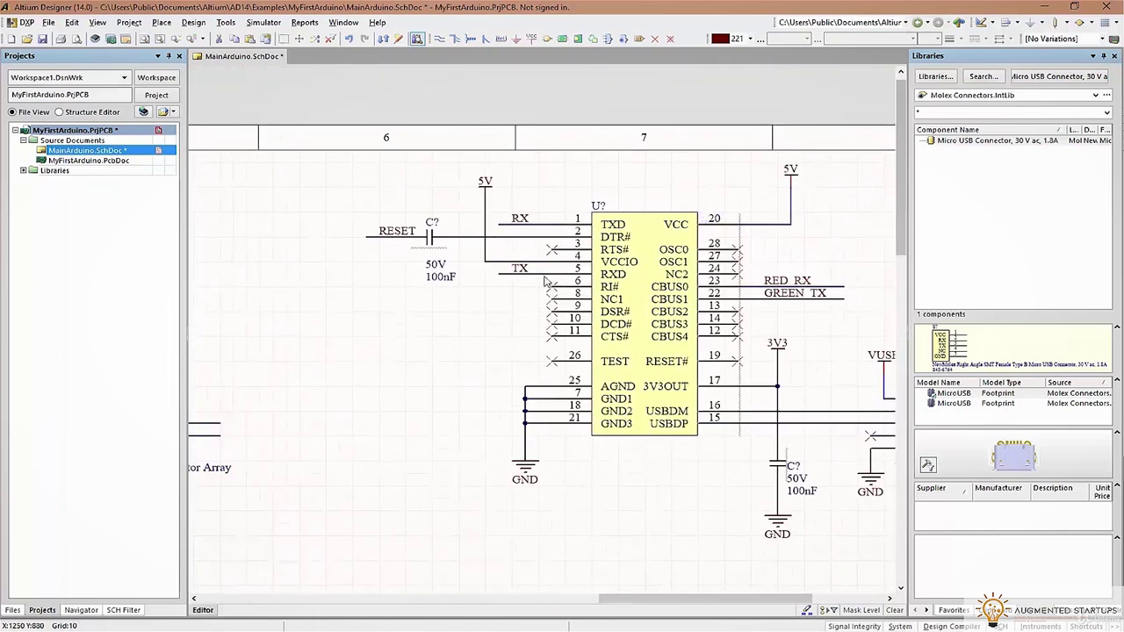
pyautogui.moveTo(431, 326); pyautogui.dragTo(793, 296, button='right')
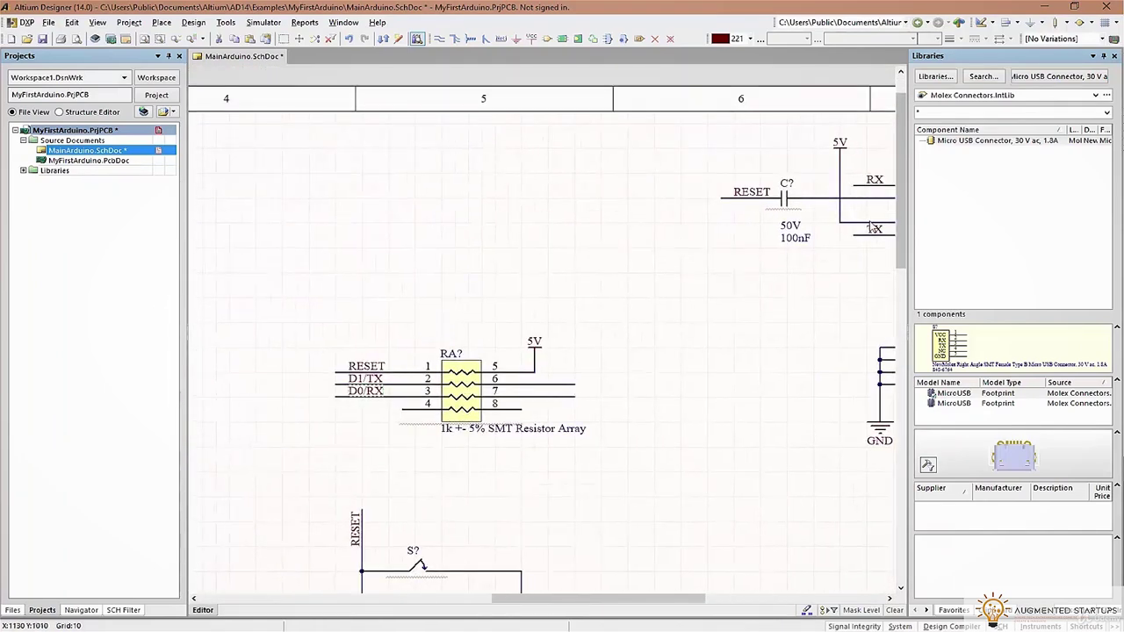
pyautogui.hotkey('ctrl', 'v')
pyautogui.click(605, 369)
pyautogui.moveTo(604, 369); pyautogui.dragTo(547, 392)
pyautogui.moveTo(609, 415); pyautogui.dragTo(556, 378)
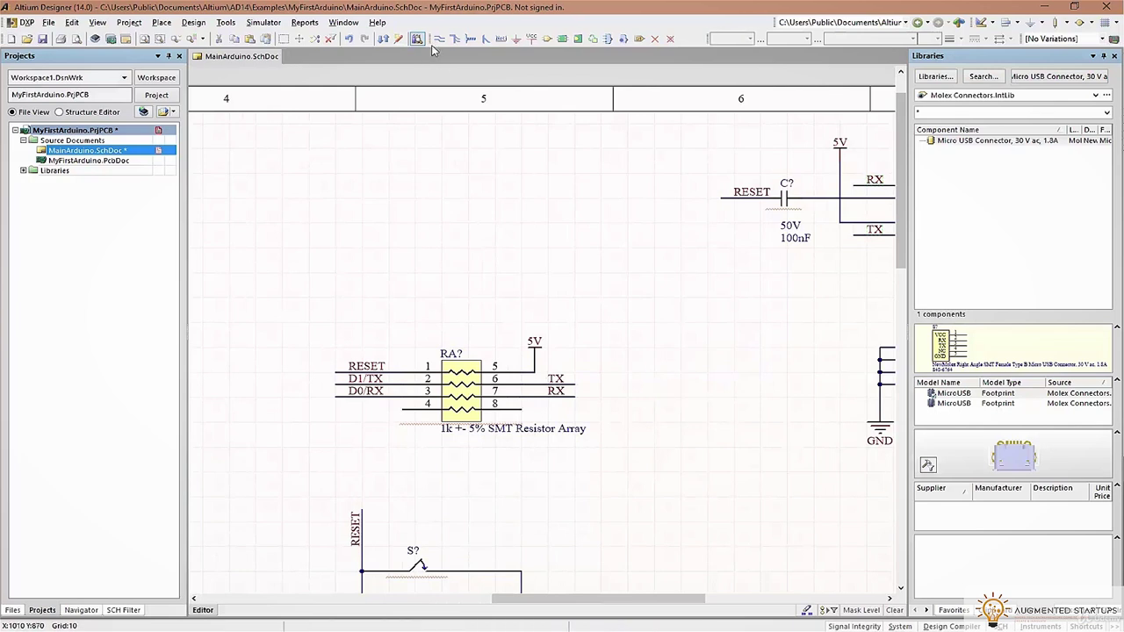
# Draw a wire across resistor array pins 4–8 and mark it with a No ERC marker
pyautogui.press('p')
pyautogui.press('w')
pyautogui.click(371, 410)
pyautogui.click(522, 409)
pyautogui.rightClick(546, 414)
pyautogui.rightClick(616, 410)
pyautogui.click(665, 40)
pyautogui.click(375, 411)
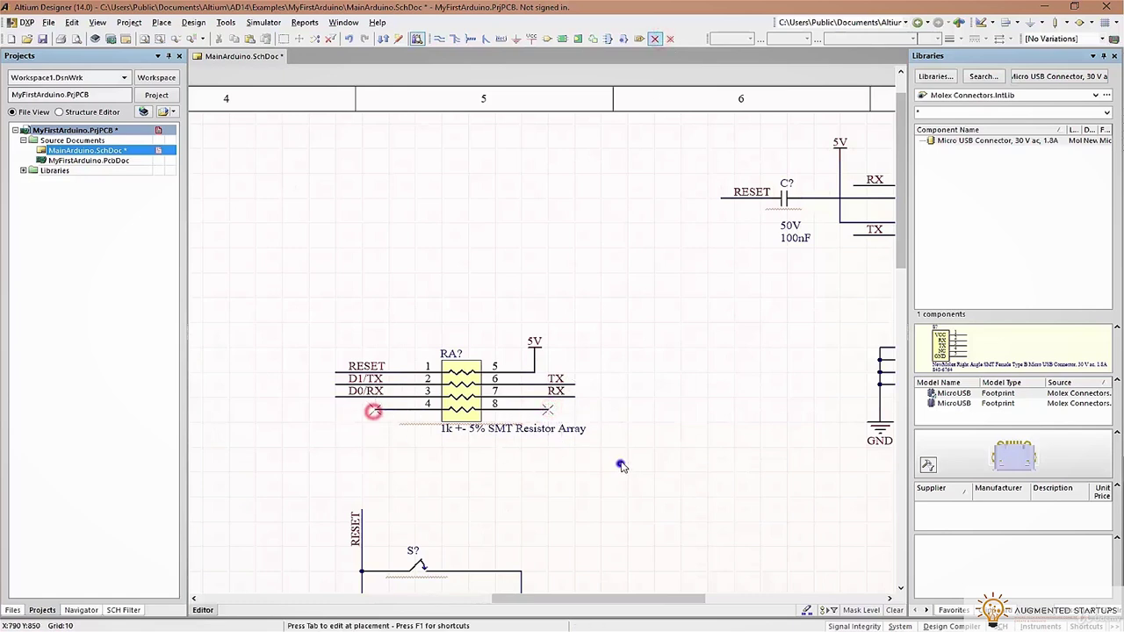
pyautogui.rightClick(620, 464)
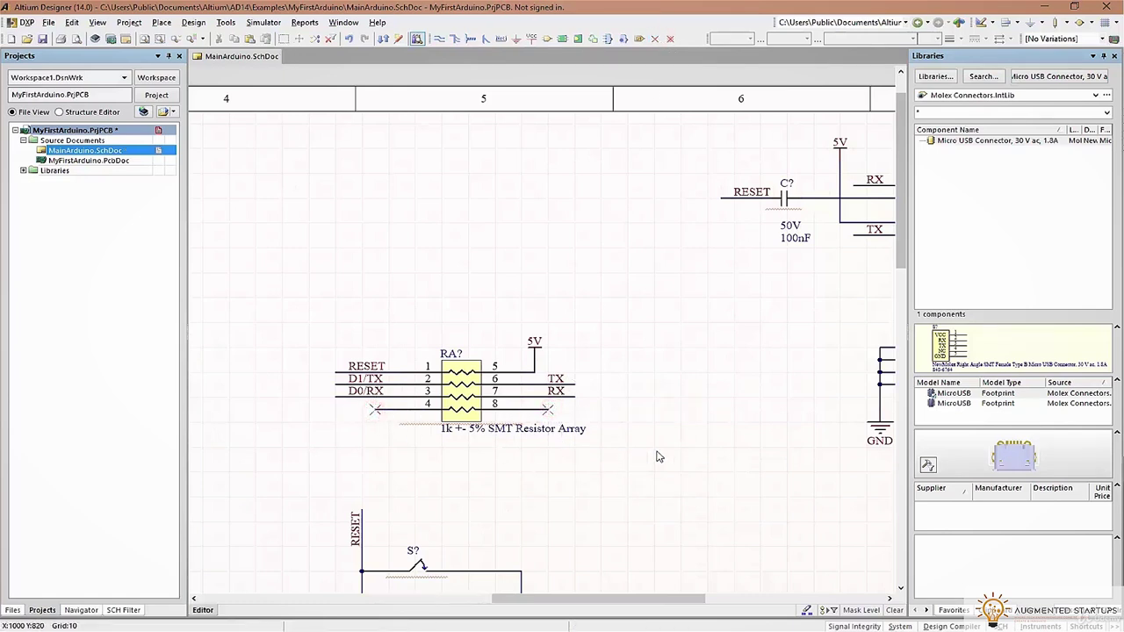
# Save the schematic with the header connectors in view
pyautogui.moveTo(583, 366); pyautogui.dragTo(352, 295, button='right')
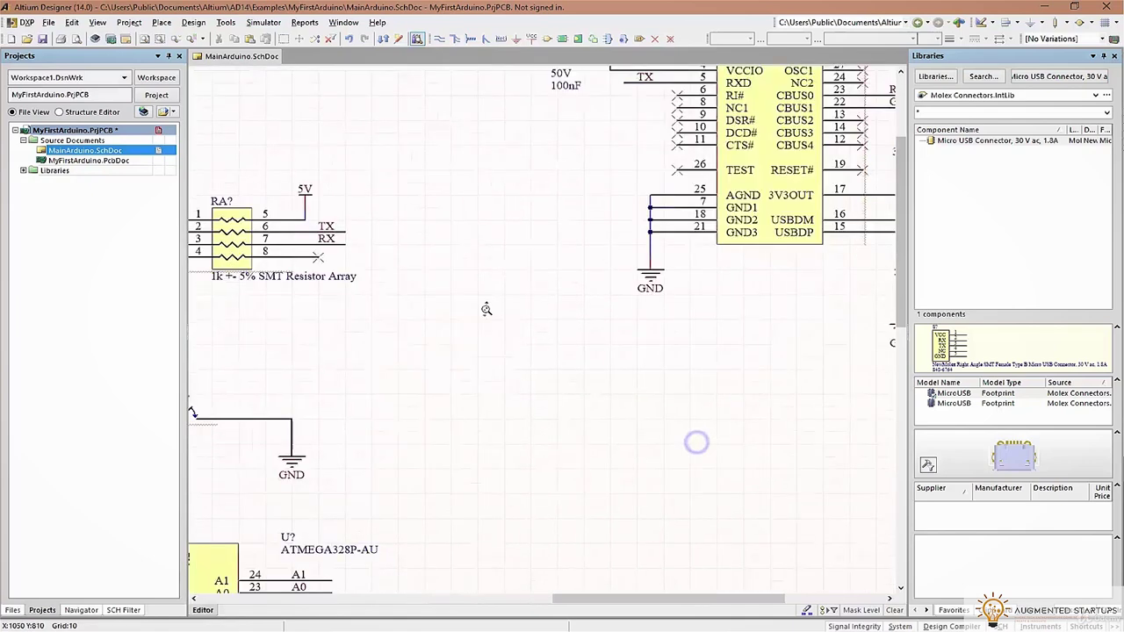
pyautogui.keyDown('ctrl'); pyautogui.scroll(-4, 464, 351); pyautogui.keyUp('ctrl')
pyautogui.keyDown('ctrl'); pyautogui.scroll(2, 463, 346); pyautogui.keyUp('ctrl')
pyautogui.moveTo(348, 407); pyautogui.dragTo(532, 267, button='right')
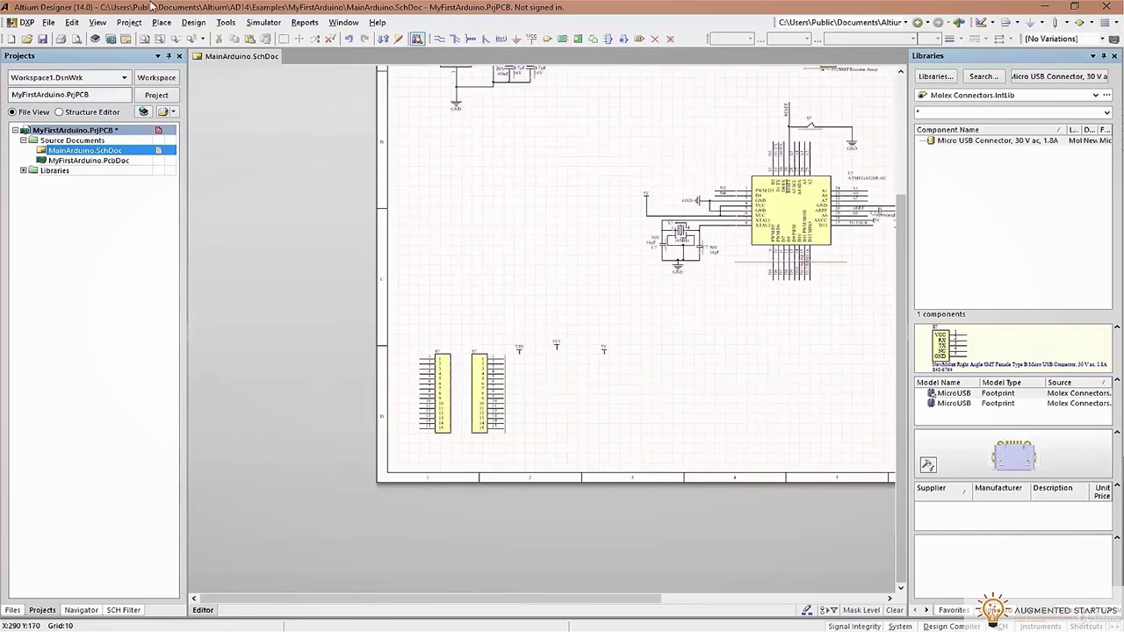
pyautogui.click(43, 39)
pyautogui.keyDown('ctrl'); pyautogui.scroll(3, 476, 413); pyautogui.keyUp('ctrl')
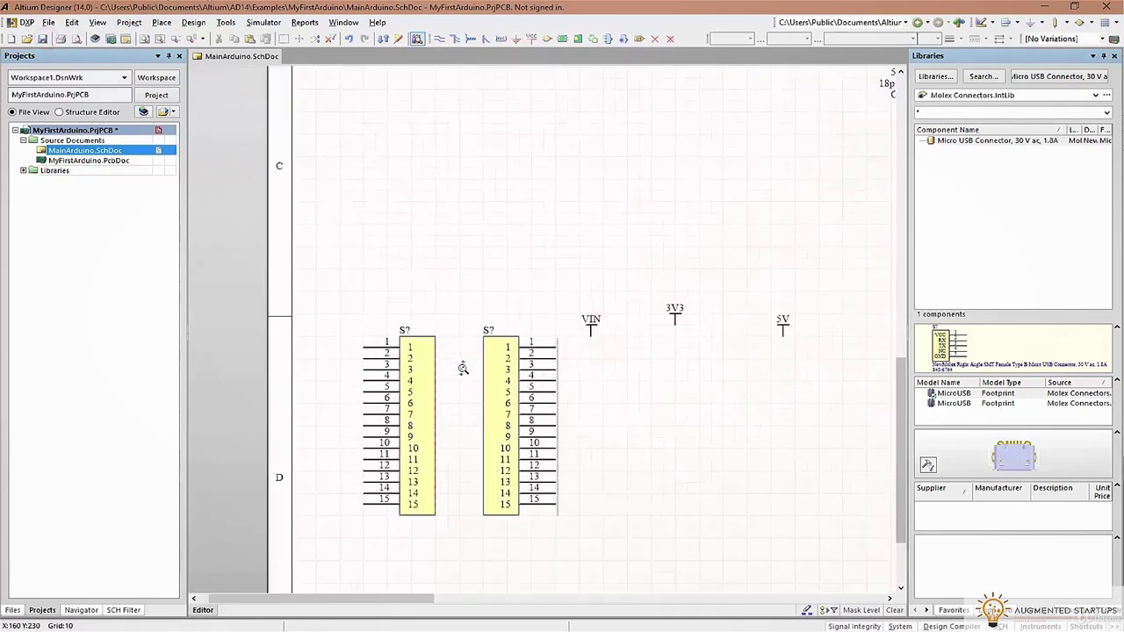
pyautogui.moveTo(476, 413); pyautogui.dragTo(538, 349, button='right')
# Check the Arduino Nano manual, then draw a wire toward the left header's pin 1
pyautogui.hotkey('alt', 'Tab')
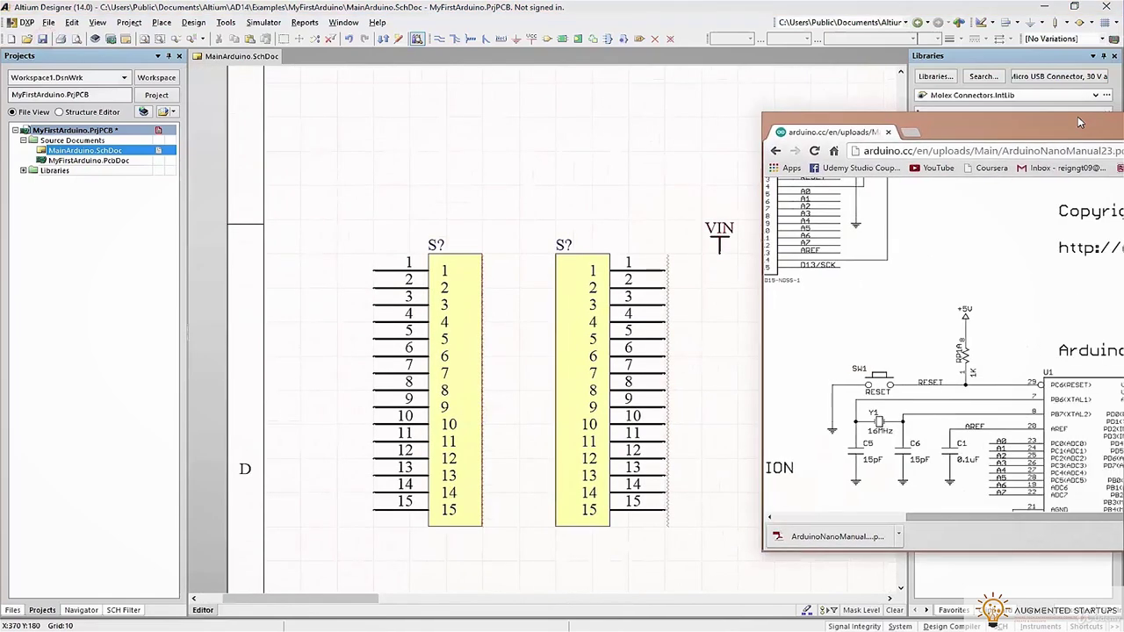
pyautogui.keyDown('ctrl'); pyautogui.scroll(3, 940, 381); pyautogui.keyUp('ctrl')
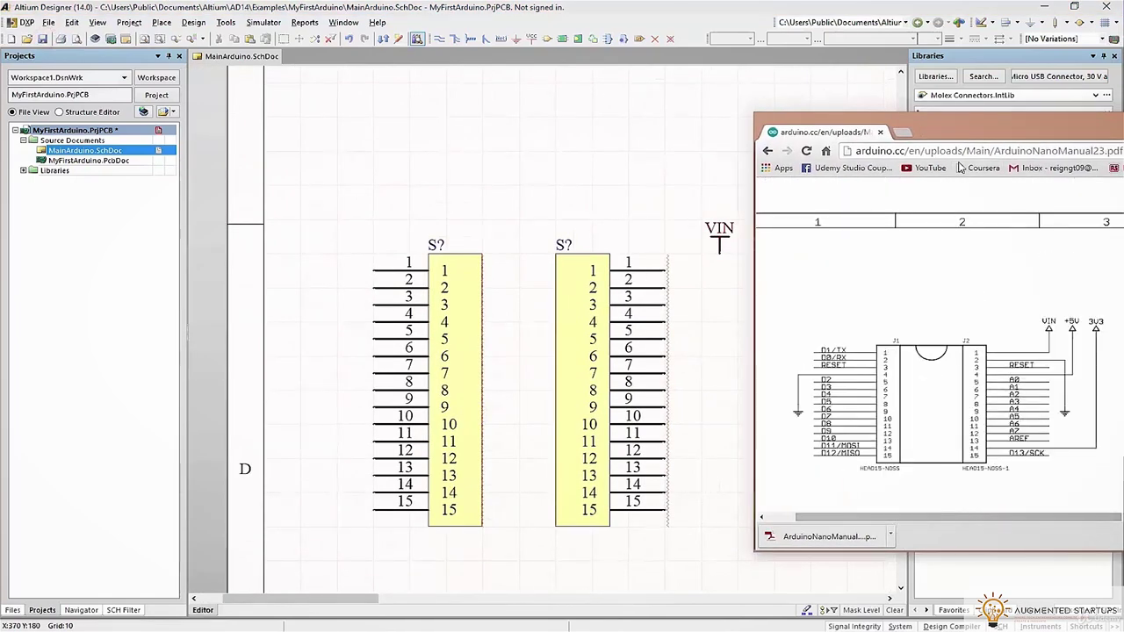
pyautogui.hotkey('alt', 'Tab')
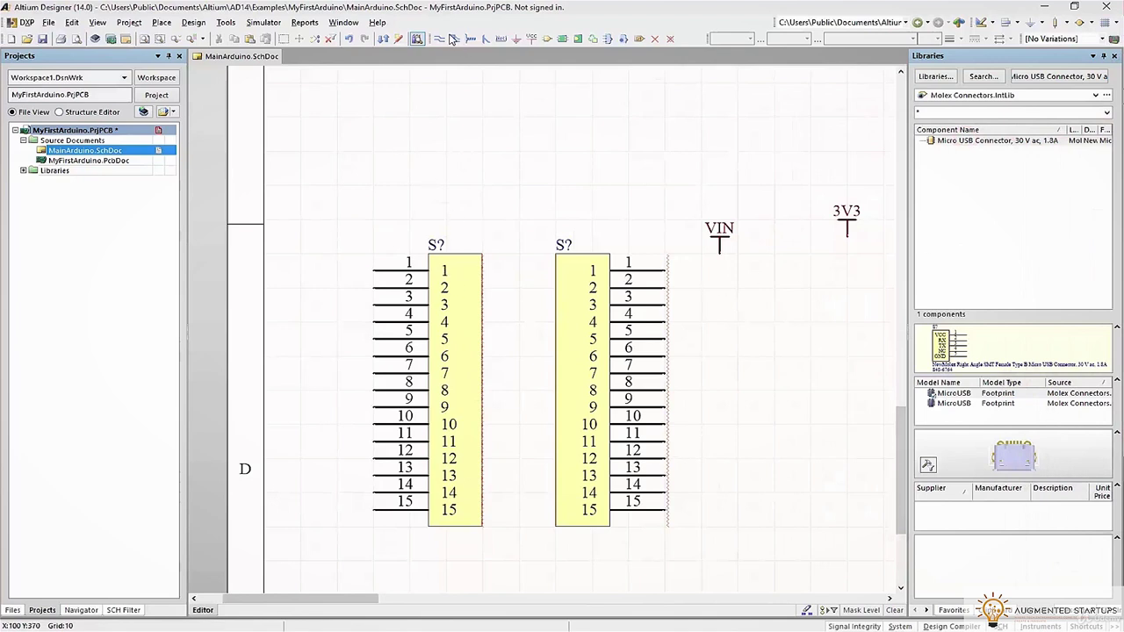
pyautogui.click(439, 39)
pyautogui.click(283, 263)
pyautogui.rightClick(294, 246)
# Shift both 15-pin headers right, attach the wire to pin 1, and save
pyautogui.keyDown('ctrl'); pyautogui.scroll(-3, 611, 180); pyautogui.keyUp('ctrl')
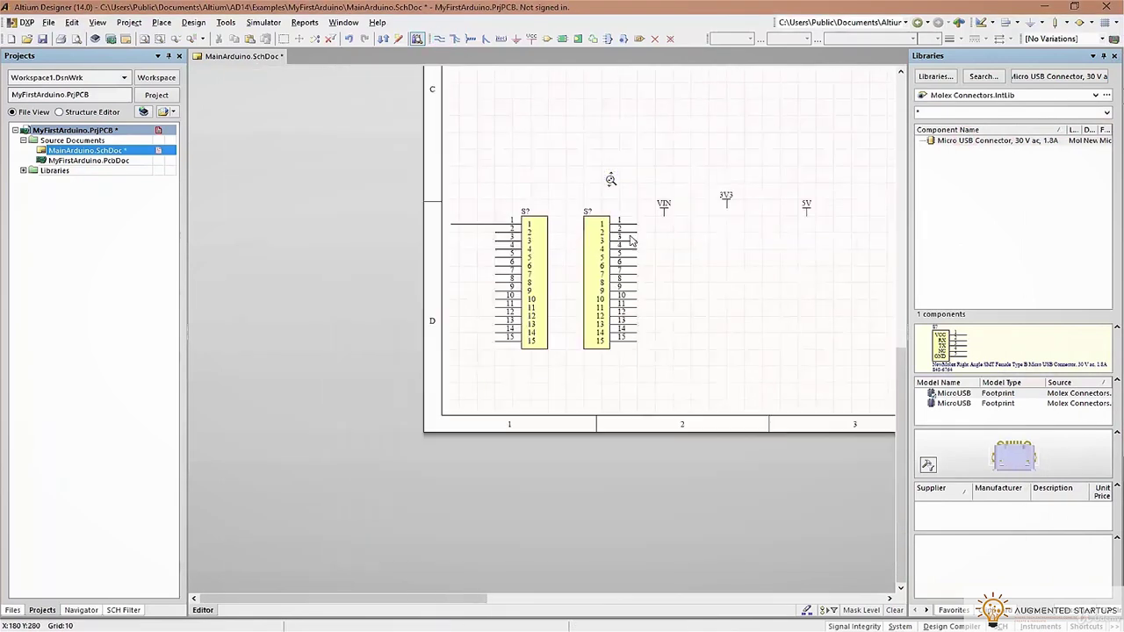
pyautogui.moveTo(621, 244); pyautogui.dragTo(449, 371)
pyautogui.moveTo(494, 281); pyautogui.dragTo(574, 281)
pyautogui.click(636, 158)
pyautogui.keyDown('ctrl'); pyautogui.scroll(2, 558, 239); pyautogui.keyUp('ctrl')
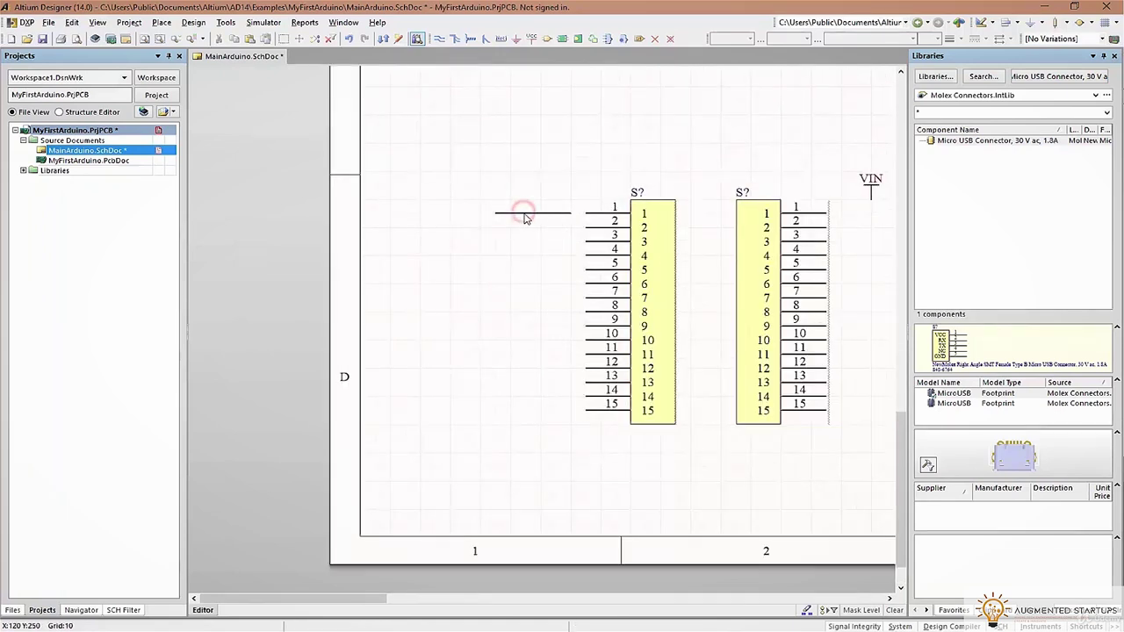
pyautogui.moveTo(565, 213); pyautogui.dragTo(587, 213)
pyautogui.hotkey('ctrl', 's')
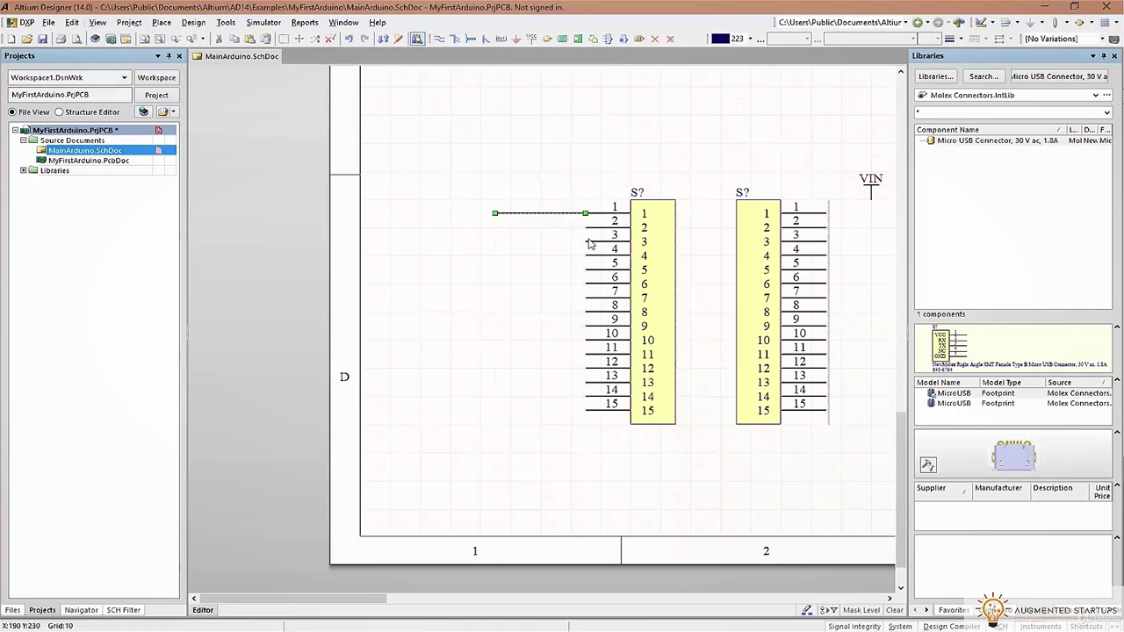
# Smart Paste the wire as a 15-row array beside the left header and delete the extra wire
pyautogui.hotkey('ctrl', 'shift', 'v')
pyautogui.click(513, 193)
pyautogui.click(735, 181)
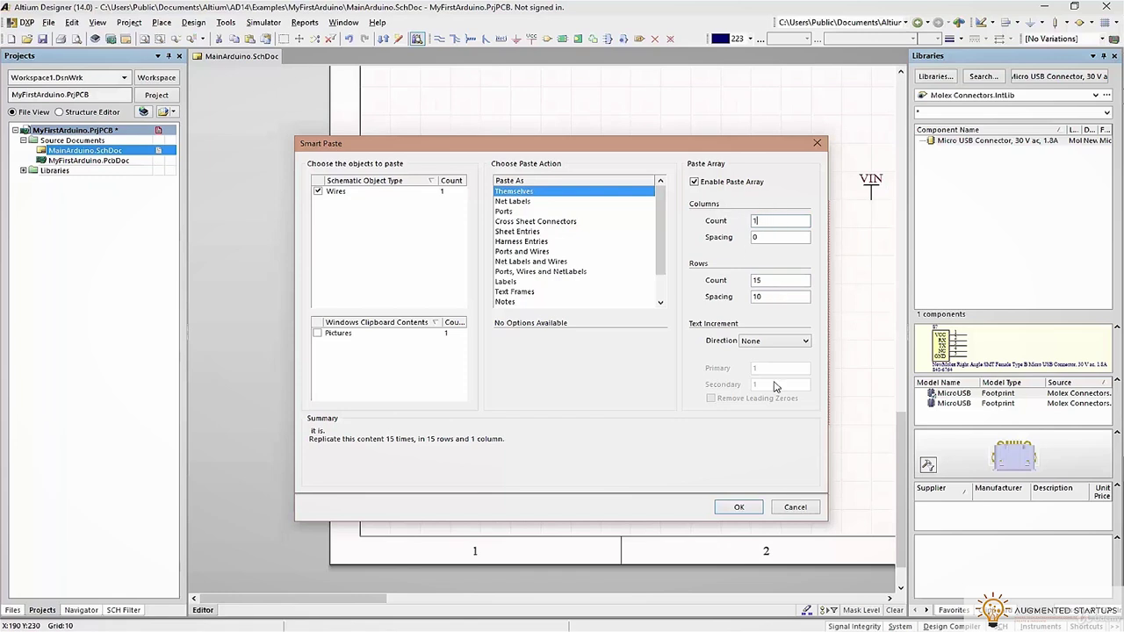
pyautogui.click(739, 507)
pyautogui.click(582, 329)
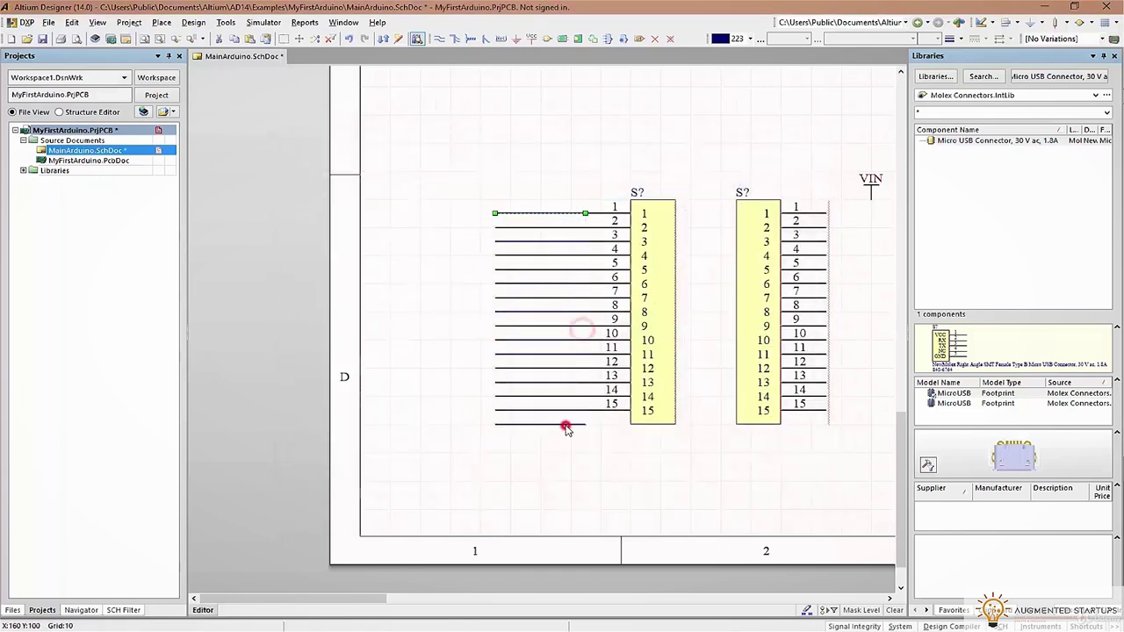
pyautogui.press('Delete')
pyautogui.moveTo(460, 186); pyautogui.dragTo(620, 460)
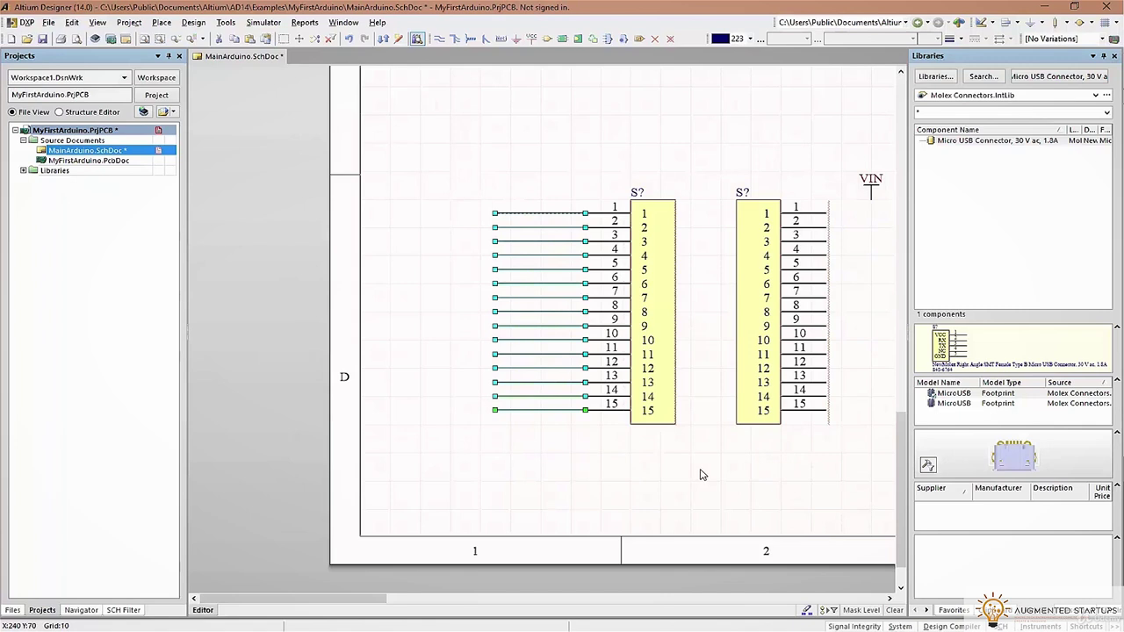
pyautogui.moveTo(733, 469); pyautogui.dragTo(700, 469, button='right')
pyautogui.moveTo(709, 398); pyautogui.dragTo(592, 393, button='right')
pyautogui.click(768, 314)
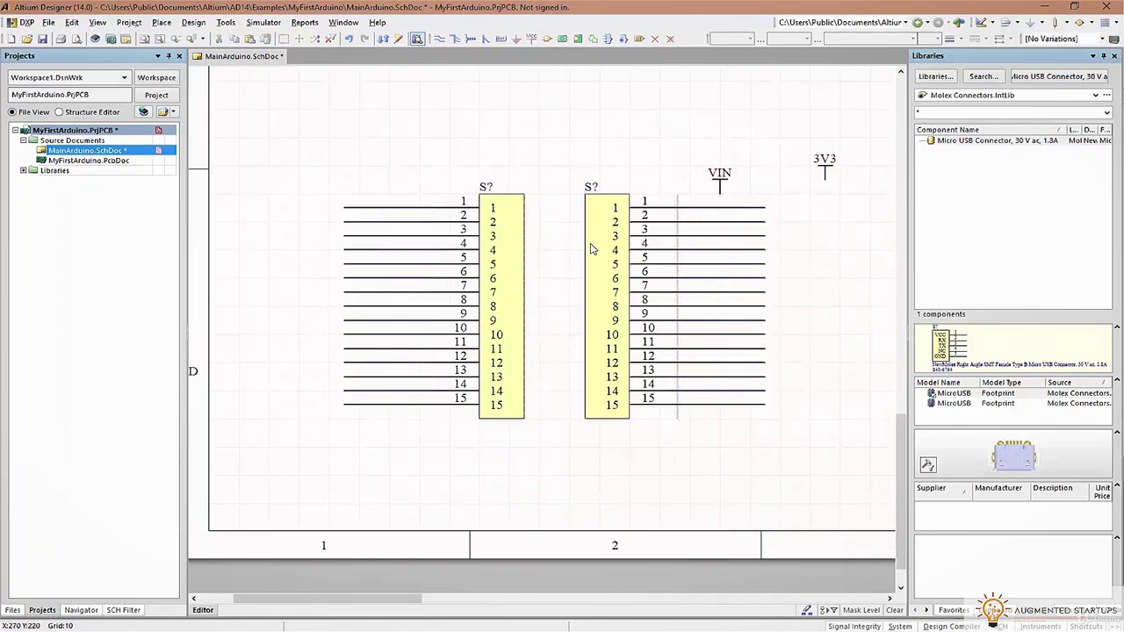
pyautogui.keyDown('ctrl'); pyautogui.scroll(-3, 775, 133); pyautogui.keyUp('ctrl')
pyautogui.scroll(5, 745, 194)
# Paste the stack of D5–D12/MISO net labels near the header connectors
pyautogui.moveTo(798, 326); pyautogui.dragTo(799, 325)
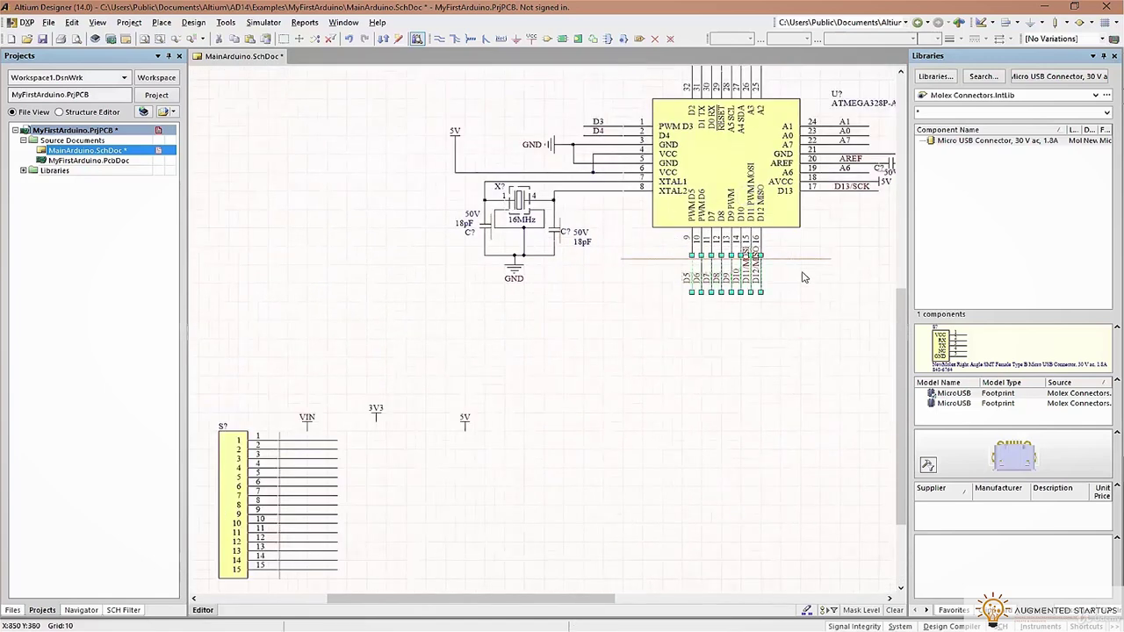
pyautogui.click(743, 265)
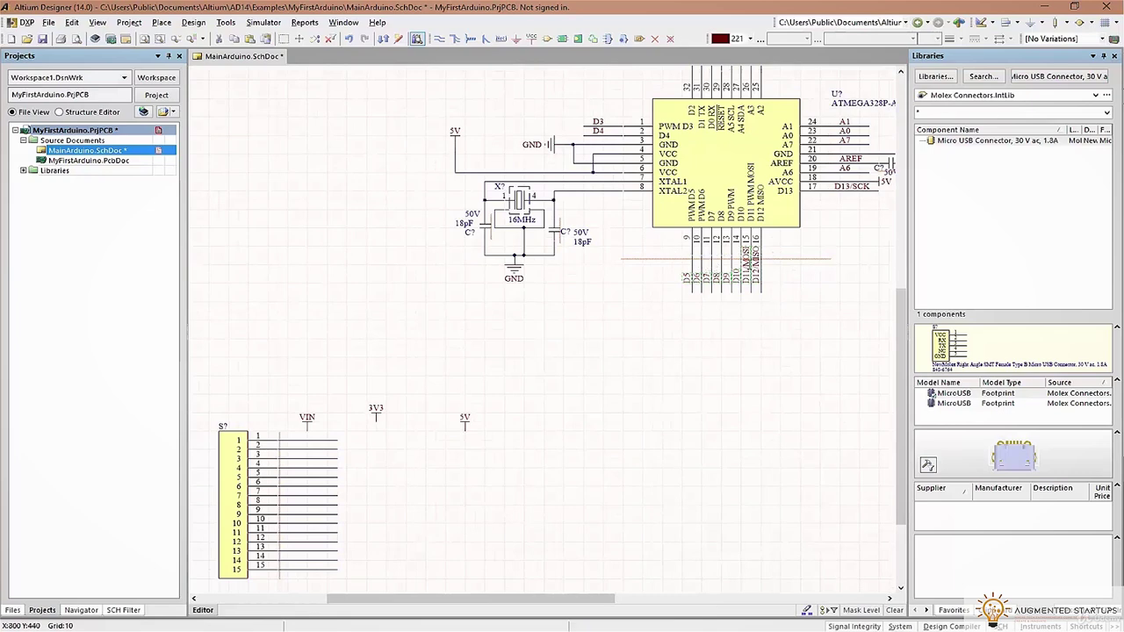
pyautogui.scroll(-3, 593, 368)
pyautogui.hotkey('ctrl', 'v')
pyautogui.click(339, 296)
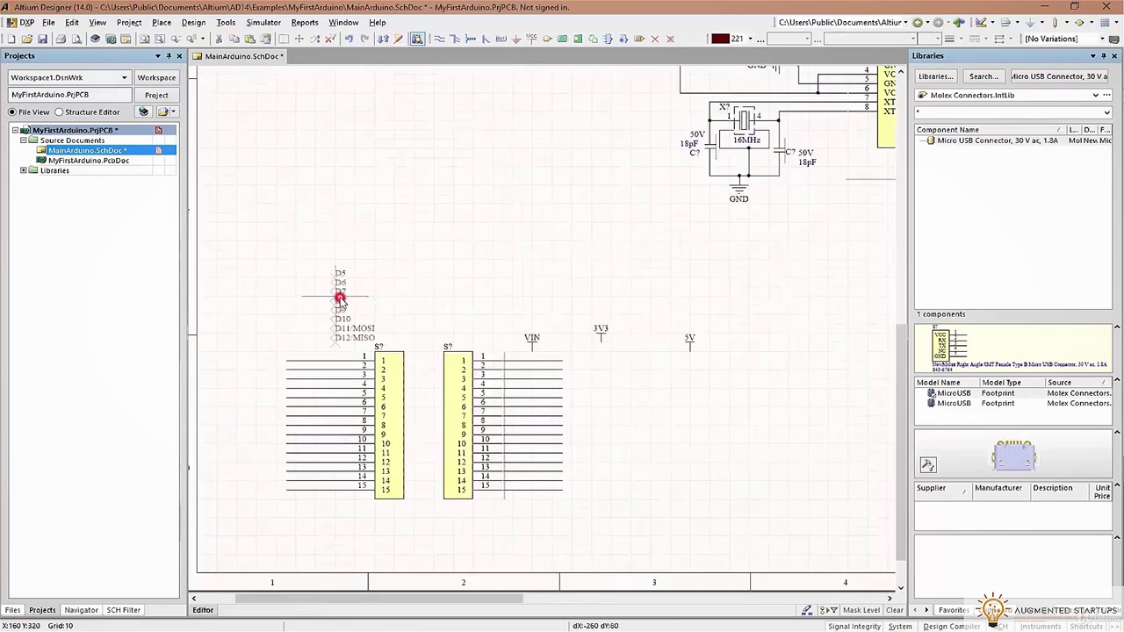
# Select the net labels to the right of the ATmega chip, narrowing to the A7 label
pyautogui.scroll(2, 339, 296)
pyautogui.moveTo(721, 272); pyautogui.dragTo(462, 430, button='right')
pyautogui.click(482, 186)
pyautogui.click(569, 118)
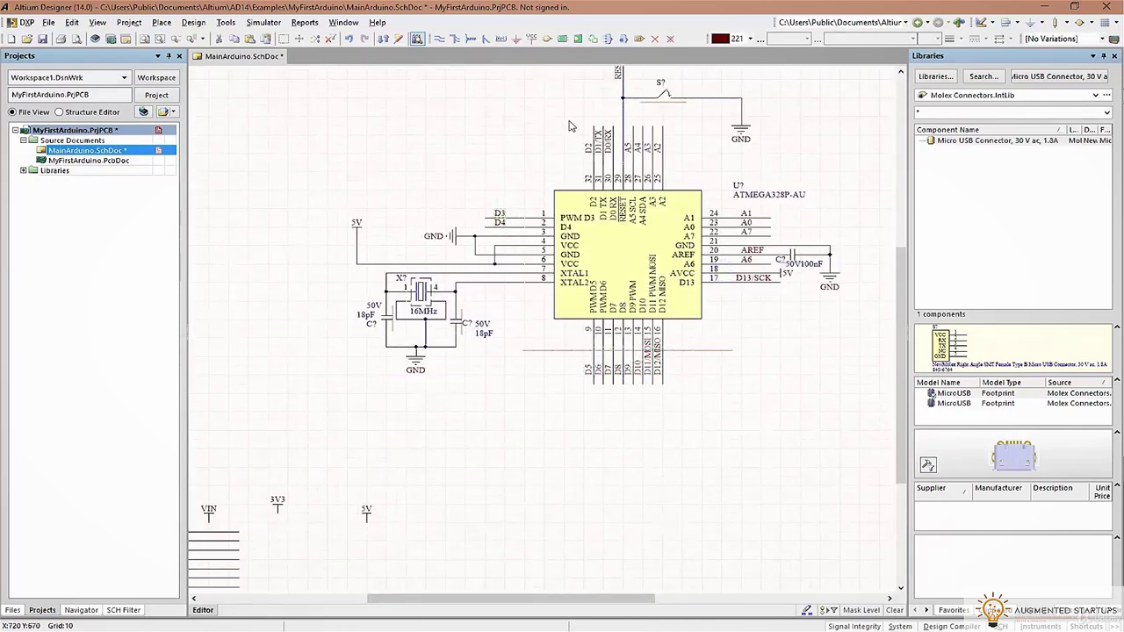
pyautogui.click(686, 157)
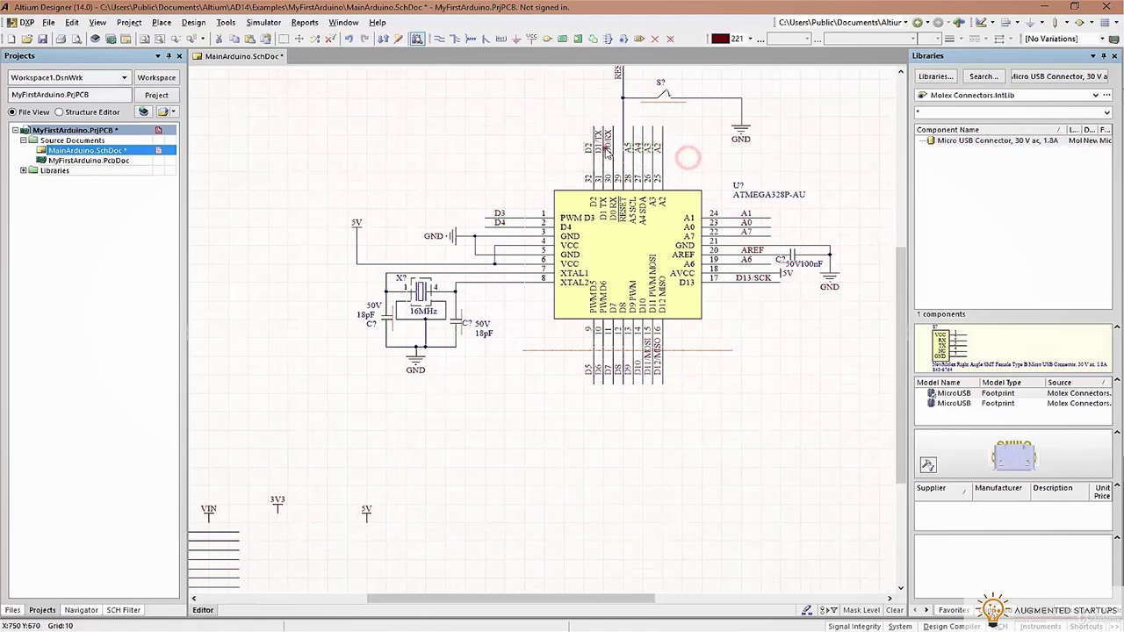
pyautogui.moveTo(718, 297); pyautogui.dragTo(778, 197)
pyautogui.keyDown('shift'); pyautogui.click(758, 219); pyautogui.keyUp('shift')
pyautogui.keyDown('shift'); pyautogui.click(762, 235); pyautogui.keyUp('shift')
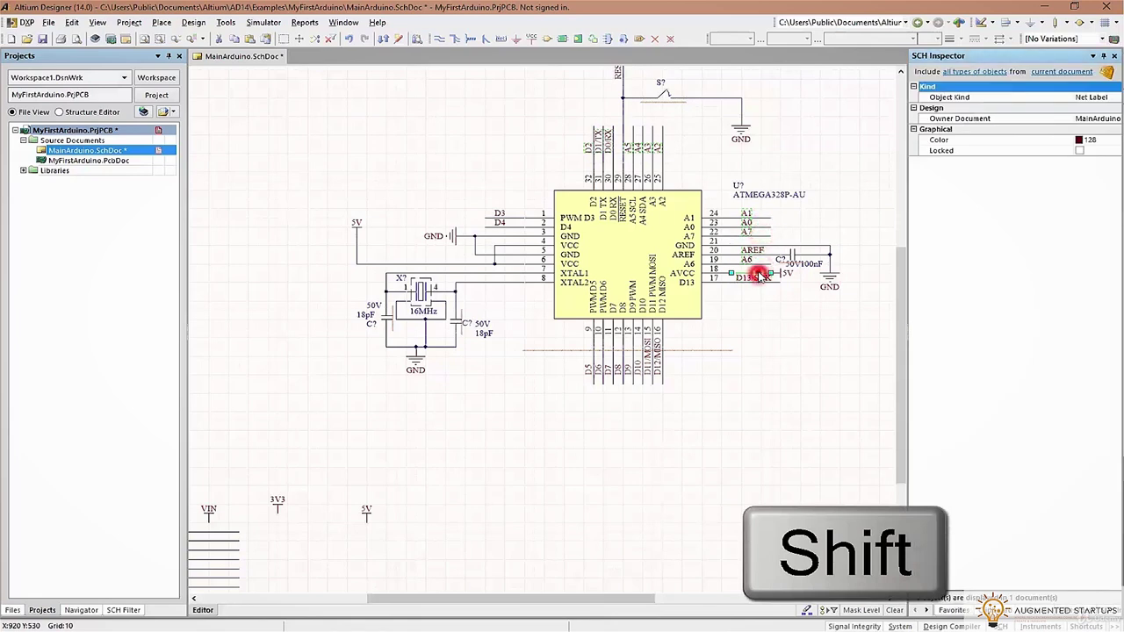
# Delete the duplicate ATmega328P chip while keeping its net labels
pyautogui.keyDown('ctrl'); pyautogui.scroll(3, 758, 271); pyautogui.keyUp('ctrl')
pyautogui.keyDown('ctrl'); pyautogui.scroll(2, 758, 271); pyautogui.keyUp('ctrl')
pyautogui.keyDown('shift'); pyautogui.click(650, 272); pyautogui.keyUp('shift')
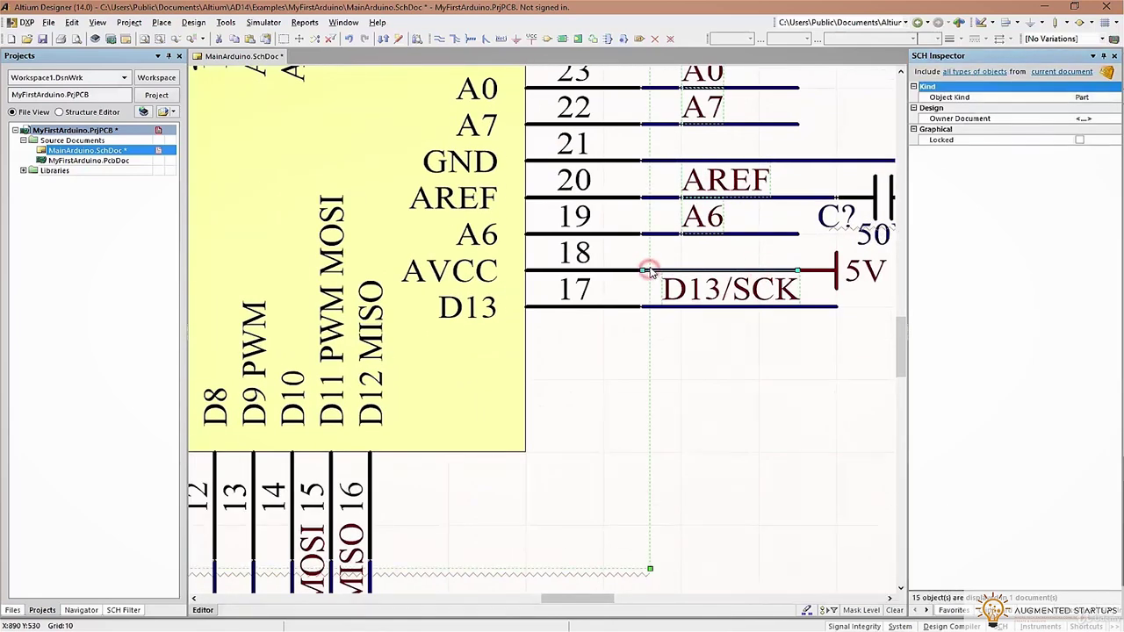
pyautogui.keyDown('ctrl'); pyautogui.scroll(-4, 647, 270); pyautogui.keyUp('ctrl')
pyautogui.moveTo(490, 339); pyautogui.dragTo(581, 303, button='right')
pyautogui.click(585, 304)
pyautogui.press('Delete')
# Move the leftover net labels above the headers and put D1/TX on left-header pin 1
pyautogui.click(394, 144)
pyautogui.click(495, 193)
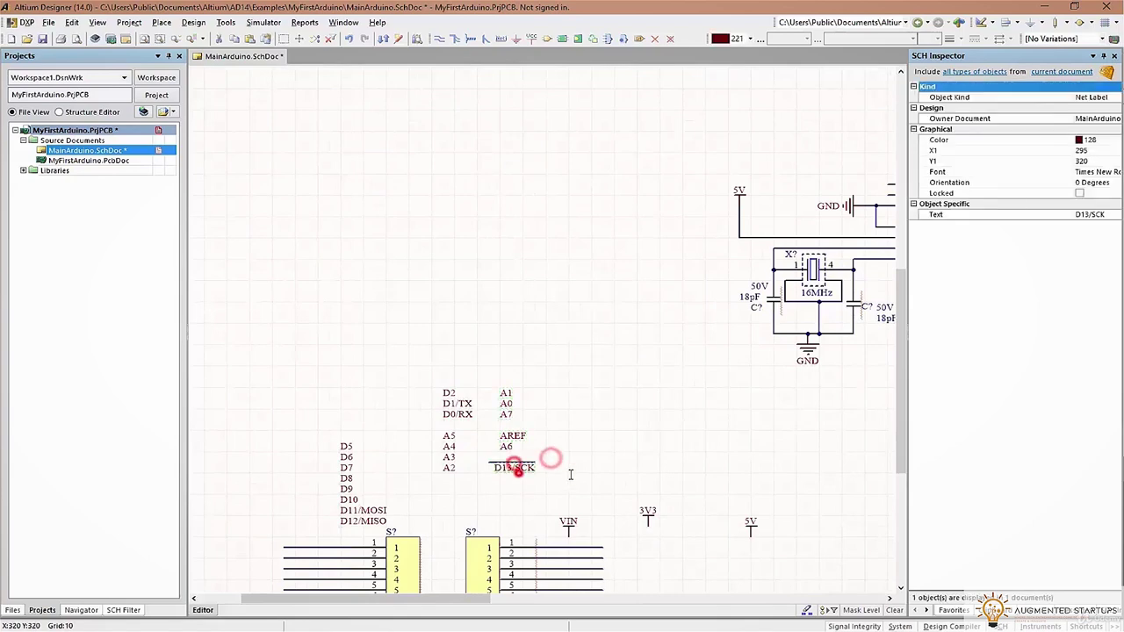
pyautogui.click(517, 463)
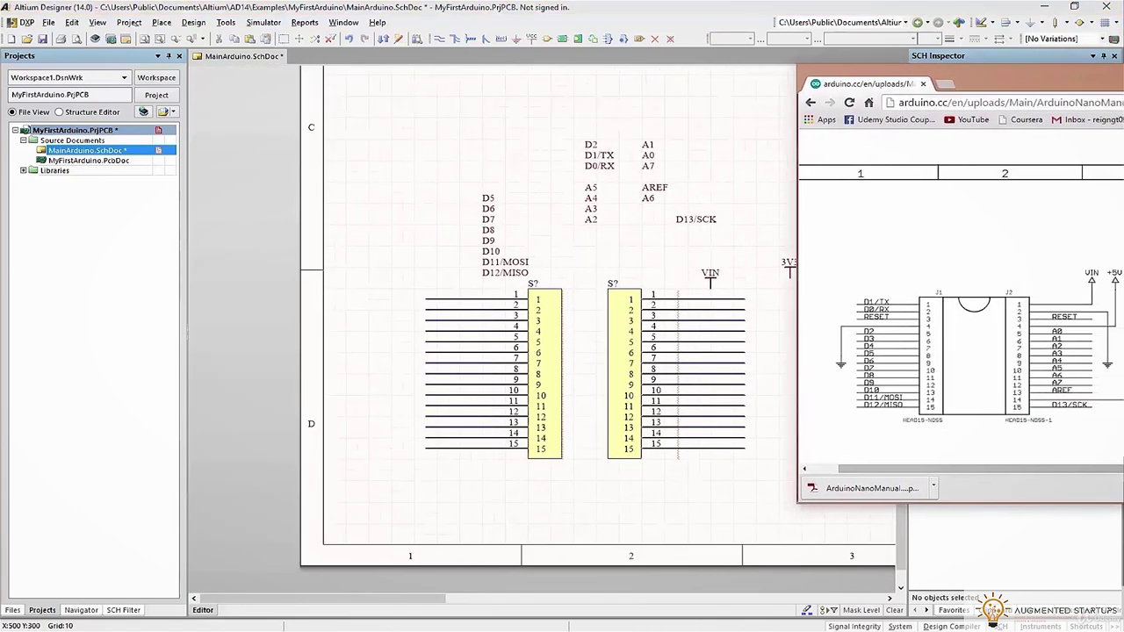
pyautogui.moveTo(606, 156); pyautogui.dragTo(470, 296)
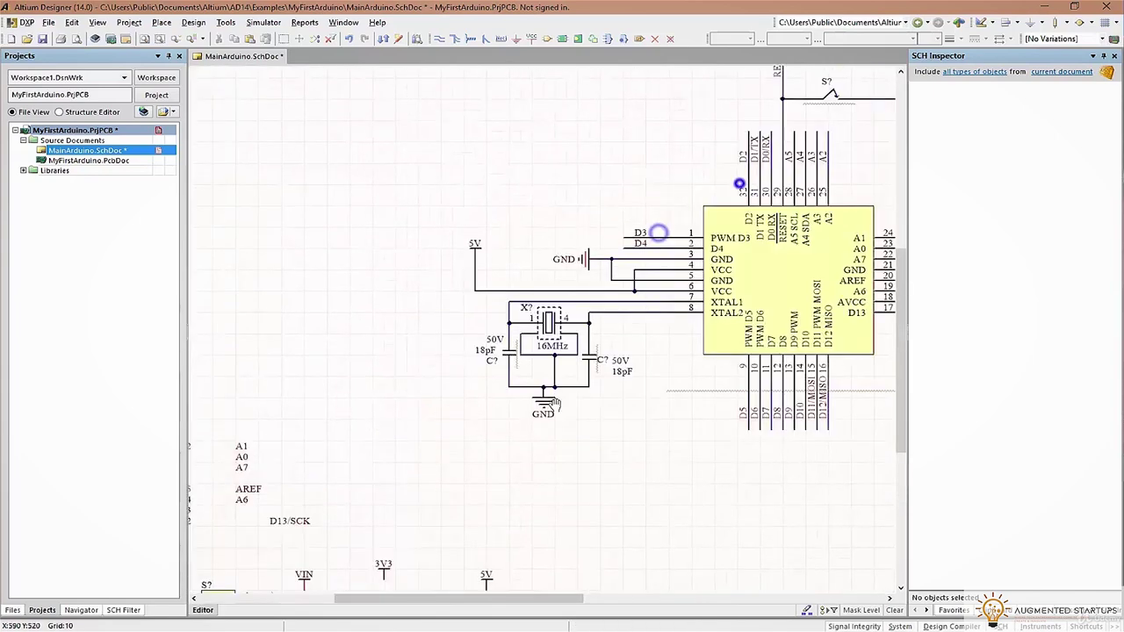
# Put the RESET label on left-header pin 3 and wire a GND power port to pin 4
pyautogui.click(744, 174)
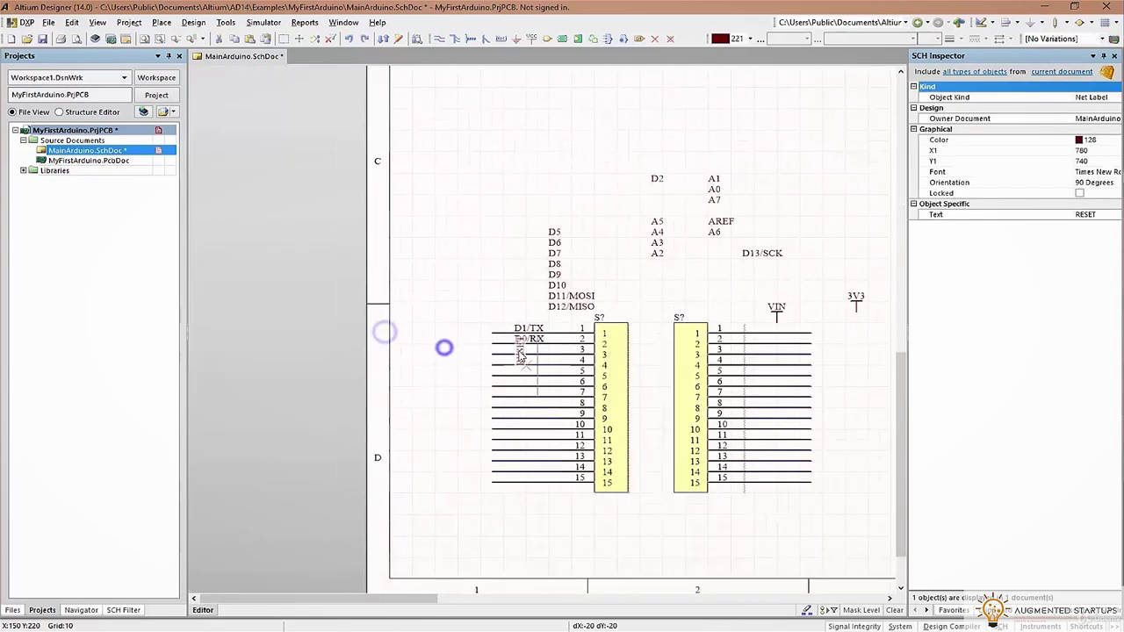
pyautogui.moveTo(444, 346); pyautogui.dragTo(517, 349)
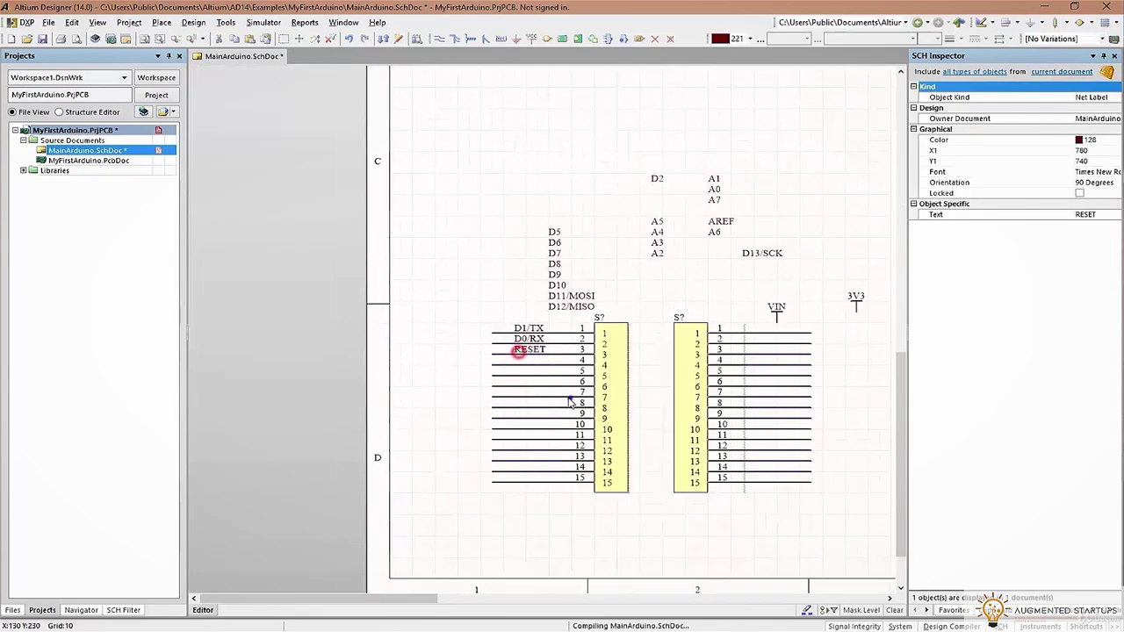
pyautogui.keyDown('ctrl'); pyautogui.scroll(1, 715, 187); pyautogui.keyUp('ctrl')
pyautogui.click(522, 39)
pyautogui.click(398, 309)
pyautogui.rightClick(452, 245)
pyautogui.click(439, 39)
pyautogui.click(405, 318)
# Label pin 5 D2 and pin 6 D3, saving the schematic
pyautogui.scroll(1, 670, 101)
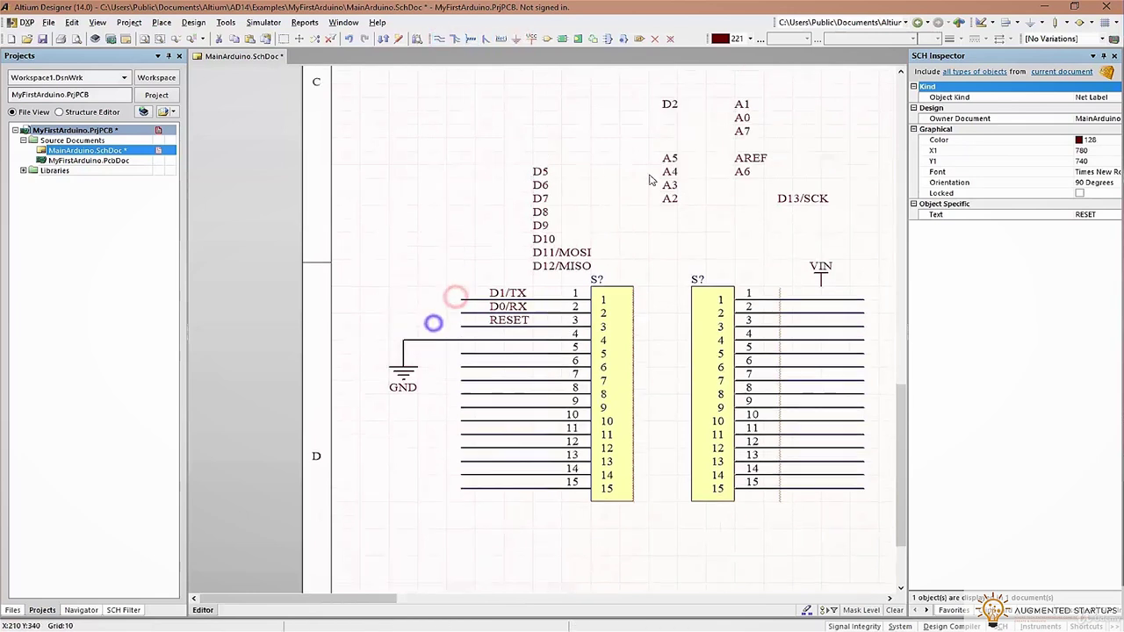
pyautogui.click(492, 354)
pyautogui.hotkey('ctrl', 's')
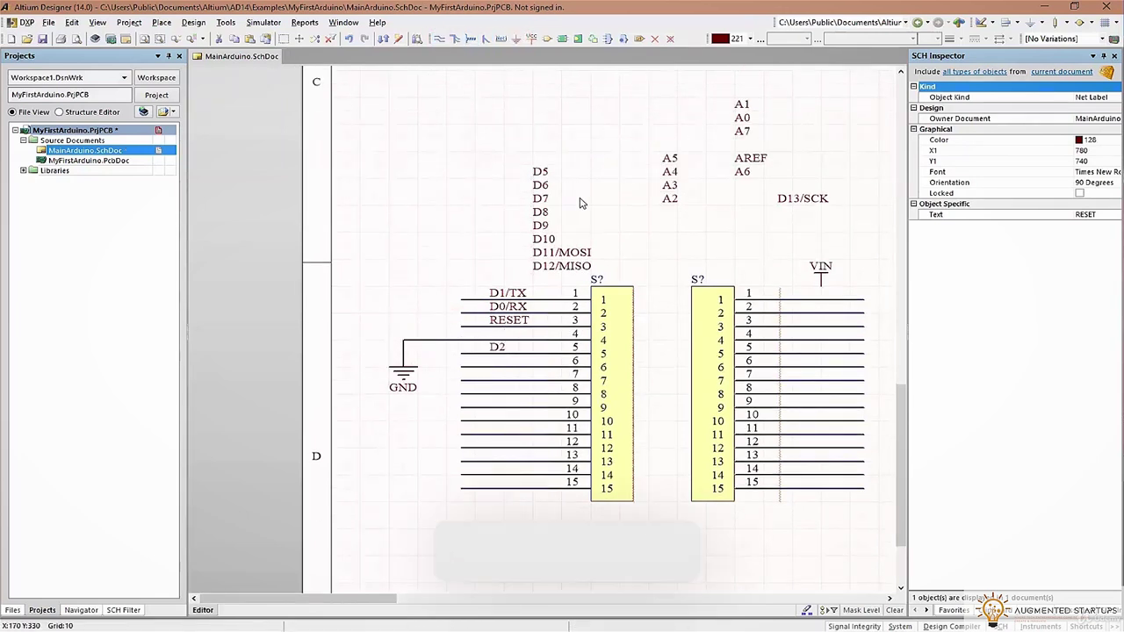
pyautogui.doubleClick(496, 352)
pyautogui.press('Return')
pyautogui.click(492, 367)
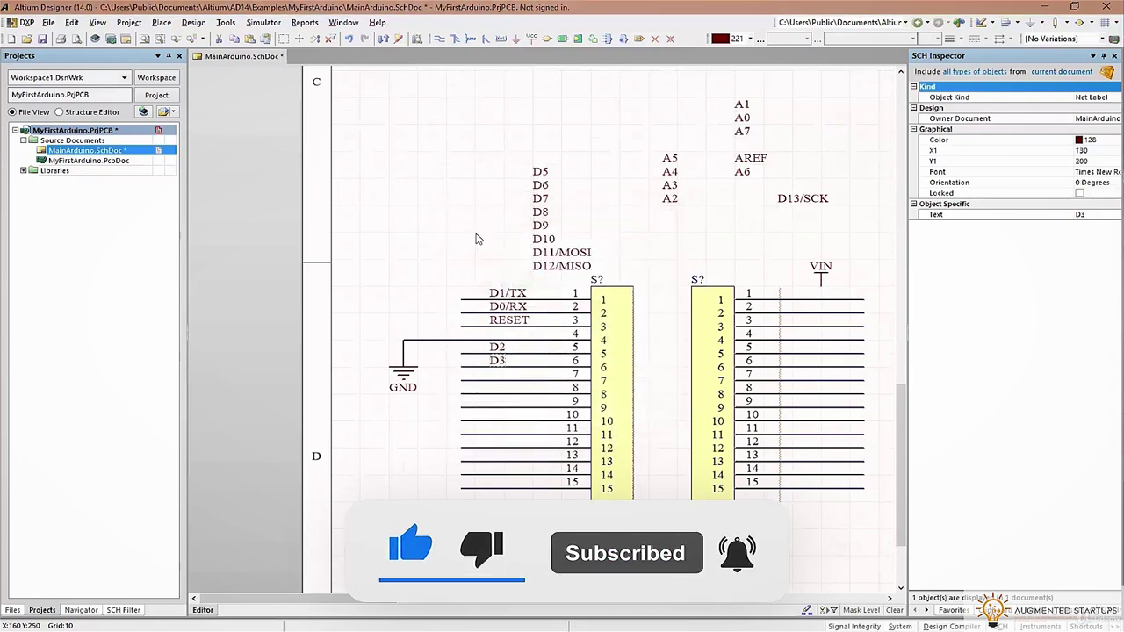
# Place D5–D12/MISO labels down to pin 15, label pin 7 D4, then bring up the Arduino Nano PDF
pyautogui.moveTo(527, 150); pyautogui.dragTo(596, 279)
pyautogui.moveTo(539, 170); pyautogui.dragTo(496, 374)
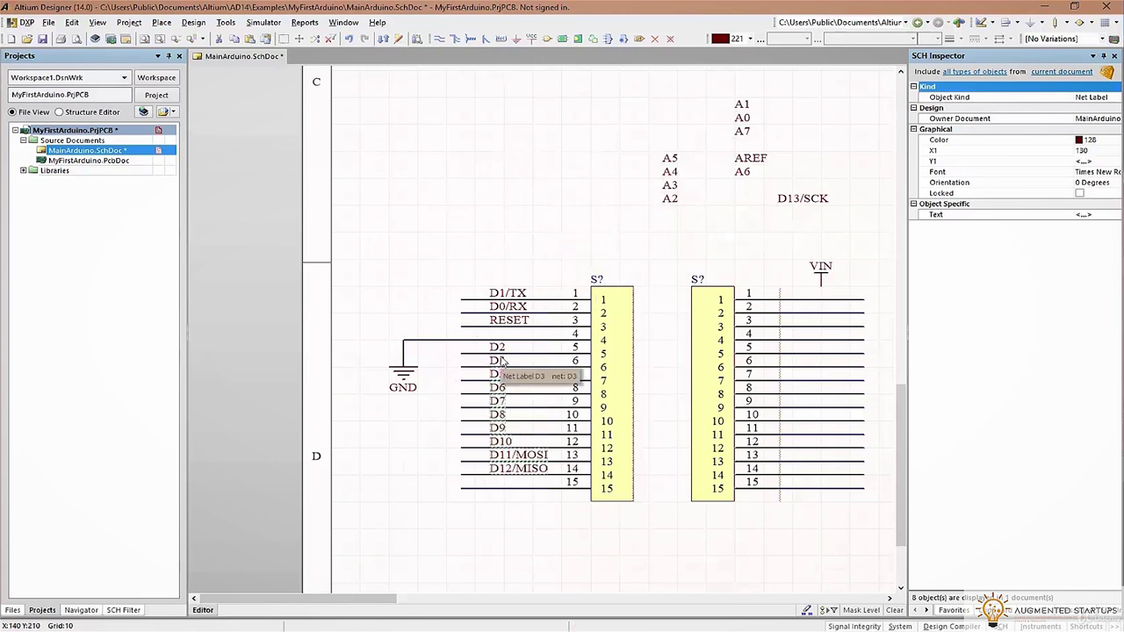
pyautogui.moveTo(496, 374); pyautogui.dragTo(497, 387)
pyautogui.click(427, 437)
pyautogui.click(494, 374)
pyautogui.doubleClick(497, 374)
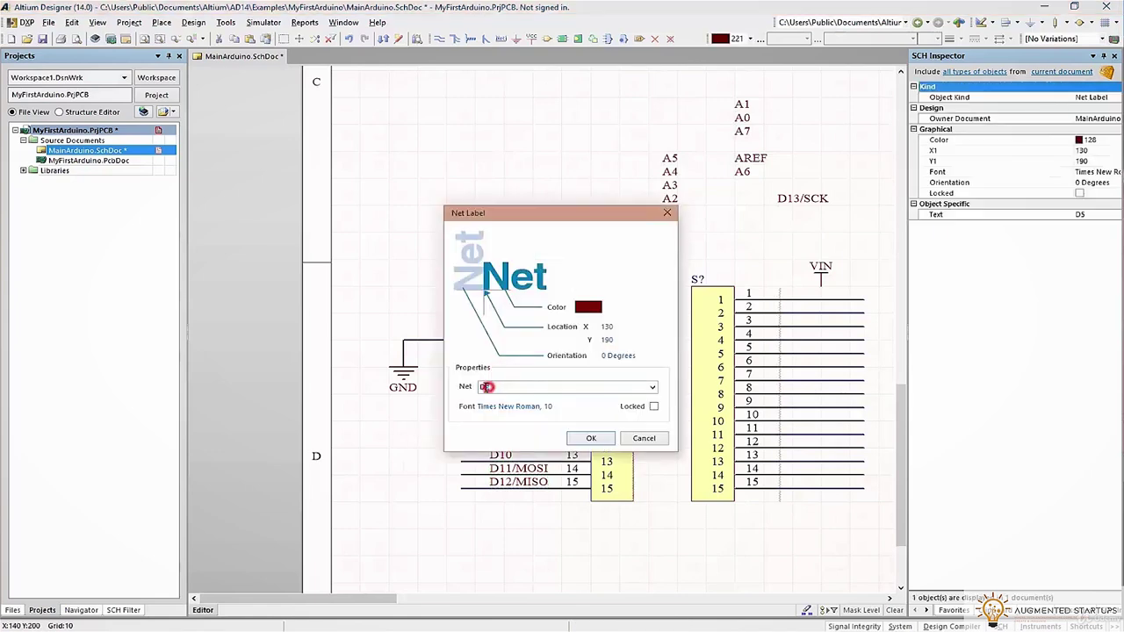
pyautogui.click(585, 438)
pyautogui.keyDown('shift'); pyautogui.hscroll(4, 624, 519); pyautogui.keyUp('shift')
pyautogui.hotkey('alt', 'Tab')
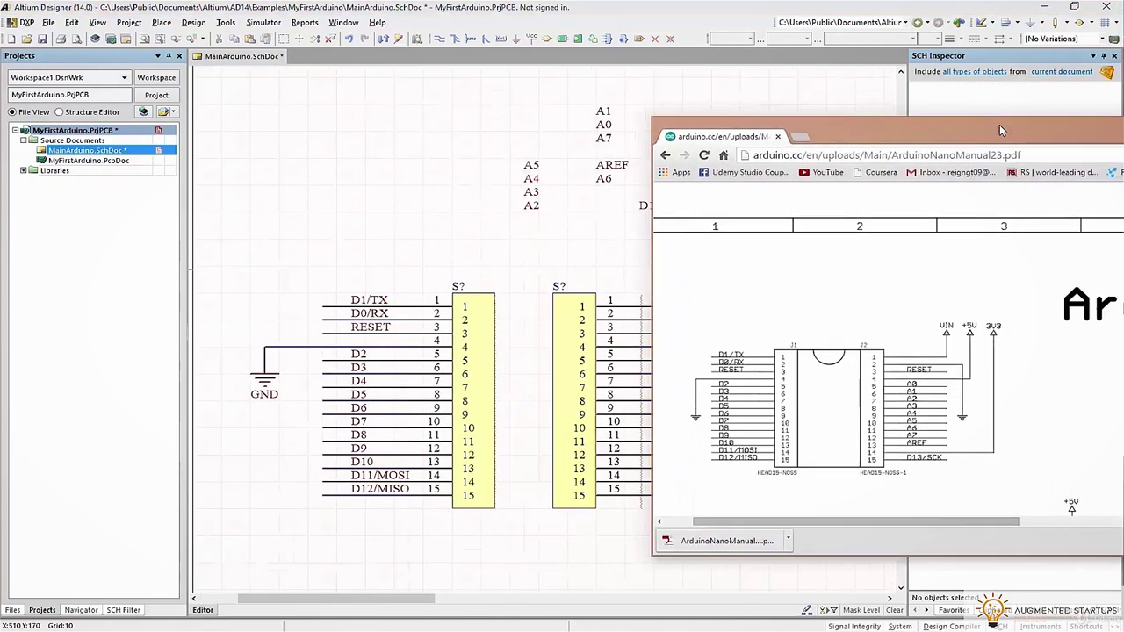
# Place the RESET label on pin 3, then copy a GND port and wire it to pin 2
pyautogui.hotkey('alt', 'Tab')
pyautogui.moveTo(370, 327); pyautogui.dragTo(666, 335)
pyautogui.click(263, 376)
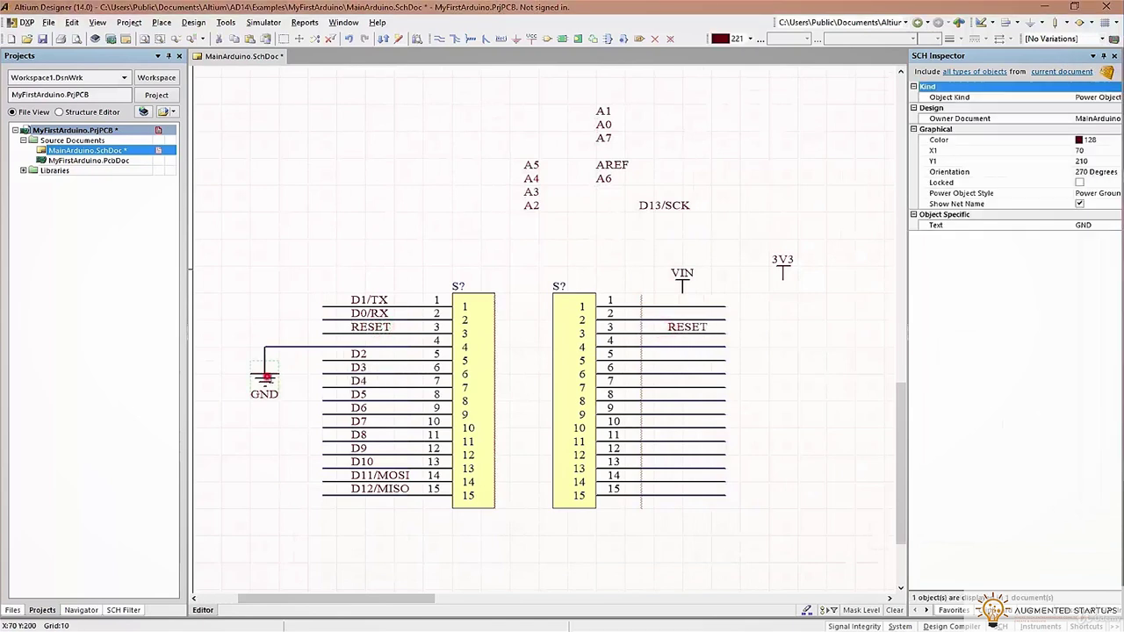
pyautogui.hotkey('ctrl', 'c')
pyautogui.hotkey('ctrl', 'v')
pyautogui.click(441, 40)
pyautogui.click(725, 319)
pyautogui.click(768, 343)
pyautogui.rightClick(740, 285)
# Wire pin 1 to the VIN power port and rename that port VUSB
pyautogui.click(743, 303)
pyautogui.click(741, 281)
pyautogui.rightClick(735, 252)
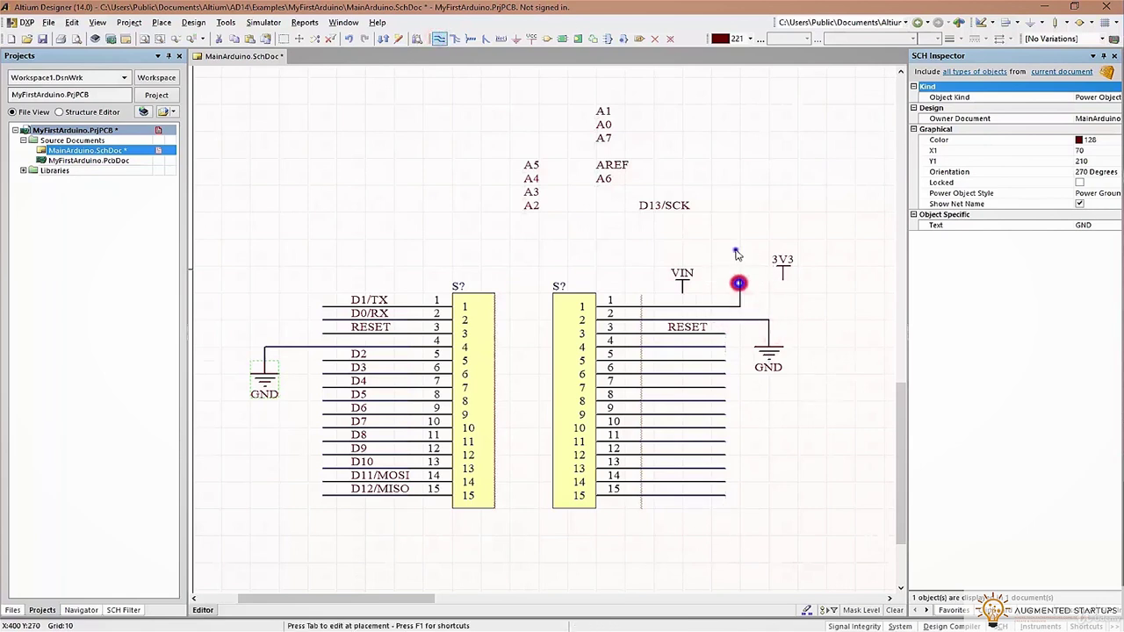
pyautogui.moveTo(689, 276); pyautogui.dragTo(742, 265)
pyautogui.doubleClick(741, 261)
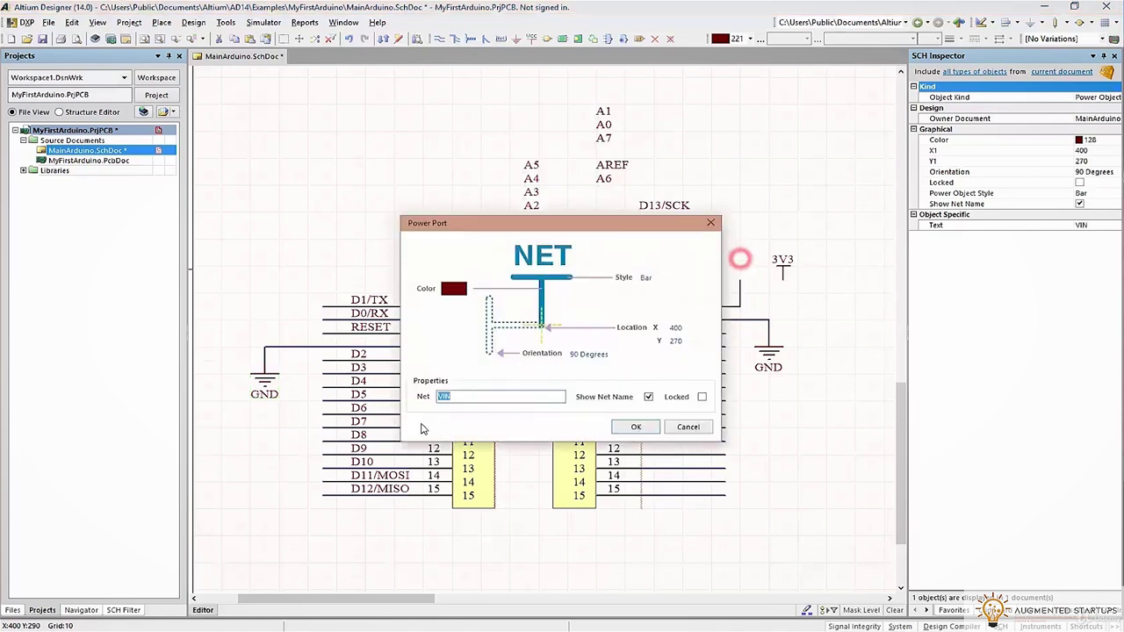
pyautogui.press('Return')
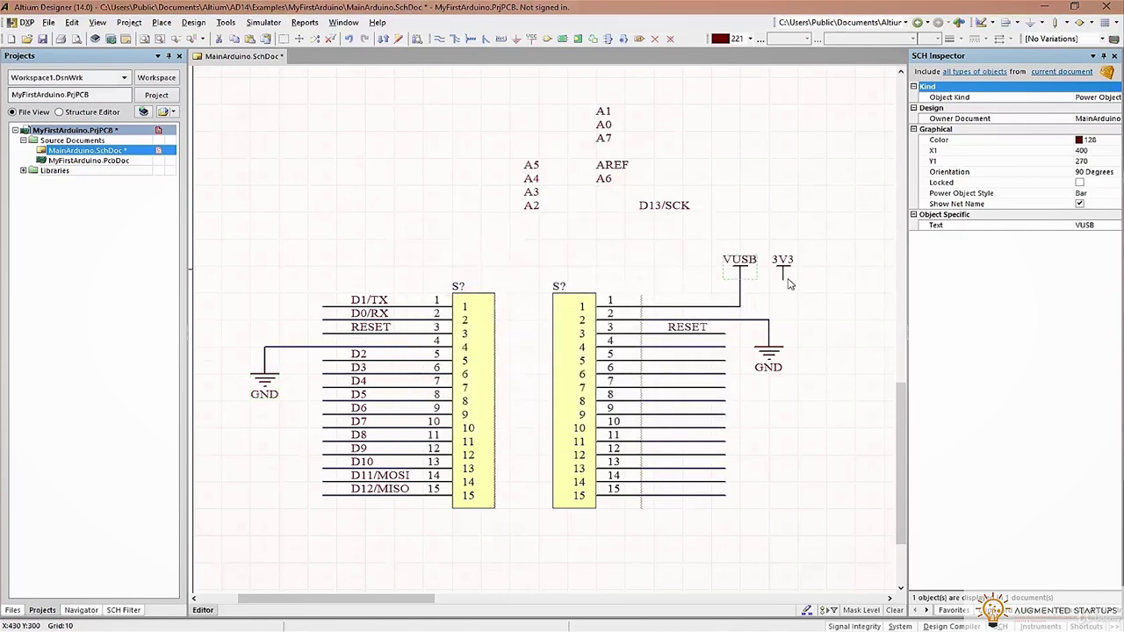
# Move the 3V3 power port beside the header and wire it to pin 4
pyautogui.click(939, 395)
pyautogui.moveTo(782, 264); pyautogui.dragTo(825, 294)
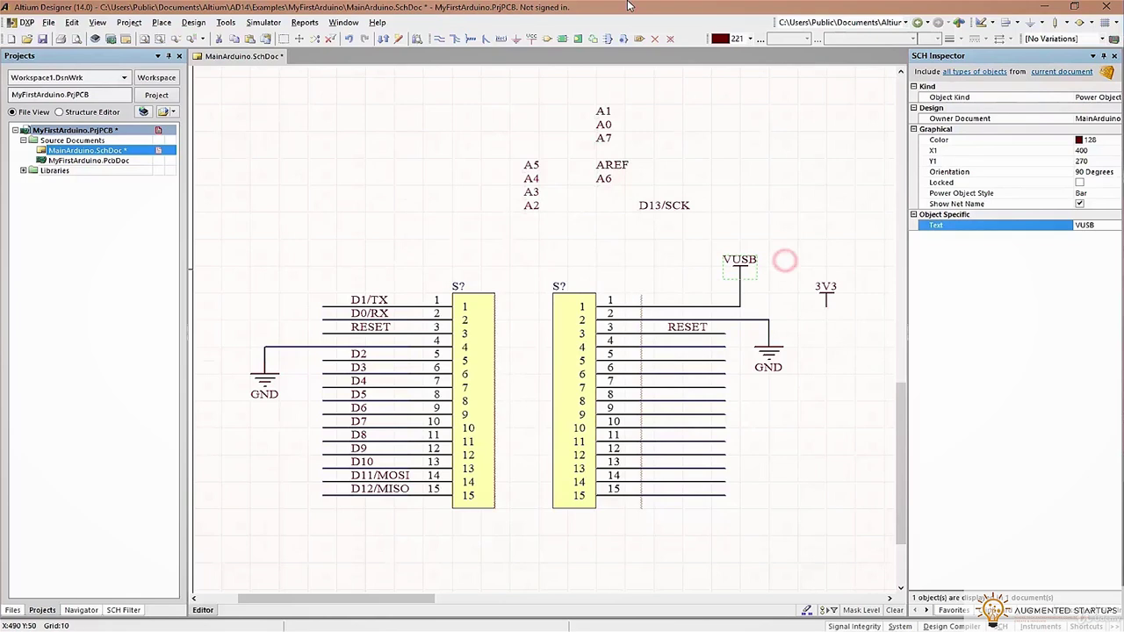
pyautogui.click(810, 367)
pyautogui.press('p')
pyautogui.press('w')
pyautogui.click(723, 347)
pyautogui.click(828, 309)
# Snap the GND port onto pin 2's wire and save the schematic
pyautogui.moveTo(779, 369); pyautogui.dragTo(771, 323)
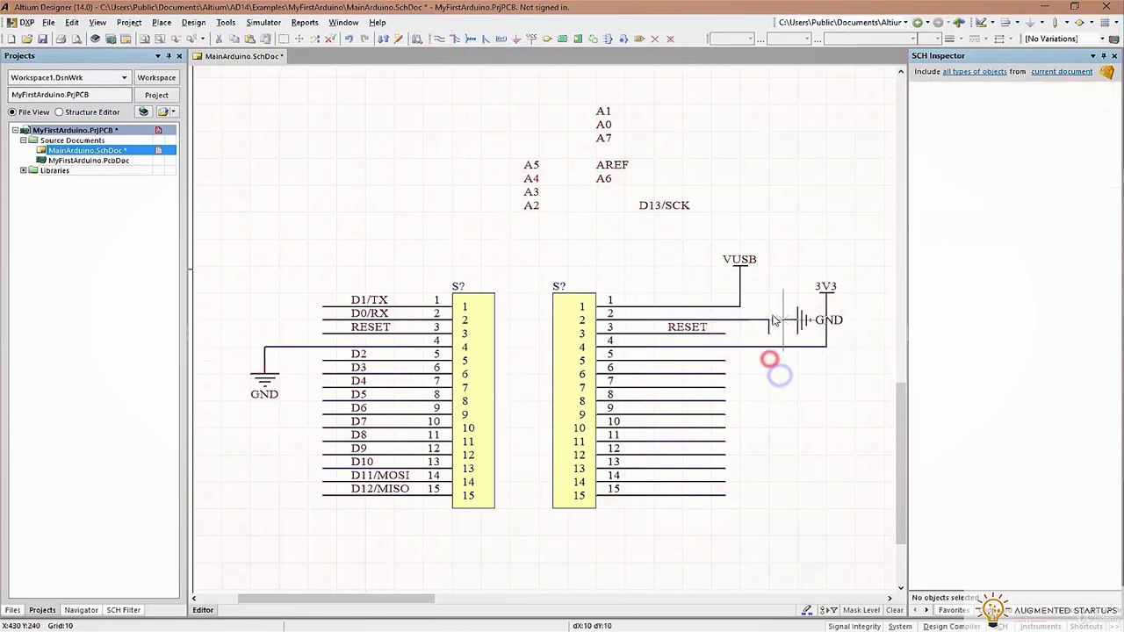
pyautogui.click(767, 332)
pyautogui.click(755, 323)
pyautogui.click(743, 320)
pyautogui.click(773, 376)
pyautogui.hotkey('ctrl', 's')
# Smart Paste the A0–A7 labels as net labels on pins 5–12 and put AREF on pin 13
pyautogui.moveTo(596, 136)
pyautogui.mouseDown()
pyautogui.moveTo(596, 109)
pyautogui.moveTo(580, 167)
pyautogui.mouseUp()
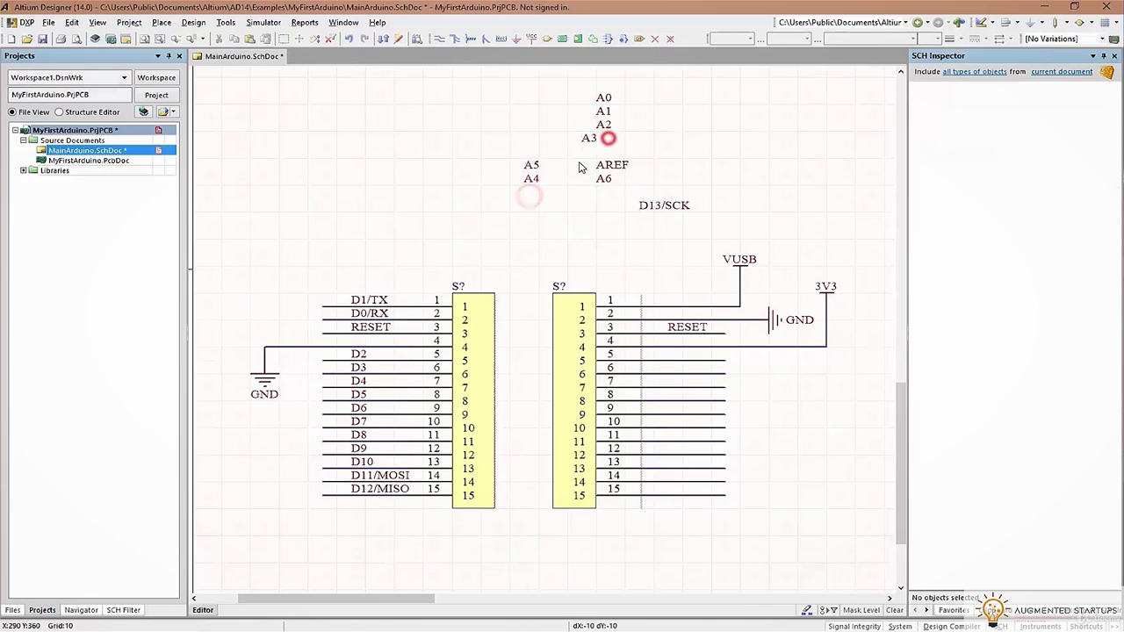
pyautogui.moveTo(519, 83); pyautogui.dragTo(625, 195)
pyautogui.hotkey('ctrl', 'x')
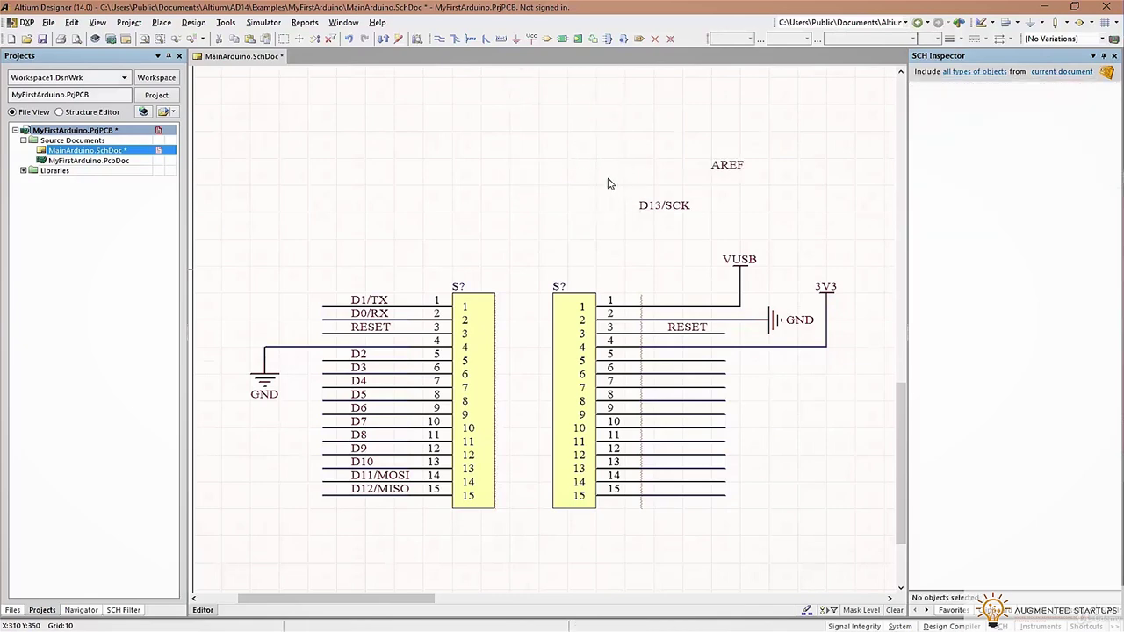
pyautogui.hotkey('shift', 'ctrl', 'v')
pyautogui.click(513, 201)
pyautogui.click(598, 344)
pyautogui.click(582, 360)
pyautogui.click(708, 182)
pyautogui.click(739, 507)
pyautogui.click(665, 395)
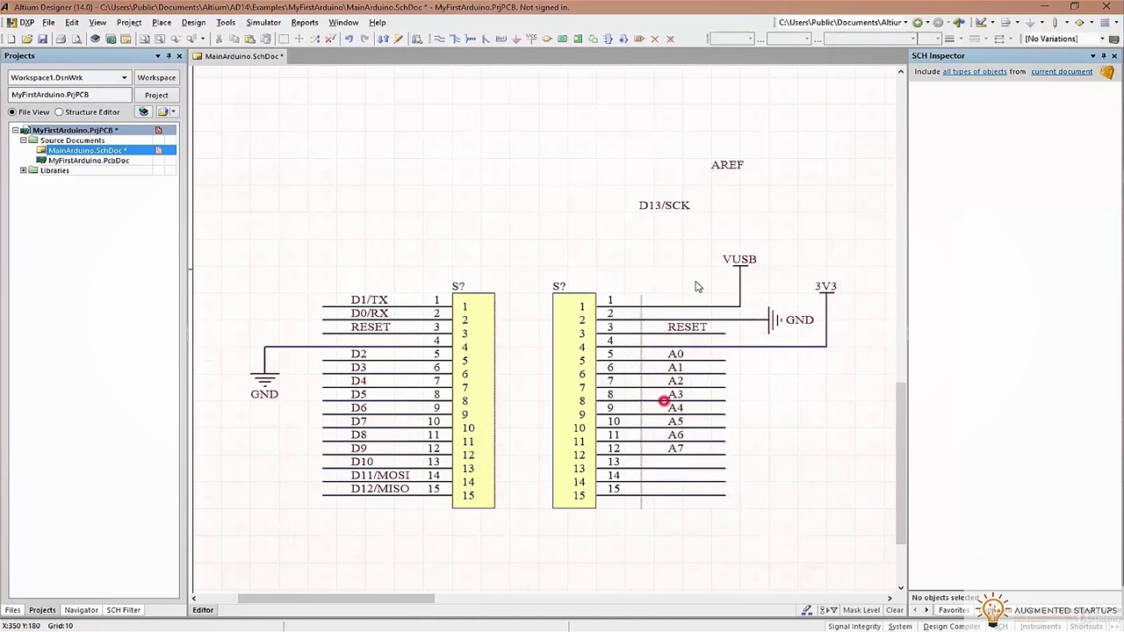
pyautogui.click(685, 462)
# Rename the pin 4 power port to 5V and wire a 3V3 port to pin 14
pyautogui.scroll(-1, 839, 255)
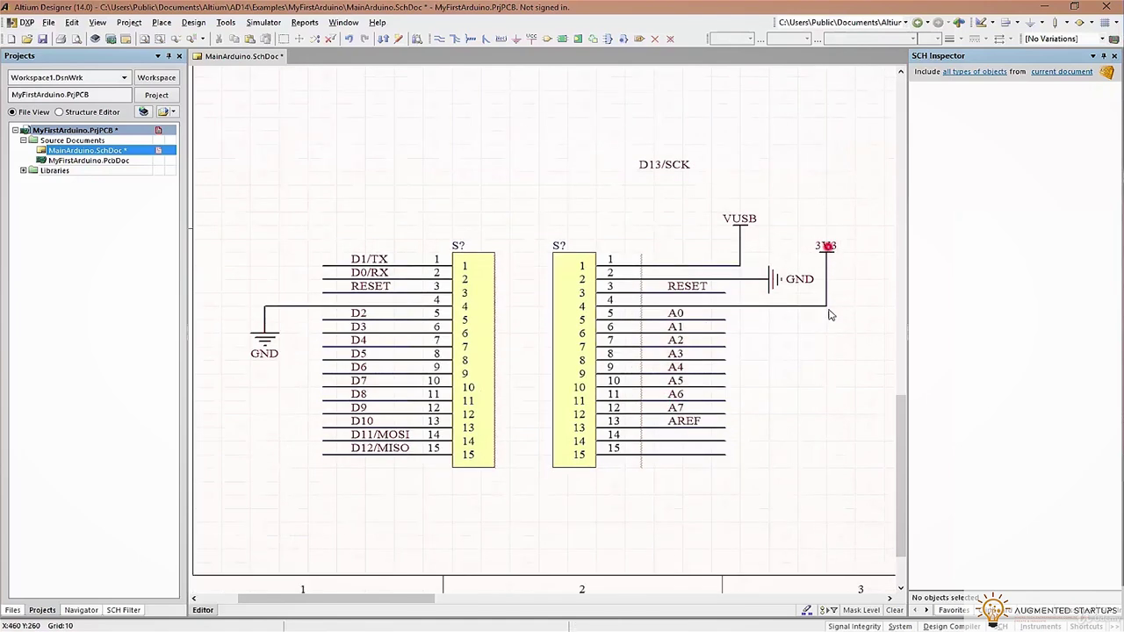
pyautogui.doubleClick(826, 249)
pyautogui.write('5V')
pyautogui.press('Return')
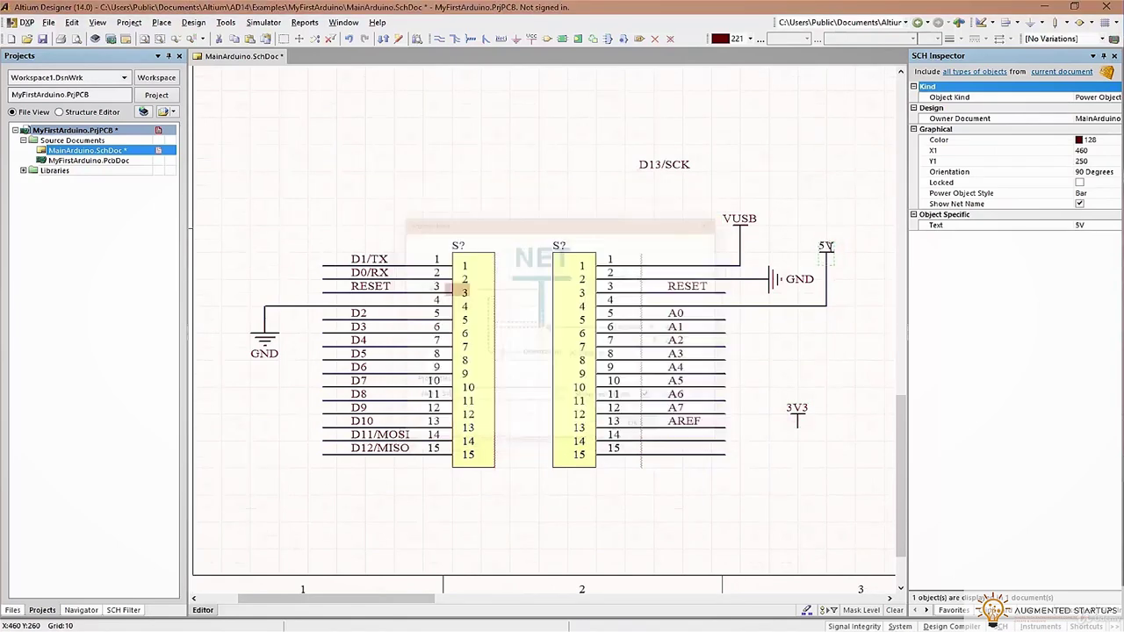
pyautogui.click(442, 39)
pyautogui.click(797, 431)
pyautogui.click(642, 439)
pyautogui.rightClick(728, 465)
# Move the D13/SCK label down to pin 15 and save the schematic
pyautogui.moveTo(665, 164); pyautogui.dragTo(669, 448)
pyautogui.hotkey('ctrl', 's')
pyautogui.keyDown('ctrl'); pyautogui.scroll(-5, 747, 356); pyautogui.keyUp('ctrl')
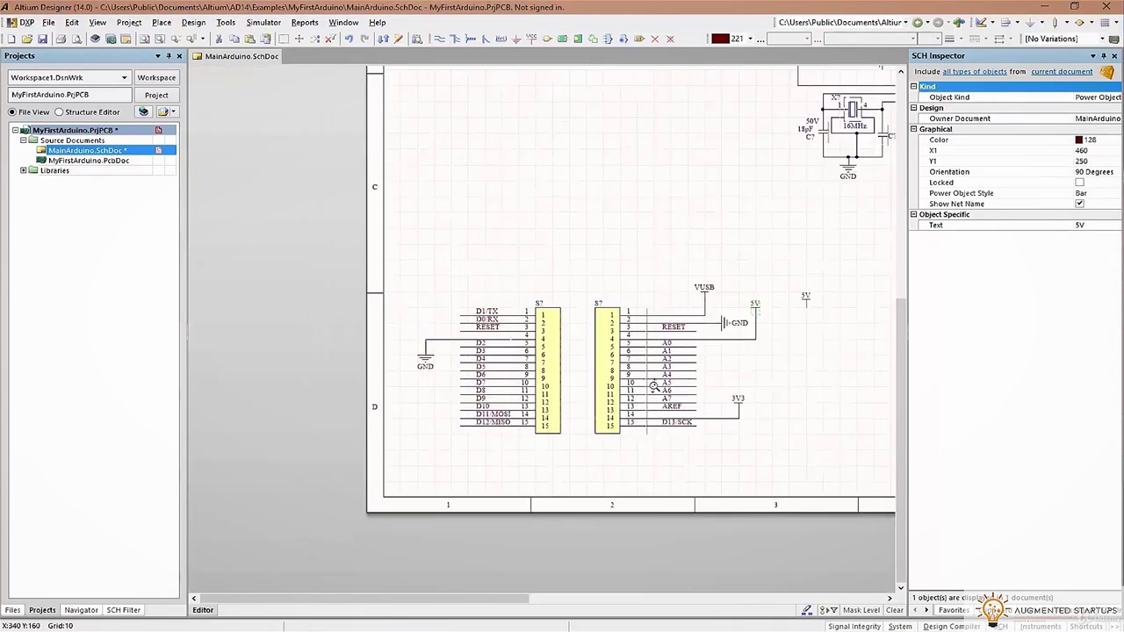
pyautogui.click(719, 321)
pyautogui.keyDown('ctrl'); pyautogui.scroll(5, 702, 351); pyautogui.keyUp('ctrl')
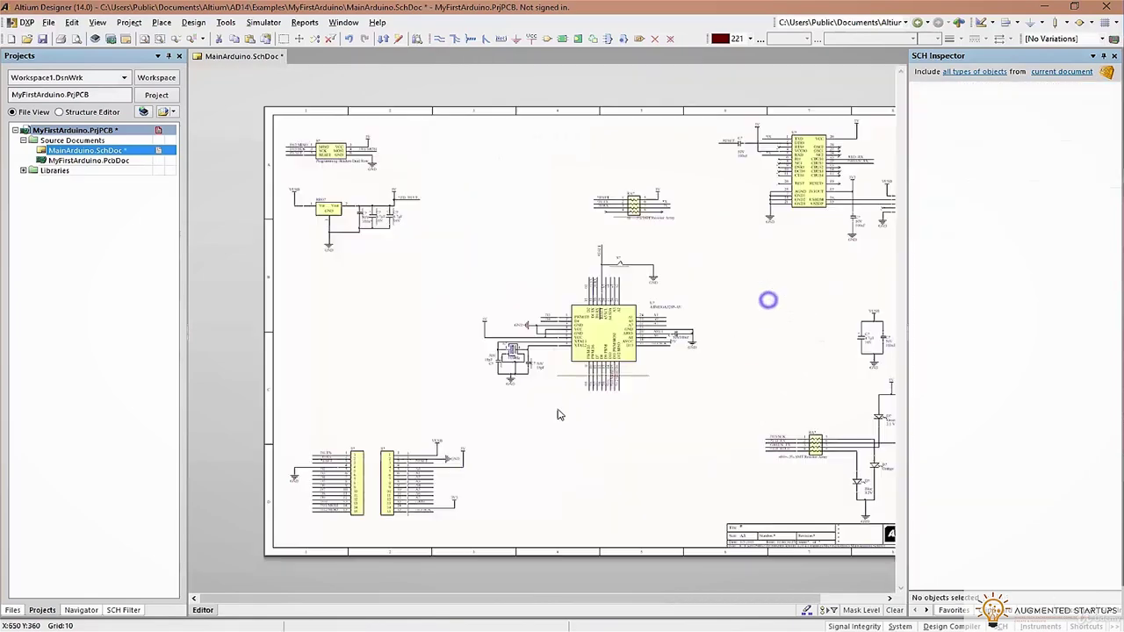
pyautogui.keyDown('ctrl'); pyautogui.scroll(-2, 675, 377); pyautogui.keyUp('ctrl')
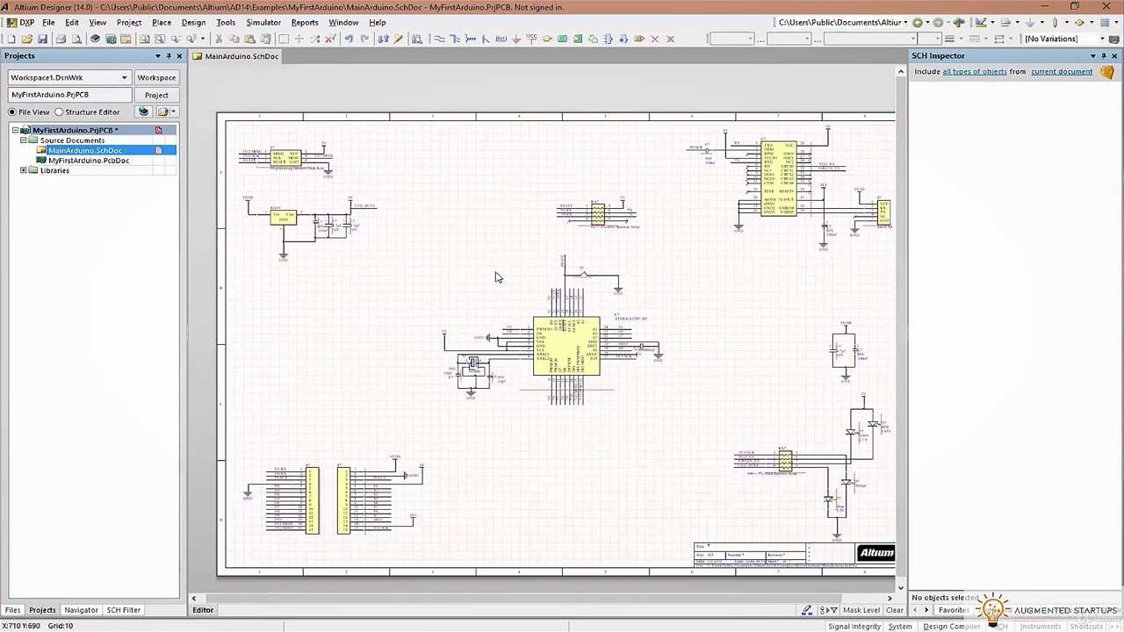
pyautogui.moveTo(503, 271); pyautogui.dragTo(485, 248, button='right')
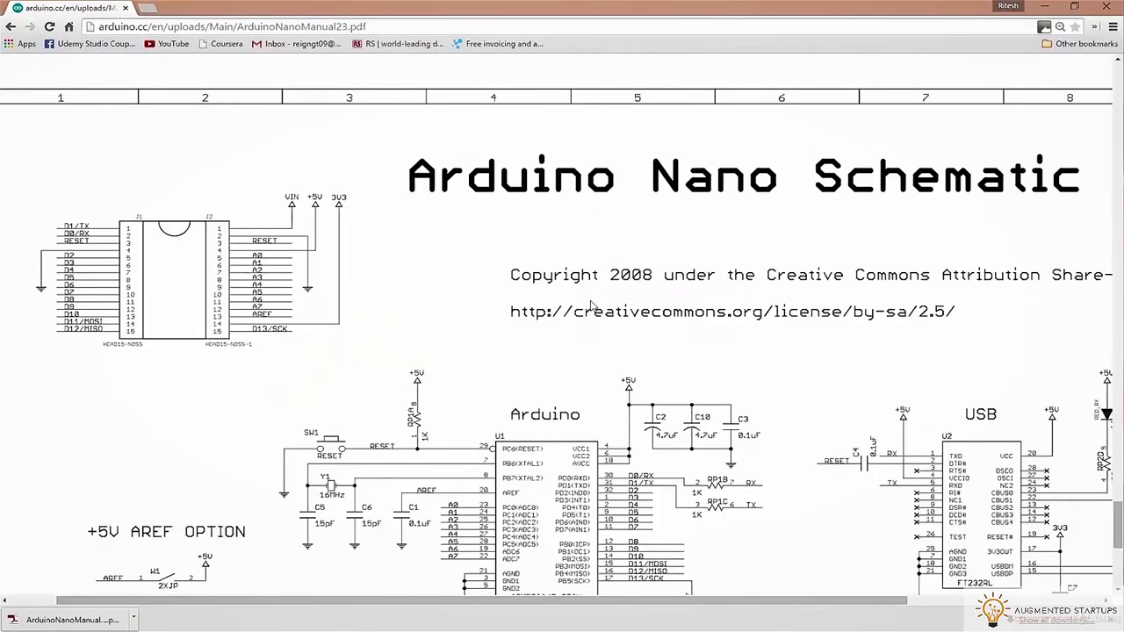
# Scroll through the Arduino Nano reference PDF, then minimize Chrome back to Altium
pyautogui.keyDown('ctrl'); pyautogui.scroll(-1, 591, 320); pyautogui.keyUp('ctrl')
pyautogui.scroll(-1, 591, 422)
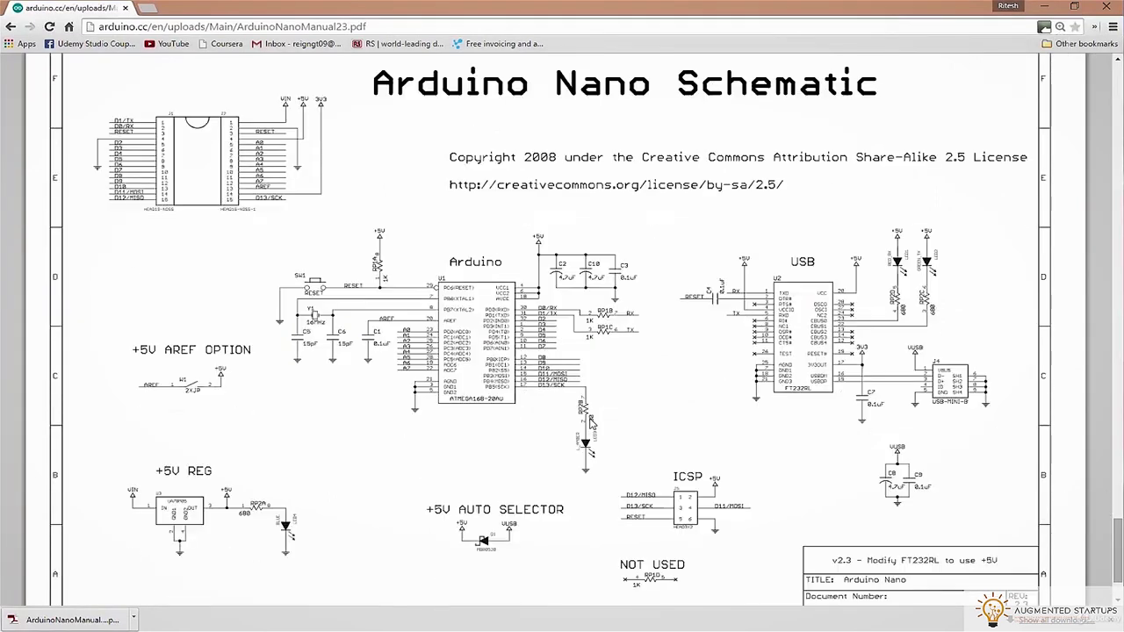
pyautogui.scroll(-1, 591, 421)
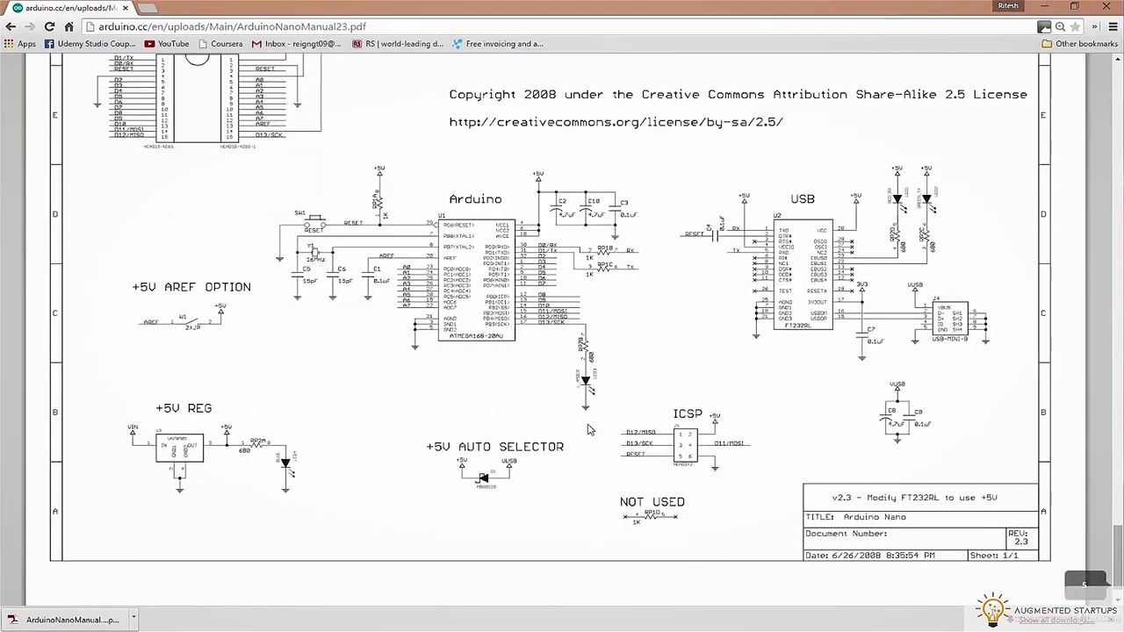
pyautogui.scroll(1, 591, 421)
pyautogui.press('super+Down')
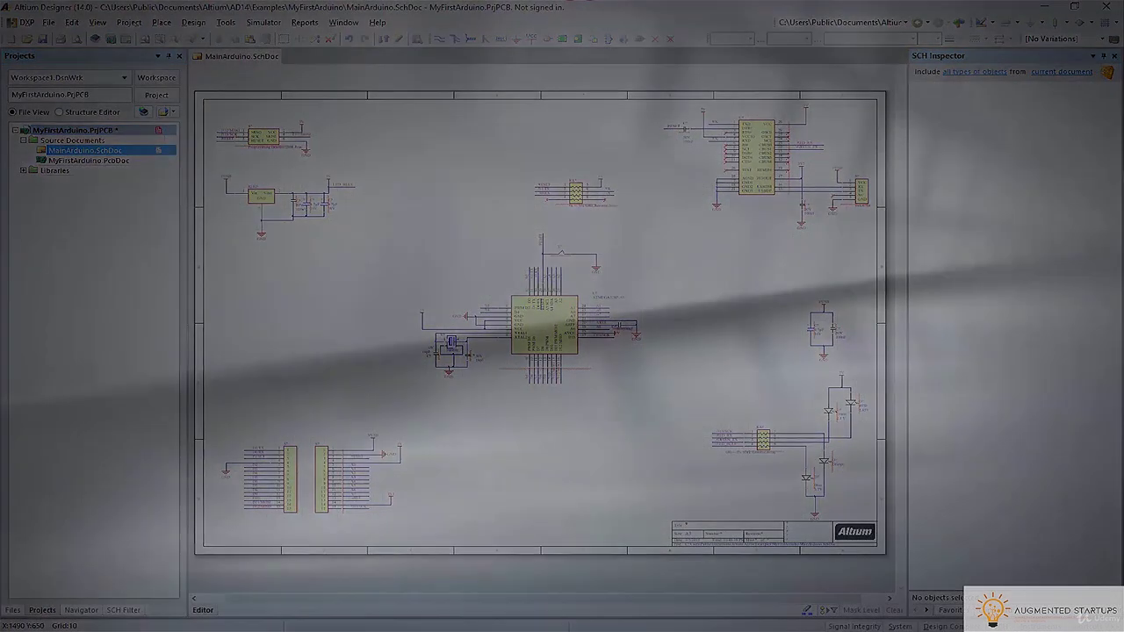
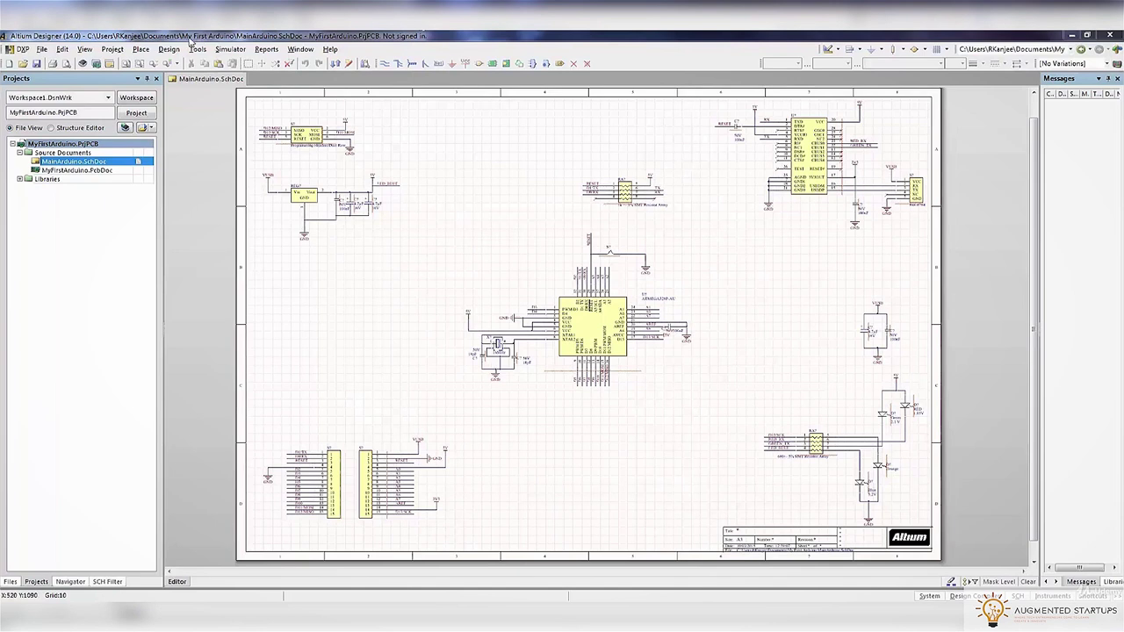
# Draw border lines boxing off the programming header in the schematic's top-left corner
pyautogui.click(172, 50)
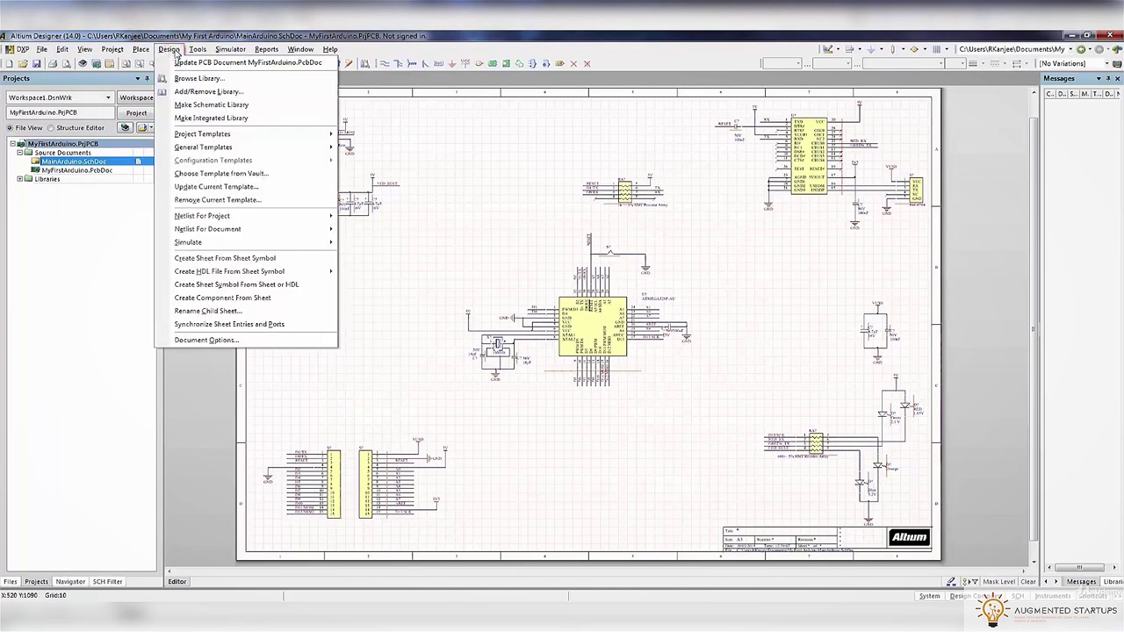
pyautogui.moveTo(200, 51)
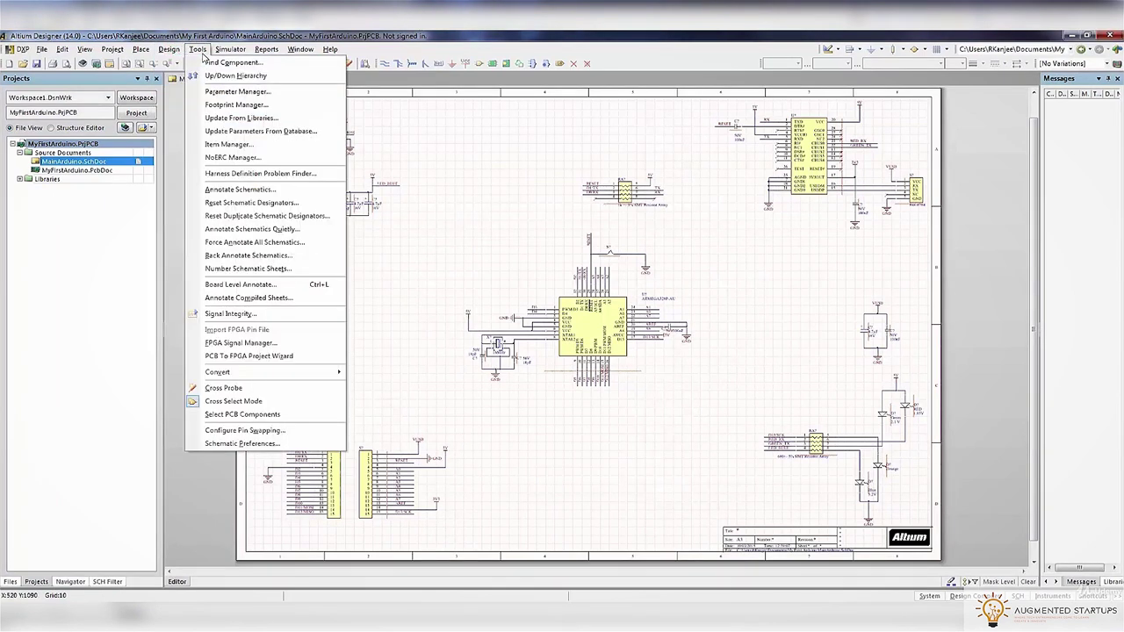
pyautogui.moveTo(137, 55)
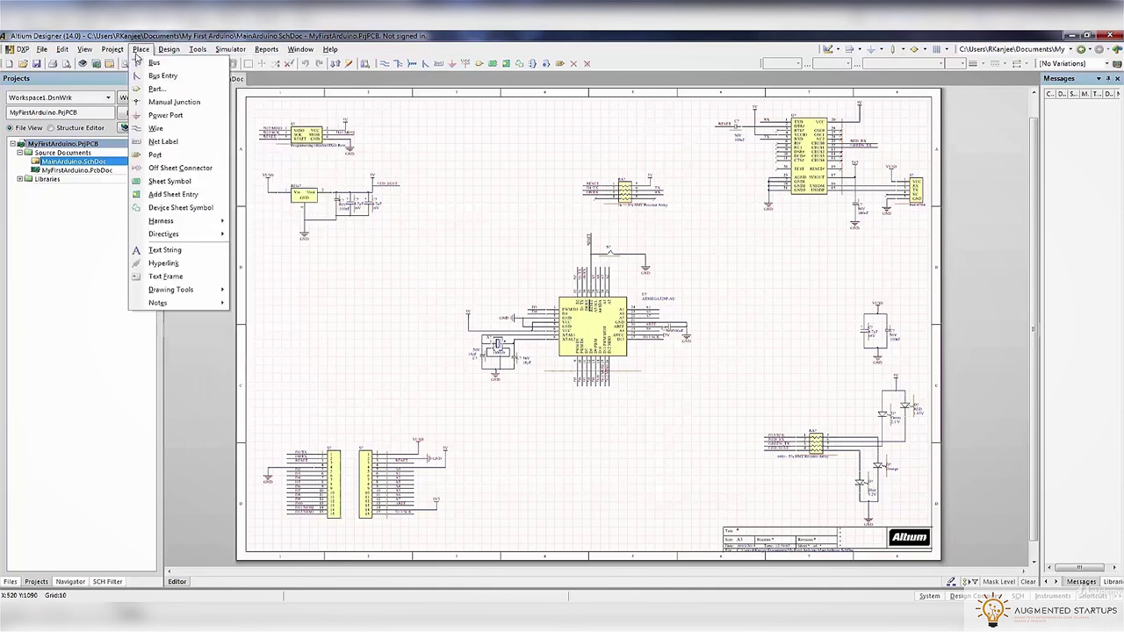
pyautogui.moveTo(232, 292)
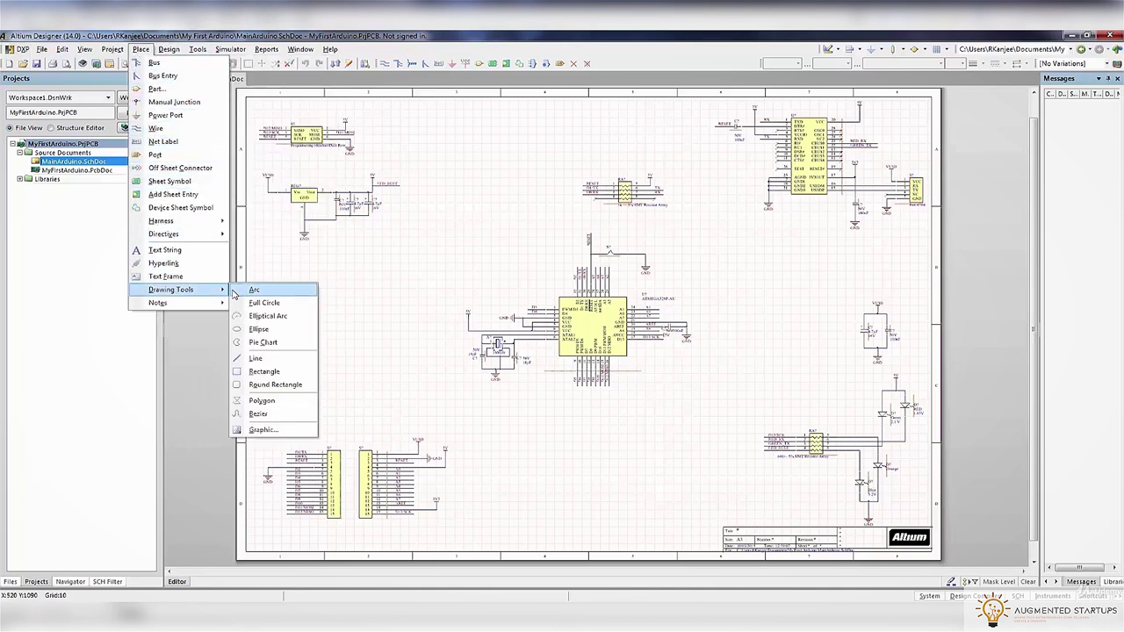
pyautogui.click(260, 341)
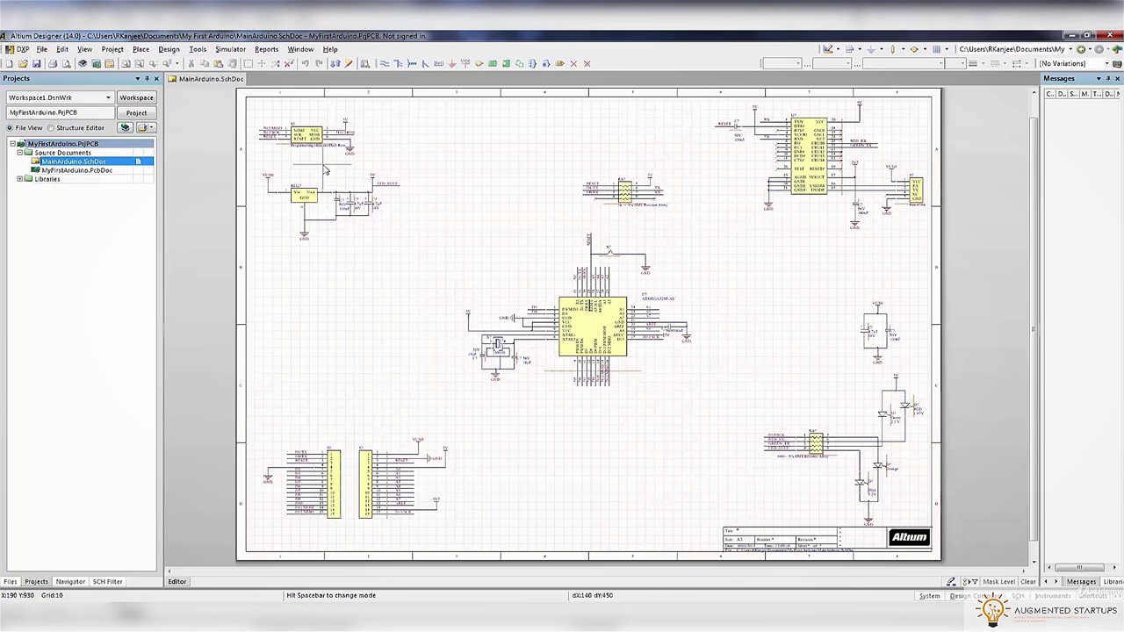
pyautogui.keyDown('ctrl'); pyautogui.scroll(5, 325, 170); pyautogui.keyUp('ctrl')
pyautogui.moveTo(326, 171); pyautogui.dragTo(522, 379, button='right')
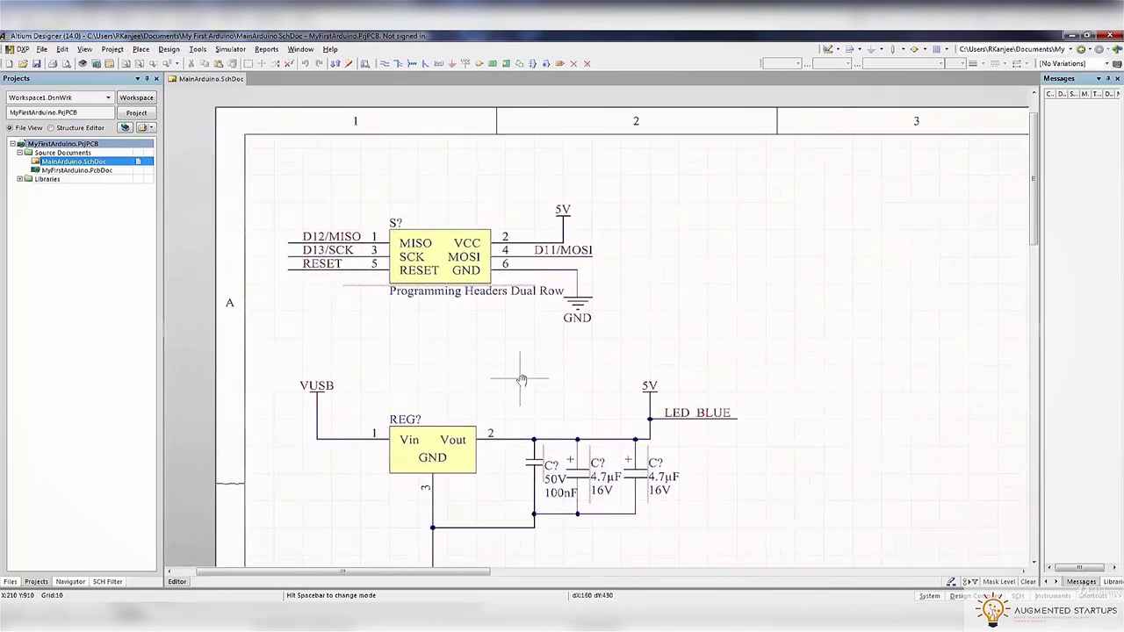
pyautogui.click(753, 352)
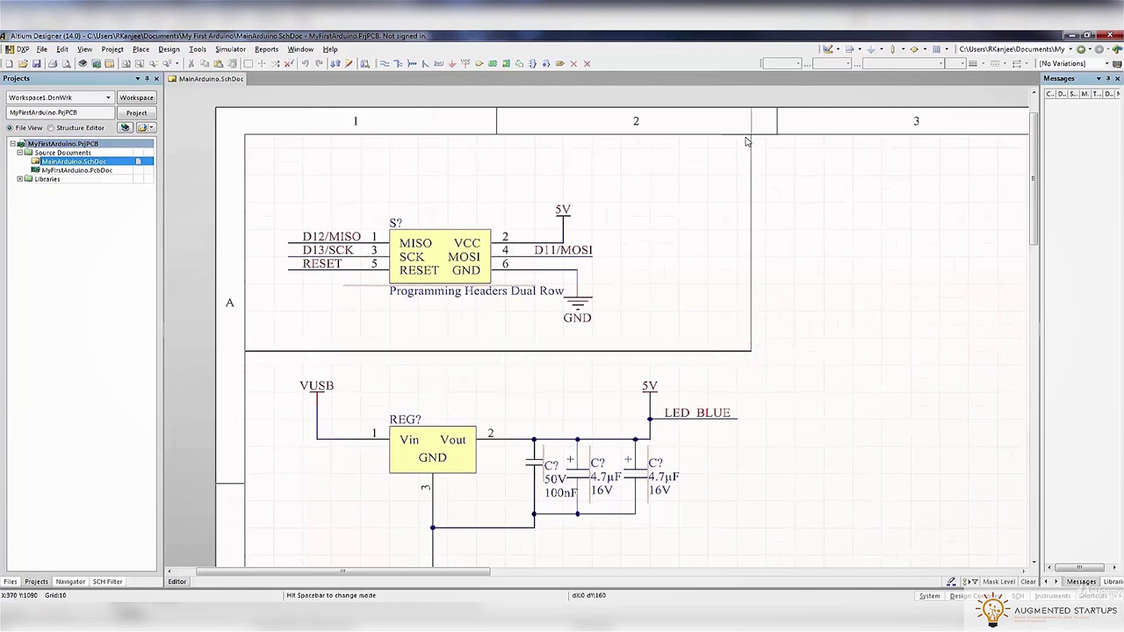
pyautogui.click(745, 138)
pyautogui.rightClick(744, 137)
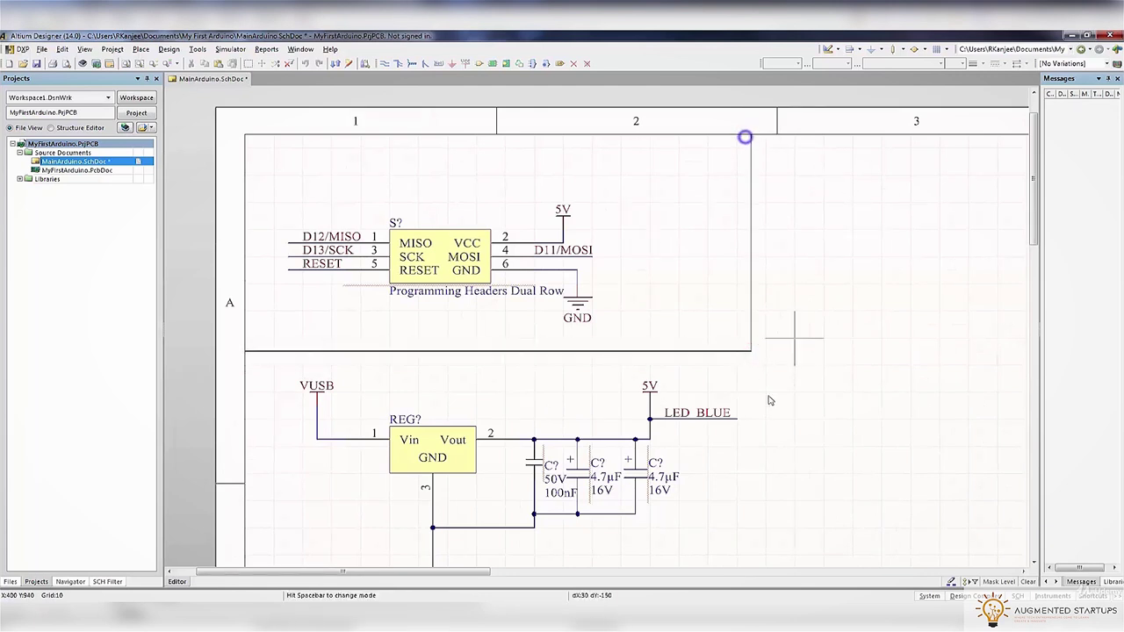
pyautogui.rightClick(750, 356)
# Add vertical and bottom border lines enclosing the voltage regulator circuit
pyautogui.scroll(-3, 748, 395)
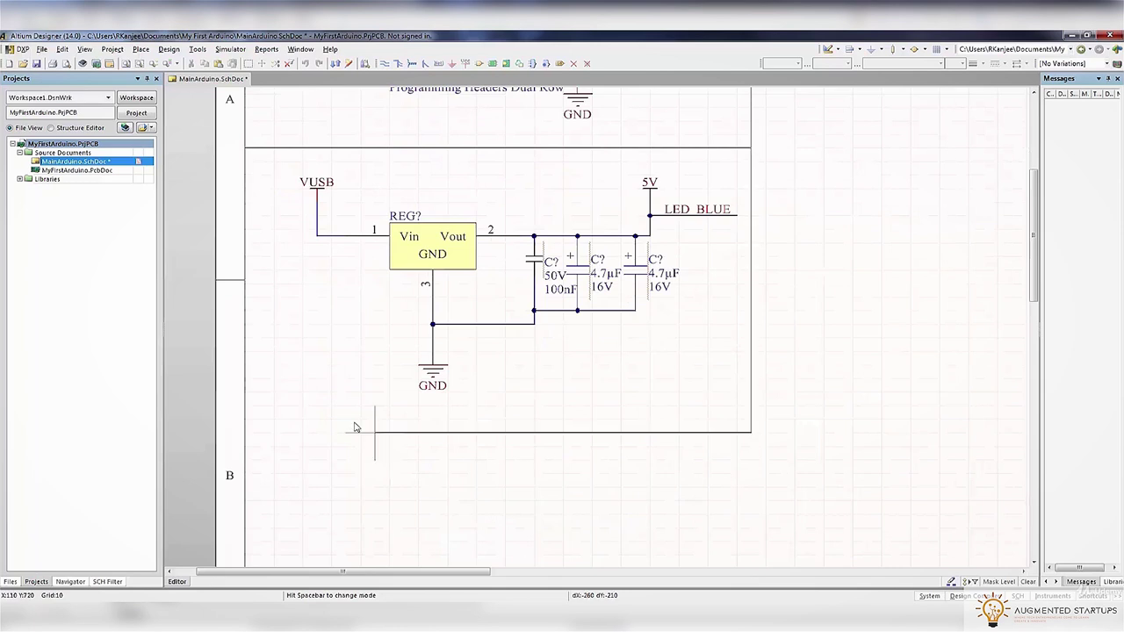
pyautogui.click(245, 420)
pyautogui.rightClick(245, 420)
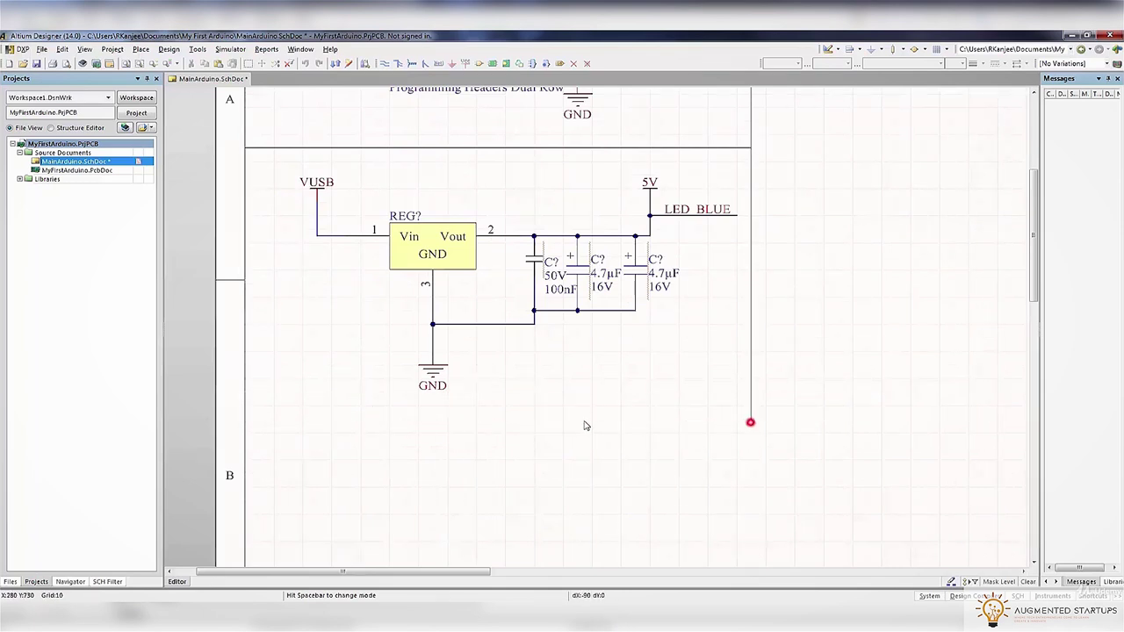
pyautogui.click(248, 420)
pyautogui.rightClick(249, 422)
pyautogui.keyDown('ctrl'); pyautogui.scroll(-5, 485, 460); pyautogui.keyUp('ctrl')
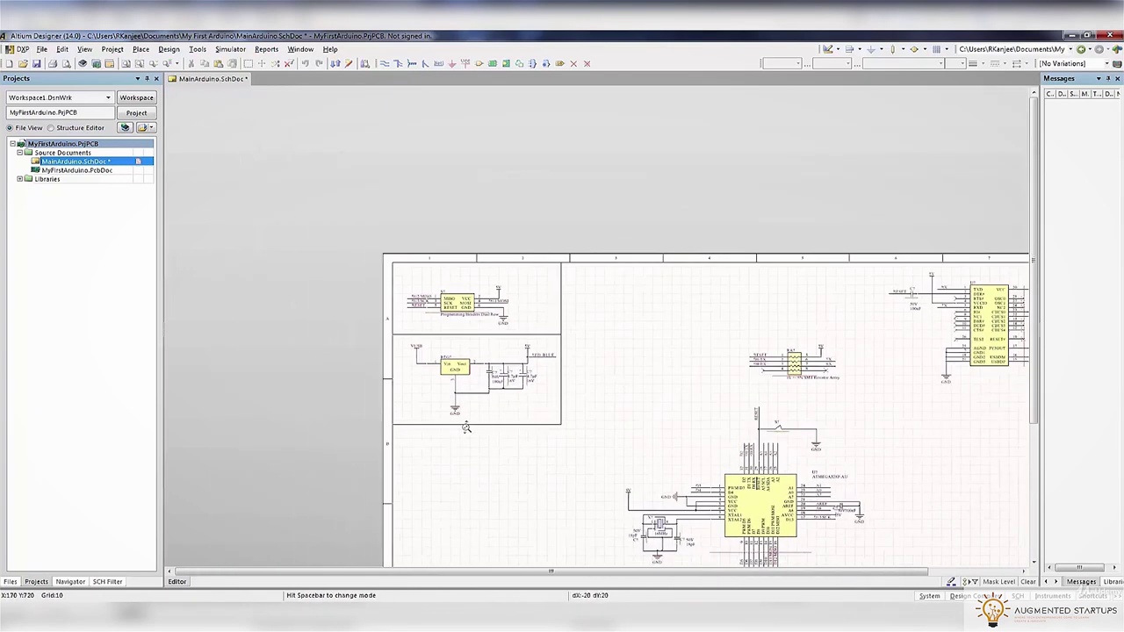
# Move the two header connectors and their wiring slightly down and left
pyautogui.scroll(-4, 883, 419)
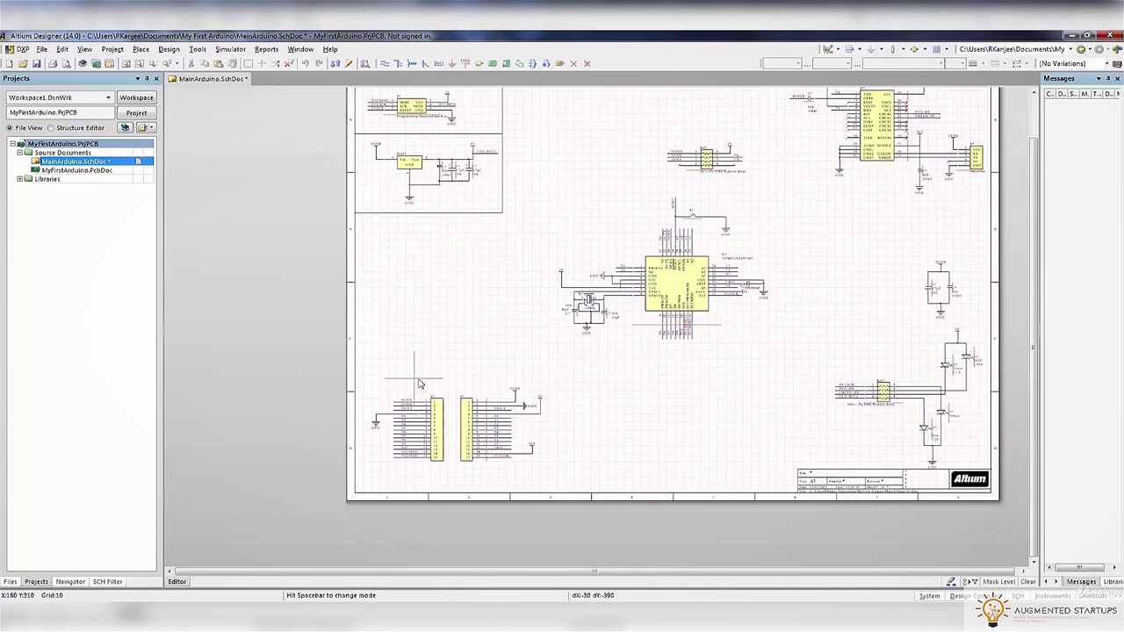
pyautogui.keyDown('ctrl'); pyautogui.scroll(4, 414, 381); pyautogui.keyUp('ctrl')
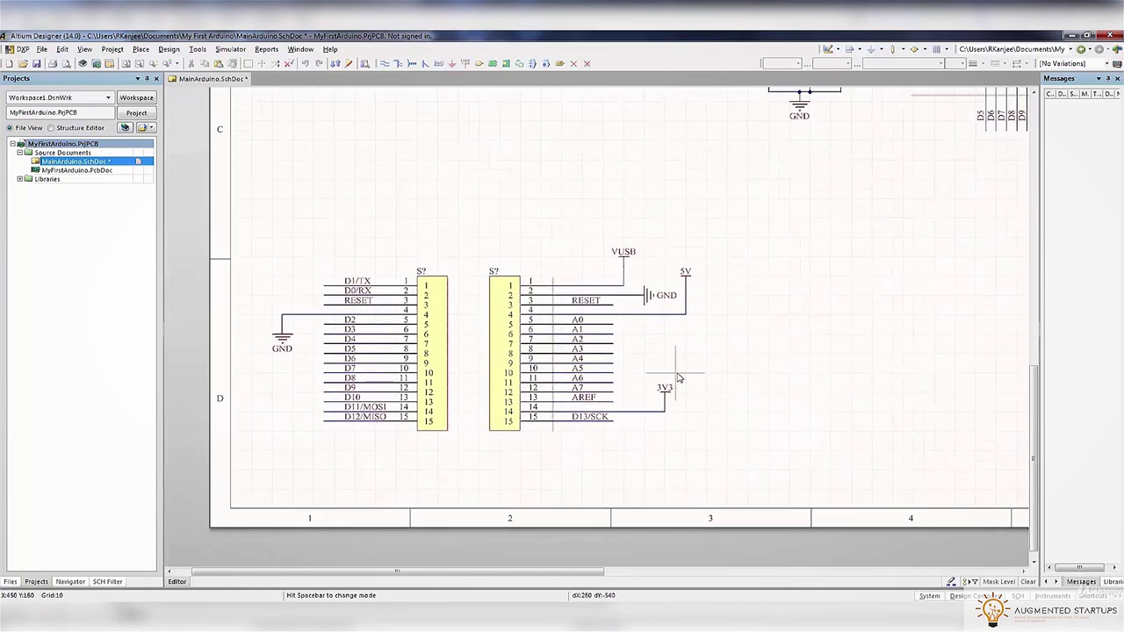
pyautogui.rightClick(315, 228)
pyautogui.click(238, 193)
pyautogui.click(769, 534)
pyautogui.moveTo(504, 373); pyautogui.dragTo(483, 411)
pyautogui.click(478, 223)
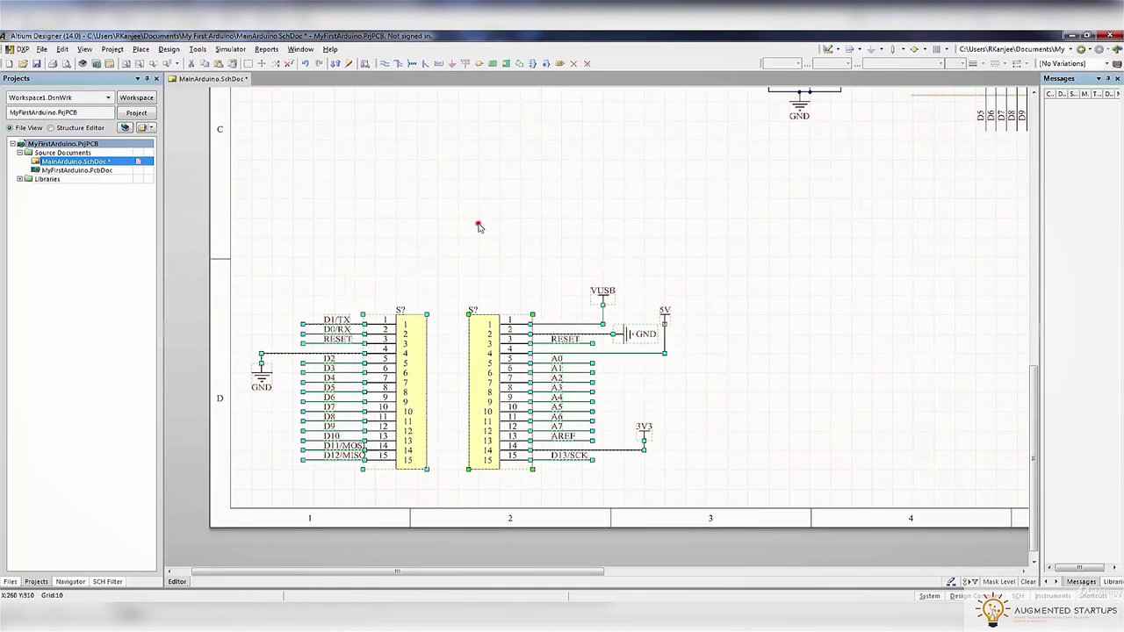
# Draw a border line boxing the header connectors down to the sheet's bottom edge
pyautogui.click(139, 51)
pyautogui.click(180, 289)
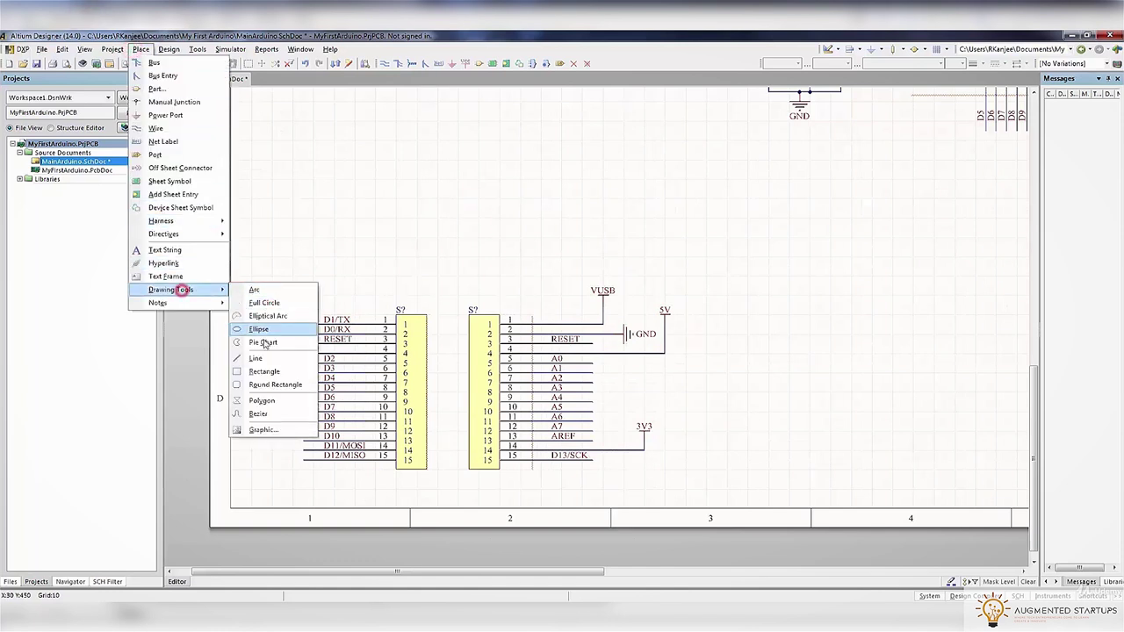
pyautogui.click(261, 355)
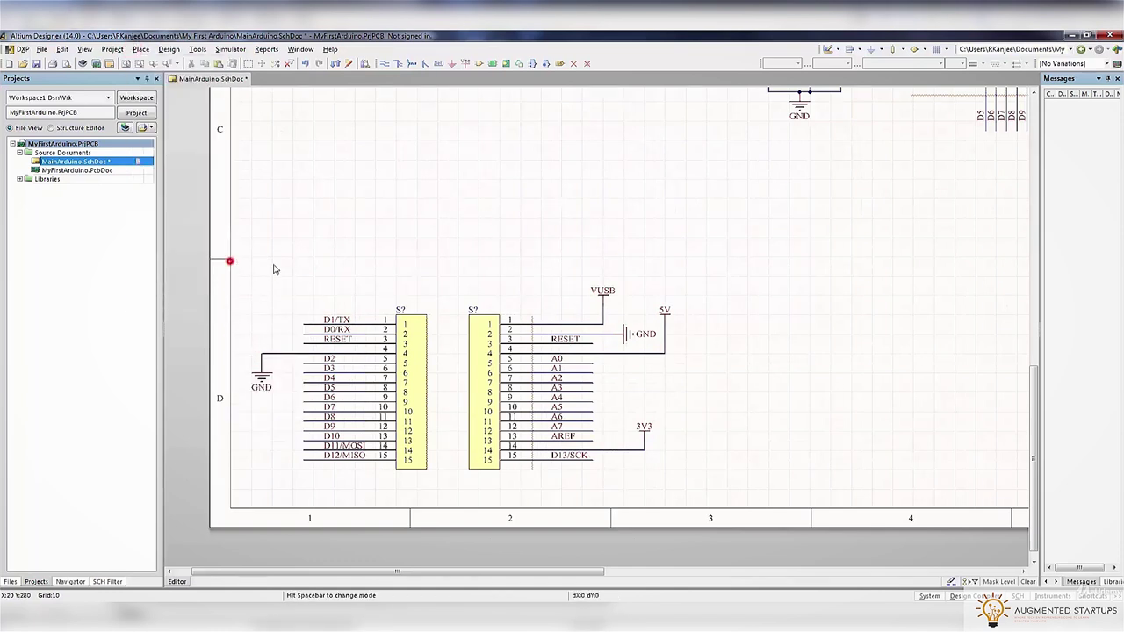
pyautogui.click(688, 256)
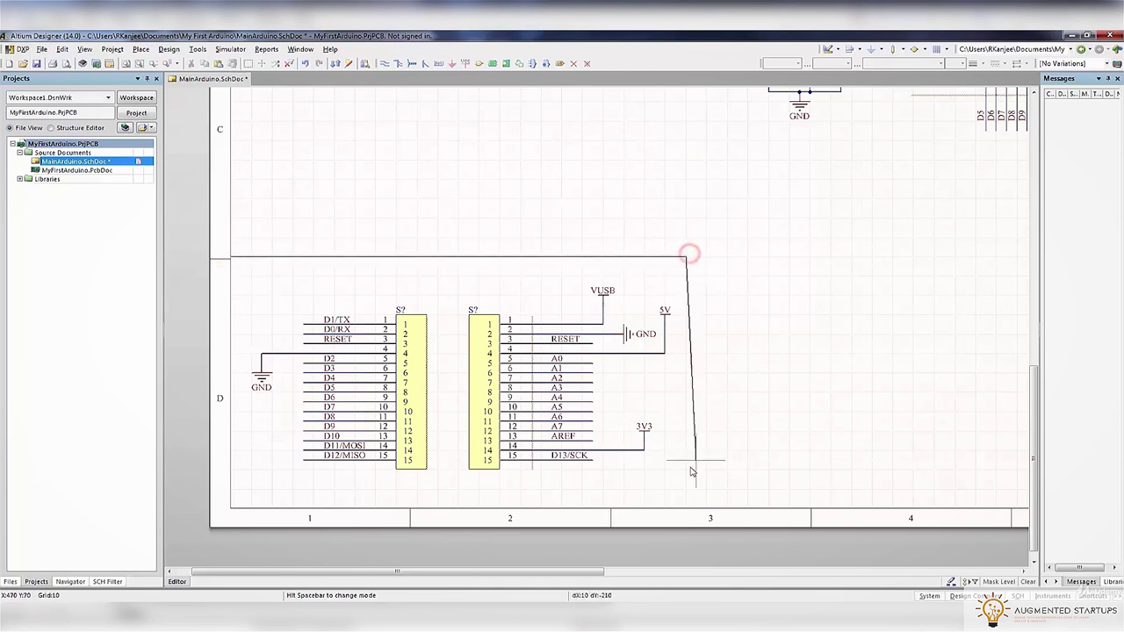
pyautogui.click(685, 508)
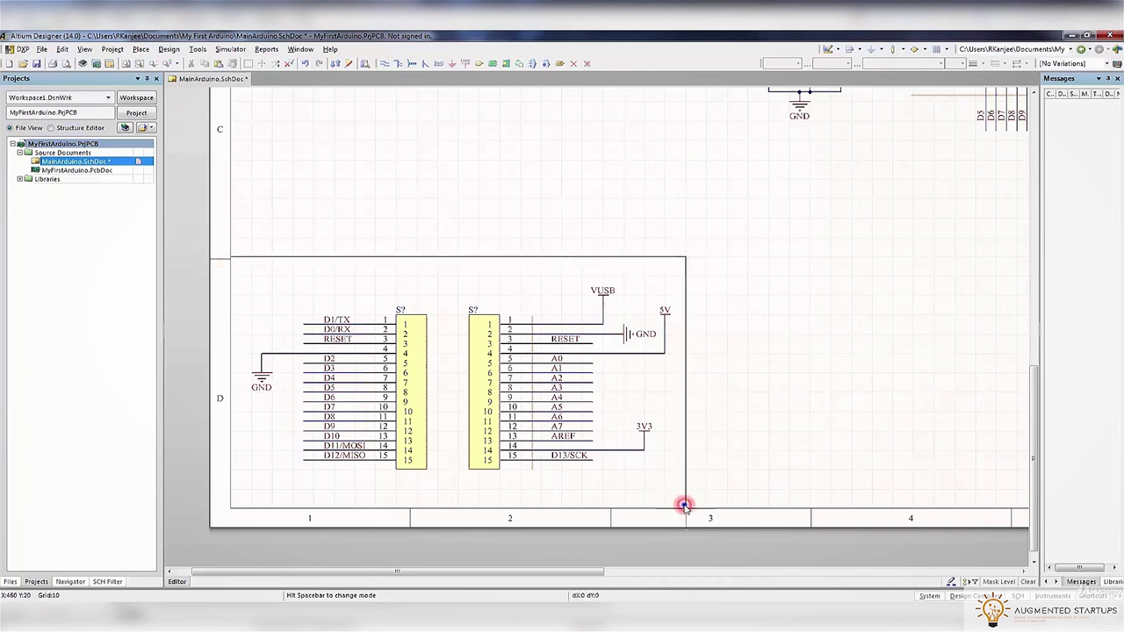
pyautogui.rightClick(858, 252)
pyautogui.keyDown('ctrl'); pyautogui.scroll(-5, 858, 251); pyautogui.keyUp('ctrl')
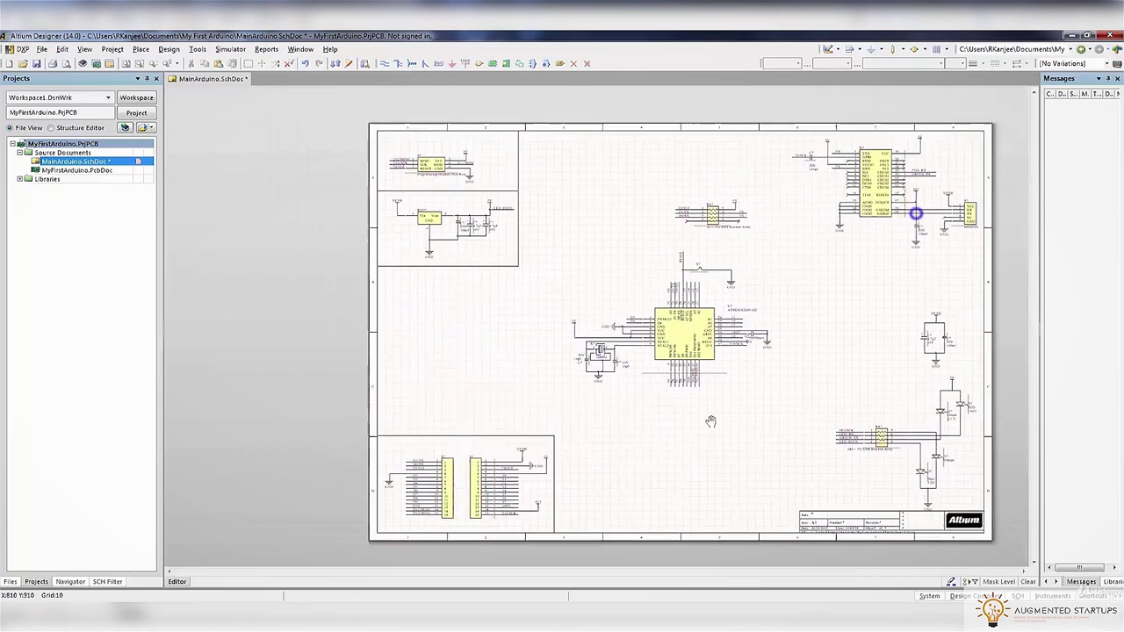
# Nudge the group of nearby components slightly downward
pyautogui.keyDown('ctrl'); pyautogui.scroll(3, 963, 239); pyautogui.keyUp('ctrl')
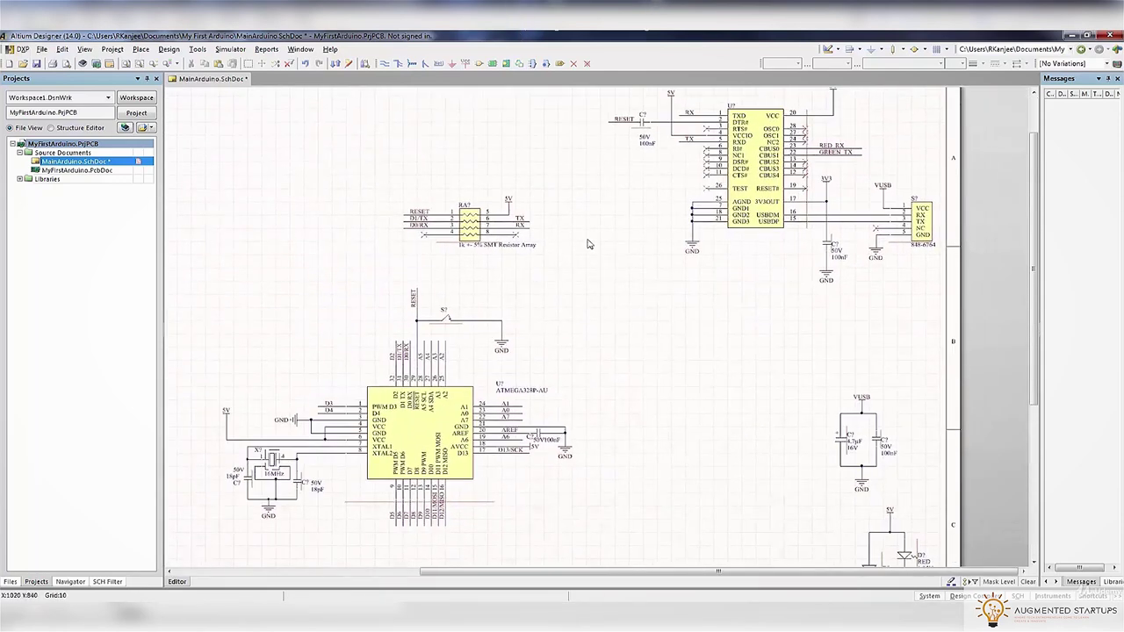
pyautogui.scroll(2, 586, 242)
pyautogui.click(538, 140)
pyautogui.click(891, 325)
pyautogui.moveTo(839, 303); pyautogui.dragTo(831, 316)
pyautogui.click(651, 435)
# Move the RA? resistor array up near the top of the sheet
pyautogui.click(316, 243)
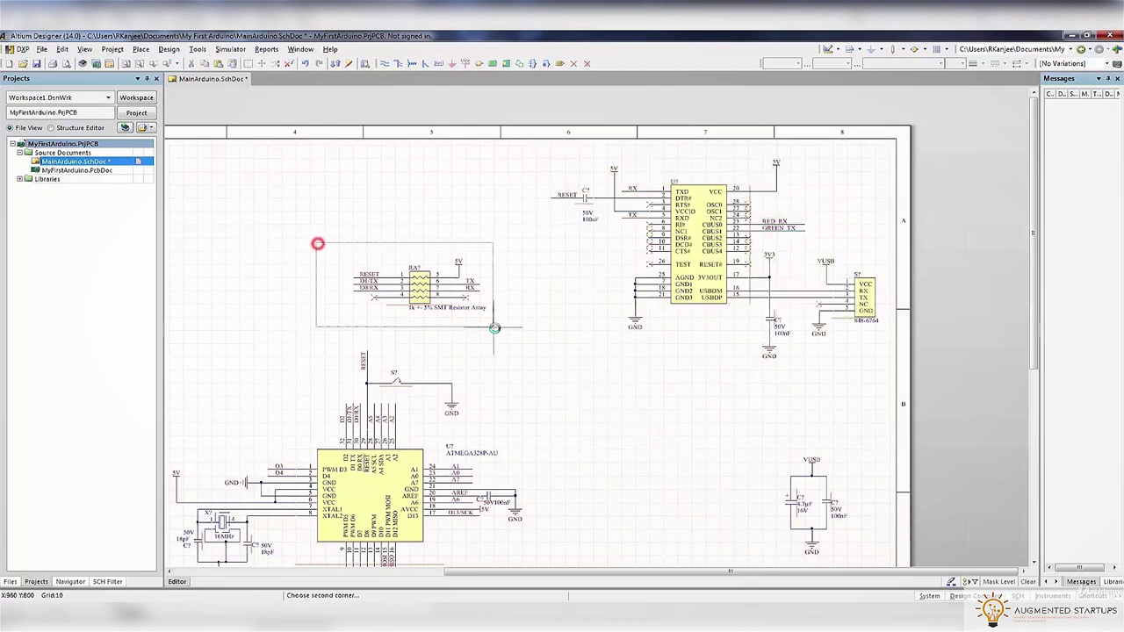
pyautogui.click(499, 326)
pyautogui.keyDown('shift'); pyautogui.hscroll(-3, 467, 366); pyautogui.keyUp('shift')
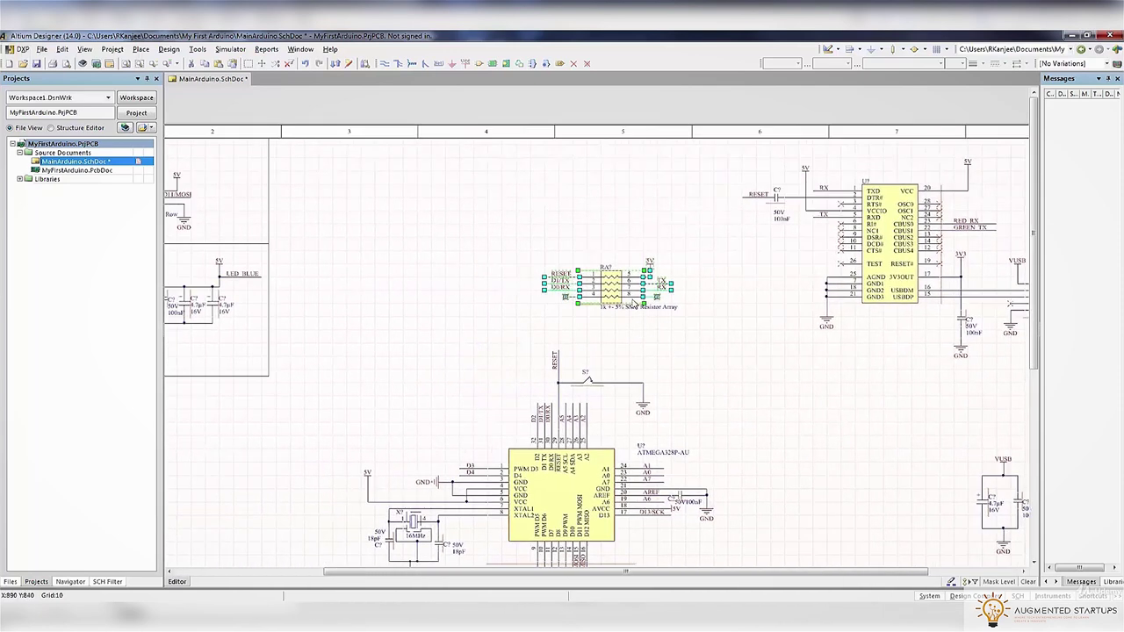
pyautogui.moveTo(619, 308); pyautogui.dragTo(661, 202)
pyautogui.keyDown('shift'); pyautogui.hscroll(-3, 641, 273); pyautogui.keyUp('shift')
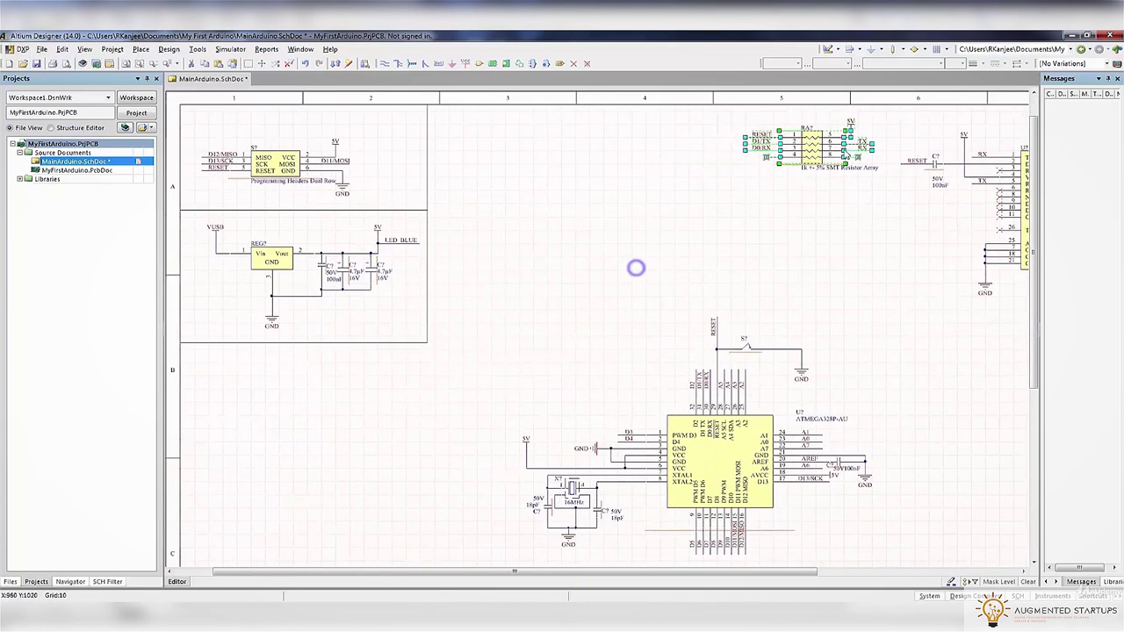
pyautogui.moveTo(810, 158); pyautogui.dragTo(512, 156)
pyautogui.moveTo(809, 253); pyautogui.dragTo(531, 233, button='right')
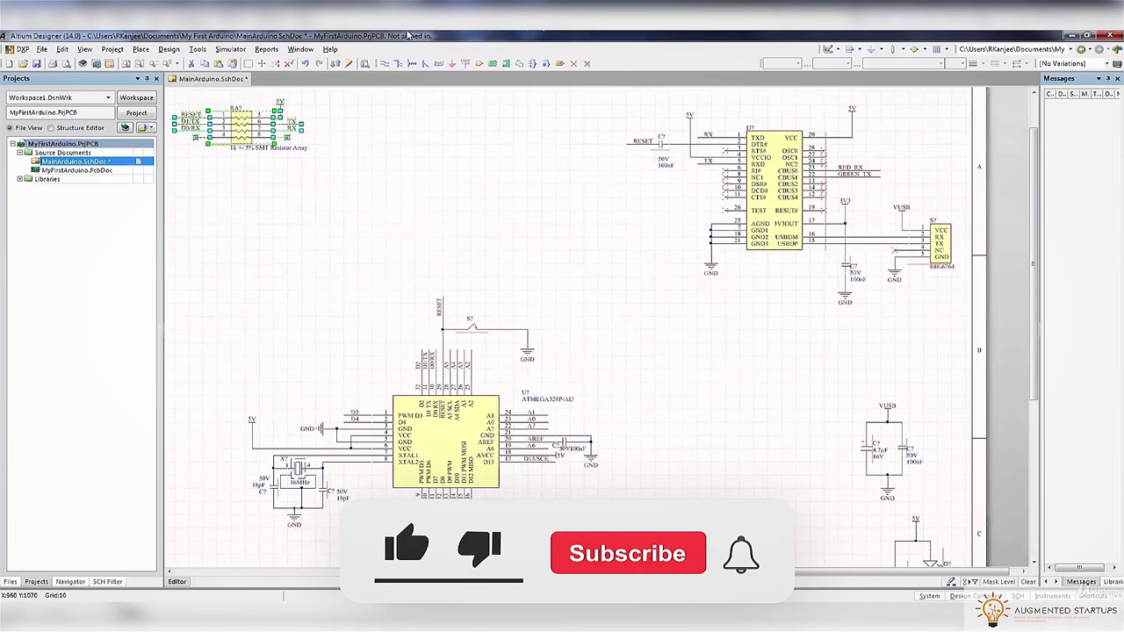
# Draw a border line under the upper-right chip section out to the sheet's right edge
pyautogui.click(157, 50)
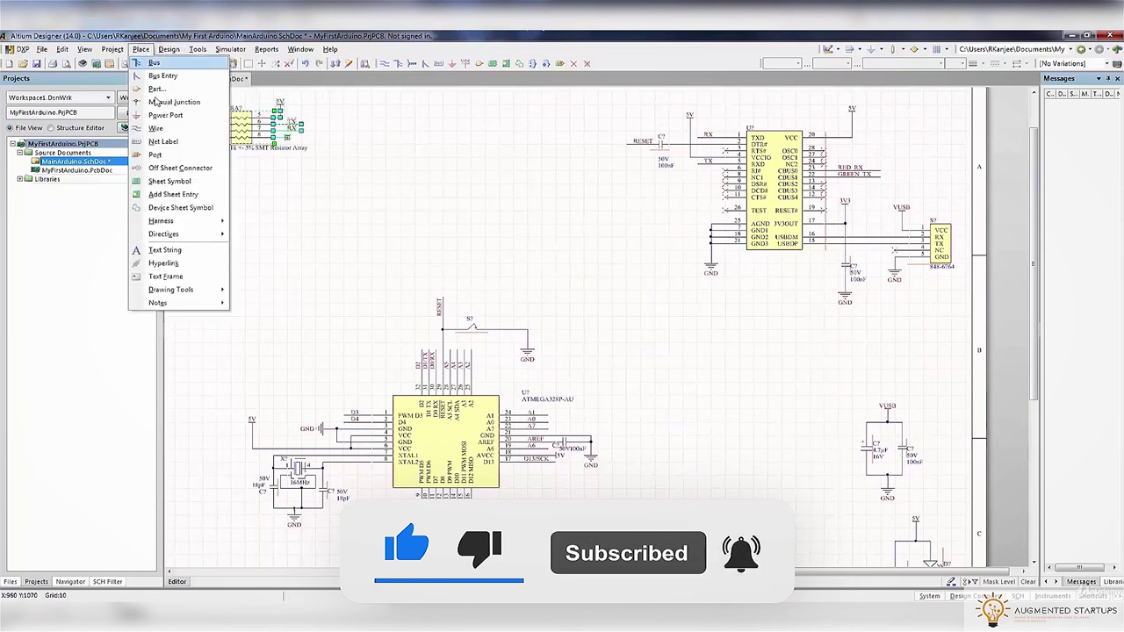
pyautogui.moveTo(171, 289)
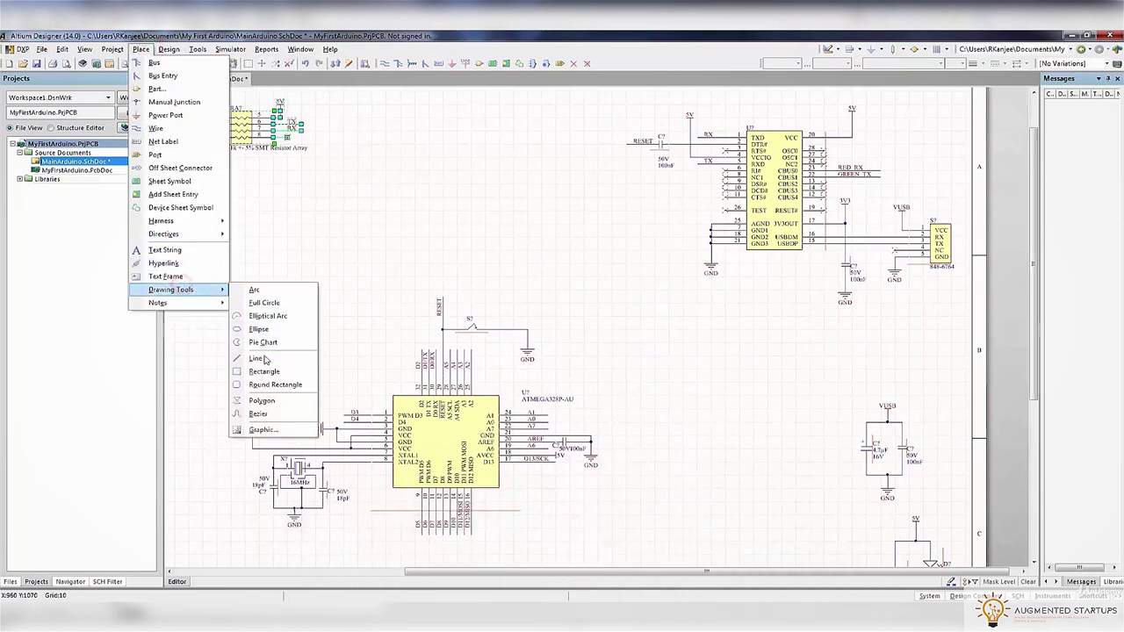
pyautogui.click(262, 359)
pyautogui.scroll(1, 652, 107)
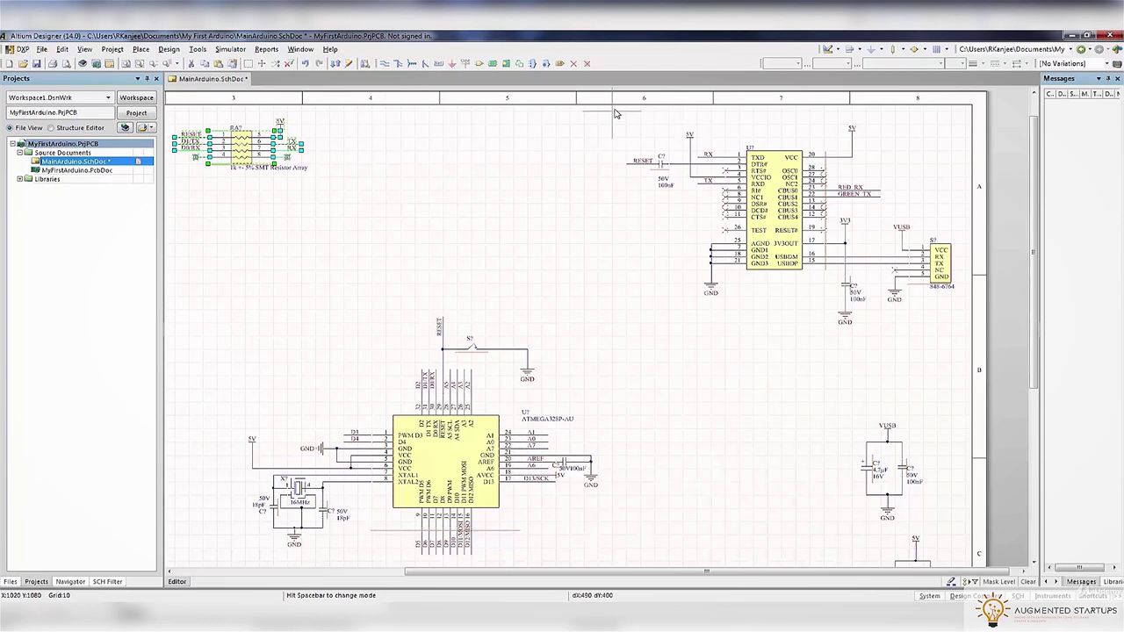
pyautogui.click(613, 337)
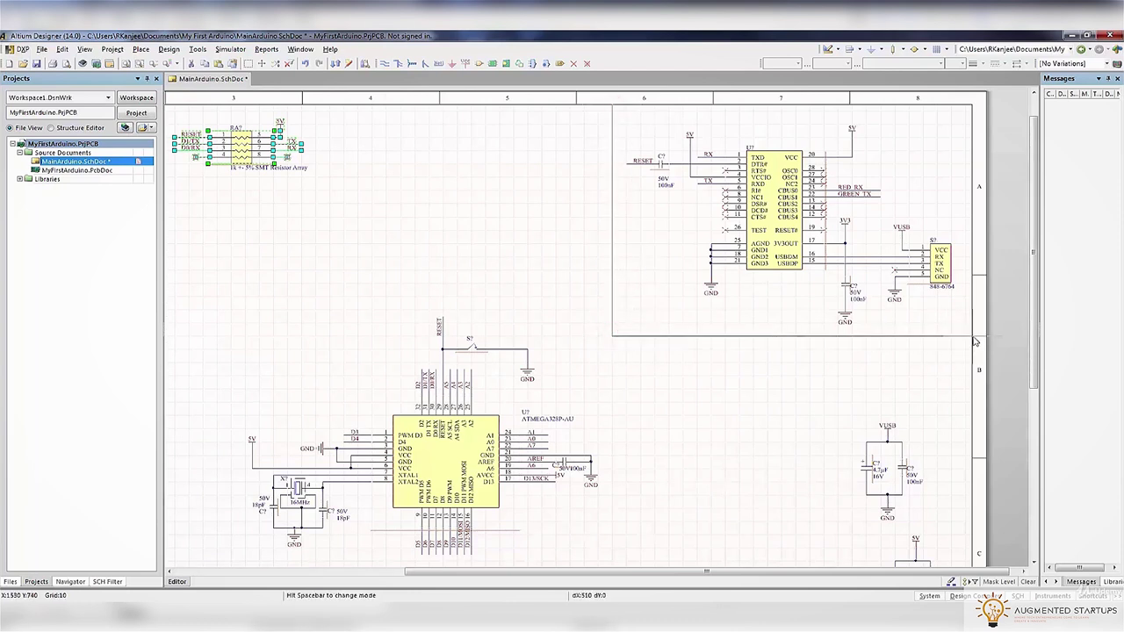
pyautogui.click(973, 338)
pyautogui.scroll(-4, 762, 388)
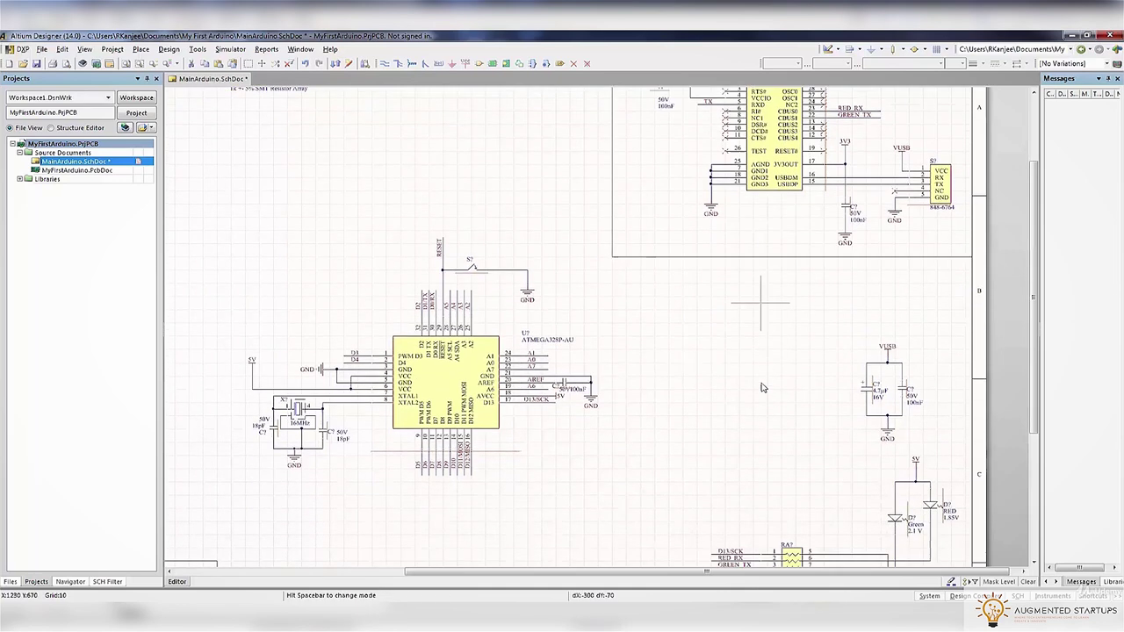
pyautogui.rightClick(813, 335)
# Select the VUSB capacitor group
pyautogui.moveTo(845, 320); pyautogui.dragTo(957, 481)
pyautogui.keyDown('ctrl'); pyautogui.scroll(-1, 846, 378); pyautogui.keyUp('ctrl')
pyautogui.keyDown('ctrl'); pyautogui.scroll(-3, 846, 378); pyautogui.keyUp('ctrl')
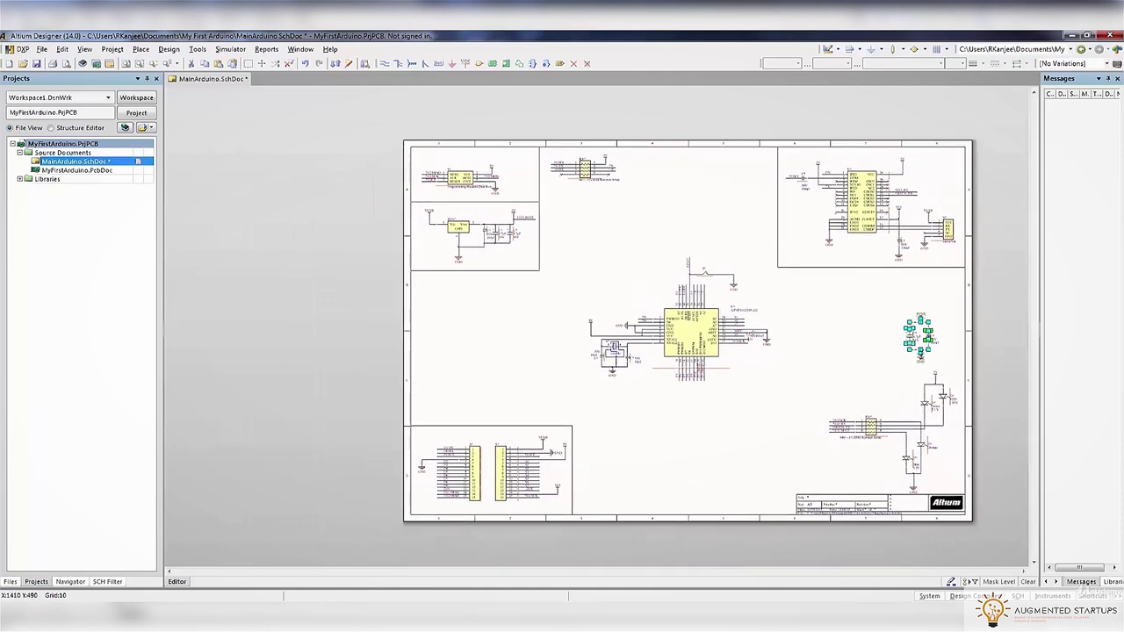
# Move the VUSB capacitors under the regulator's VUSB wire, deleting the duplicate VUSB port
pyautogui.moveTo(919, 350); pyautogui.dragTo(445, 324)
pyautogui.keyDown('ctrl'); pyautogui.scroll(2, 445, 324); pyautogui.keyUp('ctrl')
pyautogui.keyDown('ctrl'); pyautogui.scroll(2, 444, 301); pyautogui.keyUp('ctrl')
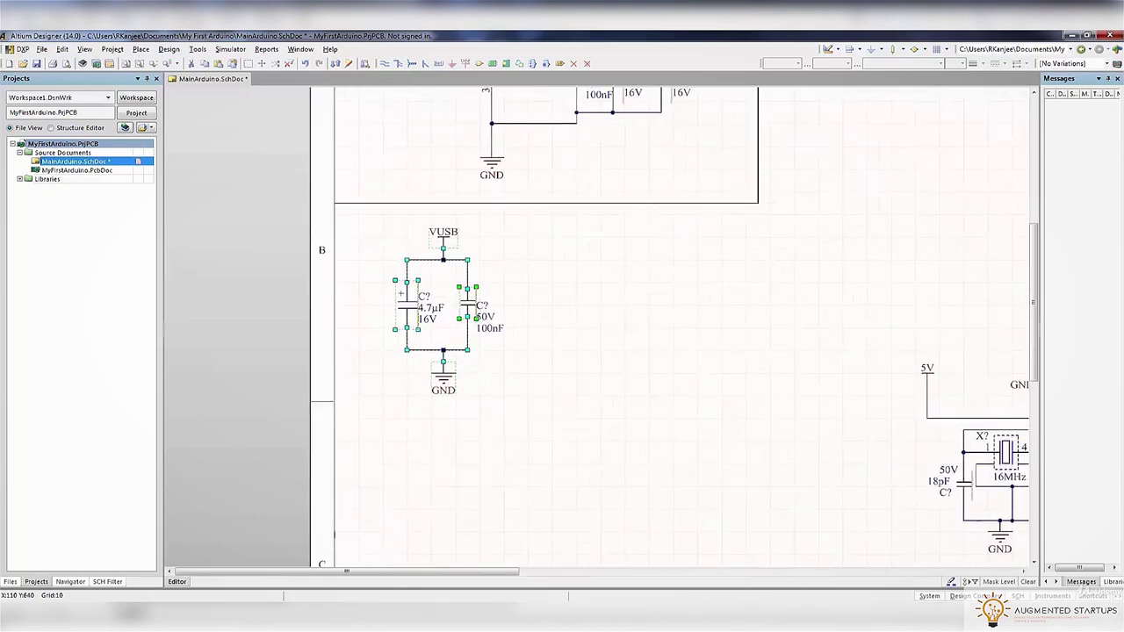
pyautogui.scroll(3, 548, 297)
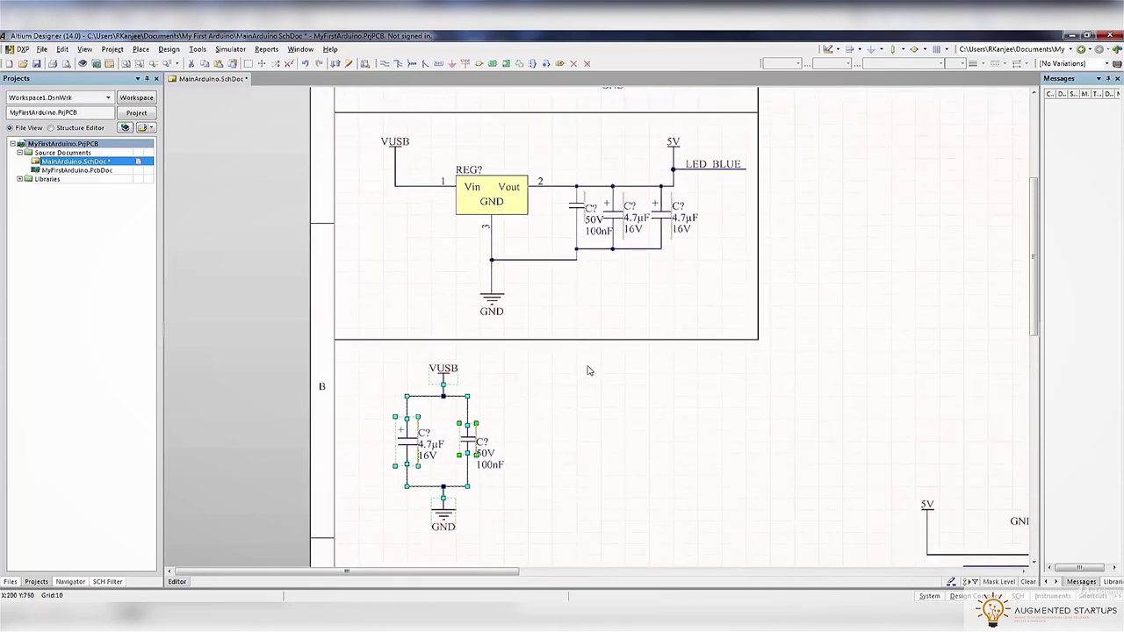
pyautogui.press('Delete')
pyautogui.moveTo(389, 383); pyautogui.dragTo(509, 532)
pyautogui.moveTo(449, 488); pyautogui.dragTo(421, 277)
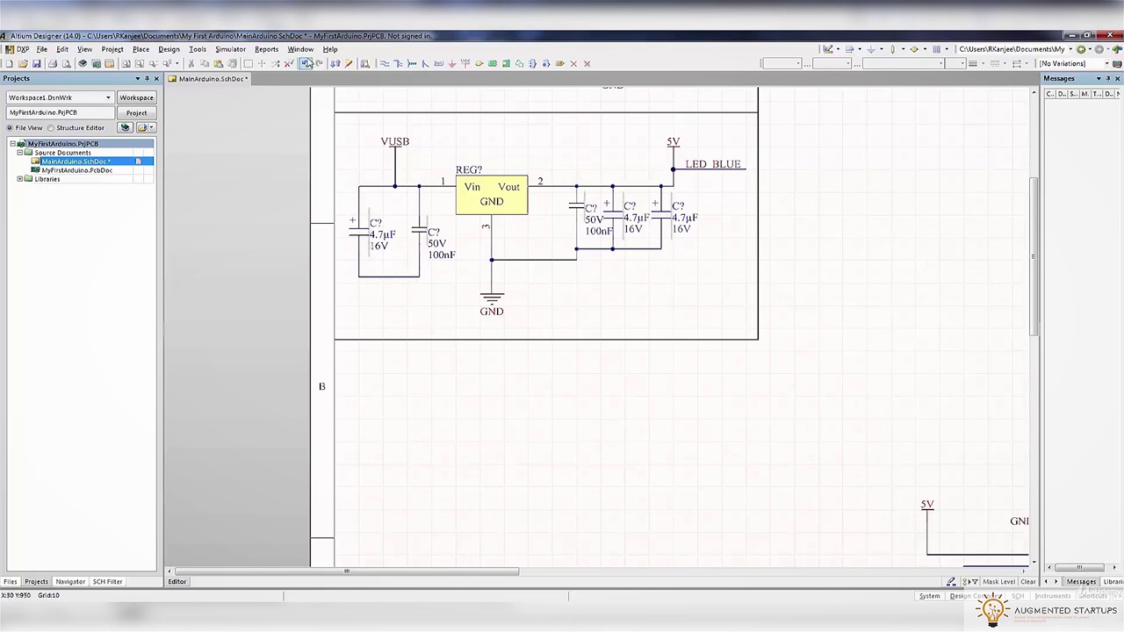
# Wire the 100nF and 4.7µF input capacitors' lower leads into the GND junction
pyautogui.click(384, 64)
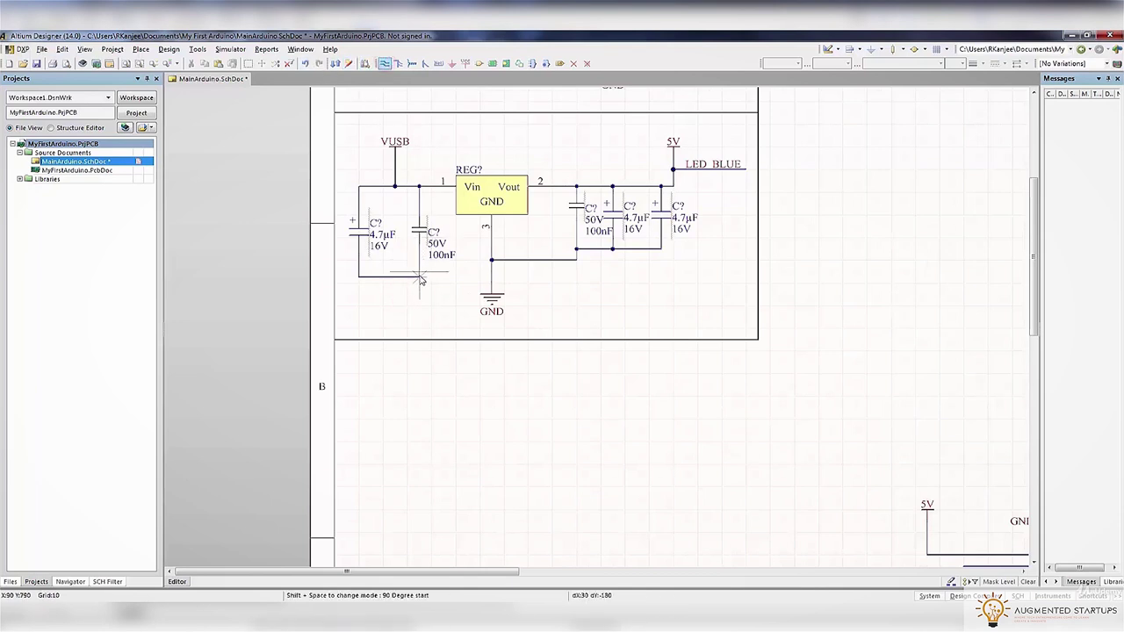
pyautogui.click(492, 275)
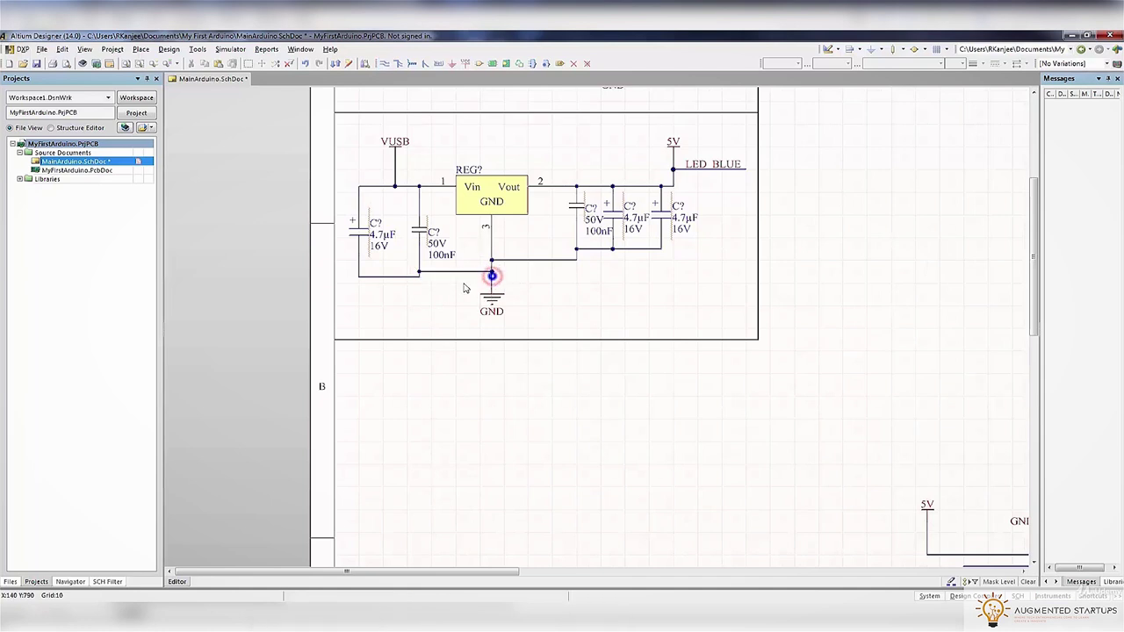
pyautogui.rightClick(425, 285)
pyautogui.moveTo(389, 277); pyautogui.dragTo(384, 270)
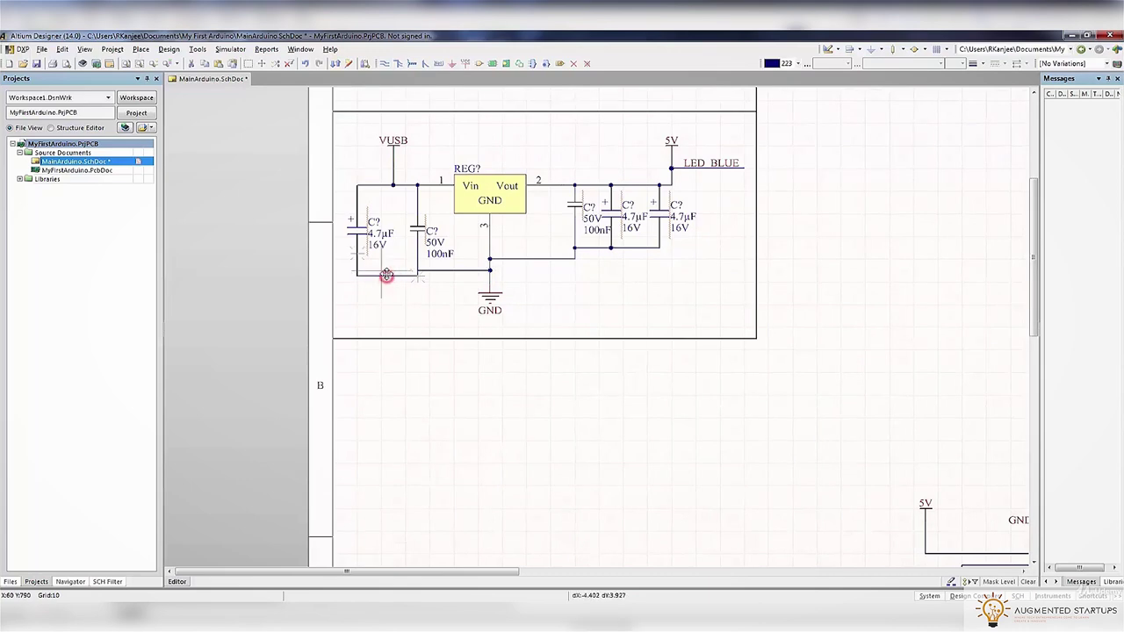
pyautogui.click(425, 281)
pyautogui.click(418, 261)
pyautogui.keyDown('ctrl'); pyautogui.scroll(5, 418, 280); pyautogui.keyUp('ctrl')
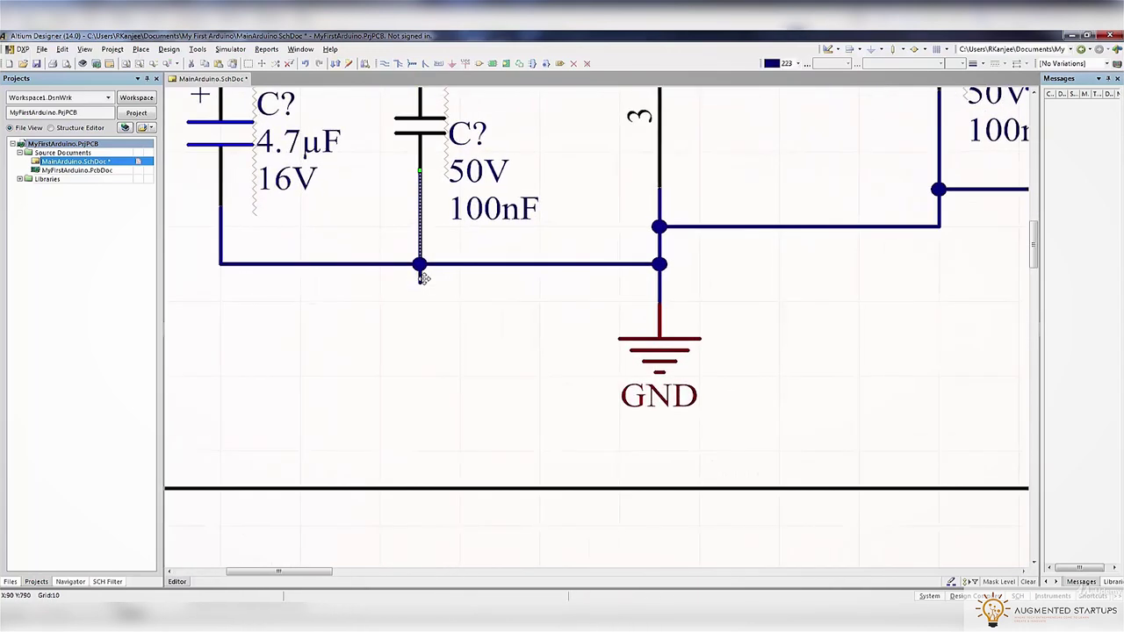
pyautogui.moveTo(421, 283); pyautogui.dragTo(420, 273)
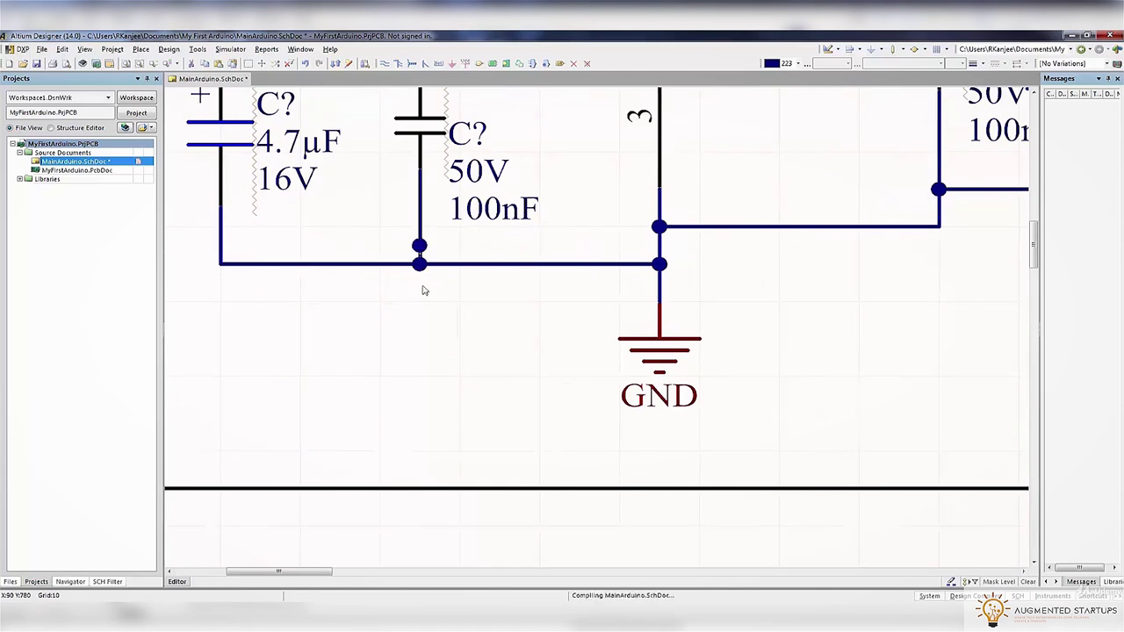
pyautogui.keyDown('ctrl'); pyautogui.scroll(-6, 439, 292); pyautogui.keyUp('ctrl')
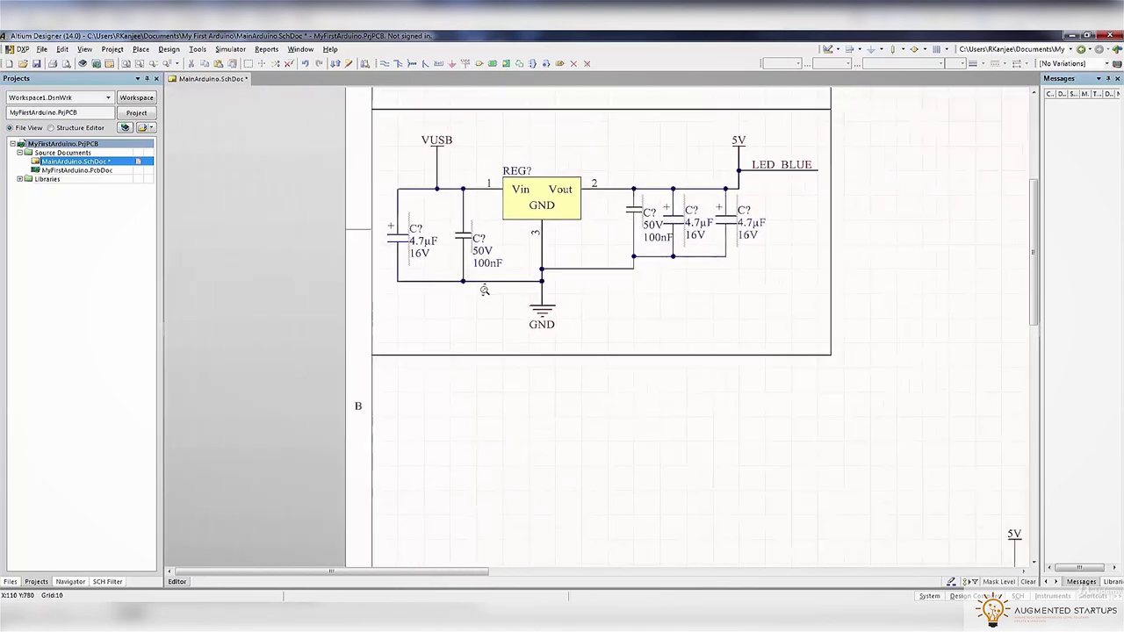
pyautogui.keyDown('ctrl'); pyautogui.scroll(1, 582, 314); pyautogui.keyUp('ctrl')
pyautogui.keyDown('ctrl'); pyautogui.scroll(2, 563, 298); pyautogui.keyUp('ctrl')
# Join the output 100nF and both 4.7µF capacitors' lower leads to the shared ground wire
pyautogui.click(509, 254)
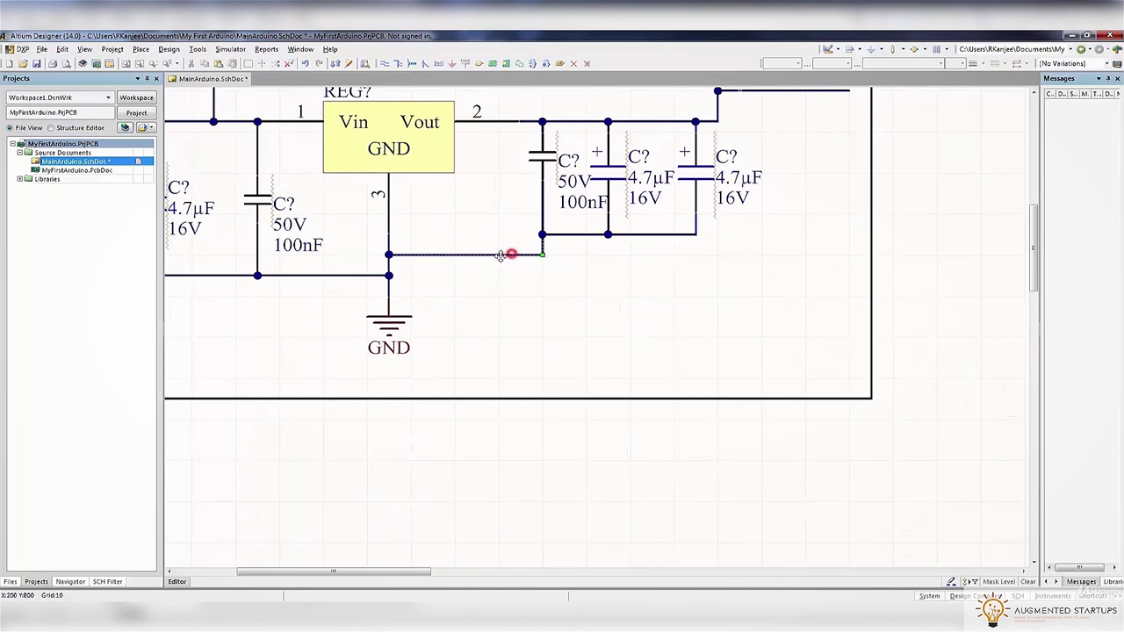
pyautogui.moveTo(568, 235); pyautogui.dragTo(590, 244)
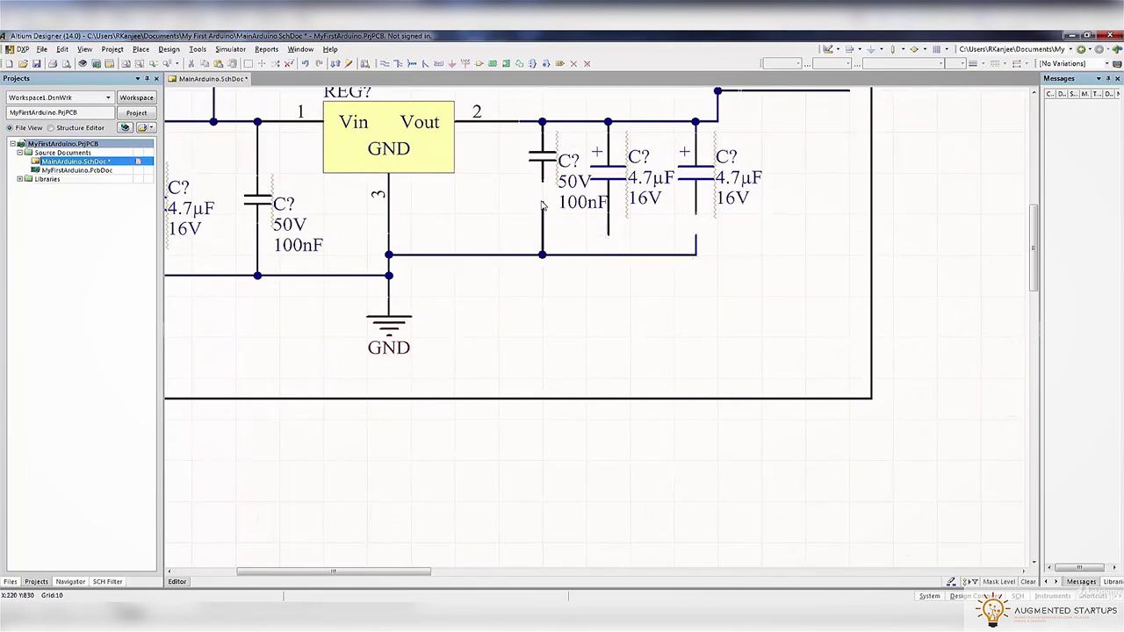
pyautogui.moveTo(539, 164); pyautogui.dragTo(539, 185)
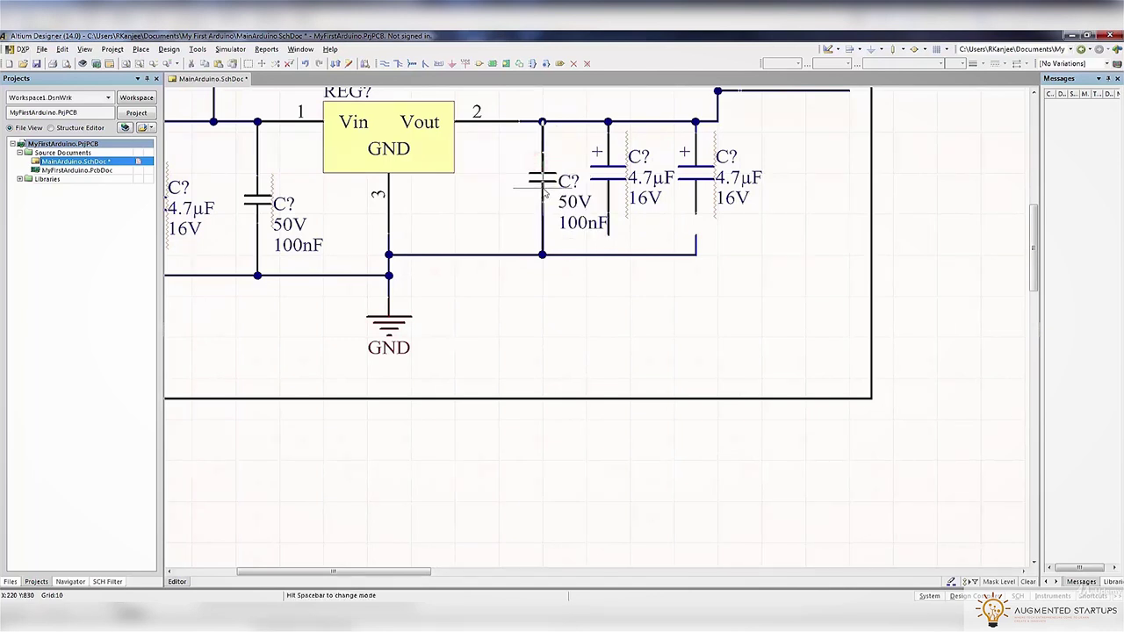
pyautogui.click(608, 235)
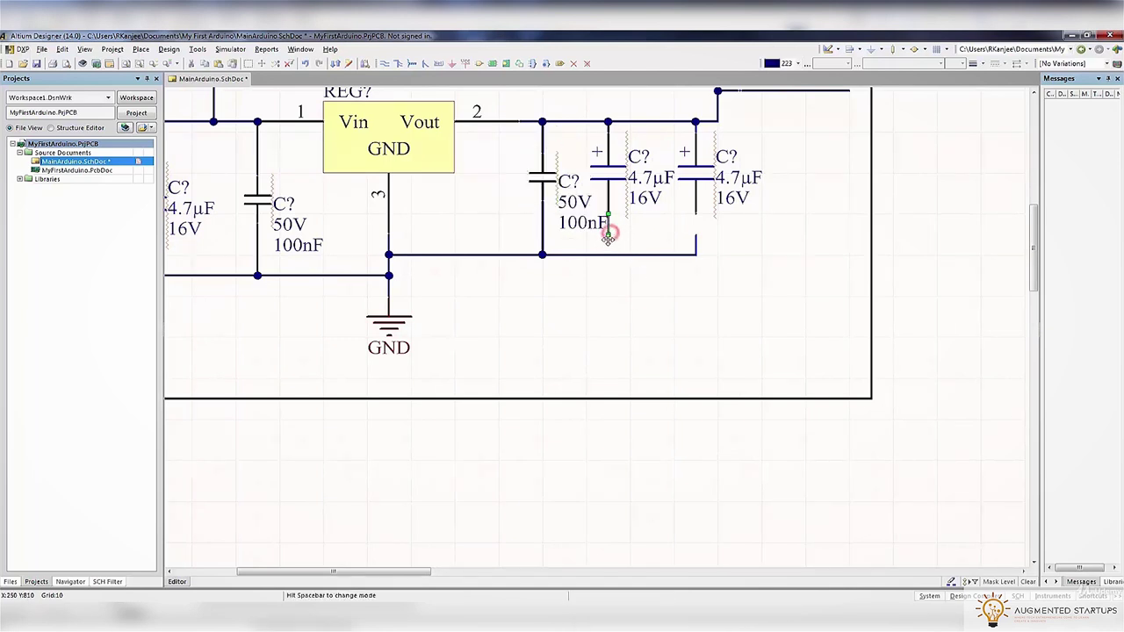
pyautogui.click(608, 233)
pyautogui.click(607, 254)
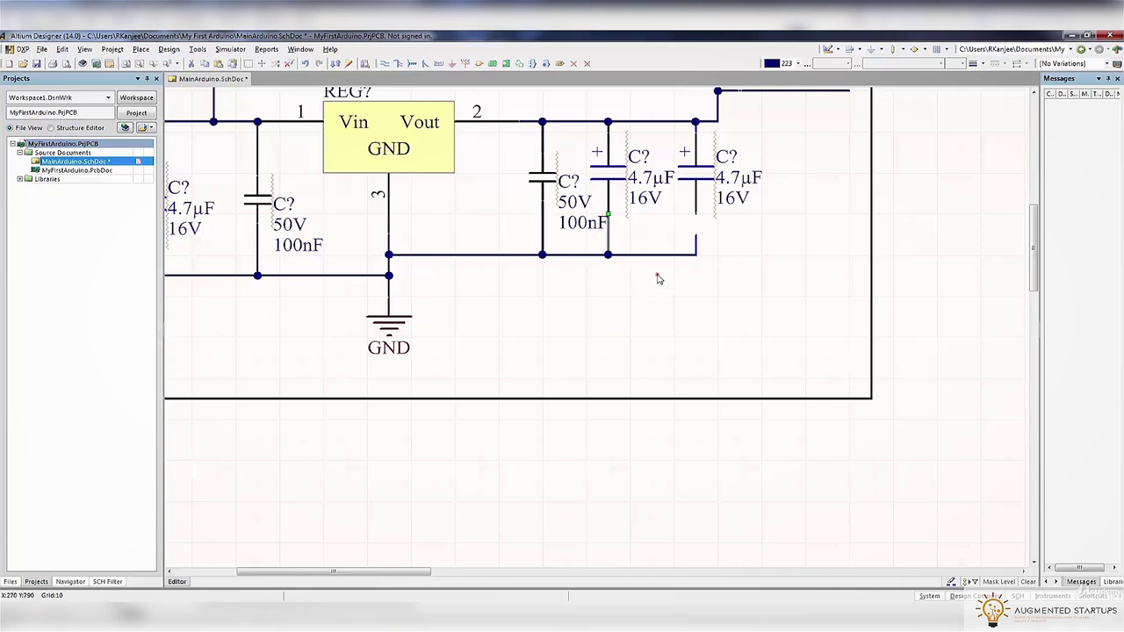
pyautogui.click(696, 254)
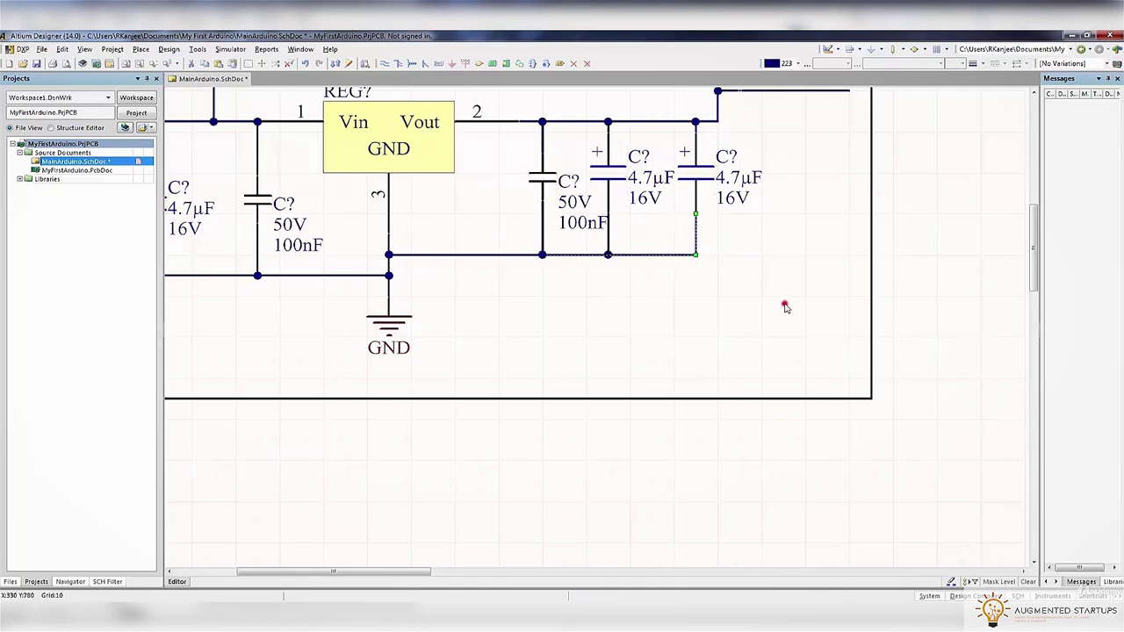
pyautogui.rightClick(785, 305)
pyautogui.keyDown('ctrl'); pyautogui.scroll(-3, 785, 304); pyautogui.keyUp('ctrl')
pyautogui.keyDown('ctrl'); pyautogui.scroll(1, 762, 228); pyautogui.keyUp('ctrl')
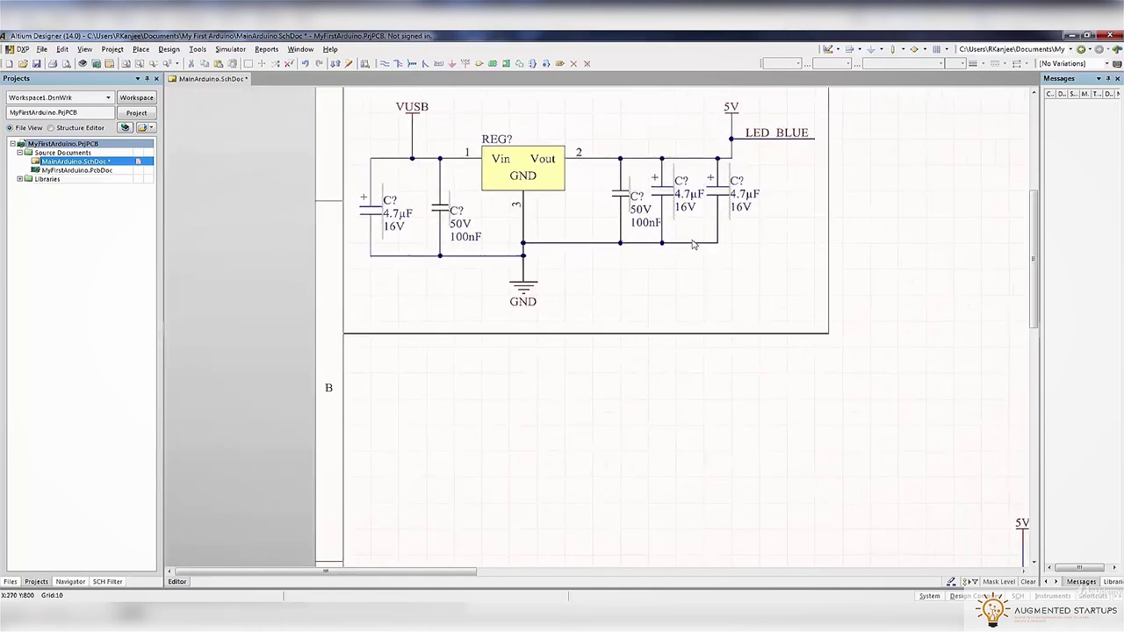
pyautogui.keyDown('ctrl'); pyautogui.scroll(-1, 692, 244); pyautogui.keyUp('ctrl')
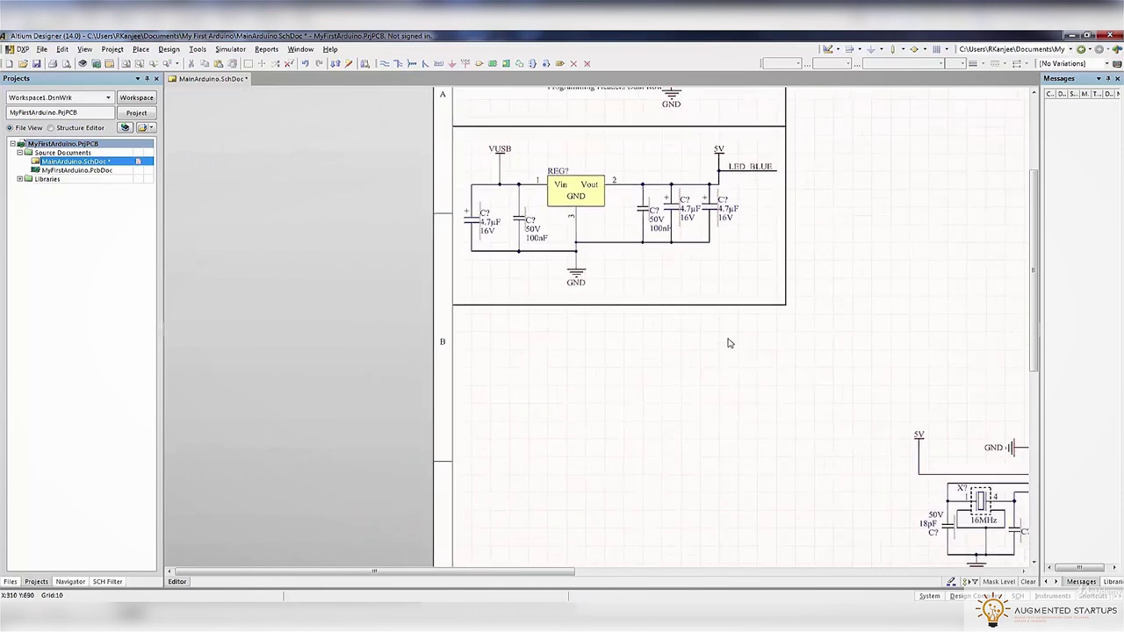
# Draw a horizontal line below the RA? resistor array and a vertical line up to the sheet's top
pyautogui.keyDown('ctrl'); pyautogui.scroll(-1, 797, 348); pyautogui.keyUp('ctrl')
pyautogui.moveTo(795, 363); pyautogui.dragTo(676, 357, button='right')
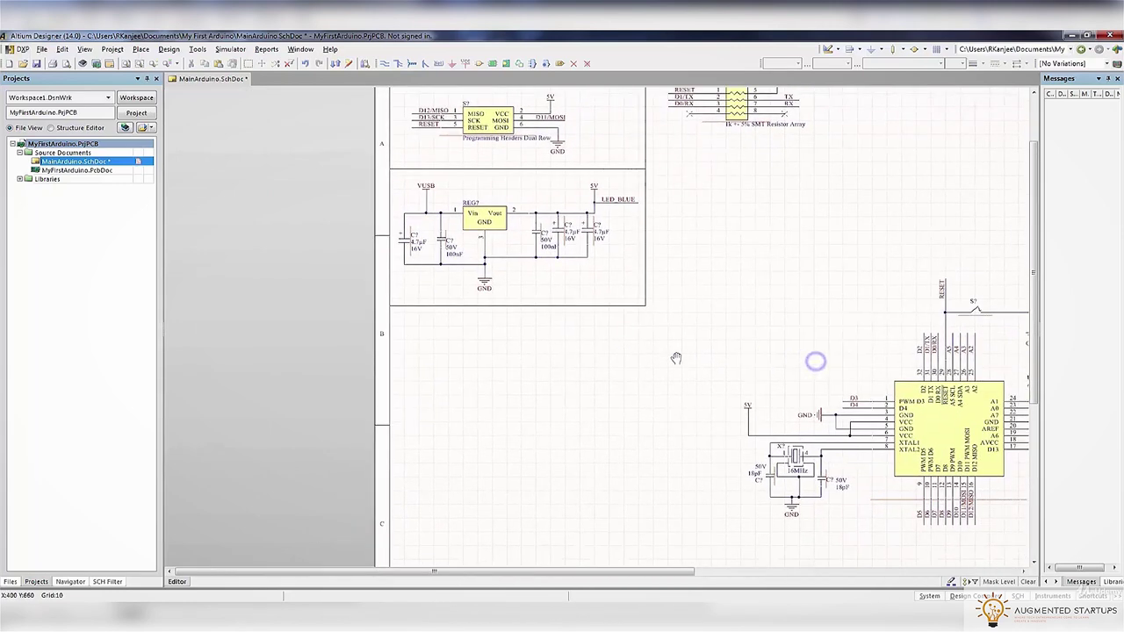
pyautogui.keyDown('ctrl'); pyautogui.scroll(-3, 671, 357); pyautogui.keyUp('ctrl')
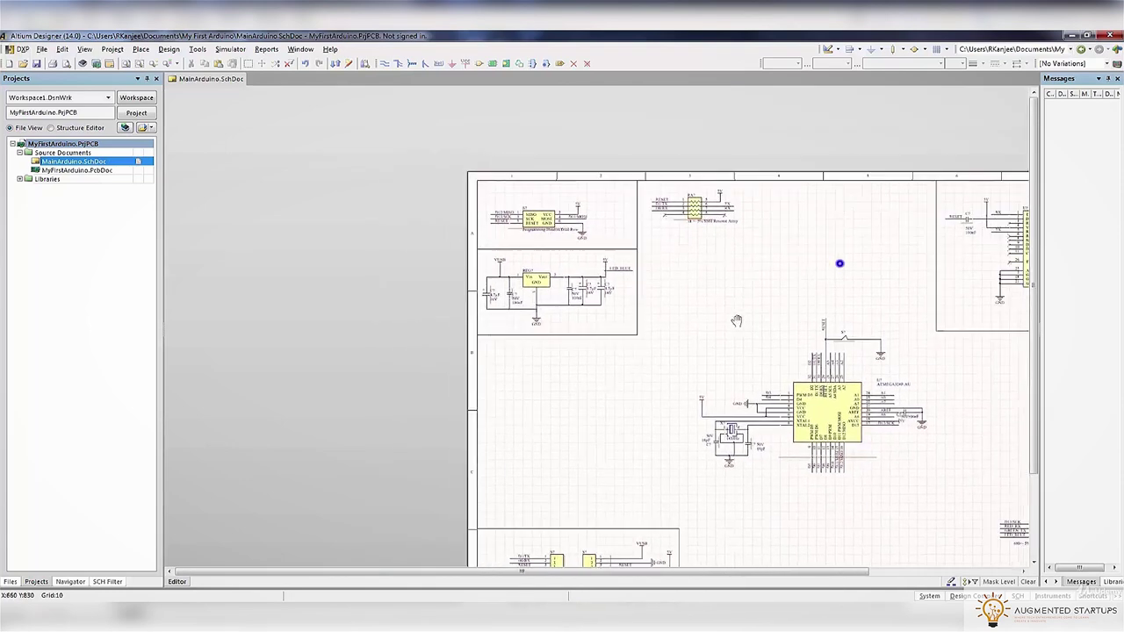
pyautogui.keyDown('ctrl'); pyautogui.scroll(3, 657, 316); pyautogui.keyUp('ctrl')
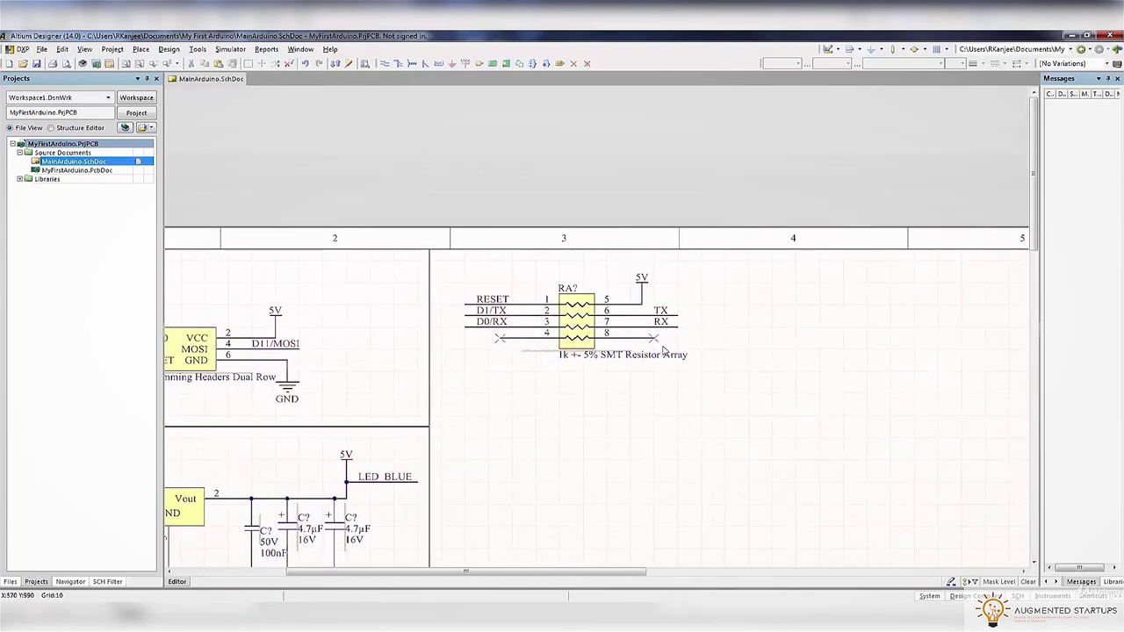
pyautogui.click(112, 49)
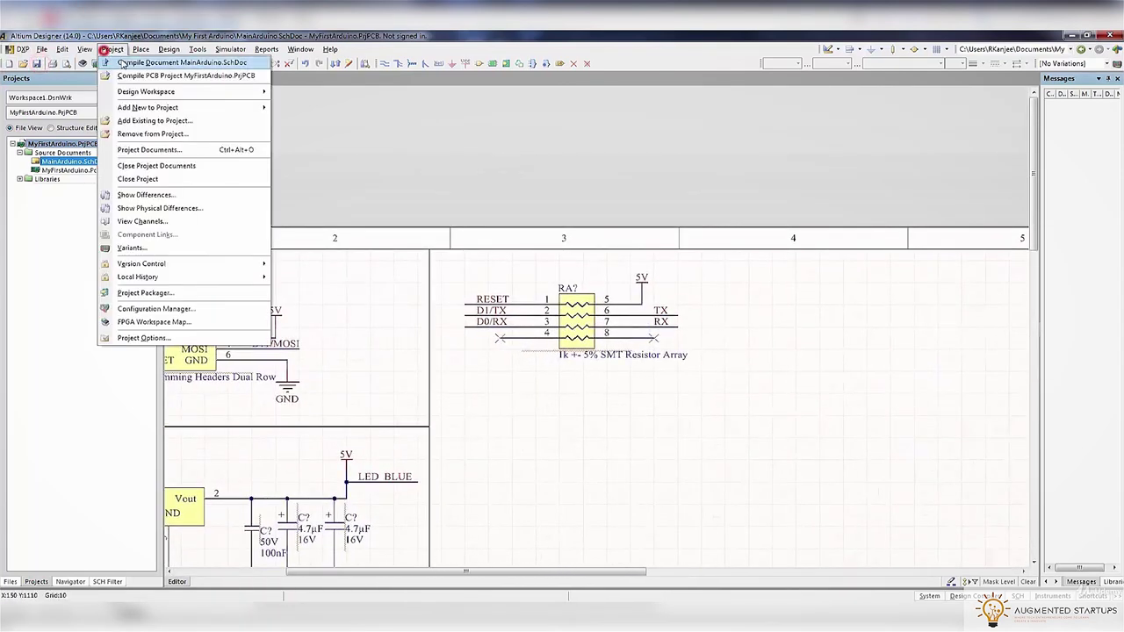
pyautogui.moveTo(141, 49)
pyautogui.moveTo(162, 288)
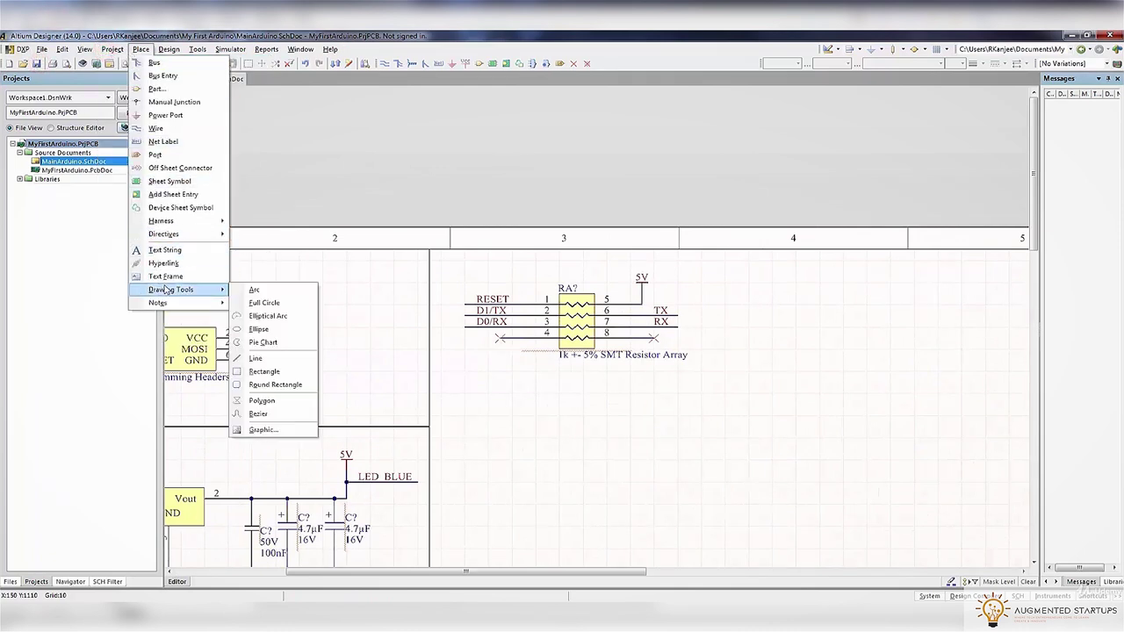
pyautogui.click(252, 359)
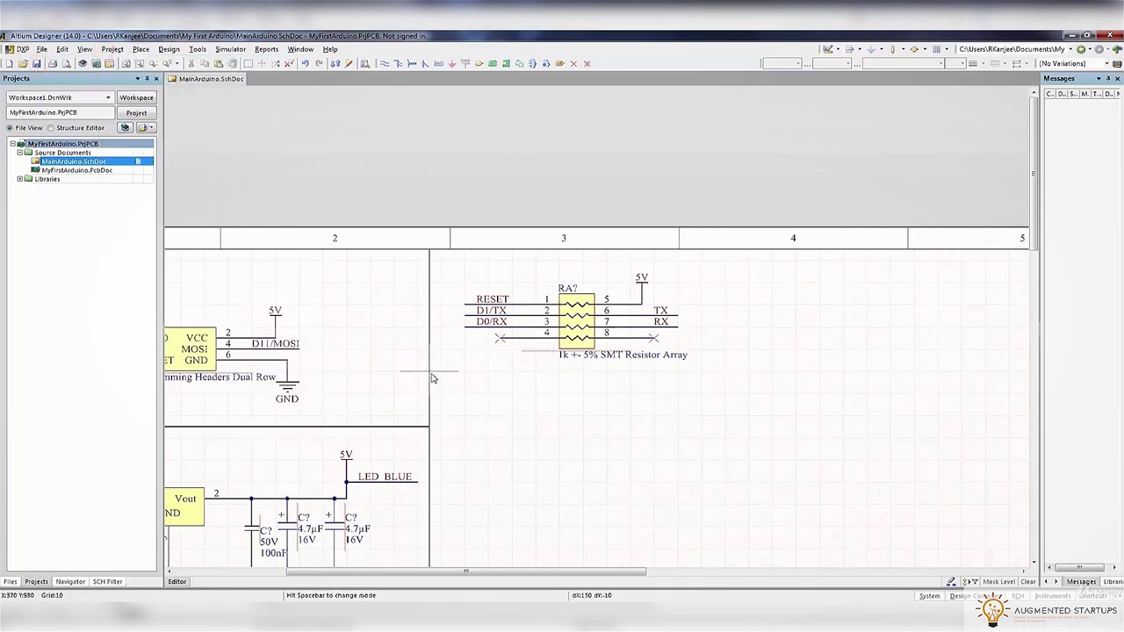
pyautogui.click(430, 371)
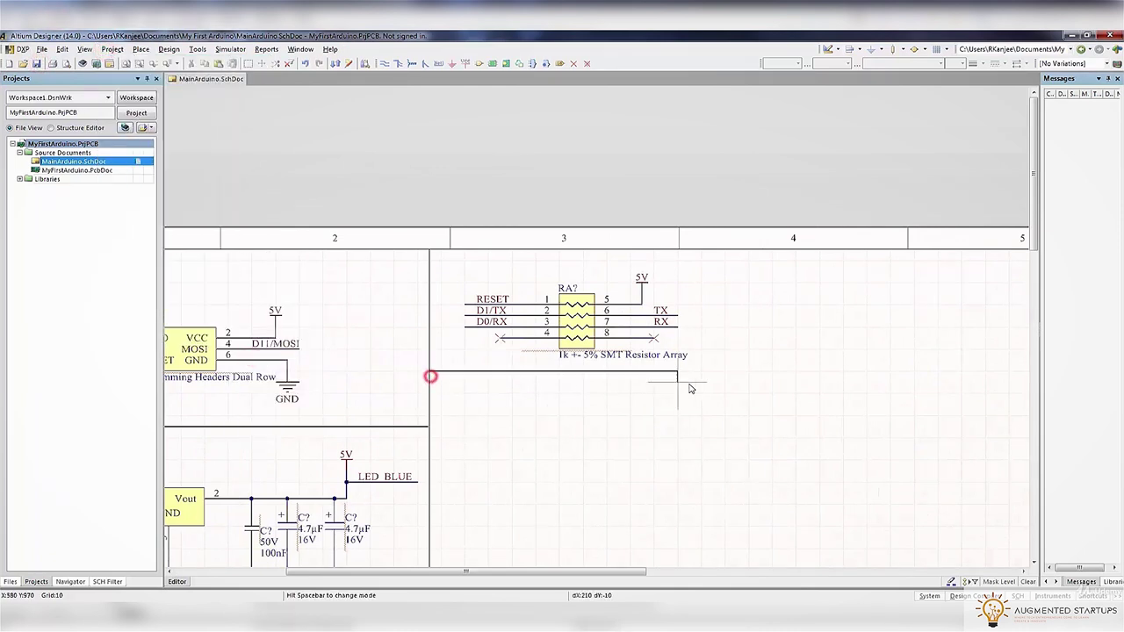
pyautogui.rightClick(721, 246)
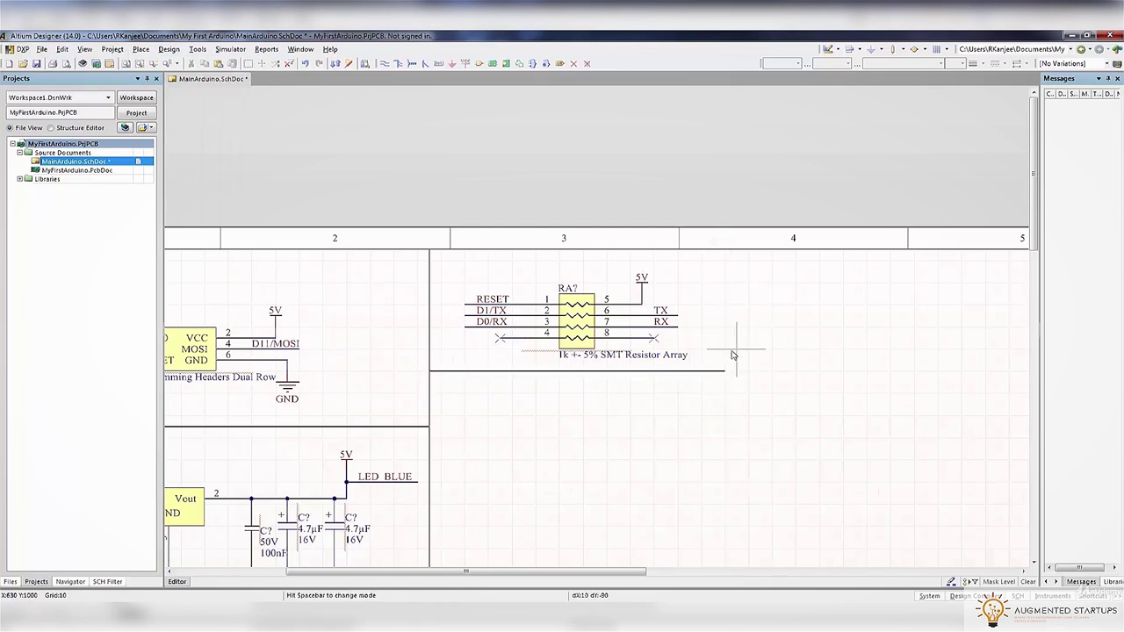
pyautogui.click(723, 371)
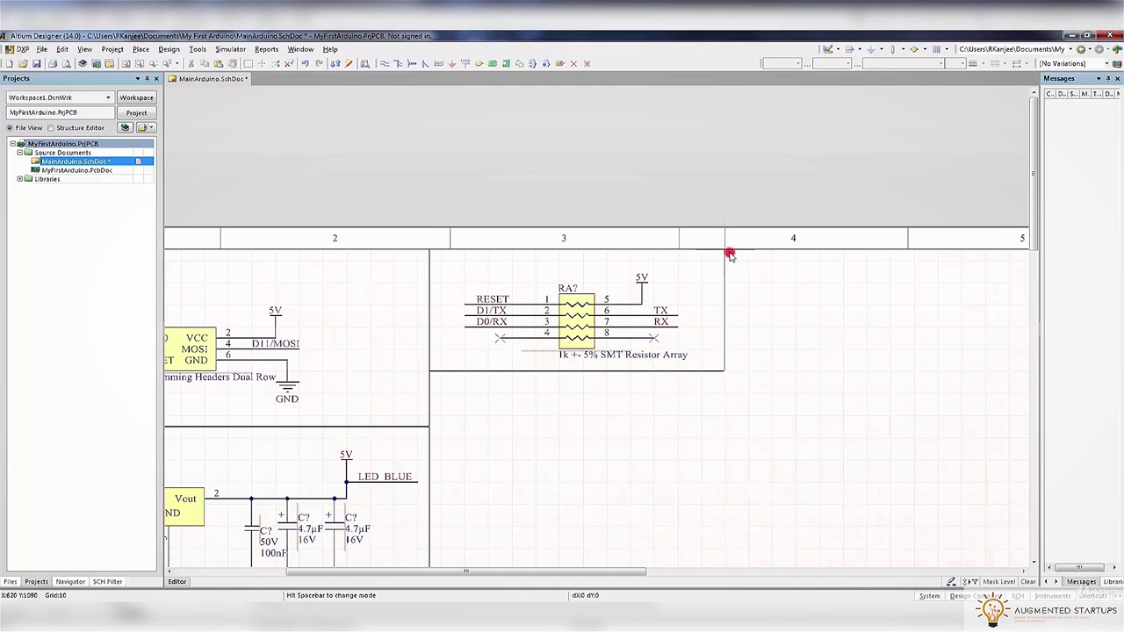
pyautogui.keyDown('ctrl'); pyautogui.scroll(-5, 808, 311); pyautogui.keyUp('ctrl')
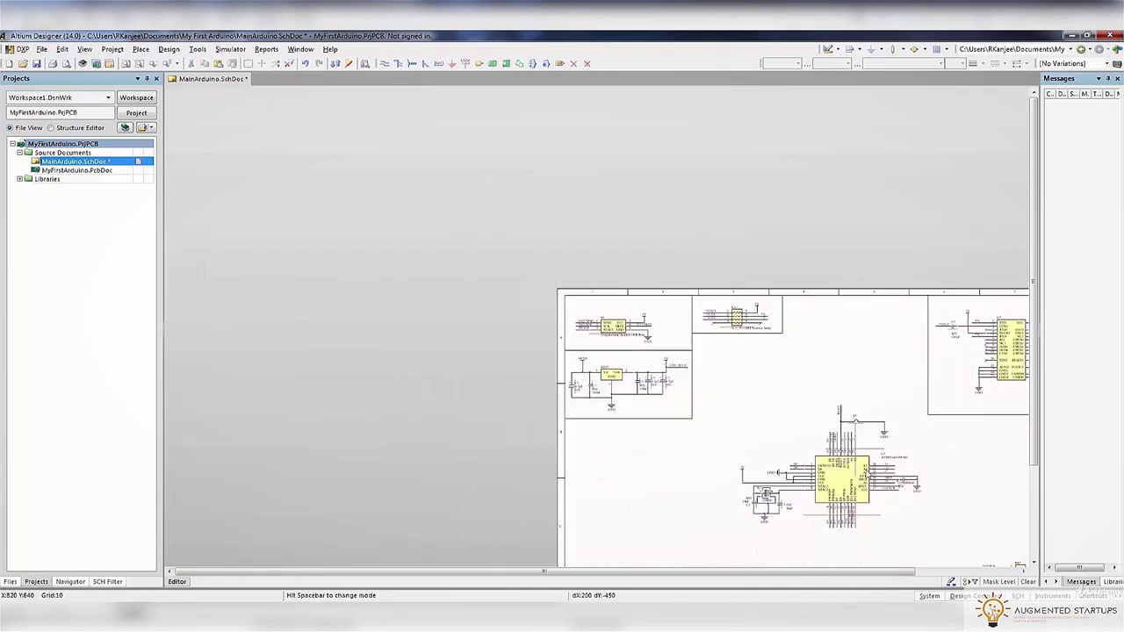
# Shift the Orange and Blue LEDs with their GND slightly up
pyautogui.scroll(-4, 834, 360)
pyautogui.keyDown('shift'); pyautogui.hscroll(4, 849, 408); pyautogui.keyUp('shift')
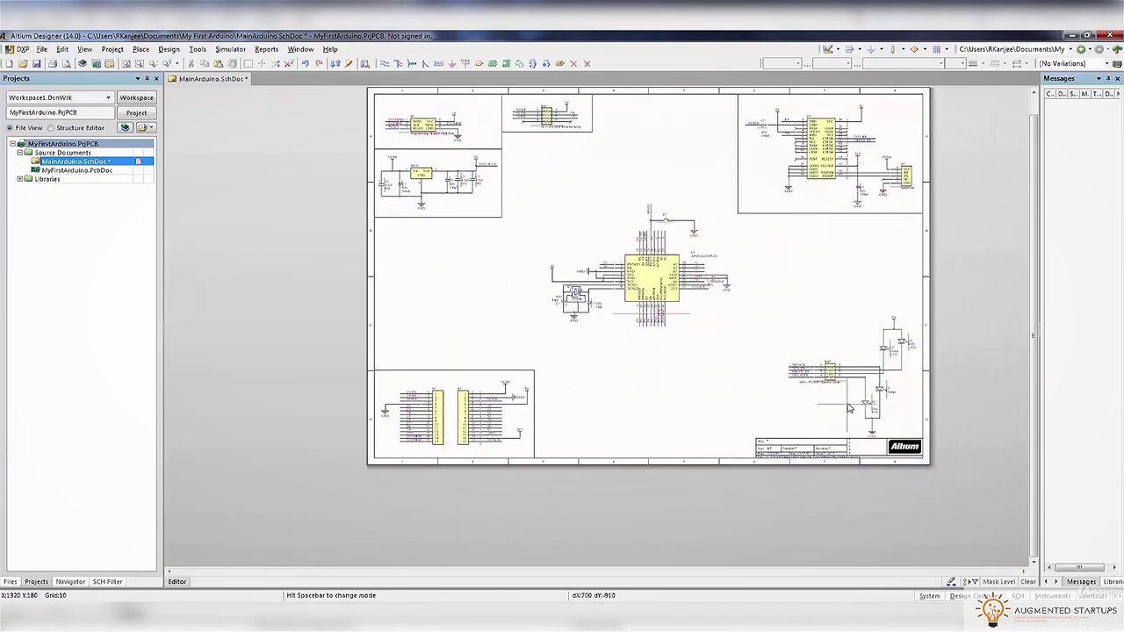
pyautogui.keyDown('ctrl'); pyautogui.scroll(4, 850, 409); pyautogui.keyUp('ctrl')
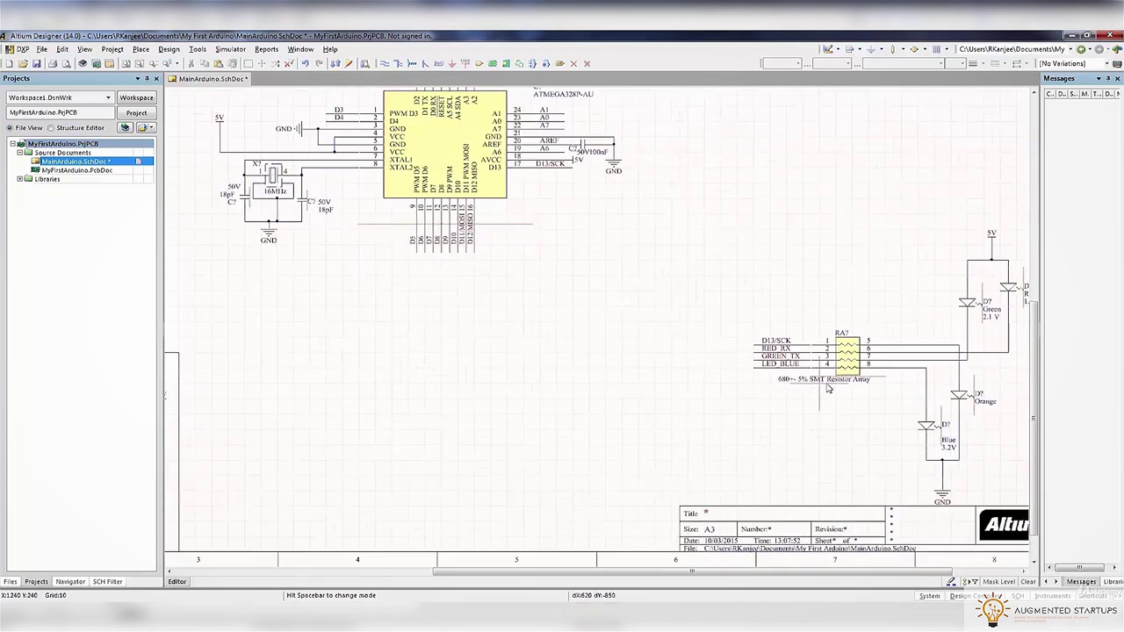
pyautogui.keyDown('ctrl'); pyautogui.scroll(-2, 1010, 439); pyautogui.keyUp('ctrl')
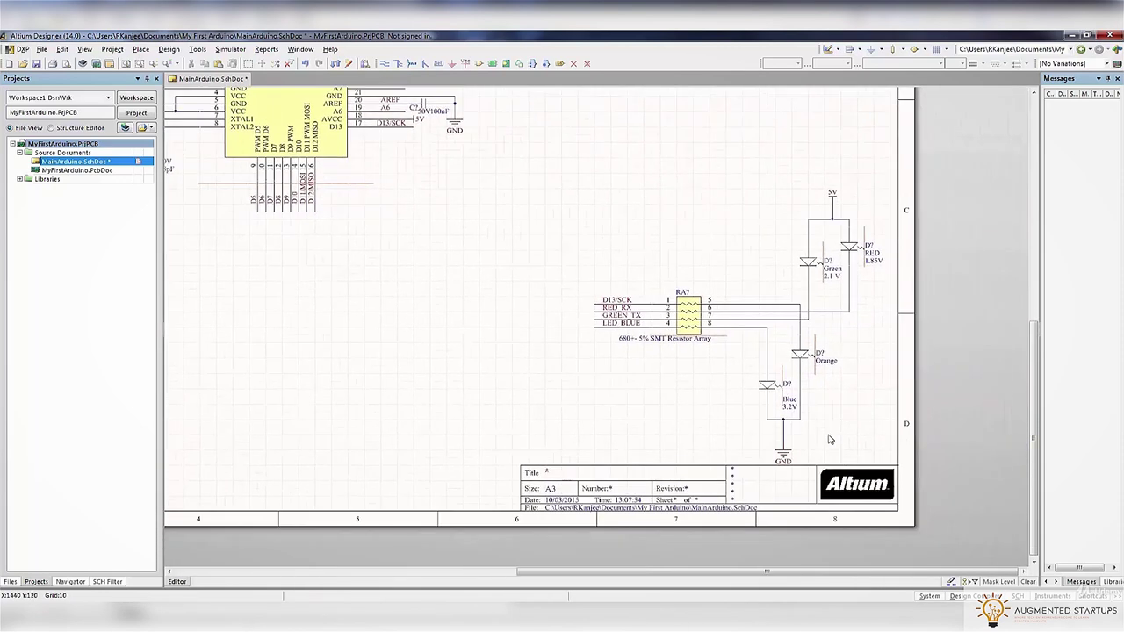
pyautogui.keyDown('ctrl'); pyautogui.scroll(3, 822, 444); pyautogui.keyUp('ctrl')
pyautogui.moveTo(678, 501); pyautogui.dragTo(887, 253)
pyautogui.keyDown('ctrl'); pyautogui.moveTo(788, 285); pyautogui.dragTo(788, 282); pyautogui.keyUp('ctrl')
# Move the Green and Red LEDs with the 5V port lower, undoing trial moves
pyautogui.scroll(3, 778, 176)
pyautogui.moveTo(774, 151); pyautogui.dragTo(913, 323)
pyautogui.moveTo(855, 256); pyautogui.dragTo(855, 267)
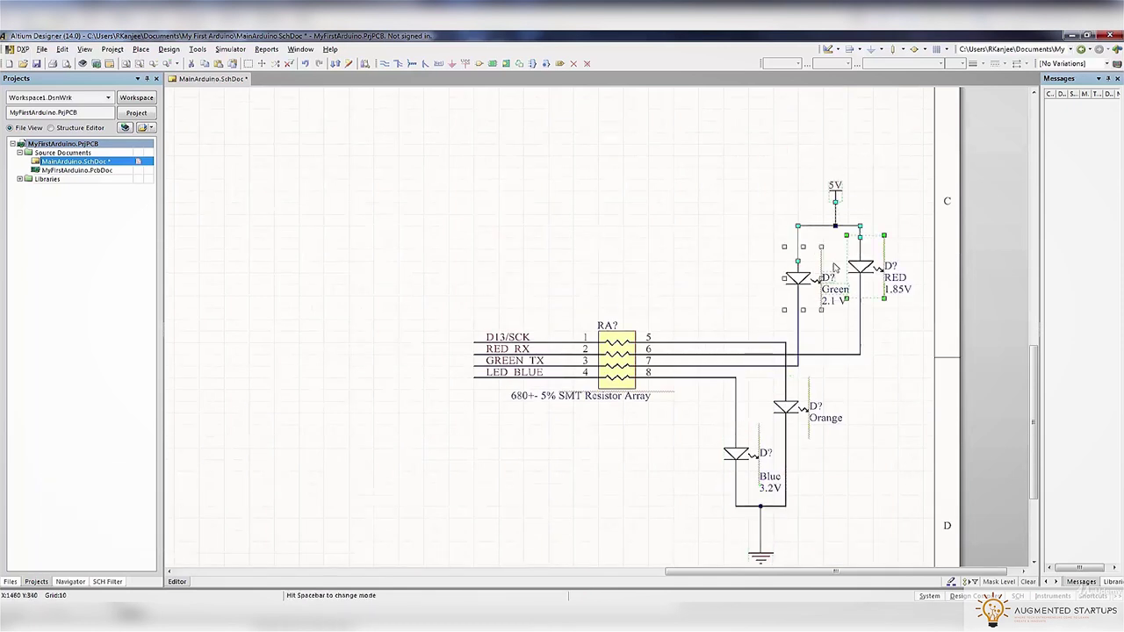
pyautogui.click(778, 183)
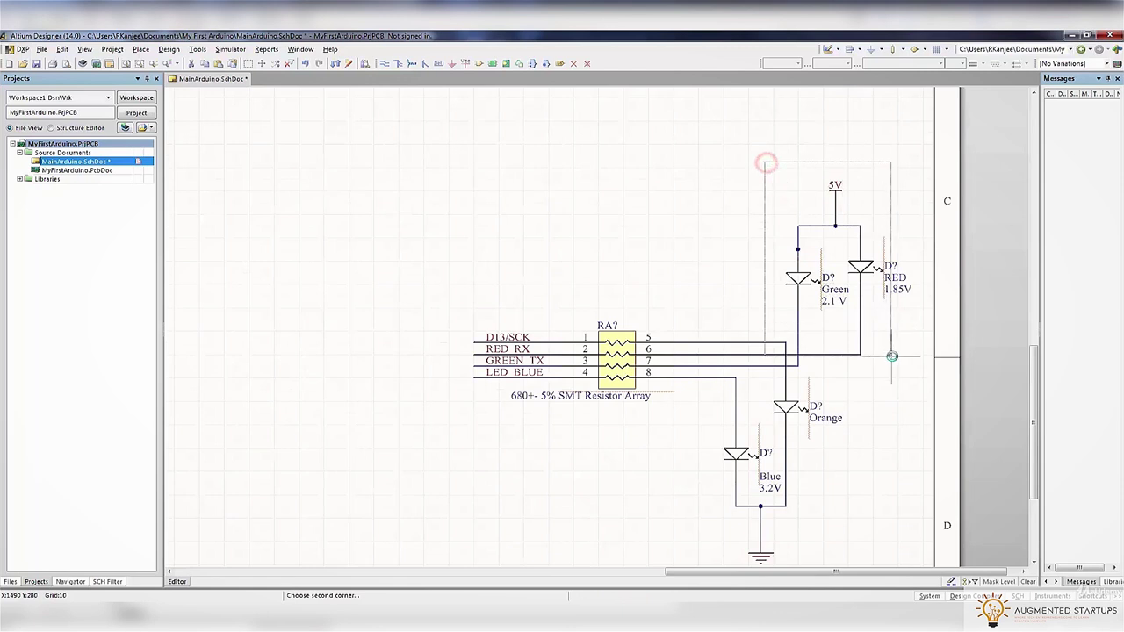
pyautogui.hotkey('ctrl', 'z')
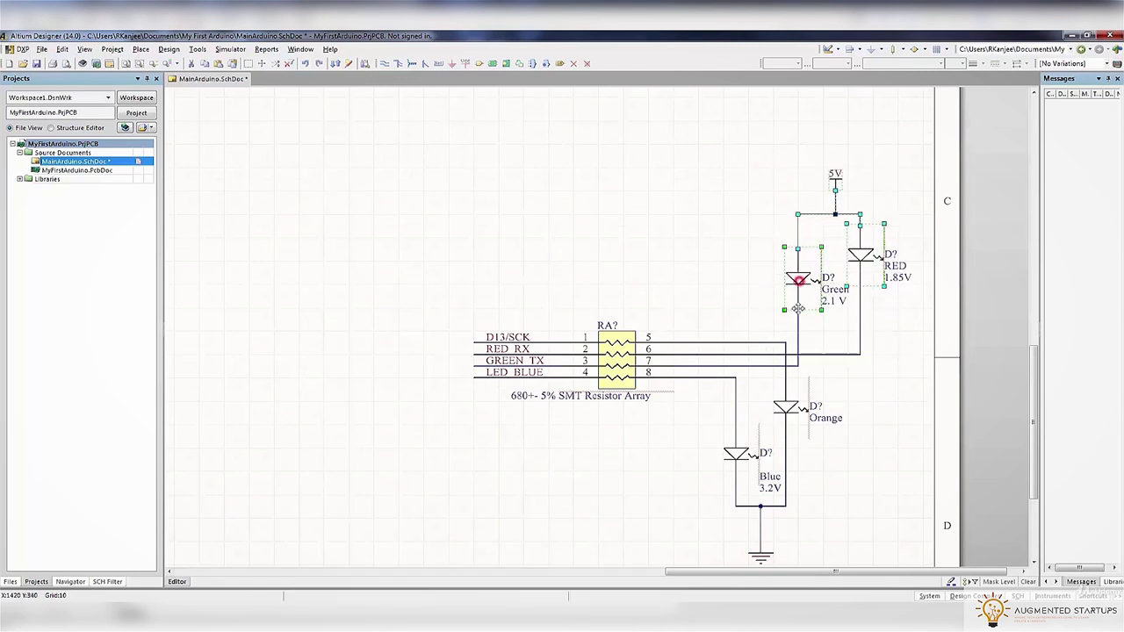
pyautogui.moveTo(797, 307); pyautogui.dragTo(797, 318)
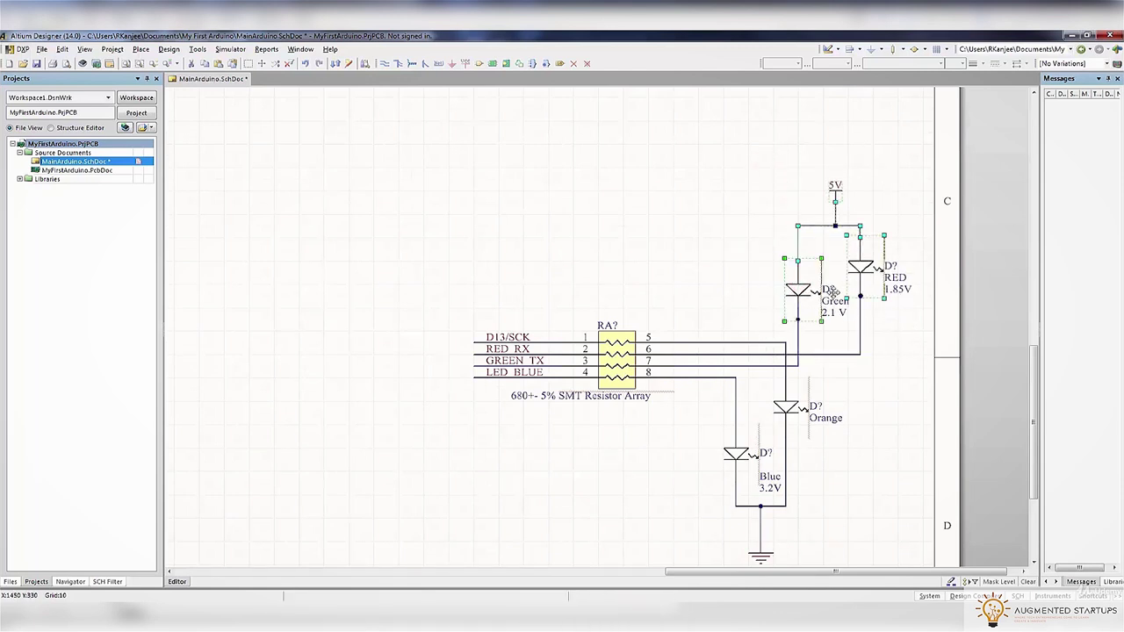
pyautogui.hotkey('ctrl', 'z')
pyautogui.moveTo(797, 277); pyautogui.dragTo(797, 312)
pyautogui.click(866, 411)
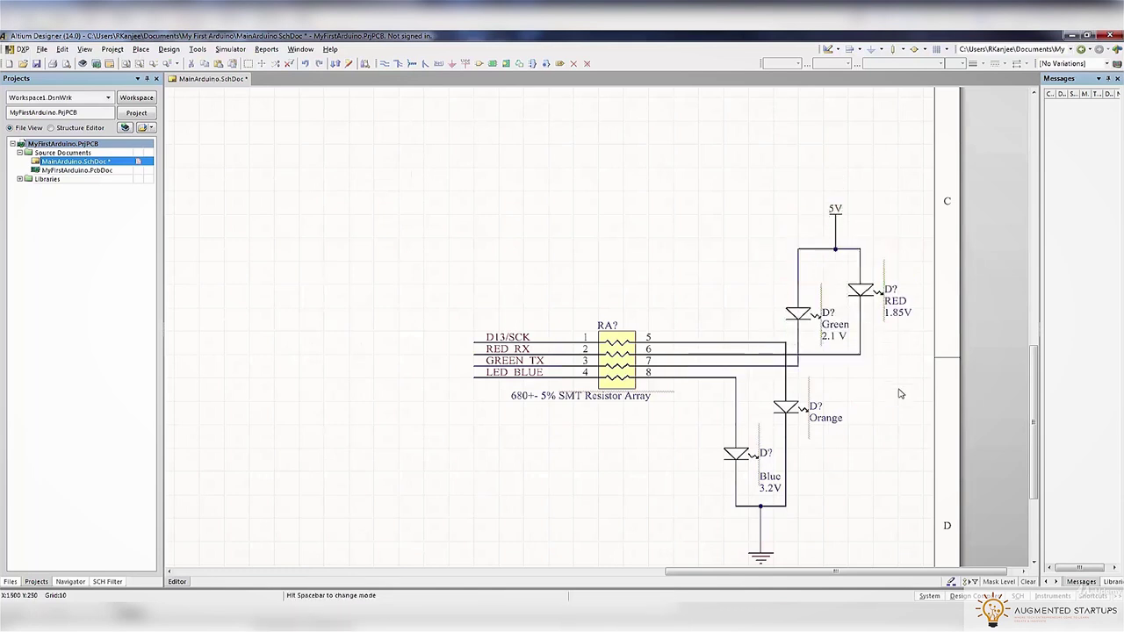
# Shift the Red LED and 5V port slightly left
pyautogui.moveTo(909, 383); pyautogui.dragTo(795, 180)
pyautogui.moveTo(861, 286); pyautogui.dragTo(848, 286)
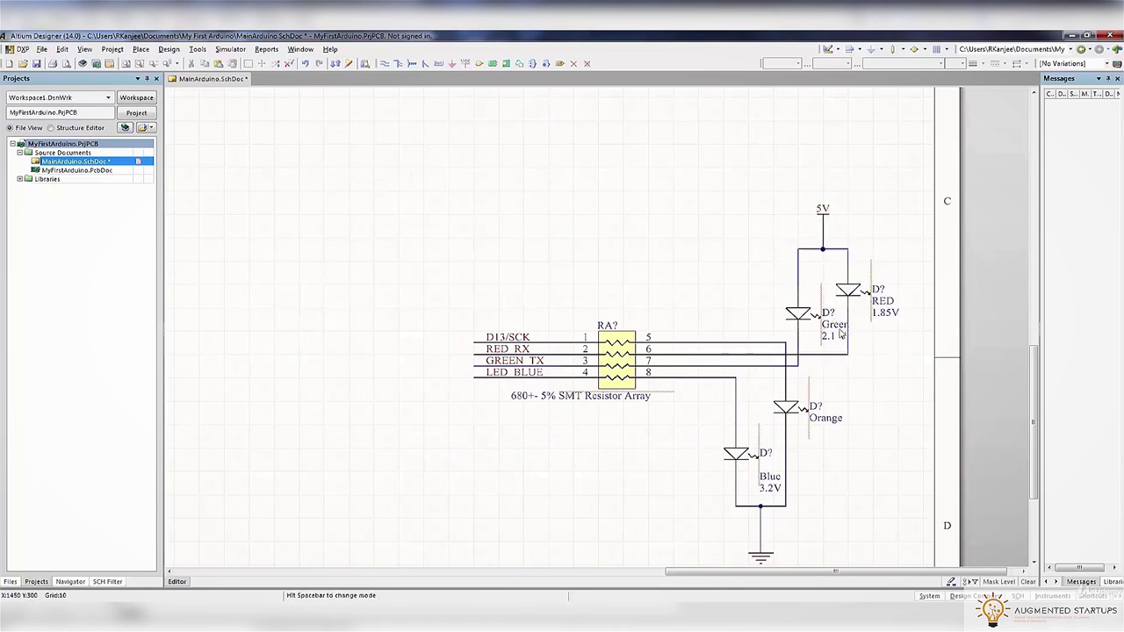
pyautogui.keyDown('ctrl'); pyautogui.scroll(-4, 823, 399); pyautogui.keyUp('ctrl')
pyautogui.keyDown('ctrl'); pyautogui.scroll(1, 822, 399); pyautogui.keyUp('ctrl')
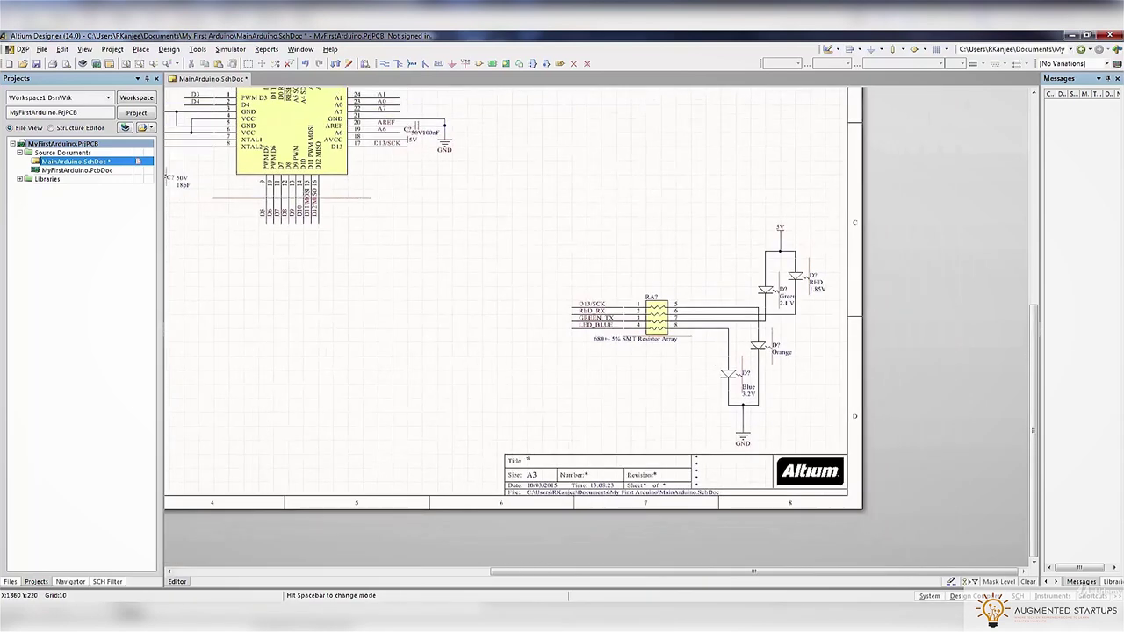
# Draw a boundary line from the title block up and across to the right edge around the LEDs, then save
pyautogui.click(141, 49)
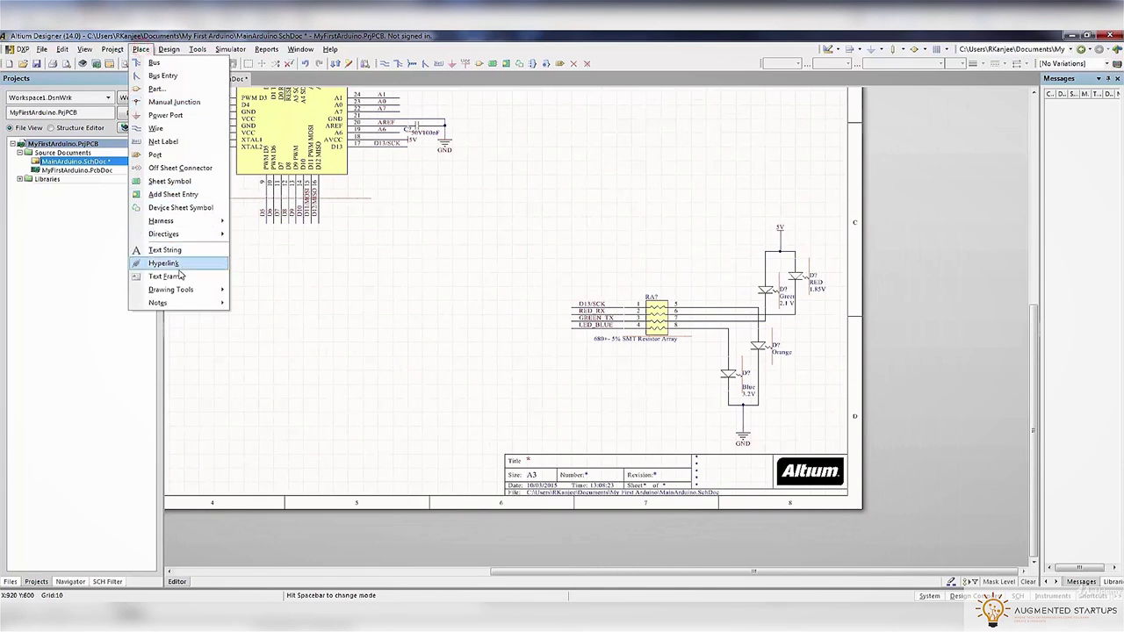
pyautogui.moveTo(176, 289)
pyautogui.click(270, 355)
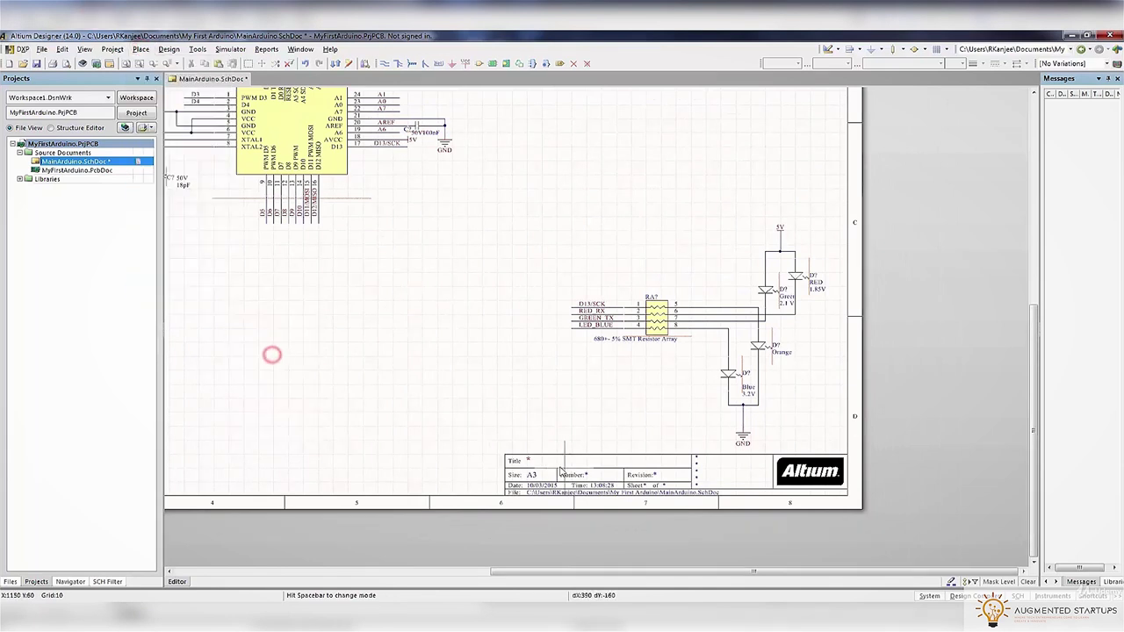
pyautogui.click(535, 457)
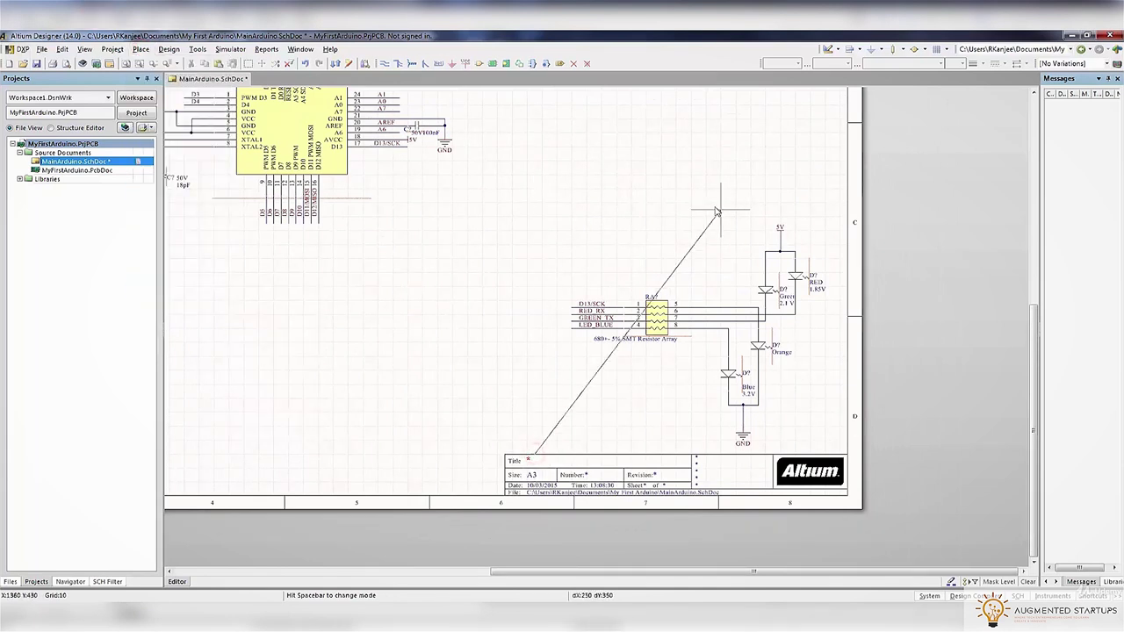
pyautogui.click(535, 204)
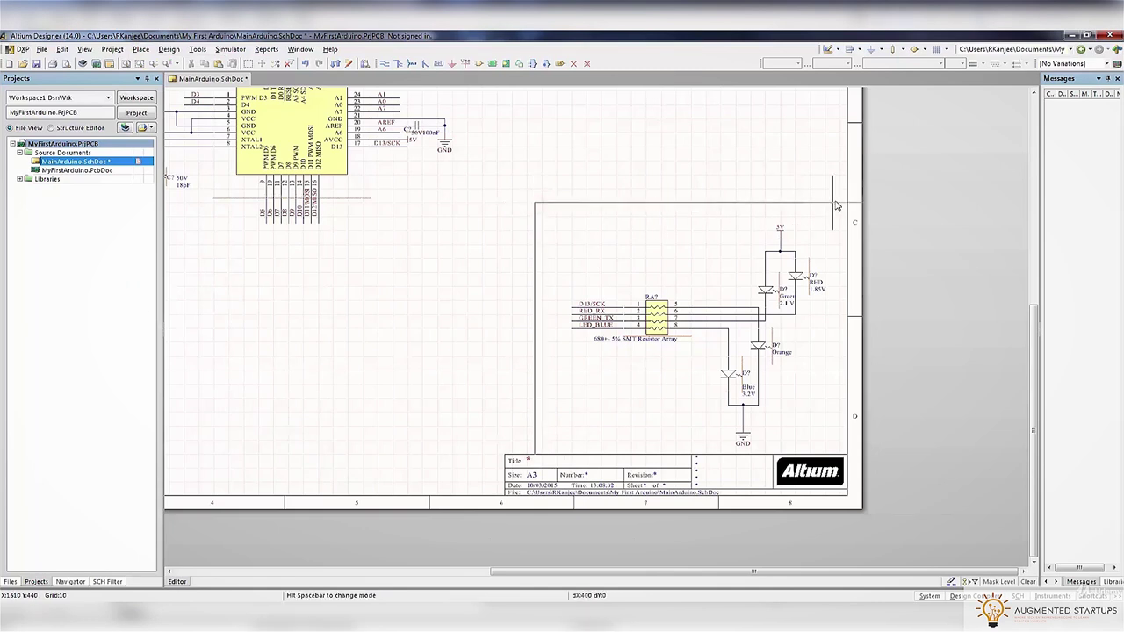
pyautogui.press('BackSpace')
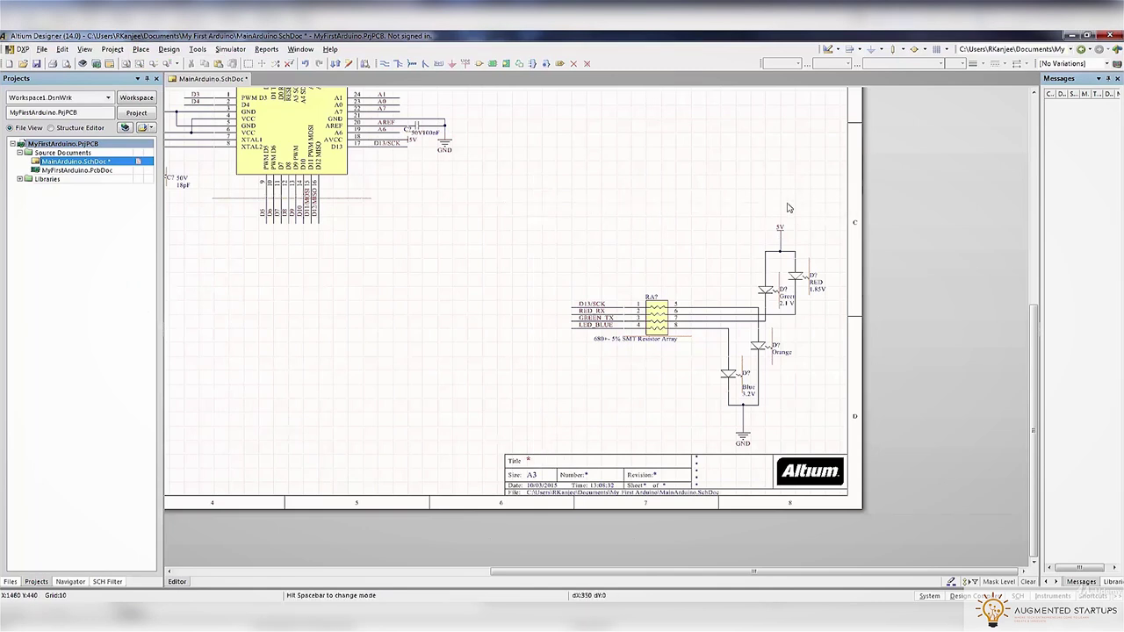
pyautogui.click(537, 212)
pyautogui.click(853, 211)
pyautogui.press('Escape')
pyautogui.keyDown('ctrl'); pyautogui.scroll(-3, 647, 174); pyautogui.keyUp('ctrl')
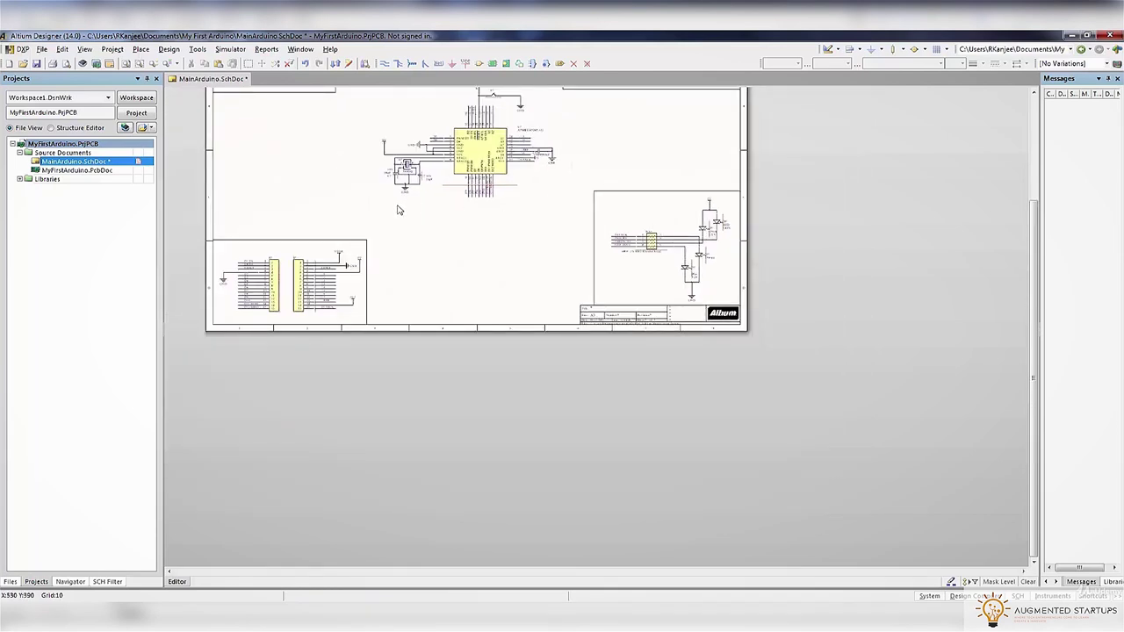
pyautogui.keyDown('ctrl'); pyautogui.scroll(5, 394, 208); pyautogui.keyUp('ctrl')
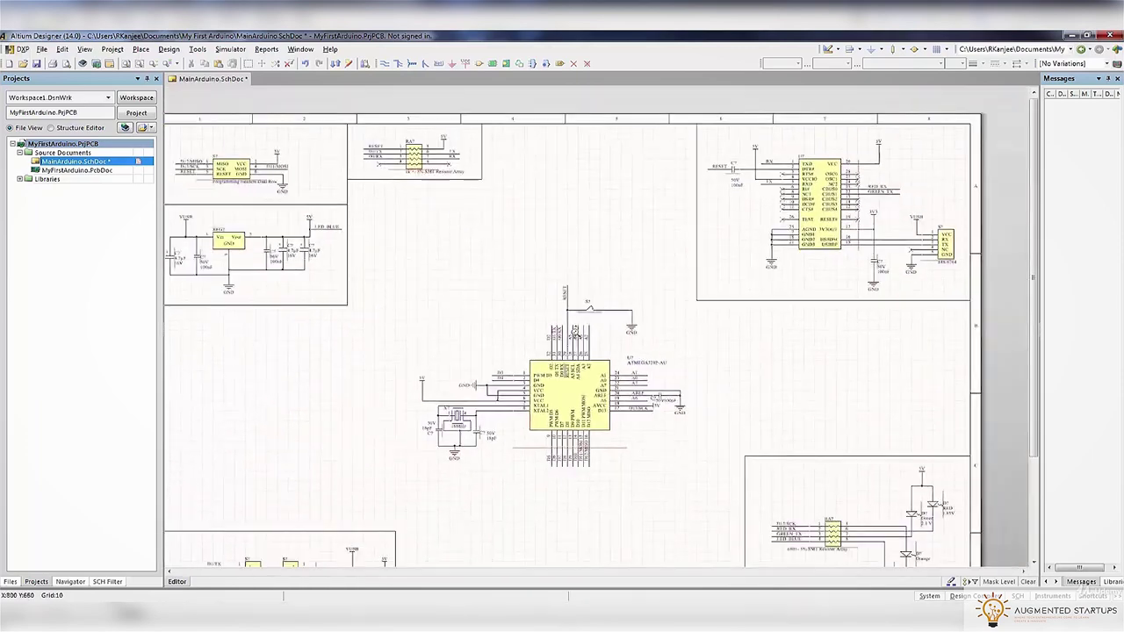
pyautogui.keyDown('ctrl'); pyautogui.scroll(-5, 685, 354); pyautogui.keyUp('ctrl')
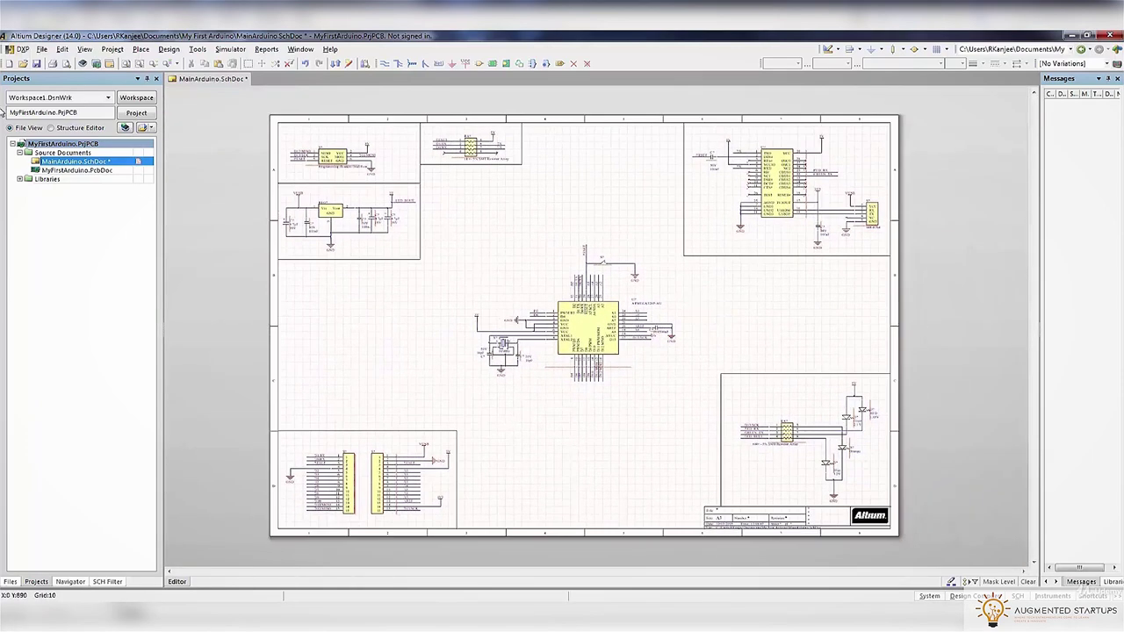
pyautogui.click(36, 64)
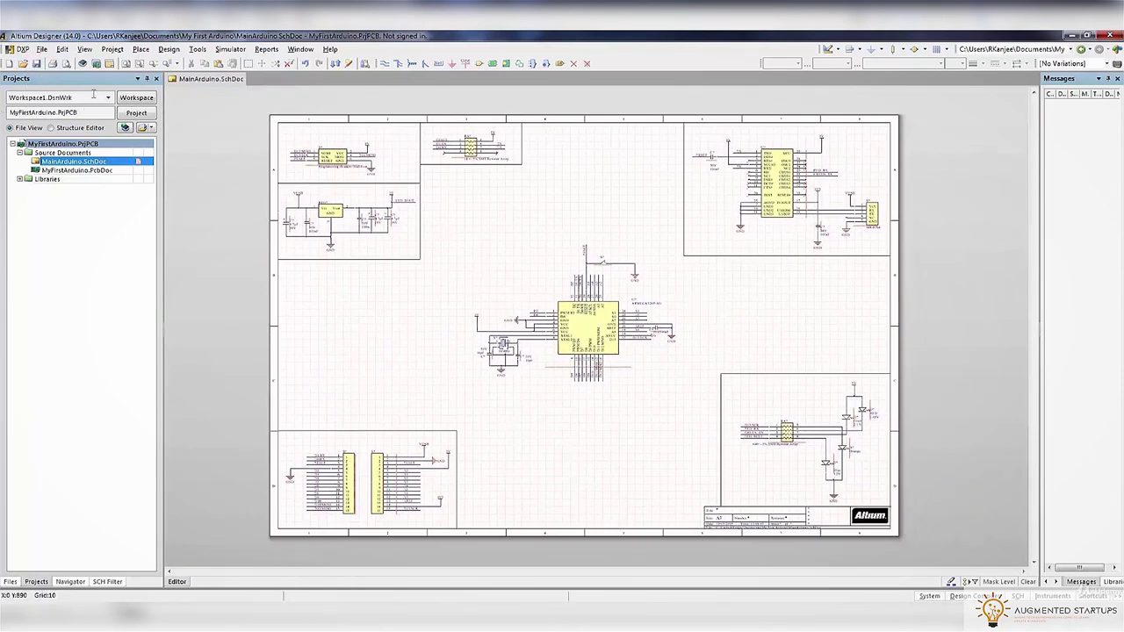
# Place a text string at the top-left of the sheet
pyautogui.click(141, 49)
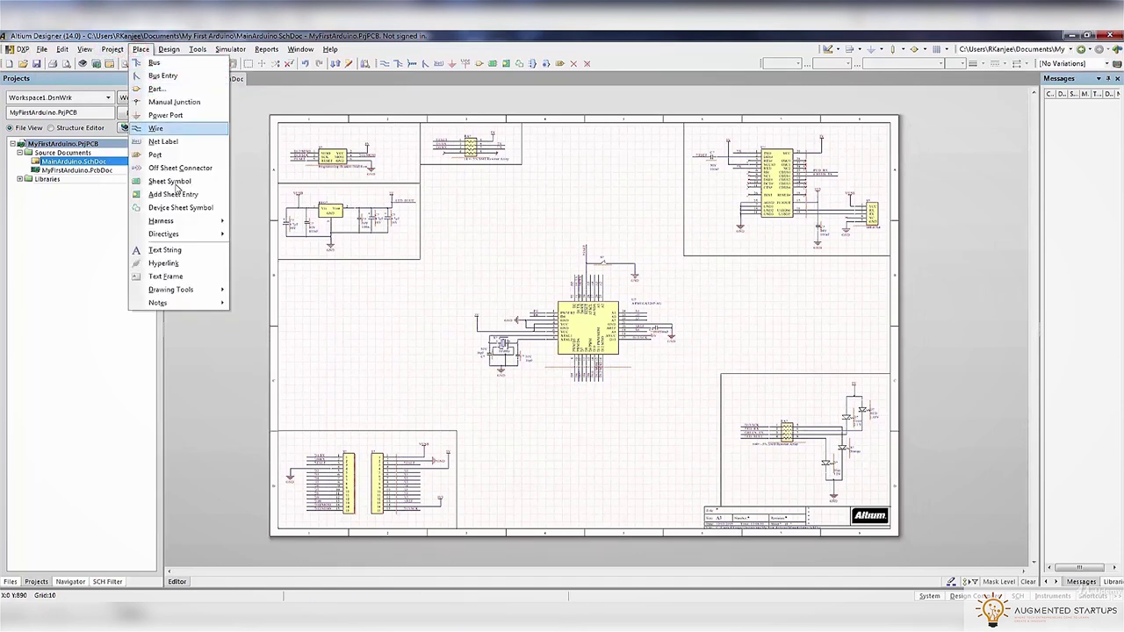
pyautogui.click(179, 250)
pyautogui.click(287, 132)
pyautogui.press('pageup')
pyautogui.press('pageup')
pyautogui.moveTo(322, 154); pyautogui.dragTo(406, 204, button='right')
# Set the text string's font size to 18
pyautogui.doubleClick(389, 199)
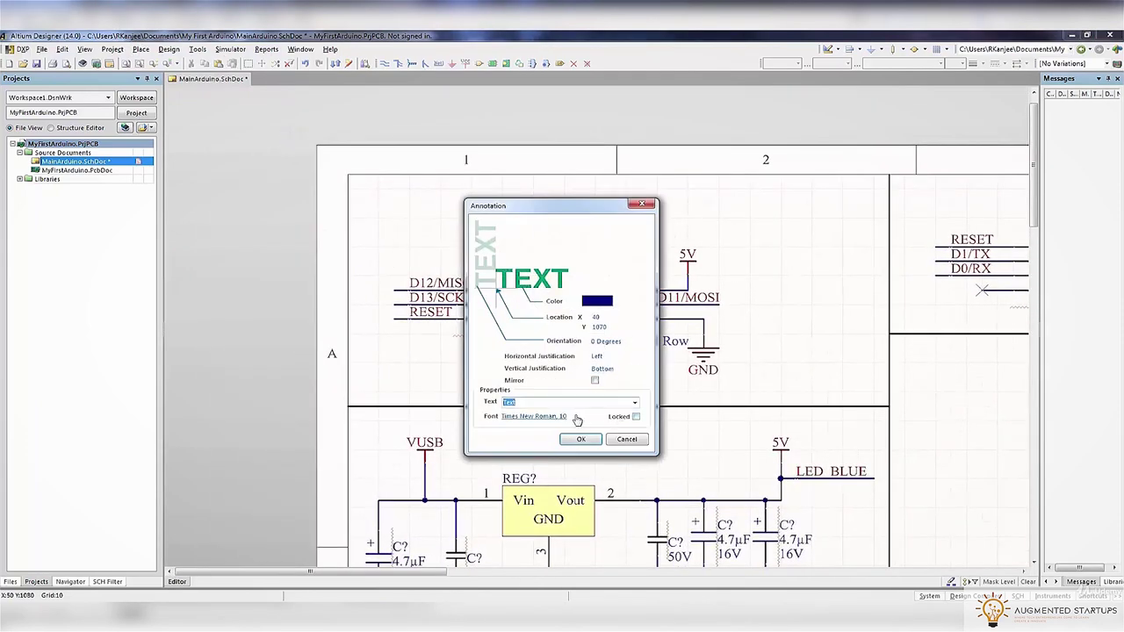
pyautogui.click(564, 416)
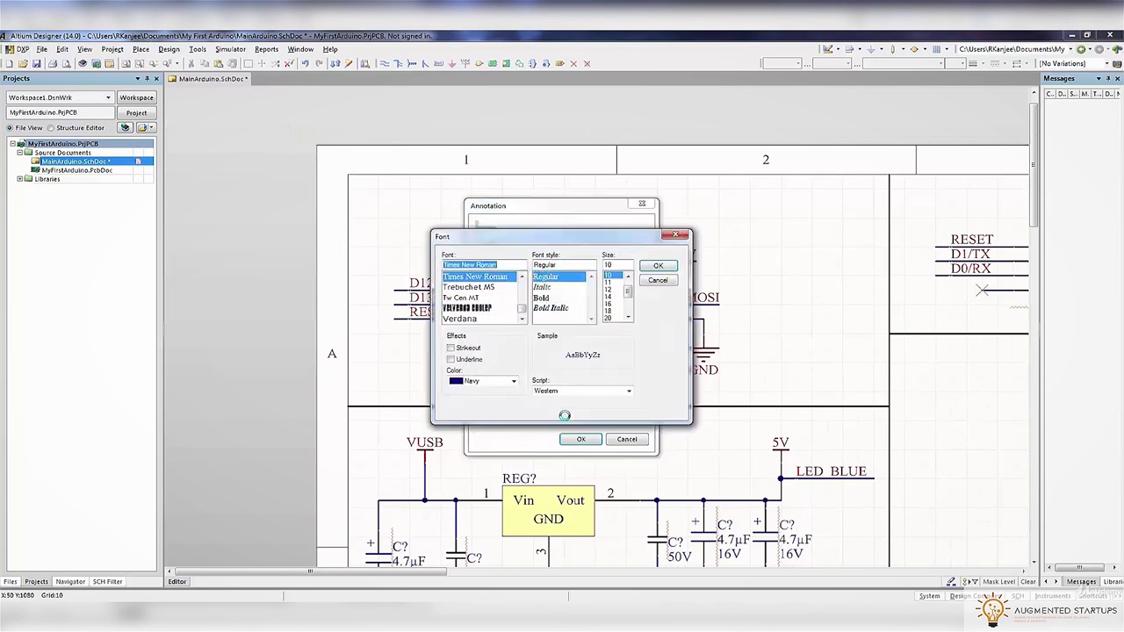
pyautogui.click(609, 289)
pyautogui.click(657, 266)
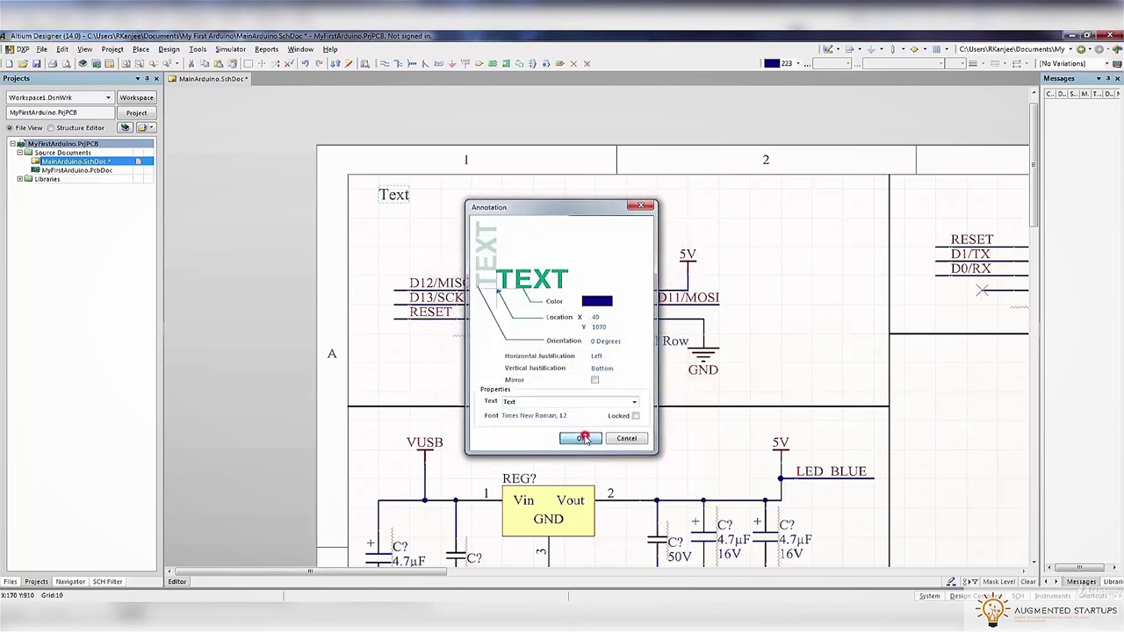
pyautogui.click(584, 438)
pyautogui.press('Tab')
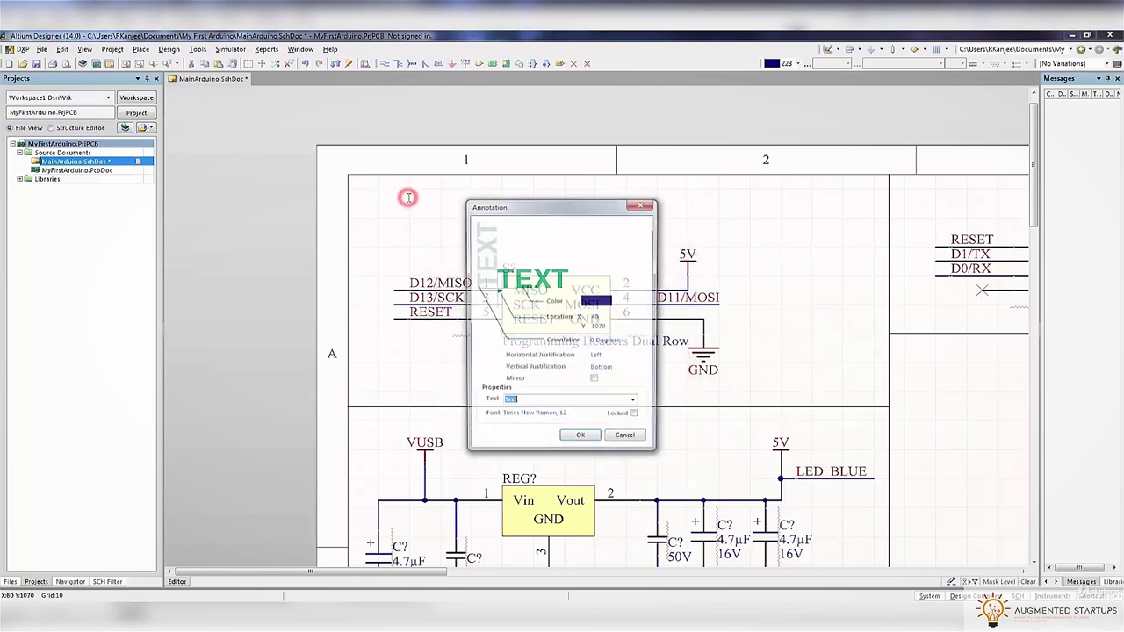
pyautogui.click(569, 416)
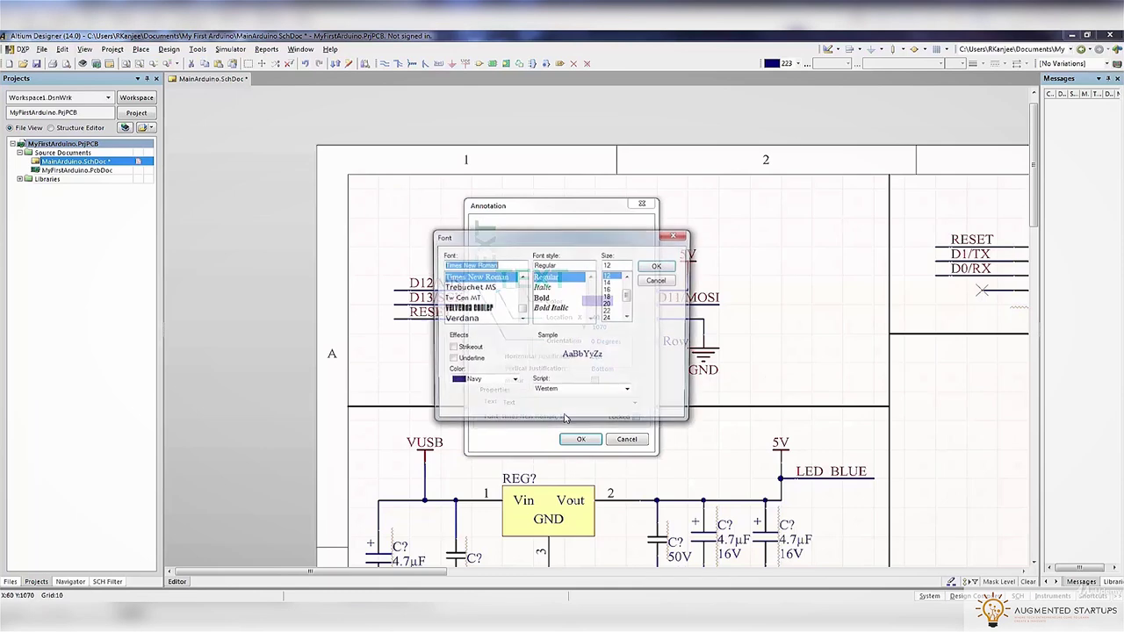
pyautogui.click(608, 296)
pyautogui.click(658, 265)
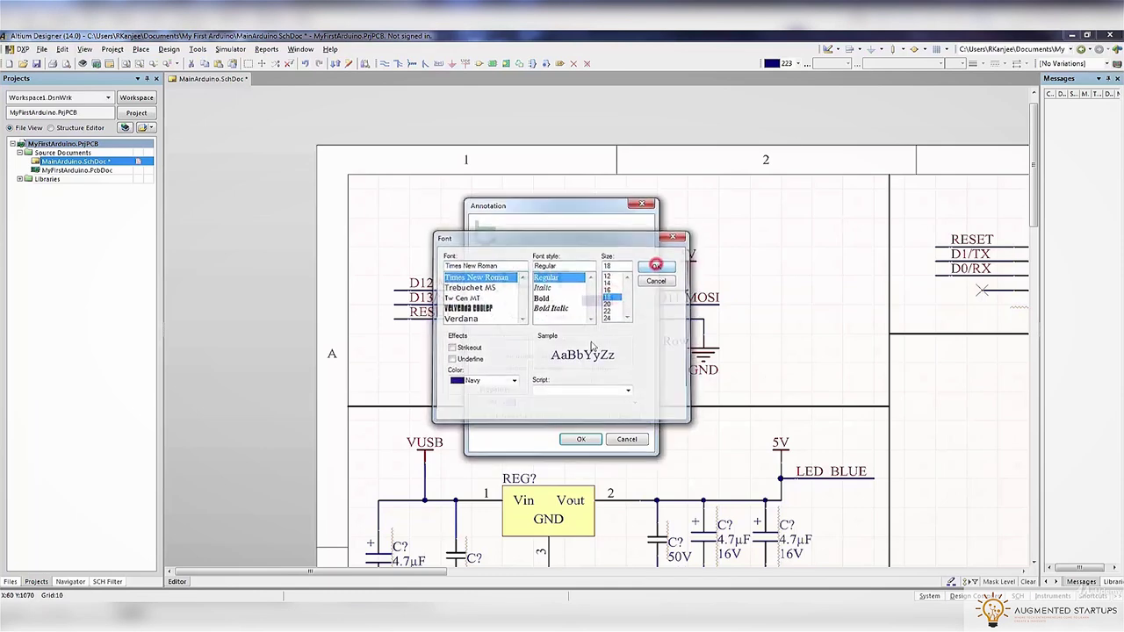
pyautogui.click(580, 439)
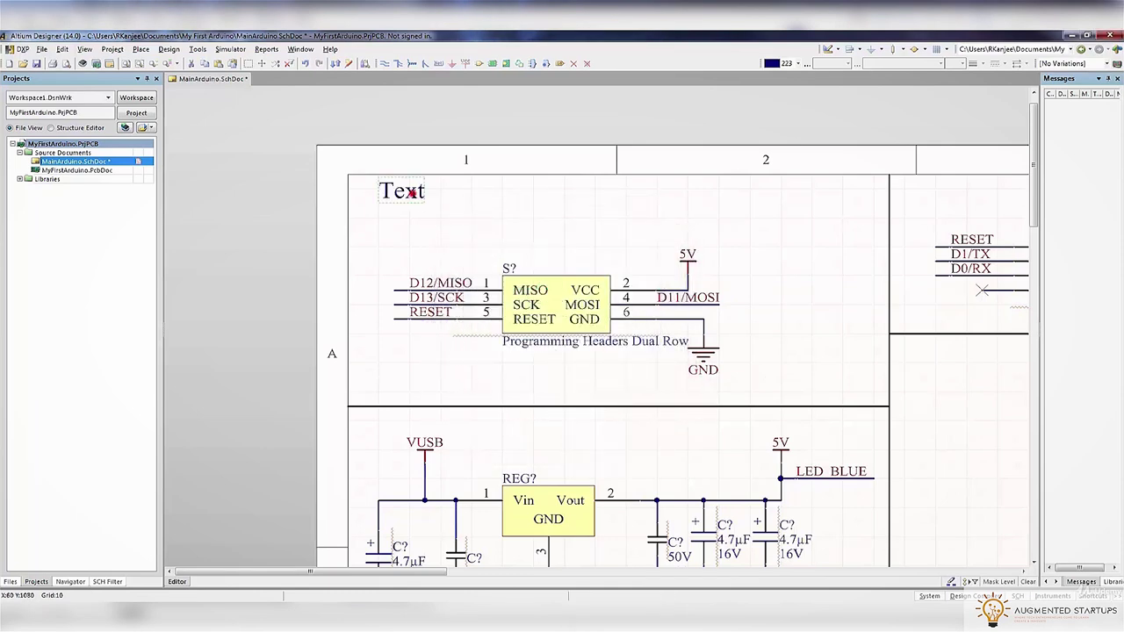
# Change the text's font to Trebuchet MS Bold
pyautogui.doubleClick(411, 192)
pyautogui.click(562, 418)
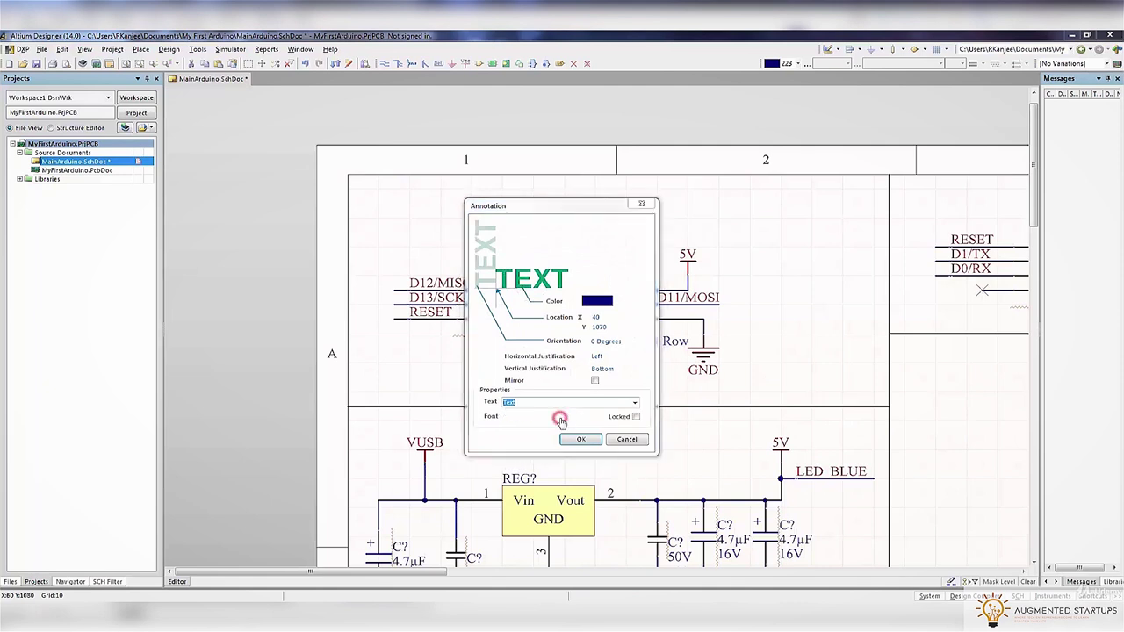
pyautogui.click(470, 287)
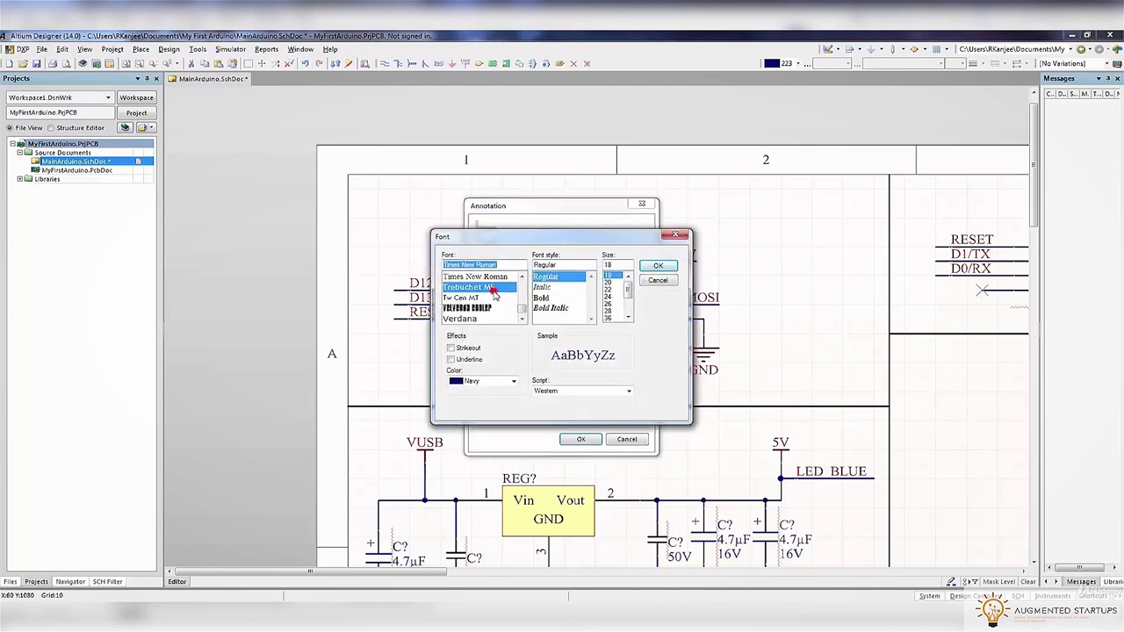
pyautogui.click(541, 297)
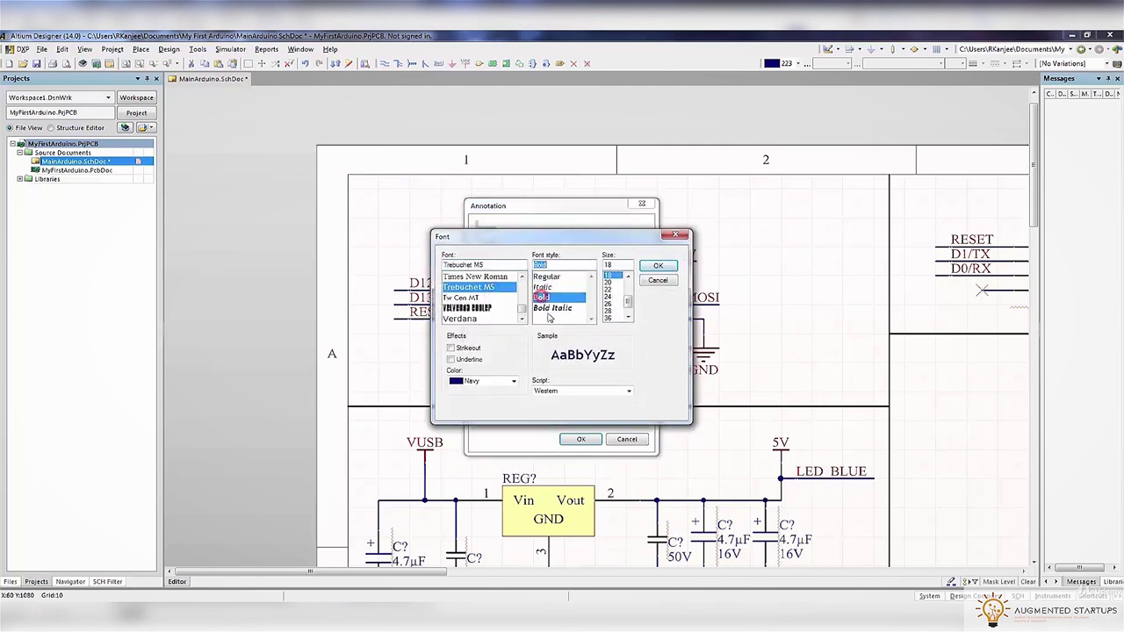
pyautogui.click(658, 265)
pyautogui.click(575, 440)
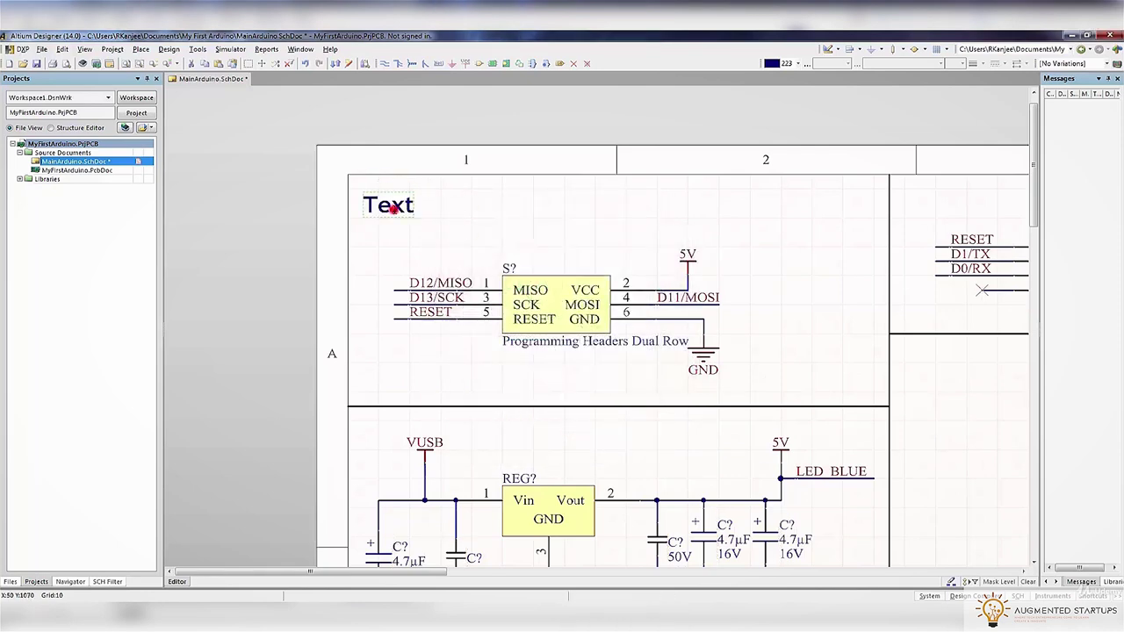
pyautogui.doubleClick(393, 209)
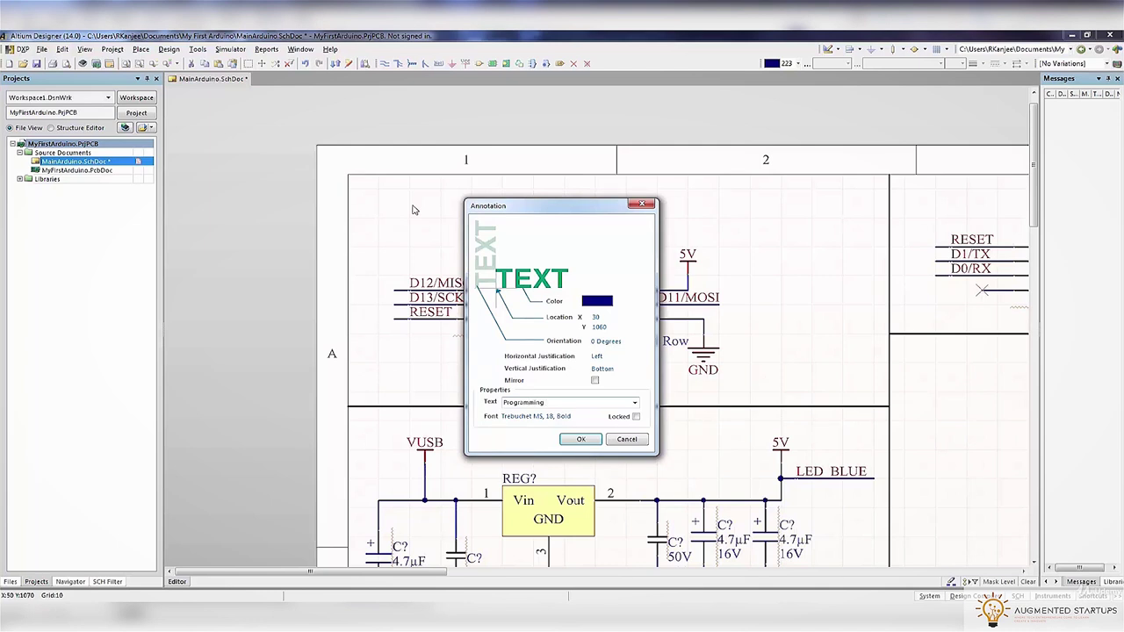
# Finish the label text as 'Programming Header (ISP)'
pyautogui.write('(ISP)')
pyautogui.click(566, 441)
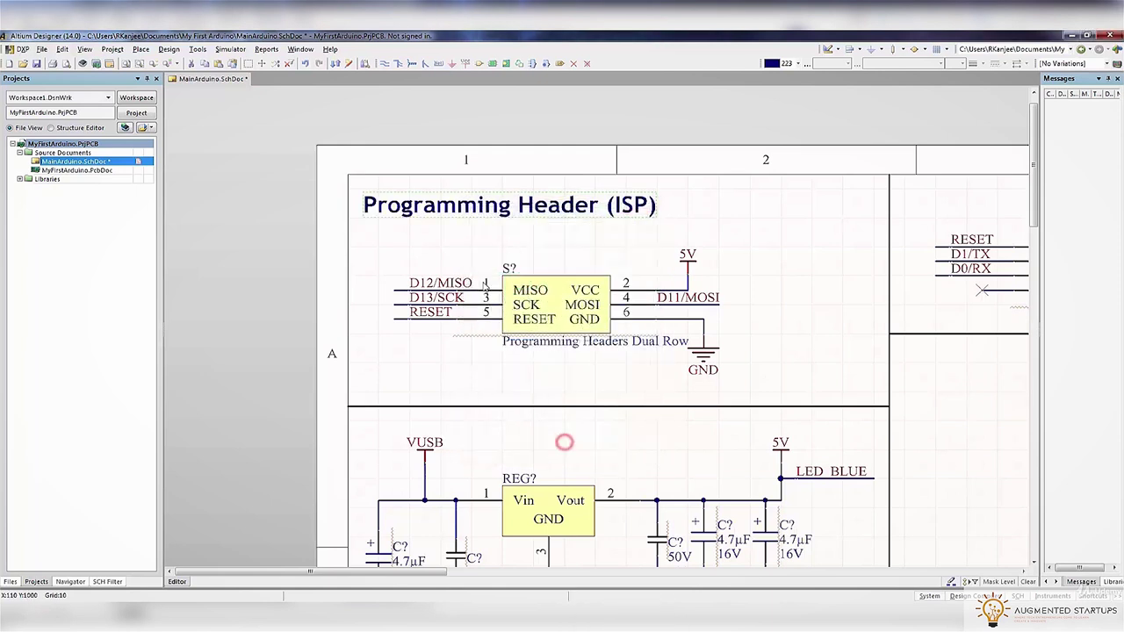
pyautogui.rightClick(472, 215)
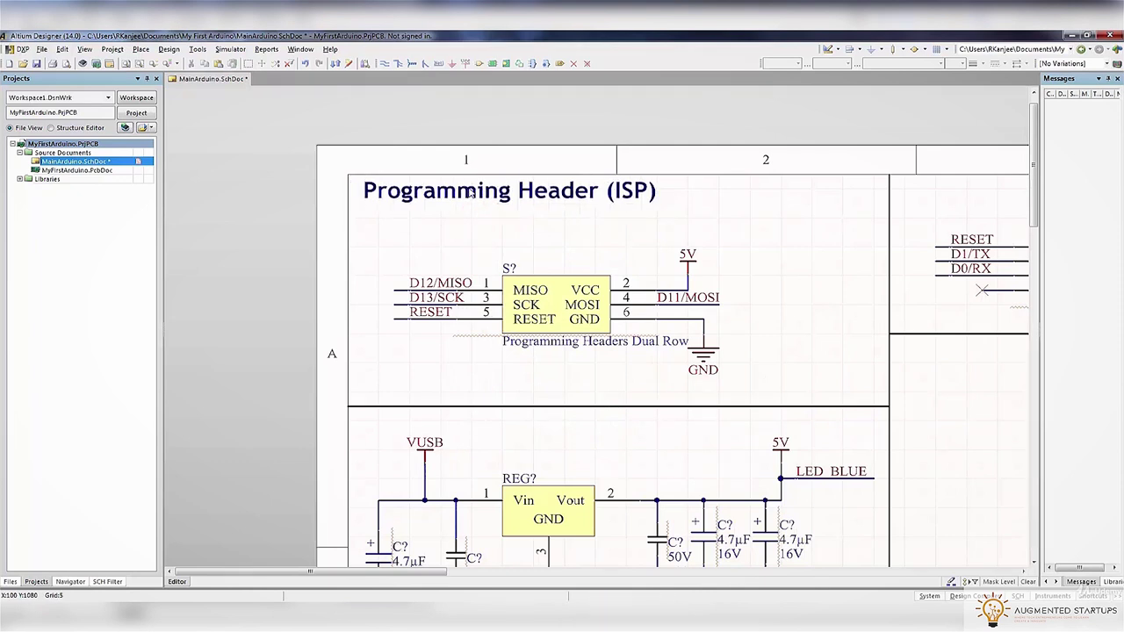
# Paste a duplicate of the title into the top of the regulator section
pyautogui.click(446, 245)
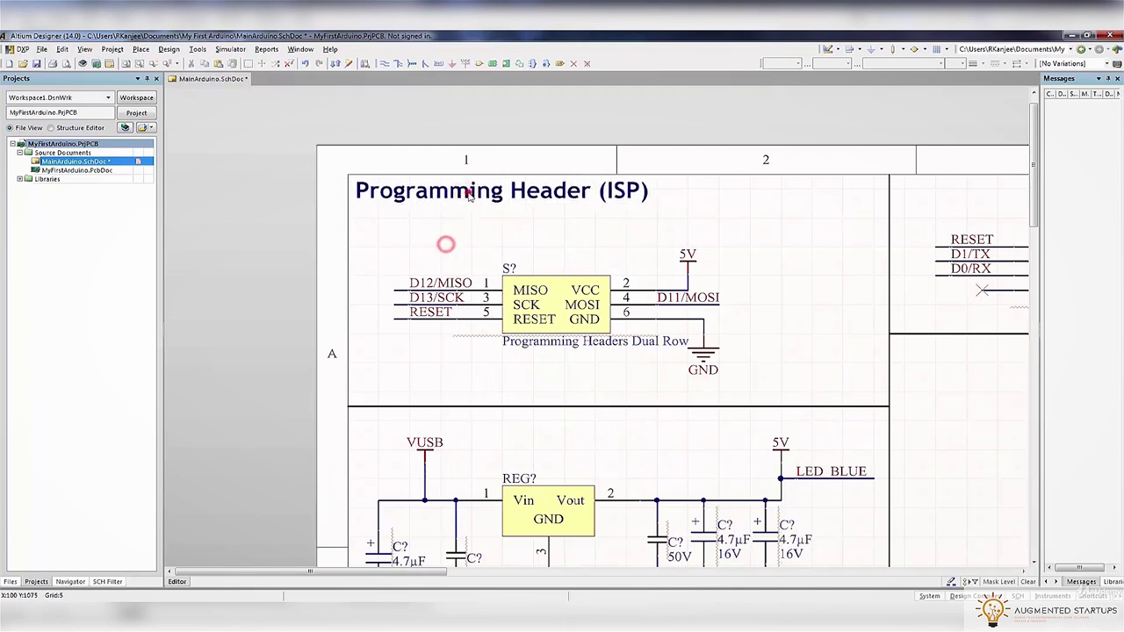
pyautogui.scroll(-3, 478, 268)
pyautogui.write('Programming Header (ISP)')
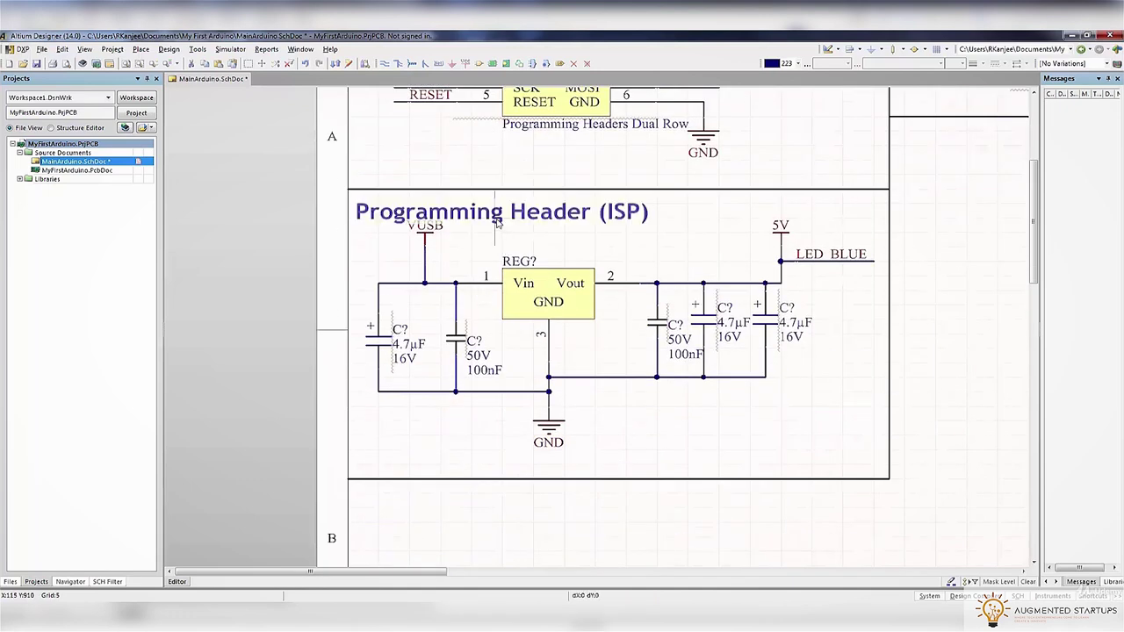
pyautogui.click(505, 213)
# Retitle the copied label 'Voltage Regulator' and save the schematic
pyautogui.doubleClick(498, 207)
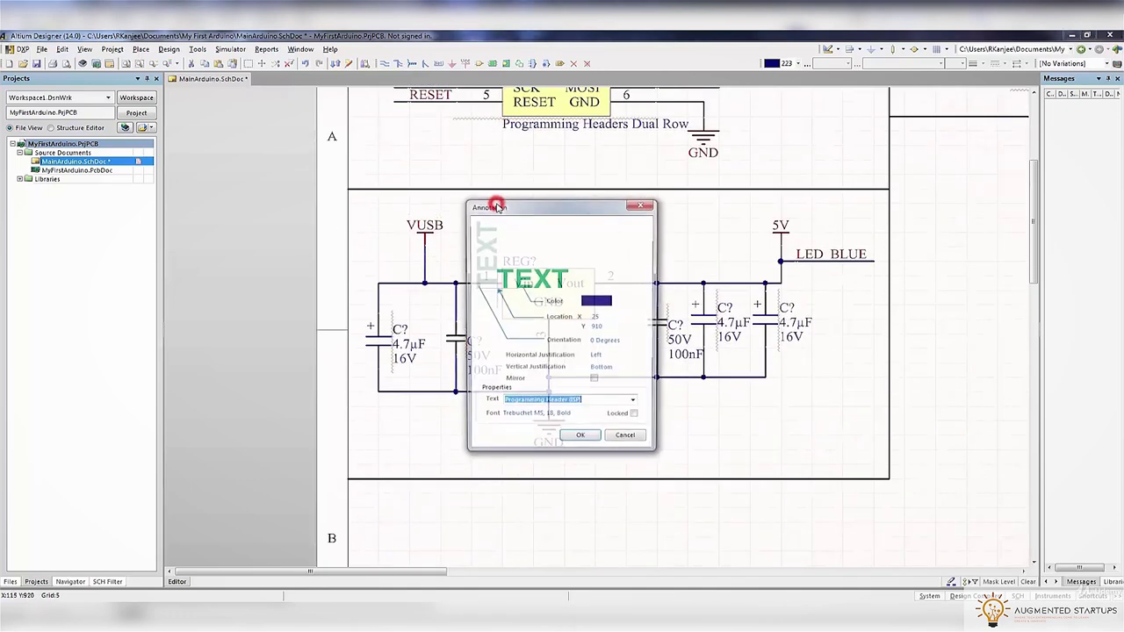
pyautogui.write('Voltag')
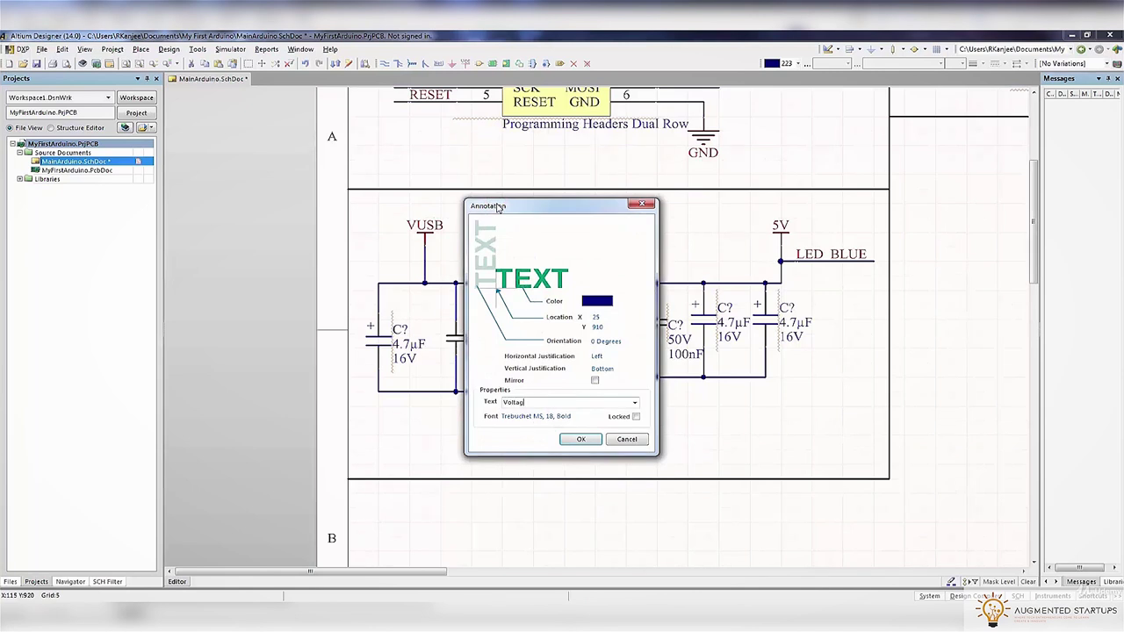
pyautogui.write('e Regulator')
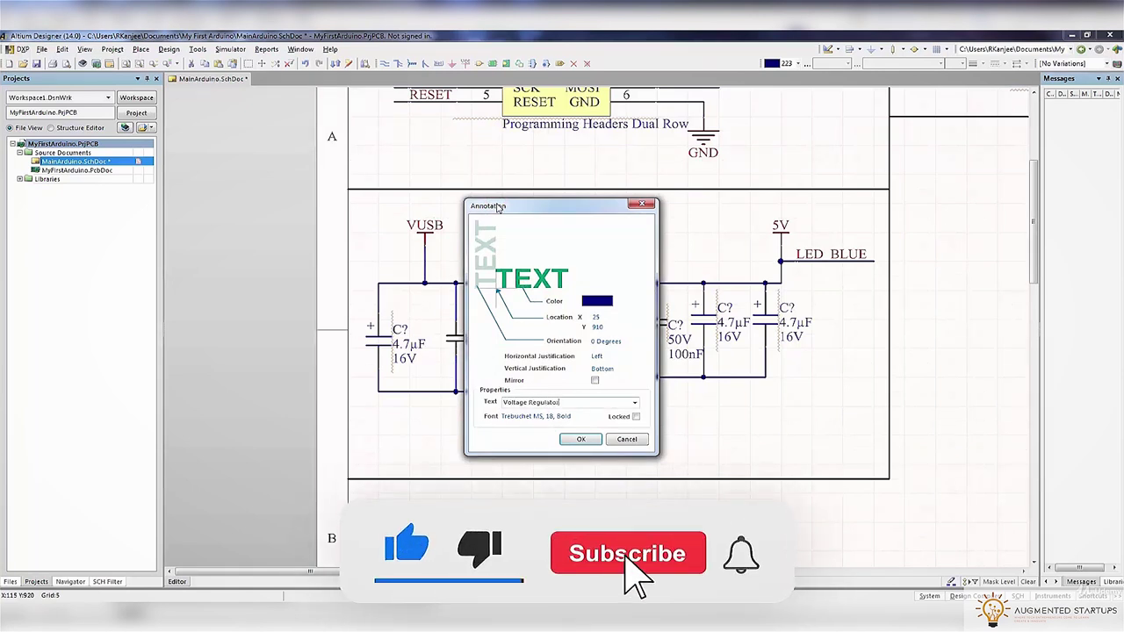
pyautogui.click(587, 440)
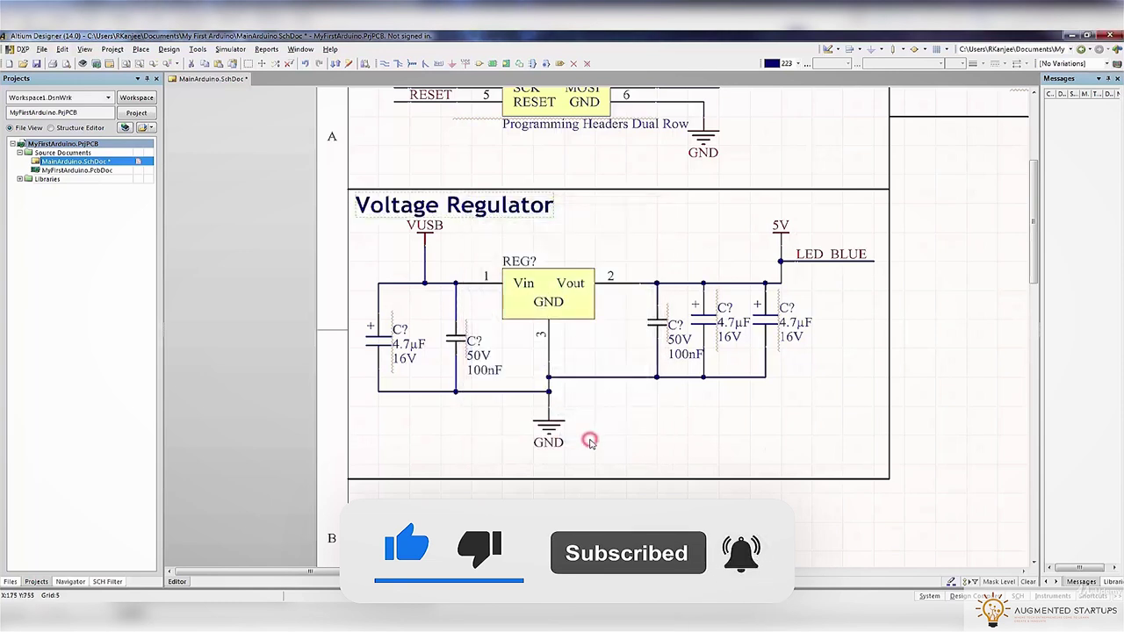
pyautogui.hotkey('ctrl', 's')
# Place another title copy reading 'Resistor Array' above the resistor box
pyautogui.keyDown('ctrl'); pyautogui.scroll(-5, 494, 236); pyautogui.keyUp('ctrl')
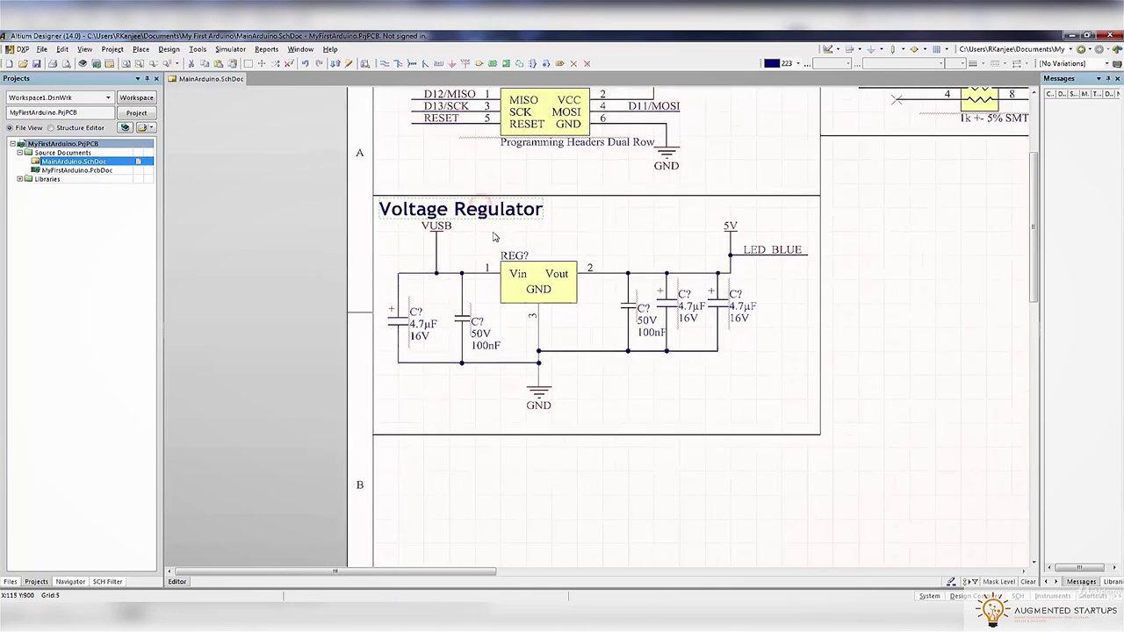
pyautogui.write('Voltage Regulator')
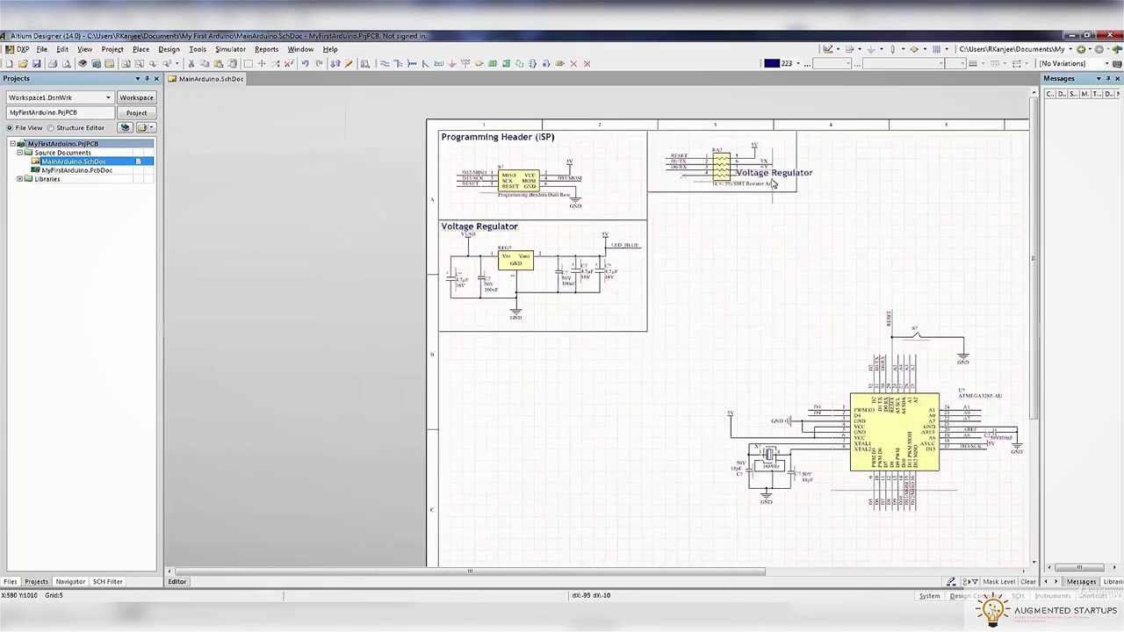
pyautogui.keyDown('ctrl'); pyautogui.scroll(3, 692, 138); pyautogui.keyUp('ctrl')
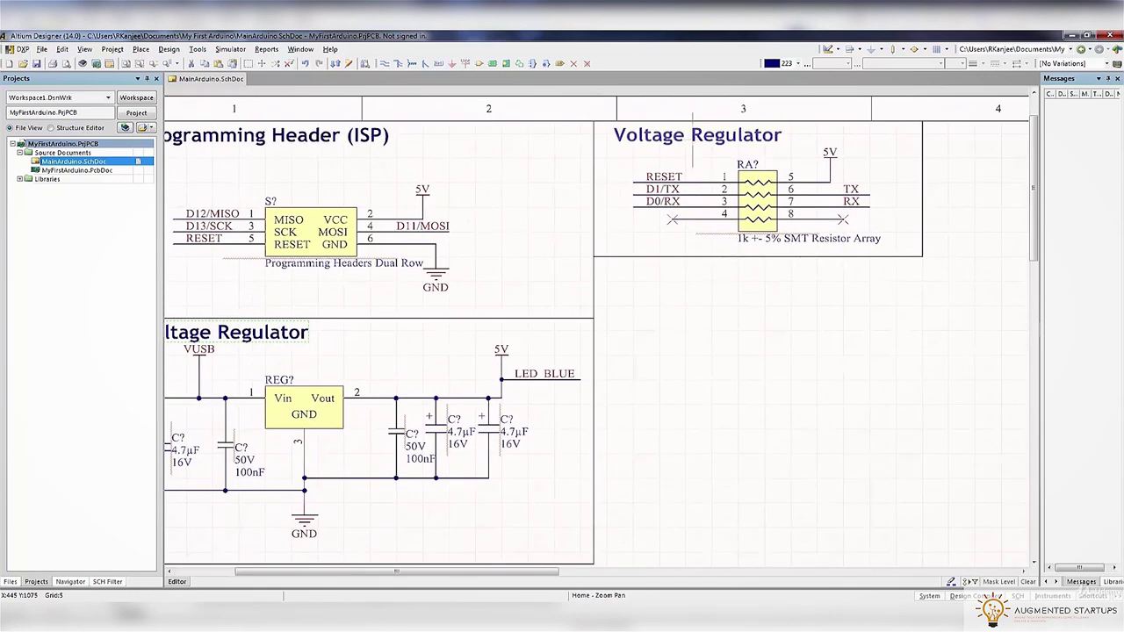
pyautogui.press('Tab')
pyautogui.hotkey('ctrl', 'c')
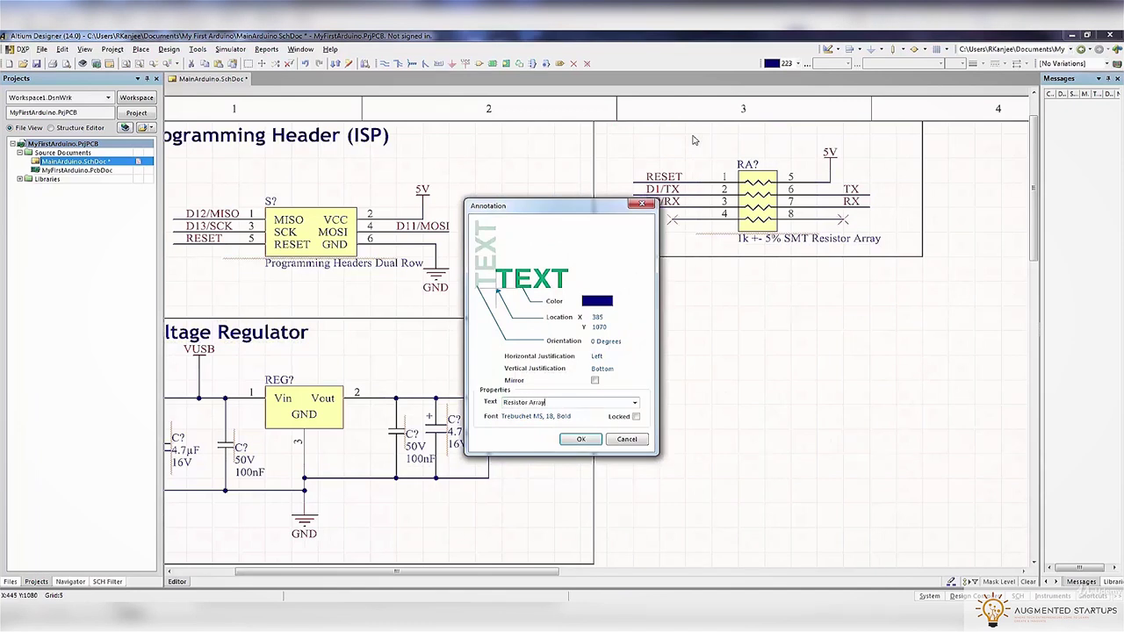
pyautogui.press('Return')
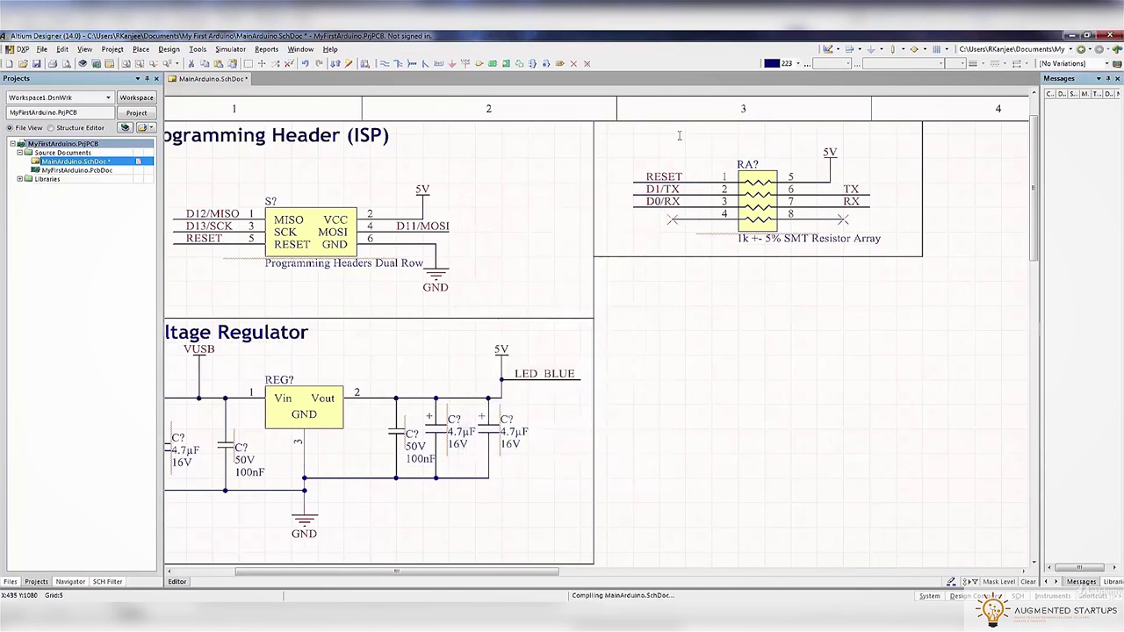
pyautogui.click(648, 148)
pyautogui.click(646, 140)
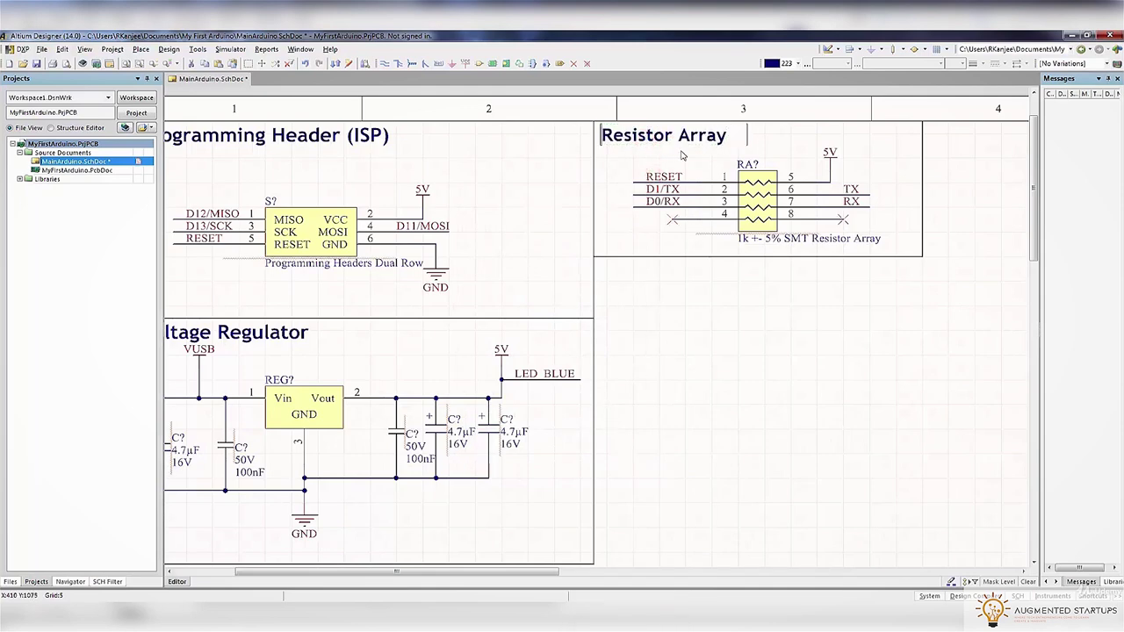
pyautogui.click(728, 308)
pyautogui.keyDown('ctrl'); pyautogui.scroll(-3, 728, 309); pyautogui.keyUp('ctrl')
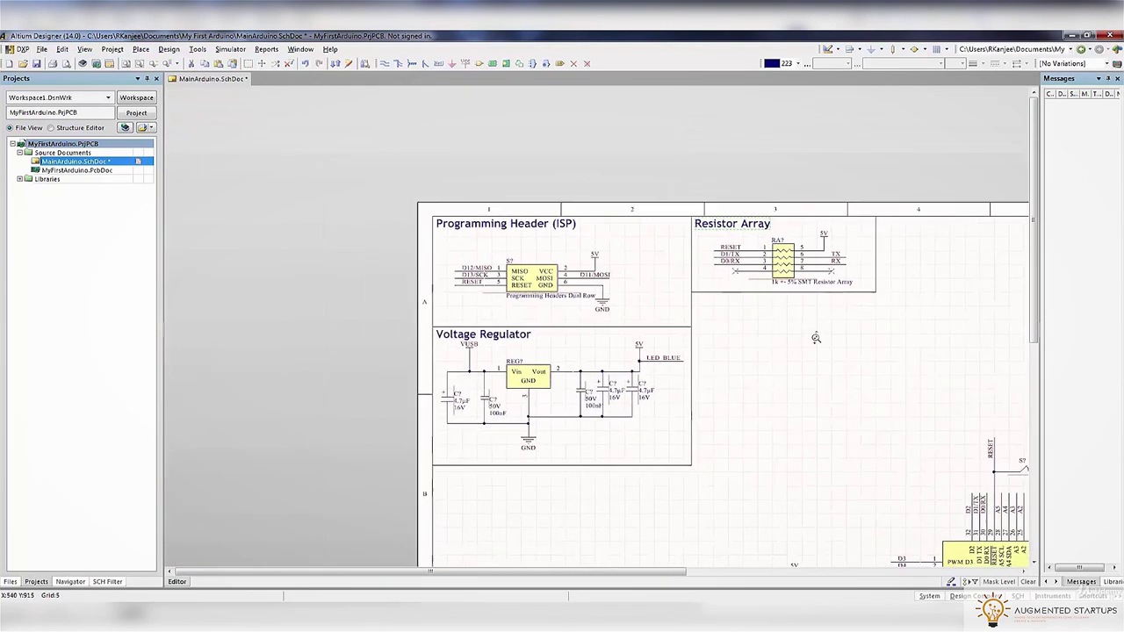
pyautogui.keyDown('ctrl'); pyautogui.scroll(2, 441, 254); pyautogui.keyUp('ctrl')
pyautogui.hotkey('ctrl', 'v')
# Place a title reading 'FTDI (USB Comms)' above the FTDI block
pyautogui.click(691, 187)
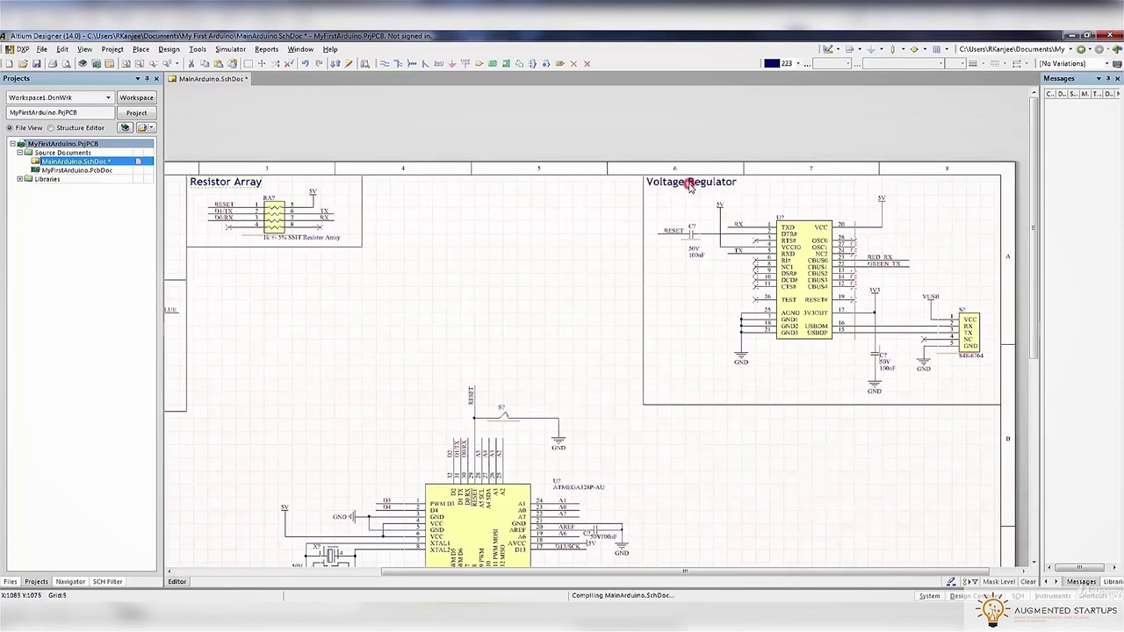
pyautogui.doubleClick(694, 183)
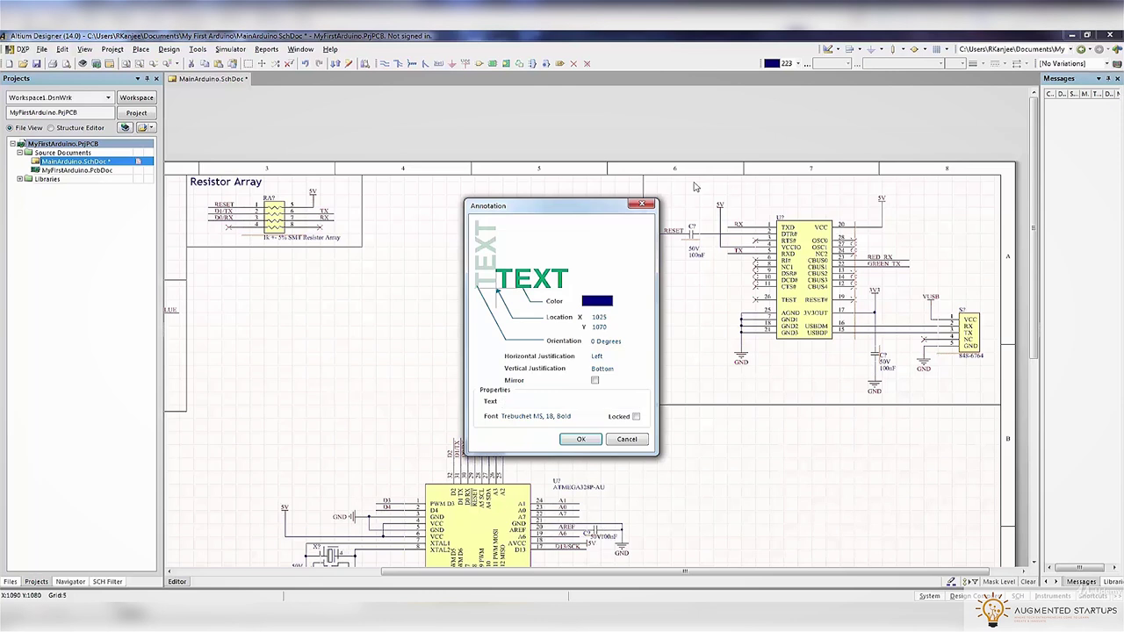
pyautogui.press('Return')
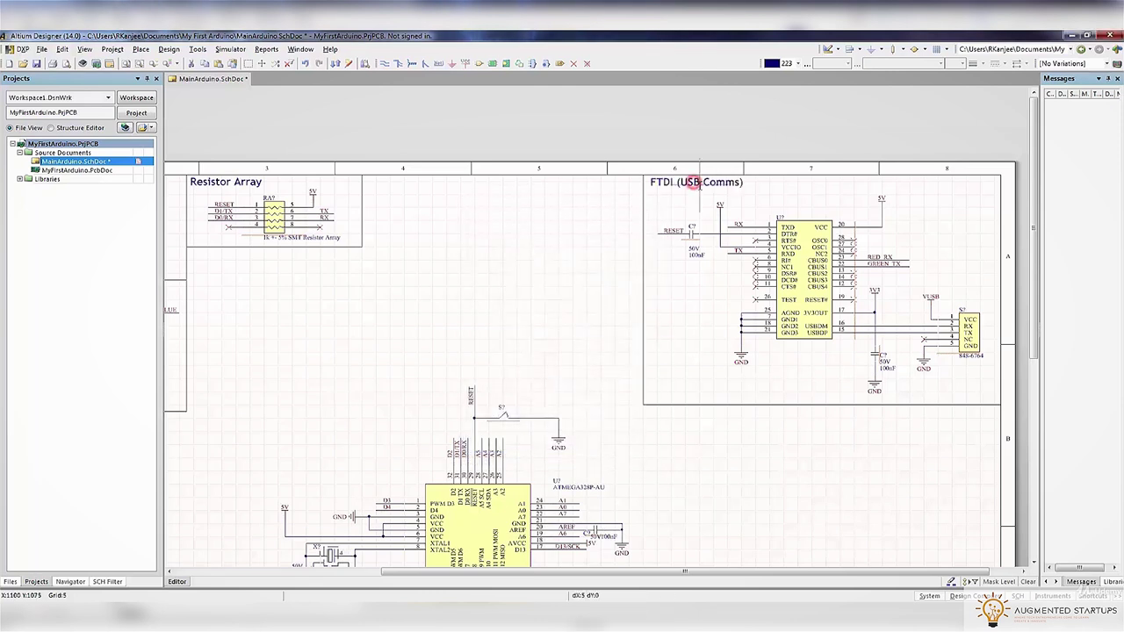
pyautogui.press('Escape')
pyautogui.click(674, 222)
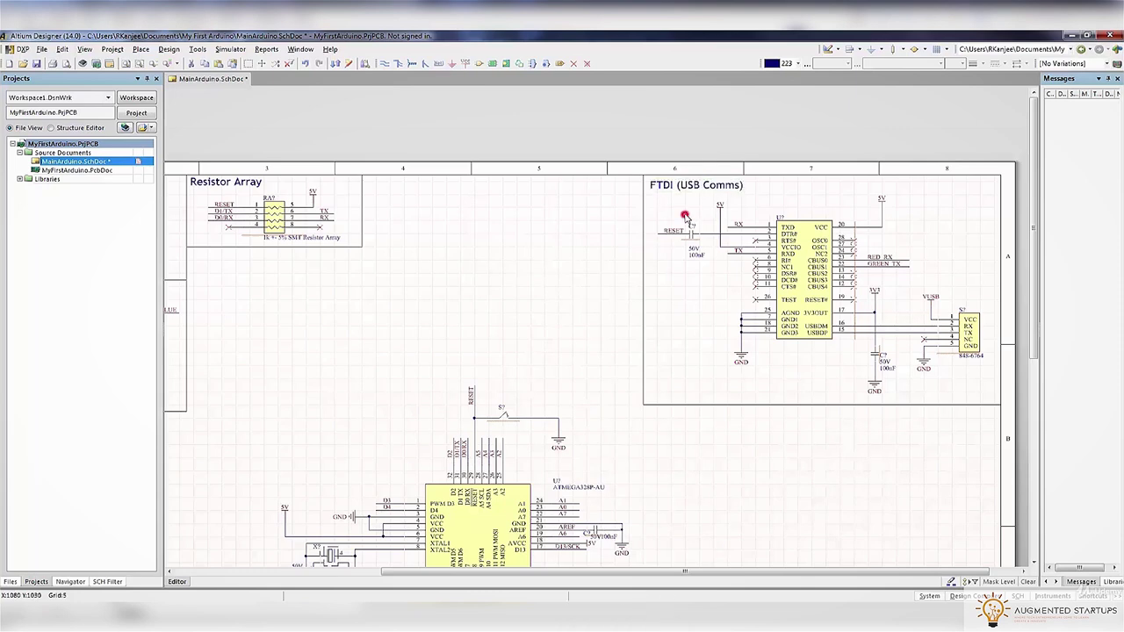
pyautogui.scroll(-8, 680, 208)
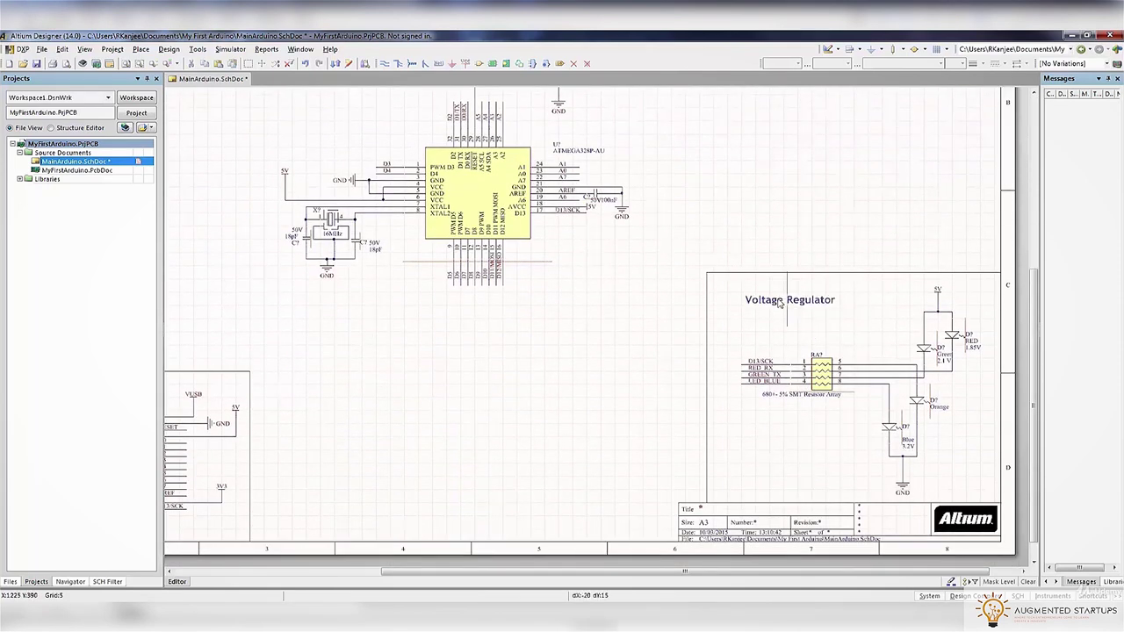
# Add a title reading 'LED Indicators' inside the LED box
pyautogui.click(757, 284)
pyautogui.doubleClick(766, 287)
pyautogui.hotkey('ctrl', 'c')
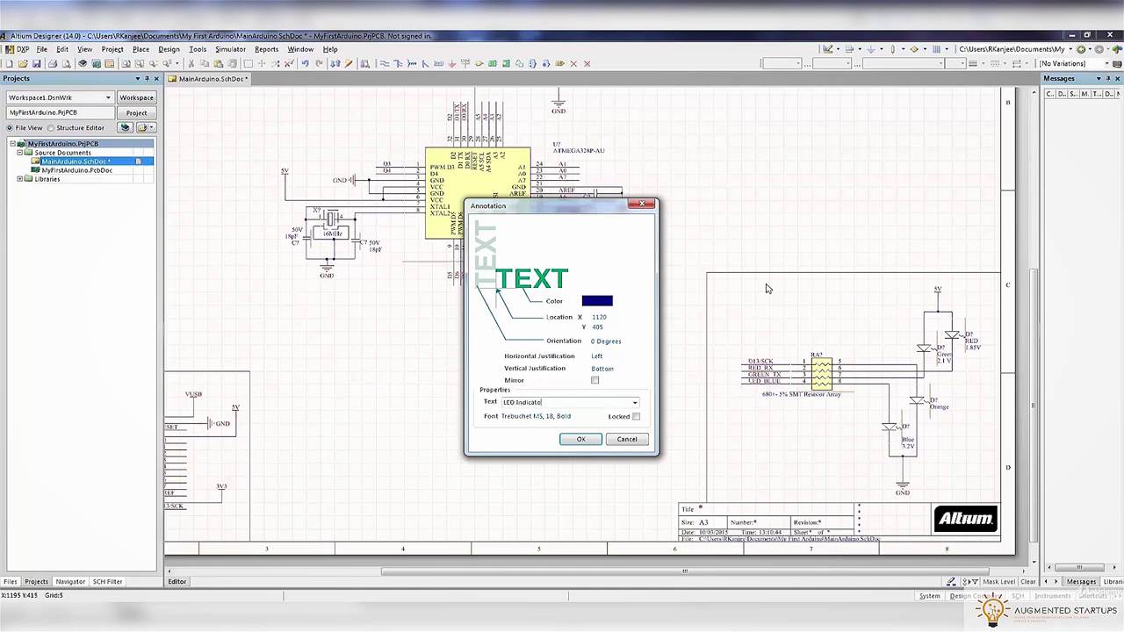
pyautogui.click(579, 438)
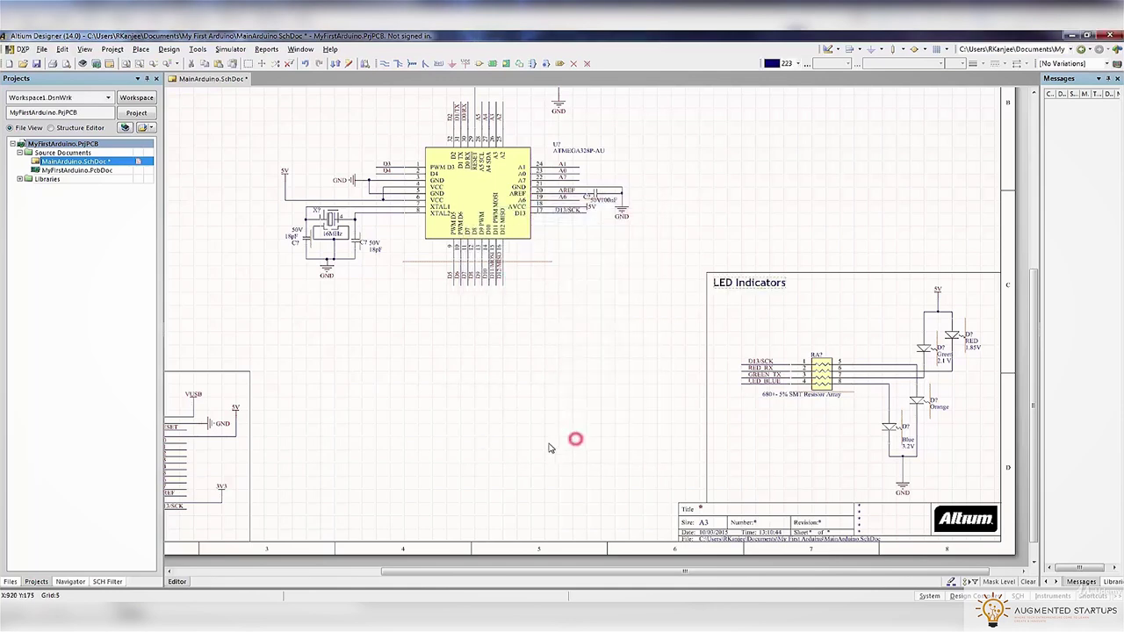
pyautogui.moveTo(485, 422); pyautogui.dragTo(815, 411, button='right')
pyautogui.moveTo(429, 402); pyautogui.dragTo(501, 359, button='right')
pyautogui.hotkey('ctrl', 'v')
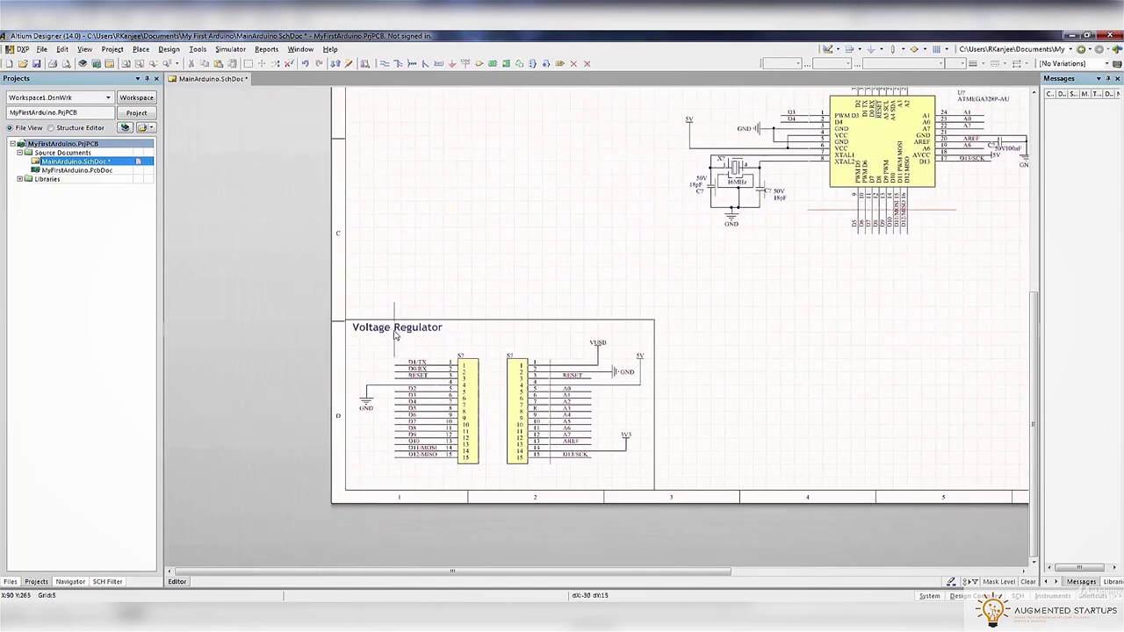
# Title the connector box 'Header Pins'
pyautogui.click(391, 330)
pyautogui.doubleClick(394, 328)
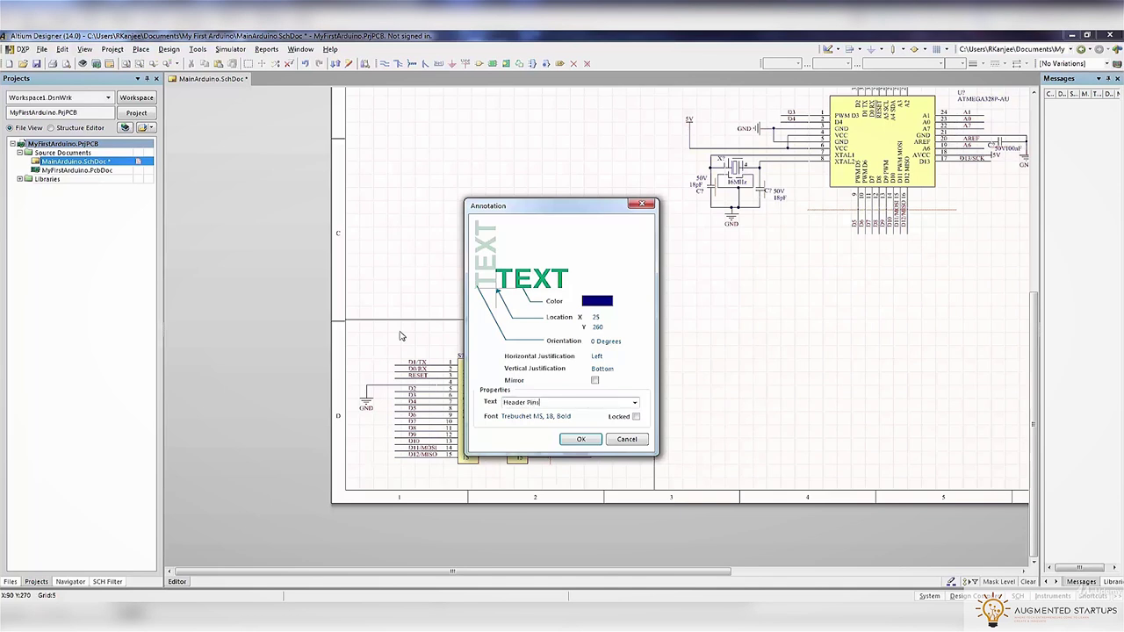
pyautogui.click(577, 439)
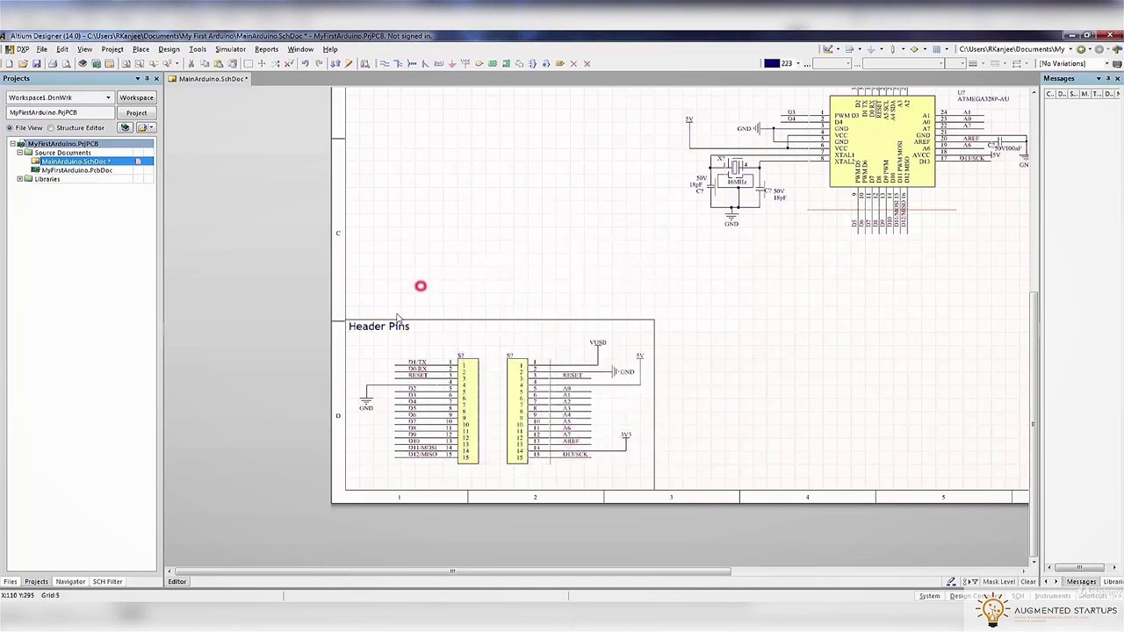
pyautogui.moveTo(711, 298); pyautogui.dragTo(570, 554, button='right')
# Label the central chip 'Arduino Microcontroller' and fit the whole sheet in view
pyautogui.click(613, 293)
pyautogui.press('Tab')
pyautogui.write('A')
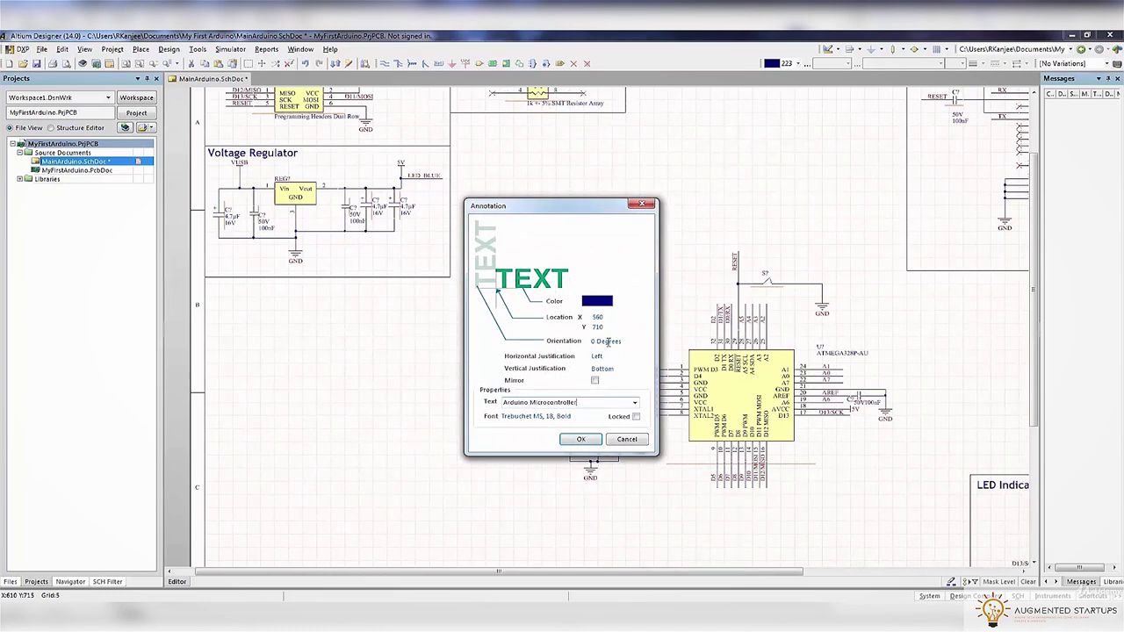
pyautogui.click(579, 439)
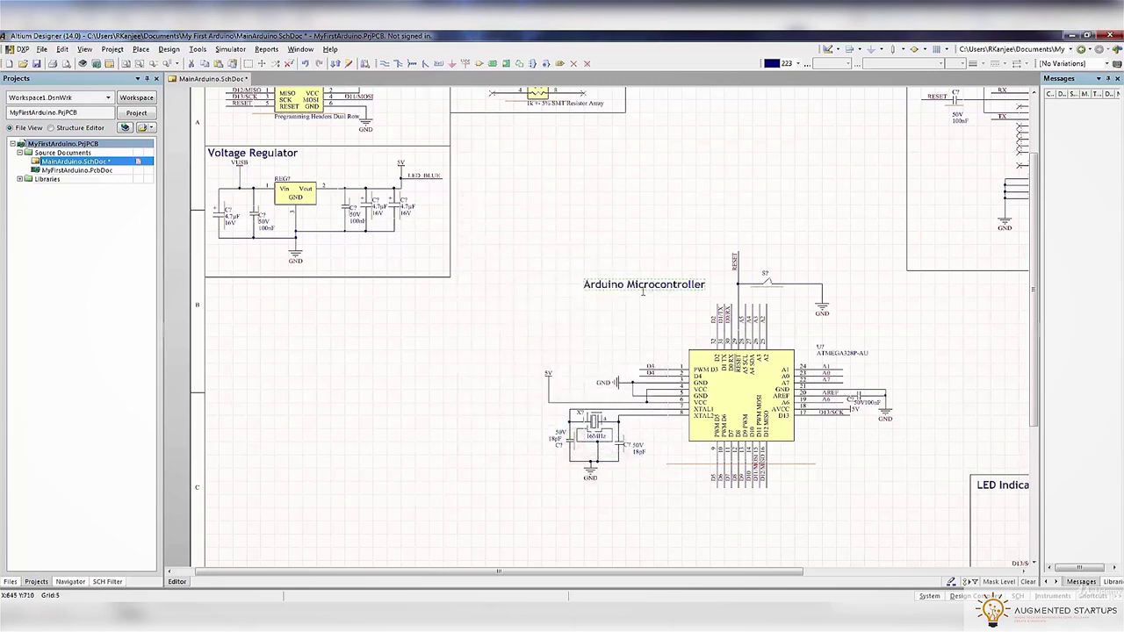
pyautogui.click(610, 324)
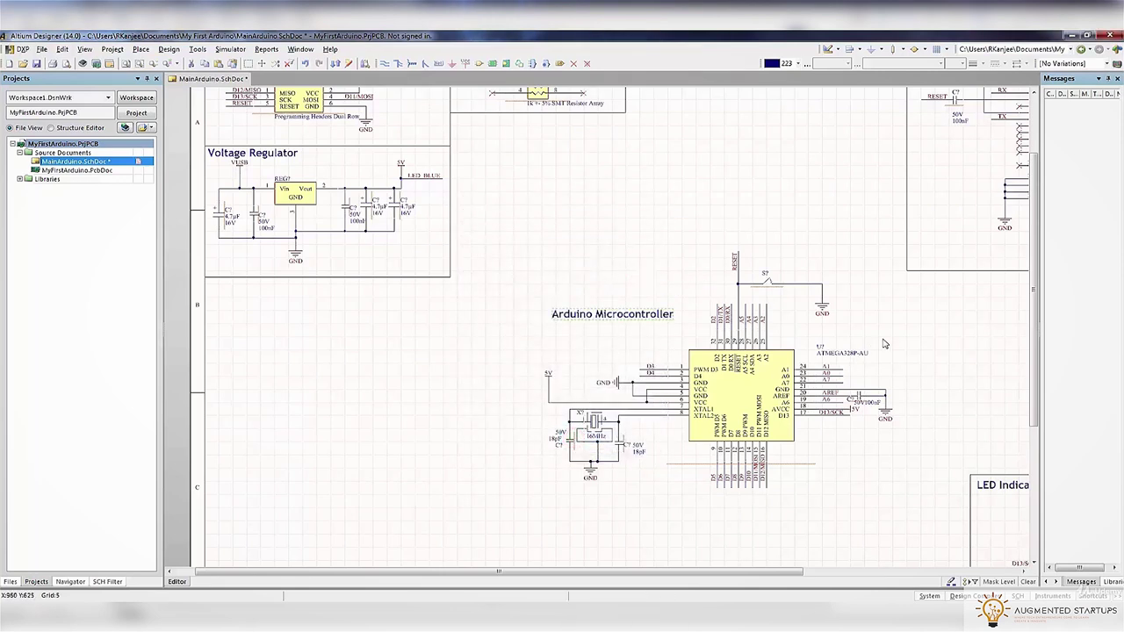
pyautogui.hotkey('ctrl', 'pagedown')
pyautogui.moveTo(771, 361); pyautogui.dragTo(736, 379, button='right')
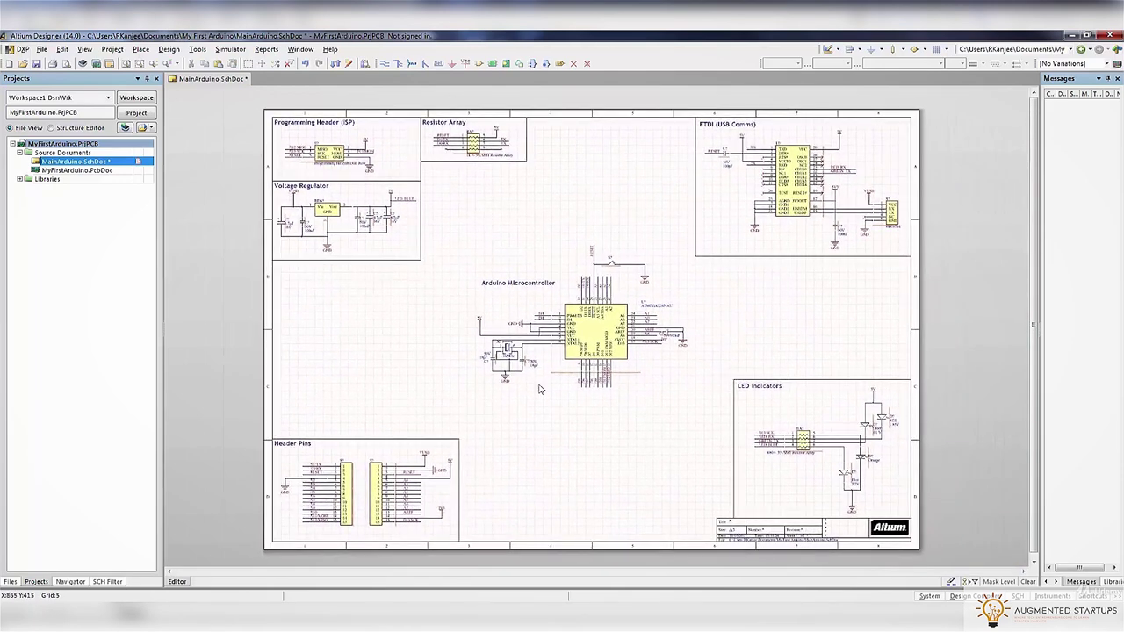
# Save MainArduino.SchDoc from the toolbar
pyautogui.click(36, 63)
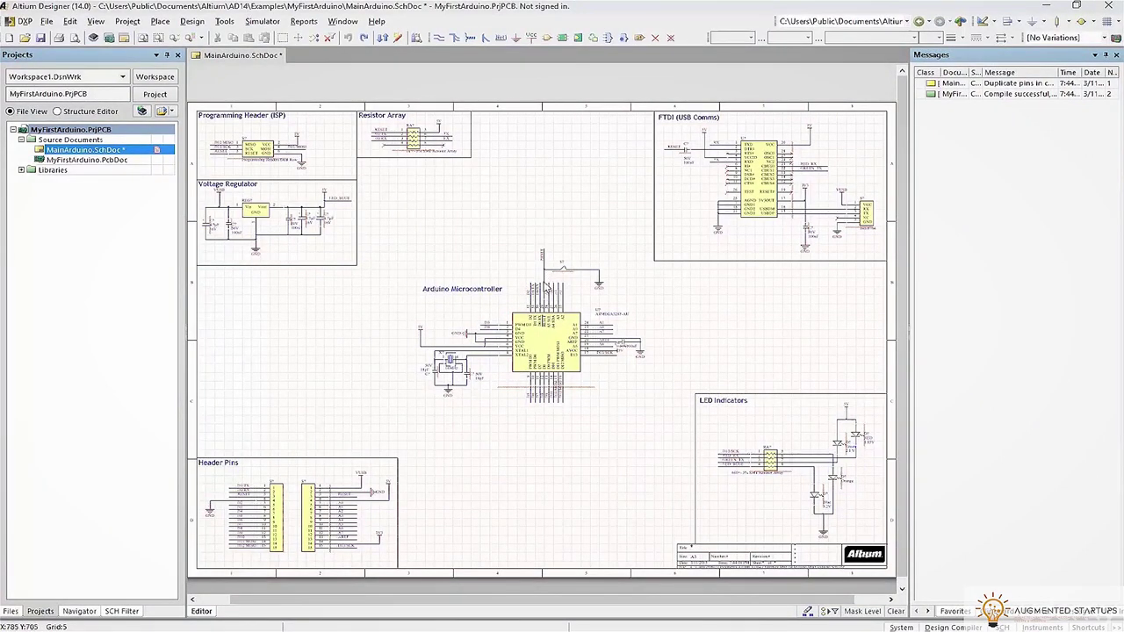
# Rename the reset switch designator from S? to S1
pyautogui.keyDown('ctrl'); pyautogui.scroll(5, 562, 267); pyautogui.keyUp('ctrl')
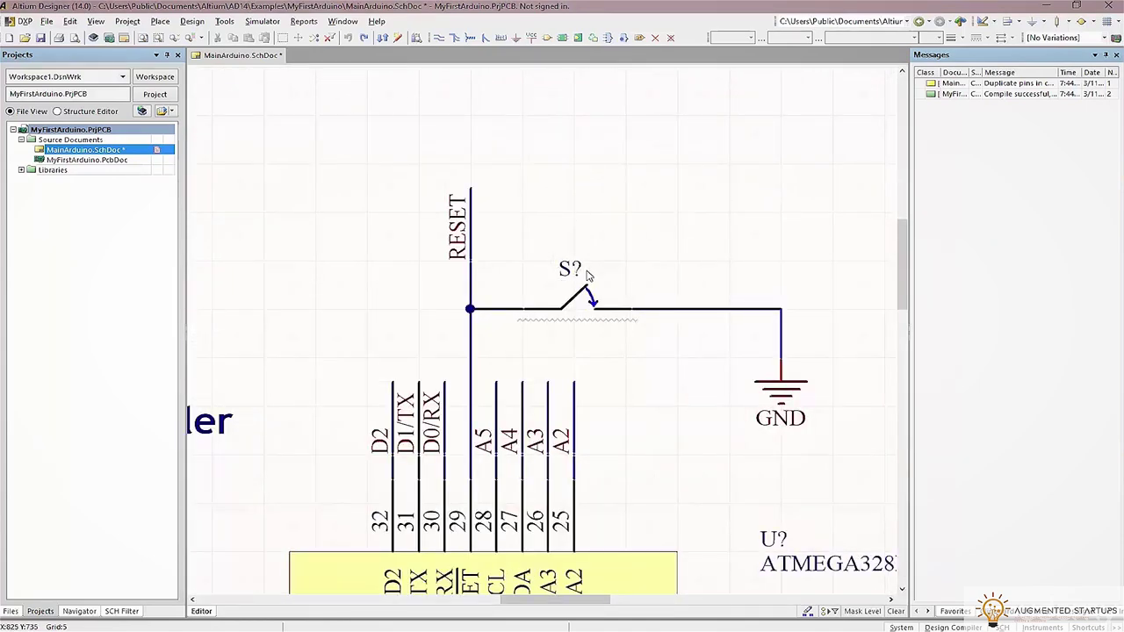
pyautogui.doubleClick(569, 270)
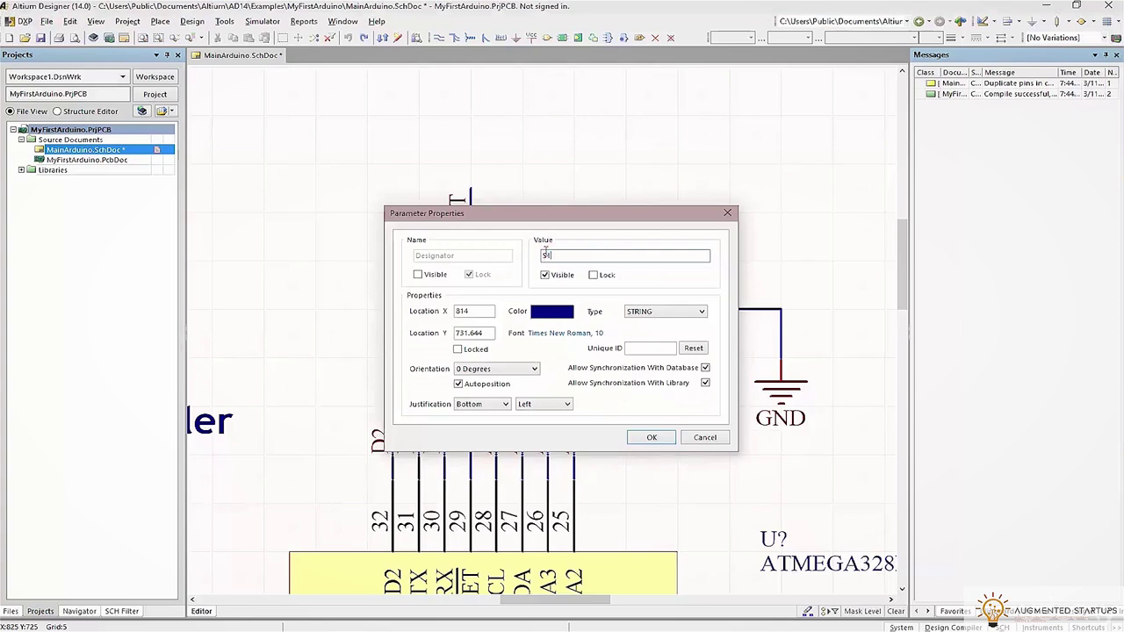
pyautogui.click(639, 438)
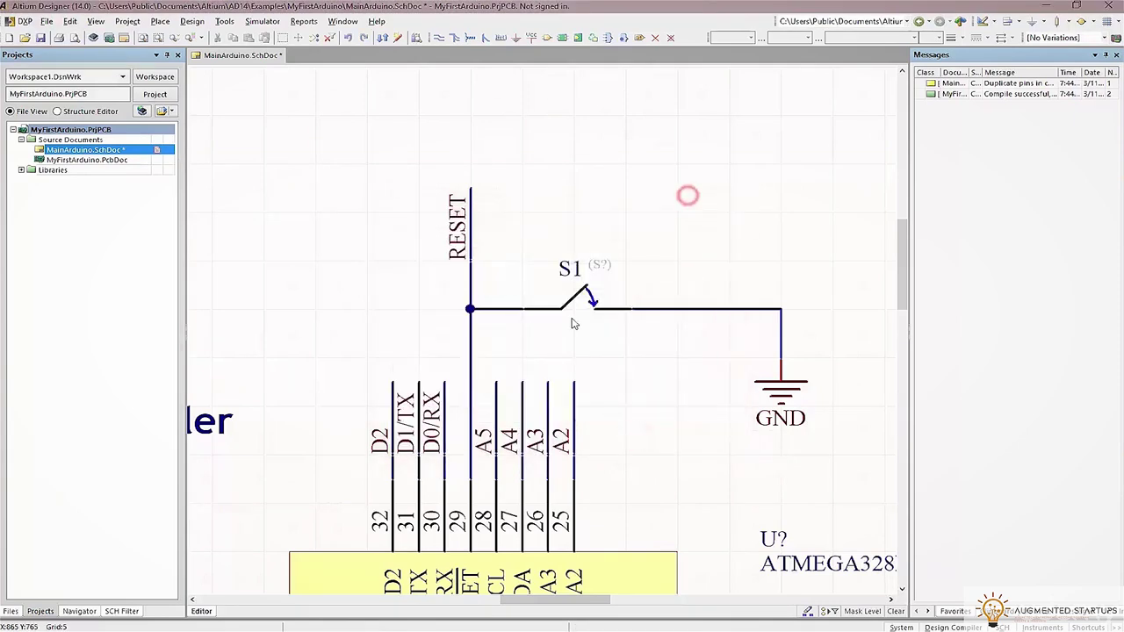
# Annotate the schematic quietly, accepting all 24 designator changes, then review U1 and C7
pyautogui.keyDown('ctrl'); pyautogui.scroll(-5, 542, 259); pyautogui.keyUp('ctrl')
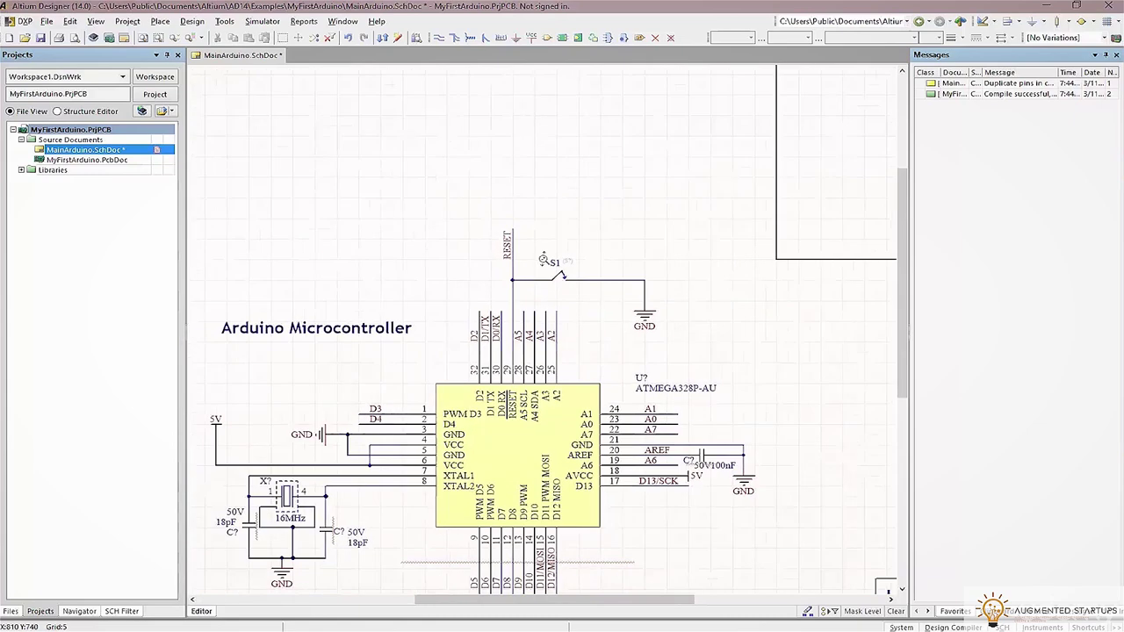
pyautogui.keyDown('ctrl'); pyautogui.scroll(-2, 492, 230); pyautogui.keyUp('ctrl')
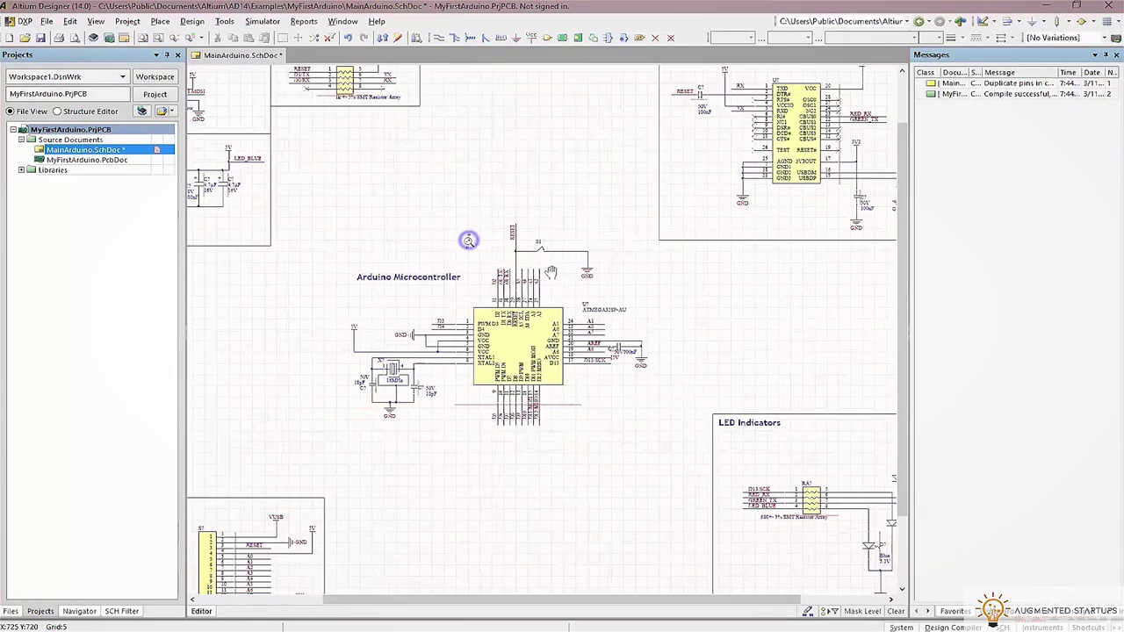
pyautogui.click(221, 23)
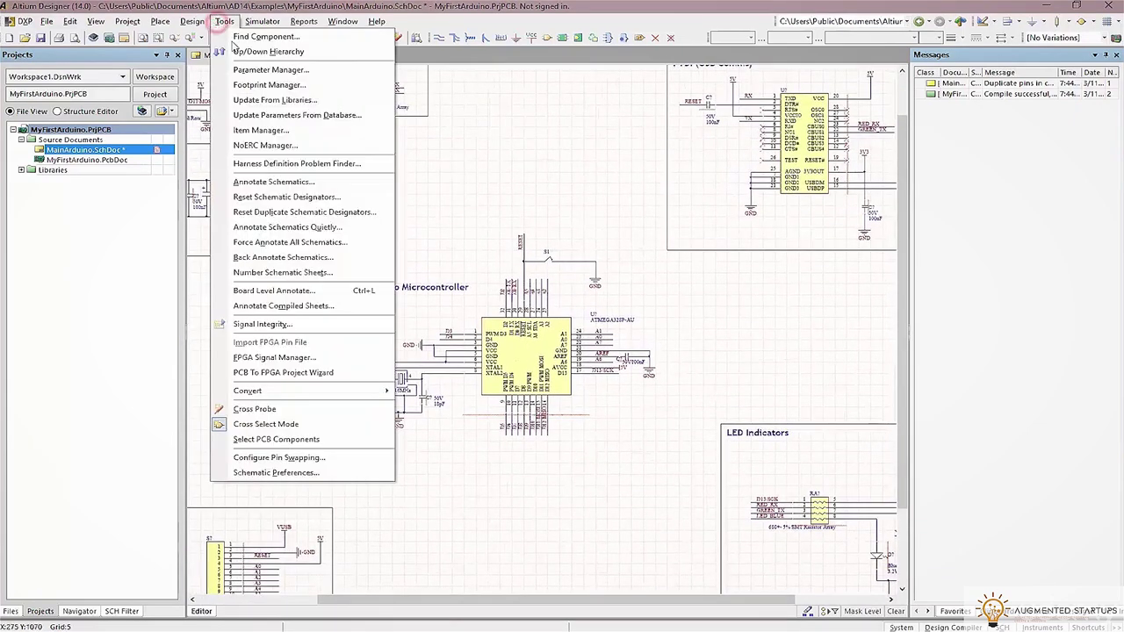
pyautogui.click(279, 228)
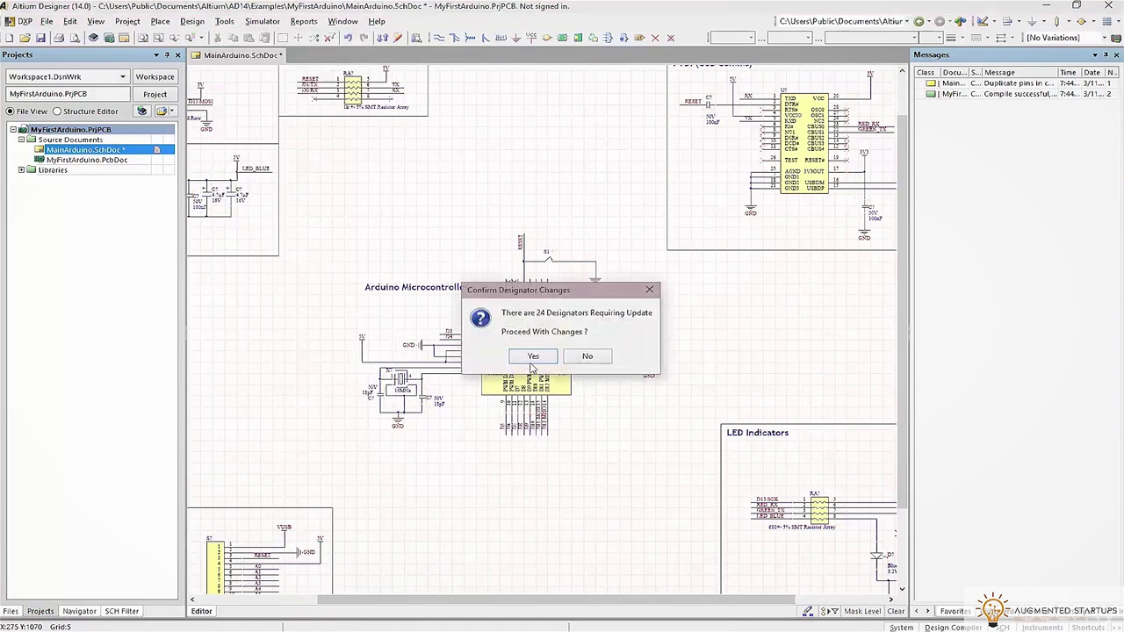
pyautogui.click(530, 356)
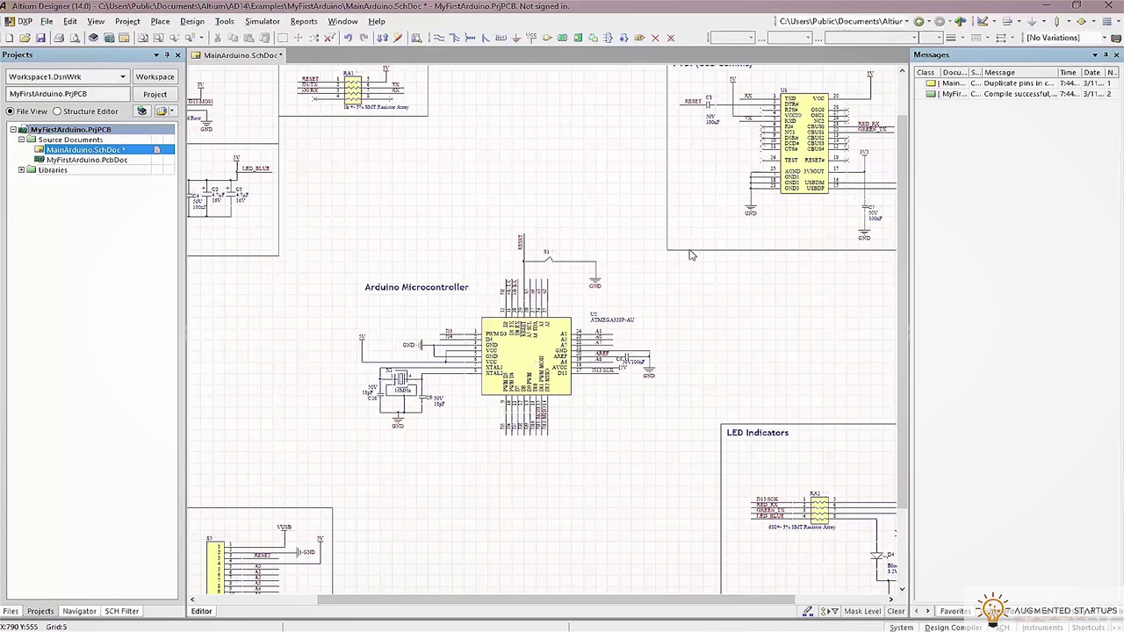
pyautogui.keyDown('ctrl'); pyautogui.scroll(3, 790, 489); pyautogui.keyUp('ctrl')
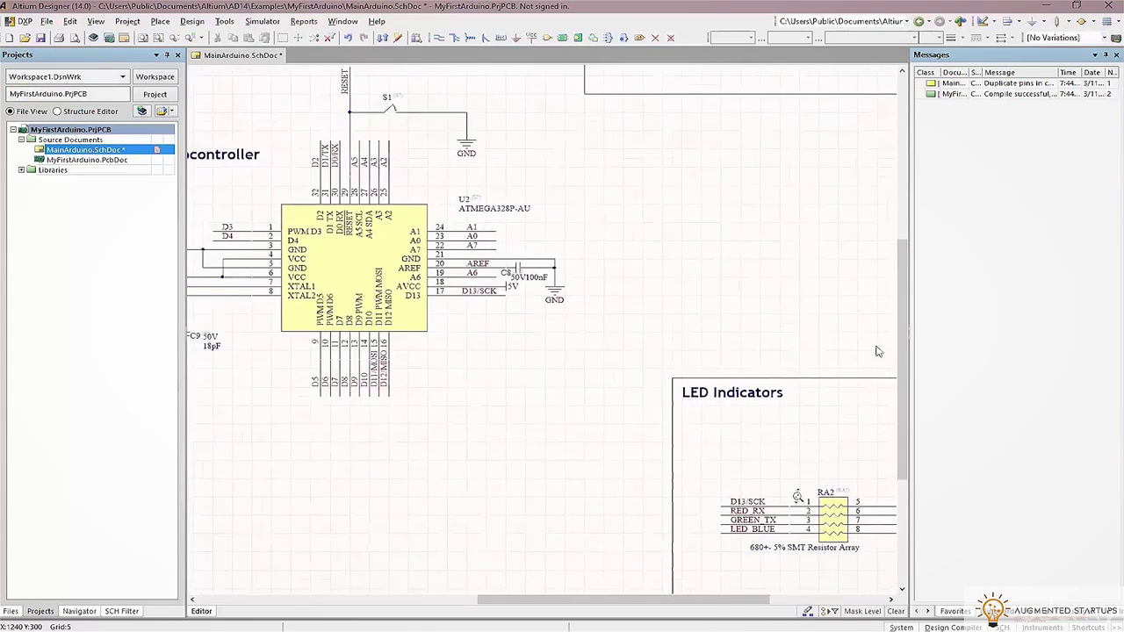
pyautogui.scroll(3, 871, 254)
pyautogui.keyDown('ctrl'); pyautogui.scroll(2, 479, 404); pyautogui.keyUp('ctrl')
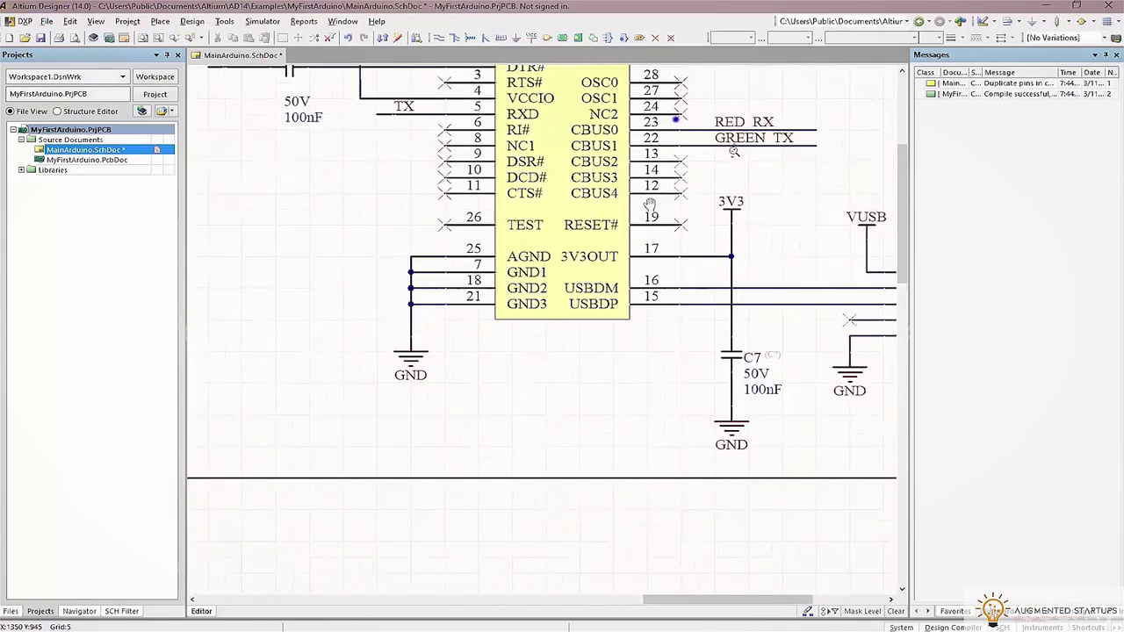
pyautogui.scroll(5, 478, 404)
pyautogui.keyDown('shift'); pyautogui.hscroll(-3, 479, 404); pyautogui.keyUp('shift')
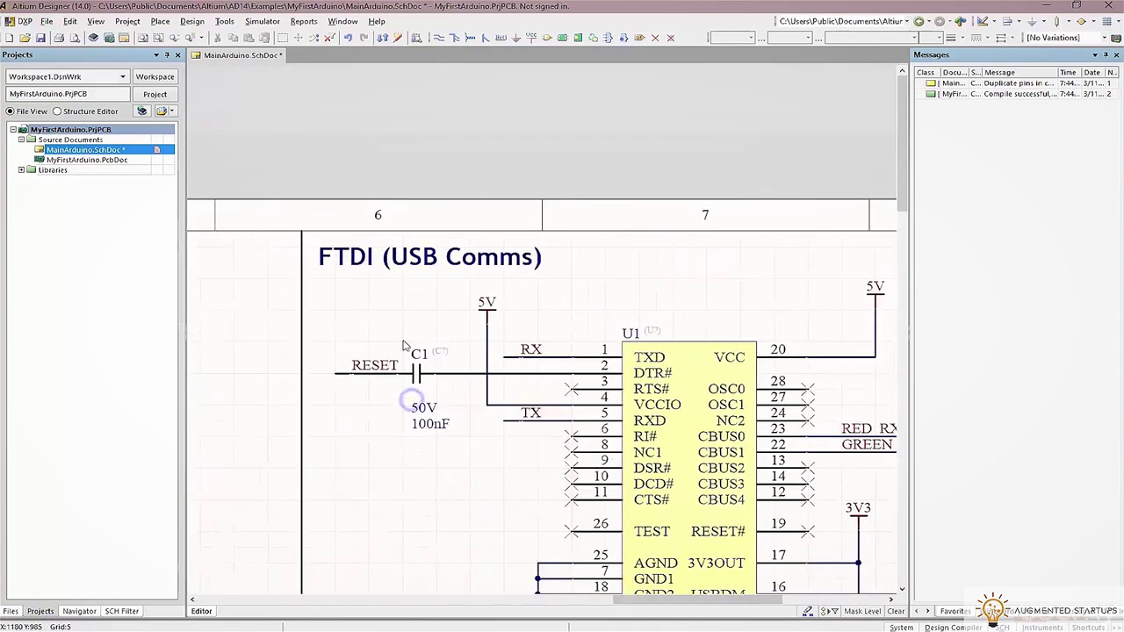
pyautogui.moveTo(447, 325); pyautogui.dragTo(169, 147, button='right')
pyautogui.keyDown('ctrl'); pyautogui.scroll(-3, 439, 352); pyautogui.keyUp('ctrl')
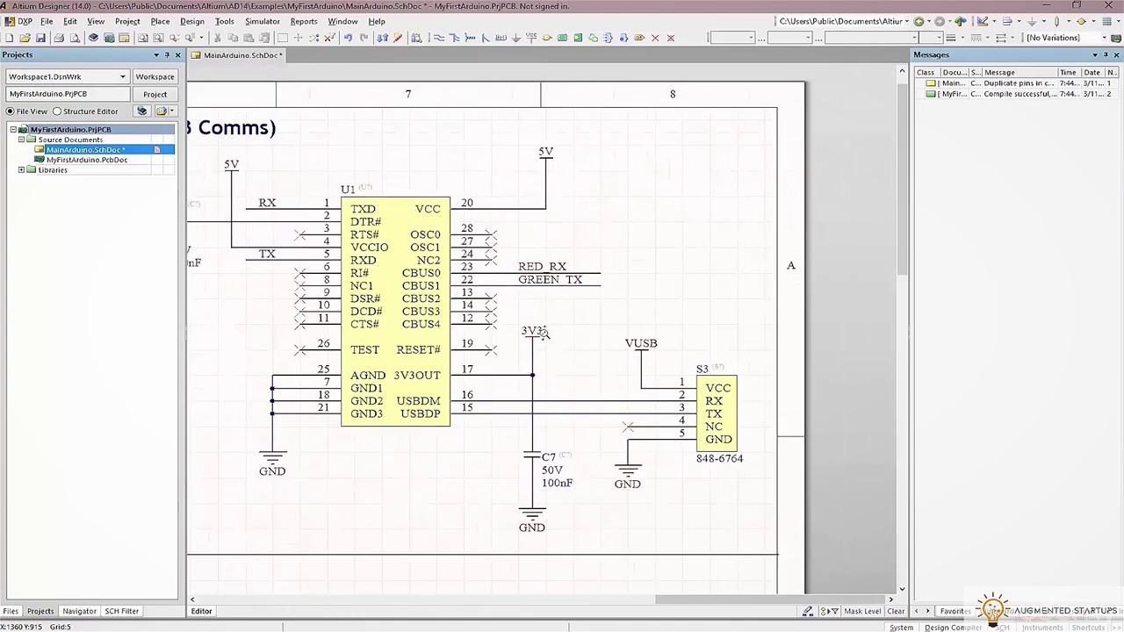
pyautogui.moveTo(346, 409); pyautogui.dragTo(620, 397, button='right')
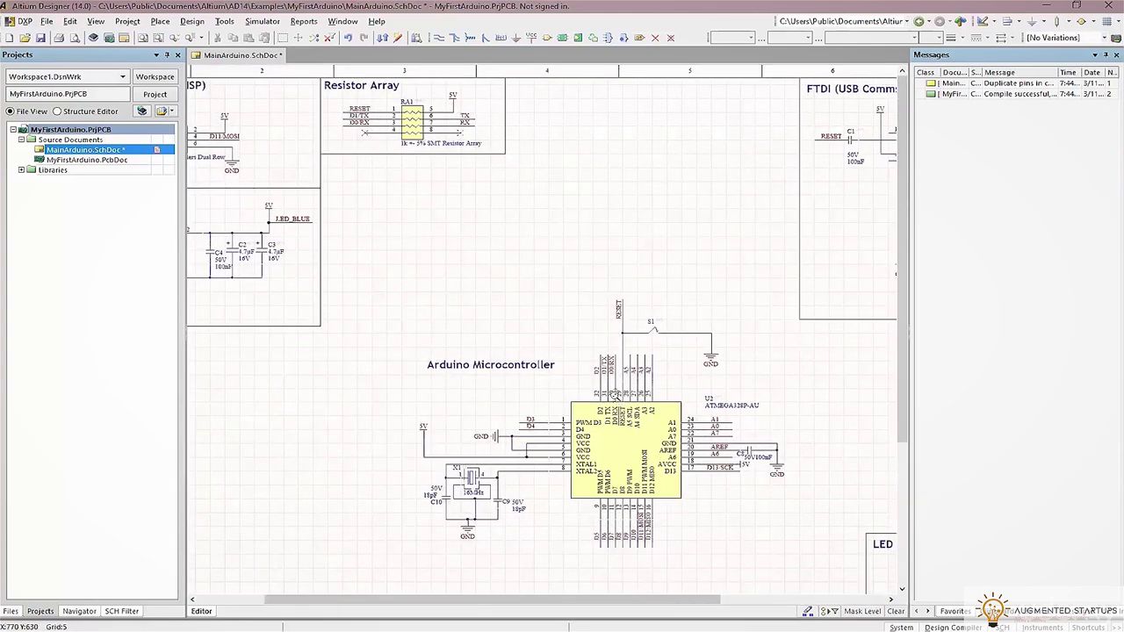
pyautogui.keyDown('ctrl'); pyautogui.scroll(-3, 395, 293); pyautogui.keyUp('ctrl')
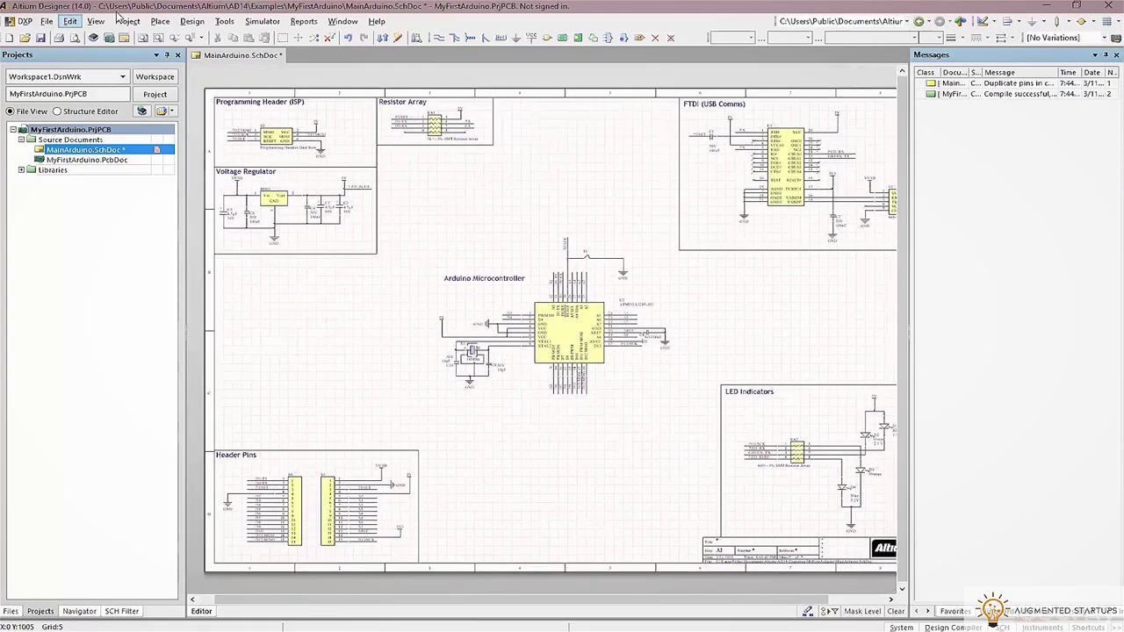
# Save the schematic and compile the document
pyautogui.click(123, 21)
pyautogui.click(47, 21)
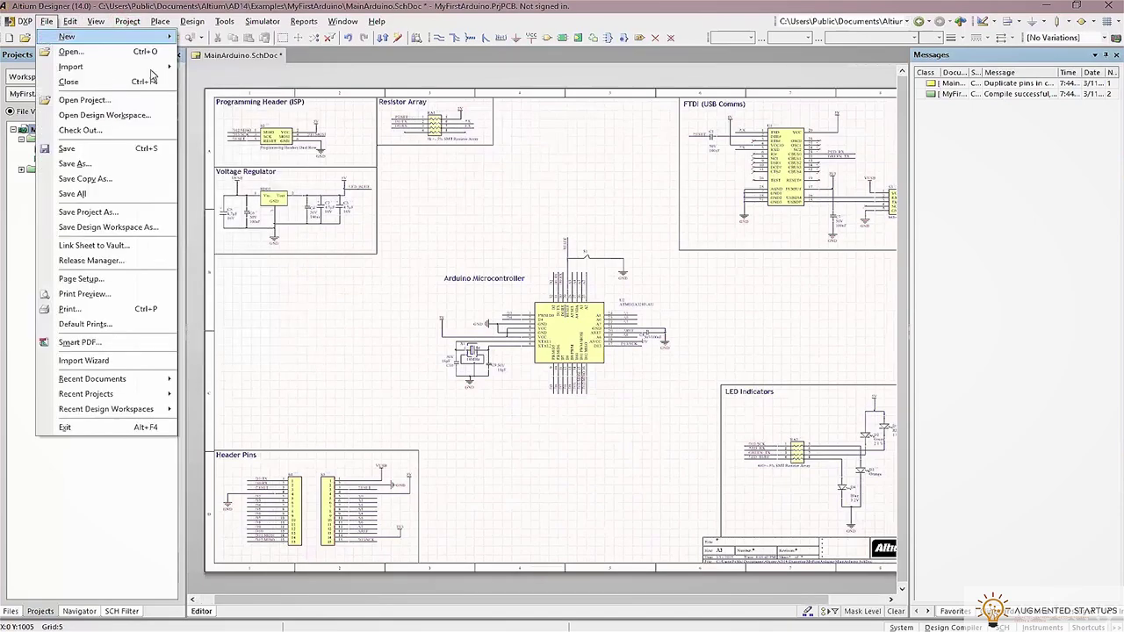
pyautogui.click(72, 193)
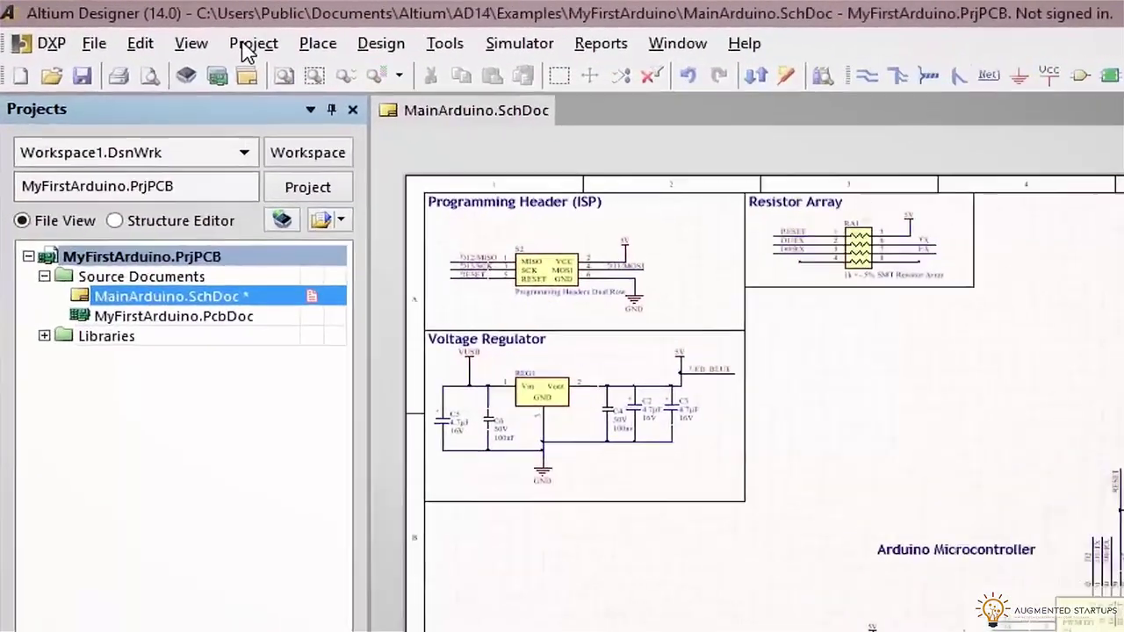
pyautogui.click(163, 27)
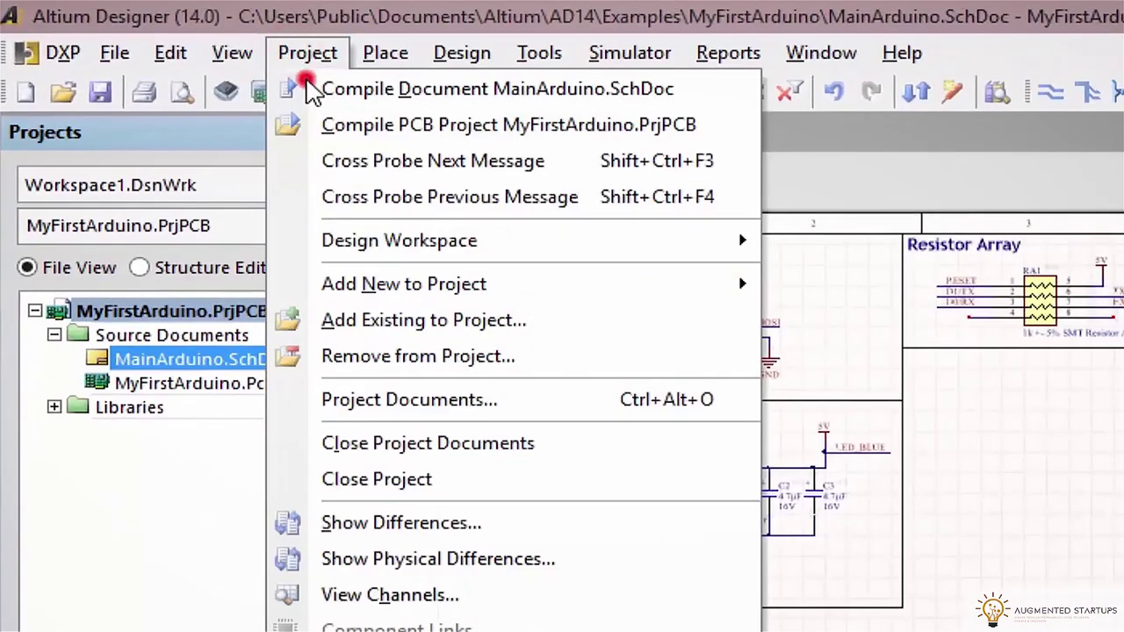
pyautogui.click(164, 44)
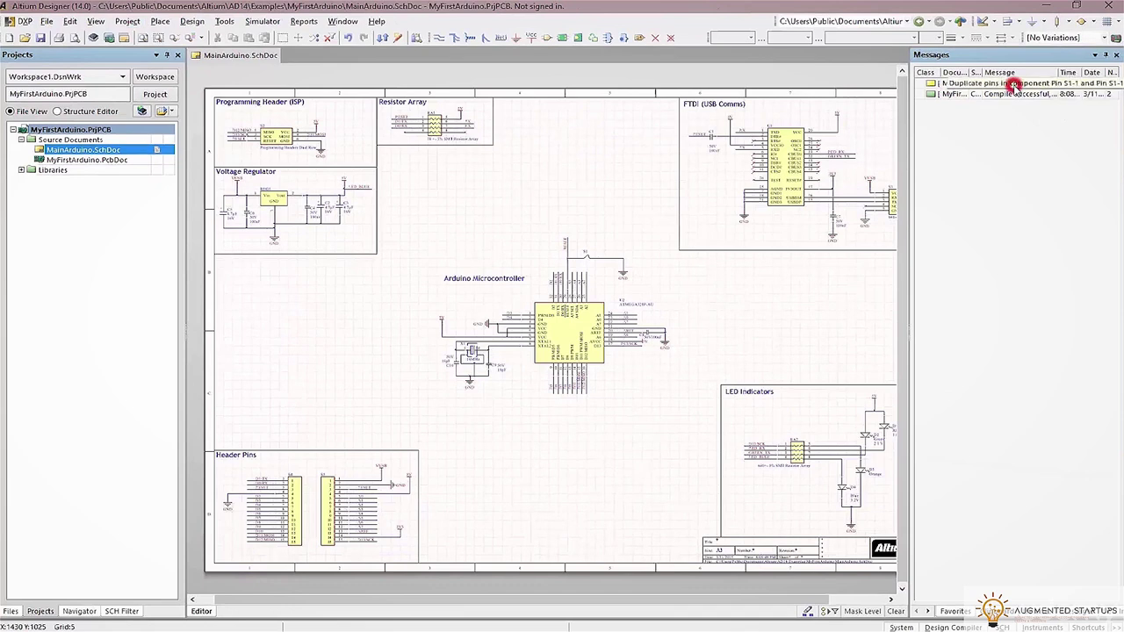
# Locate the duplicate-pin error on S1 and unlock the switch's pins
pyautogui.doubleClick(1014, 84)
pyautogui.click(96, 130)
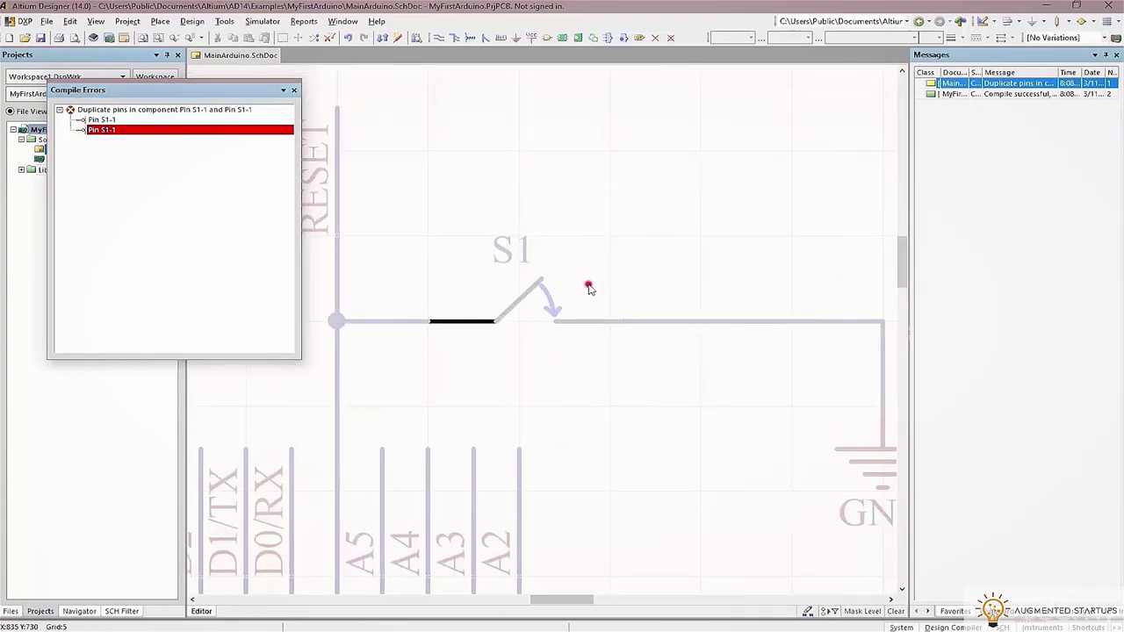
pyautogui.click(588, 286)
pyautogui.doubleClick(579, 321)
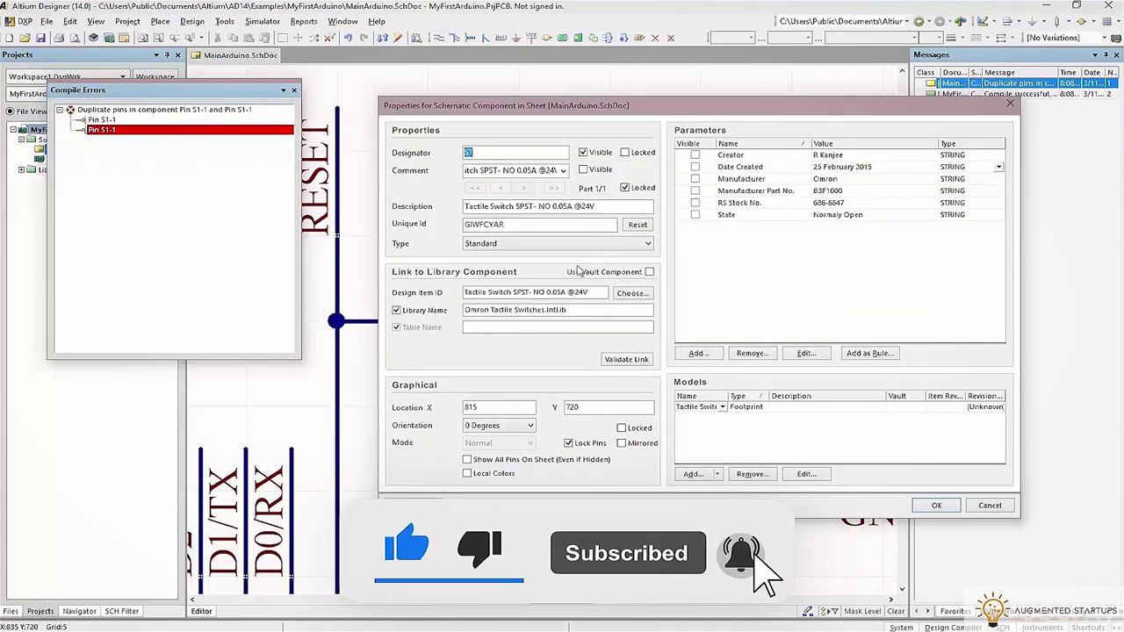
pyautogui.click(576, 443)
pyautogui.click(937, 506)
# Set the duplicate pin's designator and name to 2
pyautogui.click(615, 226)
pyautogui.doubleClick(573, 323)
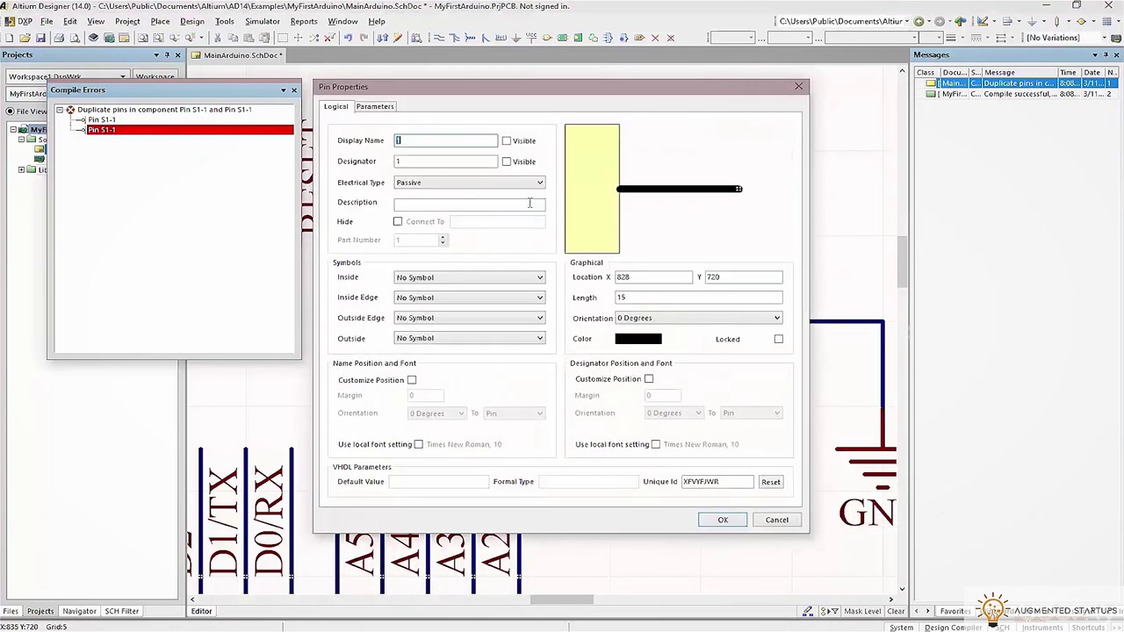
pyautogui.write('2')
pyautogui.doubleClick(408, 160)
pyautogui.write('2')
pyautogui.click(722, 519)
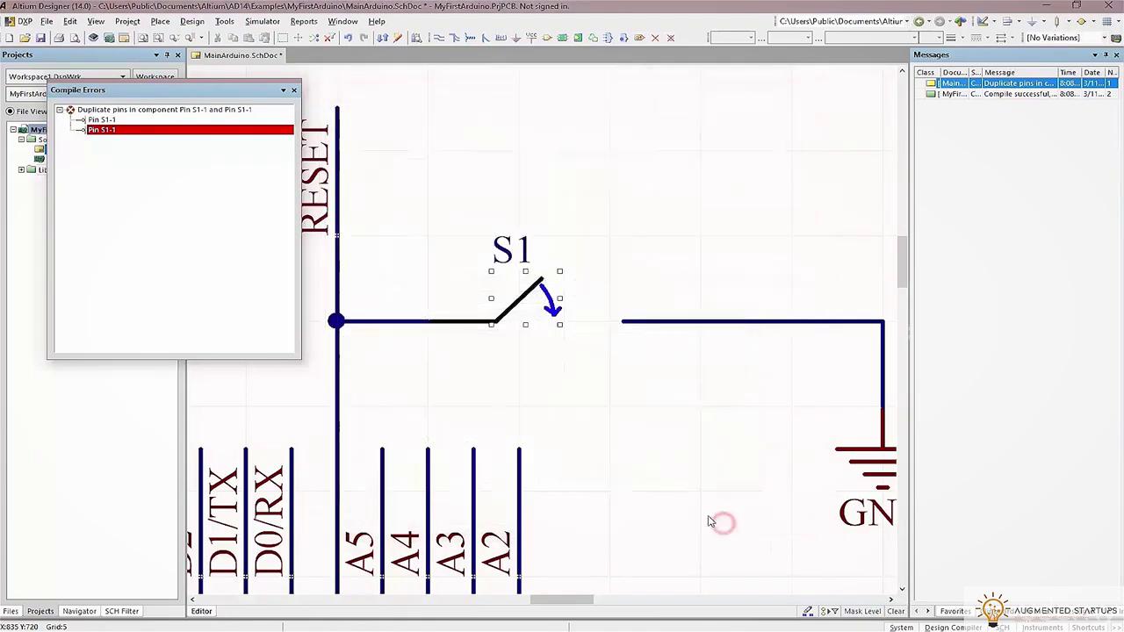
pyautogui.click(672, 460)
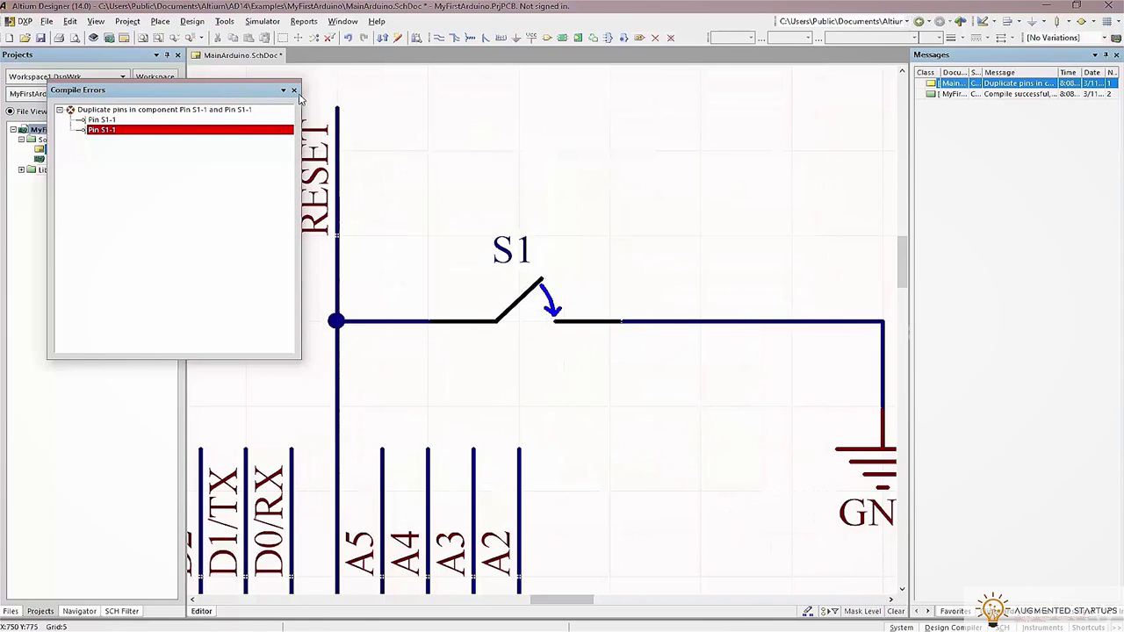
pyautogui.moveTo(208, 92); pyautogui.dragTo(1033, 209)
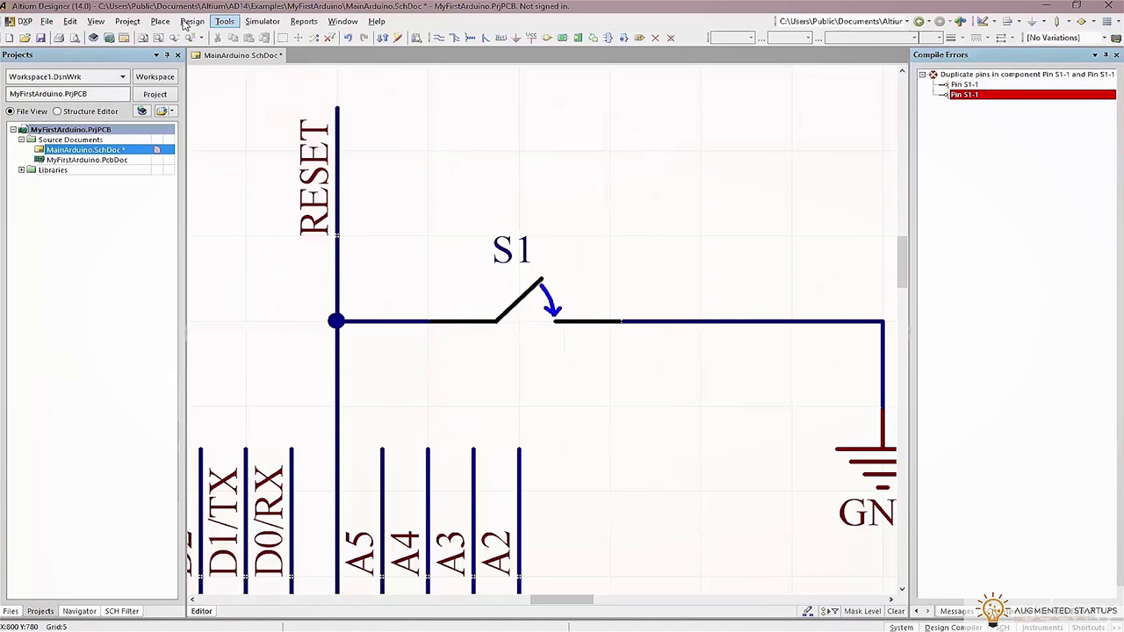
# Recompile the schematic and check the compiler messages
pyautogui.click(128, 22)
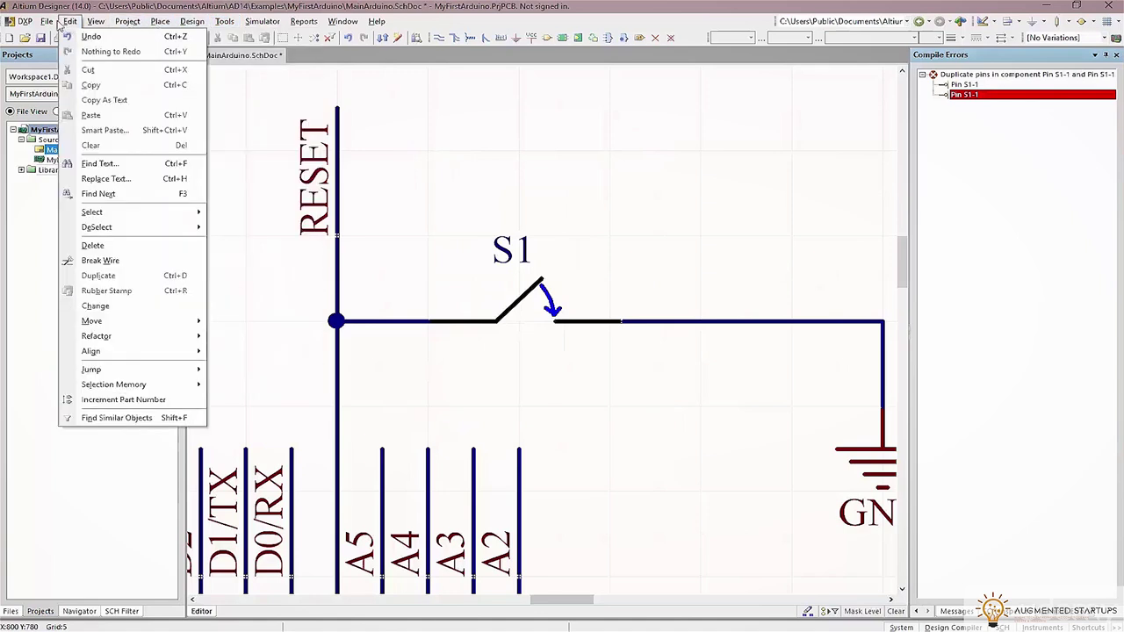
pyautogui.moveTo(49, 22)
pyautogui.click(203, 138)
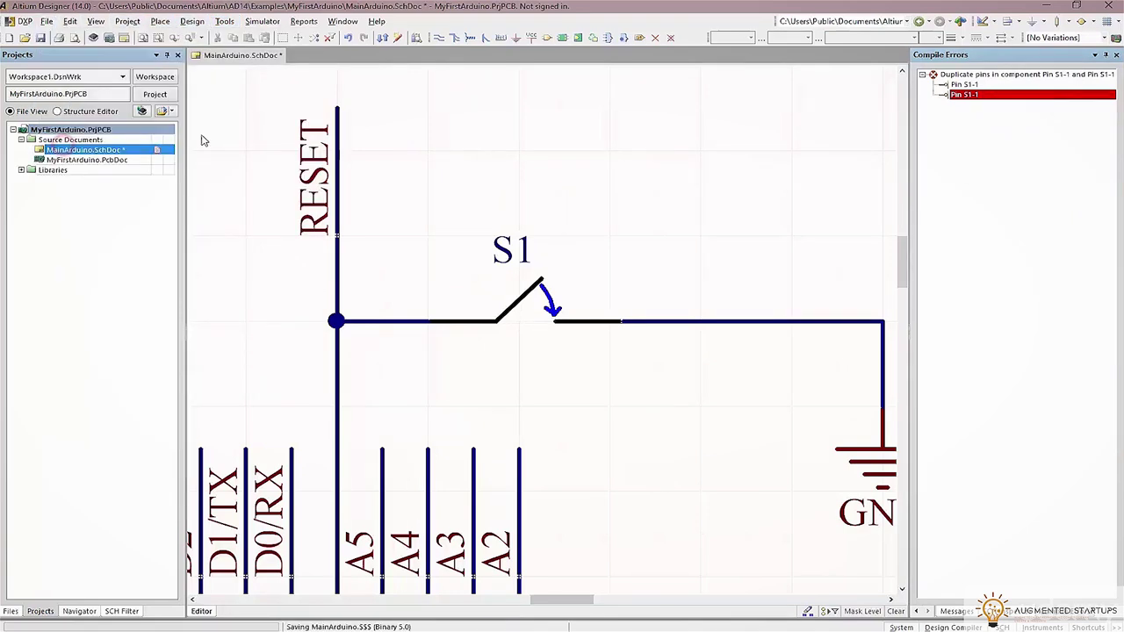
pyautogui.click(127, 22)
pyautogui.click(143, 49)
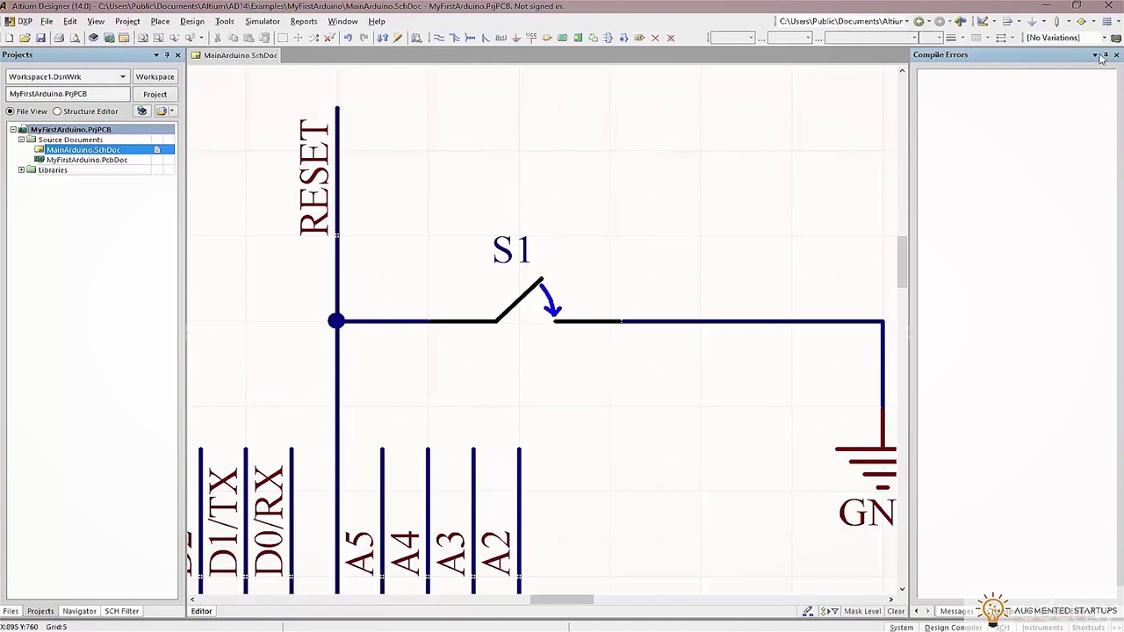
pyautogui.click(953, 612)
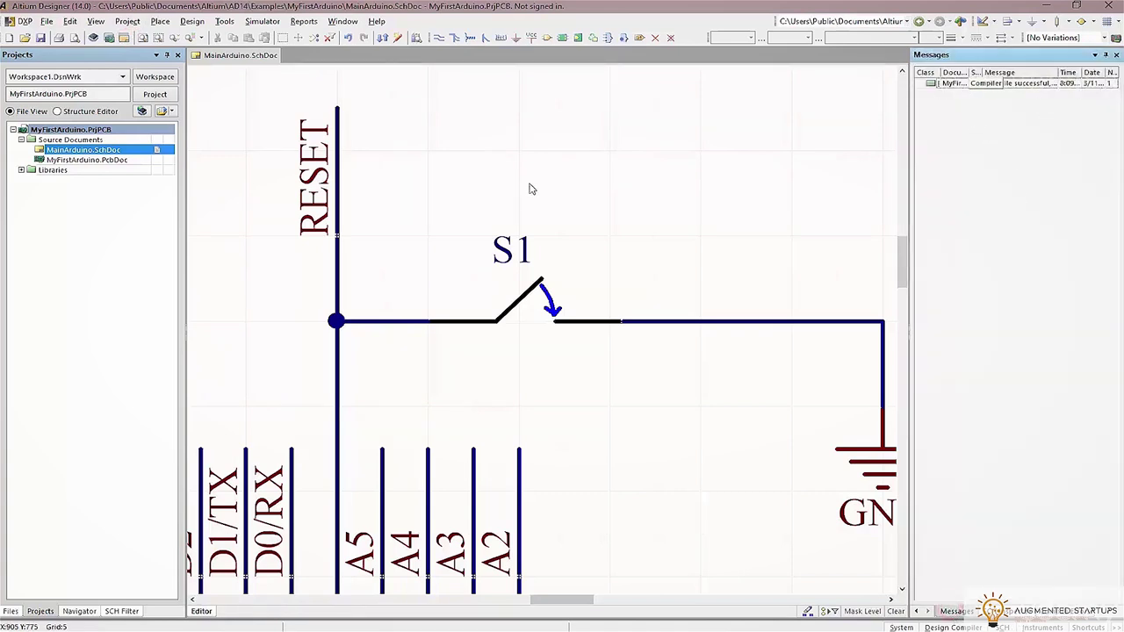
pyautogui.keyDown('ctrl'); pyautogui.scroll(-5, 528, 188); pyautogui.keyUp('ctrl')
pyautogui.keyDown('ctrl'); pyautogui.scroll(-3, 527, 193); pyautogui.keyUp('ctrl')
pyautogui.keyDown('ctrl'); pyautogui.scroll(2, 361, 276); pyautogui.keyUp('ctrl')
pyautogui.keyDown('ctrl'); pyautogui.scroll(1, 468, 282); pyautogui.keyUp('ctrl')
pyautogui.keyDown('ctrl'); pyautogui.scroll(-2, 468, 282); pyautogui.keyUp('ctrl')
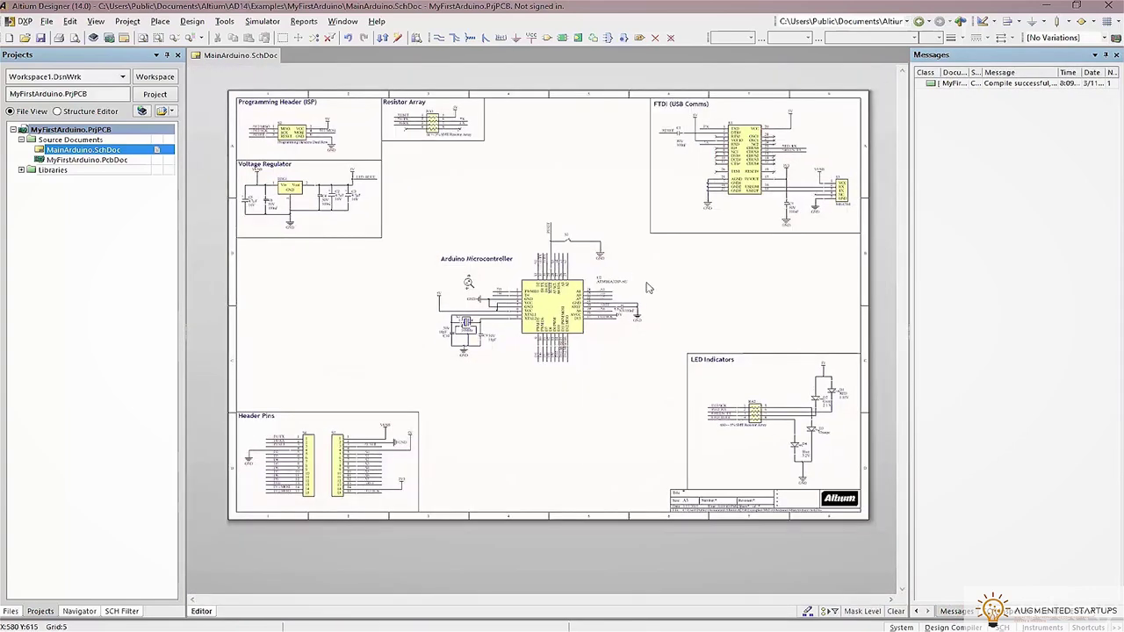
pyautogui.keyDown('ctrl'); pyautogui.scroll(1, 644, 282); pyautogui.keyUp('ctrl')
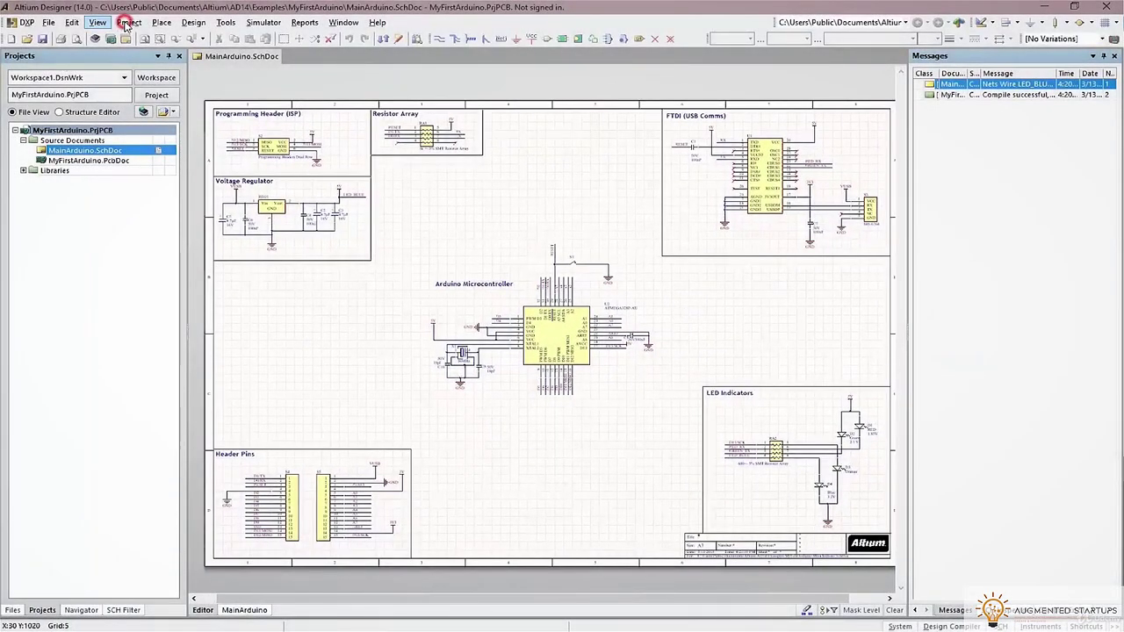
# Compile the PCB project and locate the LED_BLUE net error
pyautogui.click(128, 23)
pyautogui.click(208, 37)
pyautogui.click(129, 22)
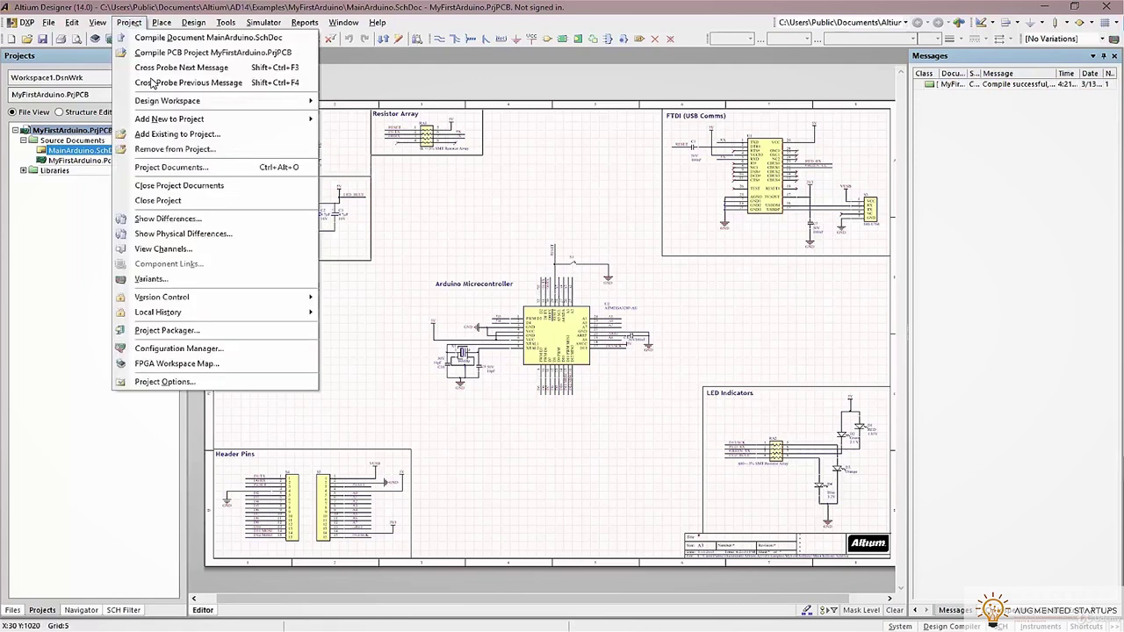
pyautogui.click(155, 52)
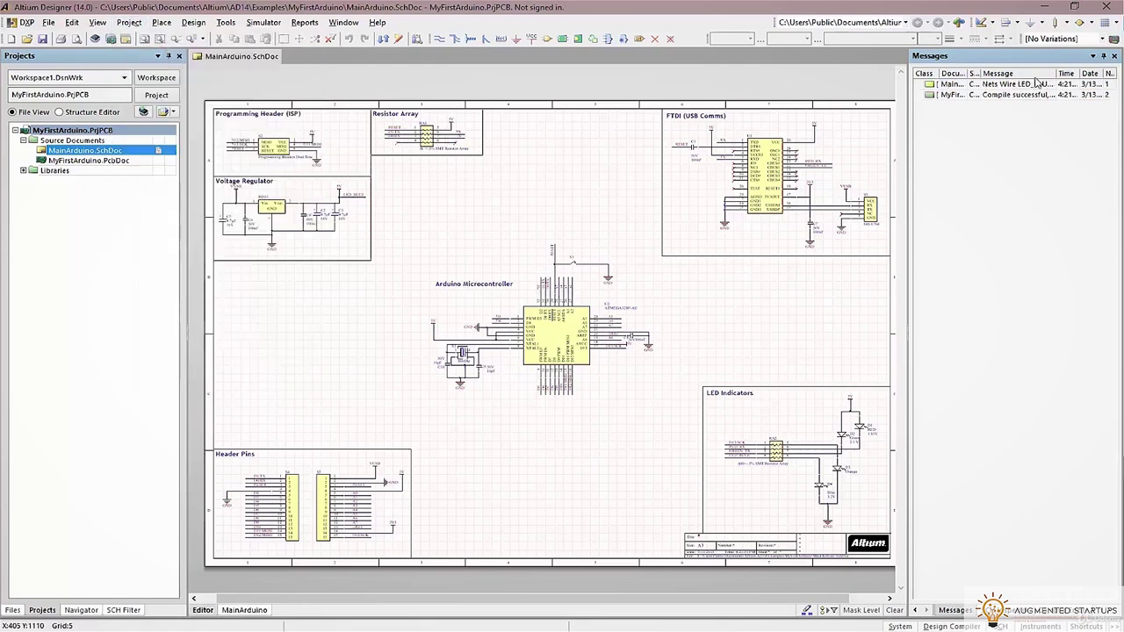
pyautogui.doubleClick(1014, 88)
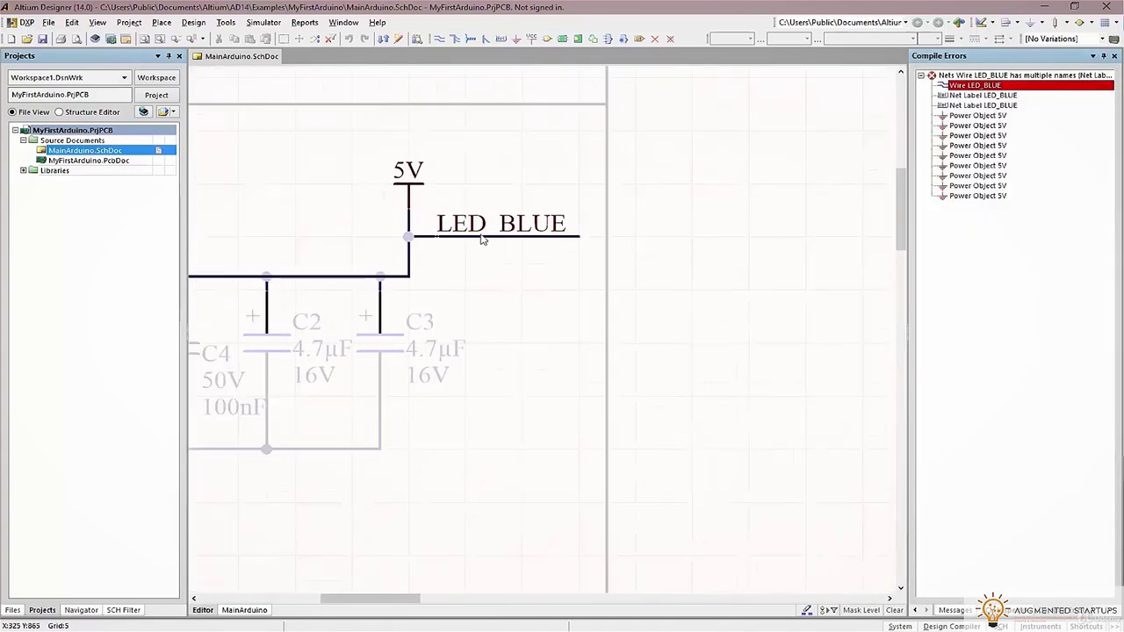
# Delete the LED BLUE net label and wire stub next to the 5V port
pyautogui.click(475, 224)
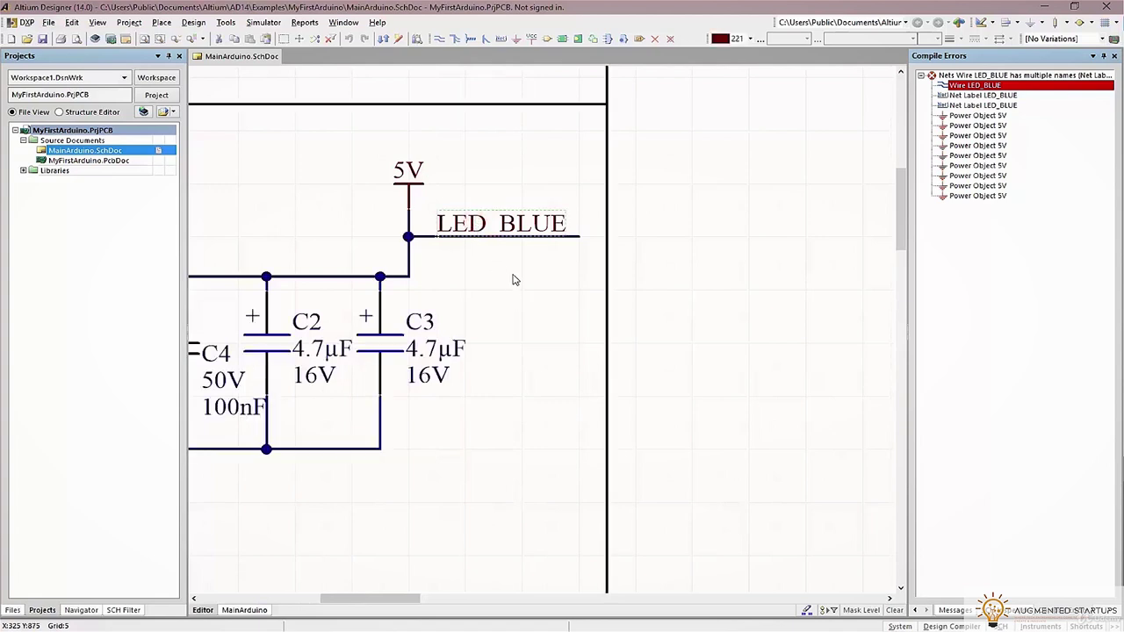
pyautogui.press('Delete')
pyautogui.click(539, 239)
pyautogui.press('Delete')
pyautogui.click(418, 181)
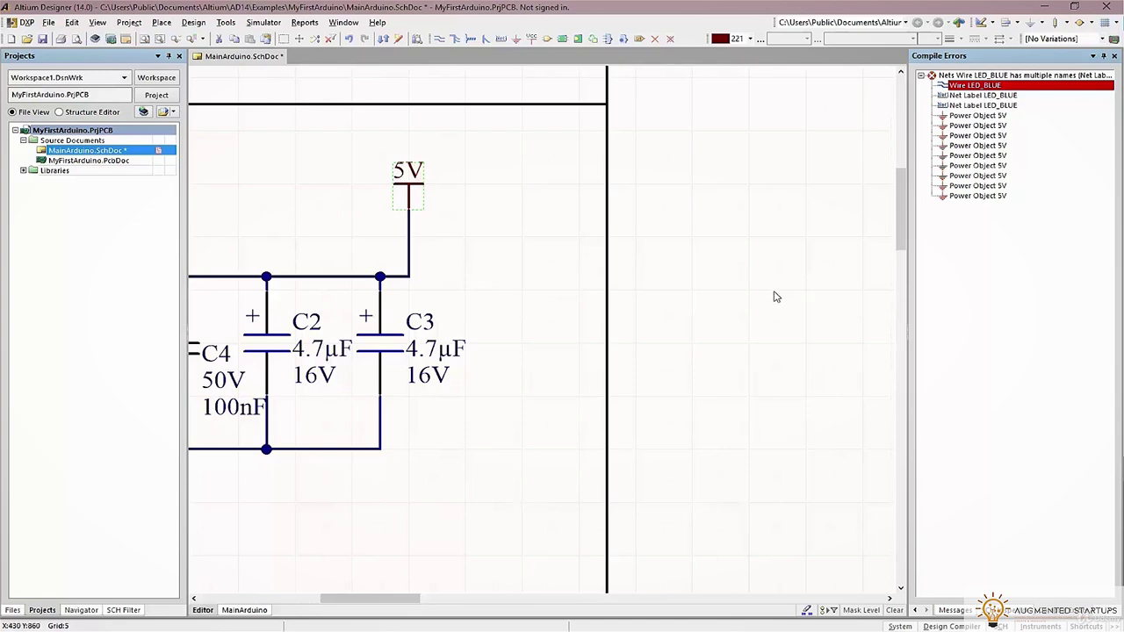
pyautogui.keyDown('ctrl'); pyautogui.scroll(-5, 776, 297); pyautogui.keyUp('ctrl')
pyautogui.keyDown('ctrl'); pyautogui.scroll(4, 811, 346); pyautogui.keyUp('ctrl')
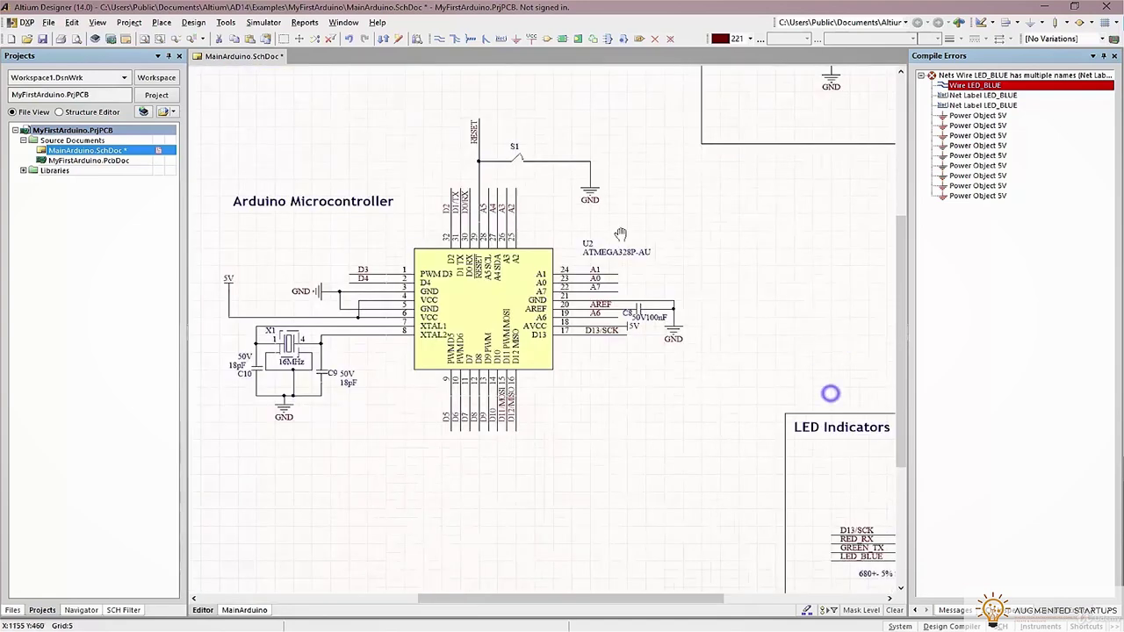
pyautogui.moveTo(831, 394); pyautogui.dragTo(603, 228, button='right')
pyautogui.keyDown('ctrl'); pyautogui.scroll(3, 637, 396); pyautogui.keyUp('ctrl')
# Replace row 4's LED BLUE label with a 5V port wired to it
pyautogui.hotkey('ctrl', 'v')
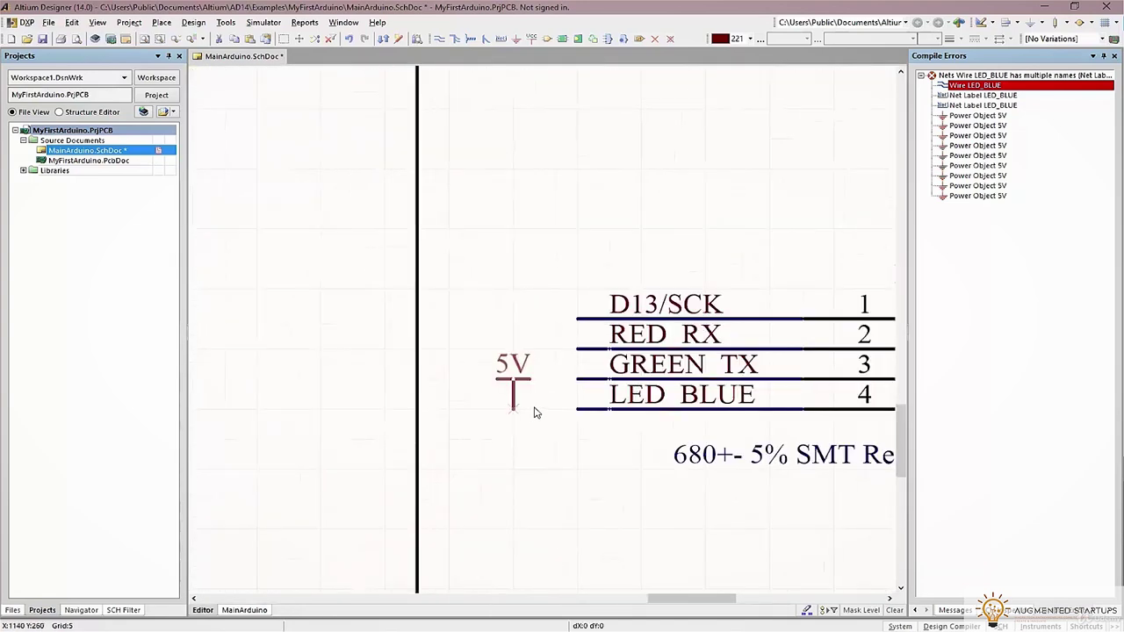
pyautogui.click(528, 396)
pyautogui.click(629, 397)
pyautogui.press('Delete')
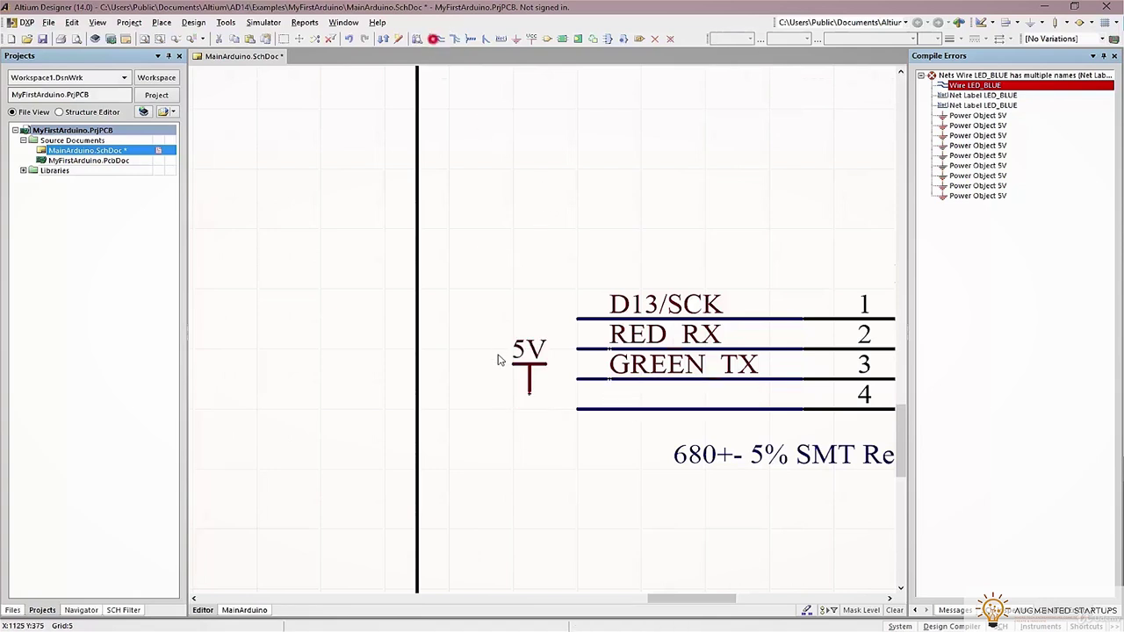
pyautogui.click(528, 400)
pyautogui.click(597, 409)
pyautogui.rightClick(615, 492)
# Recompile the PCB project to confirm no errors remain
pyautogui.keyDown('ctrl'); pyautogui.scroll(-6, 586, 442); pyautogui.keyUp('ctrl')
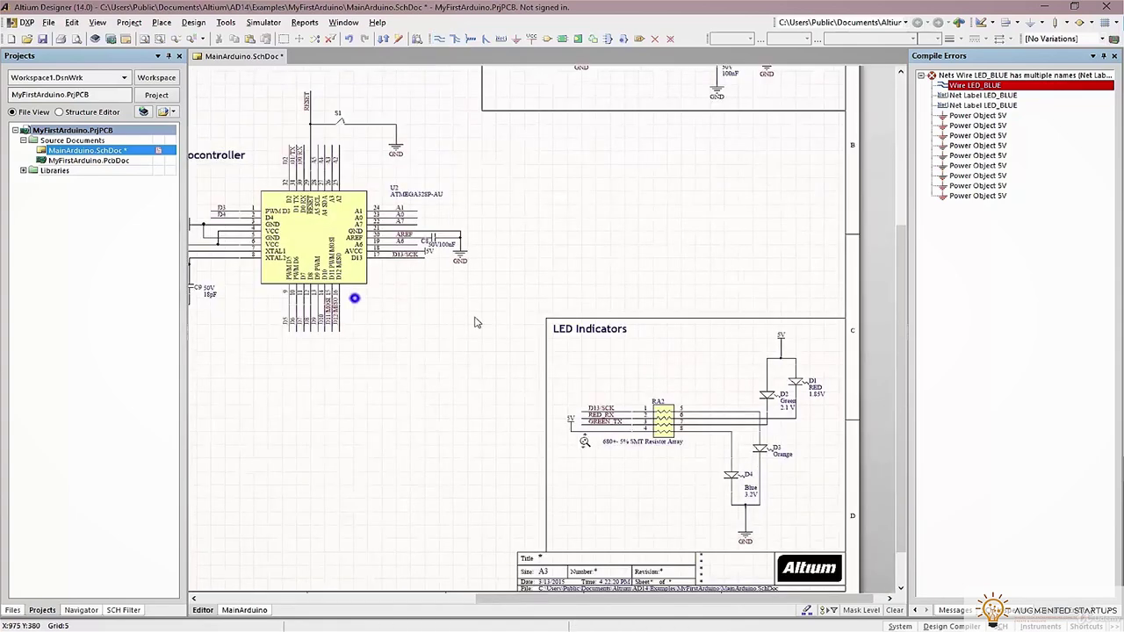
pyautogui.keyDown('ctrl'); pyautogui.scroll(2, 477, 322); pyautogui.keyUp('ctrl')
pyautogui.keyDown('ctrl'); pyautogui.scroll(-4, 528, 265); pyautogui.keyUp('ctrl')
pyautogui.keyDown('ctrl'); pyautogui.scroll(3, 535, 265); pyautogui.keyUp('ctrl')
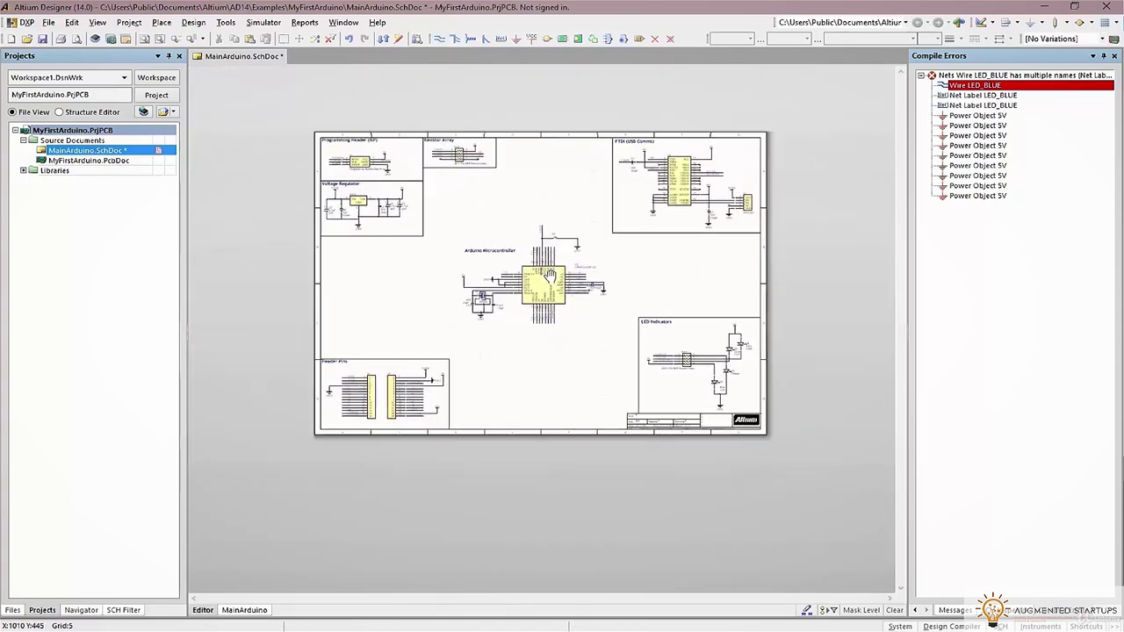
pyautogui.keyDown('ctrl'); pyautogui.scroll(2, 542, 266); pyautogui.keyUp('ctrl')
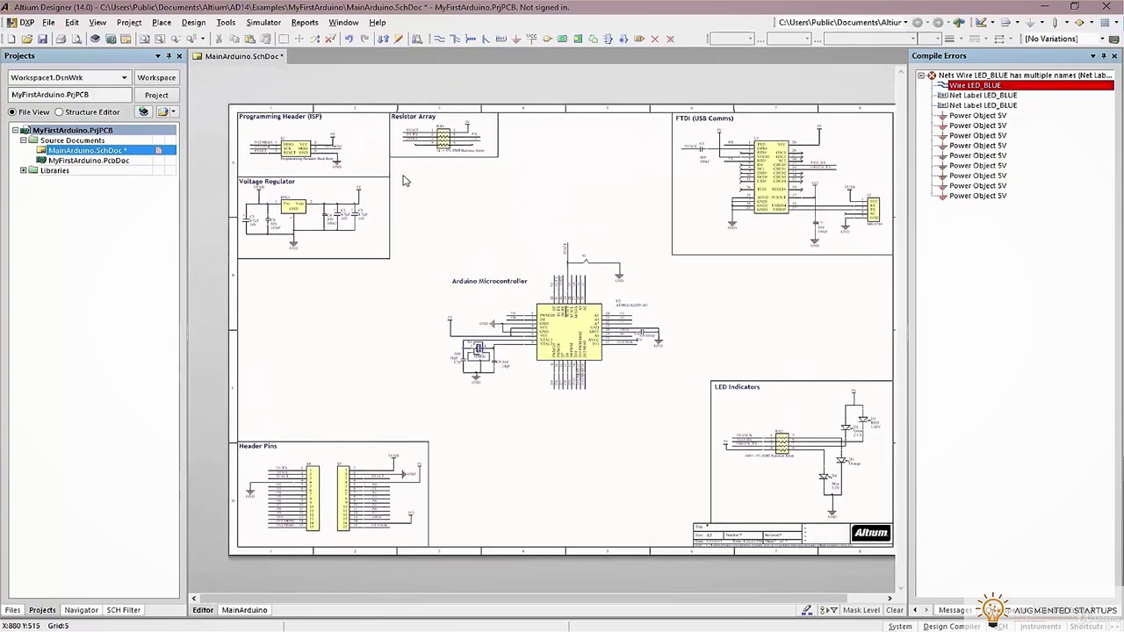
pyautogui.click(130, 22)
pyautogui.click(132, 52)
pyautogui.click(129, 22)
pyautogui.click(132, 52)
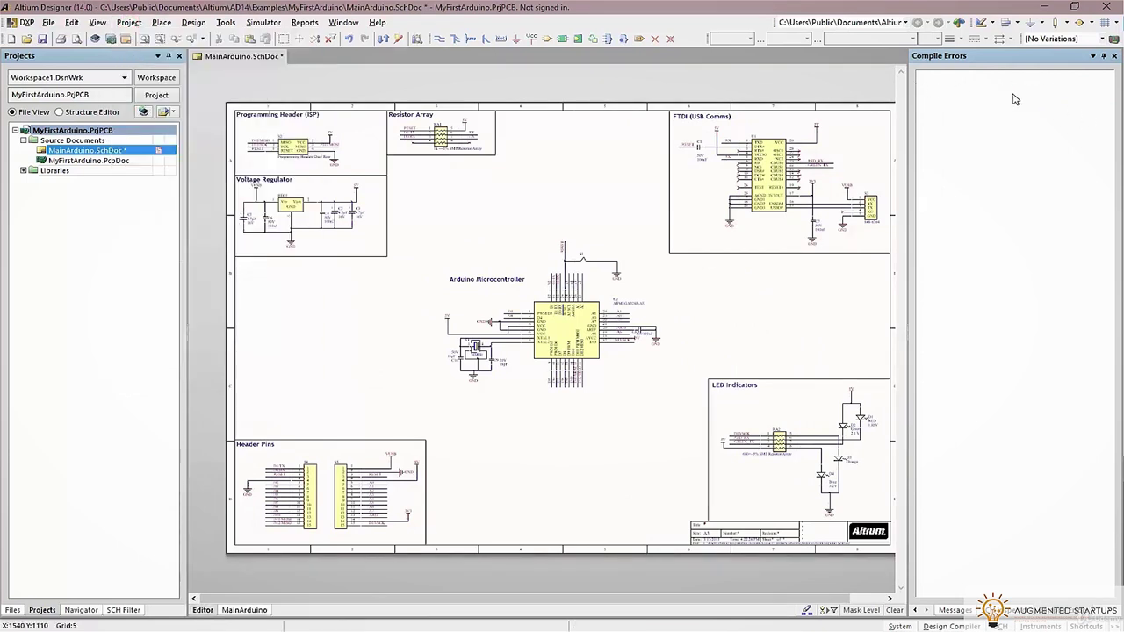
# Push the schematic into MyFirstArduino.PcbDoc, executing the ECO for 25 components, nets and the MainArduino room
pyautogui.click(190, 23)
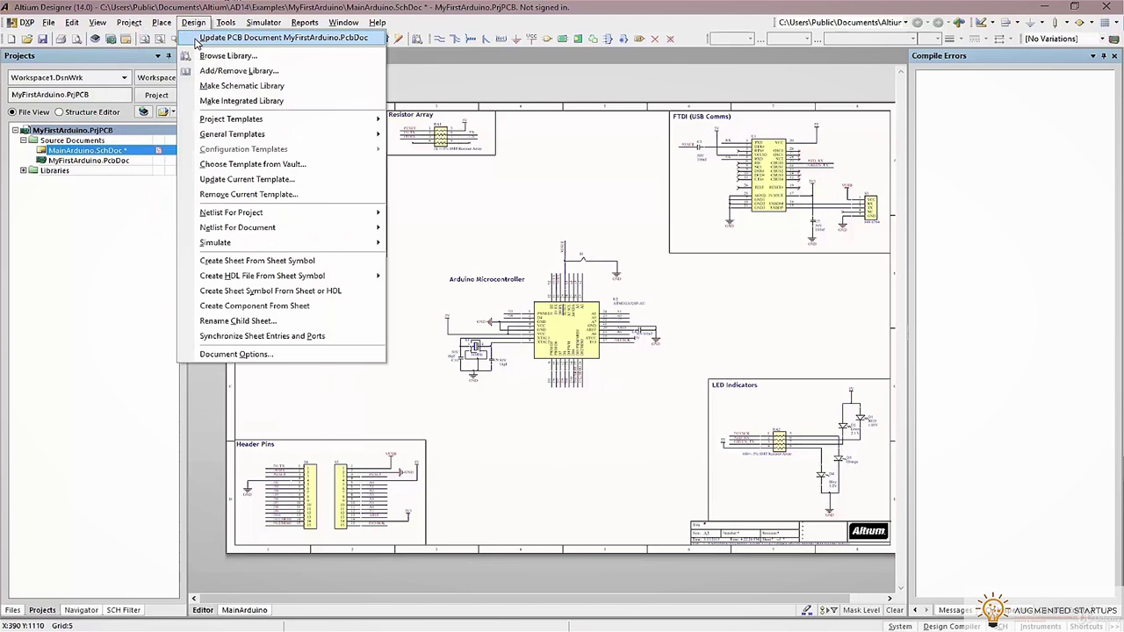
pyautogui.click(195, 39)
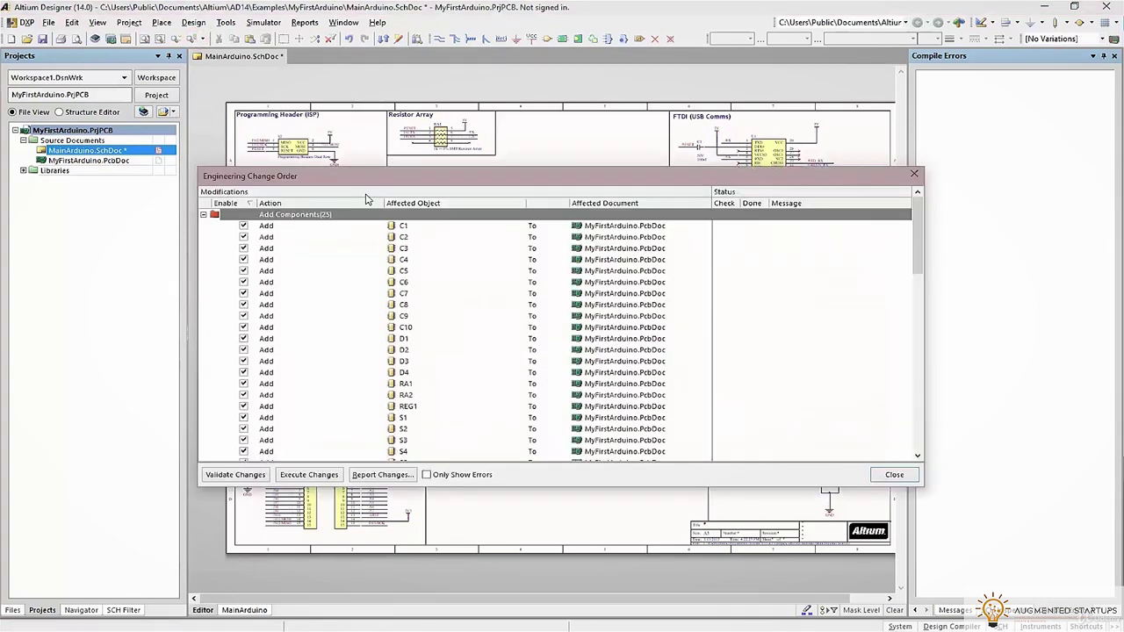
pyautogui.click(299, 467)
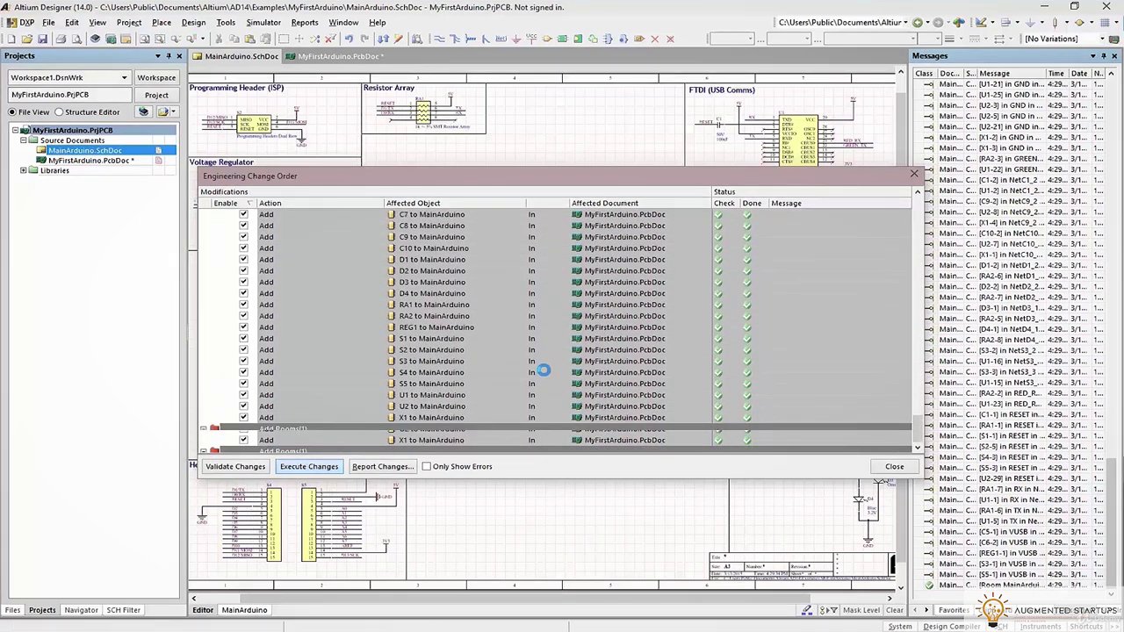
pyautogui.click(891, 467)
# Pan and zoom the 2D layout to frame the imported MainArduino components
pyautogui.moveTo(514, 246); pyautogui.dragTo(343, 278, button='right')
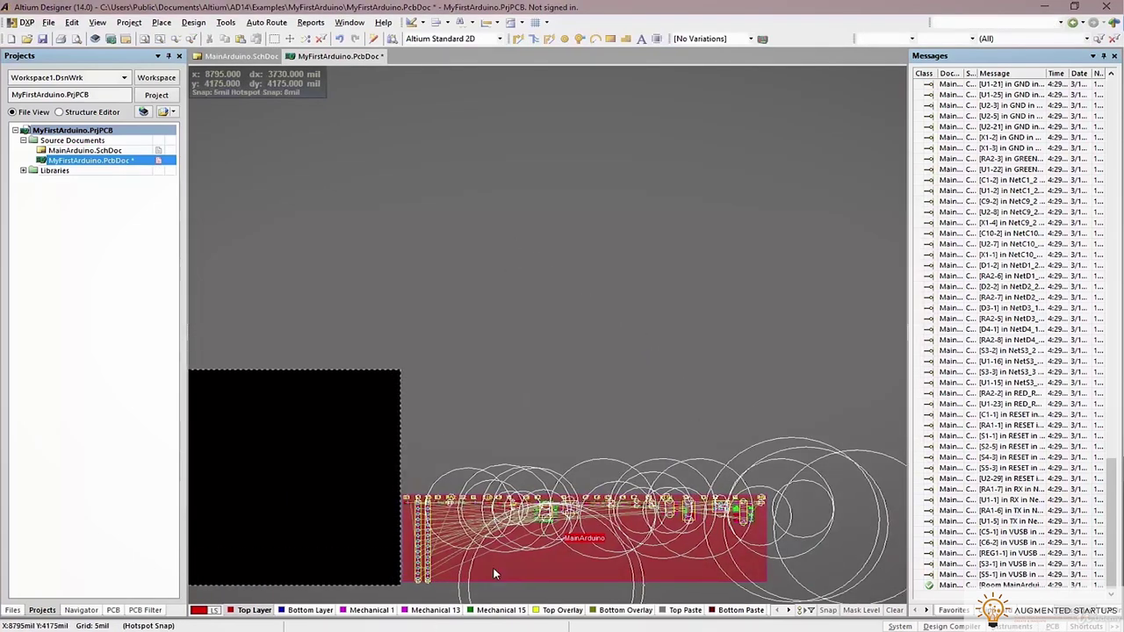
pyautogui.keyDown('ctrl'); pyautogui.scroll(3, 534, 479); pyautogui.keyUp('ctrl')
pyautogui.moveTo(534, 479); pyautogui.dragTo(459, 392, button='right')
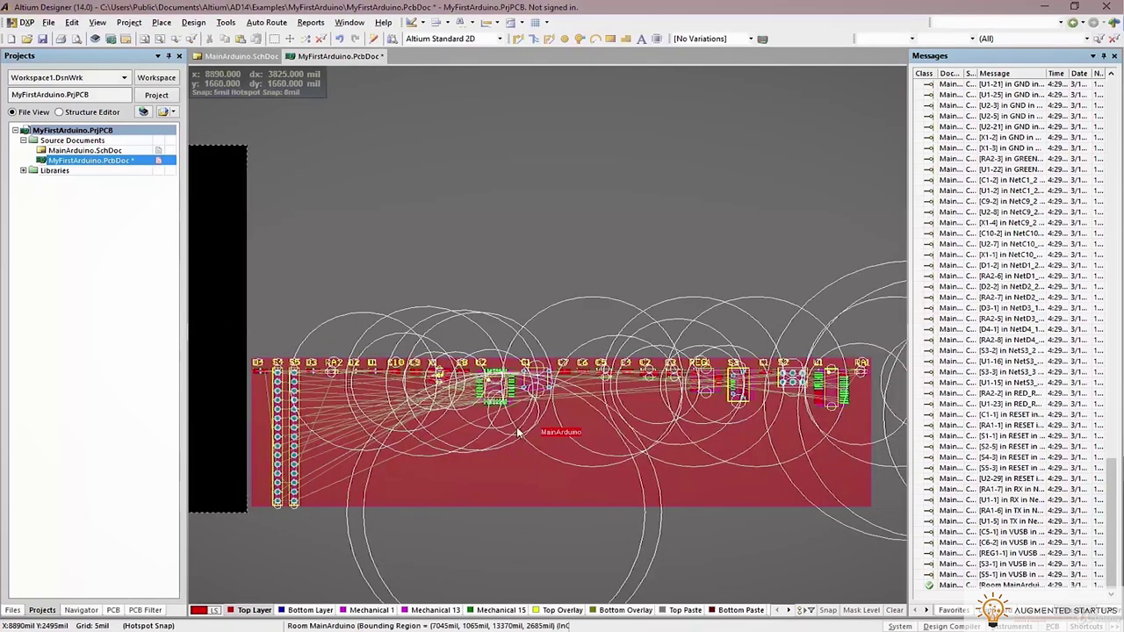
pyautogui.keyDown('ctrl'); pyautogui.scroll(6, 486, 418); pyautogui.keyUp('ctrl')
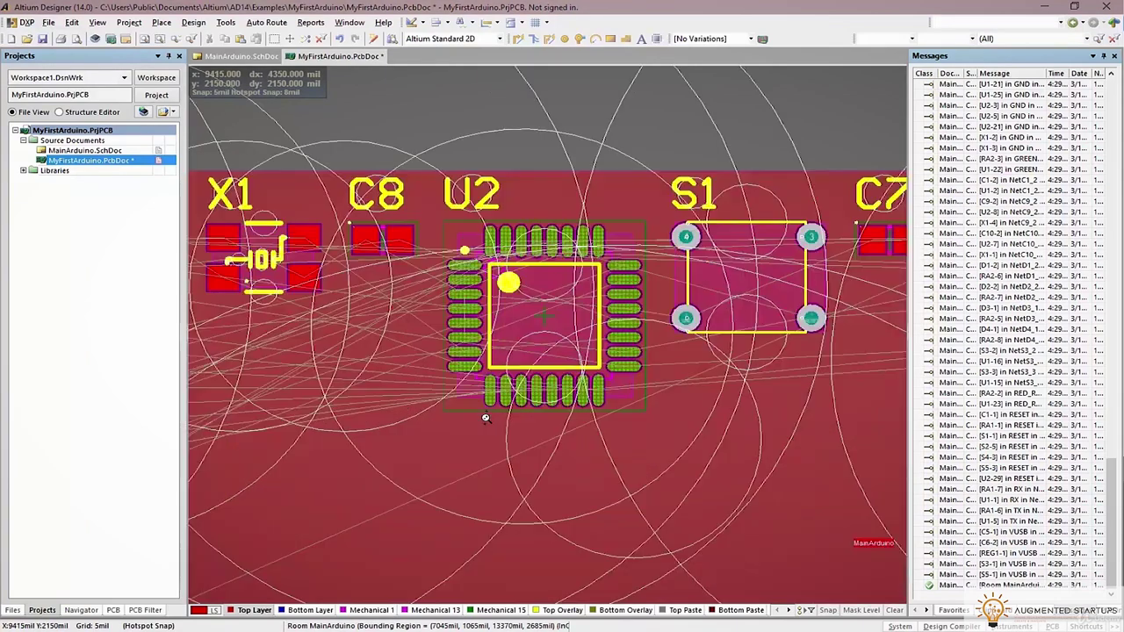
pyautogui.keyDown('ctrl'); pyautogui.scroll(-5, 486, 418); pyautogui.keyUp('ctrl')
pyautogui.moveTo(486, 418); pyautogui.dragTo(536, 418, button='right')
pyautogui.keyDown('ctrl'); pyautogui.scroll(-2, 503, 457); pyautogui.keyUp('ctrl')
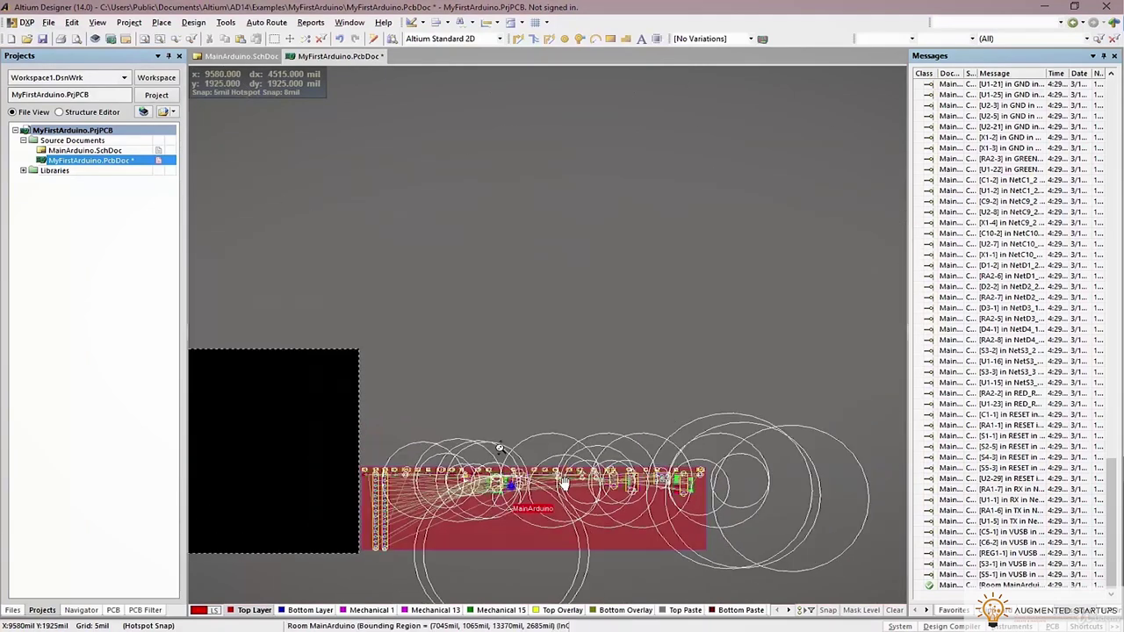
pyautogui.moveTo(498, 479); pyautogui.dragTo(558, 479, button='right')
# Inspect the board in 3D, reorienting with 0, 9 and 8, then return to 2D
pyautogui.press('3')
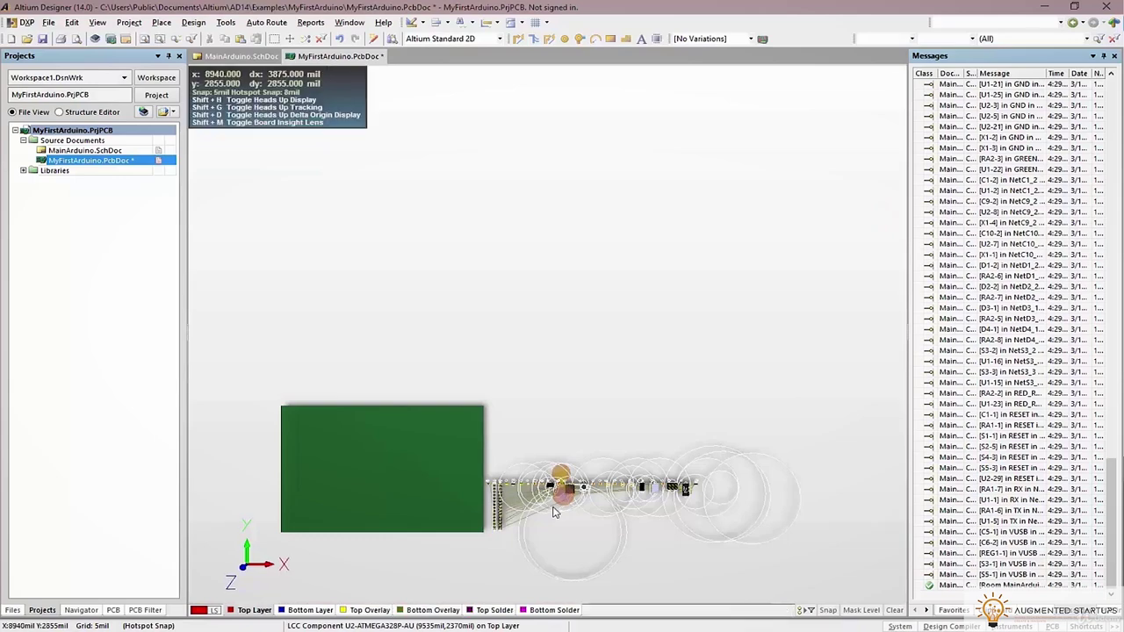
pyautogui.keyDown('ctrl'); pyautogui.scroll(5, 562, 487); pyautogui.keyUp('ctrl')
pyautogui.keyDown('shift'); pyautogui.moveTo(562, 488); pyautogui.dragTo(494, 382, button='right'); pyautogui.keyUp('shift')
pyautogui.press('0')
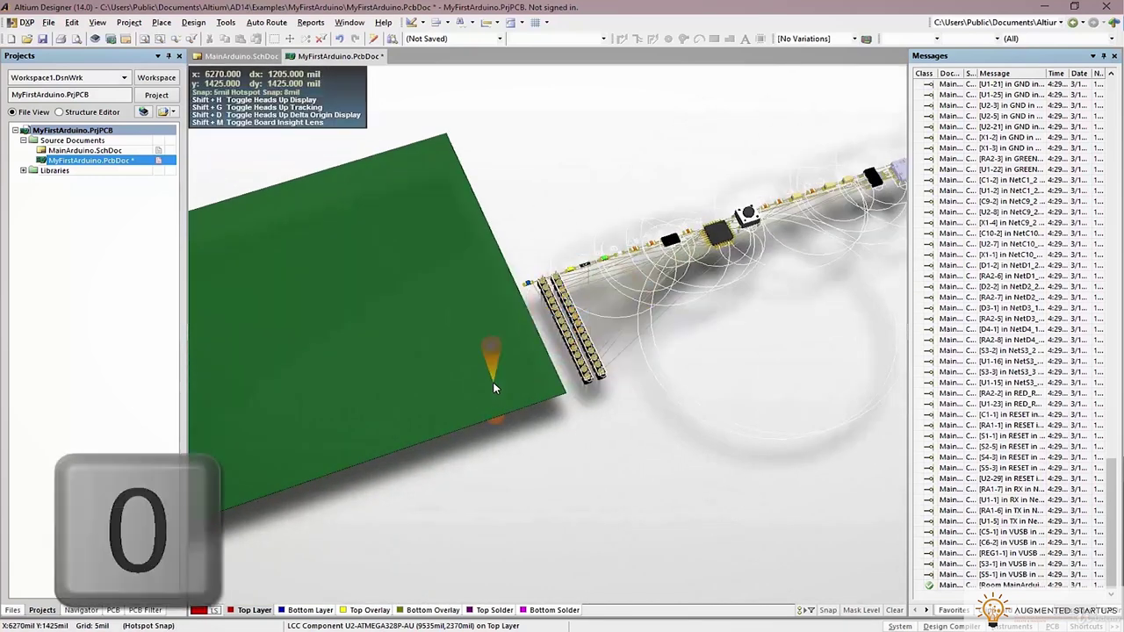
pyautogui.press('9')
pyautogui.press('8')
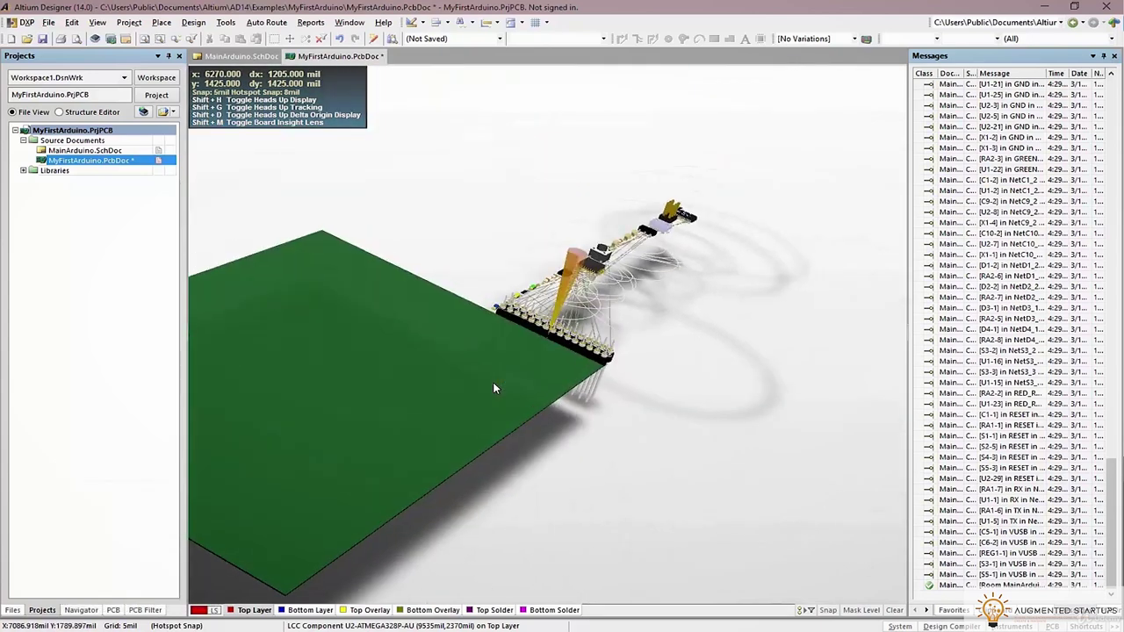
pyautogui.press('0')
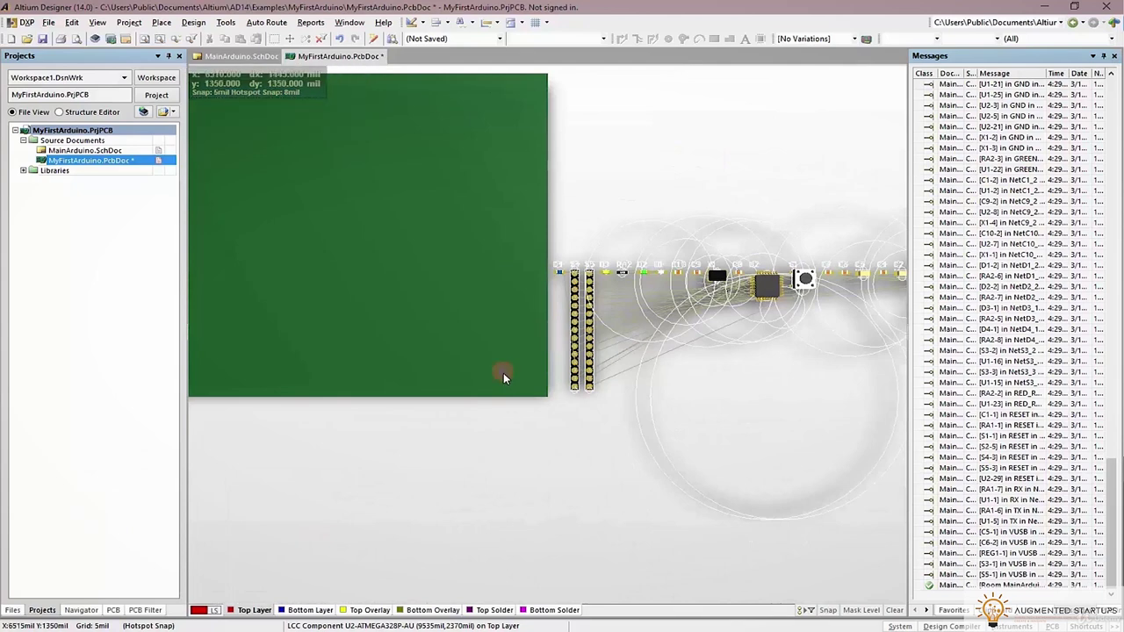
pyautogui.press('2')
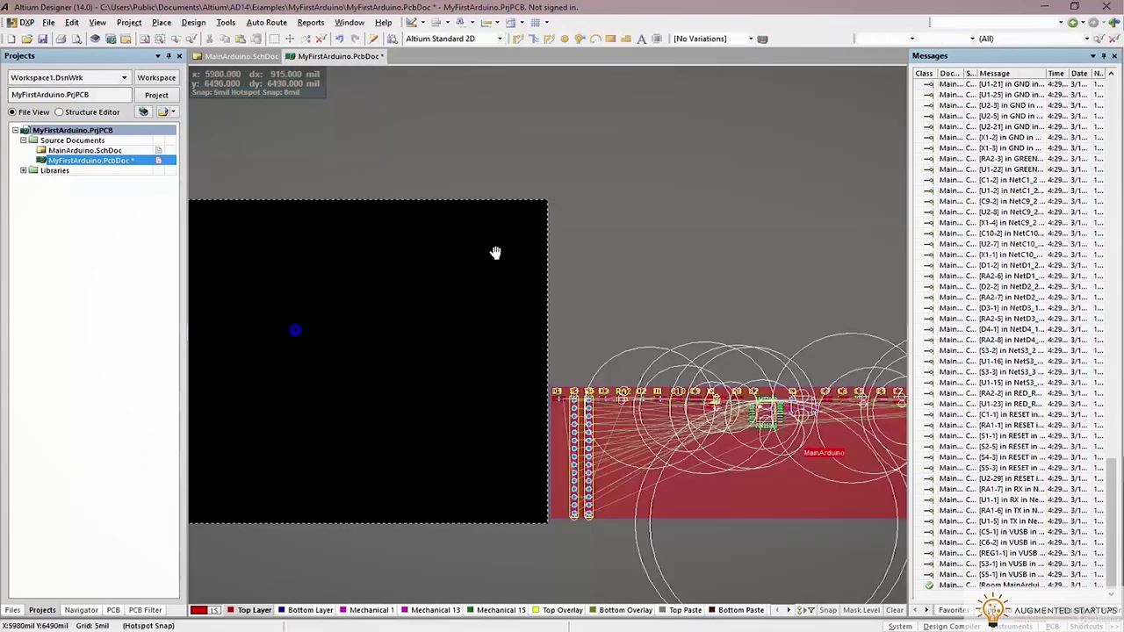
# Frame the black board outline and save the PCB document
pyautogui.moveTo(495, 253); pyautogui.dragTo(535, 216, button='right')
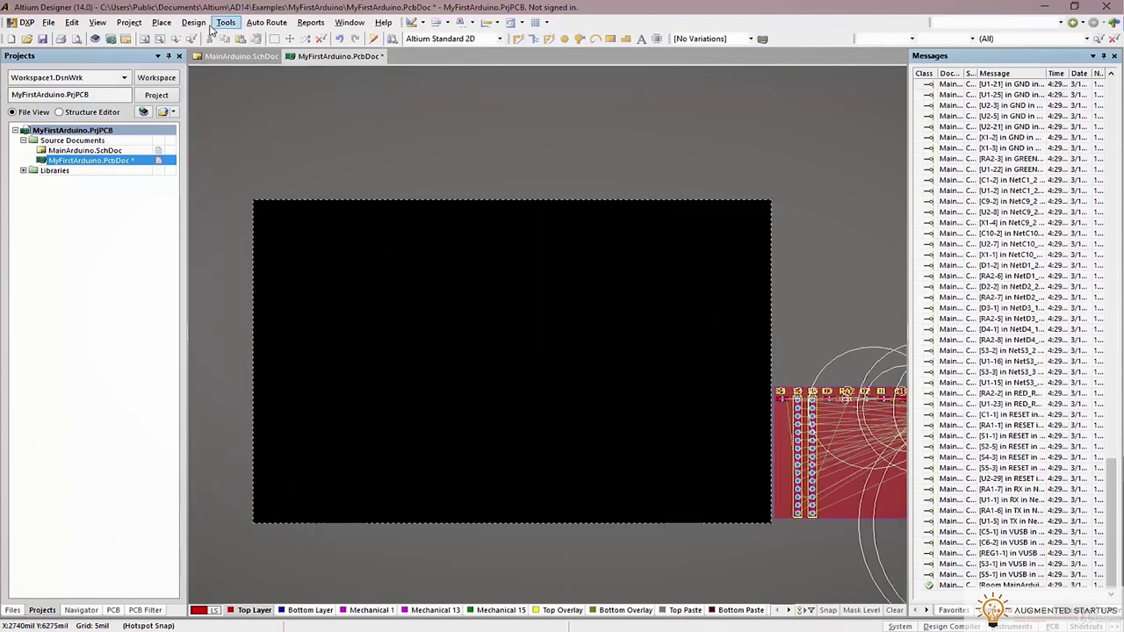
pyautogui.click(44, 39)
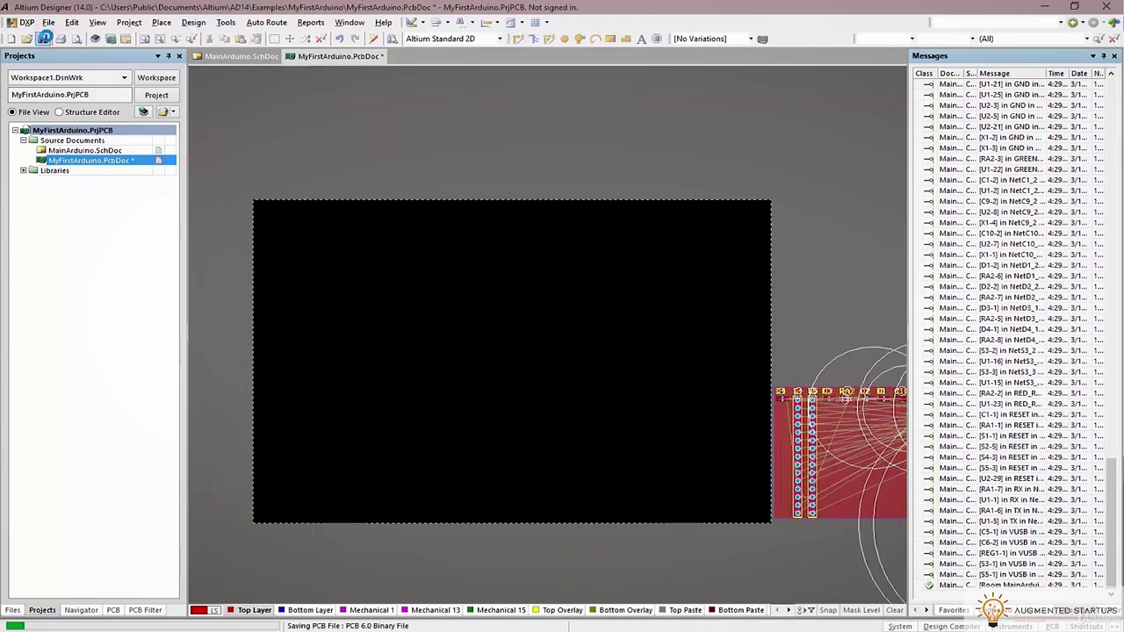
pyautogui.click(159, 23)
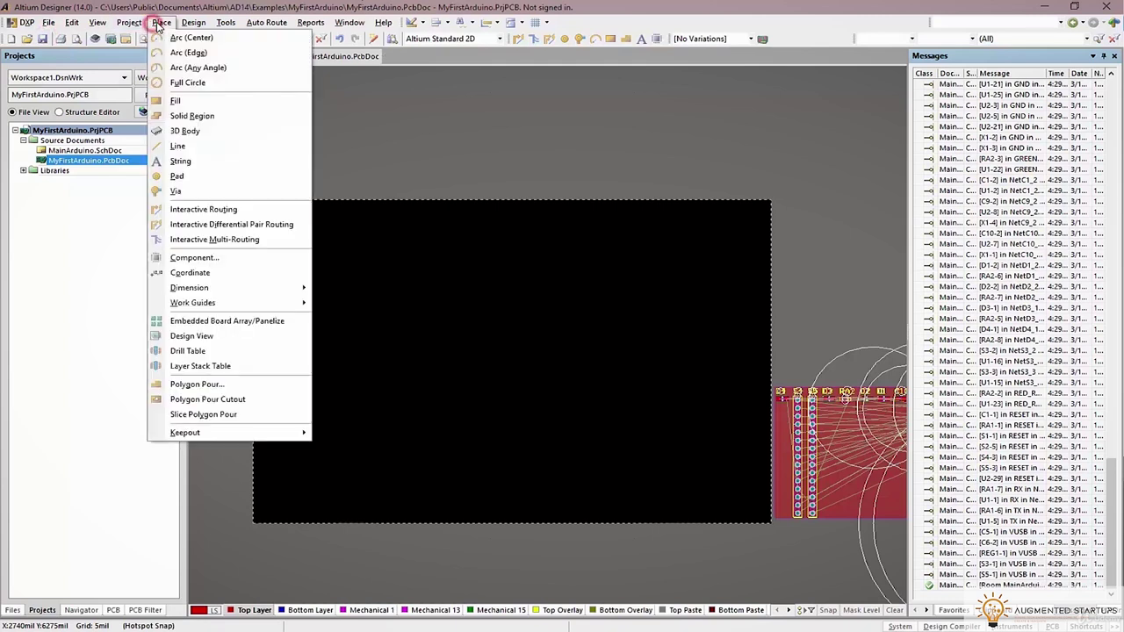
pyautogui.press('Escape')
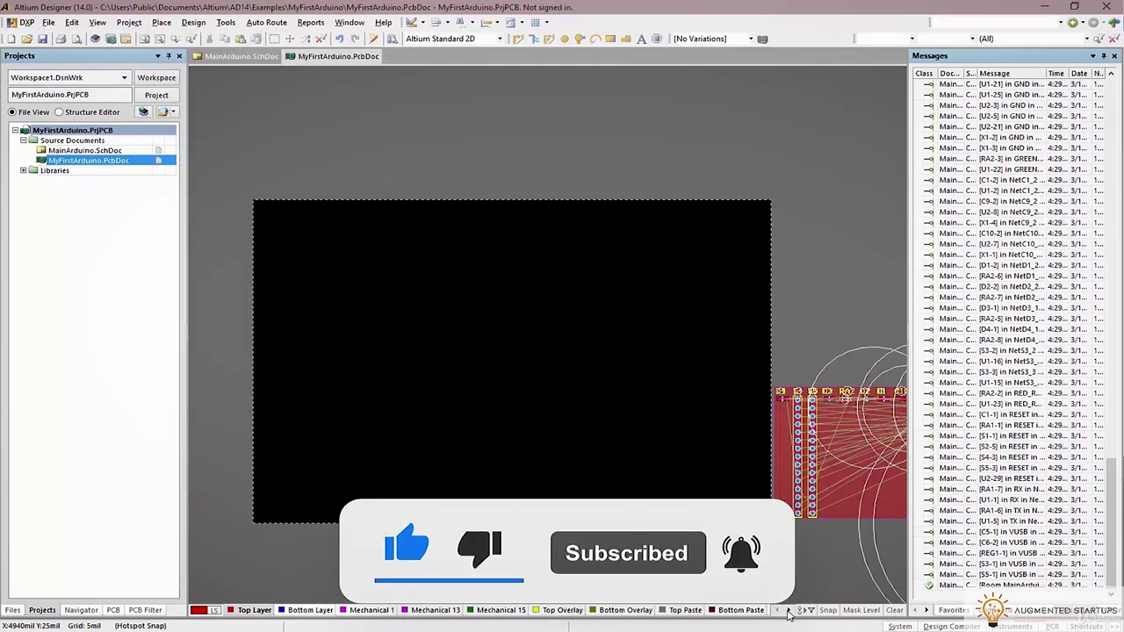
# Scroll the layer tabs to Mechanical 1 and make it the active layer
pyautogui.click(788, 612)
pyautogui.click(787, 613)
pyautogui.click(788, 612)
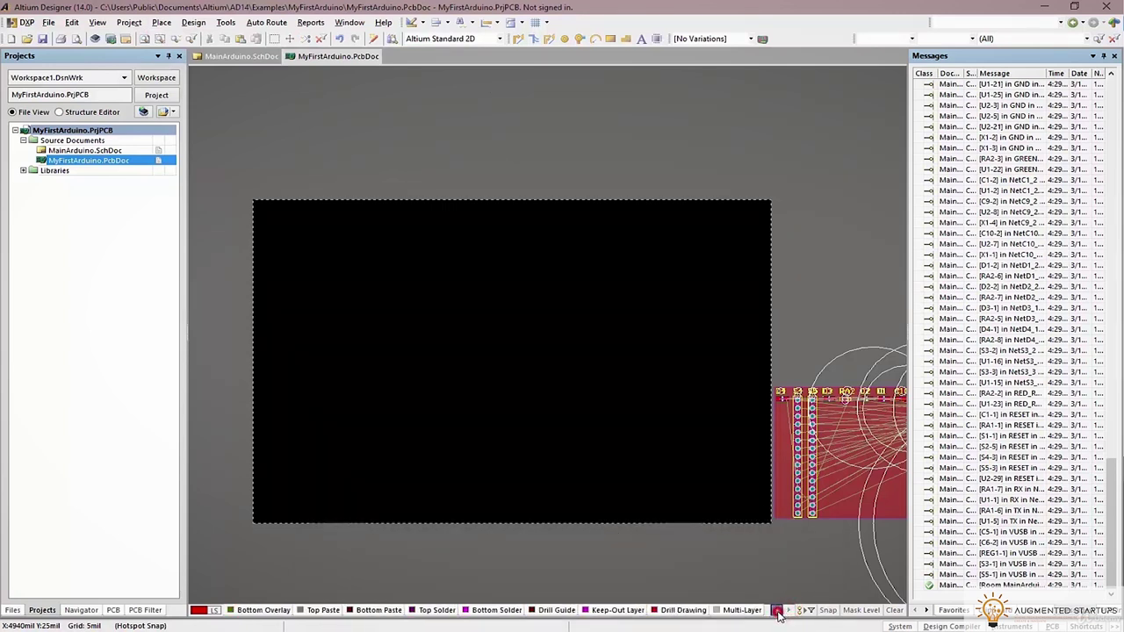
pyautogui.click(778, 612)
pyautogui.click(778, 612)
pyautogui.click(777, 612)
pyautogui.click(777, 612)
pyautogui.click(777, 612)
pyautogui.click(777, 612)
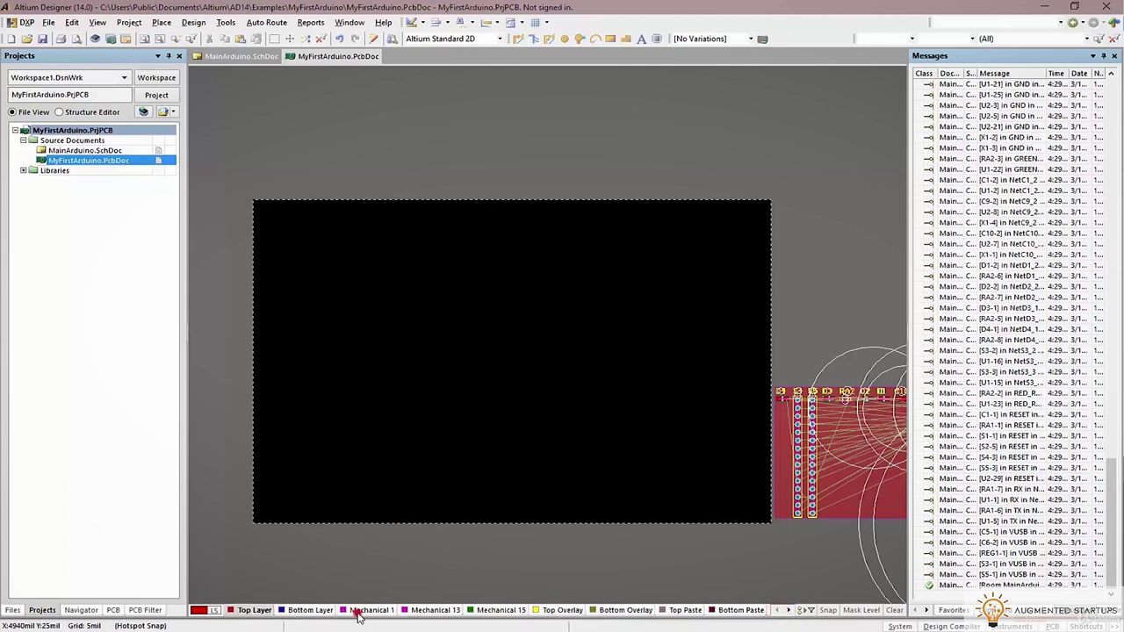
pyautogui.click(369, 611)
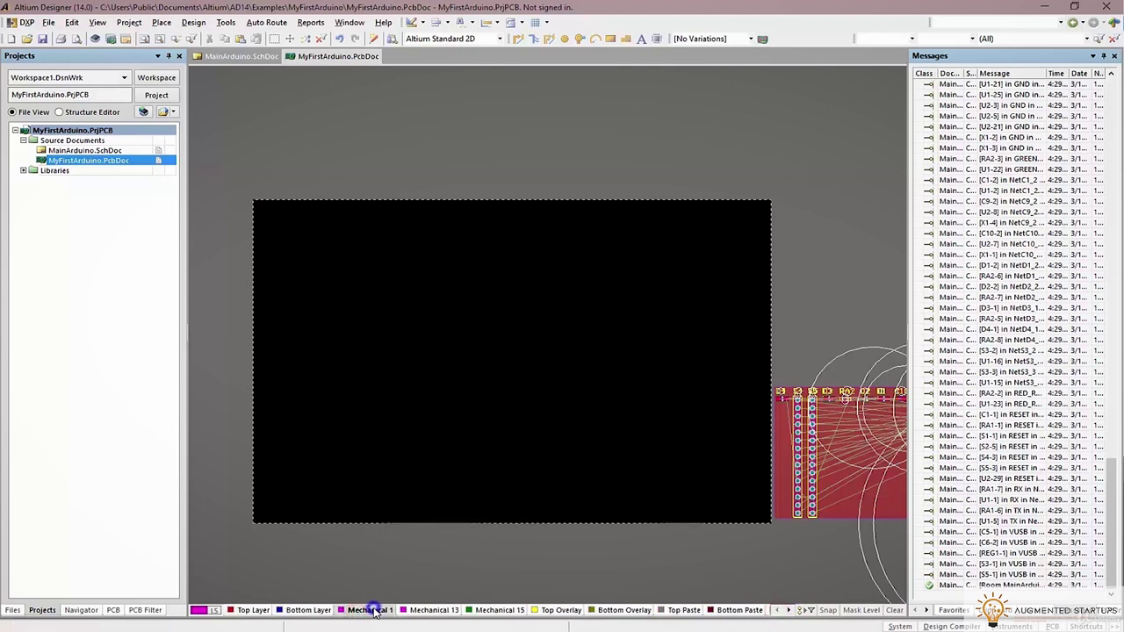
# Check the Mechanical 1 layer options, then bring up the Place menu
pyautogui.rightClick(375, 612)
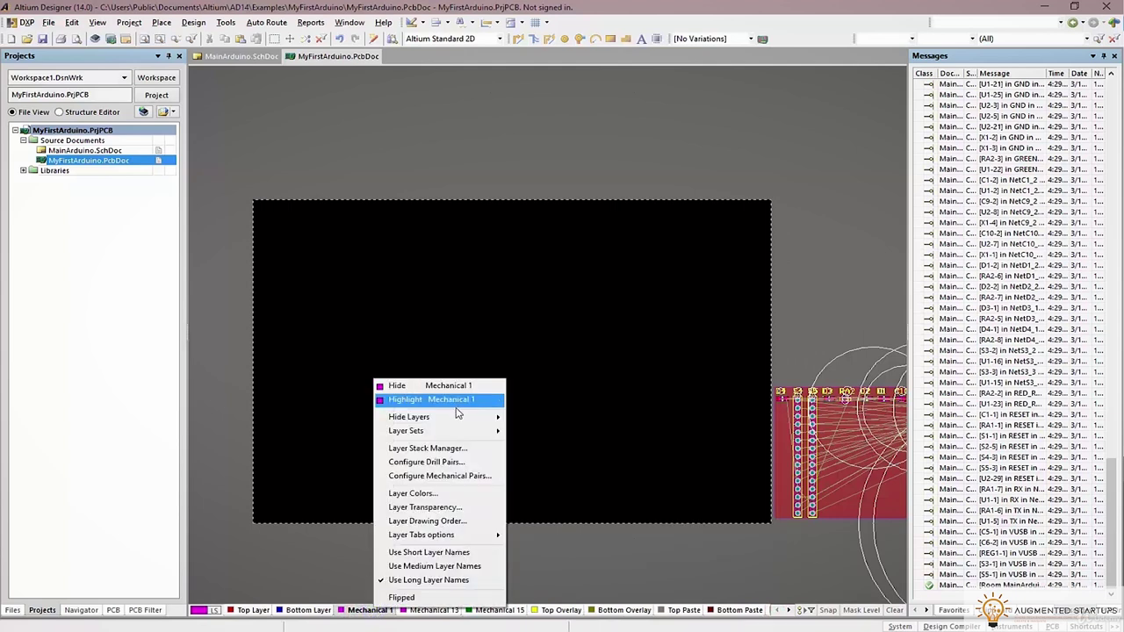
pyautogui.click(582, 414)
pyautogui.click(164, 23)
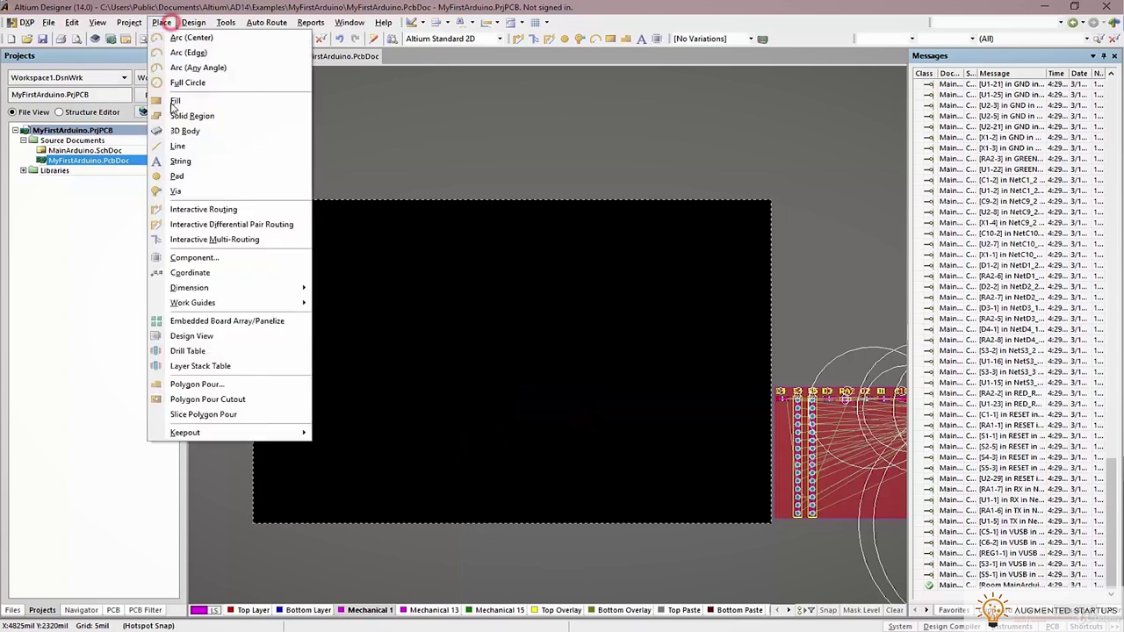
# Start a Mechanical 1 line, try its corner styles, and set the snap grid to 20 mil
pyautogui.click(179, 146)
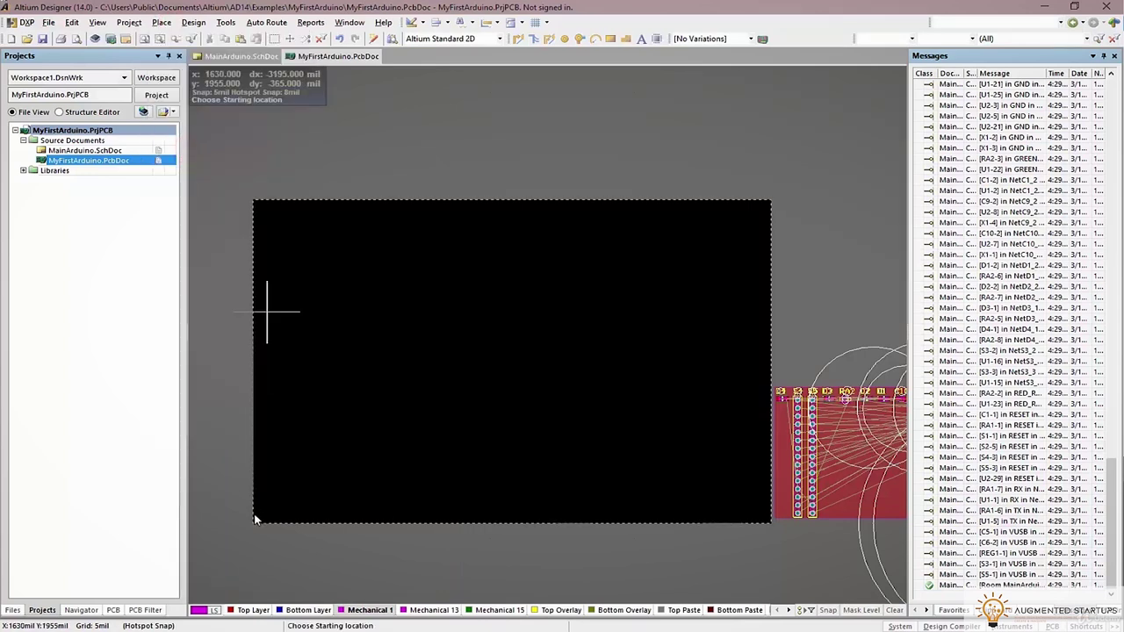
pyautogui.keyDown('ctrl'); pyautogui.scroll(3, 325, 507); pyautogui.keyUp('ctrl')
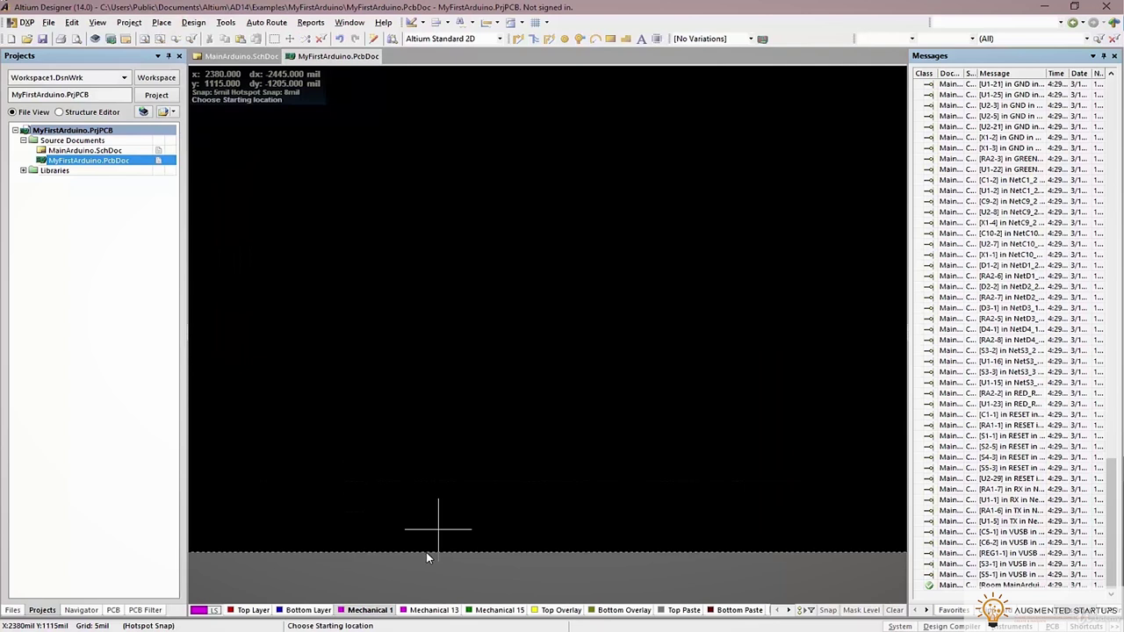
pyautogui.click(426, 552)
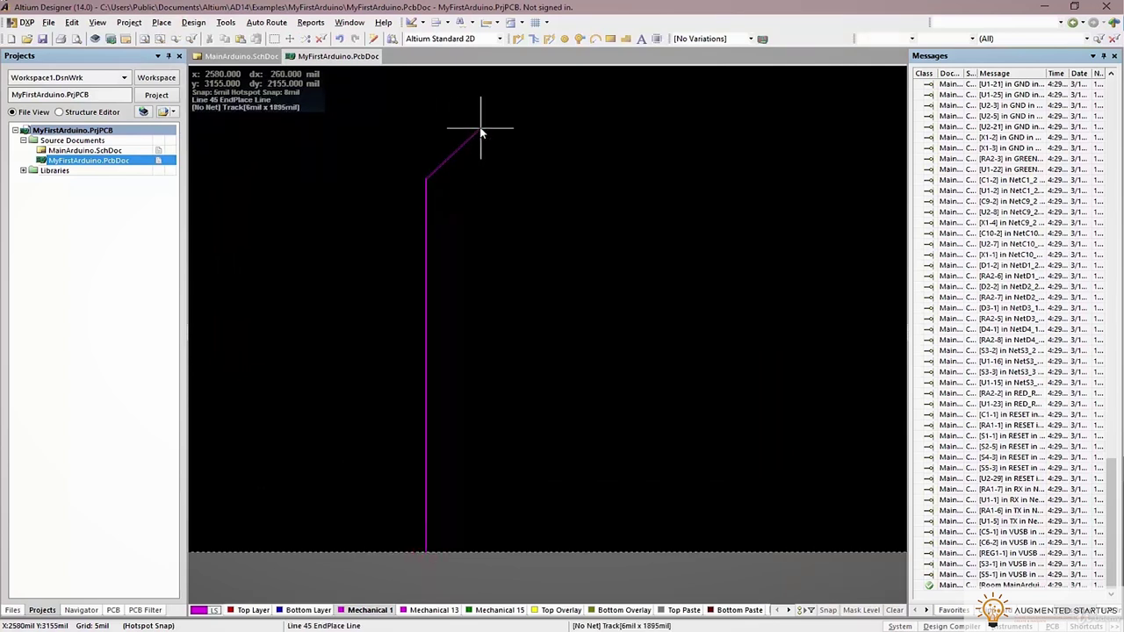
pyautogui.hotkey('shift', 'space')
pyautogui.hotkey('shift', 'space')
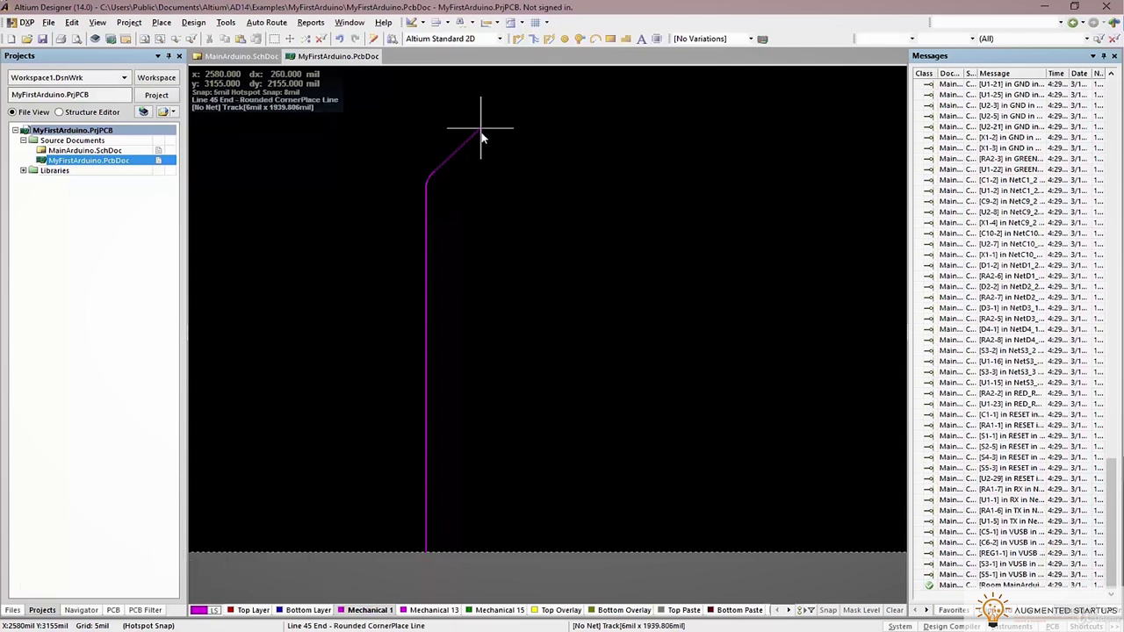
pyautogui.hotkey('shift', 'space')
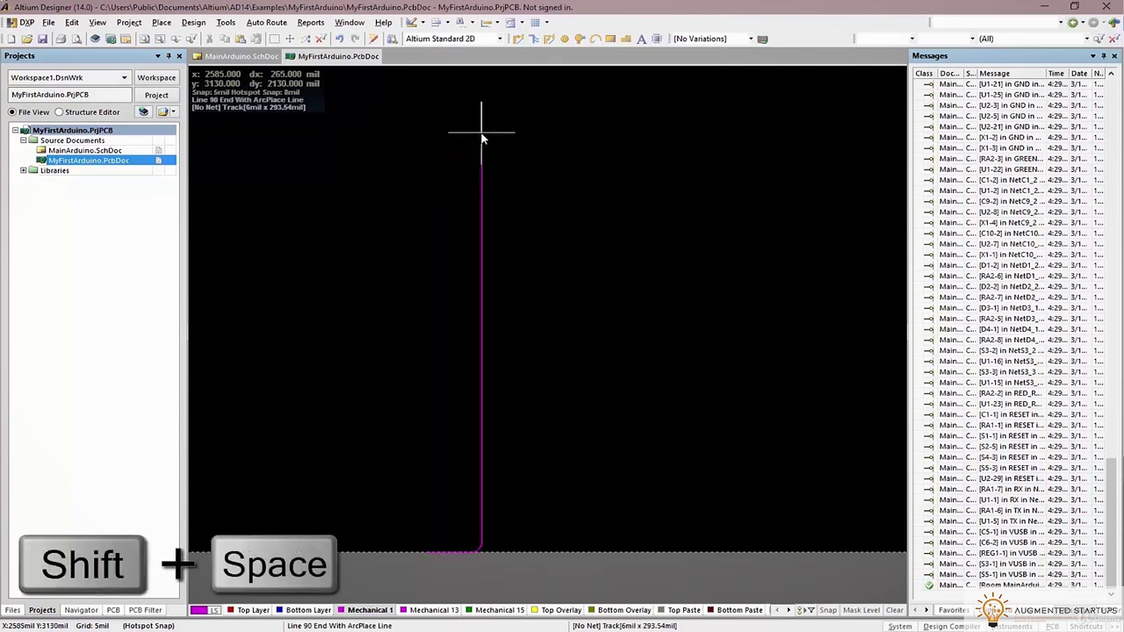
pyautogui.hotkey('shift', 'space')
pyautogui.hotkey('shift', 'space')
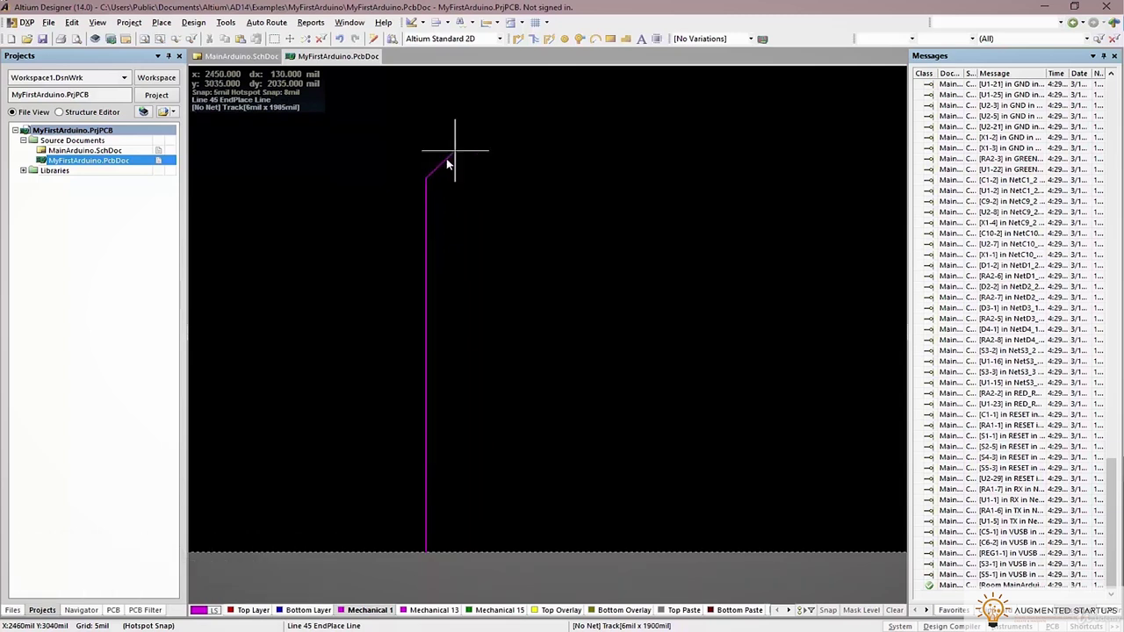
pyautogui.press('g')
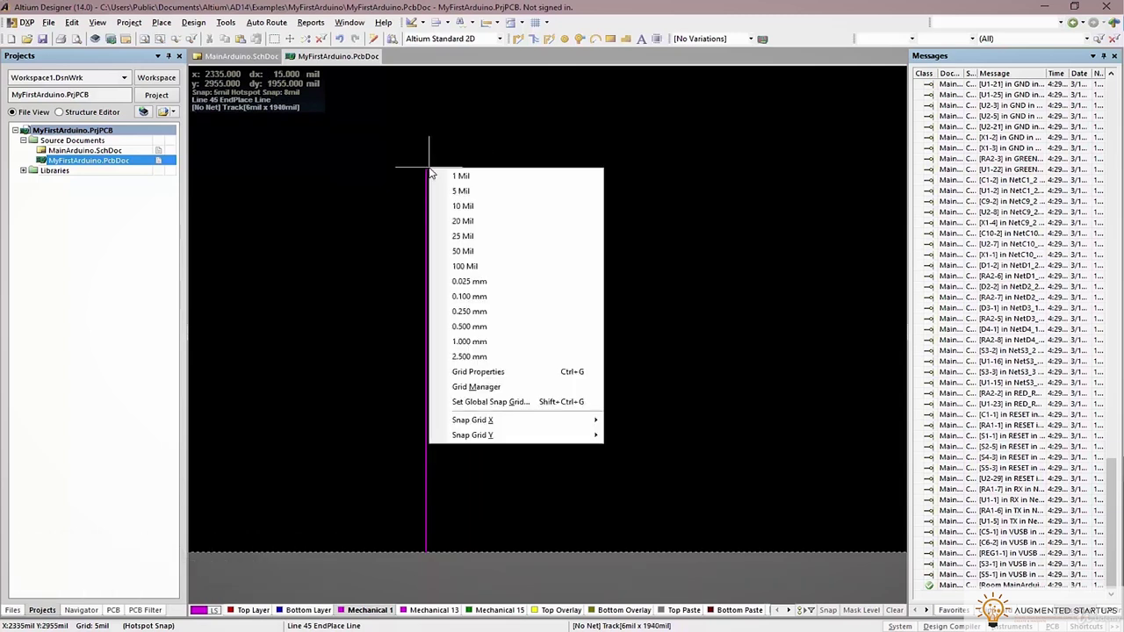
pyautogui.click(455, 222)
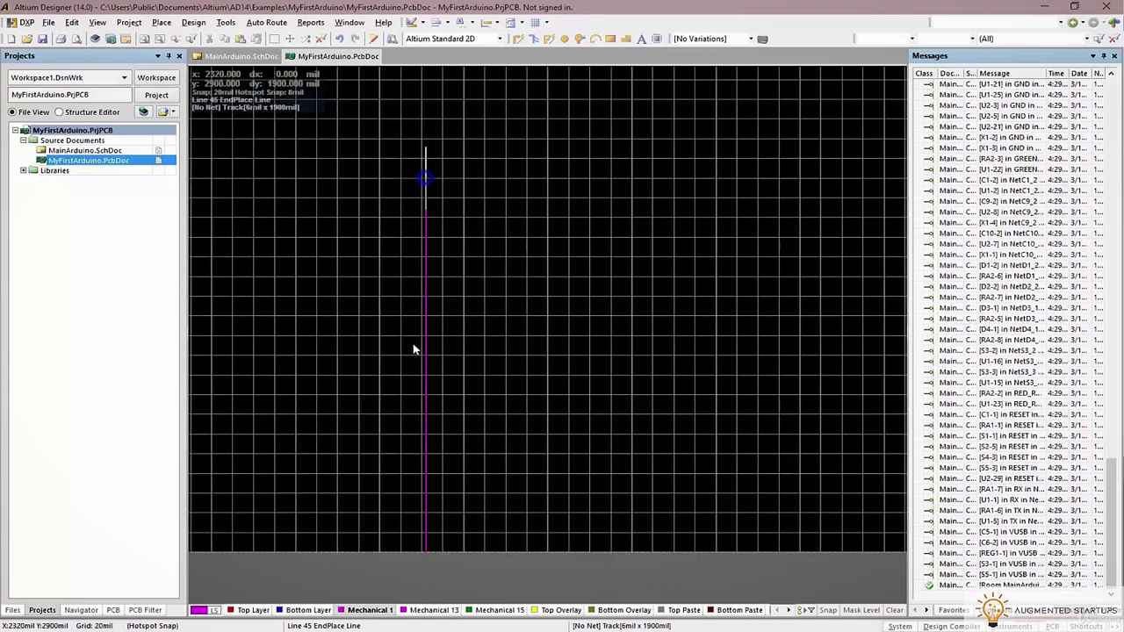
pyautogui.press('Escape')
# Draw an 1800 mil vertical line meeting an 800 mil horizontal line at the top-left
pyautogui.click(423, 551)
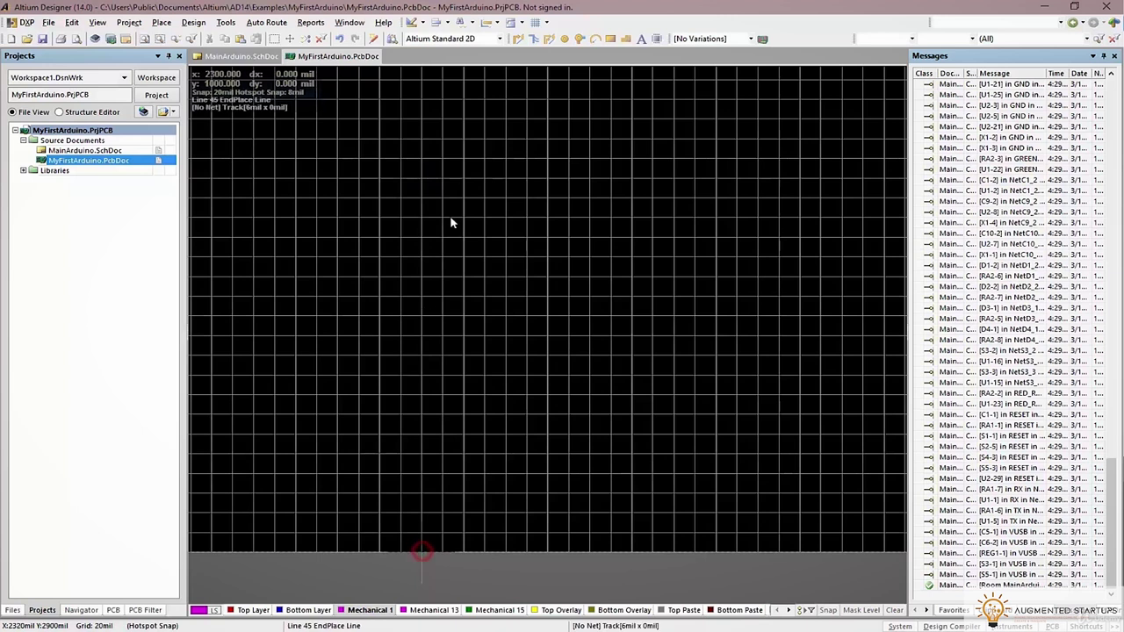
pyautogui.click(422, 198)
pyautogui.click(580, 203)
pyautogui.press('Escape')
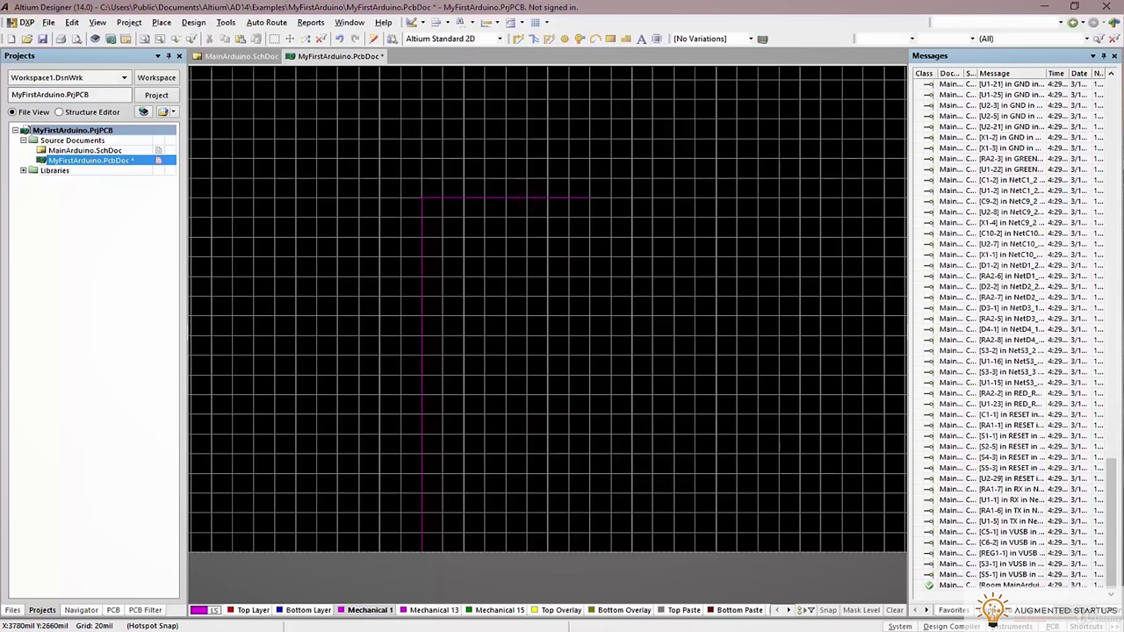
# Look up the Arduino Nano's 0.73" x 1.70" dimensions in Chrome, then move the browser aside
pyautogui.hotkey('alt', 'Tab')
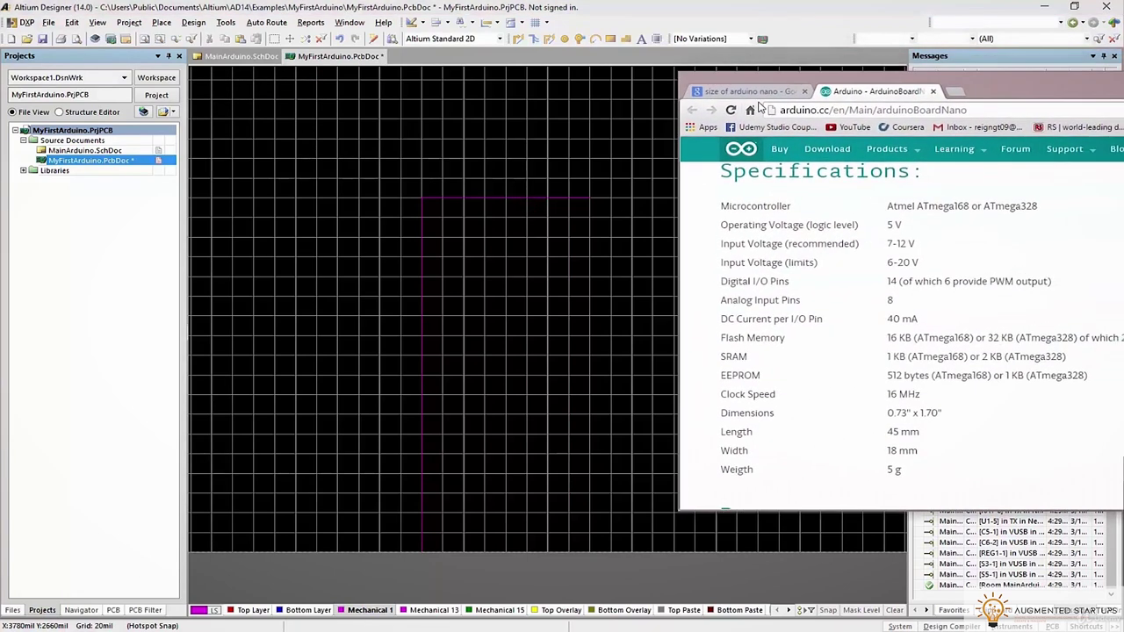
pyautogui.click(752, 91)
pyautogui.scroll(1, 773, 175)
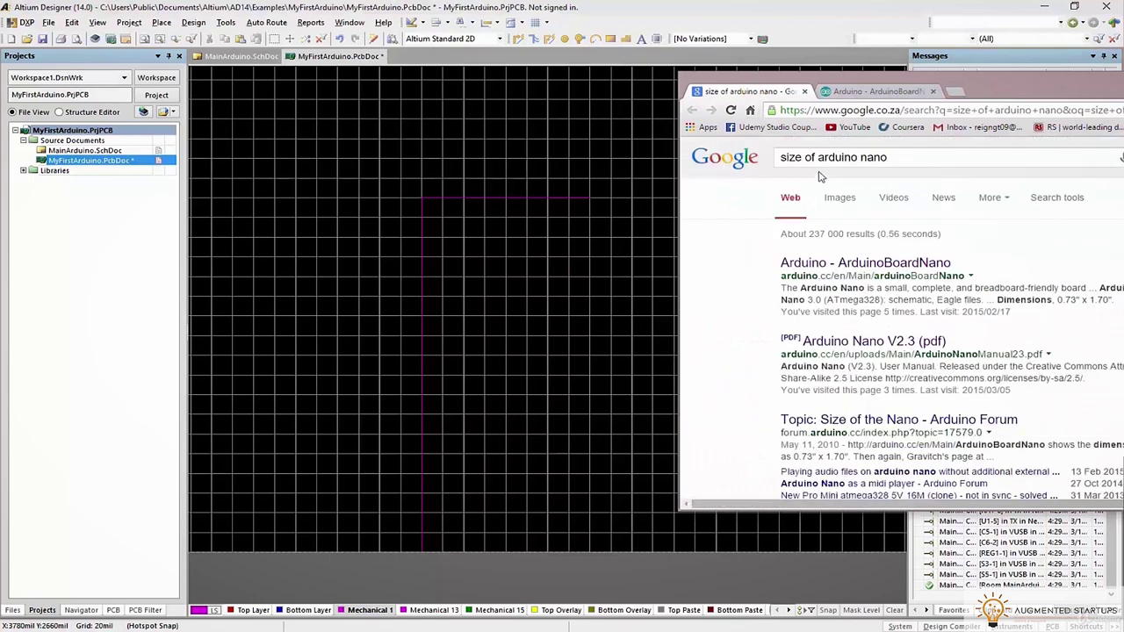
pyautogui.click(867, 93)
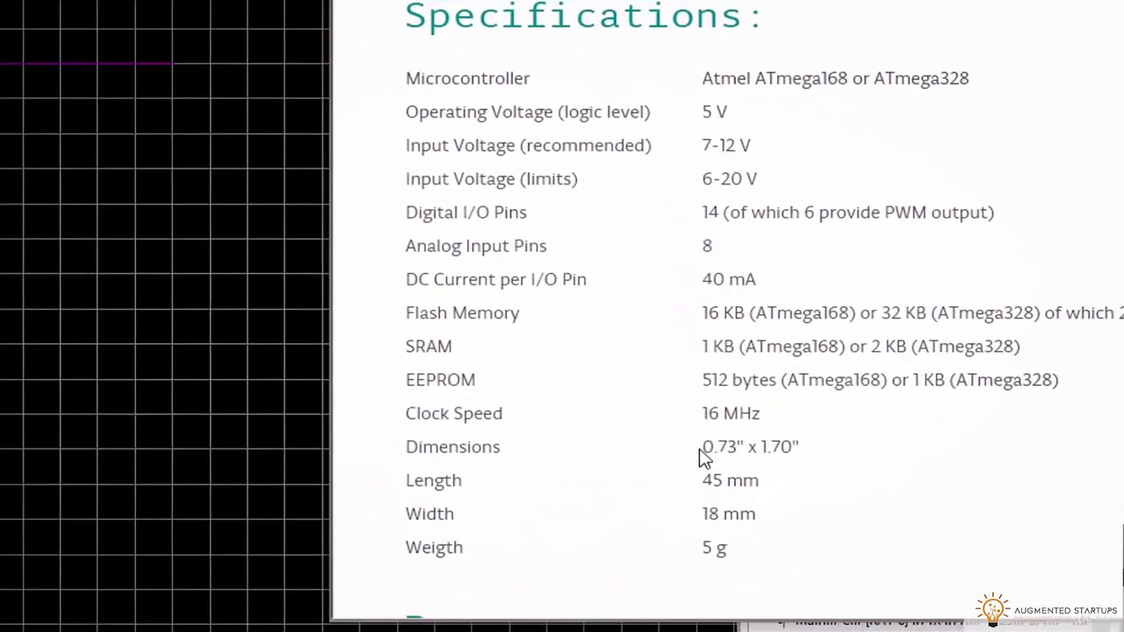
pyautogui.moveTo(707, 448); pyautogui.dragTo(801, 450)
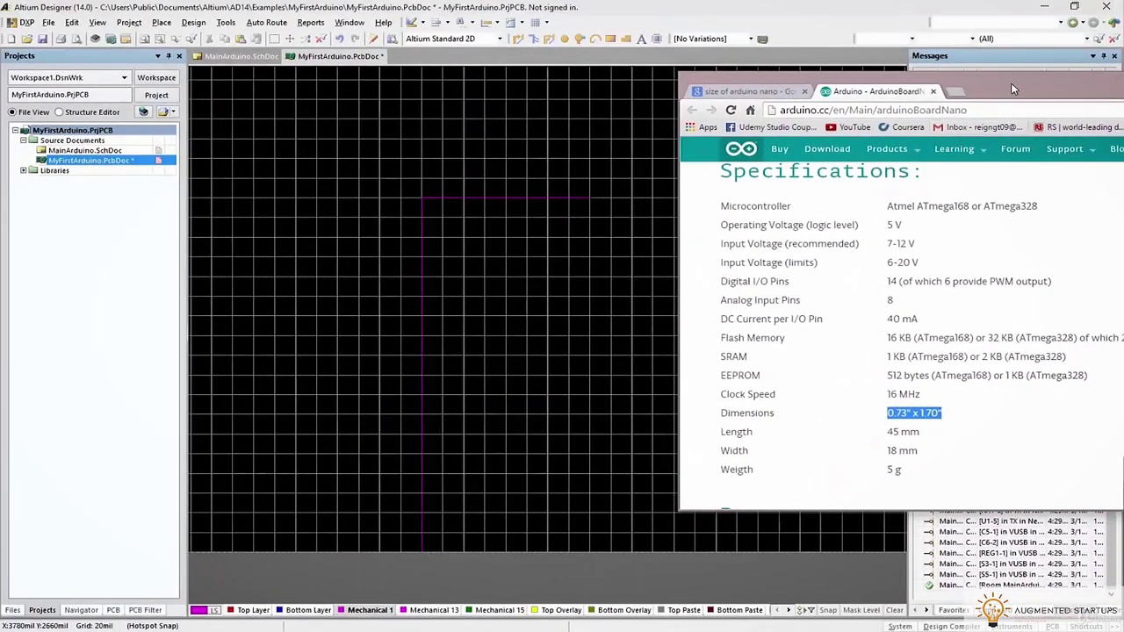
pyautogui.moveTo(1015, 84); pyautogui.dragTo(1123, 86)
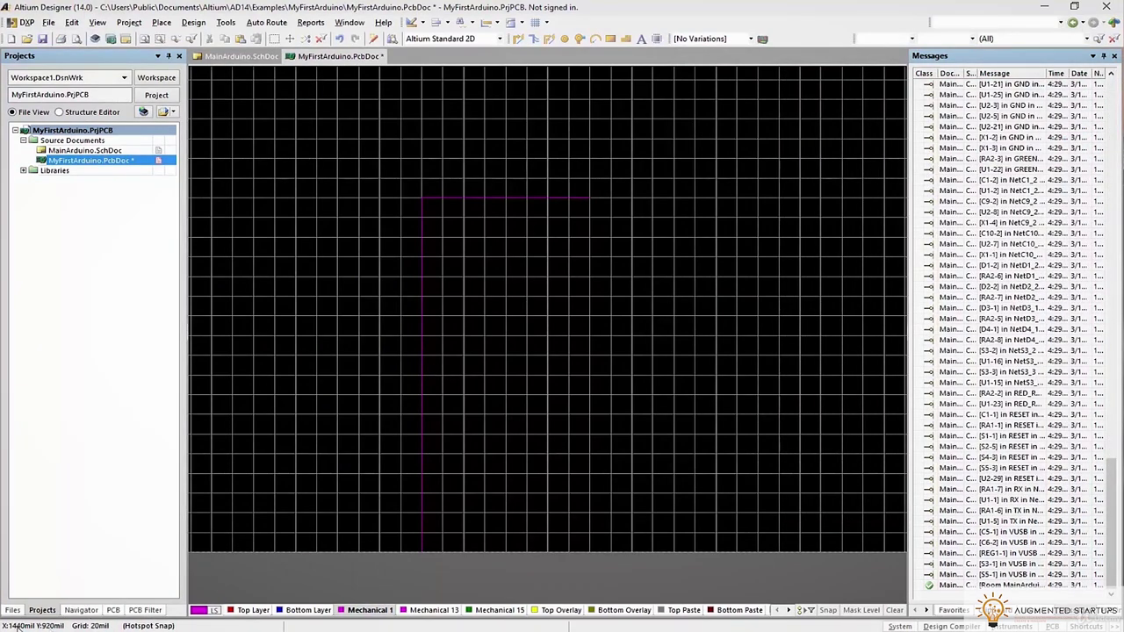
# Select the vertical outline line and check its properties without changing them
pyautogui.press('e')
pyautogui.press('d')
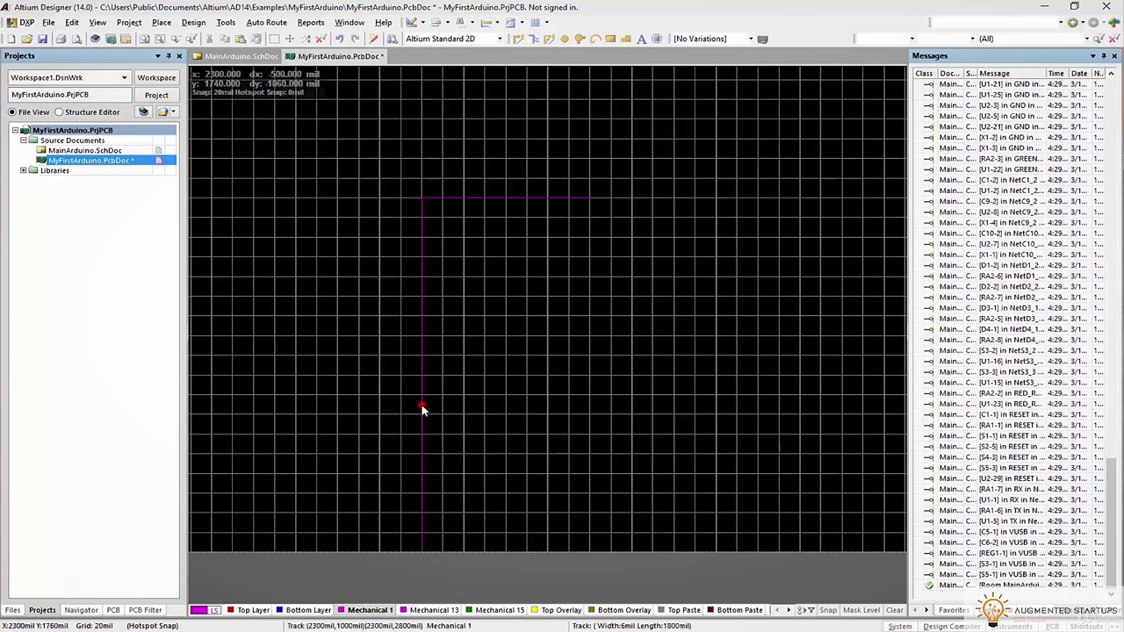
pyautogui.click(422, 405)
pyautogui.doubleClick(422, 405)
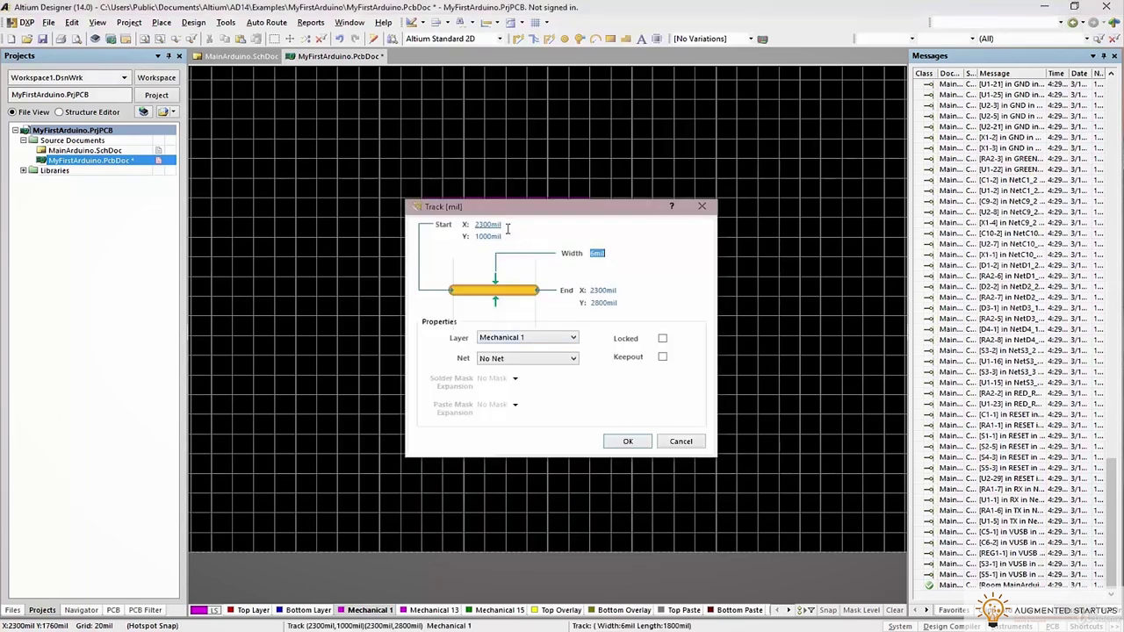
pyautogui.click(681, 442)
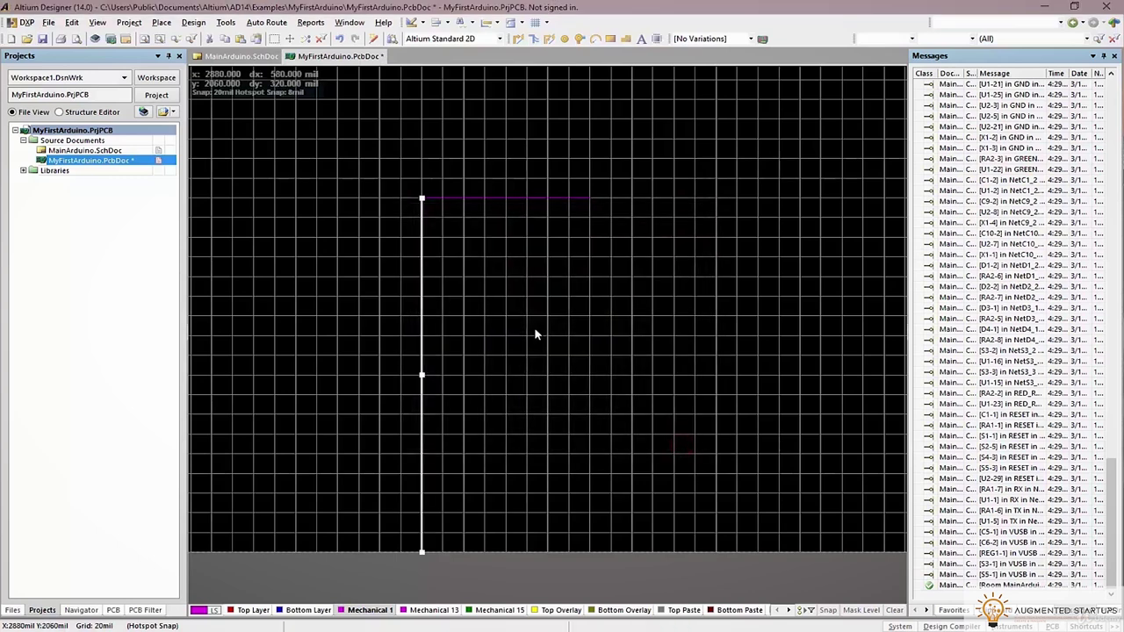
pyautogui.keyDown('ctrl'); pyautogui.scroll(-2, 534, 327); pyautogui.keyUp('ctrl')
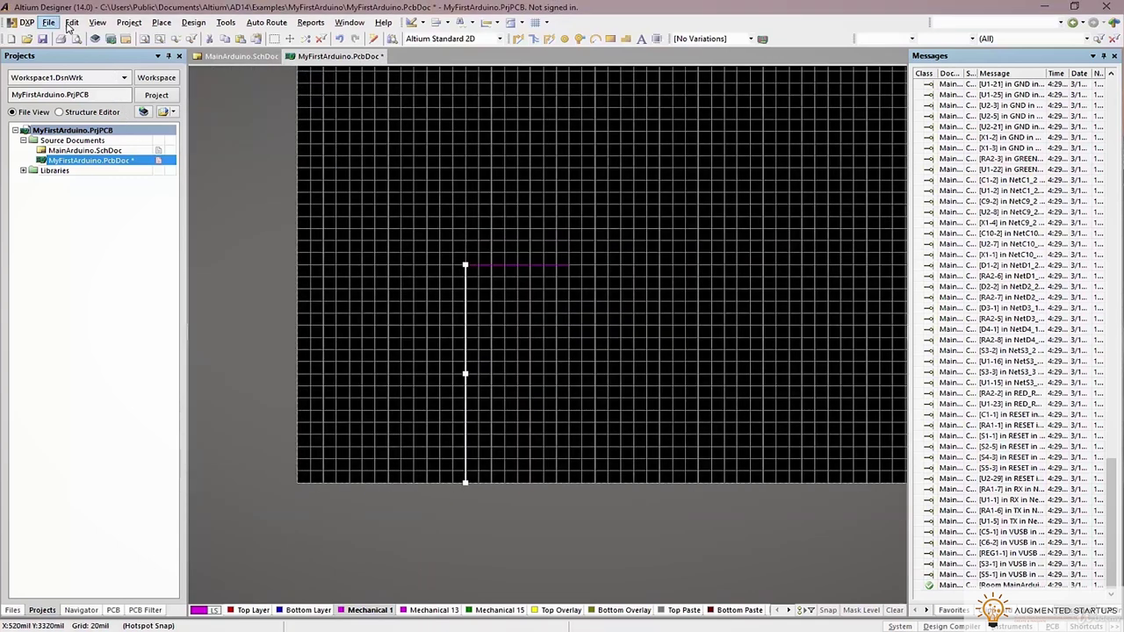
# Set the relative origin at the line's bottom end and make it run from 0,0 to 0,1700 mil
pyautogui.click(71, 22)
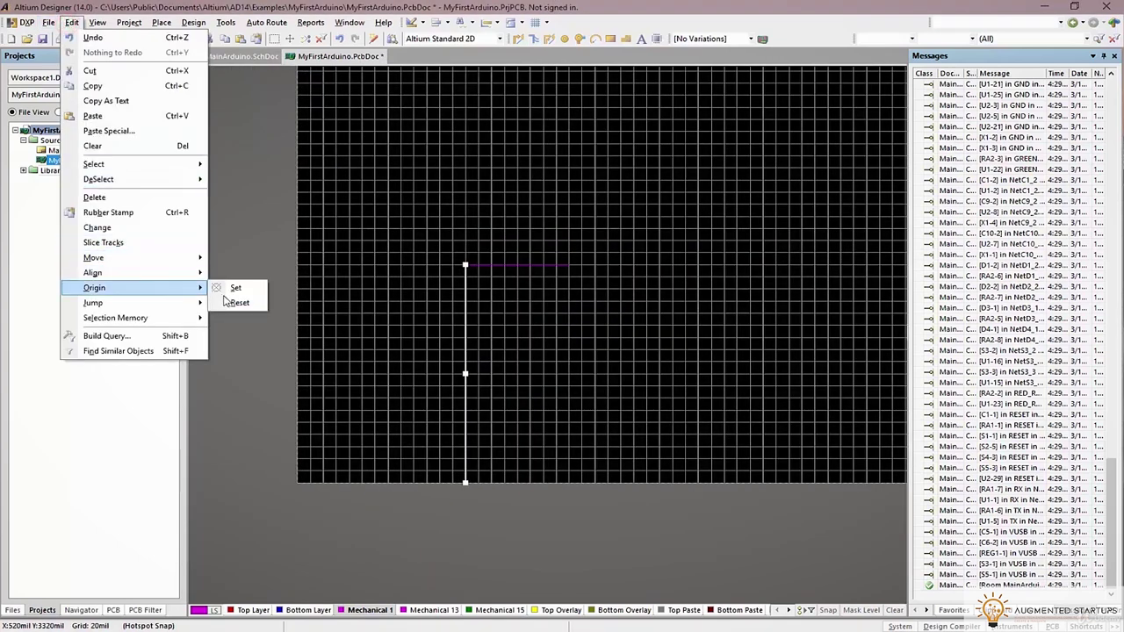
pyautogui.click(243, 294)
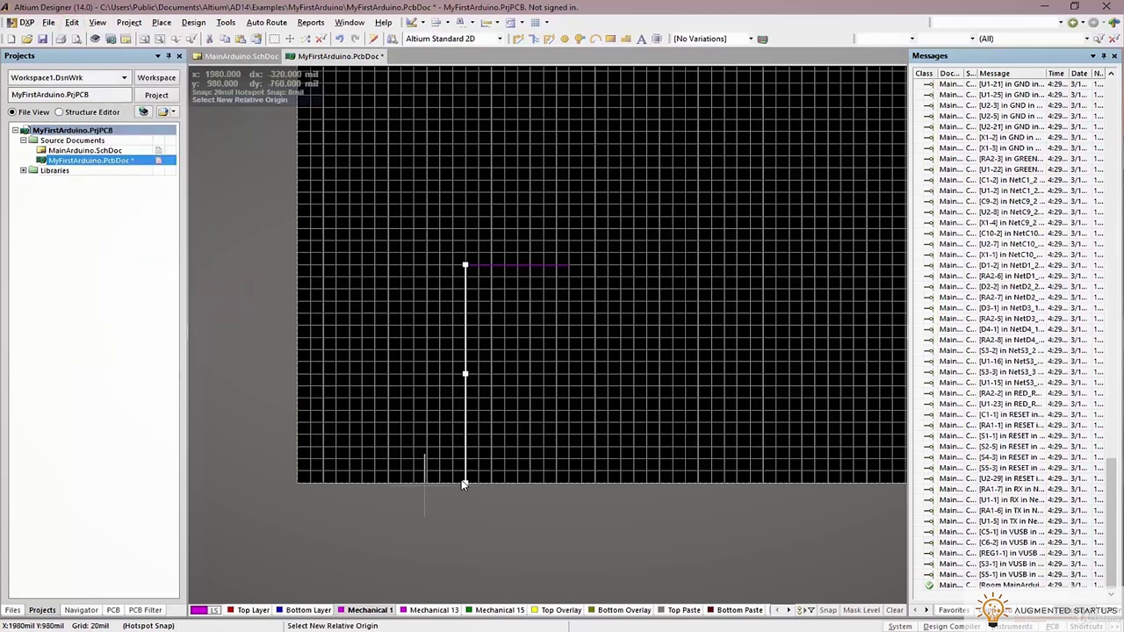
pyautogui.keyDown('ctrl'); pyautogui.scroll(4, 465, 481); pyautogui.keyUp('ctrl')
pyautogui.click(472, 498)
pyautogui.doubleClick(458, 287)
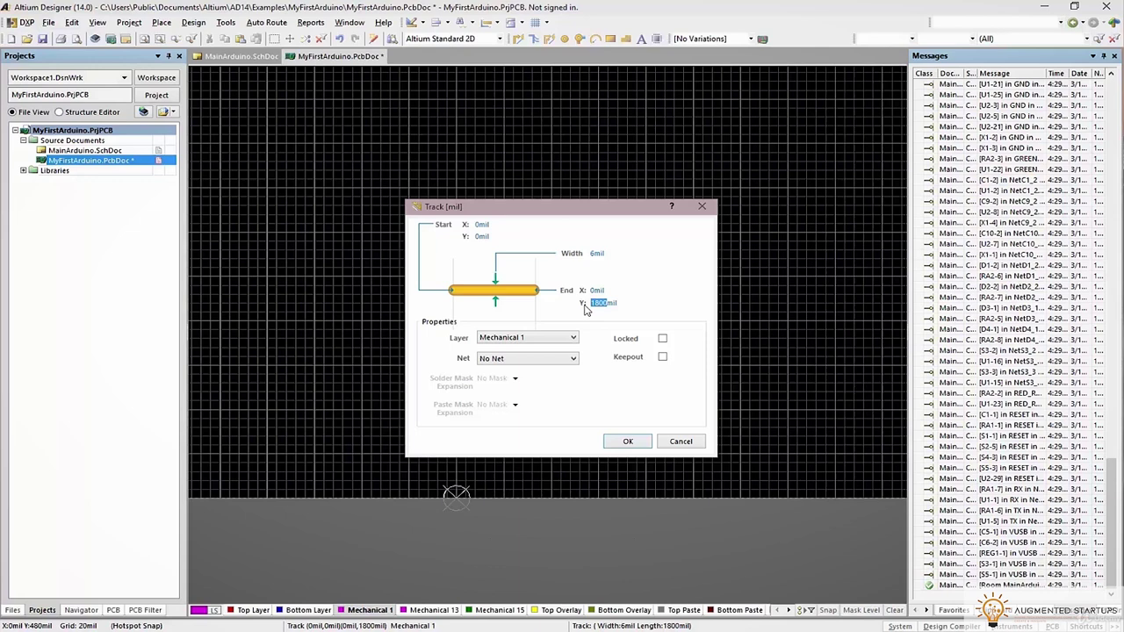
pyautogui.click(628, 442)
pyautogui.scroll(5, 554, 384)
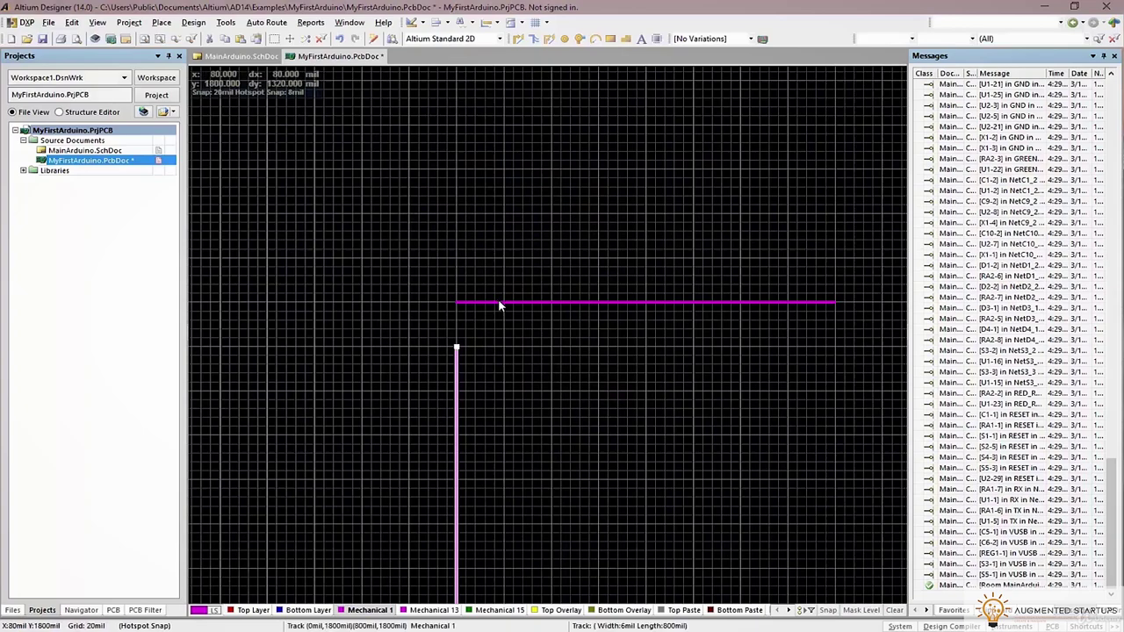
# Make the horizontal outline line run from (0,1700) to (730,1700) mil
pyautogui.doubleClick(492, 303)
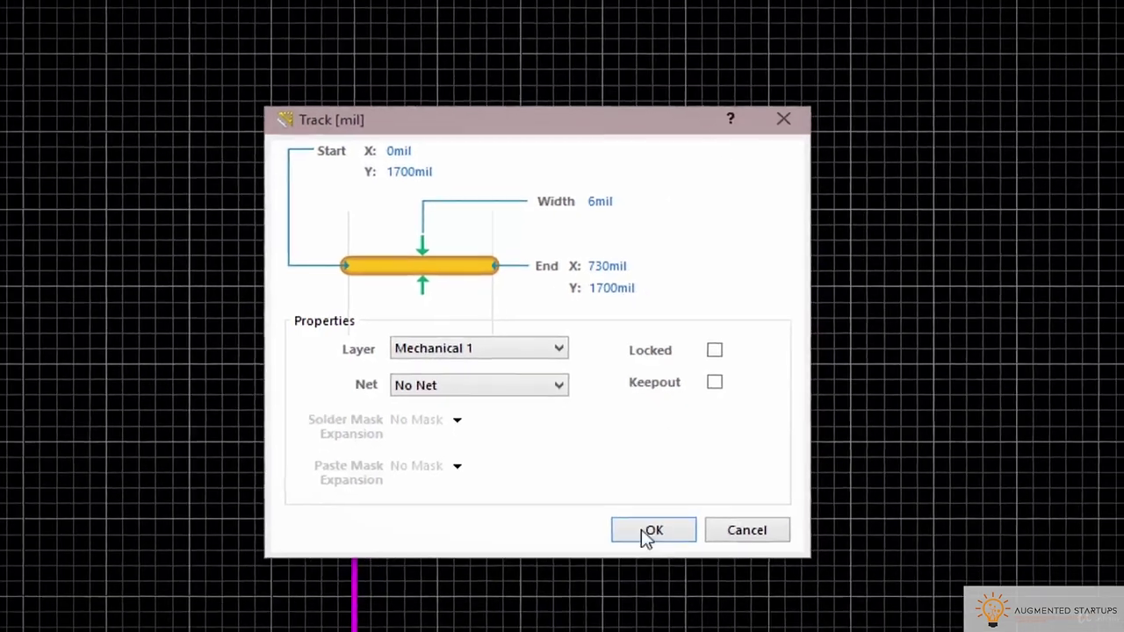
pyautogui.click(661, 557)
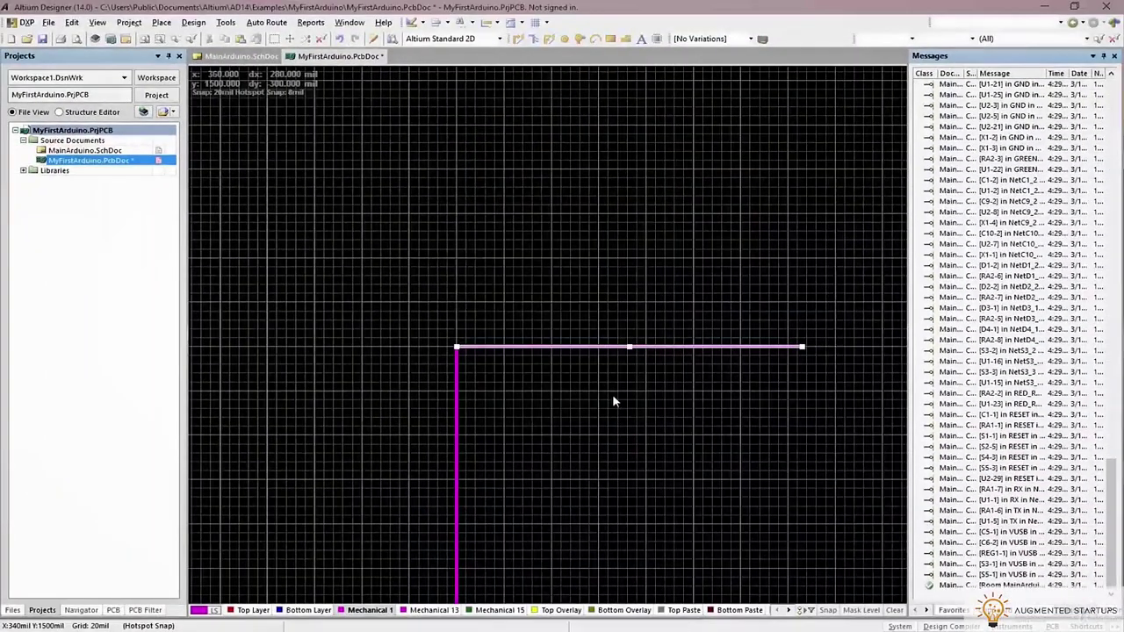
pyautogui.click(616, 400)
# Select both L-shaped Mechanical 1 outline tracks
pyautogui.keyDown('ctrl'); pyautogui.scroll(-3, 615, 400); pyautogui.keyUp('ctrl')
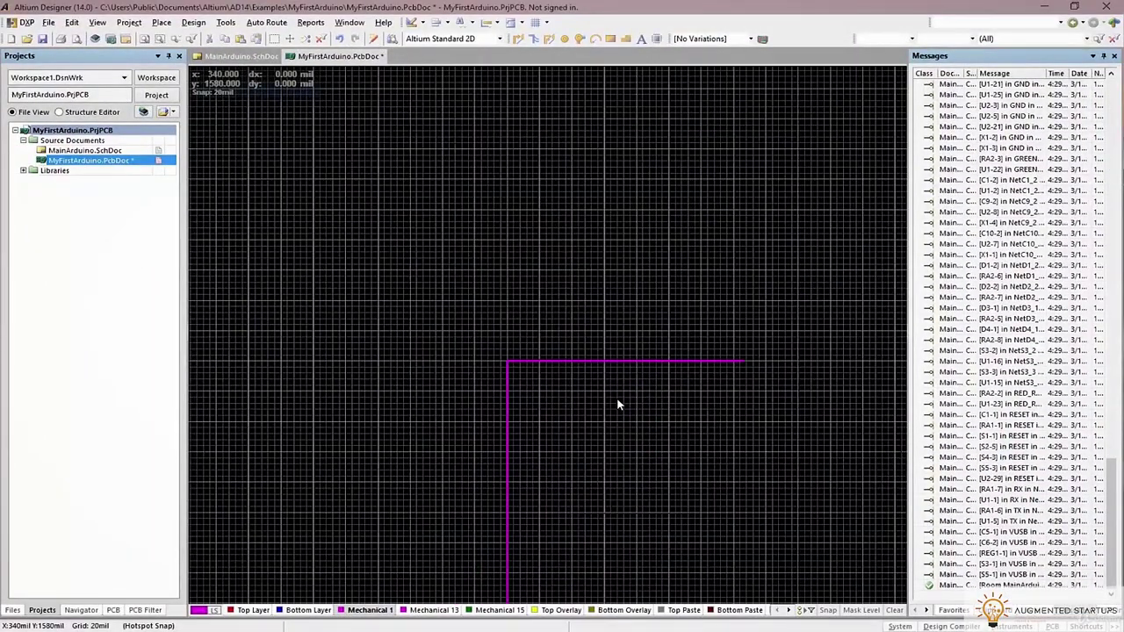
pyautogui.scroll(-5, 615, 396)
pyautogui.keyDown('ctrl'); pyautogui.scroll(2, 614, 395); pyautogui.keyUp('ctrl')
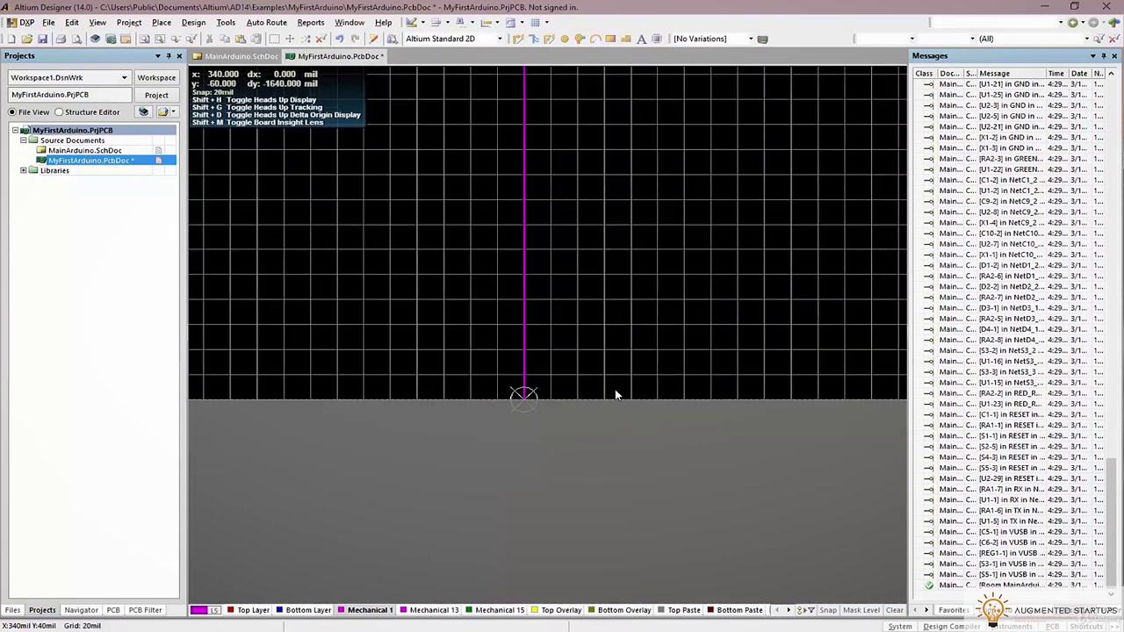
pyautogui.keyDown('ctrl'); pyautogui.scroll(-2, 615, 398); pyautogui.keyUp('ctrl')
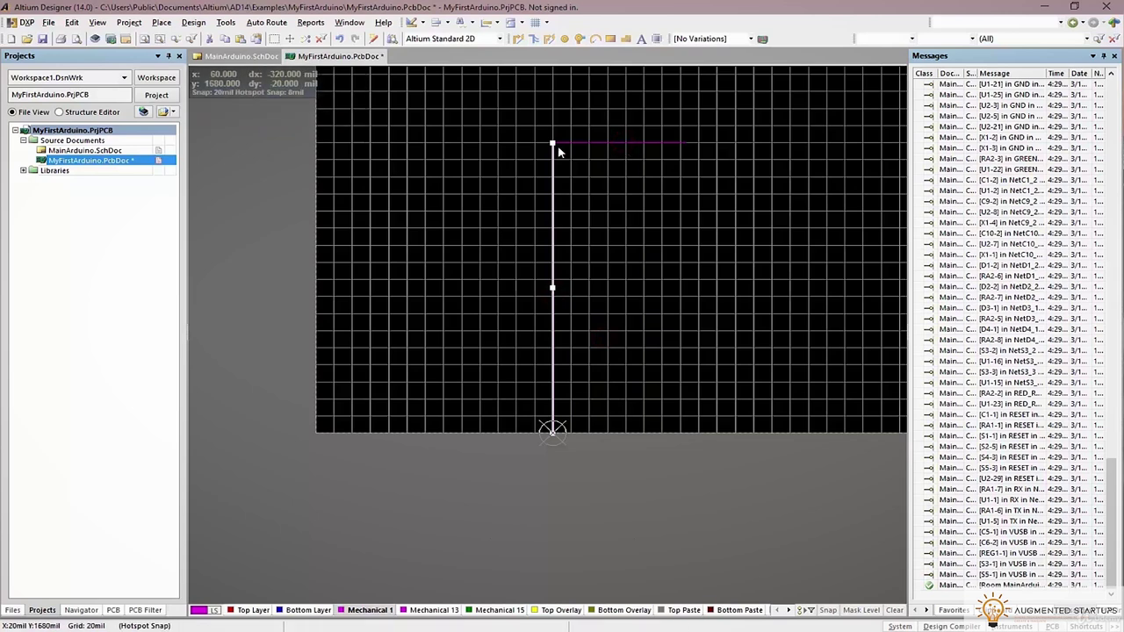
pyautogui.scroll(2, 562, 167)
pyautogui.keyDown('ctrl'); pyautogui.scroll(3, 564, 187); pyautogui.keyUp('ctrl')
pyautogui.keyDown('shift'); pyautogui.click(576, 208); pyautogui.keyUp('shift')
pyautogui.scroll(-2, 762, 269)
pyautogui.keyDown('ctrl'); pyautogui.scroll(-1, 763, 268); pyautogui.keyUp('ctrl')
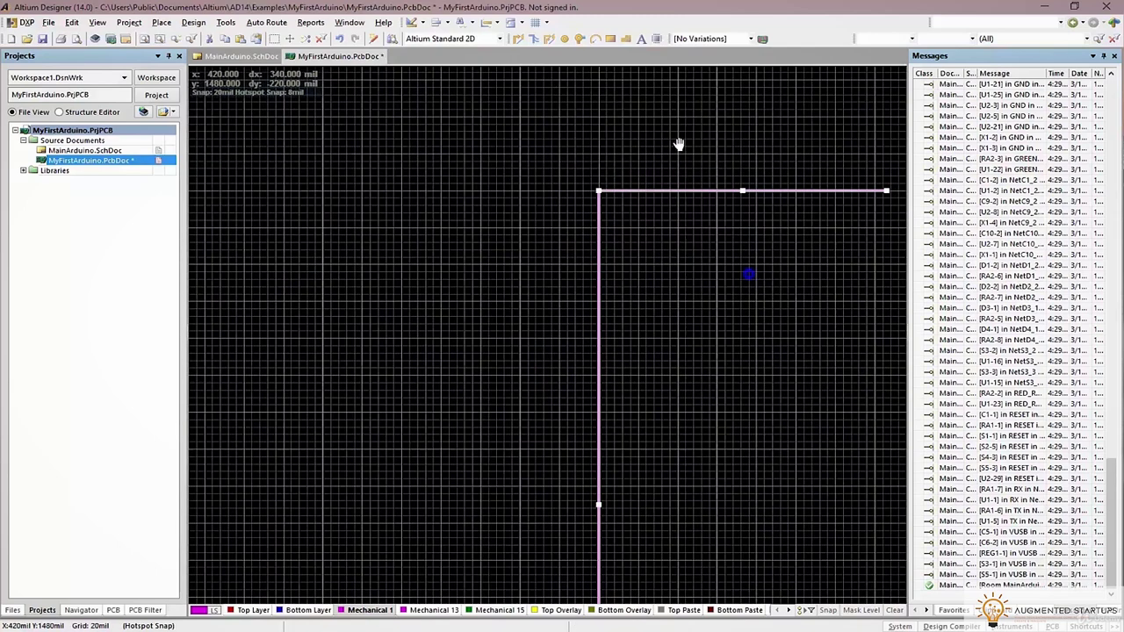
# Copy the L-shaped tracks from the origin and place a rotated copy closing the 730 × 1700 mil rectangle
pyautogui.moveTo(670, 192); pyautogui.dragTo(580, 43, button='right')
pyautogui.scroll(-2, 553, 518)
pyautogui.hotkey('ctrl', 'c')
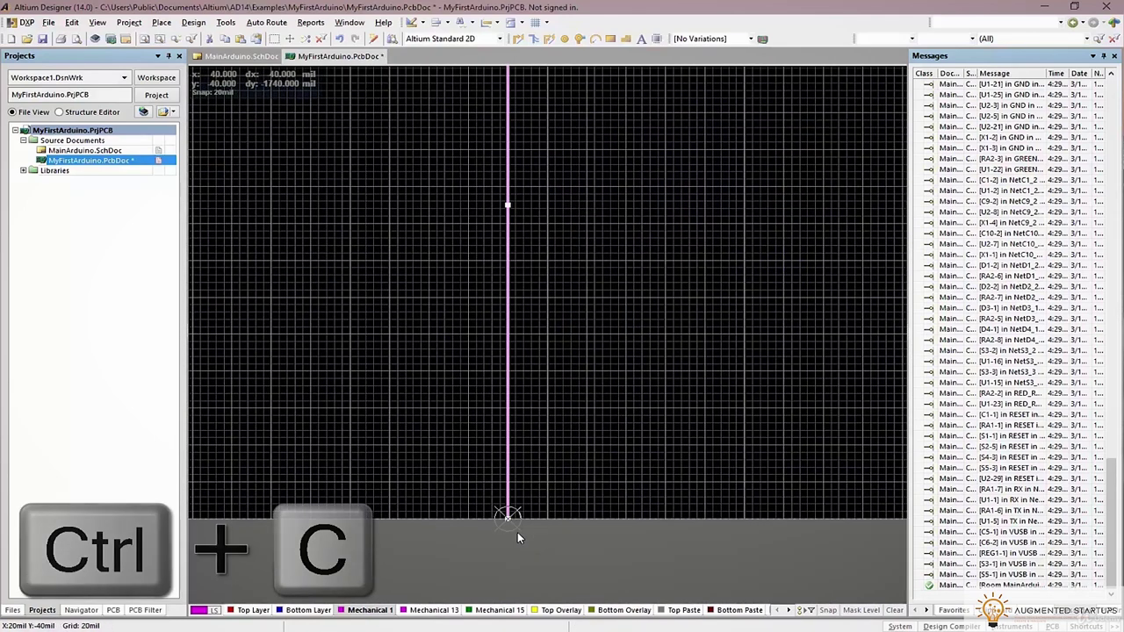
pyautogui.click(508, 518)
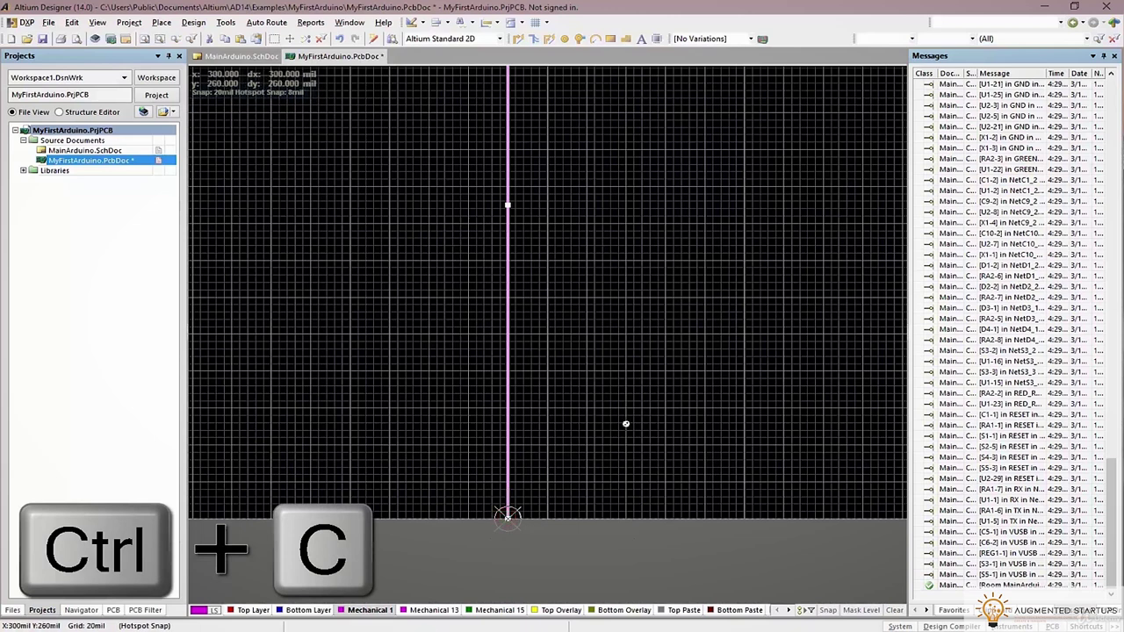
pyautogui.keyDown('ctrl'); pyautogui.scroll(-2, 624, 425); pyautogui.keyUp('ctrl')
pyautogui.hotkey('ctrl', 'v')
pyautogui.press('space')
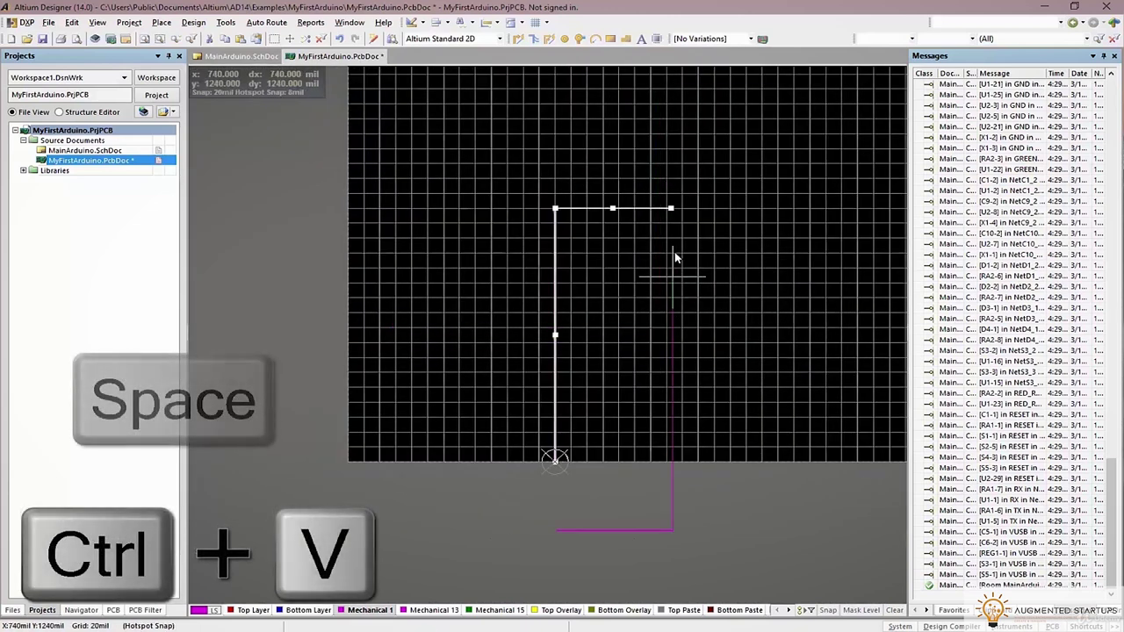
pyautogui.click(671, 211)
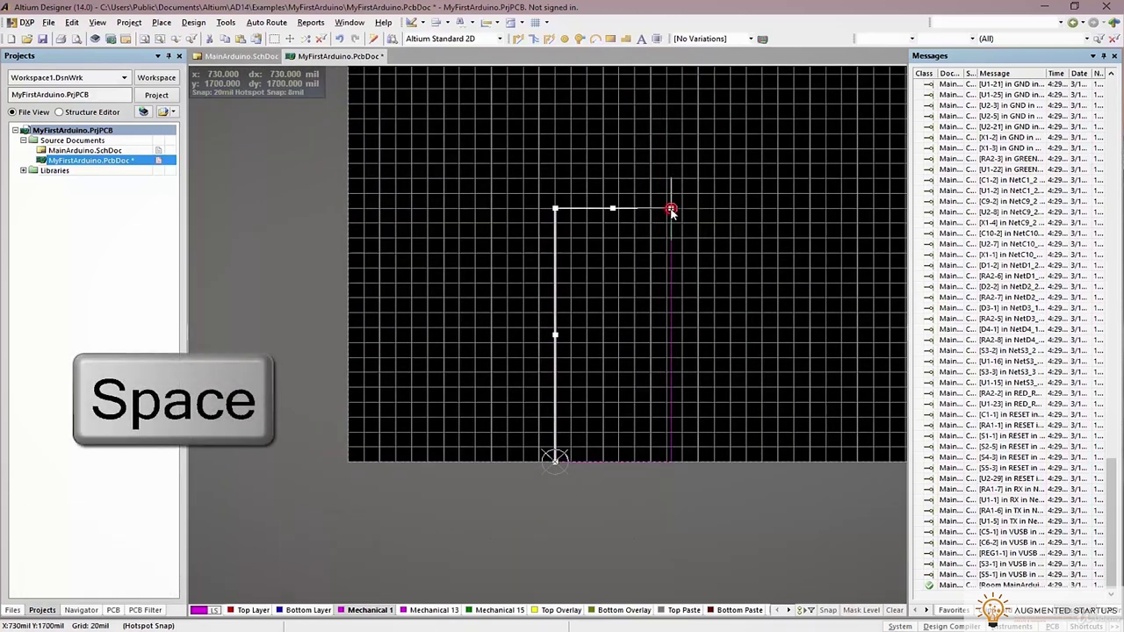
pyautogui.click(621, 368)
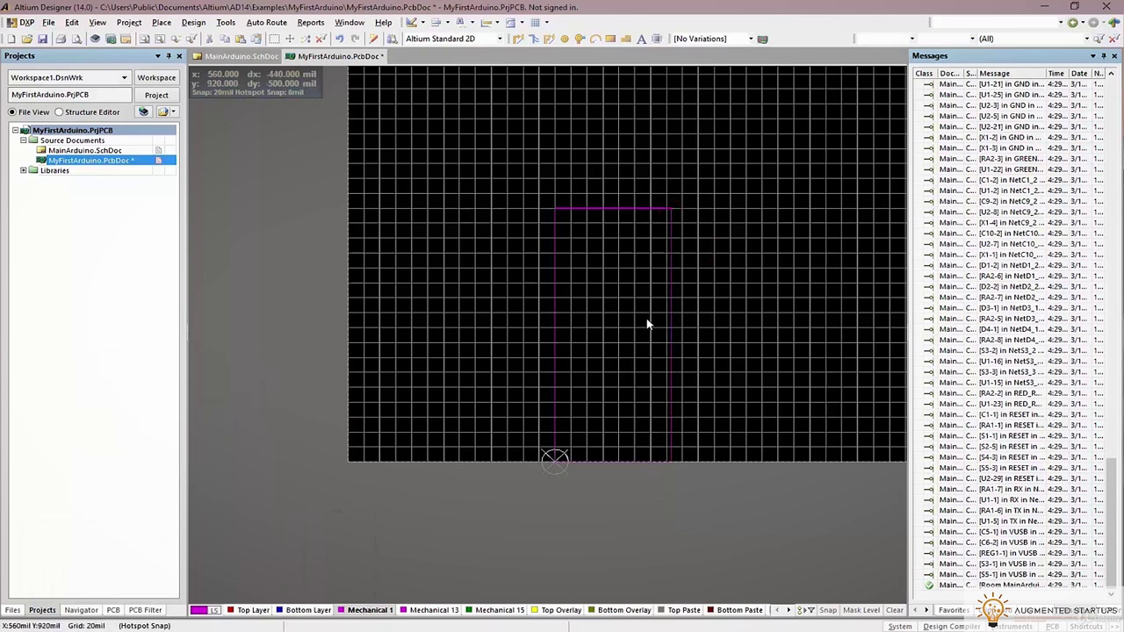
# Save the PCB and select the whole rectangular outline
pyautogui.hotkey('ctrl', 's')
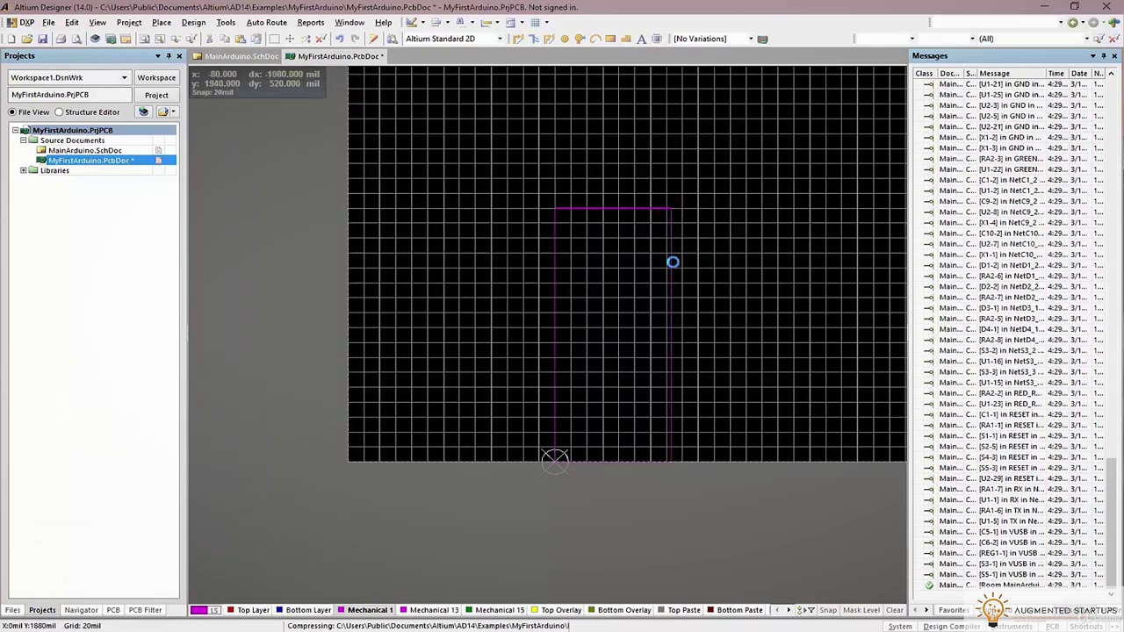
pyautogui.keyDown('ctrl'); pyautogui.scroll(4, 670, 248); pyautogui.keyUp('ctrl')
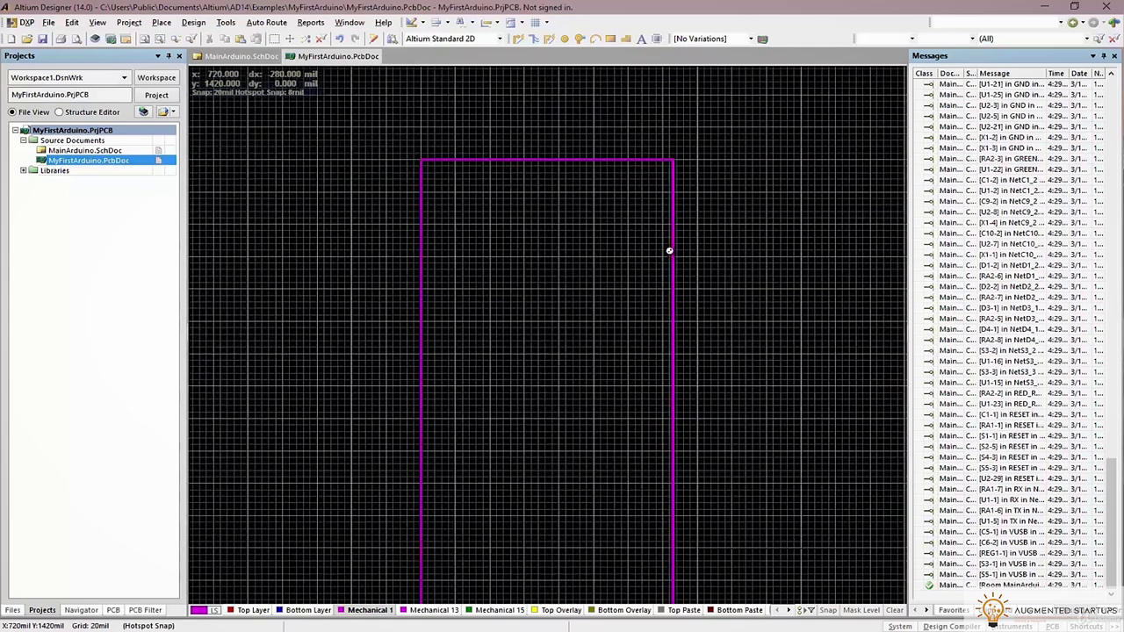
pyautogui.keyDown('ctrl'); pyautogui.scroll(-2, 410, 165); pyautogui.keyUp('ctrl')
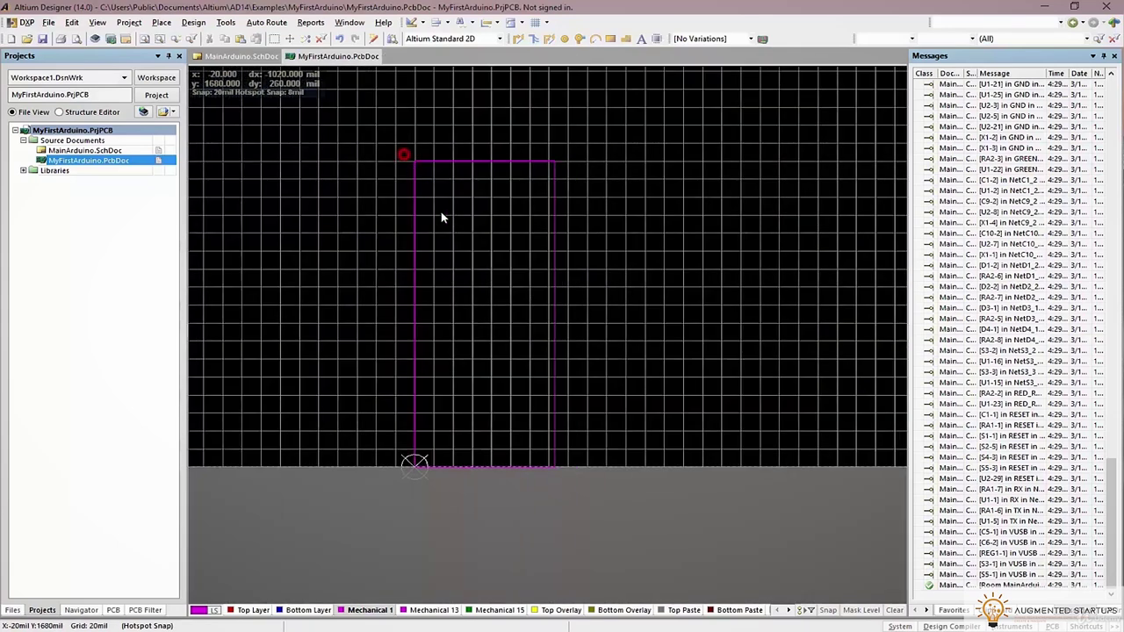
pyautogui.click(542, 466)
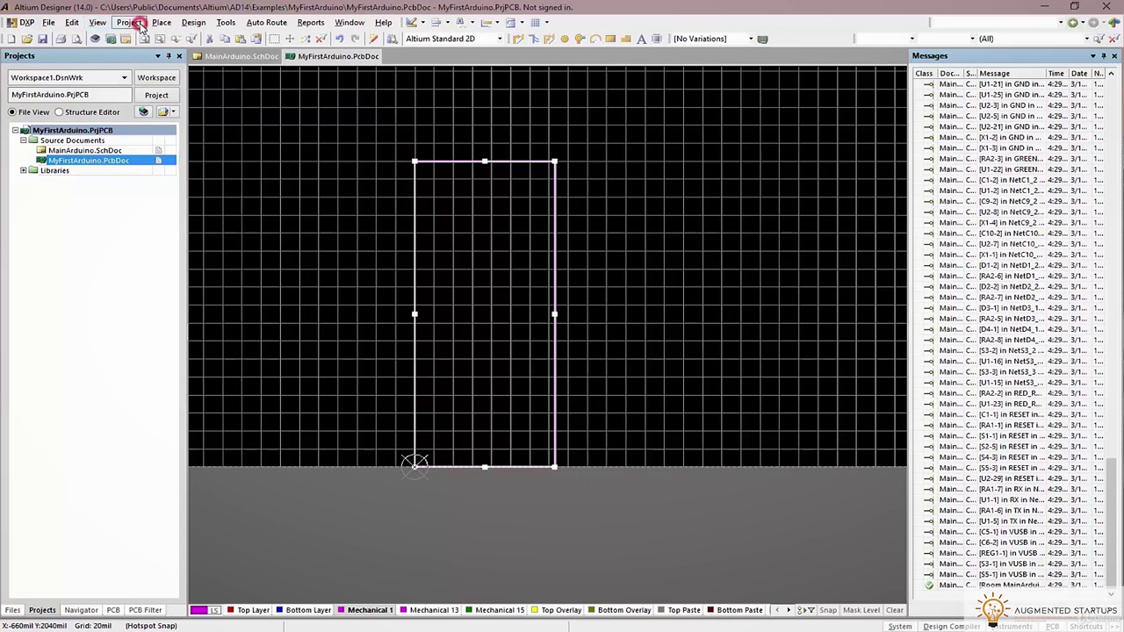
# Define the board shape from the selected 730 × 1700 mil outline via Design > Board Shape
pyautogui.click(132, 23)
pyautogui.moveTo(160, 24)
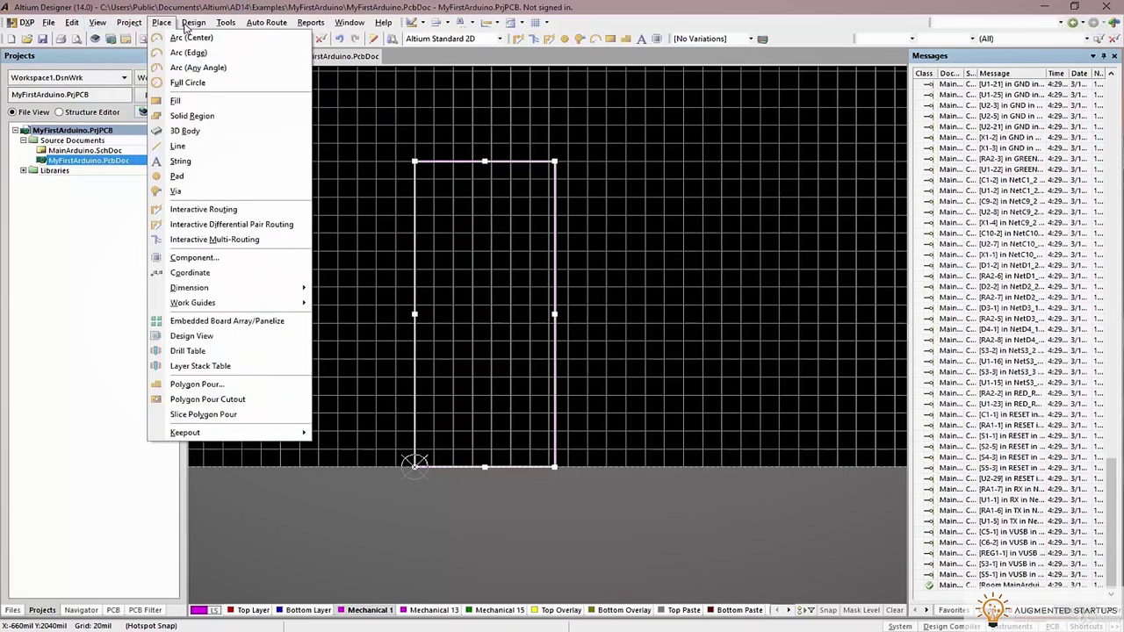
pyautogui.moveTo(250, 106)
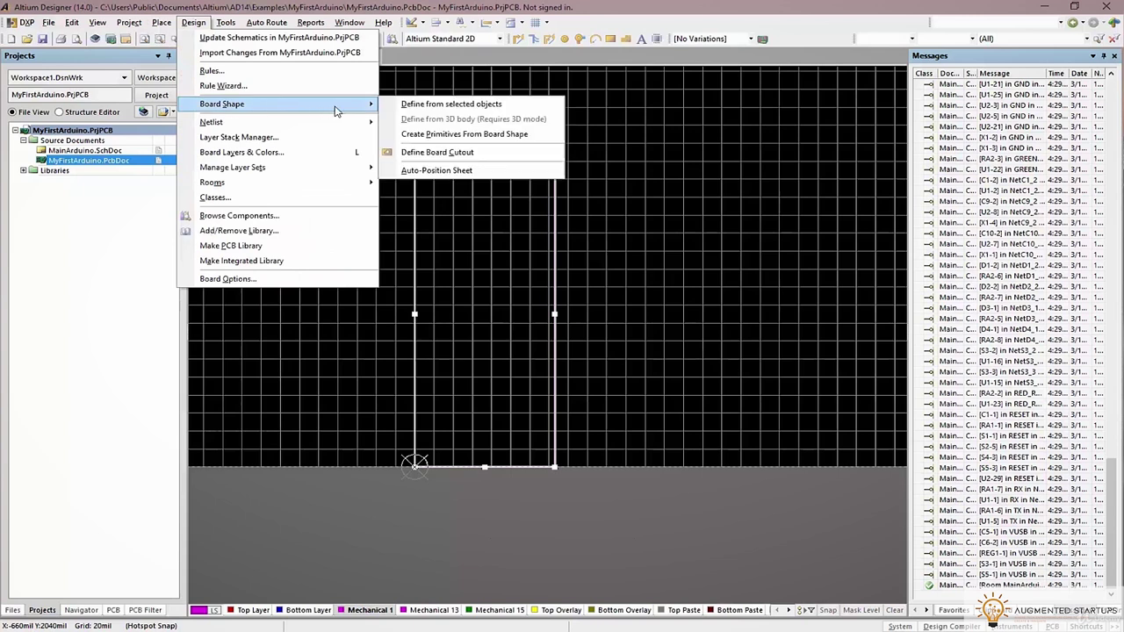
pyautogui.click(426, 107)
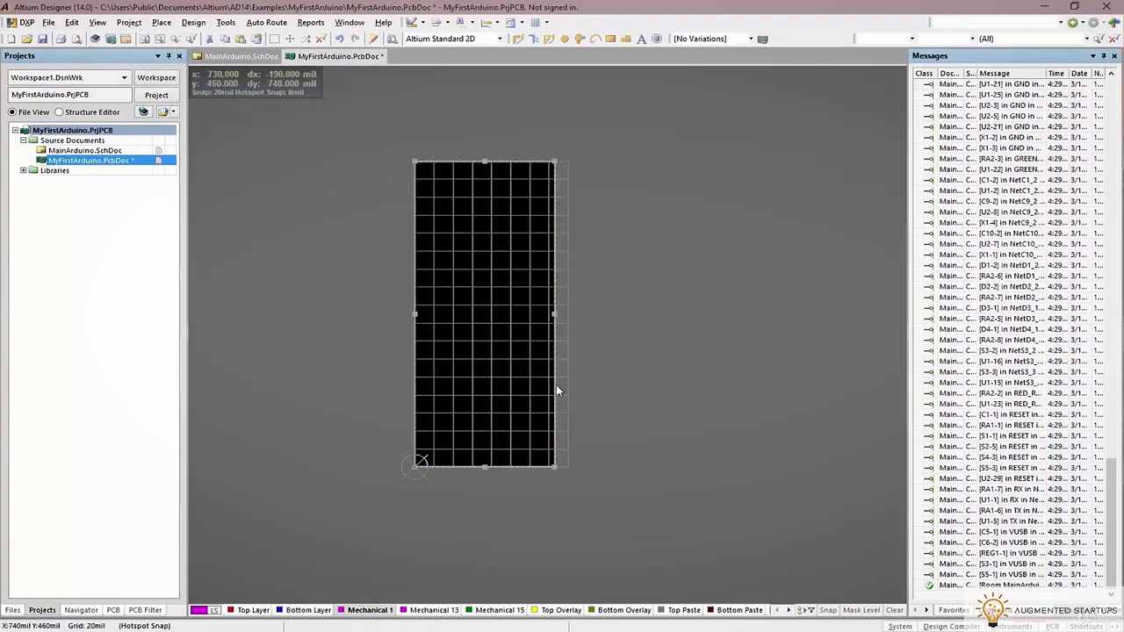
# Switch to board planning, then 3D, and orbit the trimmed board to view it at an angle
pyautogui.press('1')
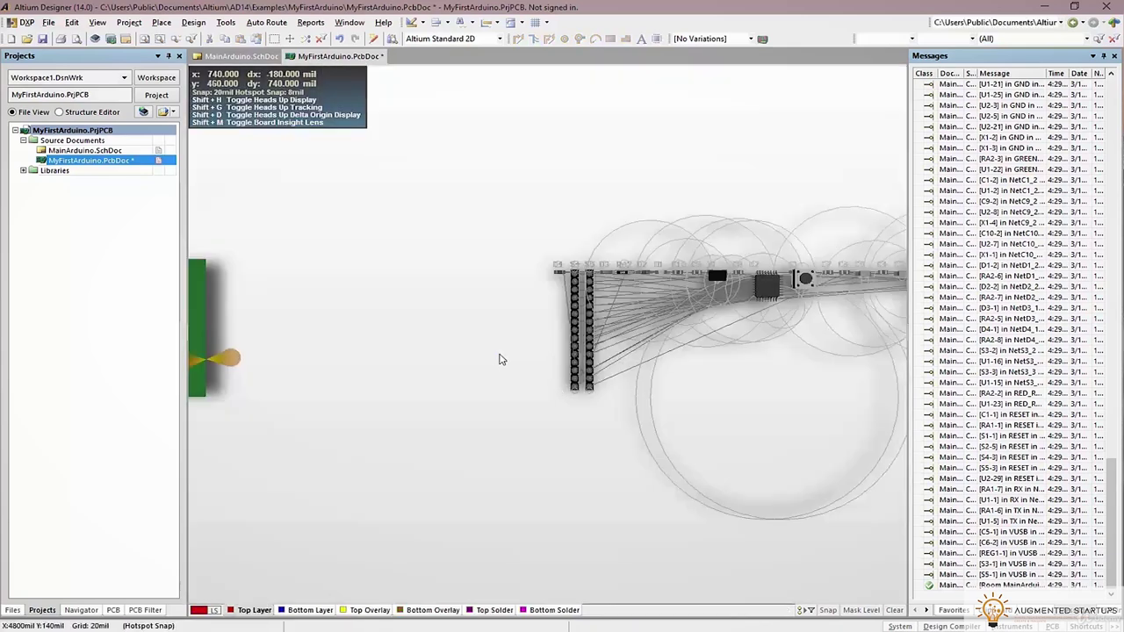
pyautogui.press('3')
pyautogui.keyDown('shift'); pyautogui.moveTo(457, 347); pyautogui.dragTo(766, 140, button='right'); pyautogui.keyUp('shift')
pyautogui.keyDown('shift'); pyautogui.moveTo(795, 417); pyautogui.dragTo(544, 360, button='right'); pyautogui.keyUp('shift')
pyautogui.keyDown('ctrl'); pyautogui.scroll(5, 659, 395); pyautogui.keyUp('ctrl')
pyautogui.keyDown('shift'); pyautogui.moveTo(785, 411); pyautogui.dragTo(746, 457, button='right'); pyautogui.keyUp('shift')
pyautogui.keyDown('ctrl'); pyautogui.scroll(5, 502, 349); pyautogui.keyUp('ctrl')
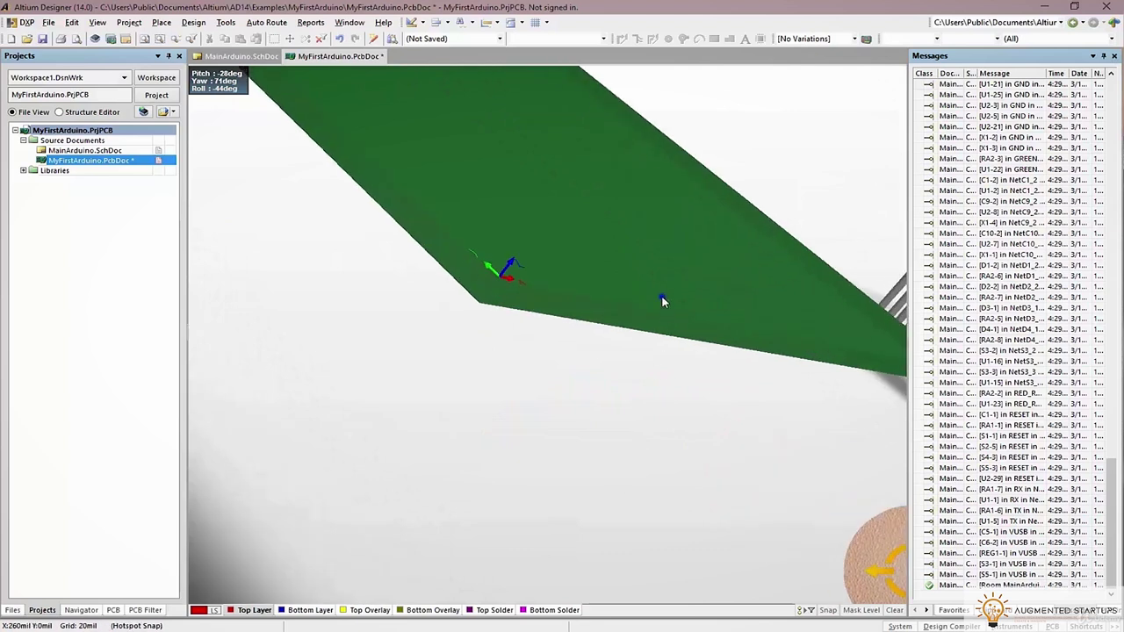
pyautogui.moveTo(639, 316); pyautogui.dragTo(521, 395, button='right')
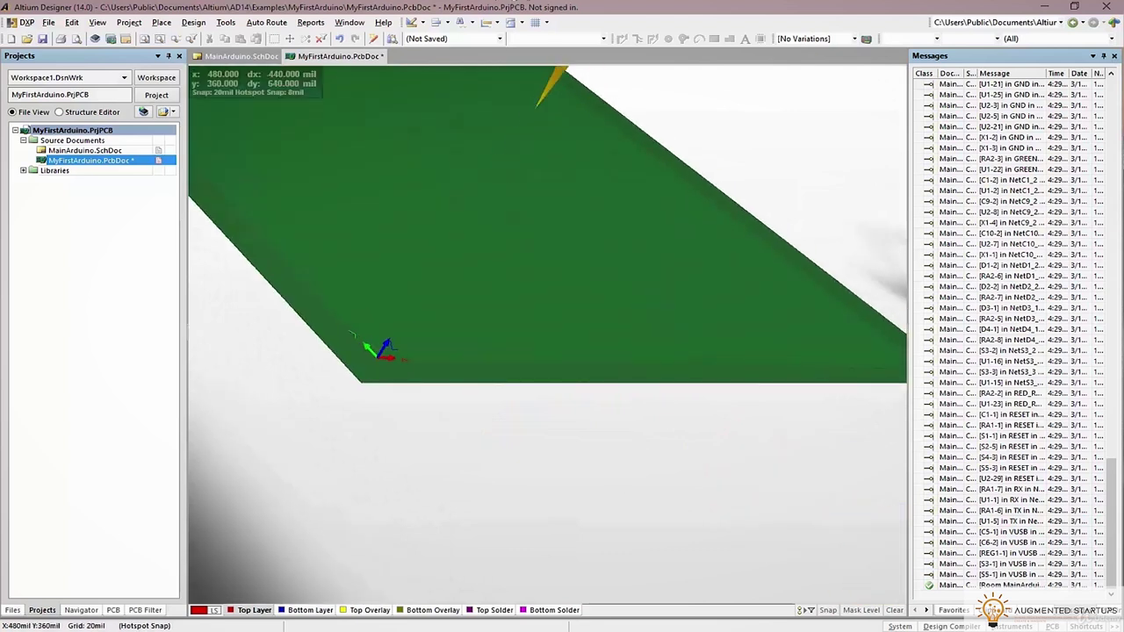
# View the board from the top in 3D, trying Altium 3D Black, Blue, then Lt Green schemes
pyautogui.click(501, 38)
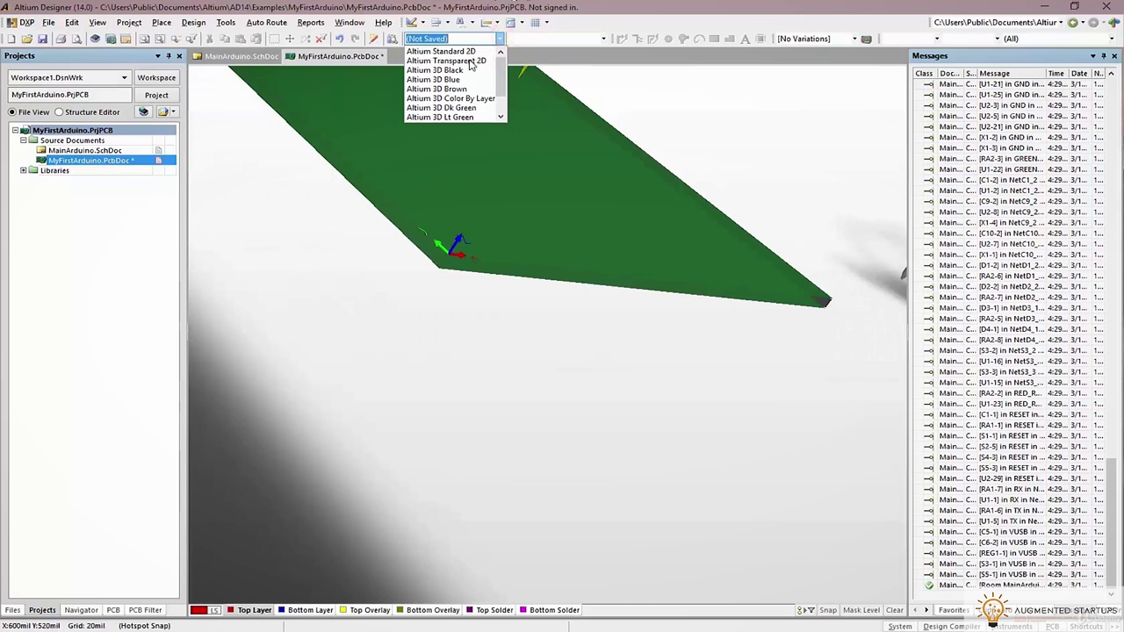
pyautogui.click(460, 70)
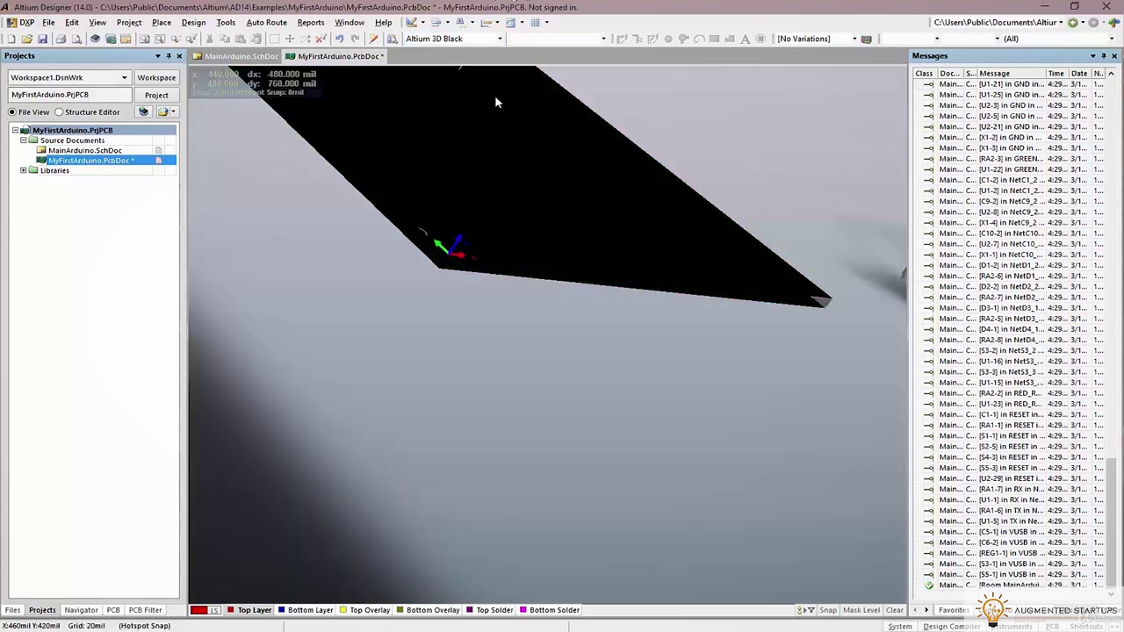
pyautogui.press('0')
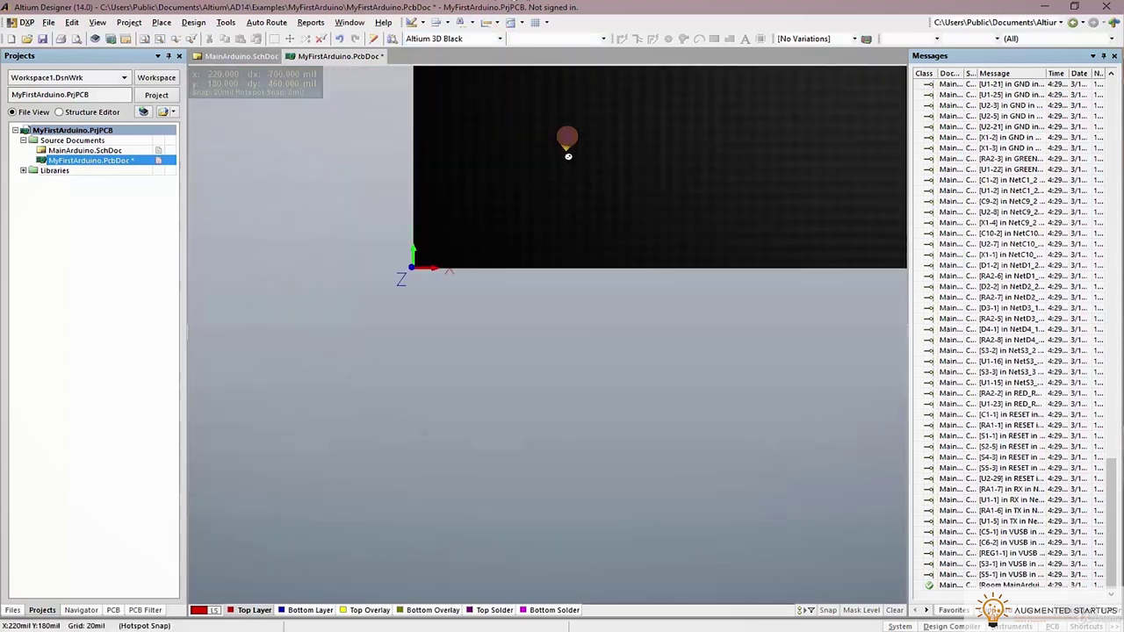
pyautogui.scroll(3, 665, 238)
pyautogui.keyDown('ctrl'); pyautogui.scroll(-4, 672, 221); pyautogui.keyUp('ctrl')
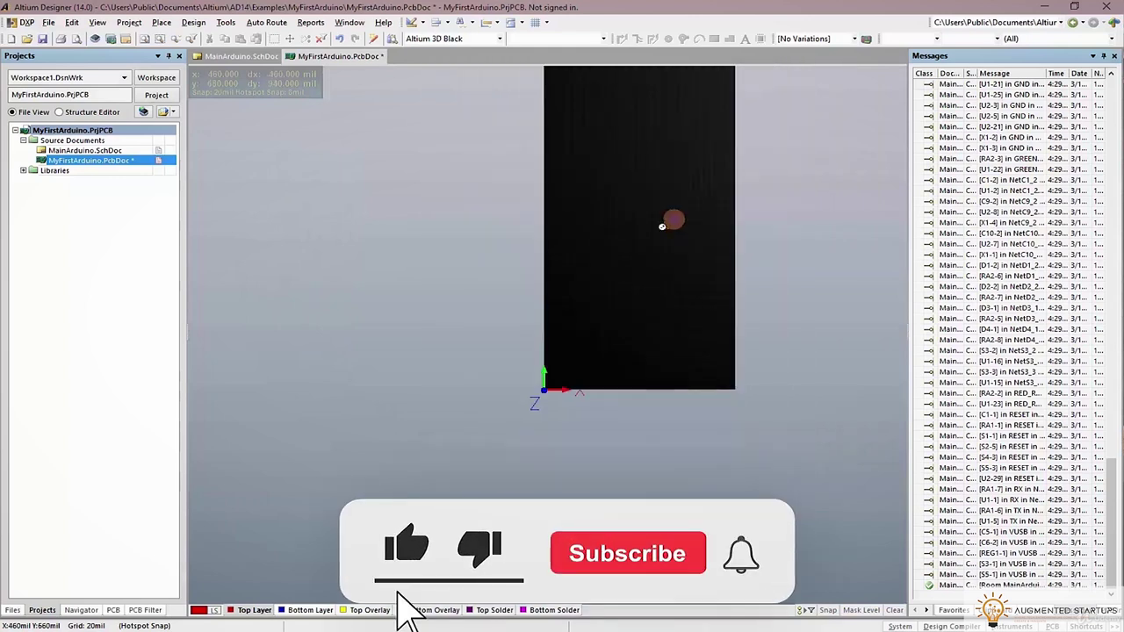
pyautogui.moveTo(642, 295); pyautogui.dragTo(537, 366, button='right')
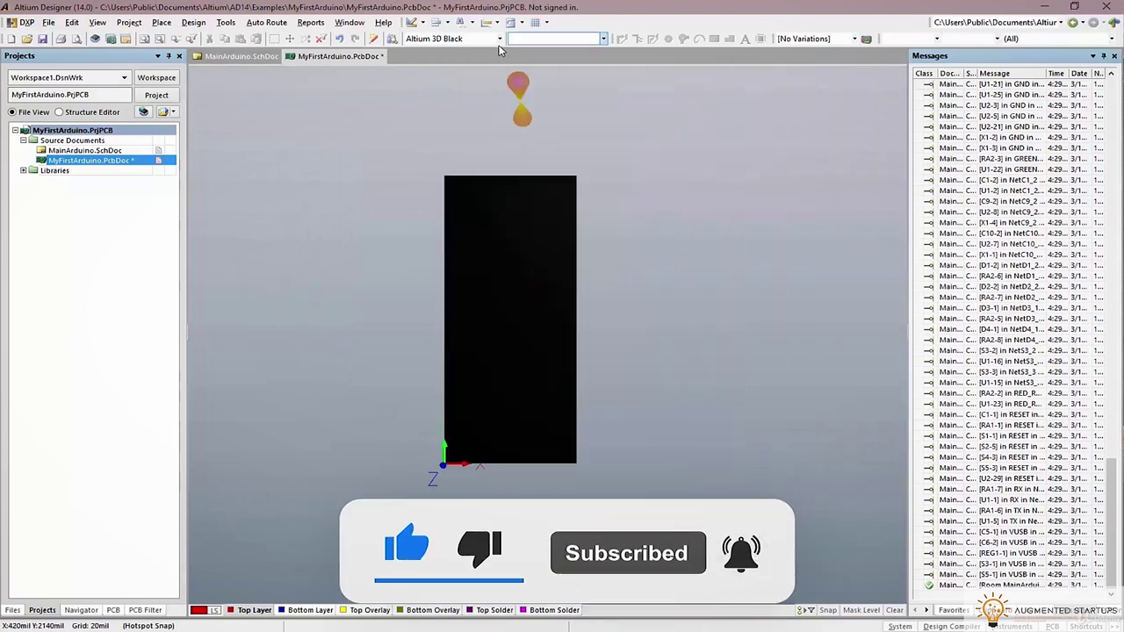
pyautogui.click(498, 38)
pyautogui.click(468, 79)
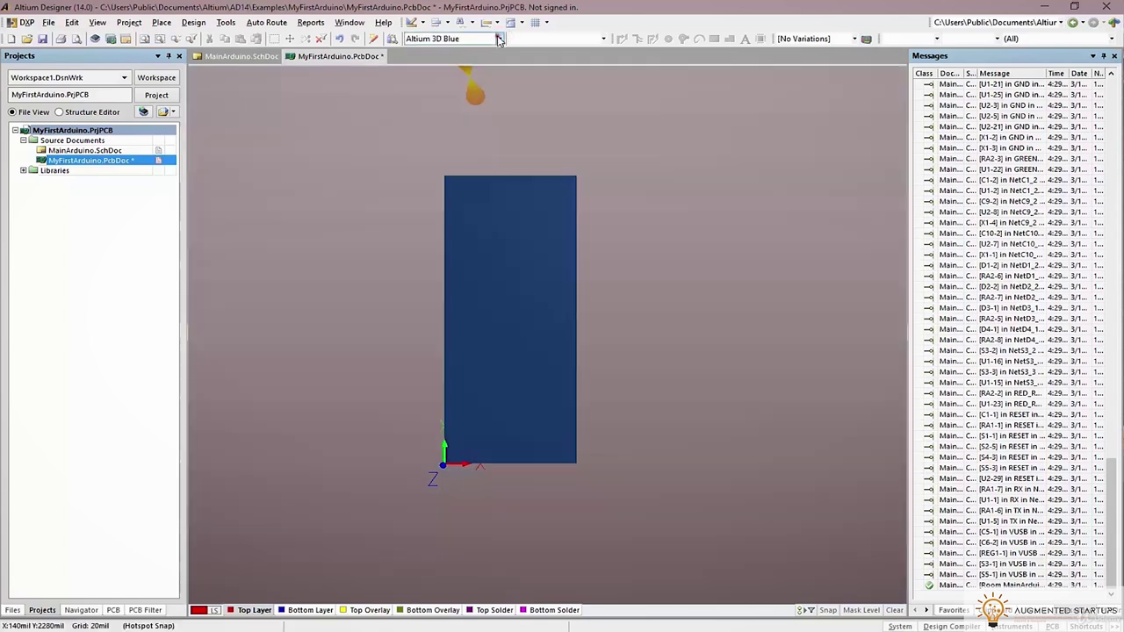
pyautogui.click(498, 38)
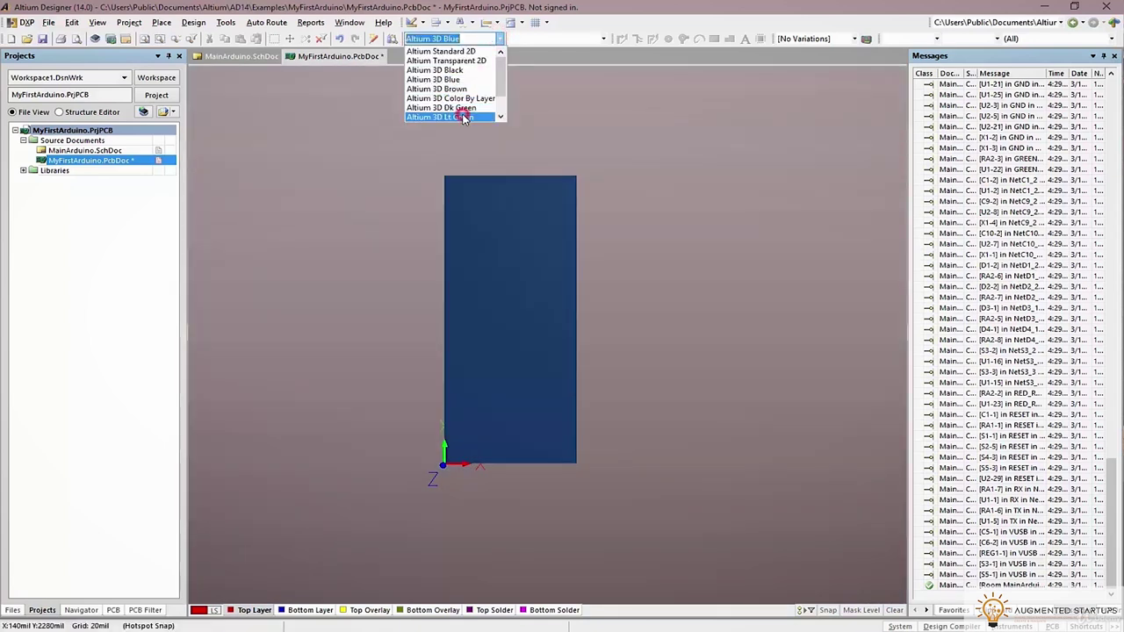
pyautogui.click(464, 118)
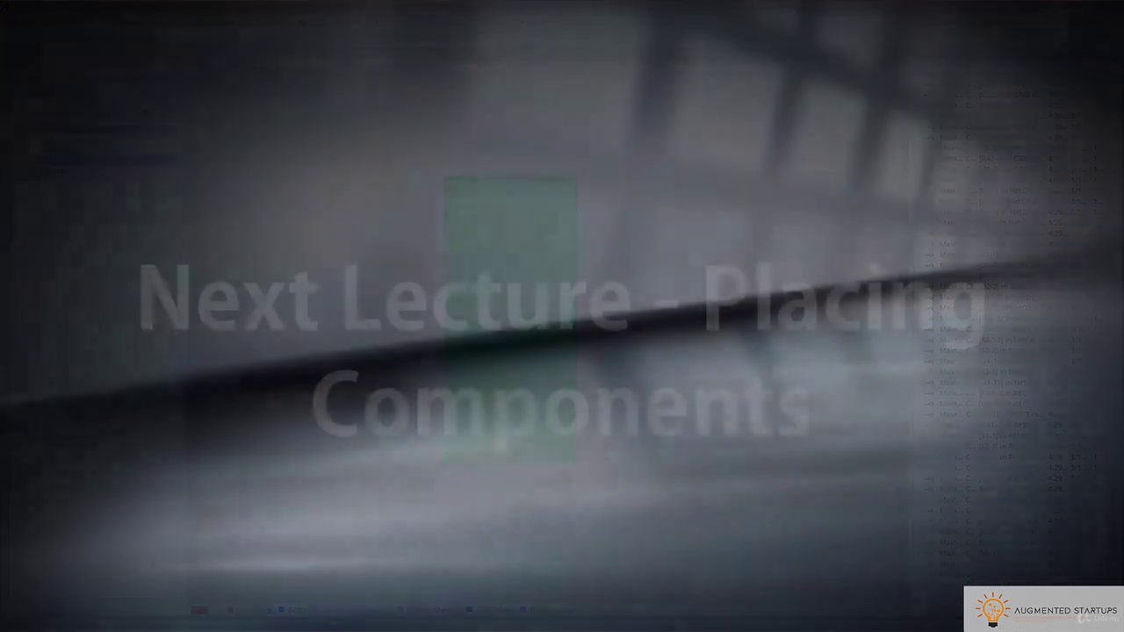
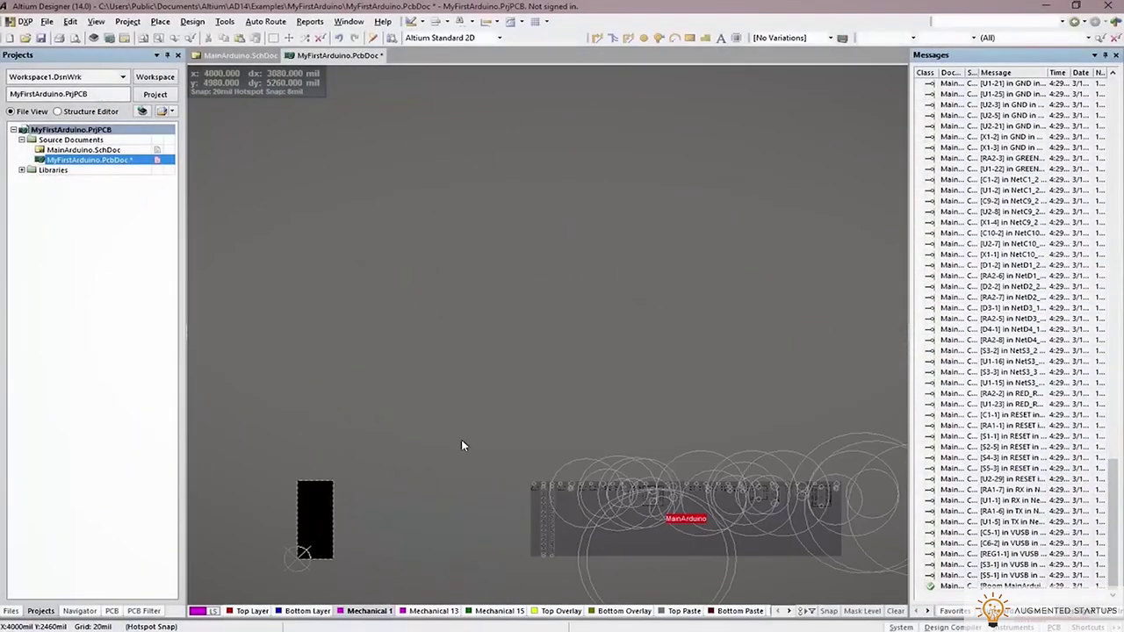
# Move the MainArduino room next to the black board
pyautogui.moveTo(471, 431); pyautogui.dragTo(823, 565)
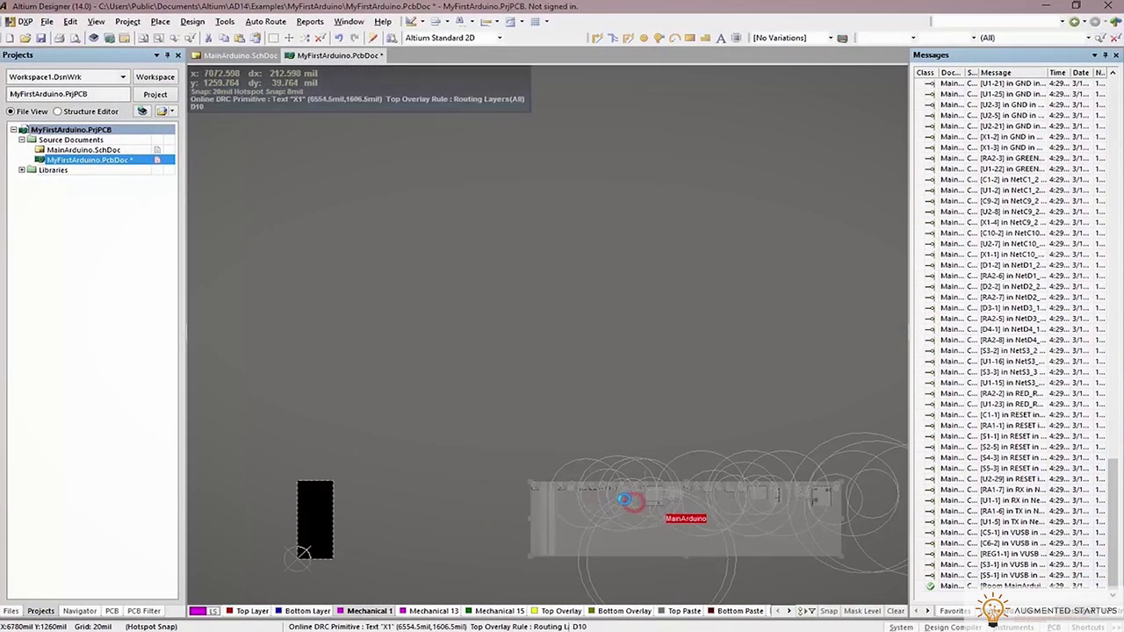
pyautogui.moveTo(623, 500); pyautogui.dragTo(604, 496)
pyautogui.press('1')
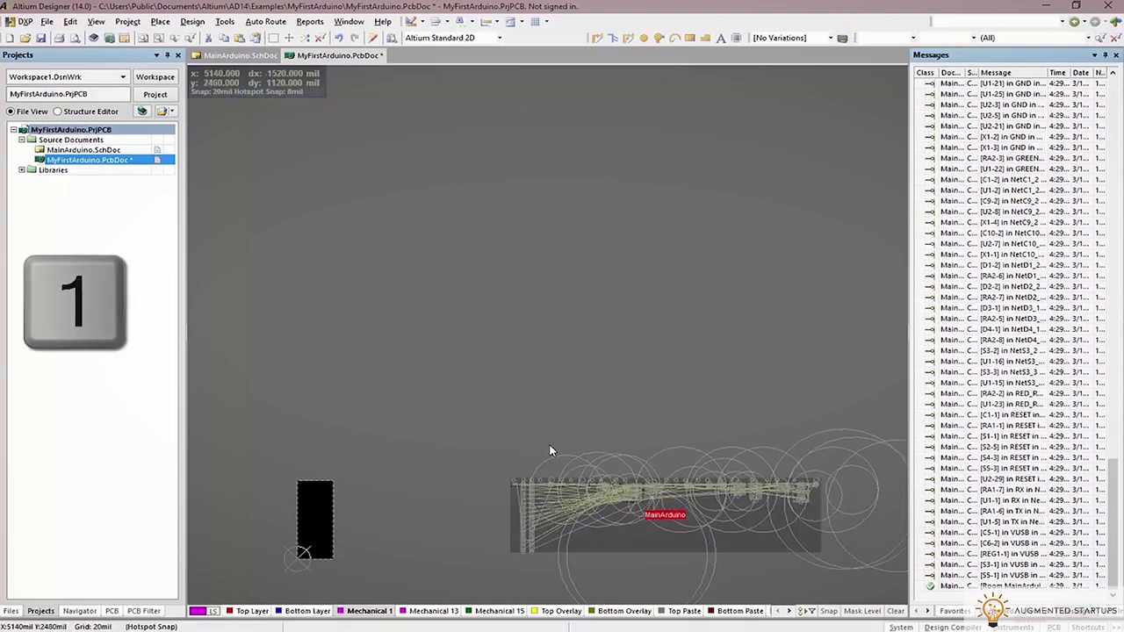
pyautogui.press('2')
pyautogui.press('3')
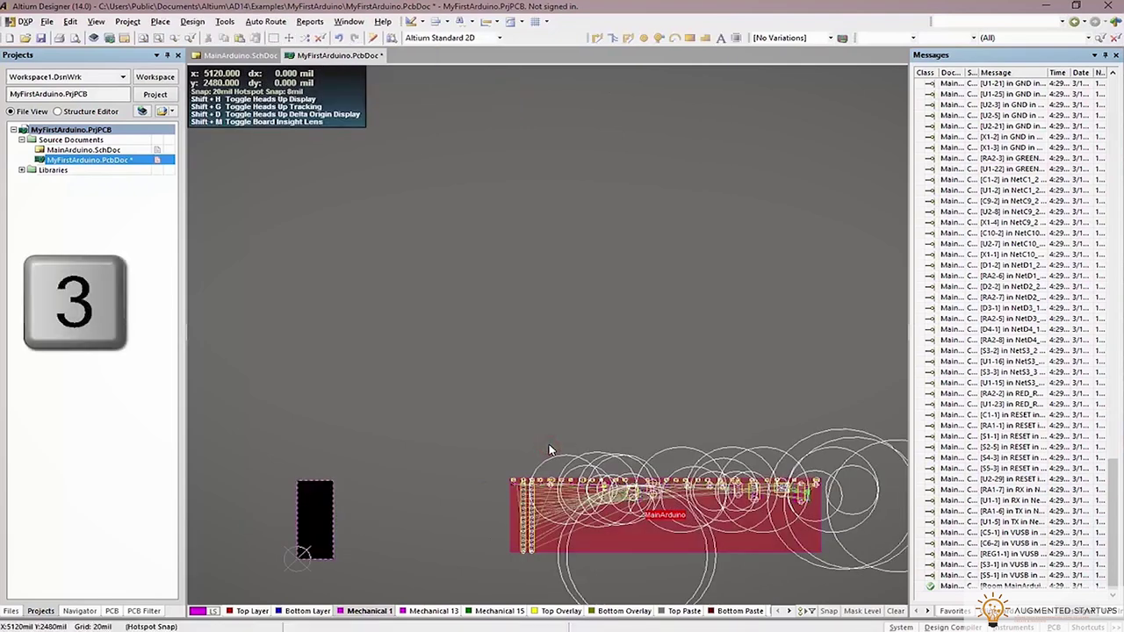
pyautogui.press('2')
pyautogui.keyDown('ctrl'); pyautogui.scroll(-5, 394, 477); pyautogui.keyUp('ctrl')
pyautogui.moveTo(395, 477); pyautogui.dragTo(253, 488)
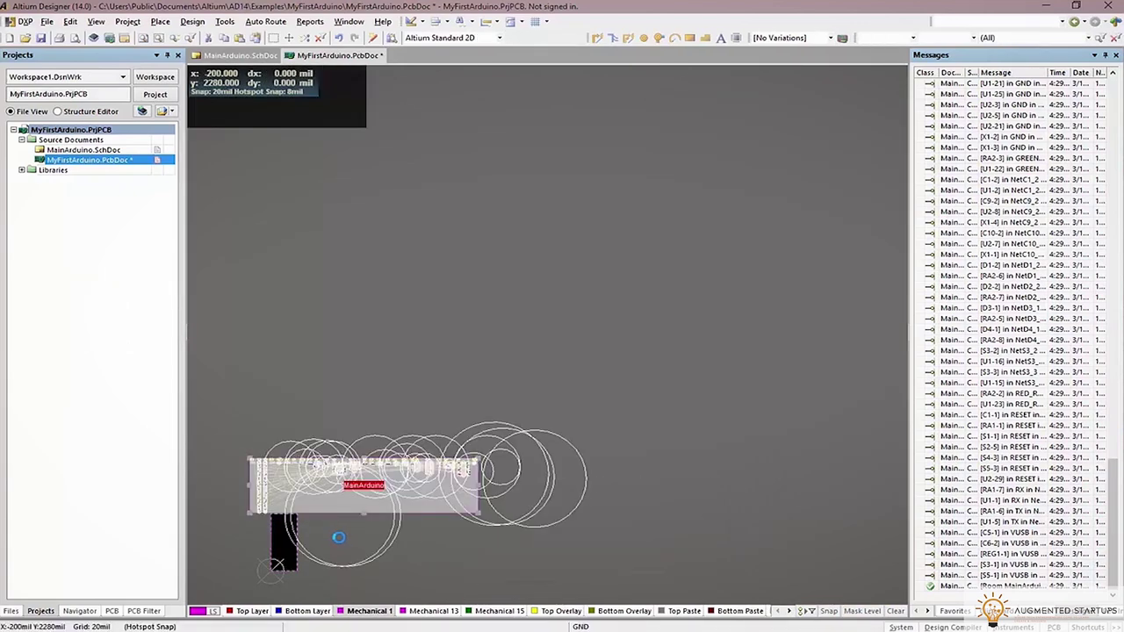
pyautogui.click(386, 555)
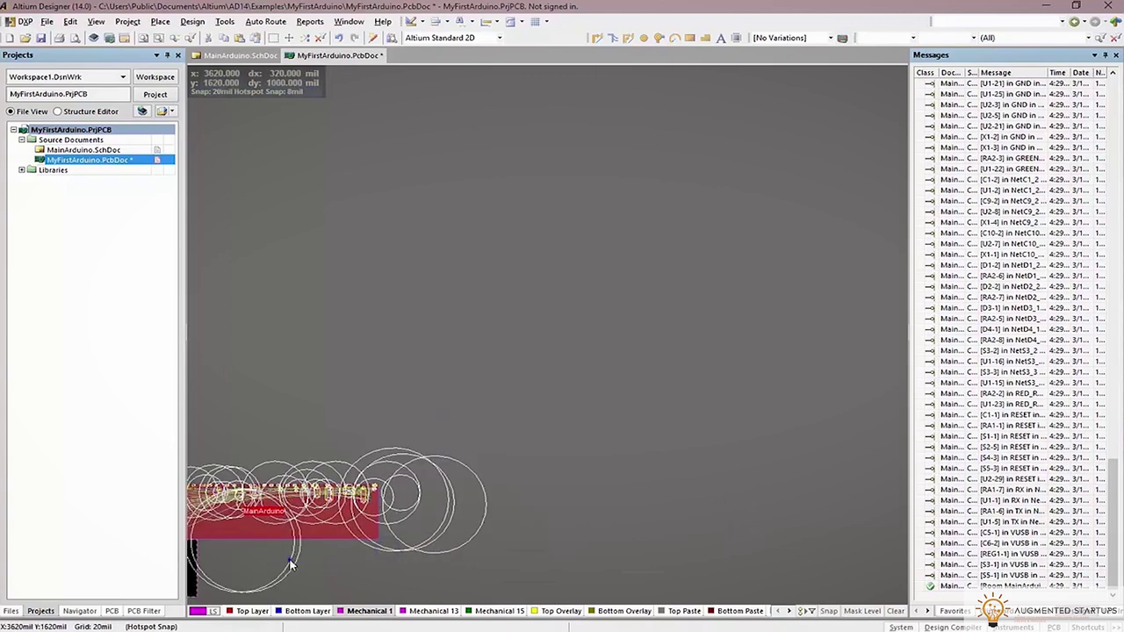
# Drag headers S4 and S5 onto the board, positioning S4 along its left edge
pyautogui.keyDown('ctrl'); pyautogui.scroll(6, 387, 553); pyautogui.keyUp('ctrl')
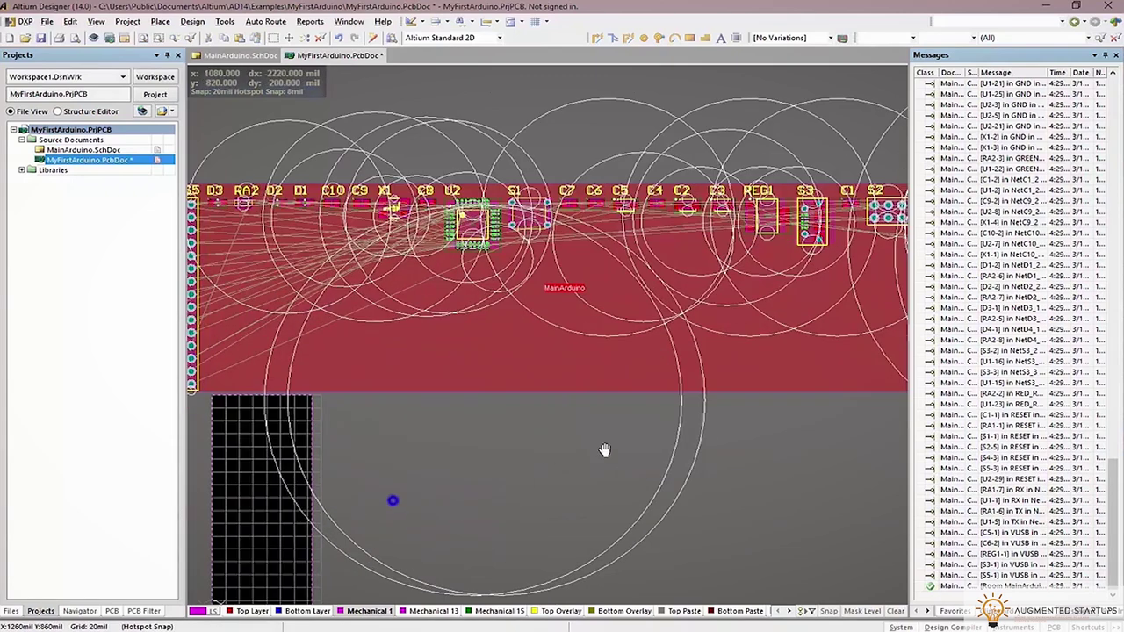
pyautogui.moveTo(430, 277); pyautogui.dragTo(469, 518)
pyautogui.moveTo(442, 298); pyautogui.dragTo(553, 491)
pyautogui.scroll(1, 472, 440)
pyautogui.keyDown('ctrl'); pyautogui.scroll(3, 471, 440); pyautogui.keyUp('ctrl')
pyautogui.moveTo(465, 270); pyautogui.dragTo(515, 332)
# Delete header S5 from the board
pyautogui.scroll(5, 617, 321)
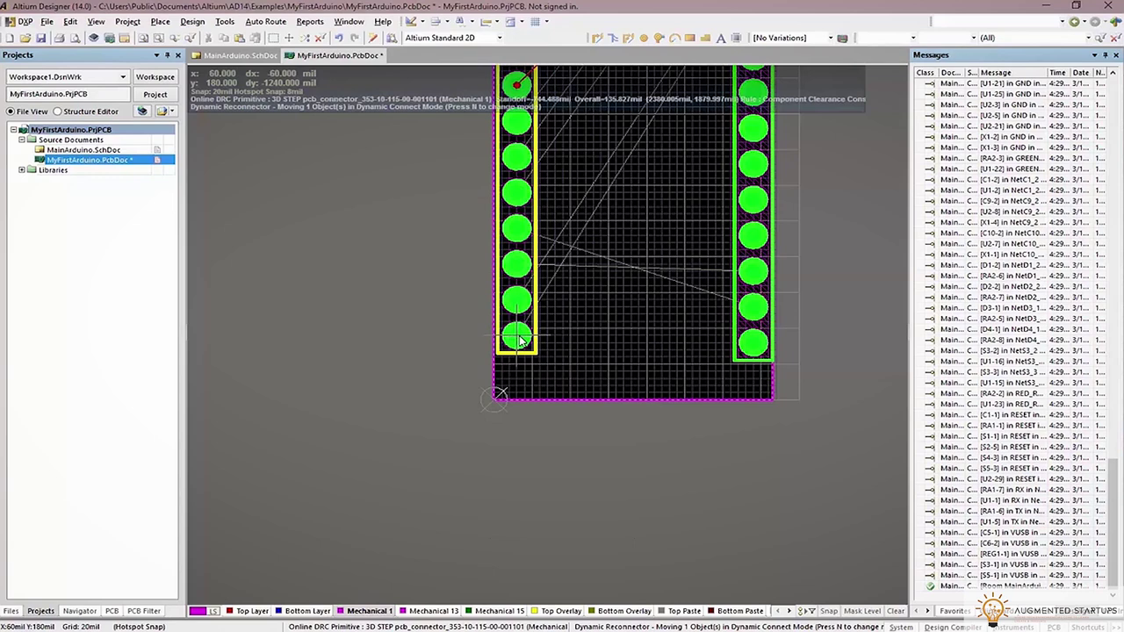
pyautogui.scroll(2, 557, 358)
pyautogui.scroll(5, 557, 359)
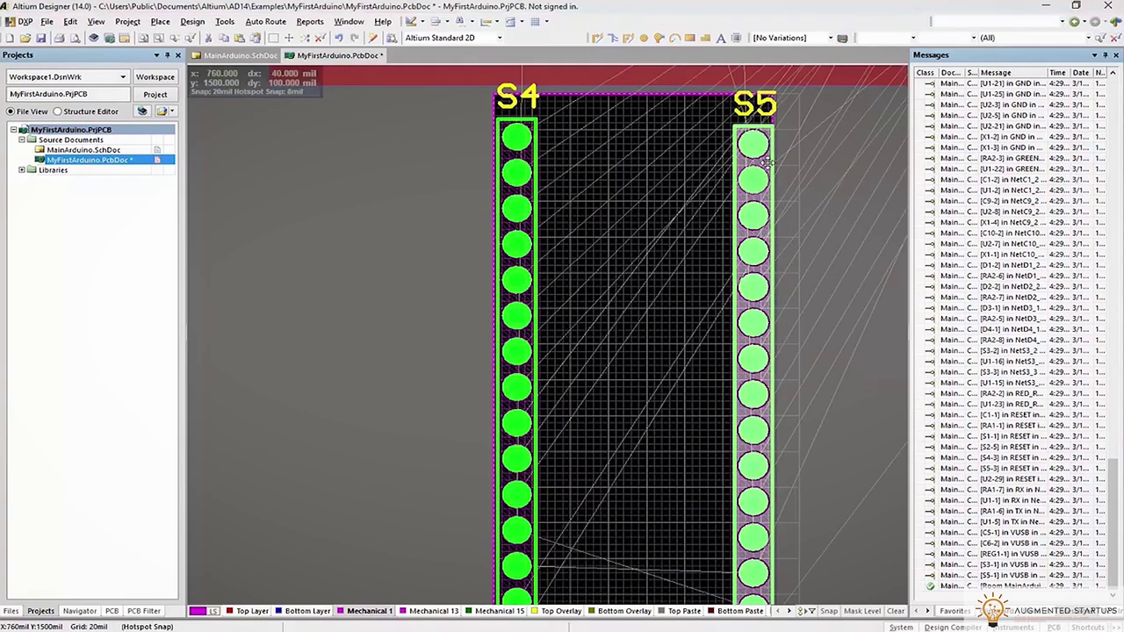
pyautogui.press('Delete')
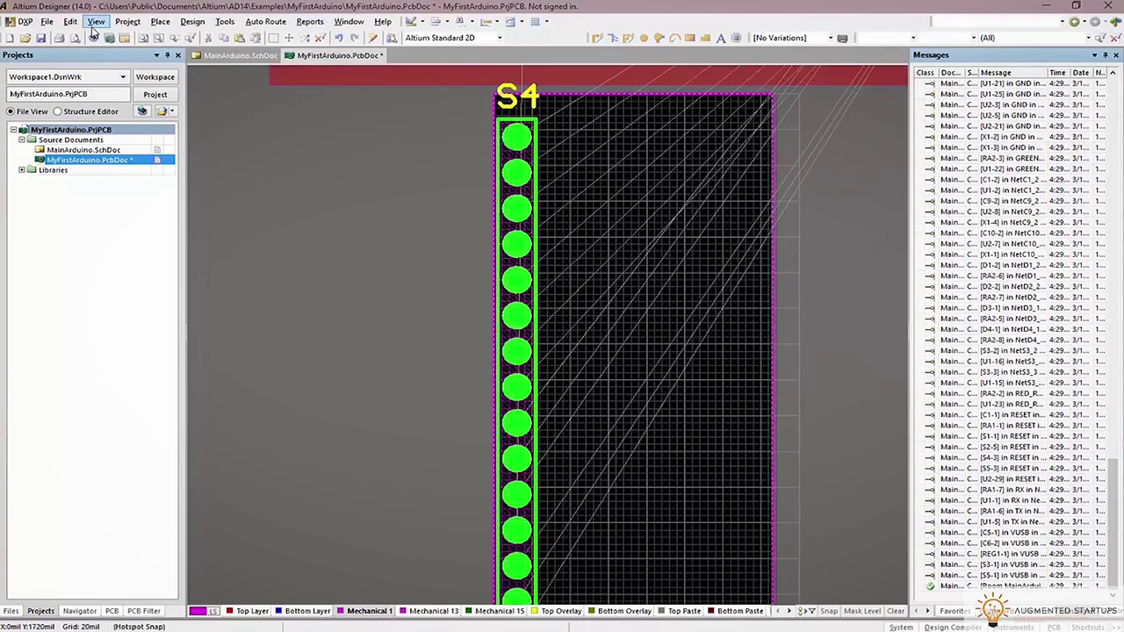
# Set the relative origin on header S4's top pad
pyautogui.click(70, 21)
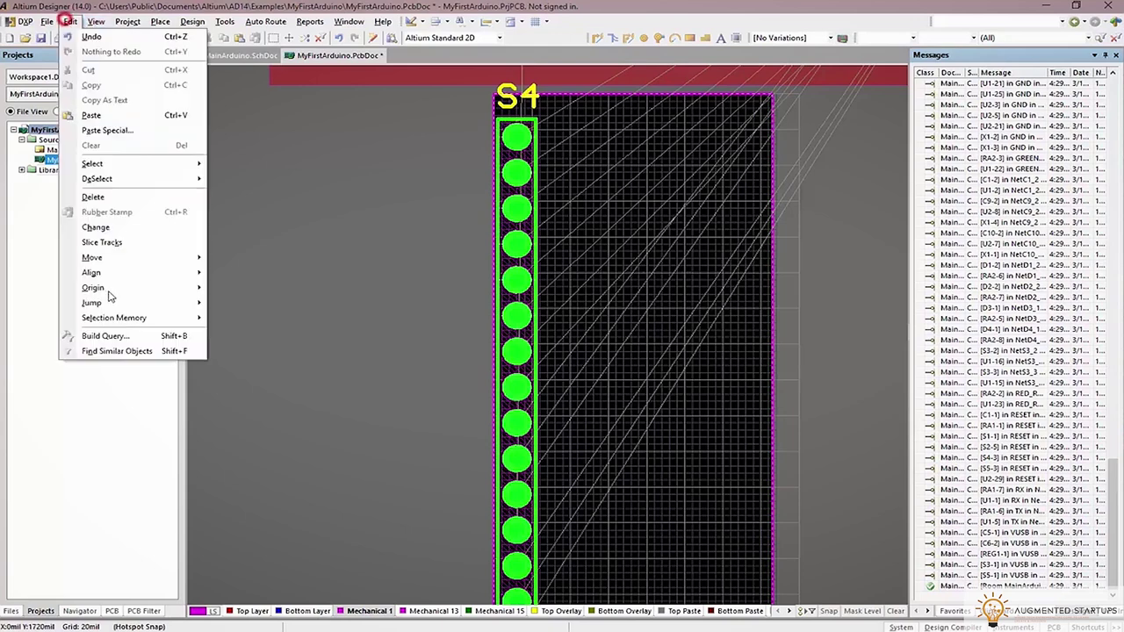
pyautogui.click(109, 288)
pyautogui.click(222, 284)
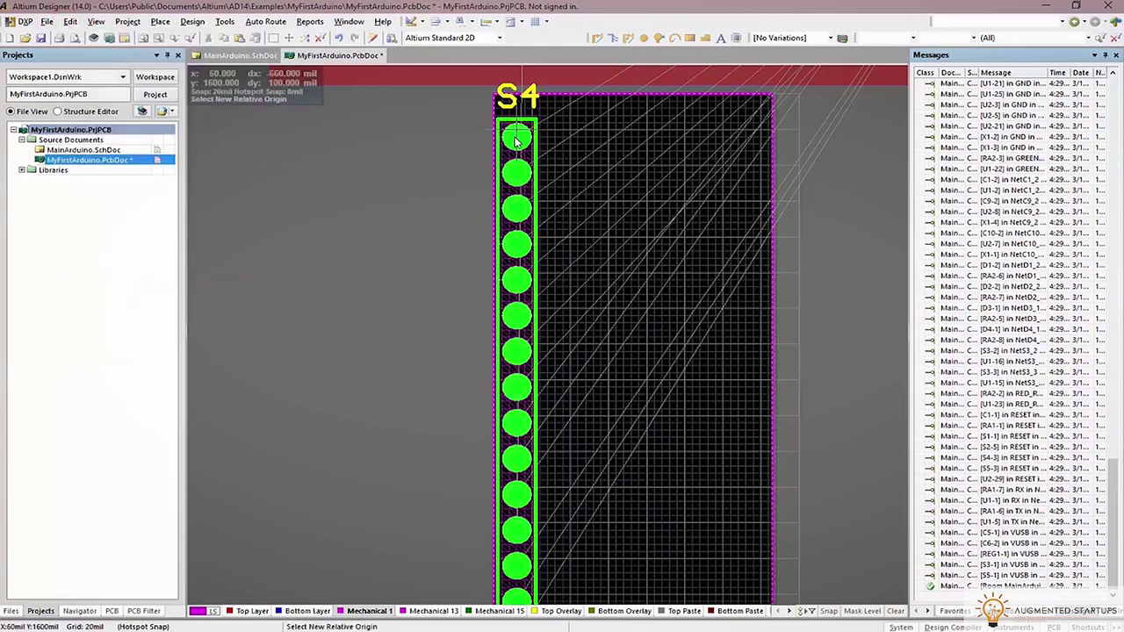
pyautogui.click(515, 138)
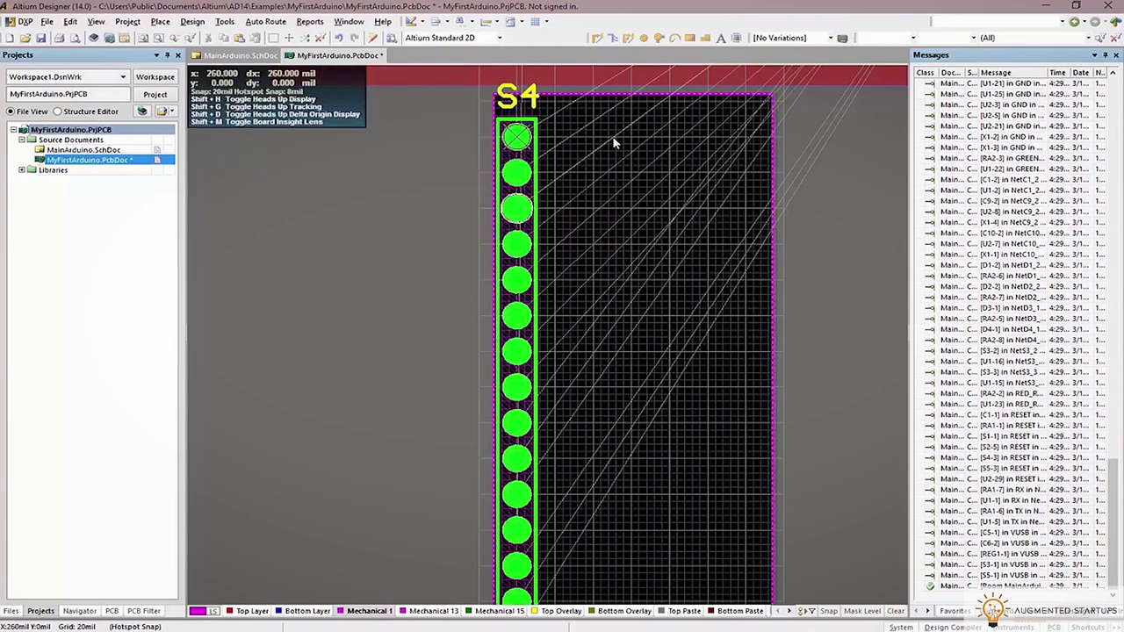
# Set the snap grid to 10 mil and reset the design rule error markers
pyautogui.press('g')
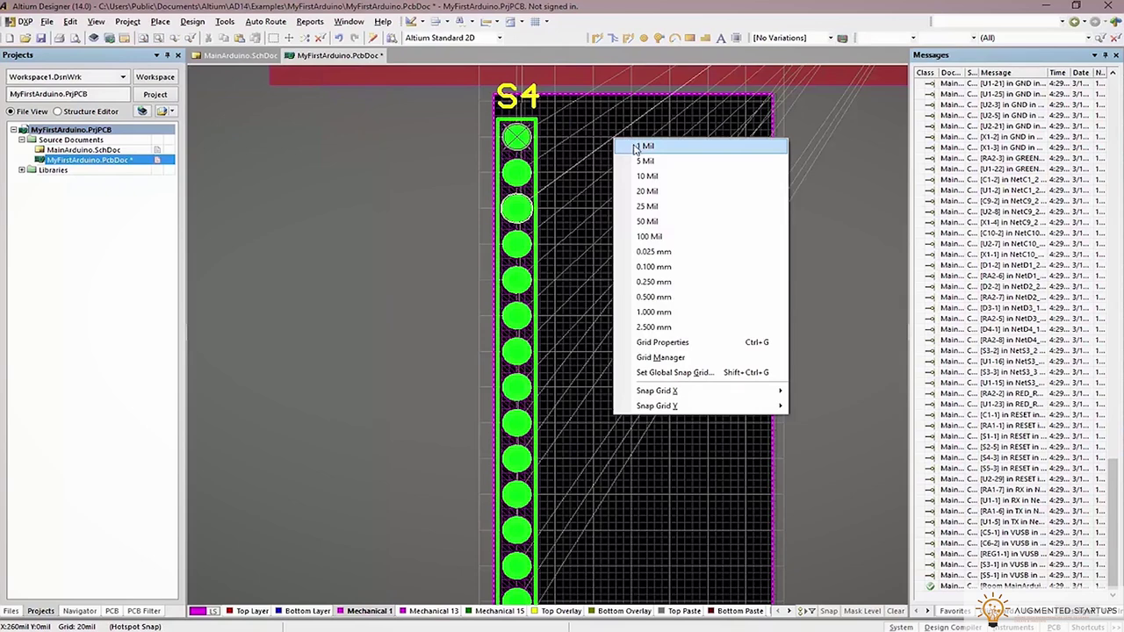
pyautogui.click(644, 145)
pyautogui.press('g')
pyautogui.click(635, 179)
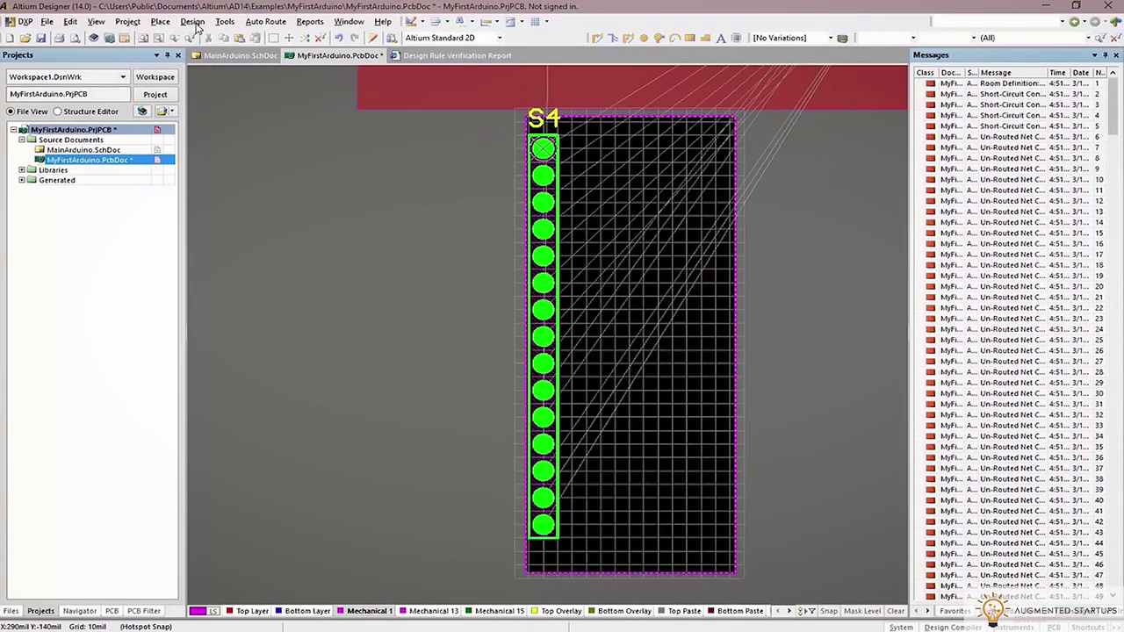
pyautogui.click(195, 22)
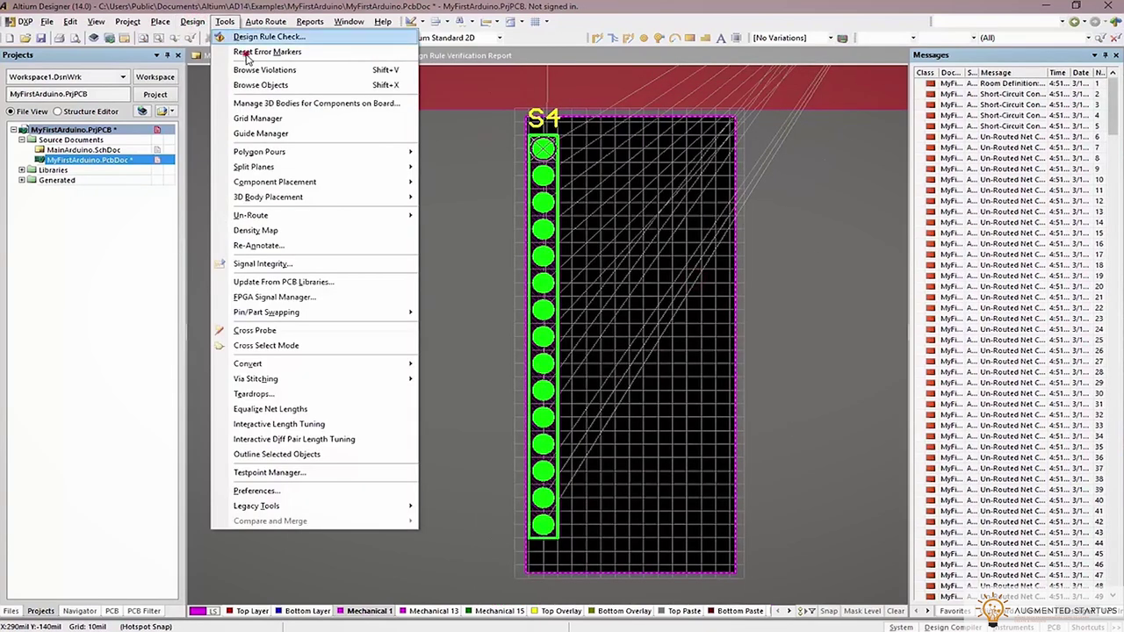
pyautogui.click(247, 53)
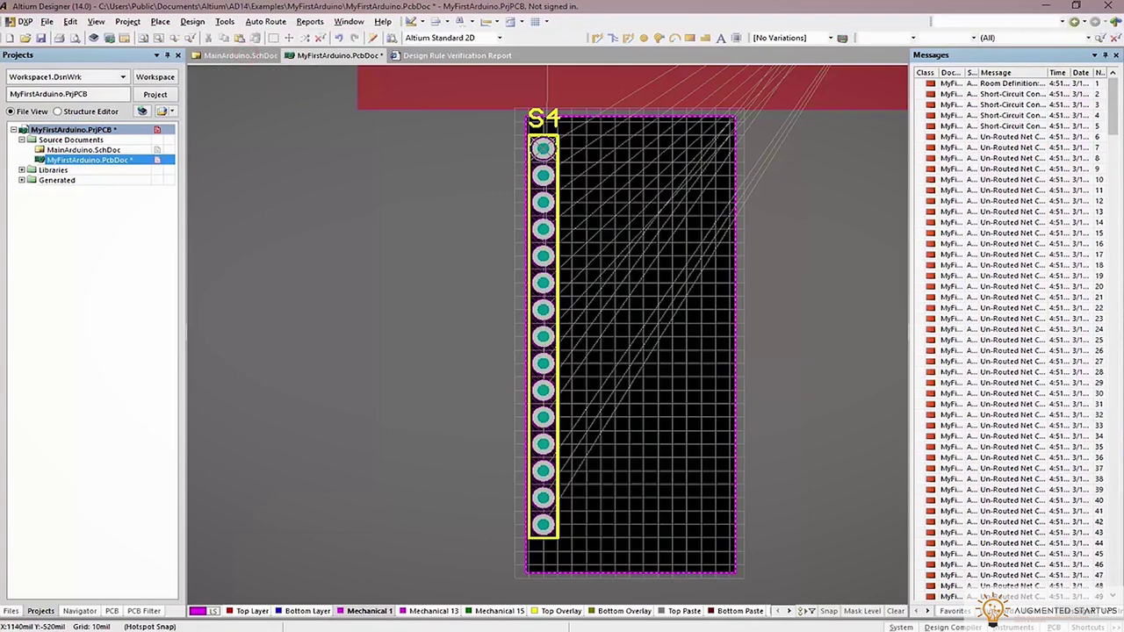
# Reposition header S4, with the relative origin at the board's top-left corner
pyautogui.moveTo(544, 531); pyautogui.dragTo(545, 541)
pyautogui.moveTo(595, 469); pyautogui.dragTo(594, 469)
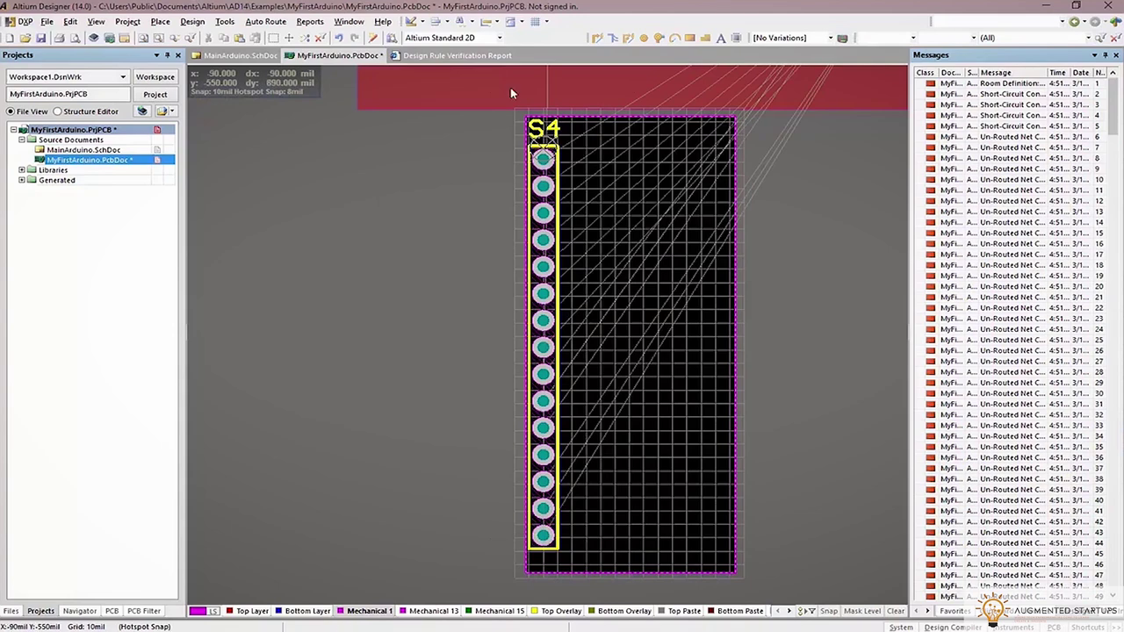
pyautogui.click(123, 22)
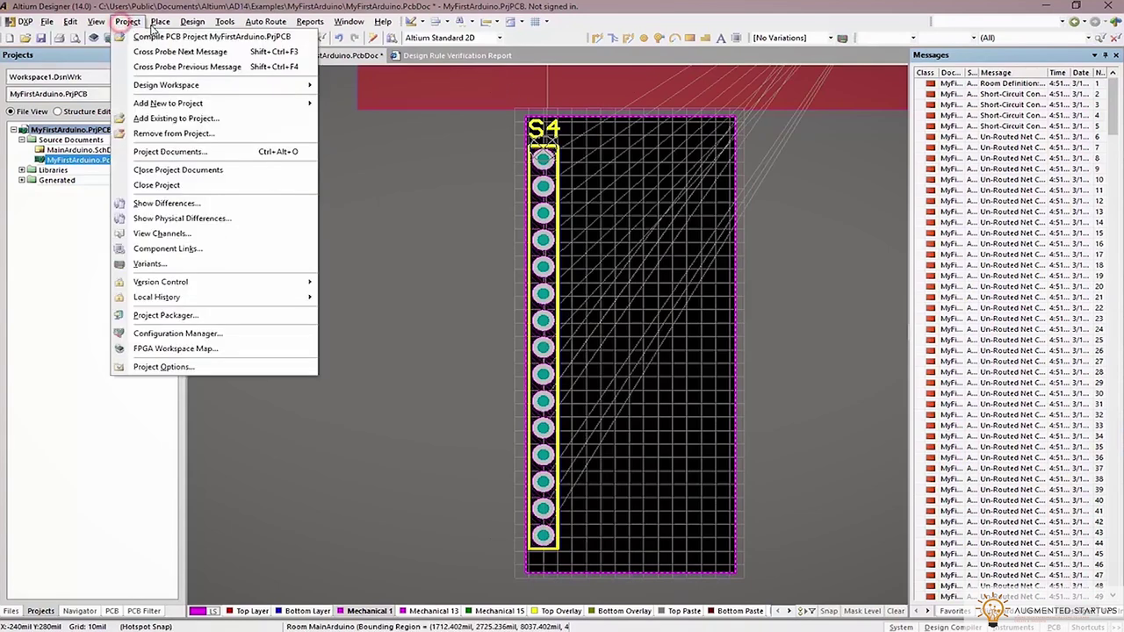
pyautogui.moveTo(96, 21)
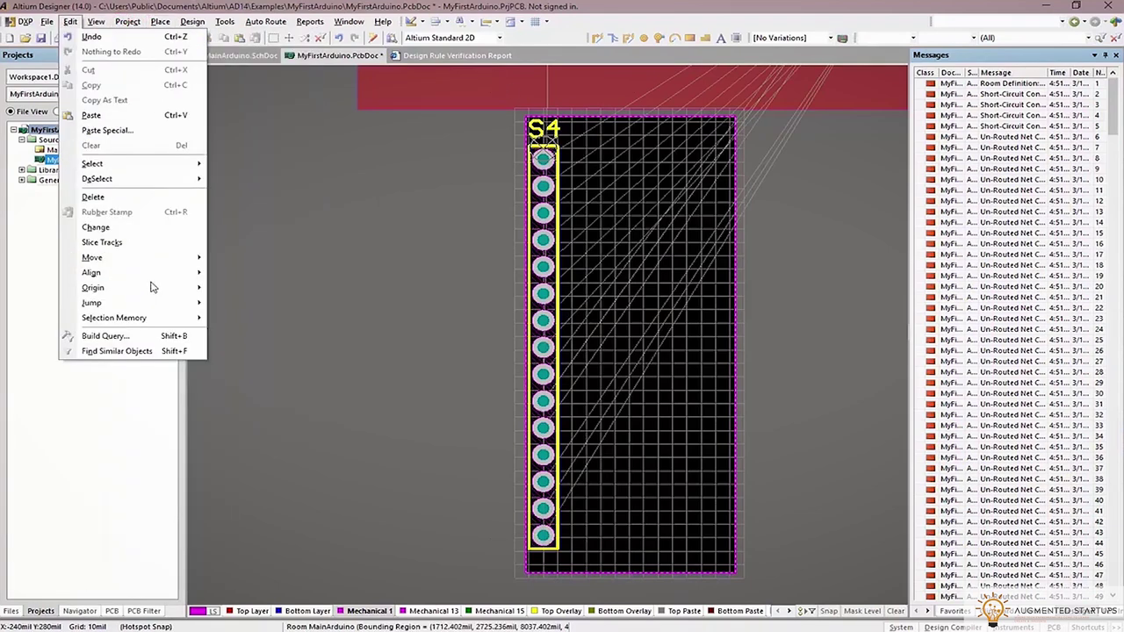
pyautogui.click(230, 287)
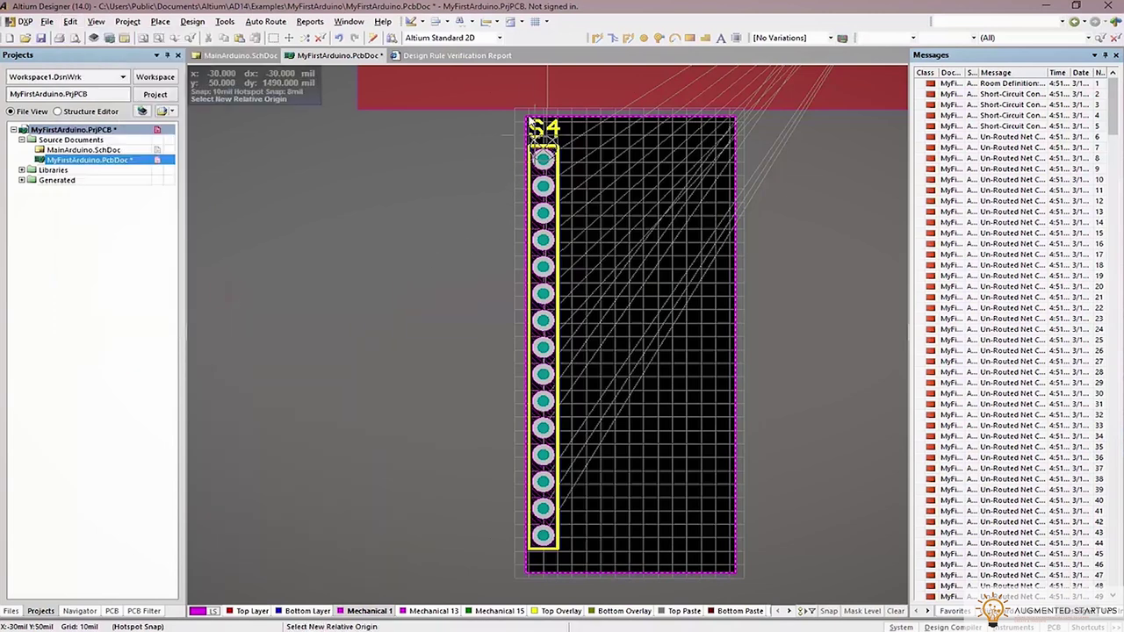
pyautogui.click(526, 115)
pyautogui.rightClick(788, 204)
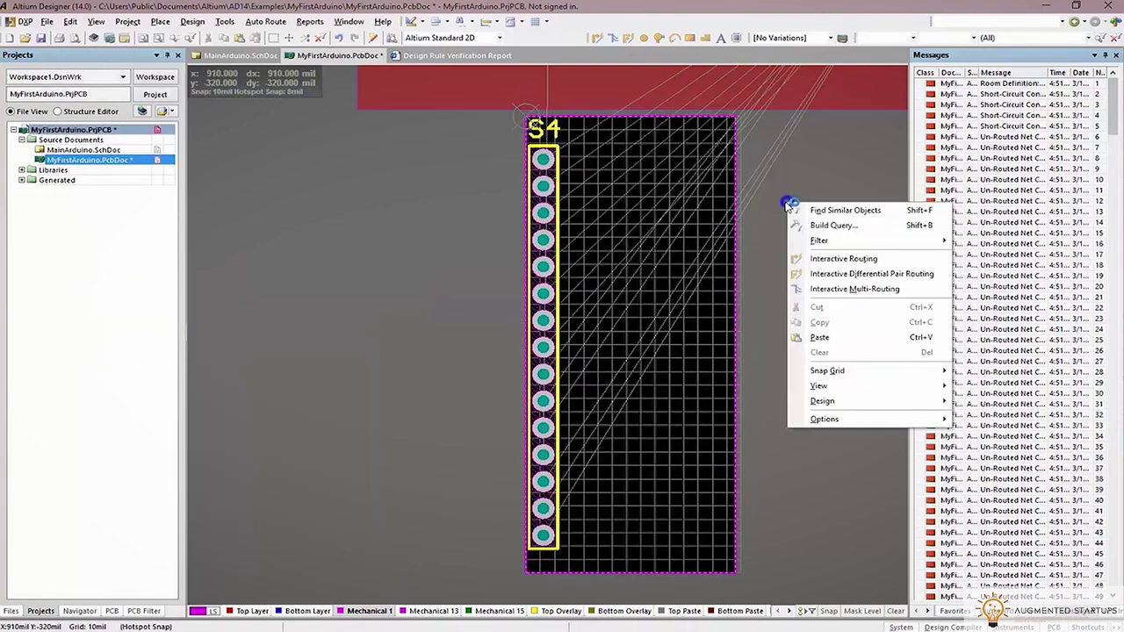
pyautogui.click(548, 310)
pyautogui.moveTo(543, 533); pyautogui.dragTo(544, 536)
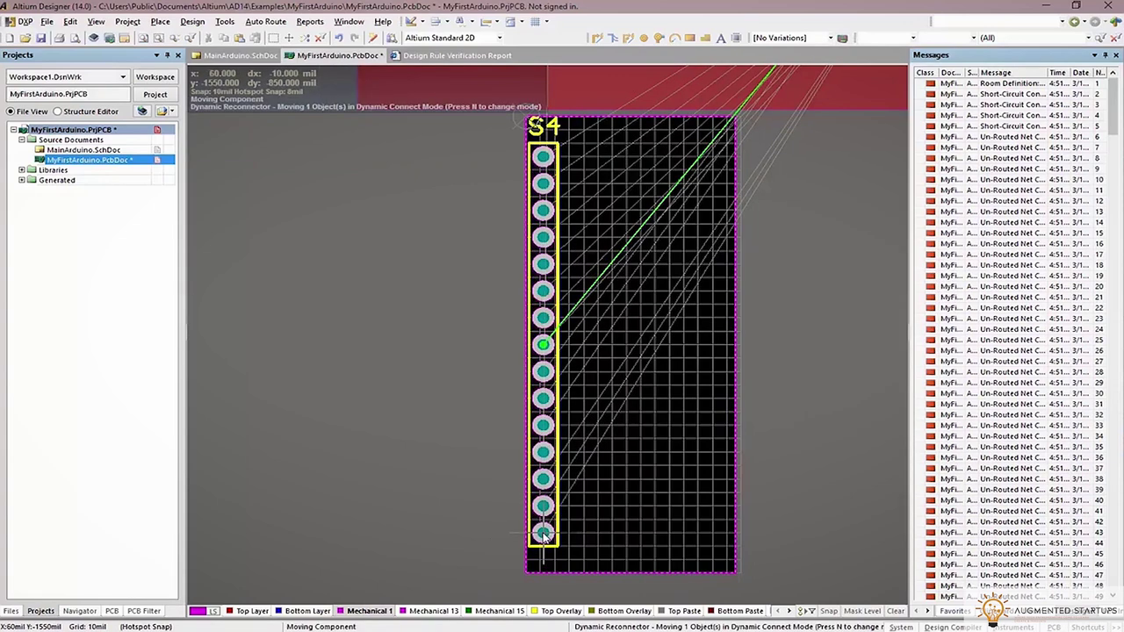
pyautogui.click(543, 536)
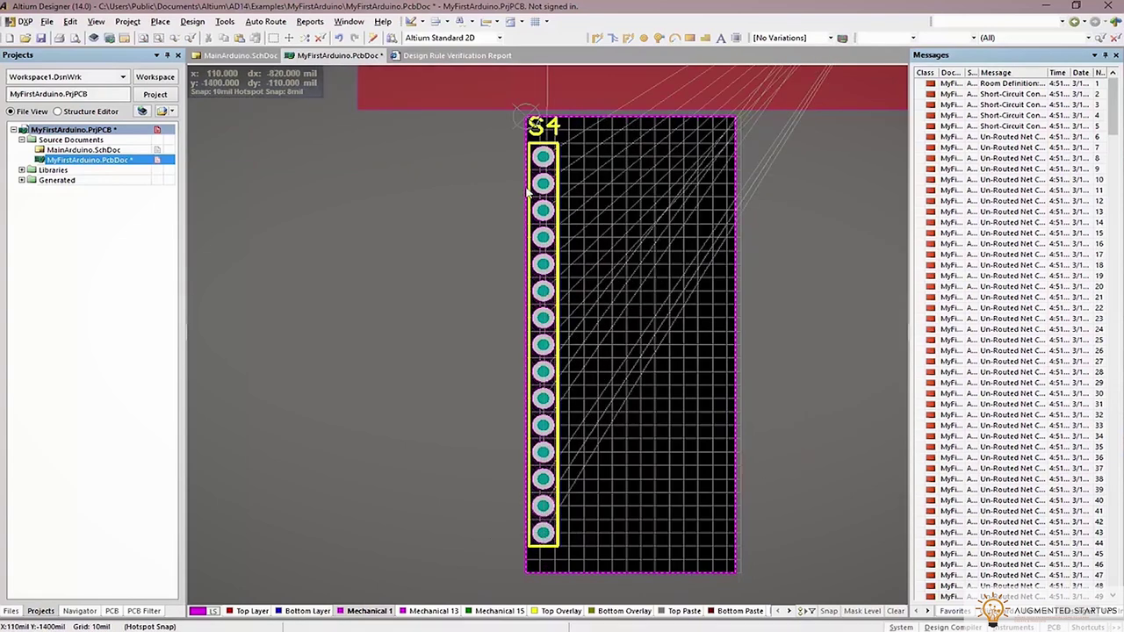
# Move the relative origin to pin 1 of header S4
pyautogui.click(72, 21)
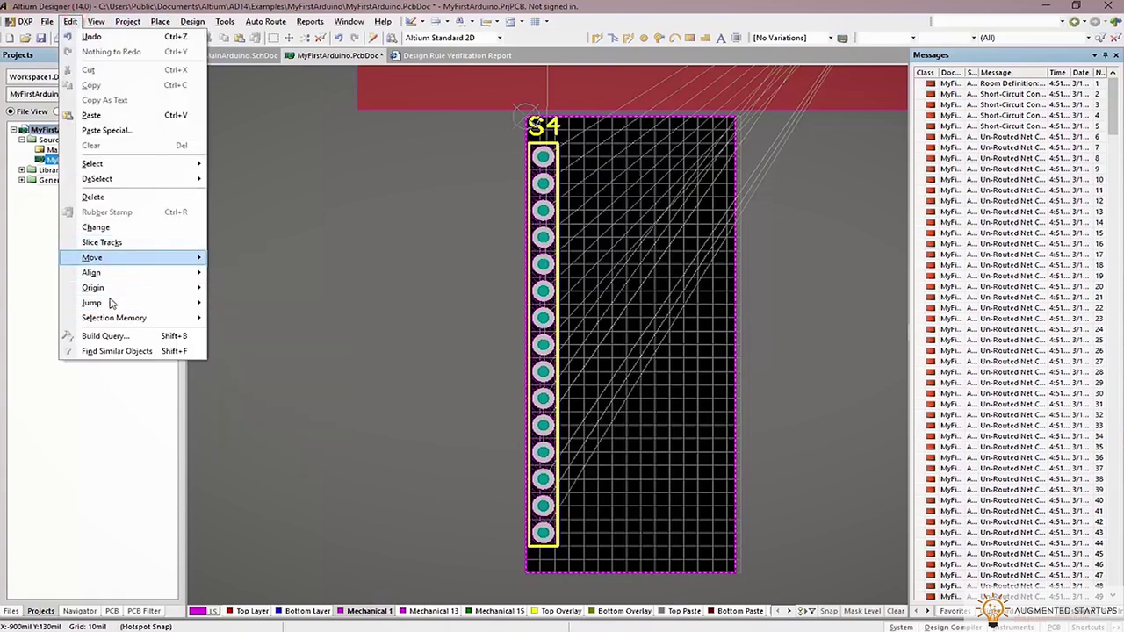
pyautogui.moveTo(111, 303)
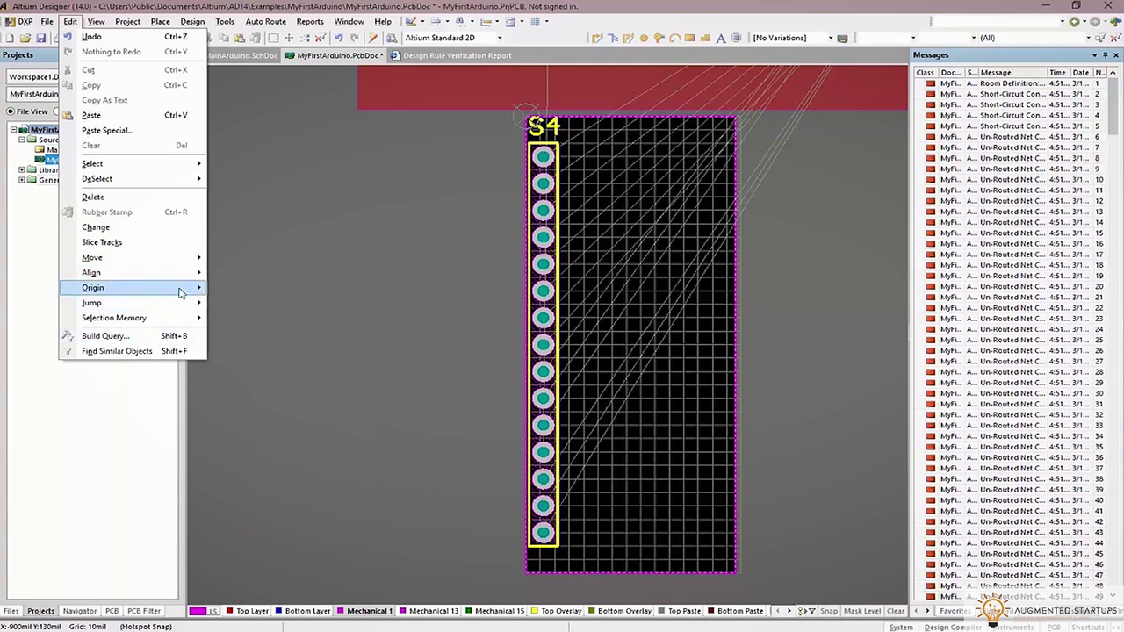
pyautogui.click(237, 288)
pyautogui.click(541, 158)
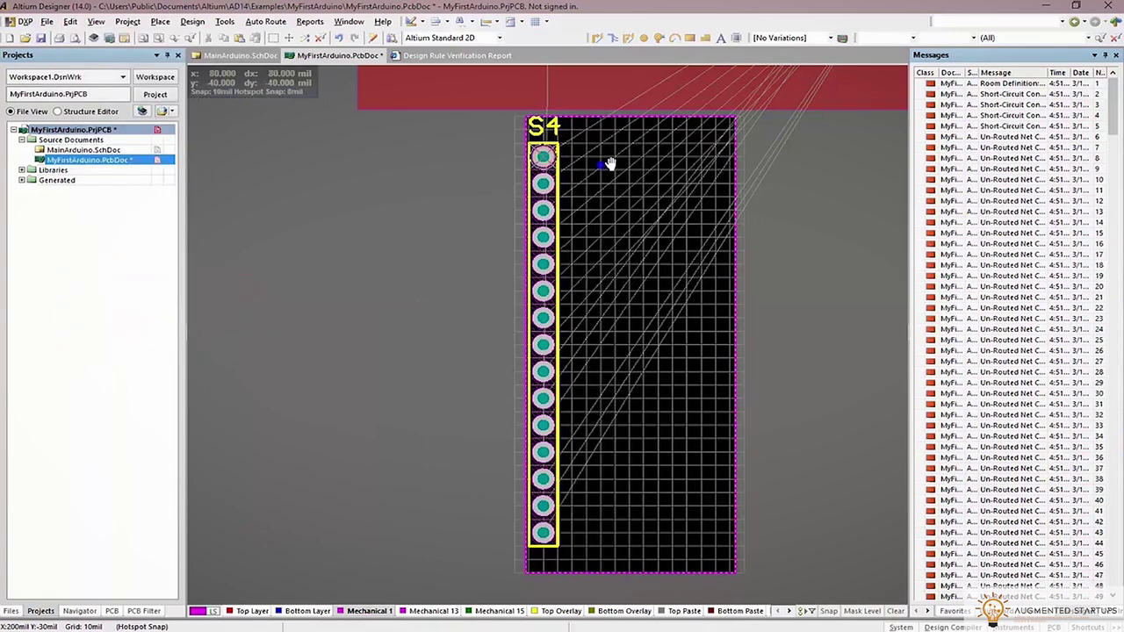
# Copy header S4 using its pin 1 as the reference point
pyautogui.keyDown('ctrl'); pyautogui.scroll(3, 558, 183); pyautogui.keyUp('ctrl')
pyautogui.hotkey('ctrl', 'c')
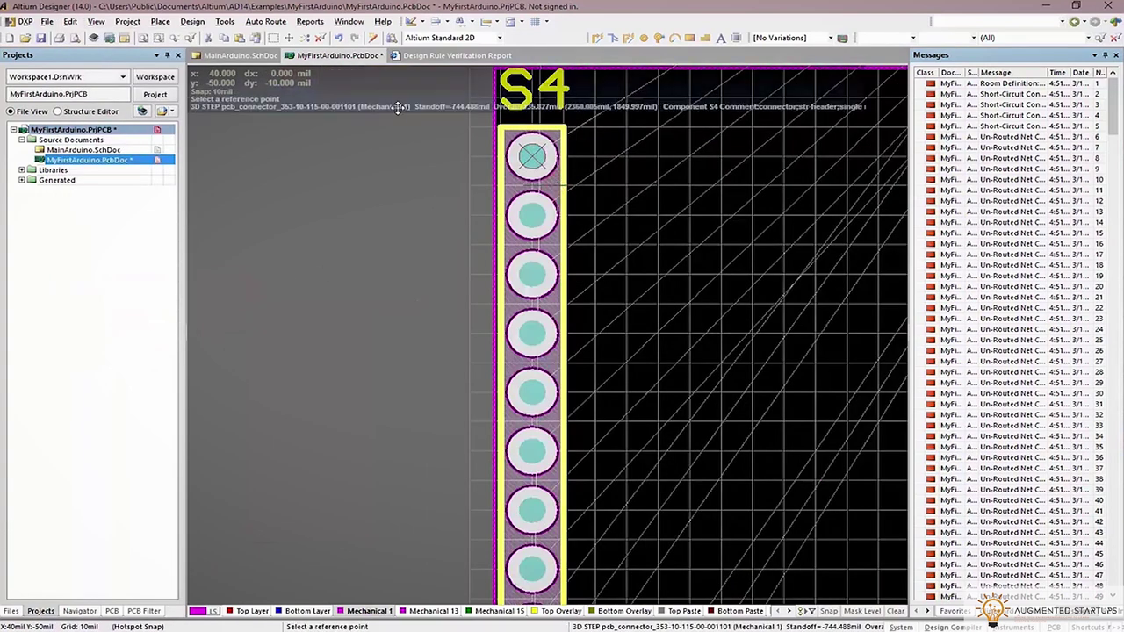
pyautogui.click(504, 161)
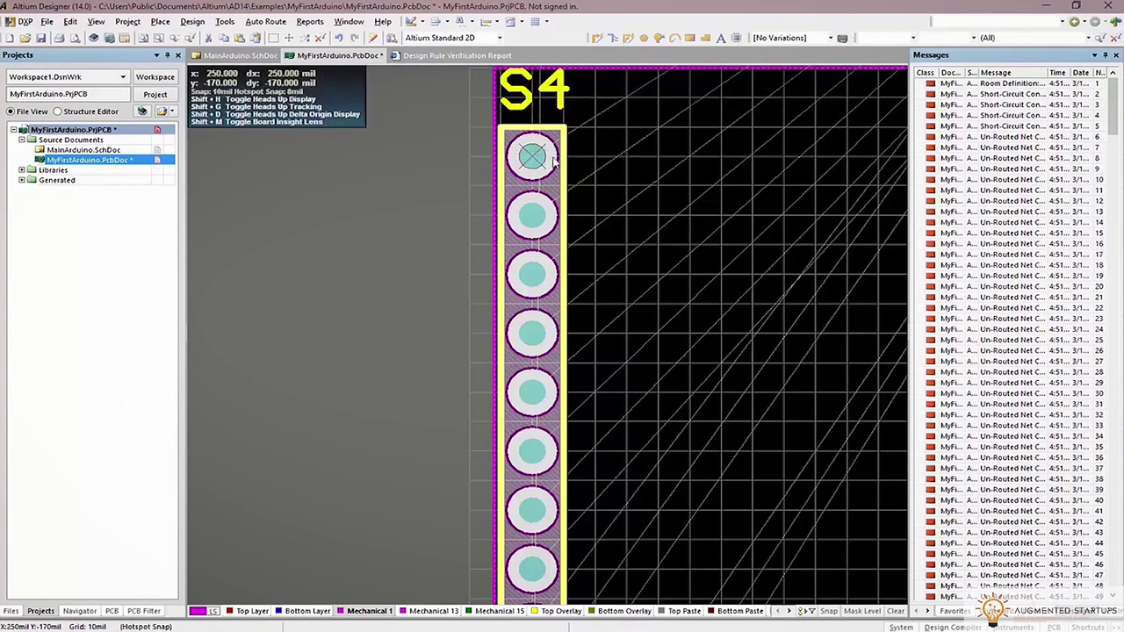
pyautogui.rightClick(527, 151)
pyautogui.click(588, 381)
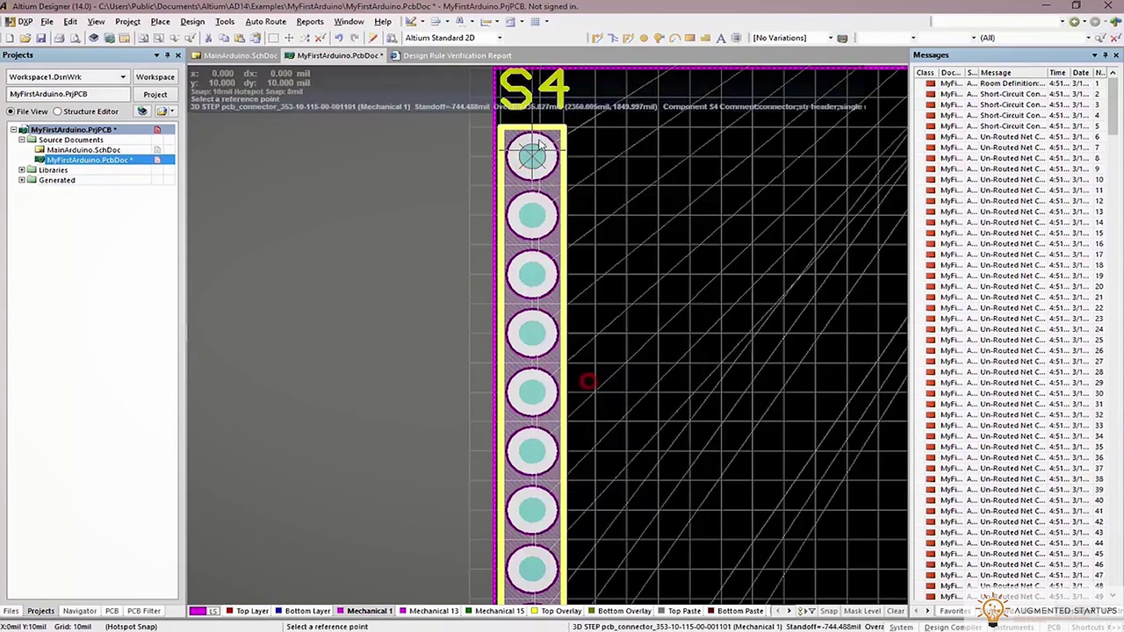
pyautogui.click(532, 157)
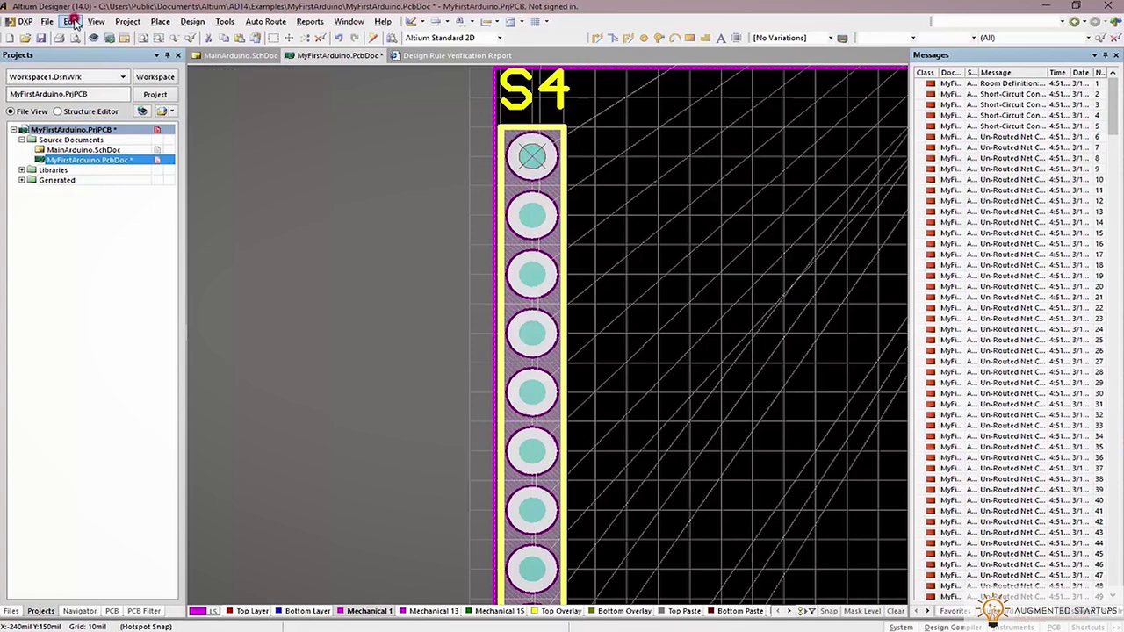
# Paste S4 as a 2-item array with 600mil X-spacing, starting at S4's pad 1
pyautogui.click(70, 21)
pyautogui.click(117, 128)
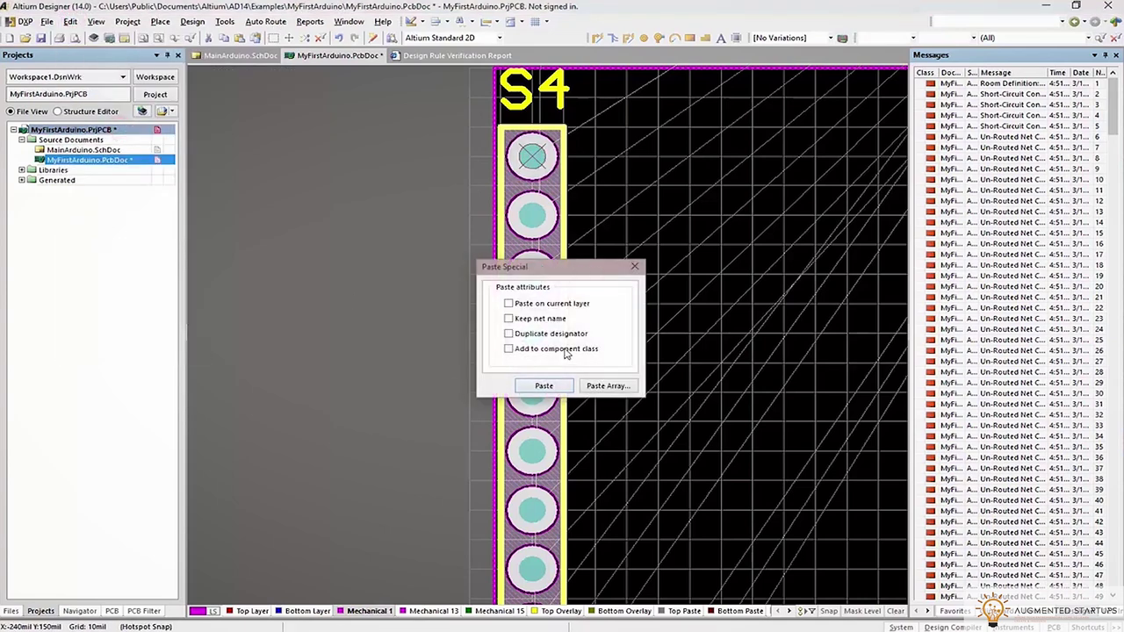
pyautogui.click(606, 387)
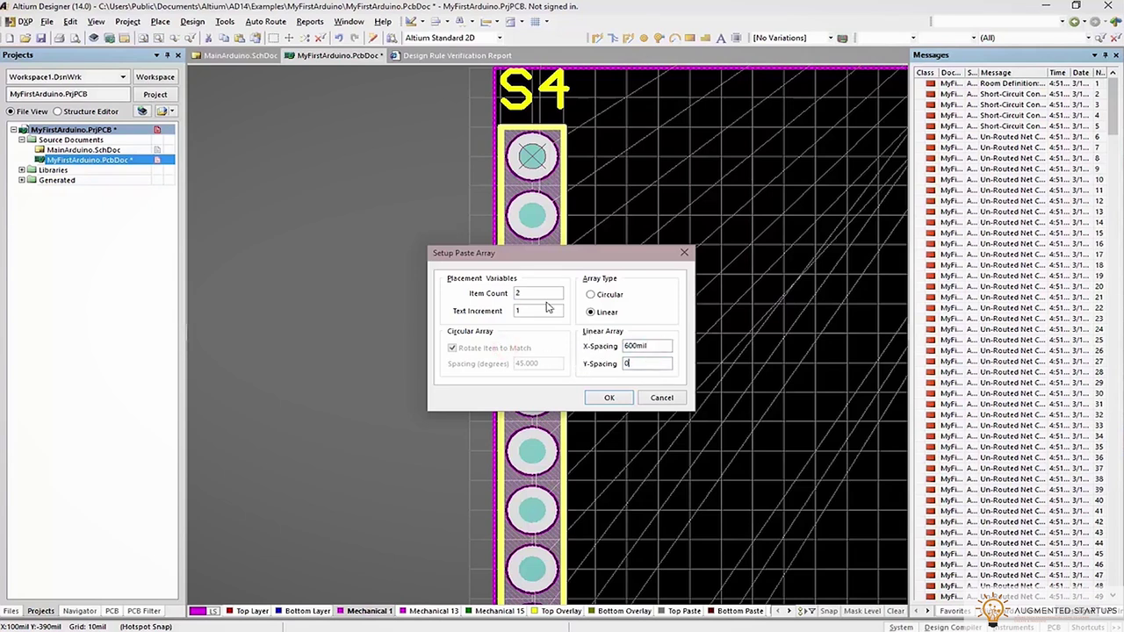
pyautogui.click(609, 399)
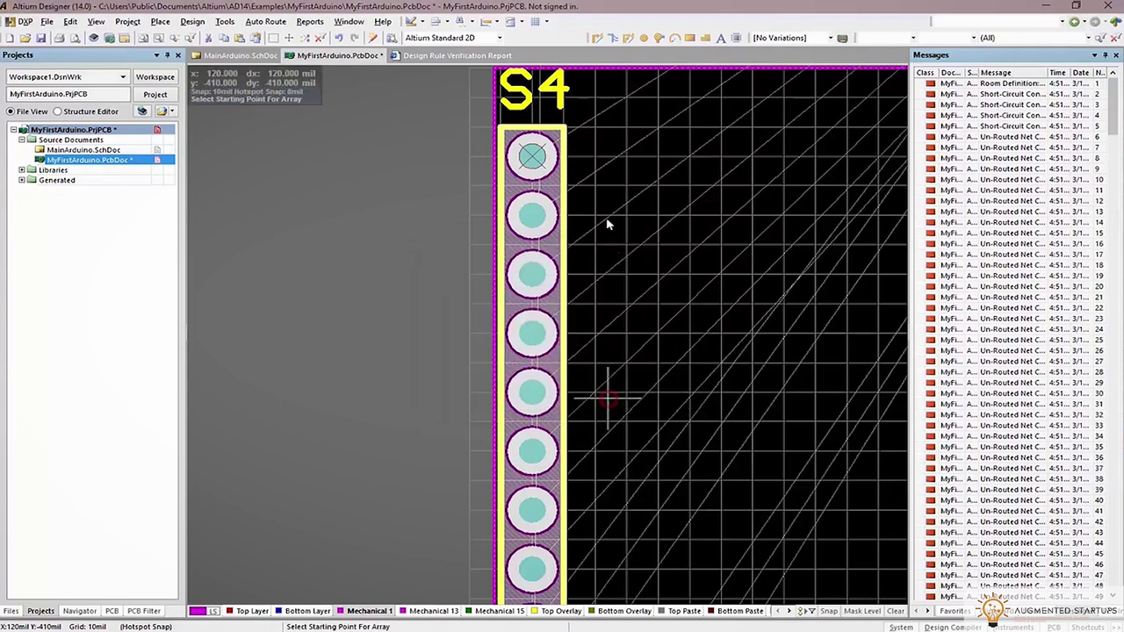
pyautogui.click(530, 156)
pyautogui.keyDown('ctrl'); pyautogui.scroll(-3, 612, 161); pyautogui.keyUp('ctrl')
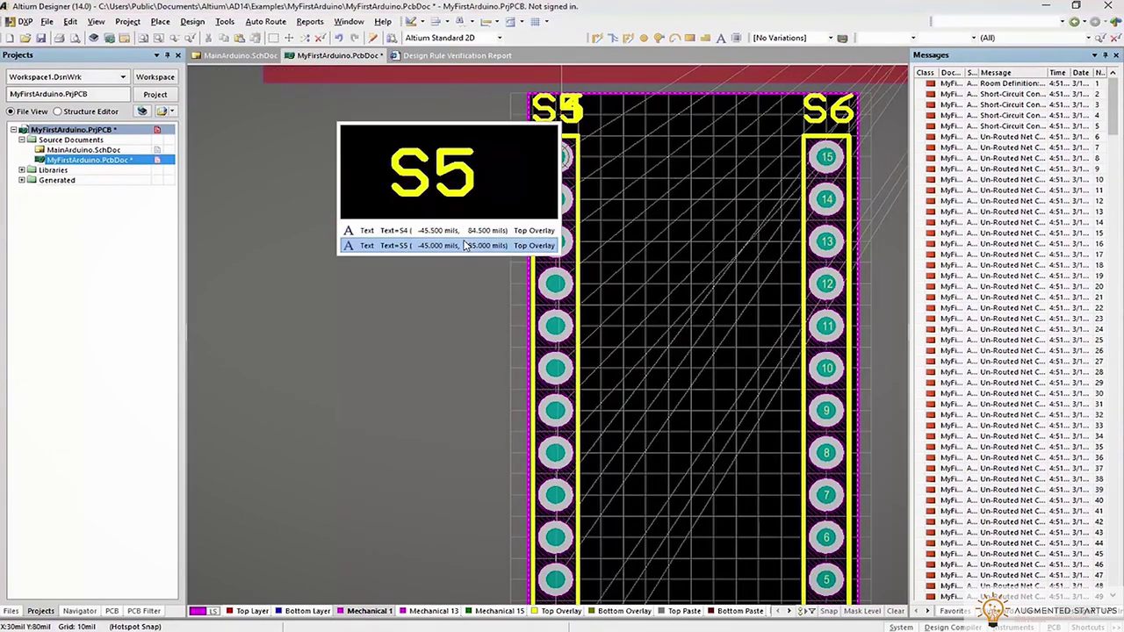
# Separate the new header from S4 and rename its designator from S6 to S5
pyautogui.moveTo(571, 107); pyautogui.dragTo(659, 147)
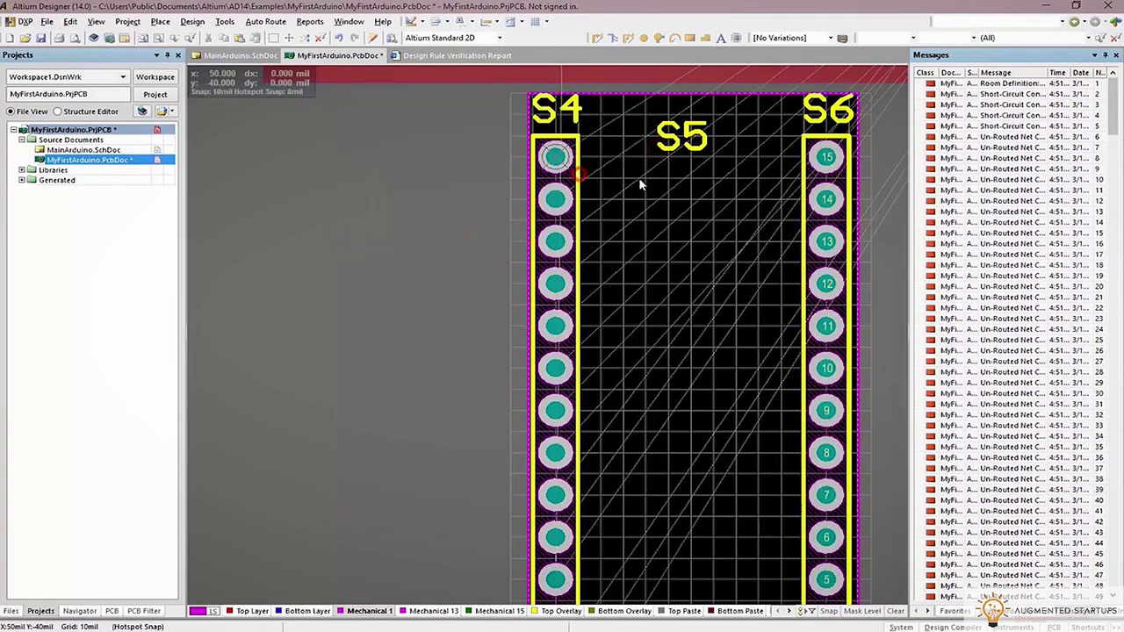
pyautogui.click(629, 185)
pyautogui.click(444, 299)
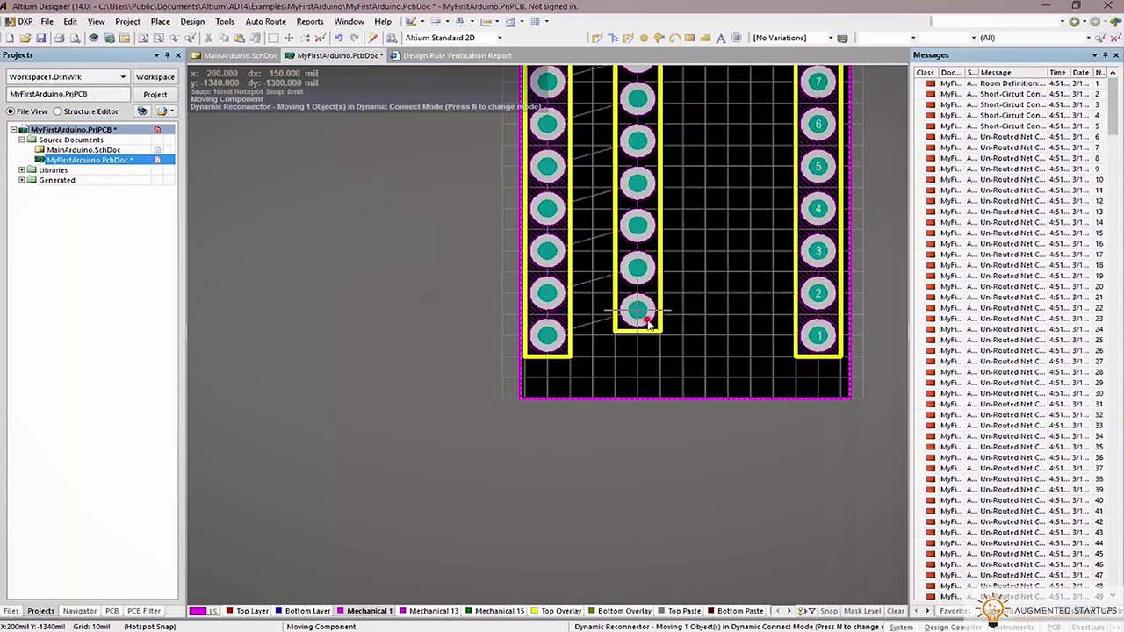
pyautogui.click(664, 338)
pyautogui.scroll(8, 685, 325)
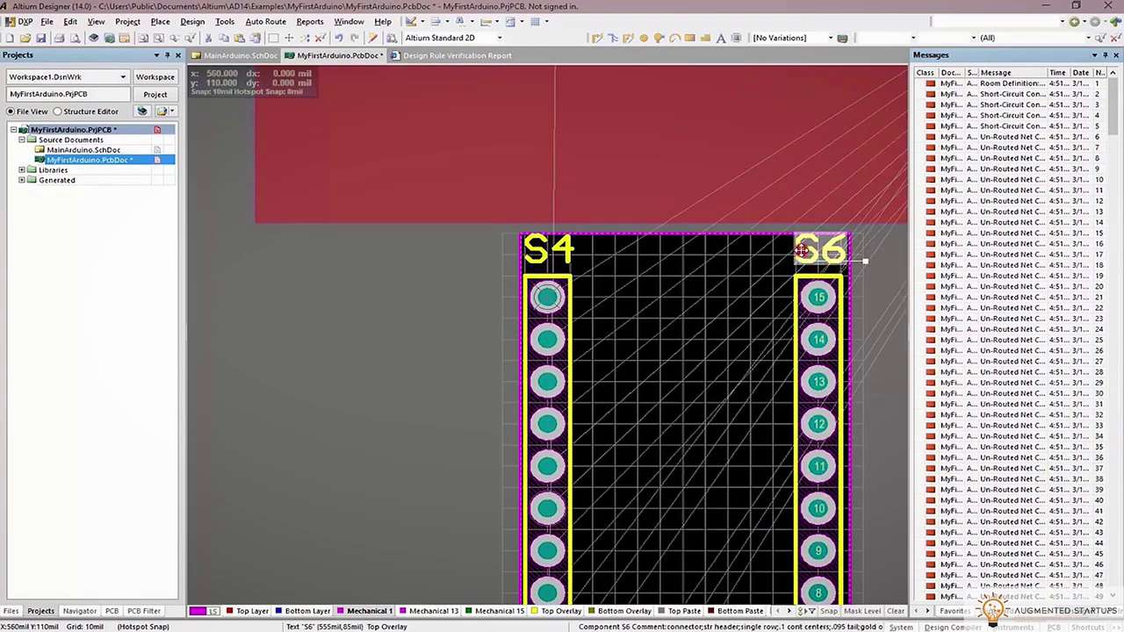
pyautogui.doubleClick(800, 252)
pyautogui.write('S5')
pyautogui.press('Return')
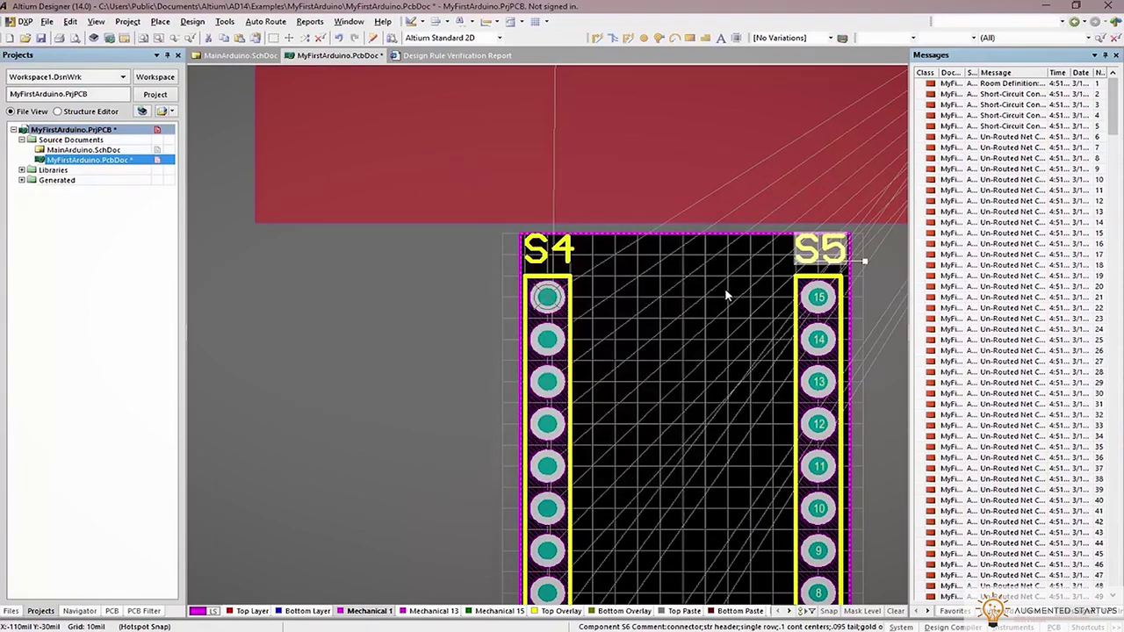
# Move chip U2 between headers S4 and S5
pyautogui.keyDown('ctrl'); pyautogui.scroll(-3, 705, 301); pyautogui.keyUp('ctrl')
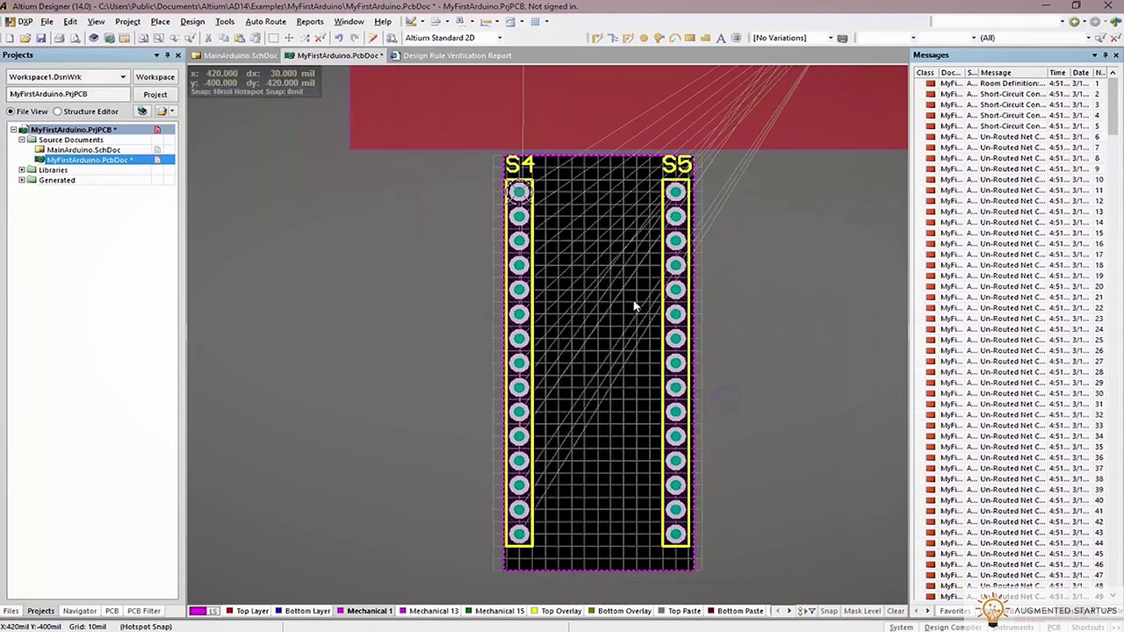
pyautogui.keyDown('ctrl'); pyautogui.scroll(-3, 701, 228); pyautogui.keyUp('ctrl')
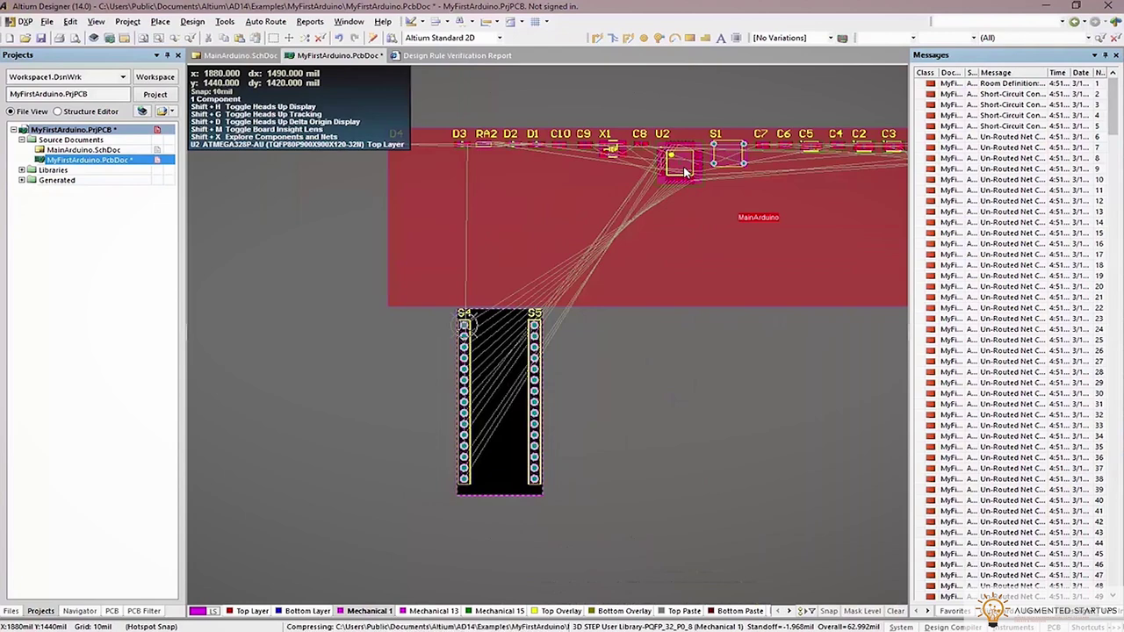
pyautogui.moveTo(684, 169); pyautogui.dragTo(497, 406)
pyautogui.keyDown('ctrl'); pyautogui.scroll(3, 485, 400); pyautogui.keyUp('ctrl')
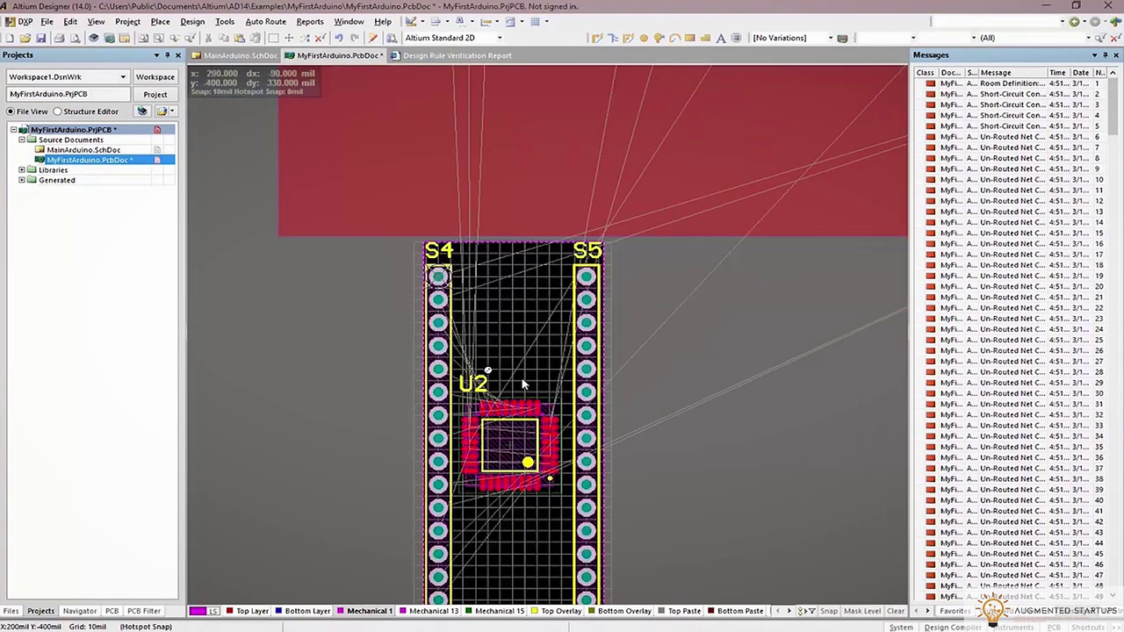
# Set chip U2's rotation to 45 in the PCB Inspector and place it between S4 and S5
pyautogui.keyDown('ctrl'); pyautogui.scroll(2, 563, 339); pyautogui.keyUp('ctrl')
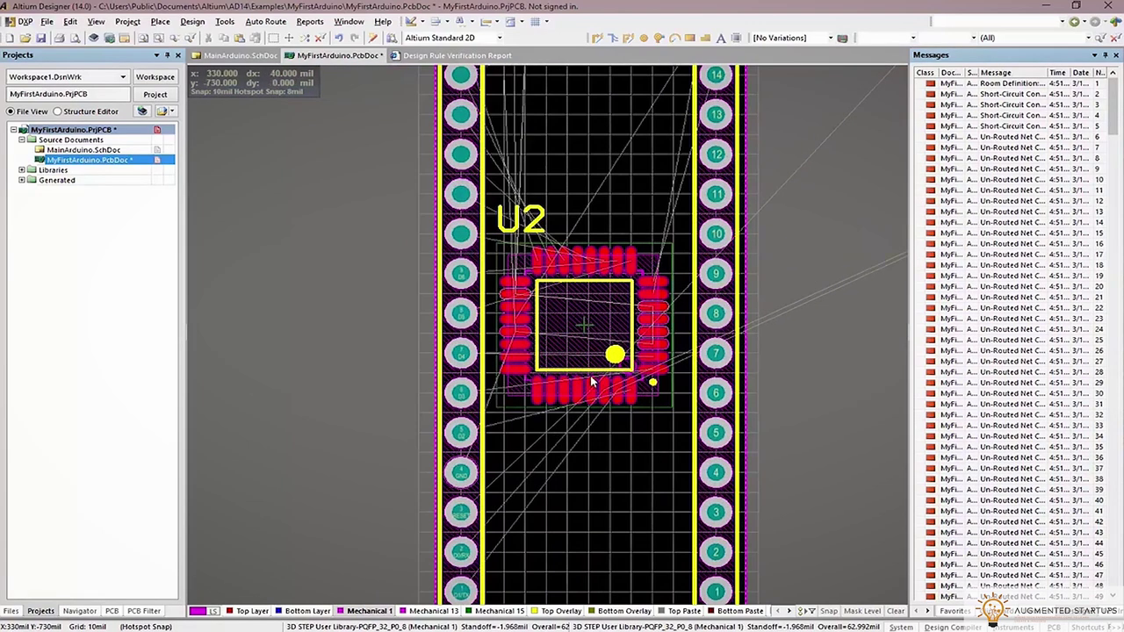
pyautogui.hotkey('alt', 'Tab')
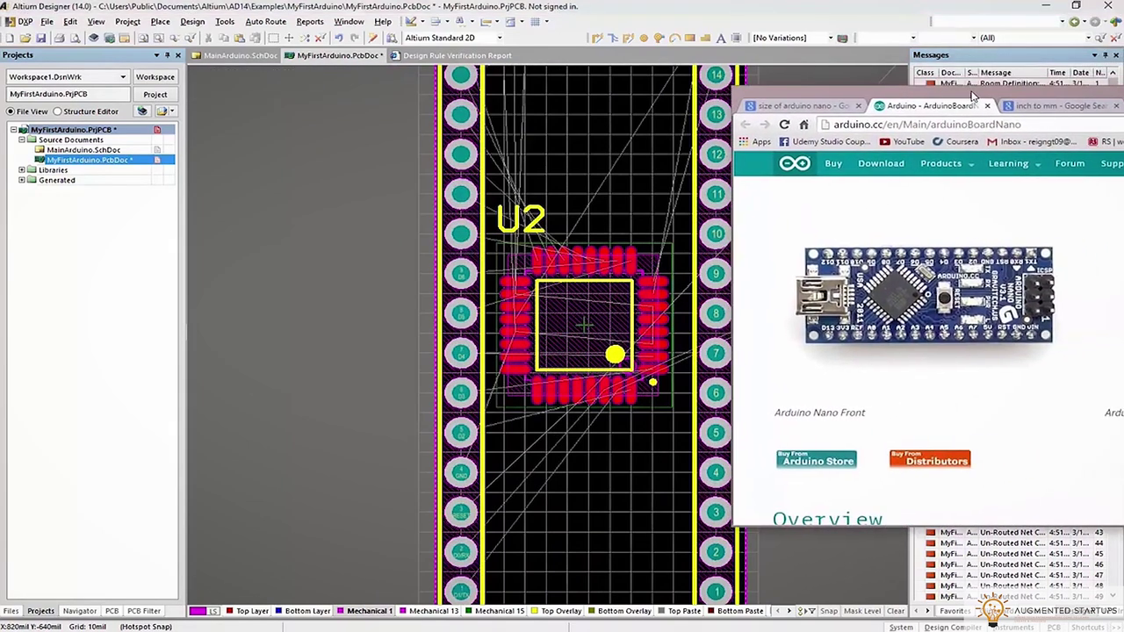
pyautogui.hotkey('alt', 'Tab')
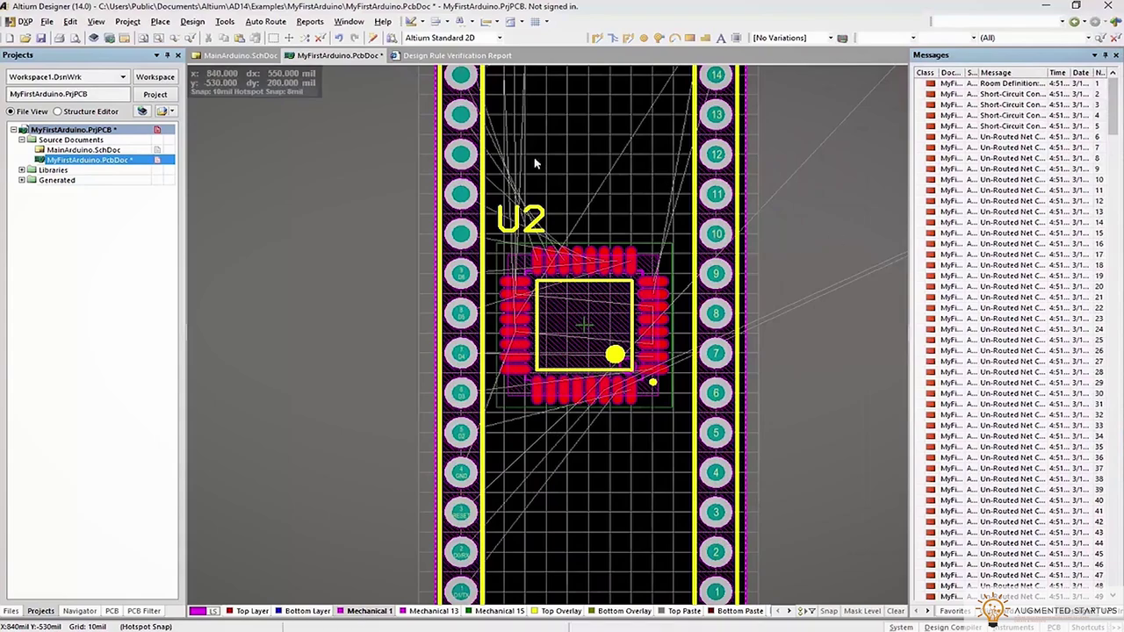
pyautogui.click(597, 299)
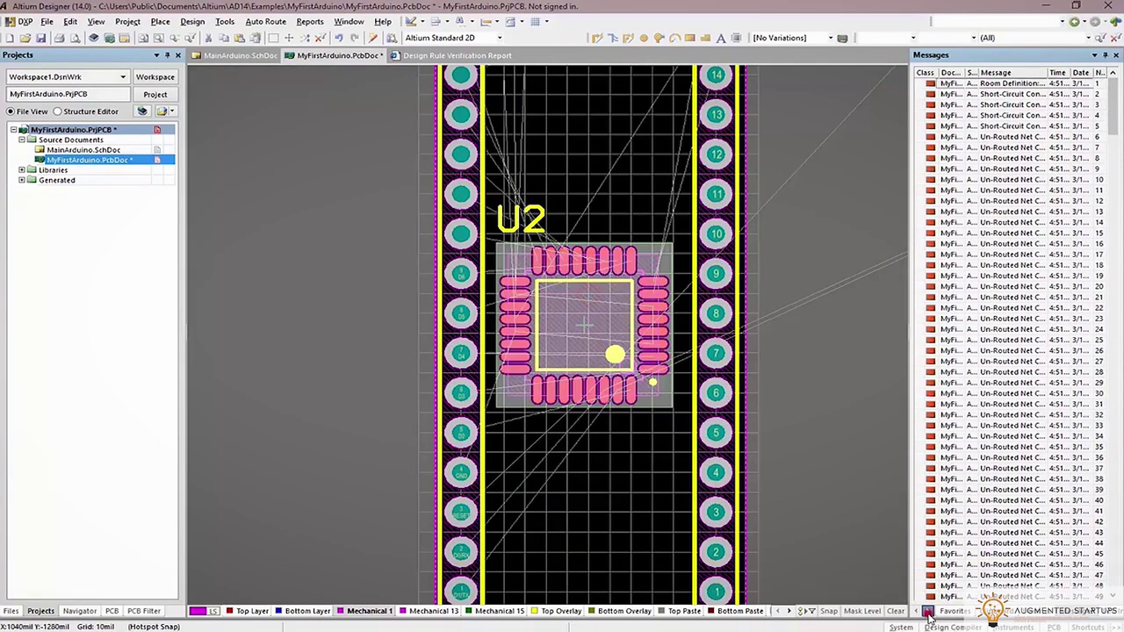
pyautogui.press('F11')
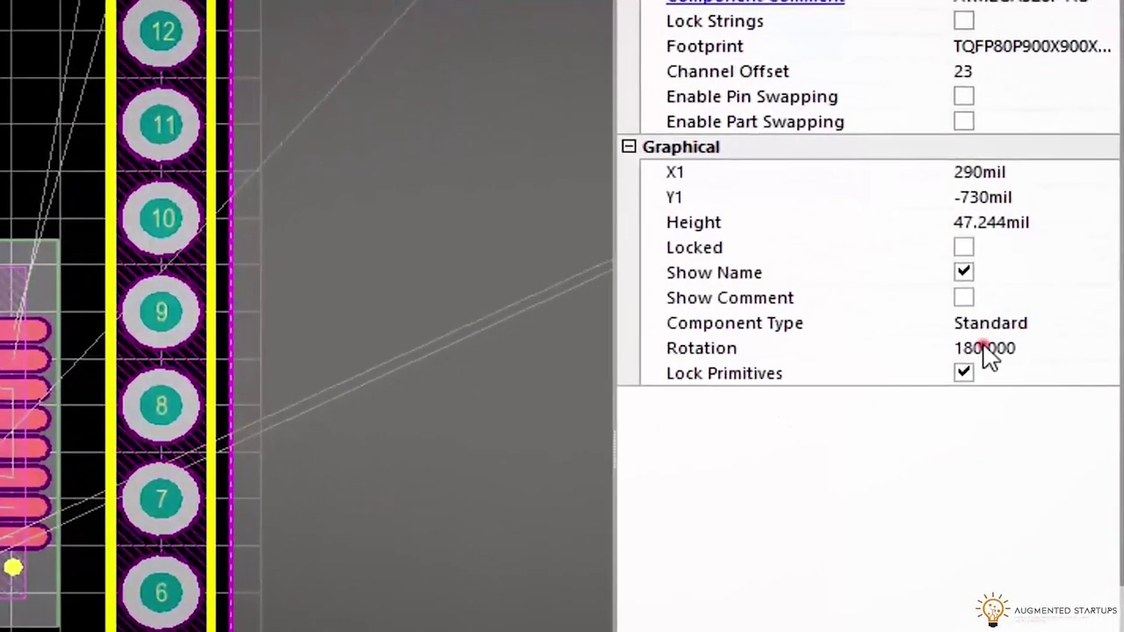
pyautogui.click(1066, 292)
pyautogui.press('Return')
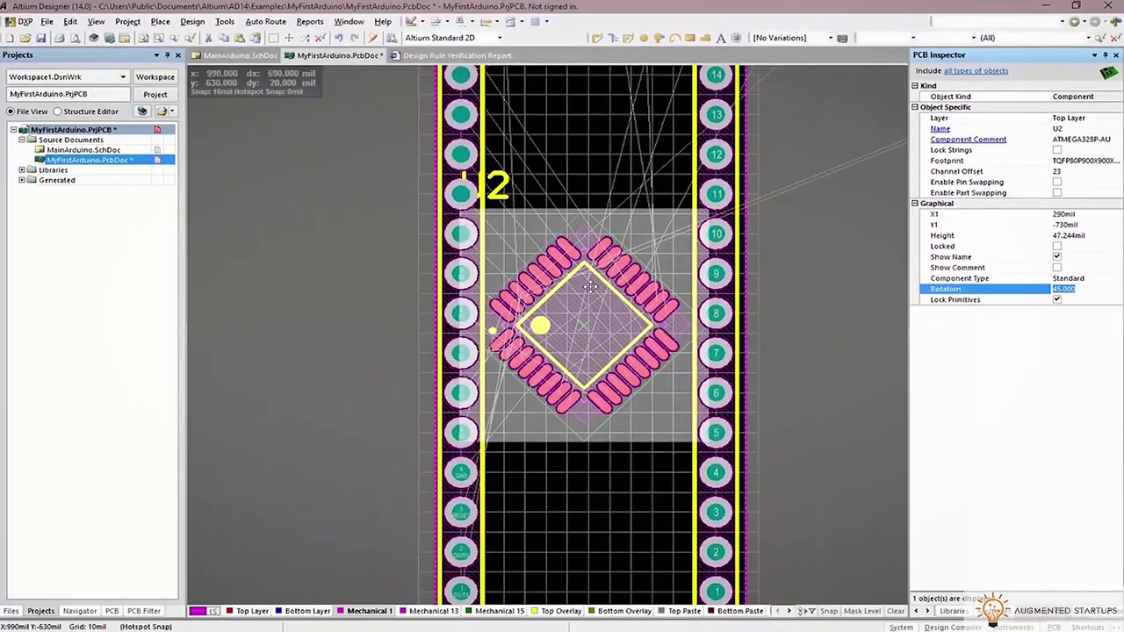
pyautogui.moveTo(590, 287); pyautogui.dragTo(609, 264)
pyautogui.press('space')
pyautogui.press('space')
pyautogui.press('space')
pyautogui.press('space')
pyautogui.press('space')
pyautogui.press('space')
pyautogui.press('space')
pyautogui.press('space')
pyautogui.press('space')
pyautogui.press('space')
pyautogui.click(609, 264)
# Orbit the 3D board to compare diagonal U2 with the Nano photo, then reselect U2 in 2D
pyautogui.press('3')
pyautogui.keyDown('shift'); pyautogui.moveTo(762, 202); pyautogui.dragTo(629, 387, button='right'); pyautogui.keyUp('shift')
pyautogui.keyDown('ctrl'); pyautogui.scroll(2, 582, 289); pyautogui.keyUp('ctrl')
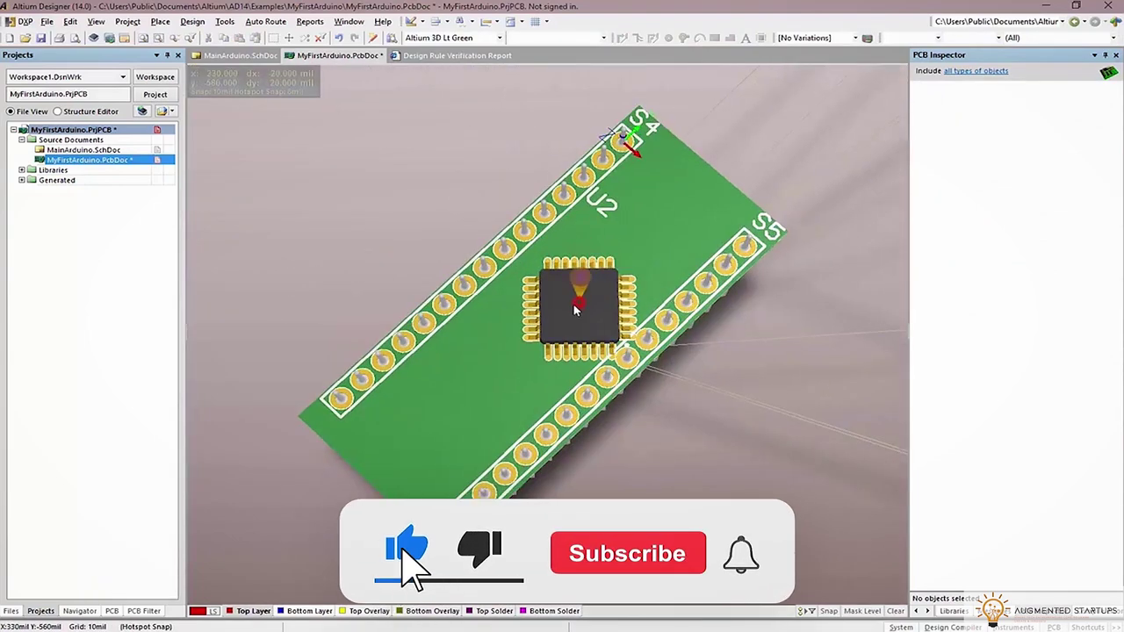
pyautogui.moveTo(563, 312); pyautogui.dragTo(563, 316)
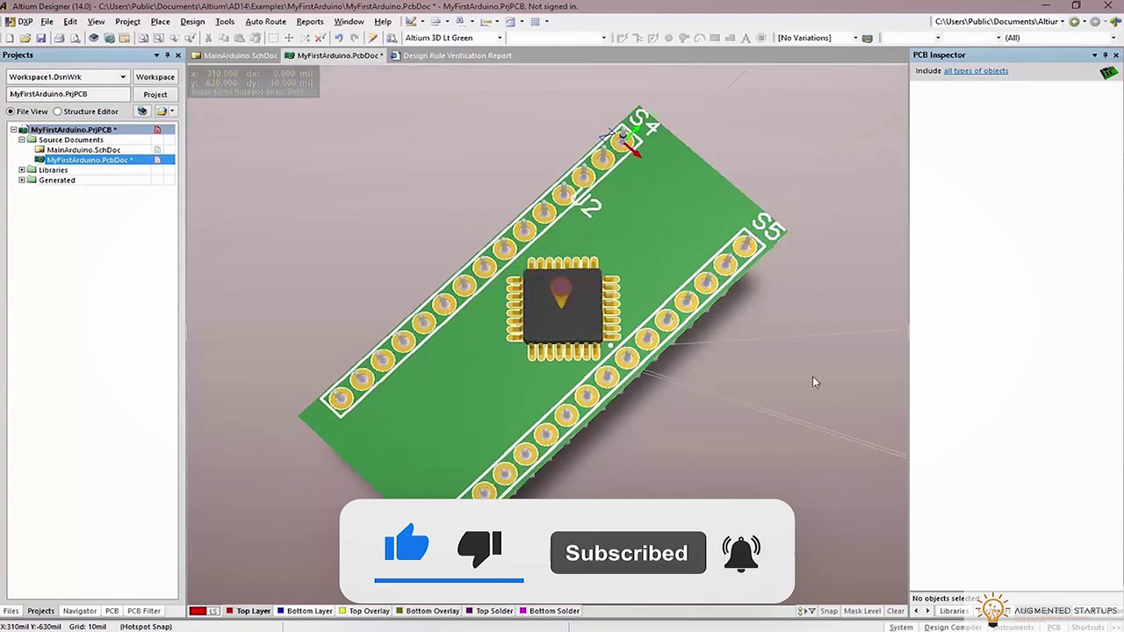
pyautogui.moveTo(1123, 87); pyautogui.dragTo(945, 93)
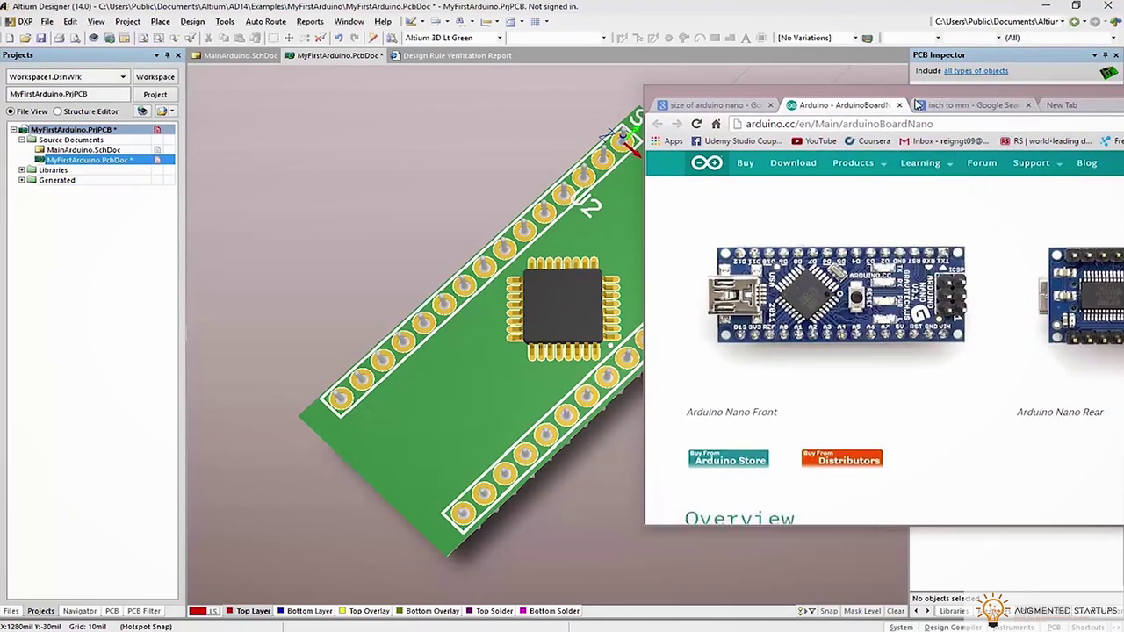
pyautogui.moveTo(918, 104); pyautogui.dragTo(1123, 105)
pyautogui.click(595, 270)
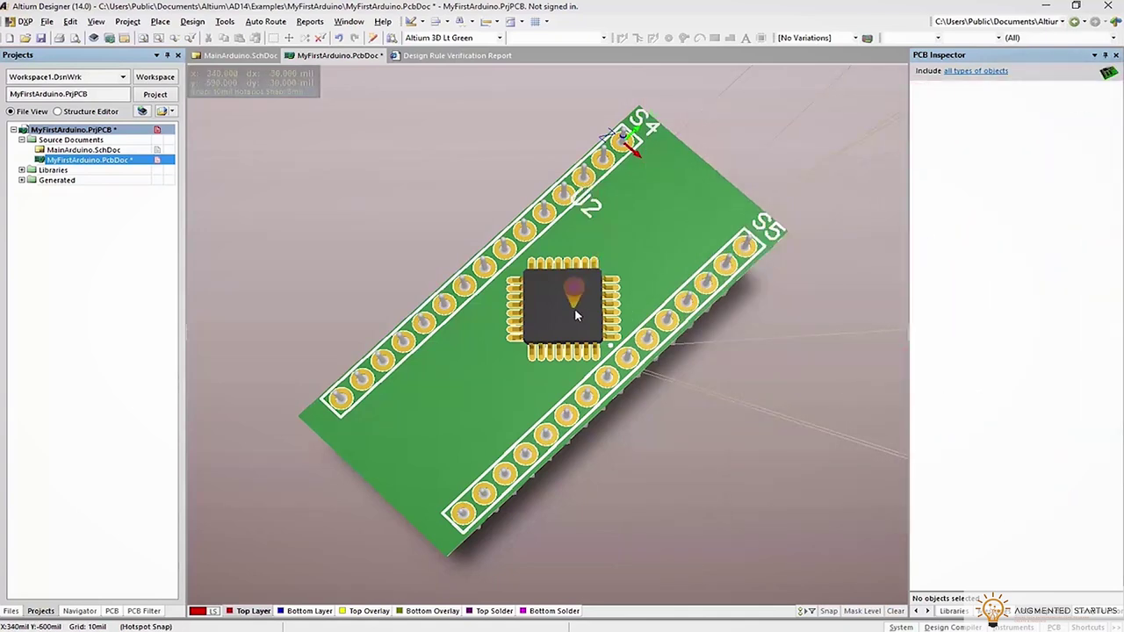
pyautogui.click(578, 309)
pyautogui.click(646, 301)
pyautogui.press('2')
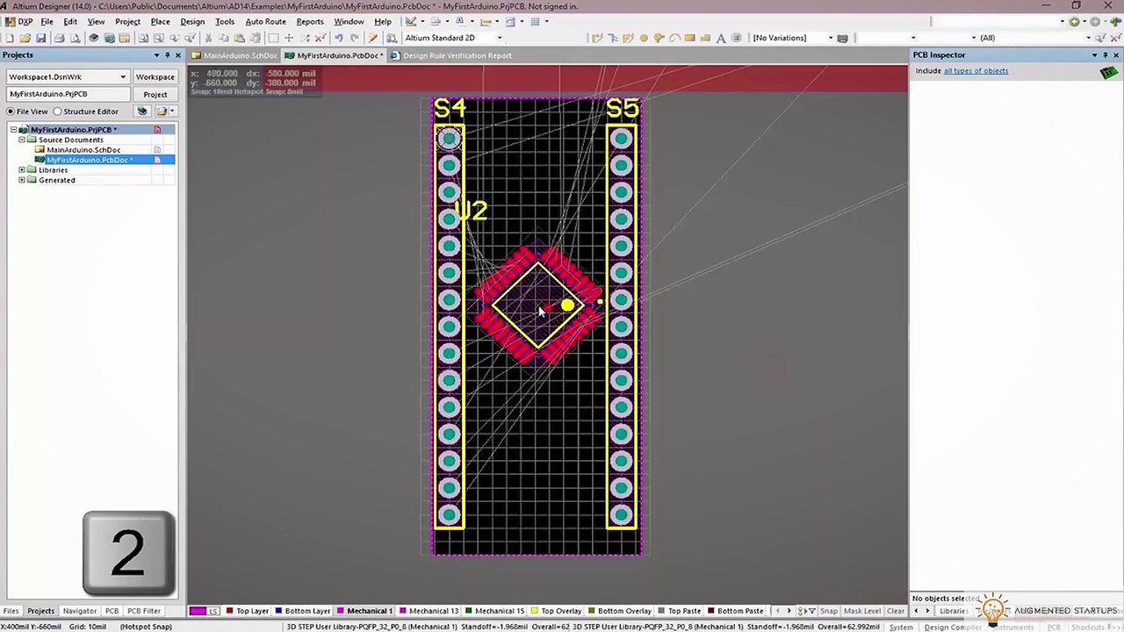
# Rotate chip U2 a further 90° and place it
pyautogui.press('space')
pyautogui.click(538, 307)
pyautogui.keyDown('ctrl'); pyautogui.scroll(2, 535, 307); pyautogui.keyUp('ctrl')
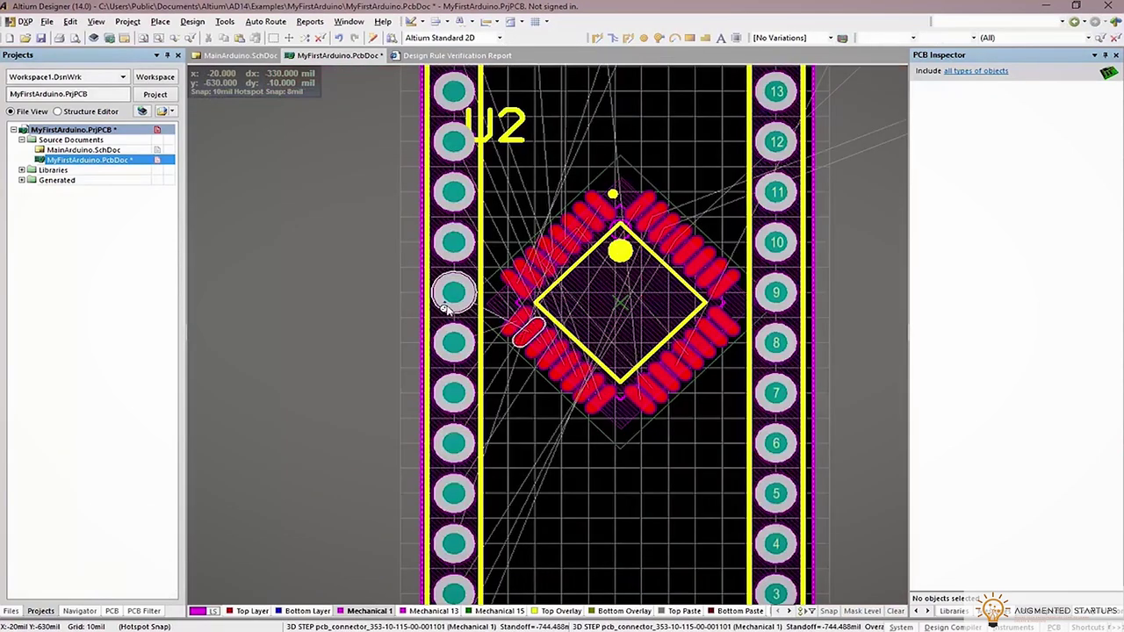
pyautogui.moveTo(659, 309); pyautogui.dragTo(694, 310, button='right')
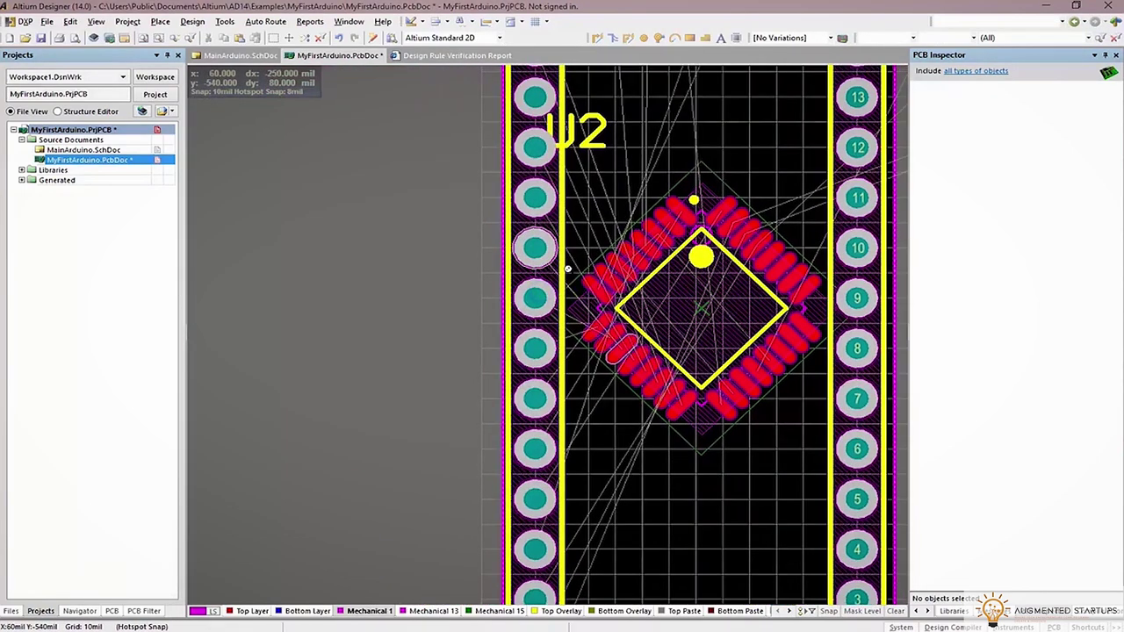
pyautogui.keyDown('ctrl'); pyautogui.scroll(-2, 467, 199); pyautogui.keyUp('ctrl')
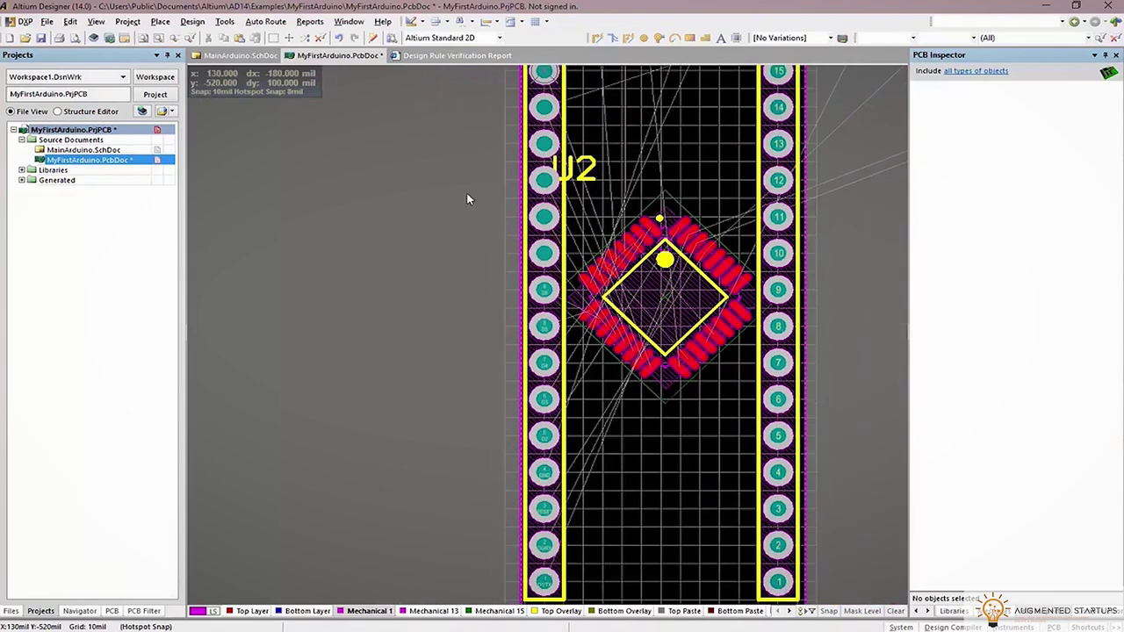
# Update the PCB from MainArduino.SchDoc, executing the change order that adds S5's pins to their nets
pyautogui.click(215, 56)
pyautogui.click(193, 21)
pyautogui.click(211, 32)
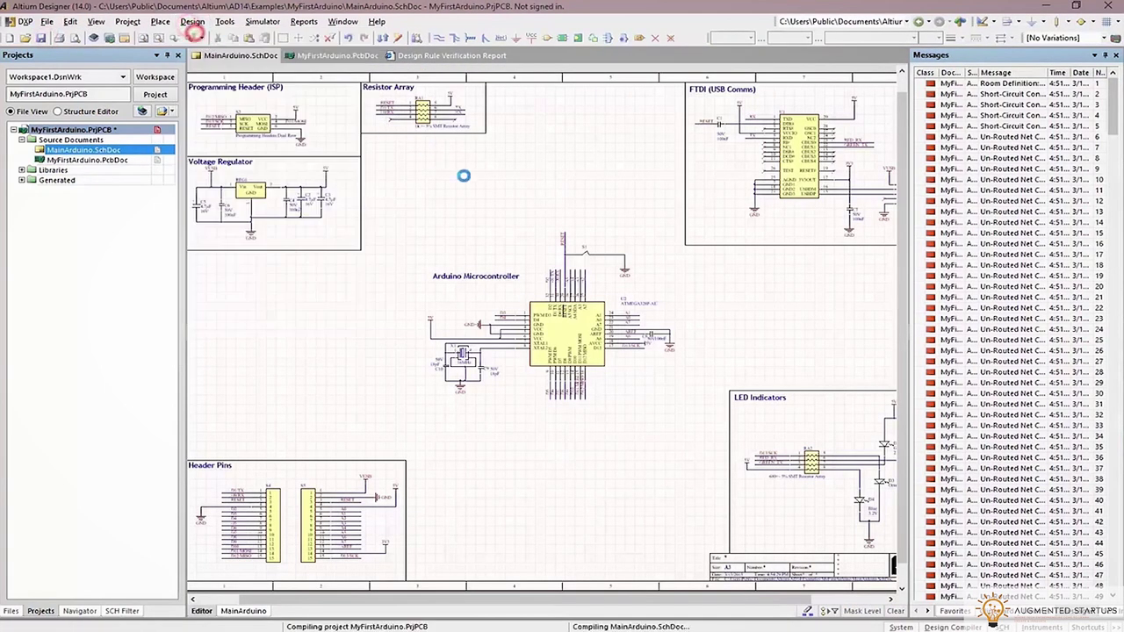
pyautogui.click(525, 366)
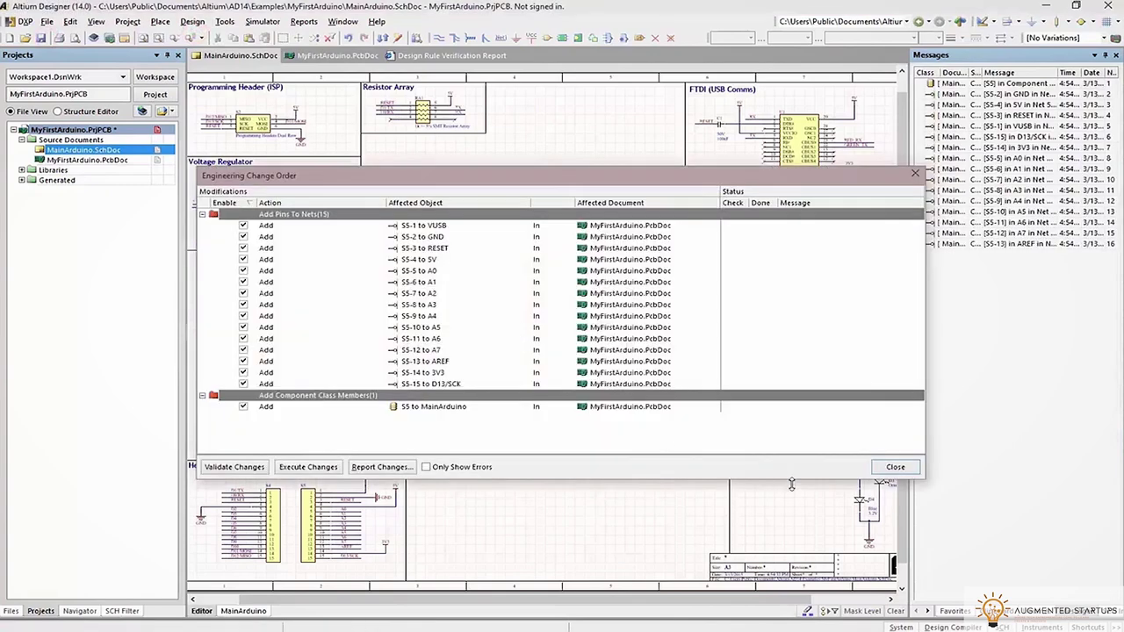
pyautogui.click(323, 468)
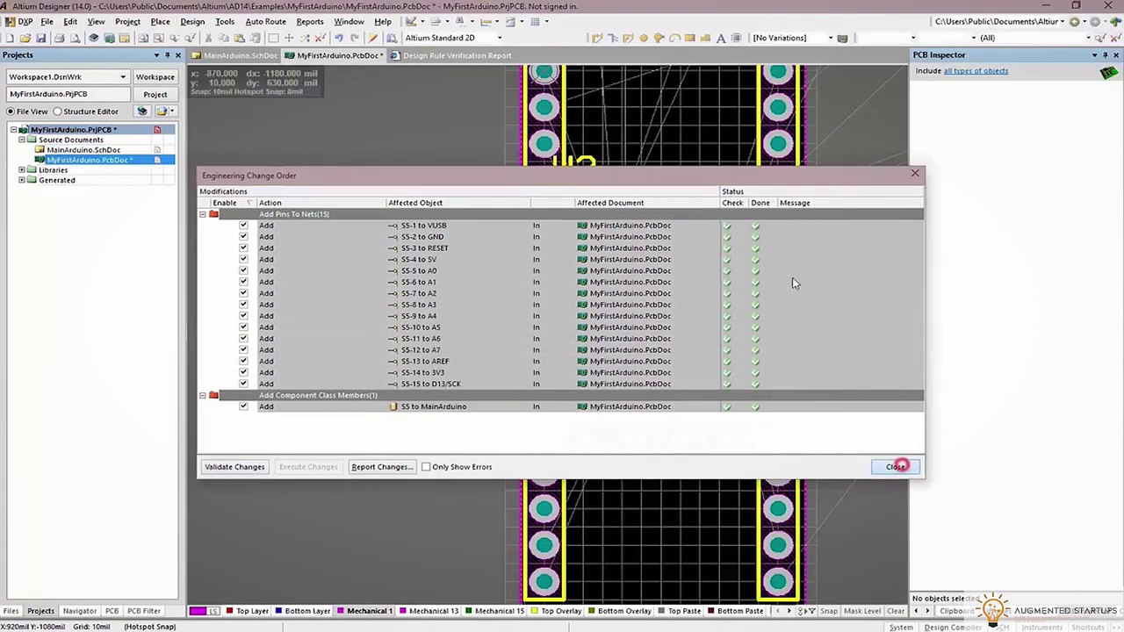
pyautogui.click(895, 466)
pyautogui.keyDown('ctrl'); pyautogui.scroll(-1, 676, 289); pyautogui.keyUp('ctrl')
pyautogui.scroll(3, 563, 226)
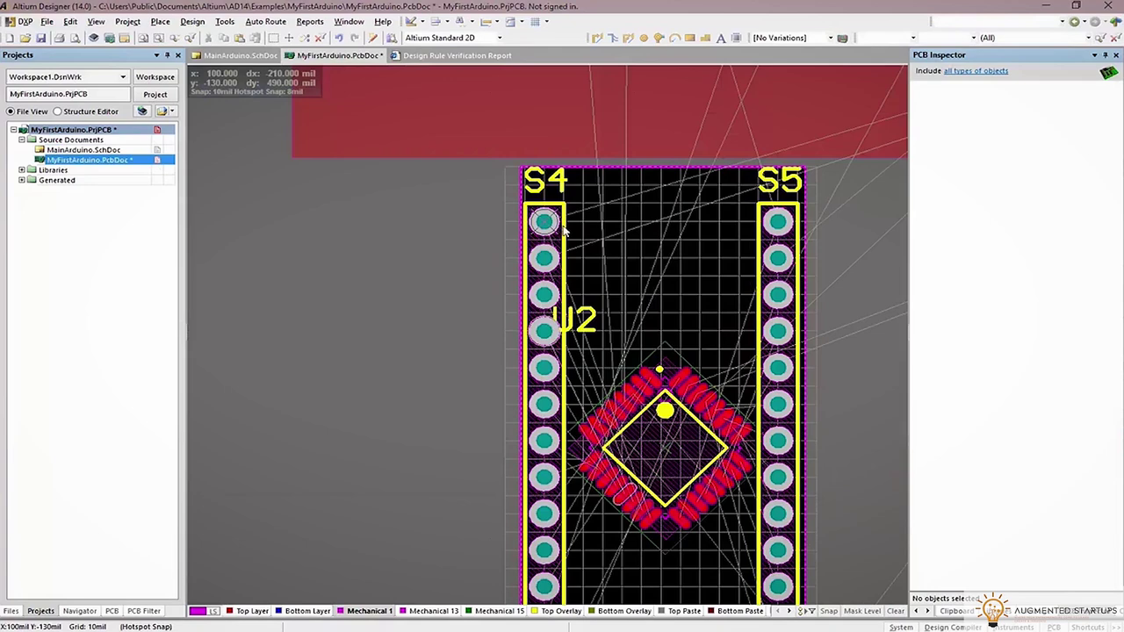
# Rotate header S4 and move it into place along the board's left edge
pyautogui.keyDown('ctrl'); pyautogui.scroll(5, 562, 221); pyautogui.keyUp('ctrl')
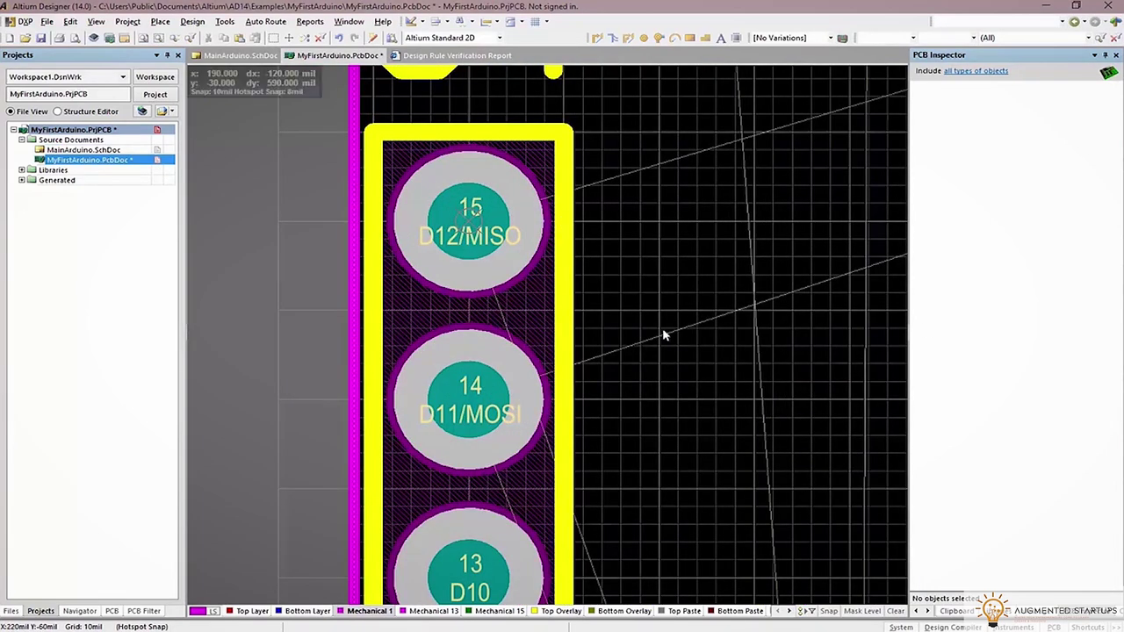
pyautogui.keyDown('ctrl'); pyautogui.scroll(-5, 547, 356); pyautogui.keyUp('ctrl')
pyautogui.moveTo(535, 498); pyautogui.dragTo(536, 200)
pyautogui.press('space')
pyautogui.press('space')
pyautogui.keyDown('ctrl'); pyautogui.scroll(6, 536, 198); pyautogui.keyUp('ctrl')
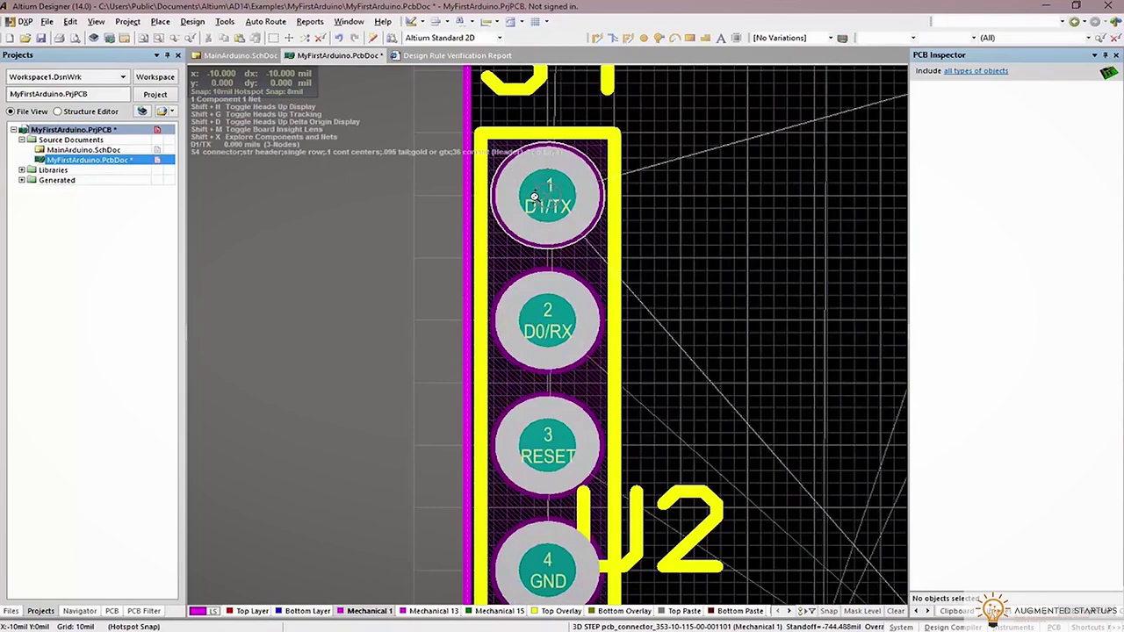
pyautogui.keyDown('ctrl'); pyautogui.scroll(-3, 534, 196); pyautogui.keyUp('ctrl')
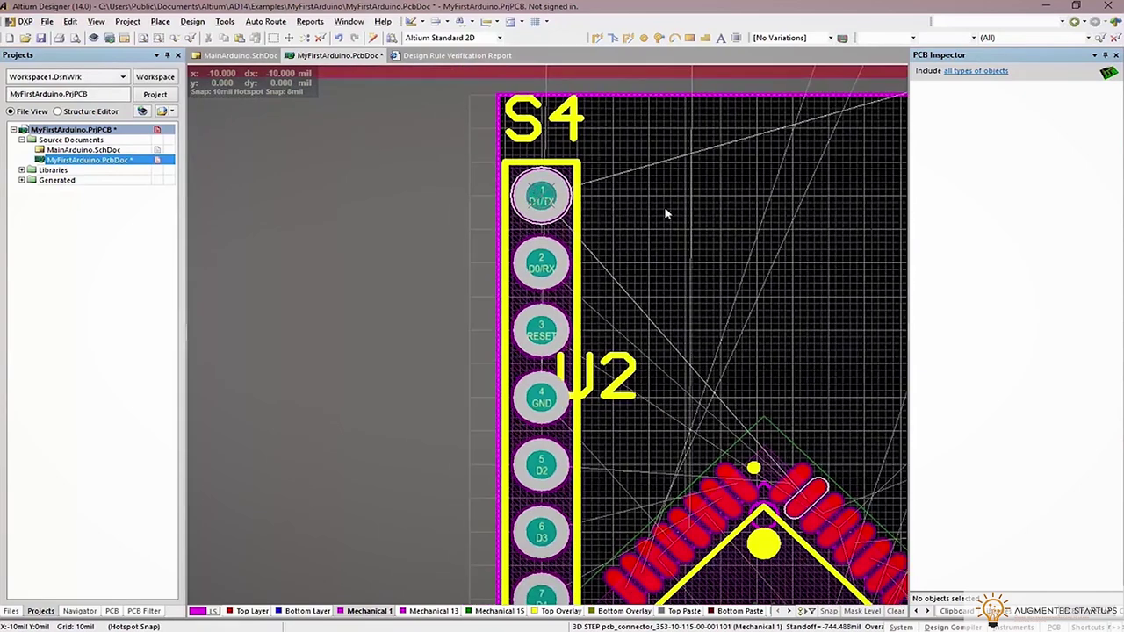
# Set a new relative origin and line up header S5 along the board's right edge
pyautogui.moveTo(409, 250); pyautogui.dragTo(75, 267, button='right')
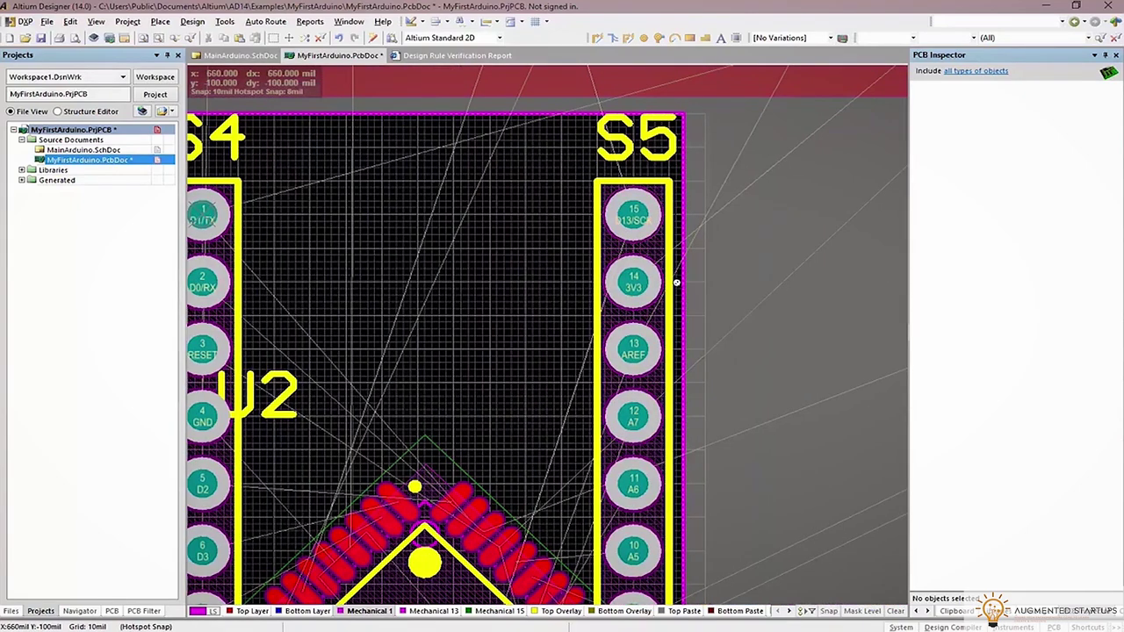
pyautogui.keyDown('ctrl'); pyautogui.scroll(-3, 676, 282); pyautogui.keyUp('ctrl')
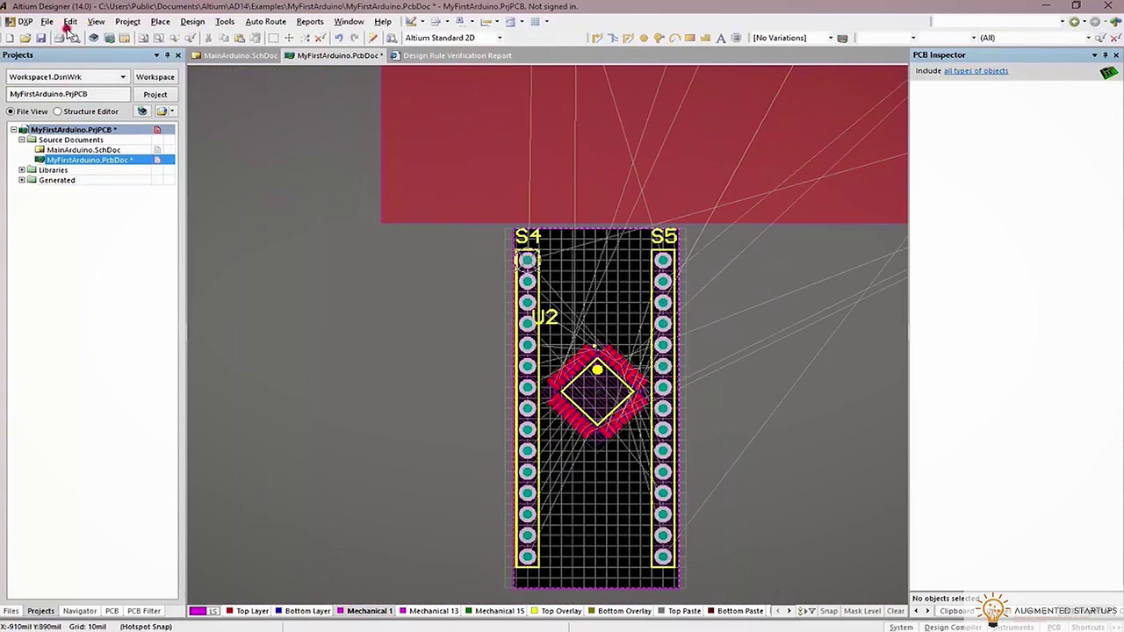
pyautogui.click(69, 21)
pyautogui.click(138, 288)
pyautogui.click(221, 288)
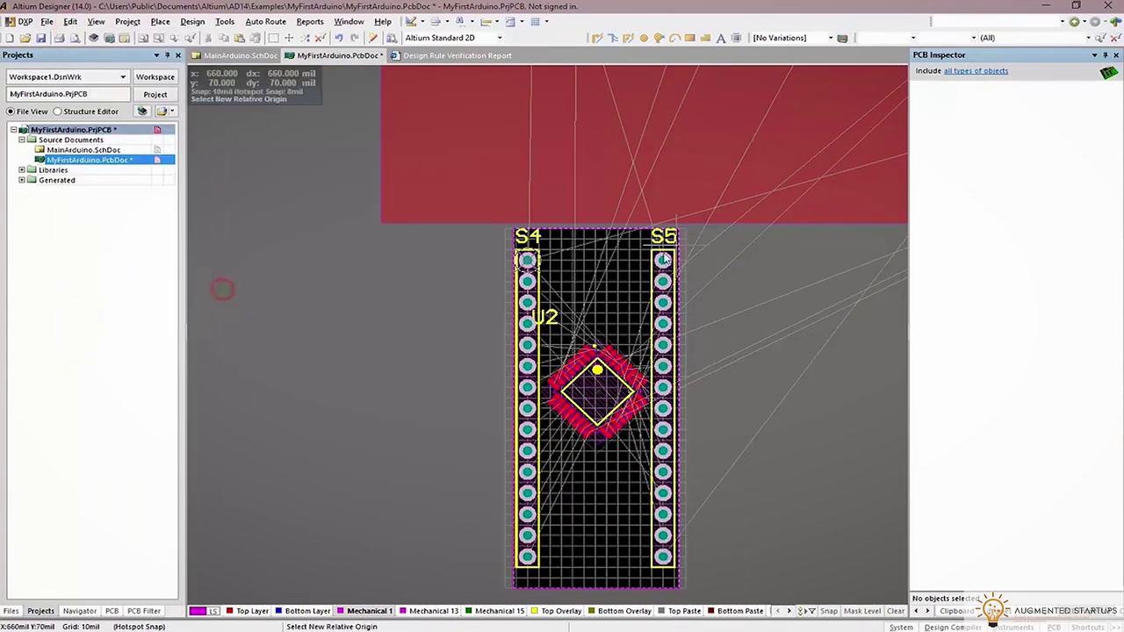
pyautogui.keyDown('ctrl'); pyautogui.scroll(4, 663, 251); pyautogui.keyUp('ctrl')
pyautogui.keyDown('ctrl'); pyautogui.scroll(-4, 663, 316); pyautogui.keyUp('ctrl')
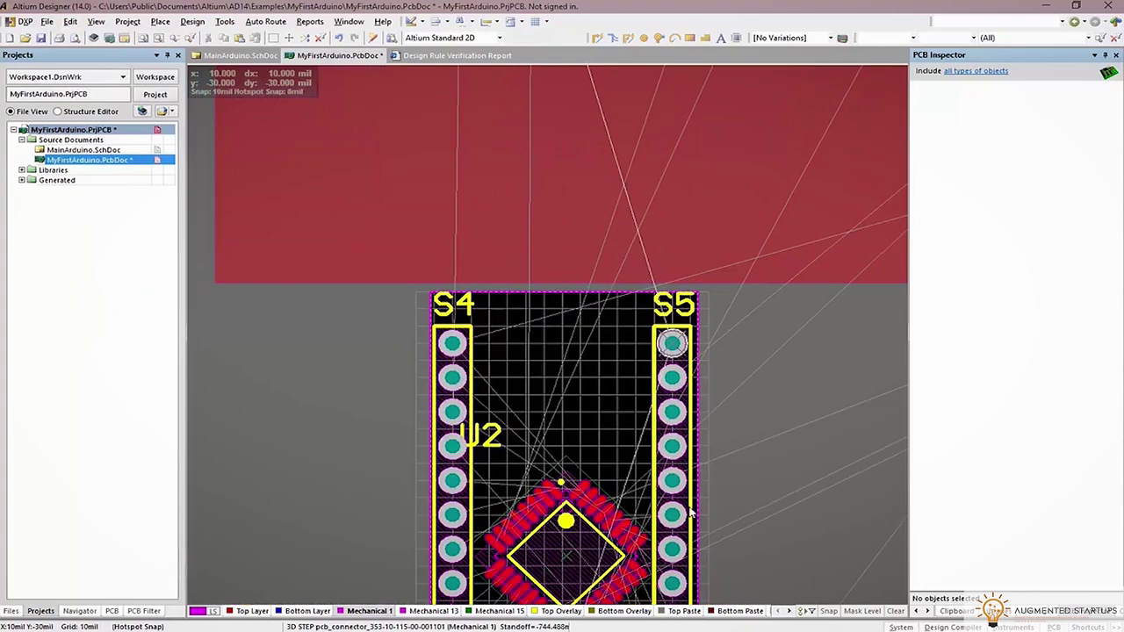
pyautogui.scroll(-3, 663, 316)
pyautogui.keyDown('ctrl'); pyautogui.scroll(-2, 663, 316); pyautogui.keyUp('ctrl')
pyautogui.moveTo(673, 453); pyautogui.dragTo(674, 248)
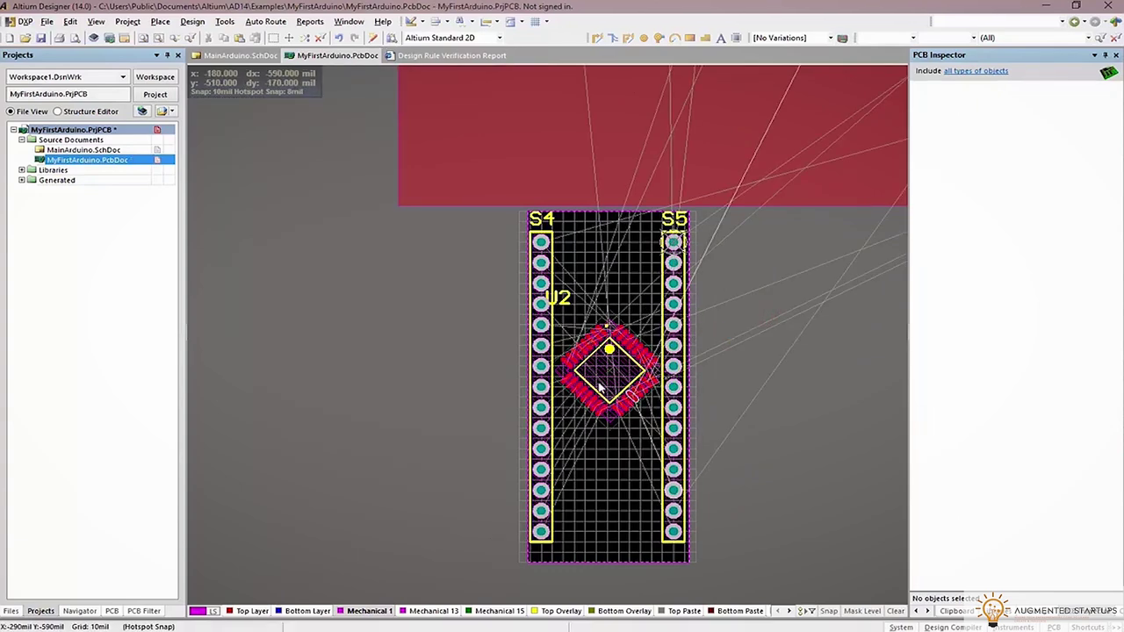
pyautogui.keyDown('ctrl'); pyautogui.scroll(-4, 698, 291); pyautogui.keyUp('ctrl')
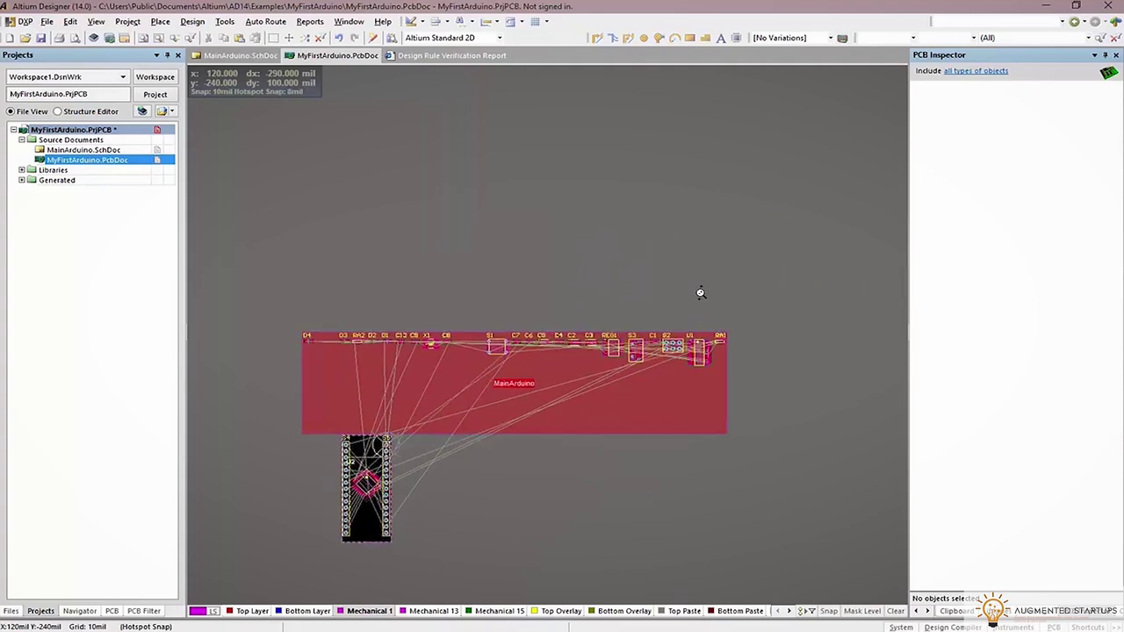
# Following the Nano photo, place programming header S2 at the board's top edge above S4 and S5
pyautogui.keyDown('ctrl'); pyautogui.scroll(2, 761, 329); pyautogui.keyUp('ctrl')
pyautogui.hotkey('alt', 'Tab')
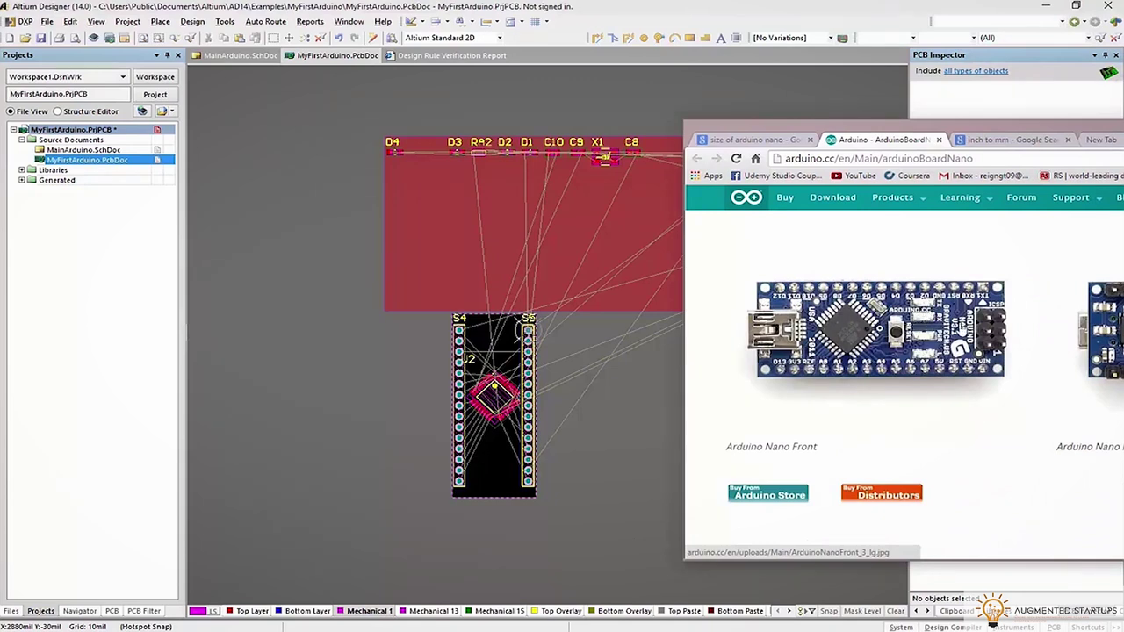
pyautogui.click(936, 128)
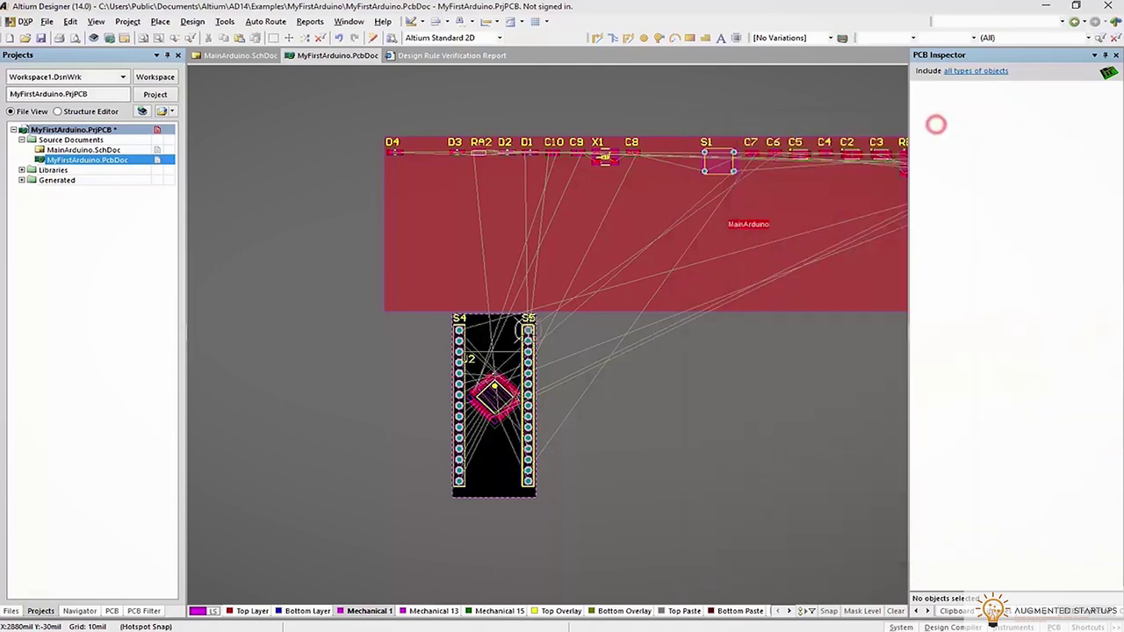
pyautogui.keyDown('shift'); pyautogui.hscroll(4, 702, 294); pyautogui.keyUp('shift')
pyautogui.moveTo(860, 176); pyautogui.dragTo(250, 300)
pyautogui.moveTo(376, 373); pyautogui.dragTo(377, 372)
pyautogui.keyDown('ctrl'); pyautogui.scroll(4, 515, 316); pyautogui.keyUp('ctrl')
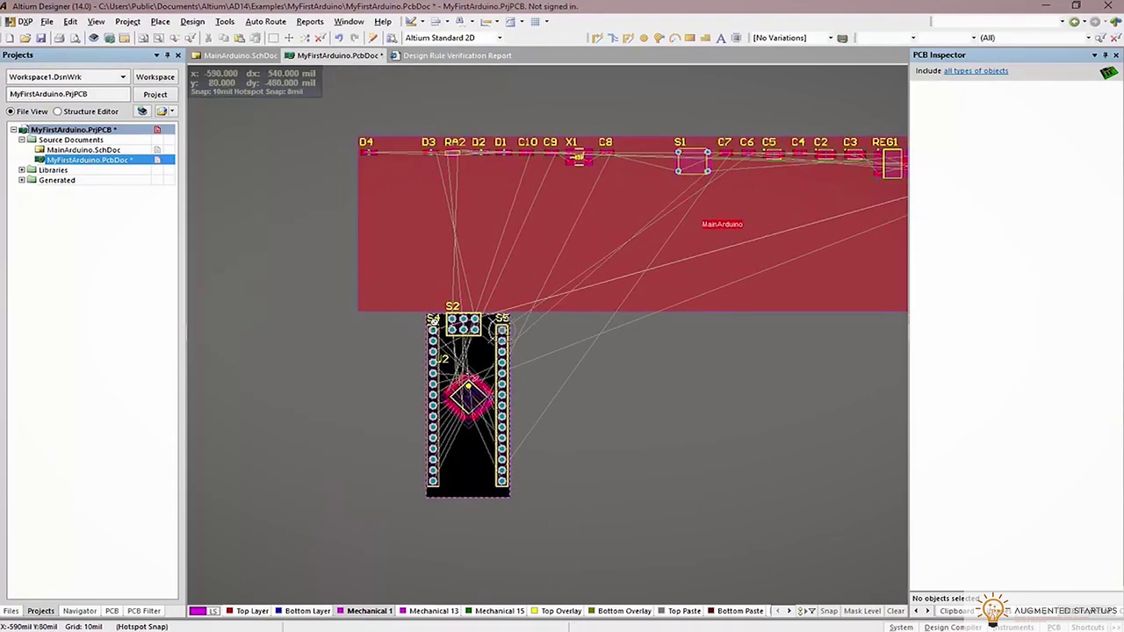
pyautogui.keyDown('ctrl'); pyautogui.scroll(-4, 587, 391); pyautogui.keyUp('ctrl')
pyautogui.moveTo(551, 488); pyautogui.dragTo(513, 500)
pyautogui.moveTo(687, 572); pyautogui.dragTo(668, 563)
pyautogui.keyDown('ctrl'); pyautogui.scroll(8, 556, 497); pyautogui.keyUp('ctrl')
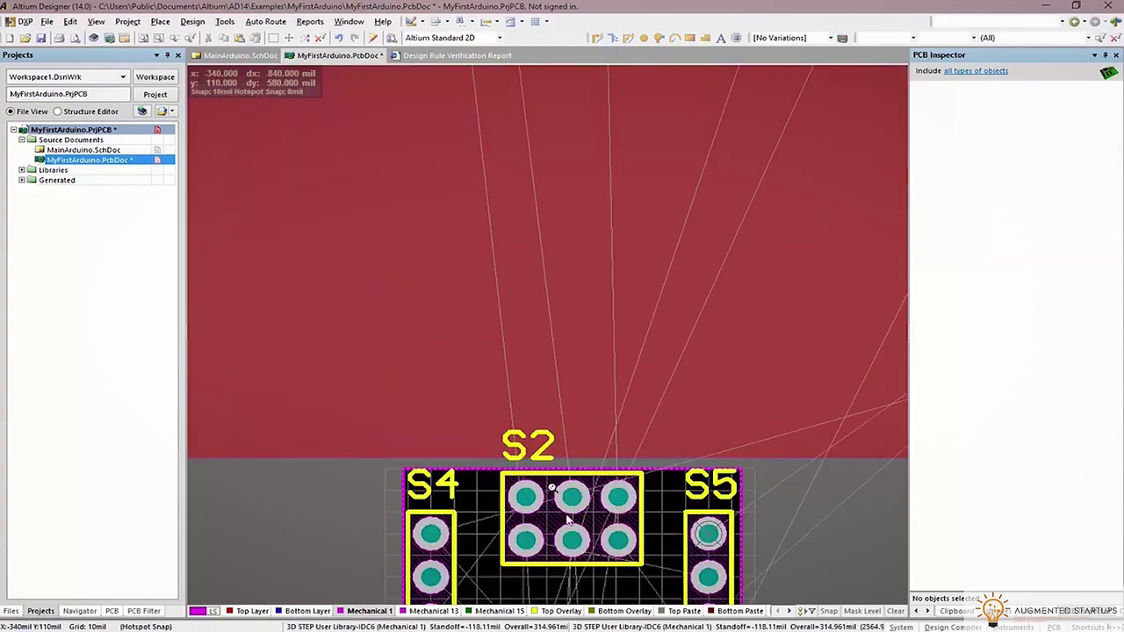
pyautogui.scroll(-3, 577, 538)
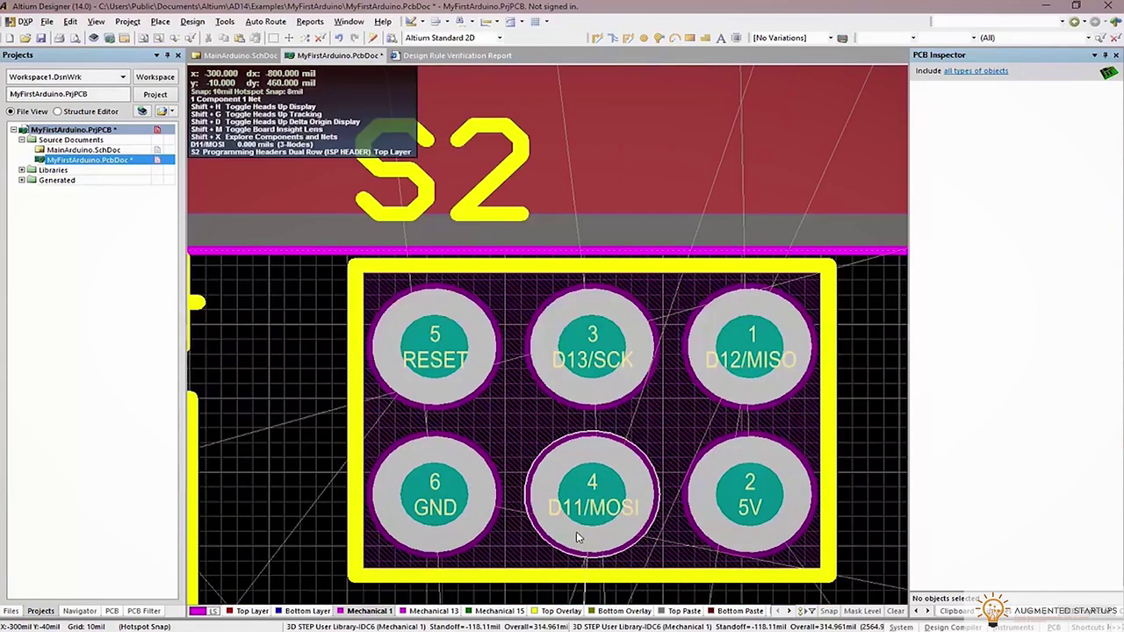
# Move USB connector S3 to the board's bottom end and inspect the board in 3D
pyautogui.hotkey('alt', 'Tab')
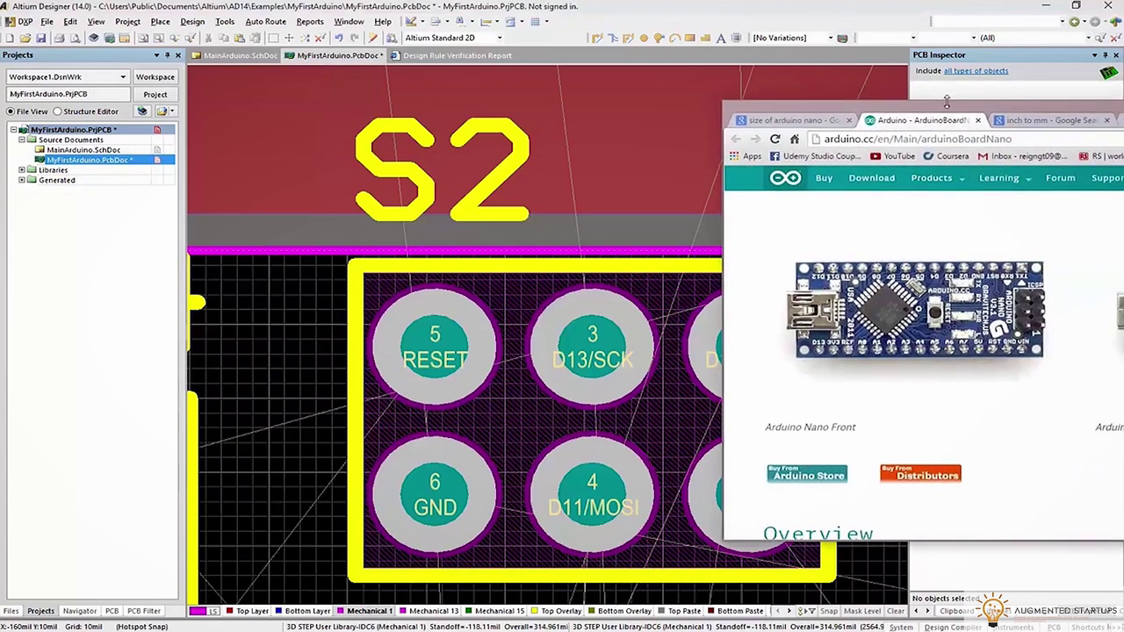
pyautogui.hotkey('alt', 'Tab')
pyautogui.keyDown('ctrl'); pyautogui.scroll(-5, 742, 355); pyautogui.keyUp('ctrl')
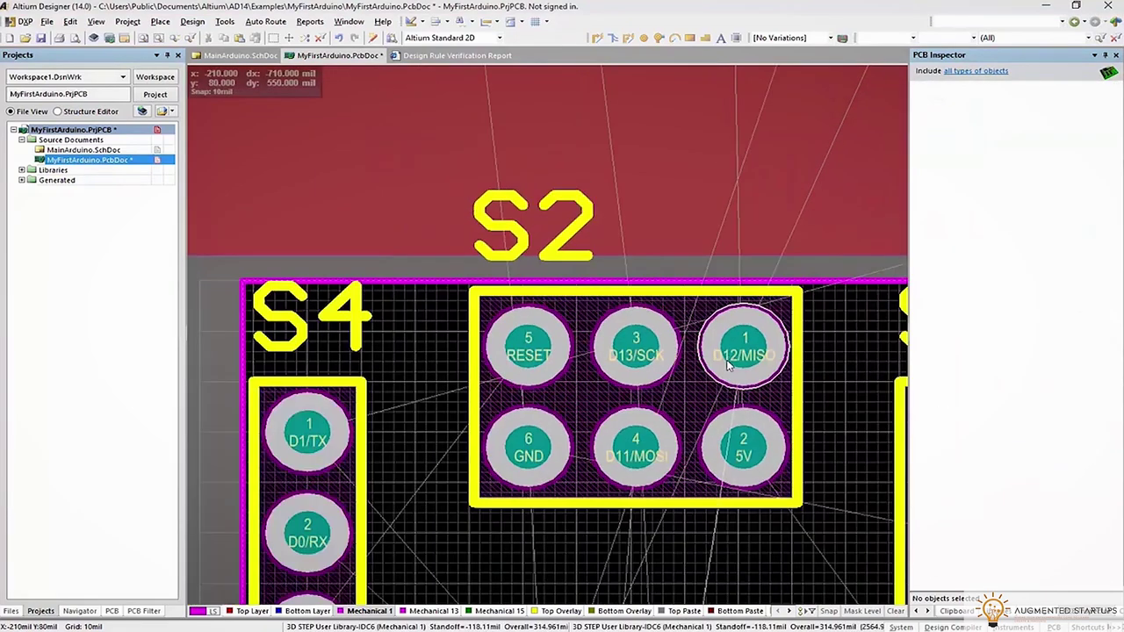
pyautogui.keyDown('ctrl'); pyautogui.scroll(-5, 743, 361); pyautogui.keyUp('ctrl')
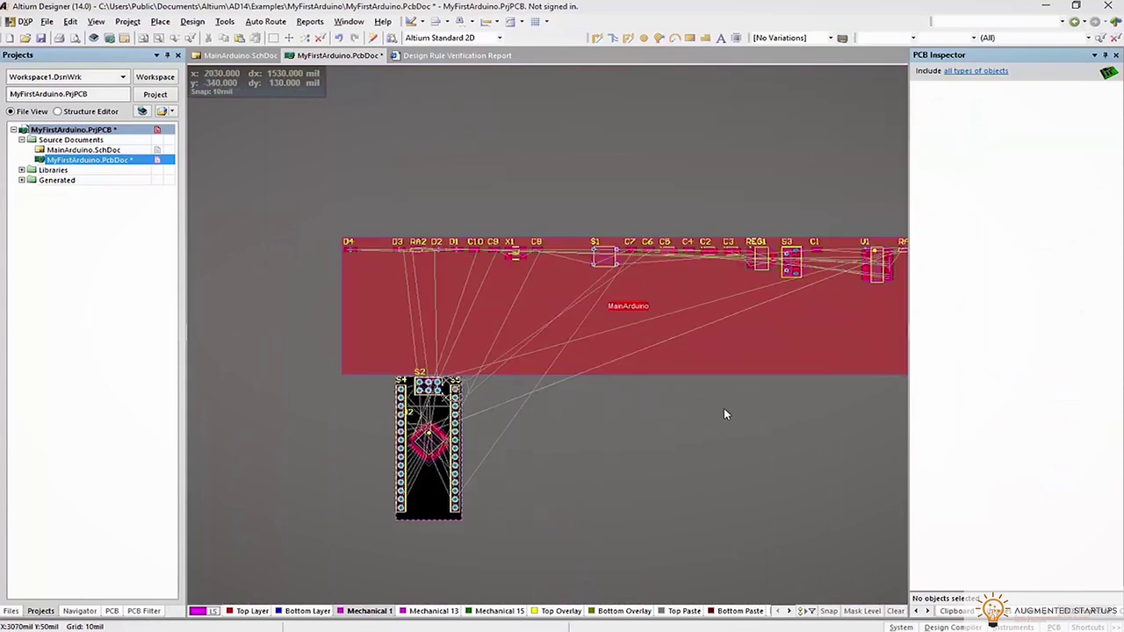
pyautogui.moveTo(763, 394); pyautogui.dragTo(653, 394, button='right')
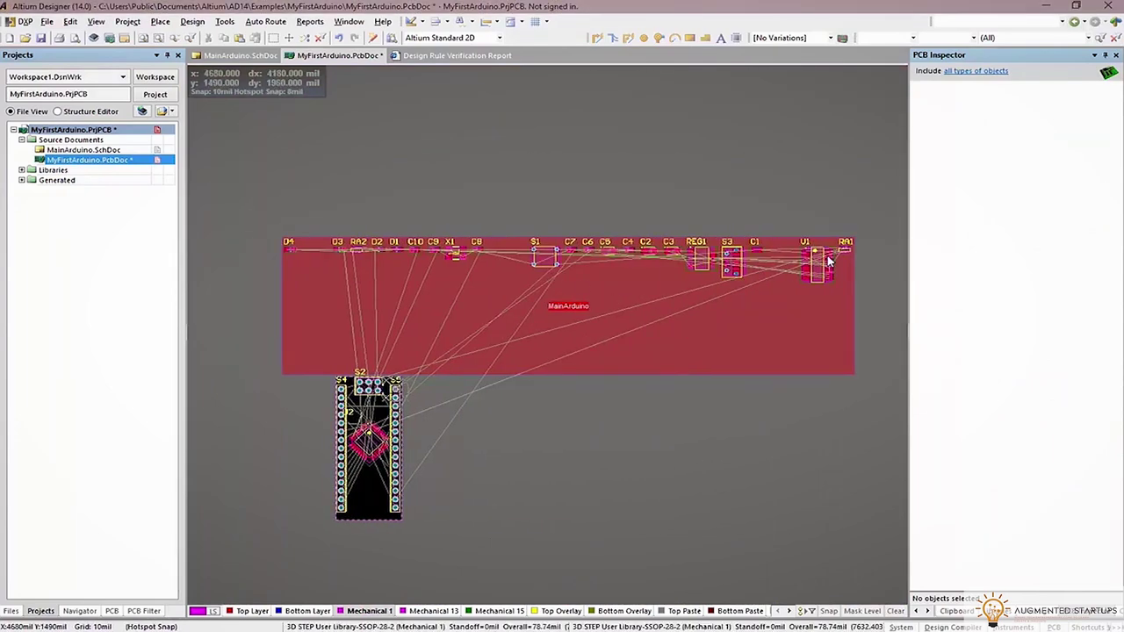
pyautogui.moveTo(737, 275); pyautogui.dragTo(368, 509)
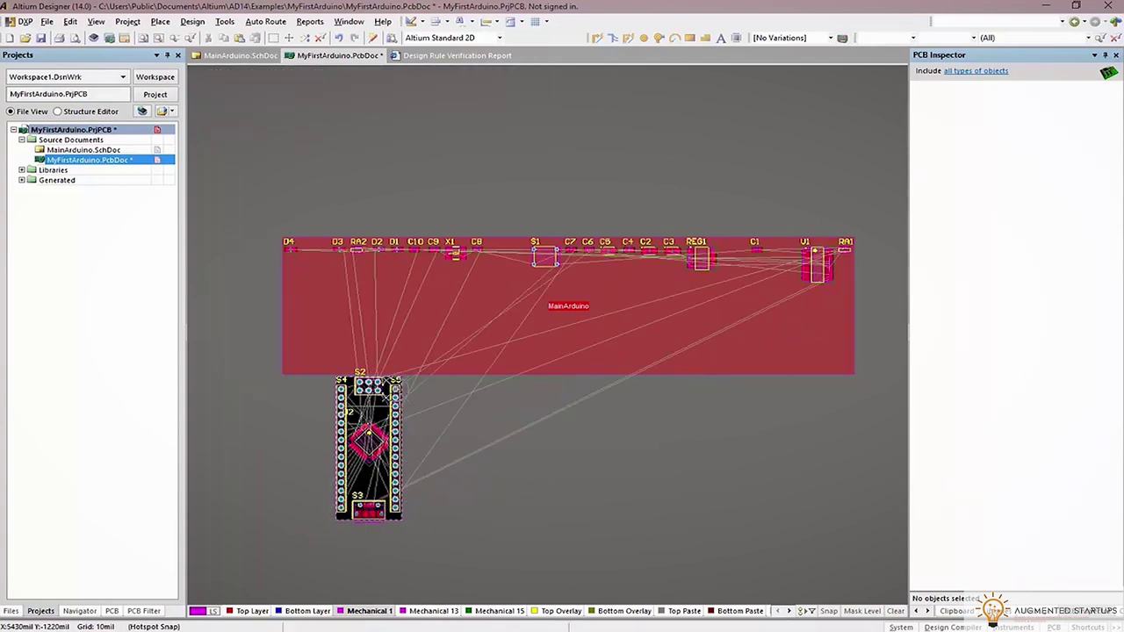
pyautogui.keyDown('ctrl'); pyautogui.scroll(5, 366, 561); pyautogui.keyUp('ctrl')
pyautogui.keyDown('ctrl'); pyautogui.scroll(1, 395, 555); pyautogui.keyUp('ctrl')
pyautogui.press('3')
pyautogui.keyDown('shift'); pyautogui.moveTo(502, 547); pyautogui.dragTo(619, 293, button='right'); pyautogui.keyUp('shift')
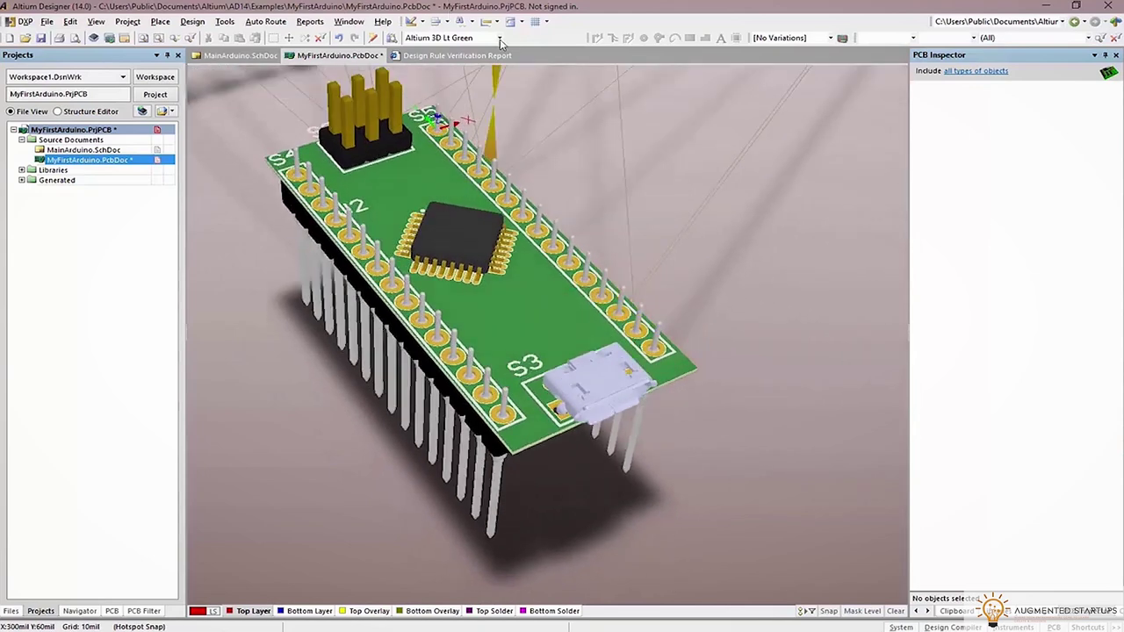
# Apply the Altium 3D Blue colour scheme and orbit the 3D board to inspect the parts
pyautogui.click(499, 38)
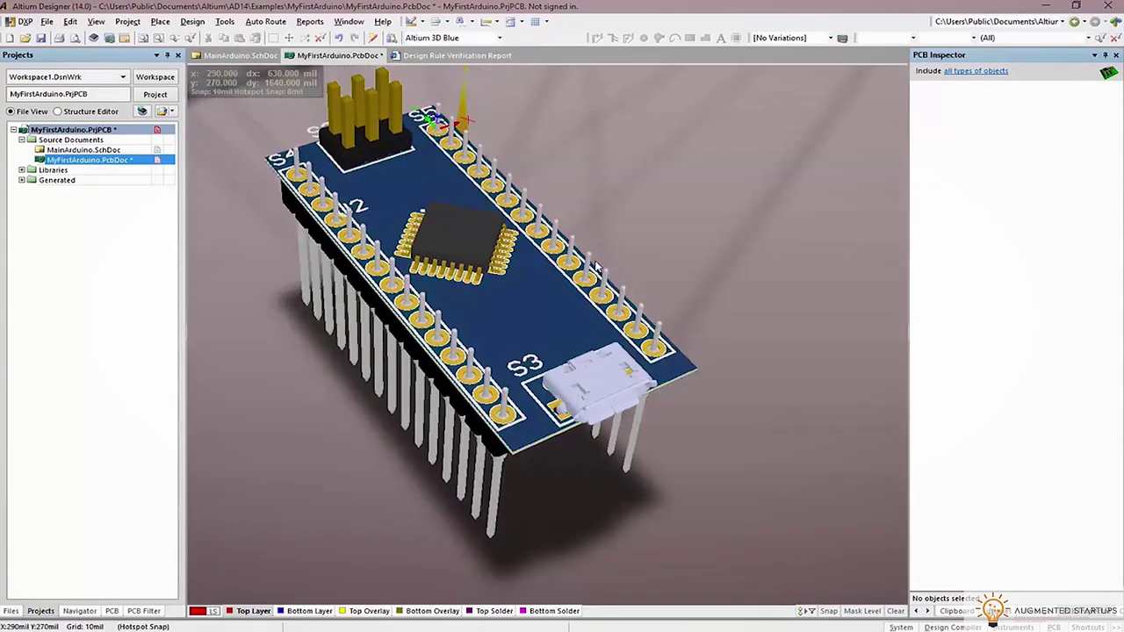
pyautogui.keyDown('shift'); pyautogui.moveTo(643, 277); pyautogui.dragTo(665, 252, button='right'); pyautogui.keyUp('shift')
pyautogui.keyDown('ctrl'); pyautogui.scroll(-2, 662, 184); pyautogui.keyUp('ctrl')
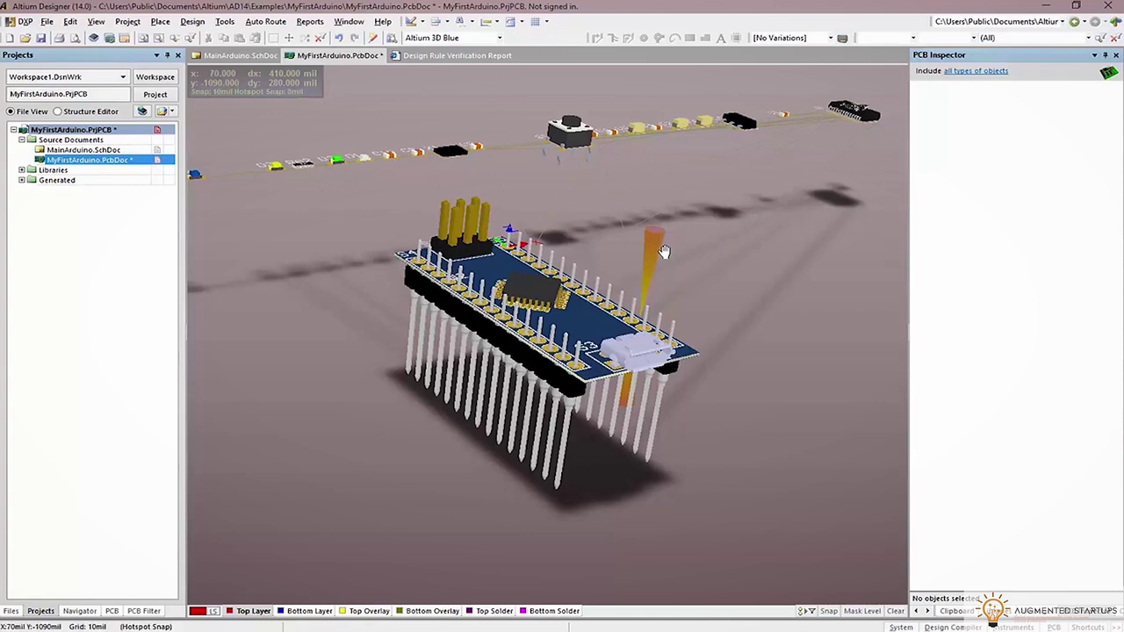
# Back in 2D, move crystal X1 from the component row to just right of header S5
pyautogui.press('2')
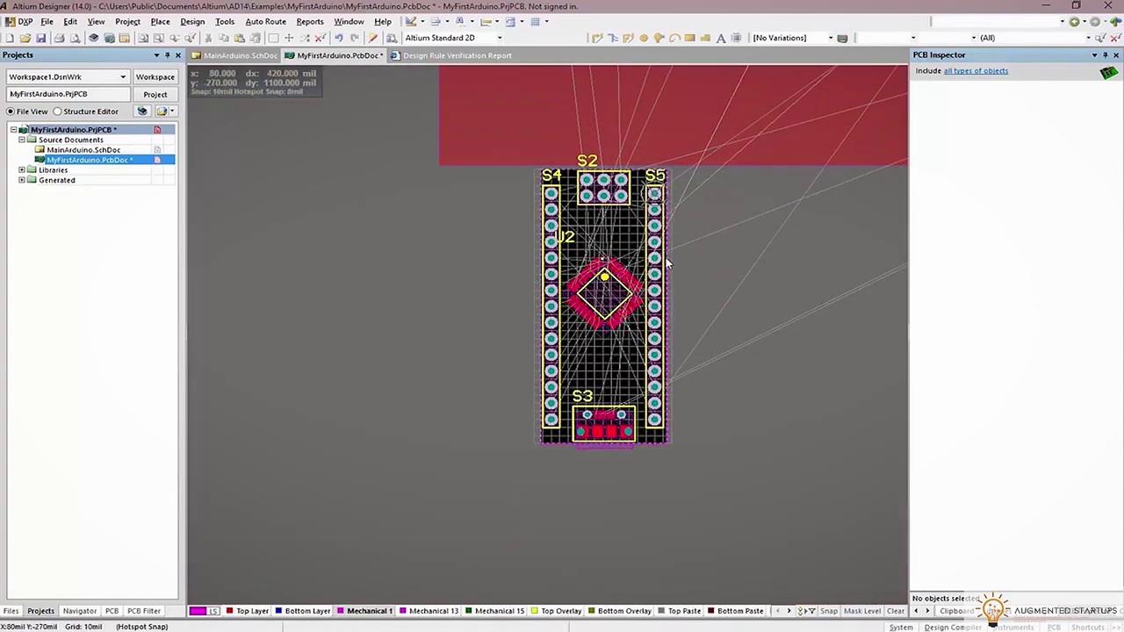
pyautogui.keyDown('ctrl'); pyautogui.scroll(-1, 664, 281); pyautogui.keyUp('ctrl')
pyautogui.moveTo(589, 175); pyautogui.dragTo(545, 373)
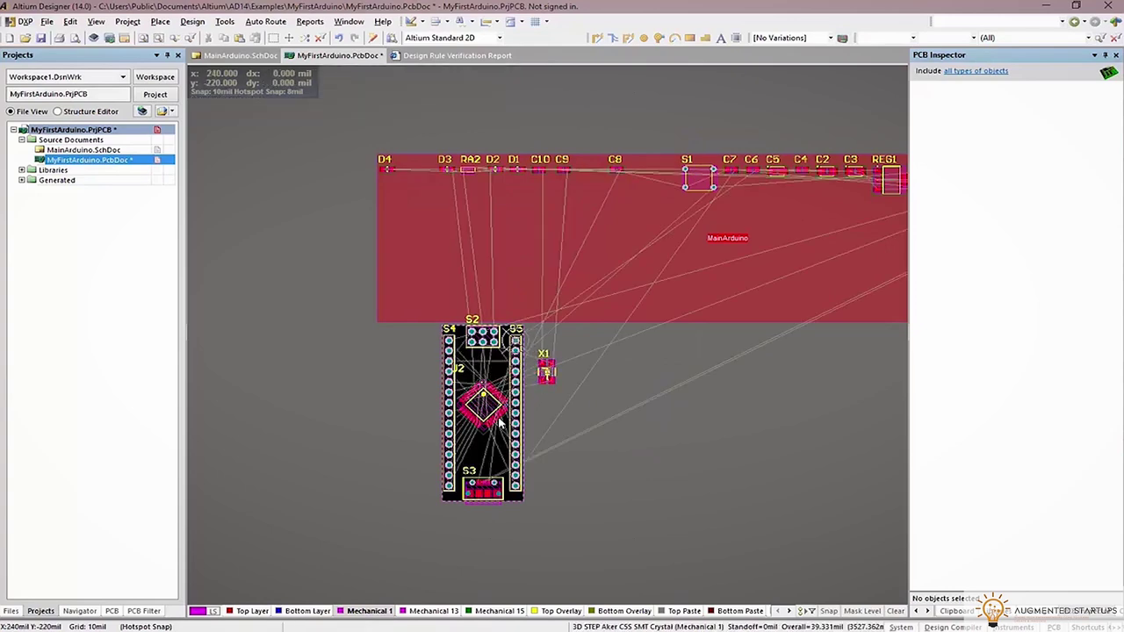
pyautogui.keyDown('ctrl'); pyautogui.scroll(3, 544, 373); pyautogui.keyUp('ctrl')
pyautogui.moveTo(627, 297); pyautogui.dragTo(676, 290)
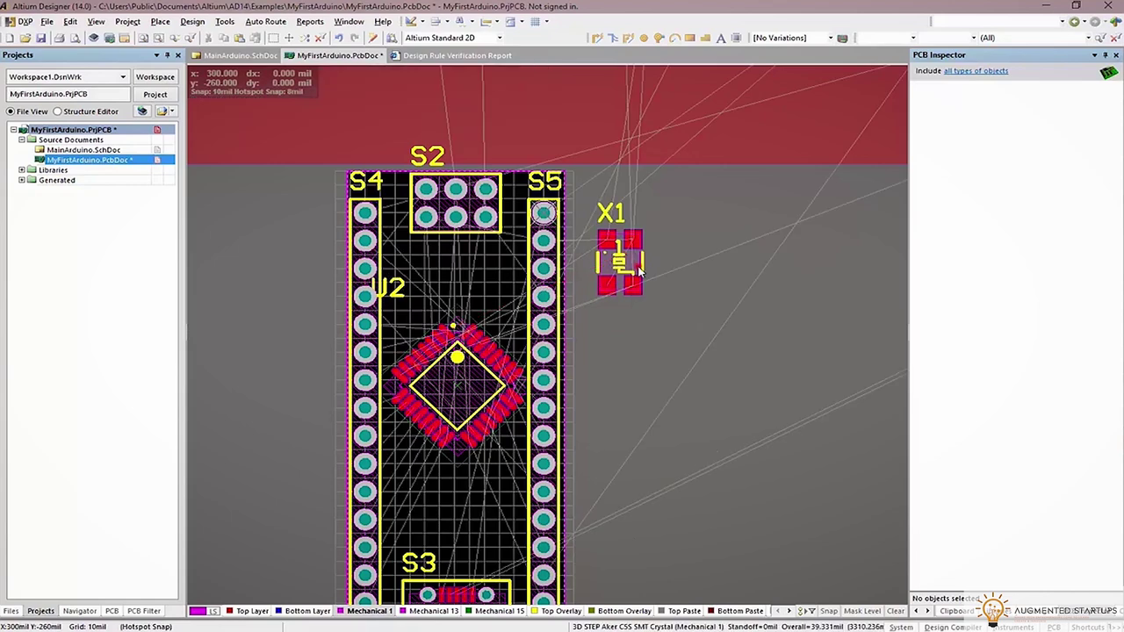
# Set crystal X1's rotation to 45 in the PCB Inspector
pyautogui.click(1067, 290)
pyautogui.write('4')
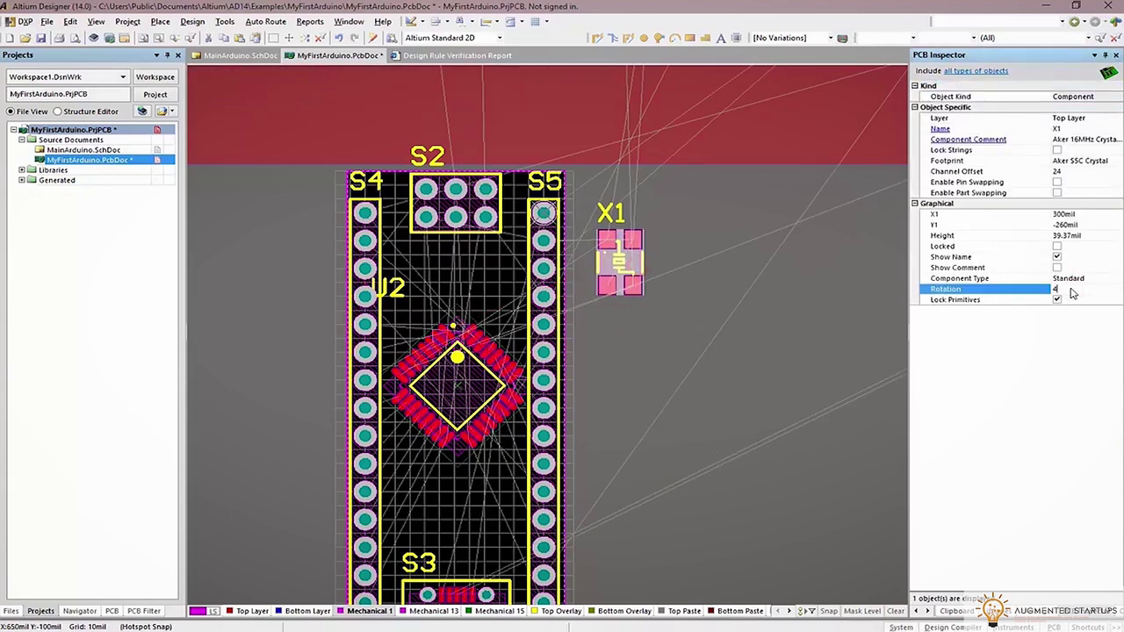
pyautogui.write('5')
pyautogui.press('Return')
# Place X1 on the board, settled diagonally just above U2's upper-left corner
pyautogui.moveTo(595, 349); pyautogui.dragTo(425, 279)
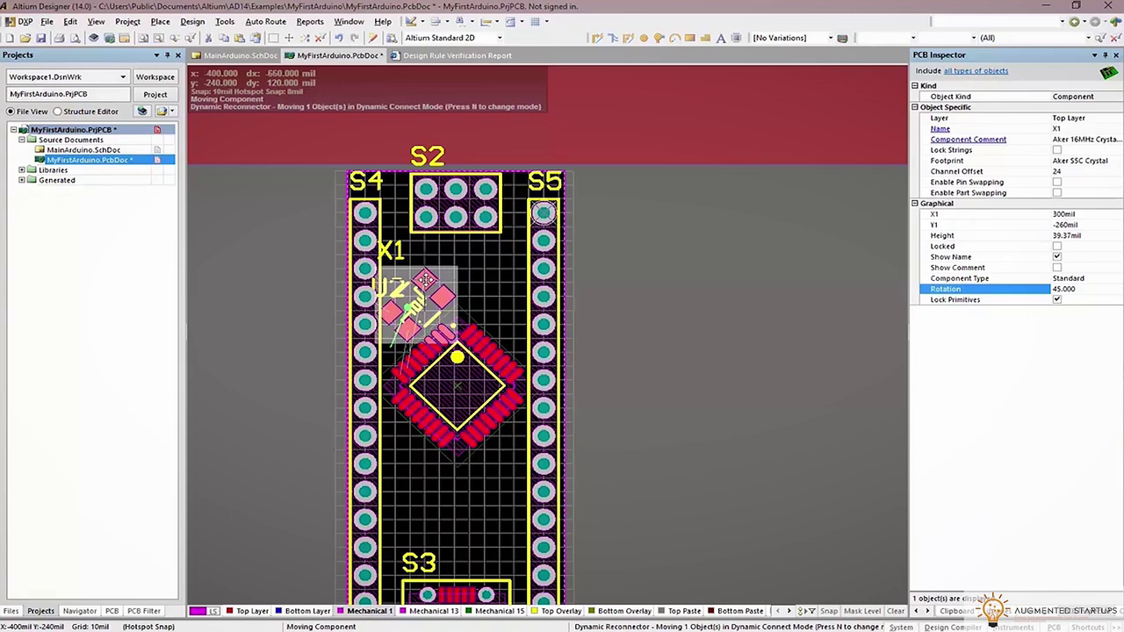
pyautogui.moveTo(441, 276); pyautogui.dragTo(439, 275)
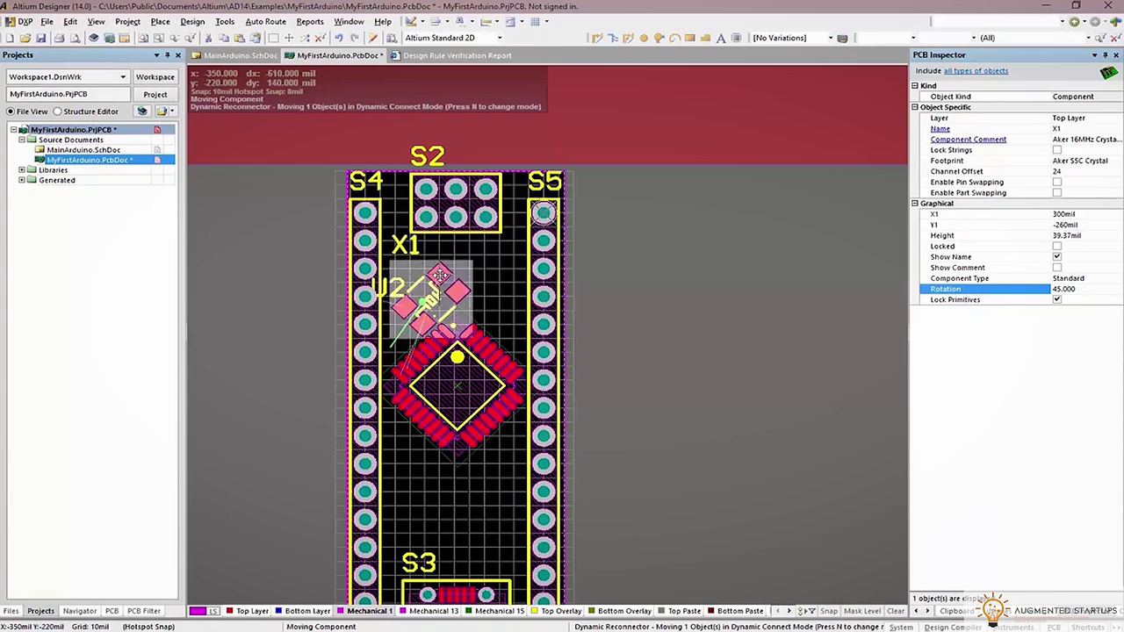
pyautogui.moveTo(479, 325); pyautogui.dragTo(461, 322)
pyautogui.click(617, 273)
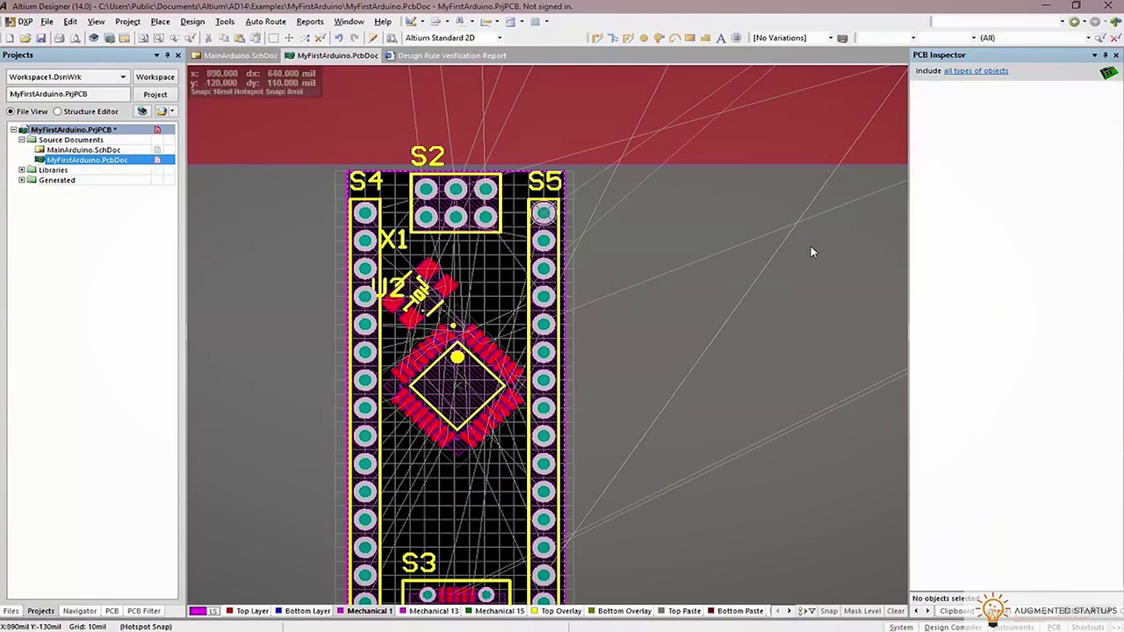
# Move resistor array RA2 down onto the board, turned horizontal
pyautogui.keyDown('ctrl'); pyautogui.scroll(-3, 810, 245); pyautogui.keyUp('ctrl')
pyautogui.scroll(3, 804, 264)
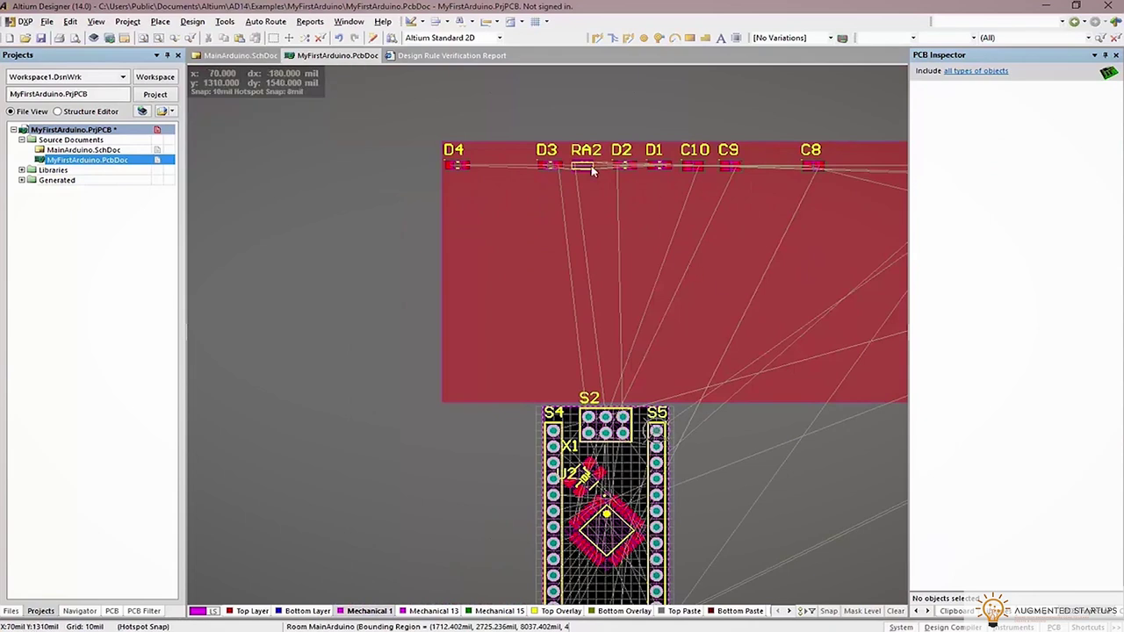
pyautogui.moveTo(583, 165); pyautogui.dragTo(539, 342)
pyautogui.moveTo(521, 424); pyautogui.dragTo(475, 474)
pyautogui.press('space')
# Gather LEDs D4, D3, D2 and D1 from the room's top row into one tight cluster
pyautogui.scroll(-3, 515, 263)
pyautogui.scroll(4, 720, 274)
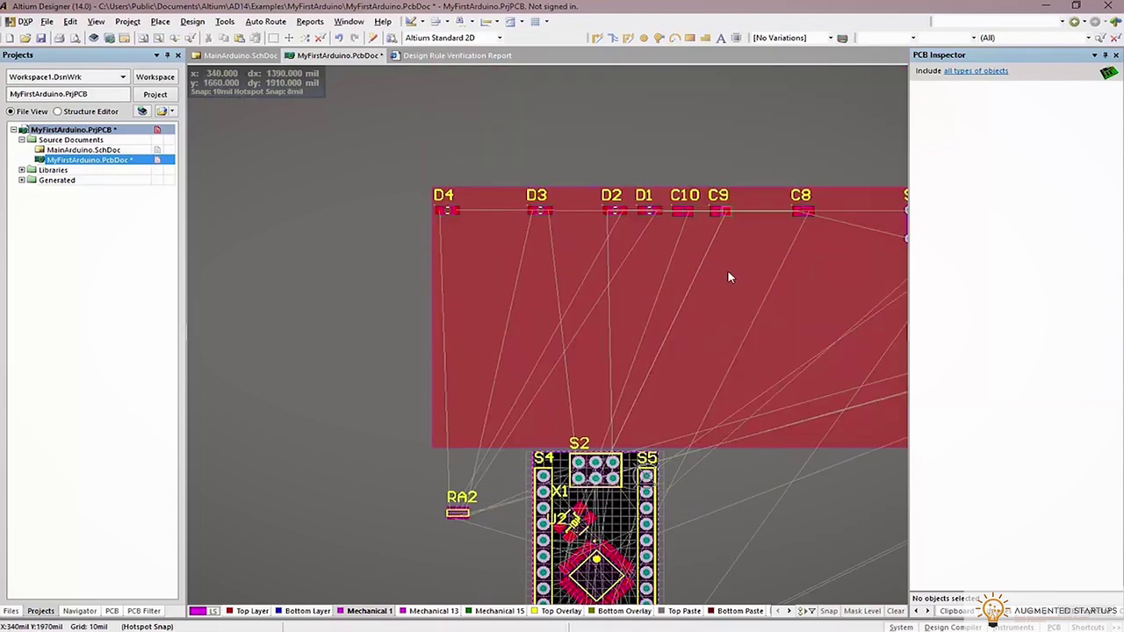
pyautogui.moveTo(446, 213); pyautogui.dragTo(492, 376)
pyautogui.moveTo(539, 211); pyautogui.dragTo(507, 371)
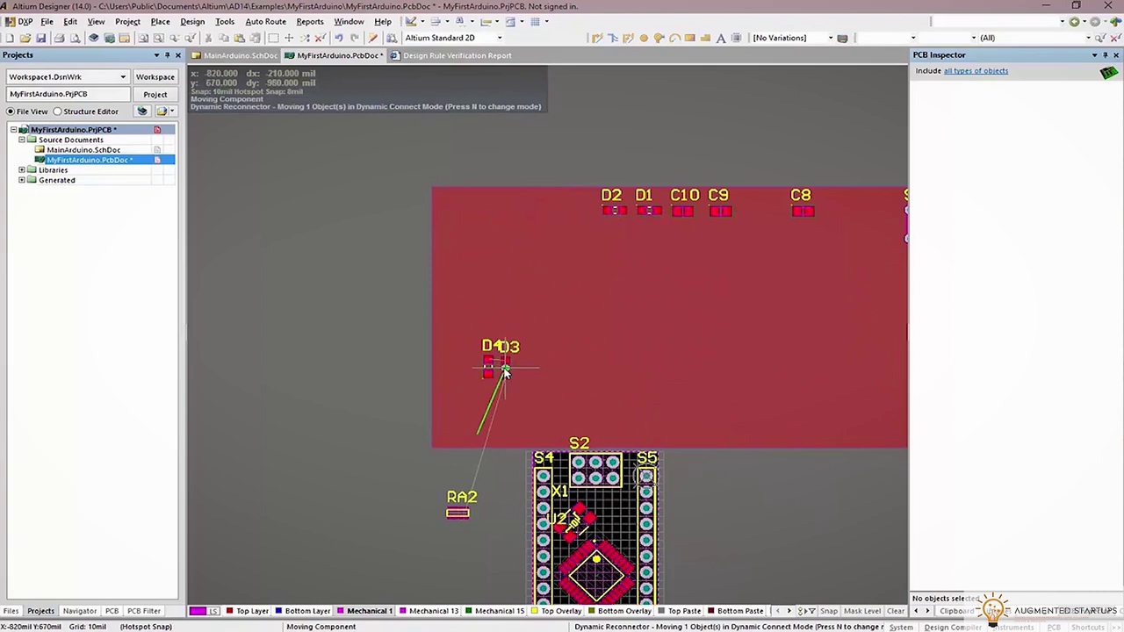
pyautogui.moveTo(500, 367); pyautogui.dragTo(501, 367)
pyautogui.moveTo(612, 211); pyautogui.dragTo(549, 339)
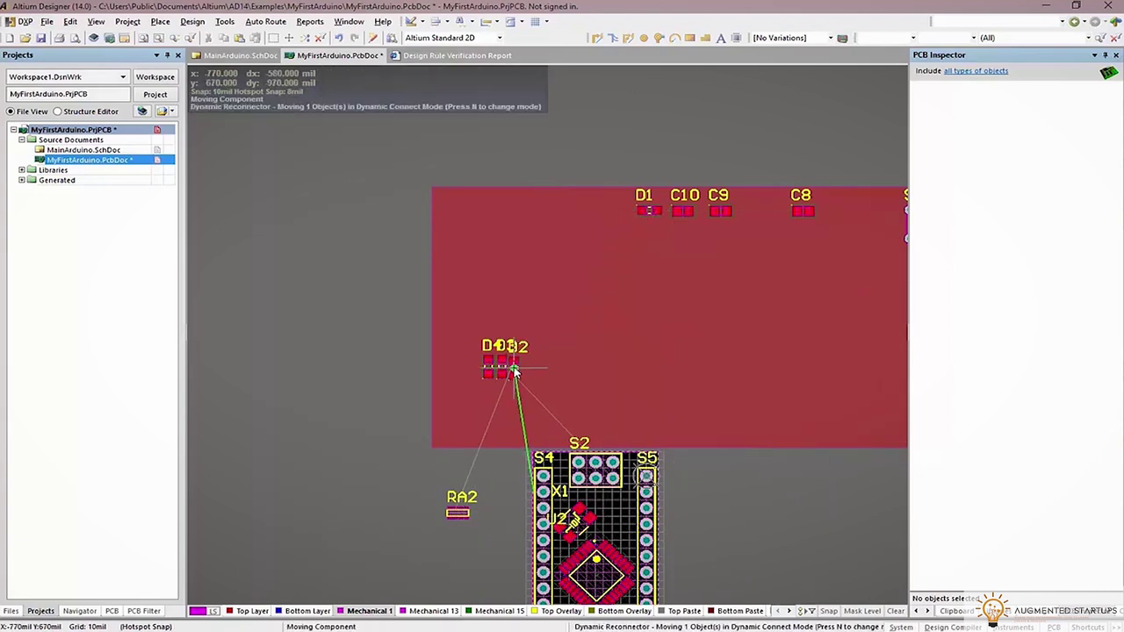
pyautogui.click(515, 372)
pyautogui.moveTo(648, 210); pyautogui.dragTo(530, 373)
# Shift the room up and left, then box-select the D1–D4 cluster
pyautogui.keyDown('ctrl'); pyautogui.scroll(5, 615, 255); pyautogui.keyUp('ctrl')
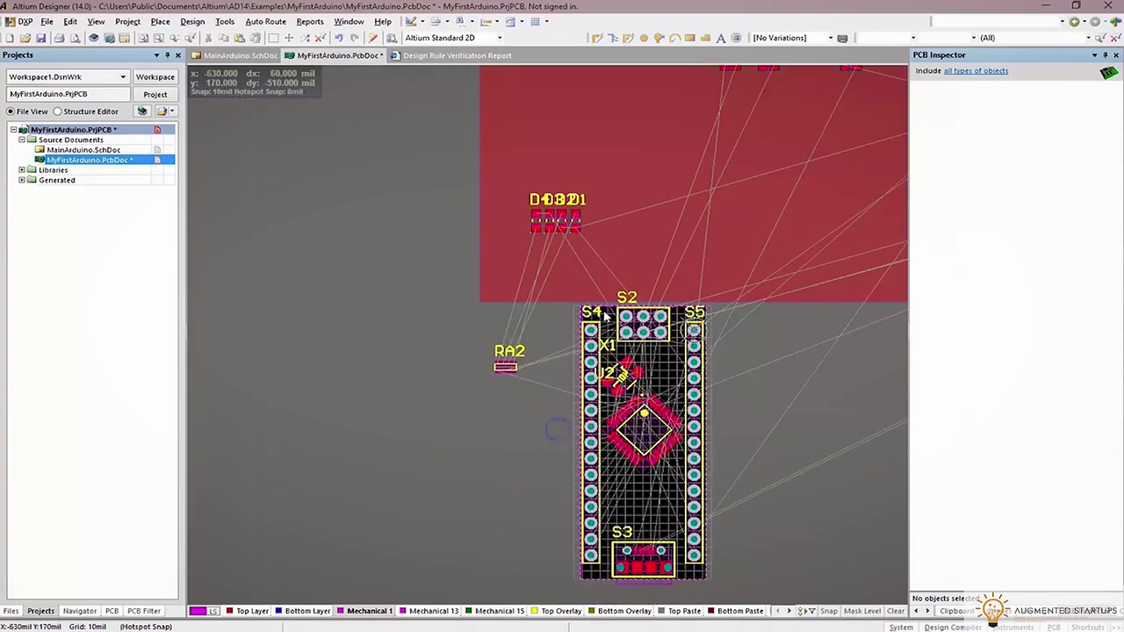
pyautogui.moveTo(513, 115); pyautogui.dragTo(541, 184)
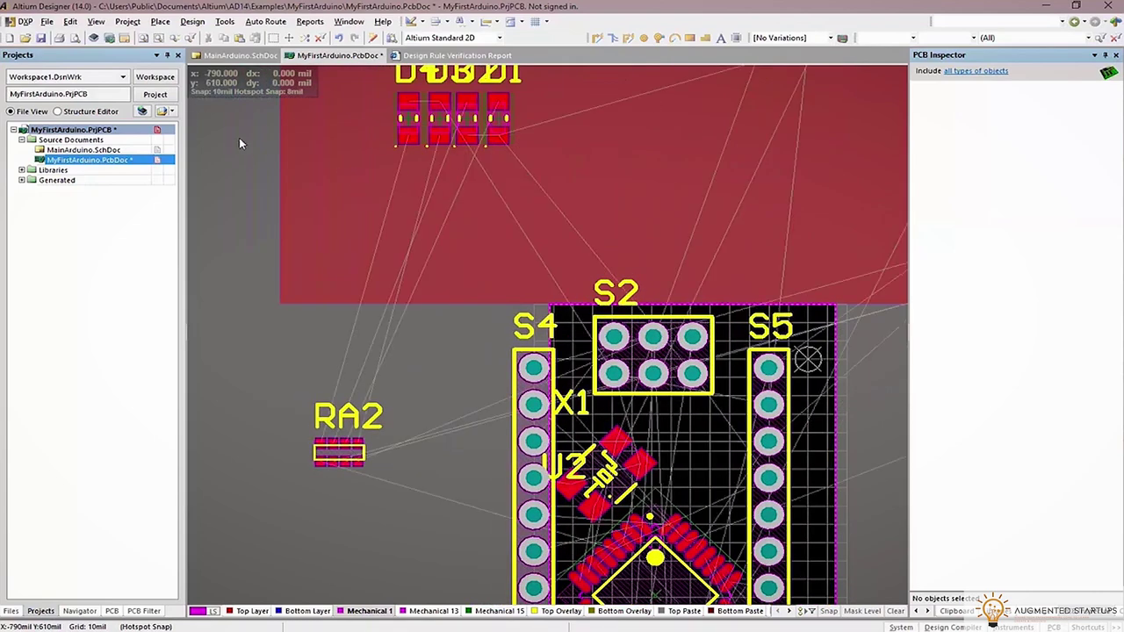
pyautogui.keyDown('ctrl'); pyautogui.scroll(-2, 303, 186); pyautogui.keyUp('ctrl')
pyautogui.moveTo(290, 75); pyautogui.dragTo(604, 423)
# Undo the misplaced move and bring the D1–D4 cluster onto the board above S3
pyautogui.hotkey('ctrl', 'z')
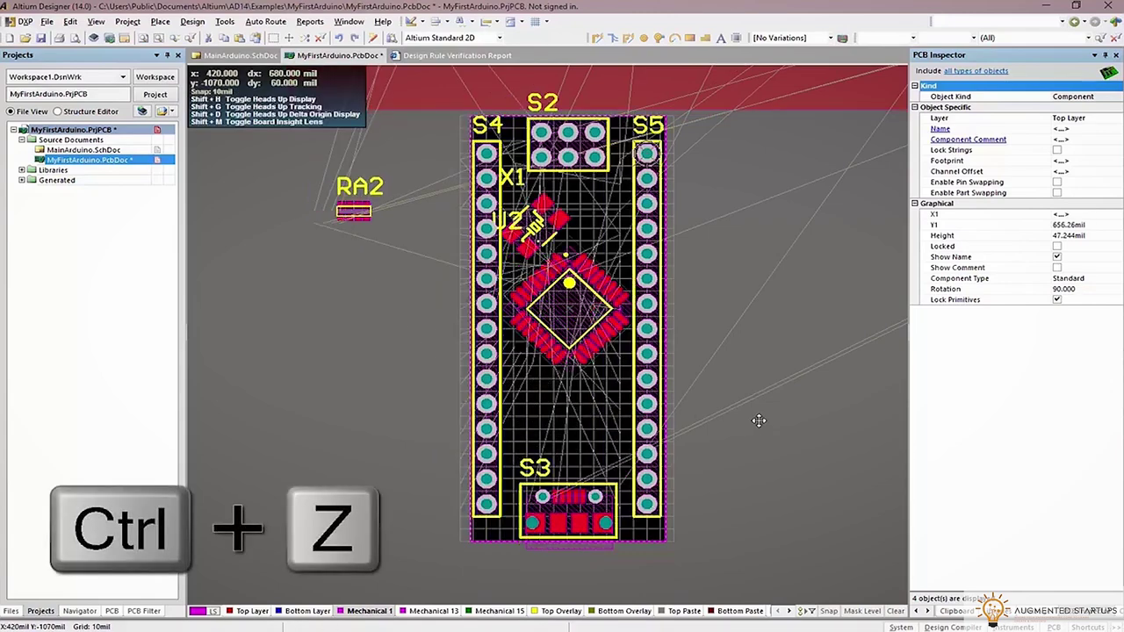
pyautogui.moveTo(430, 235); pyautogui.dragTo(747, 184)
pyautogui.scroll(-4, 707, 502)
pyautogui.scroll(3, 747, 189)
pyautogui.moveTo(703, 131); pyautogui.dragTo(531, 381)
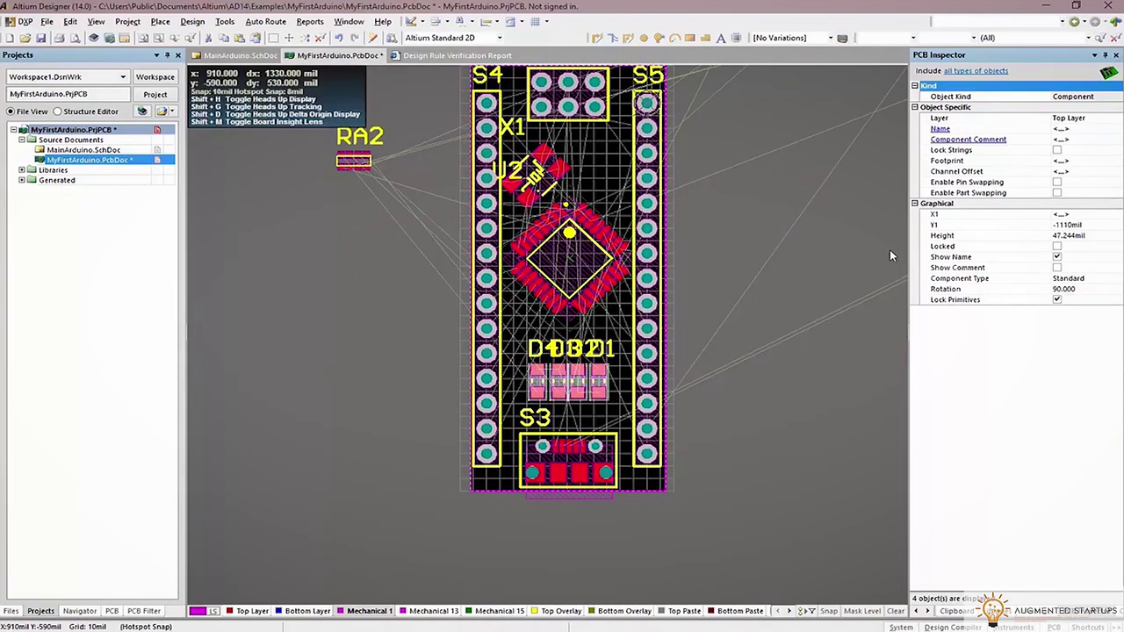
# Nudge the D1–D4 row into its final spot above S3 and zoom out
pyautogui.scroll(3, 881, 250)
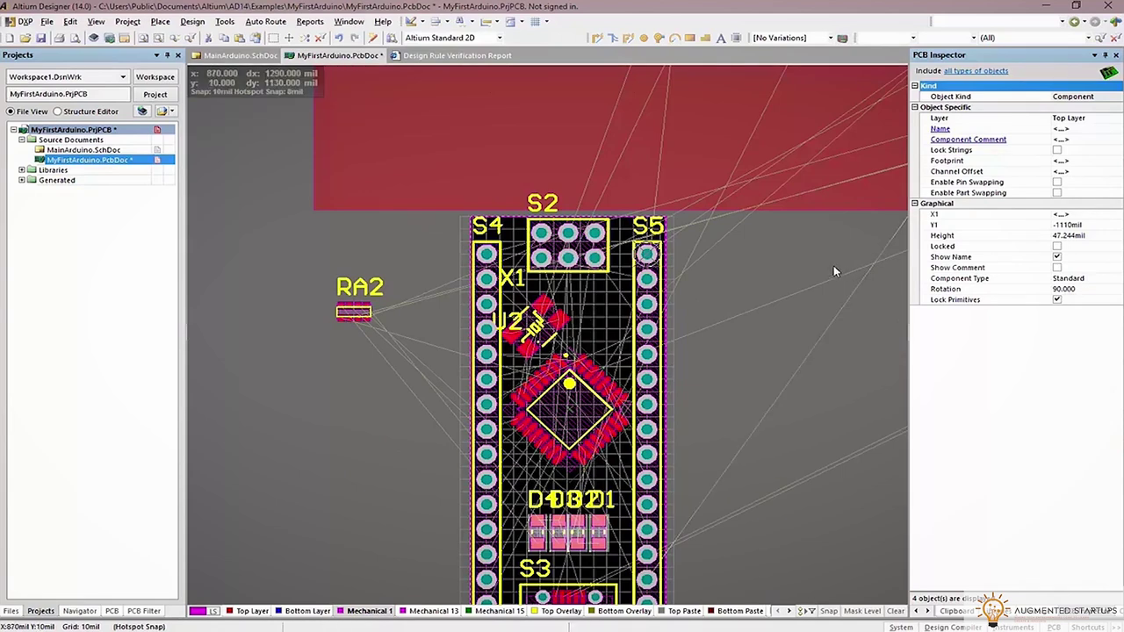
pyautogui.keyDown('ctrl'); pyautogui.scroll(-1, 833, 266); pyautogui.keyUp('ctrl')
pyautogui.keyDown('ctrl'); pyautogui.scroll(-2, 627, 153); pyautogui.keyUp('ctrl')
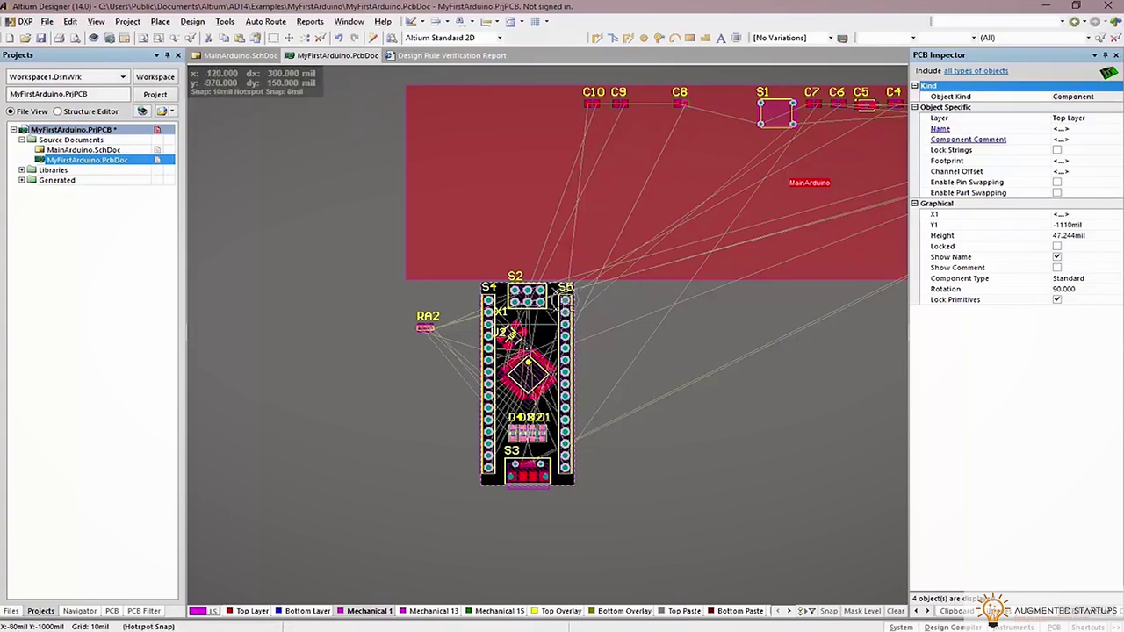
pyautogui.keyDown('ctrl'); pyautogui.scroll(4, 505, 413); pyautogui.keyUp('ctrl')
pyautogui.moveTo(537, 332); pyautogui.dragTo(546, 323)
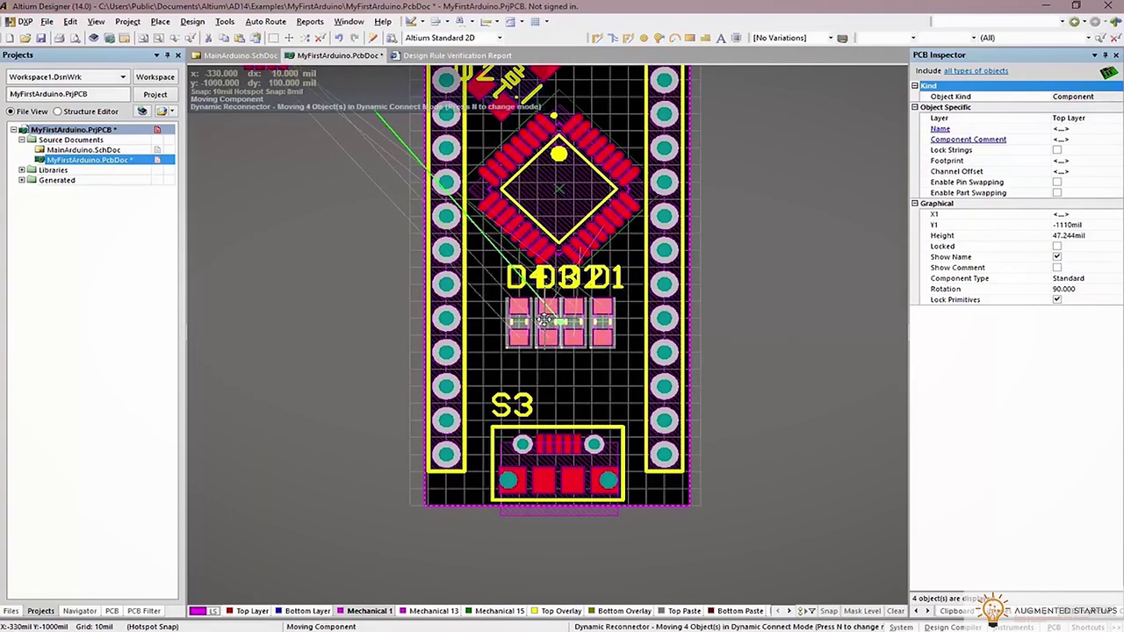
pyautogui.keyDown('ctrl'); pyautogui.scroll(-3, 726, 339); pyautogui.keyUp('ctrl')
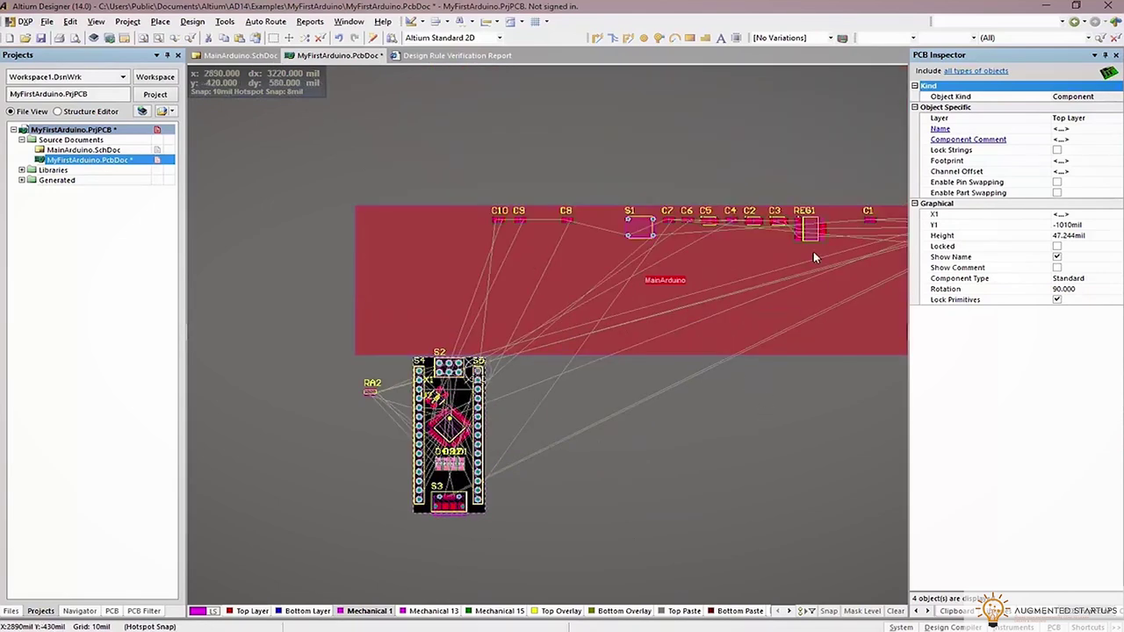
pyautogui.keyDown('shift'); pyautogui.hscroll(3, 773, 388); pyautogui.keyUp('shift')
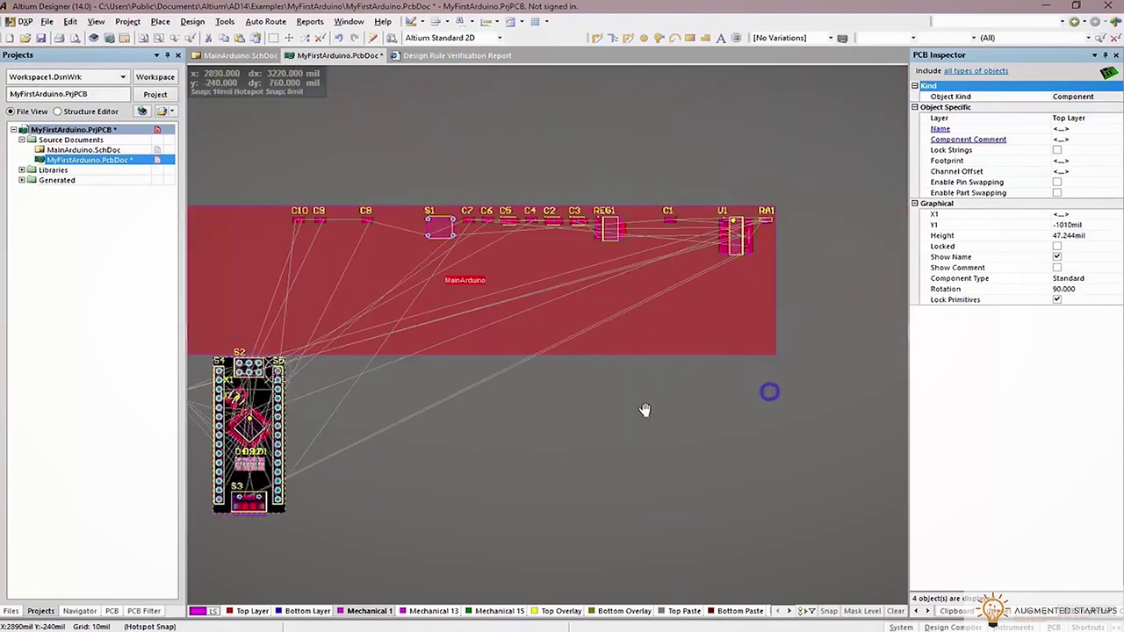
# Select the parts in the room's top row and move them below the room
pyautogui.moveTo(876, 308); pyautogui.dragTo(384, 229)
pyautogui.click(385, 226)
pyautogui.moveTo(525, 263); pyautogui.dragTo(547, 448)
pyautogui.click(690, 492)
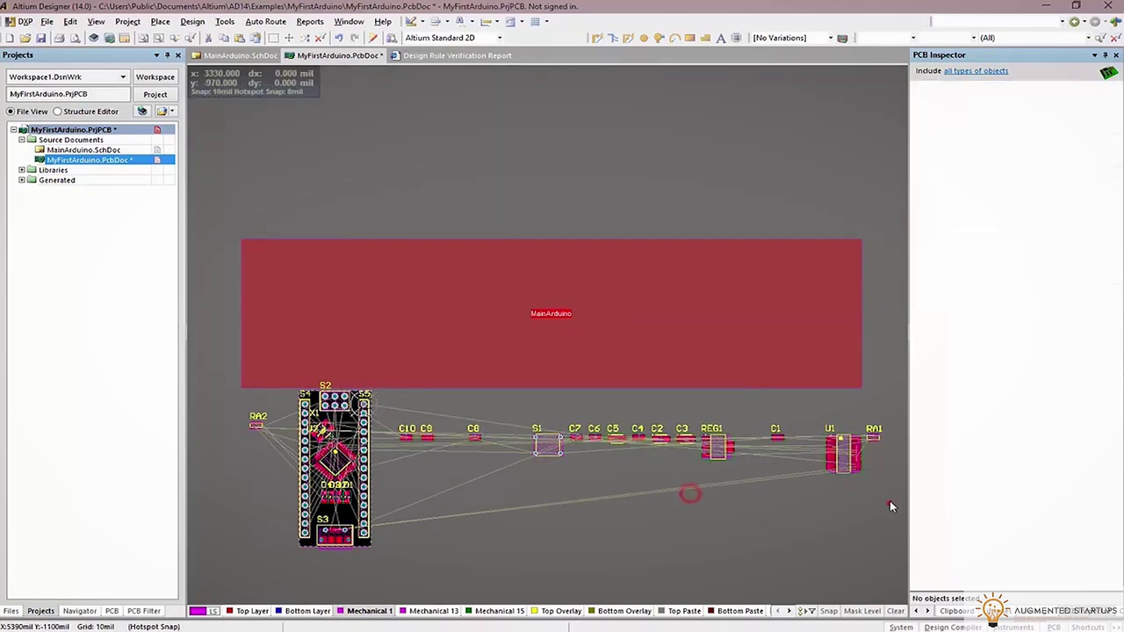
# Move parts S1 through RA1 beside the board, with U1 and RA1 below the capacitors
pyautogui.click(528, 420)
pyautogui.moveTo(861, 476); pyautogui.dragTo(712, 503)
pyautogui.moveTo(712, 503); pyautogui.dragTo(826, 486, button='right')
pyautogui.click(817, 472)
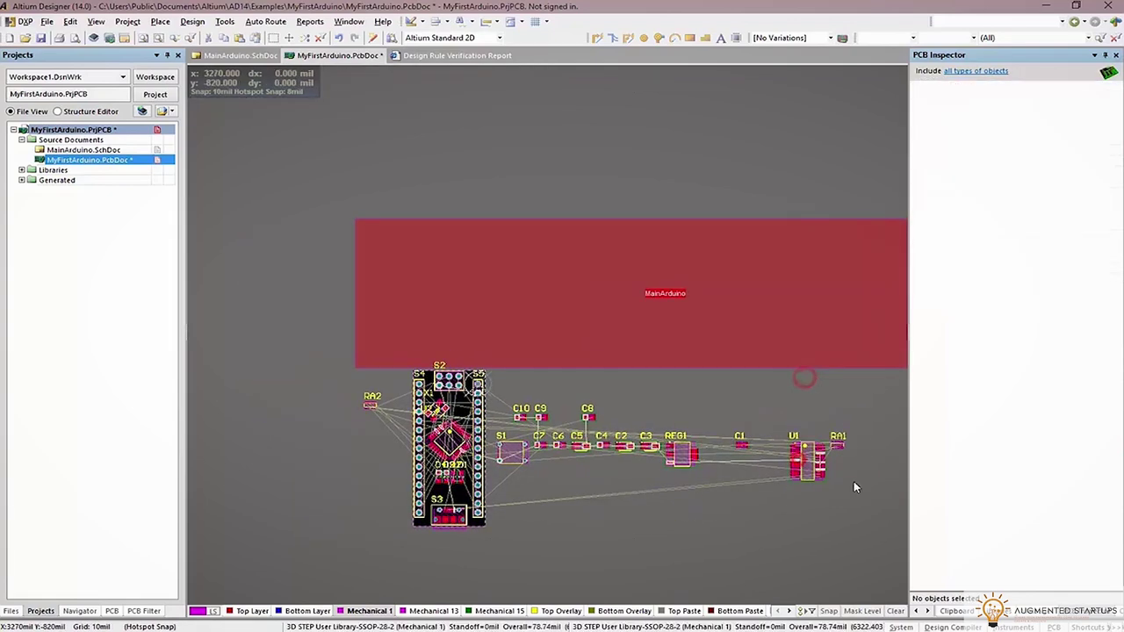
pyautogui.click(808, 463)
pyautogui.moveTo(808, 464); pyautogui.dragTo(552, 494)
pyautogui.click(551, 494)
# Place switch S1 above the capacitor row near the board's top right
pyautogui.keyDown('ctrl'); pyautogui.scroll(5, 492, 465); pyautogui.keyUp('ctrl')
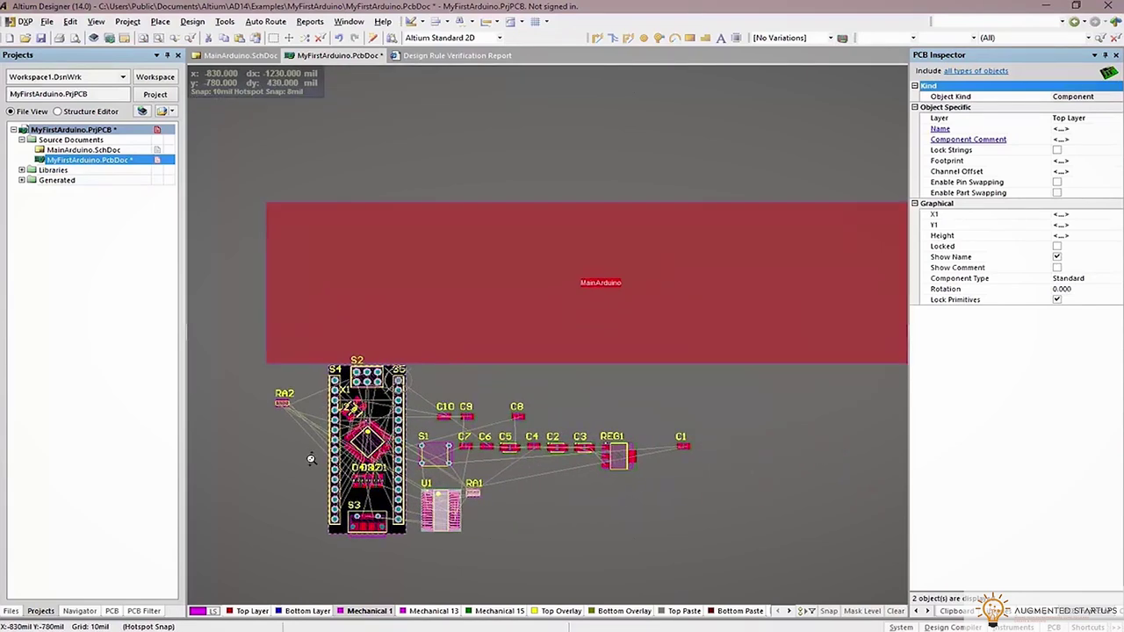
pyautogui.moveTo(654, 441); pyautogui.dragTo(717, 373, button='right')
pyautogui.moveTo(719, 375)
pyautogui.mouseDown()
pyautogui.moveTo(712, 365)
pyautogui.moveTo(732, 381)
pyautogui.moveTo(705, 337)
pyautogui.moveTo(576, 230)
pyautogui.moveTo(595, 209)
pyautogui.moveTo(641, 254)
pyautogui.moveTo(732, 299)
pyautogui.moveTo(722, 303)
pyautogui.mouseUp()
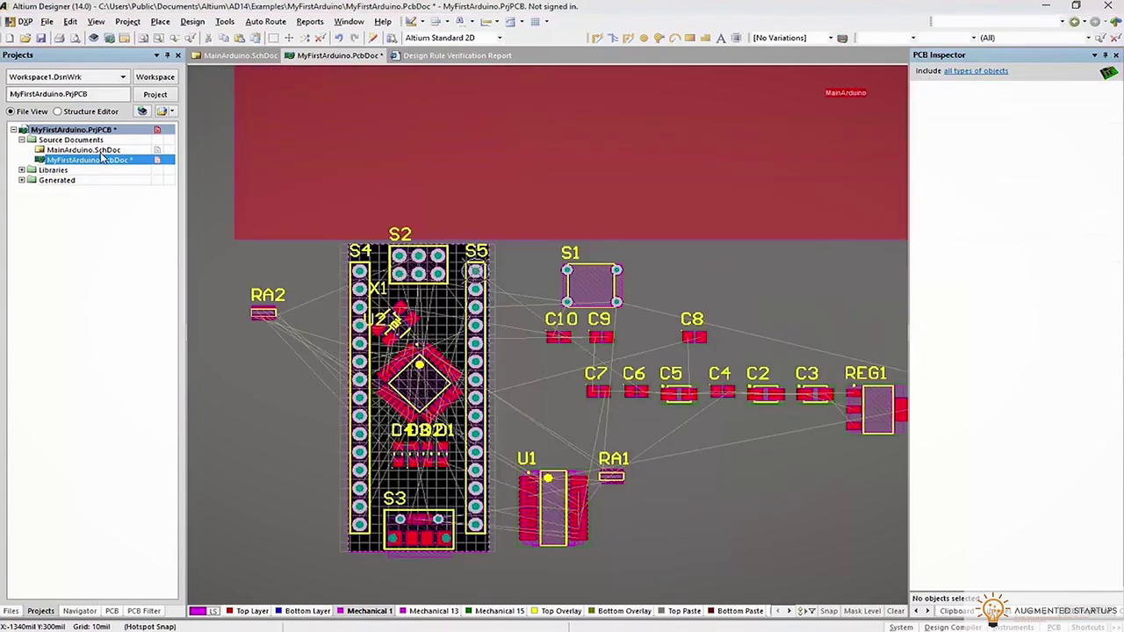
# Open MainArduino.SchDoc and select reset switch S1 on the RESET line
pyautogui.doubleClick(83, 150)
pyautogui.scroll(3, 718, 466)
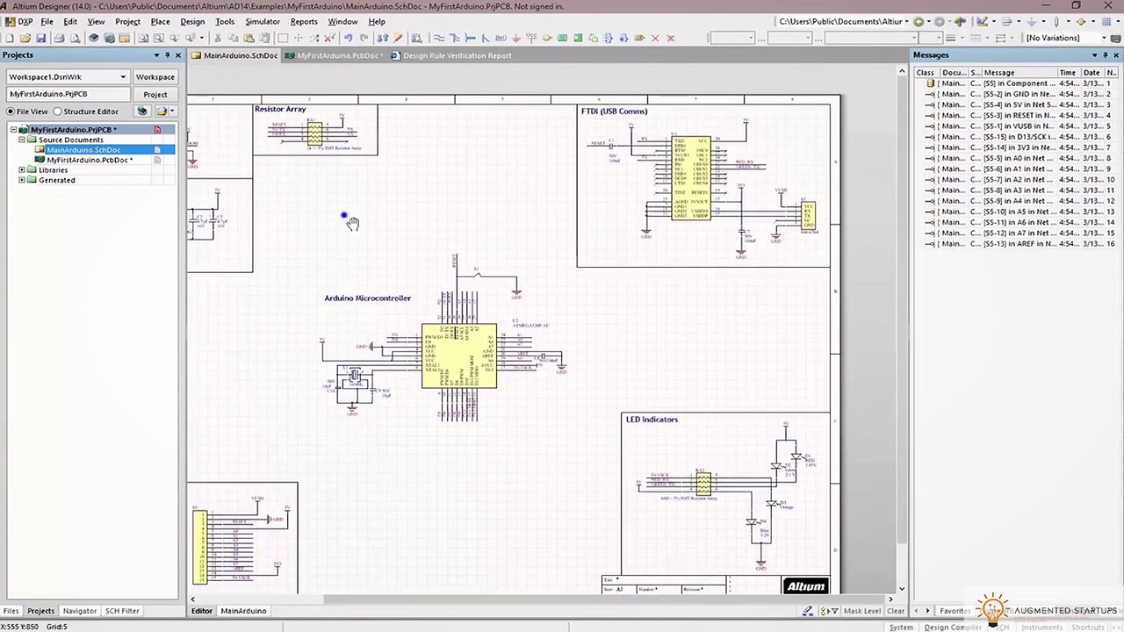
pyautogui.keyDown('ctrl'); pyautogui.scroll(-2, 572, 231); pyautogui.keyUp('ctrl')
pyautogui.moveTo(572, 231); pyautogui.dragTo(575, 150, button='right')
pyautogui.keyDown('ctrl'); pyautogui.scroll(2, 490, 155); pyautogui.keyUp('ctrl')
pyautogui.moveTo(490, 155); pyautogui.dragTo(413, 160, button='right')
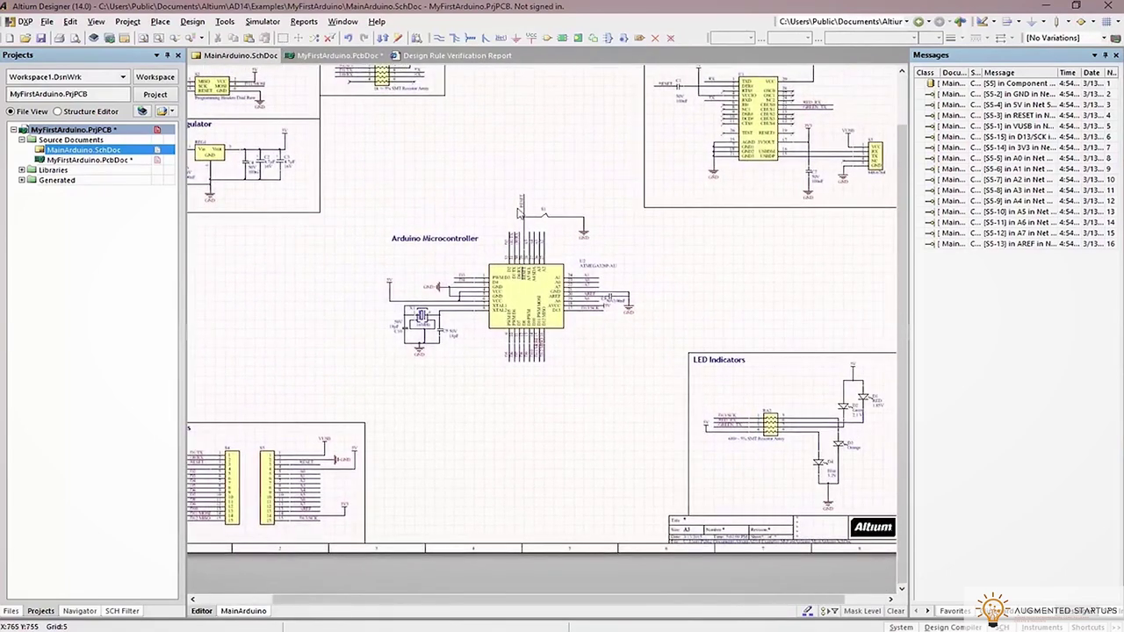
pyautogui.keyDown('ctrl'); pyautogui.scroll(4, 669, 190); pyautogui.keyUp('ctrl')
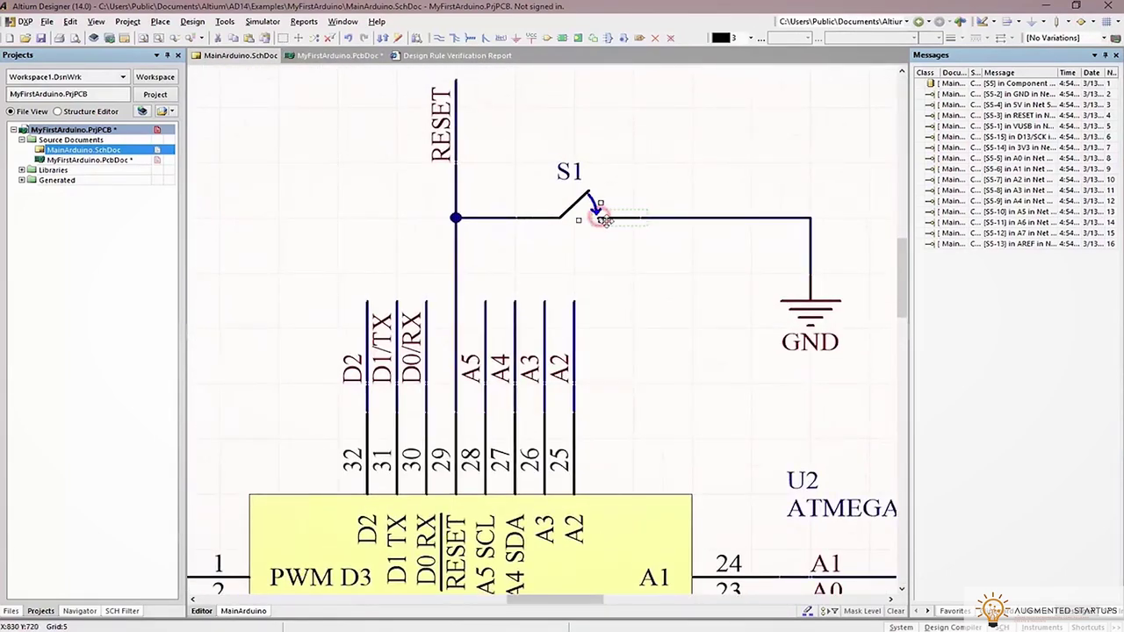
pyautogui.click(596, 207)
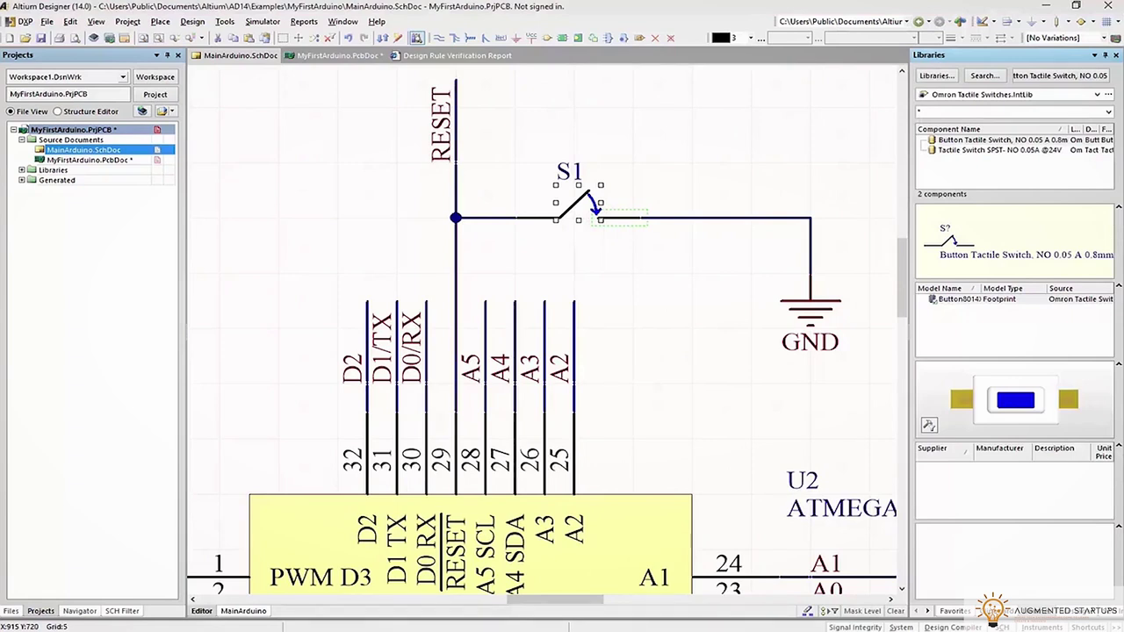
# Pick up the Button Tactile Switch from Omron Tactile Switches.IntLib for placement
pyautogui.click(929, 94)
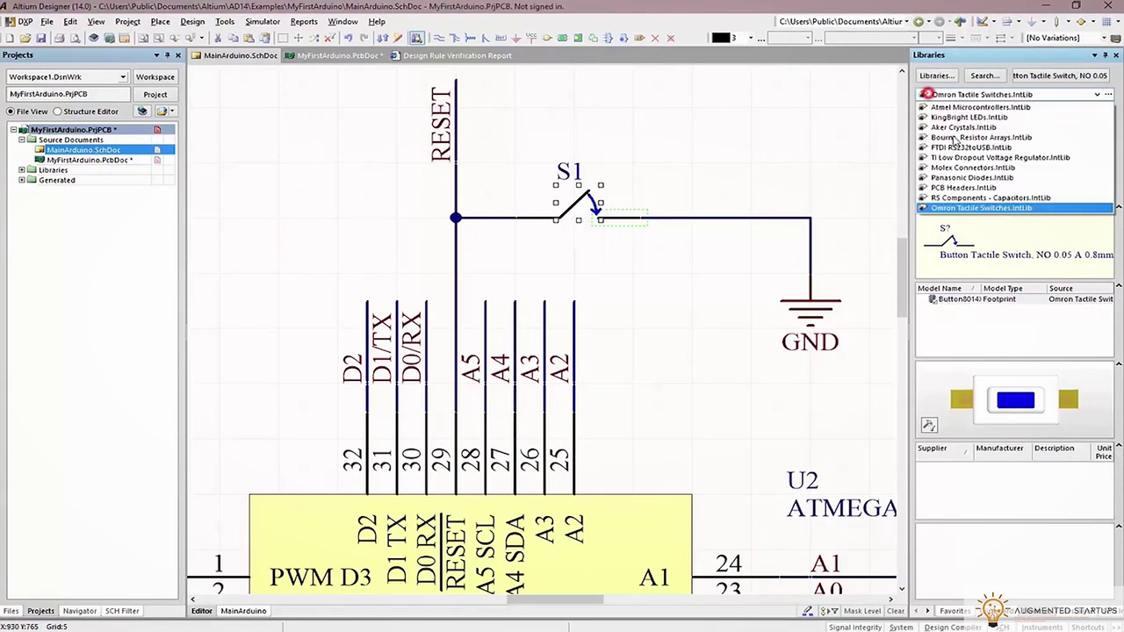
pyautogui.click(960, 203)
pyautogui.click(956, 151)
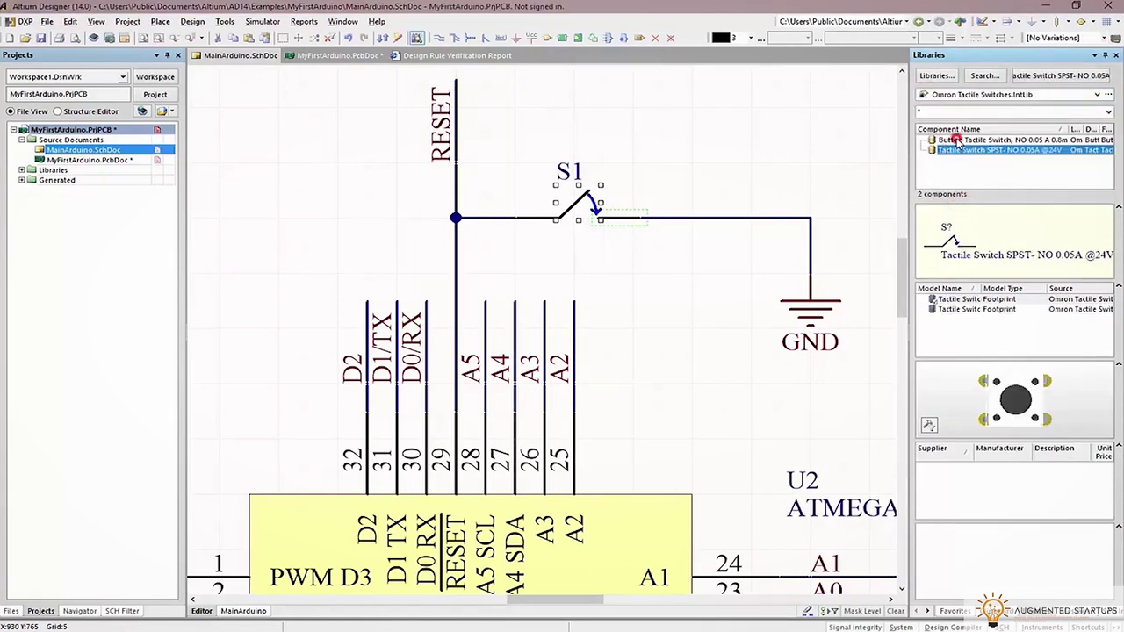
pyautogui.doubleClick(955, 140)
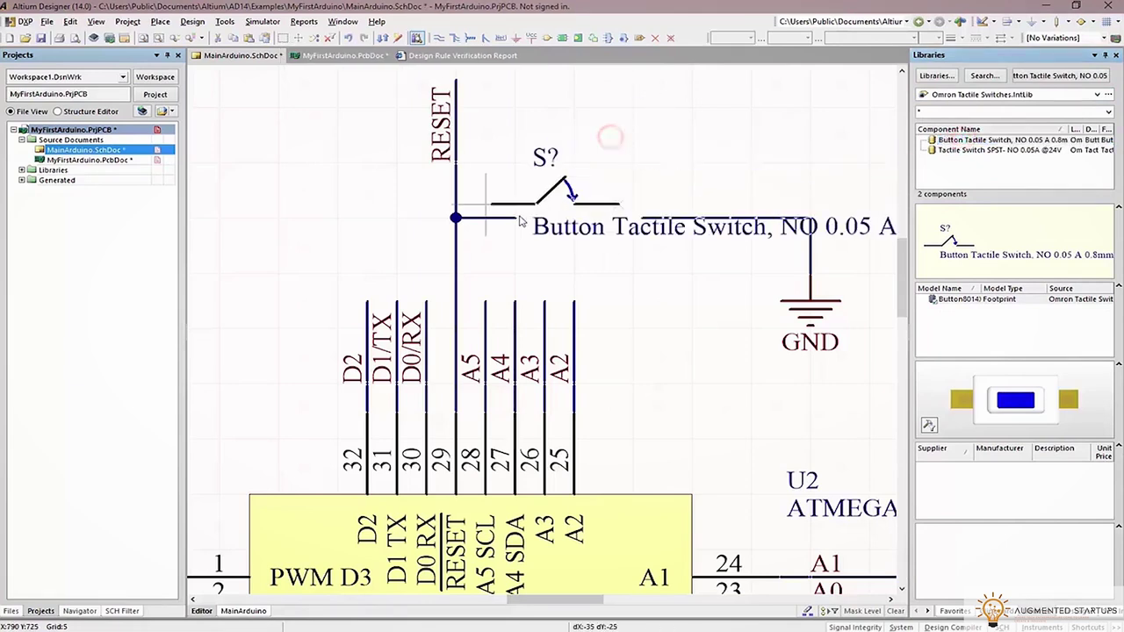
# Confirm the new switch's properties and keep its designator as S1
pyautogui.press('Tab')
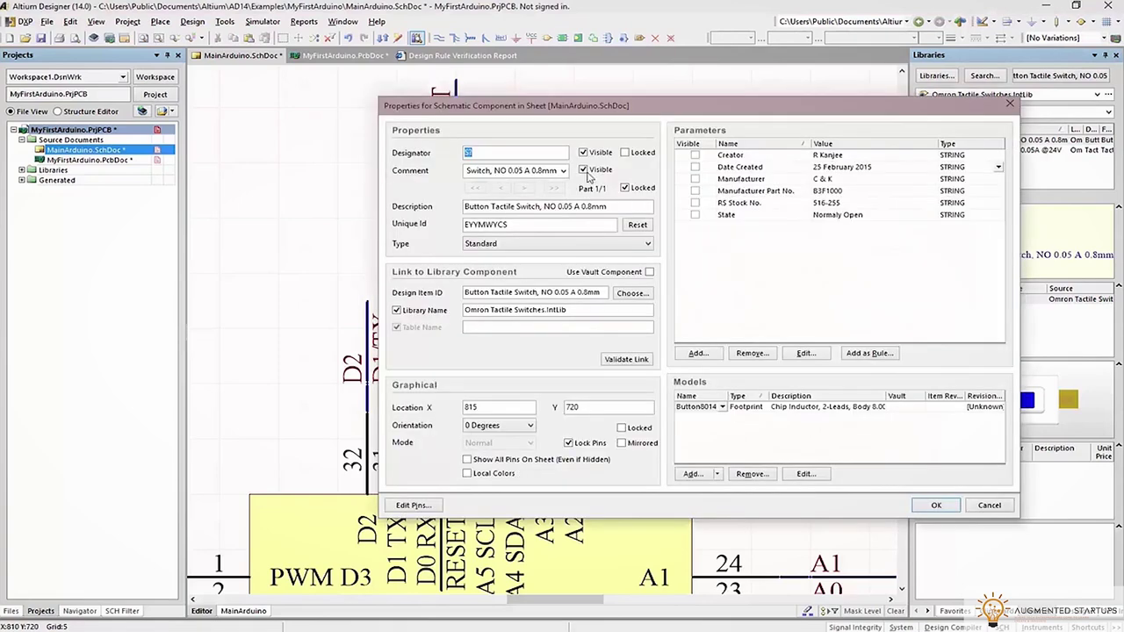
pyautogui.click(936, 508)
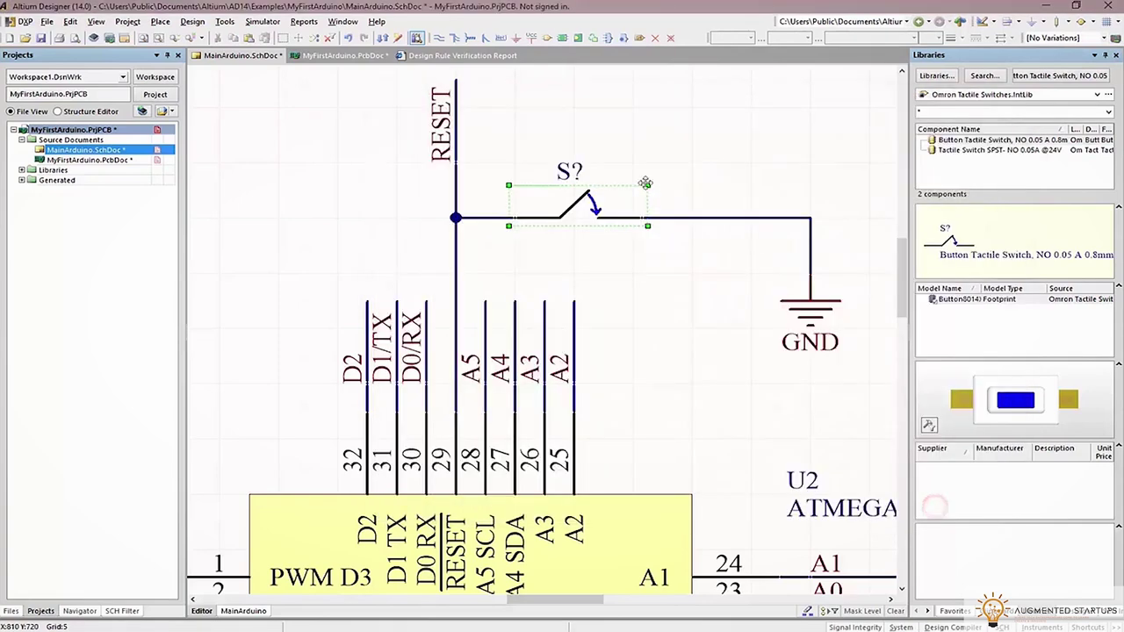
pyautogui.doubleClick(570, 169)
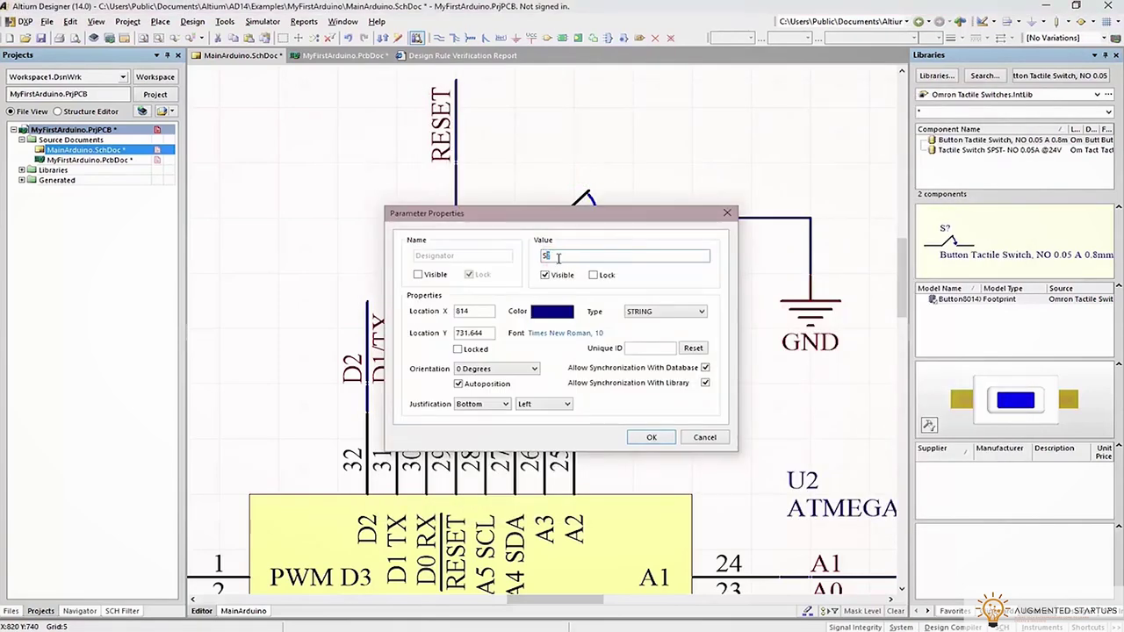
pyautogui.click(649, 437)
# Compile the PCB project
pyautogui.click(127, 21)
pyautogui.click(138, 47)
pyautogui.click(128, 22)
pyautogui.click(138, 48)
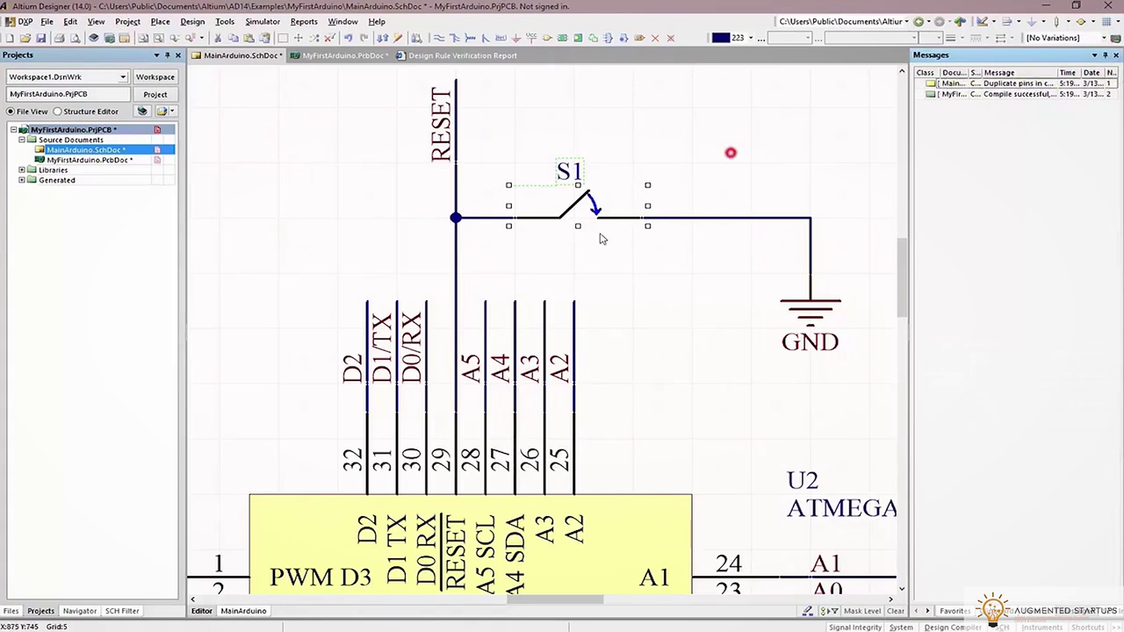
# Fix the S1 component and pin properties, then recompile the project cleanly
pyautogui.doubleClick(625, 221)
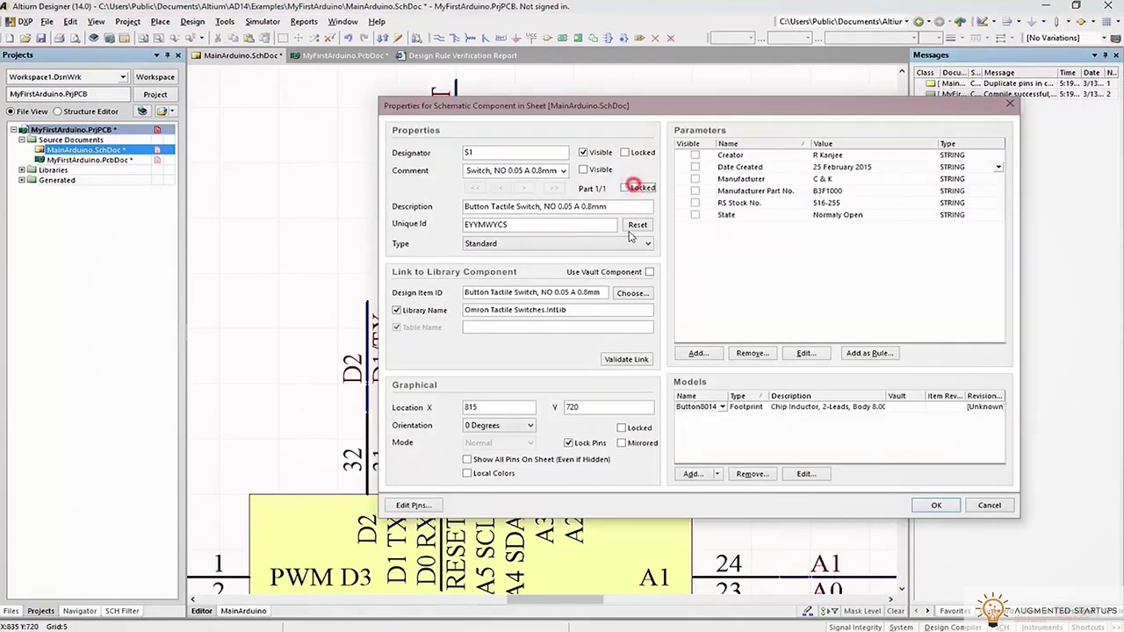
pyautogui.click(924, 504)
pyautogui.click(636, 200)
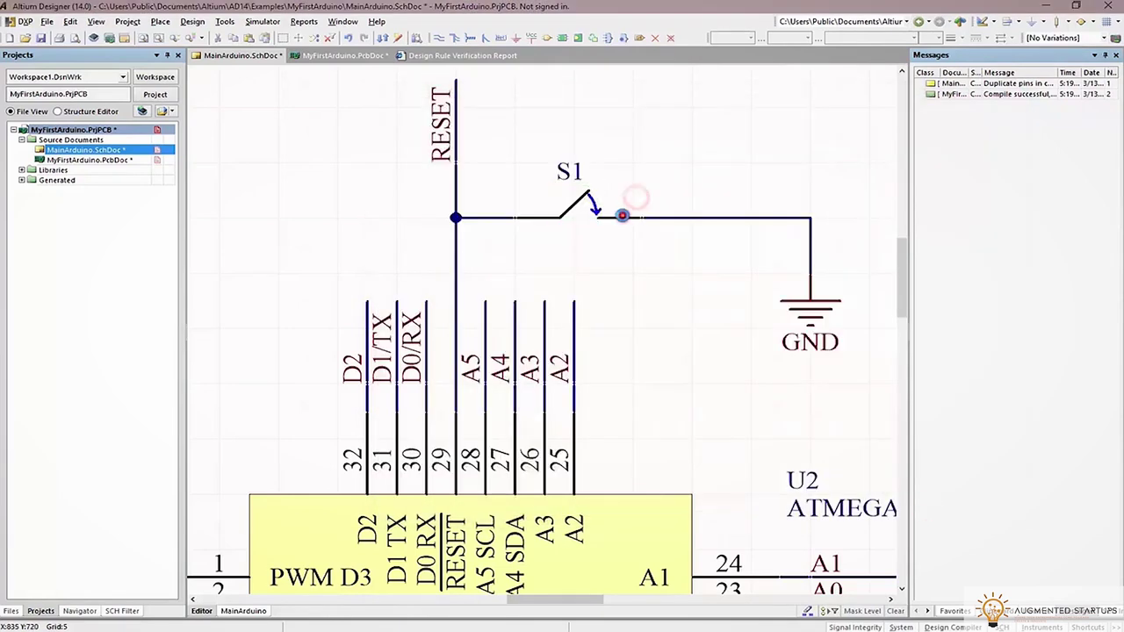
pyautogui.doubleClick(621, 215)
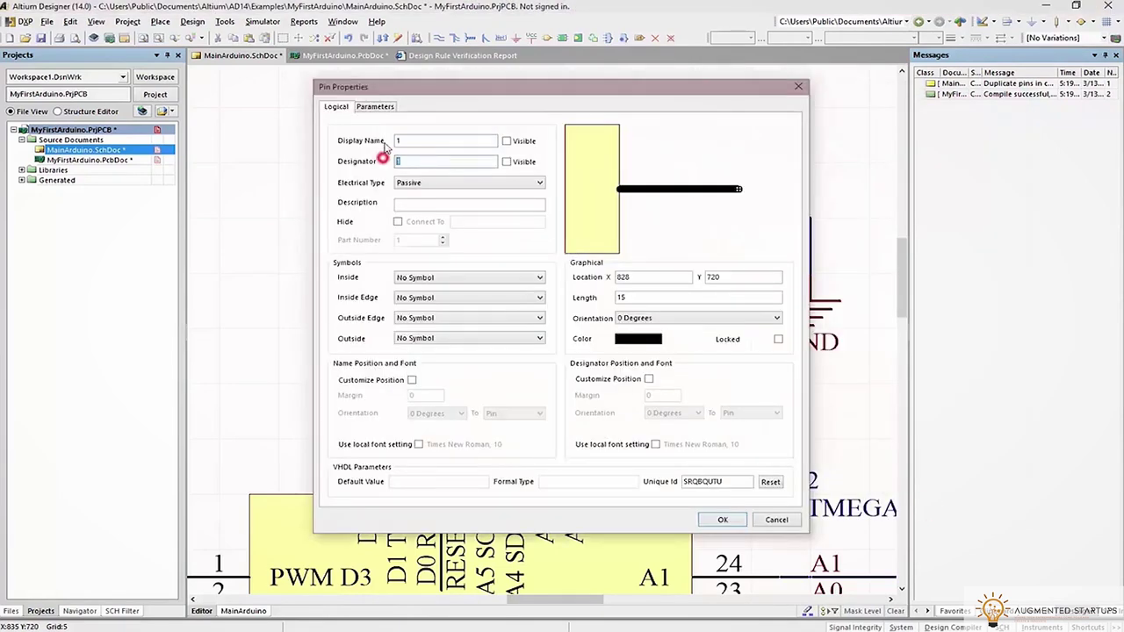
pyautogui.click(720, 520)
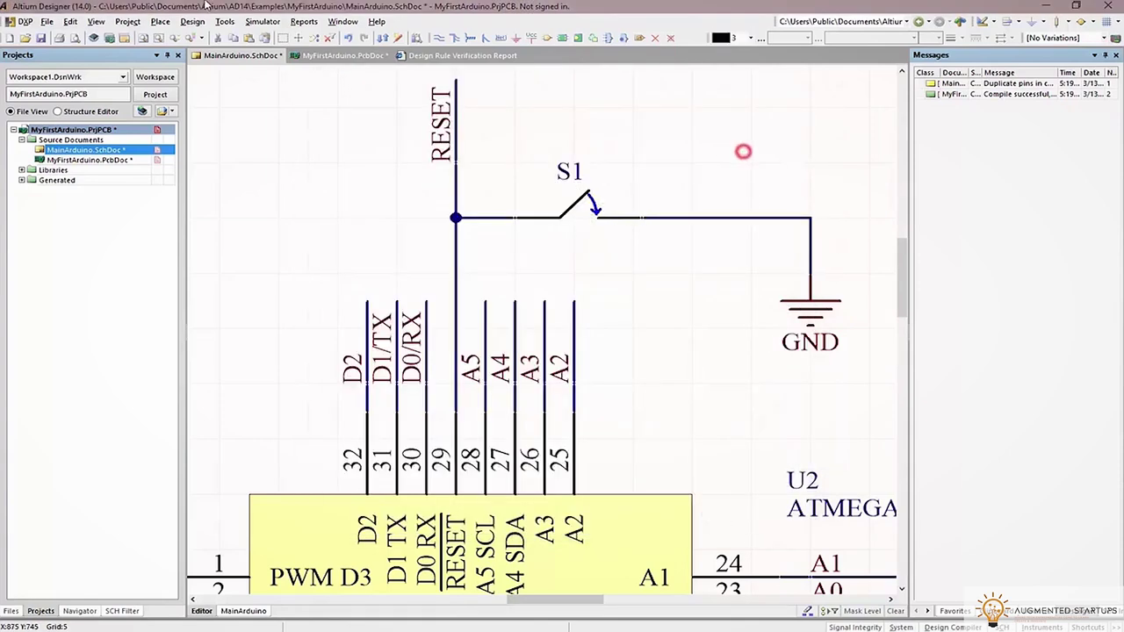
pyautogui.click(128, 24)
pyautogui.click(134, 48)
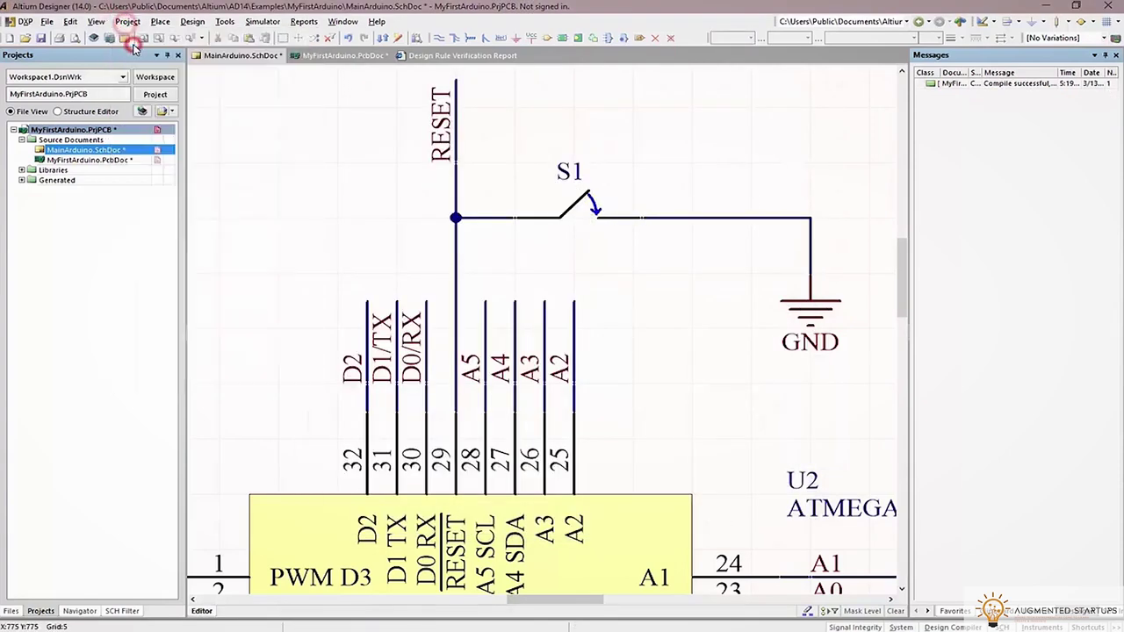
# Update the PCB from the schematic, matching by designator, and inspect the new S1 footprint in 3D
pyautogui.click(192, 22)
pyautogui.click(201, 42)
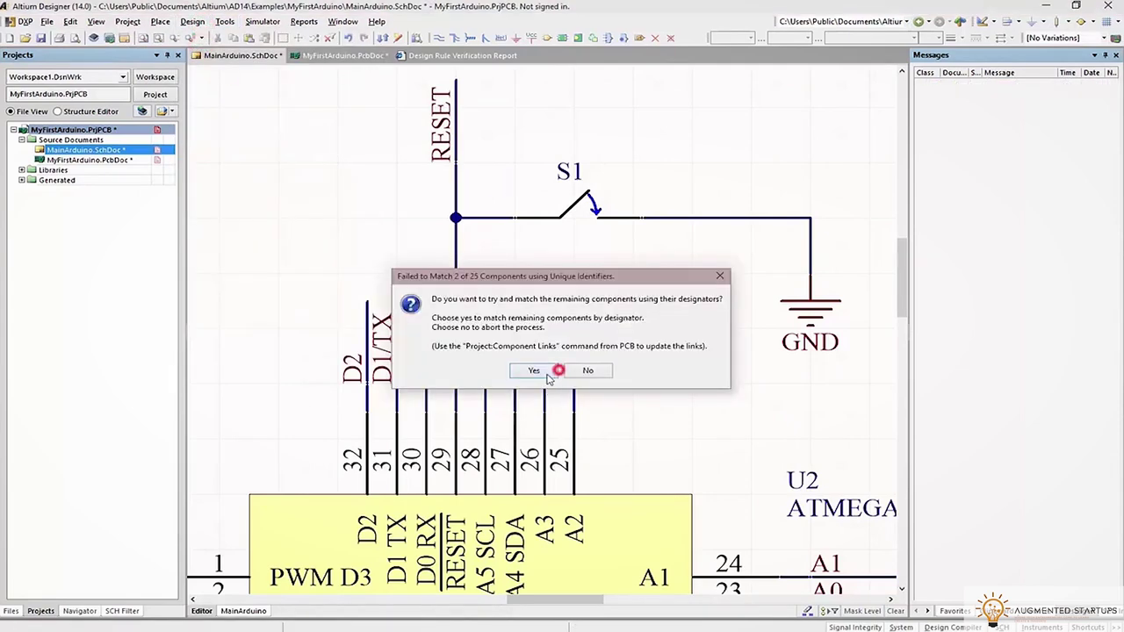
pyautogui.click(547, 375)
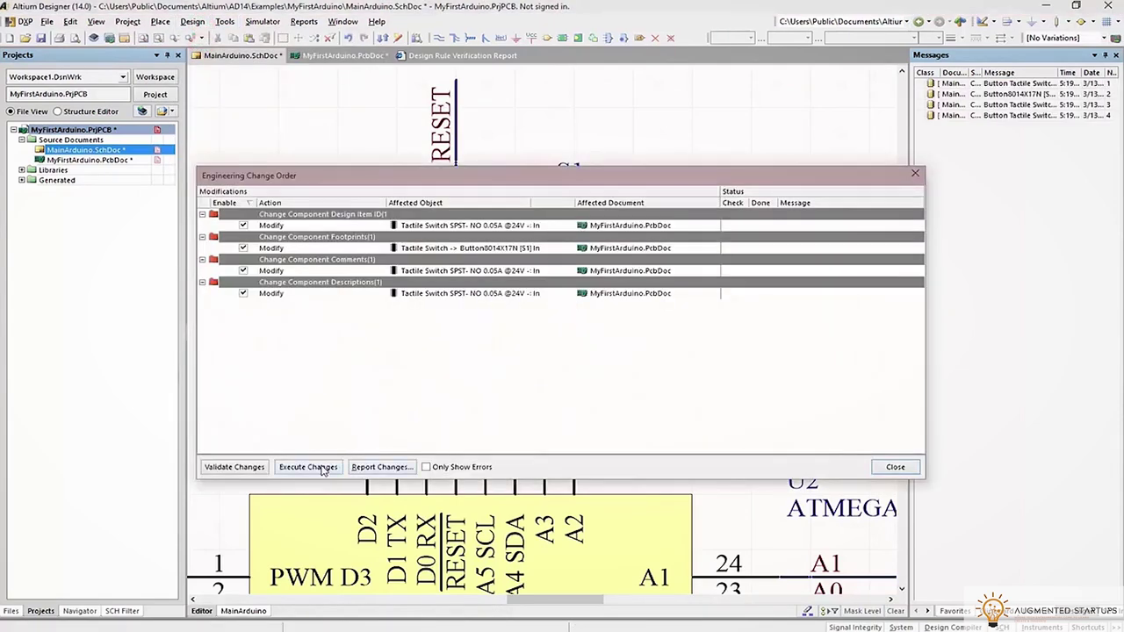
pyautogui.click(308, 467)
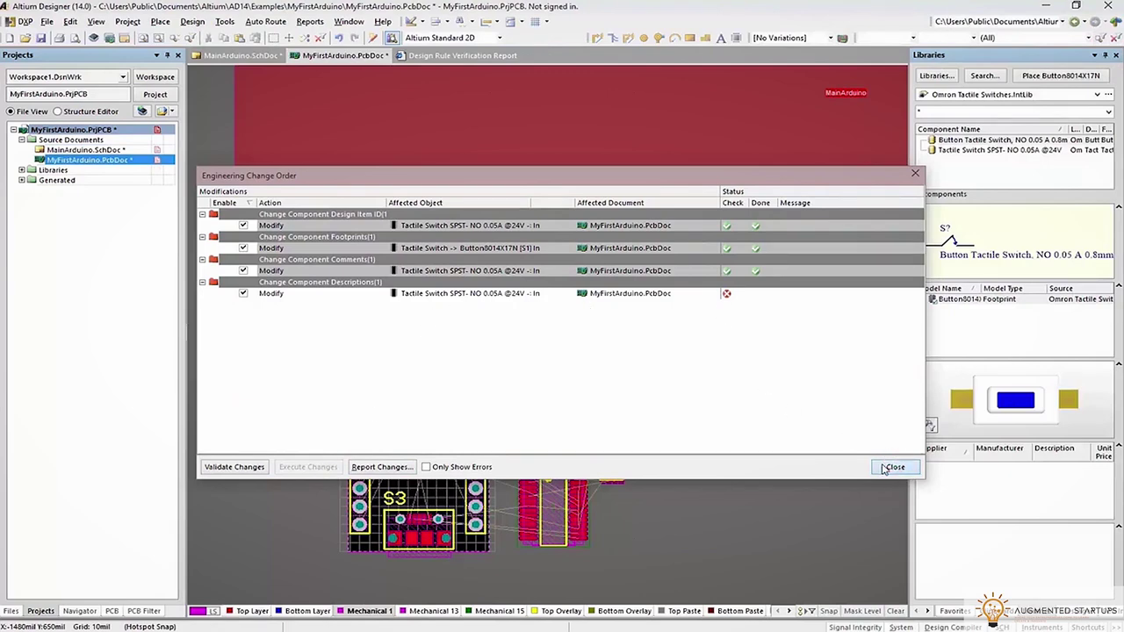
pyautogui.click(892, 467)
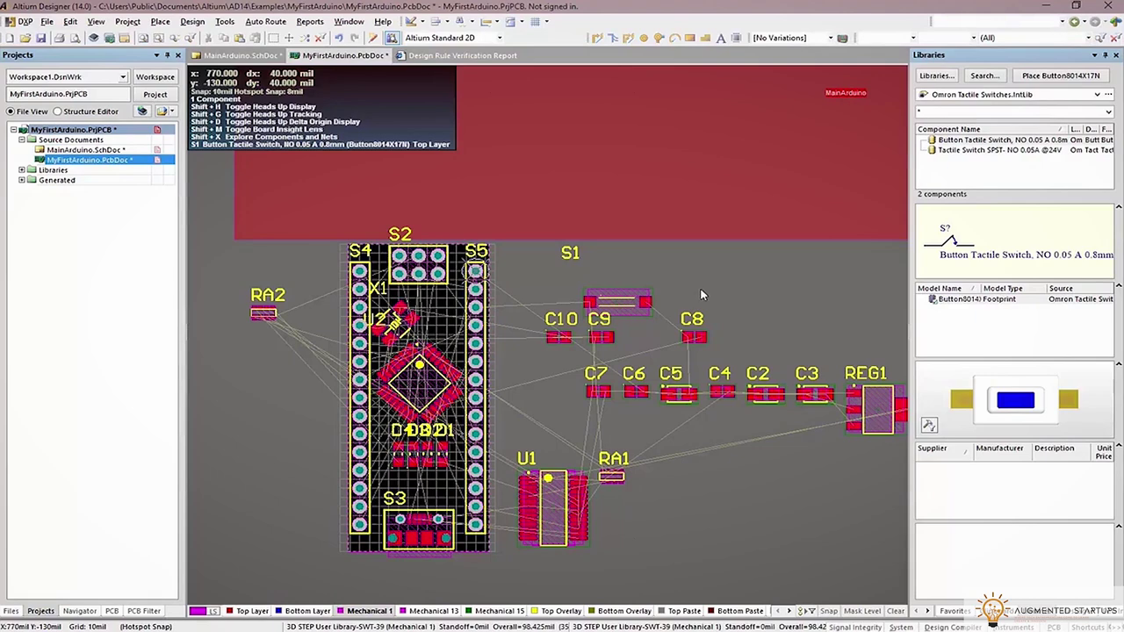
pyautogui.press('3')
pyautogui.keyDown('shift'); pyautogui.moveTo(696, 296); pyautogui.dragTo(596, 309, button='right'); pyautogui.keyUp('shift')
# In 2D, drag switch S1 onto the board's top edge beside header S2
pyautogui.press('2')
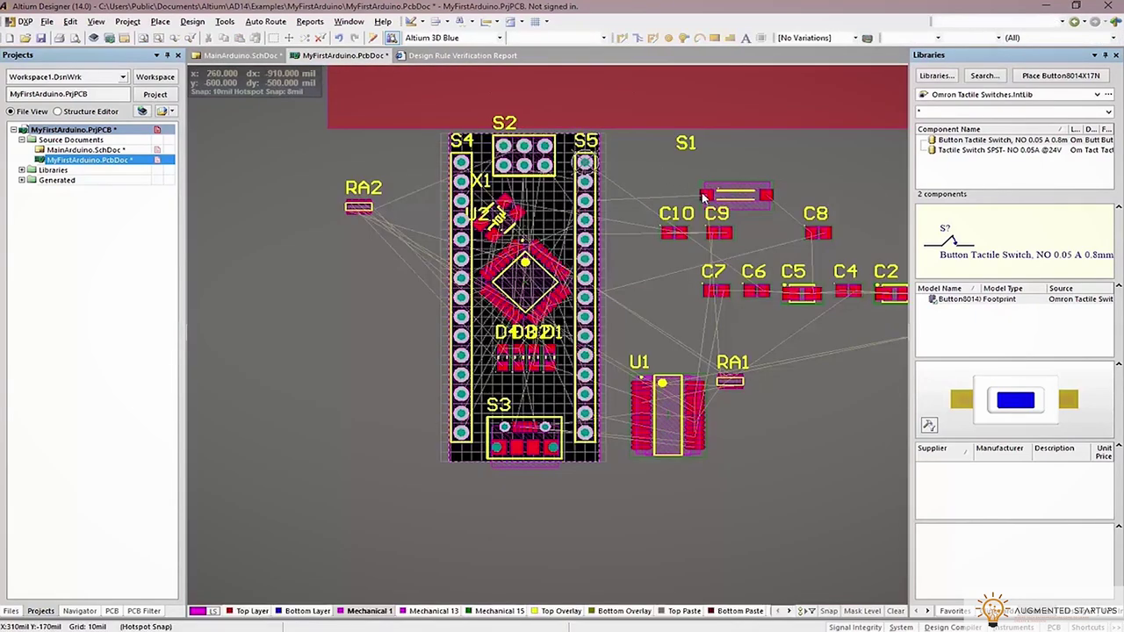
pyautogui.moveTo(707, 195); pyautogui.dragTo(556, 180)
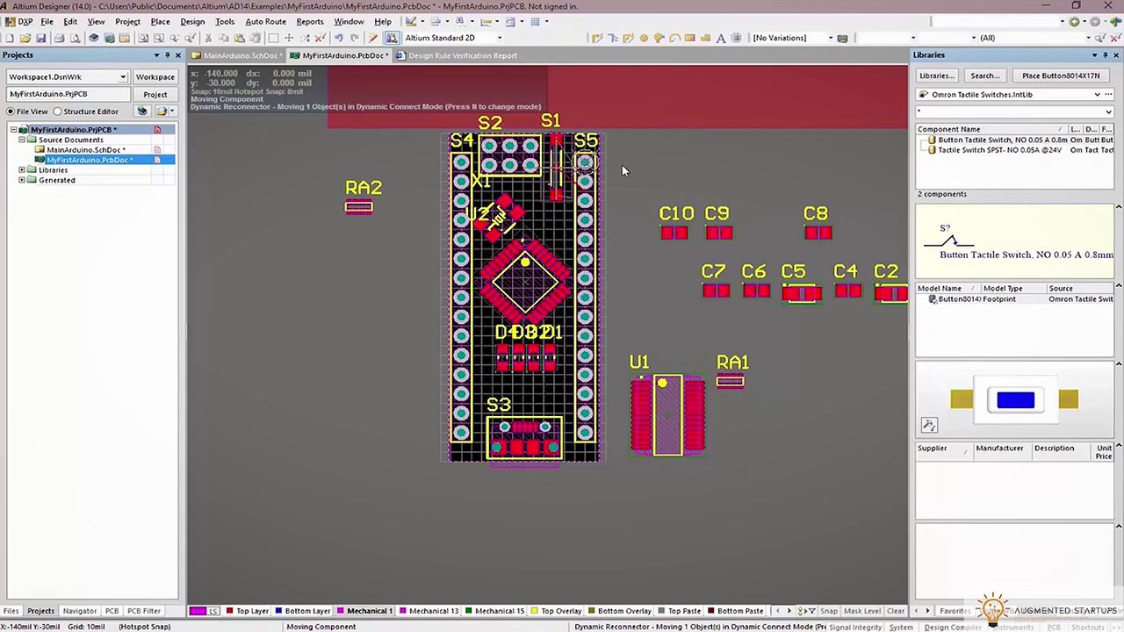
pyautogui.moveTo(621, 169); pyautogui.dragTo(622, 170)
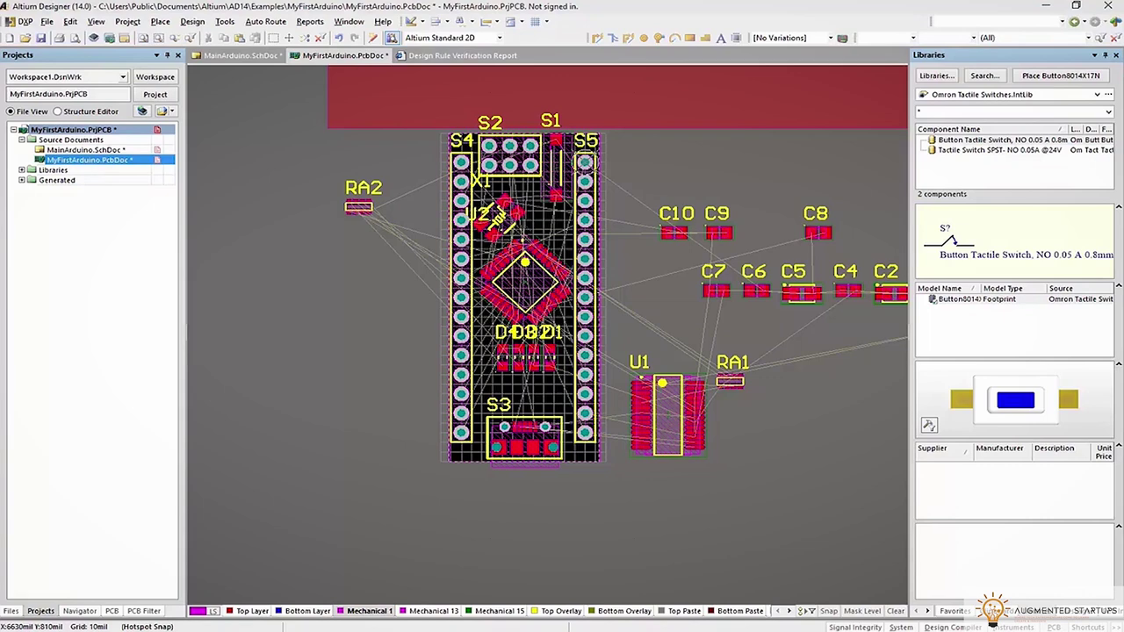
pyautogui.moveTo(1123, 63); pyautogui.dragTo(1123, 64)
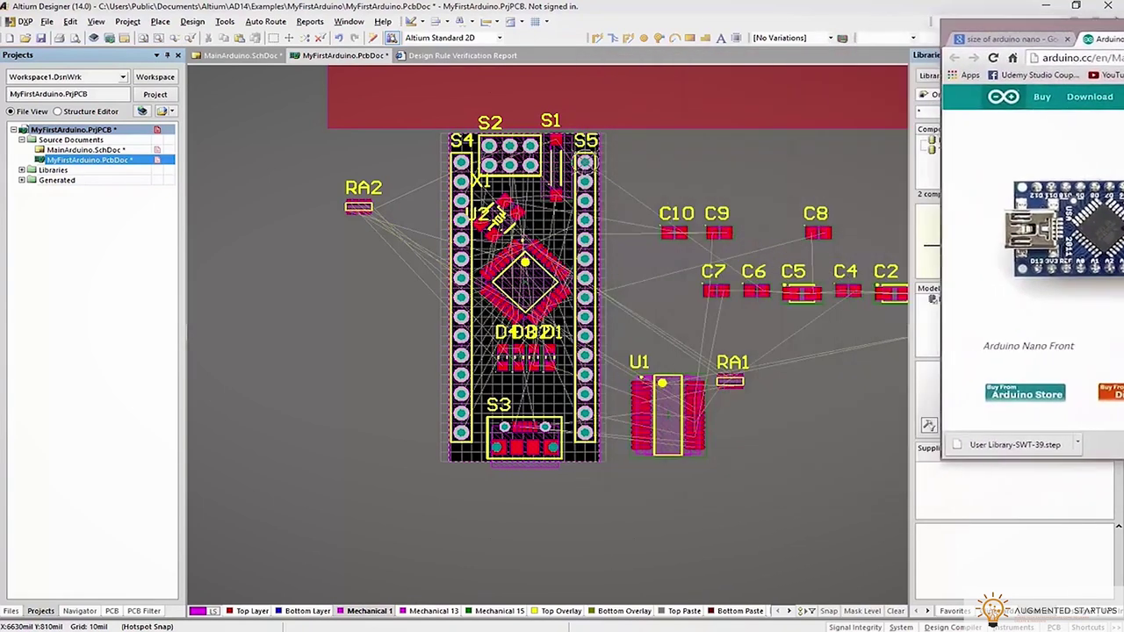
# On the Bottom Layer, flip FTDI chip U1 to the underside and place it below the LEDs
pyautogui.click(303, 610)
pyautogui.moveTo(669, 421); pyautogui.dragTo(676, 441)
pyautogui.press('l')
pyautogui.moveTo(676, 444); pyautogui.dragTo(532, 387)
# Orbit the 3D board to inspect U1 on the underside against the Arduino Nano reference
pyautogui.press('3')
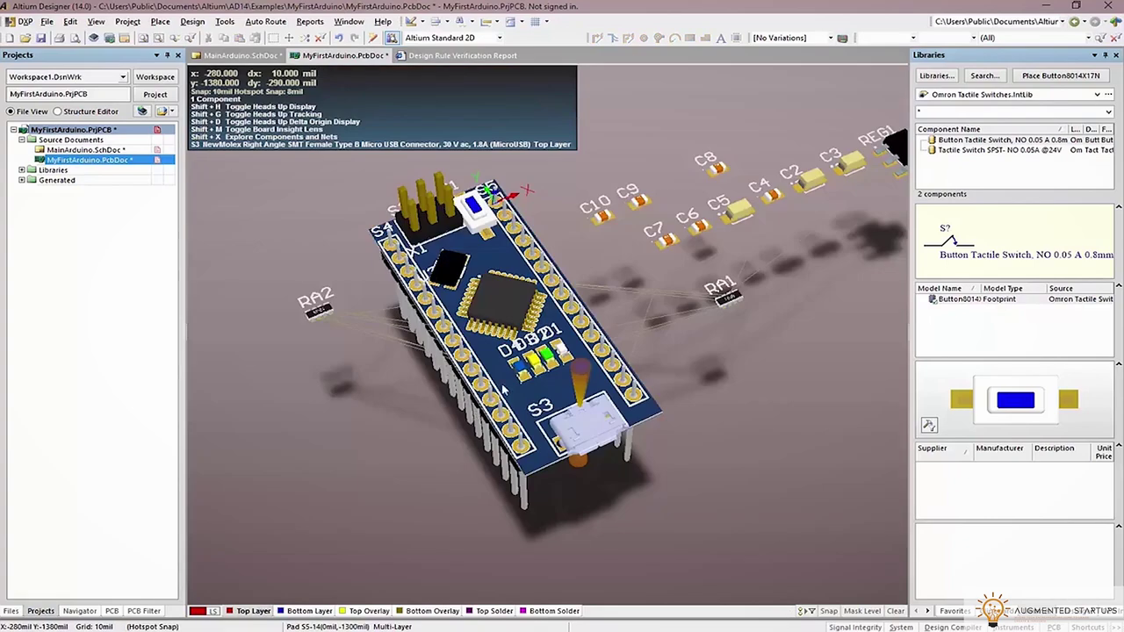
pyautogui.keyDown('ctrl'); pyautogui.scroll(3, 523, 299); pyautogui.keyUp('ctrl')
pyautogui.keyDown('shift'); pyautogui.moveTo(523, 299); pyautogui.dragTo(524, 300, button='right'); pyautogui.keyUp('shift')
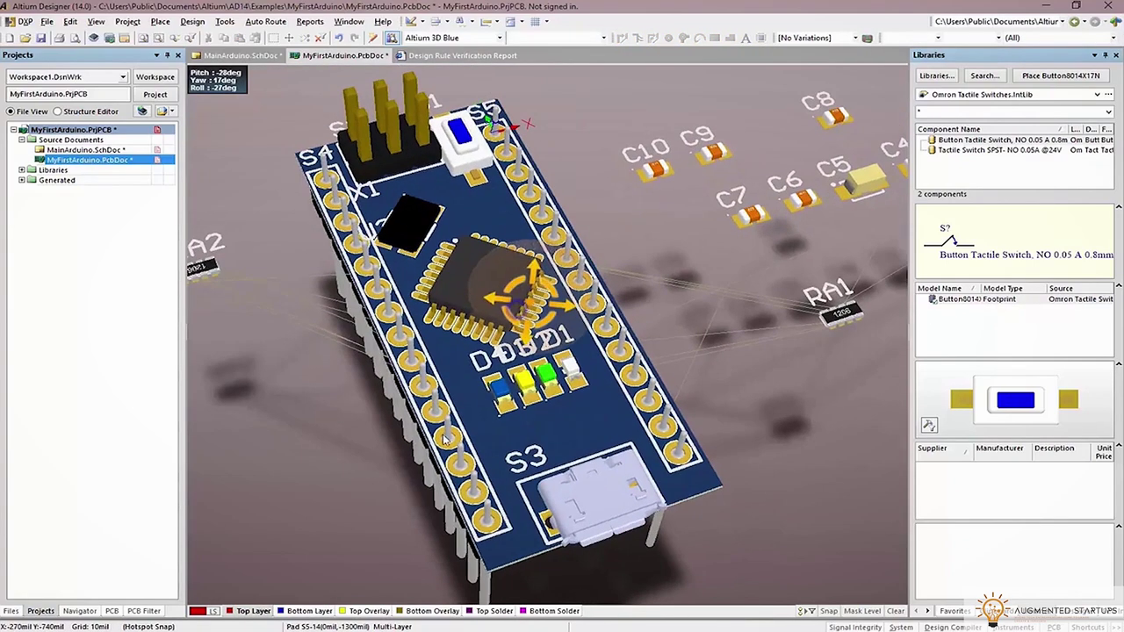
pyautogui.keyDown('shift'); pyautogui.moveTo(554, 421); pyautogui.dragTo(562, 369, button='right'); pyautogui.keyUp('shift')
pyautogui.hotkey('alt', 'Tab')
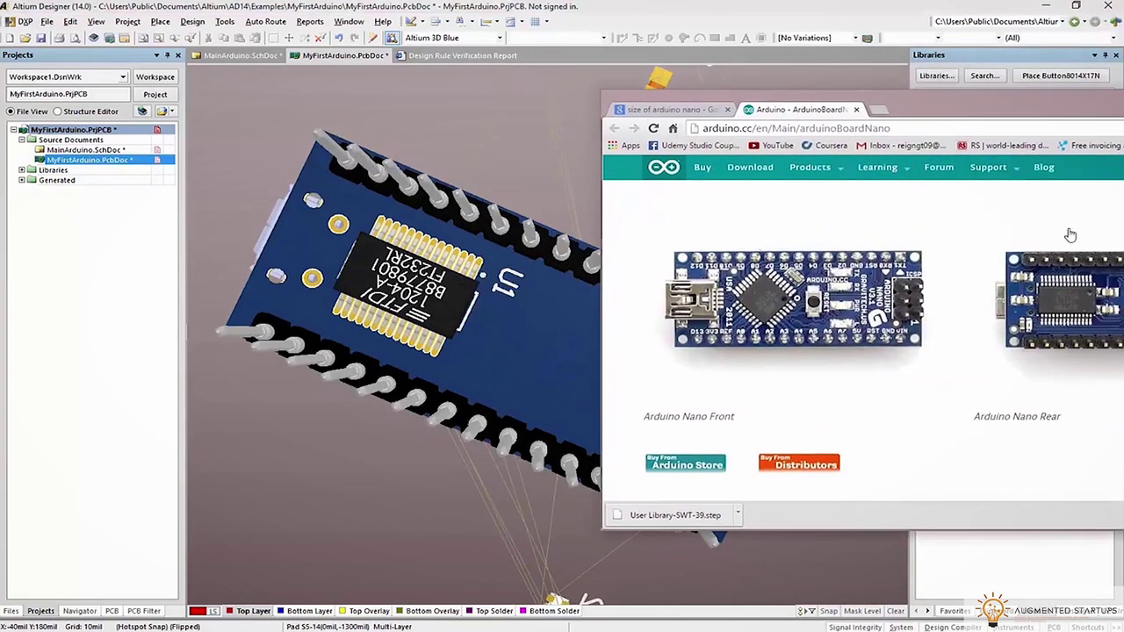
pyautogui.moveTo(1051, 115); pyautogui.dragTo(925, 119)
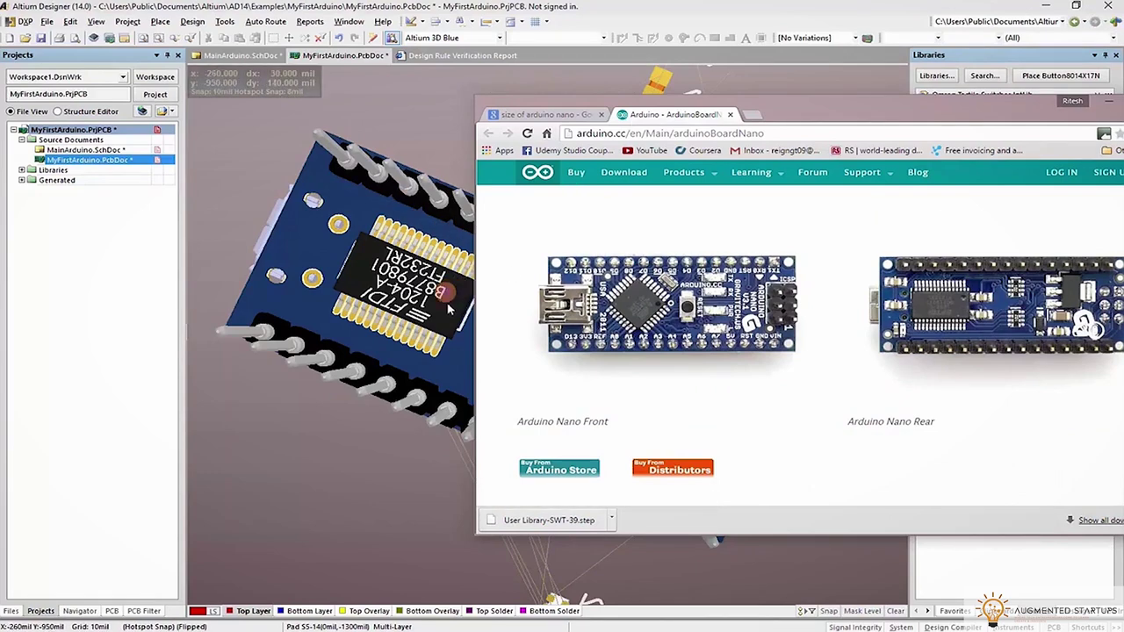
pyautogui.click(887, 77)
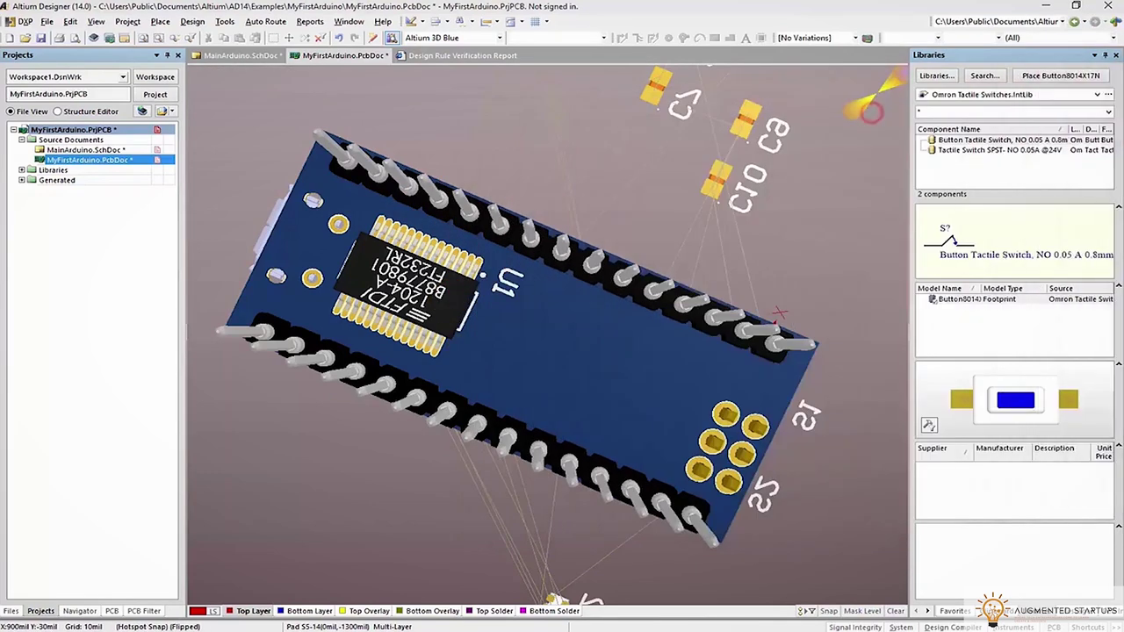
# Flatten the 3D board back to the 2D layout, showing only the Top Overlay layer
pyautogui.keyDown('shift'); pyautogui.moveTo(683, 327); pyautogui.dragTo(678, 356, button='right'); pyautogui.keyUp('shift')
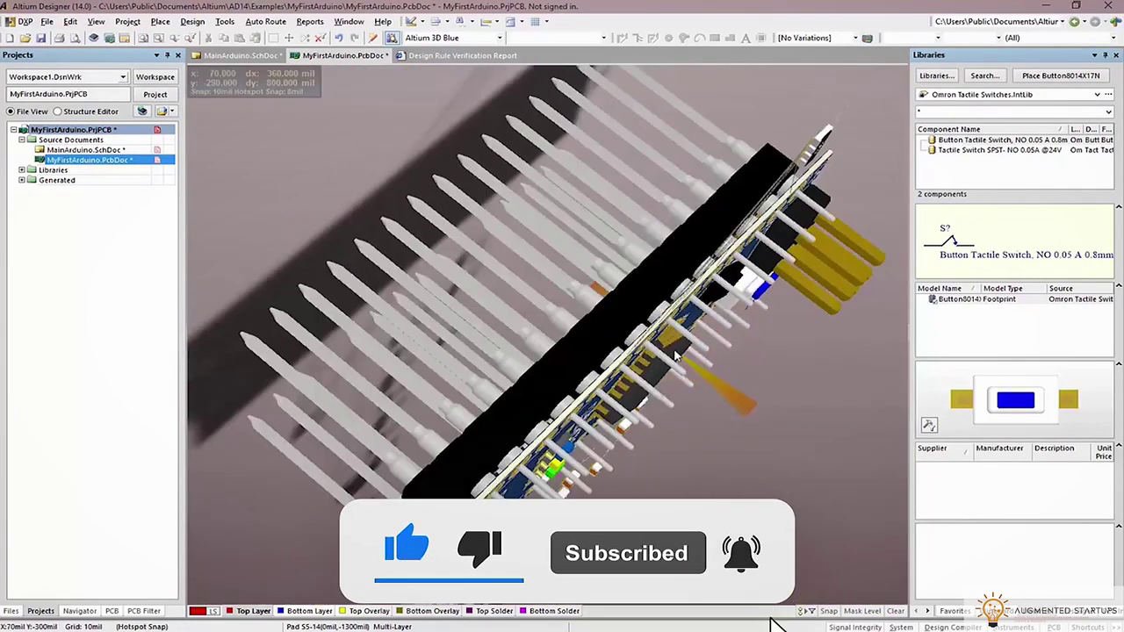
pyautogui.press('0')
pyautogui.press('2')
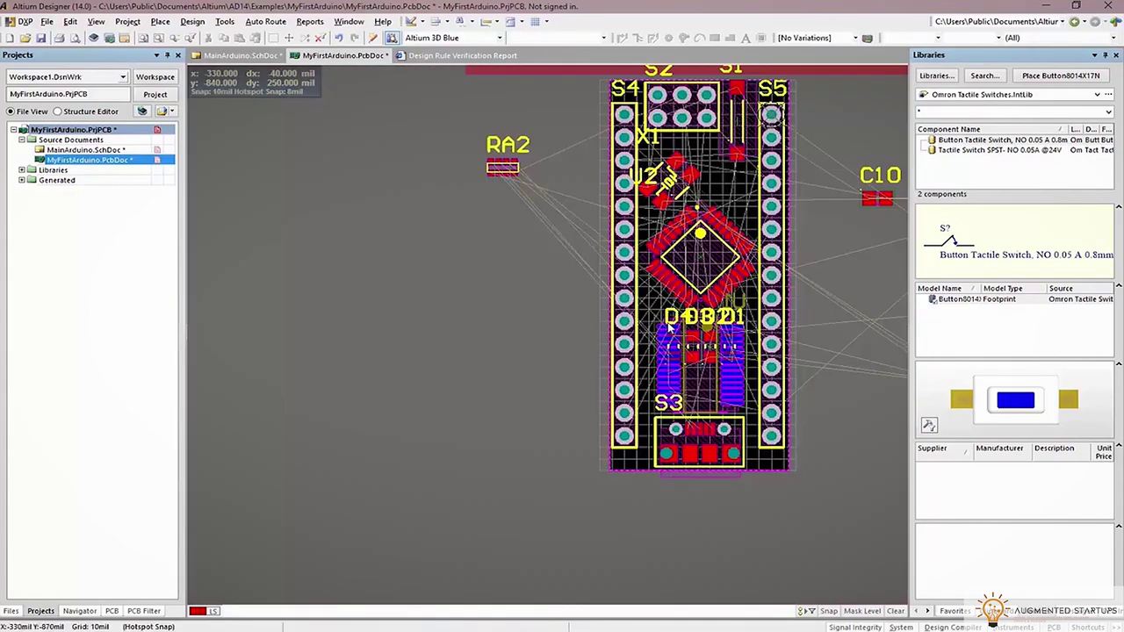
pyautogui.keyDown('ctrl'); pyautogui.scroll(5, 669, 315); pyautogui.keyUp('ctrl')
pyautogui.hotkey('shift', 's')
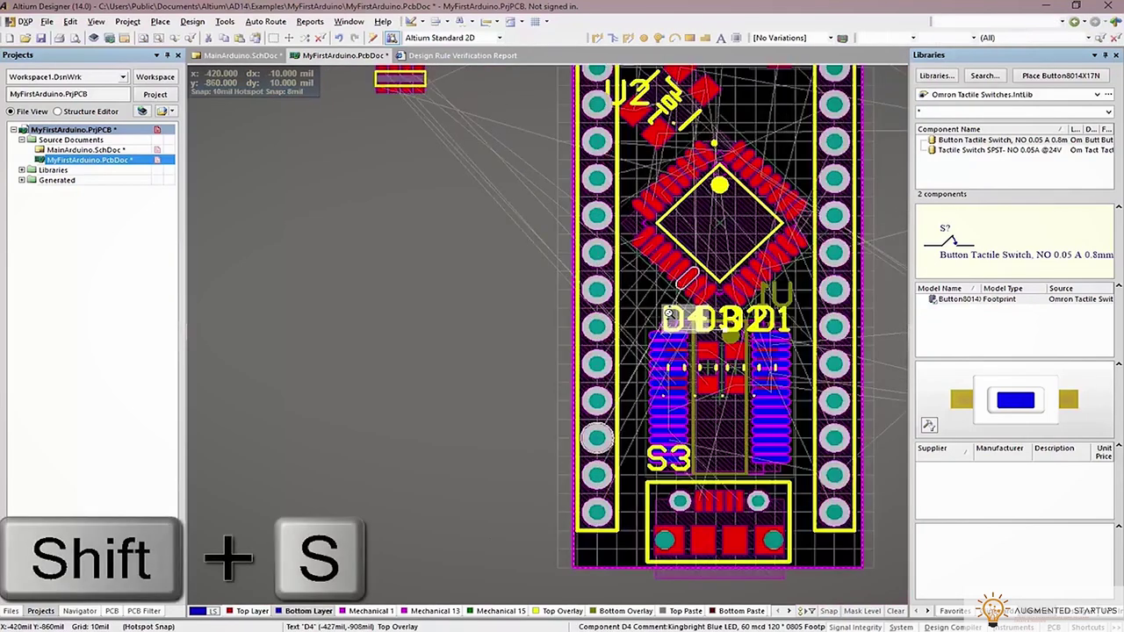
pyautogui.click(562, 610)
pyautogui.keyDown('ctrl'); pyautogui.scroll(-5, 656, 338); pyautogui.keyUp('ctrl')
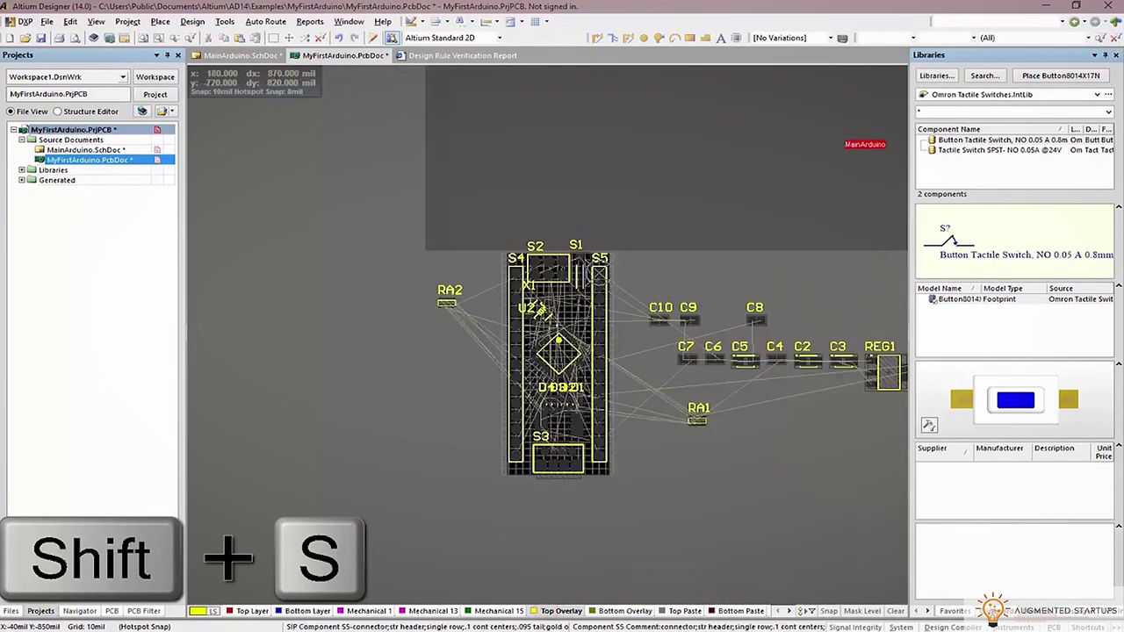
pyautogui.keyDown('ctrl'); pyautogui.scroll(3, 580, 366); pyautogui.keyUp('ctrl')
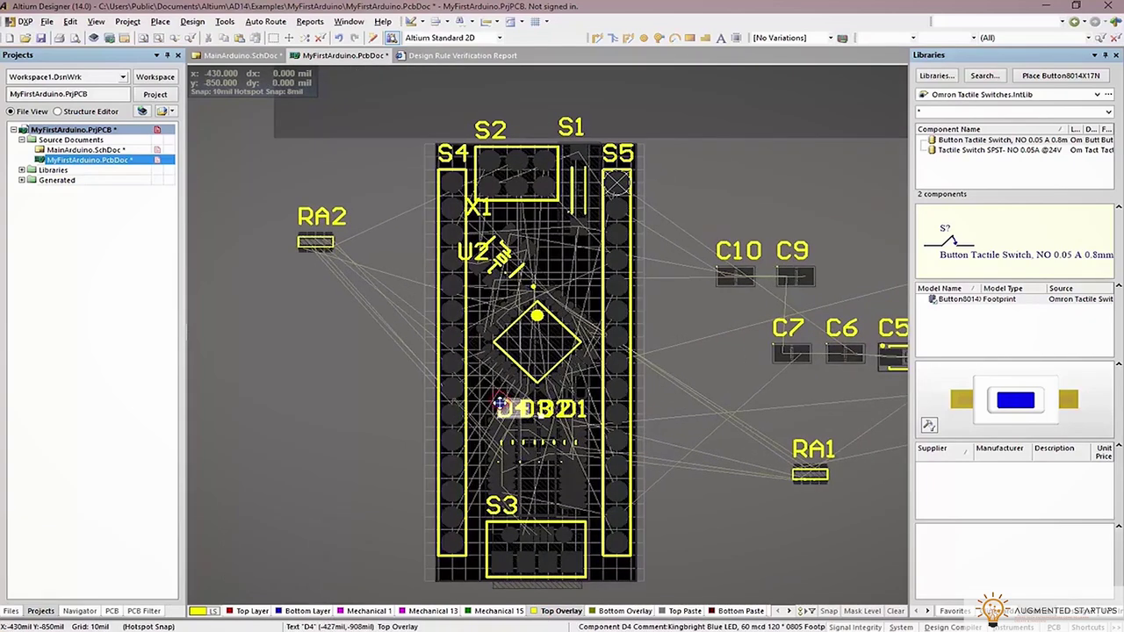
# Select all designators similar to D4 and set their Text Kind to TrueType Font
pyautogui.rightClick(500, 407)
pyautogui.click(555, 28)
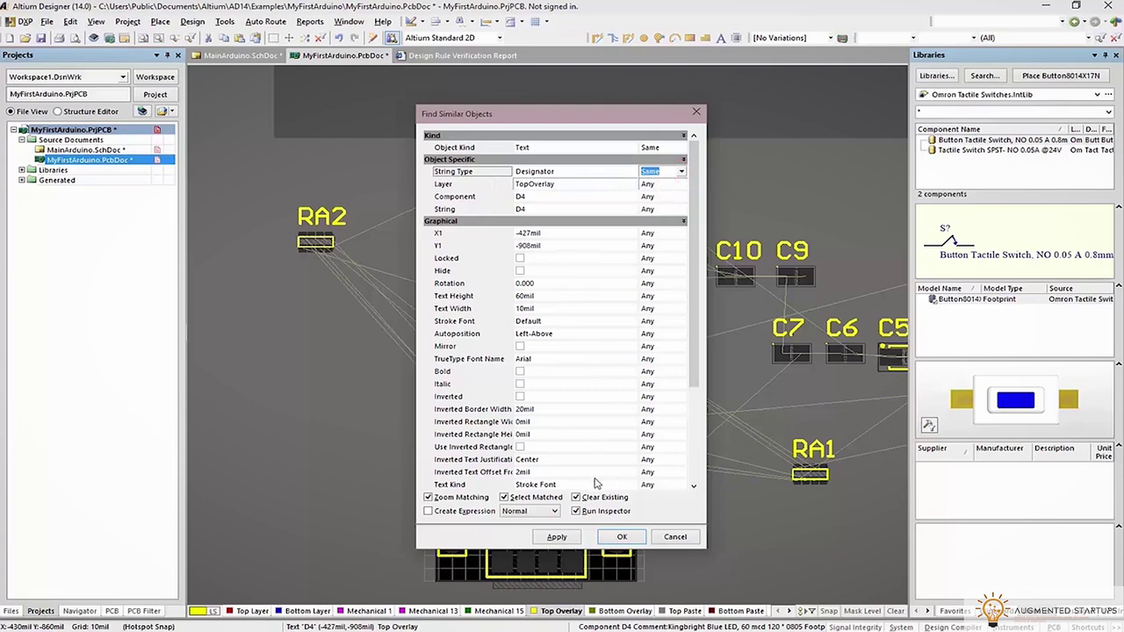
pyautogui.click(619, 537)
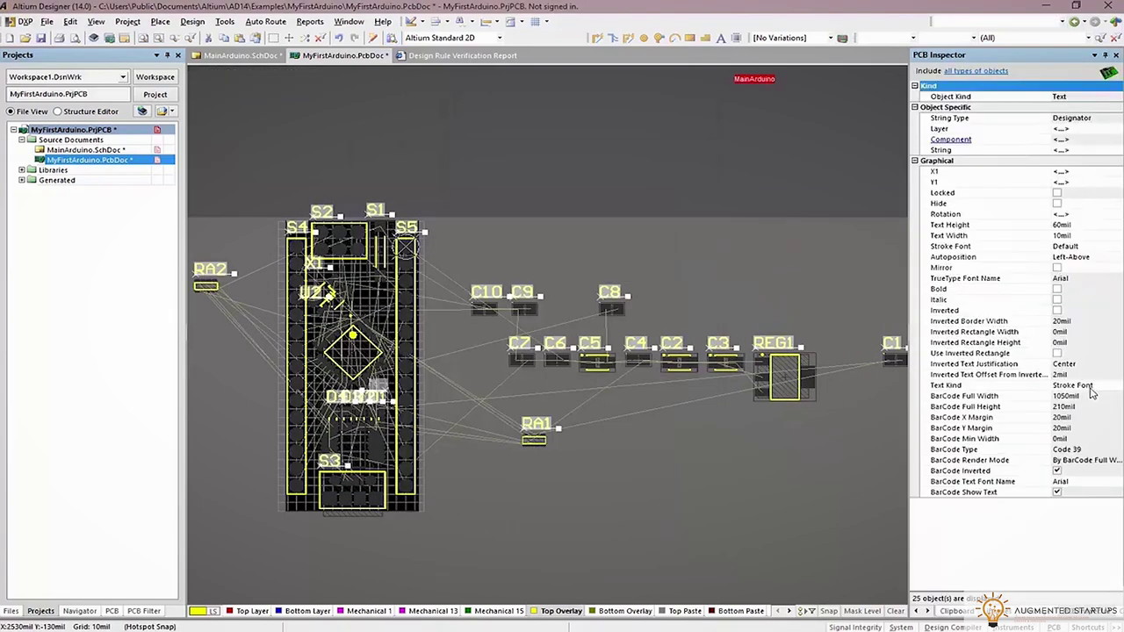
pyautogui.click(1092, 387)
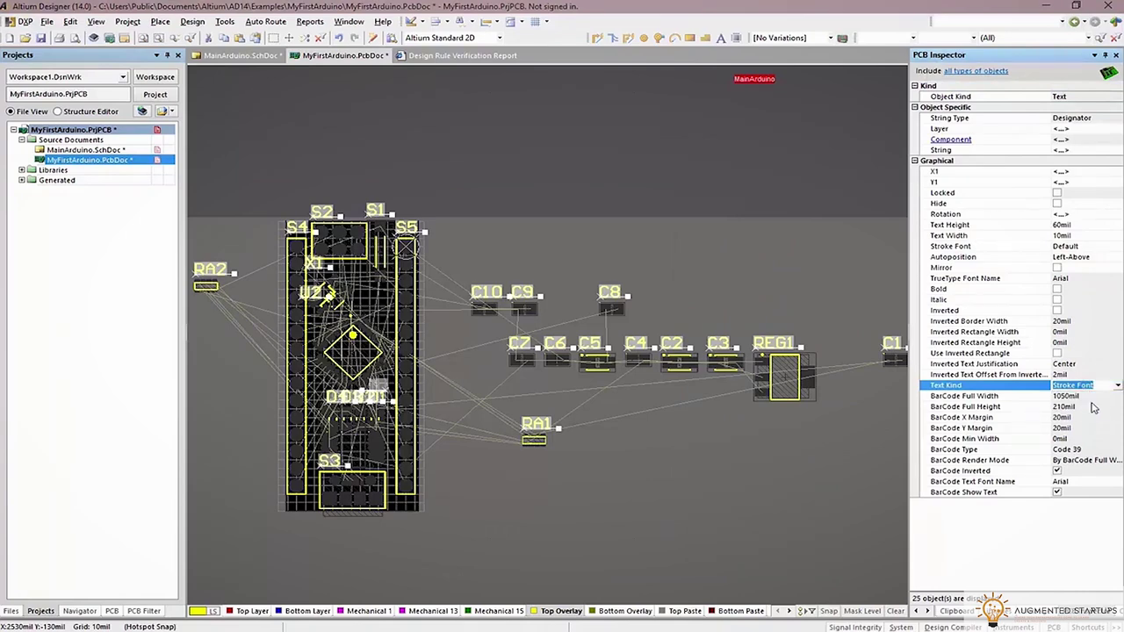
pyautogui.click(1092, 406)
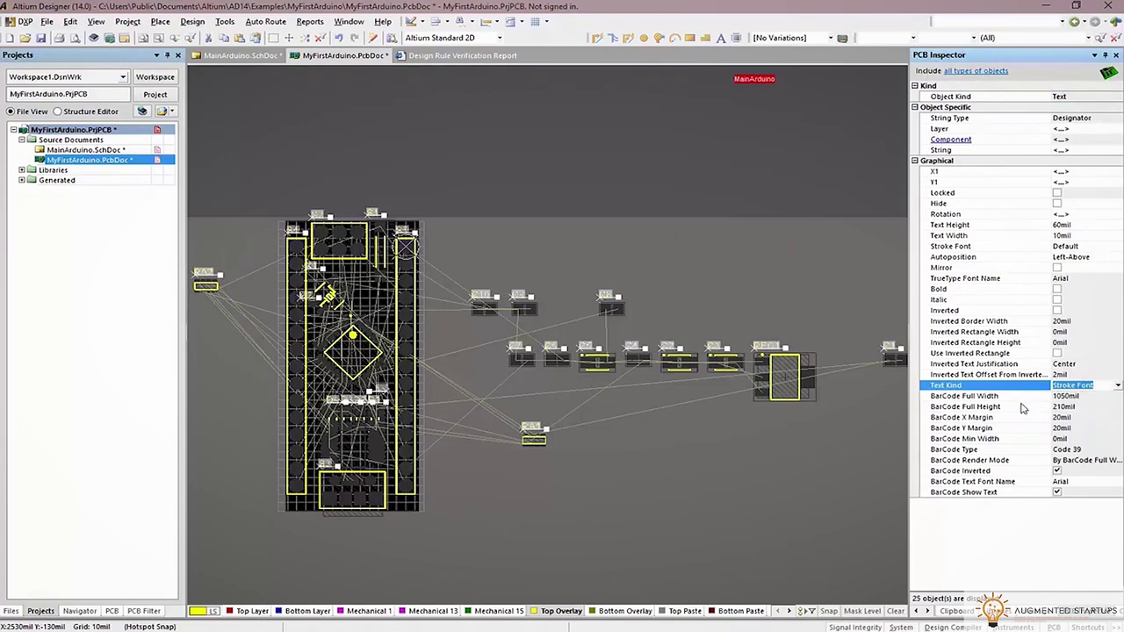
pyautogui.click(332, 298)
# Drag the S2, S1 and S4 labels apart along the board's top edge
pyautogui.keyDown('ctrl'); pyautogui.scroll(3, 332, 298); pyautogui.keyUp('ctrl')
pyautogui.moveTo(291, 103); pyautogui.dragTo(252, 139)
pyautogui.moveTo(433, 117); pyautogui.dragTo(508, 133)
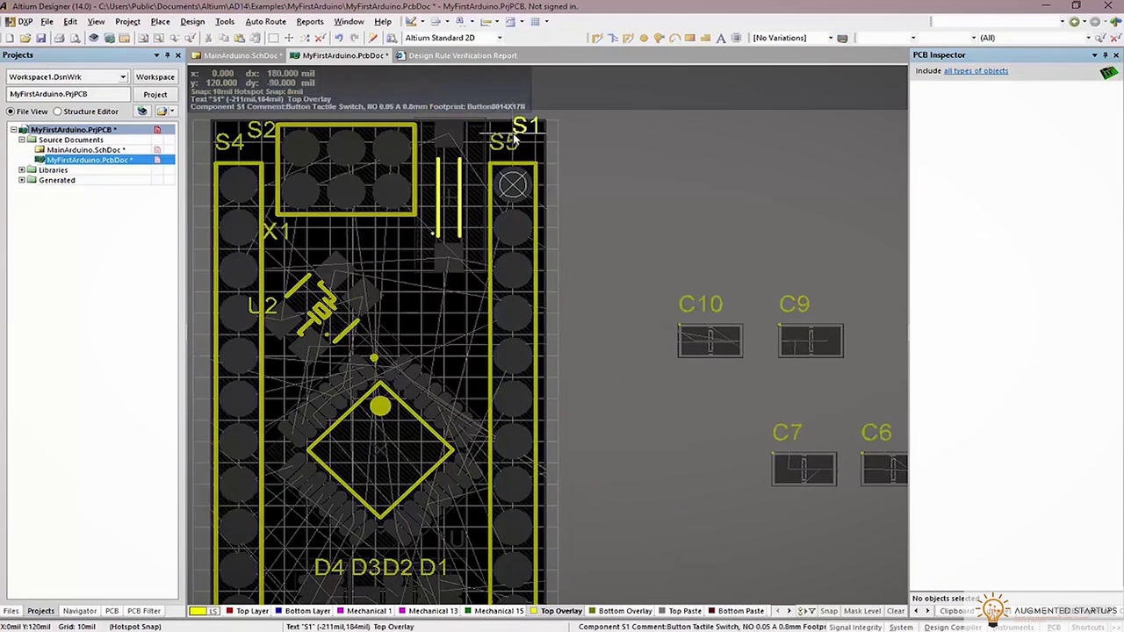
pyautogui.click(495, 140)
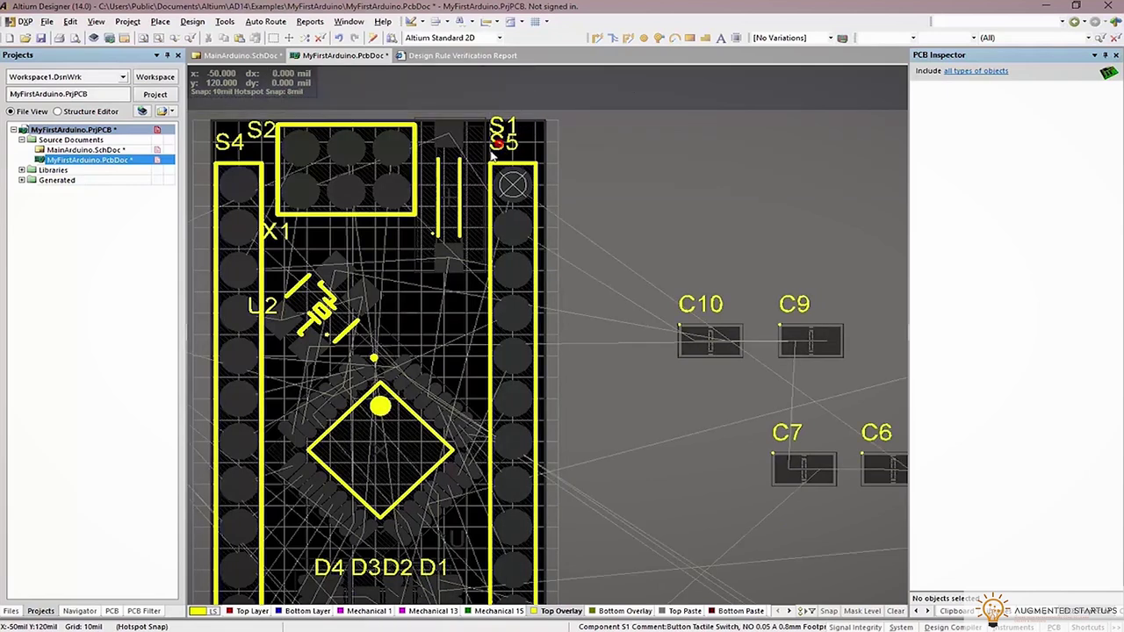
pyautogui.click(219, 151)
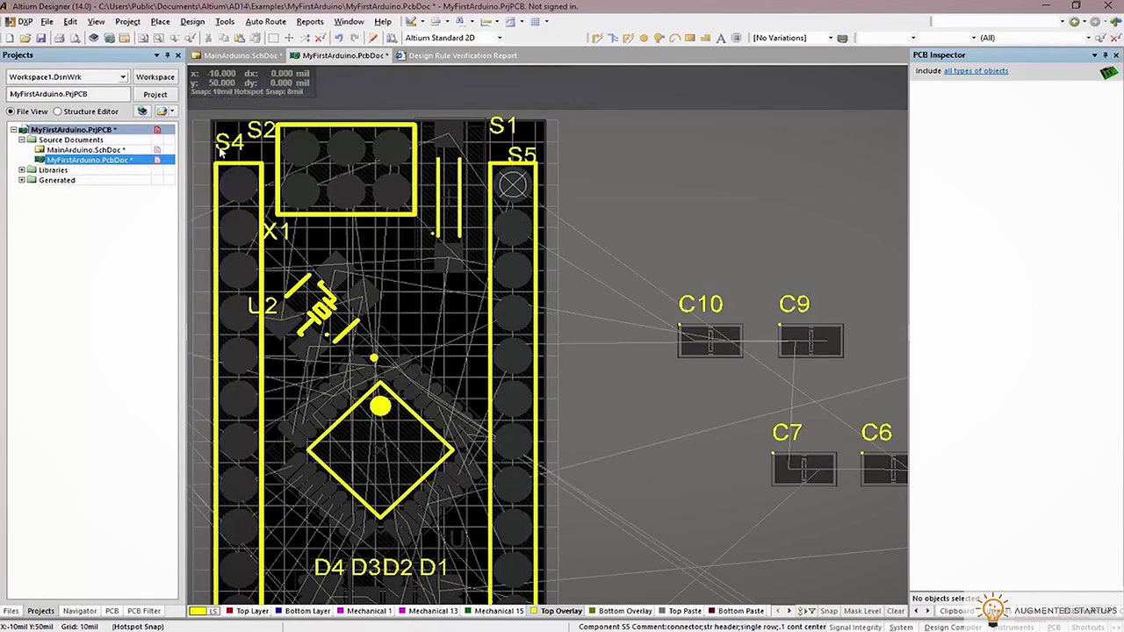
pyautogui.moveTo(215, 158); pyautogui.dragTo(215, 172)
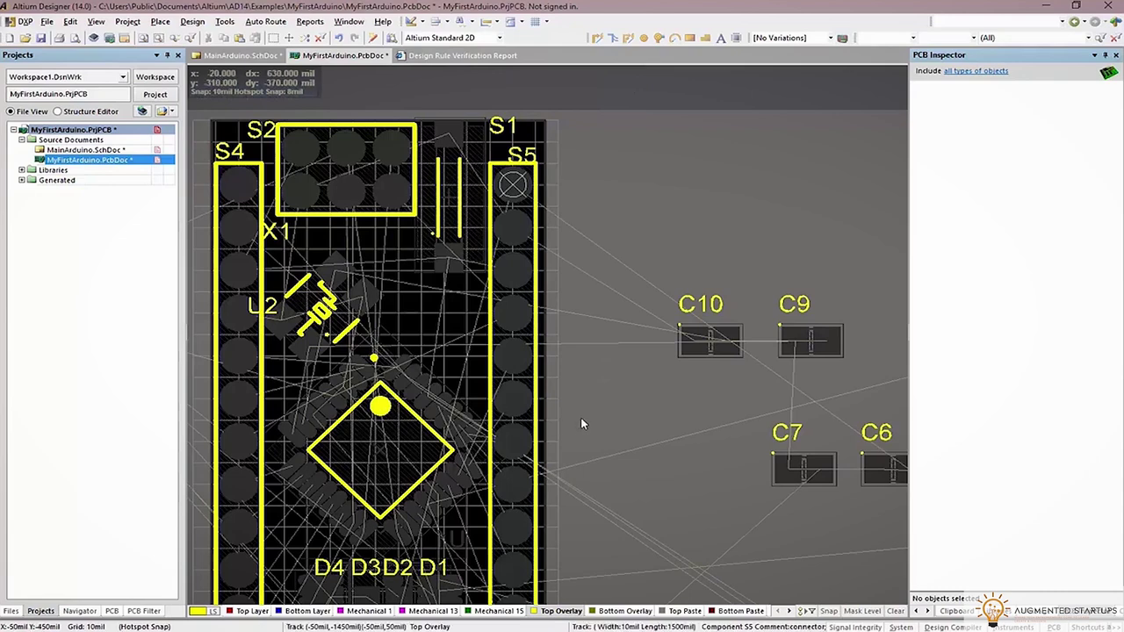
pyautogui.scroll(-3, 580, 418)
pyautogui.keyDown('ctrl'); pyautogui.scroll(-2, 582, 352); pyautogui.keyUp('ctrl')
pyautogui.keyDown('ctrl'); pyautogui.scroll(-2, 584, 292); pyautogui.keyUp('ctrl')
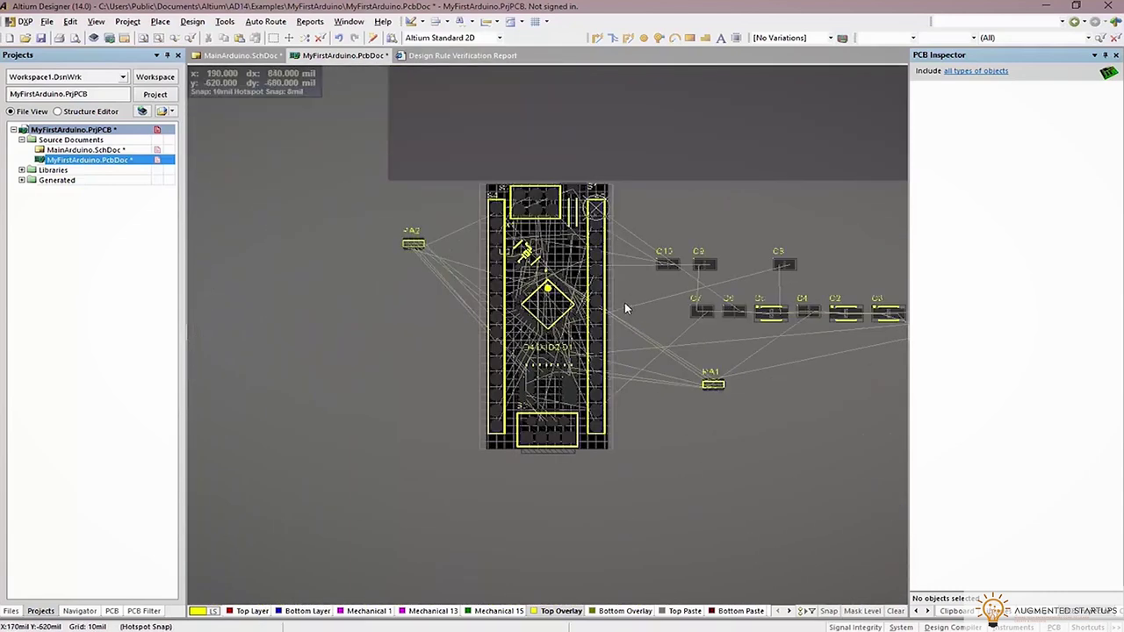
# Show all layers and place REG1 on the board, rotated to fit
pyautogui.hotkey('shift', 's')
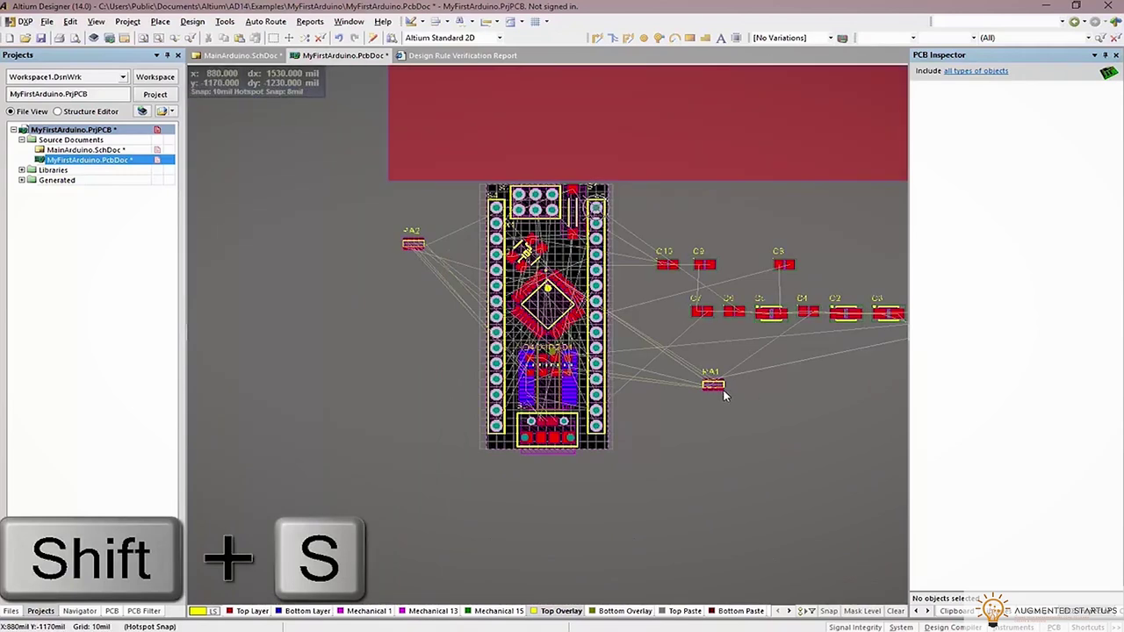
pyautogui.keyDown('ctrl'); pyautogui.scroll(1, 737, 395); pyautogui.keyUp('ctrl')
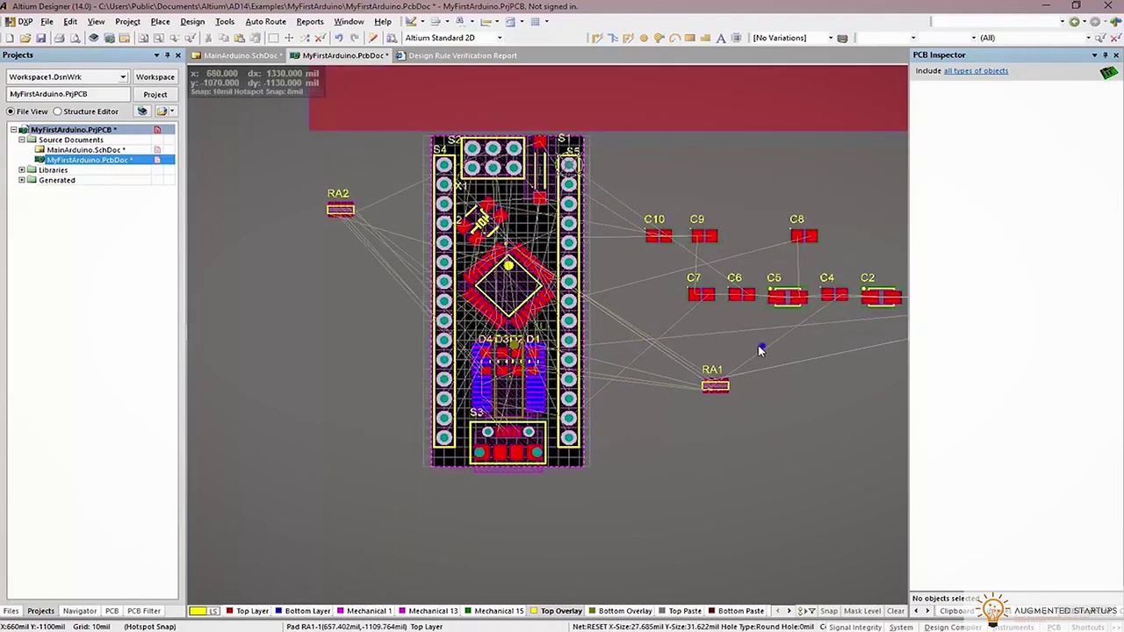
pyautogui.moveTo(762, 351); pyautogui.dragTo(608, 393, button='right')
pyautogui.moveTo(834, 339); pyautogui.dragTo(338, 271)
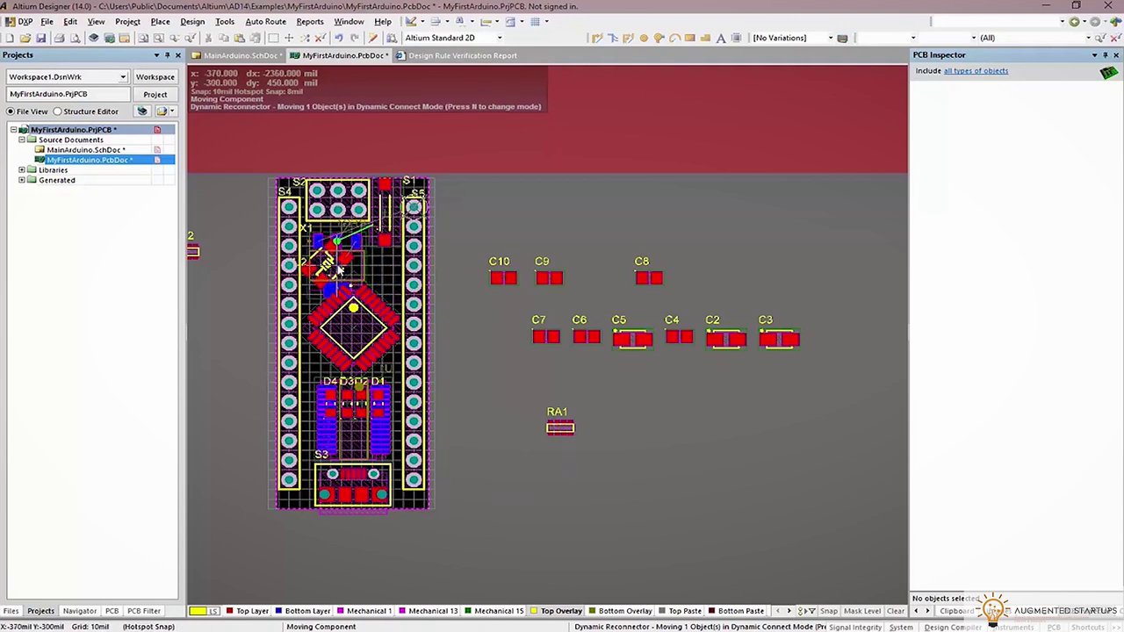
pyautogui.press('space')
pyautogui.moveTo(339, 271); pyautogui.dragTo(343, 265)
pyautogui.press('space')
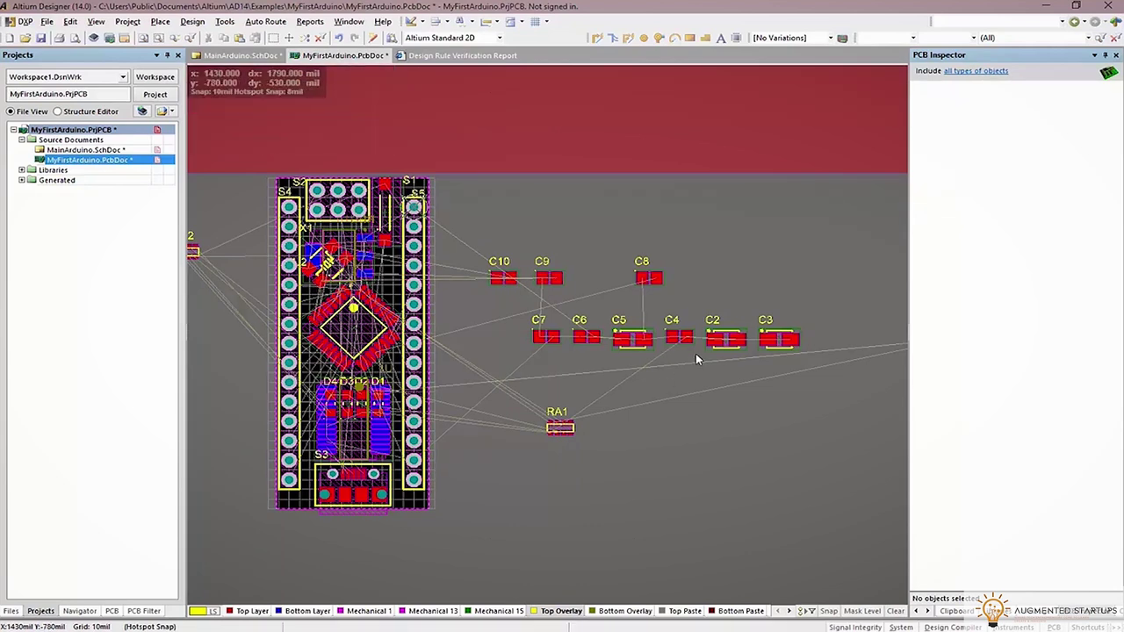
# Place resistor array RA1 over the chip area
pyautogui.moveTo(568, 429); pyautogui.dragTo(512, 393)
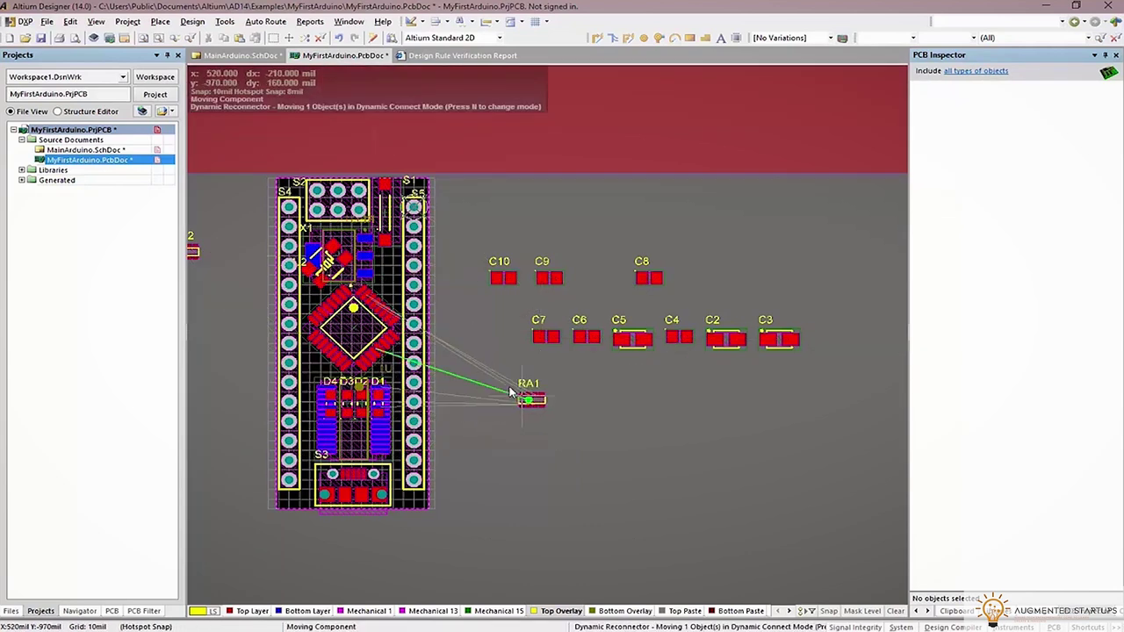
pyautogui.moveTo(426, 341); pyautogui.dragTo(393, 323)
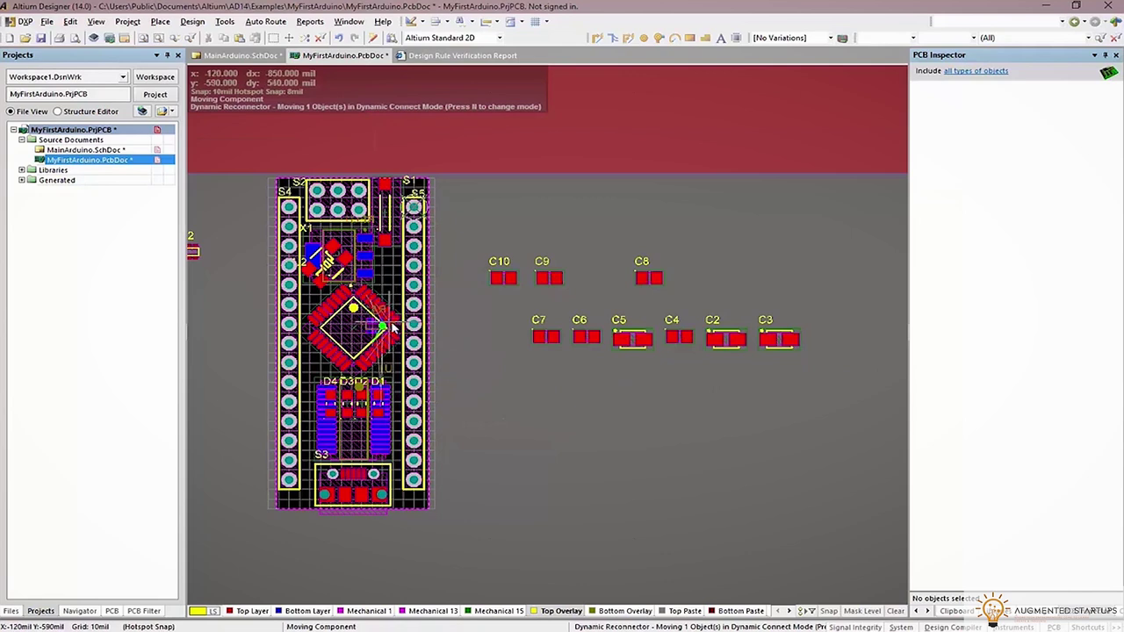
pyautogui.moveTo(393, 329); pyautogui.dragTo(393, 330)
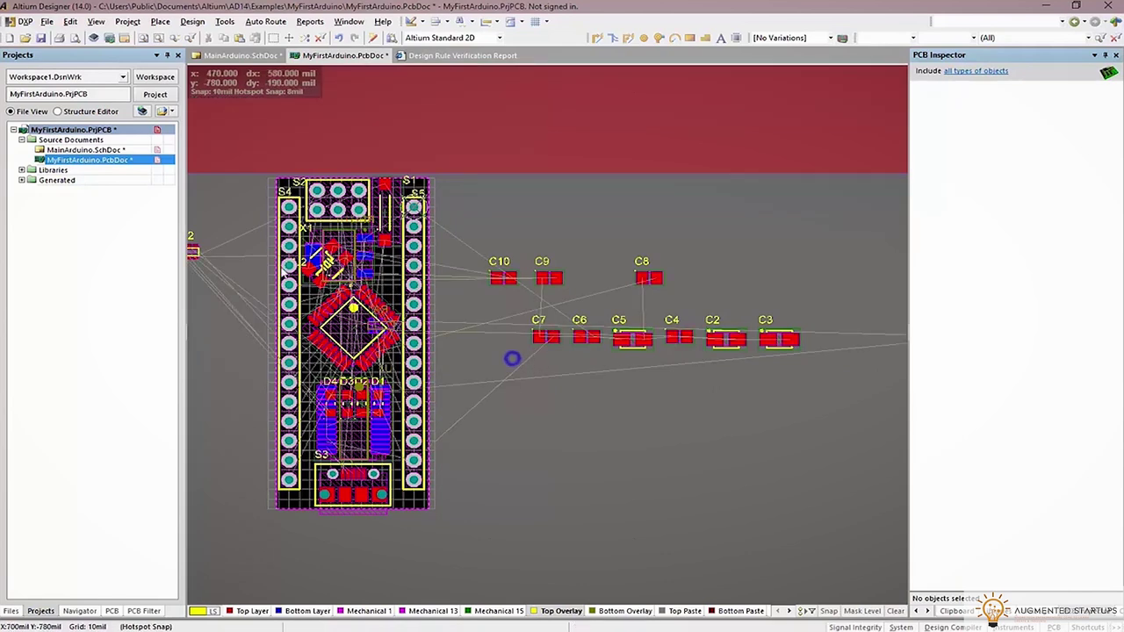
pyautogui.moveTo(189, 263); pyautogui.dragTo(228, 262, button='right')
pyautogui.moveTo(228, 262); pyautogui.dragTo(373, 325)
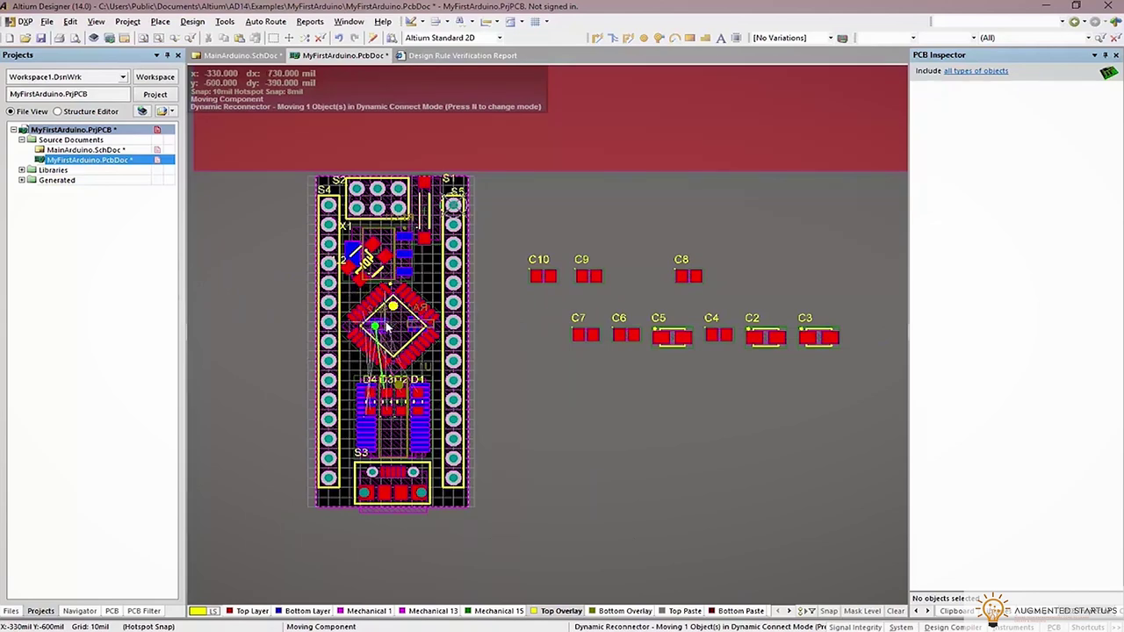
pyautogui.click(387, 326)
# Put RA2 on the Bottom Layer beside the chip, then show all layers again
pyautogui.keyDown('ctrl'); pyautogui.scroll(3, 393, 334); pyautogui.keyUp('ctrl')
pyautogui.hotkey('shift', 's')
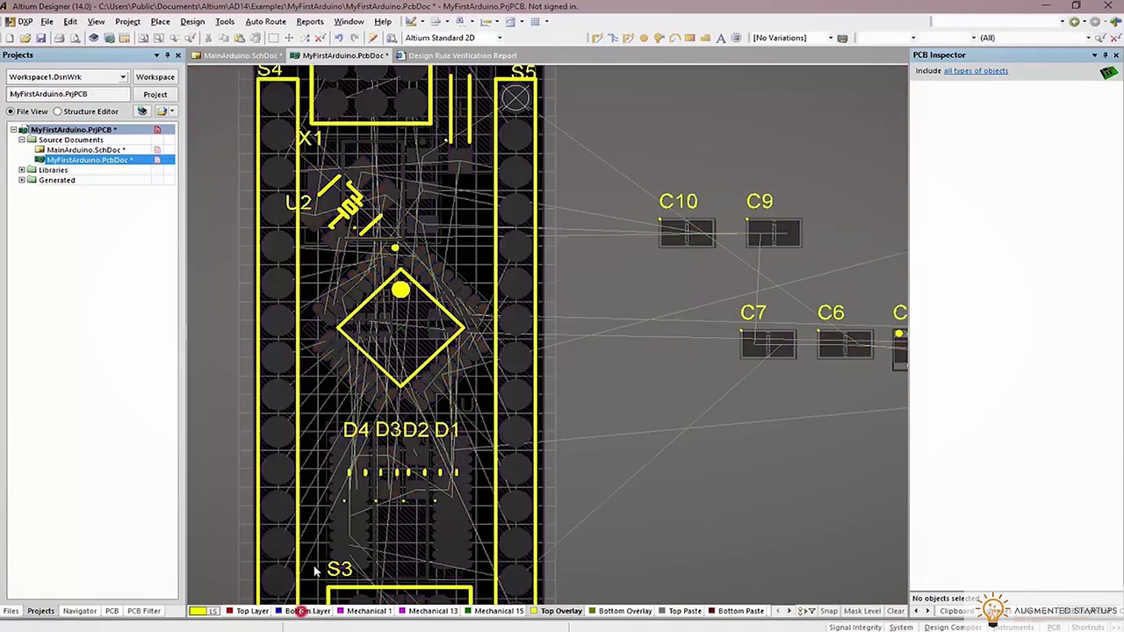
pyautogui.click(307, 610)
pyautogui.keyDown('ctrl'); pyautogui.scroll(3, 371, 314); pyautogui.keyUp('ctrl')
pyautogui.moveTo(377, 427); pyautogui.dragTo(372, 324)
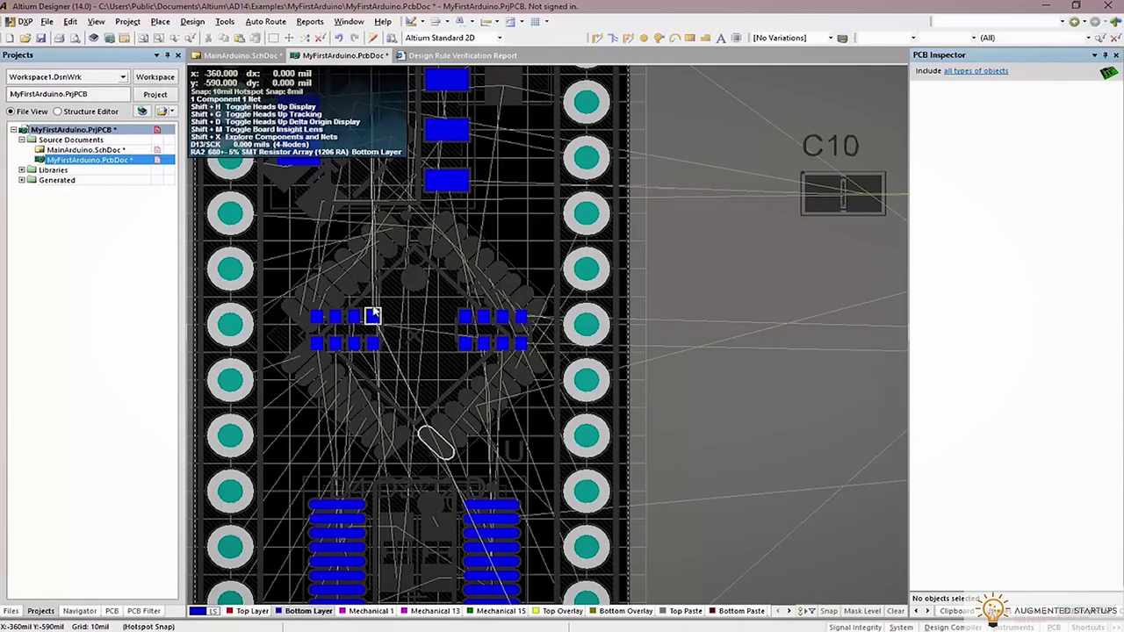
pyautogui.keyDown('ctrl'); pyautogui.scroll(-5, 372, 315); pyautogui.keyUp('ctrl')
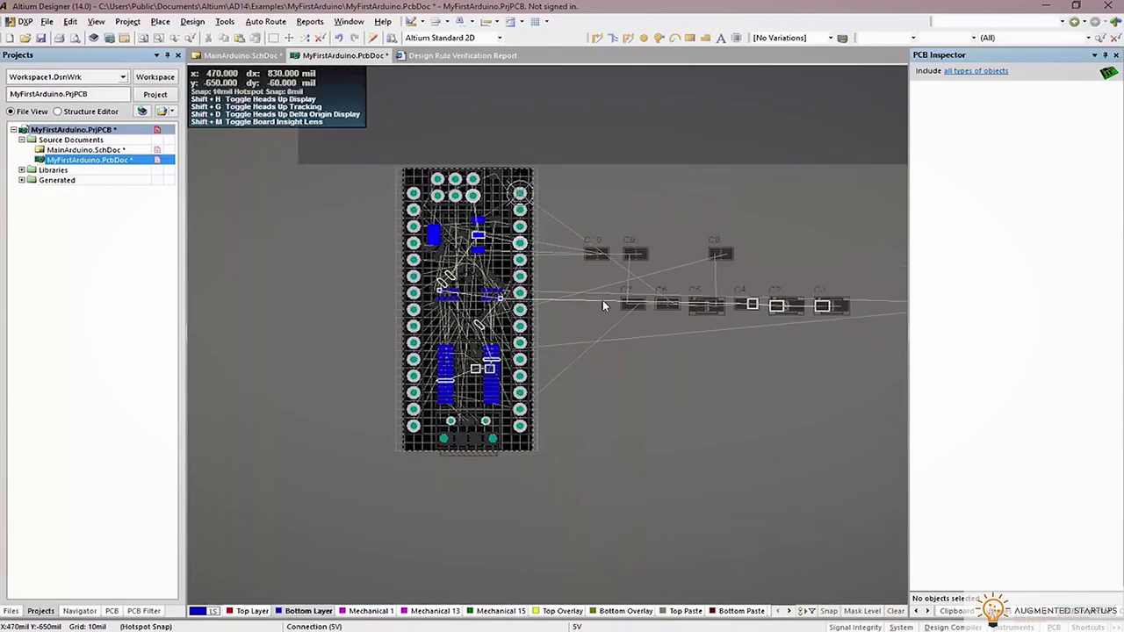
pyautogui.press('shift')
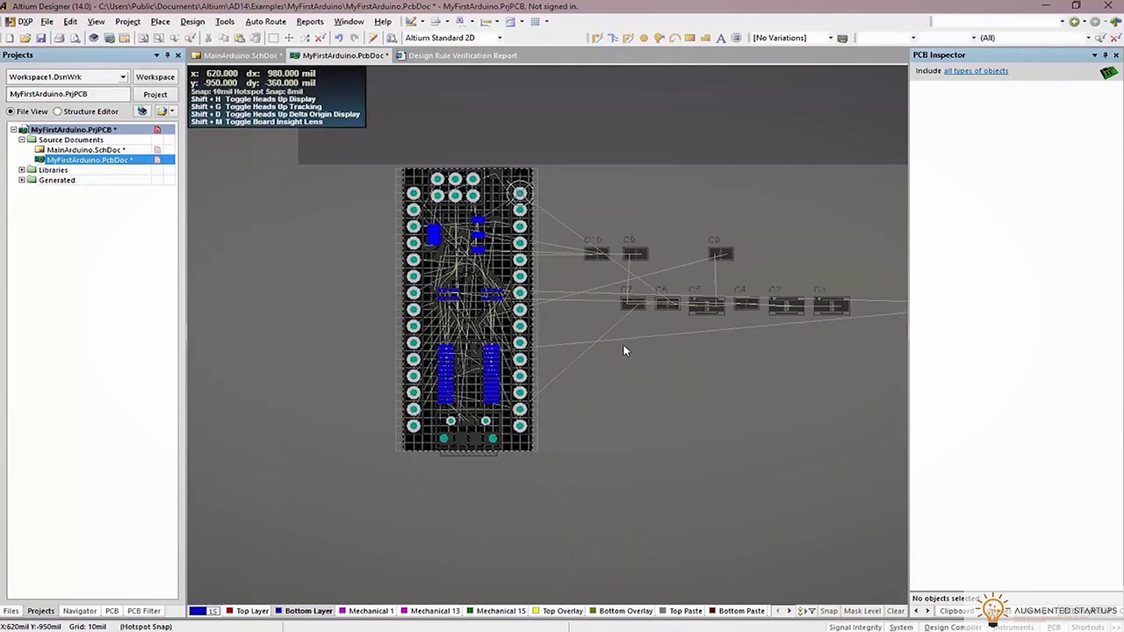
pyautogui.hotkey('shift', 's')
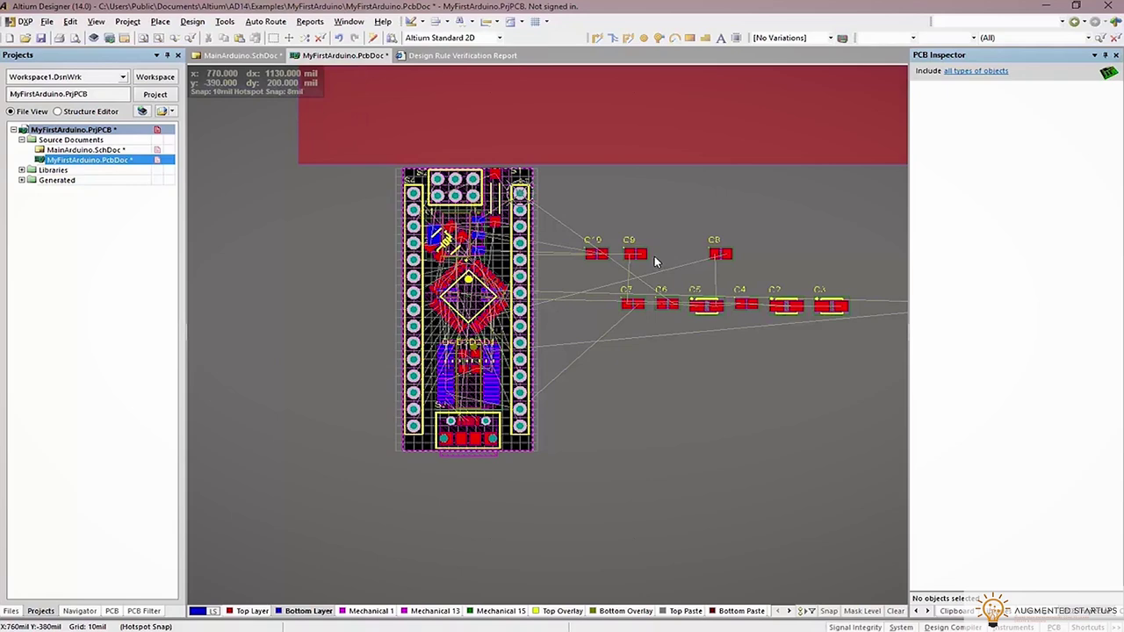
# Select the Voltage Regulator parts in the schematic and flip the five capacitors to the bottom layer
pyautogui.hotkey('ctrl', 'Tab')
pyautogui.keyDown('ctrl'); pyautogui.scroll(-4, 336, 205); pyautogui.keyUp('ctrl')
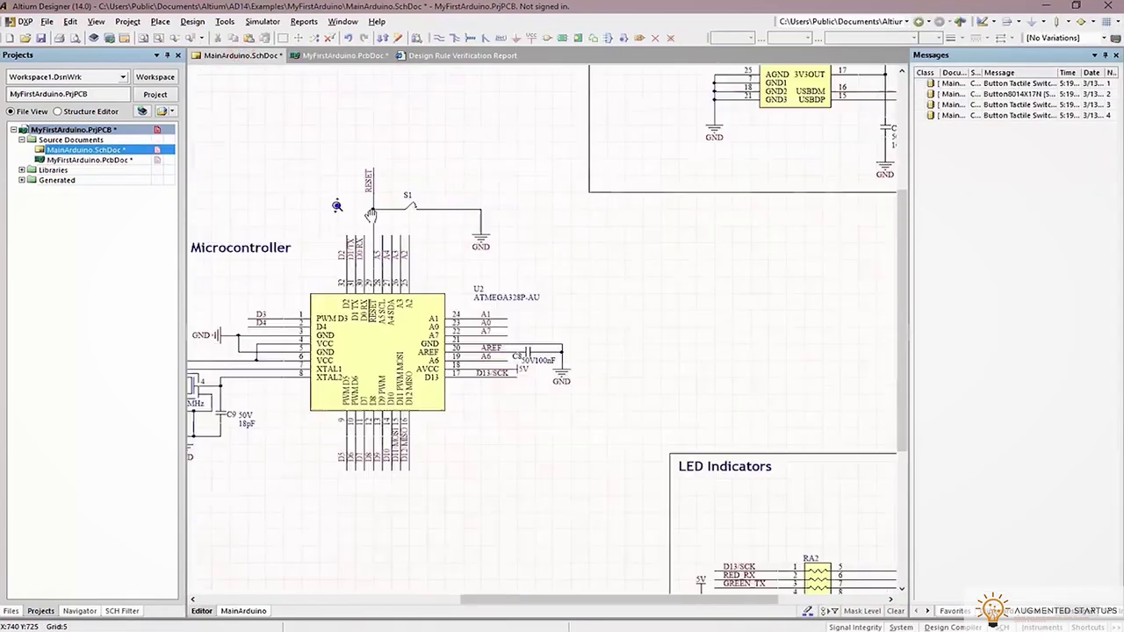
pyautogui.moveTo(337, 206); pyautogui.dragTo(666, 319, button='right')
pyautogui.moveTo(309, 280); pyautogui.dragTo(594, 304, button='right')
pyautogui.click(591, 316)
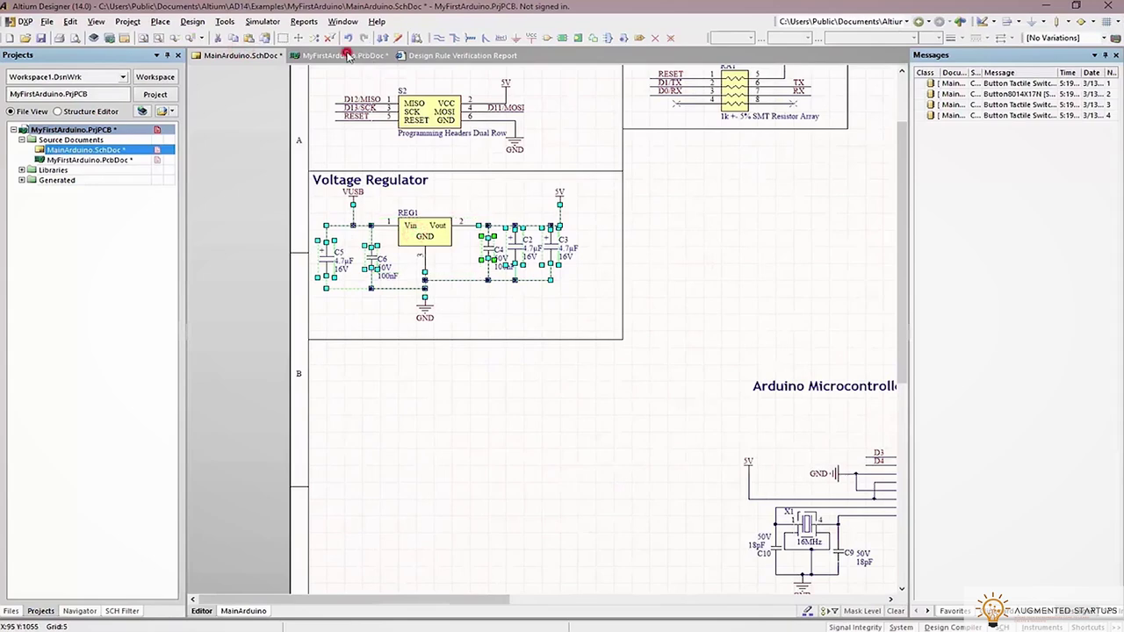
pyautogui.click(347, 55)
pyautogui.moveTo(694, 303); pyautogui.dragTo(303, 296)
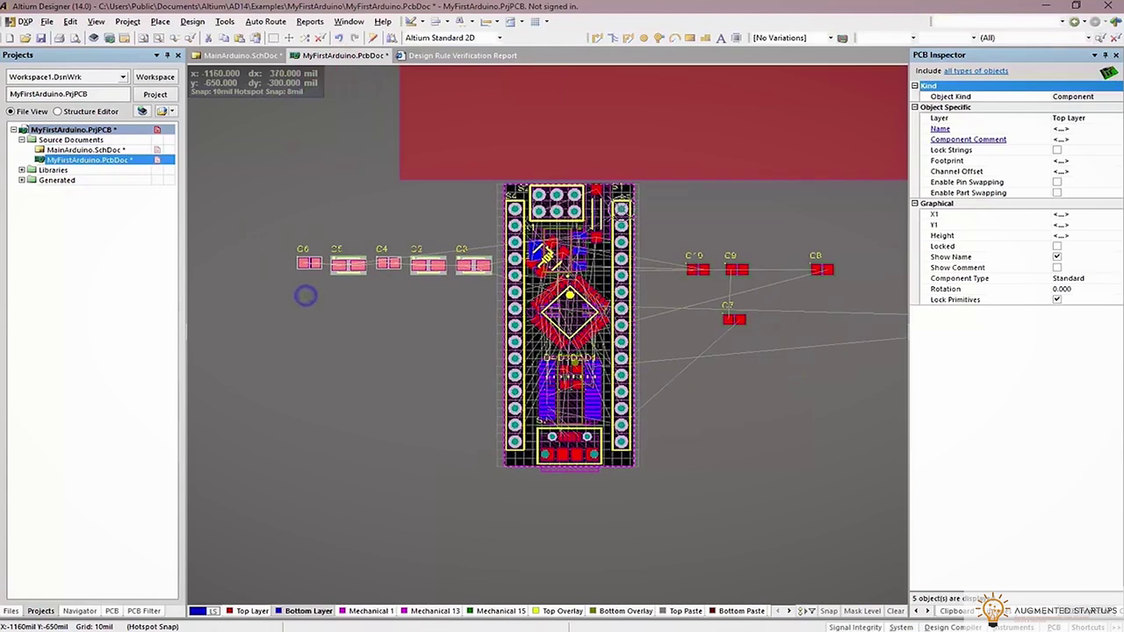
pyautogui.keyDown('ctrl'); pyautogui.scroll(2, 377, 295); pyautogui.keyUp('ctrl')
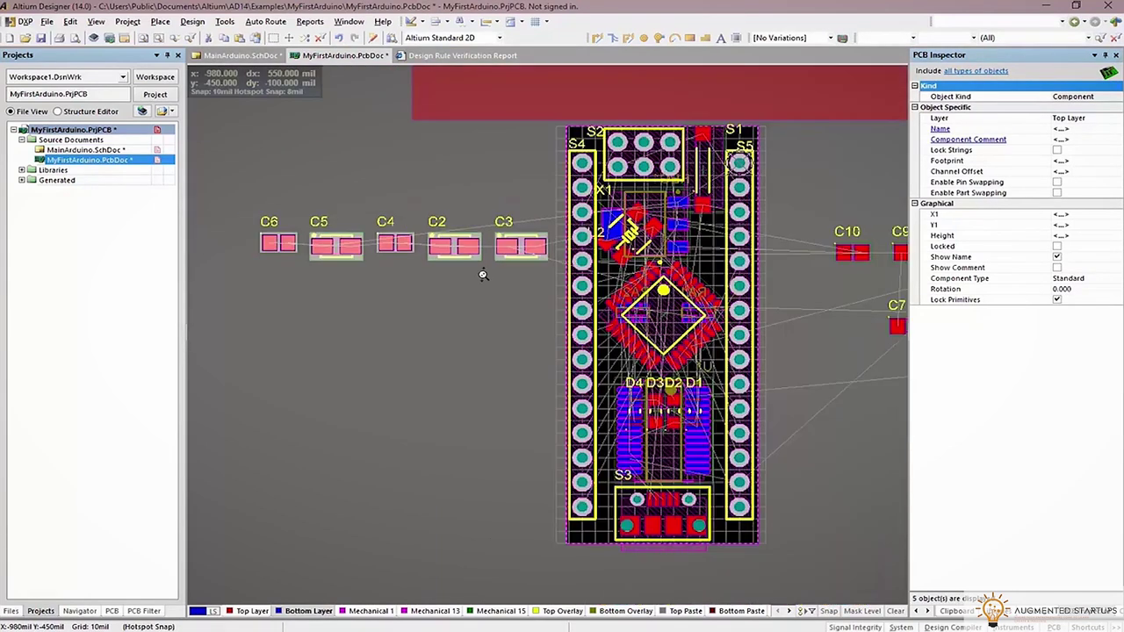
pyautogui.keyDown('ctrl'); pyautogui.scroll(-1, 506, 269); pyautogui.keyUp('ctrl')
pyautogui.hotkey('shift', 's')
pyautogui.moveTo(514, 249); pyautogui.dragTo(298, 277)
pyautogui.press('l')
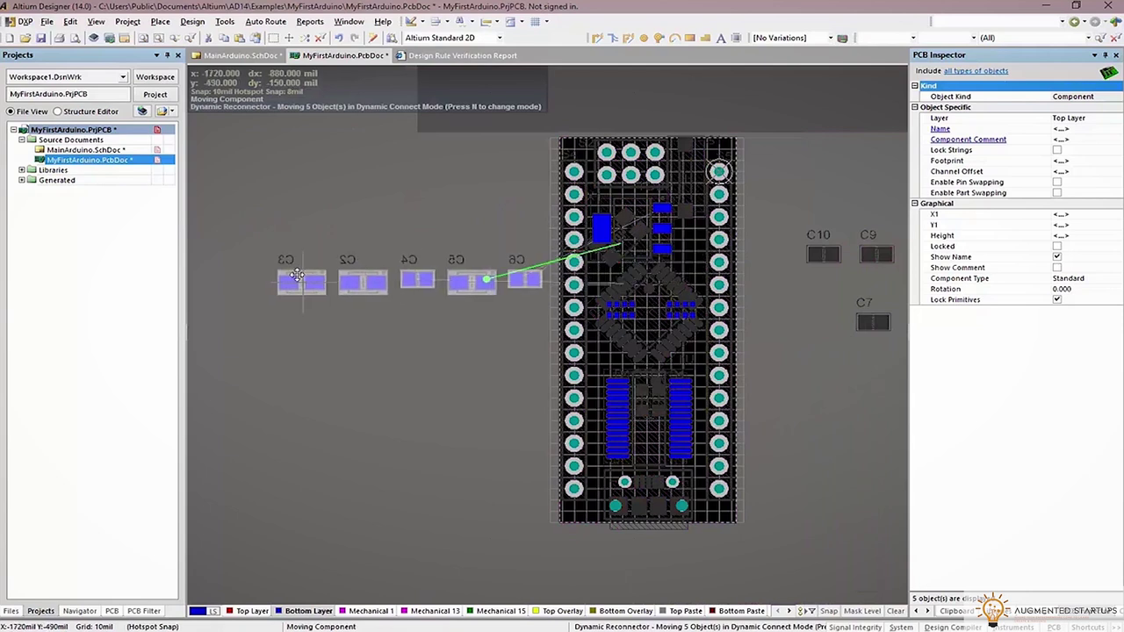
pyautogui.click(292, 272)
# Place C6 by the upper-right header, turn the regulator 90°, and set C5 vertical by the right header
pyautogui.moveTo(520, 276); pyautogui.dragTo(690, 252)
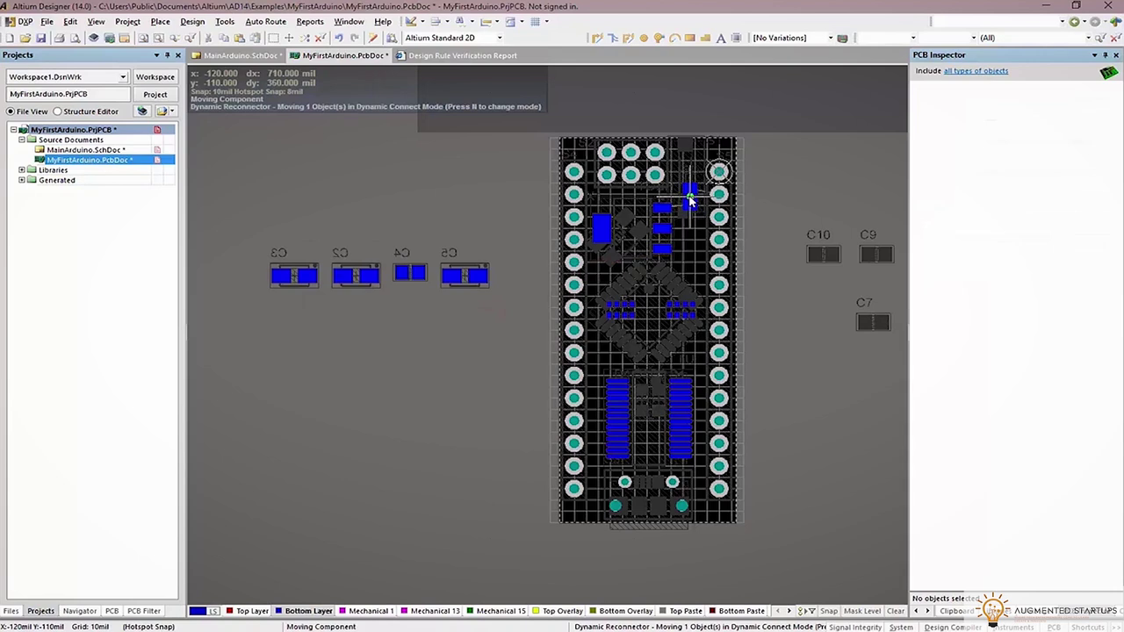
pyautogui.click(689, 201)
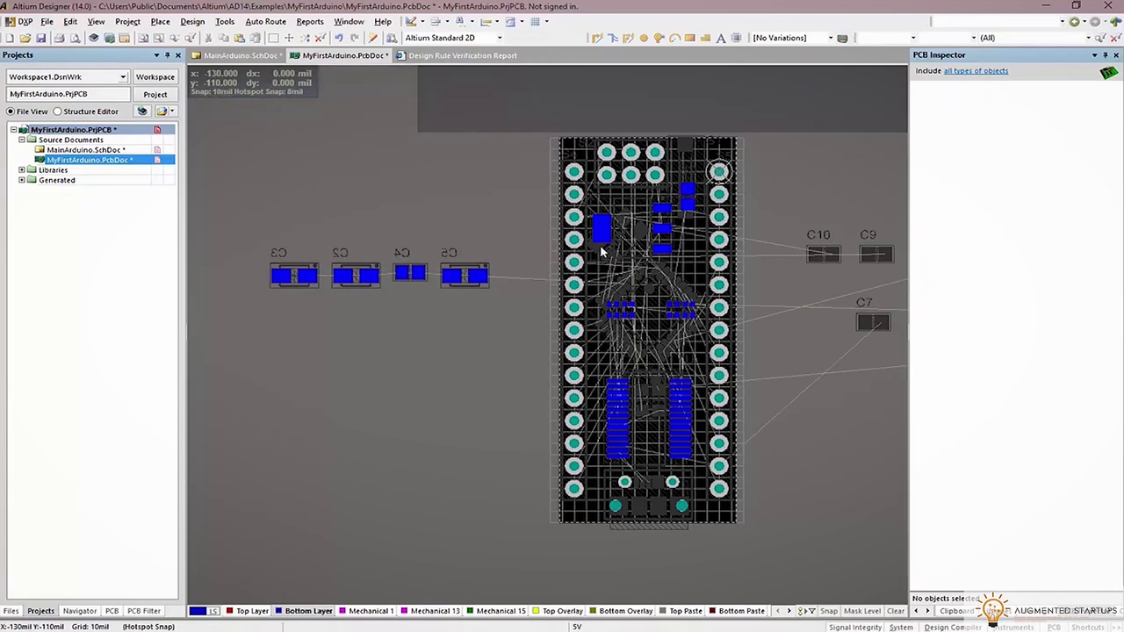
pyautogui.moveTo(630, 231); pyautogui.dragTo(626, 235)
pyautogui.press('space')
pyautogui.click(474, 279)
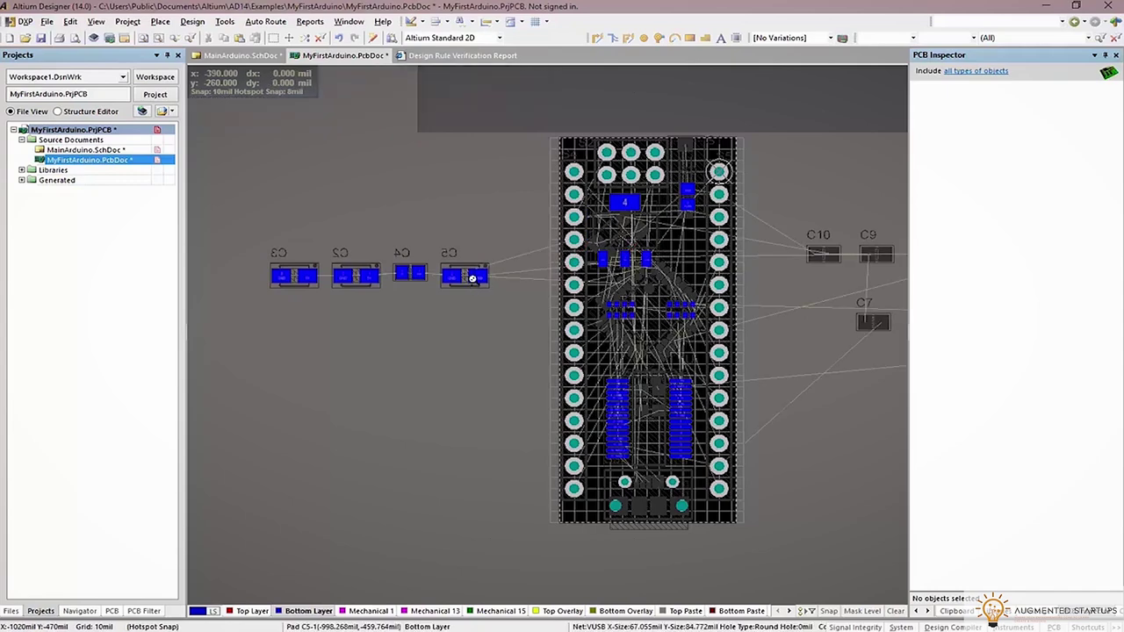
pyautogui.keyDown('ctrl'); pyautogui.scroll(2, 468, 273); pyautogui.keyUp('ctrl')
pyautogui.moveTo(813, 235); pyautogui.dragTo(837, 224)
pyautogui.press('space')
pyautogui.click(835, 227)
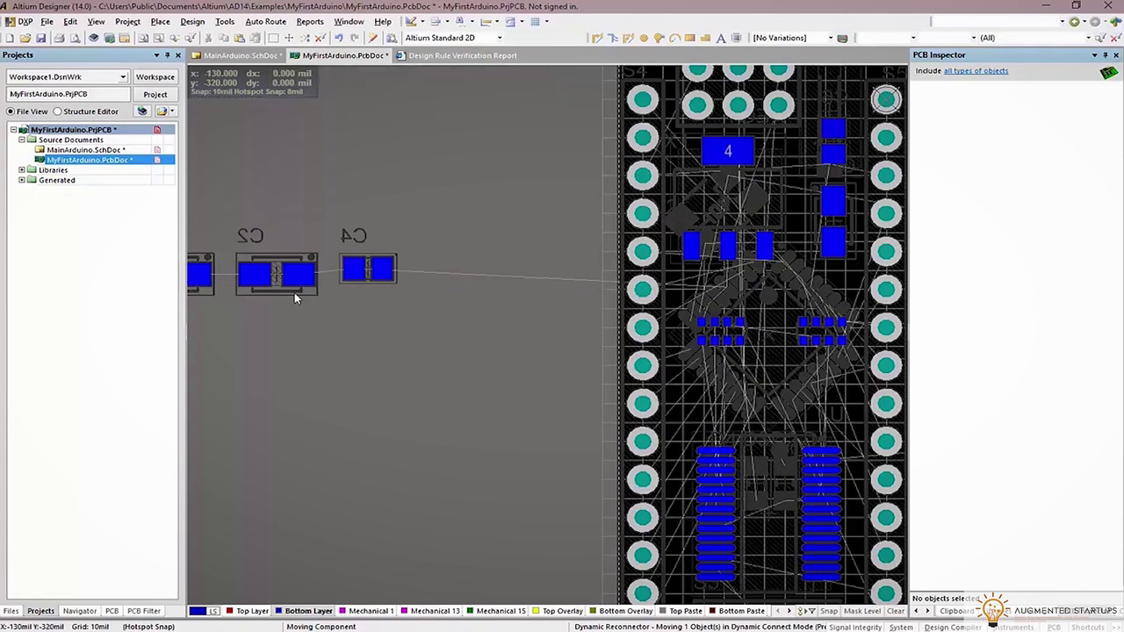
# Place C4, C2 and one more capacitor on the board's upper right
pyautogui.moveTo(400, 304); pyautogui.dragTo(396, 274, button='right')
pyautogui.click(395, 274)
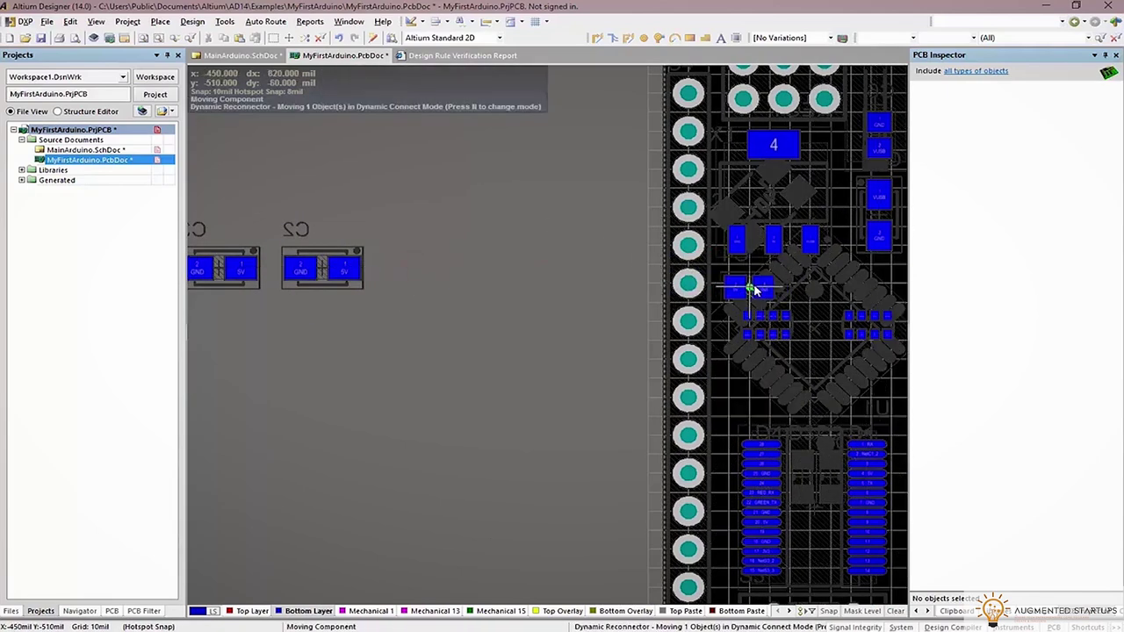
pyautogui.click(753, 286)
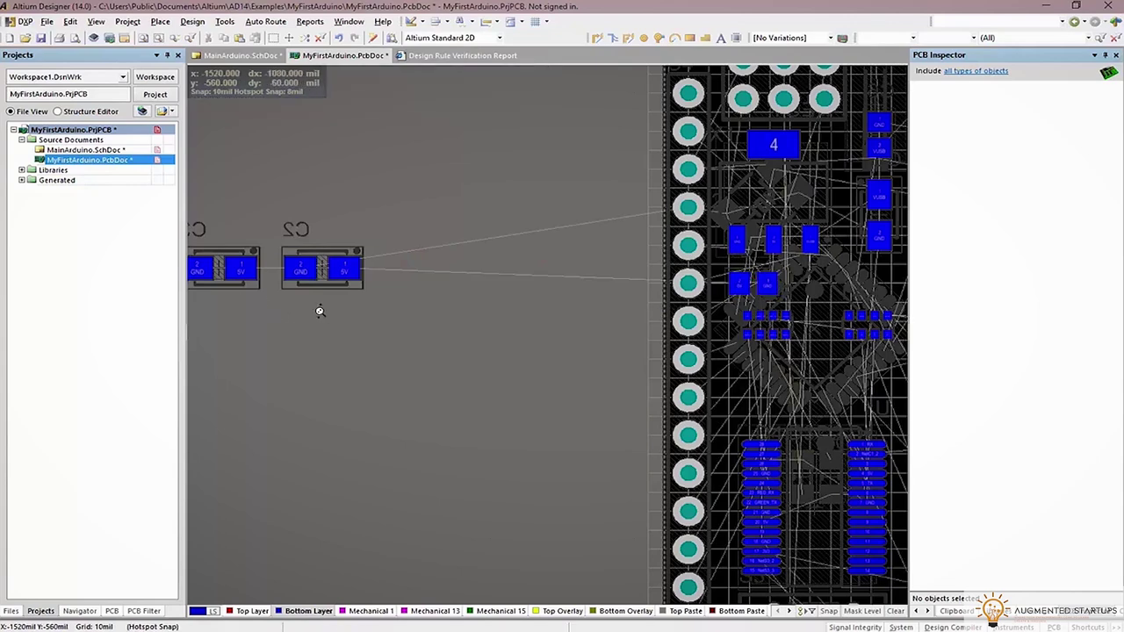
pyautogui.keyDown('ctrl'); pyautogui.scroll(-2, 321, 307); pyautogui.keyUp('ctrl')
pyautogui.click(344, 279)
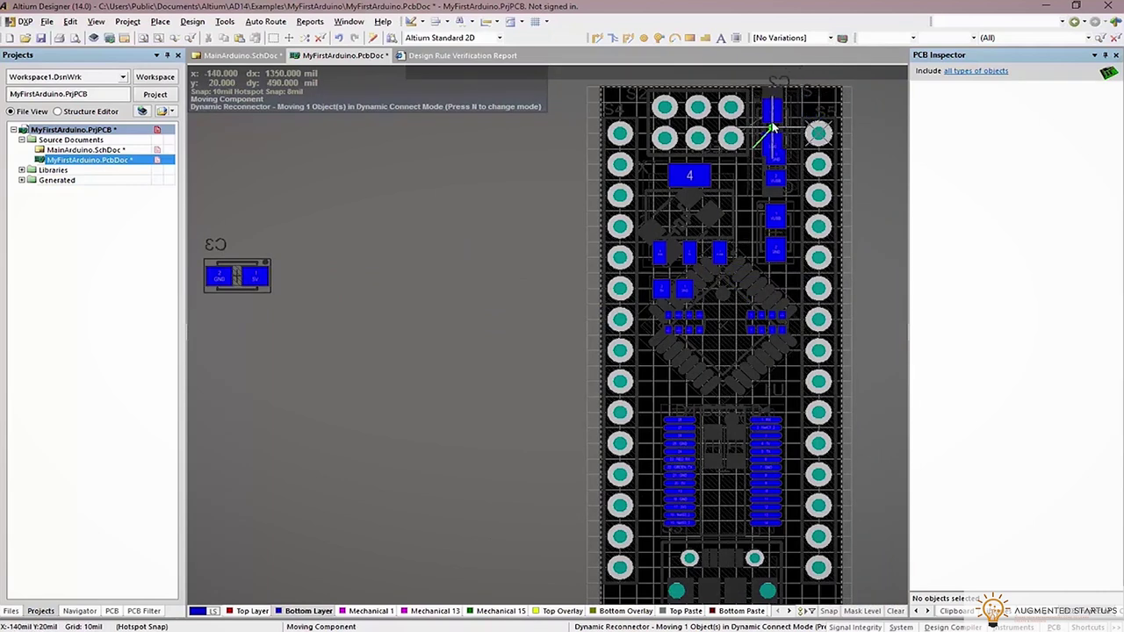
pyautogui.click(773, 178)
pyautogui.click(747, 184)
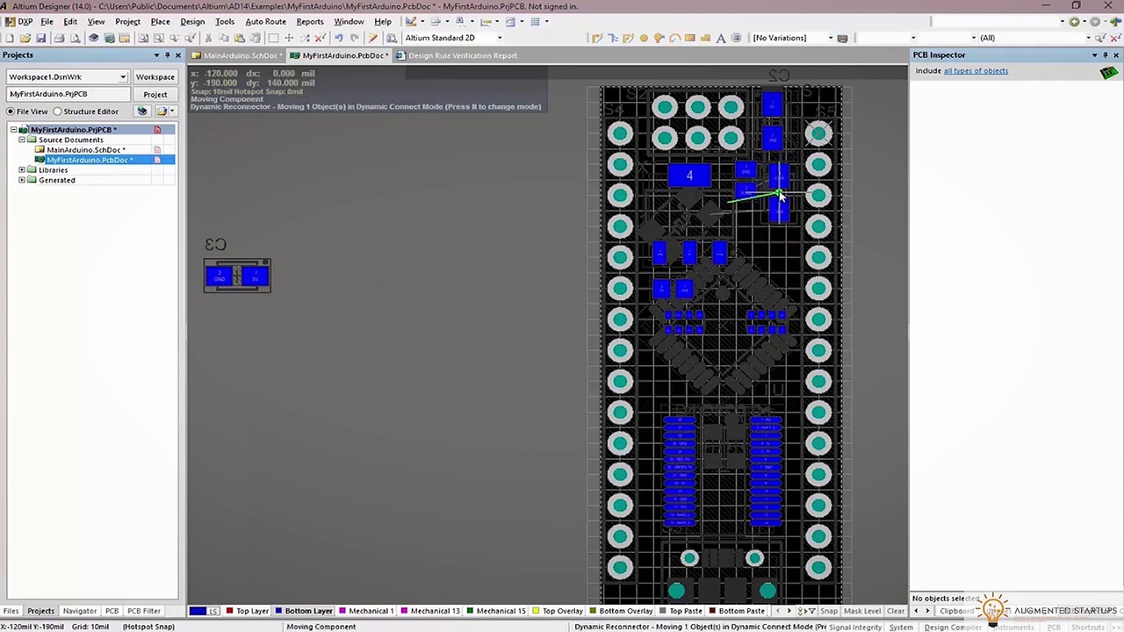
pyautogui.click(779, 265)
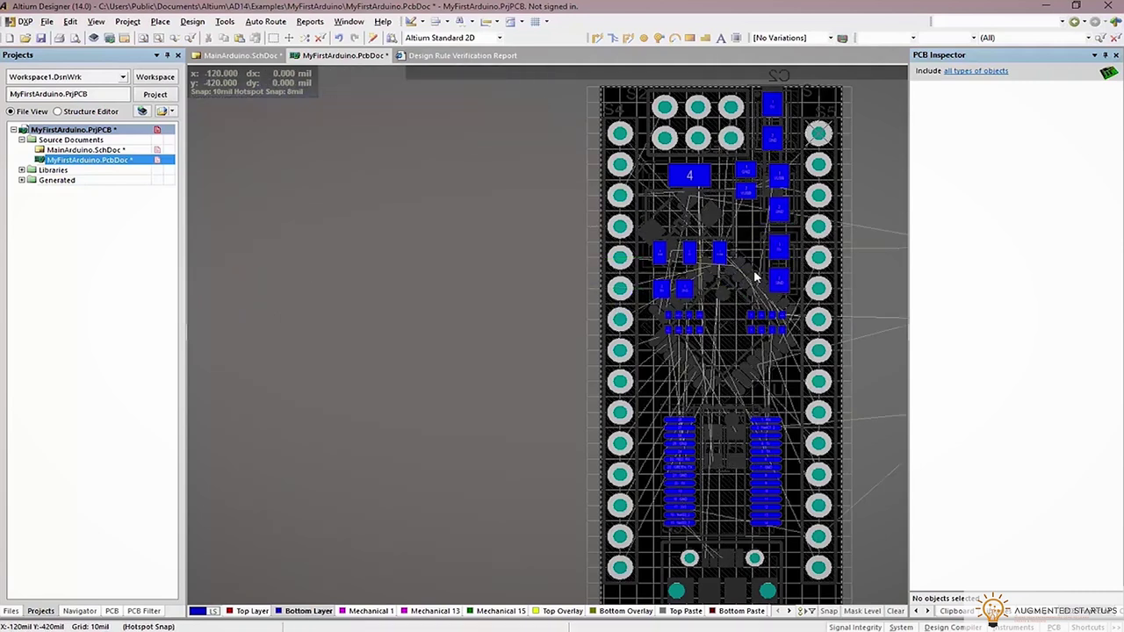
pyautogui.keyDown('ctrl'); pyautogui.scroll(-2, 574, 249); pyautogui.keyUp('ctrl')
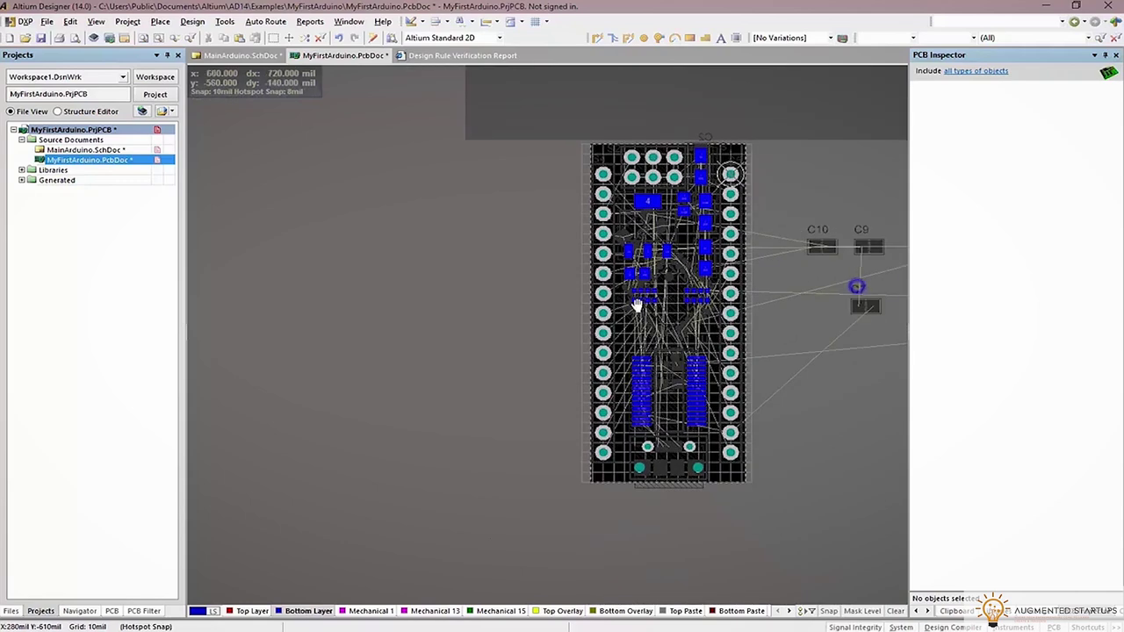
pyautogui.keyDown('shift'); pyautogui.hscroll(3, 640, 305); pyautogui.keyUp('shift')
# Select capacitors C10, C9, C8 and C7, flip them to the bottom layer, and bring them toward the board
pyautogui.click(740, 306)
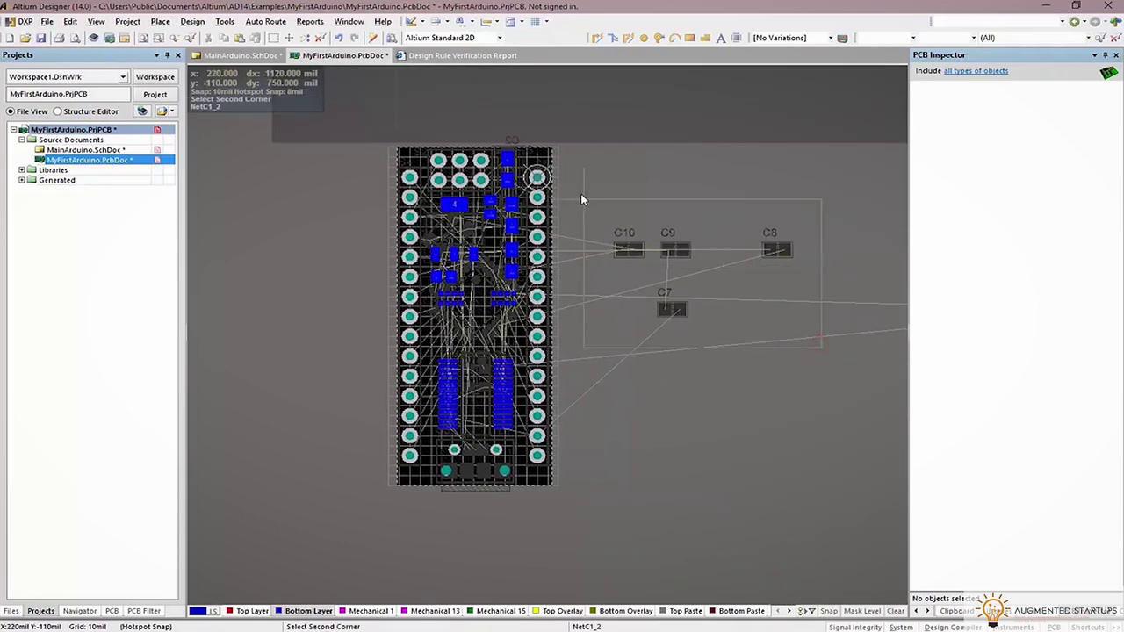
pyautogui.press('Escape')
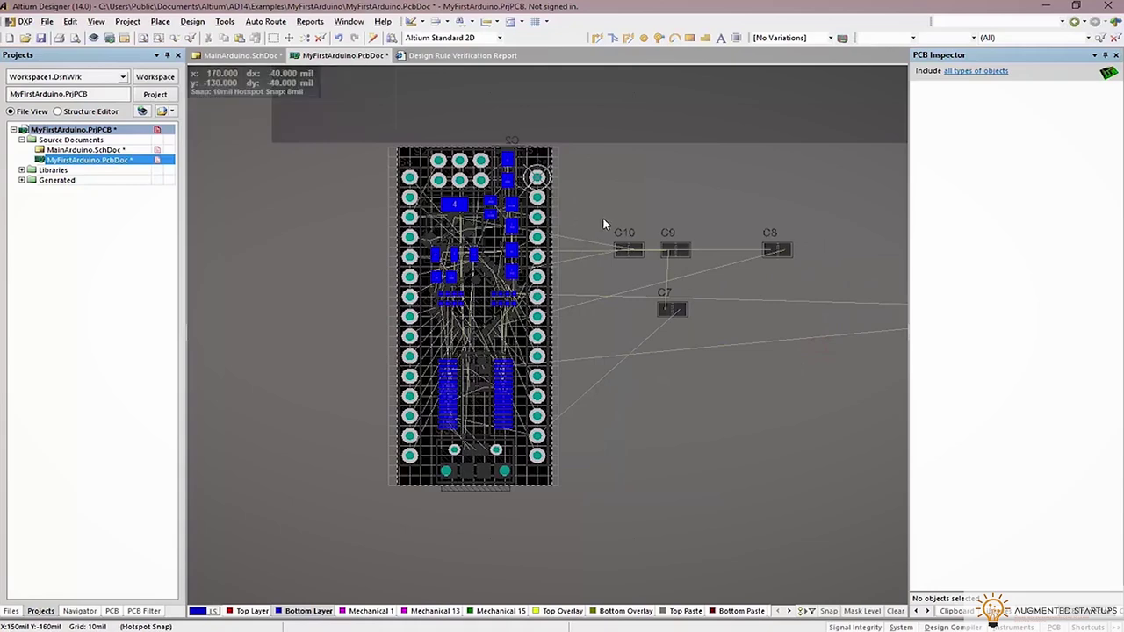
pyautogui.hotkey('shift', 's')
pyautogui.moveTo(605, 220); pyautogui.dragTo(830, 332)
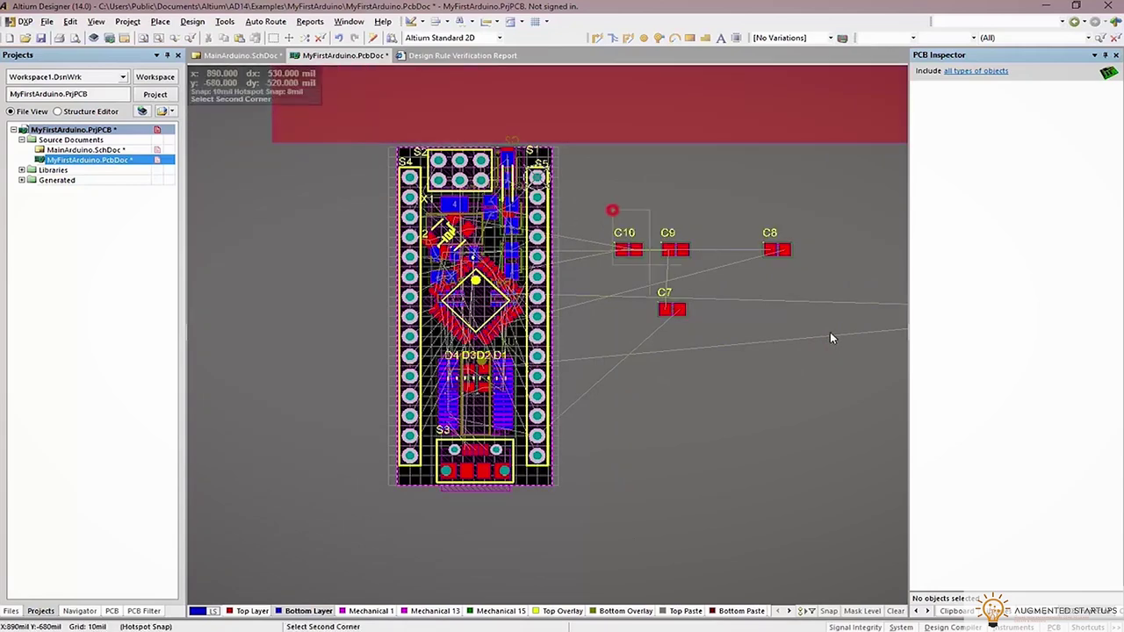
pyautogui.moveTo(774, 253); pyautogui.dragTo(619, 263)
pyautogui.press('l')
pyautogui.hotkey('shift', 's')
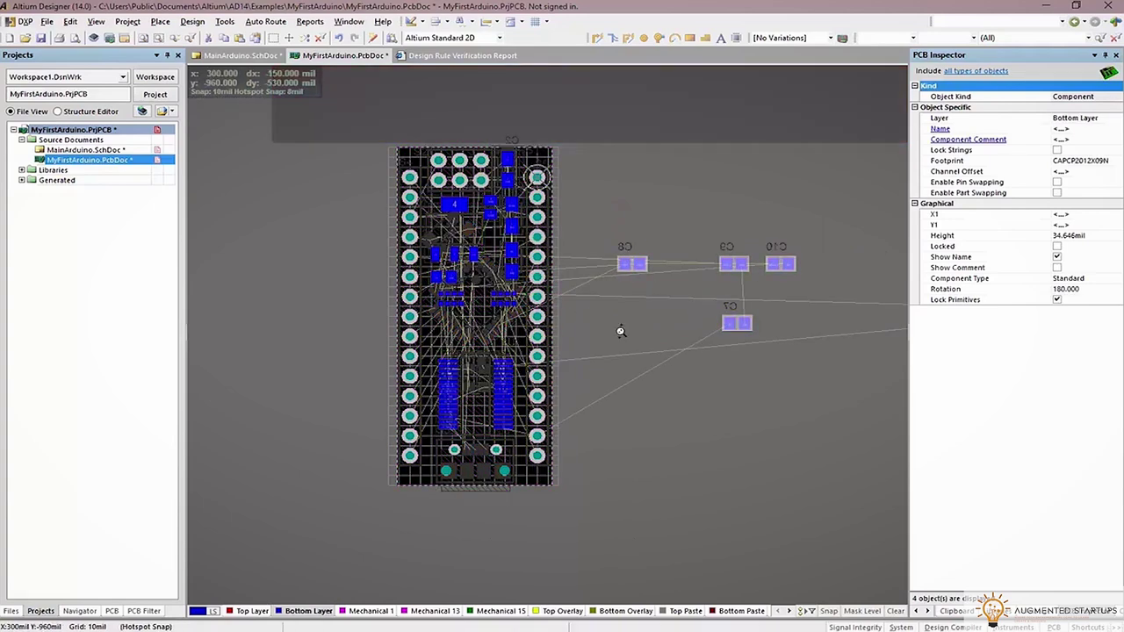
pyautogui.keyDown('ctrl'); pyautogui.scroll(2, 620, 328); pyautogui.keyUp('ctrl')
pyautogui.moveTo(641, 324); pyautogui.dragTo(745, 253, button='right')
pyautogui.moveTo(725, 172); pyautogui.dragTo(652, 282)
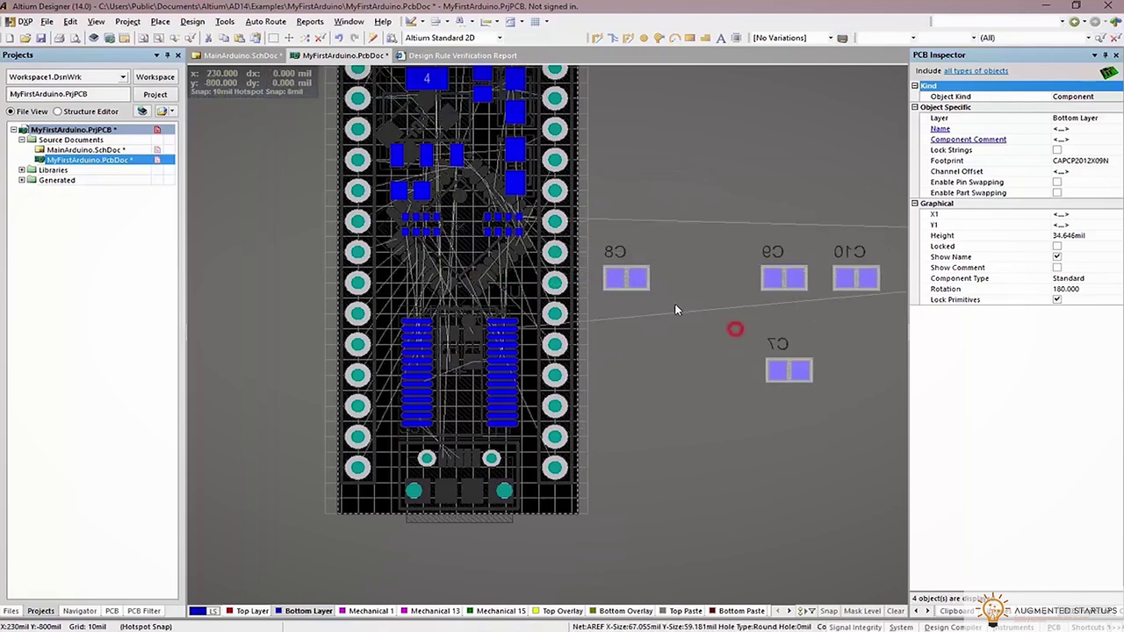
pyautogui.click(738, 316)
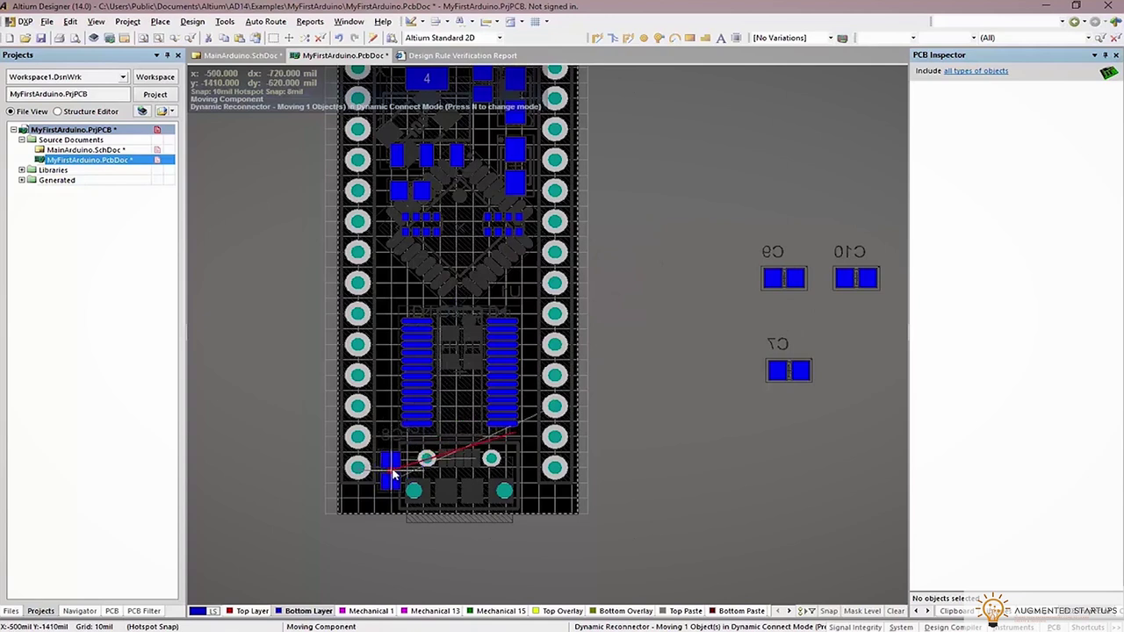
# Place C8 at the lower left, C9 at the lower right, and C7 left of centre; cancel the C10 move
pyautogui.click(393, 475)
pyautogui.moveTo(782, 286); pyautogui.dragTo(523, 457)
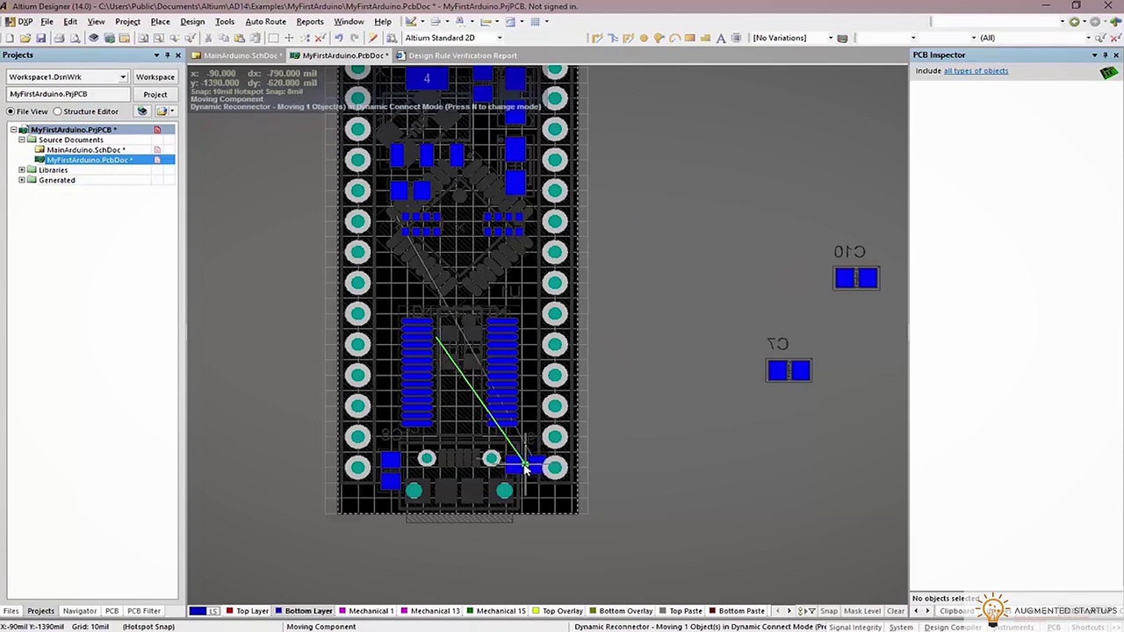
pyautogui.moveTo(781, 373); pyautogui.dragTo(422, 283)
pyautogui.click(407, 281)
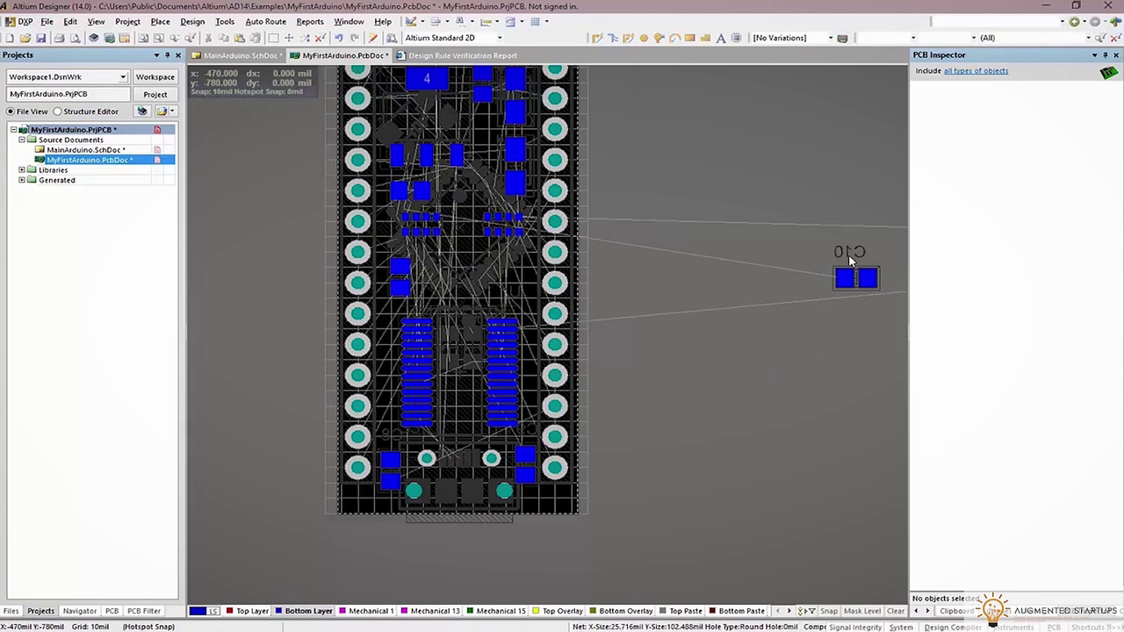
pyautogui.moveTo(852, 277); pyautogui.dragTo(522, 282)
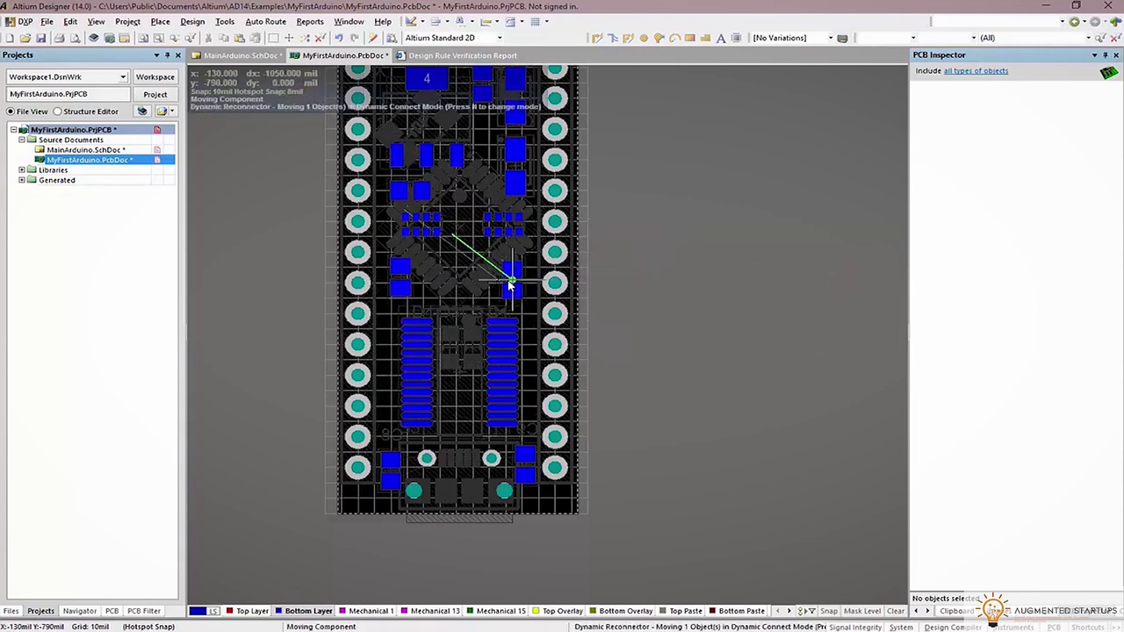
pyautogui.rightClick(725, 308)
pyautogui.keyDown('ctrl'); pyautogui.scroll(-4, 668, 296); pyautogui.keyUp('ctrl')
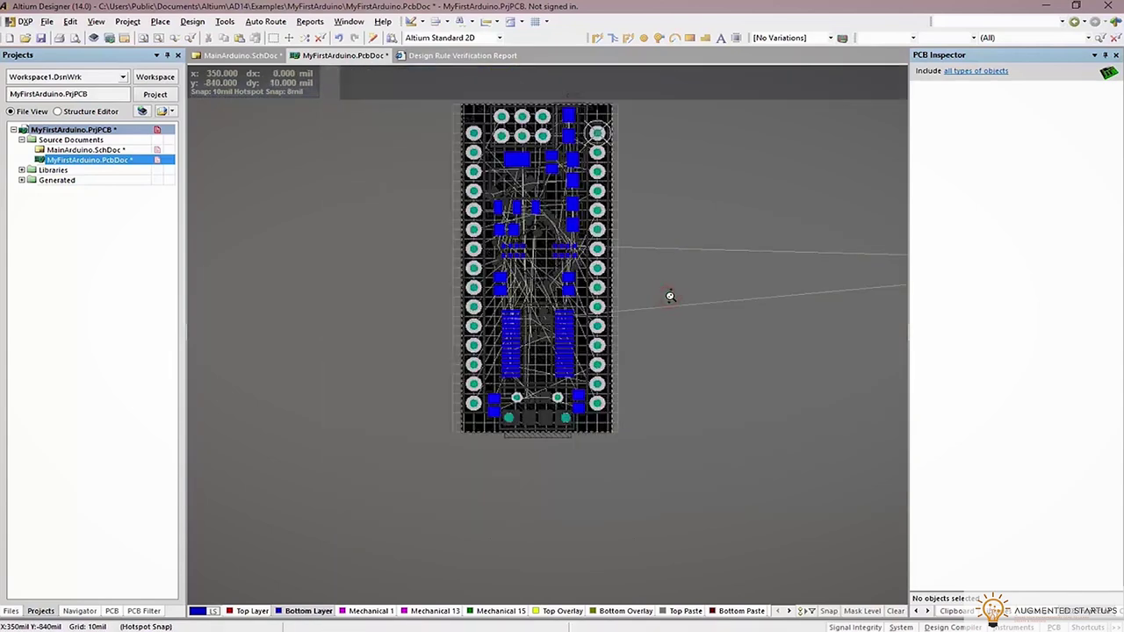
# Place the last off-board capacitor on the board's bottom side and save the PCB
pyautogui.moveTo(848, 396); pyautogui.dragTo(589, 399)
pyautogui.hotkey('shift', 's')
pyautogui.keyDown('ctrl'); pyautogui.scroll(5, 673, 337); pyautogui.keyUp('ctrl')
pyautogui.moveTo(830, 362); pyautogui.dragTo(486, 424)
pyautogui.keyDown('ctrl'); pyautogui.scroll(-3, 747, 264); pyautogui.keyUp('ctrl')
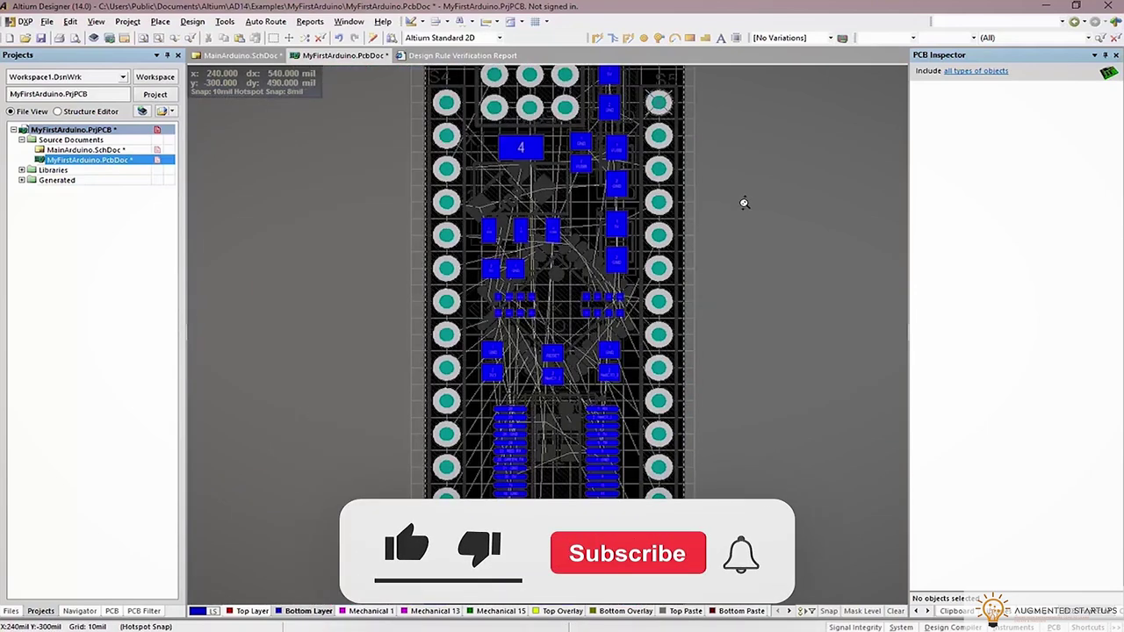
pyautogui.hotkey('ctrl', 's')
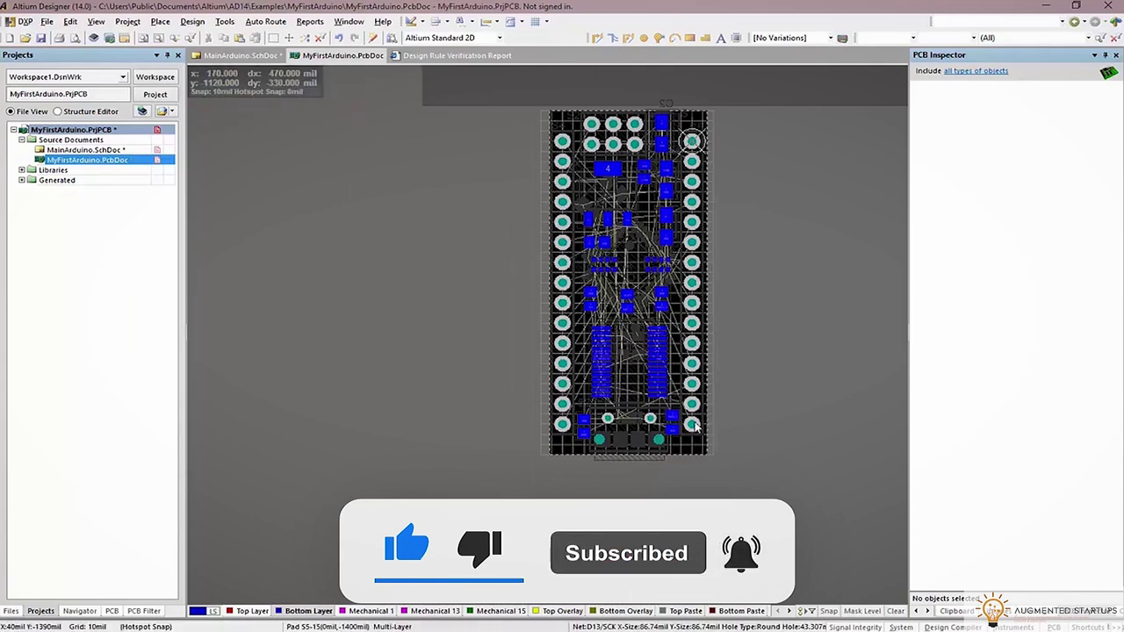
# Show all layers and view the populated board tilted in 3D
pyautogui.hotkey('shift', 's')
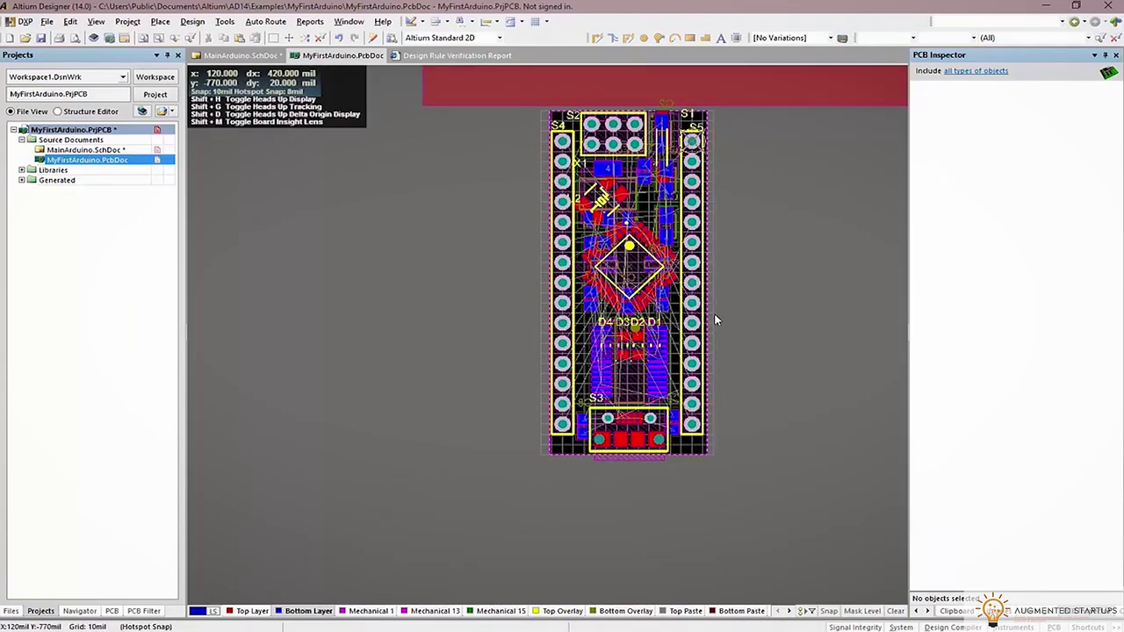
pyautogui.press('3')
pyautogui.keyDown('shift'); pyautogui.moveTo(826, 452); pyautogui.dragTo(604, 387, button='right'); pyautogui.keyUp('shift')
pyautogui.keyDown('ctrl'); pyautogui.scroll(5, 602, 395); pyautogui.keyUp('ctrl')
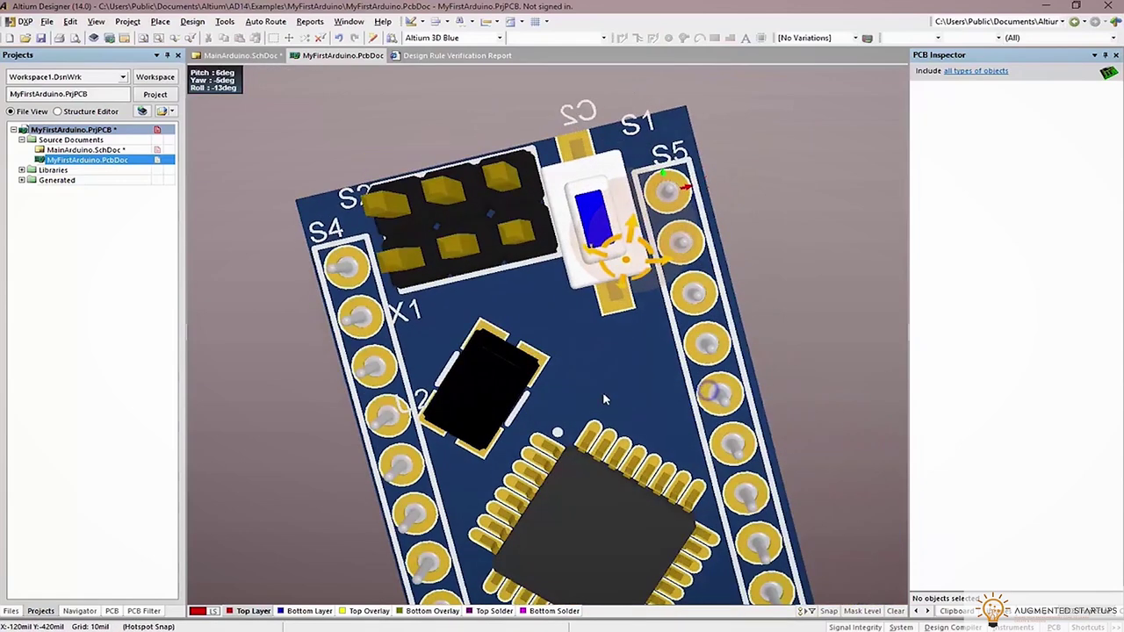
# In 2D, pick the S2 programming header from the stacked objects and move it slightly
pyautogui.press('0')
pyautogui.press('2')
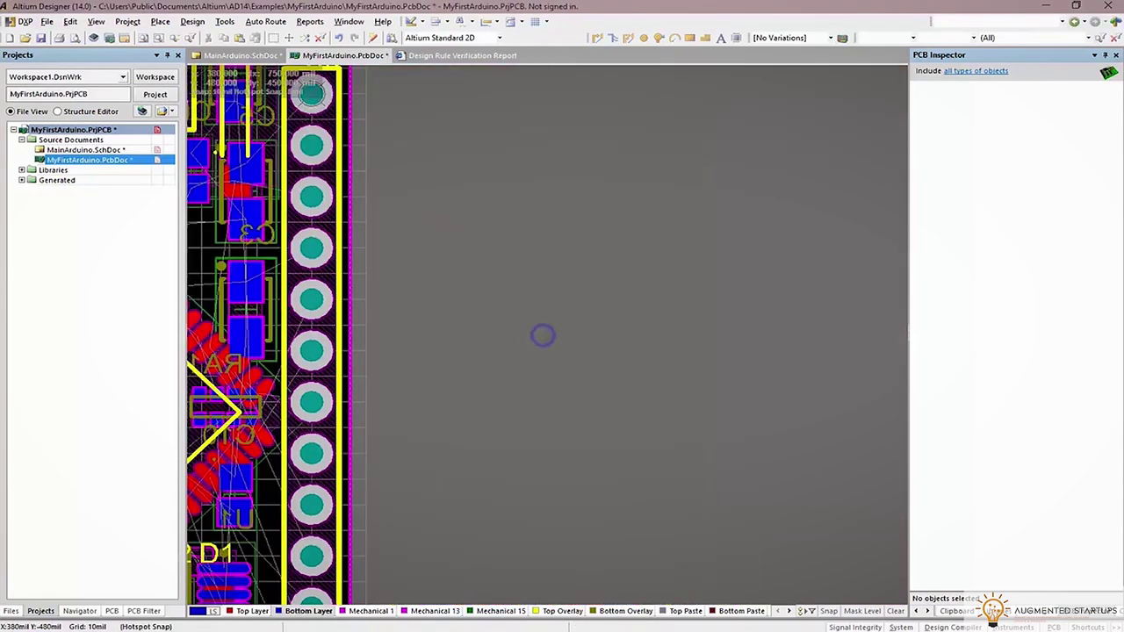
pyautogui.click(346, 248)
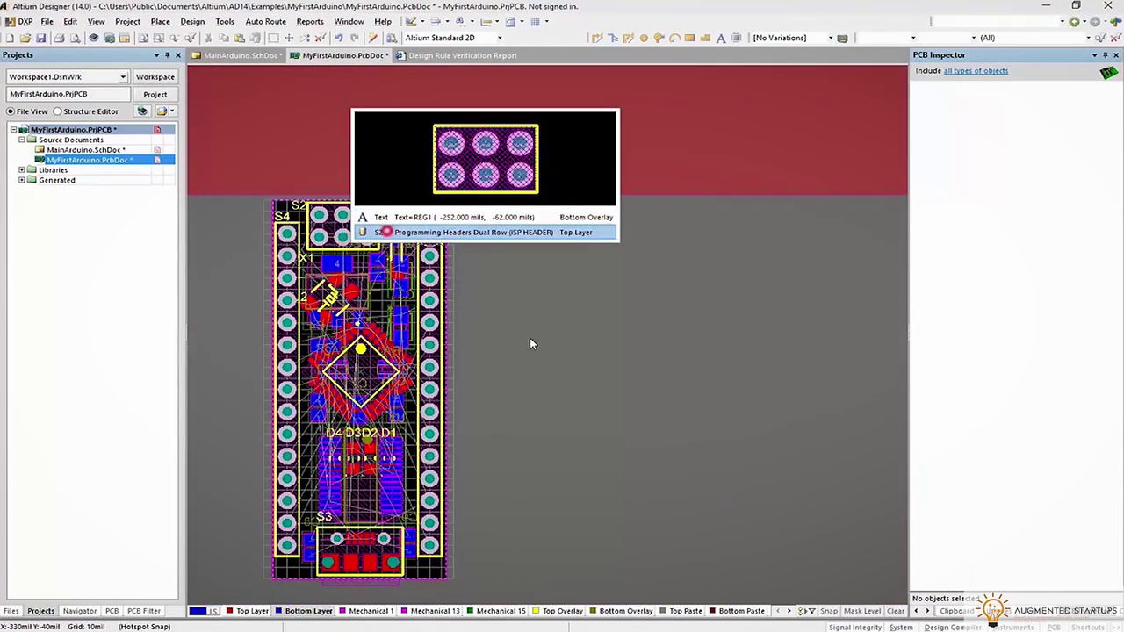
pyautogui.click(492, 228)
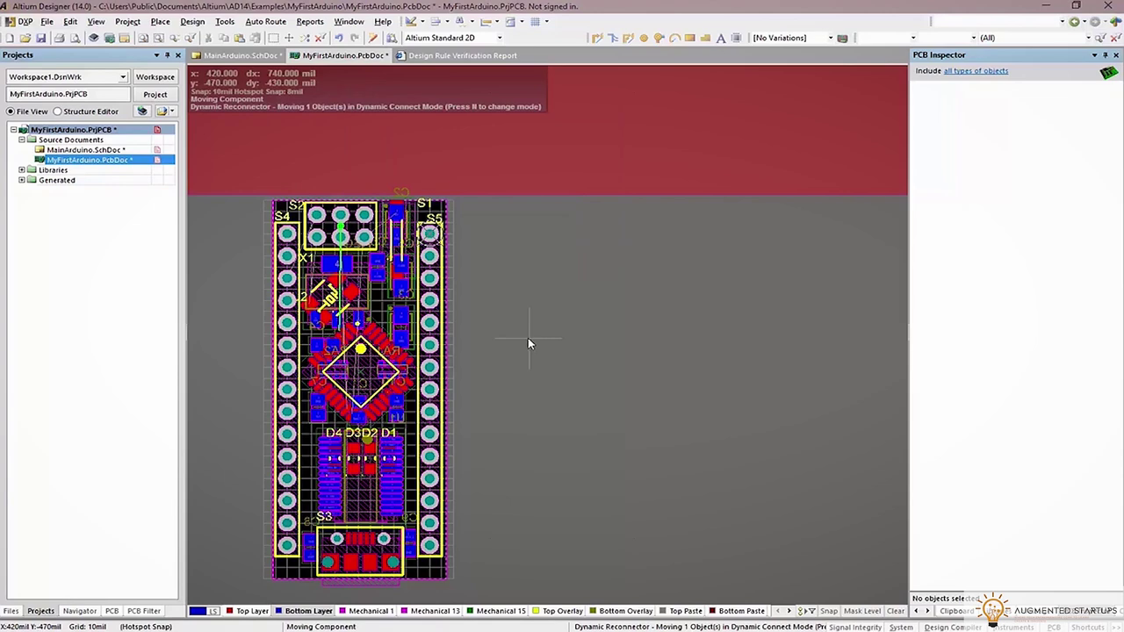
pyautogui.click(528, 343)
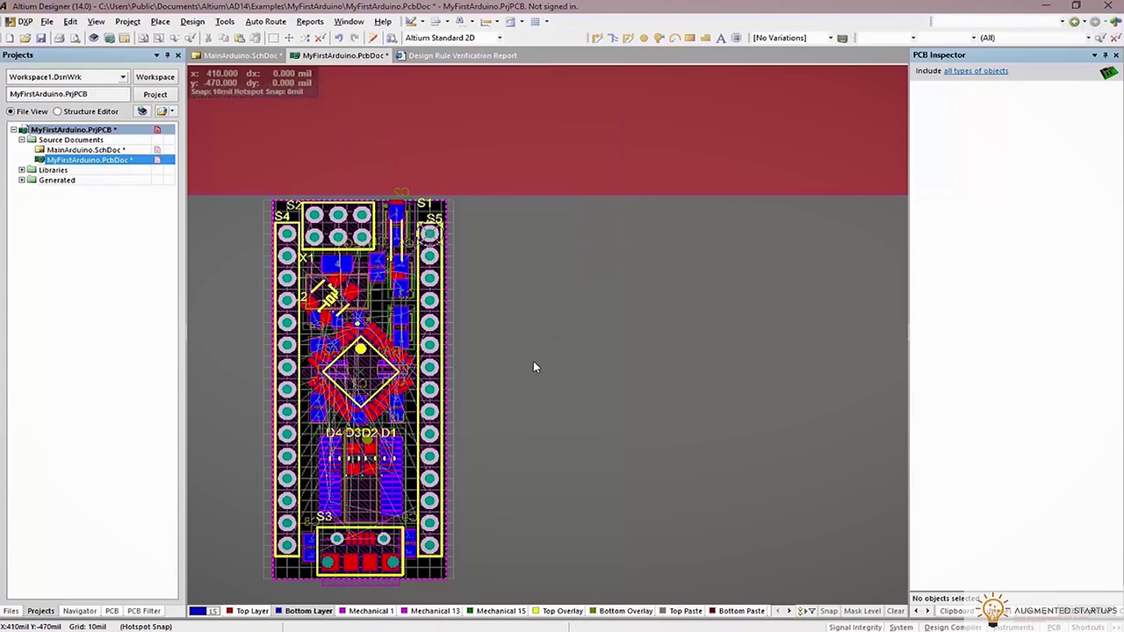
# Confirm the 3D view configuration and orbit the board to review the top side in 3D
pyautogui.press('3')
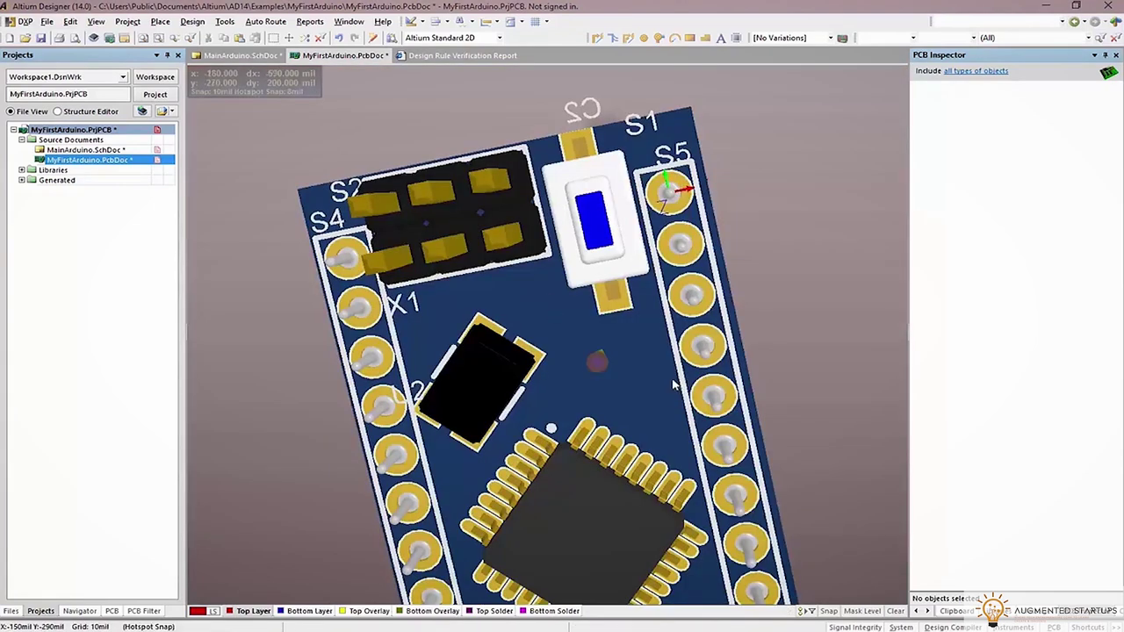
pyautogui.press('0')
pyautogui.press('l')
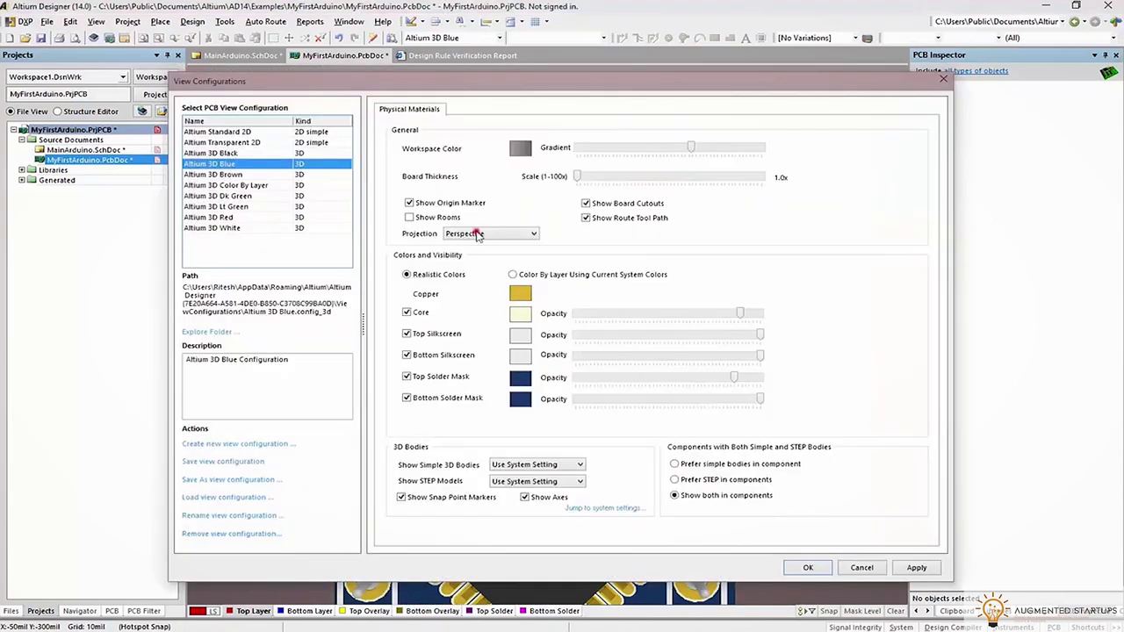
pyautogui.click(806, 568)
pyautogui.keyDown('ctrl'); pyautogui.scroll(-3, 691, 318); pyautogui.keyUp('ctrl')
pyautogui.moveTo(691, 318); pyautogui.dragTo(694, 296, button='right')
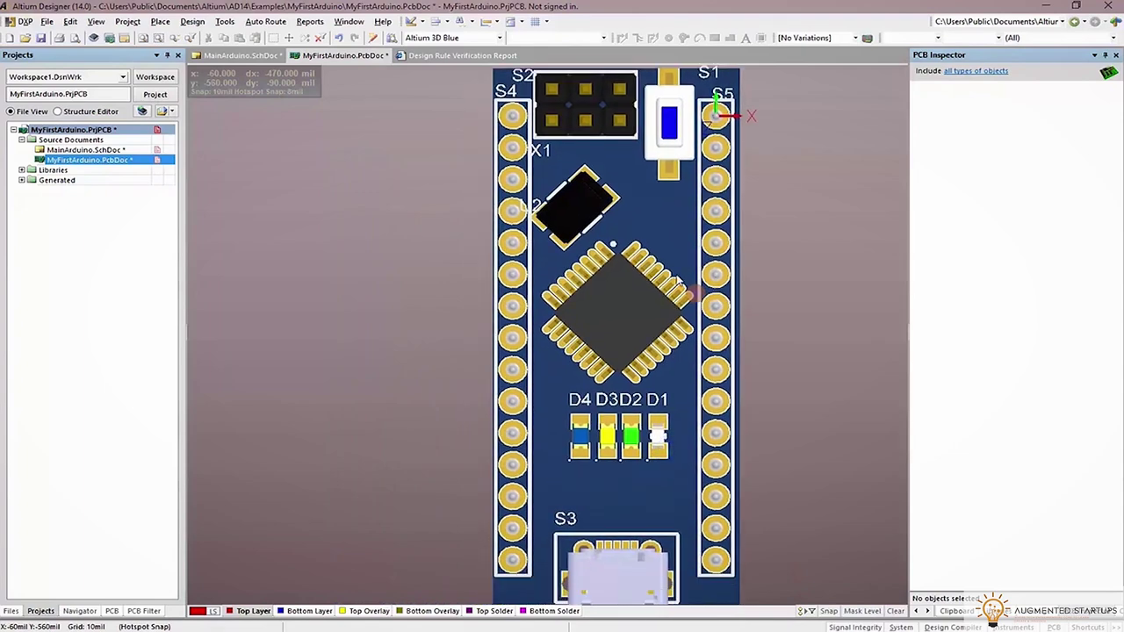
pyautogui.scroll(-3, 620, 301)
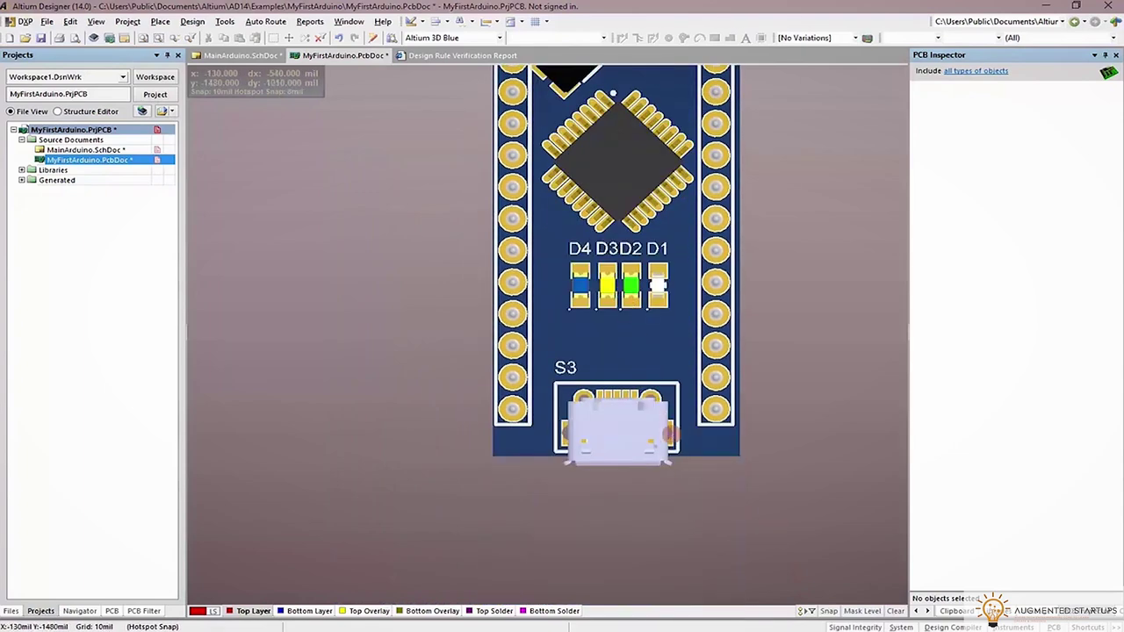
pyautogui.keyDown('ctrl'); pyautogui.scroll(-2, 675, 475); pyautogui.keyUp('ctrl')
pyautogui.keyDown('shift'); pyautogui.moveTo(673, 472); pyautogui.dragTo(522, 332, button='right'); pyautogui.keyUp('shift')
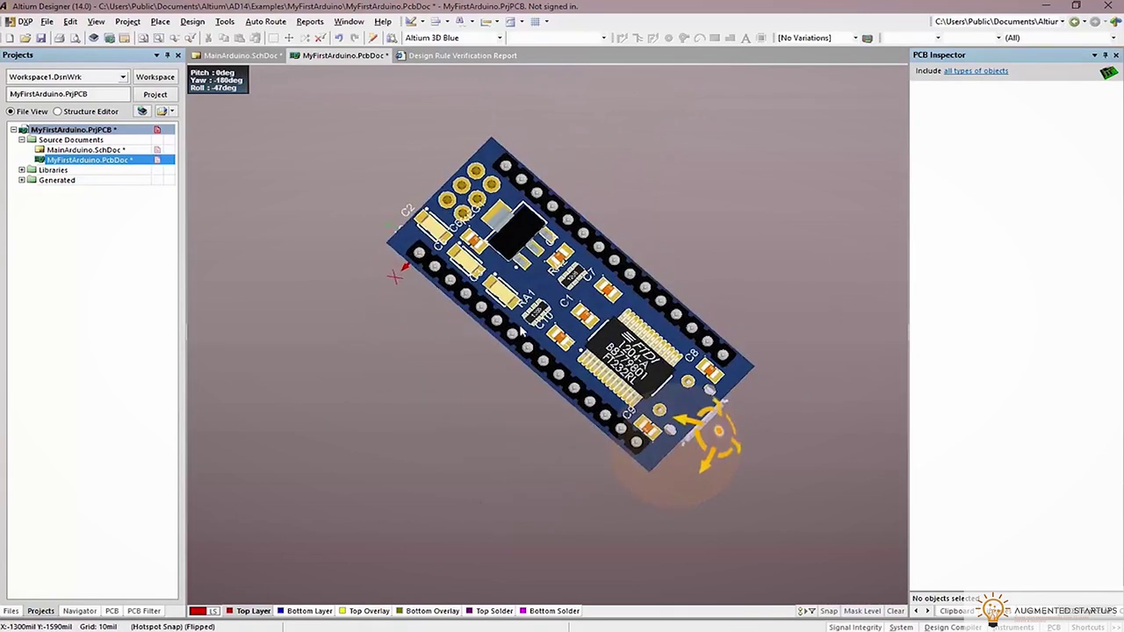
# Zoom and orbit the flipped 3D board to inspect the FTDI chip and other bottom-side component heights
pyautogui.keyDown('ctrl'); pyautogui.scroll(4, 523, 332); pyautogui.keyUp('ctrl')
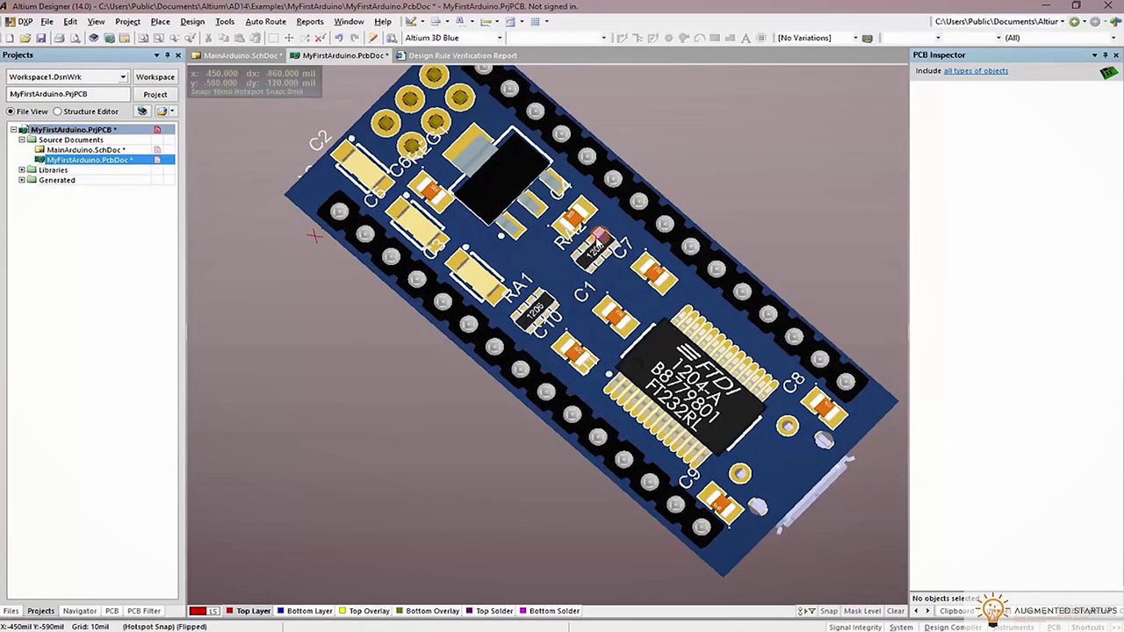
pyautogui.press('0')
pyautogui.keyDown('ctrl'); pyautogui.scroll(2, 597, 301); pyautogui.keyUp('ctrl')
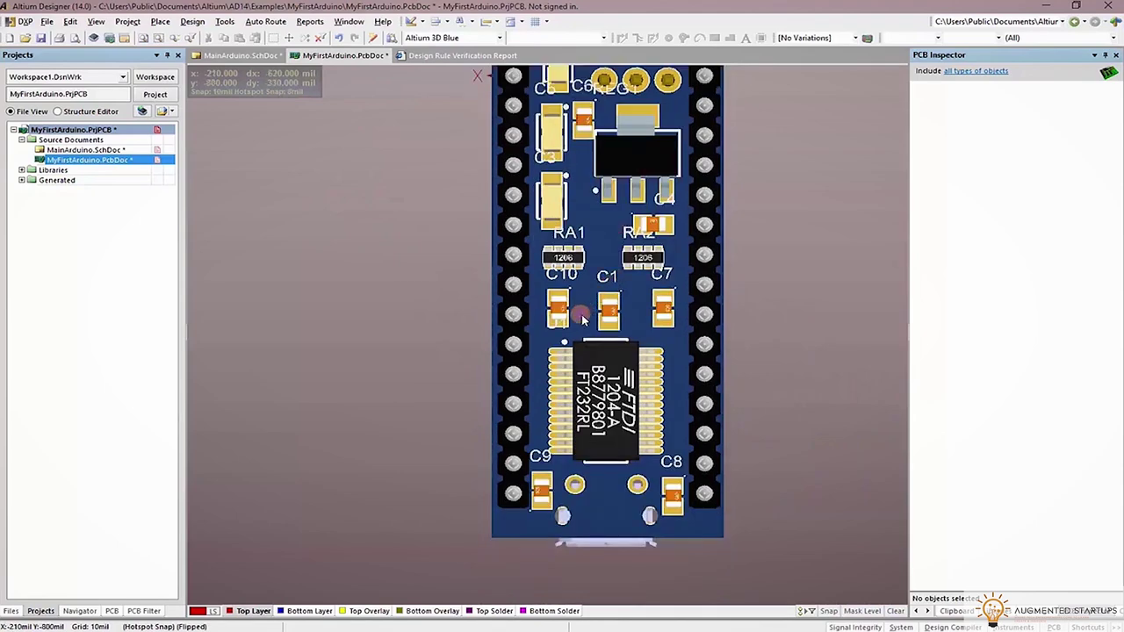
pyautogui.scroll(2, 583, 320)
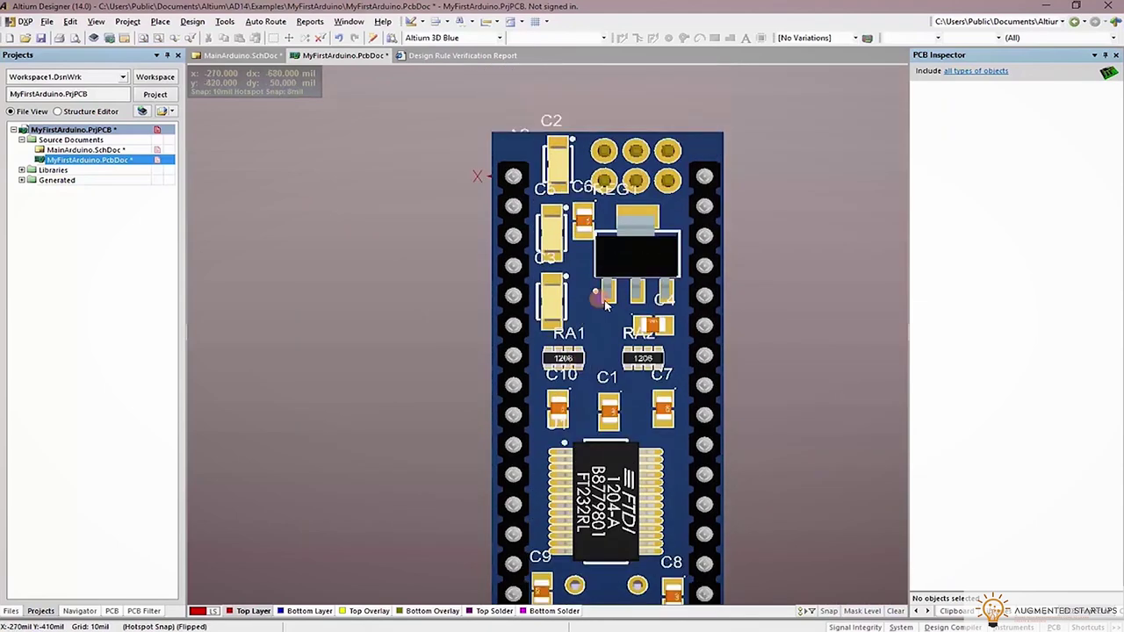
pyautogui.keyDown('ctrl'); pyautogui.scroll(2, 650, 273); pyautogui.keyUp('ctrl')
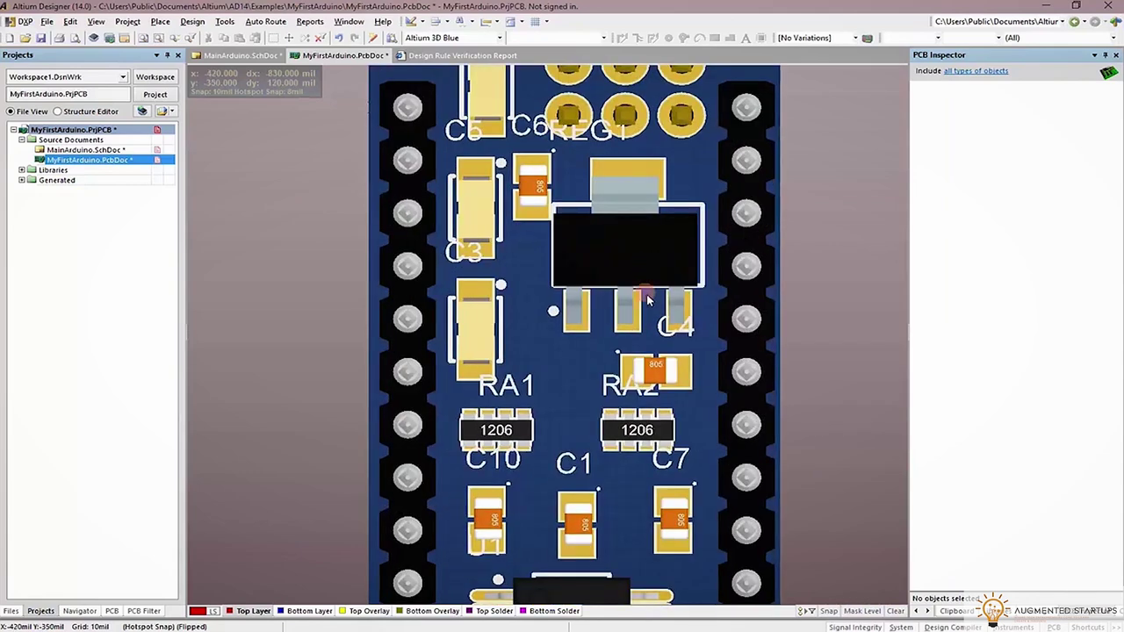
pyautogui.press('shift')
pyautogui.keyDown('shift'); pyautogui.moveTo(773, 442); pyautogui.dragTo(771, 457, button='right'); pyautogui.keyUp('shift')
pyautogui.scroll(-2, 690, 443)
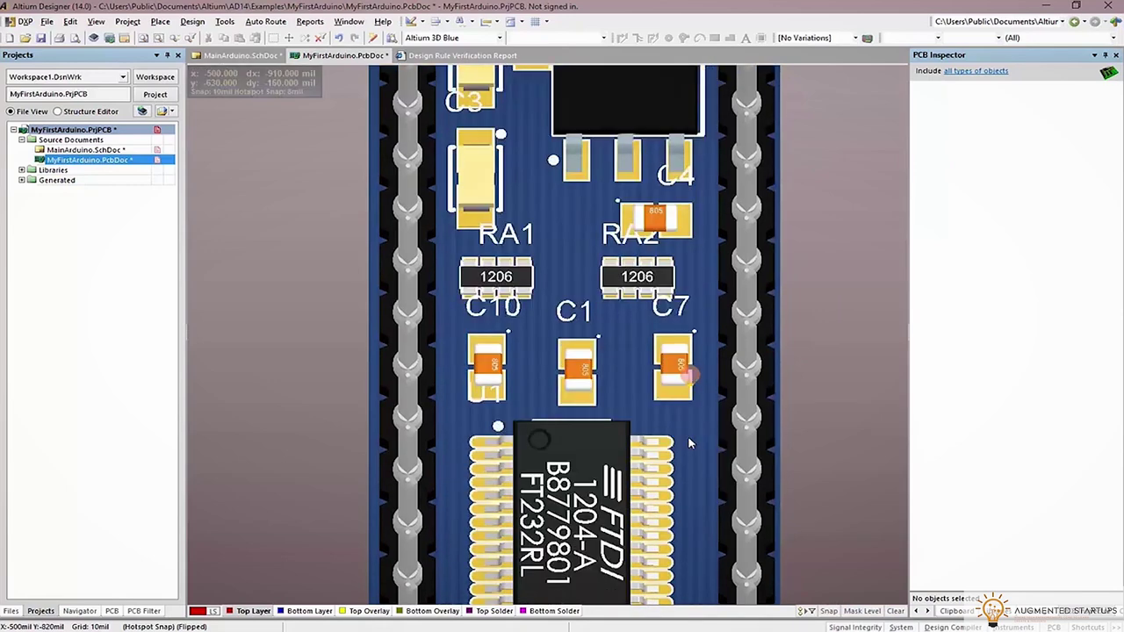
pyautogui.scroll(-3, 690, 443)
pyautogui.scroll(2, 690, 373)
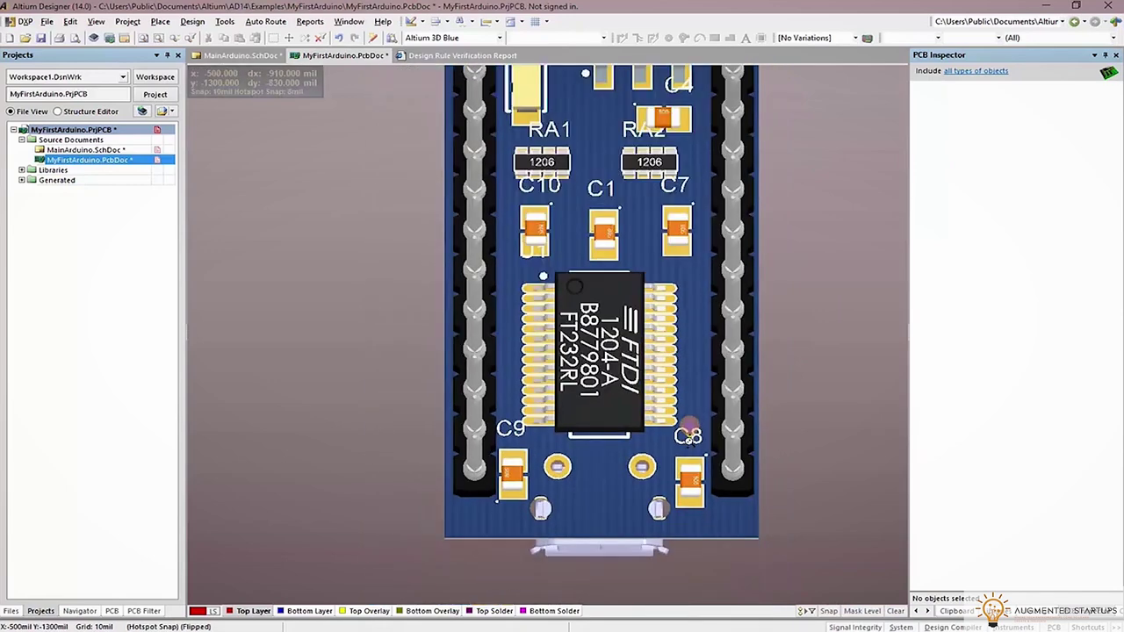
pyautogui.press('shift')
pyautogui.keyDown('shift'); pyautogui.moveTo(691, 413); pyautogui.dragTo(641, 334, button='right'); pyautogui.keyUp('shift')
pyautogui.press('0')
pyautogui.keyDown('ctrl'); pyautogui.scroll(-2, 642, 332); pyautogui.keyUp('ctrl')
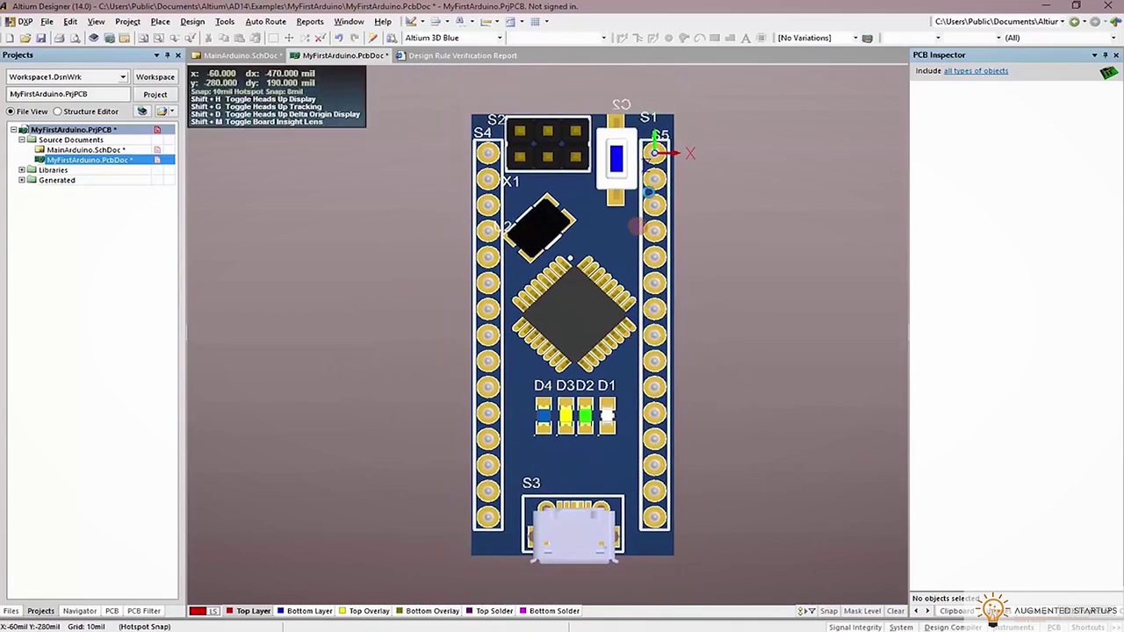
# Return to the 2D layout and move tactile switch S1 on the board
pyautogui.press('2')
pyautogui.keyDown('ctrl'); pyautogui.scroll(2, 613, 94); pyautogui.keyUp('ctrl')
pyautogui.keyDown('ctrl'); pyautogui.scroll(1, 613, 94); pyautogui.keyUp('ctrl')
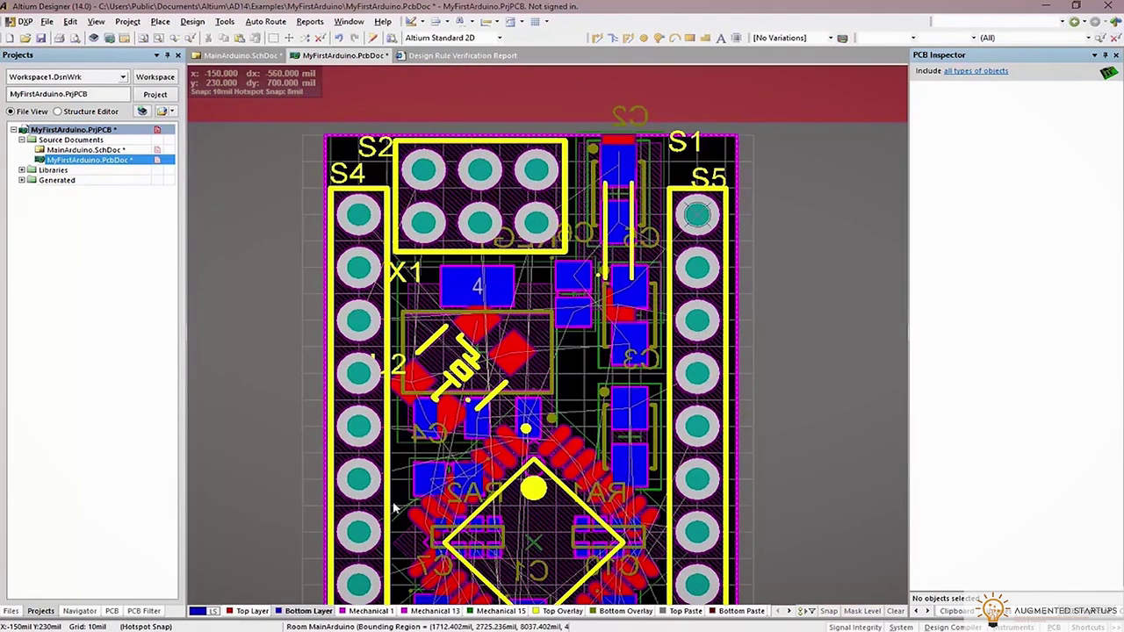
pyautogui.click(249, 611)
pyautogui.moveTo(619, 245); pyautogui.dragTo(563, 249)
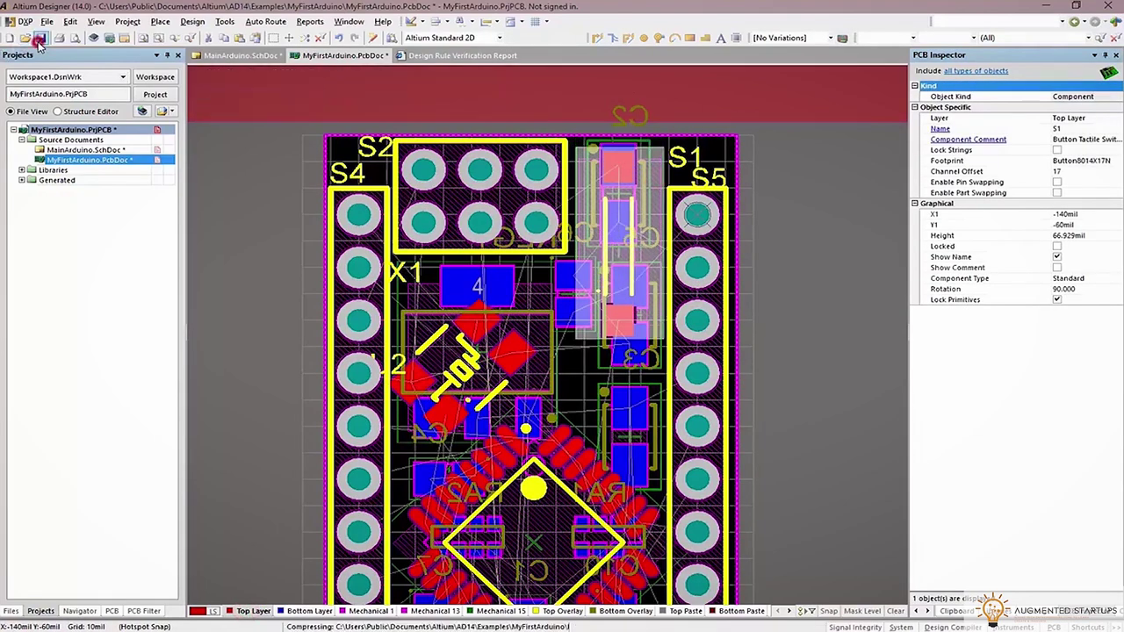
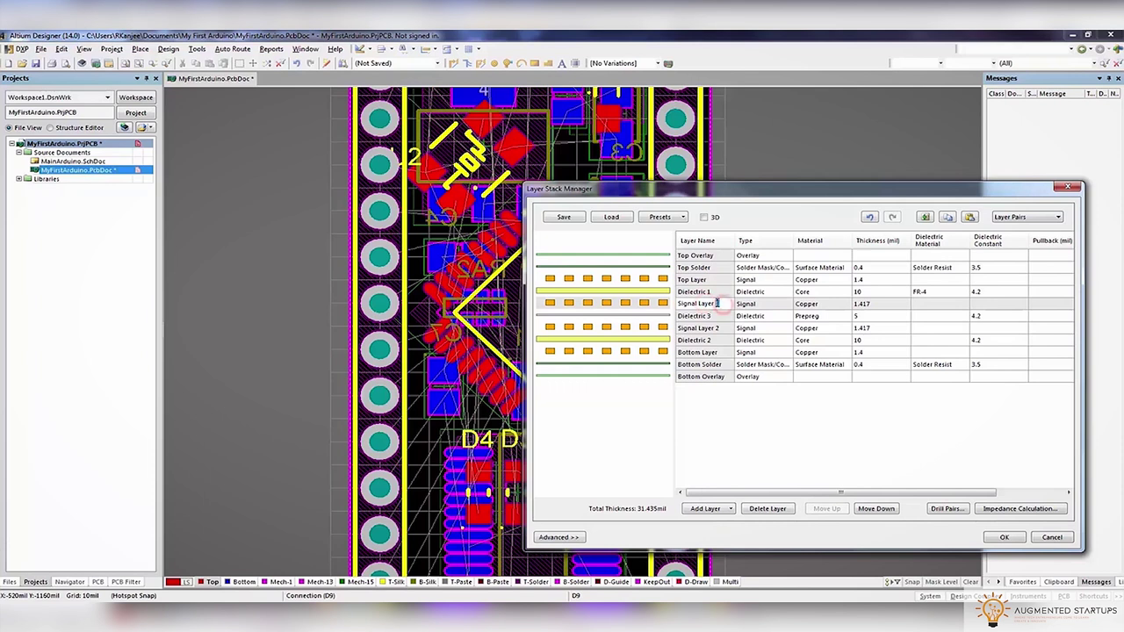
# Name the inner layers Signal Layer Top and Signal Layer Bottom and apply the four-layer stackup
pyautogui.click(714, 330)
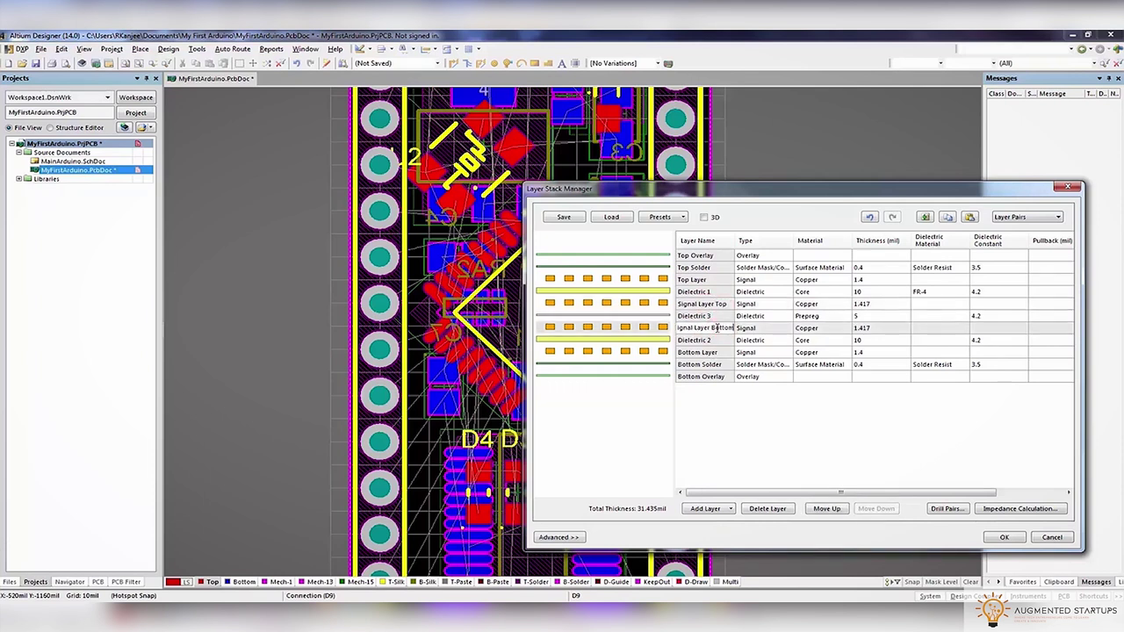
pyautogui.click(710, 316)
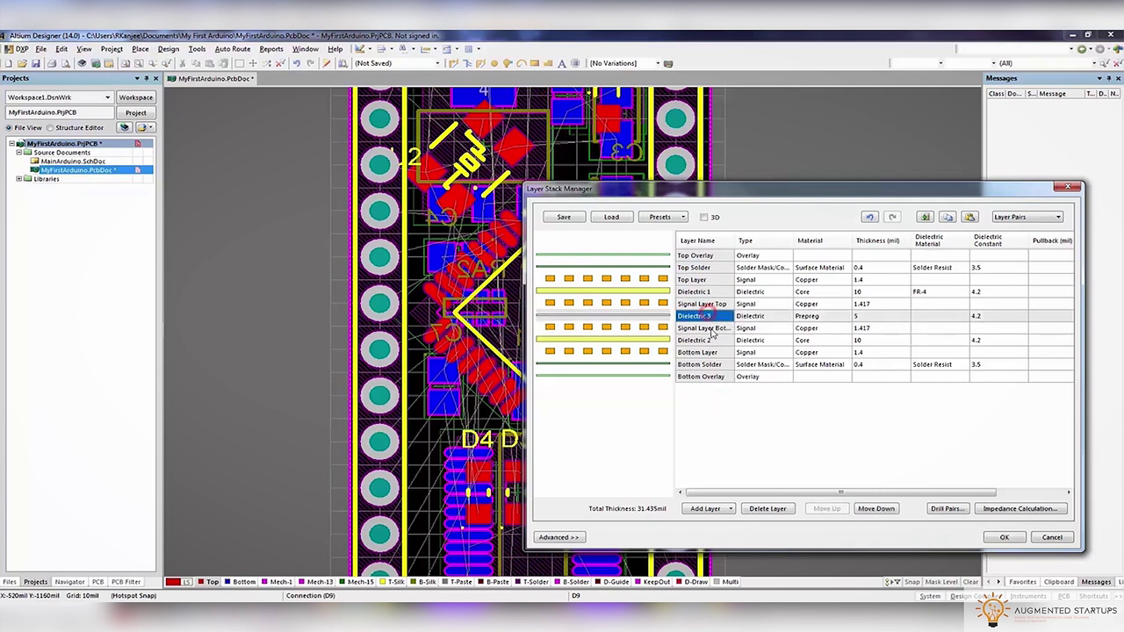
pyautogui.click(712, 329)
pyautogui.click(707, 304)
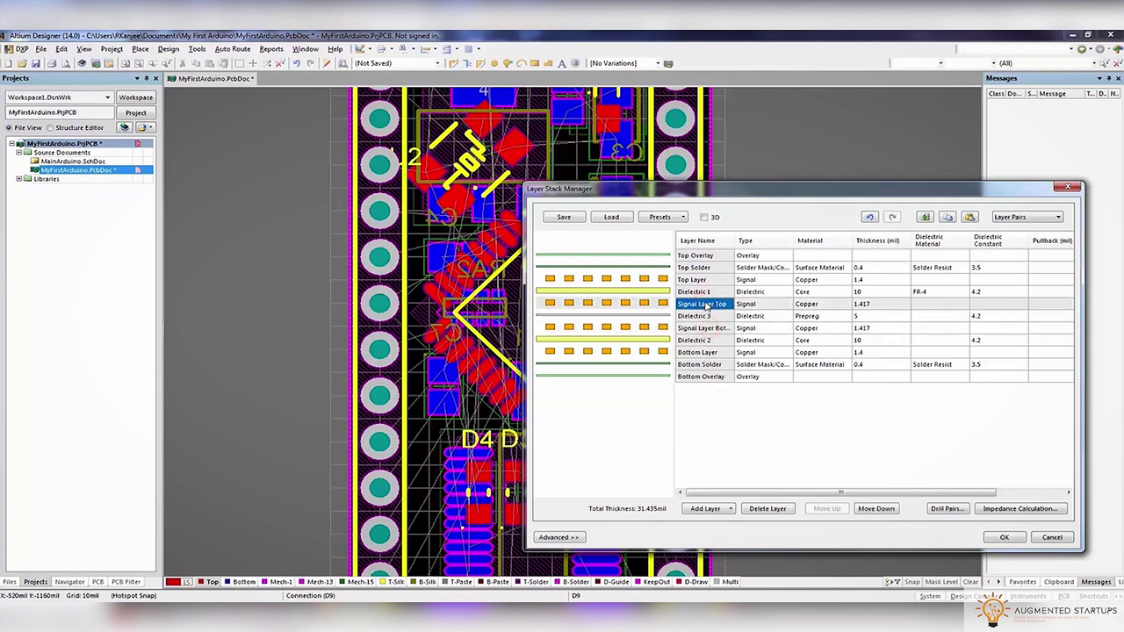
pyautogui.click(707, 280)
pyautogui.click(998, 537)
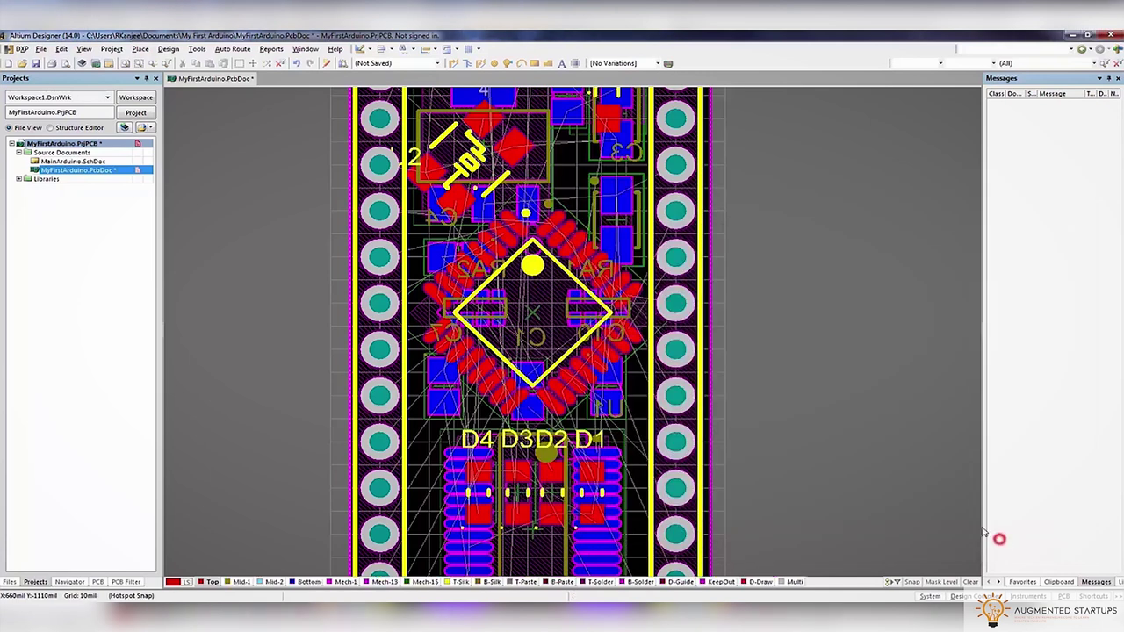
# Switch between the Mid-2 and Mid-1 layers, save the board and pick the routing layer
pyautogui.click(273, 582)
pyautogui.click(236, 584)
pyautogui.hotkey('ctrl', 'pagedown')
pyautogui.click(38, 63)
pyautogui.keyDown('ctrl'); pyautogui.scroll(6, 519, 280); pyautogui.keyUp('ctrl')
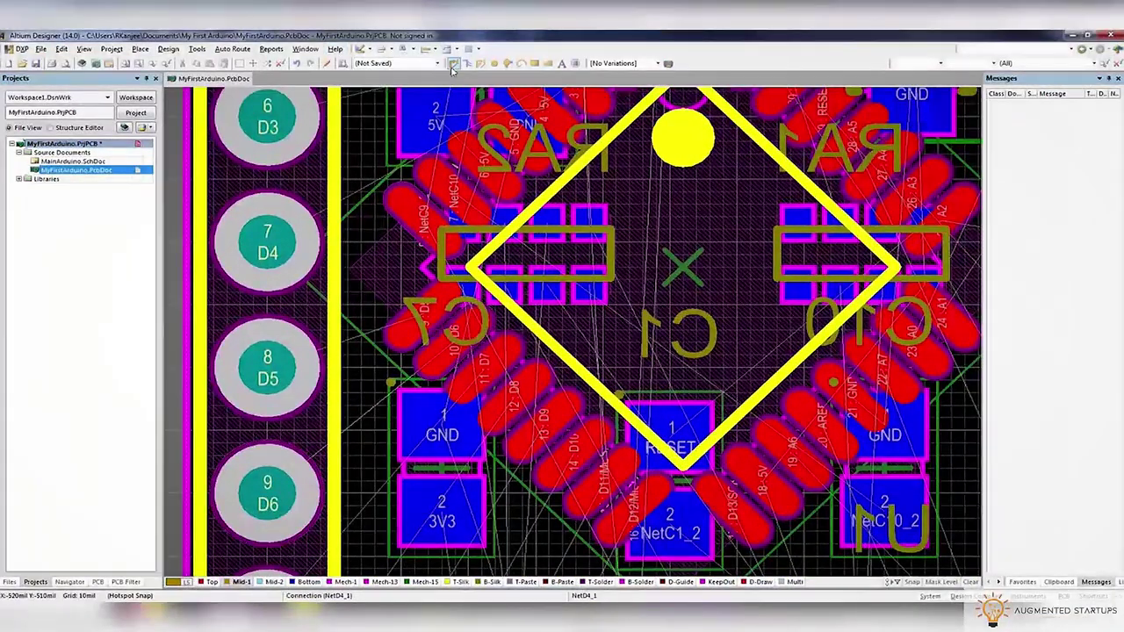
# Route the chip's D5 pin to header pad 8 and D6 to pad 9
pyautogui.click(451, 64)
pyautogui.click(428, 316)
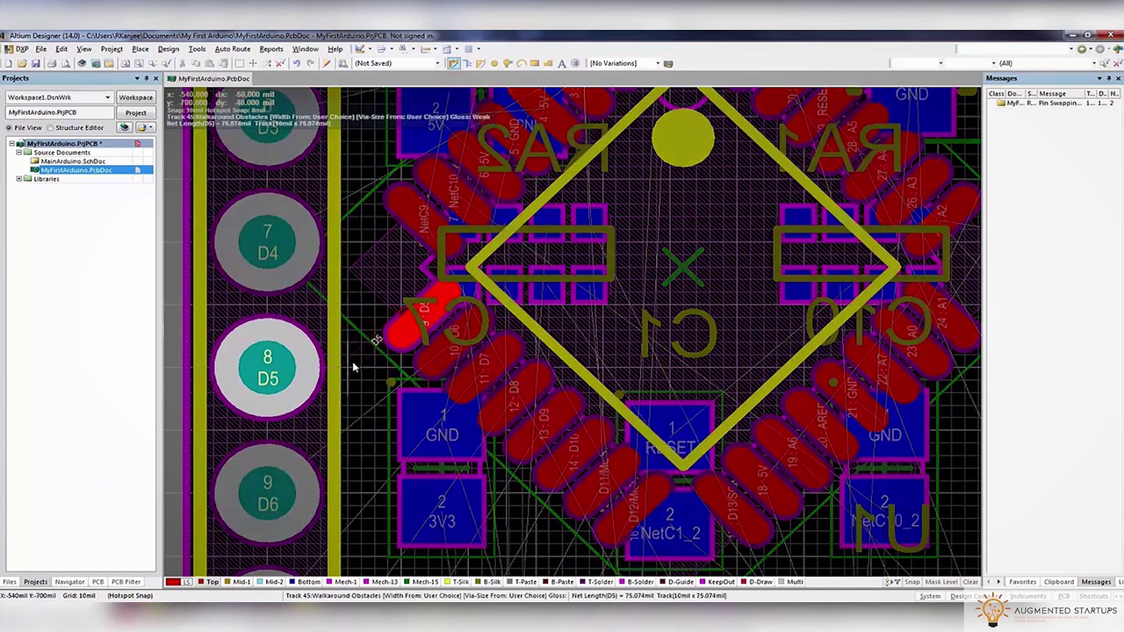
pyautogui.click(293, 373)
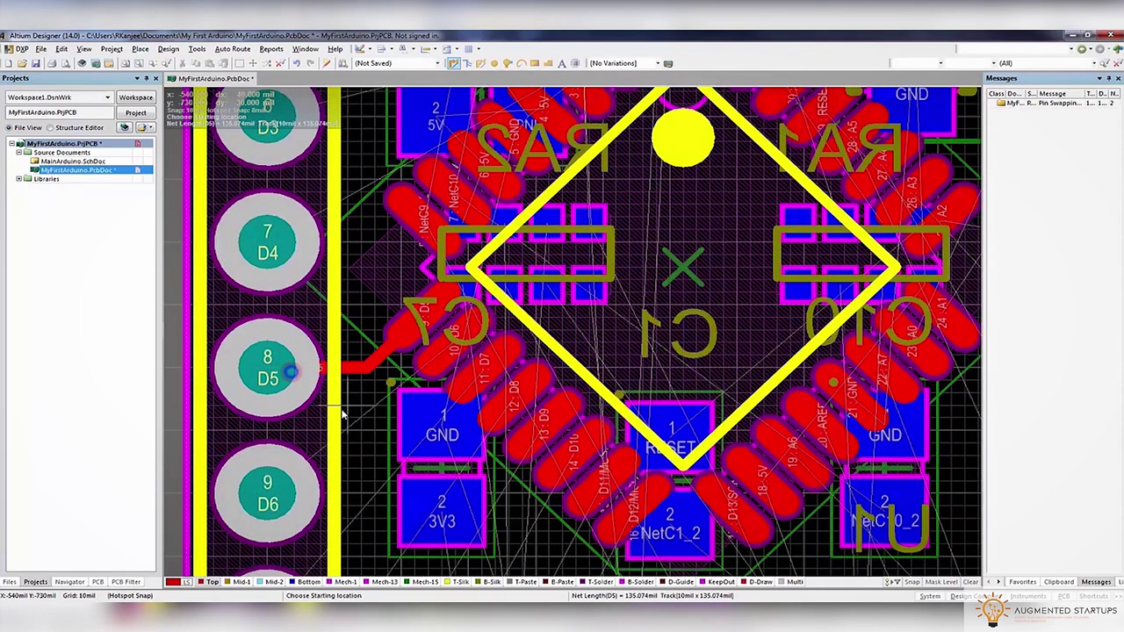
pyautogui.scroll(-3, 369, 373)
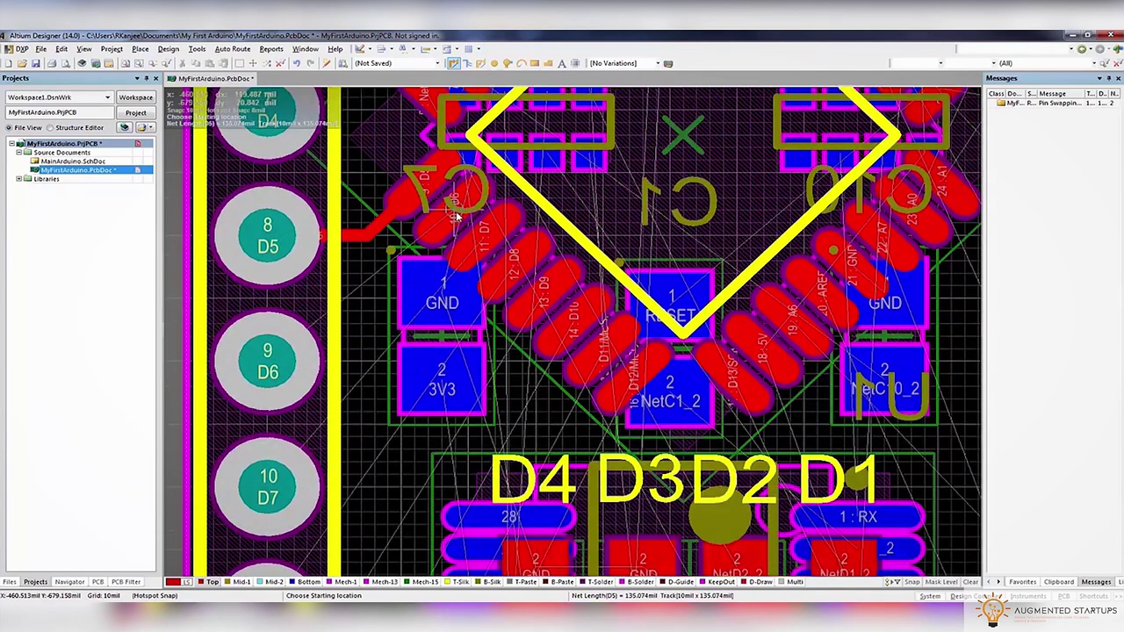
pyautogui.hotkey('shift', 's')
pyautogui.click(455, 218)
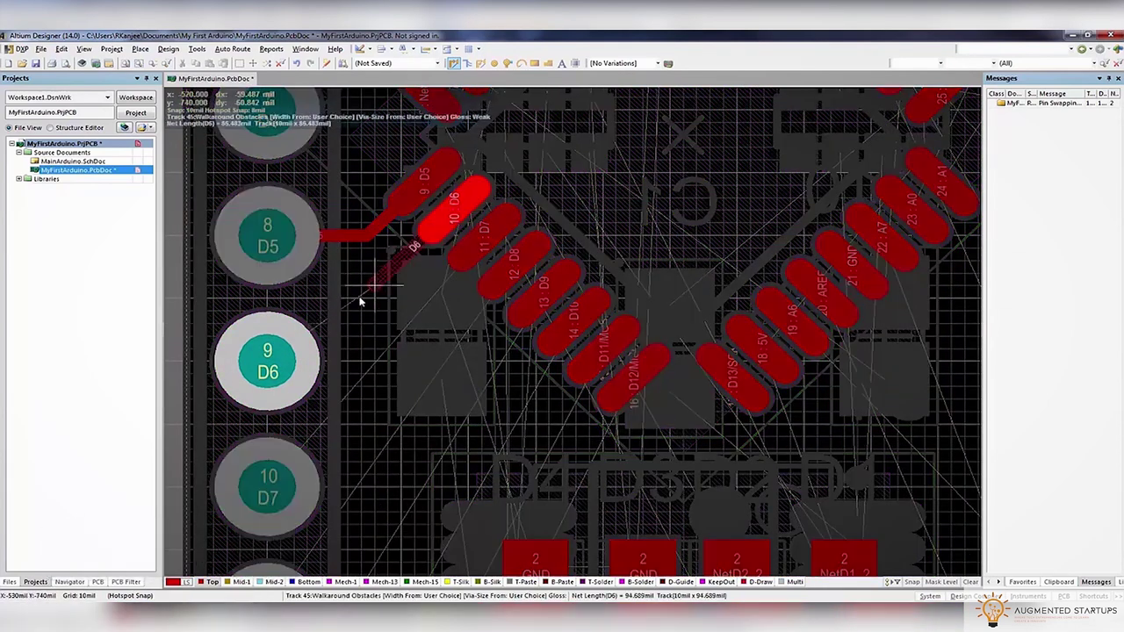
pyautogui.click(288, 364)
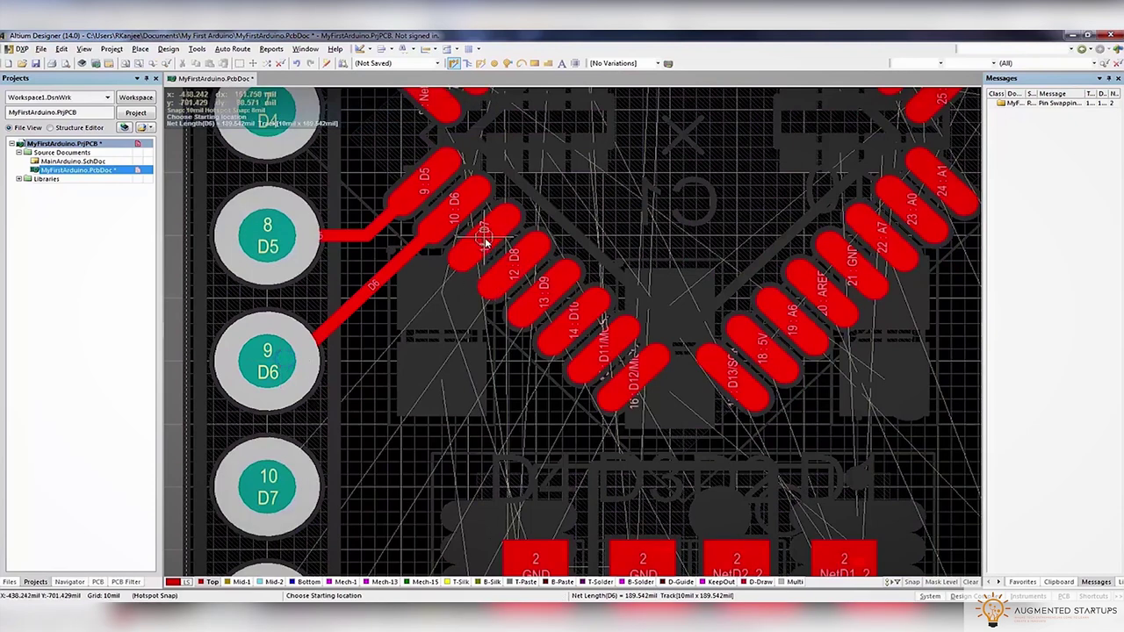
# Route the D7 pin to header pad 10, ending with 45-degree corners
pyautogui.click(483, 242)
pyautogui.scroll(-1, 347, 430)
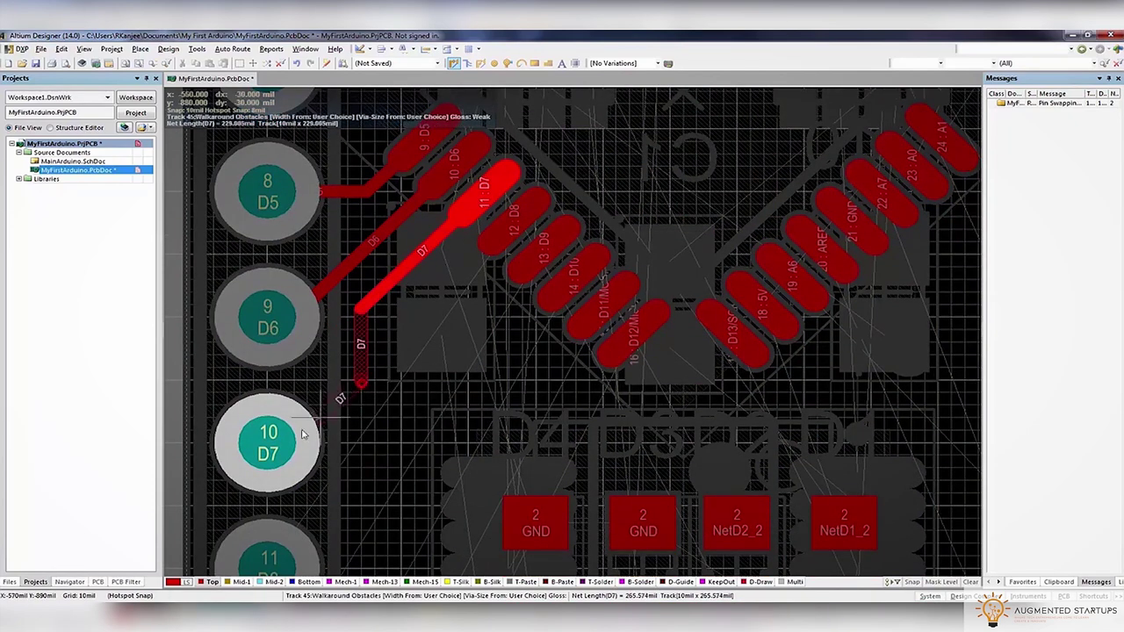
pyautogui.hotkey('shift', 'space')
pyautogui.hotkey('shift', 'space')
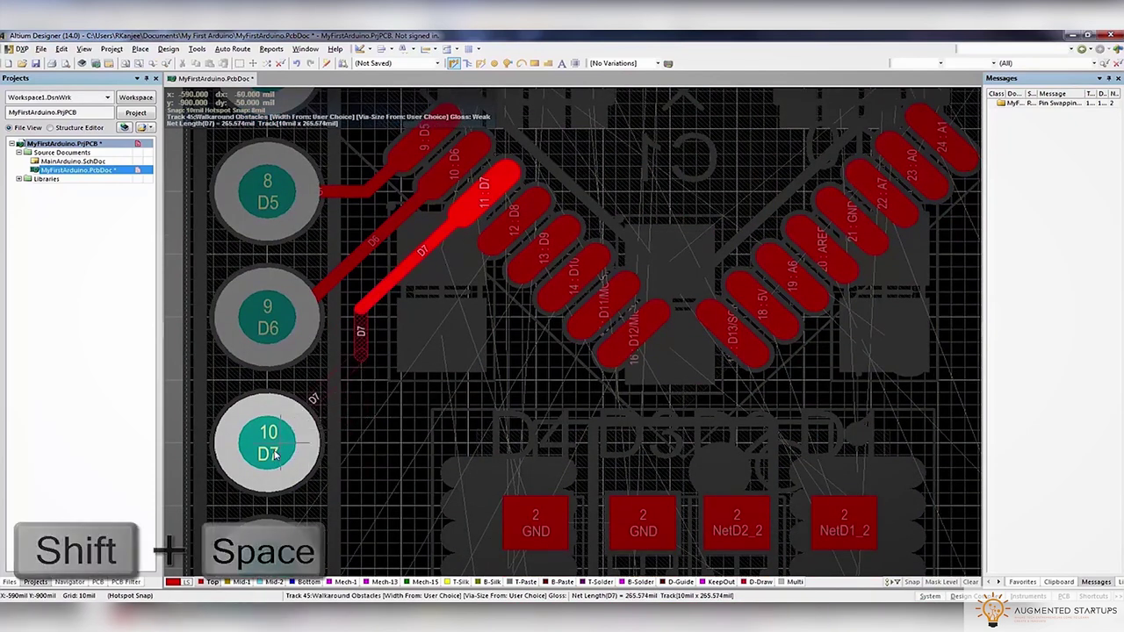
pyautogui.hotkey('shift', 'space')
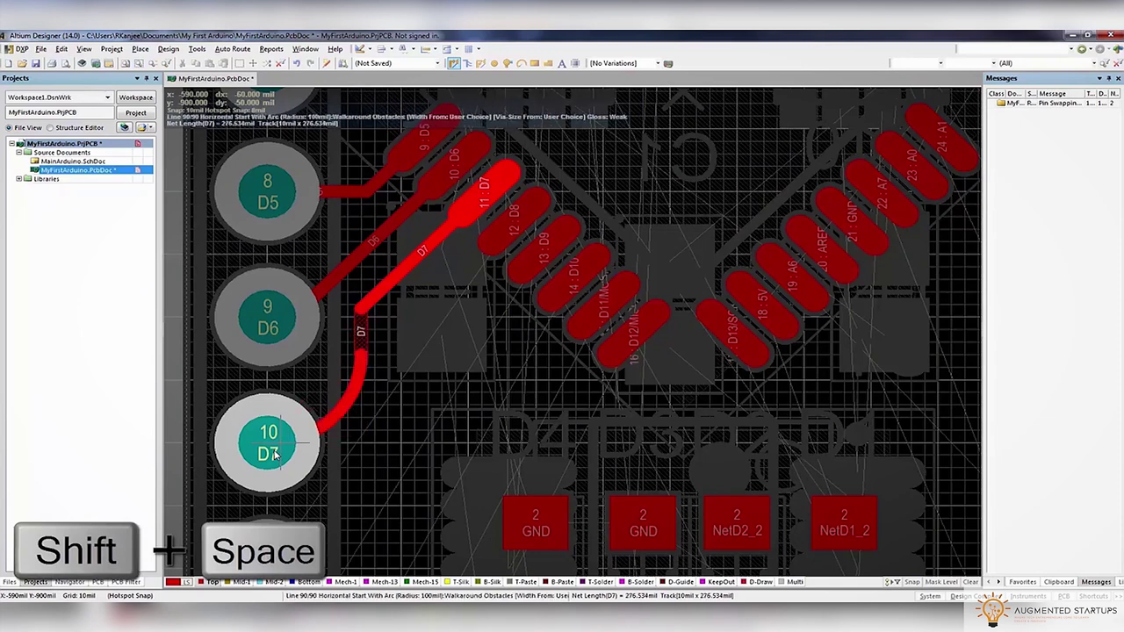
pyautogui.hotkey('shift', 'space')
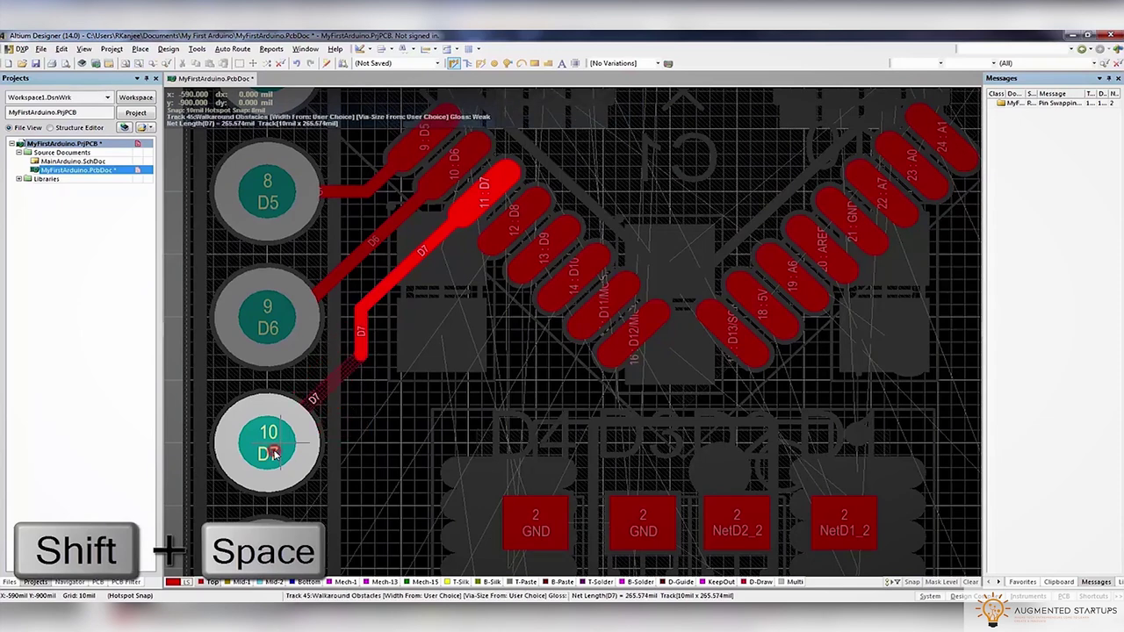
pyautogui.click(275, 457)
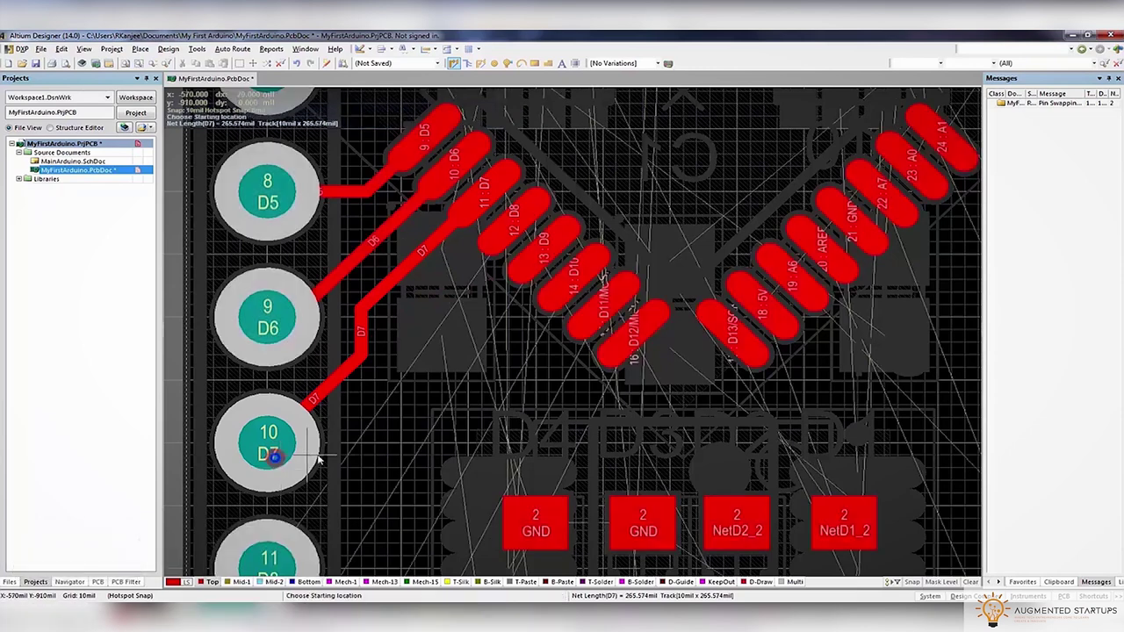
# Cancel the single D8 track and select pins D8 through D12 for group routing
pyautogui.click(522, 226)
pyautogui.rightClick(414, 319)
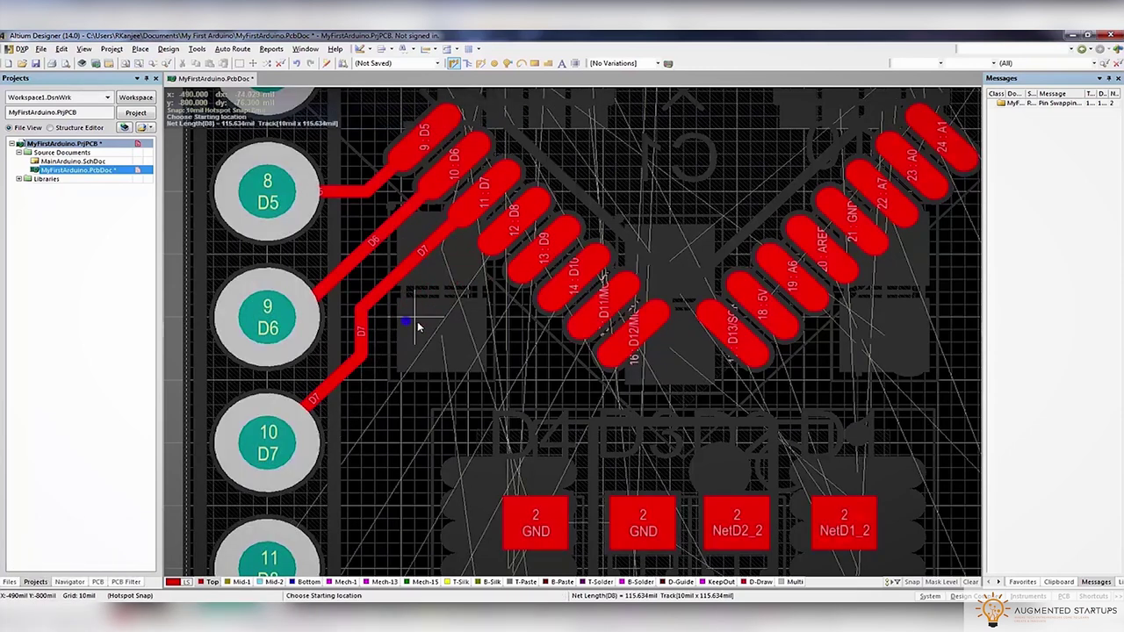
pyautogui.keyDown('shift'); pyautogui.click(514, 225); pyautogui.keyUp('shift')
pyautogui.keyDown('shift'); pyautogui.click(540, 250); pyautogui.keyUp('shift')
pyautogui.keyDown('shift'); pyautogui.click(571, 279); pyautogui.keyUp('shift')
pyautogui.keyDown('shift'); pyautogui.click(600, 307); pyautogui.keyUp('shift')
pyautogui.keyDown('shift'); pyautogui.click(626, 338); pyautogui.keyUp('shift')
# Multi-route the five D8–D12 tracks out from the chip as a parallel bundle
pyautogui.click(467, 63)
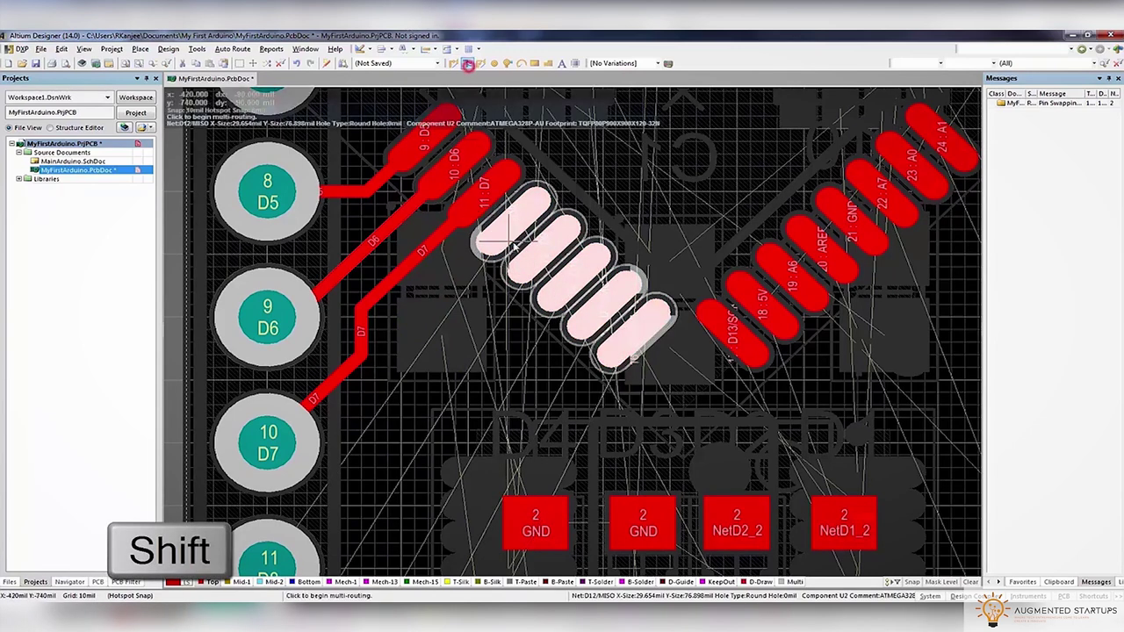
pyautogui.click(513, 221)
pyautogui.scroll(-5, 408, 350)
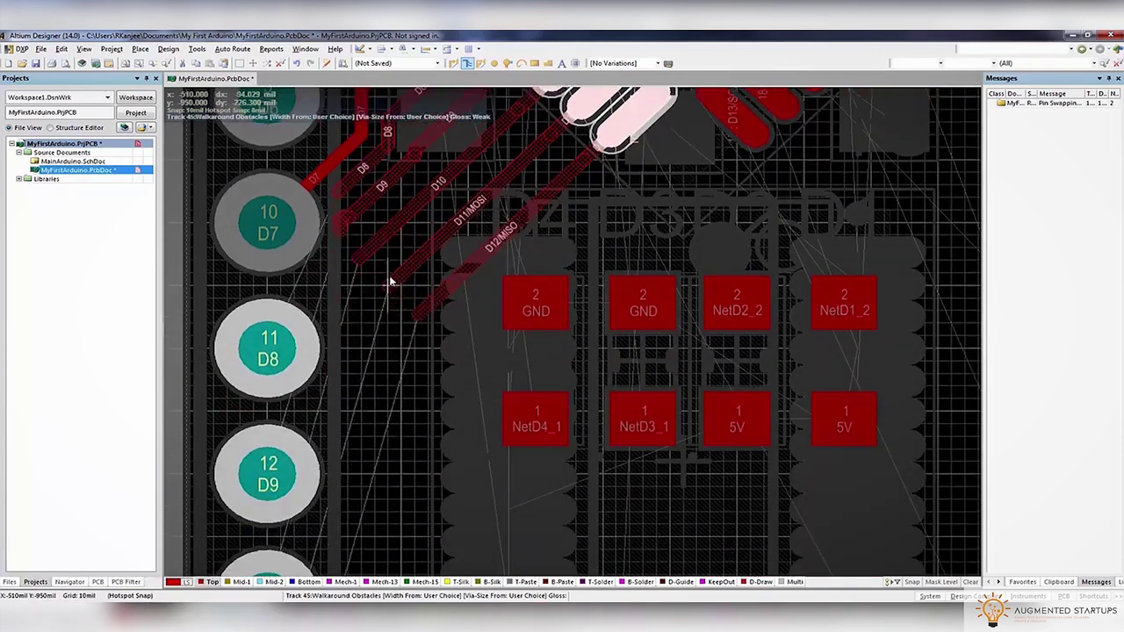
pyautogui.click(475, 221)
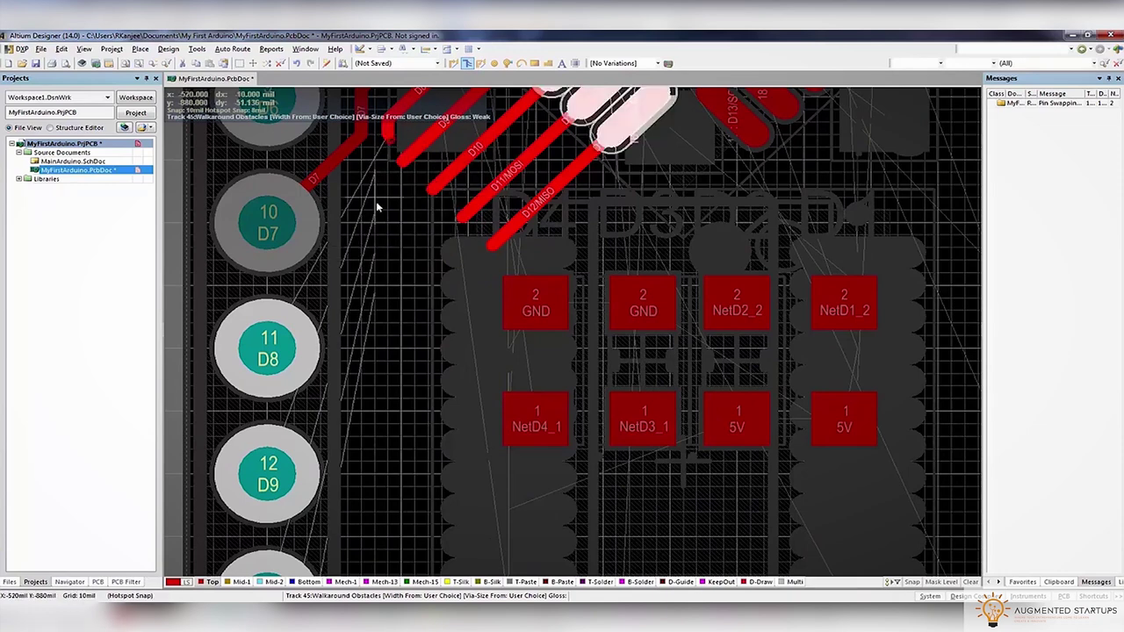
pyautogui.scroll(3, 397, 211)
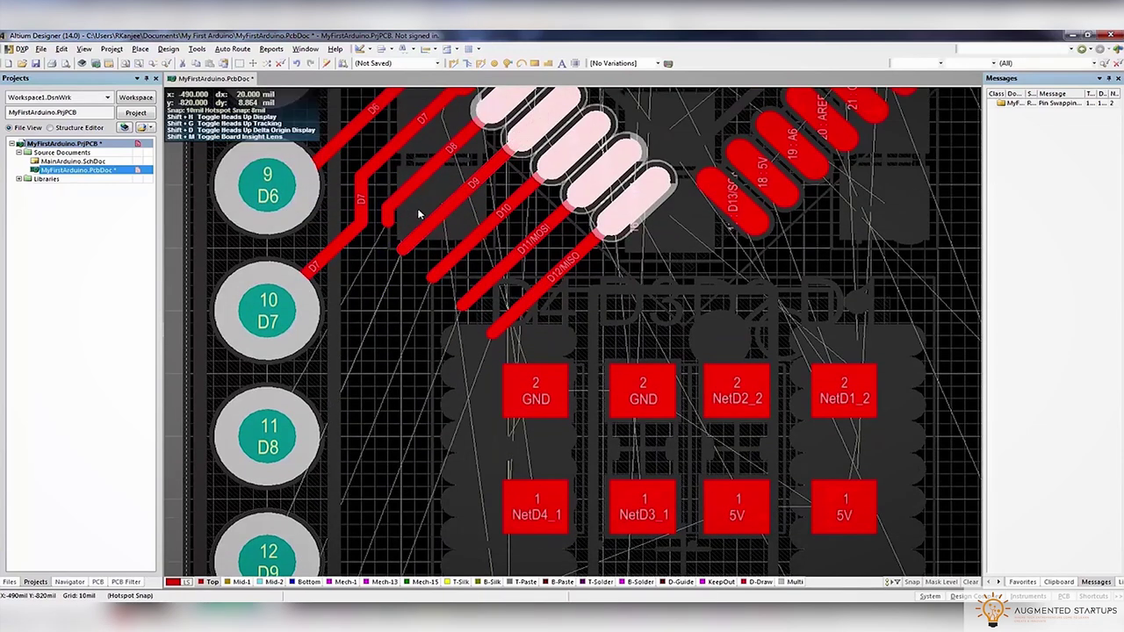
# Dismiss the no-differential-pairs error and continue the D8 track from its loose end
pyautogui.click(477, 66)
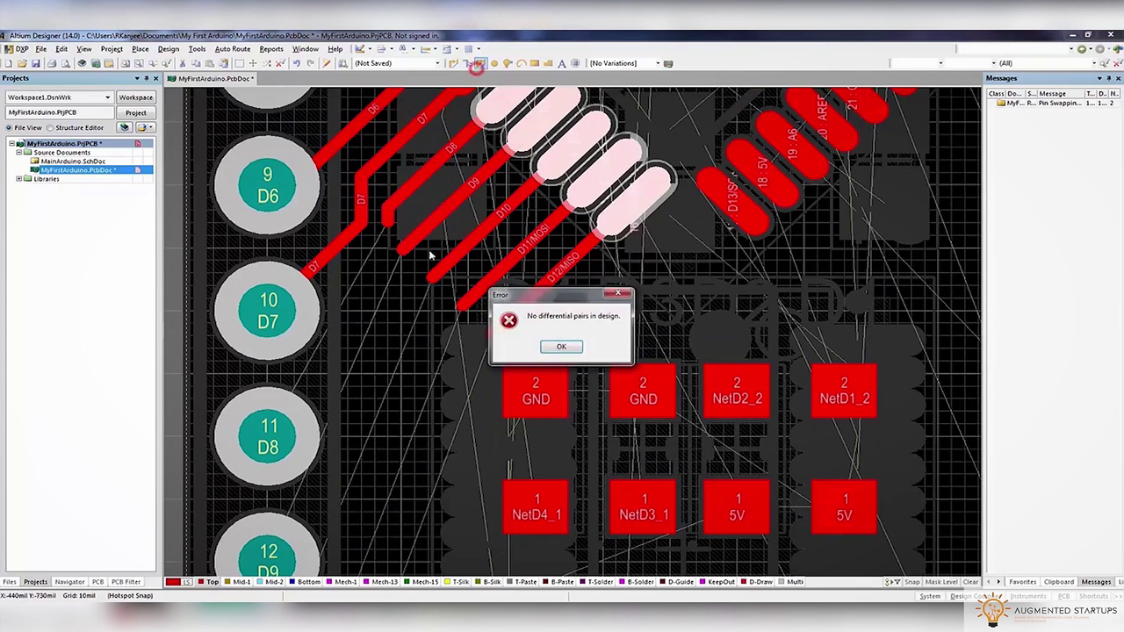
pyautogui.click(572, 346)
pyautogui.click(453, 63)
pyautogui.click(384, 219)
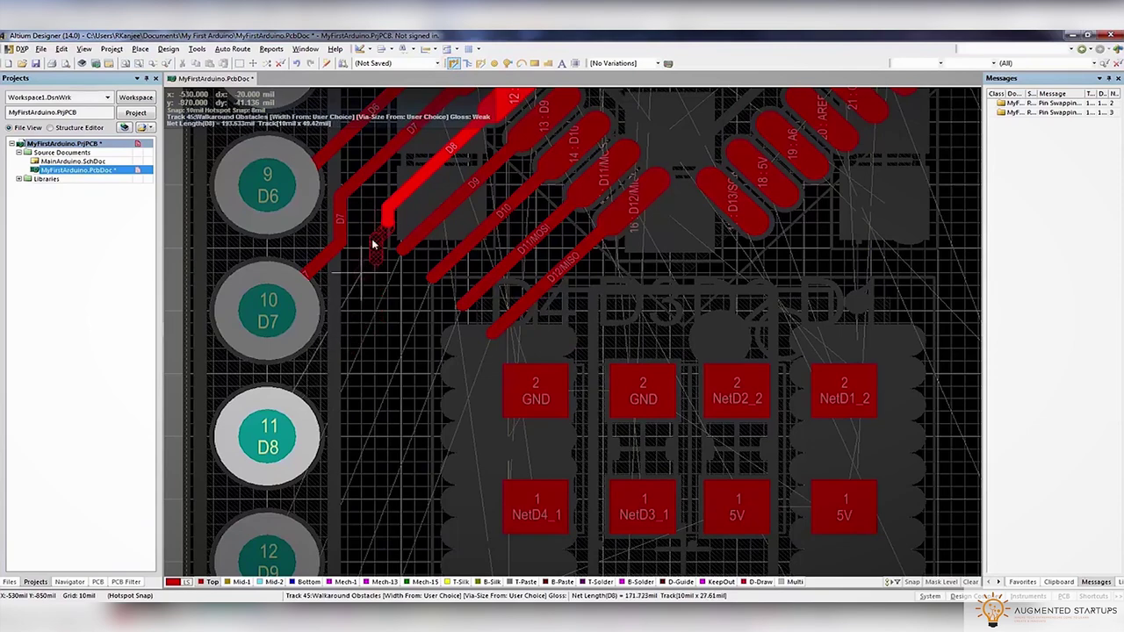
# Finish the D8 track on header pad 11 and straighten its jog
pyautogui.click(297, 428)
pyautogui.keyDown('ctrl'); pyautogui.scroll(4, 395, 254); pyautogui.keyUp('ctrl')
pyautogui.moveTo(371, 260)
pyautogui.mouseDown()
pyautogui.moveTo(346, 251)
pyautogui.moveTo(364, 208)
pyautogui.moveTo(301, 173)
pyautogui.mouseUp()
pyautogui.keyDown('ctrl'); pyautogui.scroll(-3, 301, 173); pyautogui.keyUp('ctrl')
pyautogui.keyDown('ctrl'); pyautogui.scroll(-1, 333, 236); pyautogui.keyUp('ctrl')
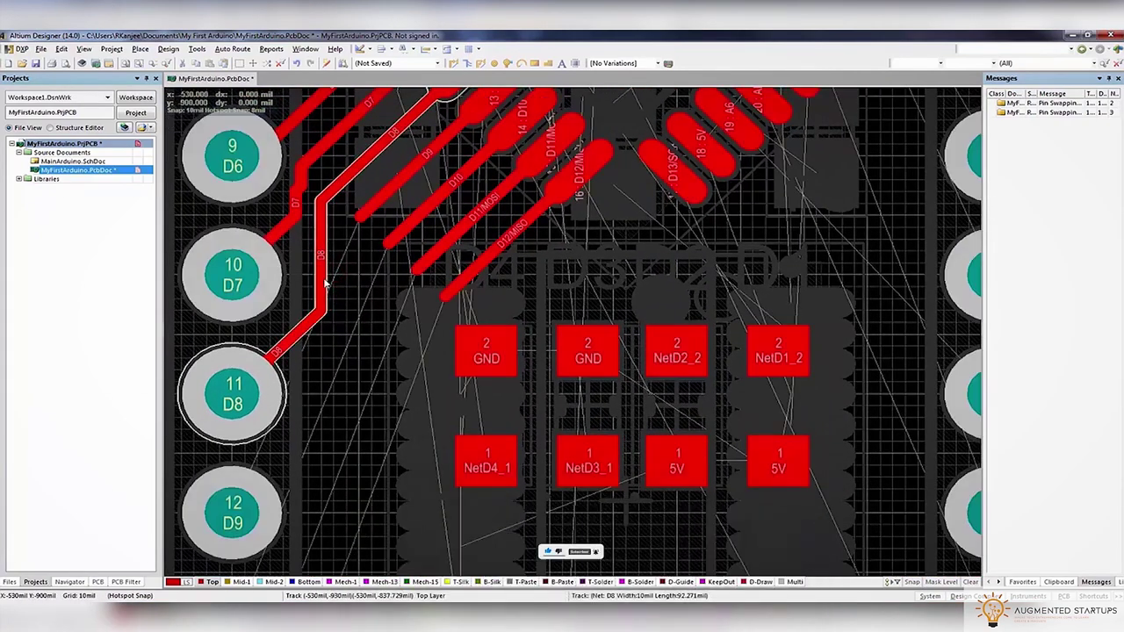
pyautogui.moveTo(372, 359); pyautogui.dragTo(445, 308, button='right')
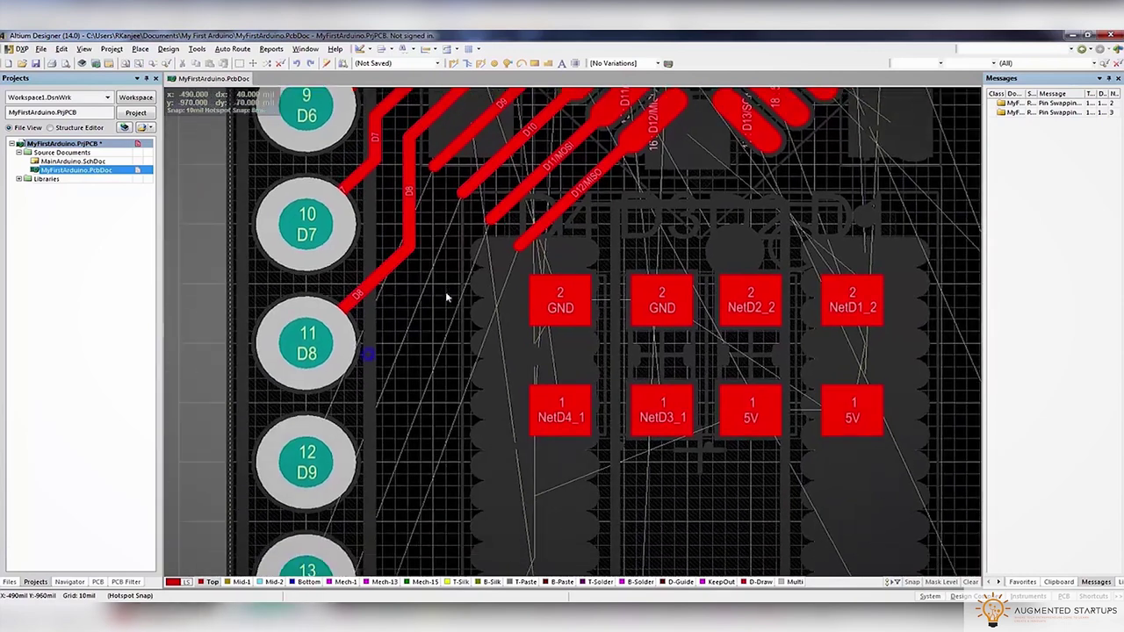
pyautogui.keyDown('ctrl'); pyautogui.scroll(-2, 445, 307); pyautogui.keyUp('ctrl')
# Route the D9, D10 and D11/MOSI tracks to header pads 12, 13 and 14
pyautogui.hotkey('ctrl', 'w')
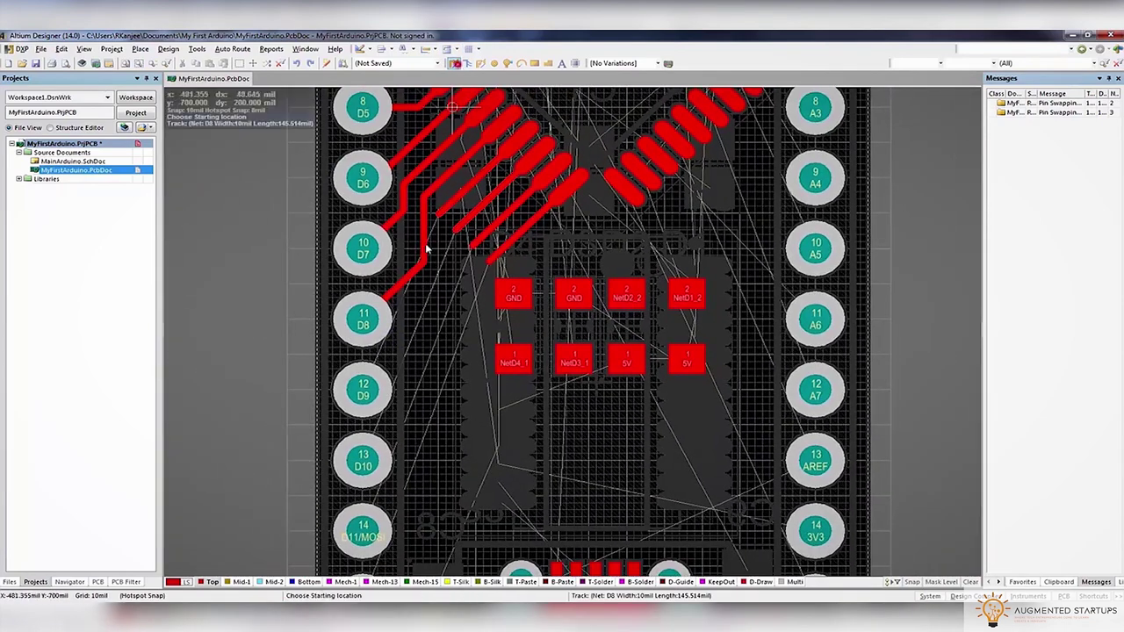
pyautogui.click(436, 220)
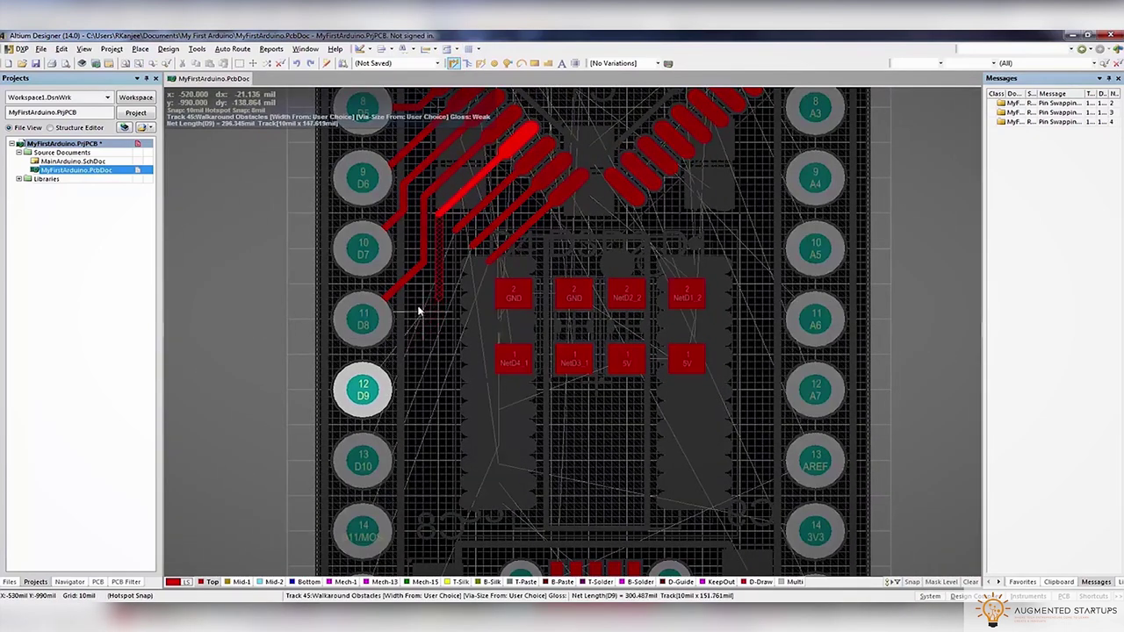
pyautogui.click(373, 389)
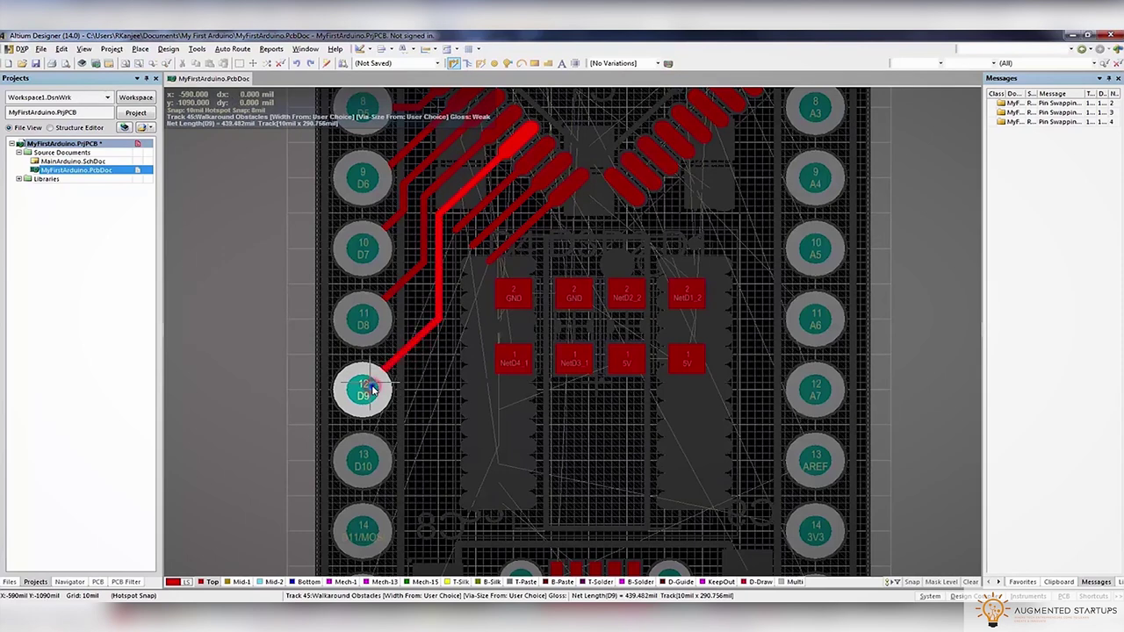
pyautogui.click(459, 220)
pyautogui.click(374, 466)
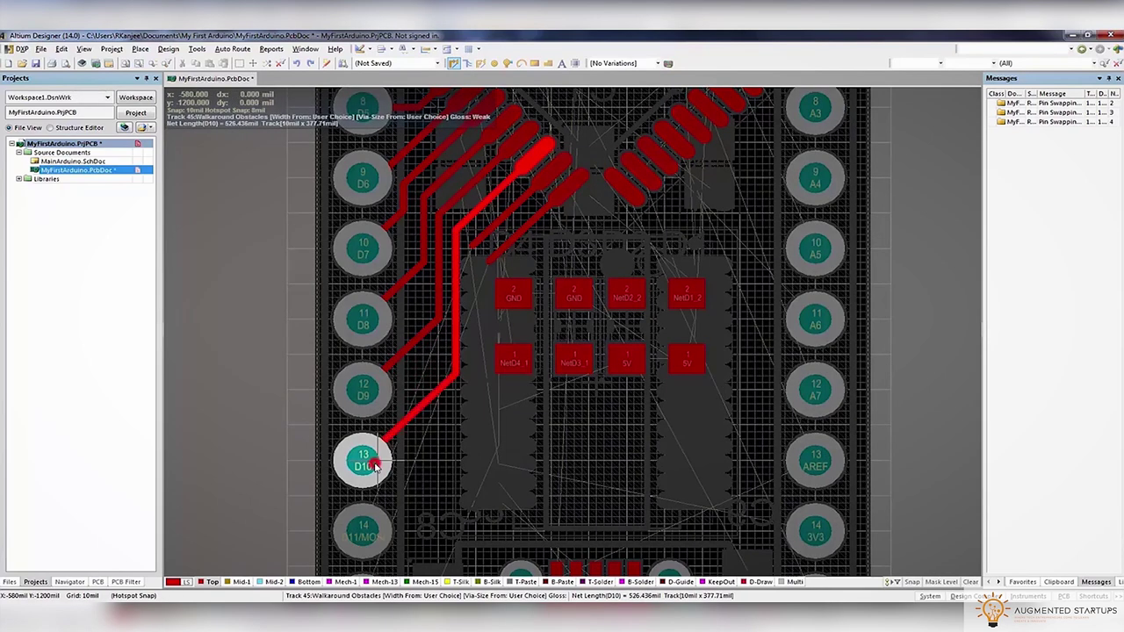
pyautogui.click(469, 245)
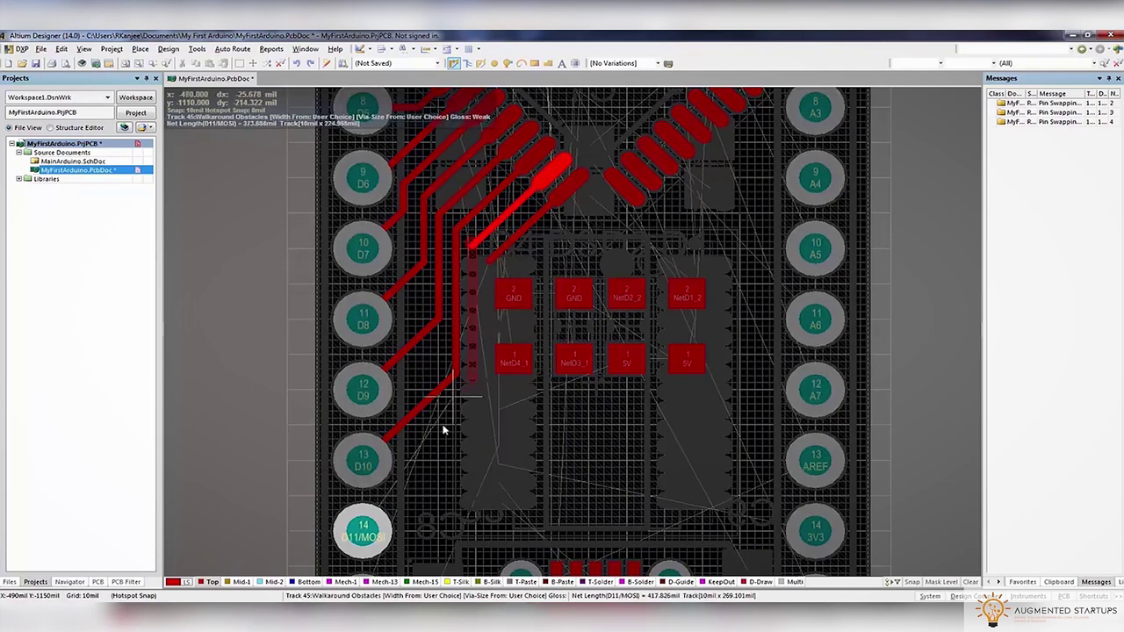
pyautogui.click(364, 522)
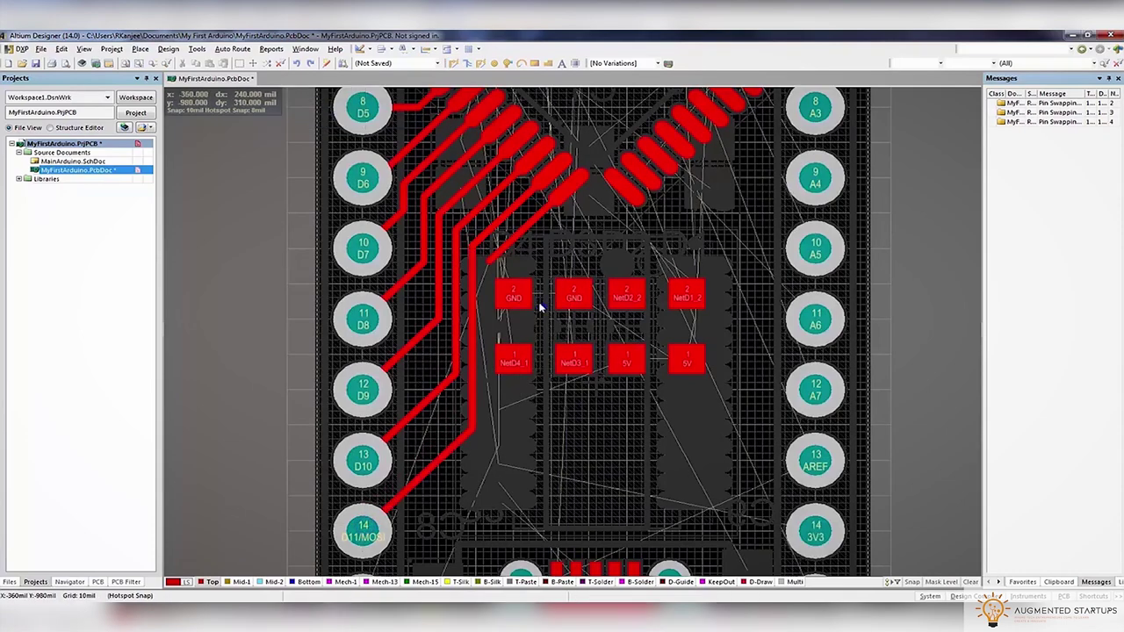
# Save the board and lay a short rerouted segment from the D12/MISO track end
pyautogui.keyDown('ctrl'); pyautogui.scroll(-2, 551, 327); pyautogui.keyUp('ctrl')
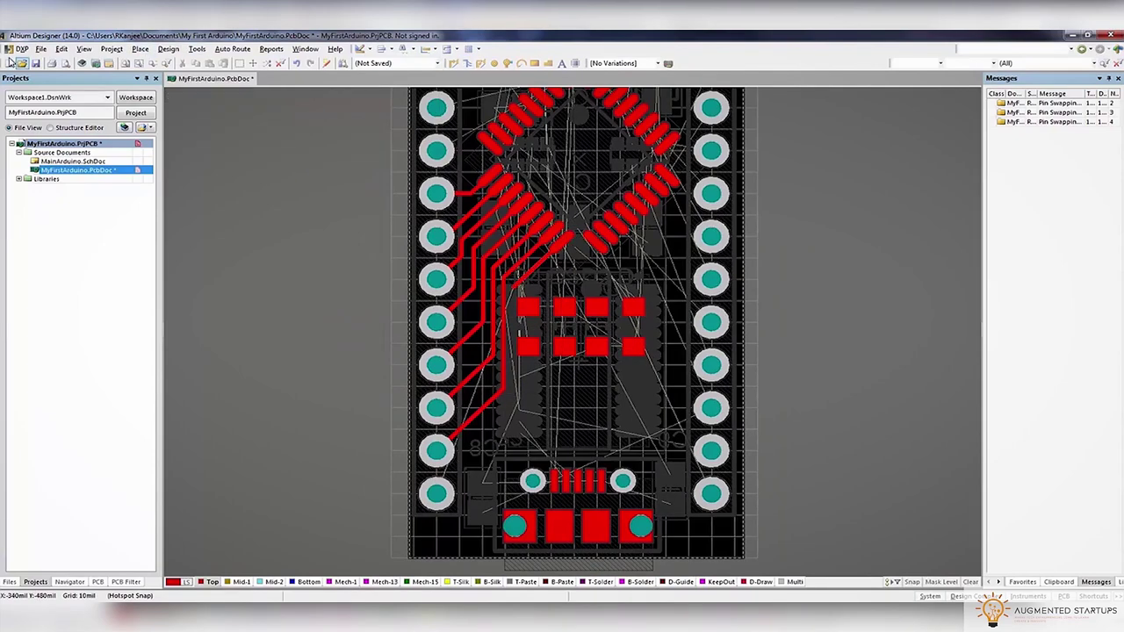
pyautogui.click(36, 64)
pyautogui.keyDown('ctrl'); pyautogui.scroll(3, 472, 175); pyautogui.keyUp('ctrl')
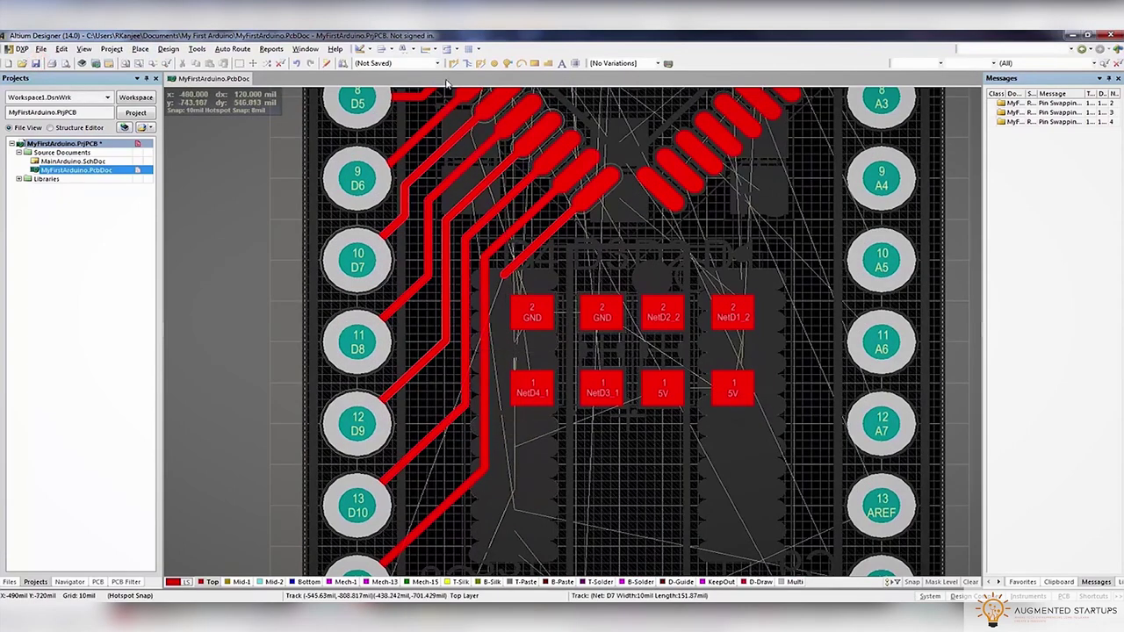
pyautogui.hotkey('ctrl', 'w')
pyautogui.click(502, 274)
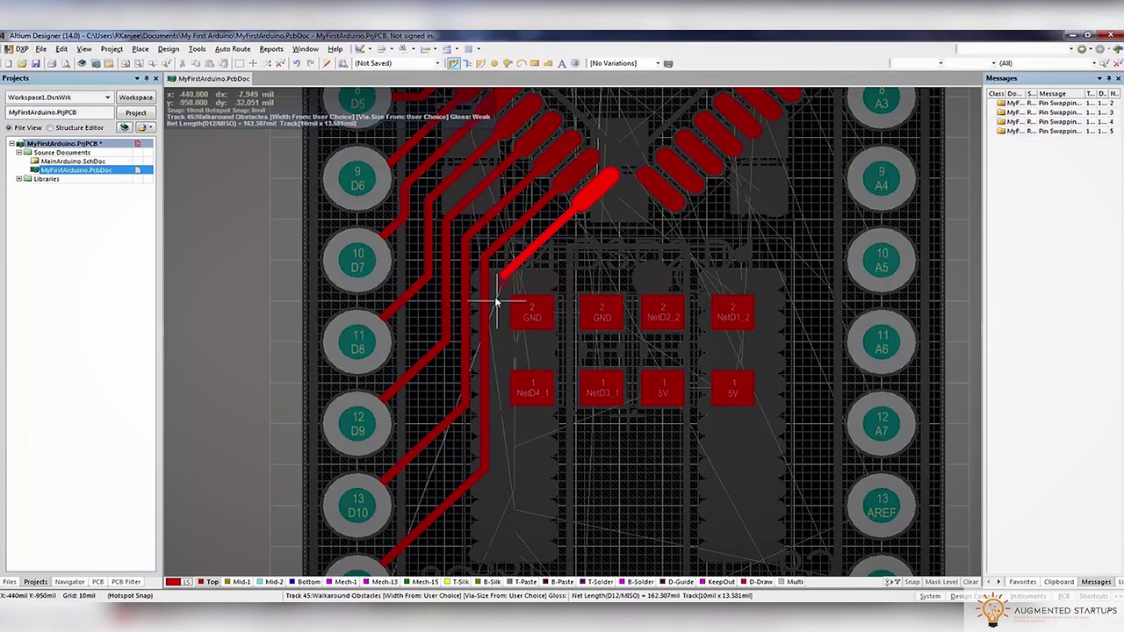
pyautogui.click(495, 300)
pyautogui.rightClick(573, 356)
pyautogui.rightClick(542, 349)
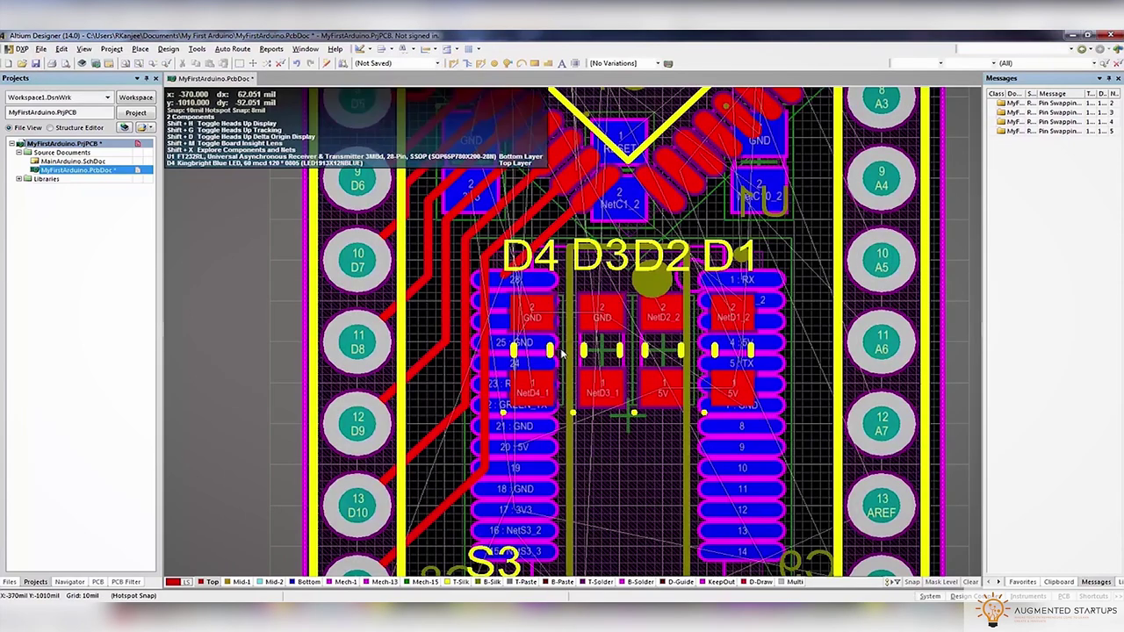
# Move the D4 LED slightly to the right
pyautogui.click(542, 348)
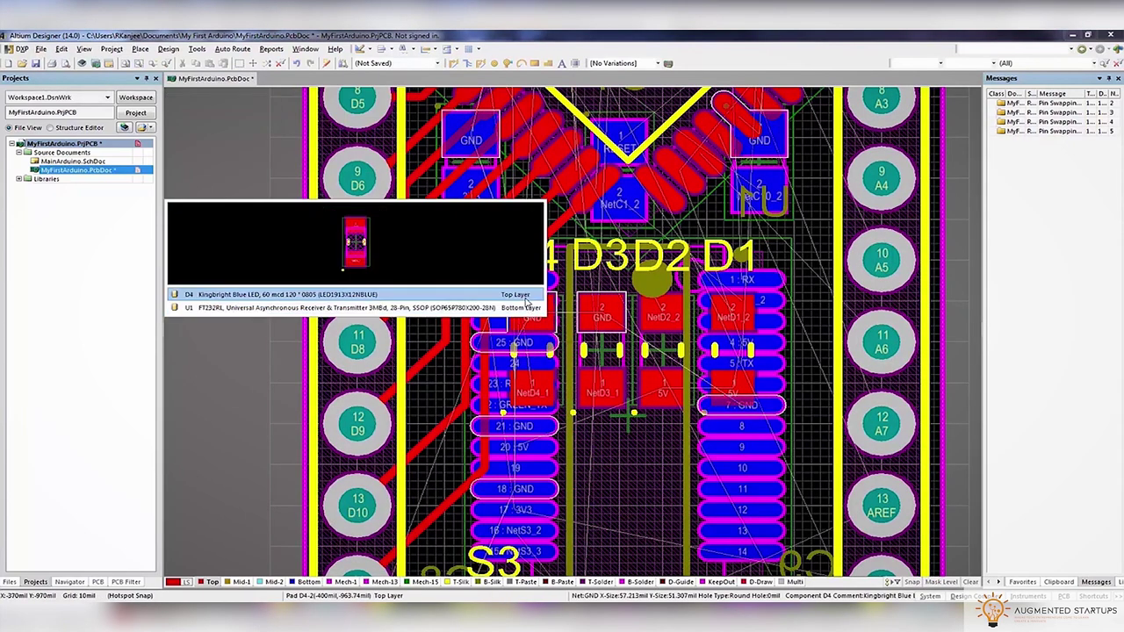
pyautogui.click(527, 302)
pyautogui.moveTo(532, 351); pyautogui.dragTo(548, 351)
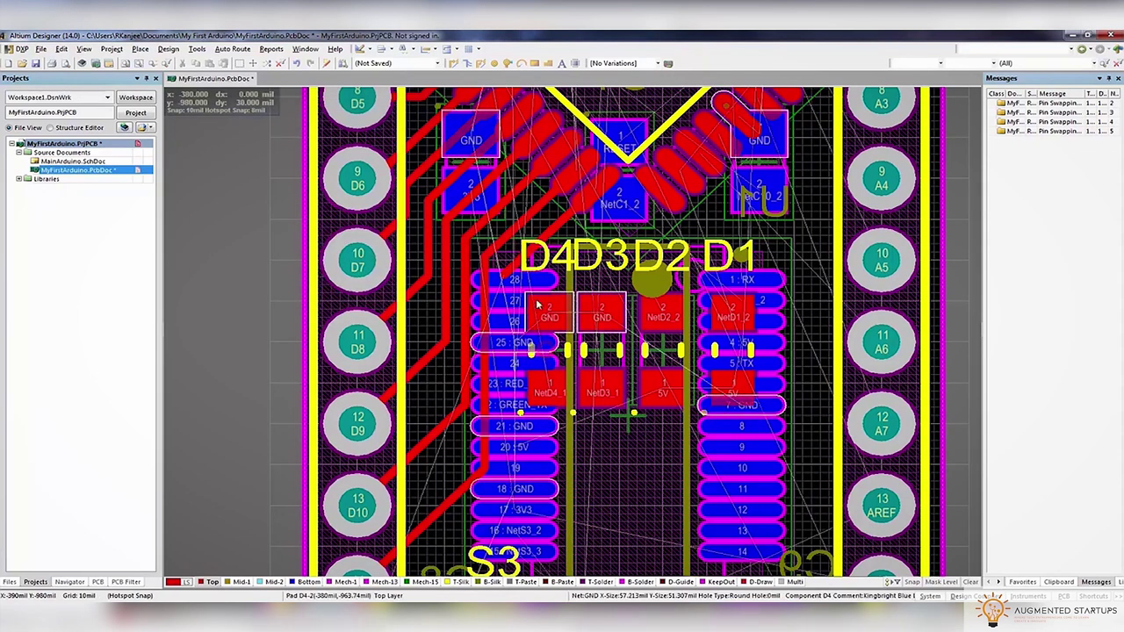
pyautogui.hotkey('shift', 's')
# Route the D12/MISO track down to header pad 15 and save the board
pyautogui.click(453, 63)
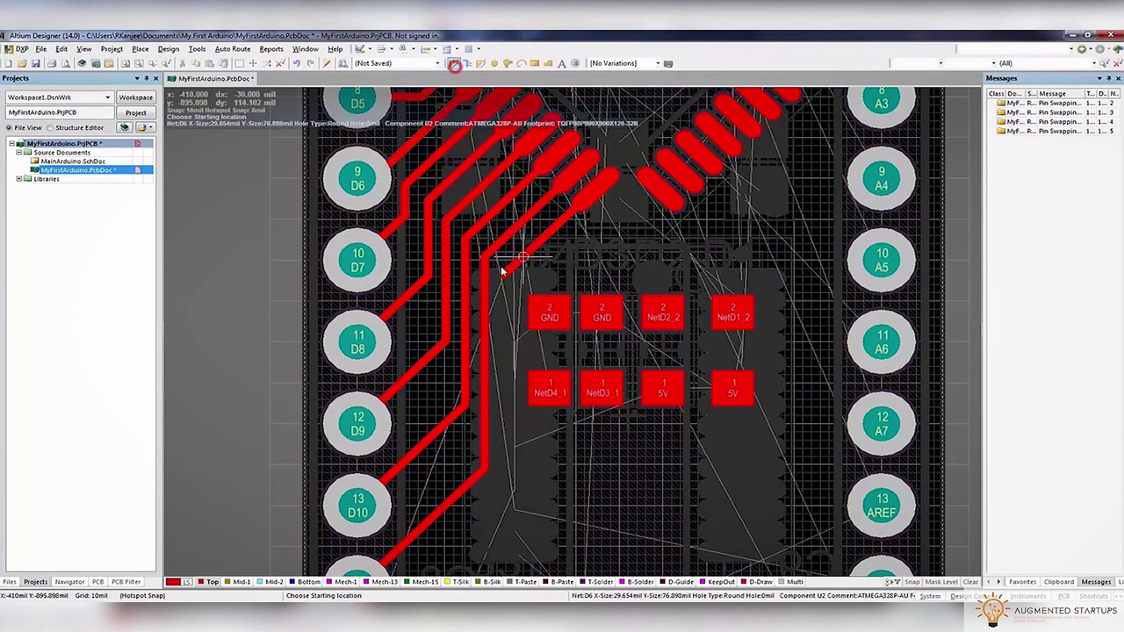
pyautogui.click(477, 351)
pyautogui.scroll(-4, 454, 440)
pyautogui.click(380, 496)
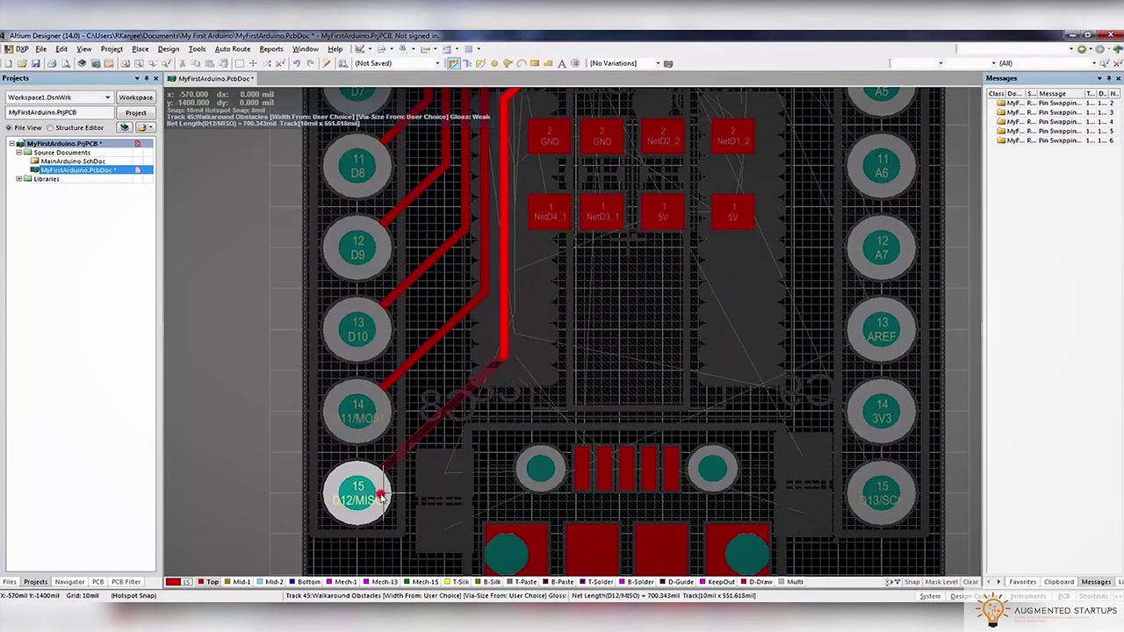
pyautogui.scroll(5, 500, 289)
pyautogui.scroll(1, 503, 294)
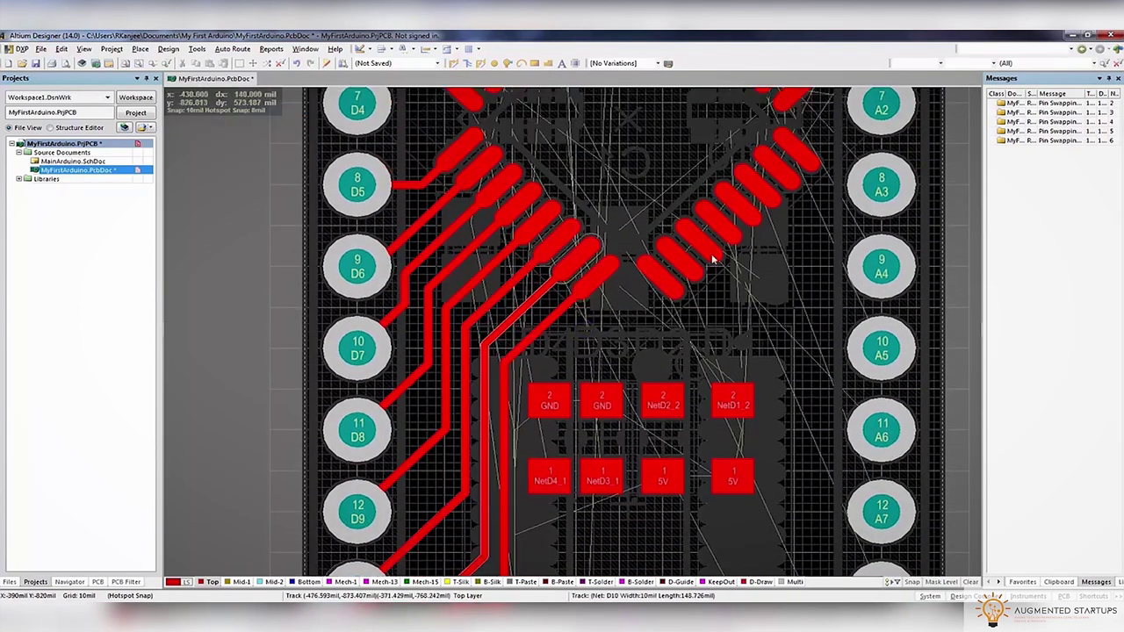
pyautogui.moveTo(816, 283); pyautogui.dragTo(713, 347, button='right')
pyautogui.click(36, 63)
pyautogui.scroll(10, 425, 303)
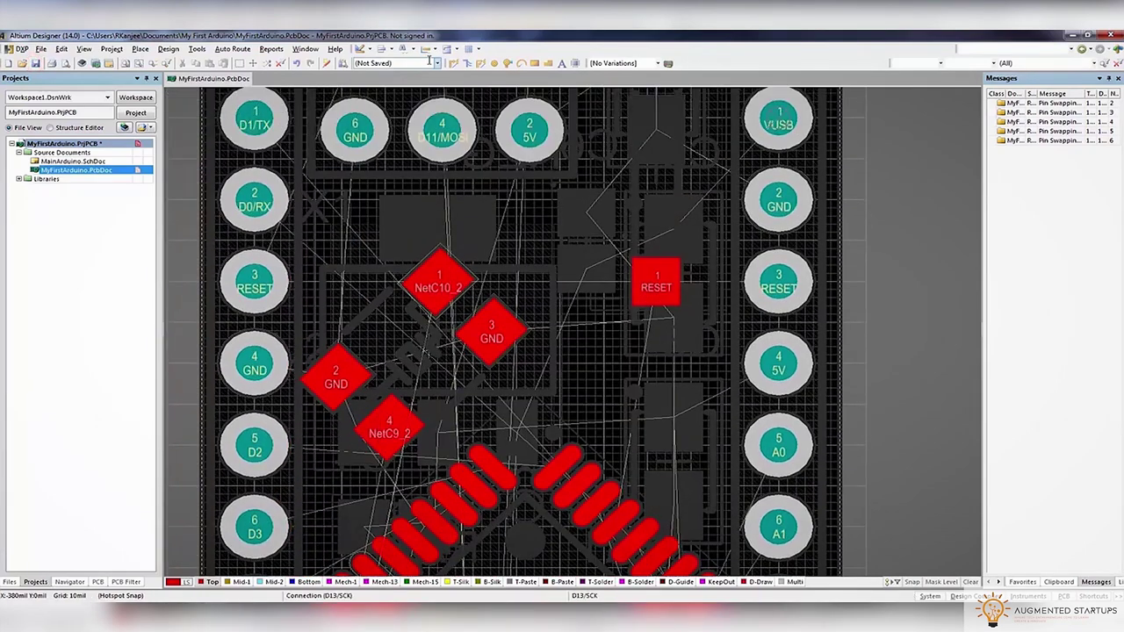
# Route NetC9_2 from the chip's lower-left pad to its pad
pyautogui.scroll(4, 676, 256)
pyautogui.hotkey('ctrl', 'w')
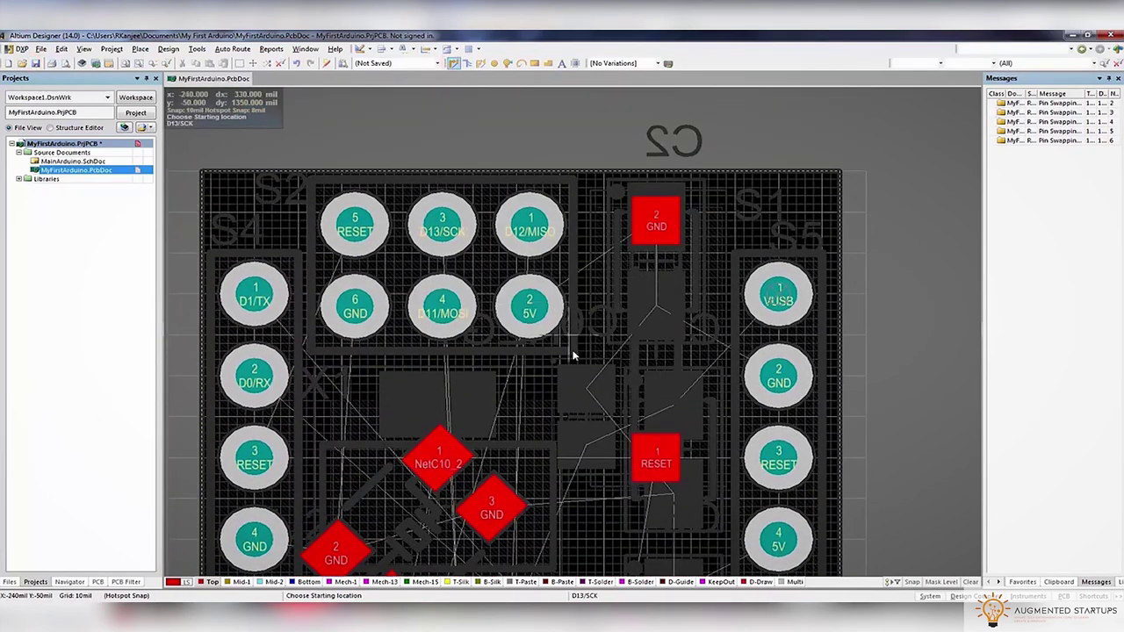
pyautogui.scroll(-8, 573, 347)
pyautogui.click(360, 428)
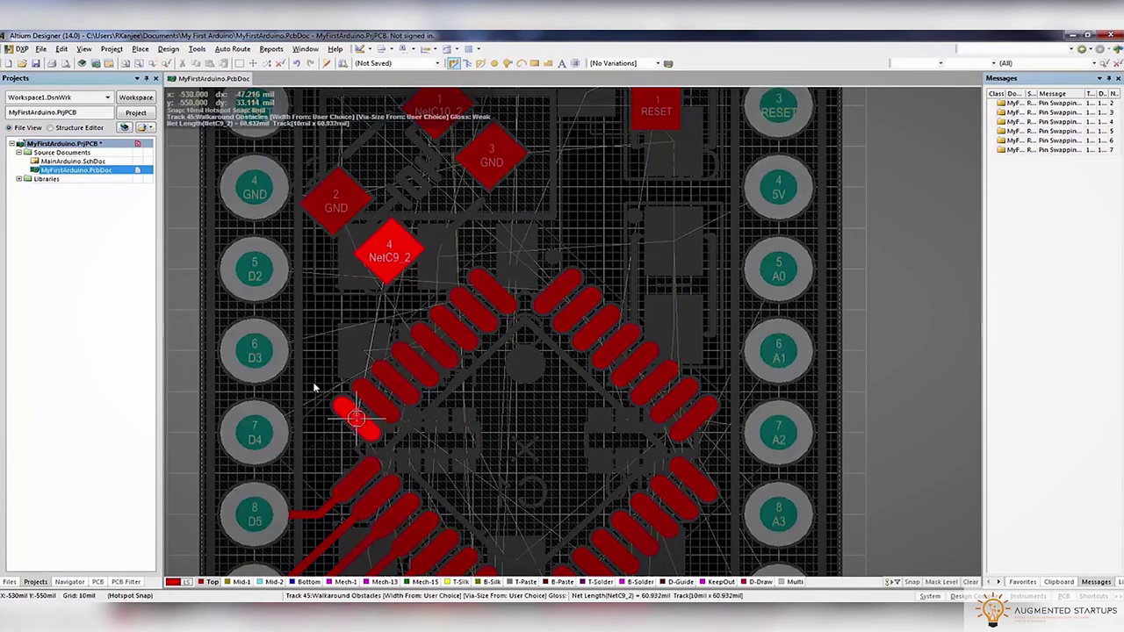
pyautogui.click(376, 260)
# Start NetC10_2, drop a via onto Mid-1, and set the routing width
pyautogui.click(372, 397)
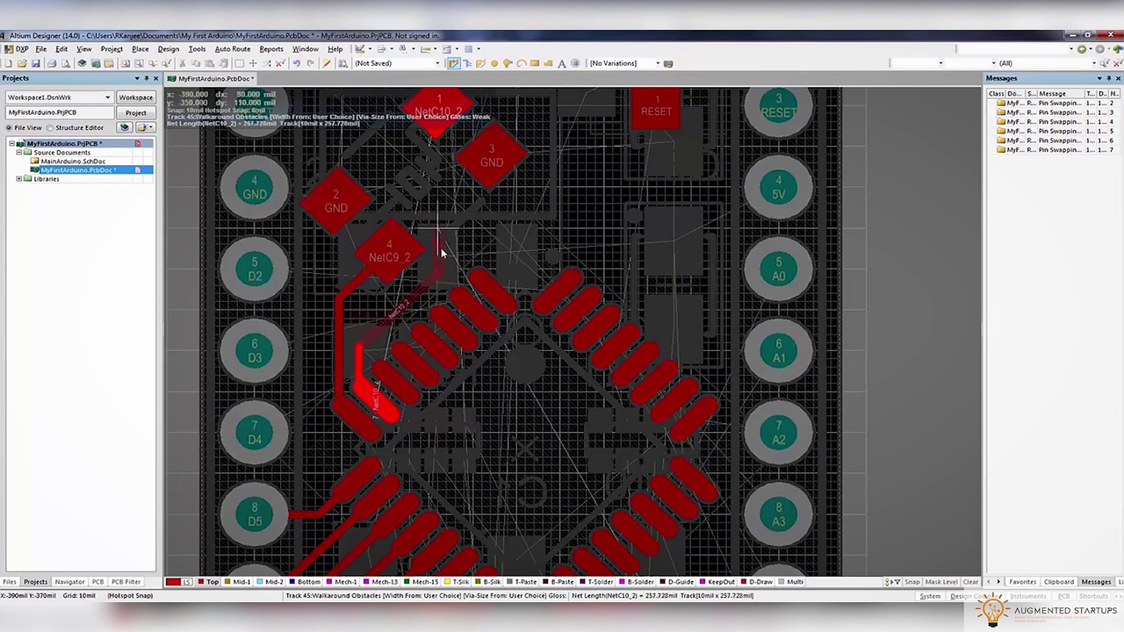
pyautogui.press('BackSpace')
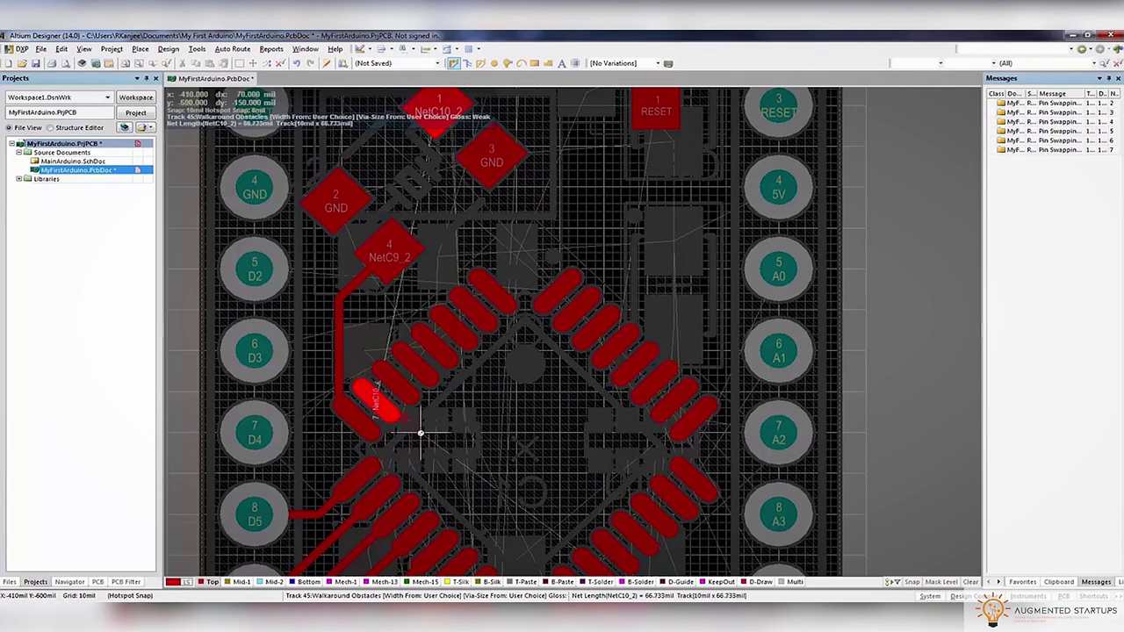
pyautogui.keyDown('ctrl'); pyautogui.scroll(1, 421, 421); pyautogui.keyUp('ctrl')
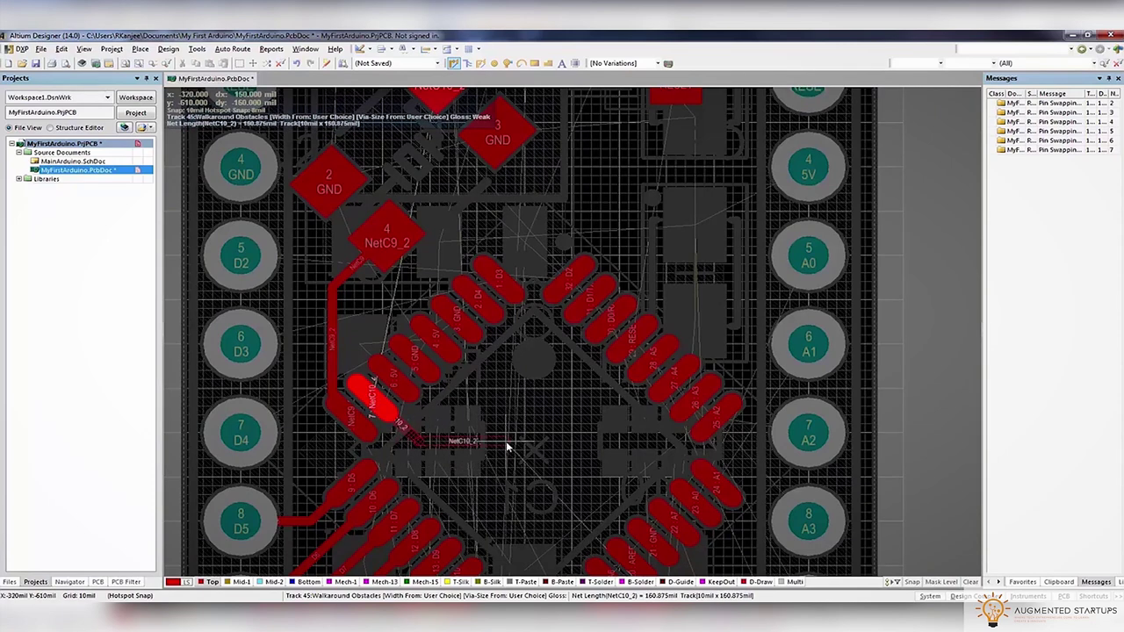
pyautogui.press('-')
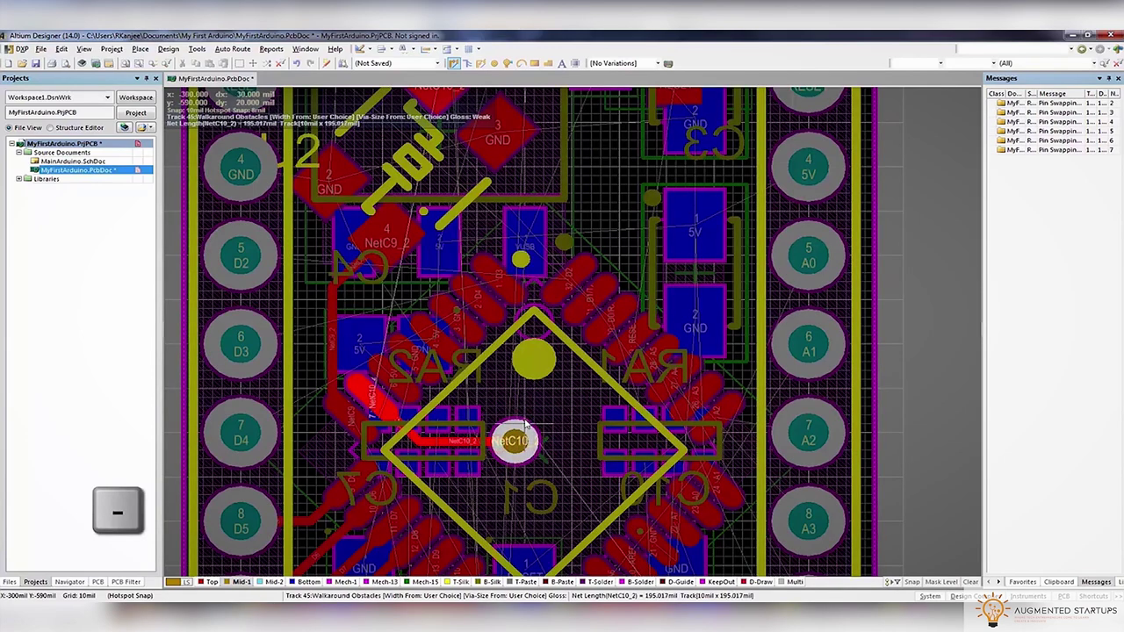
pyautogui.press('Tab')
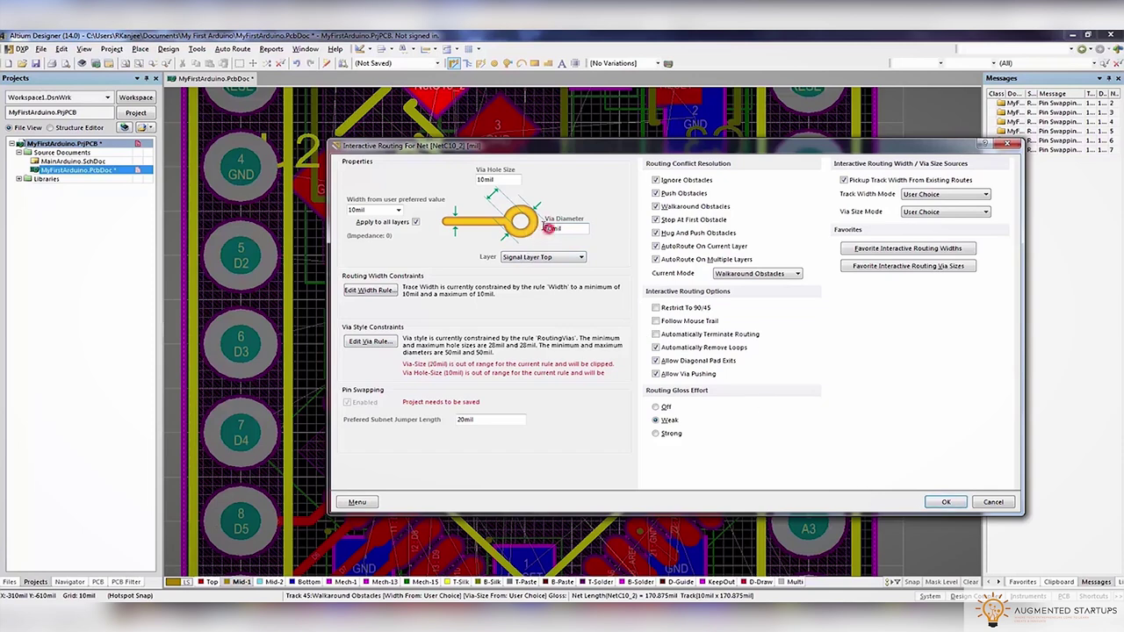
pyautogui.click(946, 501)
pyautogui.click(534, 368)
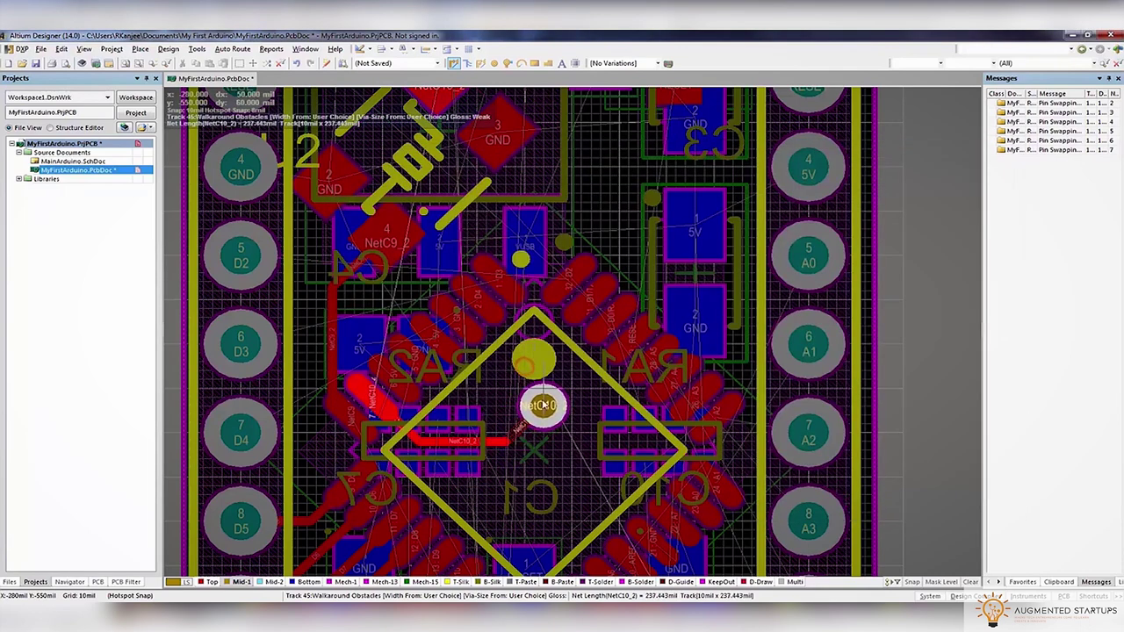
pyautogui.click(515, 433)
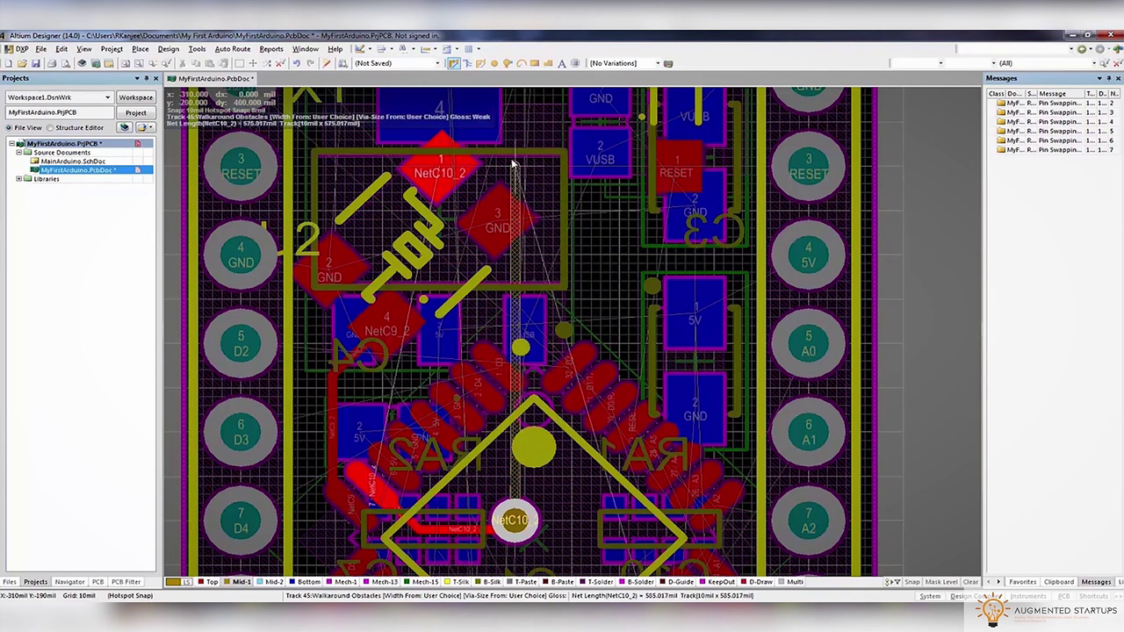
# Carry NetC10_2 upward, via through Mid-2 to the bottom layer, ending at its pad
pyautogui.click(514, 162)
pyautogui.press('KP_Multiply')
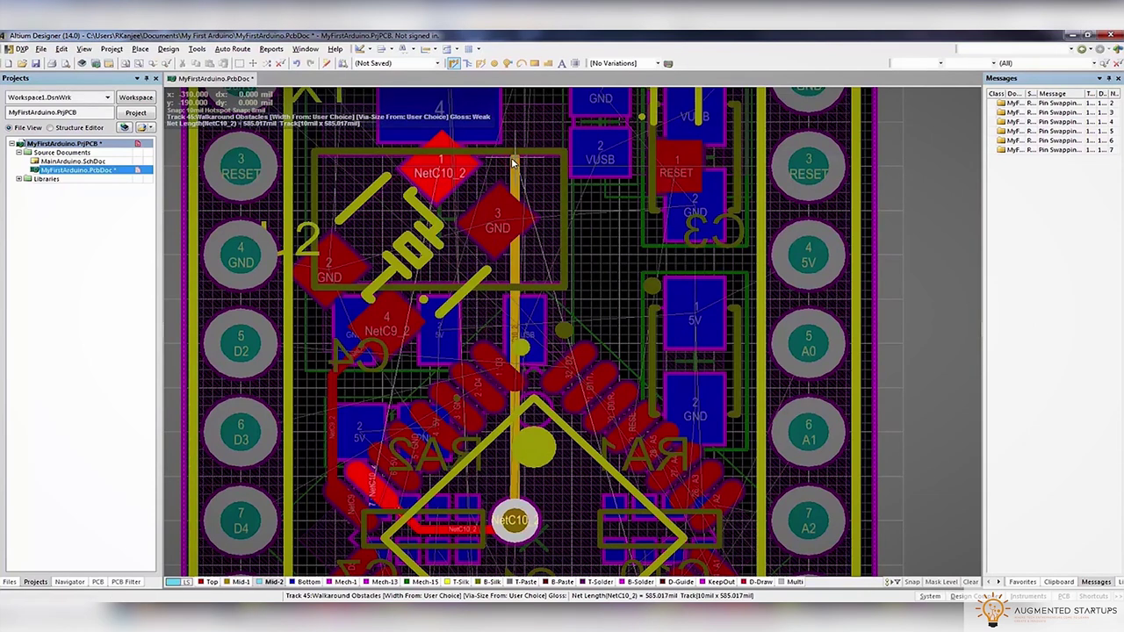
pyautogui.press('KP_Add')
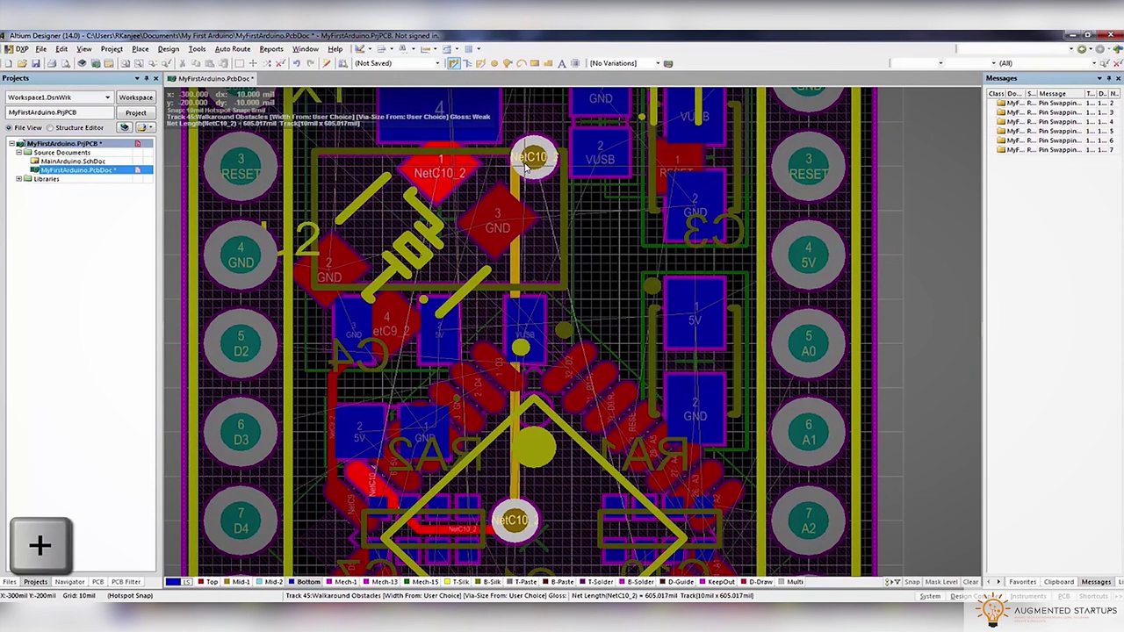
pyautogui.click(466, 165)
pyautogui.click(449, 166)
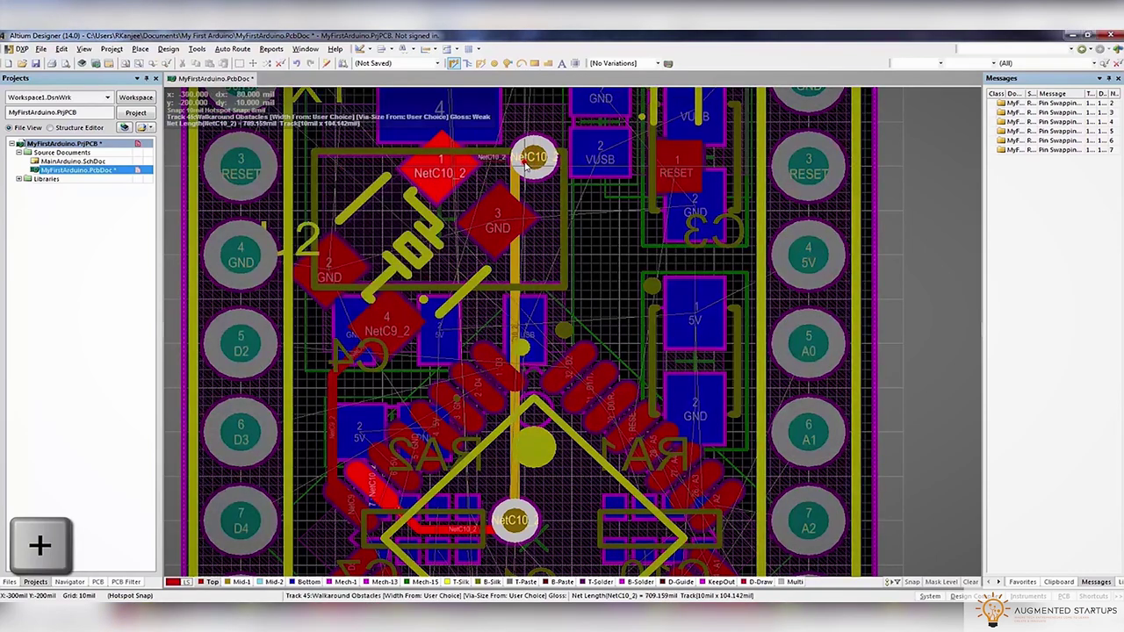
pyautogui.press('Escape')
# View the Mid-1 layer alone to check the inner-layer track, then show all layers
pyautogui.hotkey('shift', 's')
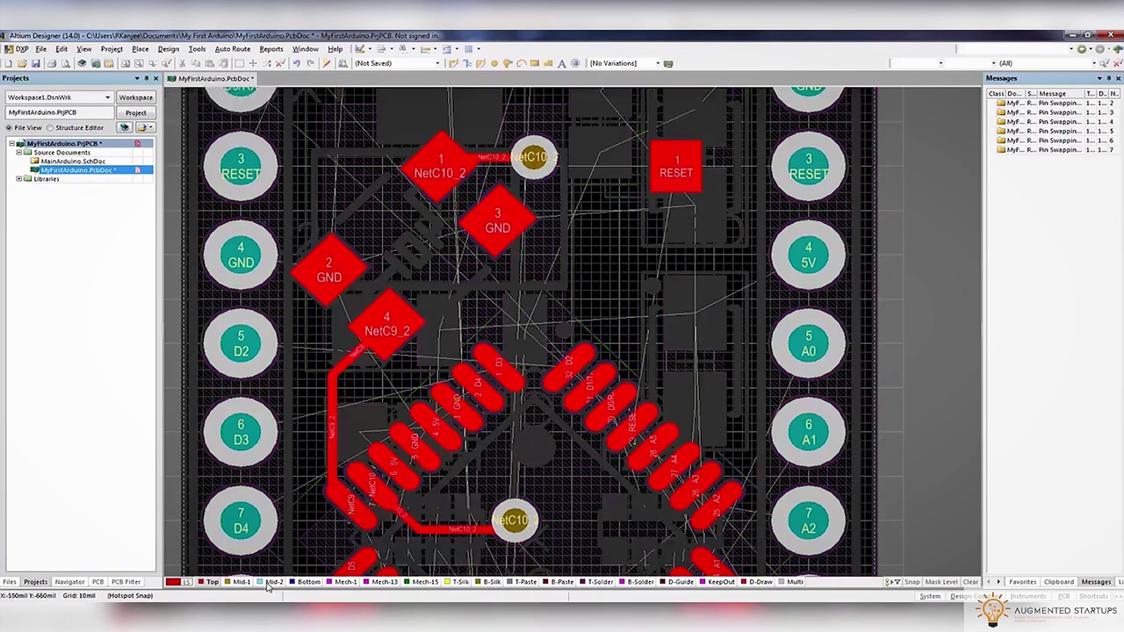
pyautogui.click(240, 581)
pyautogui.hotkey('shift', 's')
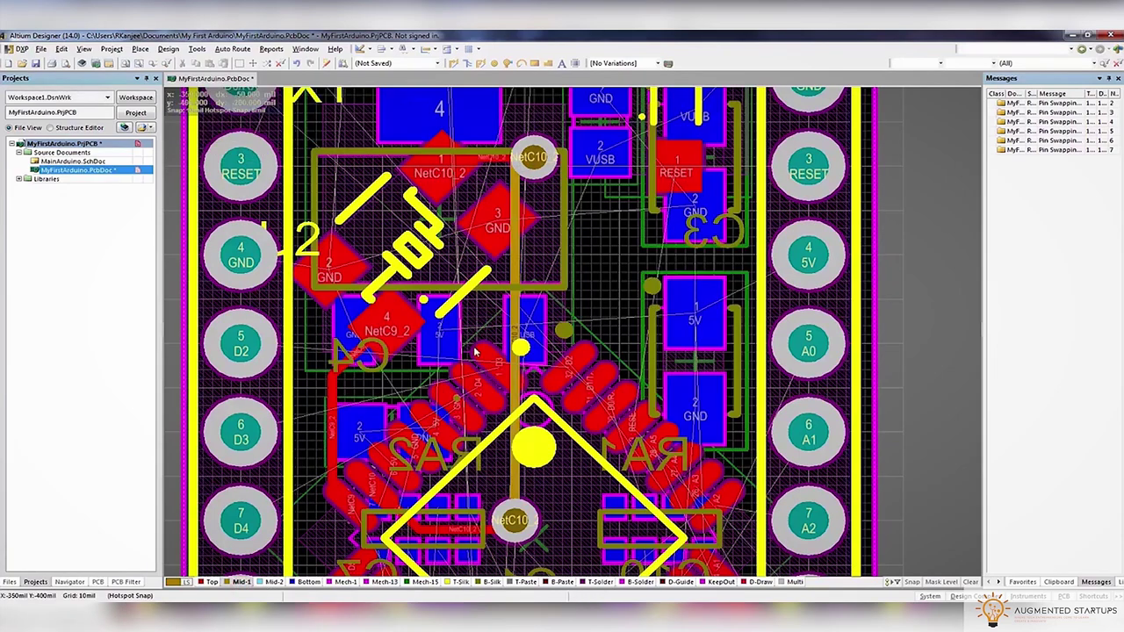
pyautogui.keyDown('ctrl'); pyautogui.scroll(-5, 474, 352); pyautogui.keyUp('ctrl')
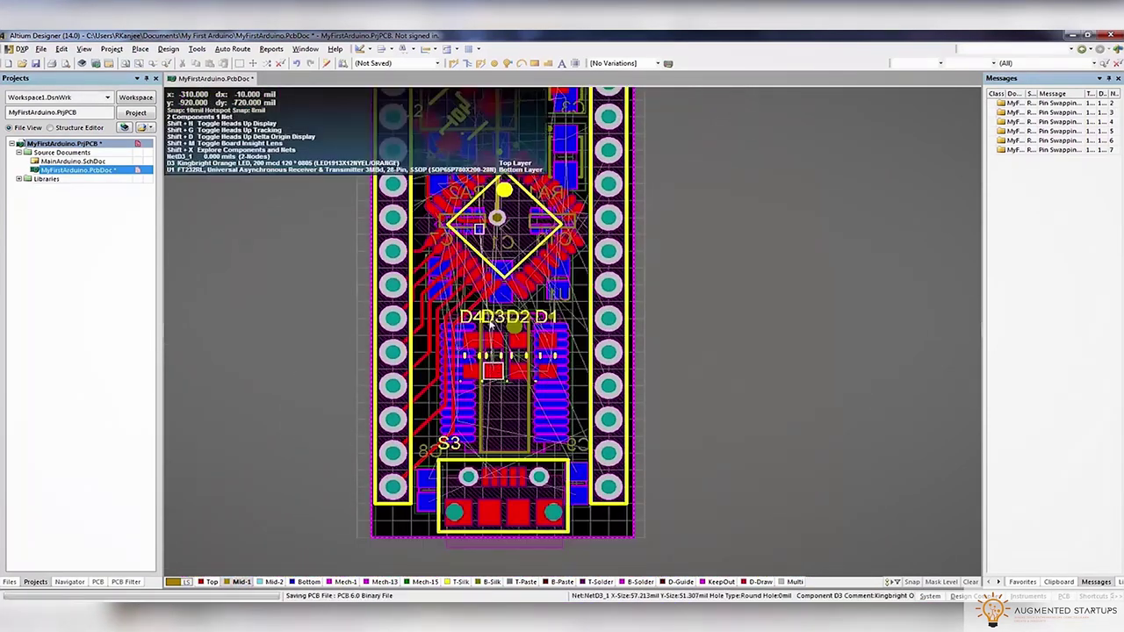
# Start the A6 track from pin 19 with width 20, accepting the clipping warning
pyautogui.hotkey('ctrl', 'w')
pyautogui.keyDown('ctrl'); pyautogui.scroll(3, 566, 282); pyautogui.keyUp('ctrl')
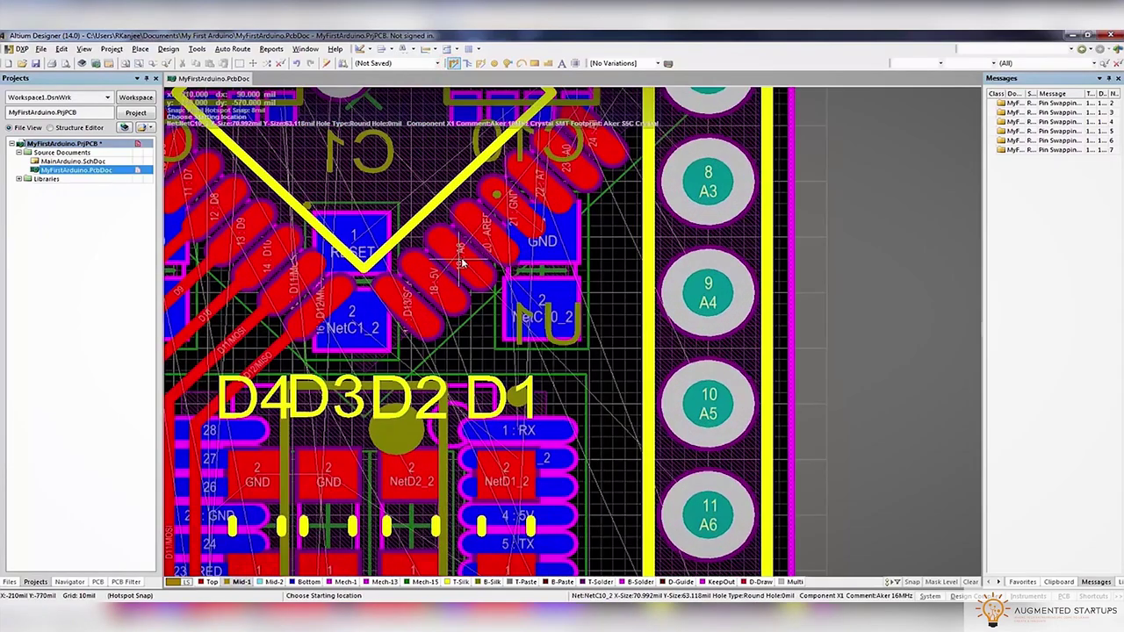
pyautogui.click(463, 264)
pyautogui.press('Tab')
pyautogui.write('20')
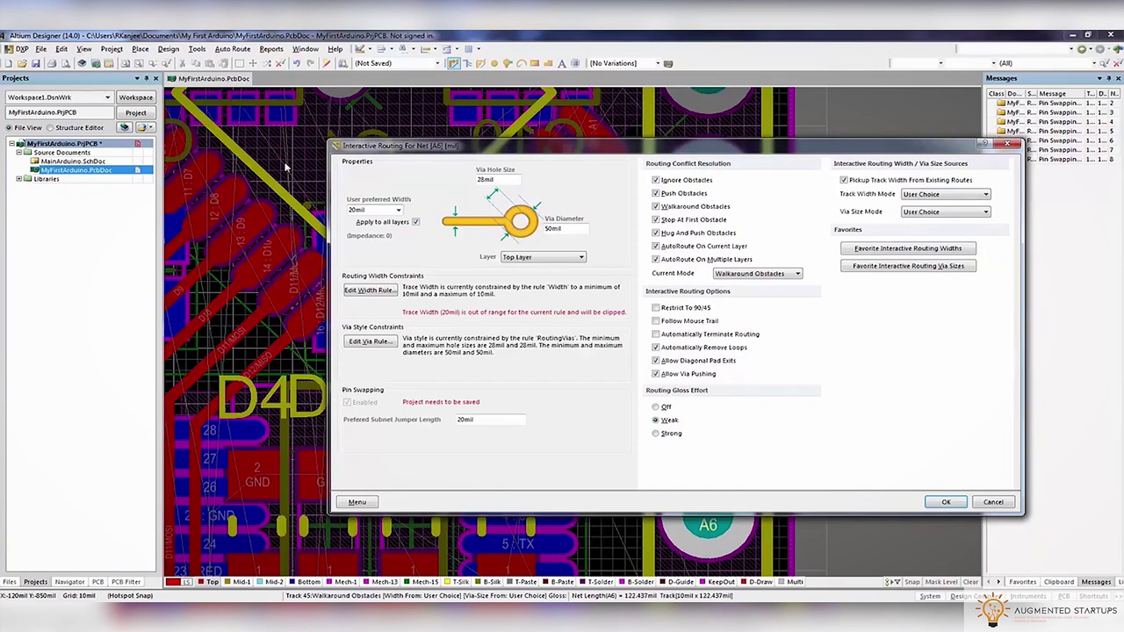
pyautogui.click(931, 507)
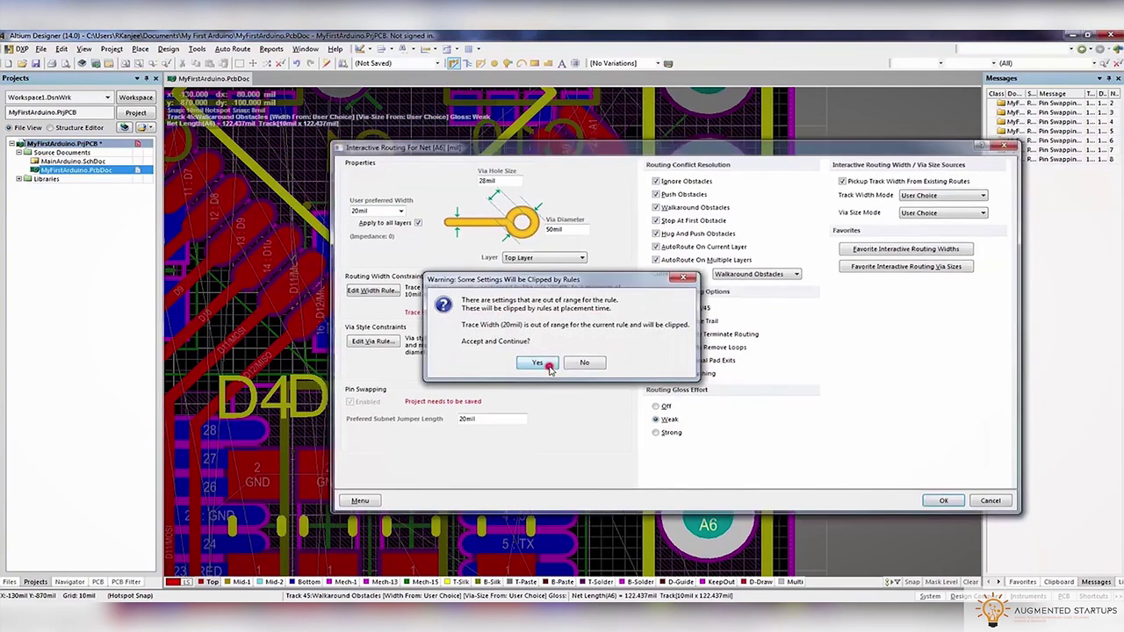
pyautogui.click(535, 361)
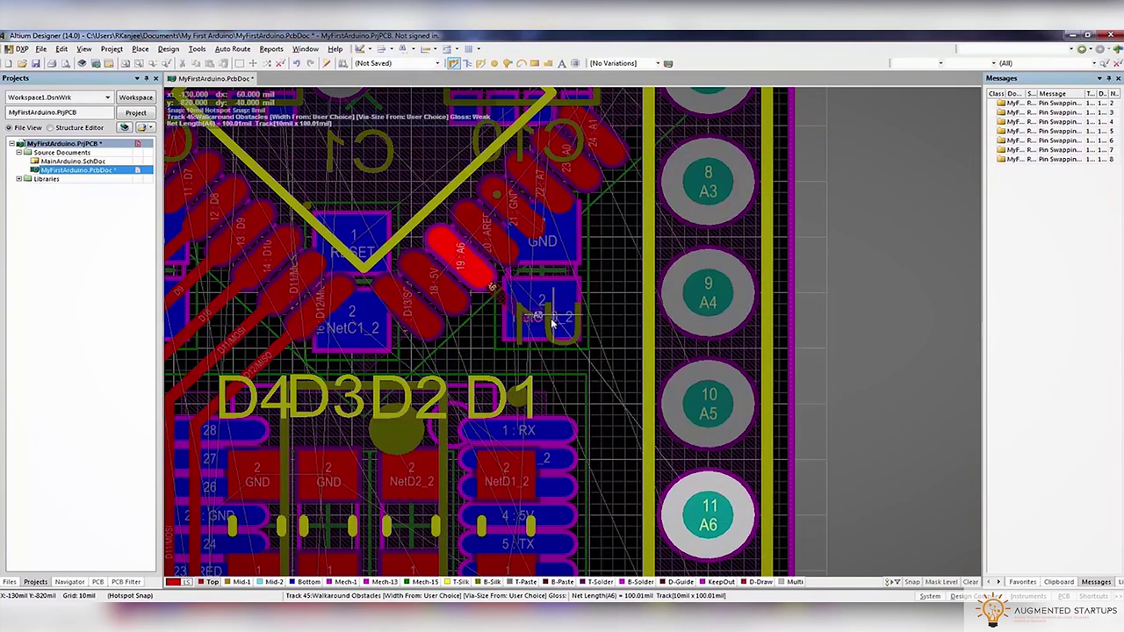
# Edit the track width rule so the preferred A6 width of 20 is allowed
pyautogui.press('Tab')
pyautogui.write('20')
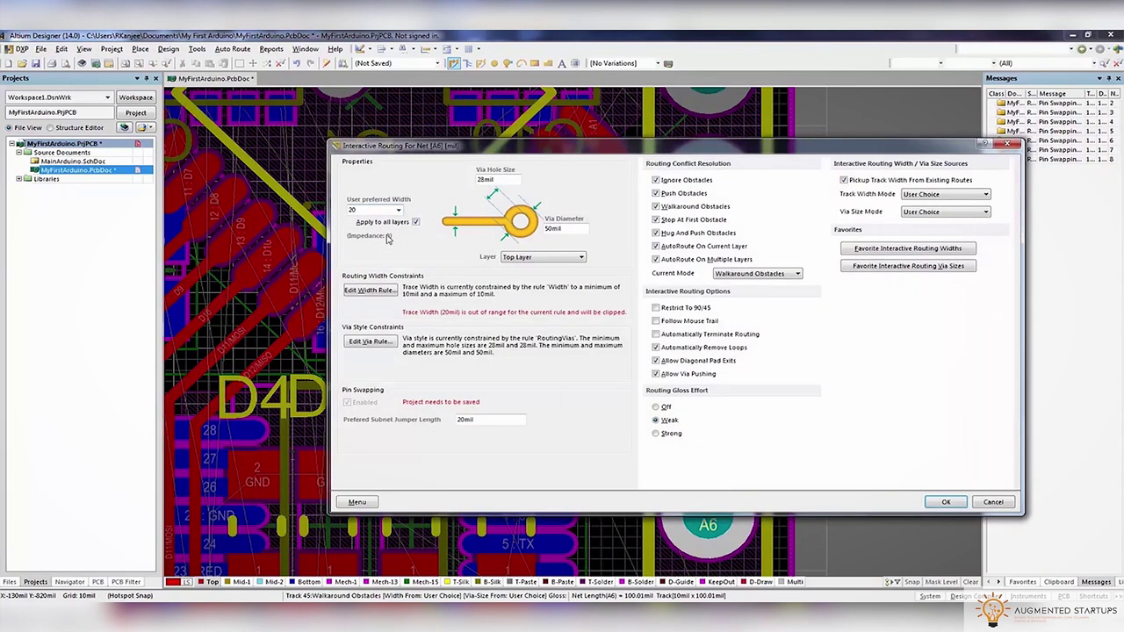
pyautogui.click(364, 289)
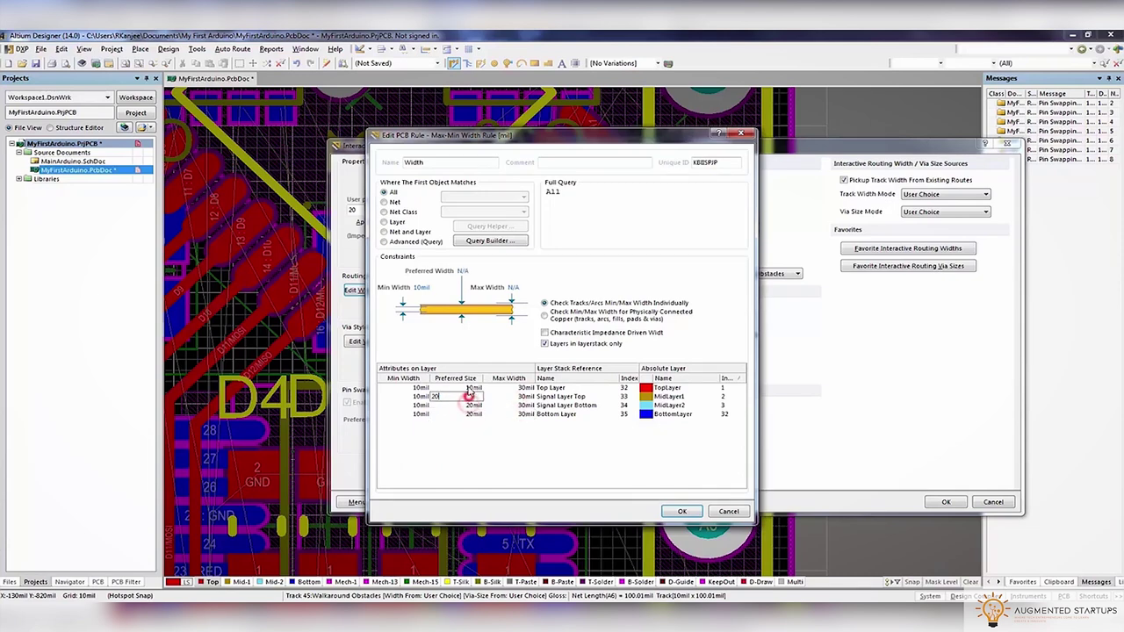
pyautogui.click(678, 511)
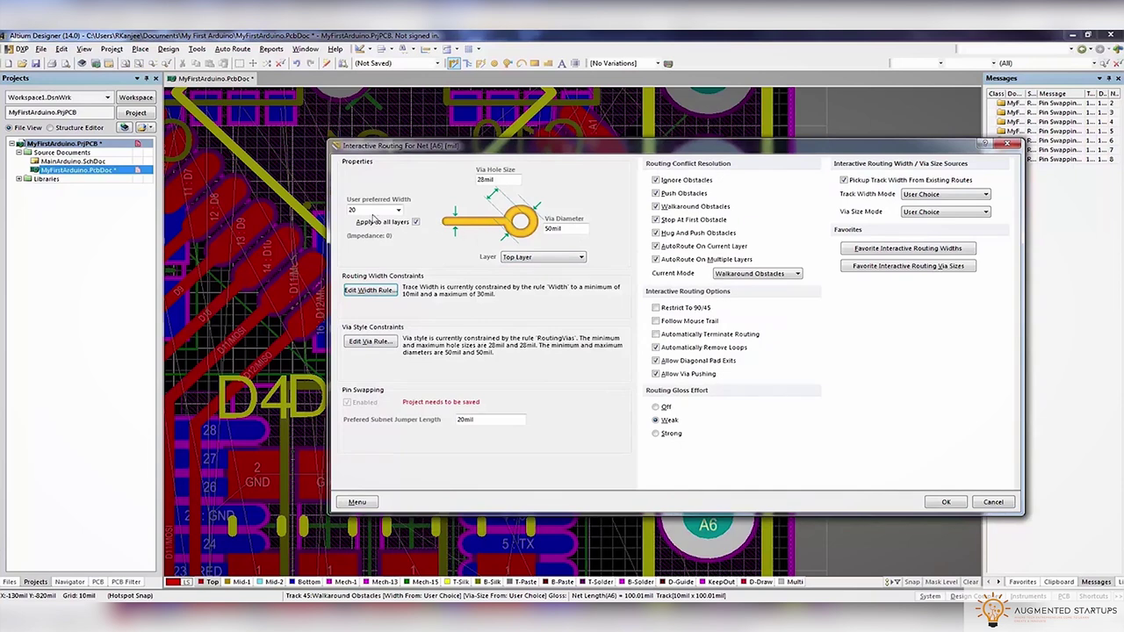
pyautogui.click(946, 501)
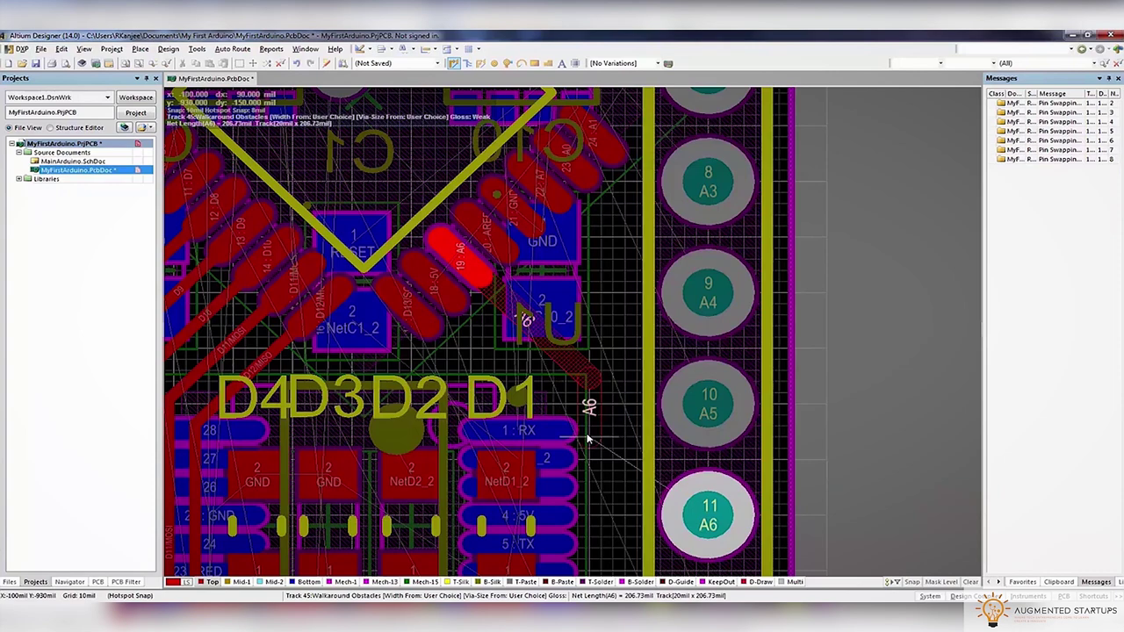
# Route the A6 track to header pad 11 (A6) and zoom out over the board
pyautogui.scroll(-1, 590, 430)
pyautogui.press('Tab')
pyautogui.press('Return')
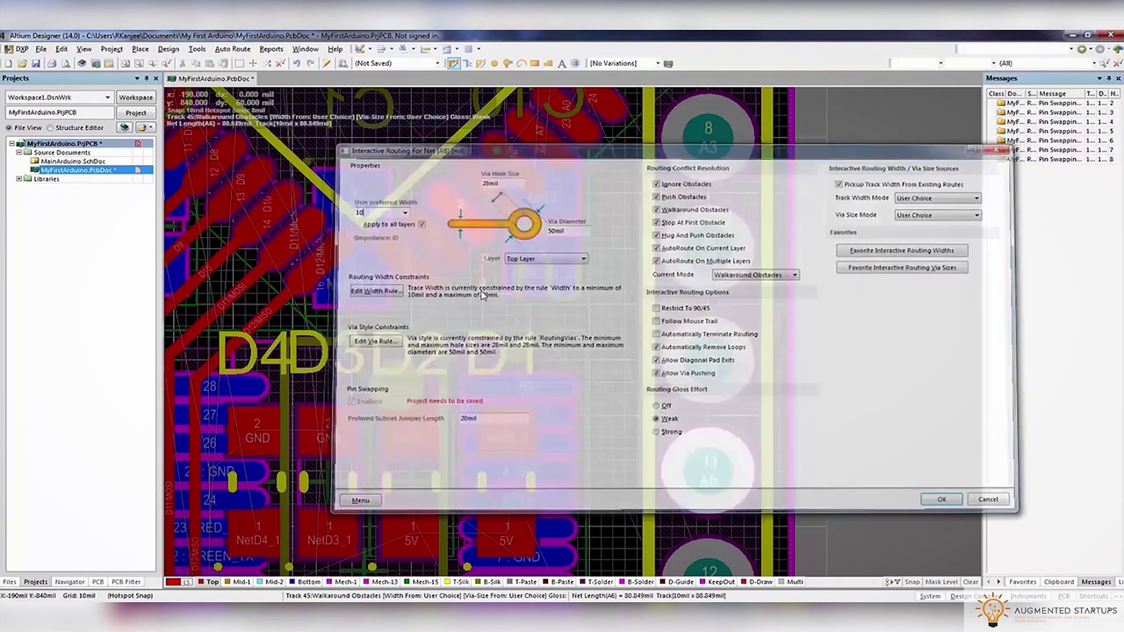
pyautogui.click(603, 472)
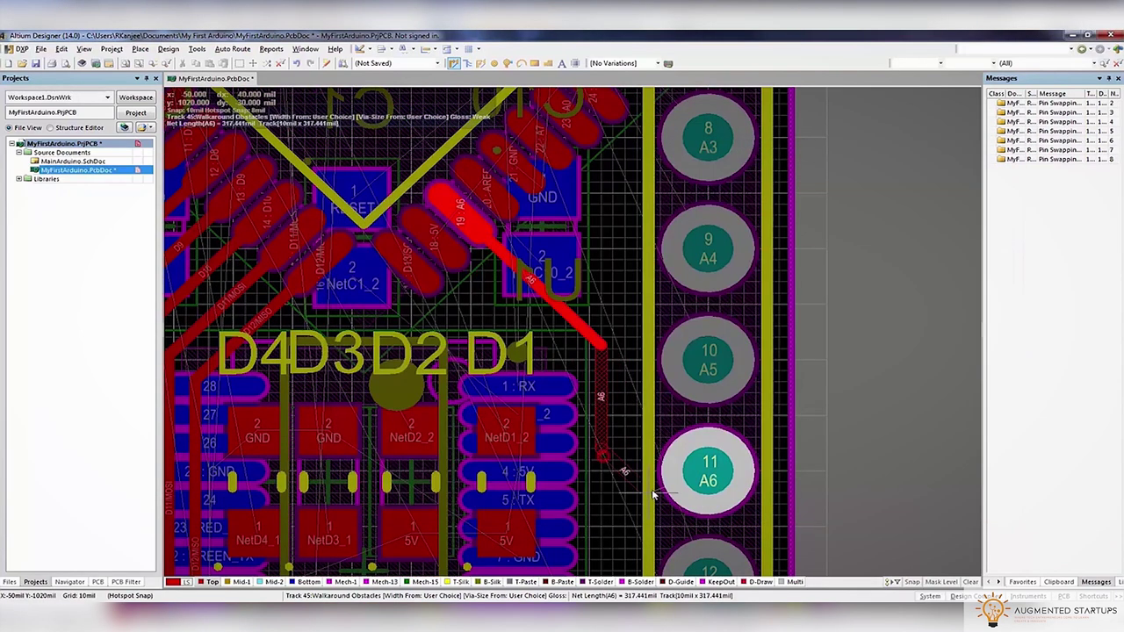
pyautogui.click(703, 485)
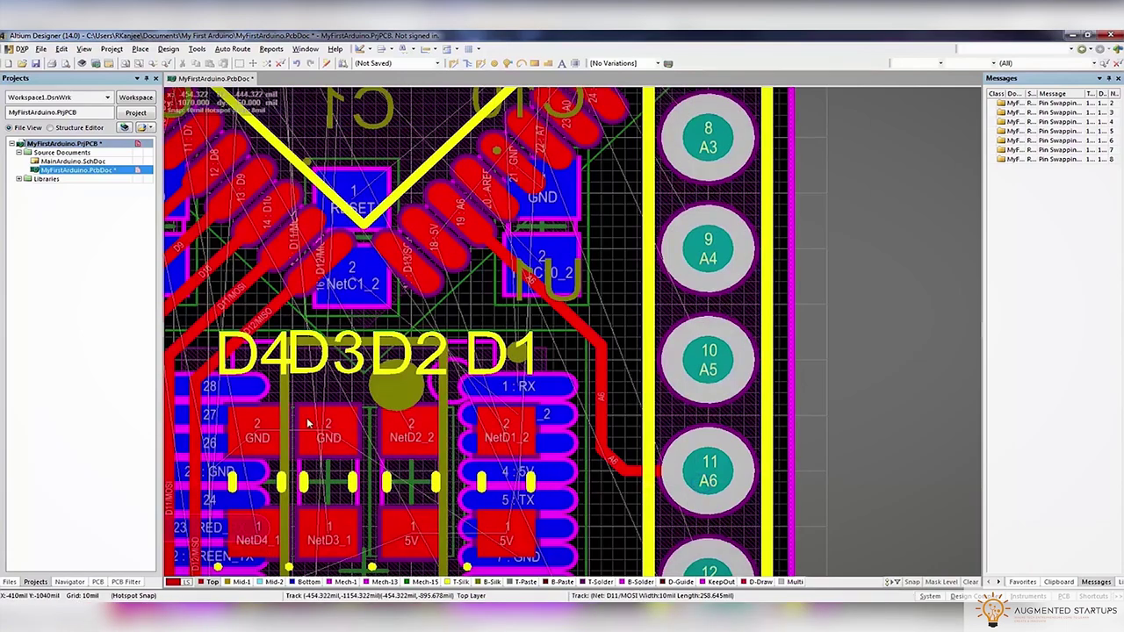
pyautogui.press('pagedown')
pyautogui.press('pagedown')
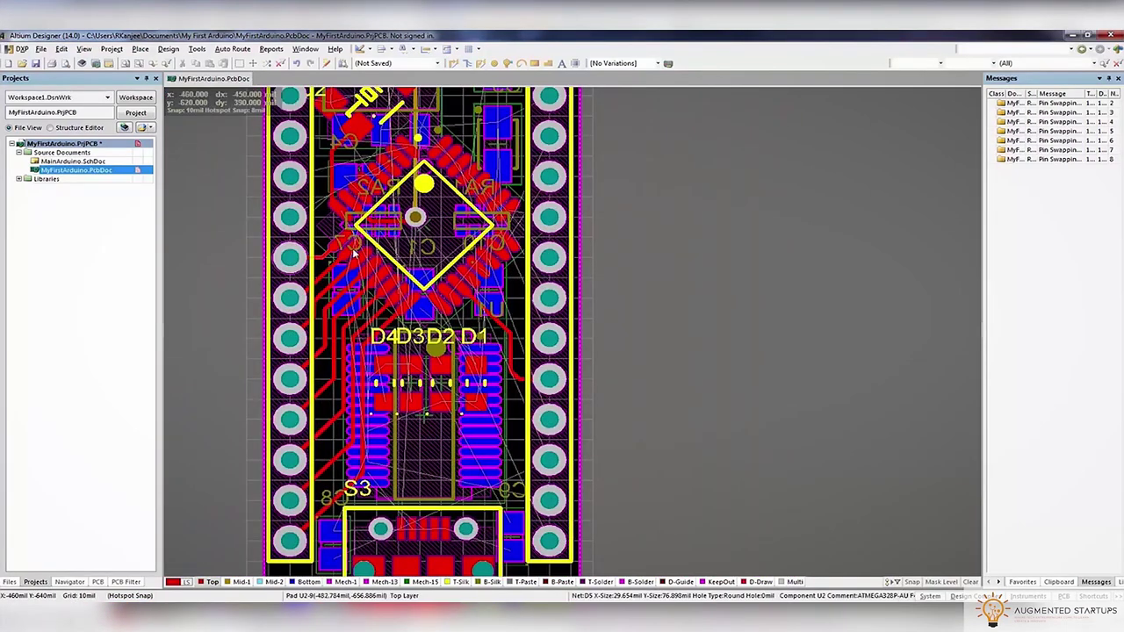
pyautogui.press('pagedown')
# Route NetS3_2 from pin 16 toward connector S3 and drop a via
pyautogui.press('pageup')
pyautogui.press('pageup')
pyautogui.press('pageup')
pyautogui.press('pageup')
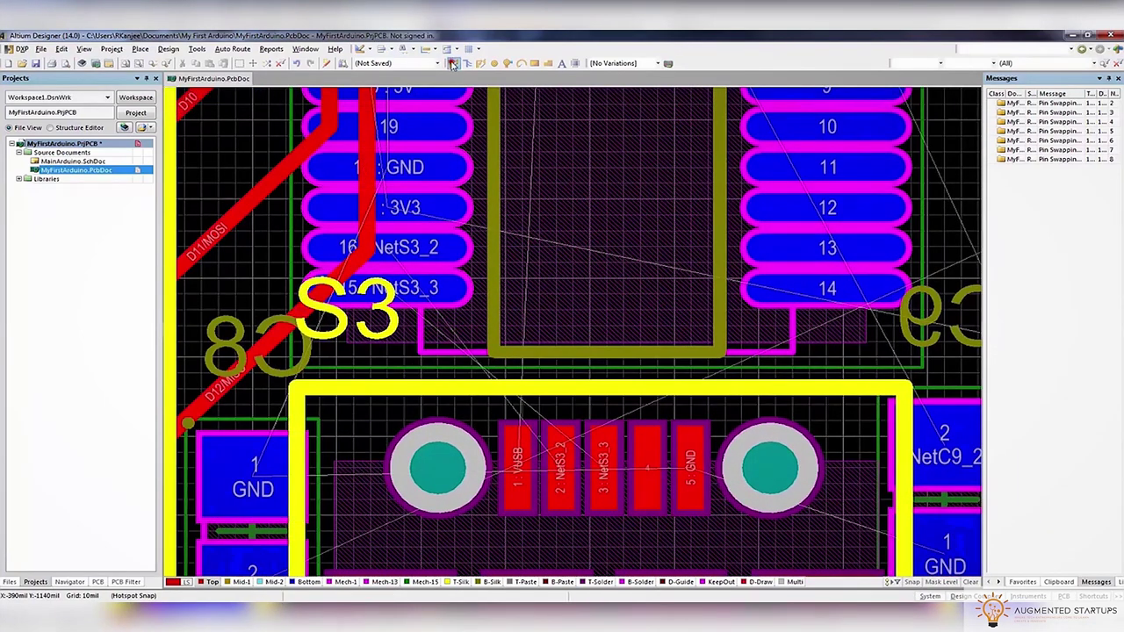
pyautogui.hotkey('ctrl', 'w')
pyautogui.click(435, 247)
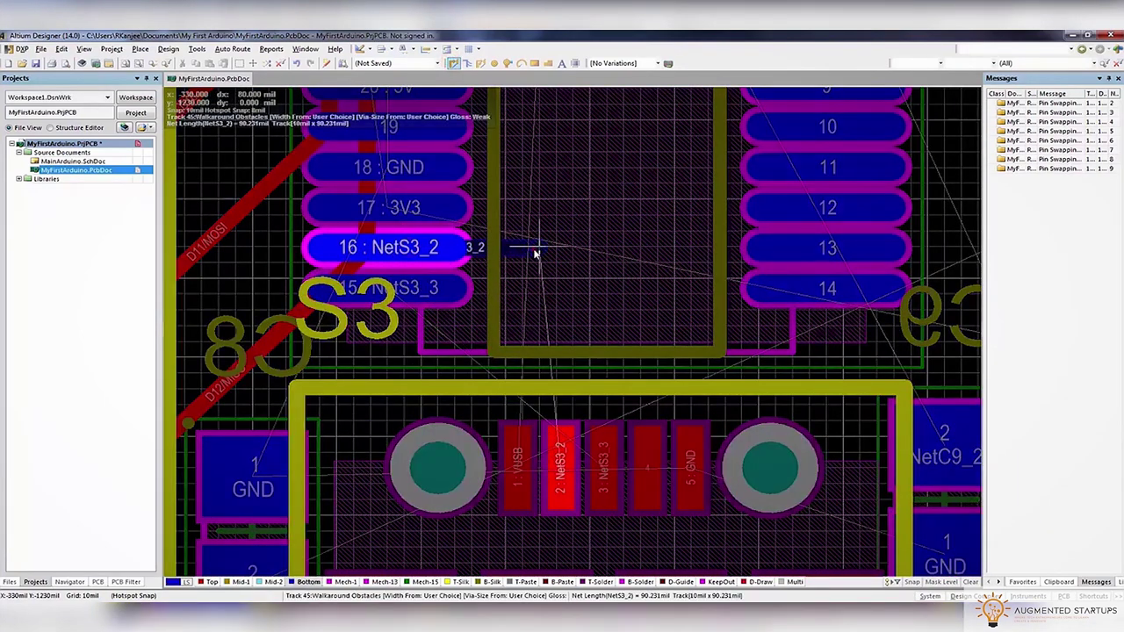
pyautogui.click(557, 343)
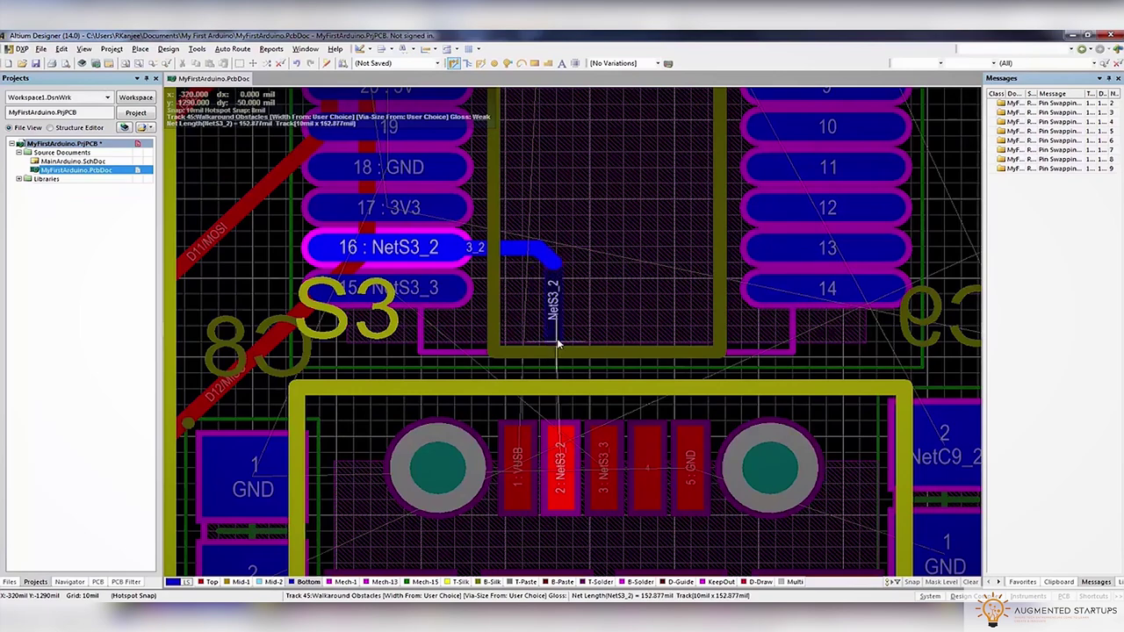
pyautogui.press('KP_Multiply')
# Set the via size to the rule minimum of 20 and accept the clipping
pyautogui.press('Tab')
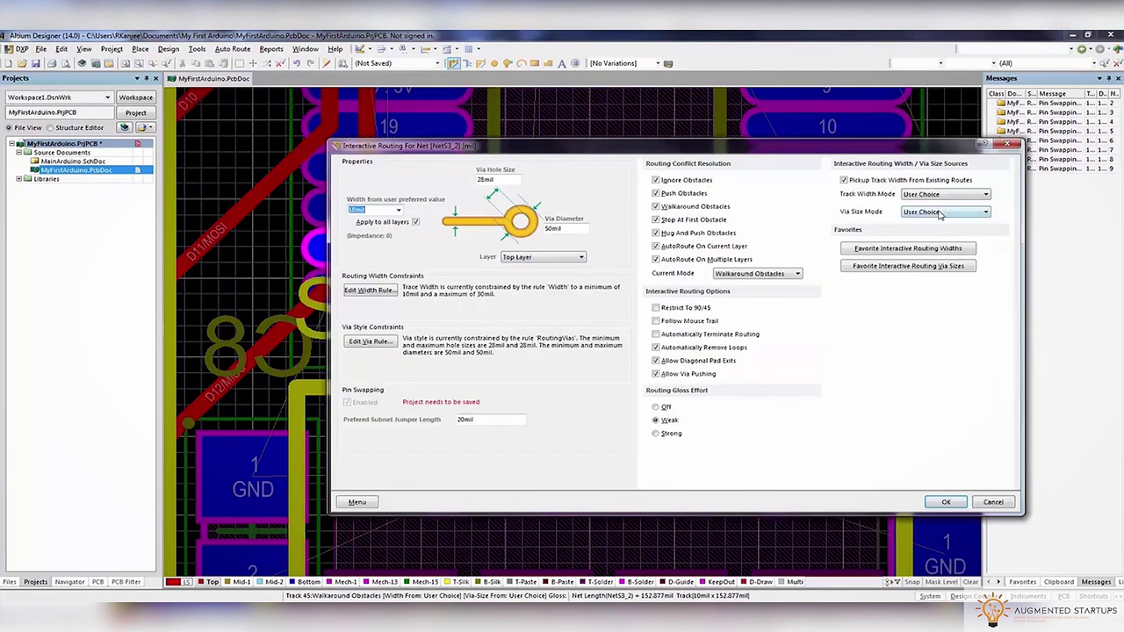
pyautogui.click(938, 211)
pyautogui.click(932, 233)
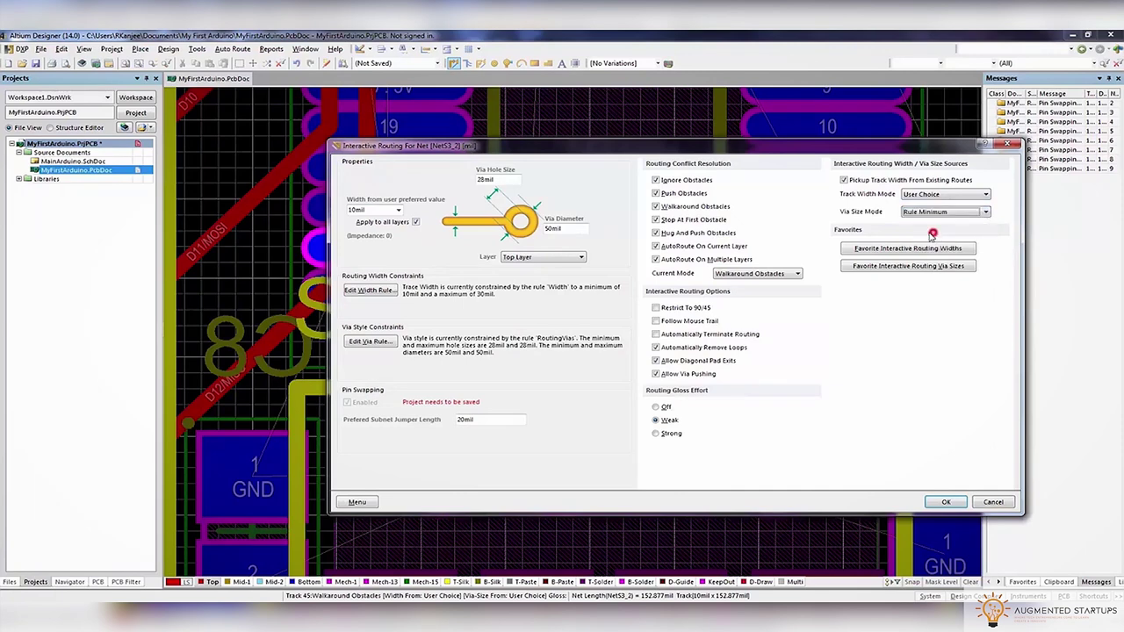
pyautogui.write('20')
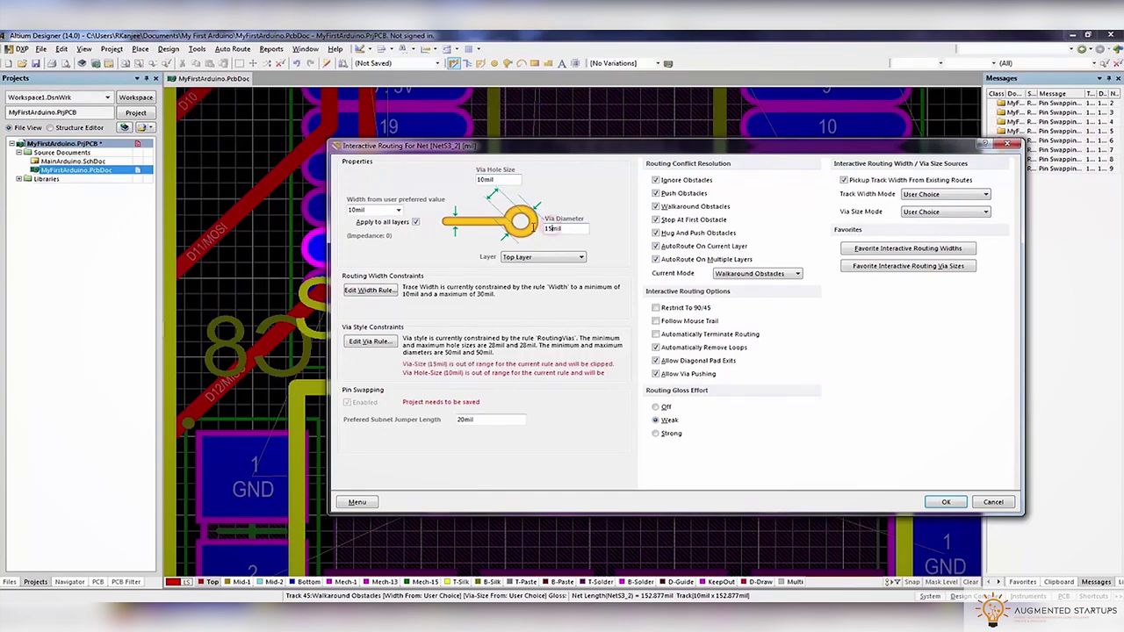
pyautogui.press('Return')
pyautogui.click(538, 368)
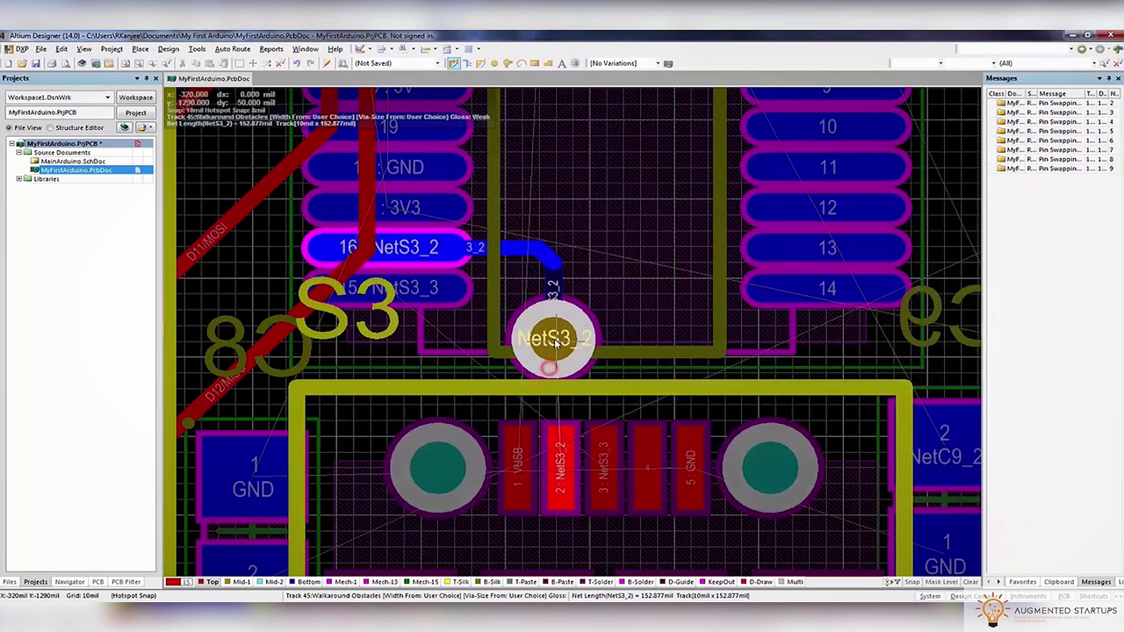
# Edit the via style rule down to a 15mil minimum
pyautogui.press('Tab')
pyautogui.click(369, 342)
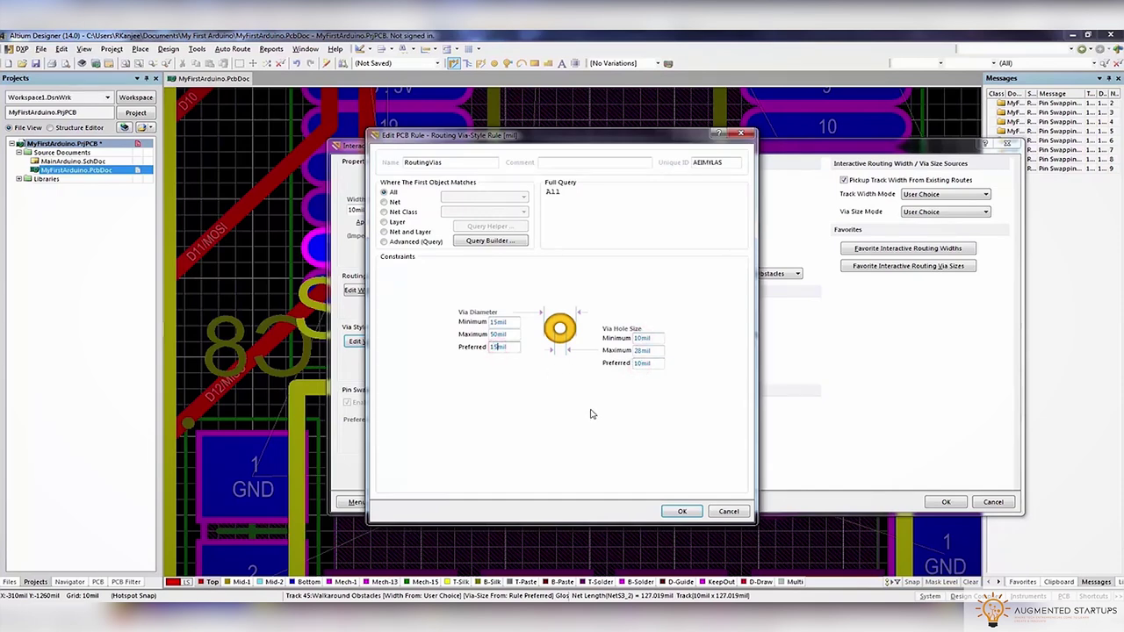
pyautogui.click(681, 511)
pyautogui.click(946, 502)
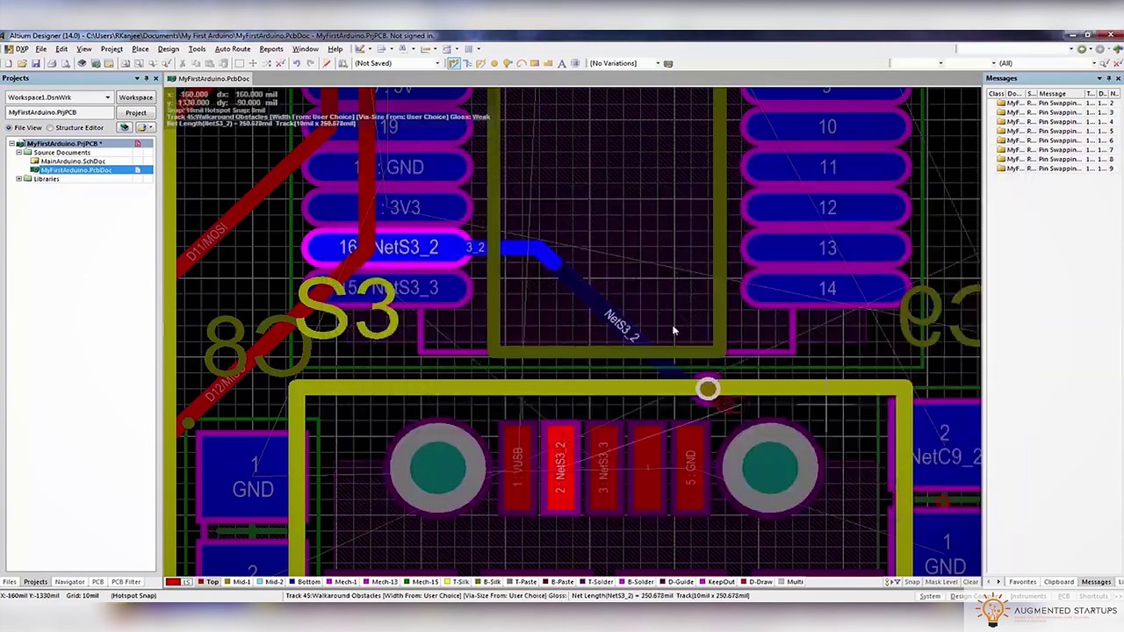
# Finish NetS3_2 on connector pin 2; route NetS3_3 from pin 15 through a via to pin 3
pyautogui.click(573, 436)
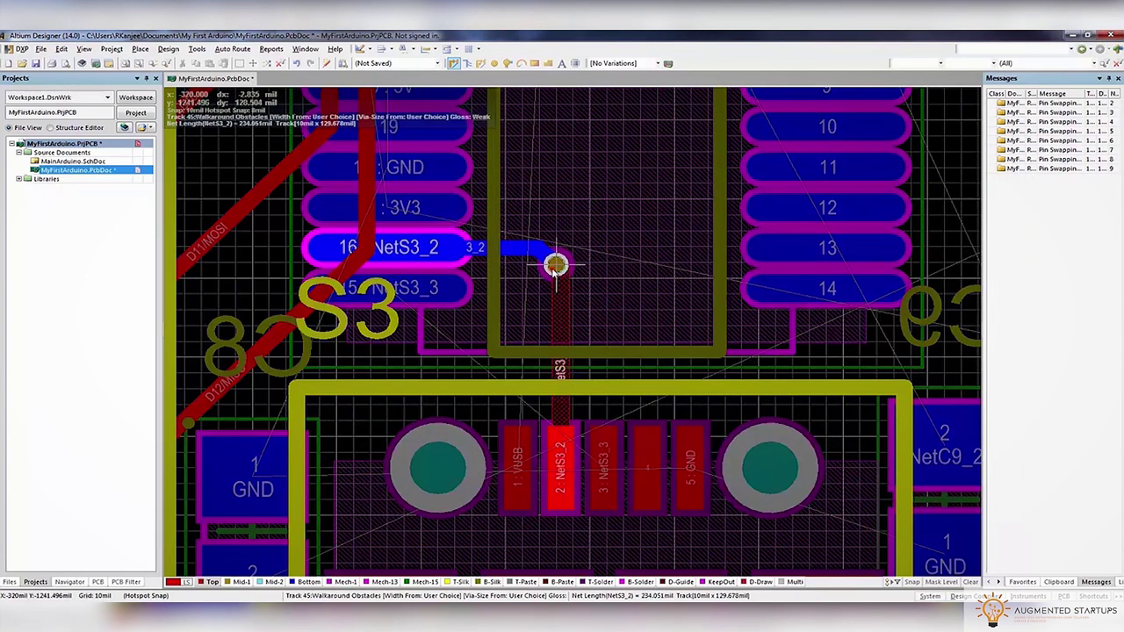
pyautogui.click(604, 450)
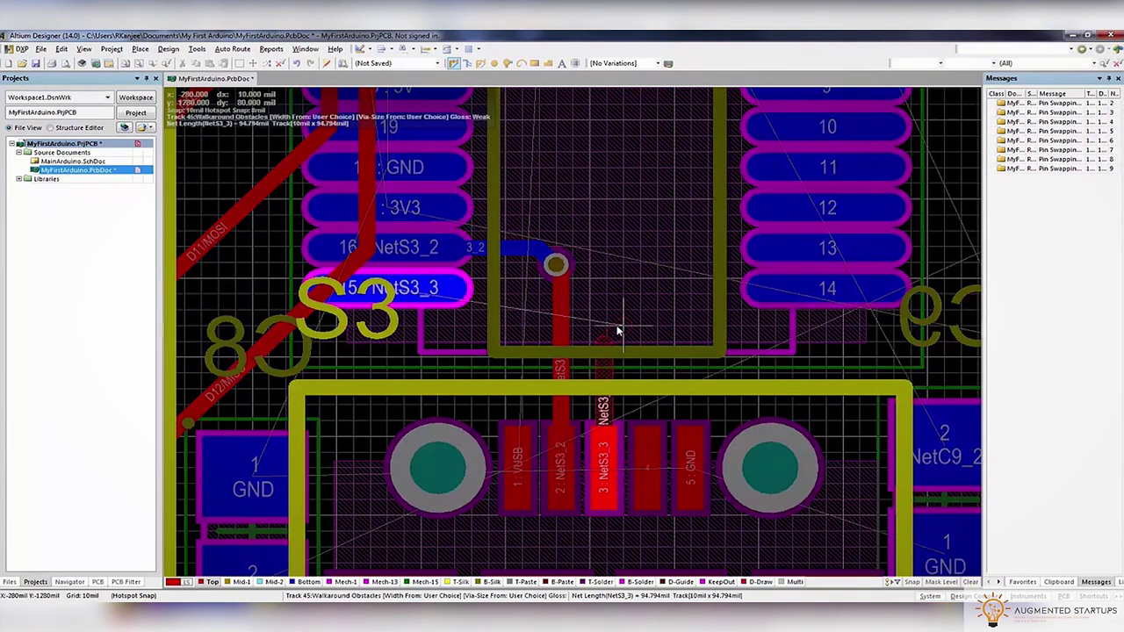
pyautogui.press('KP_Multiply')
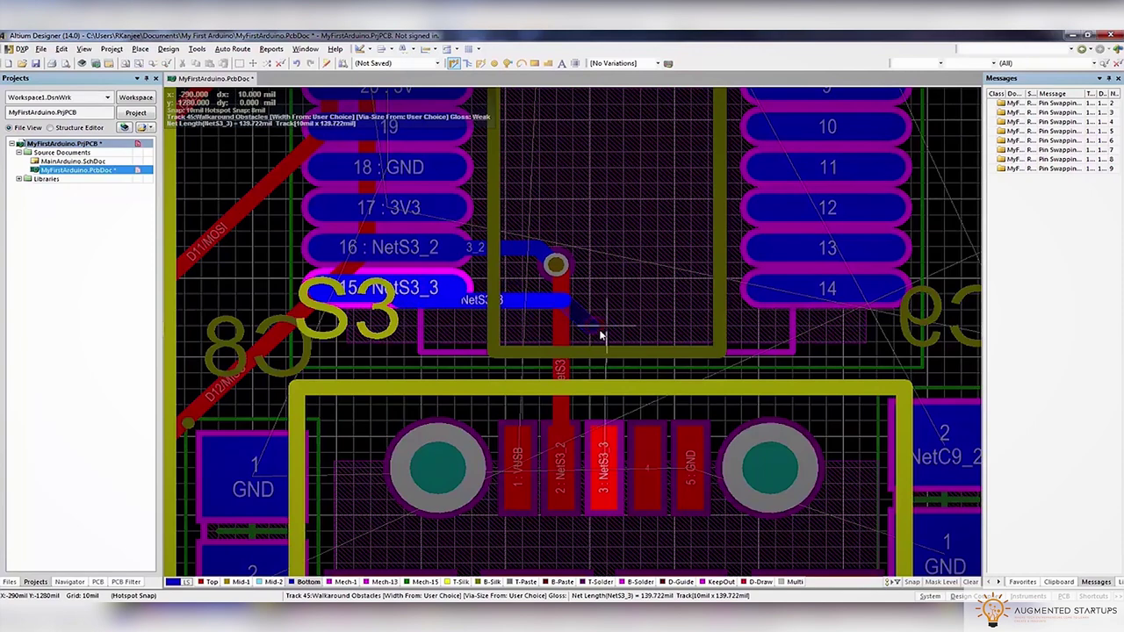
pyautogui.click(602, 332)
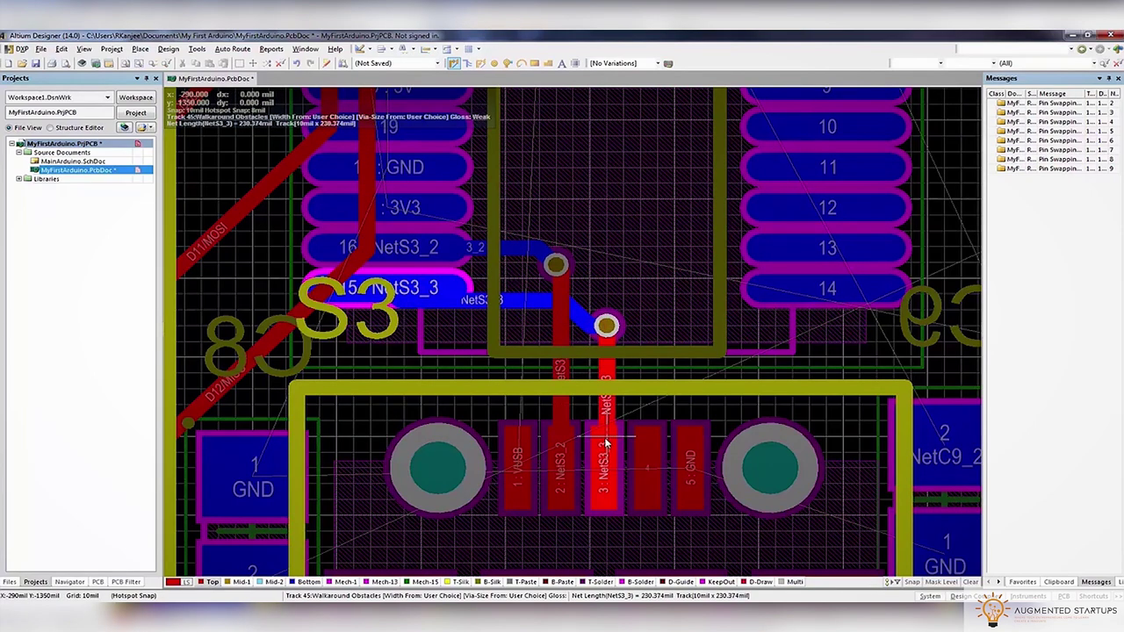
pyautogui.press('Escape')
pyautogui.click(454, 62)
pyautogui.click(606, 327)
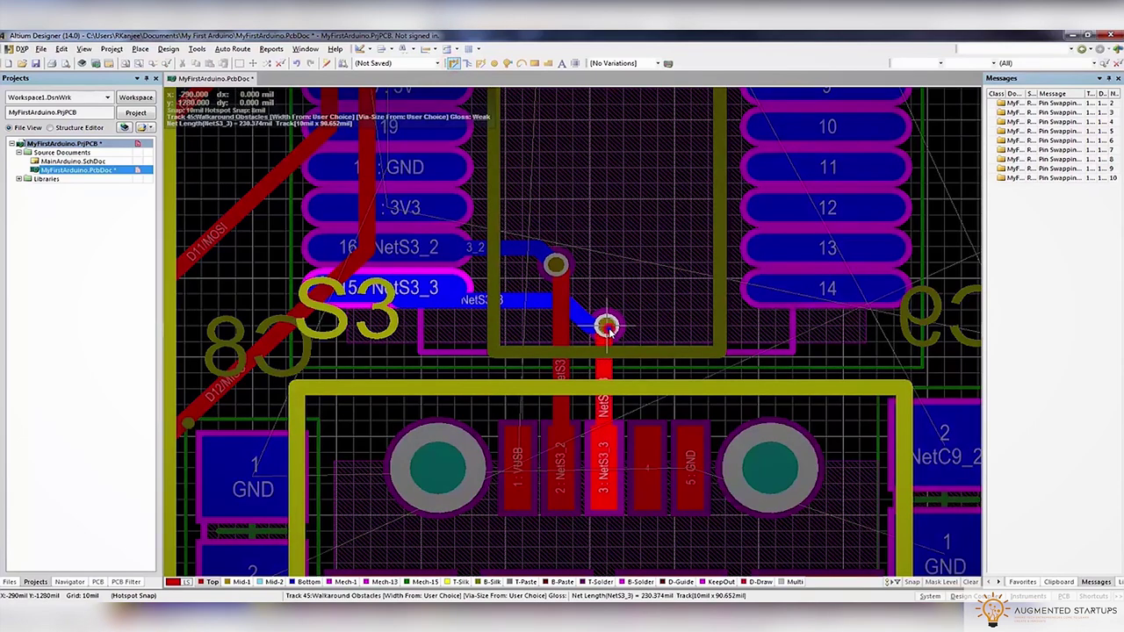
pyautogui.click(606, 327)
# Start a GND track at S3 pad 5 with a 20mil track width
pyautogui.click(691, 475)
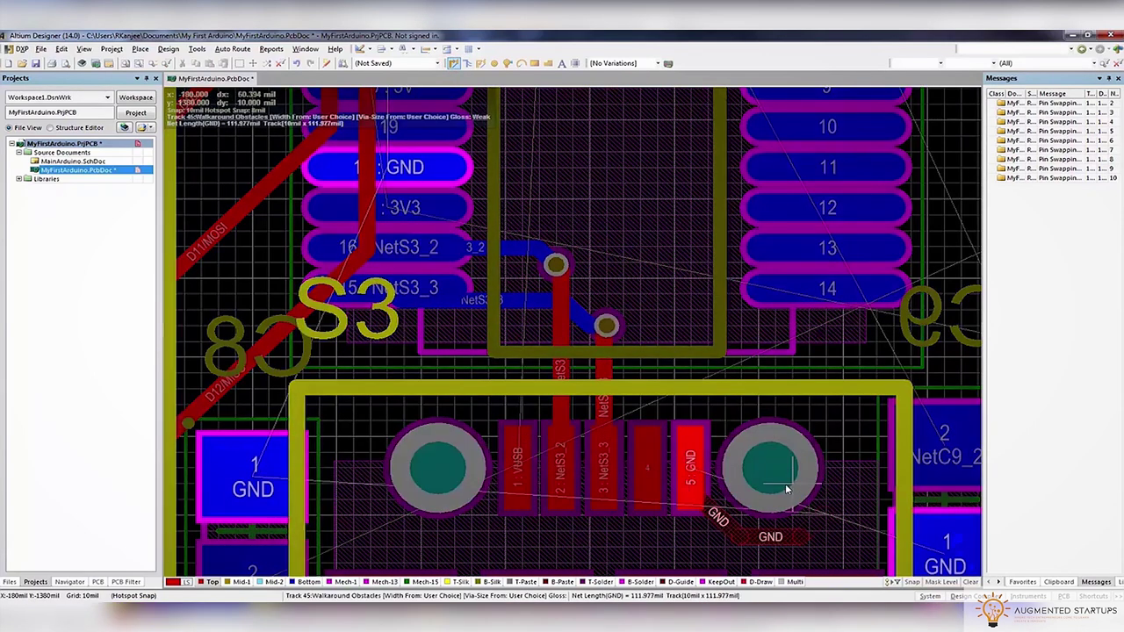
pyautogui.keyDown('ctrl'); pyautogui.scroll(-3, 709, 354); pyautogui.keyUp('ctrl')
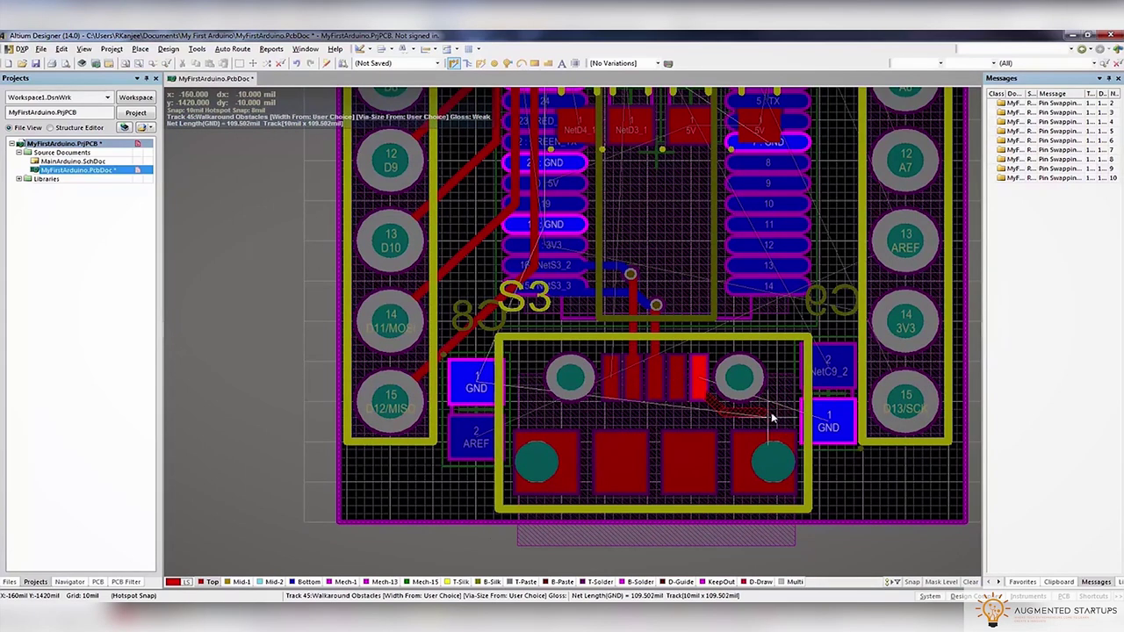
pyautogui.press('Tab')
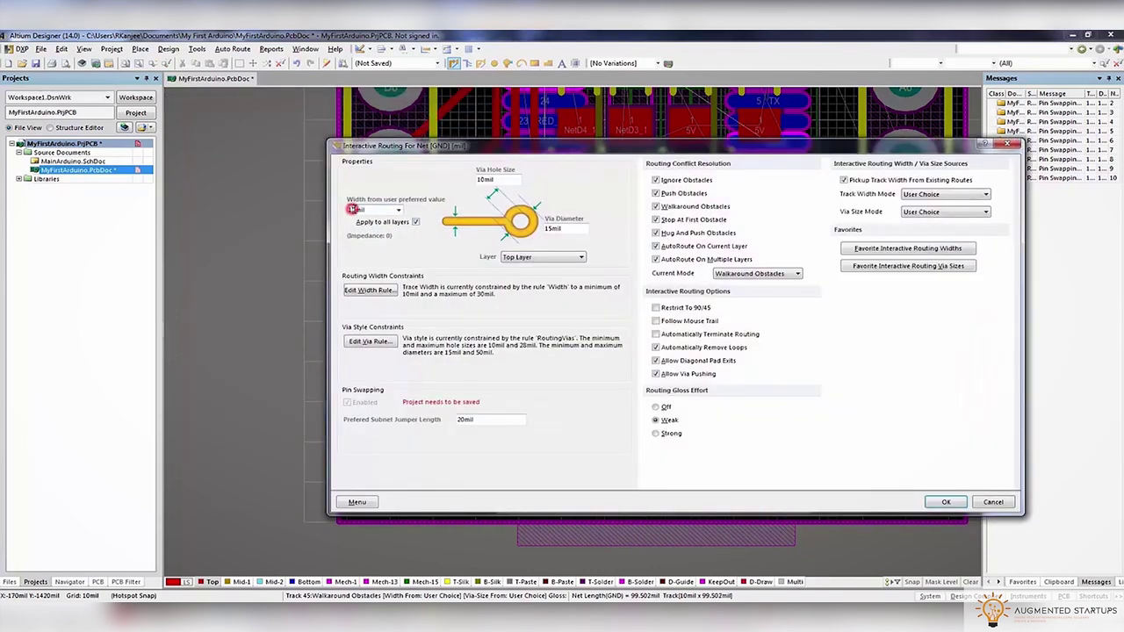
pyautogui.write('20')
pyautogui.press('Return')
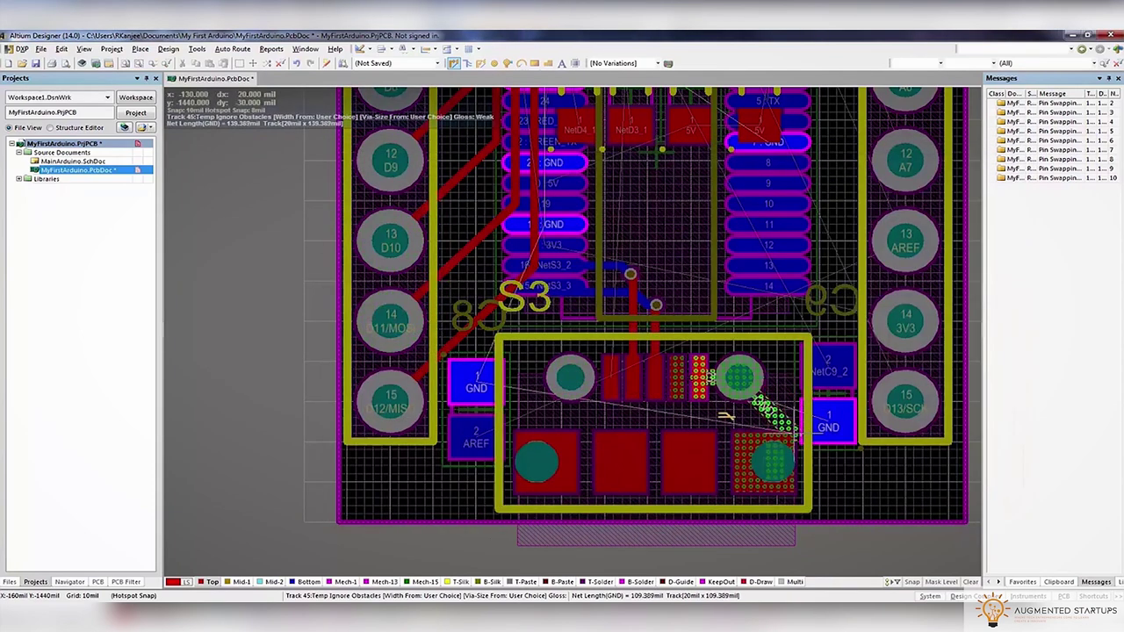
pyautogui.keyDown('ctrl'); pyautogui.scroll(4, 708, 407); pyautogui.keyUp('ctrl')
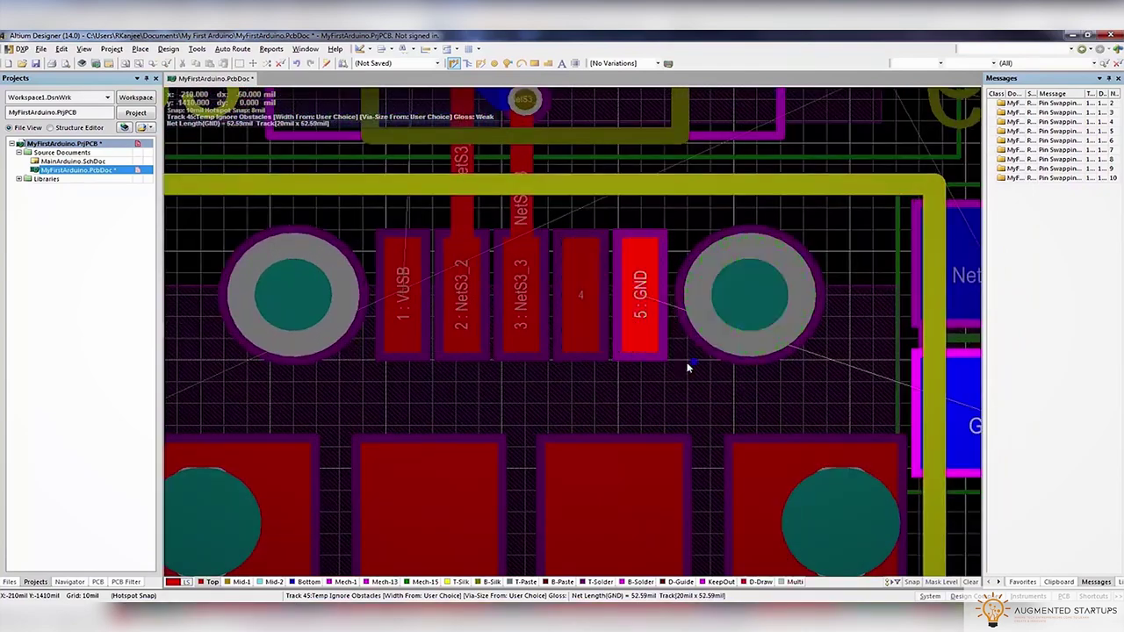
pyautogui.click(638, 327)
# Route a 15mil GND track right of pad 5, drop a via and switch to the bottom layer
pyautogui.click(637, 327)
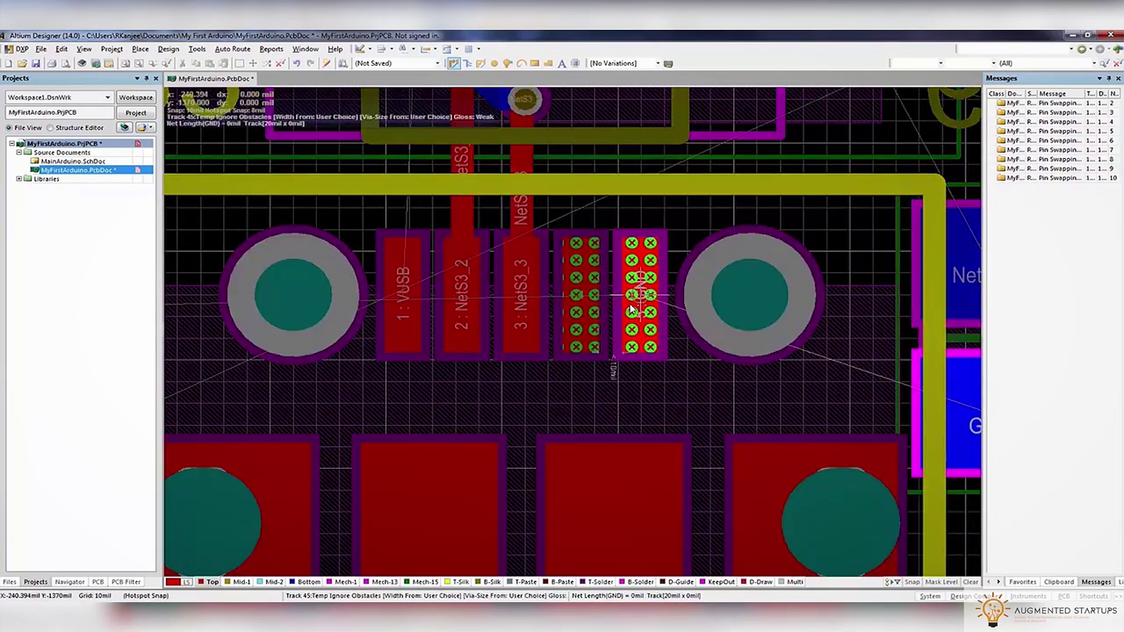
pyautogui.press('Tab')
pyautogui.press('Return')
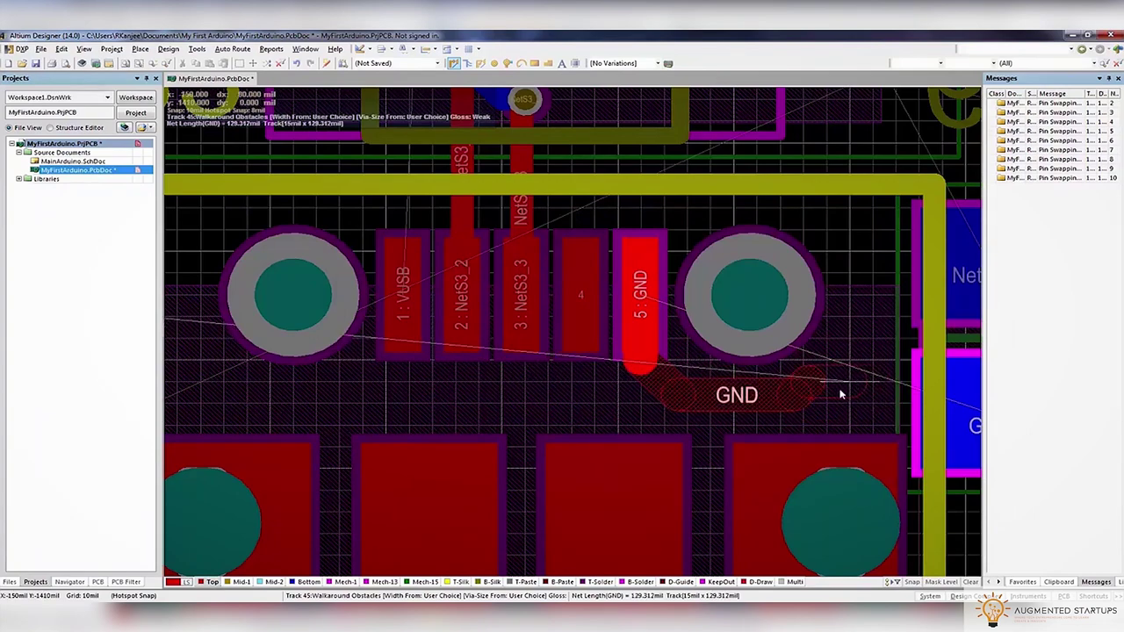
pyautogui.click(849, 382)
pyautogui.press('KP_Multiply')
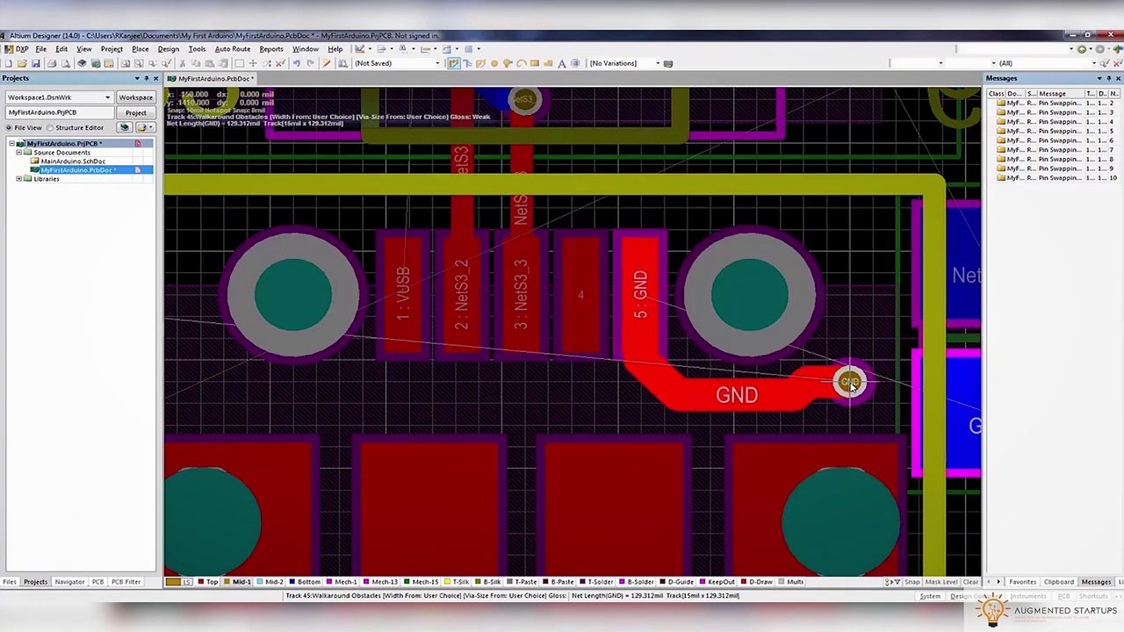
pyautogui.press('Tab')
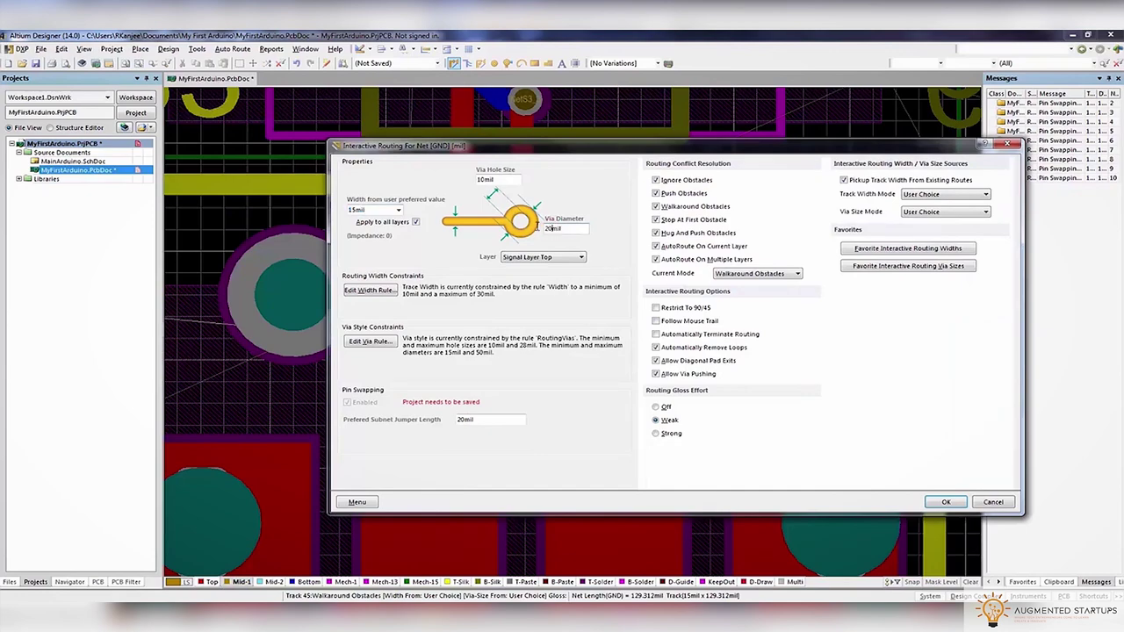
pyautogui.press('Return')
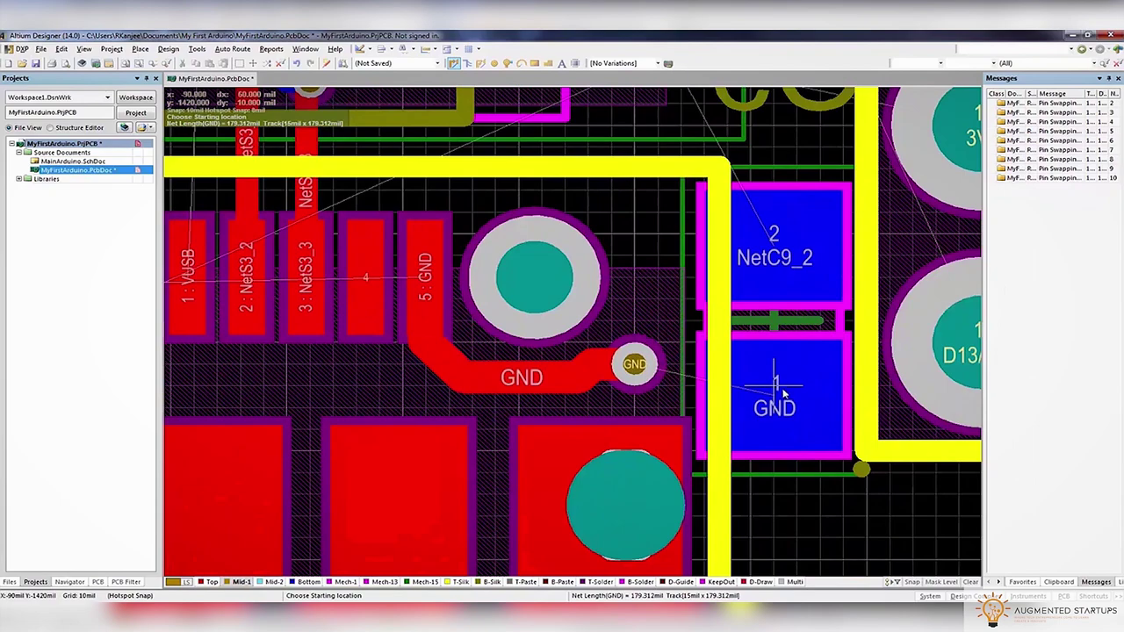
pyautogui.press('KP_Multiply')
pyautogui.keyDown('ctrl'); pyautogui.scroll(-5, 649, 365); pyautogui.keyUp('ctrl')
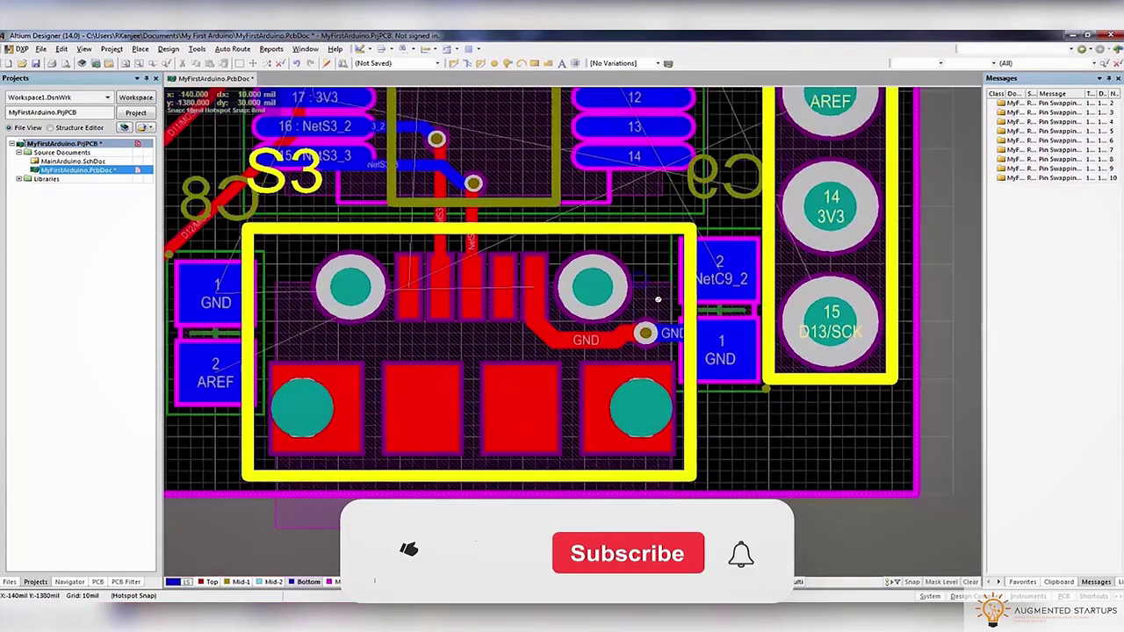
pyautogui.keyDown('ctrl'); pyautogui.scroll(3, 527, 264); pyautogui.keyUp('ctrl')
pyautogui.scroll(5, 527, 264)
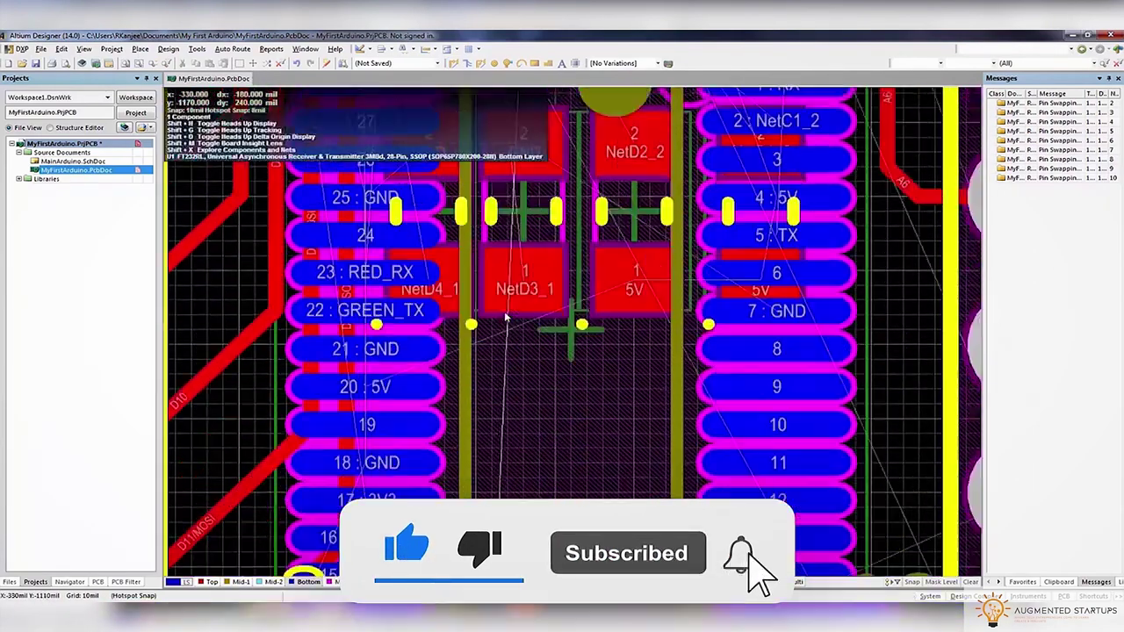
pyautogui.keyDown('ctrl'); pyautogui.scroll(-3, 527, 263); pyautogui.keyUp('ctrl')
pyautogui.keyDown('ctrl'); pyautogui.scroll(-5, 508, 313); pyautogui.keyUp('ctrl')
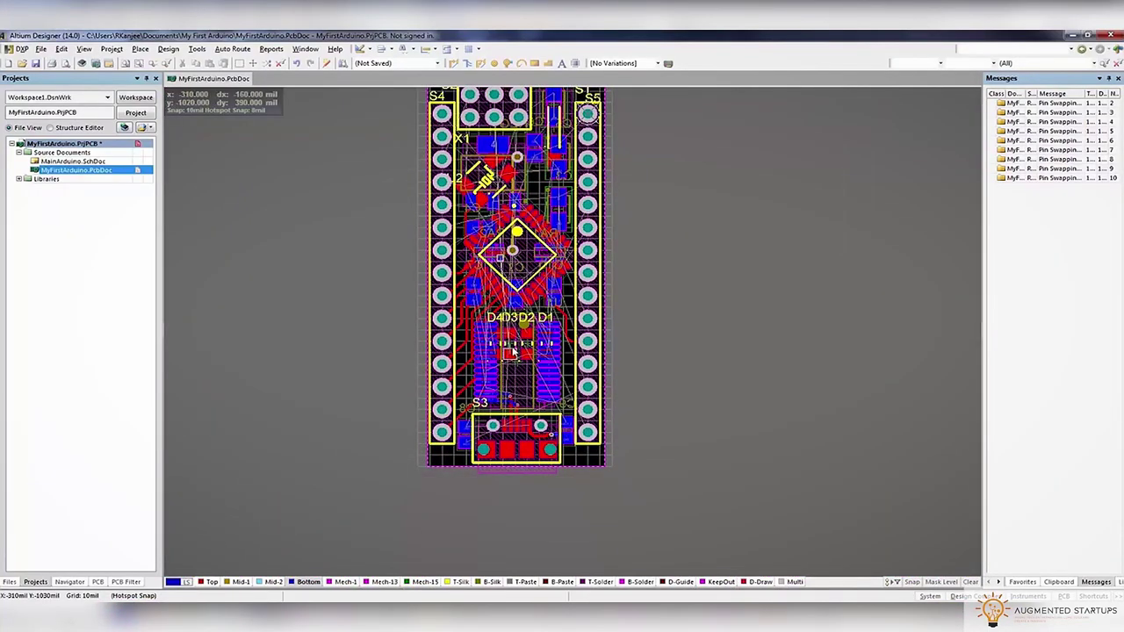
pyautogui.scroll(2, 428, 207)
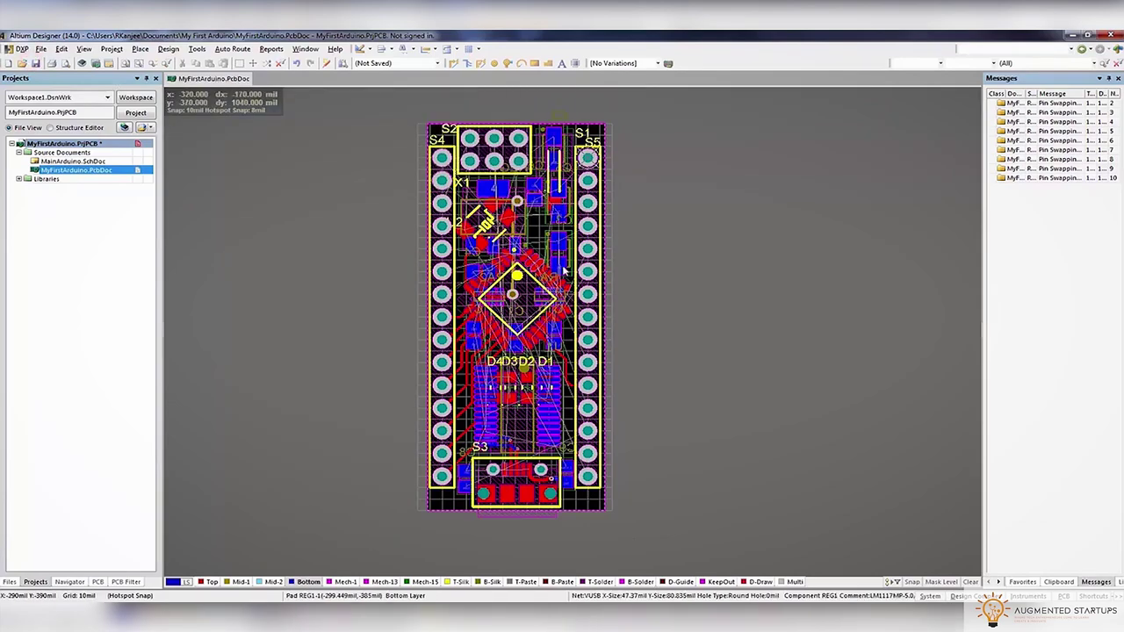
pyautogui.keyDown('ctrl'); pyautogui.scroll(4, 582, 134); pyautogui.keyUp('ctrl')
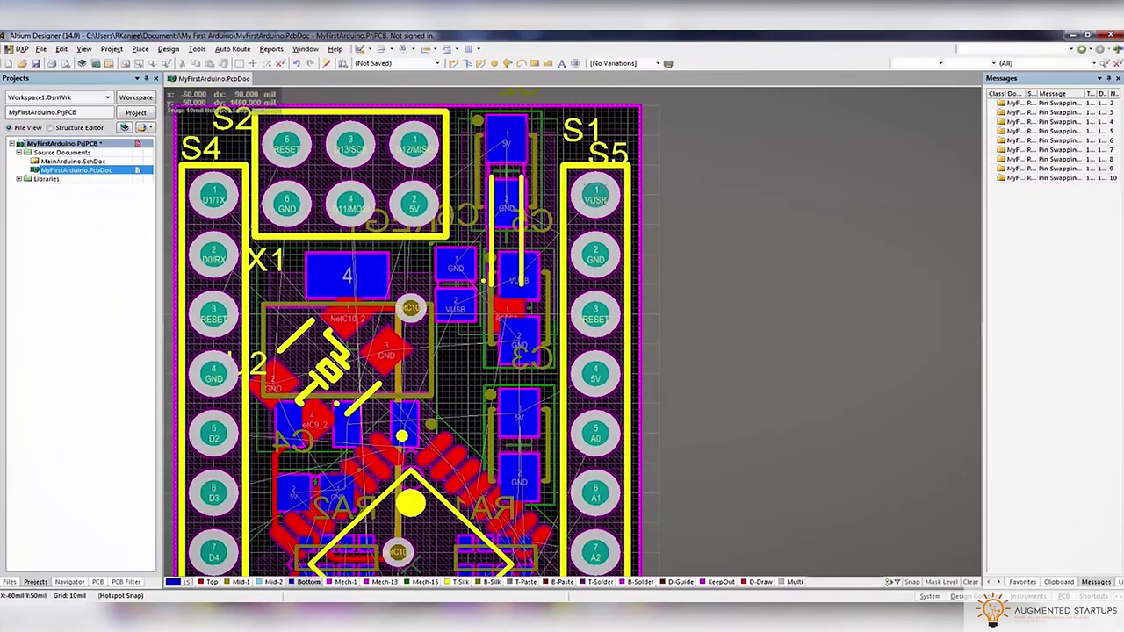
pyautogui.keyDown('ctrl'); pyautogui.scroll(3, 555, 171); pyautogui.keyUp('ctrl')
# Route a GND track from S5 pad 2 to C2's GND pad
pyautogui.click(451, 63)
pyautogui.click(638, 373)
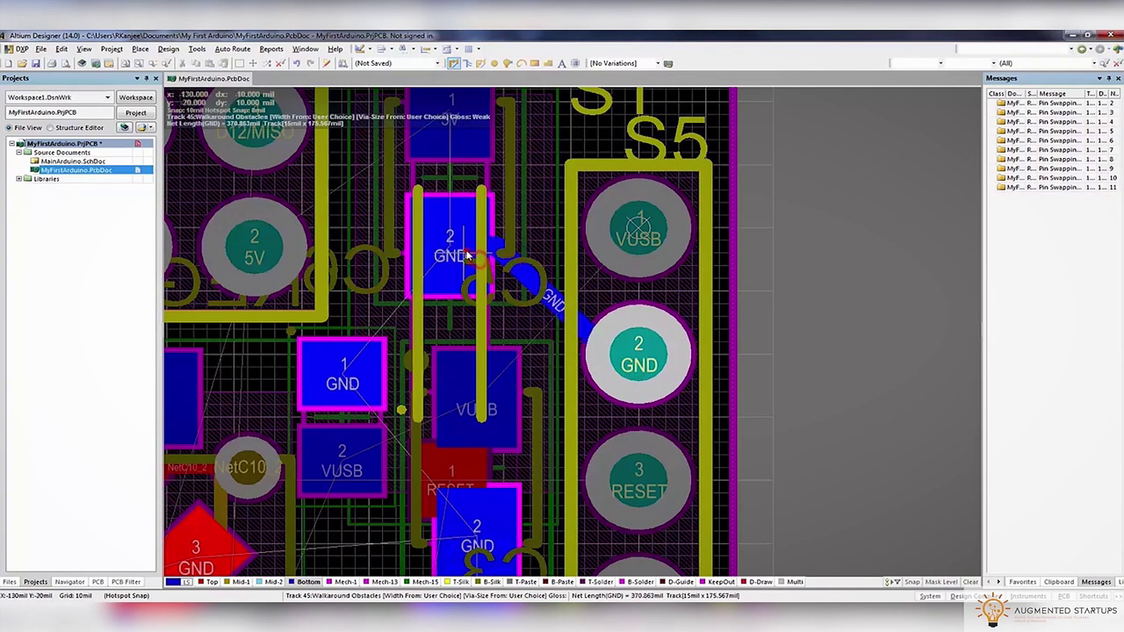
pyautogui.click(468, 256)
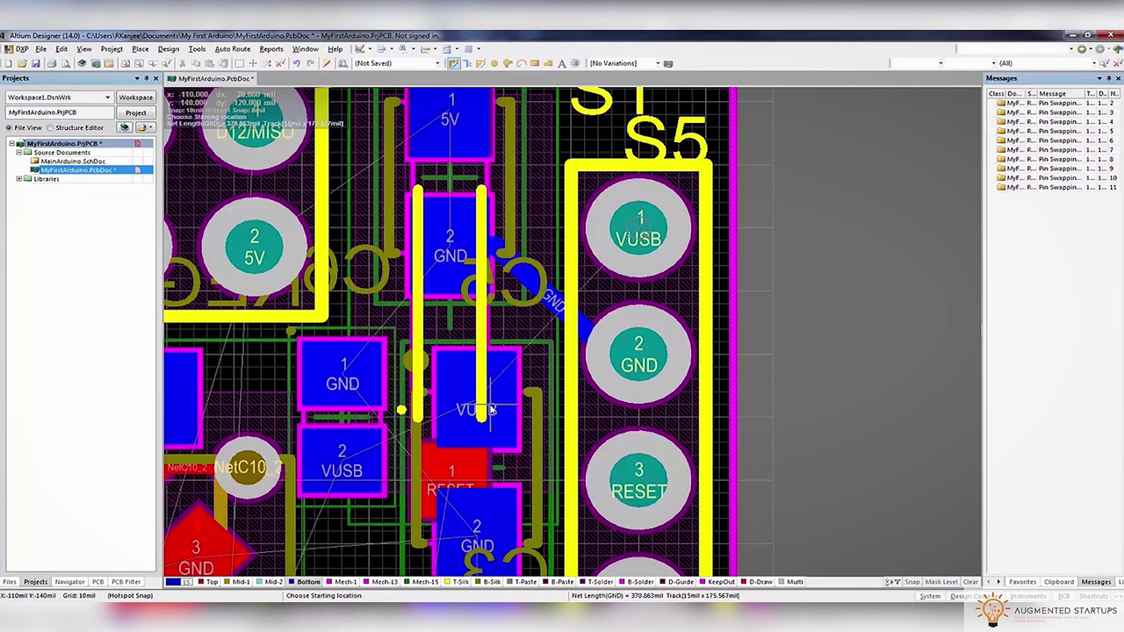
pyautogui.scroll(2, 483, 370)
pyautogui.moveTo(417, 392); pyautogui.dragTo(521, 424, button='right')
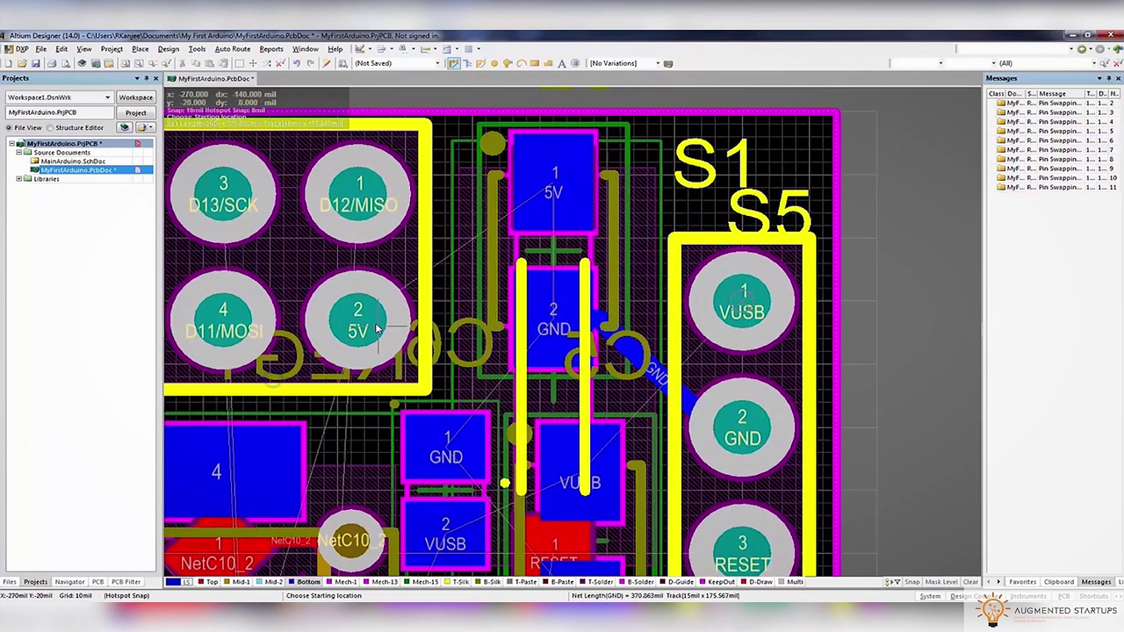
# Route a 5V track from the header to the capacitor's 5V pad, and GND to capacitor pad 2
pyautogui.click(369, 311)
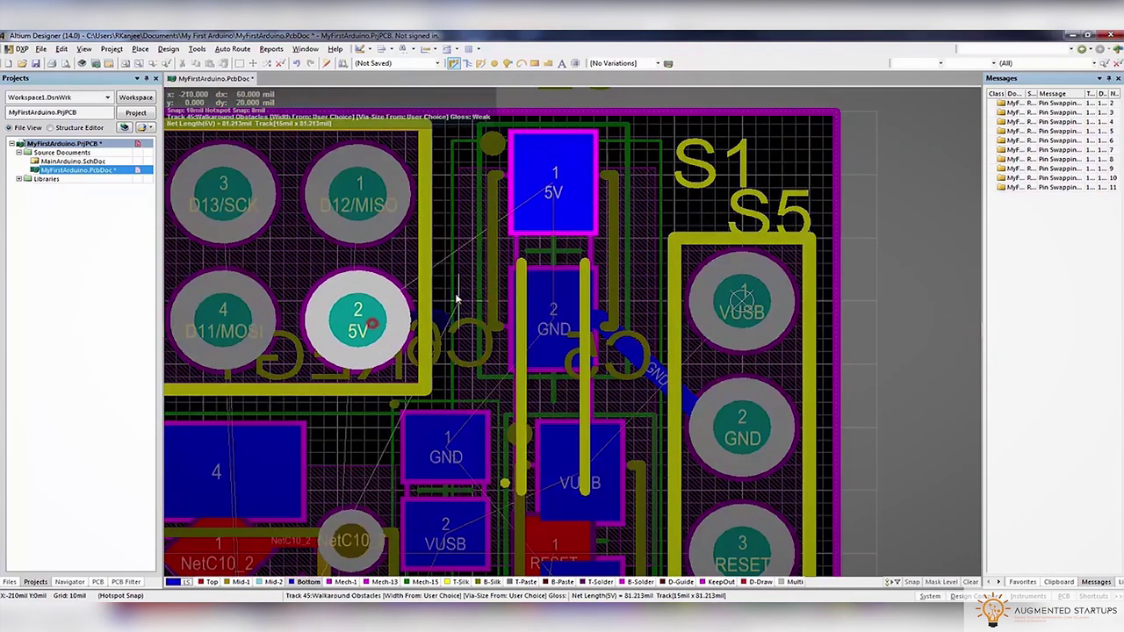
pyautogui.click(554, 183)
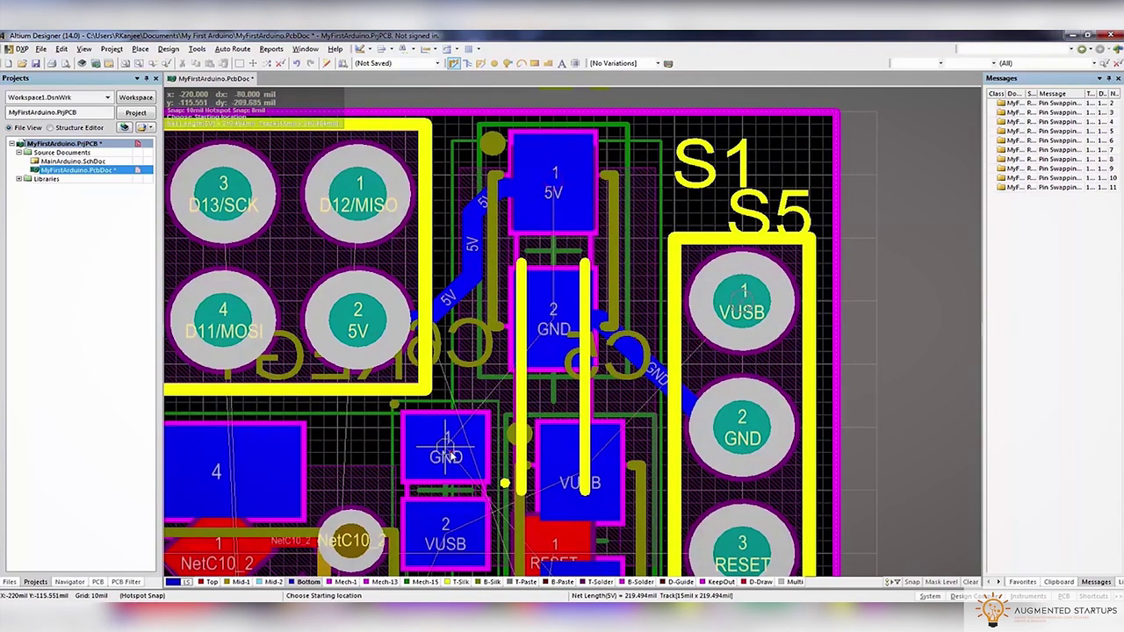
pyautogui.click(448, 450)
pyautogui.click(549, 320)
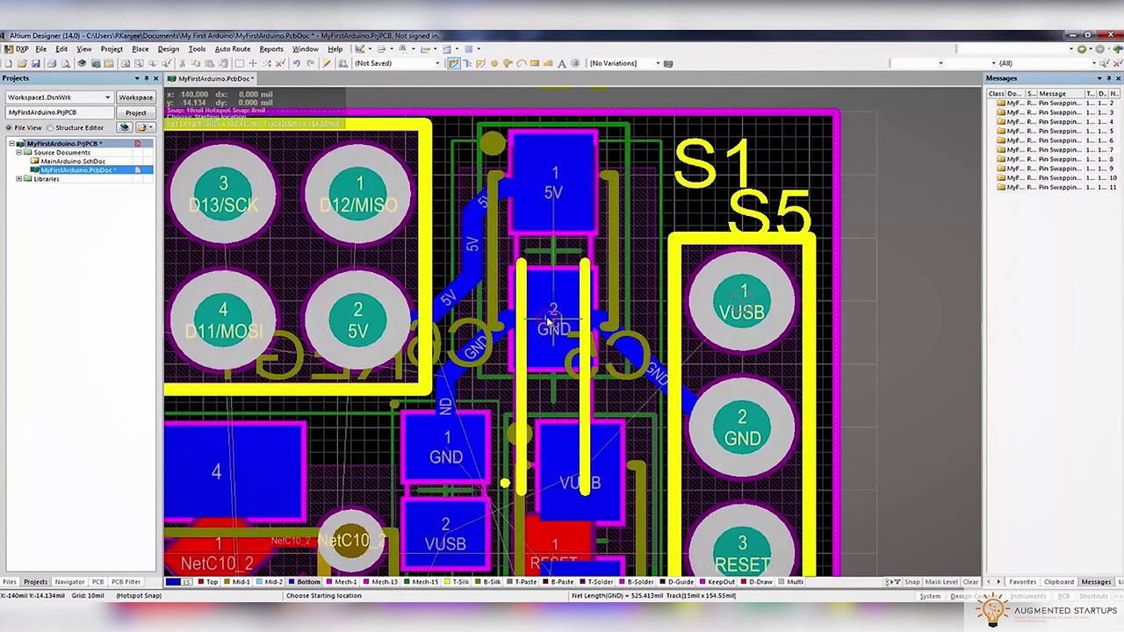
pyautogui.scroll(-3, 463, 410)
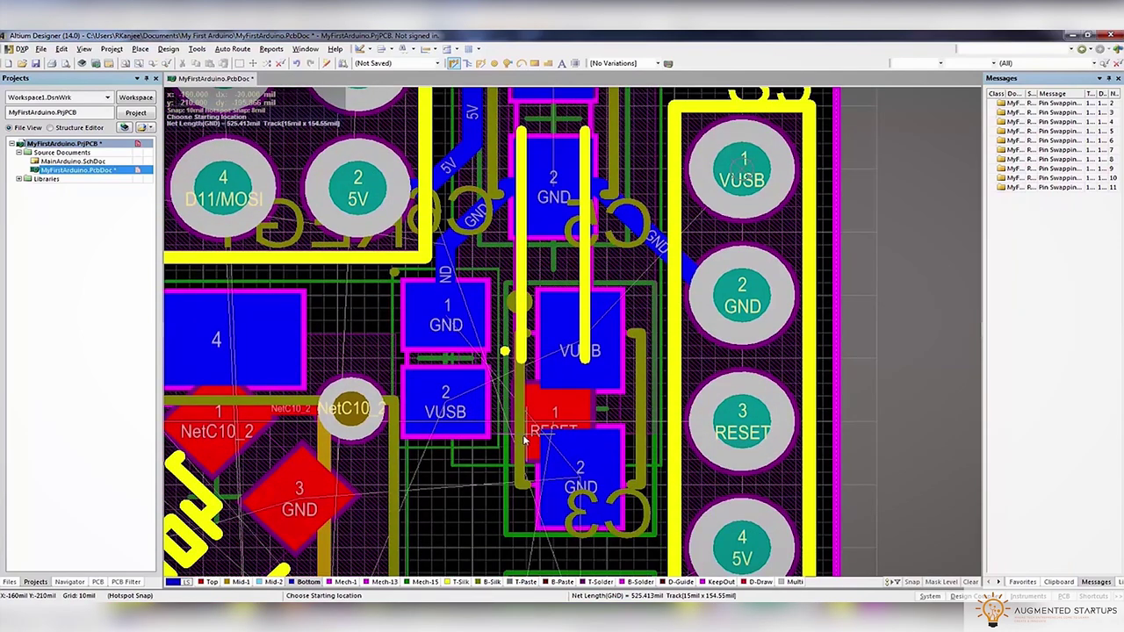
# Move the GND/VUSB capacitor and rotate it 180 degrees
pyautogui.press('Escape')
pyautogui.moveTo(490, 266); pyautogui.dragTo(461, 371)
pyautogui.press('space')
pyautogui.press('space')
pyautogui.scroll(3, 540, 338)
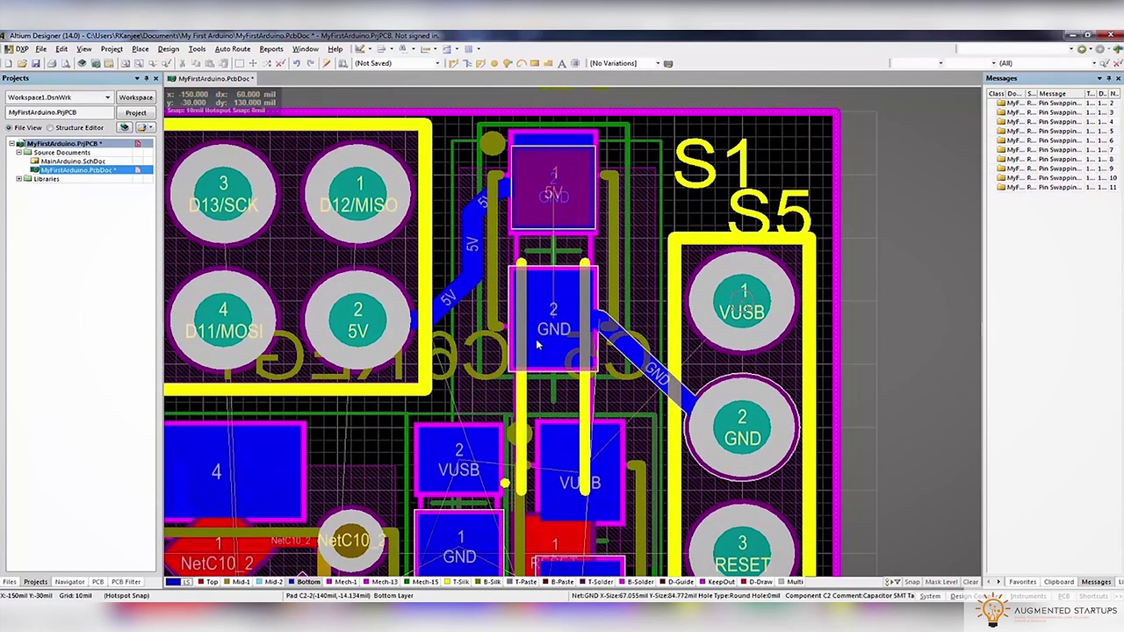
# Join the two VUSB pads and route a GND track to the remaining GND pad
pyautogui.hotkey('ctrl', 'w')
pyautogui.scroll(-2, 565, 282)
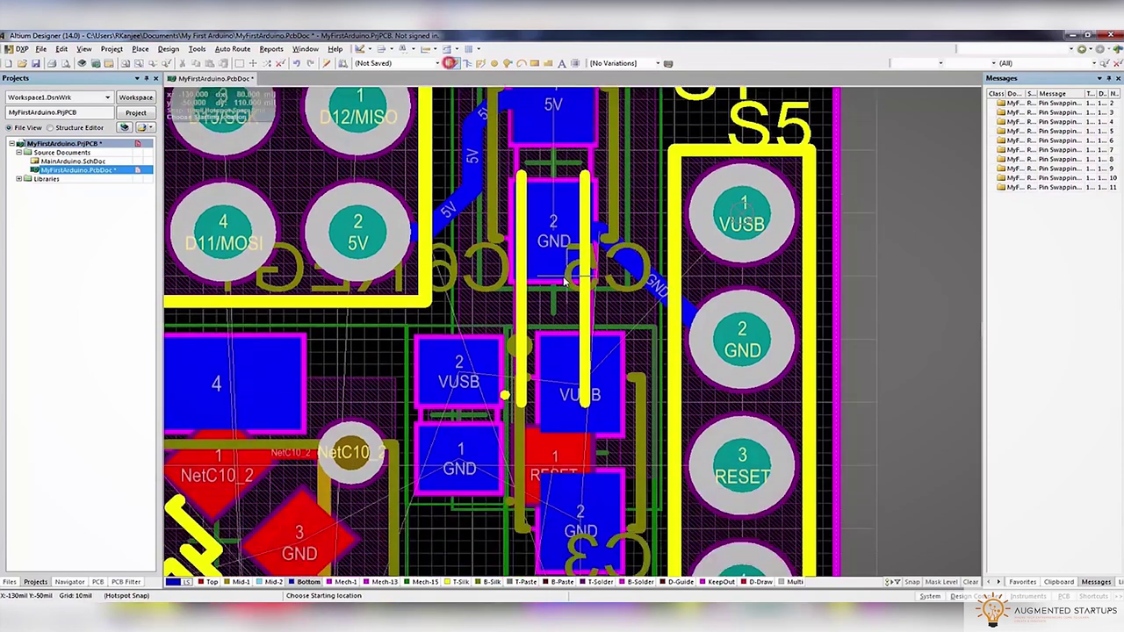
pyautogui.click(452, 384)
pyautogui.click(515, 376)
pyautogui.click(459, 465)
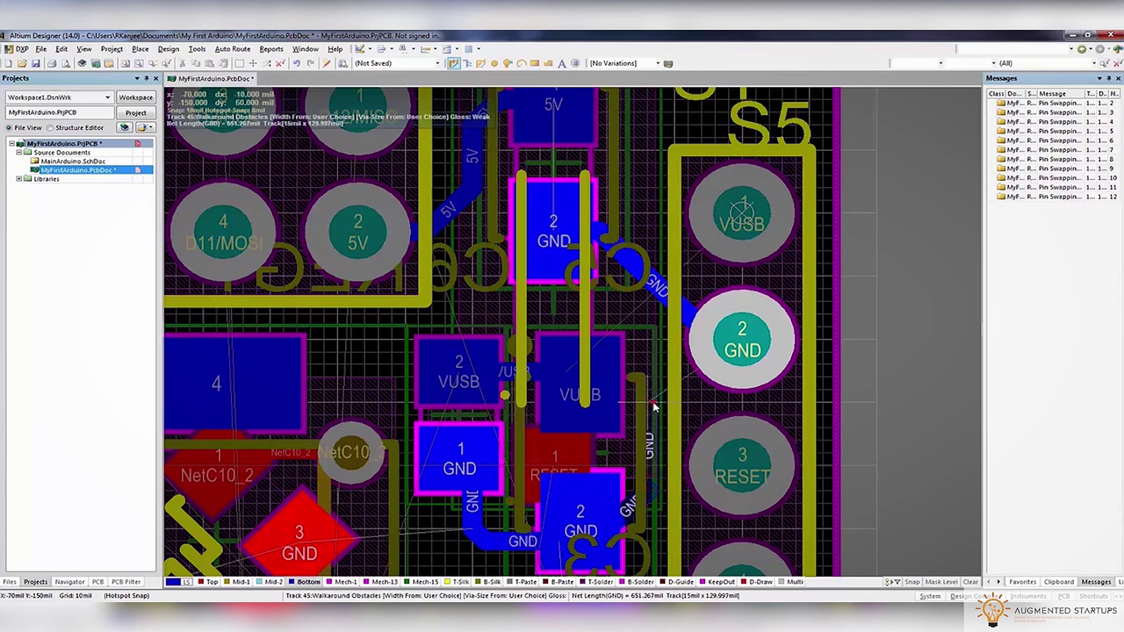
pyautogui.click(704, 358)
pyautogui.press('Escape')
# Delete the diagonal GND segment and route VUSB from the capacitor to S5's VUSB pad
pyautogui.click(623, 264)
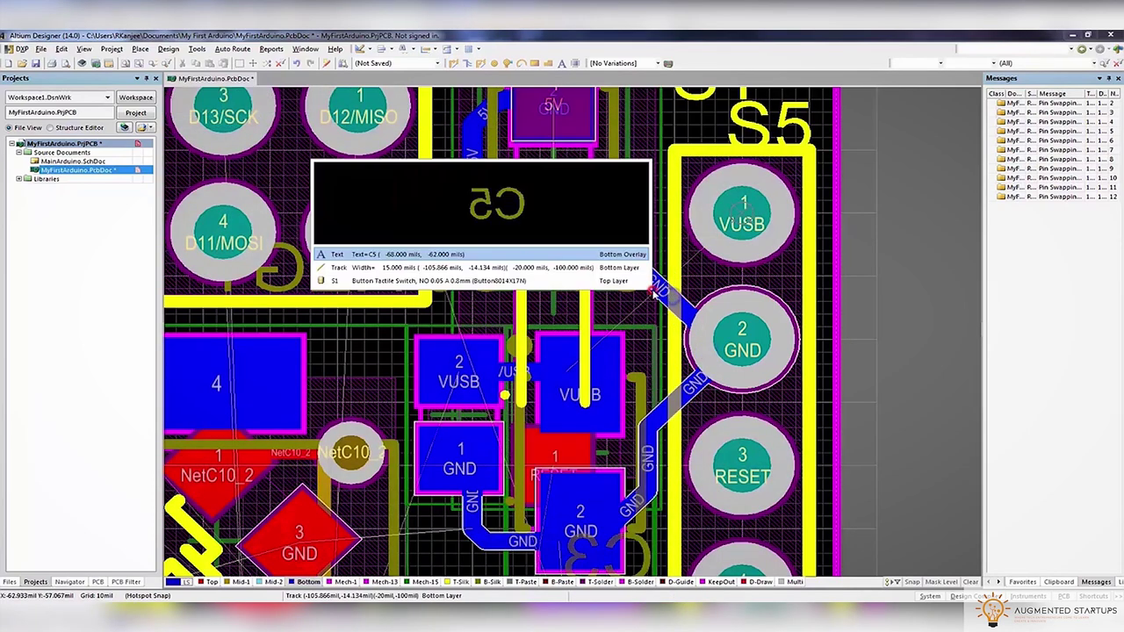
pyautogui.click(623, 267)
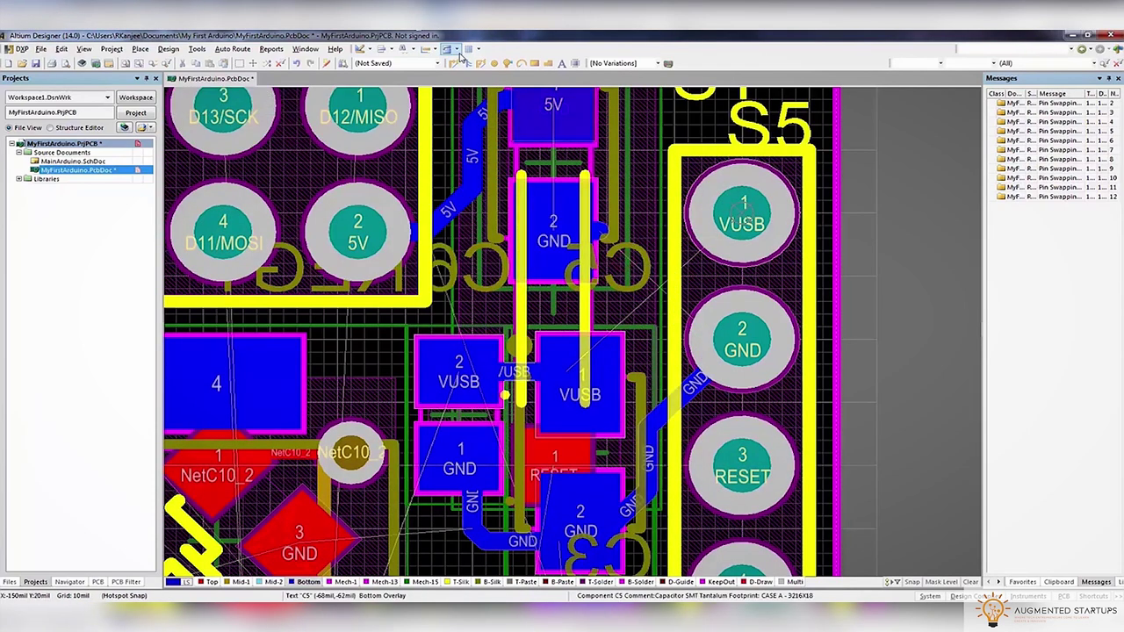
pyautogui.click(590, 376)
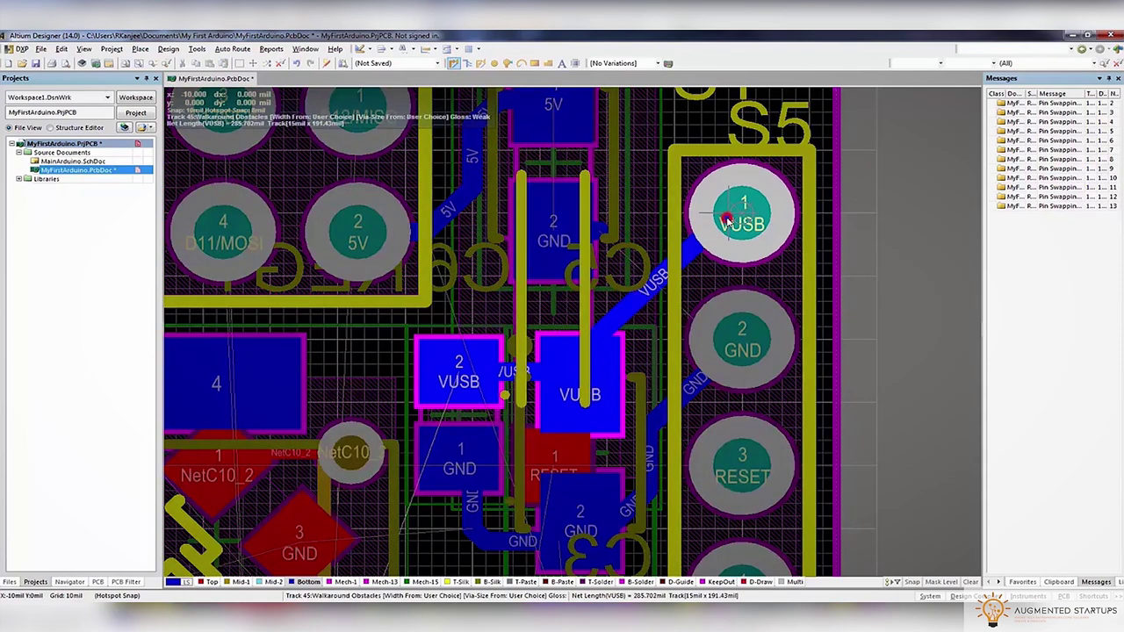
pyautogui.click(729, 218)
# Connect the lower GND pad to the upper capacitor's GND pad with a track
pyautogui.click(428, 482)
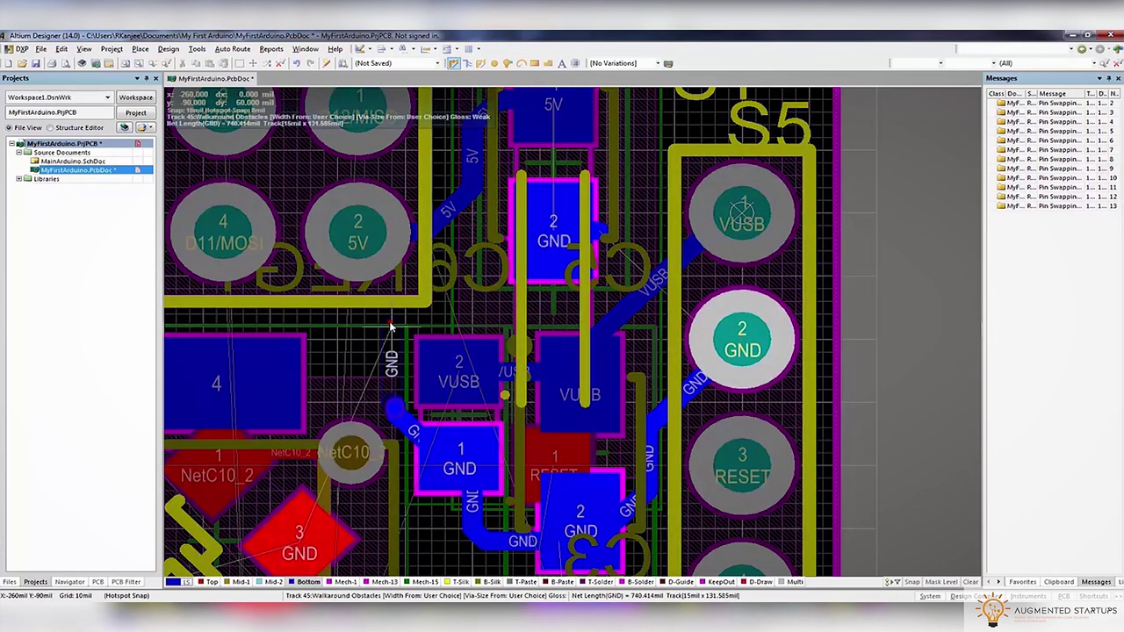
pyautogui.click(542, 239)
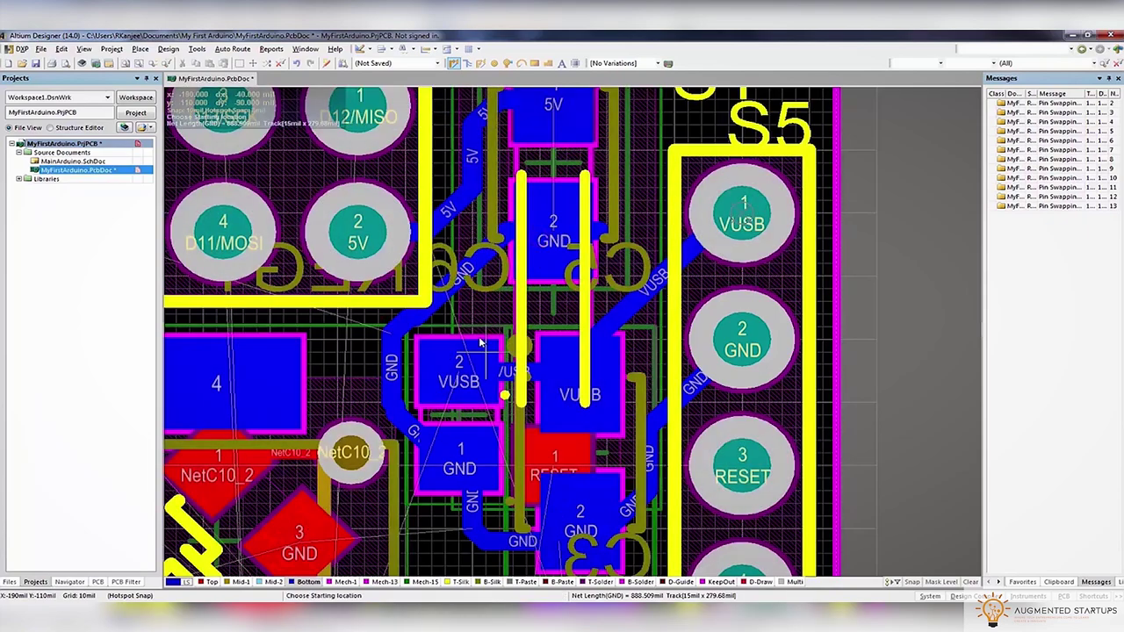
pyautogui.keyDown('ctrl'); pyautogui.scroll(-3, 479, 338); pyautogui.keyUp('ctrl')
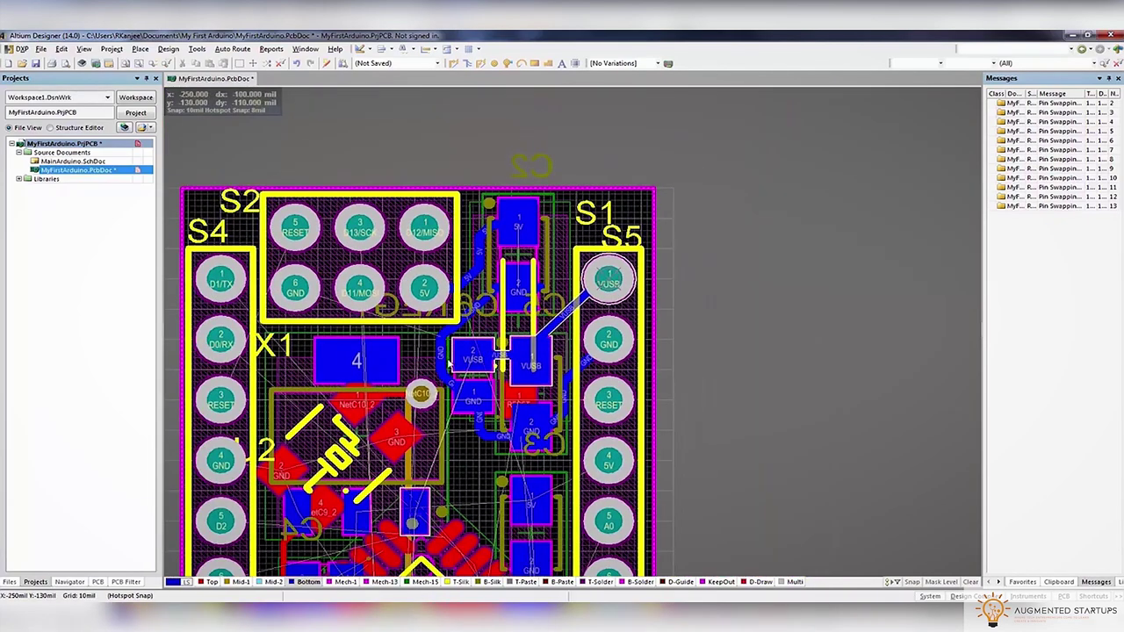
pyautogui.moveTo(414, 338); pyautogui.dragTo(567, 314, button='right')
pyautogui.keyDown('ctrl'); pyautogui.scroll(-4, 567, 314); pyautogui.keyUp('ctrl')
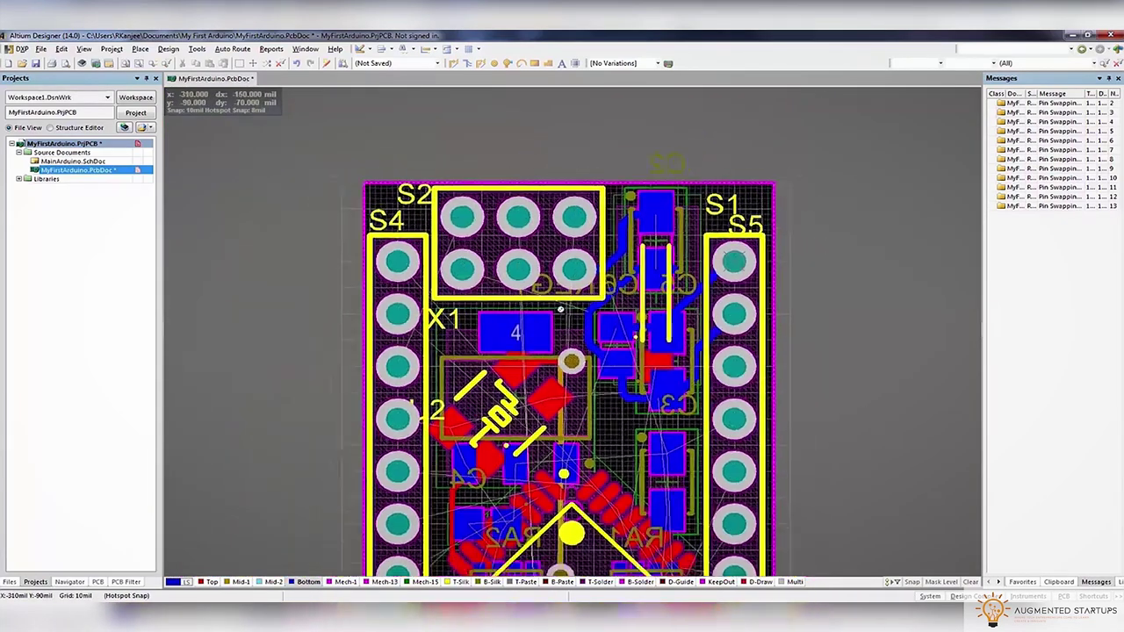
pyautogui.scroll(-3, 566, 313)
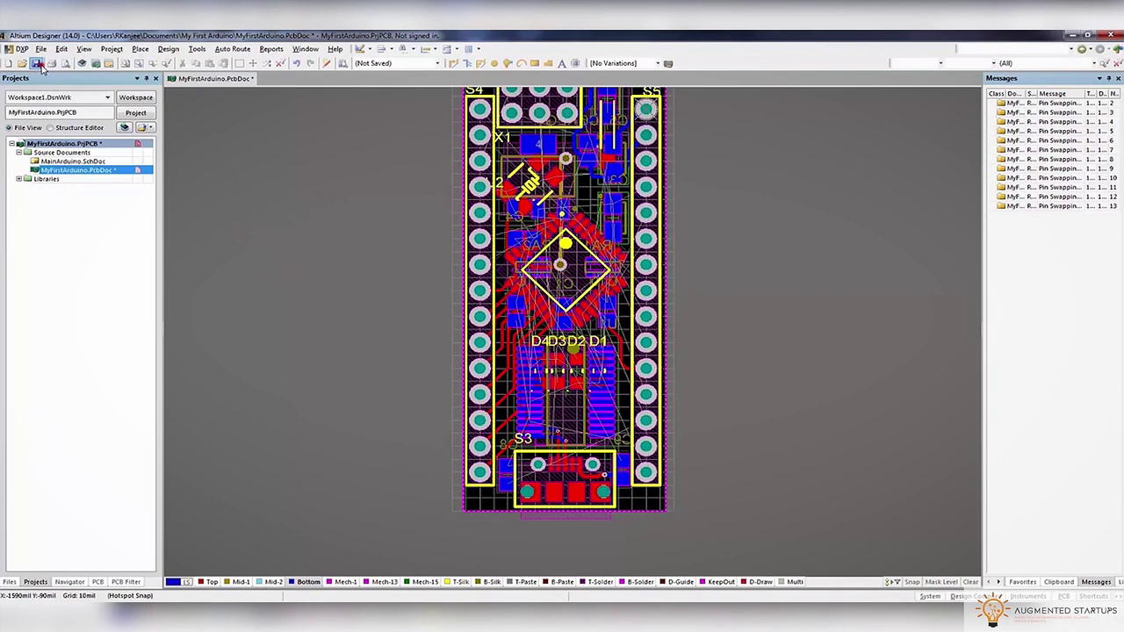
pyautogui.moveTo(713, 245); pyautogui.dragTo(642, 316, button='right')
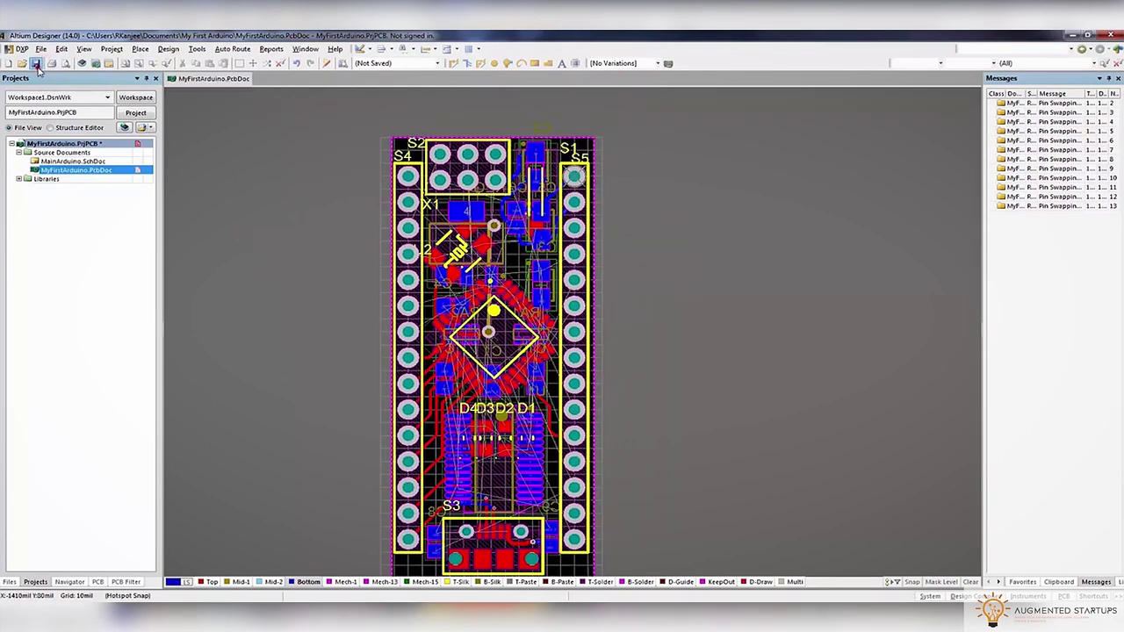
# Open the Design Rule Checker and switch batch checking off for all rules
pyautogui.click(169, 50)
pyautogui.moveTo(195, 50)
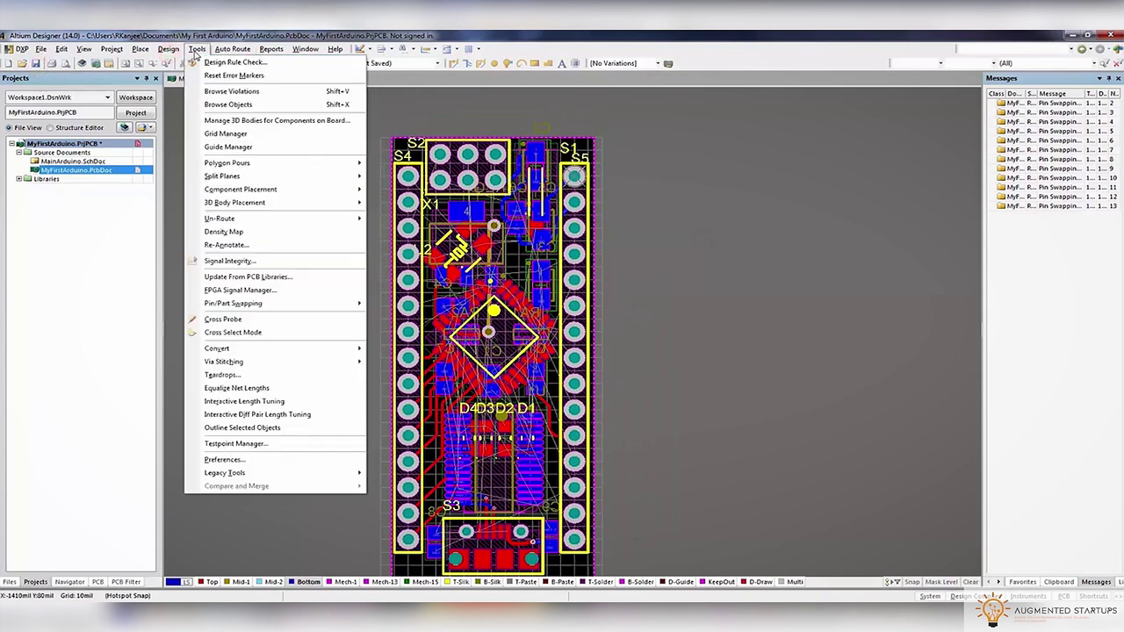
pyautogui.click(198, 63)
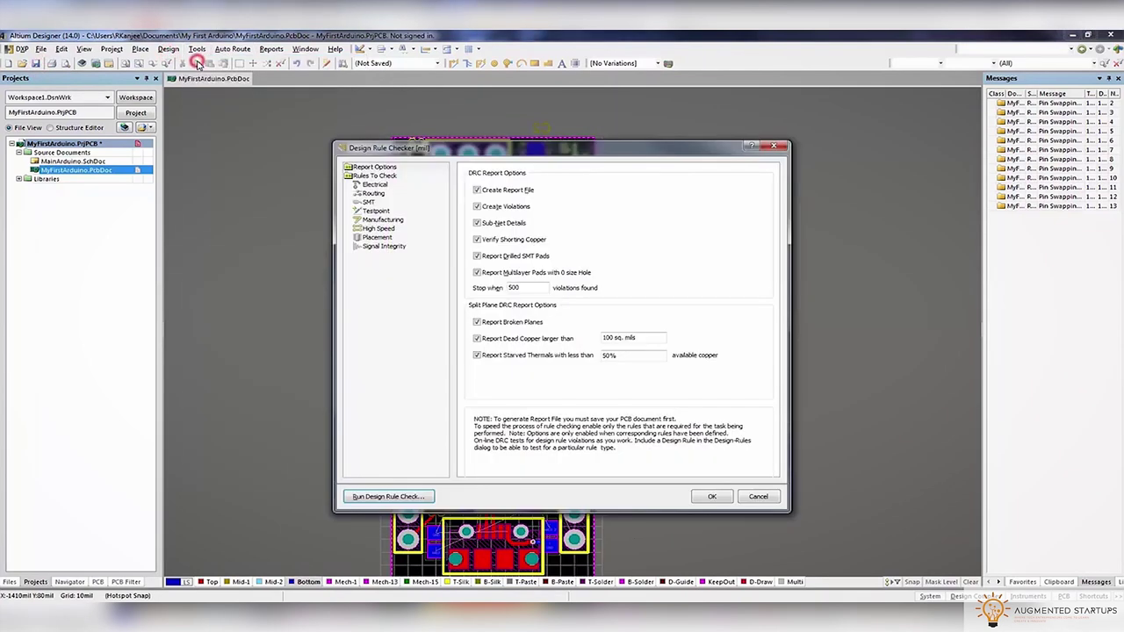
pyautogui.click(374, 185)
pyautogui.click(759, 196)
pyautogui.click(760, 195)
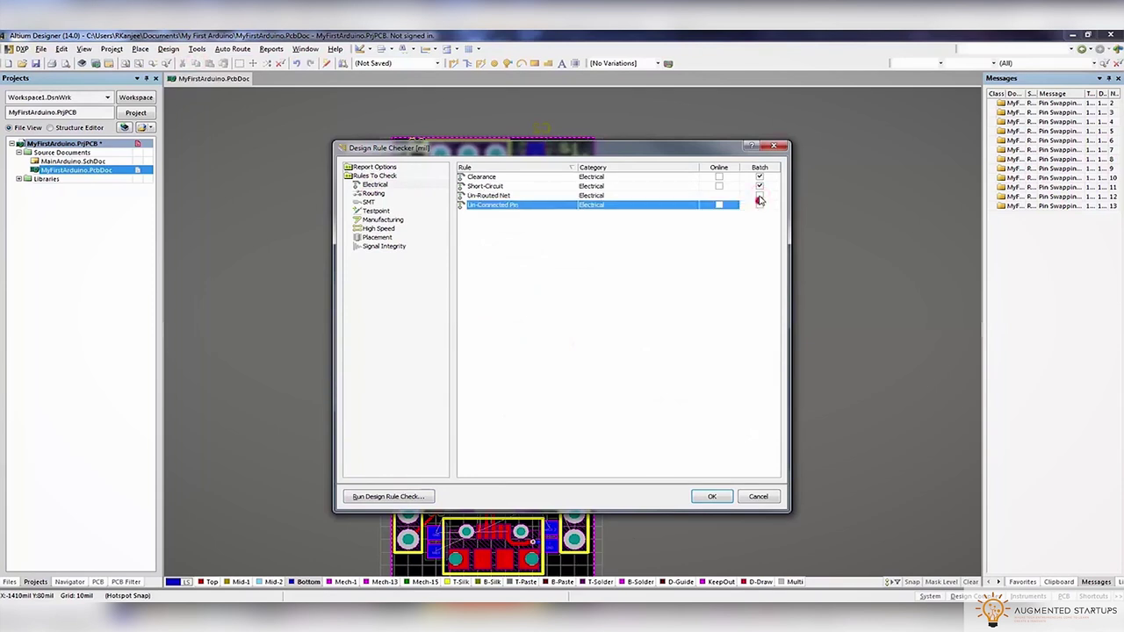
pyautogui.click(368, 177)
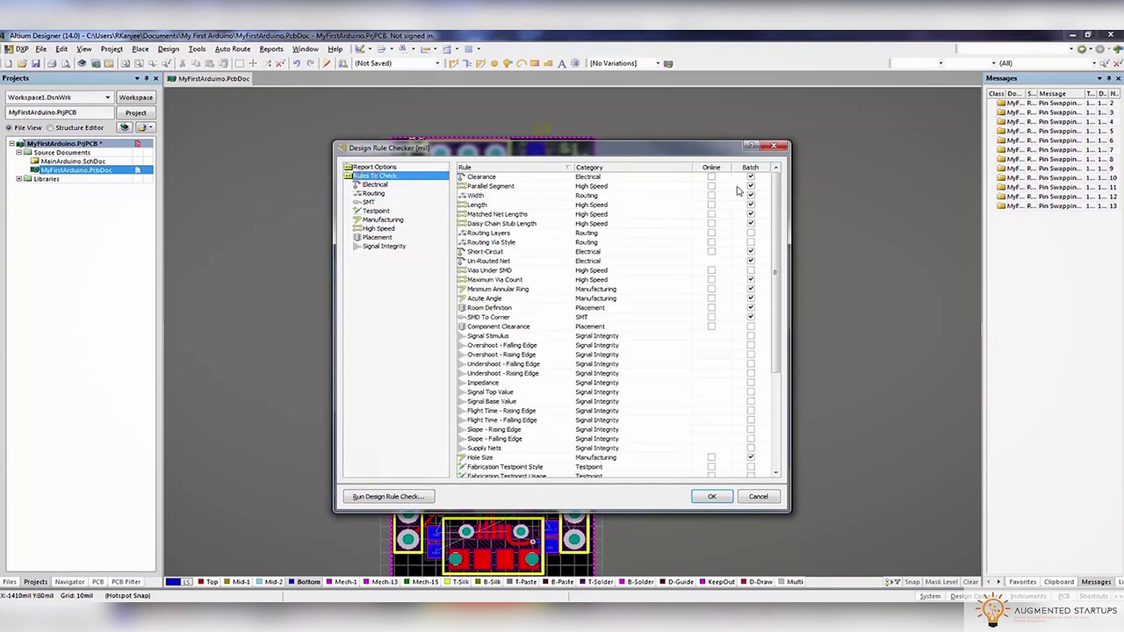
pyautogui.rightClick(718, 196)
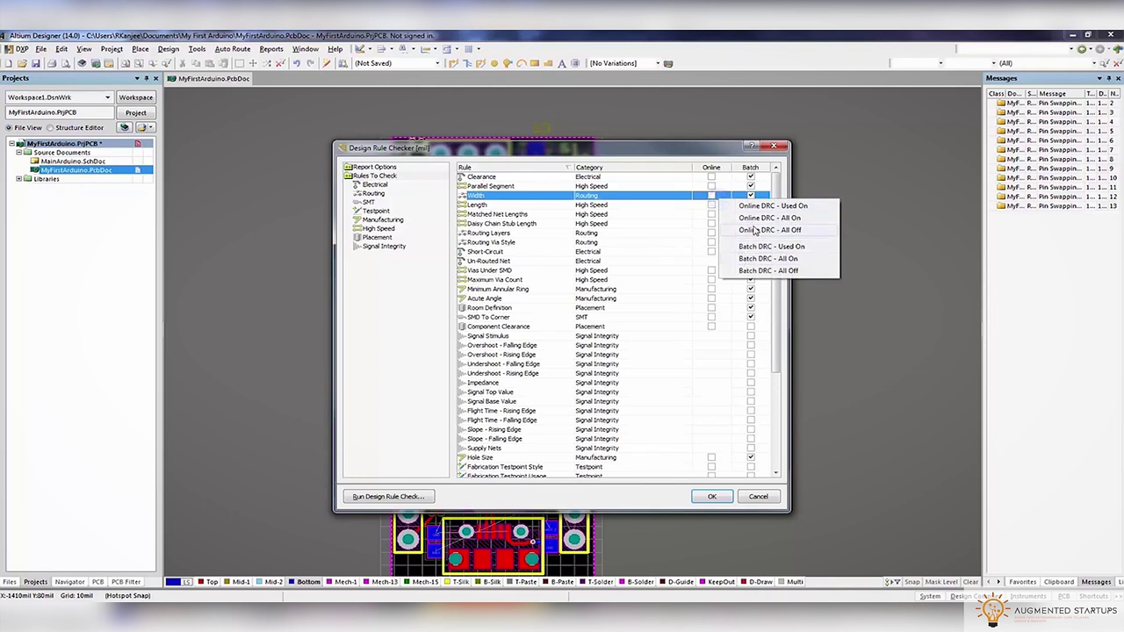
pyautogui.click(759, 271)
# Enable the Clearance, Short-Circuit and Un-Routed Net electrical rules and run the check
pyautogui.click(375, 186)
pyautogui.click(759, 177)
pyautogui.click(759, 186)
pyautogui.click(759, 195)
pyautogui.click(388, 496)
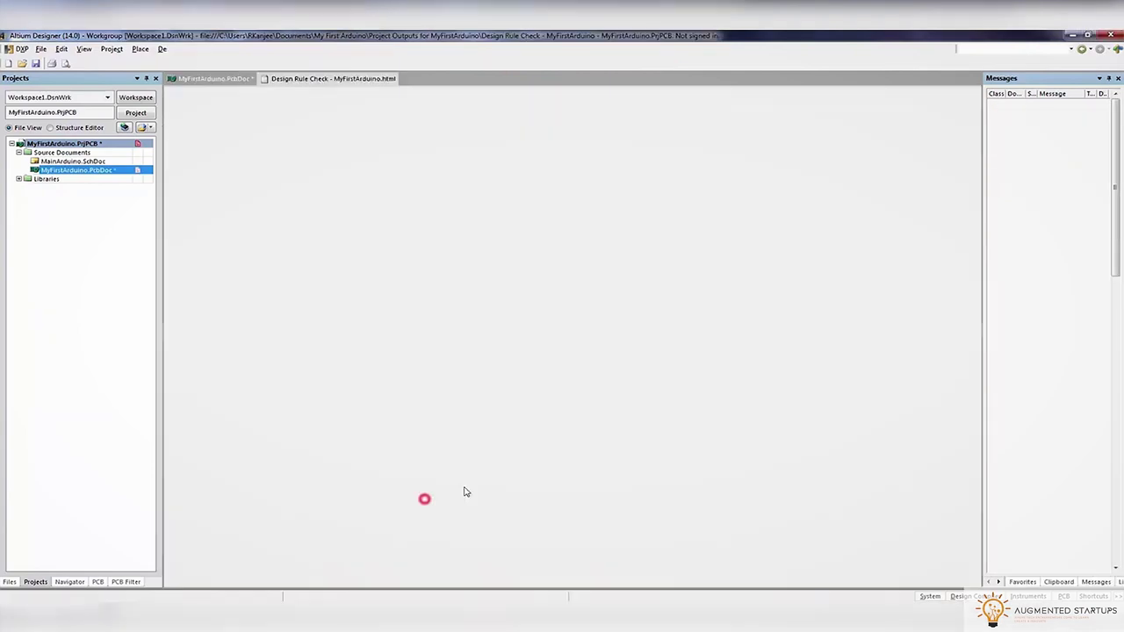
pyautogui.click(199, 77)
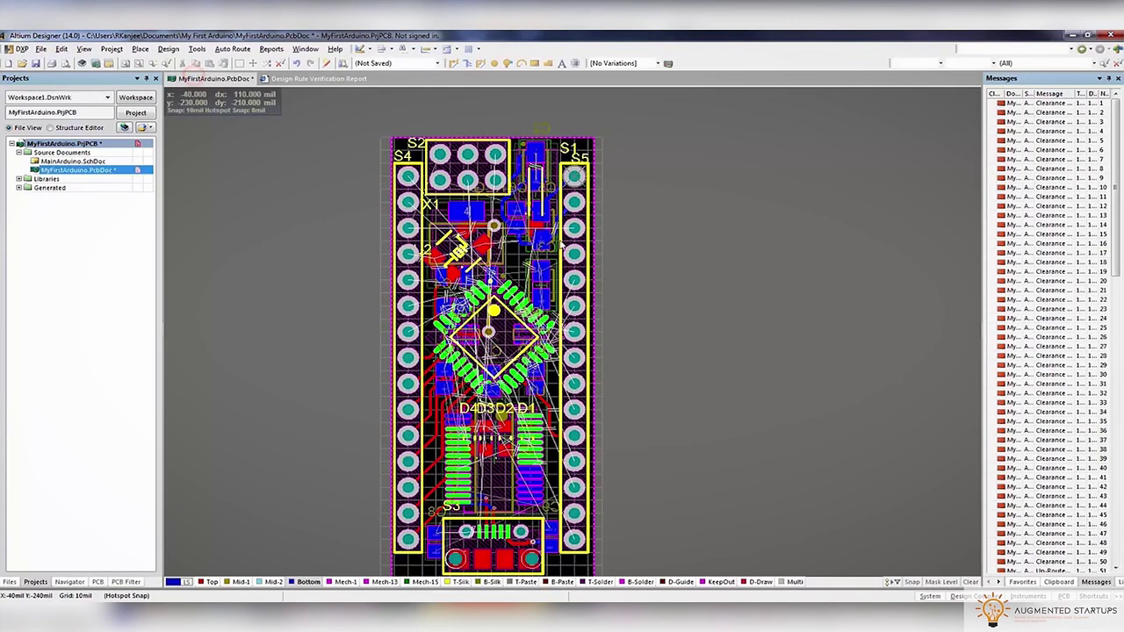
# Jump to two clearance violations, then group the messages by violation class
pyautogui.keyDown('ctrl'); pyautogui.scroll(5, 518, 308); pyautogui.keyUp('ctrl')
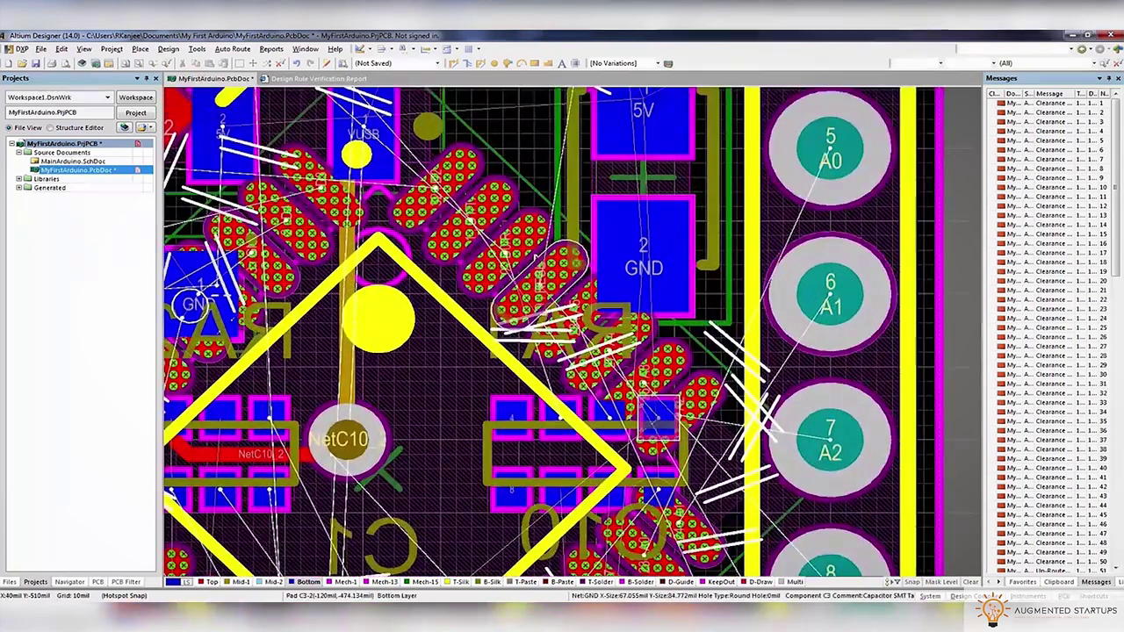
pyautogui.click(1054, 172)
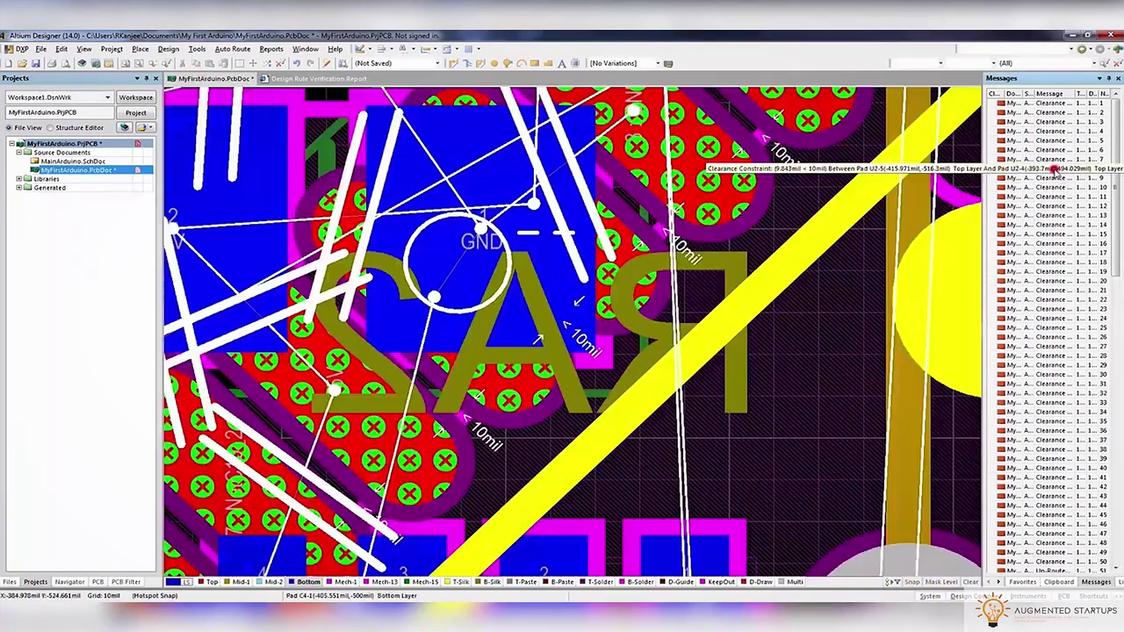
pyautogui.click(1054, 218)
pyautogui.scroll(-3, 1070, 299)
pyautogui.scroll(-10, 1068, 297)
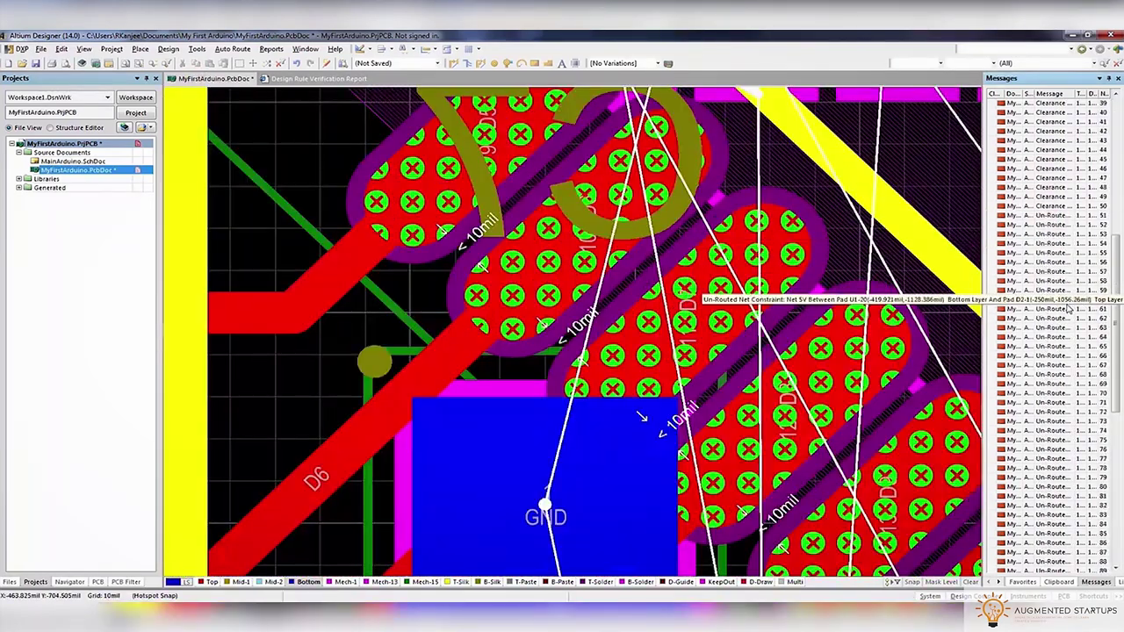
pyautogui.rightClick(999, 103)
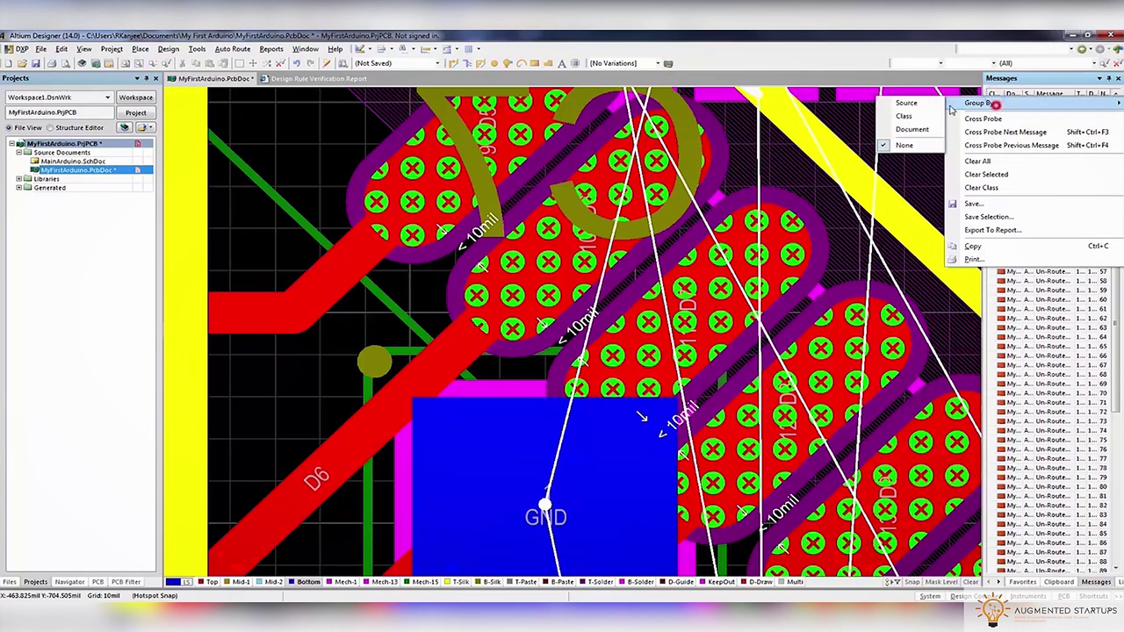
pyautogui.click(910, 117)
# Review the clearance group in a widened panel, then the first un-routed net message
pyautogui.click(992, 103)
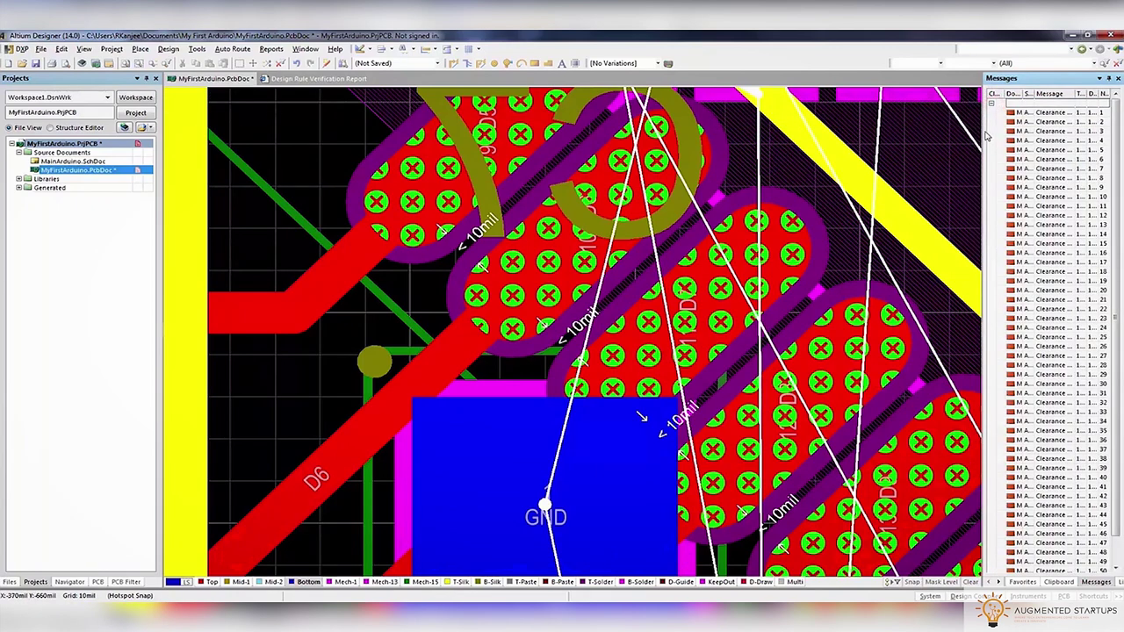
pyautogui.moveTo(984, 132); pyautogui.dragTo(719, 132)
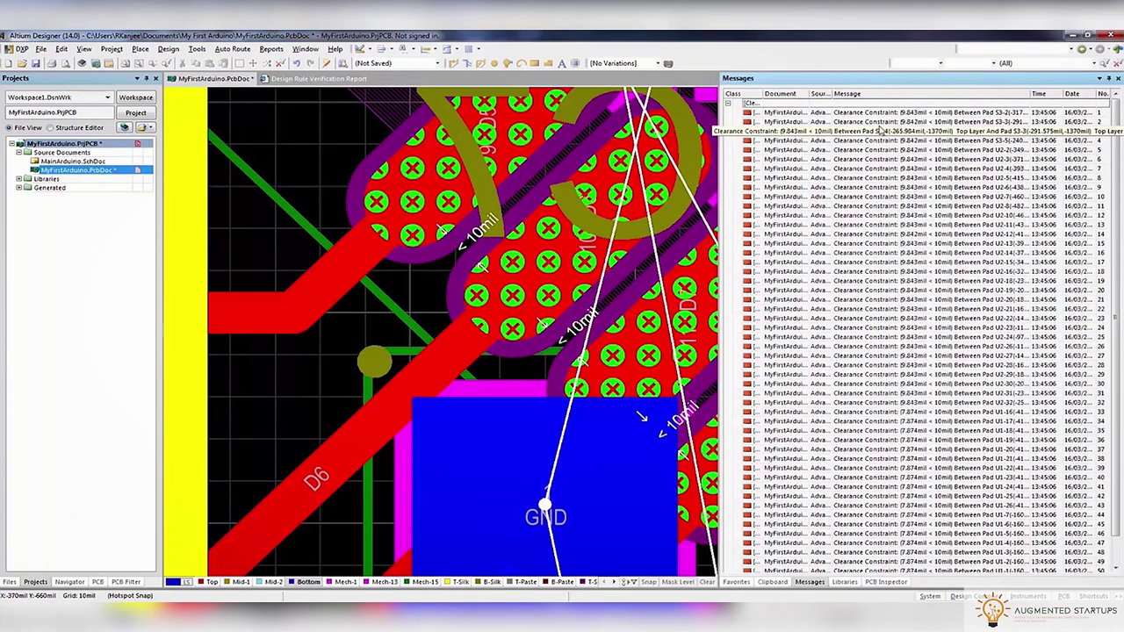
pyautogui.scroll(-1, 885, 294)
pyautogui.scroll(1, 751, 226)
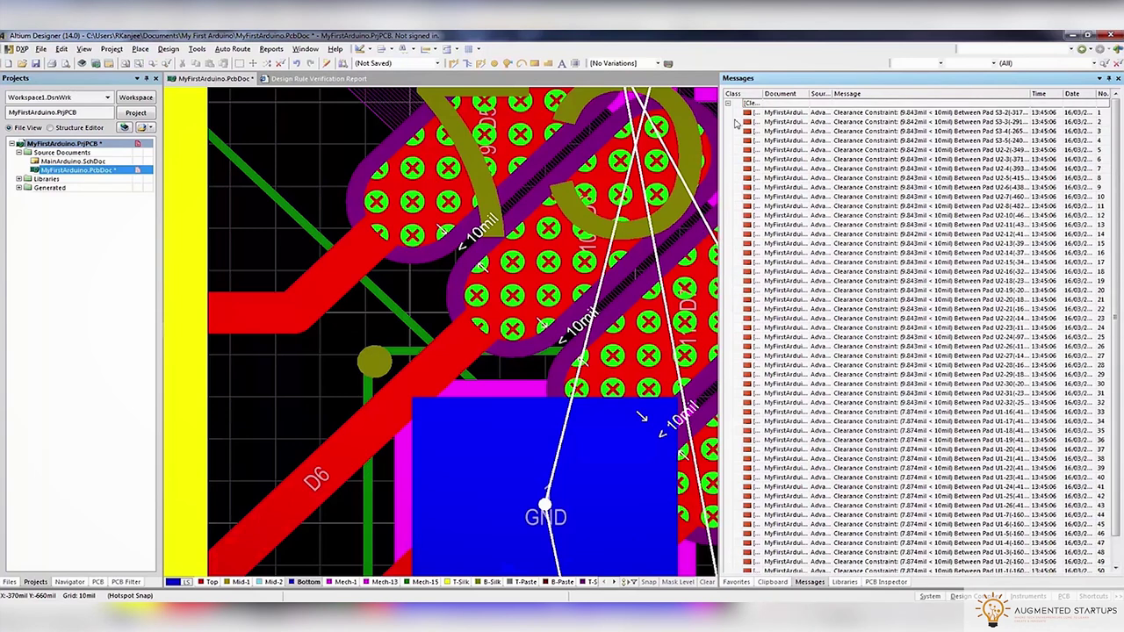
pyautogui.click(727, 102)
pyautogui.click(728, 113)
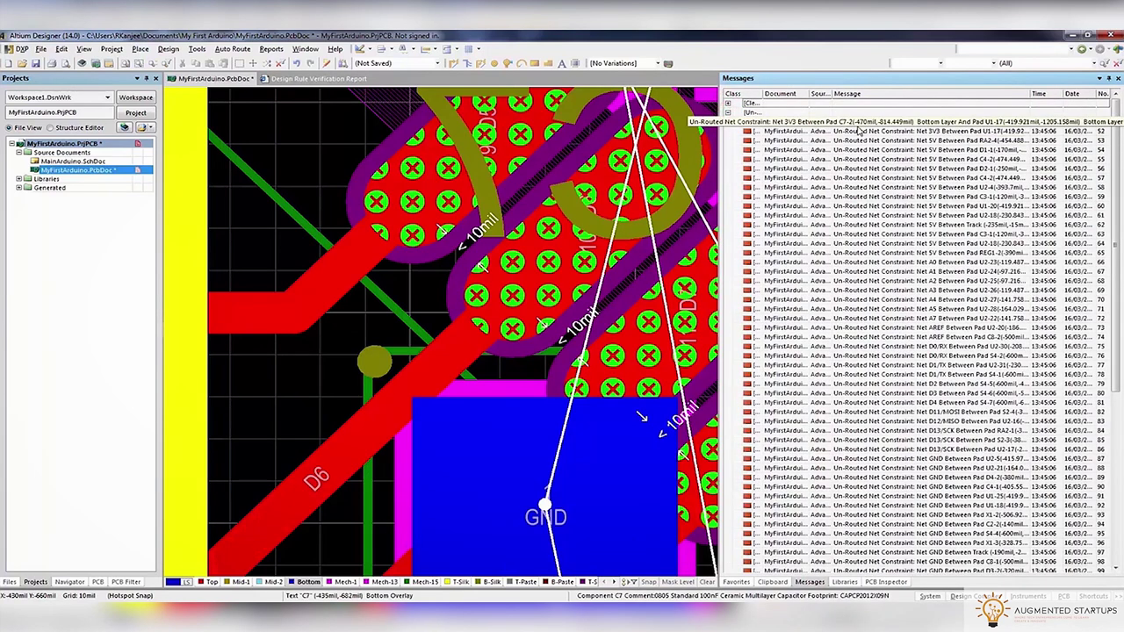
pyautogui.click(746, 121)
pyautogui.click(727, 112)
# Zoom to each short-circuit violation on S3's pads and narrow the messages panel back
pyautogui.click(727, 122)
pyautogui.doubleClick(851, 130)
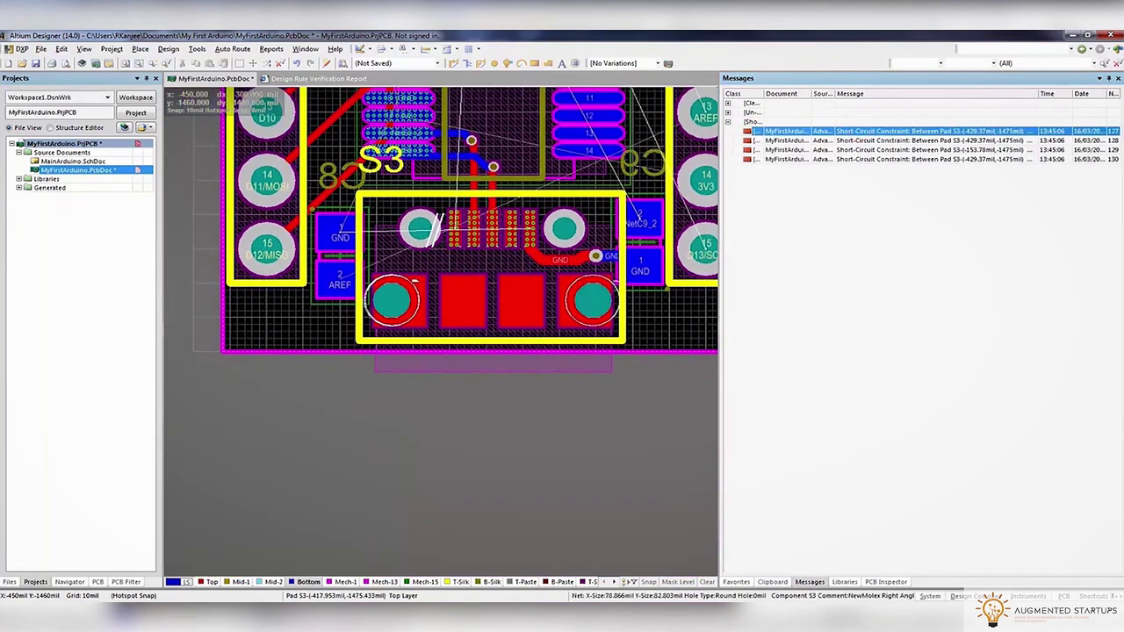
pyautogui.doubleClick(850, 151)
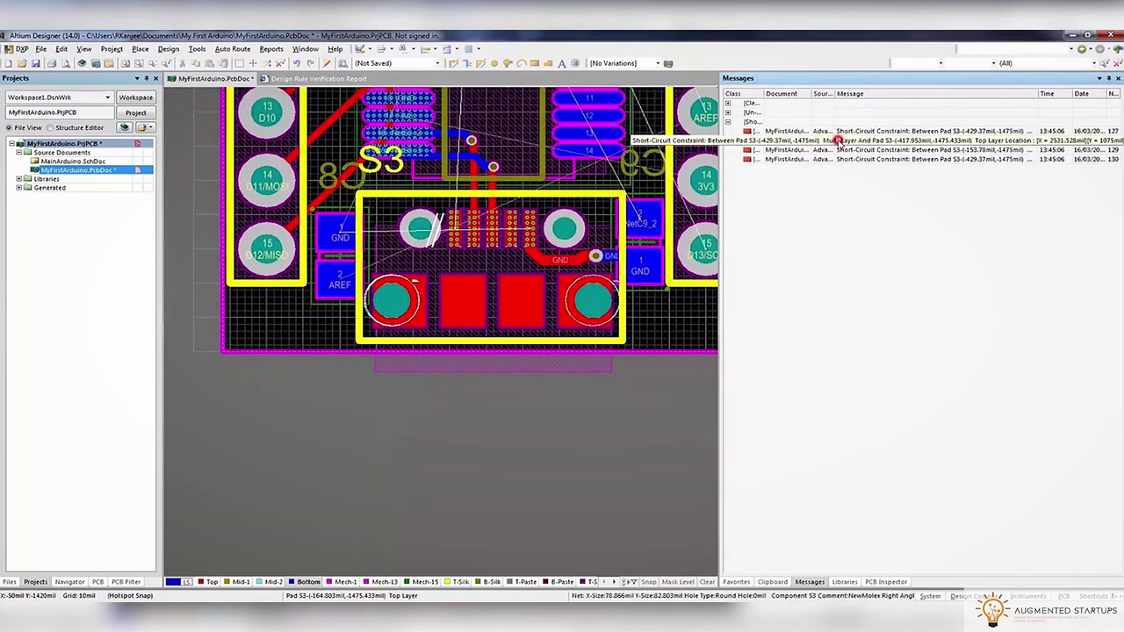
pyautogui.doubleClick(849, 160)
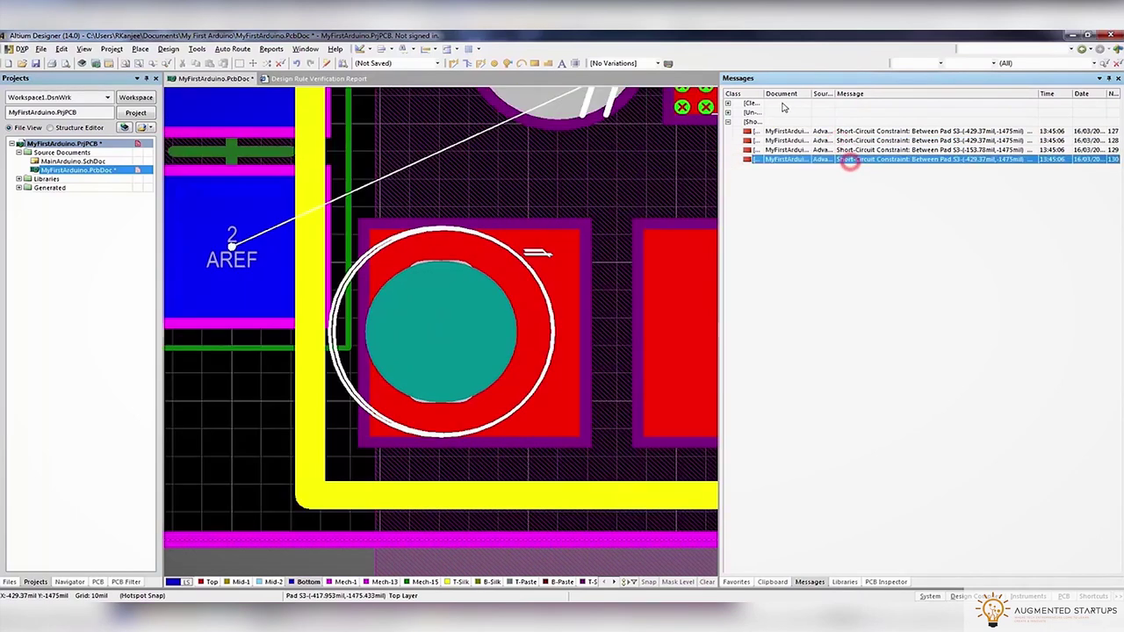
pyautogui.click(727, 123)
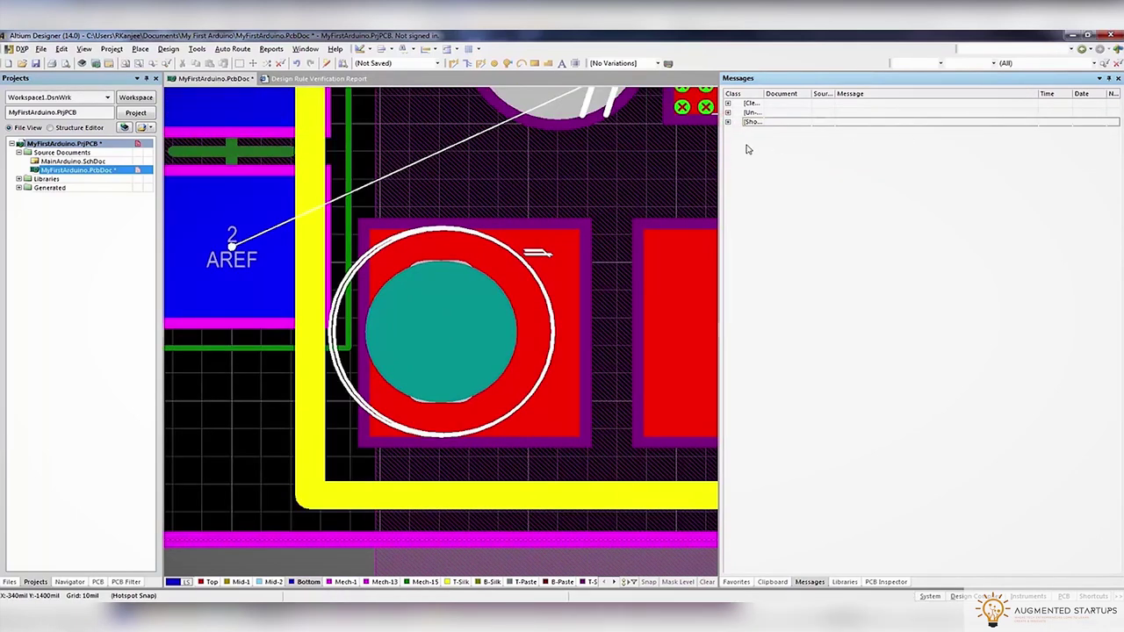
pyautogui.moveTo(719, 149); pyautogui.dragTo(908, 158)
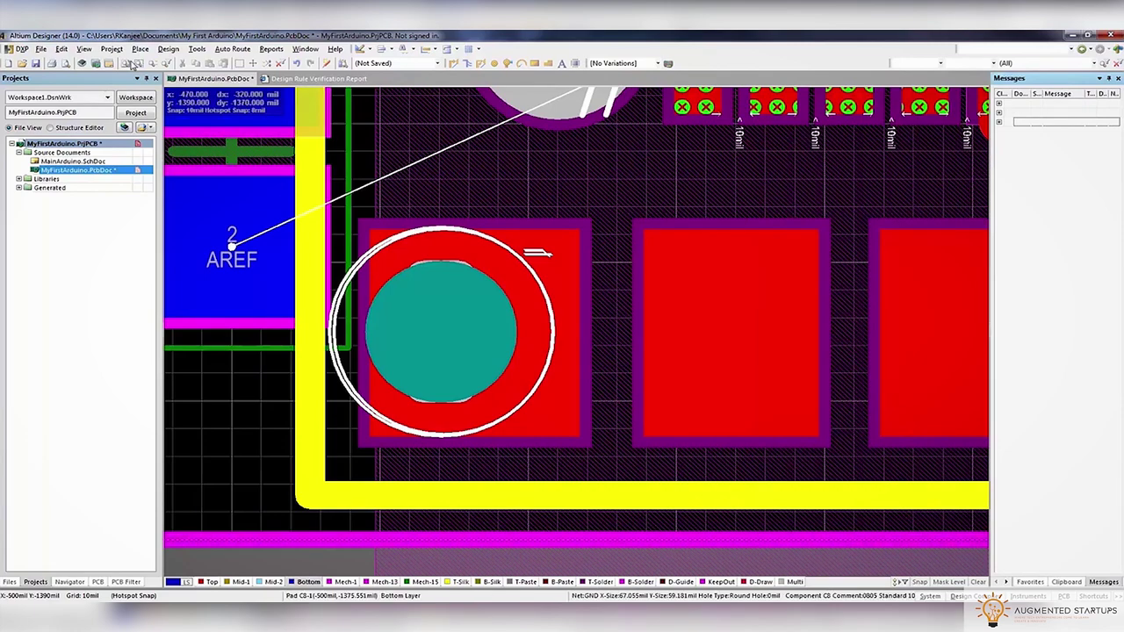
pyautogui.keyDown('ctrl'); pyautogui.scroll(-5, 487, 207); pyautogui.keyUp('ctrl')
pyautogui.scroll(5, 553, 264)
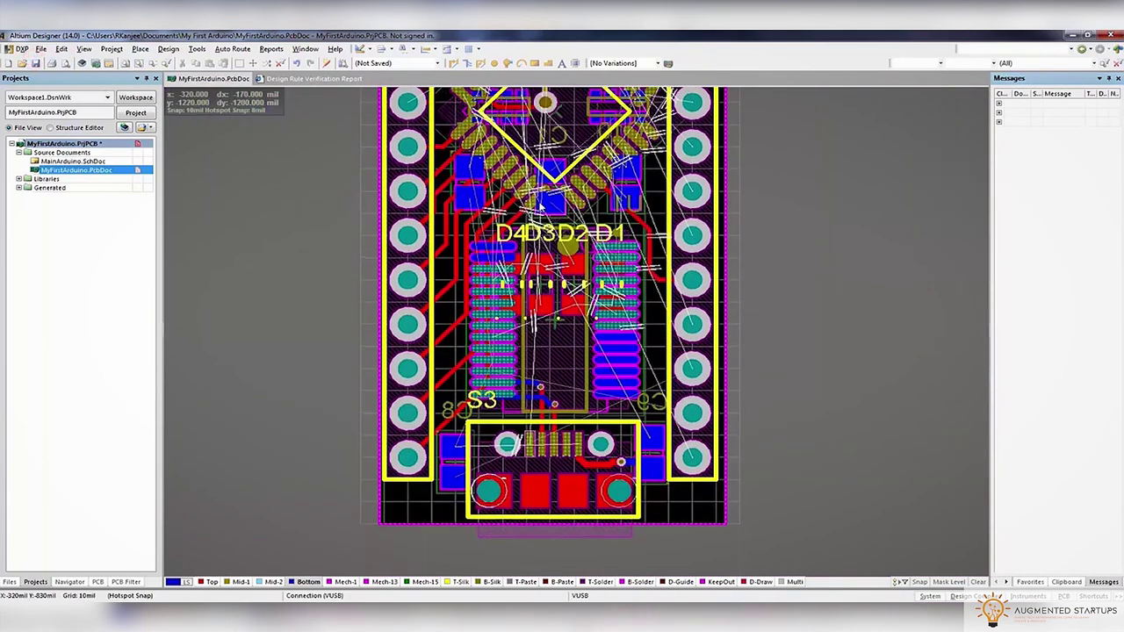
# Reset the error markers and autoroute all connections with the Default Multi Layer Board strategy
pyautogui.click(196, 49)
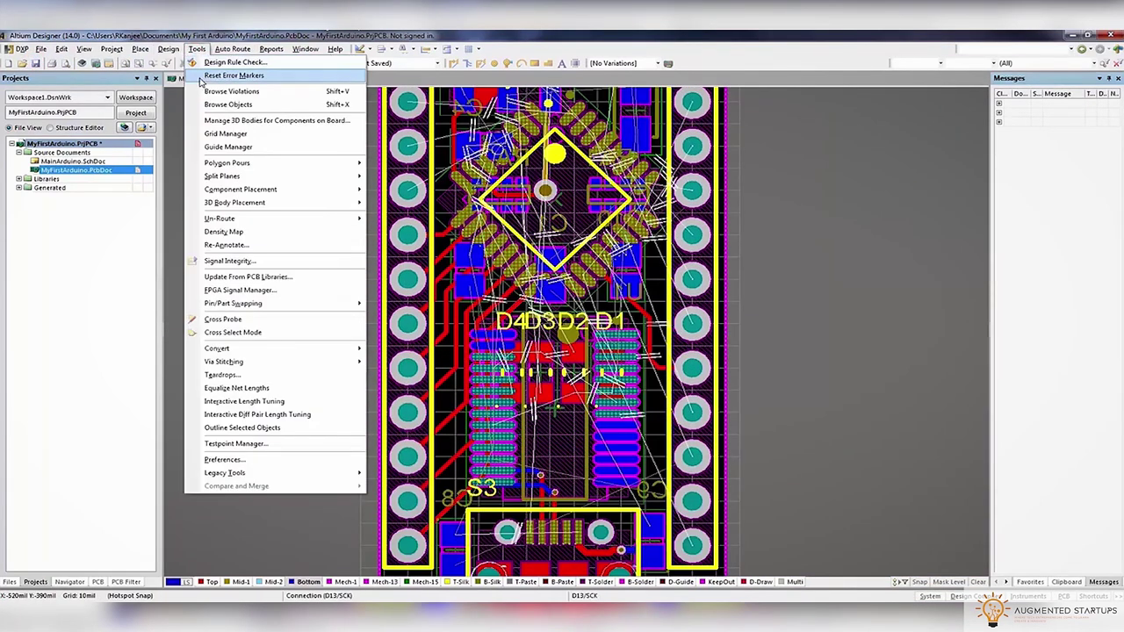
pyautogui.click(202, 75)
pyautogui.click(233, 48)
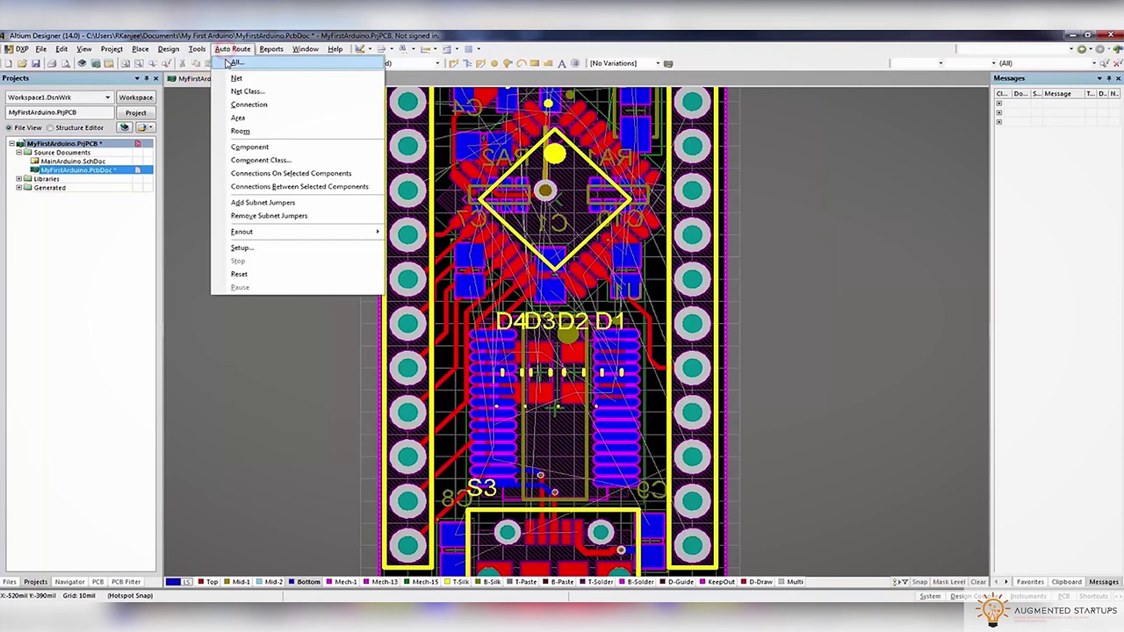
pyautogui.click(227, 62)
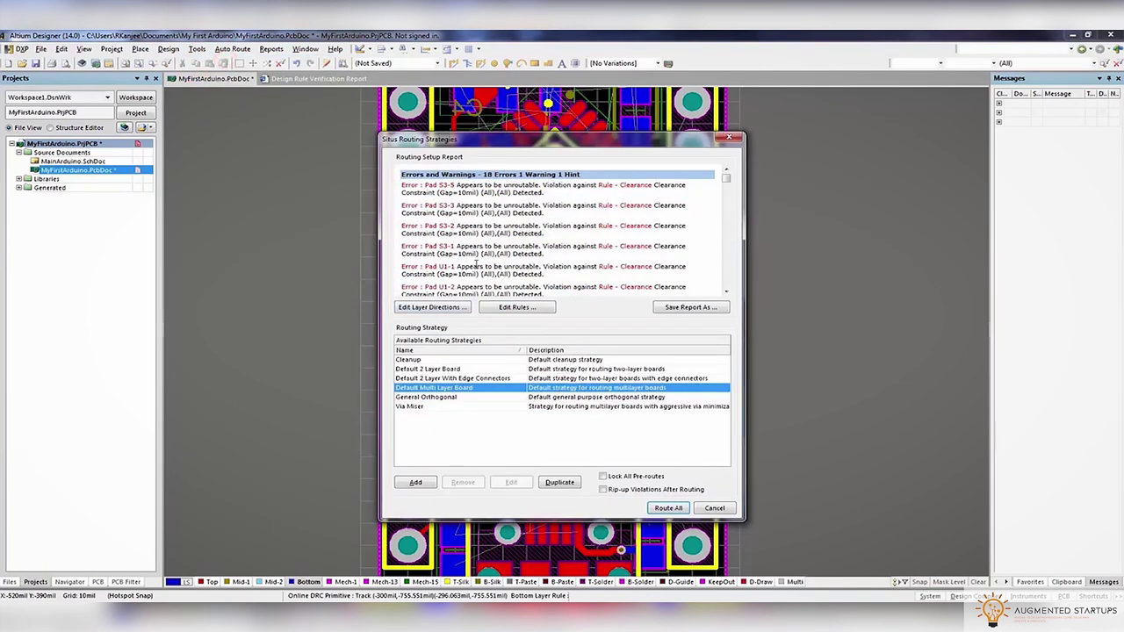
pyautogui.click(667, 507)
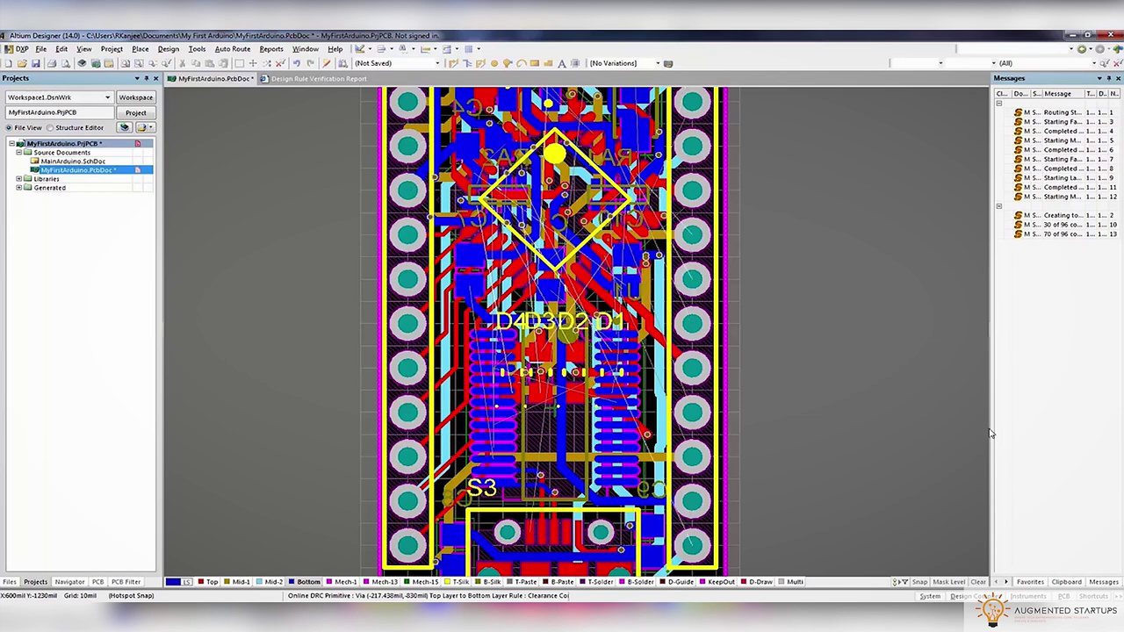
pyautogui.moveTo(984, 427); pyautogui.dragTo(920, 412)
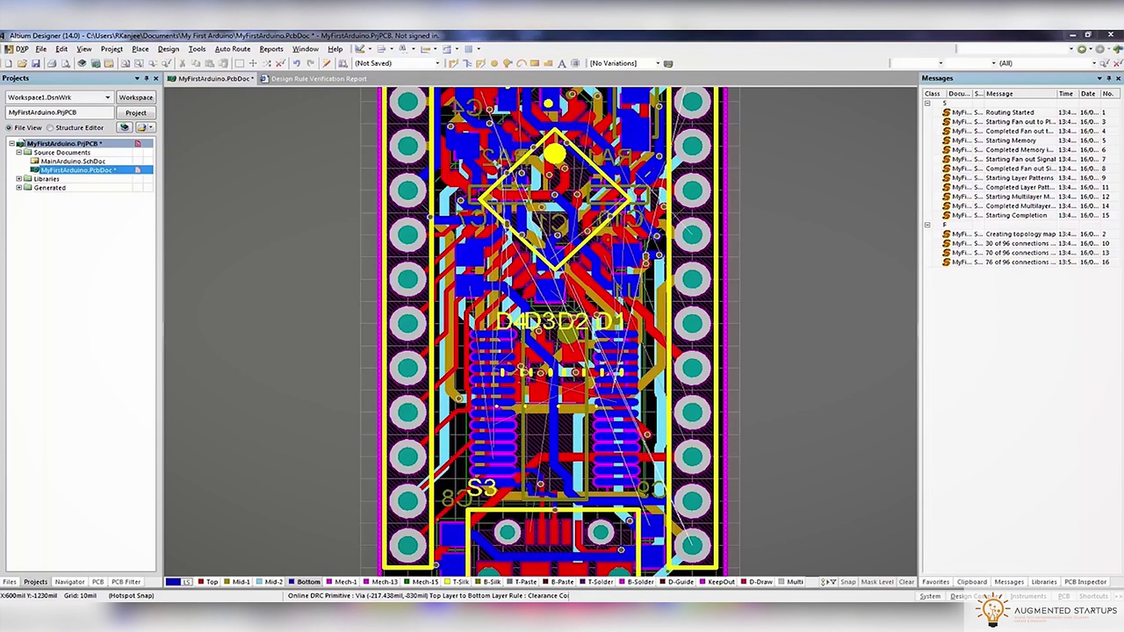
# Undo the autorouted traces with Ctrl+Z to restore the hand-routed board
pyautogui.keyDown('ctrl'); pyautogui.scroll(-4, 615, 264); pyautogui.keyUp('ctrl')
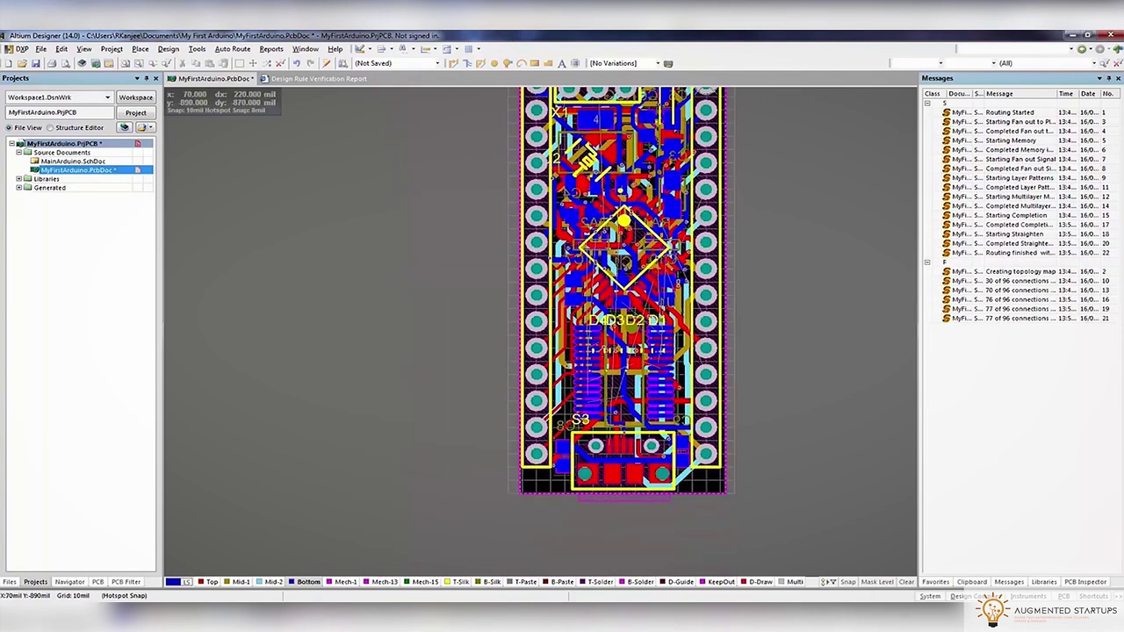
pyautogui.keyDown('ctrl'); pyautogui.scroll(2, 615, 215); pyautogui.keyUp('ctrl')
pyautogui.hotkey('ctrl', 'z')
pyautogui.hotkey('ctrl', 'z')
pyautogui.hotkey('ctrl', 'z')
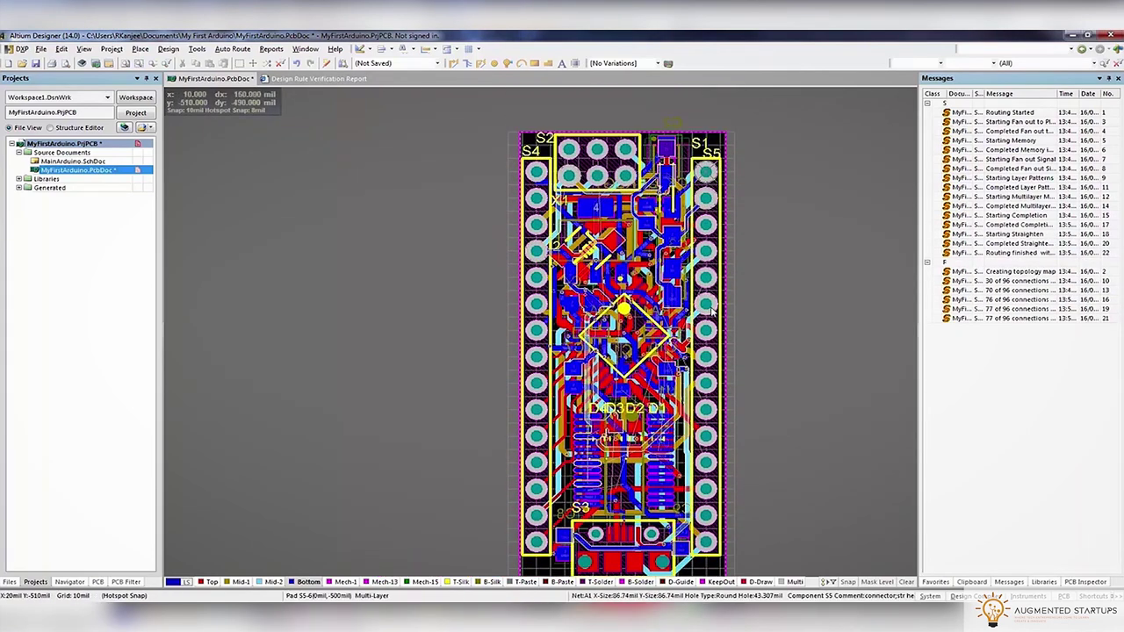
pyautogui.hotkey('ctrl', 'z')
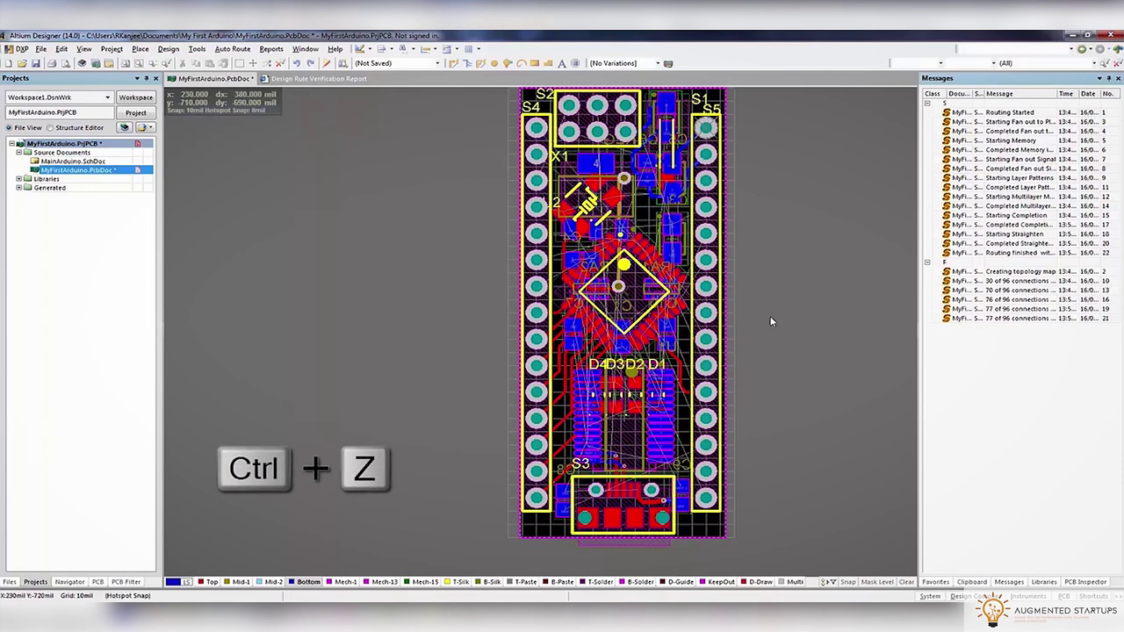
# Add two internal plane layers in the Layer Stack Manager
pyautogui.rightClick(273, 582)
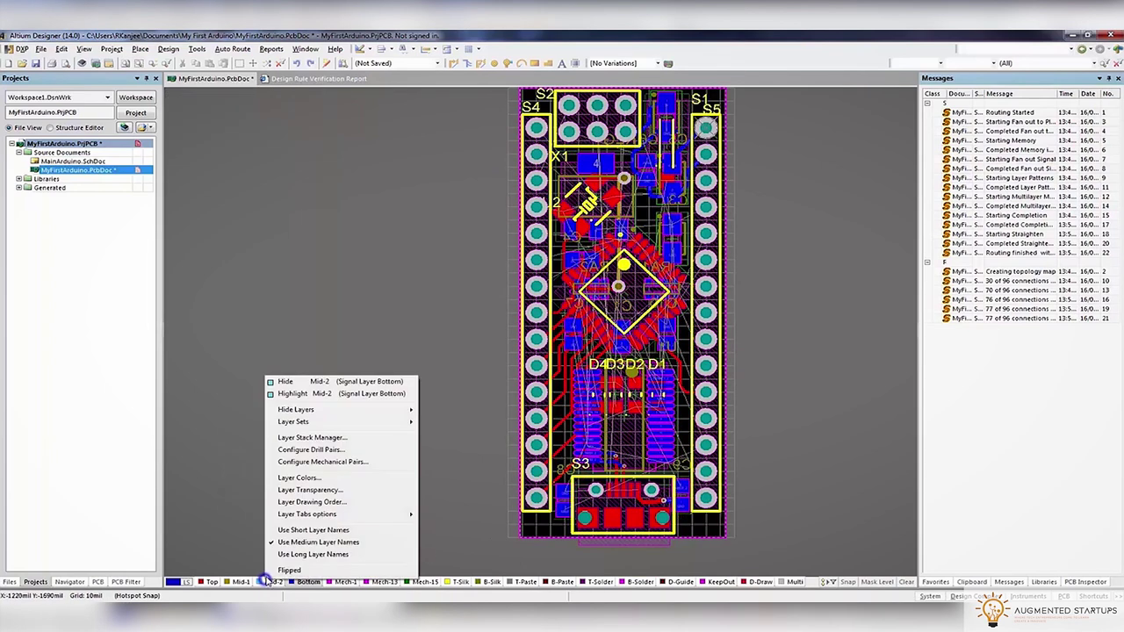
pyautogui.click(286, 438)
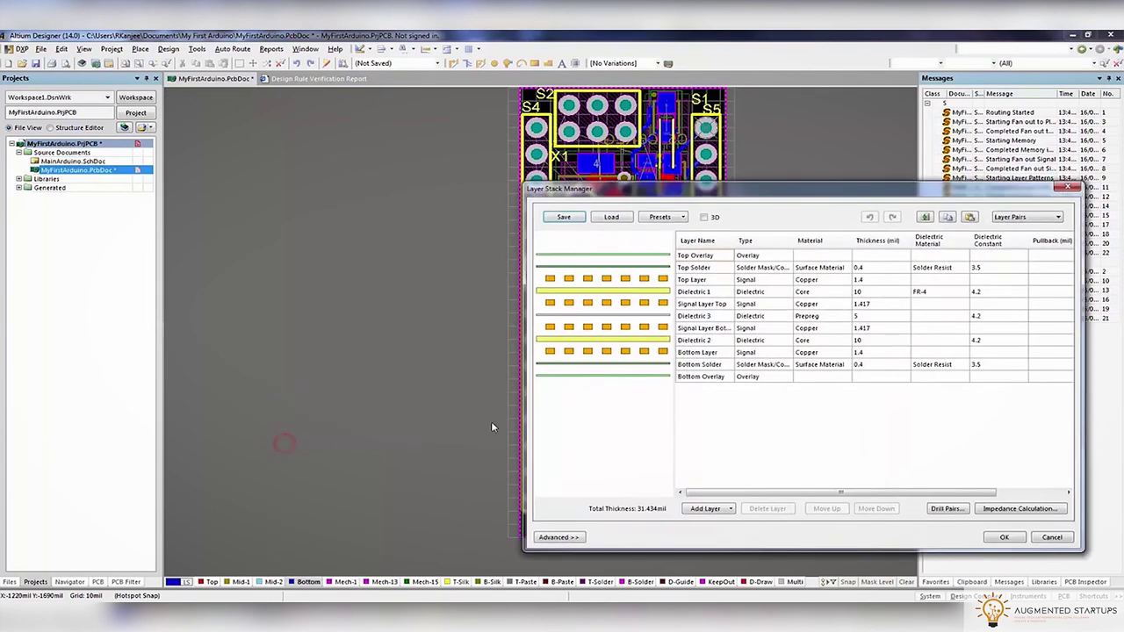
pyautogui.click(706, 509)
pyautogui.click(713, 535)
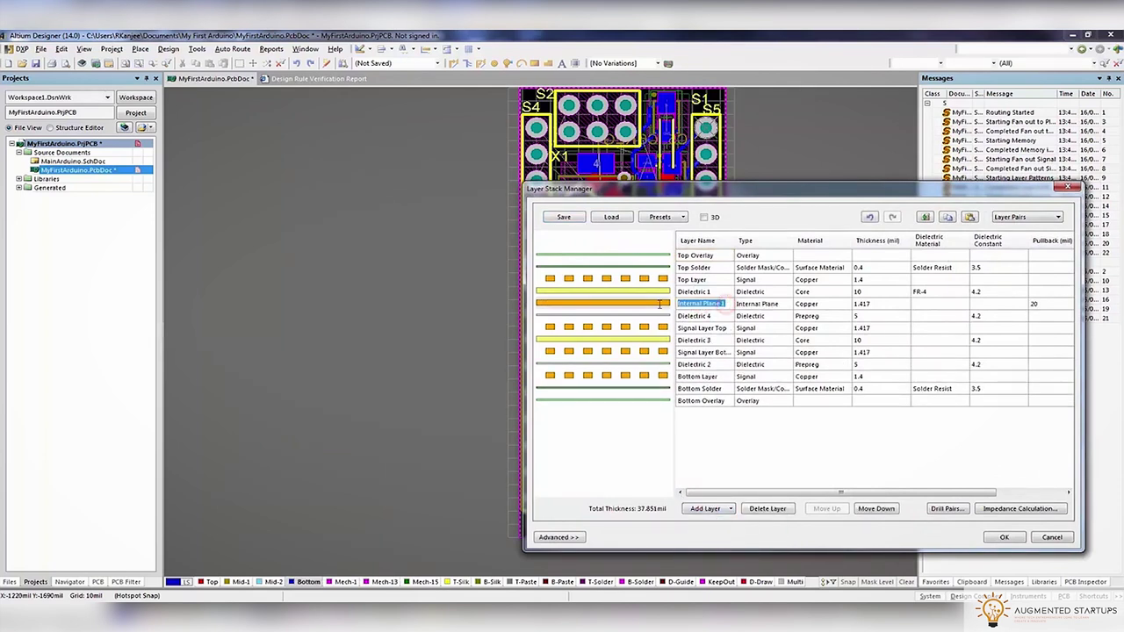
pyautogui.click(707, 510)
pyautogui.click(718, 534)
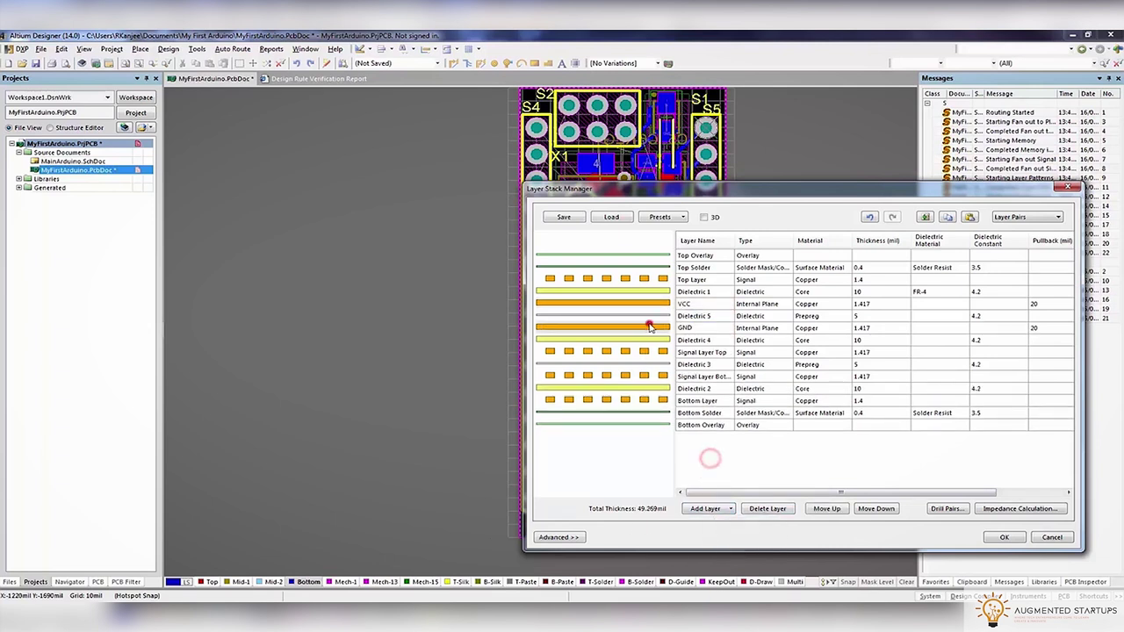
# Move the GND plane down below Dielectric 2, above Bottom Layer, and apply the stack
pyautogui.click(876, 510)
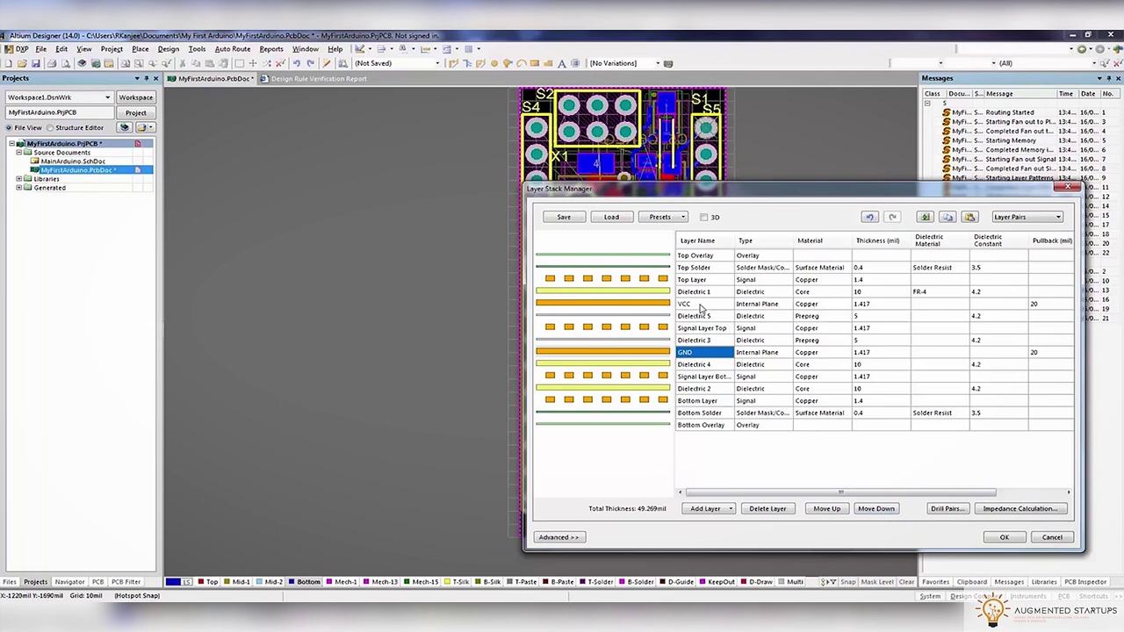
pyautogui.click(705, 330)
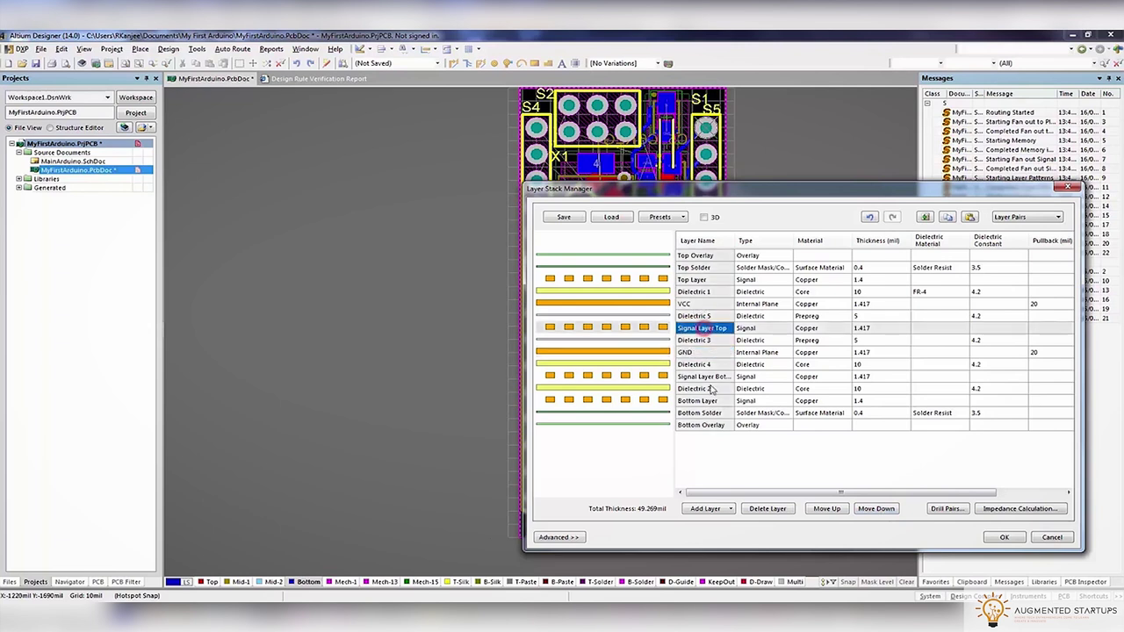
pyautogui.click(710, 378)
pyautogui.click(703, 352)
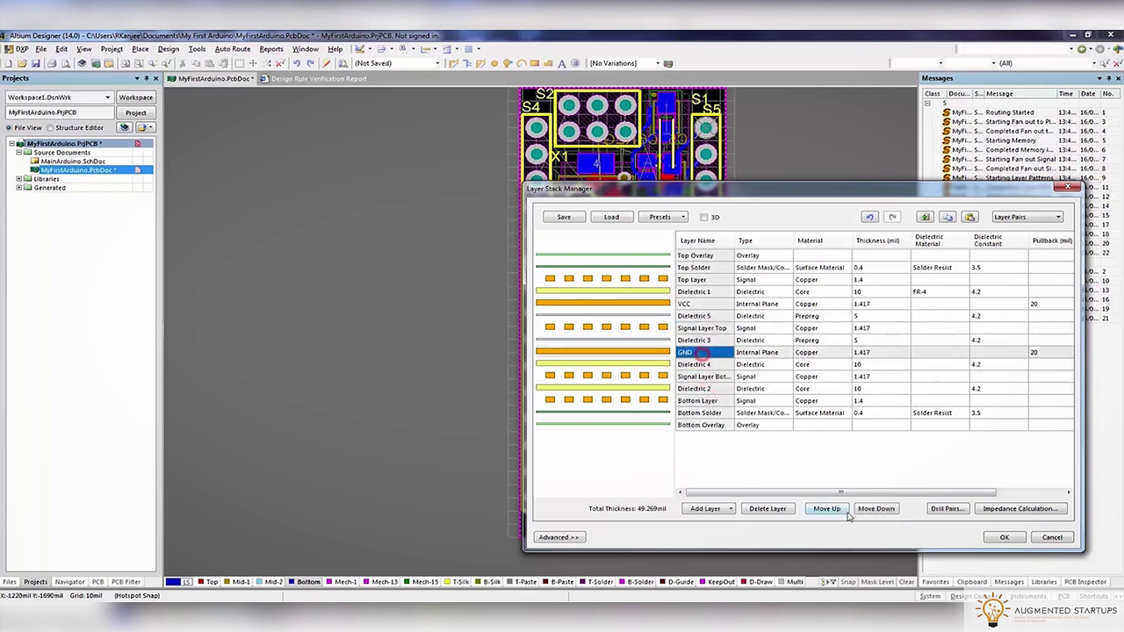
pyautogui.click(866, 509)
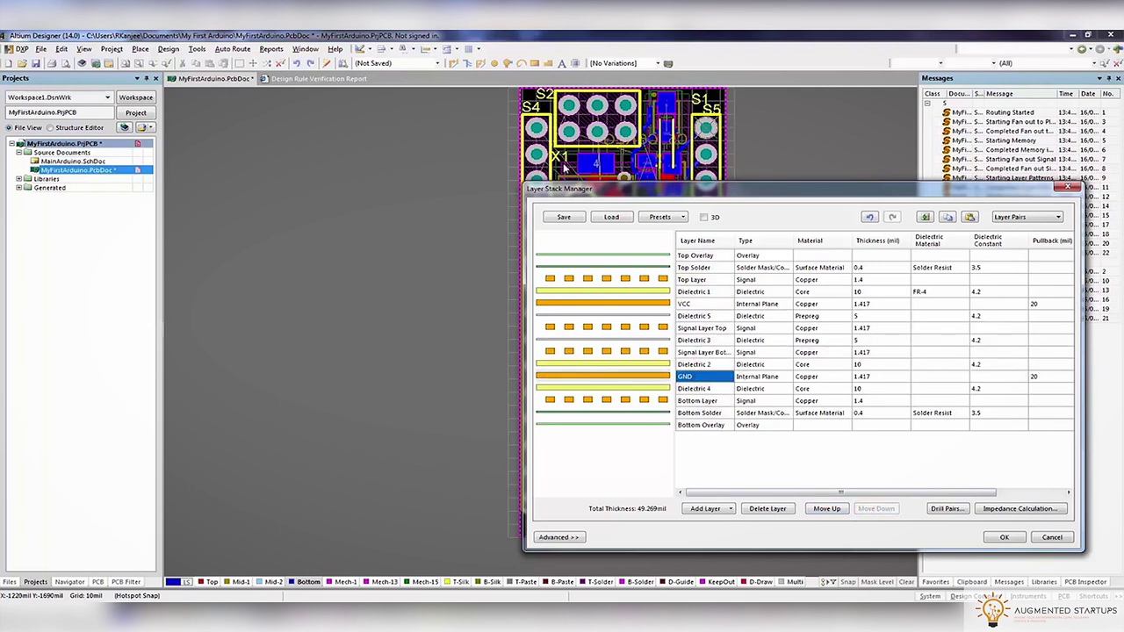
pyautogui.click(666, 303)
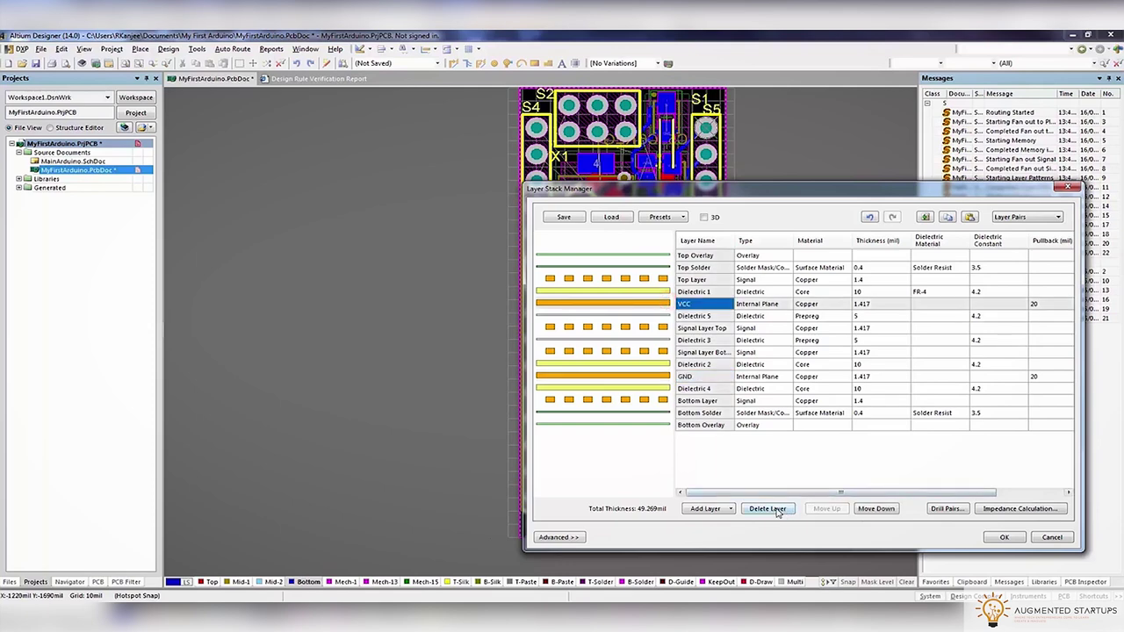
pyautogui.click(1004, 537)
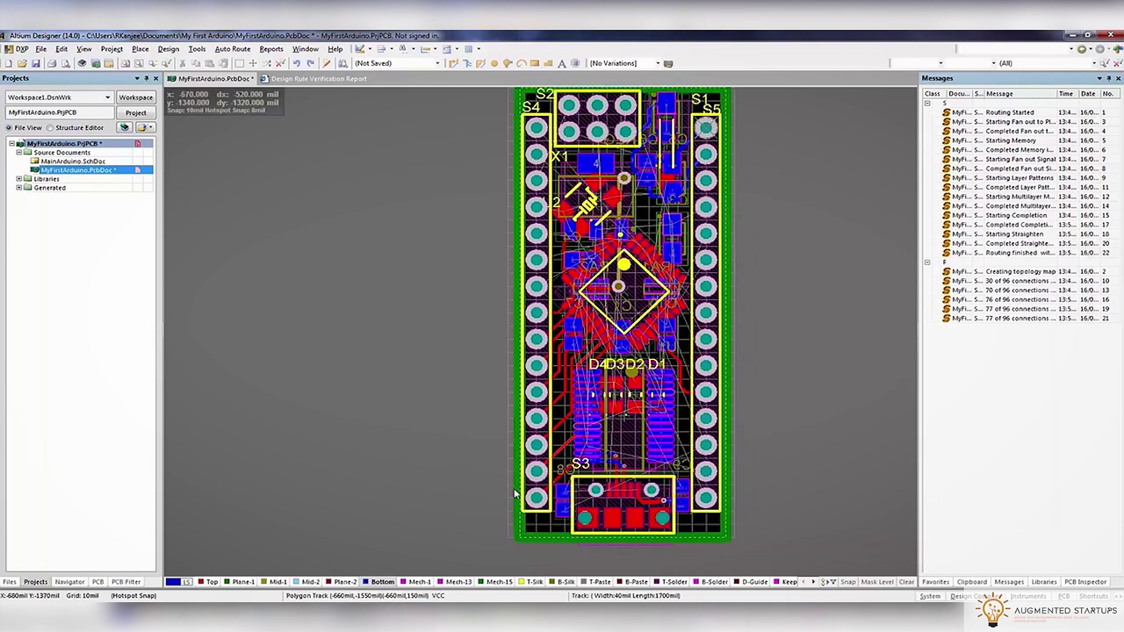
# Connect the Plane-1 split plane to the 5V net
pyautogui.keyDown('ctrl'); pyautogui.scroll(5, 321, 265); pyautogui.keyUp('ctrl')
pyautogui.doubleClick(321, 265)
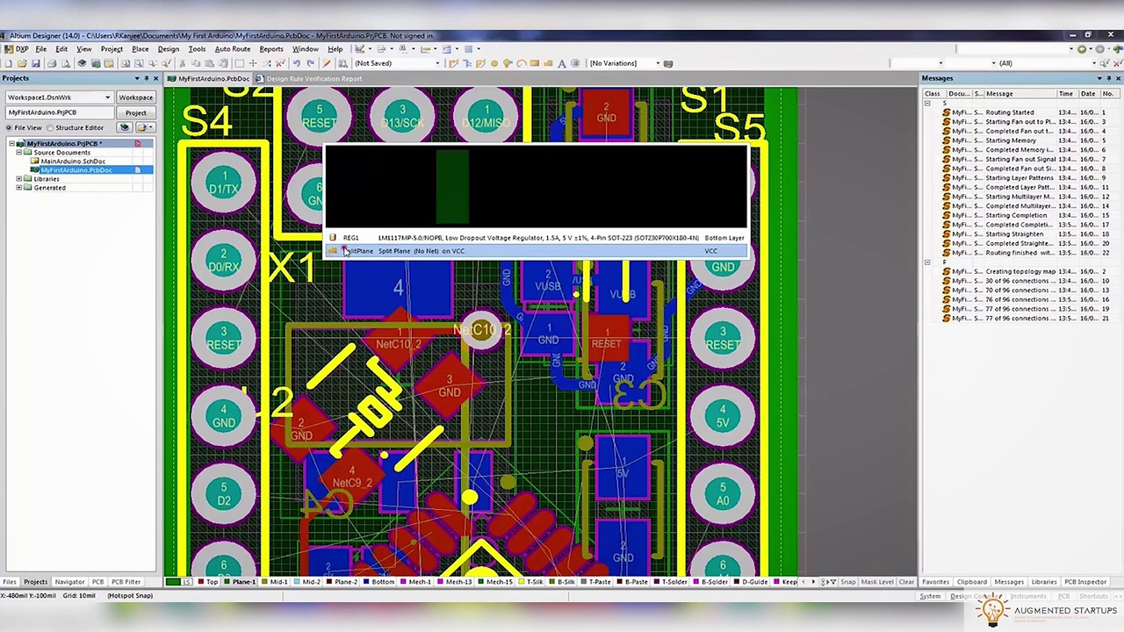
pyautogui.click(324, 251)
pyautogui.click(571, 323)
pyautogui.click(565, 348)
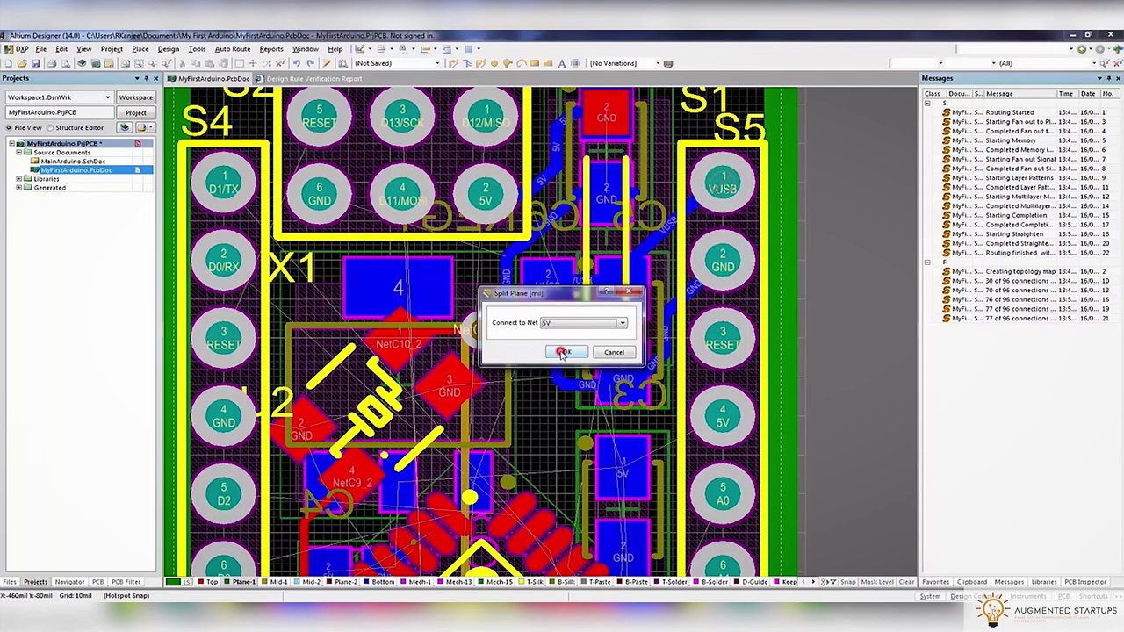
pyautogui.click(560, 354)
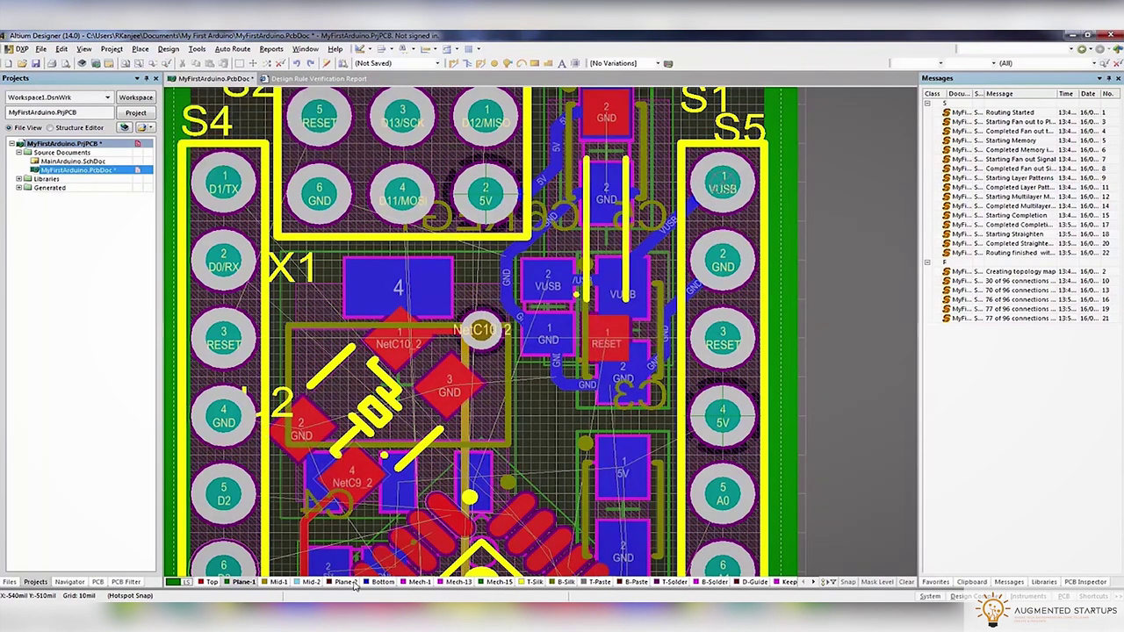
# Connect the Plane-2 plane to the 3V3 net
pyautogui.click(344, 582)
pyautogui.doubleClick(279, 315)
pyautogui.click(570, 324)
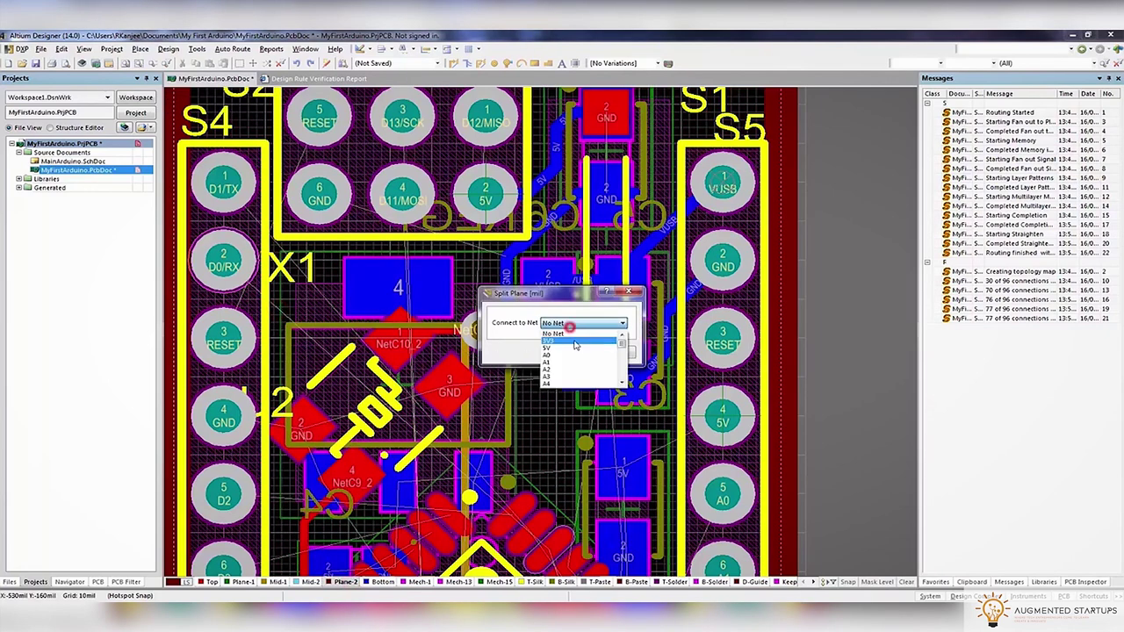
pyautogui.click(574, 343)
pyautogui.click(573, 352)
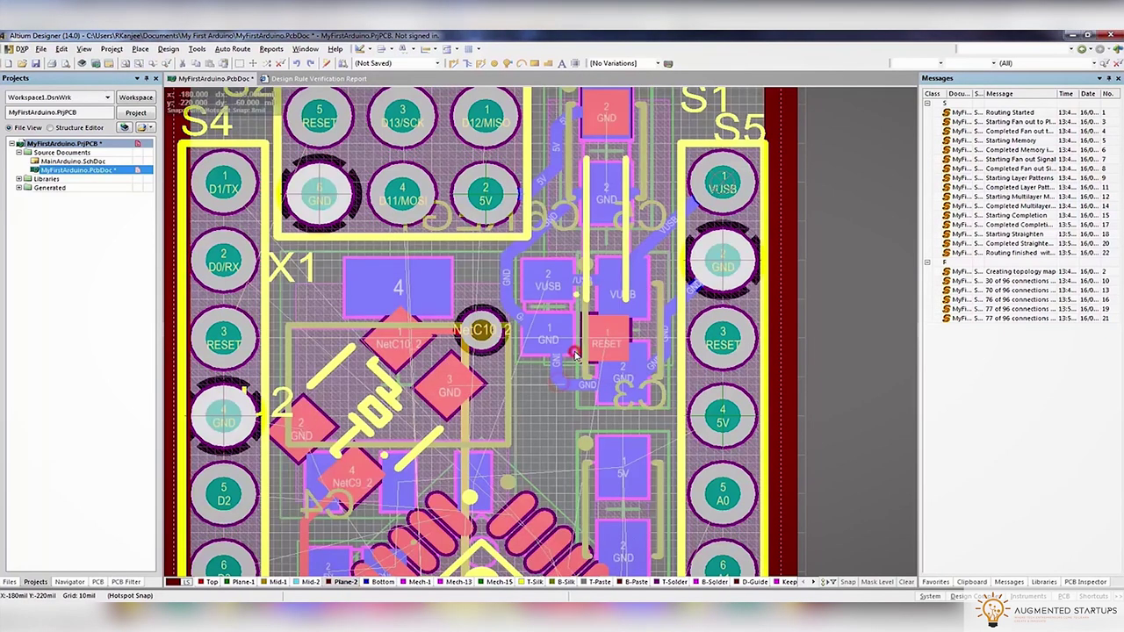
pyautogui.keyDown('ctrl'); pyautogui.scroll(-4, 575, 356); pyautogui.keyUp('ctrl')
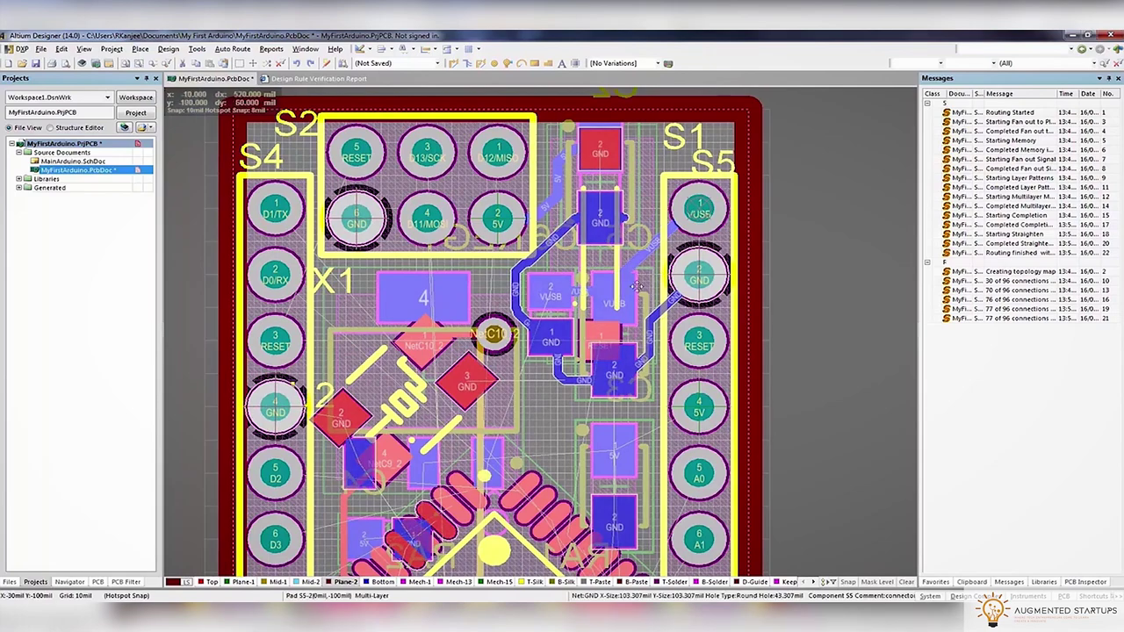
pyautogui.keyDown('ctrl'); pyautogui.scroll(-2, 574, 296); pyautogui.keyUp('ctrl')
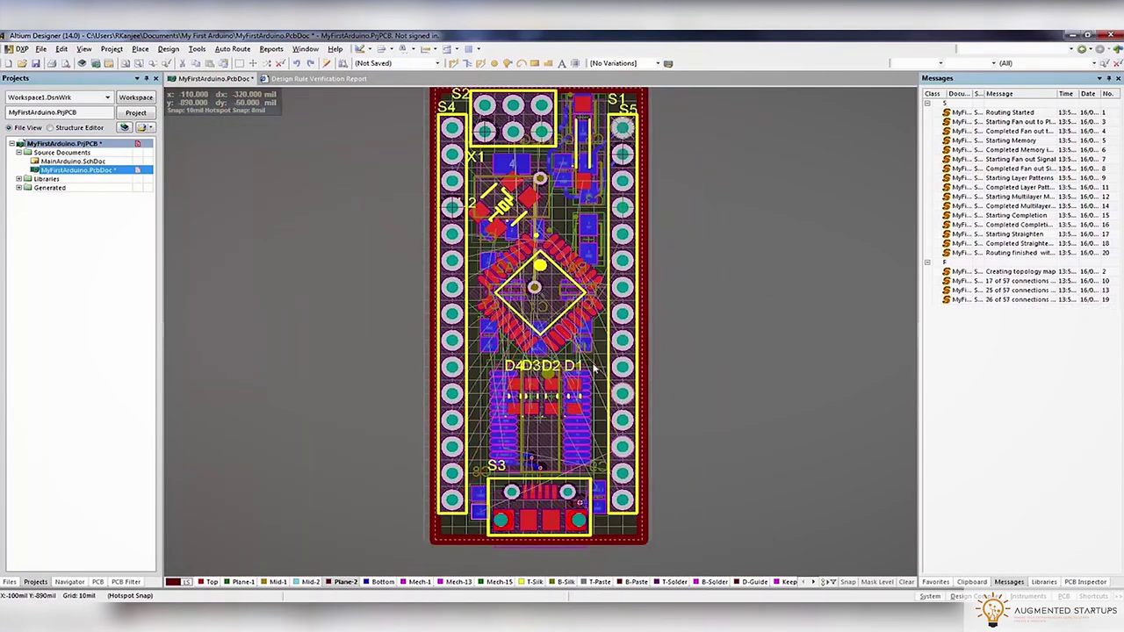
# From a D4 route's properties, edit the Width rule to an 8mil preferred size and save it
pyautogui.keyDown('ctrl'); pyautogui.scroll(5, 497, 279); pyautogui.keyUp('ctrl')
pyautogui.hotkey('ctrl', 'w')
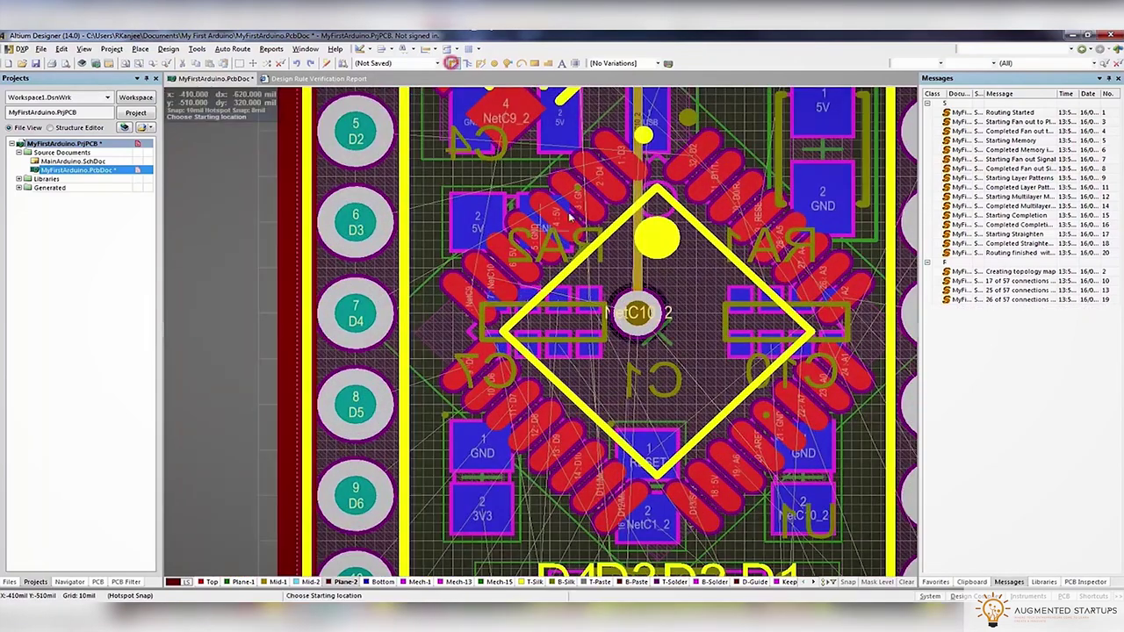
pyautogui.click(610, 183)
pyautogui.press('Tab')
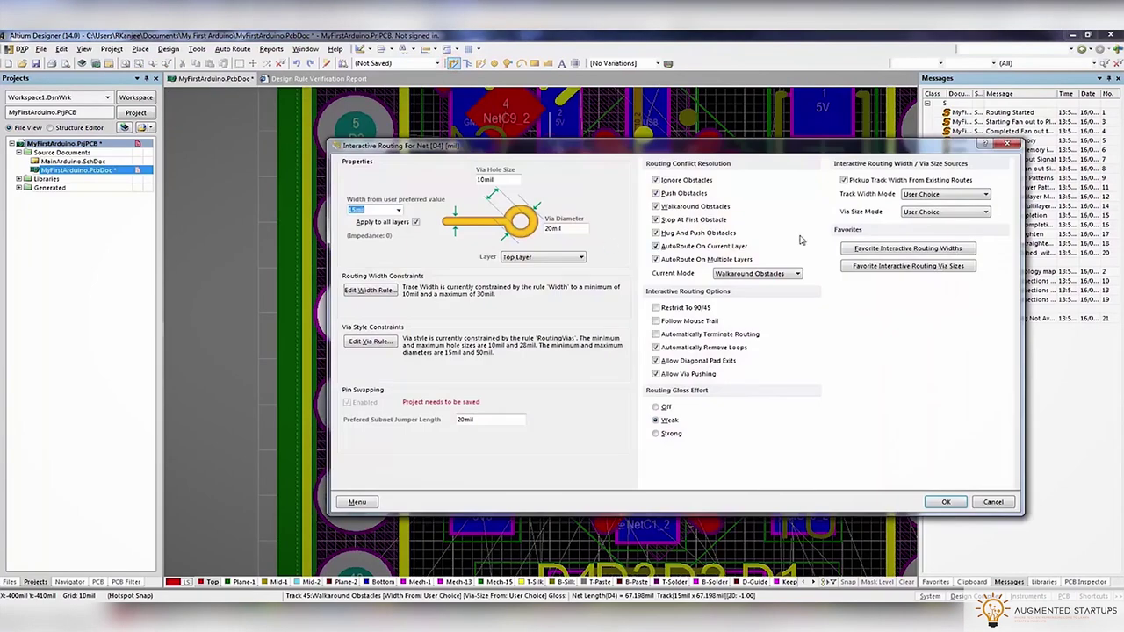
pyautogui.click(372, 343)
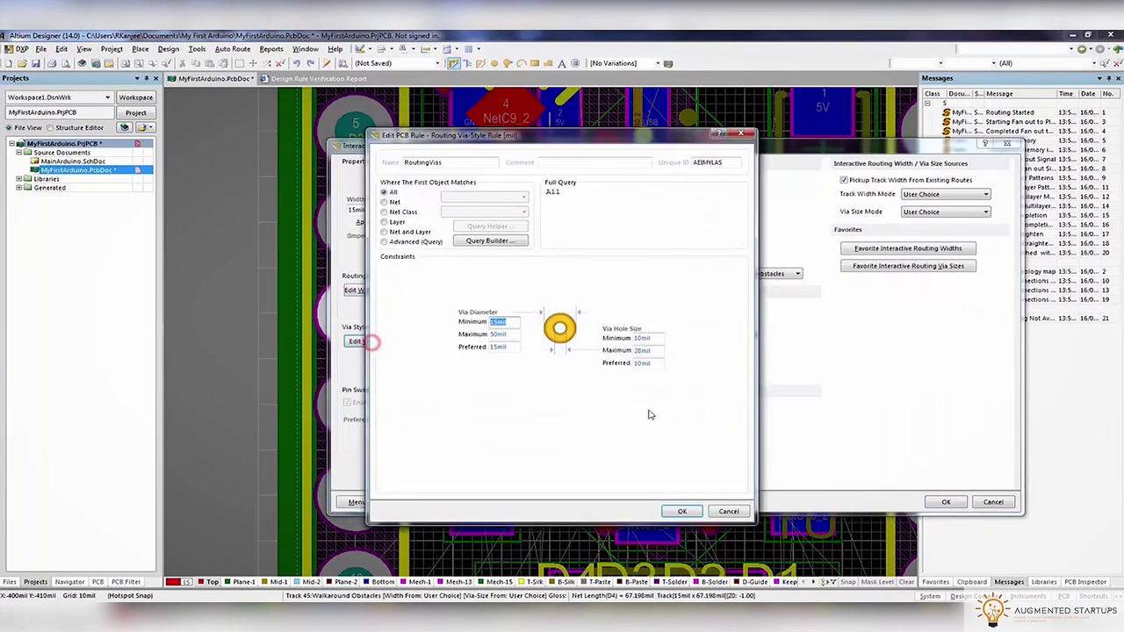
pyautogui.press('Escape')
pyautogui.click(367, 290)
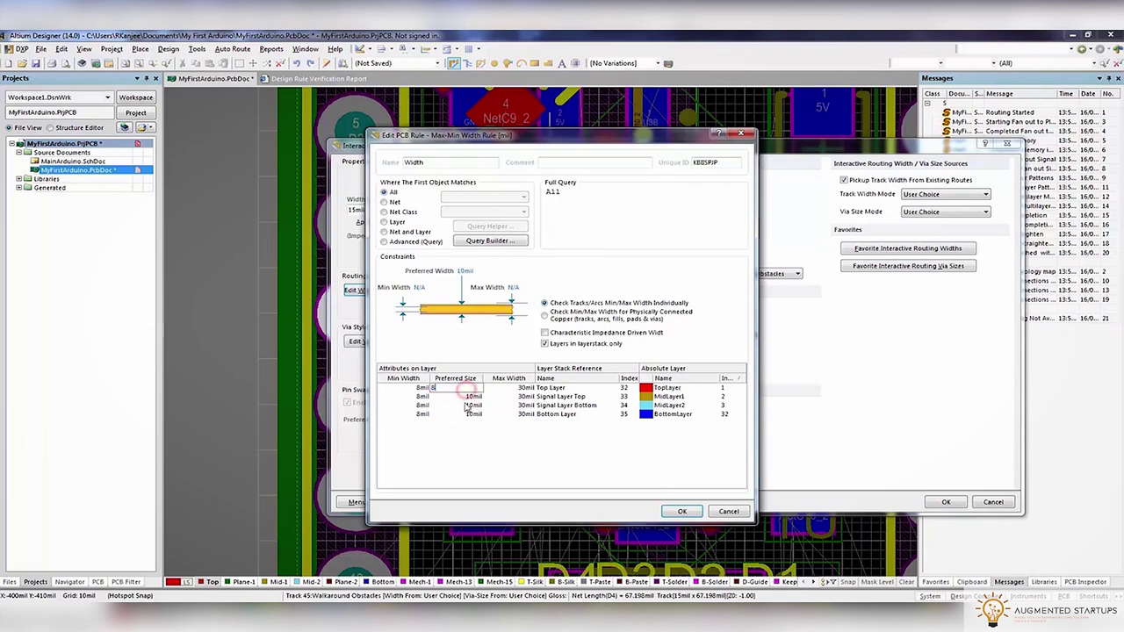
pyautogui.click(472, 422)
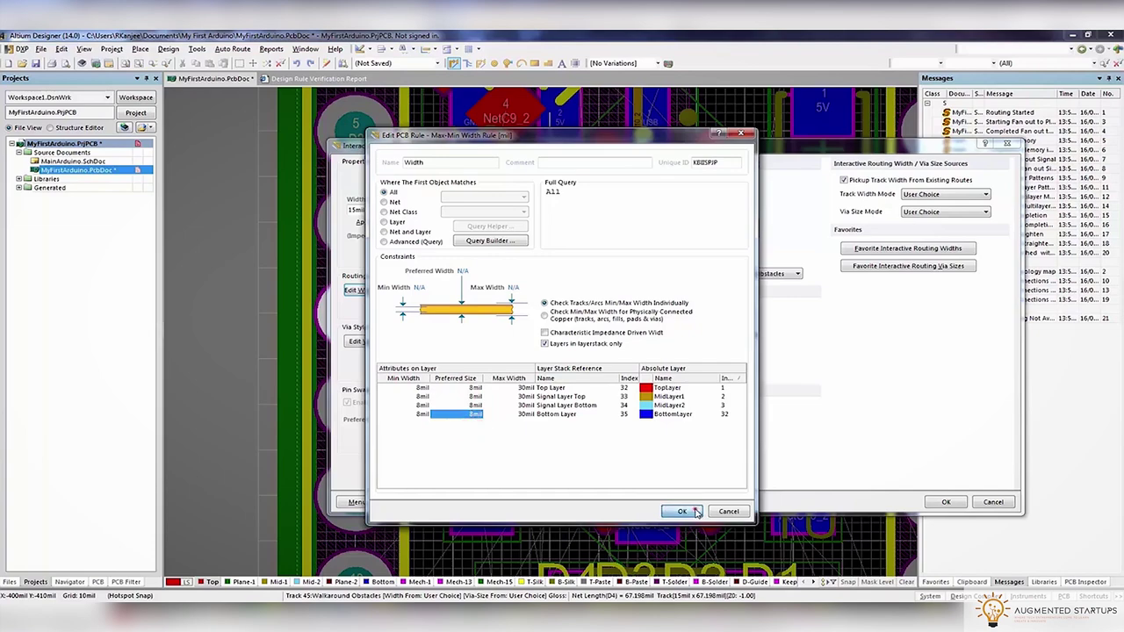
pyautogui.click(694, 511)
pyautogui.click(946, 503)
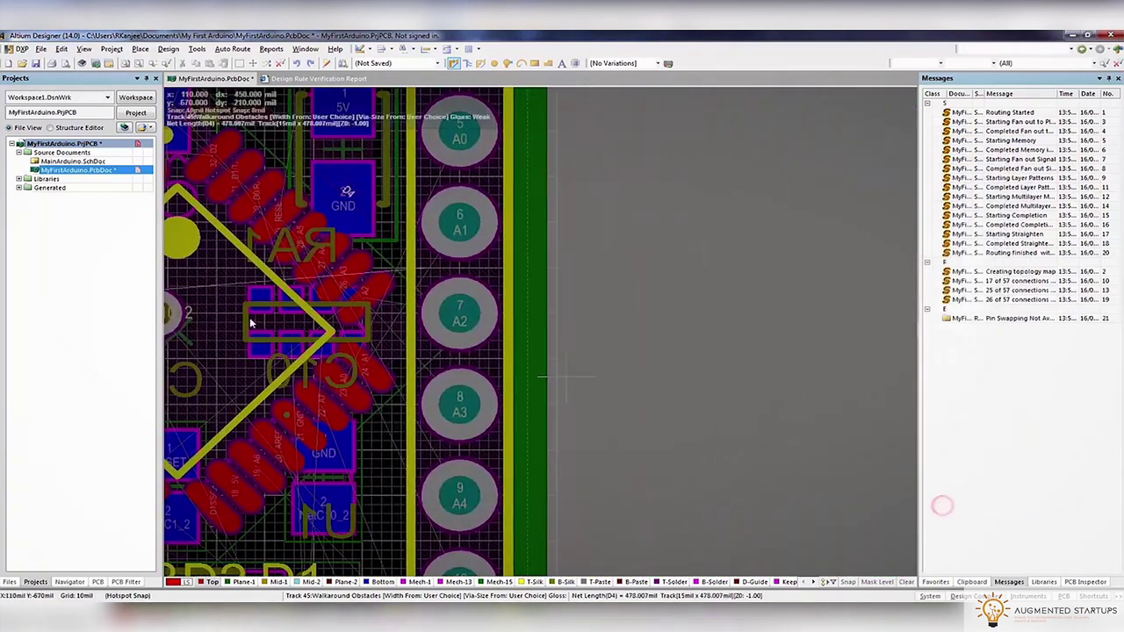
# Choose the track width source in the interactive routing properties
pyautogui.press('Tab')
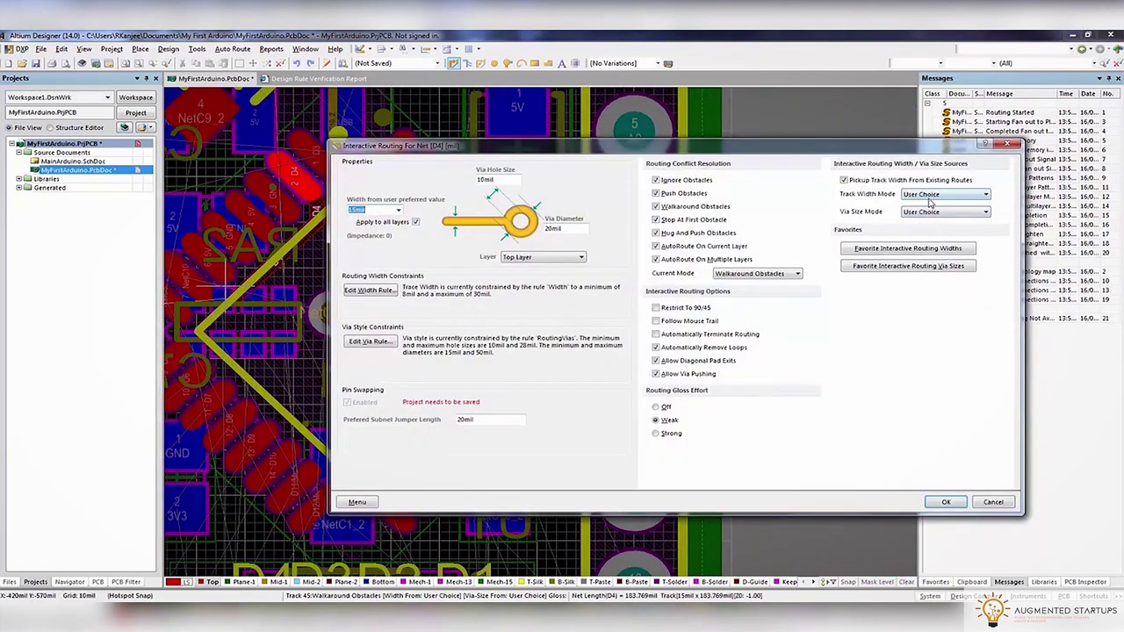
pyautogui.click(944, 194)
pyautogui.click(922, 220)
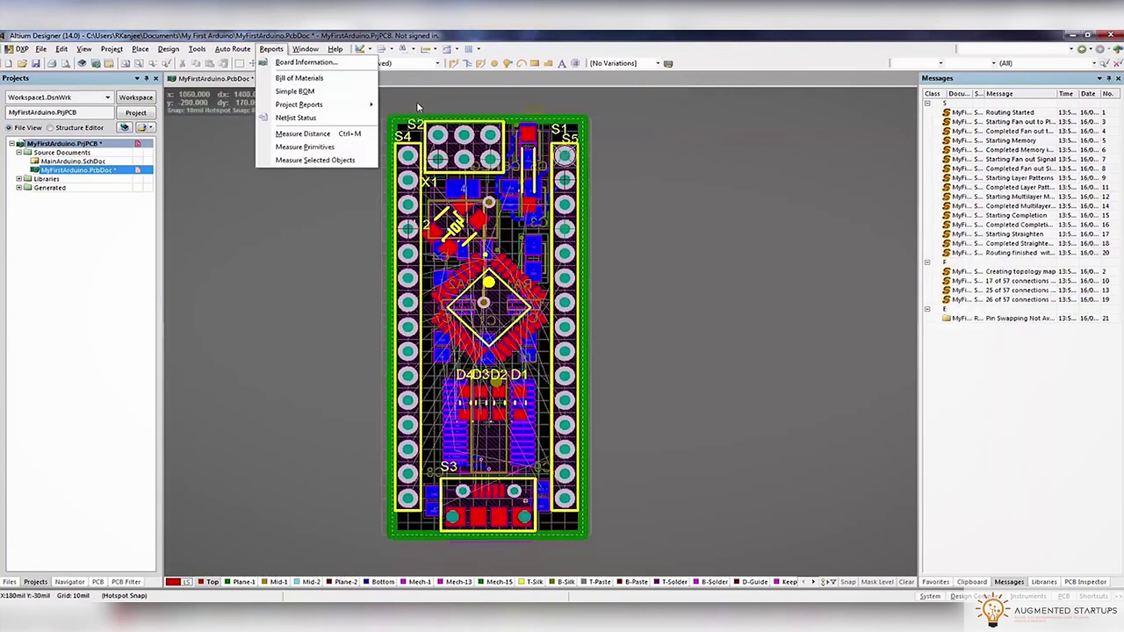
# Autoroute all connections using the Default Multi Layer Board strategy
pyautogui.moveTo(197, 48)
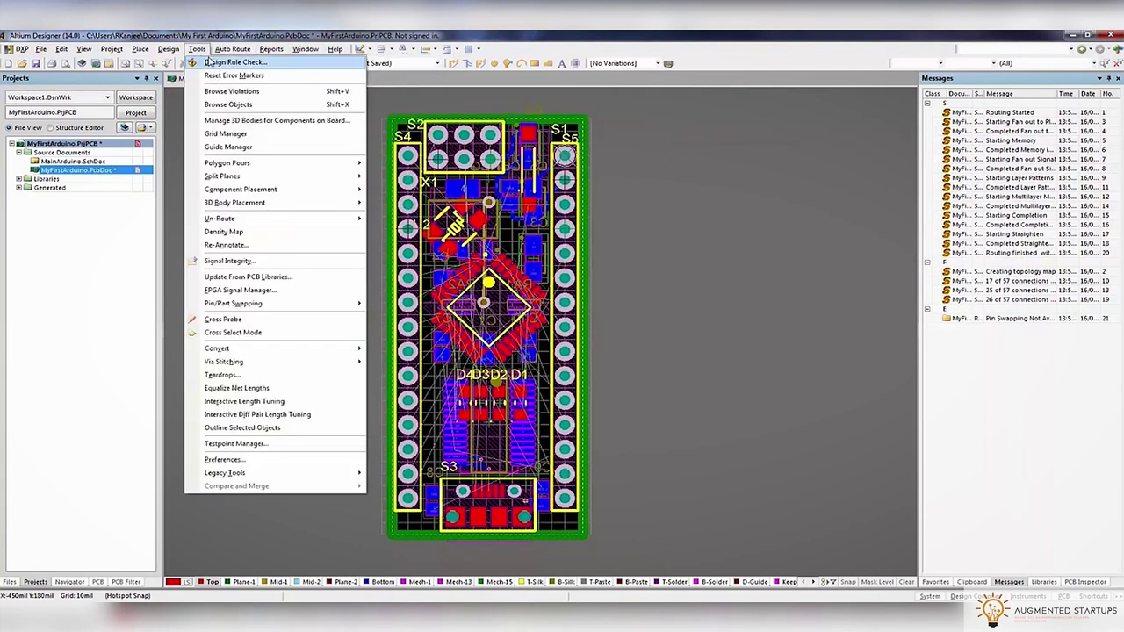
pyautogui.click(220, 61)
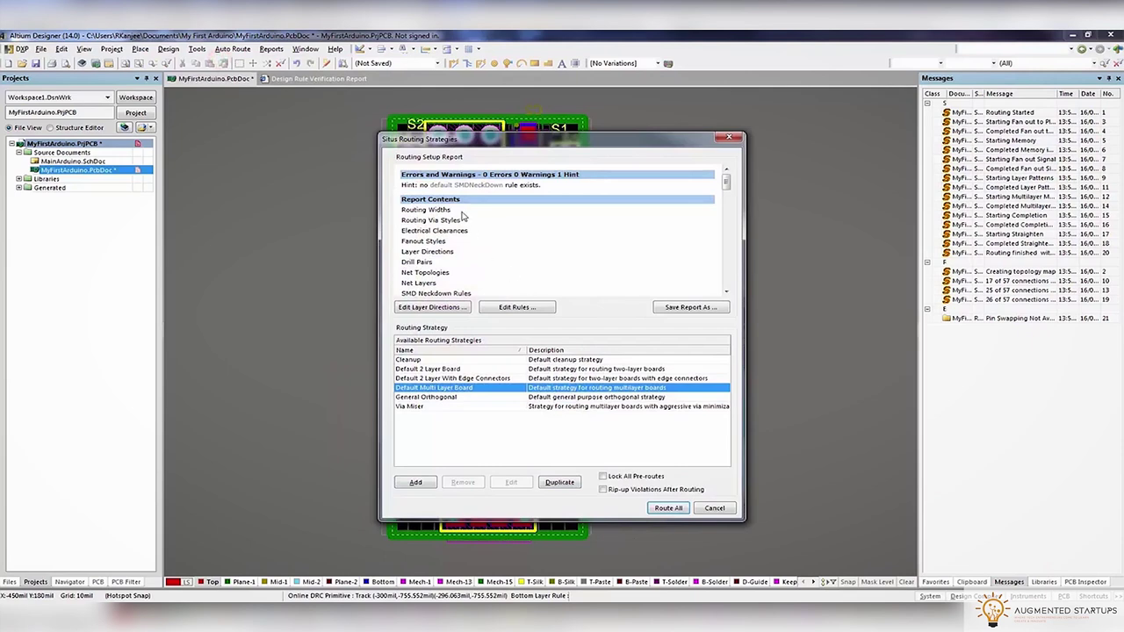
pyautogui.click(667, 508)
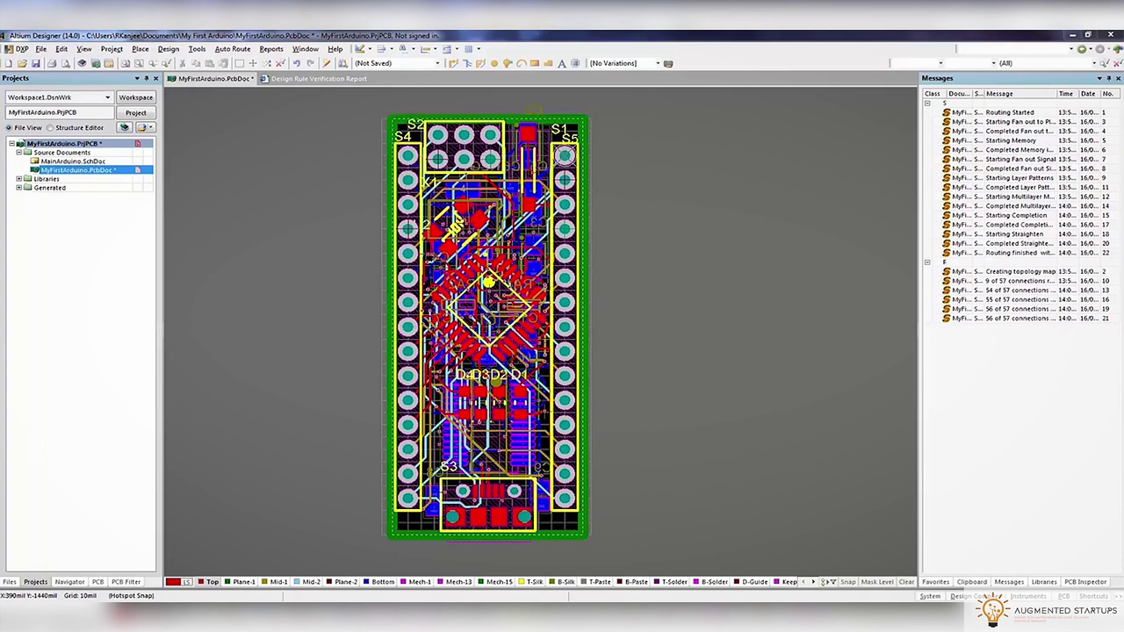
# Switch the routed board to 3D view and tilt it to inspect the result
pyautogui.press('pagedown')
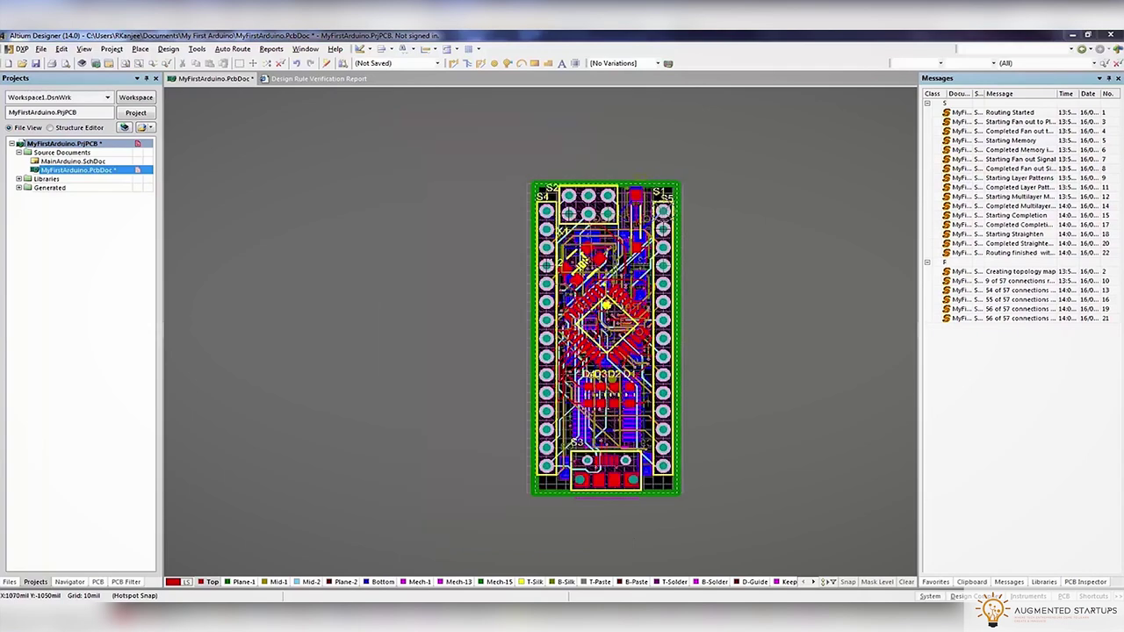
pyautogui.press('pageup')
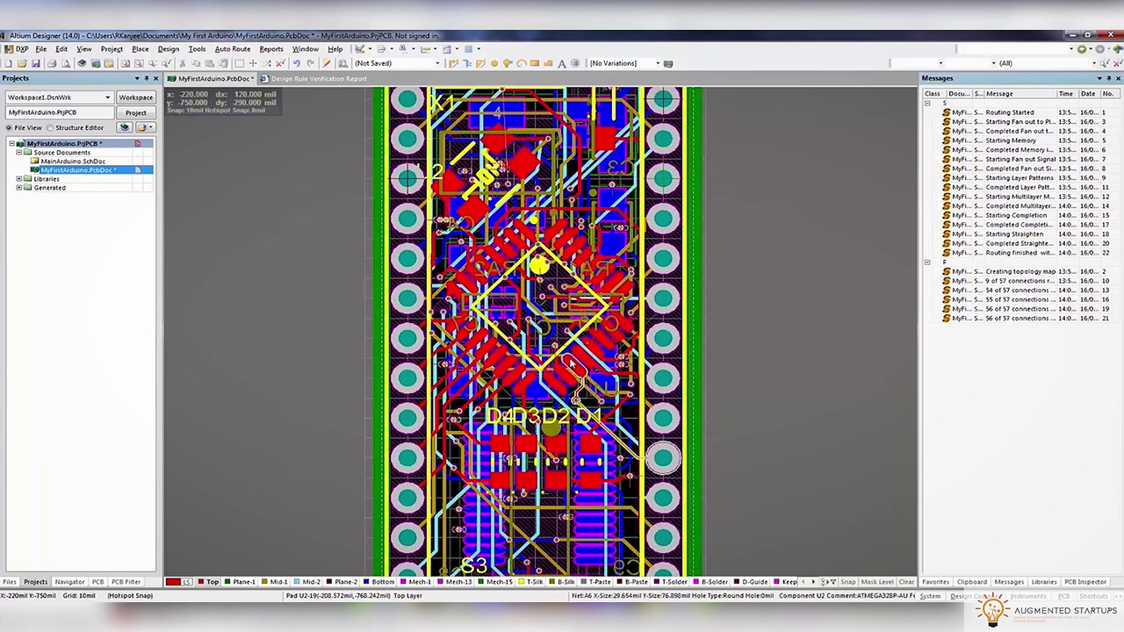
pyautogui.press('3')
pyautogui.keyDown('shift'); pyautogui.moveTo(619, 465); pyautogui.dragTo(527, 219, button='right'); pyautogui.keyUp('shift')
# Apply the Altium 3D Lt Green colour scheme to the 3D board
pyautogui.click(436, 63)
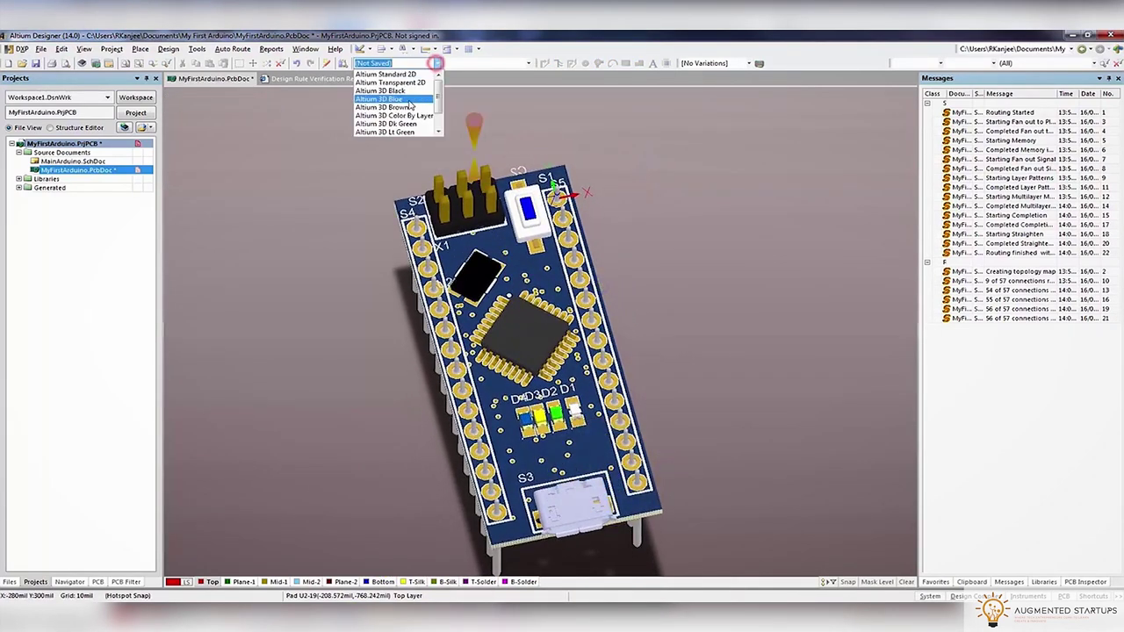
pyautogui.click(385, 132)
pyautogui.keyDown('ctrl'); pyautogui.scroll(5, 520, 297); pyautogui.keyUp('ctrl')
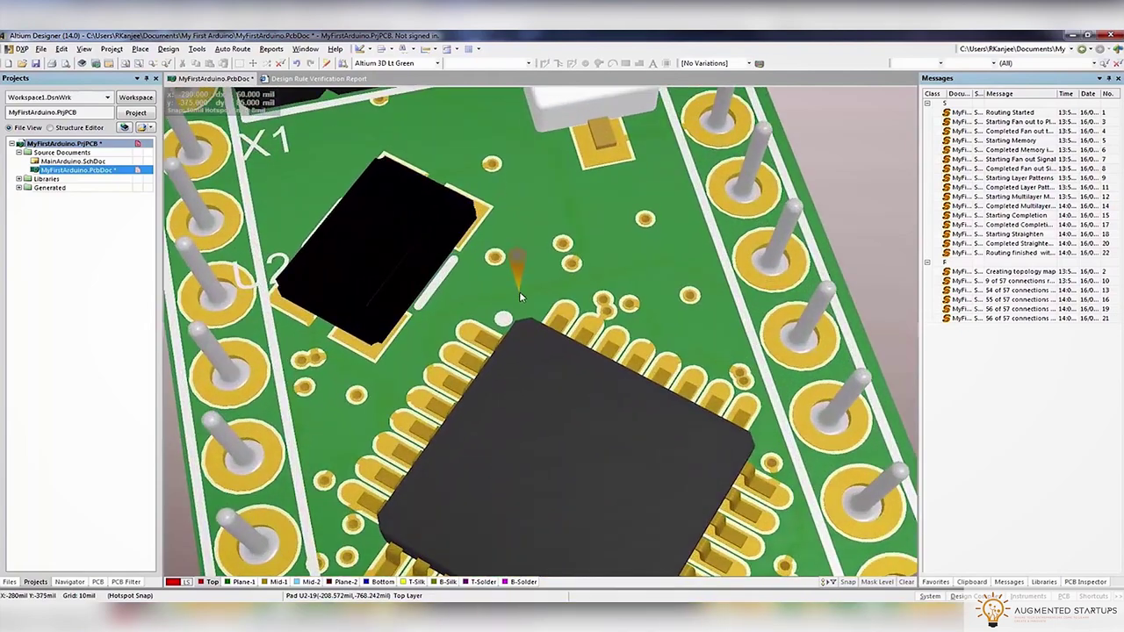
pyautogui.keyDown('ctrl'); pyautogui.scroll(-5, 520, 297); pyautogui.keyUp('ctrl')
# Return to the 2D layout and step through the copper layers one at a time in single-layer mode
pyautogui.press('0')
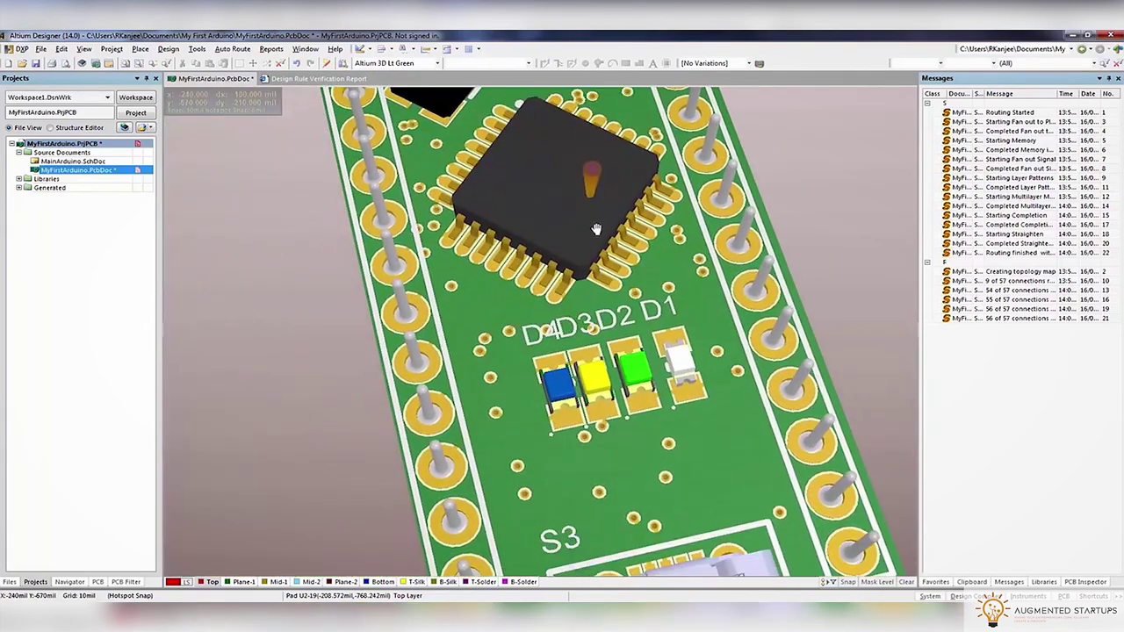
pyautogui.press('2')
pyautogui.hotkey('ctrl', 'pagedown')
pyautogui.hotkey('shift', 's')
pyautogui.keyDown('ctrl'); pyautogui.scroll(2, 657, 356); pyautogui.keyUp('ctrl')
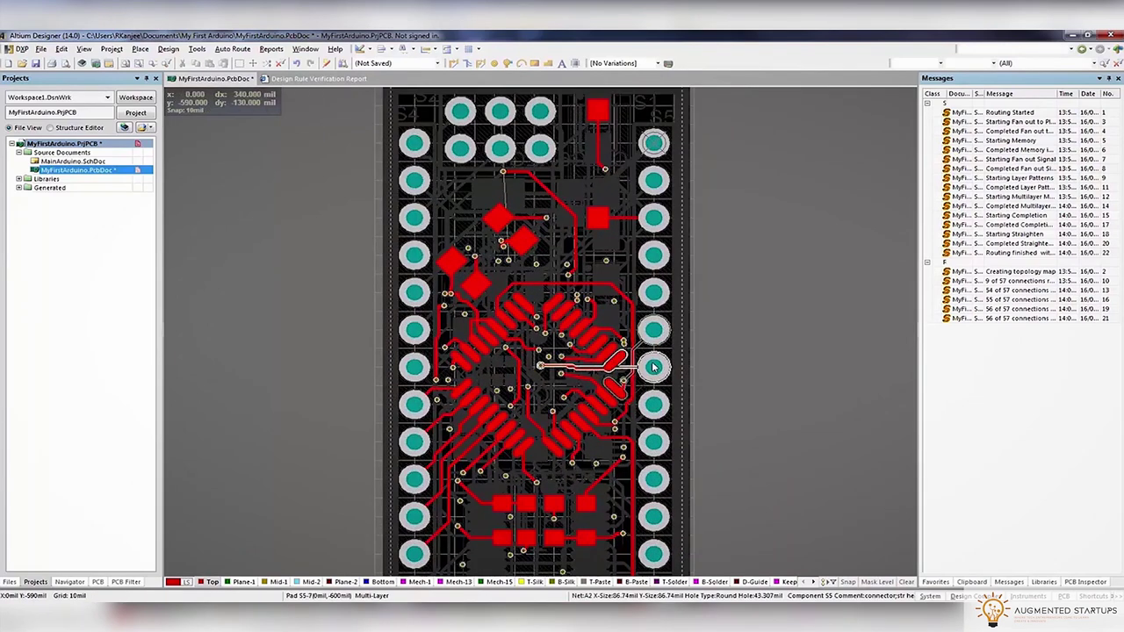
pyautogui.keyDown('ctrl'); pyautogui.keyDown('shift'); pyautogui.scroll(-5, 657, 355); pyautogui.keyUp('shift'); pyautogui.keyUp('ctrl')
pyautogui.keyDown('ctrl'); pyautogui.keyDown('shift'); pyautogui.scroll(-4, 653, 367); pyautogui.keyUp('shift'); pyautogui.keyUp('ctrl')
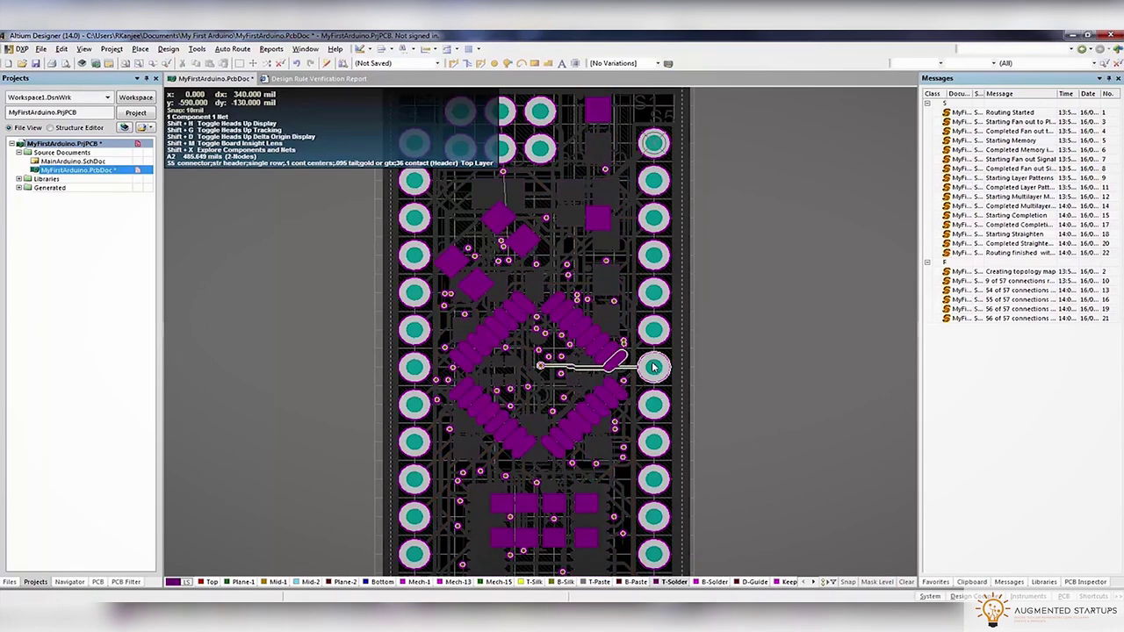
pyautogui.keyDown('ctrl'); pyautogui.keyDown('shift'); pyautogui.scroll(2, 652, 363); pyautogui.keyUp('shift'); pyautogui.keyUp('ctrl')
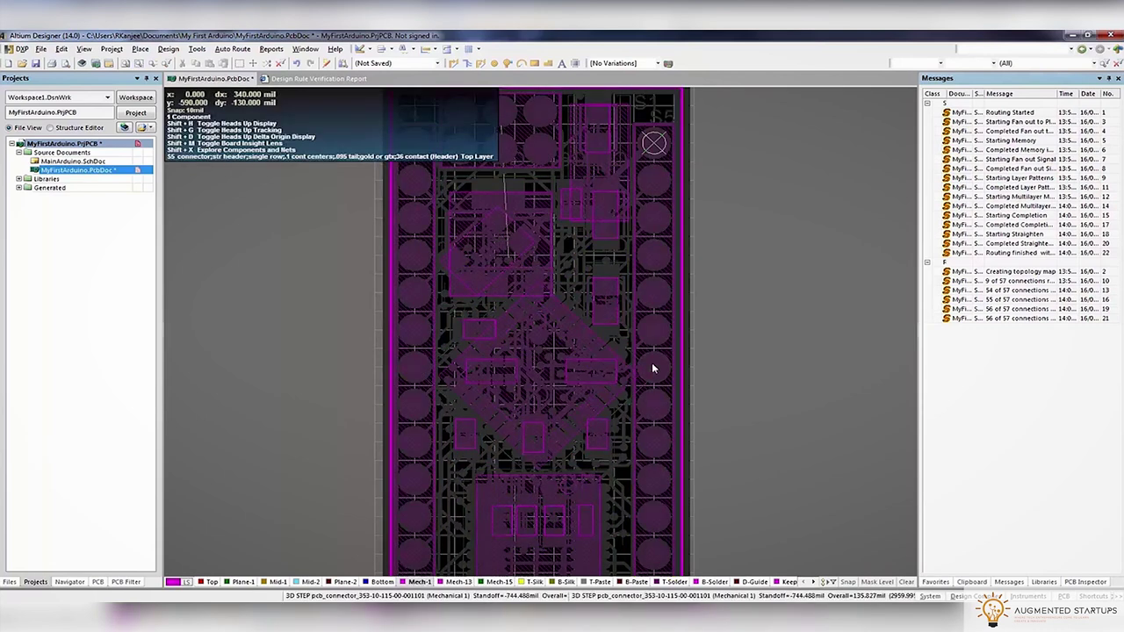
pyautogui.keyDown('ctrl'); pyautogui.keyDown('shift'); pyautogui.scroll(3, 690, 324); pyautogui.keyUp('shift'); pyautogui.keyUp('ctrl')
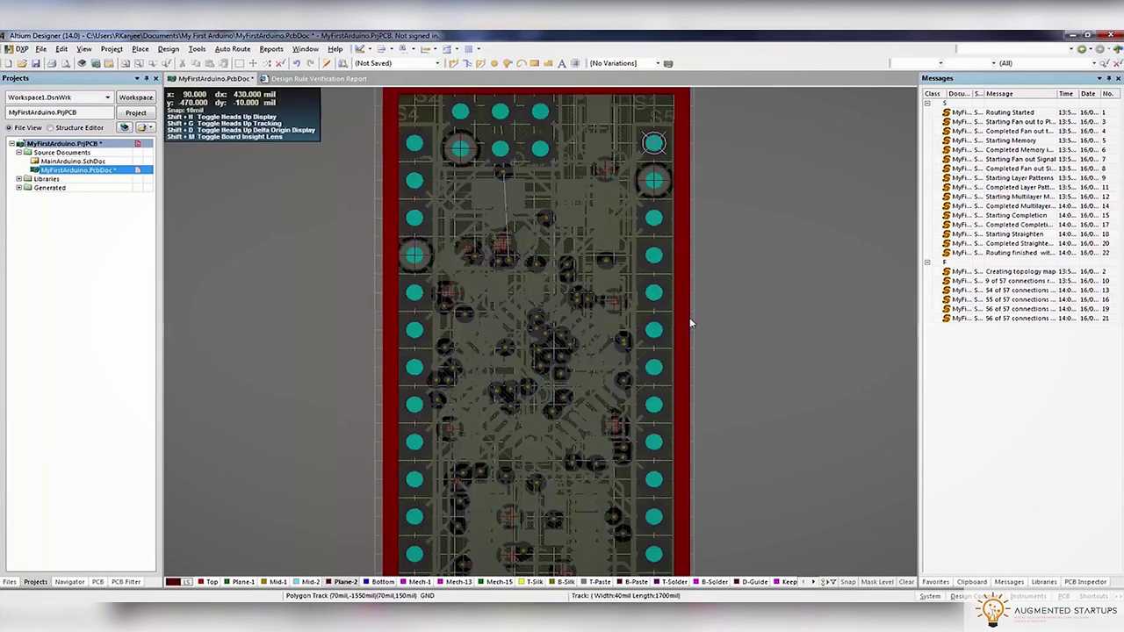
pyautogui.scroll(-1, 690, 324)
pyautogui.keyDown('ctrl'); pyautogui.scroll(-1, 691, 321); pyautogui.keyUp('ctrl')
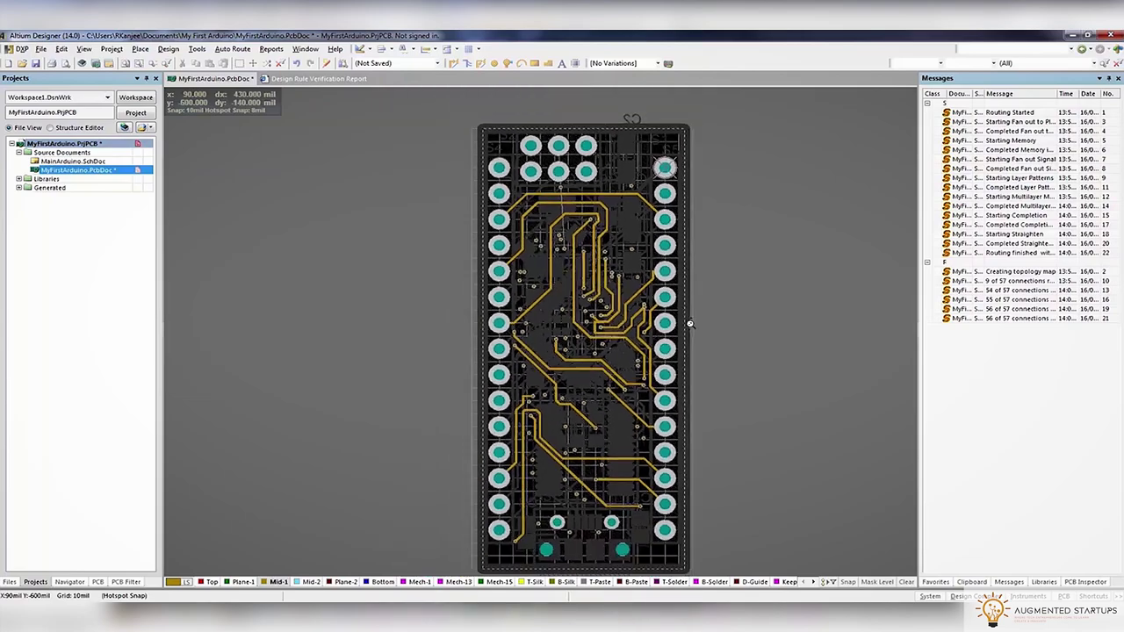
pyautogui.keyDown('ctrl'); pyautogui.scroll(4, 592, 347); pyautogui.keyUp('ctrl')
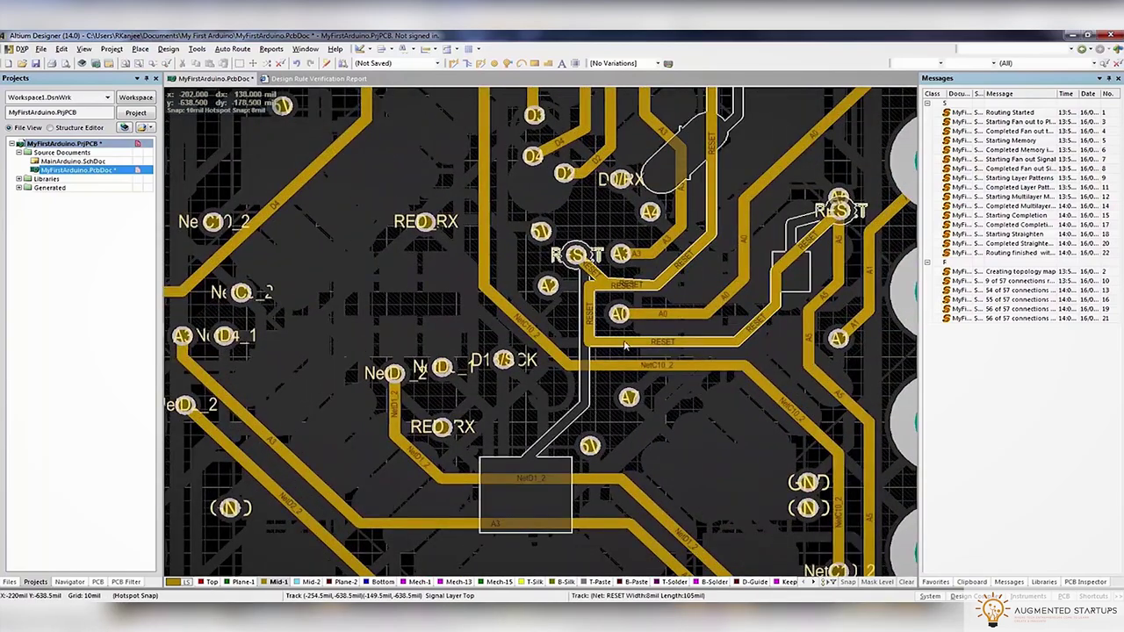
pyautogui.keyDown('ctrl'); pyautogui.scroll(-3, 637, 345); pyautogui.keyUp('ctrl')
pyautogui.keyDown('ctrl'); pyautogui.scroll(4, 510, 321); pyautogui.keyUp('ctrl')
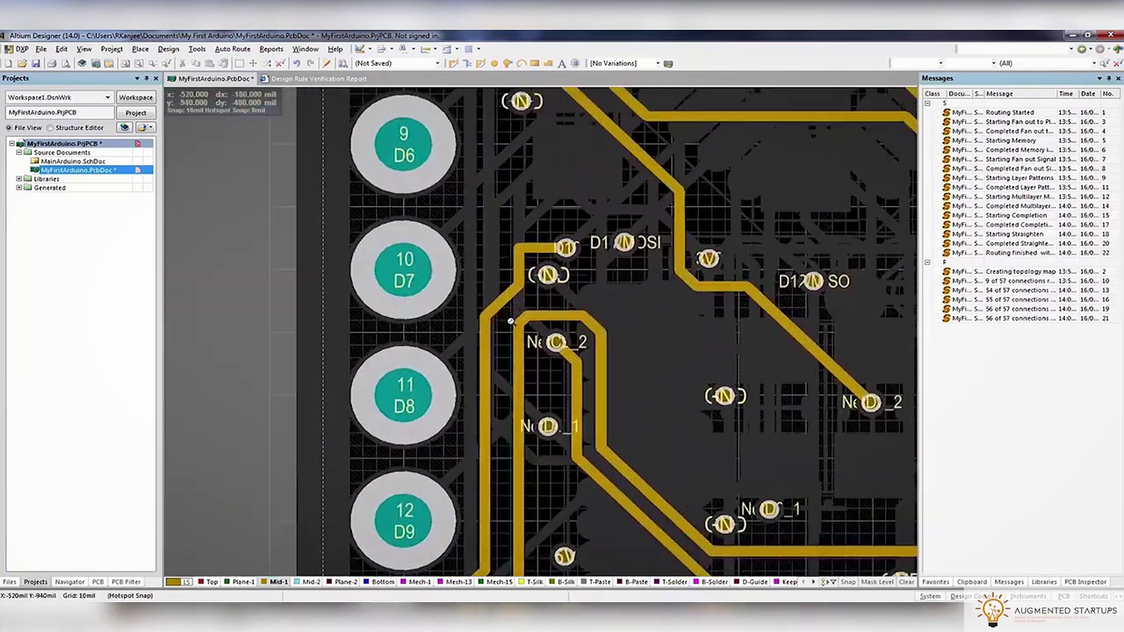
pyautogui.keyDown('ctrl'); pyautogui.scroll(-5, 544, 303); pyautogui.keyUp('ctrl')
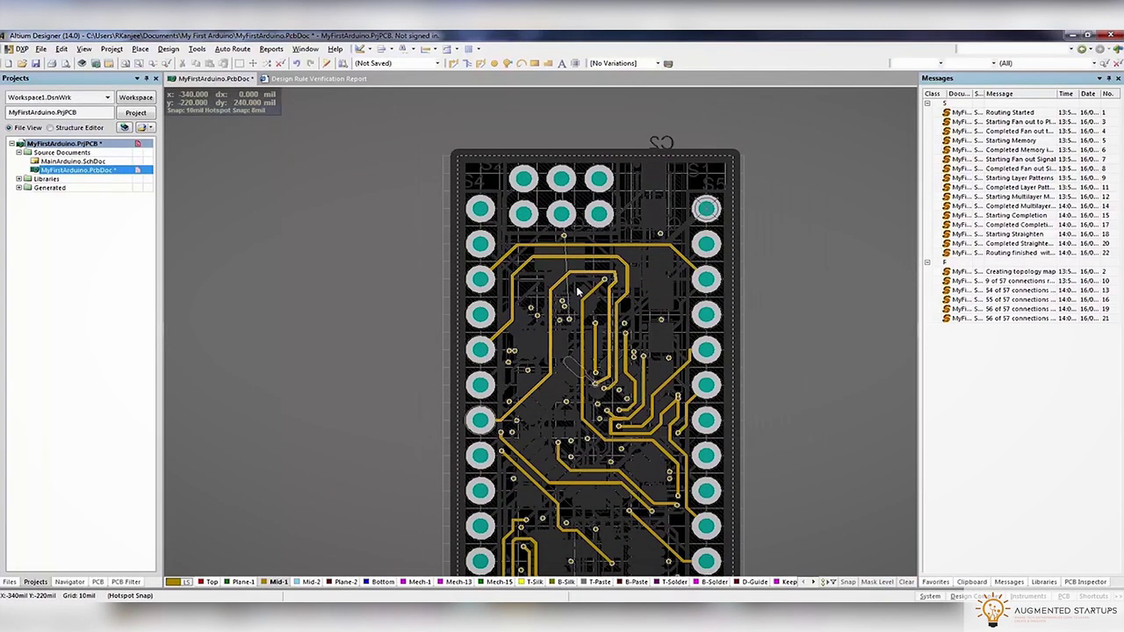
# Turn single-layer mode off so every layer shows in colour again
pyautogui.press('shift')
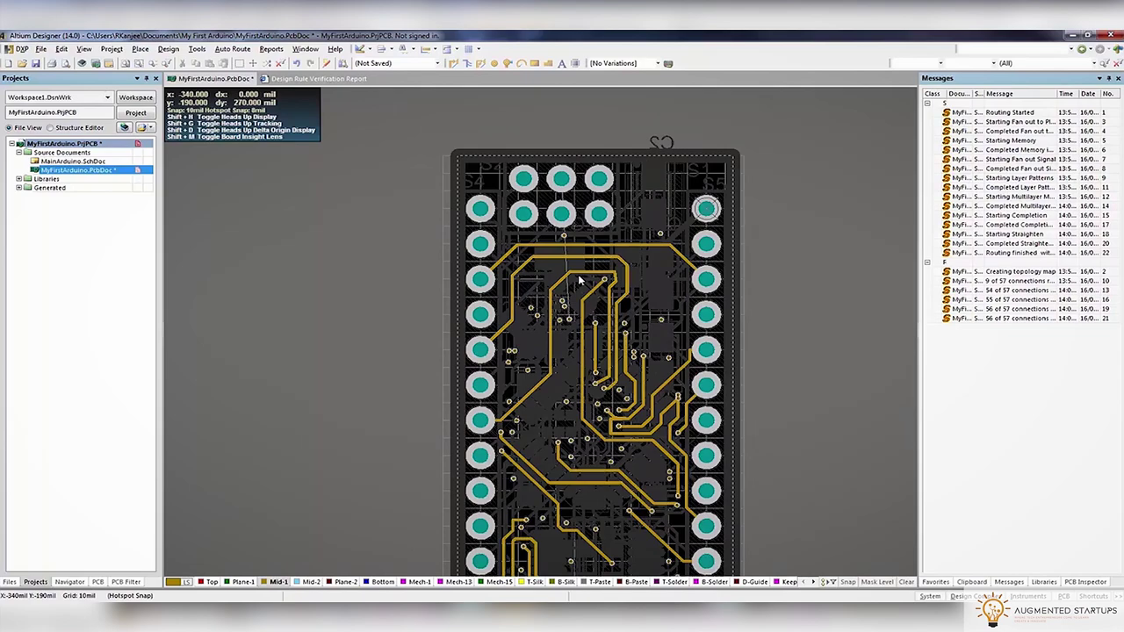
pyautogui.hotkey('shift', 's')
pyautogui.keyDown('ctrl'); pyautogui.scroll(6, 576, 202); pyautogui.keyUp('ctrl')
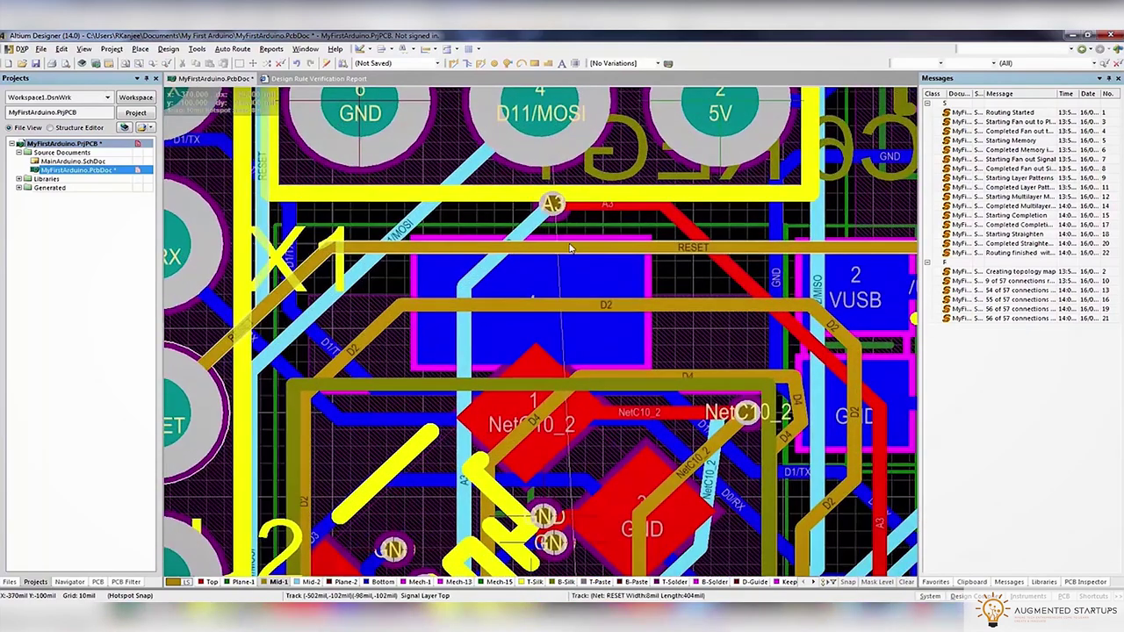
pyautogui.scroll(-3, 576, 198)
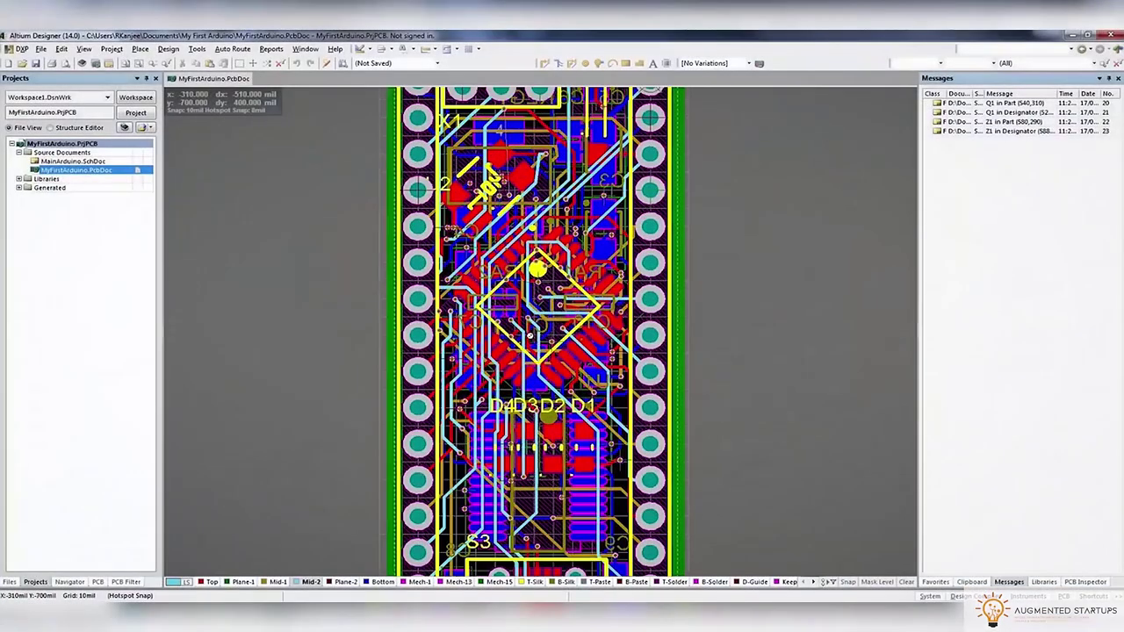
# Open the PCB Rules and Constraints Editor and expand the top-level Design Rules list
pyautogui.scroll(3, 536, 351)
pyautogui.scroll(-2, 536, 351)
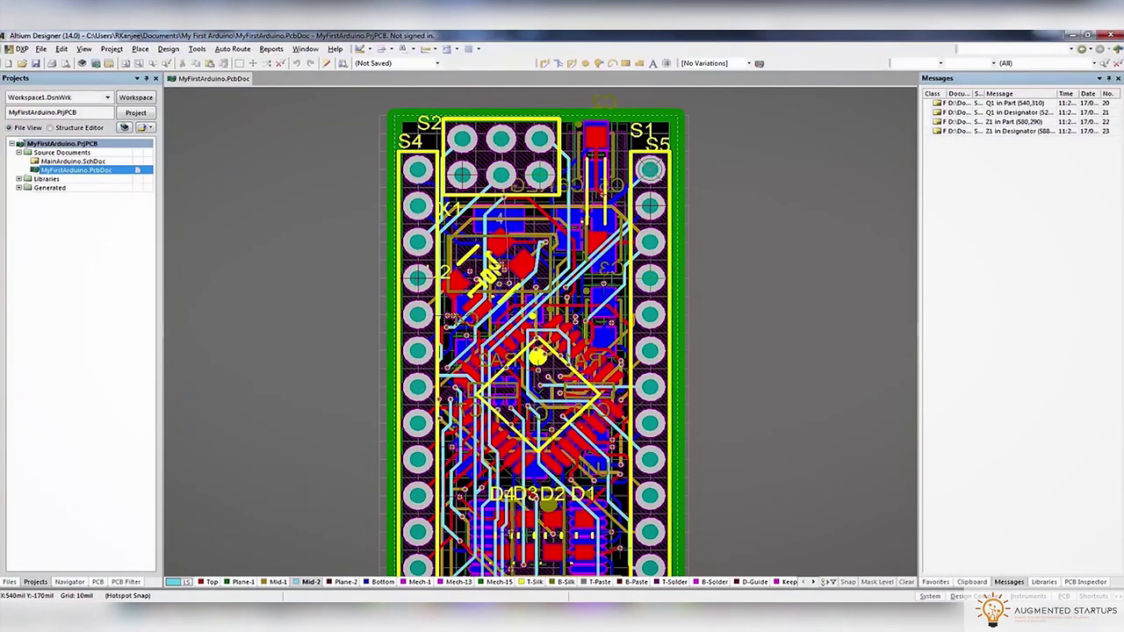
pyautogui.click(168, 48)
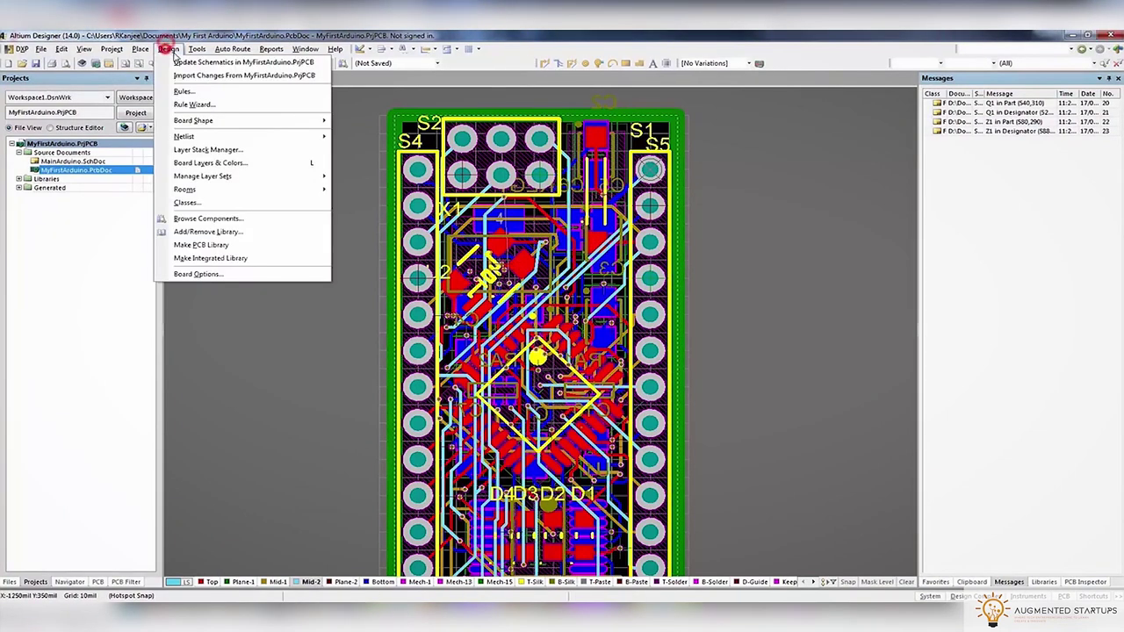
pyautogui.click(180, 91)
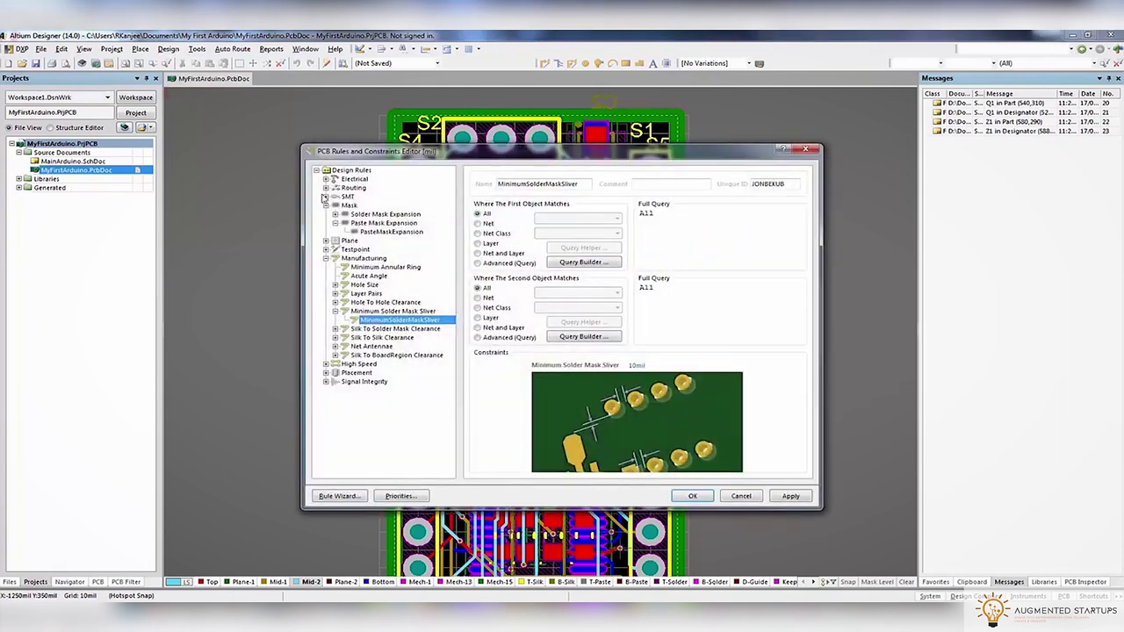
pyautogui.click(326, 258)
pyautogui.click(326, 249)
pyautogui.click(326, 205)
pyautogui.click(326, 199)
pyautogui.click(326, 199)
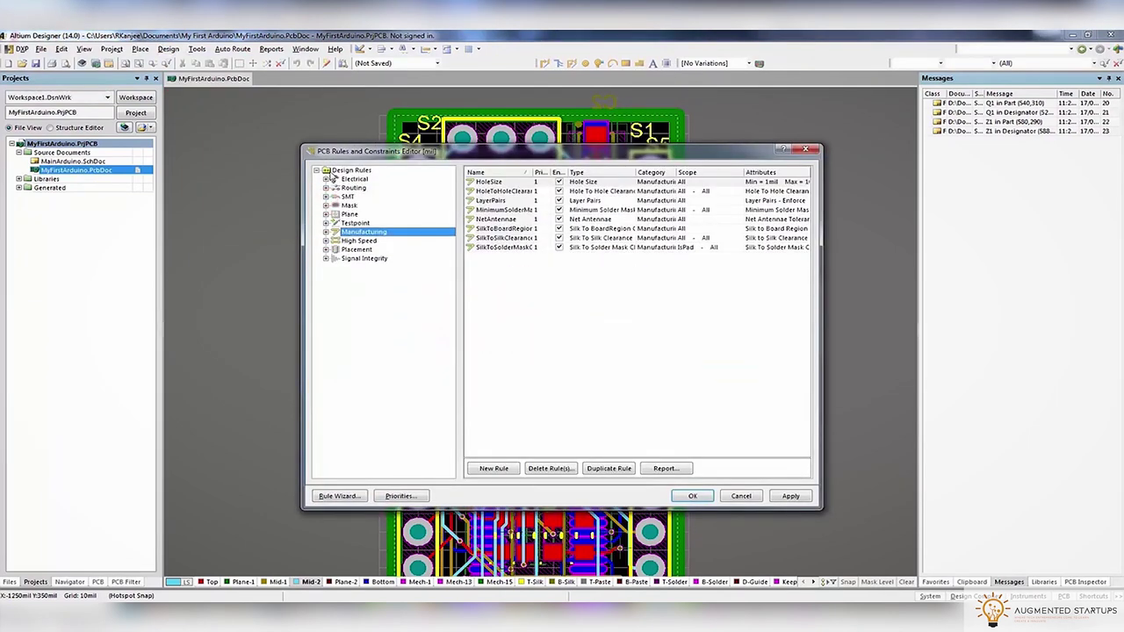
pyautogui.click(330, 171)
# Import all rule types from Altium Libraries/Design Rules/TRAX.RUL, clearing the existing rules first
pyautogui.rightClick(351, 173)
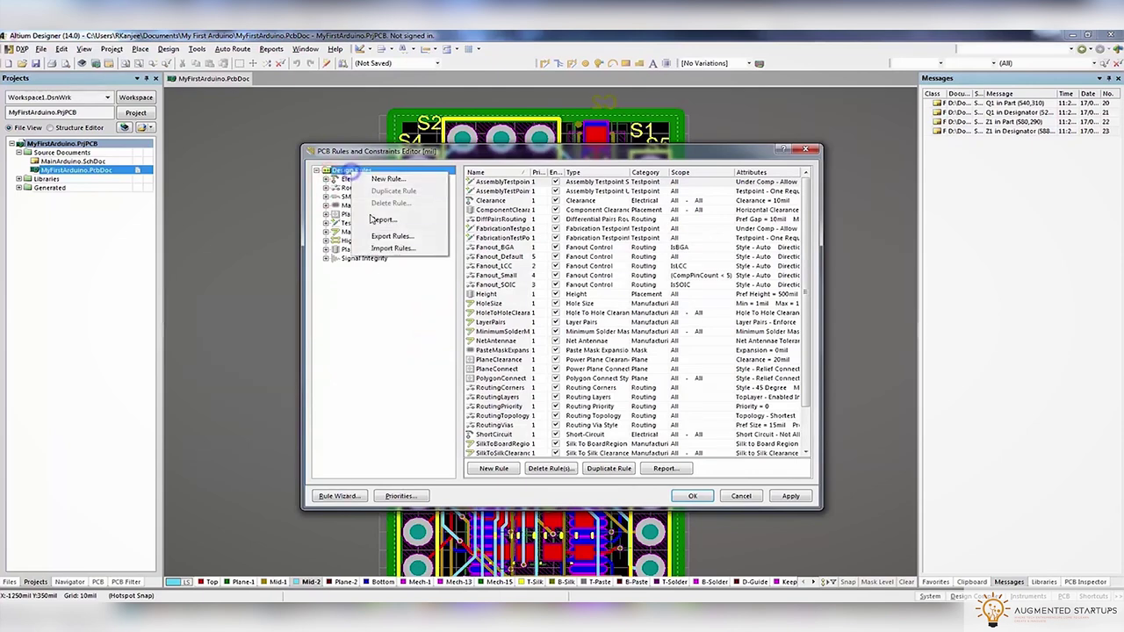
pyautogui.click(387, 249)
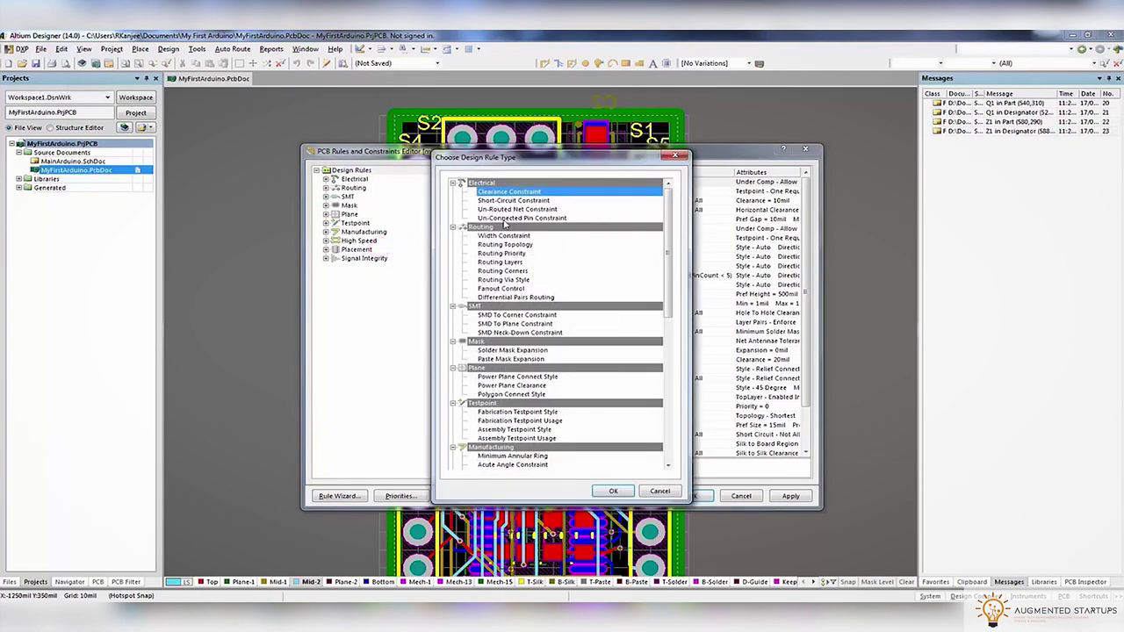
pyautogui.click(509, 235)
pyautogui.hotkey('ctrl', 'a')
pyautogui.scroll(-12, 542, 423)
pyautogui.click(617, 490)
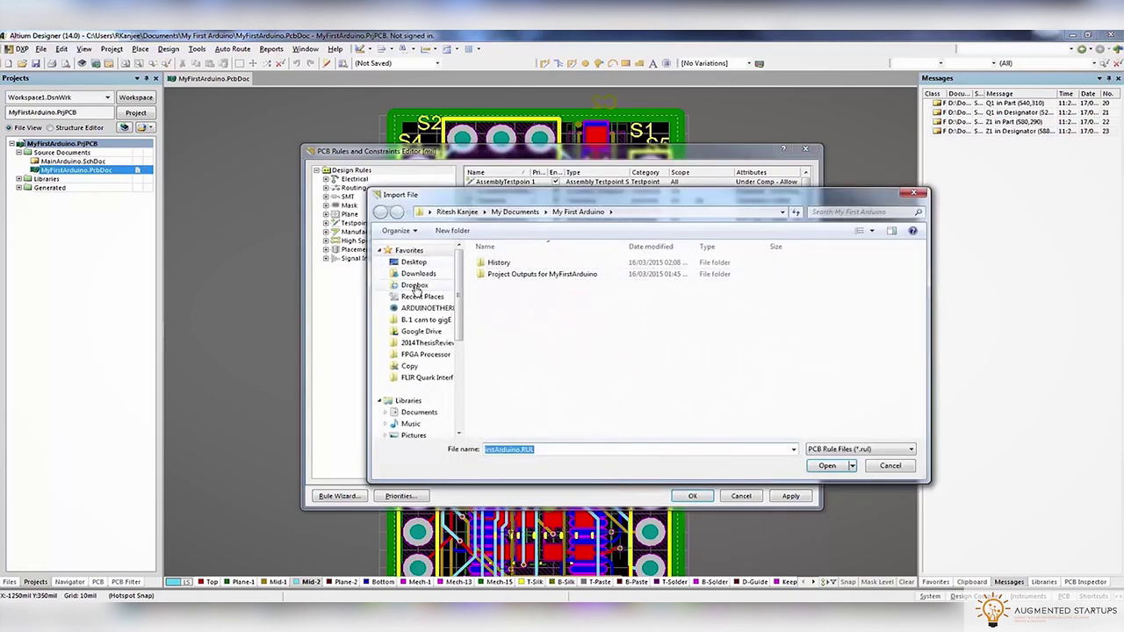
pyautogui.click(414, 286)
pyautogui.doubleClick(505, 274)
pyautogui.doubleClick(492, 273)
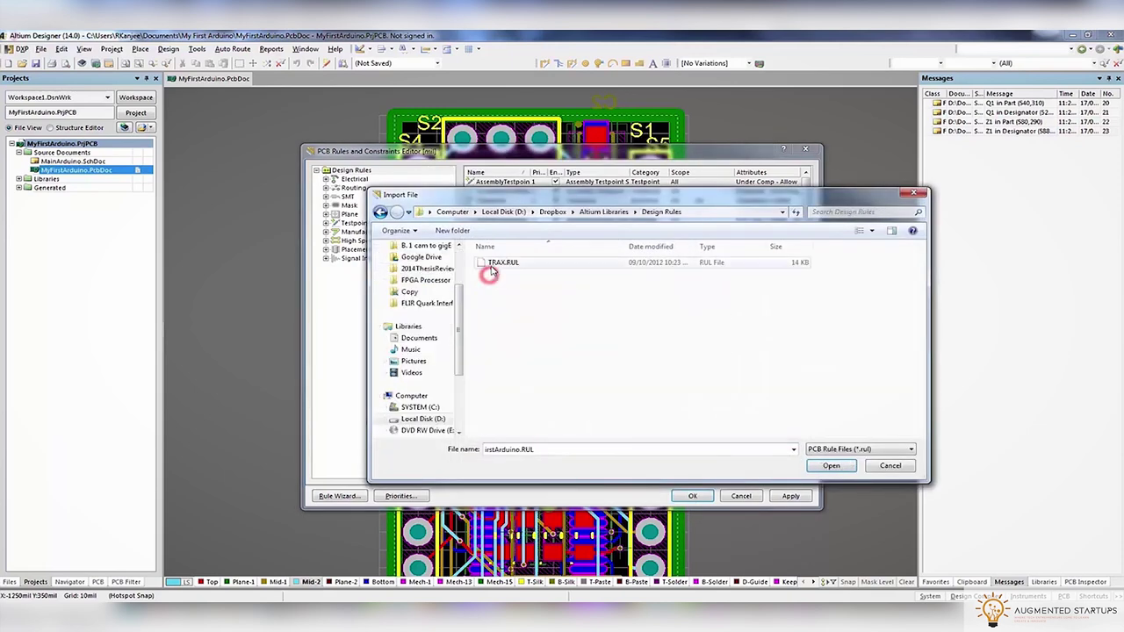
pyautogui.doubleClick(494, 263)
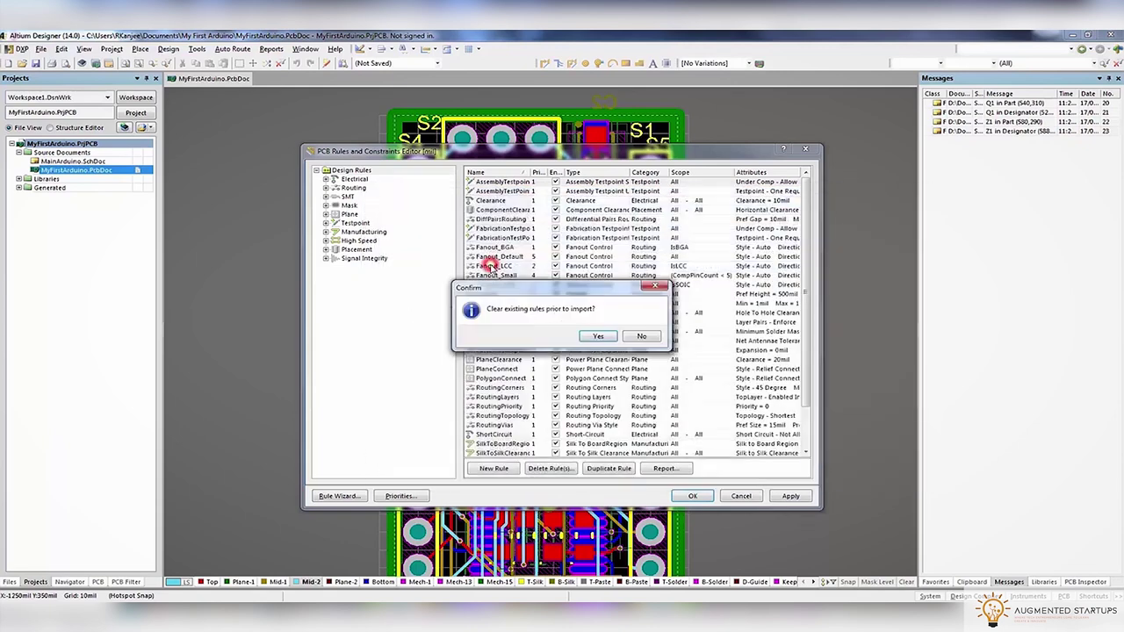
pyautogui.click(599, 338)
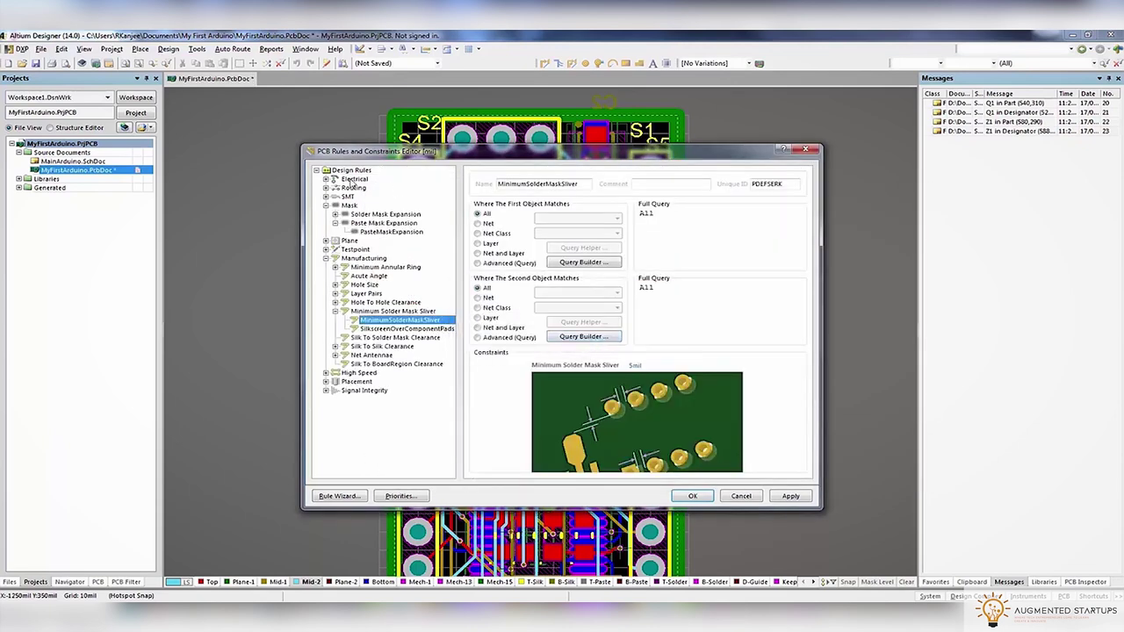
# Review the imported Clearance and Short-Circuit electrical rules, then close the editor with OK
pyautogui.click(326, 256)
pyautogui.click(327, 205)
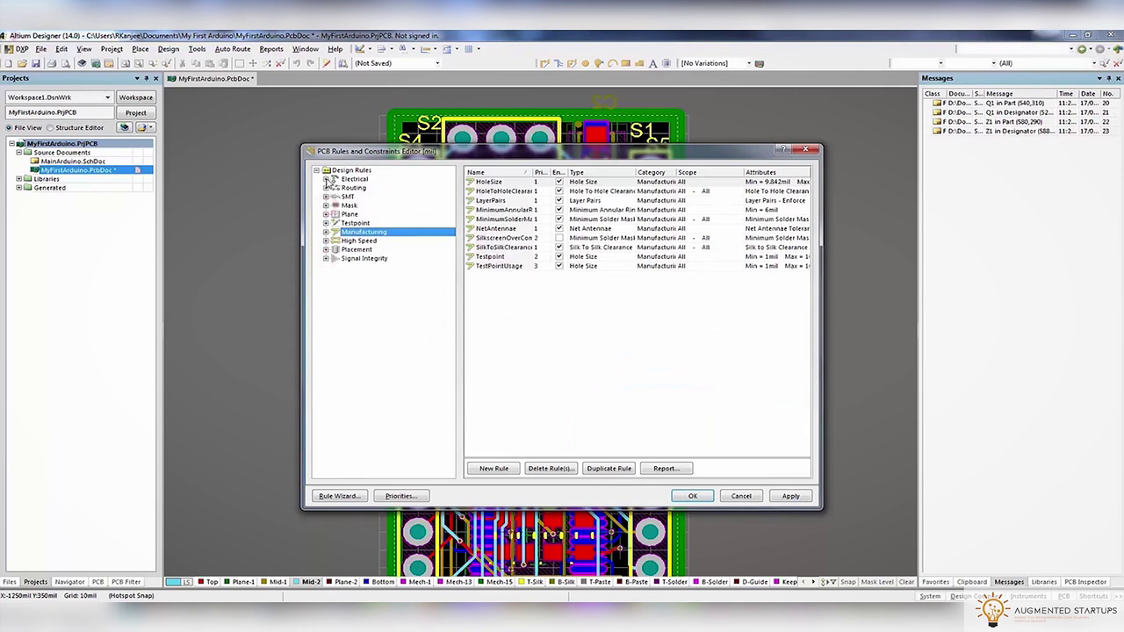
pyautogui.click(326, 179)
pyautogui.click(362, 188)
pyautogui.click(485, 181)
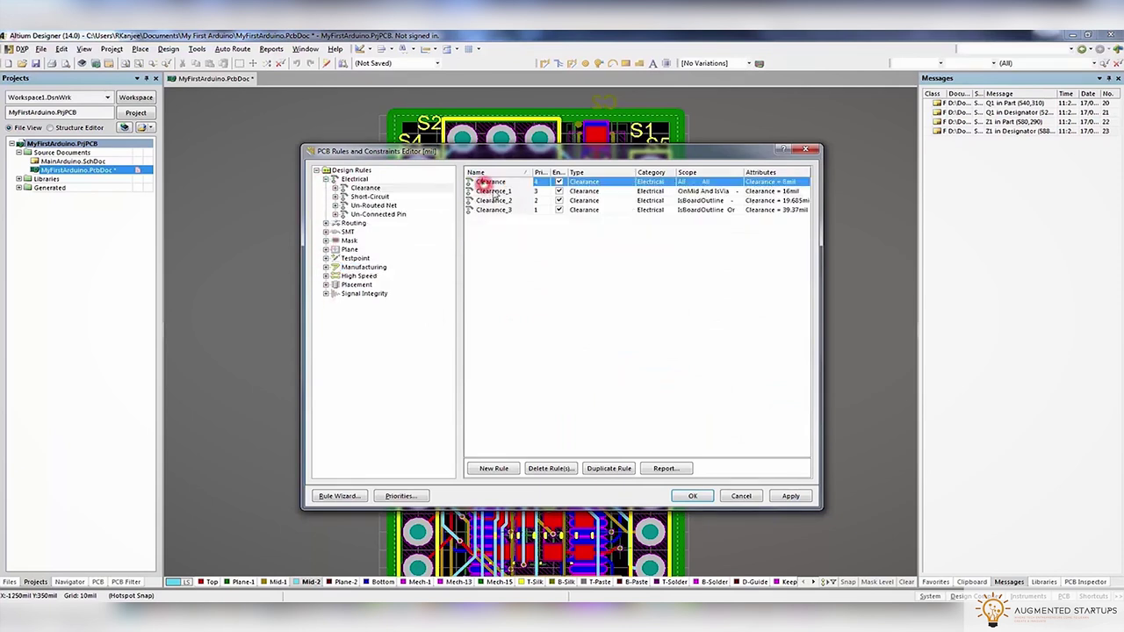
pyautogui.doubleClick(494, 184)
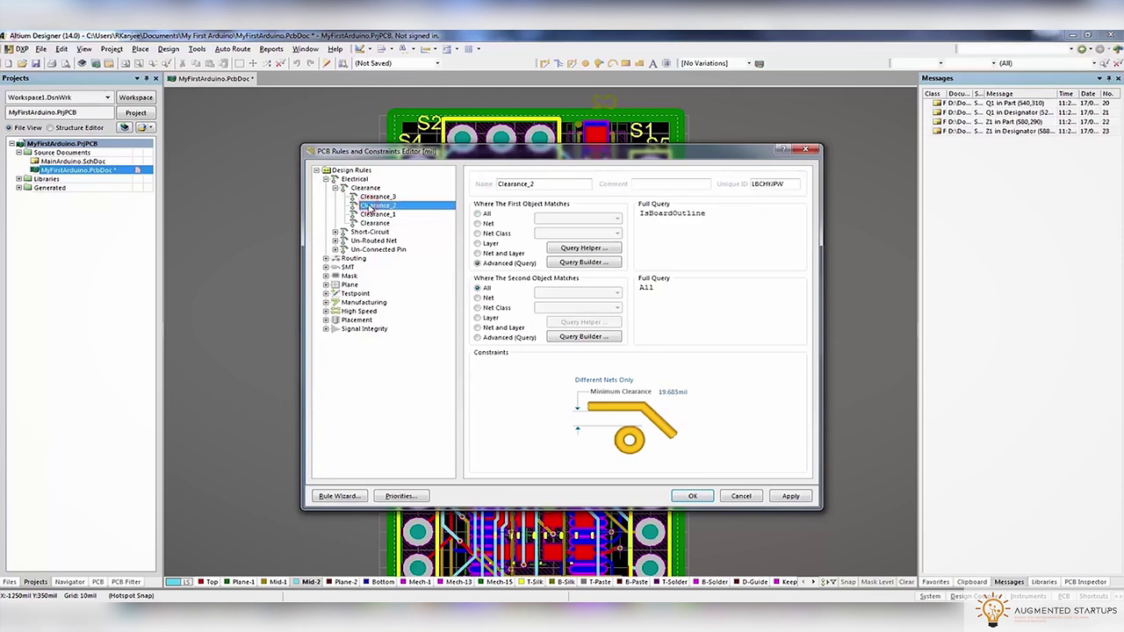
pyautogui.click(369, 232)
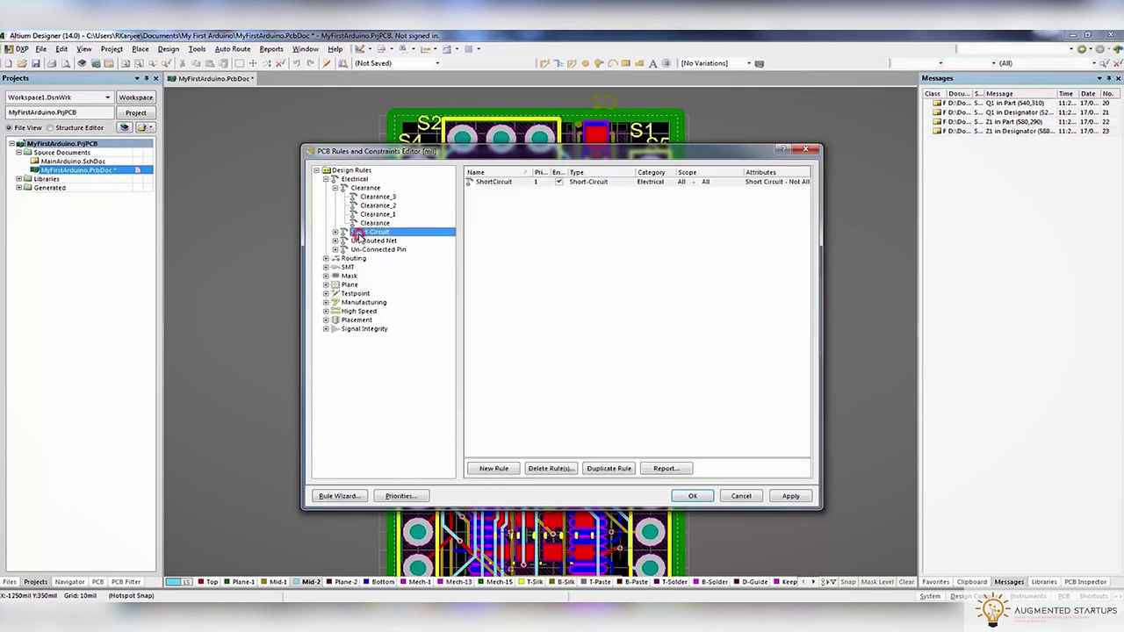
pyautogui.click(376, 197)
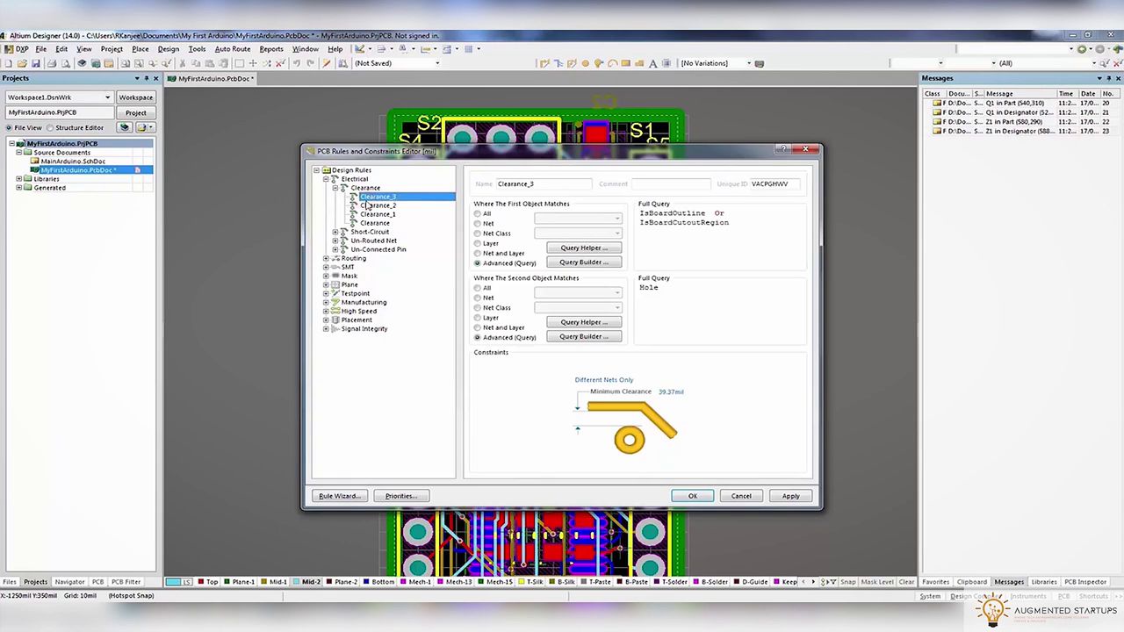
pyautogui.click(352, 181)
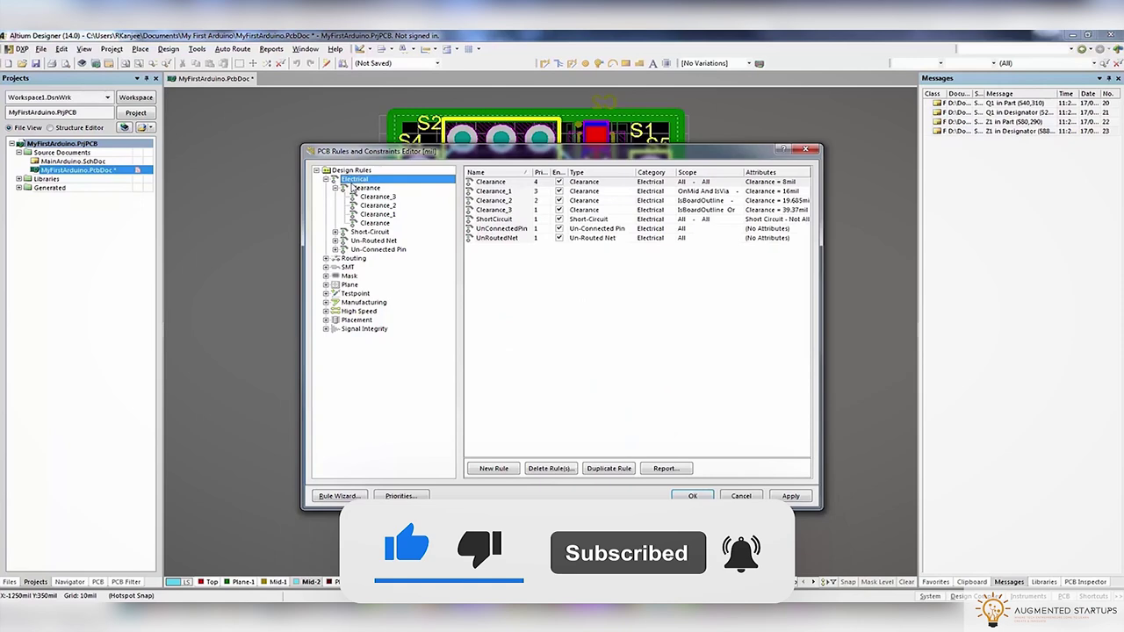
pyautogui.click(689, 495)
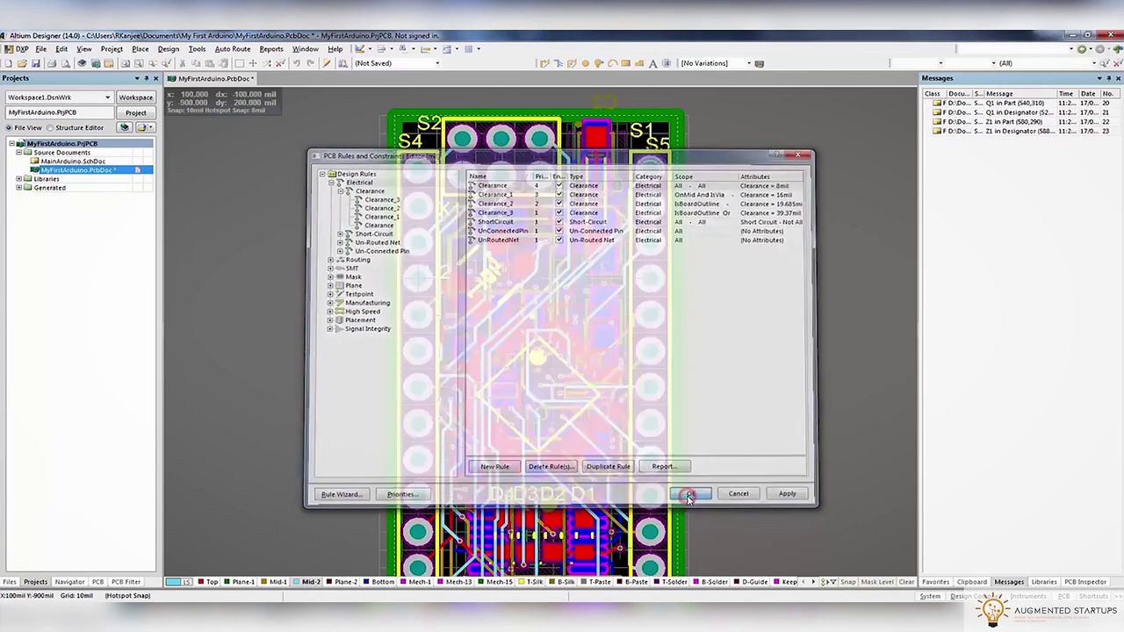
# Show only the Mid-2 copper layer in single-layer mode
pyautogui.hotkey('shift', 's')
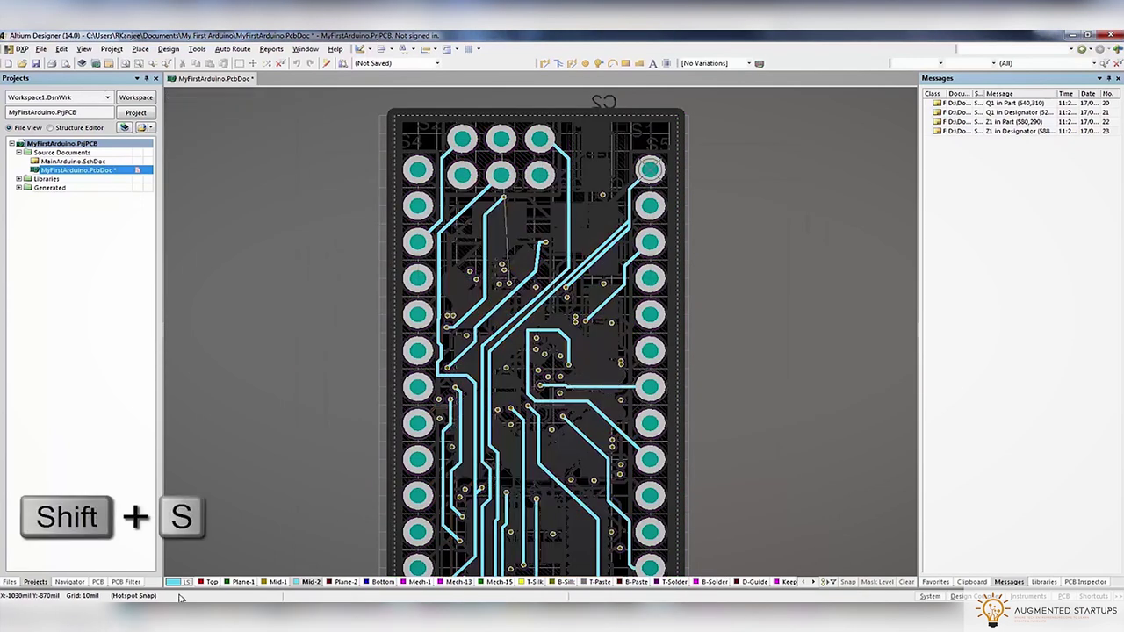
pyautogui.click(209, 582)
pyautogui.click(305, 582)
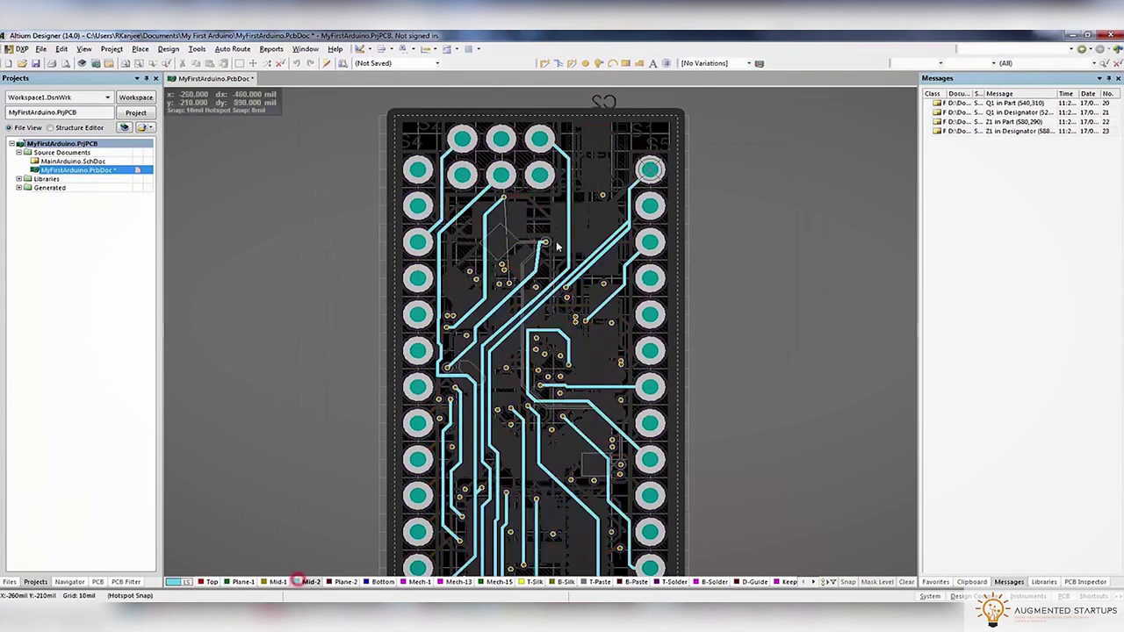
pyautogui.keyDown('ctrl'); pyautogui.scroll(5, 500, 264); pyautogui.keyUp('ctrl')
# Reroute the NetC10_2 track so it ends on its pad
pyautogui.click(543, 63)
pyautogui.click(492, 358)
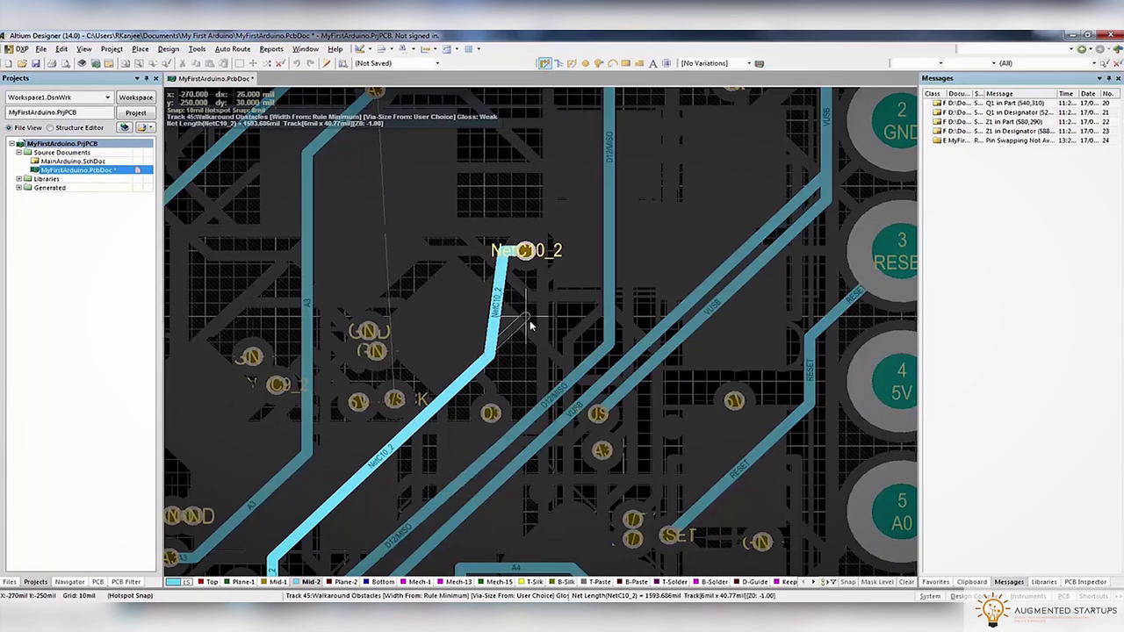
pyautogui.click(526, 253)
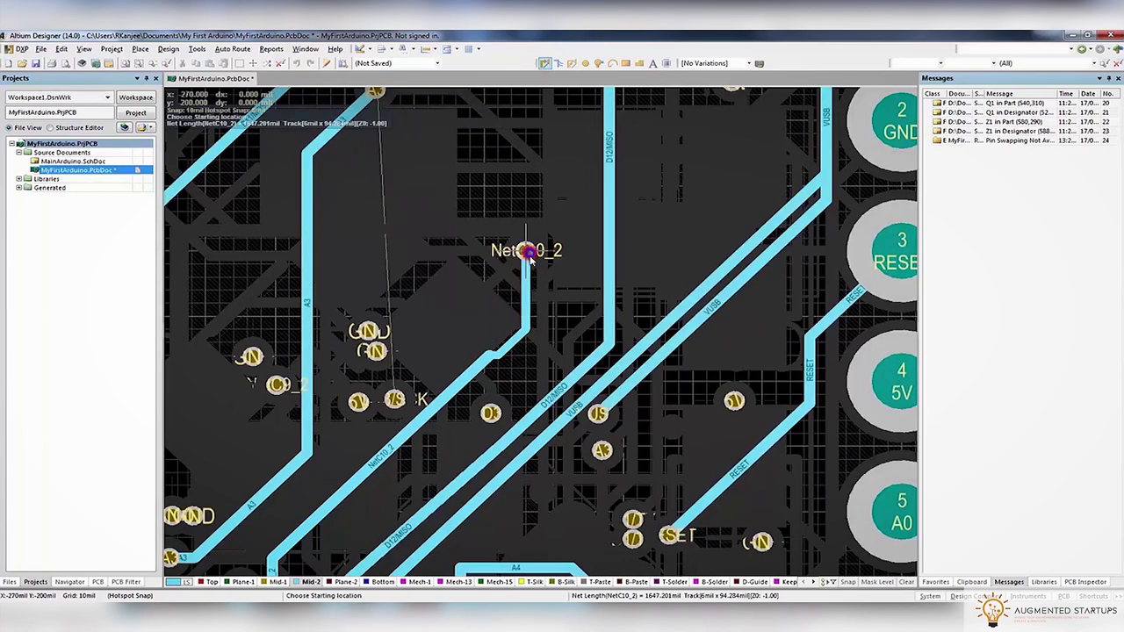
pyautogui.click(499, 344)
pyautogui.press('Escape')
pyautogui.keyDown('ctrl'); pyautogui.scroll(-5, 499, 344); pyautogui.keyUp('ctrl')
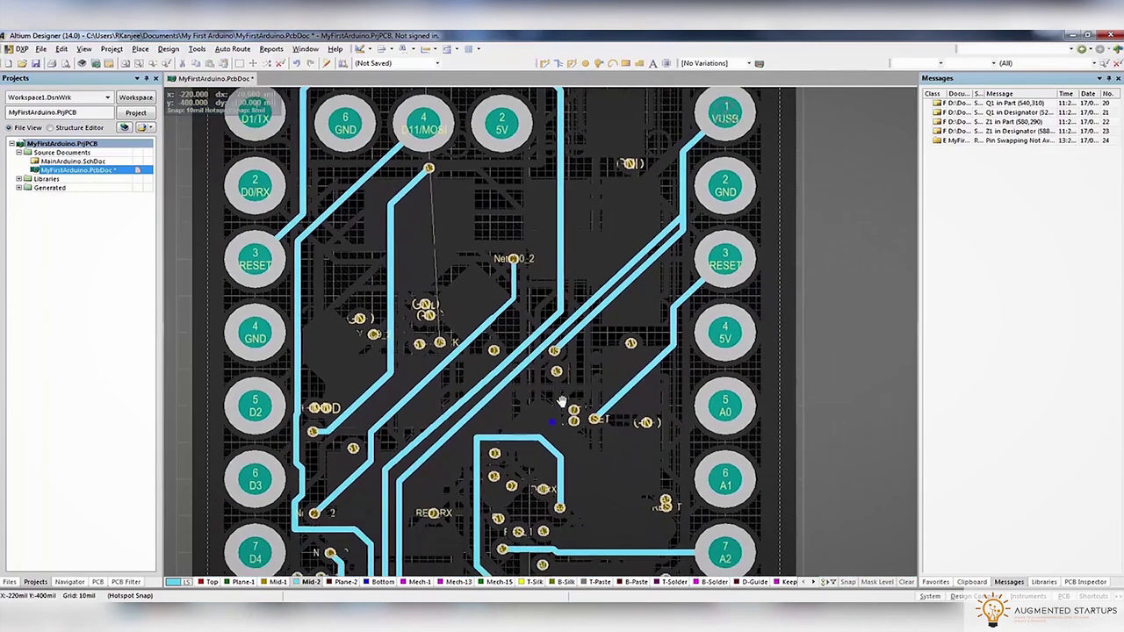
pyautogui.keyDown('ctrl'); pyautogui.scroll(4, 560, 412); pyautogui.keyUp('ctrl')
pyautogui.scroll(1, 507, 225)
# Reroute the D12/MISO track, then begin a new route on the VUSB track
pyautogui.click(545, 63)
pyautogui.click(399, 340)
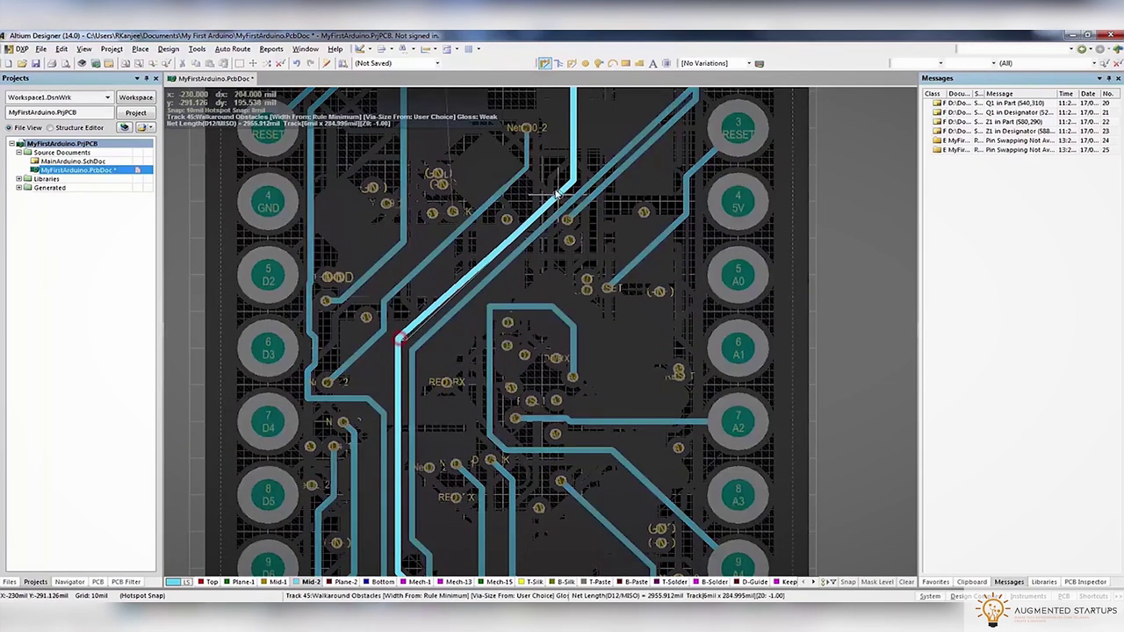
pyautogui.click(572, 167)
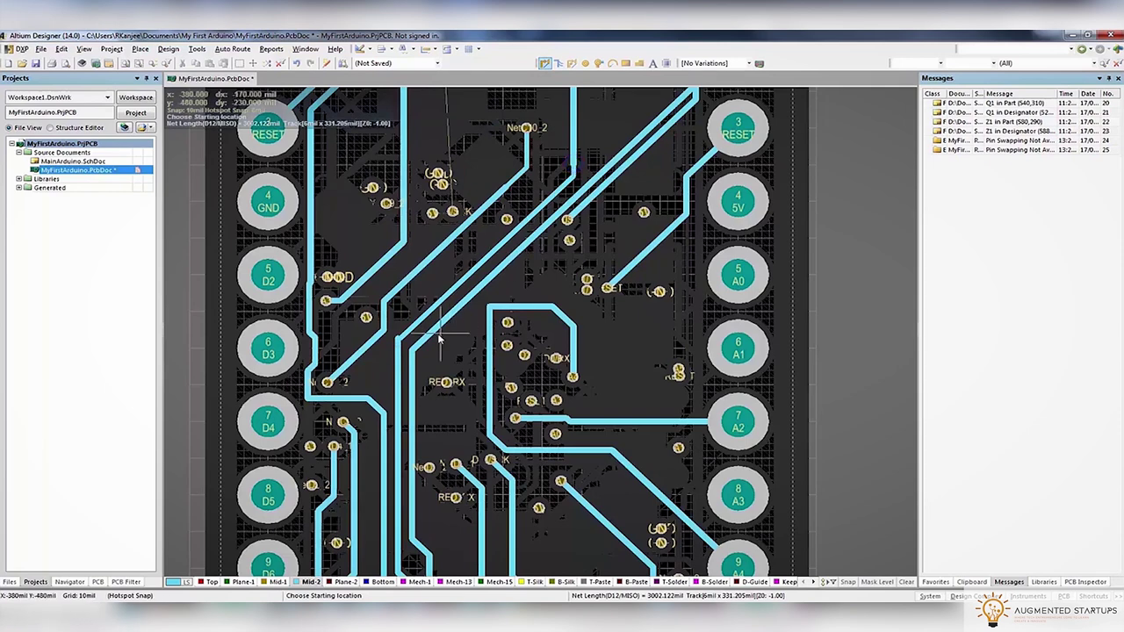
pyautogui.click(411, 332)
pyautogui.rightClick(398, 355)
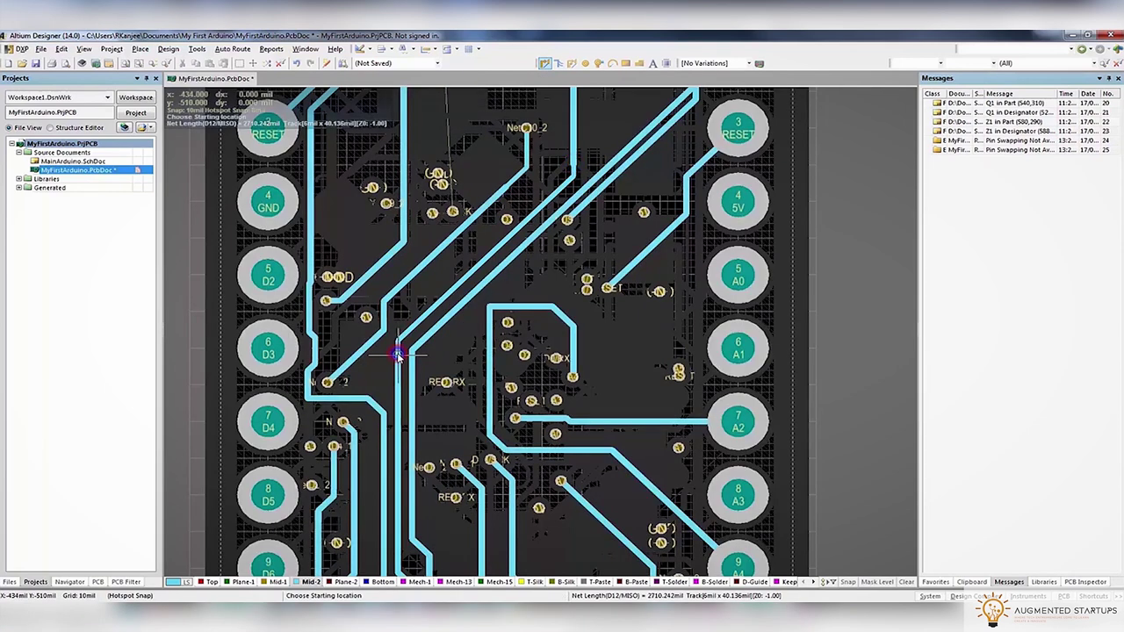
pyautogui.rightClick(398, 355)
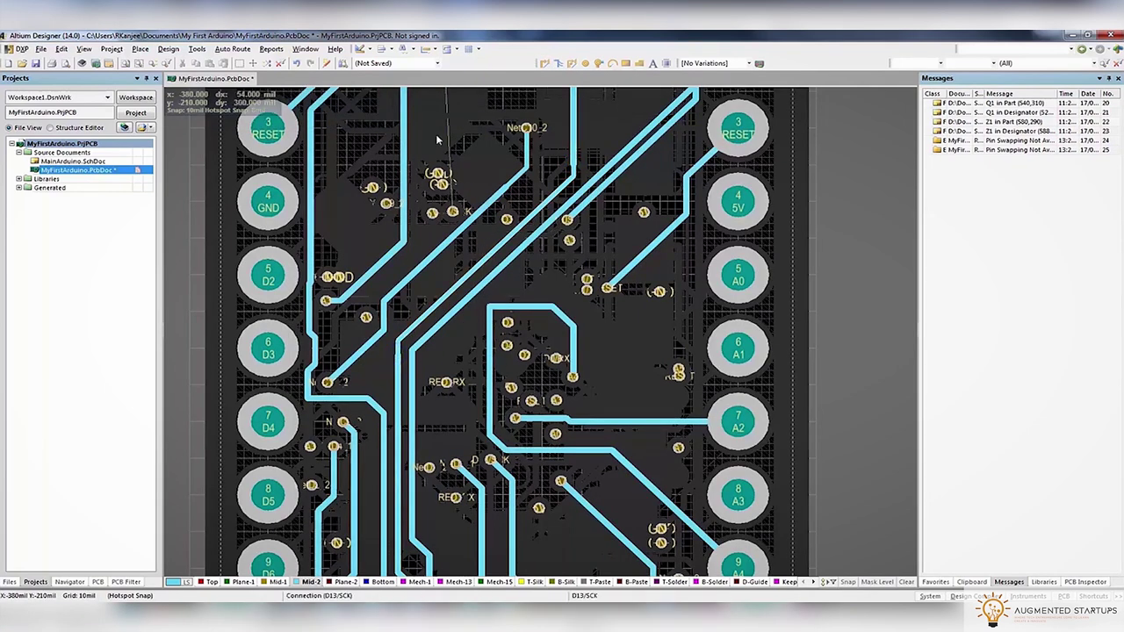
pyautogui.click(542, 64)
pyautogui.click(602, 155)
# Close the routing options and finish the diagonal track at the vertical trace
pyautogui.press('Tab')
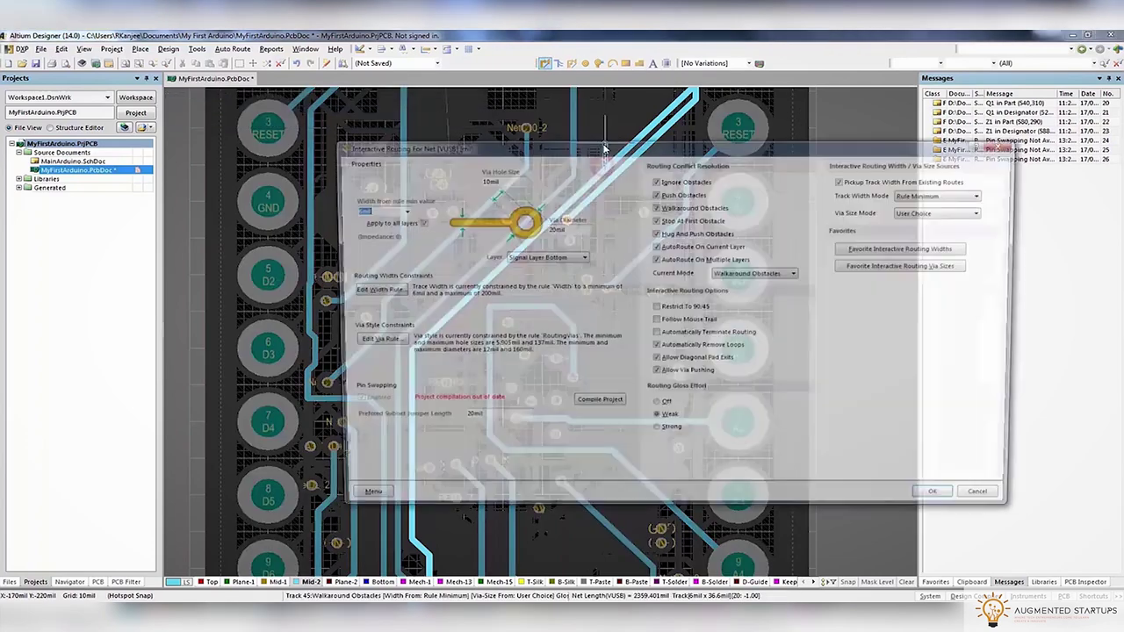
pyautogui.press('Return')
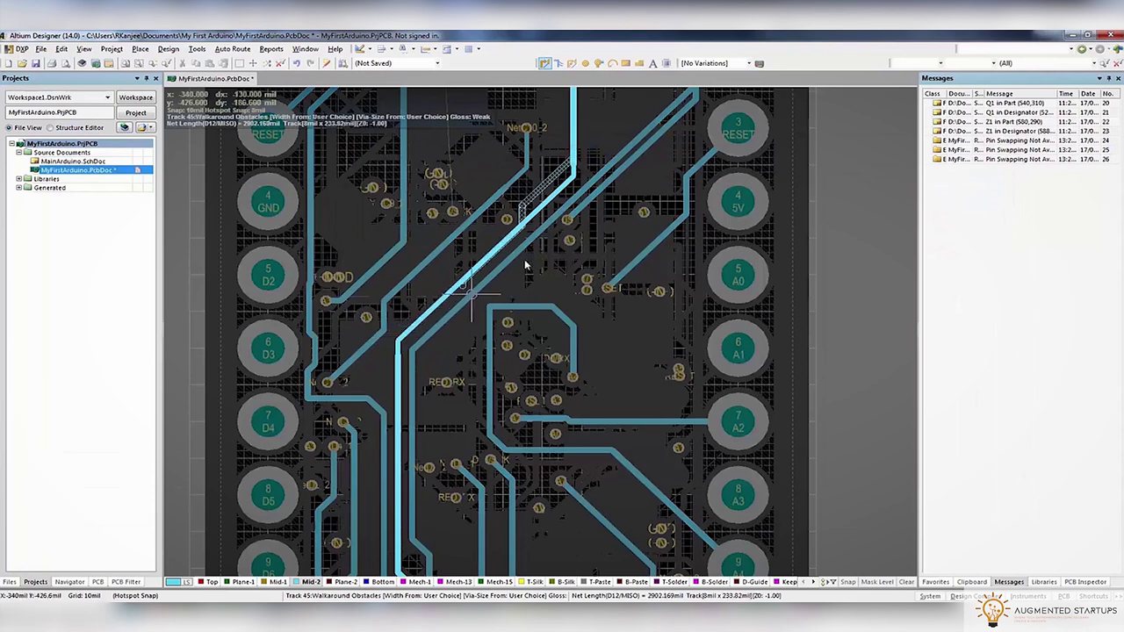
pyautogui.click(397, 351)
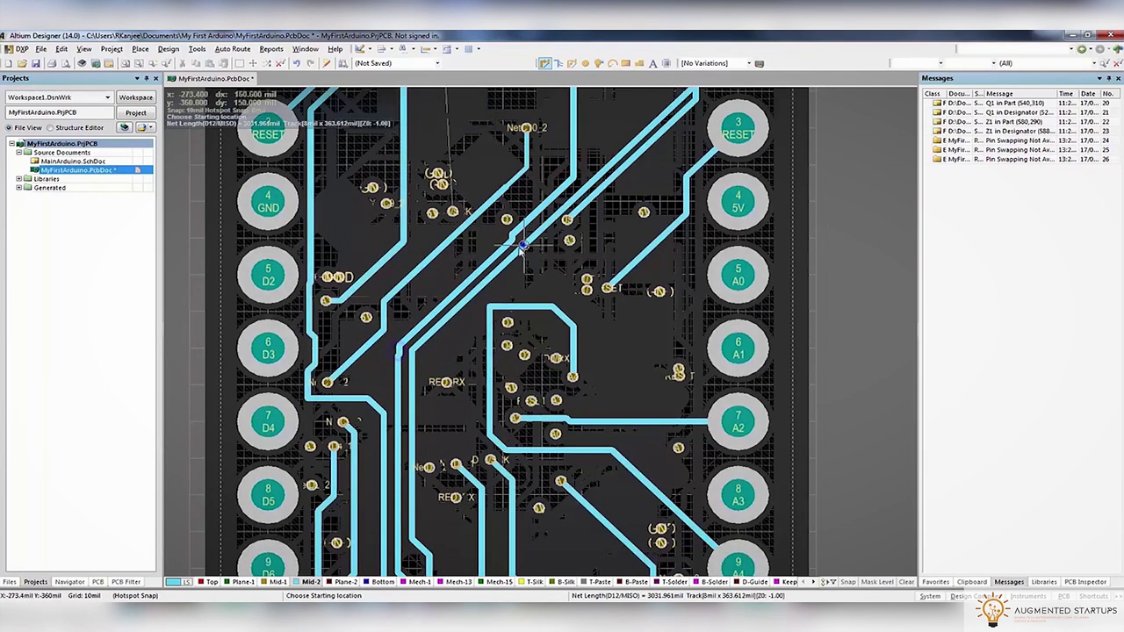
pyautogui.keyDown('ctrl'); pyautogui.scroll(4, 523, 246); pyautogui.keyUp('ctrl')
pyautogui.press('Escape')
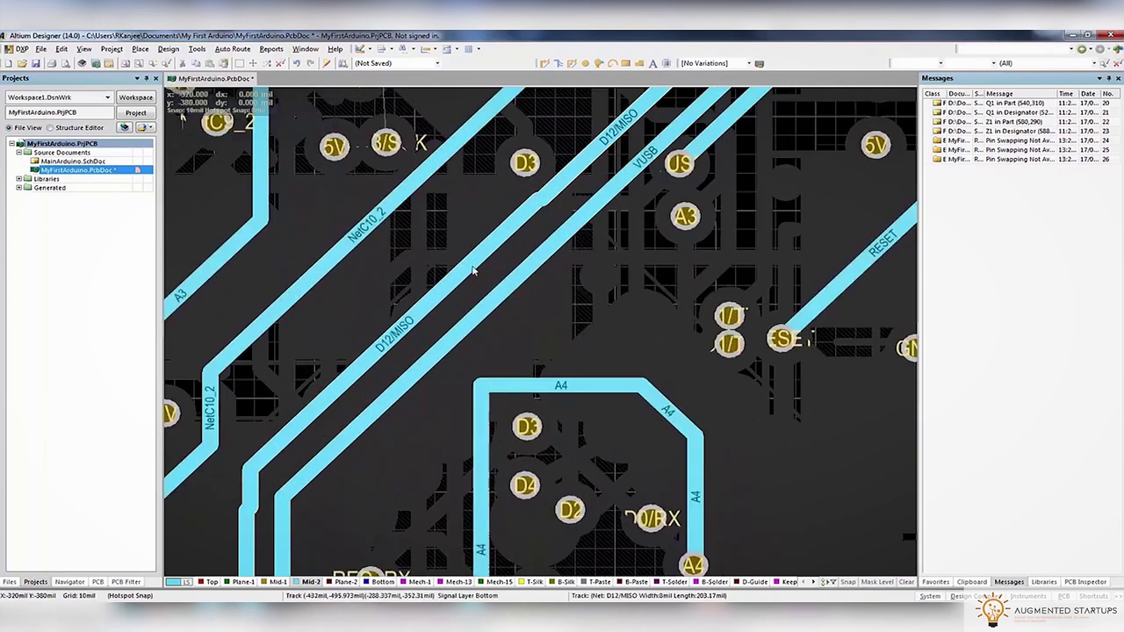
# Reroute the D12/MISO track with several short segments
pyautogui.hotkey('ctrl', 'w')
pyautogui.click(573, 166)
pyautogui.click(559, 193)
pyautogui.press('Escape')
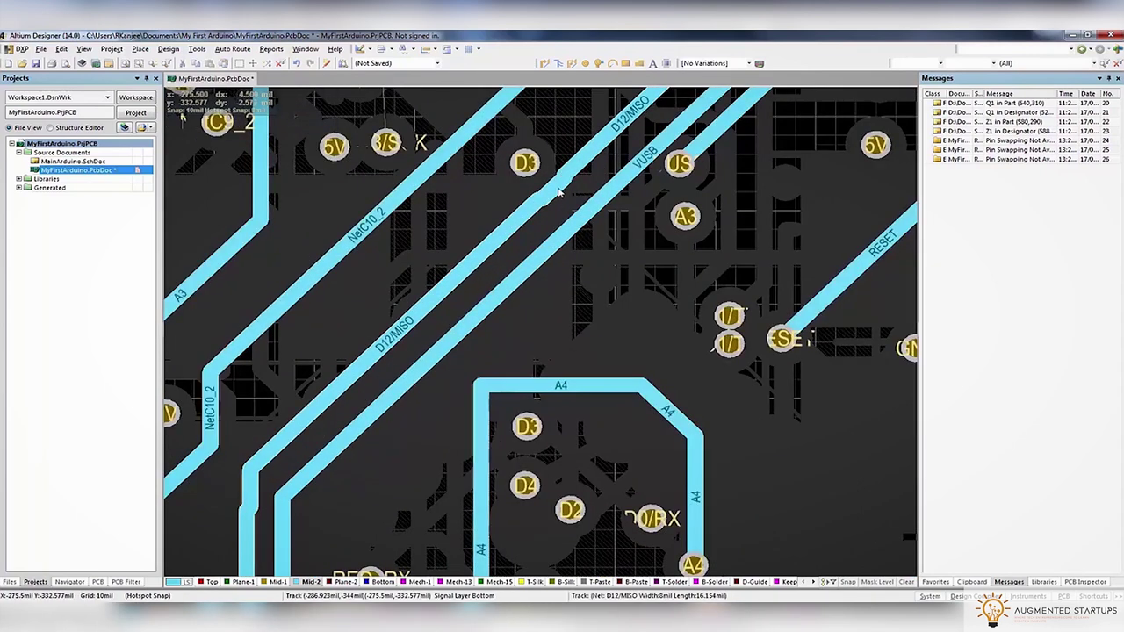
pyautogui.hotkey('ctrl', 'w')
pyautogui.click(540, 196)
pyautogui.press('Escape')
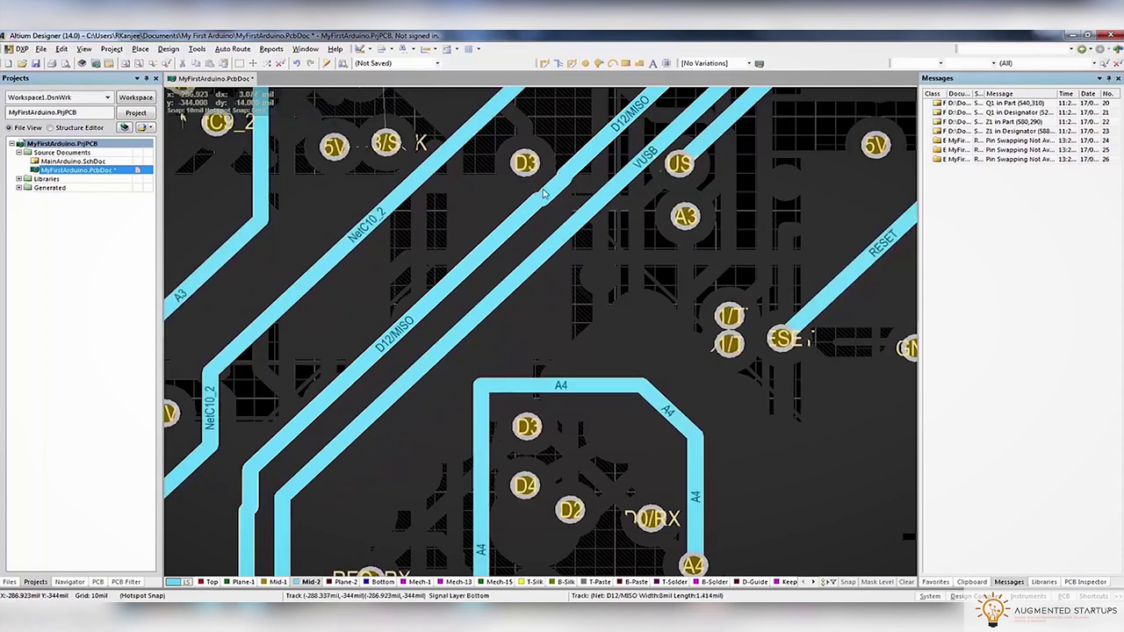
pyautogui.hotkey('ctrl', 'w')
pyautogui.click(518, 219)
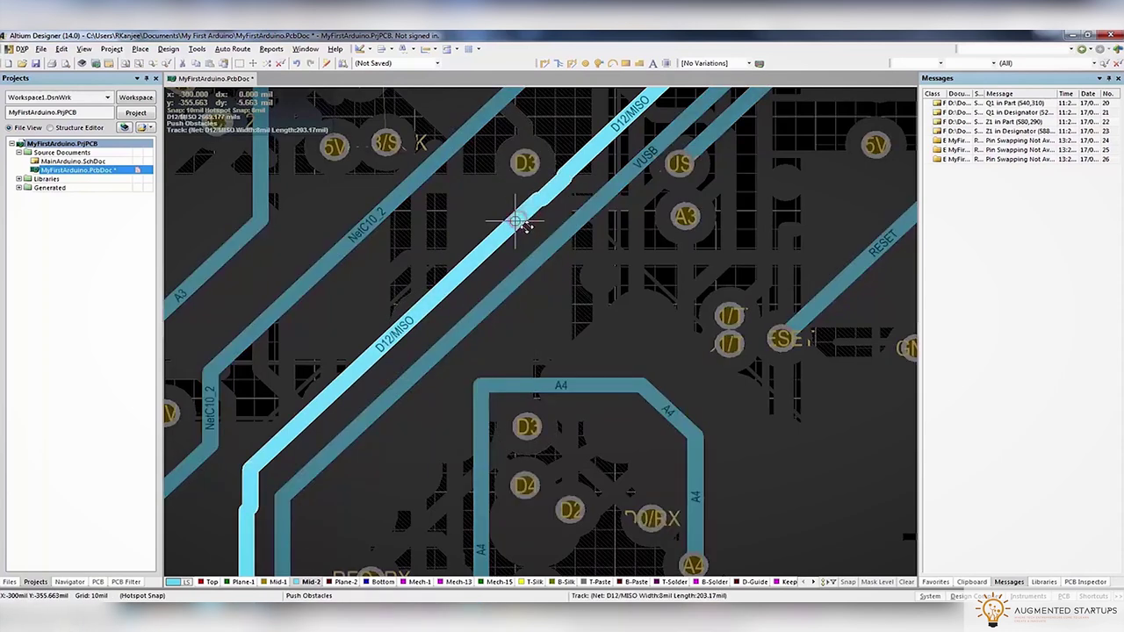
pyautogui.press('Escape')
pyautogui.scroll(2, 606, 226)
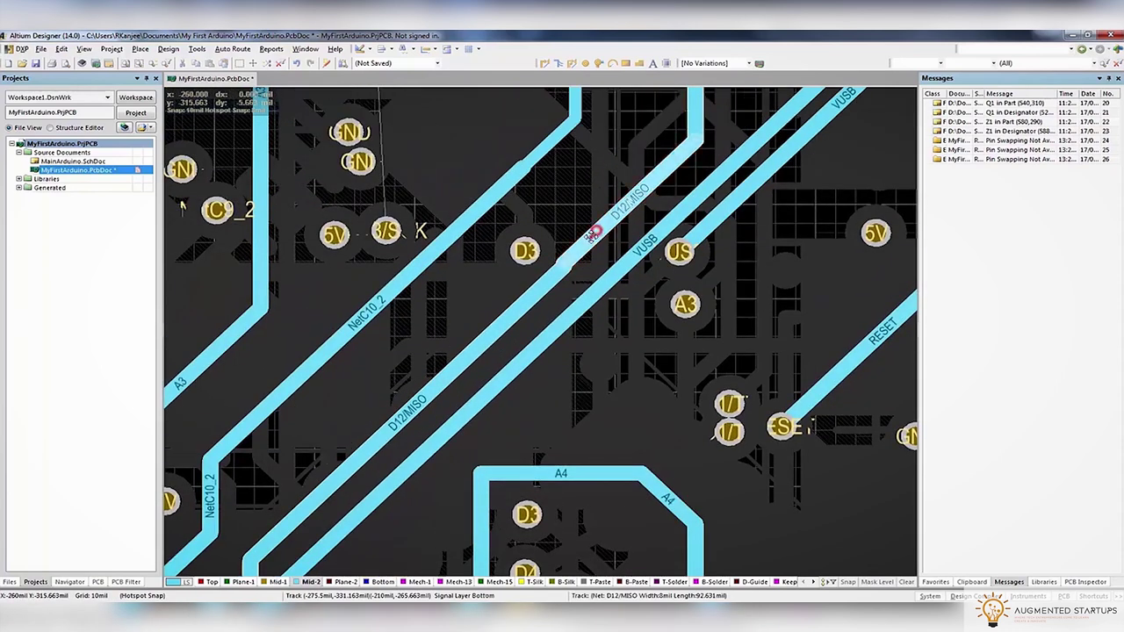
pyautogui.scroll(3, 592, 224)
# Reroute NetC10_2 to its pad and open its track Width rule for editing
pyautogui.hotkey('ctrl', 'w')
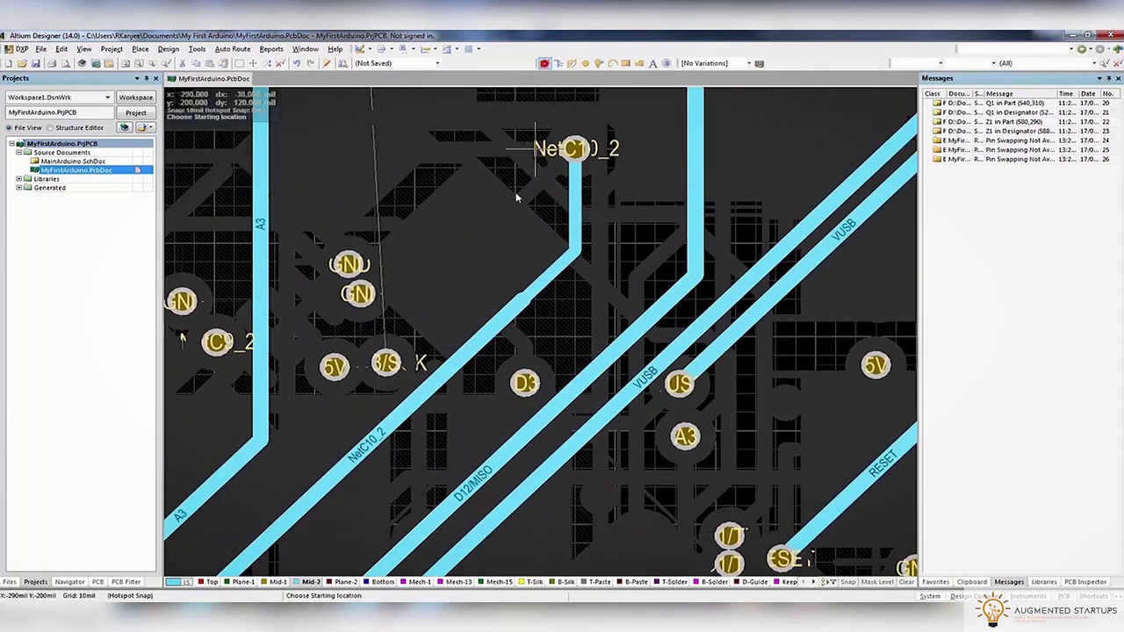
pyautogui.click(520, 302)
pyautogui.click(573, 151)
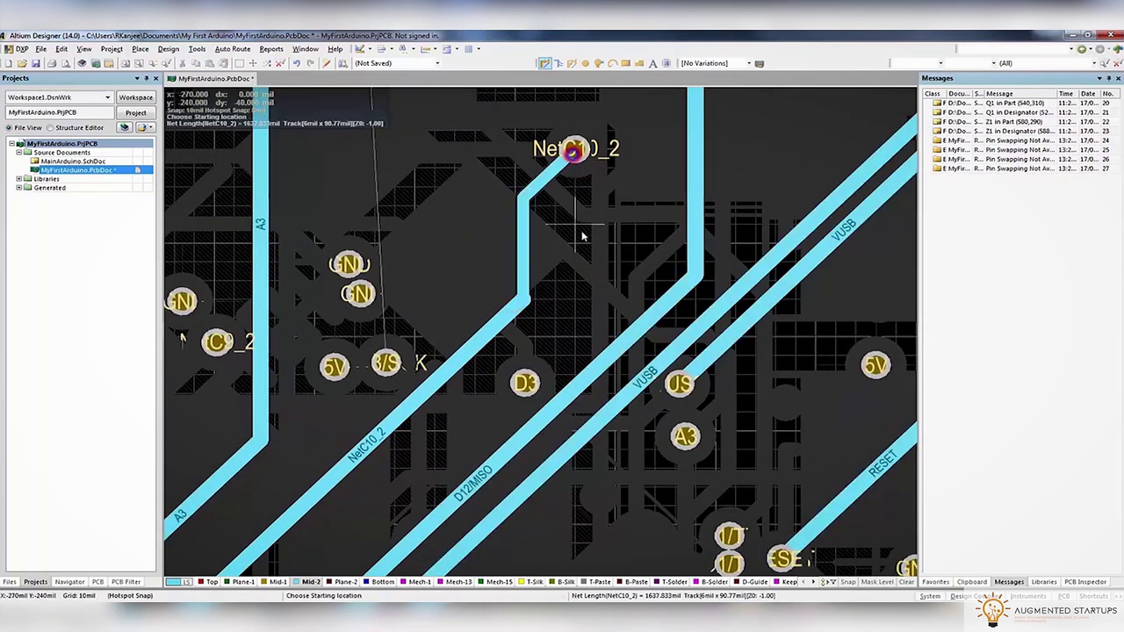
pyautogui.click(523, 299)
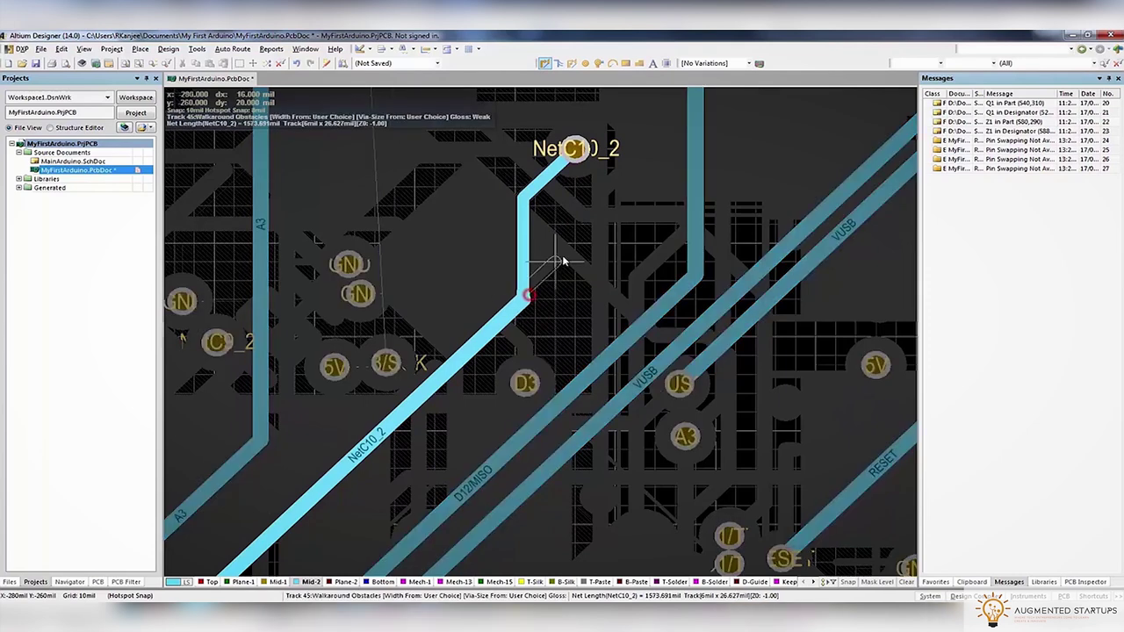
pyautogui.press('Tab')
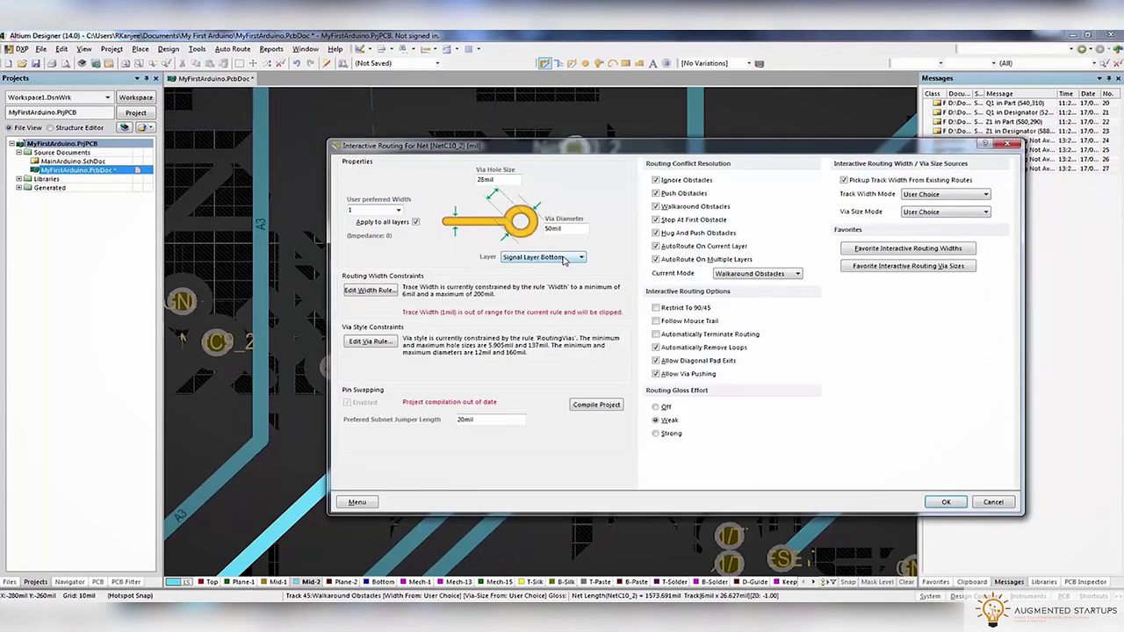
pyautogui.click(372, 291)
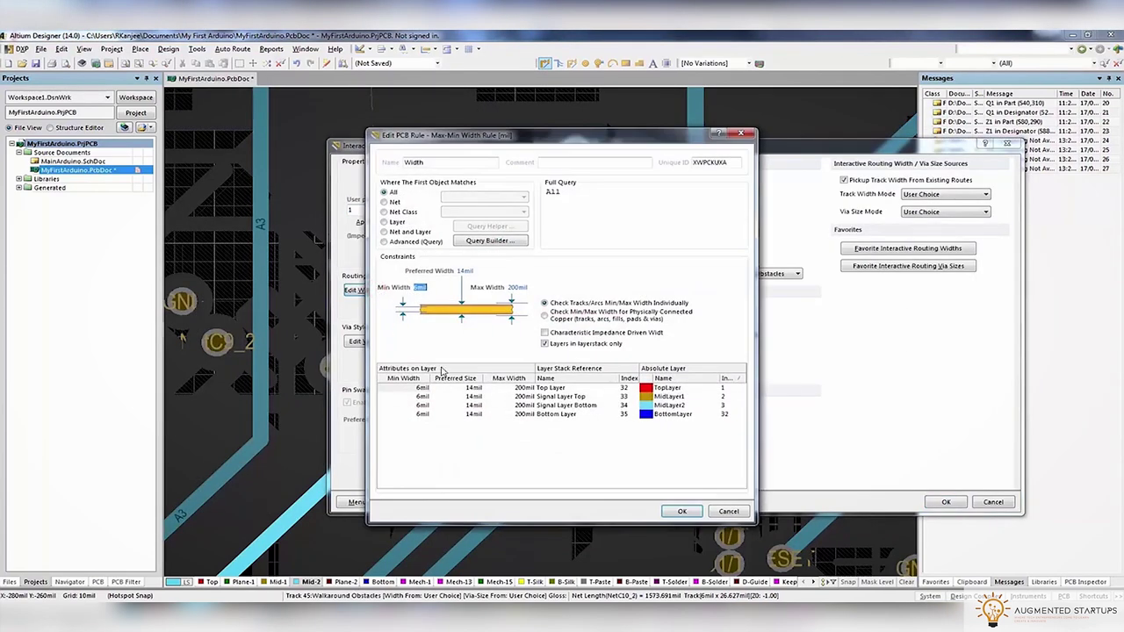
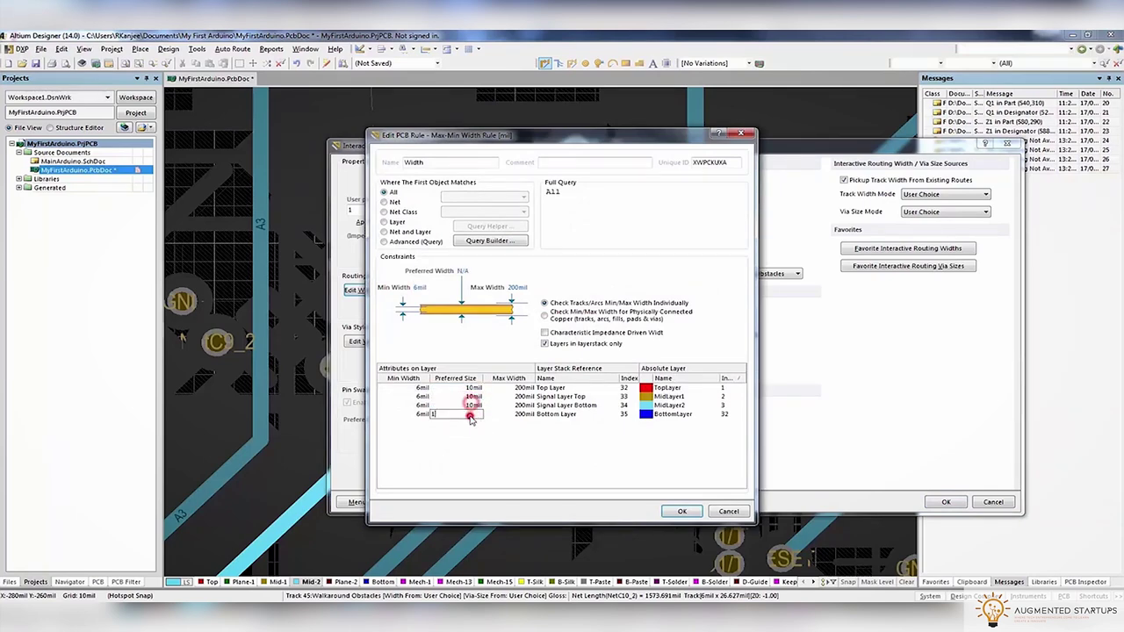
# Confirm the edited width rule and set the routing Track Width Mode to Rule Preferred
pyautogui.click(682, 512)
pyautogui.click(937, 194)
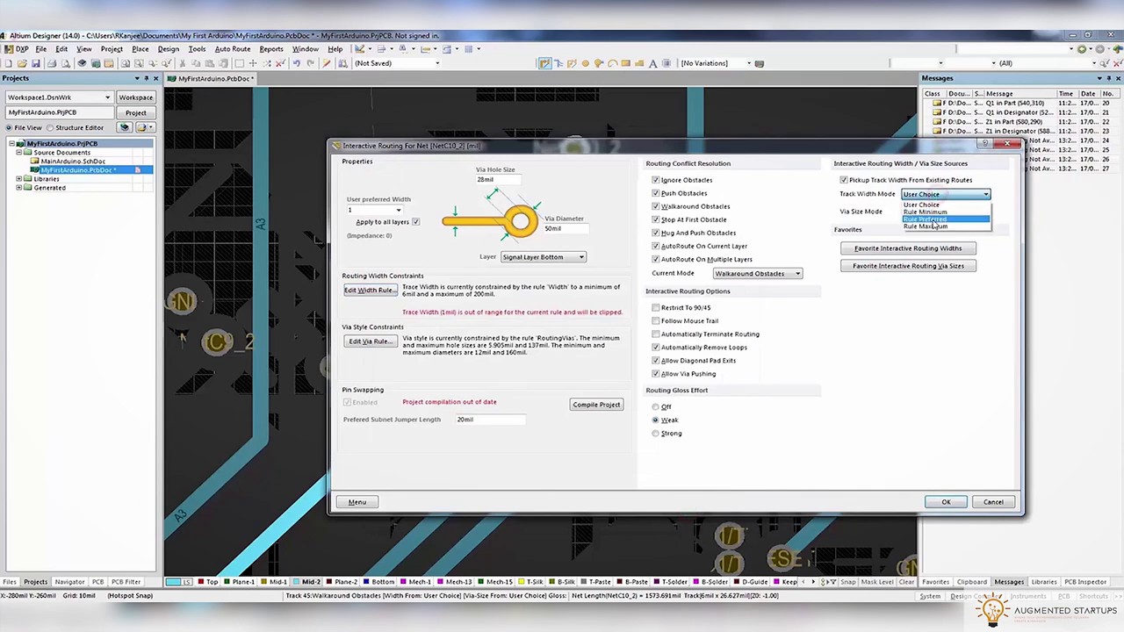
pyautogui.click(926, 219)
pyautogui.click(946, 501)
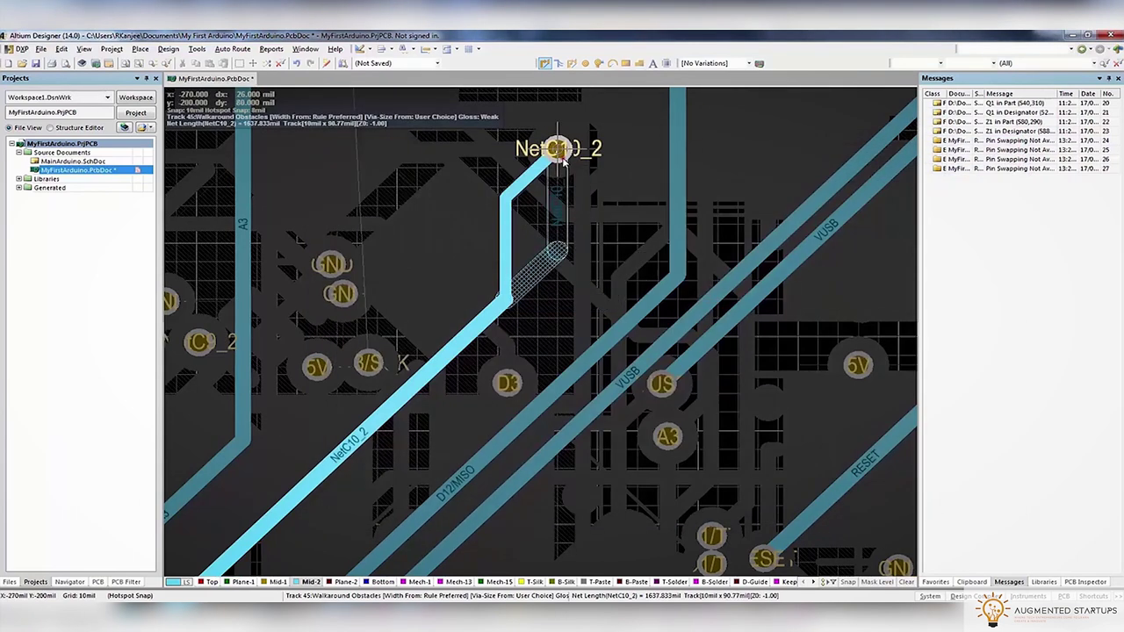
# Finish the NetC10_2 route at its pad, then delete its diagonal and vertical track segments
pyautogui.click(562, 158)
pyautogui.press('Escape')
pyautogui.click(535, 273)
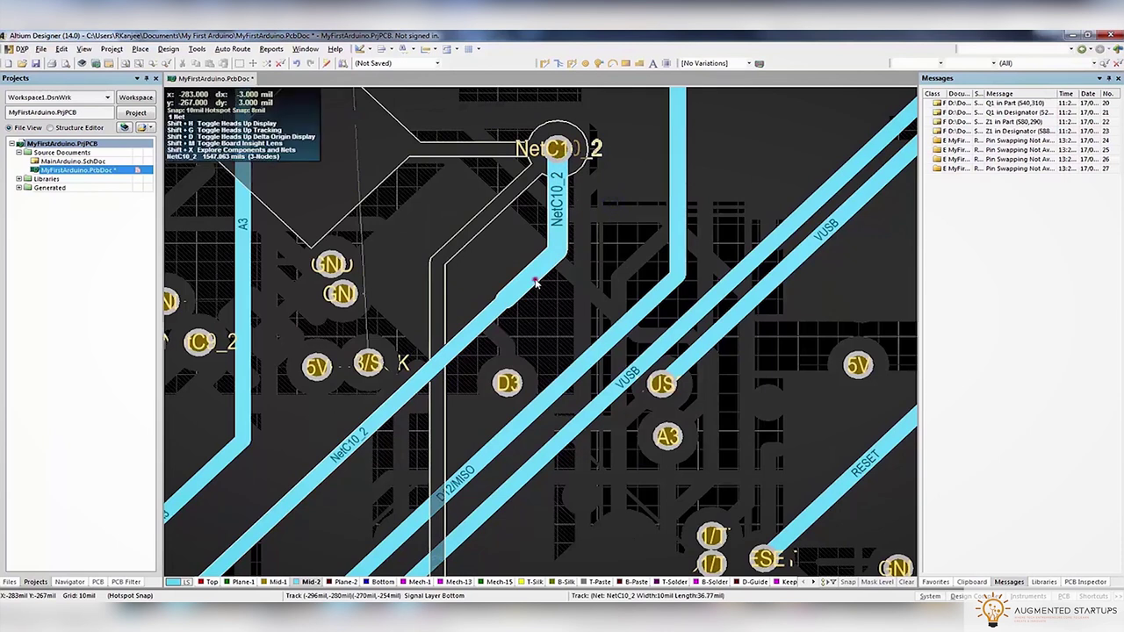
pyautogui.keyDown('shift'); pyautogui.click(560, 181); pyautogui.keyUp('shift')
pyautogui.click(1044, 582)
pyautogui.click(1083, 581)
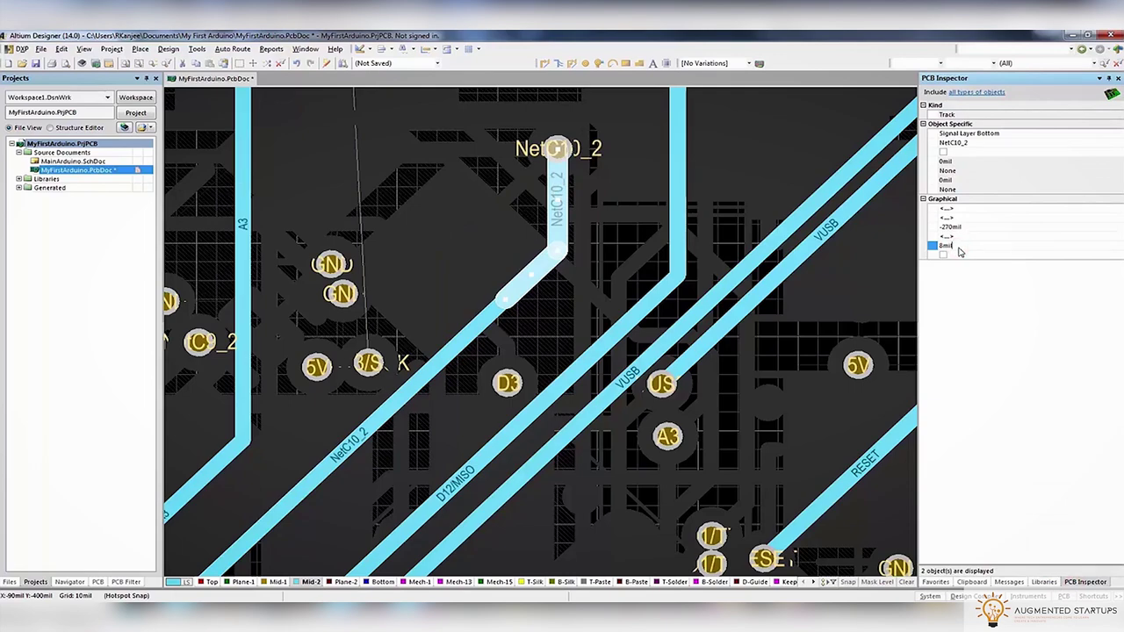
pyautogui.press('Delete')
pyautogui.keyDown('ctrl'); pyautogui.scroll(-3, 553, 288); pyautogui.keyUp('ctrl')
pyautogui.keyDown('ctrl'); pyautogui.scroll(6, 553, 288); pyautogui.keyUp('ctrl')
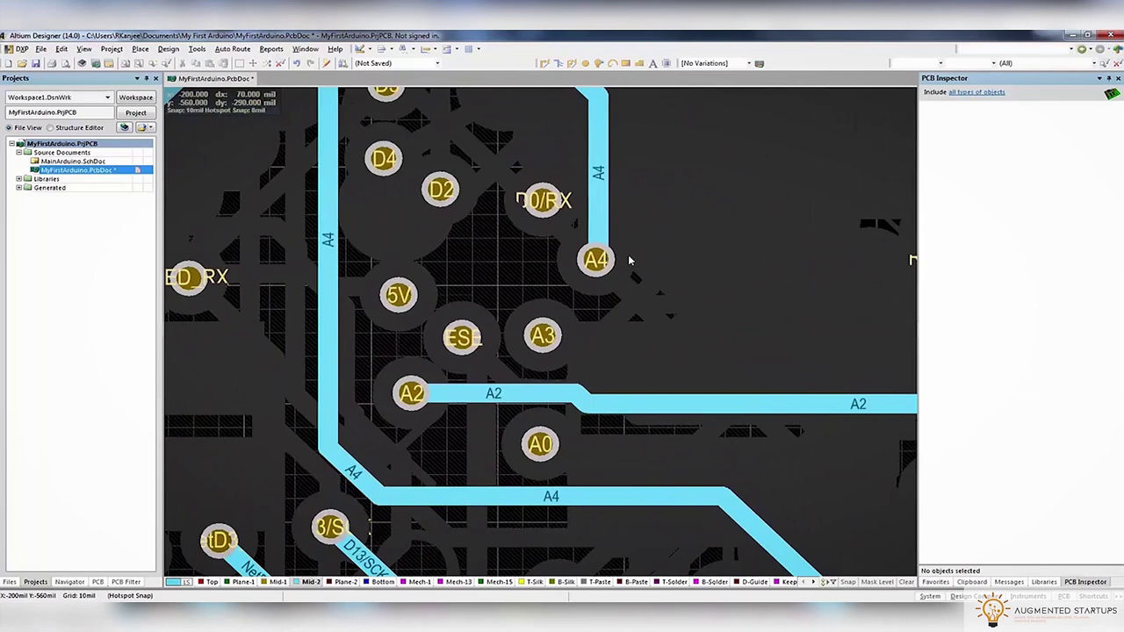
# Reroute net A4 straight into pad A4 with the Top Layer preferred width set to 8mil
pyautogui.click(546, 63)
pyautogui.click(327, 240)
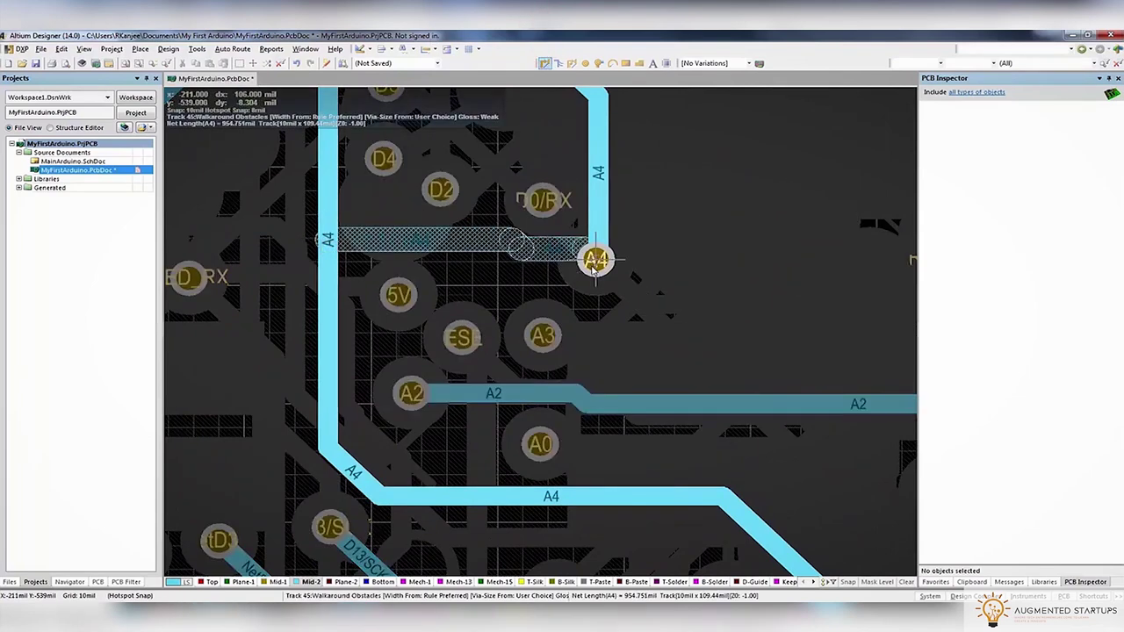
pyautogui.press('Tab')
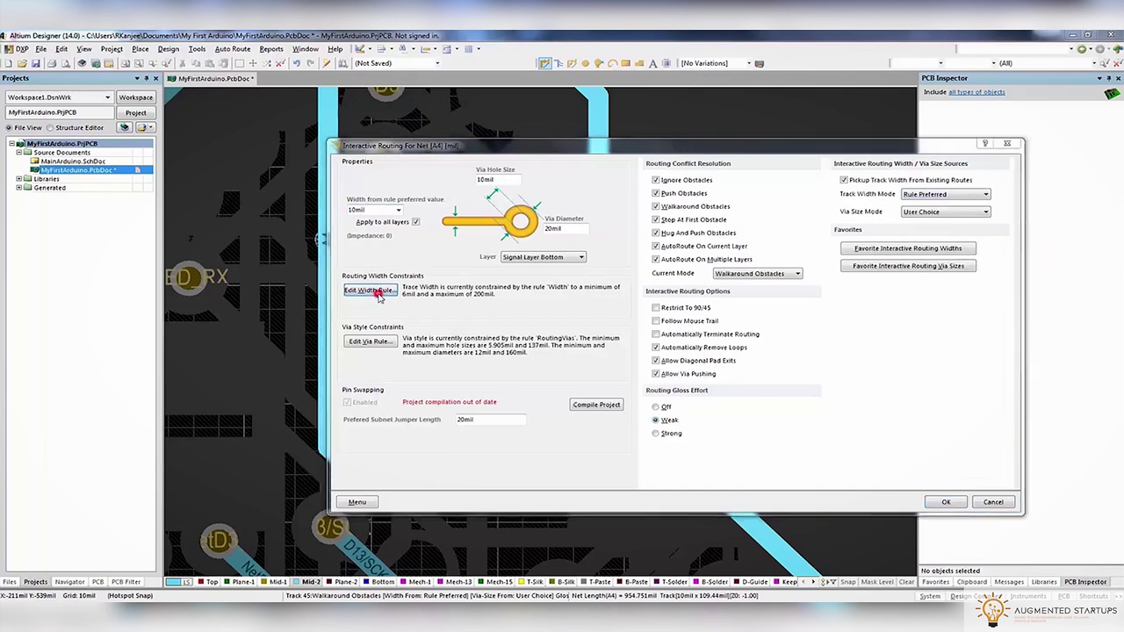
pyautogui.click(370, 291)
pyautogui.write('8')
pyautogui.click(474, 396)
pyautogui.write('8')
pyautogui.write('8')
pyautogui.press('Return')
pyautogui.press('Return')
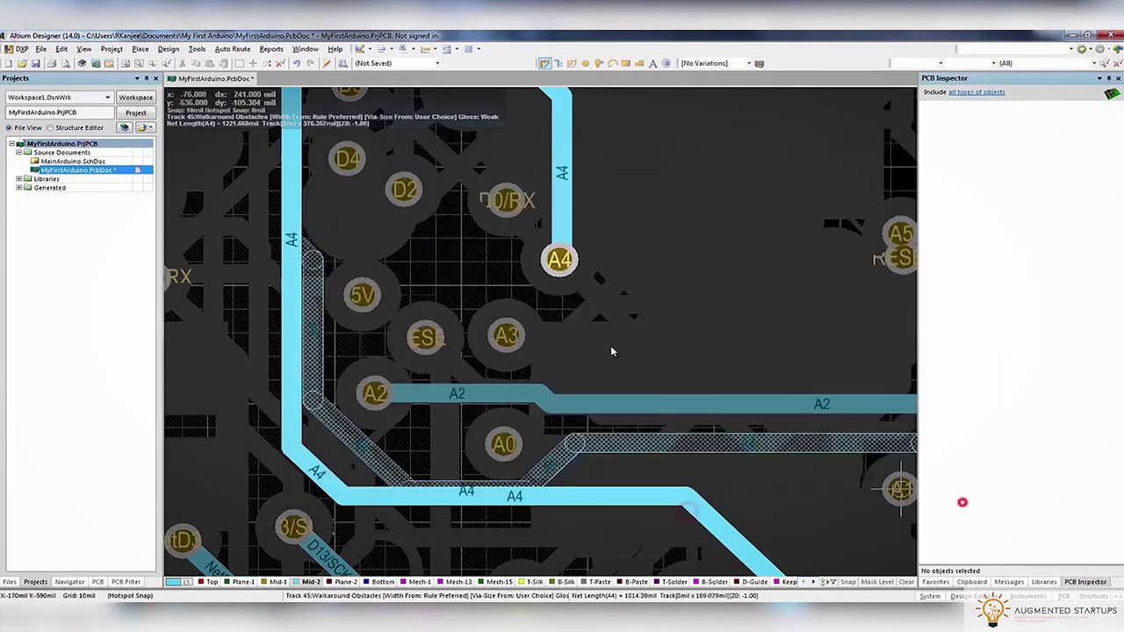
pyautogui.click(559, 261)
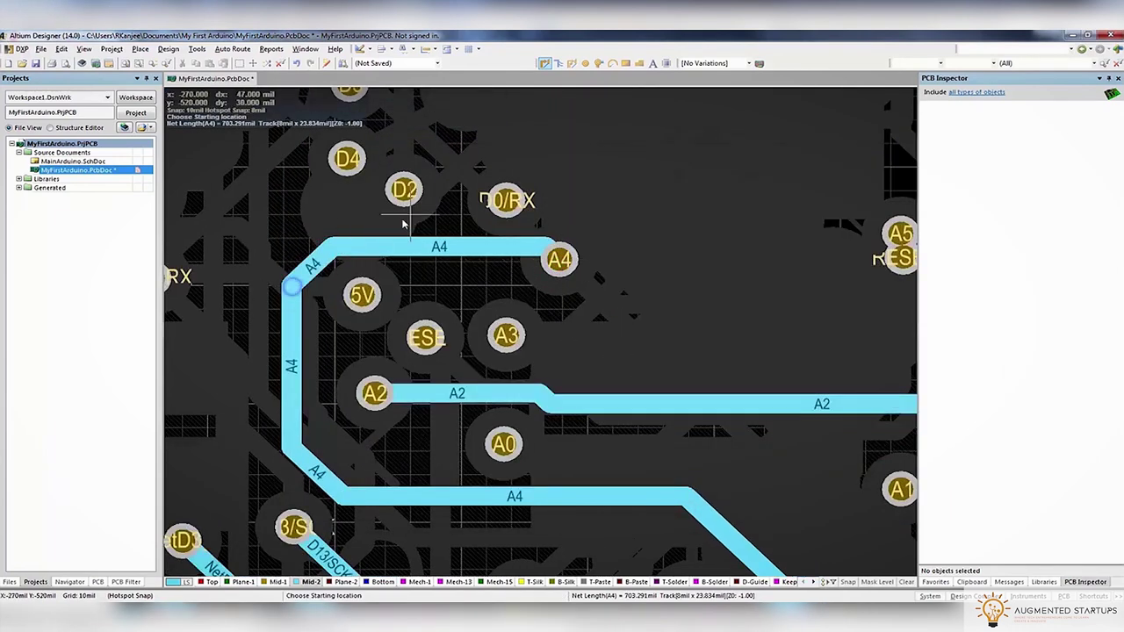
# Move the D12/MISO segment down onto the lower run and save the PCB
pyautogui.keyDown('ctrl'); pyautogui.scroll(-4, 292, 288); pyautogui.keyUp('ctrl')
pyautogui.keyDown('ctrl'); pyautogui.scroll(-3, 367, 262); pyautogui.keyUp('ctrl')
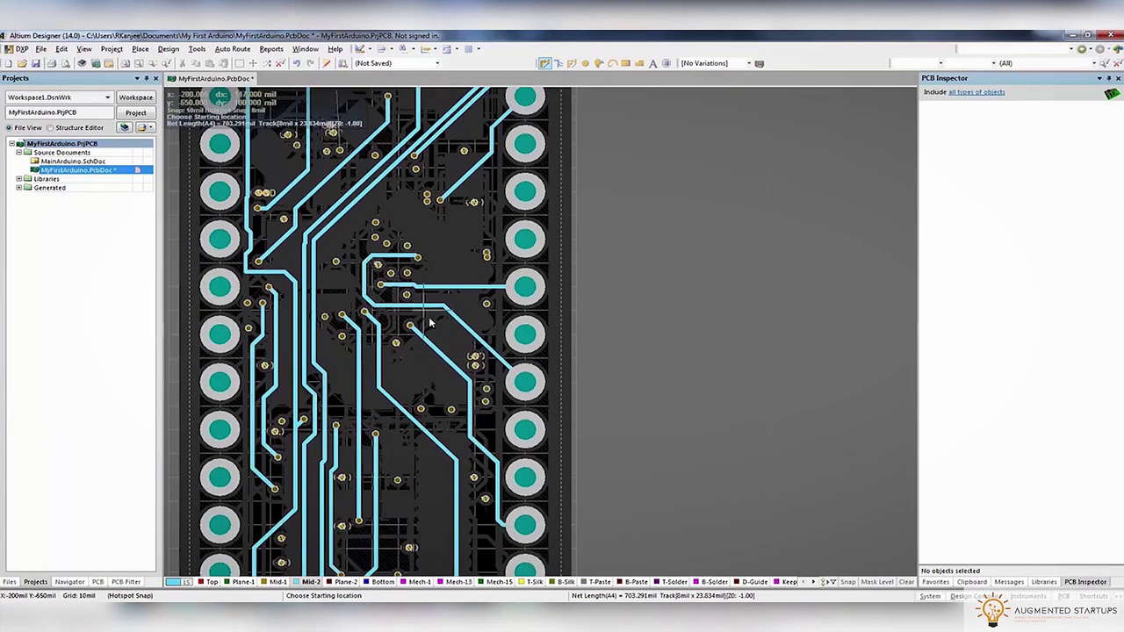
pyautogui.keyDown('ctrl'); pyautogui.scroll(2, 419, 318); pyautogui.keyUp('ctrl')
pyautogui.keyDown('ctrl'); pyautogui.scroll(6, 380, 479); pyautogui.keyUp('ctrl')
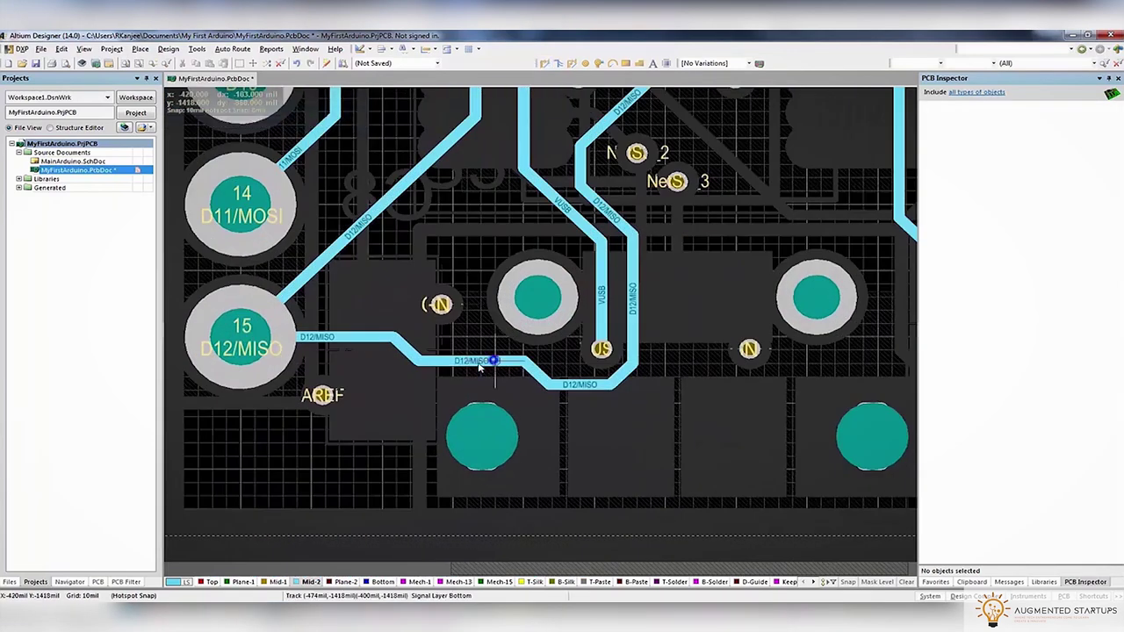
pyautogui.click(456, 367)
pyautogui.click(501, 341)
pyautogui.moveTo(505, 360); pyautogui.dragTo(431, 372)
pyautogui.hotkey('ctrl', 's')
# Push the D12/MISO track left, clear of the nearby via
pyautogui.keyDown('ctrl'); pyautogui.scroll(-2, 447, 241); pyautogui.keyUp('ctrl')
pyautogui.scroll(2, 492, 307)
pyautogui.keyDown('ctrl'); pyautogui.scroll(3, 527, 347); pyautogui.keyUp('ctrl')
pyautogui.moveTo(527, 346); pyautogui.dragTo(487, 369)
pyautogui.keyDown('ctrl'); pyautogui.scroll(-1, 488, 369); pyautogui.keyUp('ctrl')
pyautogui.scroll(3, 378, 244)
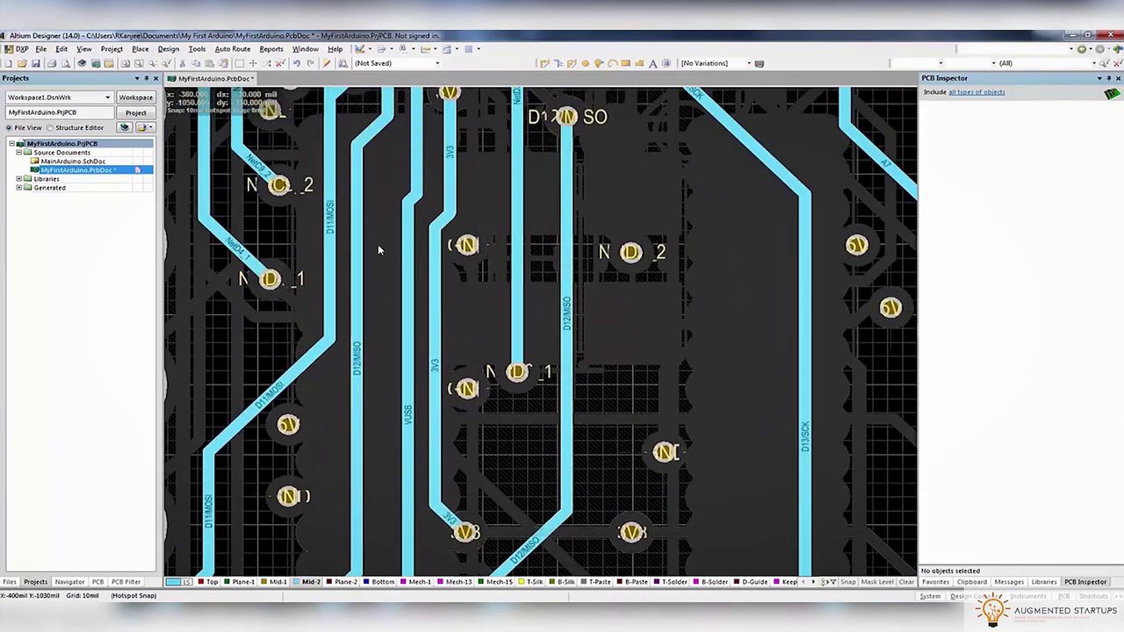
pyautogui.keyDown('ctrl'); pyautogui.scroll(-2, 377, 244); pyautogui.keyUp('ctrl')
pyautogui.keyDown('ctrl'); pyautogui.scroll(2, 375, 243); pyautogui.keyUp('ctrl')
pyautogui.scroll(5, 588, 267)
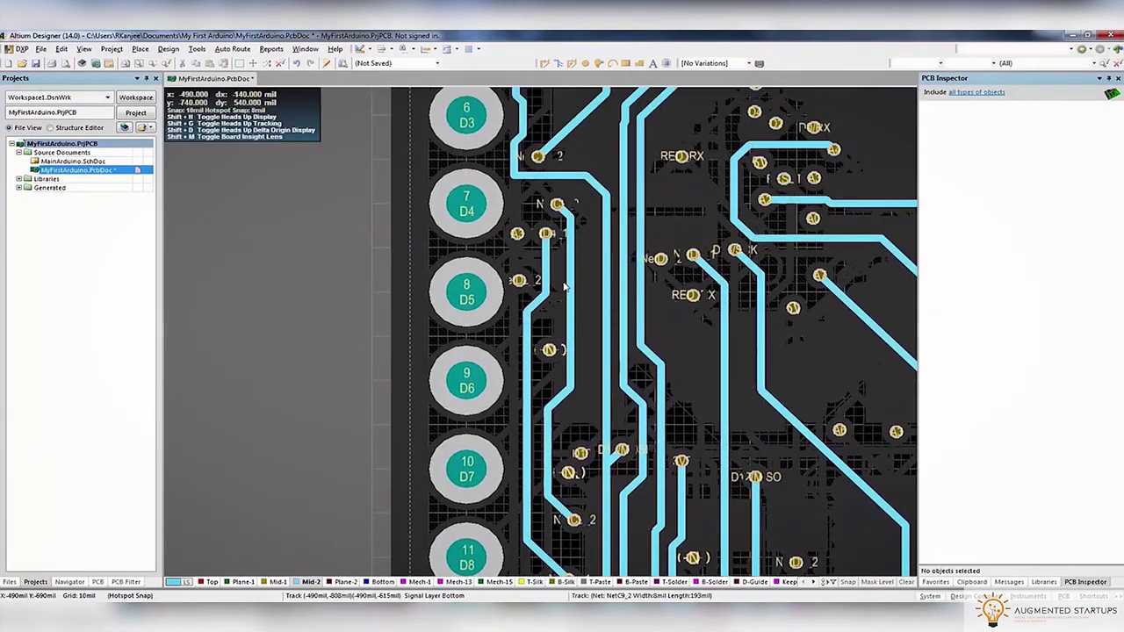
pyautogui.keyDown('ctrl'); pyautogui.scroll(1, 563, 246); pyautogui.keyUp('ctrl')
pyautogui.keyDown('ctrl'); pyautogui.scroll(1, 560, 245); pyautogui.keyUp('ctrl')
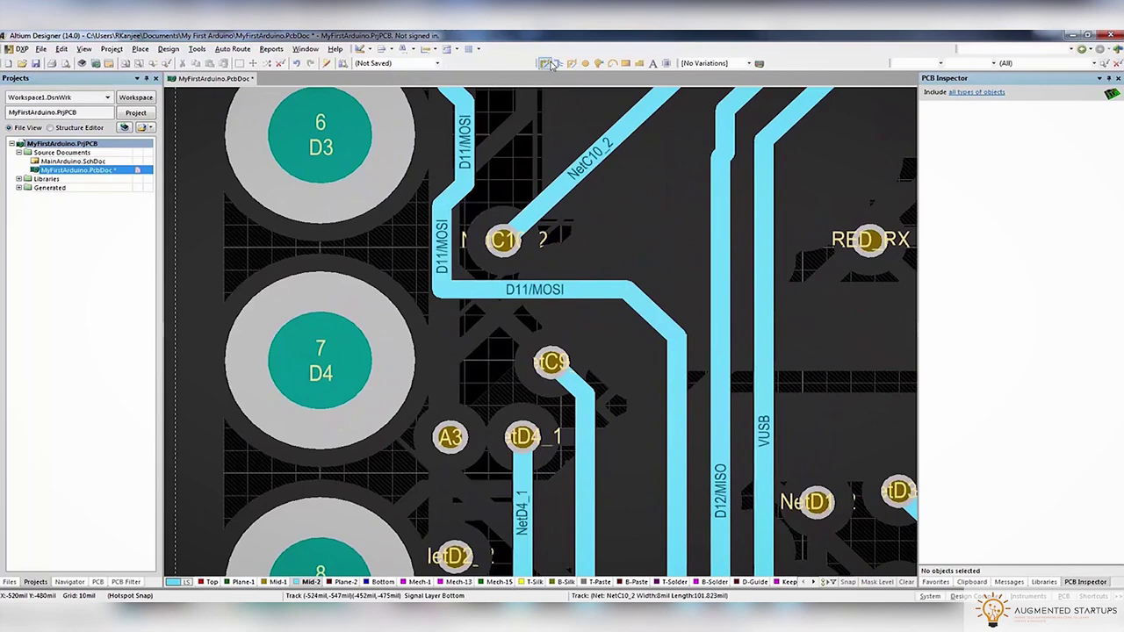
# Reroute the D11/MOSI track beside the D2 and D3 header pads
pyautogui.click(469, 283)
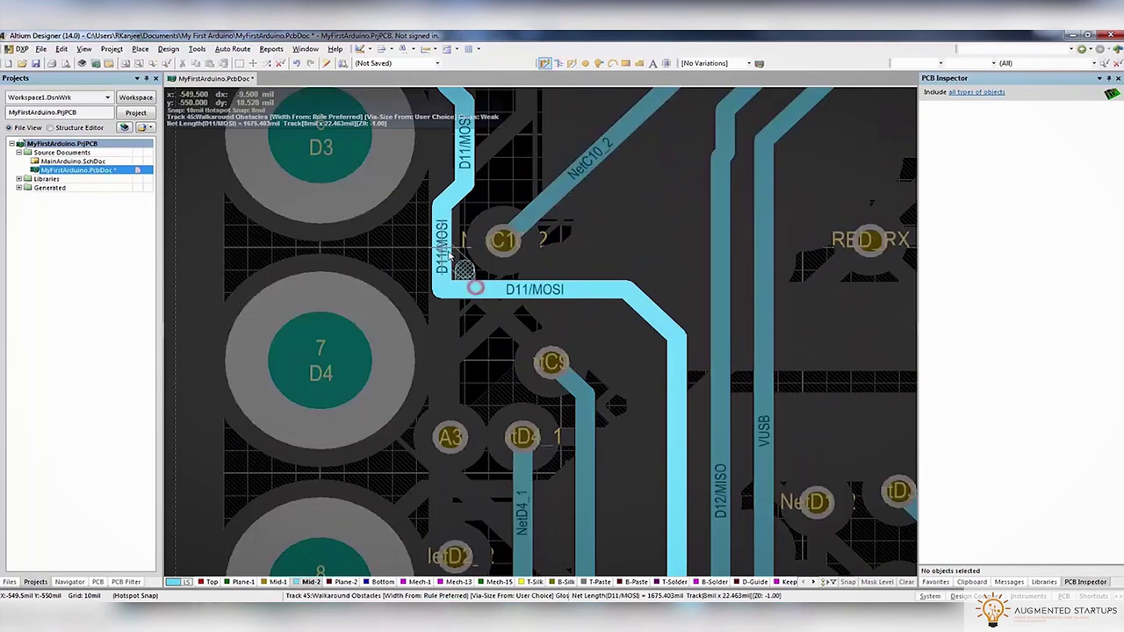
pyautogui.scroll(3, 446, 189)
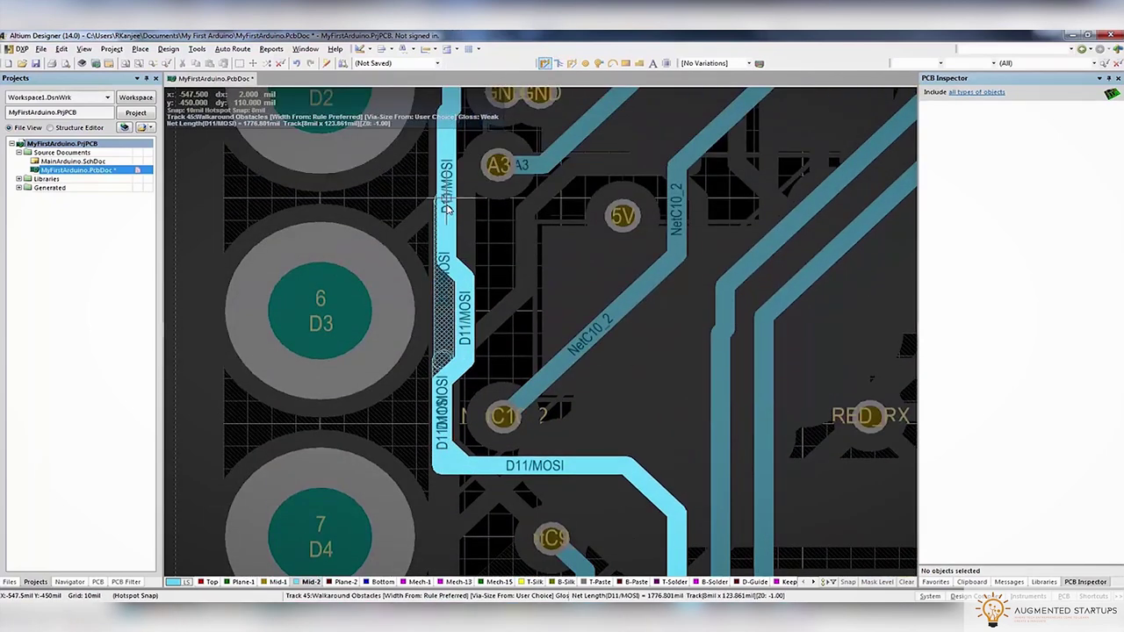
pyautogui.scroll(1, 454, 185)
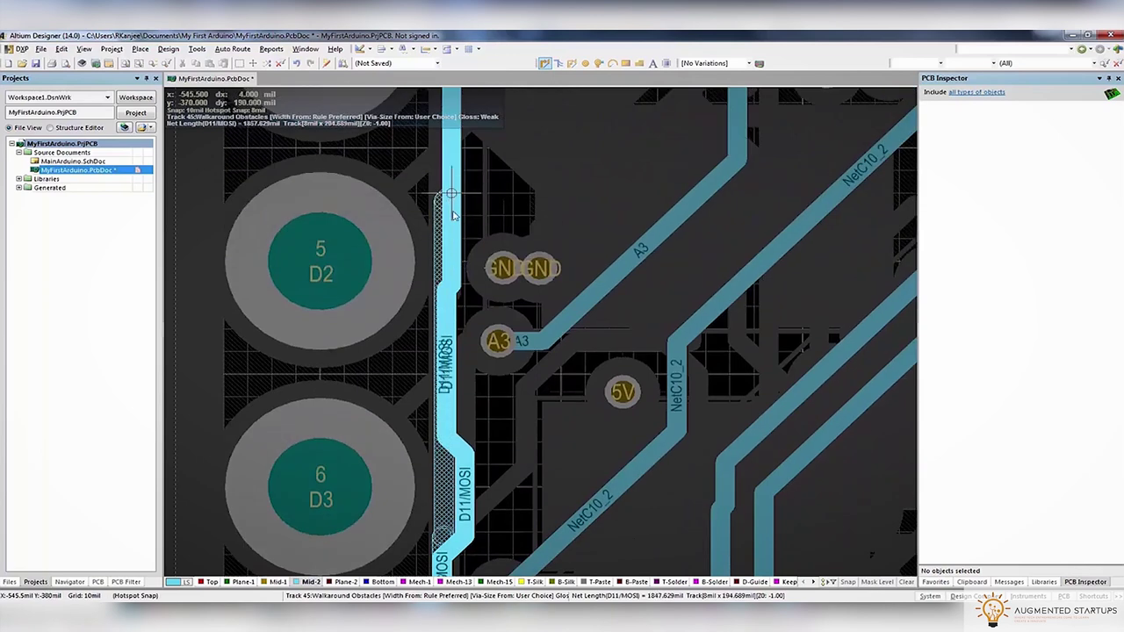
pyautogui.rightClick(457, 277)
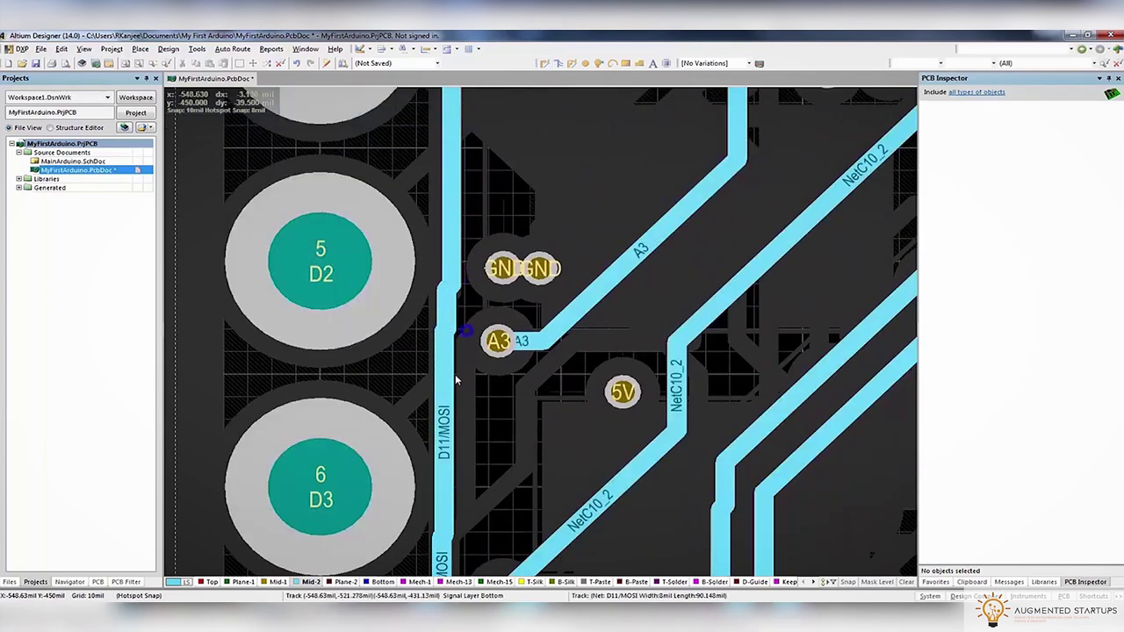
pyautogui.scroll(-2, 463, 341)
# Try shifting the lower D11/MOSI segment to the right, then undo the shift
pyautogui.click(445, 325)
pyautogui.click(475, 418)
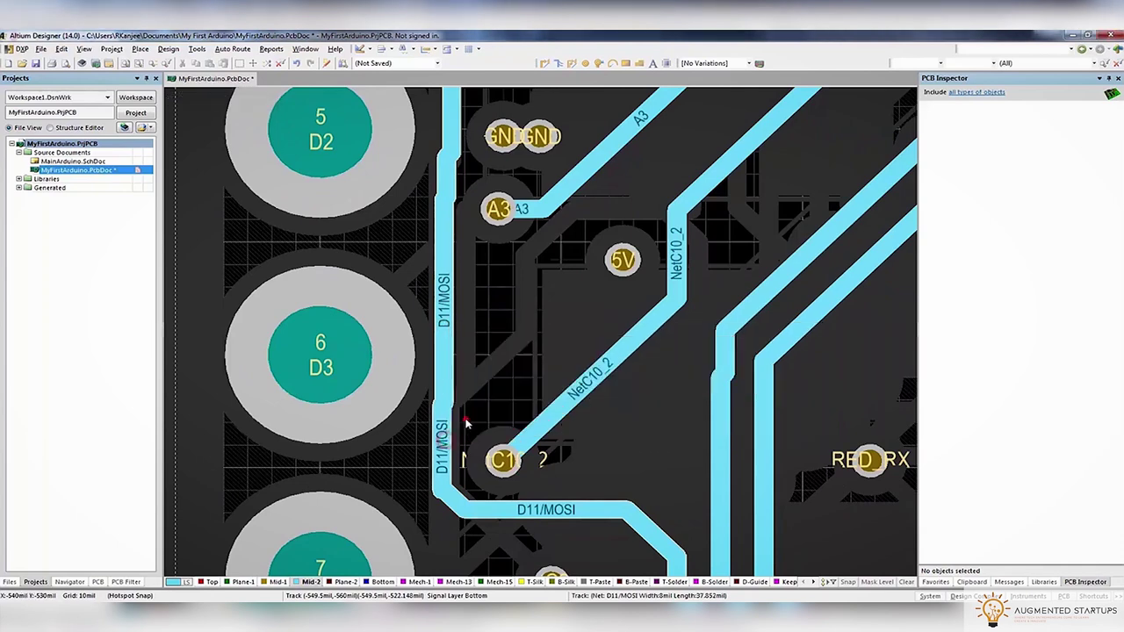
pyautogui.scroll(1, 445, 327)
pyautogui.scroll(2, 445, 327)
pyautogui.click(444, 367)
pyautogui.click(456, 354)
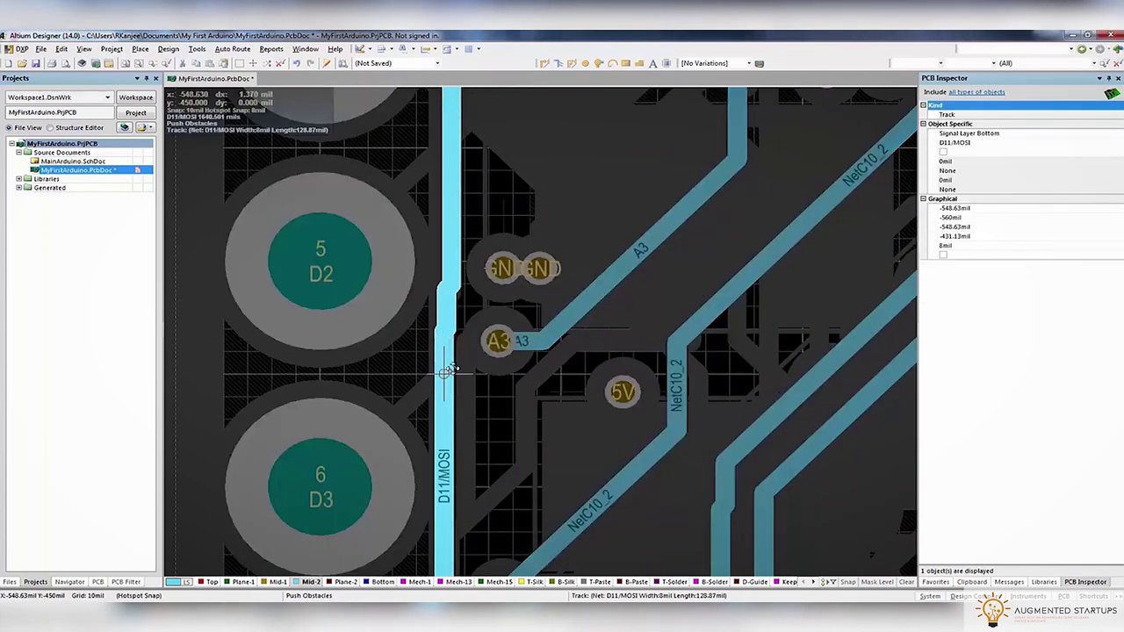
pyautogui.click(459, 367)
pyautogui.moveTo(459, 367); pyautogui.dragTo(497, 420)
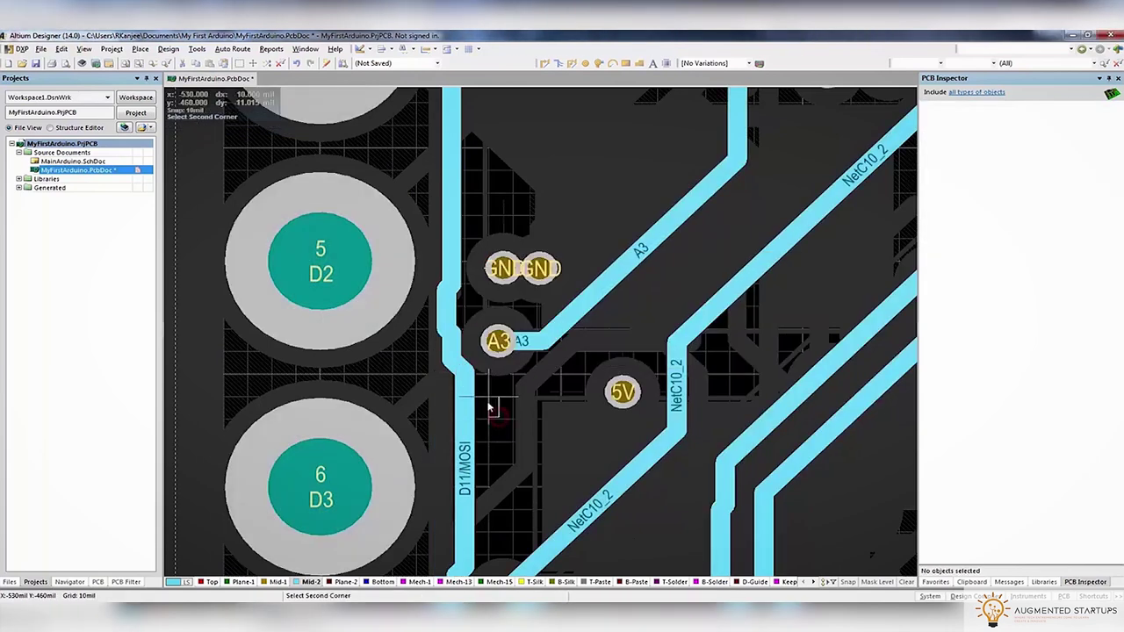
pyautogui.hotkey('ctrl', 'z')
pyautogui.keyDown('ctrl'); pyautogui.scroll(2, 474, 402); pyautogui.keyUp('ctrl')
# Align the D11/MOSI segment beside pad A3 with the upper track into one straight run
pyautogui.click(430, 354)
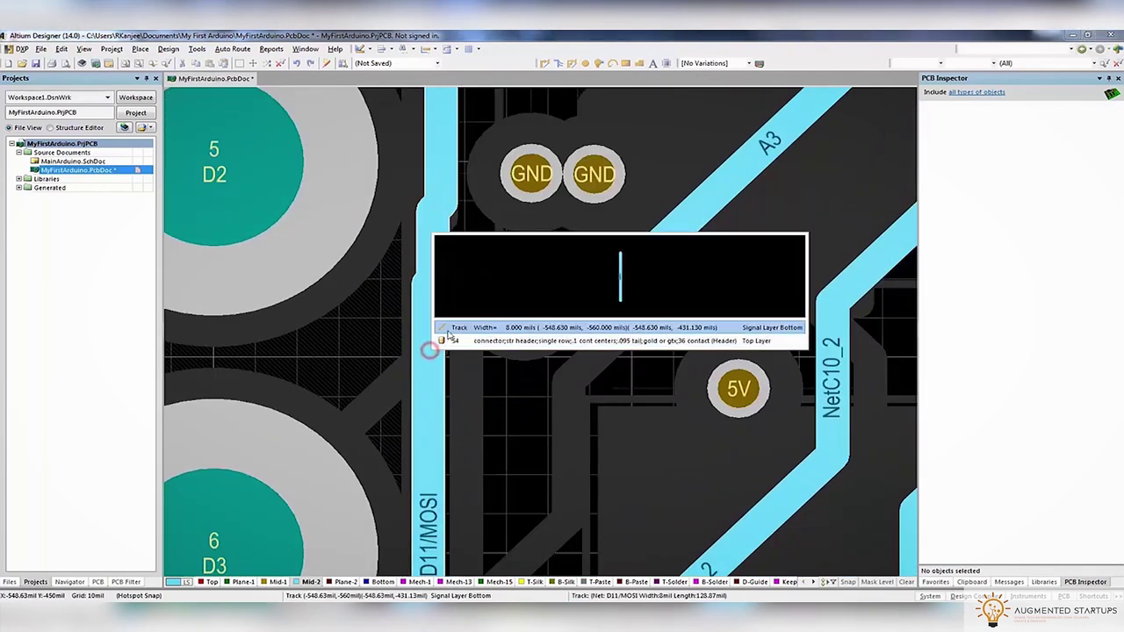
pyautogui.click(457, 320)
pyautogui.moveTo(462, 352); pyautogui.dragTo(433, 358)
pyautogui.keyDown('ctrl'); pyautogui.scroll(-3, 437, 355); pyautogui.keyUp('ctrl')
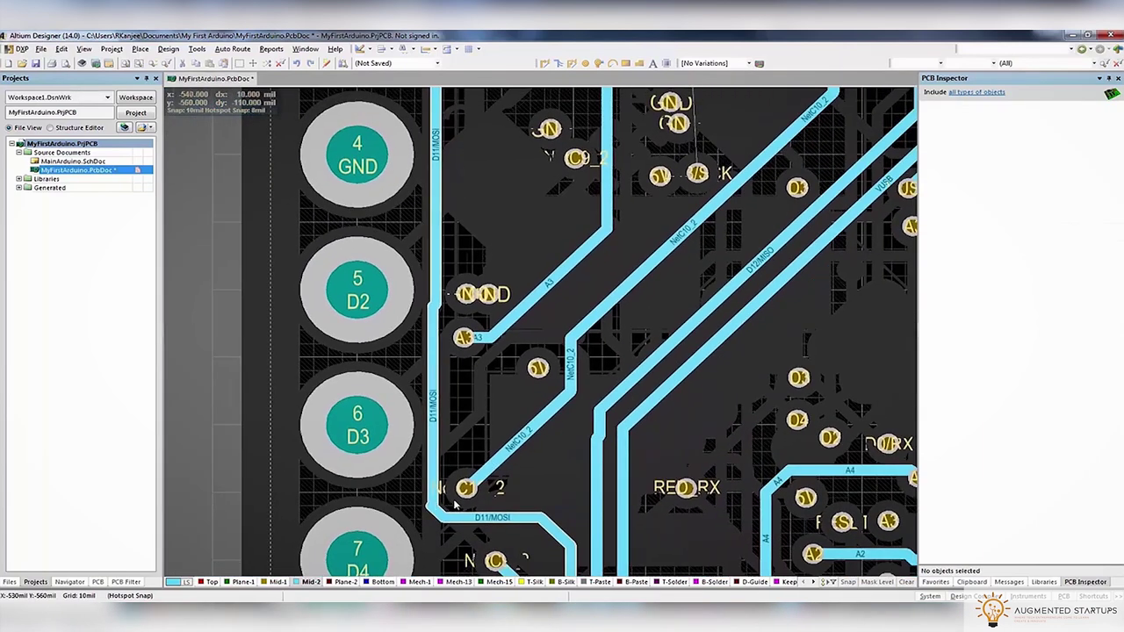
pyautogui.scroll(5, 466, 396)
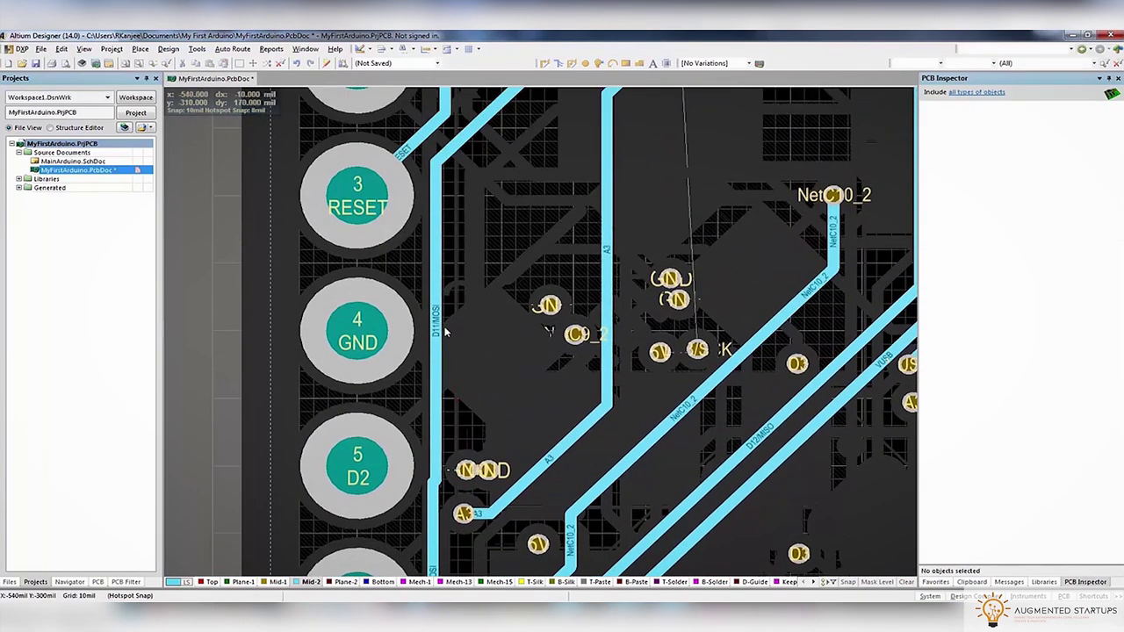
pyautogui.scroll(-4, 435, 367)
pyautogui.moveTo(436, 318); pyautogui.dragTo(435, 309)
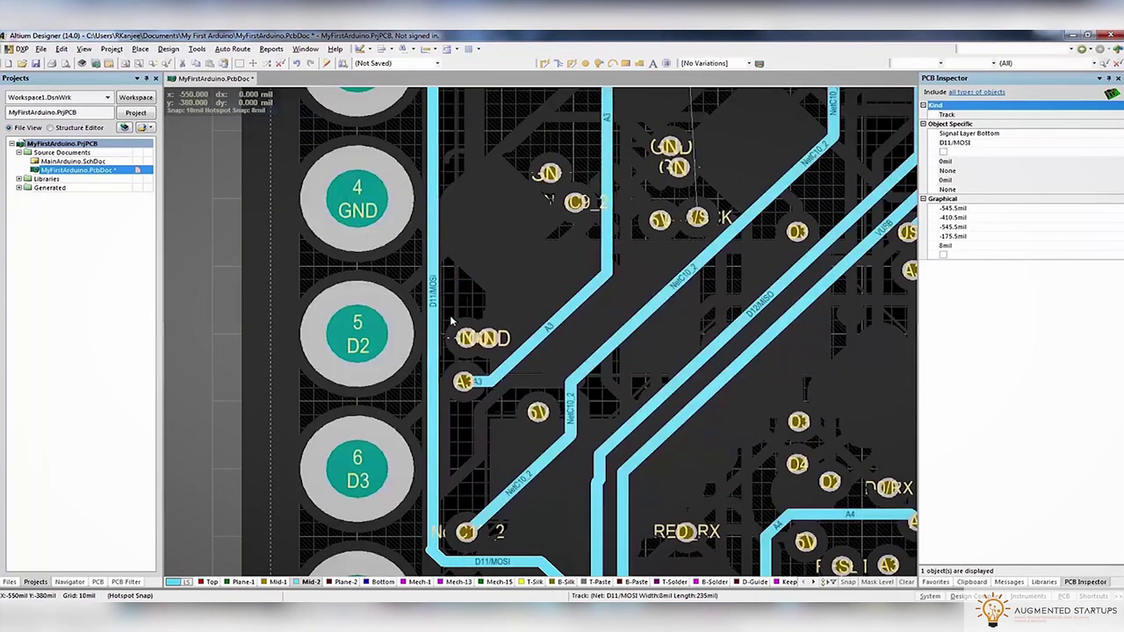
pyautogui.scroll(3, 440, 316)
pyautogui.keyDown('ctrl'); pyautogui.scroll(-4, 617, 235); pyautogui.keyUp('ctrl')
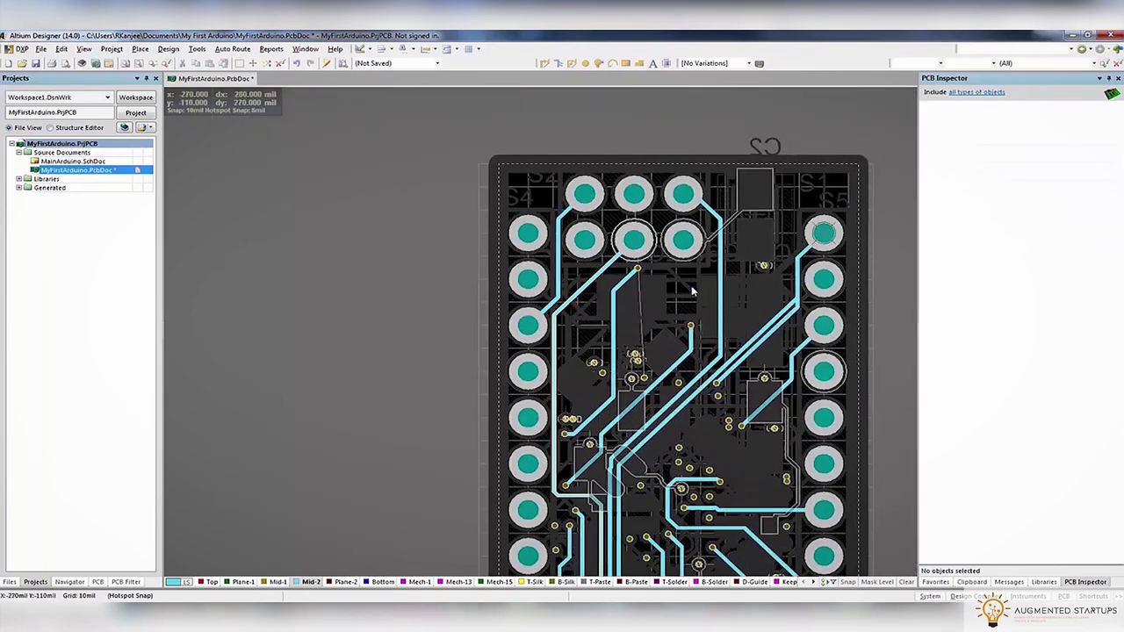
# Route a new VUSB track from its pad up to the VUSB track and delete the old diagonal one
pyautogui.scroll(-2, 618, 235)
pyautogui.keyDown('ctrl'); pyautogui.scroll(5, 675, 200); pyautogui.keyUp('ctrl')
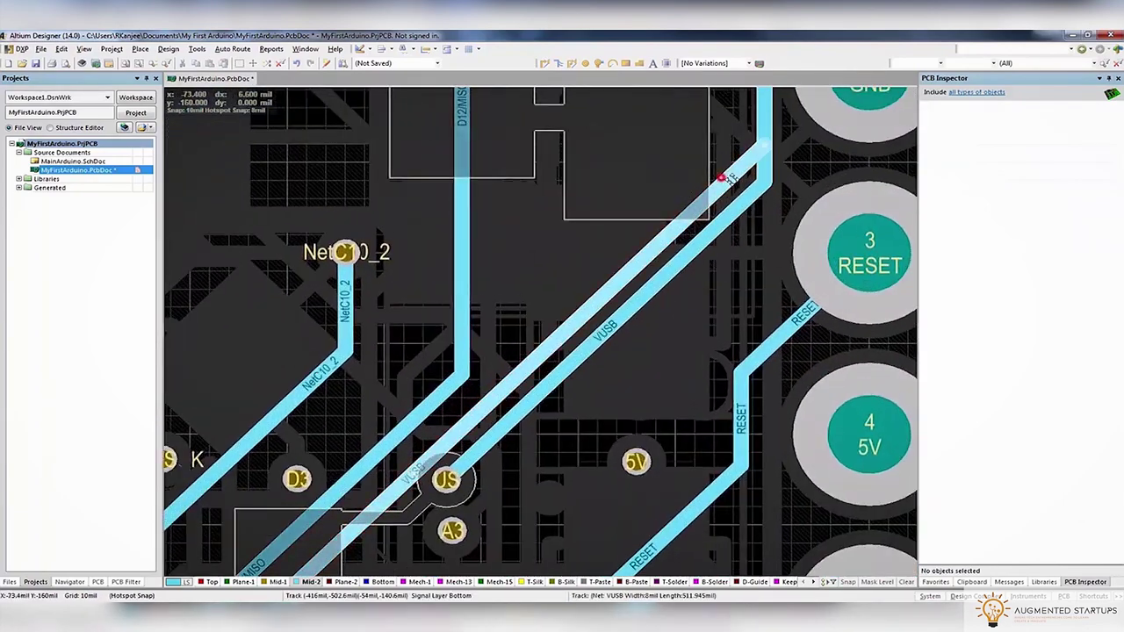
pyautogui.click(726, 173)
pyautogui.keyDown('ctrl'); pyautogui.scroll(-3, 725, 173); pyautogui.keyUp('ctrl')
pyautogui.keyDown('ctrl'); pyautogui.scroll(3, 726, 174); pyautogui.keyUp('ctrl')
pyautogui.keyDown('ctrl'); pyautogui.scroll(-3, 621, 334); pyautogui.keyUp('ctrl')
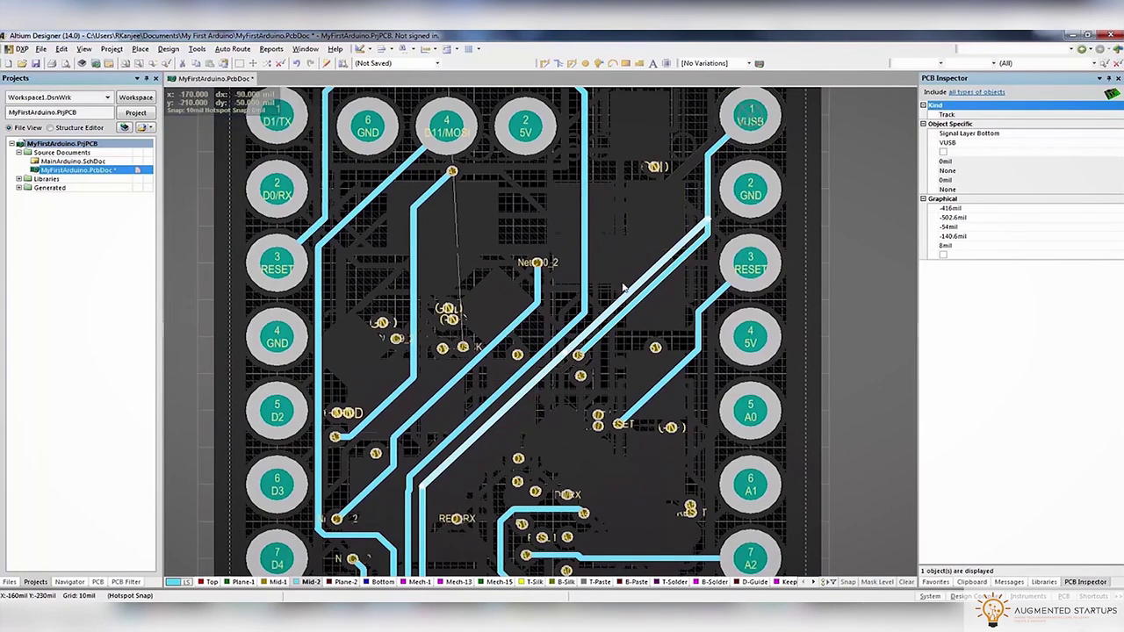
pyautogui.keyDown('ctrl'); pyautogui.scroll(3, 628, 261); pyautogui.keyUp('ctrl')
pyautogui.click(492, 452)
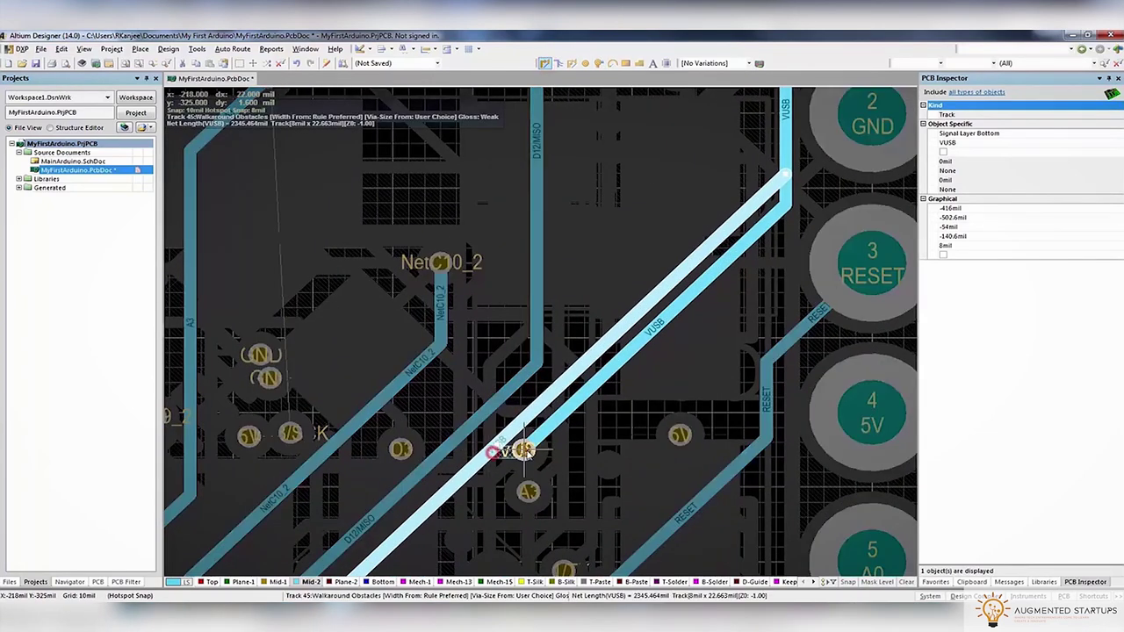
pyautogui.click(755, 207)
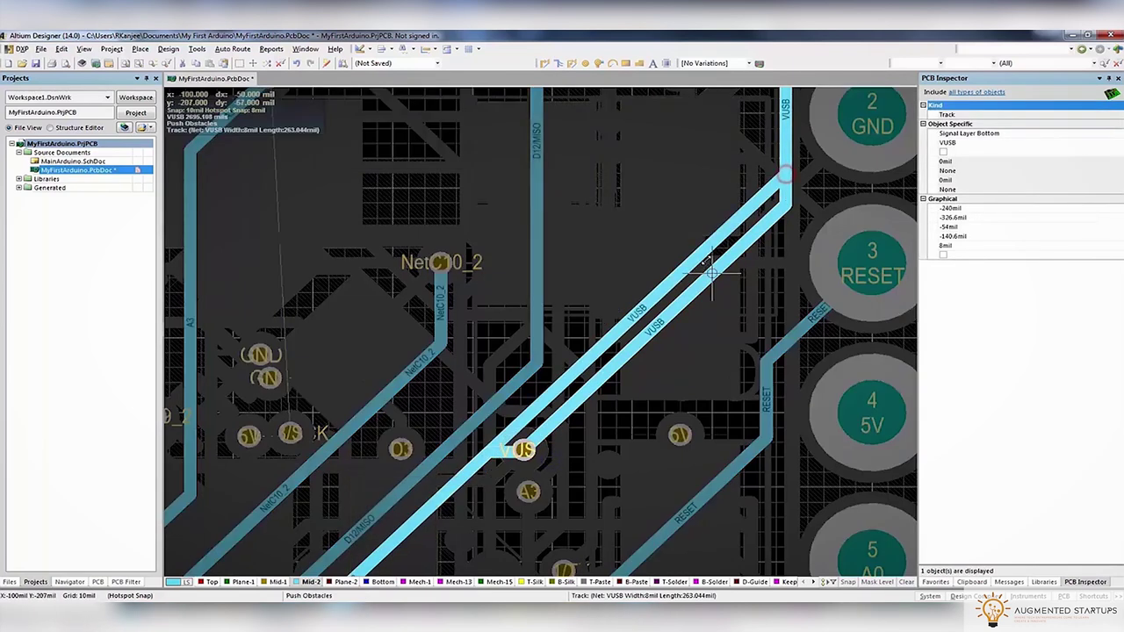
pyautogui.press('Delete')
# Inspect the A2 track on the lower board, then switch to the Mid-1 layer
pyautogui.keyDown('ctrl'); pyautogui.scroll(-5, 703, 254); pyautogui.keyUp('ctrl')
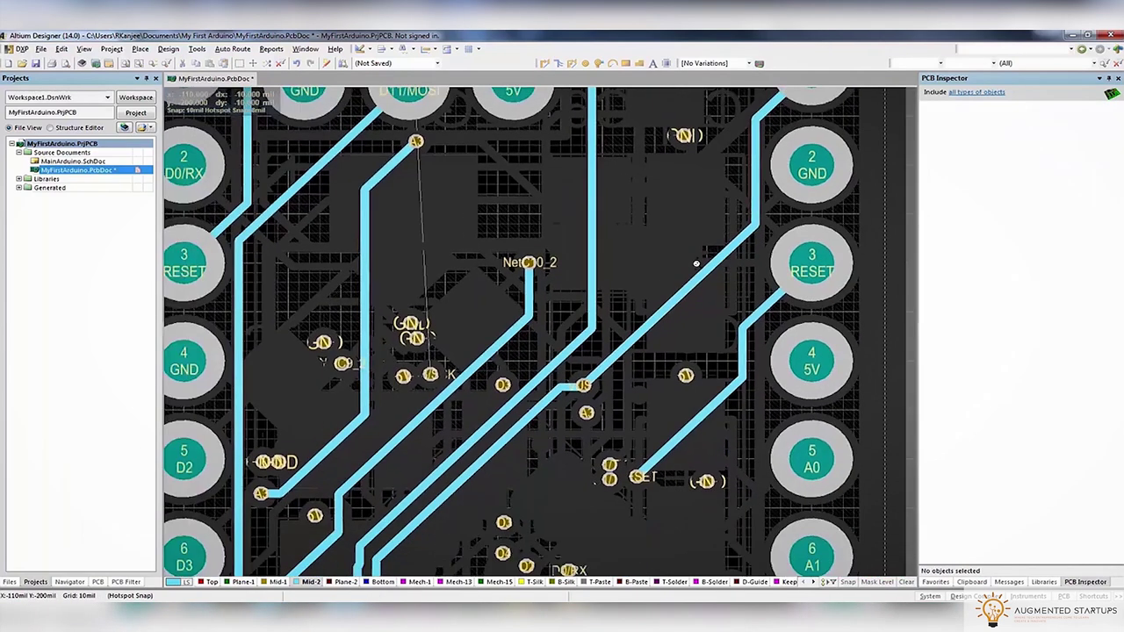
pyautogui.keyDown('ctrl'); pyautogui.scroll(4, 490, 444); pyautogui.keyUp('ctrl')
pyautogui.keyDown('ctrl'); pyautogui.scroll(3, 491, 444); pyautogui.keyUp('ctrl')
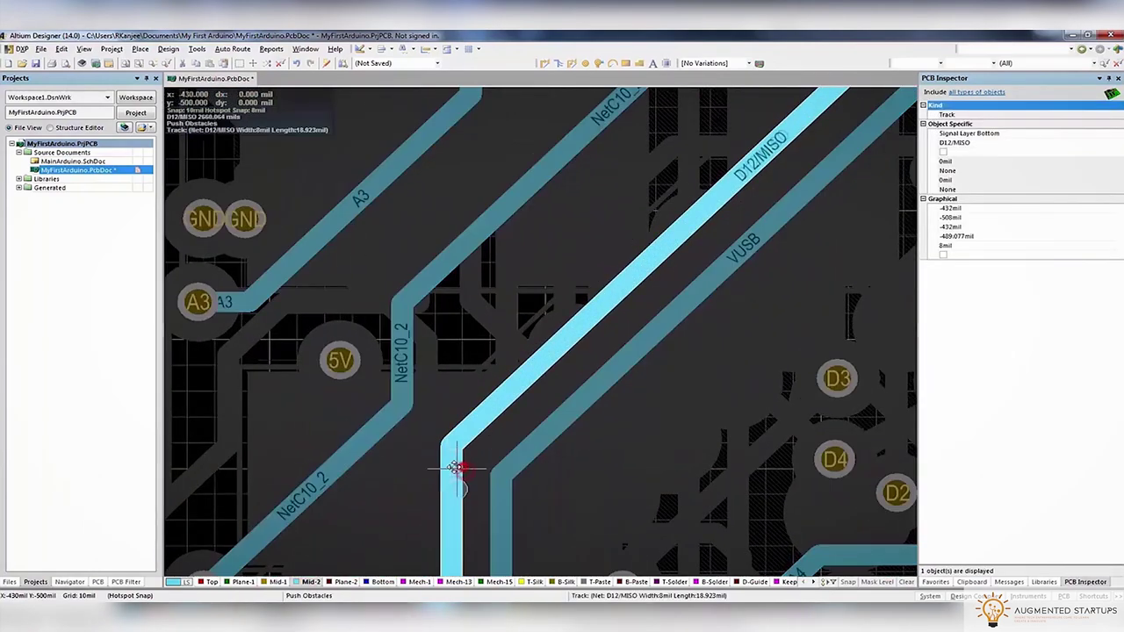
pyautogui.keyDown('ctrl'); pyautogui.scroll(-5, 490, 489); pyautogui.keyUp('ctrl')
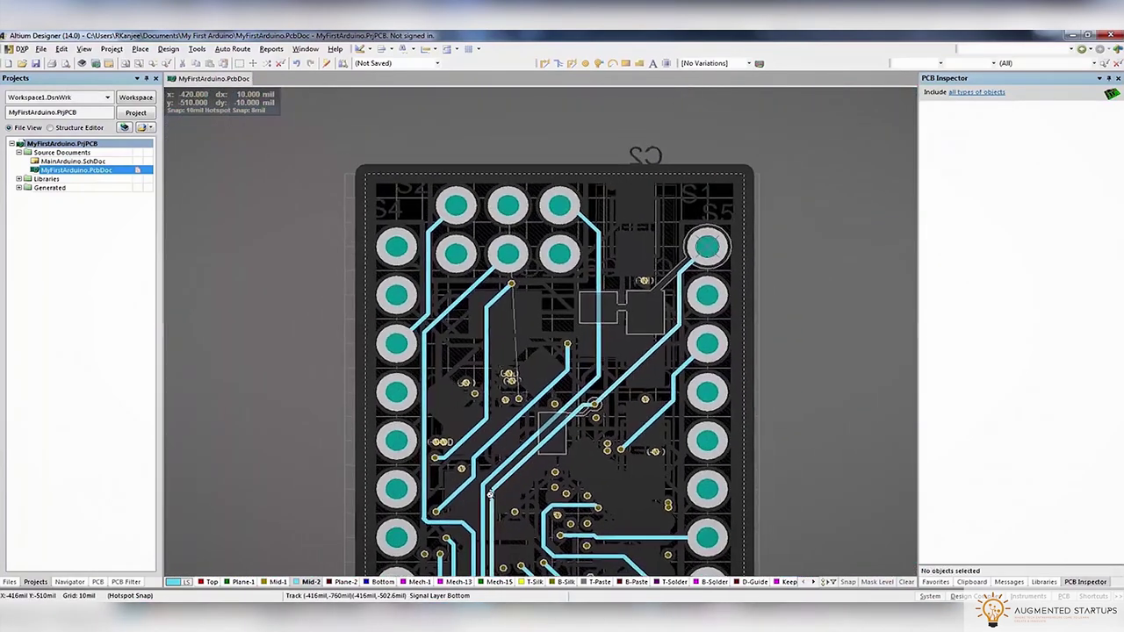
pyautogui.moveTo(635, 512); pyautogui.dragTo(660, 343, button='right')
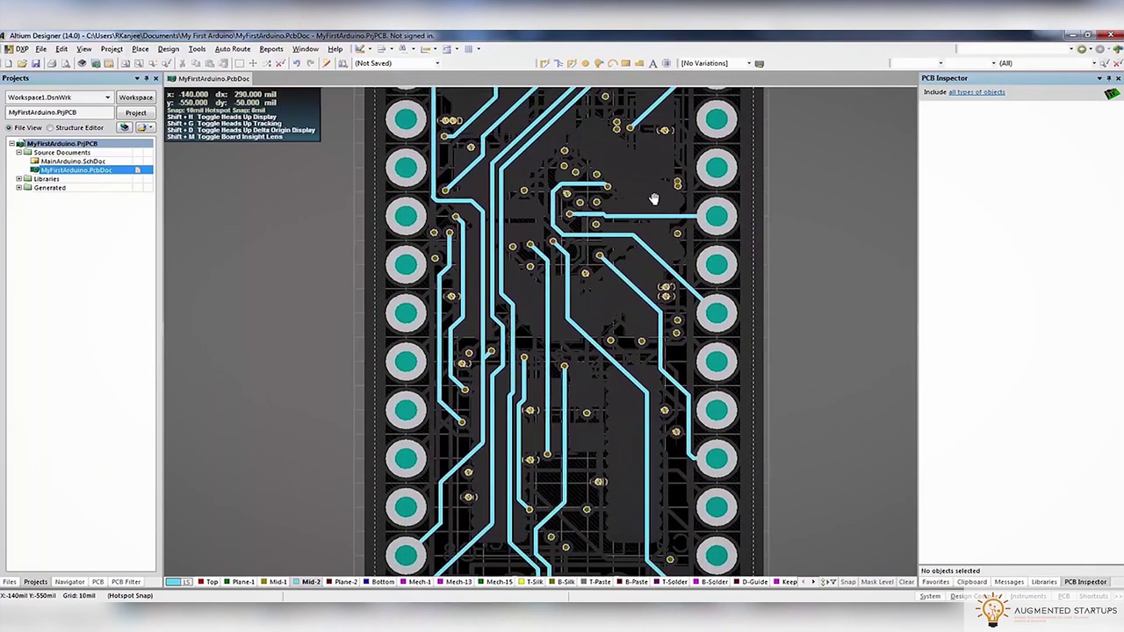
pyautogui.keyDown('ctrl'); pyautogui.scroll(2, 625, 219); pyautogui.keyUp('ctrl')
pyautogui.click(623, 218)
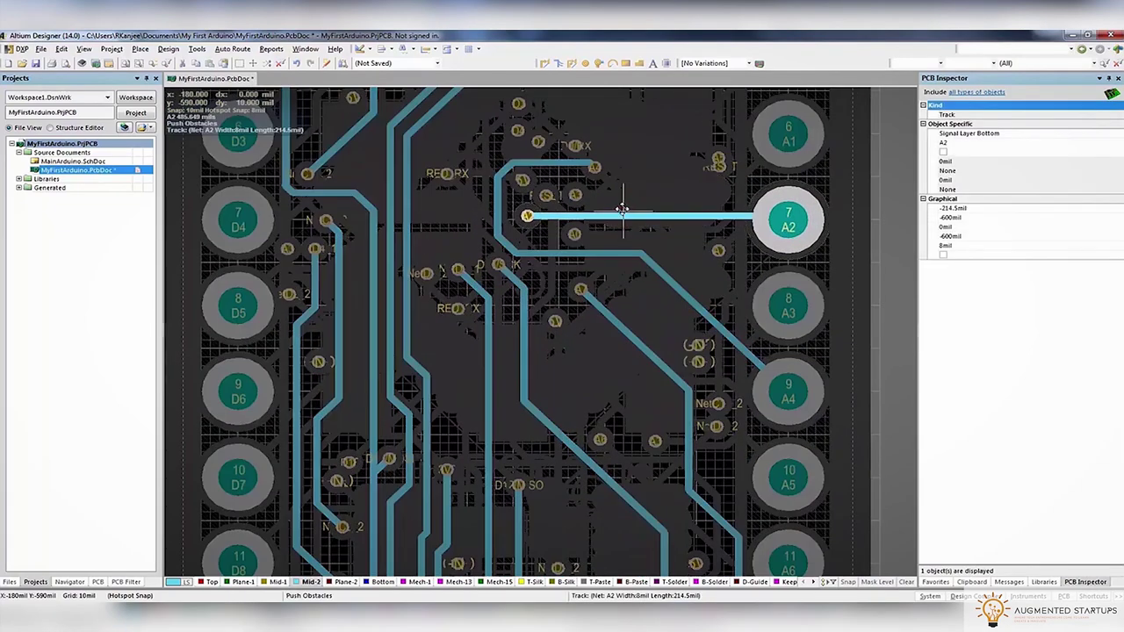
pyautogui.press('Escape')
pyautogui.keyDown('ctrl'); pyautogui.scroll(-1, 641, 368); pyautogui.keyUp('ctrl')
pyautogui.scroll(-2, 641, 367)
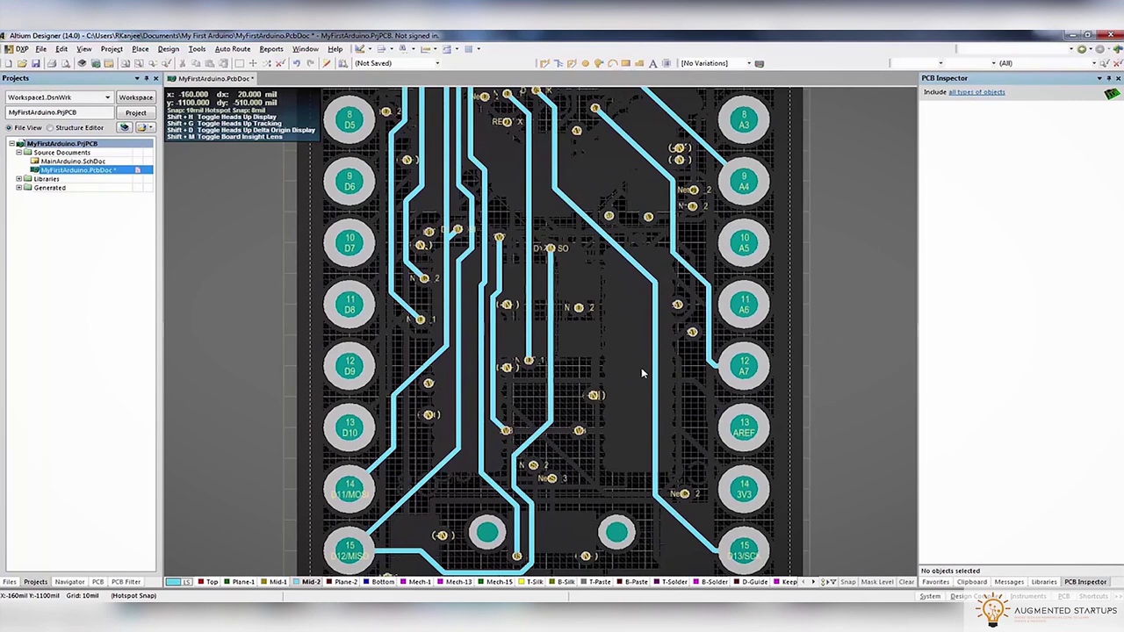
pyautogui.scroll(-1, 642, 369)
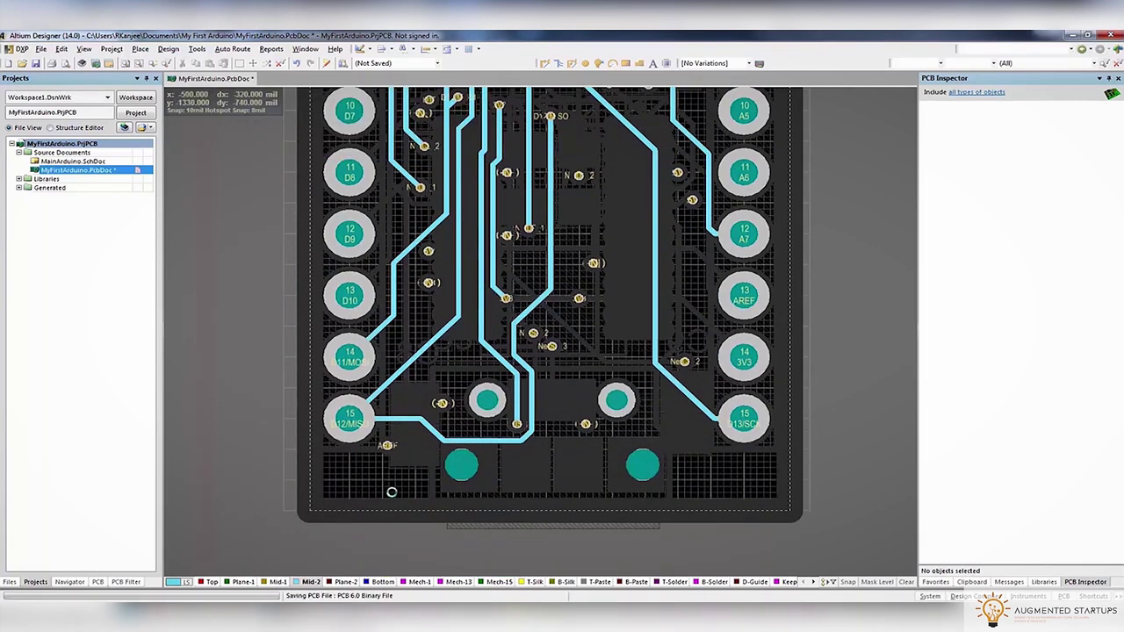
pyautogui.click(278, 581)
pyautogui.scroll(3, 406, 348)
# Start interactively rerouting the D10 track from its corner
pyautogui.keyDown('ctrl'); pyautogui.scroll(6, 374, 327); pyautogui.keyUp('ctrl')
pyautogui.hotkey('ctrl', 'w')
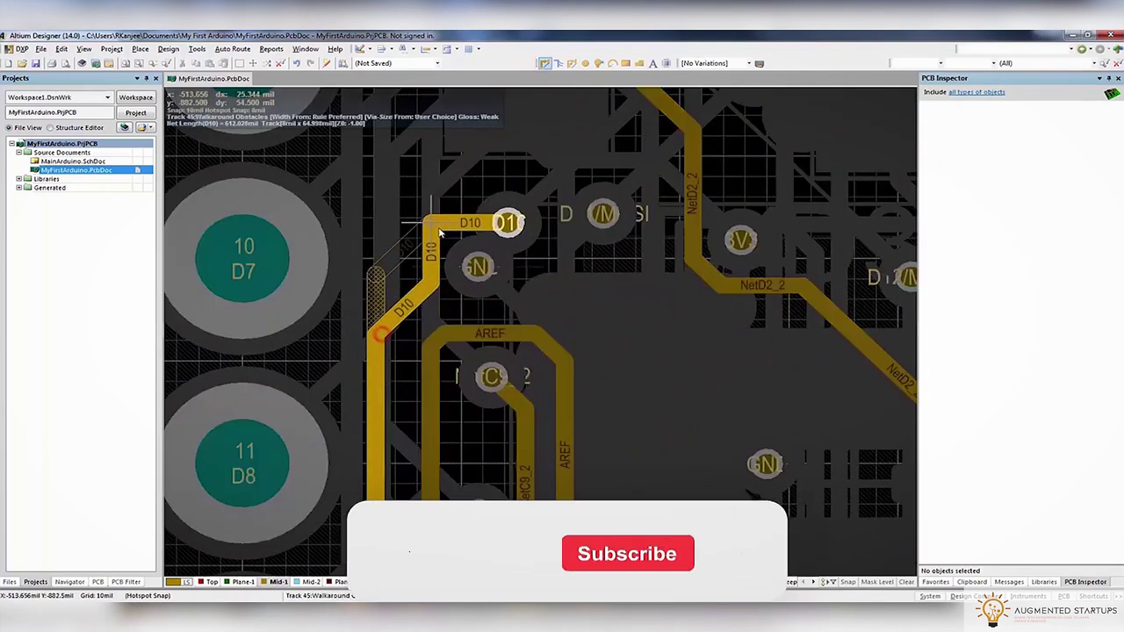
pyautogui.click(430, 230)
pyautogui.keyDown('ctrl'); pyautogui.scroll(-5, 439, 294); pyautogui.keyUp('ctrl')
pyautogui.scroll(-3, 439, 301)
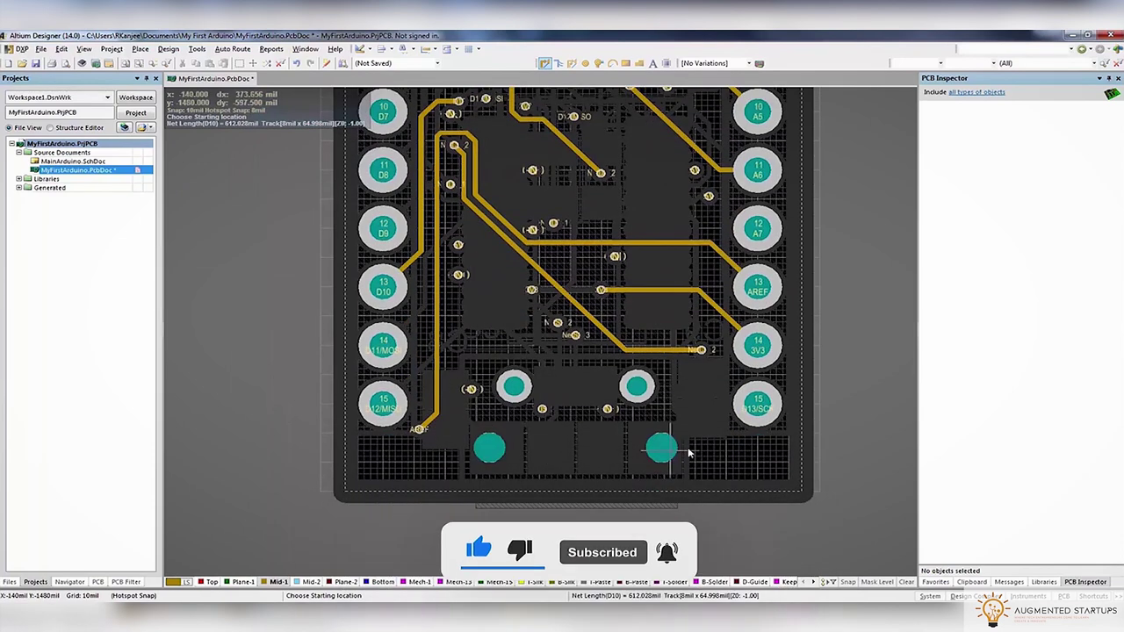
pyautogui.scroll(3, 567, 362)
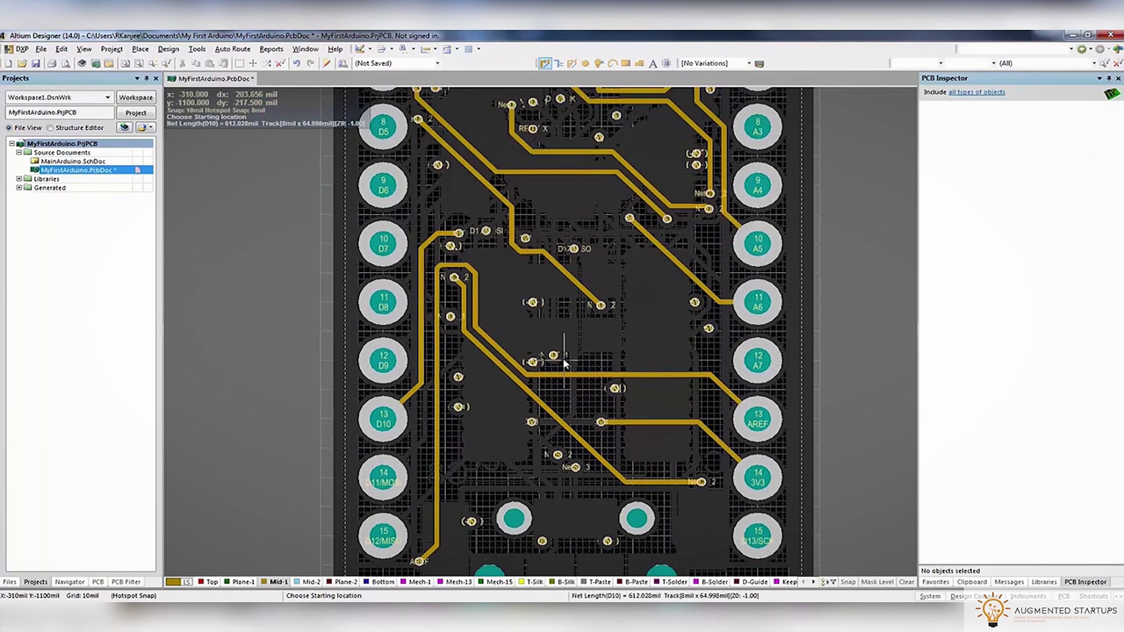
pyautogui.scroll(5, 567, 363)
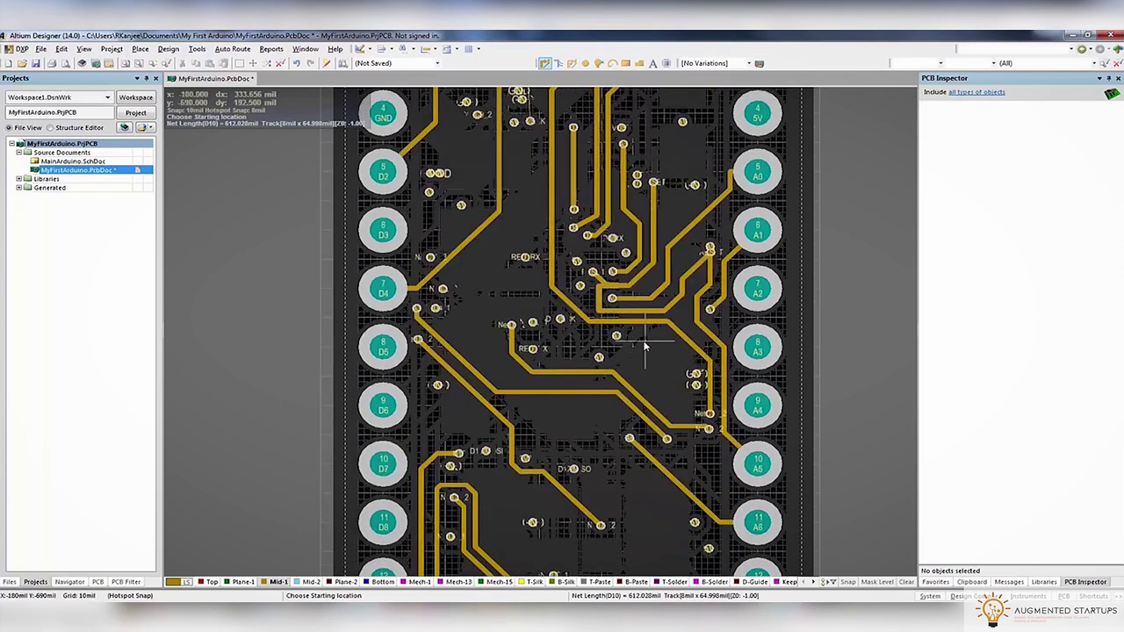
pyautogui.keyDown('ctrl'); pyautogui.scroll(5, 615, 330); pyautogui.keyUp('ctrl')
pyautogui.keyDown('ctrl'); pyautogui.scroll(2, 581, 367); pyautogui.keyUp('ctrl')
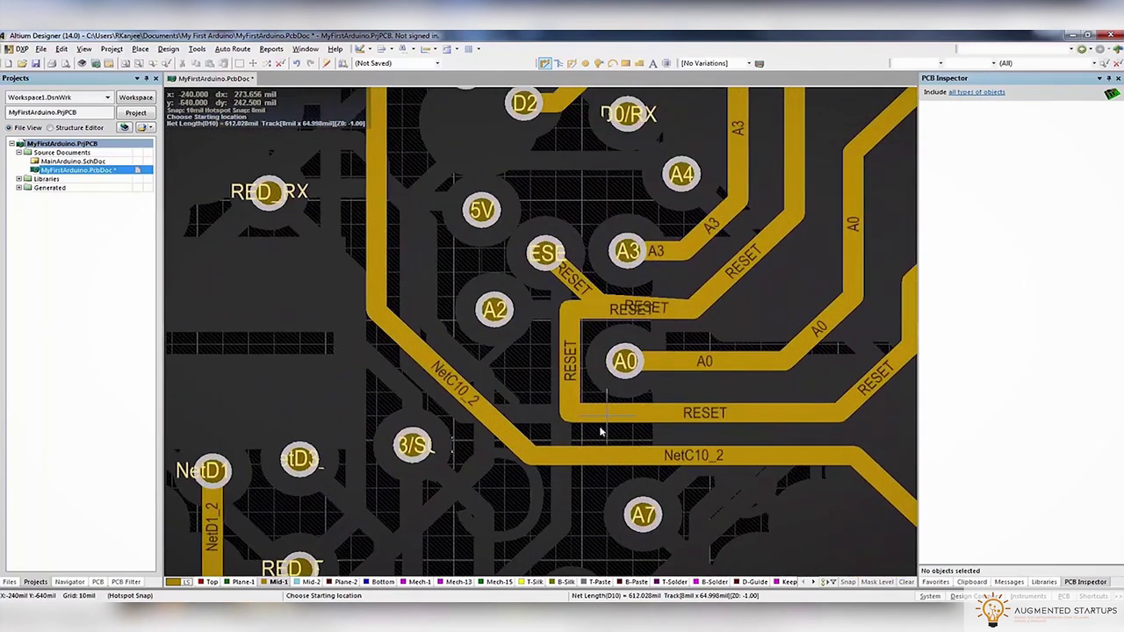
# Reroute the RESET track from its pad, removing the loop and straightening its corner
pyautogui.click(593, 421)
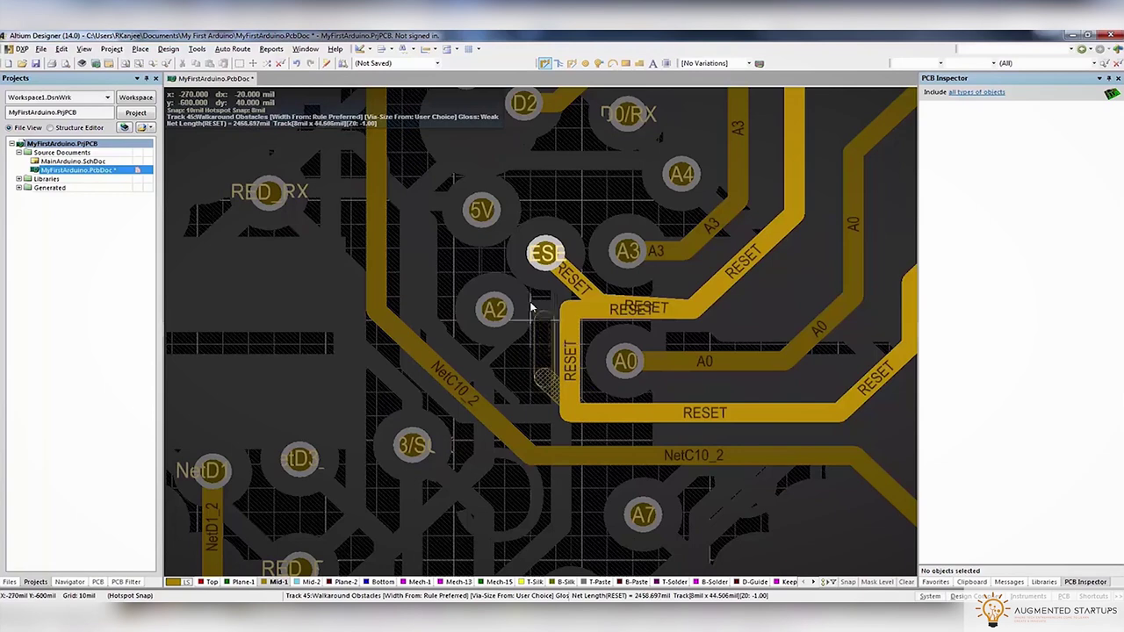
pyautogui.click(543, 258)
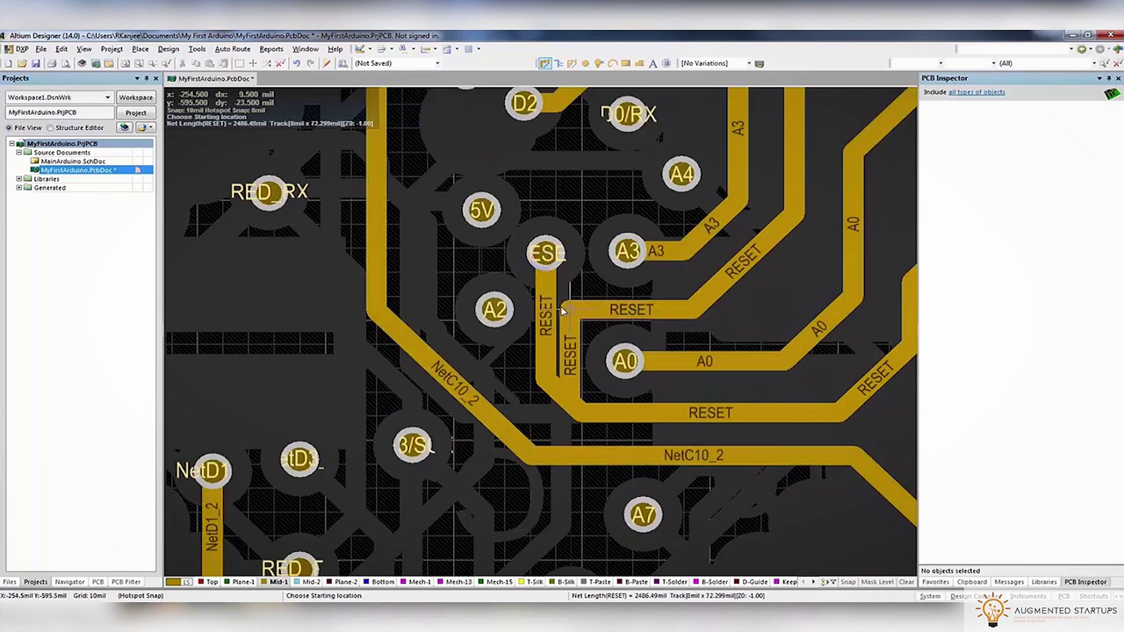
pyautogui.click(546, 254)
pyautogui.click(595, 313)
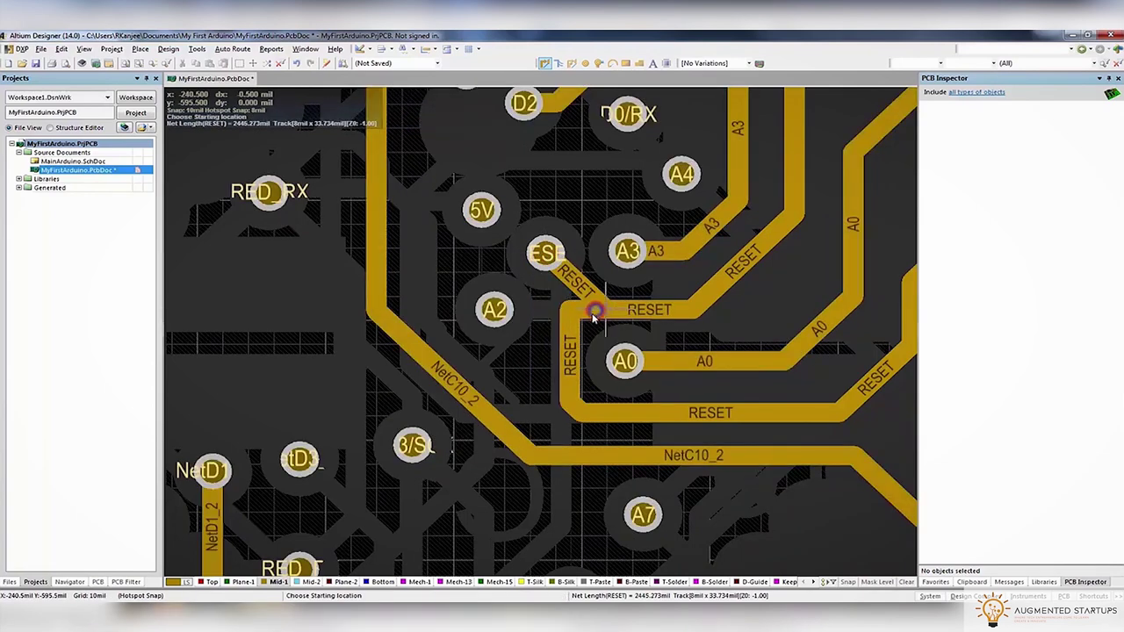
pyautogui.click(570, 335)
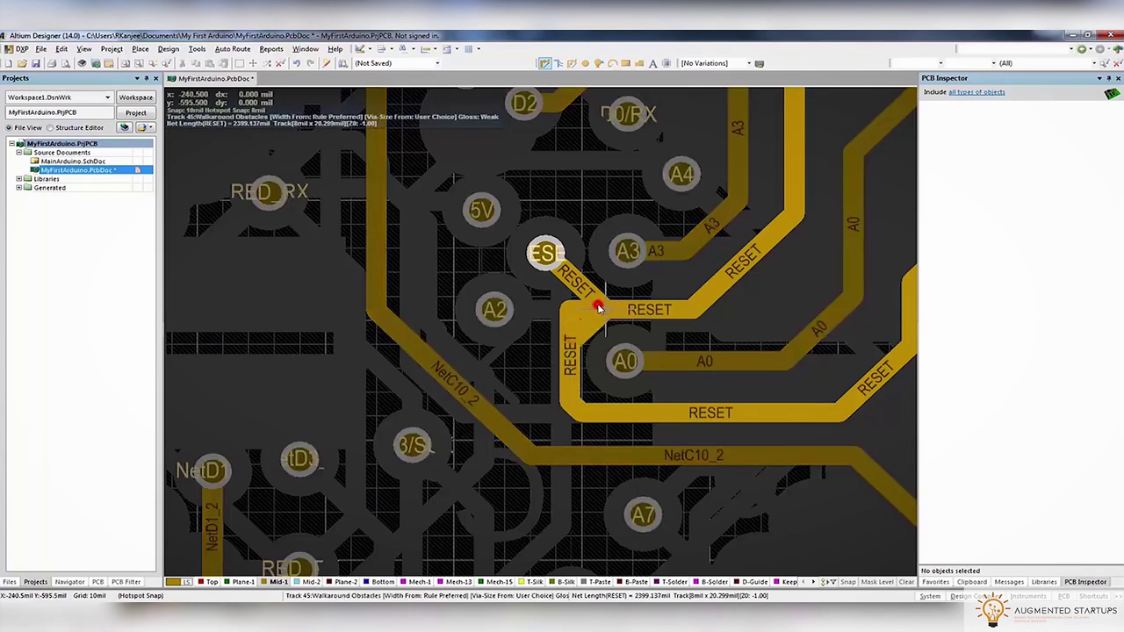
pyautogui.click(598, 307)
pyautogui.keyDown('ctrl'); pyautogui.scroll(-3, 620, 325); pyautogui.keyUp('ctrl')
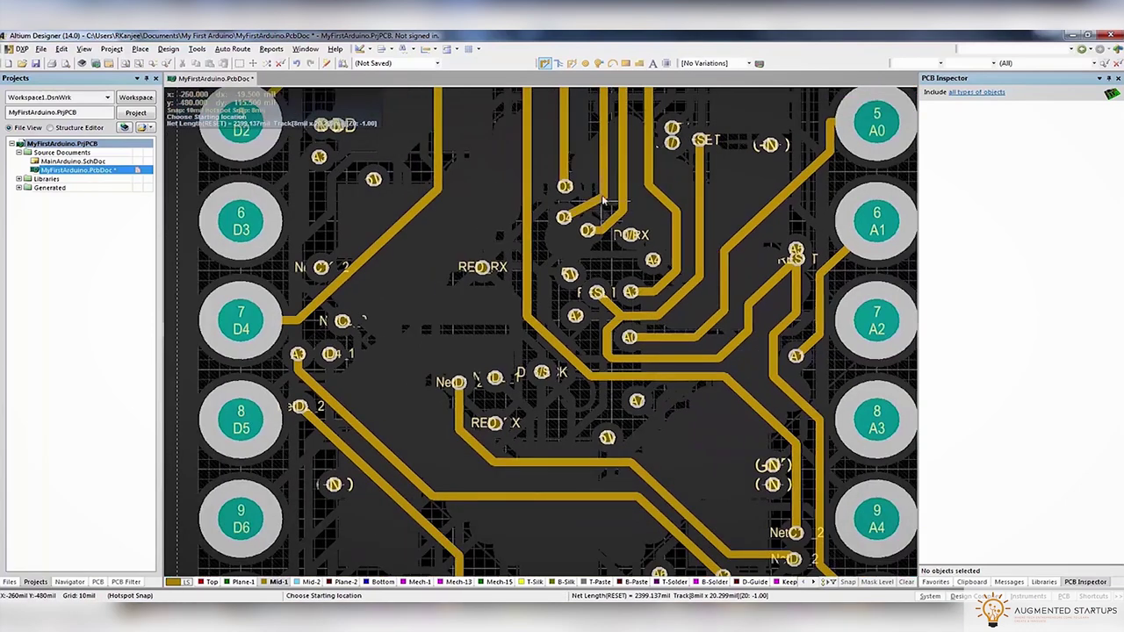
pyautogui.keyDown('ctrl'); pyautogui.scroll(3, 562, 350); pyautogui.keyUp('ctrl')
# Reroute the D4 and D2 tracks from their pads into their existing tracks
pyautogui.click(517, 383)
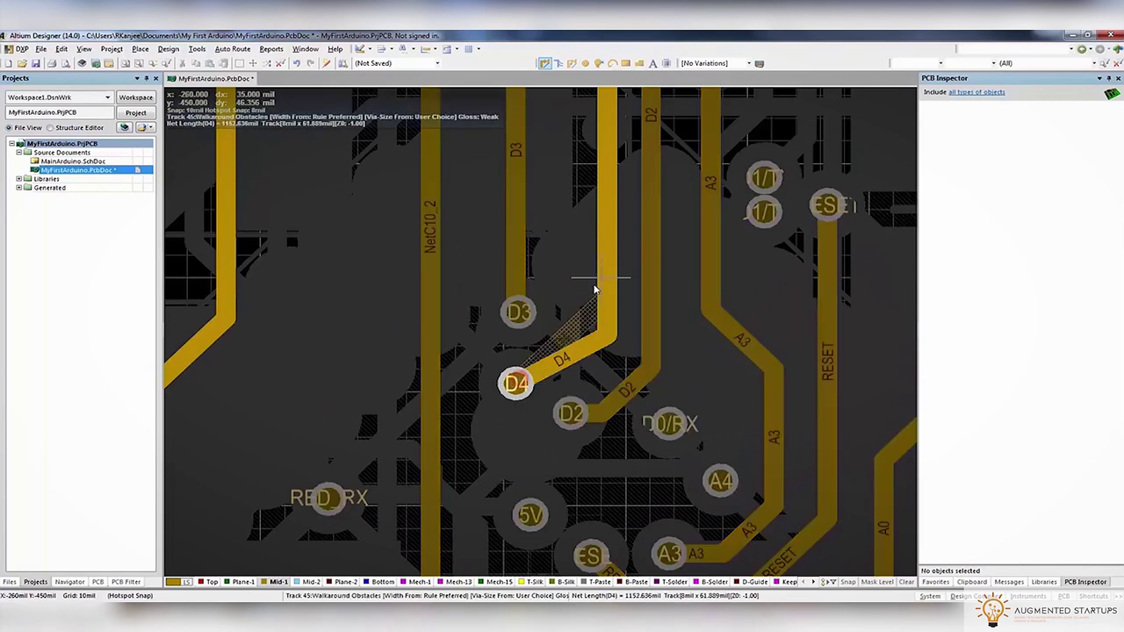
pyautogui.click(610, 237)
pyautogui.click(571, 412)
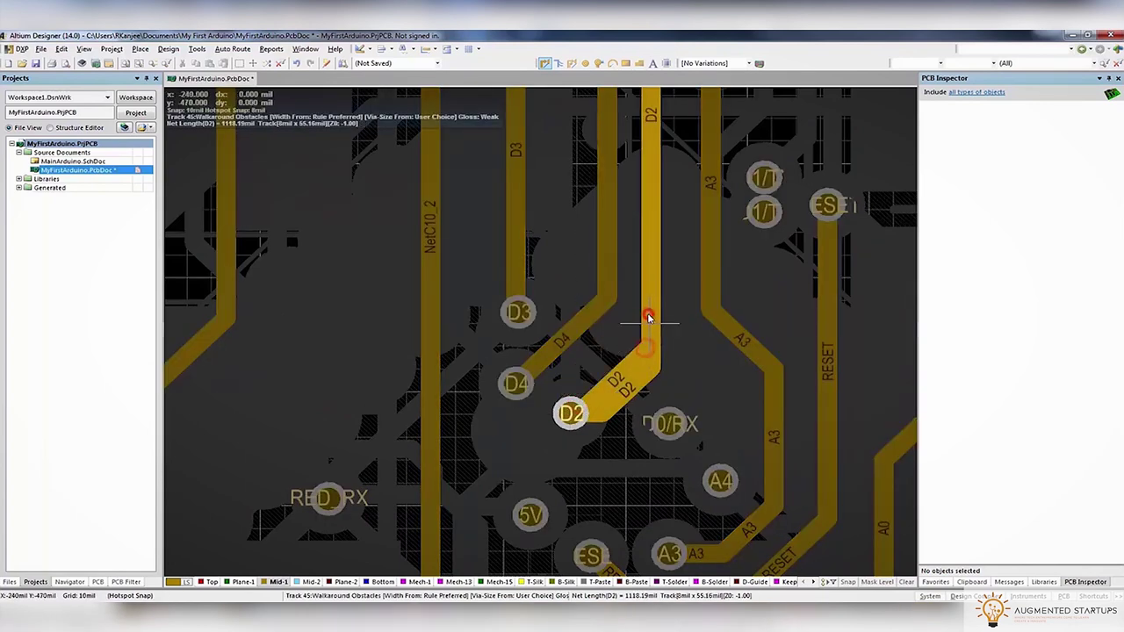
pyautogui.click(649, 318)
pyautogui.keyDown('ctrl'); pyautogui.scroll(-2, 639, 312); pyautogui.keyUp('ctrl')
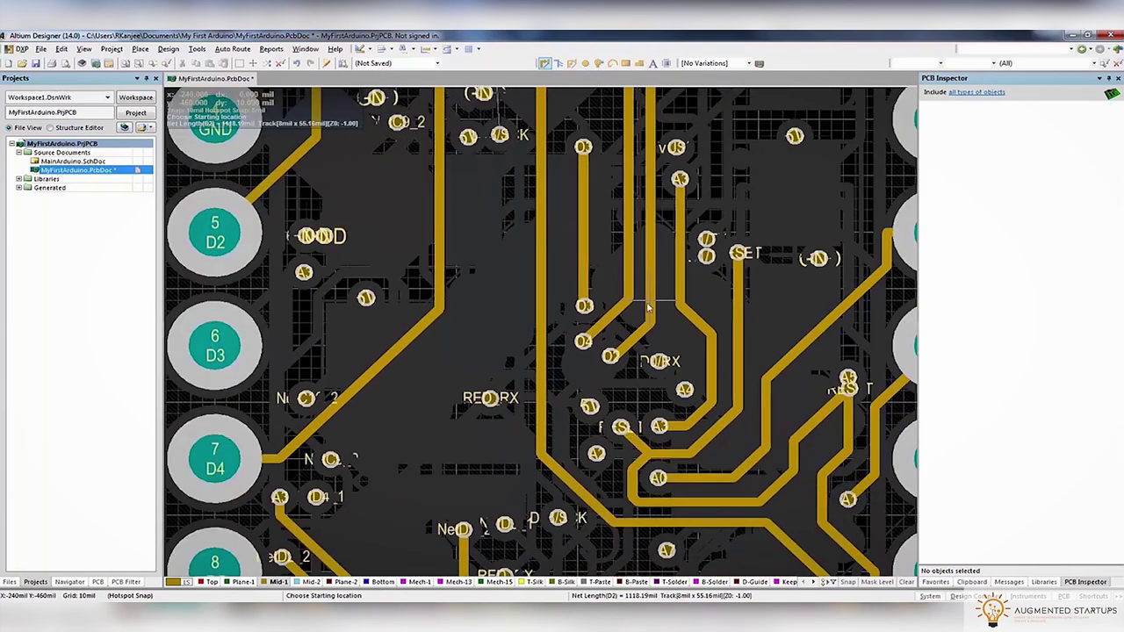
pyautogui.scroll(5, 639, 325)
# Begin a NetC10_2 reroute and stop it partway
pyautogui.click(645, 248)
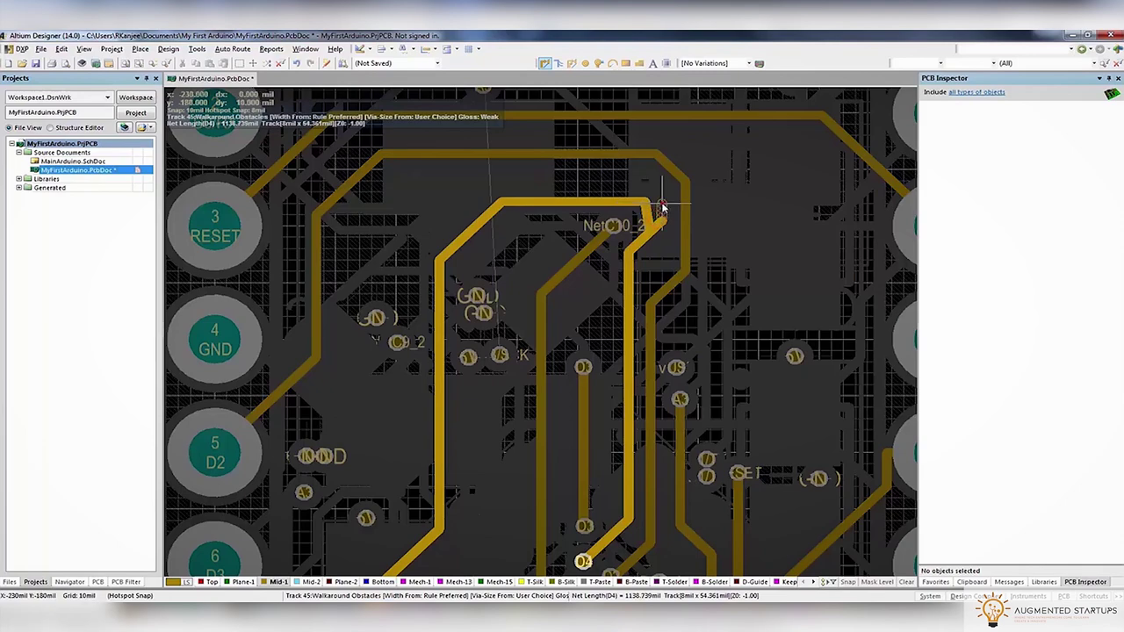
pyautogui.rightClick(501, 202)
pyautogui.keyDown('ctrl'); pyautogui.scroll(-3, 474, 263); pyautogui.keyUp('ctrl')
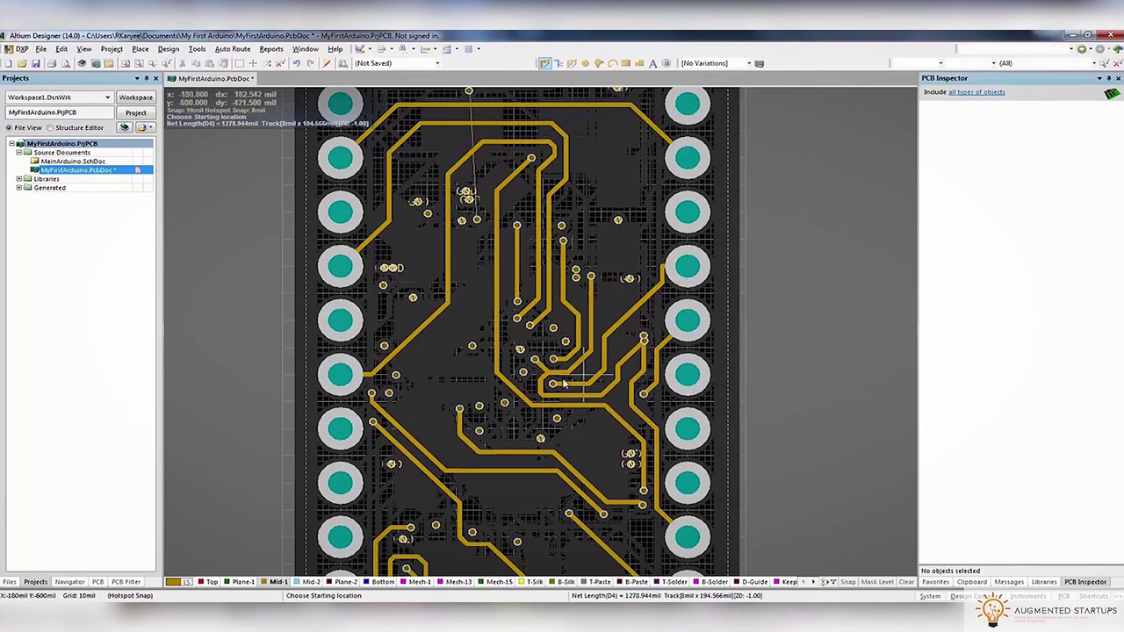
pyautogui.scroll(-3, 588, 401)
pyautogui.hscroll(-3, 529, 406)
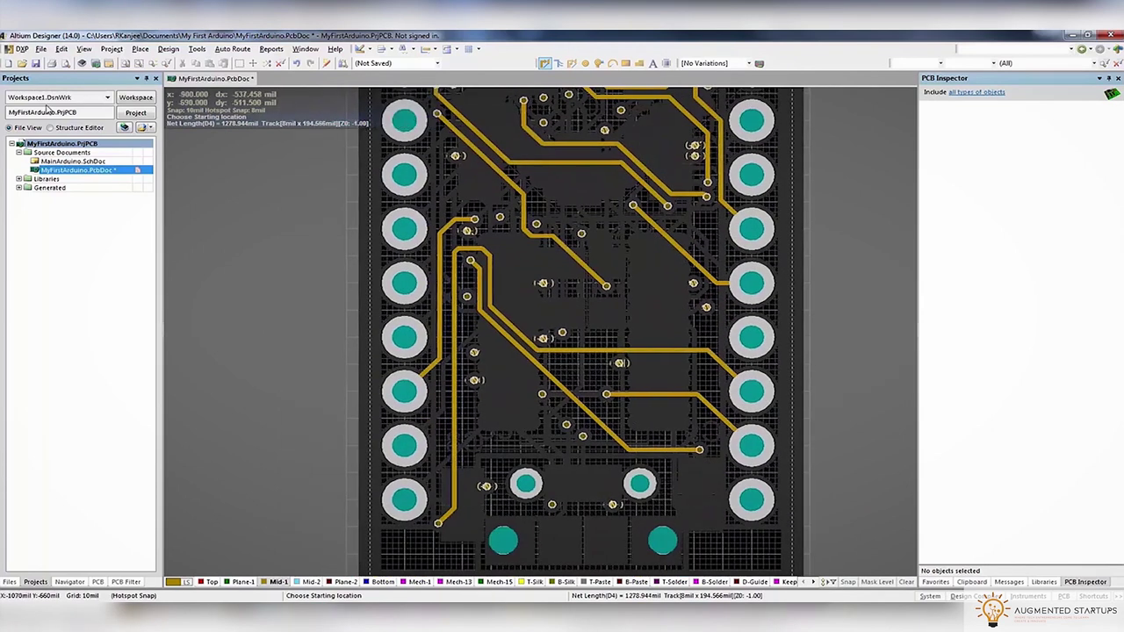
# On the Bottom layer, route the VUSB track from its pad to the via
pyautogui.press('KP_Multiply')
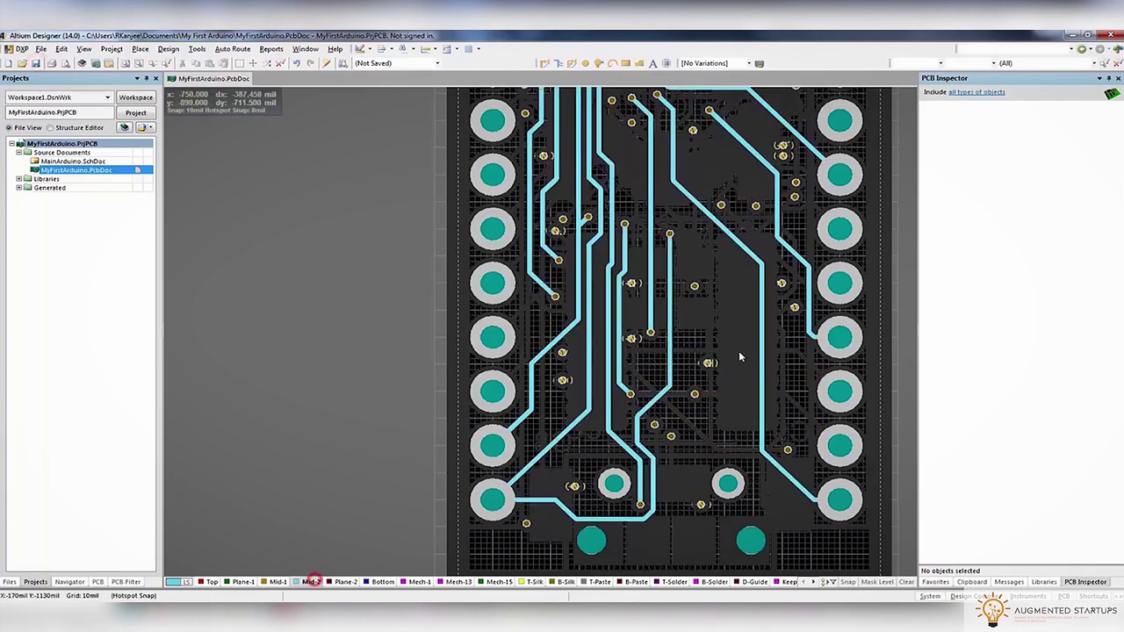
pyautogui.moveTo(746, 308); pyautogui.dragTo(661, 293, button='right')
pyautogui.press('KP_Add')
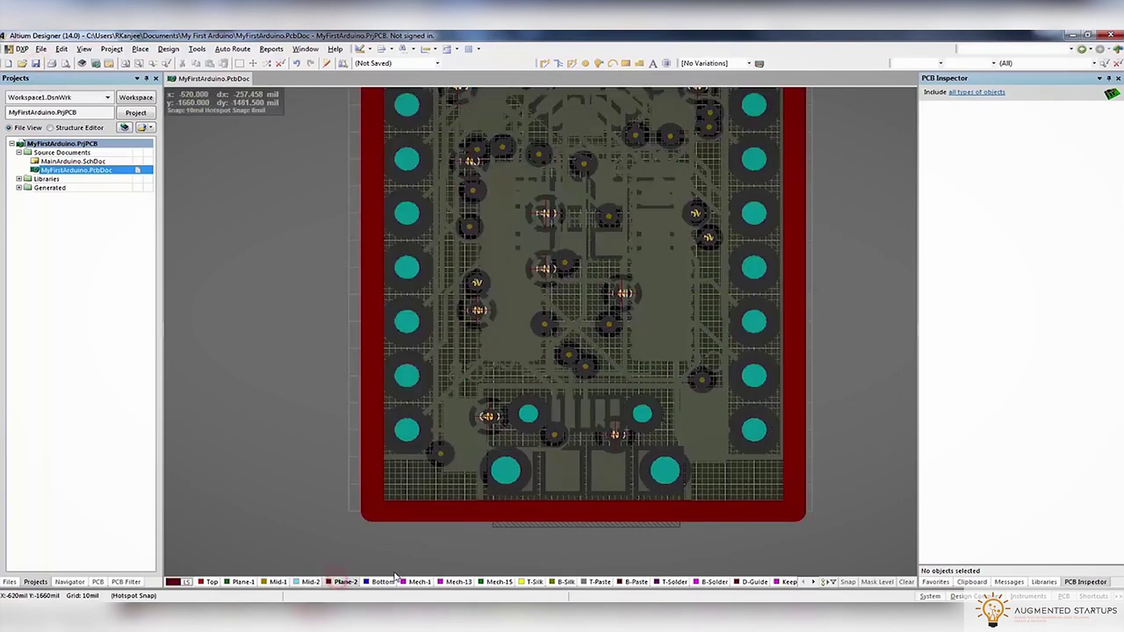
pyautogui.click(395, 581)
pyautogui.keyDown('ctrl'); pyautogui.scroll(4, 637, 277); pyautogui.keyUp('ctrl')
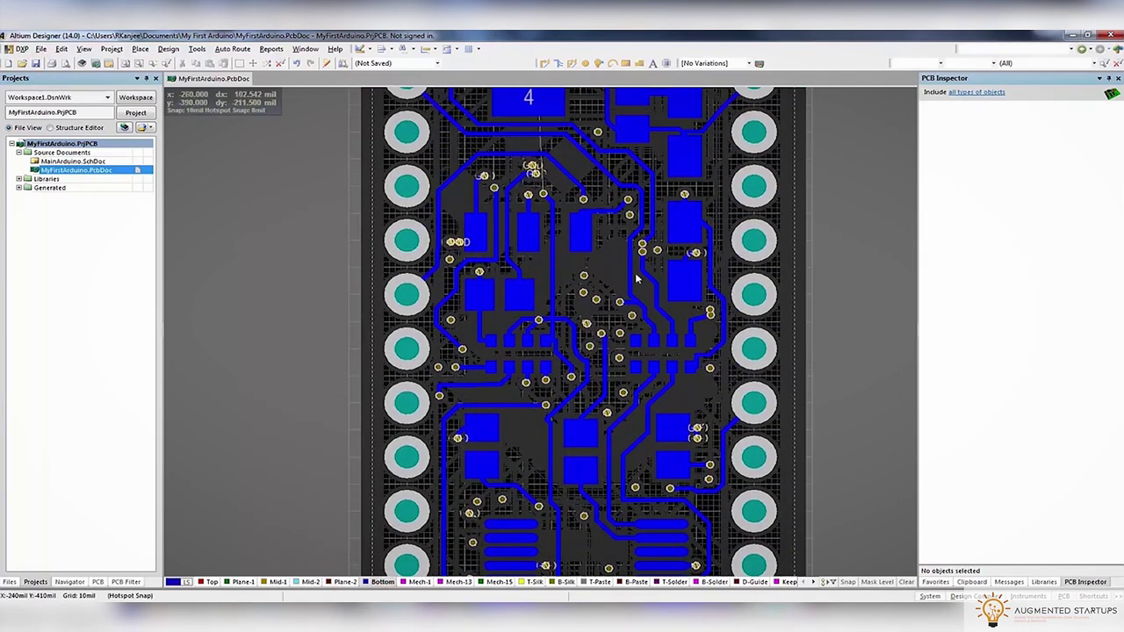
pyautogui.keyDown('ctrl'); pyautogui.scroll(3, 637, 277); pyautogui.keyUp('ctrl')
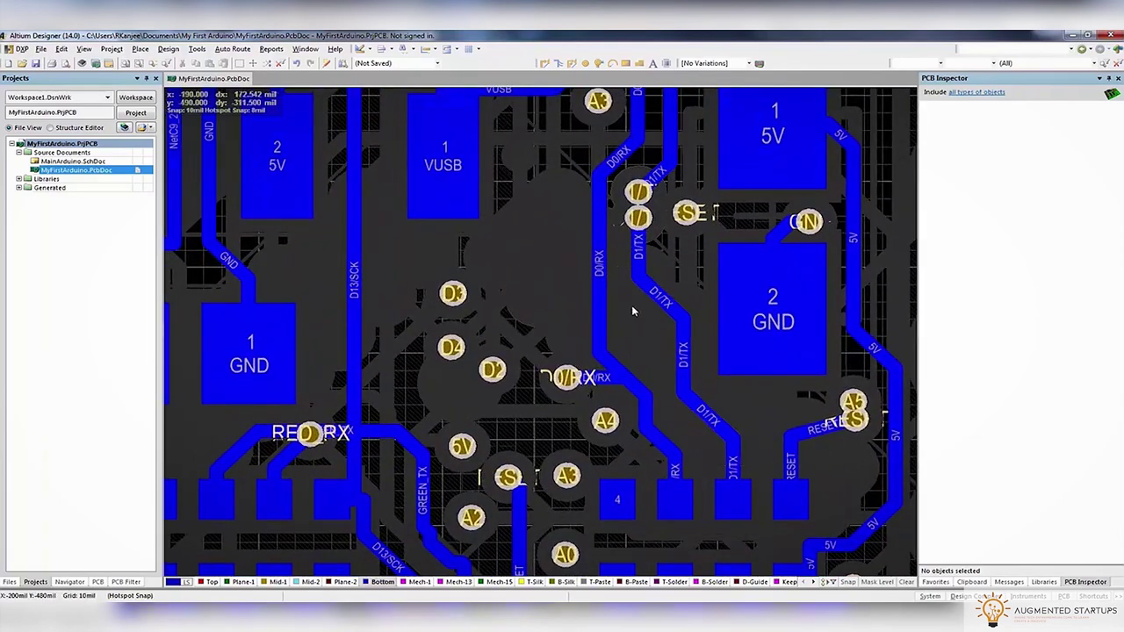
pyautogui.keyDown('ctrl'); pyautogui.scroll(-4, 633, 311); pyautogui.keyUp('ctrl')
pyautogui.hotkey('ctrl', 'w')
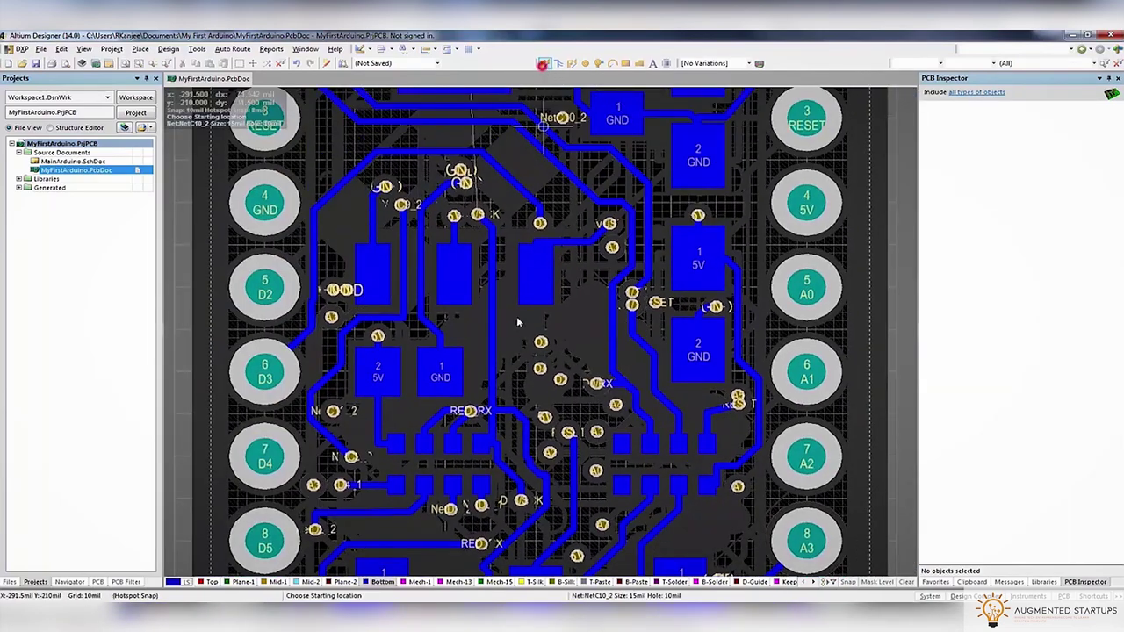
pyautogui.click(544, 289)
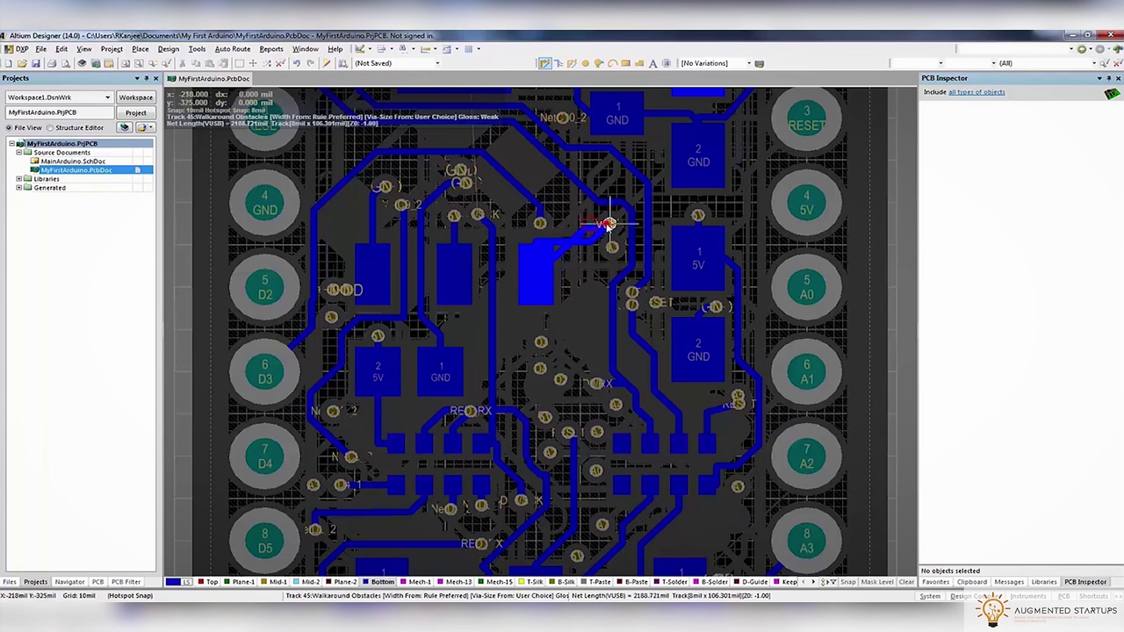
pyautogui.click(608, 223)
# Pick the D1/TX track from the overlapping objects and slide it aside, pushing neighbouring tracks
pyautogui.scroll(3, 563, 204)
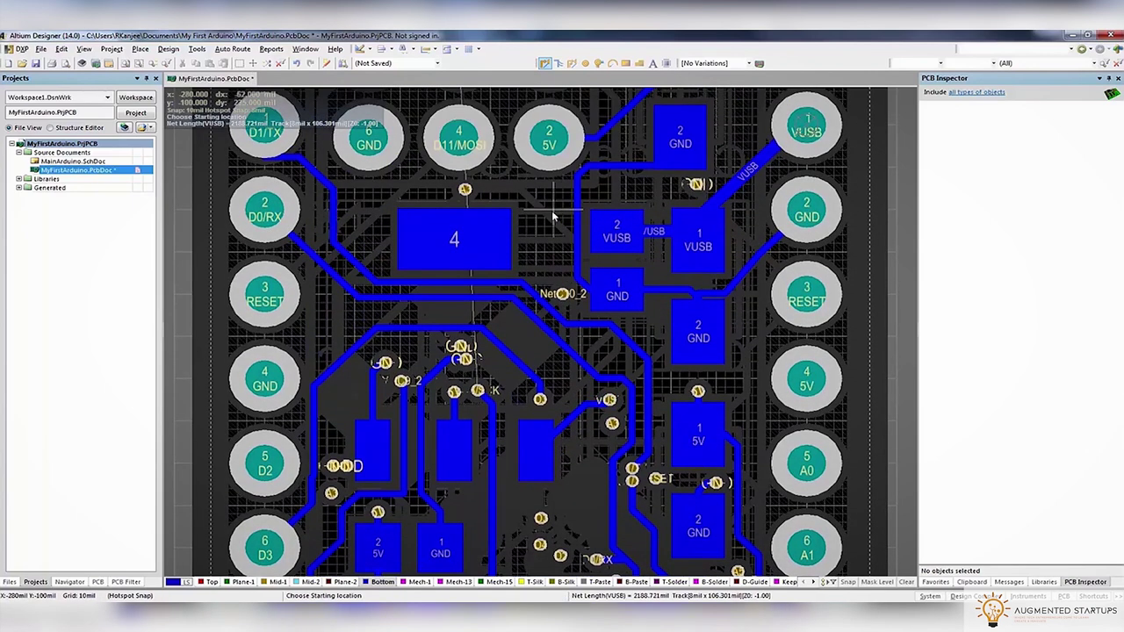
pyautogui.click(310, 168)
pyautogui.rightClick(273, 136)
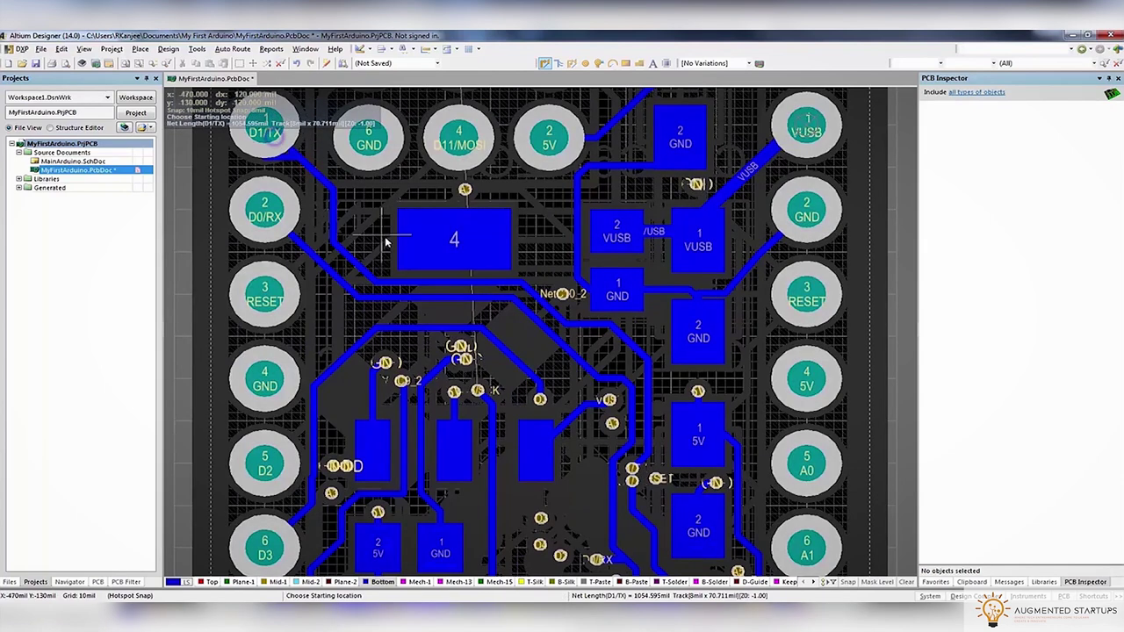
pyautogui.click(292, 161)
pyautogui.click(335, 253)
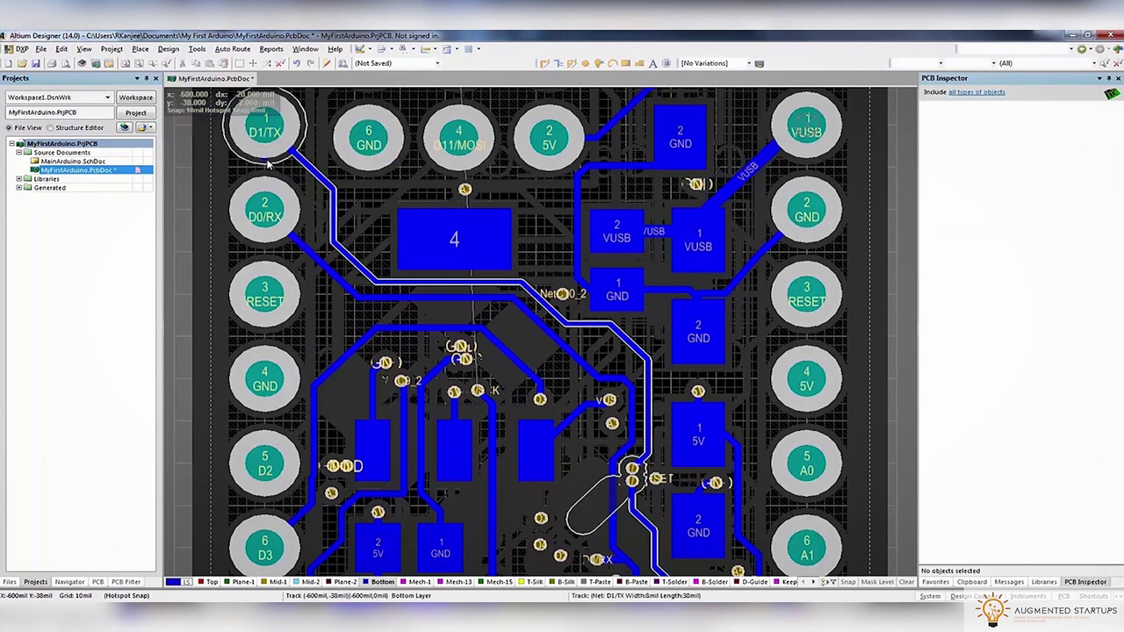
pyautogui.click(268, 163)
pyautogui.click(367, 257)
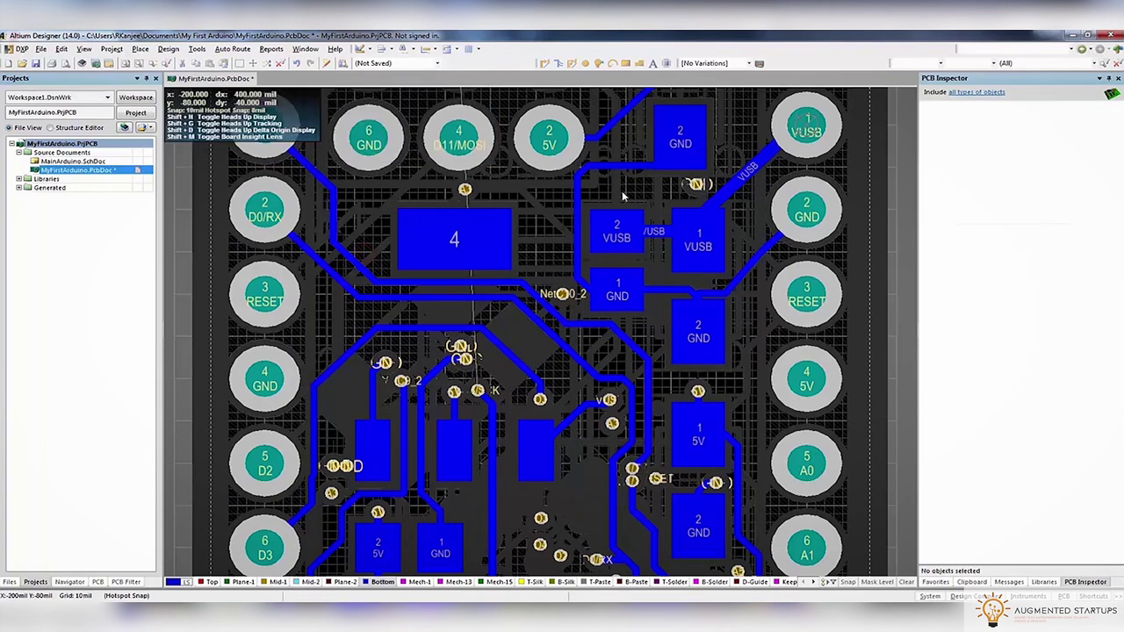
pyautogui.click(584, 173)
pyautogui.click(581, 173)
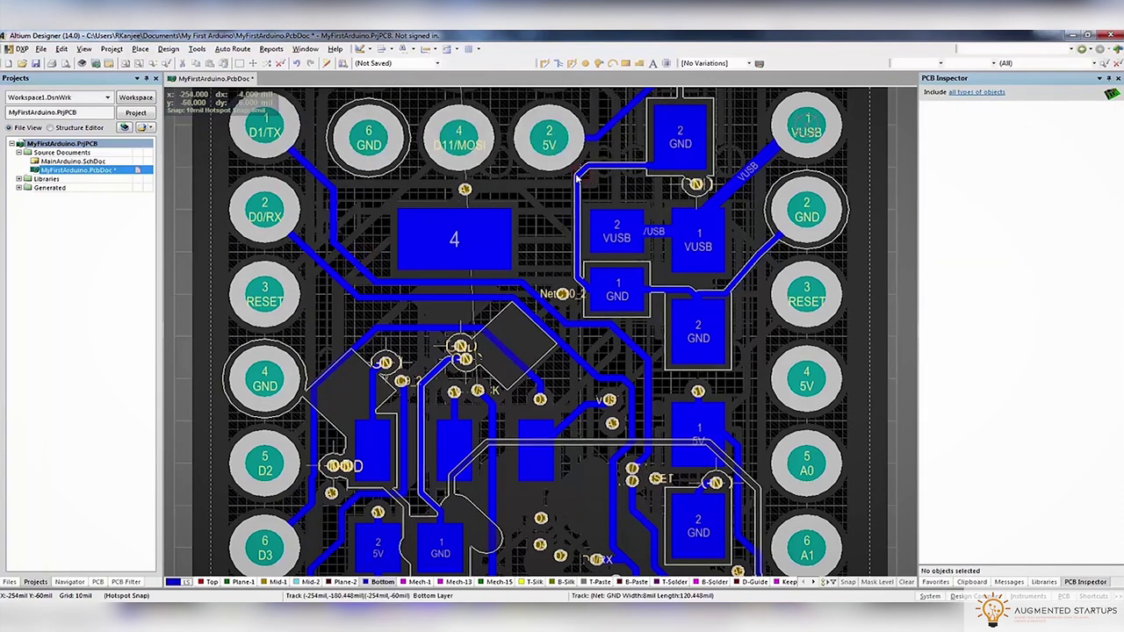
pyautogui.click(525, 261)
pyautogui.moveTo(581, 173); pyautogui.dragTo(591, 186)
# Route the chip's 5V pad onto the 5V track
pyautogui.scroll(3, 623, 161)
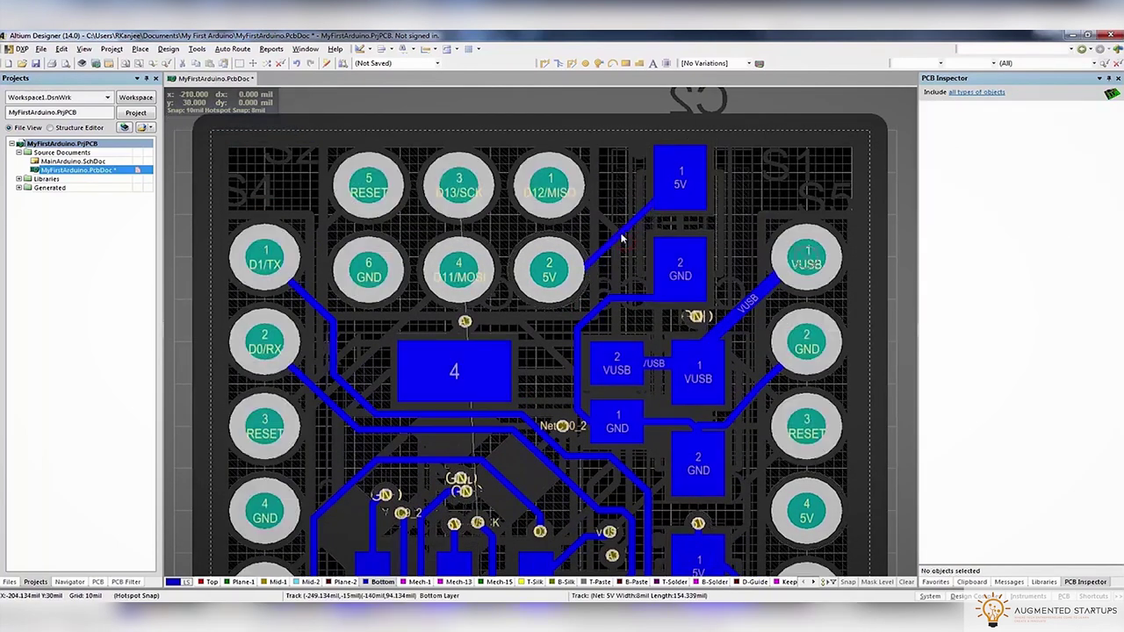
pyautogui.scroll(-6, 629, 241)
pyautogui.scroll(-2, 629, 253)
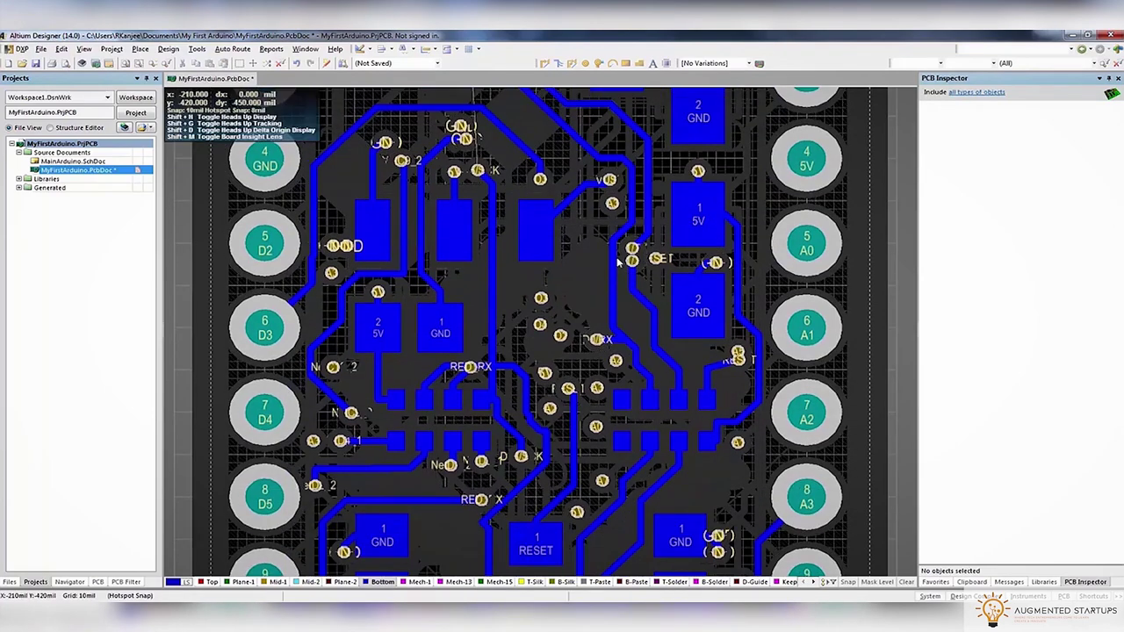
pyautogui.scroll(-4, 620, 264)
pyautogui.keyDown('ctrl'); pyautogui.scroll(5, 620, 264); pyautogui.keyUp('ctrl')
pyautogui.click(544, 62)
pyautogui.click(703, 361)
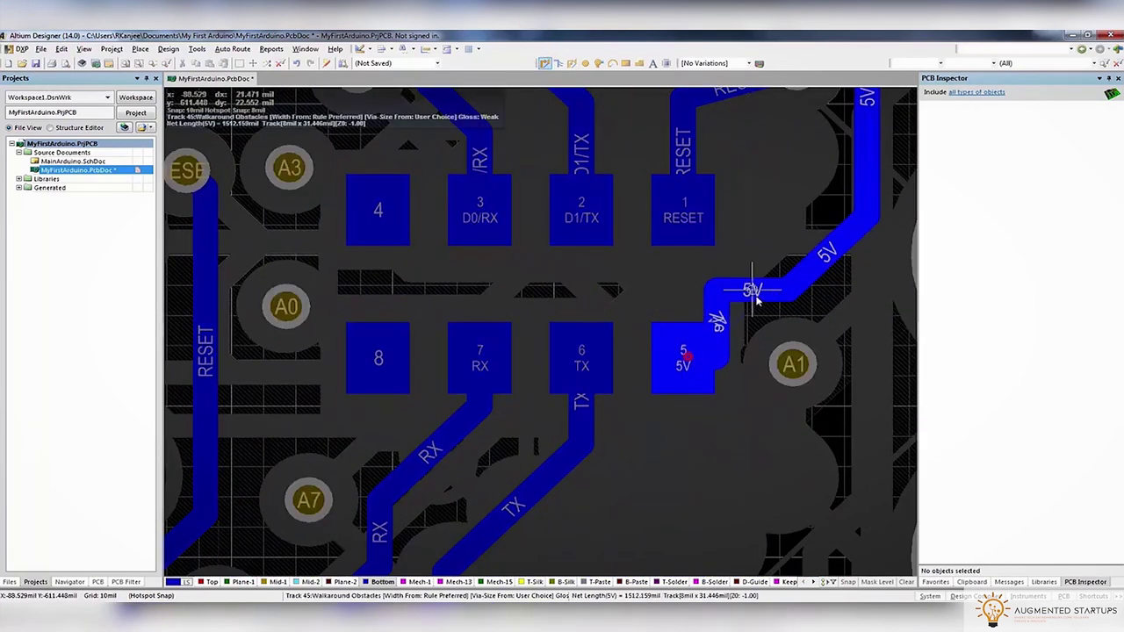
pyautogui.click(845, 235)
# Route the RESET pad and drop a via at the end of its route
pyautogui.keyDown('ctrl'); pyautogui.scroll(-2, 784, 316); pyautogui.keyUp('ctrl')
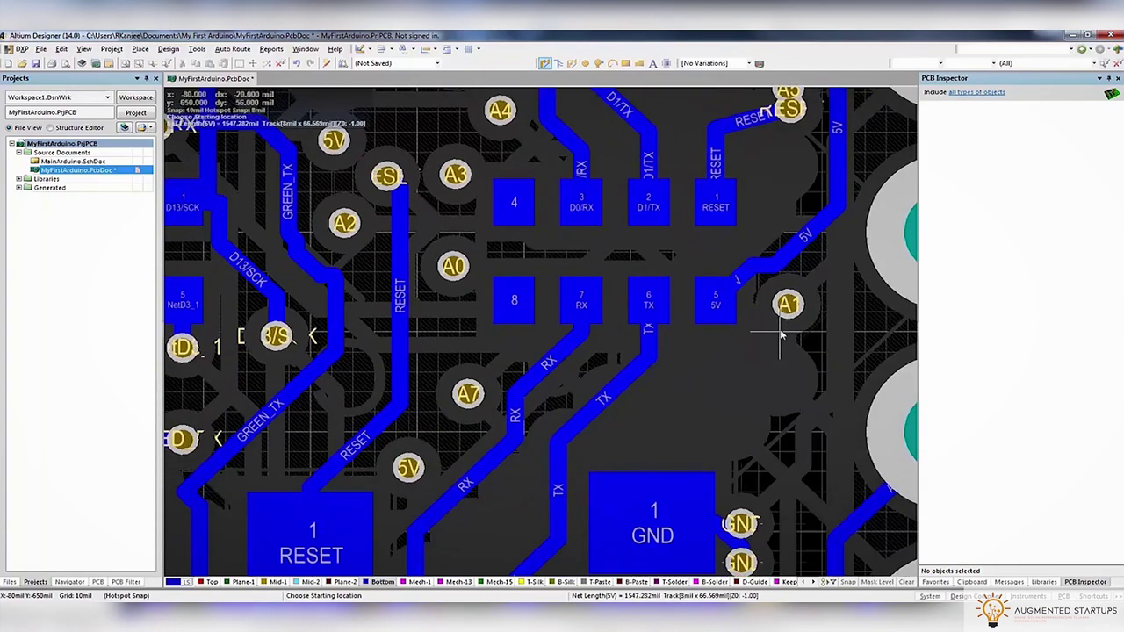
pyautogui.hotkey('shift', 's')
pyautogui.moveTo(778, 339); pyautogui.dragTo(632, 388, button='right')
pyautogui.hotkey('shift', 's')
pyautogui.click(569, 243)
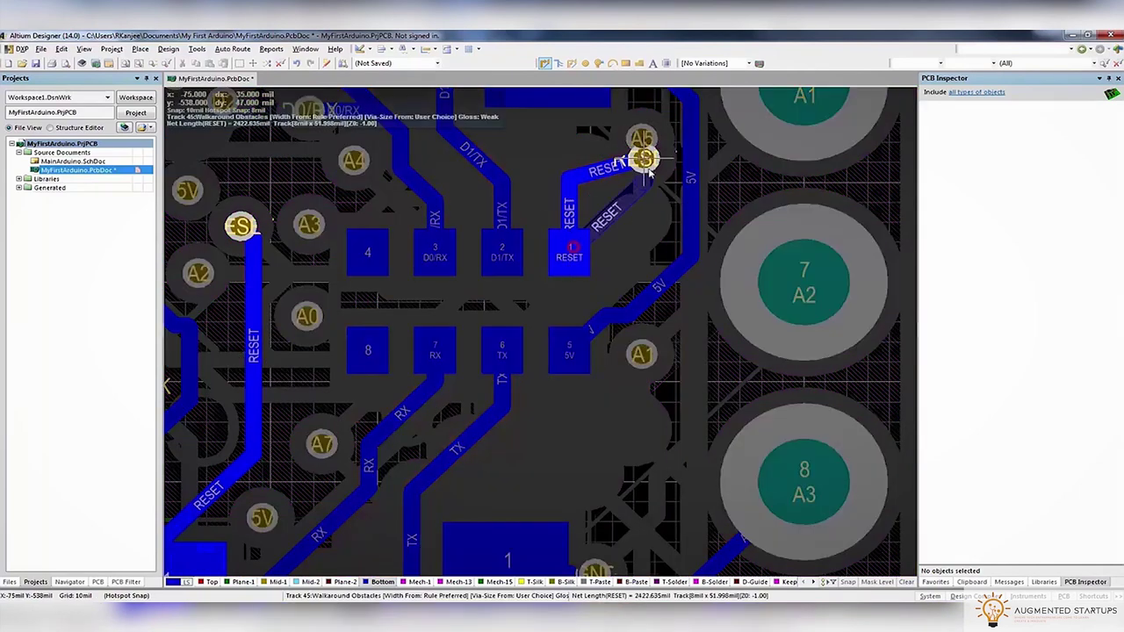
pyautogui.press('KP_Multiply')
pyautogui.keyDown('ctrl'); pyautogui.scroll(2, 646, 165); pyautogui.keyUp('ctrl')
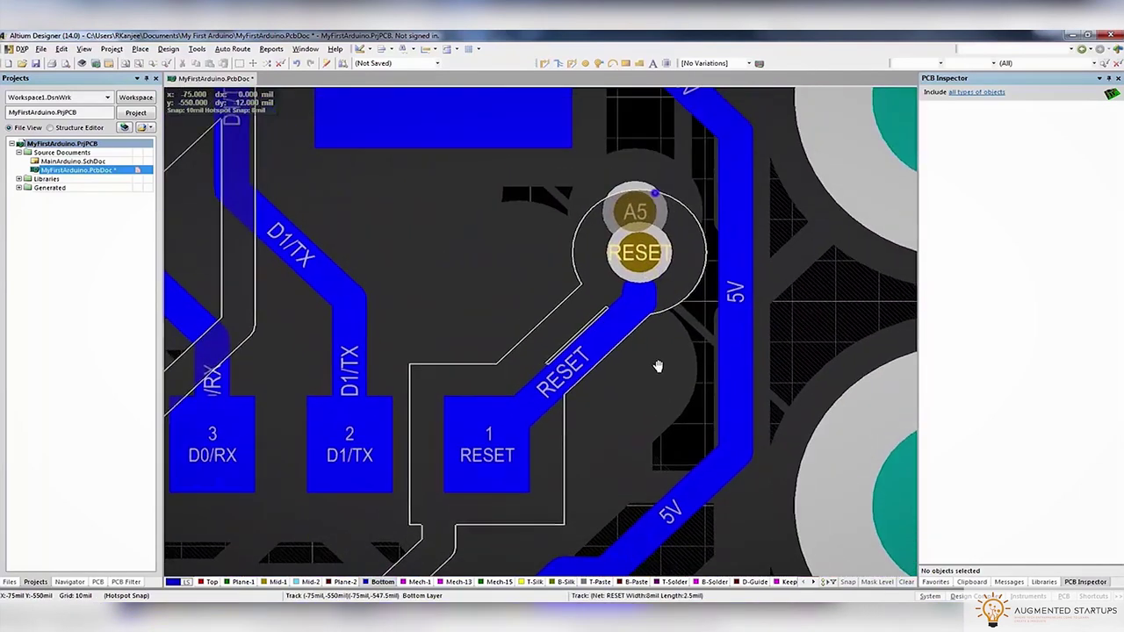
# Inspect capacitor C3 with all layers shown, then switch to the Top layer
pyautogui.hotkey('shift', 's')
pyautogui.keyDown('ctrl'); pyautogui.scroll(-3, 633, 264); pyautogui.keyUp('ctrl')
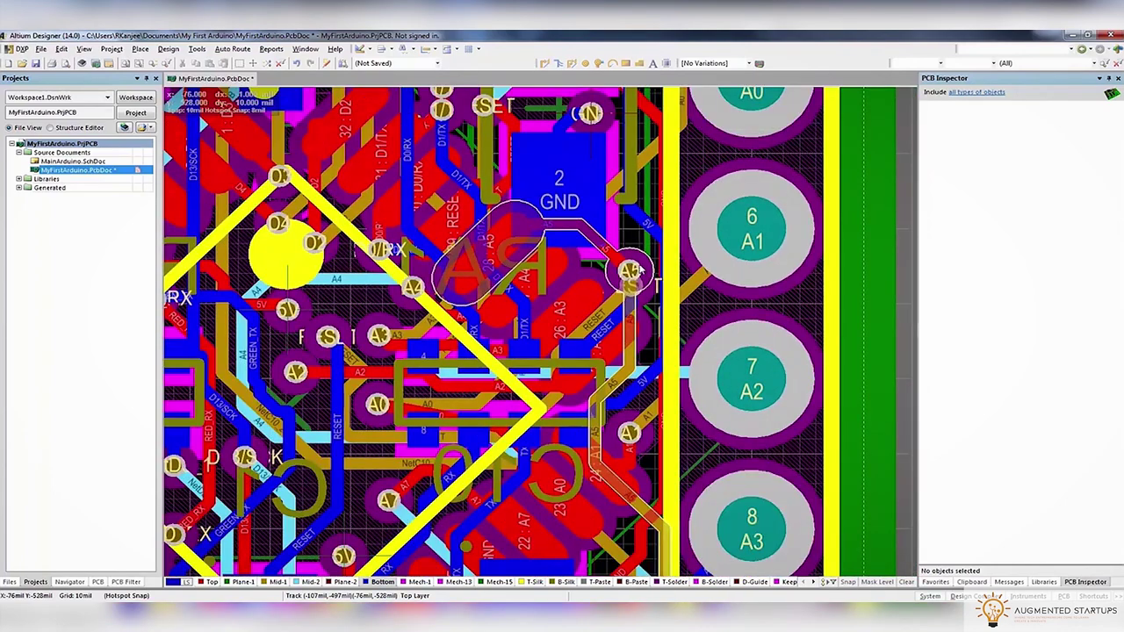
pyautogui.click(642, 276)
pyautogui.hotkey('shift', 's')
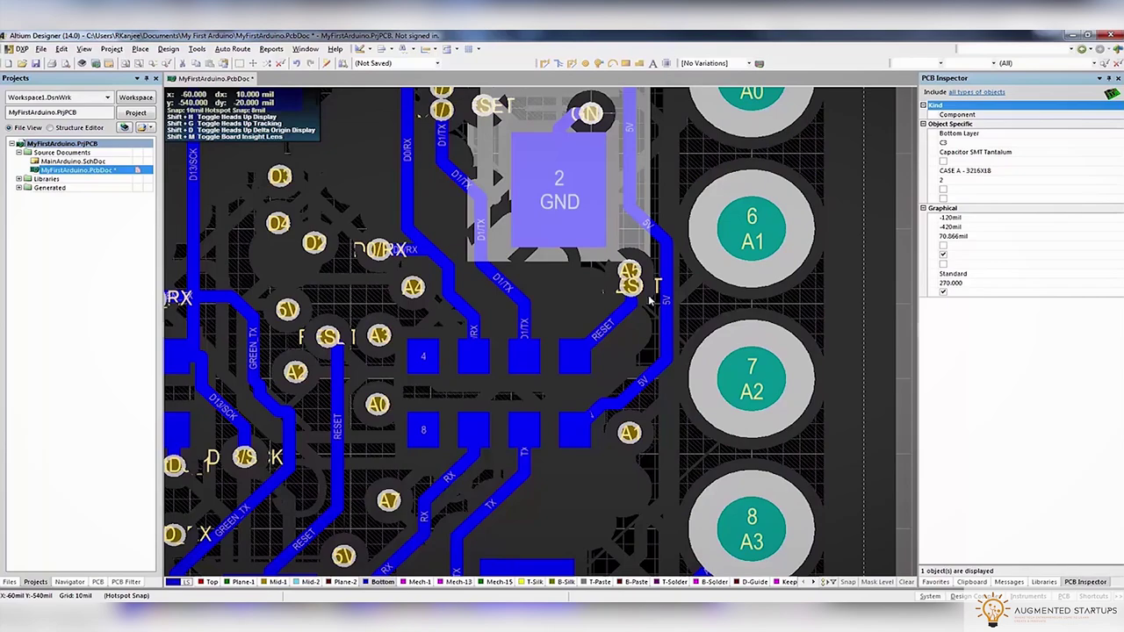
pyautogui.keyDown('ctrl'); pyautogui.scroll(-5, 650, 301); pyautogui.keyUp('ctrl')
pyautogui.click(747, 289)
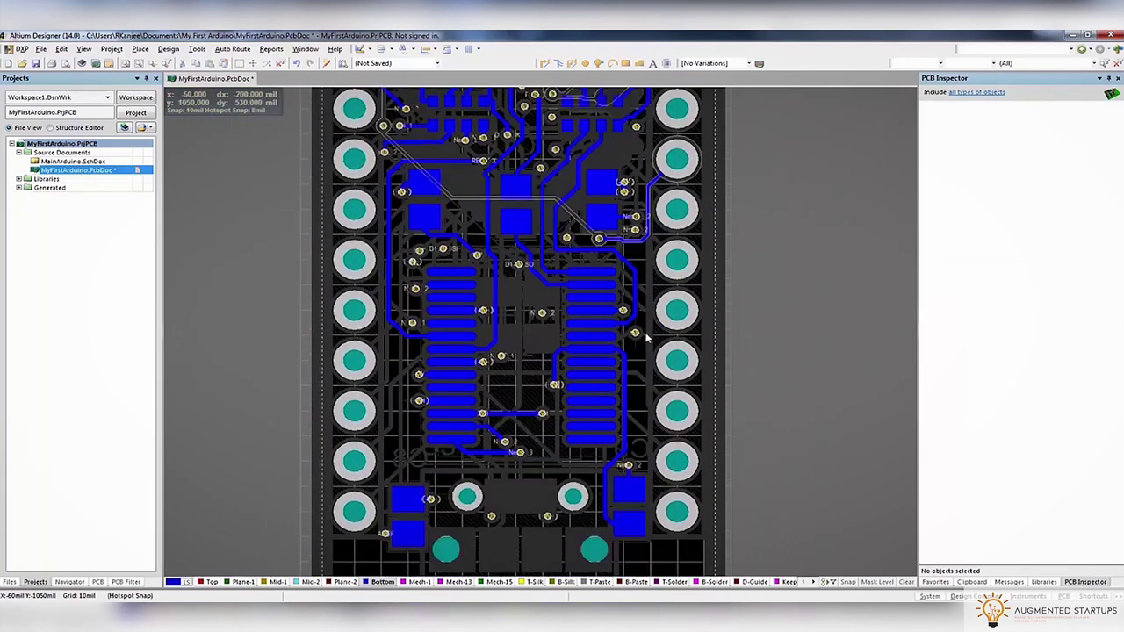
pyautogui.keyDown('ctrl'); pyautogui.scroll(-2, 647, 336); pyautogui.keyUp('ctrl')
pyautogui.click(211, 582)
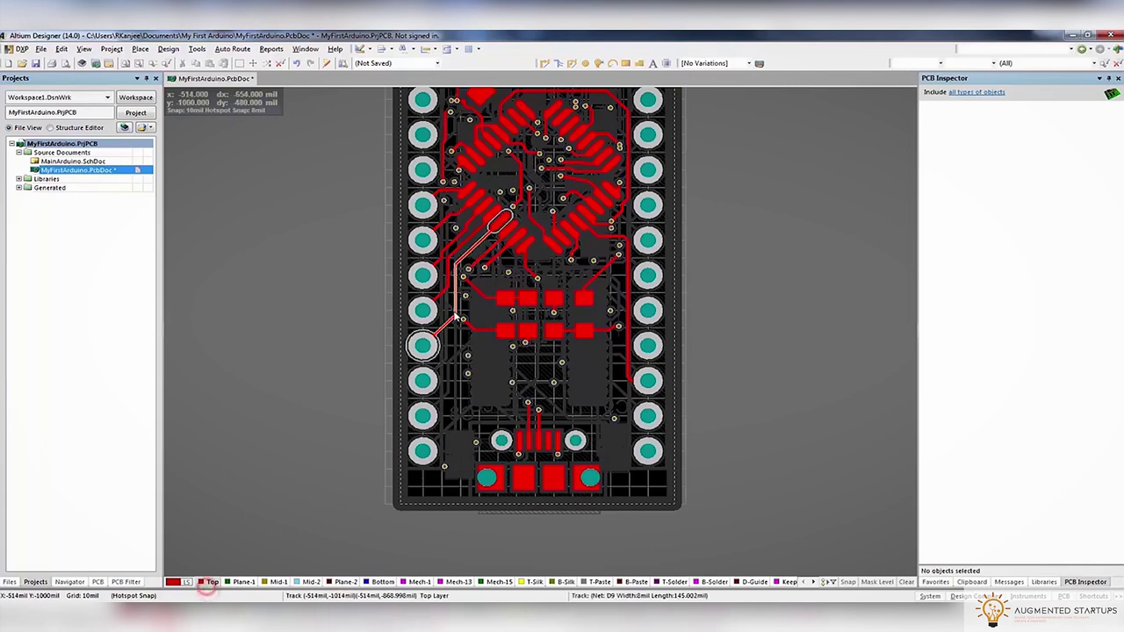
# Route the A0 track from its pad on the Top layer, abandoning an A1 route attempt
pyautogui.scroll(3, 474, 312)
pyautogui.keyDown('ctrl'); pyautogui.scroll(4, 490, 307); pyautogui.keyUp('ctrl')
pyautogui.click(545, 64)
pyautogui.click(571, 365)
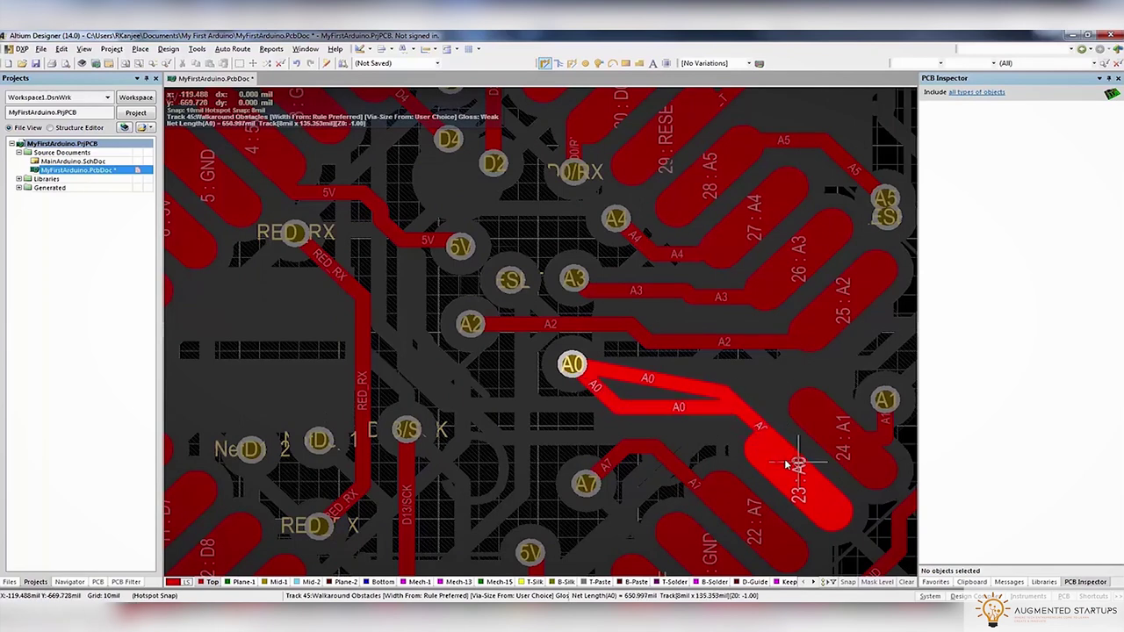
pyautogui.click(718, 407)
pyautogui.rightClick(718, 408)
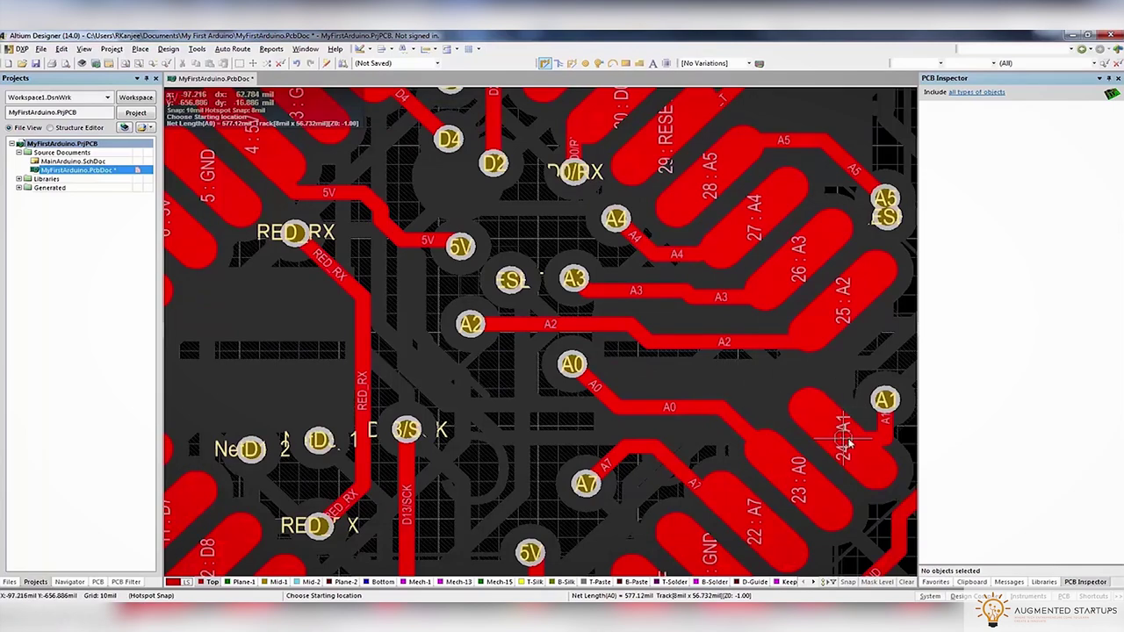
pyautogui.click(883, 401)
pyautogui.rightClick(884, 402)
# Route a track on the 5V net
pyautogui.keyDown('ctrl'); pyautogui.scroll(-2, 799, 355); pyautogui.keyUp('ctrl')
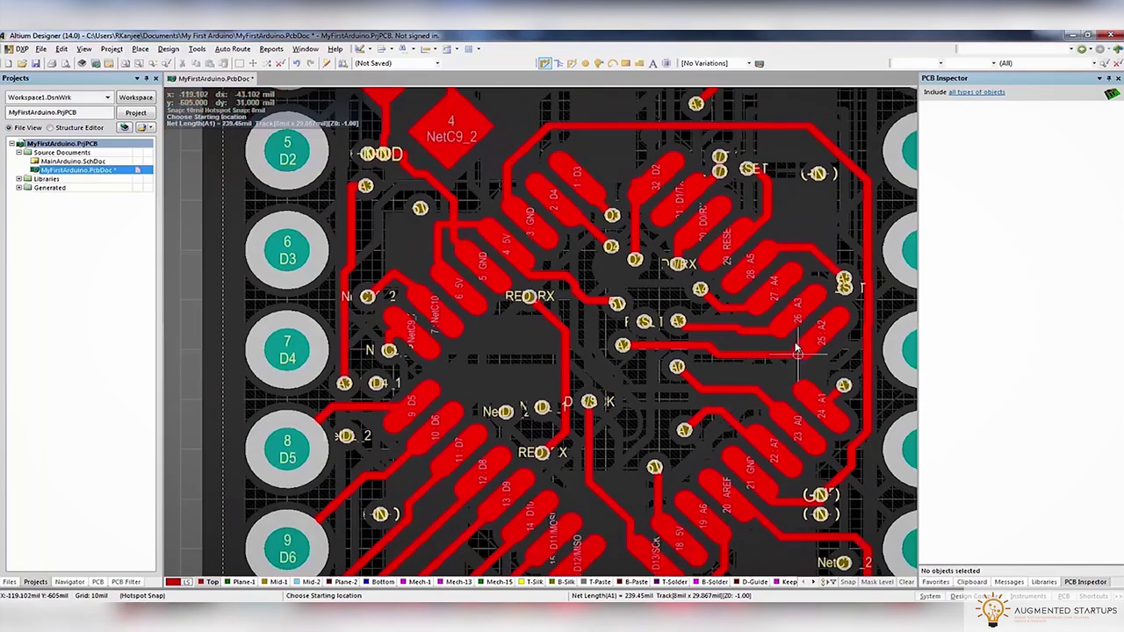
pyautogui.scroll(3, 656, 406)
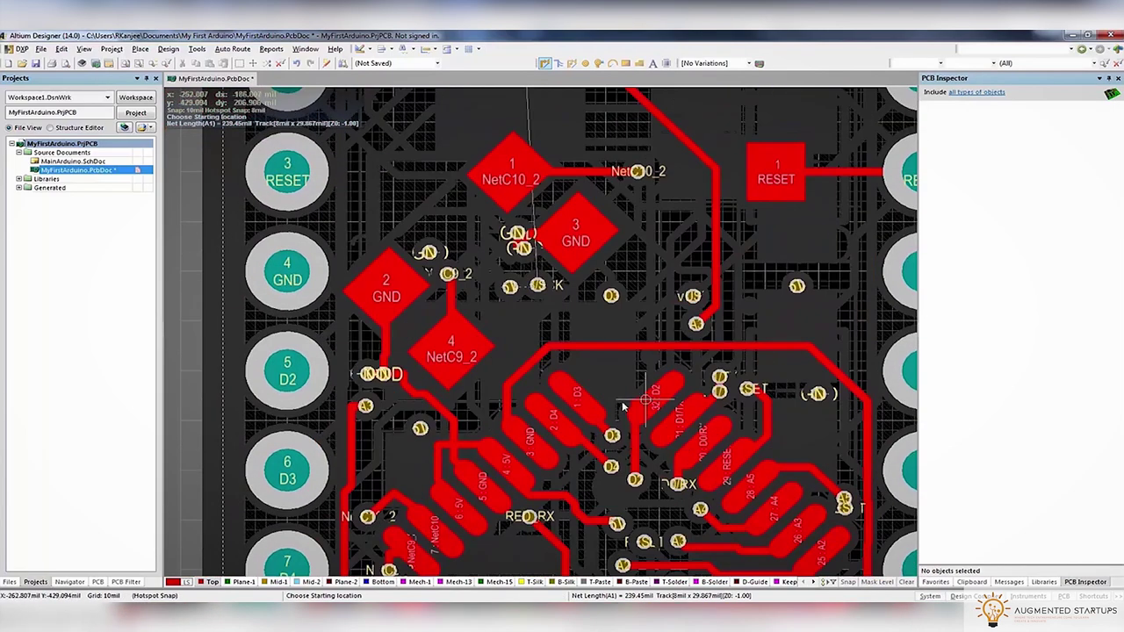
pyautogui.scroll(-1, 519, 413)
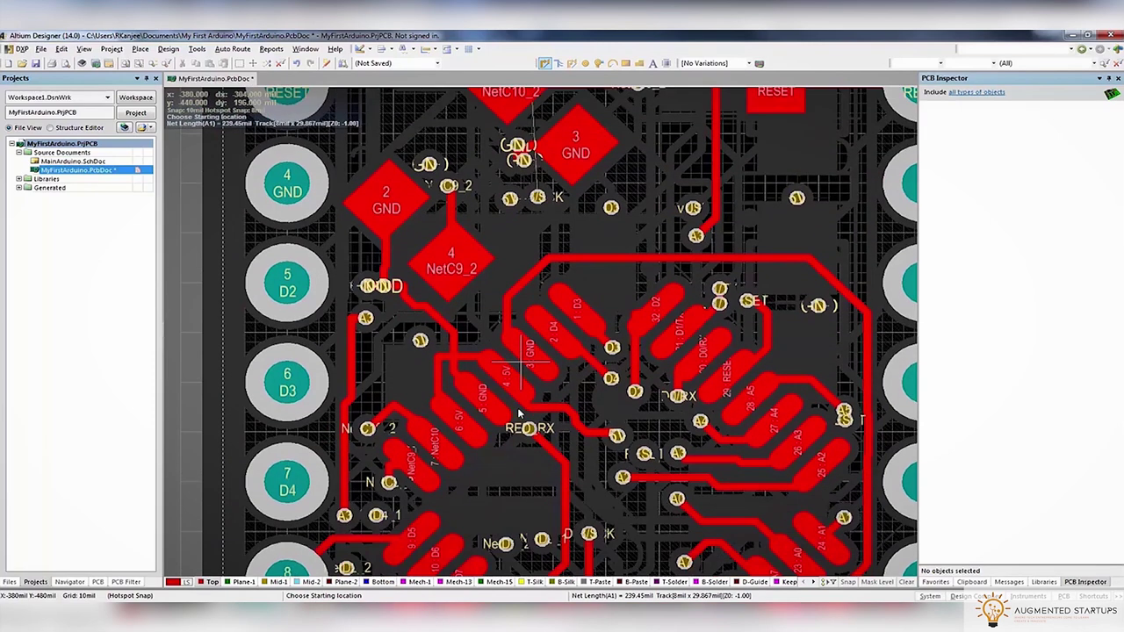
pyautogui.click(442, 409)
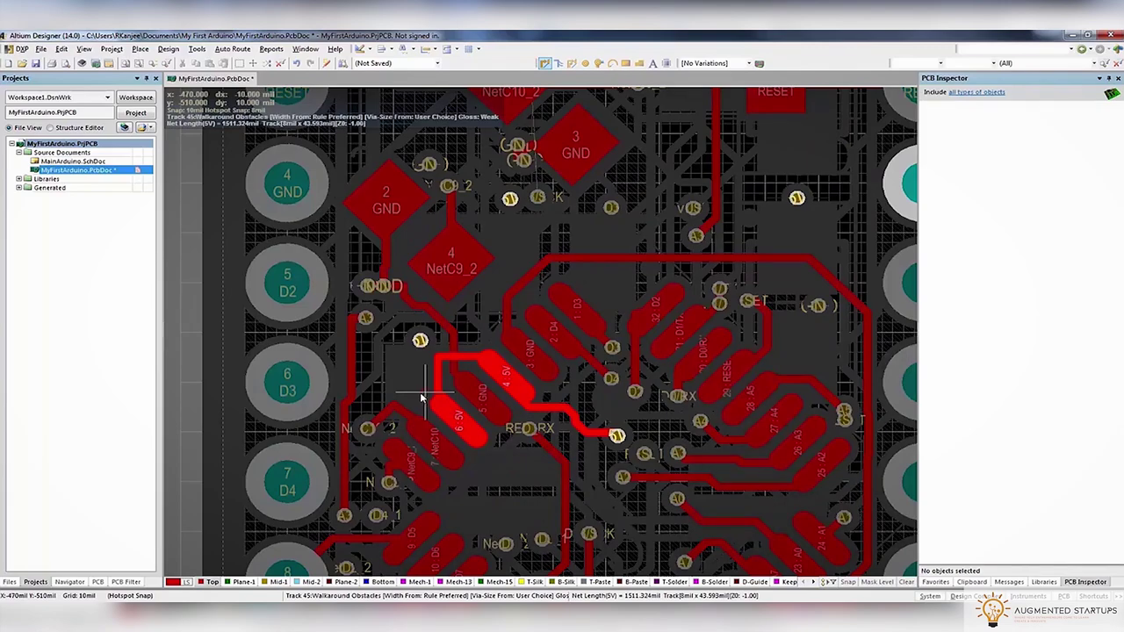
pyautogui.rightClick(420, 392)
# Delete the short GND track beside the via
pyautogui.keyDown('ctrl'); pyautogui.scroll(2, 452, 374); pyautogui.keyUp('ctrl')
pyautogui.keyDown('ctrl'); pyautogui.scroll(3, 454, 363); pyautogui.keyUp('ctrl')
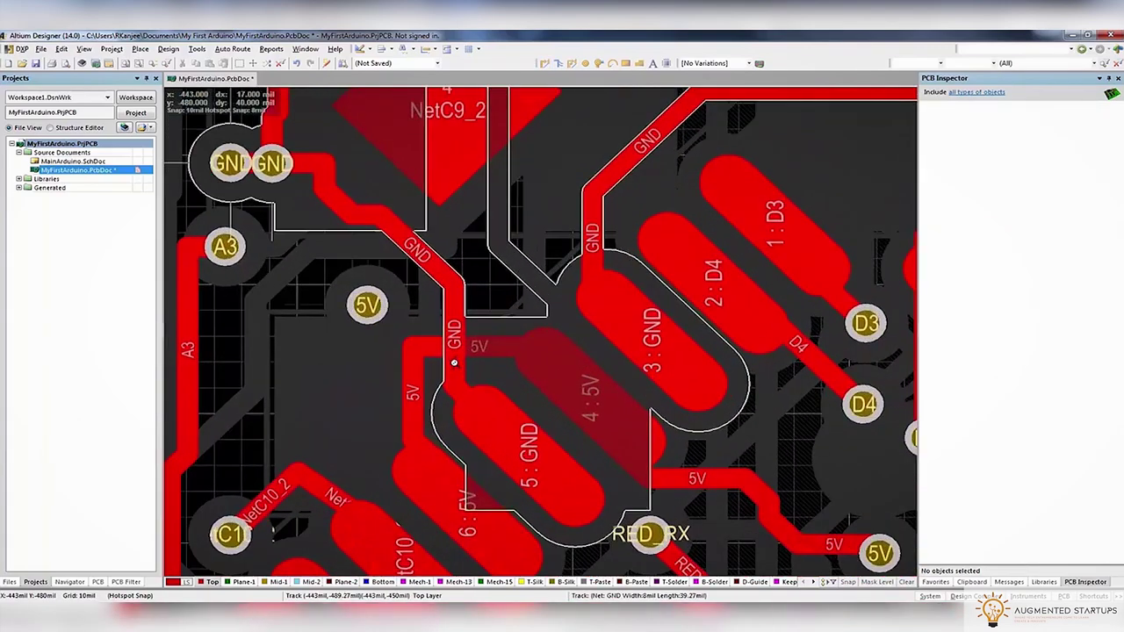
pyautogui.keyDown('ctrl'); pyautogui.scroll(-2, 454, 362); pyautogui.keyUp('ctrl')
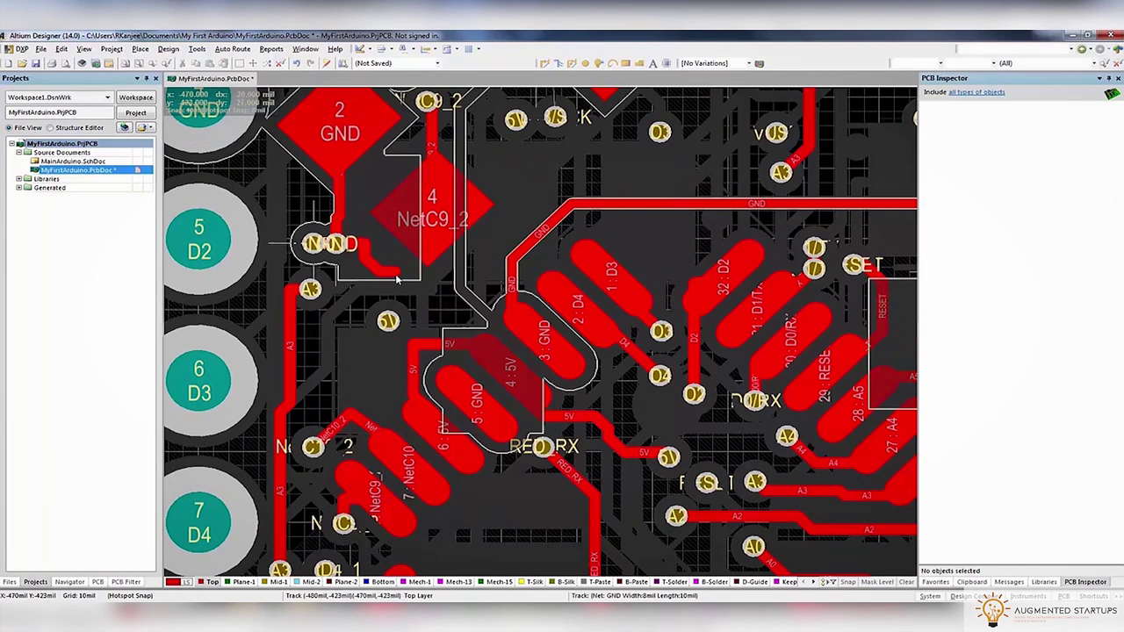
pyautogui.click(360, 251)
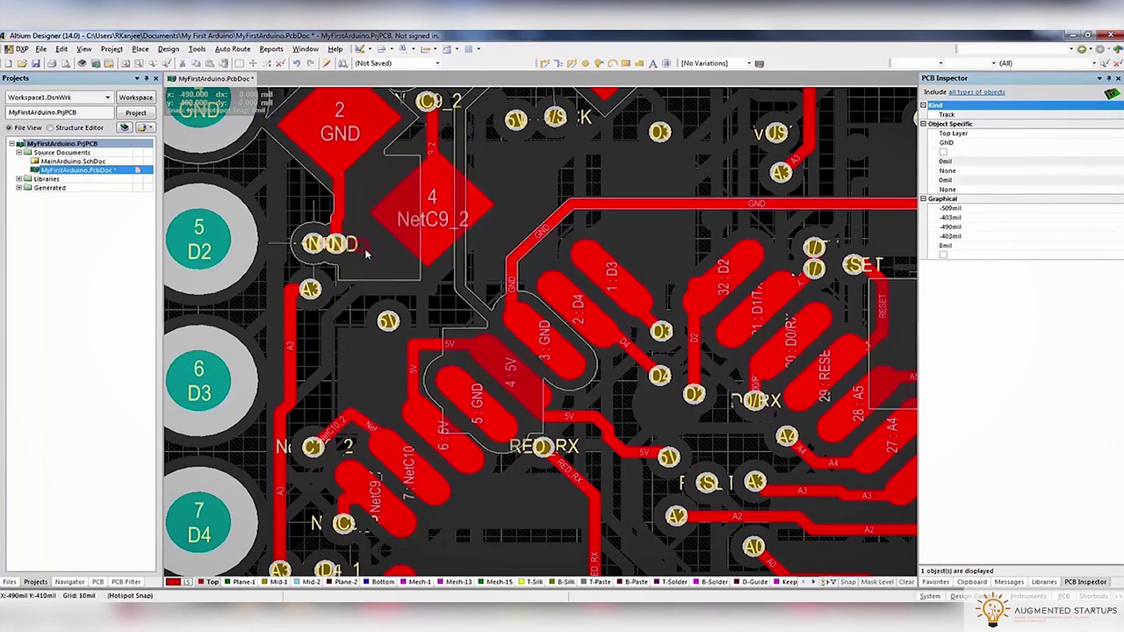
pyautogui.press('Delete')
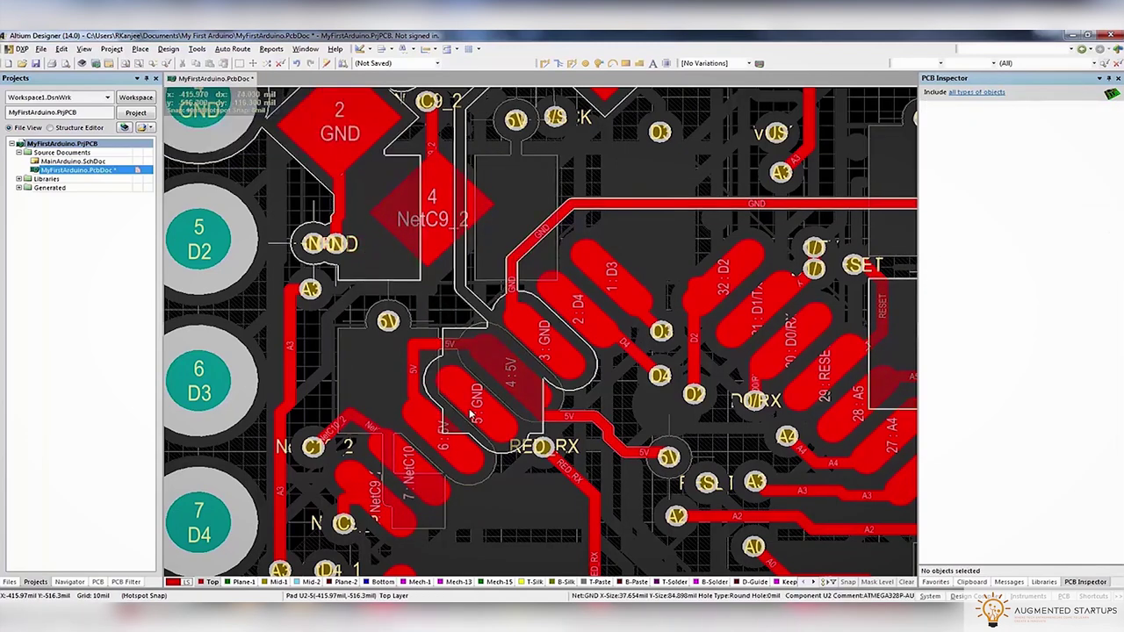
# Route the A3 track to the via
pyautogui.keyDown('ctrl'); pyautogui.scroll(-1, 487, 411); pyautogui.keyUp('ctrl')
pyautogui.hotkey('ctrl', 'w')
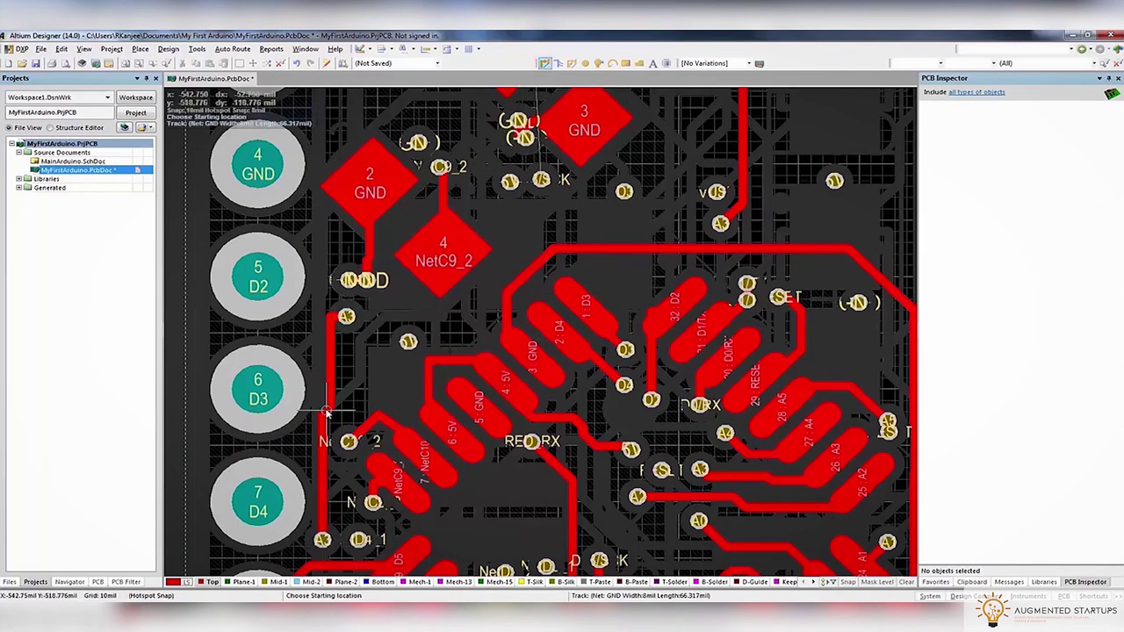
pyautogui.click(325, 411)
pyautogui.click(347, 318)
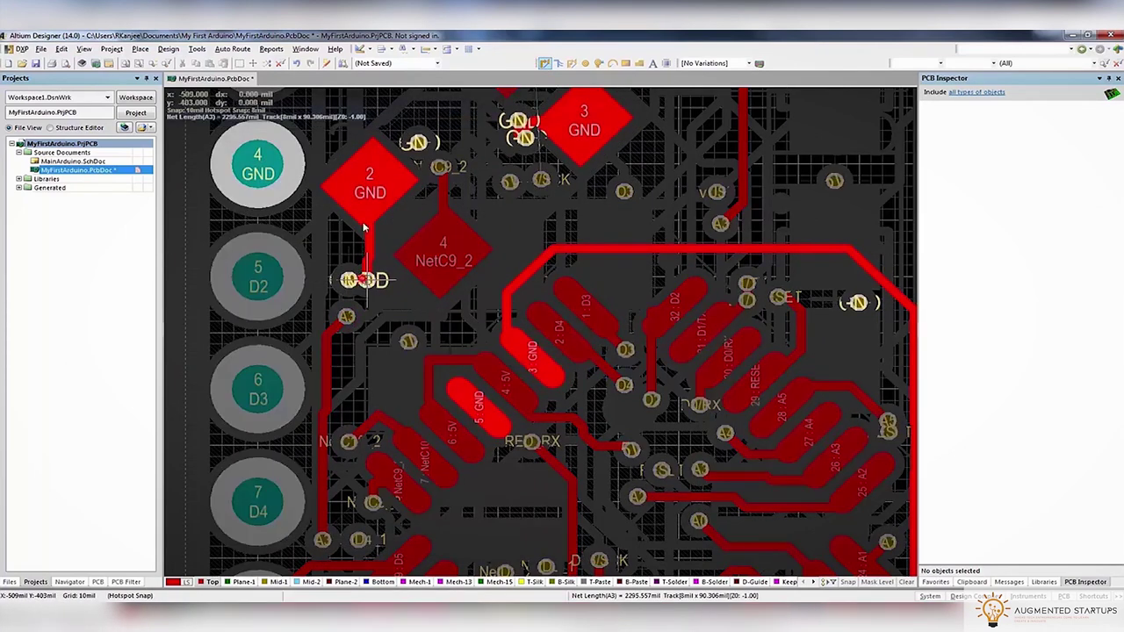
pyautogui.scroll(5, 385, 314)
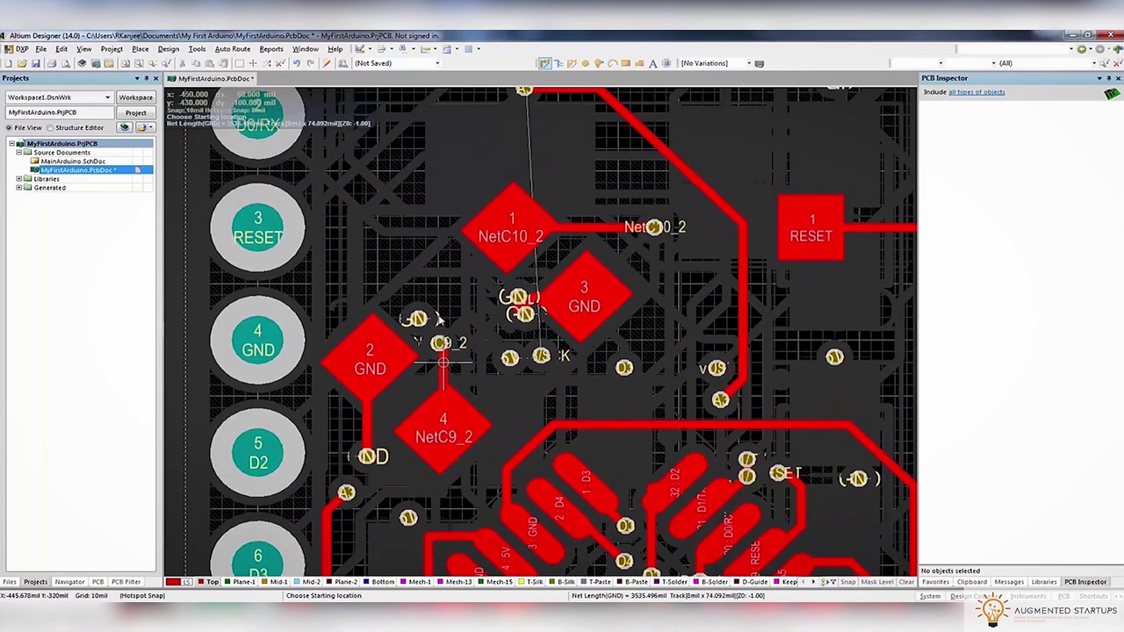
pyautogui.keyDown('shift'); pyautogui.hscroll(-3, 527, 369); pyautogui.keyUp('shift')
pyautogui.keyDown('ctrl'); pyautogui.scroll(-2, 678, 394); pyautogui.keyUp('ctrl')
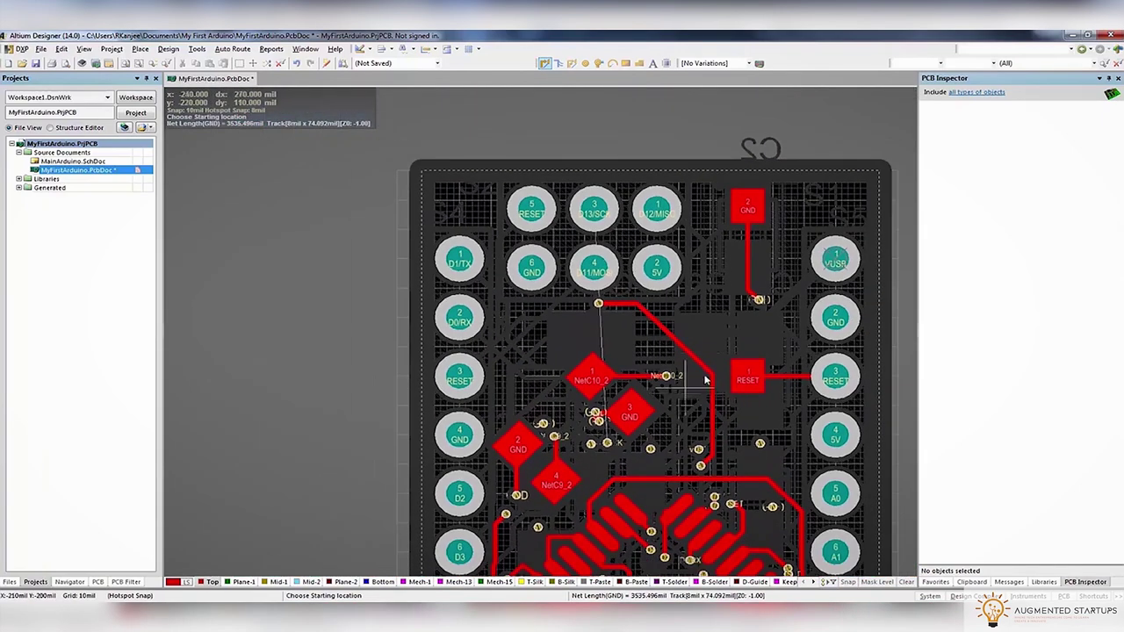
pyautogui.scroll(-6, 731, 357)
pyautogui.scroll(-8, 731, 363)
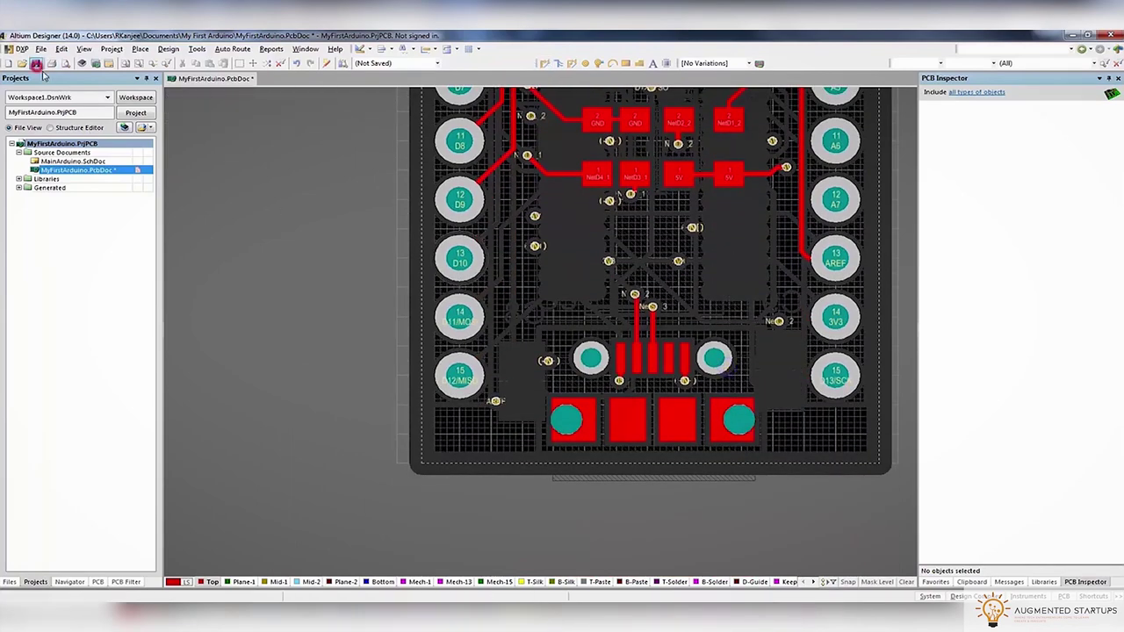
# Fit the board in view and delete the stray RED_RX track near the chip
pyautogui.scroll(10, 825, 387)
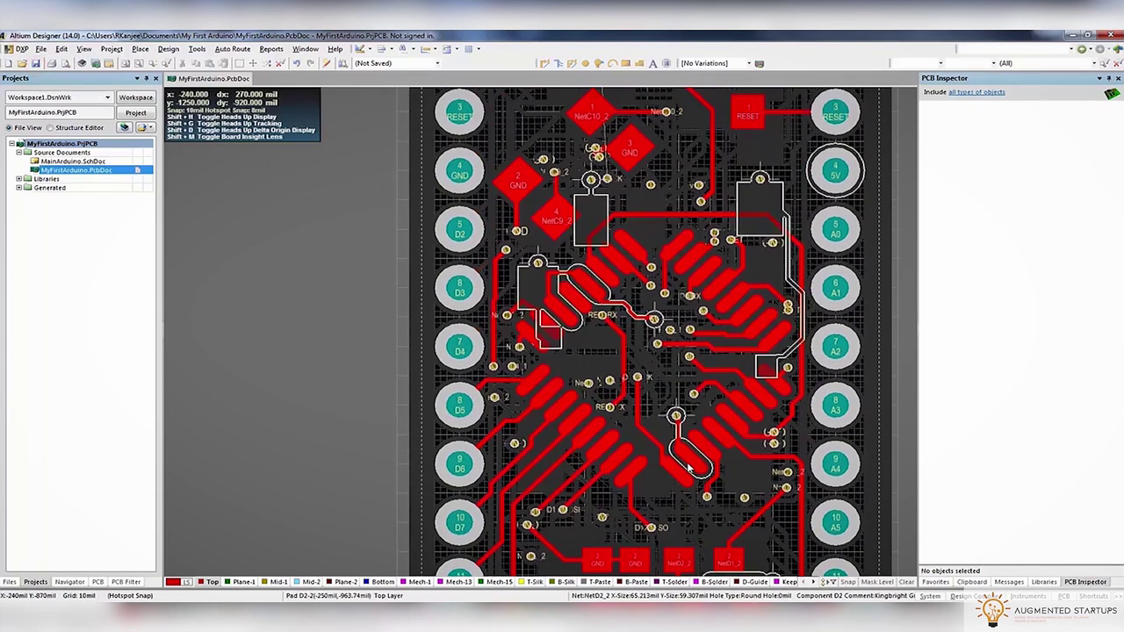
pyautogui.scroll(-8, 633, 430)
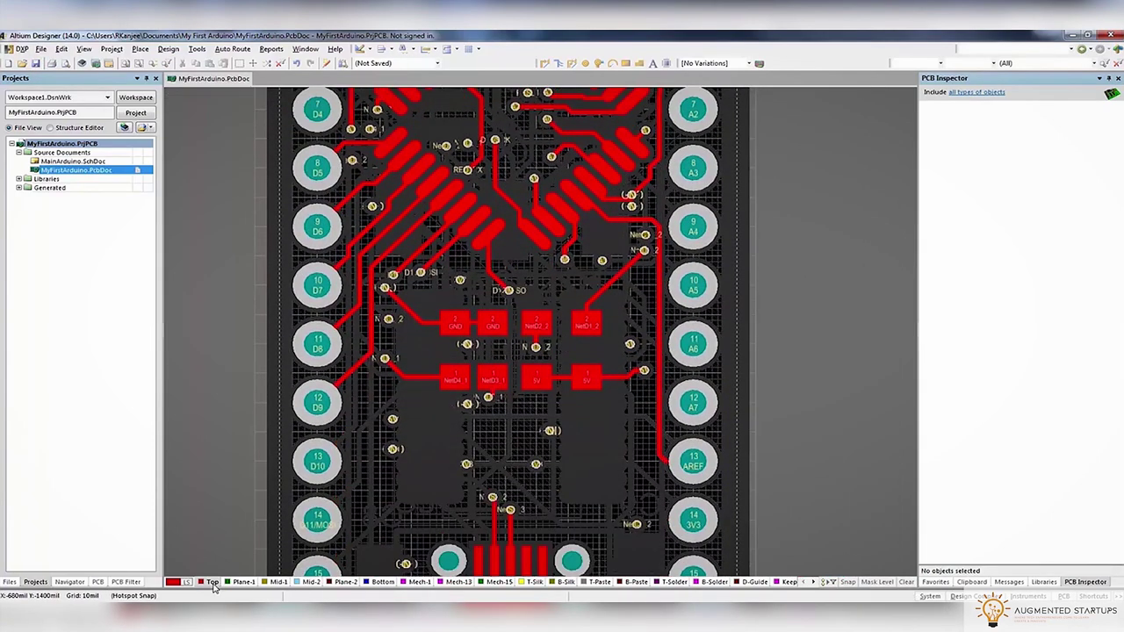
pyautogui.press('pagedown')
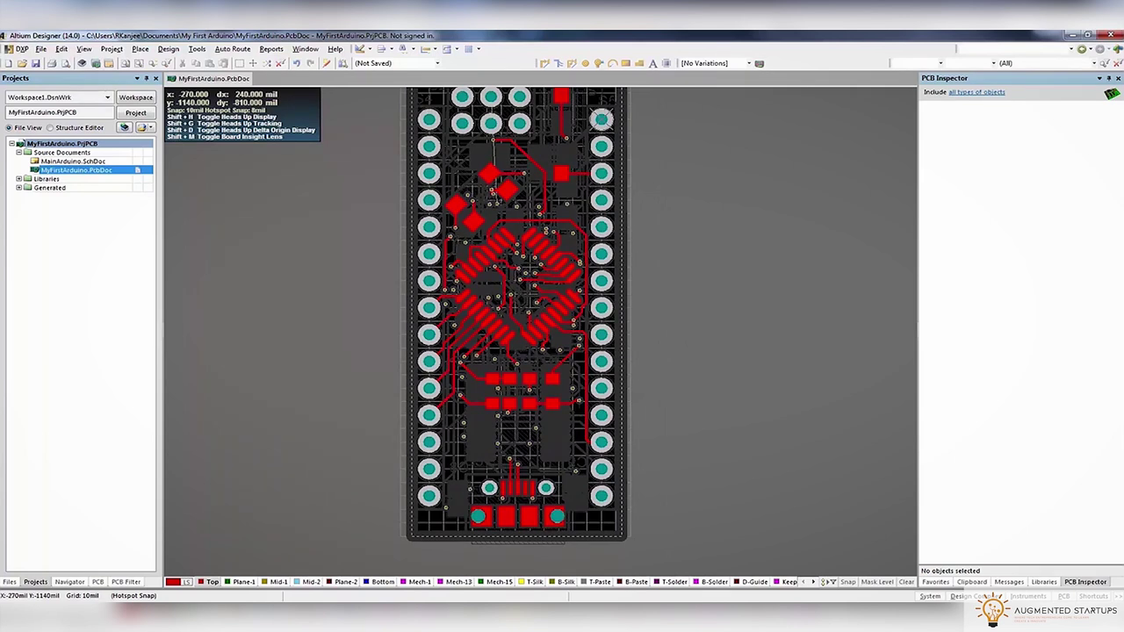
pyautogui.click(497, 277)
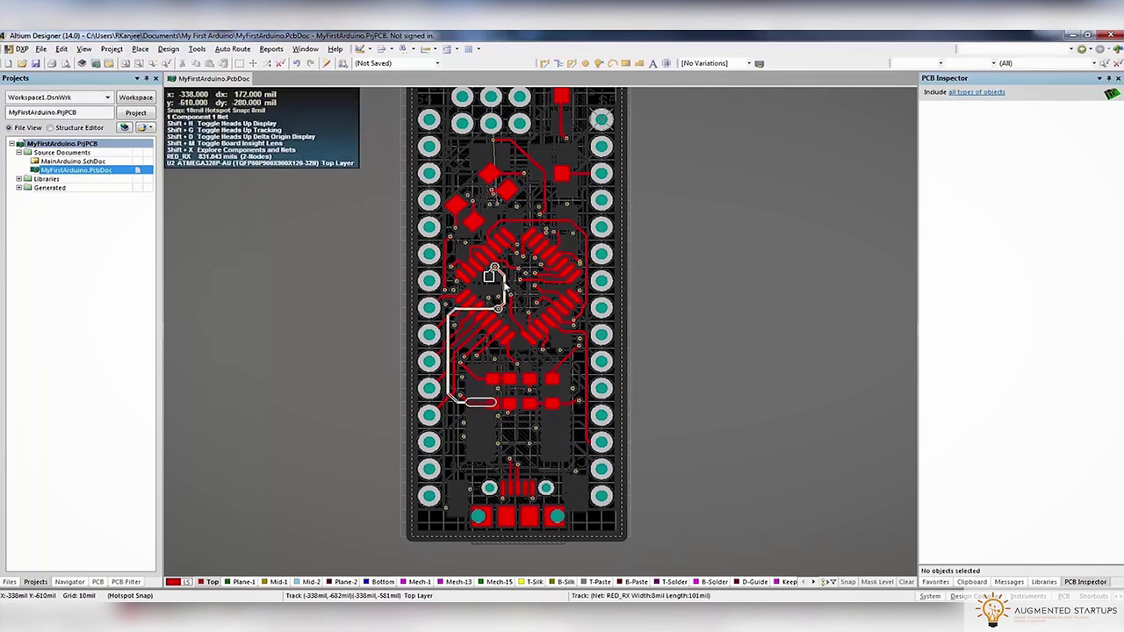
pyautogui.press('Delete')
# Verify the Plane-1 internal plane is on the 5V net, then return to the Bottom layer
pyautogui.click(239, 582)
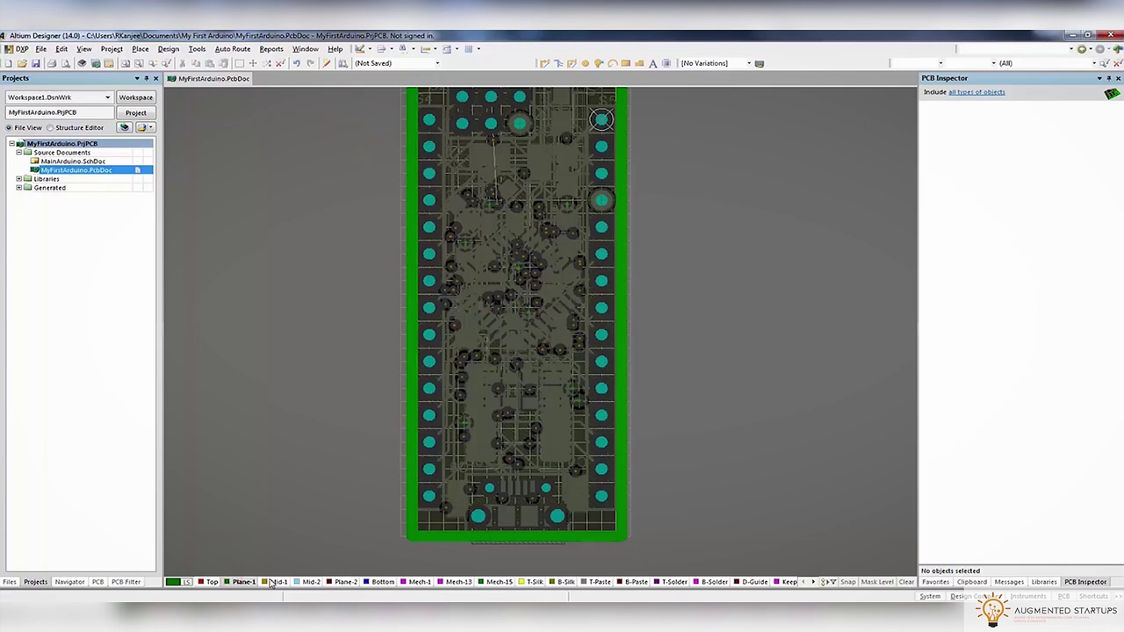
pyautogui.click(577, 433)
pyautogui.doubleClick(579, 432)
pyautogui.click(568, 352)
pyautogui.click(345, 582)
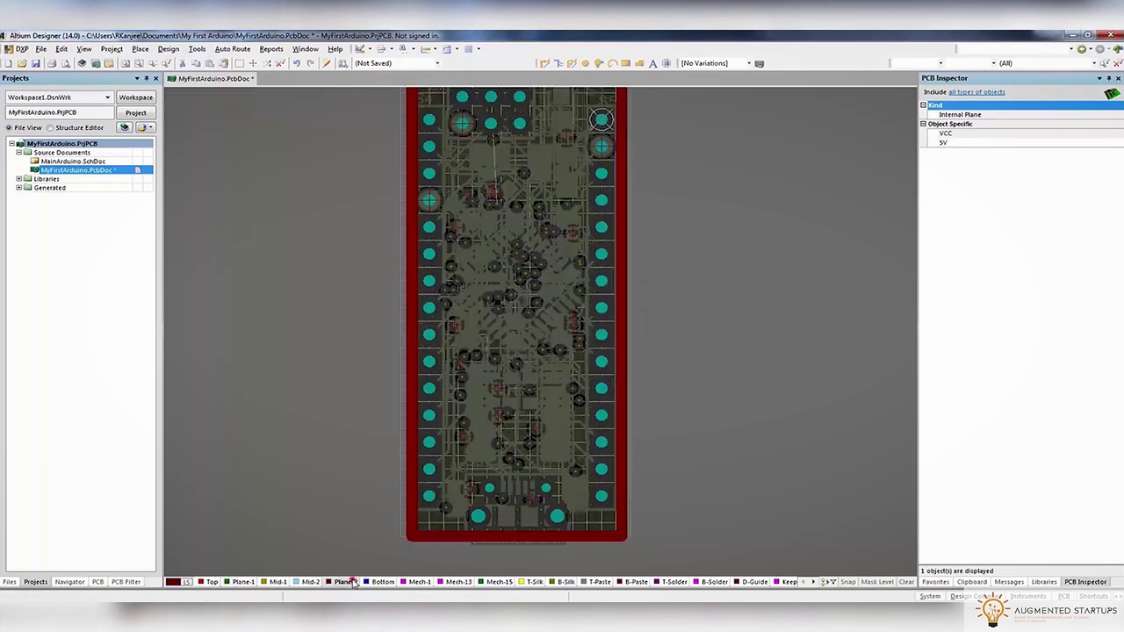
pyautogui.click(382, 581)
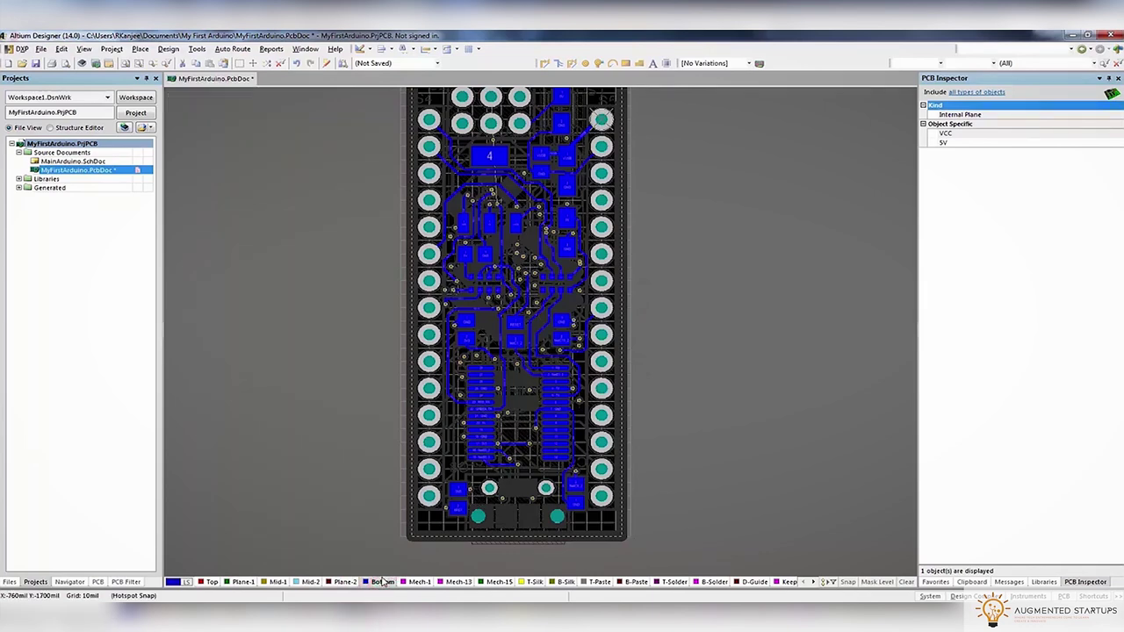
# Start and cancel two routing attempts from the GREEN_TX track
pyautogui.keyDown('ctrl'); pyautogui.scroll(5, 450, 441); pyautogui.keyUp('ctrl')
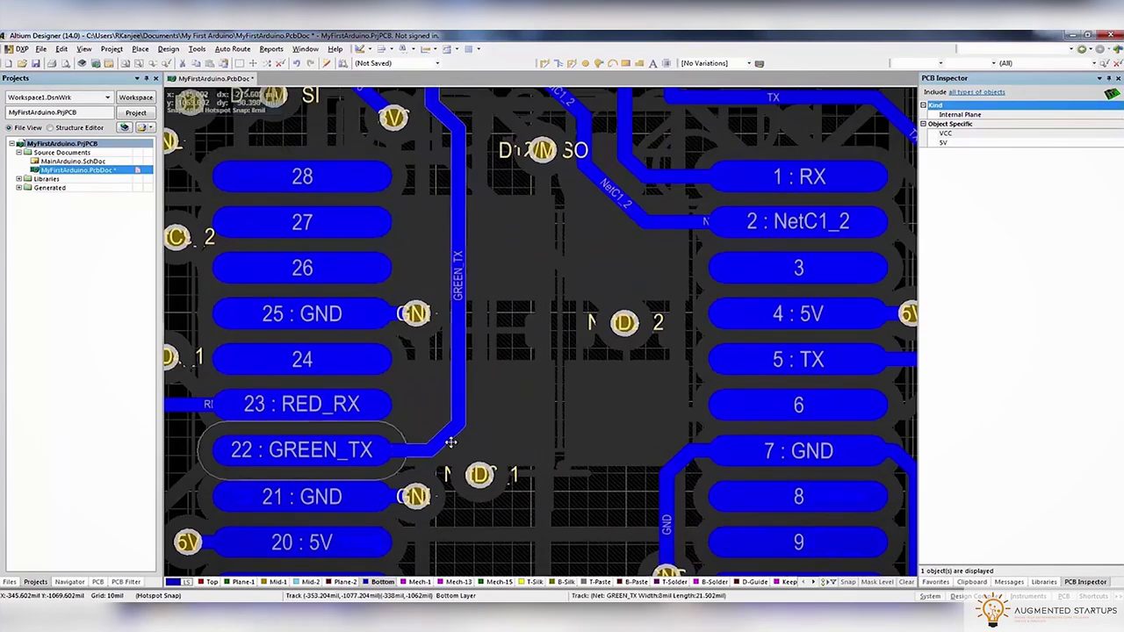
pyautogui.keyDown('ctrl'); pyautogui.scroll(-4, 441, 442); pyautogui.keyUp('ctrl')
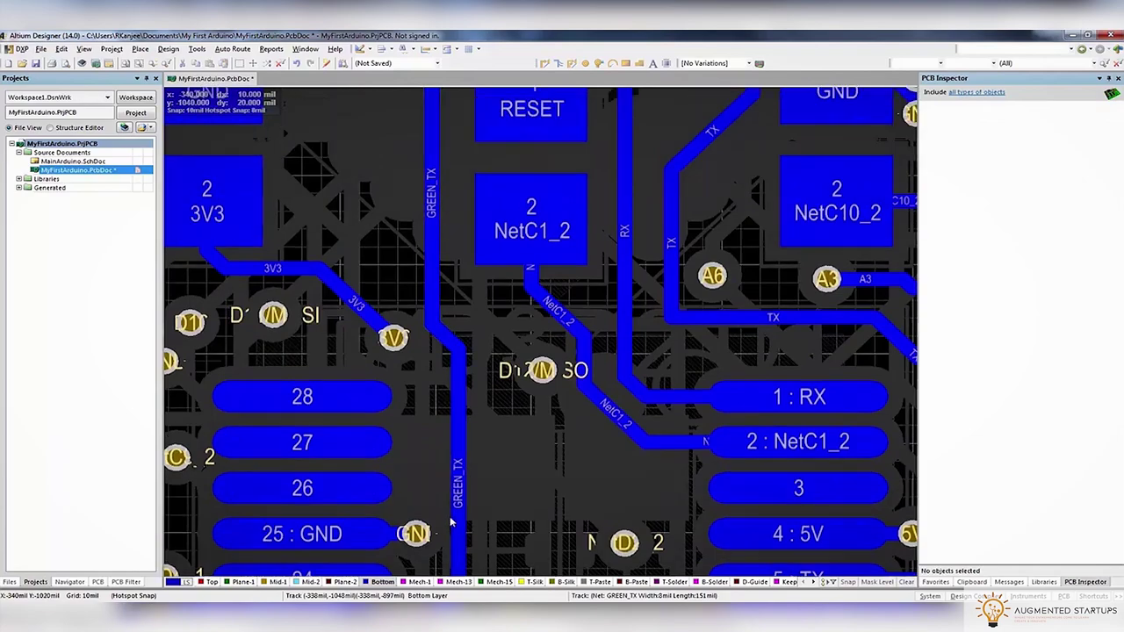
pyautogui.keyDown('ctrl'); pyautogui.scroll(3, 430, 332); pyautogui.keyUp('ctrl')
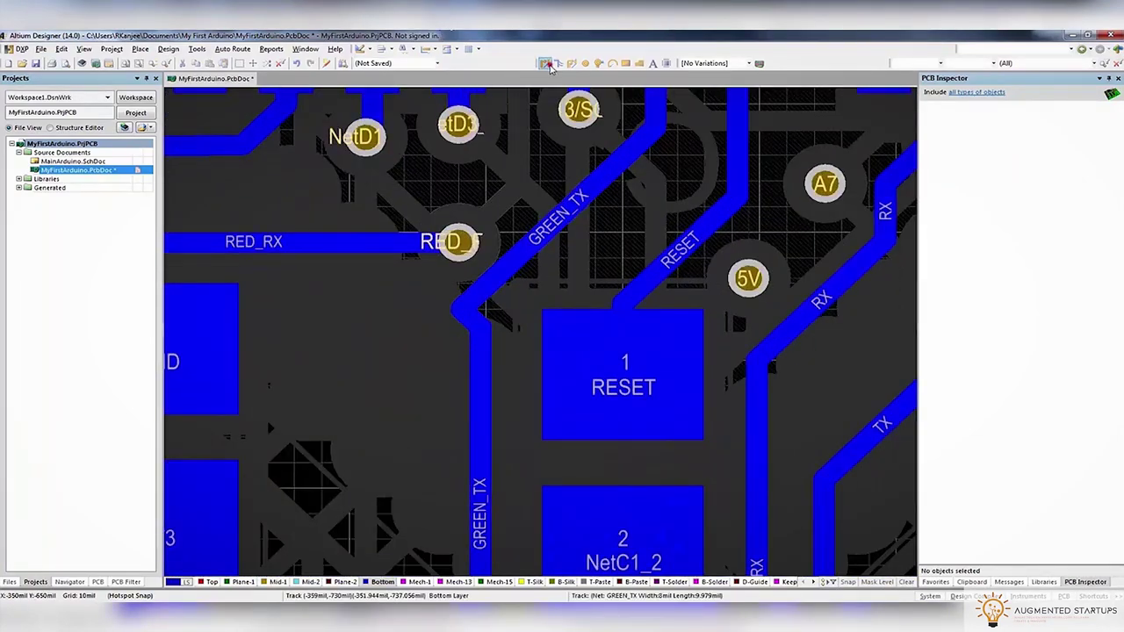
pyautogui.click(479, 342)
pyautogui.rightClick(494, 281)
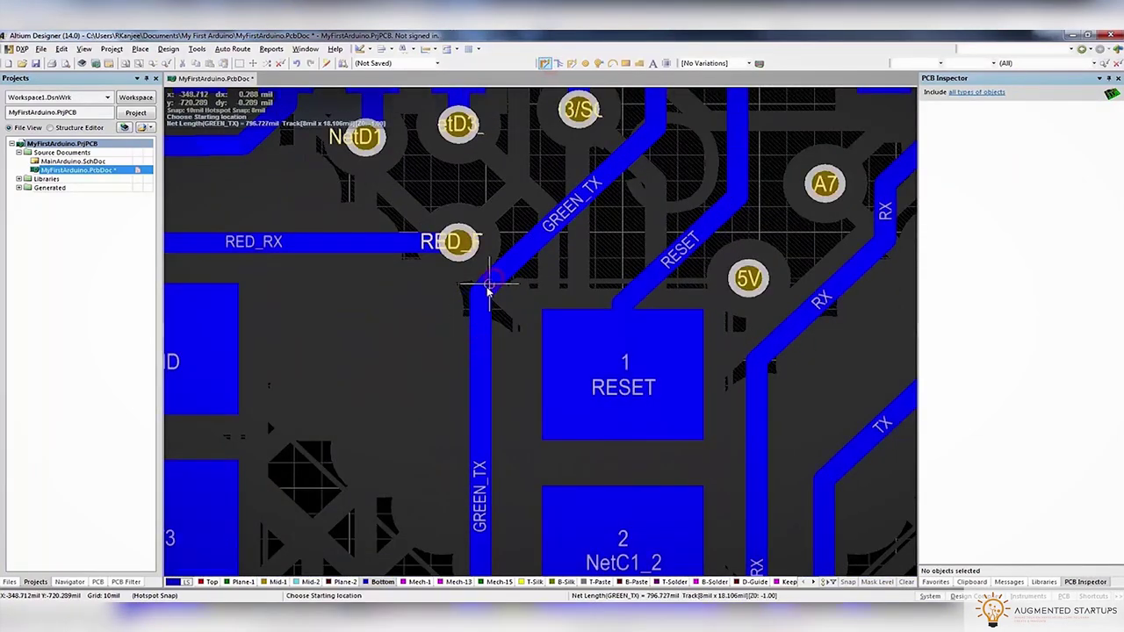
pyautogui.keyDown('ctrl'); pyautogui.scroll(-3, 477, 292); pyautogui.keyUp('ctrl')
pyautogui.keyDown('ctrl'); pyautogui.scroll(4, 512, 281); pyautogui.keyUp('ctrl')
pyautogui.click(509, 381)
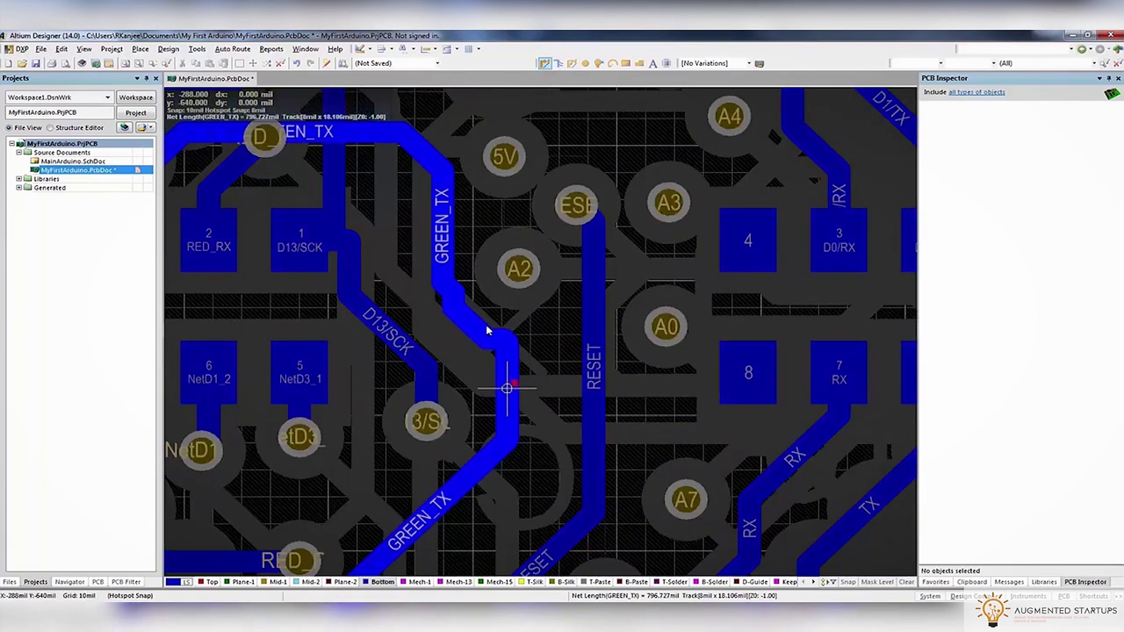
pyautogui.rightClick(441, 276)
# Drag the GREEN_TX horizontal segment above the RED_RX via
pyautogui.keyDown('ctrl'); pyautogui.scroll(-2, 448, 298); pyautogui.keyUp('ctrl')
pyautogui.moveTo(451, 313); pyautogui.dragTo(682, 343, button='right')
pyautogui.keyDown('ctrl'); pyautogui.scroll(4, 521, 215); pyautogui.keyUp('ctrl')
pyautogui.keyDown('ctrl'); pyautogui.scroll(-1, 522, 212); pyautogui.keyUp('ctrl')
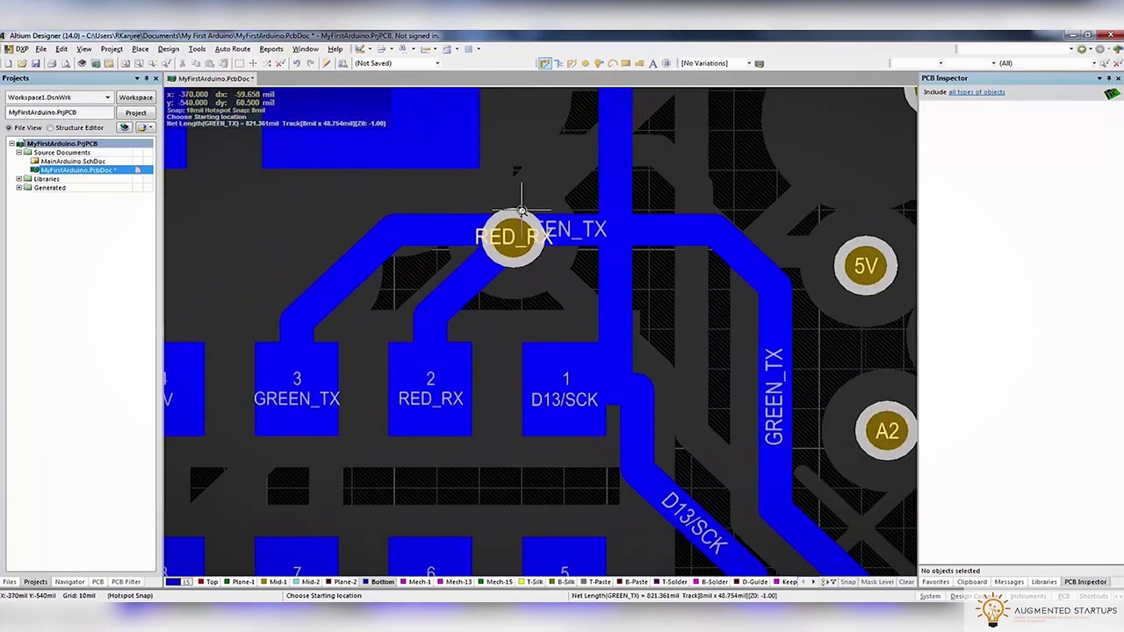
pyautogui.keyDown('ctrl'); pyautogui.scroll(1, 522, 213); pyautogui.keyUp('ctrl')
pyautogui.moveTo(453, 230); pyautogui.dragTo(456, 193)
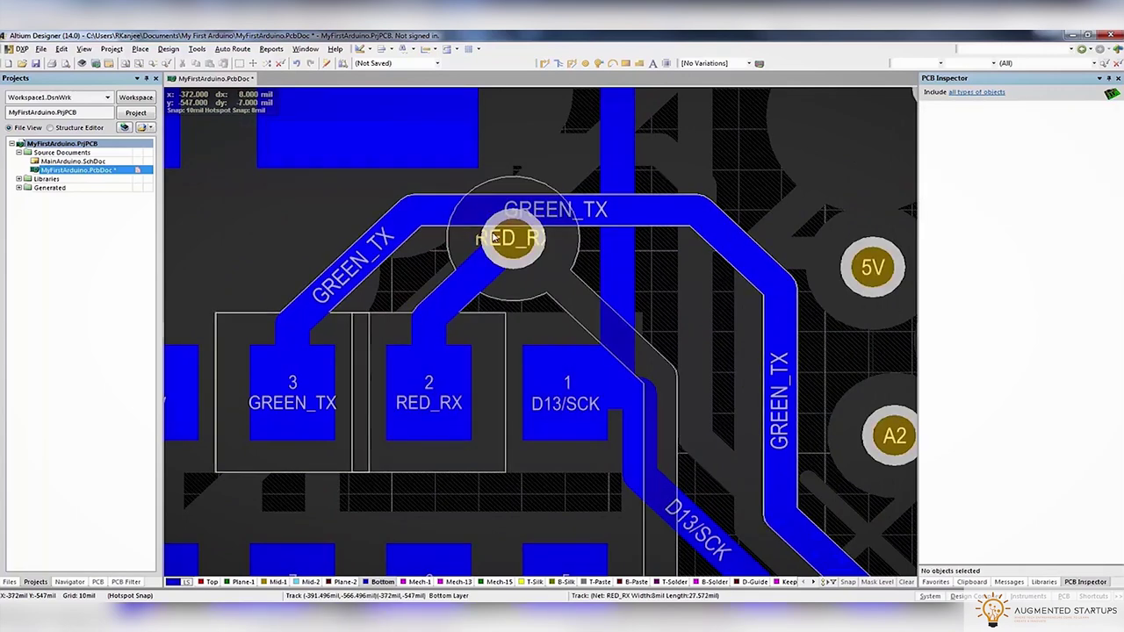
# Set the snap grid to 1 mil and nudge the GREEN_TX segment further up
pyautogui.click(85, 597)
pyautogui.click(180, 358)
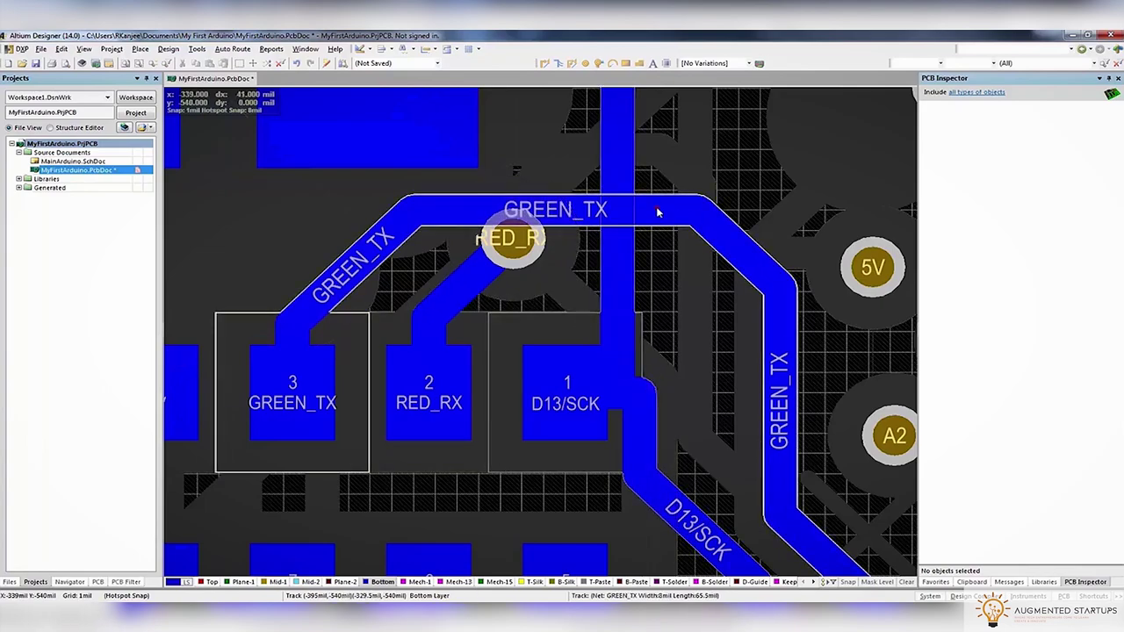
pyautogui.moveTo(660, 211); pyautogui.dragTo(652, 205)
pyautogui.keyDown('ctrl'); pyautogui.scroll(-3, 652, 205); pyautogui.keyUp('ctrl')
pyautogui.scroll(5, 632, 264)
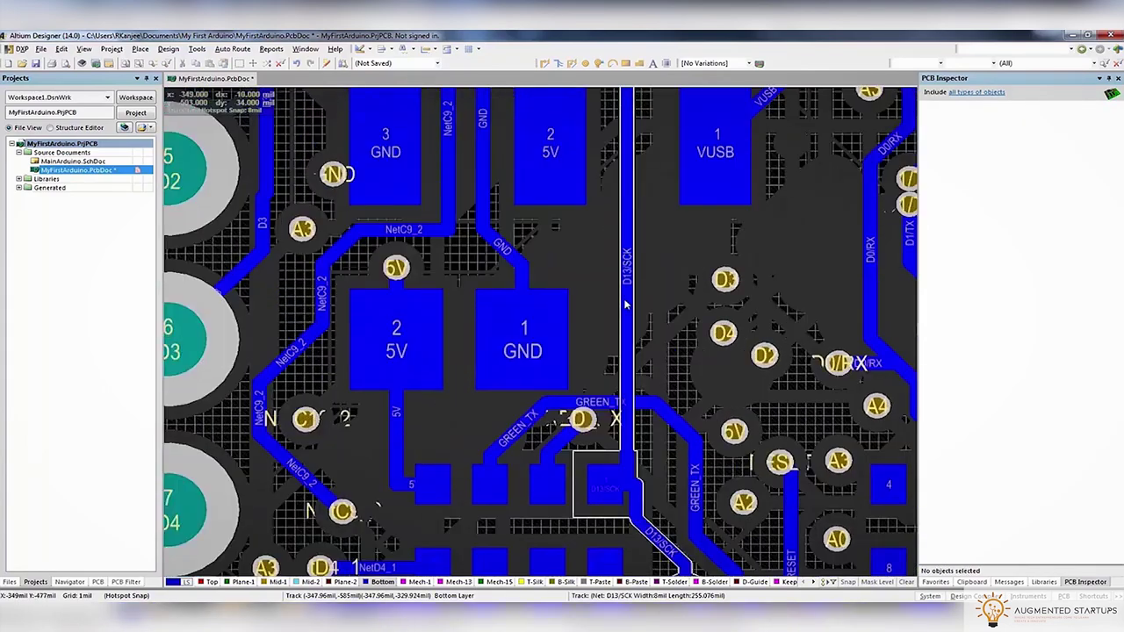
pyautogui.keyDown('ctrl'); pyautogui.scroll(3, 617, 301); pyautogui.keyUp('ctrl')
pyautogui.scroll(2, 618, 301)
pyautogui.keyDown('ctrl'); pyautogui.scroll(-3, 623, 302); pyautogui.keyUp('ctrl')
pyautogui.scroll(-4, 623, 302)
pyautogui.keyDown('ctrl'); pyautogui.scroll(3, 631, 303); pyautogui.keyUp('ctrl')
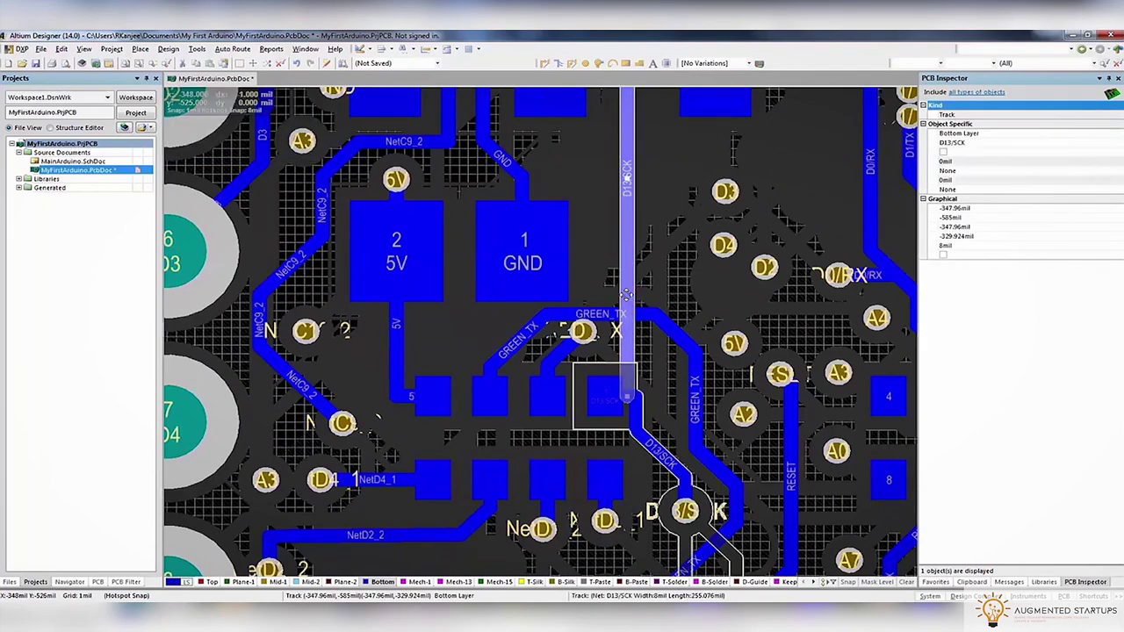
pyautogui.scroll(4, 623, 316)
pyautogui.press('Escape')
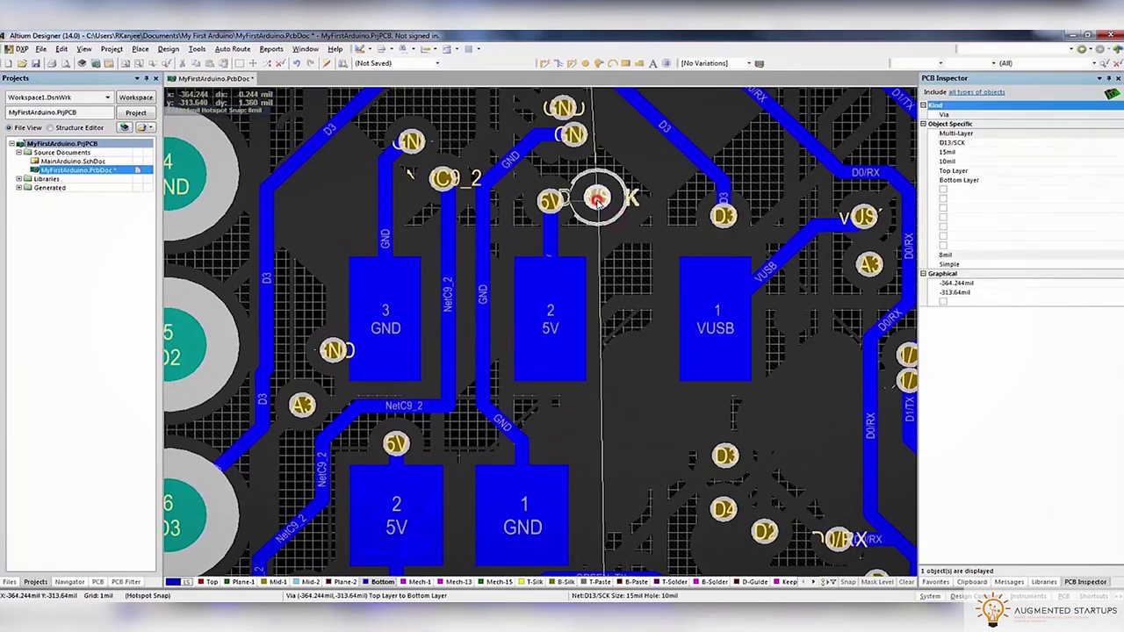
pyautogui.keyDown('ctrl'); pyautogui.scroll(-3, 597, 211); pyautogui.keyUp('ctrl')
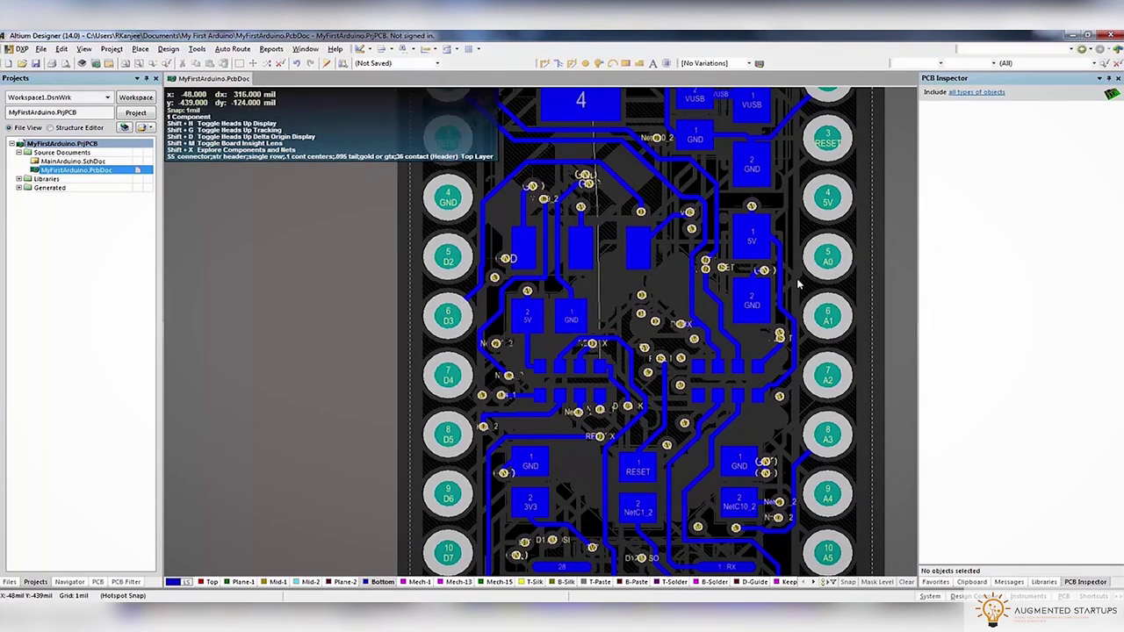
pyautogui.keyDown('ctrl'); pyautogui.scroll(-3, 761, 254); pyautogui.keyUp('ctrl')
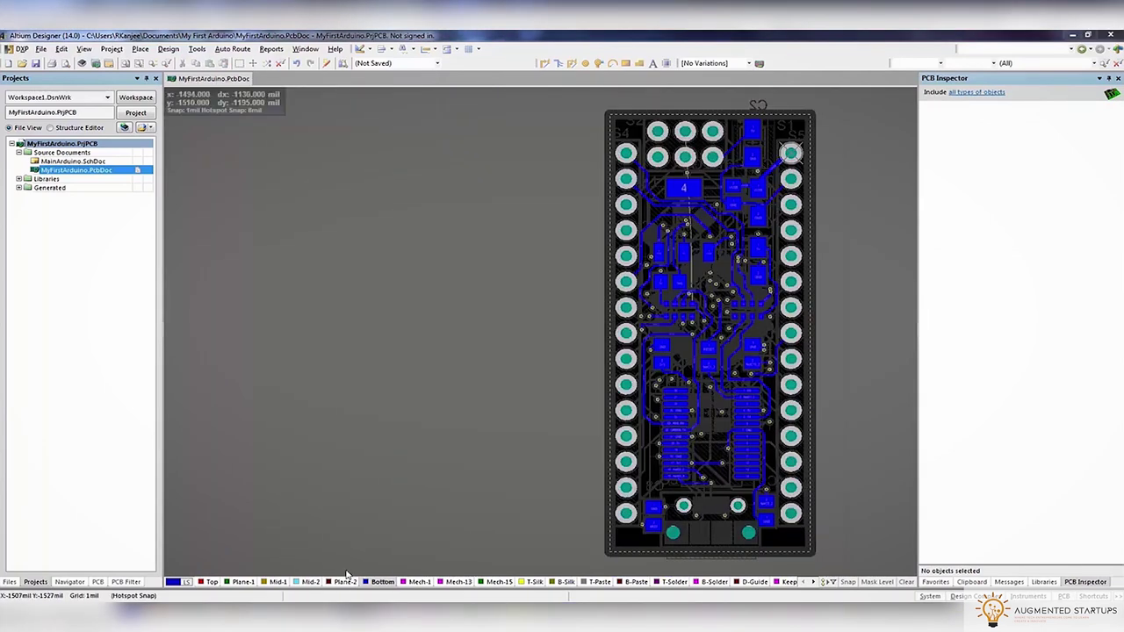
# Review the Top, Plane-1, Mid-1, Mid-2 and Bottom layers, then launch Tools > Design Rule Check
pyautogui.click(211, 582)
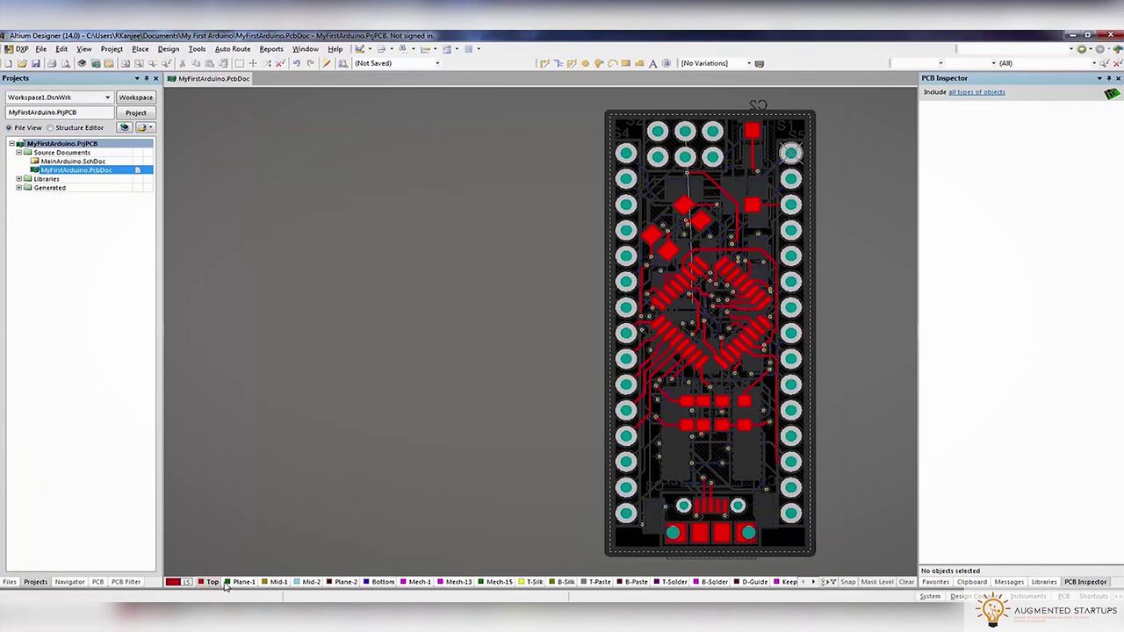
pyautogui.click(242, 583)
pyautogui.click(278, 583)
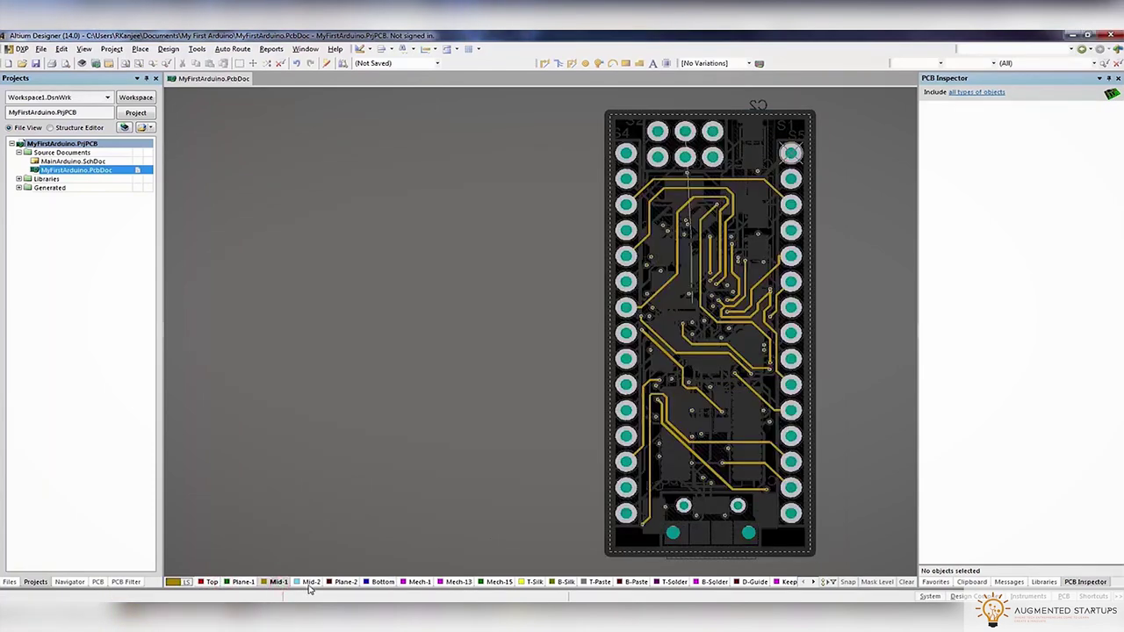
pyautogui.click(311, 582)
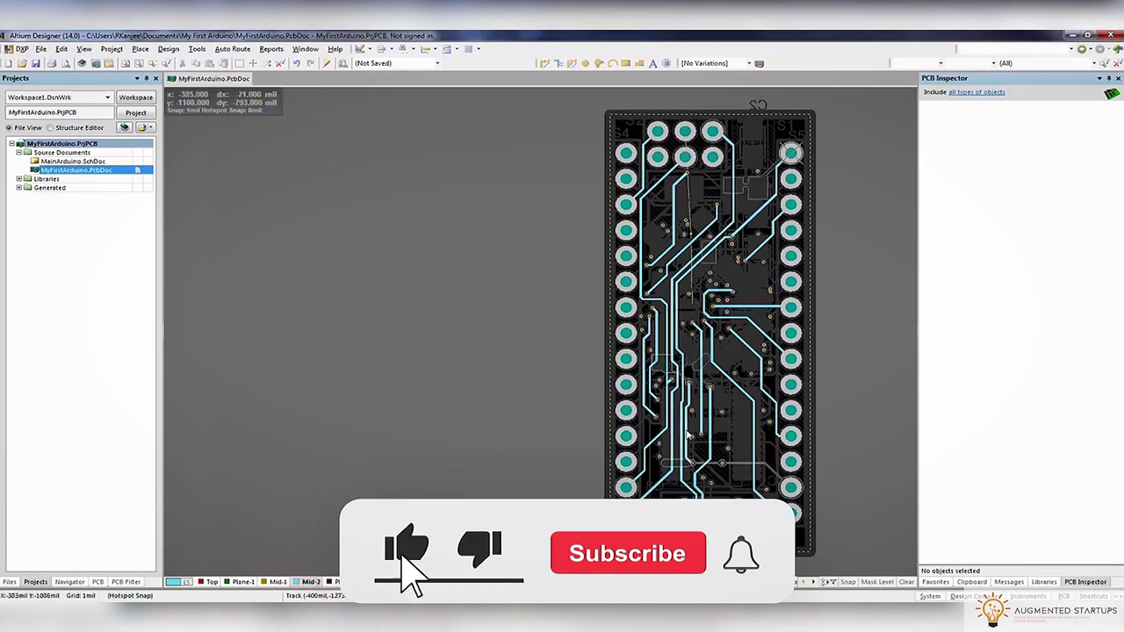
pyautogui.keyDown('ctrl'); pyautogui.scroll(3, 687, 263); pyautogui.keyUp('ctrl')
pyautogui.keyDown('ctrl'); pyautogui.scroll(-3, 585, 349); pyautogui.keyUp('ctrl')
pyautogui.keyDown('ctrl'); pyautogui.scroll(4, 587, 353); pyautogui.keyUp('ctrl')
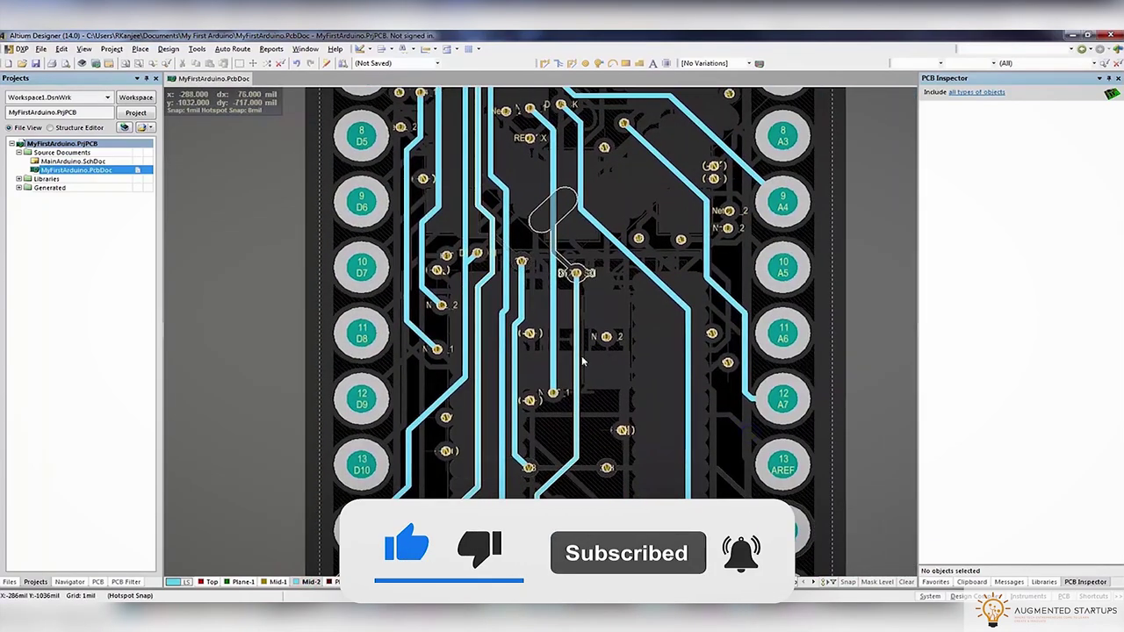
pyautogui.keyDown('ctrl'); pyautogui.scroll(-5, 582, 360); pyautogui.keyUp('ctrl')
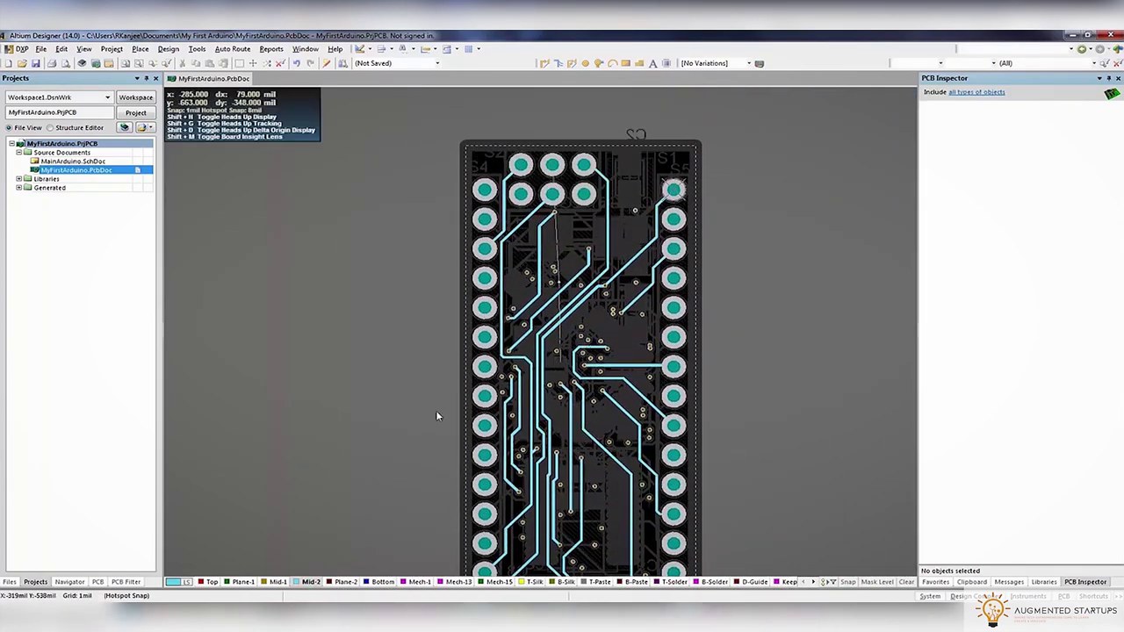
pyautogui.click(384, 583)
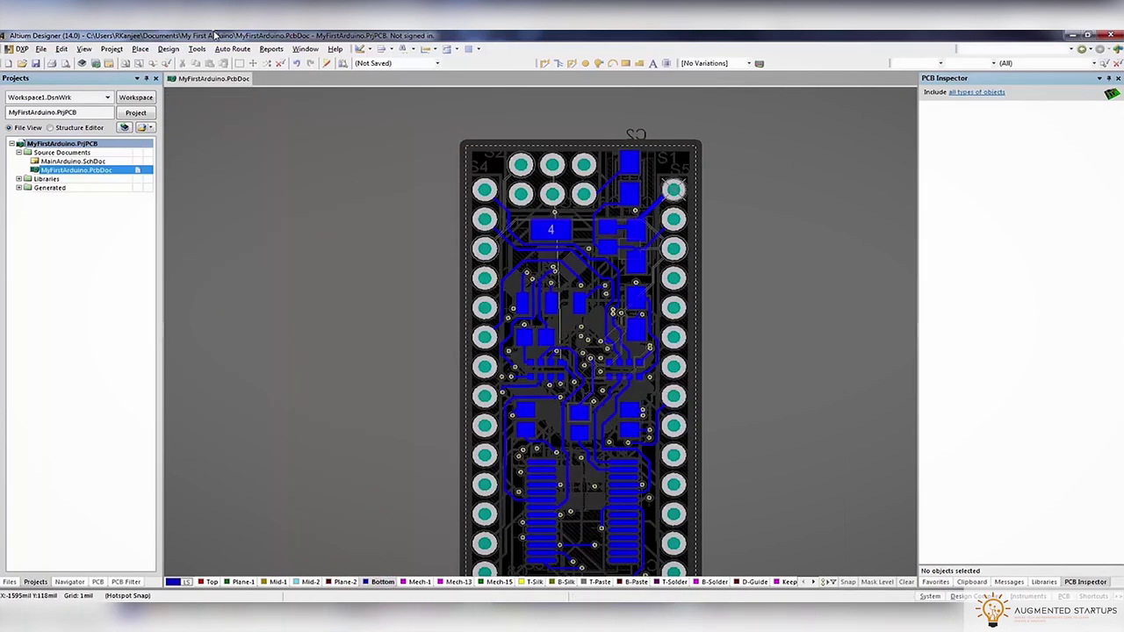
pyautogui.click(198, 49)
pyautogui.click(230, 63)
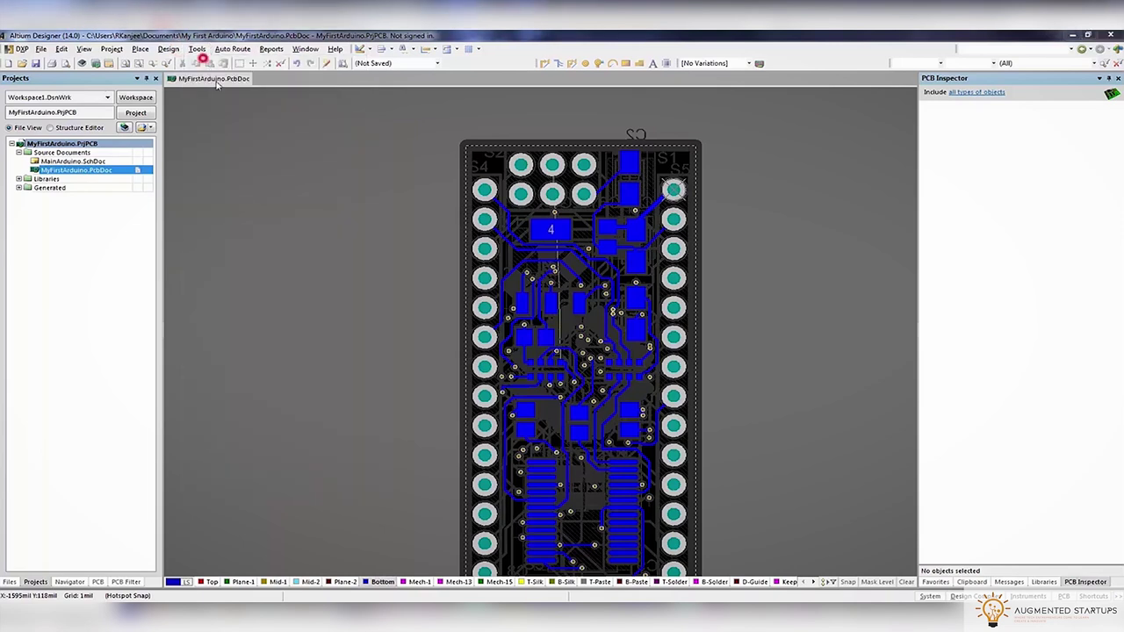
# Run the electrical design rule check, group the violation messages by source, and expand the clearance ones
pyautogui.click(369, 185)
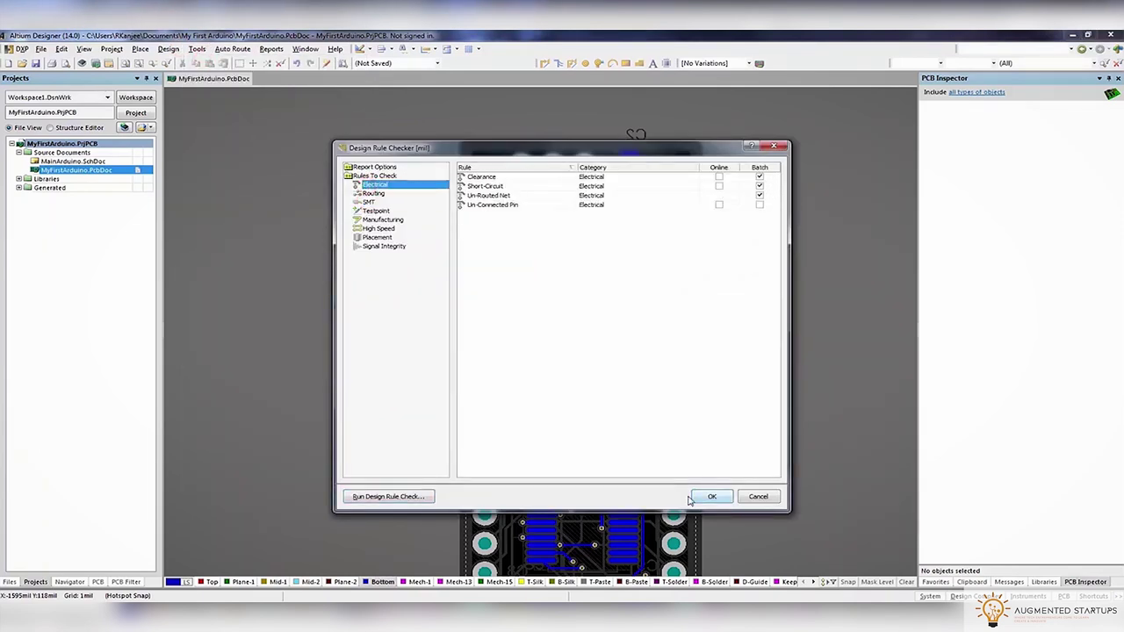
pyautogui.click(382, 497)
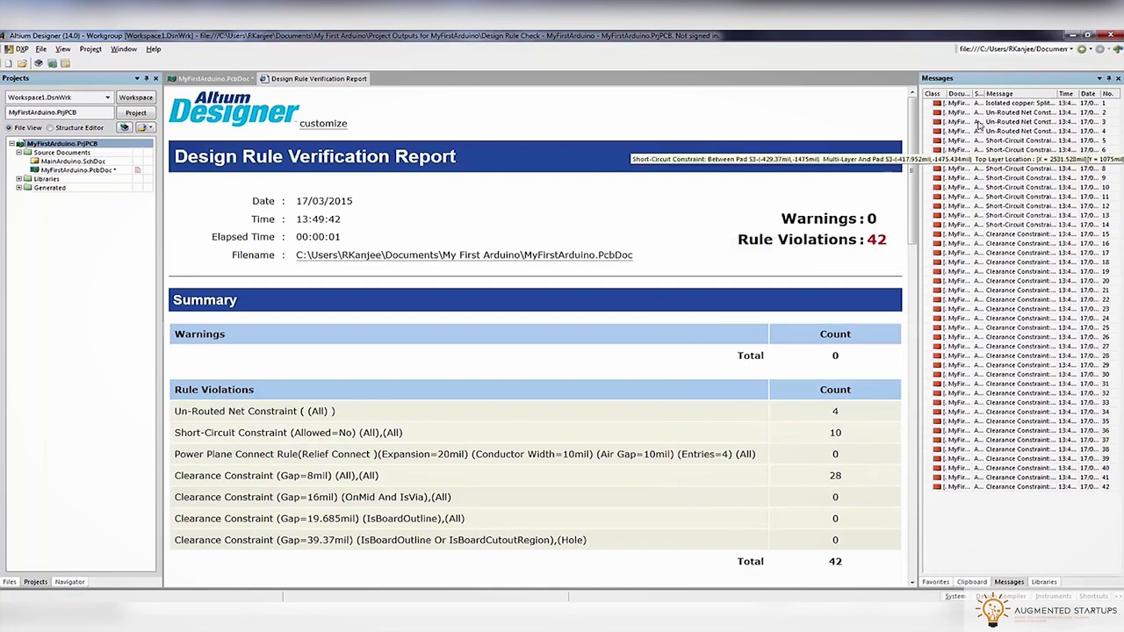
pyautogui.rightClick(939, 97)
pyautogui.moveTo(963, 104)
pyautogui.click(922, 103)
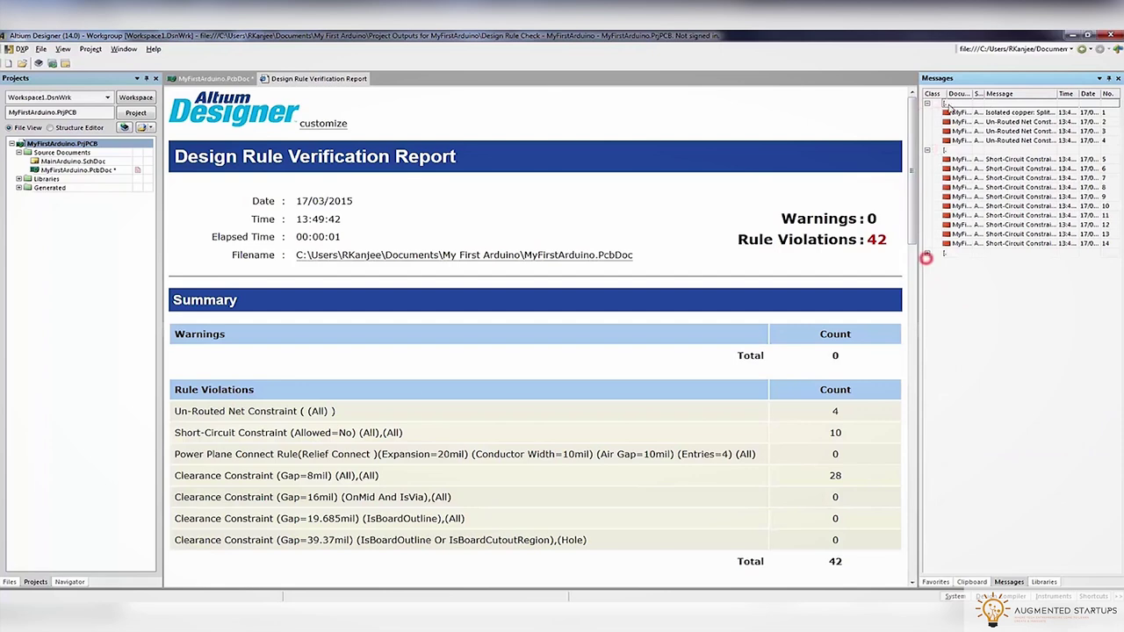
pyautogui.click(928, 254)
# Back on the PCB, inspect the violation across all layers and start rerouting RED_RX from the via
pyautogui.click(214, 78)
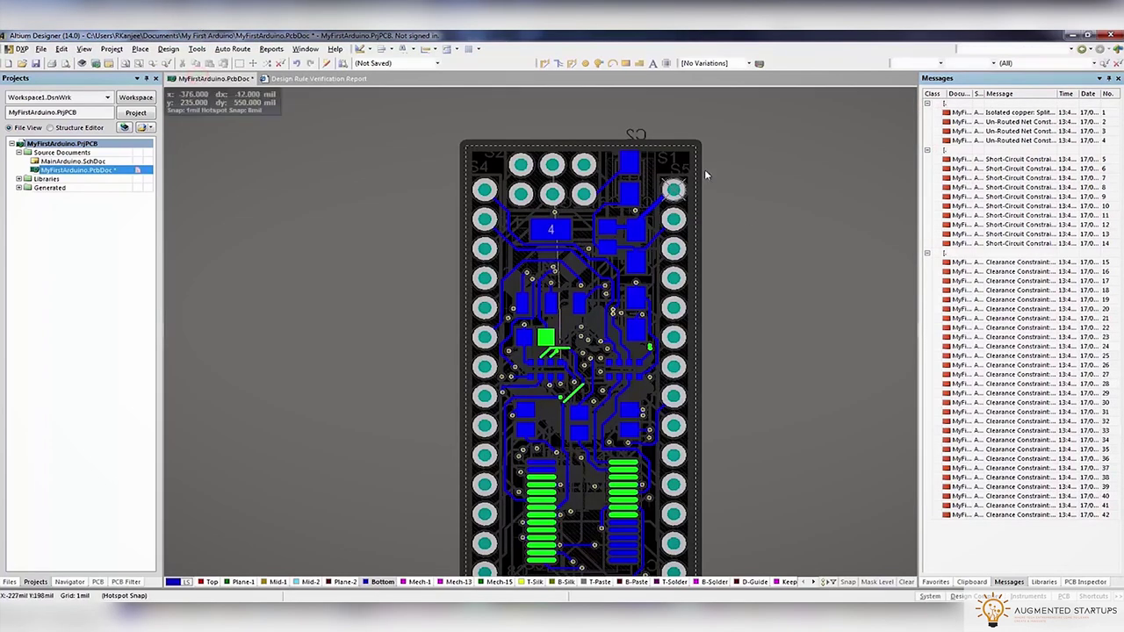
pyautogui.keyDown('ctrl'); pyautogui.scroll(6, 748, 365); pyautogui.keyUp('ctrl')
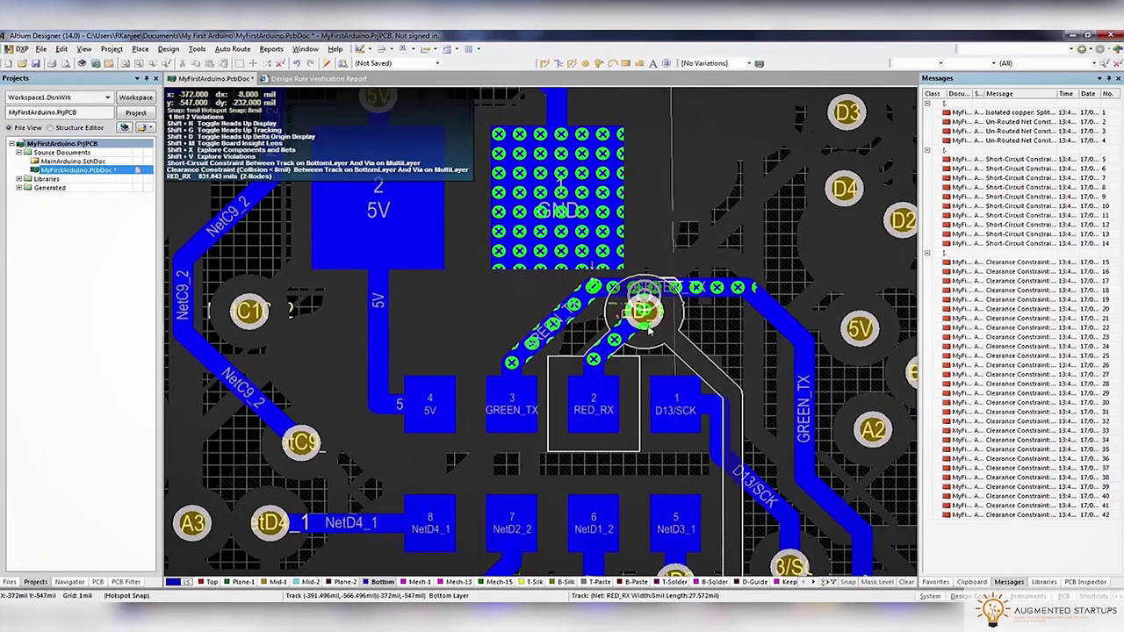
pyautogui.hotkey('shift', 's')
pyautogui.hotkey('shift', 's')
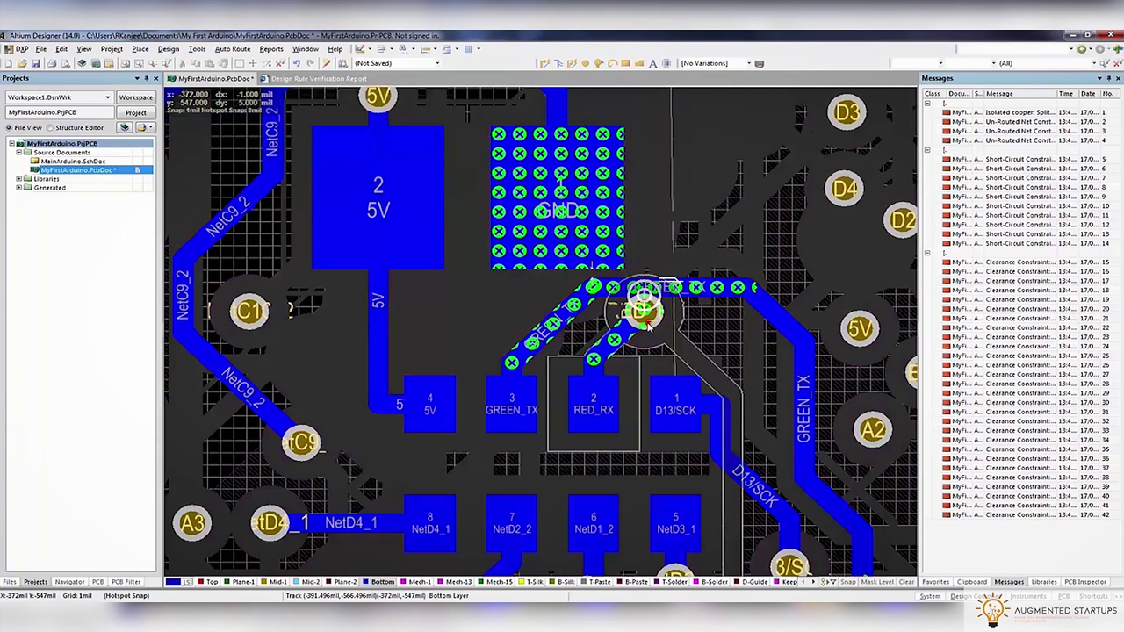
pyautogui.hotkey('ctrl', 'w')
pyautogui.click(645, 316)
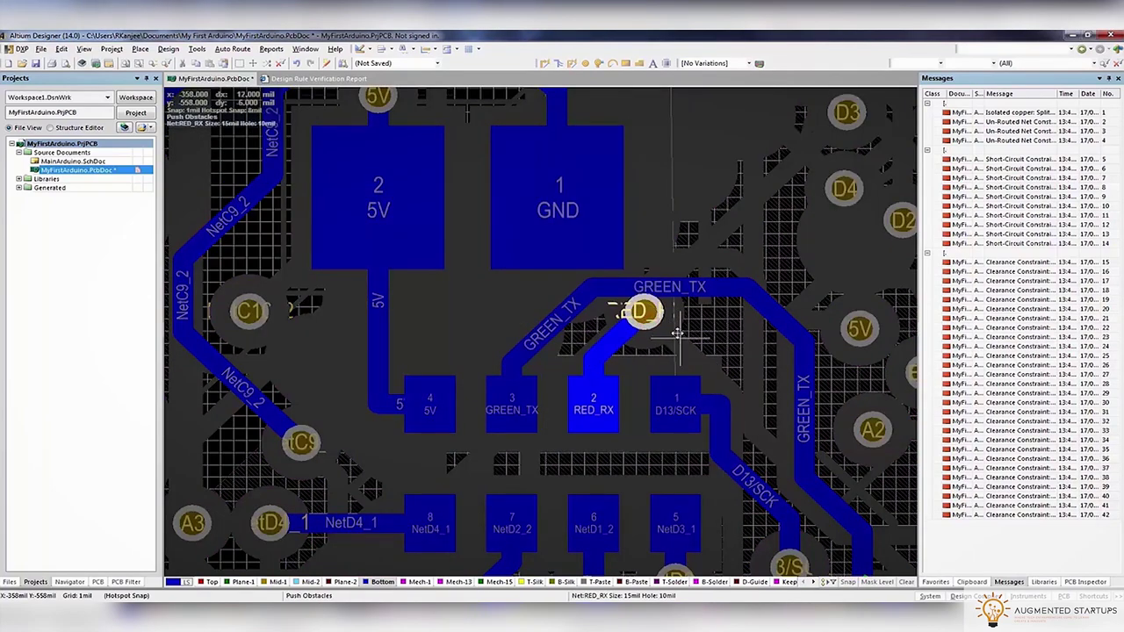
pyautogui.keyDown('ctrl'); pyautogui.scroll(-3, 512, 404); pyautogui.keyUp('ctrl')
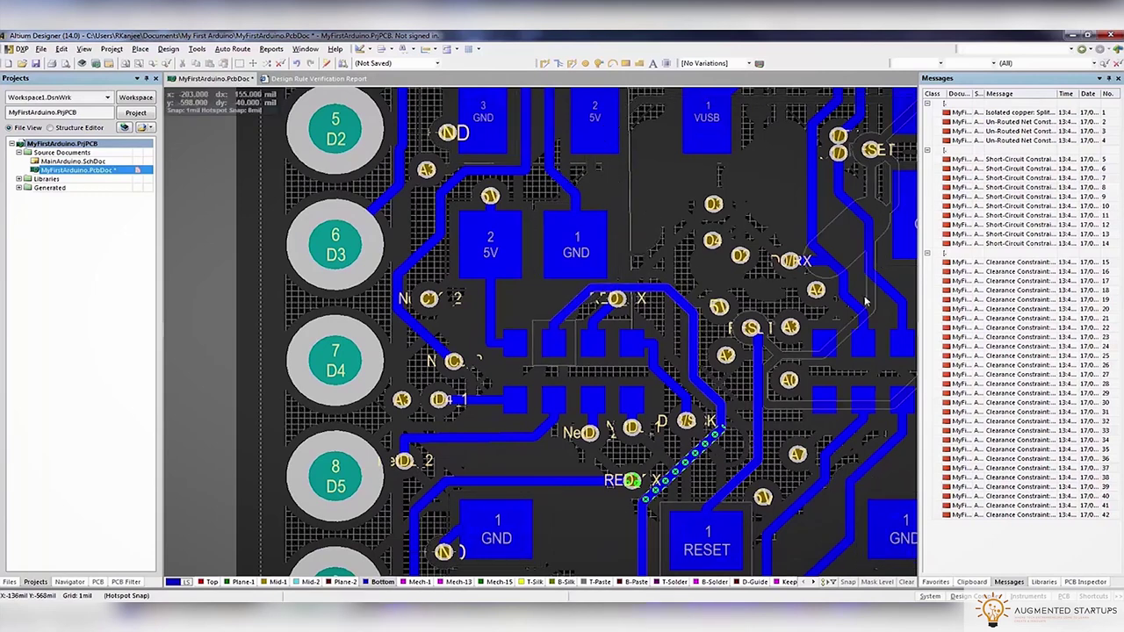
# Locate the isolated copper, reposition C4 from the stack, and slide the GREEN_TX track segment upward
pyautogui.doubleClick(998, 119)
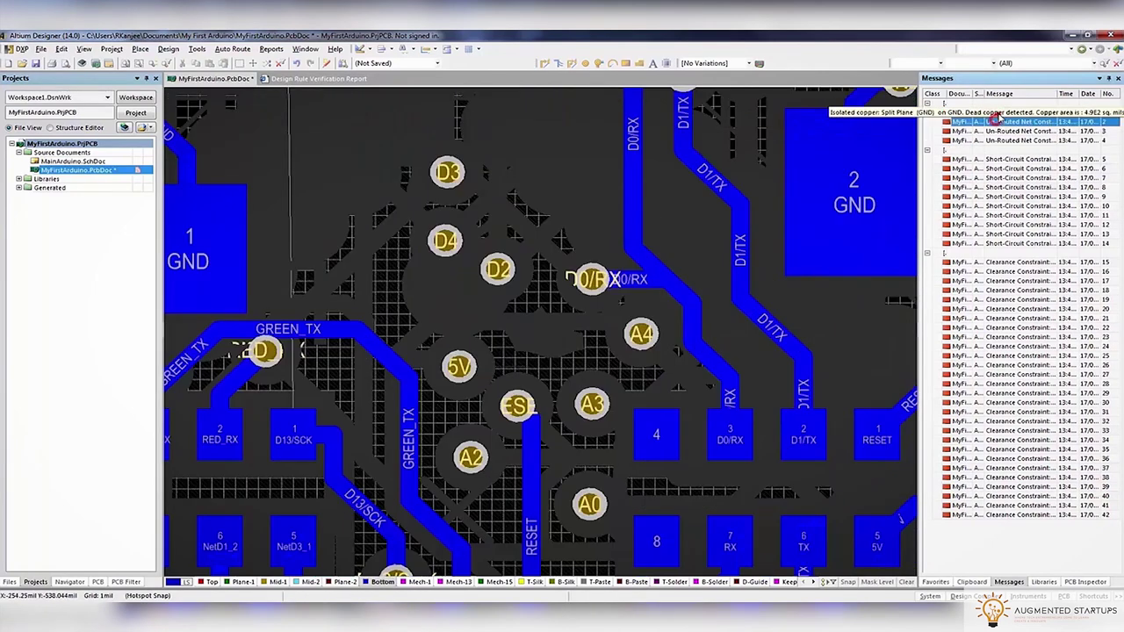
pyautogui.click(997, 119)
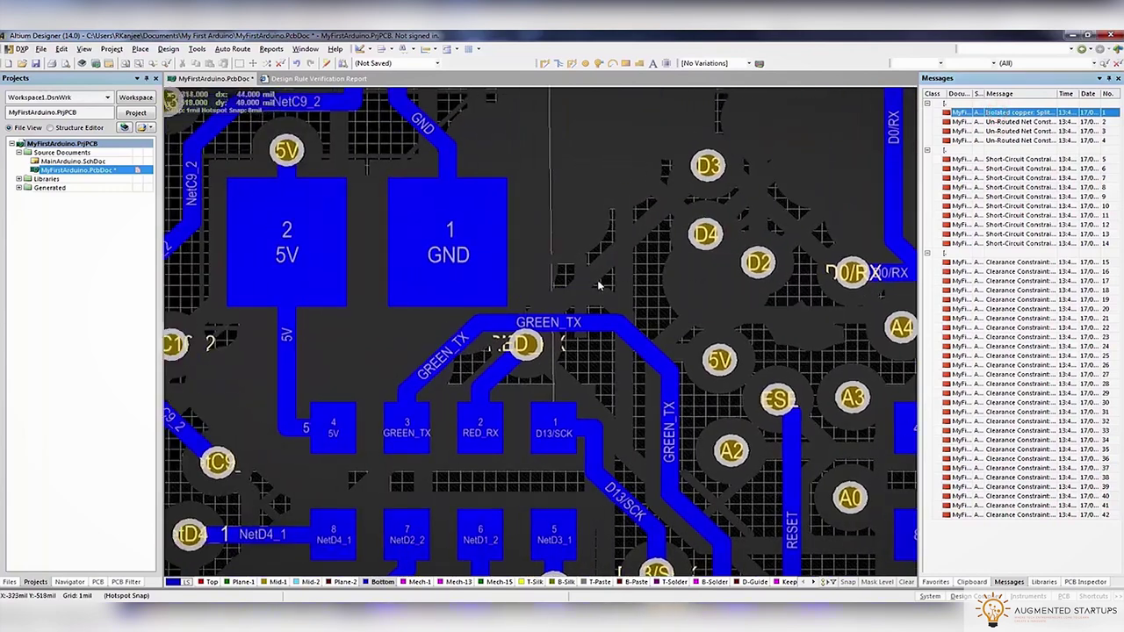
pyautogui.hotkey('shift', 's')
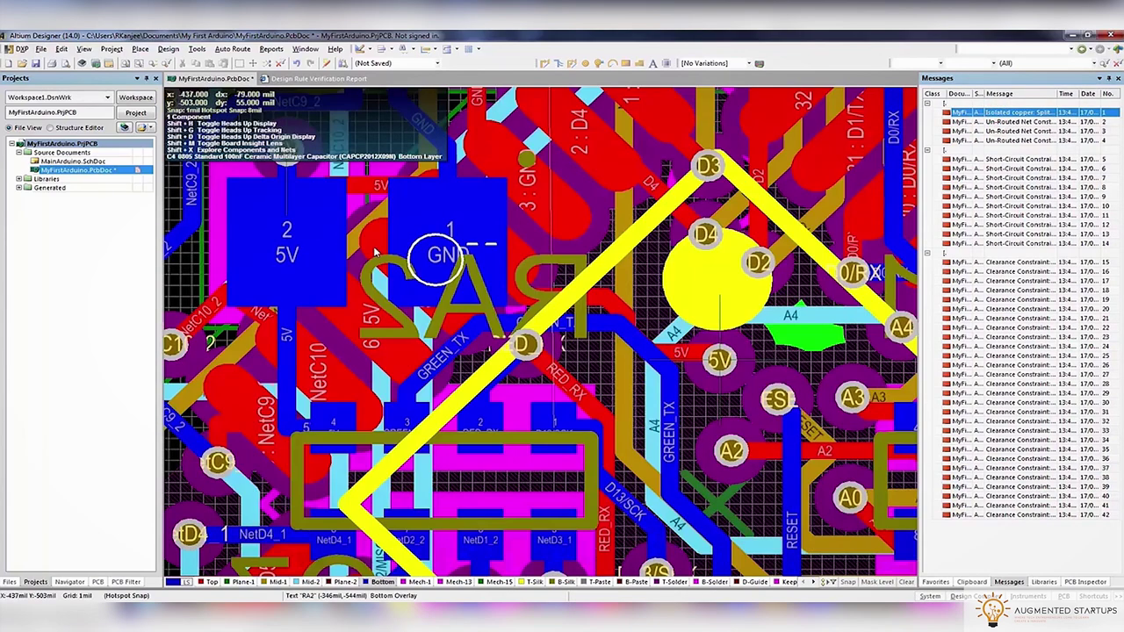
pyautogui.scroll(2, 341, 247)
pyautogui.click(344, 303)
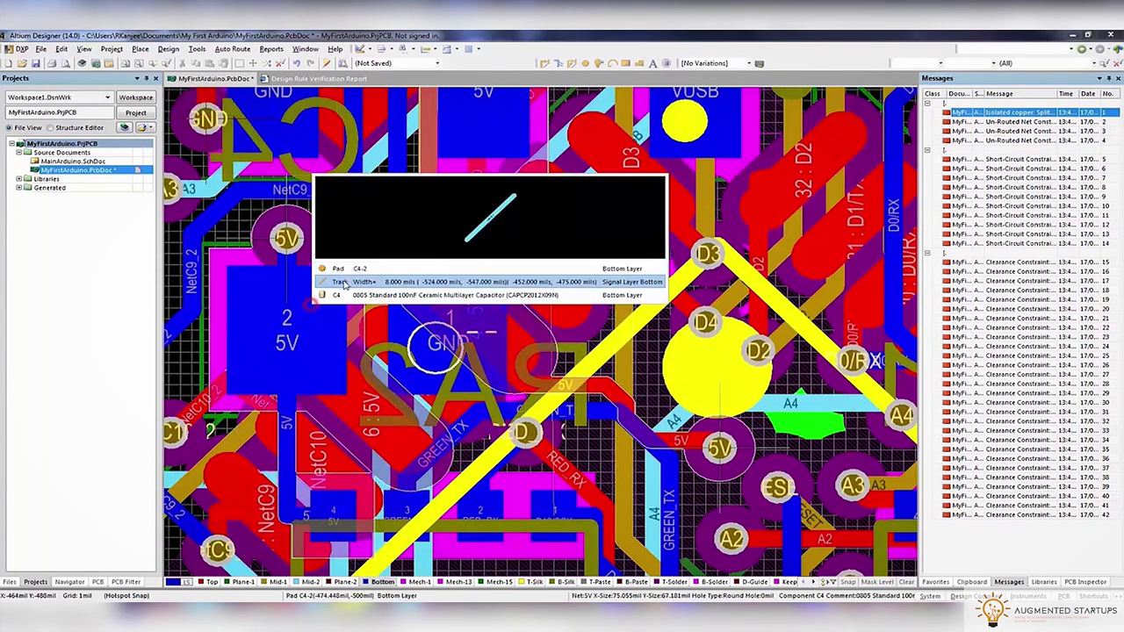
pyautogui.click(344, 296)
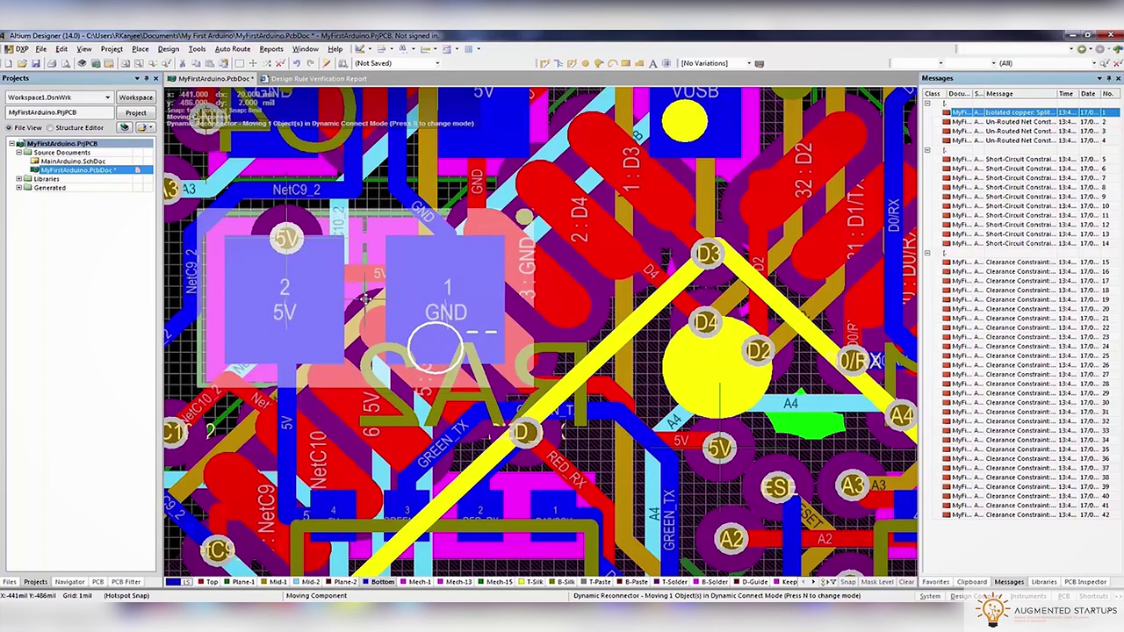
pyautogui.click(366, 299)
pyautogui.moveTo(588, 412); pyautogui.dragTo(597, 393)
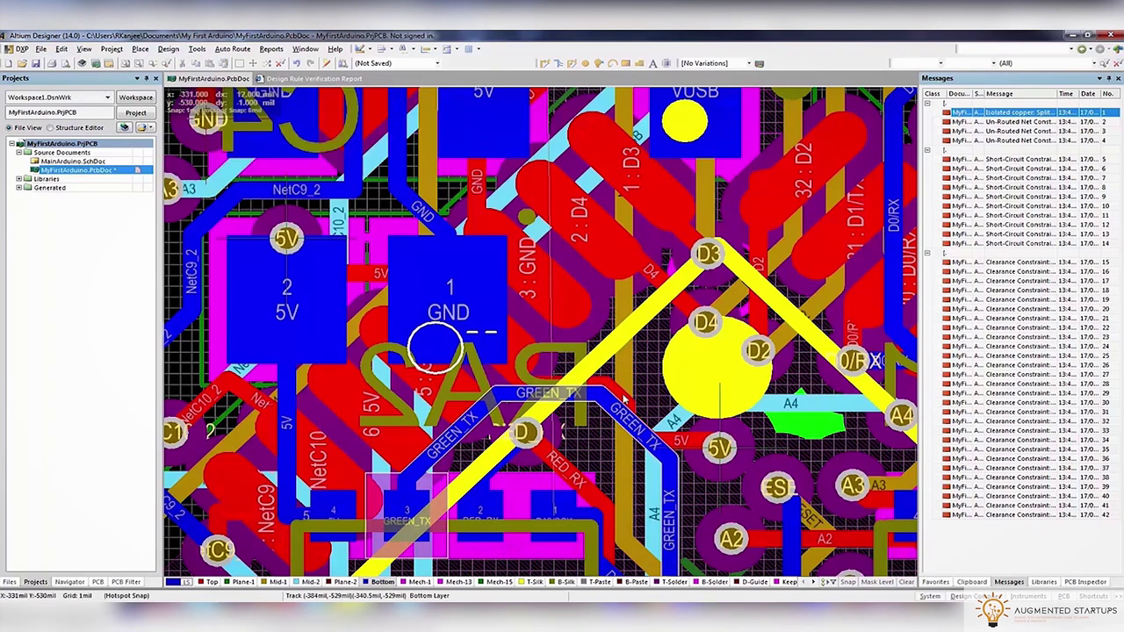
# Step through the unrouted net violations on the board
pyautogui.click(1018, 121)
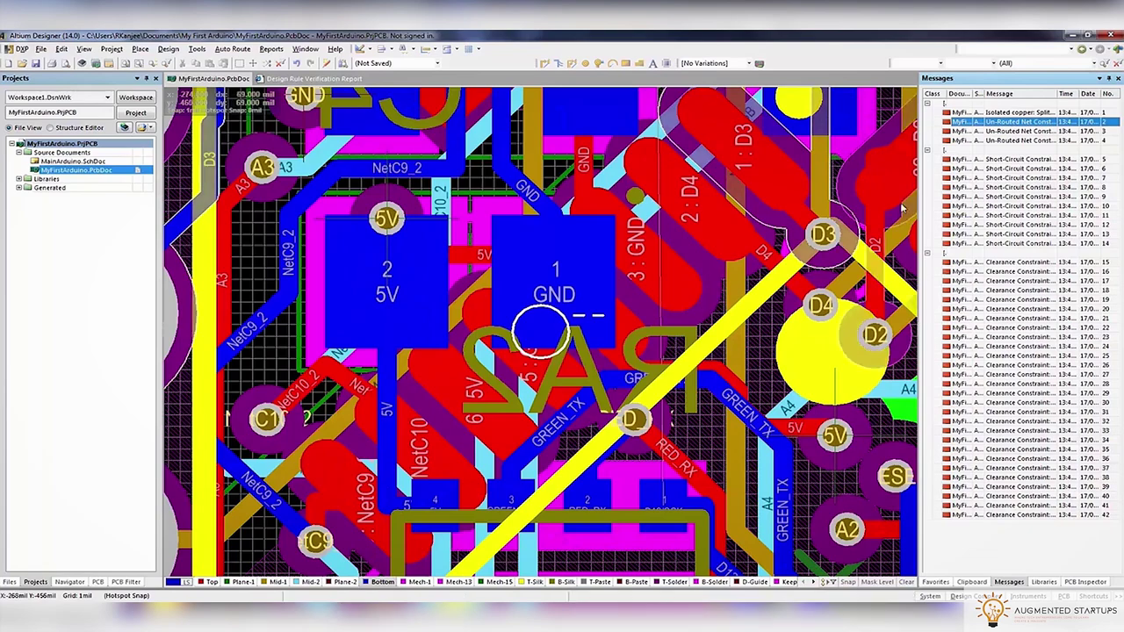
pyautogui.click(997, 130)
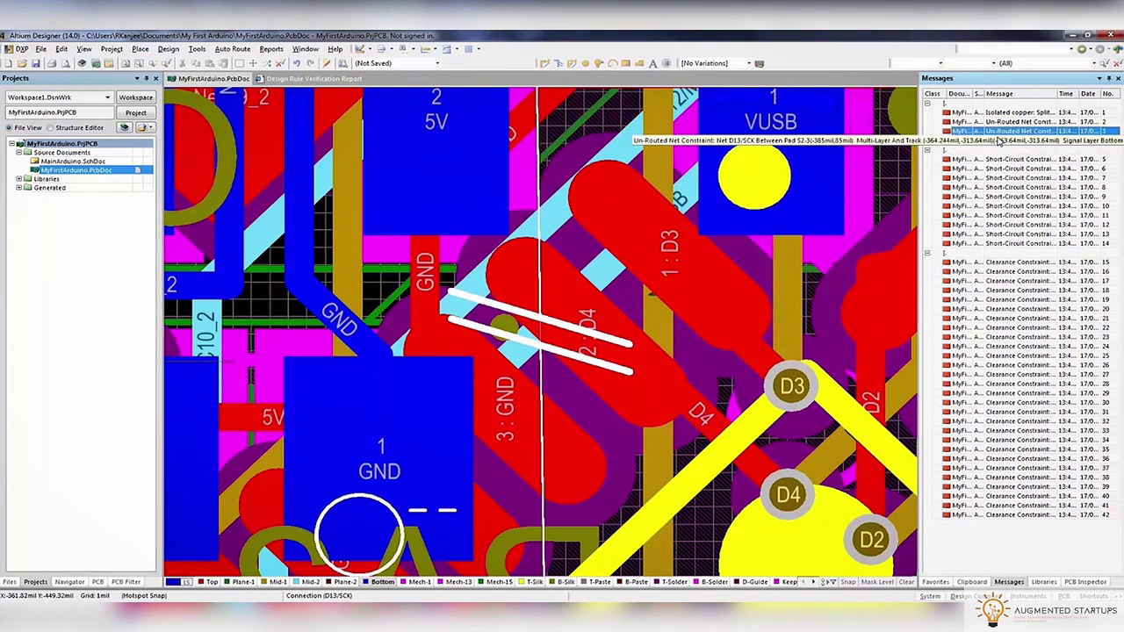
pyautogui.click(999, 140)
pyautogui.keyDown('ctrl'); pyautogui.scroll(-6, 845, 207); pyautogui.keyUp('ctrl')
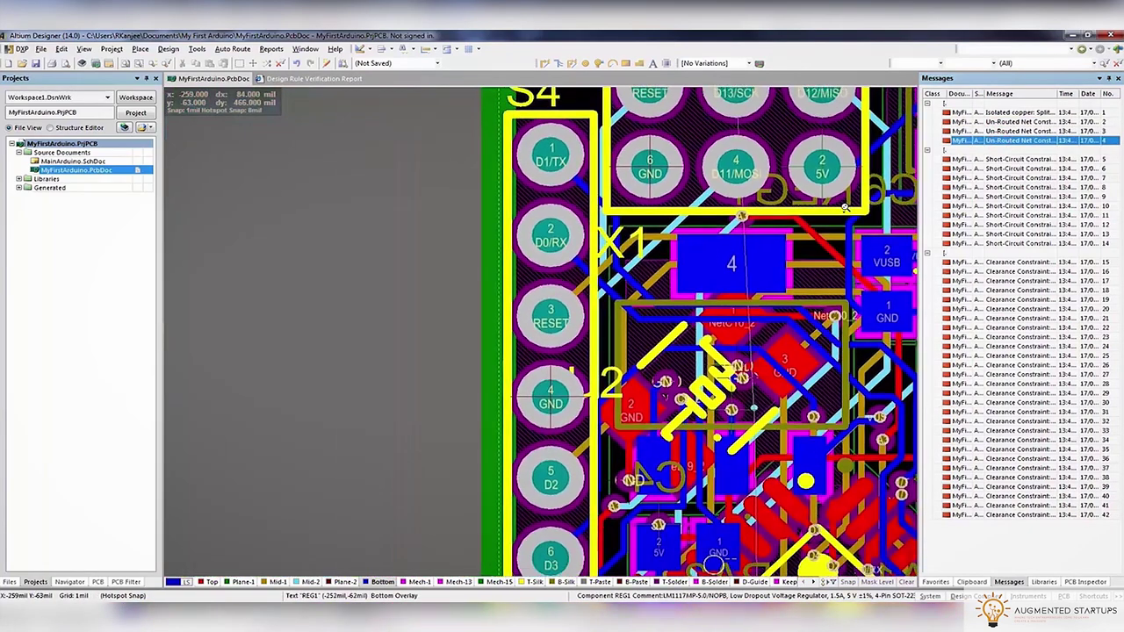
pyautogui.keyDown('ctrl'); pyautogui.scroll(-3, 817, 200); pyautogui.keyUp('ctrl')
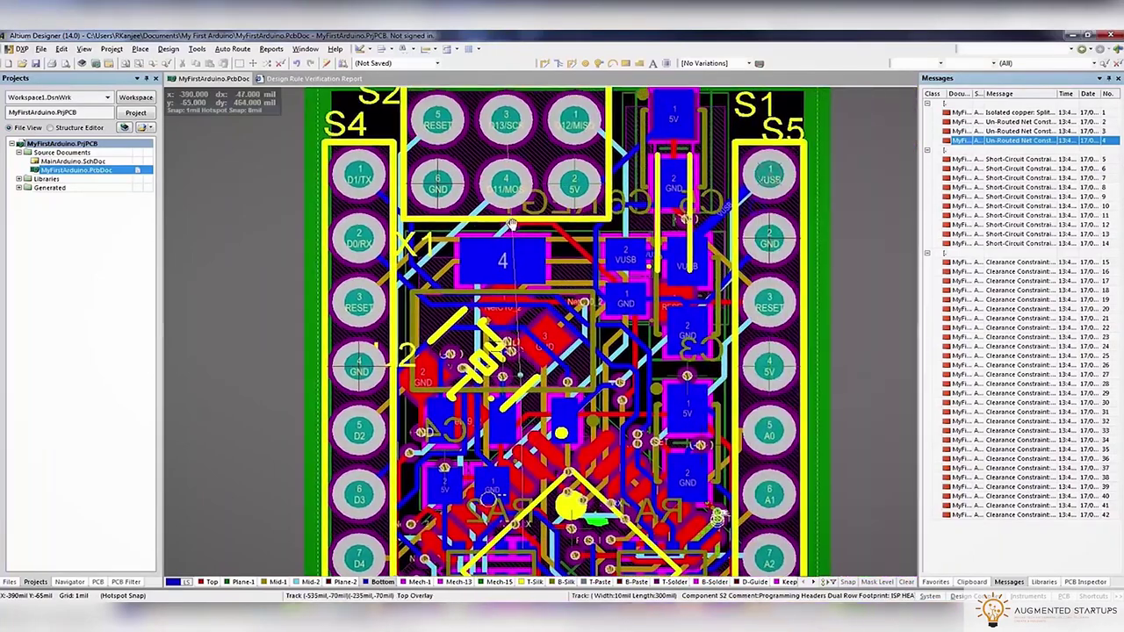
# Rerun the electrical rule check, then expand the first violation group and the clearance violations on the board
pyautogui.click(996, 161)
pyautogui.click(196, 49)
pyautogui.click(230, 62)
pyautogui.click(392, 186)
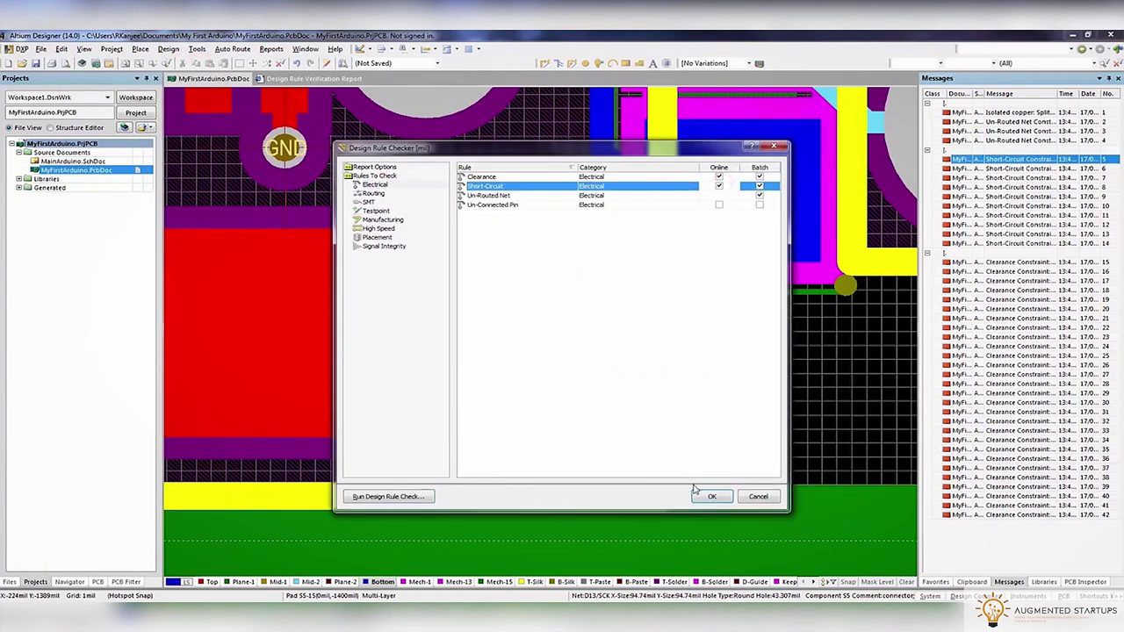
pyautogui.click(388, 497)
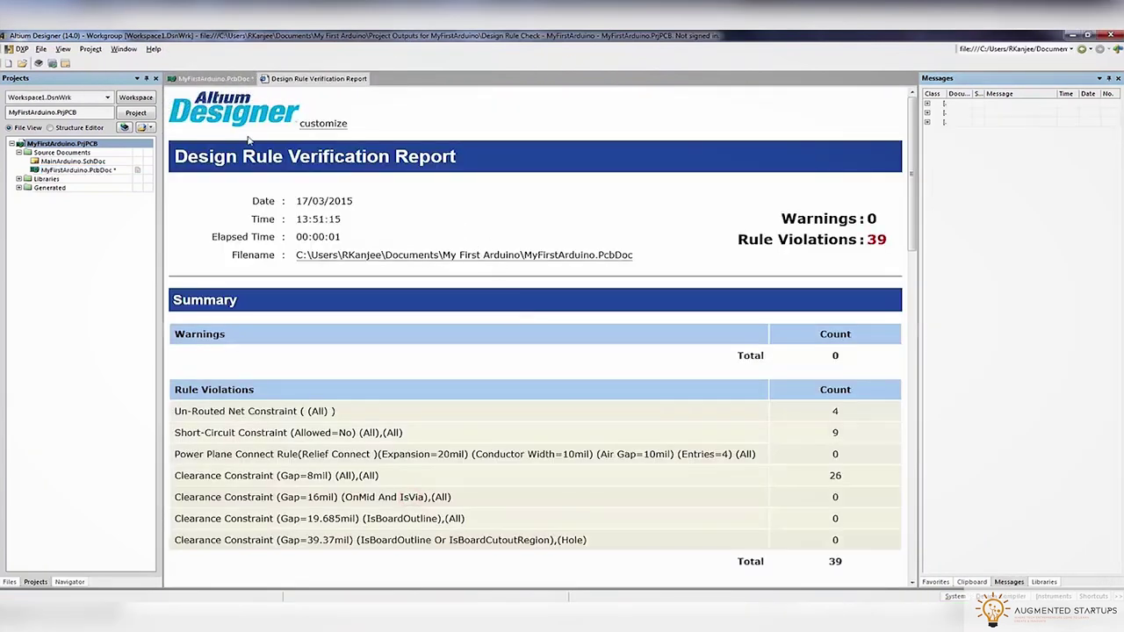
pyautogui.click(190, 80)
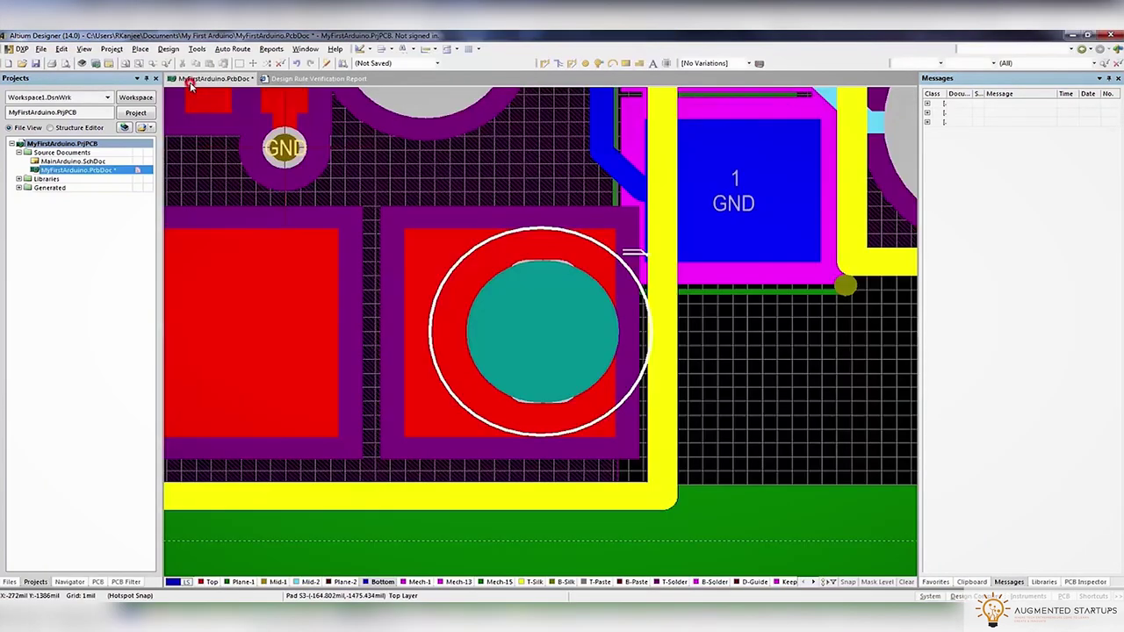
pyautogui.click(928, 104)
pyautogui.doubleClick(1001, 121)
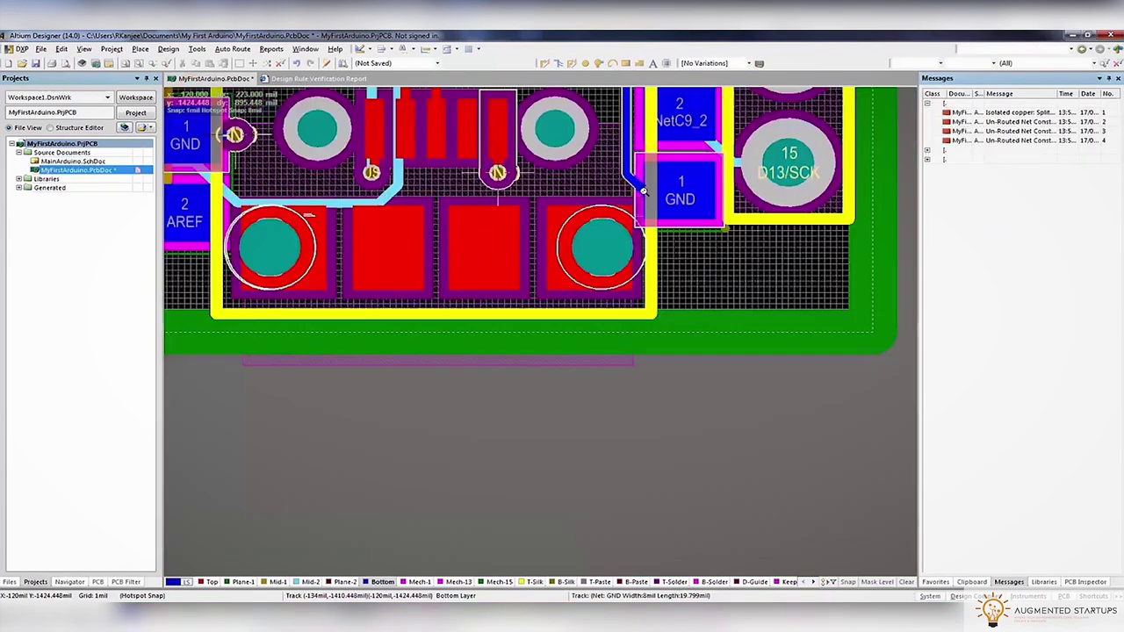
pyautogui.click(927, 159)
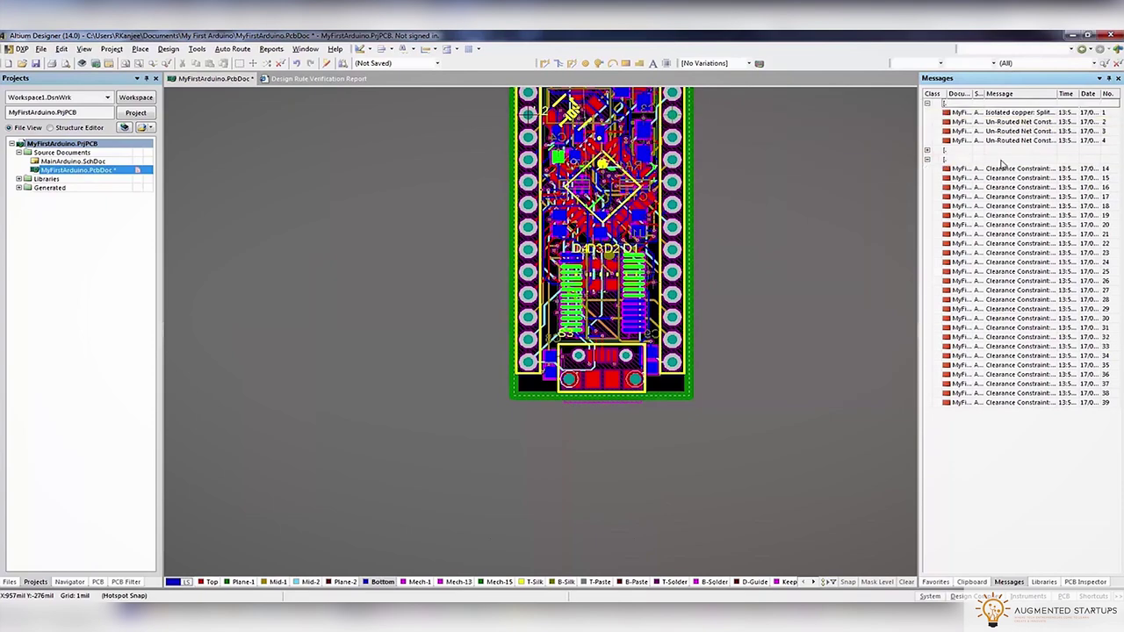
# Locate the isolated GND copper and inspect the 5V via with single-layer views, leaving it in place
pyautogui.doubleClick(1000, 114)
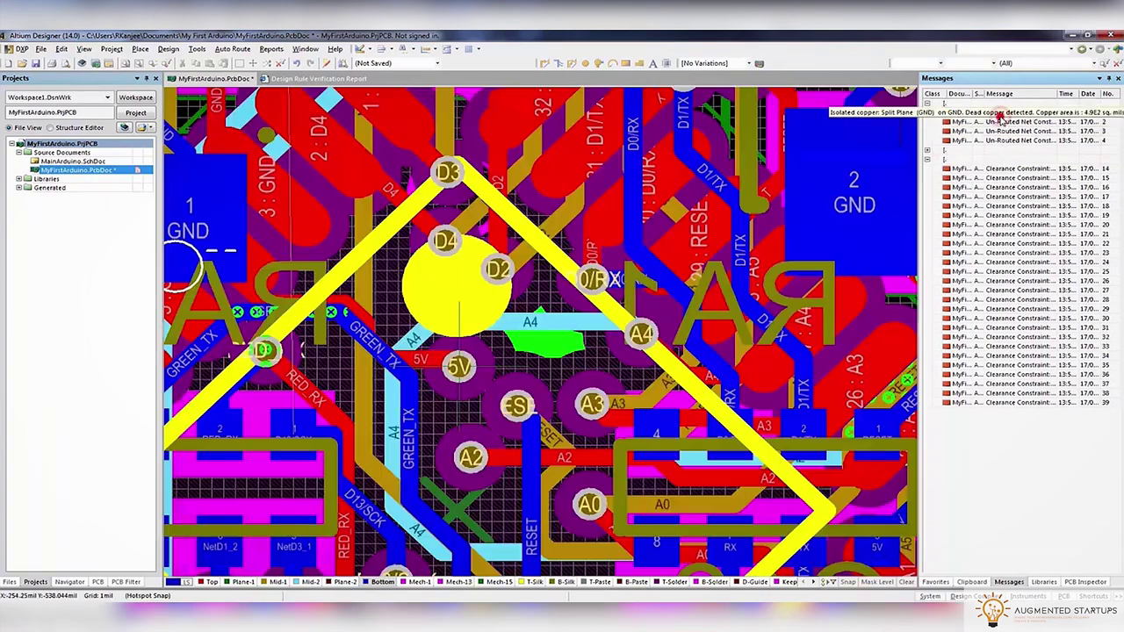
pyautogui.keyDown('ctrl'); pyautogui.scroll(-3, 548, 344); pyautogui.keyUp('ctrl')
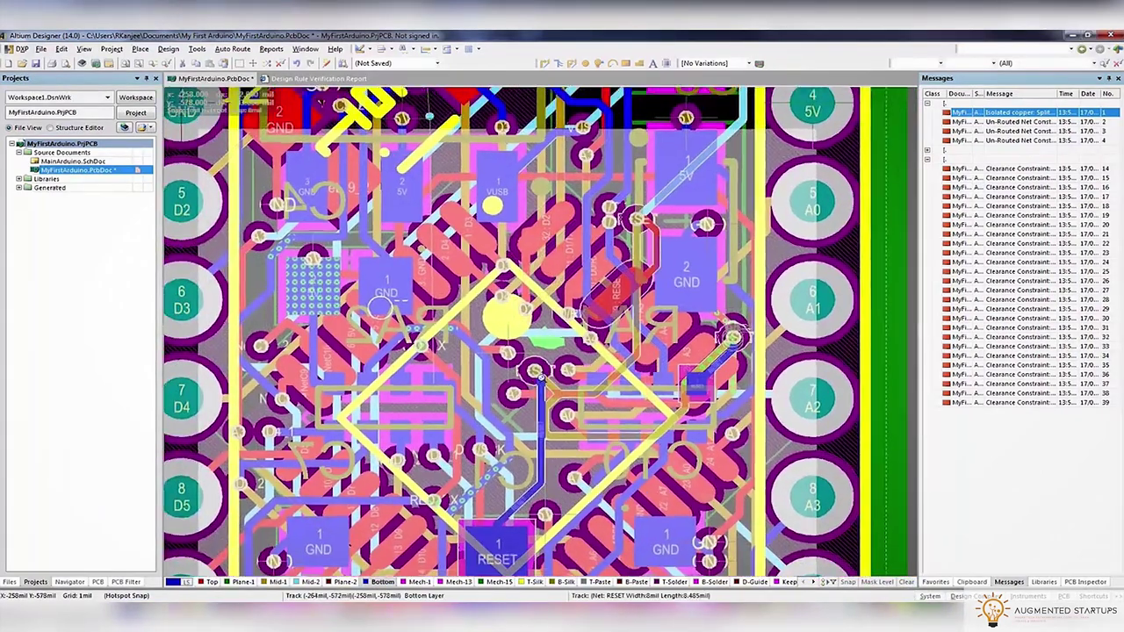
pyautogui.keyDown('ctrl'); pyautogui.scroll(4, 542, 376); pyautogui.keyUp('ctrl')
pyautogui.keyDown('ctrl'); pyautogui.scroll(3, 503, 343); pyautogui.keyUp('ctrl')
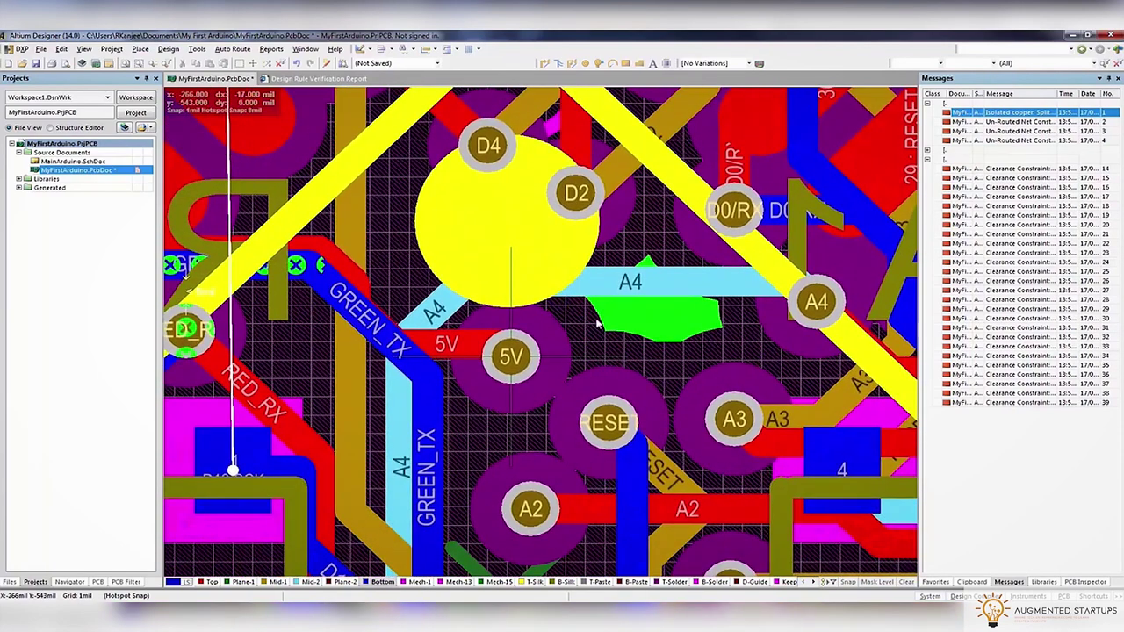
pyautogui.click(526, 357)
pyautogui.rightClick(525, 356)
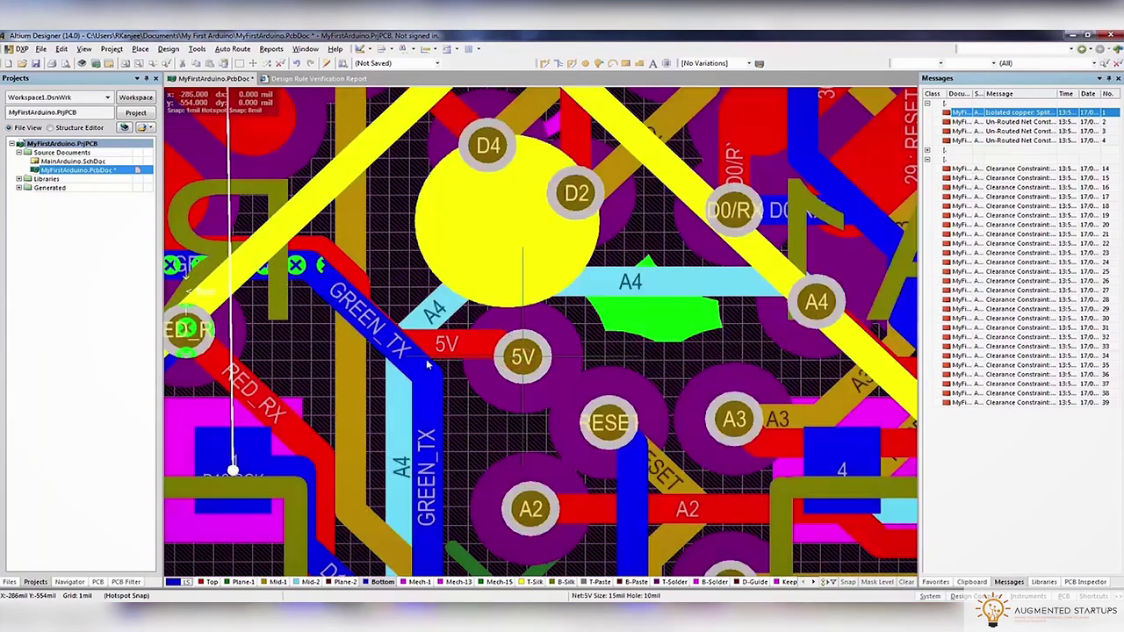
pyautogui.moveTo(428, 366); pyautogui.dragTo(584, 394, button='right')
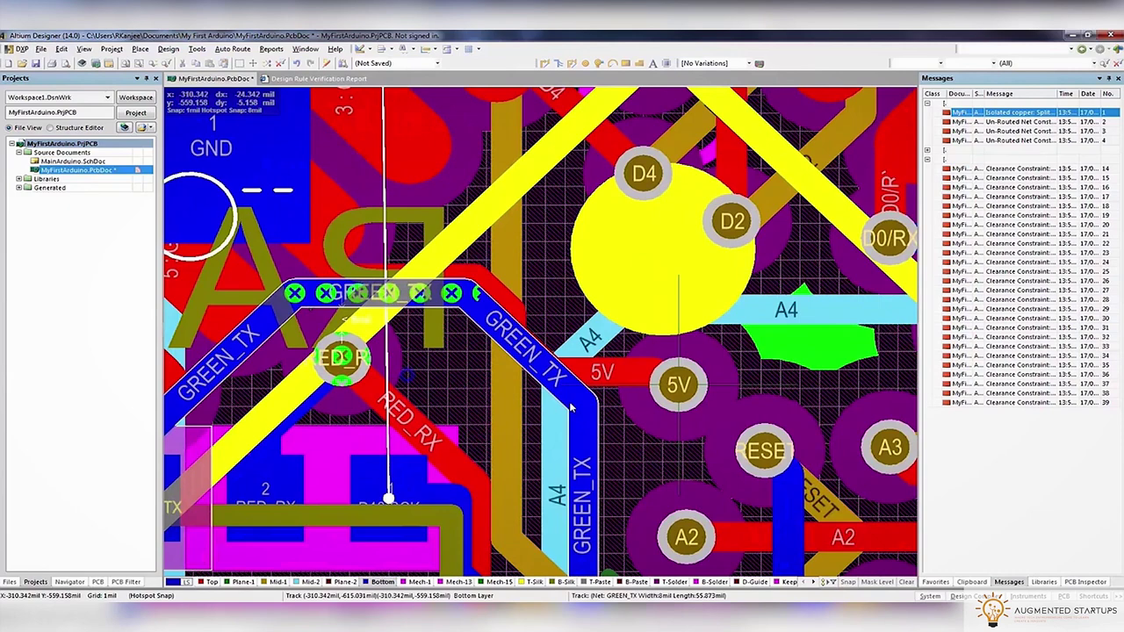
pyautogui.hotkey('shift', 's')
pyautogui.press('KP_Multiply')
# Route the 5V track through a new via onto Mid-1, then make Bottom the active layer
pyautogui.click(647, 371)
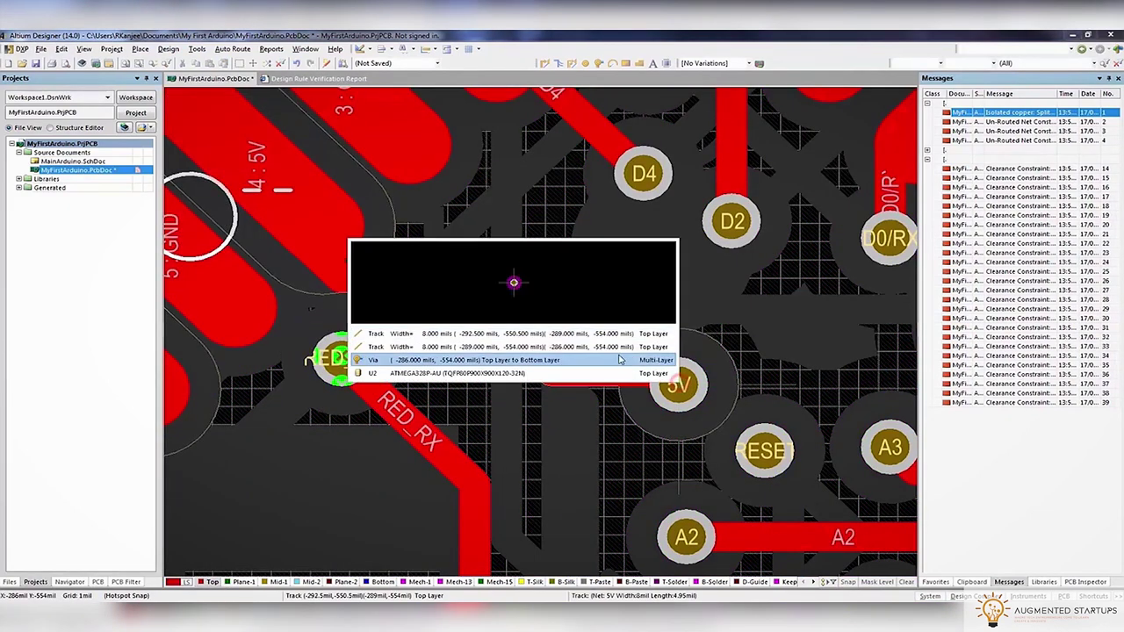
pyautogui.hotkey('shift', 's')
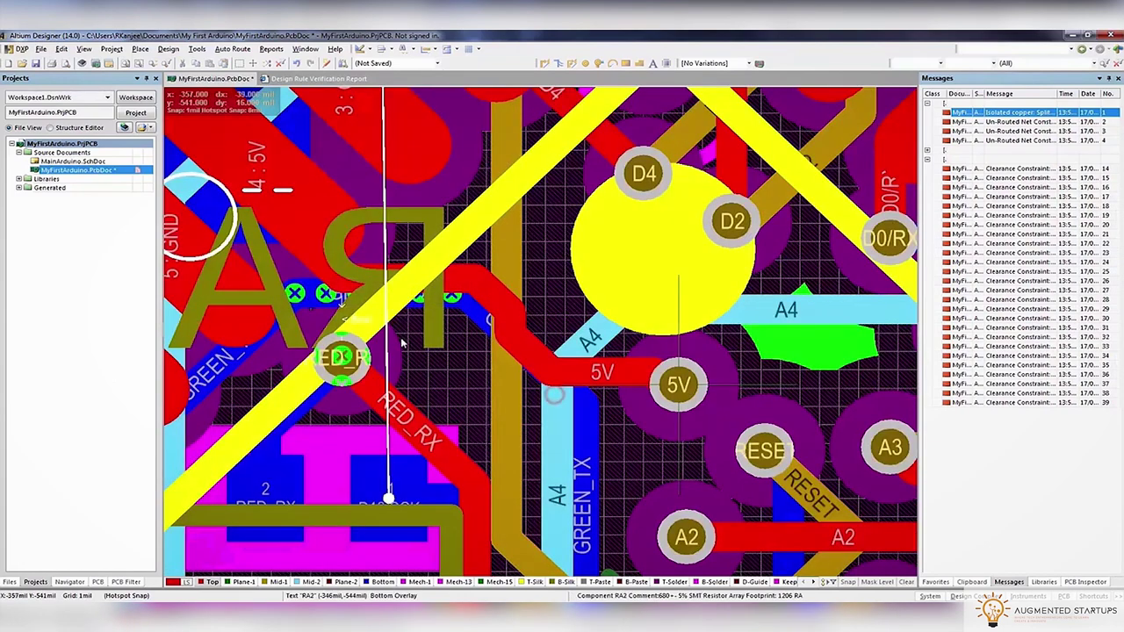
pyautogui.moveTo(403, 343); pyautogui.dragTo(434, 356, button='right')
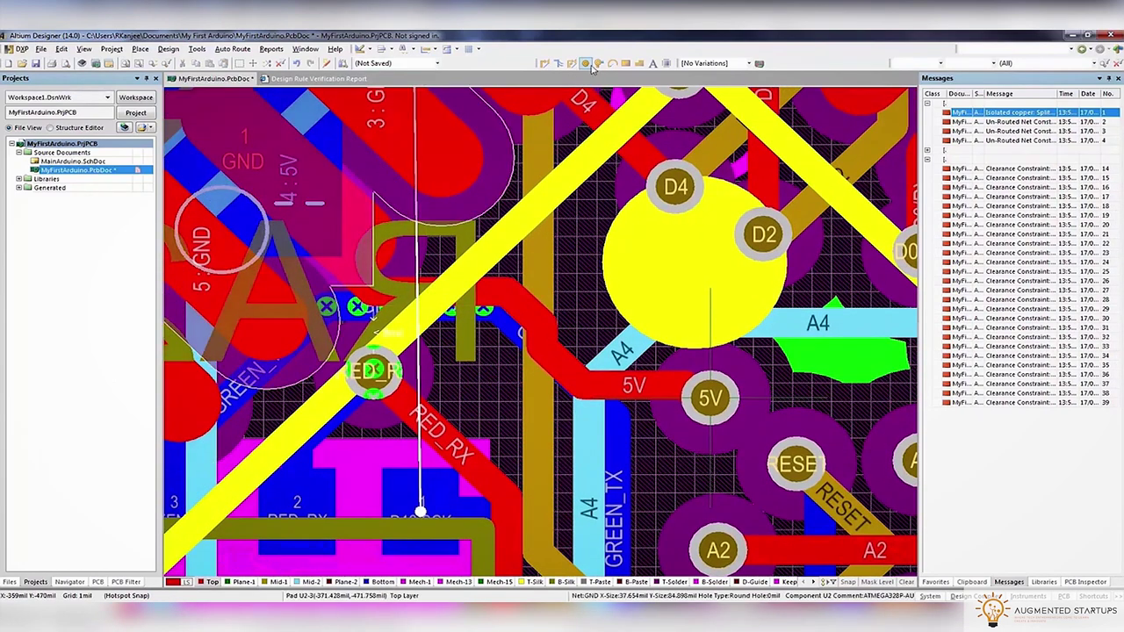
pyautogui.click(496, 295)
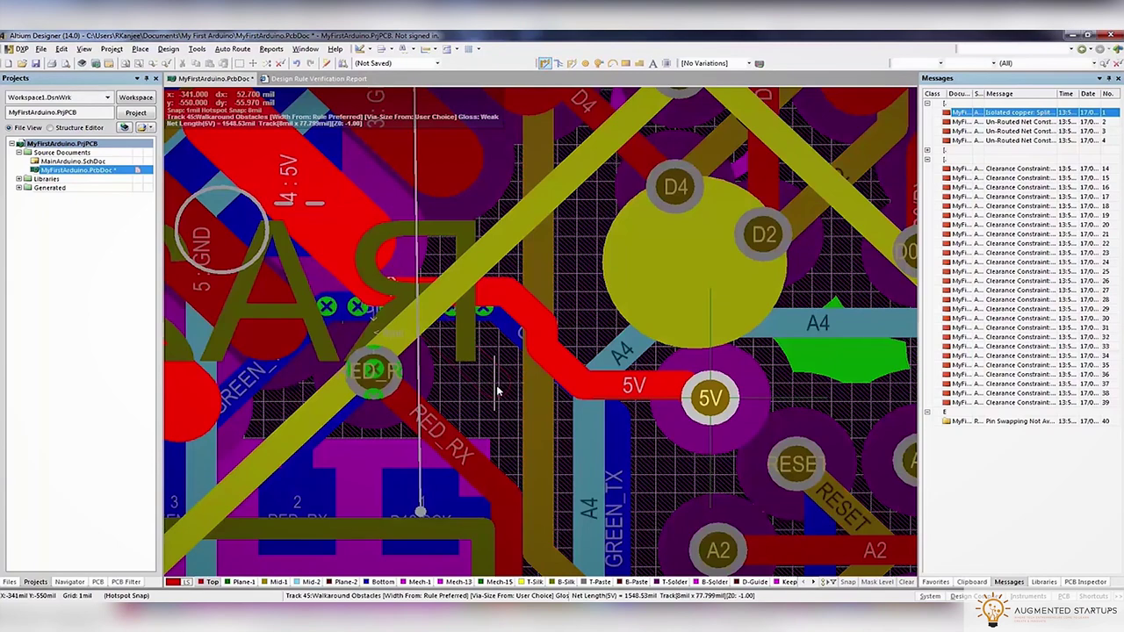
pyautogui.press('KP_Multiply')
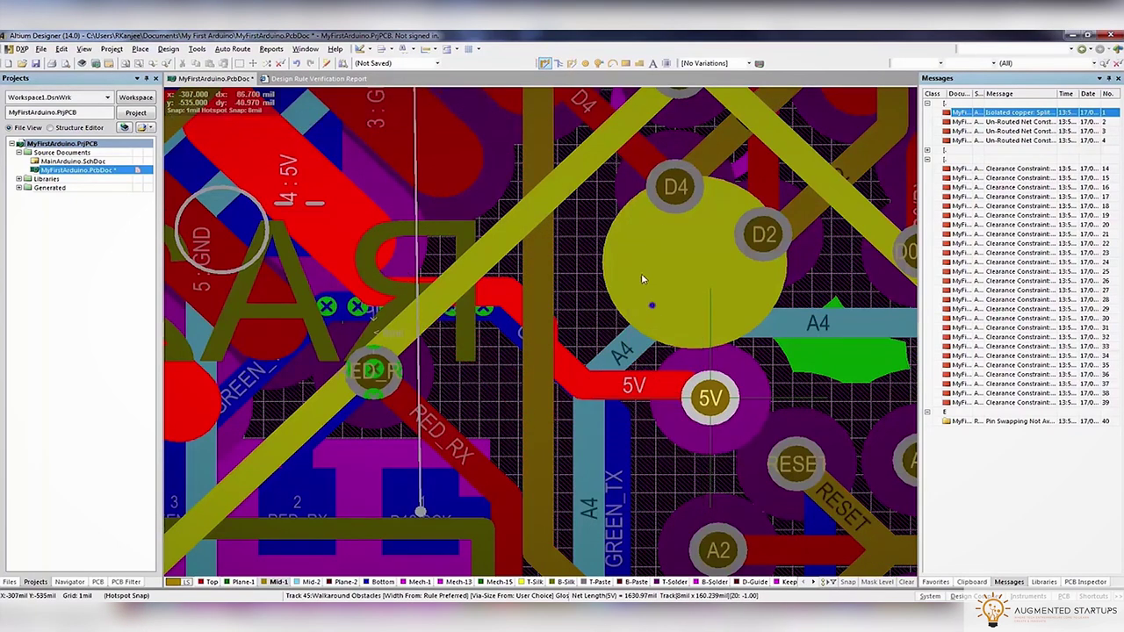
pyautogui.press('Escape')
pyautogui.hotkey('shift', 's')
pyautogui.hotkey('shift', 's')
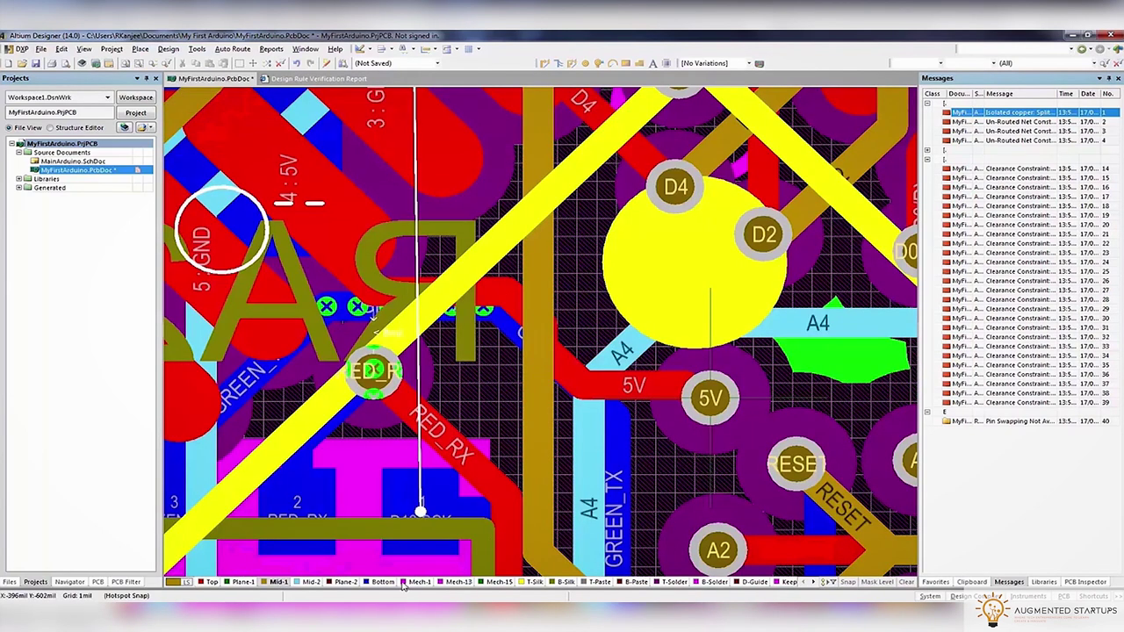
pyautogui.click(395, 584)
# Push the GREEN_TX segment aside, shift NetC10_2 right, and begin a route from the 5V via
pyautogui.click(555, 360)
pyautogui.moveTo(555, 360); pyautogui.dragTo(327, 298)
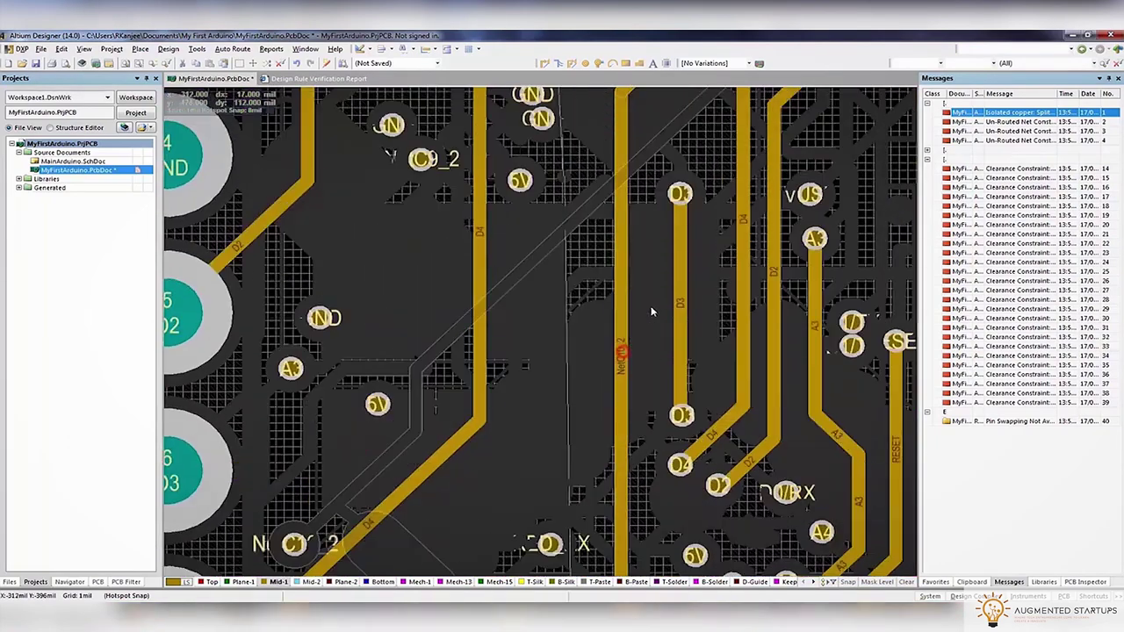
pyautogui.scroll(2, 625, 318)
pyautogui.moveTo(625, 318); pyautogui.dragTo(642, 325)
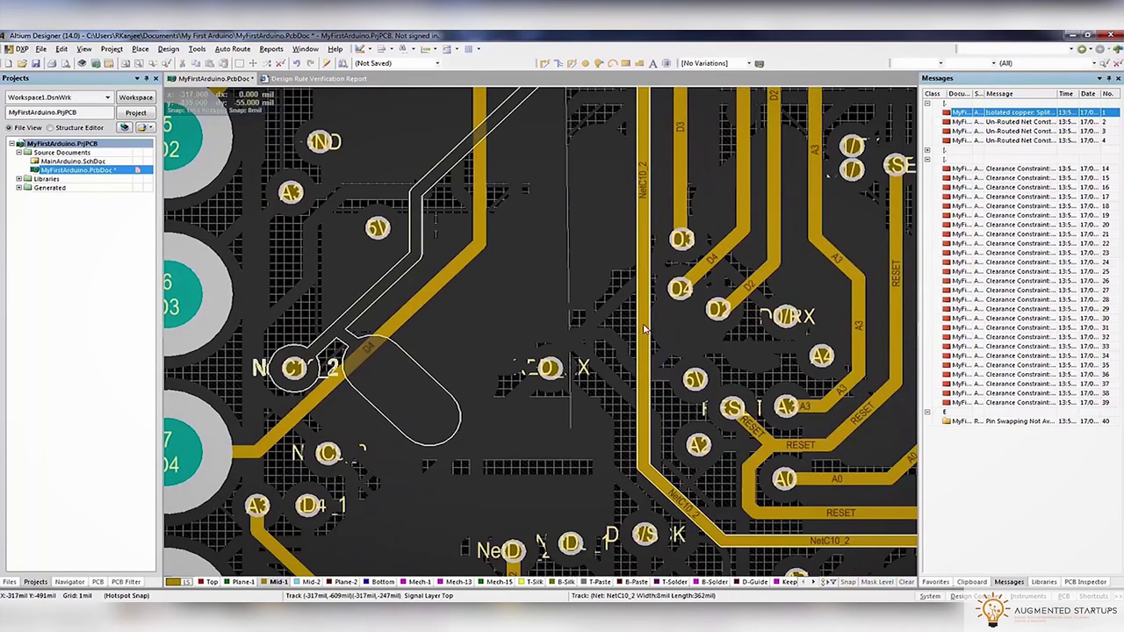
pyautogui.hotkey('shift', 's')
pyautogui.keyDown('ctrl'); pyautogui.scroll(3, 325, 251); pyautogui.keyUp('ctrl')
pyautogui.click(544, 63)
pyautogui.click(610, 288)
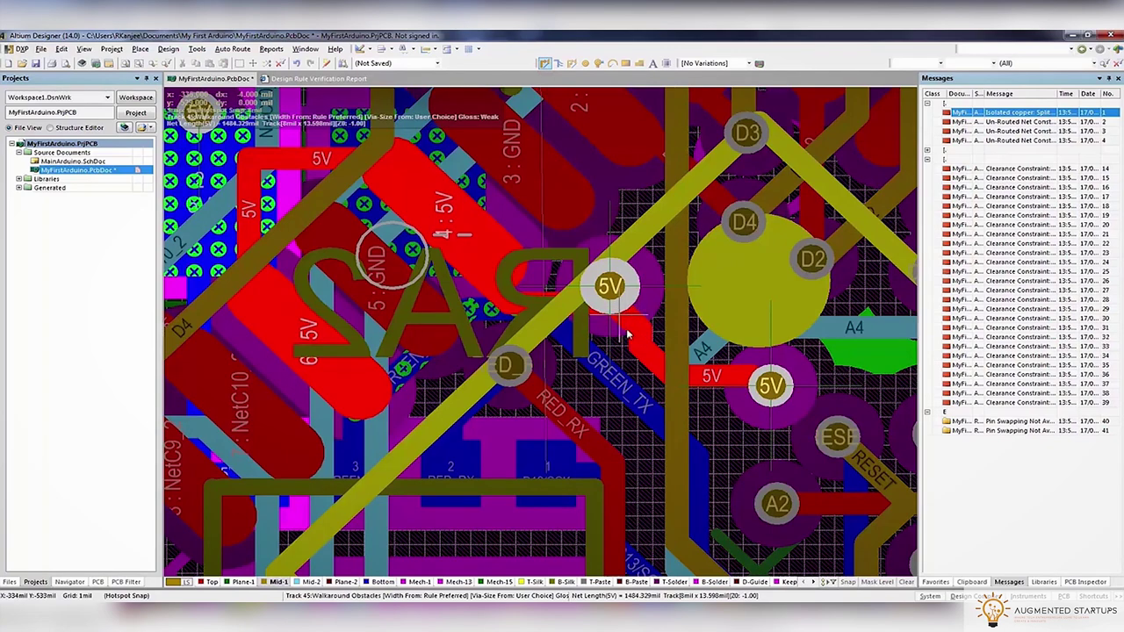
# End the 5V route with a via, then reroute a new GREEN_TX track segment
pyautogui.press('Tab')
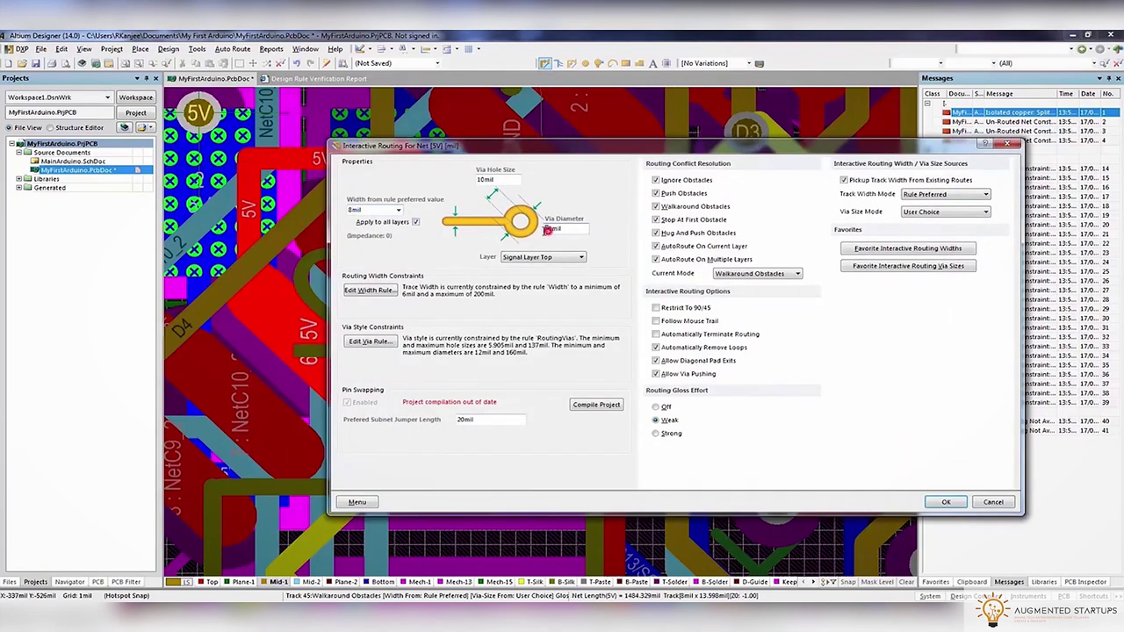
pyautogui.press('2')
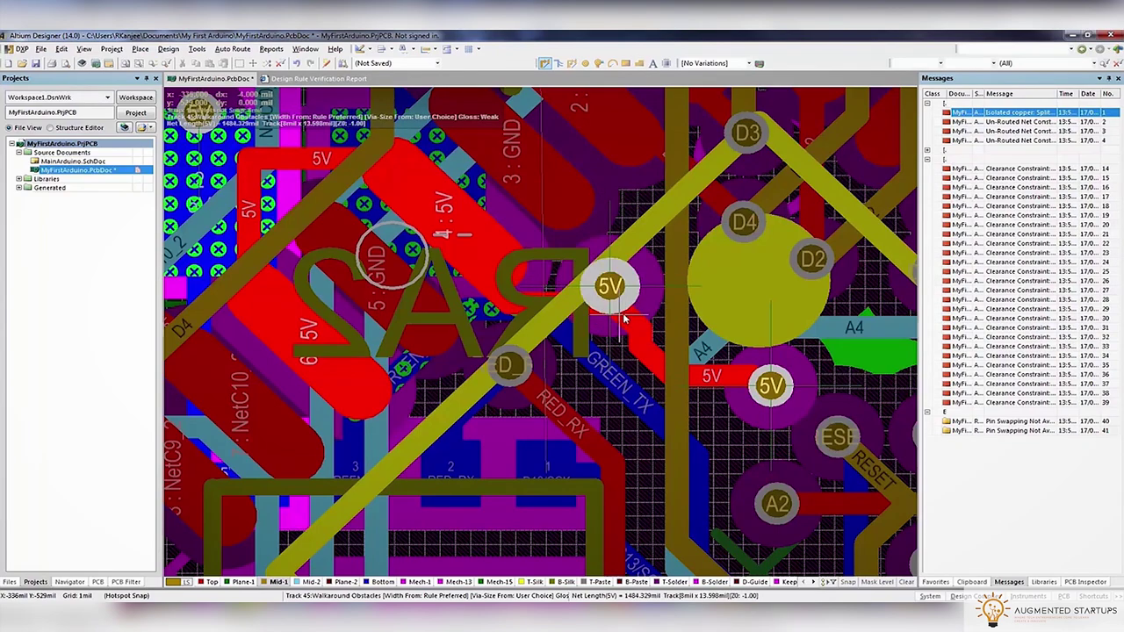
pyautogui.press('Escape')
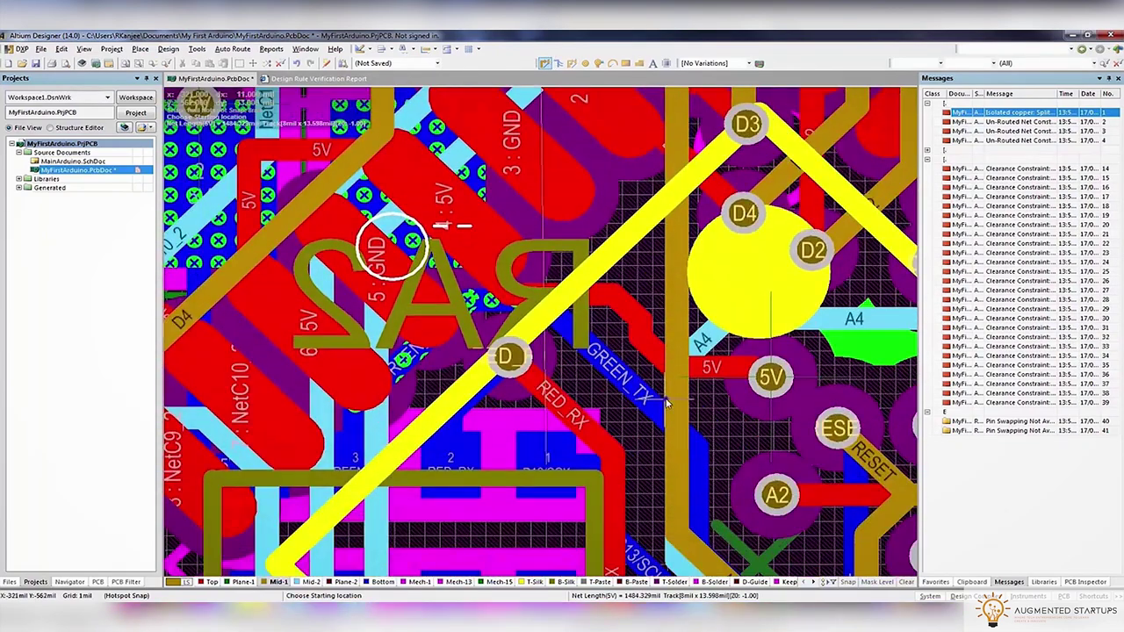
pyautogui.hotkey('ctrl', 'w')
pyautogui.click(589, 398)
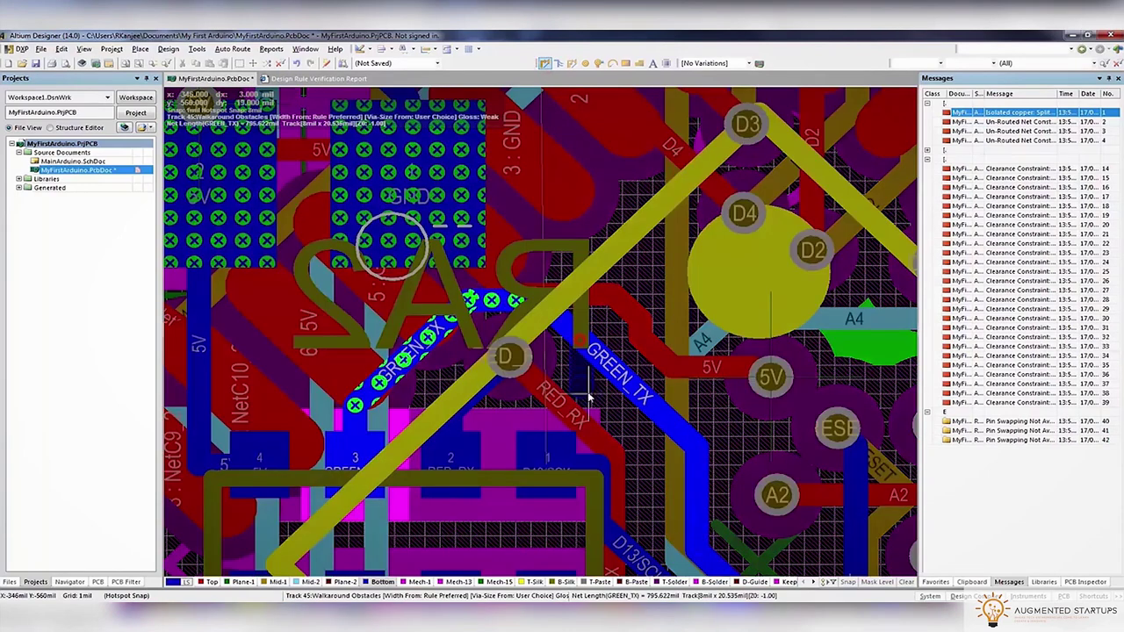
pyautogui.click(692, 481)
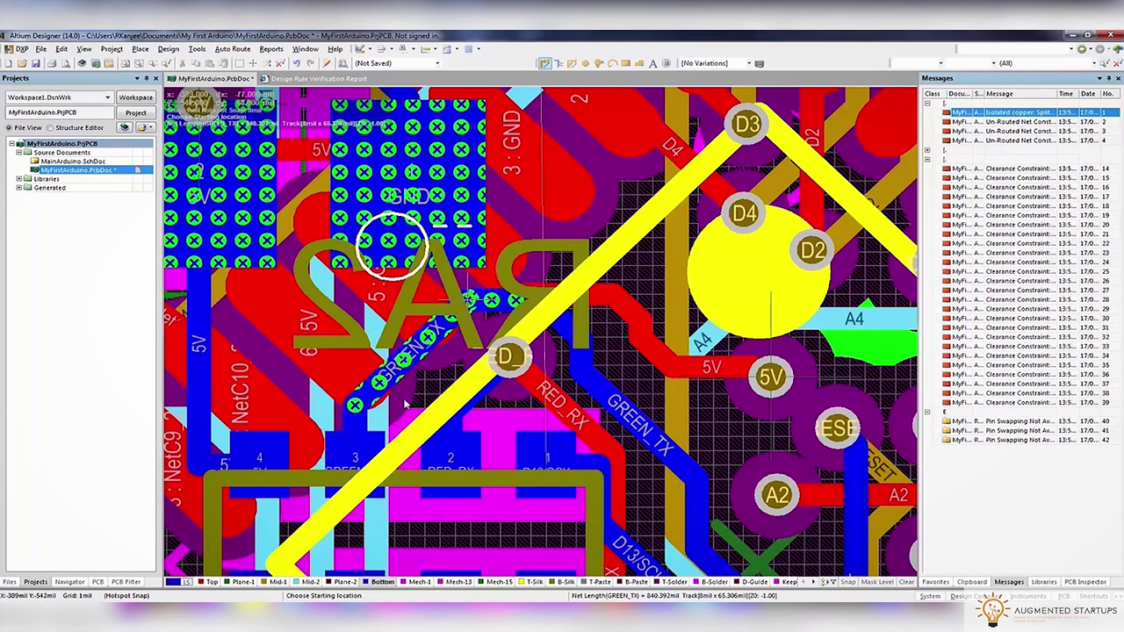
# Route a track from the 5V pad on Top through a via onto Mid-1
pyautogui.press('KP_Multiply')
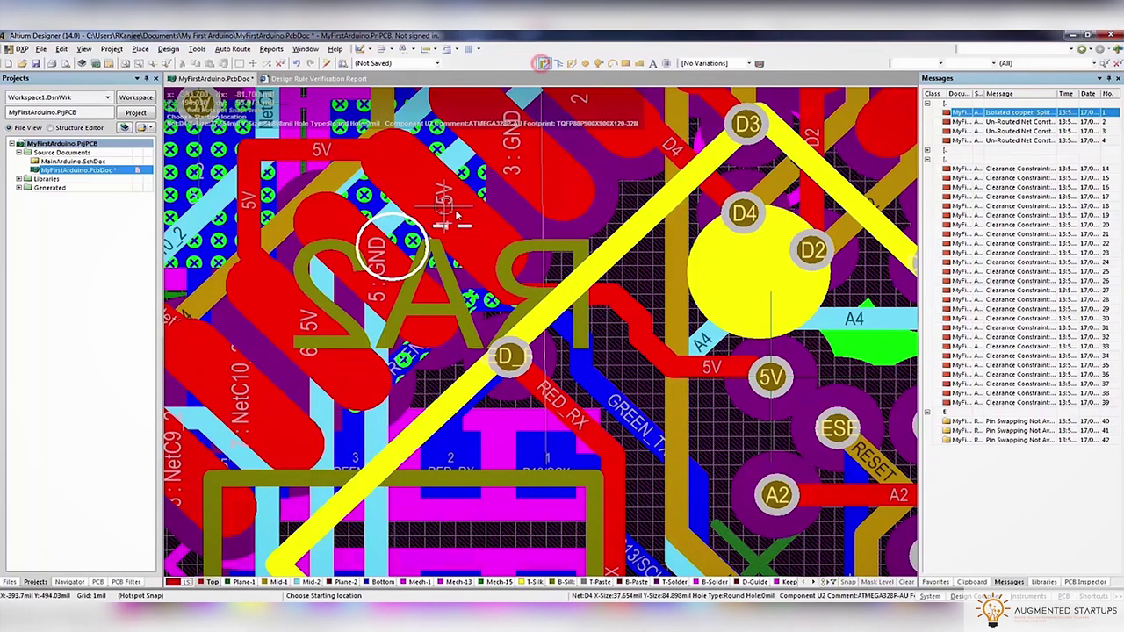
pyautogui.click(456, 213)
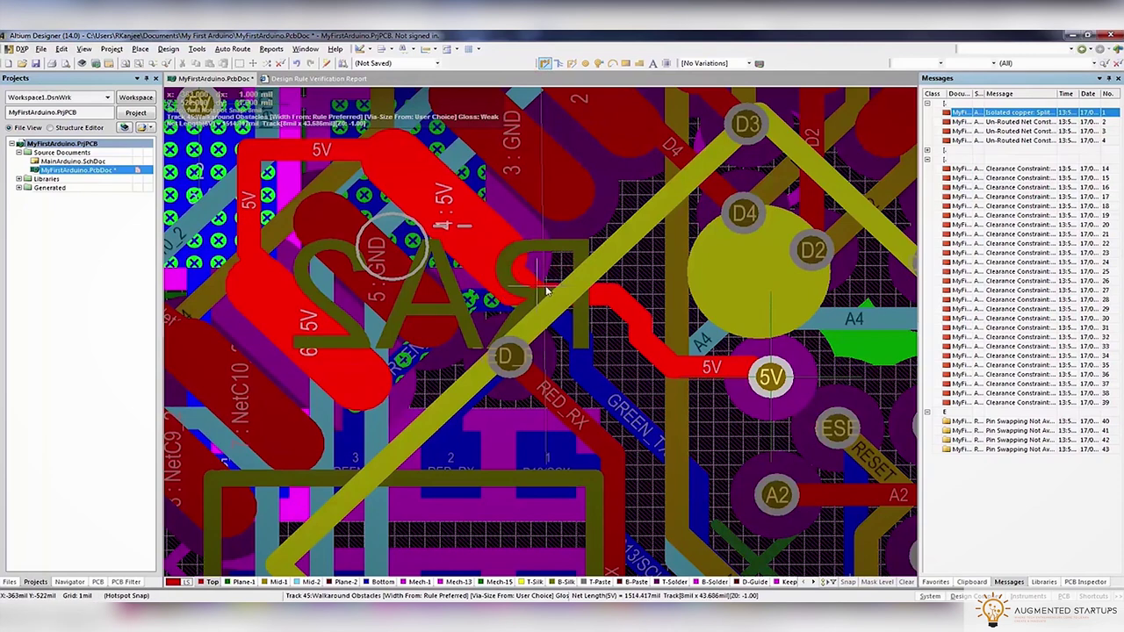
pyautogui.press('KP_Multiply')
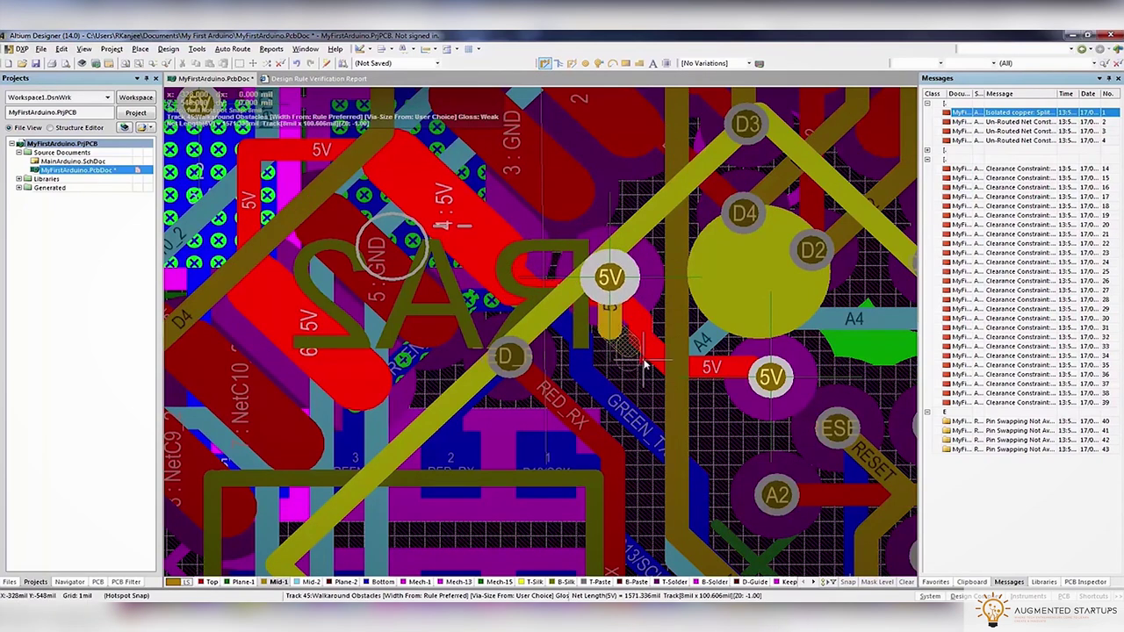
pyautogui.press('Escape')
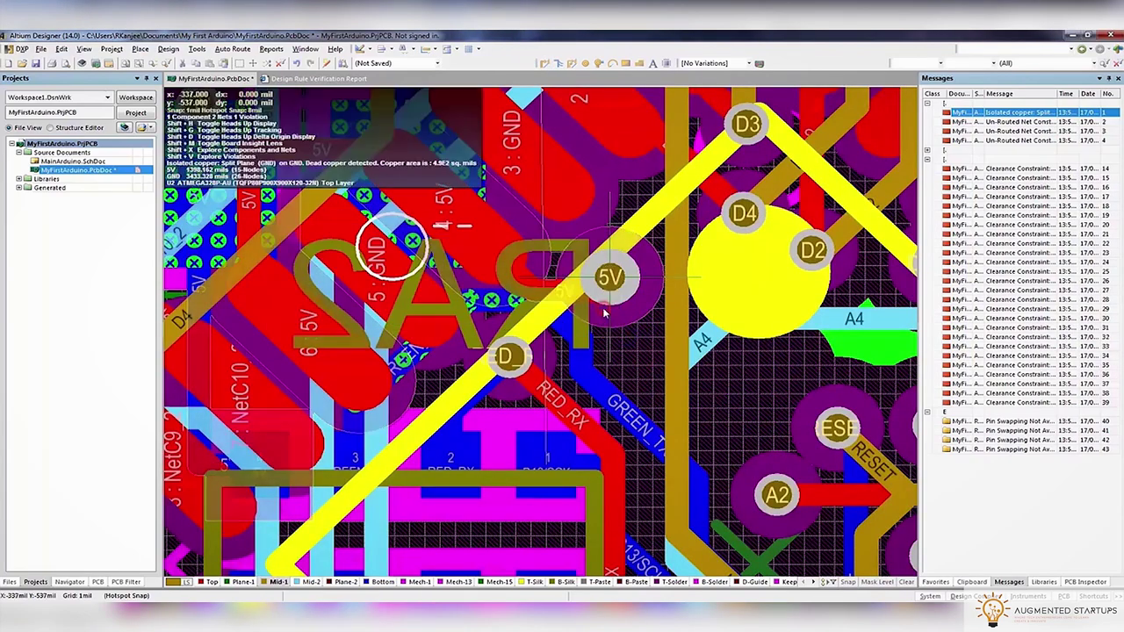
# Jump to the isolated copper violation, then to the next clearance violation
pyautogui.moveTo(408, 206); pyautogui.dragTo(536, 221, button='right')
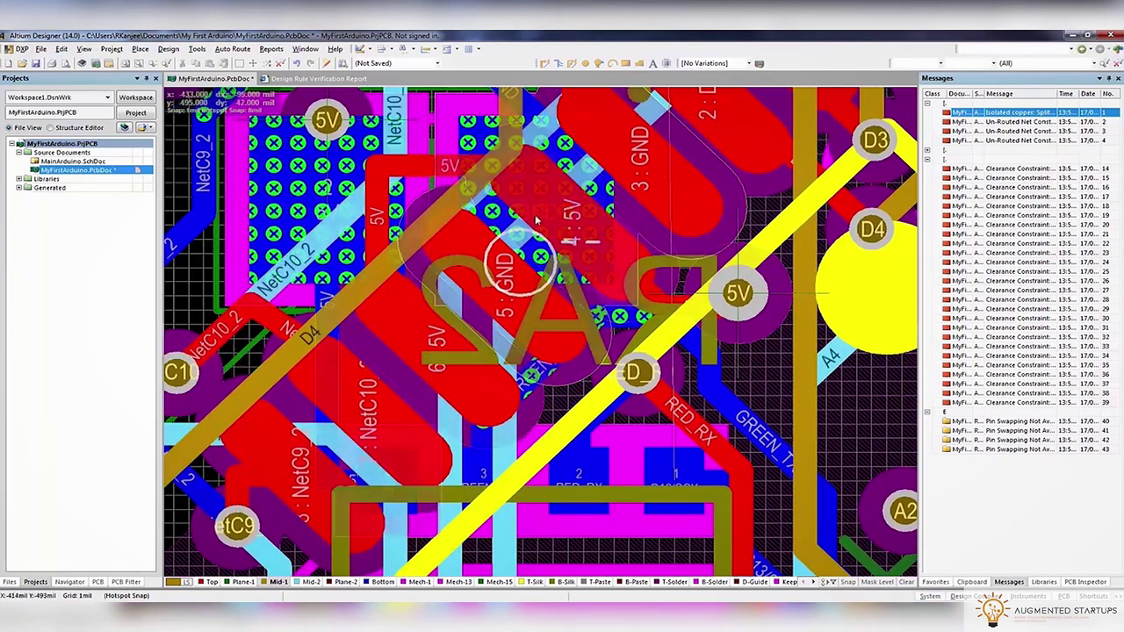
pyautogui.doubleClick(1001, 114)
pyautogui.doubleClick(1010, 167)
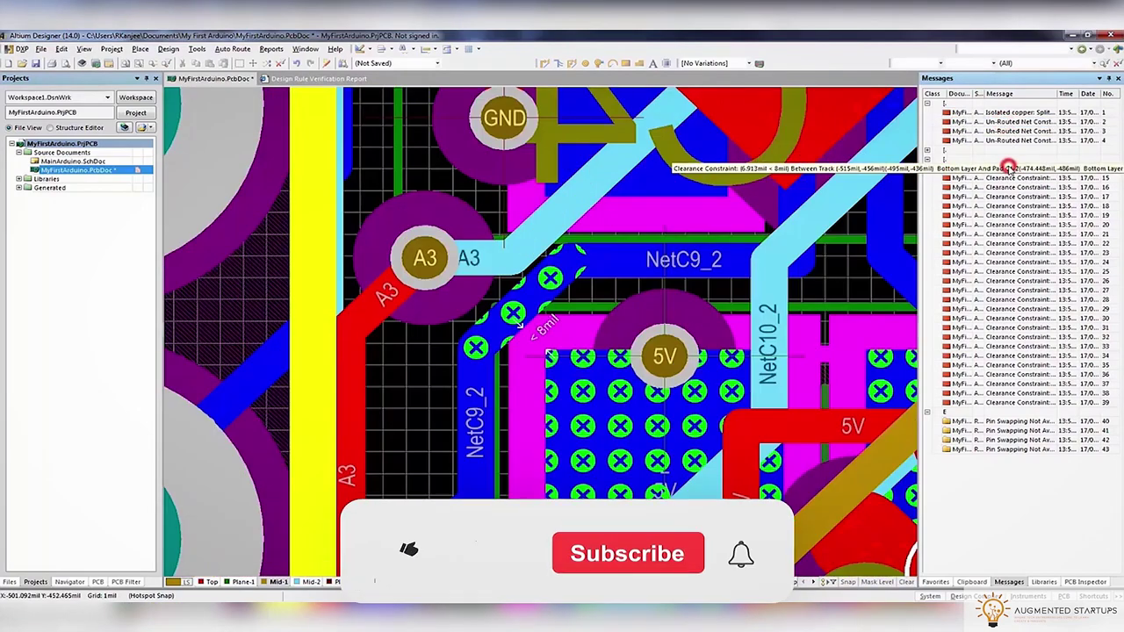
pyautogui.keyDown('ctrl'); pyautogui.scroll(-3, 540, 334); pyautogui.keyUp('ctrl')
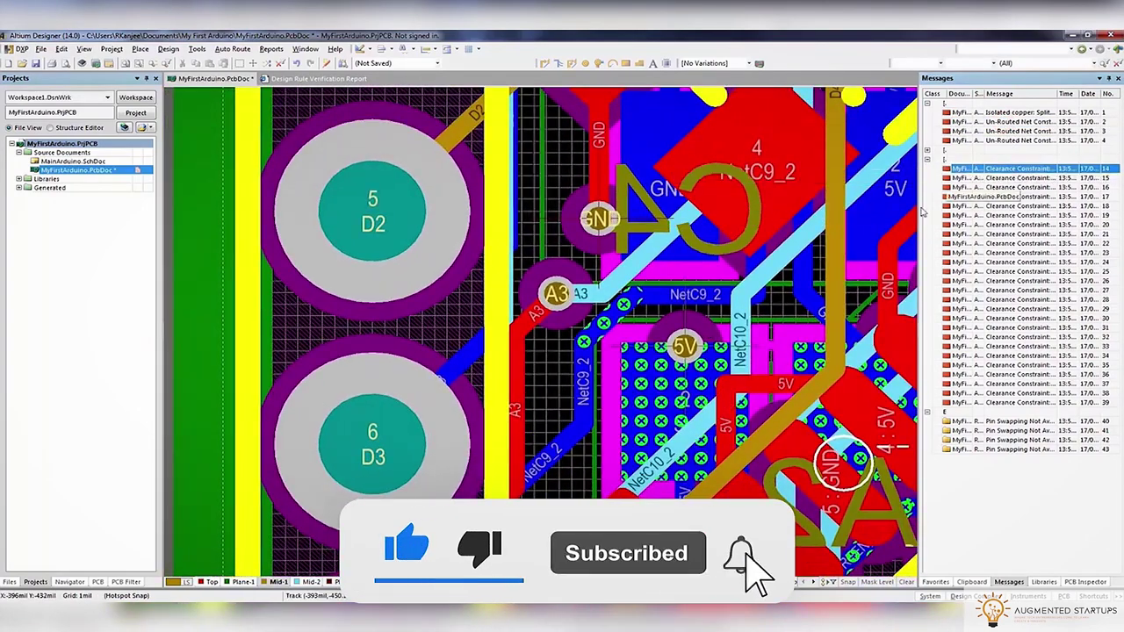
pyautogui.scroll(-2, 782, 444)
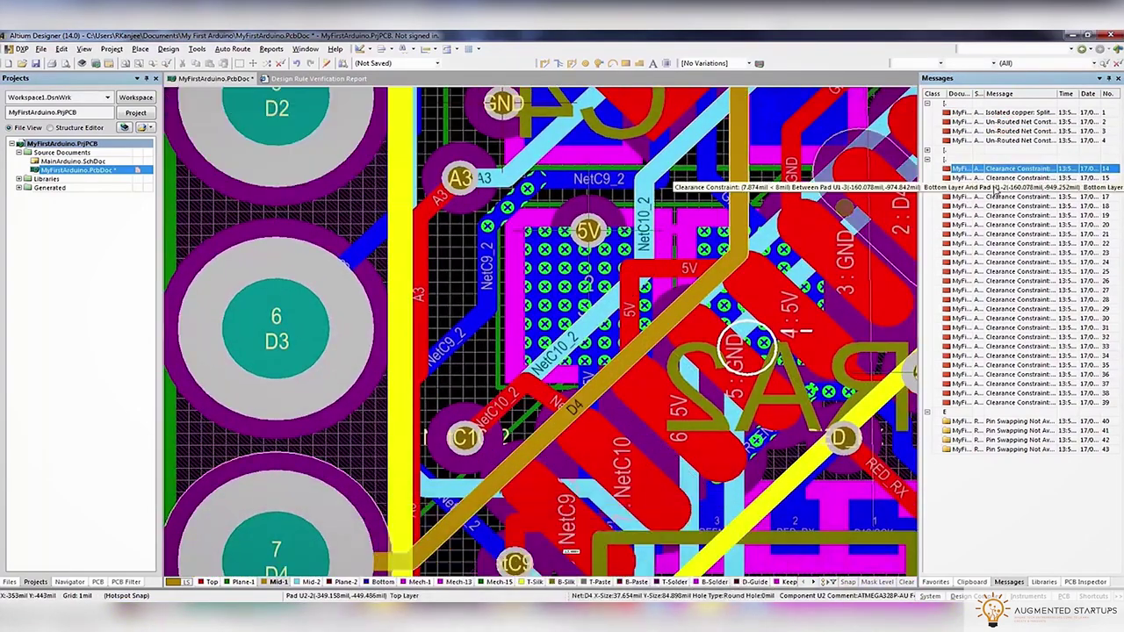
pyautogui.doubleClick(1010, 177)
pyautogui.keyDown('ctrl'); pyautogui.scroll(-2, 540, 298); pyautogui.keyUp('ctrl')
pyautogui.keyDown('ctrl'); pyautogui.scroll(2, 534, 314); pyautogui.keyUp('ctrl')
pyautogui.keyDown('ctrl'); pyautogui.scroll(1, 534, 311); pyautogui.keyUp('ctrl')
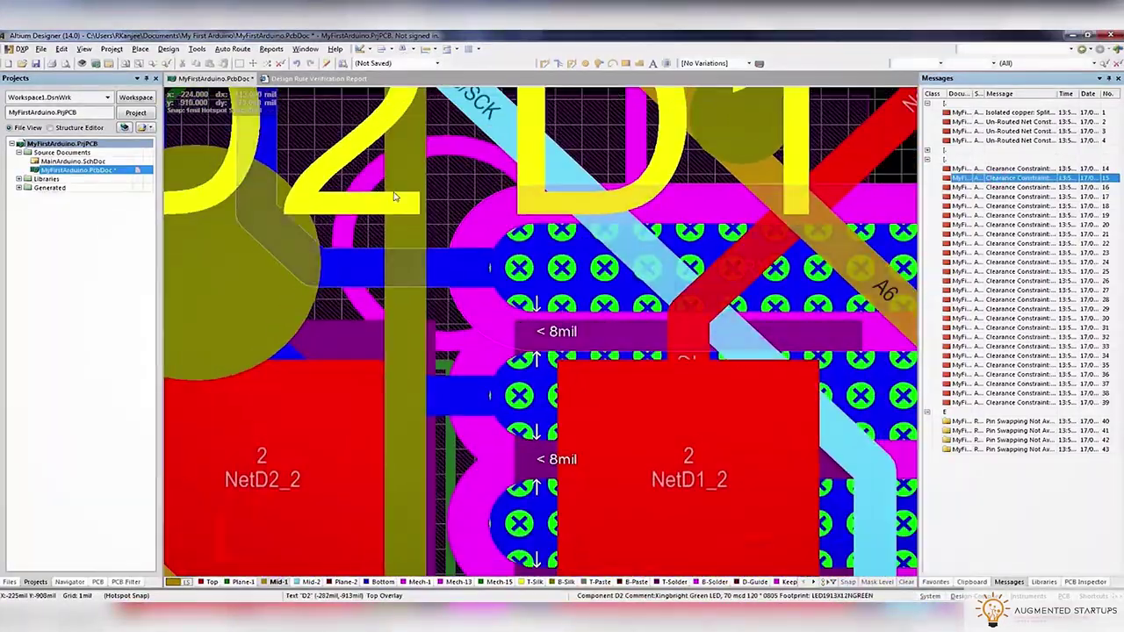
pyautogui.click(169, 50)
pyautogui.click(184, 91)
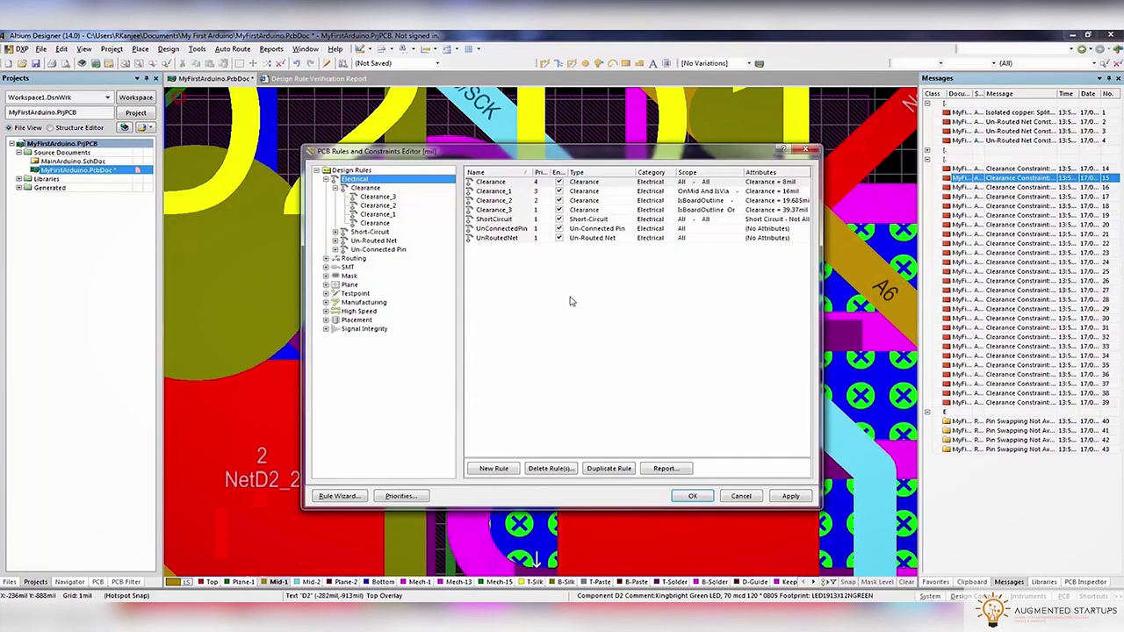
pyautogui.doubleClick(363, 188)
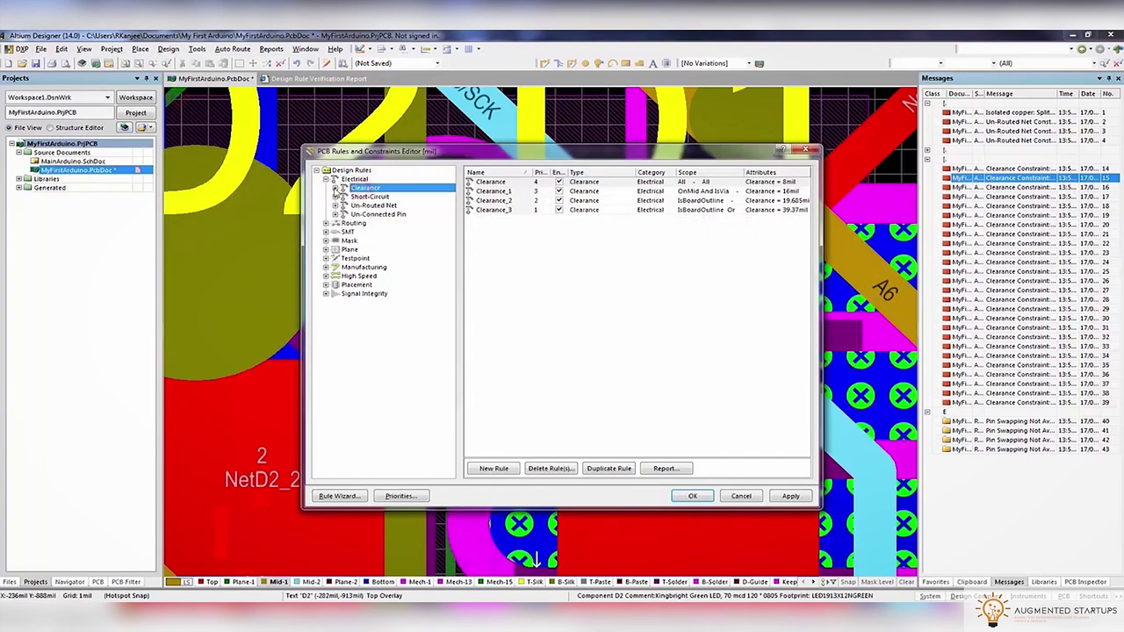
pyautogui.click(335, 188)
pyautogui.click(378, 197)
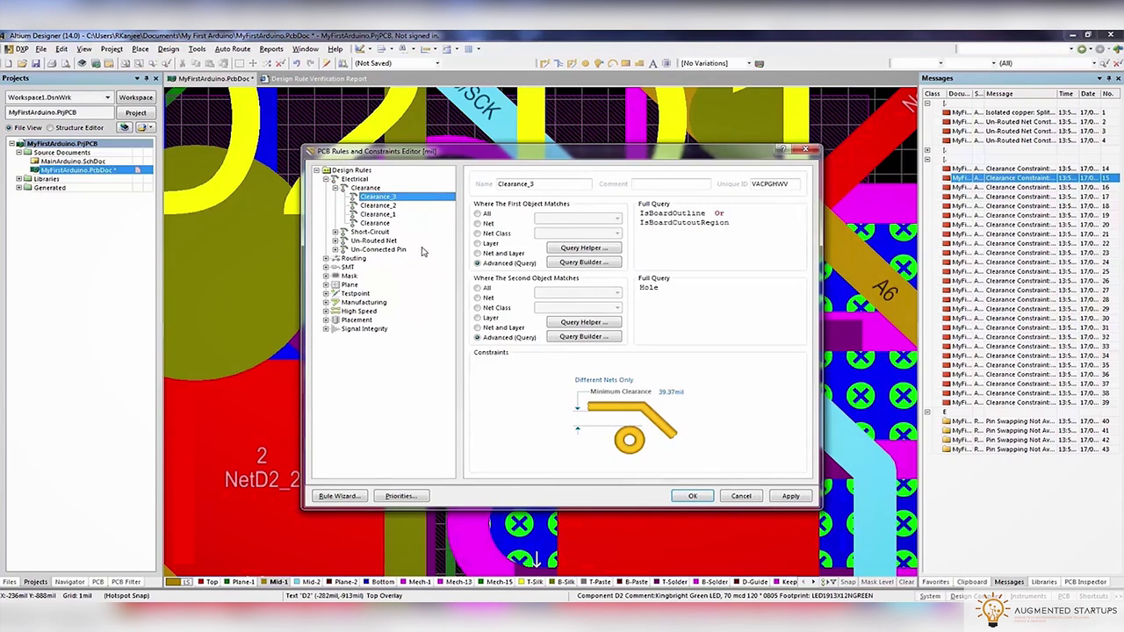
pyautogui.click(378, 214)
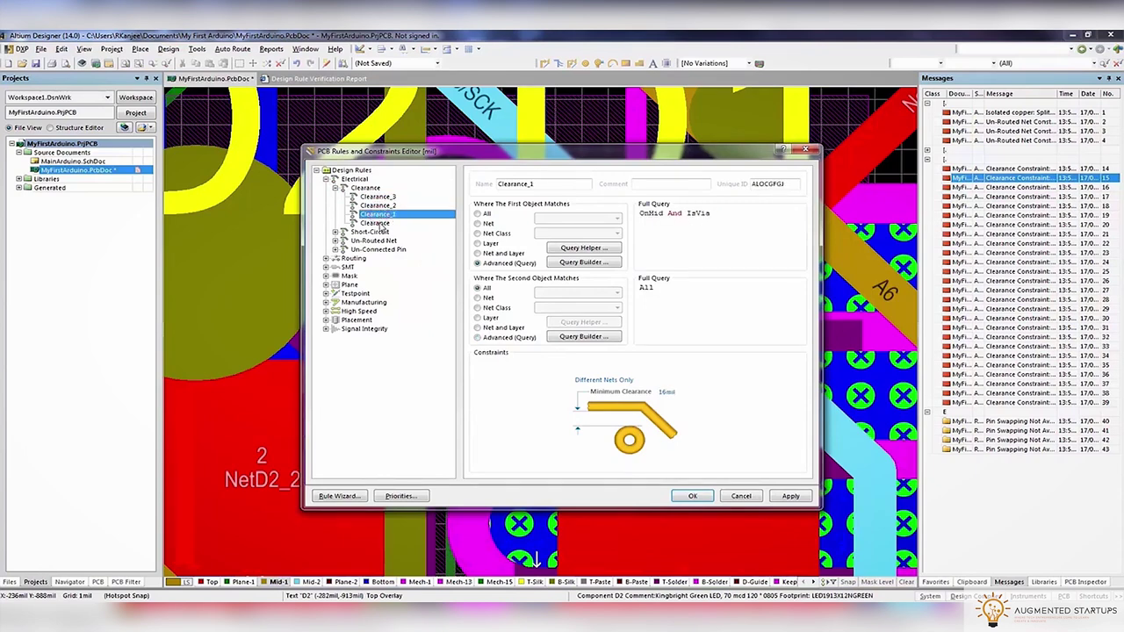
pyautogui.click(692, 496)
pyautogui.keyDown('ctrl'); pyautogui.scroll(-5, 545, 344); pyautogui.keyUp('ctrl')
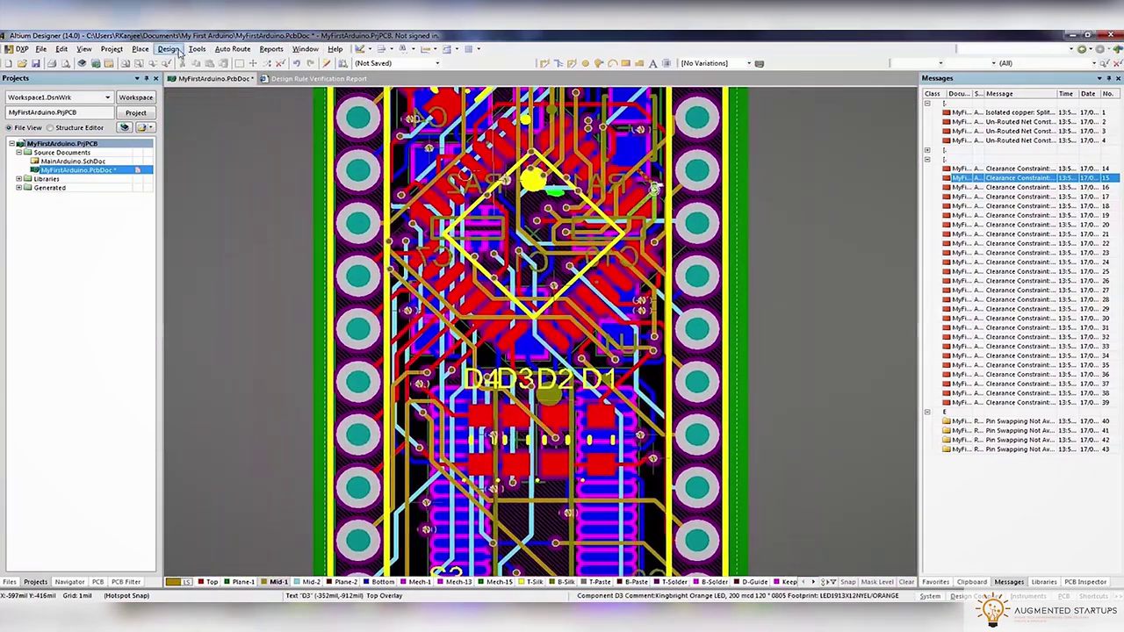
# Rerun the design rule check and expand the first and short-circuit violation groups on the board
pyautogui.click(169, 49)
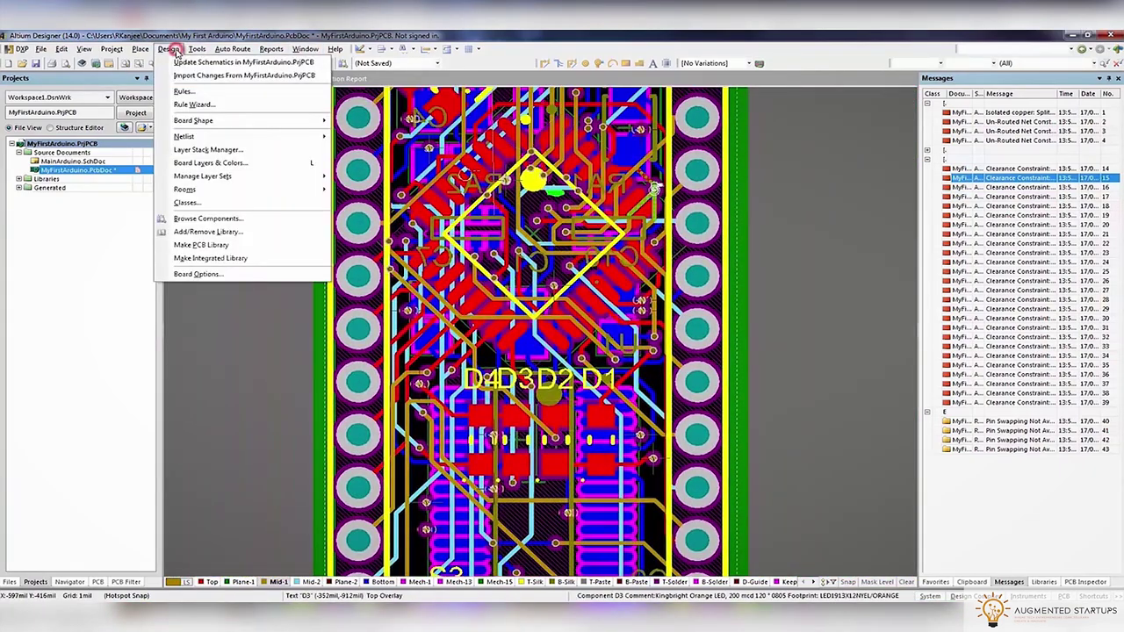
pyautogui.click(215, 62)
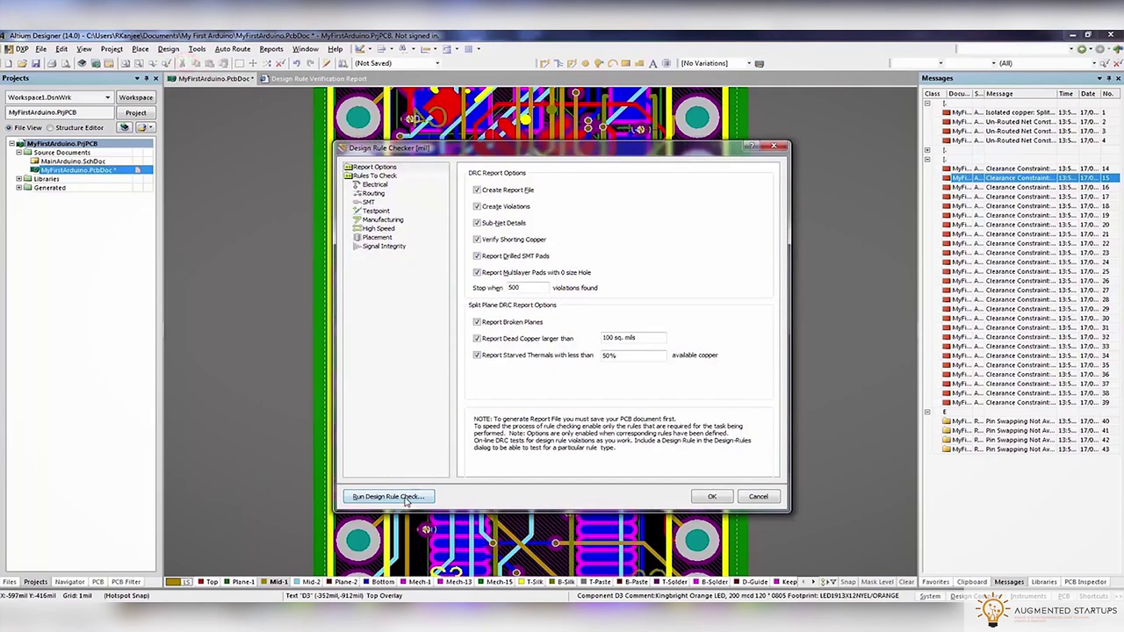
pyautogui.click(404, 496)
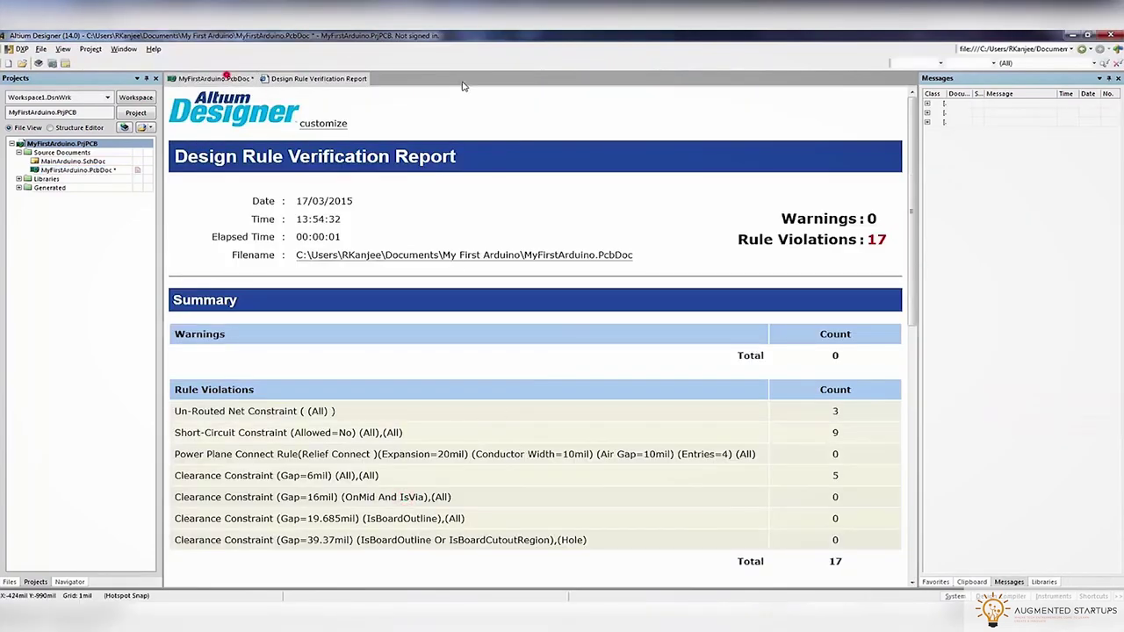
pyautogui.click(211, 79)
pyautogui.click(926, 102)
pyautogui.click(929, 140)
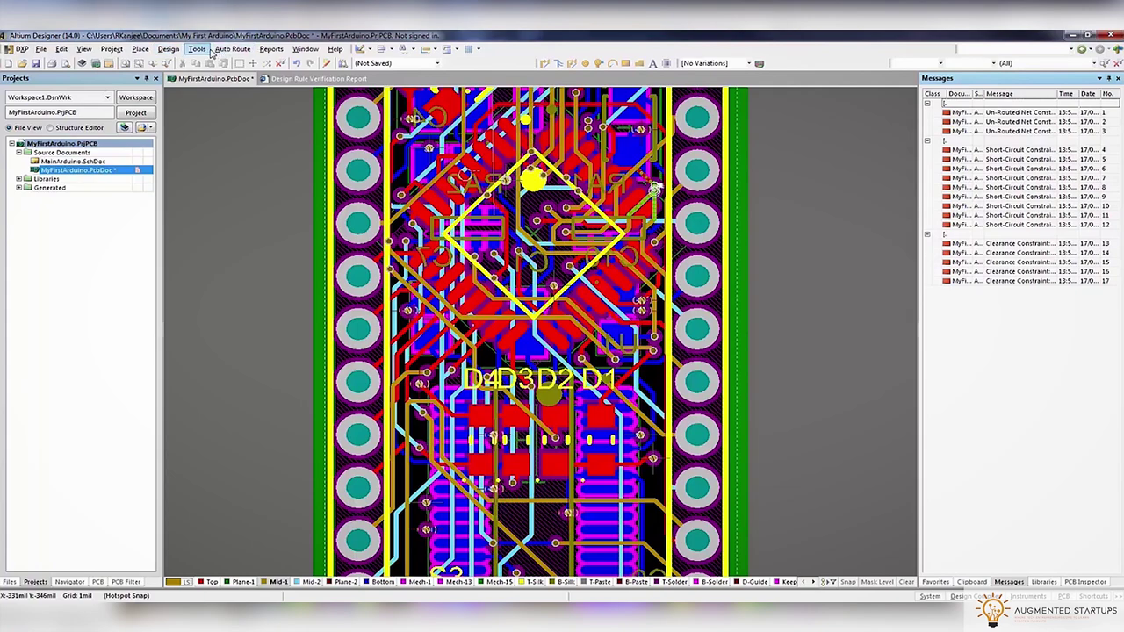
# Bring the A5 and RESET tracks into view with Top as the active layer
pyautogui.keyDown('ctrl'); pyautogui.scroll(6, 808, 253); pyautogui.keyUp('ctrl')
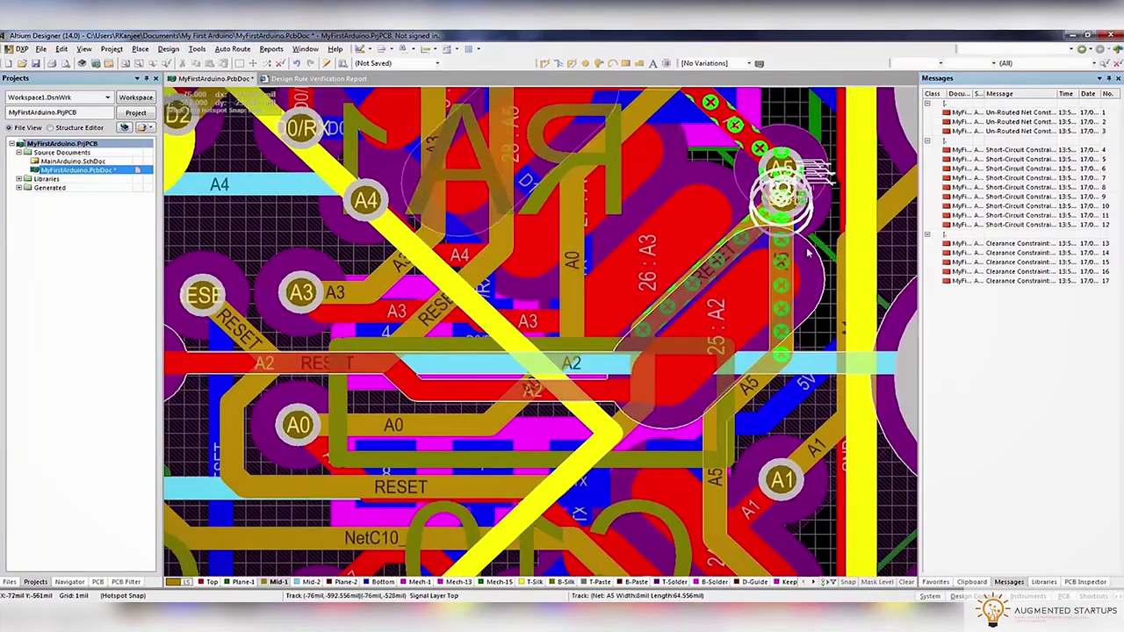
pyautogui.moveTo(808, 253); pyautogui.dragTo(692, 350, button='right')
pyautogui.keyDown('ctrl'); pyautogui.scroll(-1, 549, 237); pyautogui.keyUp('ctrl')
pyautogui.hotkey('shift', 's')
pyautogui.moveTo(525, 386); pyautogui.dragTo(687, 283, button='right')
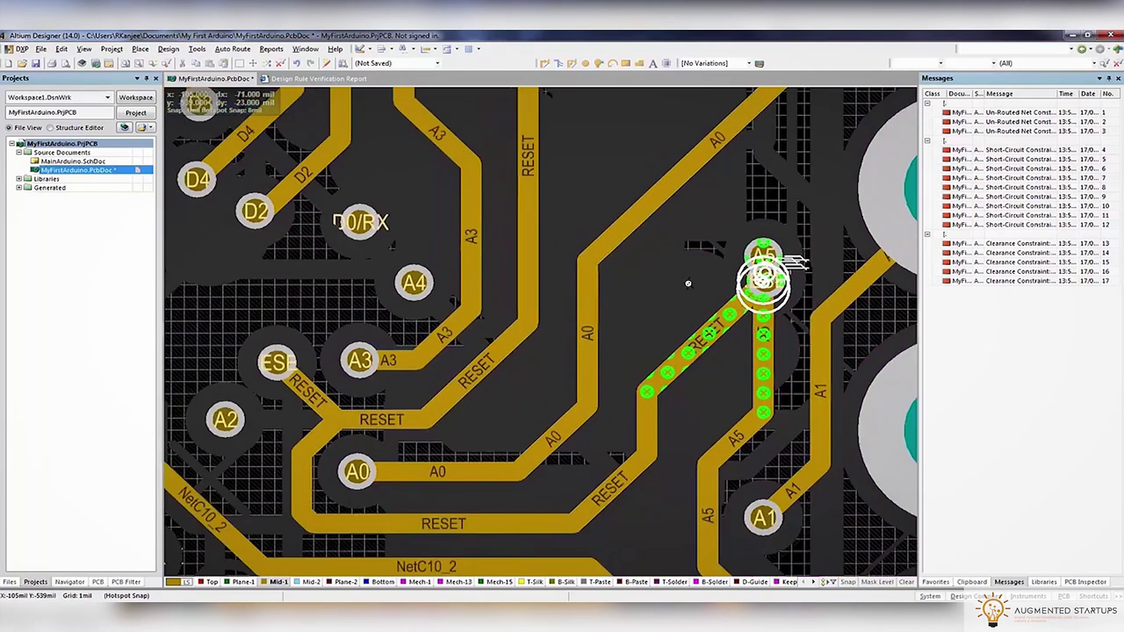
pyautogui.keyDown('ctrl'); pyautogui.scroll(-1, 688, 283); pyautogui.keyUp('ctrl')
pyautogui.click(801, 266)
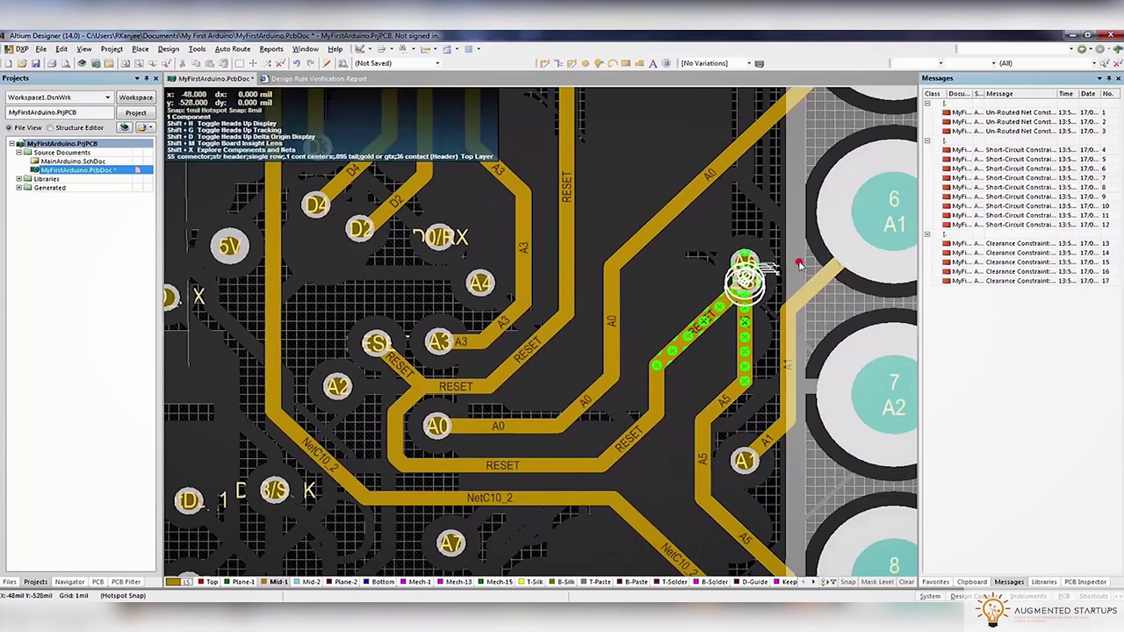
pyautogui.click(243, 582)
pyautogui.click(212, 583)
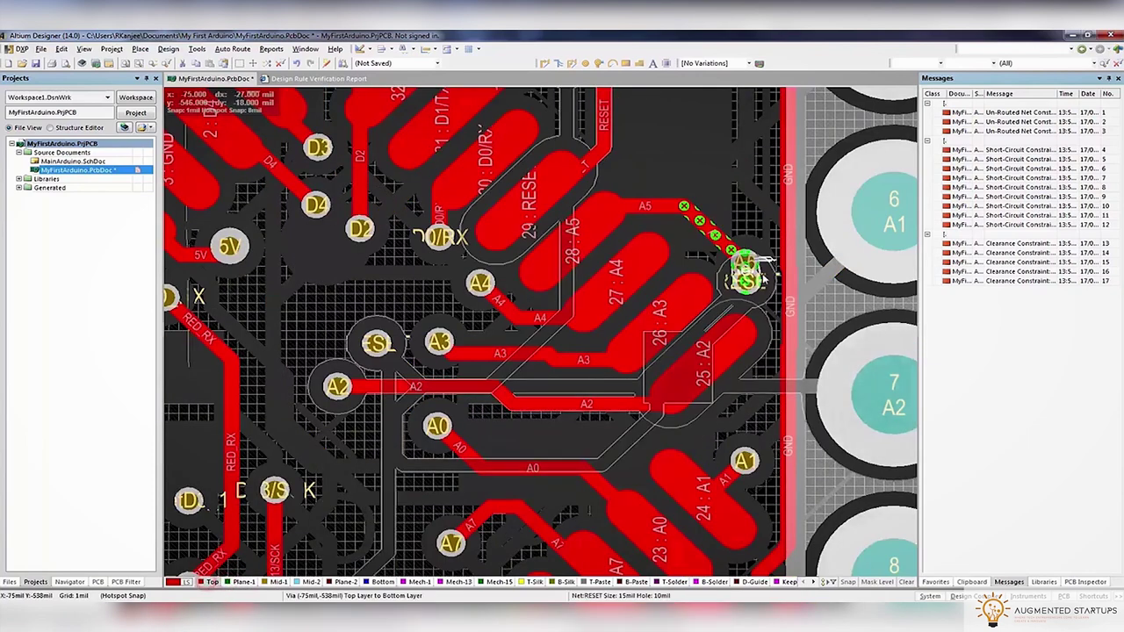
pyautogui.moveTo(743, 224); pyautogui.dragTo(645, 320, button='right')
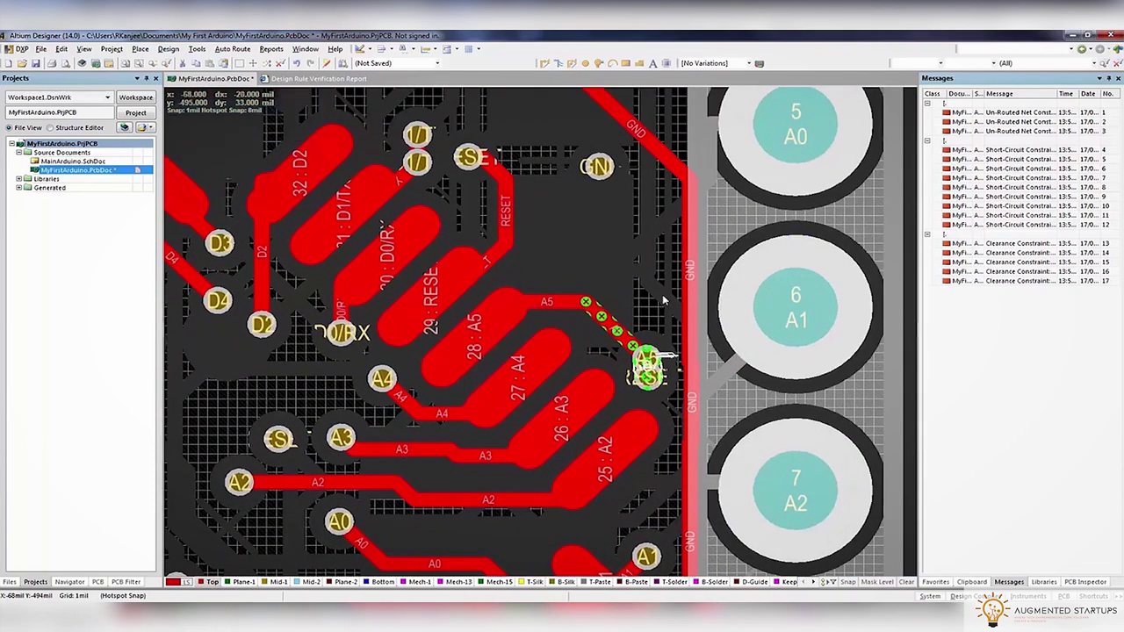
pyautogui.hotkey('shift', 's')
# Route a new A5 track from its pad diagonally down to its via, 583.866mil long
pyautogui.hotkey('ctrl', 'w')
pyautogui.click(666, 298)
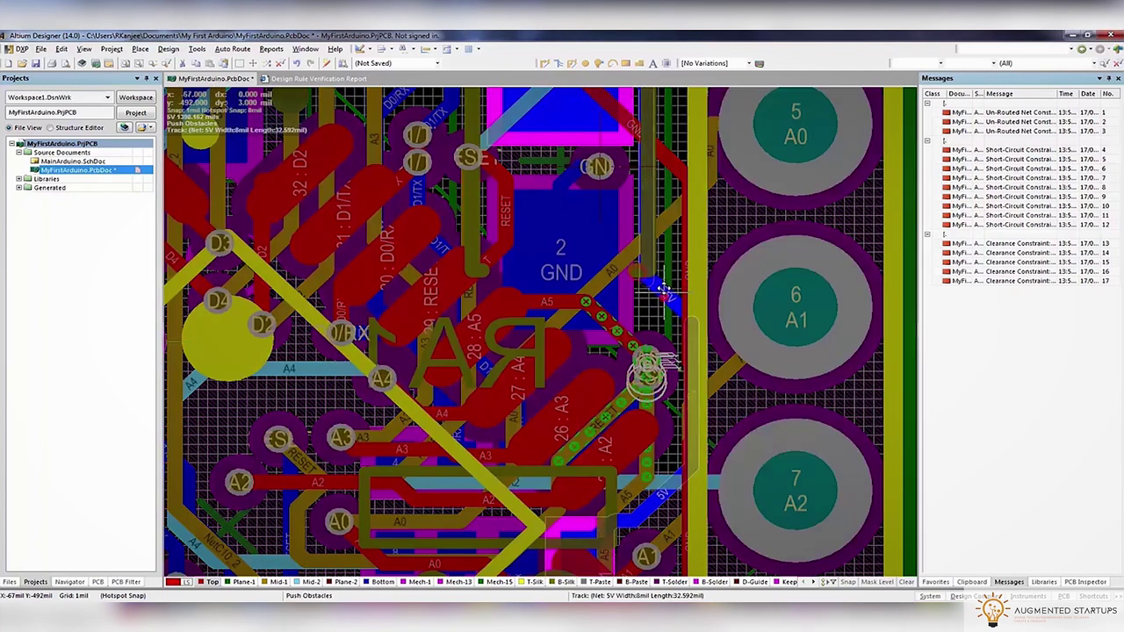
pyautogui.press('Escape')
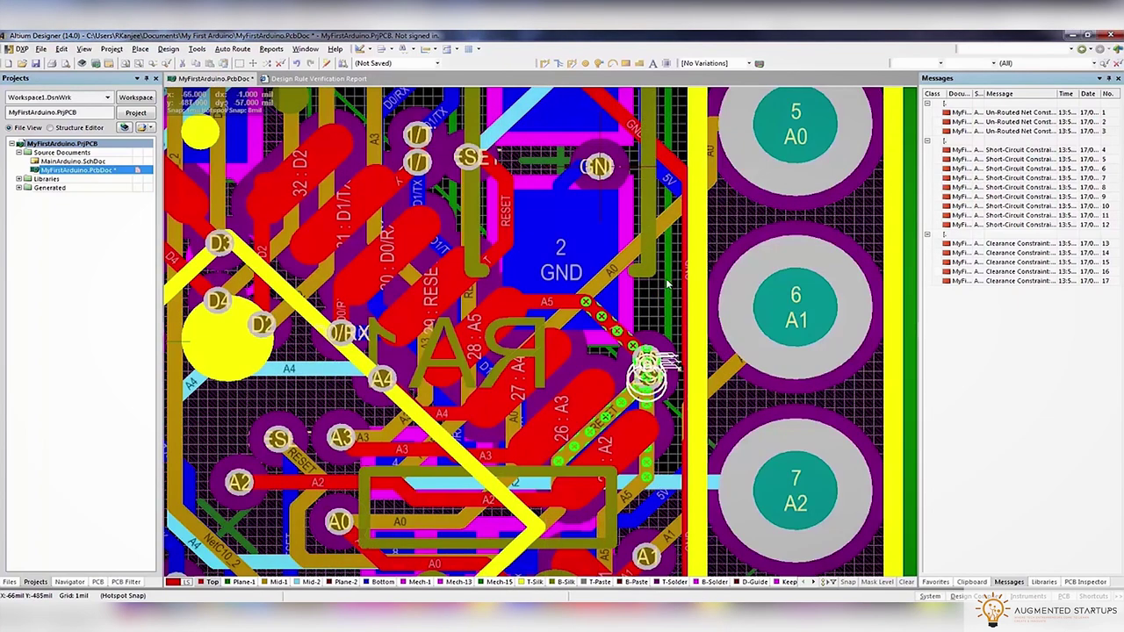
pyautogui.hotkey('ctrl', 'w')
pyautogui.click(583, 303)
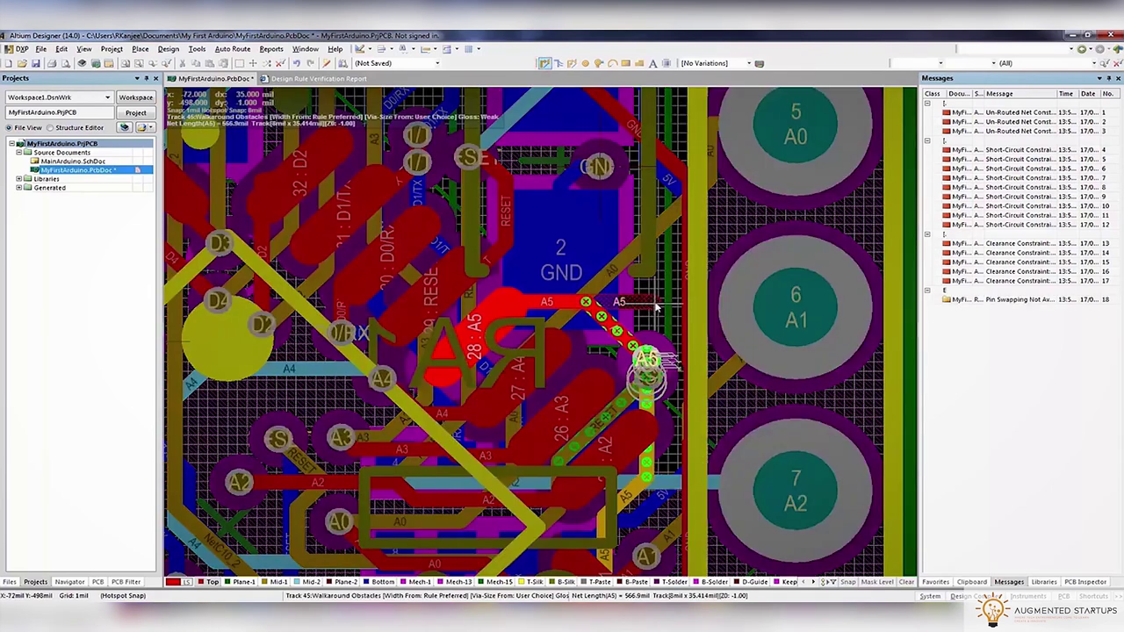
pyautogui.press('Tab')
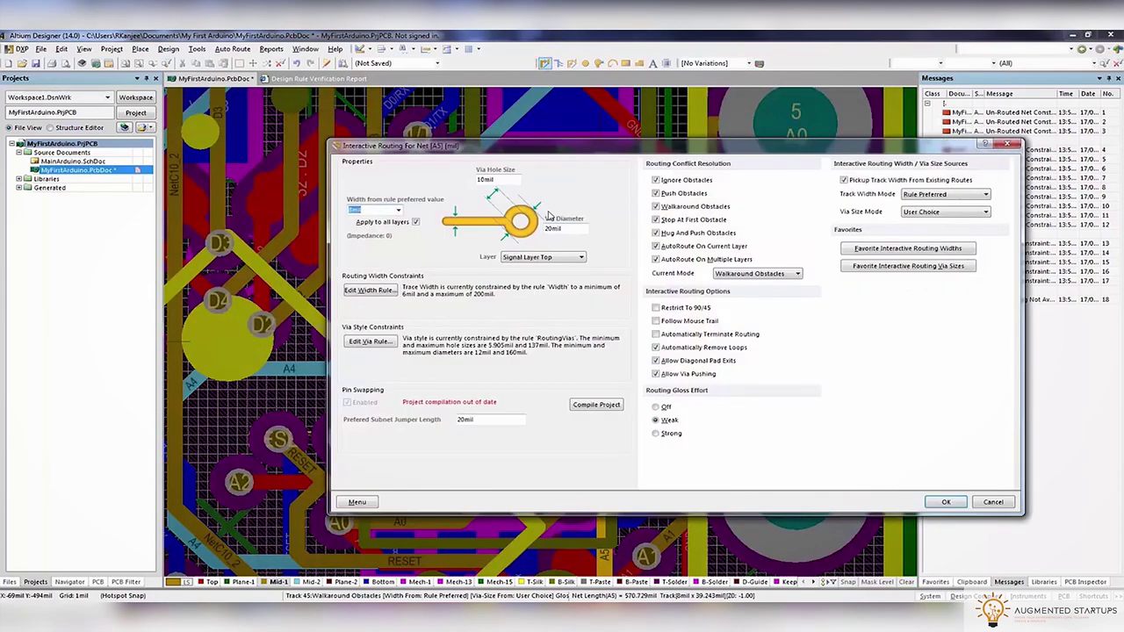
pyautogui.press('Return')
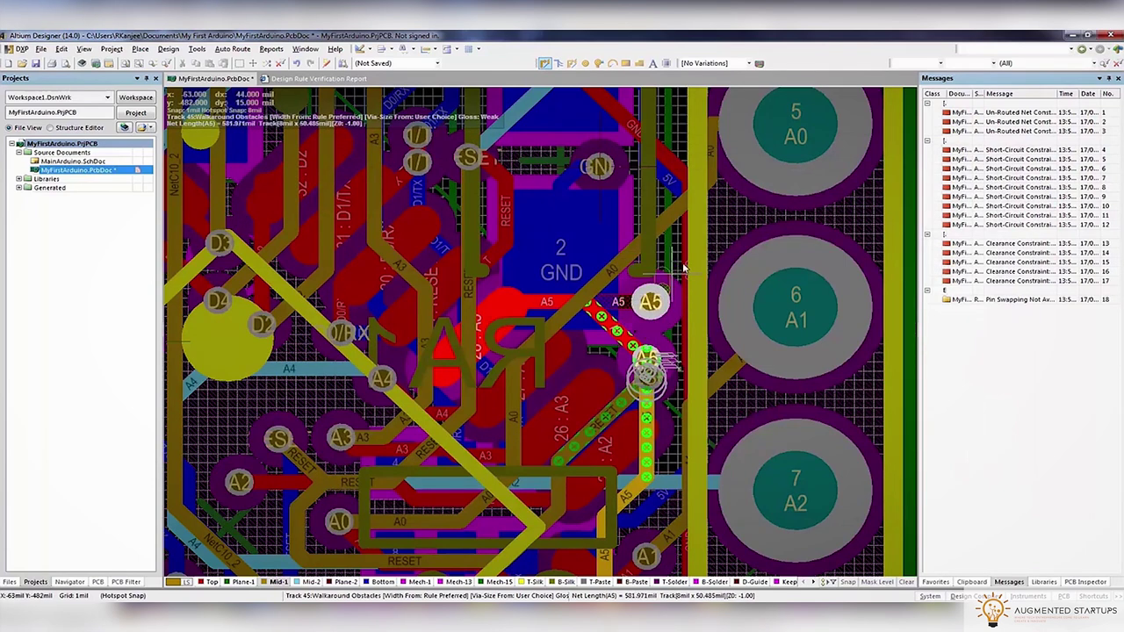
pyautogui.press('Escape')
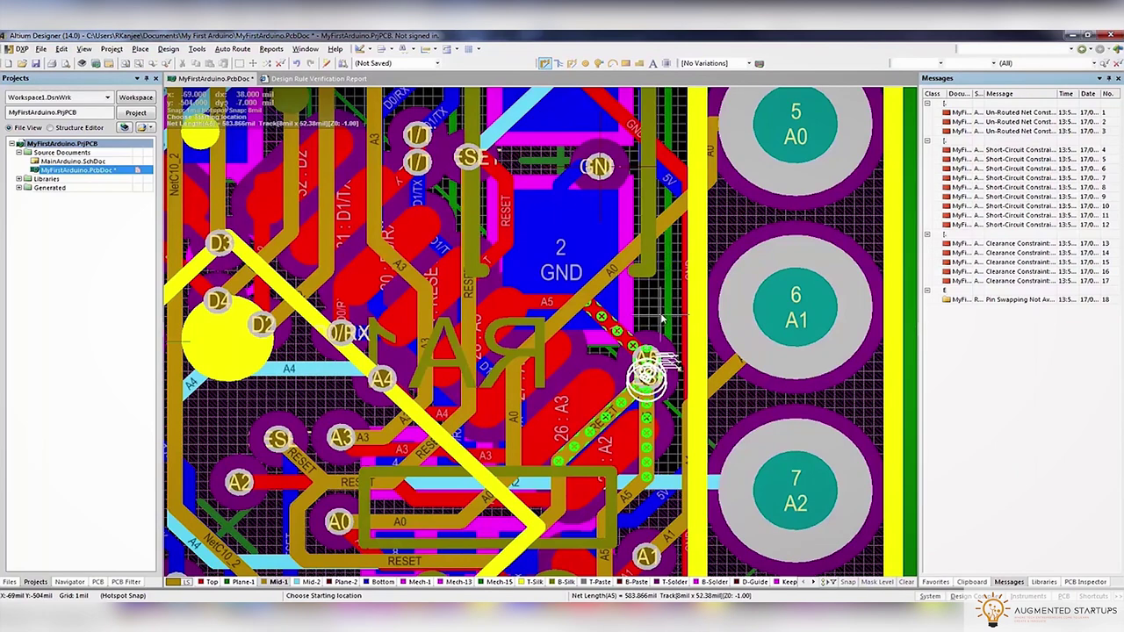
# Show only the Top layer's copper and pan to the A5 track
pyautogui.hotkey('shift', 's')
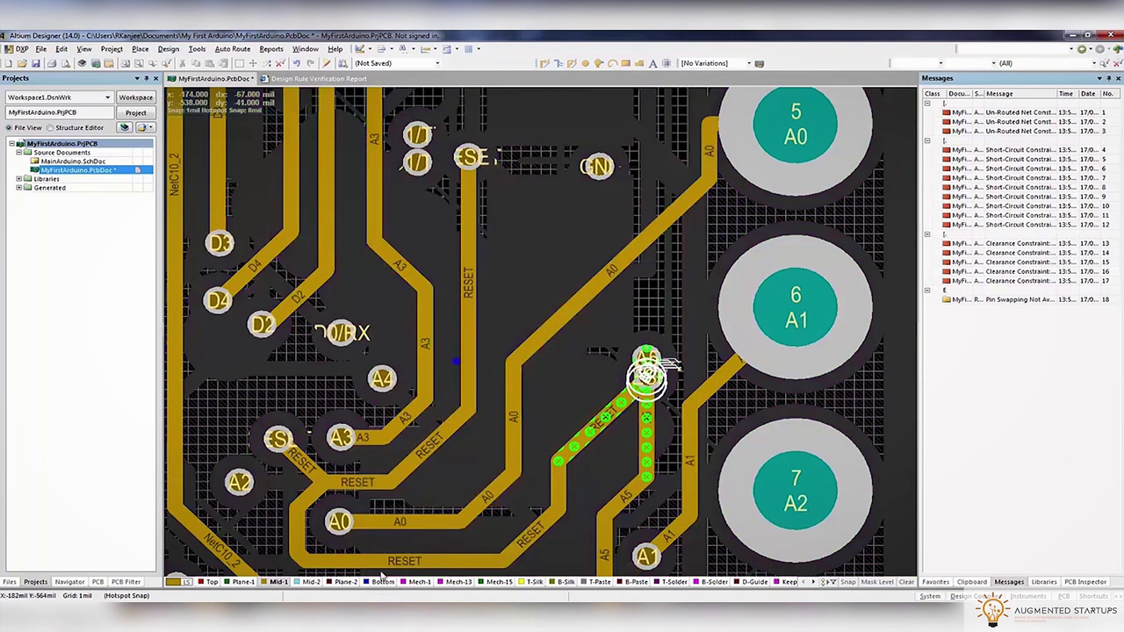
pyautogui.press('-')
pyautogui.moveTo(334, 453); pyautogui.dragTo(494, 340, button='right')
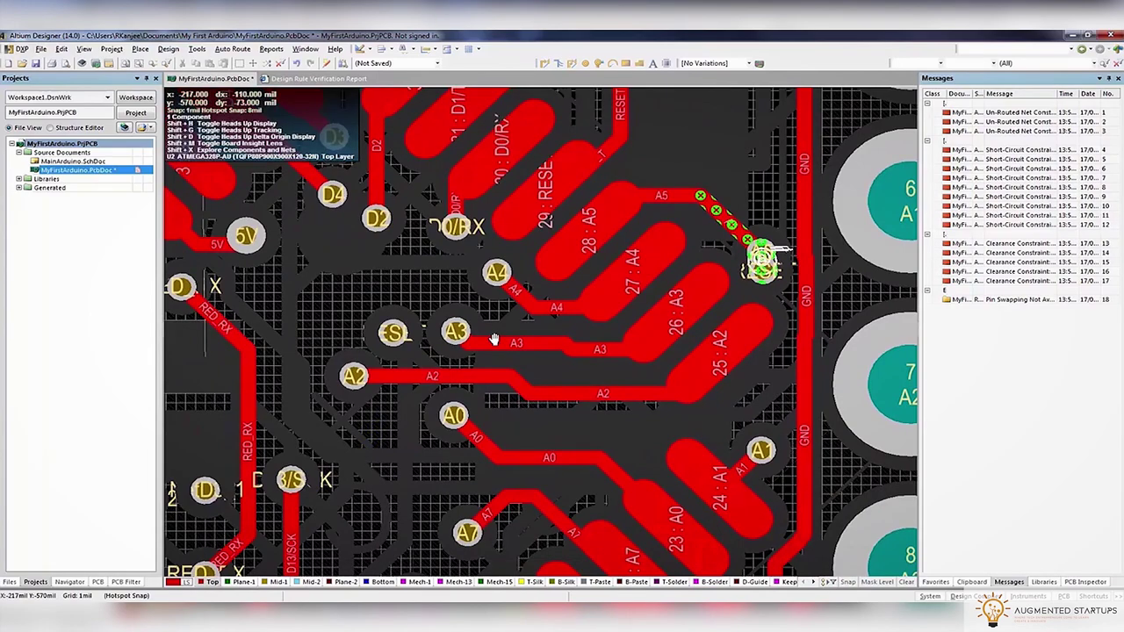
# Delete the track that loops round to the chip's RESET pin
pyautogui.keyDown('ctrl'); pyautogui.scroll(-3, 648, 344); pyautogui.keyUp('ctrl')
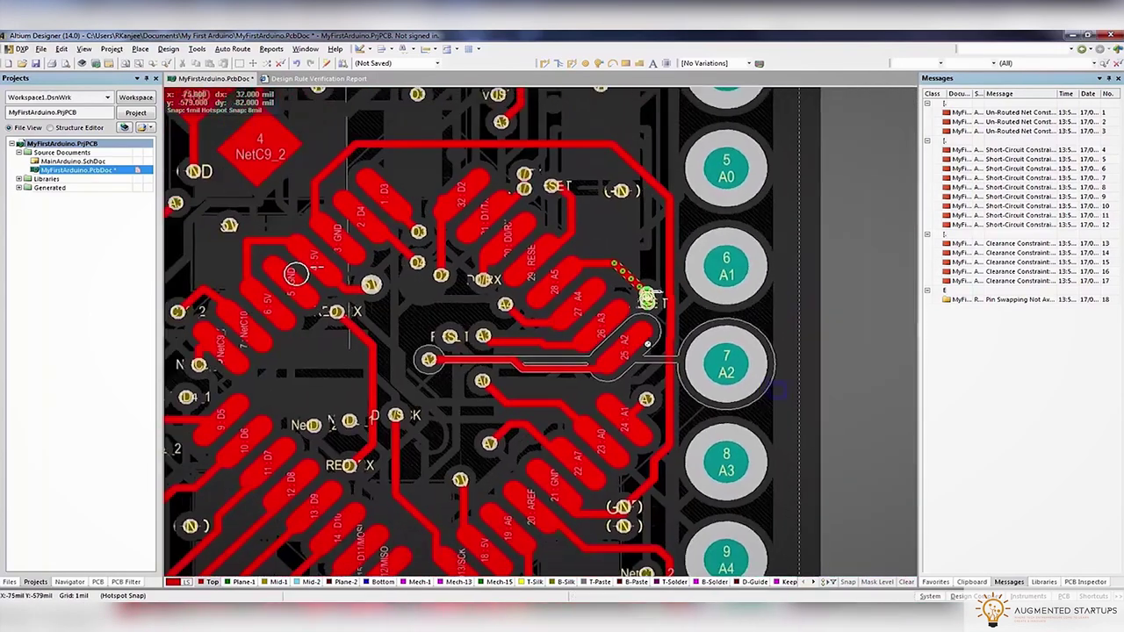
pyautogui.keyDown('ctrl'); pyautogui.scroll(4, 648, 345); pyautogui.keyUp('ctrl')
pyautogui.keyDown('ctrl'); pyautogui.scroll(-5, 647, 344); pyautogui.keyUp('ctrl')
pyautogui.keyDown('ctrl'); pyautogui.scroll(1, 670, 431); pyautogui.keyUp('ctrl')
pyautogui.click(647, 300)
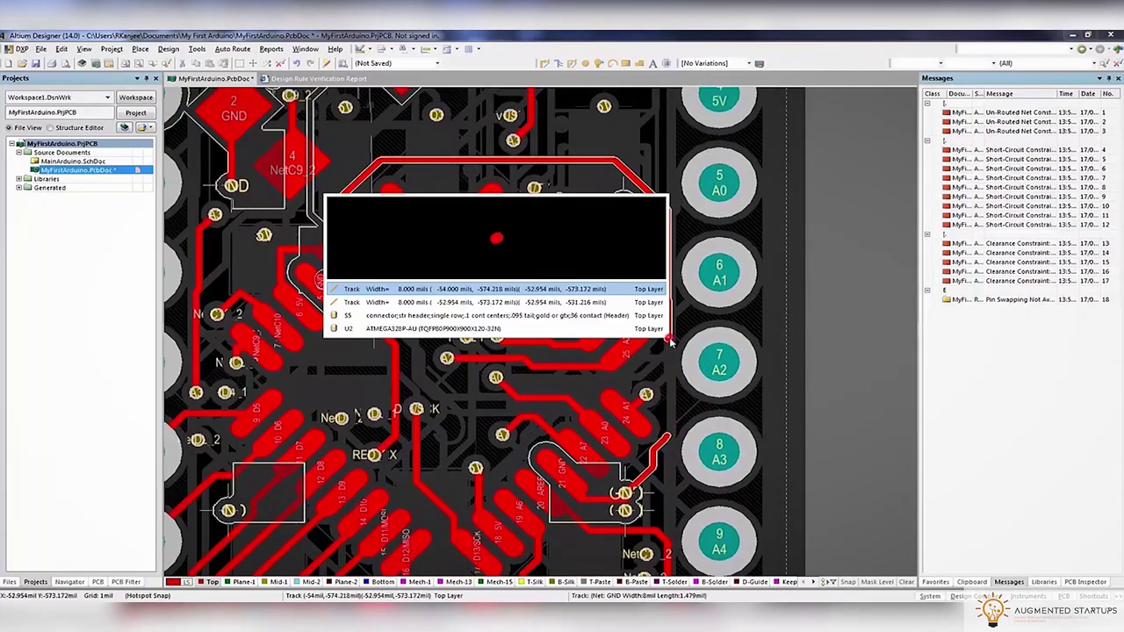
pyautogui.click(604, 291)
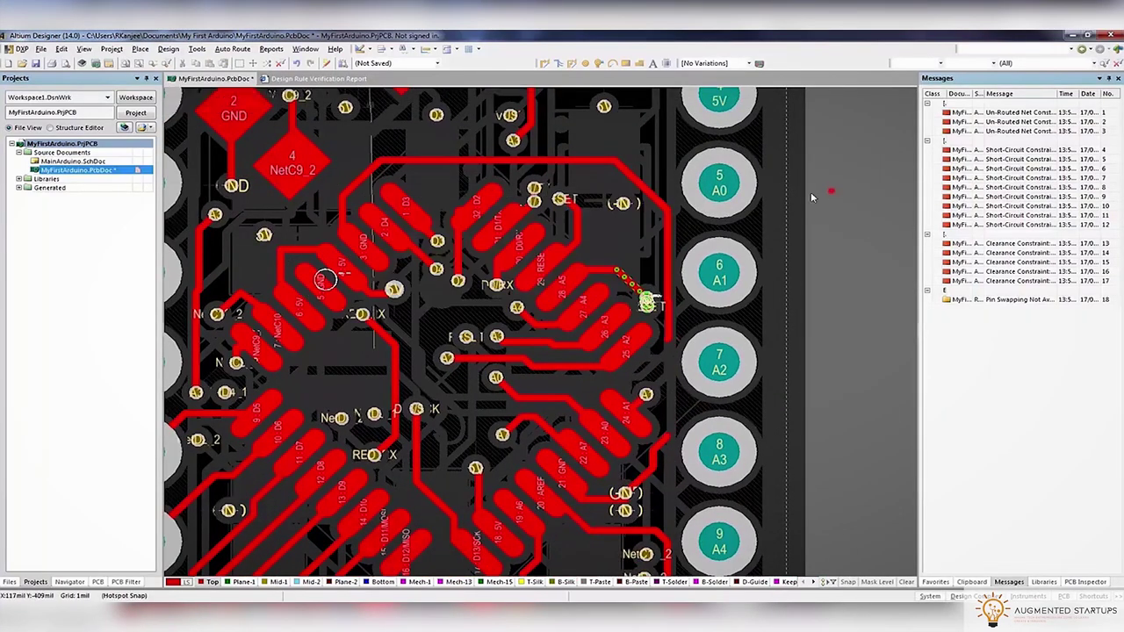
pyautogui.click(415, 163)
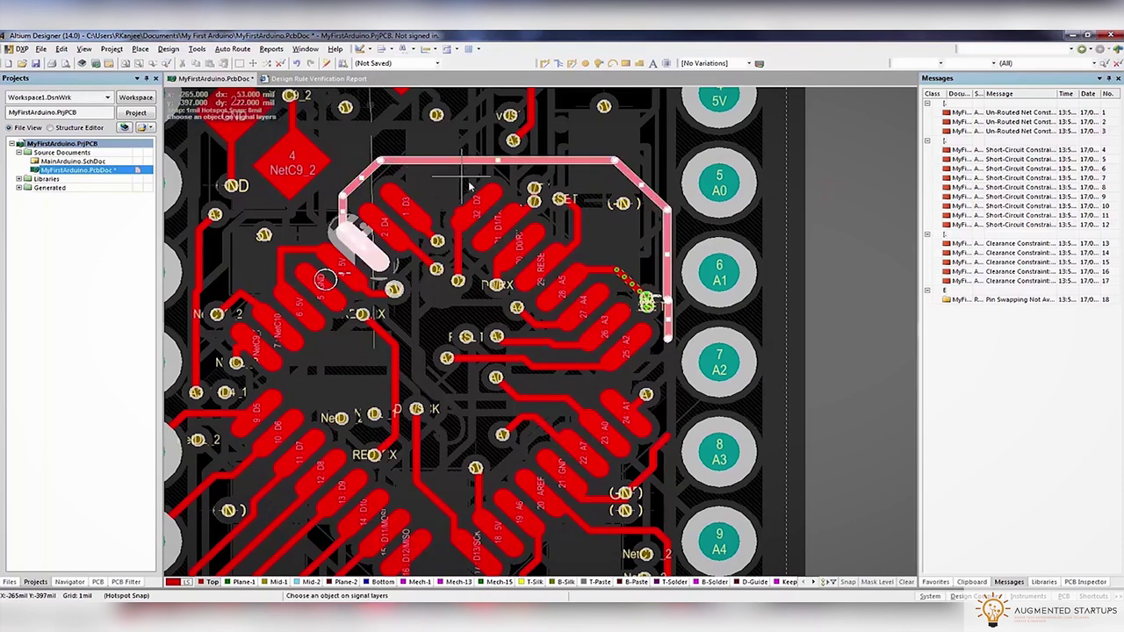
pyautogui.press('Delete')
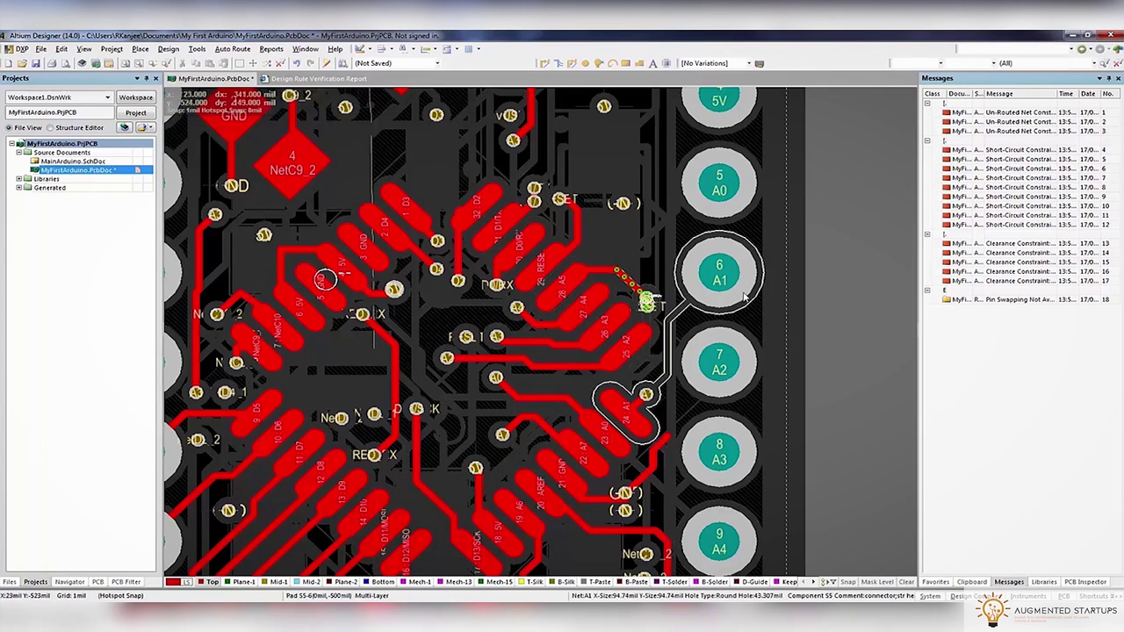
# Try routing A5 from its pad through a via onto Mid-1, then undo the diagonal track
pyautogui.keyDown('ctrl'); pyautogui.scroll(2, 739, 299); pyautogui.keyUp('ctrl')
pyautogui.keyDown('ctrl'); pyautogui.scroll(3, 688, 235); pyautogui.keyUp('ctrl')
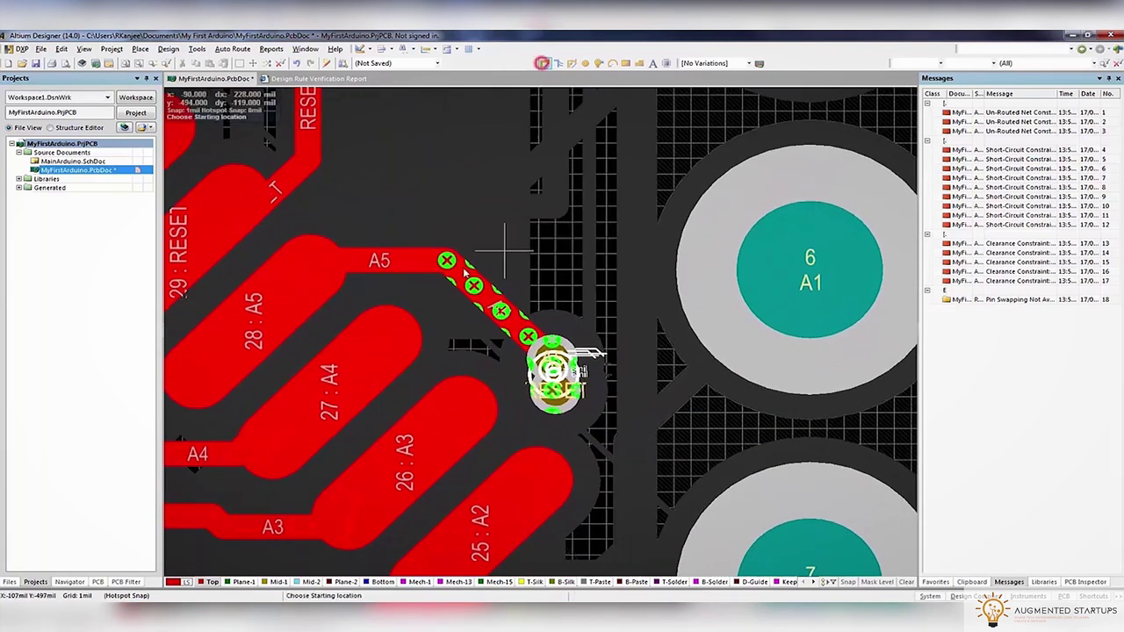
pyautogui.click(478, 266)
pyautogui.press('KP_Multiply')
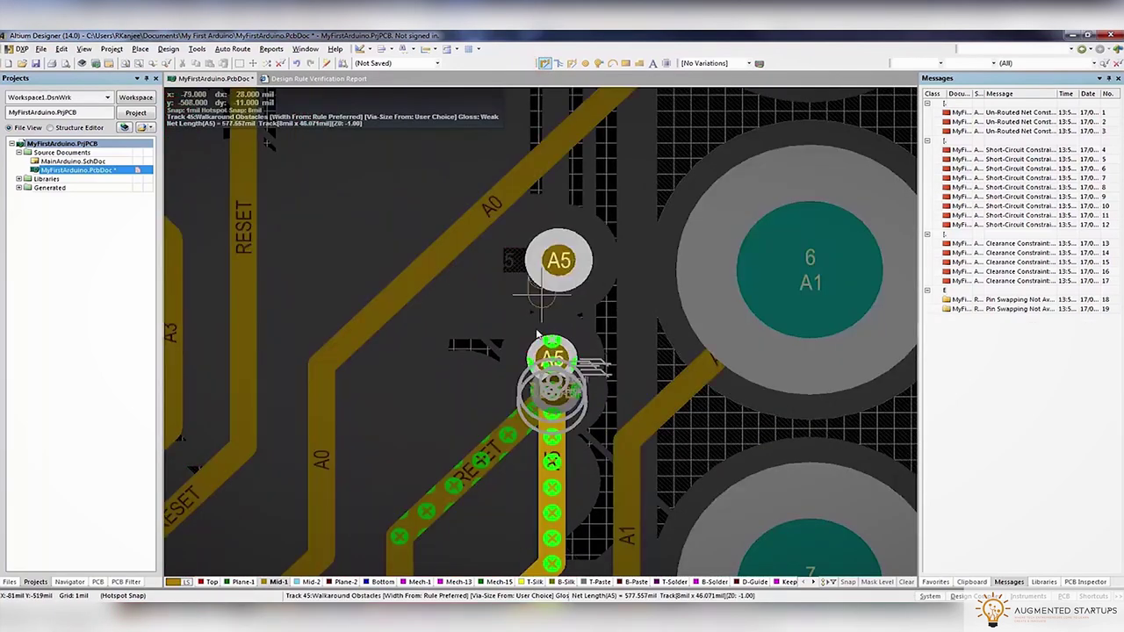
pyautogui.press('Escape')
pyautogui.hotkey('shift', 's')
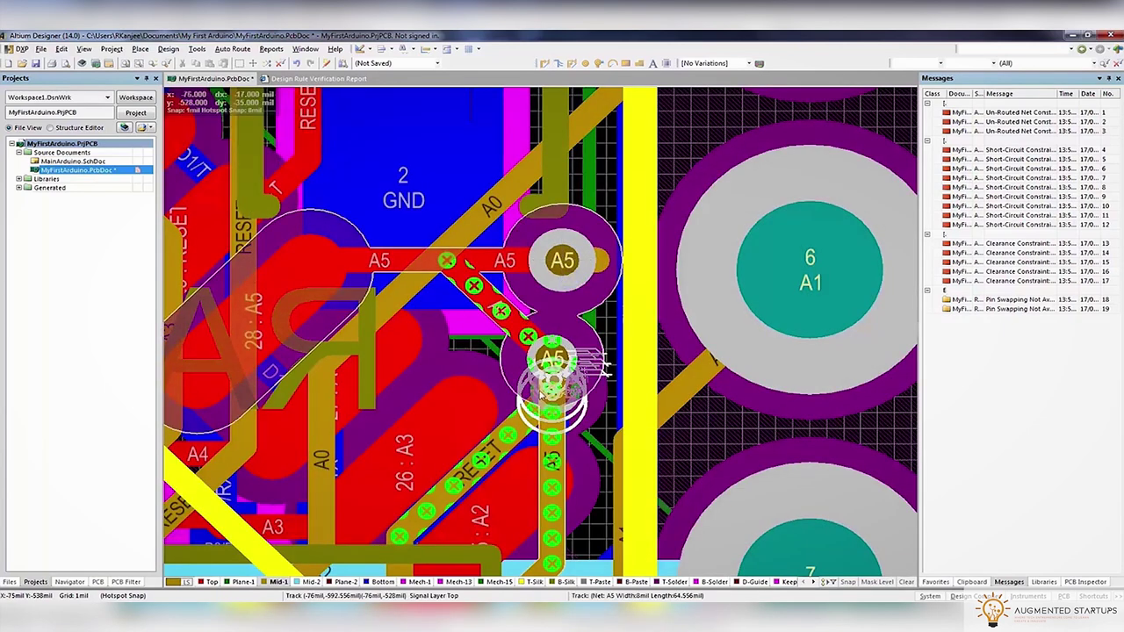
pyautogui.hotkey('ctrl', 'z')
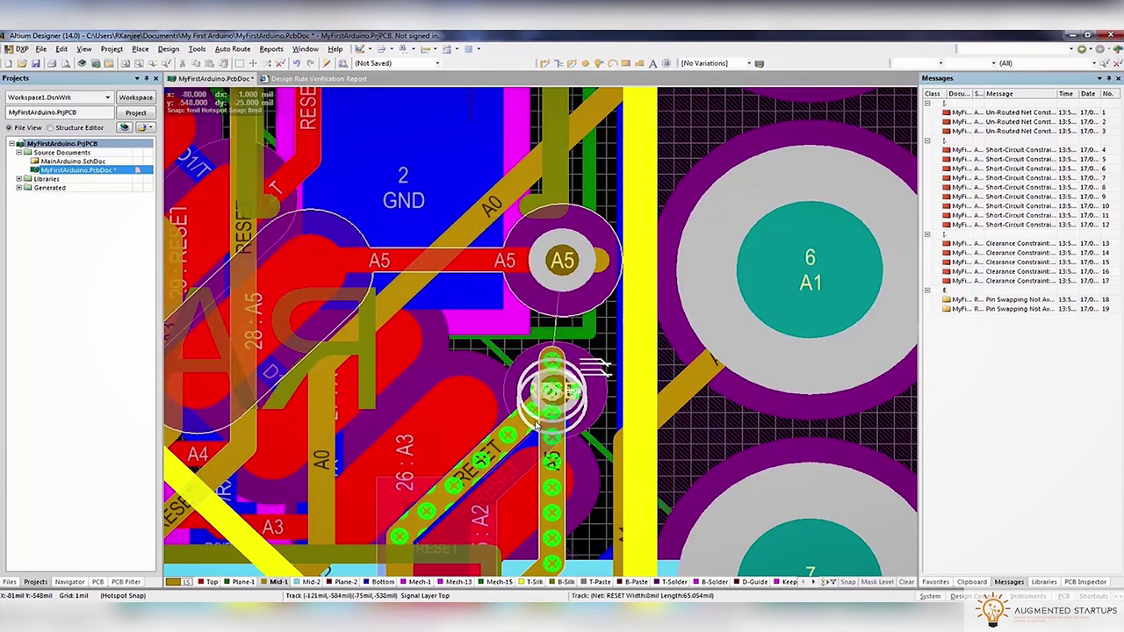
# Inspect the objects under the RESET track and highlight the whole RESET net
pyautogui.click(516, 422)
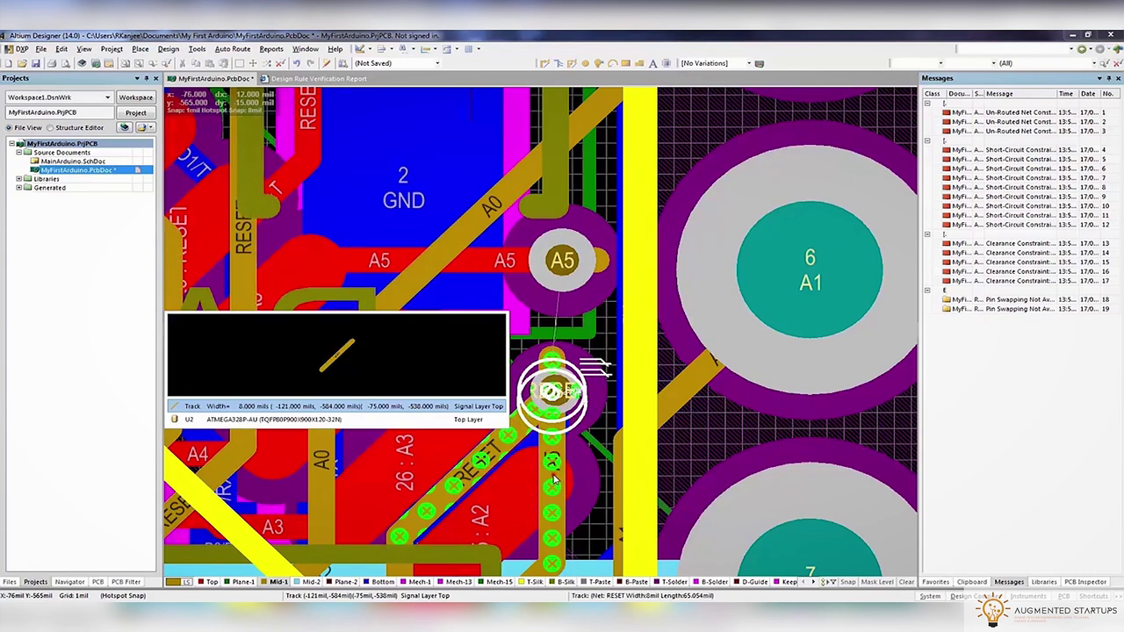
pyautogui.press('Escape')
pyautogui.keyDown('ctrl'); pyautogui.scroll(-1, 558, 461); pyautogui.keyUp('ctrl')
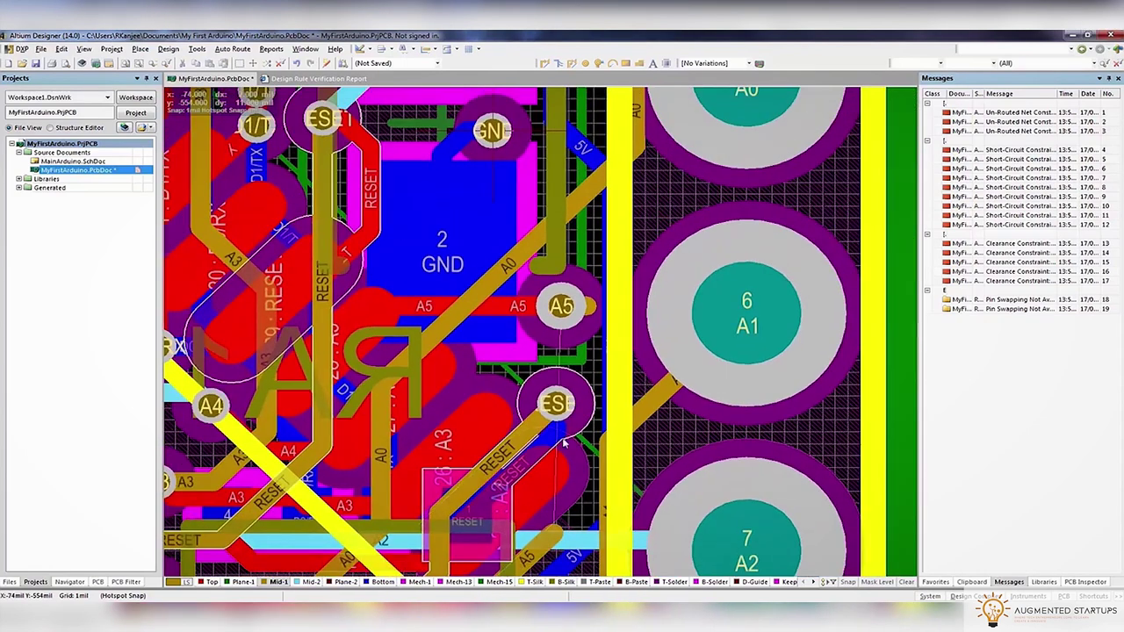
pyautogui.click(546, 63)
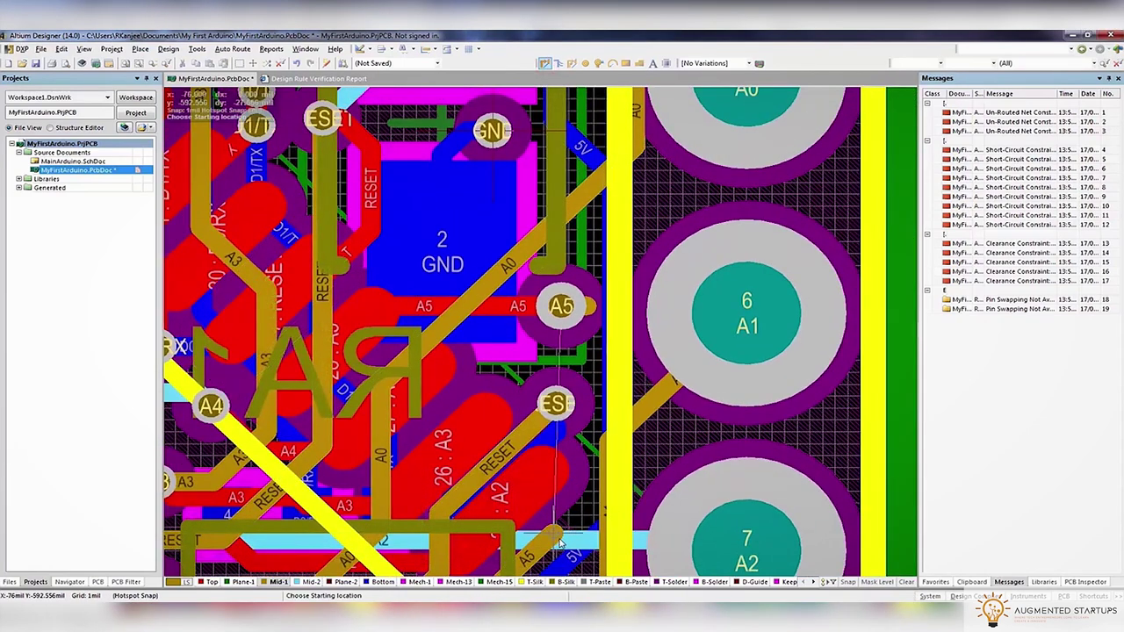
pyautogui.click(558, 540)
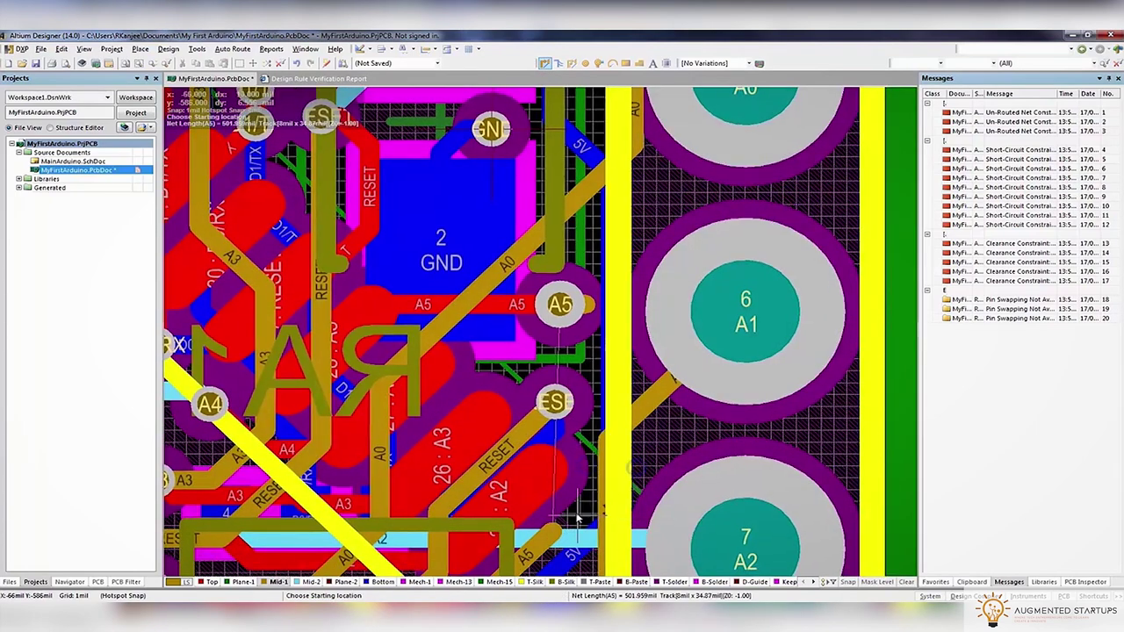
pyautogui.moveTo(558, 461); pyautogui.dragTo(578, 338, button='right')
pyautogui.moveTo(496, 437); pyautogui.dragTo(635, 423, button='right')
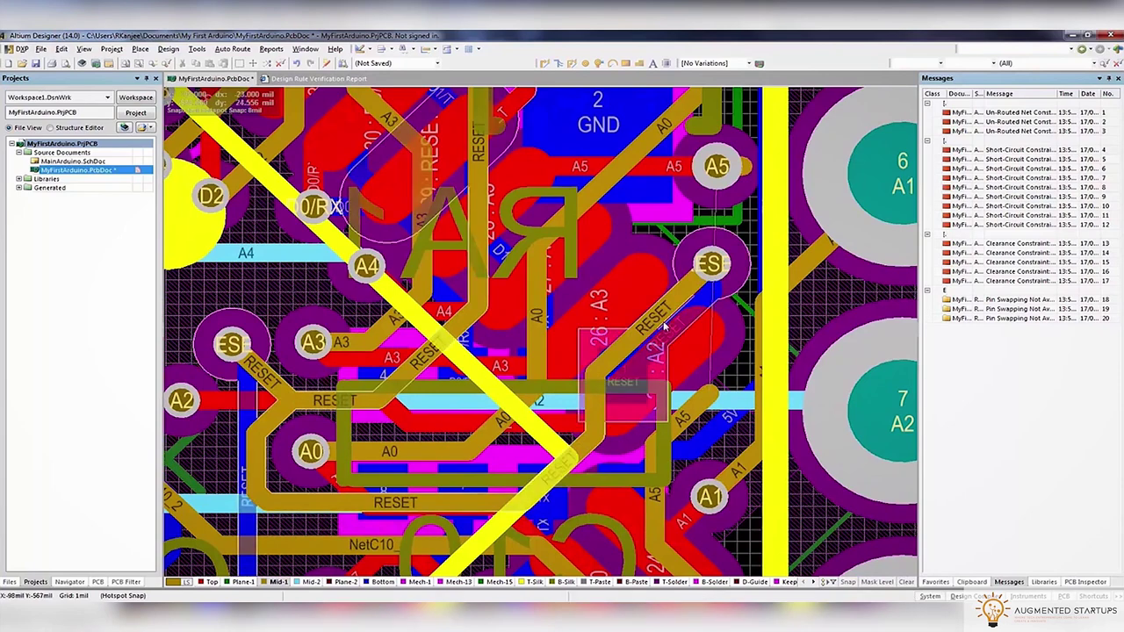
pyautogui.click(696, 305)
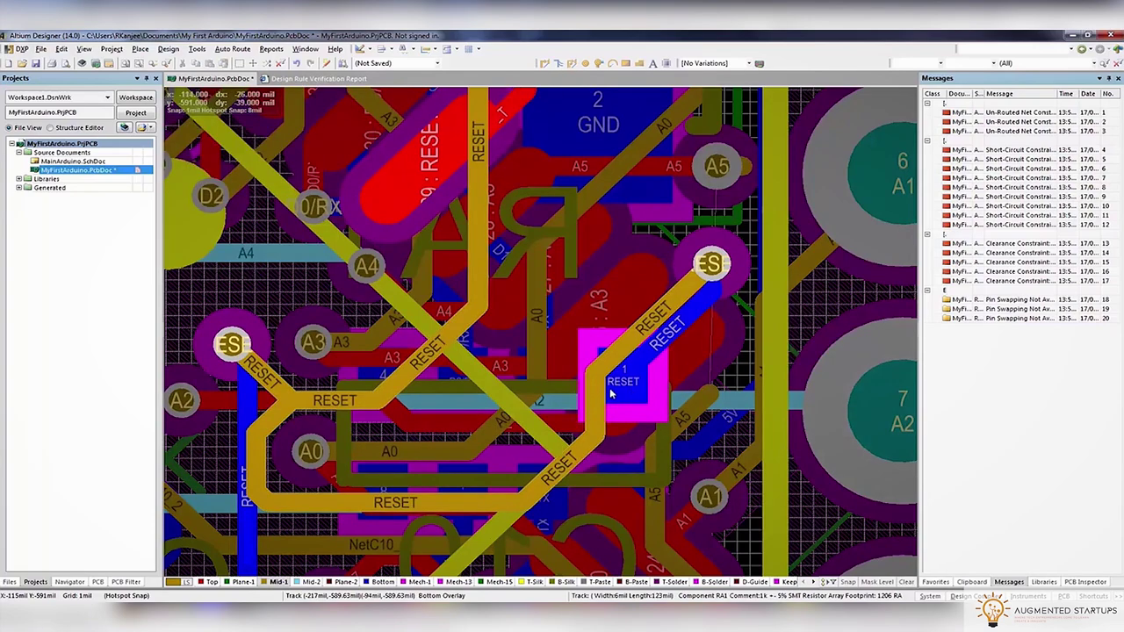
# On the single copper layer view, push the A1 track aside to make room
pyautogui.keyDown('ctrl'); pyautogui.scroll(4, 612, 395); pyautogui.keyUp('ctrl')
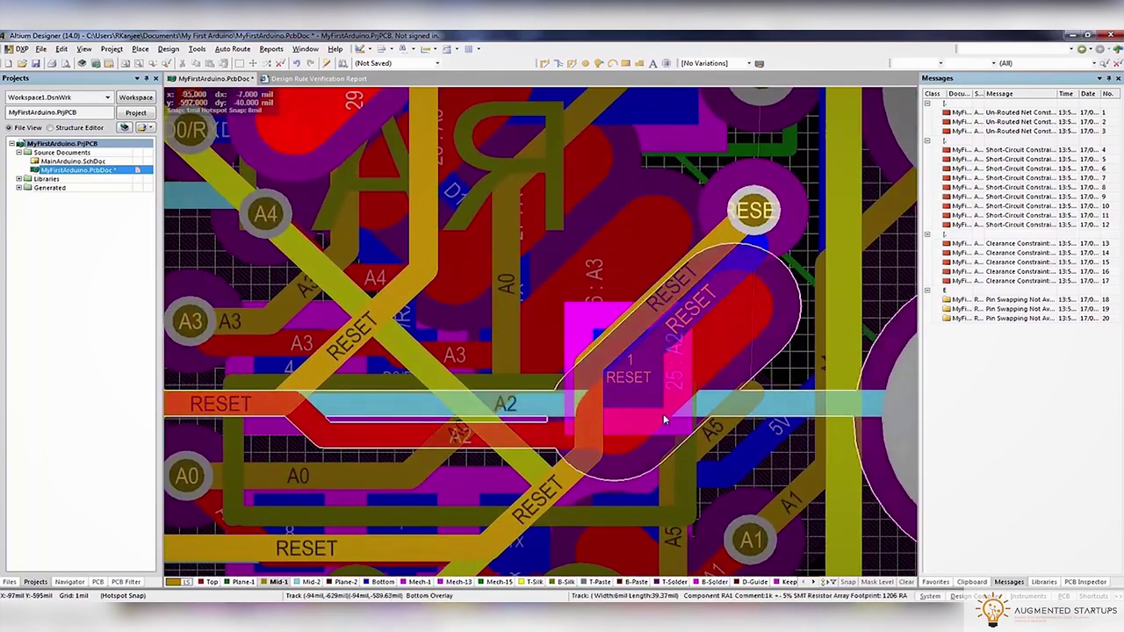
pyautogui.keyDown('ctrl'); pyautogui.scroll(-3, 678, 402); pyautogui.keyUp('ctrl')
pyautogui.keyDown('ctrl'); pyautogui.scroll(3, 650, 428); pyautogui.keyUp('ctrl')
pyautogui.keyDown('ctrl'); pyautogui.scroll(-2, 650, 428); pyautogui.keyUp('ctrl')
pyautogui.keyDown('ctrl'); pyautogui.scroll(2, 507, 499); pyautogui.keyUp('ctrl')
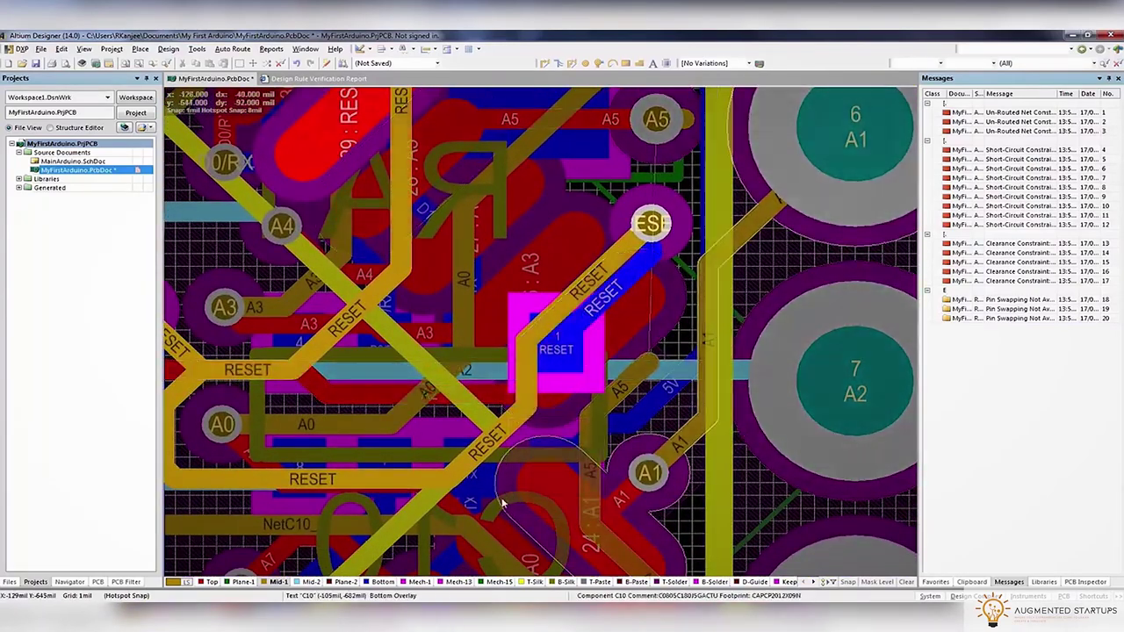
pyautogui.hotkey('shift', 's')
pyautogui.keyDown('ctrl'); pyautogui.scroll(-2, 728, 326); pyautogui.keyUp('ctrl')
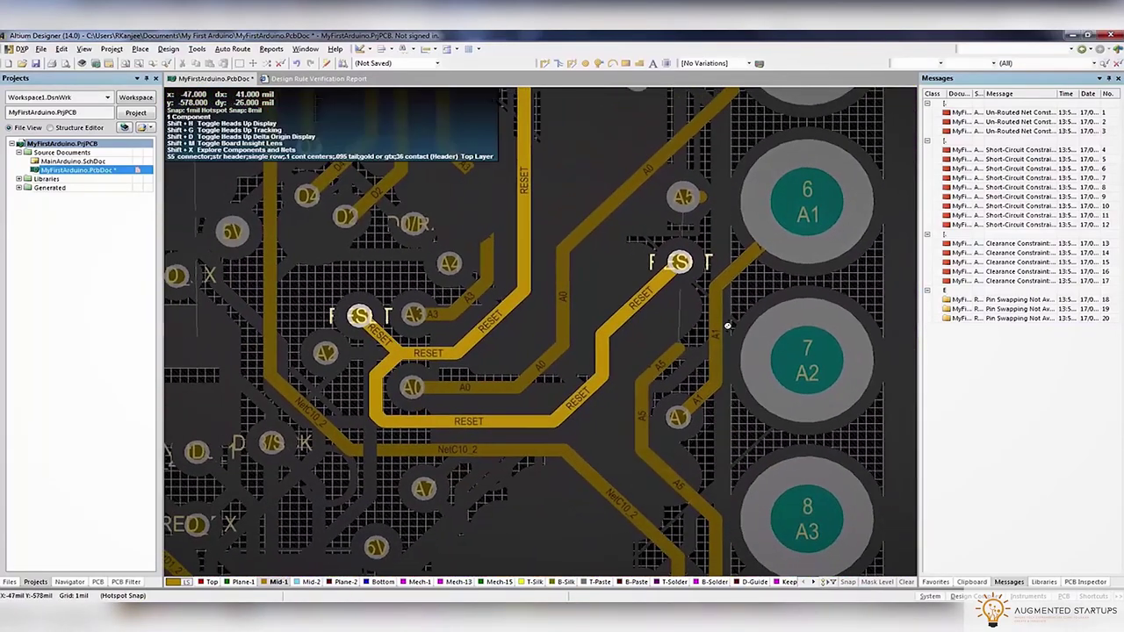
pyautogui.keyDown('ctrl'); pyautogui.scroll(-1, 727, 325); pyautogui.keyUp('ctrl')
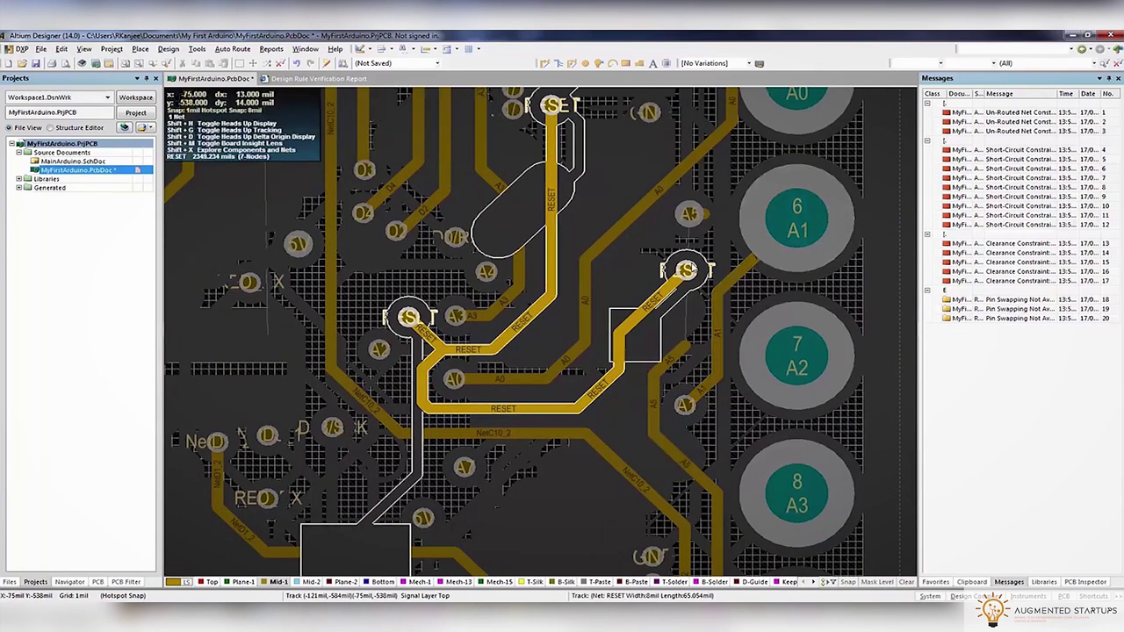
pyautogui.click(685, 269)
pyautogui.click(694, 259)
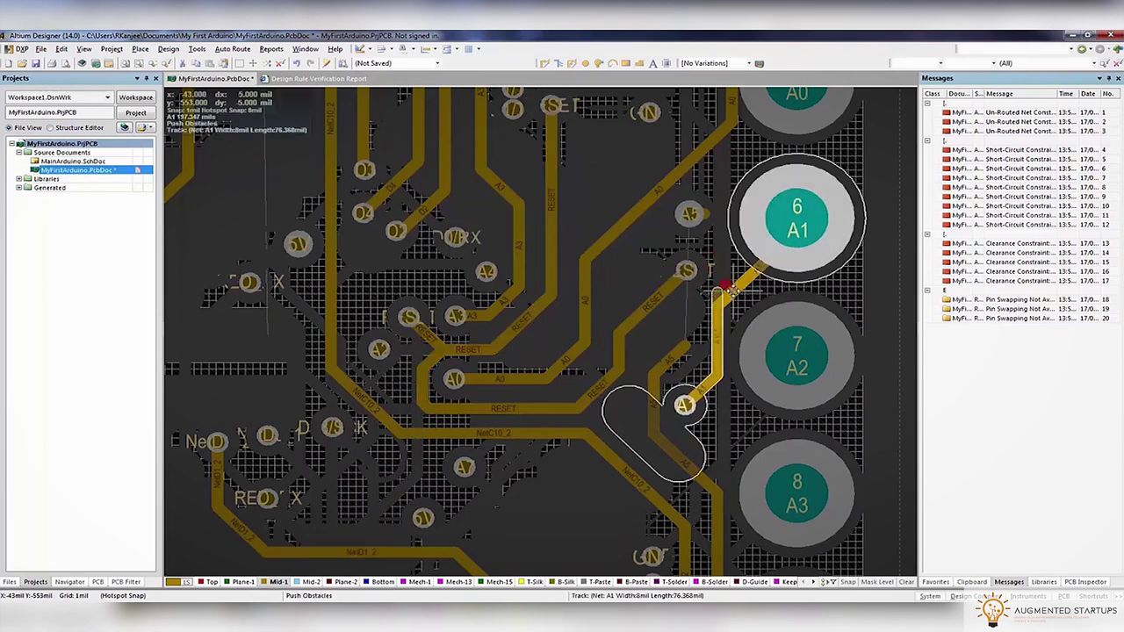
pyautogui.rightClick(736, 305)
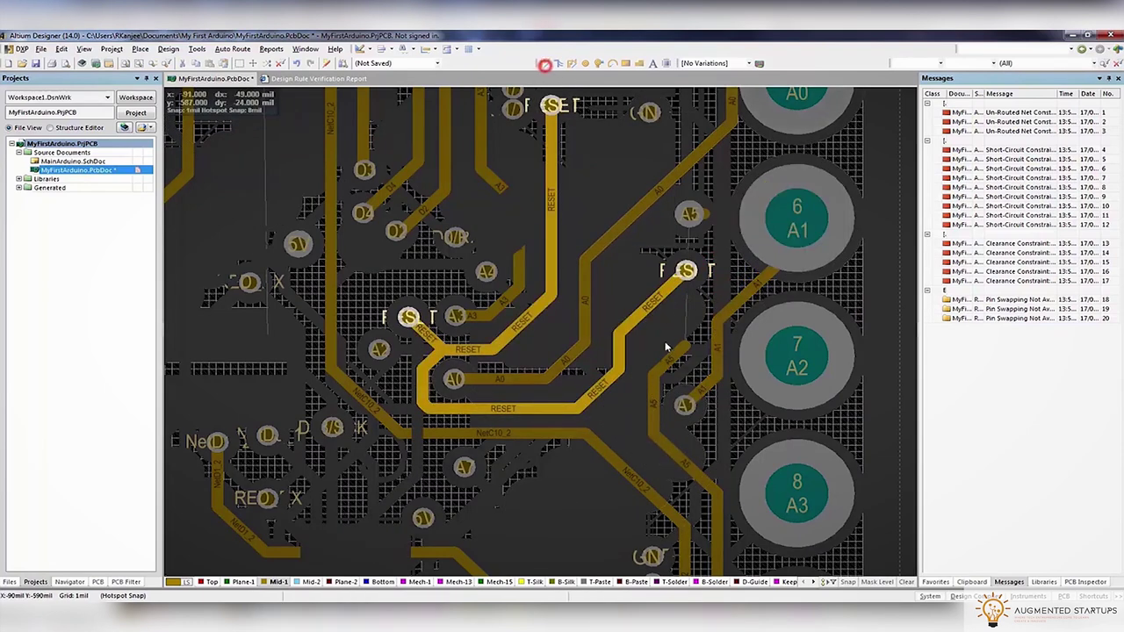
# Route a new A5 track from the via to its pad and delete the stray A5 segment
pyautogui.hotkey('ctrl', 'w')
pyautogui.click(695, 351)
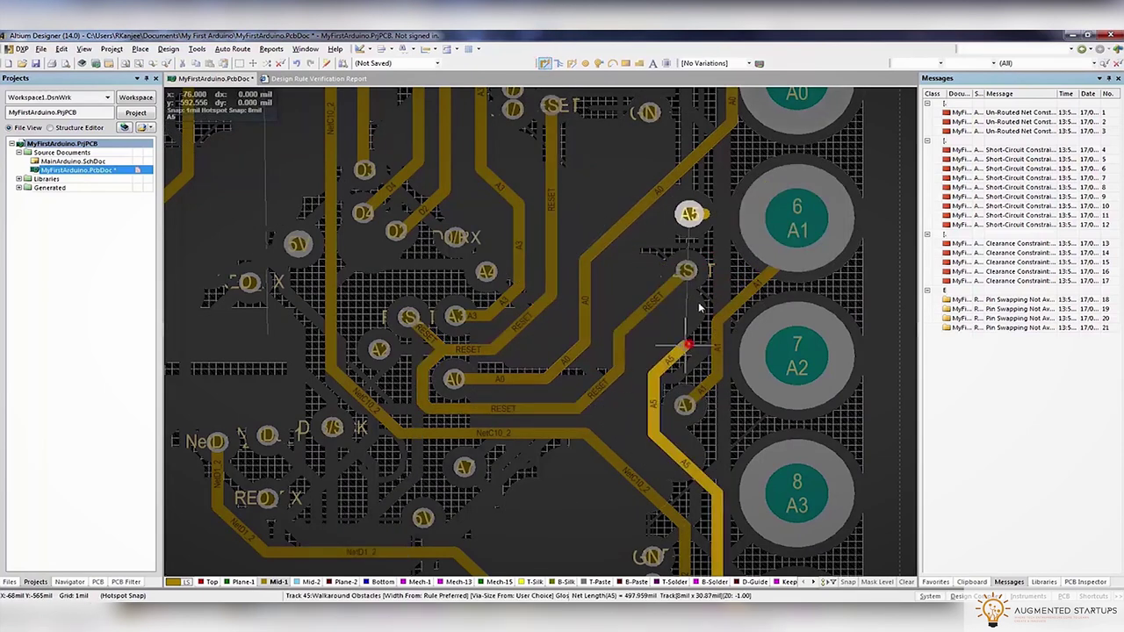
pyautogui.click(690, 213)
pyautogui.rightClick(705, 235)
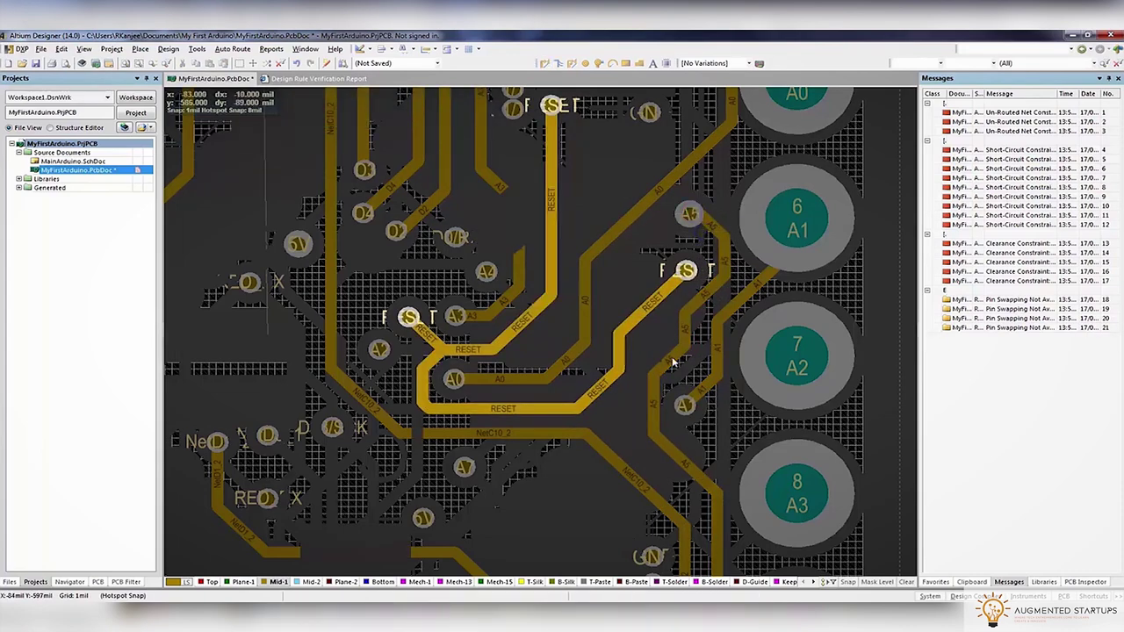
pyautogui.keyDown('ctrl'); pyautogui.scroll(5, 672, 363); pyautogui.keyUp('ctrl')
pyautogui.click(609, 413)
pyautogui.keyDown('ctrl'); pyautogui.scroll(-4, 610, 402); pyautogui.keyUp('ctrl')
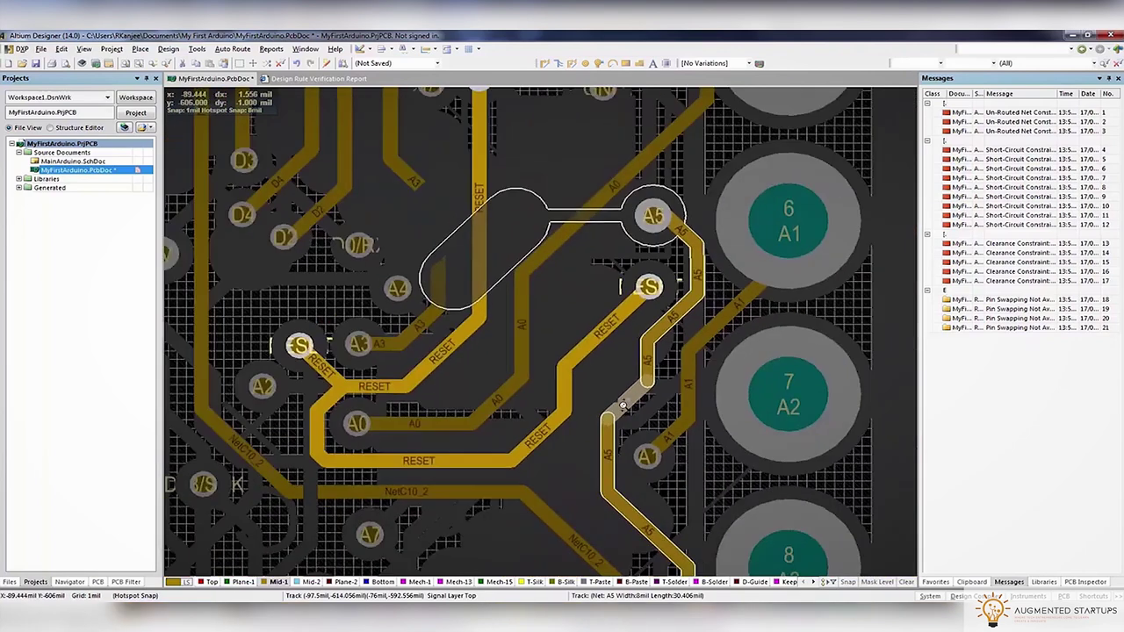
pyautogui.press('Delete')
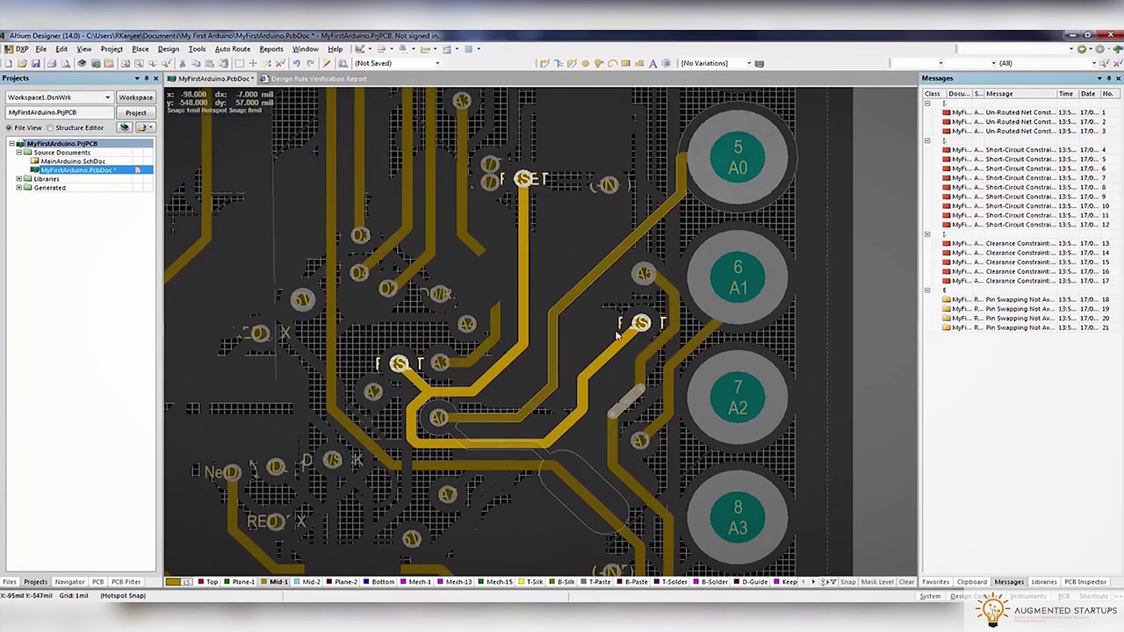
# Review each clearance violation from the Messages list, then open Tools > Design Rule Check
pyautogui.doubleClick(1012, 244)
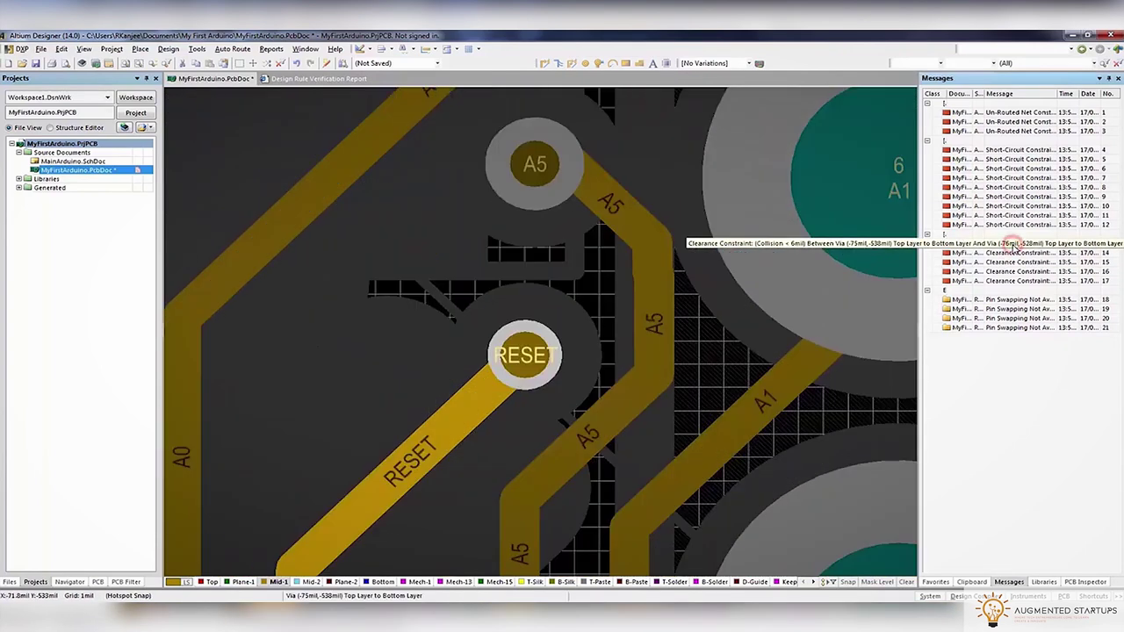
pyautogui.doubleClick(1012, 252)
pyautogui.click(561, 346)
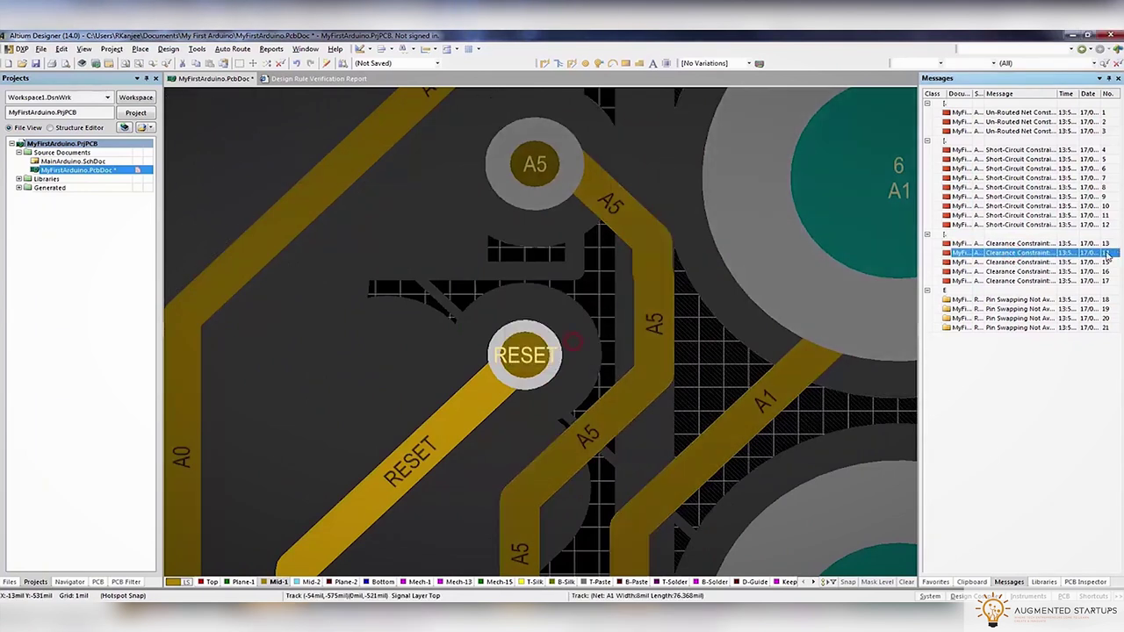
pyautogui.doubleClick(1037, 261)
pyautogui.press('Return')
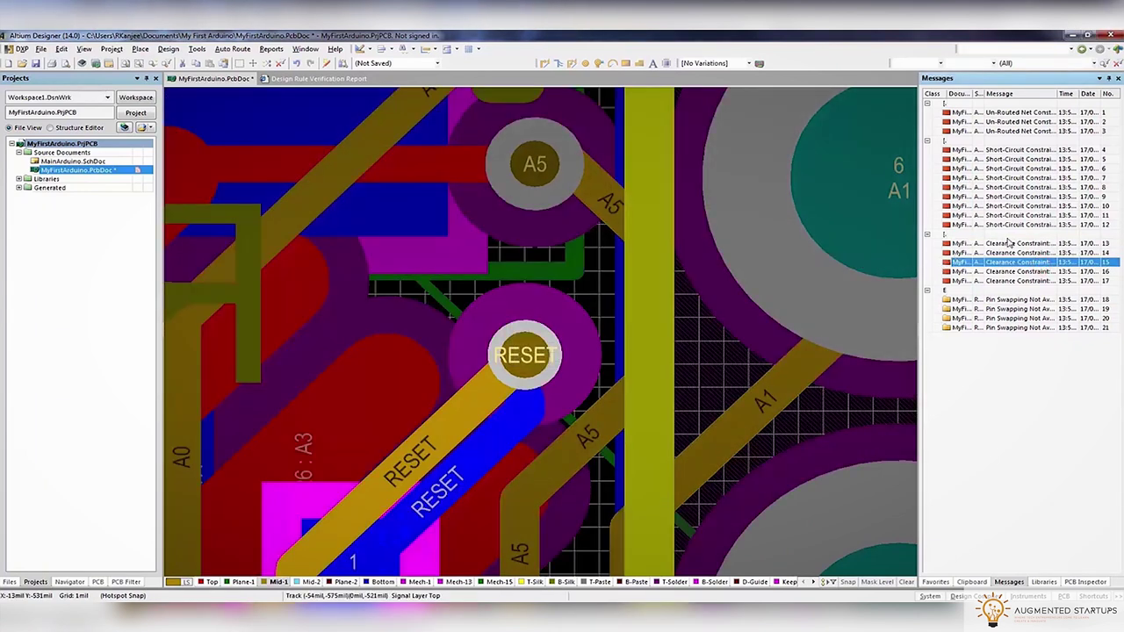
pyautogui.click(1004, 246)
pyautogui.click(1004, 275)
pyautogui.click(168, 48)
pyautogui.click(220, 58)
# Run the design rule check and jump to the short-circuit violation on pad S3
pyautogui.click(387, 497)
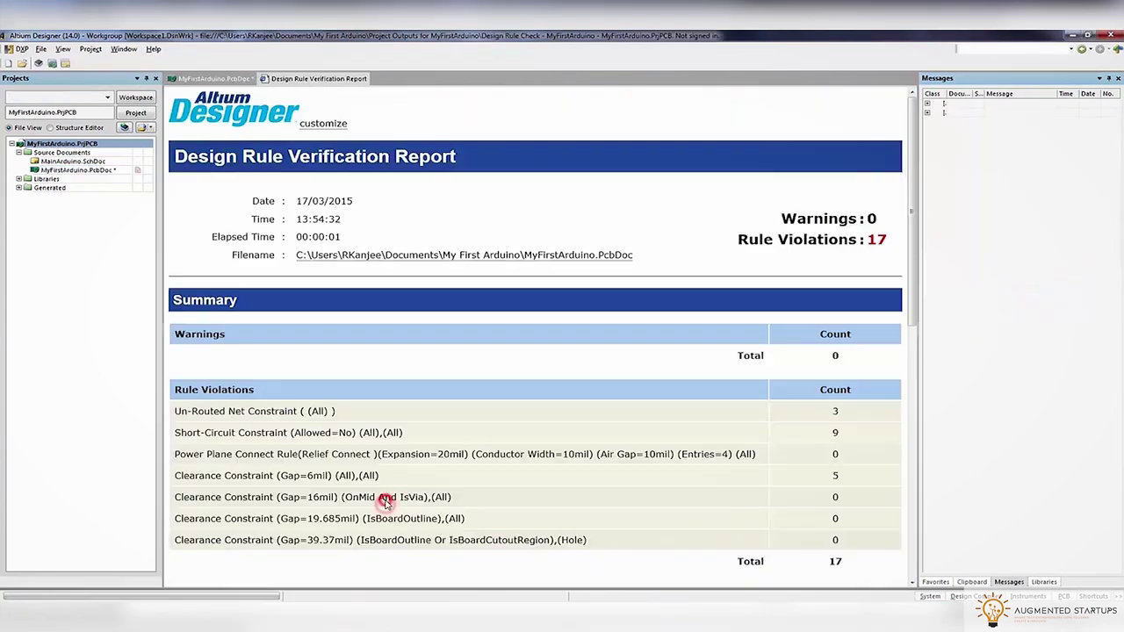
pyautogui.click(207, 79)
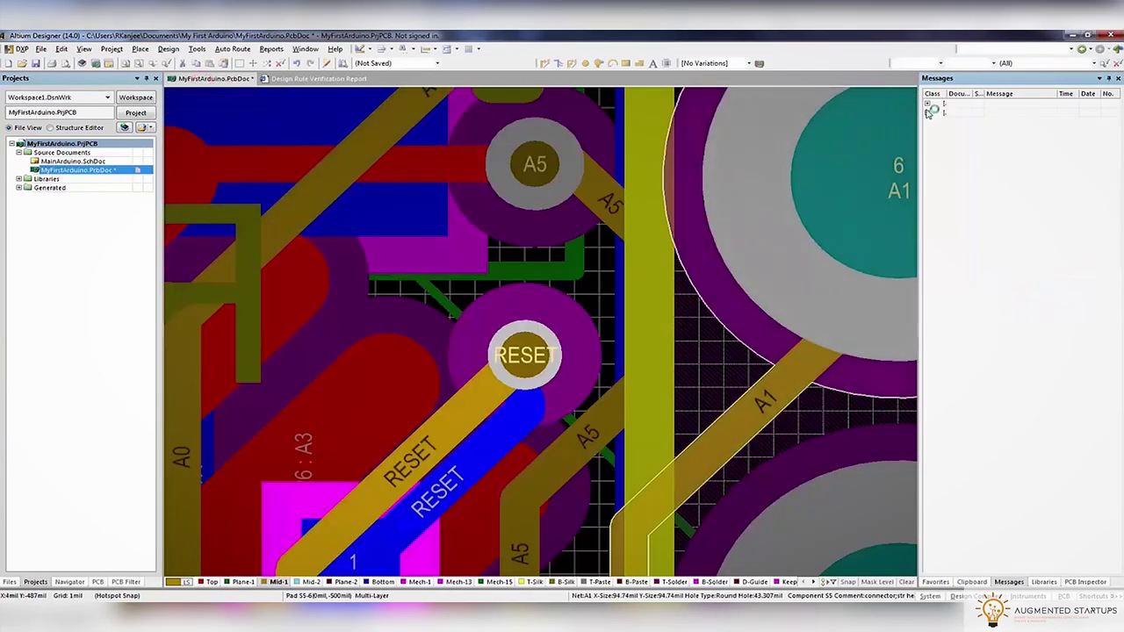
pyautogui.click(1001, 122)
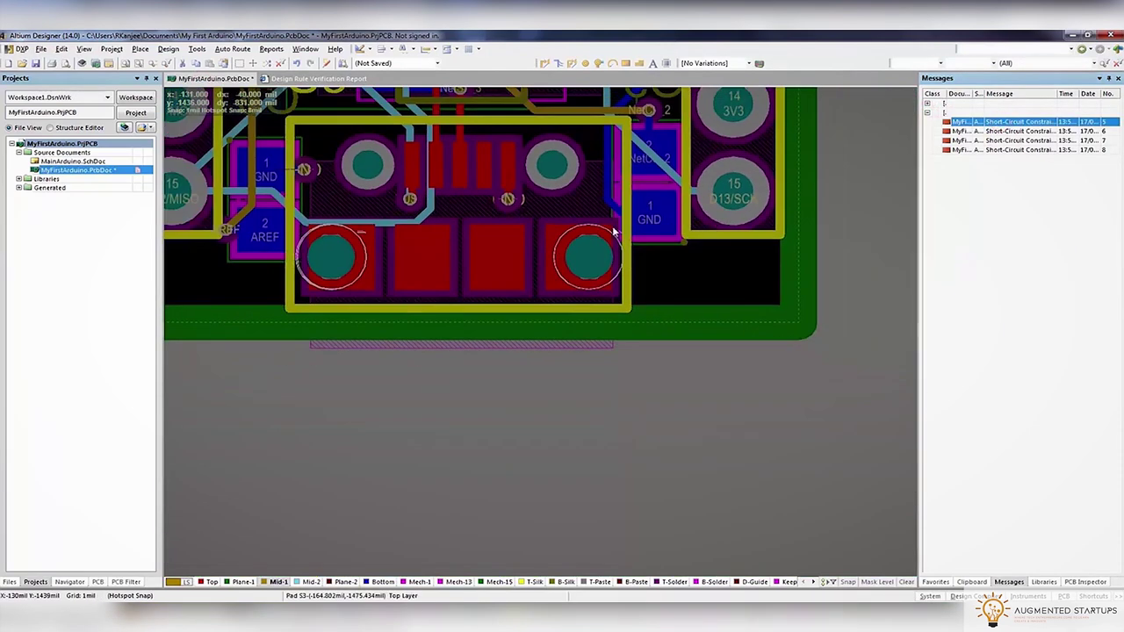
pyautogui.click(1012, 131)
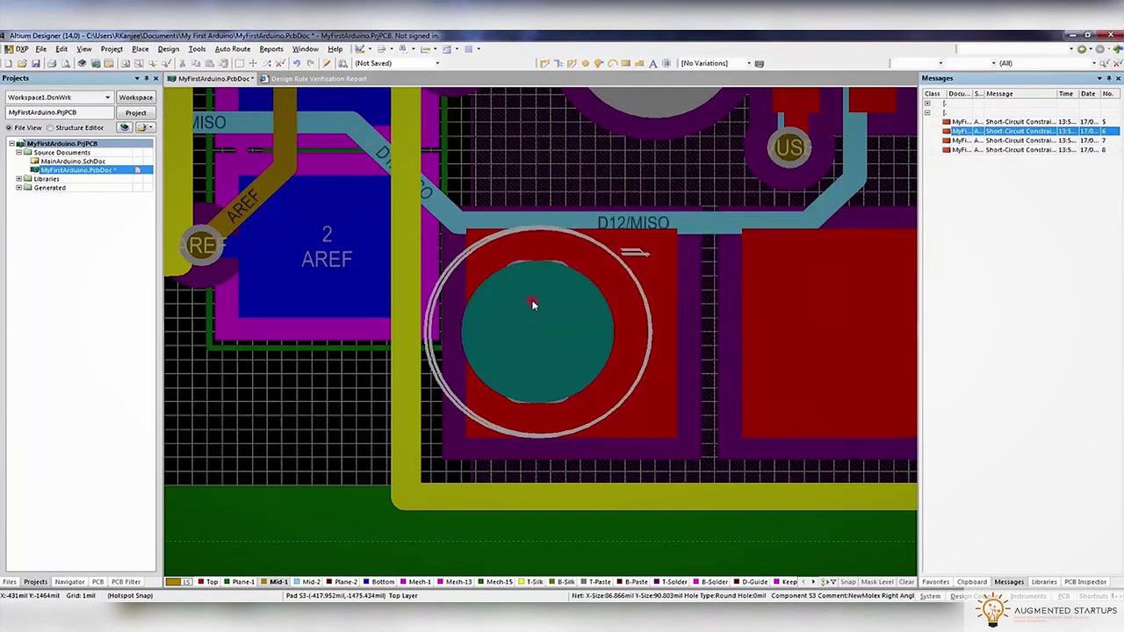
pyautogui.doubleClick(503, 323)
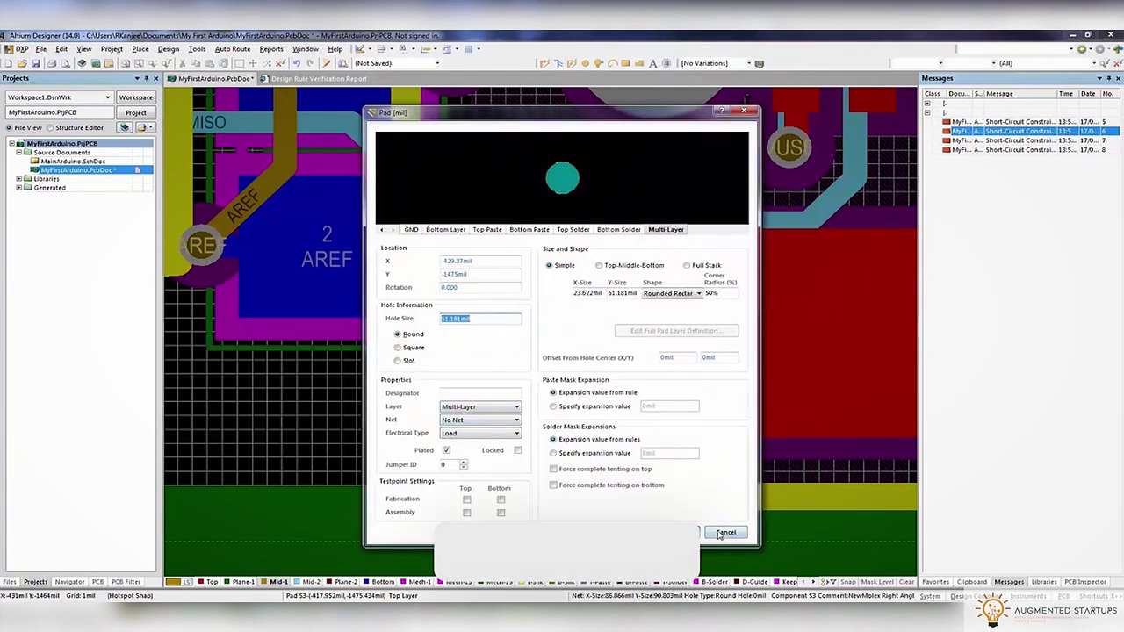
pyautogui.click(726, 532)
# Assign the GND net to the left S3 surface pad and its through-hole pad
pyautogui.moveTo(654, 252)
pyautogui.doubleClick(589, 236)
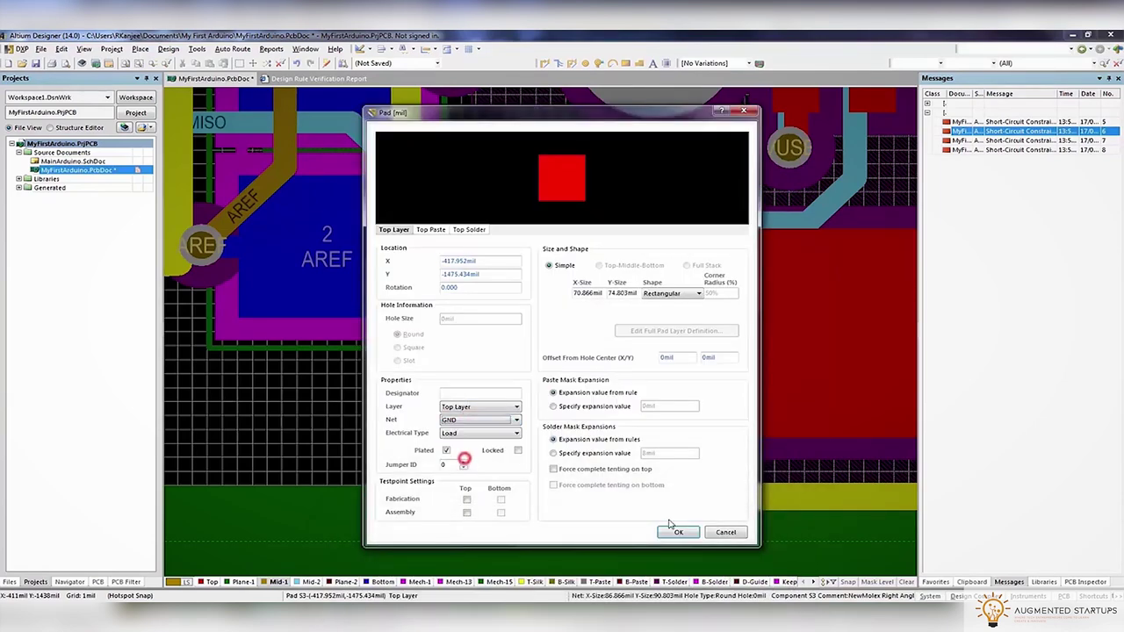
pyautogui.click(678, 534)
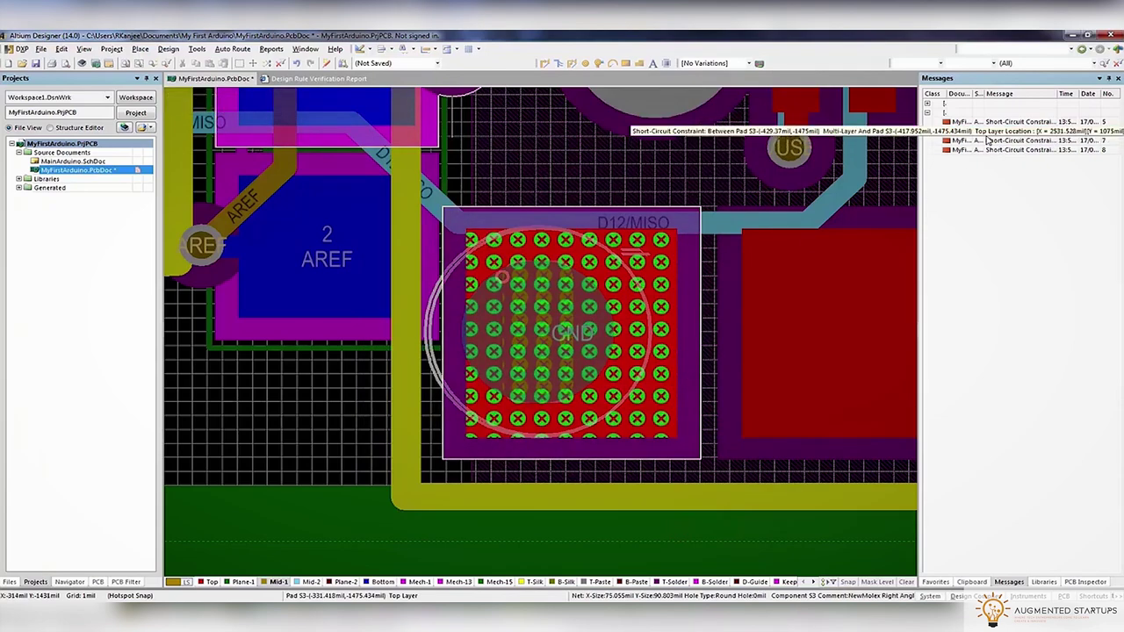
pyautogui.doubleClick(594, 327)
pyautogui.doubleClick(521, 281)
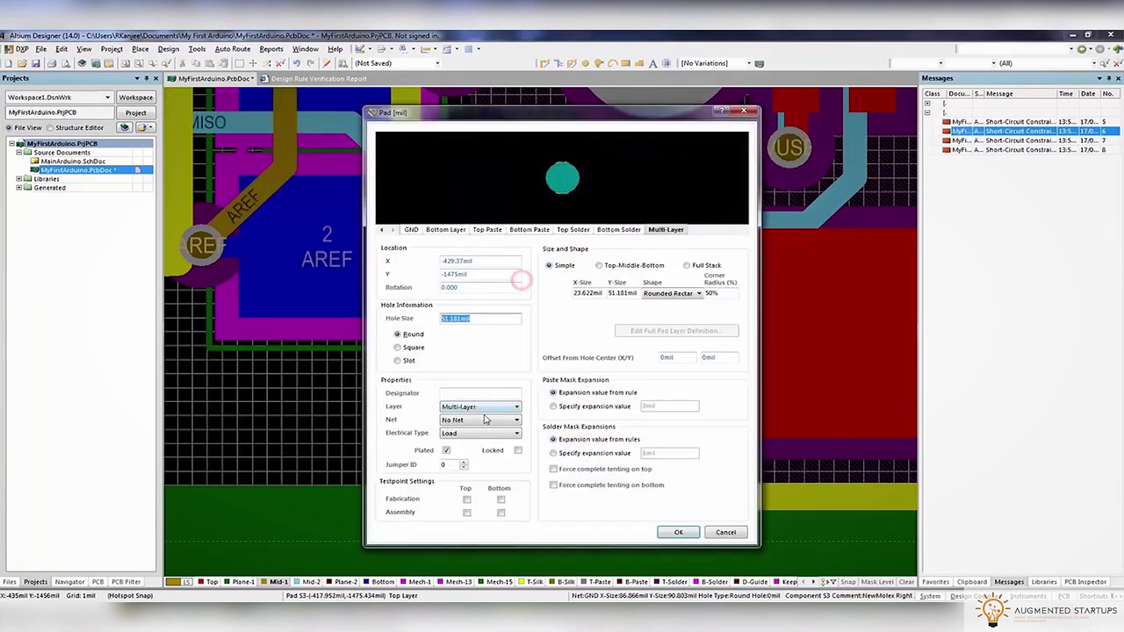
pyautogui.click(678, 532)
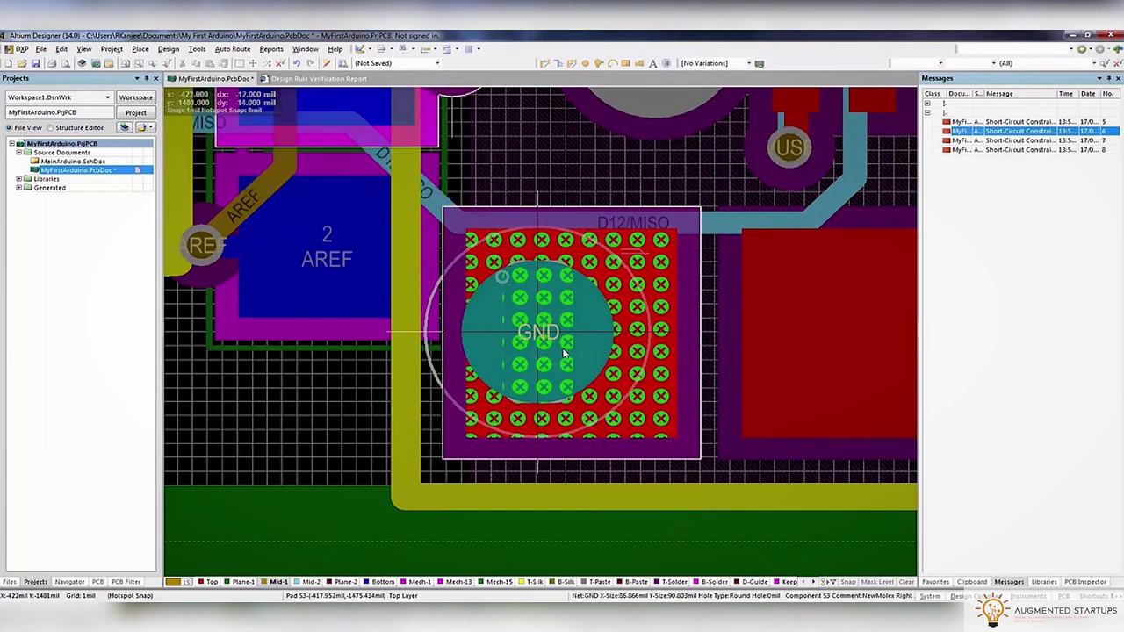
# Put the USB connector back in place and set the through-hole pad's net to GND
pyautogui.click(562, 351)
pyautogui.click(544, 334)
pyautogui.click(612, 354)
pyautogui.click(496, 369)
pyautogui.click(505, 360)
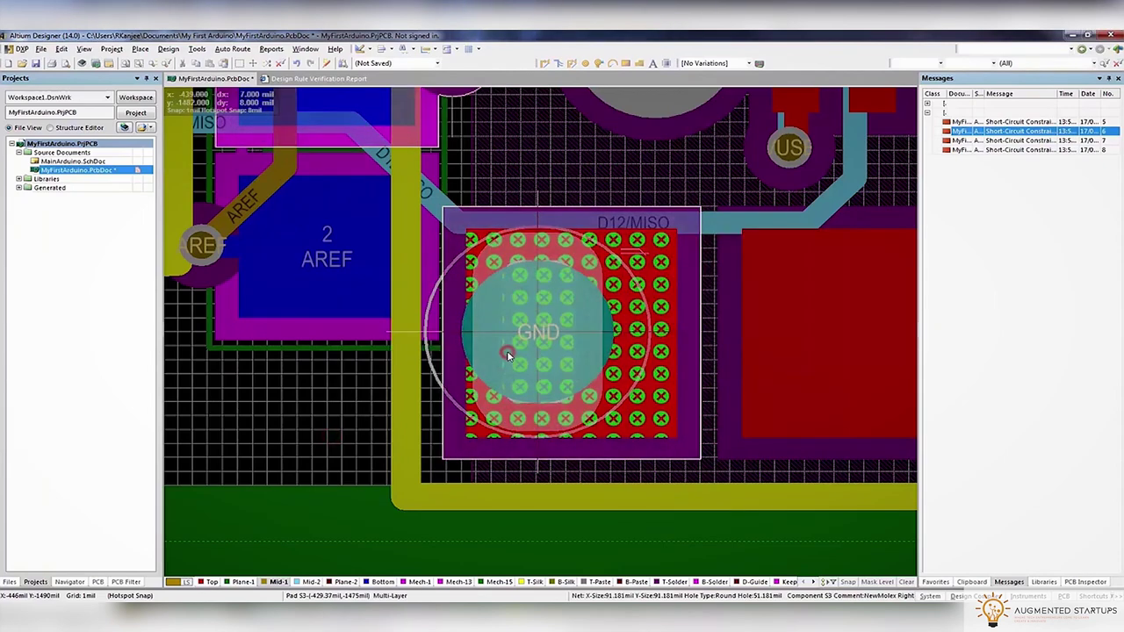
pyautogui.doubleClick(510, 353)
pyautogui.click(536, 351)
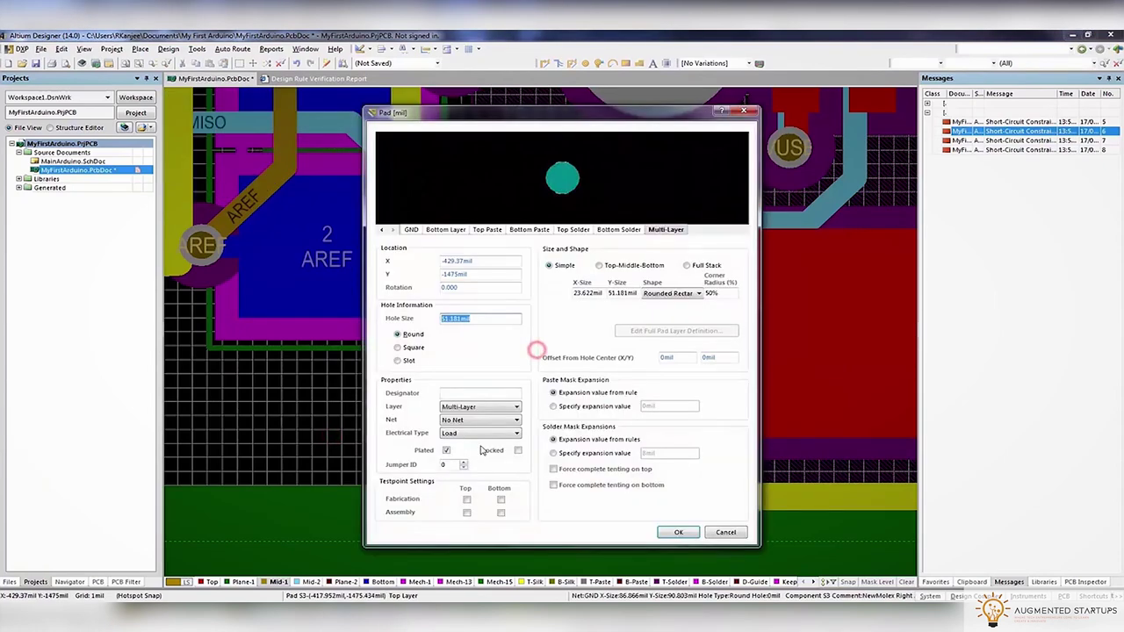
pyautogui.press('g')
pyautogui.press('Return')
pyautogui.click(678, 532)
# Set GND on the right-hand S3 surface pad and its matching through-hole pad
pyautogui.keyDown('ctrl'); pyautogui.scroll(-5, 373, 418); pyautogui.keyUp('ctrl')
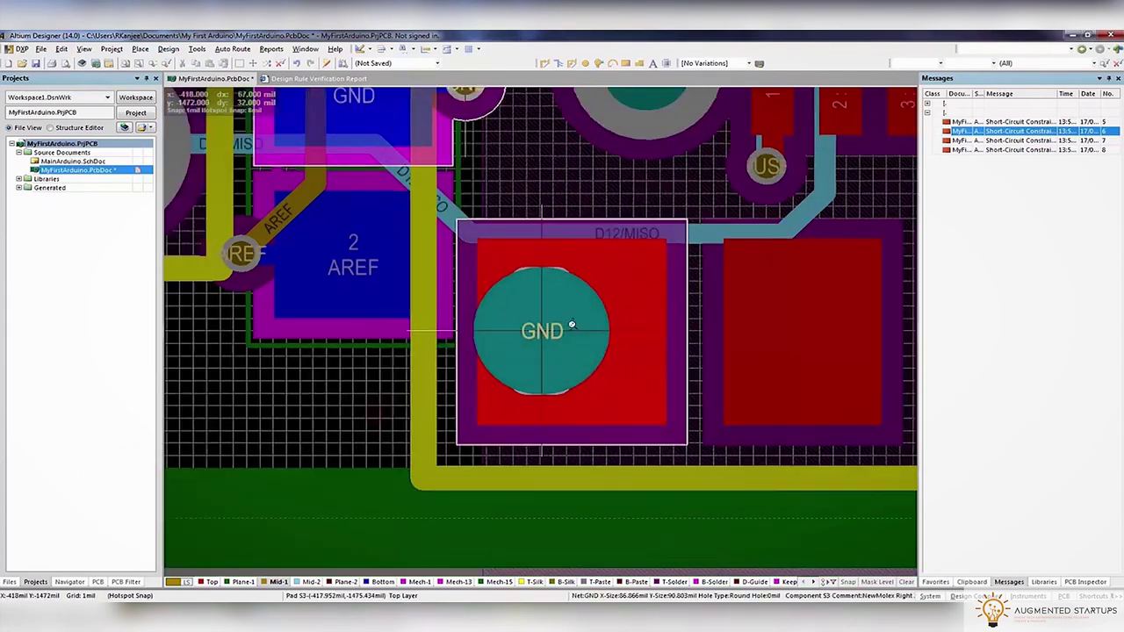
pyautogui.keyDown('ctrl'); pyautogui.scroll(3, 727, 355); pyautogui.keyUp('ctrl')
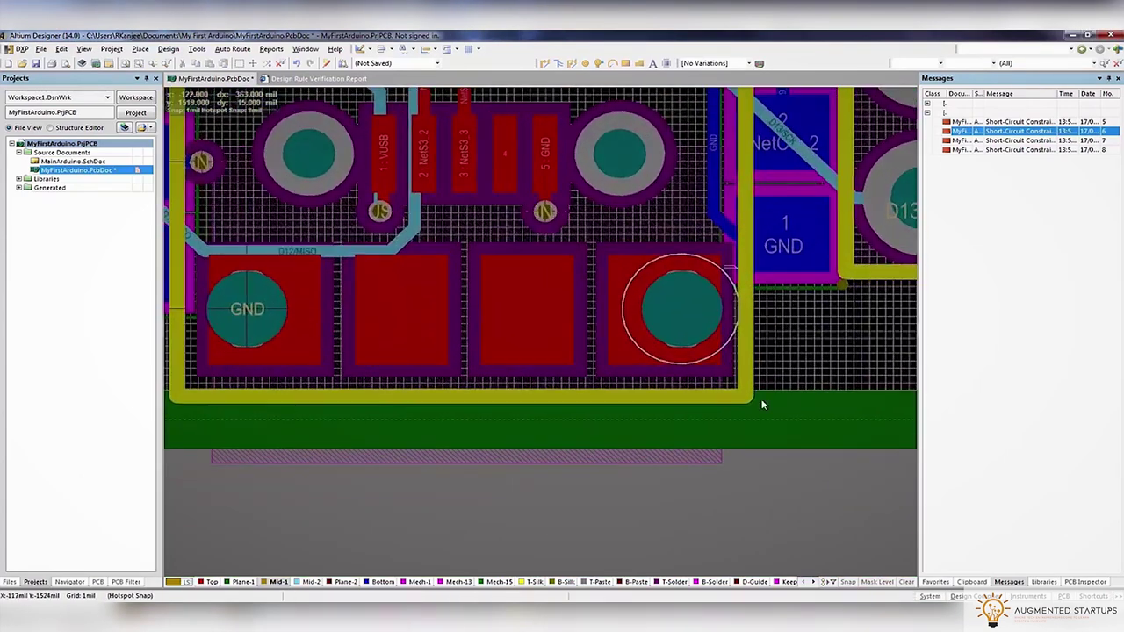
pyautogui.click(701, 365)
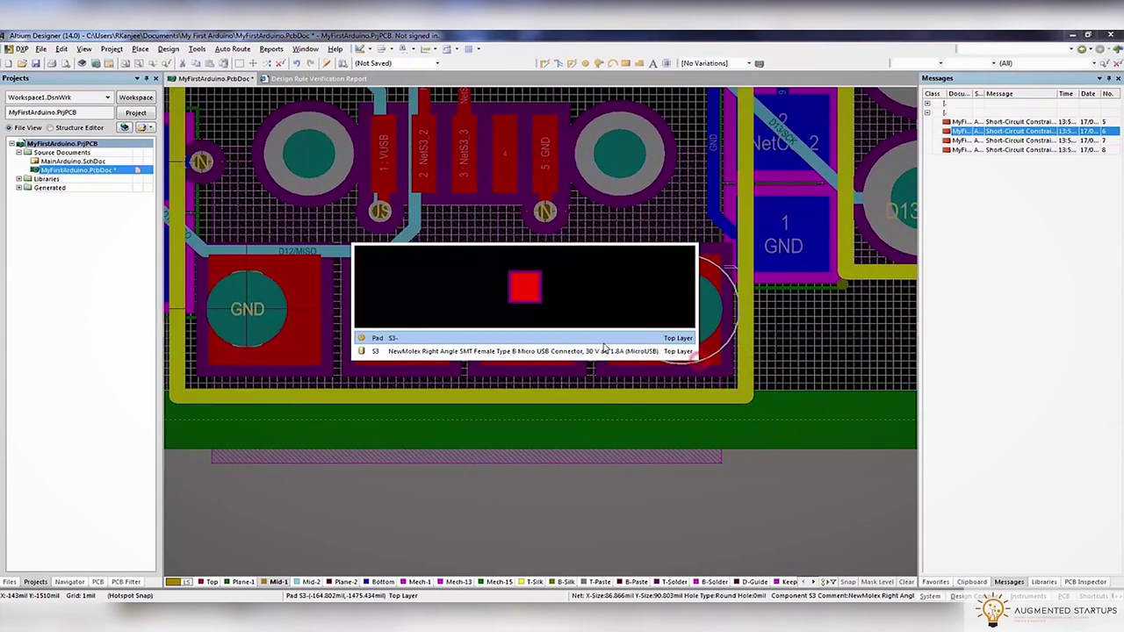
pyautogui.click(604, 341)
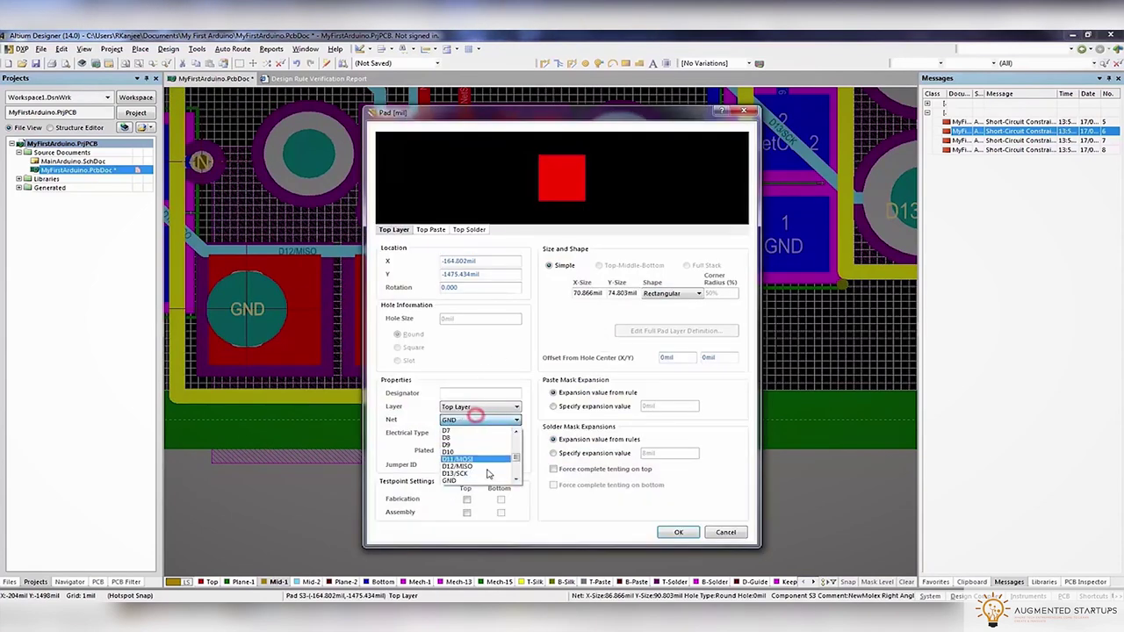
pyautogui.click(678, 532)
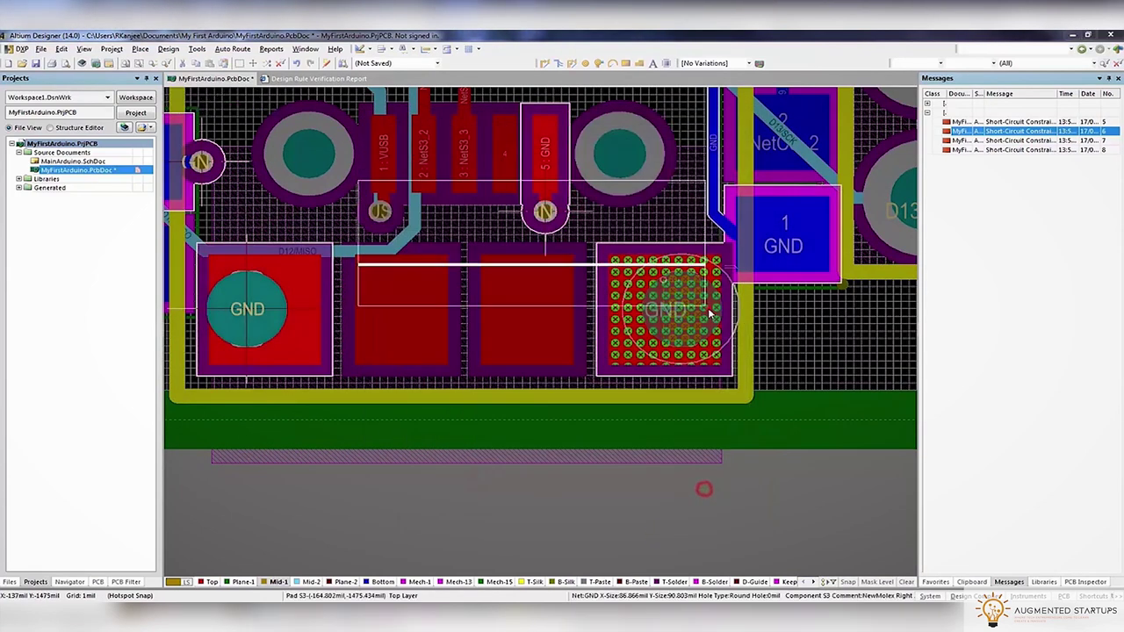
pyautogui.click(707, 308)
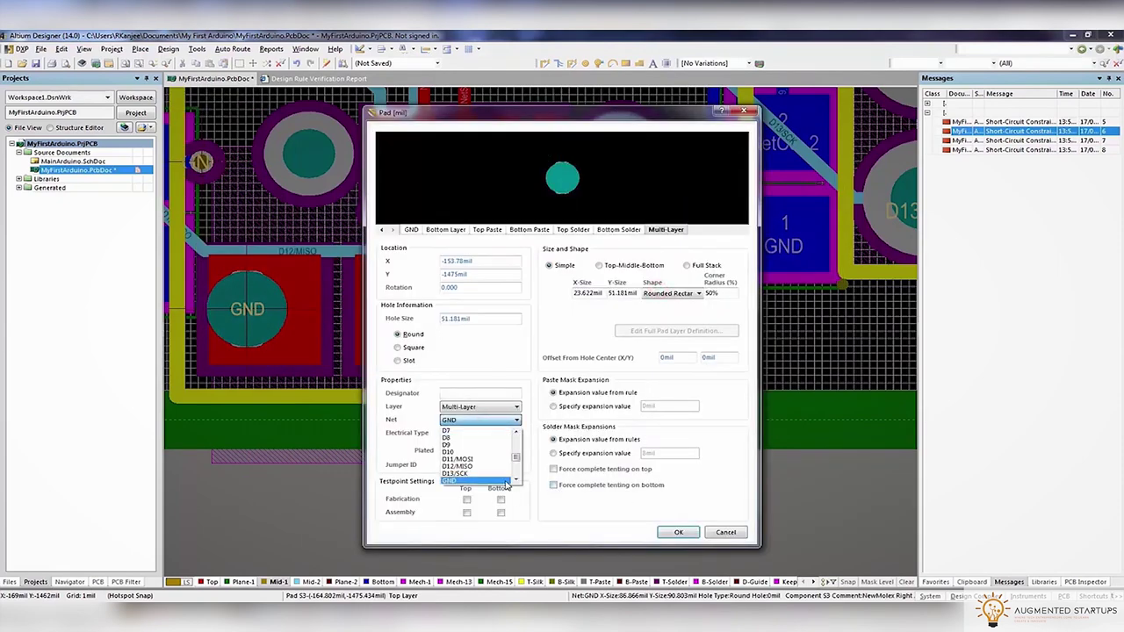
pyautogui.click(692, 532)
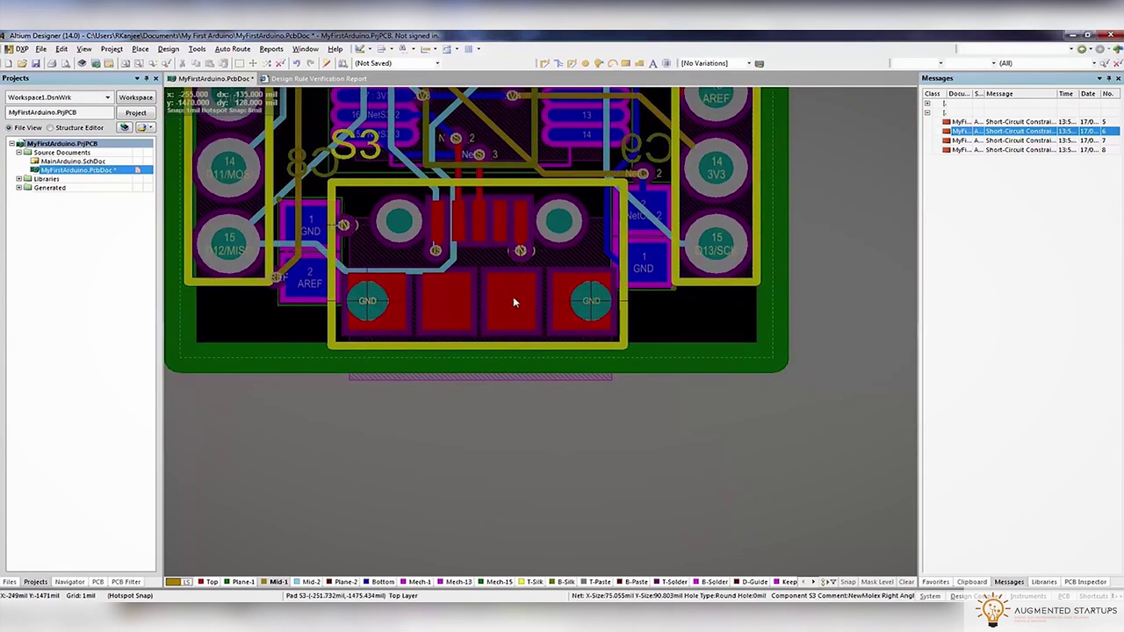
pyautogui.click(126, 51)
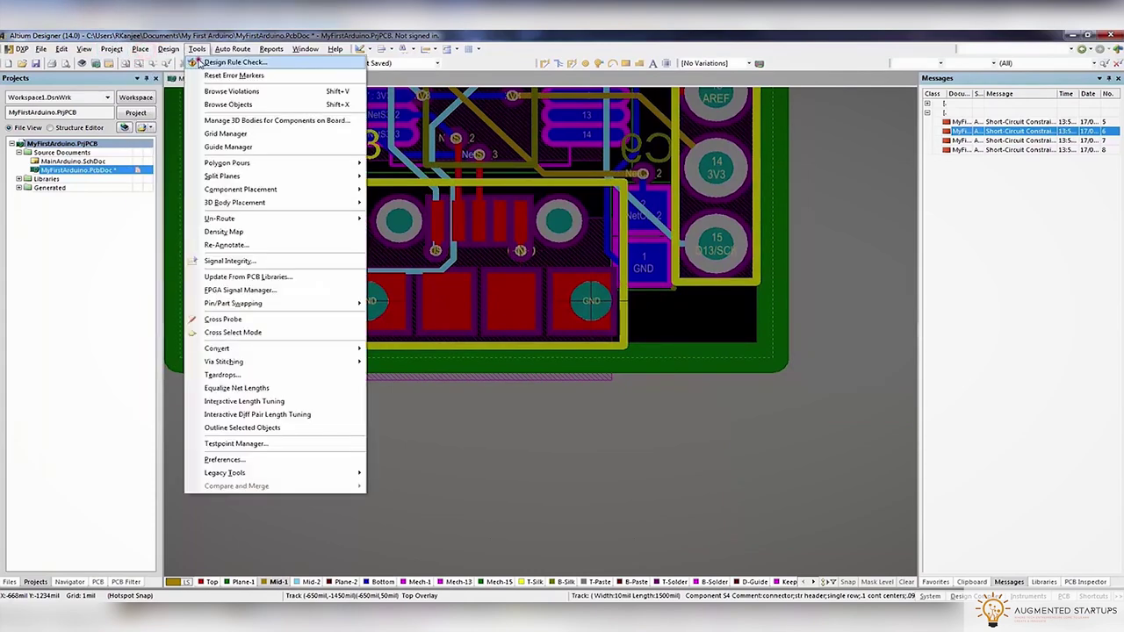
# Rerun the design rule check, leaving 4 un-routed nets, and jump to GND at U2 pad 5
pyautogui.click(200, 59)
pyautogui.click(375, 496)
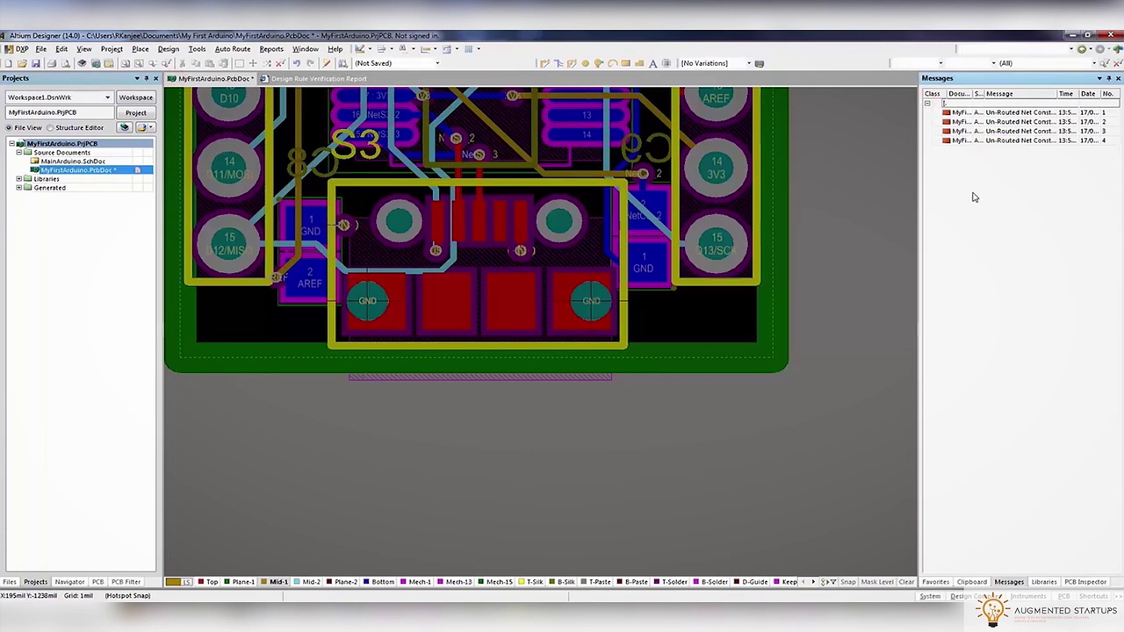
pyautogui.keyDown('ctrl'); pyautogui.scroll(-4, 496, 283); pyautogui.keyUp('ctrl')
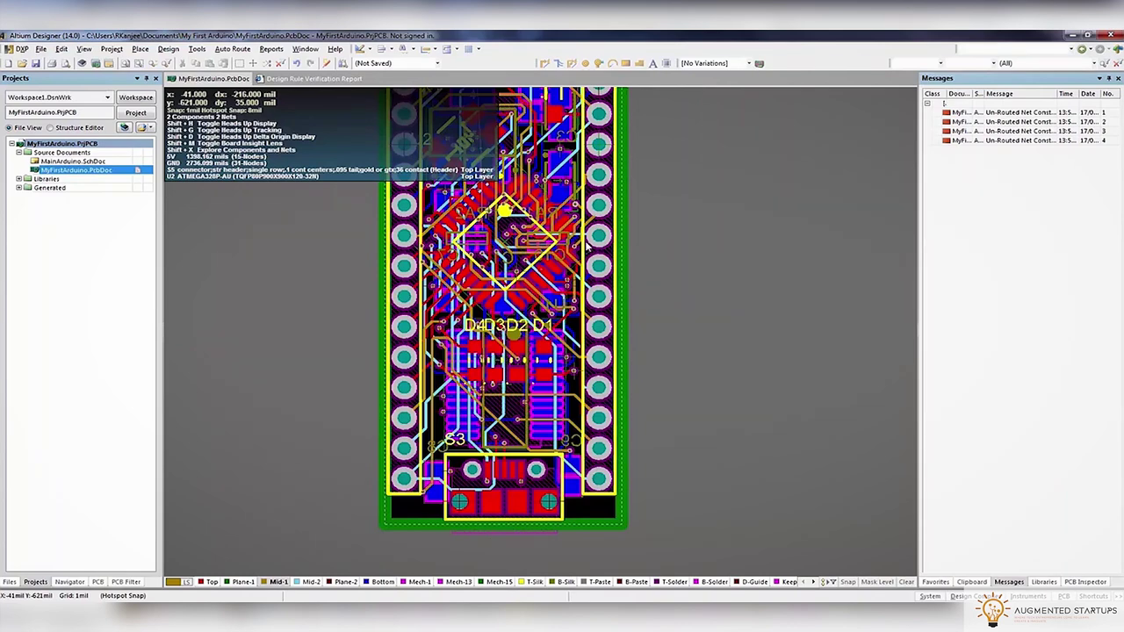
pyautogui.scroll(-2, 587, 246)
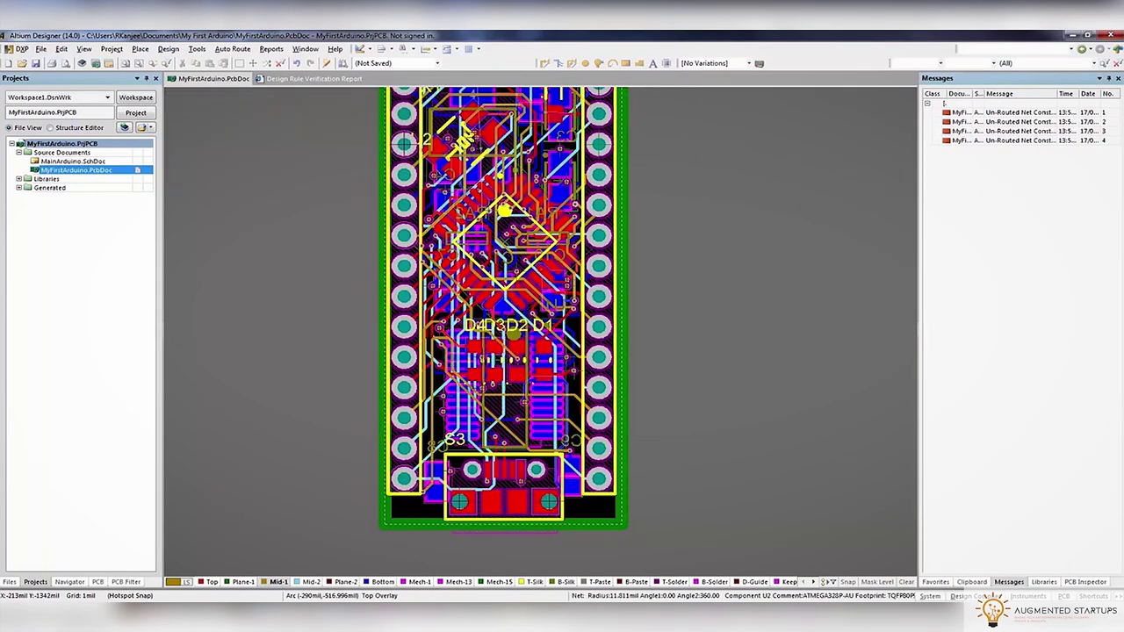
pyautogui.scroll(5, 372, 314)
pyautogui.doubleClick(994, 112)
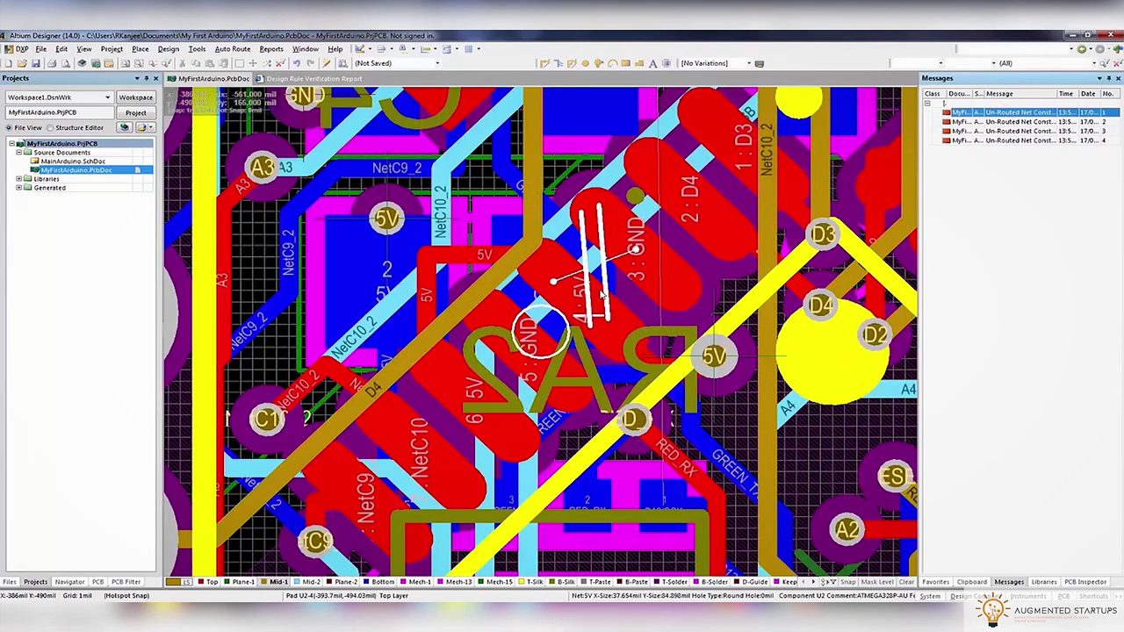
# Inspect the Mid-1, Top and Bottom layers individually, then show all layers again
pyautogui.hotkey('shift', 's')
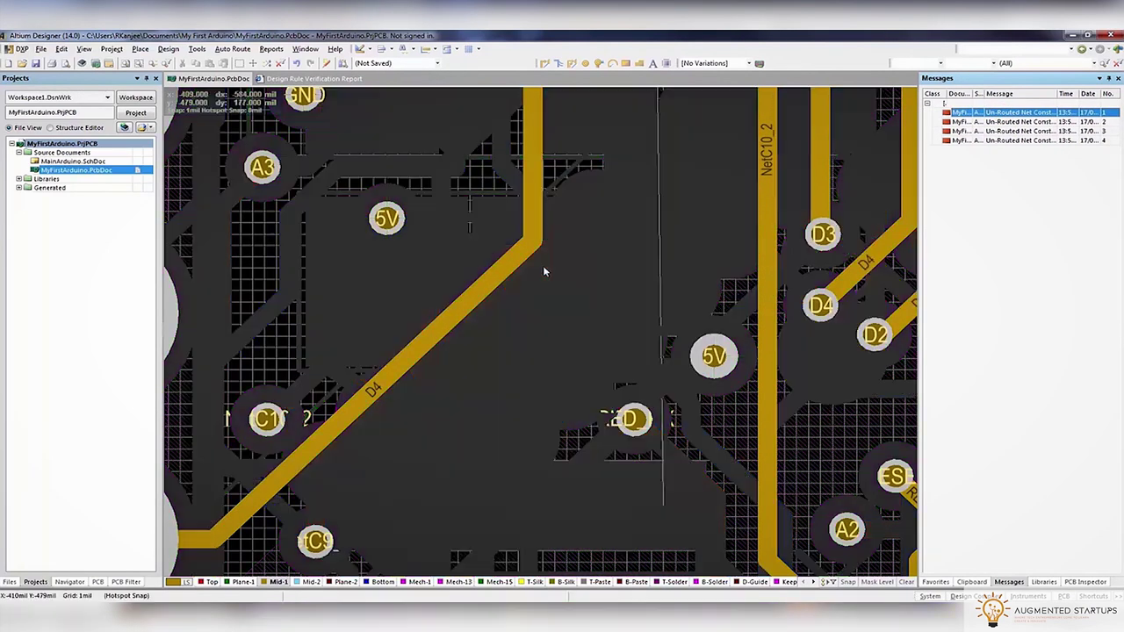
pyautogui.press('-')
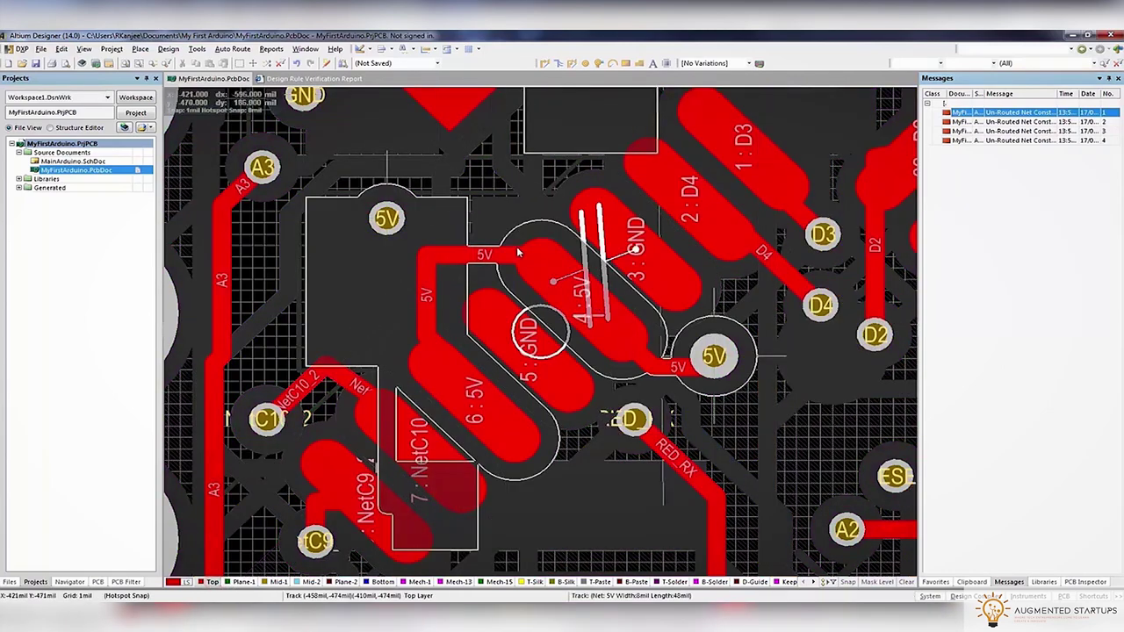
pyautogui.hotkey('shift', 's')
pyautogui.scroll(3, 606, 281)
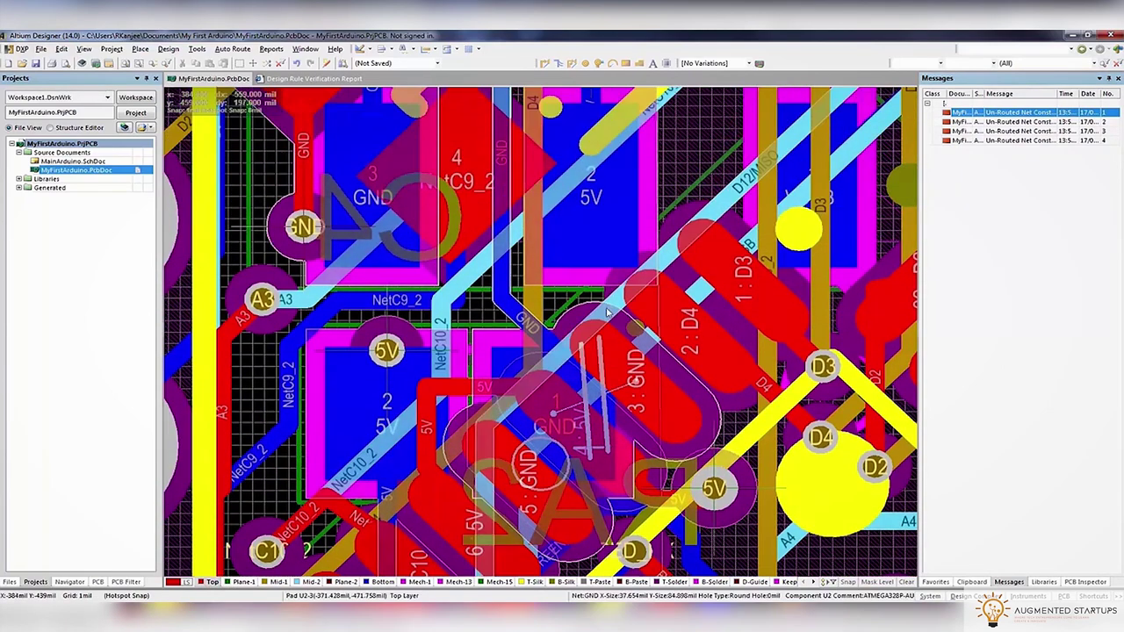
pyautogui.hotkey('shift', 's')
pyautogui.click(373, 583)
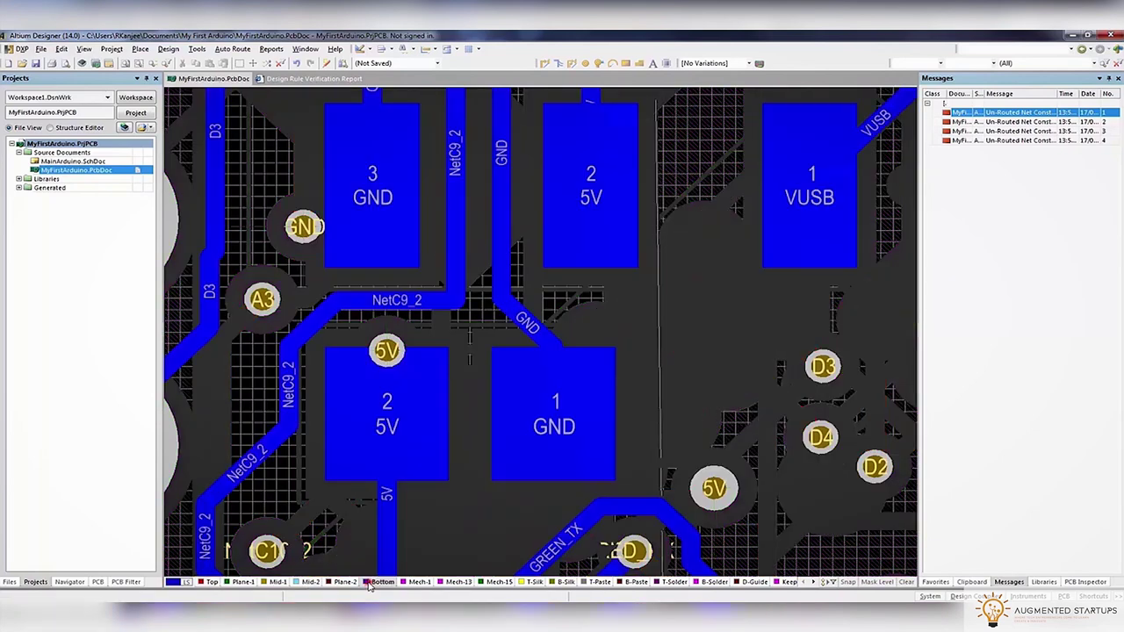
pyautogui.hotkey('shift', 's')
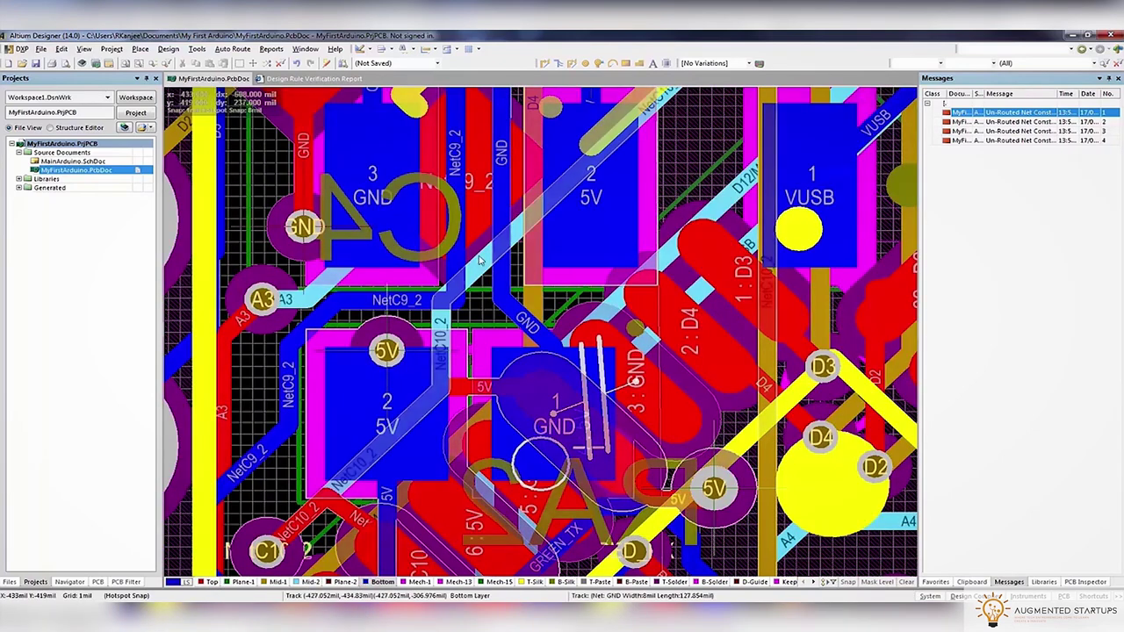
# Route the missing NetC9_2 track near U2 and begin the GND connection
pyautogui.click(543, 64)
pyautogui.click(420, 301)
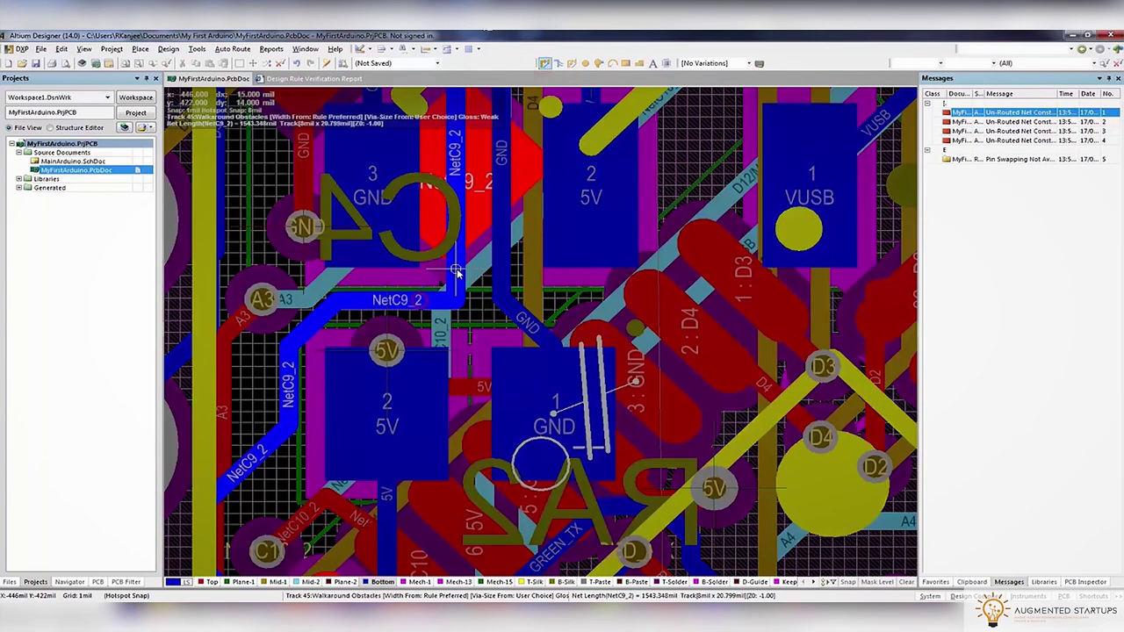
pyautogui.click(457, 264)
pyautogui.click(505, 305)
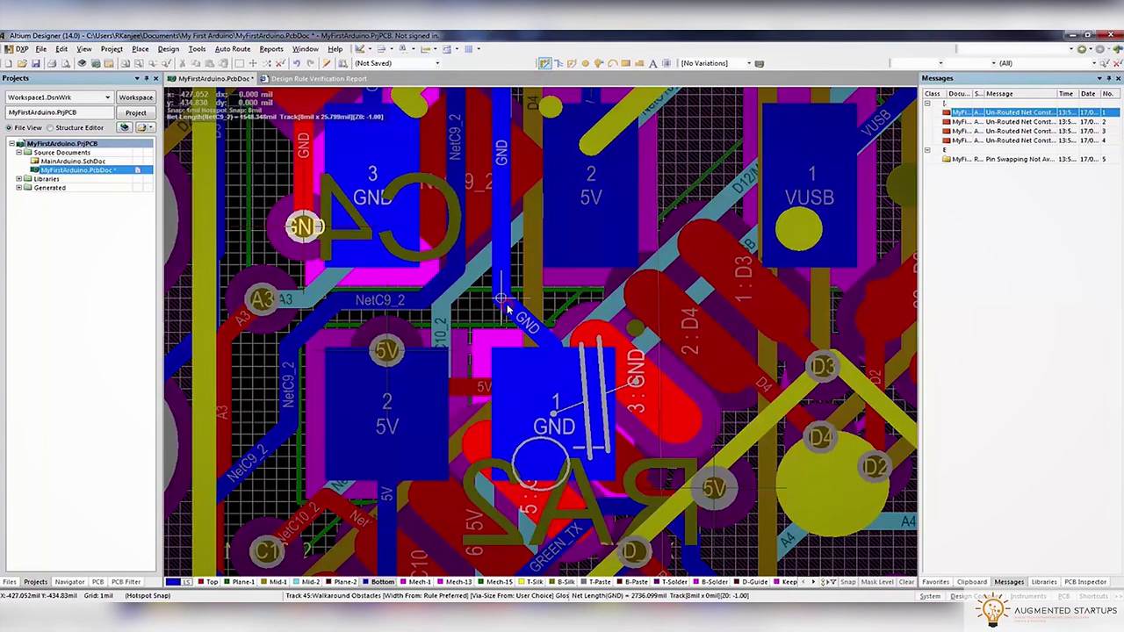
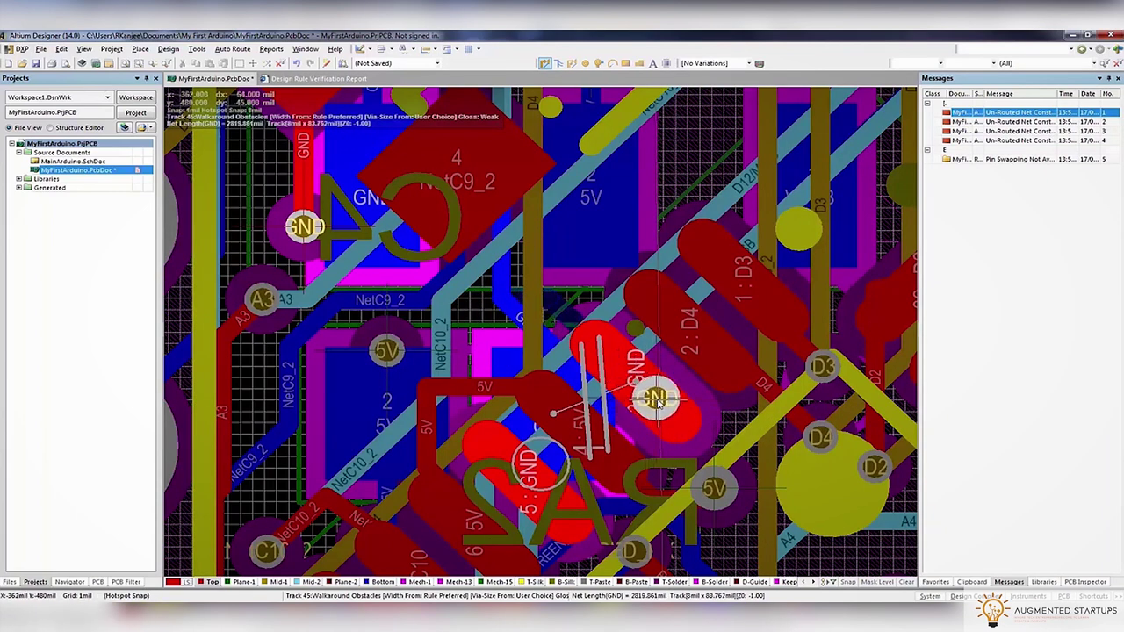
# Cancel the stray GND routes and run a fresh bottom-layer GND route onto the existing trace
pyautogui.press('Escape')
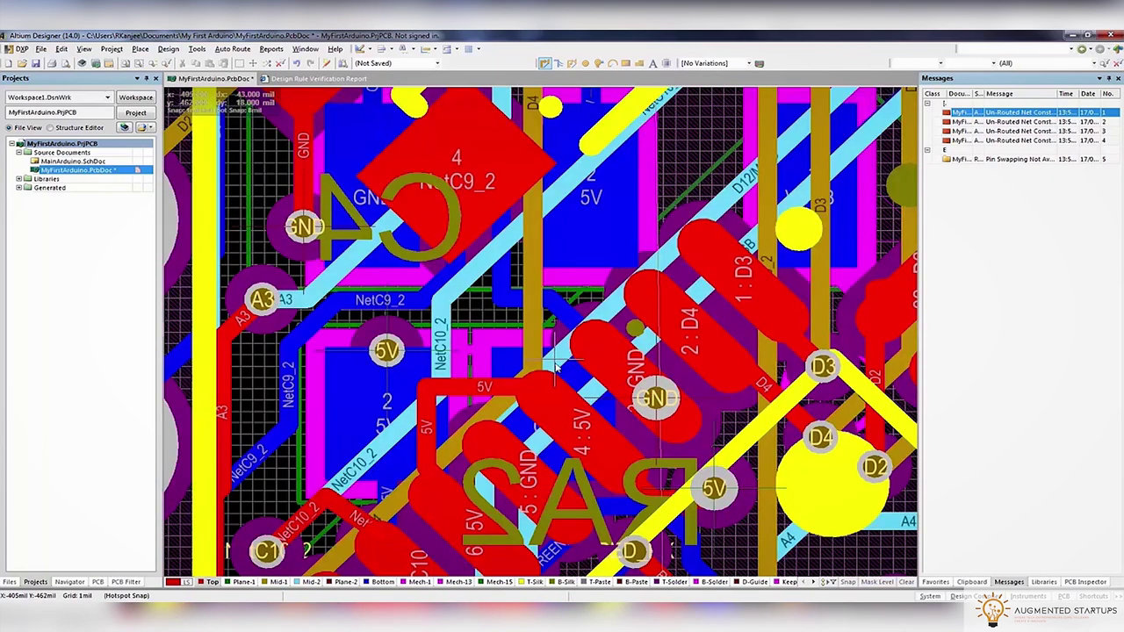
pyautogui.press('KP_Multiply')
pyautogui.click(636, 387)
pyautogui.press('Escape')
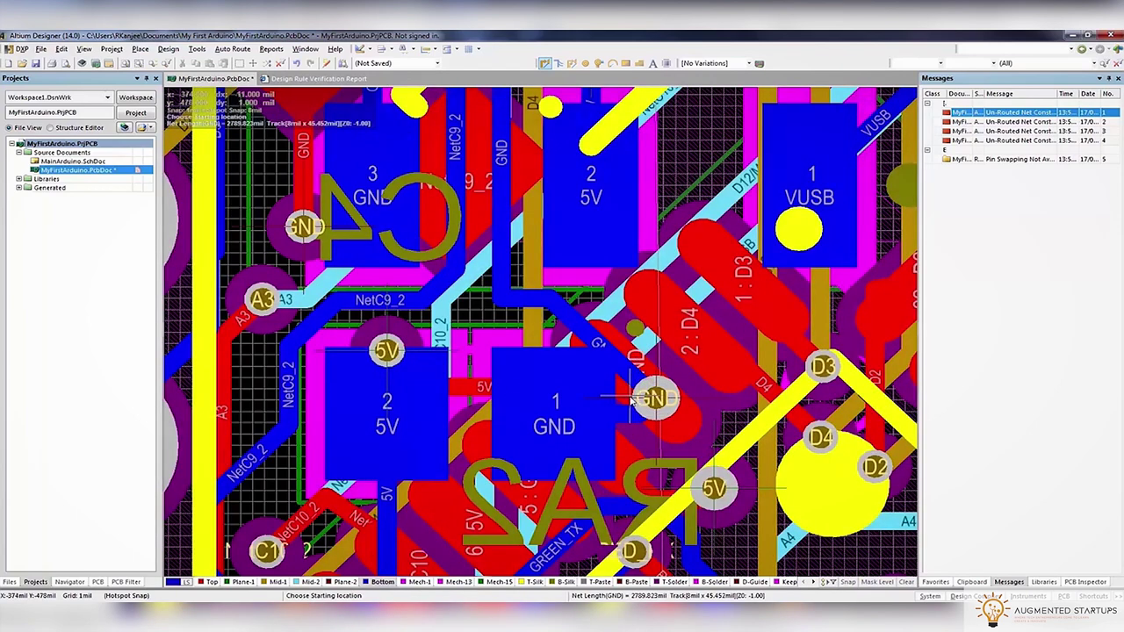
pyautogui.click(531, 328)
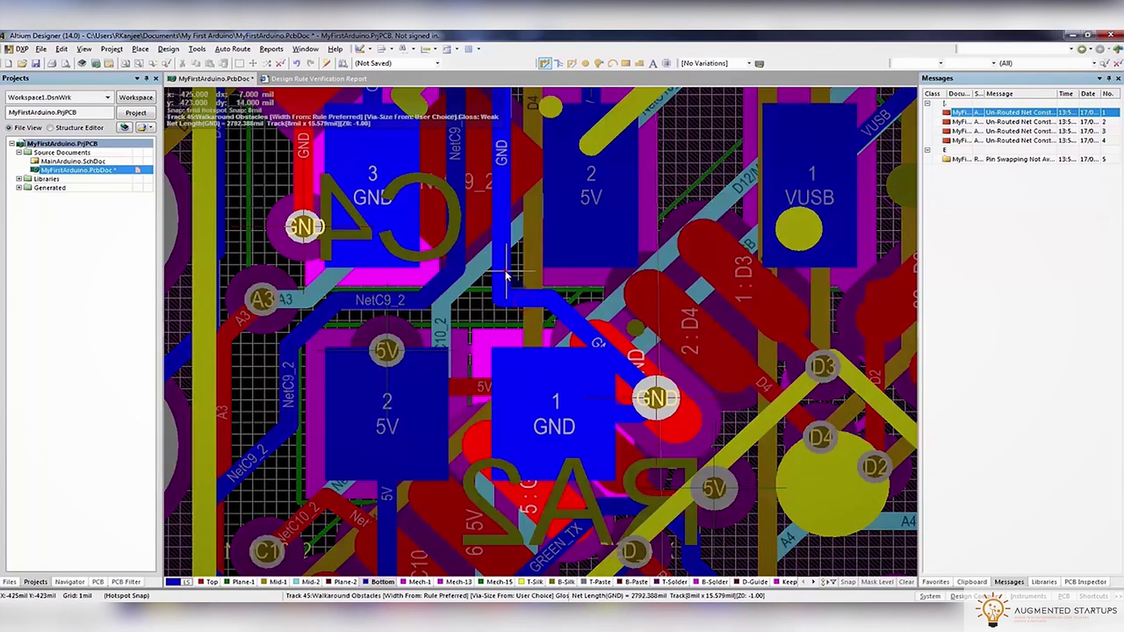
pyautogui.click(506, 275)
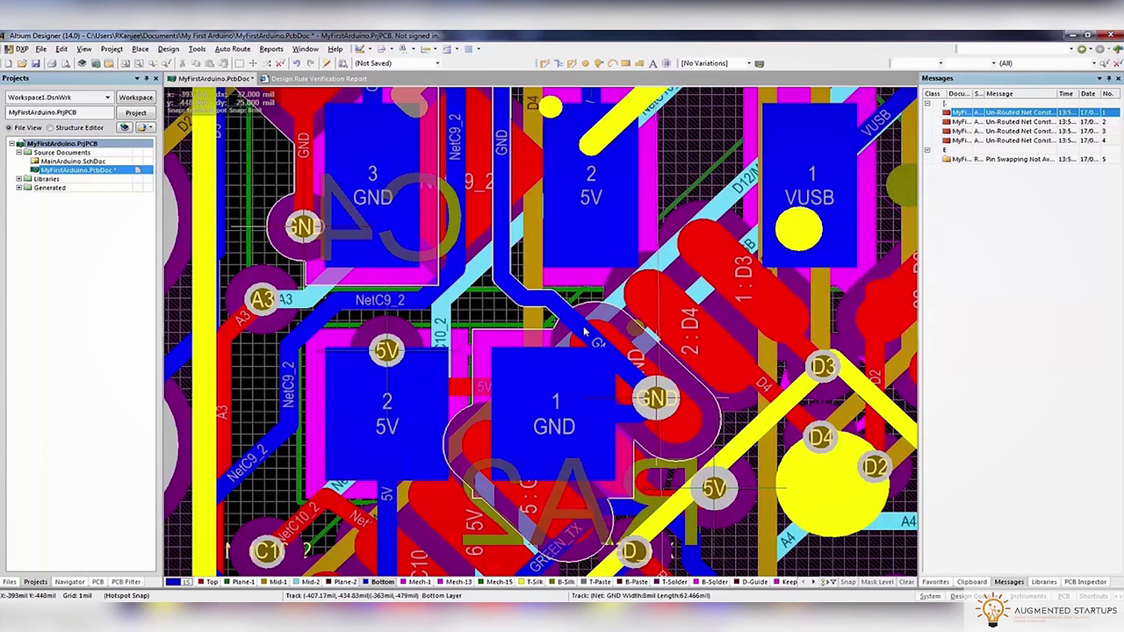
# Re-route the GND track with a clean corner so it reaches U2's pad 1
pyautogui.click(584, 303)
pyautogui.click(562, 317)
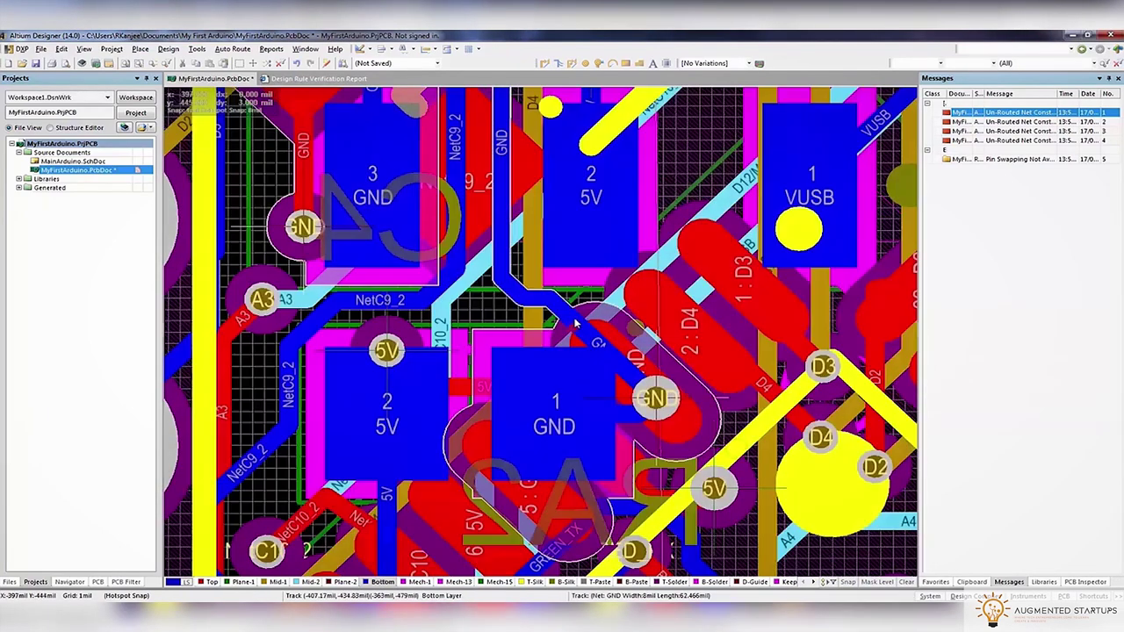
pyautogui.click(576, 324)
pyautogui.click(298, 290)
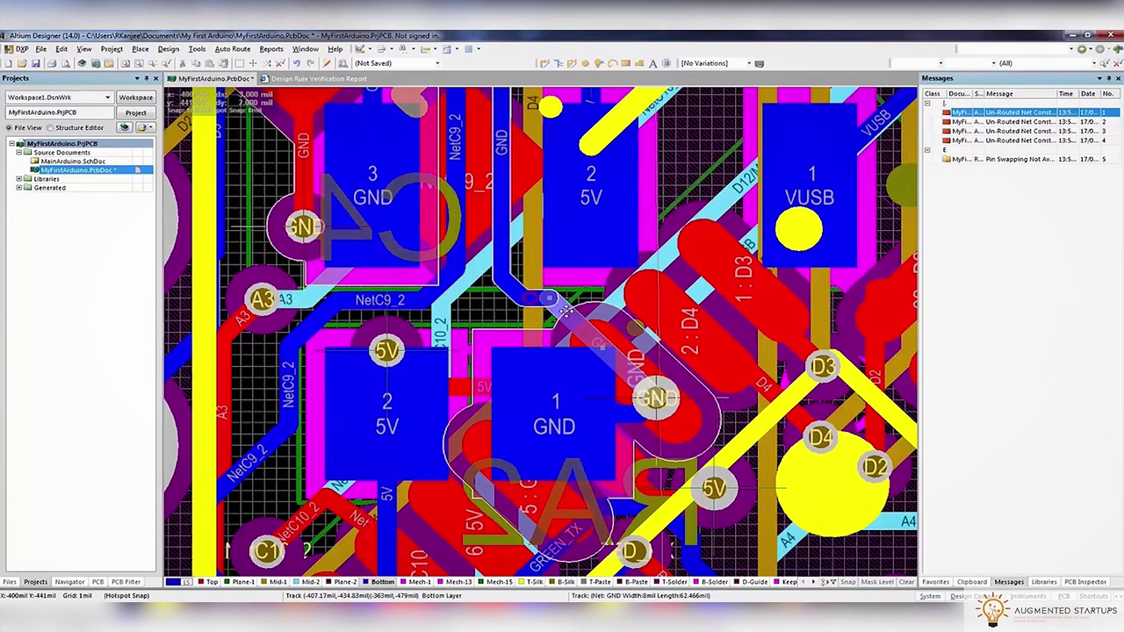
pyautogui.click(527, 327)
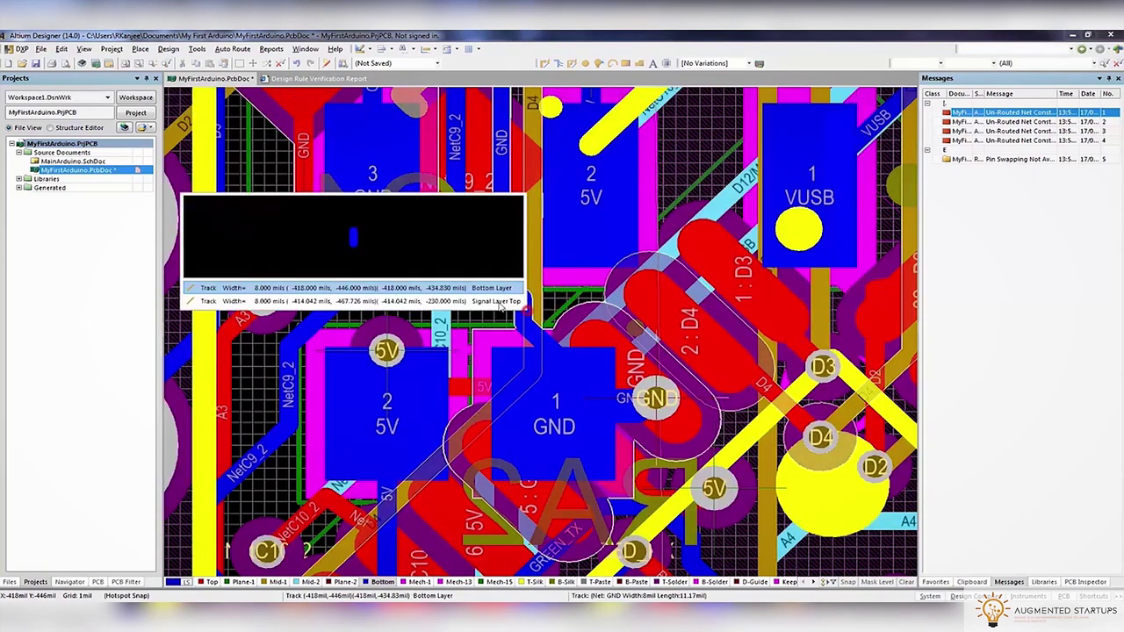
pyautogui.click(474, 330)
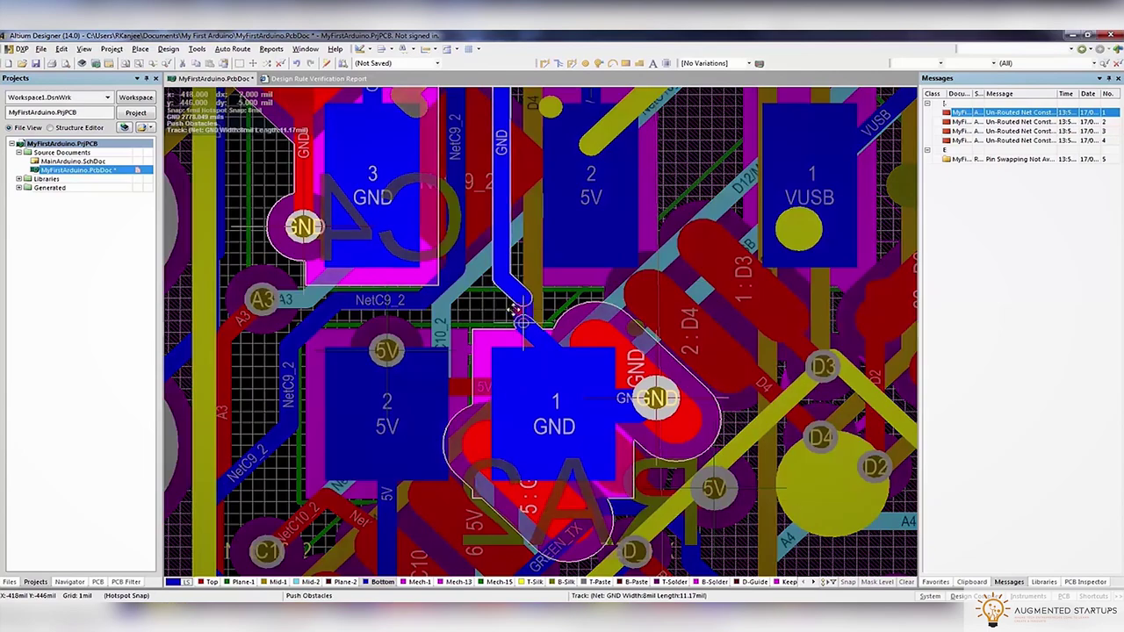
# Zoom to the listed DRC violations, including the one near pads D3 and D4
pyautogui.doubleClick(1036, 115)
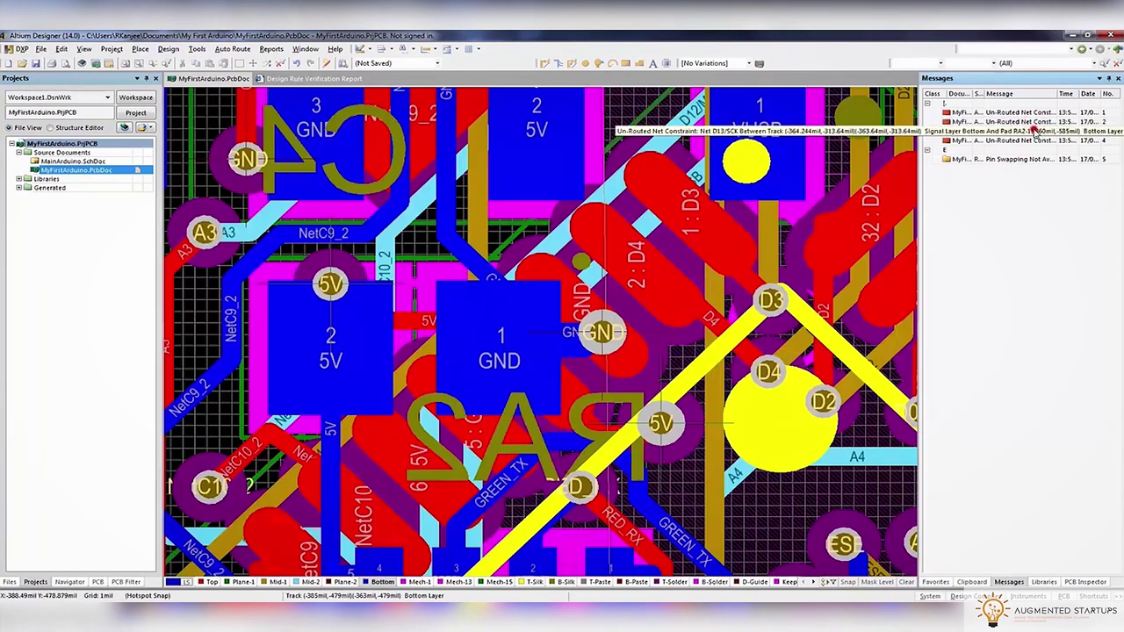
pyautogui.doubleClick(1034, 131)
pyautogui.keyDown('ctrl'); pyautogui.scroll(-3, 587, 327); pyautogui.keyUp('ctrl')
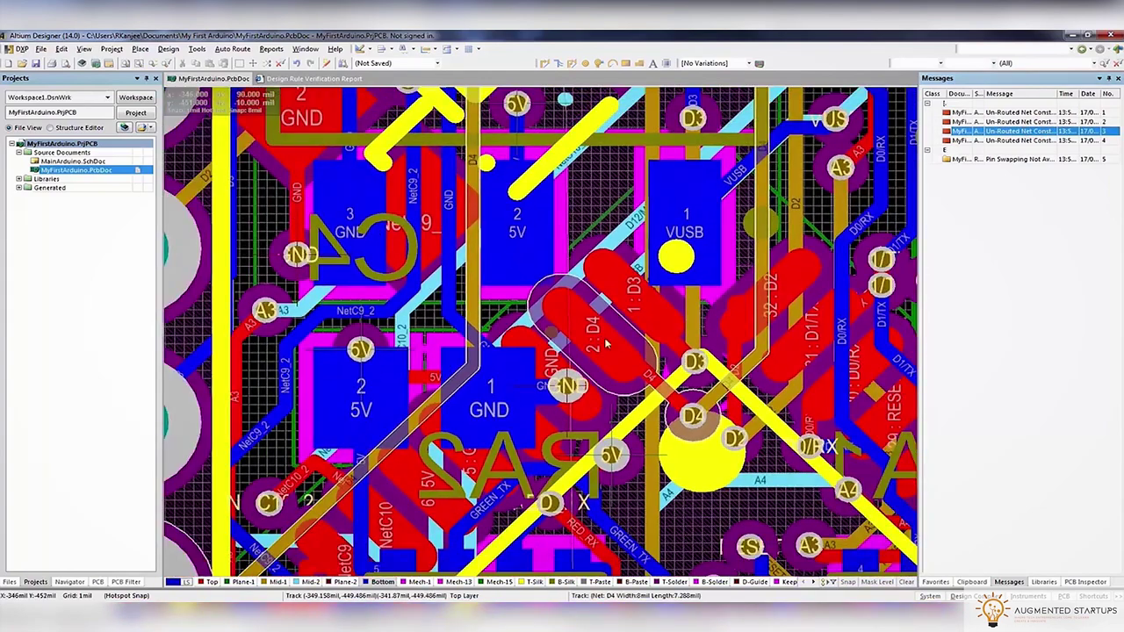
pyautogui.keyDown('ctrl'); pyautogui.scroll(3, 585, 361); pyautogui.keyUp('ctrl')
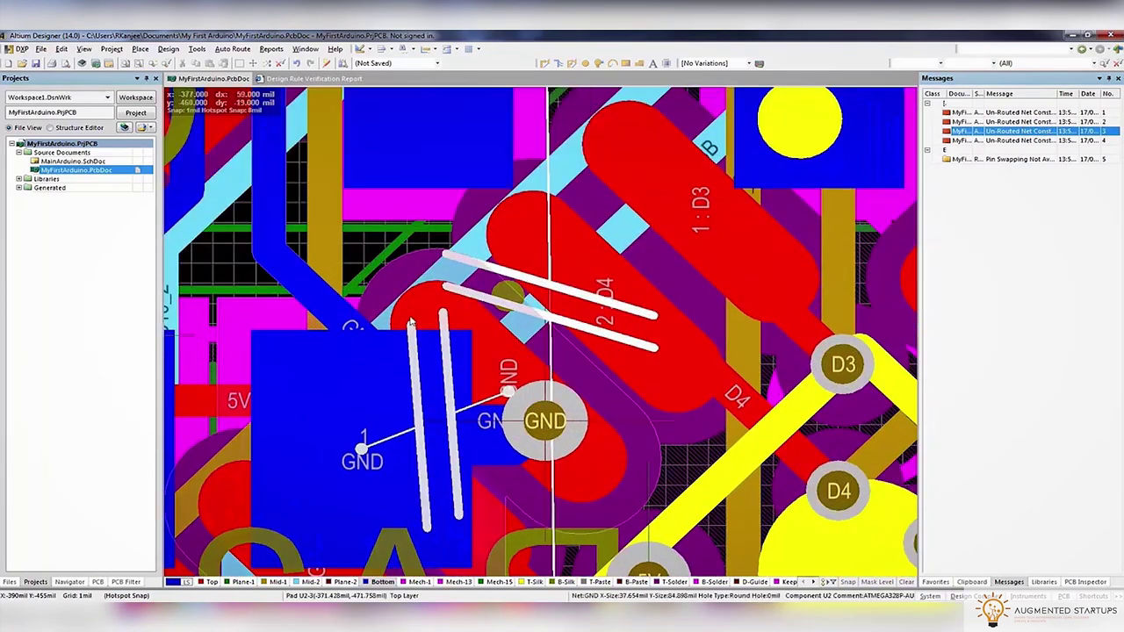
pyautogui.click(168, 49)
# Run the design rule check and return to the MyFirstArduino.PcbDoc layout
pyautogui.click(204, 63)
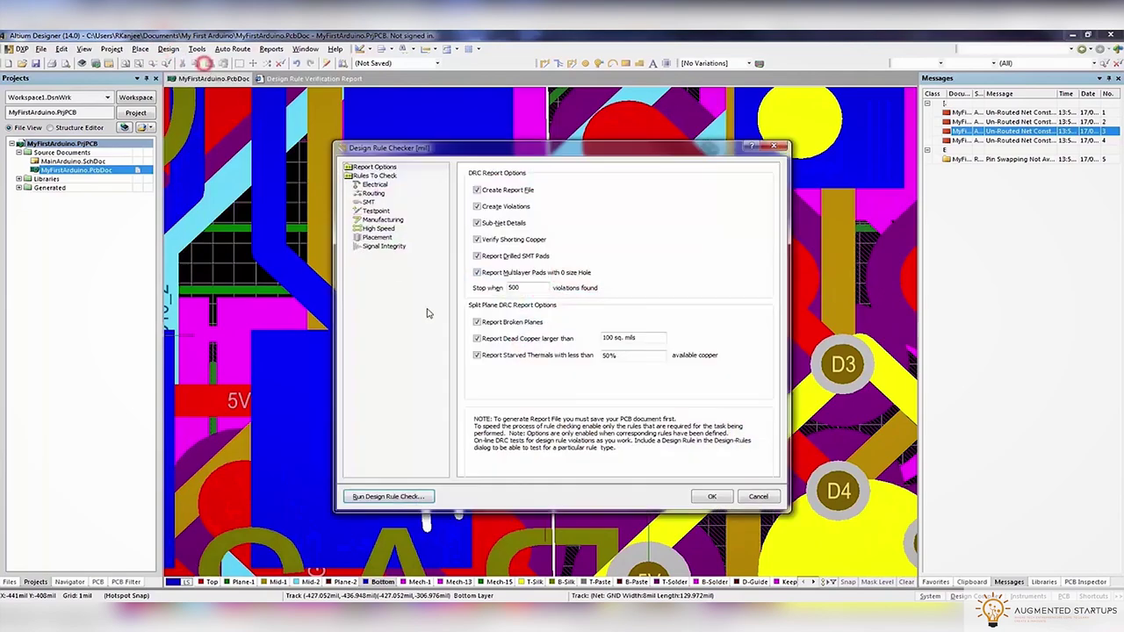
pyautogui.click(389, 497)
pyautogui.click(223, 79)
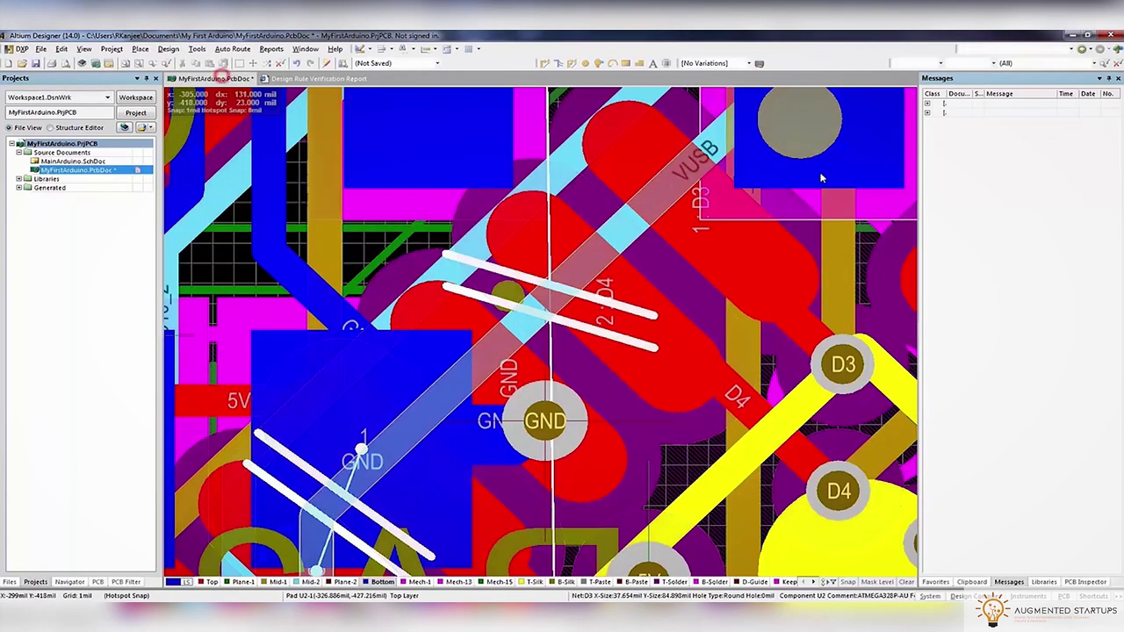
# Zoom around the D3/D4 pads and the ICSP header to inspect the remaining problem areas
pyautogui.keyDown('ctrl'); pyautogui.scroll(-6, 780, 227); pyautogui.keyUp('ctrl')
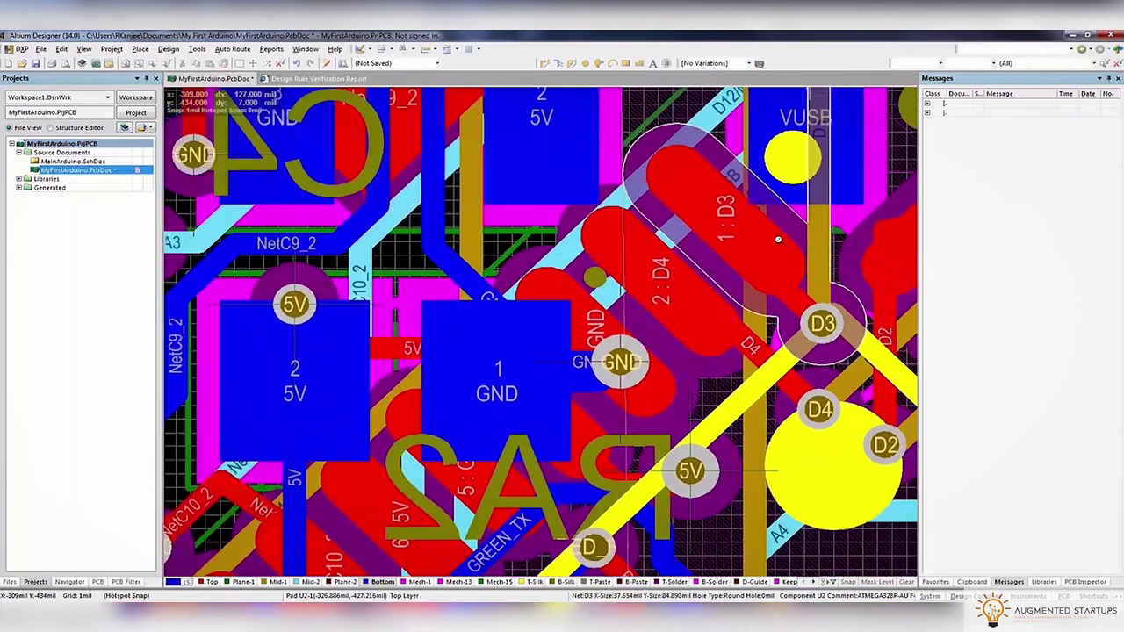
pyautogui.keyDown('ctrl'); pyautogui.scroll(6, 778, 253); pyautogui.keyUp('ctrl')
pyautogui.keyDown('ctrl'); pyautogui.scroll(5, 778, 253); pyautogui.keyUp('ctrl')
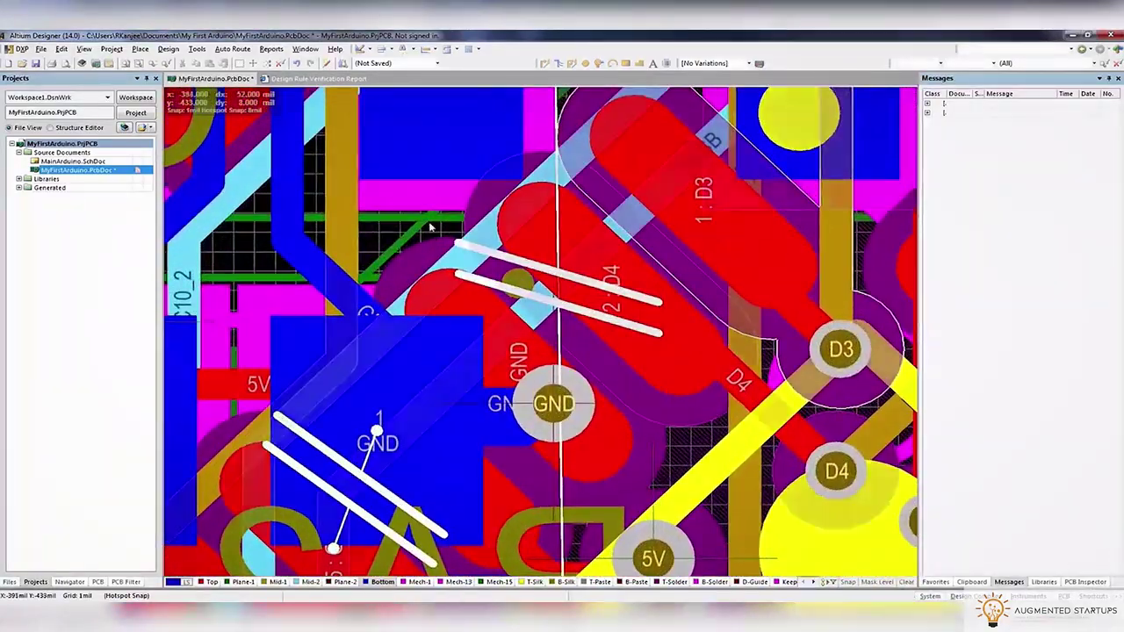
pyautogui.keyDown('ctrl'); pyautogui.scroll(5, 597, 309); pyautogui.keyUp('ctrl')
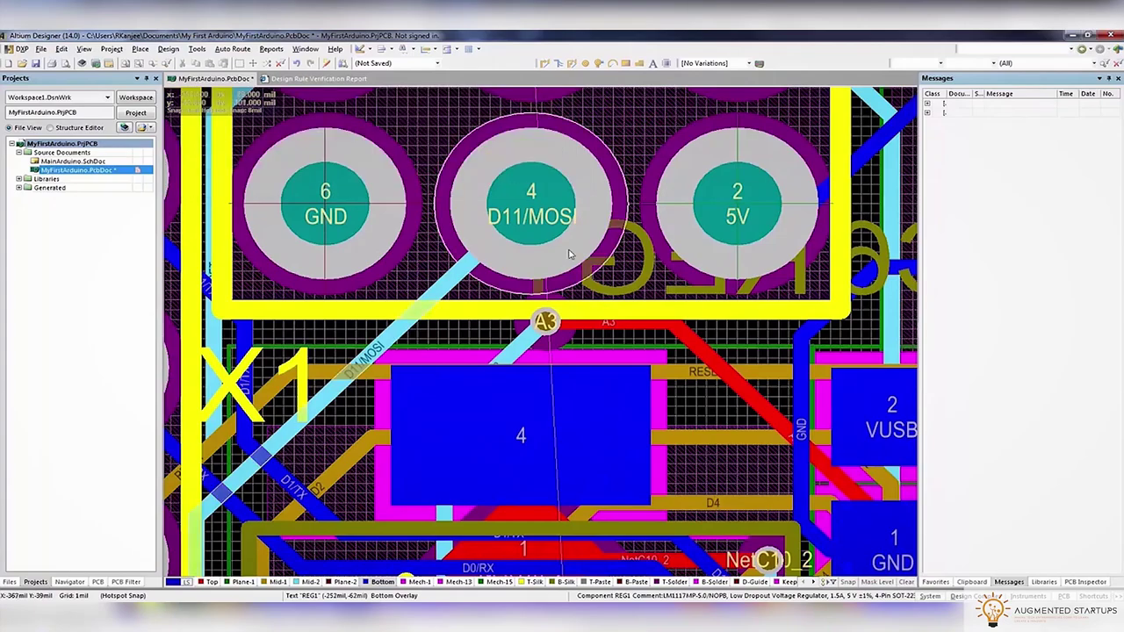
pyautogui.keyDown('ctrl'); pyautogui.scroll(-4, 569, 254); pyautogui.keyUp('ctrl')
pyautogui.keyDown('ctrl'); pyautogui.scroll(2, 589, 452); pyautogui.keyUp('ctrl')
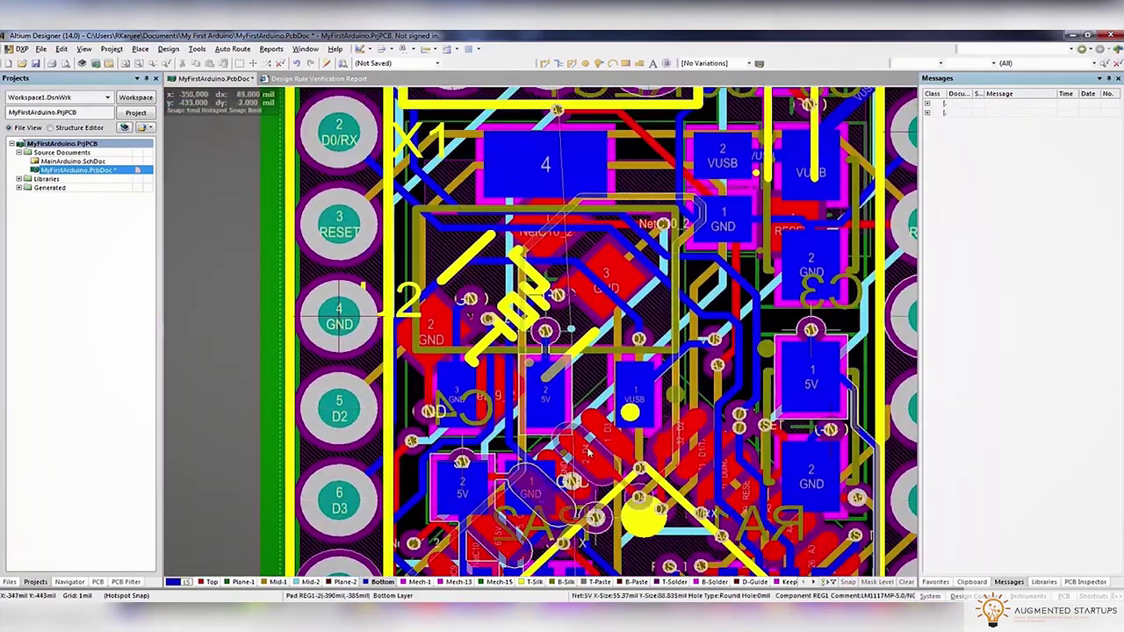
pyautogui.keyDown('ctrl'); pyautogui.scroll(5, 589, 452); pyautogui.keyUp('ctrl')
pyautogui.scroll(3, 569, 340)
pyautogui.scroll(-1, 472, 296)
pyautogui.keyDown('ctrl'); pyautogui.scroll(-2, 471, 295); pyautogui.keyUp('ctrl')
pyautogui.scroll(-3, 477, 301)
pyautogui.keyDown('ctrl'); pyautogui.scroll(2, 474, 301); pyautogui.keyUp('ctrl')
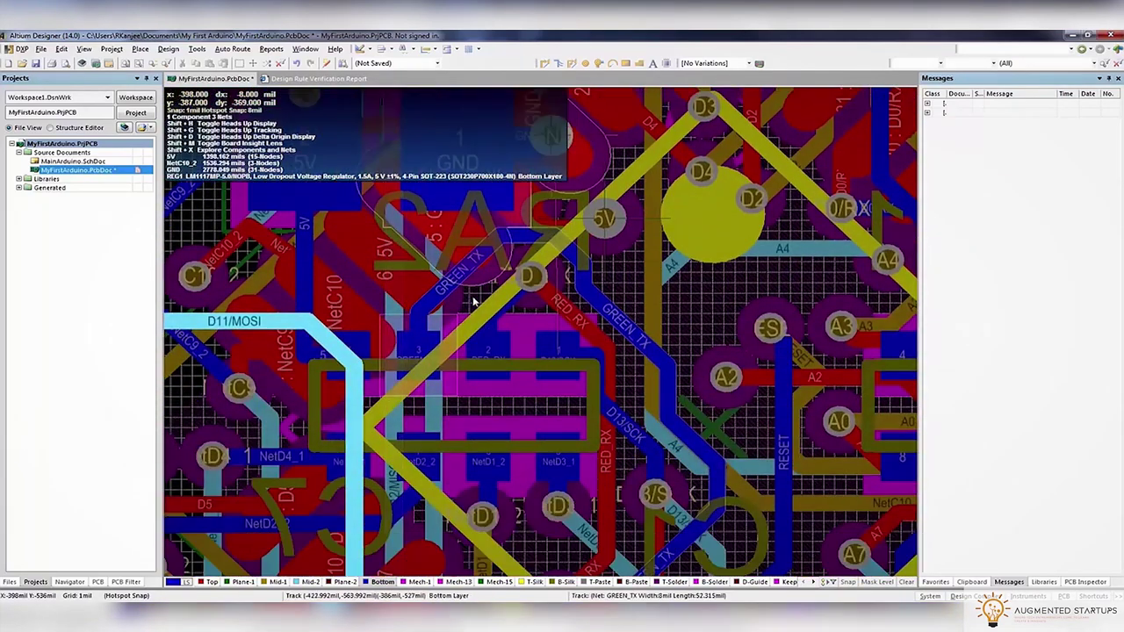
pyautogui.keyDown('ctrl'); pyautogui.scroll(3, 557, 349); pyautogui.keyUp('ctrl')
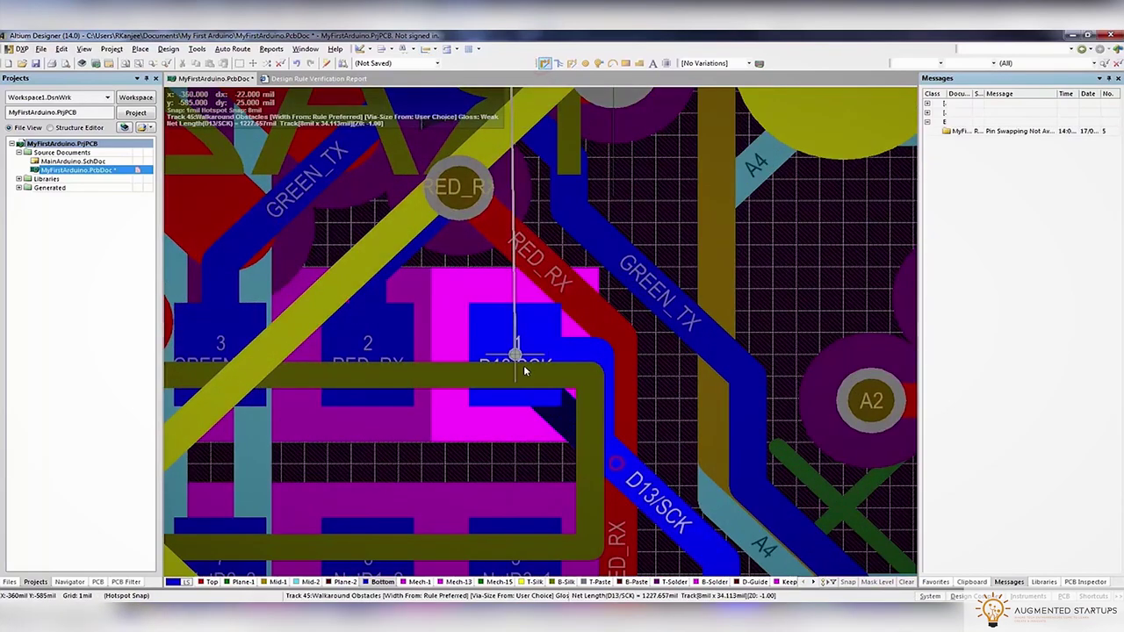
pyautogui.keyDown('ctrl'); pyautogui.scroll(-4, 544, 325); pyautogui.keyUp('ctrl')
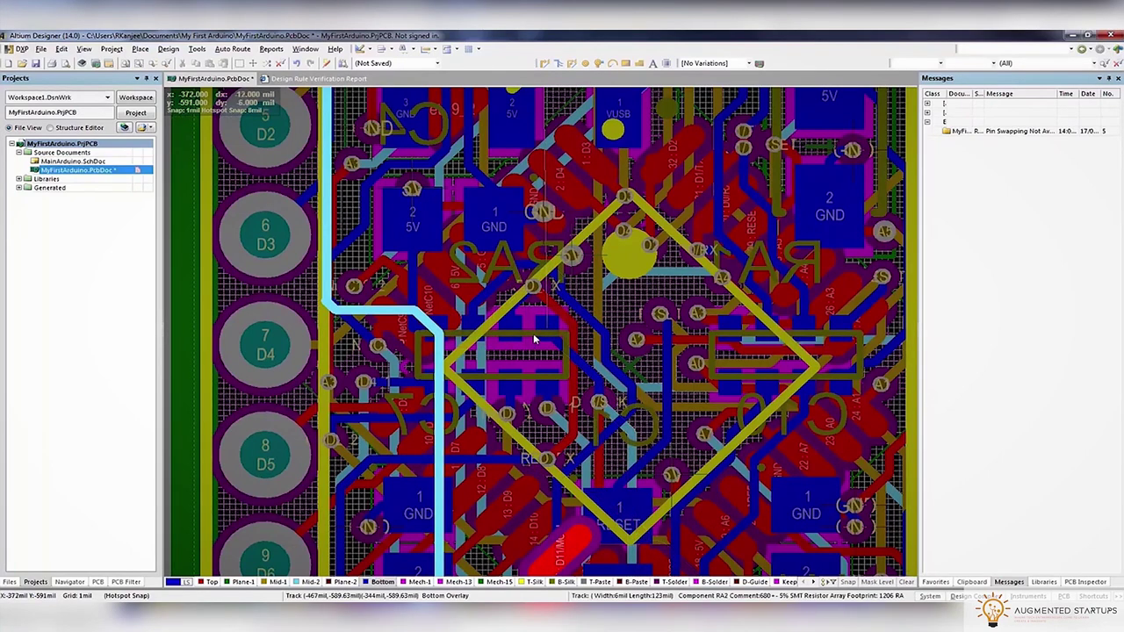
pyautogui.hotkey('shift', 's')
# Inspect the Mid-2 layer alone around the resistor array, then restore all layers
pyautogui.press('-')
pyautogui.press('-')
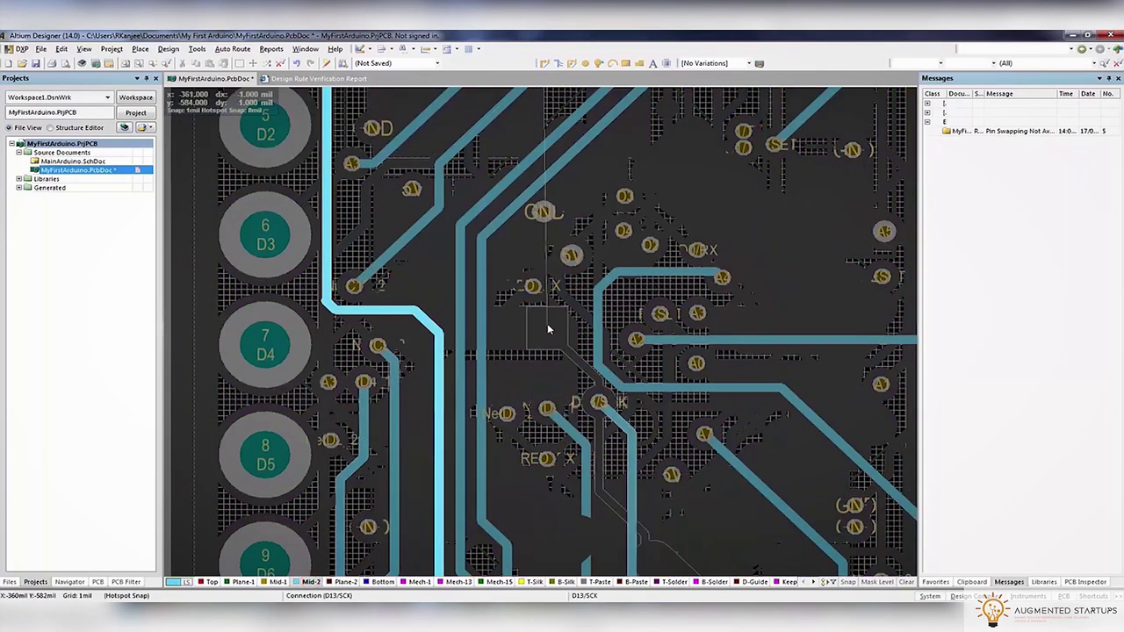
pyautogui.scroll(1, 551, 331)
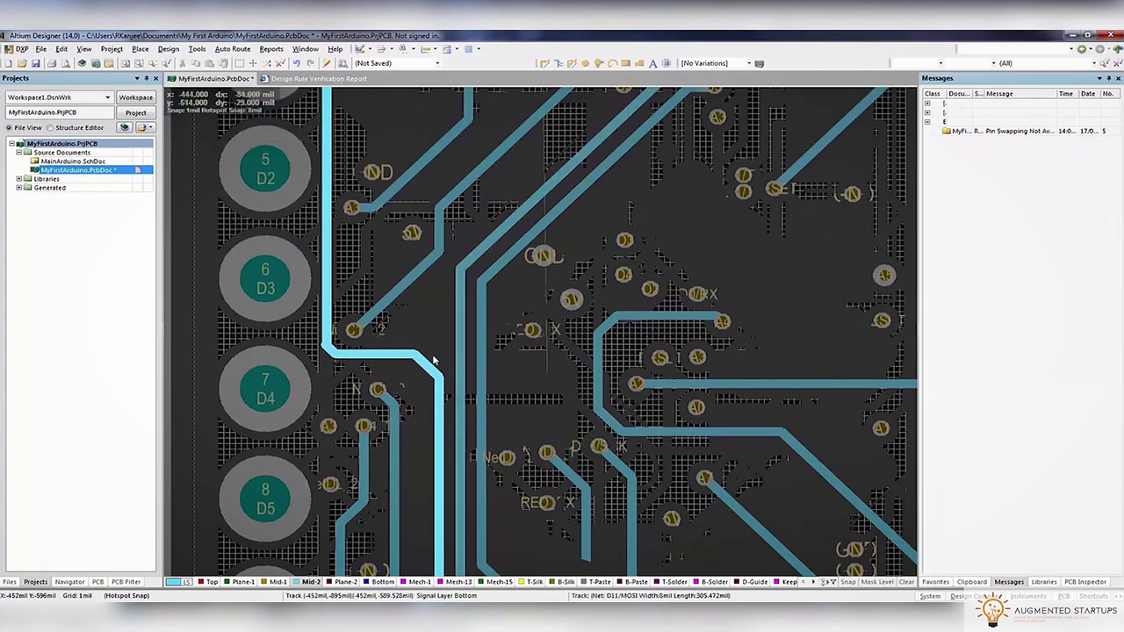
pyautogui.keyDown('ctrl'); pyautogui.scroll(-3, 551, 331); pyautogui.keyUp('ctrl')
pyautogui.keyDown('ctrl'); pyautogui.scroll(-1, 461, 98); pyautogui.keyUp('ctrl')
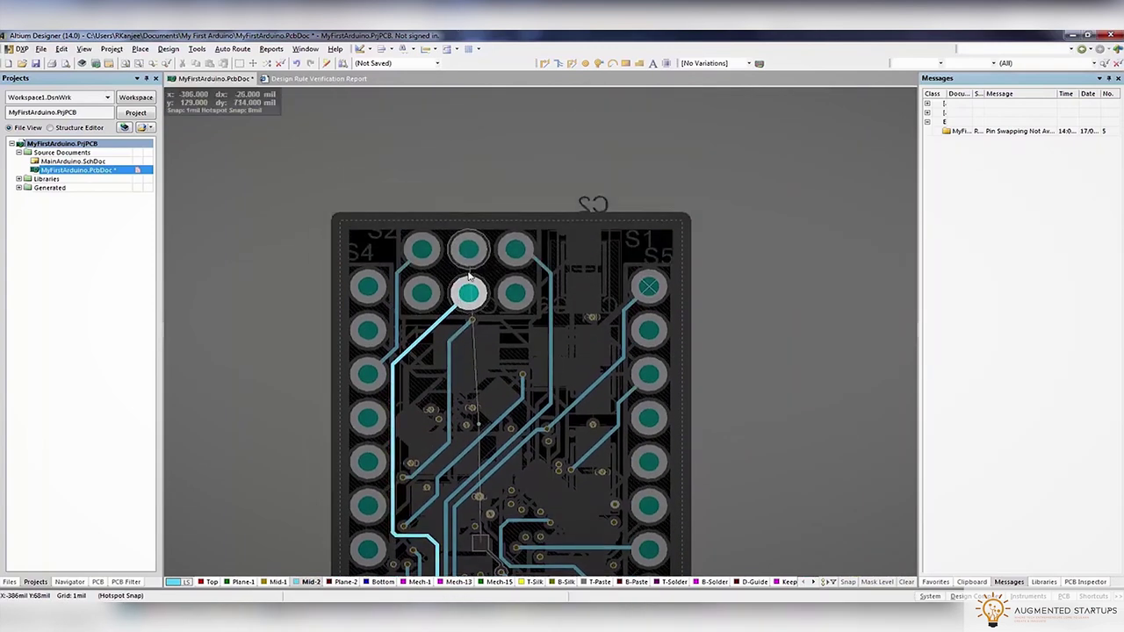
pyautogui.keyDown('ctrl'); pyautogui.scroll(4, 463, 204); pyautogui.keyUp('ctrl')
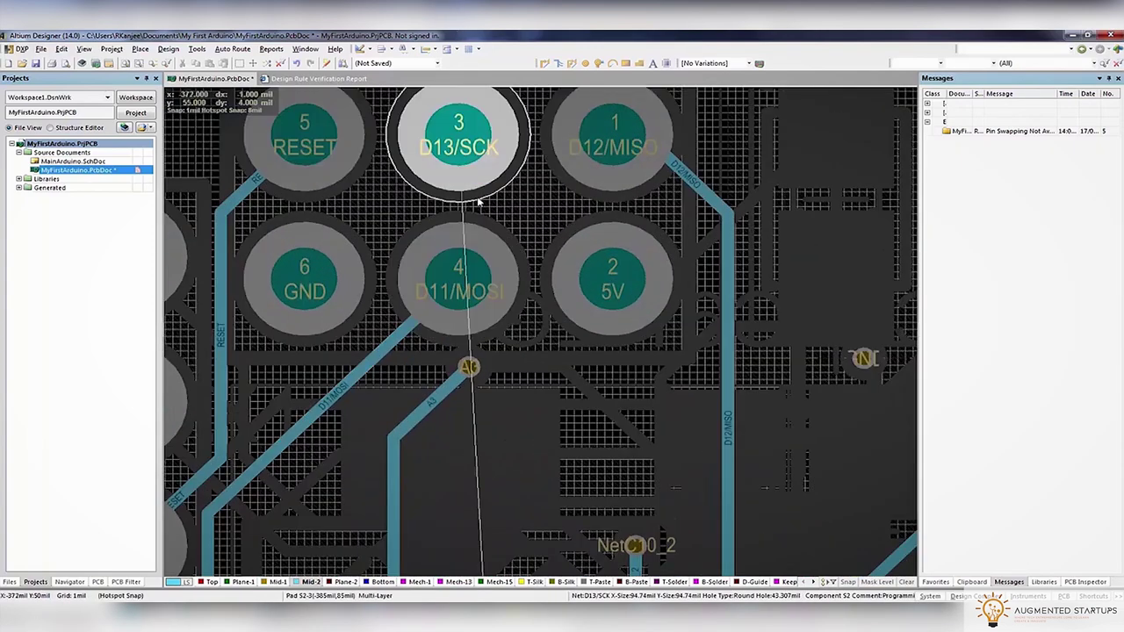
pyautogui.scroll(-3, 489, 533)
pyautogui.keyDown('ctrl'); pyautogui.scroll(-3, 468, 275); pyautogui.keyUp('ctrl')
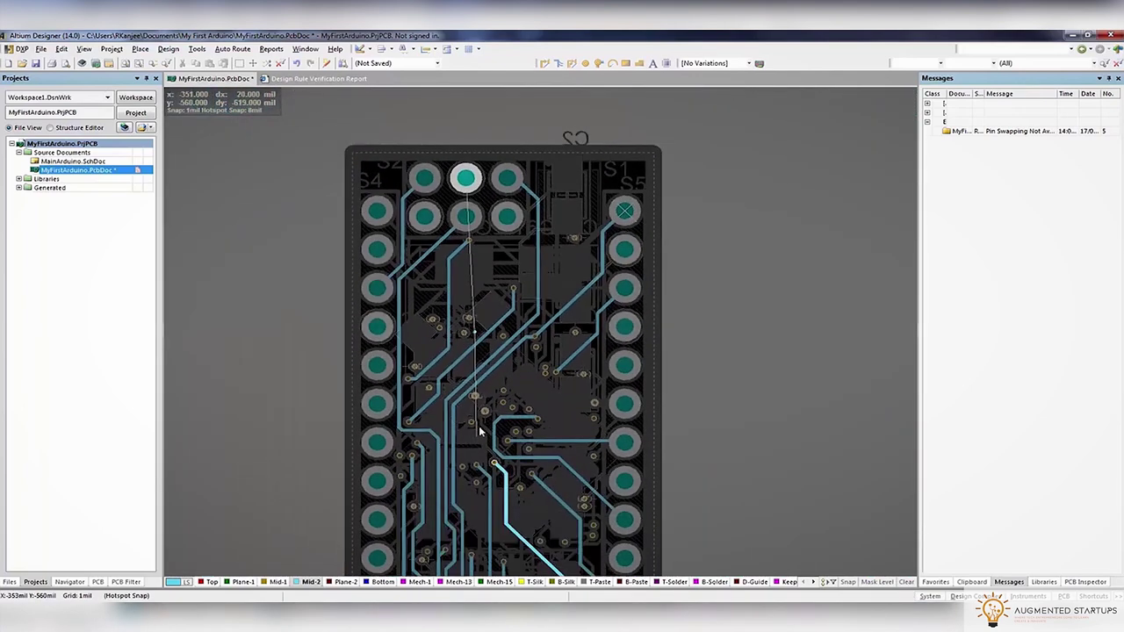
pyautogui.keyDown('ctrl'); pyautogui.scroll(3, 471, 244); pyautogui.keyUp('ctrl')
pyautogui.hotkey('shift', 's')
# Drag the D13/SCK track near the resistor array to reroute it around the pads
pyautogui.click(490, 444)
pyautogui.moveTo(490, 444); pyautogui.dragTo(489, 433)
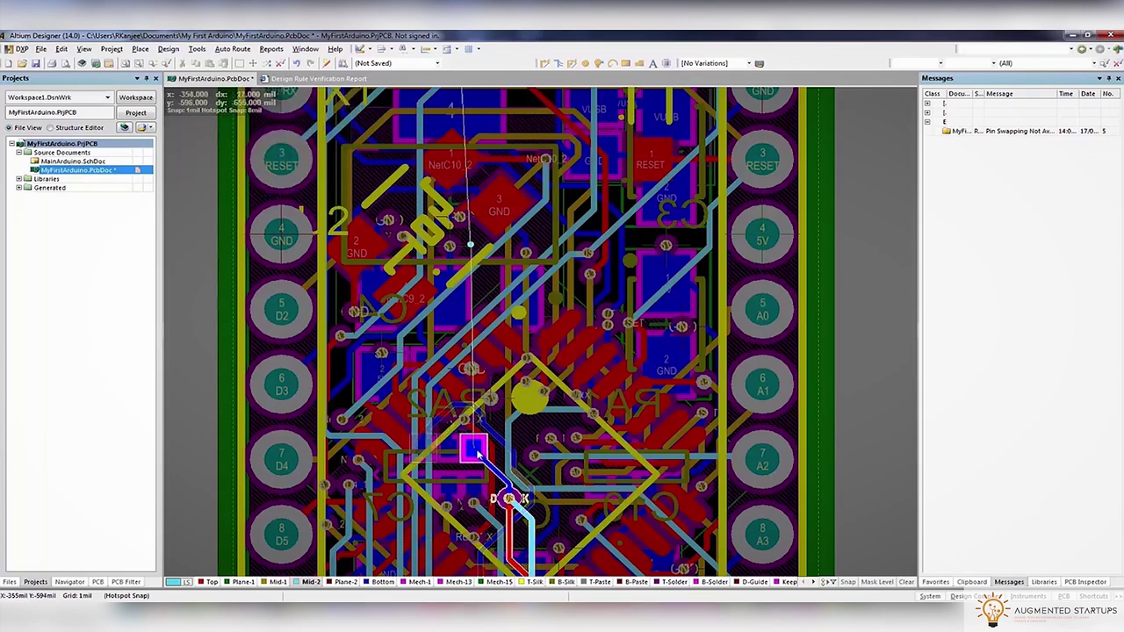
pyautogui.keyDown('ctrl'); pyautogui.scroll(4, 479, 459); pyautogui.keyUp('ctrl')
pyautogui.keyDown('ctrl'); pyautogui.scroll(-4, 478, 458); pyautogui.keyUp('ctrl')
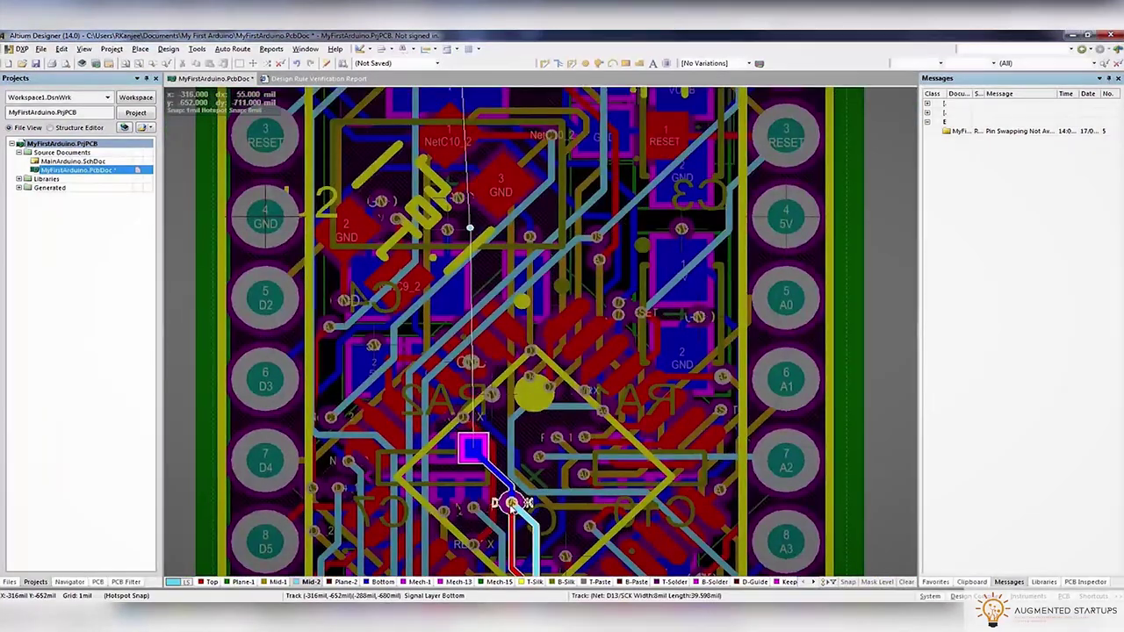
# Show the active layer alone, start a track from the D13 pad, and make Mid-1 active
pyautogui.hotkey('shift', 's')
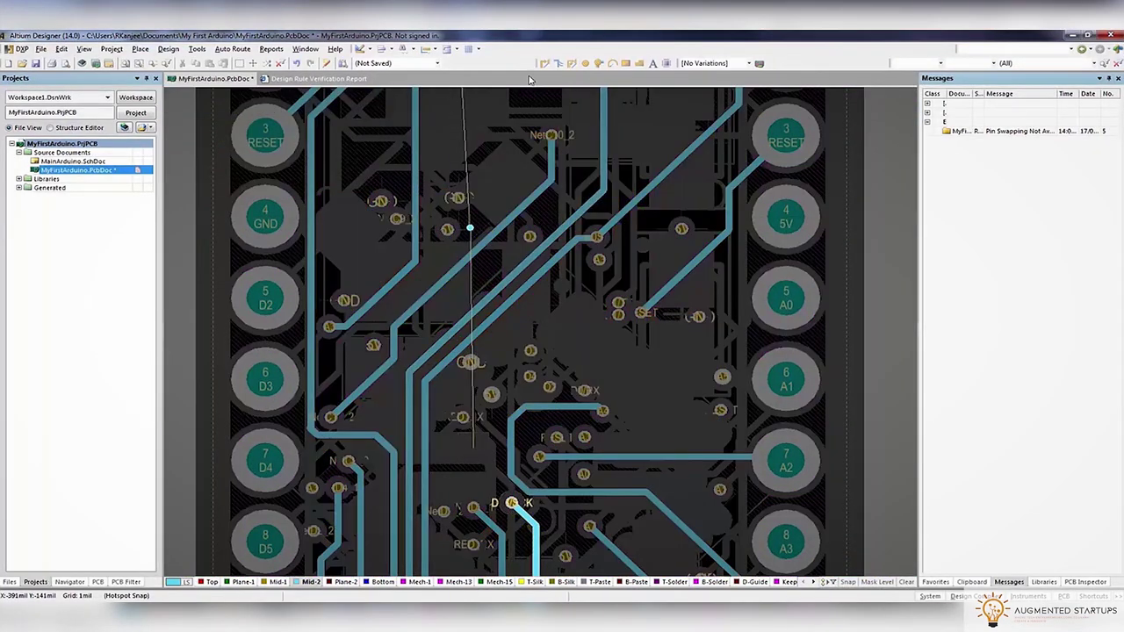
pyautogui.click(506, 492)
pyautogui.scroll(-3, 509, 408)
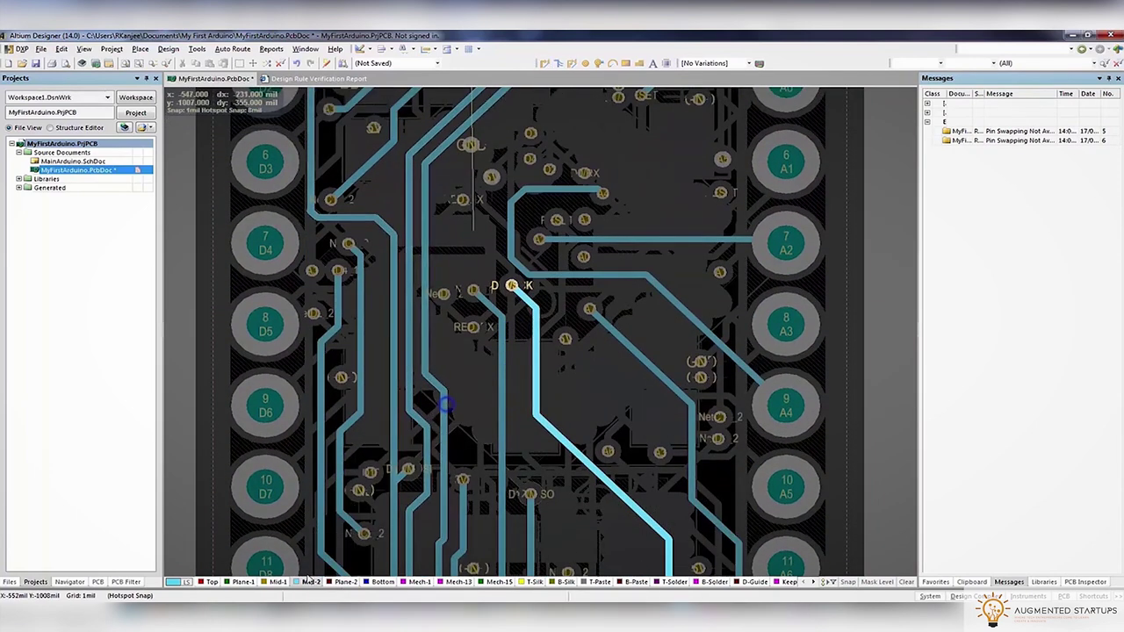
pyautogui.press('KP_Subtract')
pyautogui.scroll(3, 474, 431)
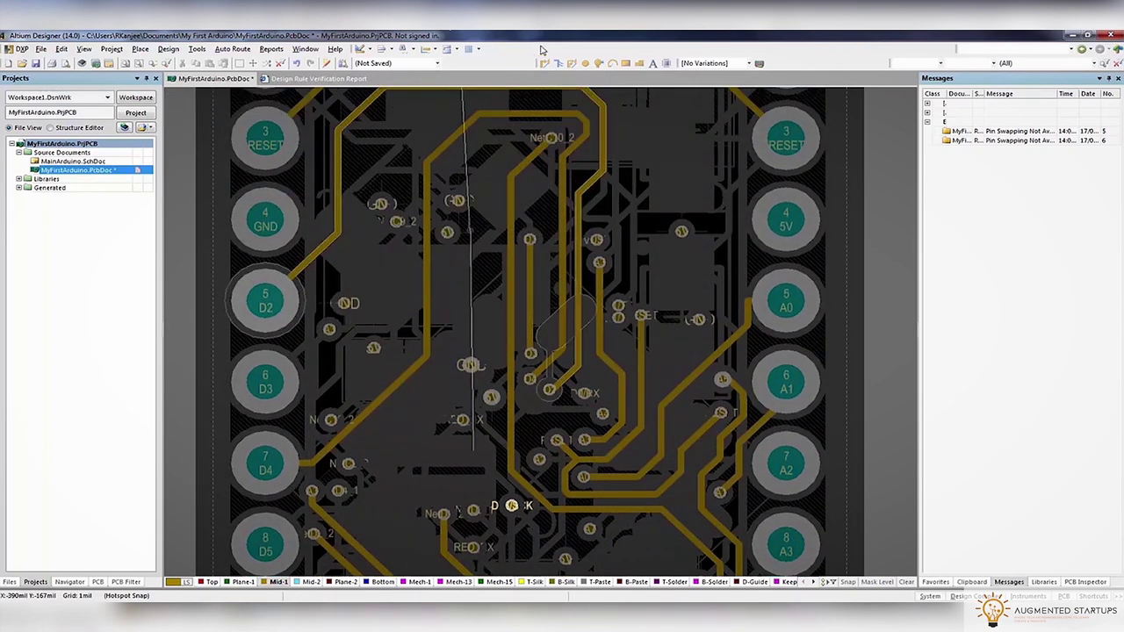
# Start from the D13/SCK pad and inspect the Mid-1 traces around it in single-layer view
pyautogui.click(511, 506)
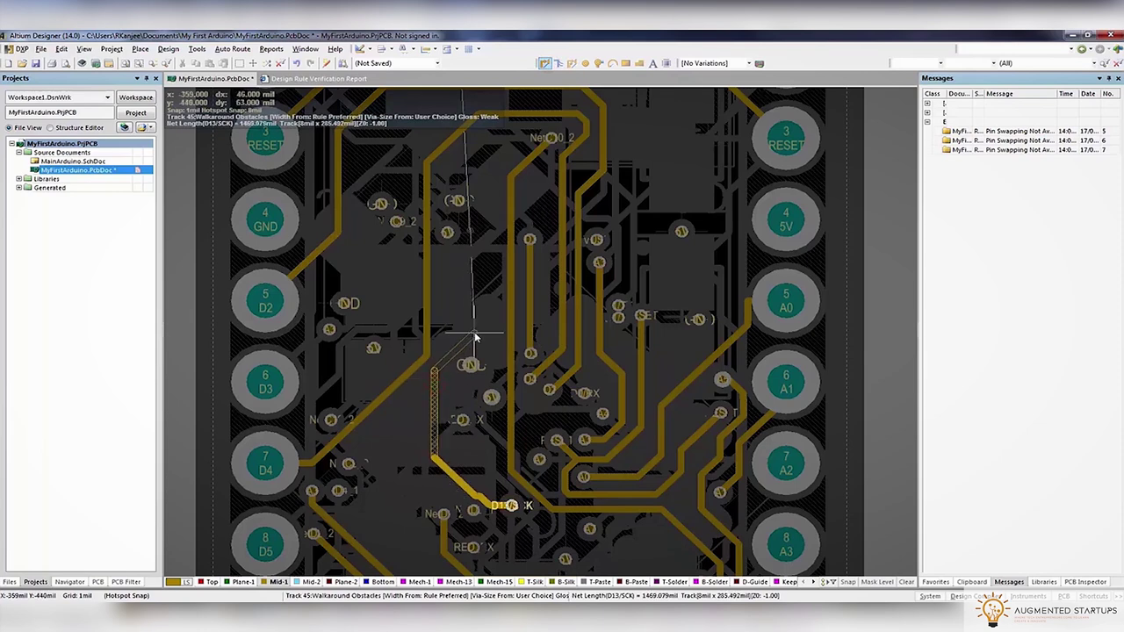
pyautogui.scroll(2, 483, 352)
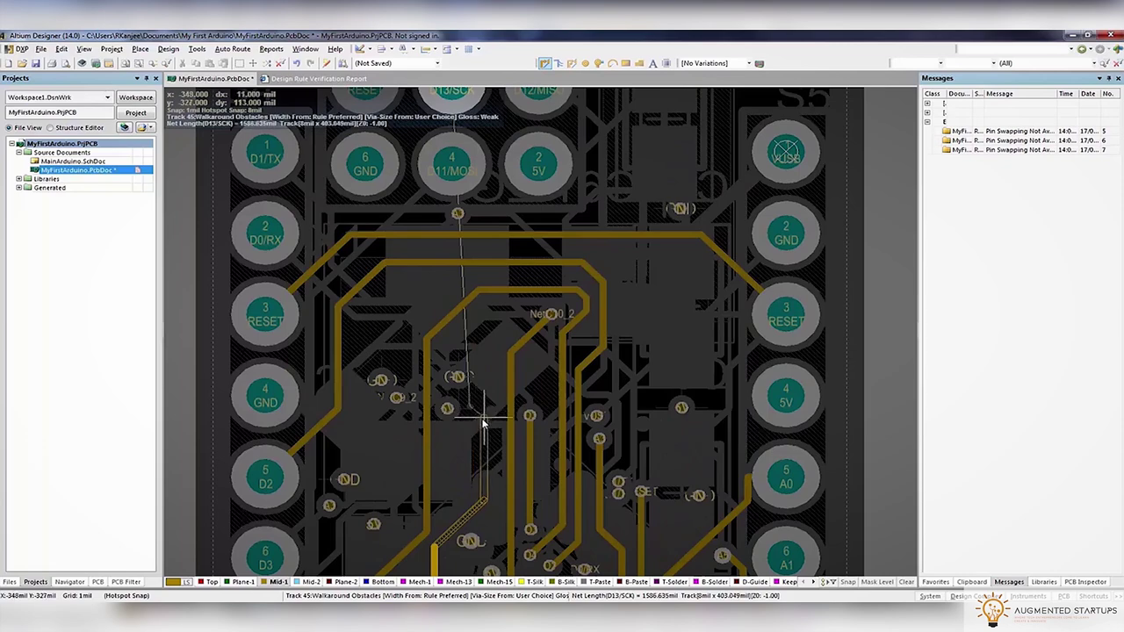
pyautogui.hotkey('shift', 's')
pyautogui.keyDown('ctrl'); pyautogui.scroll(4, 482, 422); pyautogui.keyUp('ctrl')
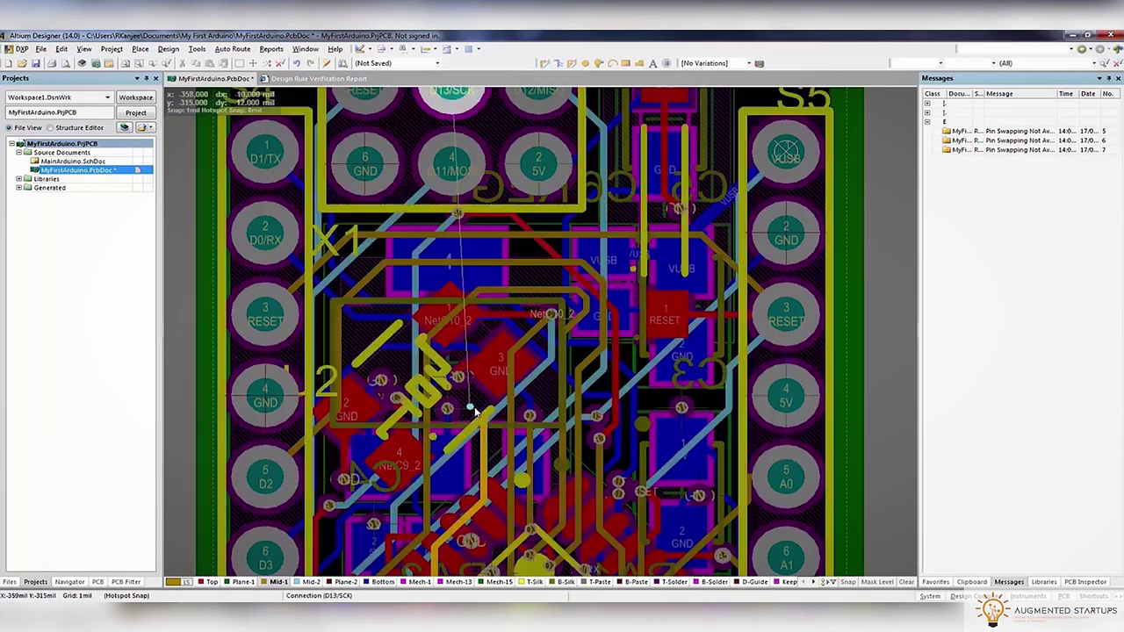
pyautogui.moveTo(466, 405)
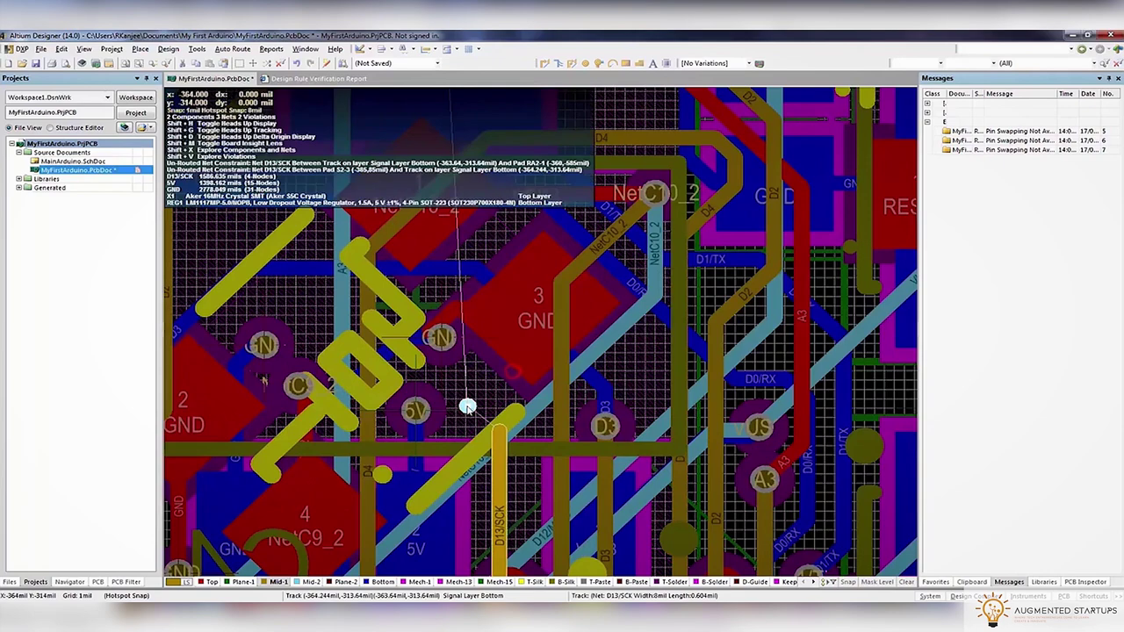
pyautogui.keyDown('ctrl'); pyautogui.scroll(-4, 470, 413); pyautogui.keyUp('ctrl')
pyautogui.keyDown('ctrl'); pyautogui.scroll(3, 470, 412); pyautogui.keyUp('ctrl')
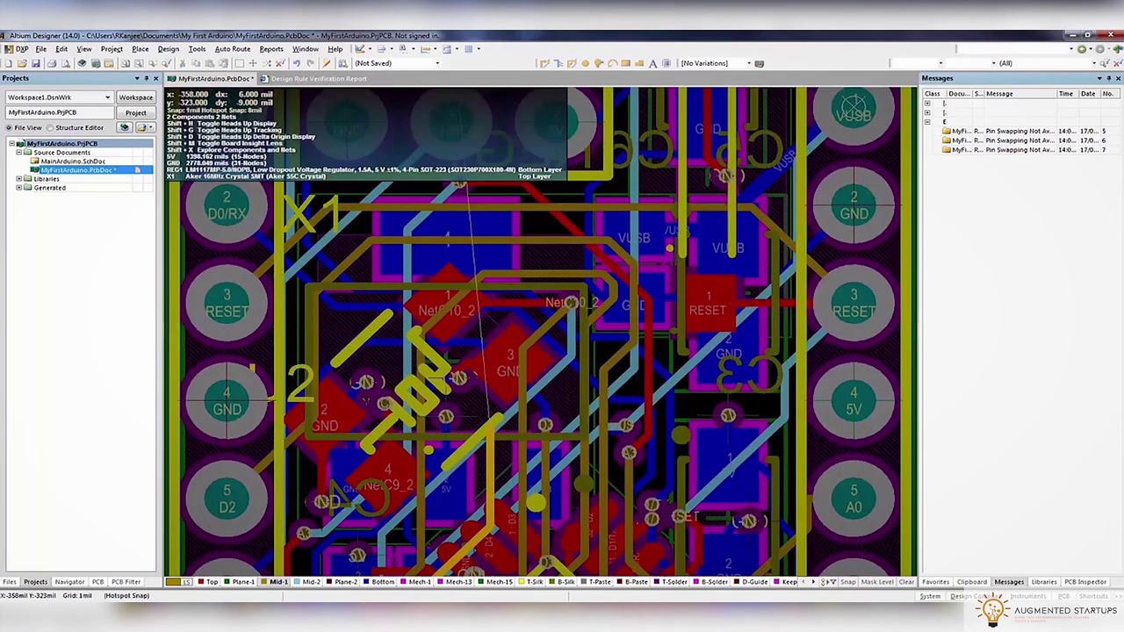
pyautogui.scroll(1, 478, 421)
pyautogui.hotkey('shift', 's')
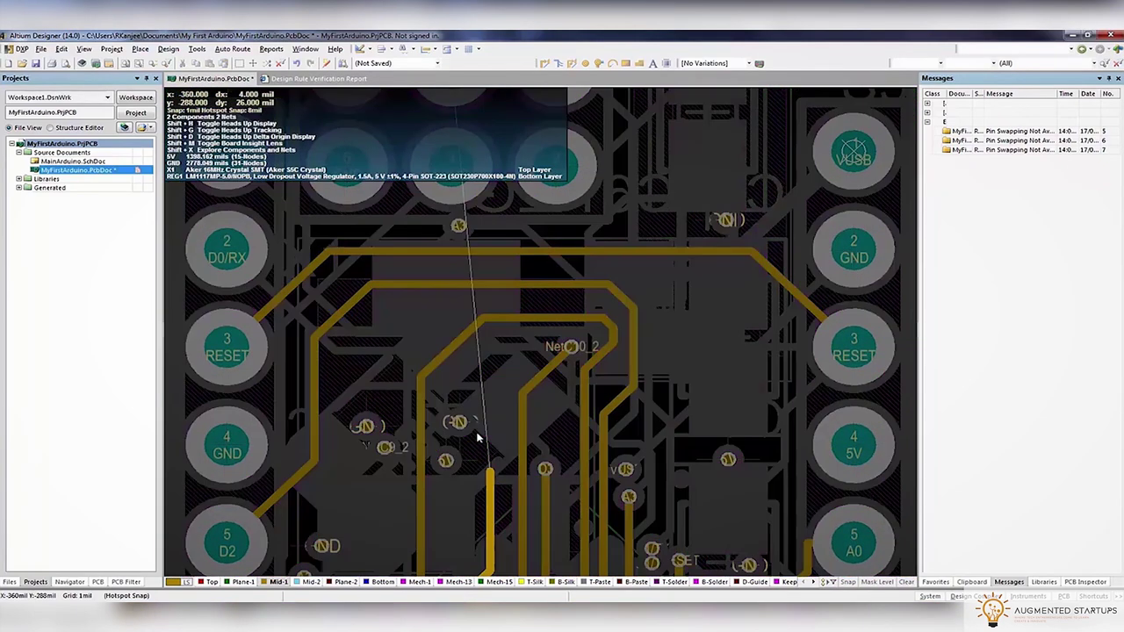
pyautogui.keyDown('ctrl'); pyautogui.scroll(-4, 478, 436); pyautogui.keyUp('ctrl')
pyautogui.keyDown('ctrl'); pyautogui.scroll(4, 536, 343); pyautogui.keyUp('ctrl')
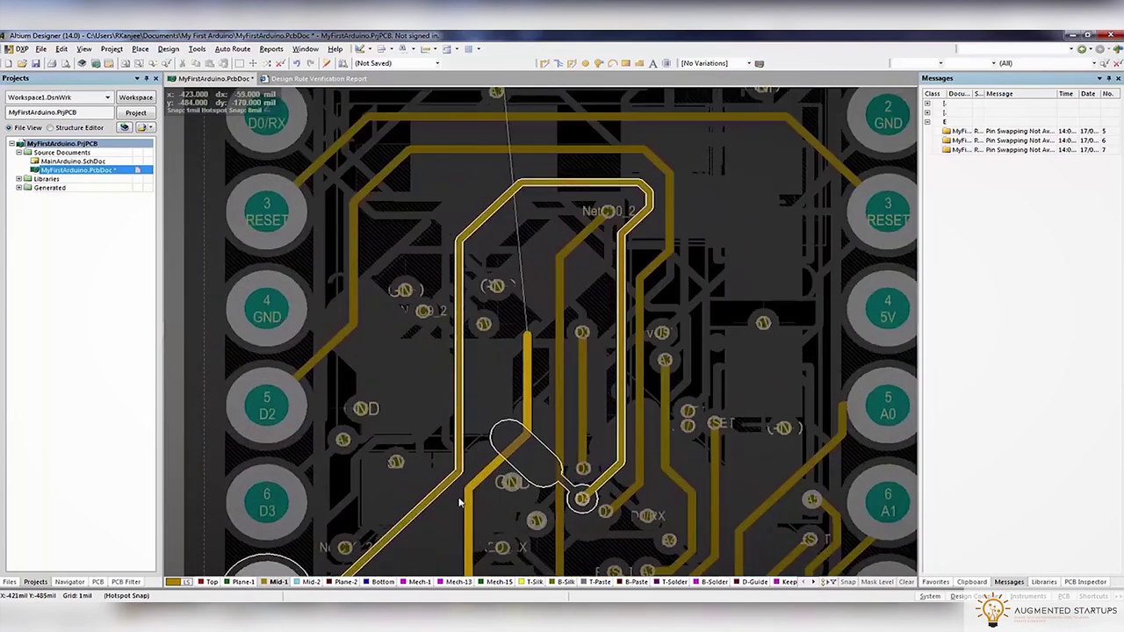
pyautogui.press('shift')
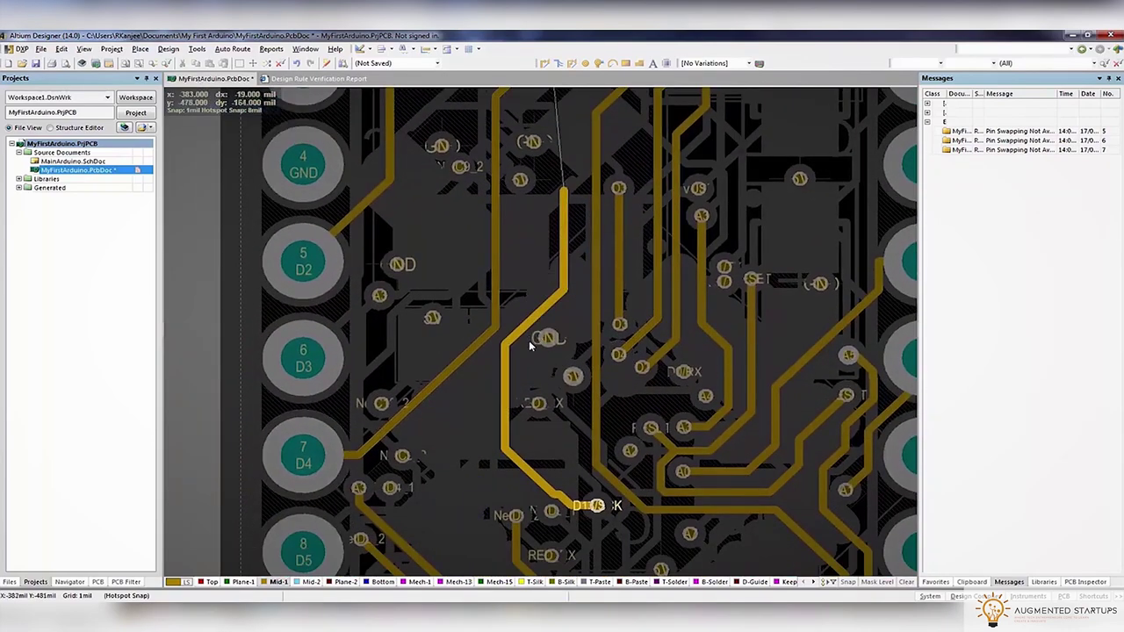
pyautogui.scroll(4, 532, 344)
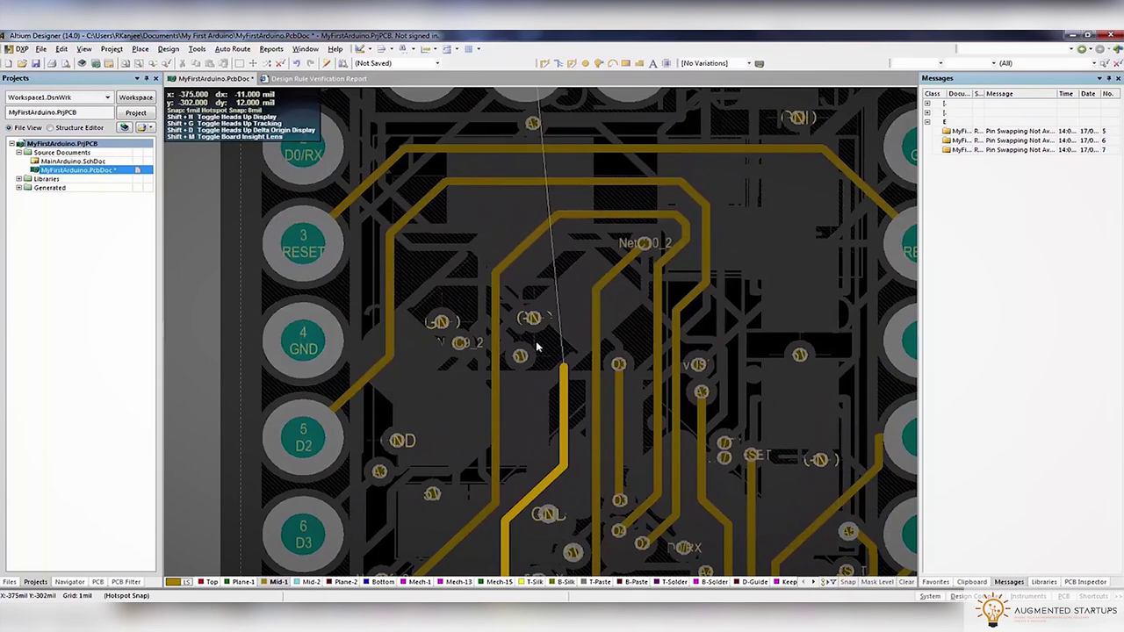
# Route D13/SCK on Mid-2 from the header pad down to a new via dropping to Bottom
pyautogui.click(310, 583)
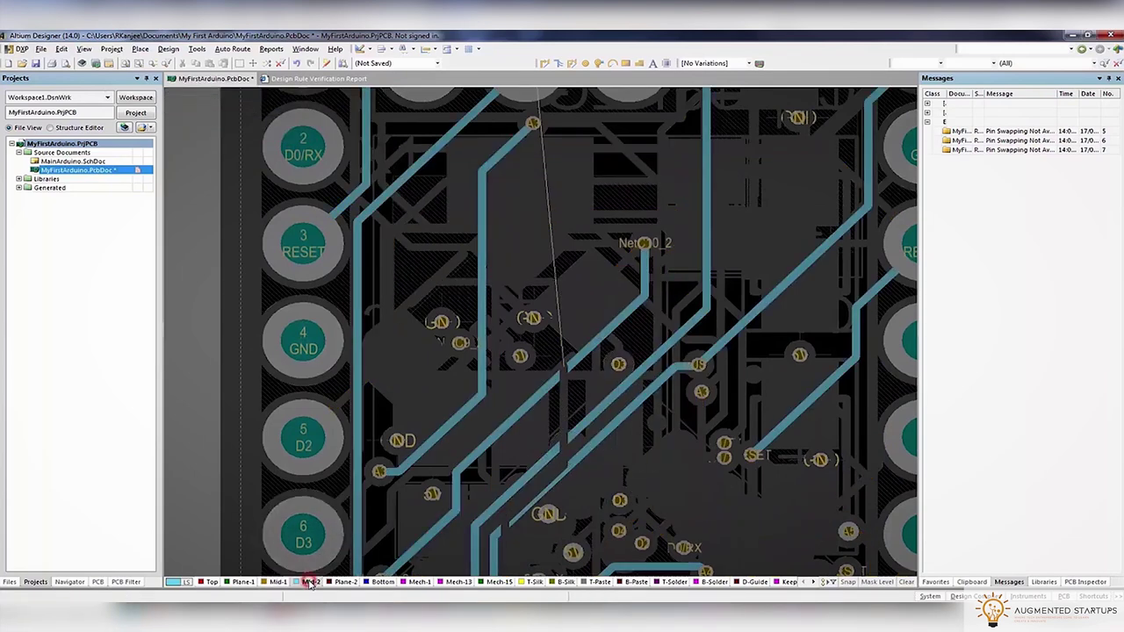
pyautogui.scroll(4, 527, 263)
pyautogui.hotkey('ctrl', 'w')
pyautogui.click(526, 145)
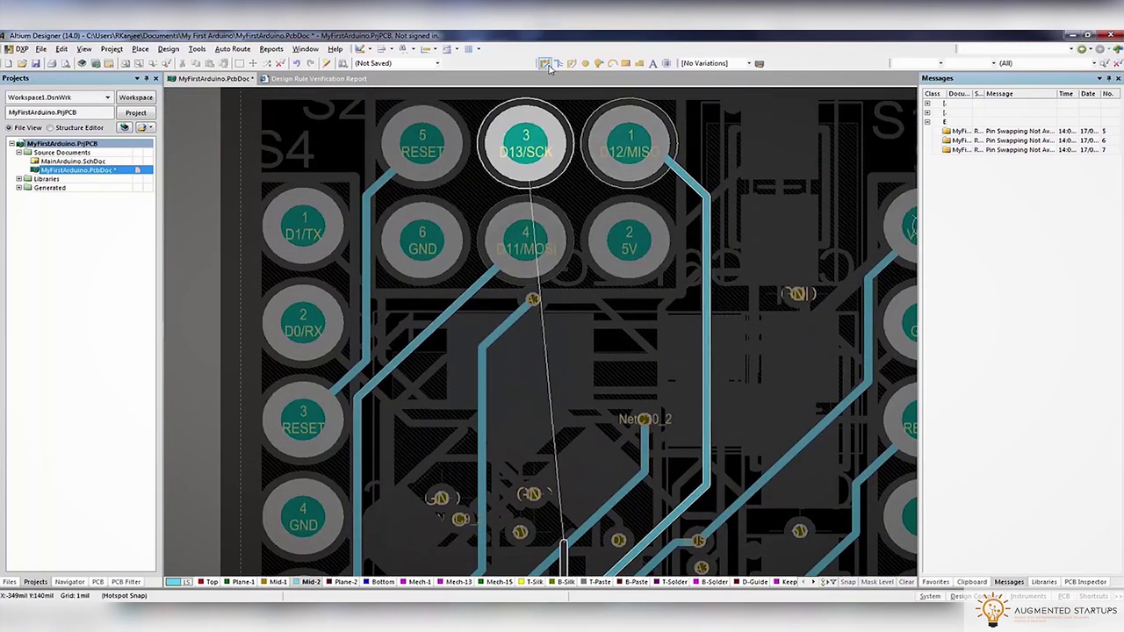
pyautogui.scroll(-3, 575, 355)
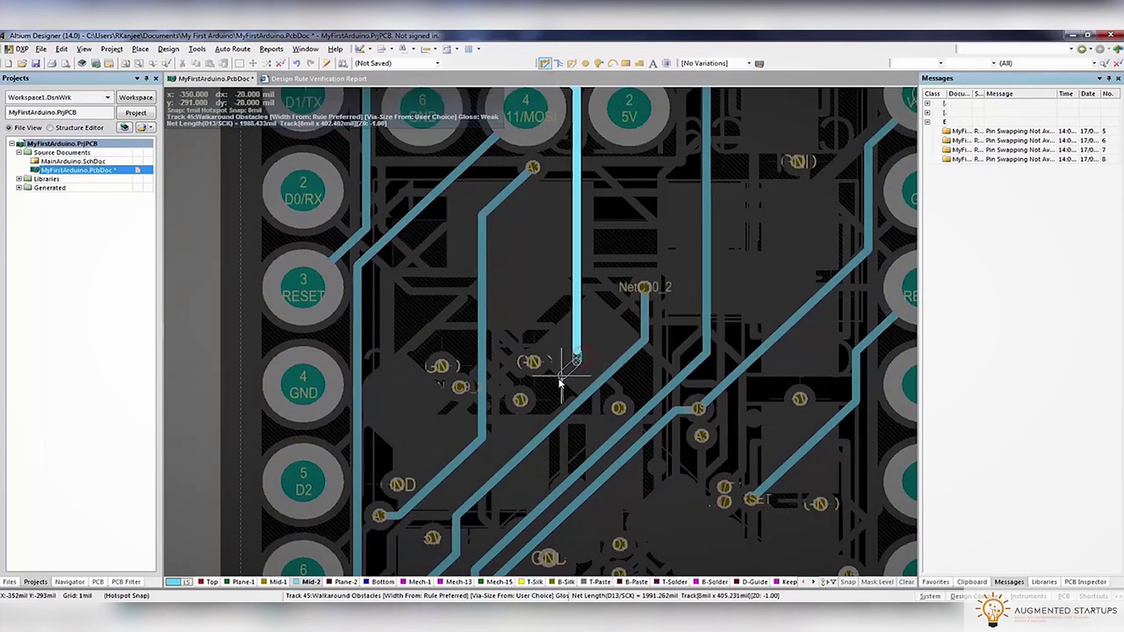
pyautogui.press('KP_Multiply')
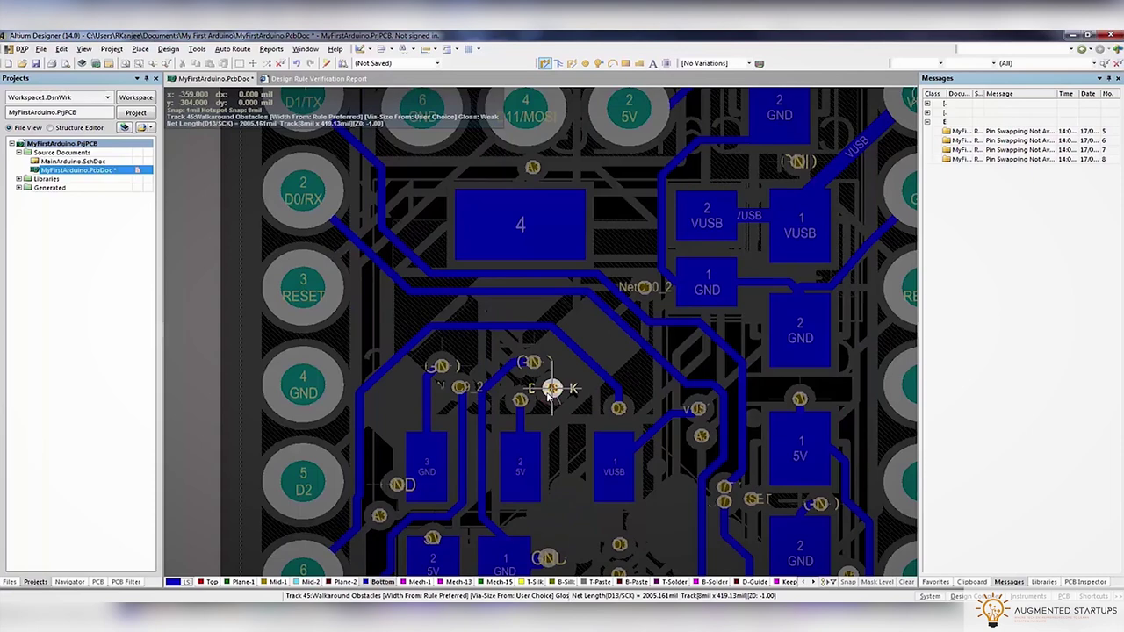
pyautogui.press('Tab')
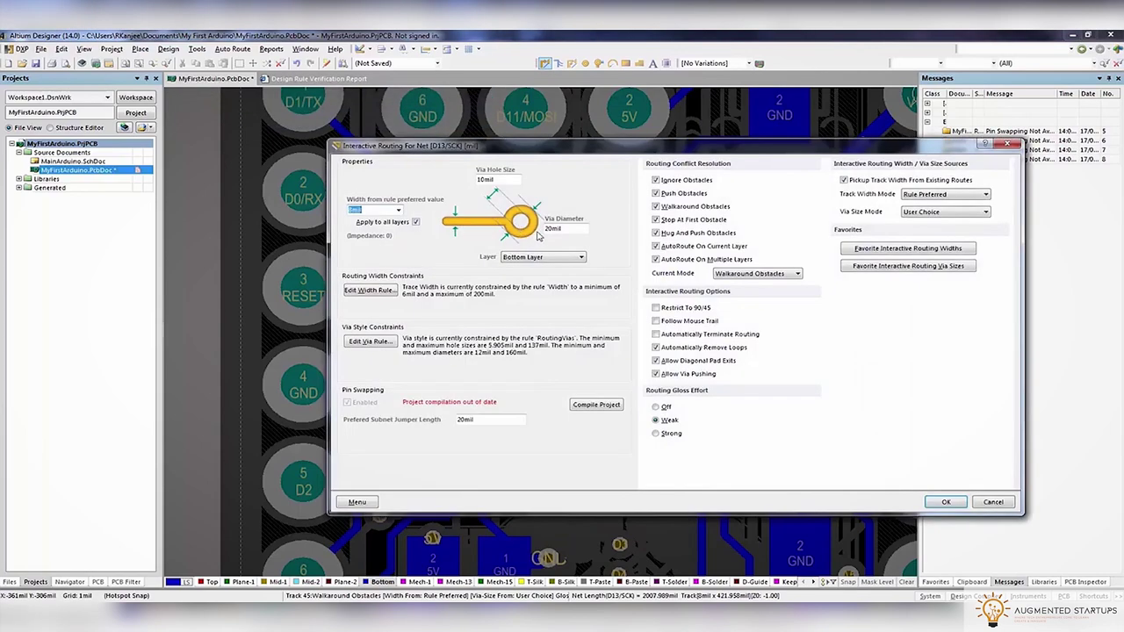
pyautogui.press('Return')
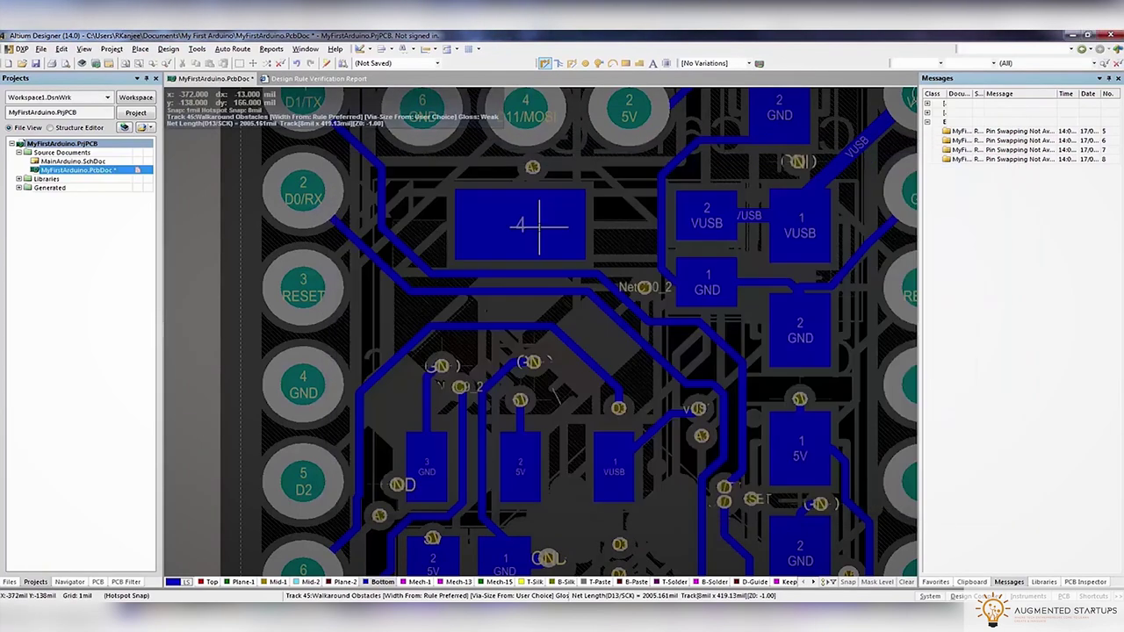
pyautogui.click(550, 390)
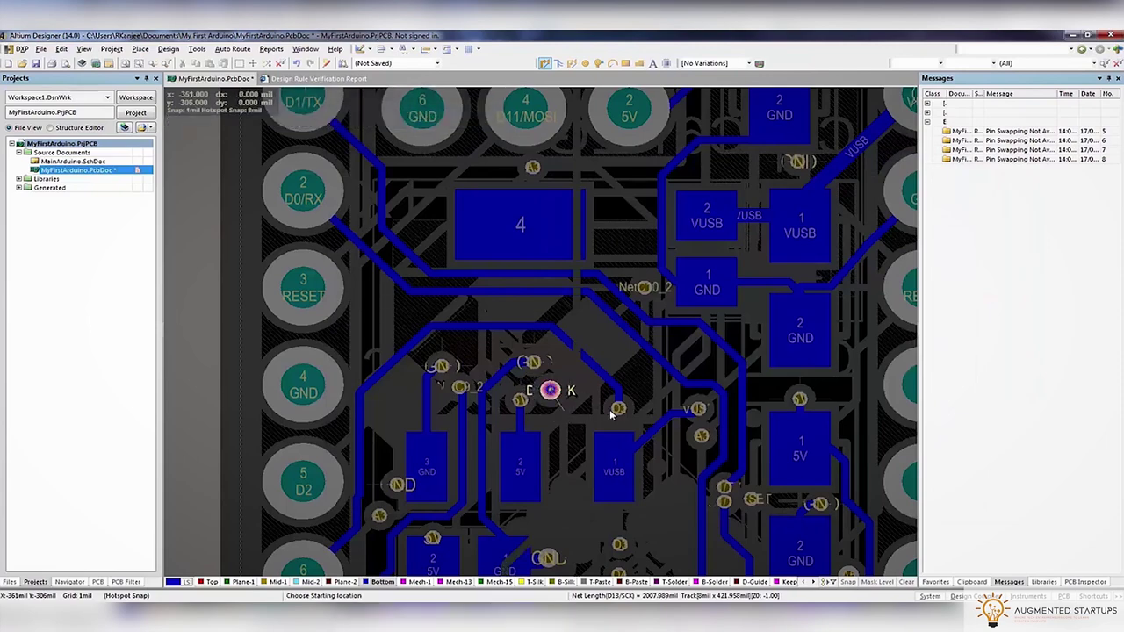
pyautogui.hotkey('shift', 's')
pyautogui.keyDown('ctrl'); pyautogui.scroll(3, 550, 390); pyautogui.keyUp('ctrl')
pyautogui.hotkey('ctrl', 'w')
# Move the 5V via onto REG1's 5V pad 2 and confirm its via properties
pyautogui.click(567, 428)
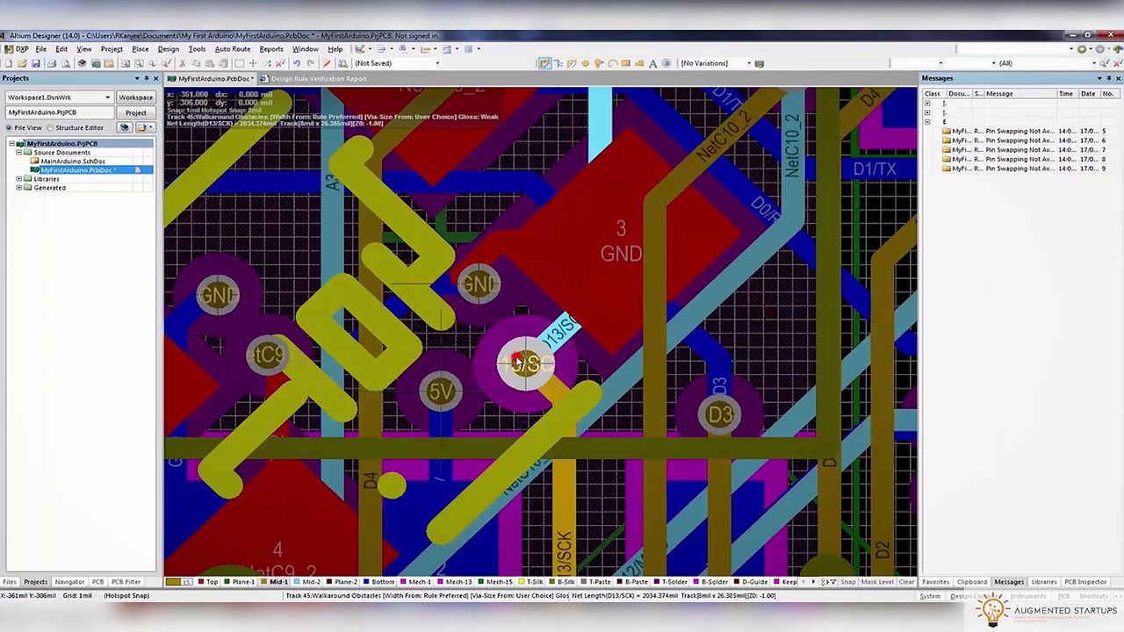
pyautogui.moveTo(518, 361); pyautogui.dragTo(609, 287, button='right')
pyautogui.click(573, 255)
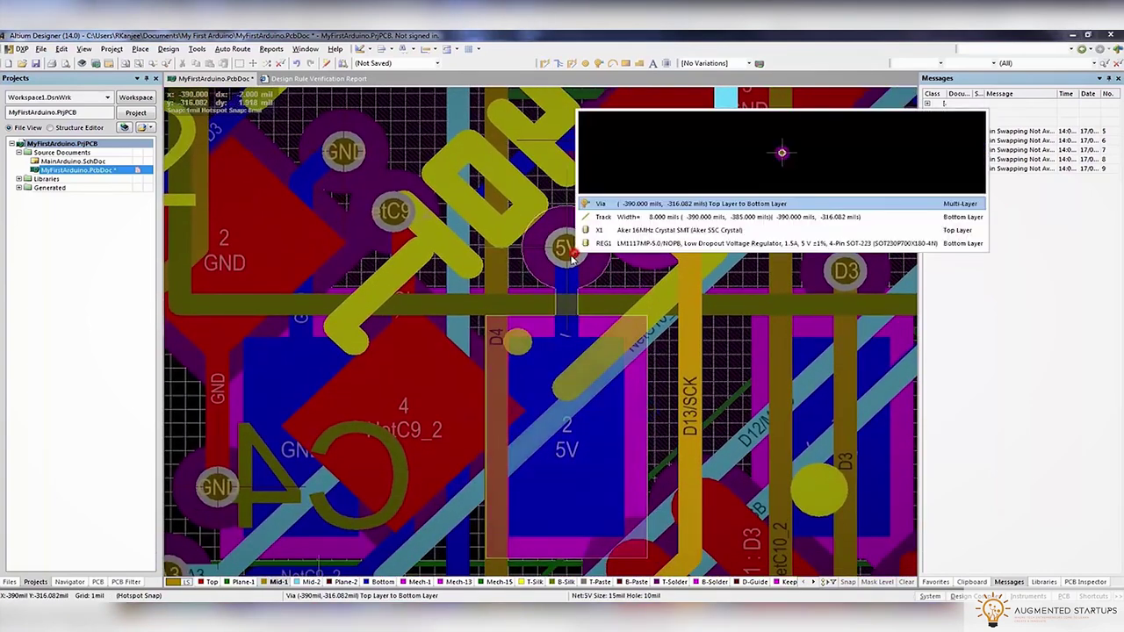
pyautogui.click(606, 204)
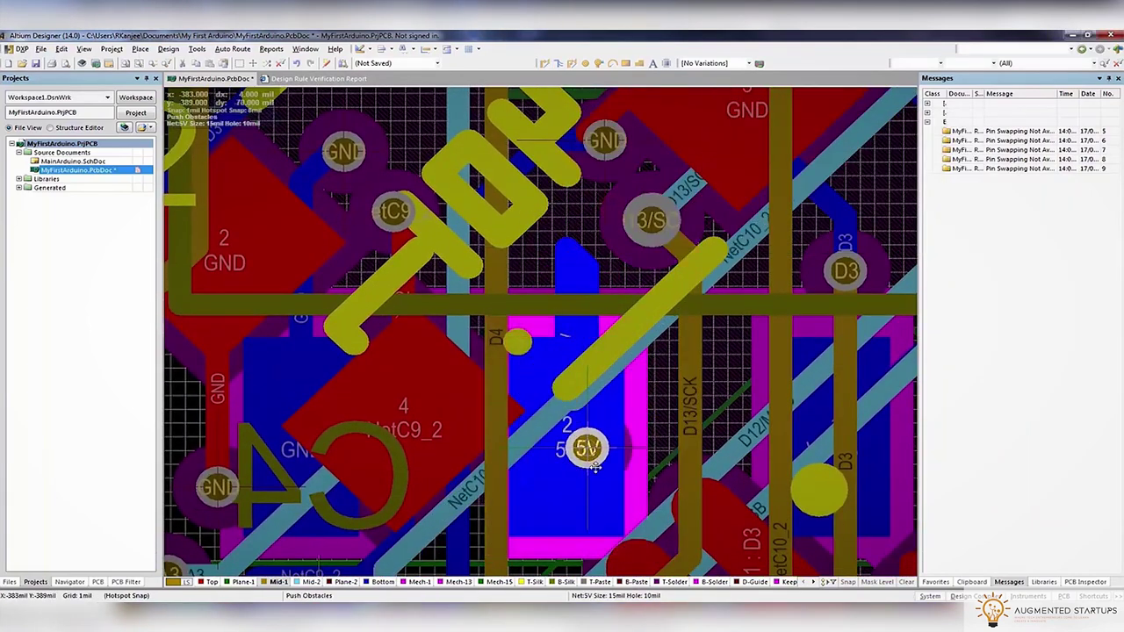
pyautogui.click(583, 503)
pyautogui.click(578, 274)
pyautogui.click(558, 231)
pyautogui.click(569, 255)
pyautogui.click(600, 218)
pyautogui.click(571, 257)
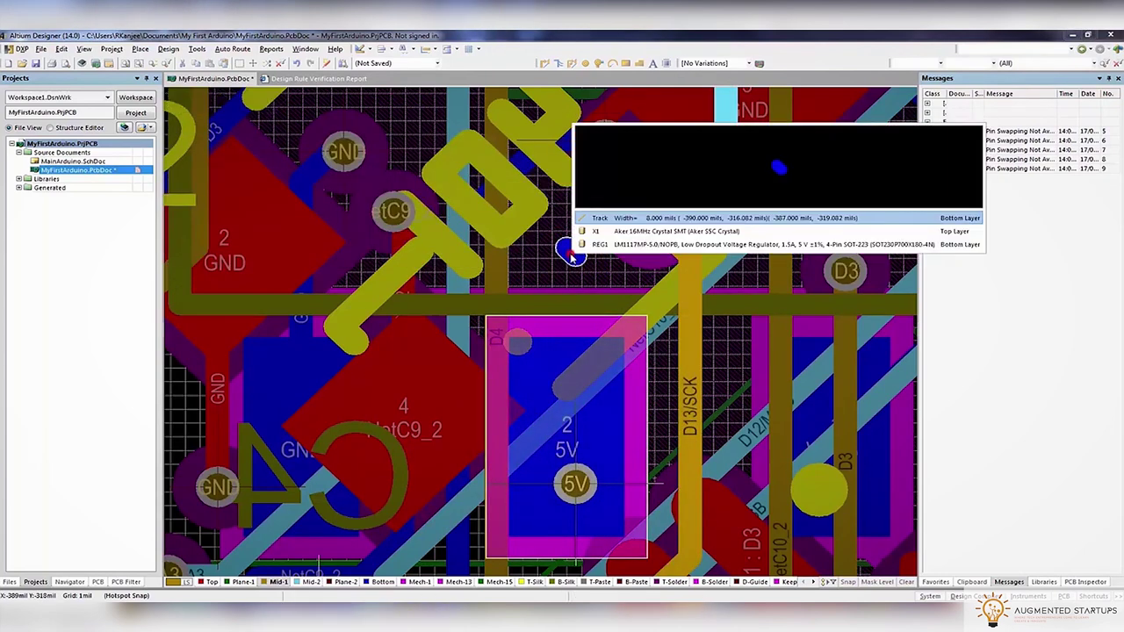
pyautogui.press('Escape')
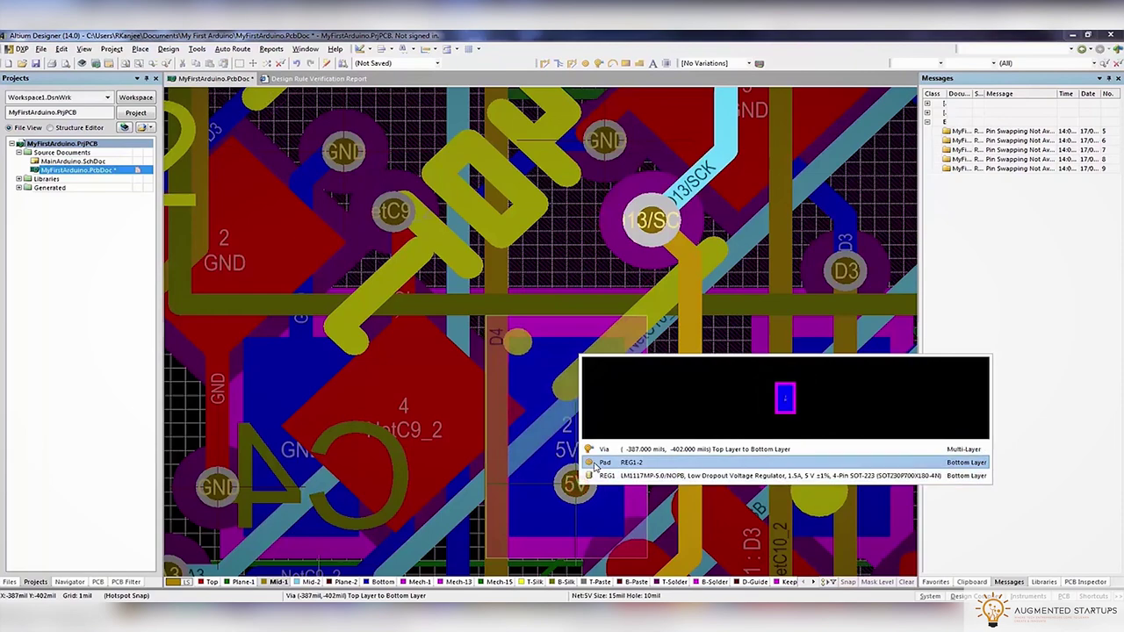
pyautogui.click(599, 449)
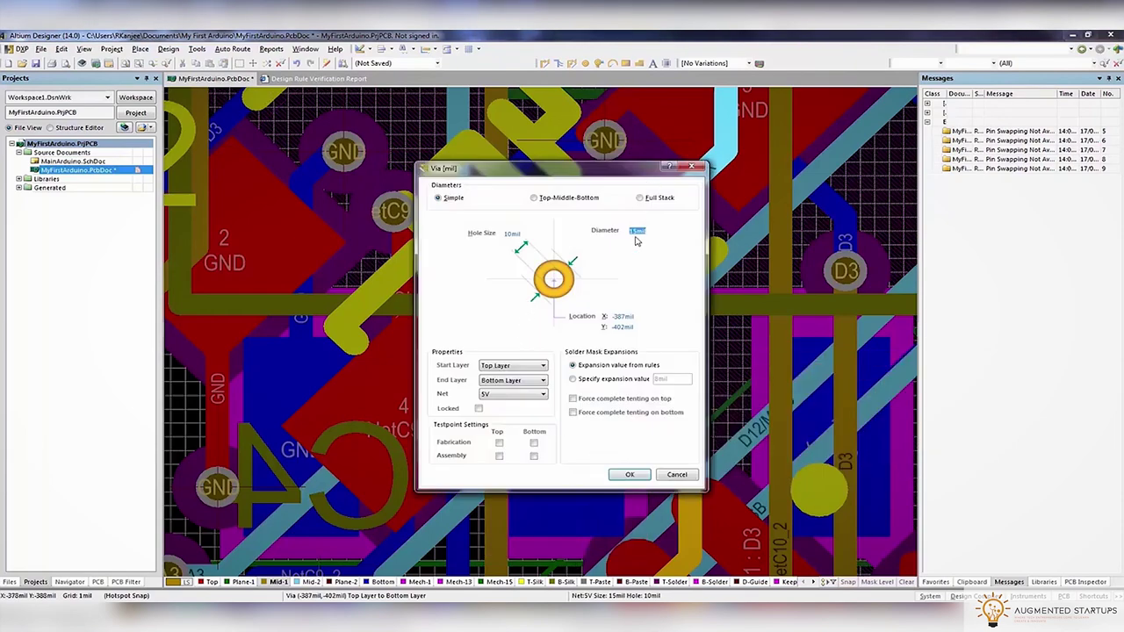
pyautogui.click(629, 474)
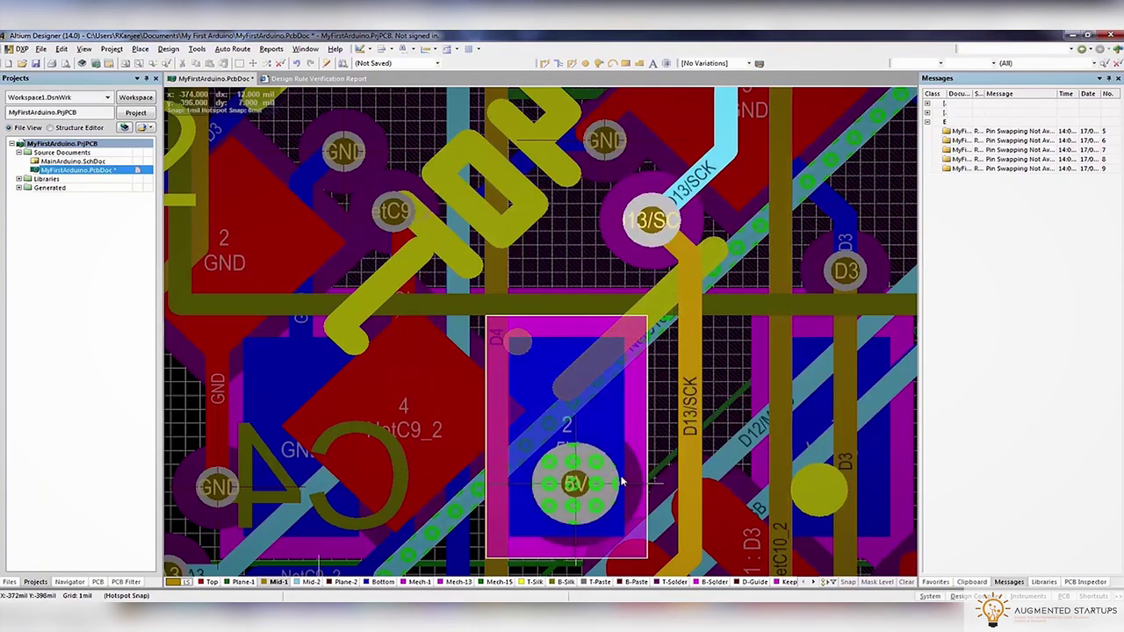
# Make Mid-2 the active layer in single-layer view around the moved via
pyautogui.moveTo(599, 497); pyautogui.dragTo(549, 329, button='right')
pyautogui.moveTo(458, 376); pyautogui.dragTo(467, 404, button='right')
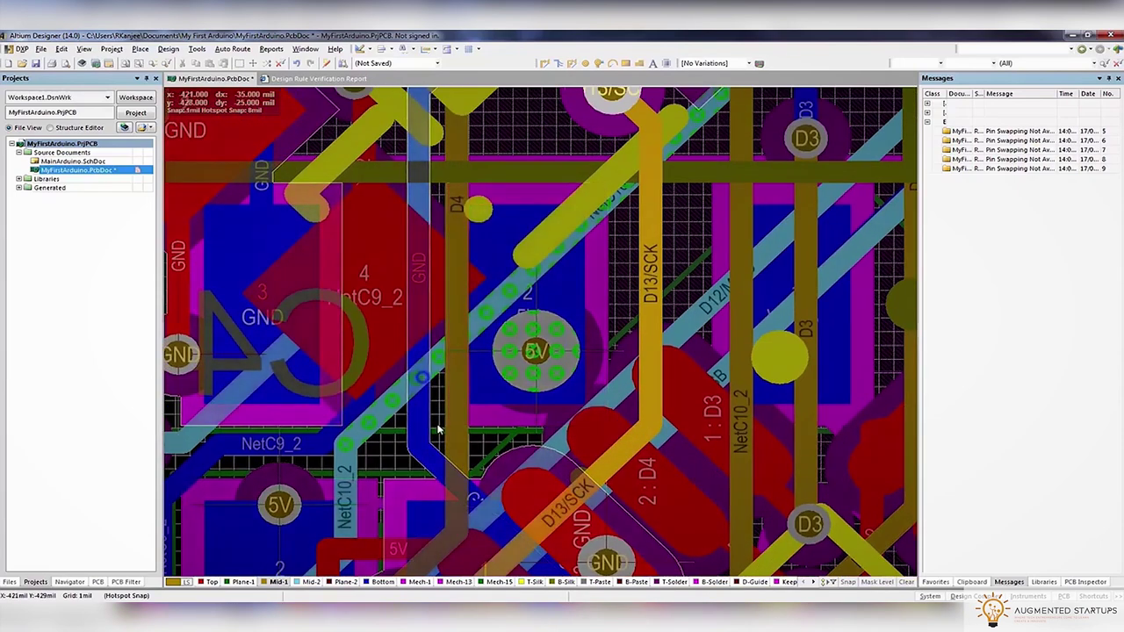
pyautogui.hotkey('shift', 's')
pyautogui.click(313, 582)
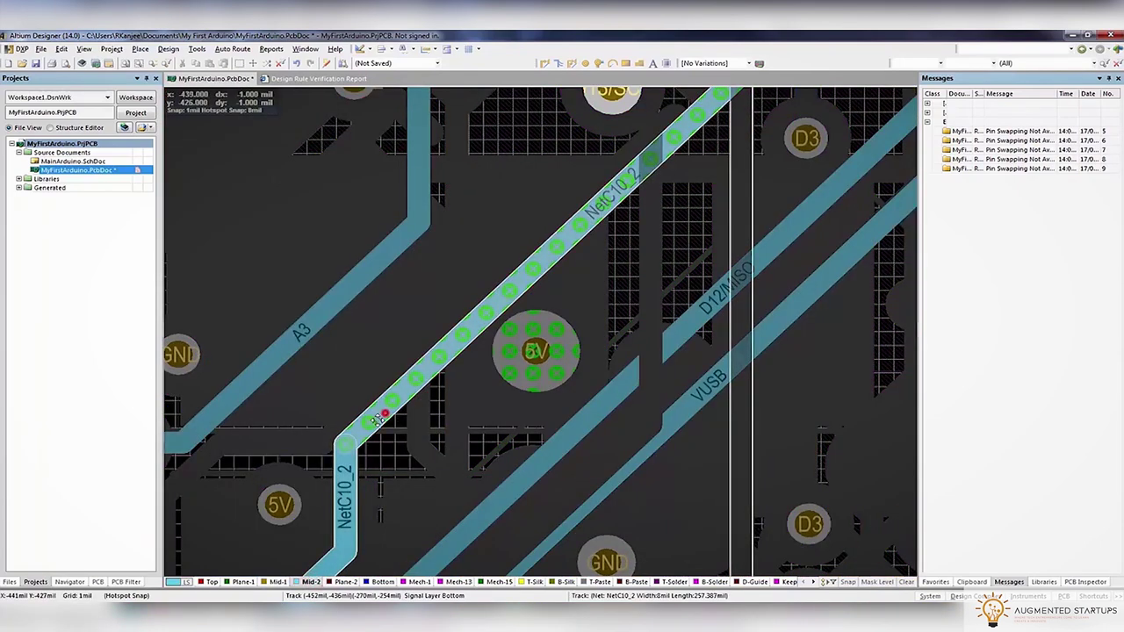
pyautogui.keyDown('ctrl'); pyautogui.scroll(-4, 462, 416); pyautogui.keyUp('ctrl')
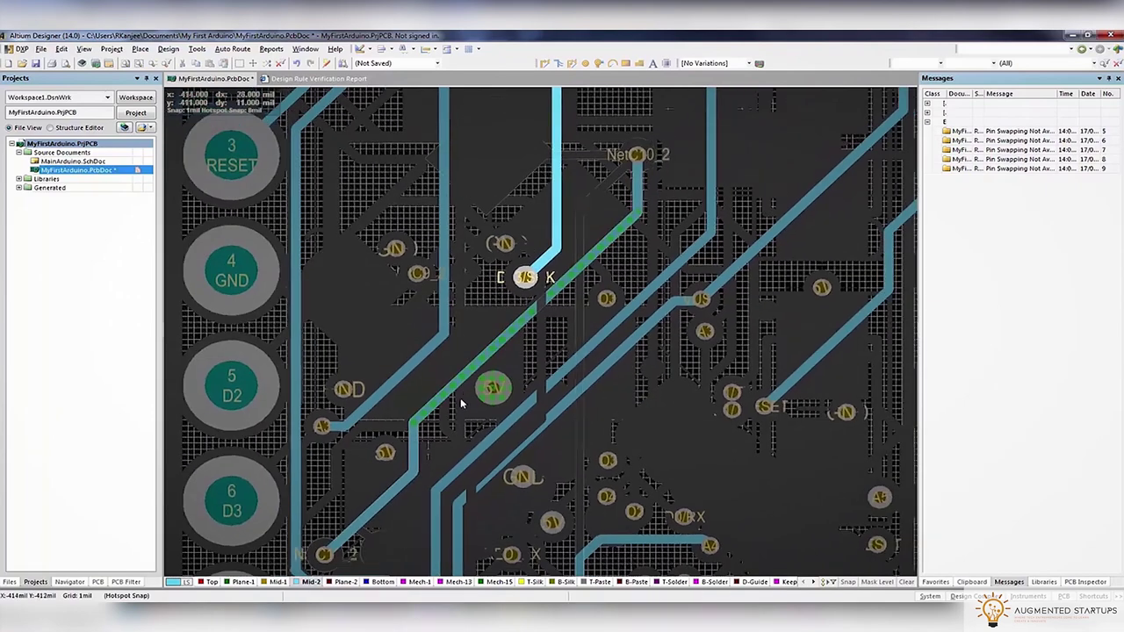
pyautogui.keyDown('ctrl'); pyautogui.scroll(3, 460, 398); pyautogui.keyUp('ctrl')
# Reroute the NetC10_2 track on Mid-2 clear of the 5V via and save the board
pyautogui.moveTo(471, 376); pyautogui.dragTo(442, 414)
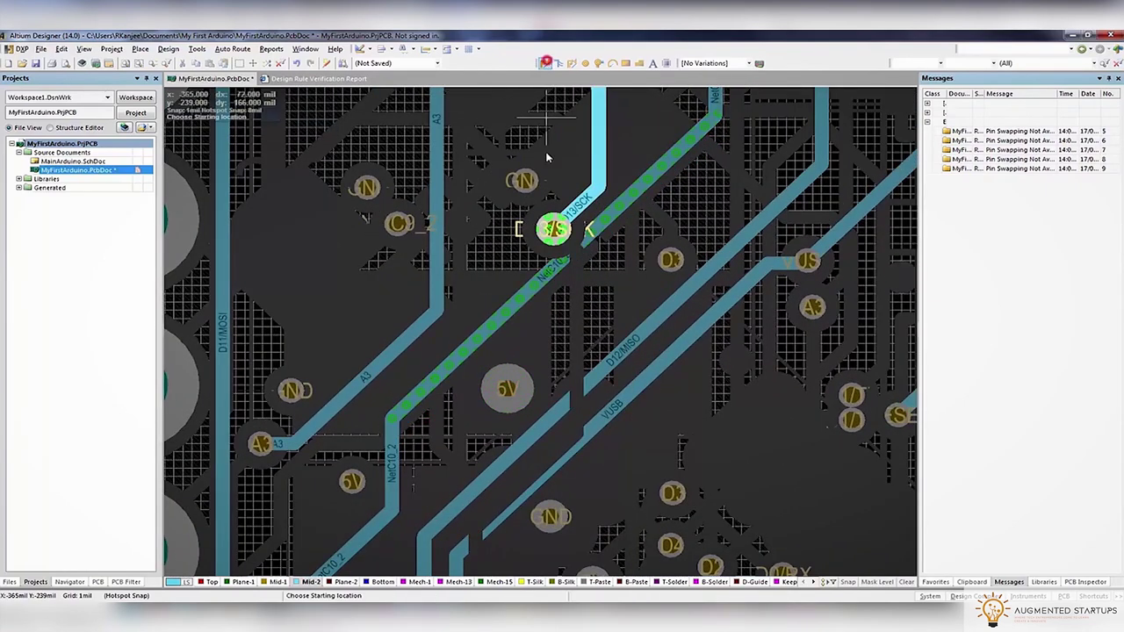
pyautogui.click(517, 306)
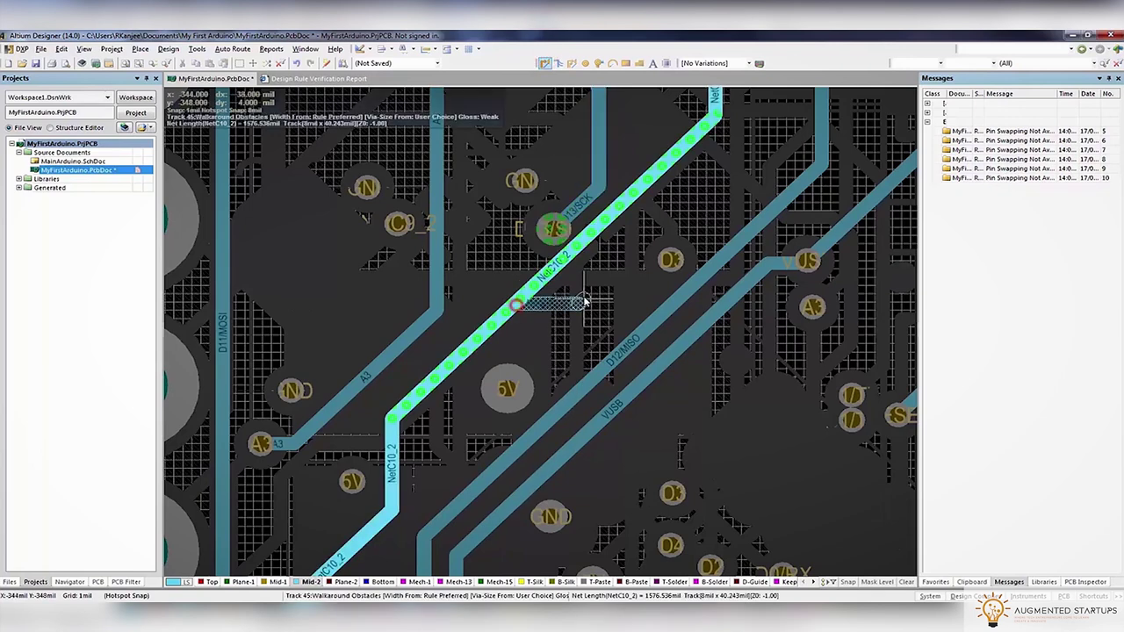
pyautogui.click(713, 123)
pyautogui.keyDown('ctrl'); pyautogui.scroll(-2, 712, 118); pyautogui.keyUp('ctrl')
pyautogui.keyDown('ctrl'); pyautogui.scroll(-3, 712, 119); pyautogui.keyUp('ctrl')
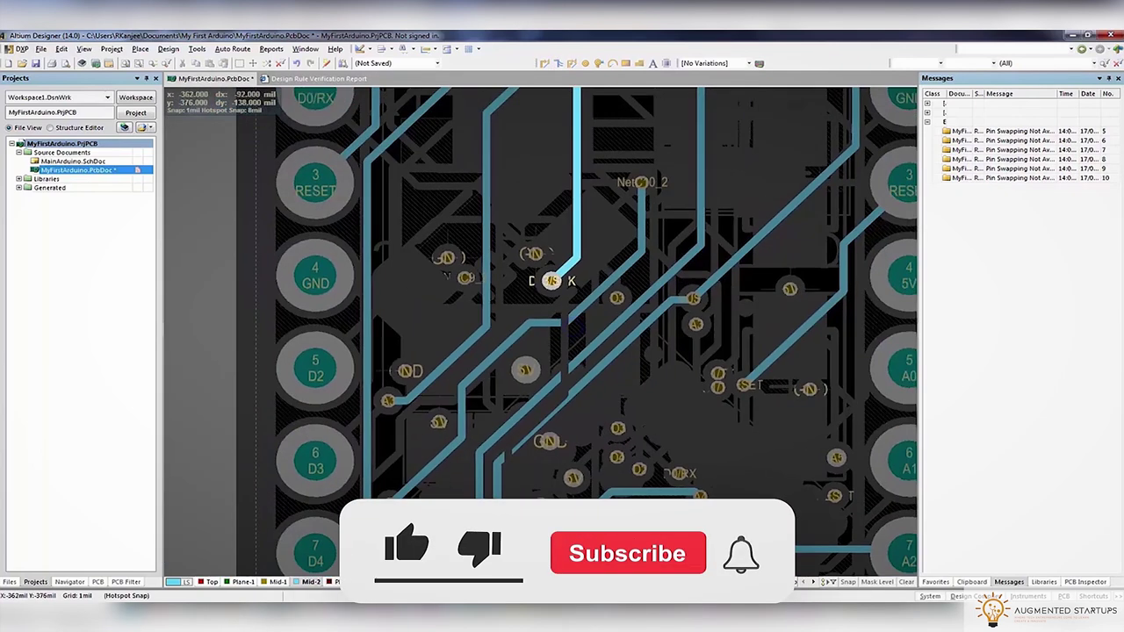
pyautogui.hotkey('ctrl', 's')
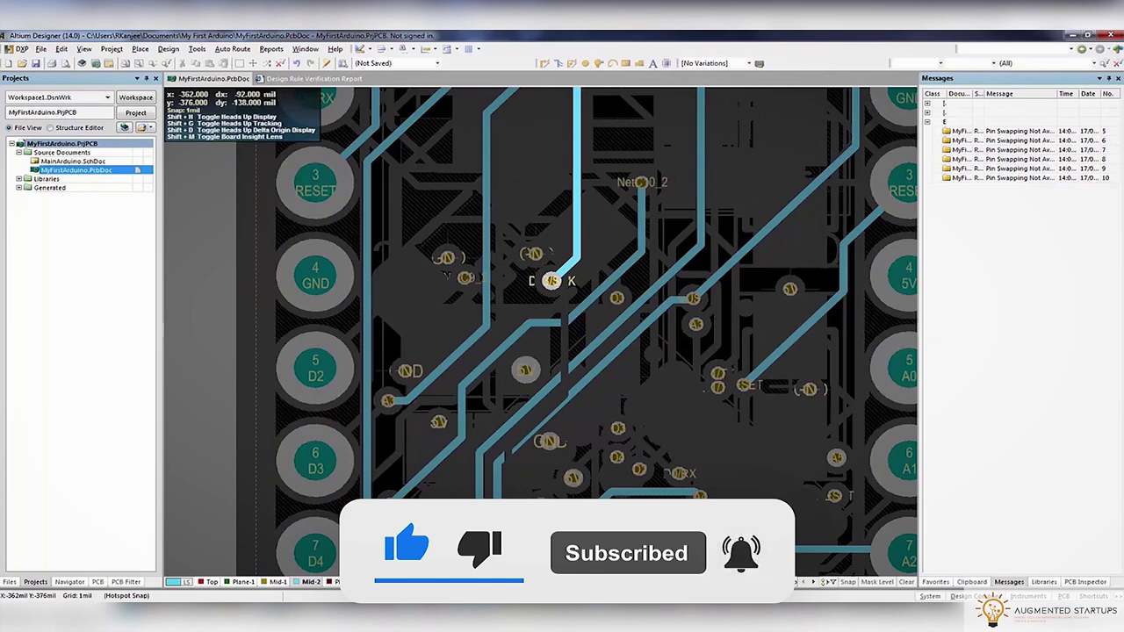
pyautogui.click(197, 49)
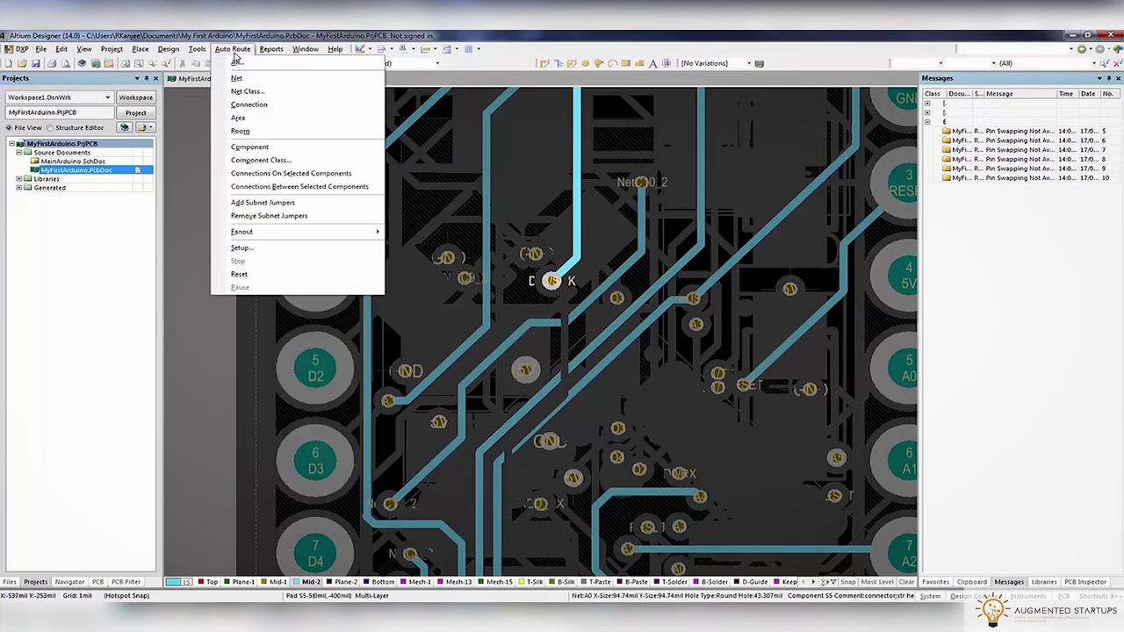
# Run DRC, return to the PcbDoc, and zoom to the un-routed GND violation between U2-5 and C4-1
pyautogui.click(204, 56)
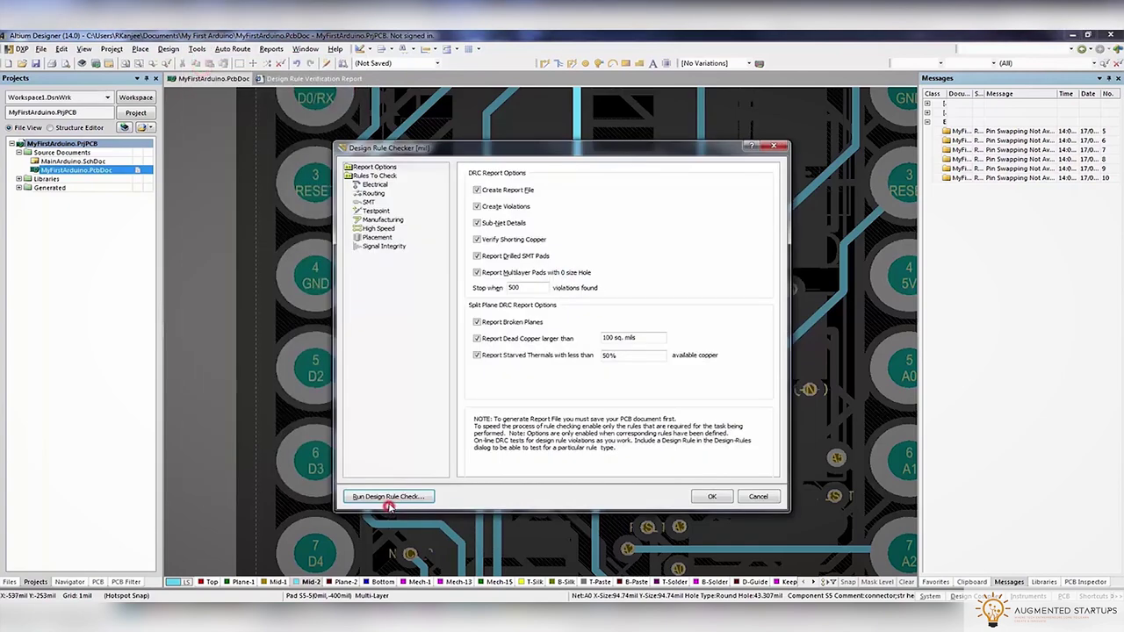
pyautogui.click(388, 497)
pyautogui.click(208, 79)
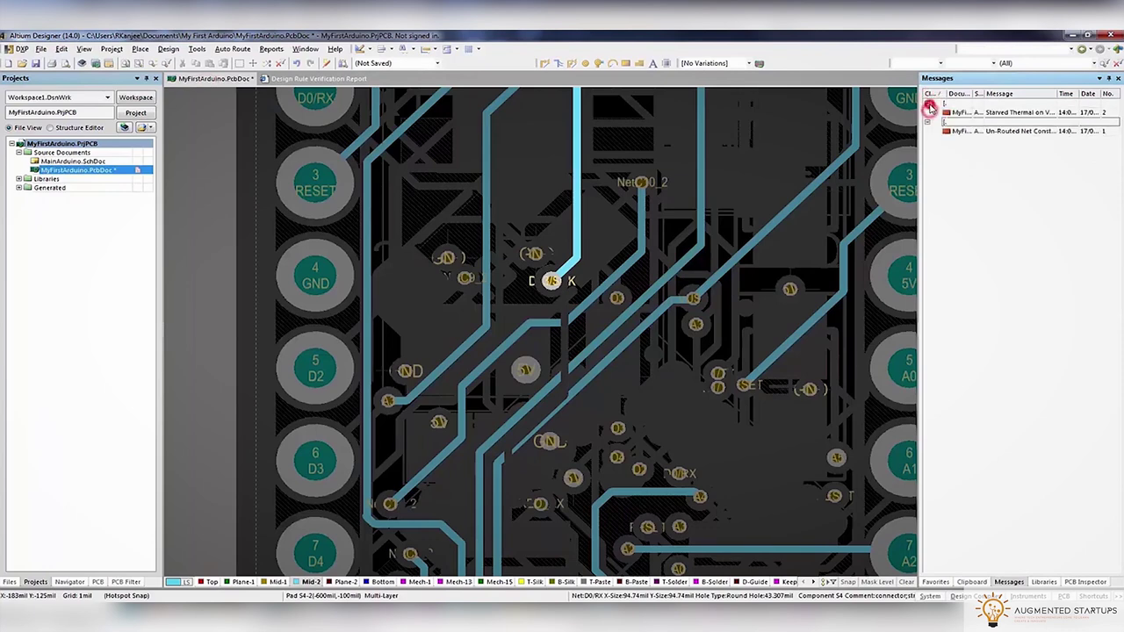
pyautogui.doubleClick(1018, 131)
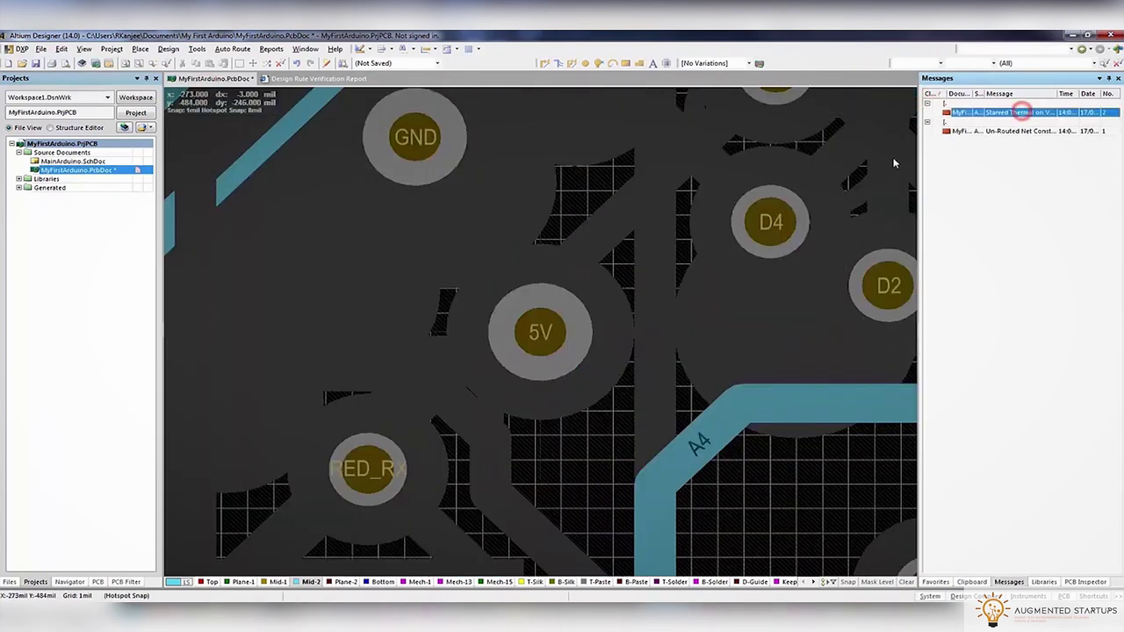
pyautogui.click(1019, 131)
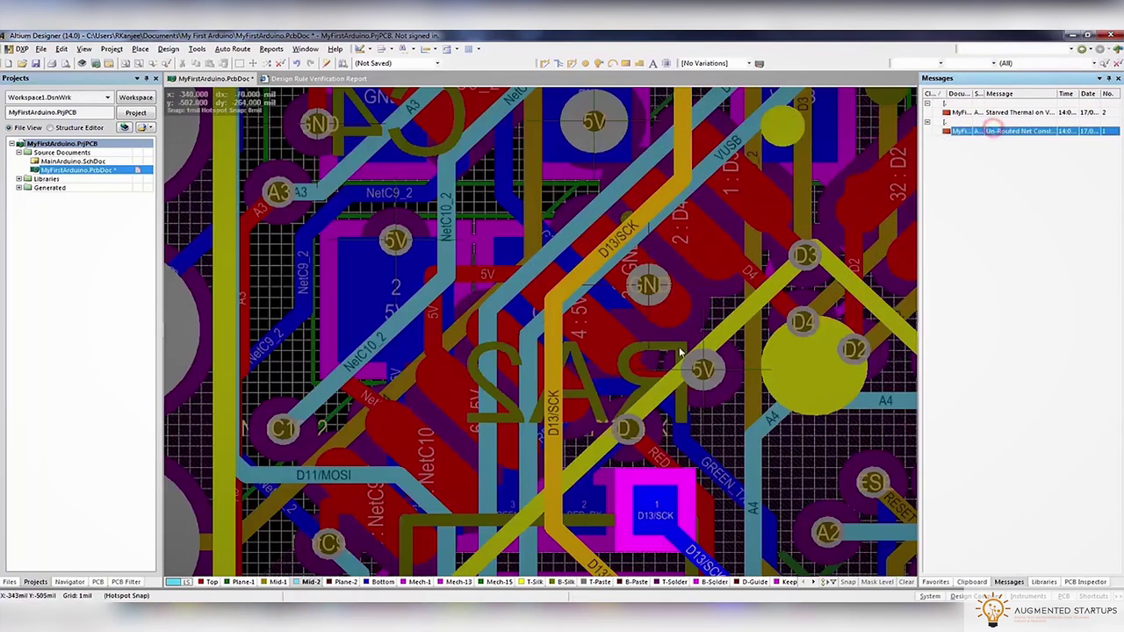
pyautogui.keyDown('ctrl'); pyautogui.scroll(3, 653, 332); pyautogui.keyUp('ctrl')
pyautogui.click(1035, 131)
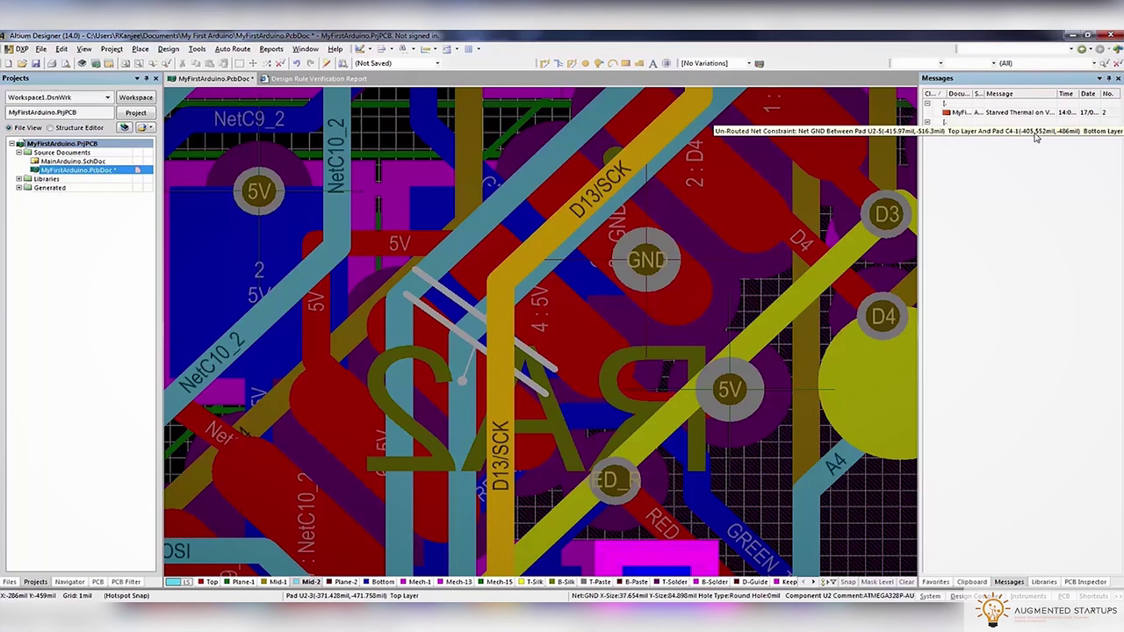
# Switch to 3D view and orbit the board around the un-routed GND connection
pyautogui.press('3')
pyautogui.press('0')
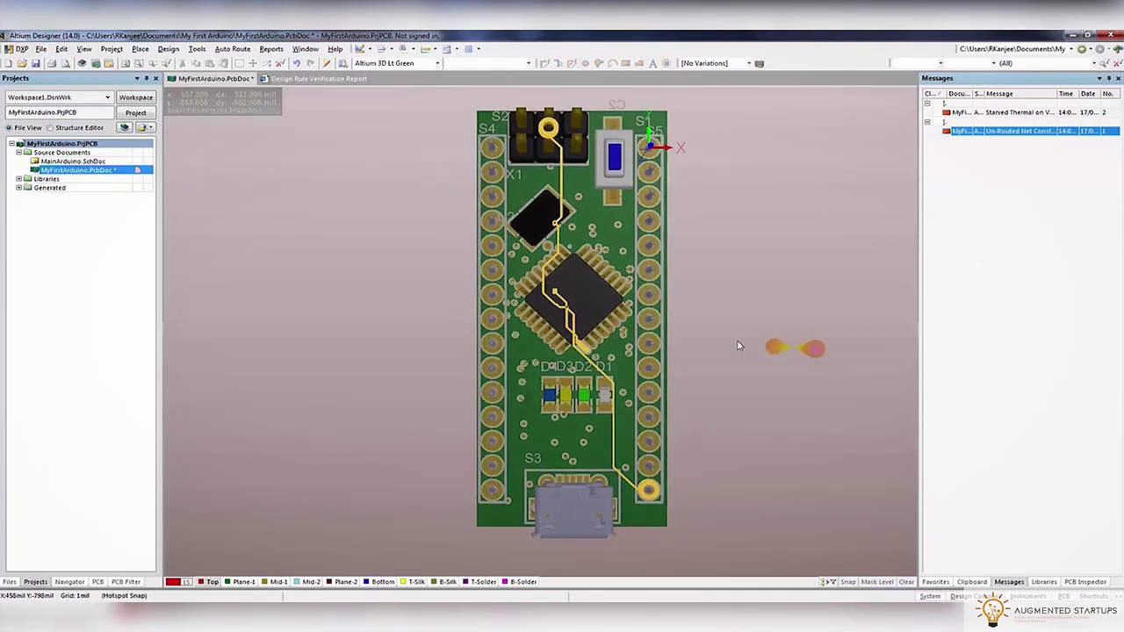
pyautogui.keyDown('ctrl'); pyautogui.scroll(5, 512, 301); pyautogui.keyUp('ctrl')
pyautogui.scroll(3, 746, 378)
pyautogui.keyDown('ctrl'); pyautogui.scroll(-3, 745, 415); pyautogui.keyUp('ctrl')
pyautogui.scroll(-3, 744, 415)
pyautogui.keyDown('shift'); pyautogui.moveTo(633, 404); pyautogui.dragTo(395, 524, button='right'); pyautogui.keyUp('shift')
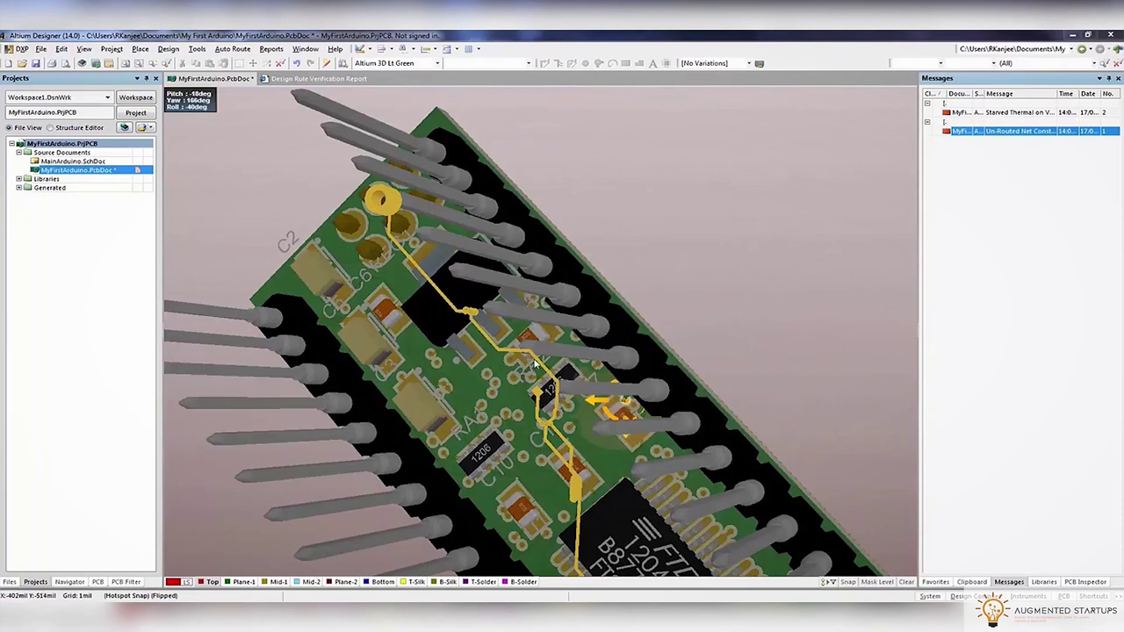
pyautogui.press('0')
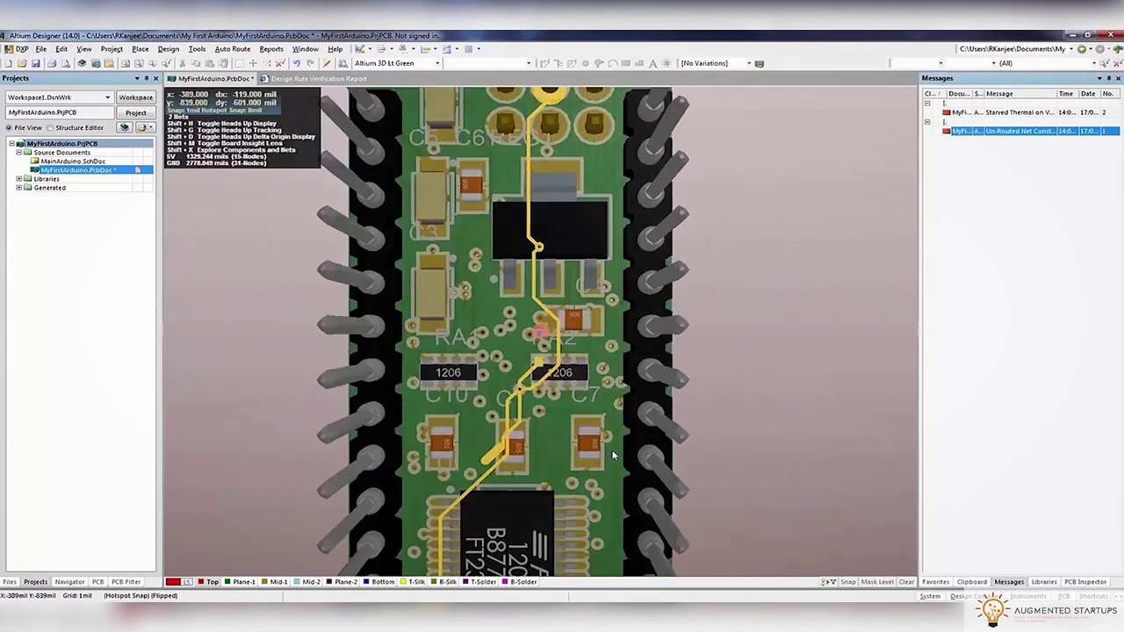
pyautogui.keyDown('ctrl'); pyautogui.scroll(-2, 530, 330); pyautogui.keyUp('ctrl')
pyautogui.keyDown('ctrl'); pyautogui.scroll(5, 600, 341); pyautogui.keyUp('ctrl')
# Tilt the single-layer 3D view to check traces, then return to 2D with one layer shown
pyautogui.hotkey('shift', 's')
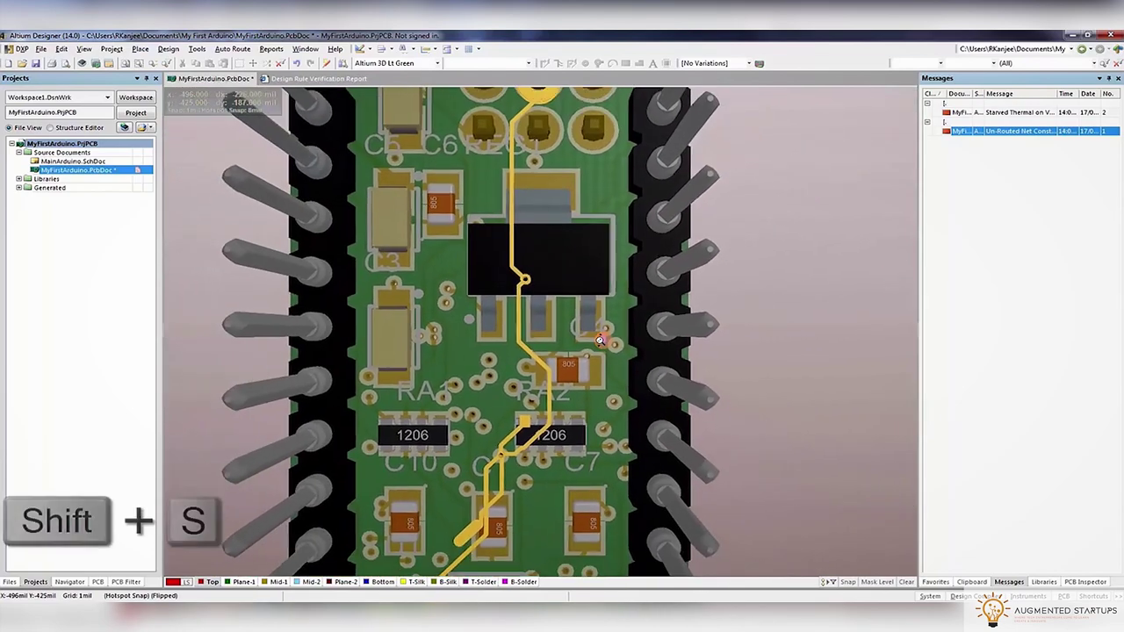
pyautogui.keyDown('shift'); pyautogui.moveTo(556, 503); pyautogui.dragTo(314, 551, button='right'); pyautogui.keyUp('shift')
pyautogui.press('0')
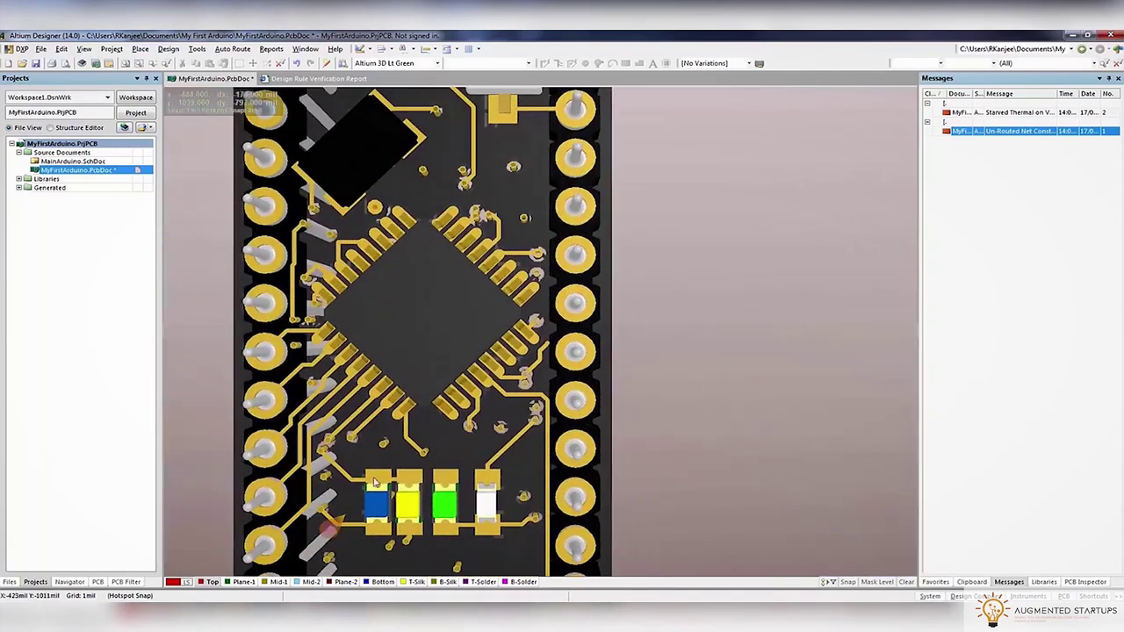
pyautogui.press('2')
pyautogui.hotkey('shift', 's')
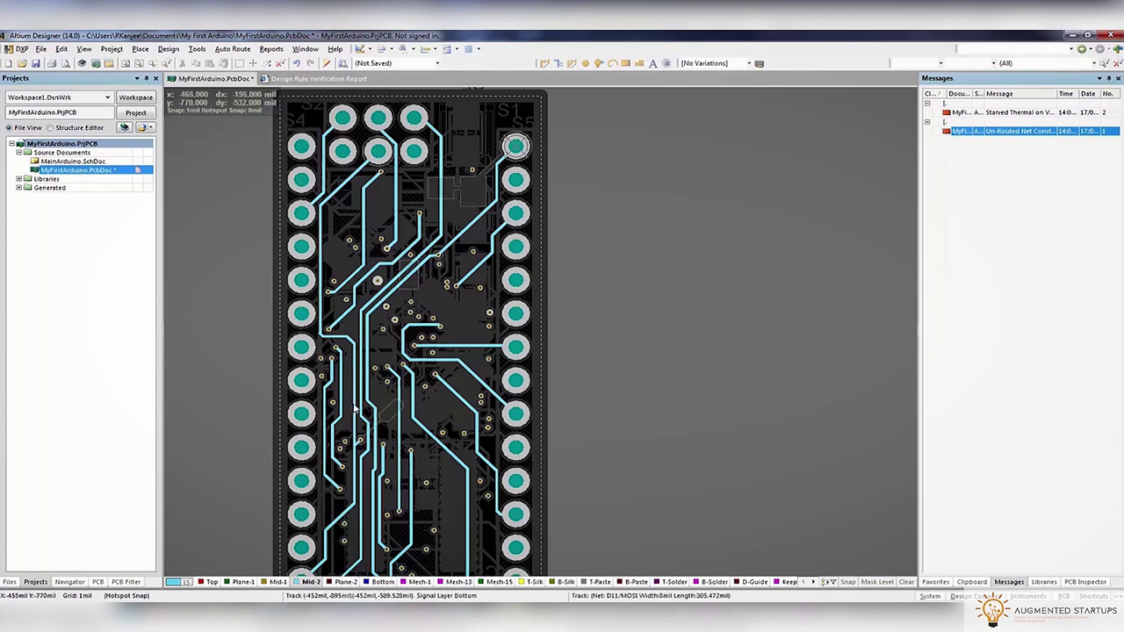
# Locate the un-routed GND net, step the active layer to Plane-1, and save the PCB
pyautogui.moveTo(476, 288); pyautogui.dragTo(596, 321, button='right')
pyautogui.doubleClick(1005, 132)
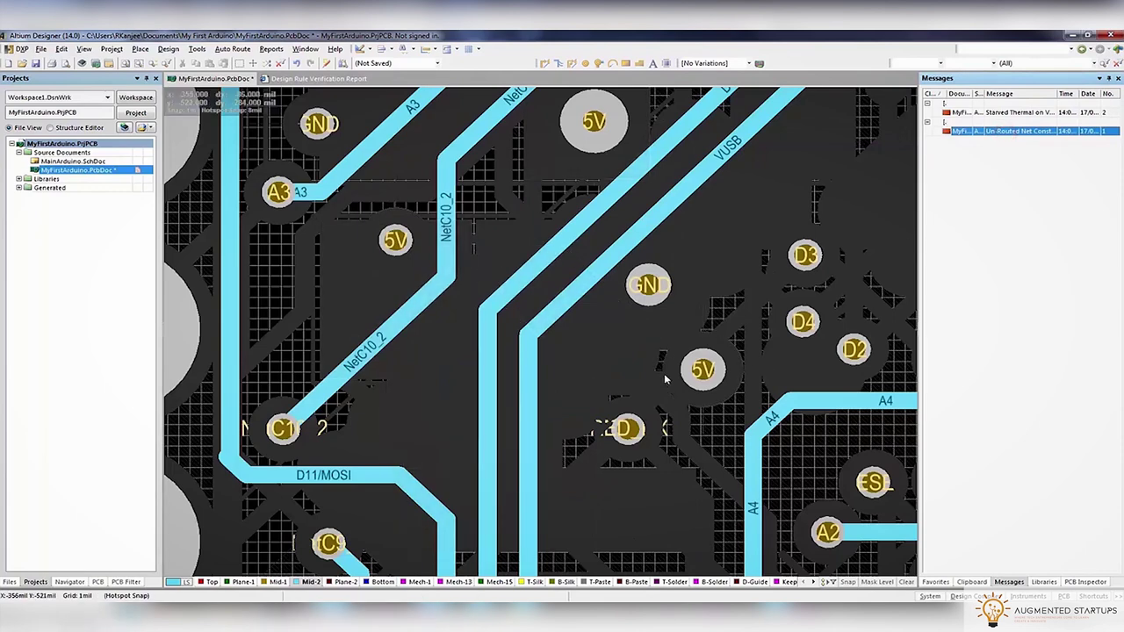
pyautogui.press('KP_Multiply')
pyautogui.press('-')
pyautogui.press('-')
pyautogui.press('-')
pyautogui.press('-')
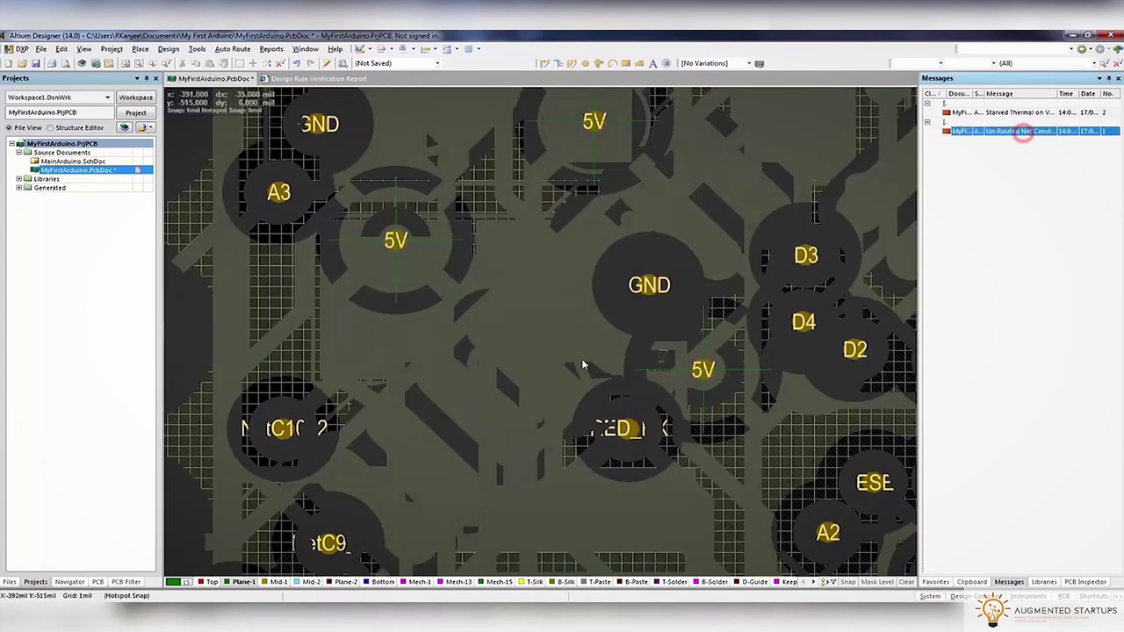
pyautogui.keyDown('ctrl'); pyautogui.scroll(-3, 578, 357); pyautogui.keyUp('ctrl')
pyautogui.hotkey('ctrl', 's')
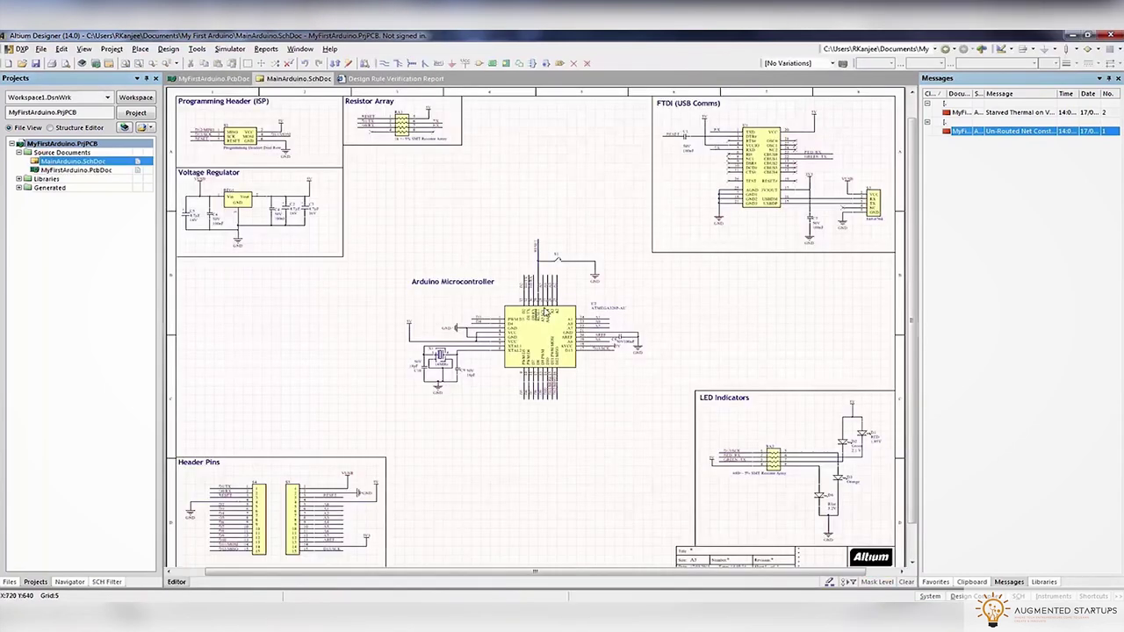
# Back on the PCB layout, zoom to the un-routed GND net violation from Messages
pyautogui.click(207, 79)
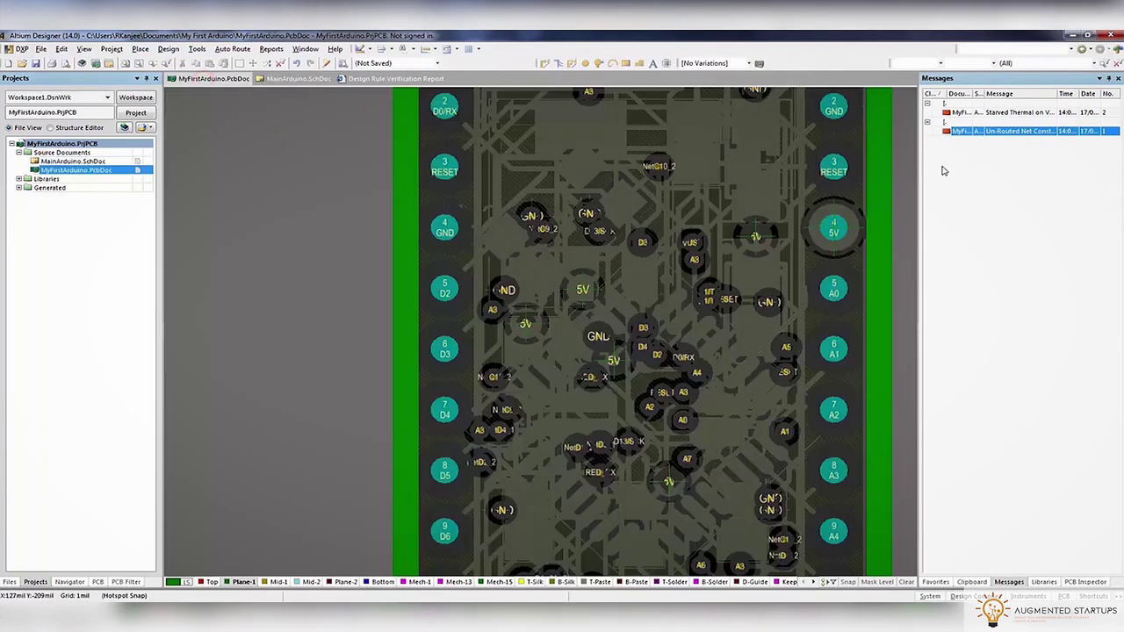
pyautogui.click(1016, 132)
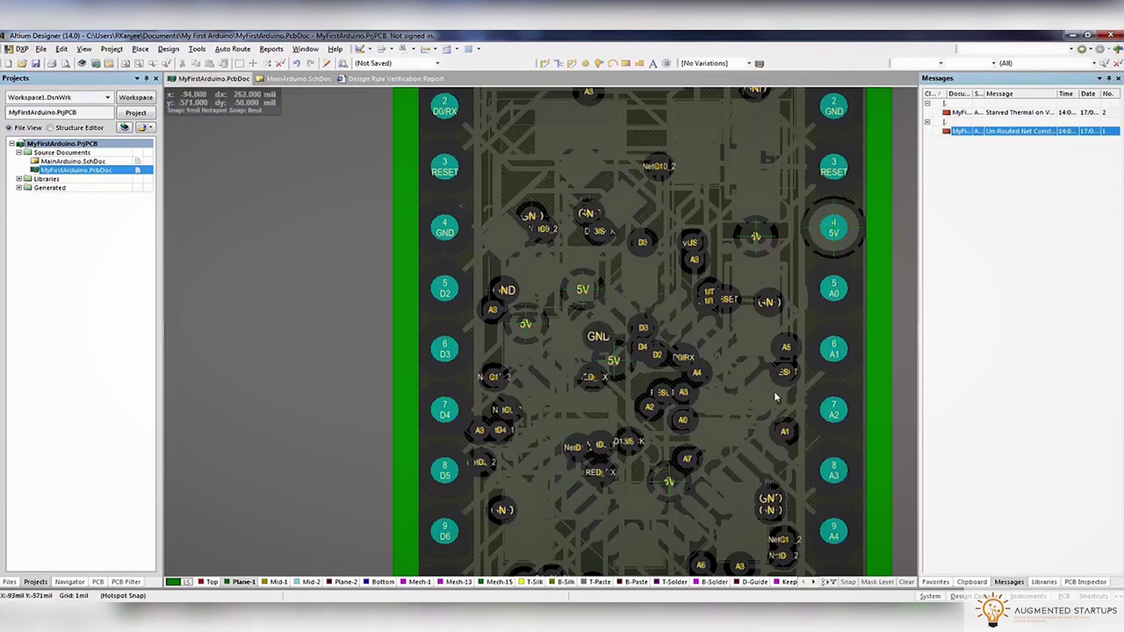
pyautogui.click(987, 132)
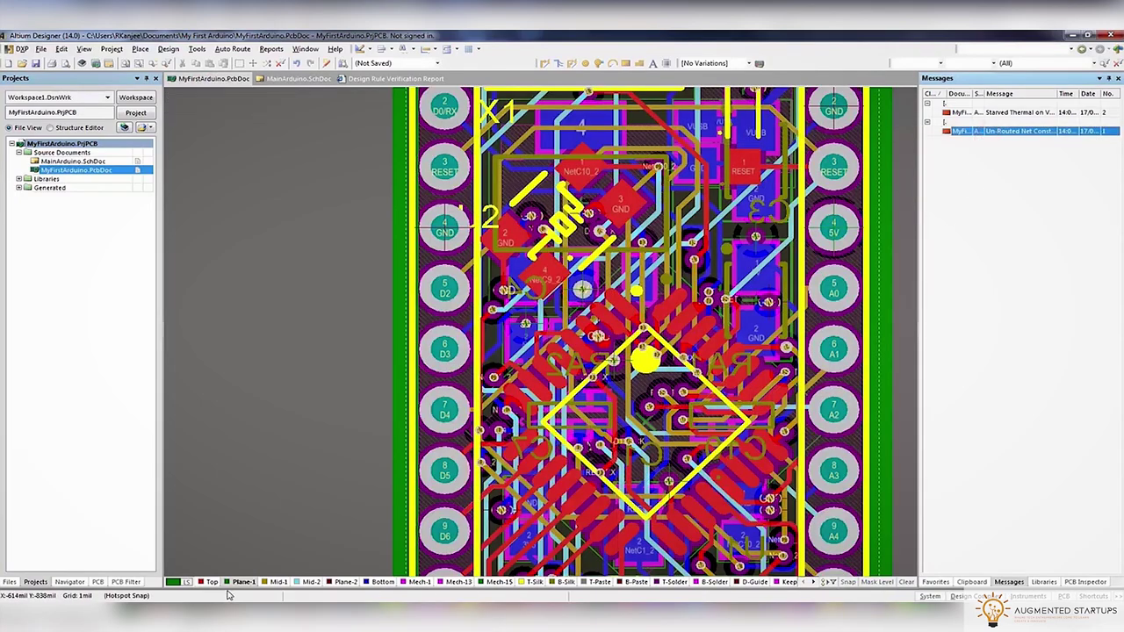
pyautogui.doubleClick(1030, 132)
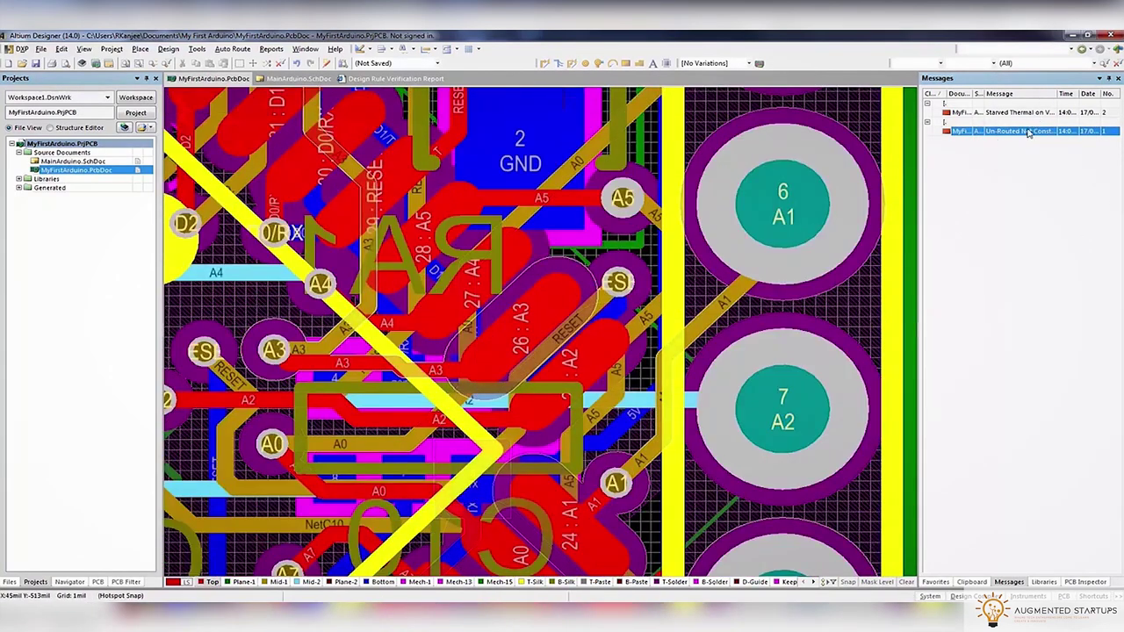
pyautogui.doubleClick(1025, 132)
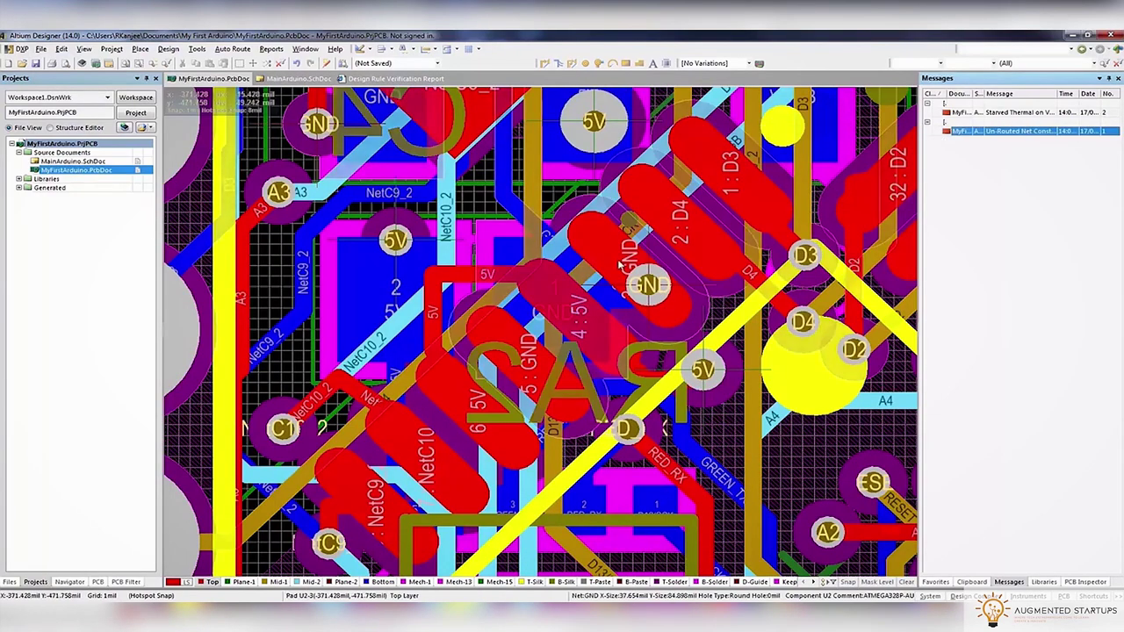
pyautogui.moveTo(765, 249); pyautogui.dragTo(655, 375, button='right')
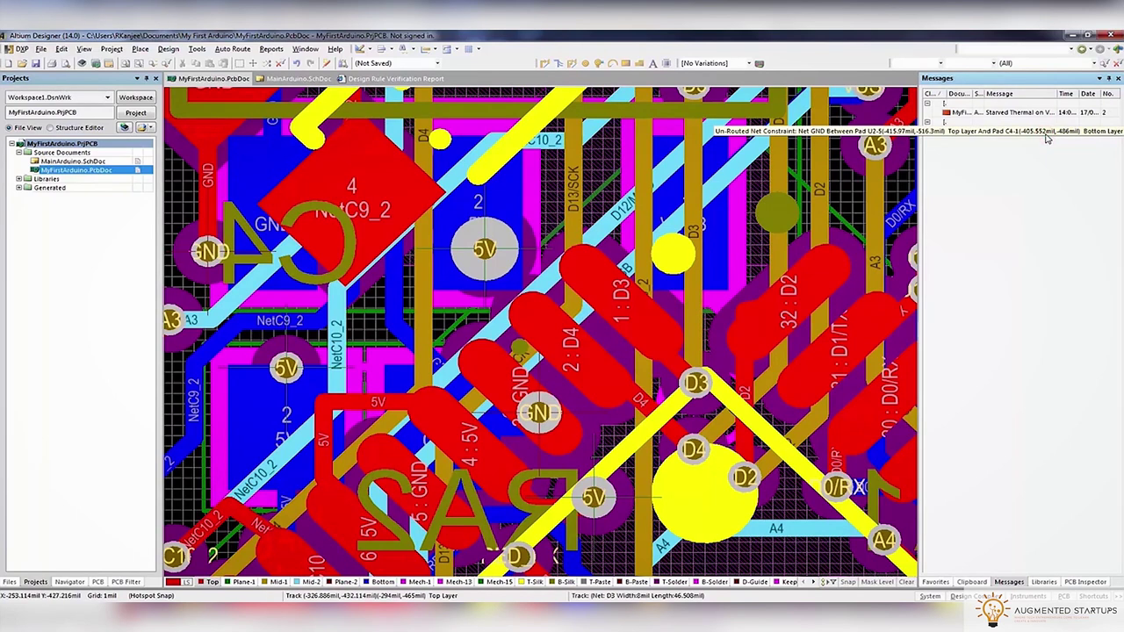
# Try Interactive Routing from the D2 pad, then from the D3 pad toward the header pins
pyautogui.click(546, 64)
pyautogui.click(757, 312)
pyautogui.press('Escape')
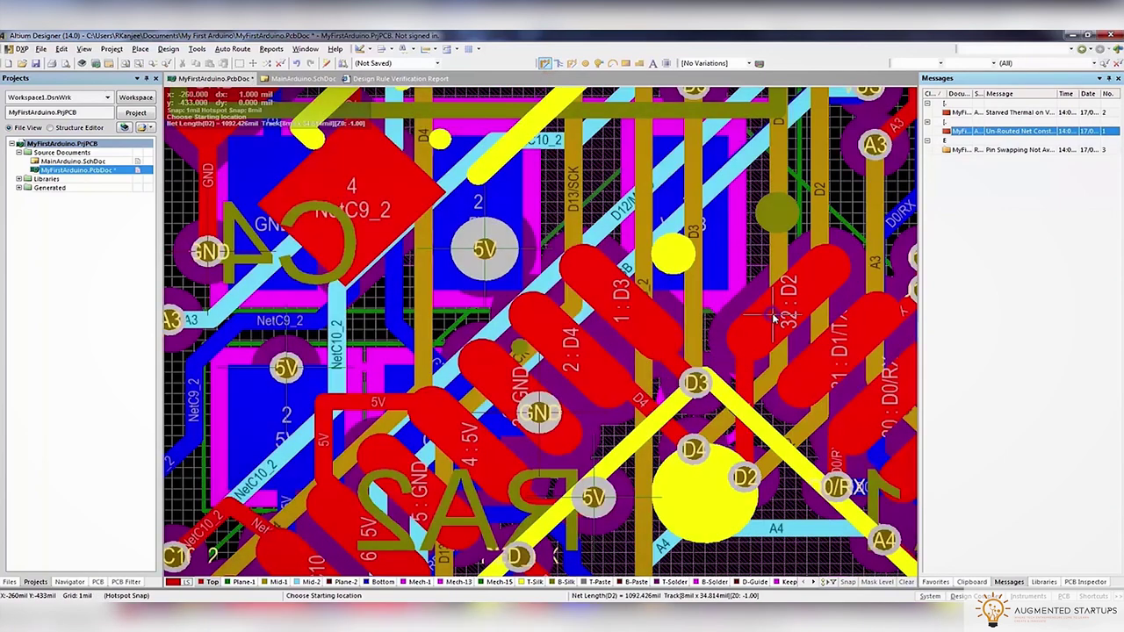
pyautogui.click(641, 331)
pyautogui.keyDown('ctrl'); pyautogui.scroll(-5, 556, 194); pyautogui.keyUp('ctrl')
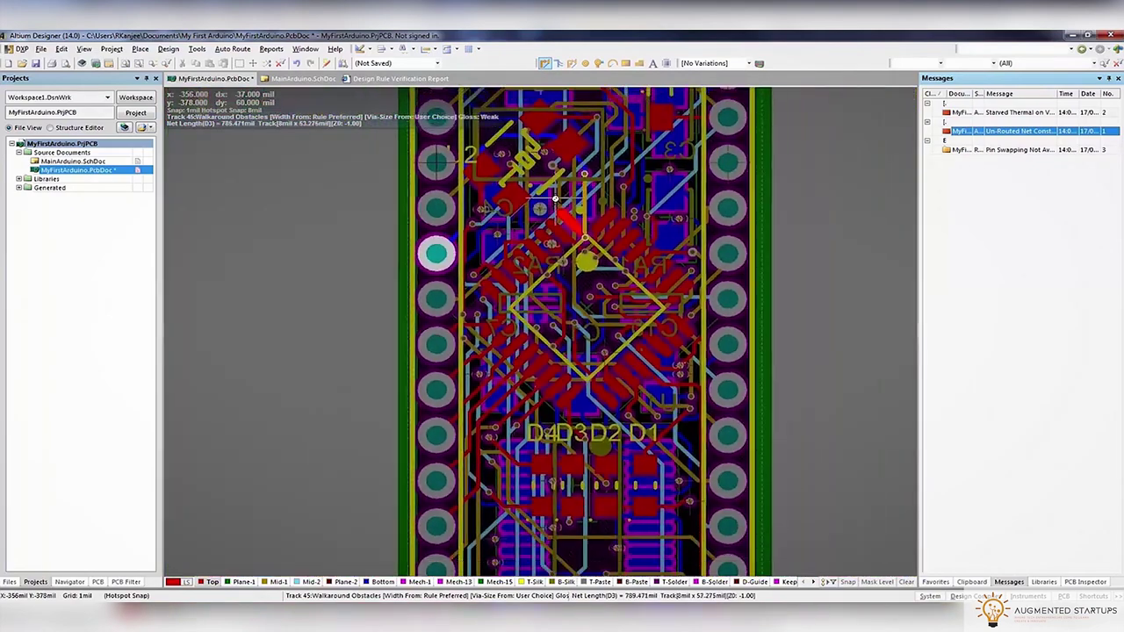
pyautogui.scroll(6, 579, 313)
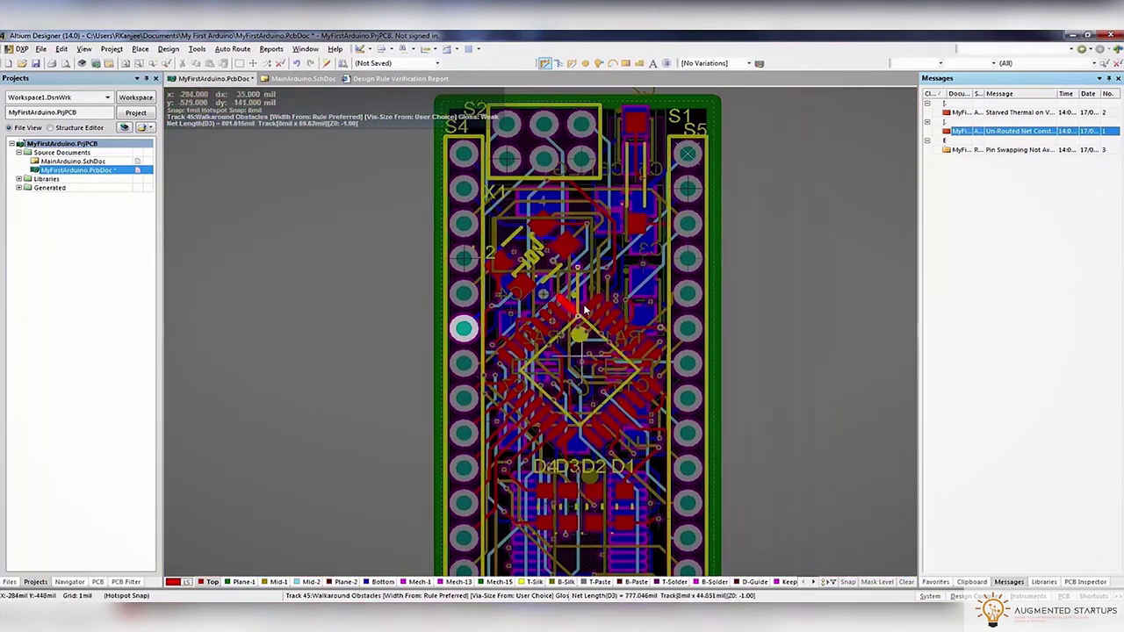
pyautogui.scroll(-2, 579, 314)
pyautogui.keyDown('ctrl'); pyautogui.scroll(5, 575, 372); pyautogui.keyUp('ctrl')
pyautogui.keyDown('ctrl'); pyautogui.scroll(3, 576, 370); pyautogui.keyUp('ctrl')
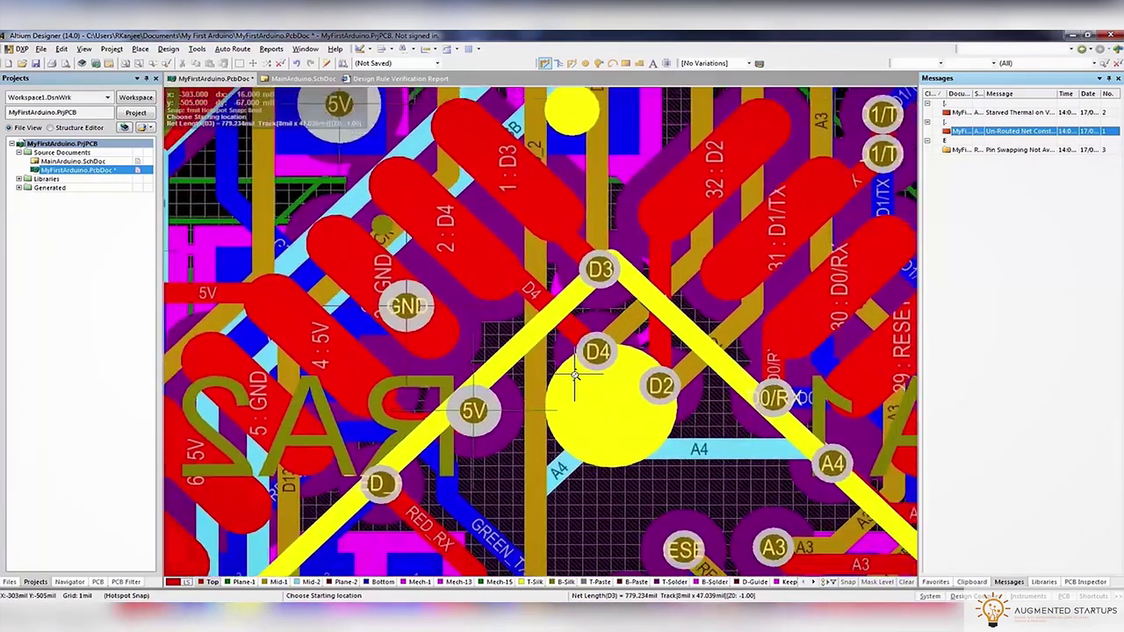
pyautogui.keyDown('ctrl'); pyautogui.scroll(-3, 580, 352); pyautogui.keyUp('ctrl')
pyautogui.scroll(2, 594, 324)
pyautogui.moveTo(386, 248); pyautogui.dragTo(505, 139, button='right')
pyautogui.keyDown('ctrl'); pyautogui.scroll(-3, 693, 457); pyautogui.keyUp('ctrl')
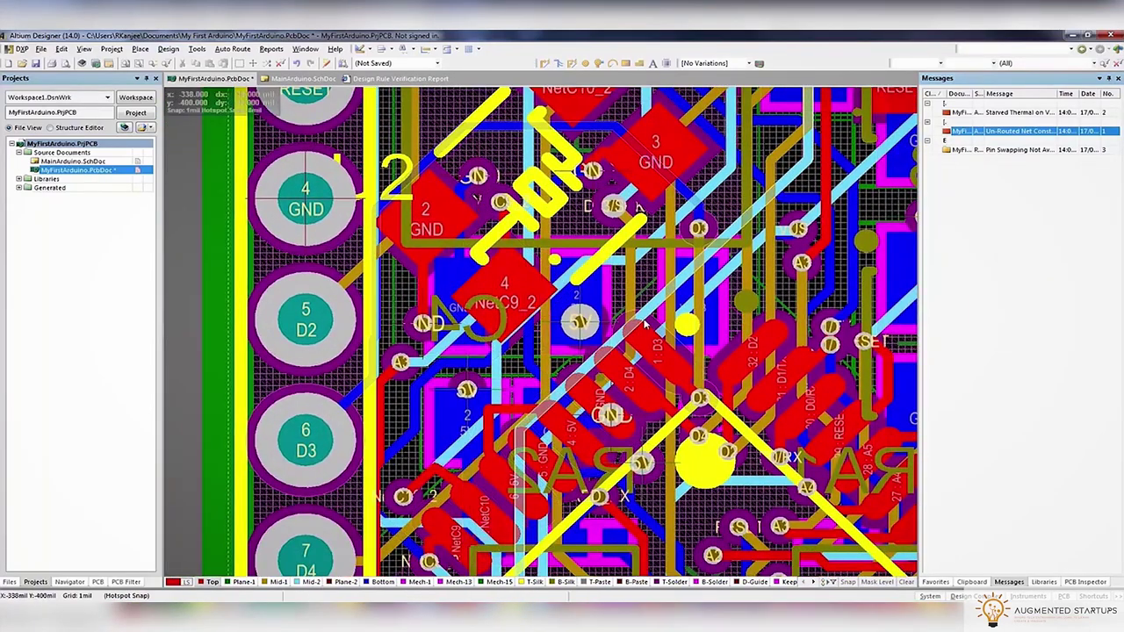
# Highlight net D3 in the schematic via the Navigator panel, then go back to the PCB
pyautogui.click(303, 78)
pyautogui.keyDown('ctrl'); pyautogui.scroll(3, 479, 318); pyautogui.keyUp('ctrl')
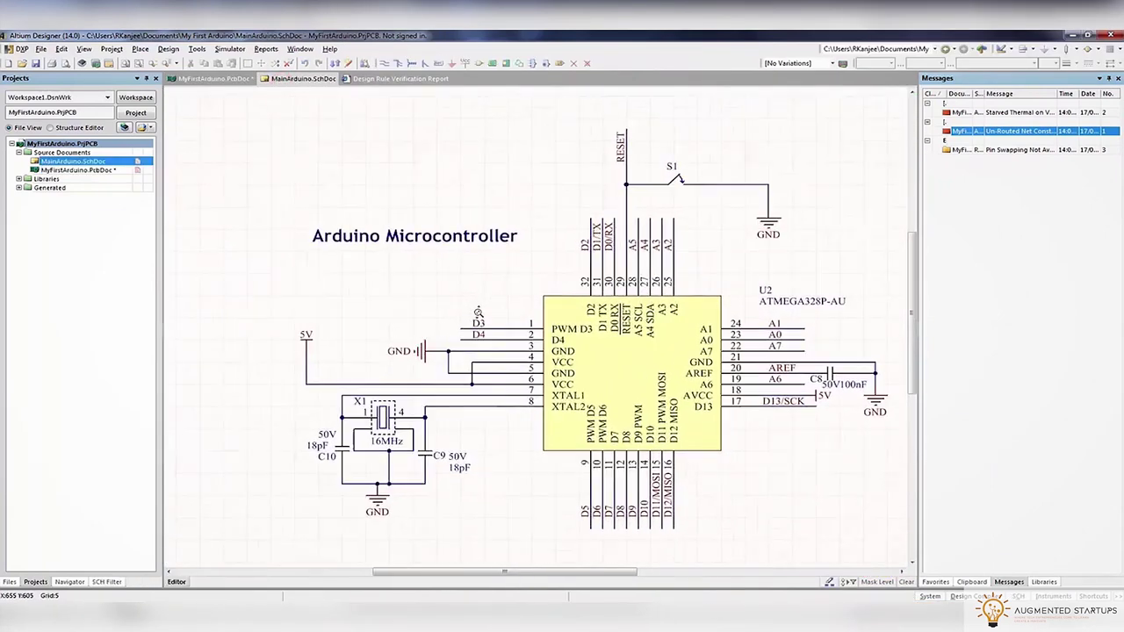
pyautogui.keyDown('ctrl'); pyautogui.scroll(-2, 479, 334); pyautogui.keyUp('ctrl')
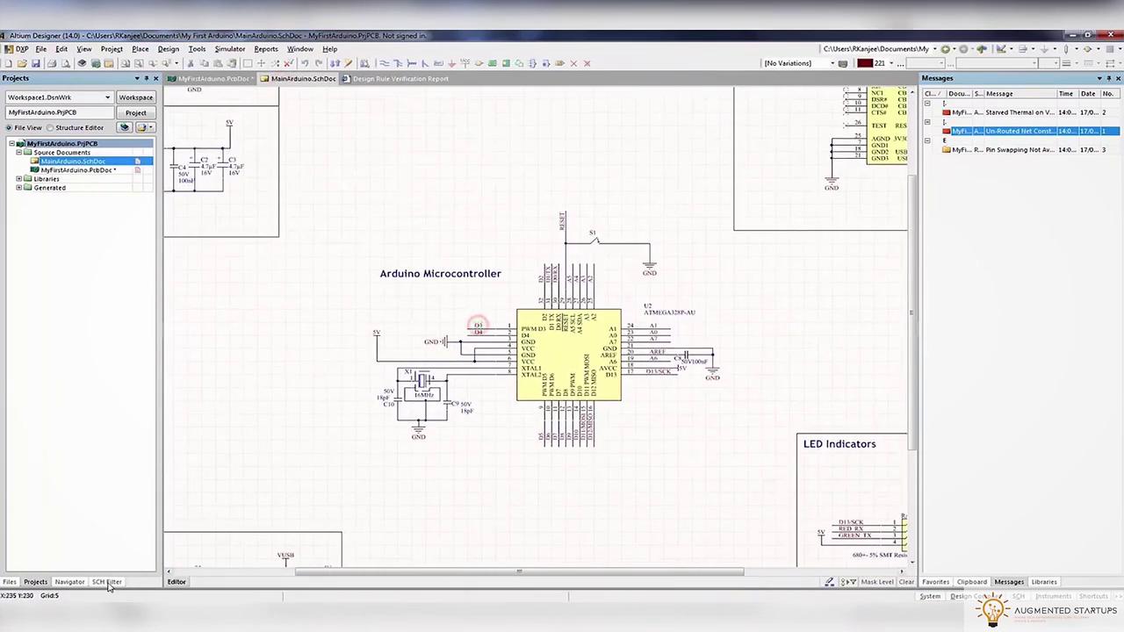
pyautogui.click(79, 582)
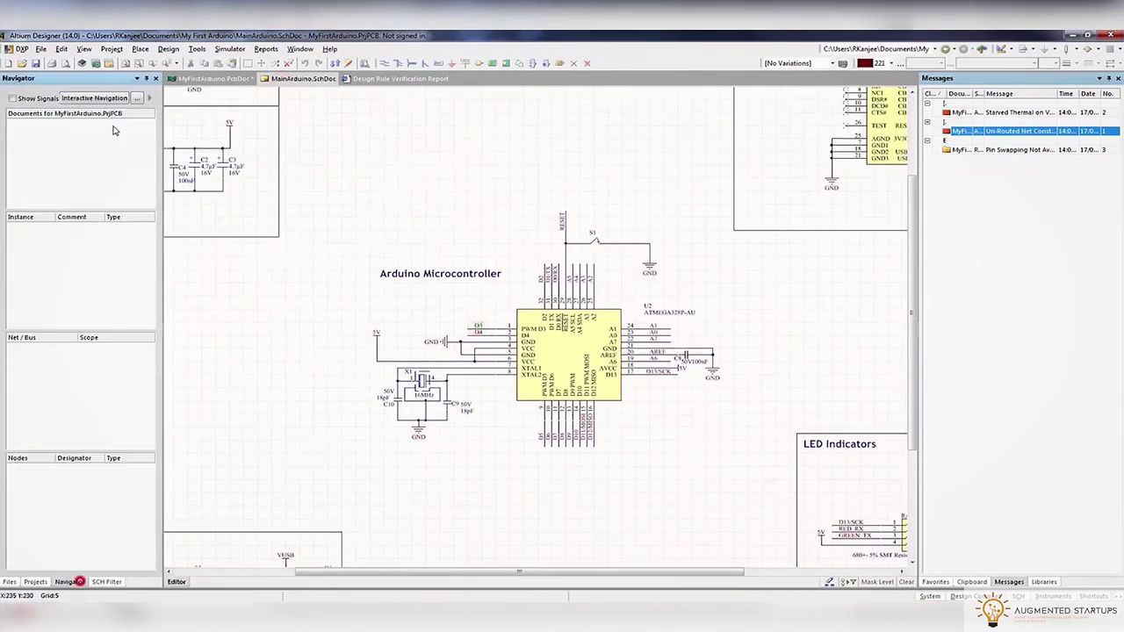
pyautogui.click(487, 331)
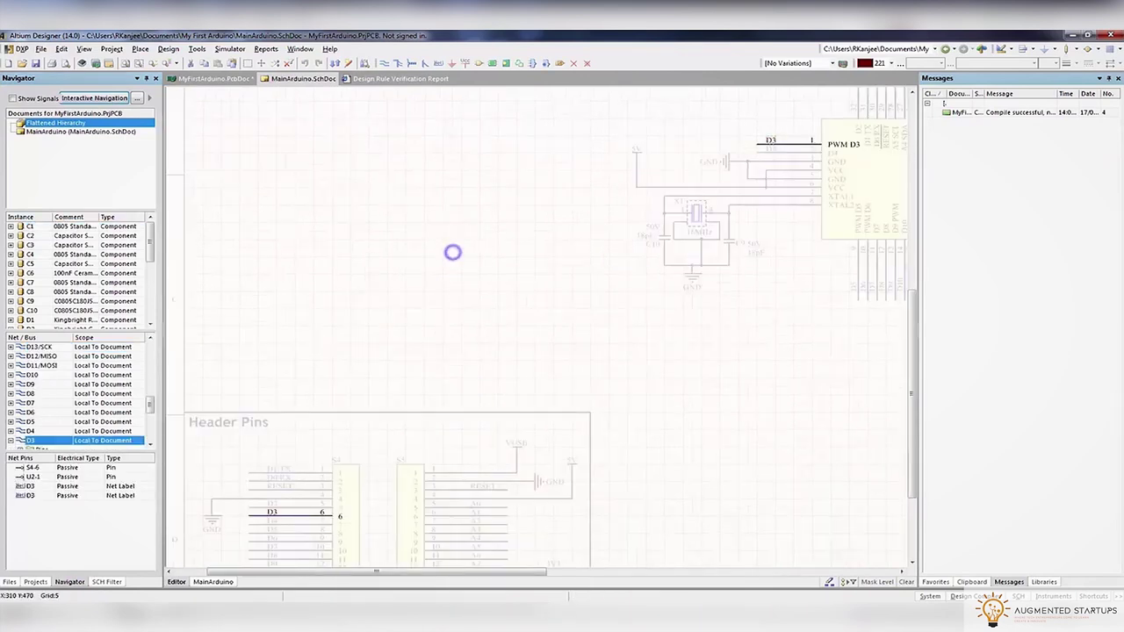
pyautogui.keyDown('ctrl'); pyautogui.scroll(-3, 452, 253); pyautogui.keyUp('ctrl')
pyautogui.keyDown('ctrl'); pyautogui.scroll(2, 665, 199); pyautogui.keyUp('ctrl')
pyautogui.moveTo(665, 203); pyautogui.dragTo(352, 193, button='right')
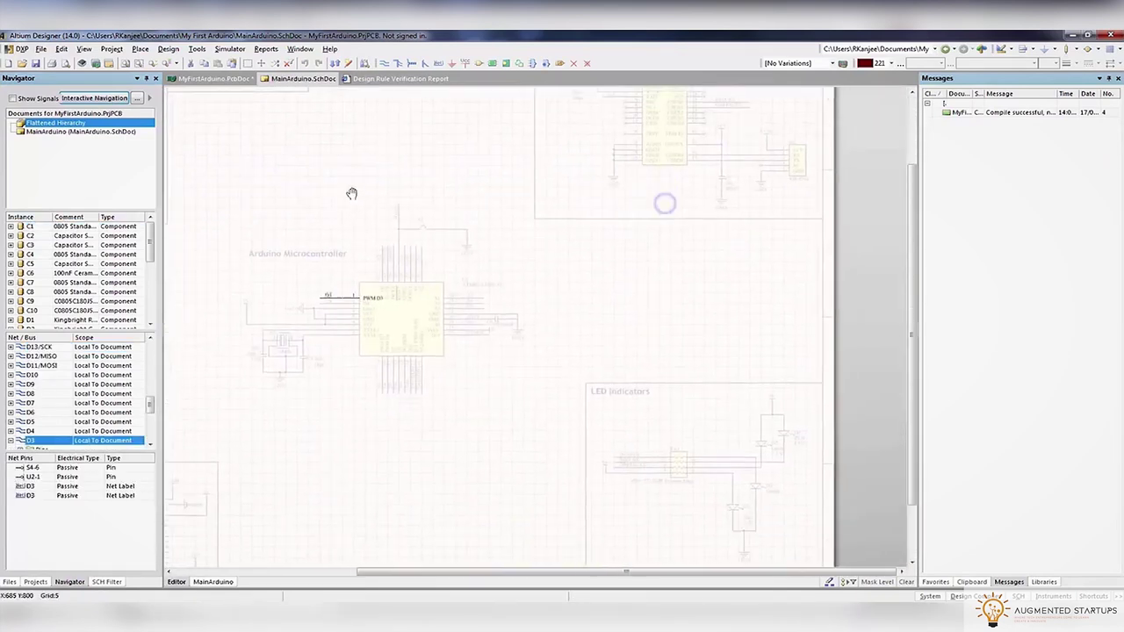
pyautogui.click(213, 79)
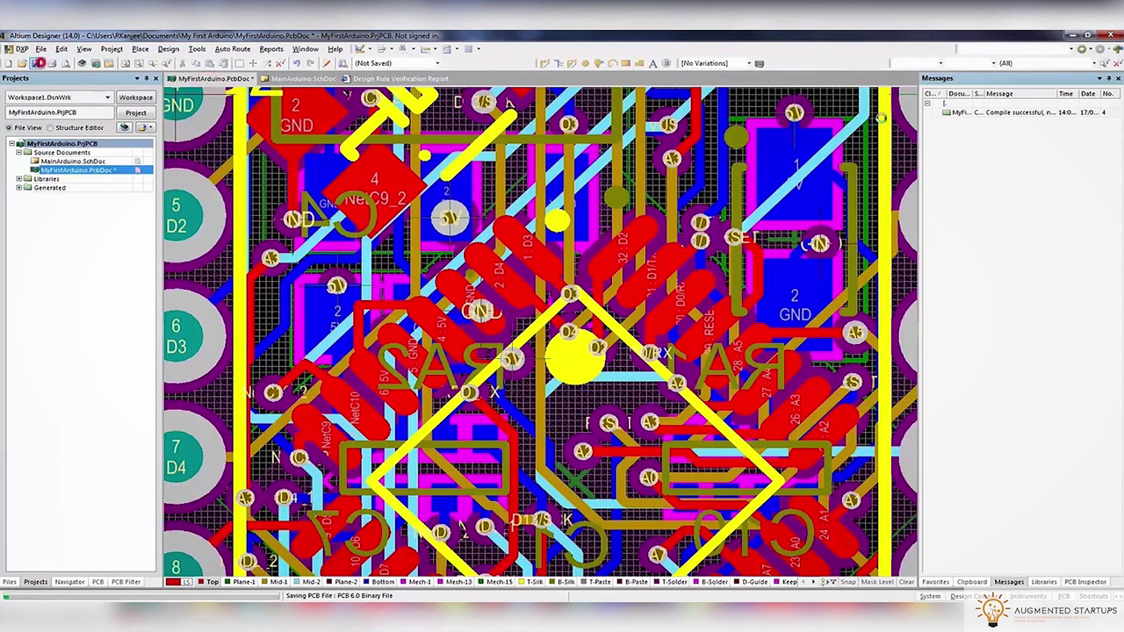
# Run Tools > Design Rule Check on the board
pyautogui.click(928, 105)
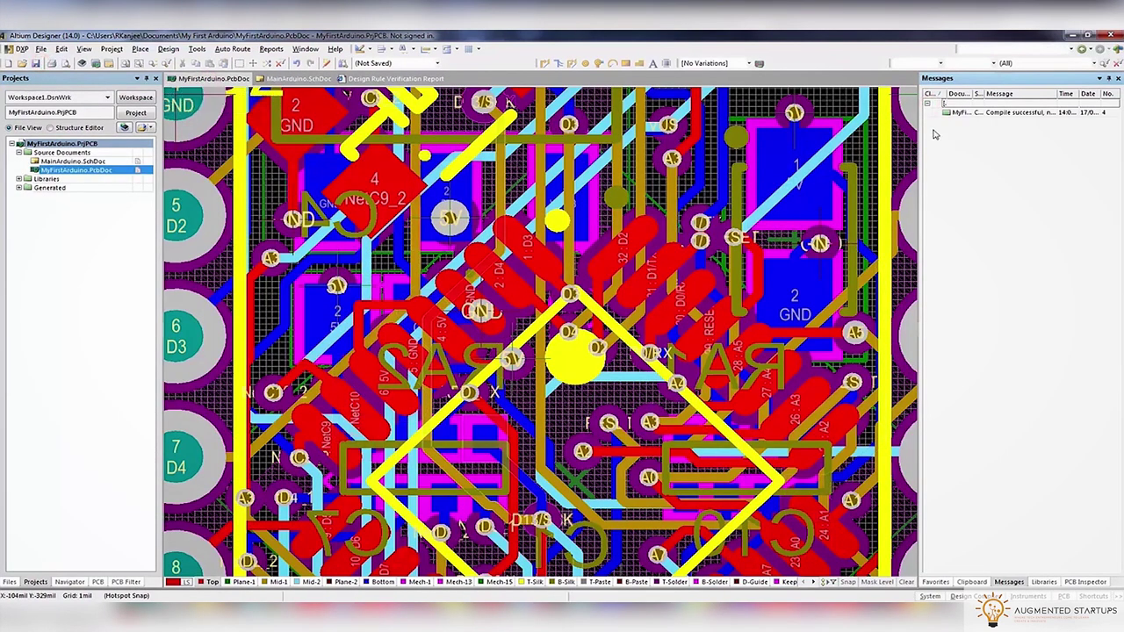
pyautogui.click(167, 49)
pyautogui.click(204, 63)
pyautogui.click(400, 507)
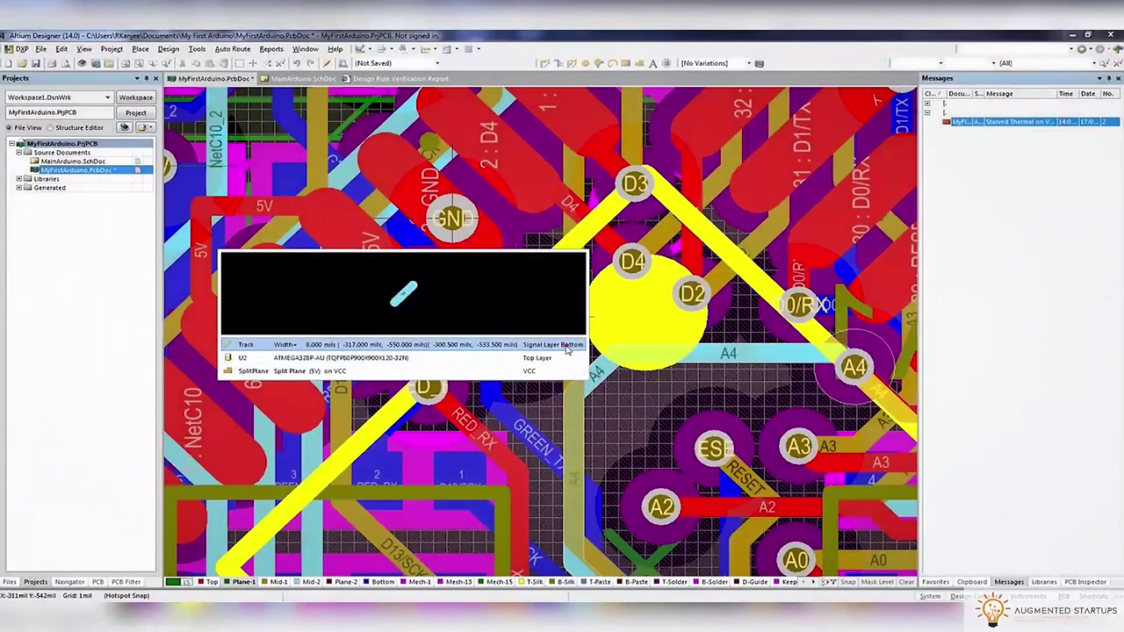
# Reshape the A4 track near the 5V via and show only the current layer
pyautogui.click(562, 358)
pyautogui.moveTo(590, 373); pyautogui.dragTo(627, 436)
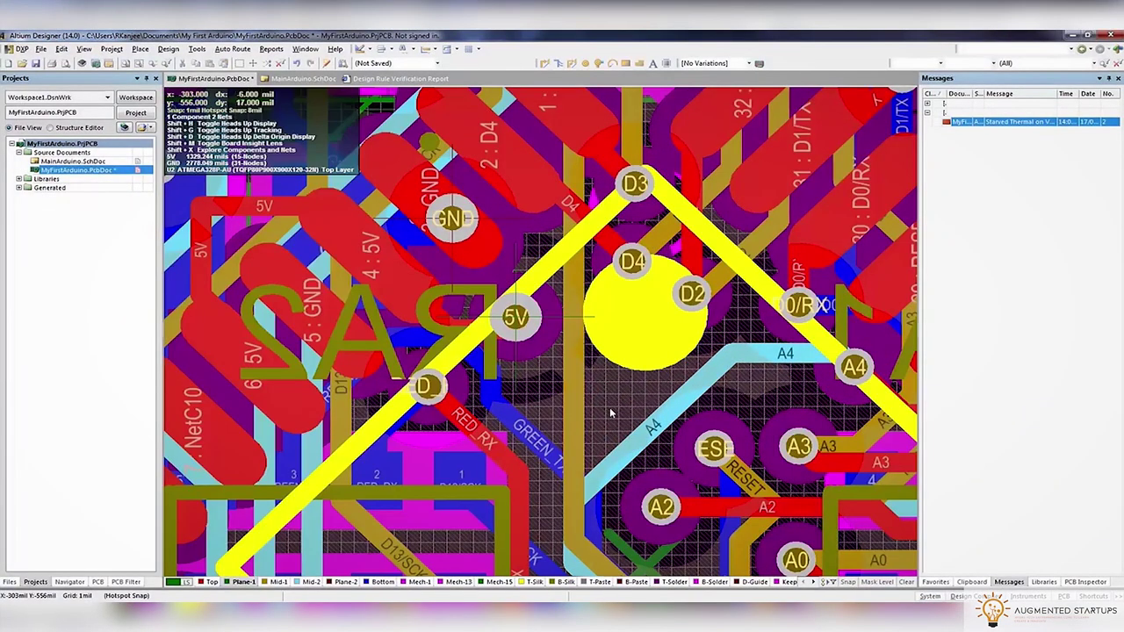
pyautogui.click(629, 326)
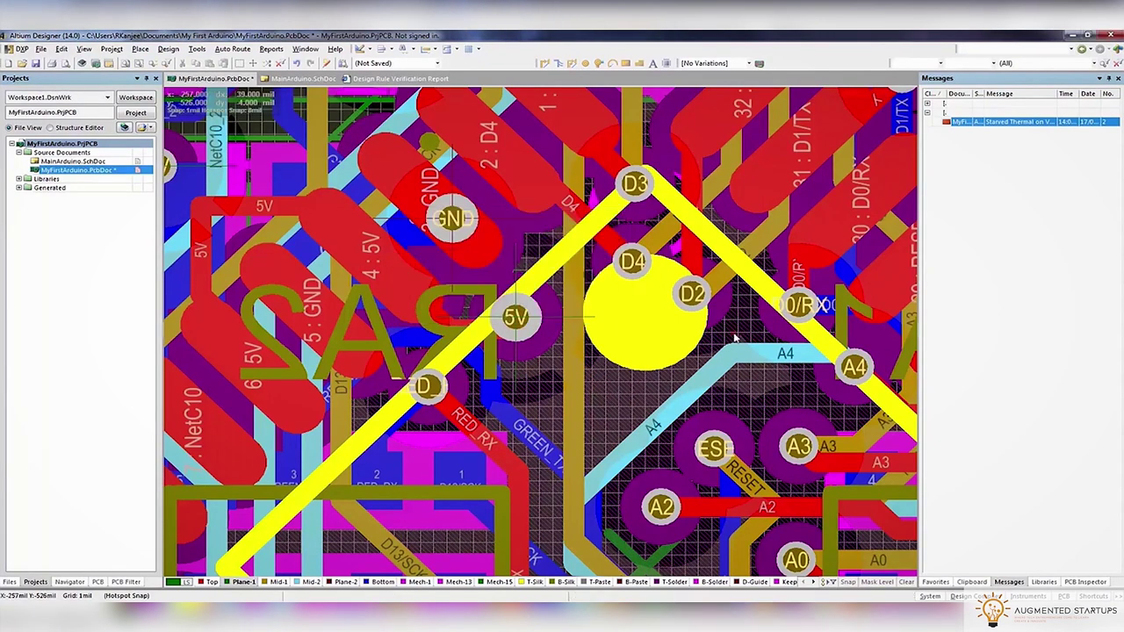
pyautogui.moveTo(736, 338); pyautogui.dragTo(617, 352, button='right')
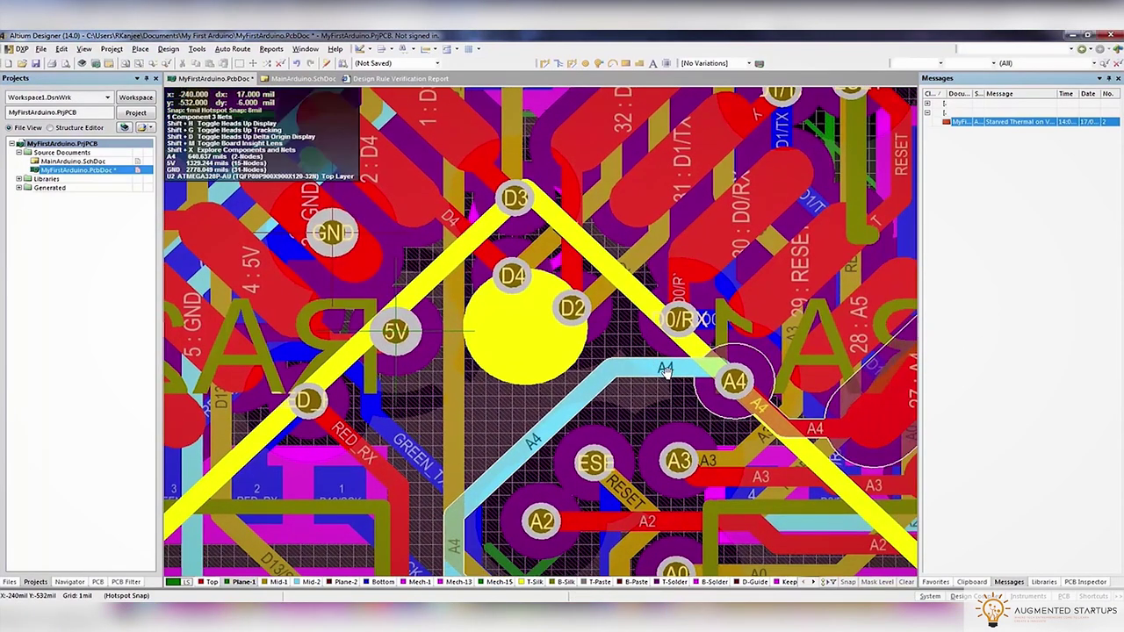
pyautogui.hotkey('shift', 's')
# View the Plane-2, Mid-1 and Plane-1 layers individually to inspect the plane copper
pyautogui.click(347, 581)
pyautogui.keyDown('ctrl'); pyautogui.scroll(-6, 483, 419); pyautogui.keyUp('ctrl')
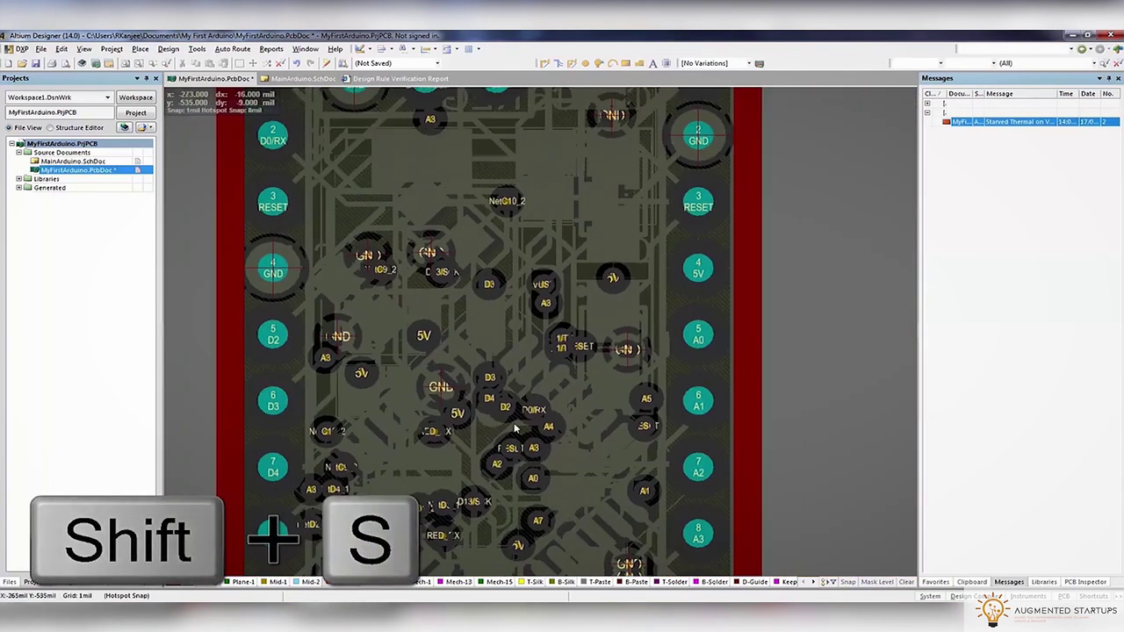
pyautogui.click(276, 582)
pyautogui.click(243, 582)
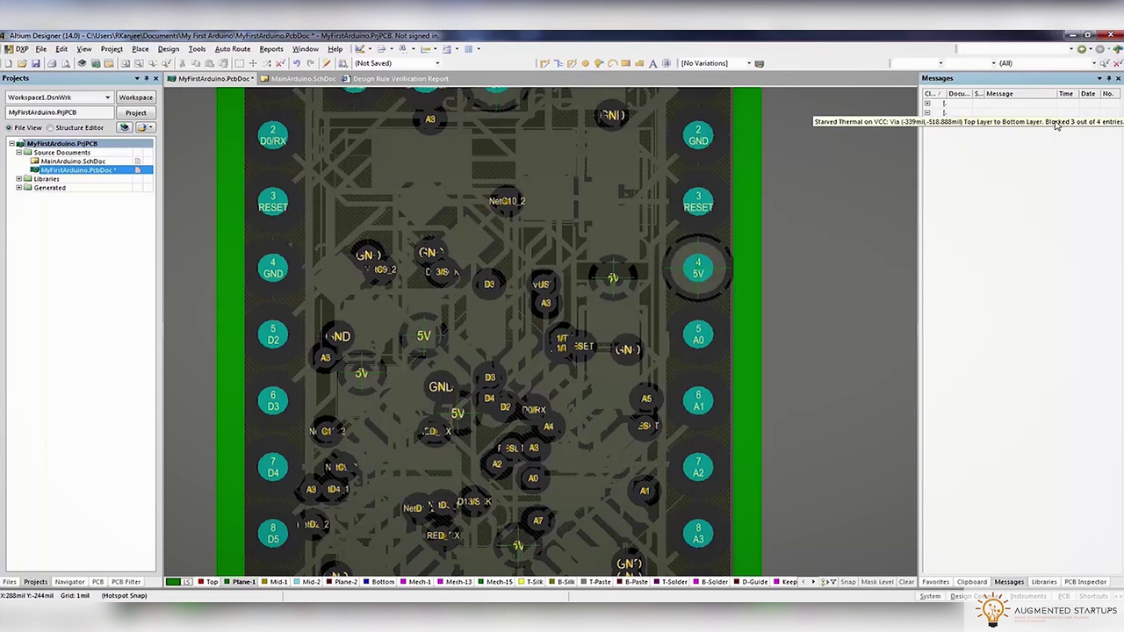
# Zoom to the Starved Thermal violation and move the 5V via down-right
pyautogui.doubleClick(957, 122)
pyautogui.doubleClick(957, 122)
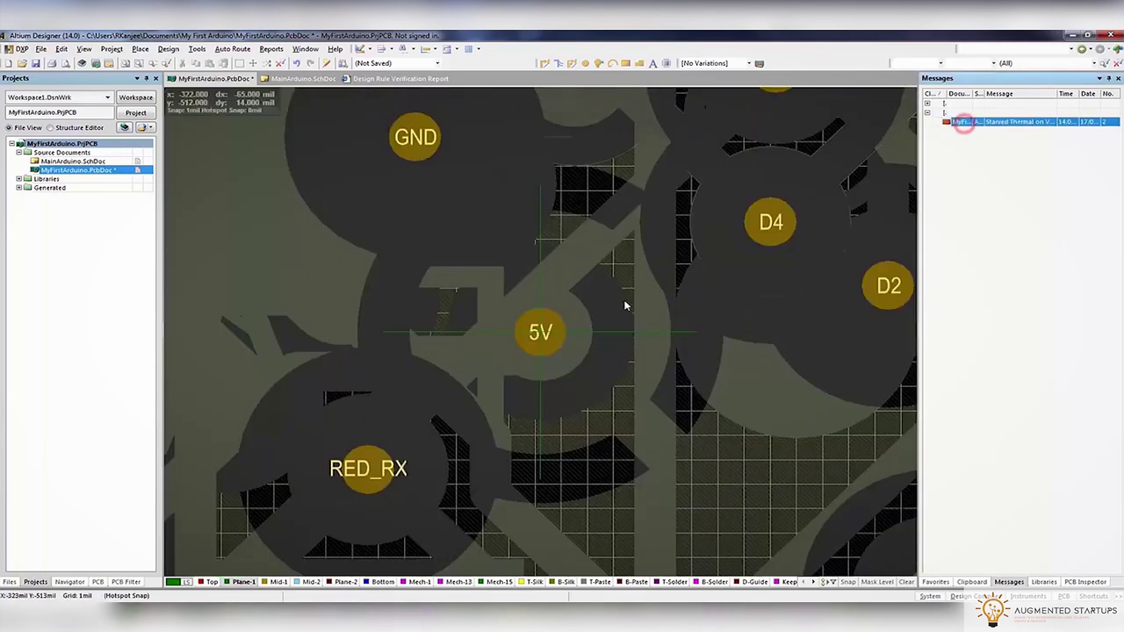
pyautogui.moveTo(590, 320); pyautogui.dragTo(663, 380)
# Run the design rule check and return to the PCB layout
pyautogui.click(195, 49)
pyautogui.click(195, 60)
pyautogui.click(393, 497)
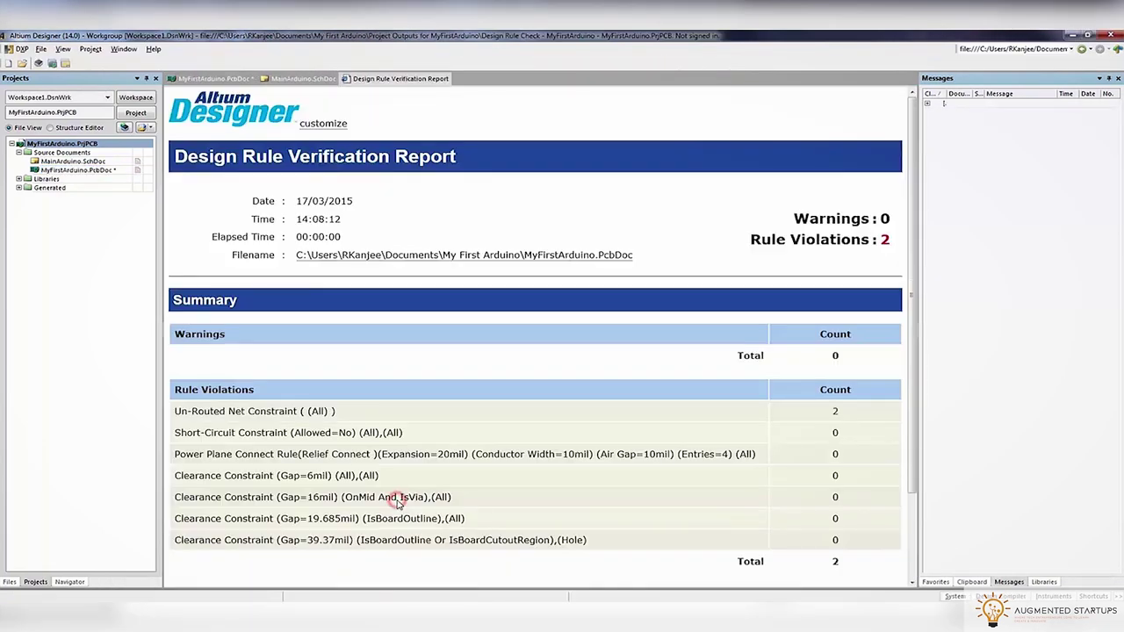
pyautogui.click(210, 79)
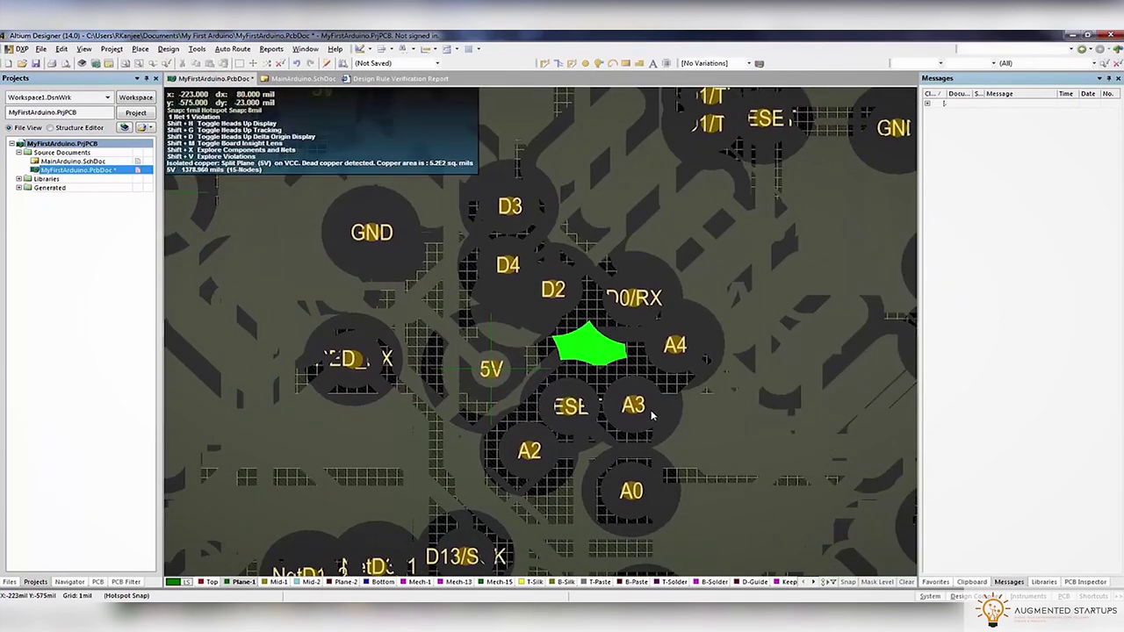
# Restore full layer colour and move the isolated 5V via beside the RESET pad
pyautogui.hotkey('shift', 'c')
pyautogui.moveTo(660, 419); pyautogui.dragTo(676, 311, button='right')
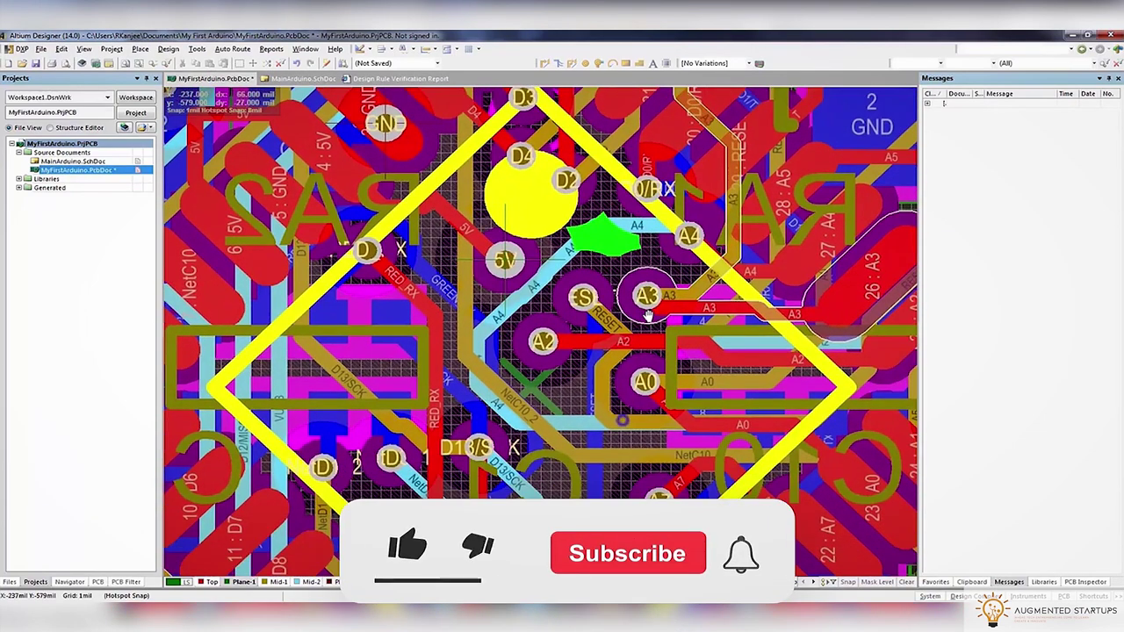
pyautogui.click(580, 312)
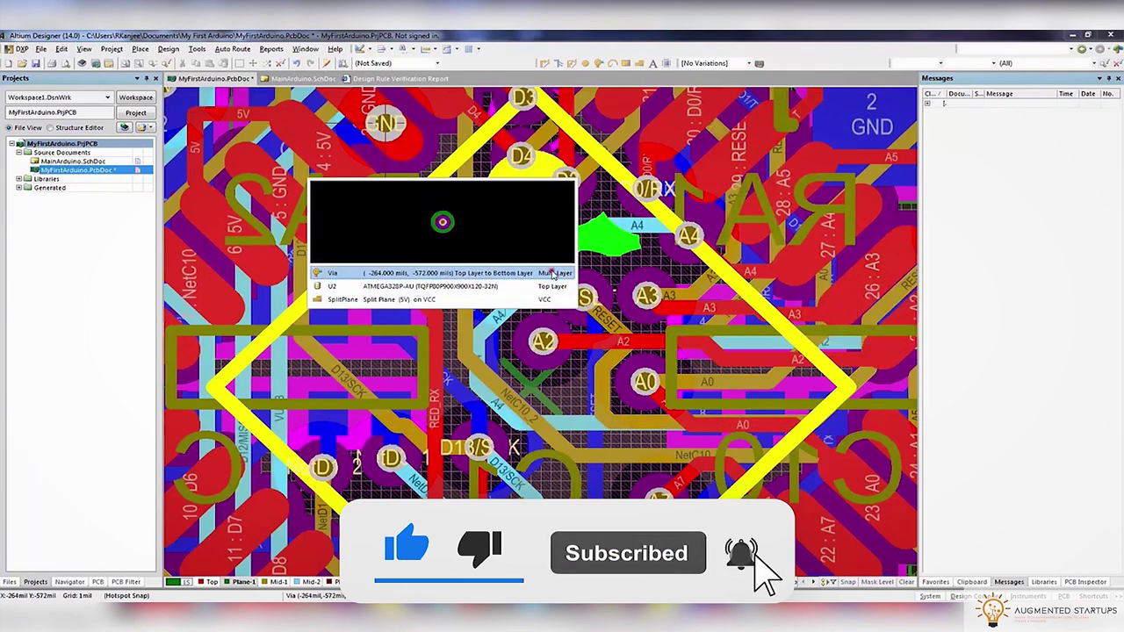
pyautogui.click(347, 273)
pyautogui.click(586, 393)
# Attempt routes from the relocated via, then select the RESET track beside the A4 trace
pyautogui.hotkey('ctrl', 'w')
pyautogui.click(584, 392)
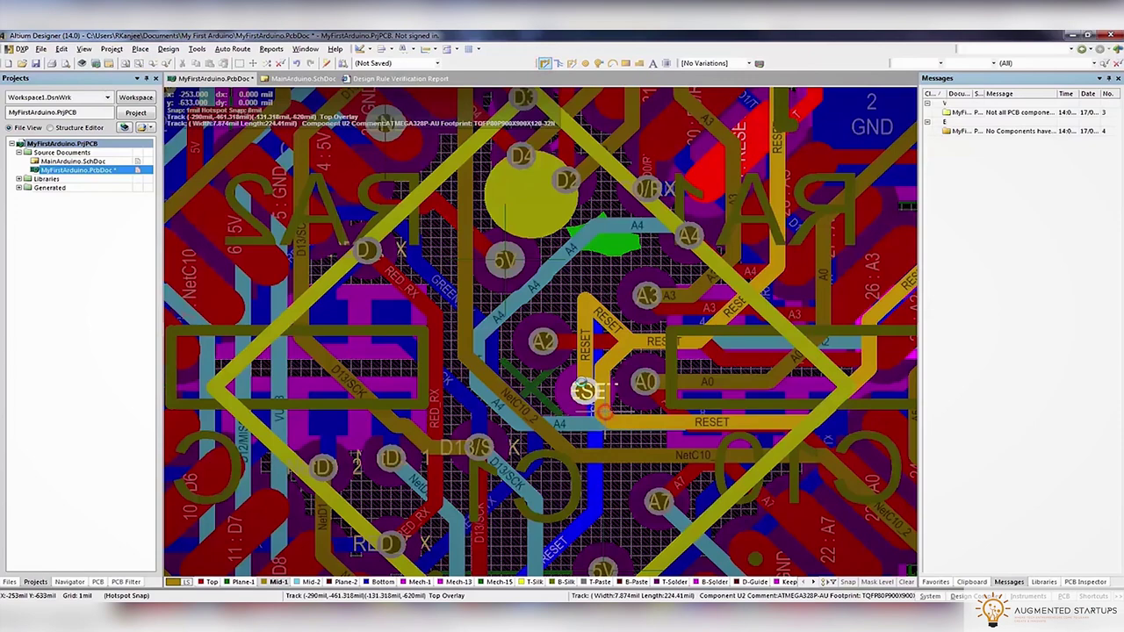
pyautogui.press('Escape')
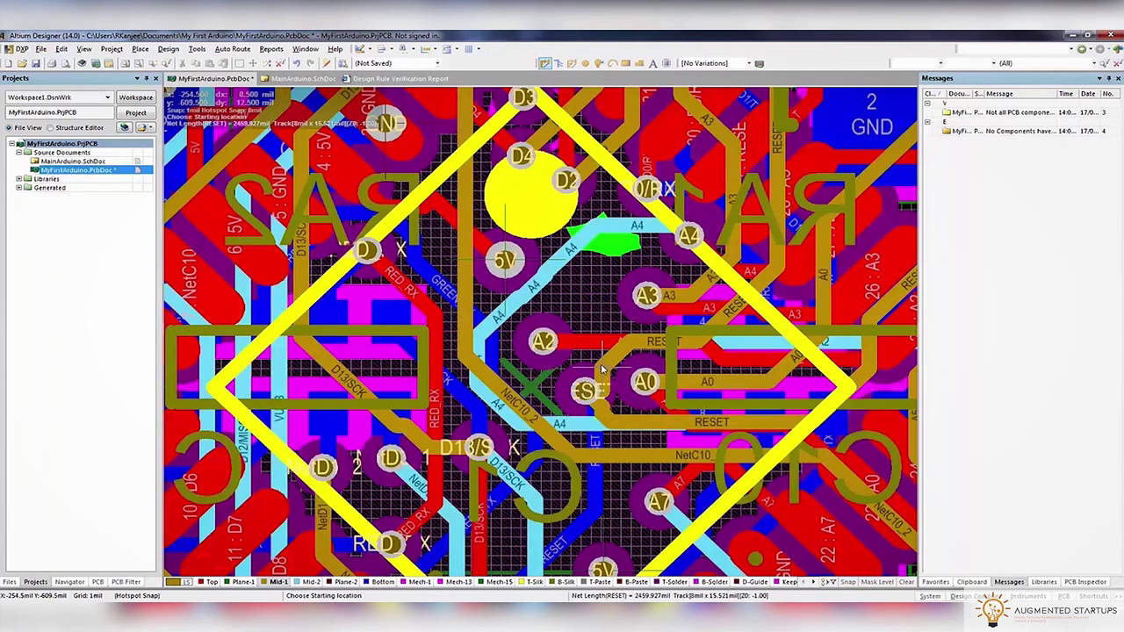
pyautogui.click(586, 390)
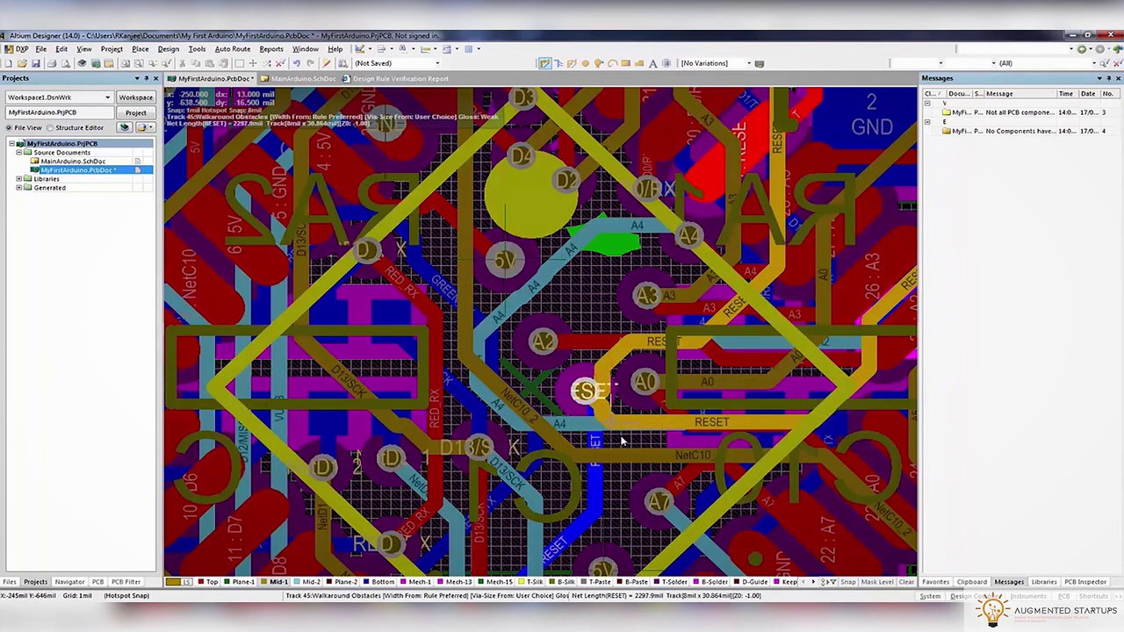
pyautogui.press('Escape')
pyautogui.keyDown('ctrl'); pyautogui.scroll(5, 597, 406); pyautogui.keyUp('ctrl')
pyautogui.click(641, 442)
pyautogui.press('Escape')
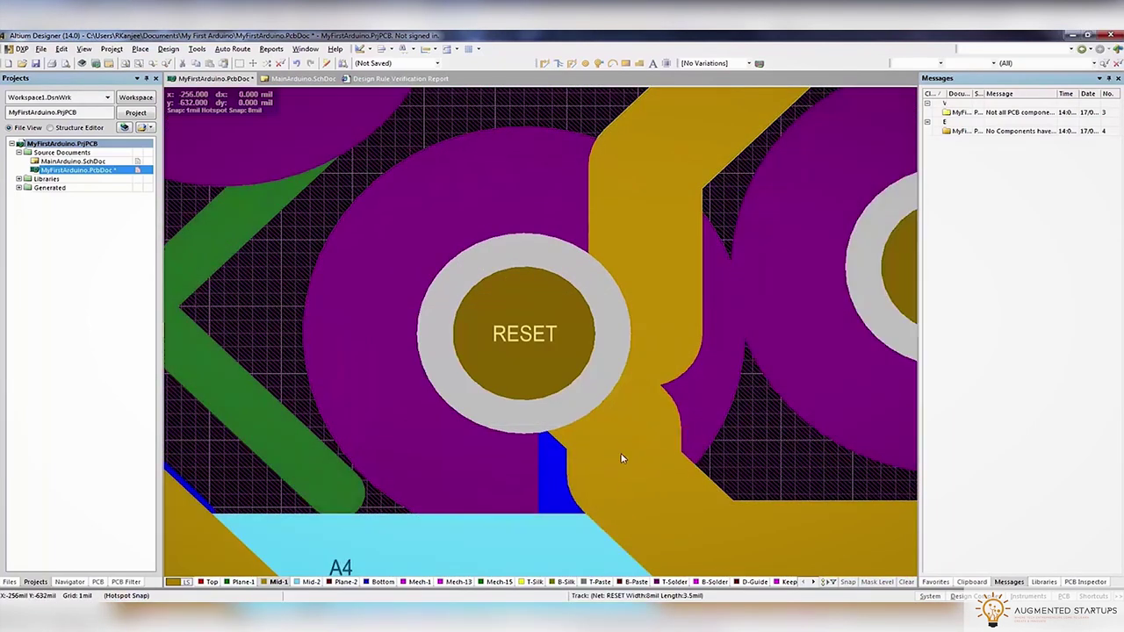
pyautogui.click(623, 457)
pyautogui.click(621, 389)
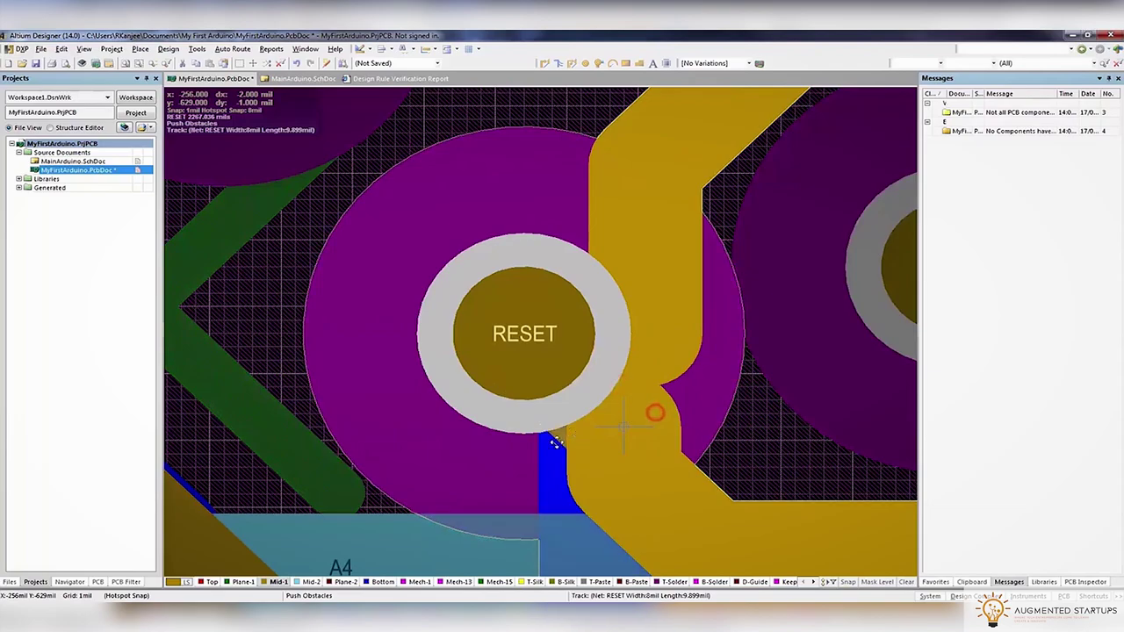
pyautogui.keyDown('ctrl'); pyautogui.scroll(-5, 570, 452); pyautogui.keyUp('ctrl')
pyautogui.keyDown('ctrl'); pyautogui.scroll(-5, 589, 441); pyautogui.keyUp('ctrl')
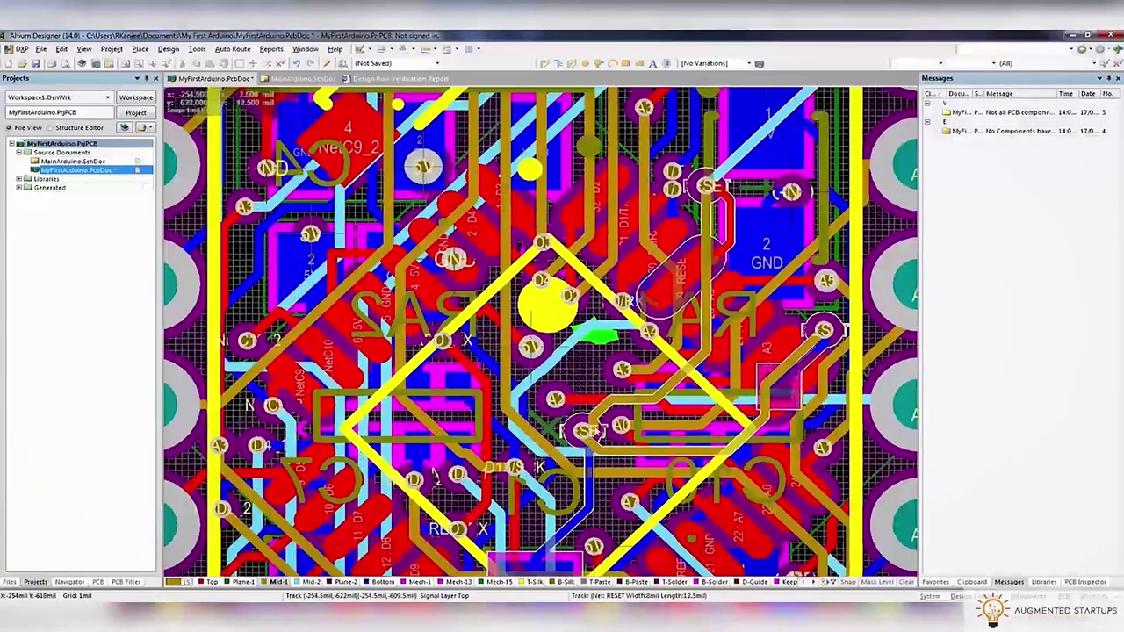
pyautogui.click(168, 48)
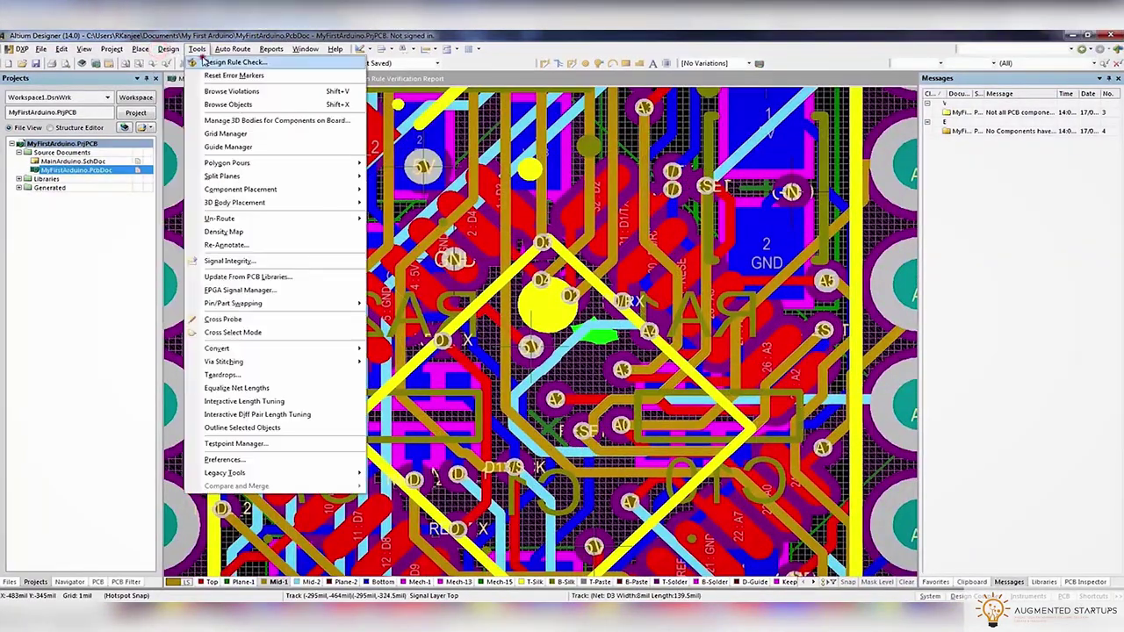
# Rerun the design rule check and switch back to the PCB tab
pyautogui.click(219, 61)
pyautogui.click(414, 495)
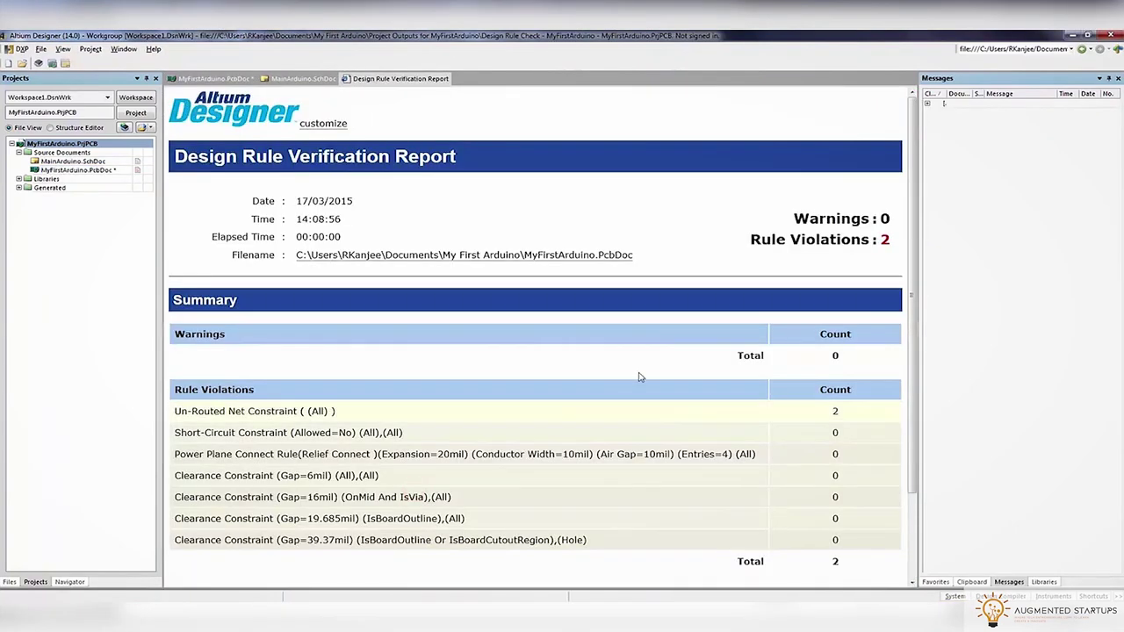
pyautogui.click(211, 78)
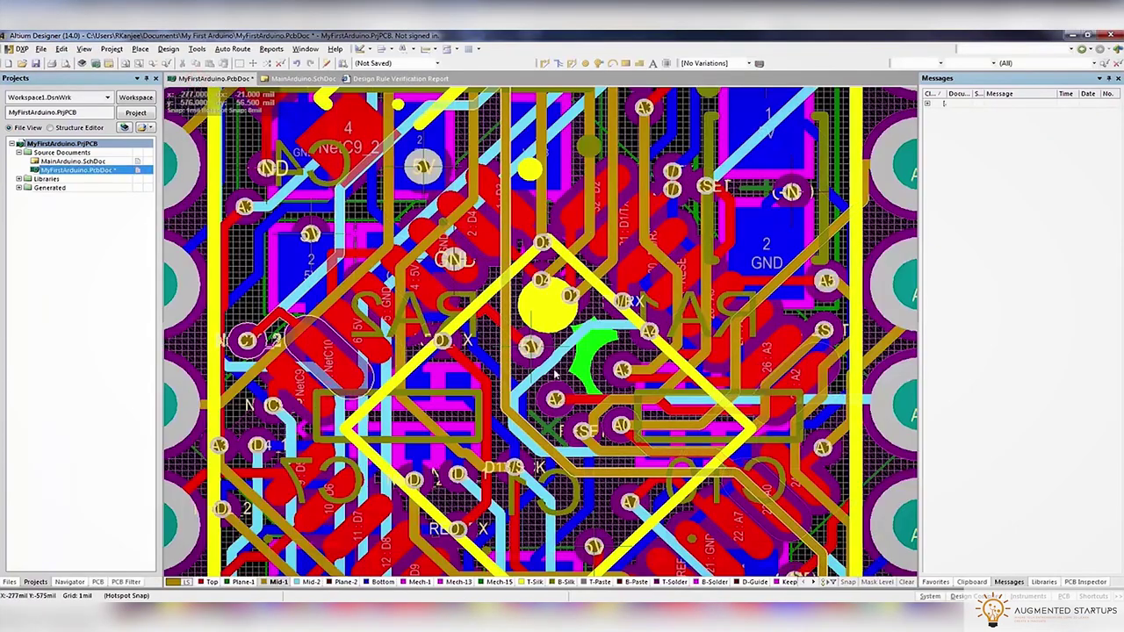
# Pick the via near the A2 pad from the overlap list and move it
pyautogui.keyDown('ctrl'); pyautogui.scroll(3, 556, 399); pyautogui.keyUp('ctrl')
pyautogui.keyDown('ctrl'); pyautogui.scroll(1, 556, 400); pyautogui.keyUp('ctrl')
pyautogui.click(557, 399)
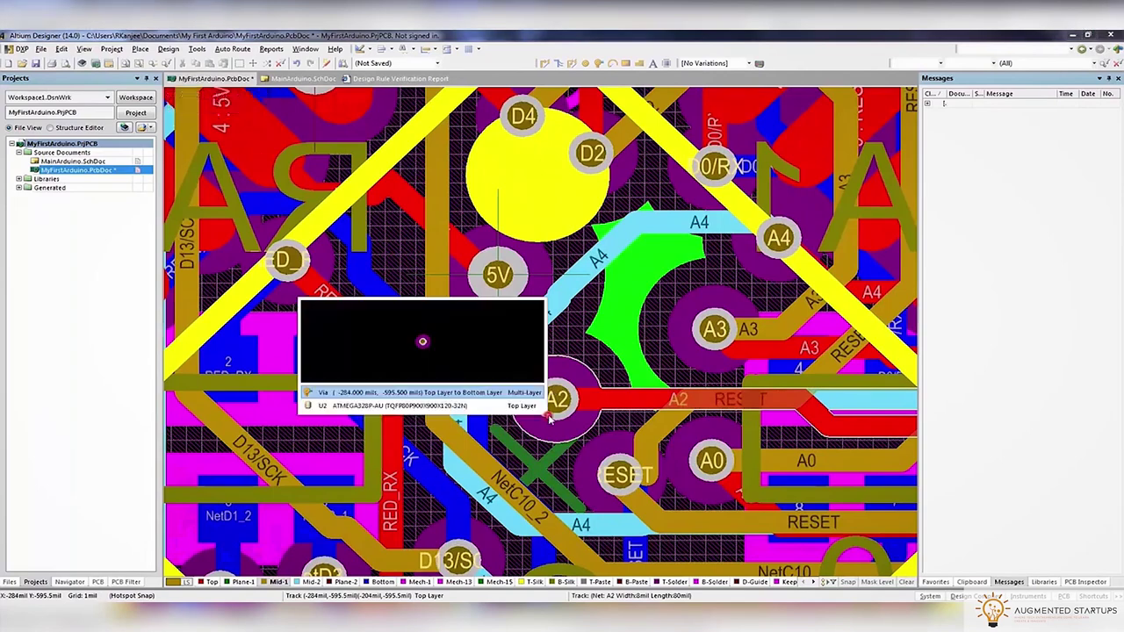
pyautogui.click(521, 393)
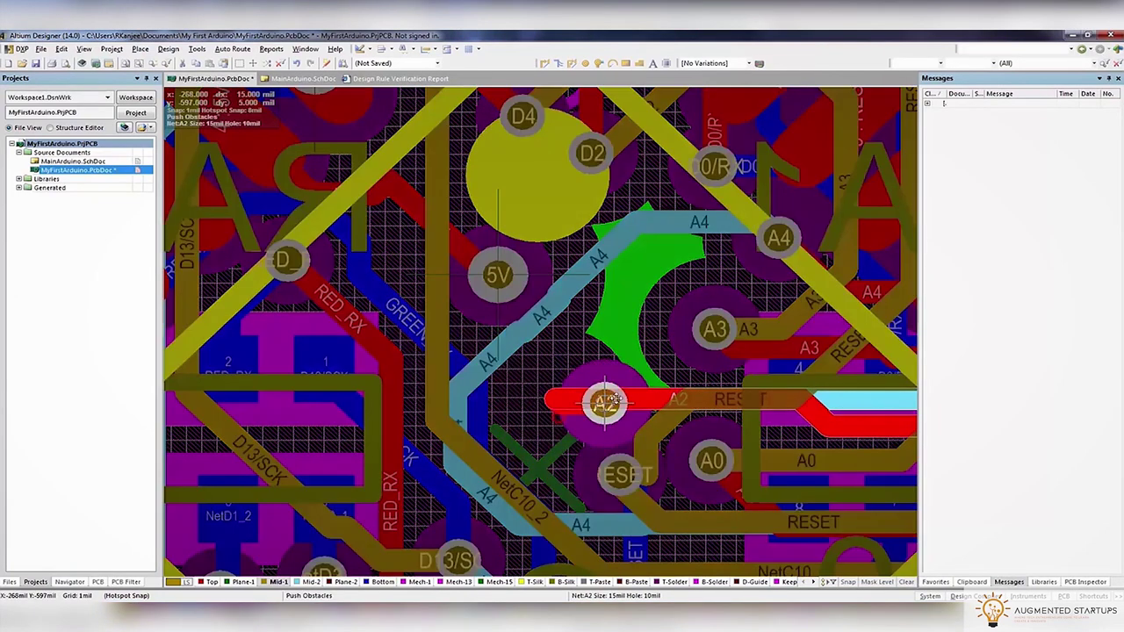
pyautogui.click(627, 378)
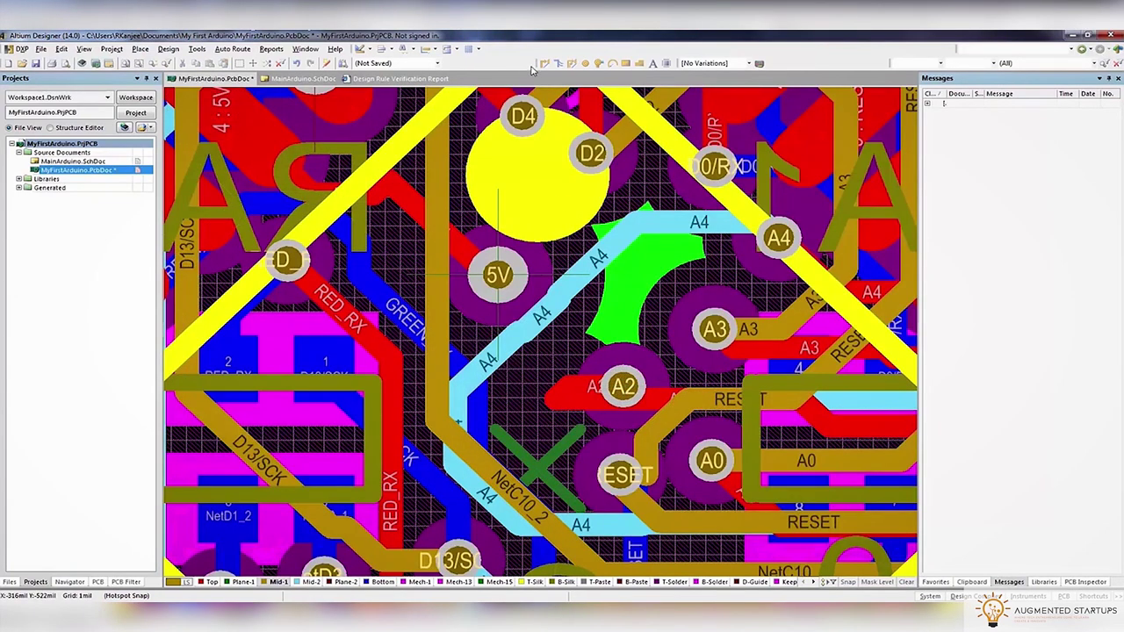
# Reroute the A2 connection from the A2 pad, cancelling attempts with right-click
pyautogui.click(623, 386)
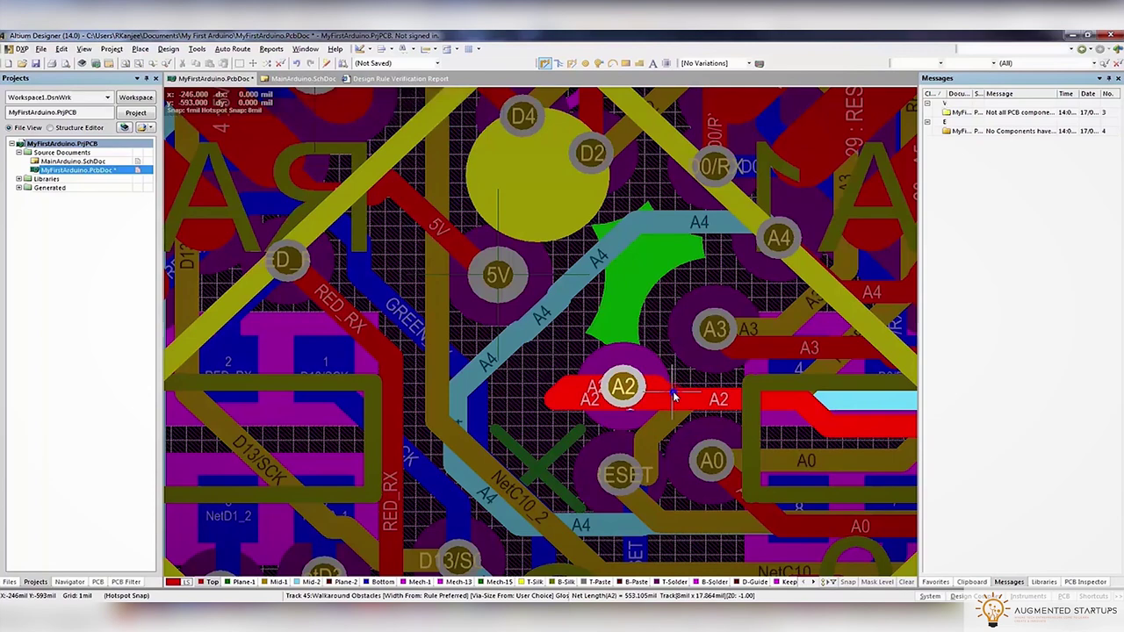
pyautogui.rightClick(674, 397)
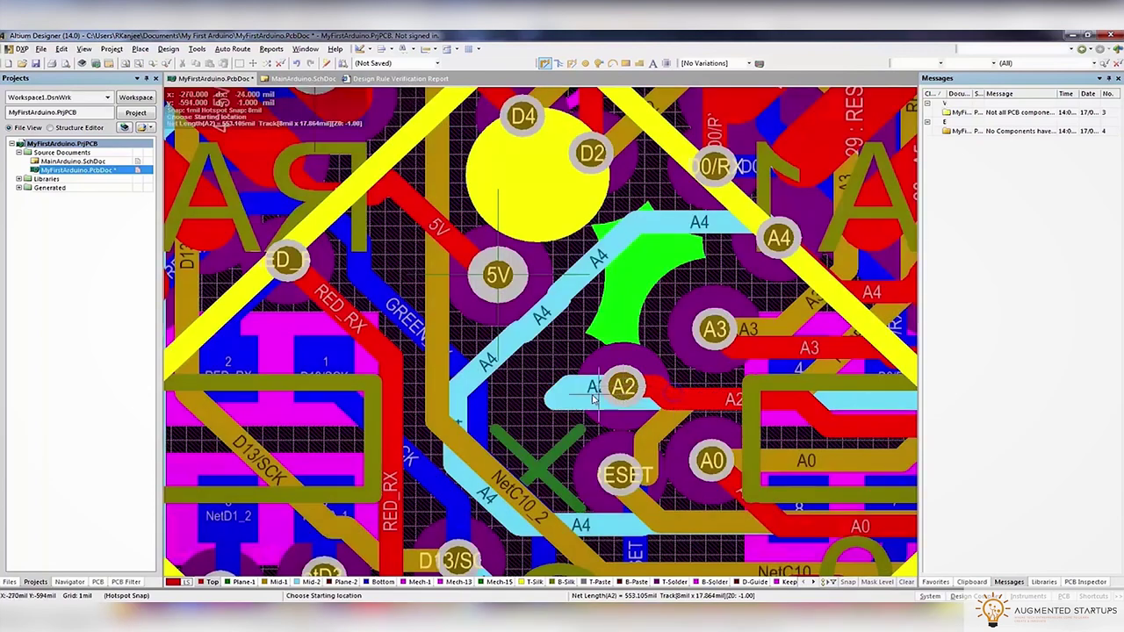
pyautogui.click(624, 389)
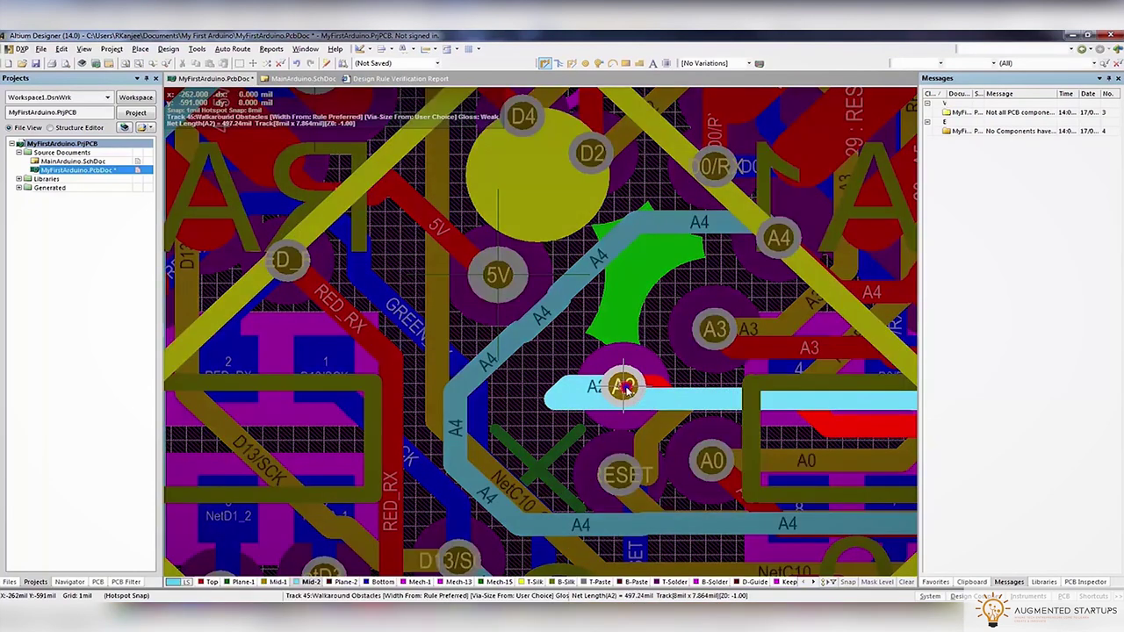
pyautogui.rightClick(625, 389)
pyautogui.click(197, 48)
# Run the design rule check and return to the MyFirstArduino.PcbDoc layout
pyautogui.click(220, 58)
pyautogui.click(369, 498)
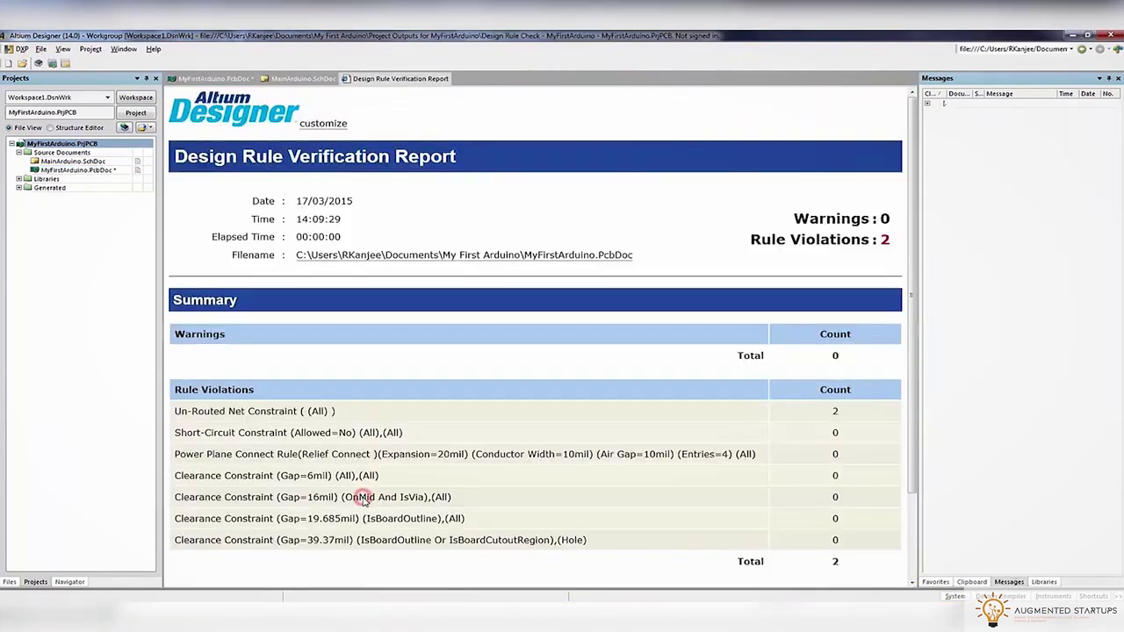
pyautogui.click(216, 78)
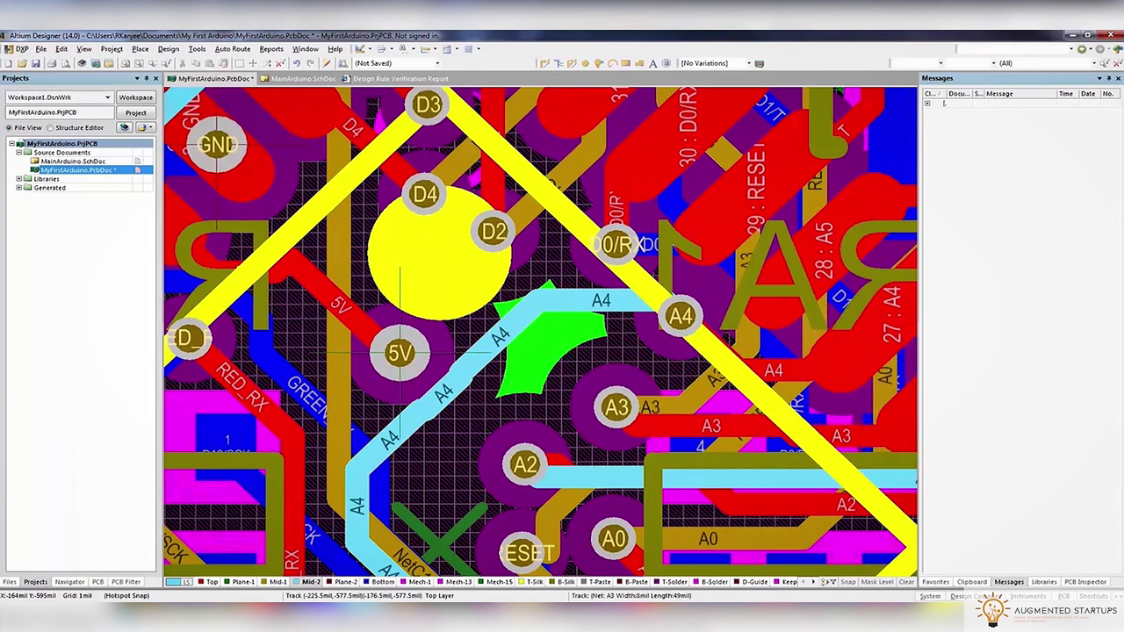
# View Plane-2, restore all layers, and move the via to a new position
pyautogui.press('+')
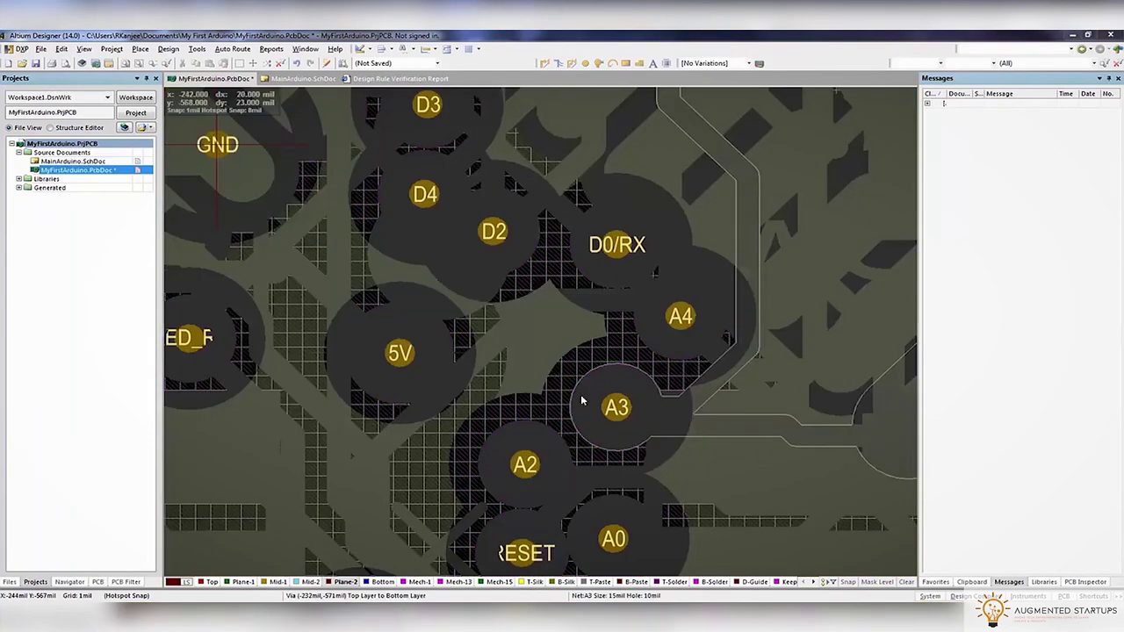
pyautogui.hotkey('shift', 's')
pyautogui.hotkey('shift', 's')
pyautogui.hotkey('shift', 's')
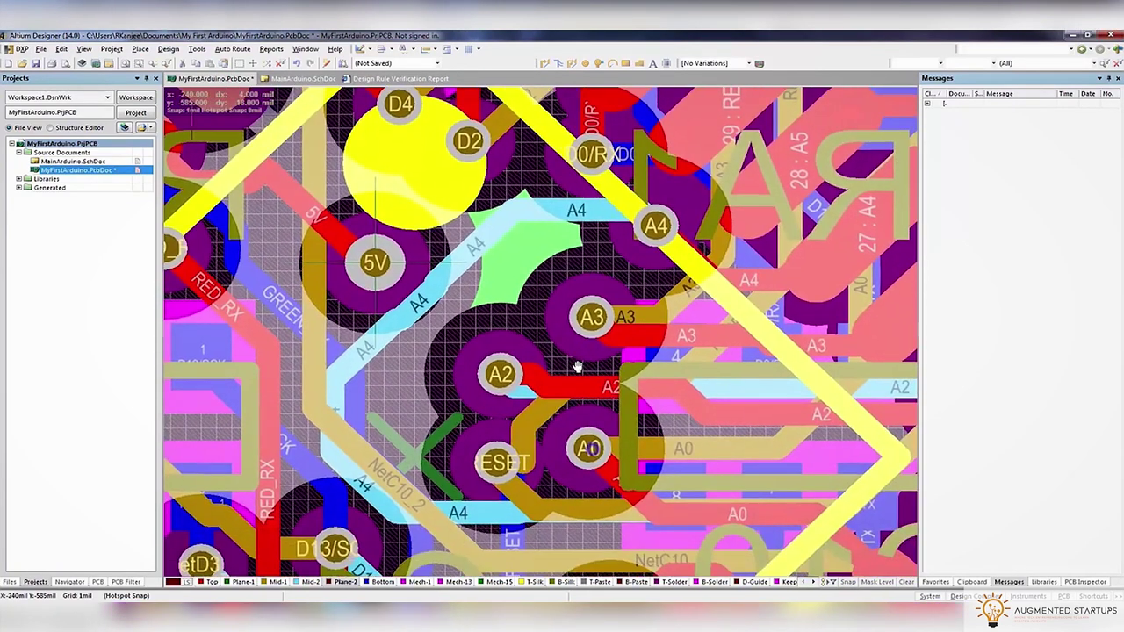
pyautogui.click(466, 364)
pyautogui.click(465, 357)
pyautogui.moveTo(505, 369); pyautogui.dragTo(539, 387)
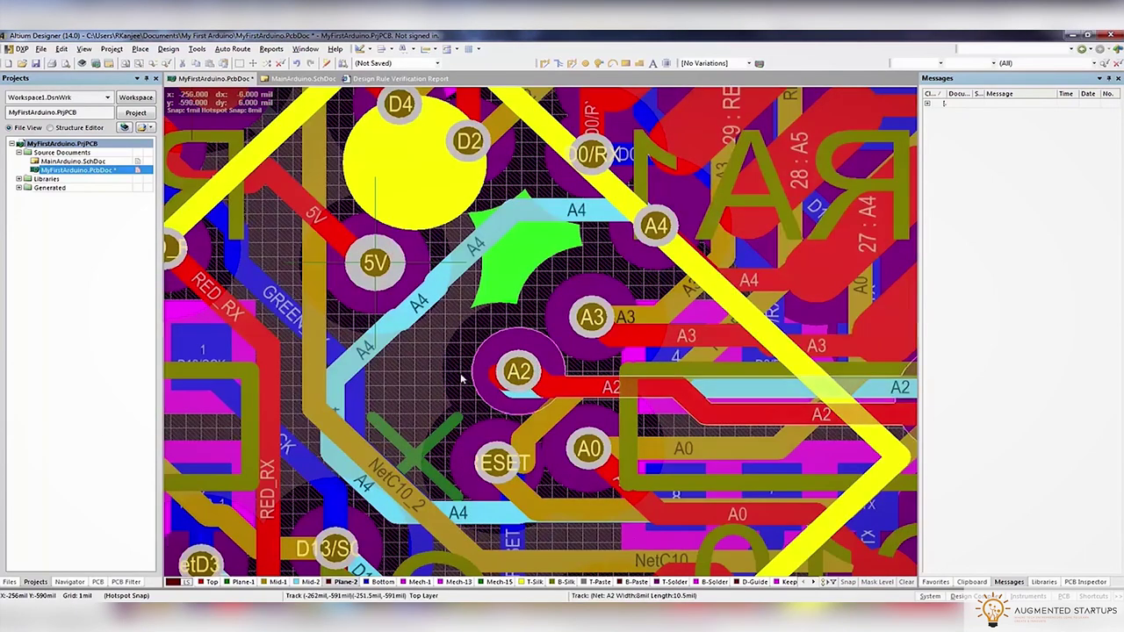
# Rerun the design rule check, leaving 1 Un-Routed Net violation, and return to the PCB
pyautogui.click(168, 48)
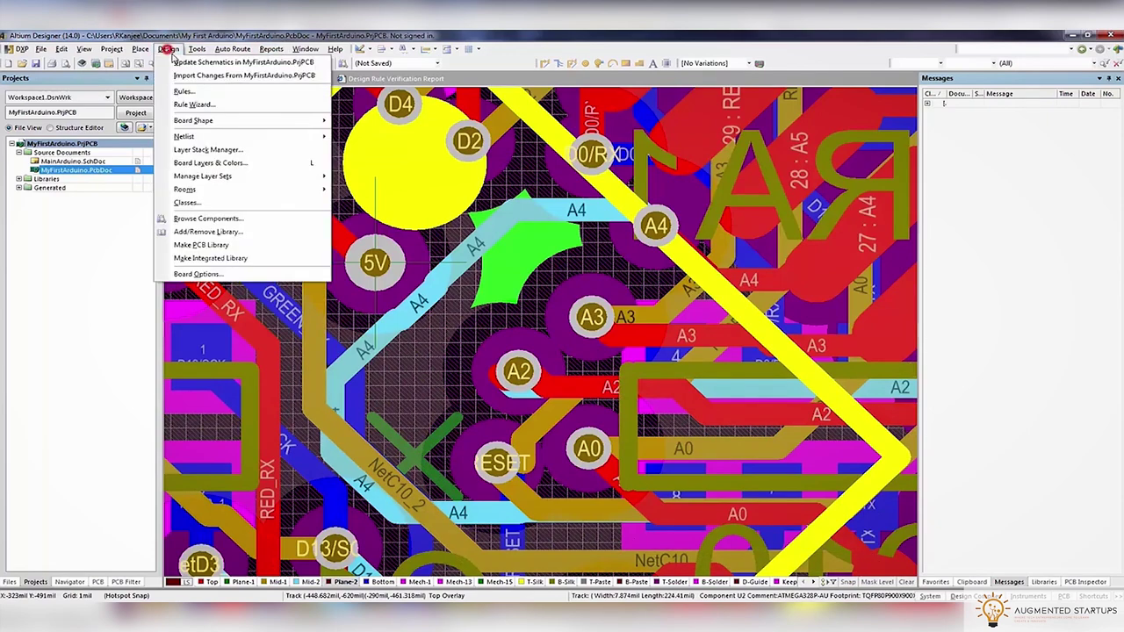
pyautogui.click(196, 48)
pyautogui.click(230, 60)
pyautogui.click(389, 503)
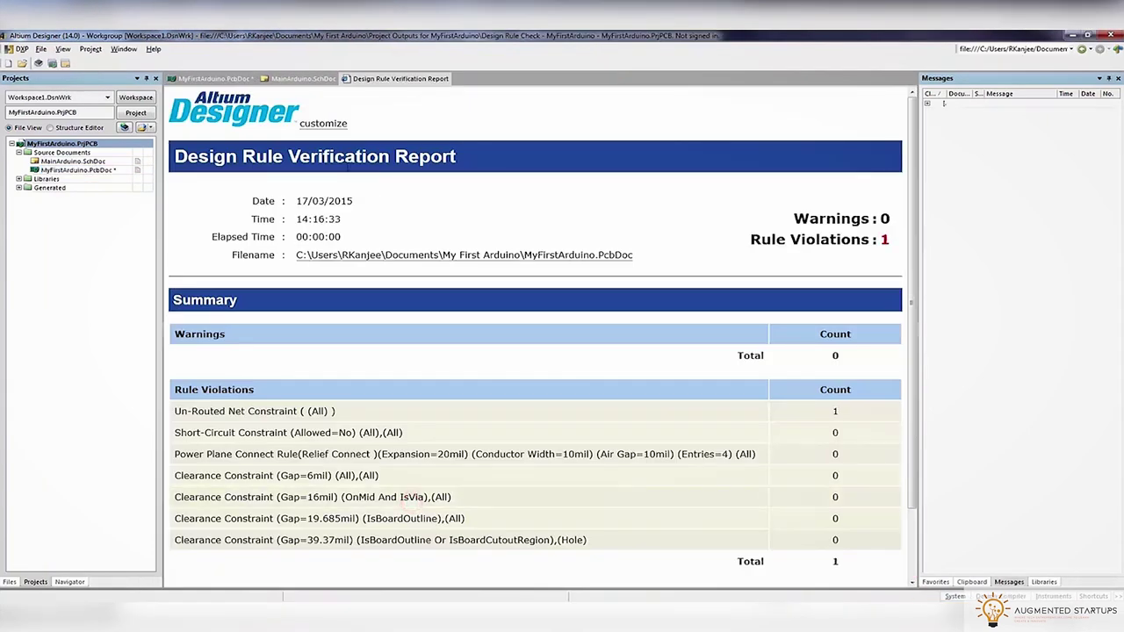
pyautogui.click(189, 78)
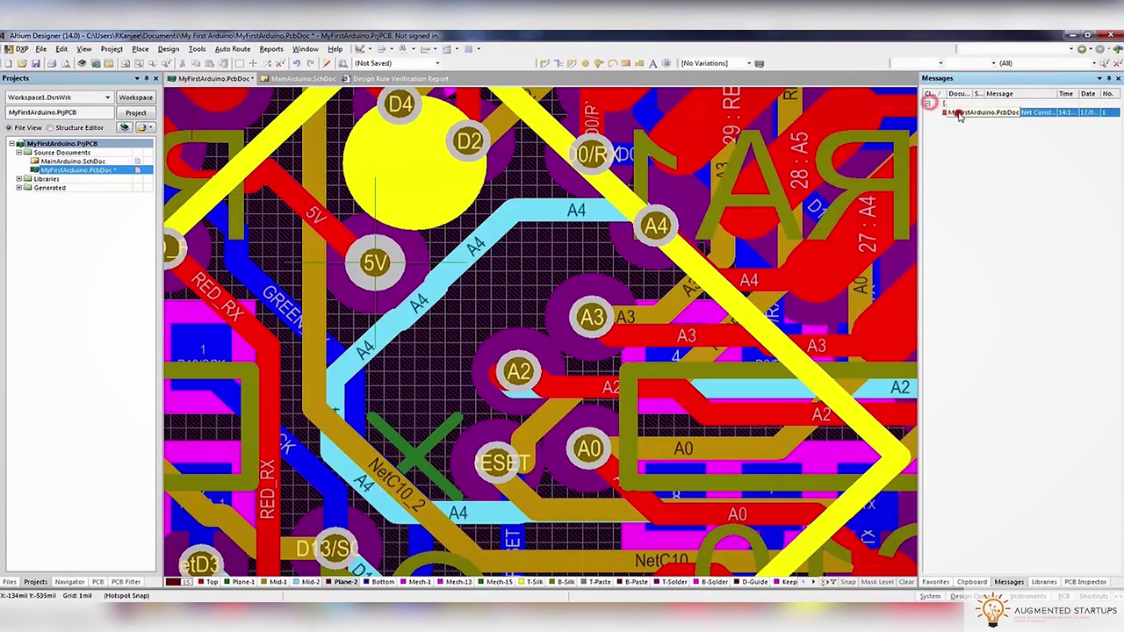
# Route a top-layer track from the 4:5V pad to the nearby 5V via
pyautogui.doubleClick(960, 113)
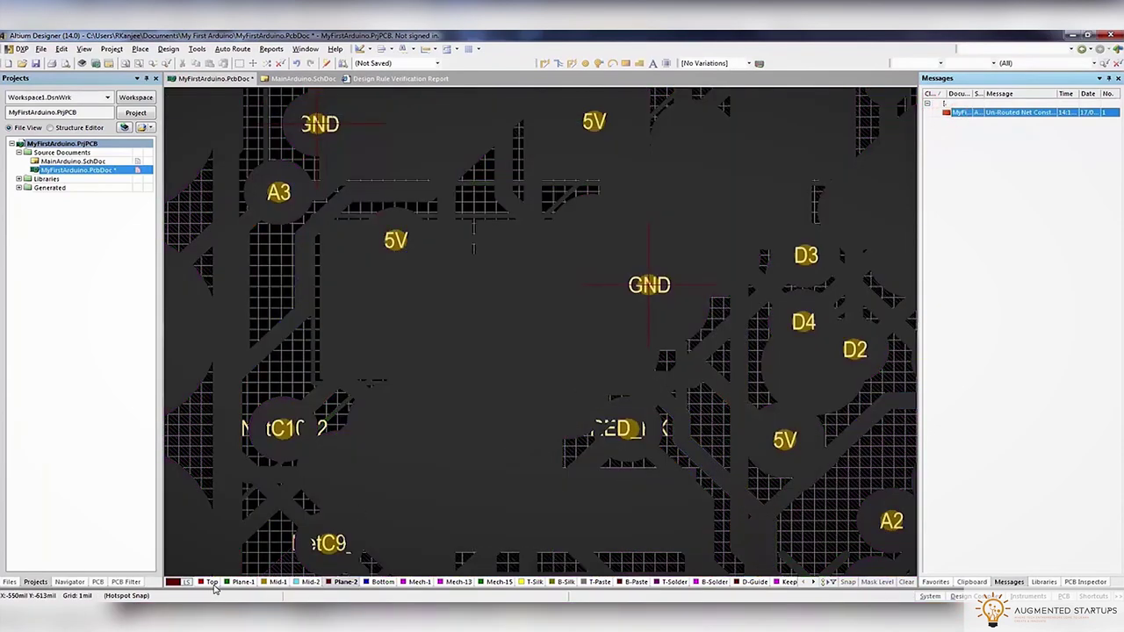
pyautogui.click(212, 583)
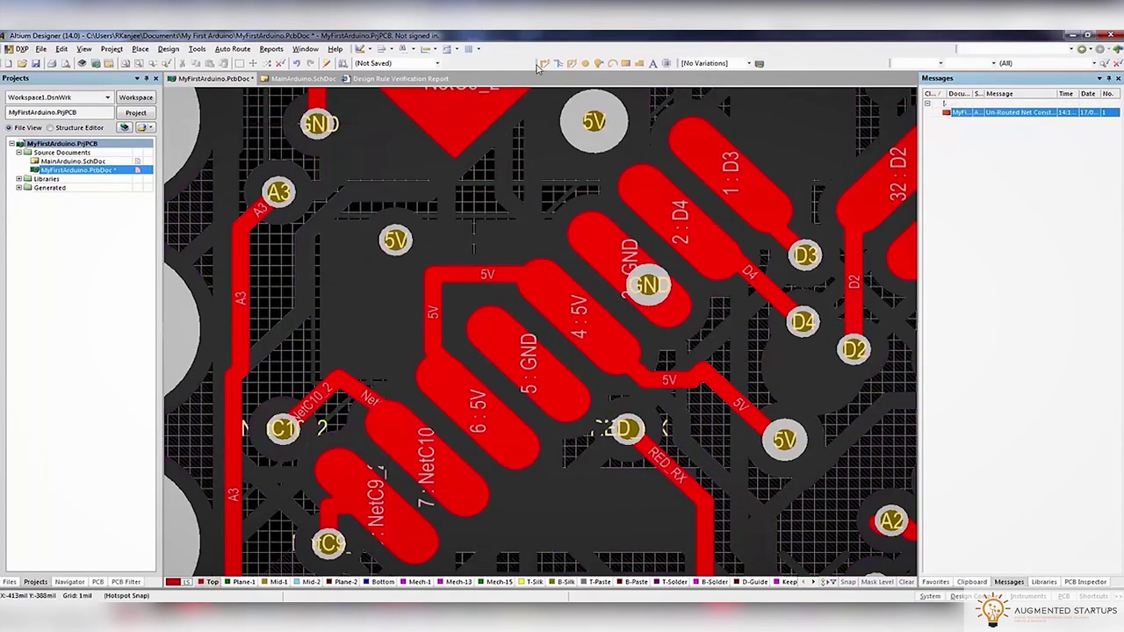
pyautogui.click(564, 64)
pyautogui.click(561, 346)
pyautogui.hotkey('ctrl', 'w')
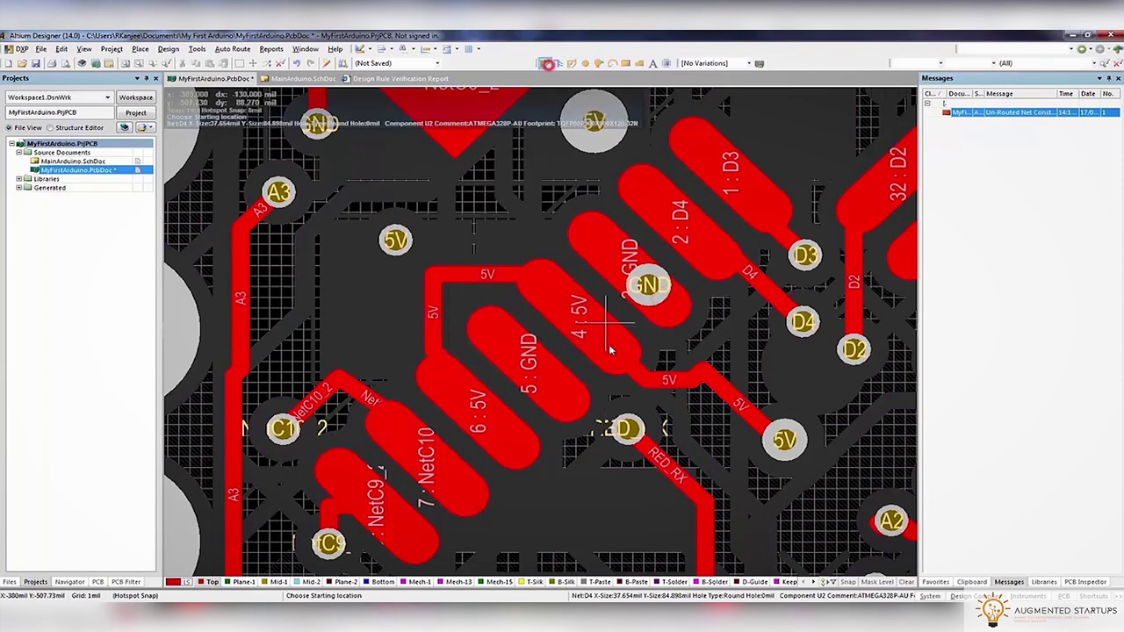
pyautogui.click(606, 351)
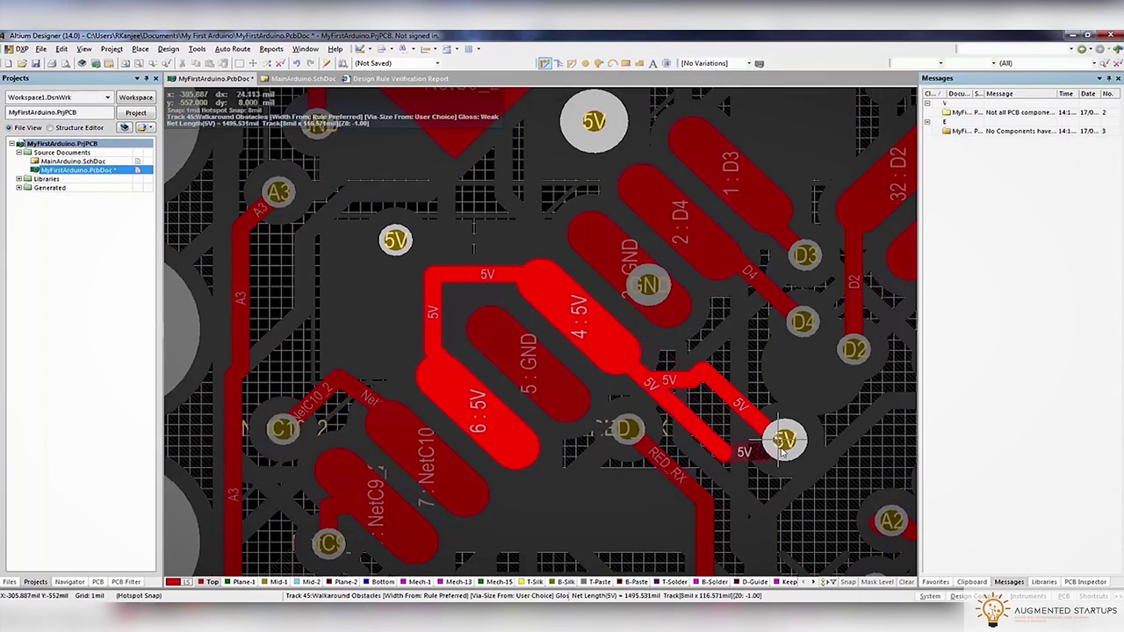
pyautogui.click(783, 446)
# Set the snap grid to 5 mil and reposition the short 5V track segment
pyautogui.press('g')
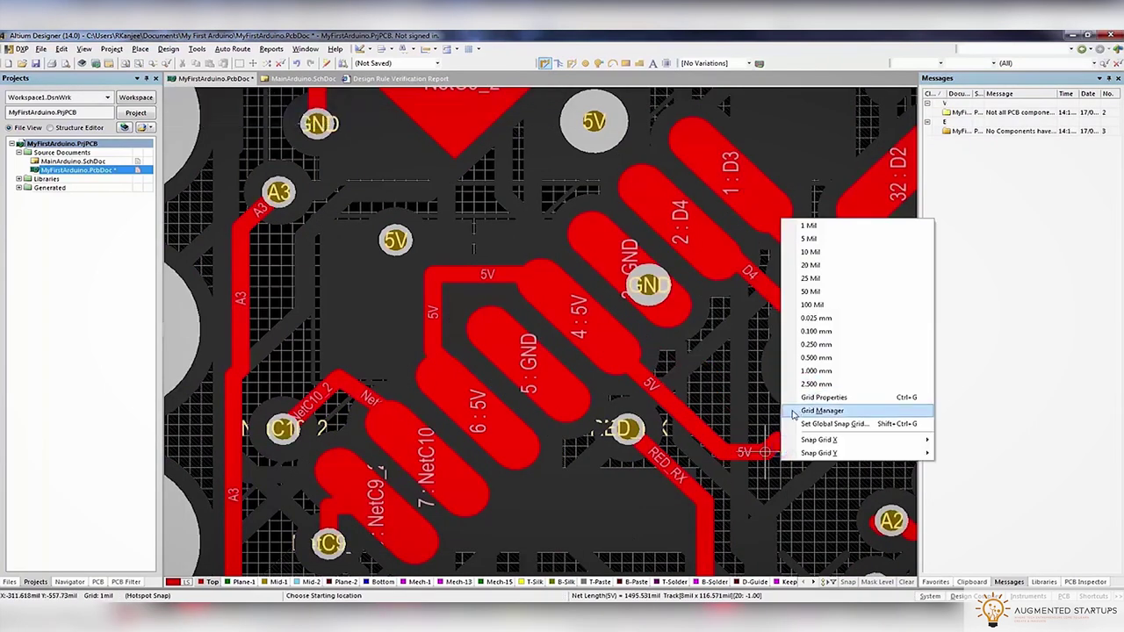
pyautogui.click(810, 240)
pyautogui.moveTo(780, 446); pyautogui.dragTo(740, 322, button='right')
pyautogui.keyDown('ctrl'); pyautogui.scroll(-2, 741, 322); pyautogui.keyUp('ctrl')
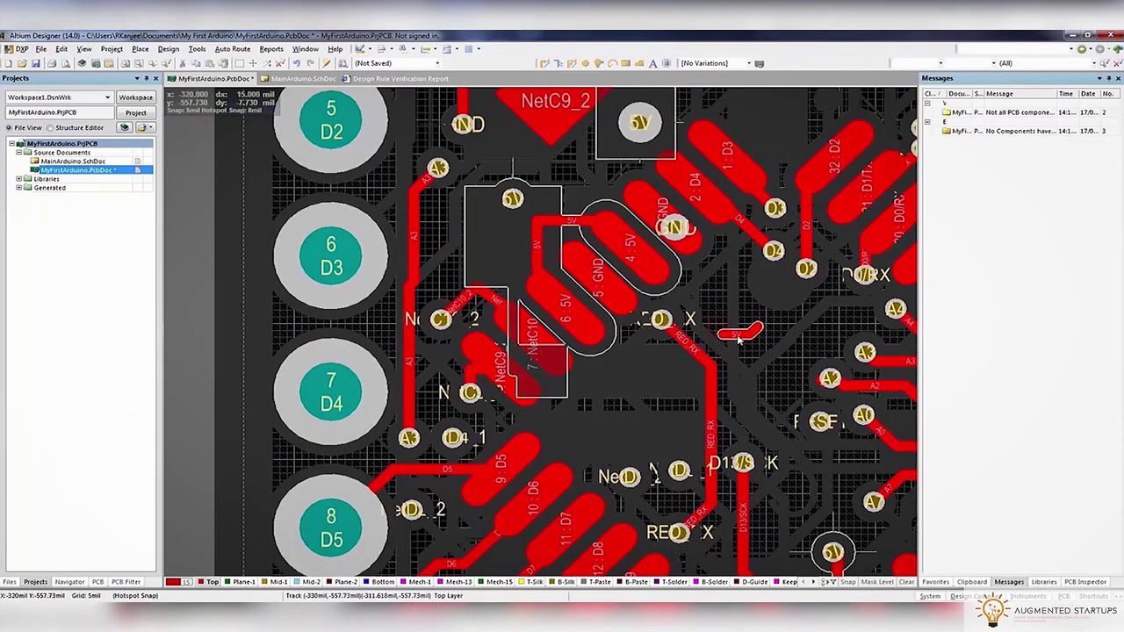
pyautogui.moveTo(755, 334); pyautogui.dragTo(531, 223)
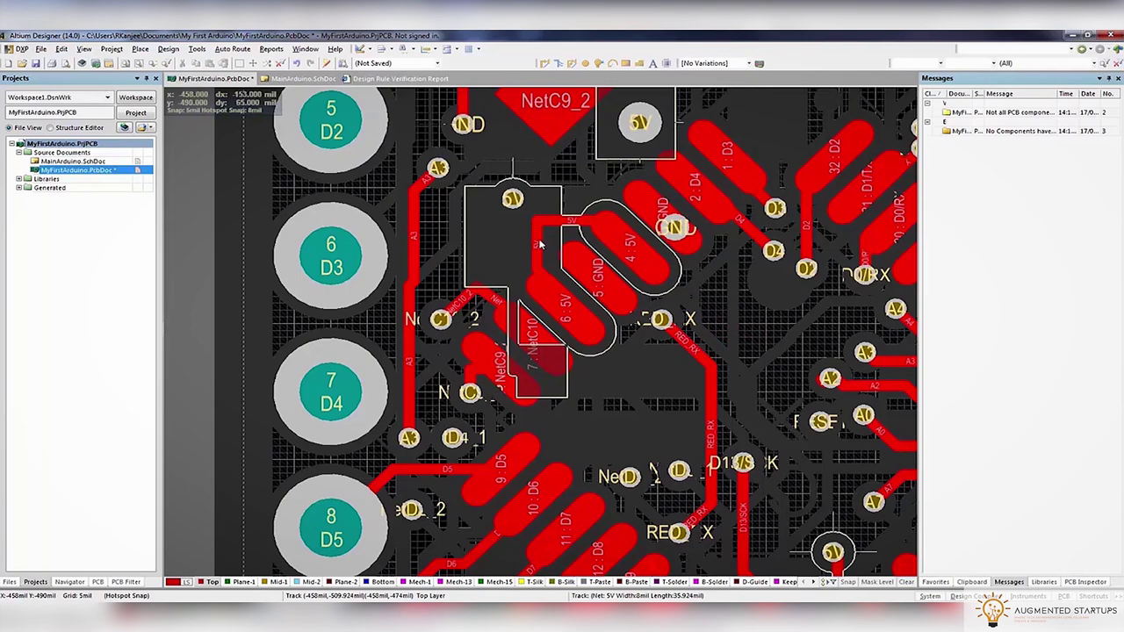
pyautogui.keyDown('ctrl'); pyautogui.scroll(4, 540, 245); pyautogui.keyUp('ctrl')
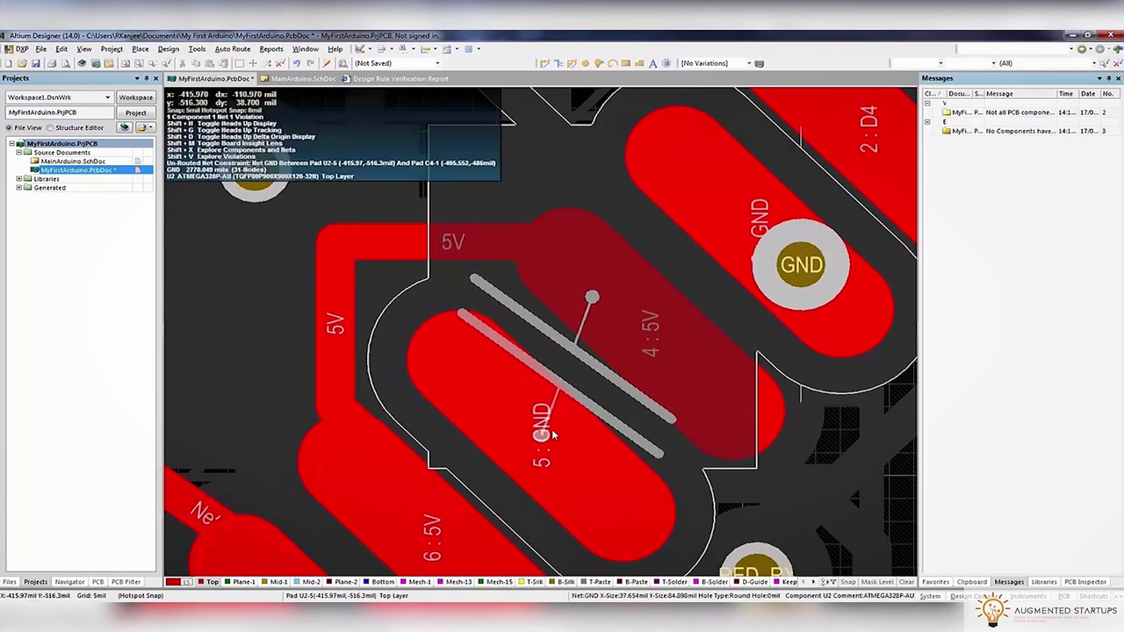
# Return to the top copper layer and start routing from GND pad 5
pyautogui.hotkey('shift', 's')
pyautogui.click(387, 582)
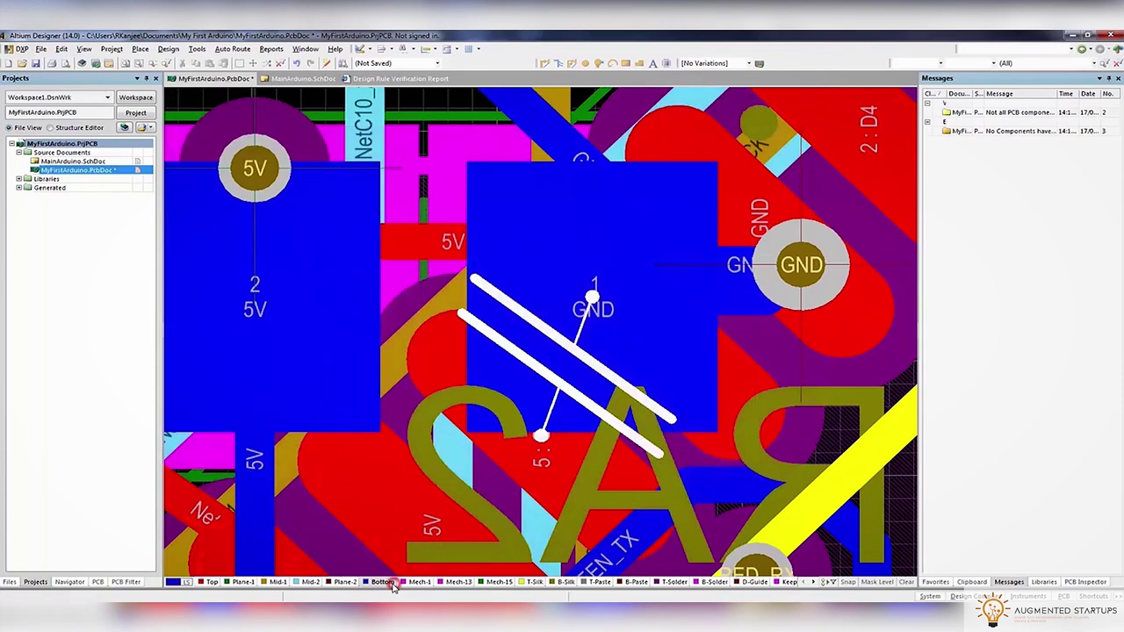
pyautogui.keyDown('ctrl'); pyautogui.scroll(-1, 531, 443); pyautogui.keyUp('ctrl')
pyautogui.hotkey('shift', 's')
pyautogui.hotkey('shift', 's')
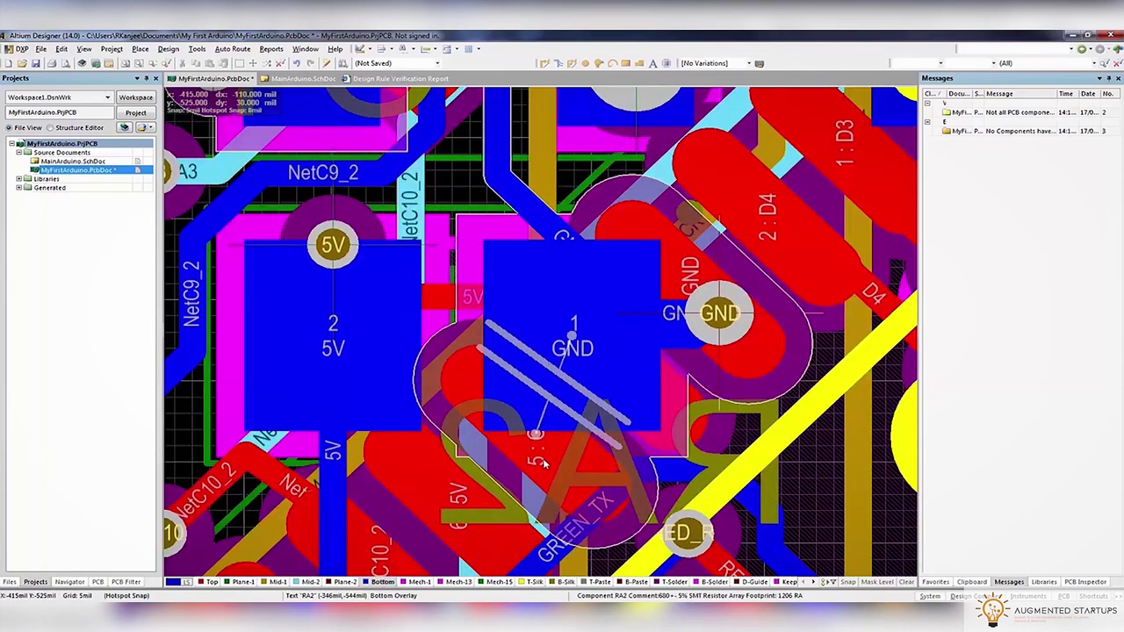
pyautogui.hotkey('shift', 's')
pyautogui.hotkey('shift', 's')
pyautogui.click(211, 582)
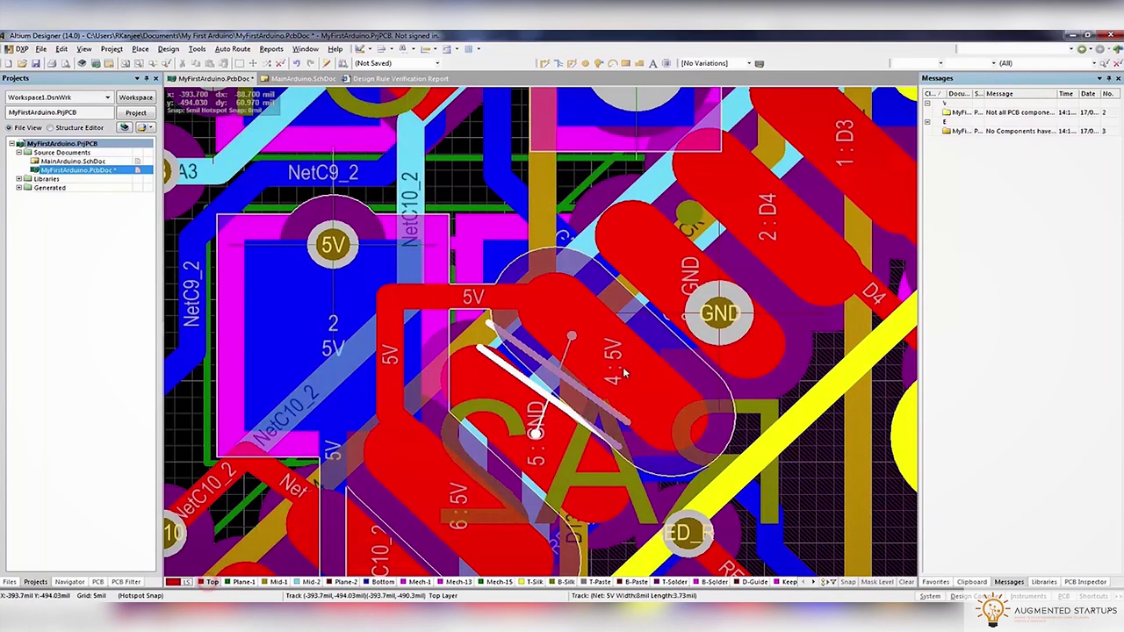
pyautogui.hotkey('ctrl', 'w')
pyautogui.scroll(-2, 615, 395)
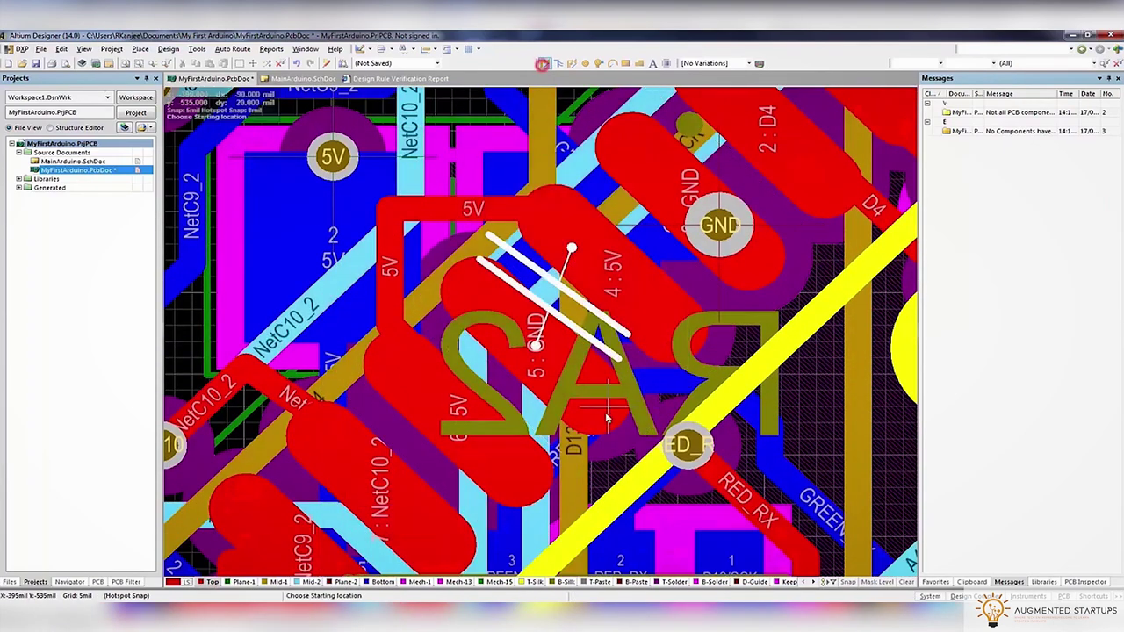
pyautogui.click(606, 420)
# Select the RED_RX via from the overlapping objects to move it
pyautogui.moveTo(731, 407); pyautogui.dragTo(678, 276, button='right')
pyautogui.click(639, 320)
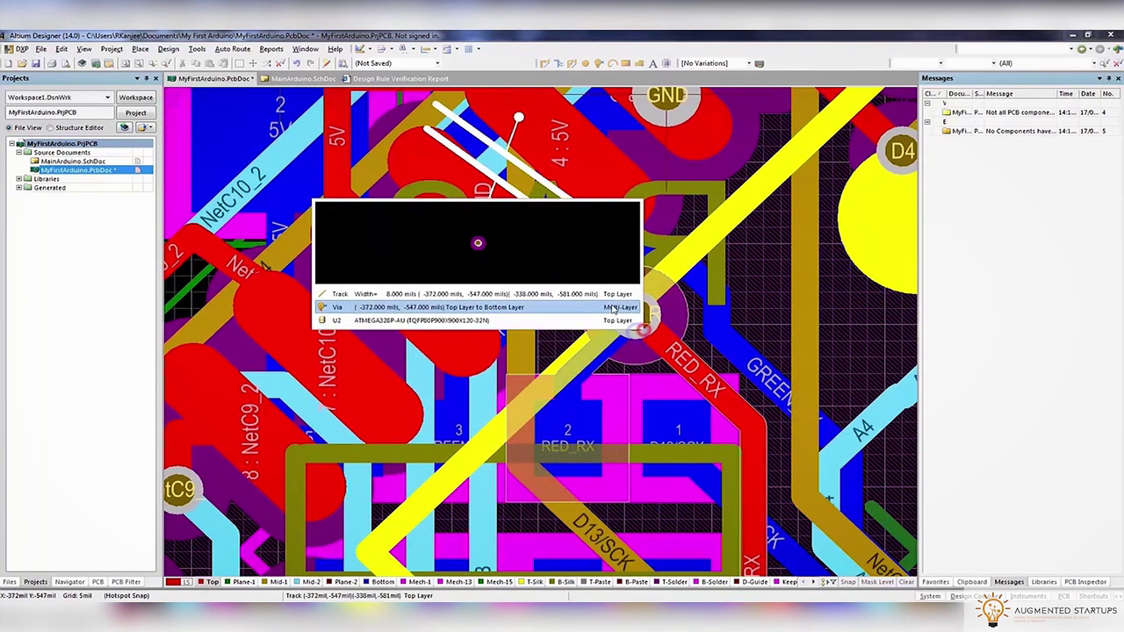
pyautogui.click(613, 309)
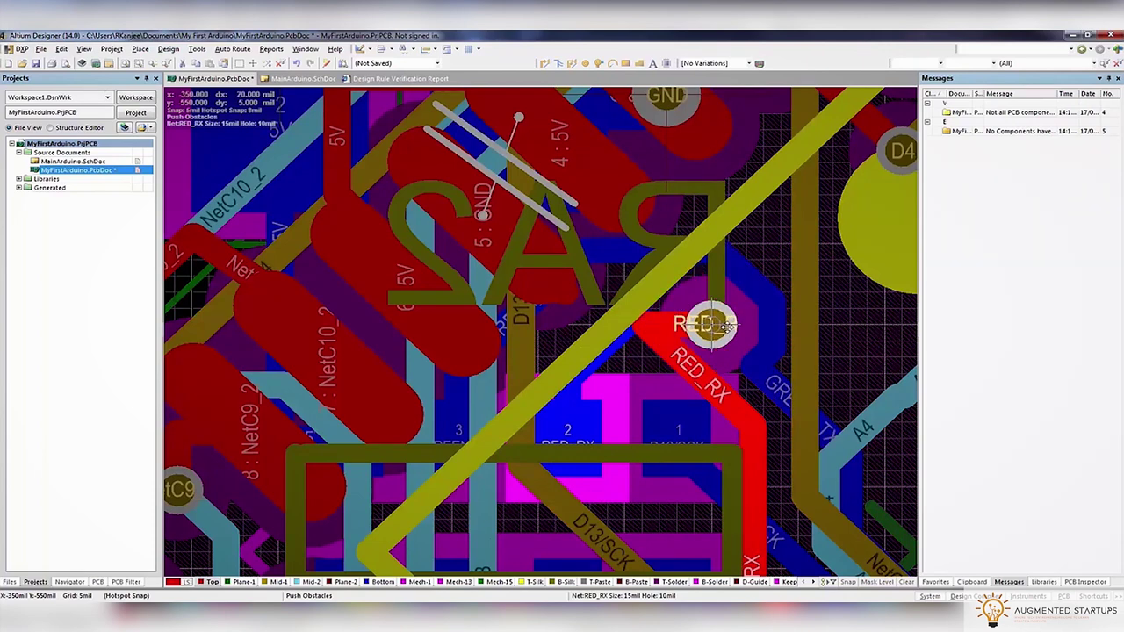
# Drop the RED_RX via in its new spot, cancelling a stray GREEN_TX route and U2 move
pyautogui.click(728, 325)
pyautogui.click(722, 255)
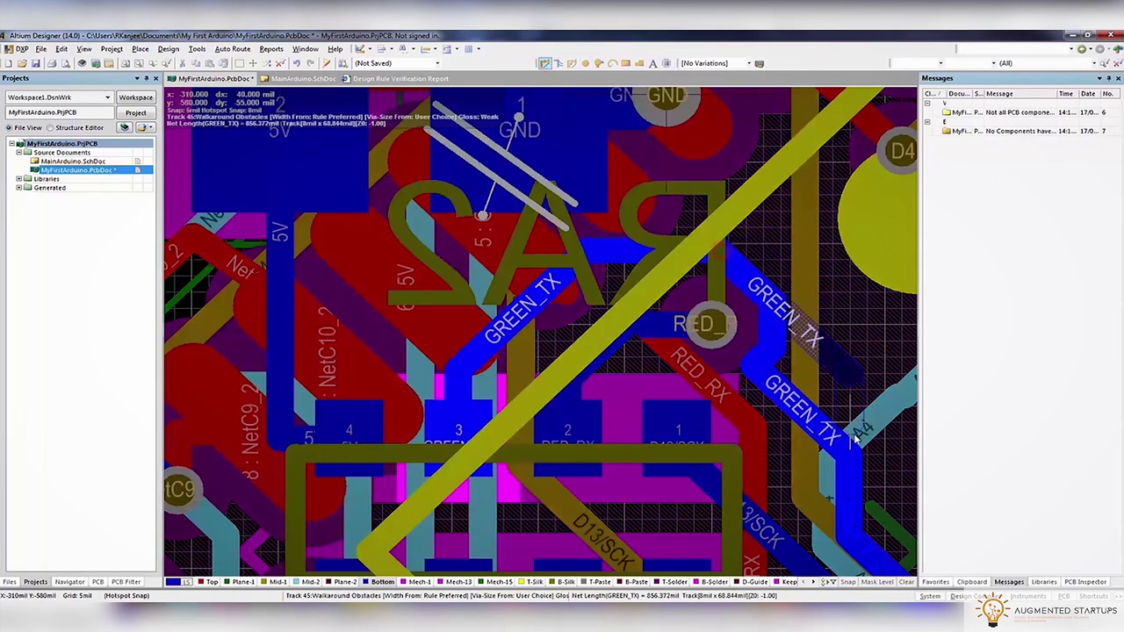
pyautogui.press('Escape')
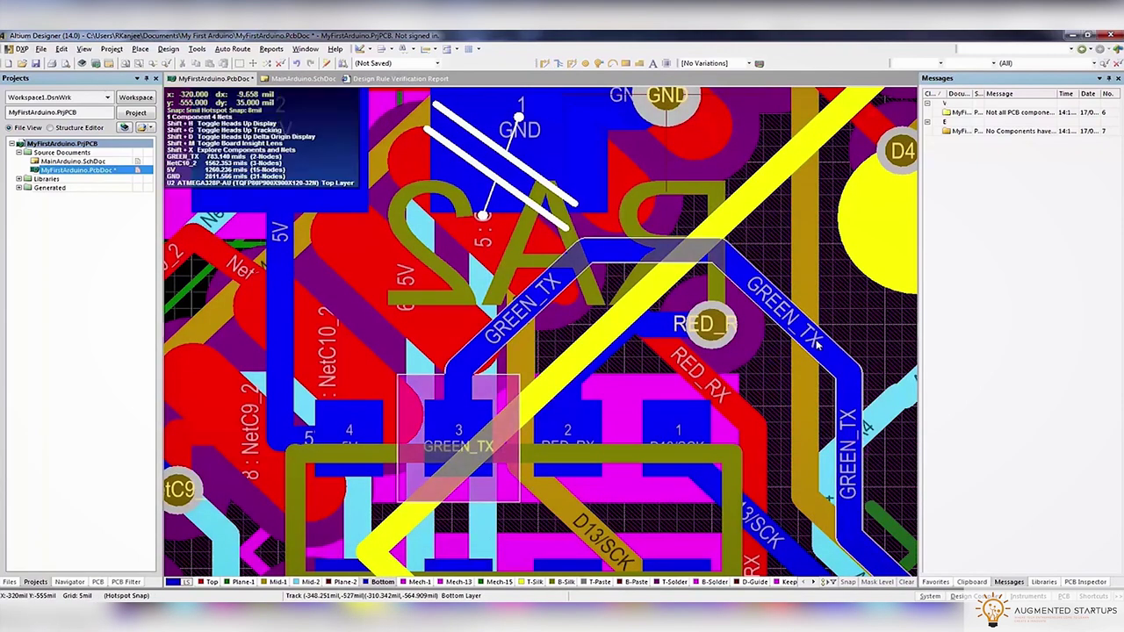
pyautogui.click(848, 444)
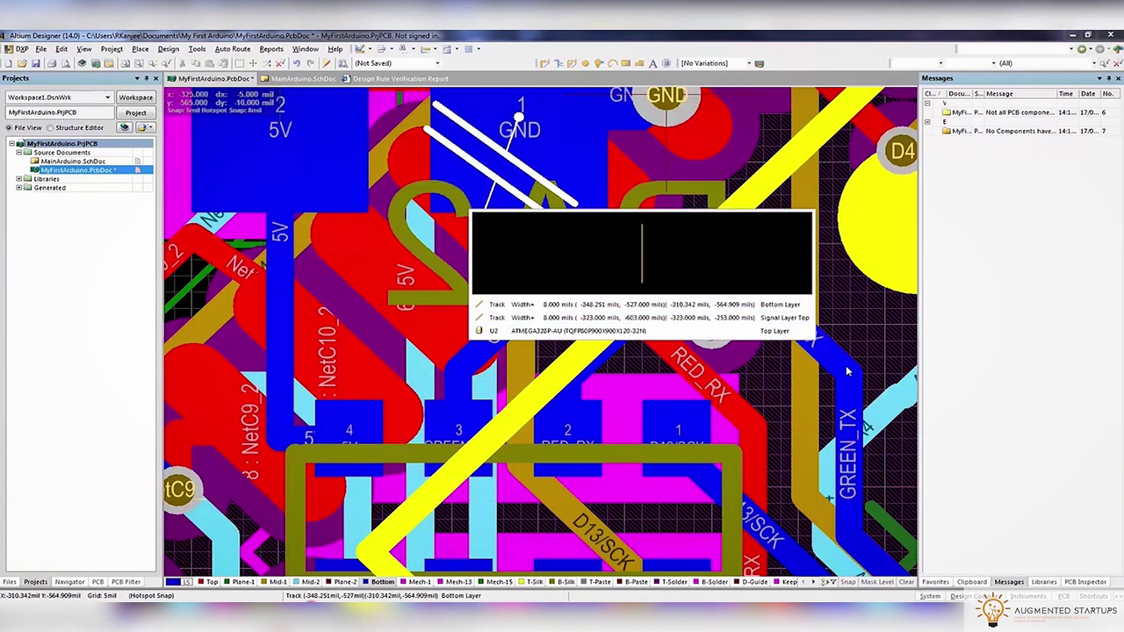
pyautogui.click(562, 330)
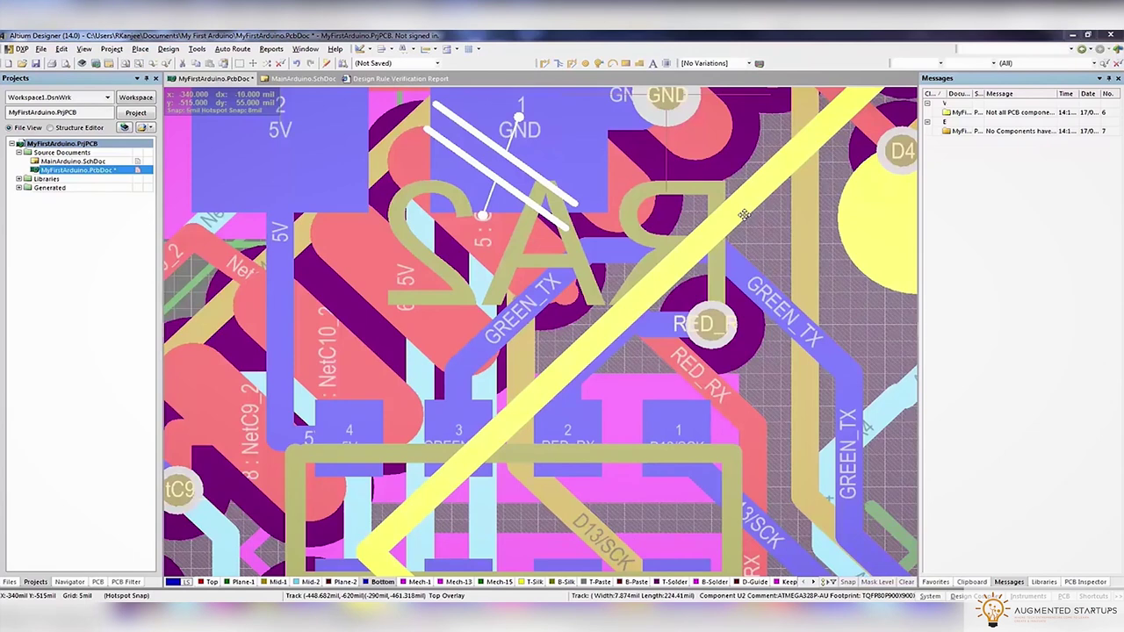
pyautogui.press('Escape')
# Start and cancel interactive routes from the RED_RX pads
pyautogui.hotkey('ctrl', 'w')
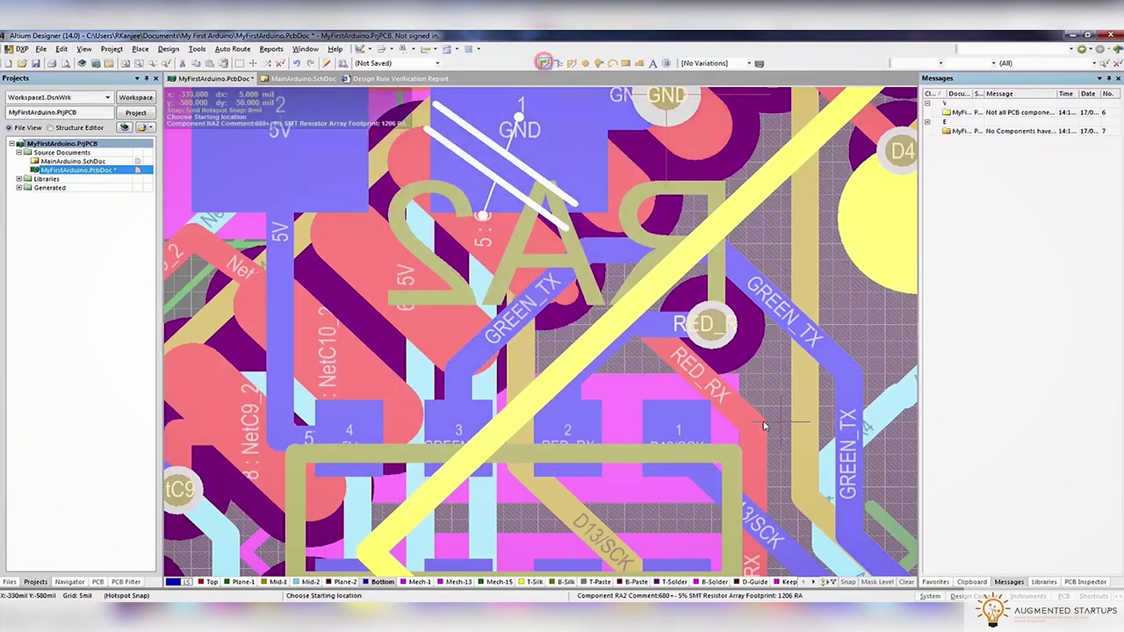
pyautogui.click(722, 328)
pyautogui.press('Escape')
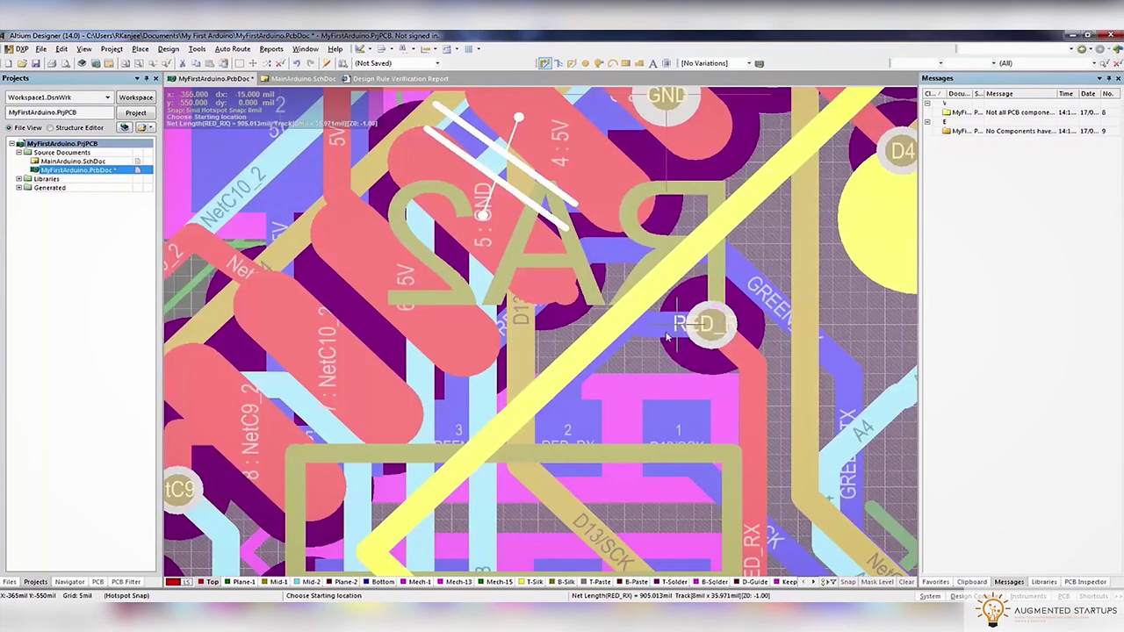
pyautogui.click(556, 427)
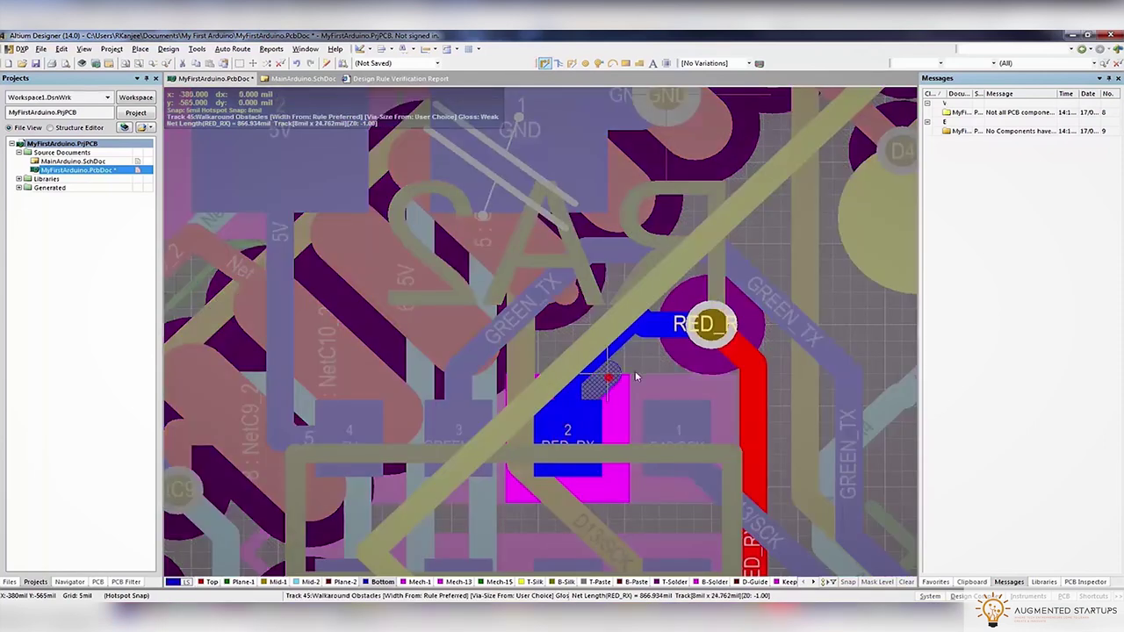
pyautogui.press('Escape')
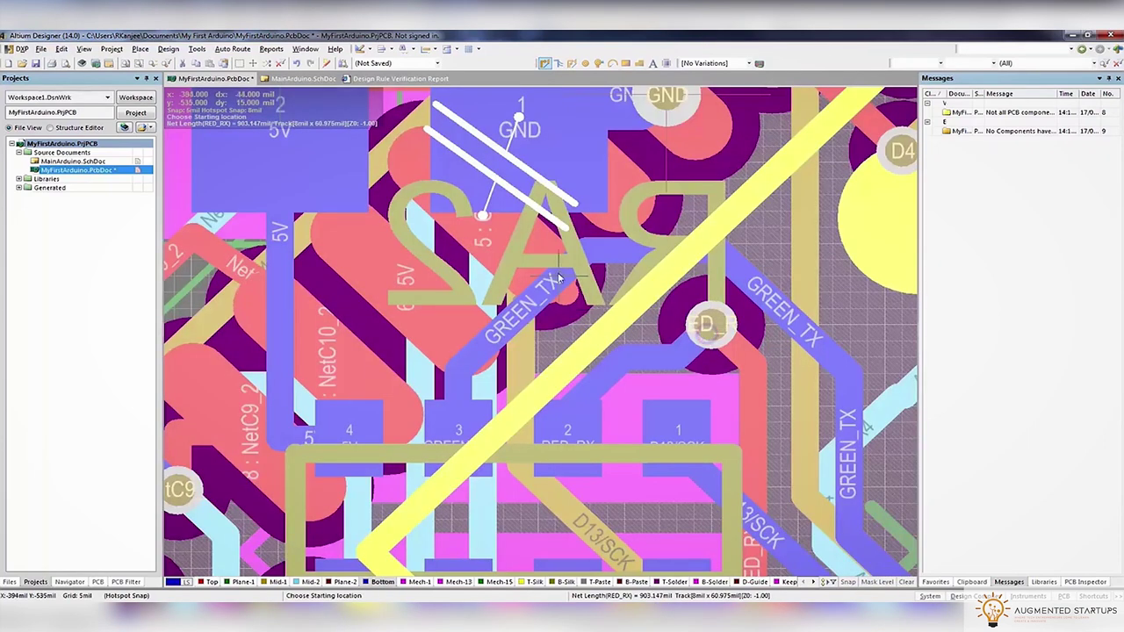
# Route a top-layer GND track from pad 5 to the nearby GND via
pyautogui.scroll(3, 605, 262)
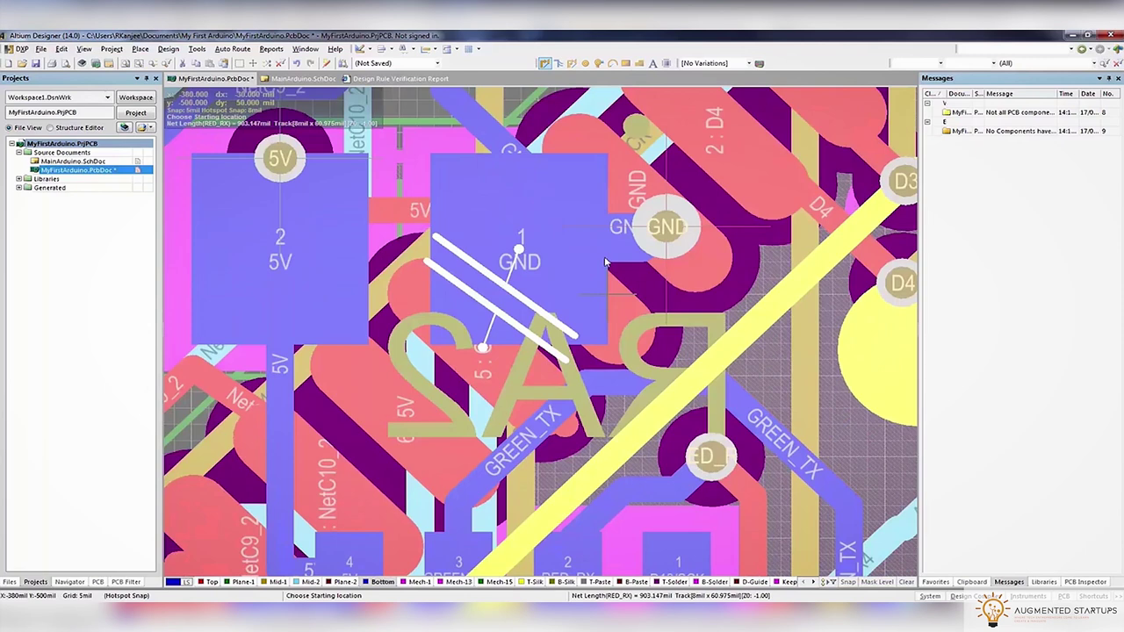
pyautogui.click(483, 368)
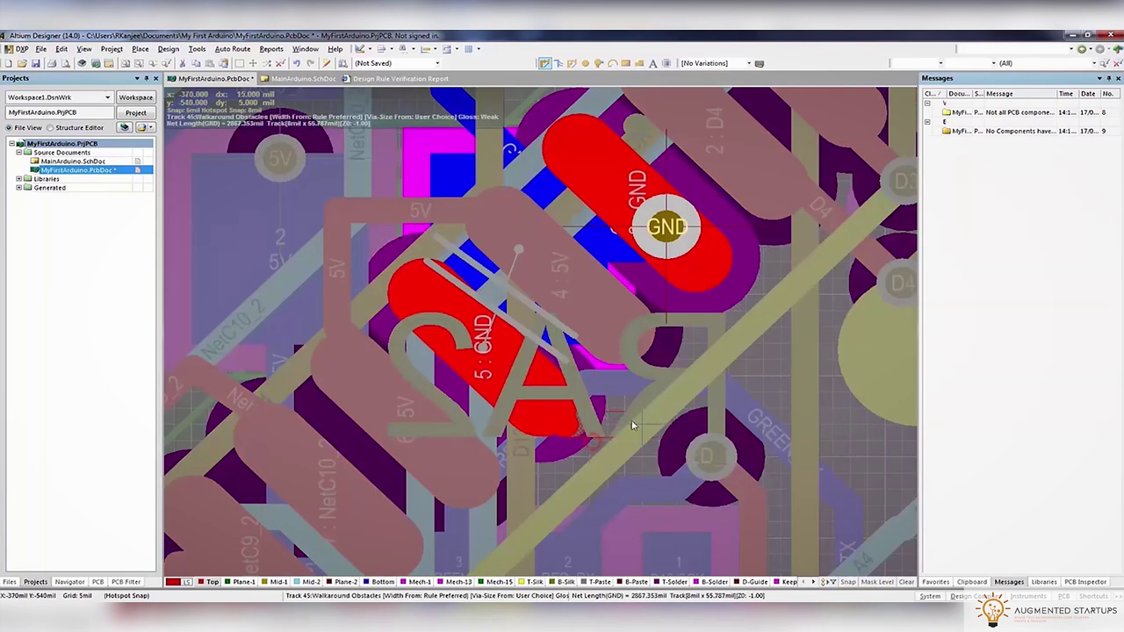
pyautogui.click(760, 309)
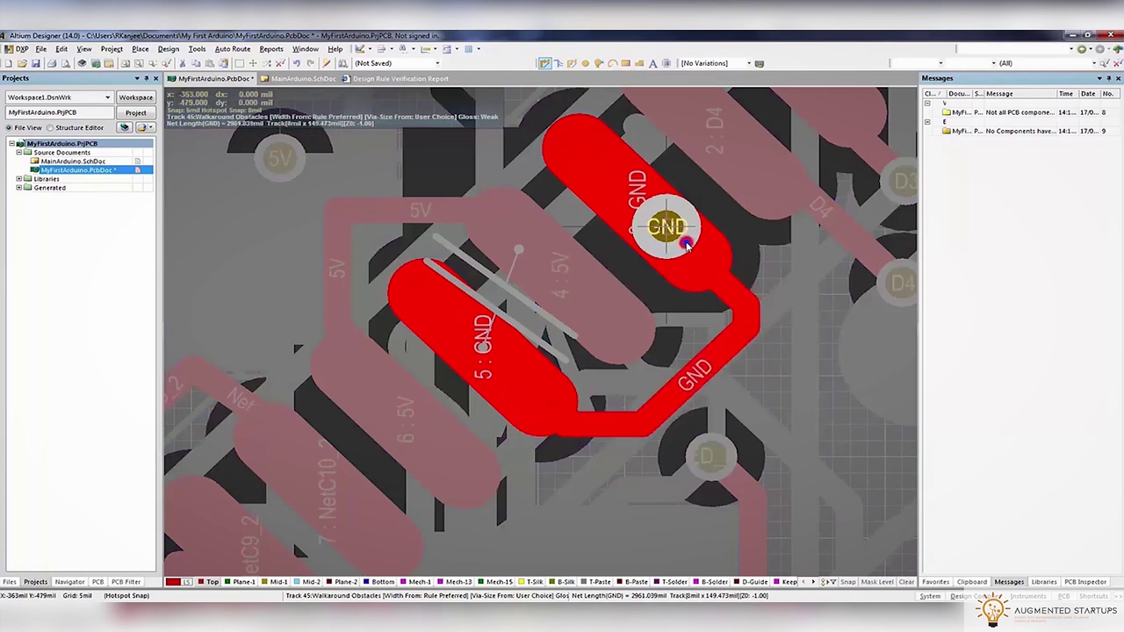
pyautogui.click(686, 247)
pyautogui.hotkey('shift', 's')
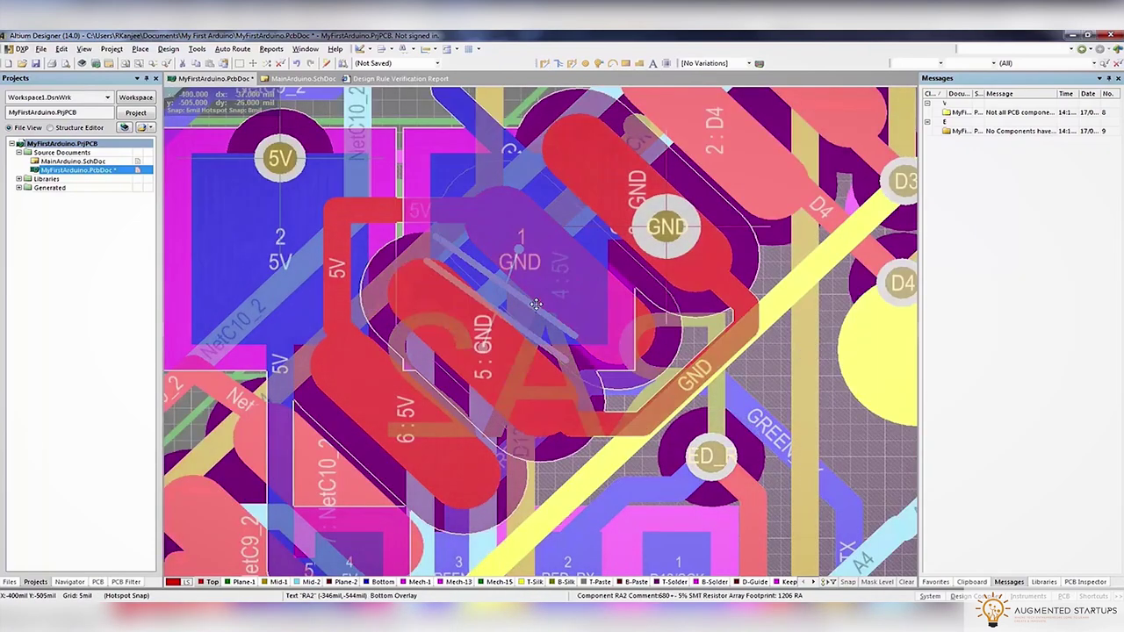
pyautogui.hotkey('shift', 's')
pyautogui.hotkey('shift', 's')
# Show the board in single-layer view with the Bottom layer active
pyautogui.keyDown('ctrl'); pyautogui.scroll(-5, 728, 425); pyautogui.keyUp('ctrl')
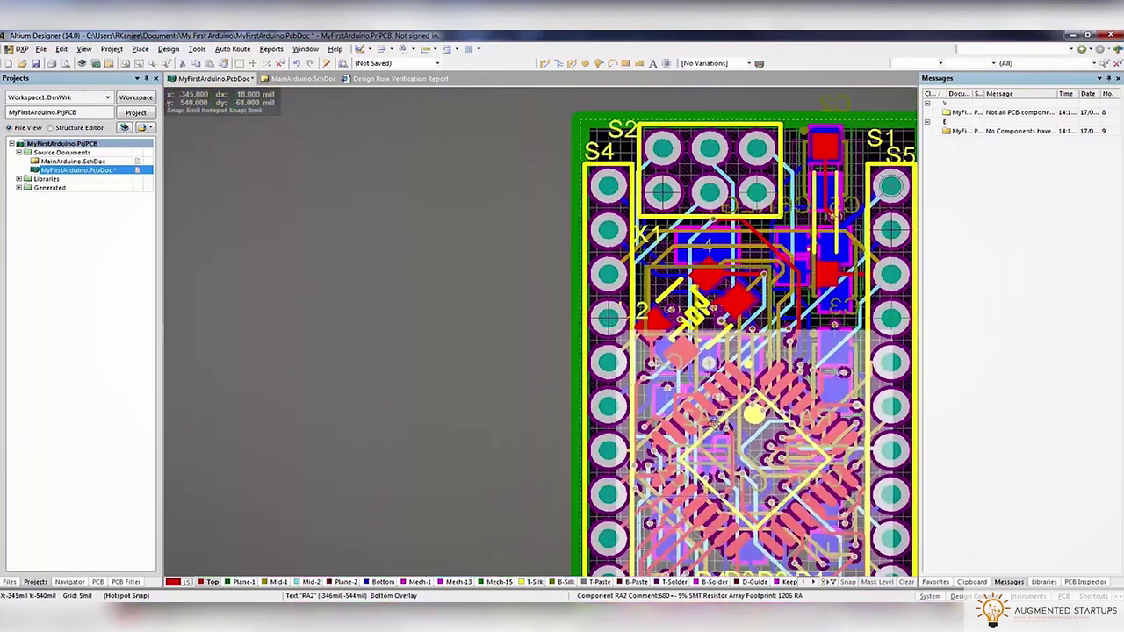
pyautogui.keyDown('ctrl'); pyautogui.scroll(6, 574, 329); pyautogui.keyUp('ctrl')
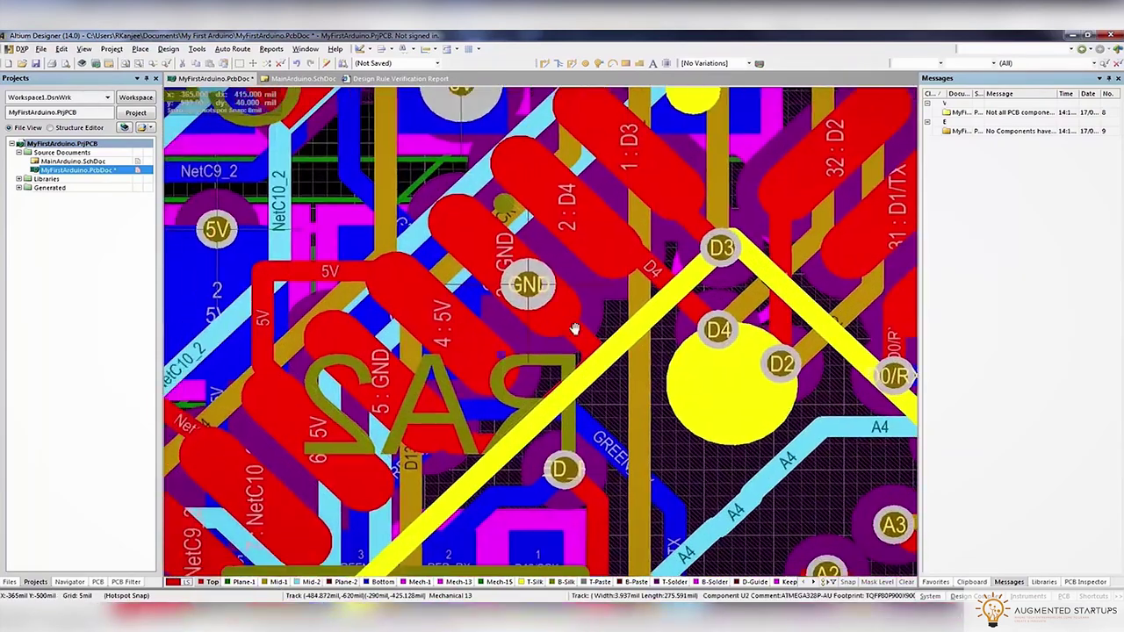
pyautogui.moveTo(574, 329); pyautogui.dragTo(631, 299, button='right')
pyautogui.hotkey('shift', 's')
pyautogui.hotkey('shift', 's')
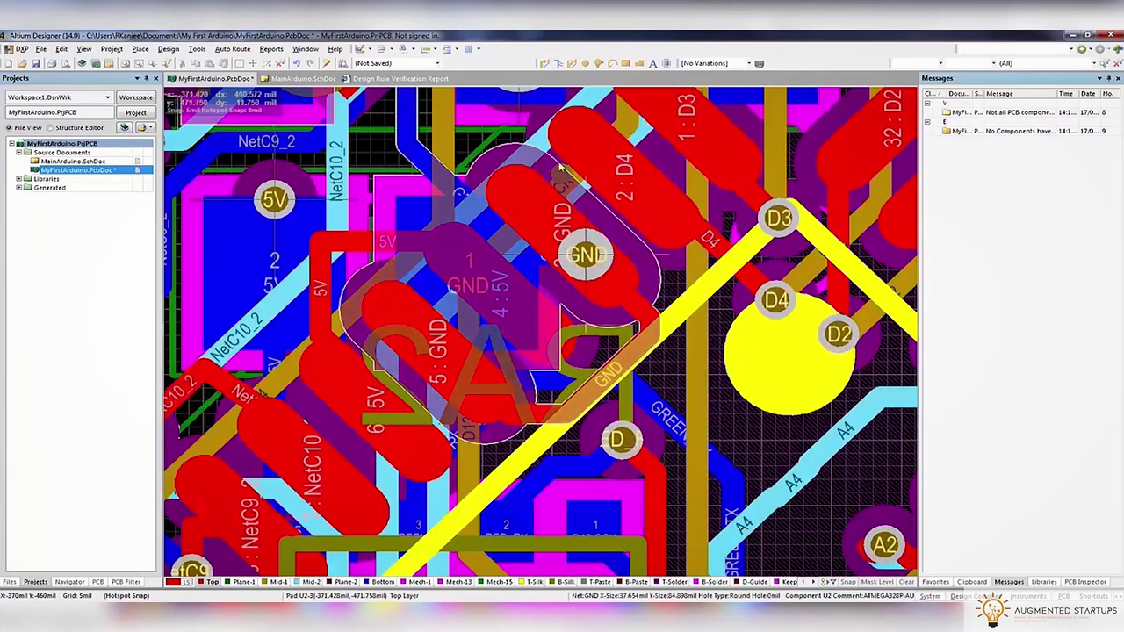
pyautogui.press('KP_Multiply')
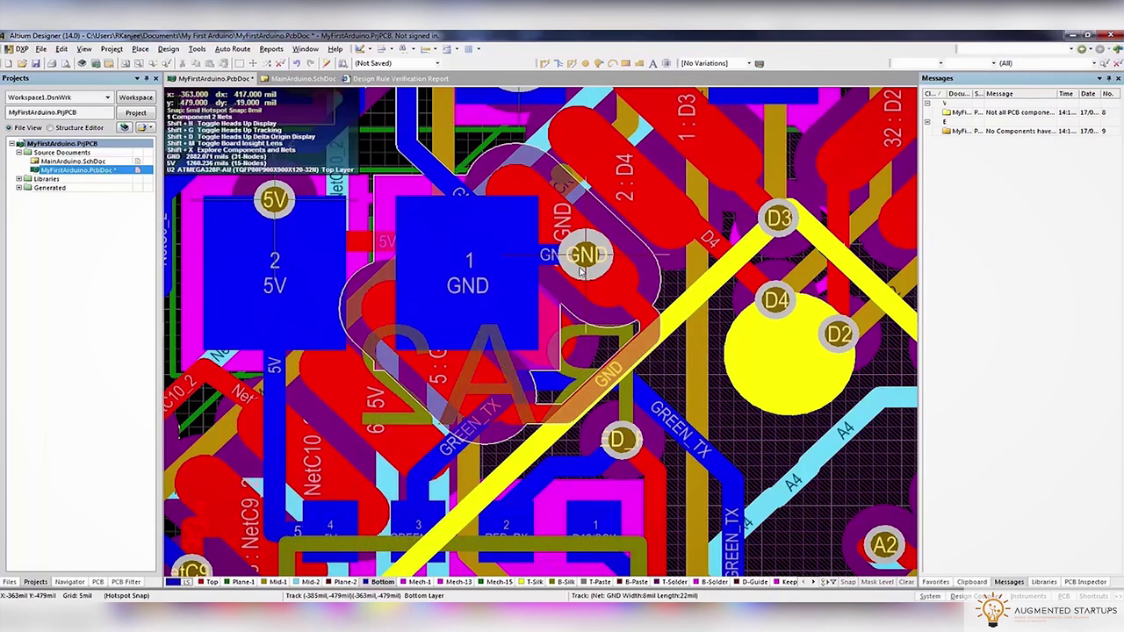
# Run a design rule check, which flags one Un-Routed Net, and return to the PcbDoc
pyautogui.click(196, 49)
pyautogui.click(211, 63)
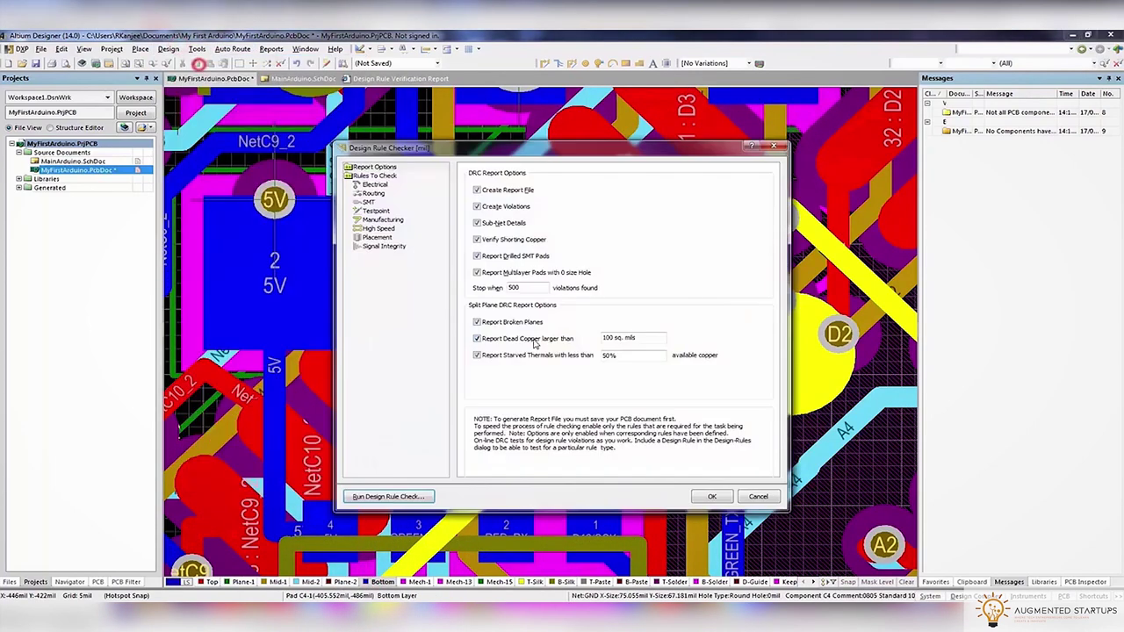
pyautogui.click(413, 497)
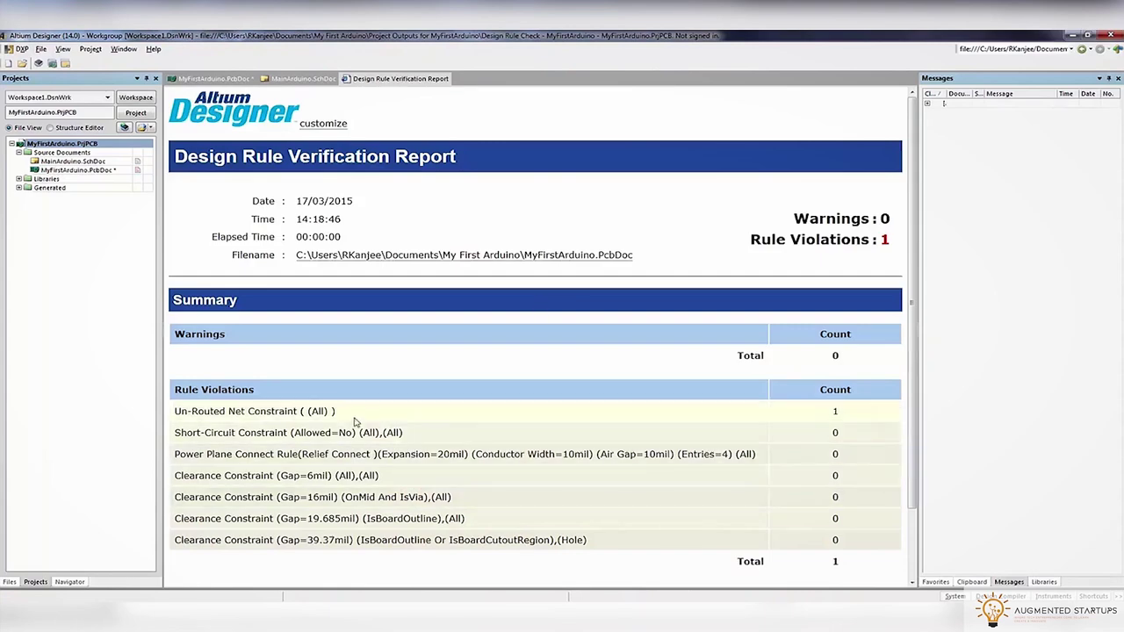
pyautogui.click(202, 79)
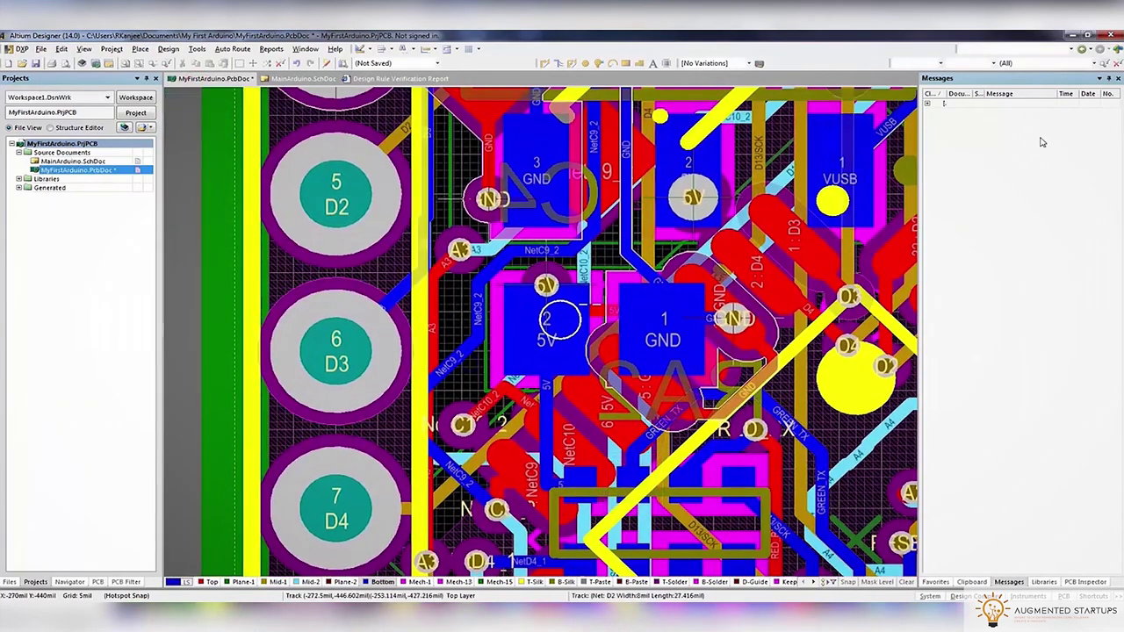
# Route the missing 5V track from pad C4-2 and reopen the design rule checker
pyautogui.doubleClick(975, 112)
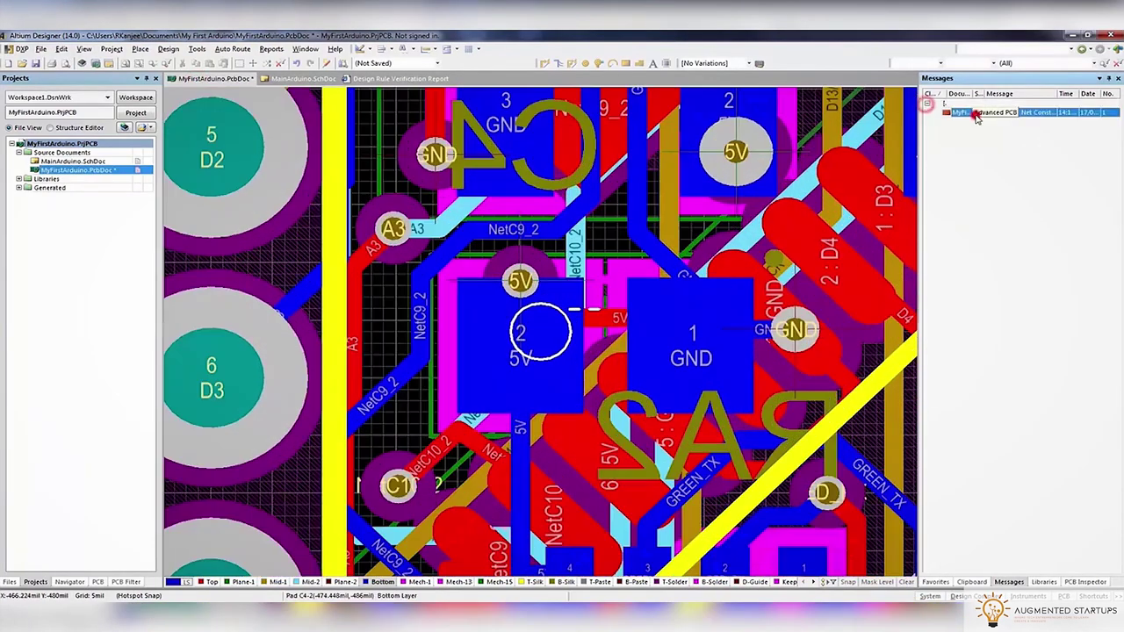
pyautogui.click(594, 327)
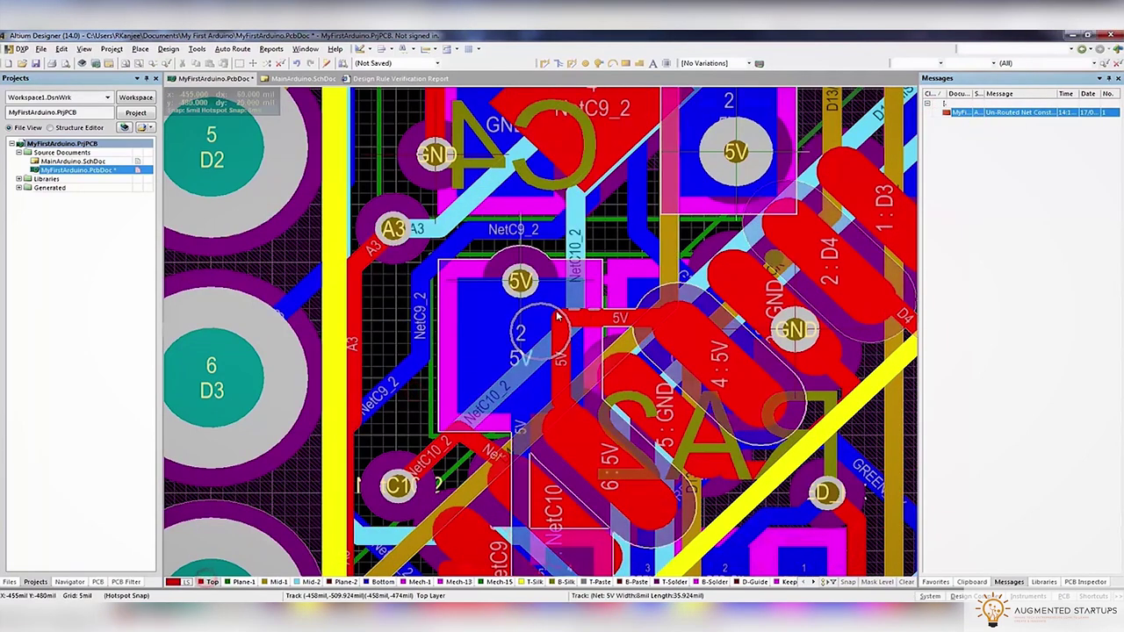
pyautogui.click(543, 63)
pyautogui.click(498, 325)
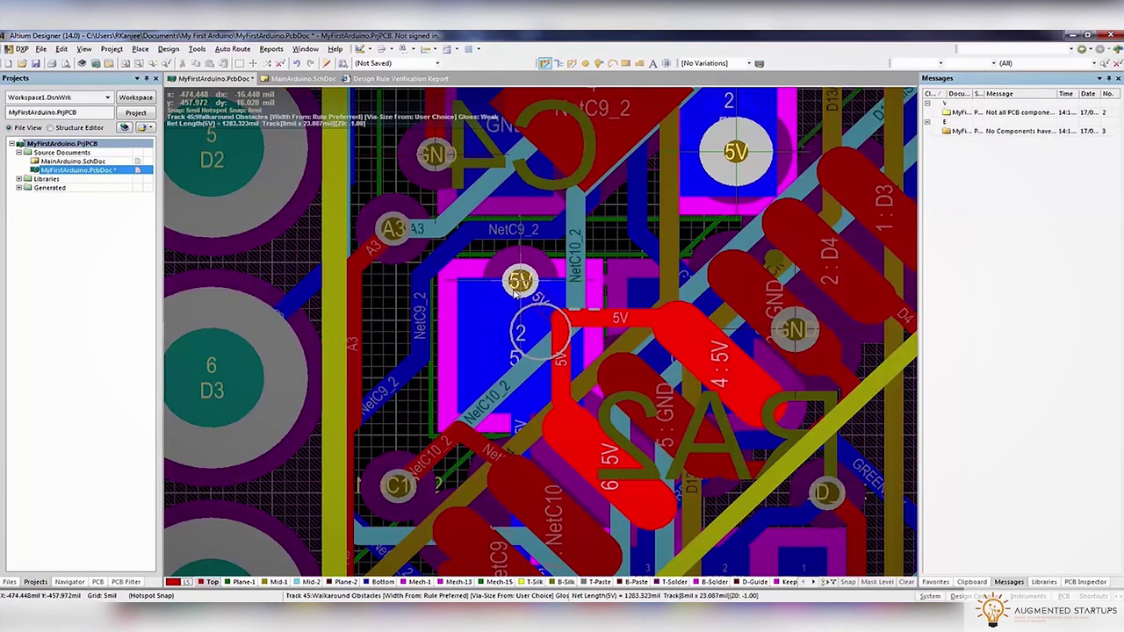
pyautogui.rightClick(514, 295)
pyautogui.rightClick(490, 260)
pyautogui.press('Escape')
pyautogui.click(167, 48)
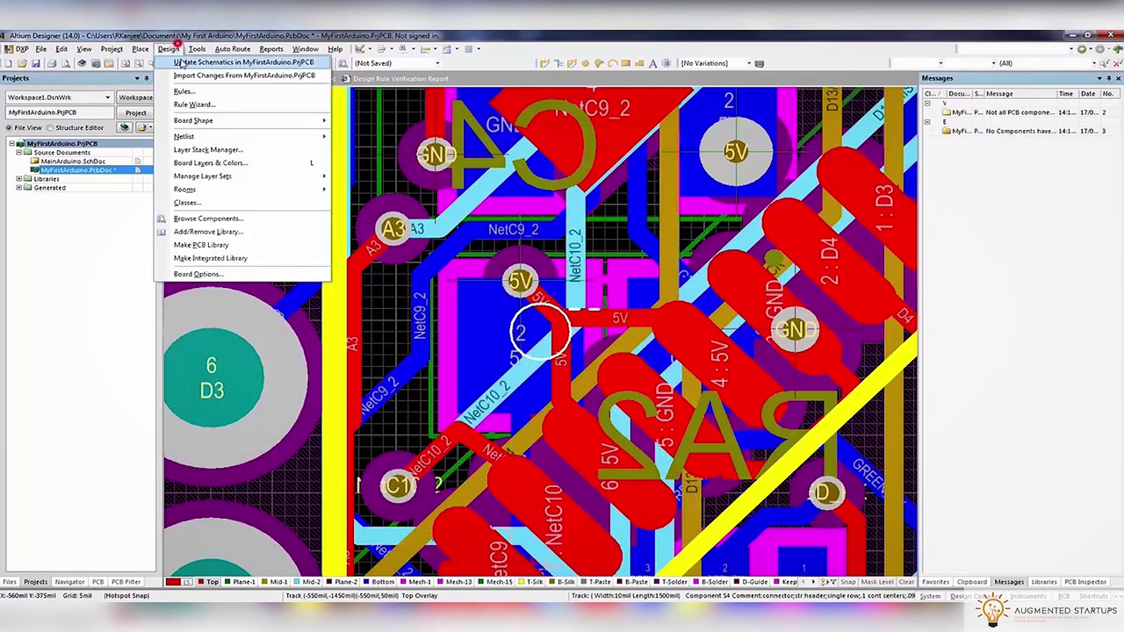
pyautogui.click(224, 63)
# Rerun the design rule check, return to the layout and save the PCB document
pyautogui.click(394, 497)
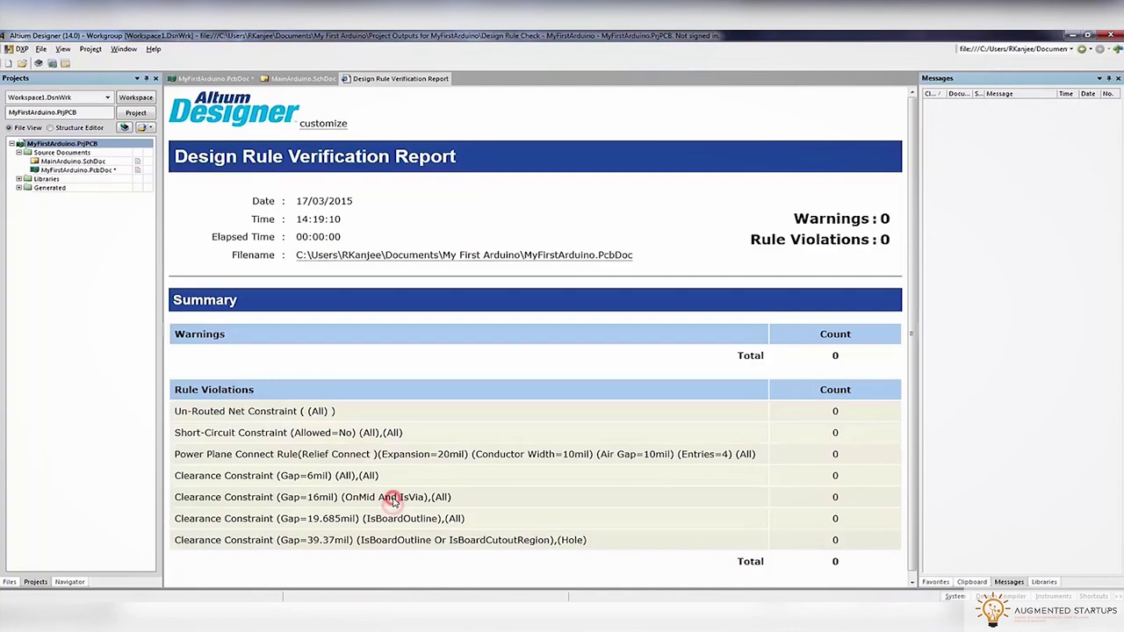
pyautogui.click(241, 77)
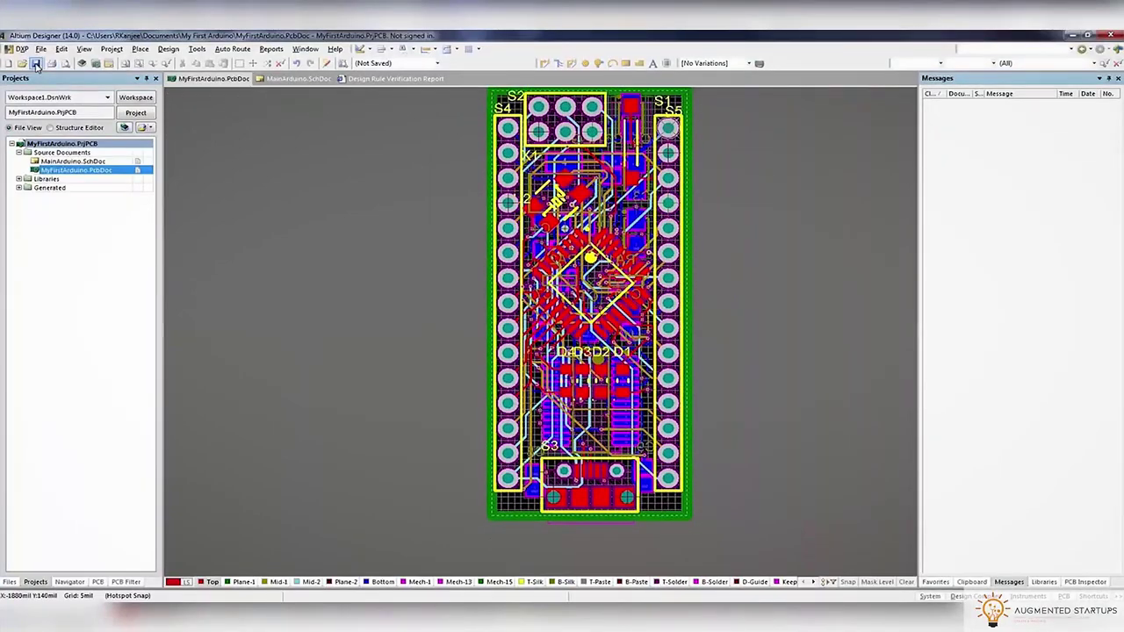
pyautogui.click(36, 65)
# Enable Hole To Hole Clearance, Net Antennae, Silk To Board Region and Solder Mask Sliver checks
pyautogui.click(196, 49)
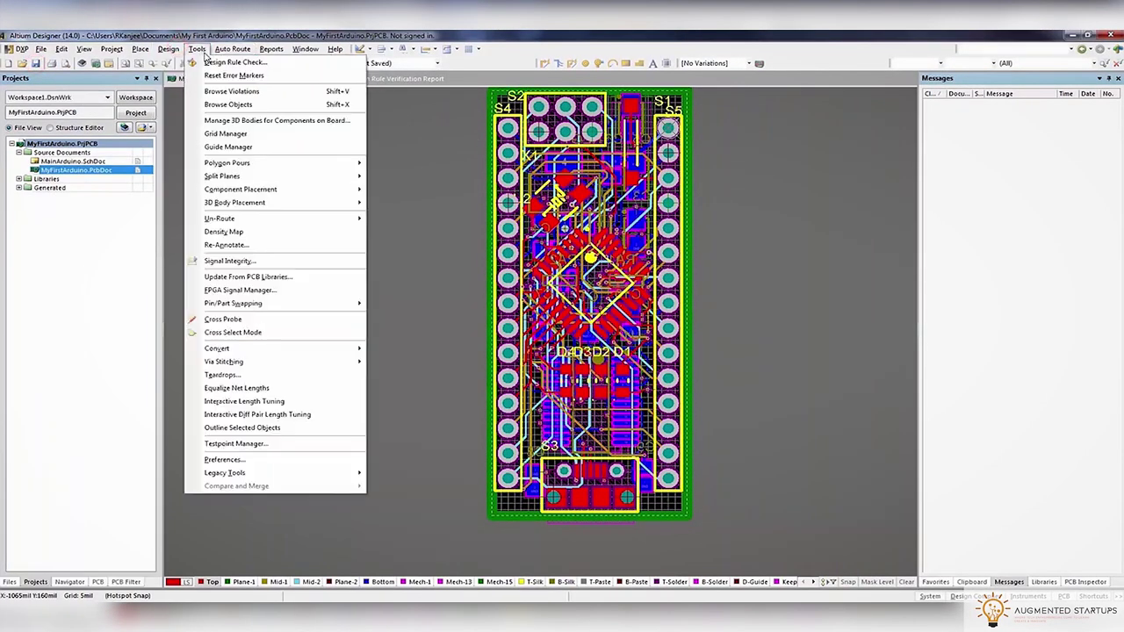
pyautogui.click(248, 68)
pyautogui.click(375, 185)
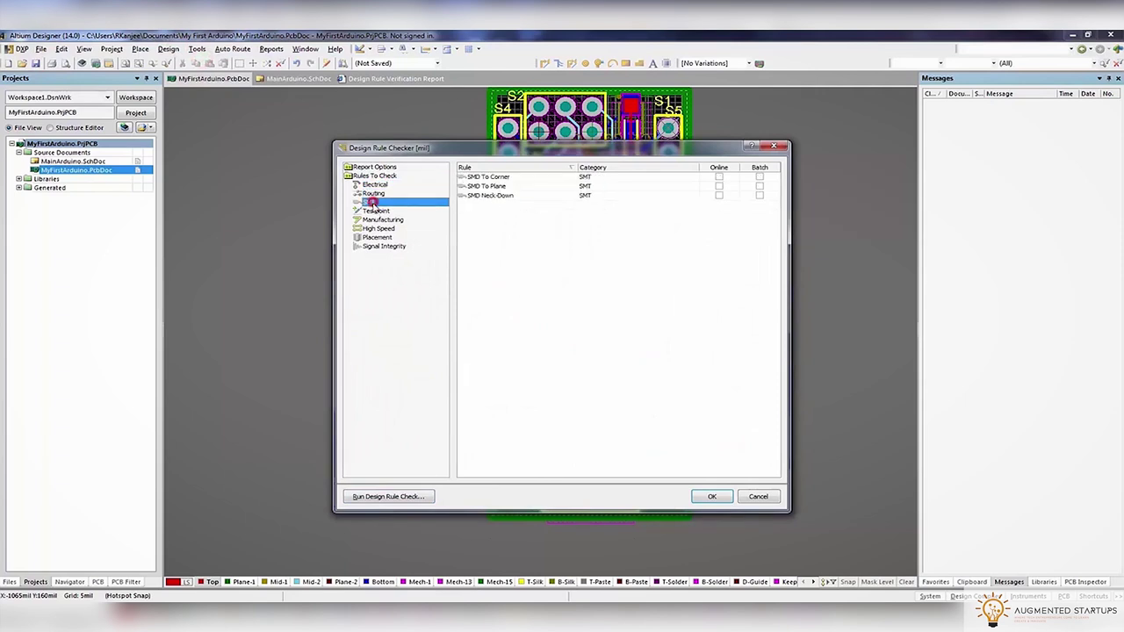
pyautogui.click(378, 220)
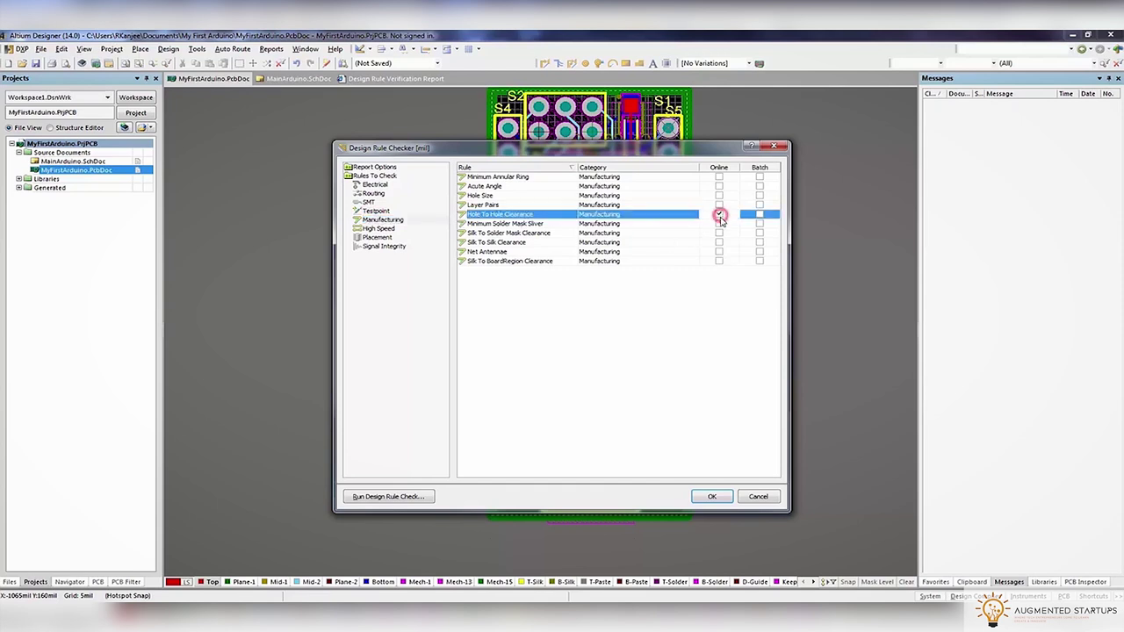
pyautogui.click(719, 242)
pyautogui.click(719, 252)
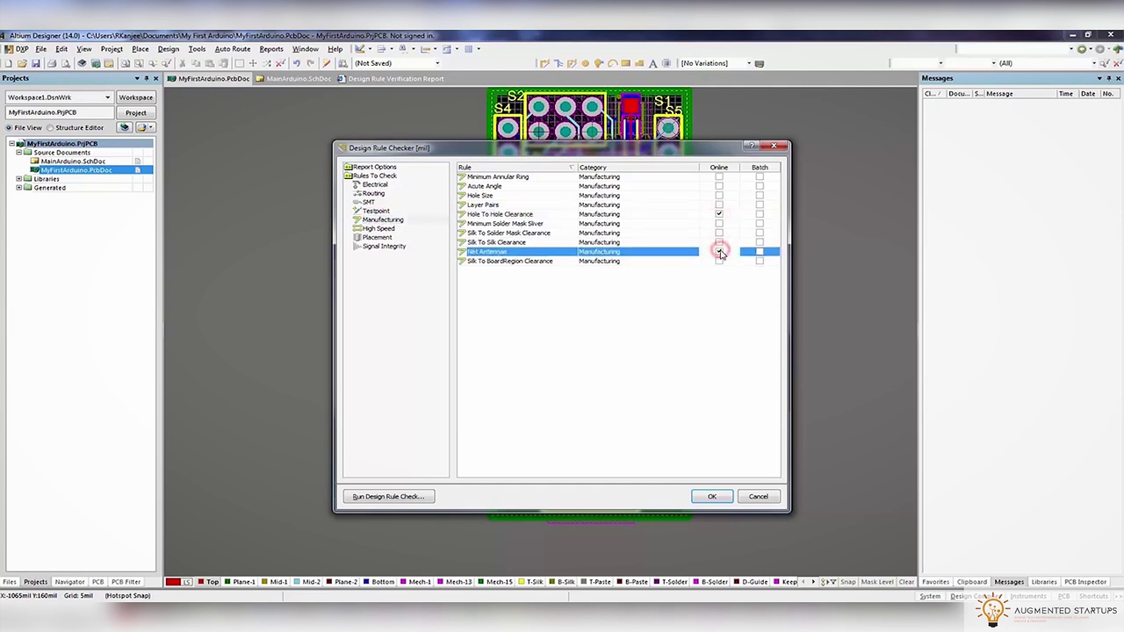
pyautogui.click(719, 261)
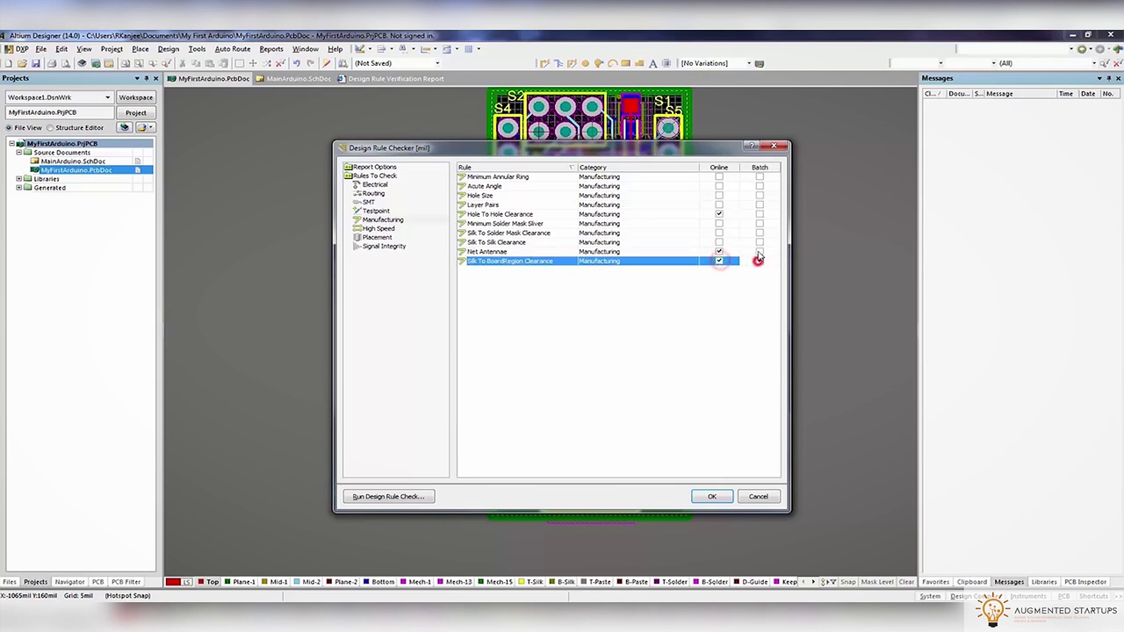
pyautogui.click(759, 251)
pyautogui.click(759, 214)
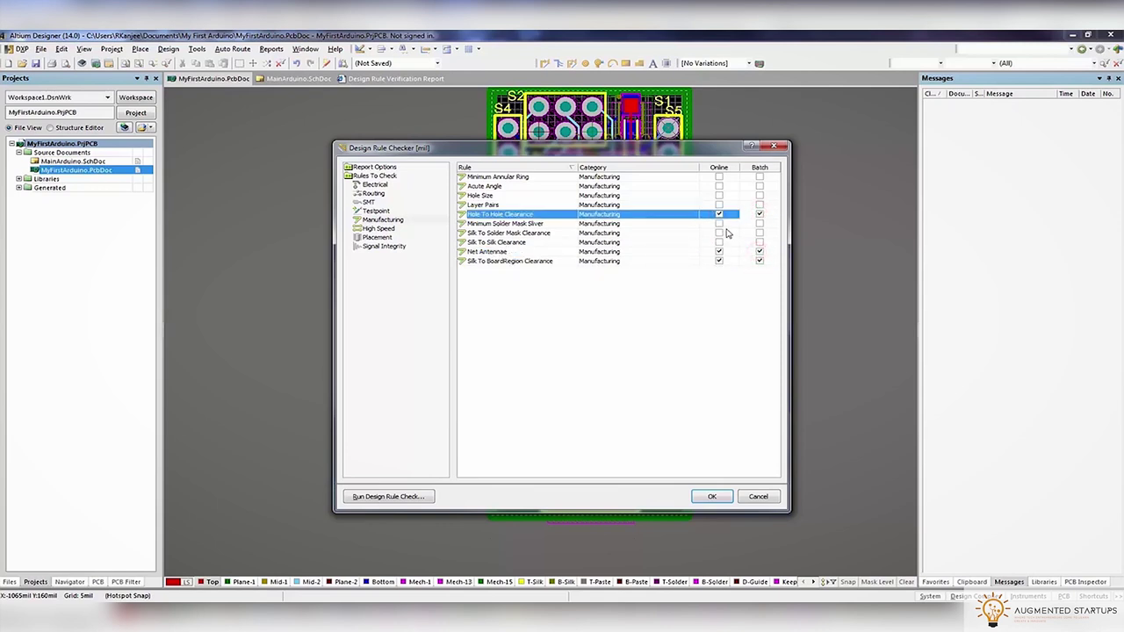
pyautogui.click(719, 224)
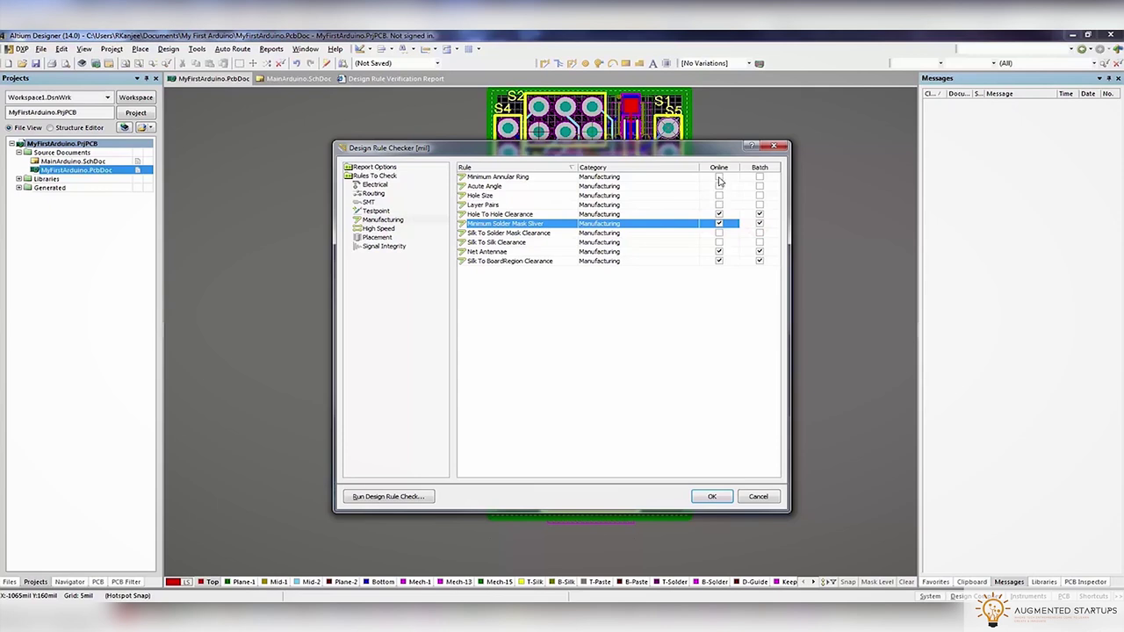
# Review the other rule categories and run the check, reporting 58 violations
pyautogui.click(384, 228)
pyautogui.click(381, 238)
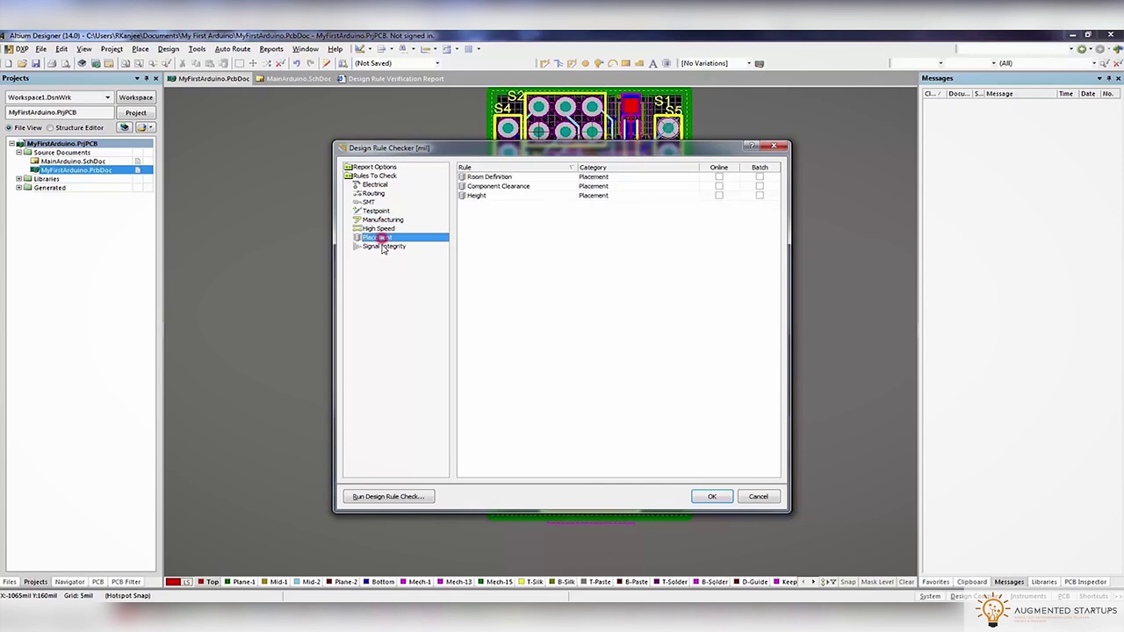
pyautogui.click(382, 246)
pyautogui.click(382, 220)
pyautogui.click(376, 211)
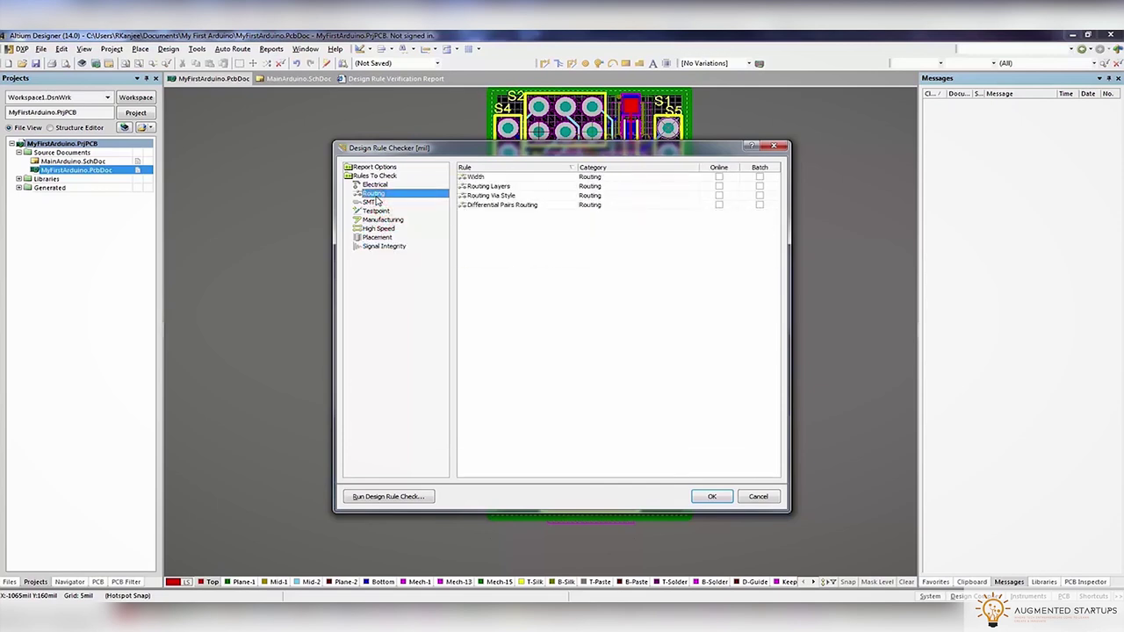
pyautogui.click(387, 496)
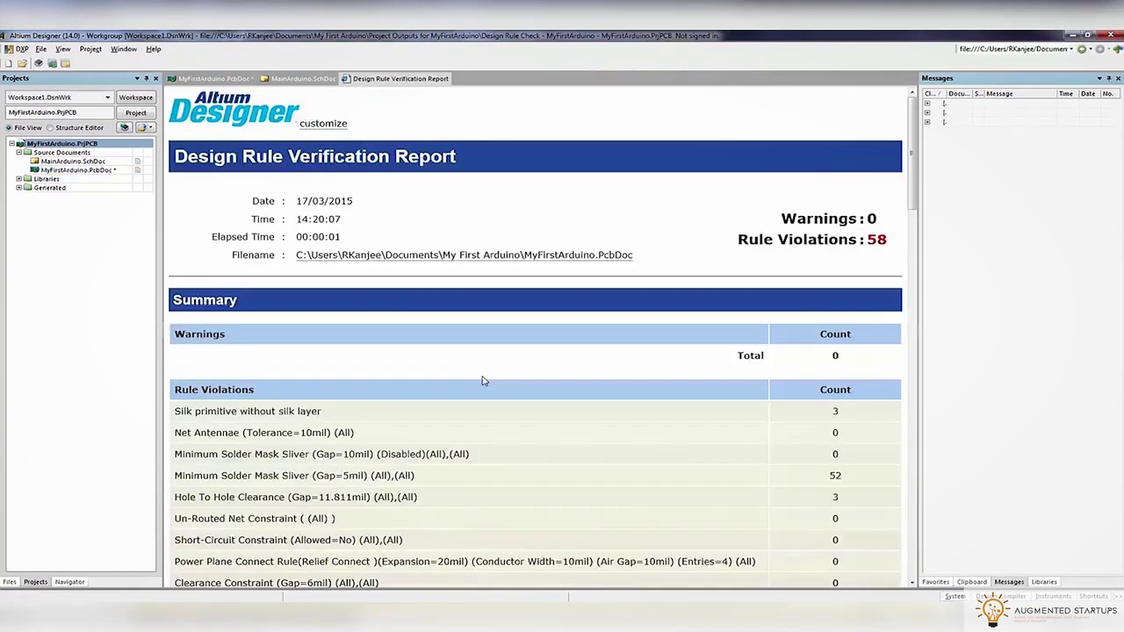
# Step through the reported violations and move the C2 silkscreen label near S1
pyautogui.click(219, 78)
pyautogui.click(927, 121)
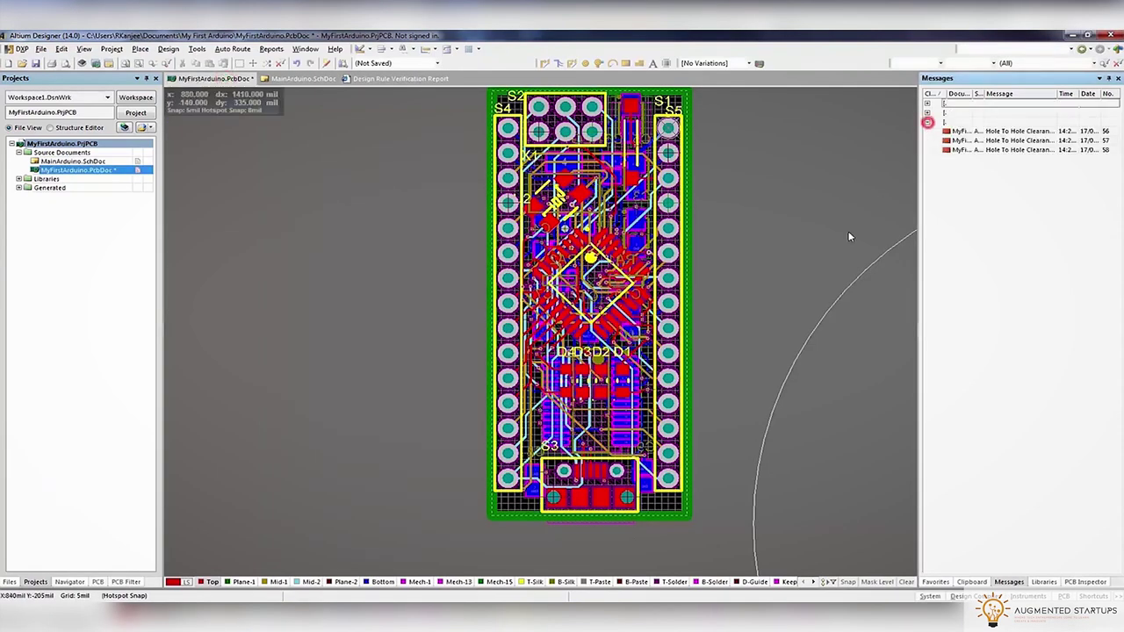
pyautogui.keyDown('ctrl'); pyautogui.scroll(-3, 759, 372); pyautogui.keyUp('ctrl')
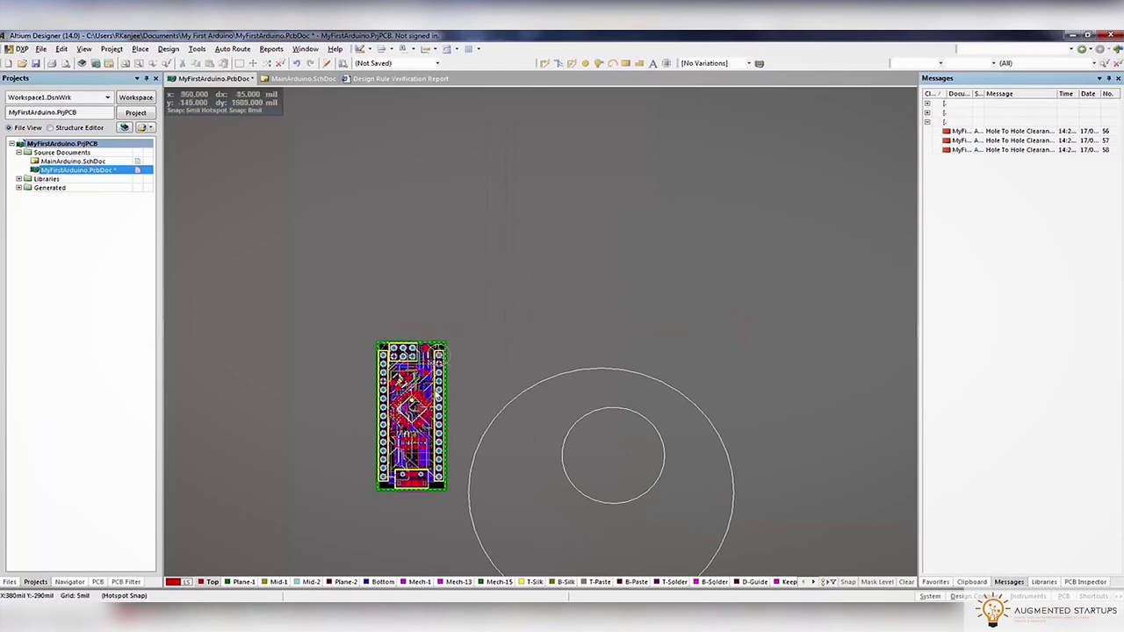
pyautogui.doubleClick(945, 112)
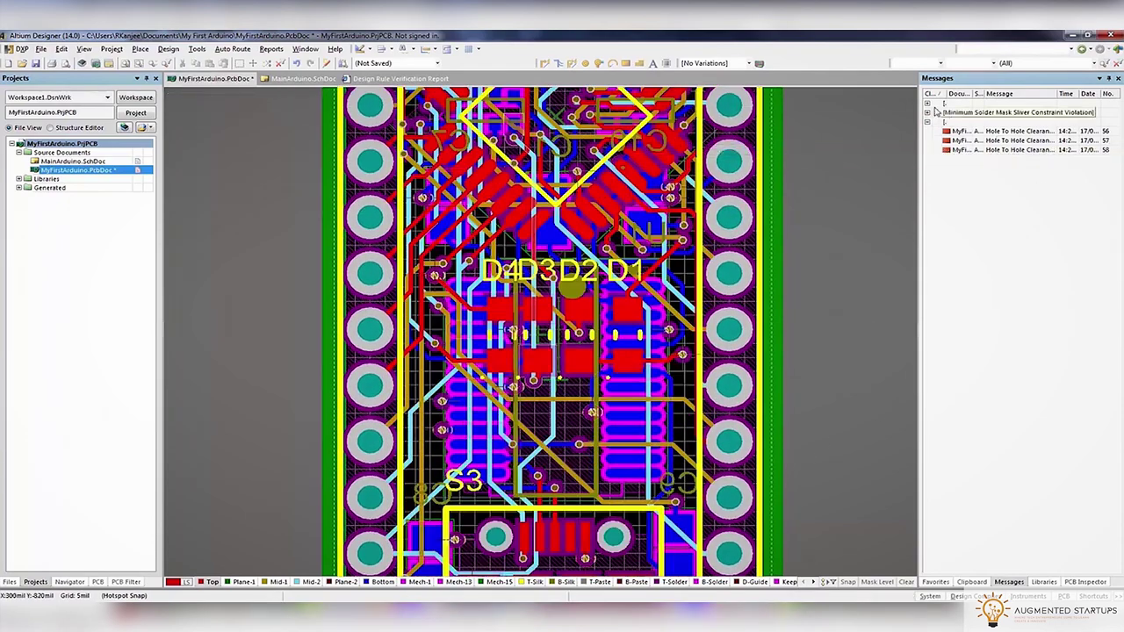
pyautogui.doubleClick(993, 112)
pyautogui.moveTo(531, 254); pyautogui.dragTo(615, 387)
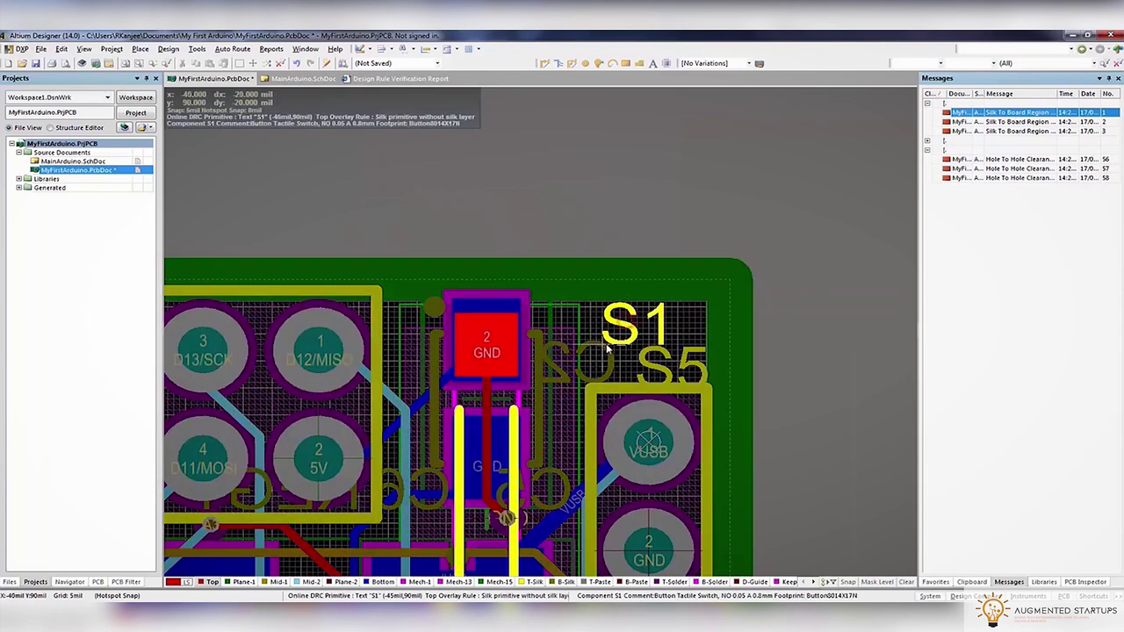
pyautogui.doubleClick(1023, 121)
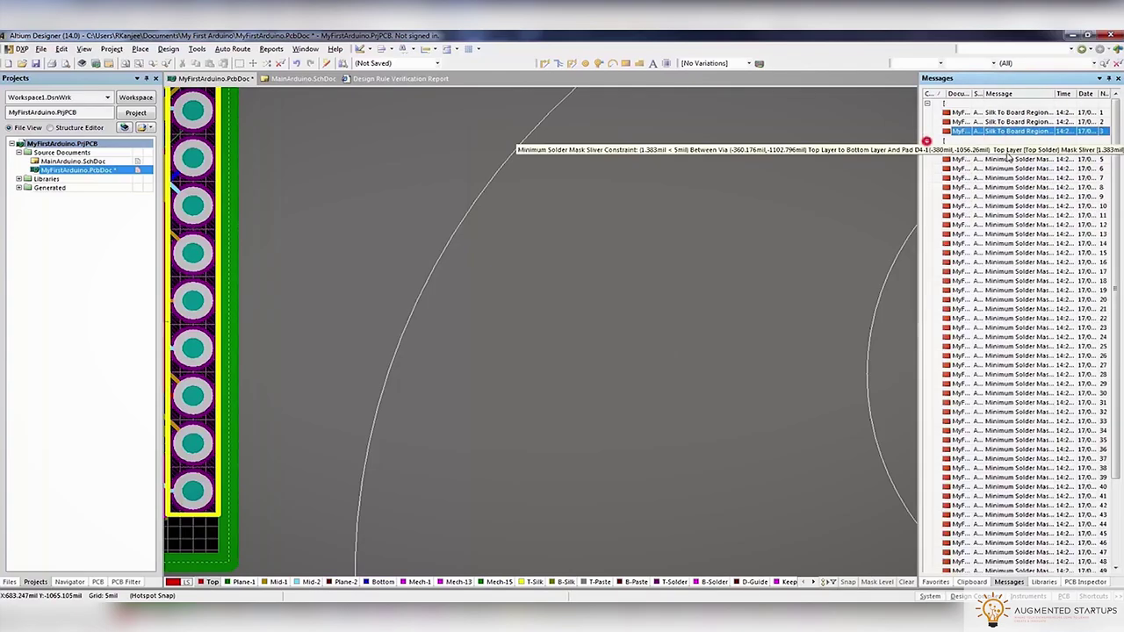
# Zoom to the solder mask sliver violation at the GND via and list overlapping objects
pyautogui.doubleClick(1010, 159)
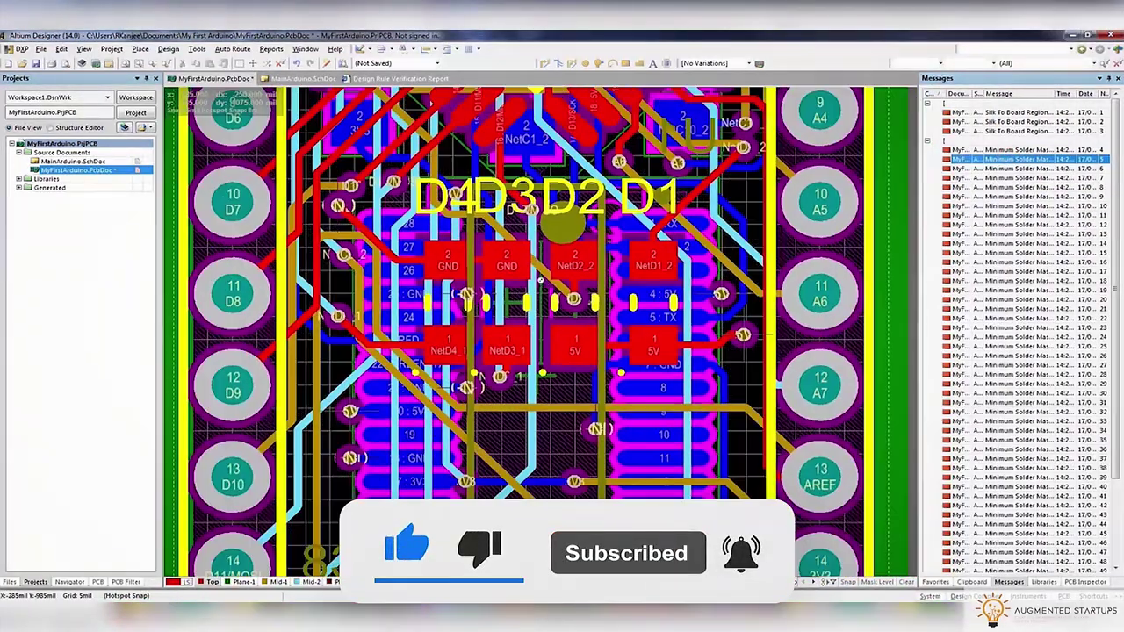
pyautogui.doubleClick(1010, 177)
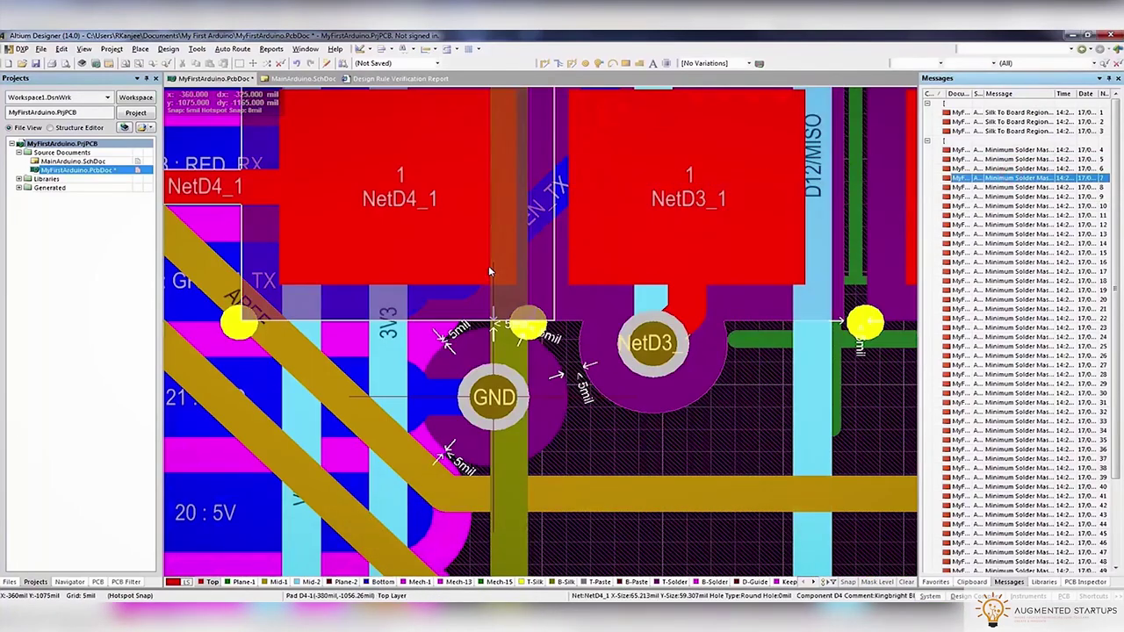
pyautogui.moveTo(606, 389); pyautogui.dragTo(626, 264, button='right')
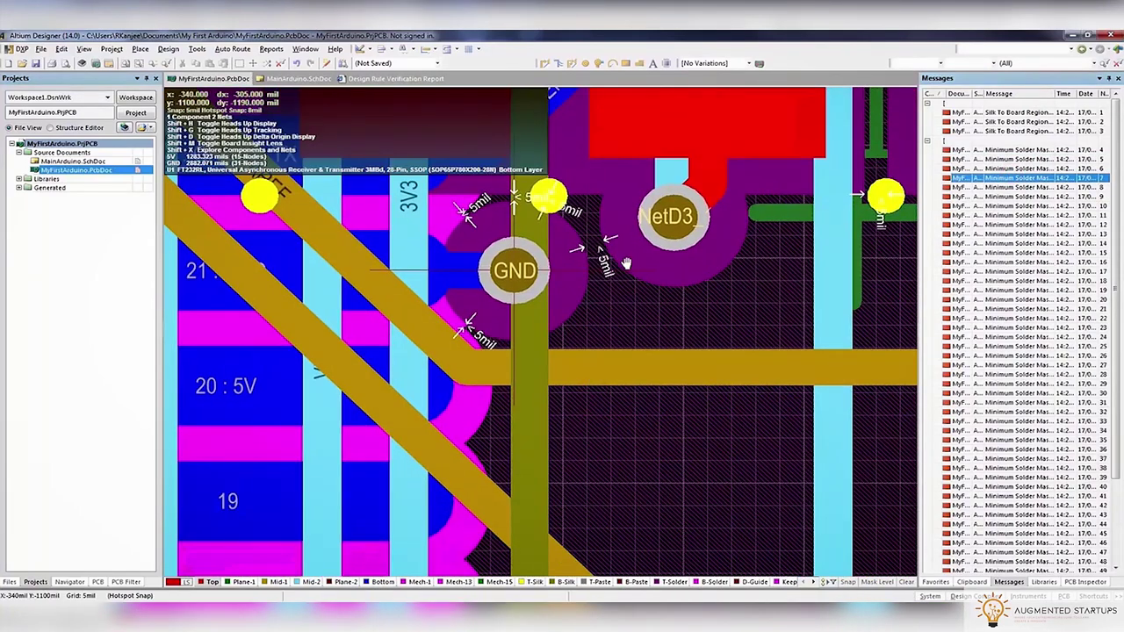
pyautogui.click(197, 48)
pyautogui.click(658, 365)
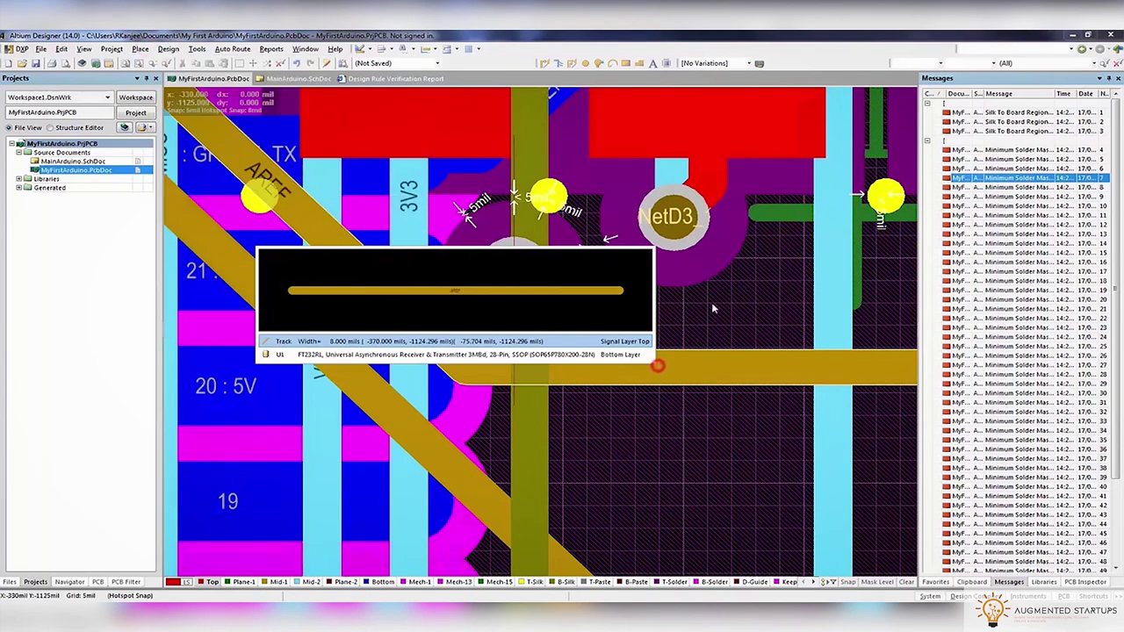
pyautogui.keyDown('ctrl'); pyautogui.scroll(-1, 642, 299); pyautogui.keyUp('ctrl')
pyautogui.click(529, 281)
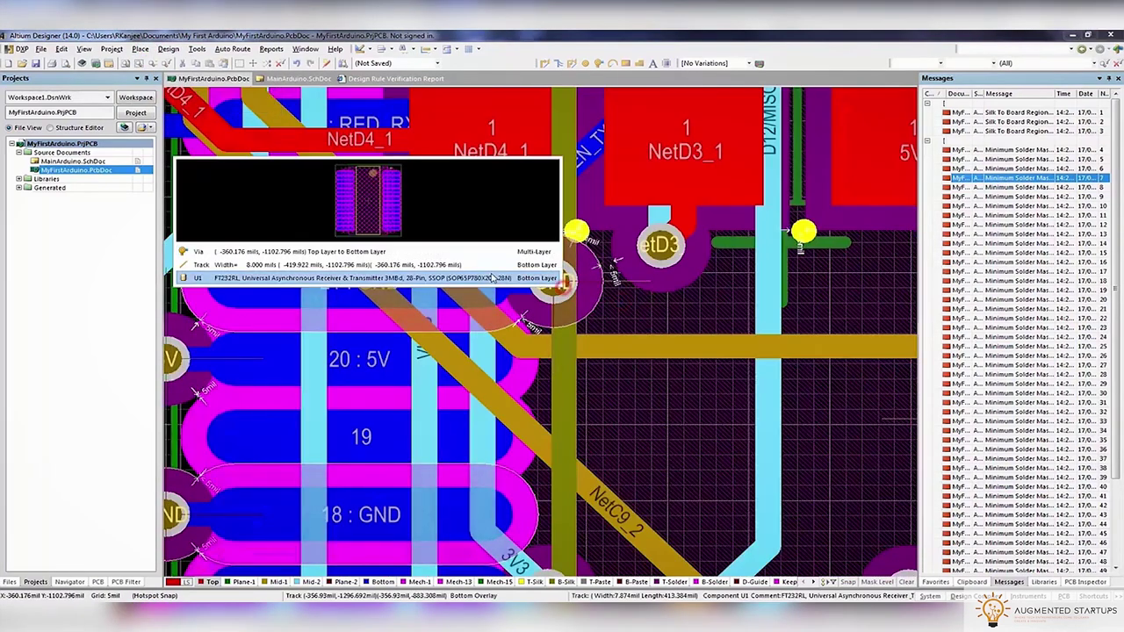
# Move the GND via to a new position away from the NetD3 via
pyautogui.click(352, 251)
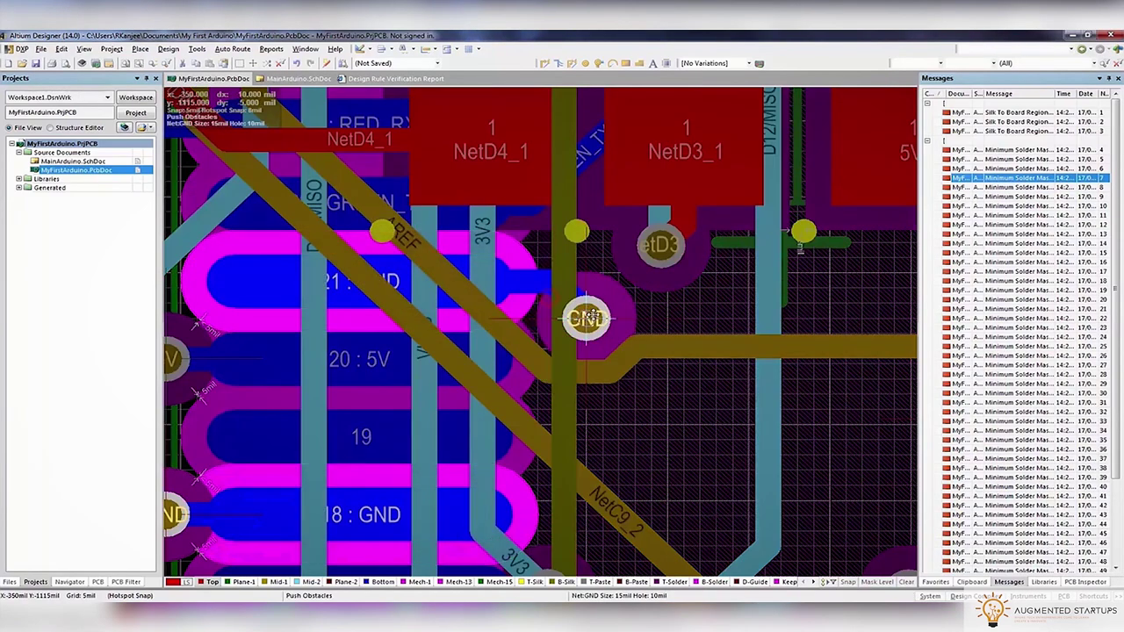
pyautogui.click(588, 318)
pyautogui.moveTo(609, 332); pyautogui.dragTo(518, 297, button='right')
pyautogui.click(518, 296)
pyautogui.click(518, 290)
pyautogui.click(518, 296)
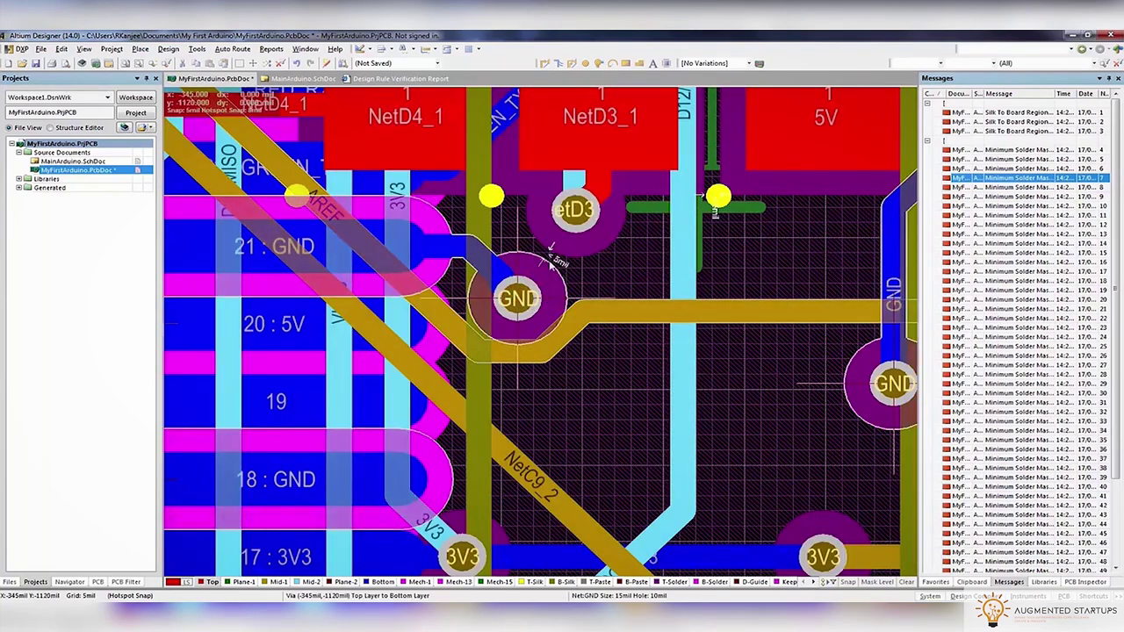
# Pick the NetD3 via from the overlap list and drag it to a new spot
pyautogui.click(569, 223)
pyautogui.click(624, 325)
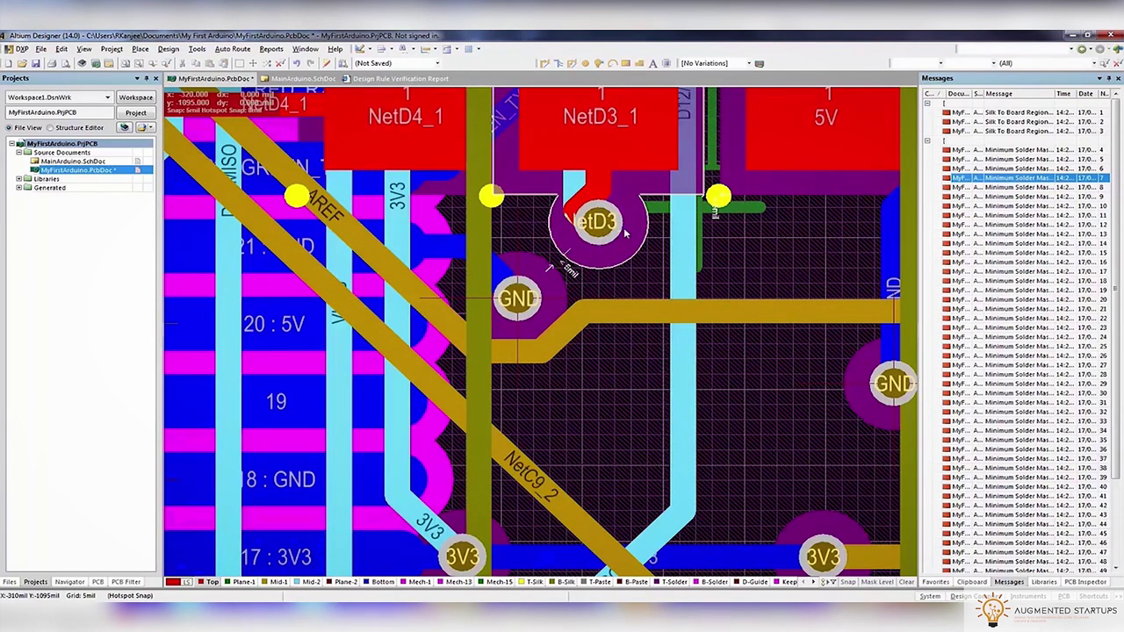
pyautogui.moveTo(627, 233); pyautogui.dragTo(558, 300, button='right')
pyautogui.click(555, 283)
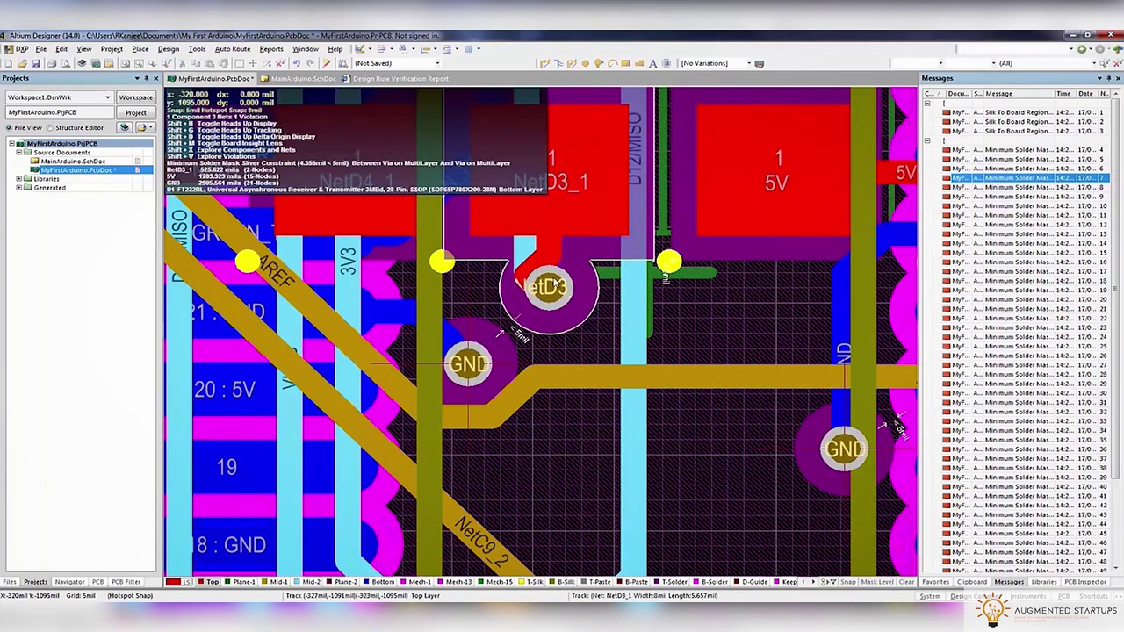
pyautogui.click(169, 49)
pyautogui.moveTo(195, 51)
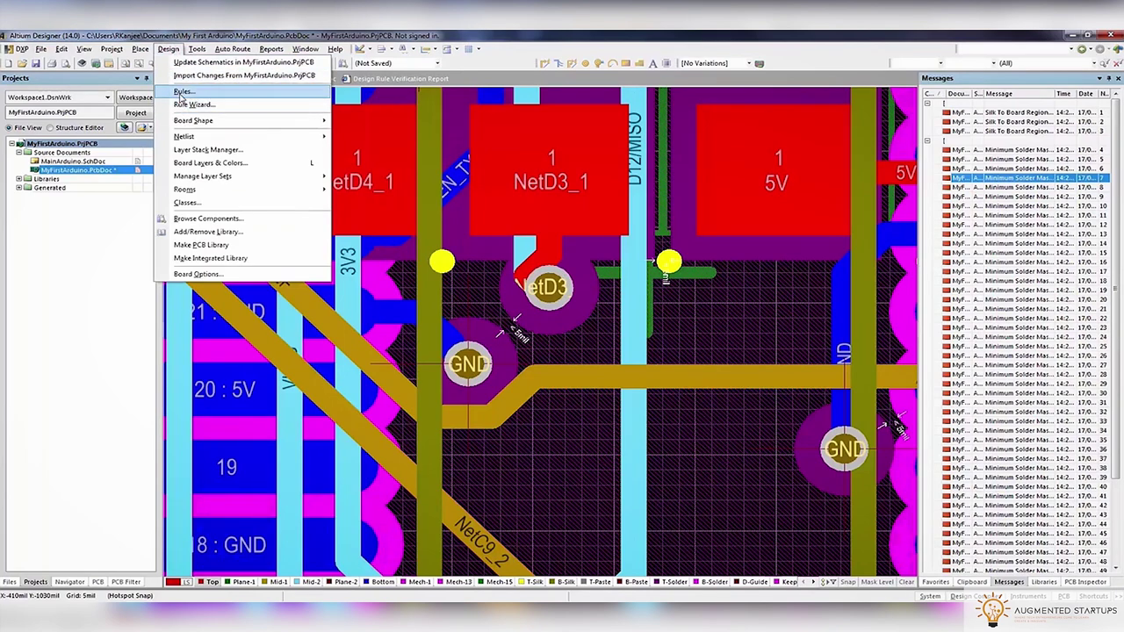
# Review the Hole To Hole Clearance and MinimumSolderMaskSliver rules in the rules editor
pyautogui.click(182, 92)
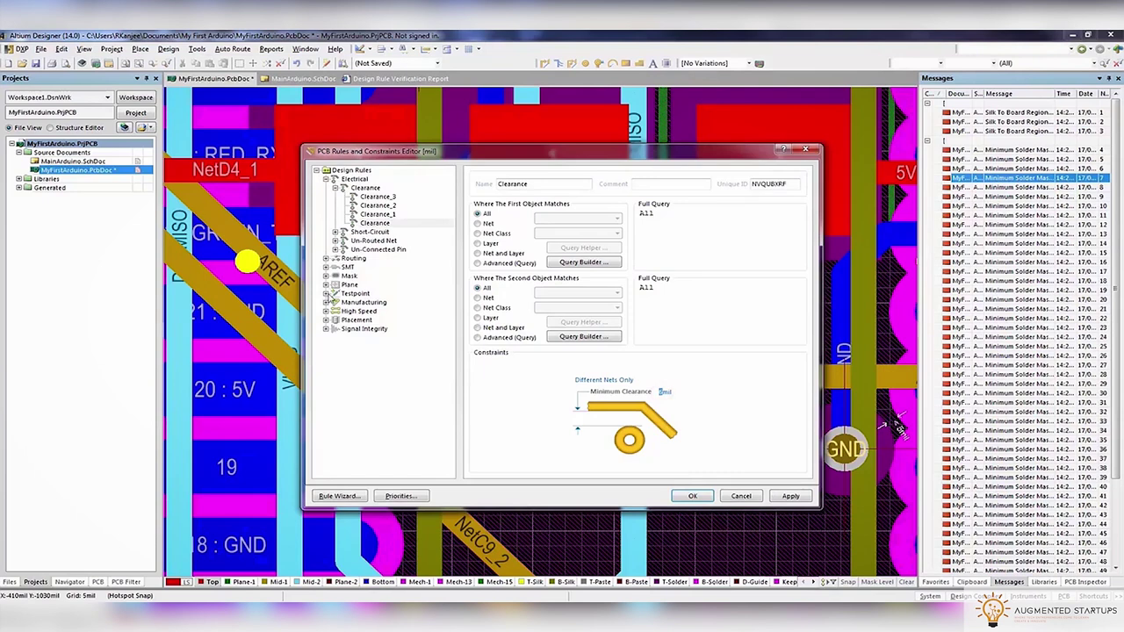
pyautogui.click(384, 311)
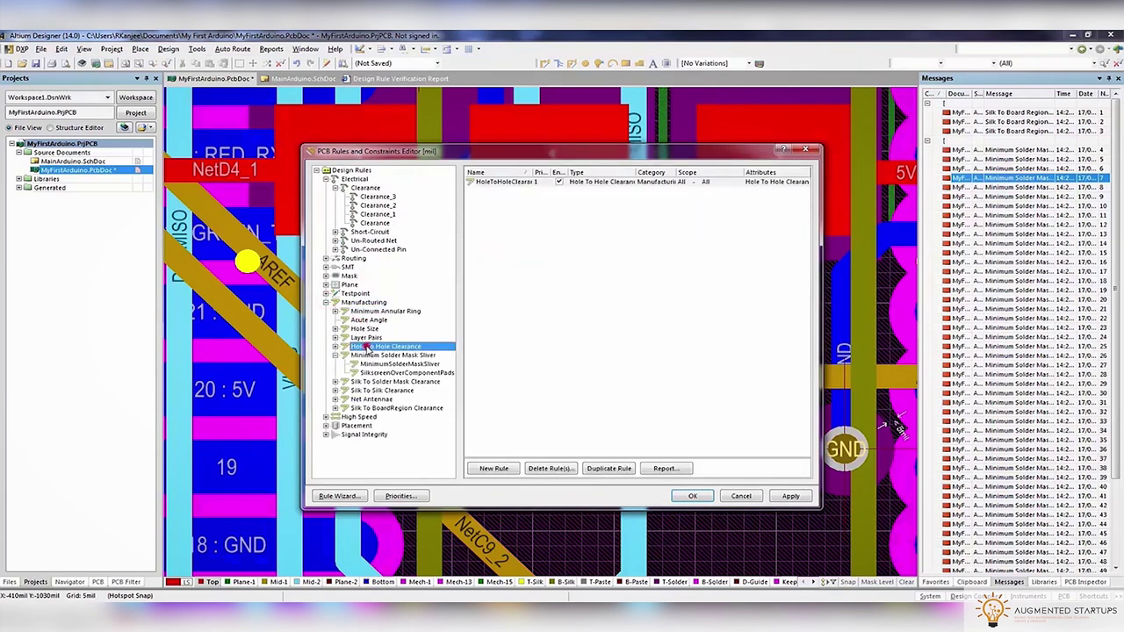
pyautogui.click(397, 364)
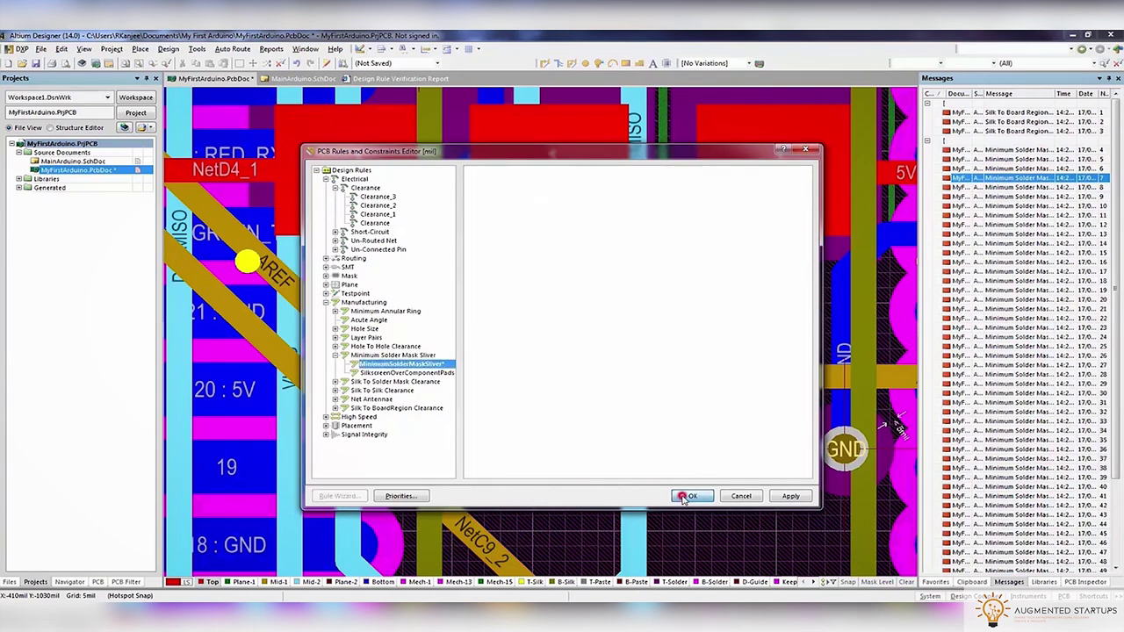
pyautogui.click(687, 495)
# Rerun the design rule check and return to the PCB layout
pyautogui.click(197, 49)
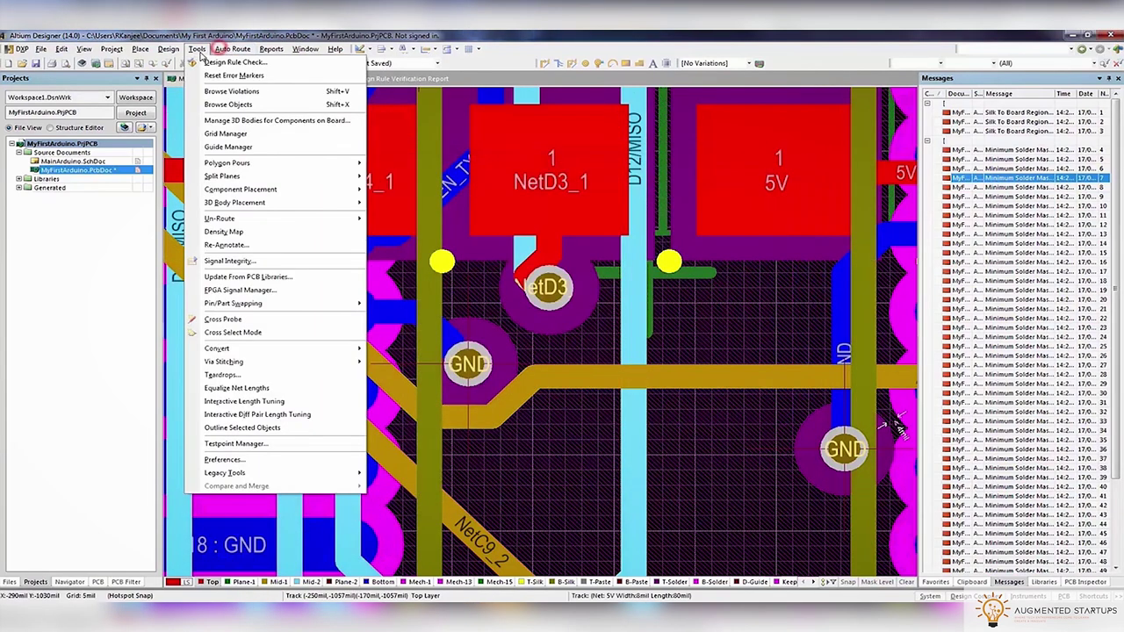
pyautogui.click(207, 63)
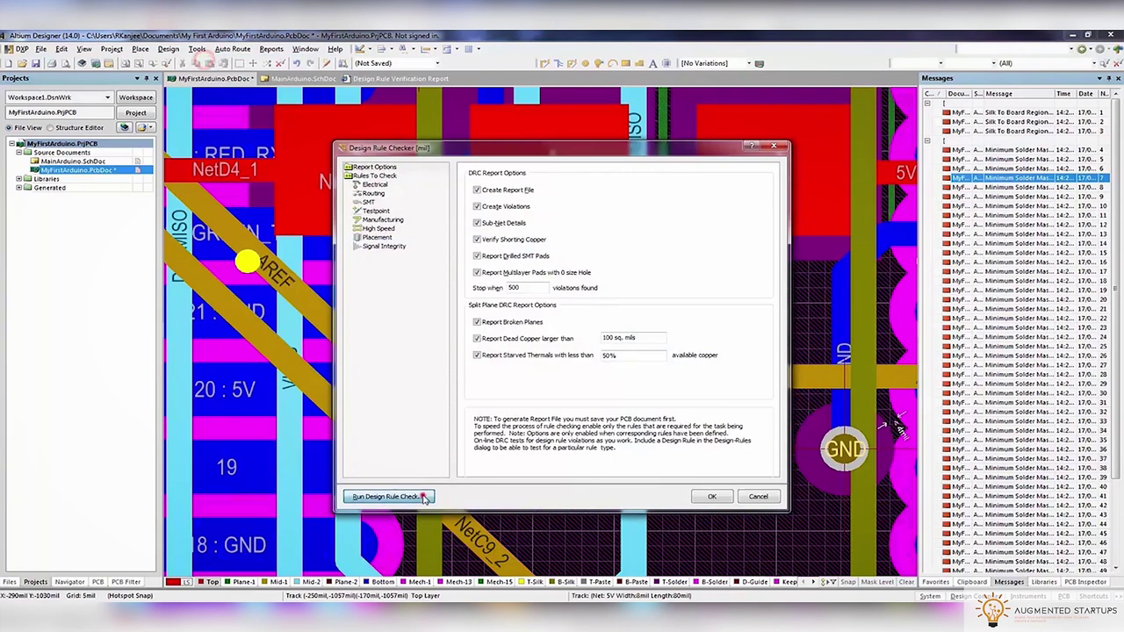
pyautogui.click(413, 498)
pyautogui.click(251, 79)
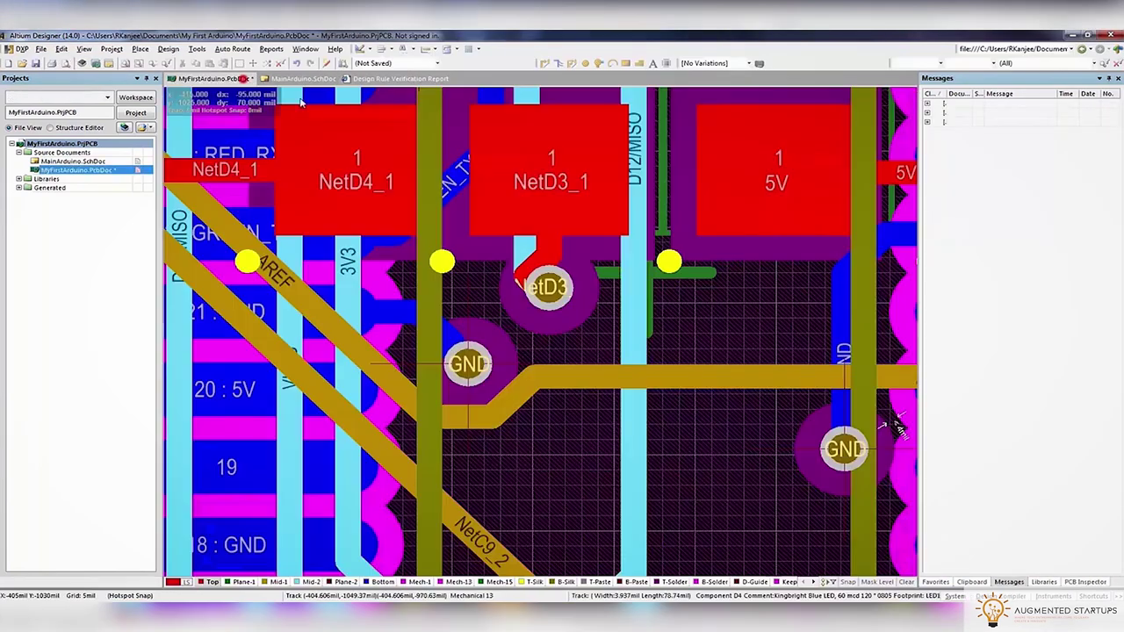
# Expand the violation list and jump to a solder mask sliver in single-layer view
pyautogui.click(926, 112)
pyautogui.doubleClick(1019, 123)
pyautogui.keyDown('ctrl'); pyautogui.scroll(-2, 580, 323); pyautogui.keyUp('ctrl')
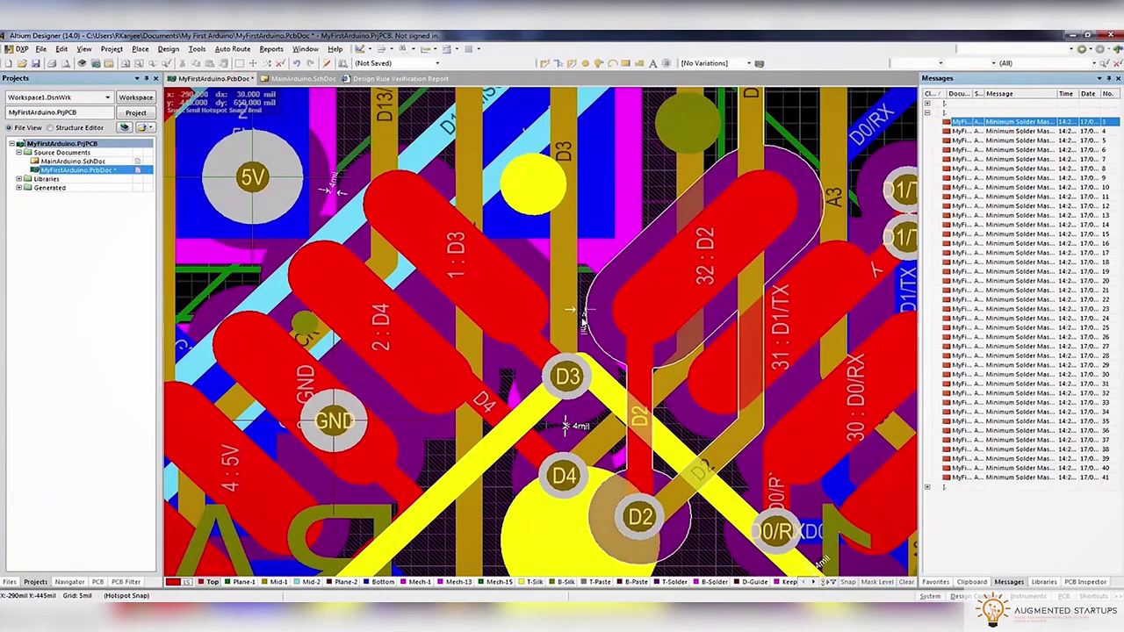
pyautogui.hotkey('shift', 's')
pyautogui.hotkey('shift', 's')
pyautogui.keyDown('ctrl'); pyautogui.scroll(4, 579, 324); pyautogui.keyUp('ctrl')
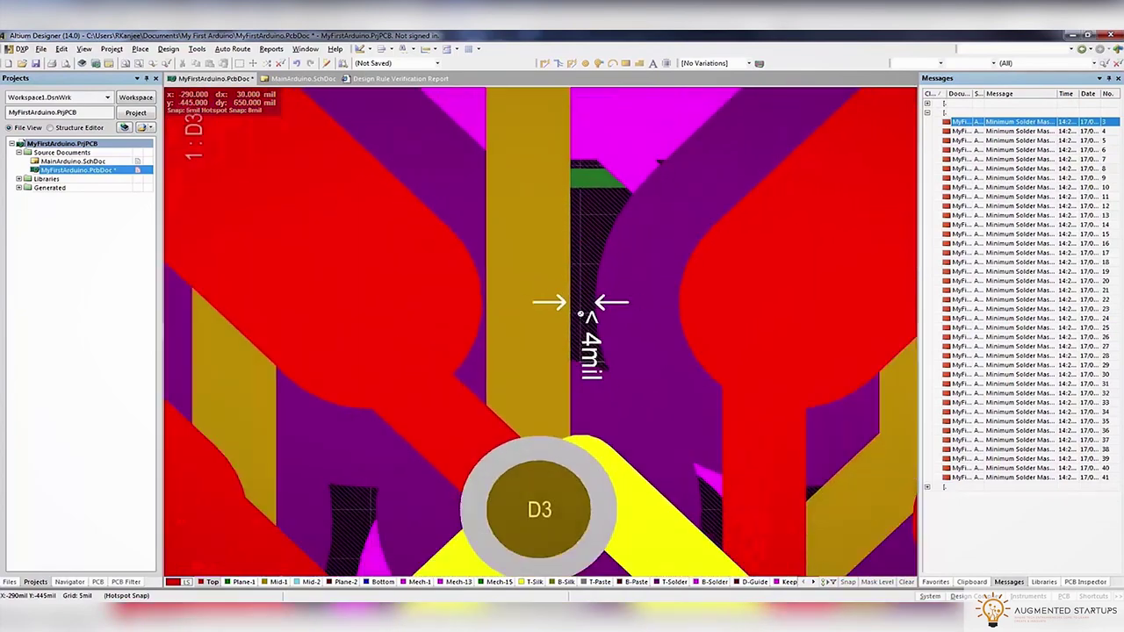
pyautogui.keyDown('ctrl'); pyautogui.scroll(-5, 580, 314); pyautogui.keyUp('ctrl')
pyautogui.keyDown('ctrl'); pyautogui.scroll(-2, 582, 318); pyautogui.keyUp('ctrl')
# Zoom to the NetD1 and NetD3 via sliver violation near D12/D13
pyautogui.doubleClick(1019, 131)
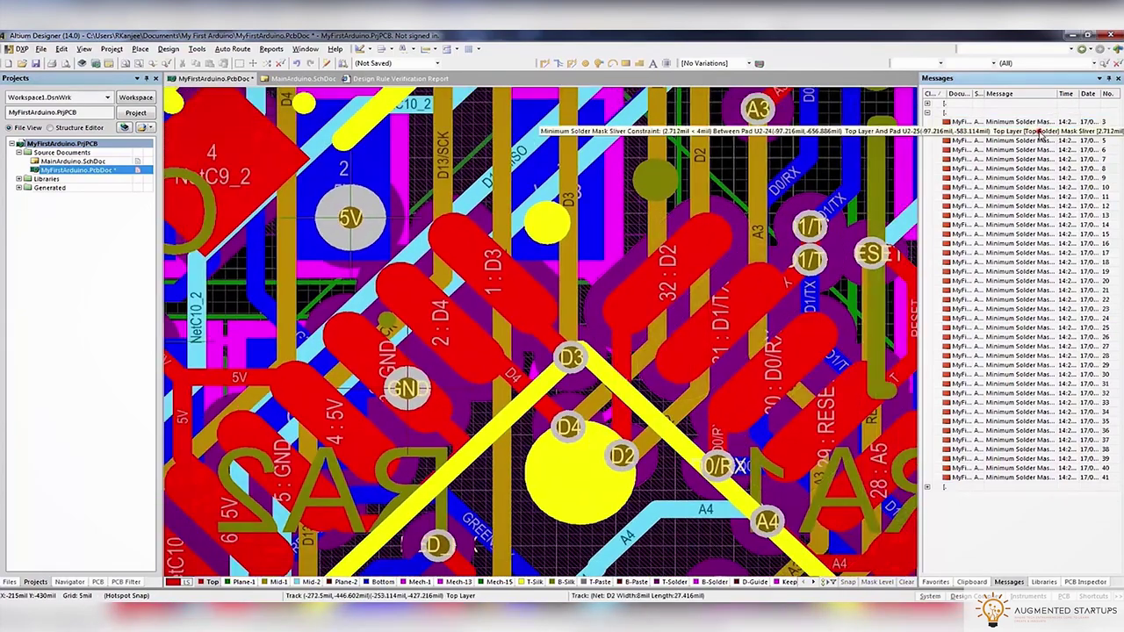
pyautogui.keyDown('ctrl'); pyautogui.scroll(-2, 673, 285); pyautogui.keyUp('ctrl')
pyautogui.keyDown('ctrl'); pyautogui.scroll(-1, 673, 286); pyautogui.keyUp('ctrl')
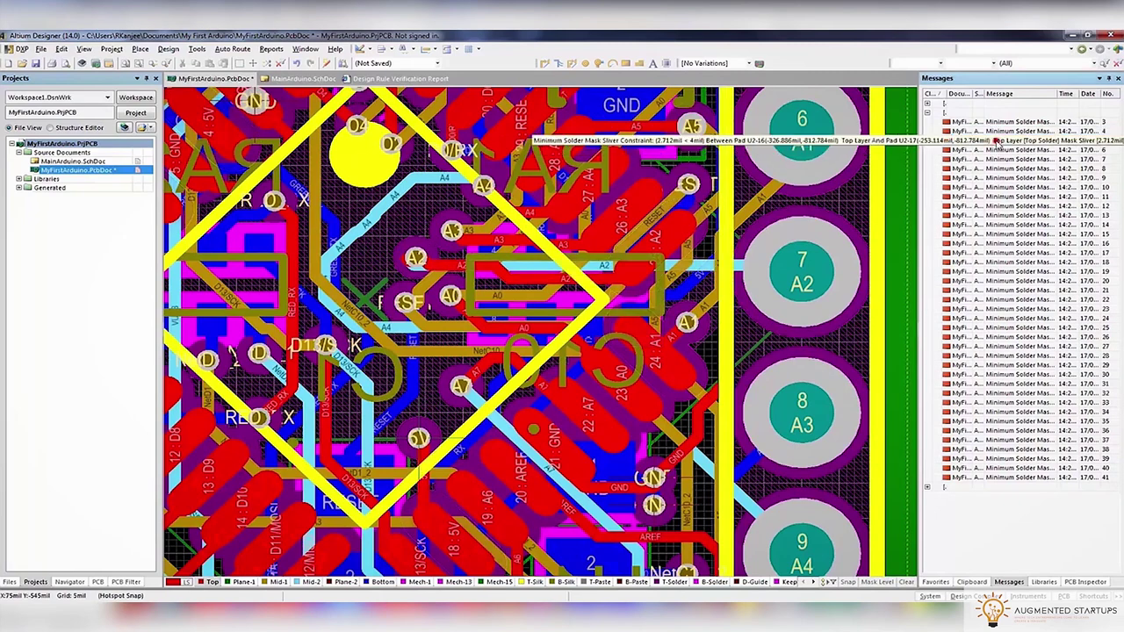
pyautogui.doubleClick(1001, 151)
pyautogui.doubleClick(1001, 151)
pyautogui.keyDown('ctrl'); pyautogui.scroll(2, 659, 275); pyautogui.keyUp('ctrl')
pyautogui.moveTo(686, 284); pyautogui.dragTo(612, 301, button='right')
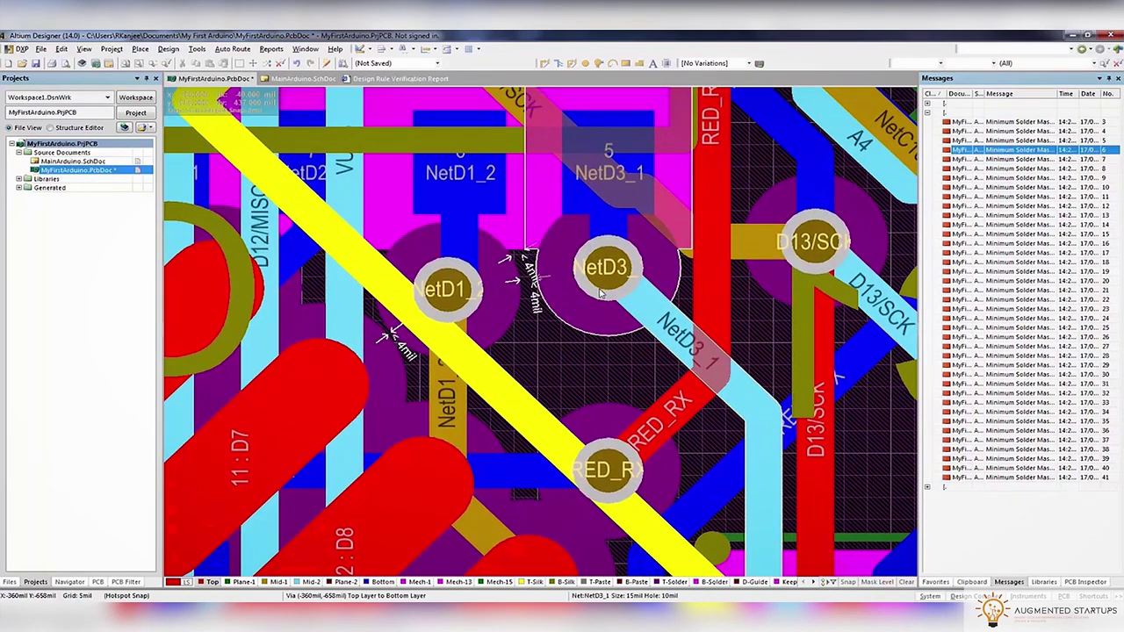
# Drag the NetD3 via away from NetD1 and move the NetD1 via
pyautogui.moveTo(602, 294); pyautogui.dragTo(630, 298)
pyautogui.click(454, 301)
pyautogui.moveTo(471, 300); pyautogui.dragTo(468, 343)
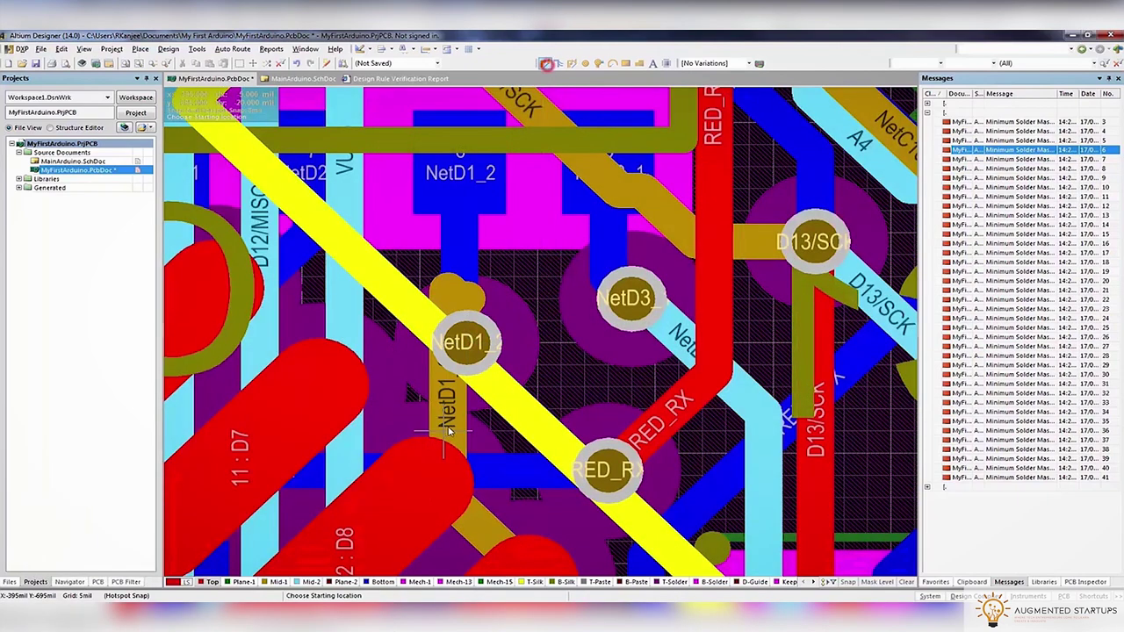
# Reroute the NetD1 tracks from the NetD1_2 pad to the relocated via
pyautogui.click(450, 428)
pyautogui.click(471, 354)
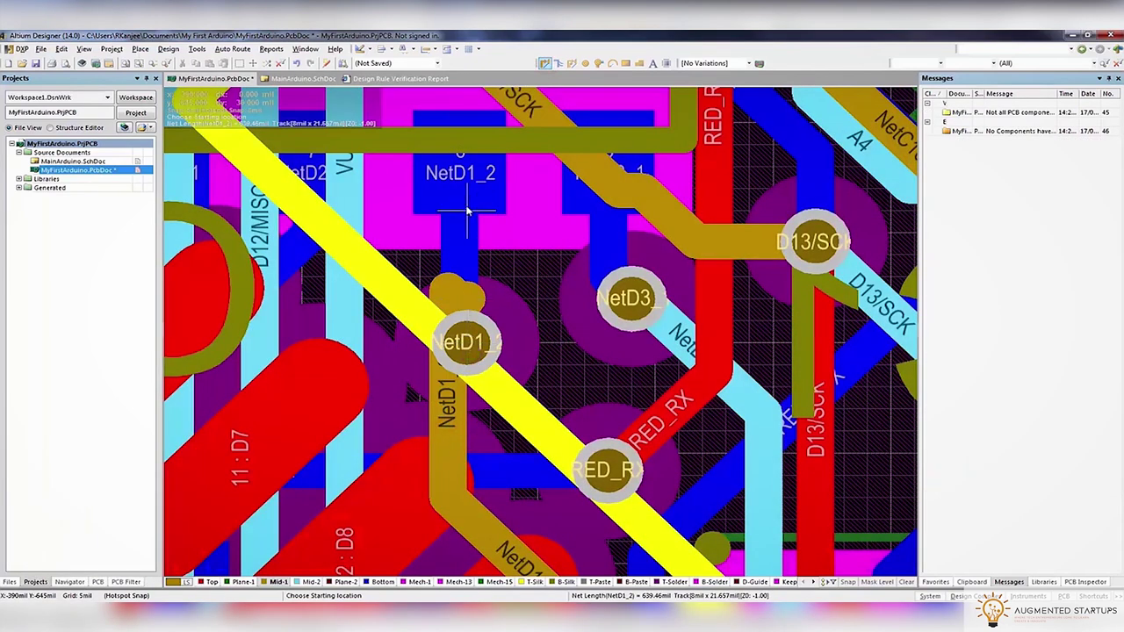
pyautogui.click(467, 213)
pyautogui.click(472, 342)
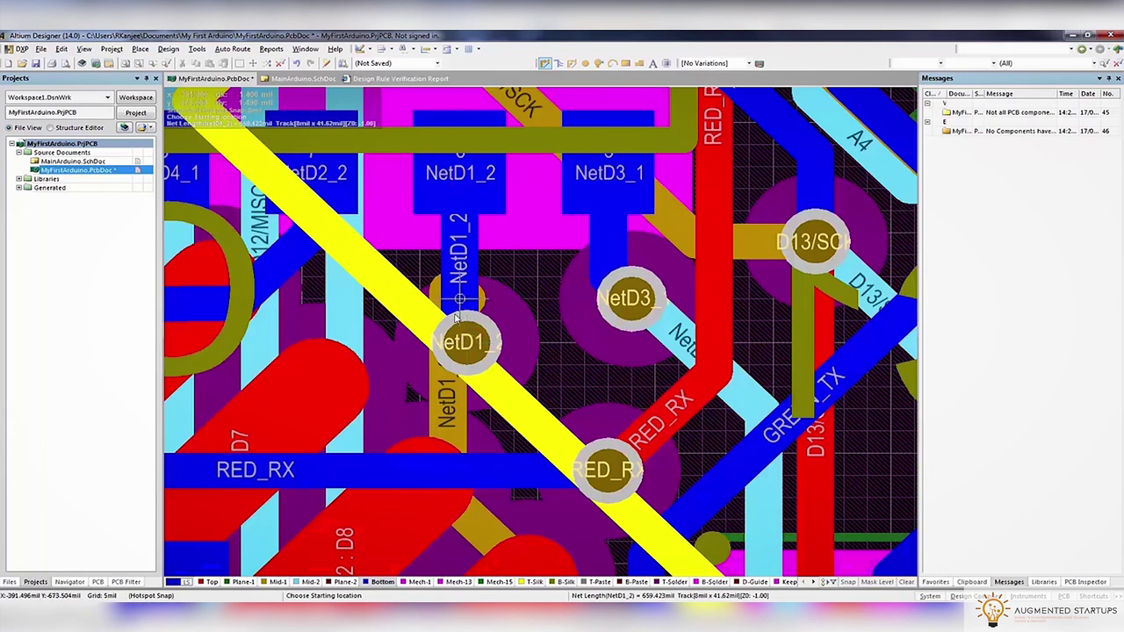
pyautogui.press('-')
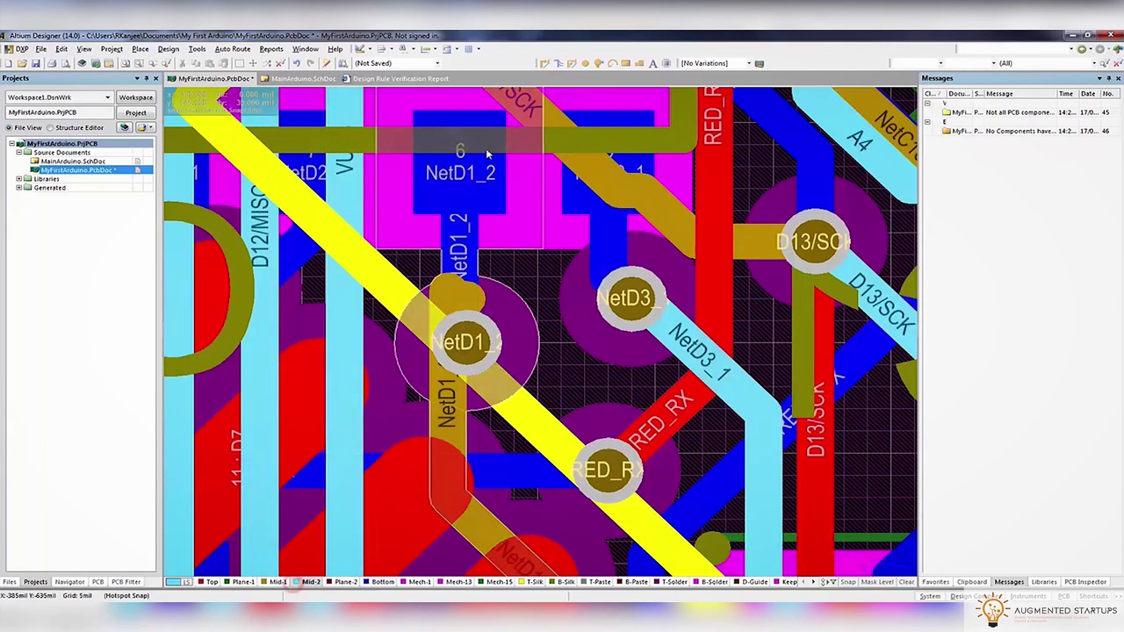
pyautogui.press('-')
pyautogui.click(470, 343)
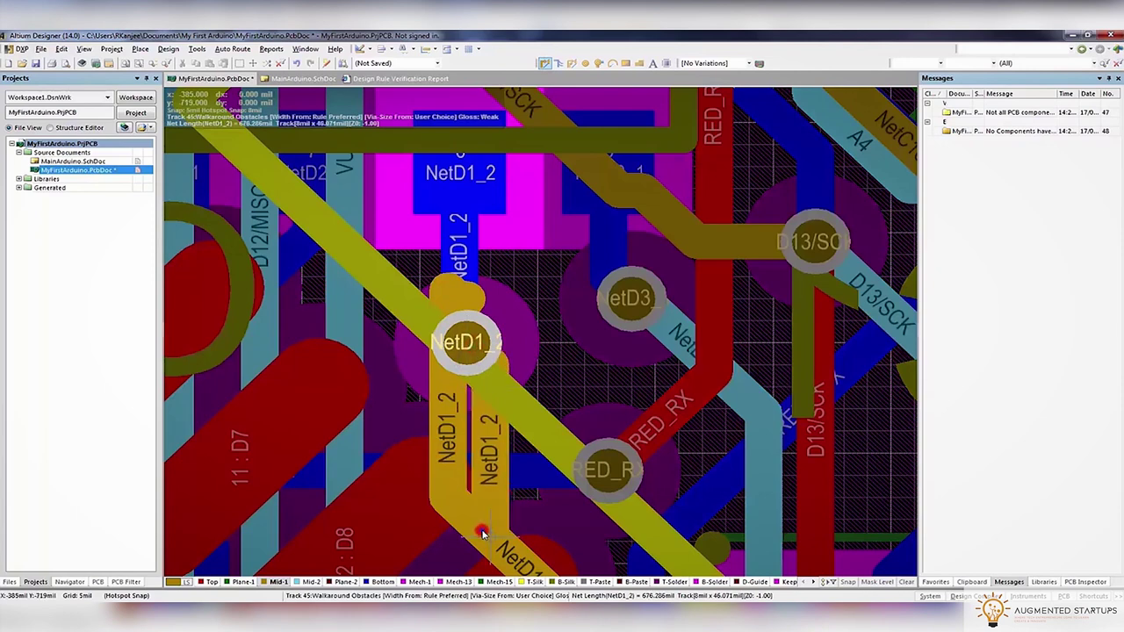
pyautogui.press('Escape')
# Delete the leftover NetD1_2 track stubs at the via
pyautogui.click(460, 297)
pyautogui.click(460, 297)
pyautogui.press('Delete')
pyautogui.click(460, 297)
pyautogui.press('Return')
pyautogui.click(481, 303)
pyautogui.press('Escape')
pyautogui.keyDown('ctrl'); pyautogui.scroll(-5, 482, 303); pyautogui.keyUp('ctrl')
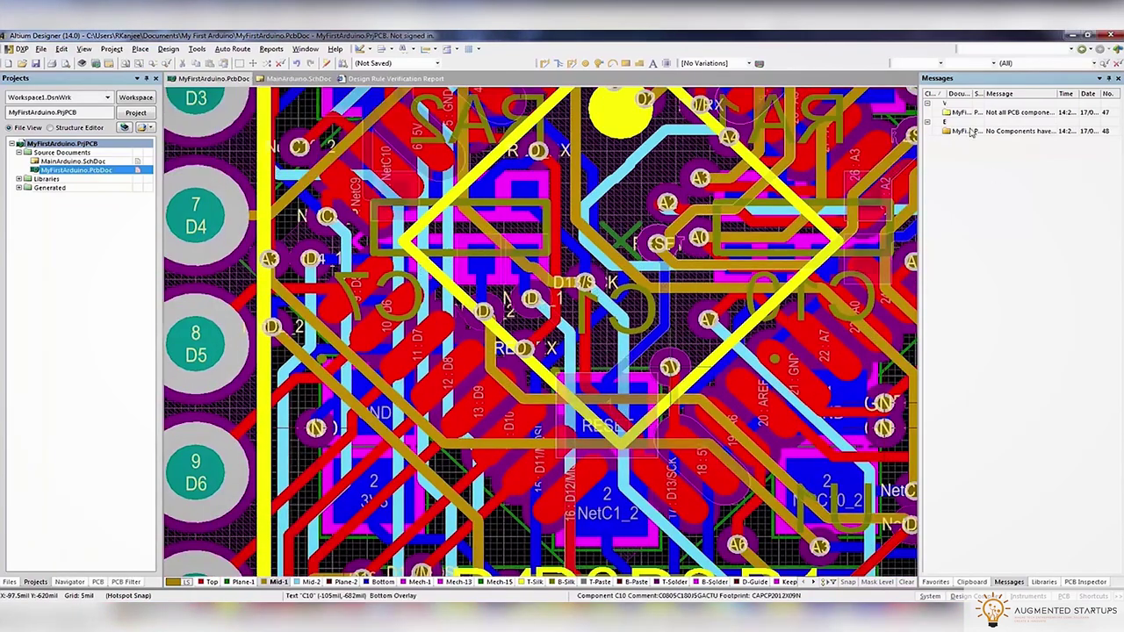
# Run the design rule check again
pyautogui.click(197, 49)
pyautogui.click(201, 61)
pyautogui.click(400, 504)
pyautogui.click(260, 78)
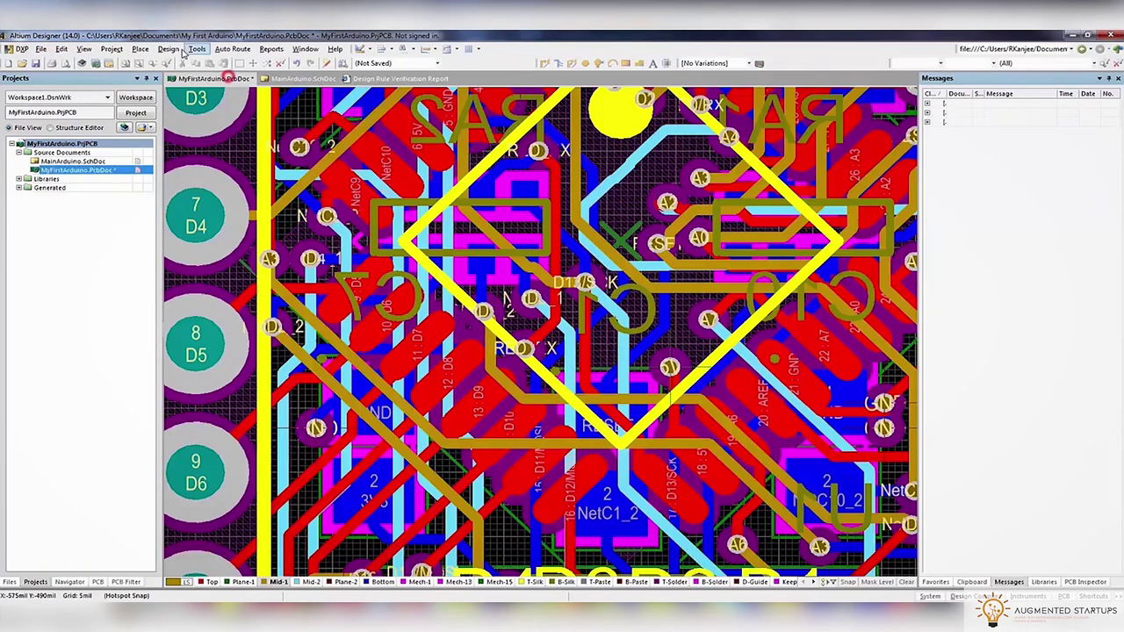
pyautogui.click(167, 48)
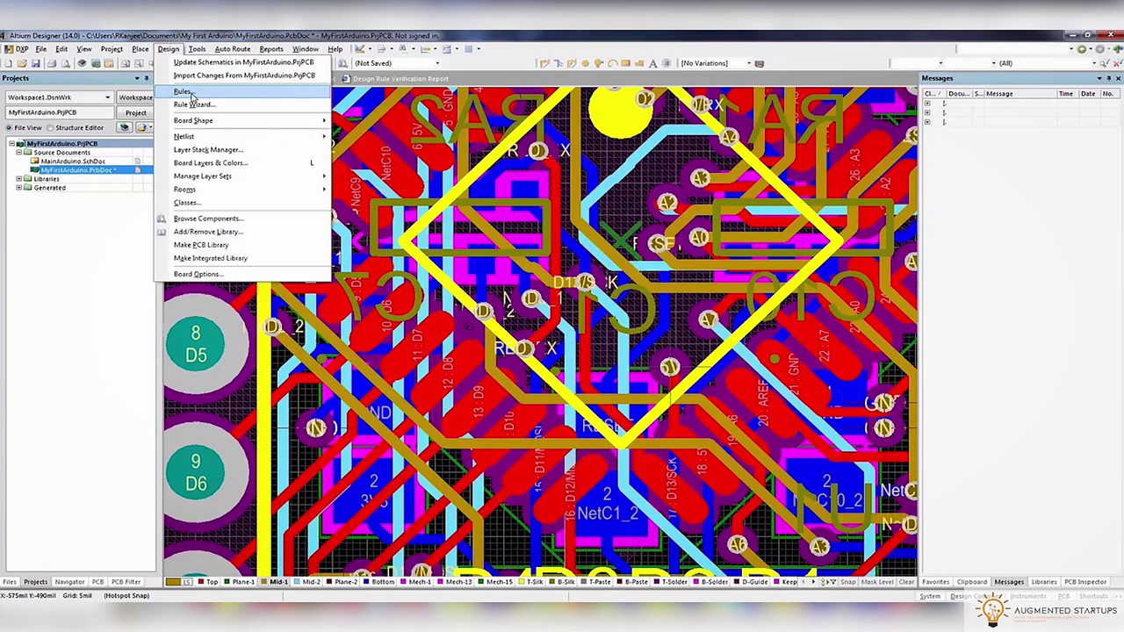
pyautogui.click(188, 92)
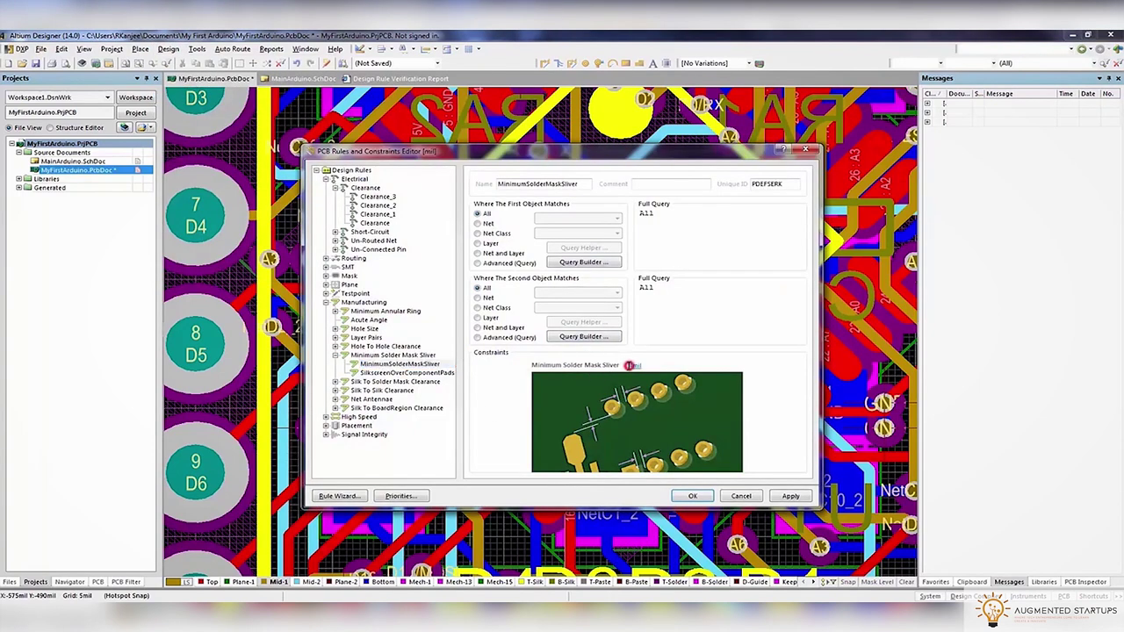
pyautogui.click(693, 496)
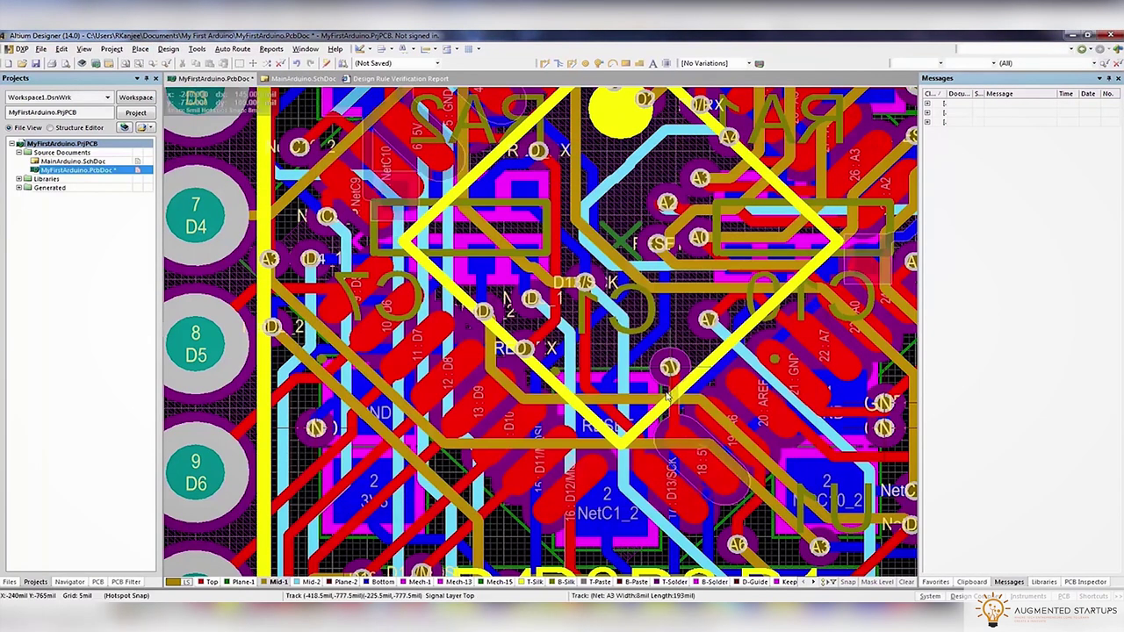
pyautogui.click(197, 48)
pyautogui.click(207, 62)
pyautogui.click(388, 497)
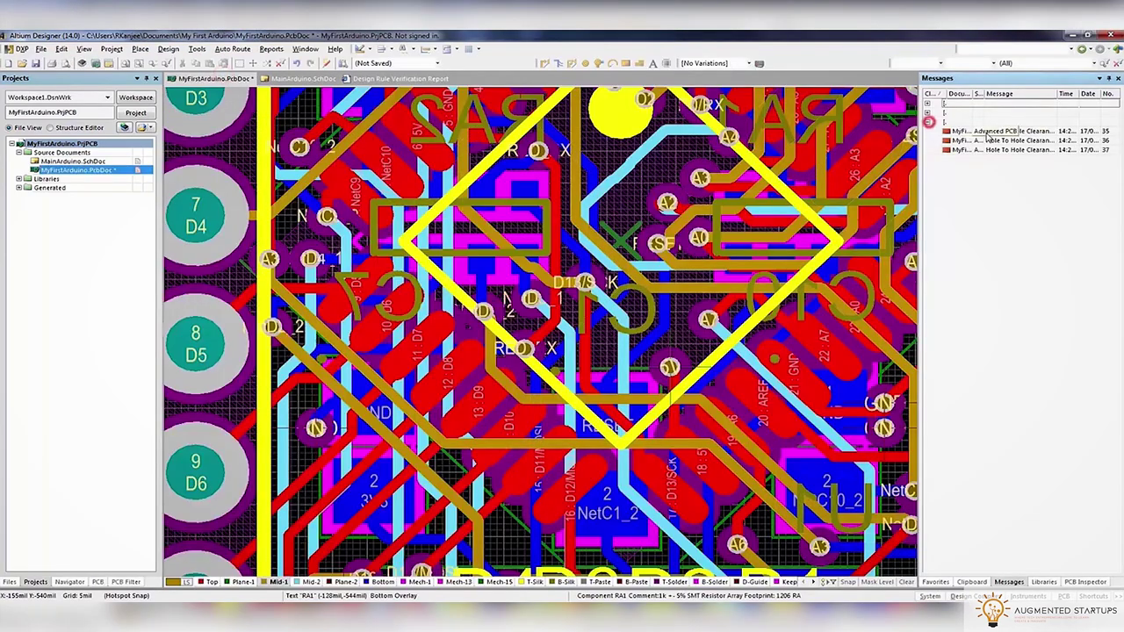
pyautogui.doubleClick(991, 140)
pyautogui.doubleClick(1003, 150)
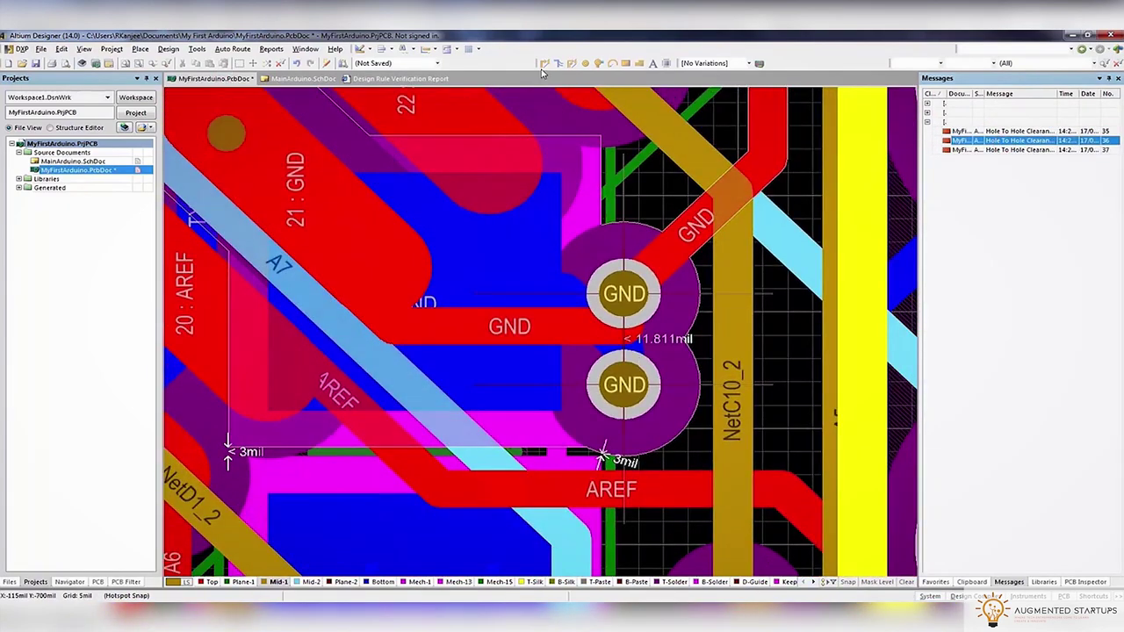
pyautogui.hotkey('ctrl', 'w')
pyautogui.click(490, 326)
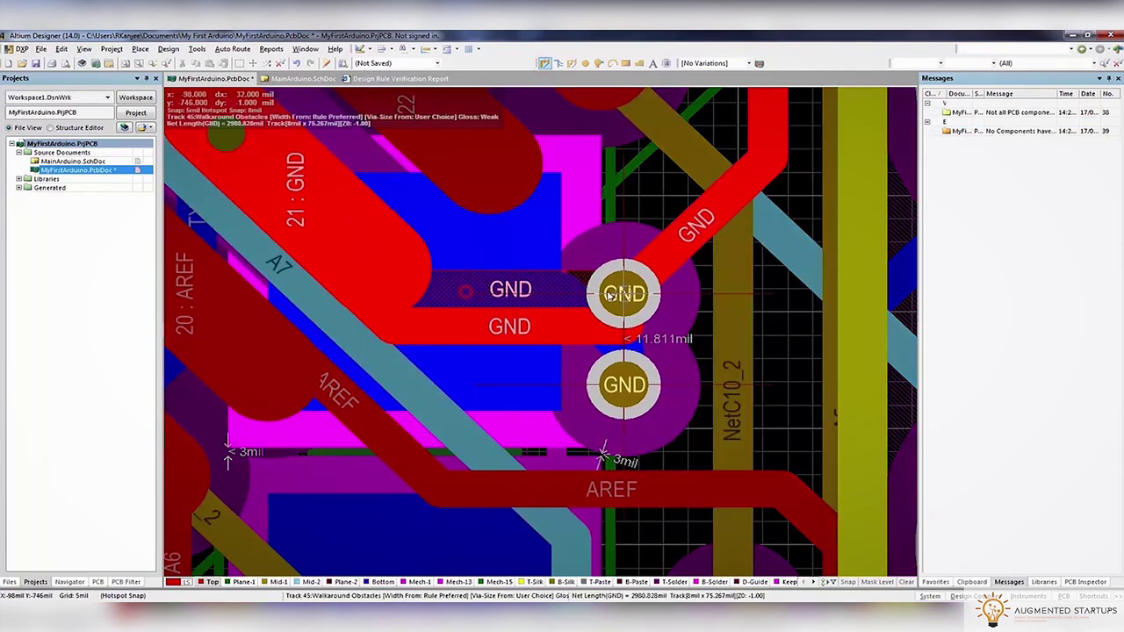
pyautogui.click(612, 296)
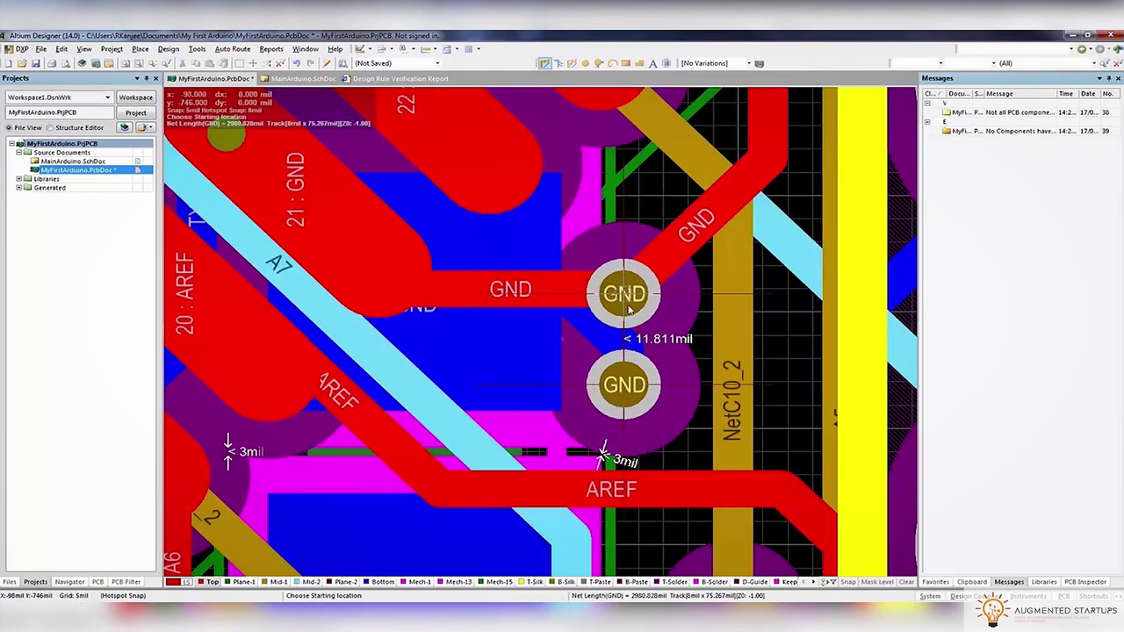
pyautogui.click(628, 305)
pyautogui.press('KP_Multiply')
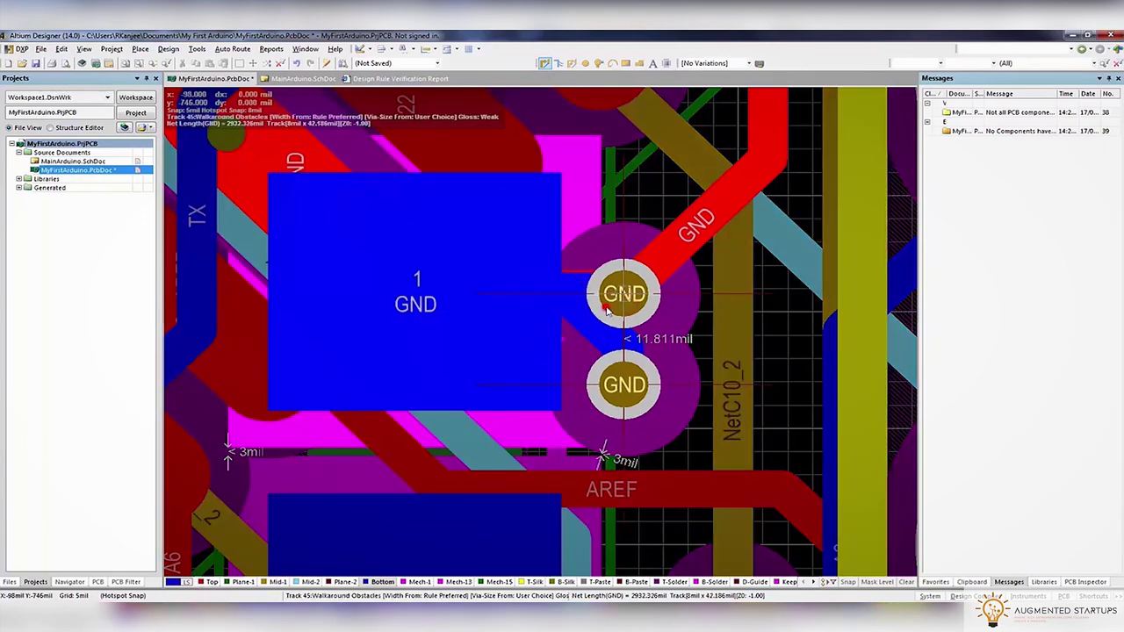
pyautogui.press('Escape')
pyautogui.keyDown('ctrl'); pyautogui.scroll(-4, 638, 330); pyautogui.keyUp('ctrl')
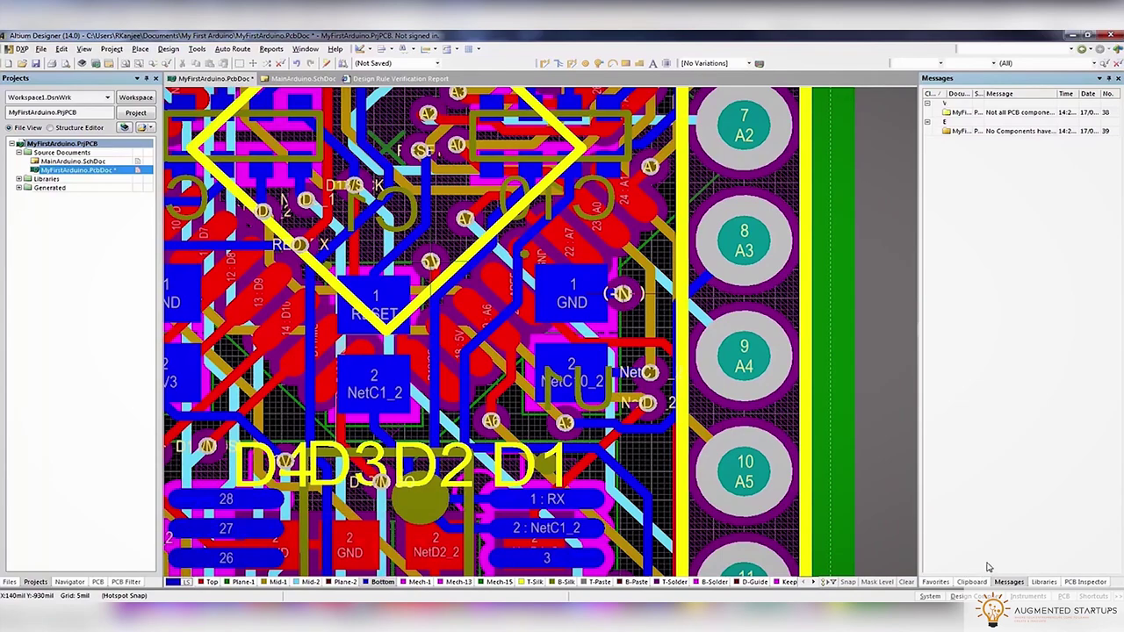
# Rerun the design rule check and zoom to the last solder mask sliver near A4
pyautogui.click(197, 48)
pyautogui.click(220, 56)
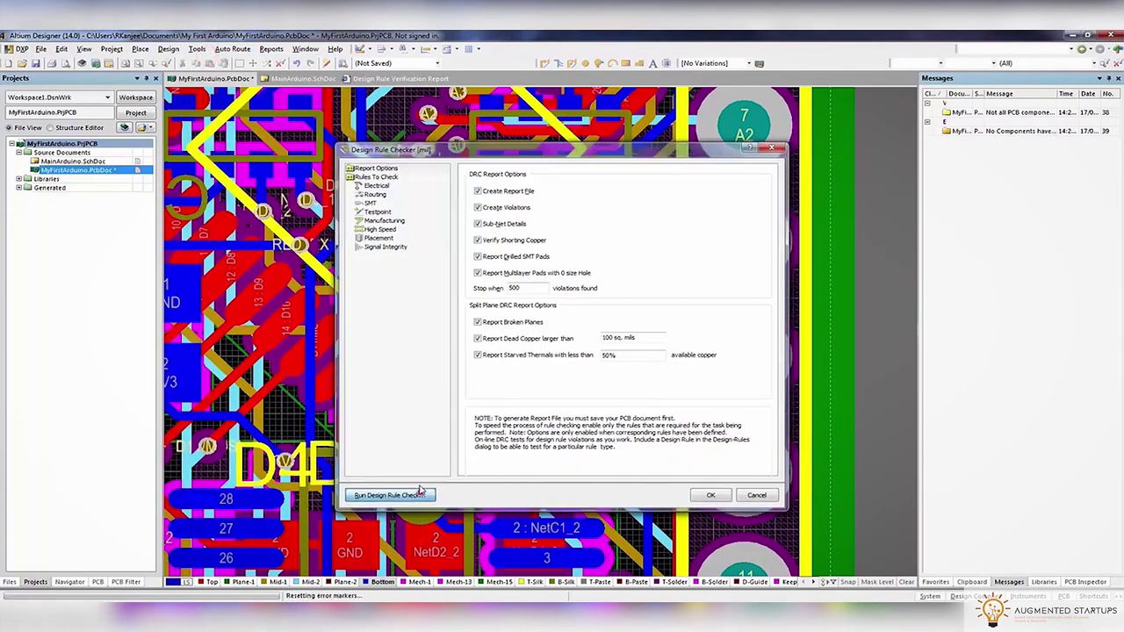
pyautogui.click(389, 495)
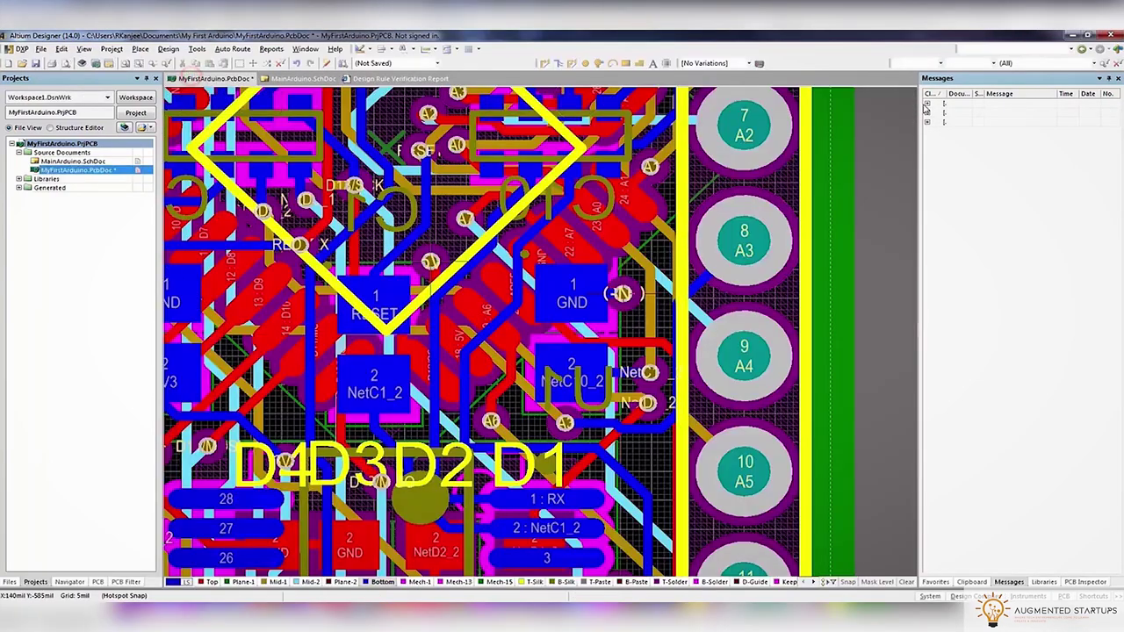
pyautogui.doubleClick(1010, 121)
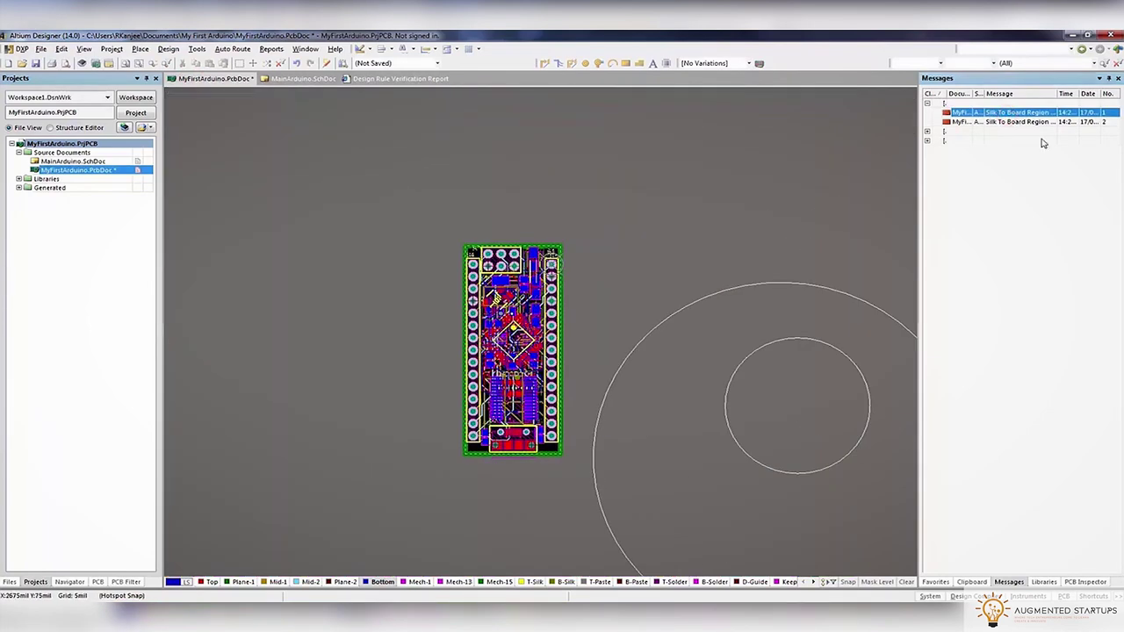
pyautogui.doubleClick(993, 141)
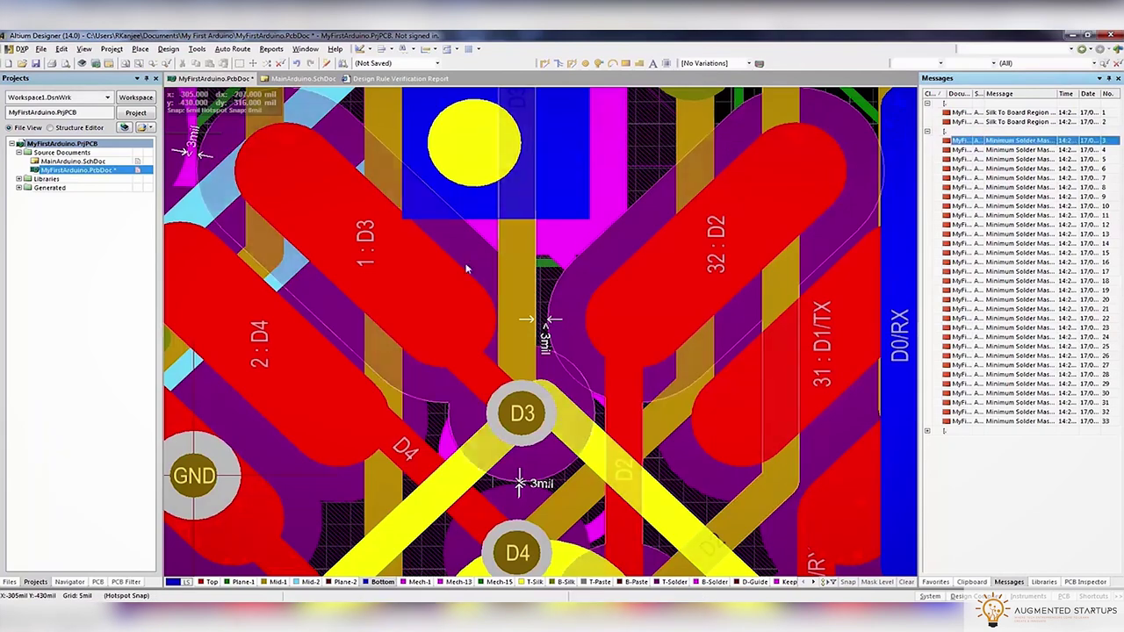
pyautogui.doubleClick(1009, 423)
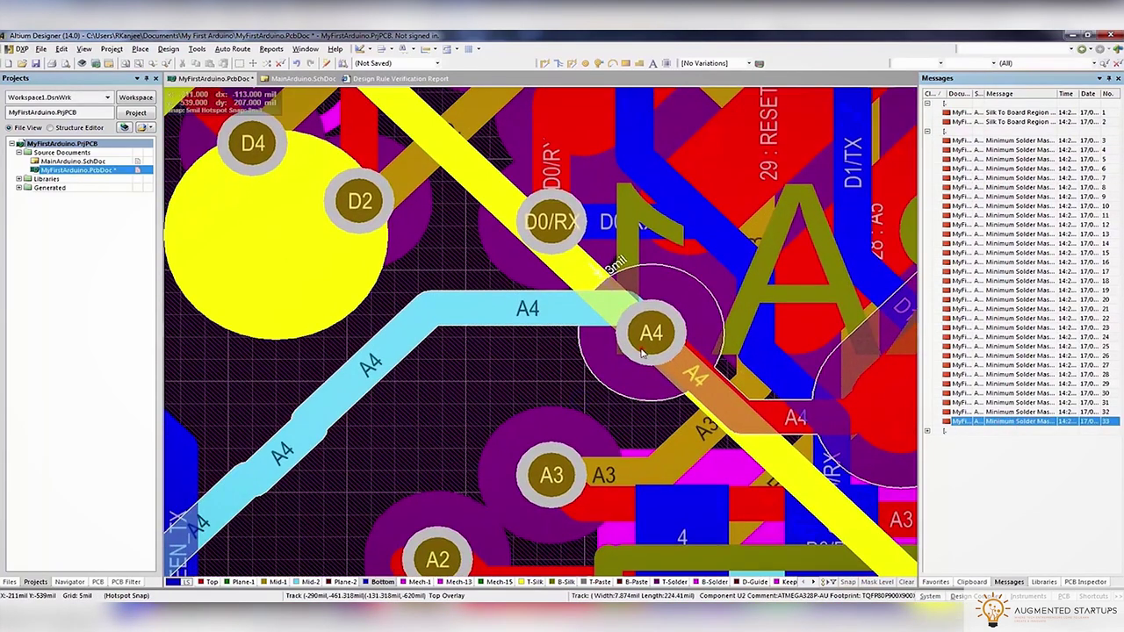
# Move the A4 via slightly further right
pyautogui.click(642, 352)
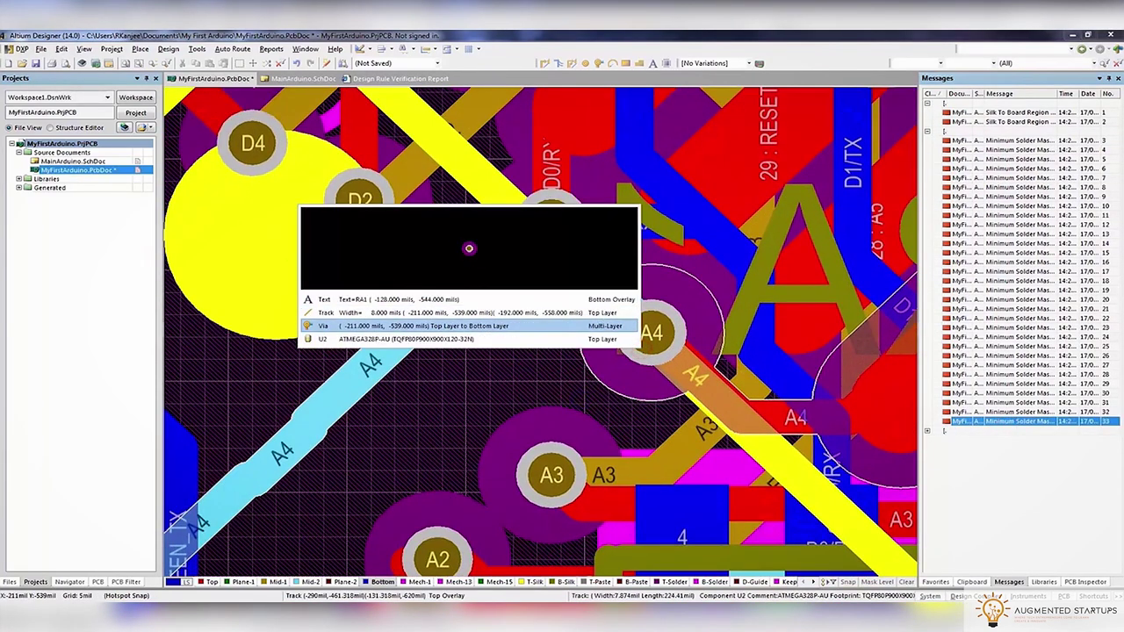
pyautogui.click(421, 326)
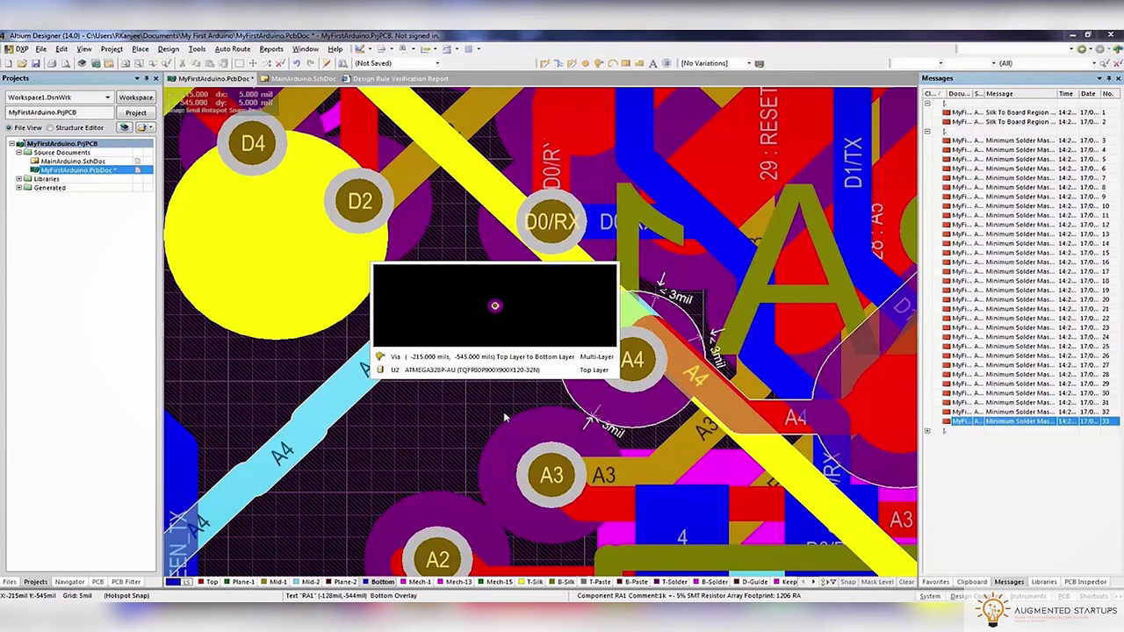
pyautogui.click(632, 360)
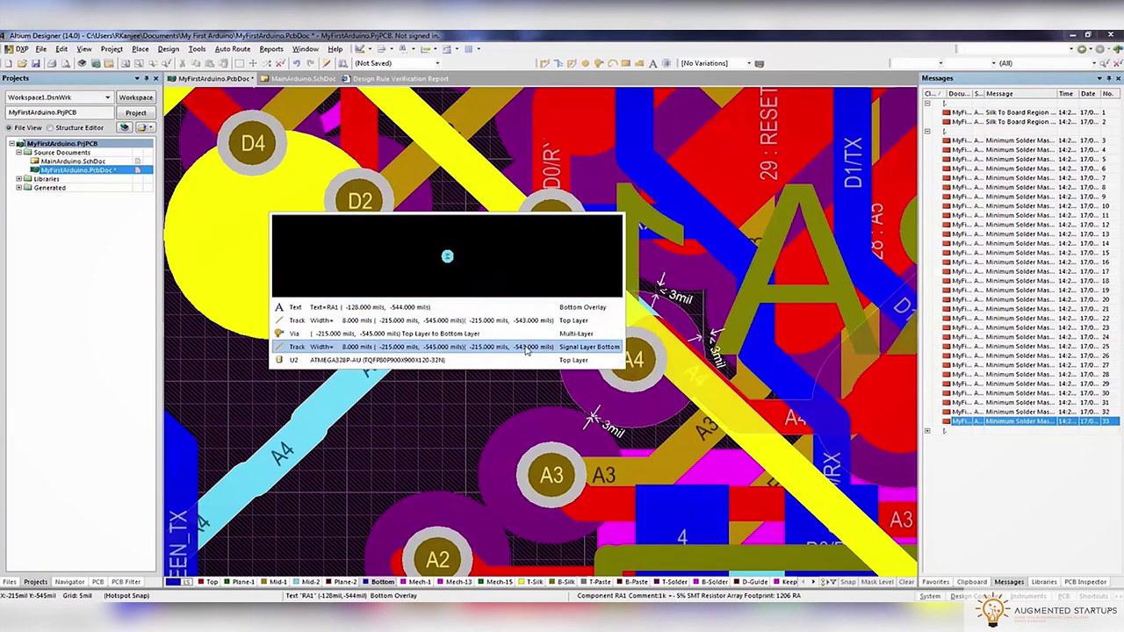
pyautogui.click(530, 339)
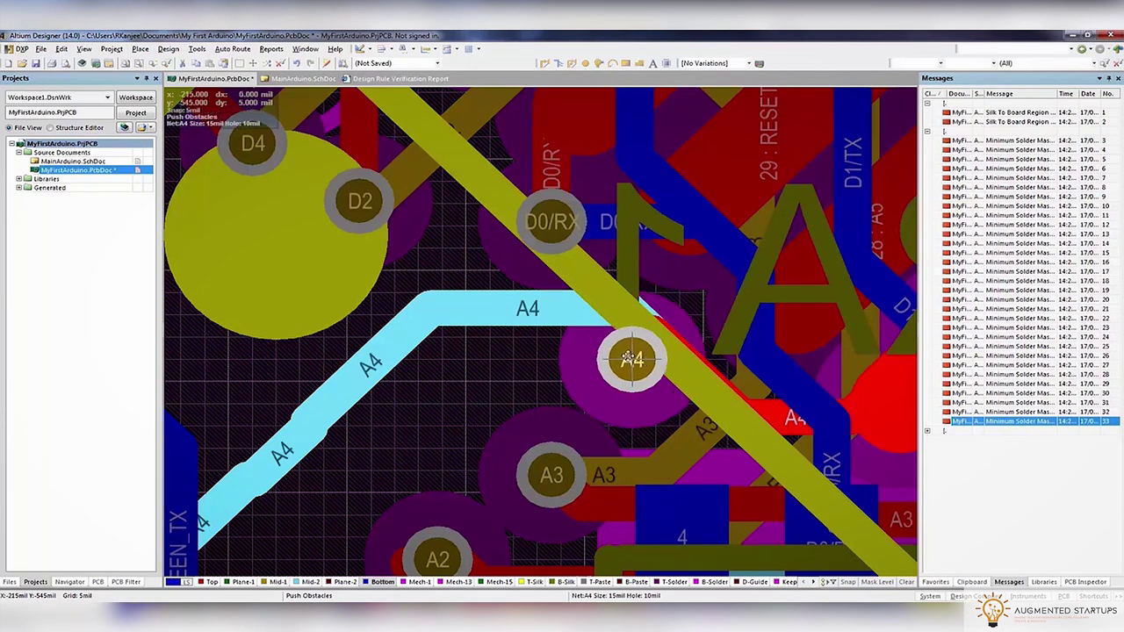
pyautogui.click(631, 360)
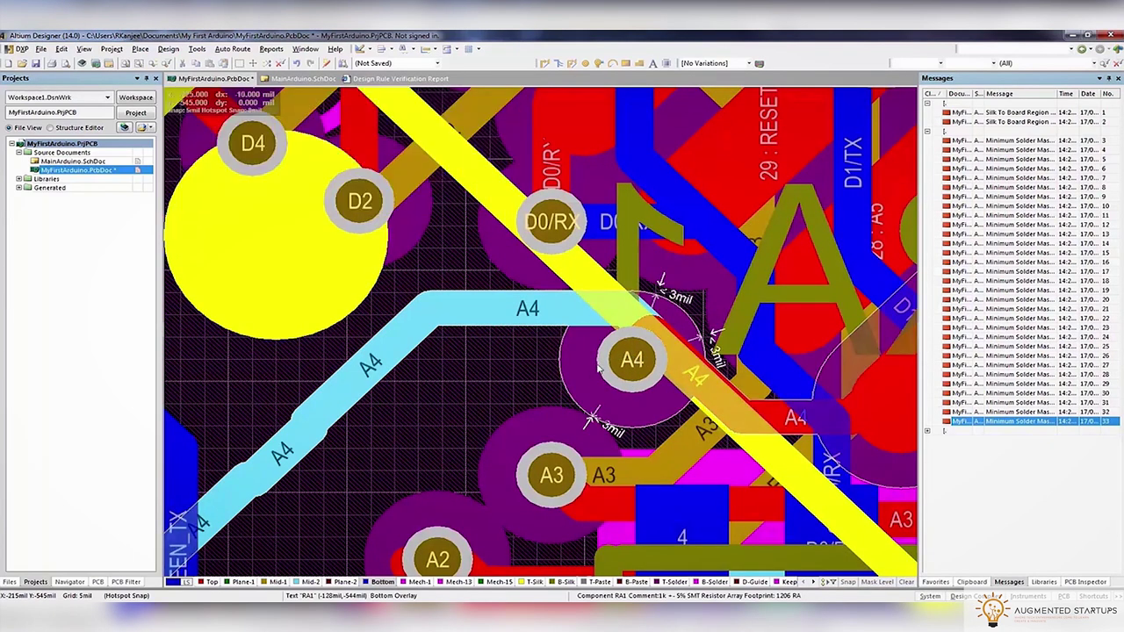
# Reroute the A4 track on the Top layer to the A4 pad
pyautogui.click(541, 63)
pyautogui.click(315, 414)
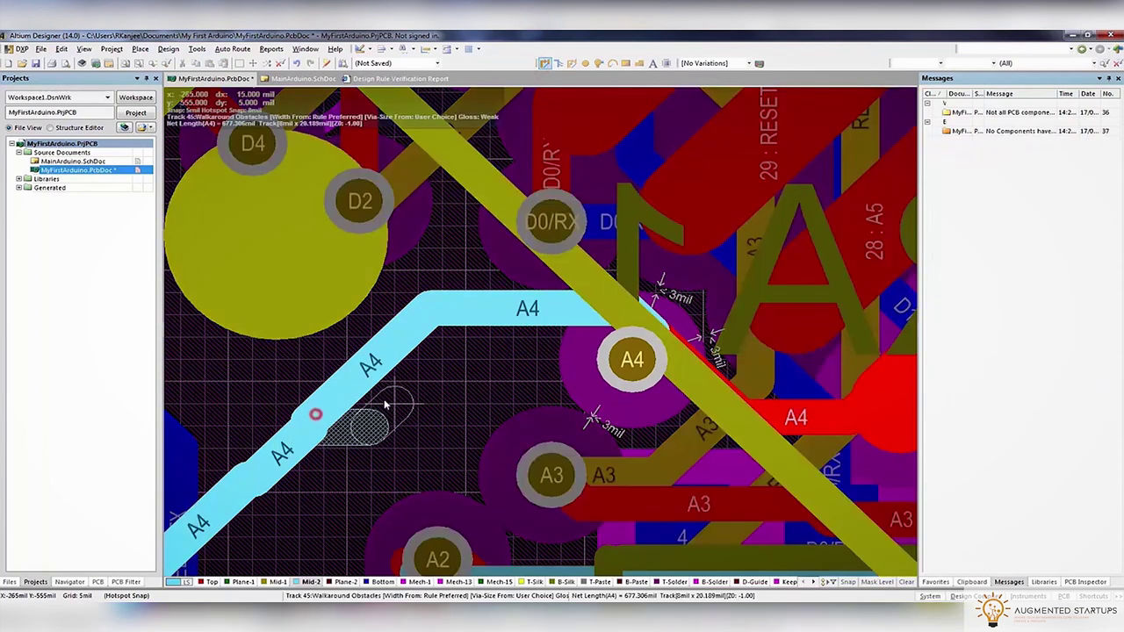
pyautogui.press('KP_Multiply')
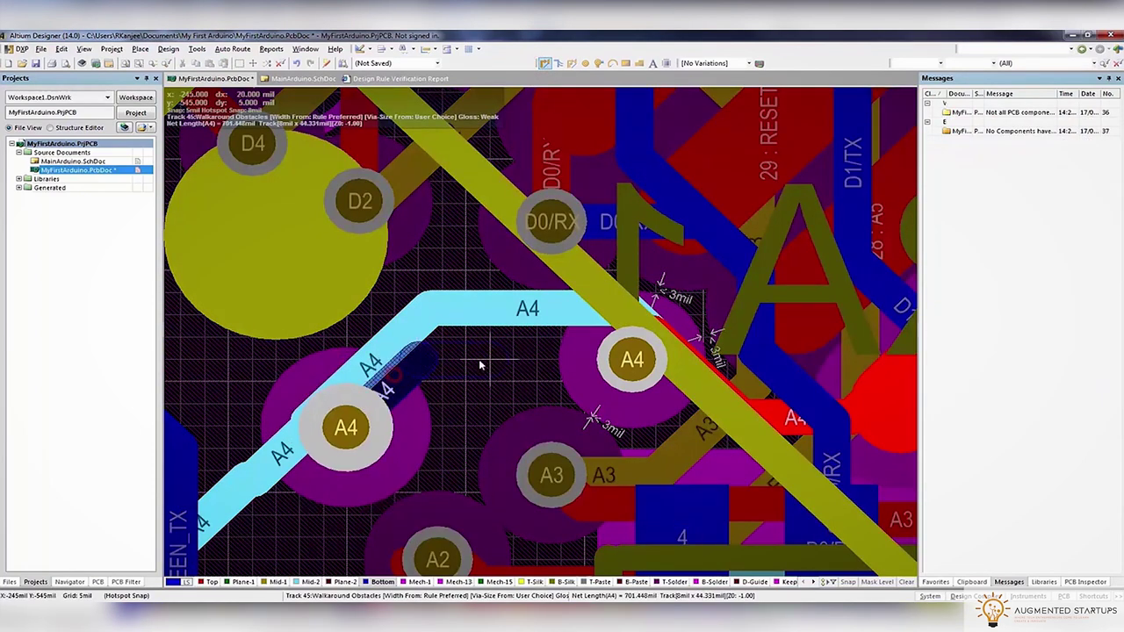
pyautogui.press('KP_Multiply')
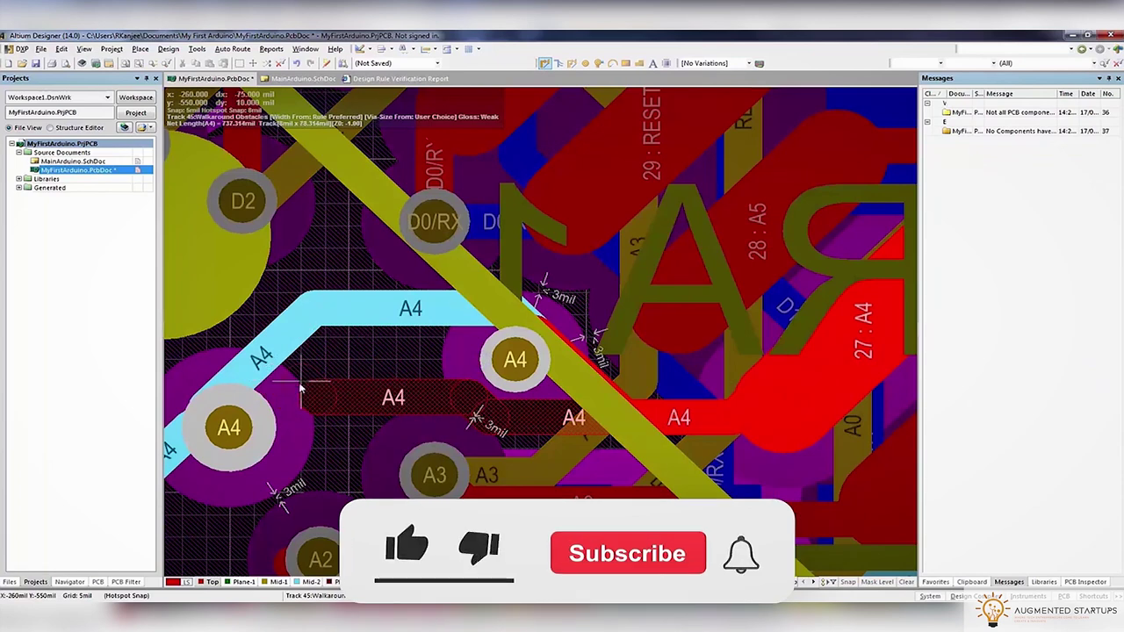
pyautogui.click(247, 428)
pyautogui.click(408, 371)
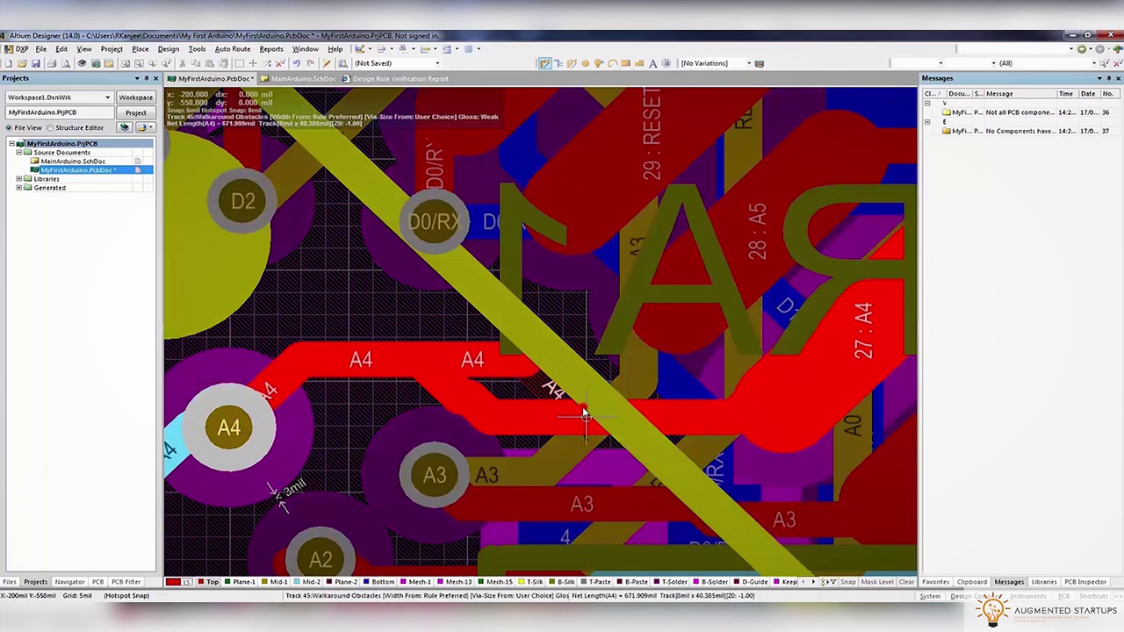
pyautogui.click(583, 402)
# Rerun the design rule check, now reporting 35 violations
pyautogui.click(168, 48)
pyautogui.click(211, 61)
pyautogui.click(391, 496)
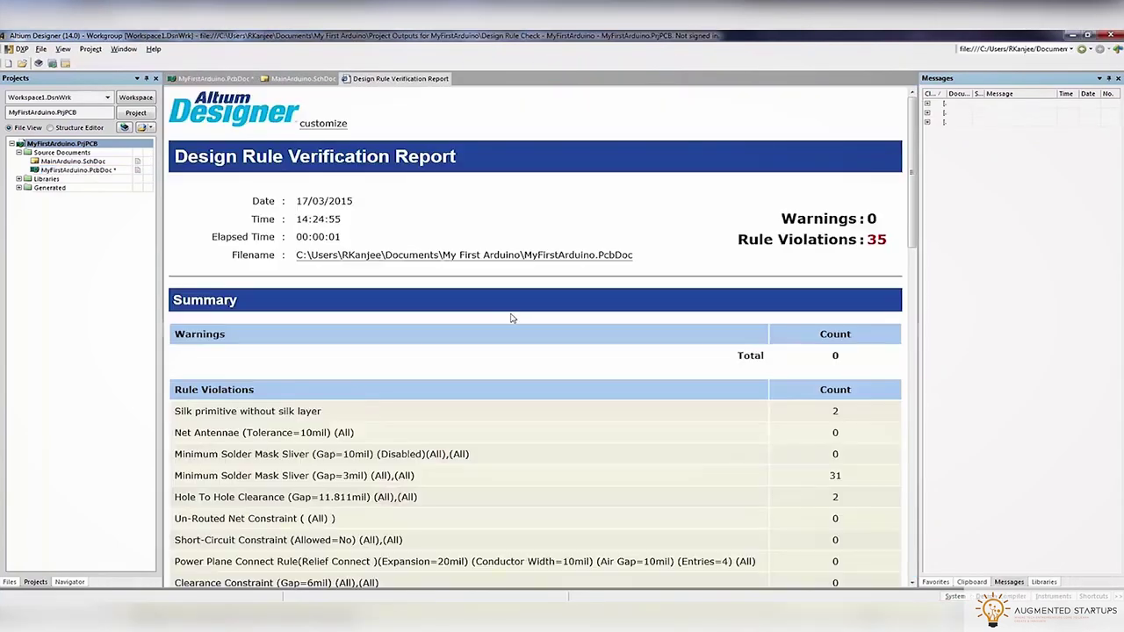
# Jump to the 3mil solder mask sliver violation and inspect the area near C8 in 3D
pyautogui.click(186, 80)
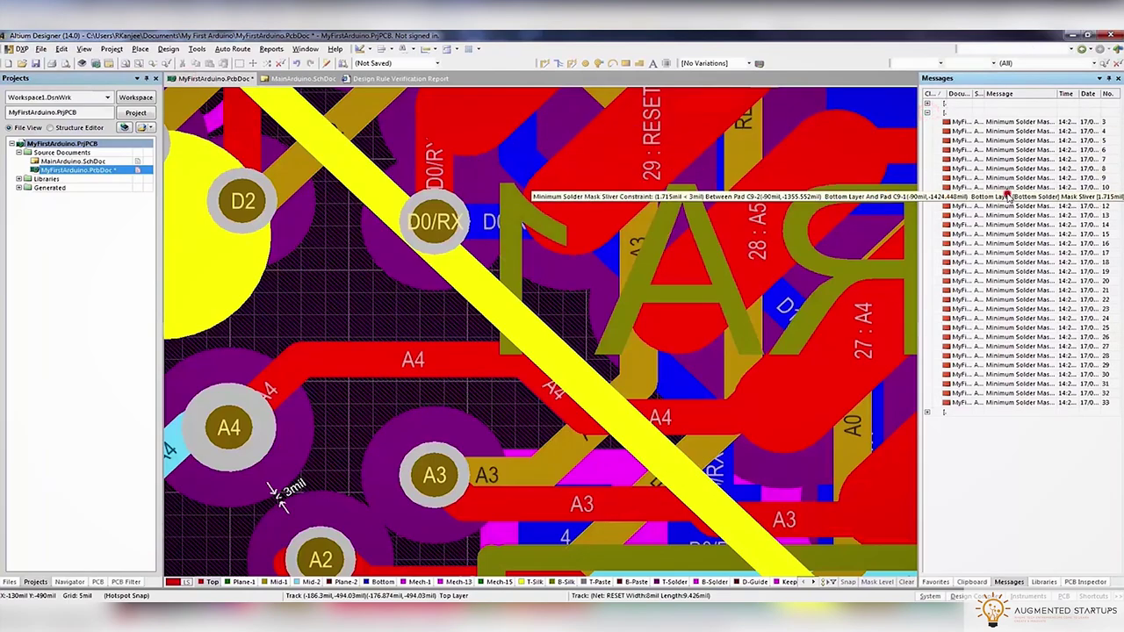
pyautogui.doubleClick(1010, 195)
pyautogui.keyDown('ctrl'); pyautogui.scroll(-3, 601, 318); pyautogui.keyUp('ctrl')
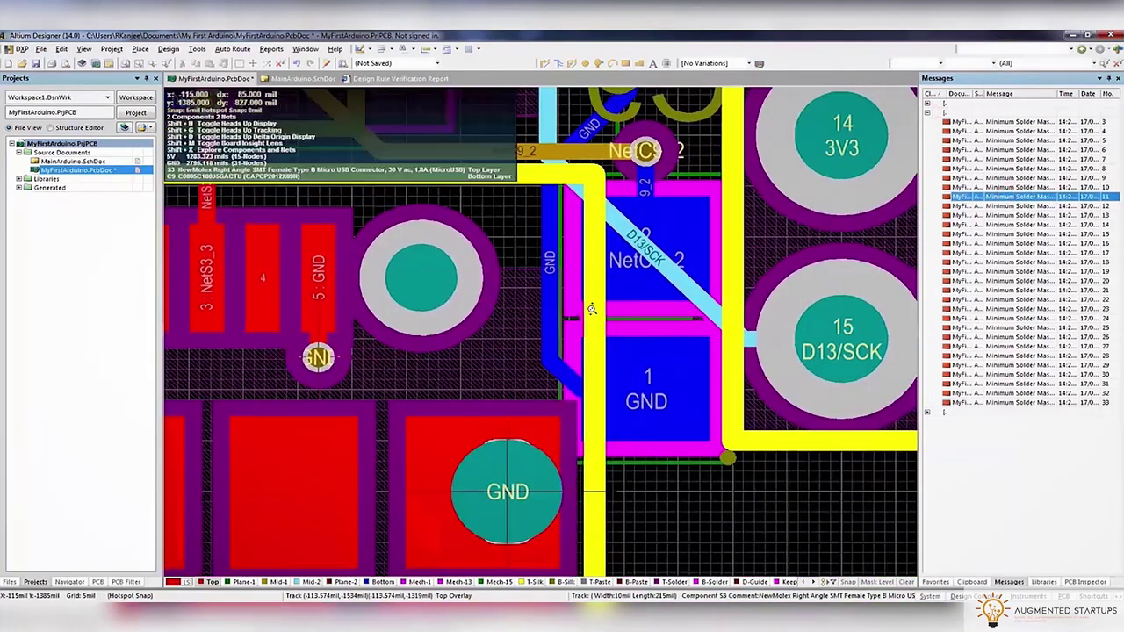
pyautogui.keyDown('ctrl'); pyautogui.scroll(3, 592, 309); pyautogui.keyUp('ctrl')
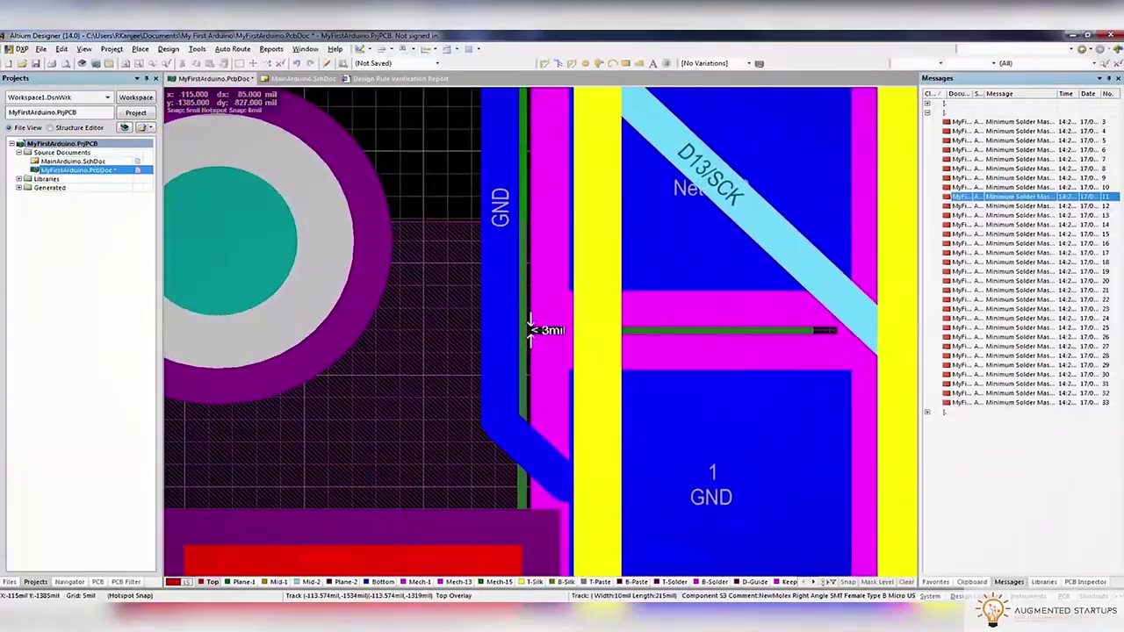
pyautogui.press('3')
pyautogui.keyDown('ctrl'); pyautogui.scroll(-3, 493, 502); pyautogui.keyUp('ctrl')
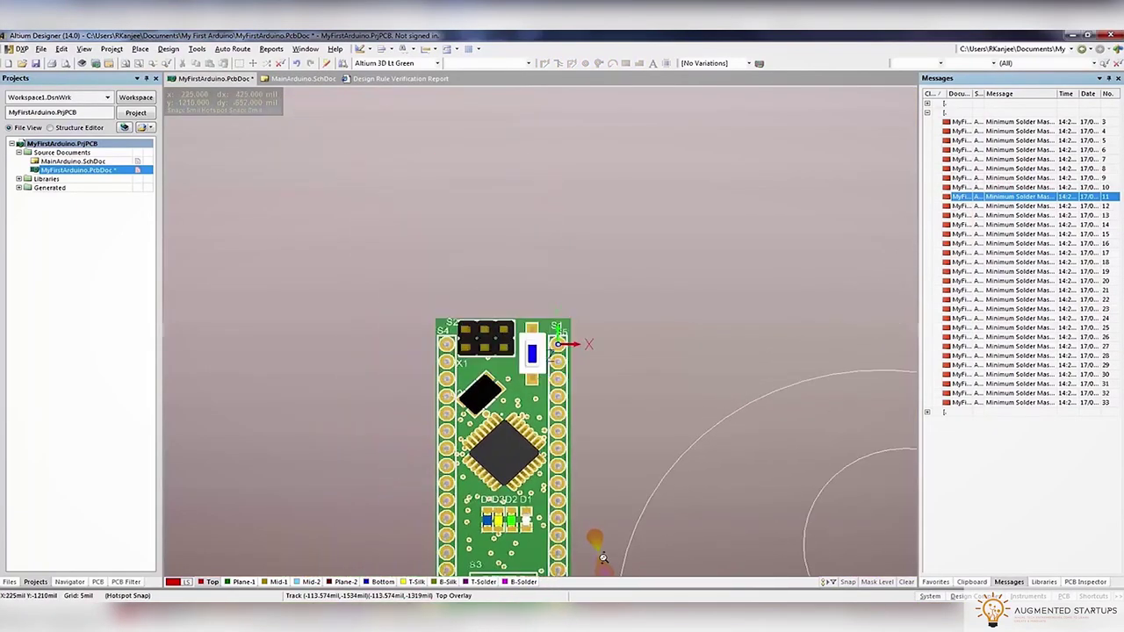
pyautogui.keyDown('ctrl'); pyautogui.scroll(5, 597, 536); pyautogui.keyUp('ctrl')
pyautogui.keyDown('shift'); pyautogui.moveTo(585, 411); pyautogui.dragTo(908, 432, button='right'); pyautogui.keyUp('shift')
pyautogui.keyDown('ctrl'); pyautogui.scroll(4, 875, 455); pyautogui.keyUp('ctrl')
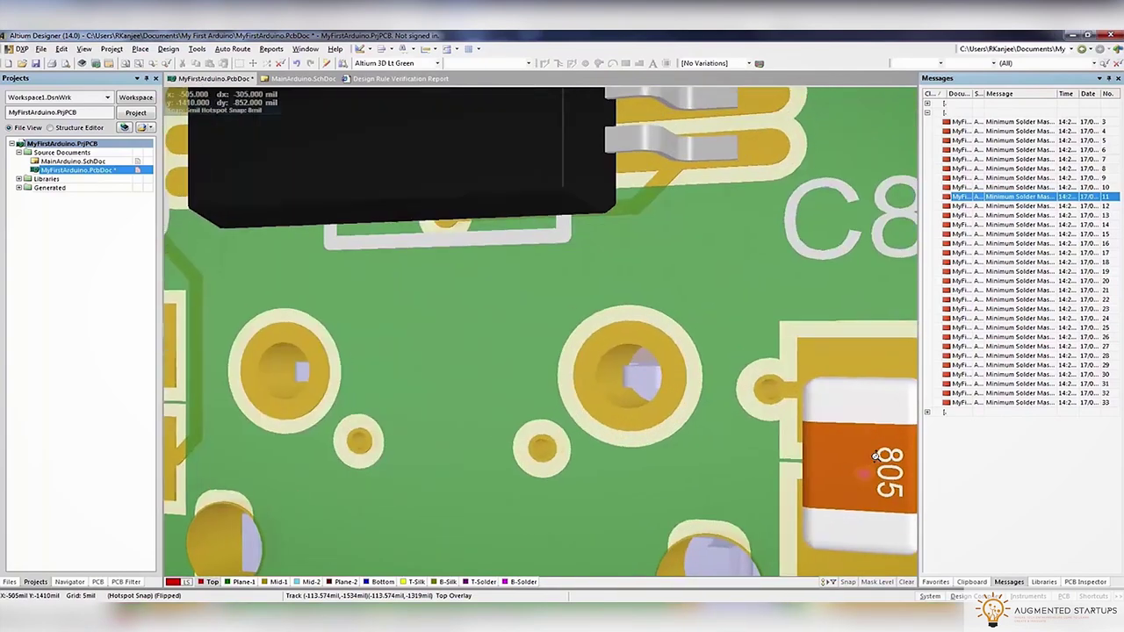
# Back in the 2D view, open the properties of C8's pad 2 (AREF)
pyautogui.press('2')
pyautogui.keyDown('ctrl'); pyautogui.scroll(3, 645, 401); pyautogui.keyUp('ctrl')
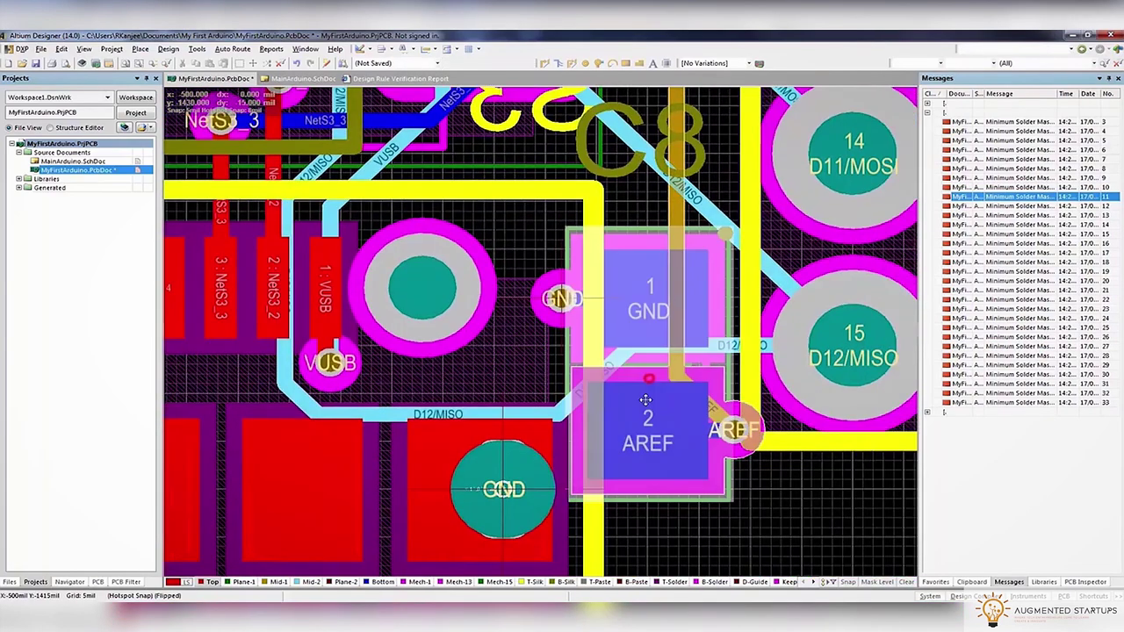
pyautogui.rightClick(645, 400)
pyautogui.click(676, 494)
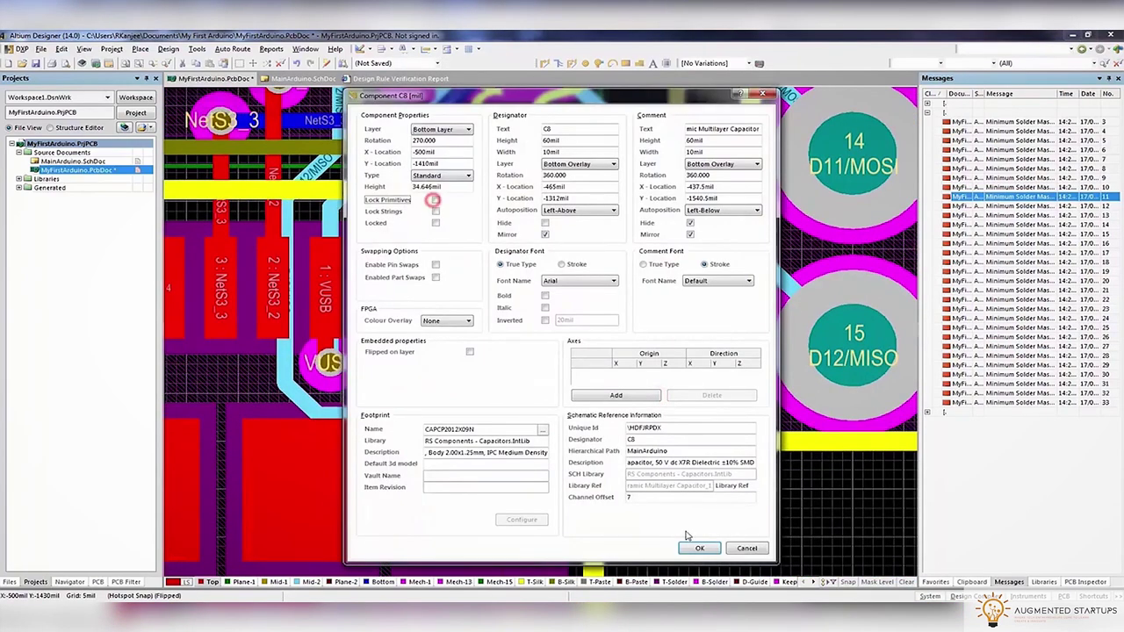
pyautogui.click(700, 548)
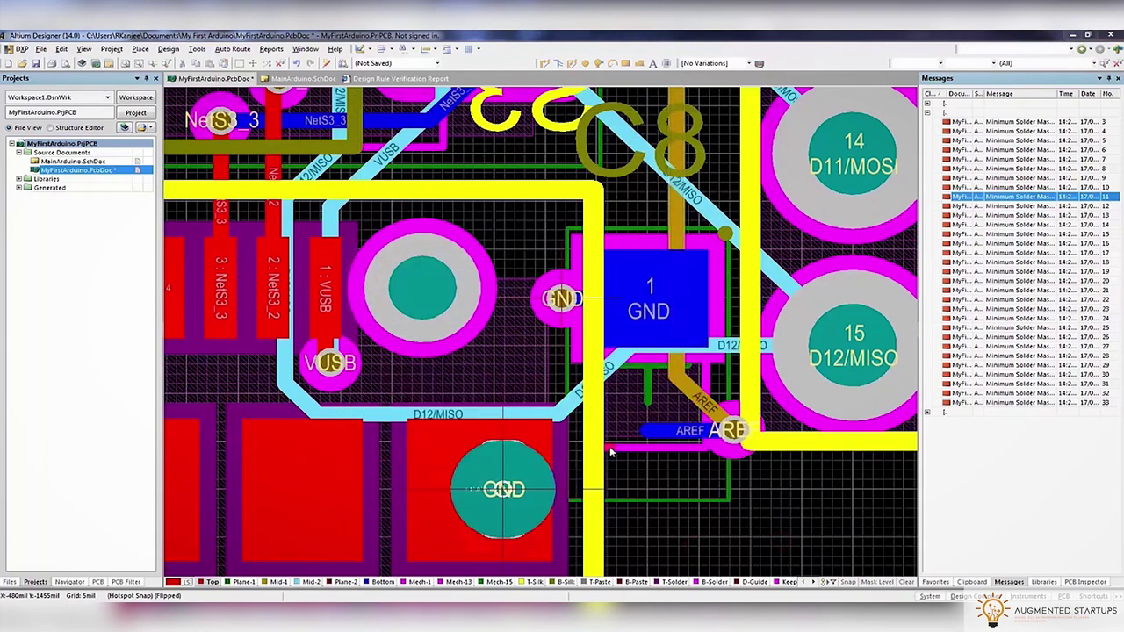
pyautogui.doubleClick(612, 452)
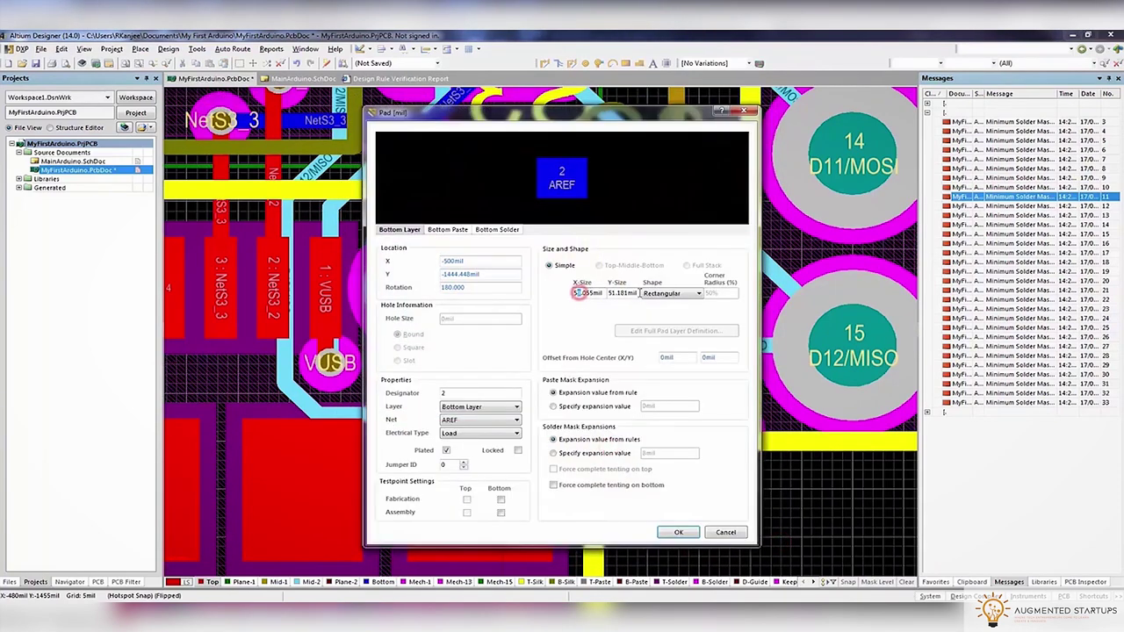
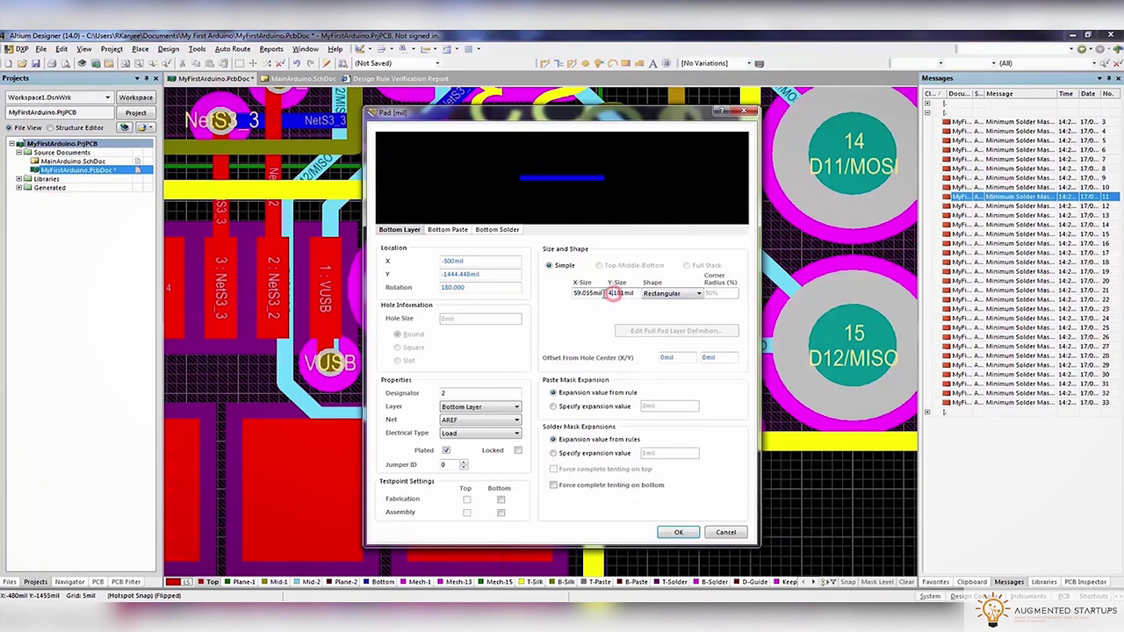
# Resize C8's GND pad (C8-1), confirming the AREF pad and leaving C8's component properties unchanged
pyautogui.click(678, 532)
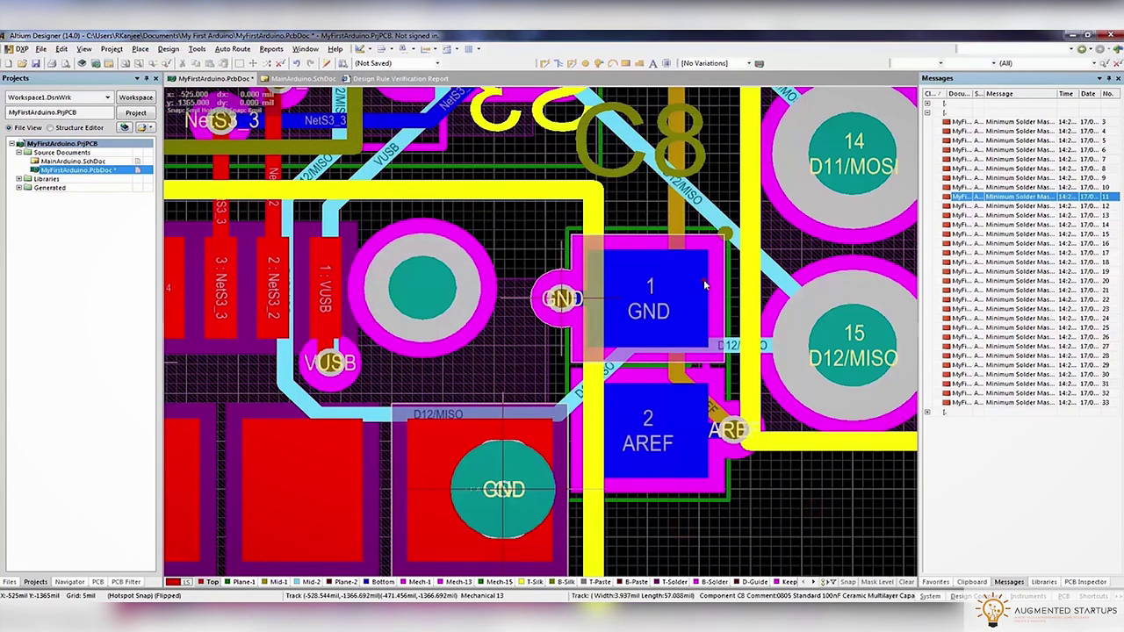
pyautogui.doubleClick(639, 256)
pyautogui.click(639, 257)
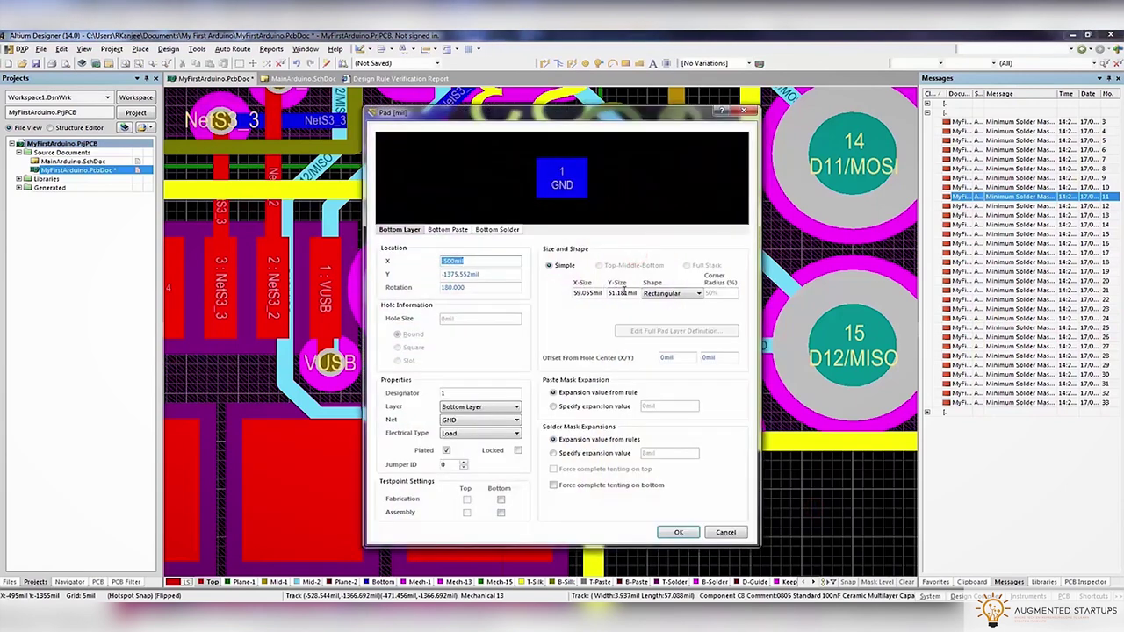
pyautogui.click(678, 532)
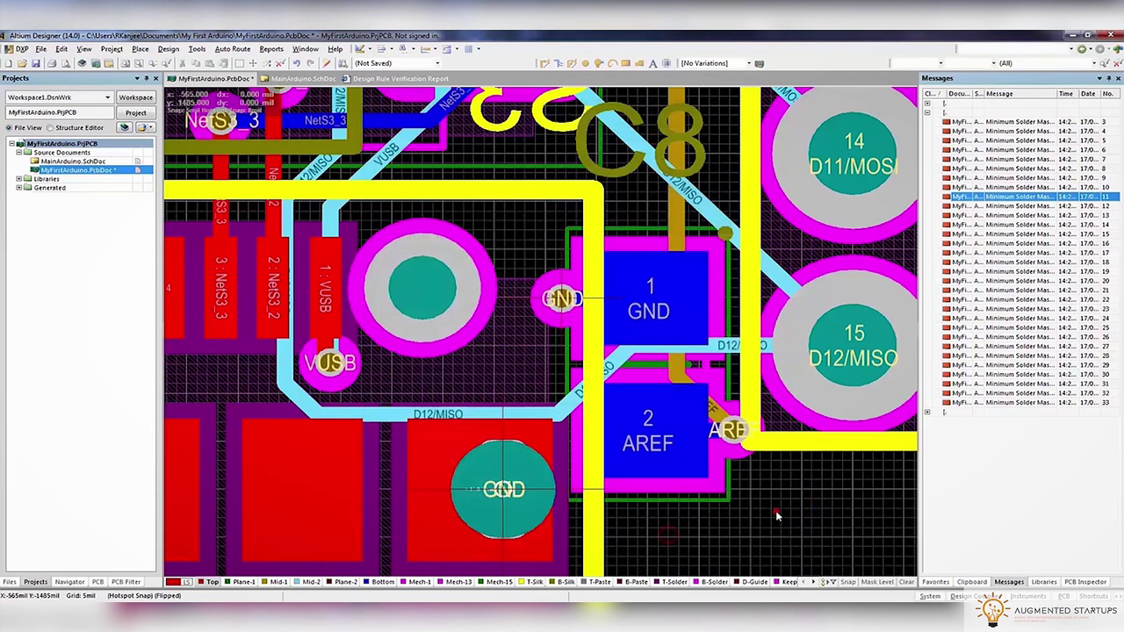
pyautogui.doubleClick(725, 498)
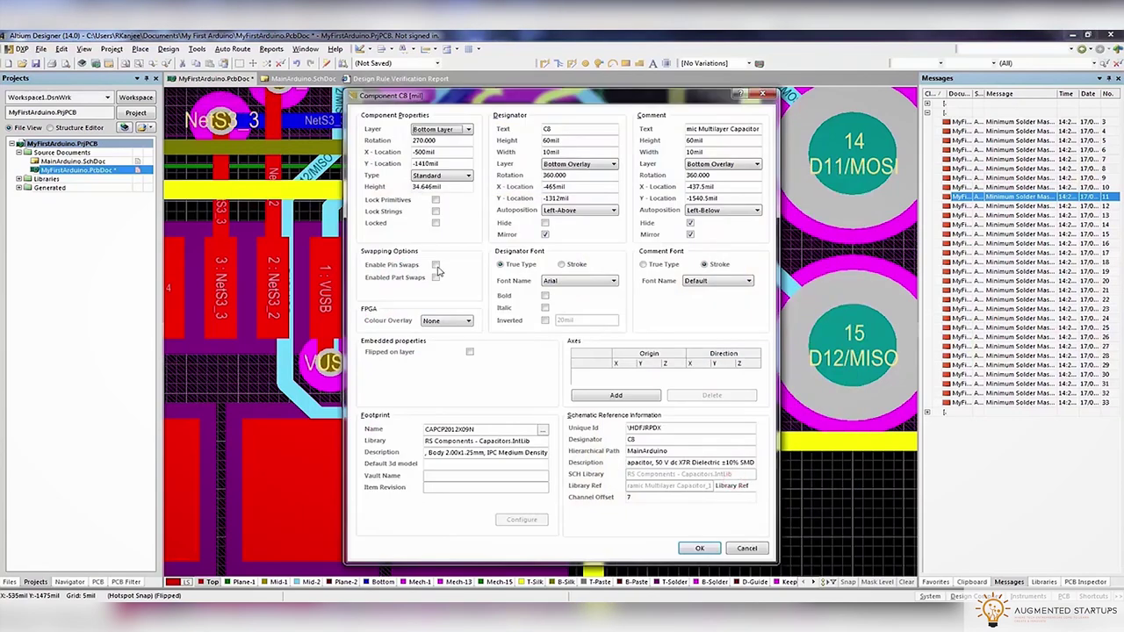
pyautogui.click(708, 546)
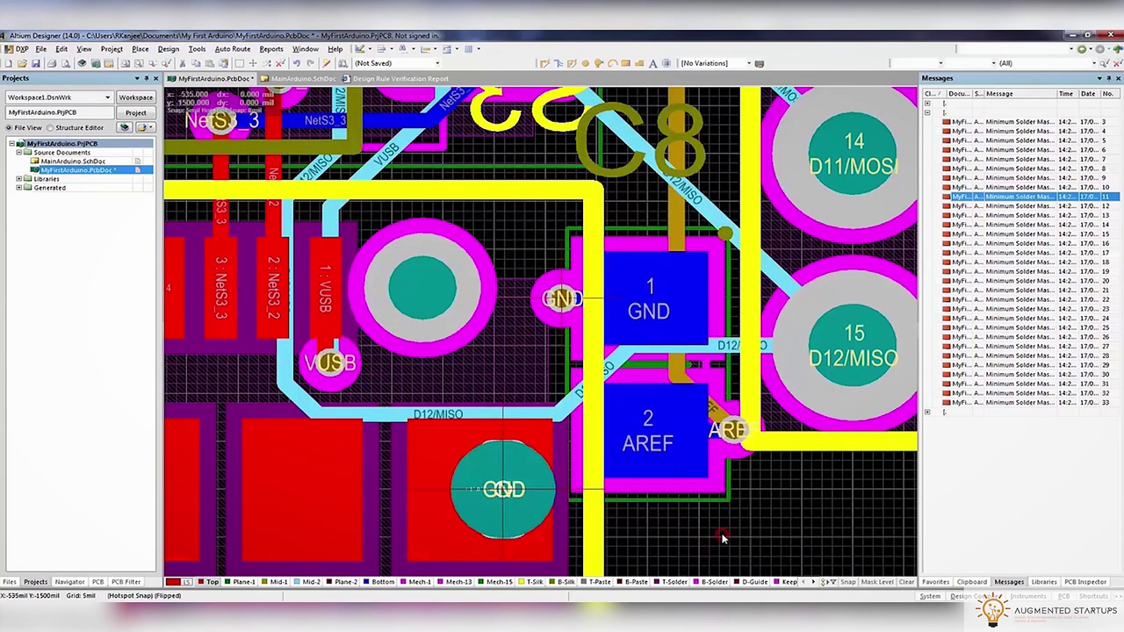
# Jump to the GND via violation and start a route from the GND pad, then cancel it
pyautogui.doubleClick(1038, 207)
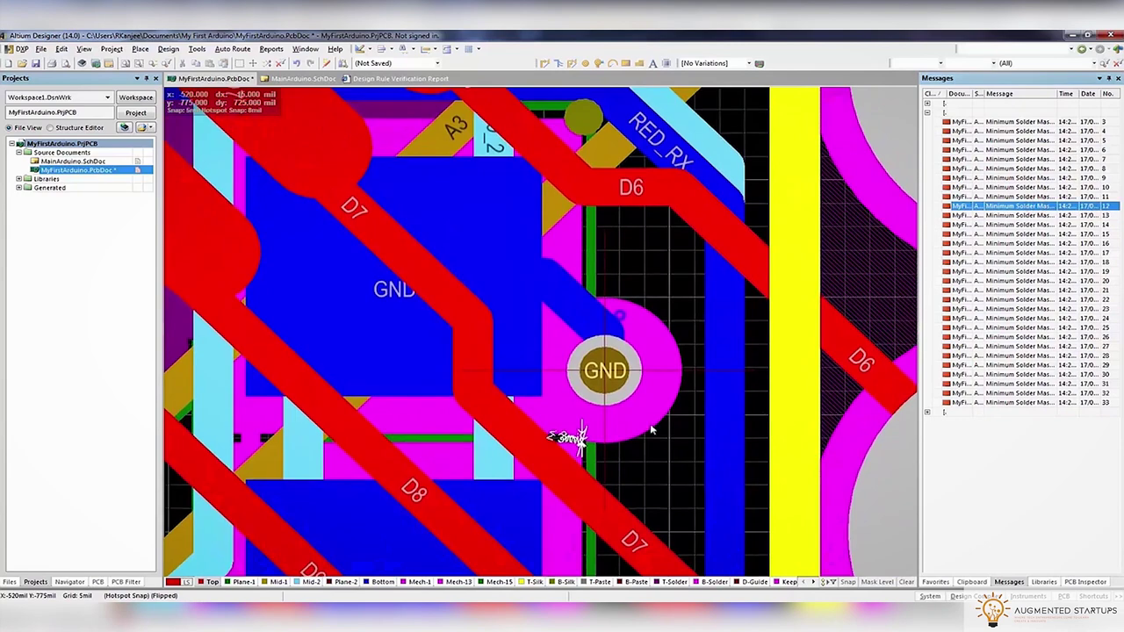
pyautogui.keyDown('ctrl'); pyautogui.scroll(3, 628, 397); pyautogui.keyUp('ctrl')
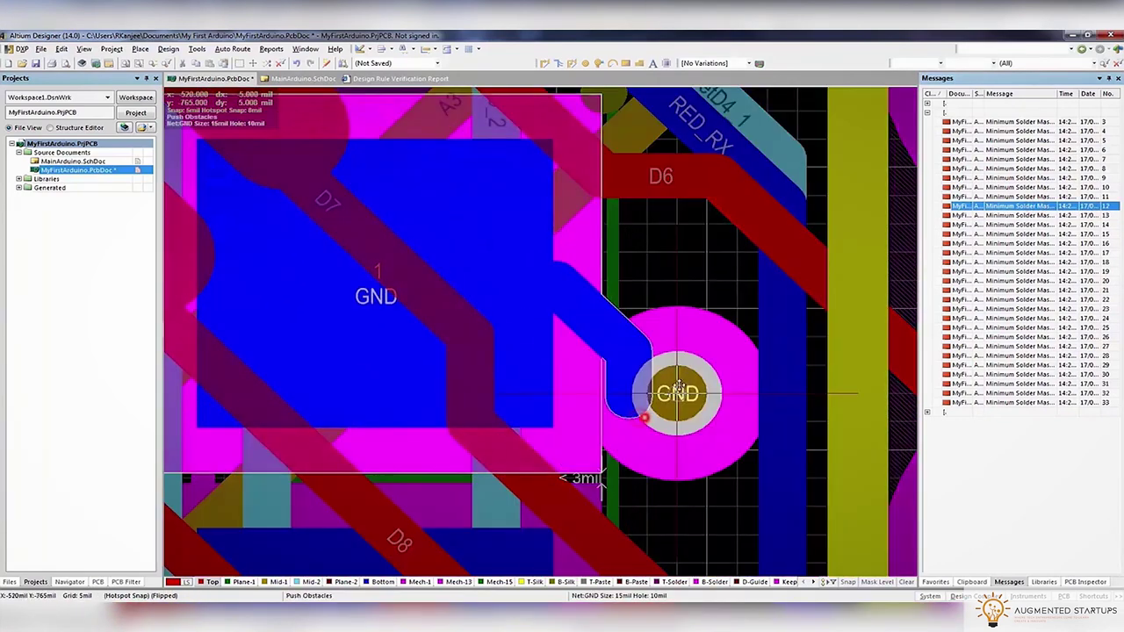
pyautogui.hotkey('ctrl', 'w')
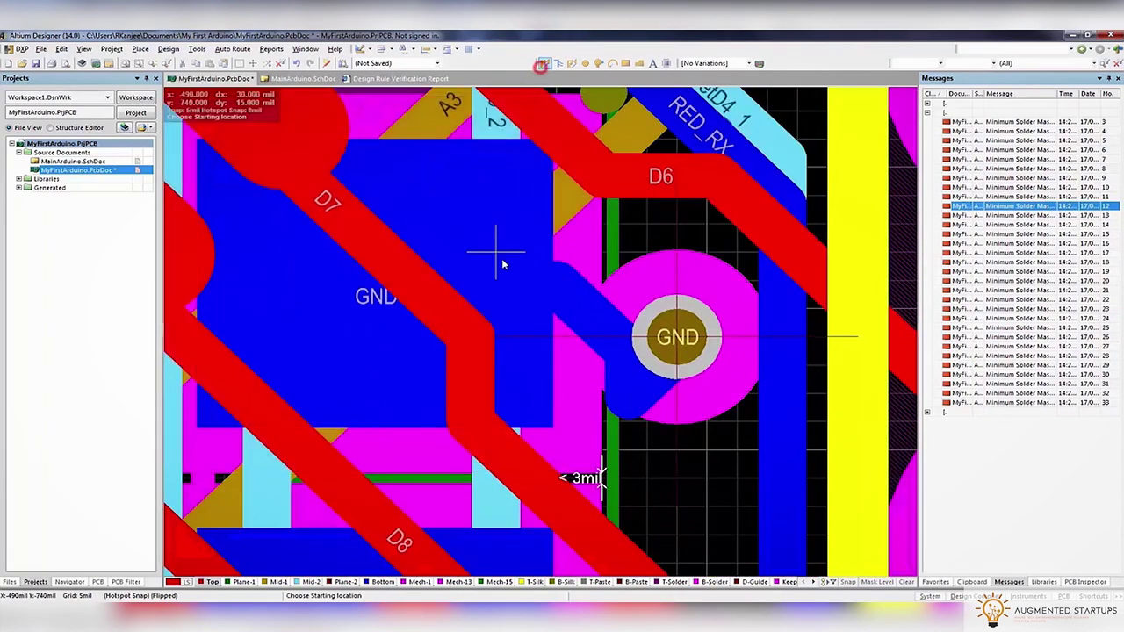
pyautogui.click(500, 269)
pyautogui.press('Escape')
# Run the design rule check, producing a report with 0 warnings and 33 violations
pyautogui.click(196, 48)
pyautogui.click(204, 62)
pyautogui.click(363, 492)
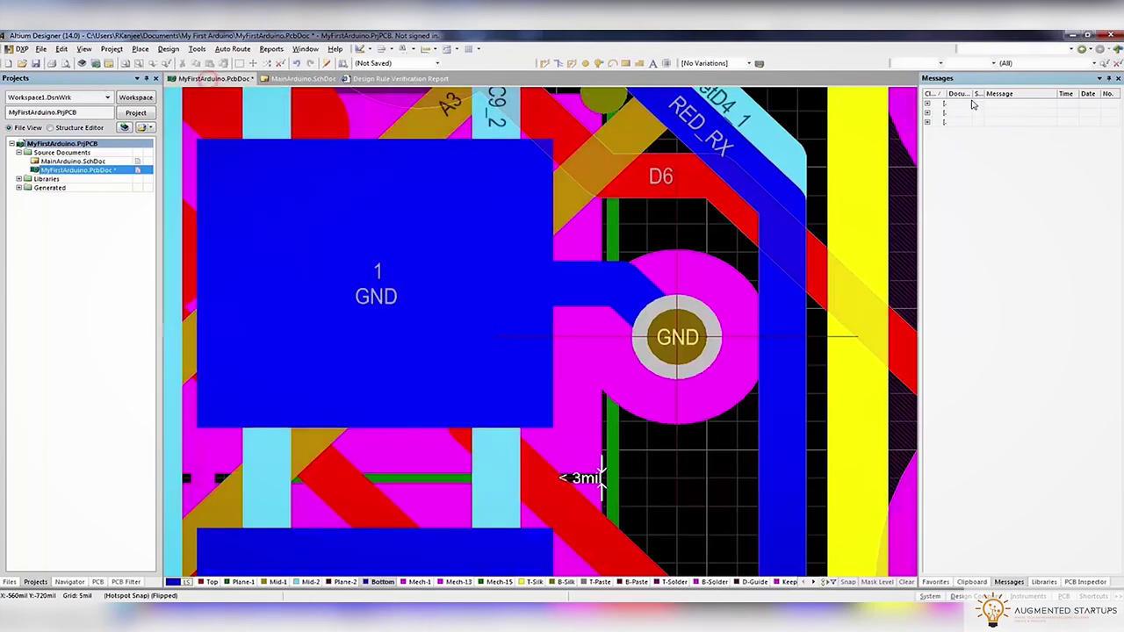
# Expand the violation groups and review the first solder mask slivers on the Top and Mid-1 layers
pyautogui.click(926, 115)
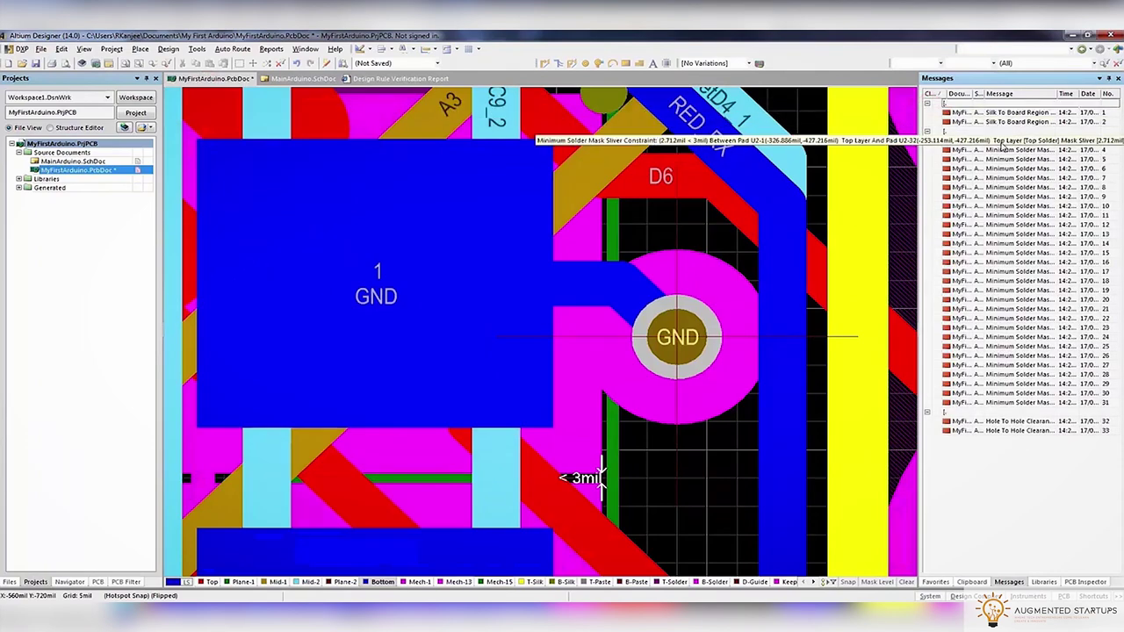
pyautogui.click(1001, 141)
pyautogui.click(1001, 159)
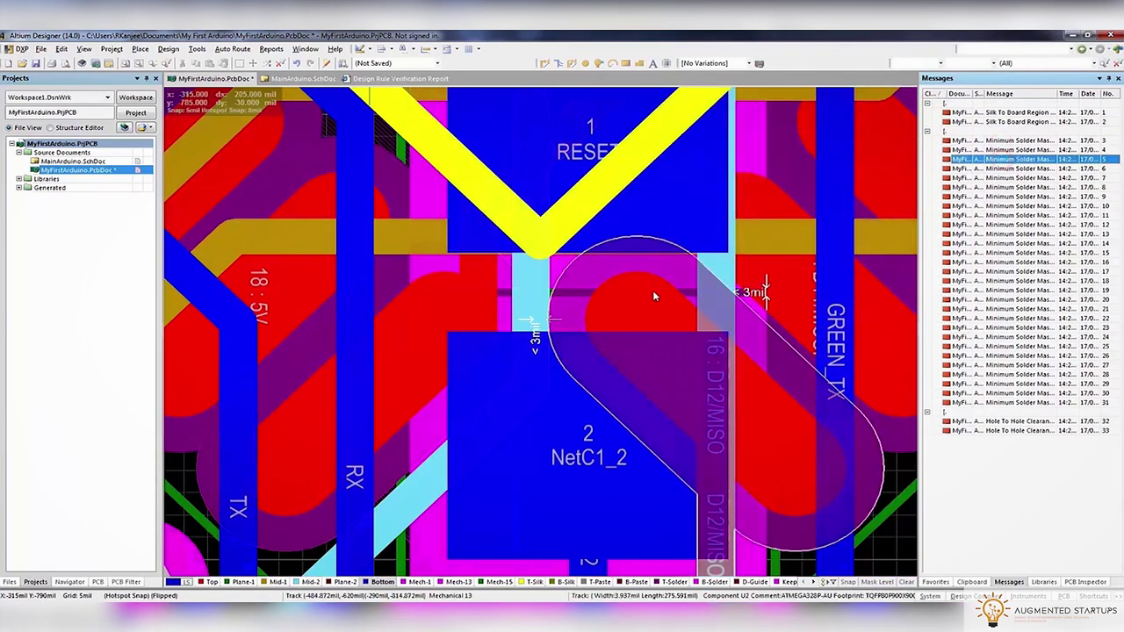
pyautogui.keyDown('ctrl'); pyautogui.scroll(-5, 587, 325); pyautogui.keyUp('ctrl')
pyautogui.keyDown('ctrl'); pyautogui.scroll(5, 587, 325); pyautogui.keyUp('ctrl')
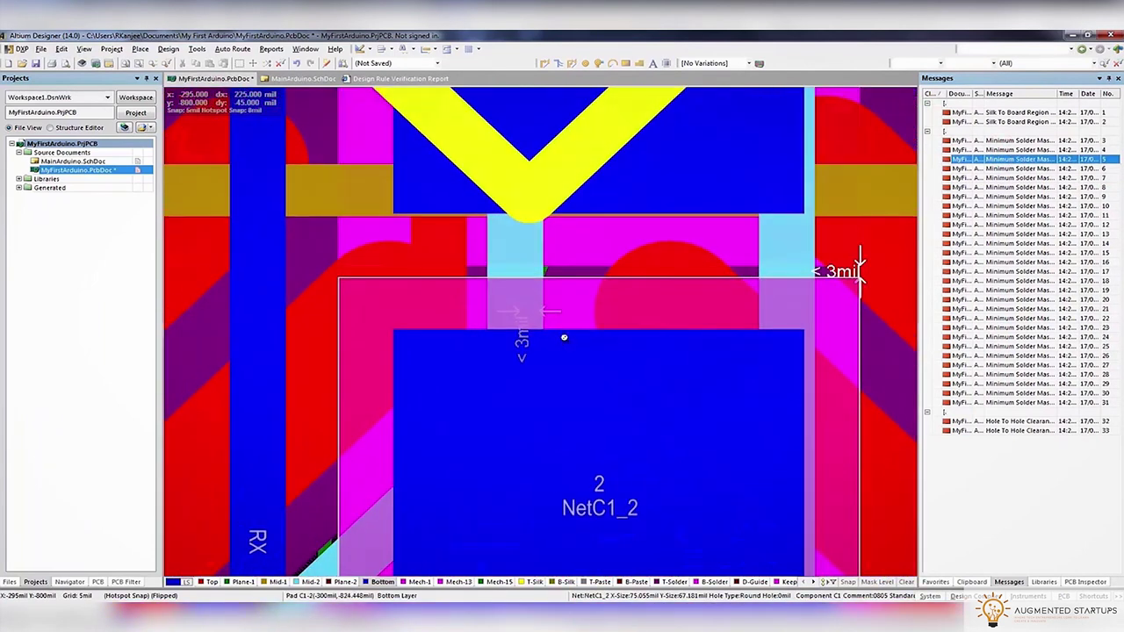
pyautogui.click(212, 582)
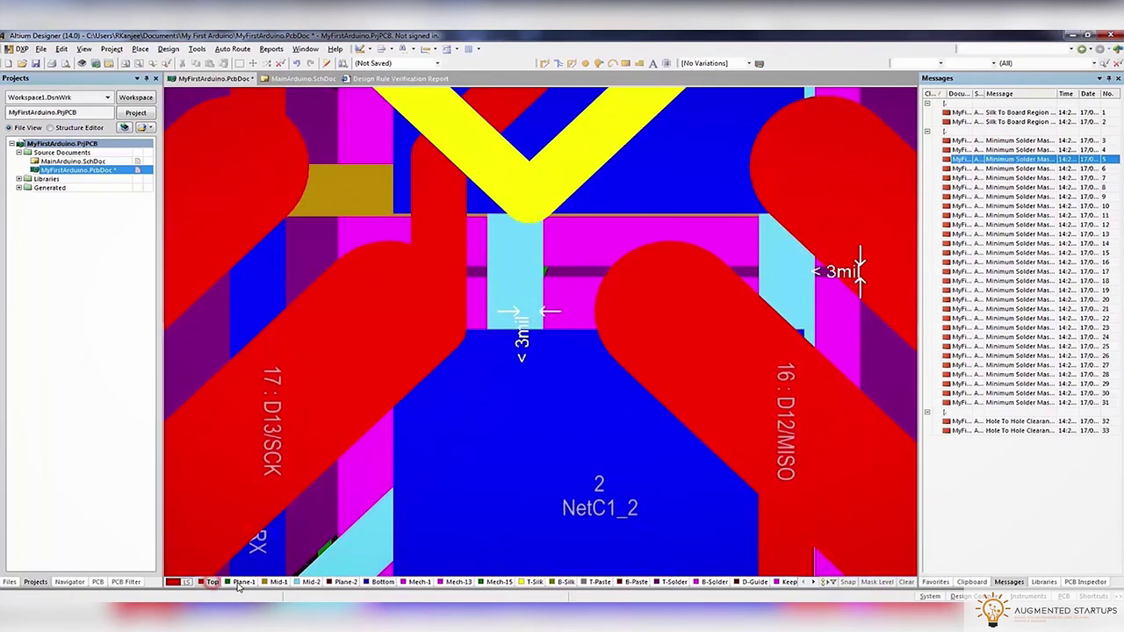
pyautogui.click(242, 582)
# Step through the next sliver violations, including those near the 5V pad and A3 via
pyautogui.doubleClick(1037, 169)
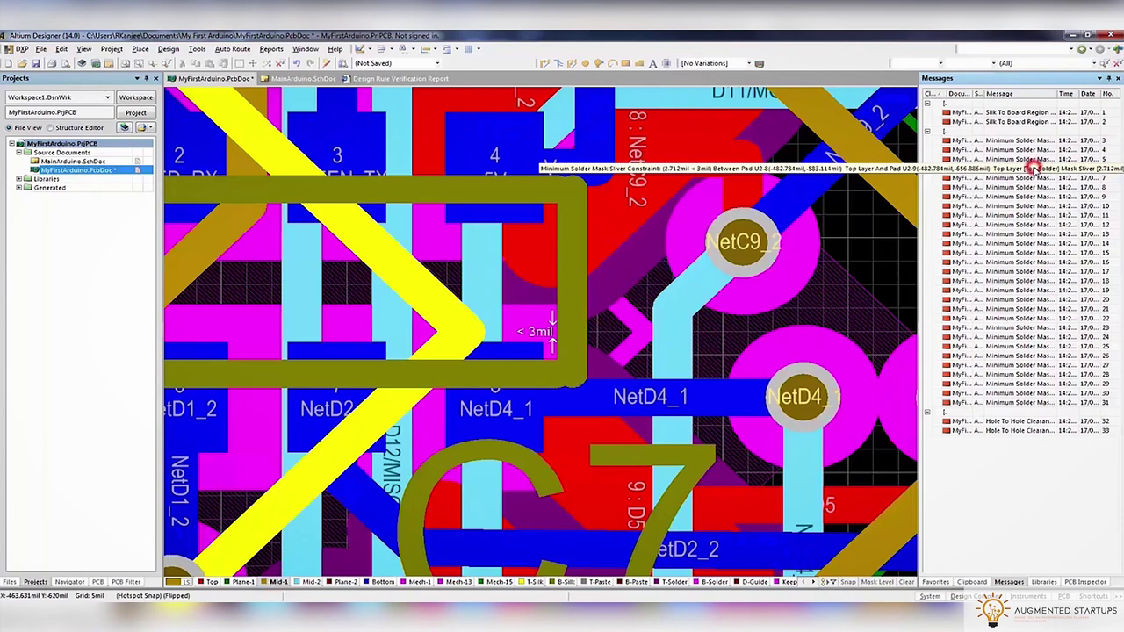
pyautogui.doubleClick(1035, 178)
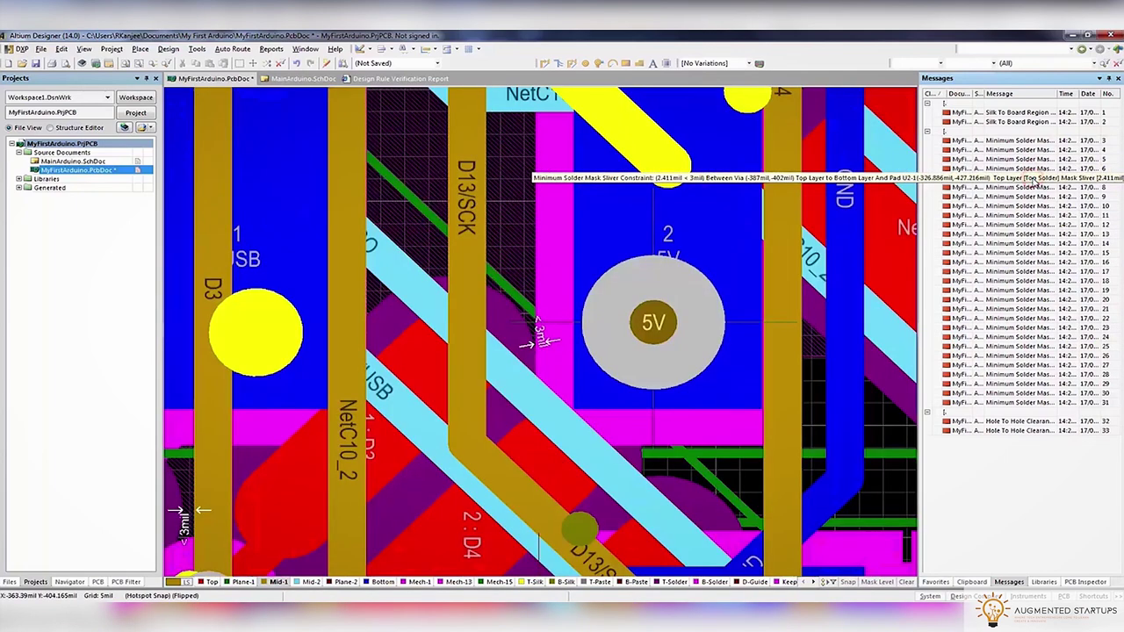
pyautogui.doubleClick(1019, 178)
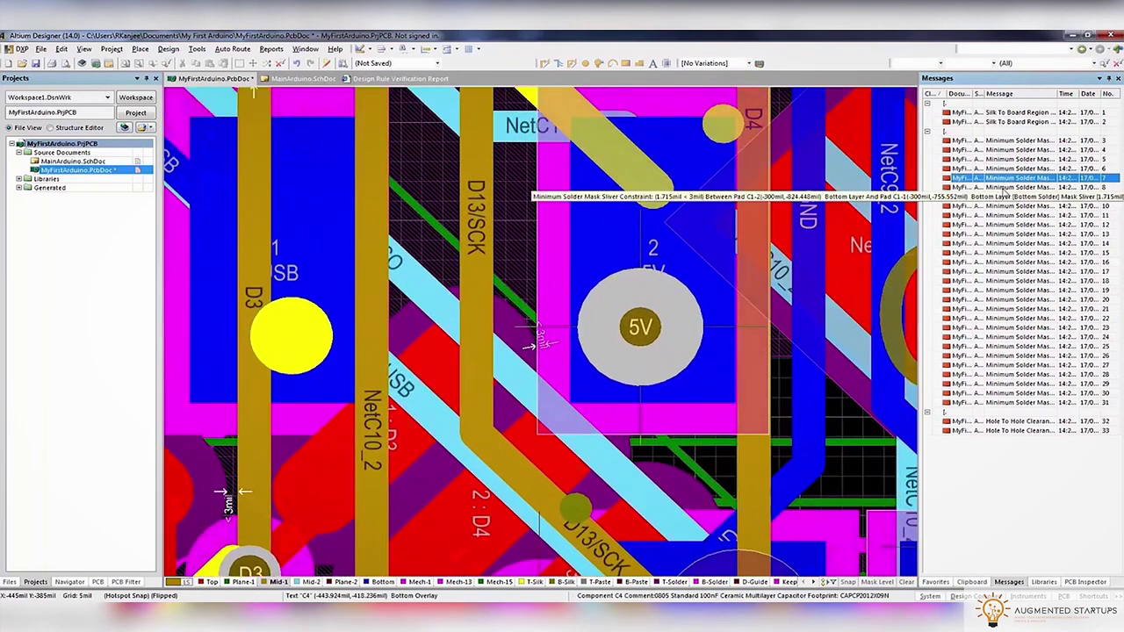
pyautogui.doubleClick(1003, 187)
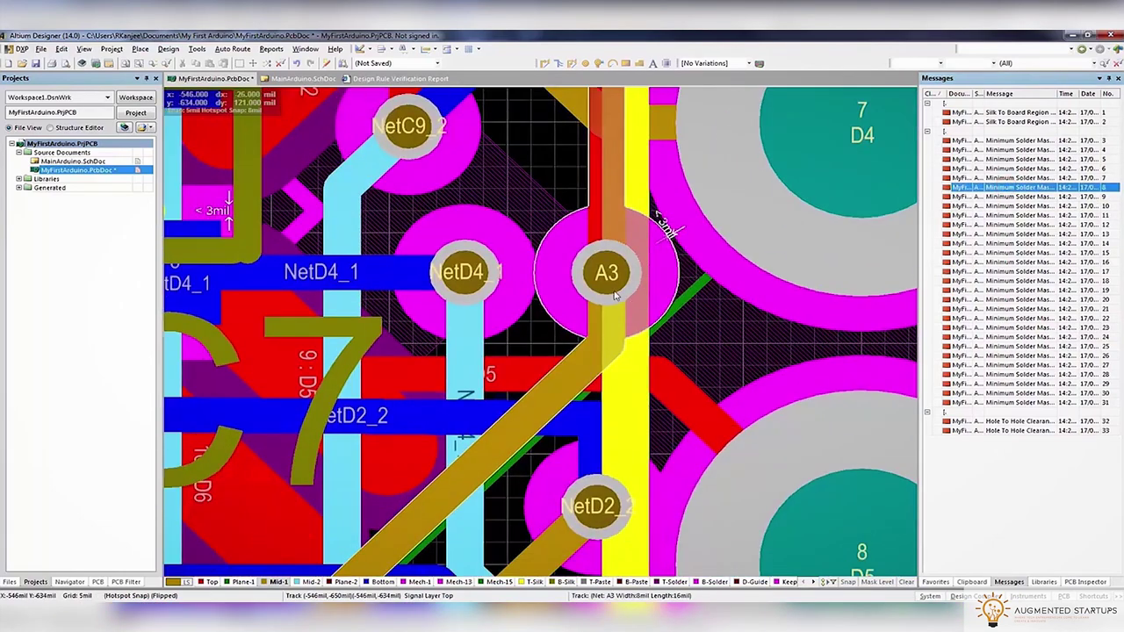
pyautogui.keyDown('ctrl'); pyautogui.scroll(-5, 601, 292); pyautogui.keyUp('ctrl')
pyautogui.keyDown('ctrl'); pyautogui.scroll(5, 580, 235); pyautogui.keyUp('ctrl')
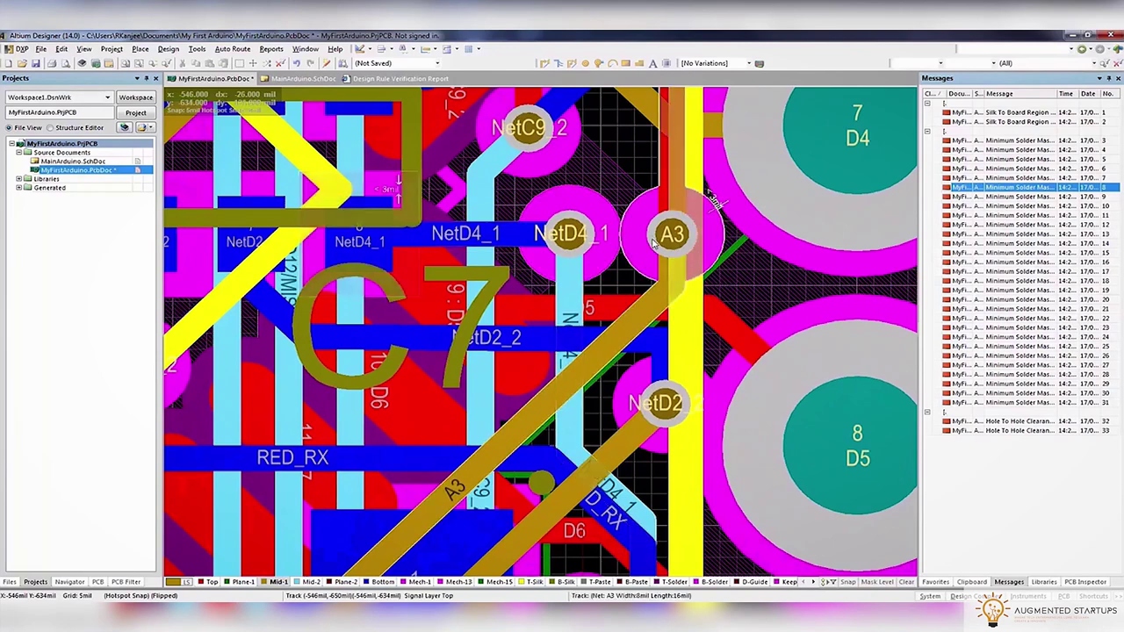
# Move the A3 via so it sits beside the D4 pad
pyautogui.moveTo(670, 233); pyautogui.dragTo(676, 256)
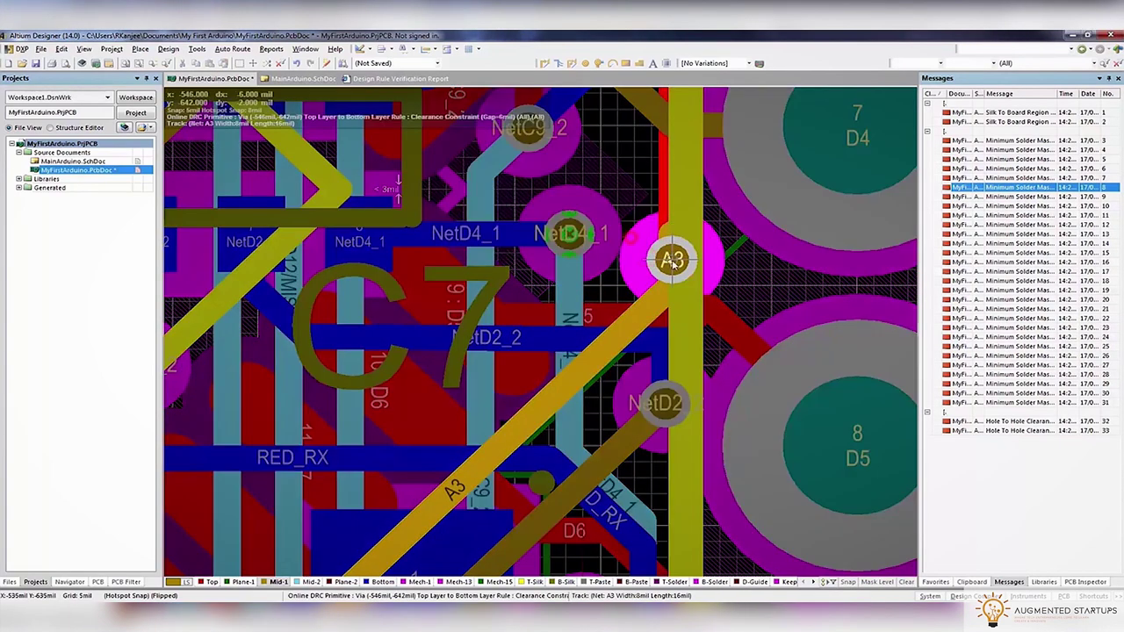
pyautogui.moveTo(698, 266); pyautogui.dragTo(680, 254)
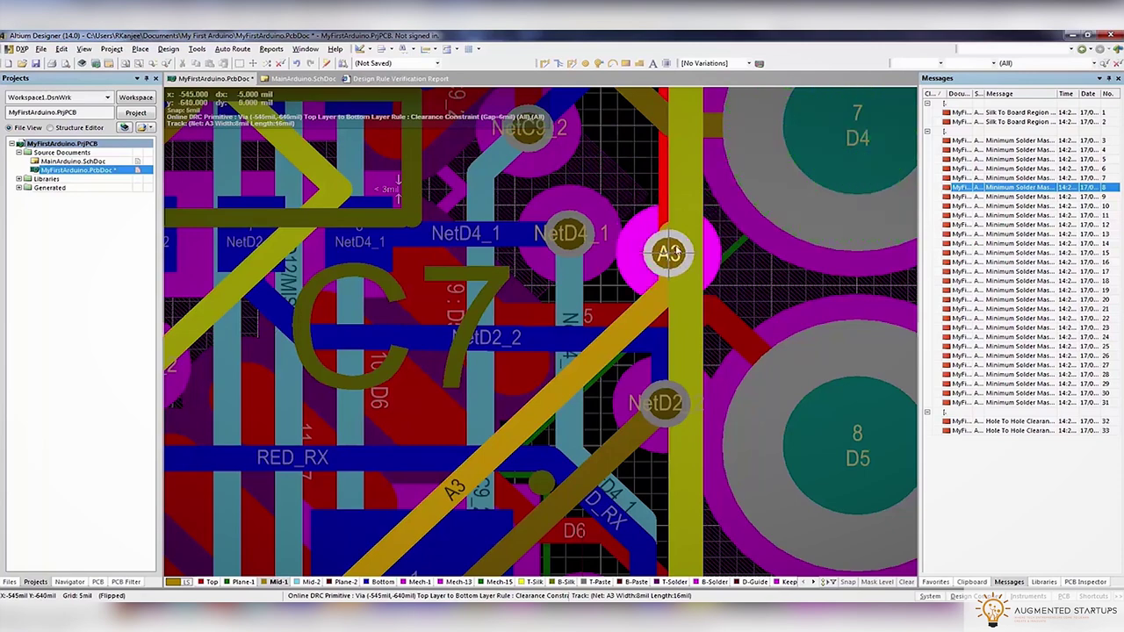
pyautogui.moveTo(677, 253); pyautogui.dragTo(675, 256)
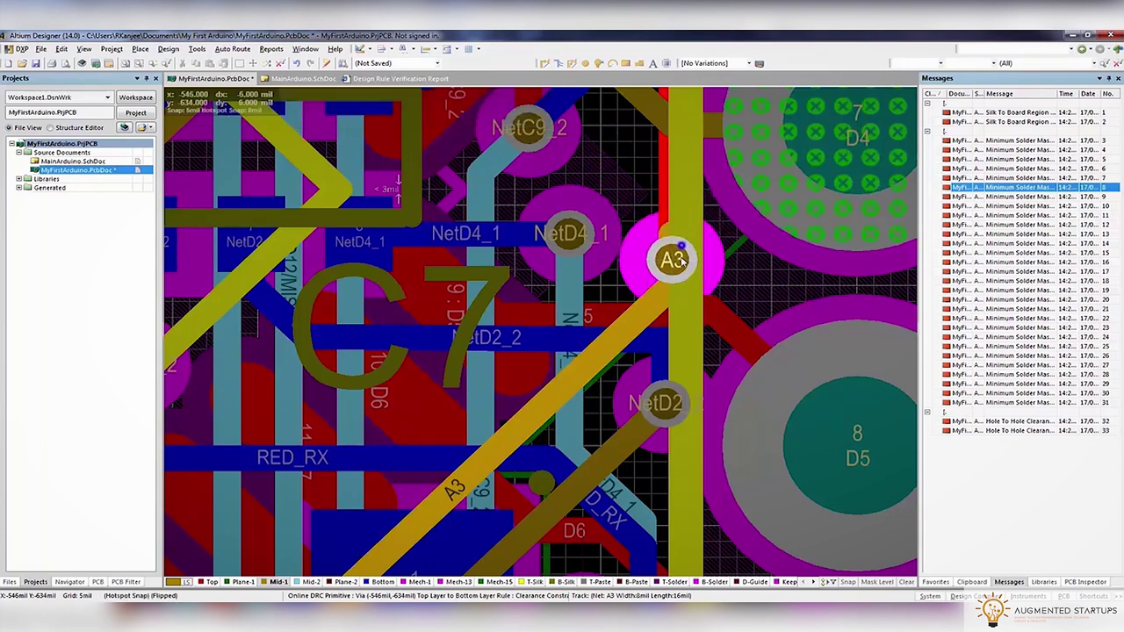
pyautogui.keyDown('ctrl'); pyautogui.scroll(-3, 636, 272); pyautogui.keyUp('ctrl')
# Jump to violation 9 at A3 and GREEN_TX and make the Bottom layer active
pyautogui.doubleClick(1010, 196)
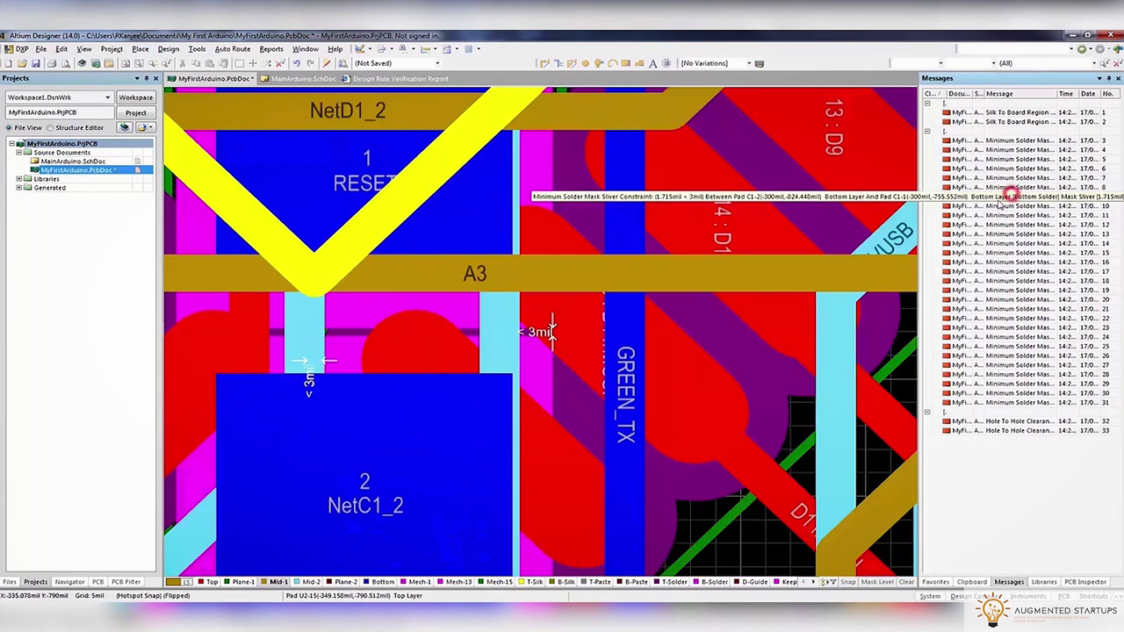
pyautogui.keyDown('ctrl'); pyautogui.scroll(-3, 552, 331); pyautogui.keyUp('ctrl')
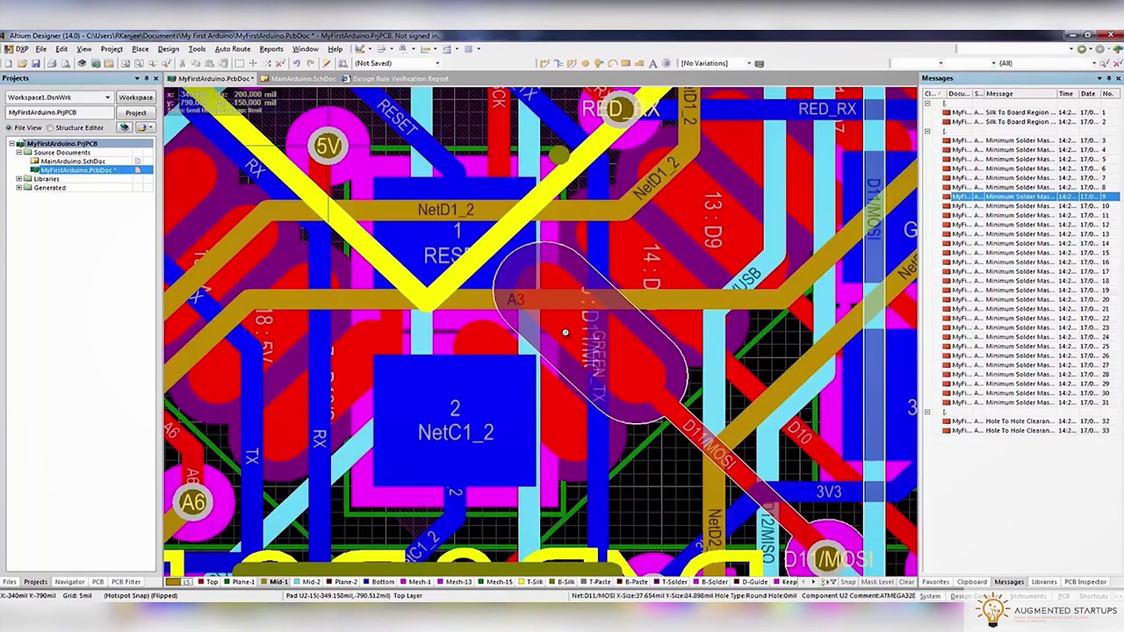
pyautogui.keyDown('ctrl'); pyautogui.scroll(3, 544, 316); pyautogui.keyUp('ctrl')
pyautogui.keyDown('ctrl'); pyautogui.scroll(-3, 527, 329); pyautogui.keyUp('ctrl')
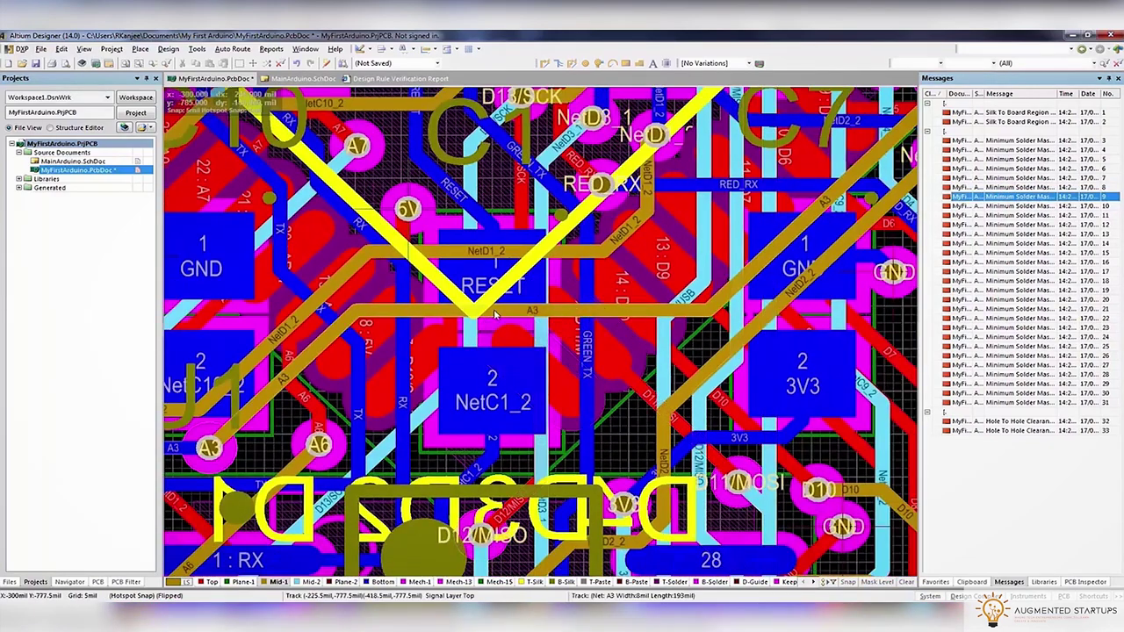
pyautogui.click(383, 581)
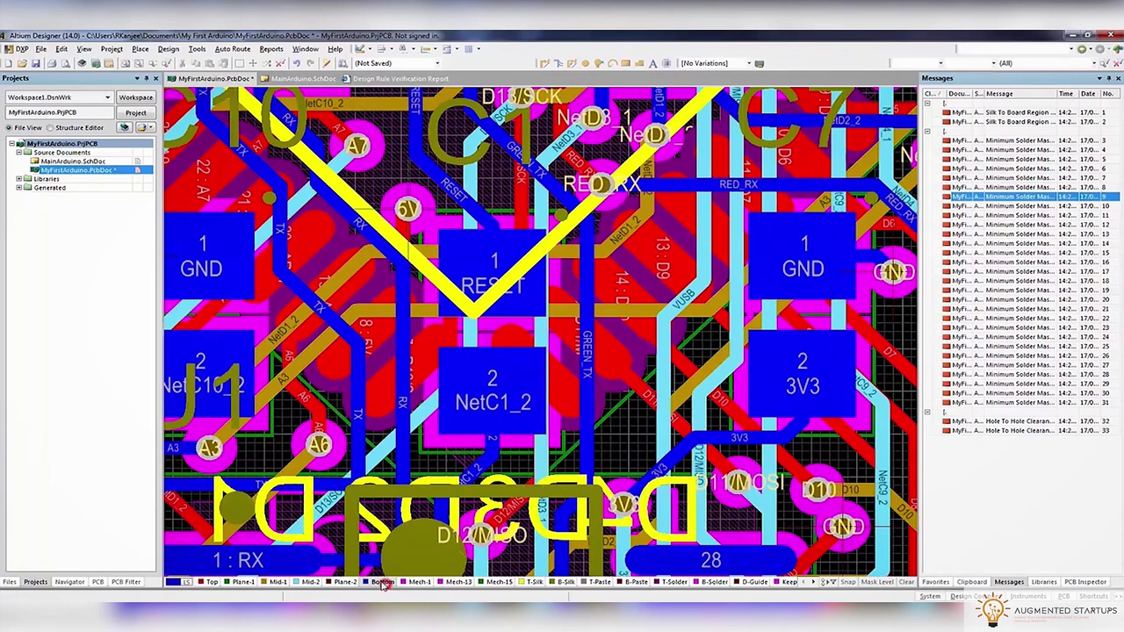
# Inspect capacitor C1's component properties, closing them without changes
pyautogui.doubleClick(482, 336)
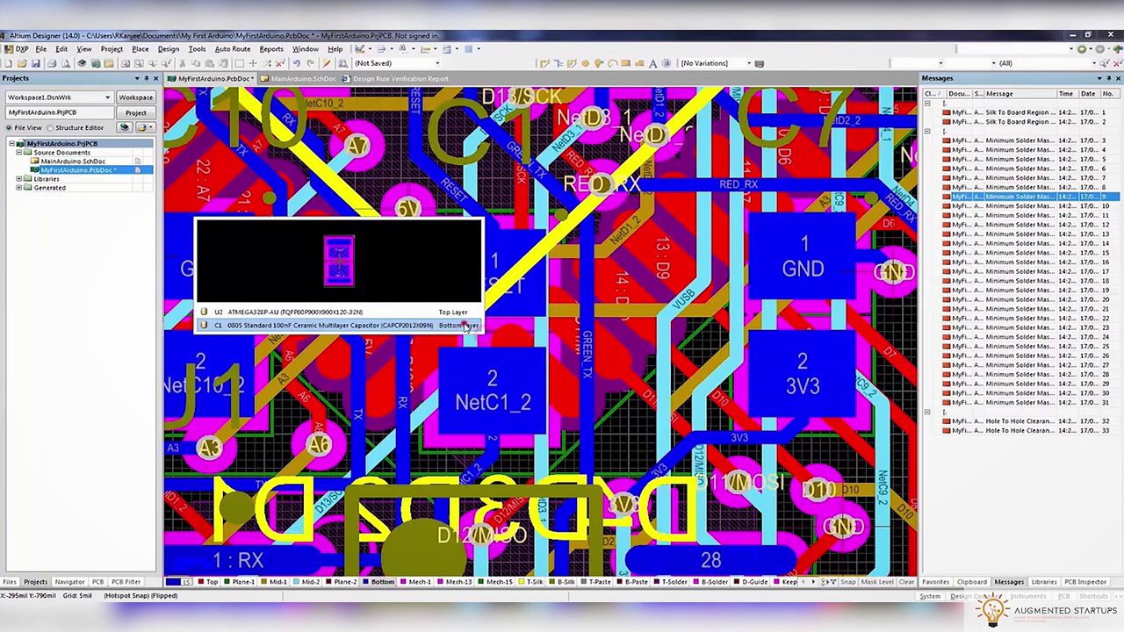
pyautogui.click(475, 333)
pyautogui.click(702, 549)
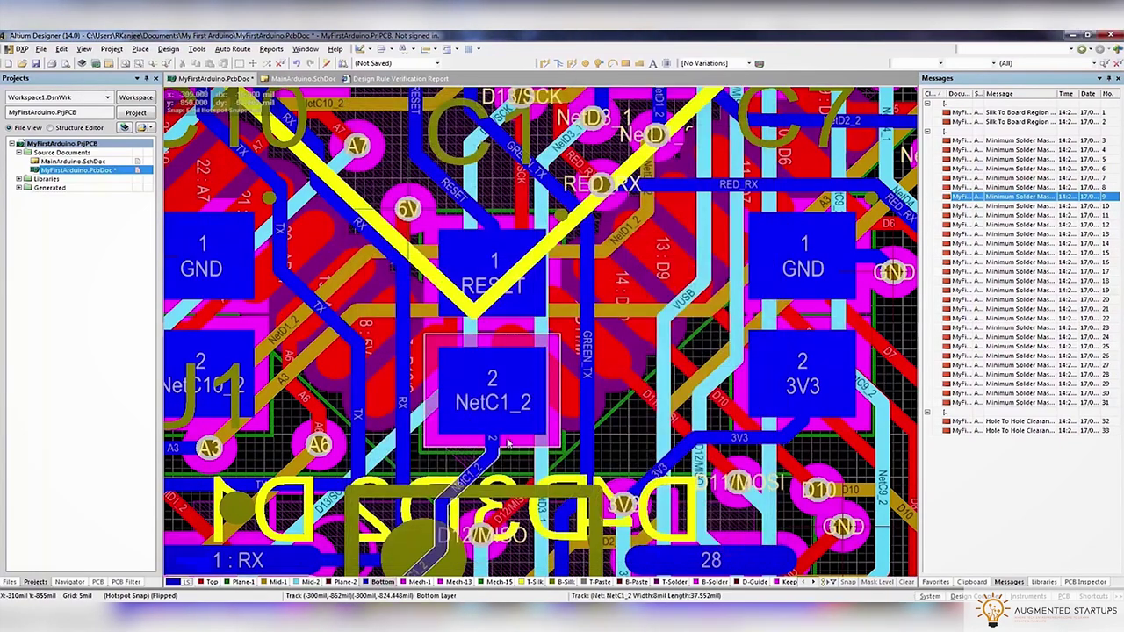
pyautogui.rightClick(508, 437)
pyautogui.click(544, 433)
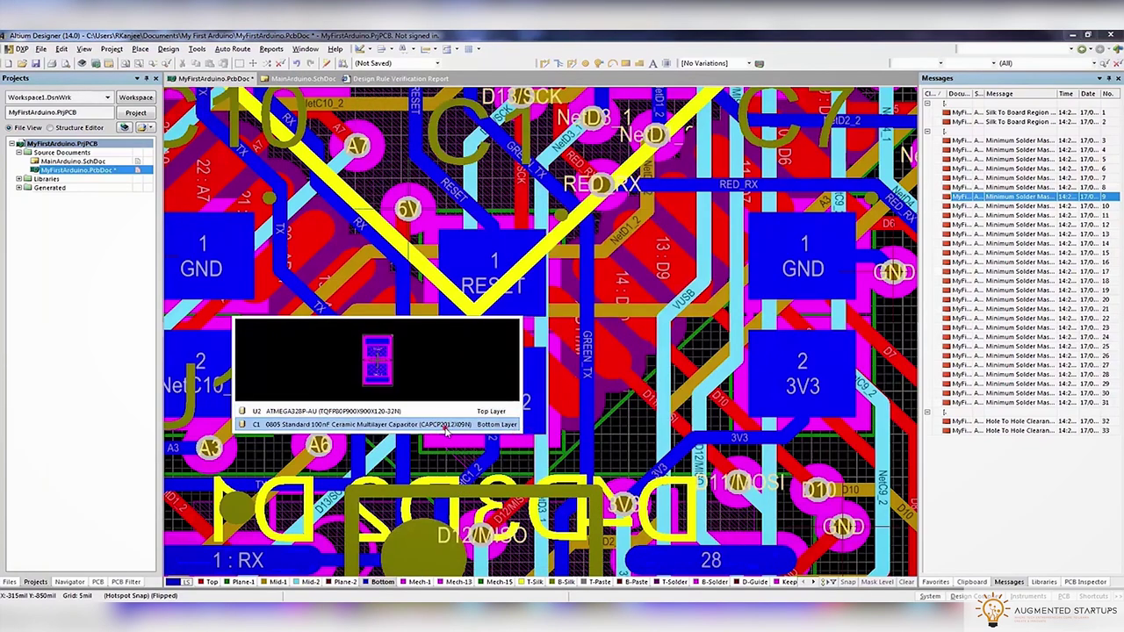
pyautogui.click(446, 431)
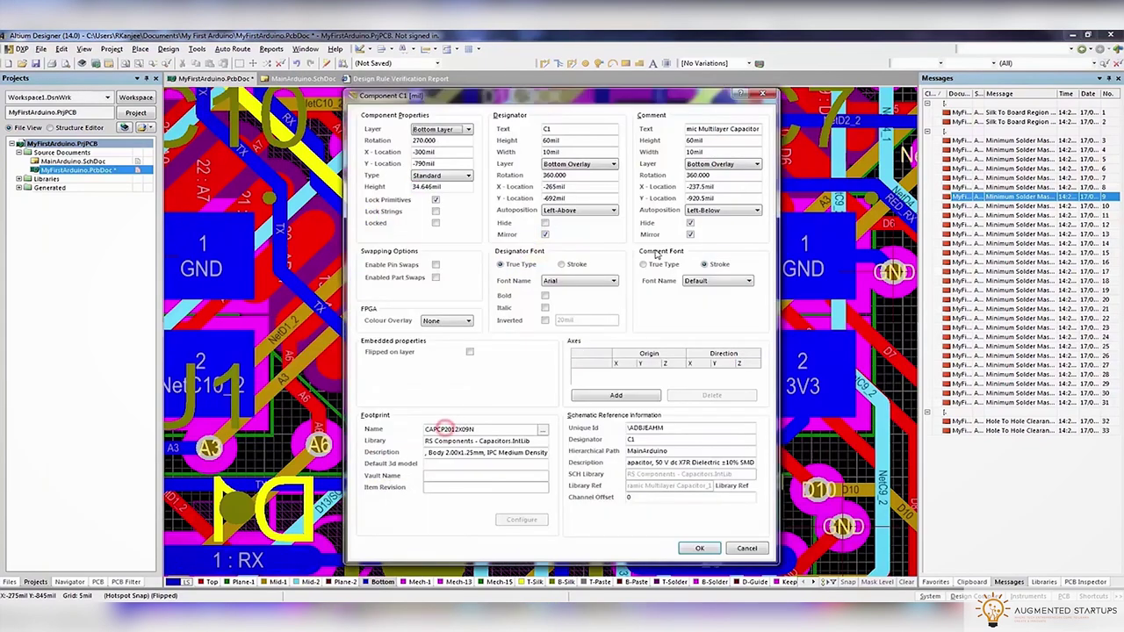
pyautogui.click(682, 545)
pyautogui.doubleClick(501, 417)
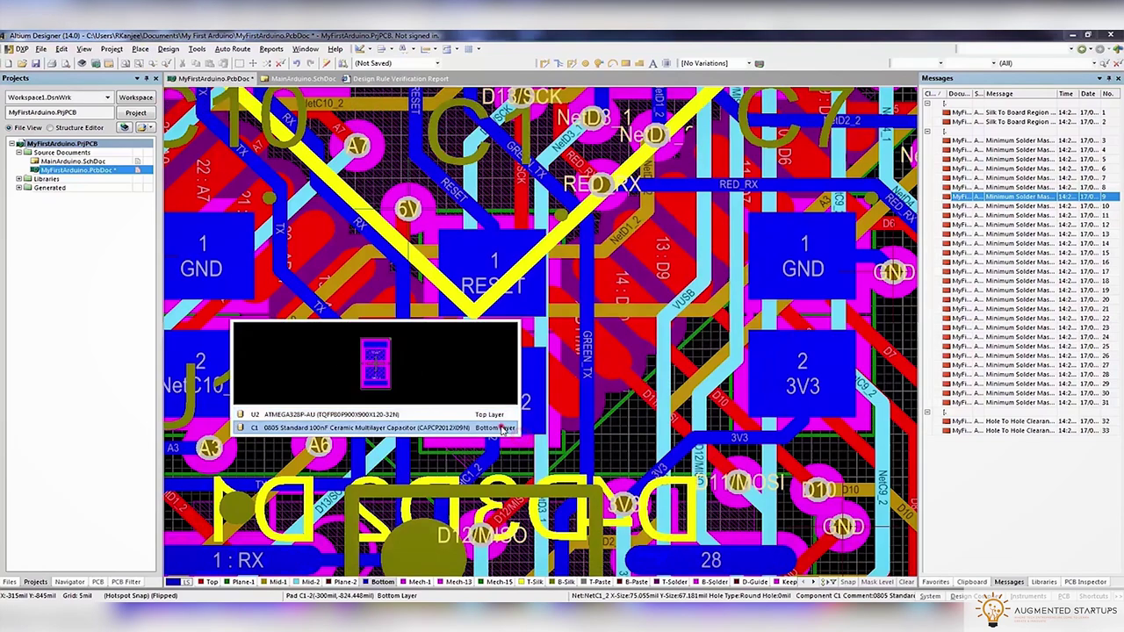
pyautogui.click(501, 427)
pyautogui.click(745, 548)
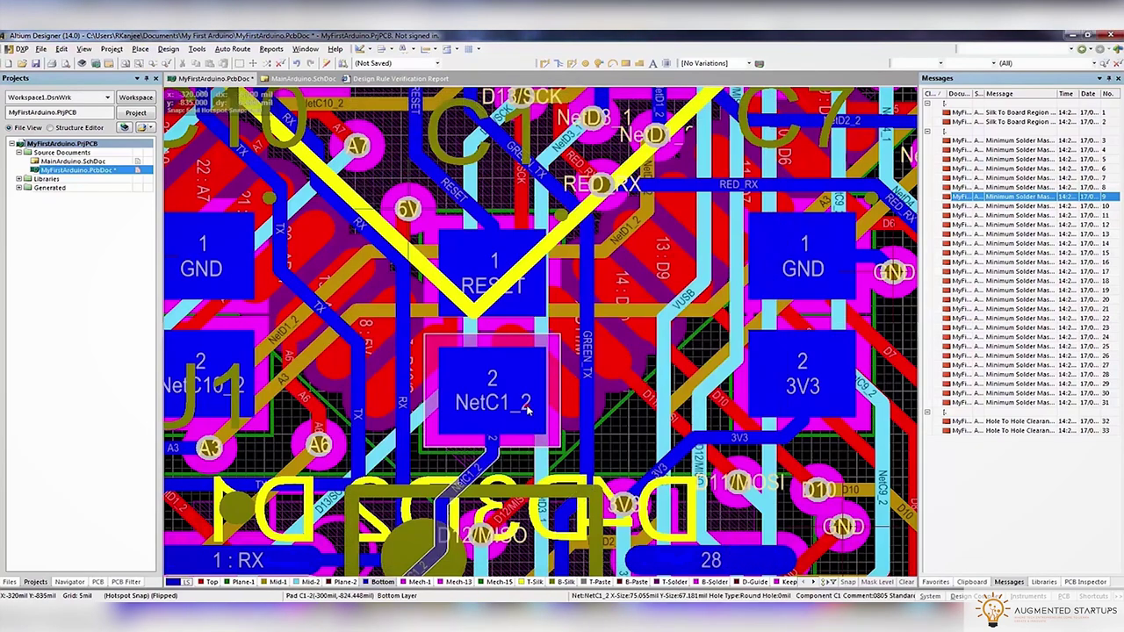
# Shrink C1's NetC1_2 and RESET pads to a 49mil Y-size
pyautogui.doubleClick(528, 399)
pyautogui.click(528, 399)
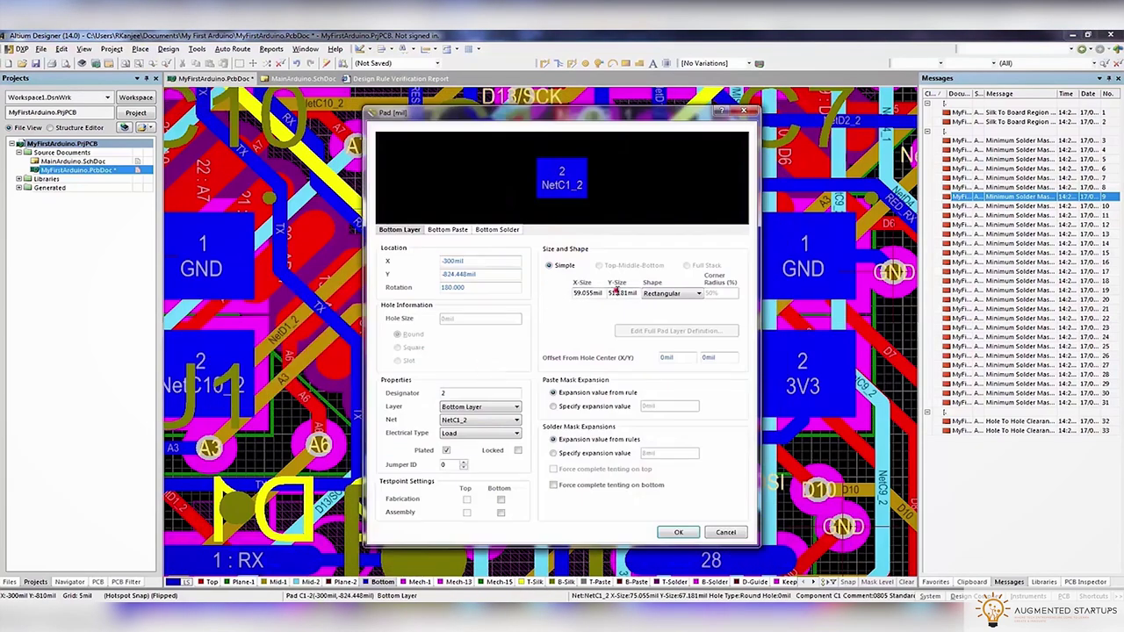
pyautogui.click(678, 532)
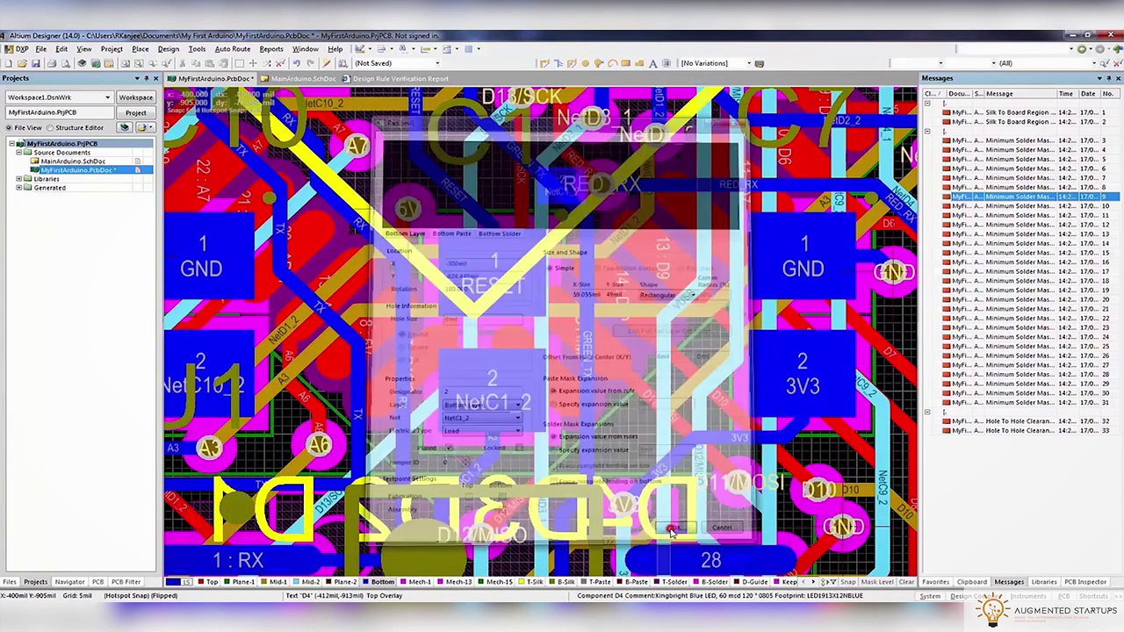
pyautogui.doubleClick(488, 306)
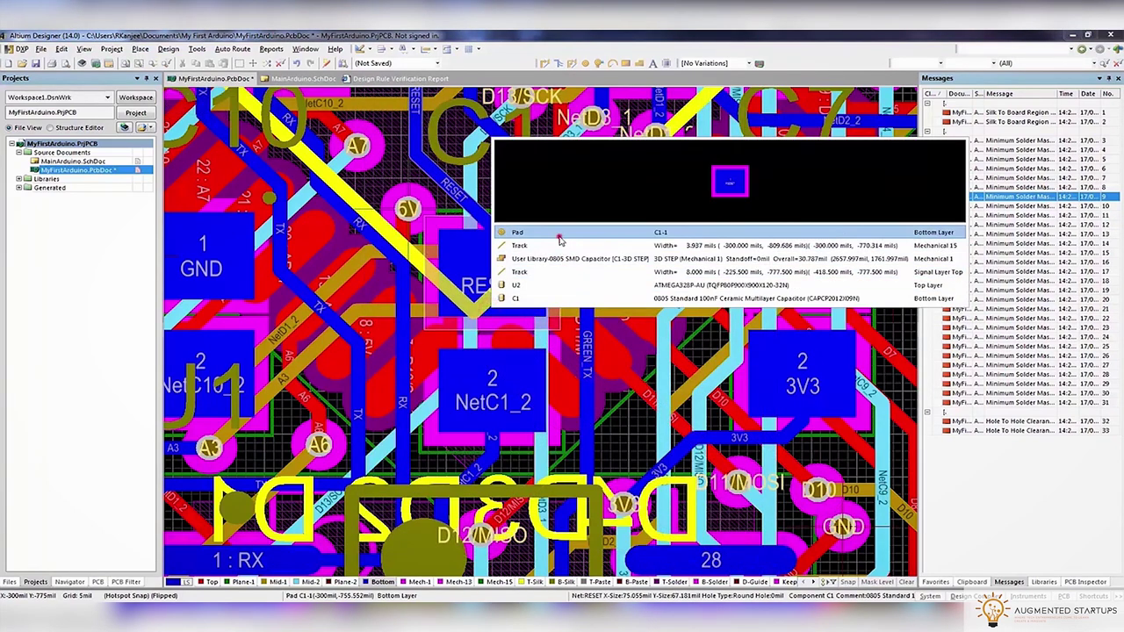
pyautogui.click(560, 233)
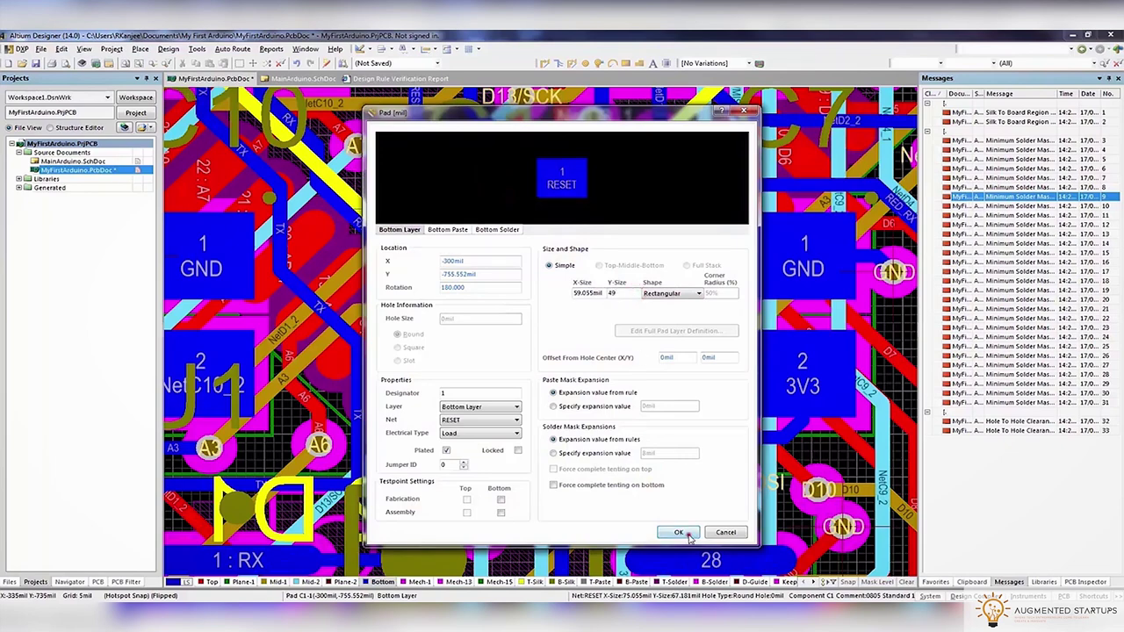
pyautogui.click(689, 536)
pyautogui.moveTo(584, 428); pyautogui.dragTo(439, 441, button='right')
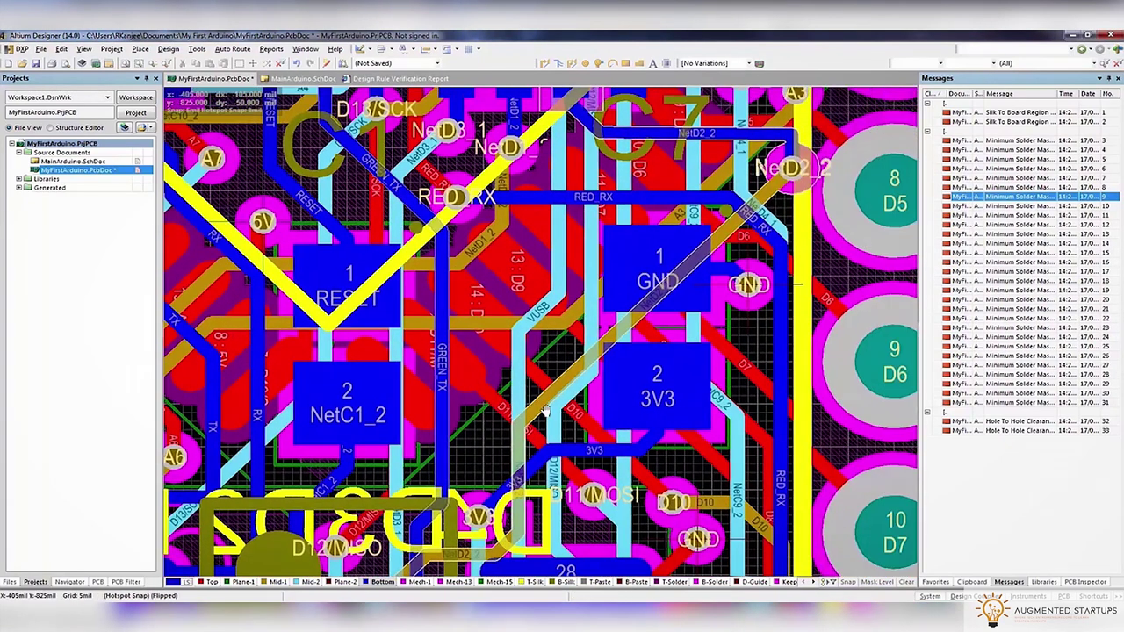
pyautogui.press('Down')
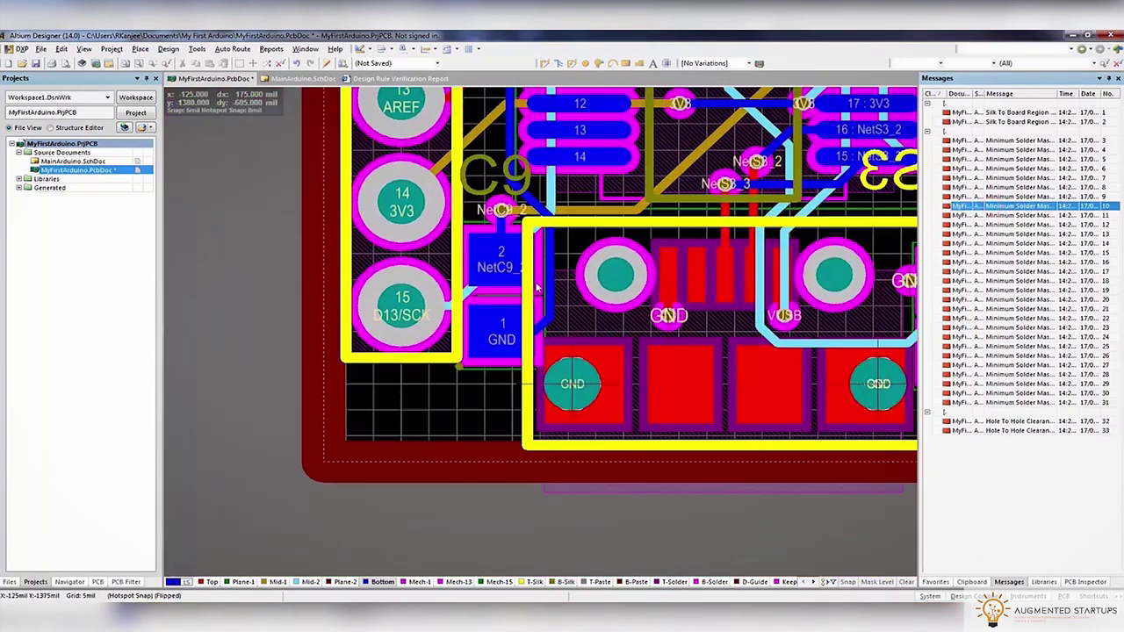
pyautogui.doubleClick(502, 312)
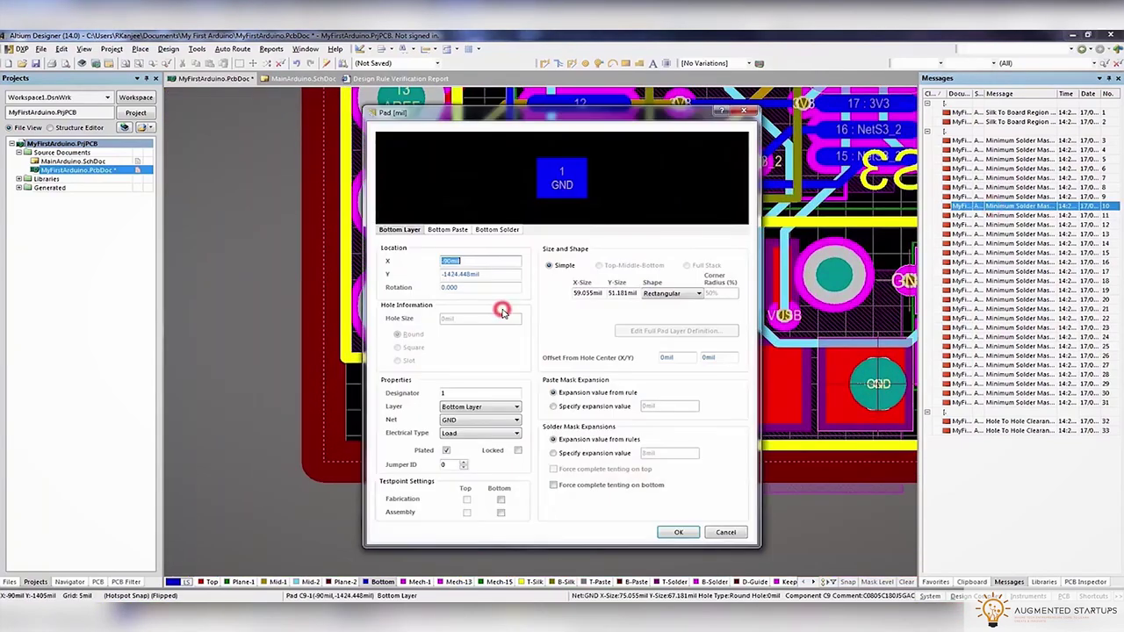
pyautogui.click(725, 533)
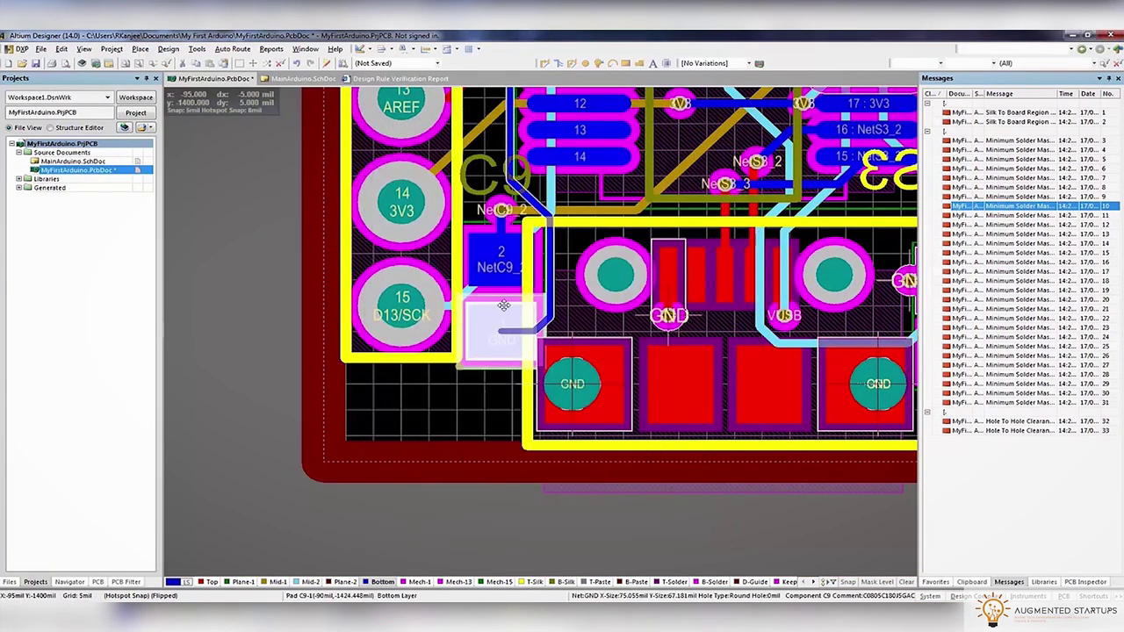
pyautogui.doubleClick(504, 311)
pyautogui.click(725, 533)
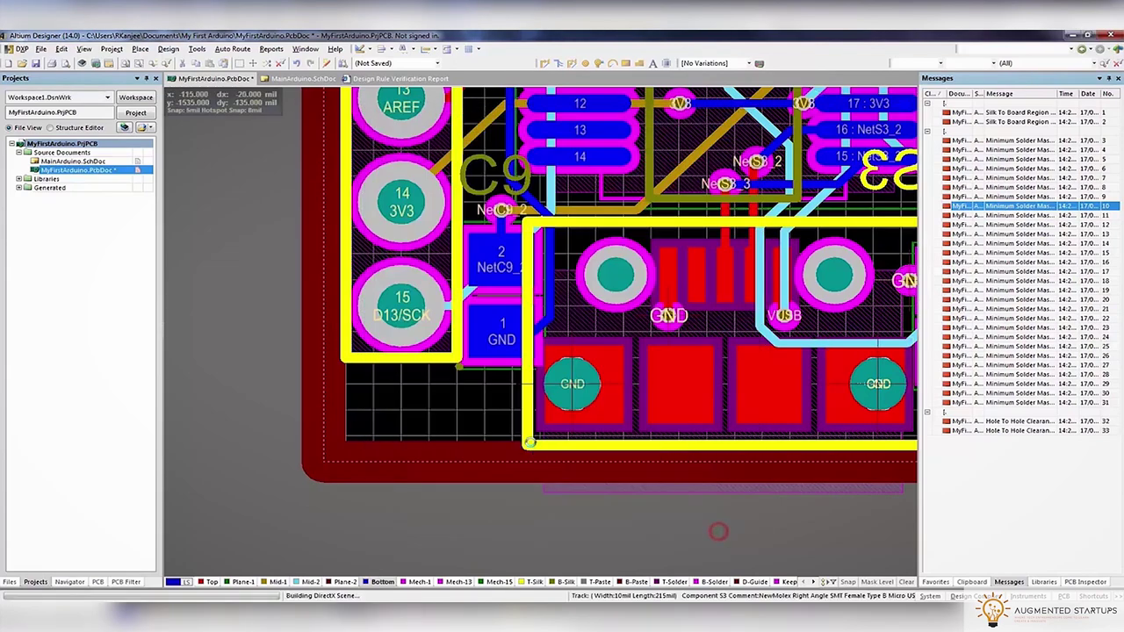
pyautogui.press('3')
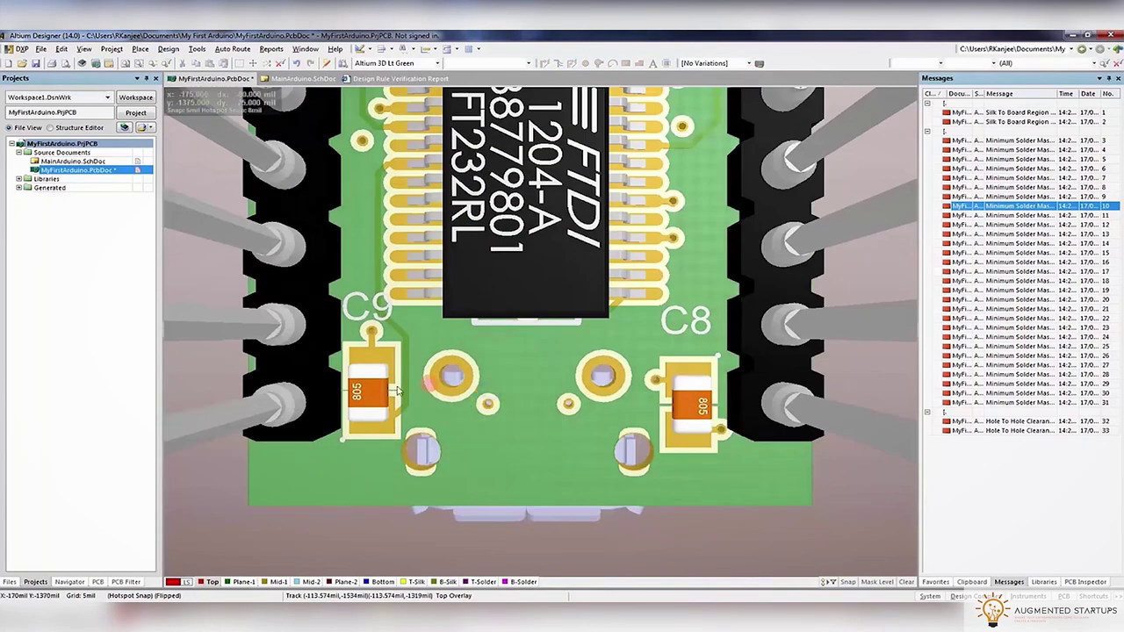
pyautogui.keyDown('ctrl'); pyautogui.scroll(3, 422, 383); pyautogui.keyUp('ctrl')
pyautogui.press('2')
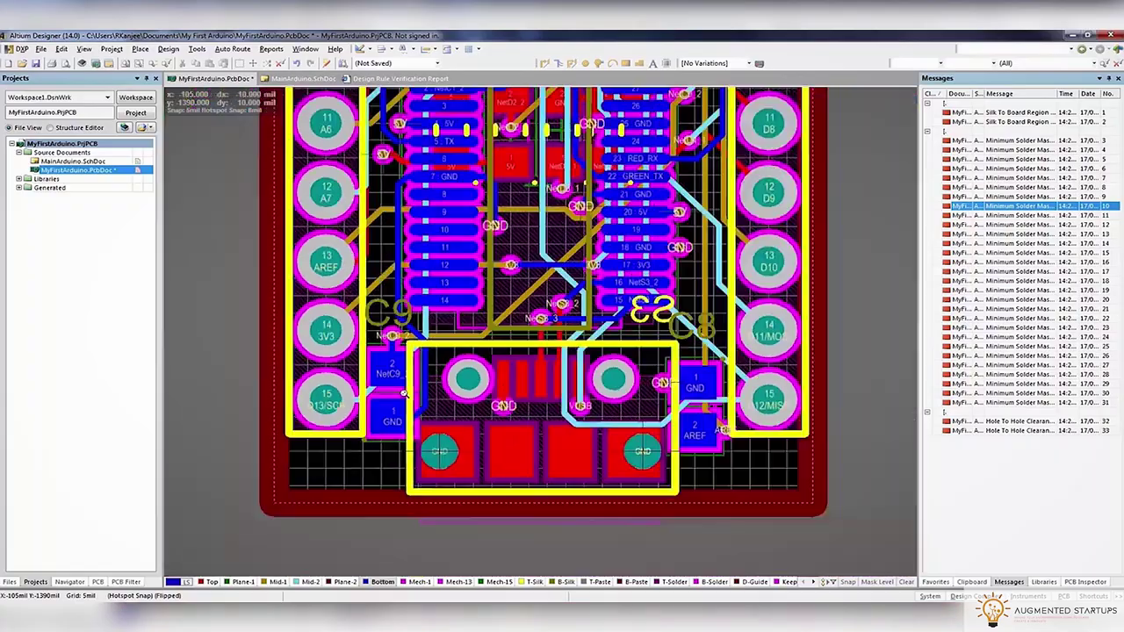
pyautogui.keyDown('ctrl'); pyautogui.scroll(-3, 404, 394); pyautogui.keyUp('ctrl')
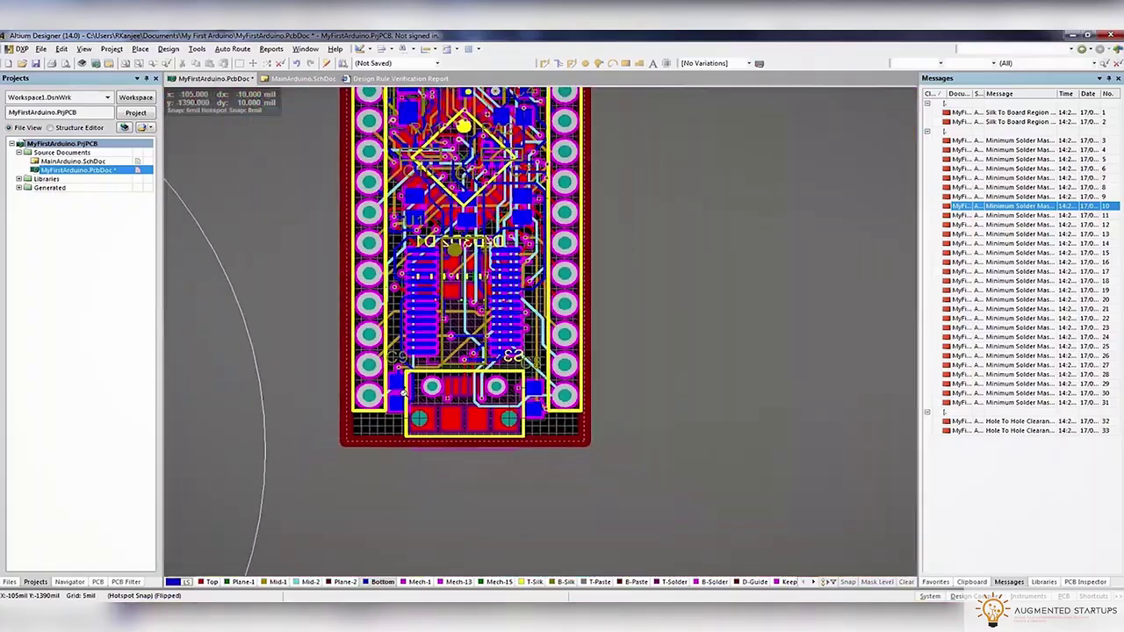
pyautogui.keyDown('ctrl'); pyautogui.scroll(3, 397, 397); pyautogui.keyUp('ctrl')
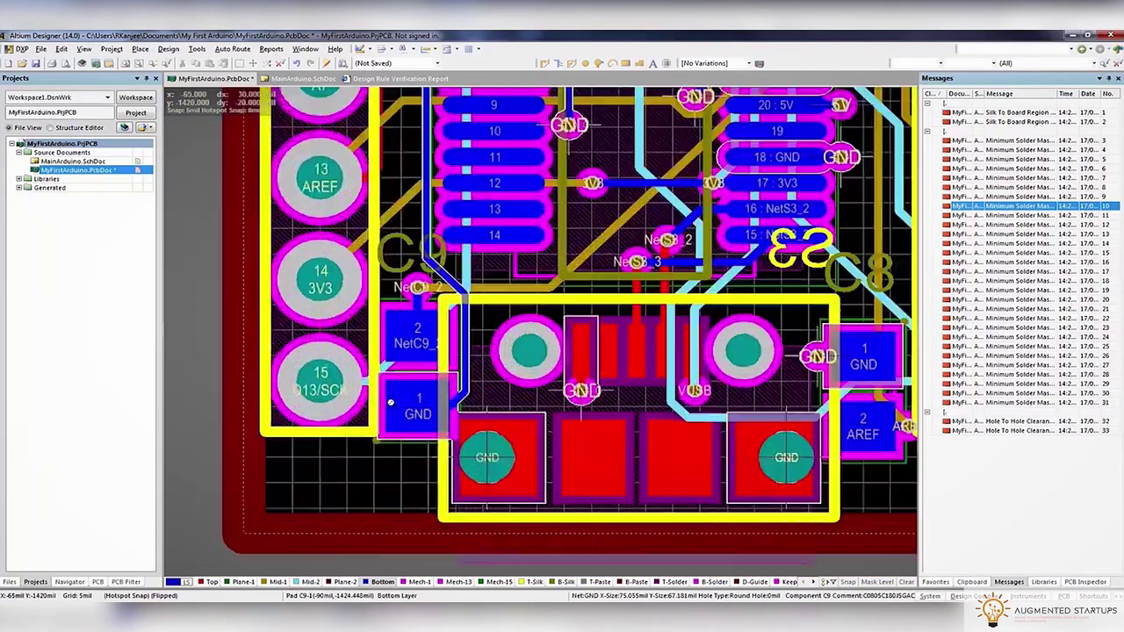
pyautogui.keyDown('ctrl'); pyautogui.scroll(2, 391, 402); pyautogui.keyUp('ctrl')
pyautogui.moveTo(892, 304); pyautogui.dragTo(603, 475, button='right')
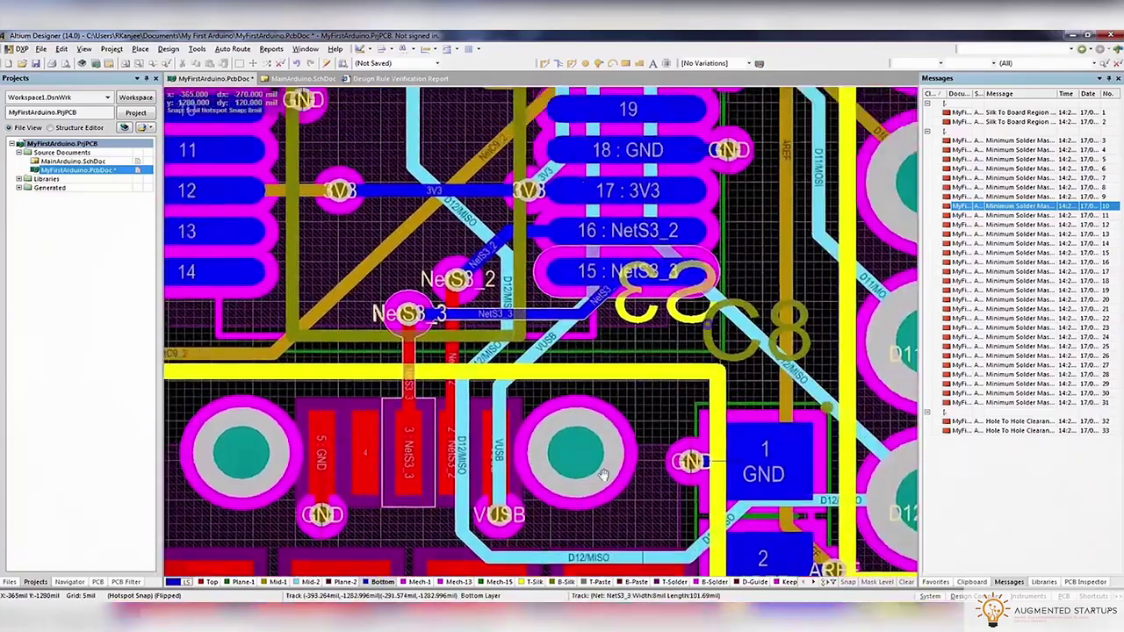
pyautogui.keyDown('ctrl'); pyautogui.scroll(-3, 475, 433); pyautogui.keyUp('ctrl')
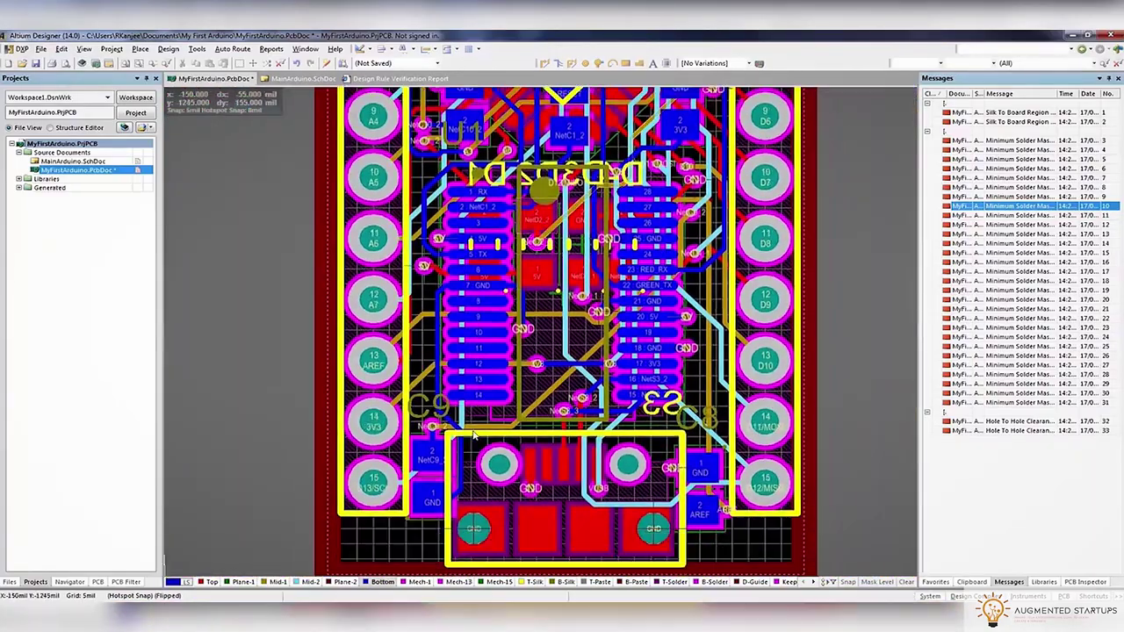
pyautogui.scroll(2, 497, 171)
pyautogui.keyDown('ctrl'); pyautogui.scroll(3, 482, 206); pyautogui.keyUp('ctrl')
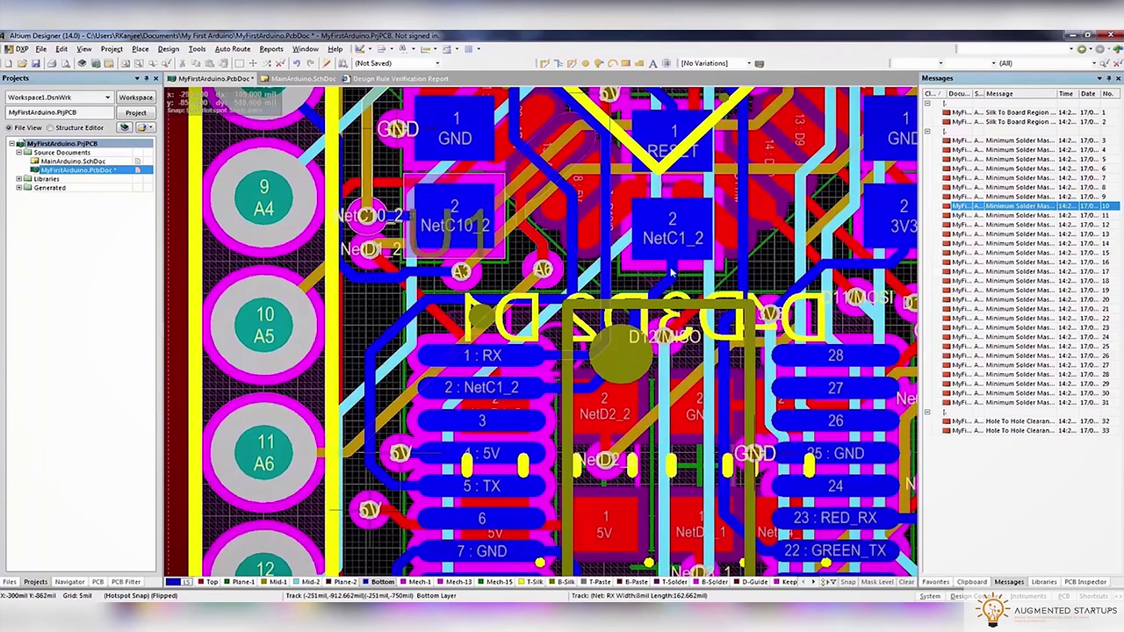
# Review the C1 and C9 component properties without changing them
pyautogui.doubleClick(620, 264)
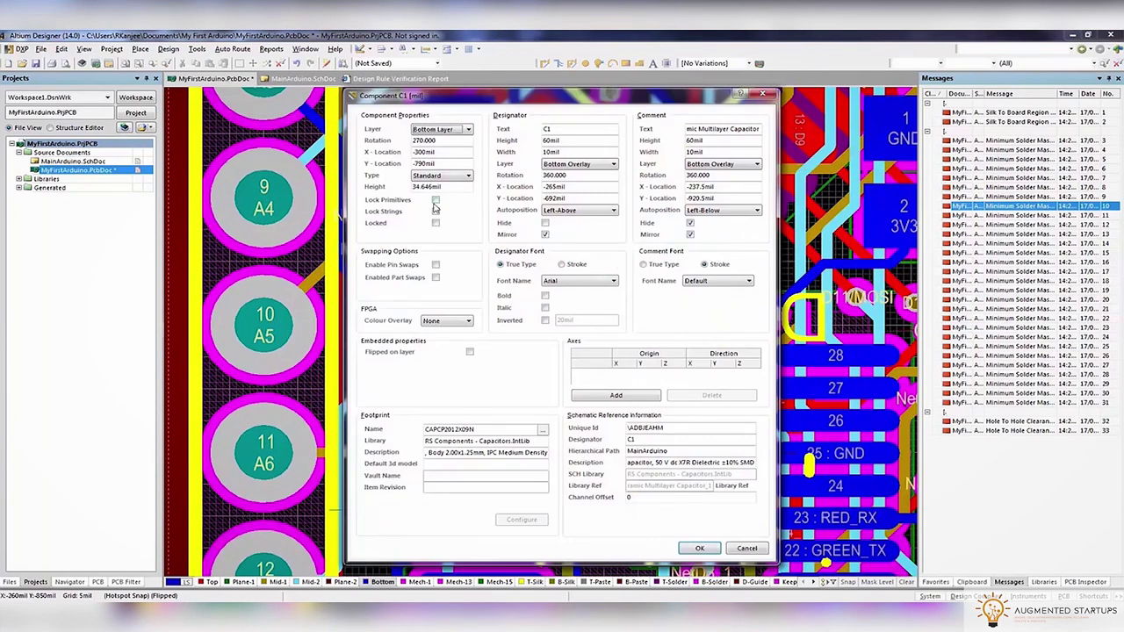
pyautogui.click(700, 548)
pyautogui.scroll(-6, 615, 562)
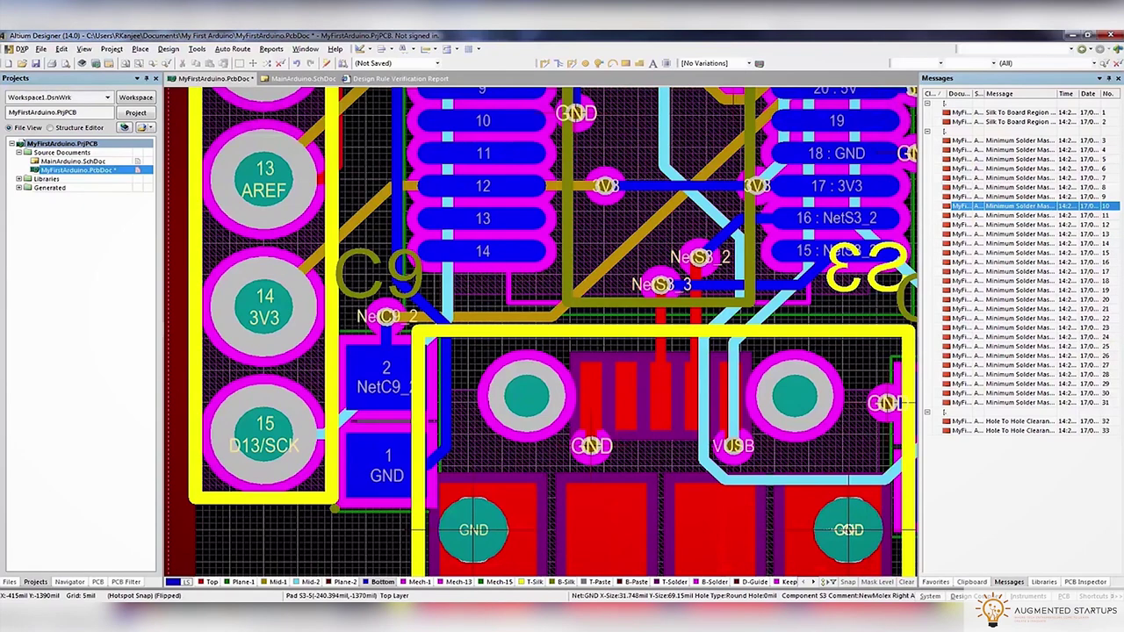
pyautogui.doubleClick(380, 502)
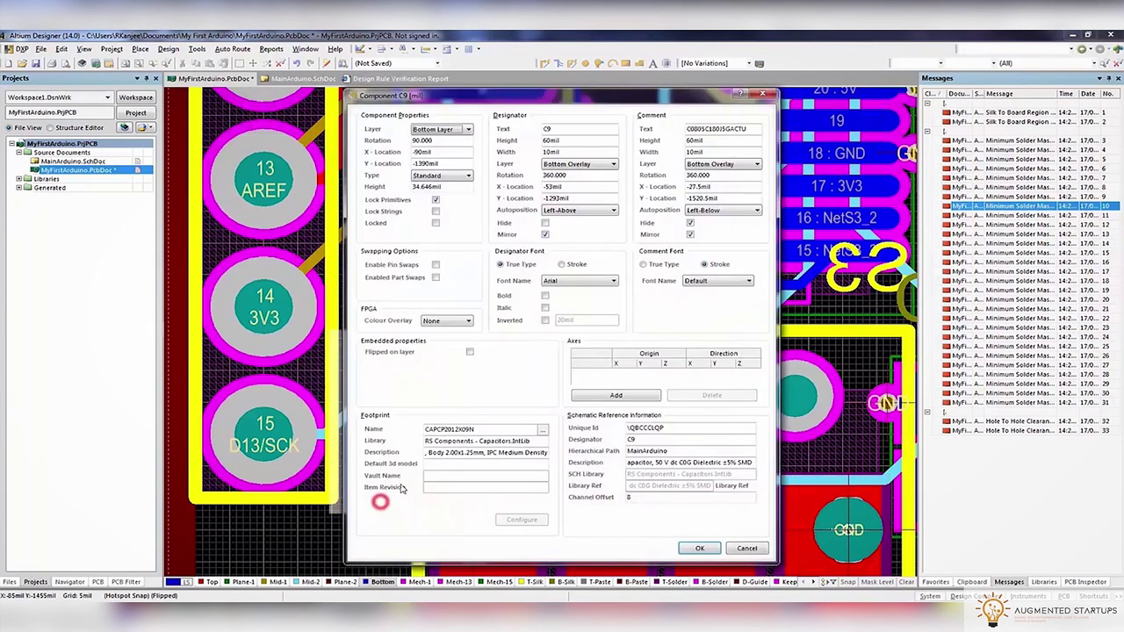
pyautogui.click(700, 548)
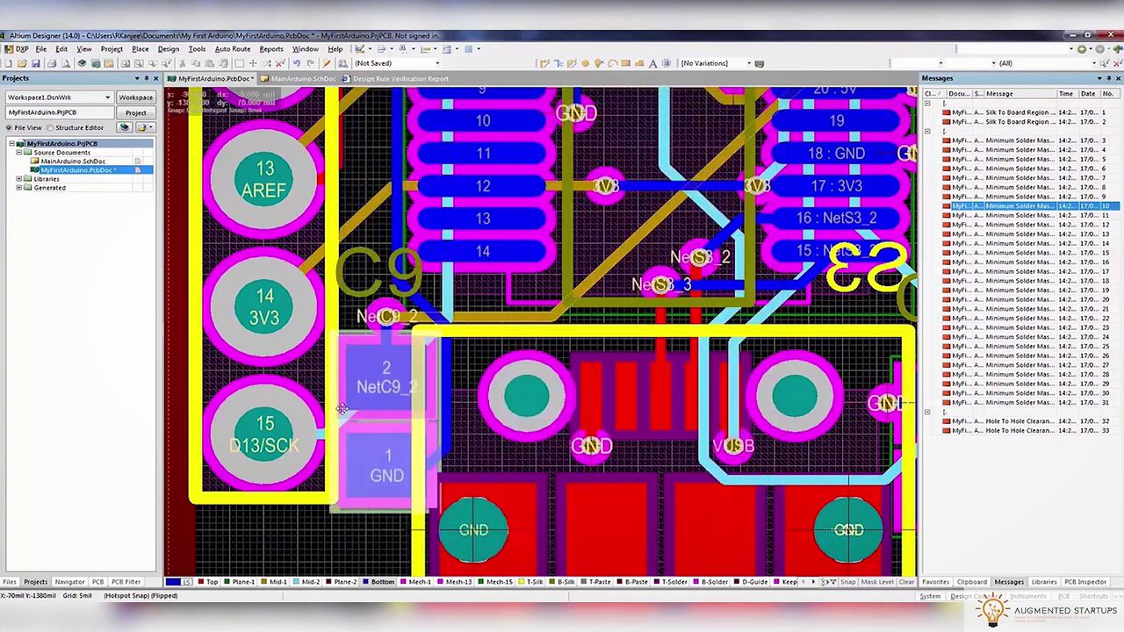
pyautogui.doubleClick(378, 504)
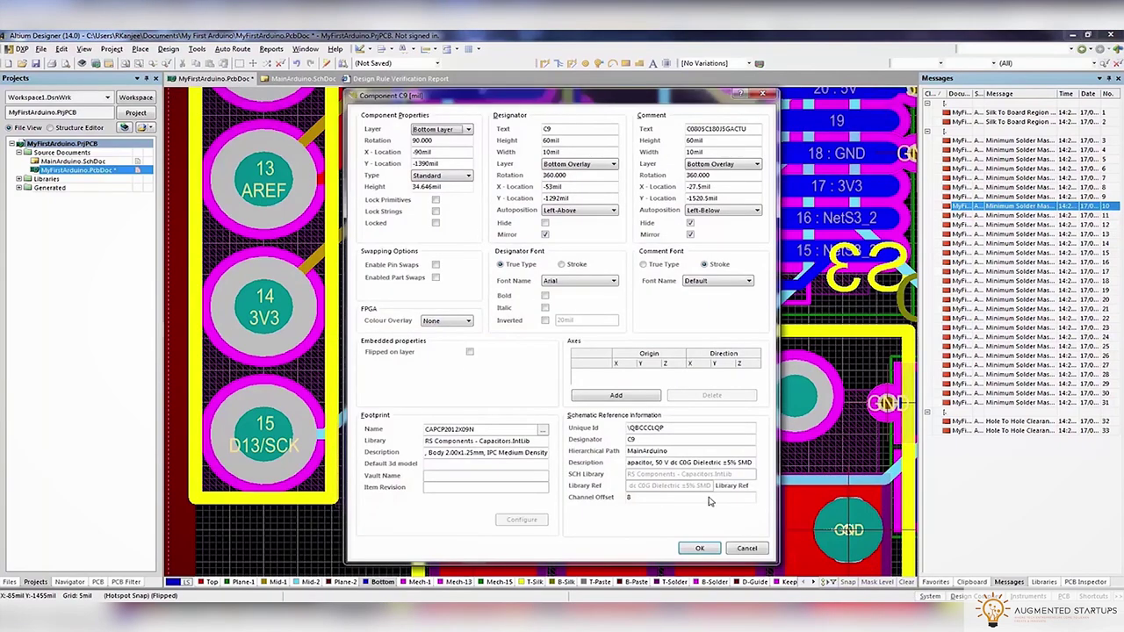
pyautogui.click(746, 548)
# Set C9's GND and NetC9_2 pads to a 49mil Y-size
pyautogui.doubleClick(407, 462)
pyautogui.click(443, 424)
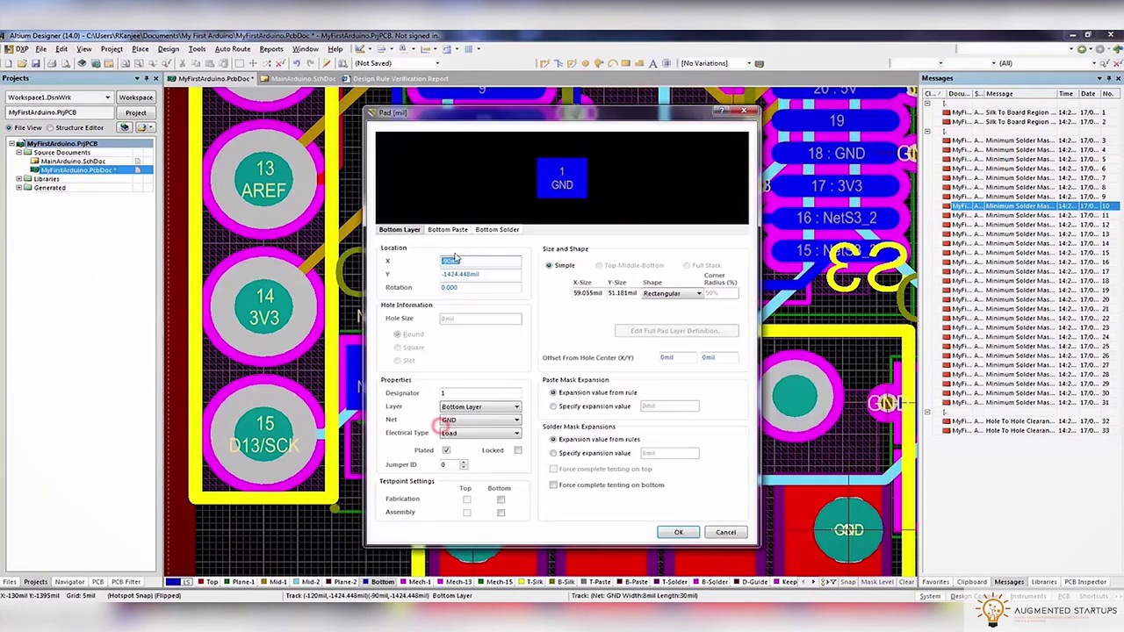
pyautogui.click(678, 532)
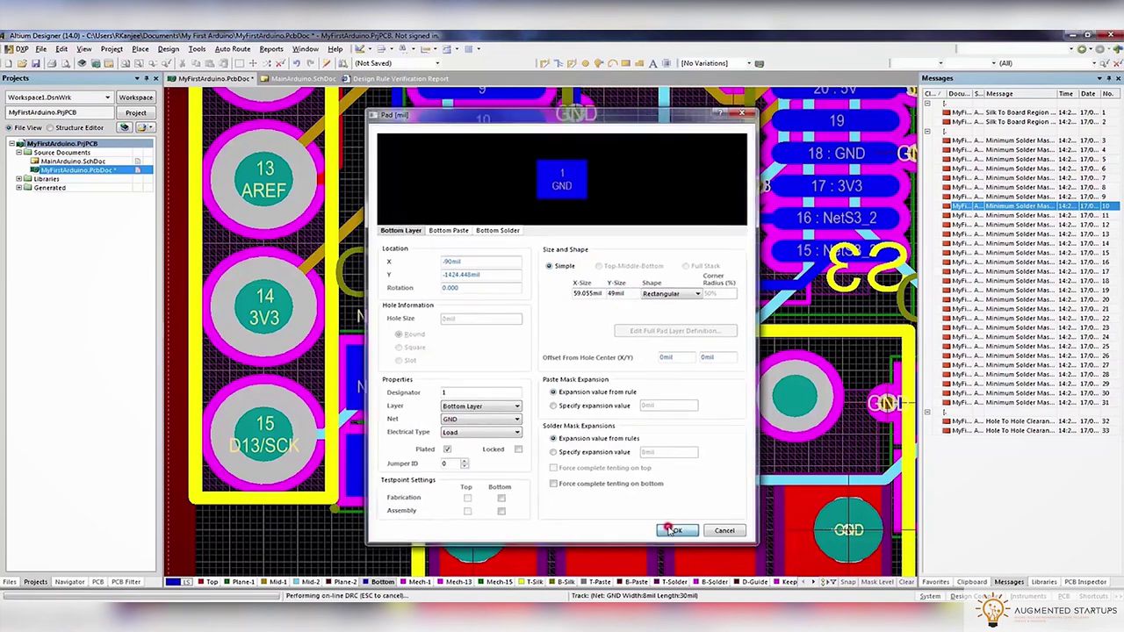
pyautogui.doubleClick(362, 347)
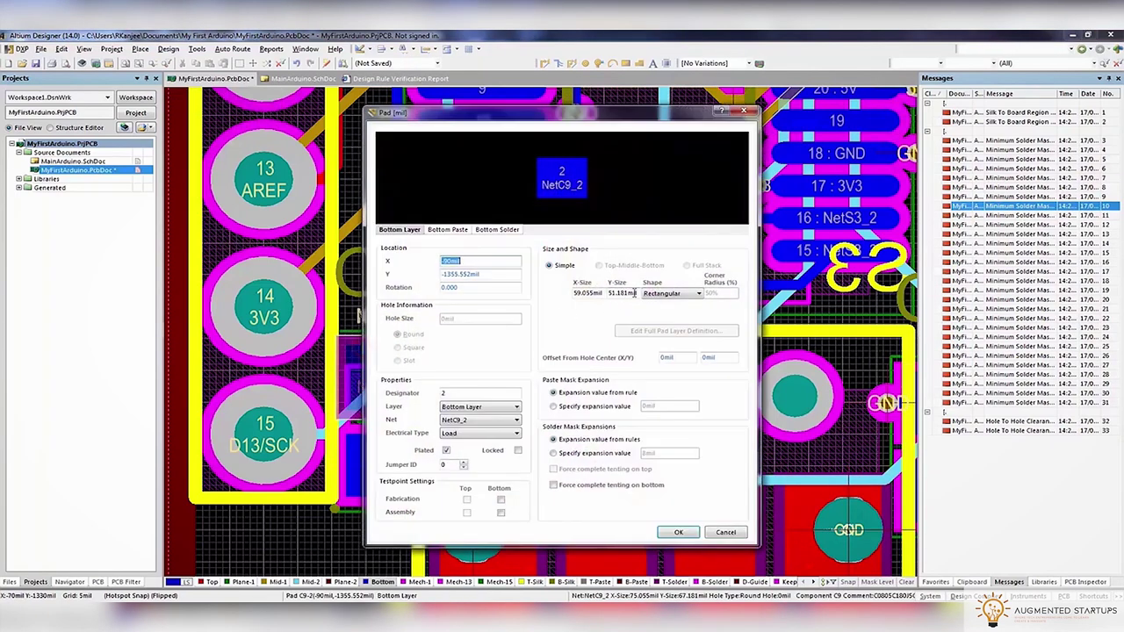
pyautogui.click(677, 532)
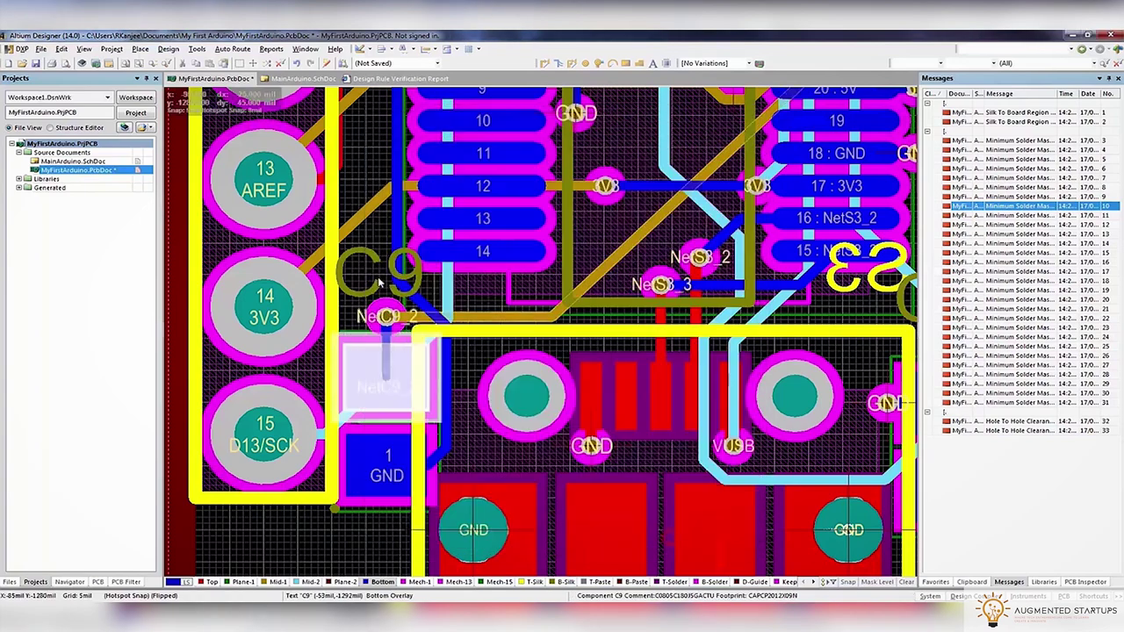
# Recheck C9's GND pad properties and accept component C9's changes with OK
pyautogui.keyDown('ctrl'); pyautogui.scroll(-4, 449, 321); pyautogui.keyUp('ctrl')
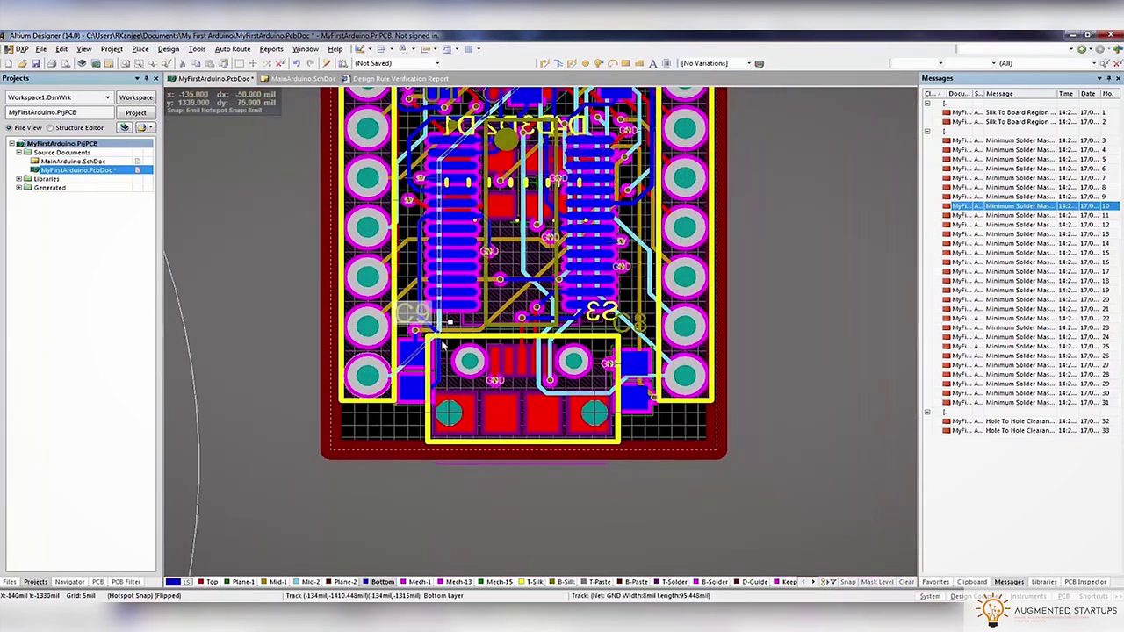
pyautogui.rightClick(411, 356)
pyautogui.click(431, 383)
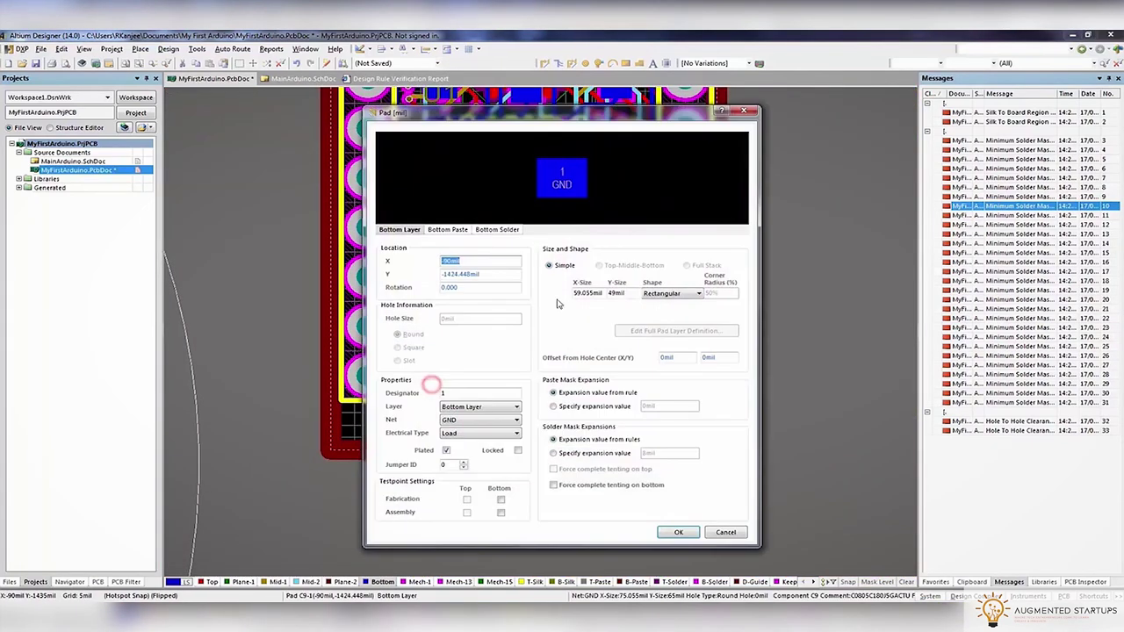
pyautogui.click(725, 531)
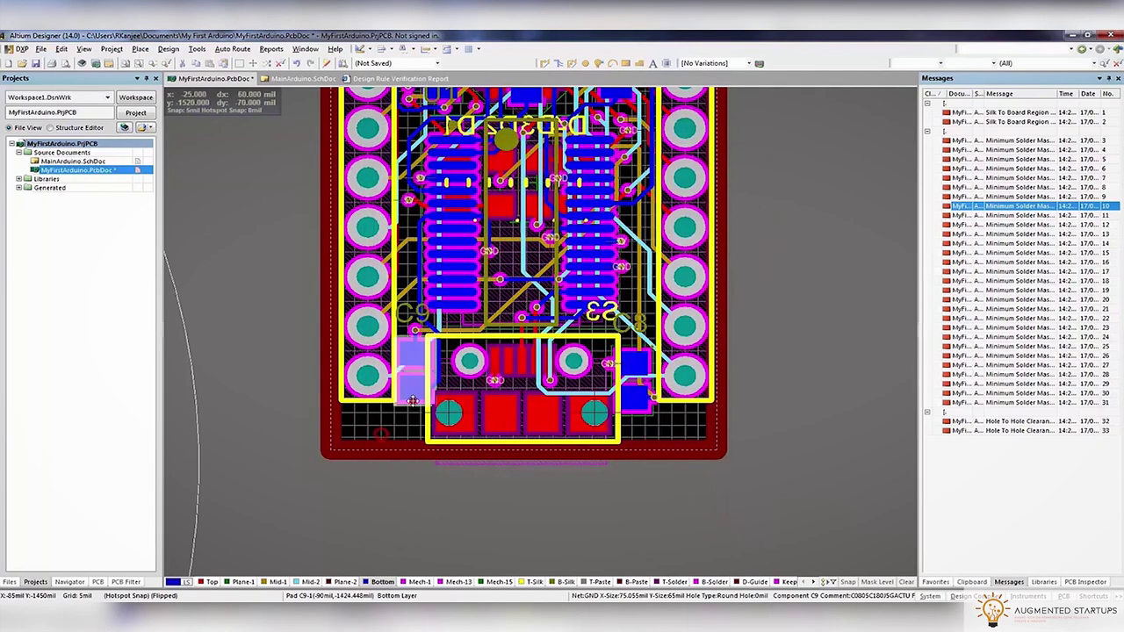
pyautogui.doubleClick(412, 400)
pyautogui.click(701, 548)
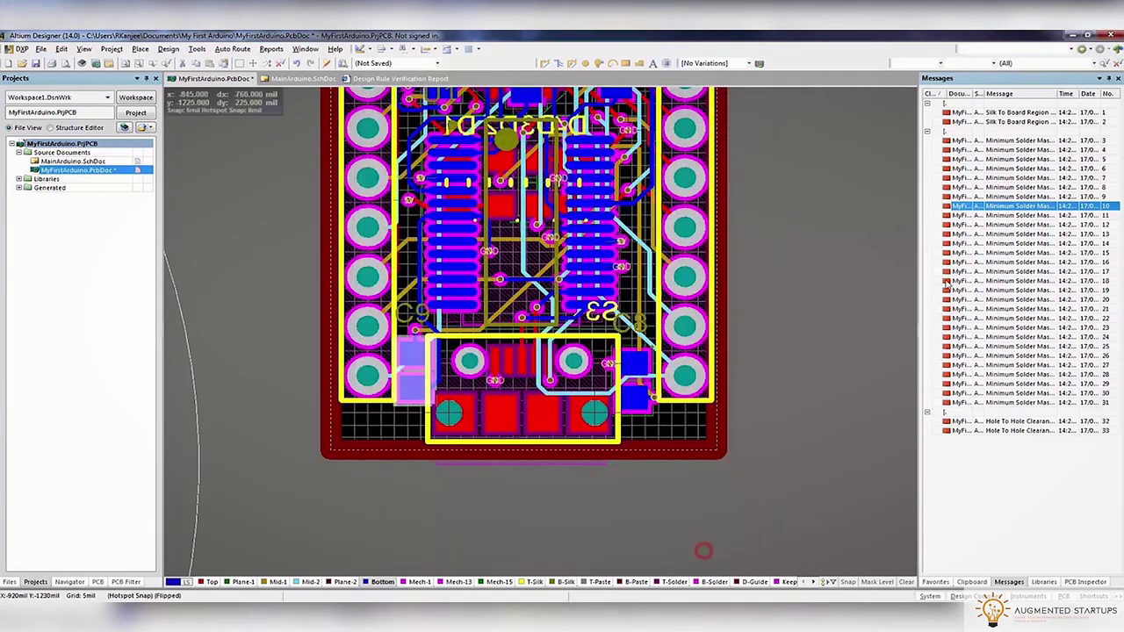
pyautogui.keyDown('ctrl'); pyautogui.scroll(5, 541, 332); pyautogui.keyUp('ctrl')
# Move the nearby vias onto the A4 and A2 pads
pyautogui.keyDown('ctrl'); pyautogui.scroll(-4, 650, 359); pyautogui.keyUp('ctrl')
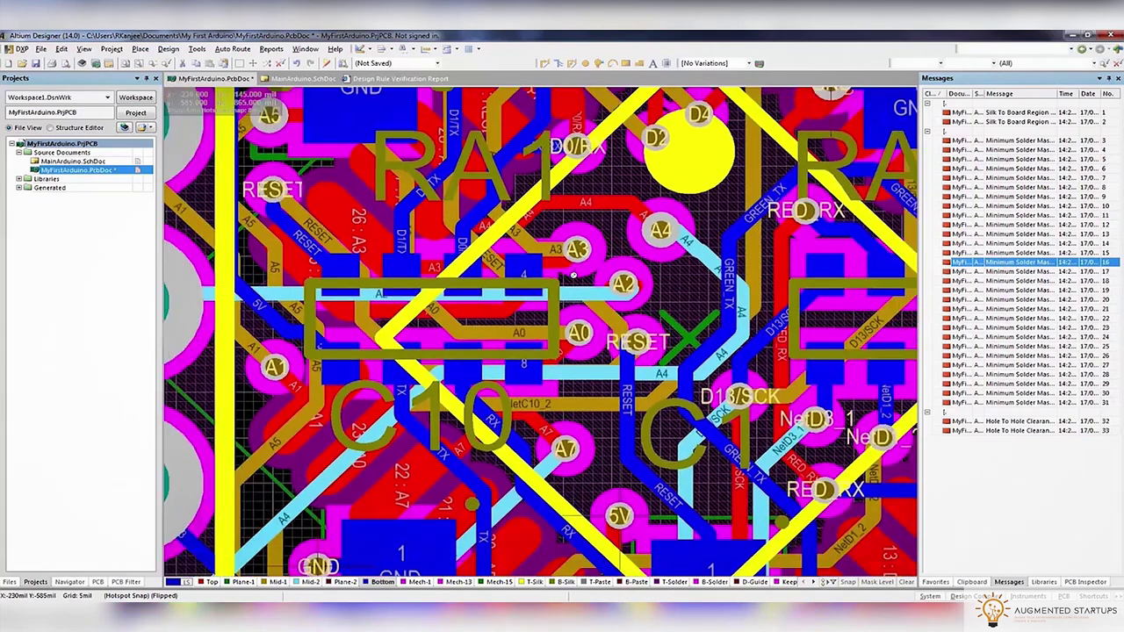
pyautogui.keyDown('ctrl'); pyautogui.scroll(3, 650, 358); pyautogui.keyUp('ctrl')
pyautogui.keyDown('ctrl'); pyautogui.scroll(5, 629, 350); pyautogui.keyUp('ctrl')
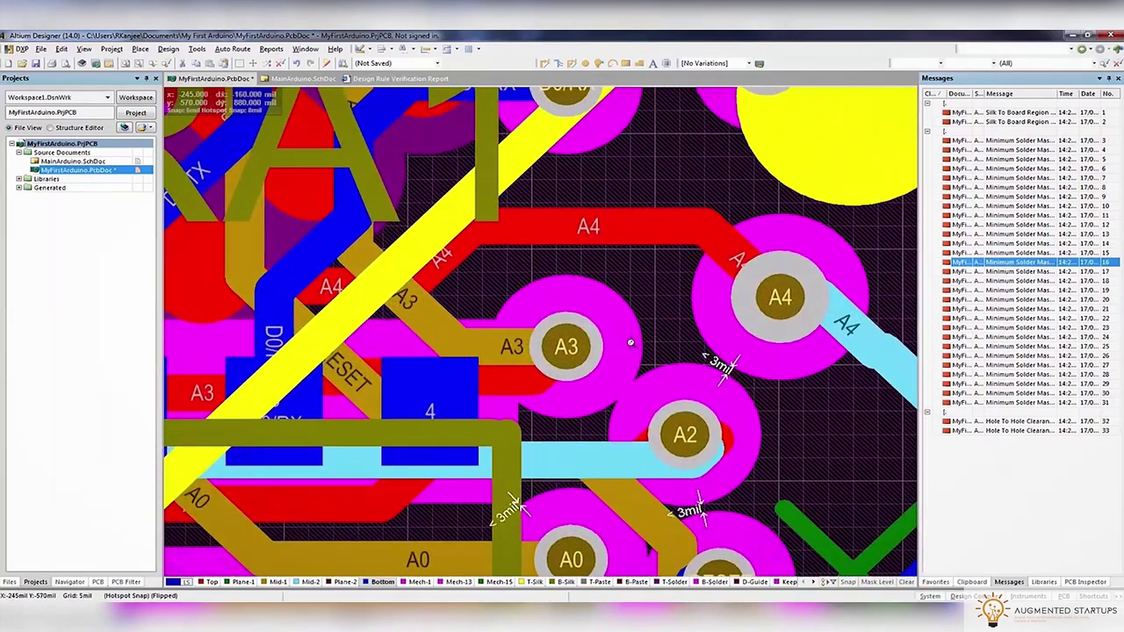
pyautogui.keyDown('ctrl'); pyautogui.scroll(-1, 629, 350); pyautogui.keyUp('ctrl')
pyautogui.moveTo(629, 349)
pyautogui.moveTo(618, 330); pyautogui.dragTo(691, 332)
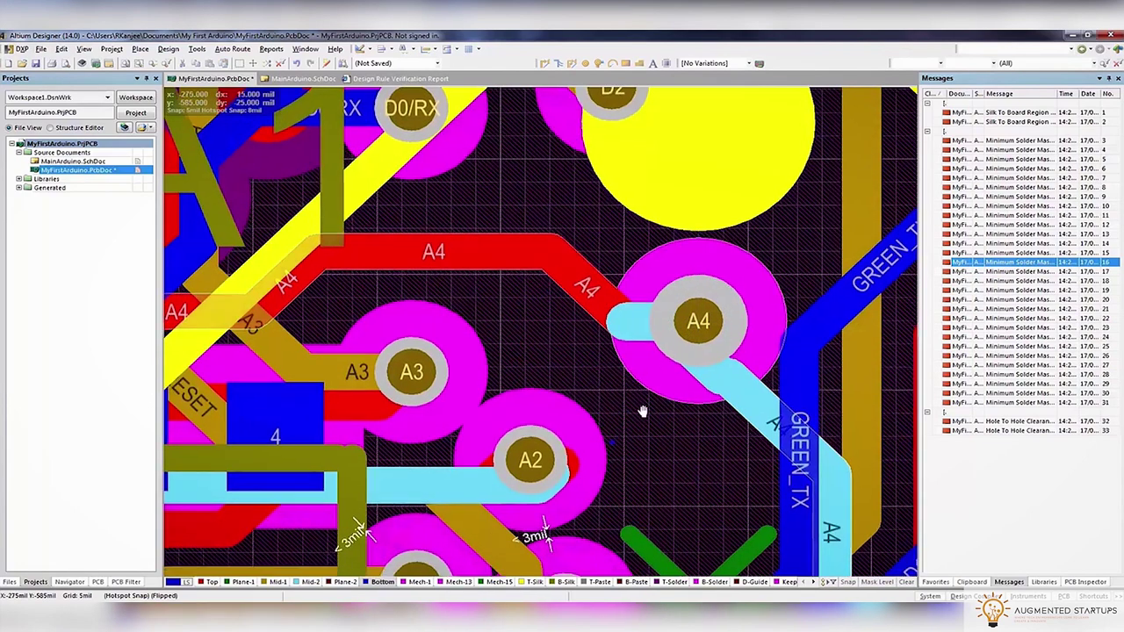
pyautogui.moveTo(524, 536); pyautogui.dragTo(577, 371, button='right')
pyautogui.moveTo(602, 306)
pyautogui.moveTo(549, 241); pyautogui.dragTo(626, 303)
pyautogui.moveTo(646, 563); pyautogui.dragTo(694, 404, button='right')
pyautogui.keyDown('ctrl'); pyautogui.scroll(-4, 694, 404); pyautogui.keyUp('ctrl')
pyautogui.keyDown('ctrl'); pyautogui.scroll(2, 667, 376); pyautogui.keyUp('ctrl')
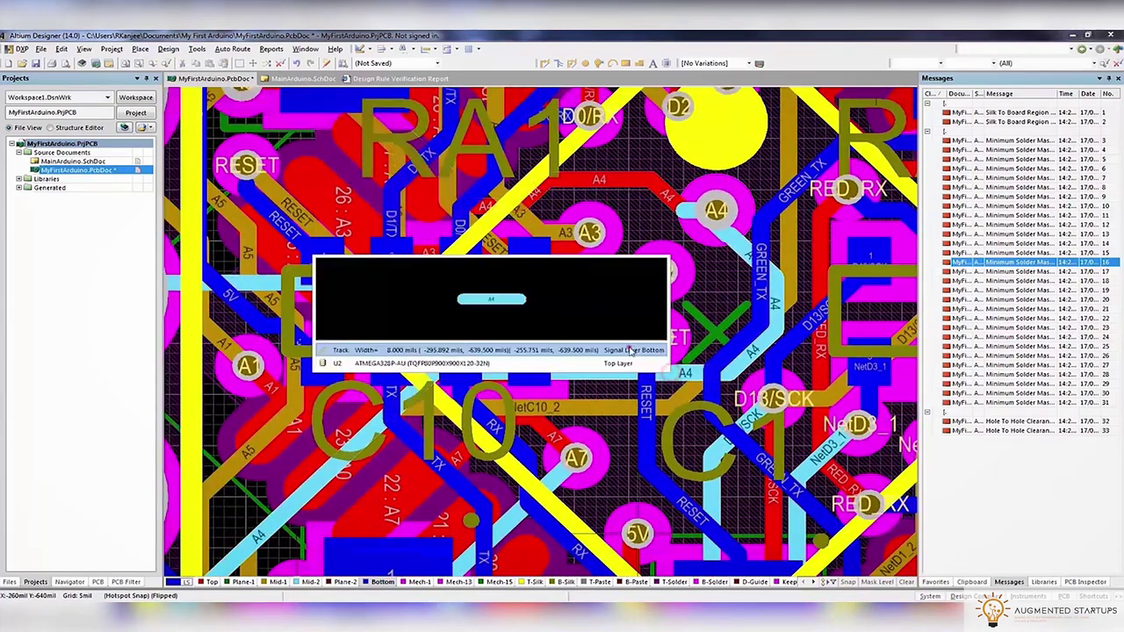
# Slide the bottom-layer A4 track right so it runs flat
pyautogui.click(631, 350)
pyautogui.click(580, 351)
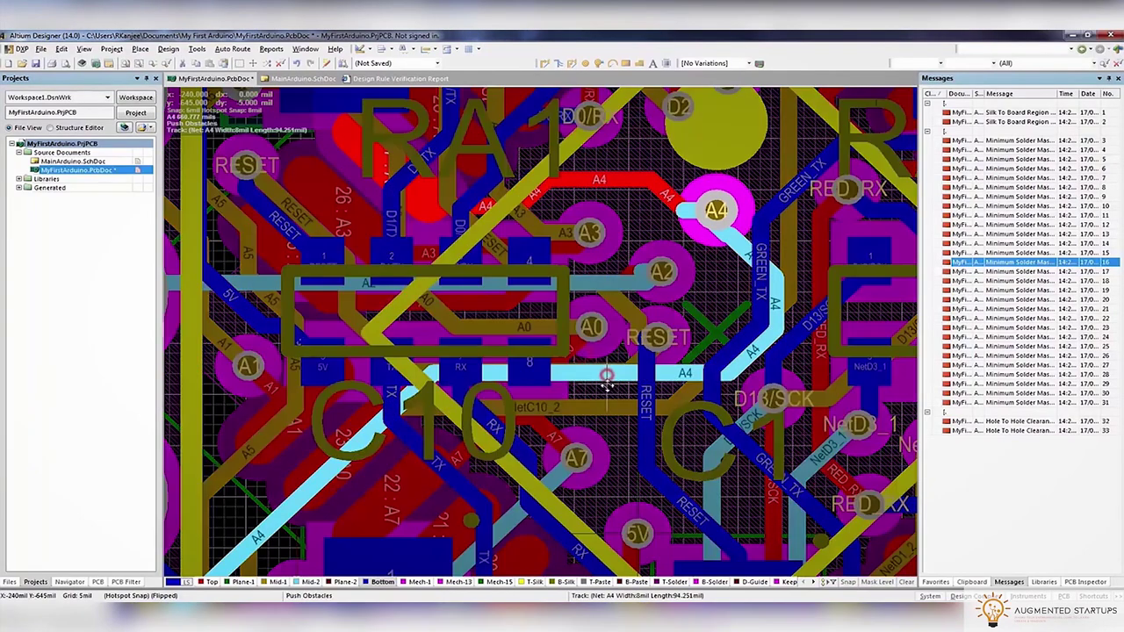
pyautogui.click(608, 393)
pyautogui.moveTo(614, 392); pyautogui.dragTo(673, 390)
# Relocate the RESET via and route a new track from the RESET pad
pyautogui.keyDown('ctrl'); pyautogui.scroll(3, 673, 390); pyautogui.keyUp('ctrl')
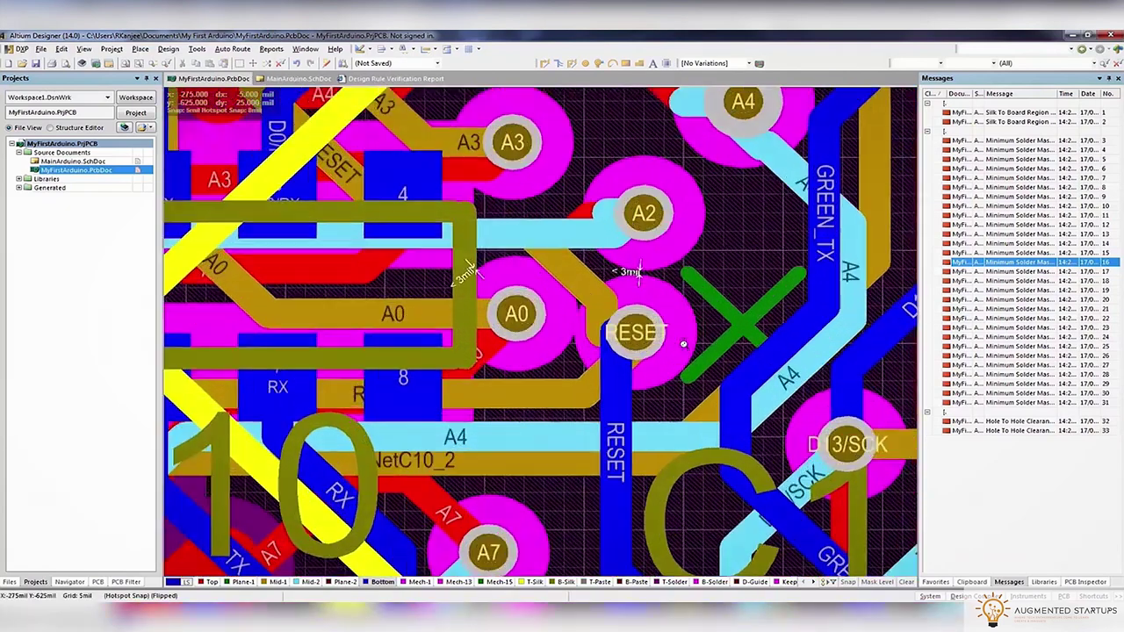
pyautogui.click(663, 381)
pyautogui.click(606, 326)
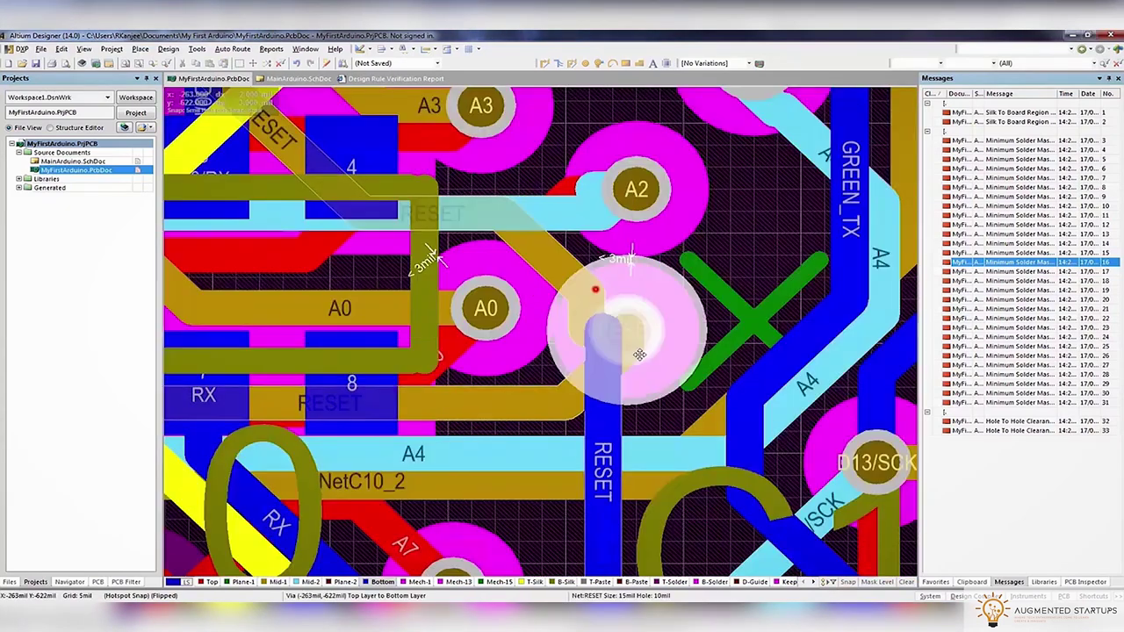
pyautogui.click(652, 362)
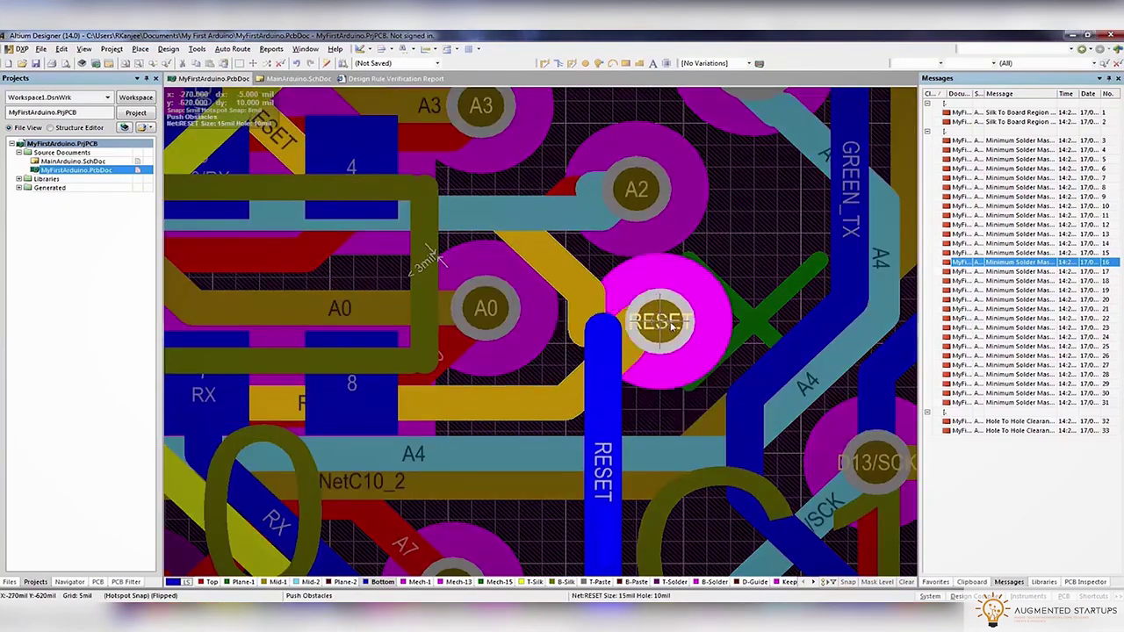
pyautogui.hotkey('ctrl', 'w')
pyautogui.keyDown('ctrl'); pyautogui.scroll(-2, 602, 334); pyautogui.keyUp('ctrl')
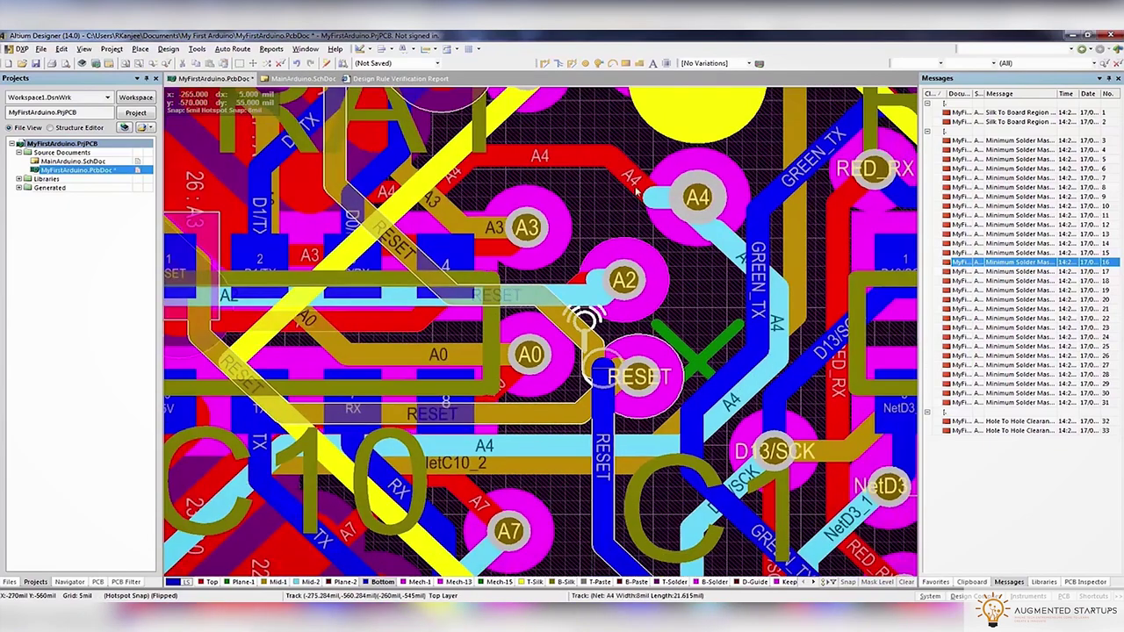
pyautogui.click(603, 373)
# Save the board and rerun the design rule check
pyautogui.hotkey('ctrl', 's')
pyautogui.moveTo(205, 231); pyautogui.dragTo(378, 245, button='right')
pyautogui.click(168, 48)
pyautogui.click(237, 57)
pyautogui.click(342, 500)
pyautogui.click(230, 79)
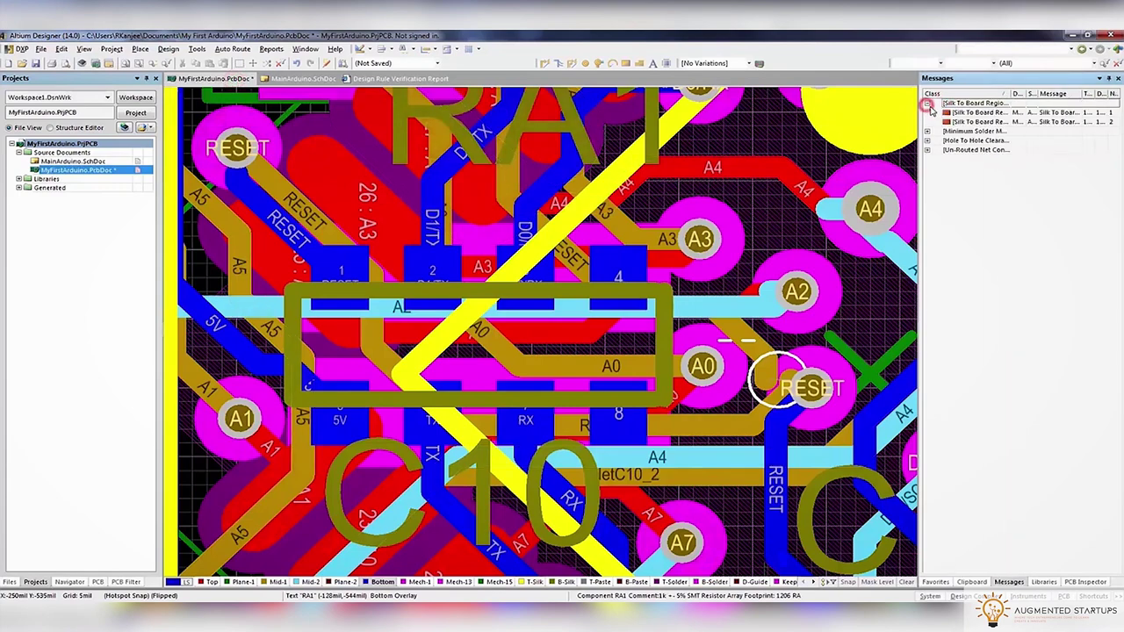
# Browse the silk-to-board violations and expand the Minimum Solder Mask Sliver list to the A1 pad violation
pyautogui.click(966, 112)
pyautogui.click(957, 121)
pyautogui.doubleClick(960, 131)
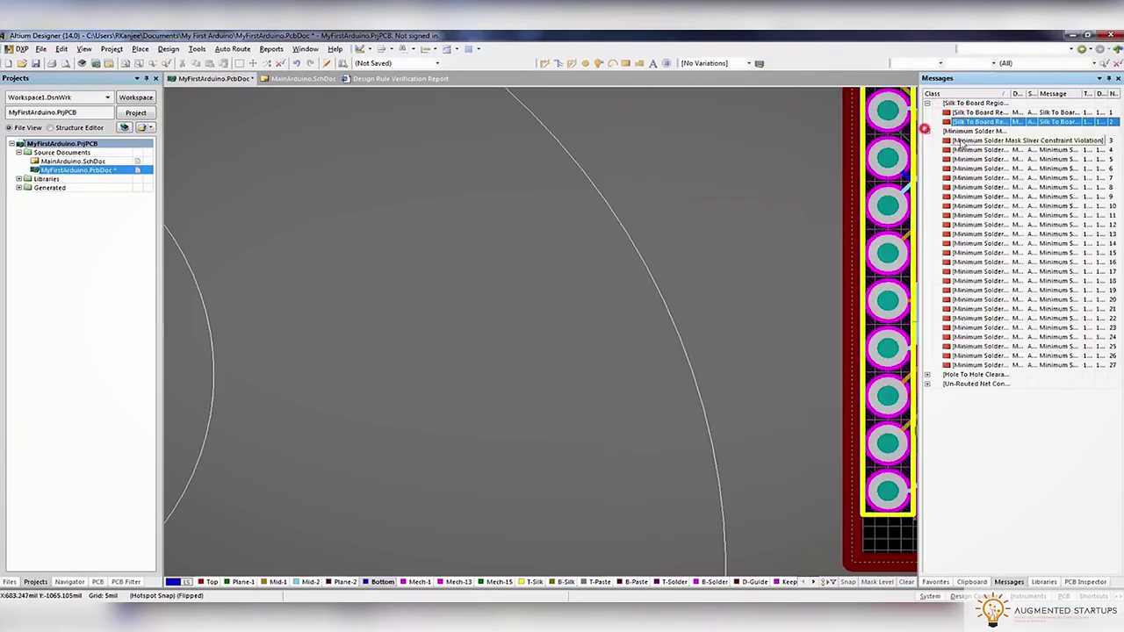
pyautogui.click(966, 140)
pyautogui.click(970, 150)
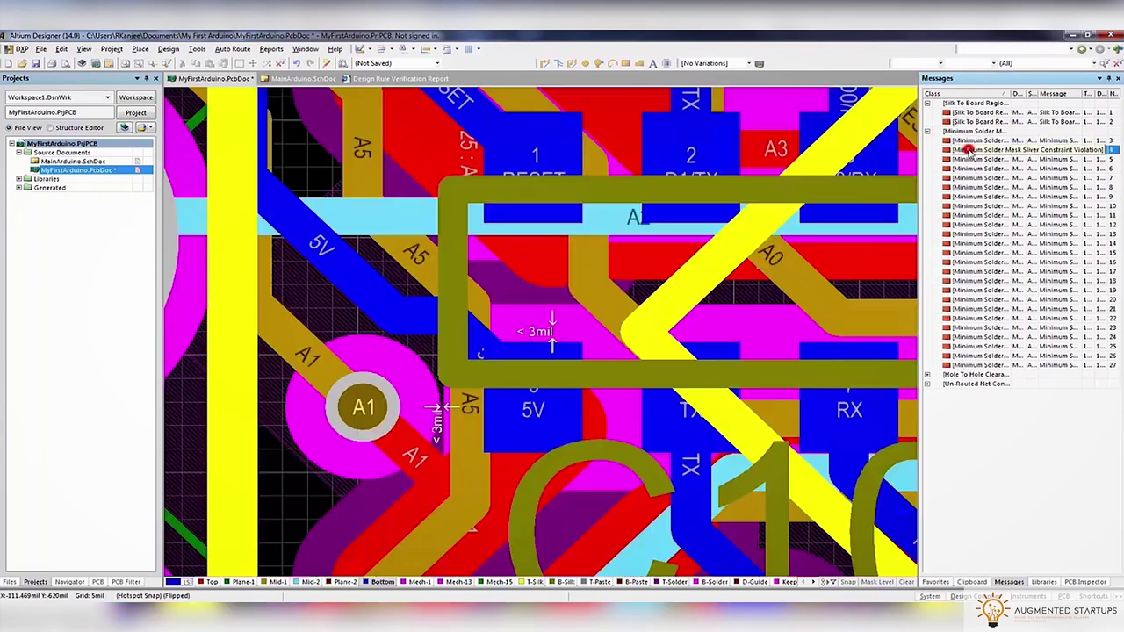
# Review the MinimumSolderMaskSliver rule in Design > Rules, leaving it at 3mil
pyautogui.click(168, 50)
pyautogui.click(183, 91)
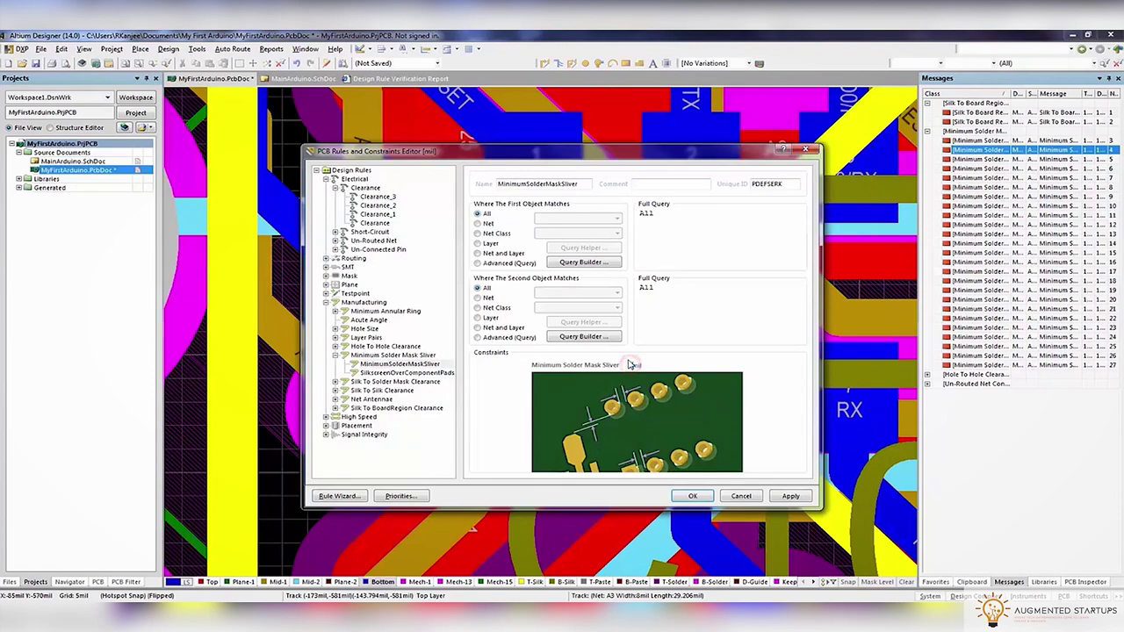
pyautogui.click(692, 497)
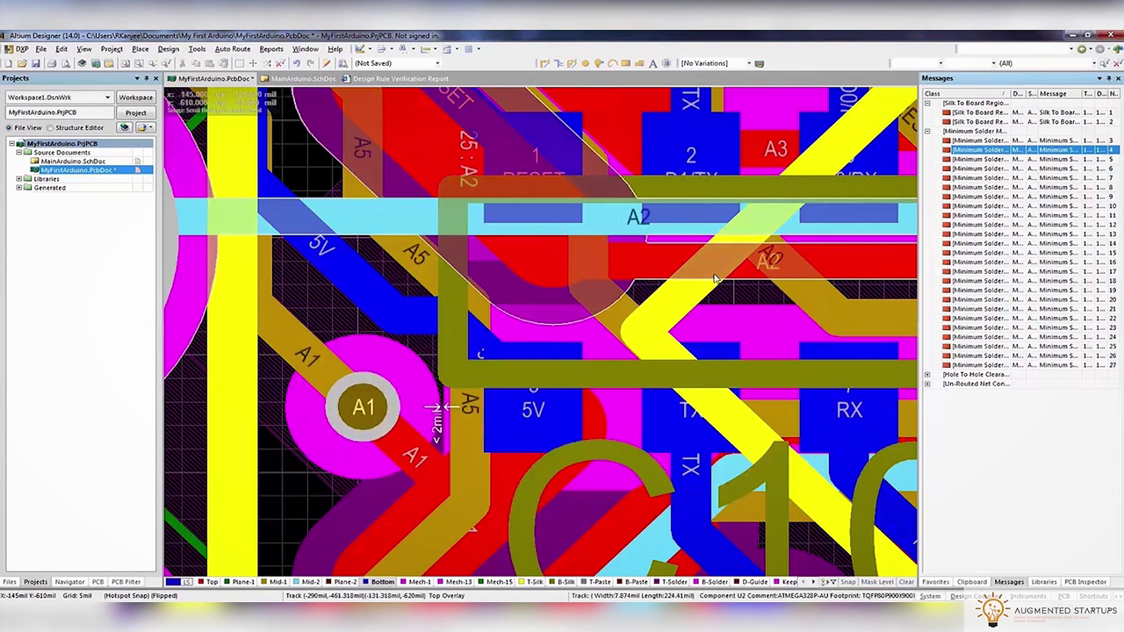
# Rerun the design rule check (0 warnings, 25 violations) and move the A1 via up-left off the pad
pyautogui.click(197, 49)
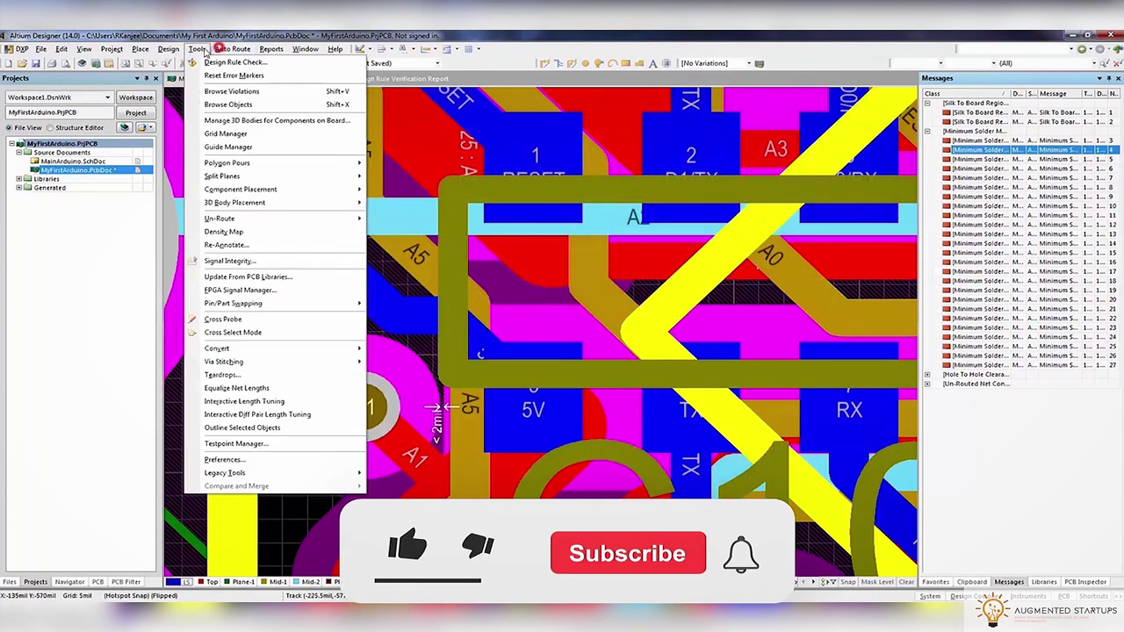
pyautogui.click(234, 62)
pyautogui.click(401, 494)
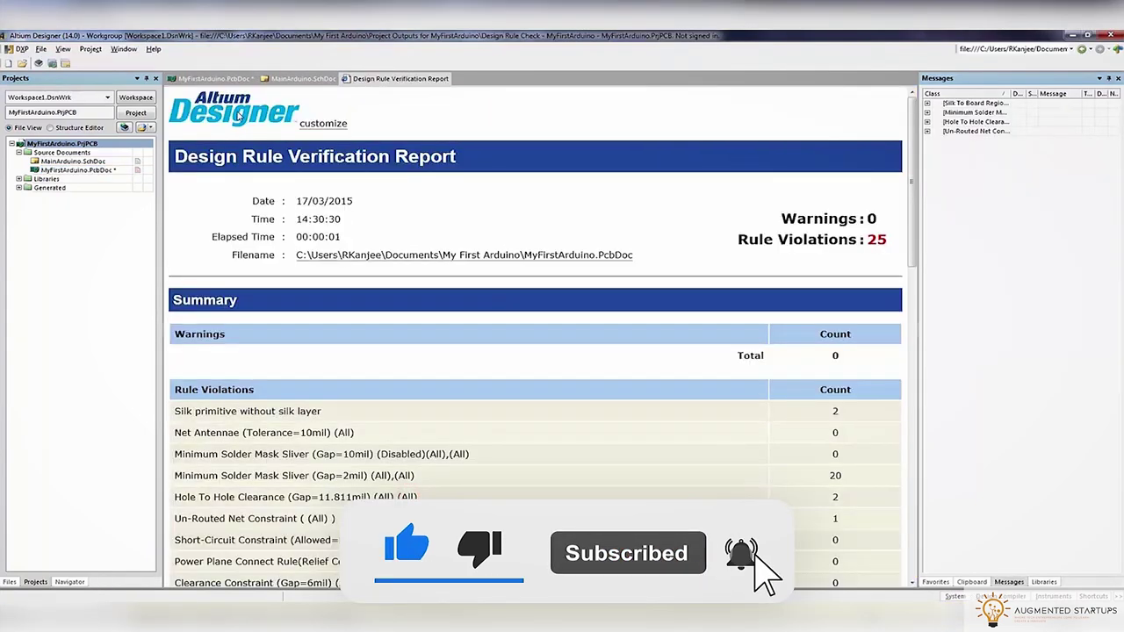
pyautogui.click(210, 78)
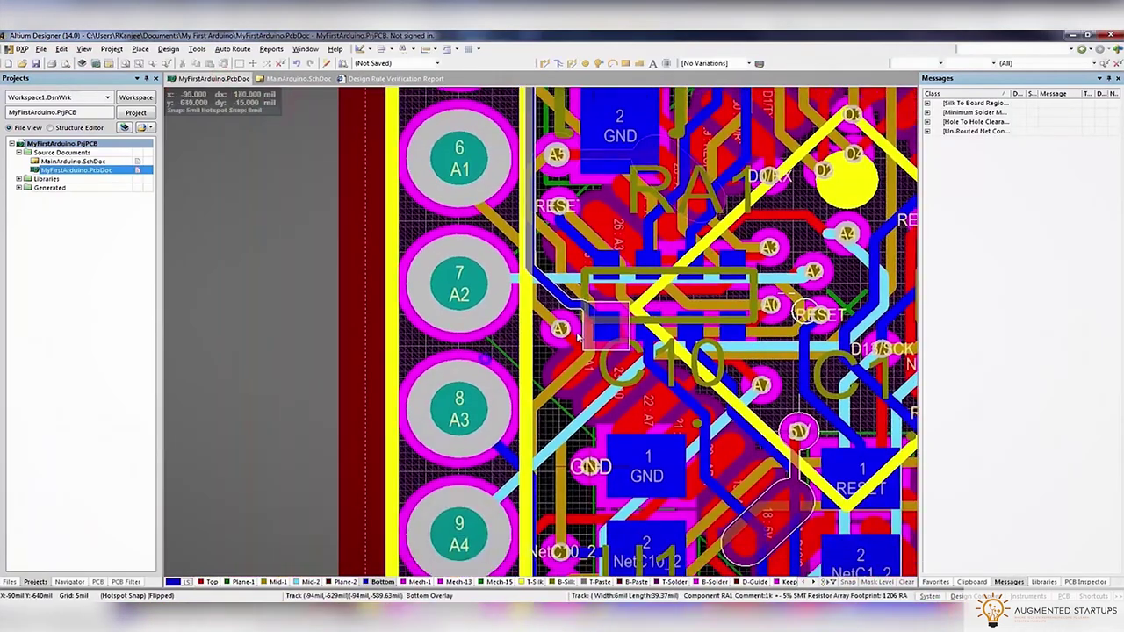
pyautogui.keyDown('ctrl'); pyautogui.scroll(5, 488, 355); pyautogui.keyUp('ctrl')
pyautogui.moveTo(498, 353); pyautogui.dragTo(483, 308)
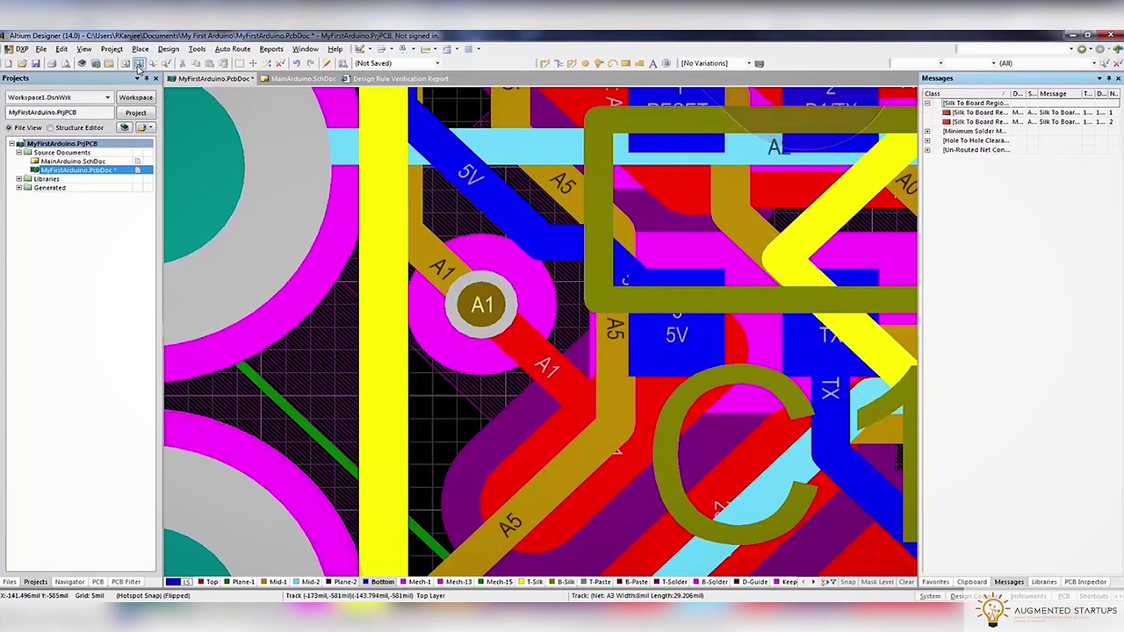
# Exclude Silk To BoardRegion Clearance from the Manufacturing batch checks
pyautogui.click(168, 49)
pyautogui.click(200, 58)
pyautogui.click(376, 220)
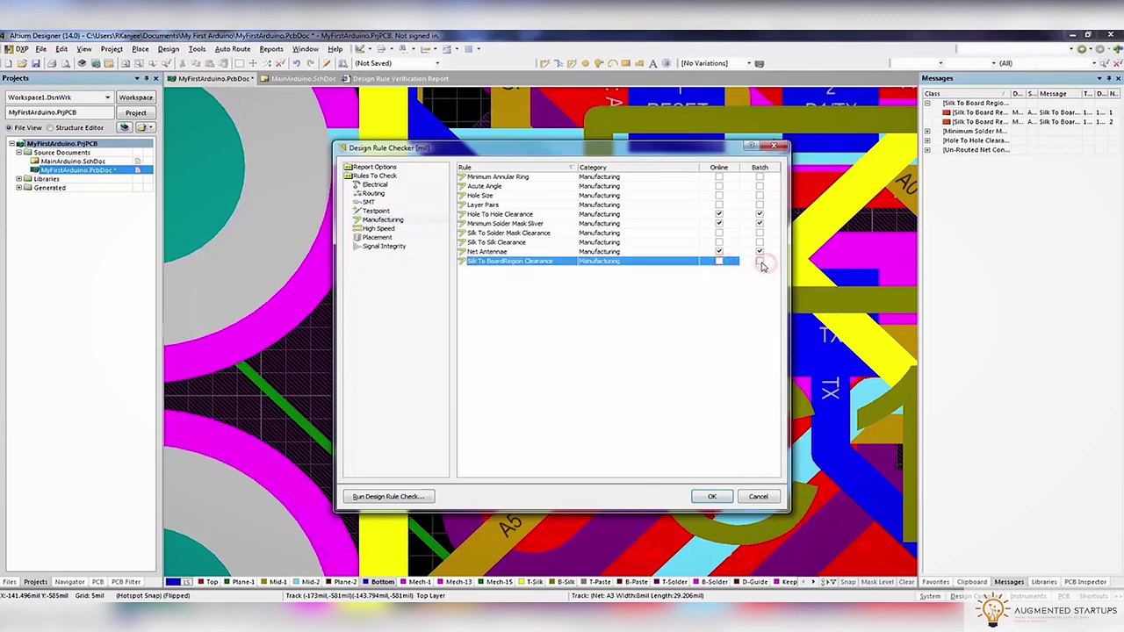
pyautogui.click(709, 497)
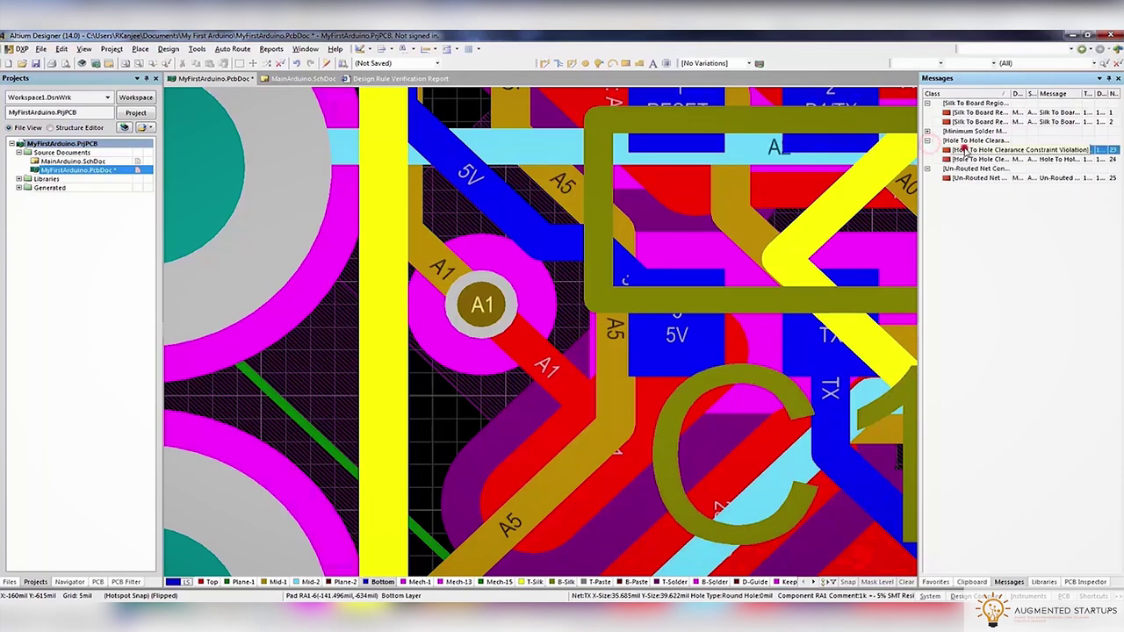
# Jump to the hole-to-hole clearance violation and reposition the upper D1/TX via
pyautogui.doubleClick(964, 150)
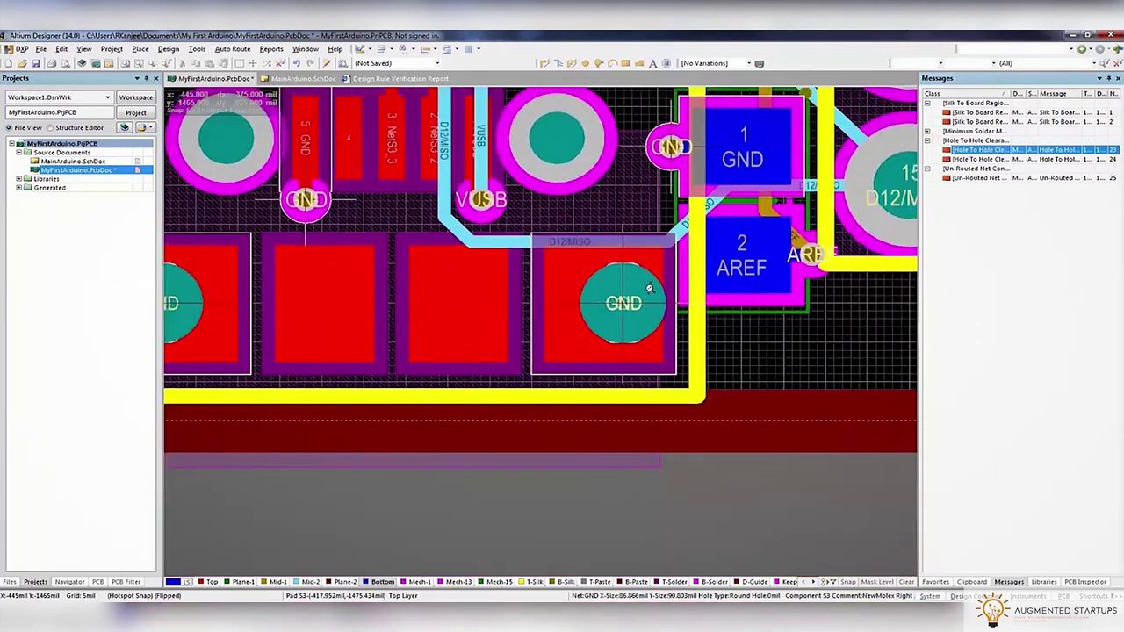
pyautogui.moveTo(557, 299); pyautogui.dragTo(515, 250)
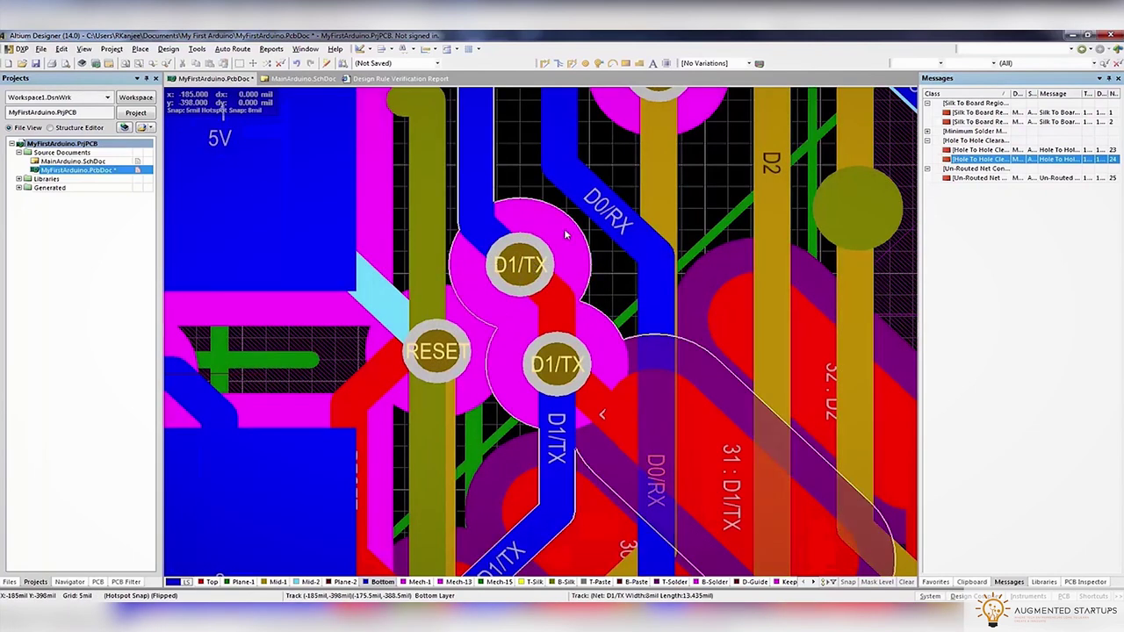
pyautogui.scroll(3, 552, 333)
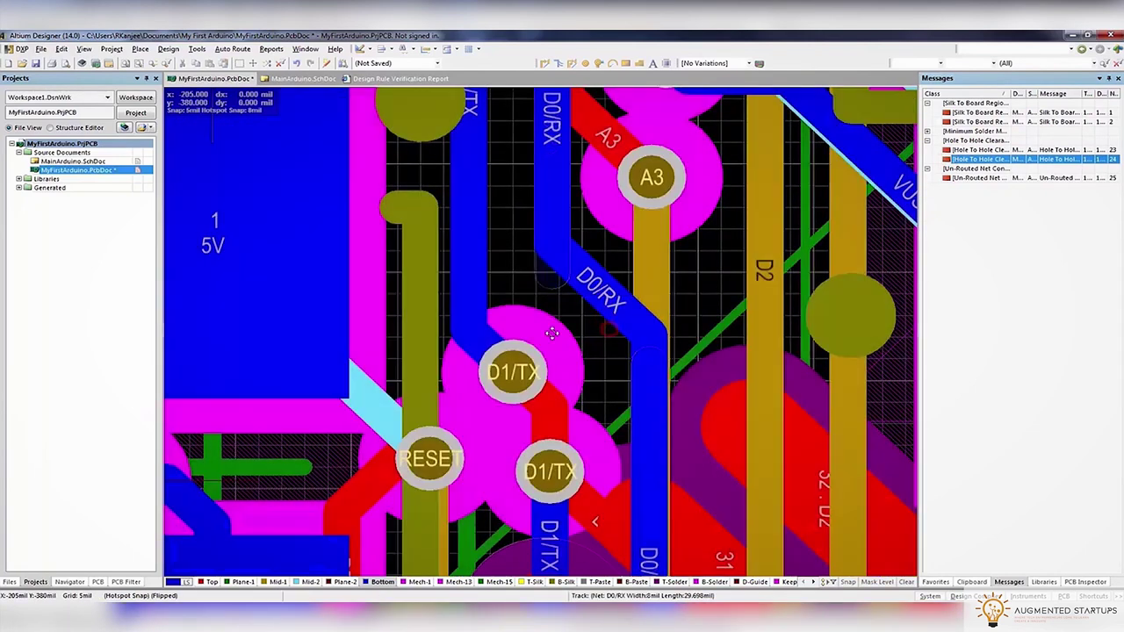
pyautogui.moveTo(552, 333); pyautogui.dragTo(573, 295)
# Attempt a track from the D1/TX via, cancel it, and bring the 5V and A0 pads into view
pyautogui.hotkey('ctrl', 'w')
pyautogui.click(538, 345)
pyautogui.rightClick(542, 346)
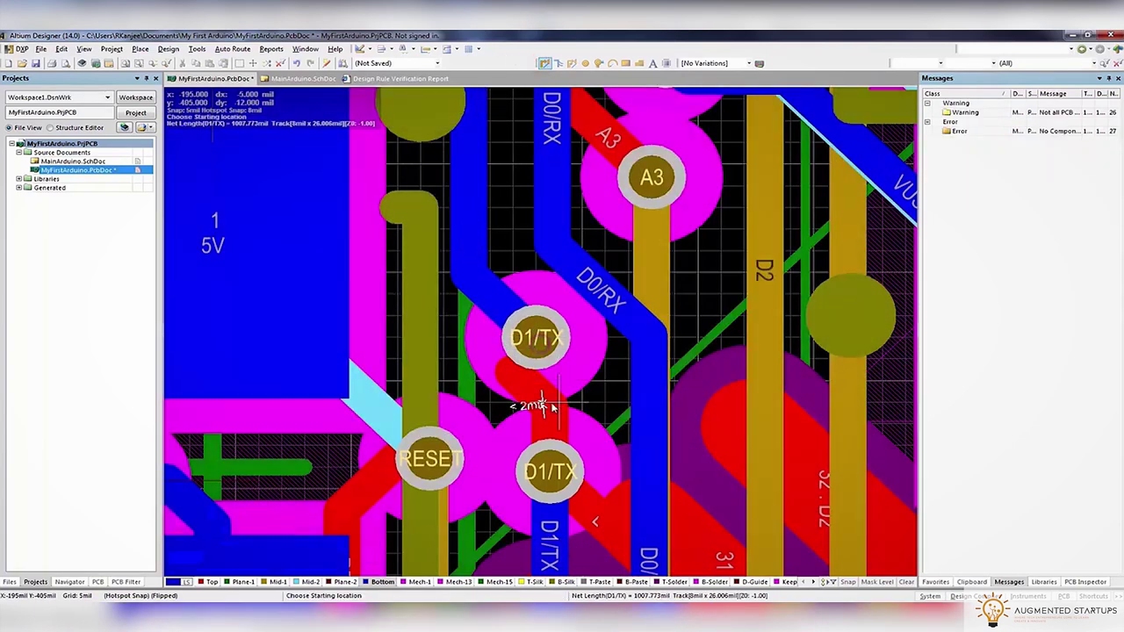
pyautogui.click(542, 347)
pyautogui.rightClick(543, 347)
pyautogui.keyDown('ctrl'); pyautogui.scroll(-5, 639, 398); pyautogui.keyUp('ctrl')
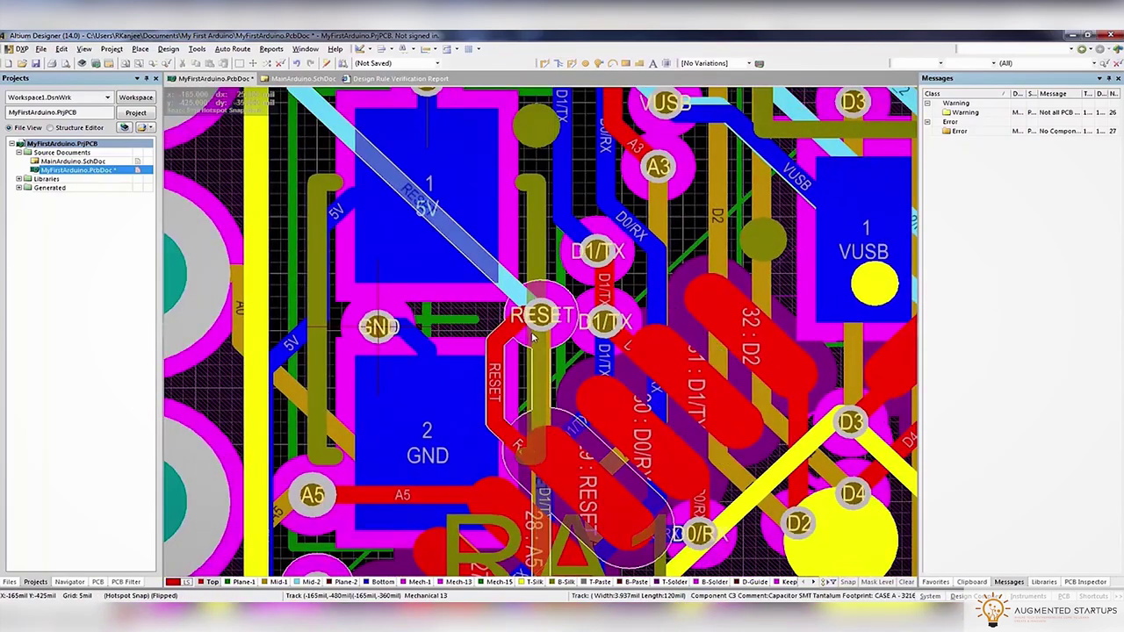
pyautogui.moveTo(533, 338); pyautogui.dragTo(577, 371, button='right')
pyautogui.scroll(-3, 586, 378)
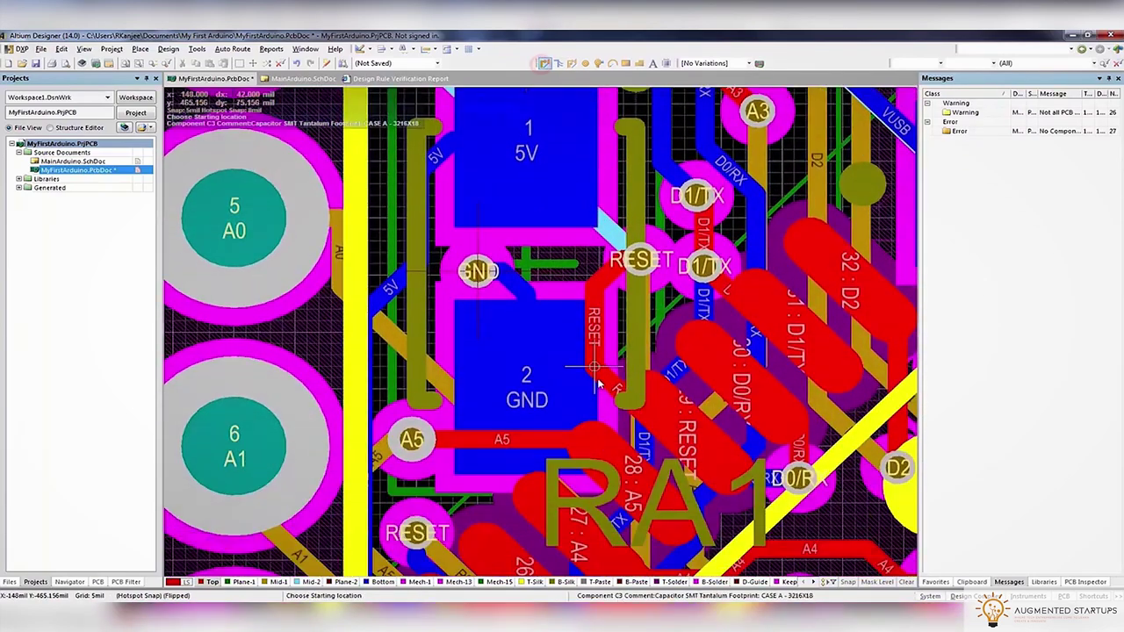
# Route a RESET net track to the RESET pad, with a couple of abandoned restarts
pyautogui.click(665, 431)
pyautogui.scroll(1, 511, 267)
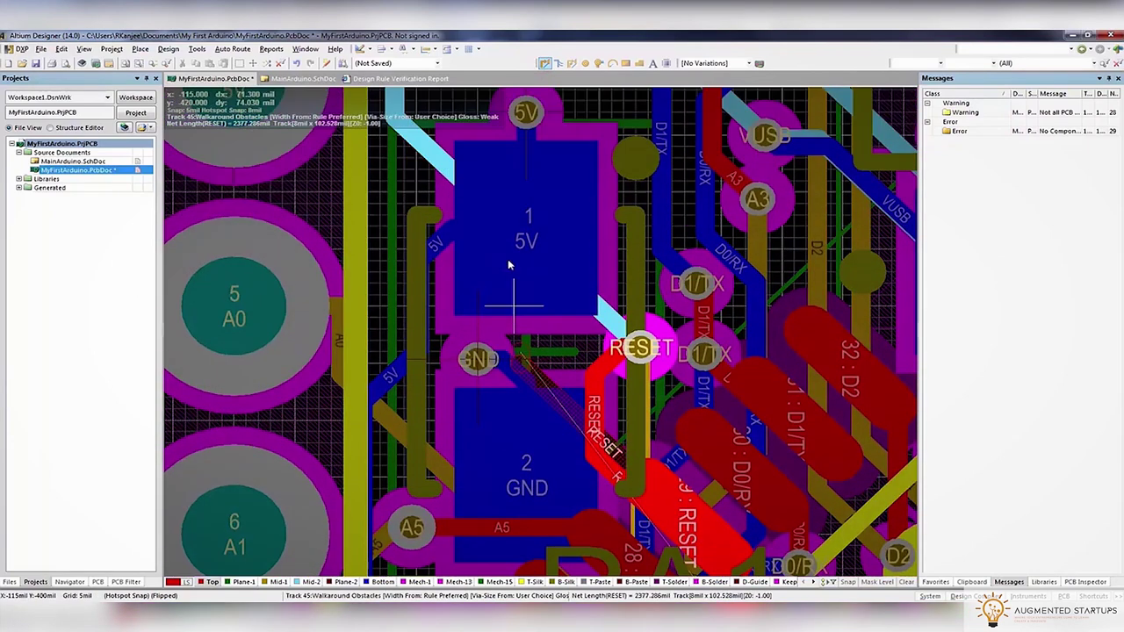
pyautogui.scroll(-8, 492, 325)
pyautogui.keyDown('shift'); pyautogui.hscroll(1, 536, 404); pyautogui.keyUp('shift')
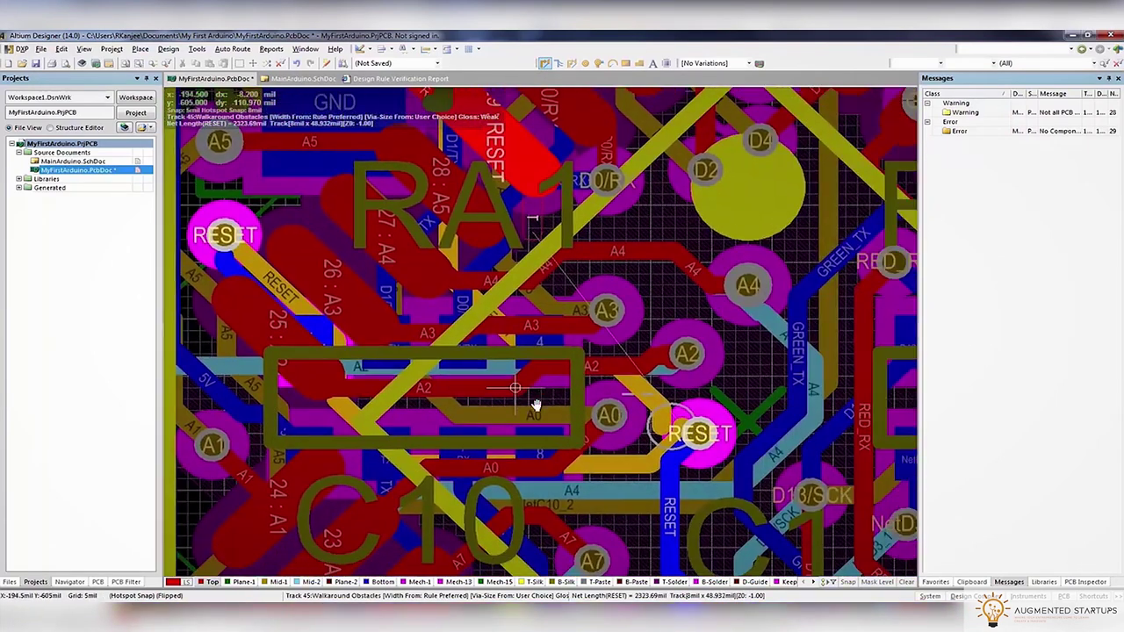
pyautogui.click(691, 428)
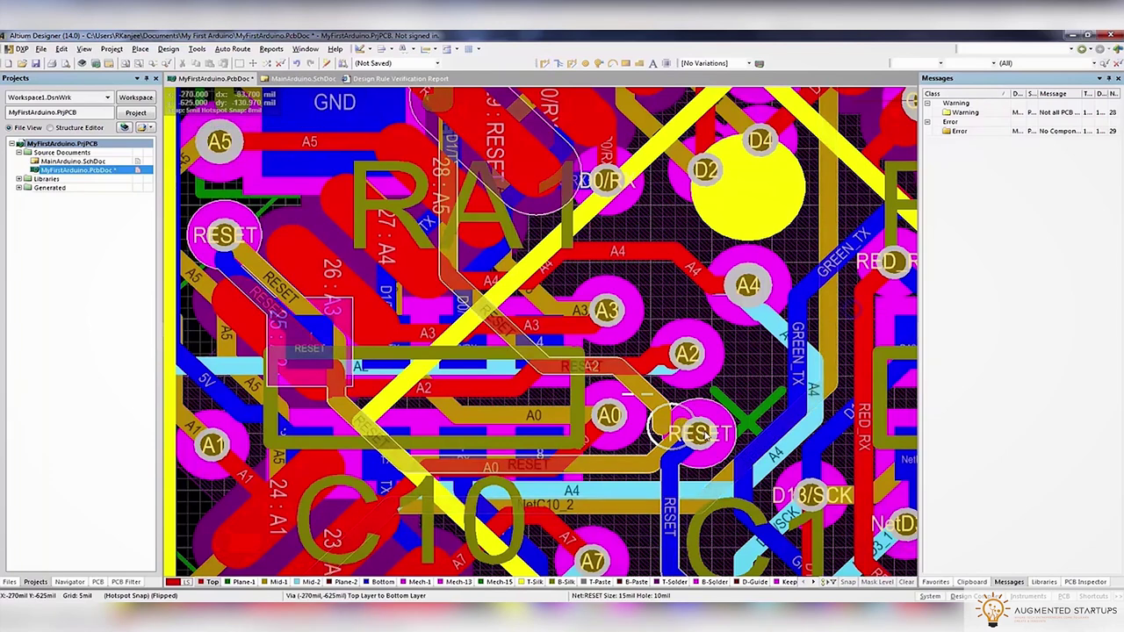
pyautogui.keyDown('ctrl'); pyautogui.scroll(3, 669, 430); pyautogui.keyUp('ctrl')
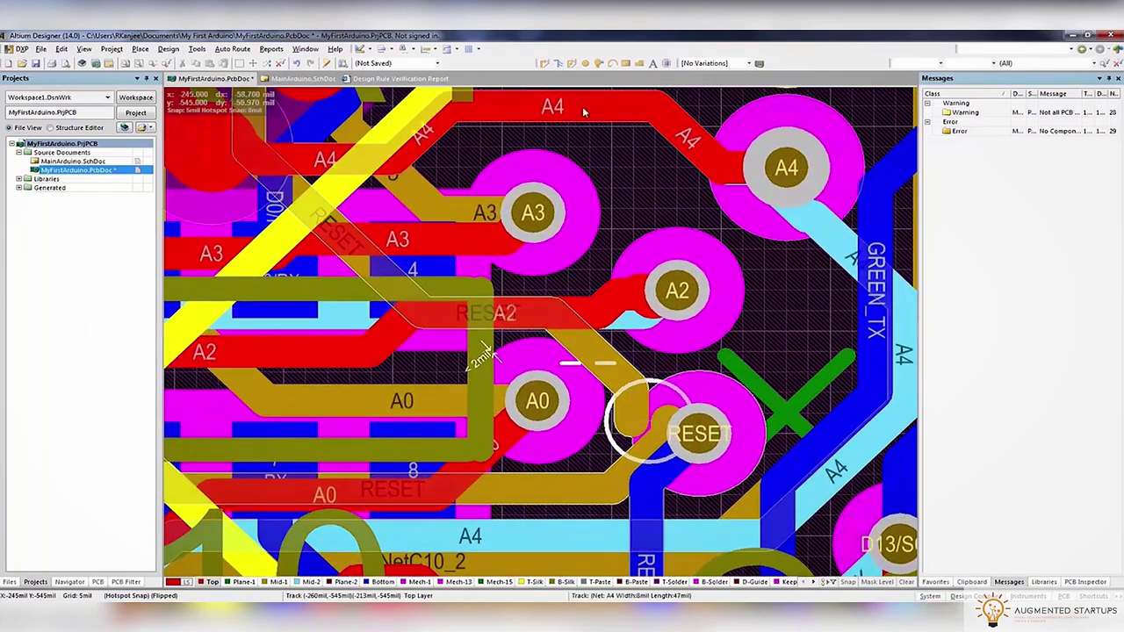
pyautogui.click(699, 428)
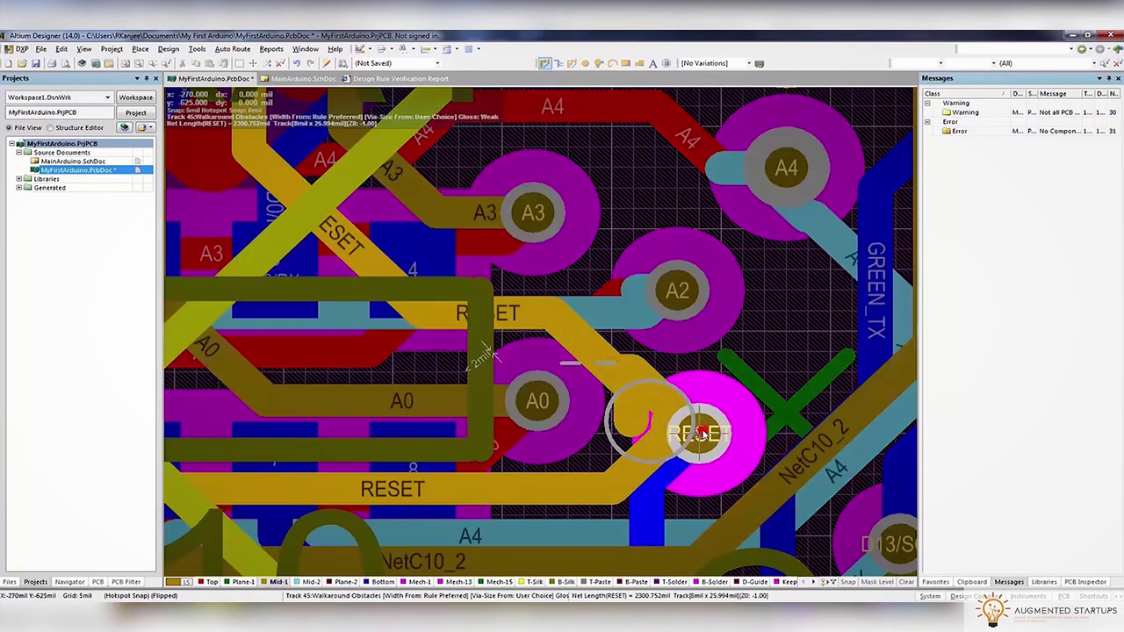
pyautogui.rightClick(701, 434)
pyautogui.click(674, 449)
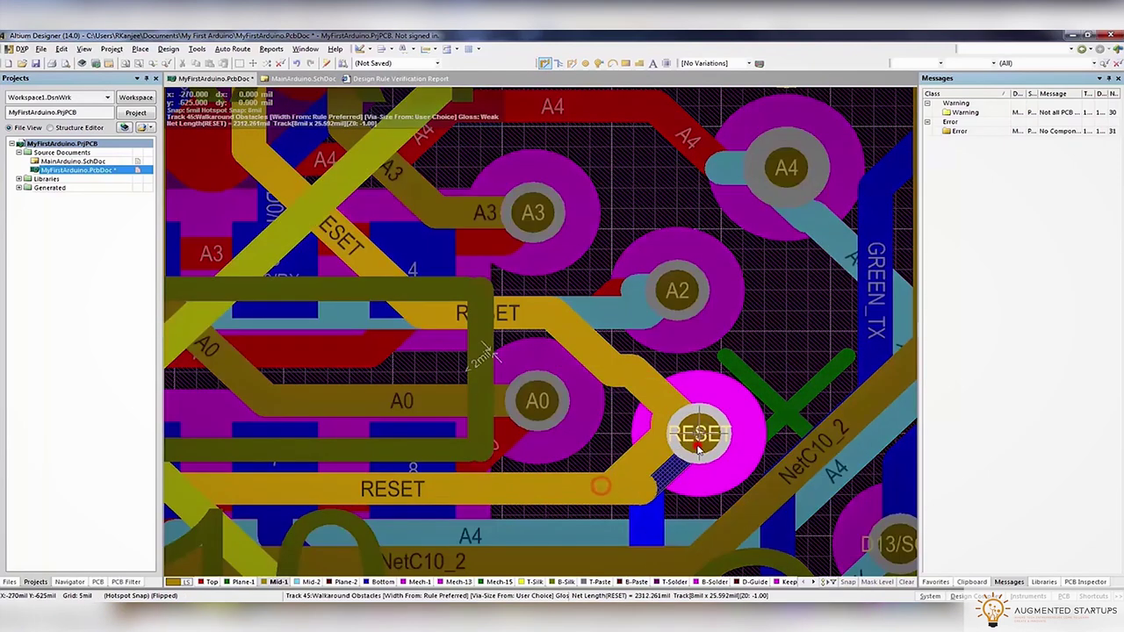
pyautogui.rightClick(699, 446)
# Reroute the RESET track diagonally to the RESET pad
pyautogui.click(562, 326)
pyautogui.rightClick(590, 356)
pyautogui.click(590, 355)
pyautogui.click(527, 327)
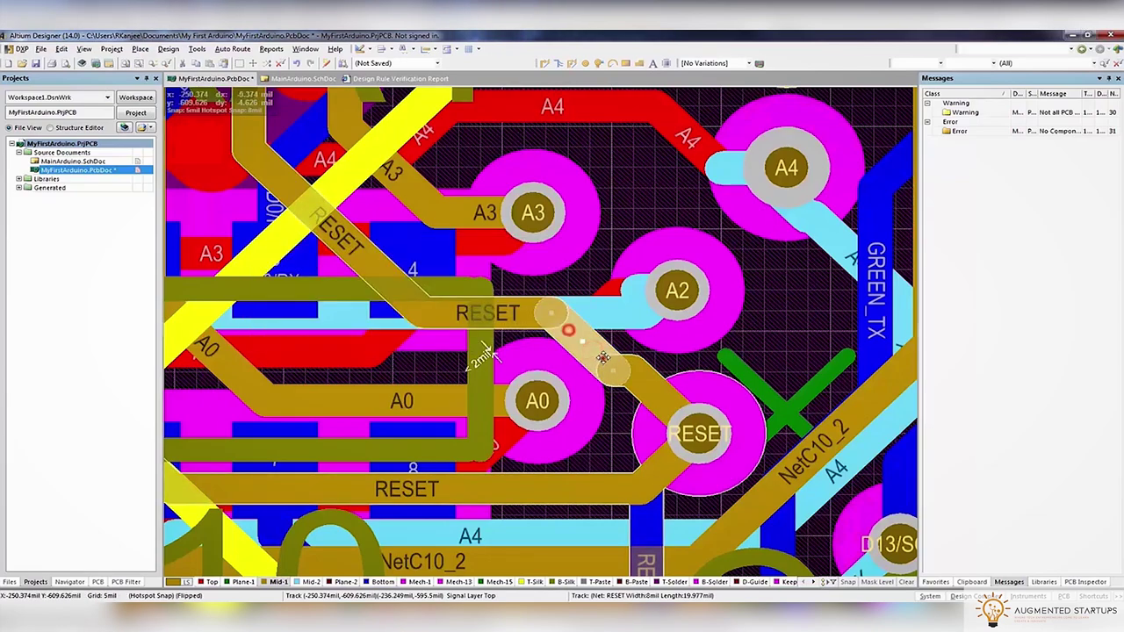
pyautogui.rightClick(554, 378)
pyautogui.scroll(3, 555, 377)
pyautogui.keyDown('ctrl'); pyautogui.scroll(-3, 597, 361); pyautogui.keyUp('ctrl')
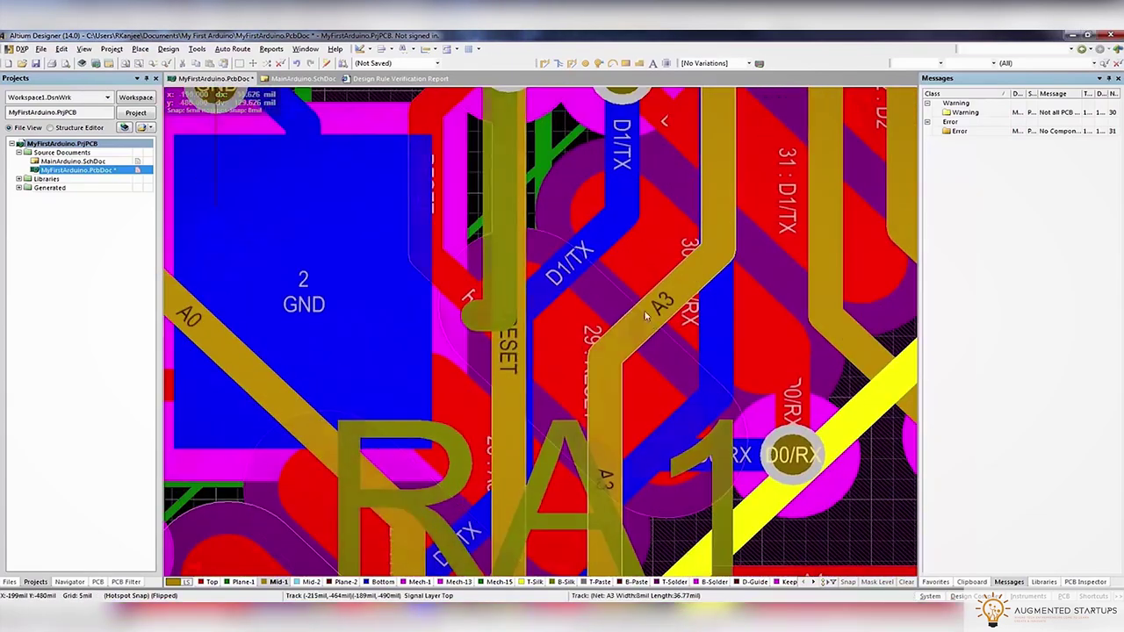
pyautogui.keyDown('ctrl'); pyautogui.scroll(2, 615, 334); pyautogui.keyUp('ctrl')
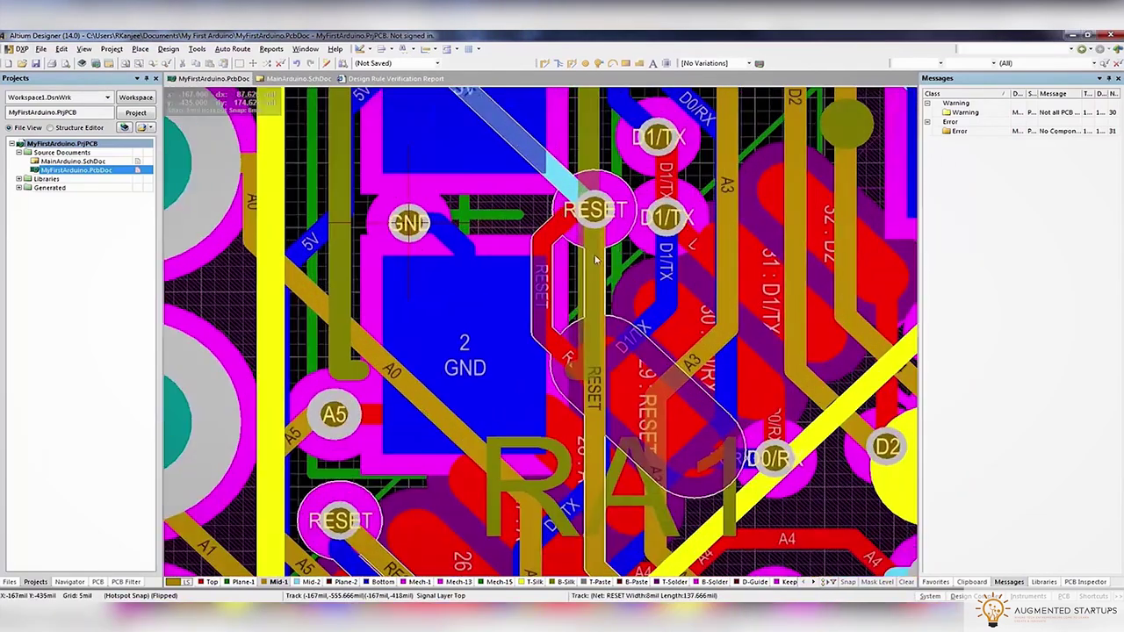
pyautogui.scroll(1, 580, 263)
pyautogui.keyDown('ctrl'); pyautogui.scroll(2, 571, 219); pyautogui.keyUp('ctrl')
# Route the RESET net near C3 through a via onto Mid-1, then Mid-2
pyautogui.click(545, 63)
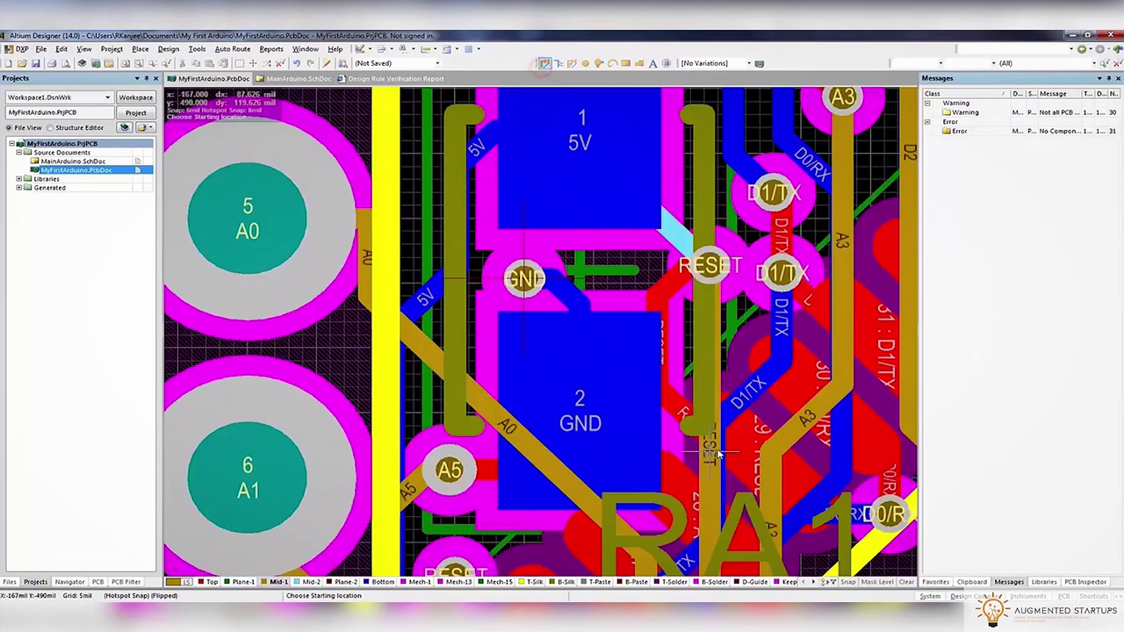
pyautogui.scroll(1, 437, 341)
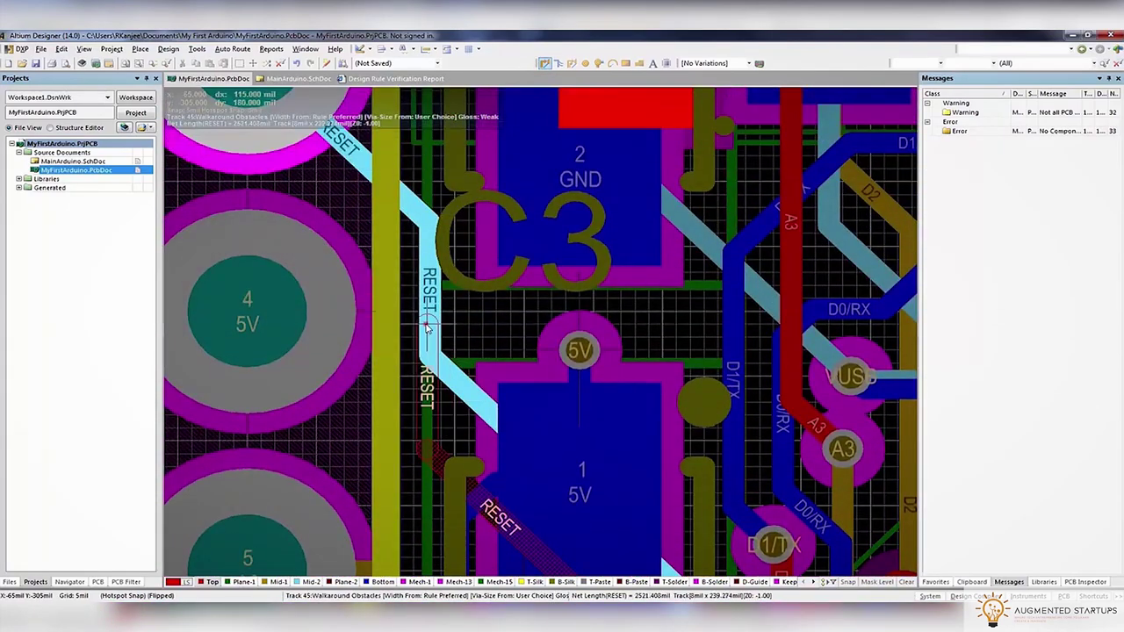
pyautogui.press('KP_Multiply')
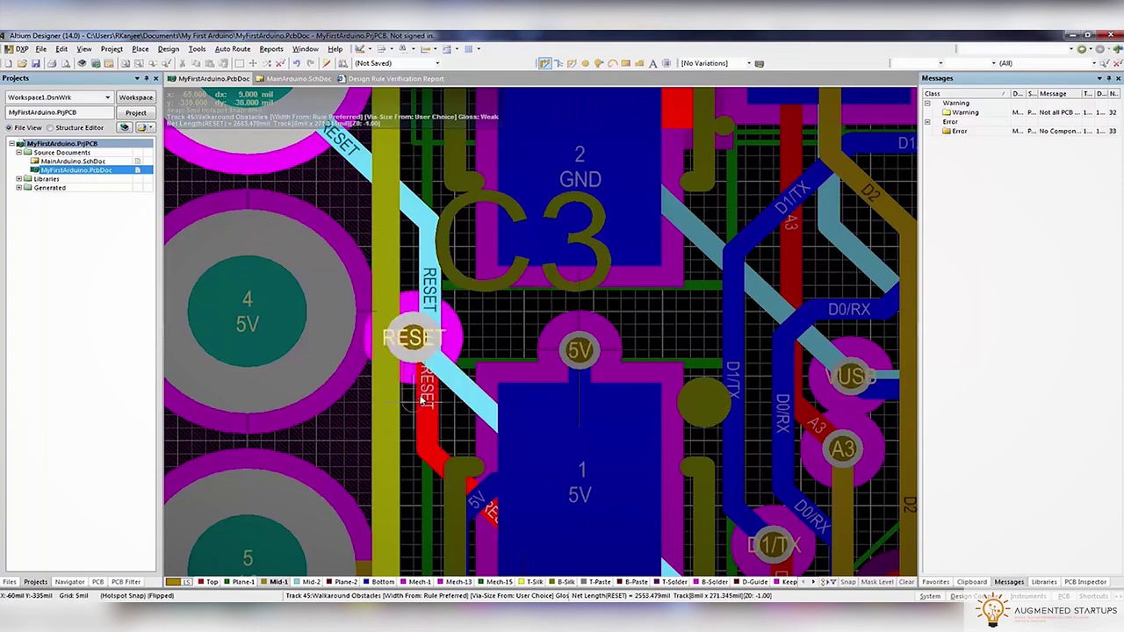
pyautogui.press('KP_Multiply')
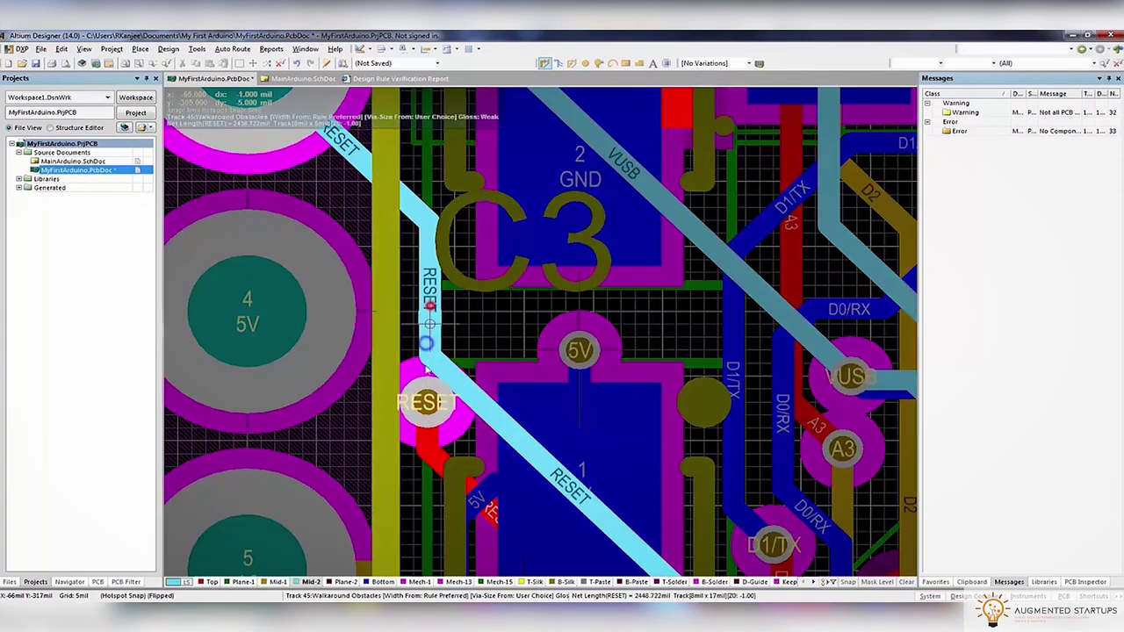
pyautogui.press('Escape')
pyautogui.keyDown('ctrl'); pyautogui.scroll(-6, 426, 401); pyautogui.keyUp('ctrl')
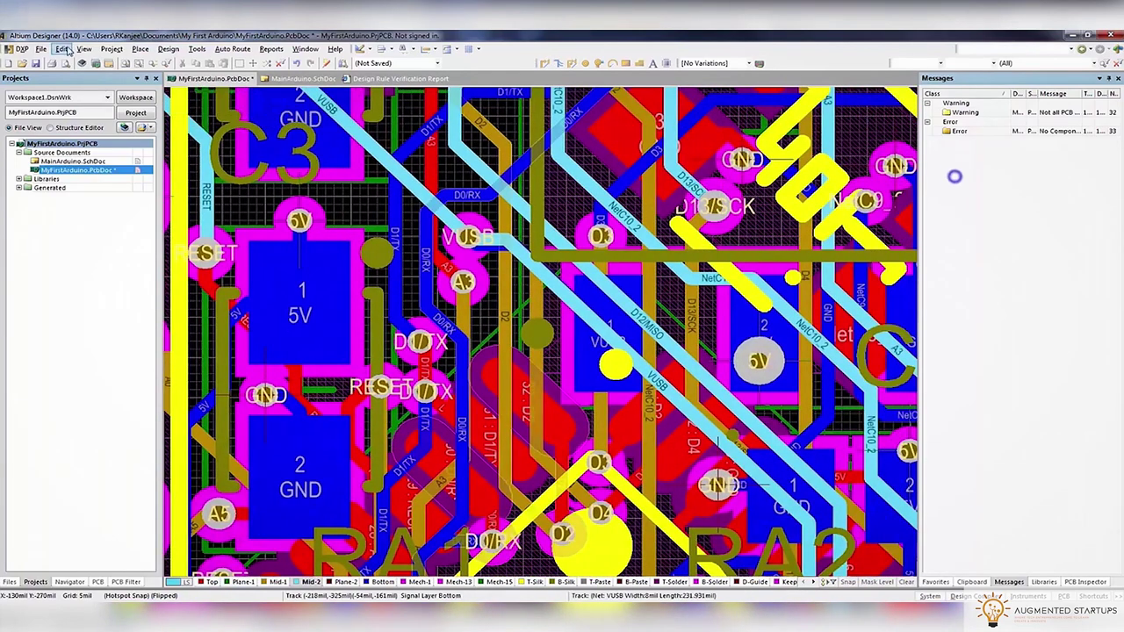
pyautogui.click(167, 48)
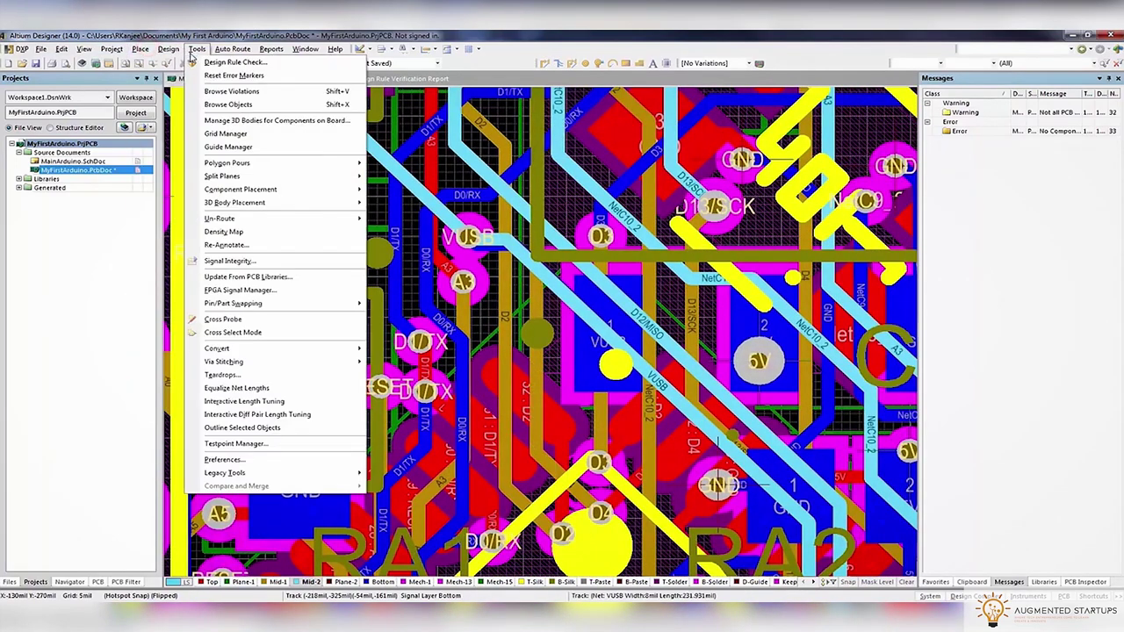
# Run the design rule check, reporting 0 warnings and 21 violations, and return to the PCB
pyautogui.click(193, 60)
pyautogui.click(367, 185)
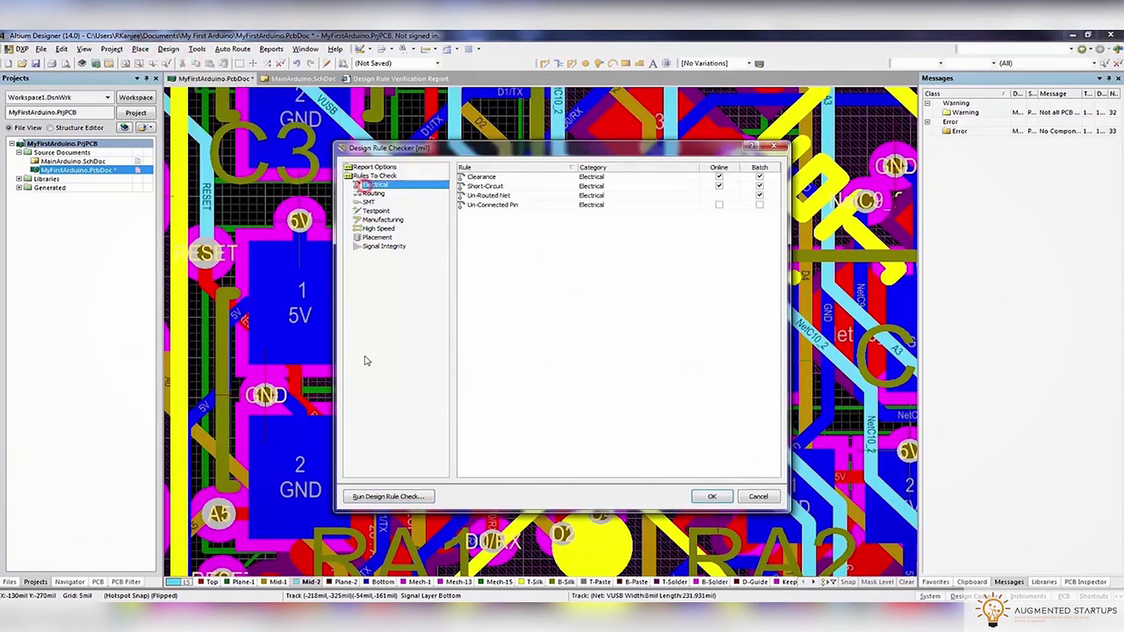
pyautogui.click(376, 496)
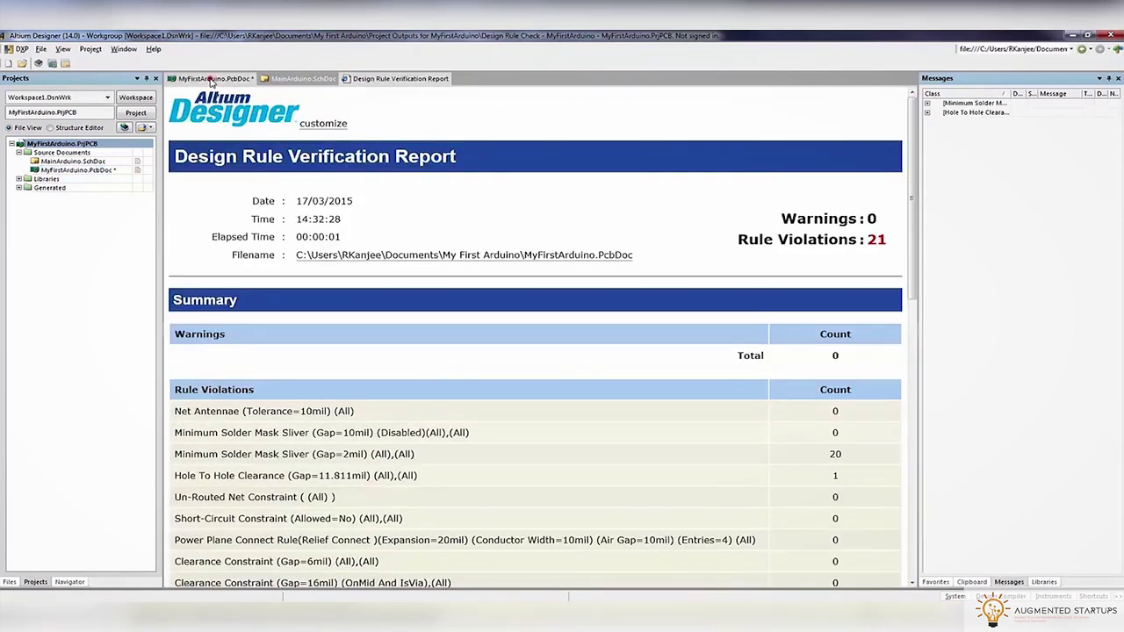
pyautogui.click(211, 79)
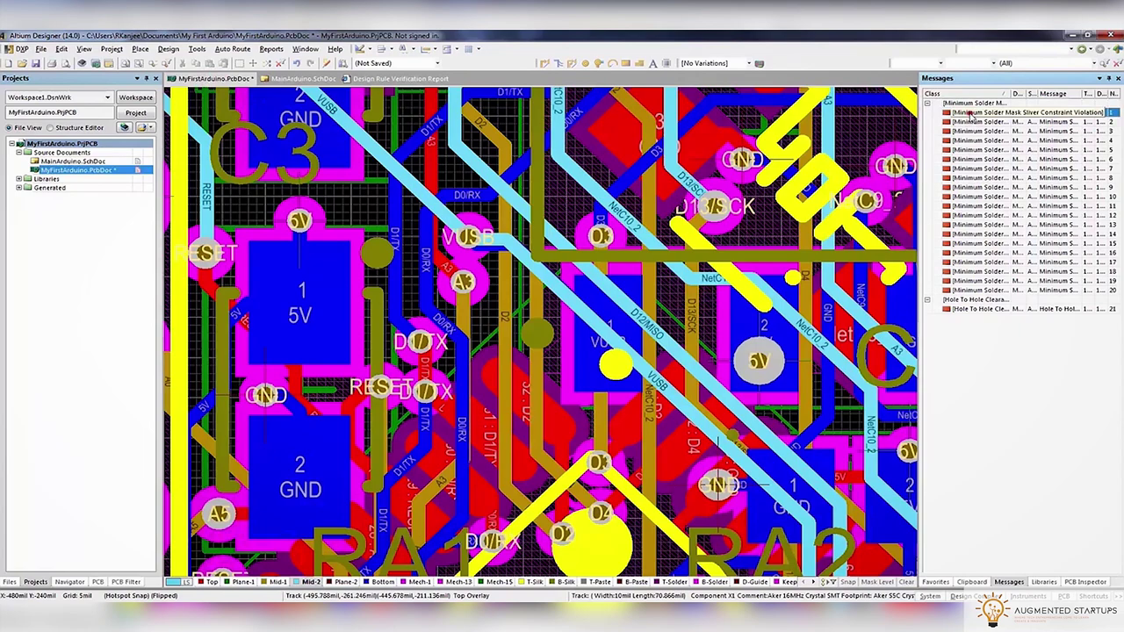
# Jump to the first violation, inspect capacitor C7's properties, and move C7 upward
pyautogui.doubleClick(973, 114)
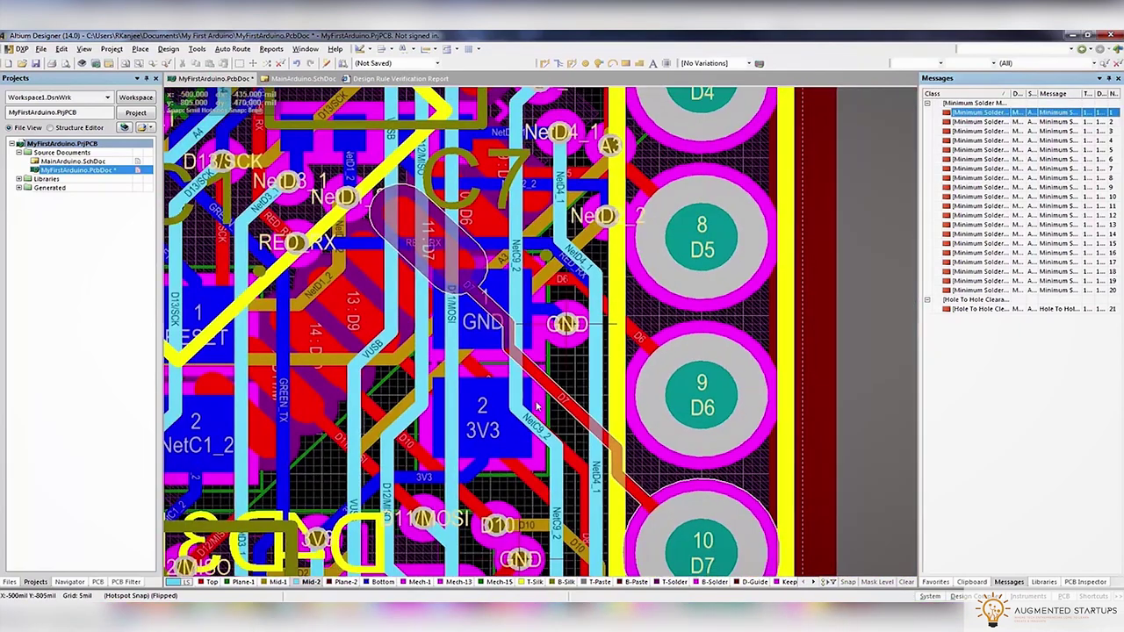
pyautogui.doubleClick(537, 406)
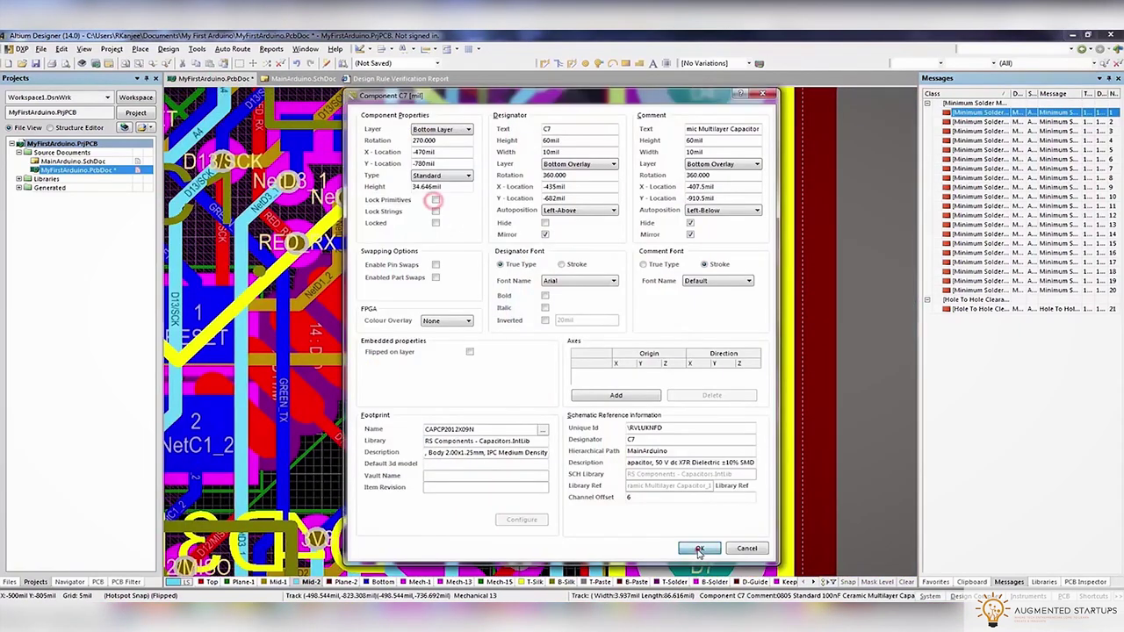
pyautogui.click(699, 549)
pyautogui.doubleClick(538, 401)
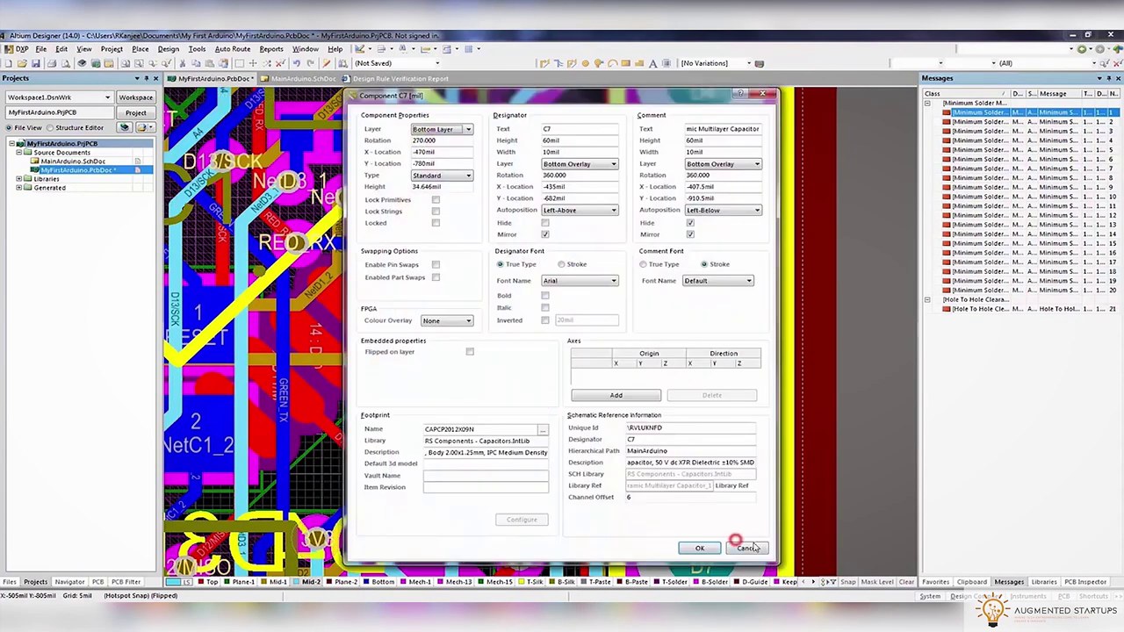
pyautogui.click(745, 548)
pyautogui.moveTo(486, 378); pyautogui.dragTo(531, 407)
# Give C7's 3V3 pad a 49 mil Y-size and recheck the C7 component
pyautogui.click(506, 436)
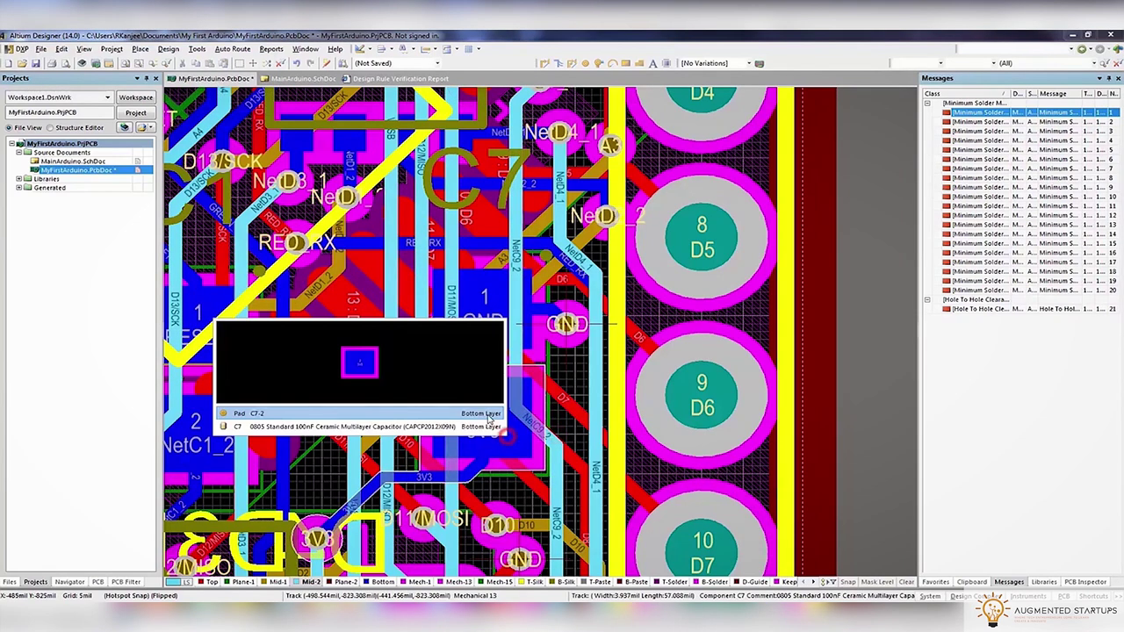
pyautogui.click(487, 414)
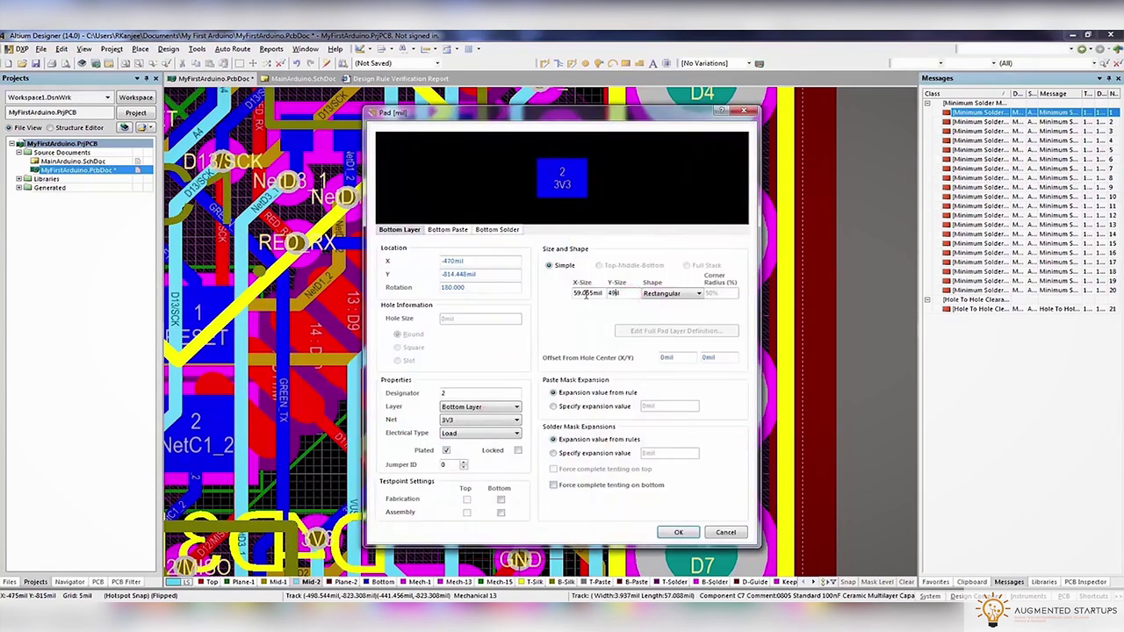
pyautogui.click(676, 532)
pyautogui.doubleClick(541, 349)
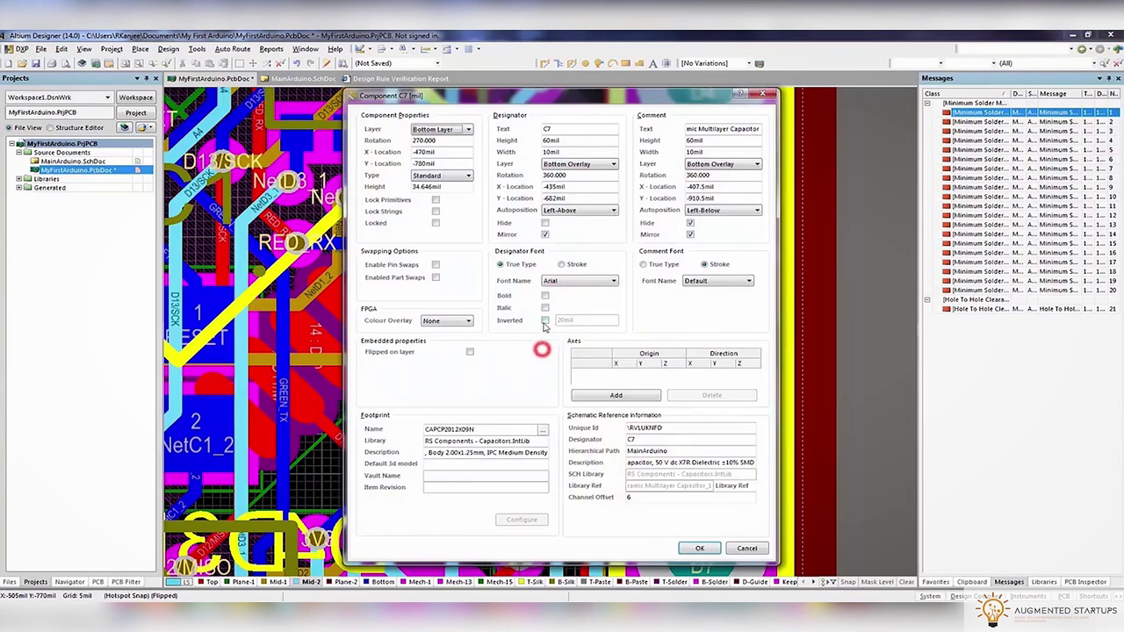
pyautogui.click(742, 548)
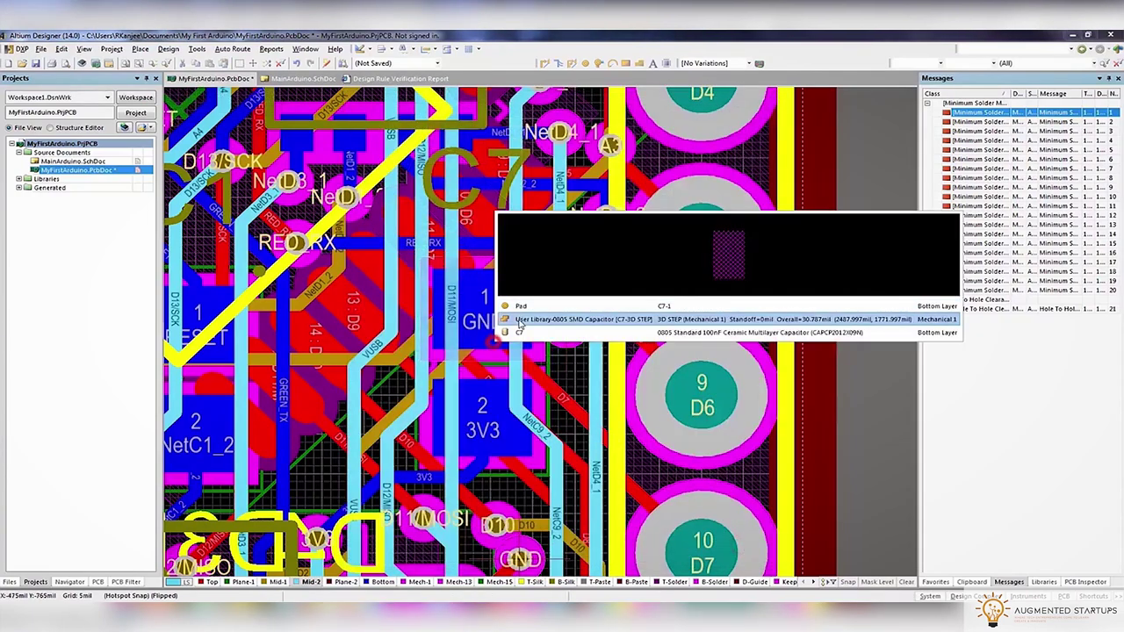
# Inspect C7's GND pad and component properties, then jump to the sixth violation near D3
pyautogui.doubleClick(519, 311)
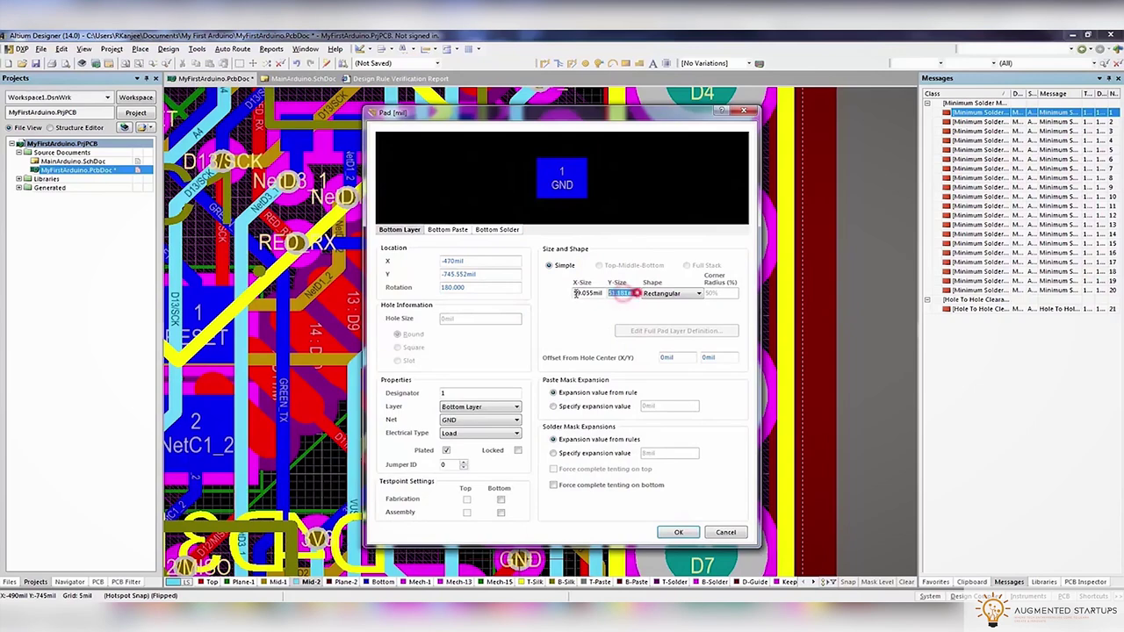
pyautogui.click(707, 534)
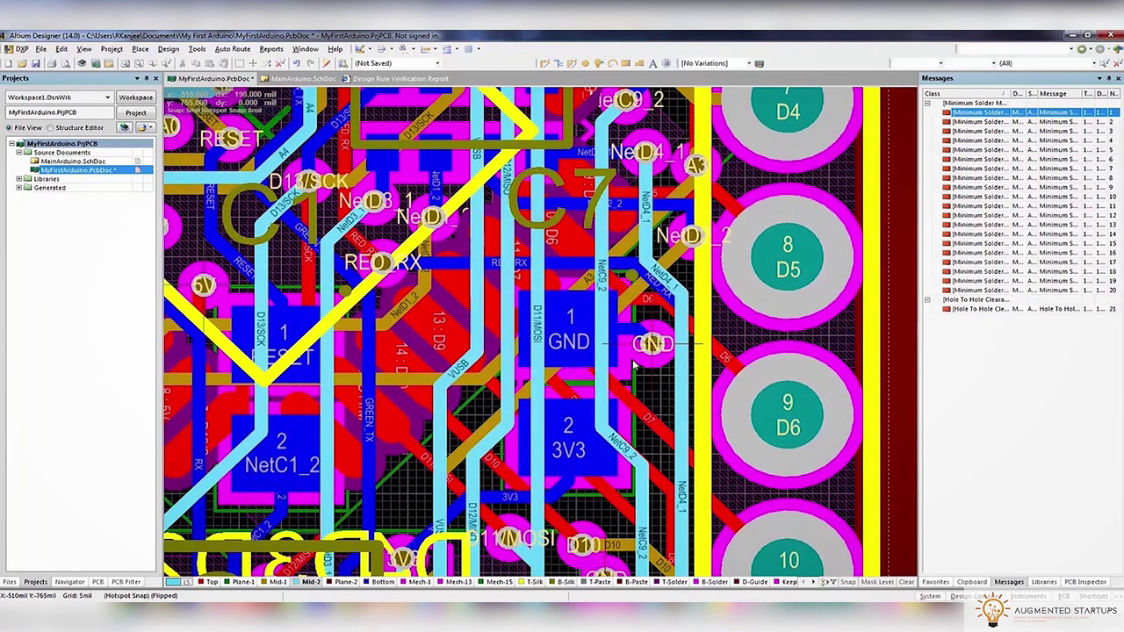
pyautogui.doubleClick(629, 368)
pyautogui.click(747, 548)
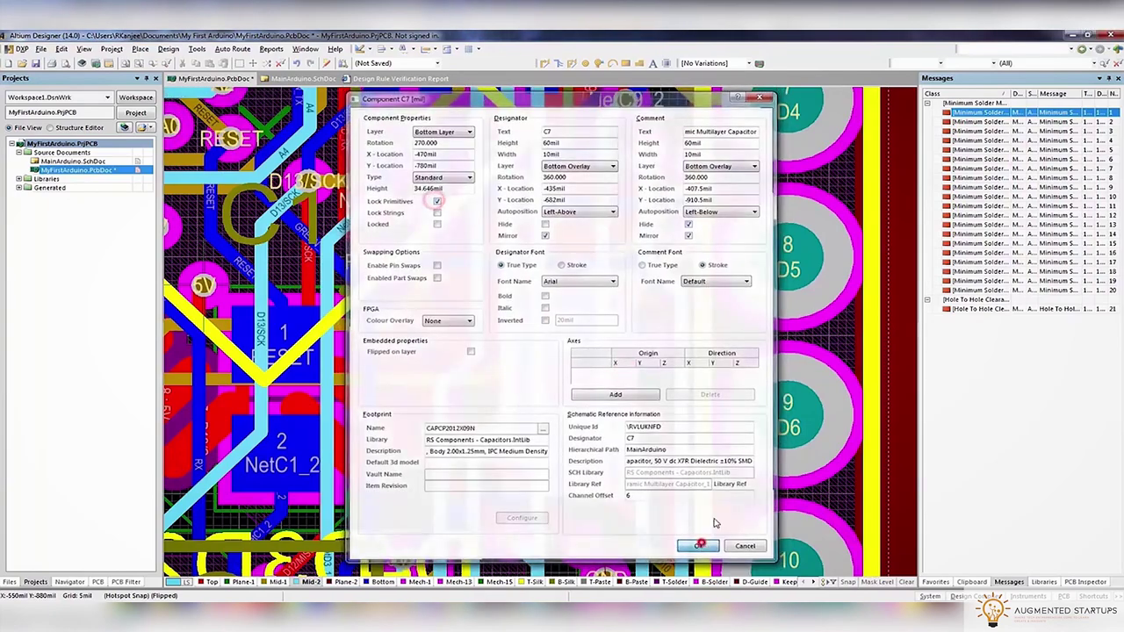
pyautogui.doubleClick(975, 159)
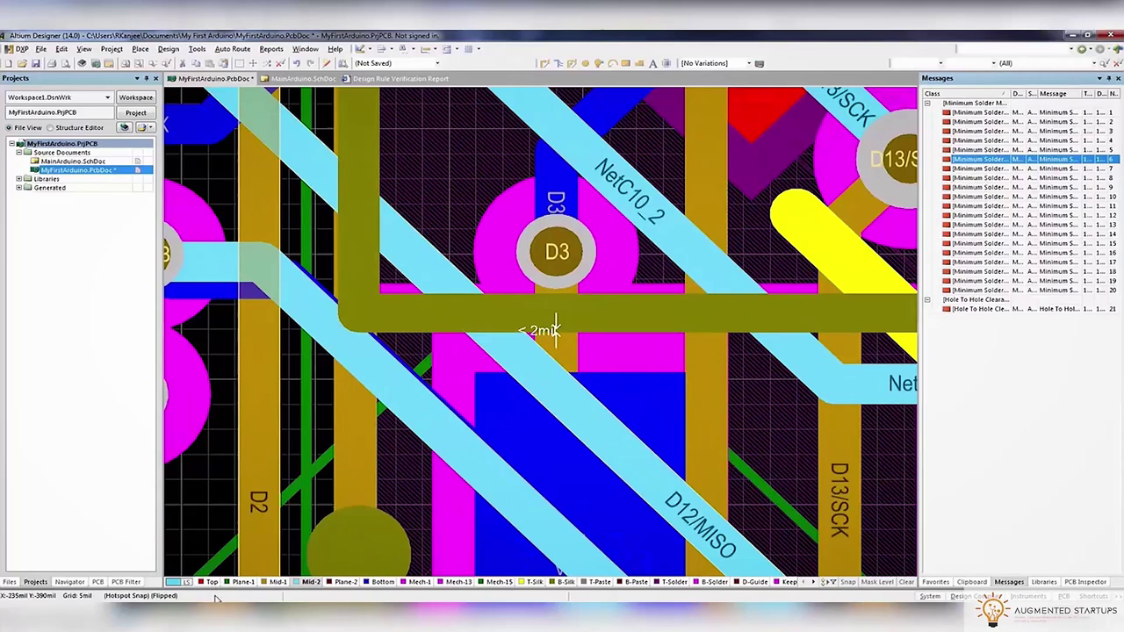
# Make Top the active layer and shift the 5V via down-left at the seventh sliver violation
pyautogui.click(211, 583)
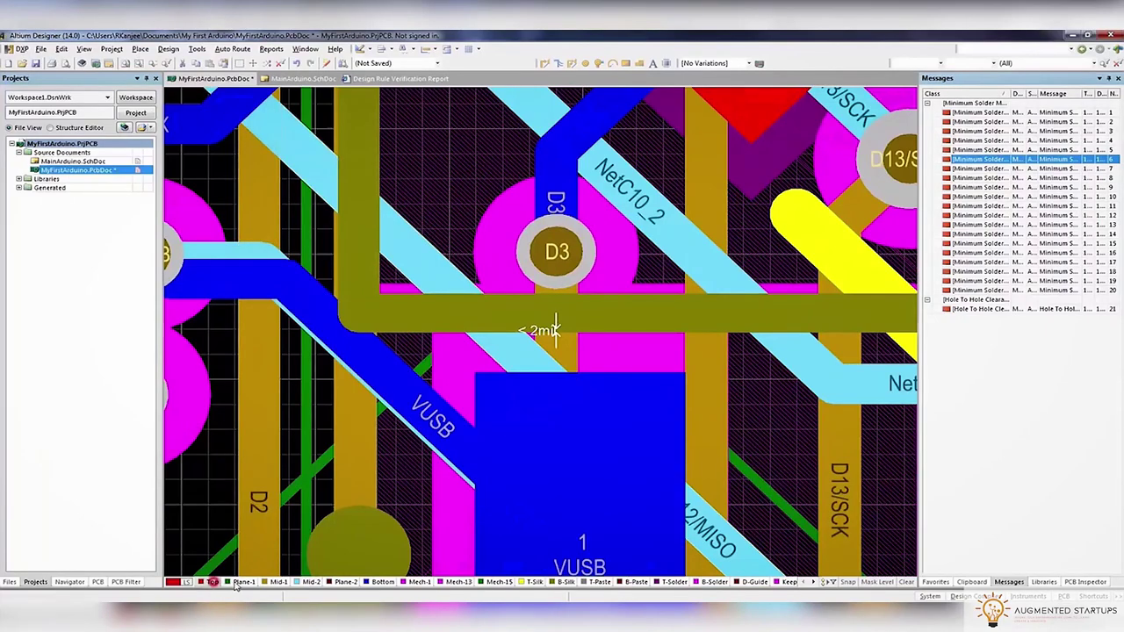
pyautogui.click(958, 169)
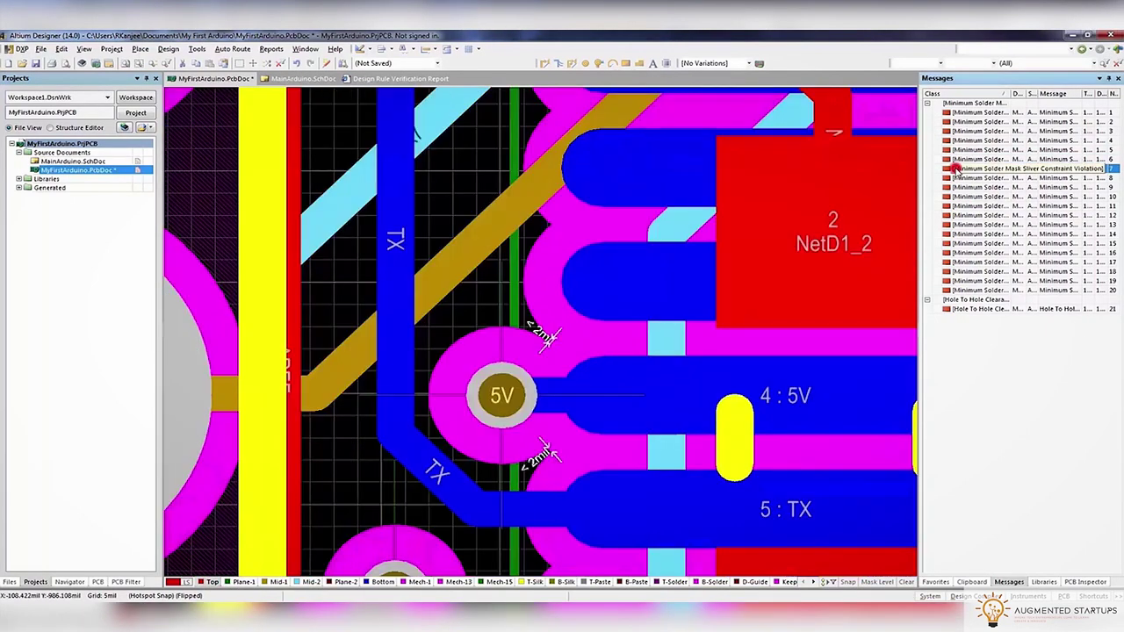
pyautogui.doubleClick(957, 170)
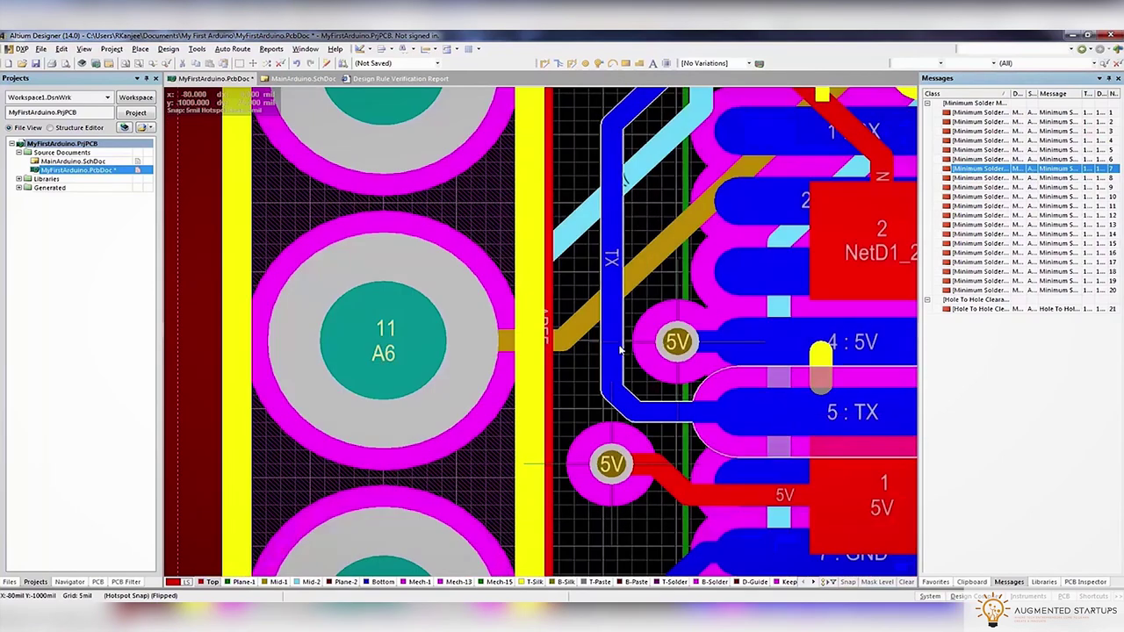
pyautogui.moveTo(668, 323); pyautogui.dragTo(647, 341)
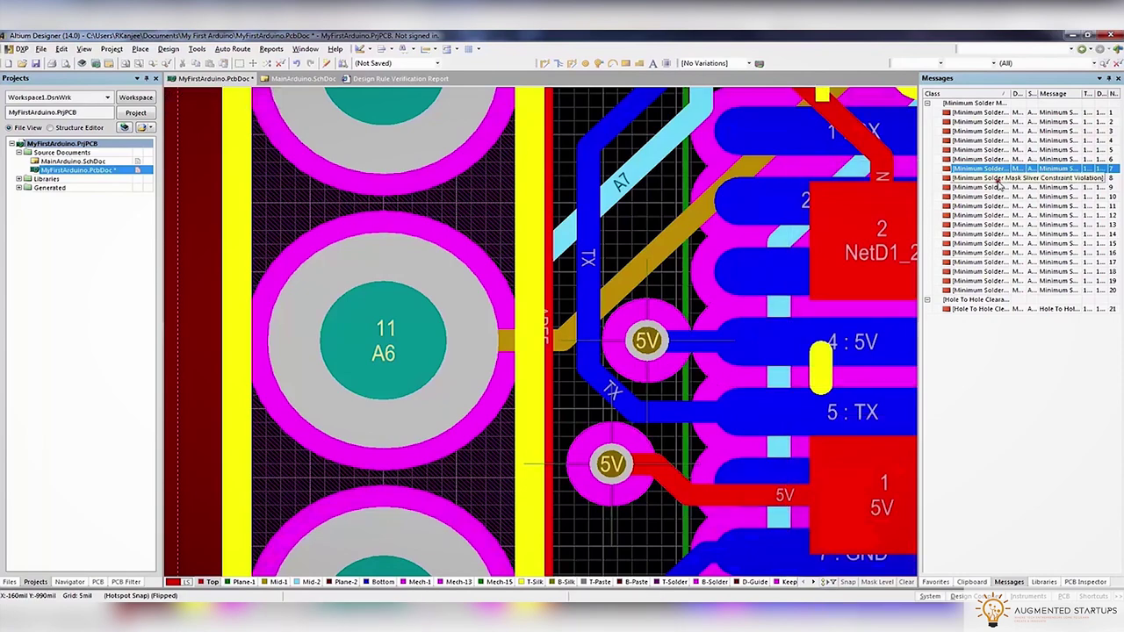
# Jump to the GND via violation and nudge the via to clear the solder mask sliver
pyautogui.click(561, 348)
pyautogui.doubleClick(983, 195)
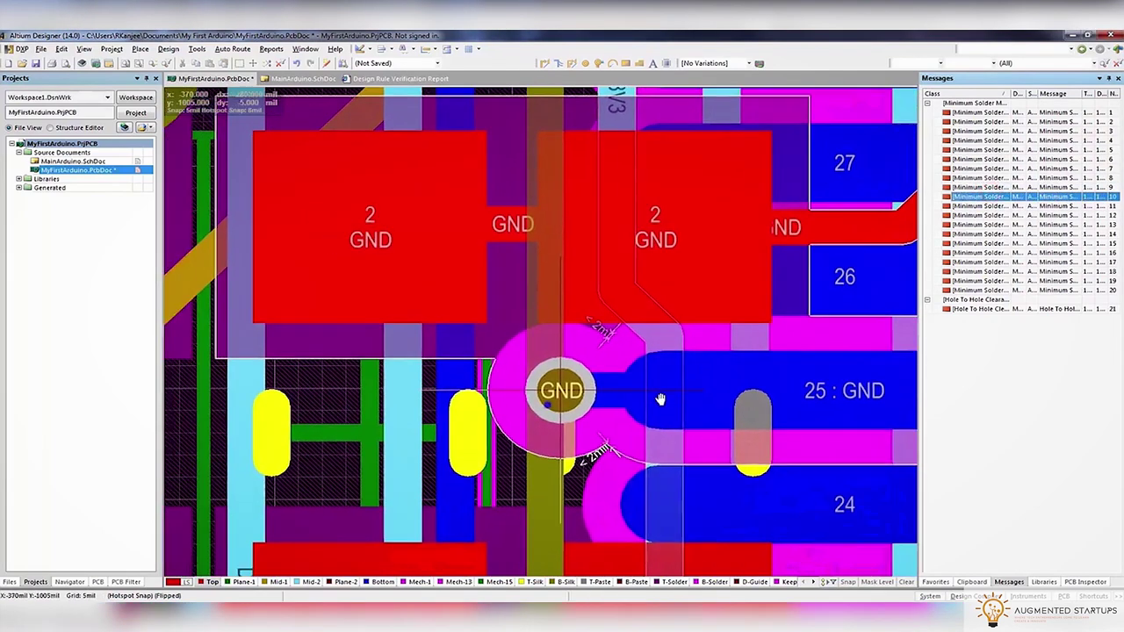
pyautogui.keyDown('ctrl'); pyautogui.scroll(-2, 661, 399); pyautogui.keyUp('ctrl')
pyautogui.click(621, 384)
pyautogui.click(606, 364)
pyautogui.click(621, 383)
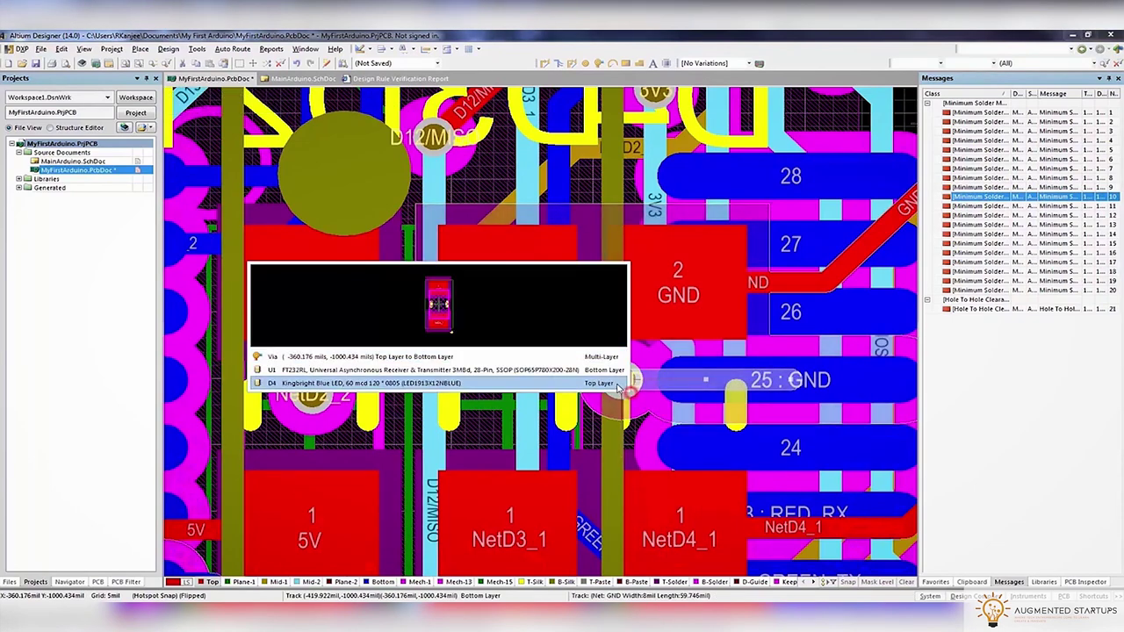
pyautogui.click(605, 362)
pyautogui.moveTo(615, 389); pyautogui.dragTo(605, 394)
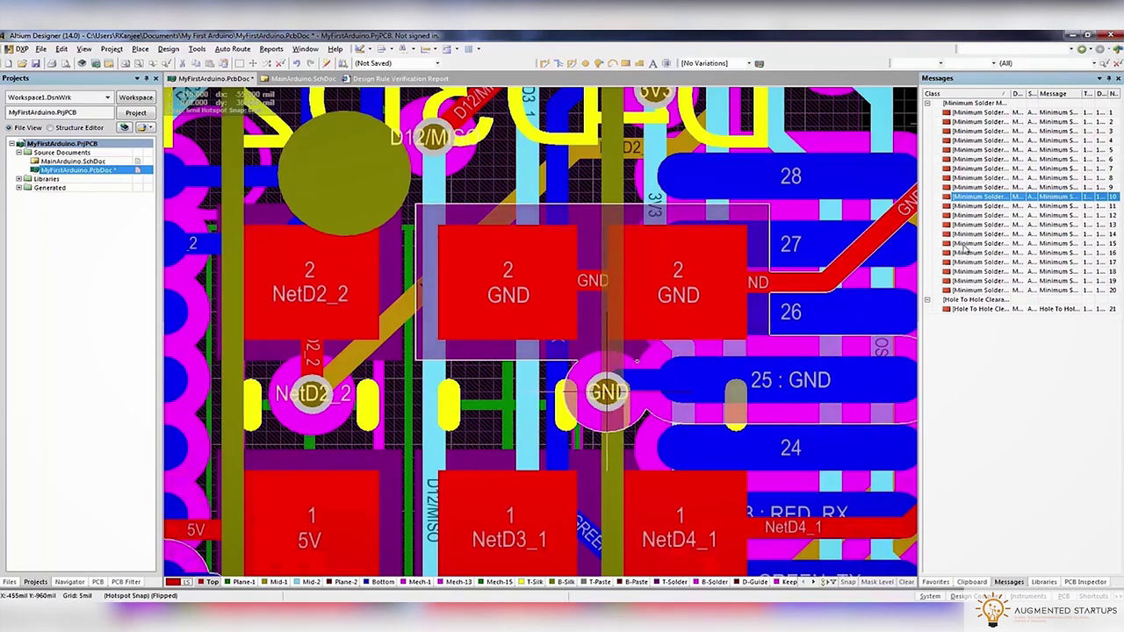
# Move the GND via farther from the neighbouring pads and set it in place
pyautogui.keyDown('ctrl'); pyautogui.scroll(3, 604, 394); pyautogui.keyUp('ctrl')
pyautogui.keyDown('ctrl'); pyautogui.scroll(-3, 699, 436); pyautogui.keyUp('ctrl')
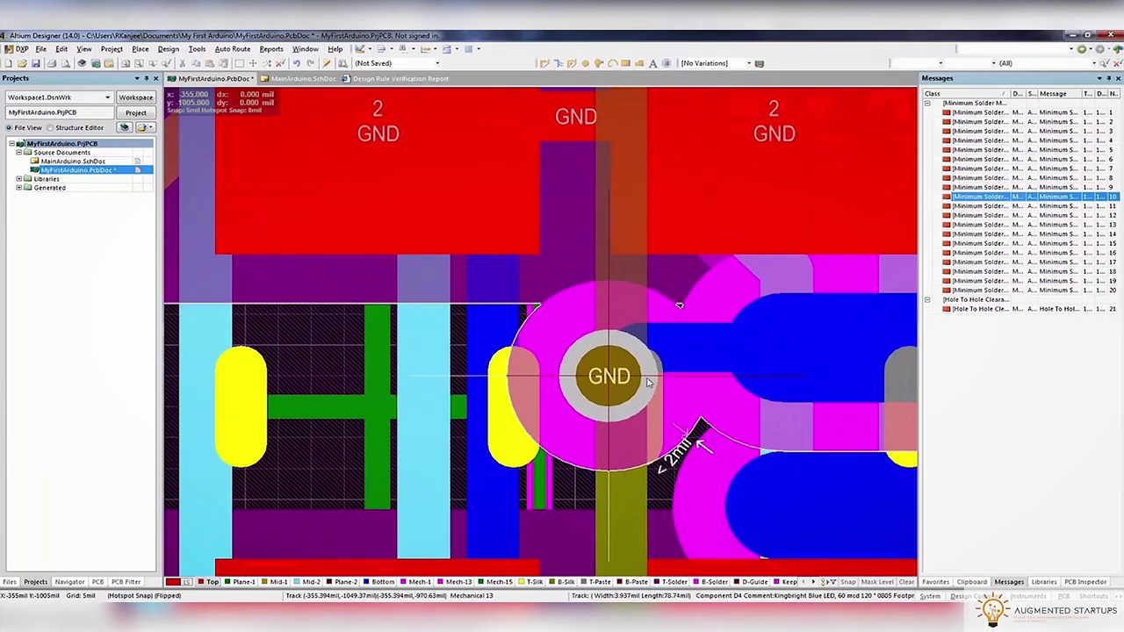
pyautogui.click(648, 380)
pyautogui.click(583, 347)
pyautogui.moveTo(584, 347); pyautogui.dragTo(532, 378)
pyautogui.keyDown('ctrl'); pyautogui.scroll(-3, 543, 378); pyautogui.keyUp('ctrl')
pyautogui.click(542, 378)
# Reroute the GREEN_TX track around the relocated GND via
pyautogui.click(544, 63)
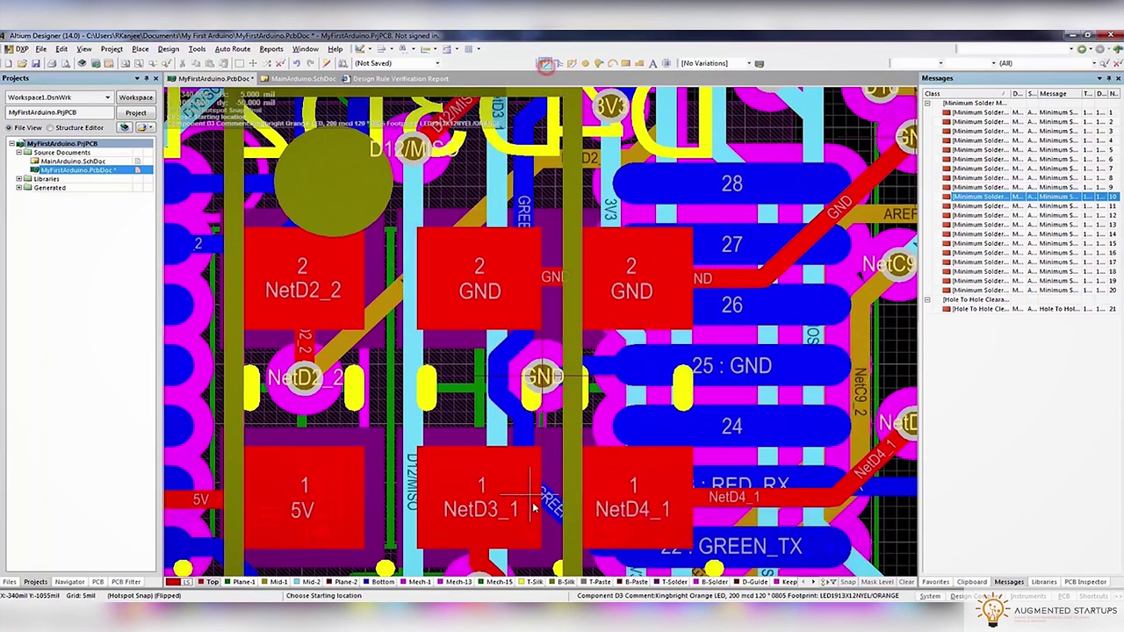
pyautogui.click(544, 500)
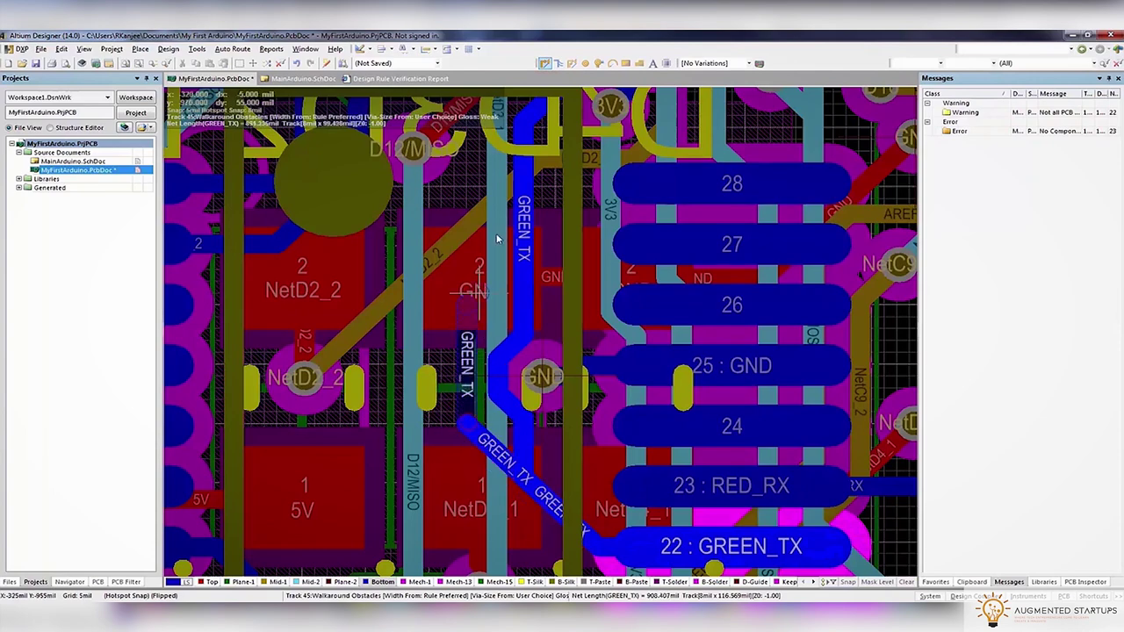
pyautogui.scroll(3, 489, 268)
pyautogui.press('Escape')
pyautogui.keyDown('ctrl'); pyautogui.scroll(-2, 568, 403); pyautogui.keyUp('ctrl')
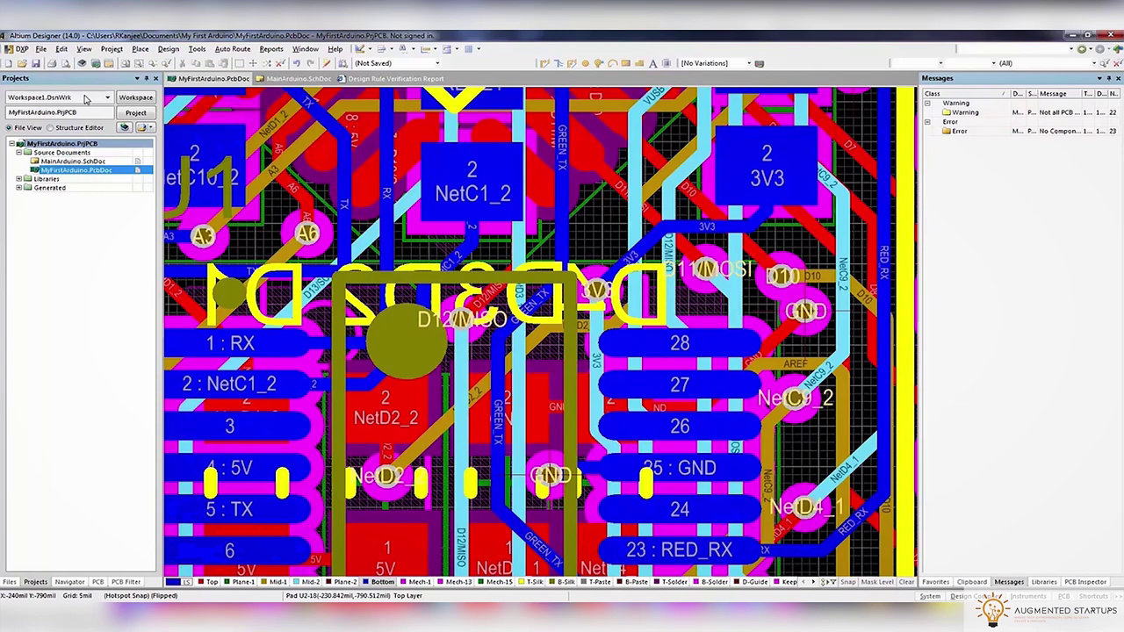
# Rerun the design rule check and jump to the hole-to-hole clearance violation
pyautogui.click(196, 48)
pyautogui.click(220, 58)
pyautogui.click(392, 502)
pyautogui.click(178, 79)
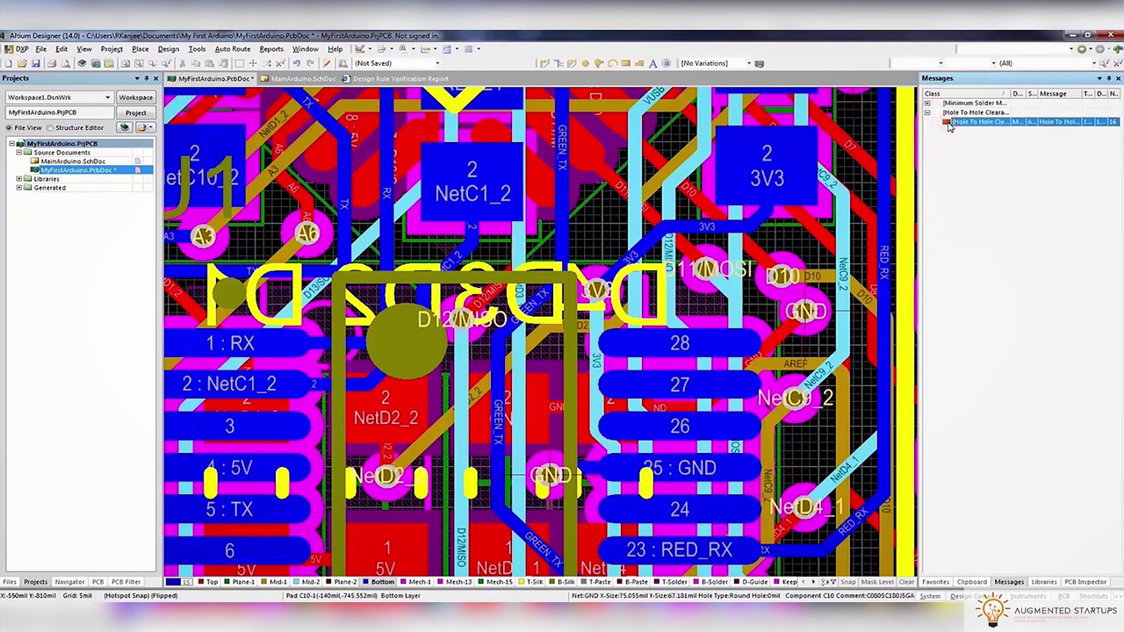
pyautogui.doubleClick(948, 123)
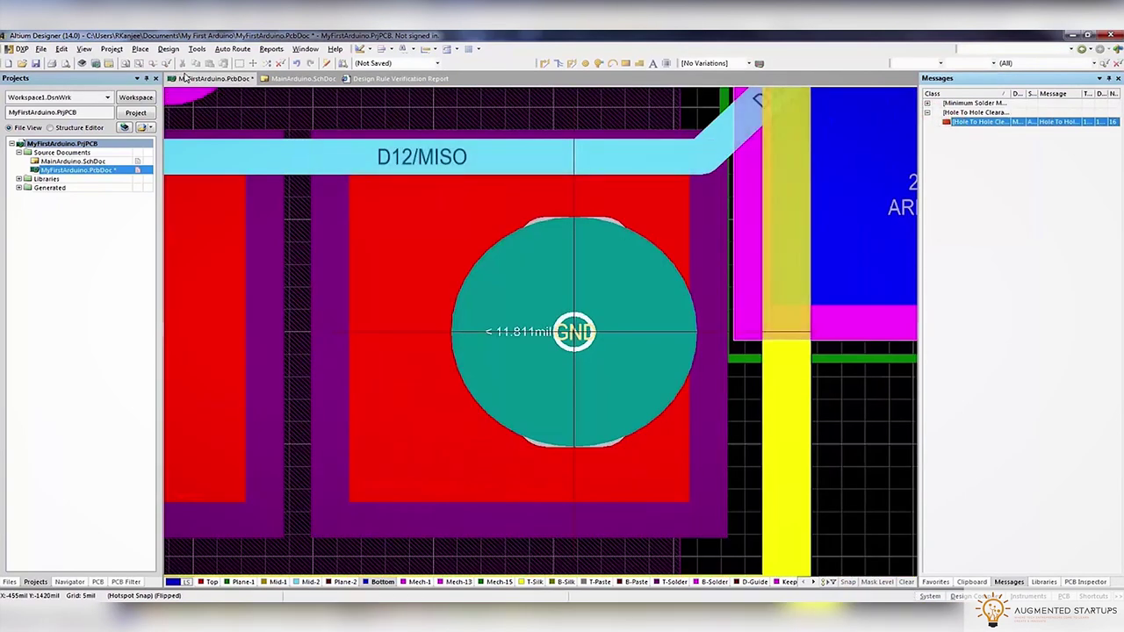
# Untick Hole To Hole Clearance under Manufacturing rules and rerun the check, leaving 15 violations
pyautogui.click(197, 48)
pyautogui.click(220, 61)
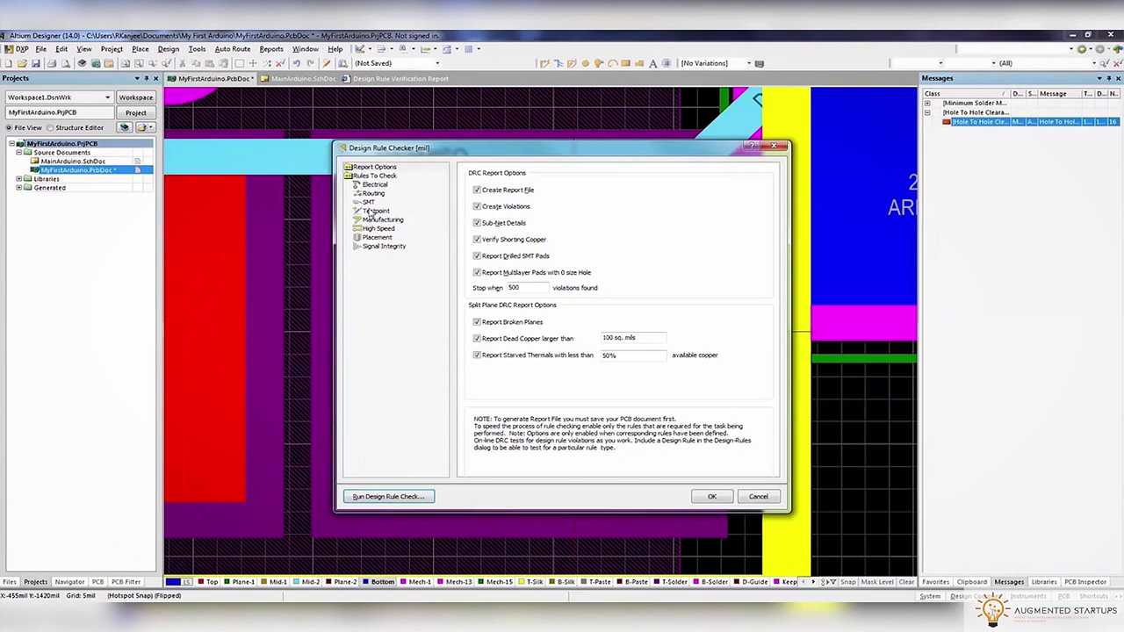
pyautogui.click(383, 220)
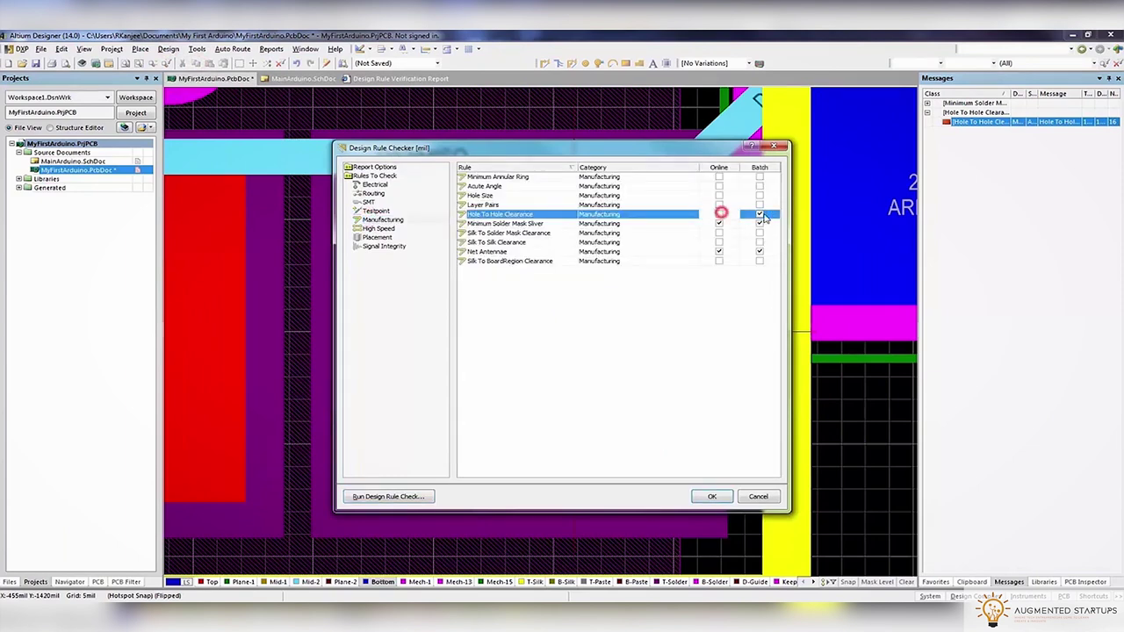
pyautogui.click(405, 499)
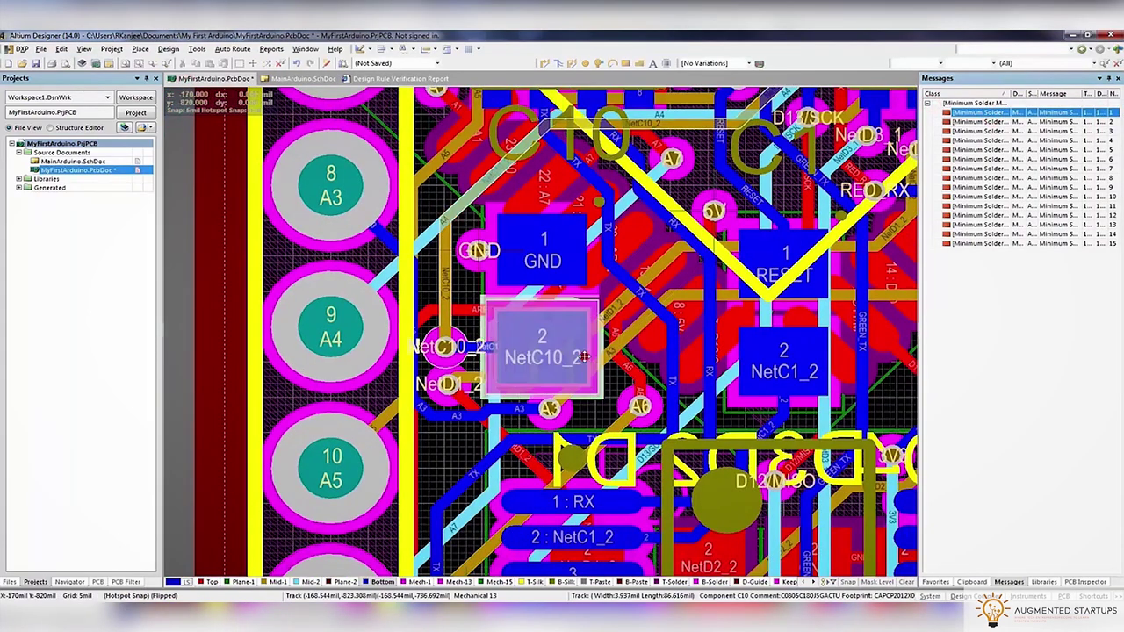
# Resize C10's NetC10_2 and GND pads to a 49 mil Y-size
pyautogui.doubleClick(580, 362)
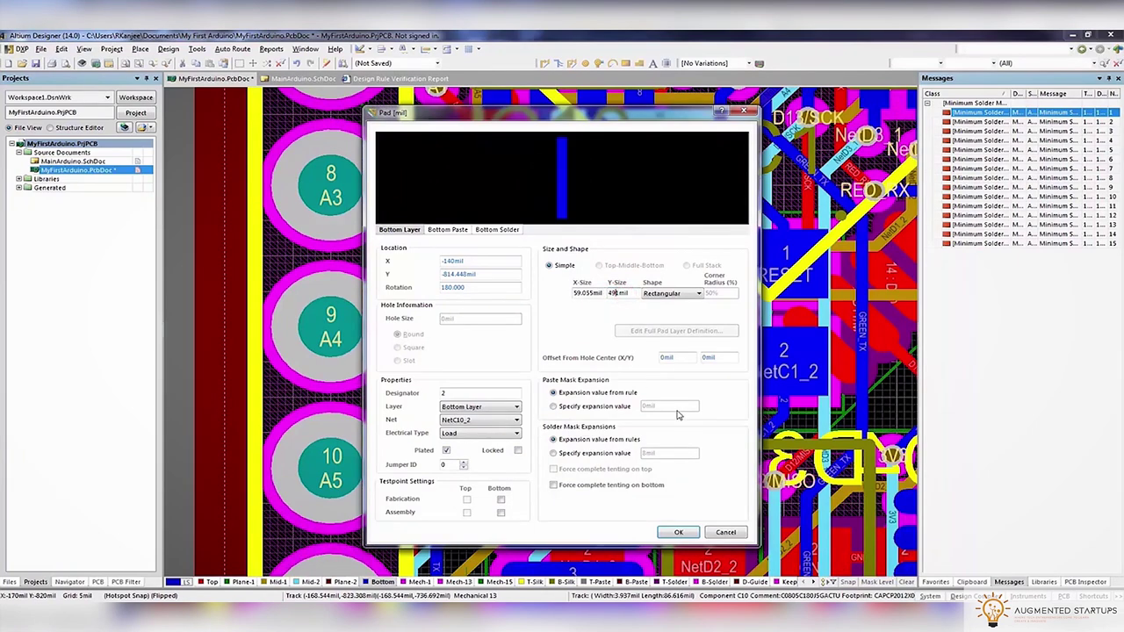
pyautogui.click(676, 533)
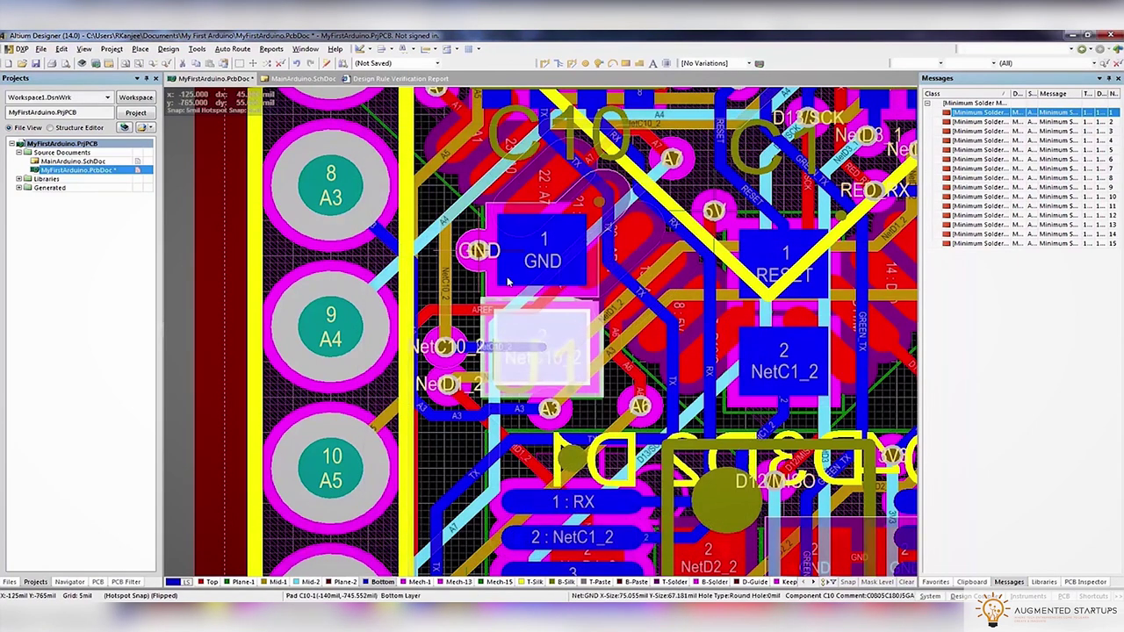
pyautogui.doubleClick(541, 255)
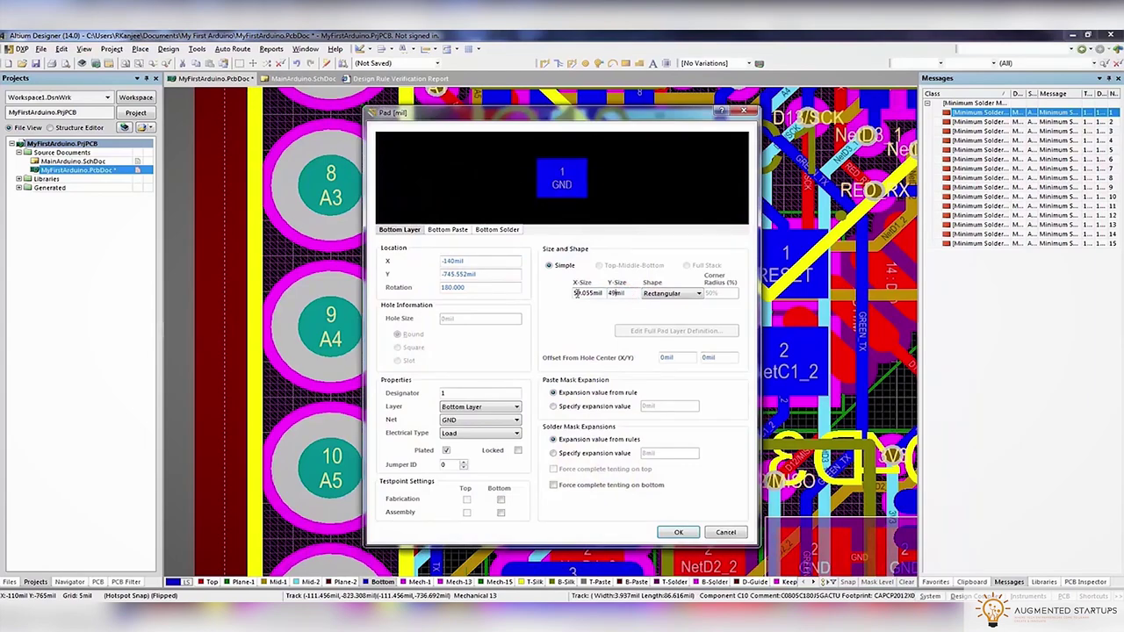
pyautogui.press('Return')
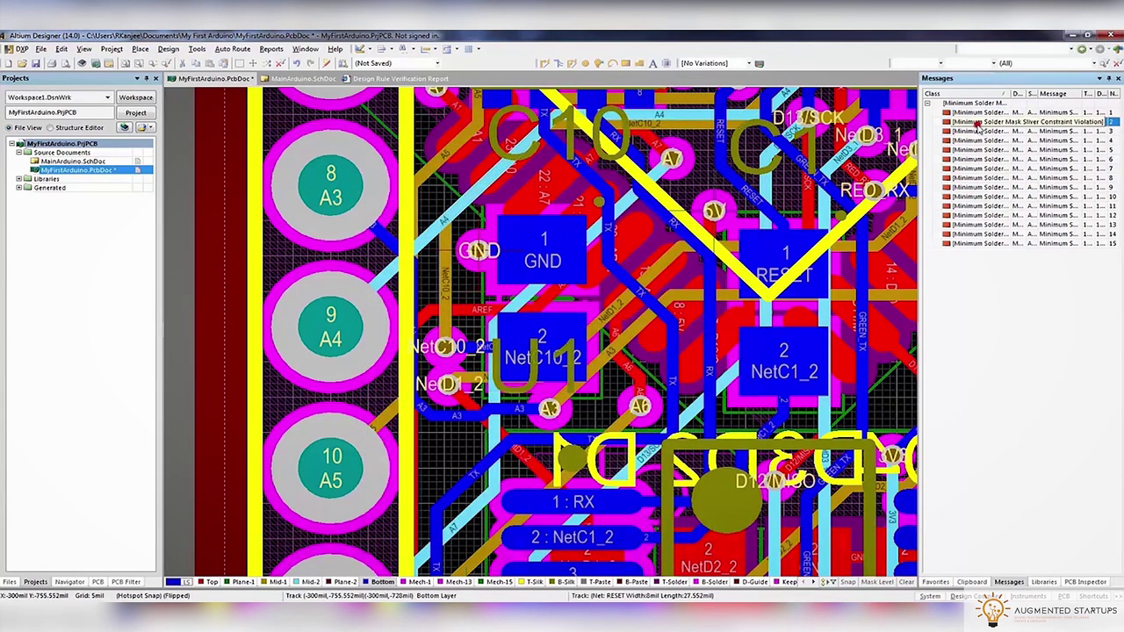
pyautogui.doubleClick(978, 126)
# Inspect Top, Mid-1, Mid-2, Bottom, Plane-2 and Mech-15 layers individually in single-layer mode
pyautogui.keyDown('ctrl'); pyautogui.scroll(-10, 684, 258); pyautogui.keyUp('ctrl')
pyautogui.keyDown('ctrl'); pyautogui.scroll(10, 685, 258); pyautogui.keyUp('ctrl')
pyautogui.keyDown('ctrl'); pyautogui.scroll(-2, 518, 290); pyautogui.keyUp('ctrl')
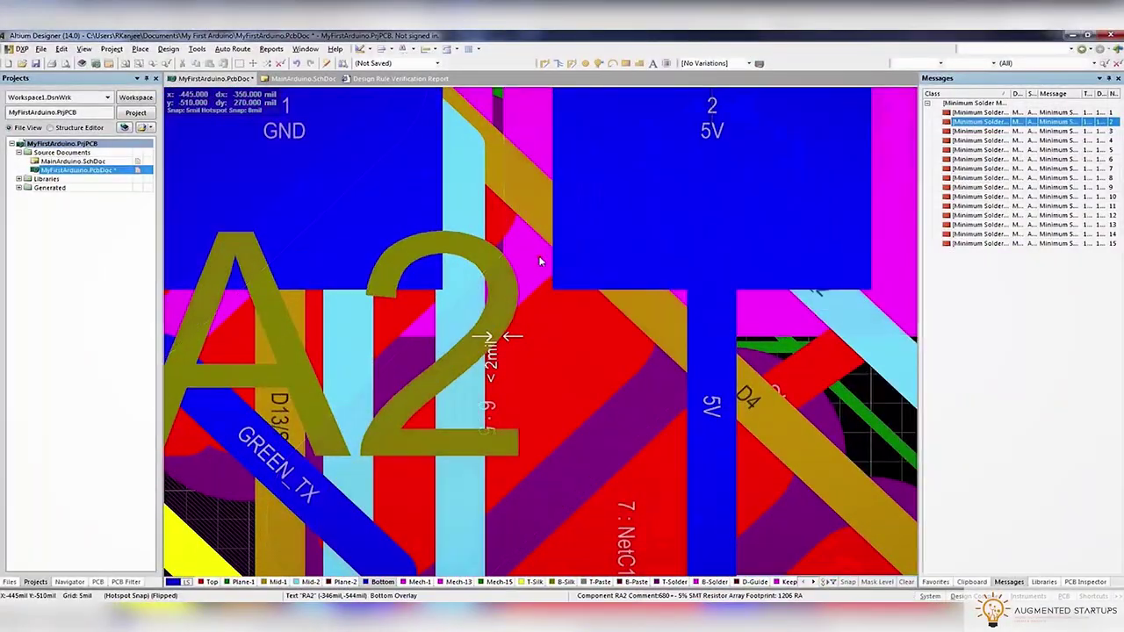
pyautogui.keyDown('ctrl'); pyautogui.scroll(-3, 526, 303); pyautogui.keyUp('ctrl')
pyautogui.hotkey('shift', 's')
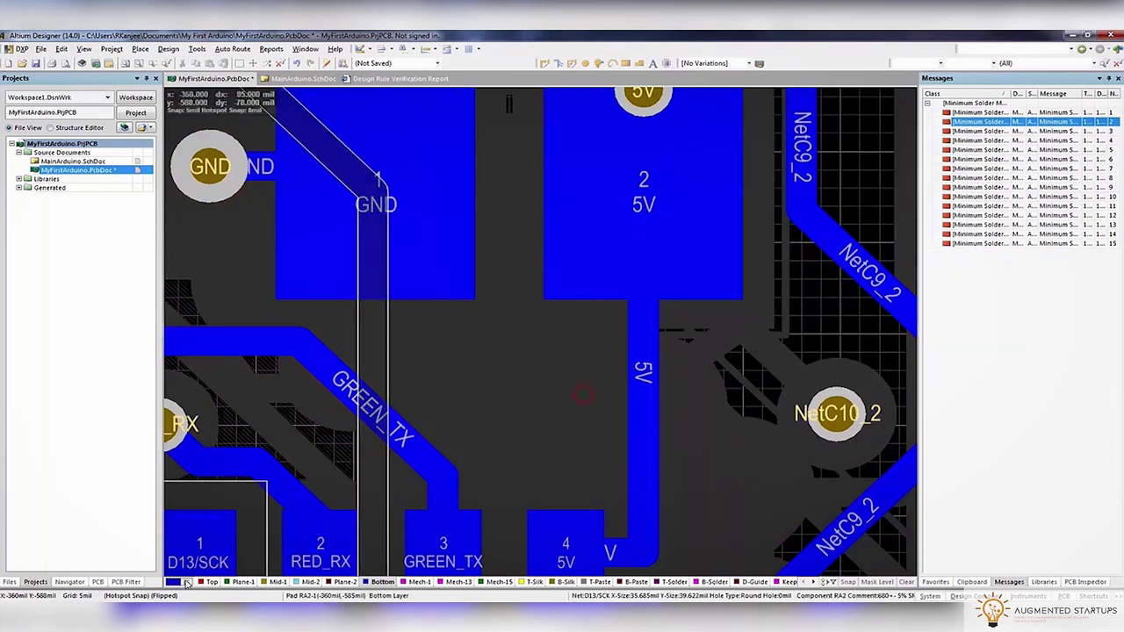
pyautogui.click(219, 584)
pyautogui.keyDown('ctrl'); pyautogui.scroll(4, 511, 331); pyautogui.keyUp('ctrl')
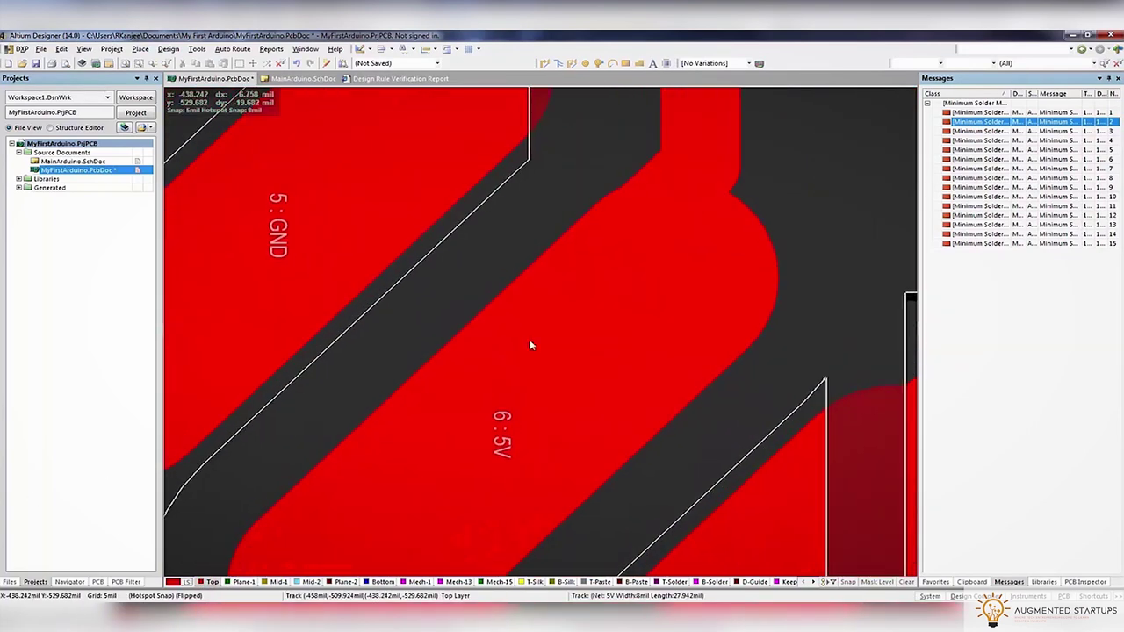
pyautogui.click(277, 582)
pyautogui.click(311, 582)
pyautogui.click(381, 583)
pyautogui.click(345, 582)
pyautogui.click(456, 582)
pyautogui.click(498, 582)
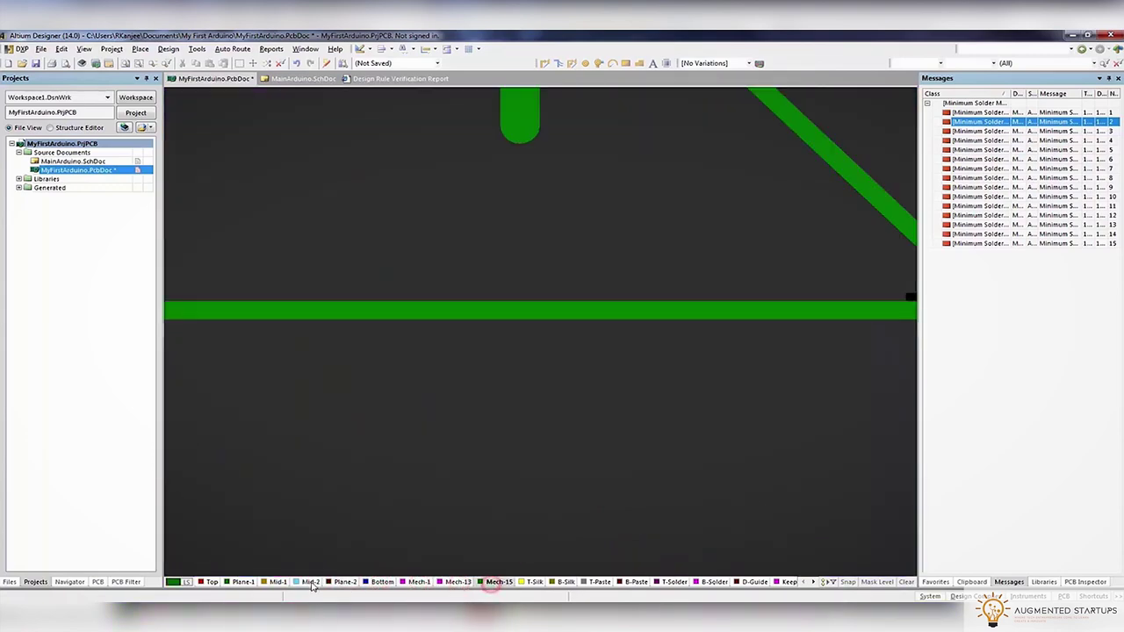
pyautogui.hotkey('shift', 's')
# Select pad U2-6 and jump to solder mask sliver violation 6
pyautogui.keyDown('ctrl'); pyautogui.scroll(-4, 576, 296); pyautogui.keyUp('ctrl')
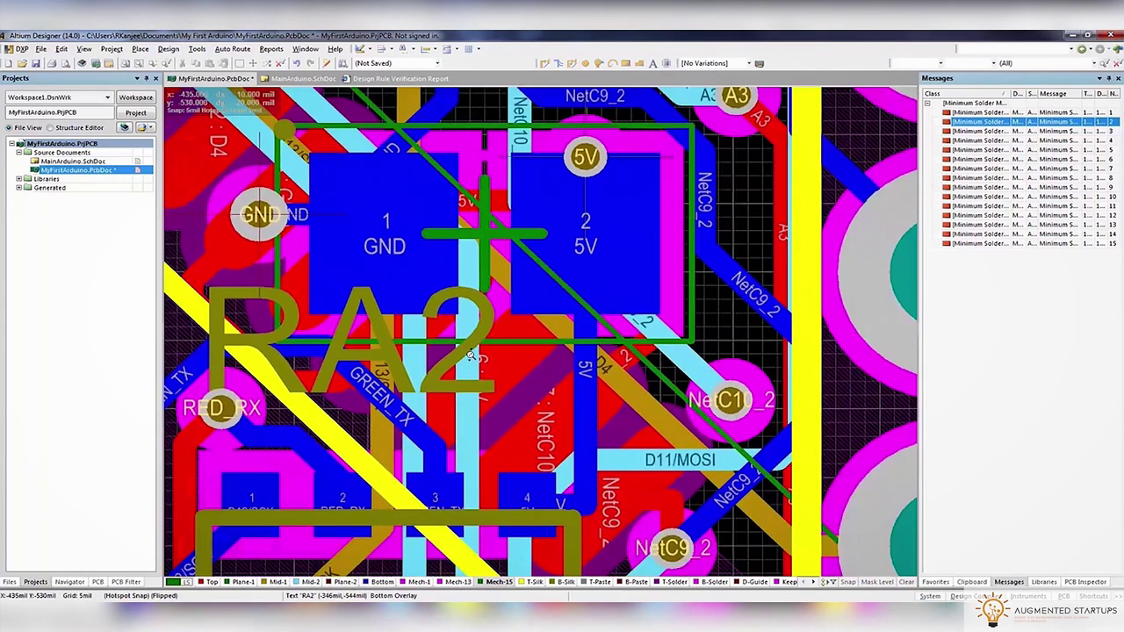
pyautogui.keyDown('ctrl'); pyautogui.scroll(4, 504, 366); pyautogui.keyUp('ctrl')
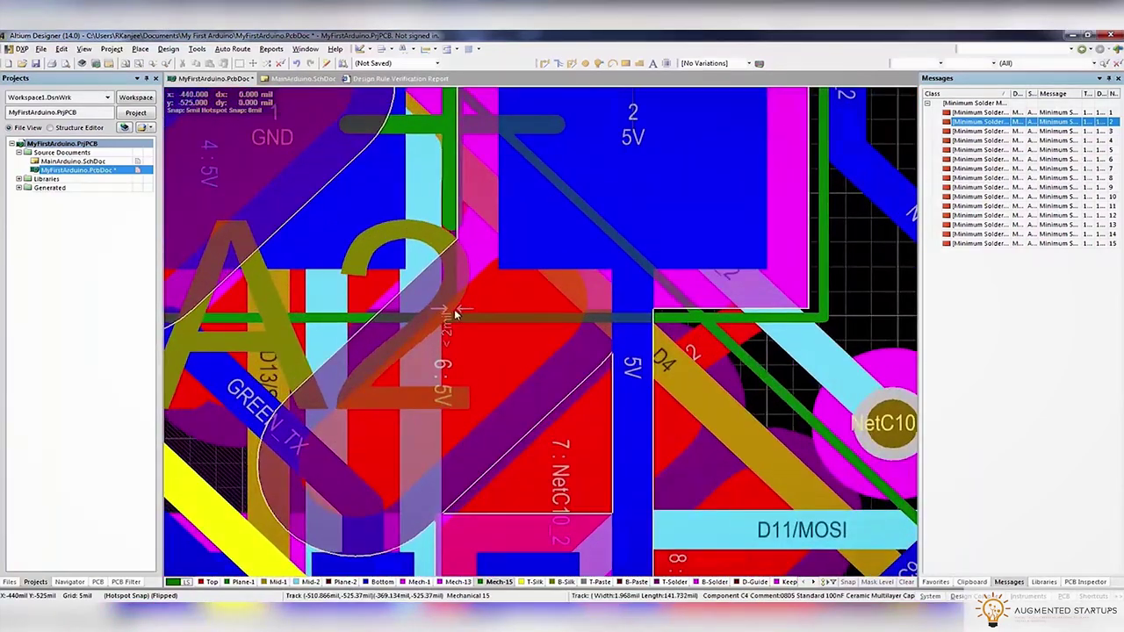
pyautogui.click(454, 312)
pyautogui.click(454, 312)
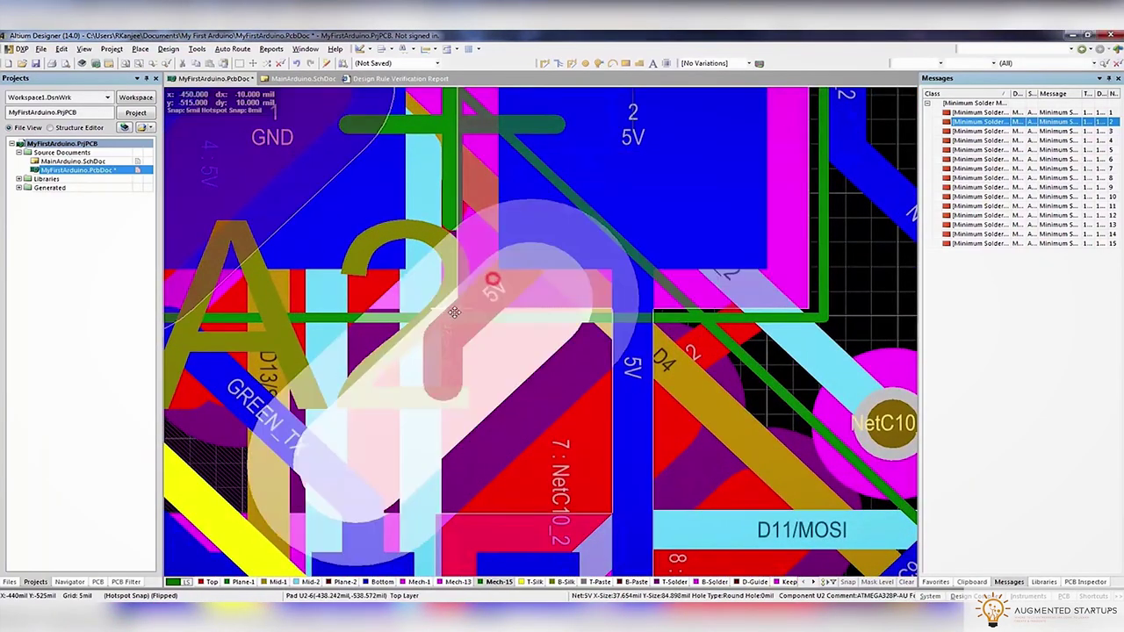
pyautogui.doubleClick(1012, 161)
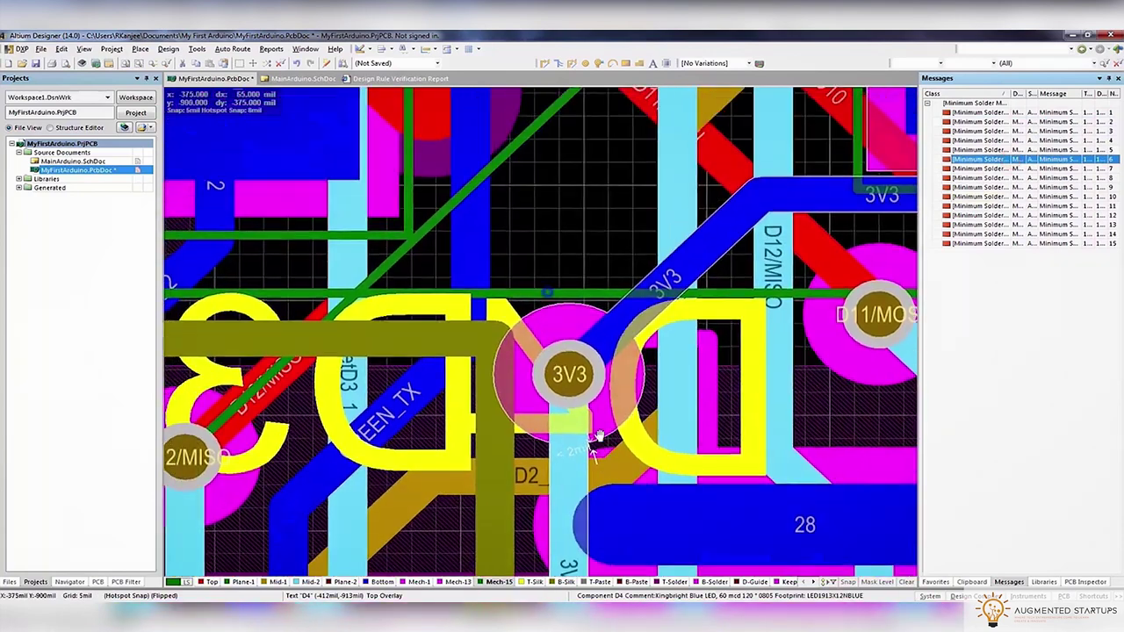
# Drag the 3V3 via near D4 upward with its track, then open the Design Rule Checker
pyautogui.click(566, 389)
pyautogui.click(791, 381)
pyautogui.moveTo(564, 390); pyautogui.dragTo(580, 269)
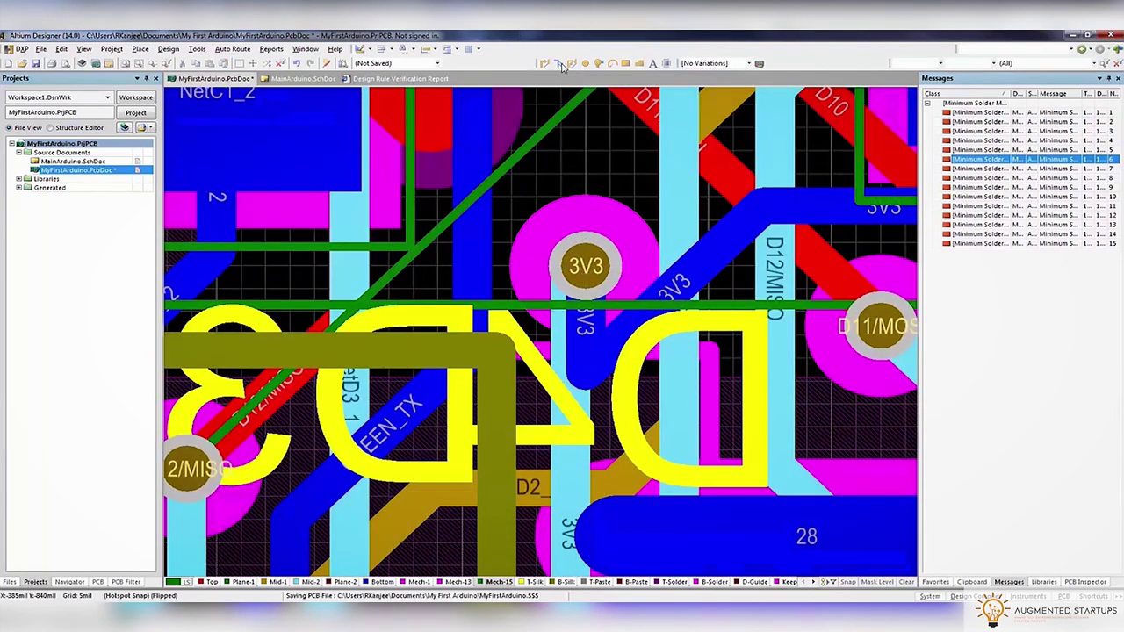
pyautogui.click(659, 210)
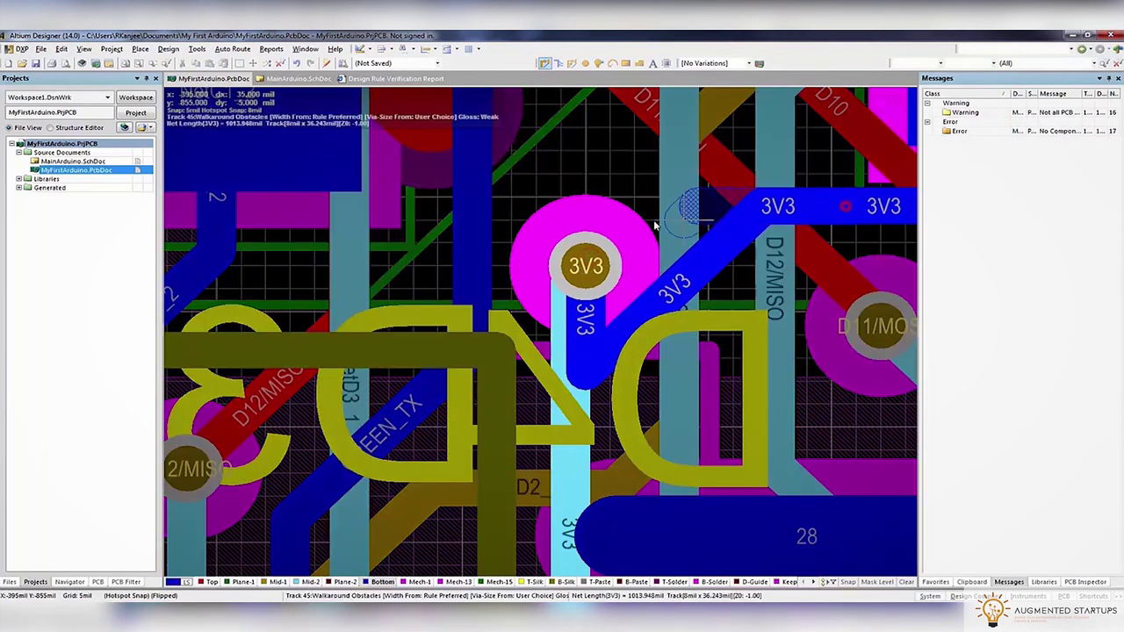
pyautogui.rightClick(573, 262)
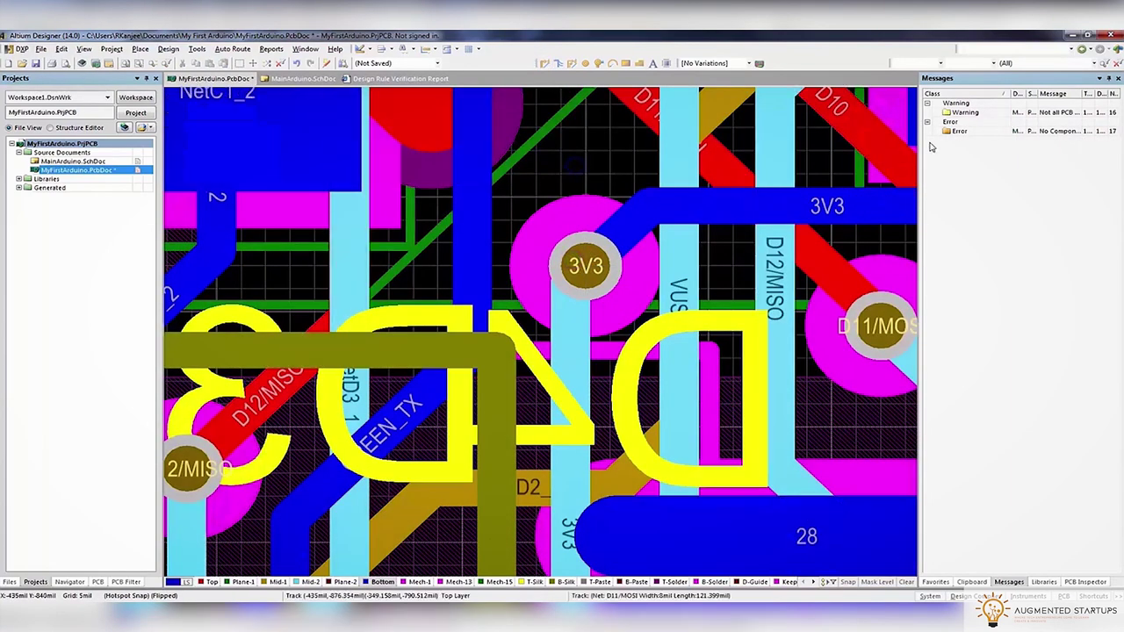
pyautogui.click(196, 49)
# Rerun the design rule check and select the NetD4_1 via at its violation
pyautogui.click(221, 62)
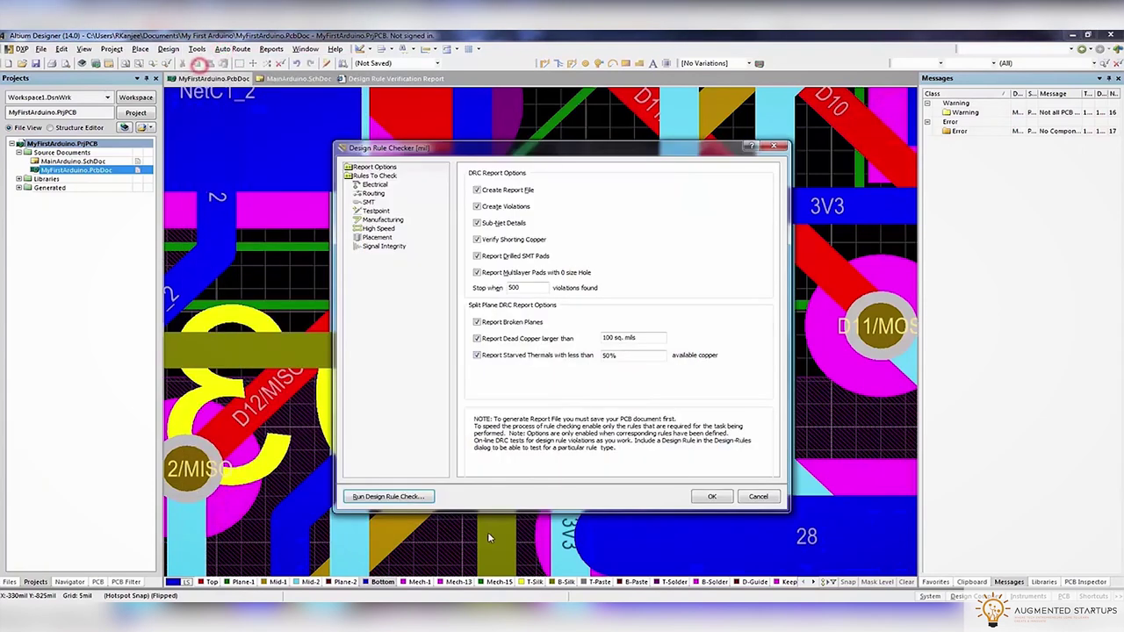
pyautogui.click(387, 496)
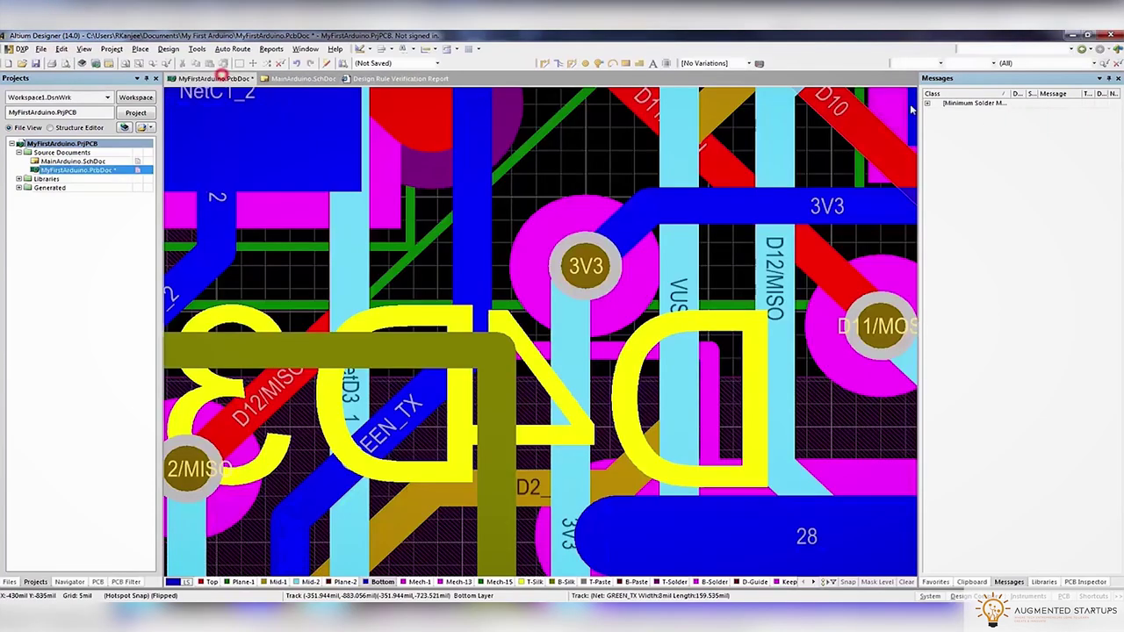
pyautogui.click(927, 104)
pyautogui.doubleClick(986, 159)
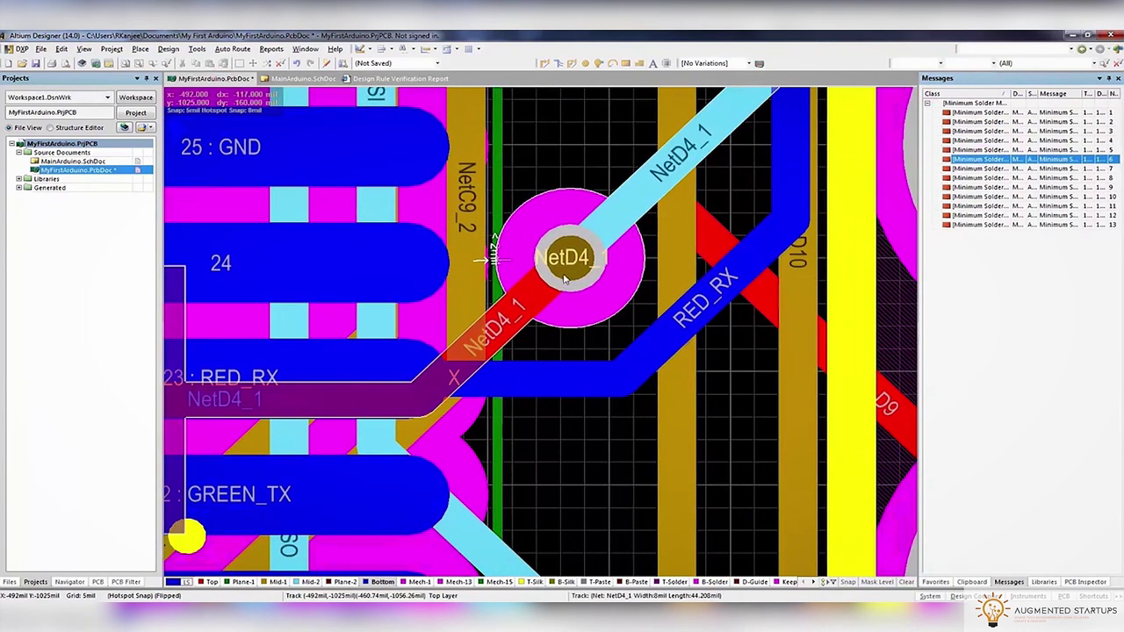
pyautogui.click(572, 274)
pyautogui.click(514, 249)
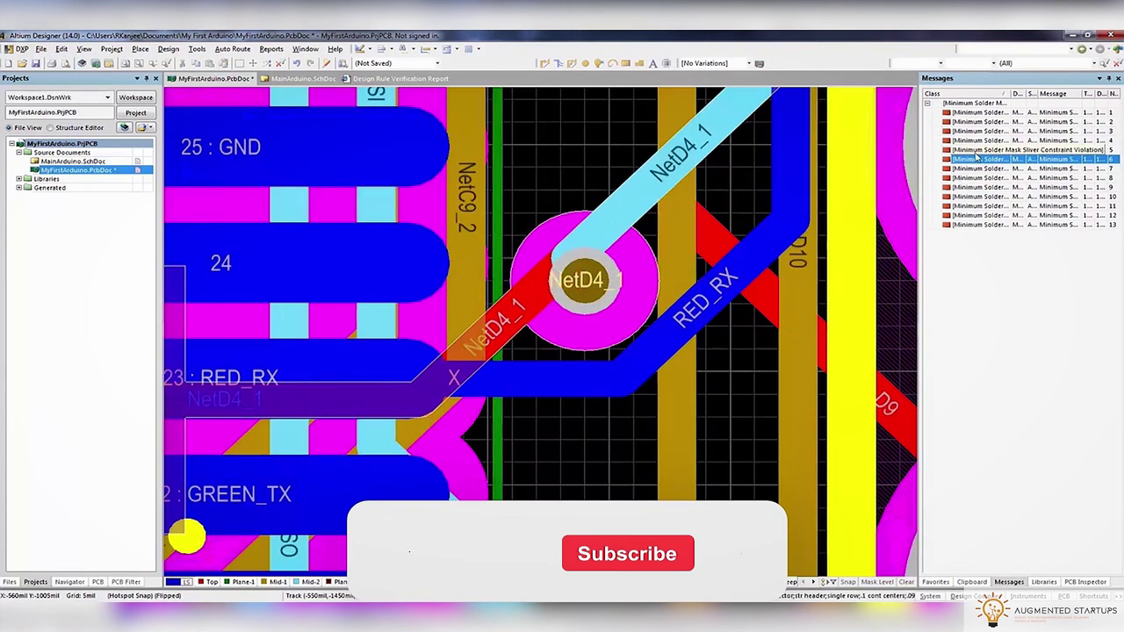
# Move the GND via further right to clear its solder mask sliver
pyautogui.doubleClick(970, 168)
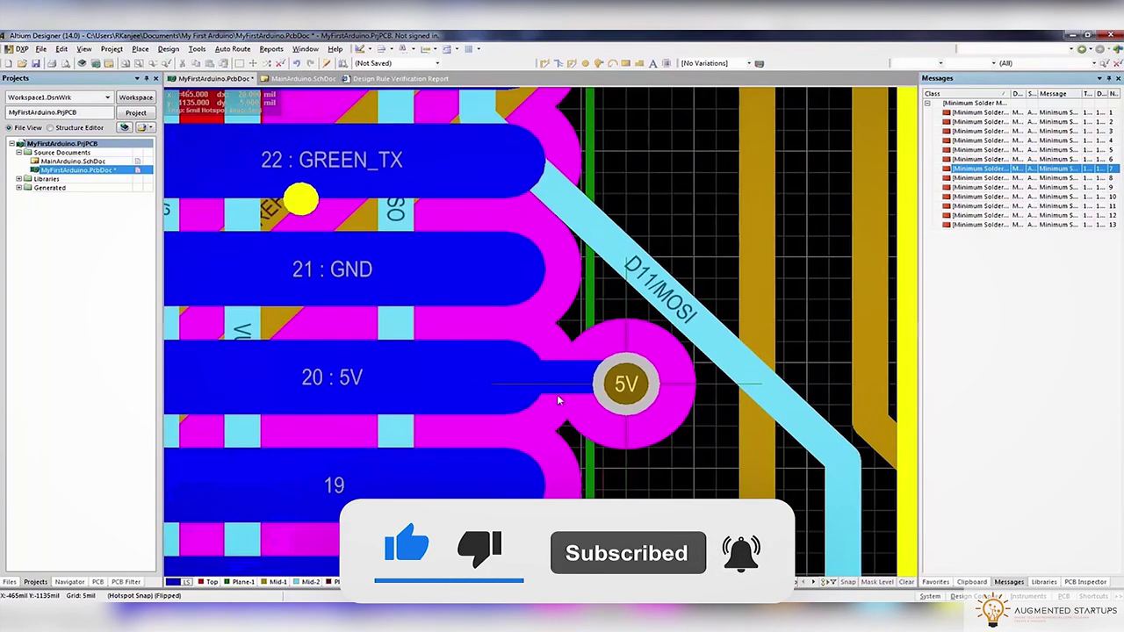
pyautogui.doubleClick(975, 178)
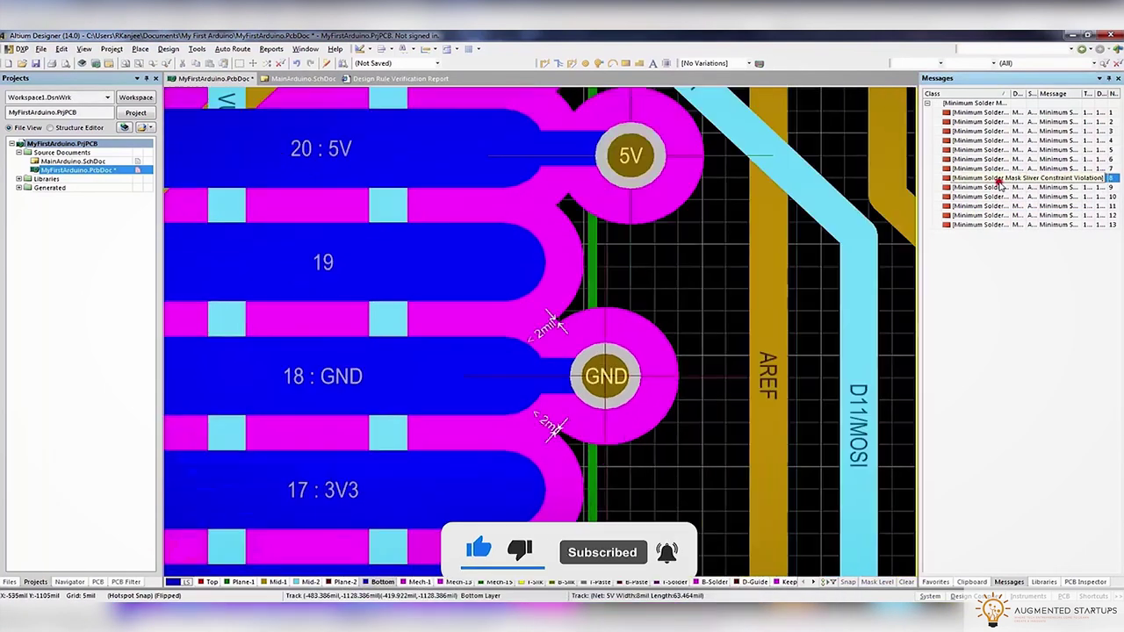
pyautogui.click(552, 327)
pyautogui.click(299, 354)
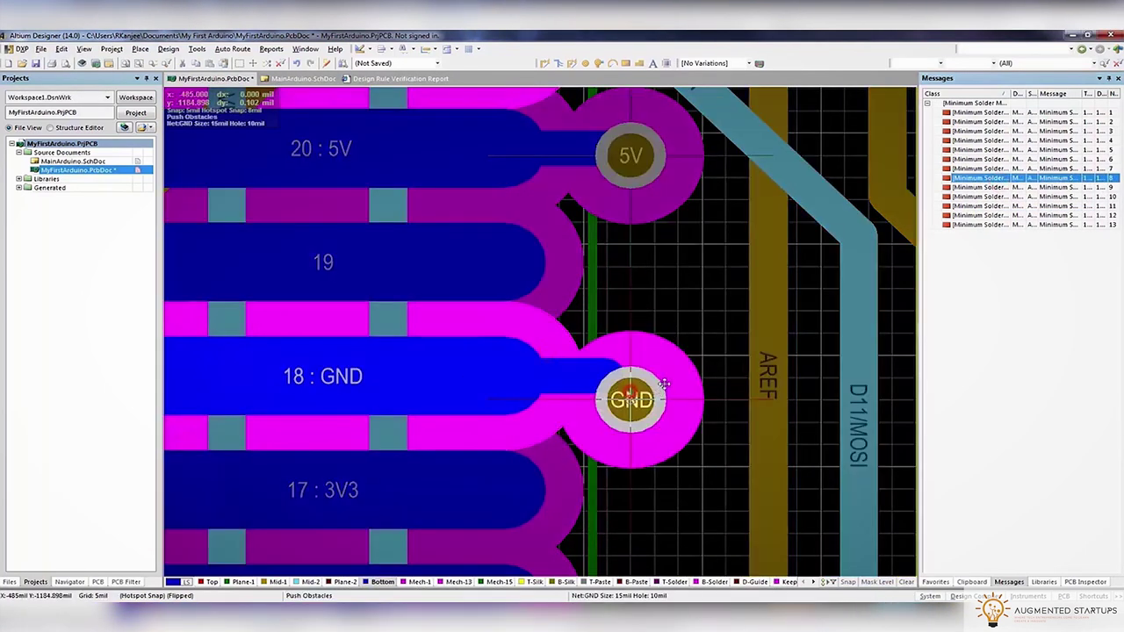
pyautogui.click(654, 378)
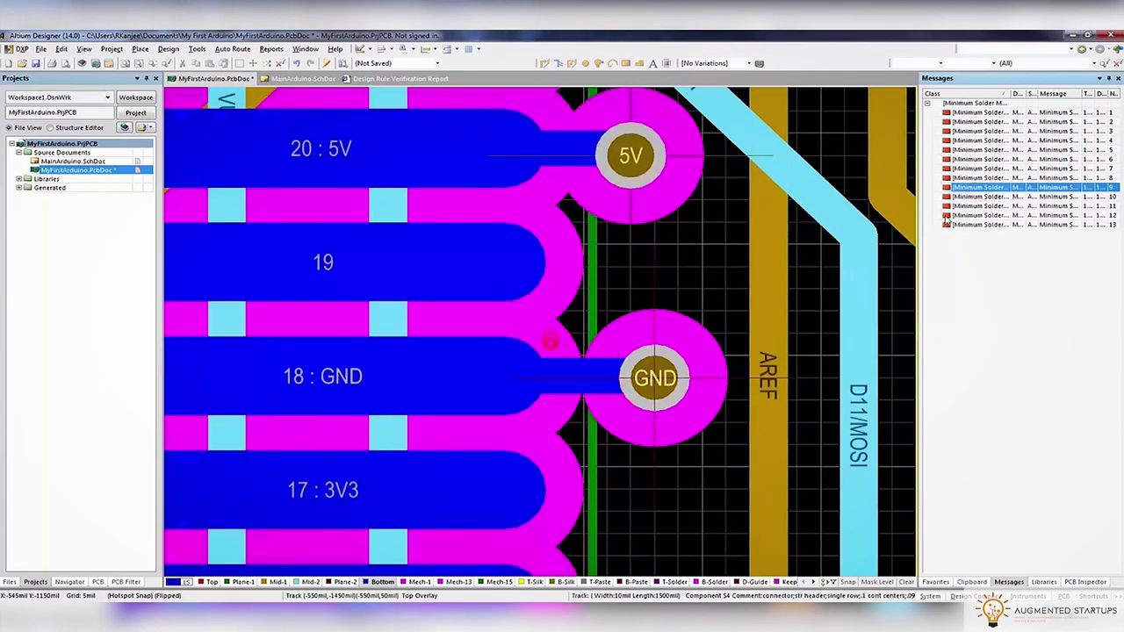
# Drag the D0/RX track segment away from the pad and inspect the D1/TX via
pyautogui.doubleClick(975, 206)
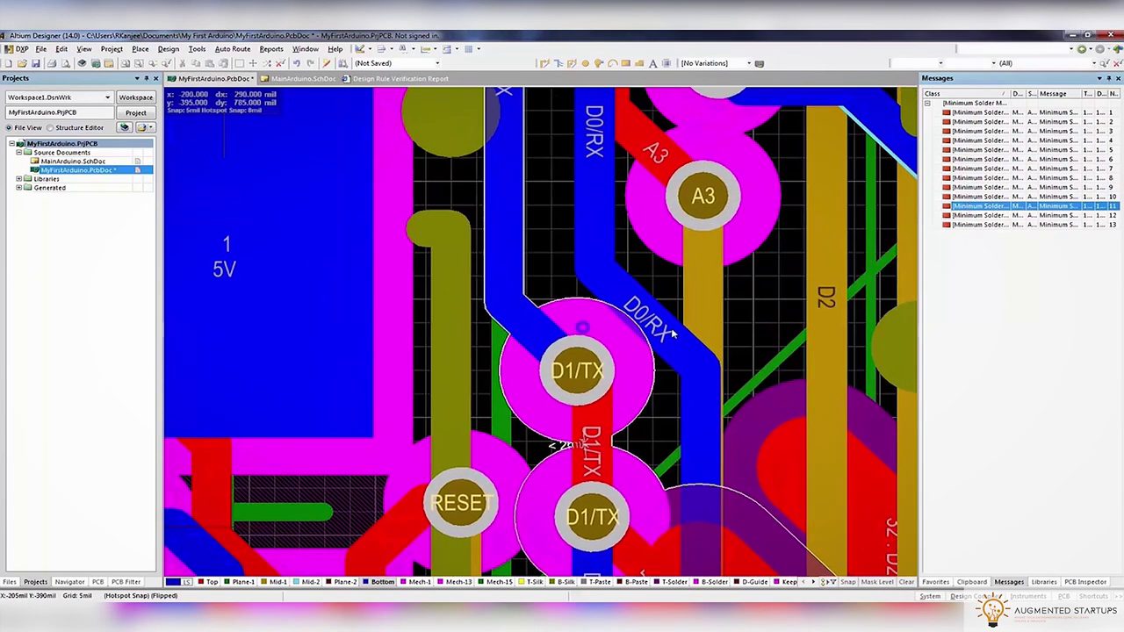
pyautogui.click(672, 342)
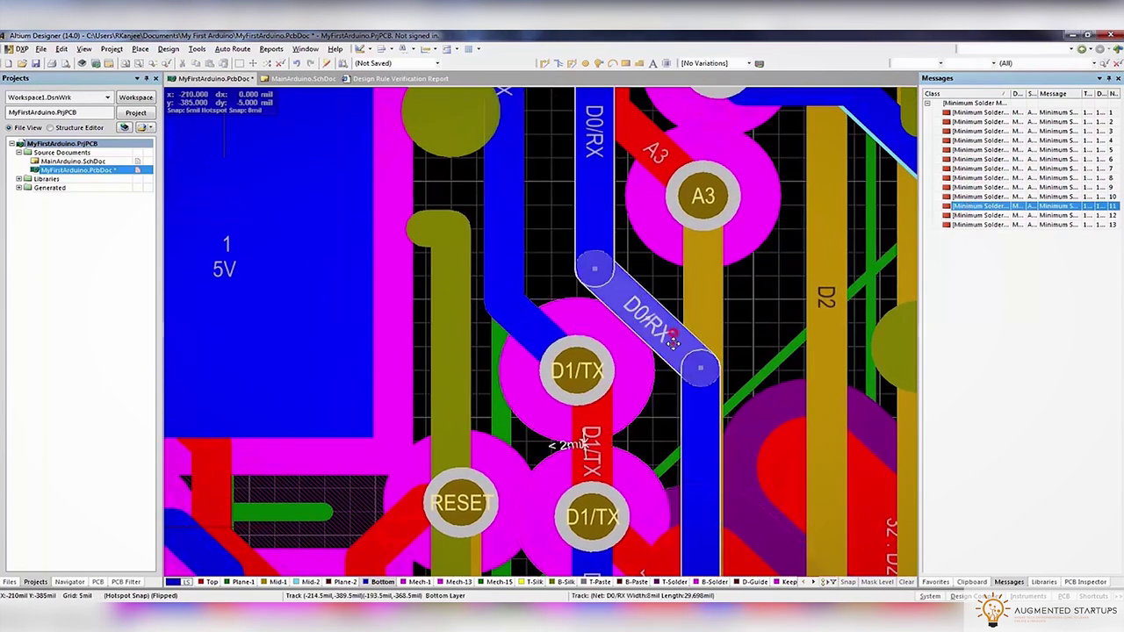
pyautogui.moveTo(673, 343); pyautogui.dragTo(703, 302)
pyautogui.click(587, 374)
pyautogui.click(583, 350)
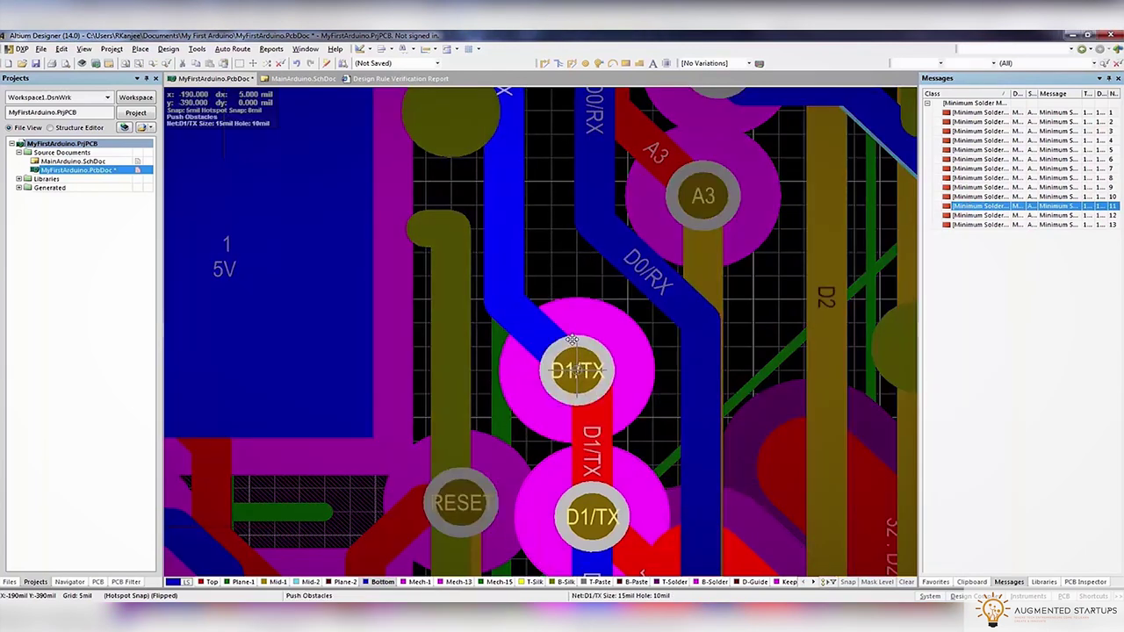
pyautogui.doubleClick(999, 207)
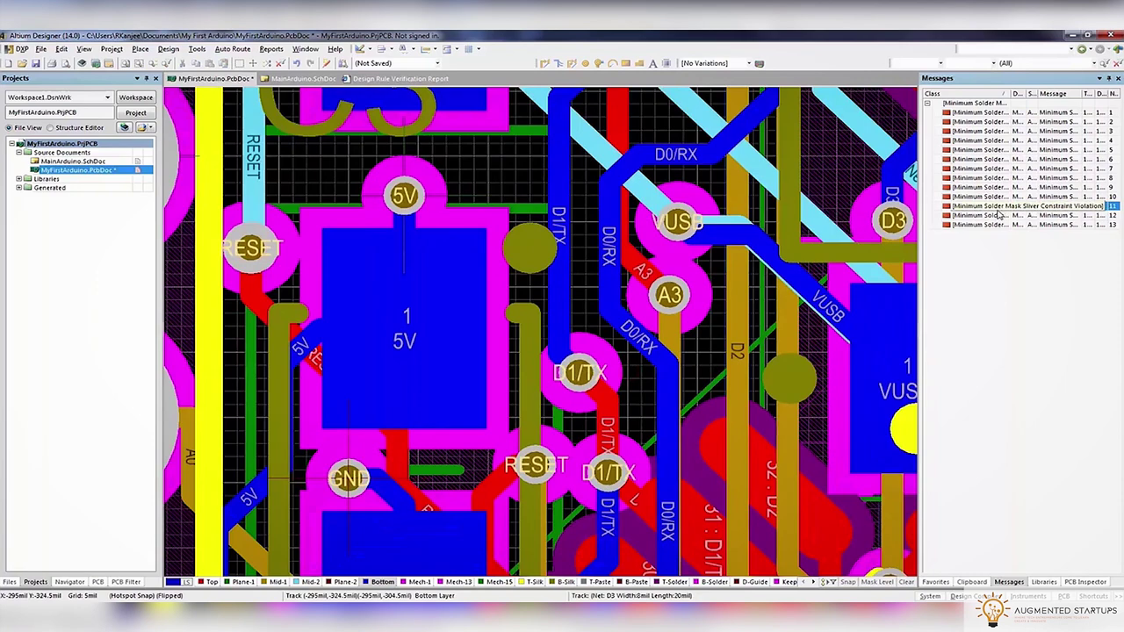
# Reposition the A3 via slightly left and down to clear its sliver violation
pyautogui.doubleClick(999, 216)
pyautogui.click(575, 268)
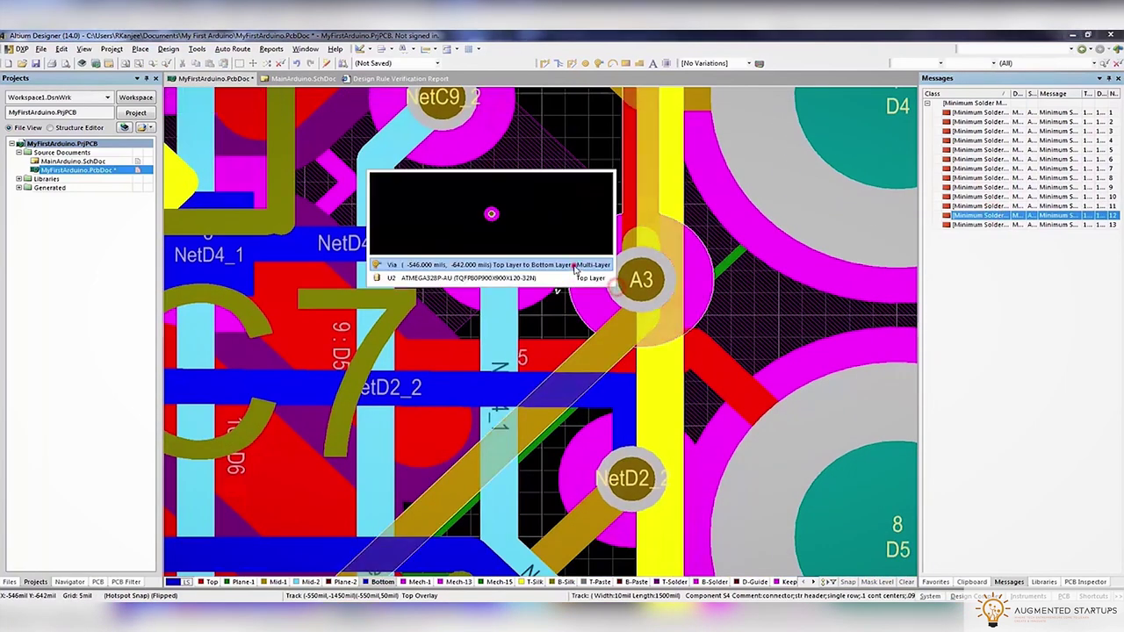
pyautogui.click(575, 266)
pyautogui.click(681, 286)
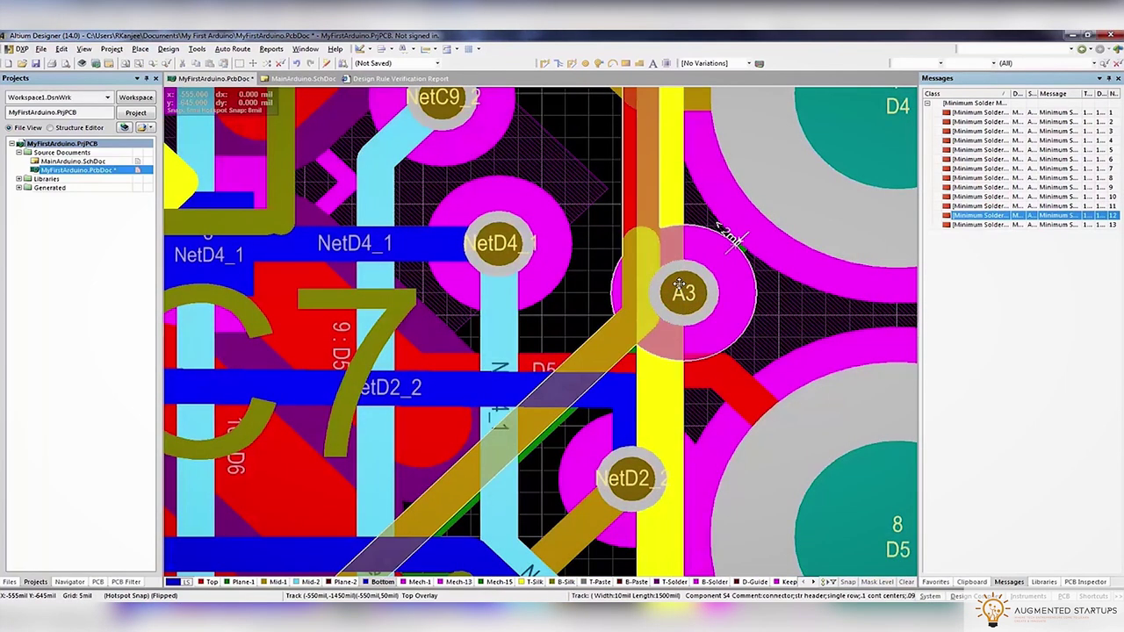
pyautogui.hotkey('ctrl', 'z')
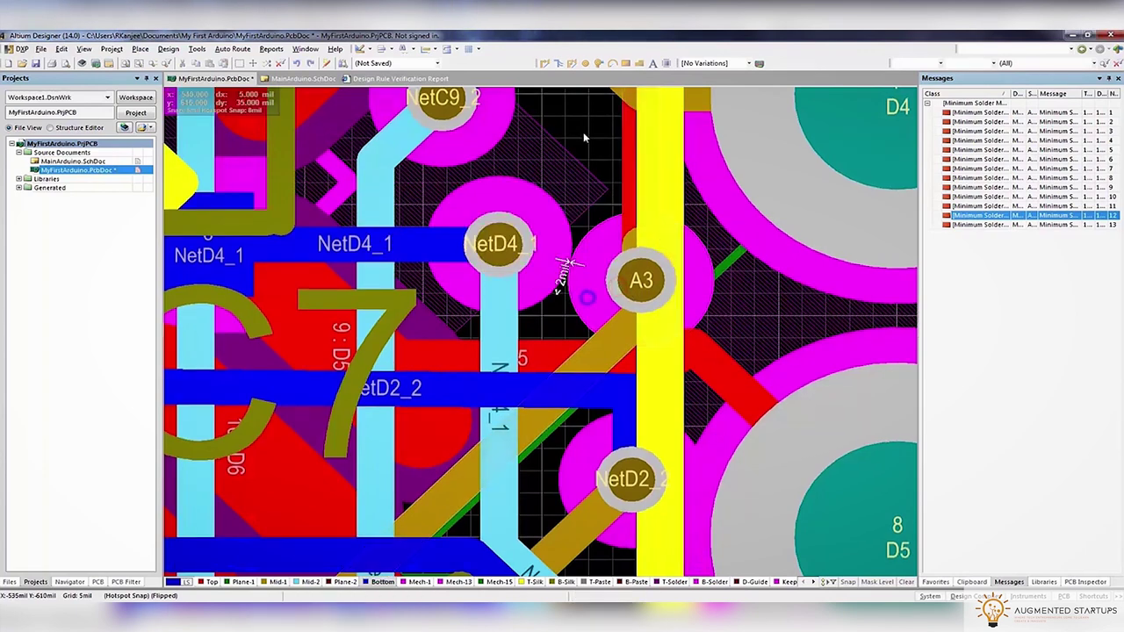
pyautogui.moveTo(506, 233); pyautogui.dragTo(579, 283, button='right')
pyautogui.click(580, 283)
pyautogui.click(577, 314)
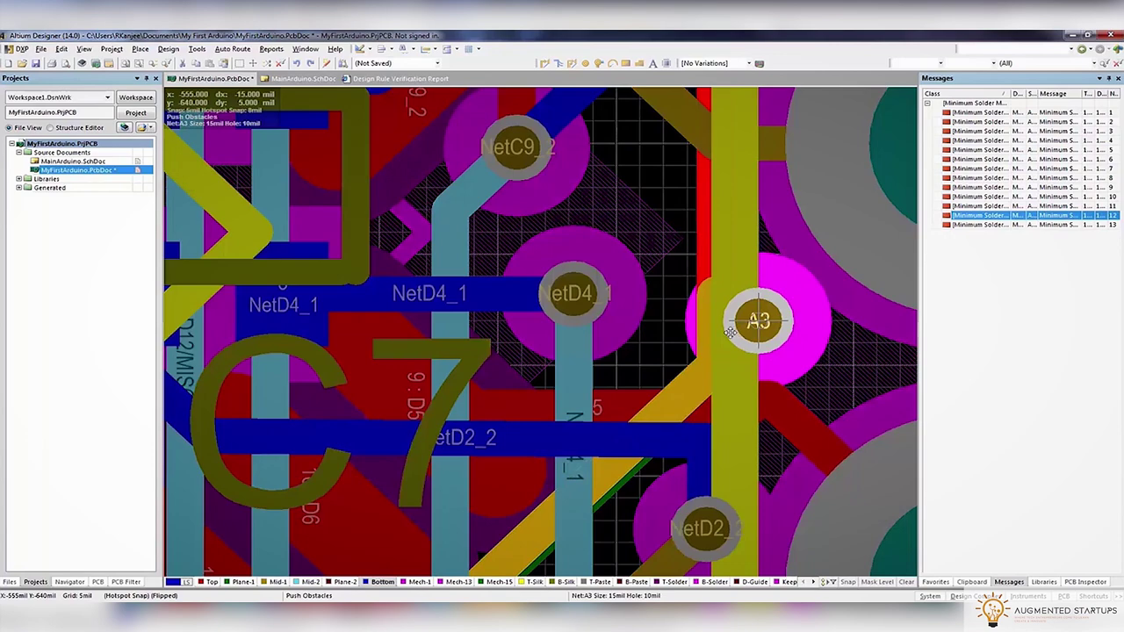
pyautogui.click(705, 348)
# Re-lay the D5 track from its pad with Interactive Routing
pyautogui.moveTo(762, 364); pyautogui.dragTo(749, 226, button='right')
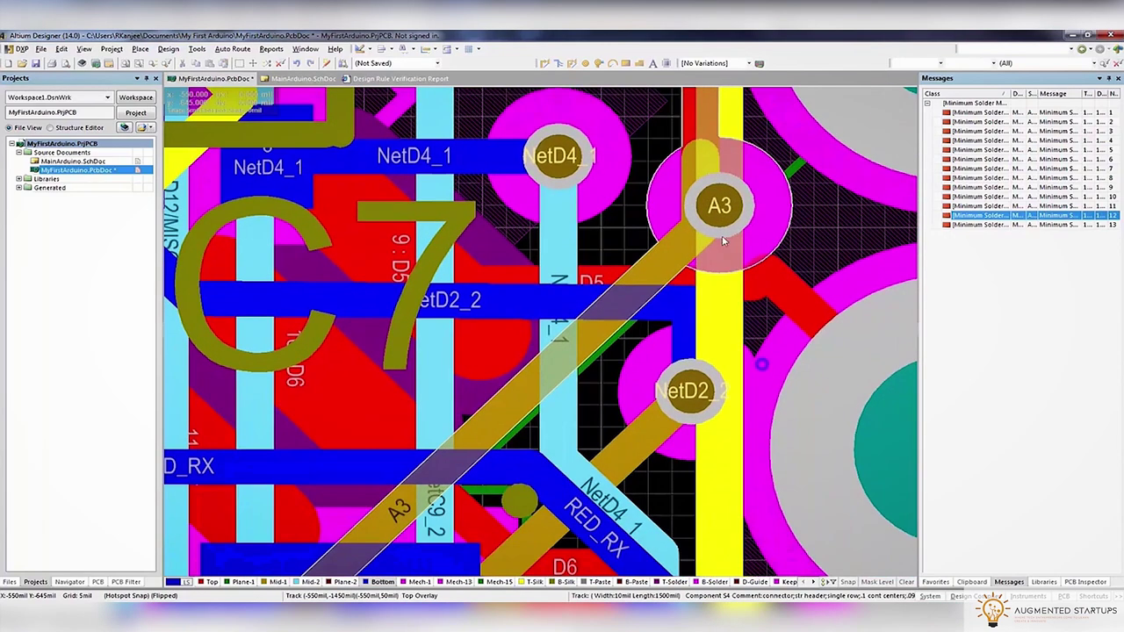
pyautogui.hotkey('ctrl', 'w')
pyautogui.click(838, 372)
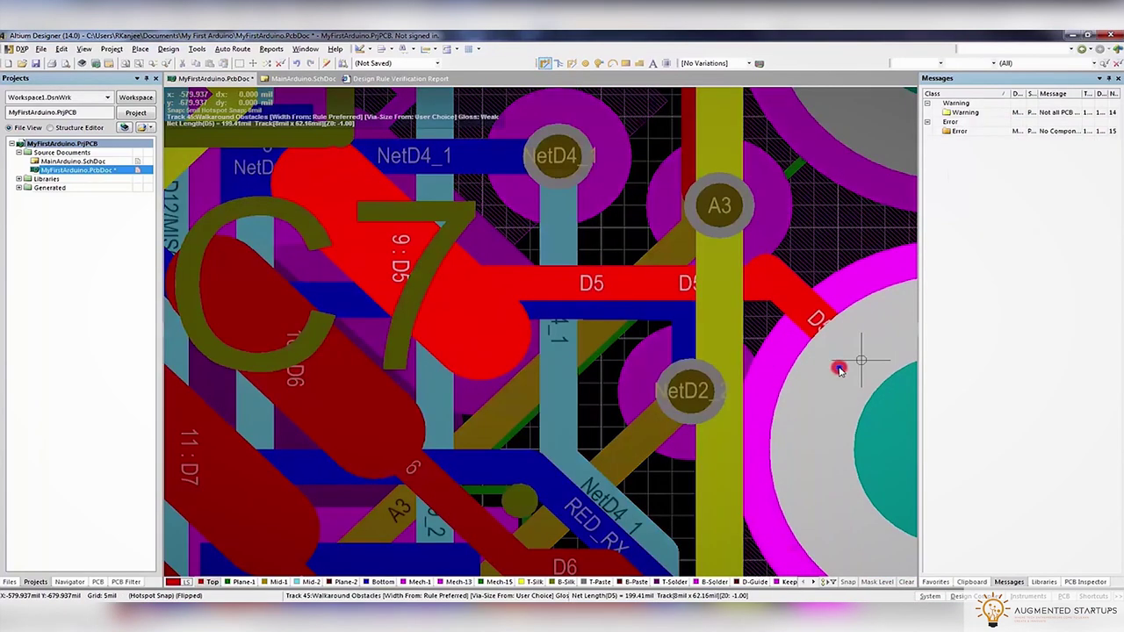
pyautogui.click(793, 276)
# Run Tools > Design Rule Check again, leaving six minimum solder mask sliver violations
pyautogui.click(272, 48)
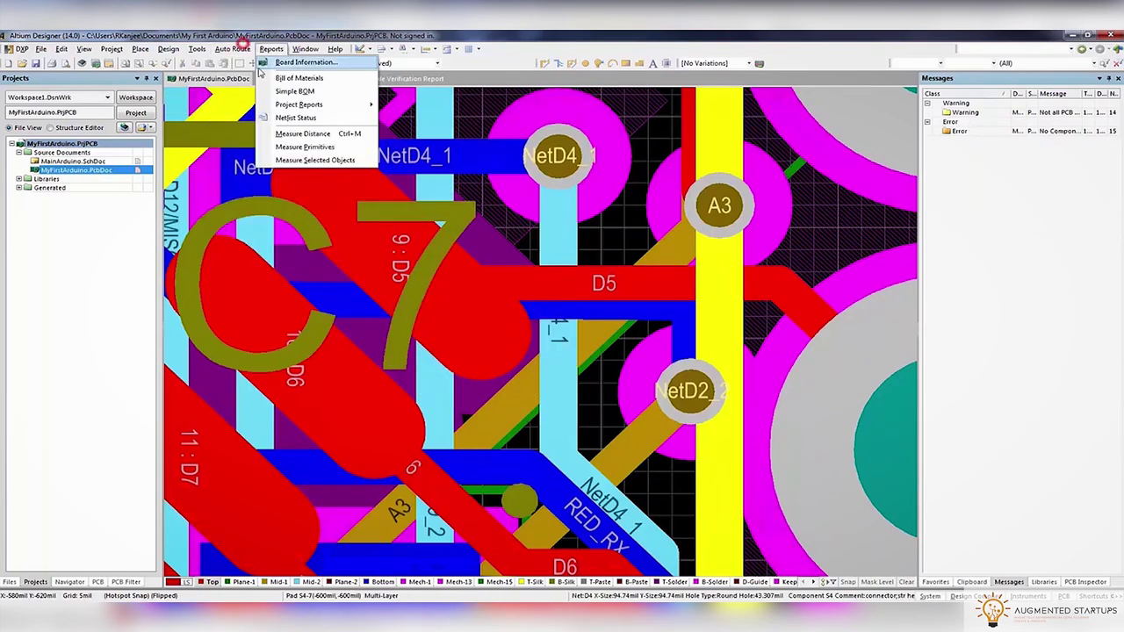
pyautogui.click(205, 64)
pyautogui.click(389, 431)
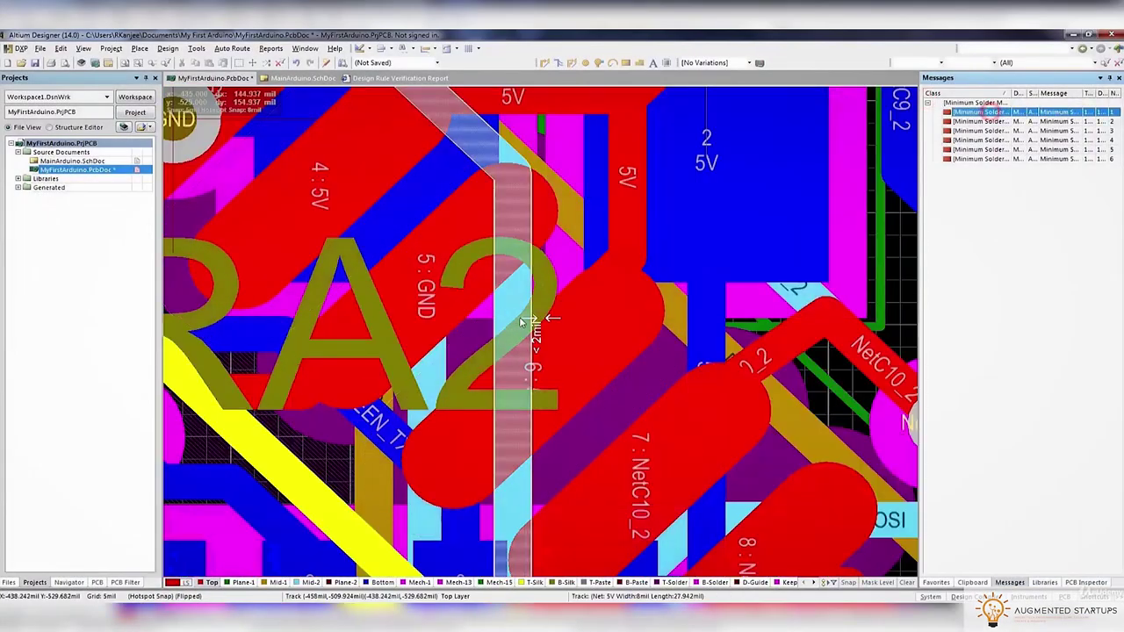
# Reduce the Y-size of both C6 pads, setting pad 2 VUSB to 49mil
pyautogui.doubleClick(966, 121)
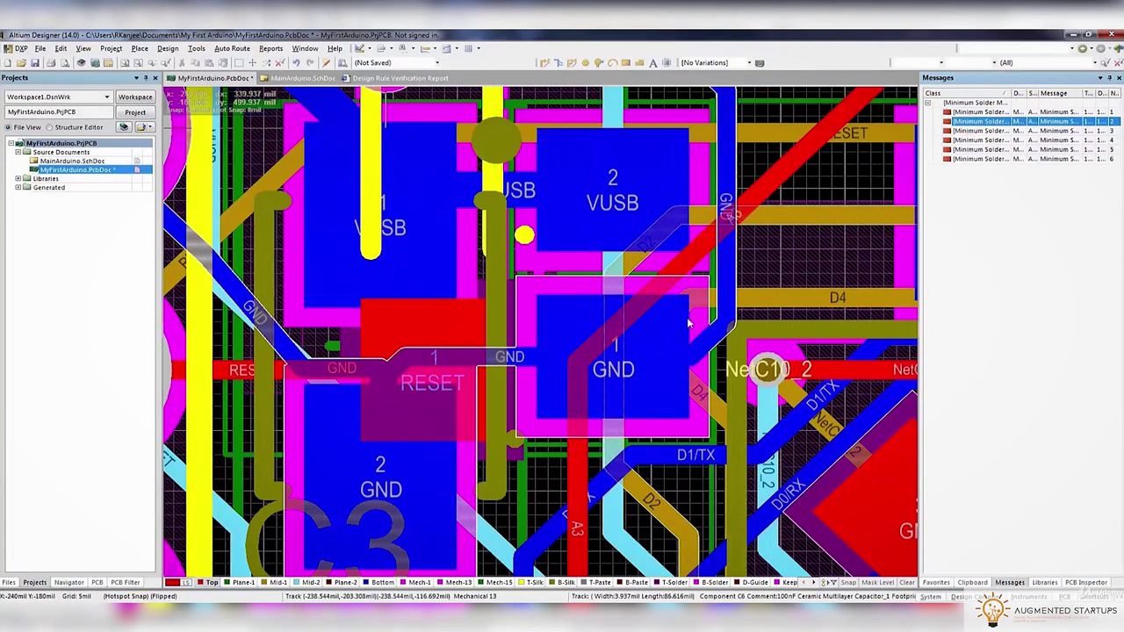
pyautogui.click(663, 303)
pyautogui.click(662, 300)
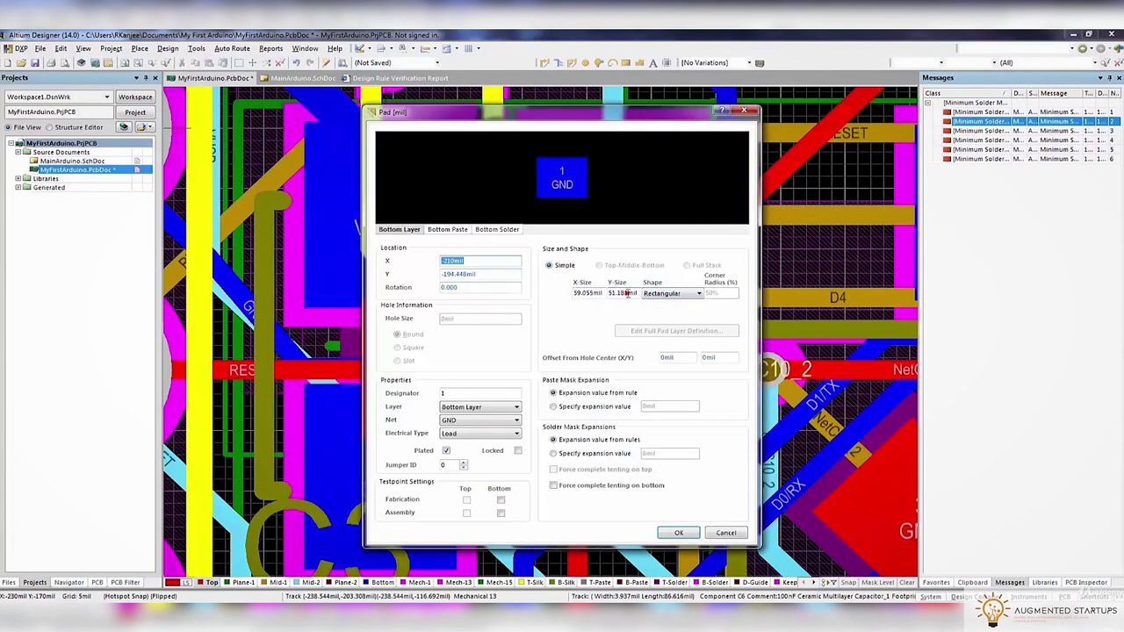
pyautogui.press('Return')
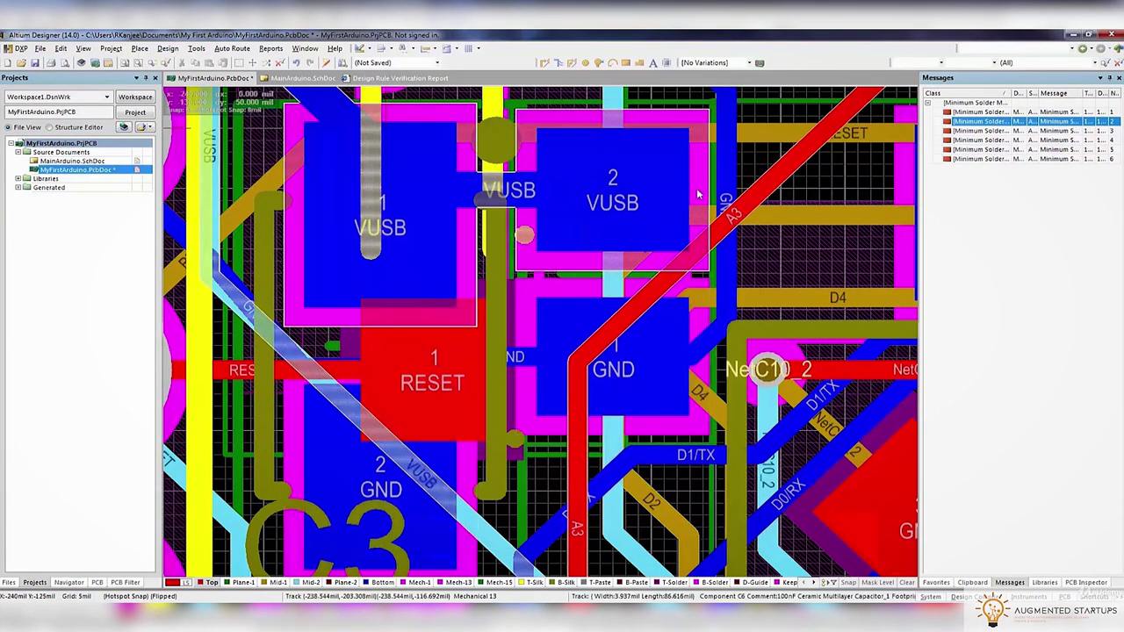
pyautogui.doubleClick(688, 188)
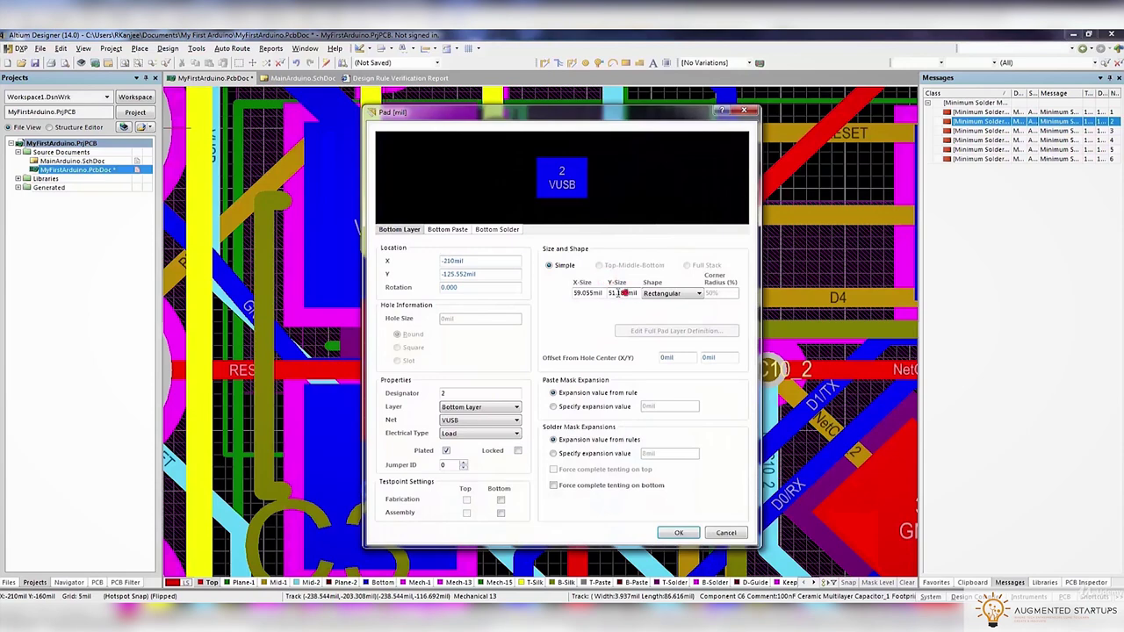
pyautogui.press('Return')
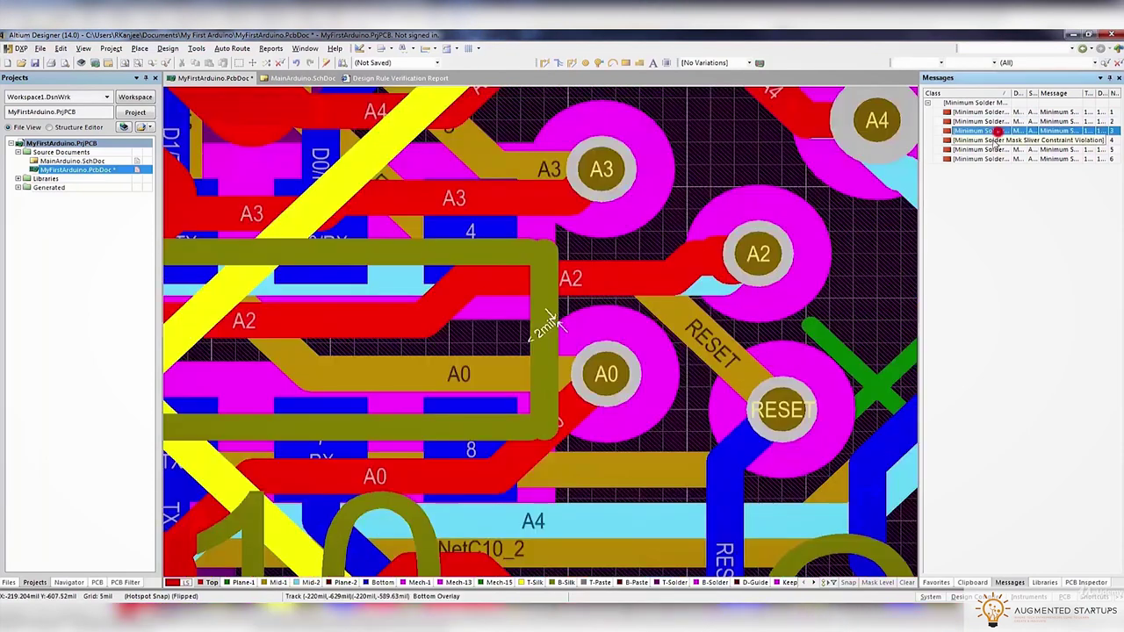
# Step through the sliver violations near D3, GND, A3 and the NetC9_2 via
pyautogui.click(999, 140)
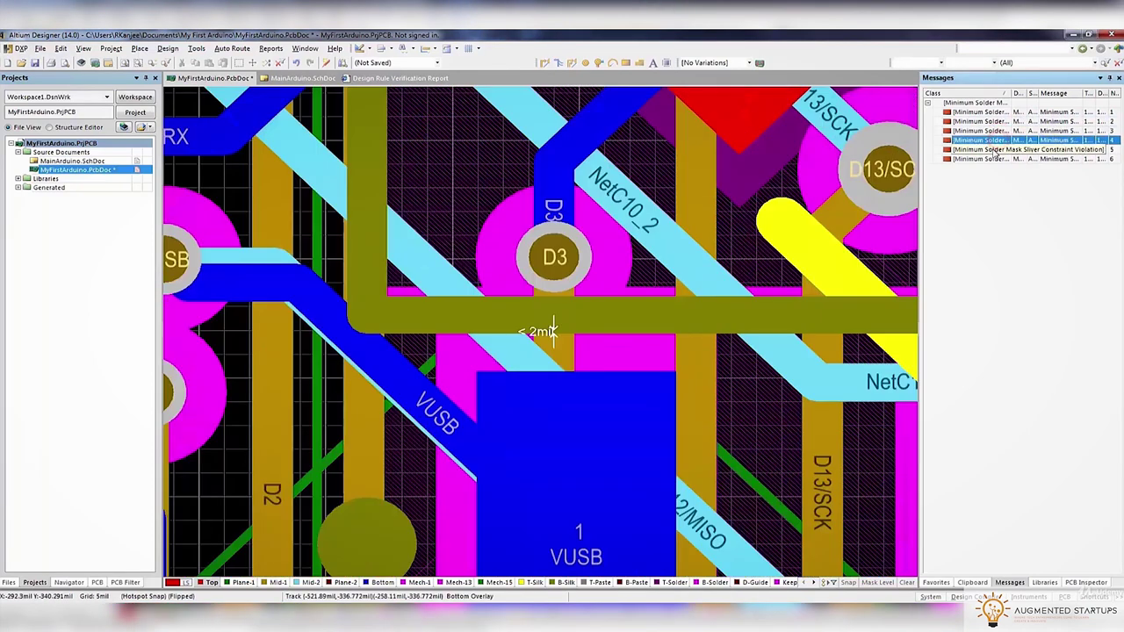
pyautogui.click(540, 329)
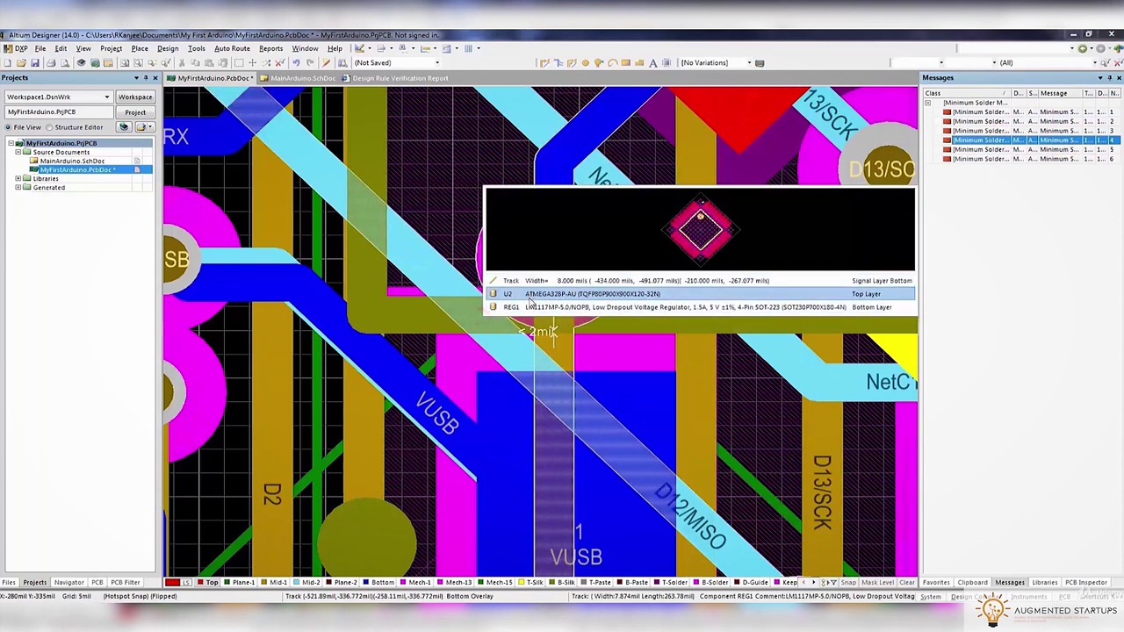
pyautogui.click(409, 358)
pyautogui.click(998, 140)
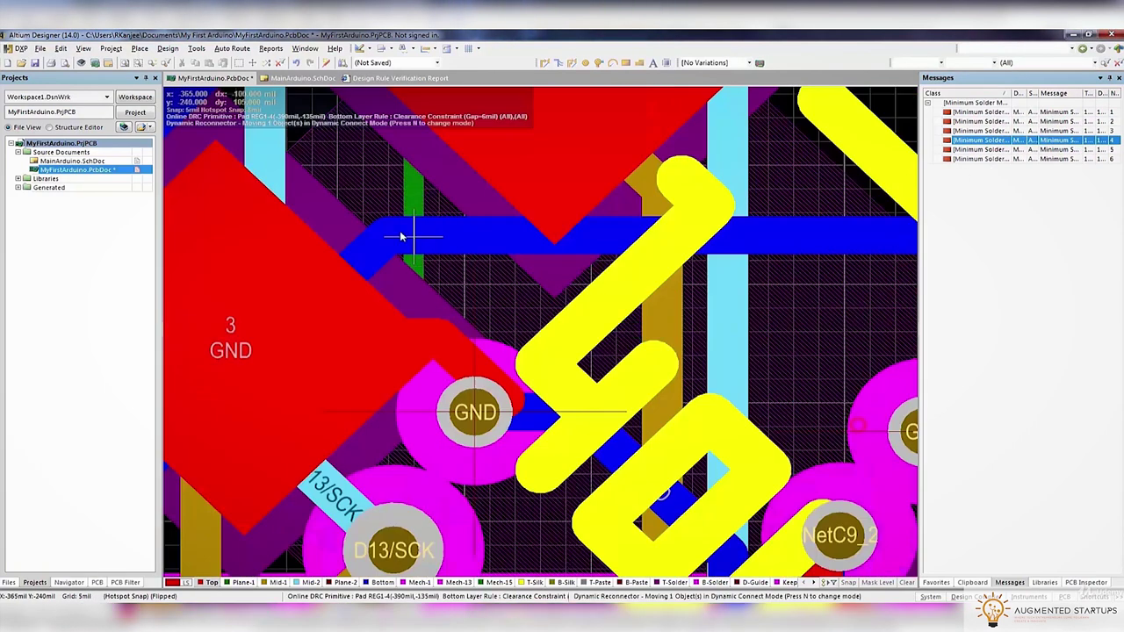
pyautogui.click(999, 156)
pyautogui.click(994, 140)
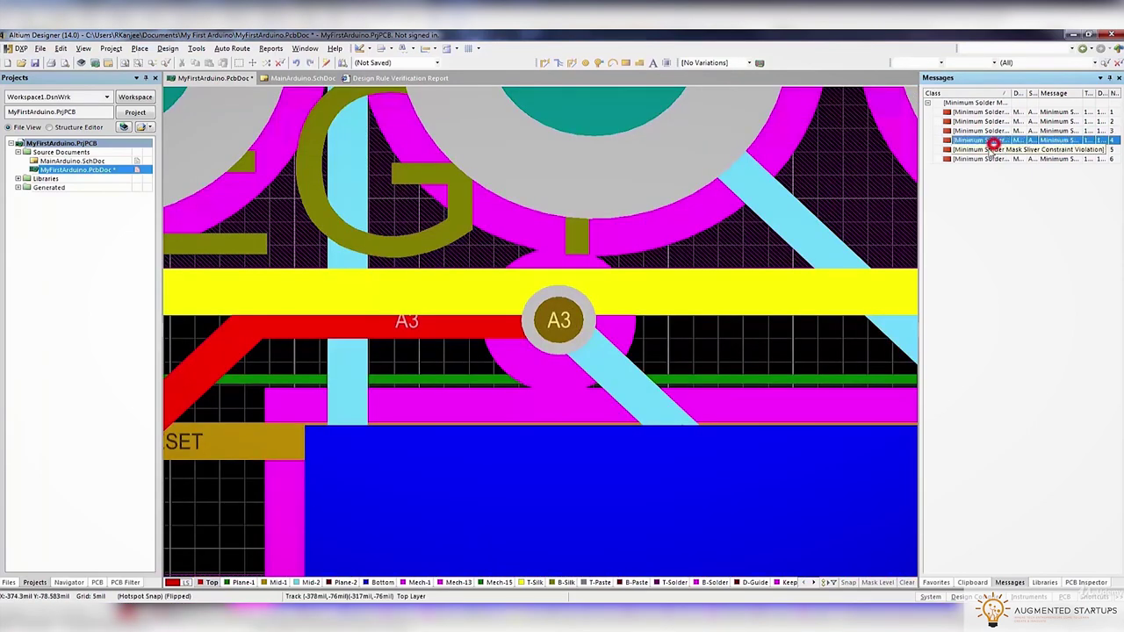
pyautogui.click(991, 150)
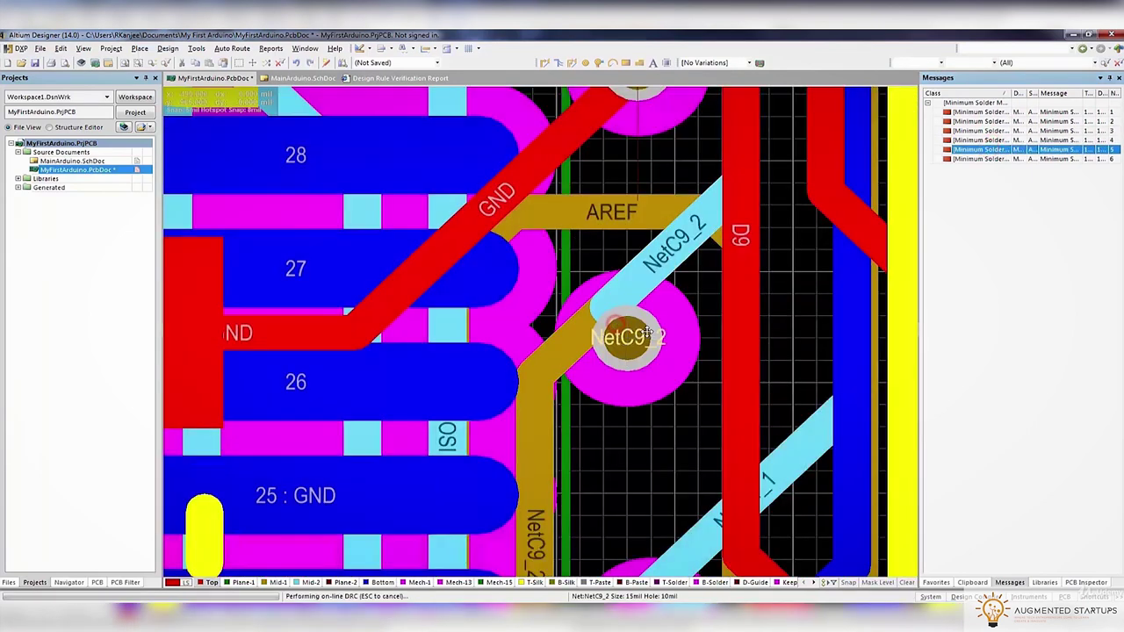
# Move the NetC9_2 via and reconnect its track on the Mid-1 layer
pyautogui.doubleClick(647, 331)
pyautogui.click(677, 477)
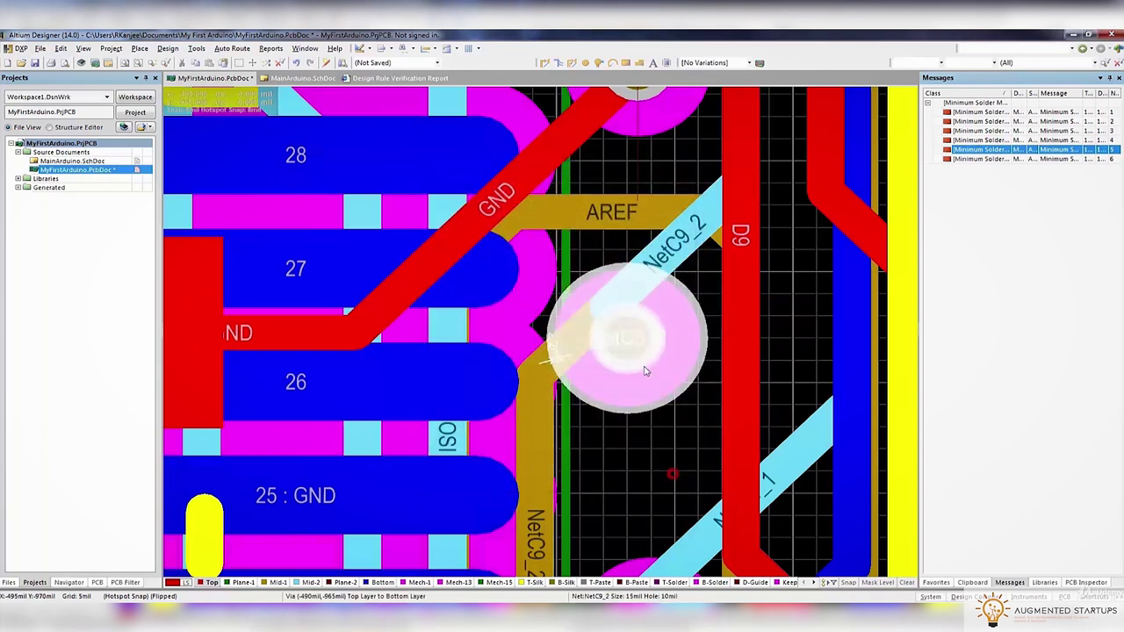
pyautogui.moveTo(645, 372); pyautogui.dragTo(655, 346)
pyautogui.hotkey('ctrl', 'w')
pyautogui.press('KP_Multiply')
pyautogui.click(646, 401)
pyautogui.click(647, 376)
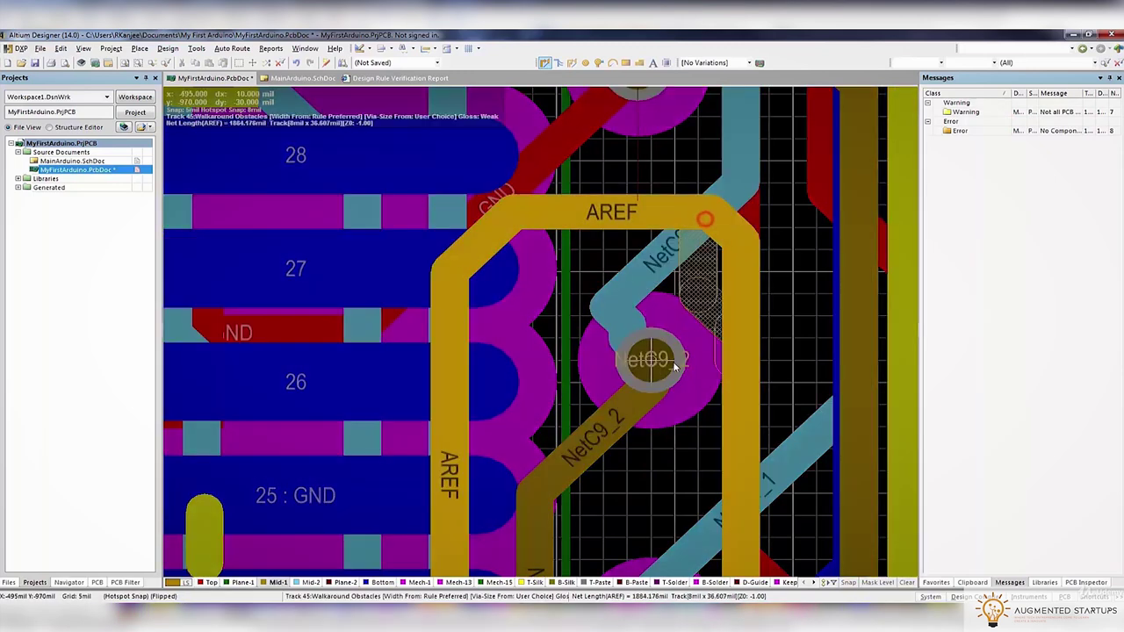
# Route another NetC9_2 track into the via on Mid-2, then open Design Rule Check
pyautogui.press('KP_Multiply')
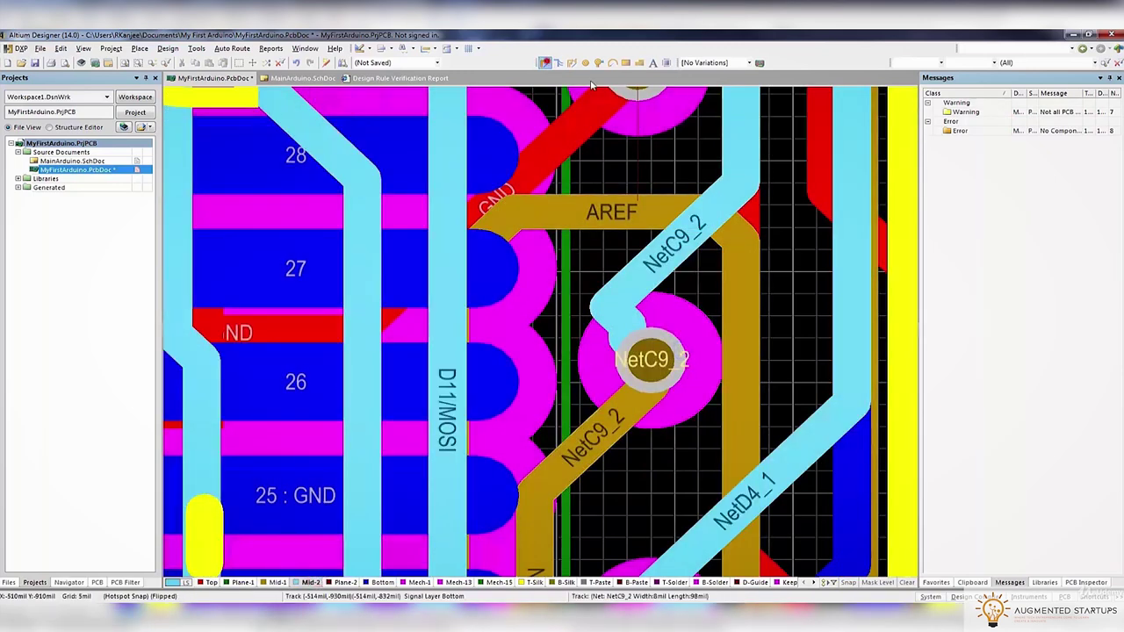
pyautogui.click(545, 63)
pyautogui.click(741, 185)
pyautogui.click(661, 367)
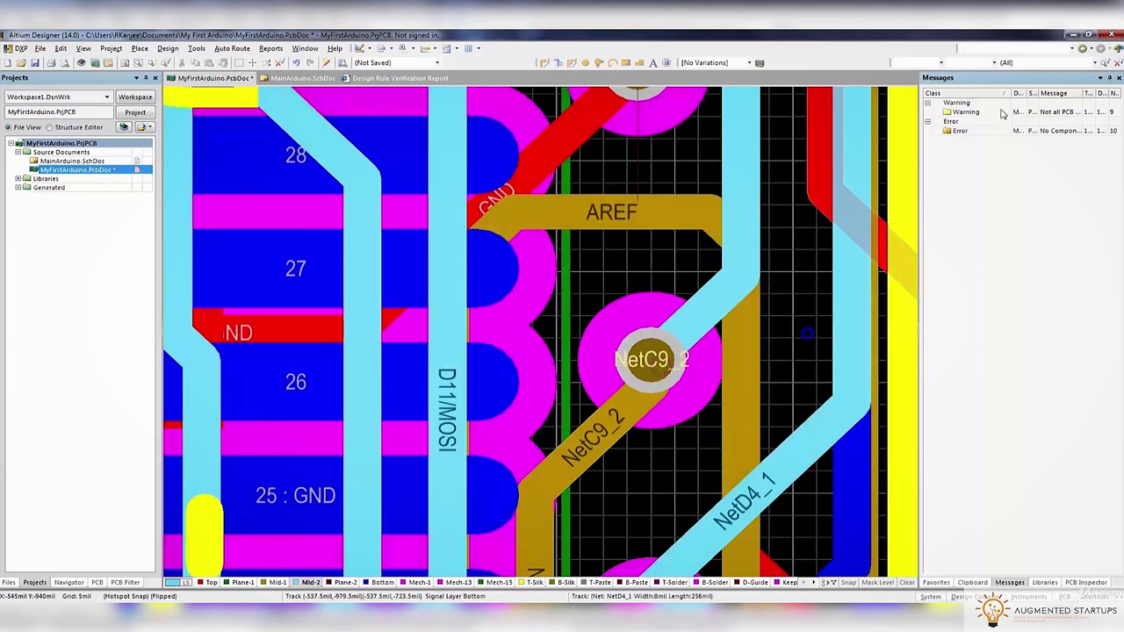
pyautogui.click(167, 48)
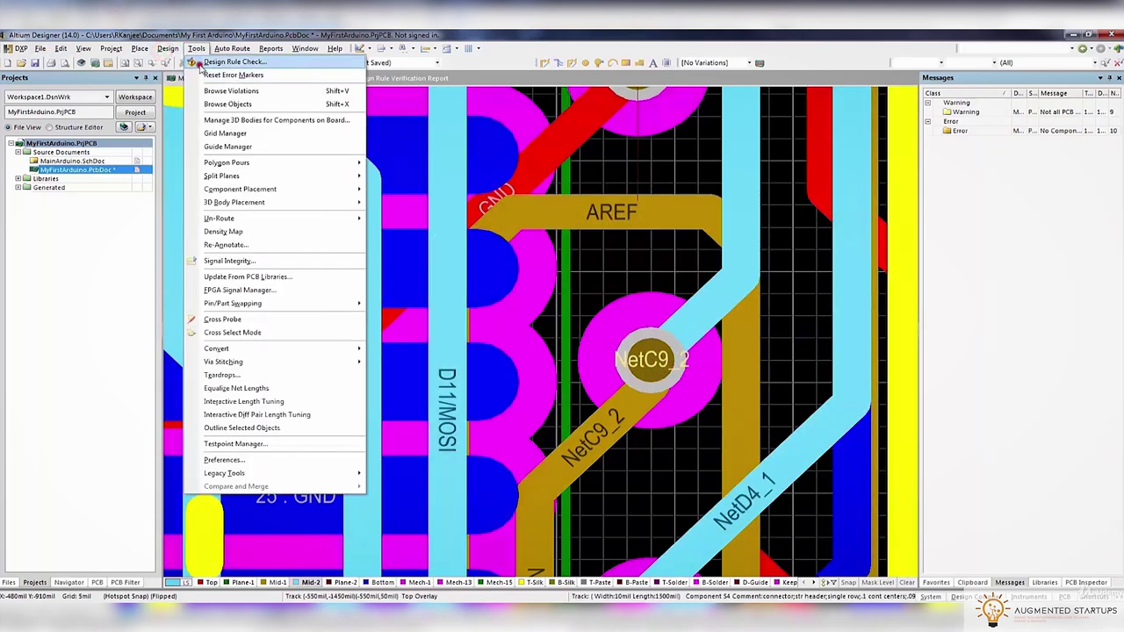
pyautogui.click(200, 63)
# Run the check and nudge the item near pad D4 down and right
pyautogui.click(411, 496)
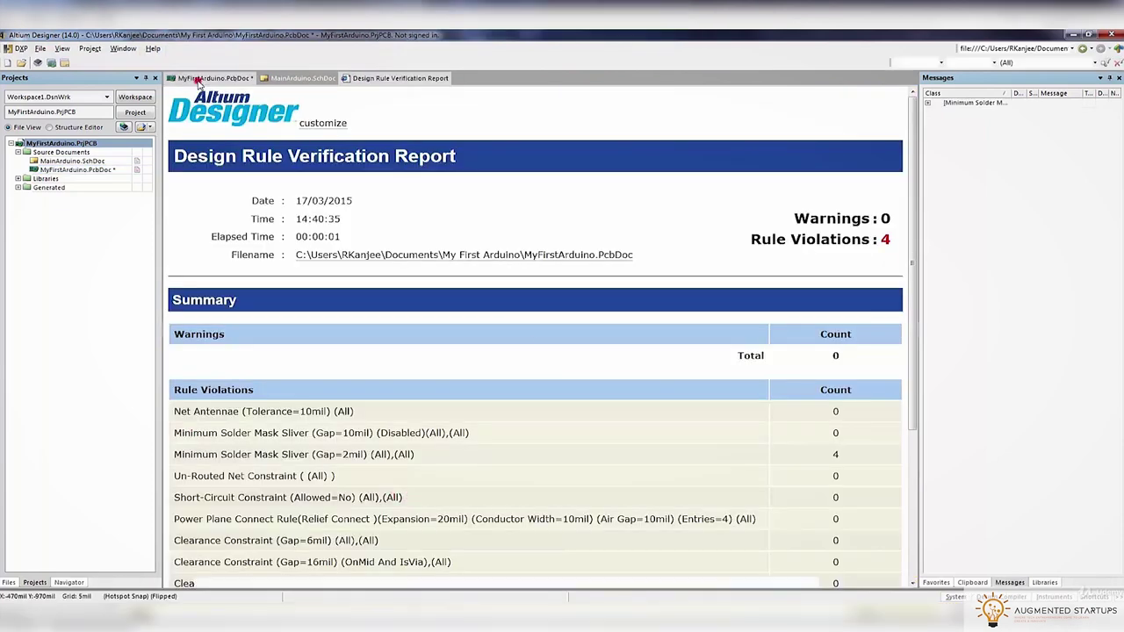
pyautogui.click(198, 79)
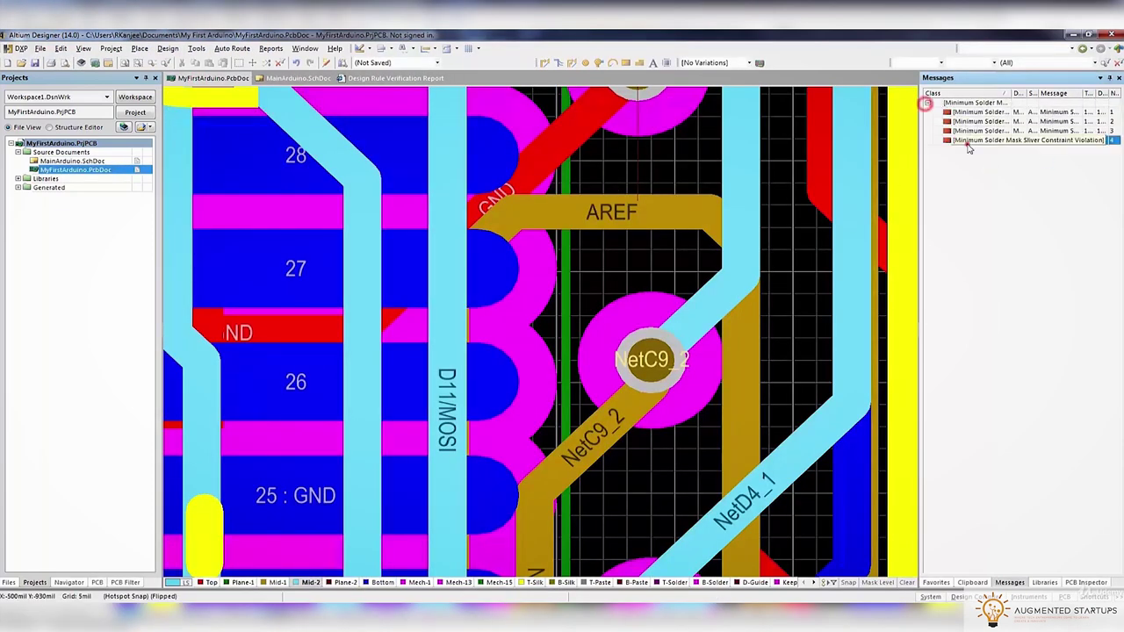
pyautogui.doubleClick(969, 142)
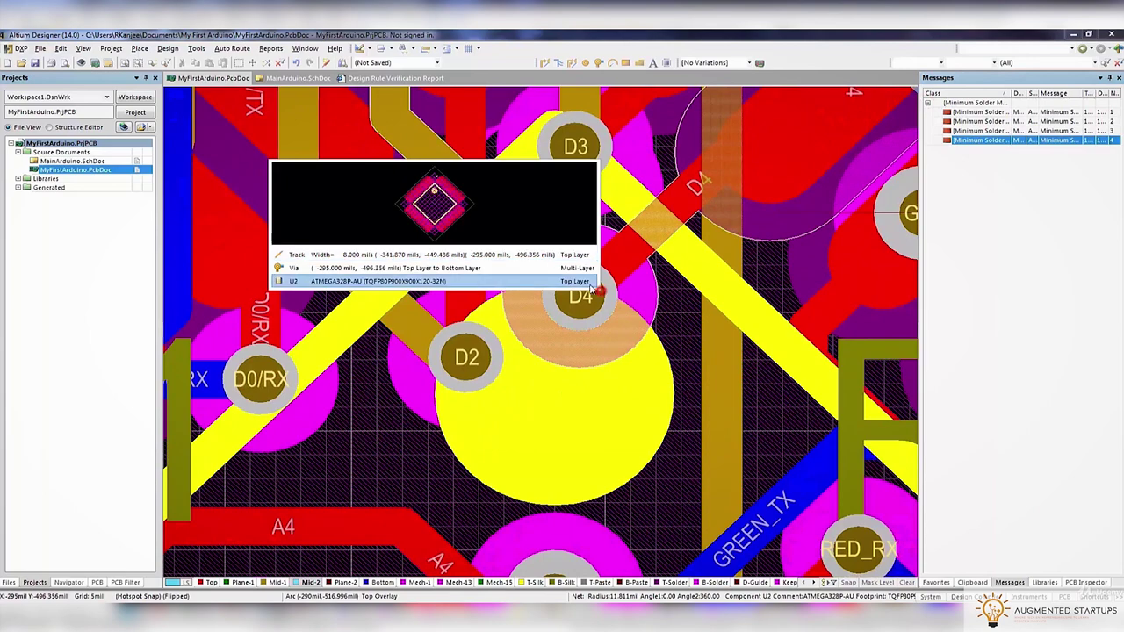
pyautogui.click(580, 281)
pyautogui.moveTo(581, 293); pyautogui.dragTo(608, 338)
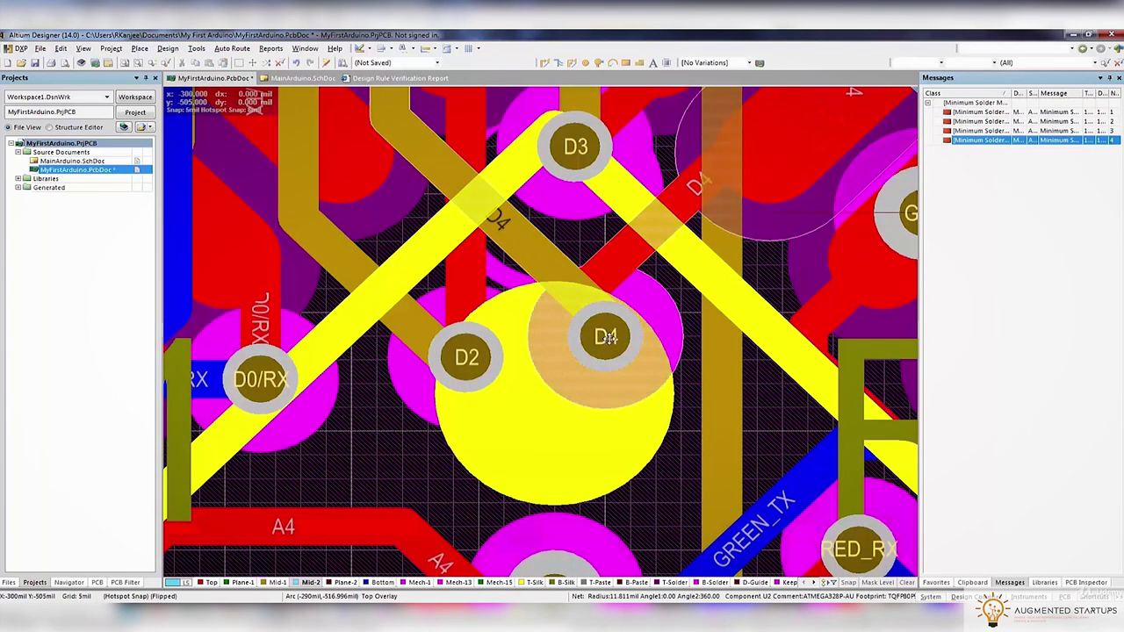
# Shift pad D3 up and push the NetC10_2 track away from it
pyautogui.doubleClick(966, 130)
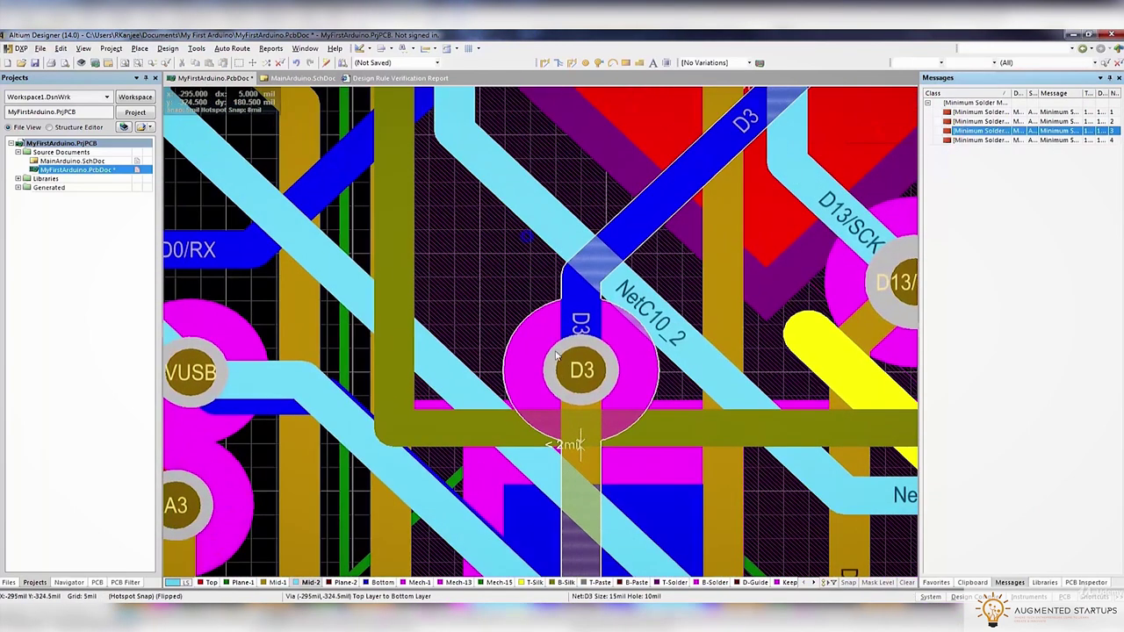
pyautogui.click(555, 369)
pyautogui.click(571, 353)
pyautogui.moveTo(541, 346); pyautogui.dragTo(555, 316)
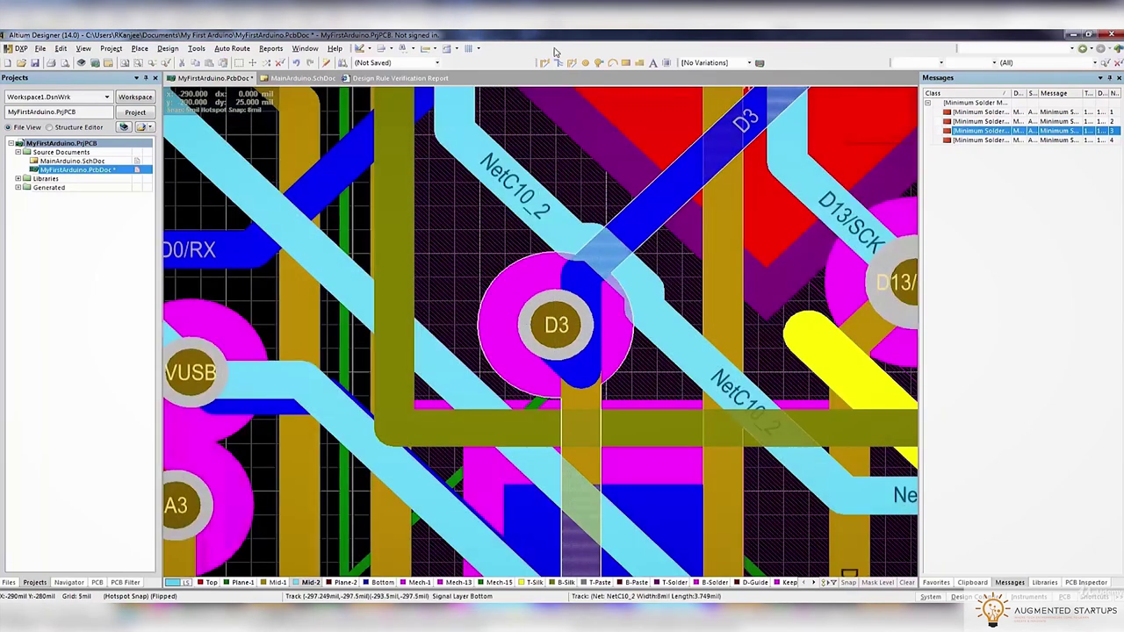
pyautogui.click(489, 138)
pyautogui.moveTo(487, 143); pyautogui.dragTo(496, 154)
pyautogui.scroll(3, 527, 202)
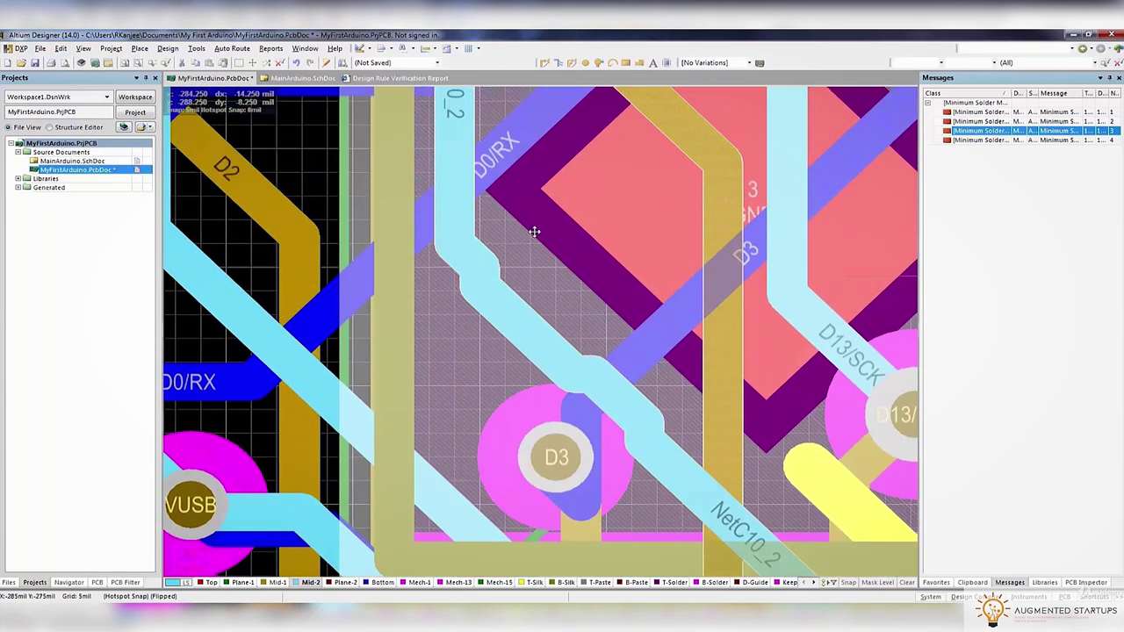
pyautogui.moveTo(547, 240)
pyautogui.mouseDown()
pyautogui.moveTo(572, 371)
pyautogui.moveTo(625, 384)
pyautogui.mouseUp()
pyautogui.keyDown('ctrl'); pyautogui.scroll(-3, 625, 384); pyautogui.keyUp('ctrl')
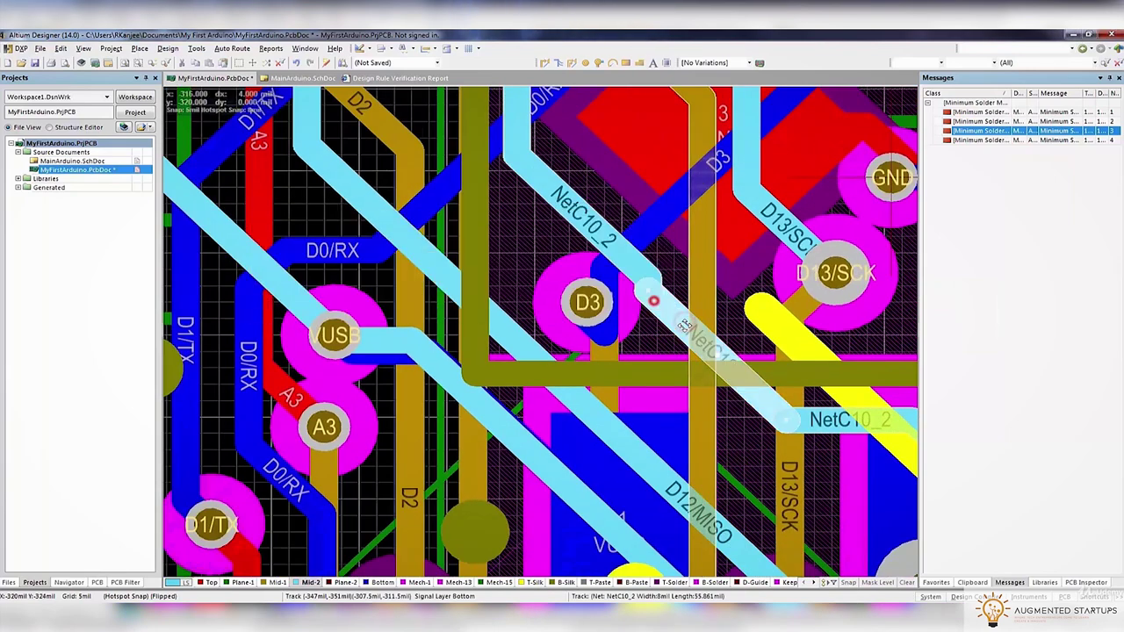
pyautogui.keyDown('ctrl'); pyautogui.scroll(2, 653, 299); pyautogui.keyUp('ctrl')
pyautogui.moveTo(652, 299); pyautogui.dragTo(693, 325)
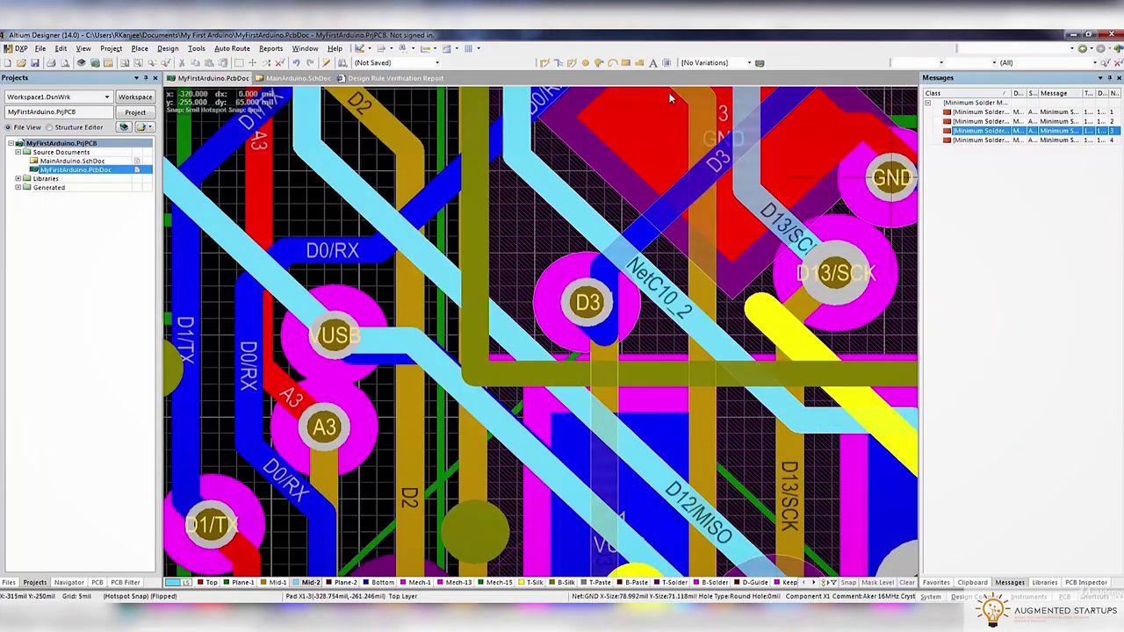
# Try a track from pad D3, then rerun the design rule check, leaving 2 violations
pyautogui.click(559, 63)
pyautogui.click(603, 269)
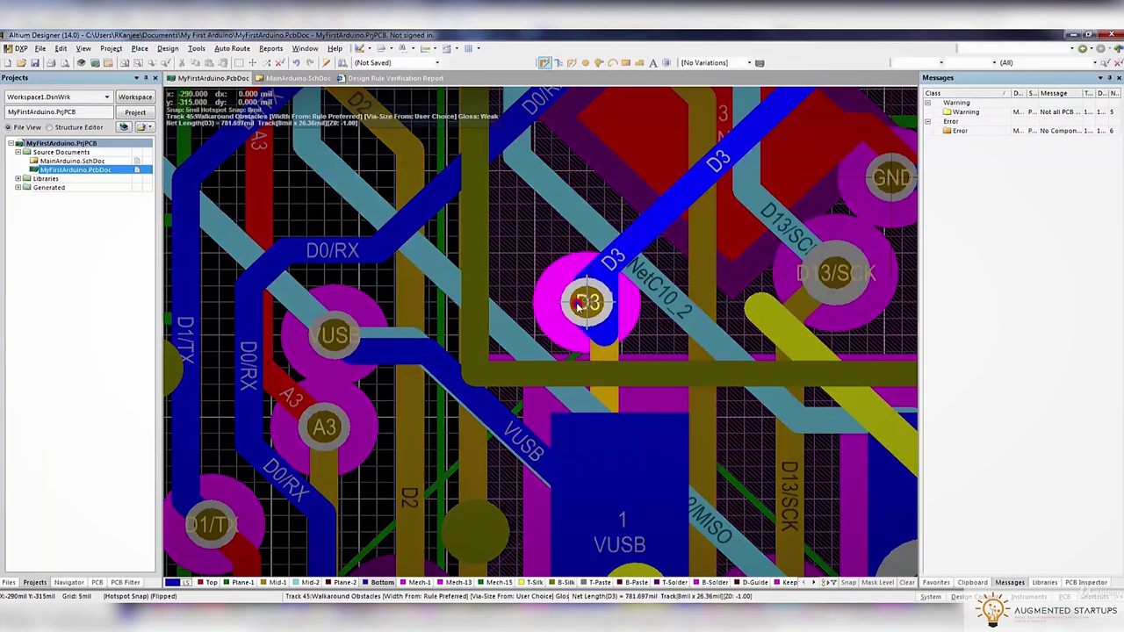
pyautogui.rightClick(578, 305)
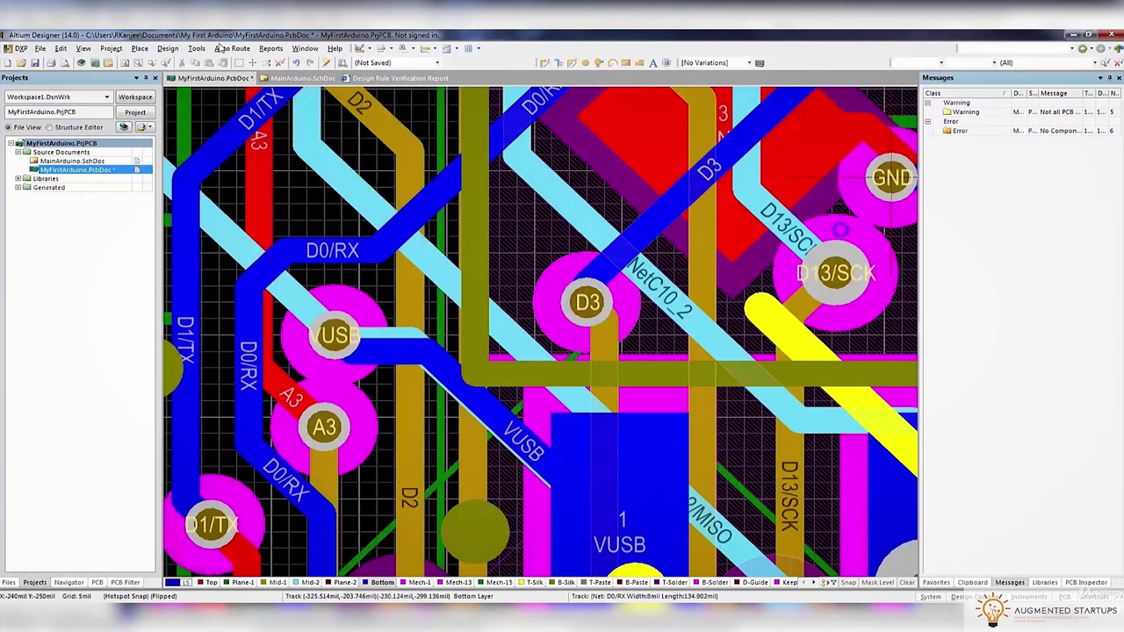
pyautogui.click(197, 48)
pyautogui.click(206, 63)
pyautogui.click(361, 496)
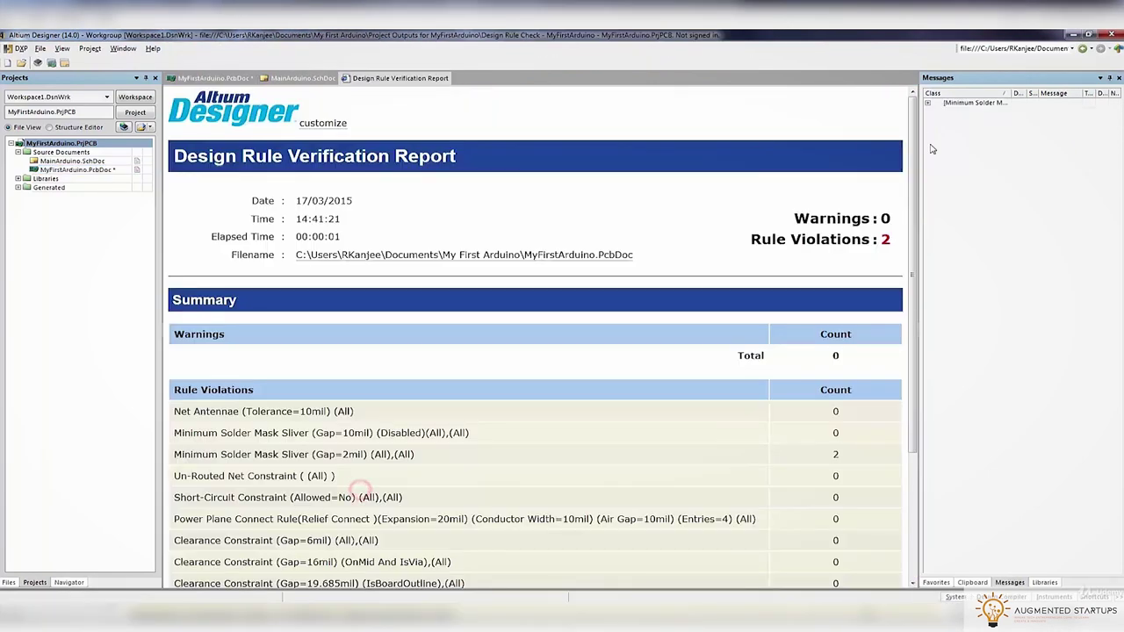
# Inspect capacitor C4 and the properties of its 5V and GND pads at the violation
pyautogui.click(209, 78)
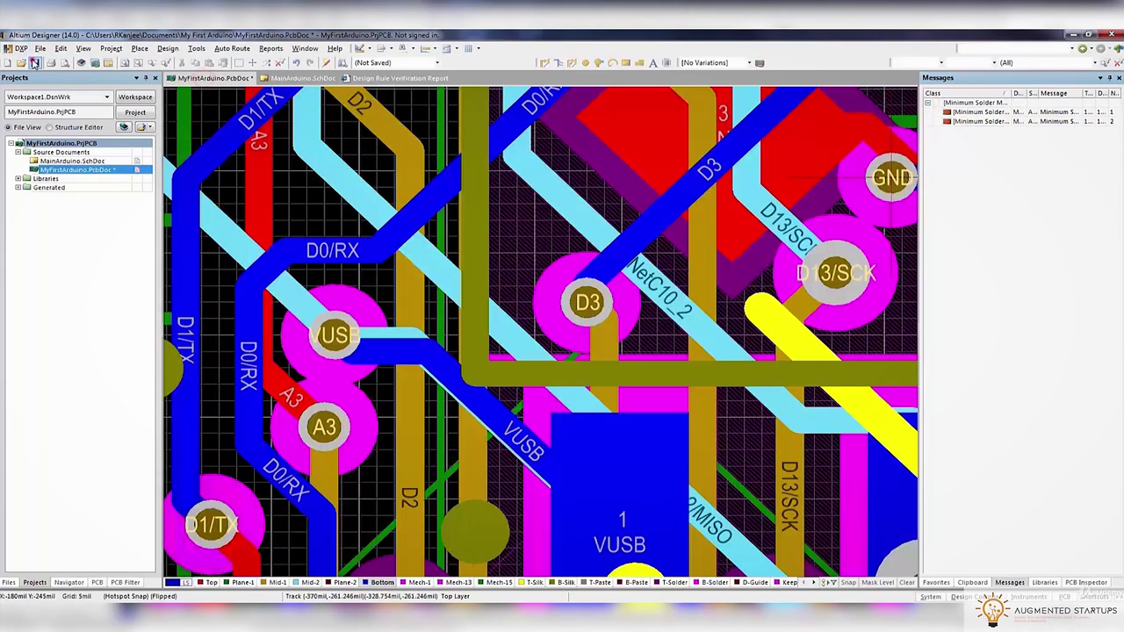
pyautogui.doubleClick(1071, 112)
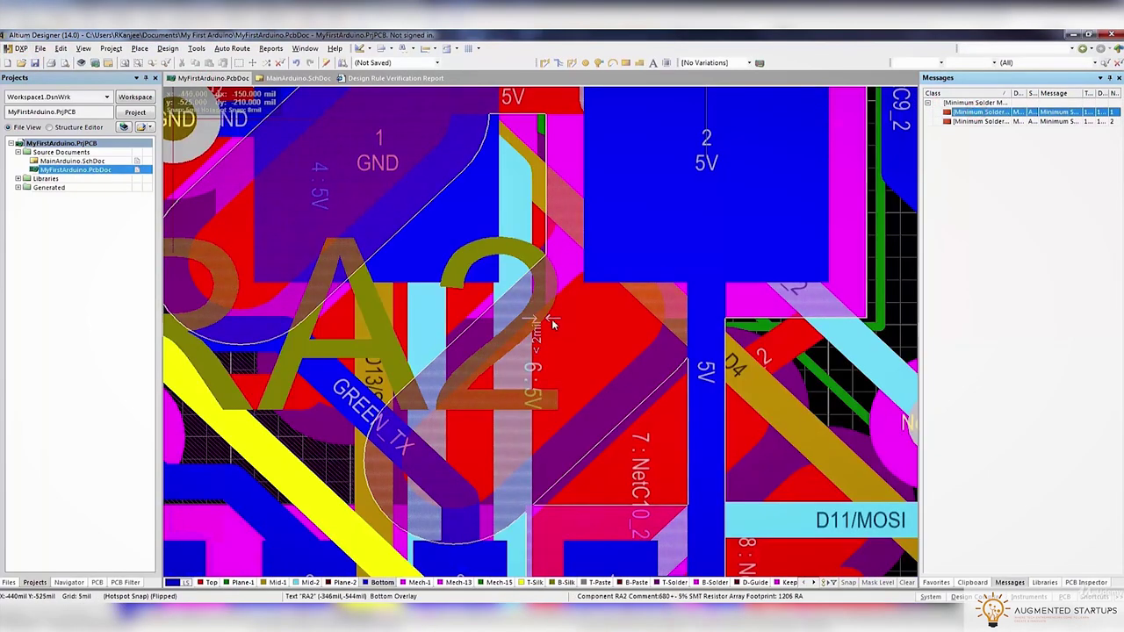
pyautogui.keyDown('ctrl'); pyautogui.scroll(-3, 571, 228); pyautogui.keyUp('ctrl')
pyautogui.doubleClick(518, 281)
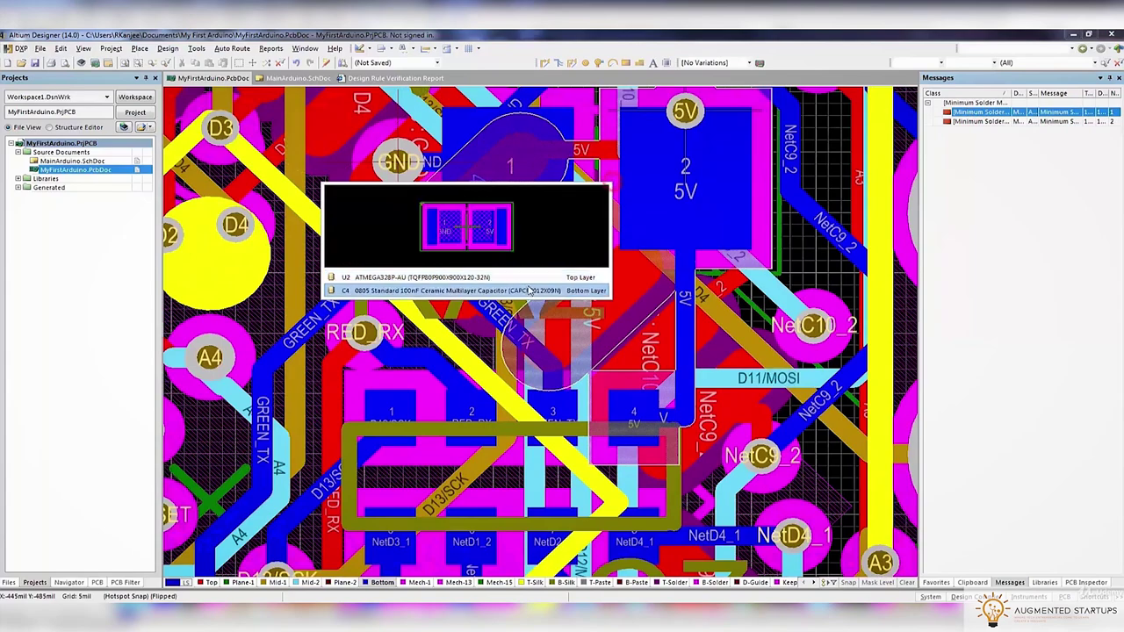
pyautogui.click(527, 286)
pyautogui.click(745, 545)
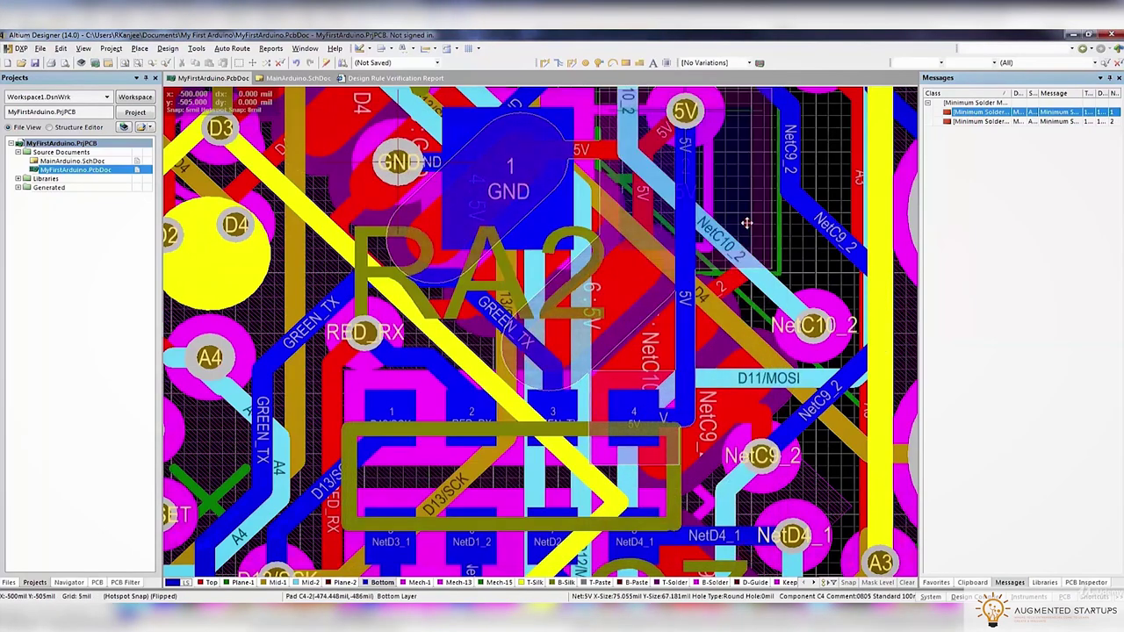
pyautogui.doubleClick(745, 222)
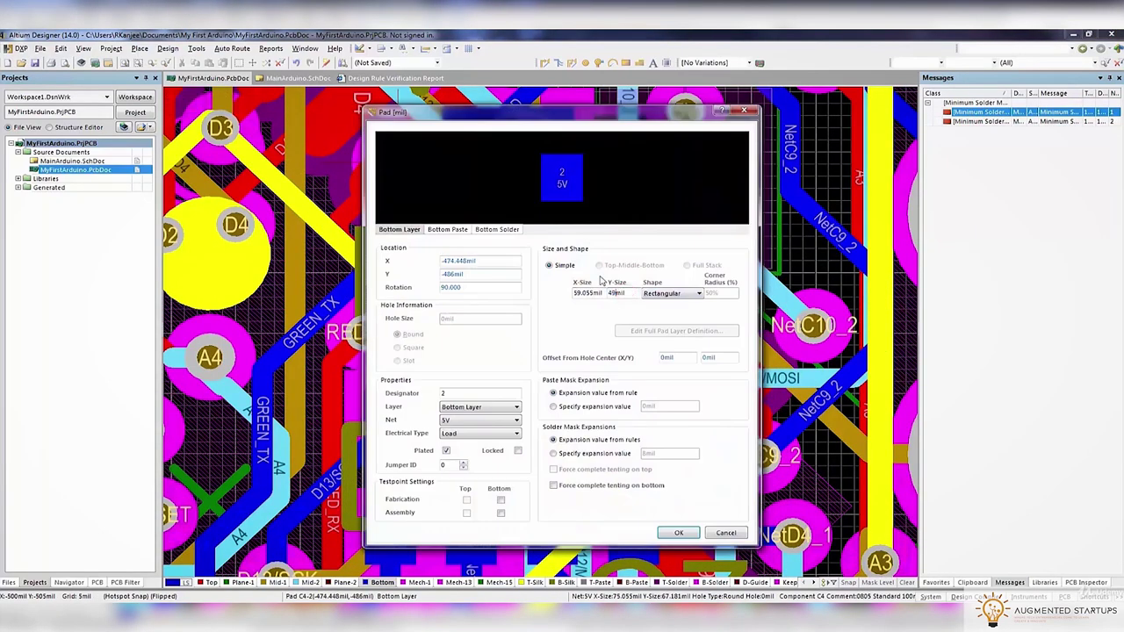
pyautogui.press('Escape')
pyautogui.doubleClick(545, 132)
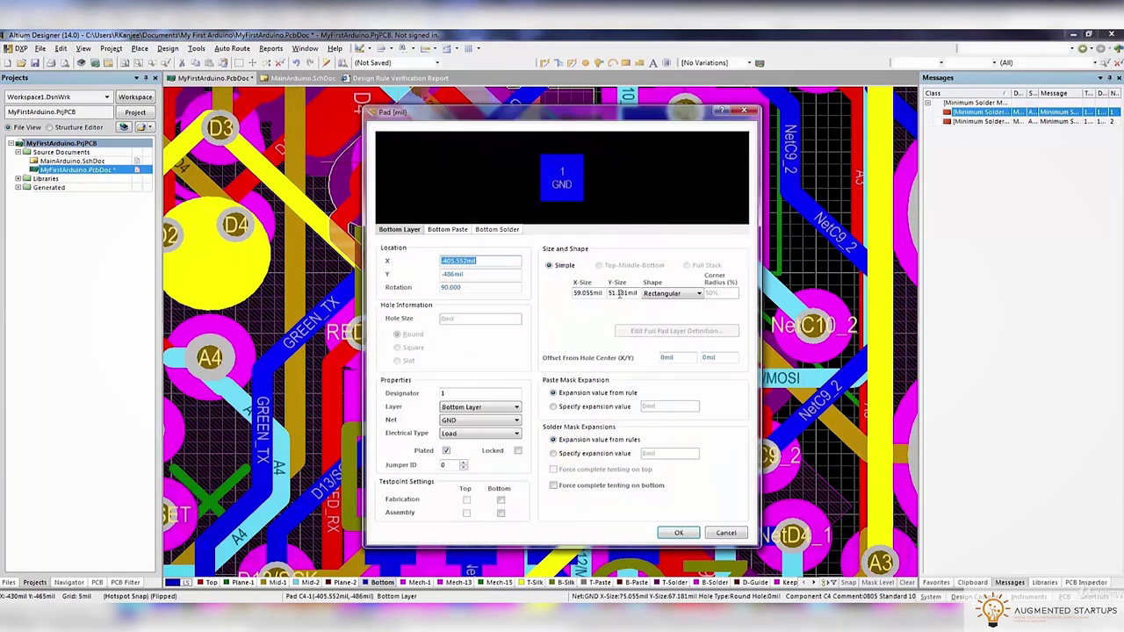
pyautogui.press('Escape')
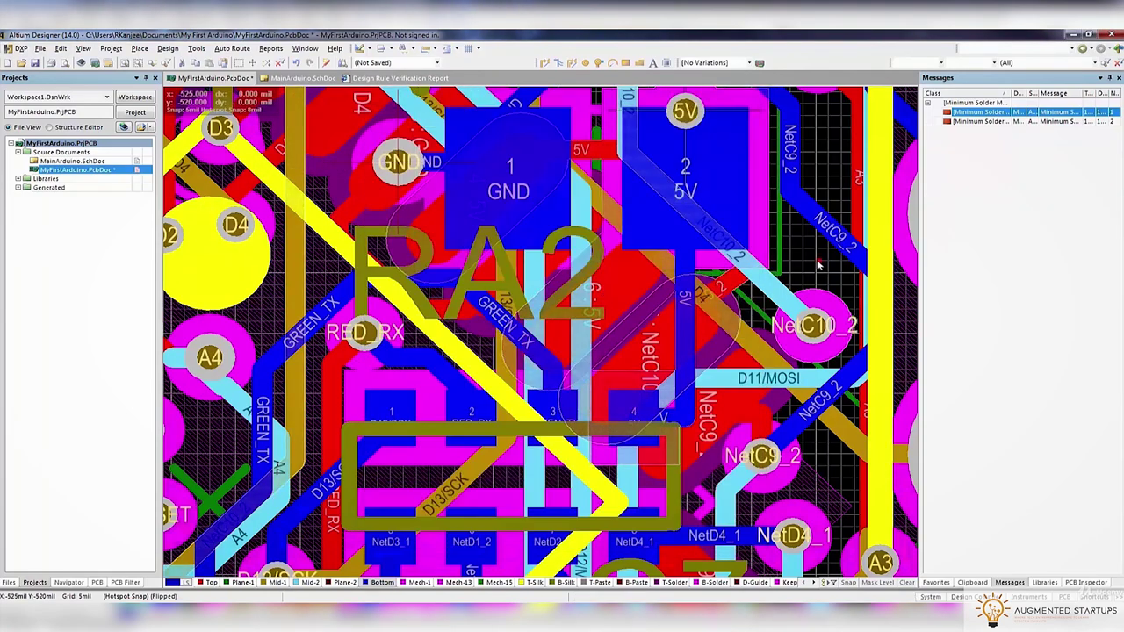
# On the Top Layer alone, re-route the NetC10_2 and NetC9_2 tracks and save the board
pyautogui.hotkey('shift', 's')
pyautogui.press('KP_Multiply')
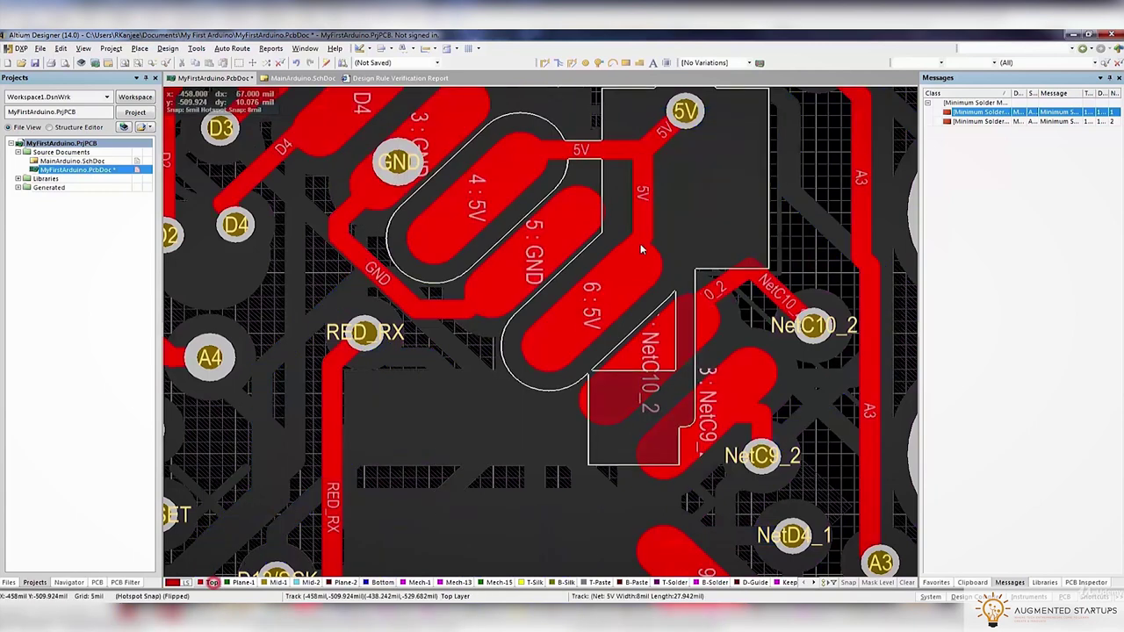
pyautogui.click(706, 306)
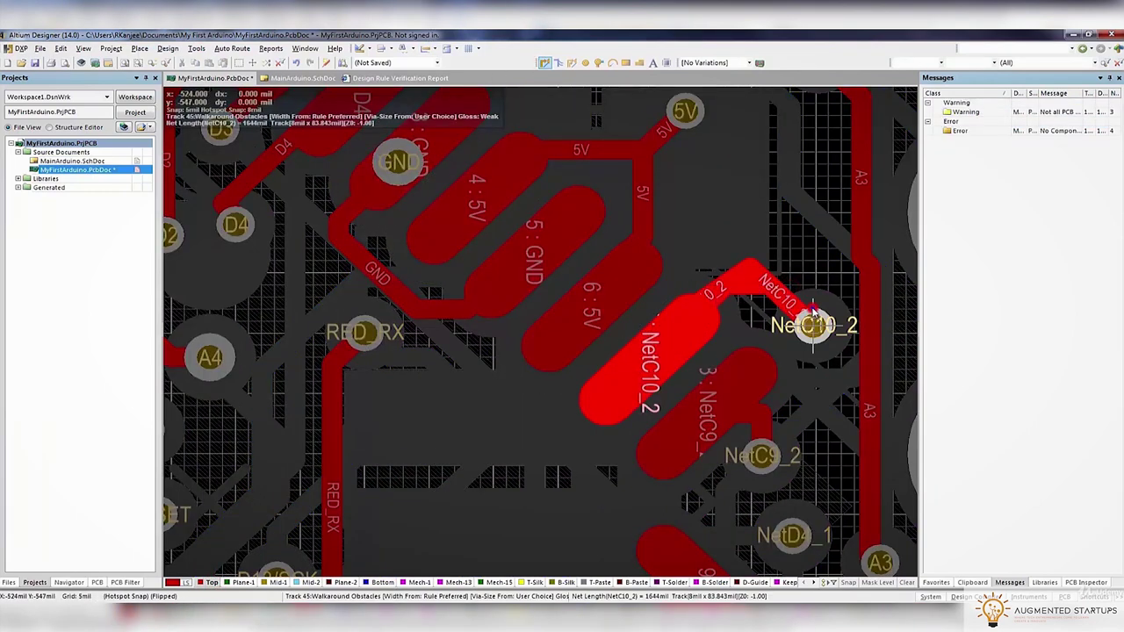
pyautogui.click(812, 314)
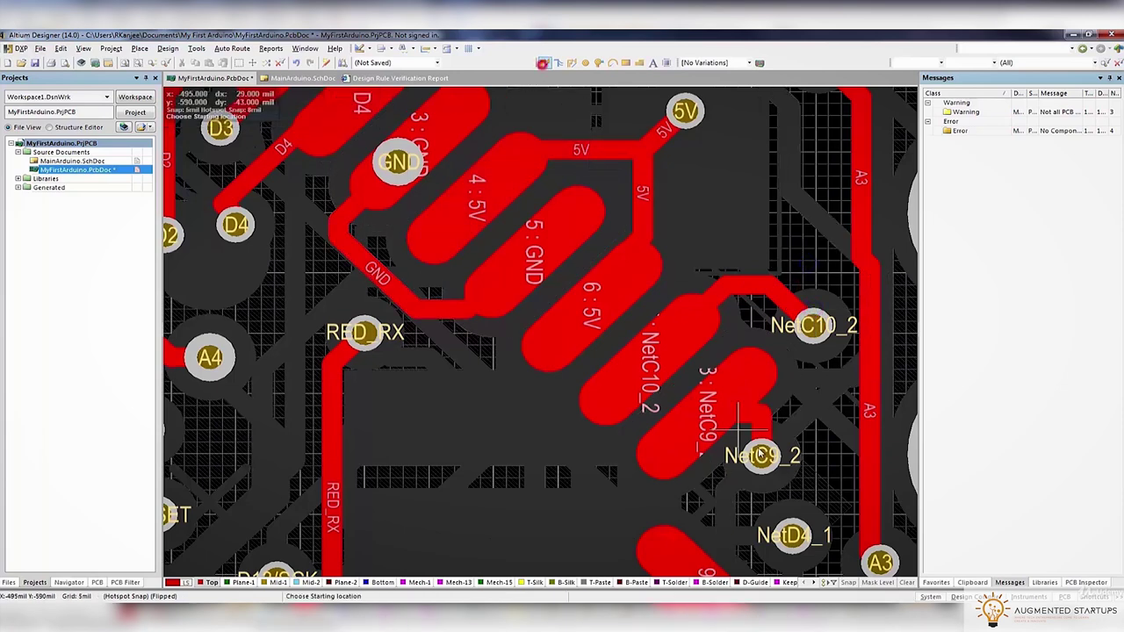
pyautogui.click(762, 457)
pyautogui.click(757, 455)
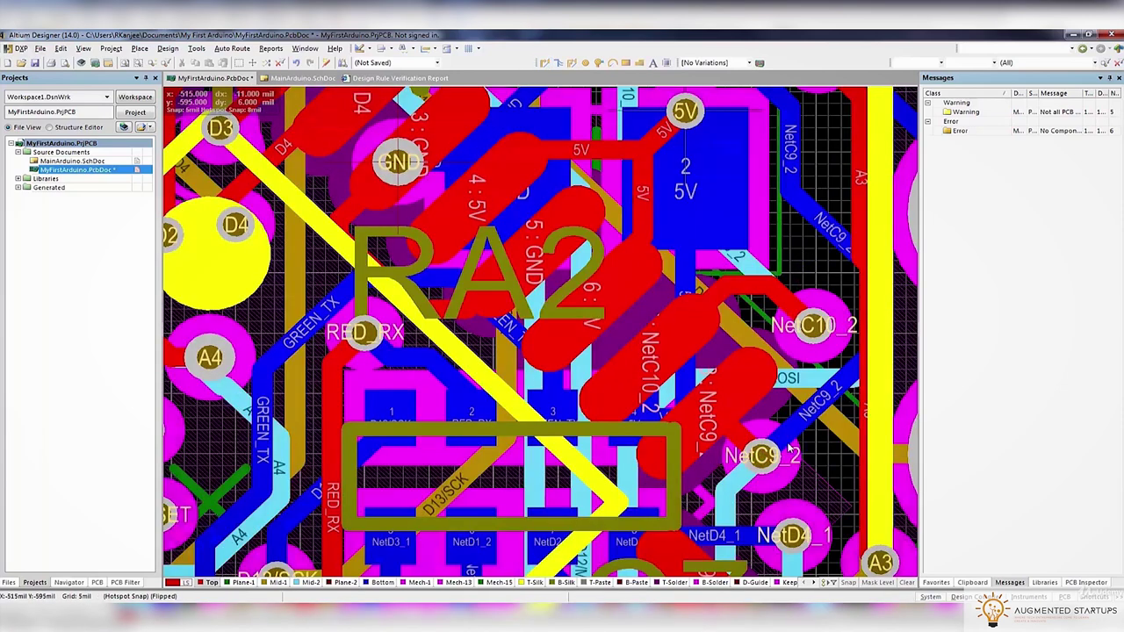
pyautogui.hotkey('ctrl', 's')
pyautogui.keyDown('ctrl'); pyautogui.scroll(-2, 668, 374); pyautogui.keyUp('ctrl')
pyautogui.keyDown('ctrl'); pyautogui.scroll(5, 677, 231); pyautogui.keyUp('ctrl')
pyautogui.keyDown('ctrl'); pyautogui.scroll(-6, 683, 239); pyautogui.keyUp('ctrl')
# Review the electrical and manufacturing rules and rerun the design rule check
pyautogui.click(167, 48)
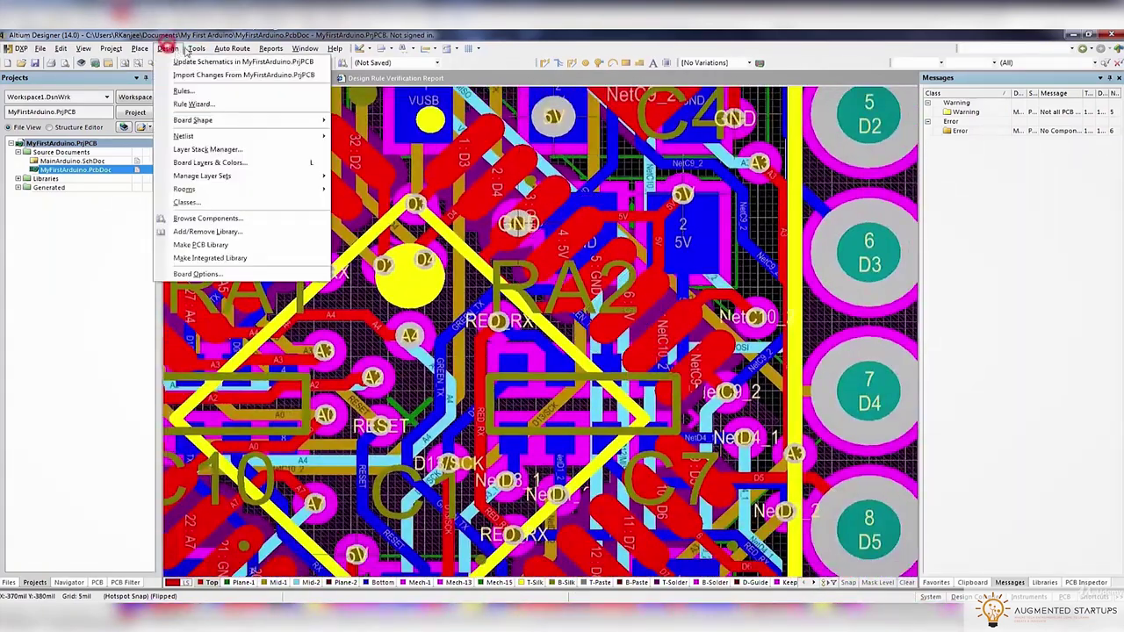
pyautogui.click(207, 64)
pyautogui.click(373, 185)
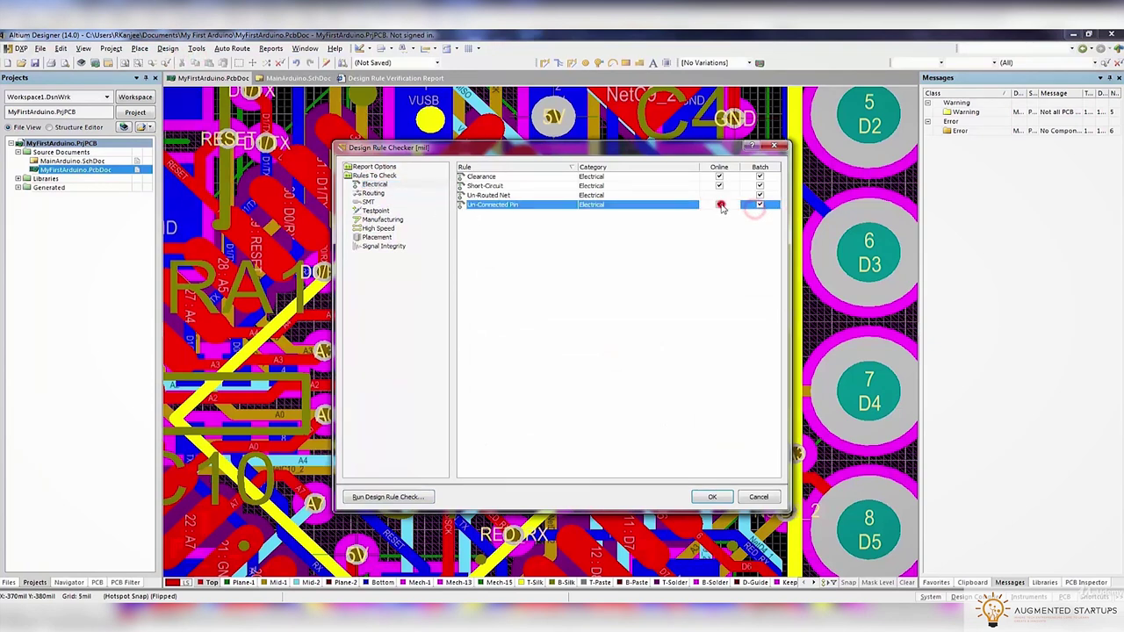
pyautogui.click(381, 219)
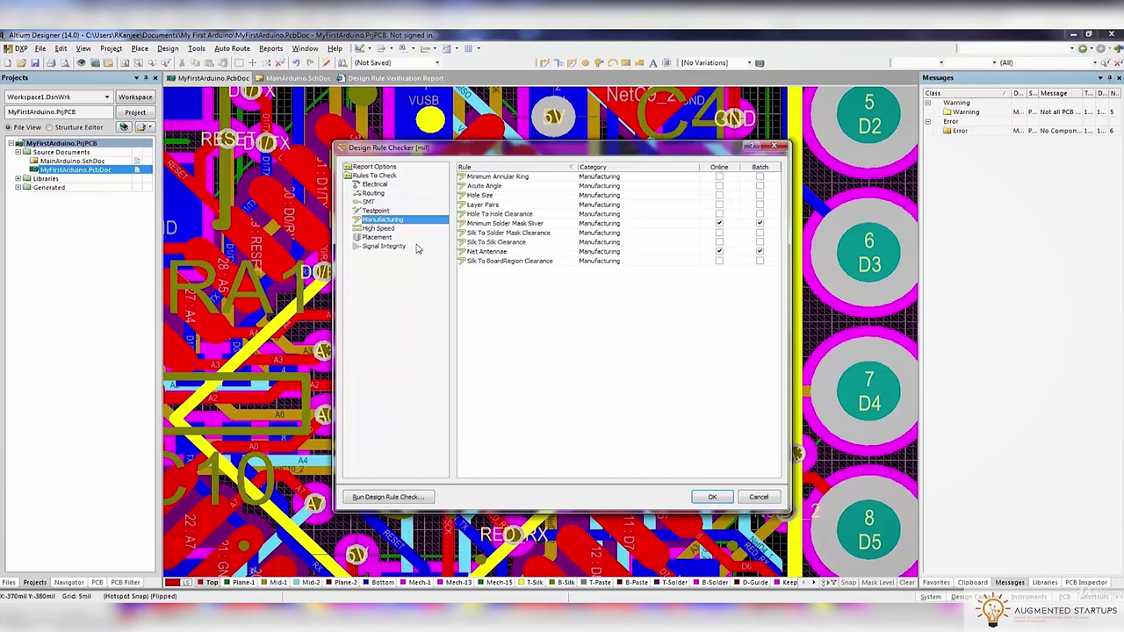
pyautogui.click(409, 496)
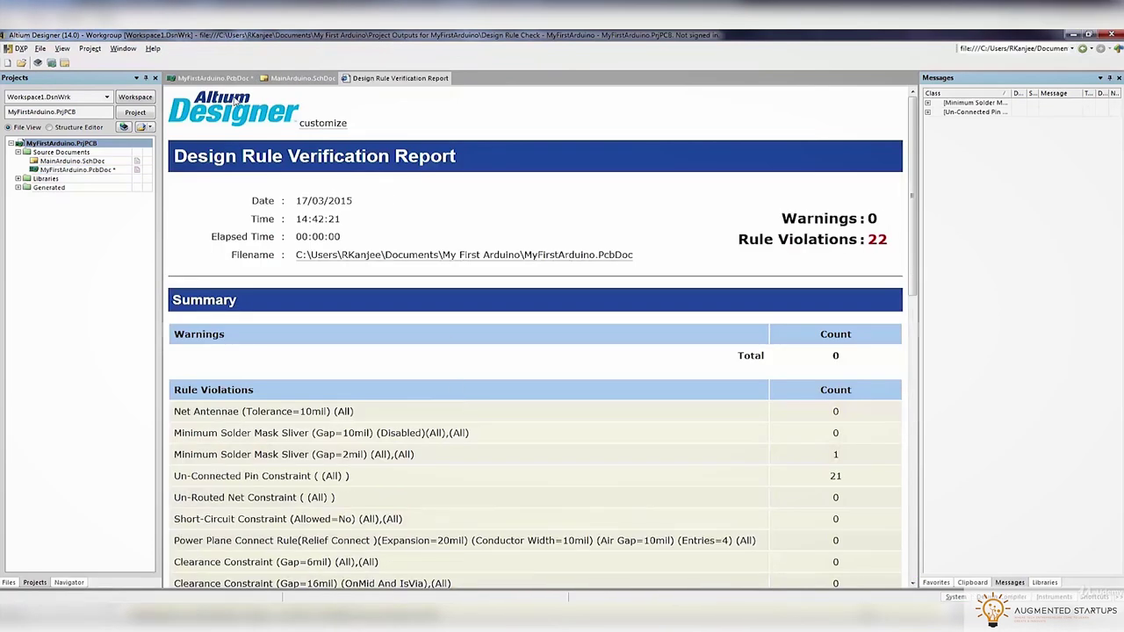
# Expand the unconnected pin violations and step through them on the PCB
pyautogui.click(211, 79)
pyautogui.click(927, 112)
pyautogui.doubleClick(960, 123)
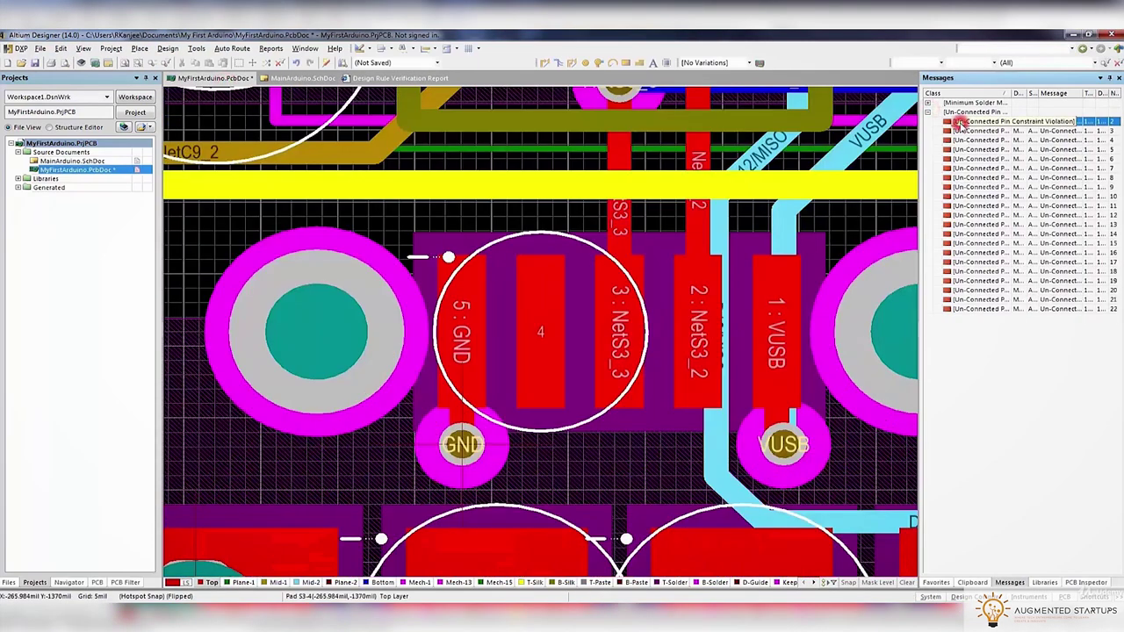
pyautogui.doubleClick(975, 130)
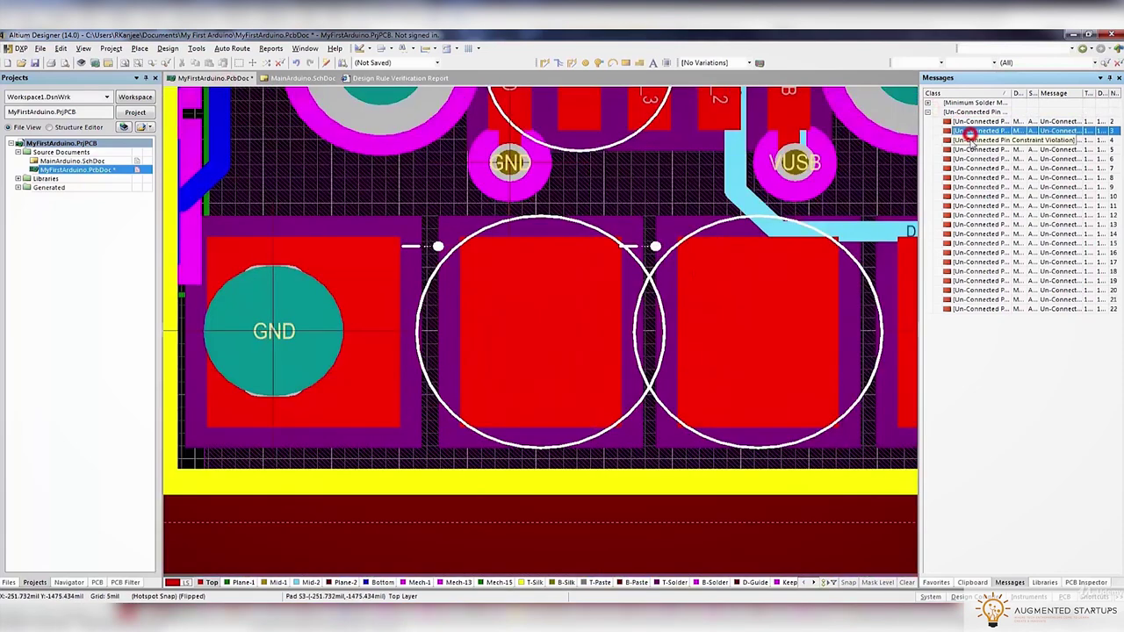
pyautogui.doubleClick(982, 140)
pyautogui.doubleClick(996, 149)
pyautogui.doubleClick(993, 151)
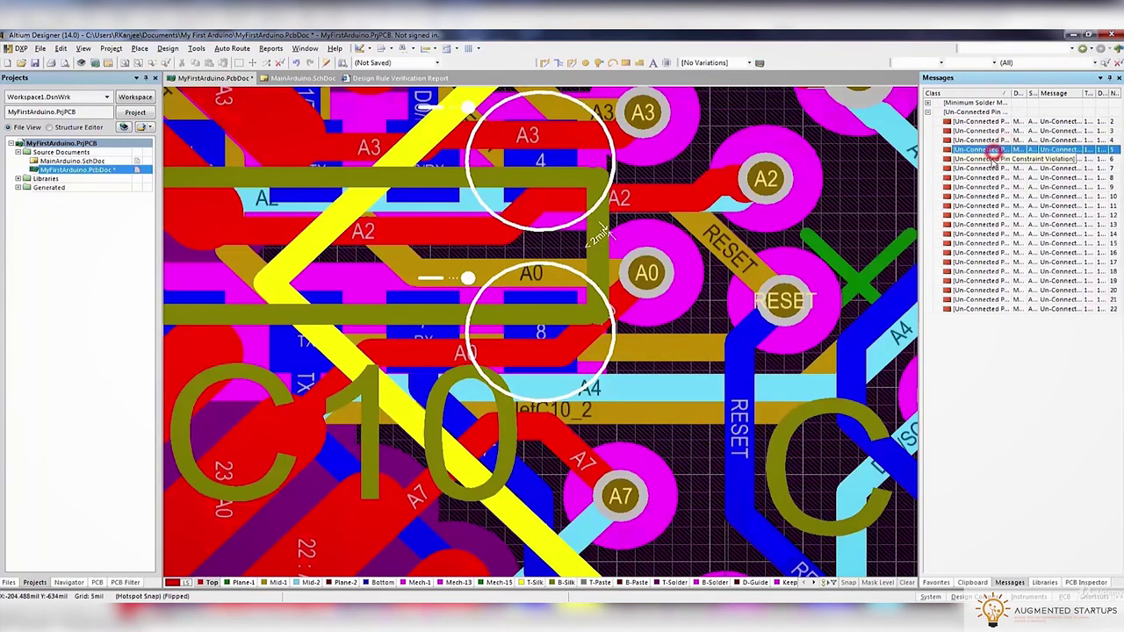
# Trace the unconnected pin violation to the regulator's pad 4
pyautogui.keyDown('ctrl'); pyautogui.scroll(-4, 489, 333); pyautogui.keyUp('ctrl')
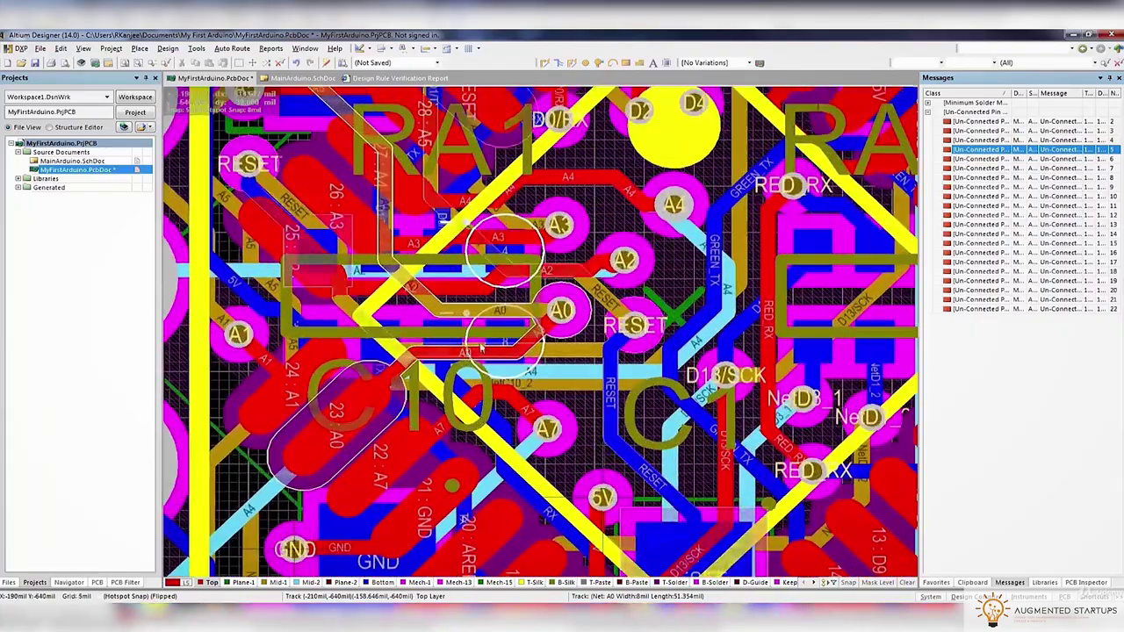
pyautogui.keyDown('ctrl'); pyautogui.scroll(-2, 489, 334); pyautogui.keyUp('ctrl')
pyautogui.keyDown('ctrl'); pyautogui.scroll(-3, 445, 274); pyautogui.keyUp('ctrl')
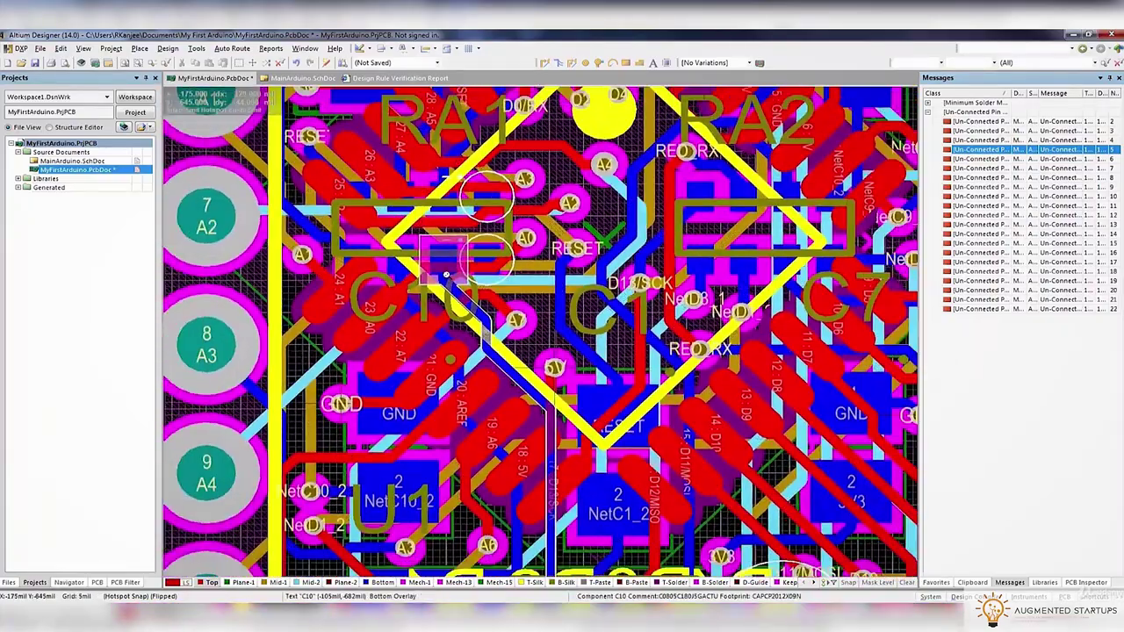
pyautogui.doubleClick(965, 159)
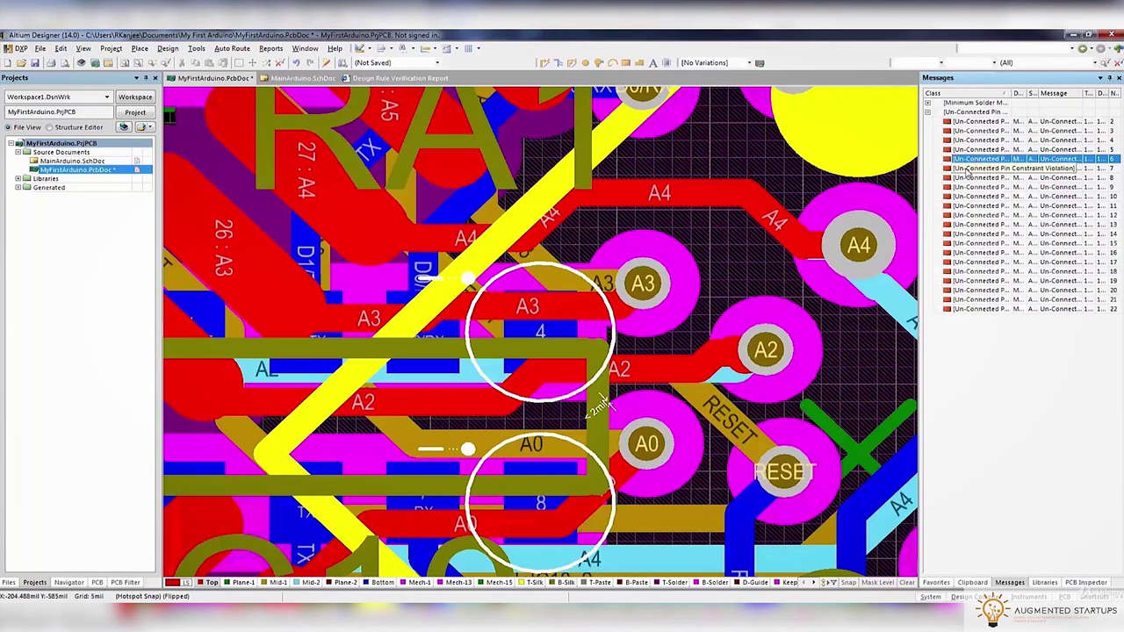
pyautogui.doubleClick(972, 167)
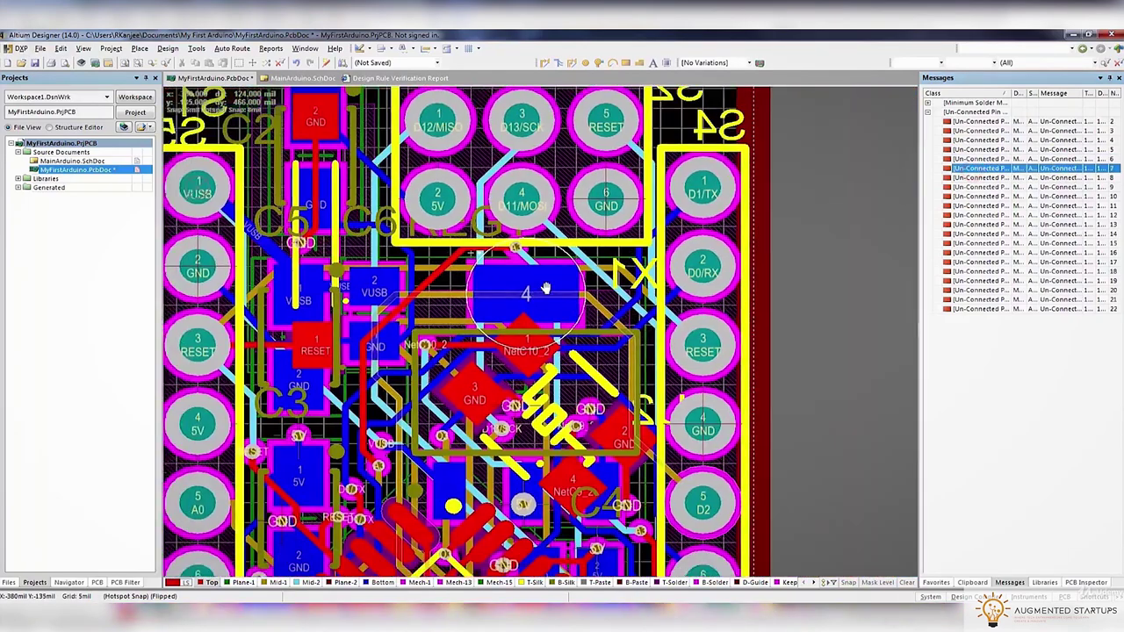
pyautogui.keyDown('ctrl'); pyautogui.scroll(-2, 687, 272); pyautogui.keyUp('ctrl')
pyautogui.keyDown('ctrl'); pyautogui.scroll(2, 580, 260); pyautogui.keyUp('ctrl')
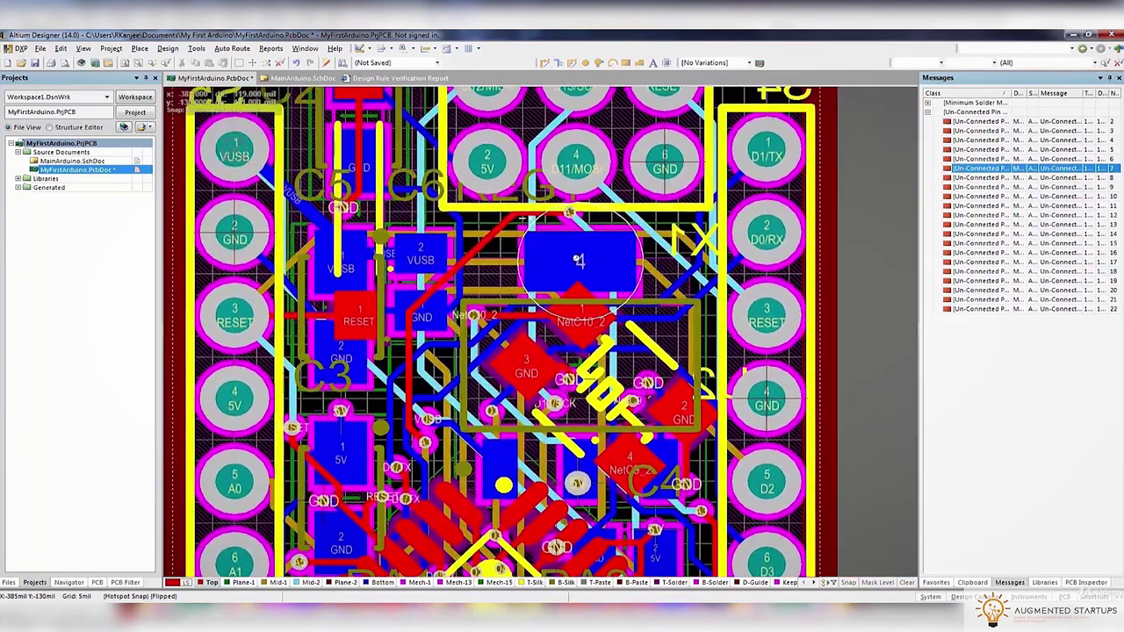
pyautogui.keyDown('ctrl'); pyautogui.scroll(3, 577, 470); pyautogui.keyUp('ctrl')
pyautogui.keyDown('ctrl'); pyautogui.scroll(-1, 577, 470); pyautogui.keyUp('ctrl')
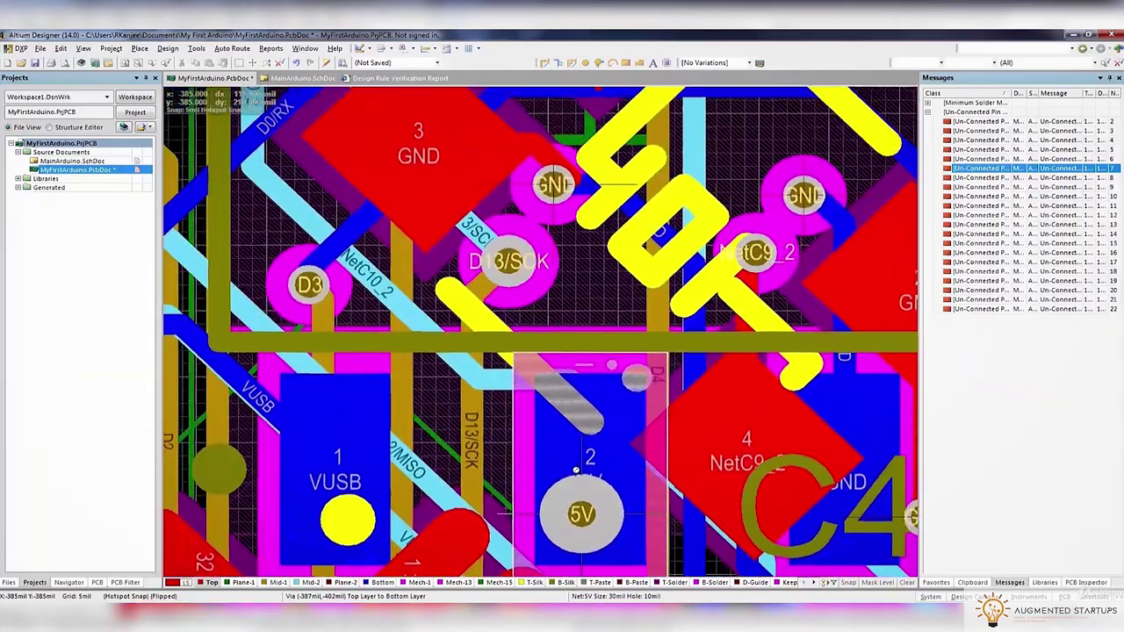
pyautogui.keyDown('ctrl'); pyautogui.scroll(-1, 577, 470); pyautogui.keyUp('ctrl')
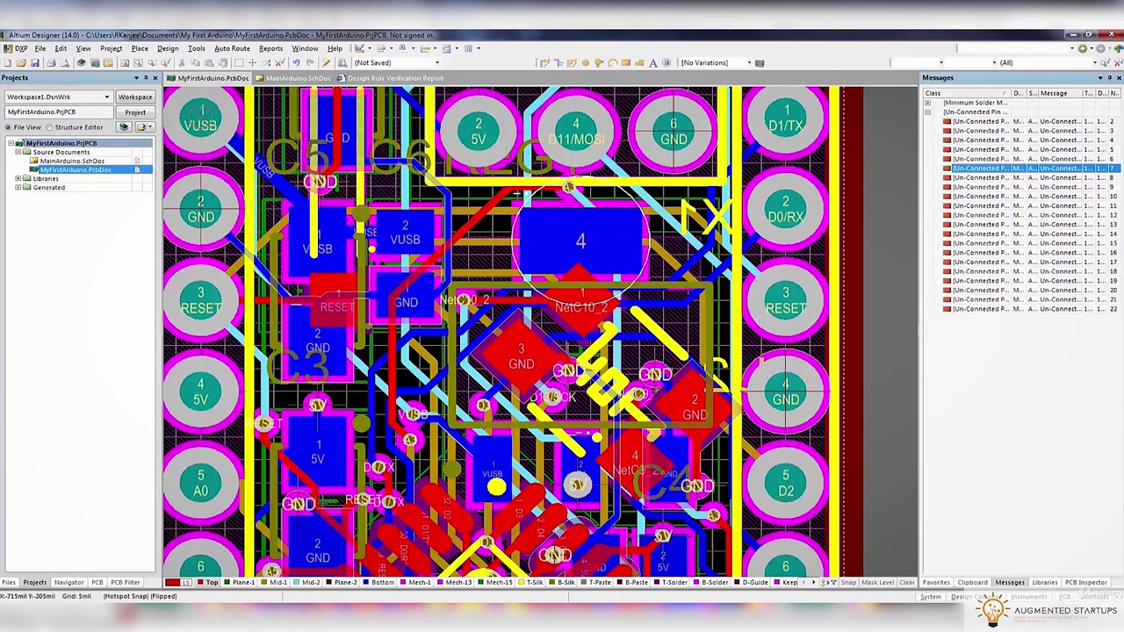
# In the MainArduino schematic, open the REG1 LM1117MP-5.0/NOPB regulator's properties
pyautogui.hotkey('ctrl', 'Tab')
pyautogui.moveTo(565, 441); pyautogui.dragTo(550, 374, button='right')
pyautogui.keyDown('ctrl'); pyautogui.scroll(-2, 551, 375); pyautogui.keyUp('ctrl')
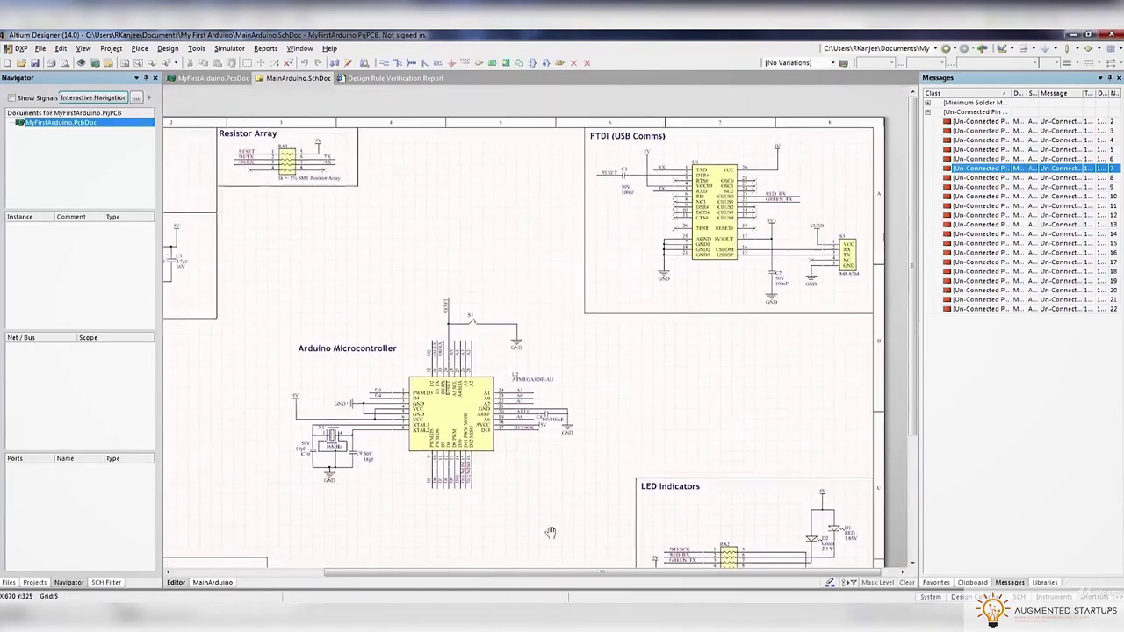
pyautogui.keyDown('ctrl'); pyautogui.scroll(2, 406, 272); pyautogui.keyUp('ctrl')
pyautogui.keyDown('ctrl'); pyautogui.scroll(3, 431, 263); pyautogui.keyUp('ctrl')
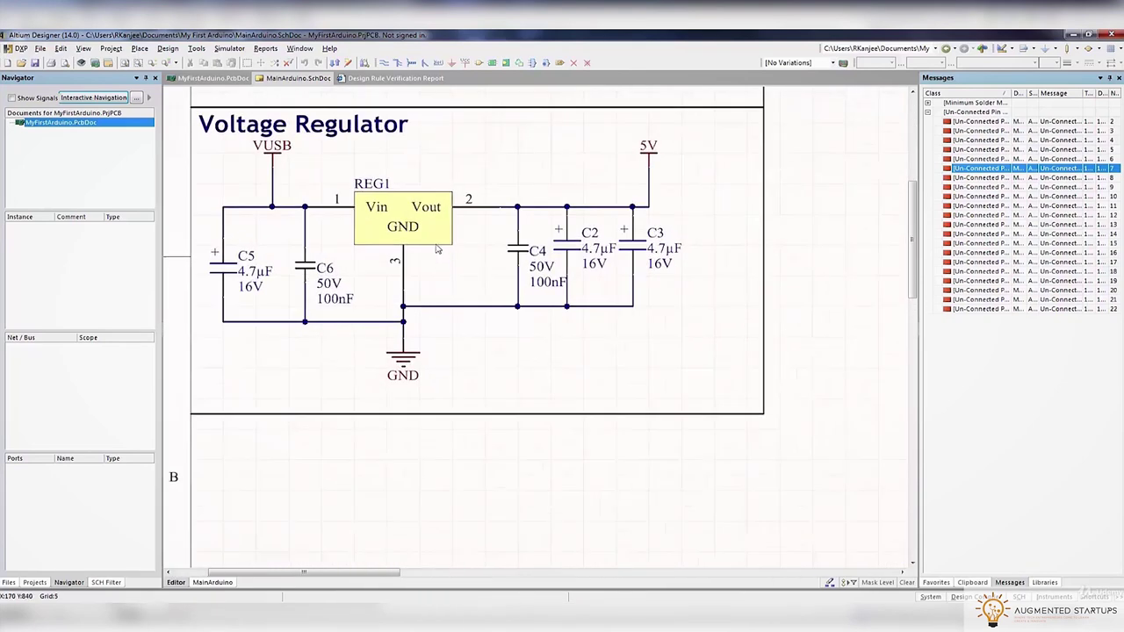
pyautogui.doubleClick(434, 245)
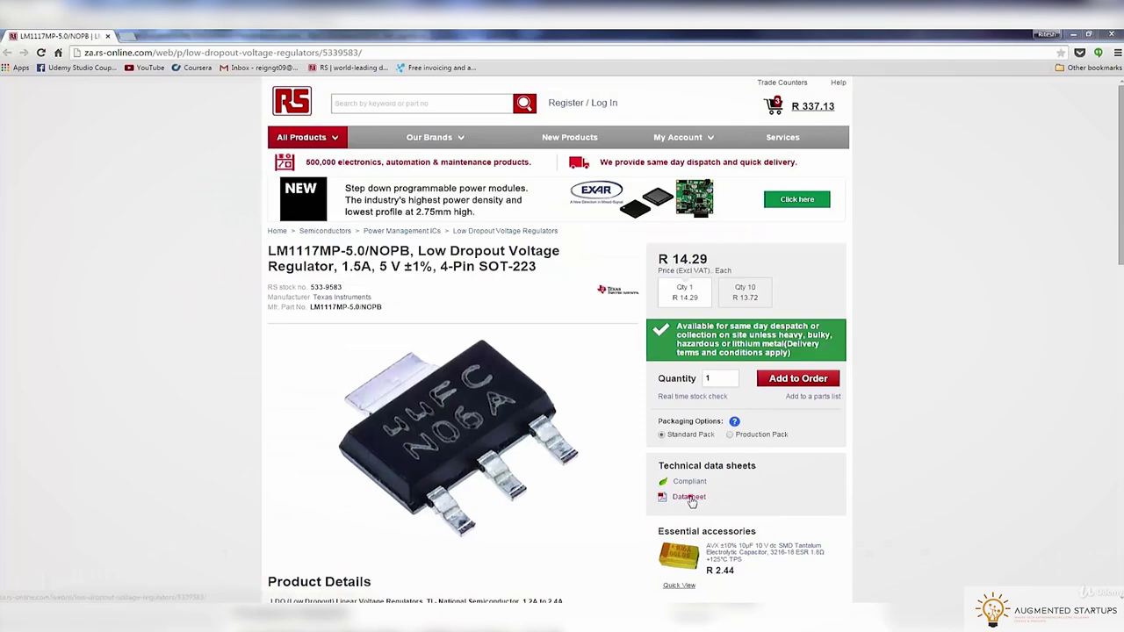
# Open the LM1117 datasheet PDF and check the SOT-223 pin connection diagram
pyautogui.click(690, 497)
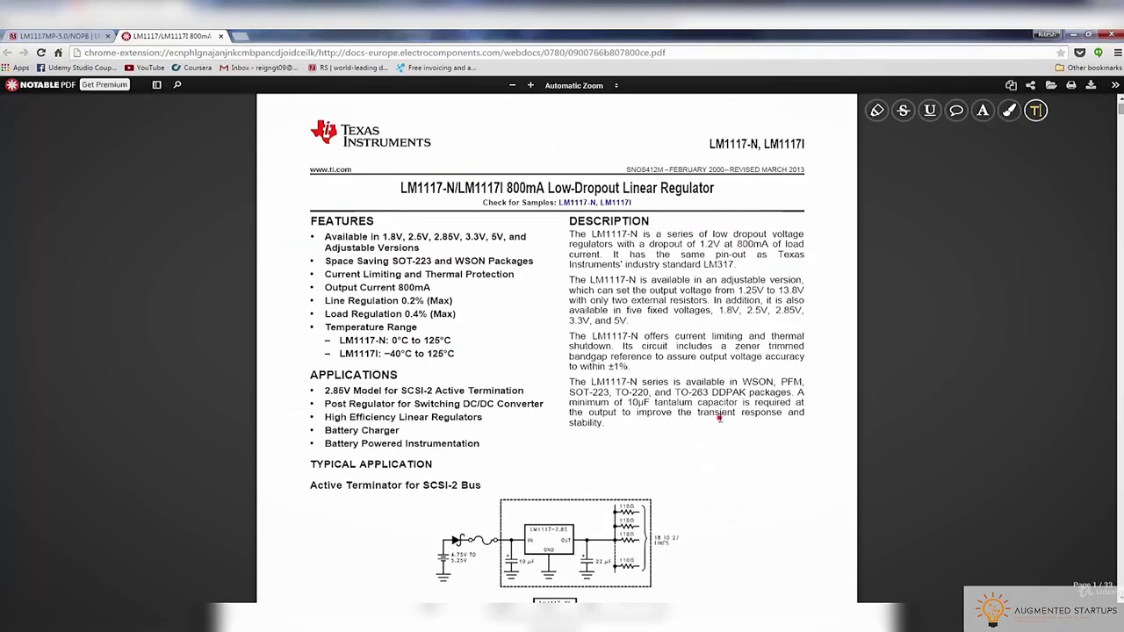
pyautogui.scroll(-10, 720, 418)
pyautogui.scroll(-4, 720, 418)
pyautogui.scroll(3, 684, 400)
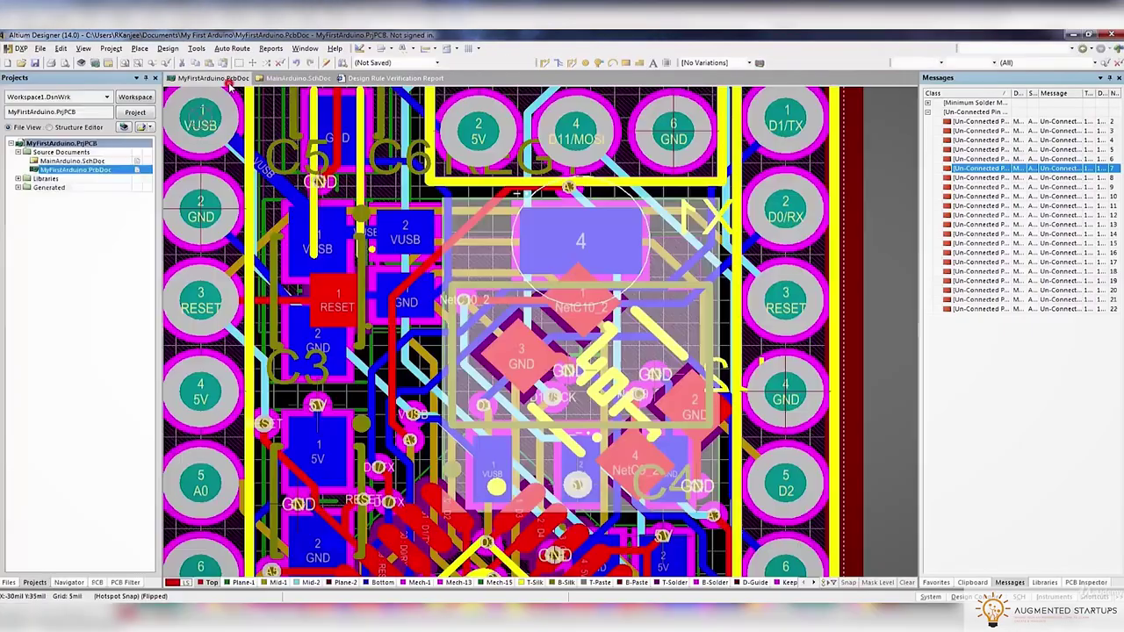
# Assign regulator pad REG1-4 to the 5V net in its pad properties
pyautogui.keyDown('ctrl'); pyautogui.scroll(4, 517, 252); pyautogui.keyUp('ctrl')
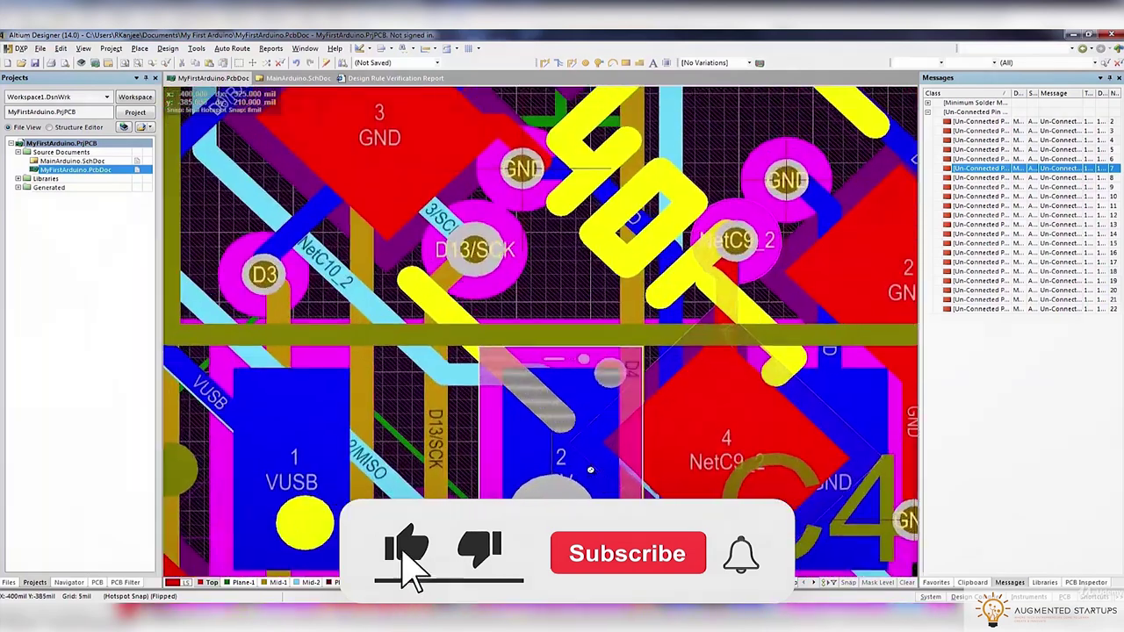
pyautogui.click(586, 392)
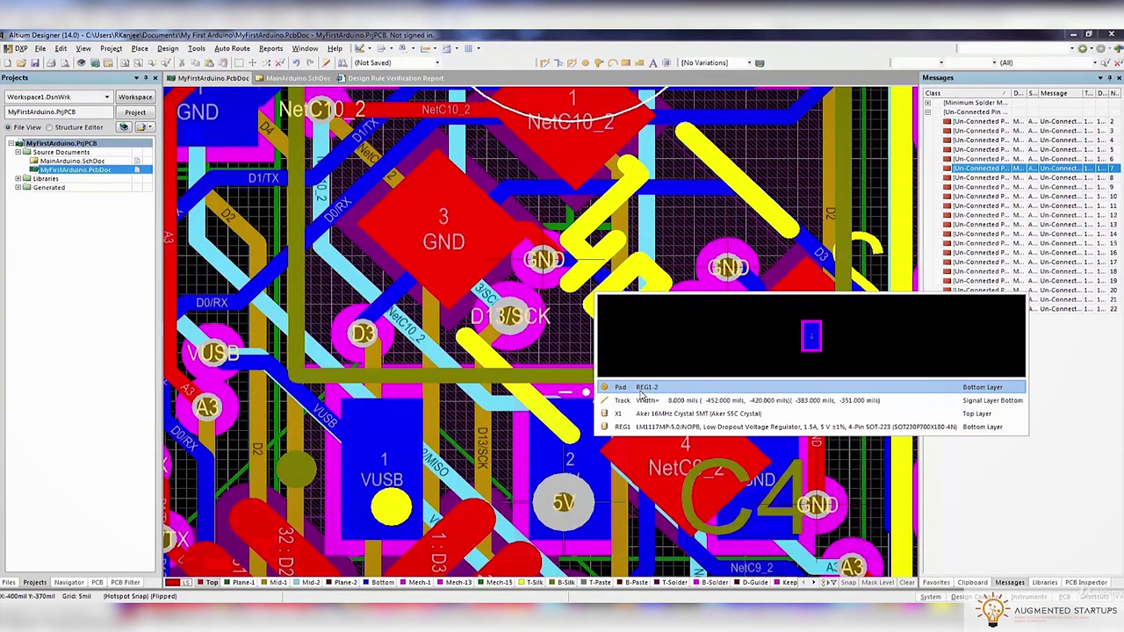
pyautogui.click(642, 393)
pyautogui.scroll(3, 585, 448)
pyautogui.click(687, 172)
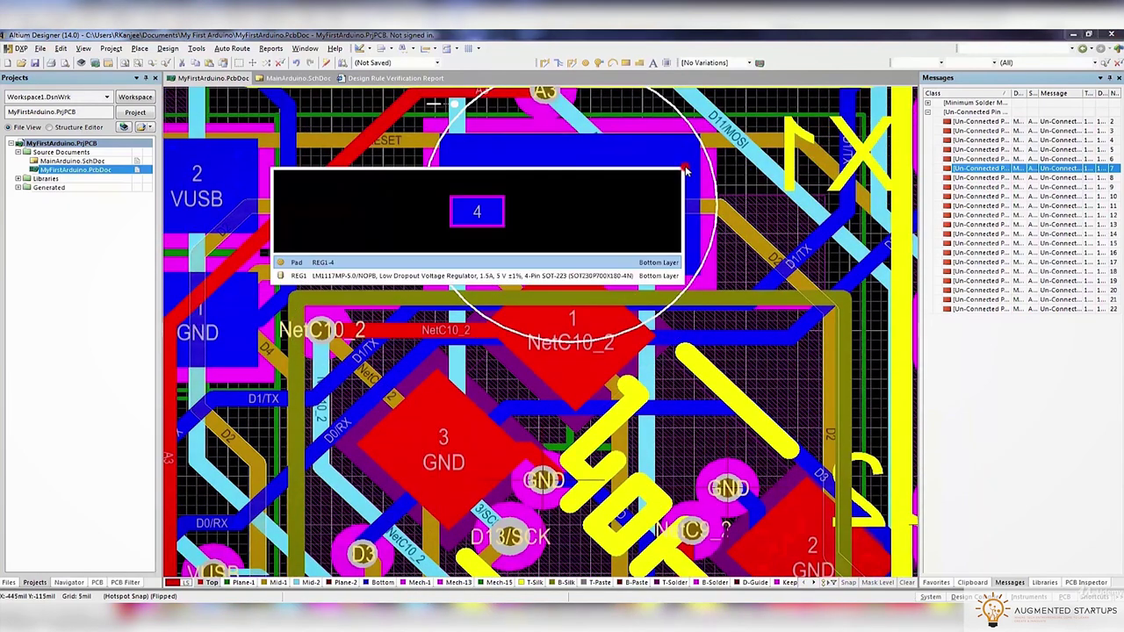
pyautogui.click(555, 262)
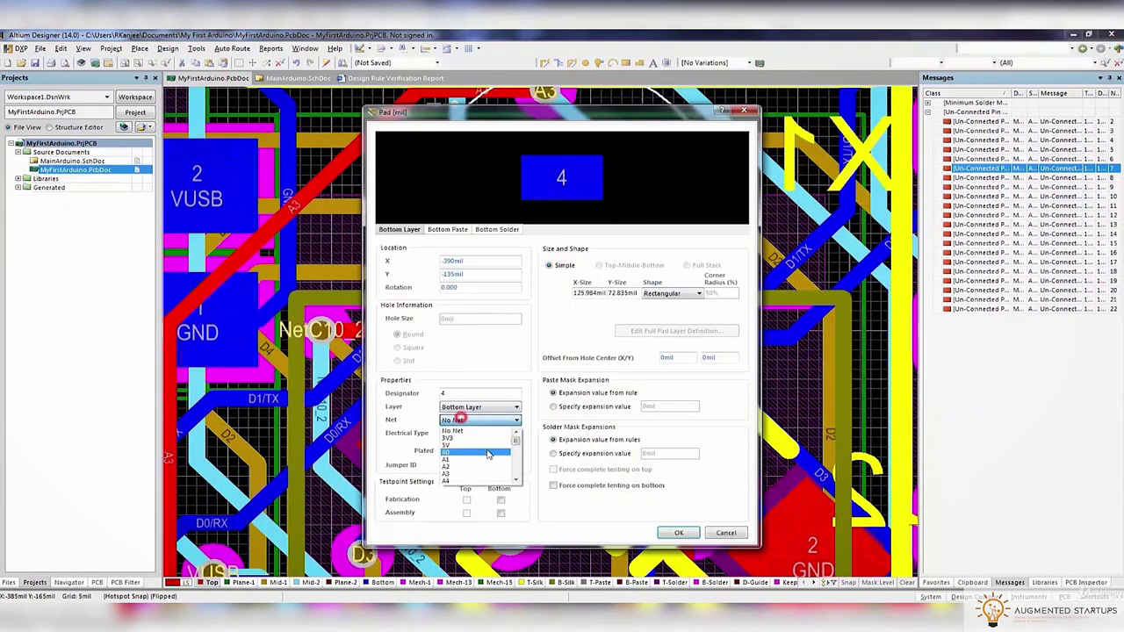
pyautogui.click(670, 533)
# Route a short track from REG1 pad 4 to a new 5V via
pyautogui.scroll(3, 506, 246)
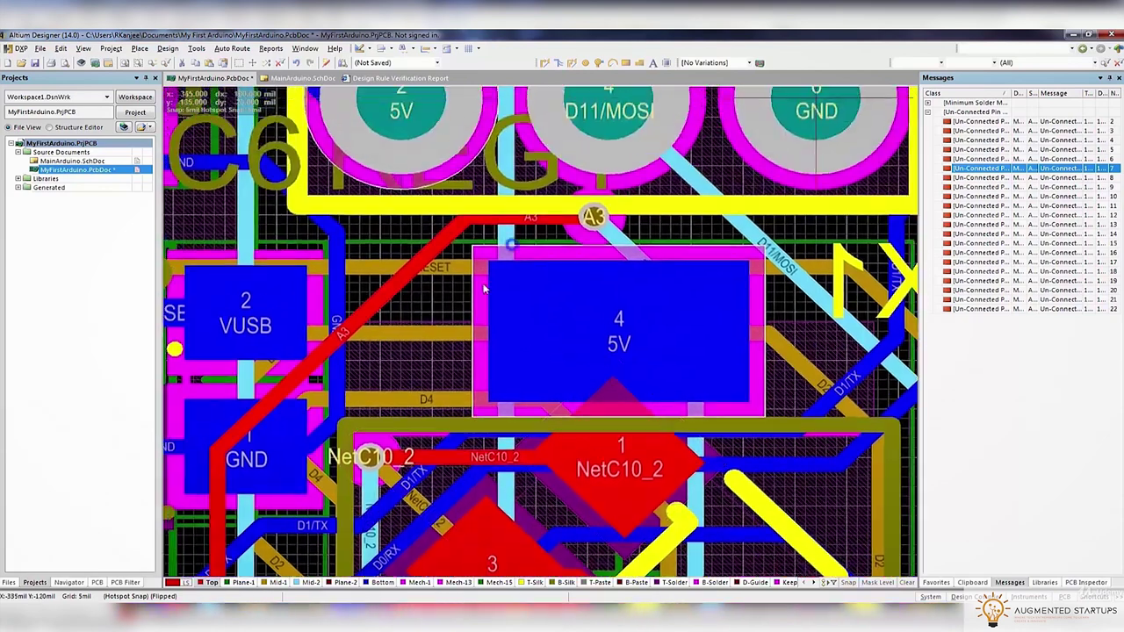
pyautogui.hotkey('ctrl', 'w')
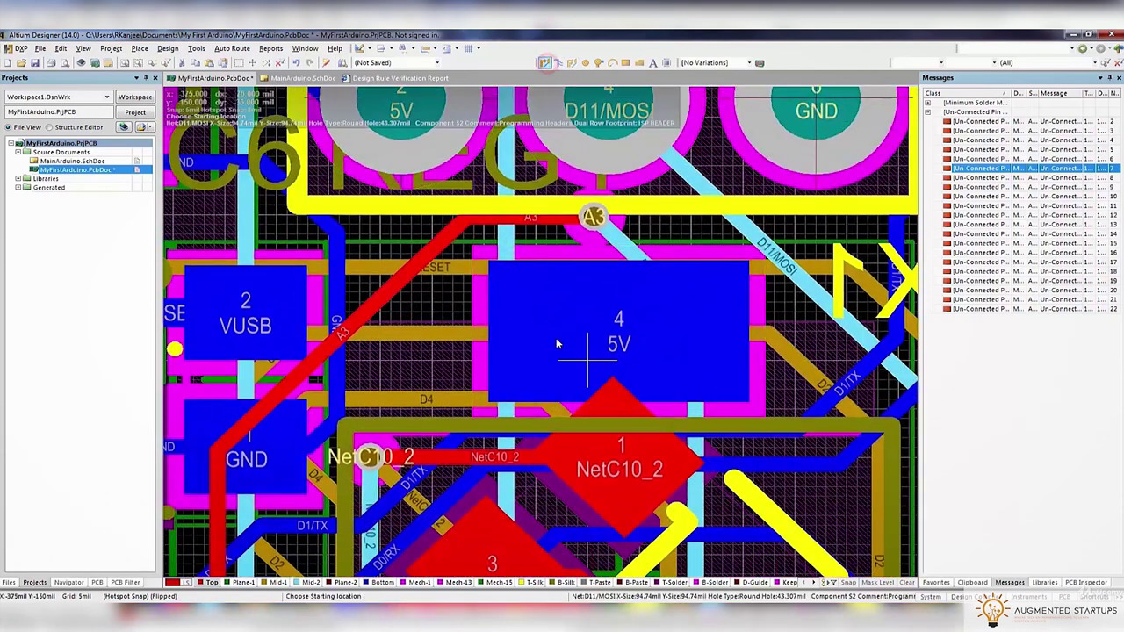
pyautogui.click(546, 303)
pyautogui.press('KP_Multiply')
pyautogui.press('KP_Multiply')
pyautogui.press('KP_Multiply')
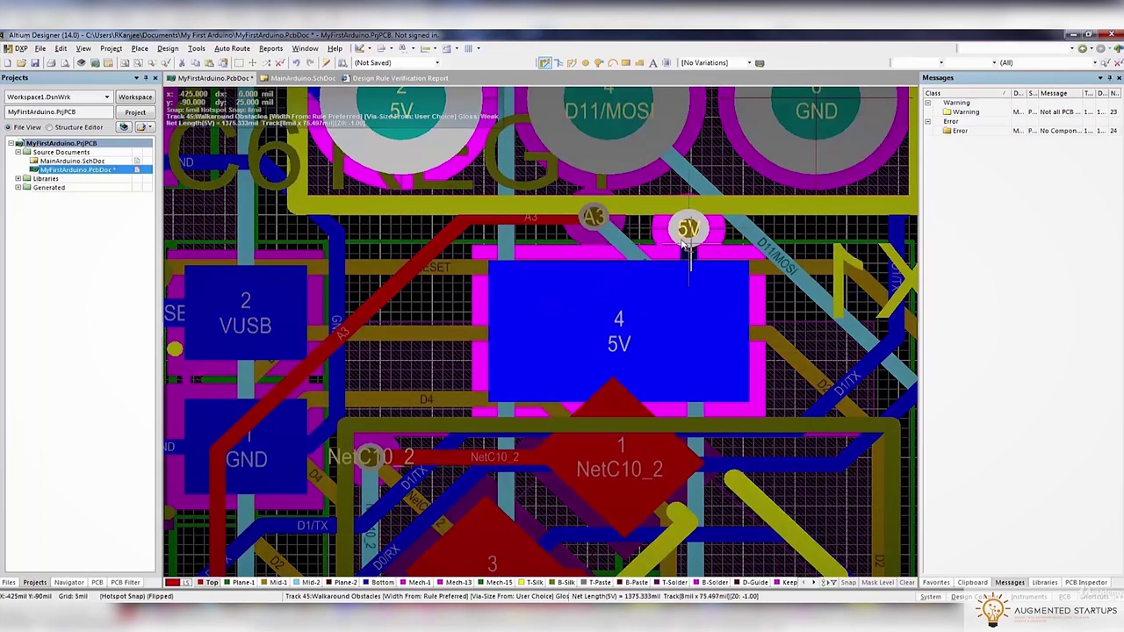
pyautogui.click(688, 230)
pyautogui.click(690, 229)
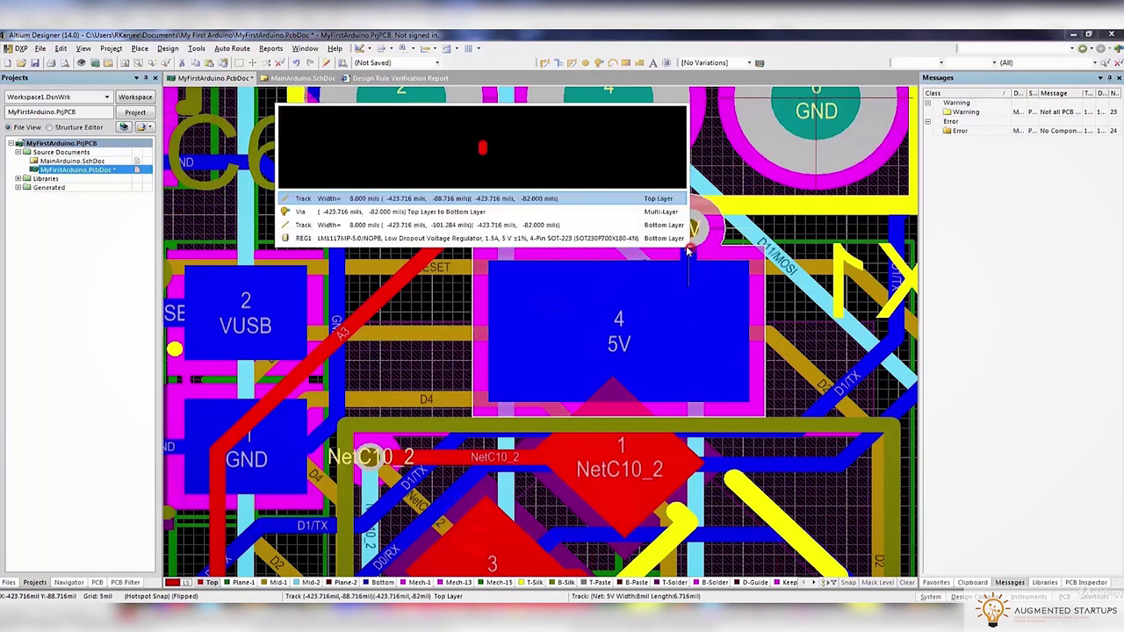
pyautogui.click(642, 211)
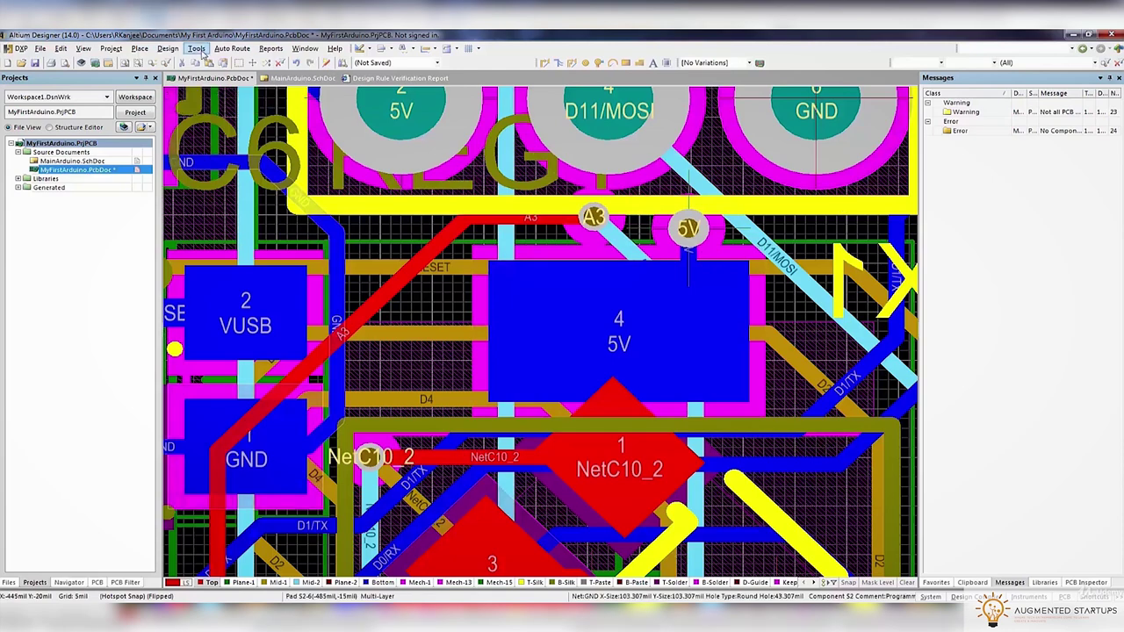
# Run the design rule check and inspect unconnected-pin violations 18 to 20 on the board
pyautogui.click(195, 49)
pyautogui.click(235, 61)
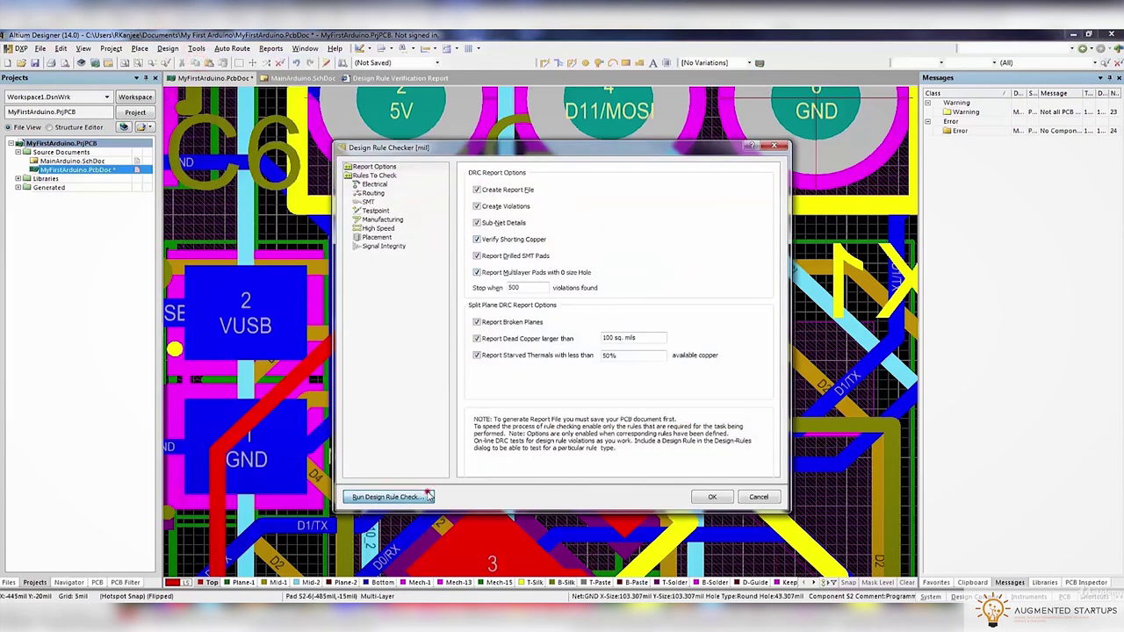
pyautogui.click(428, 497)
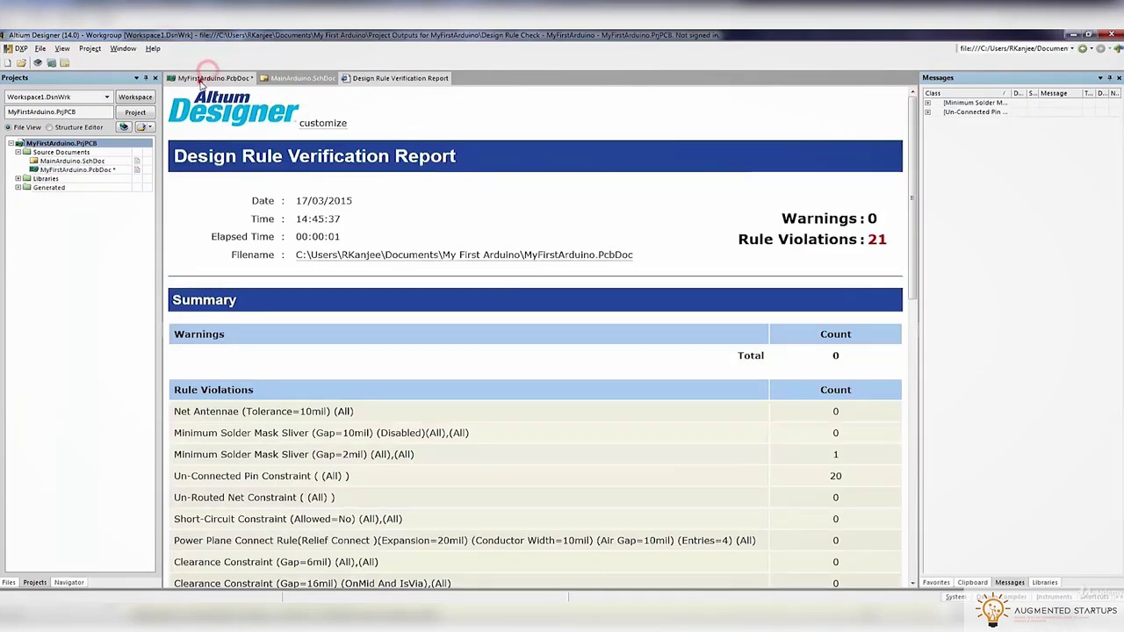
pyautogui.click(203, 79)
pyautogui.click(926, 113)
pyautogui.doubleClick(985, 298)
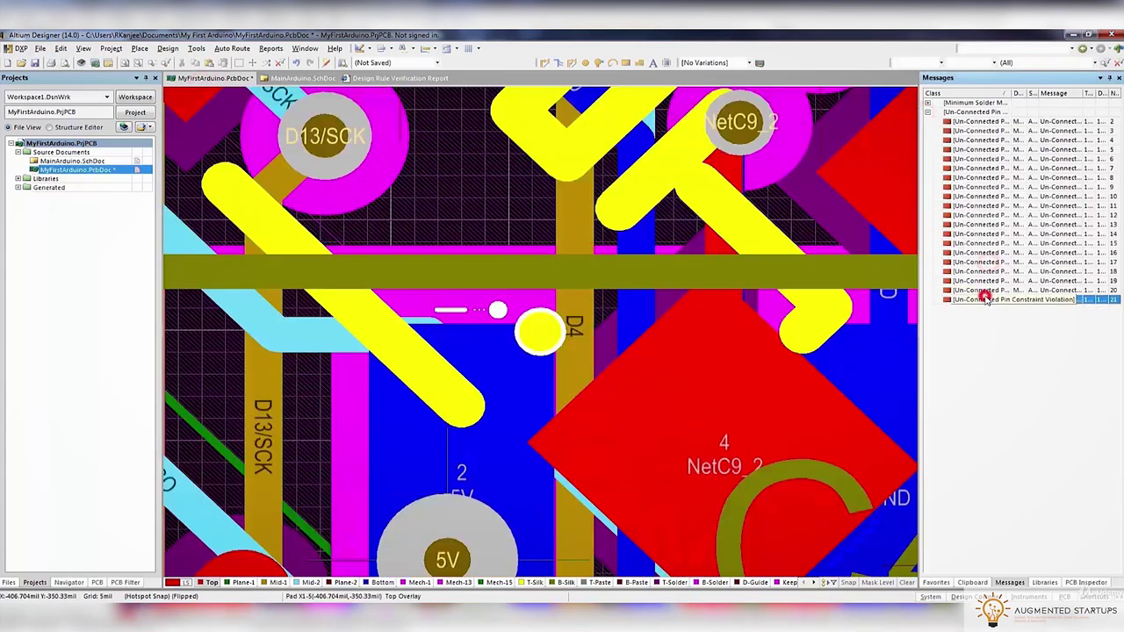
pyautogui.doubleClick(985, 291)
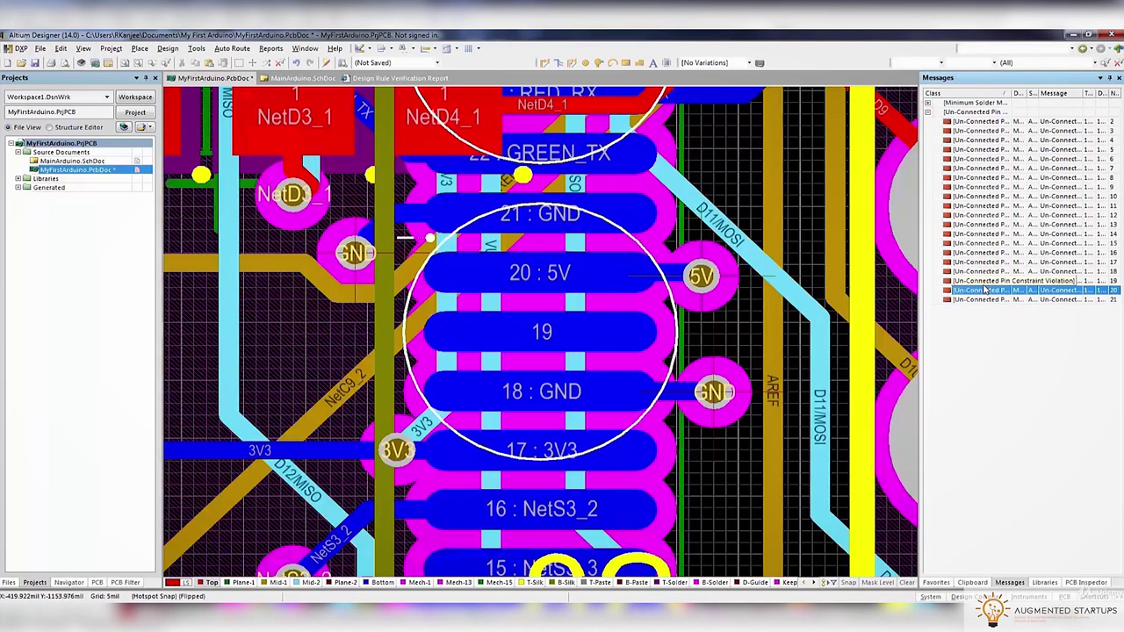
pyautogui.keyDown('ctrl'); pyautogui.scroll(-4, 872, 292); pyautogui.keyUp('ctrl')
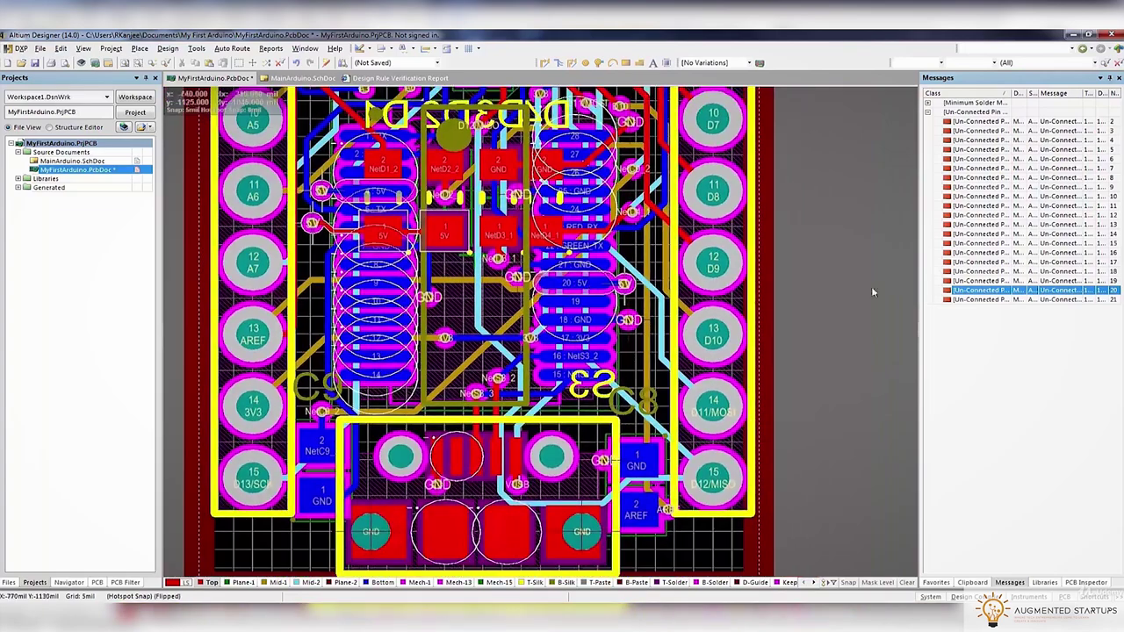
pyautogui.doubleClick(983, 280)
pyautogui.doubleClick(983, 271)
pyautogui.keyDown('ctrl'); pyautogui.scroll(-4, 426, 251); pyautogui.keyUp('ctrl')
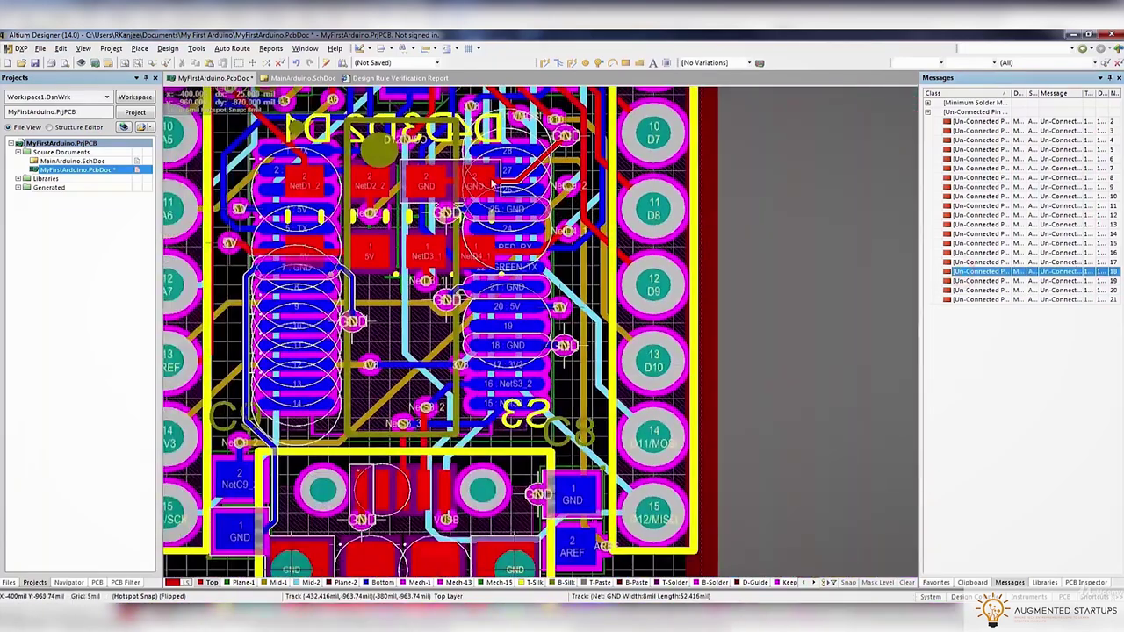
# Review the electrical rules and rerun the design rule check, back on the PCB
pyautogui.click(197, 48)
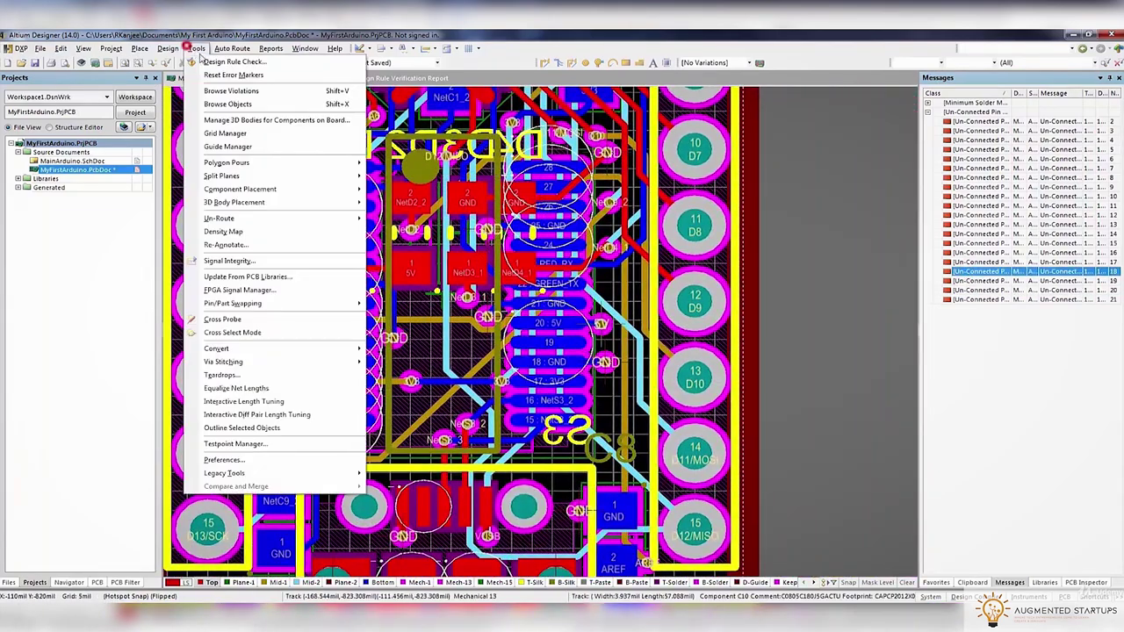
pyautogui.click(203, 56)
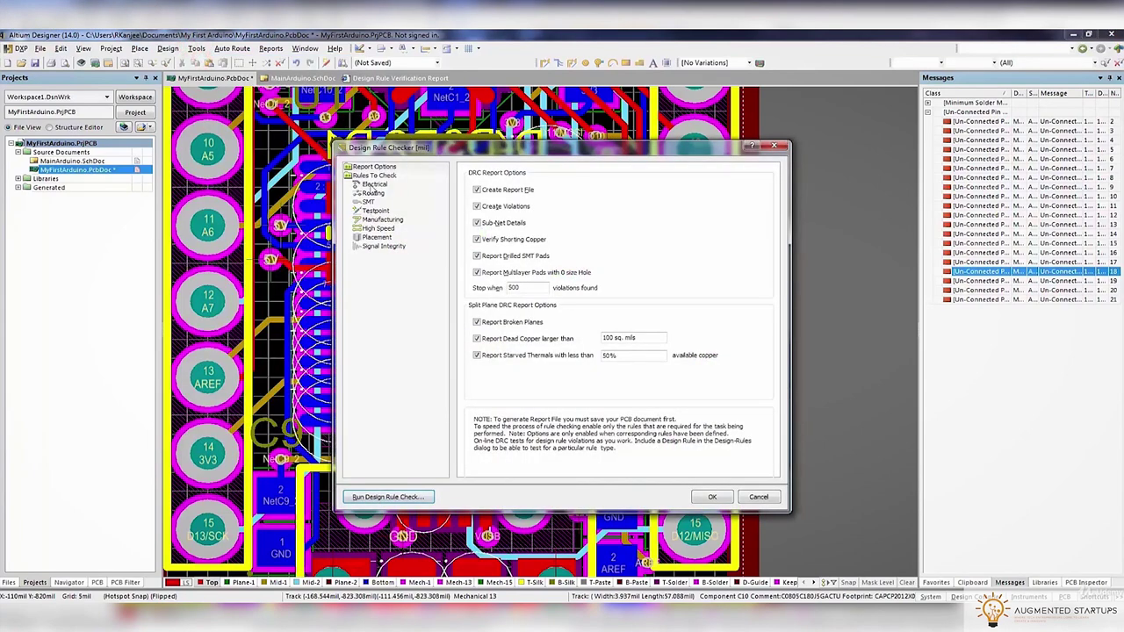
pyautogui.click(373, 184)
pyautogui.click(711, 498)
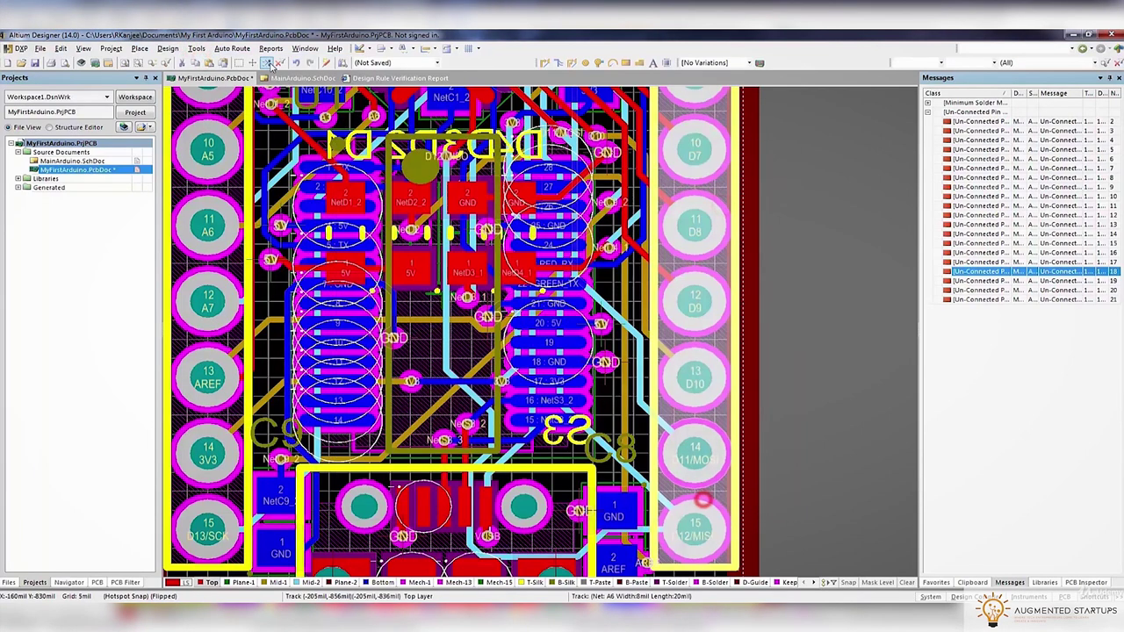
pyautogui.click(232, 48)
pyautogui.click(210, 56)
pyautogui.click(387, 497)
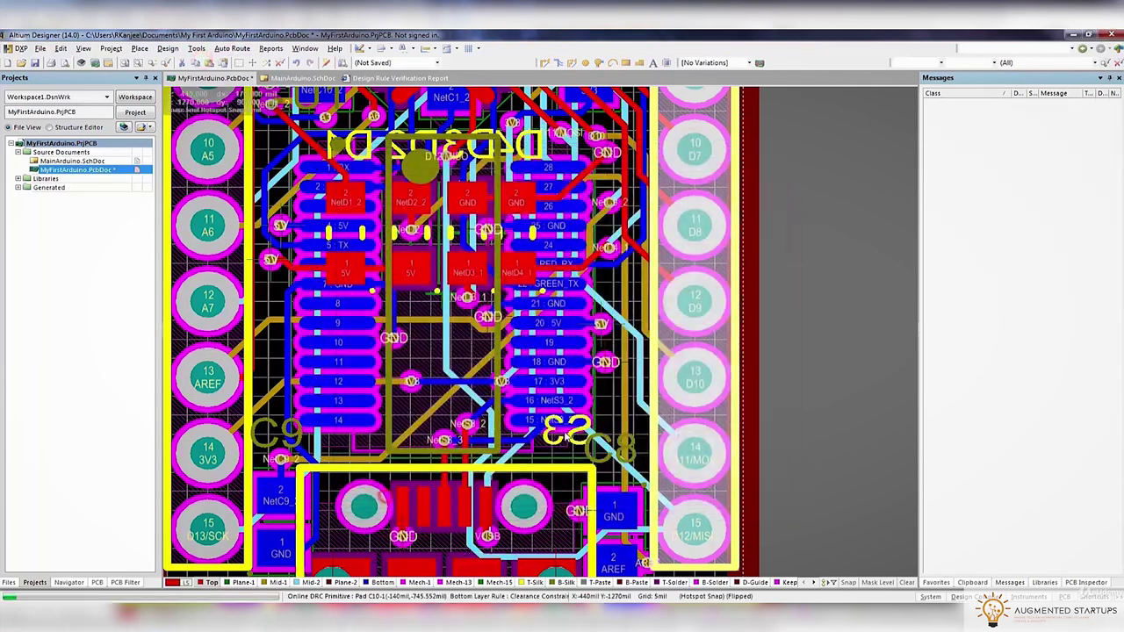
pyautogui.click(214, 78)
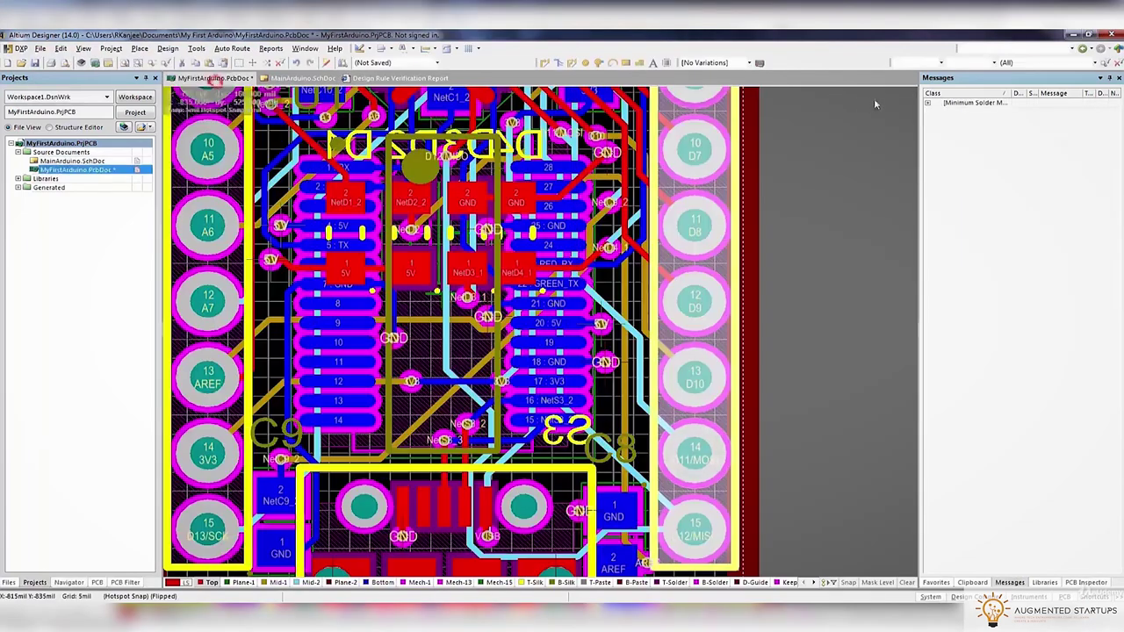
# Move the violating via clear and reposition the via at the RESET pad
pyautogui.doubleClick(951, 114)
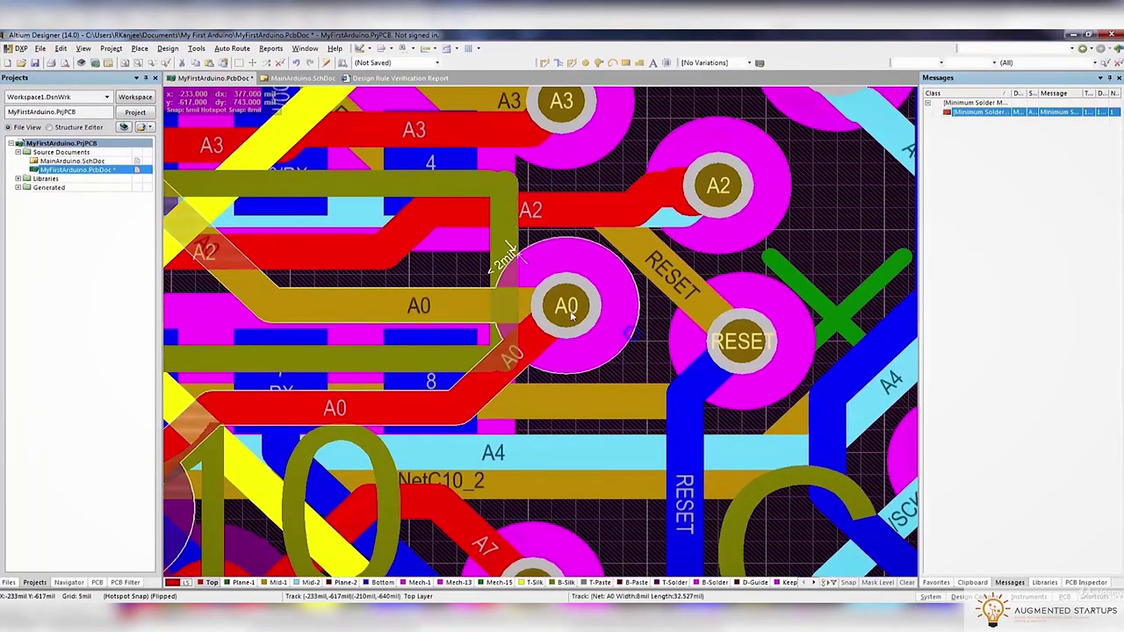
pyautogui.moveTo(576, 324)
pyautogui.mouseDown()
pyautogui.moveTo(586, 339)
pyautogui.moveTo(615, 335)
pyautogui.moveTo(589, 329)
pyautogui.mouseUp()
pyautogui.moveTo(720, 294); pyautogui.dragTo(614, 280, button='right')
pyautogui.click(615, 280)
pyautogui.moveTo(615, 277); pyautogui.dragTo(683, 328)
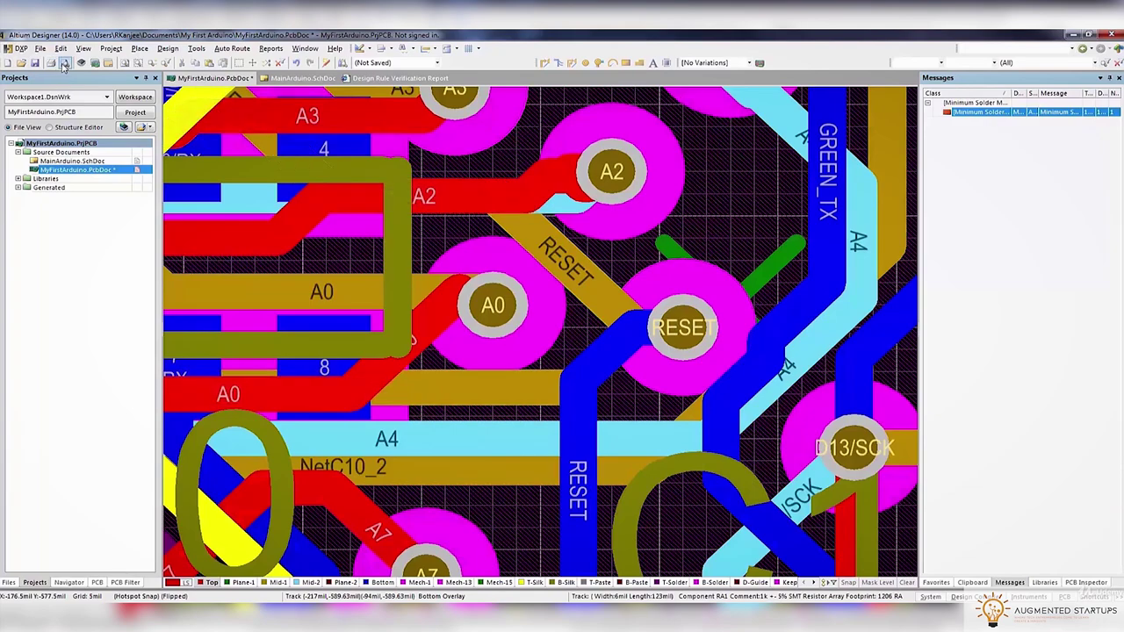
# Bring up the design rule check from the Tools menu
pyautogui.click(22, 63)
pyautogui.press('Escape')
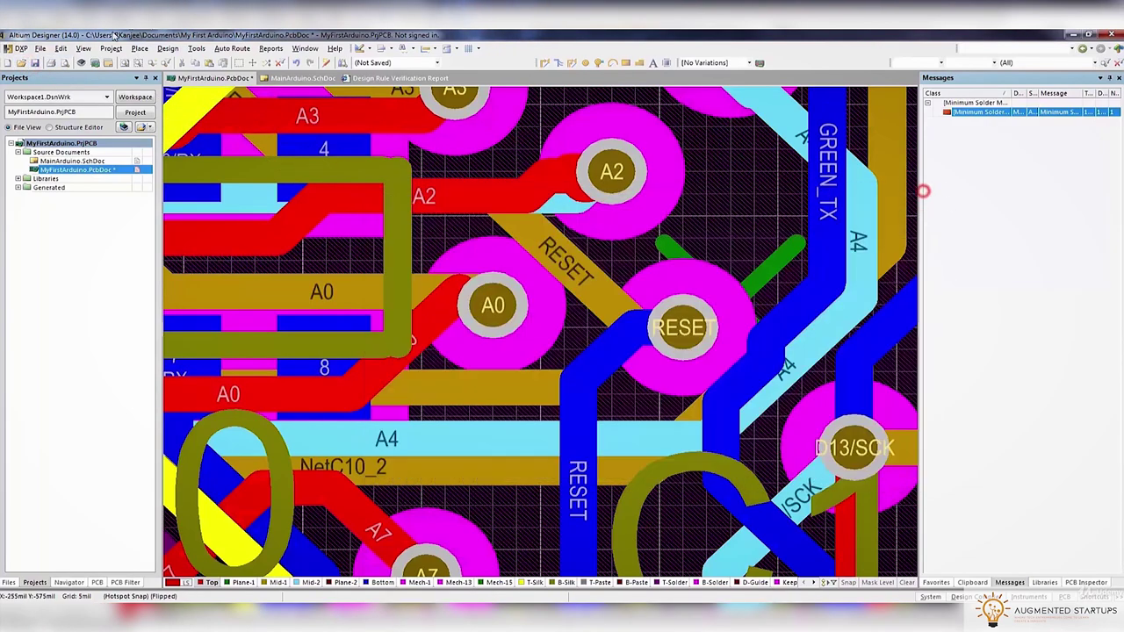
pyautogui.click(196, 49)
# Rerun the design rule check and view the board in single-layer mode
pyautogui.click(228, 70)
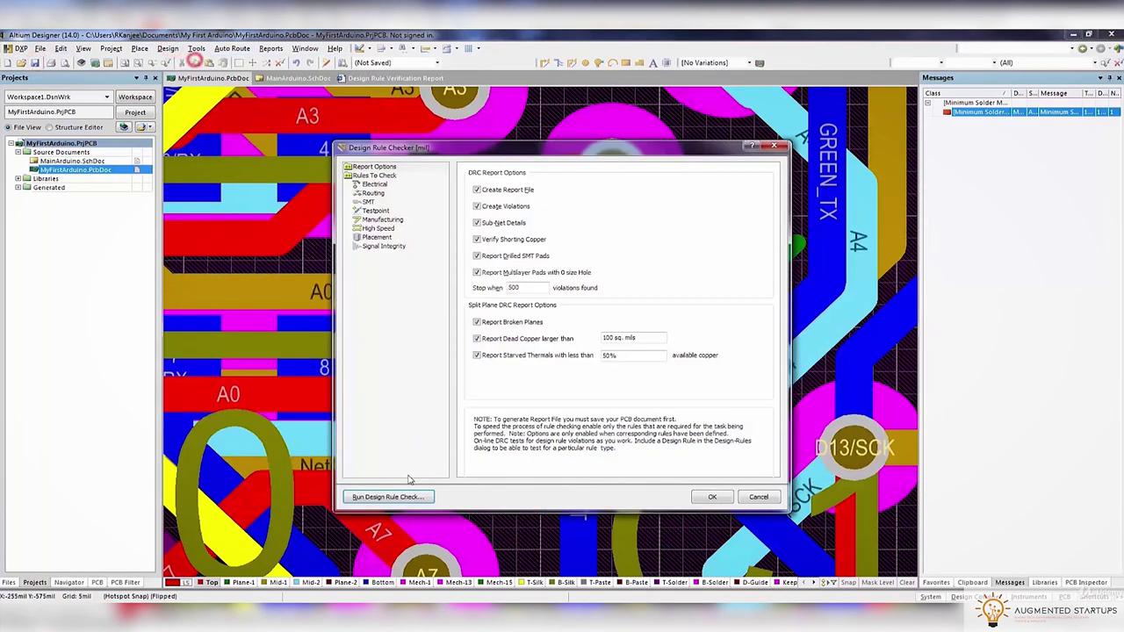
pyautogui.click(401, 493)
pyautogui.click(398, 475)
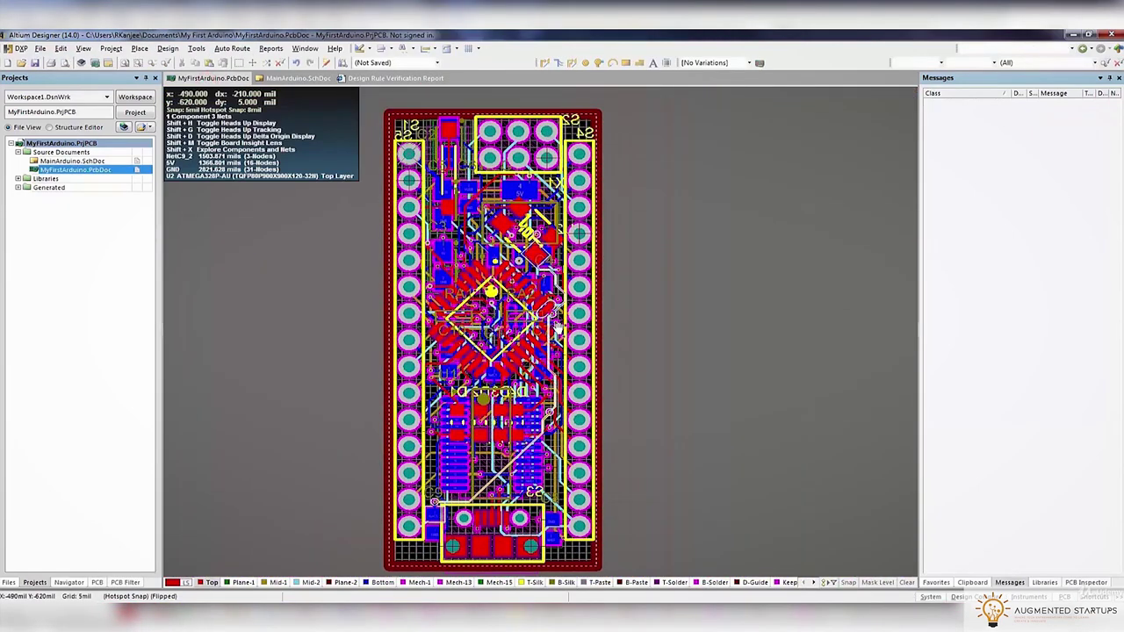
pyautogui.hotkey('shift', 's')
pyautogui.keyDown('ctrl'); pyautogui.scroll(5, 327, 307); pyautogui.keyUp('ctrl')
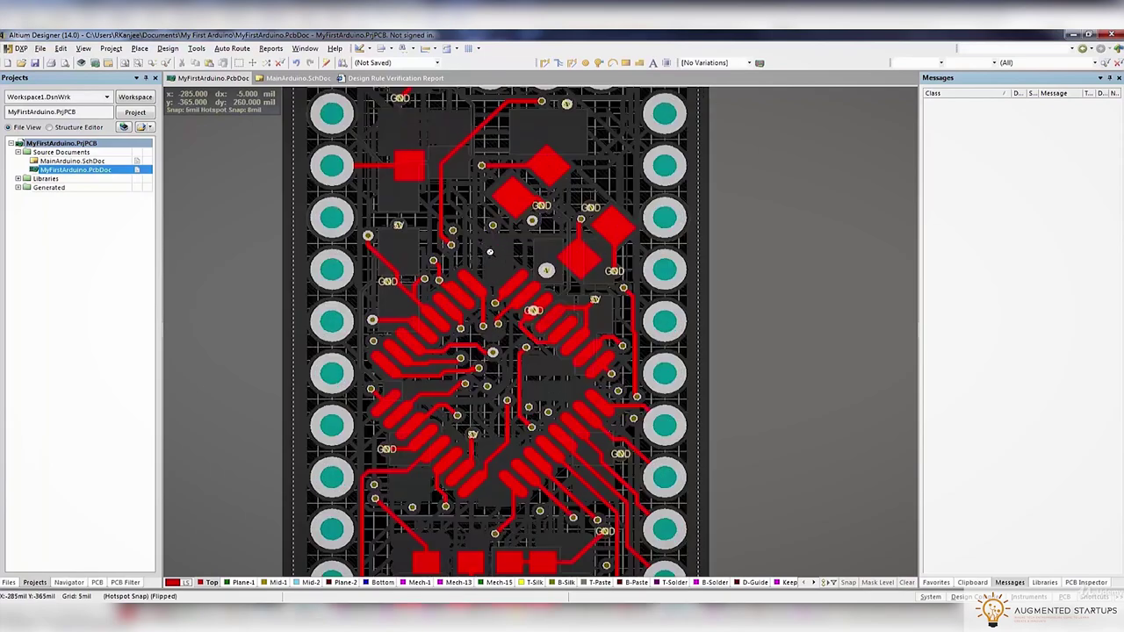
pyautogui.keyDown('ctrl'); pyautogui.scroll(-2, 327, 308); pyautogui.keyUp('ctrl')
pyautogui.scroll(-8, 432, 313)
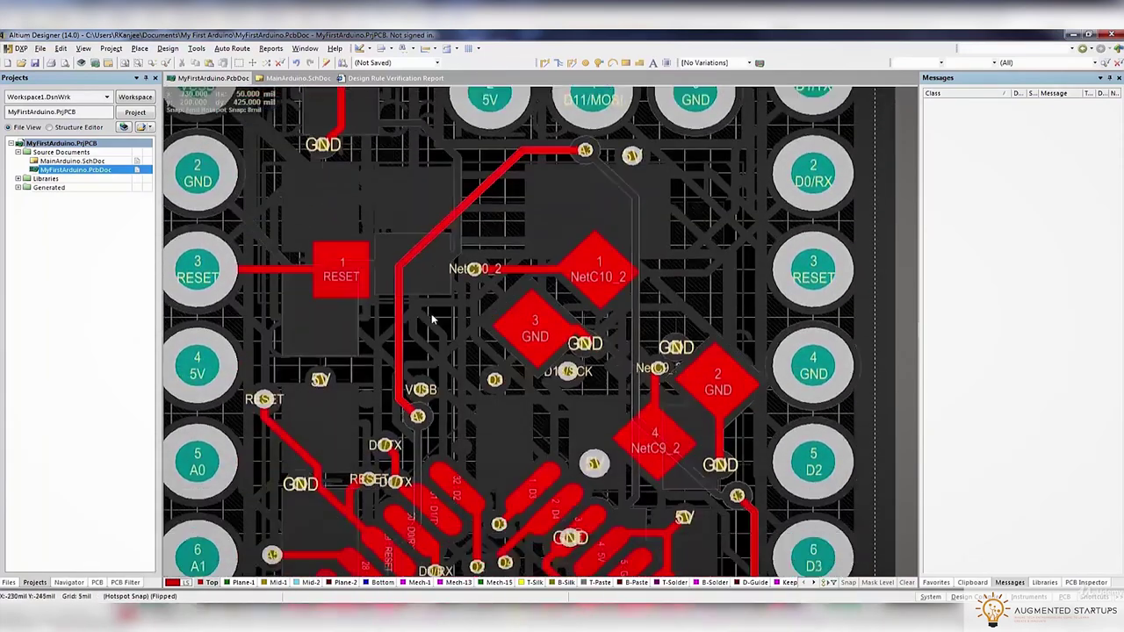
pyautogui.keyDown('ctrl'); pyautogui.scroll(2, 708, 333); pyautogui.keyUp('ctrl')
pyautogui.scroll(-1, 708, 334)
# Start rerouting the A3 and D5 tracks from their via and IC pad
pyautogui.hotkey('ctrl', 'w')
pyautogui.click(761, 300)
pyautogui.scroll(-4, 758, 136)
pyautogui.click(702, 316)
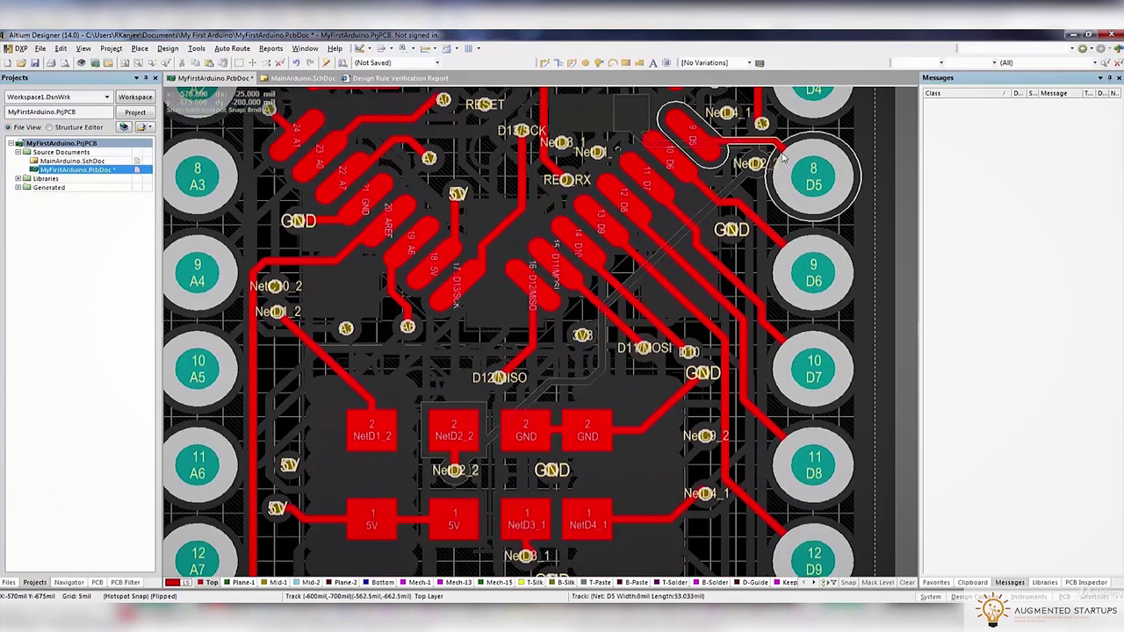
pyautogui.scroll(-10, 751, 311)
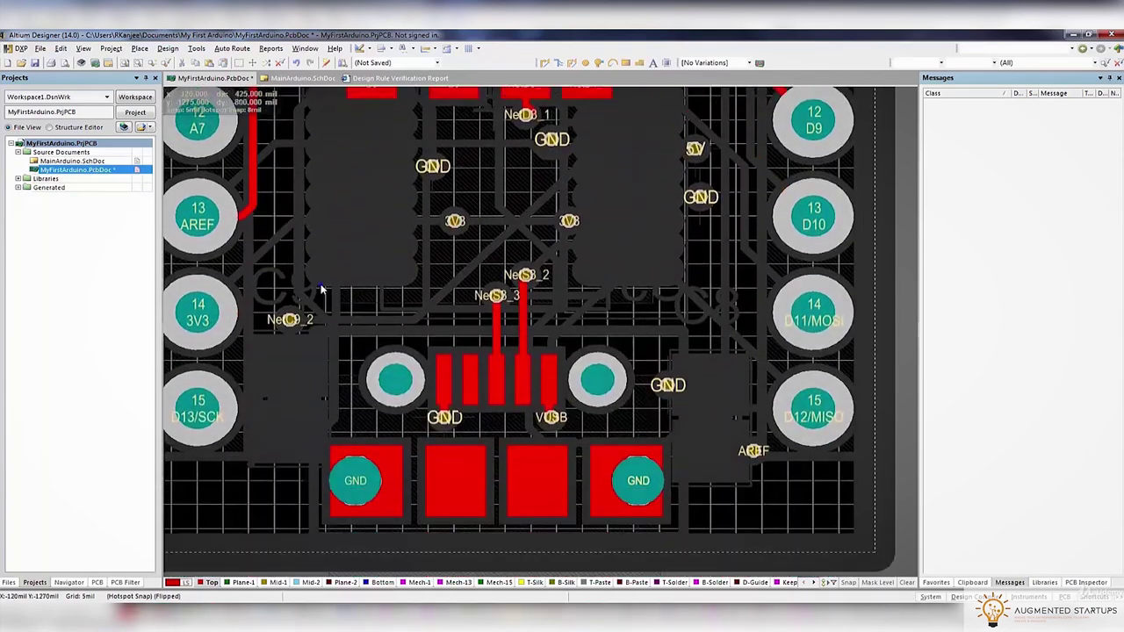
pyautogui.moveTo(338, 291); pyautogui.dragTo(448, 520, button='right')
# On Mid-1, reroute the A0 track and smooth the track near NetC10_2
pyautogui.click(243, 583)
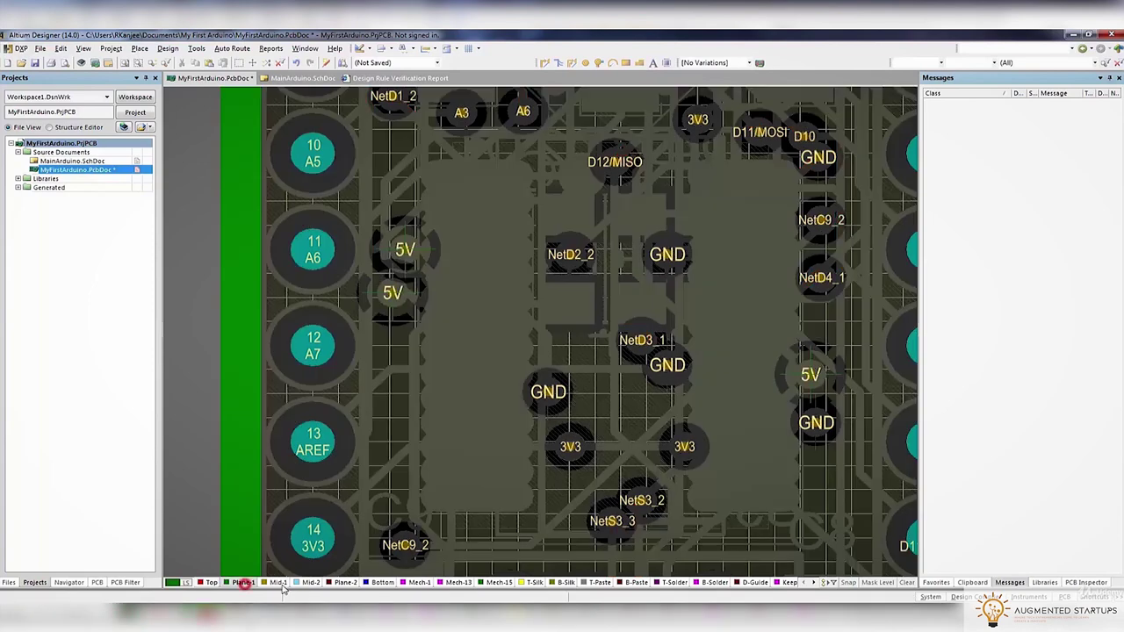
pyautogui.click(279, 583)
pyautogui.scroll(10, 503, 235)
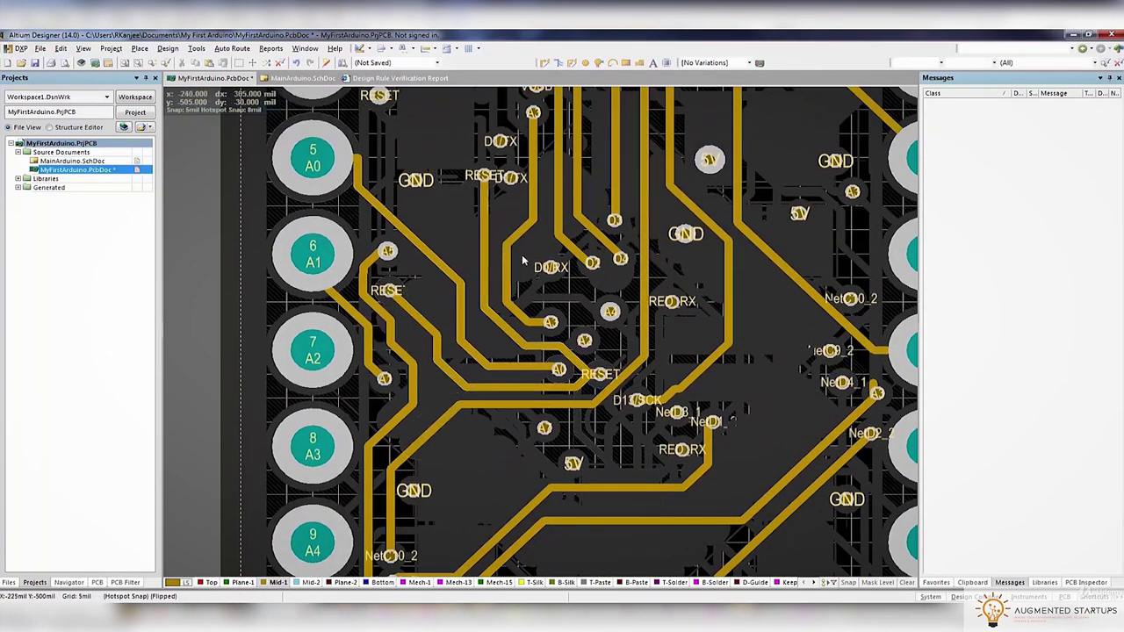
pyautogui.scroll(2, 521, 254)
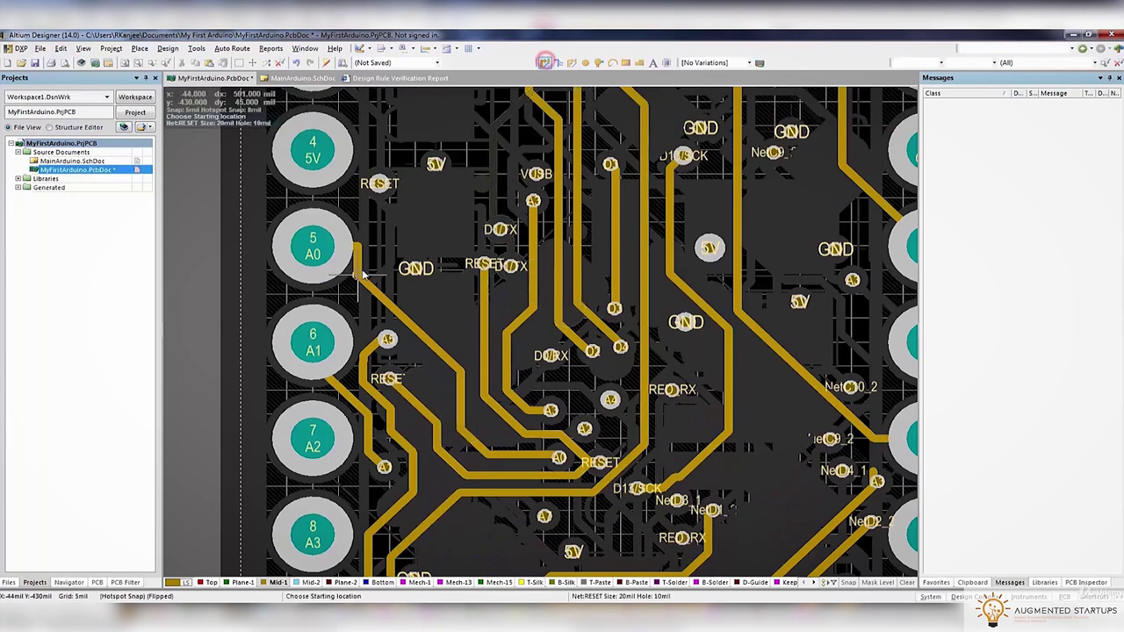
pyautogui.click(323, 246)
pyautogui.scroll(3, 371, 281)
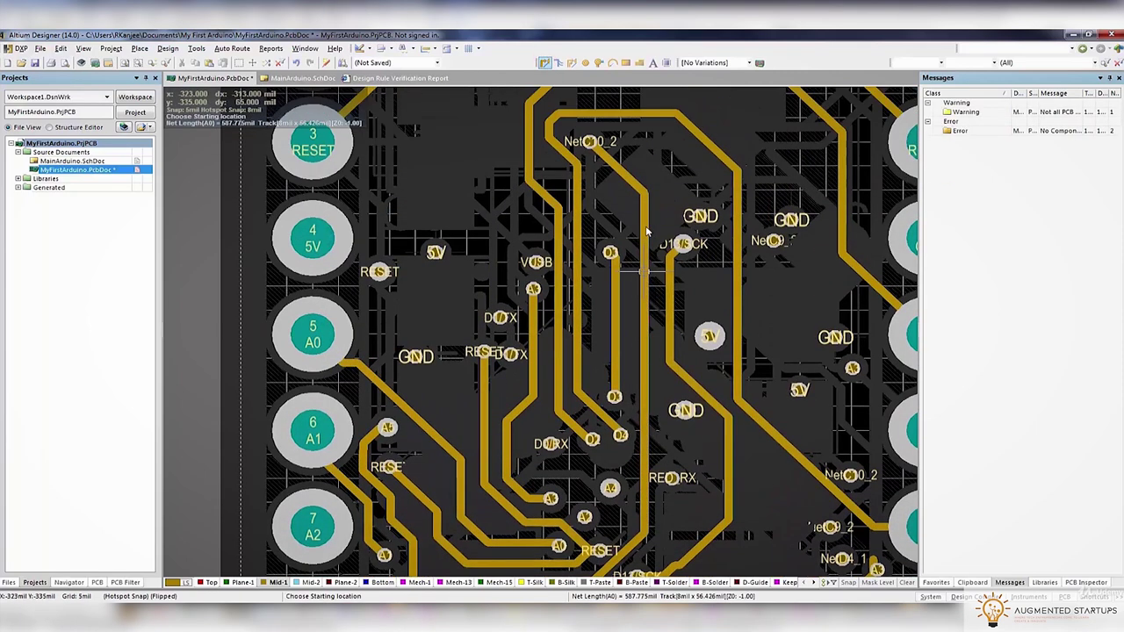
pyautogui.keyDown('shift'); pyautogui.hscroll(1, 490, 209); pyautogui.keyUp('shift')
pyautogui.click(485, 204)
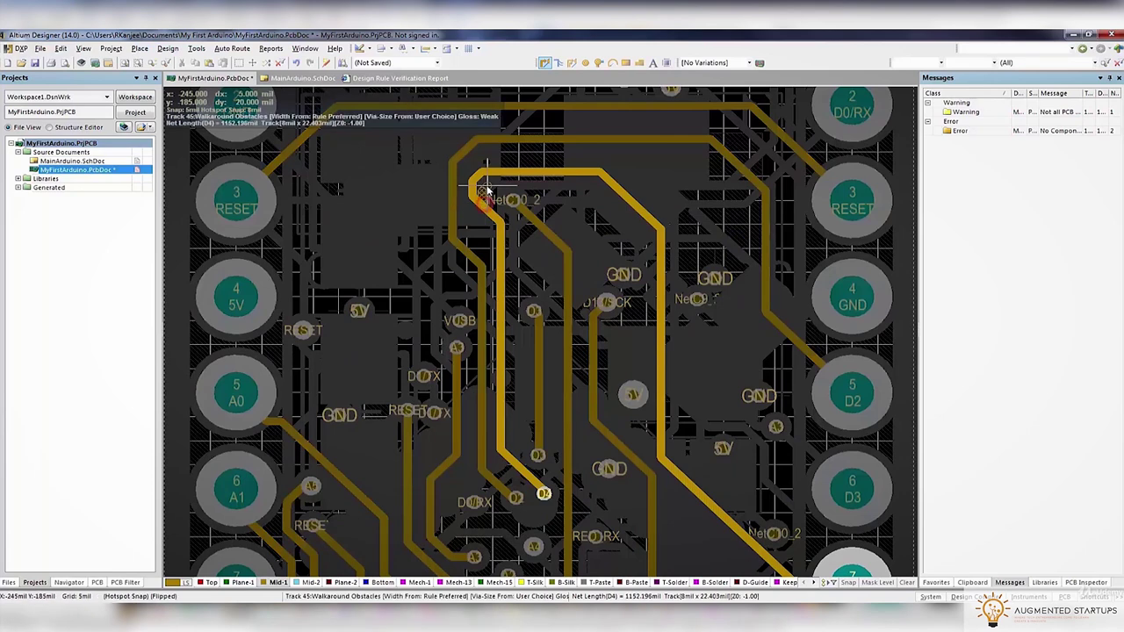
pyautogui.click(503, 175)
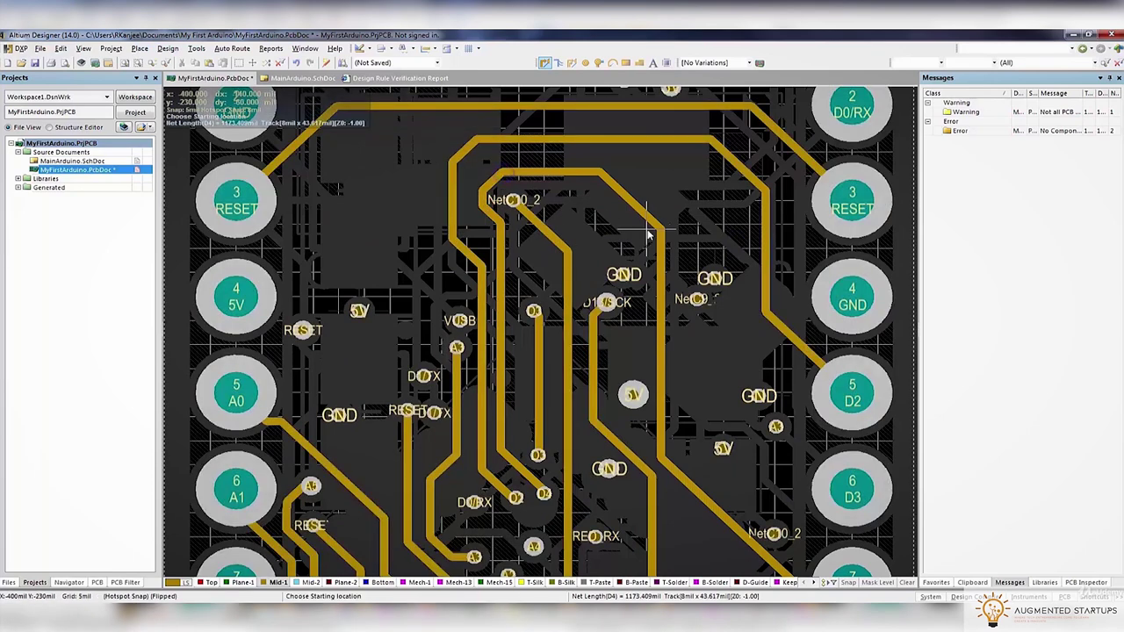
# Try rerouting the D13/SCK track from its via, then cancel it
pyautogui.scroll(-5, 657, 241)
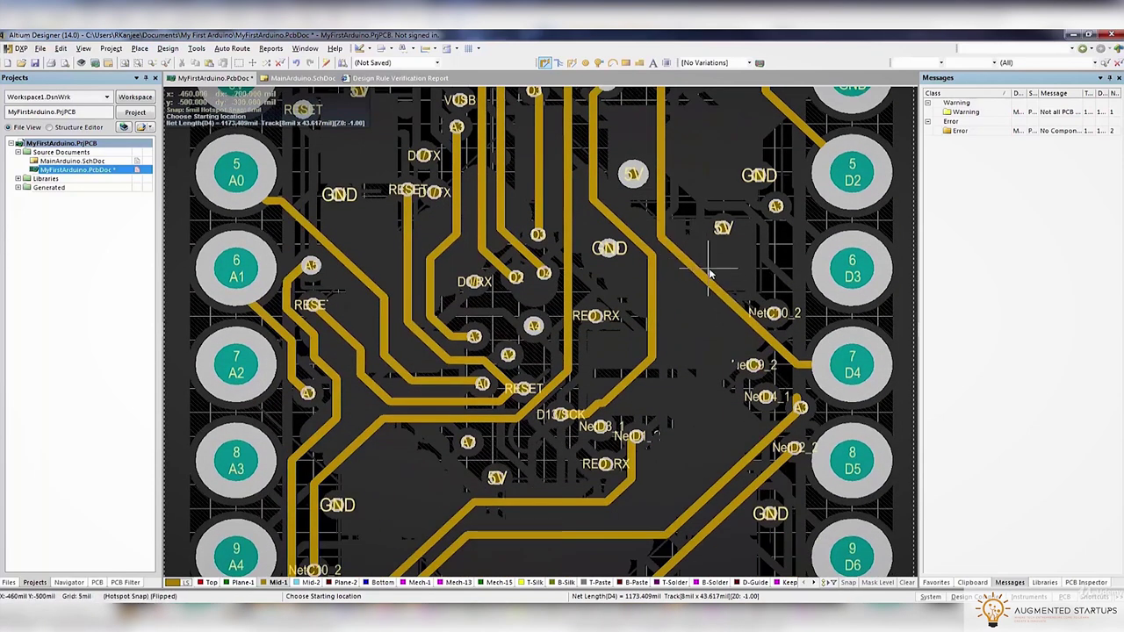
pyautogui.scroll(-2, 709, 273)
pyautogui.click(594, 320)
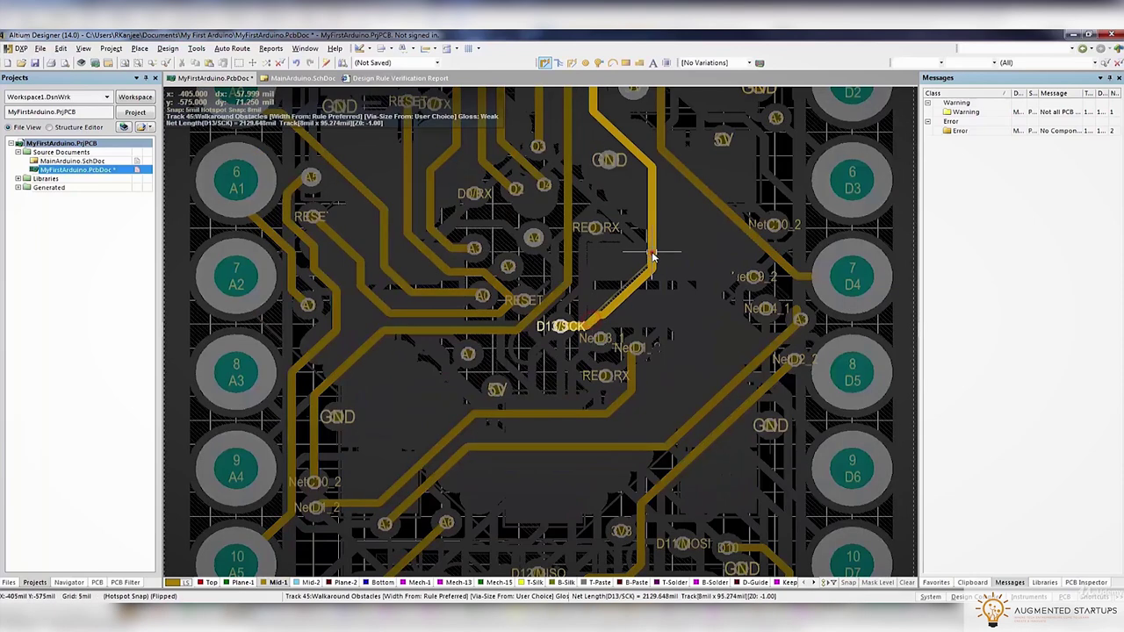
pyautogui.rightClick(652, 256)
pyautogui.scroll(-5, 652, 257)
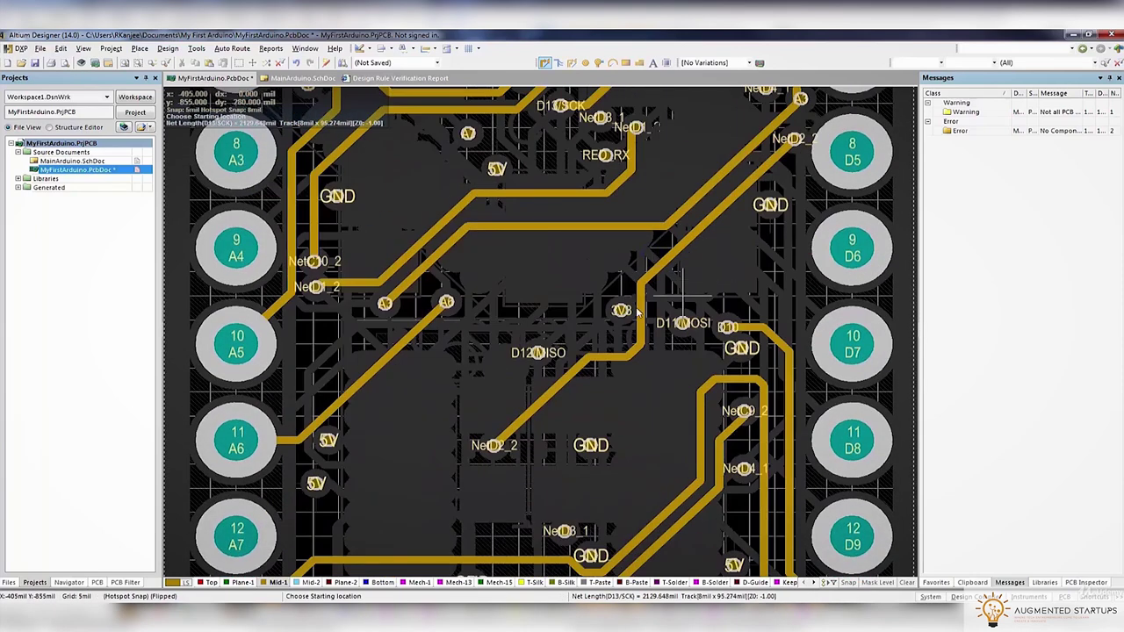
pyautogui.scroll(-2, 601, 345)
pyautogui.scroll(-2, 601, 345)
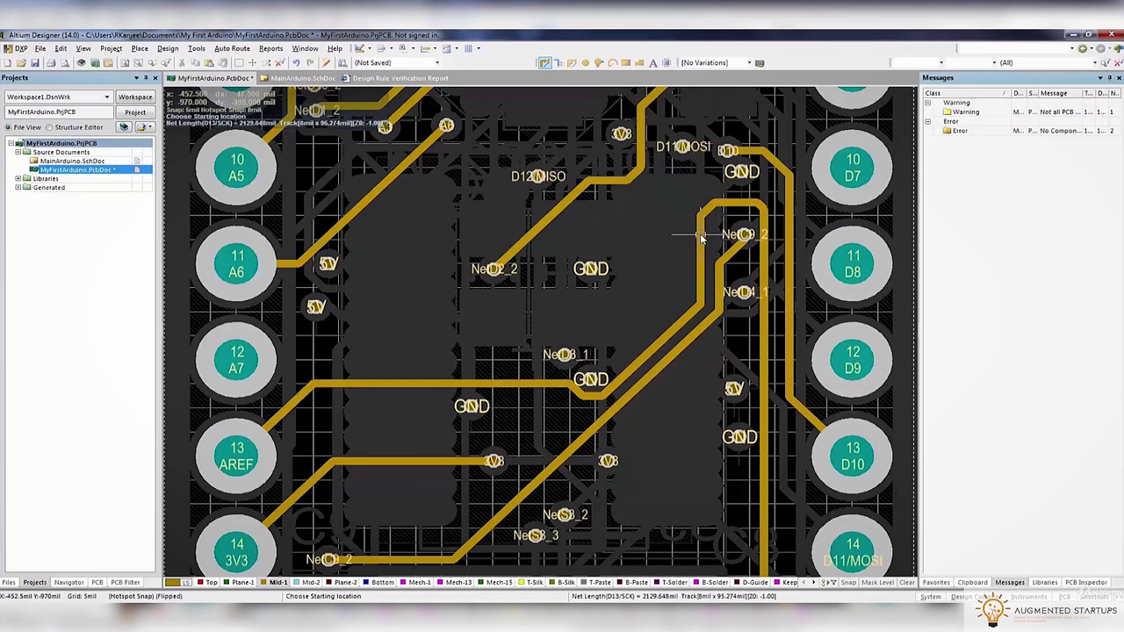
# Re-lay the AREF track corner with new short segments
pyautogui.click(701, 236)
pyautogui.click(736, 209)
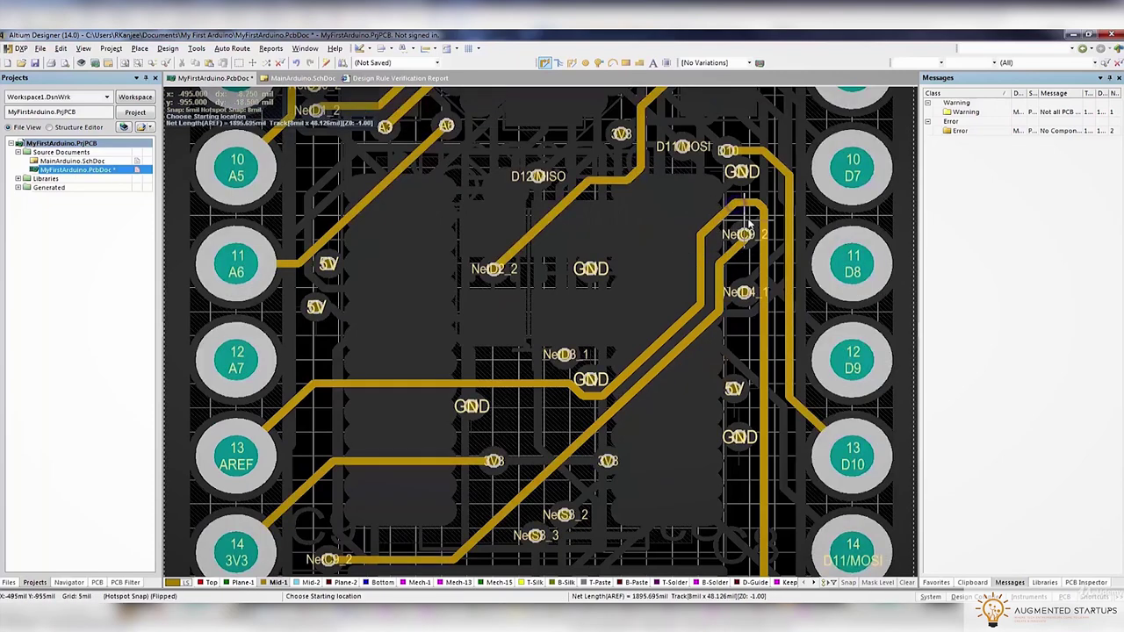
pyautogui.click(742, 208)
pyautogui.click(762, 218)
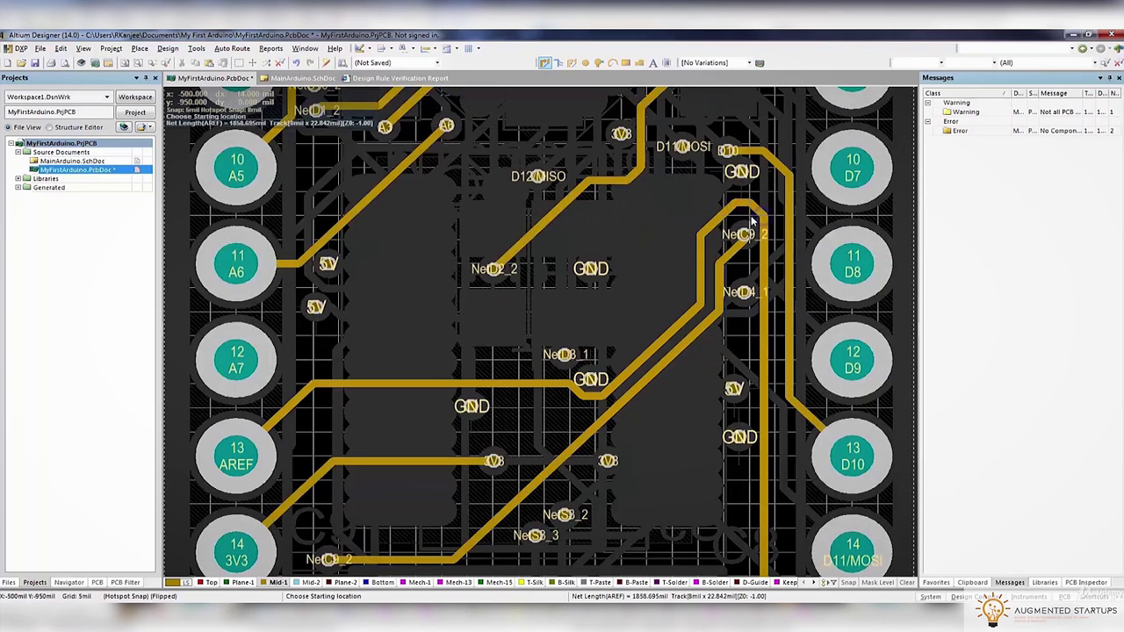
pyautogui.press('Escape')
pyautogui.keyDown('ctrl'); pyautogui.scroll(3, 752, 221); pyautogui.keyUp('ctrl')
pyautogui.click(740, 193)
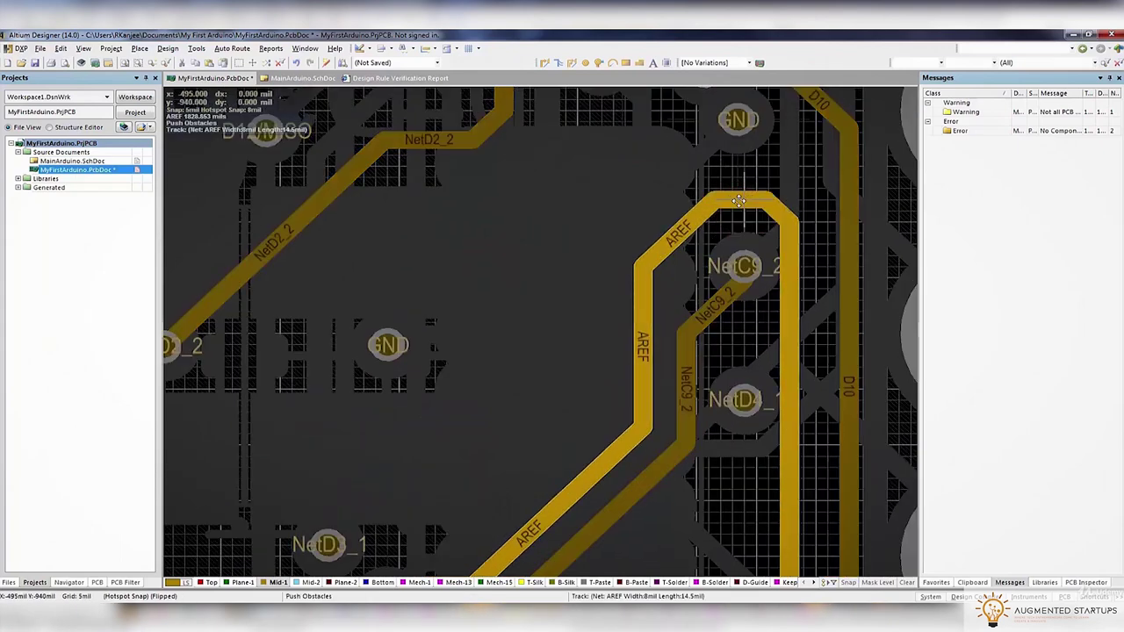
pyautogui.keyDown('ctrl'); pyautogui.scroll(-4, 739, 200); pyautogui.keyUp('ctrl')
pyautogui.keyDown('ctrl'); pyautogui.scroll(1, 726, 263); pyautogui.keyUp('ctrl')
pyautogui.press('Escape')
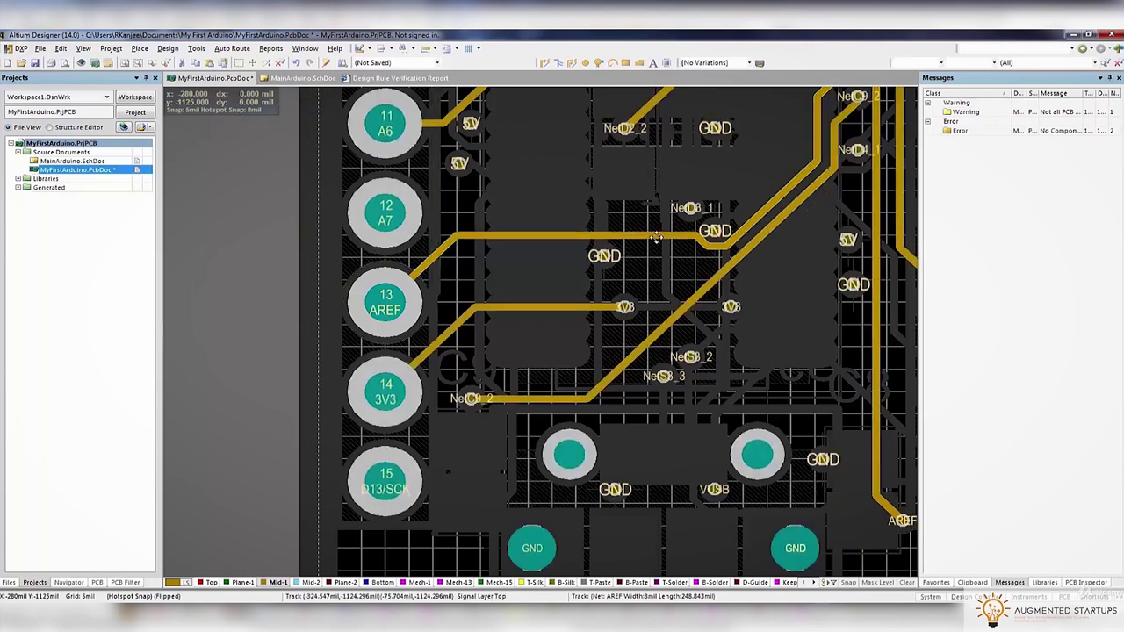
# Make another AREF reroute attempt near pad 13
pyautogui.hotkey('ctrl', 'w')
pyautogui.click(687, 245)
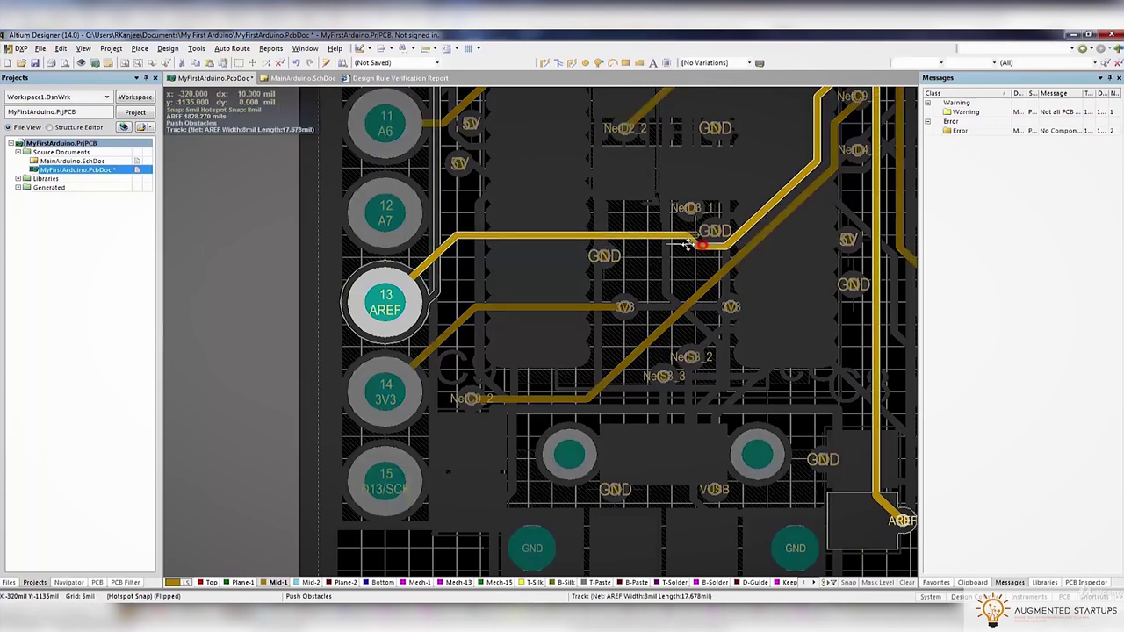
pyautogui.press('Escape')
pyautogui.keyDown('ctrl'); pyautogui.scroll(-4, 638, 246); pyautogui.keyUp('ctrl')
pyautogui.keyDown('ctrl'); pyautogui.scroll(2, 627, 218); pyautogui.keyUp('ctrl')
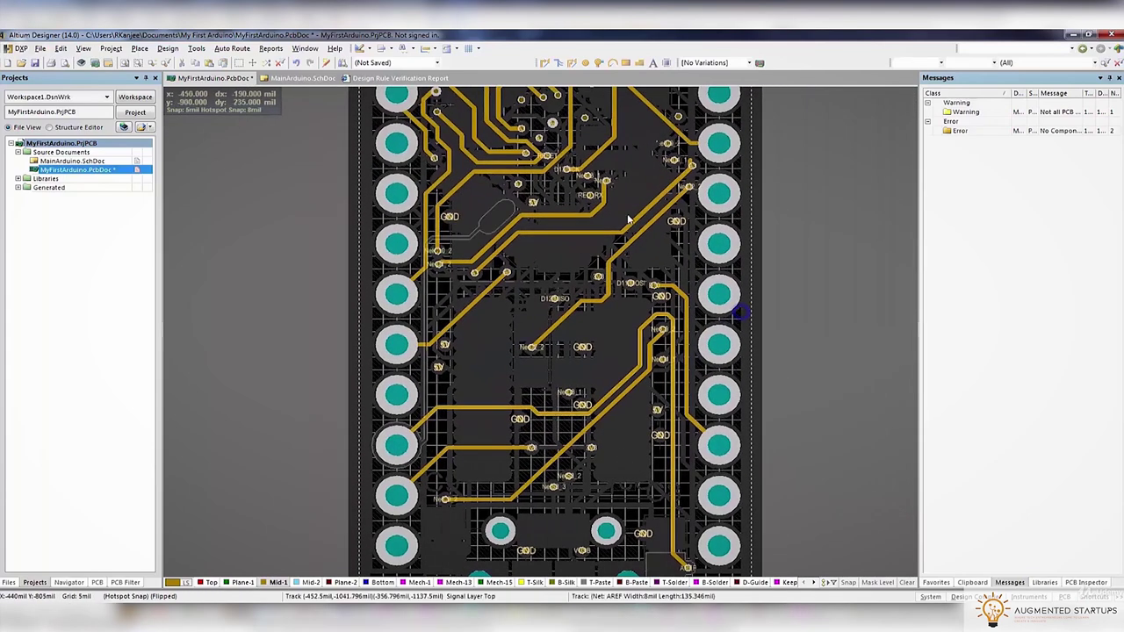
pyautogui.keyDown('ctrl'); pyautogui.scroll(-4, 627, 218); pyautogui.keyUp('ctrl')
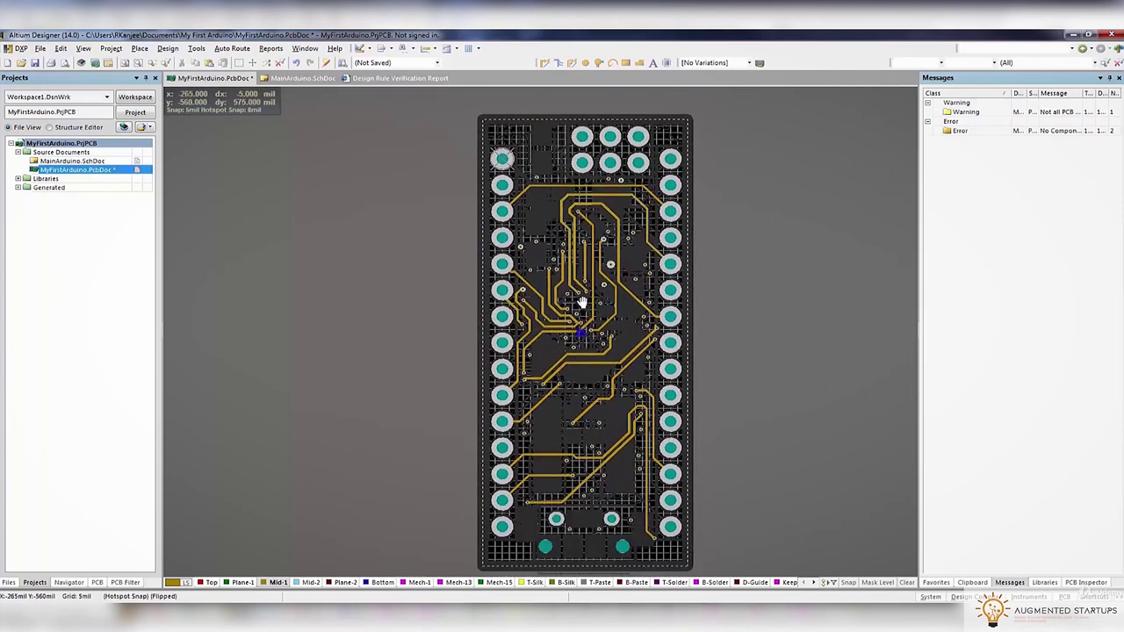
pyautogui.click(314, 584)
# Check a via's properties and delete the leftover stub beside the A4 pad
pyautogui.keyDown('ctrl'); pyautogui.scroll(5, 473, 321); pyautogui.keyUp('ctrl')
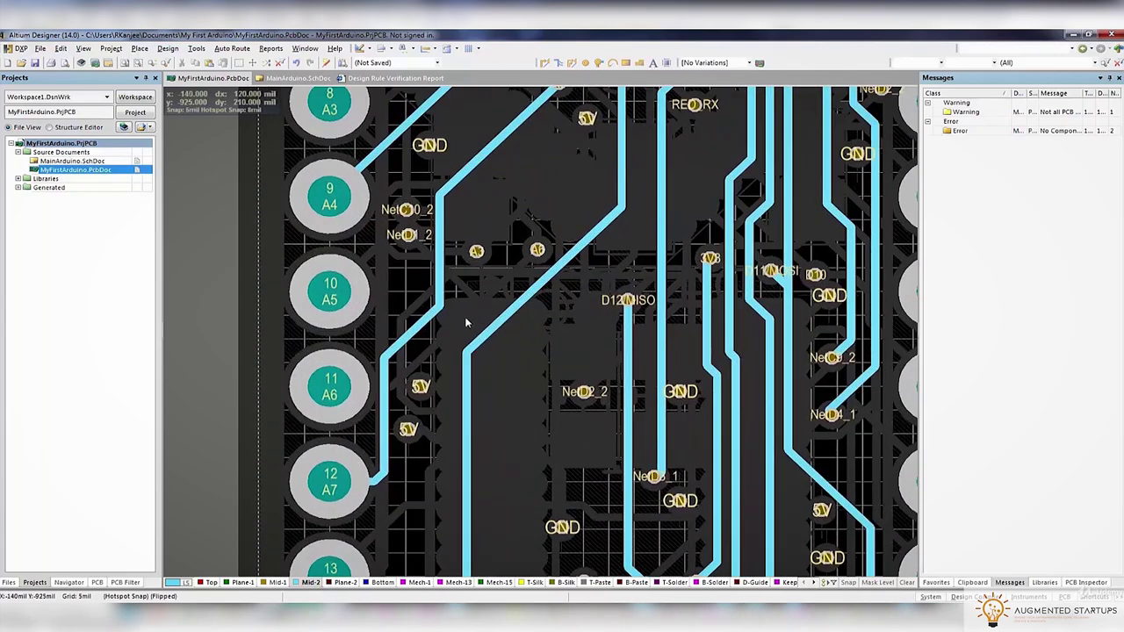
pyautogui.doubleClick(536, 250)
pyautogui.press('Return')
pyautogui.keyDown('ctrl'); pyautogui.scroll(-3, 537, 293); pyautogui.keyUp('ctrl')
pyautogui.scroll(2, 537, 292)
pyautogui.keyDown('ctrl'); pyautogui.scroll(5, 581, 253); pyautogui.keyUp('ctrl')
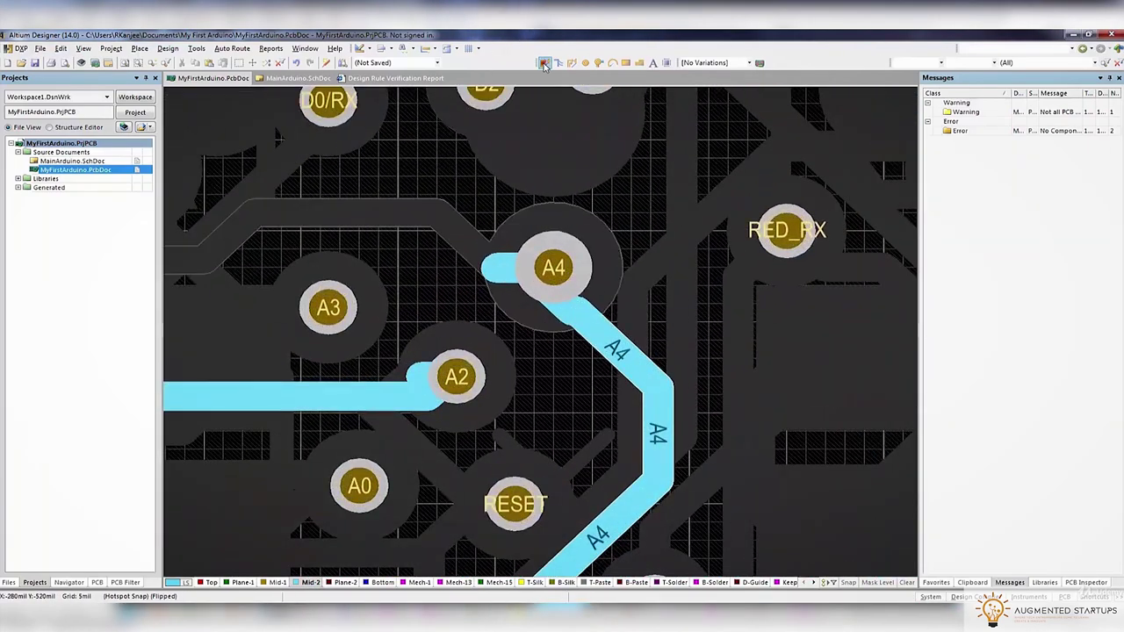
pyautogui.click(549, 266)
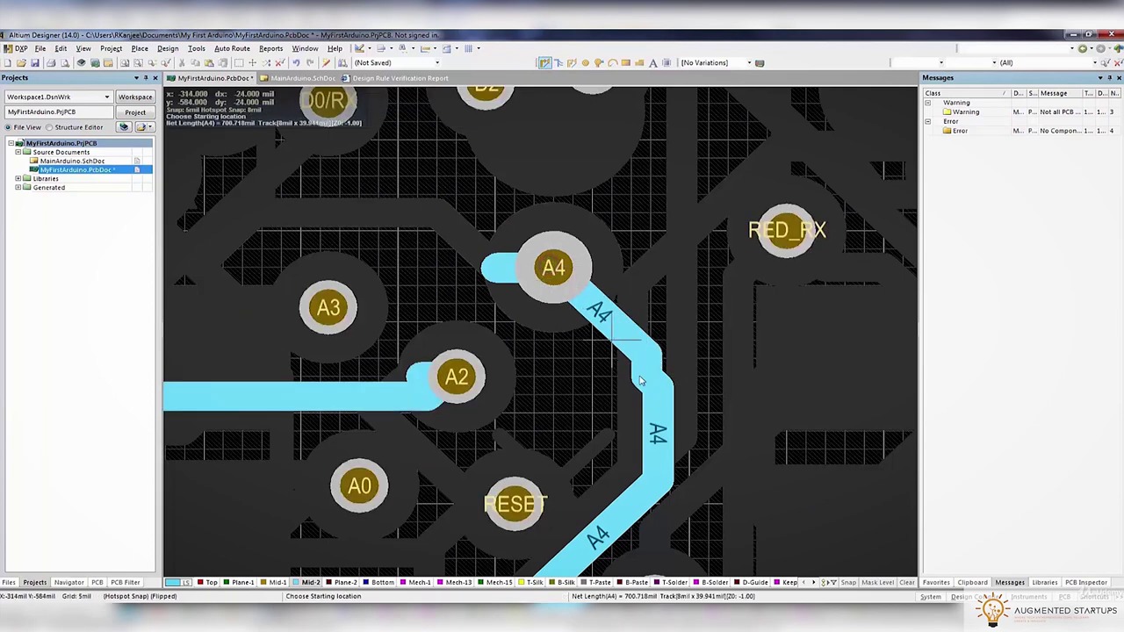
pyautogui.click(498, 273)
pyautogui.click(542, 238)
pyautogui.press('Delete')
pyautogui.click(498, 279)
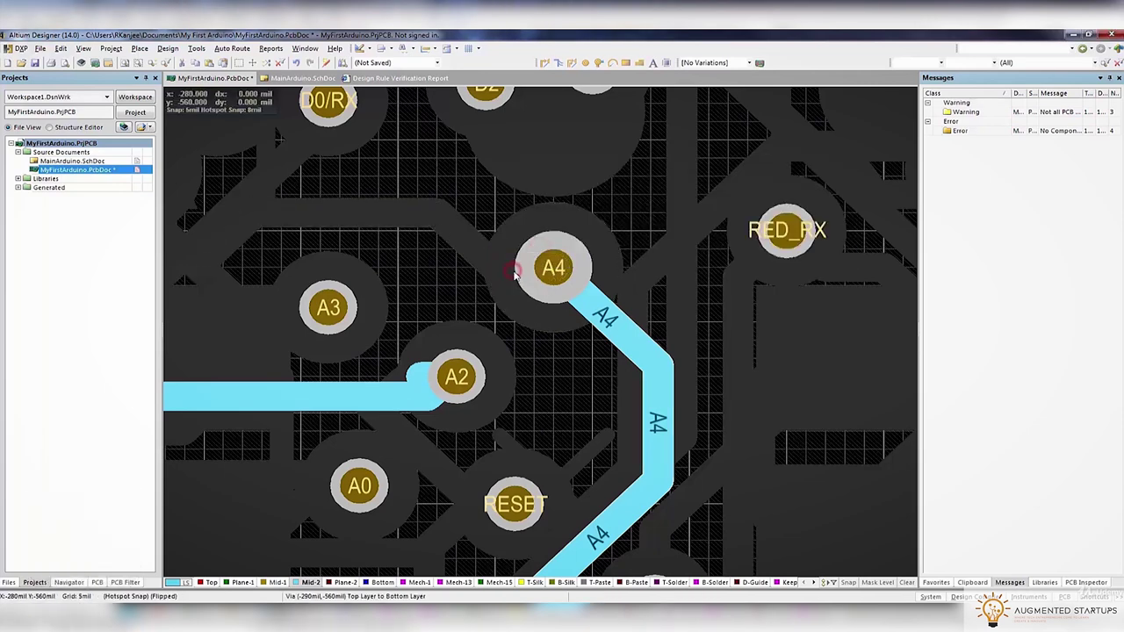
pyautogui.keyDown('ctrl'); pyautogui.scroll(-2, 510, 285); pyautogui.keyUp('ctrl')
# Connect the loose trace end to the A2 pad with a new track
pyautogui.click(388, 362)
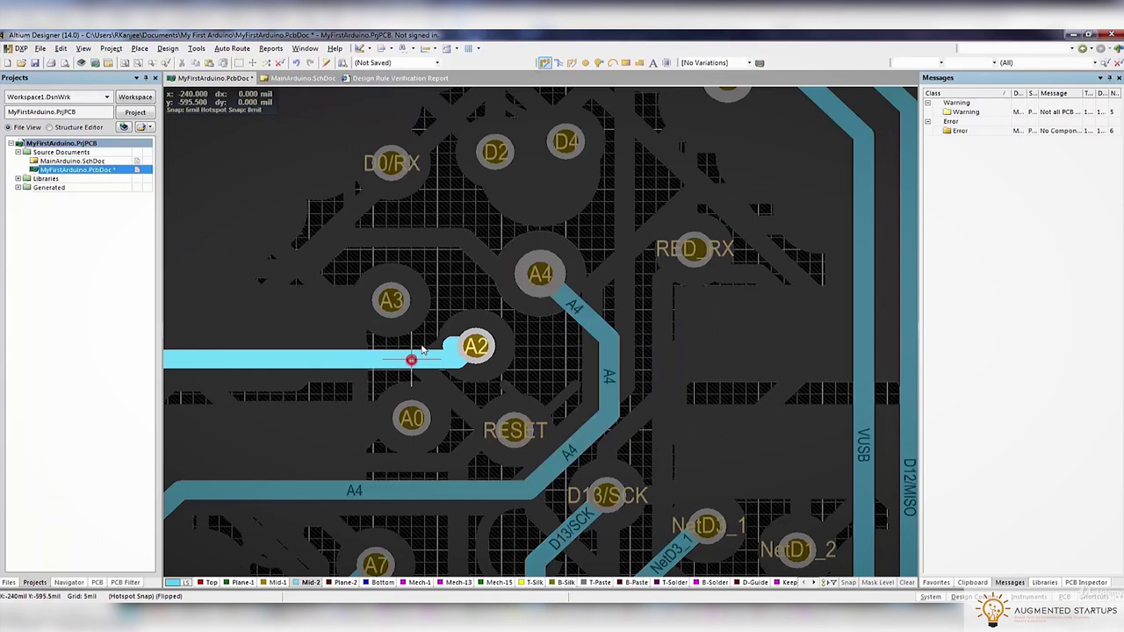
pyautogui.click(475, 345)
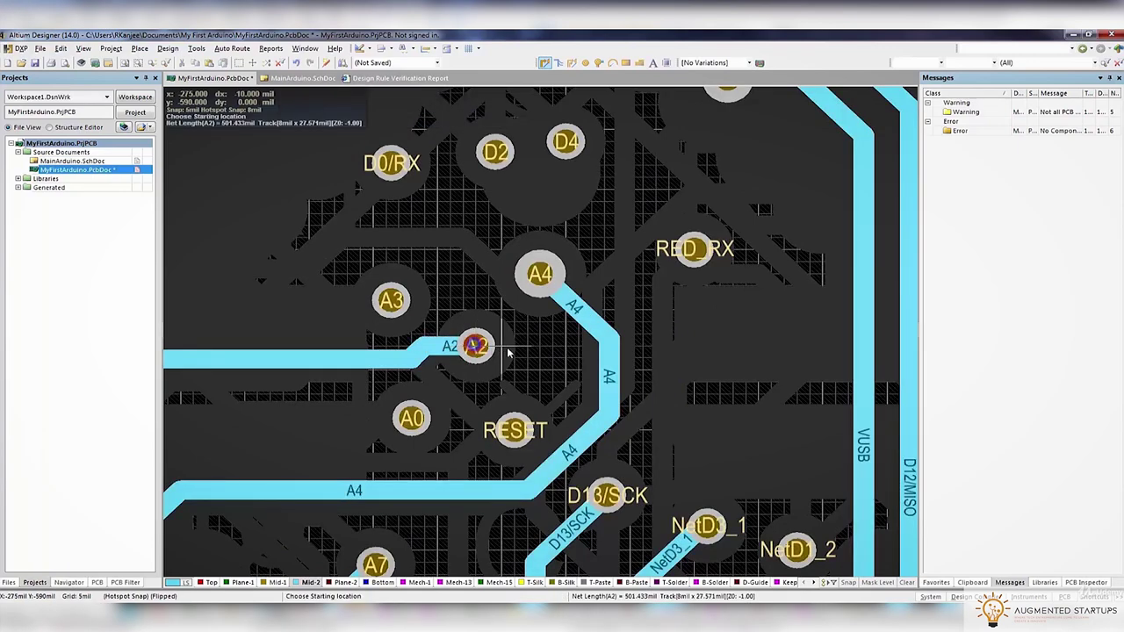
pyautogui.keyDown('ctrl'); pyautogui.scroll(-3, 507, 346); pyautogui.keyUp('ctrl')
pyautogui.click(562, 355)
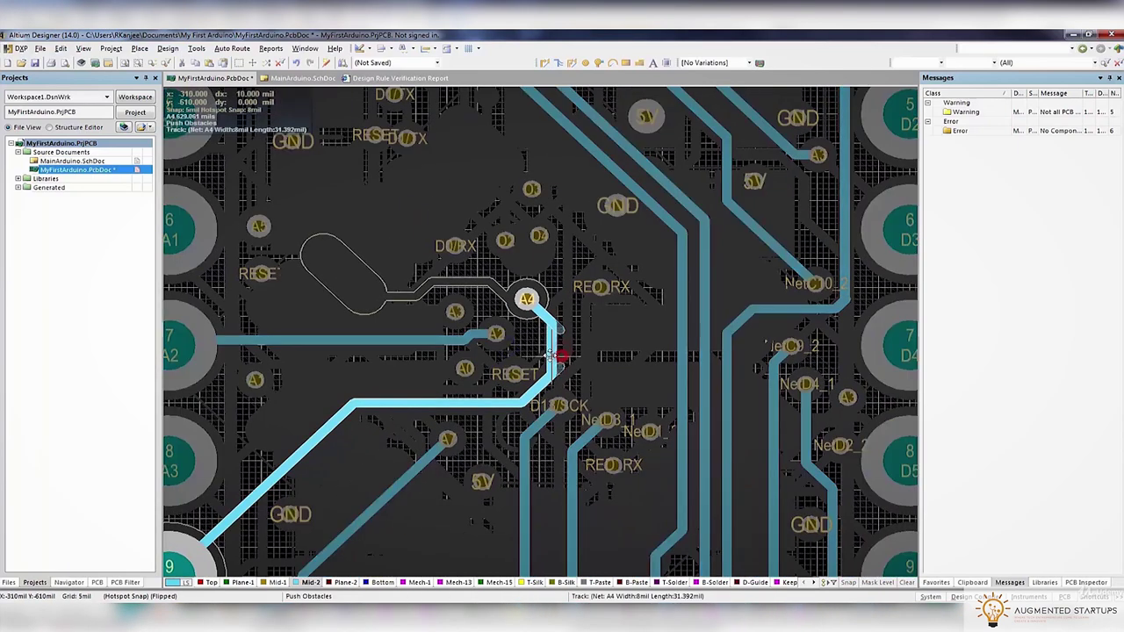
pyautogui.keyDown('ctrl'); pyautogui.scroll(-5, 548, 354); pyautogui.keyUp('ctrl')
pyautogui.keyDown('ctrl'); pyautogui.scroll(3, 352, 264); pyautogui.keyUp('ctrl')
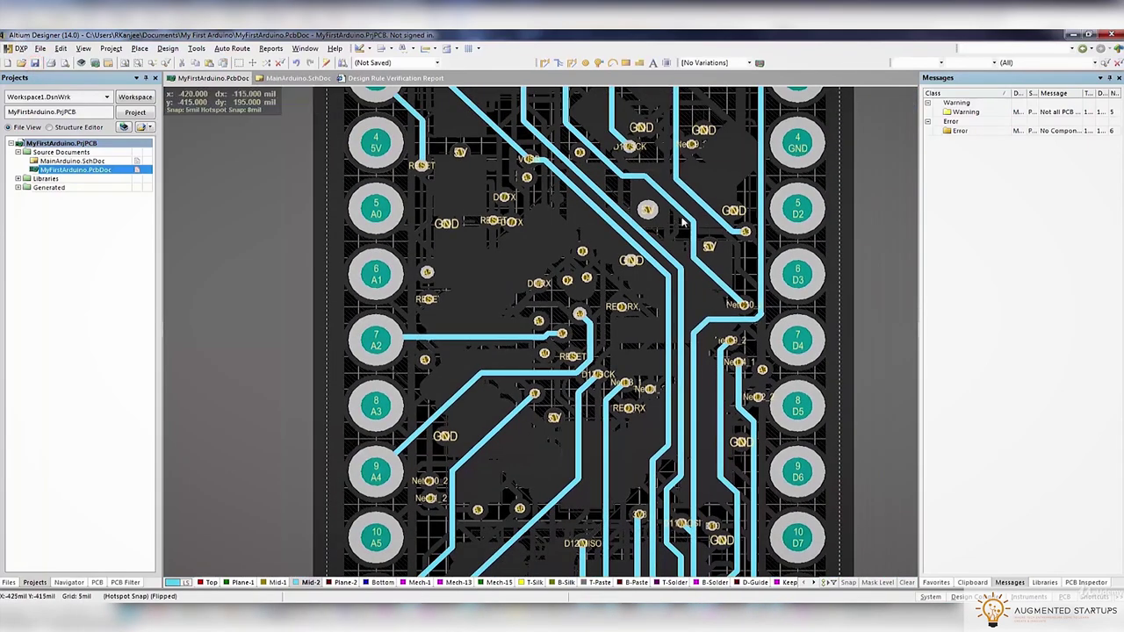
pyautogui.scroll(8, 684, 223)
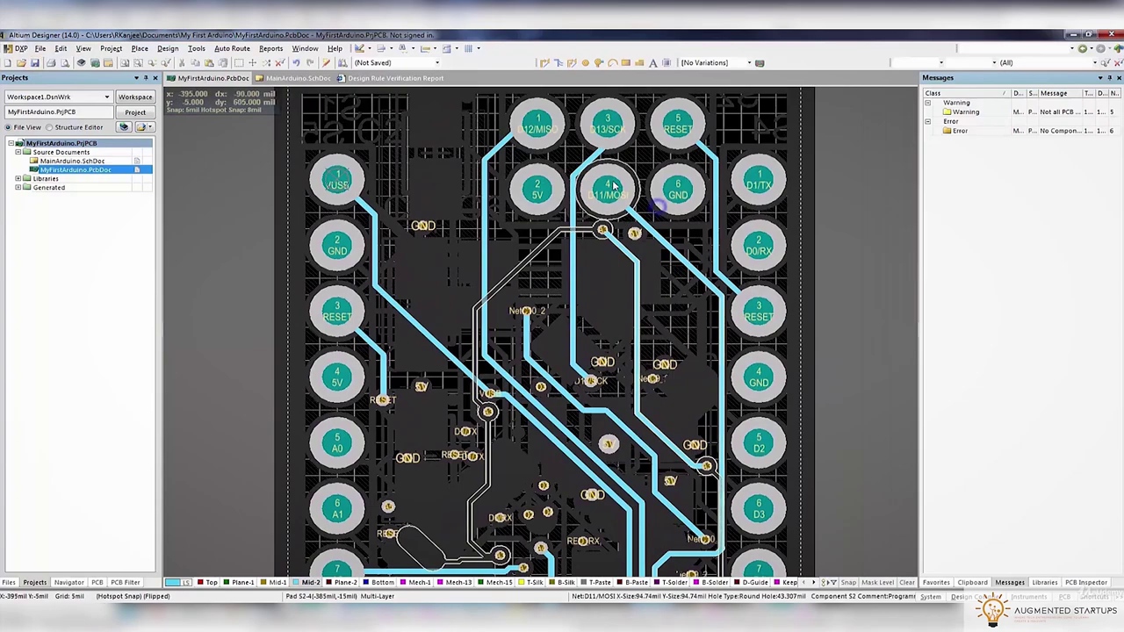
pyautogui.scroll(-3, 668, 206)
pyautogui.keyDown('ctrl'); pyautogui.scroll(3, 690, 212); pyautogui.keyUp('ctrl')
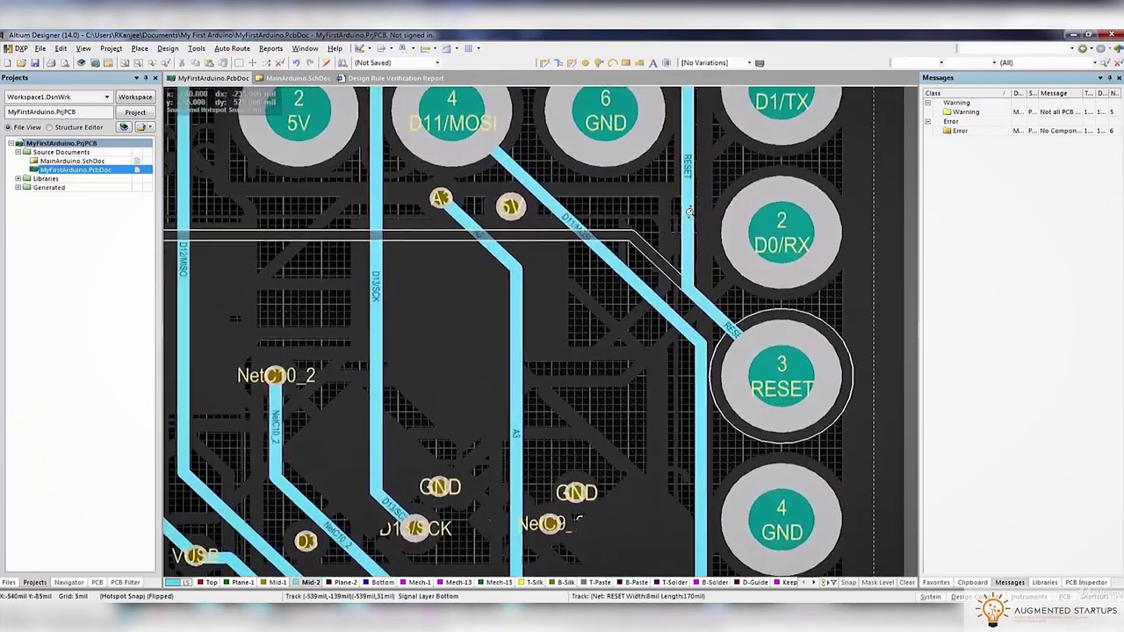
pyautogui.keyDown('ctrl'); pyautogui.scroll(-4, 690, 212); pyautogui.keyUp('ctrl')
pyautogui.keyDown('ctrl'); pyautogui.scroll(6, 712, 316); pyautogui.keyUp('ctrl')
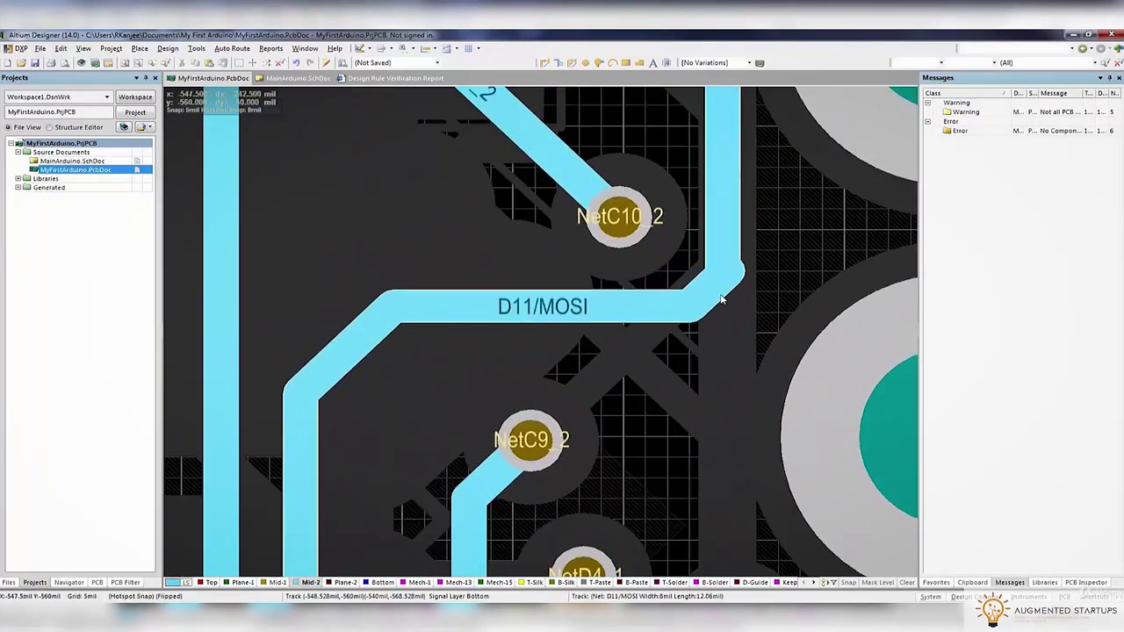
# Delete the D11/MOSI diagonal bend segments and rejoin its horizontal and vertical runs
pyautogui.doubleClick(722, 299)
pyautogui.click(718, 293)
pyautogui.click(668, 426)
pyautogui.click(740, 275)
pyautogui.click(740, 275)
pyautogui.press('Delete')
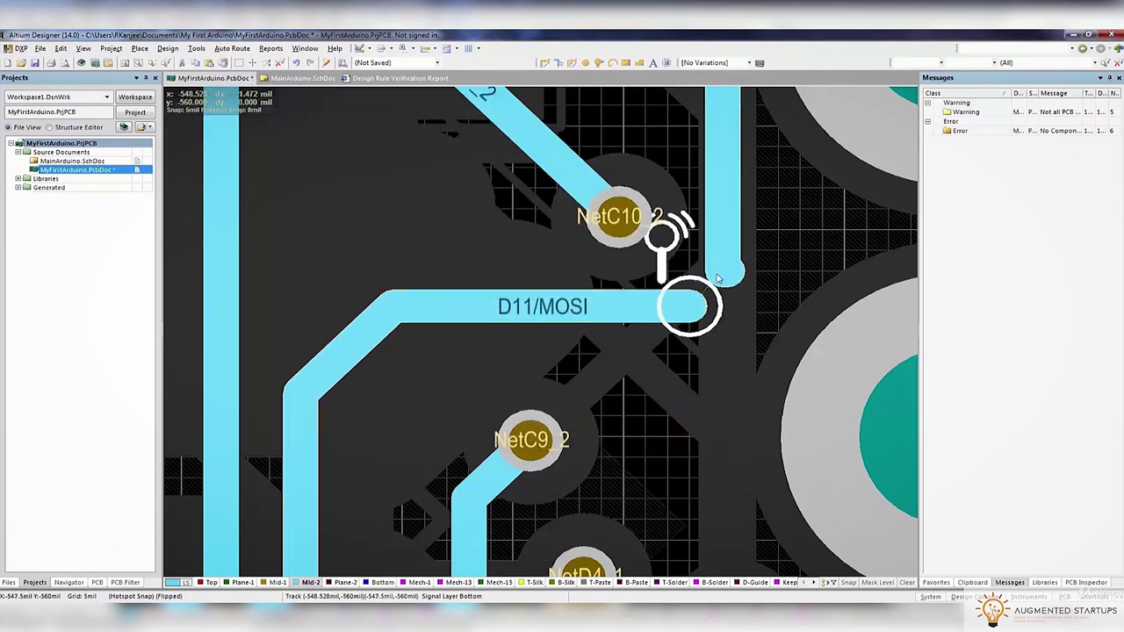
pyautogui.click(689, 309)
pyautogui.click(742, 274)
pyautogui.press('Escape')
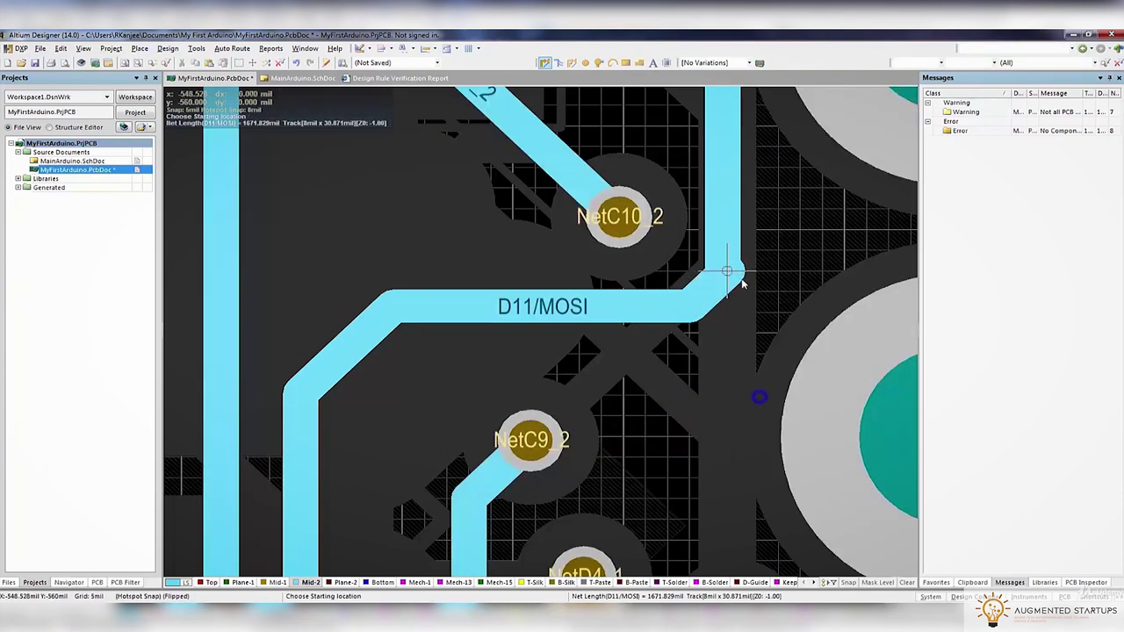
pyautogui.click(741, 265)
pyautogui.click(743, 275)
pyautogui.click(708, 251)
pyautogui.press('Delete')
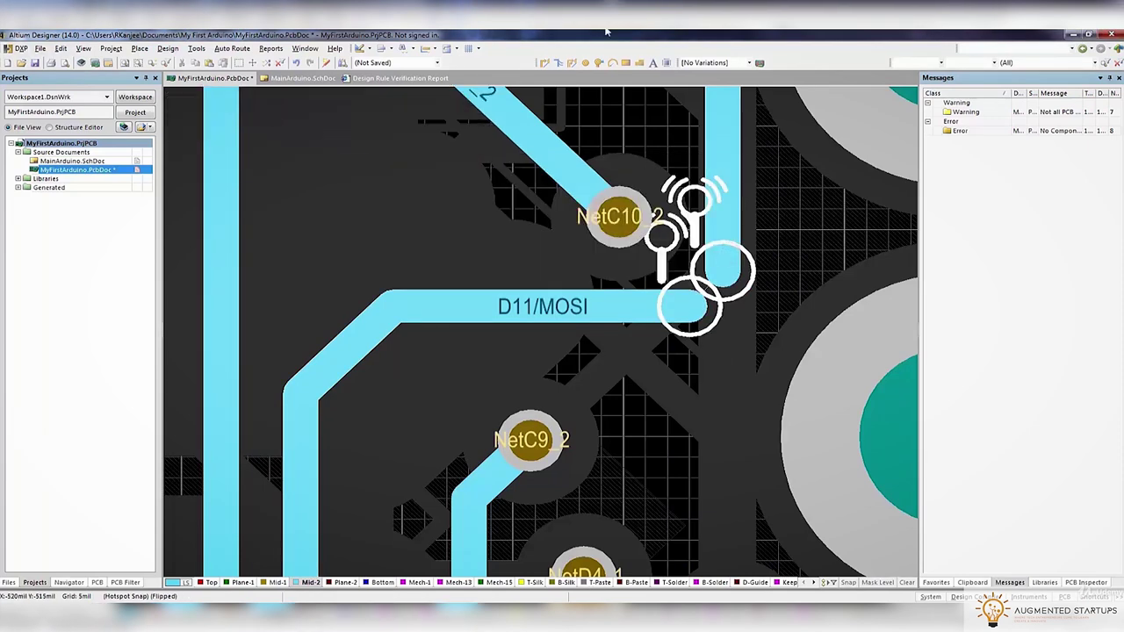
# Re-route the D11/MOSI bend to the vertical track, close past the NetC10_2 via
pyautogui.click(538, 63)
pyautogui.click(592, 305)
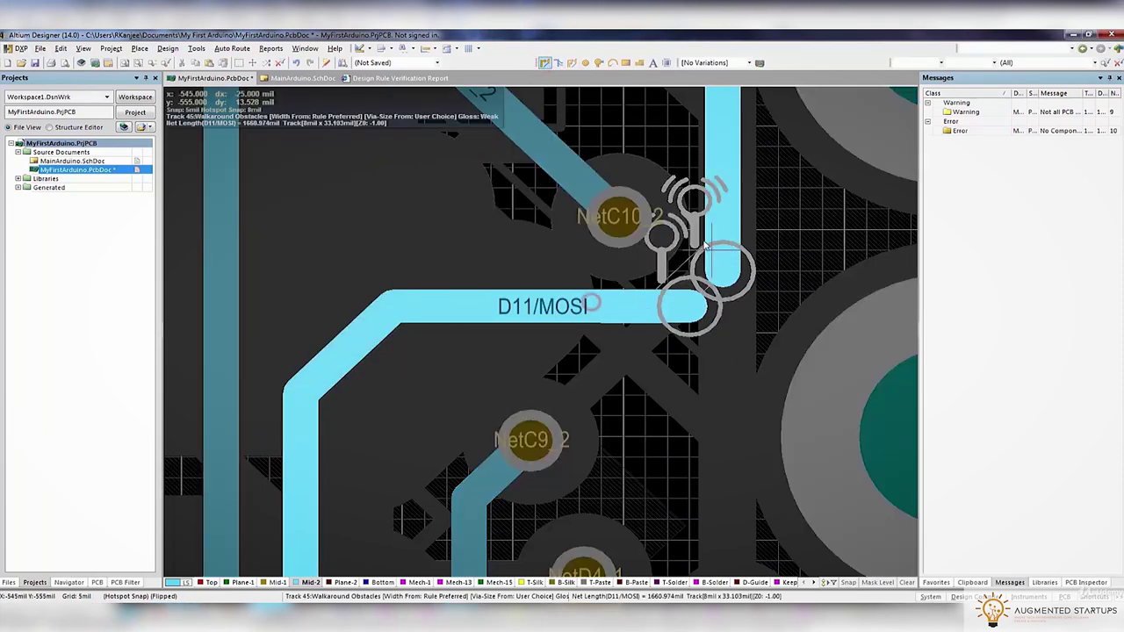
pyautogui.click(711, 217)
pyautogui.keyDown('ctrl'); pyautogui.scroll(-5, 693, 314); pyautogui.keyUp('ctrl')
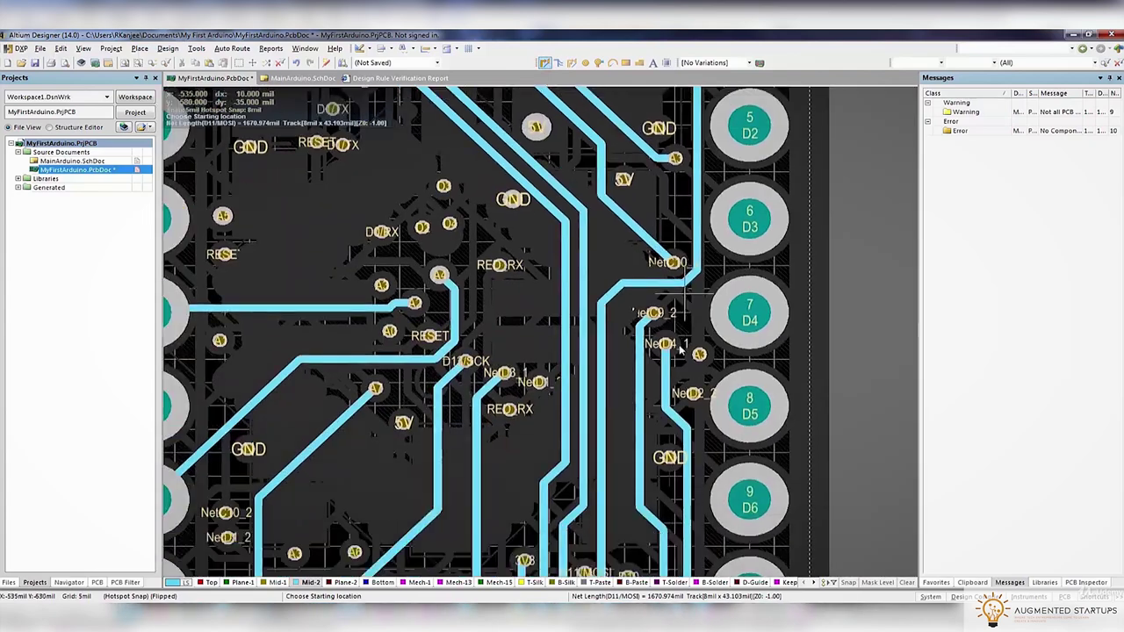
pyautogui.keyDown('ctrl'); pyautogui.scroll(-4, 661, 372); pyautogui.keyUp('ctrl')
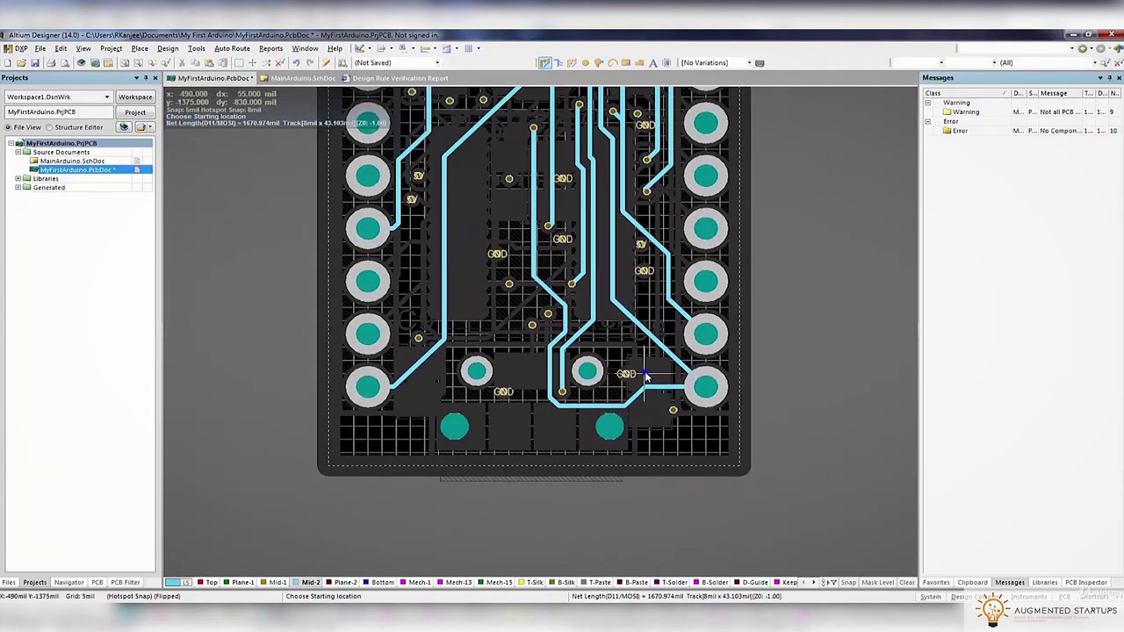
pyautogui.scroll(6, 596, 241)
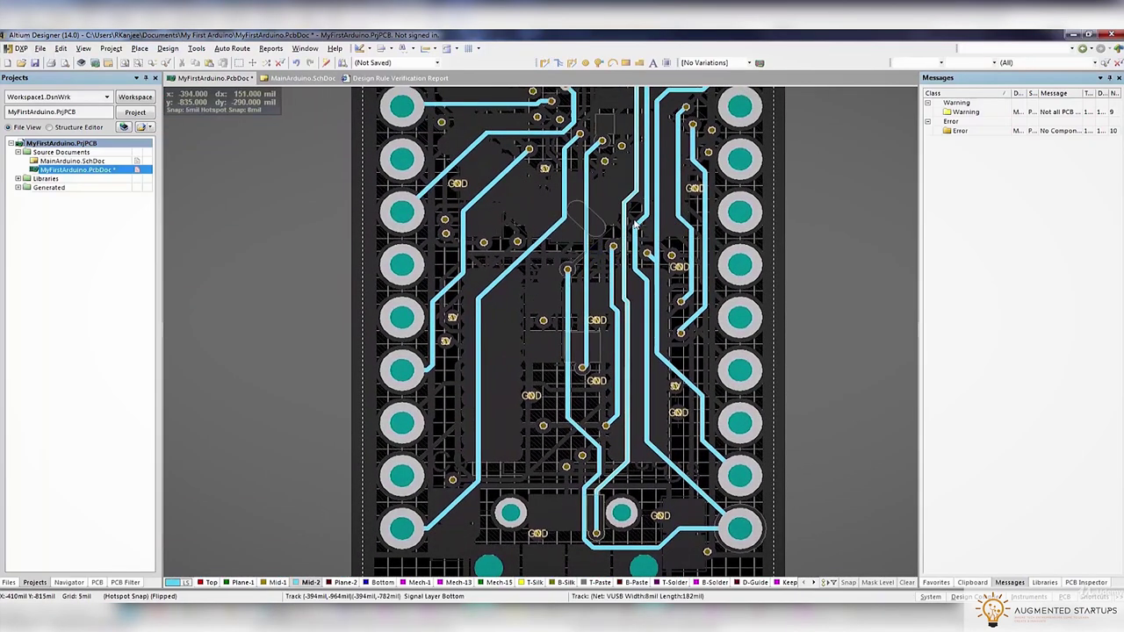
pyautogui.click(382, 582)
# Zoom and pan the board to inspect the area around the RESET, GND and 3V3 pads
pyautogui.scroll(2, 629, 141)
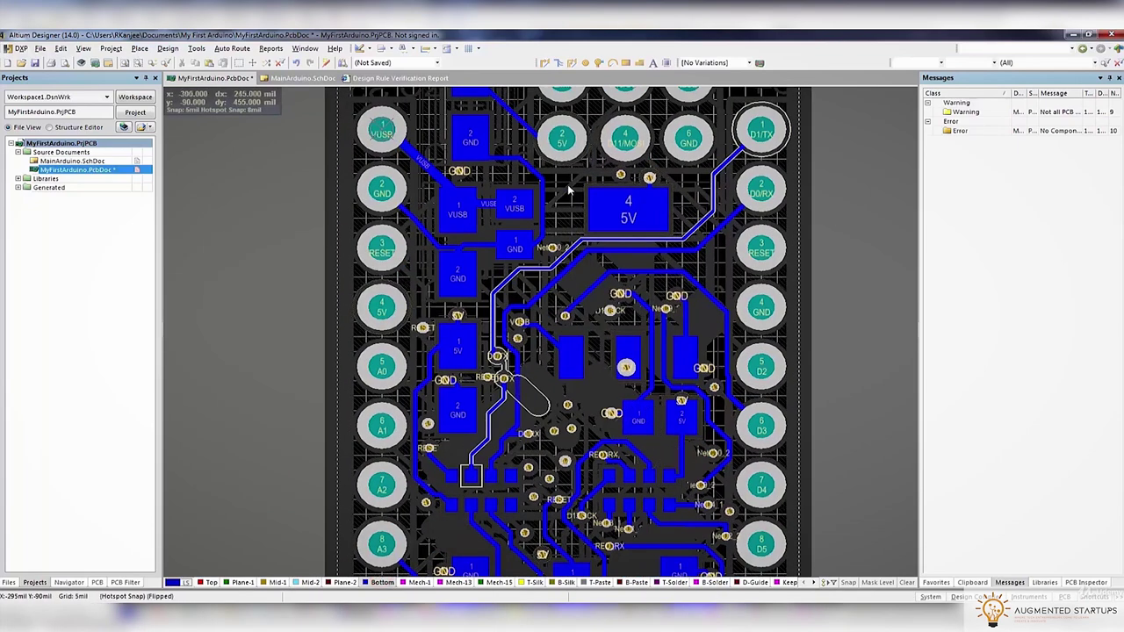
pyautogui.keyDown('ctrl'); pyautogui.scroll(1, 629, 141); pyautogui.keyUp('ctrl')
pyautogui.scroll(-1, 629, 140)
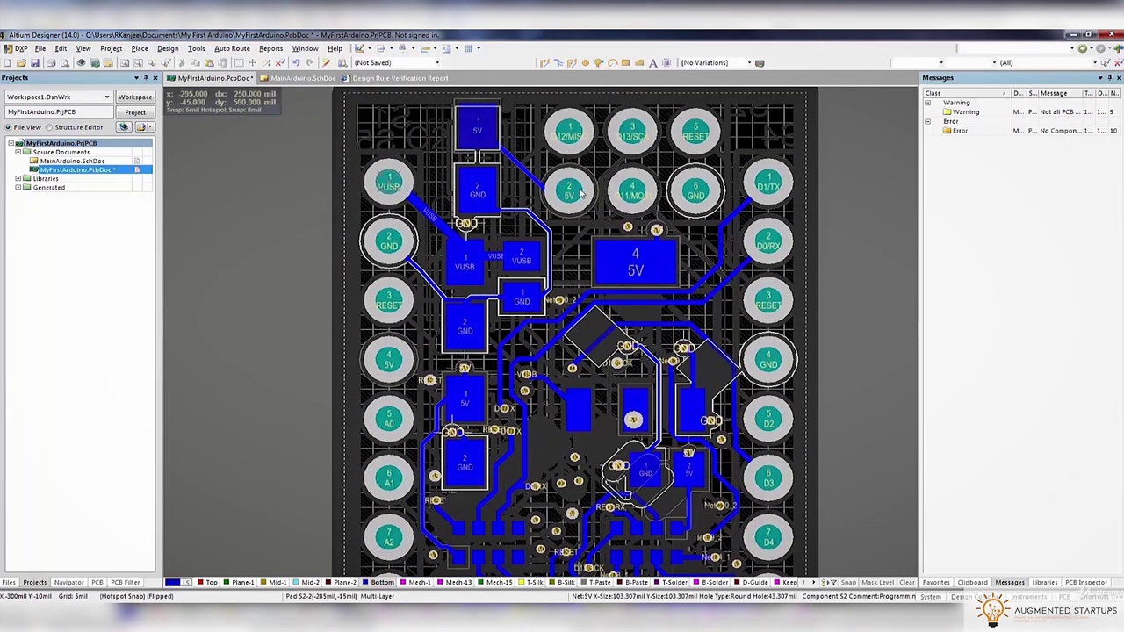
pyautogui.scroll(-3, 727, 310)
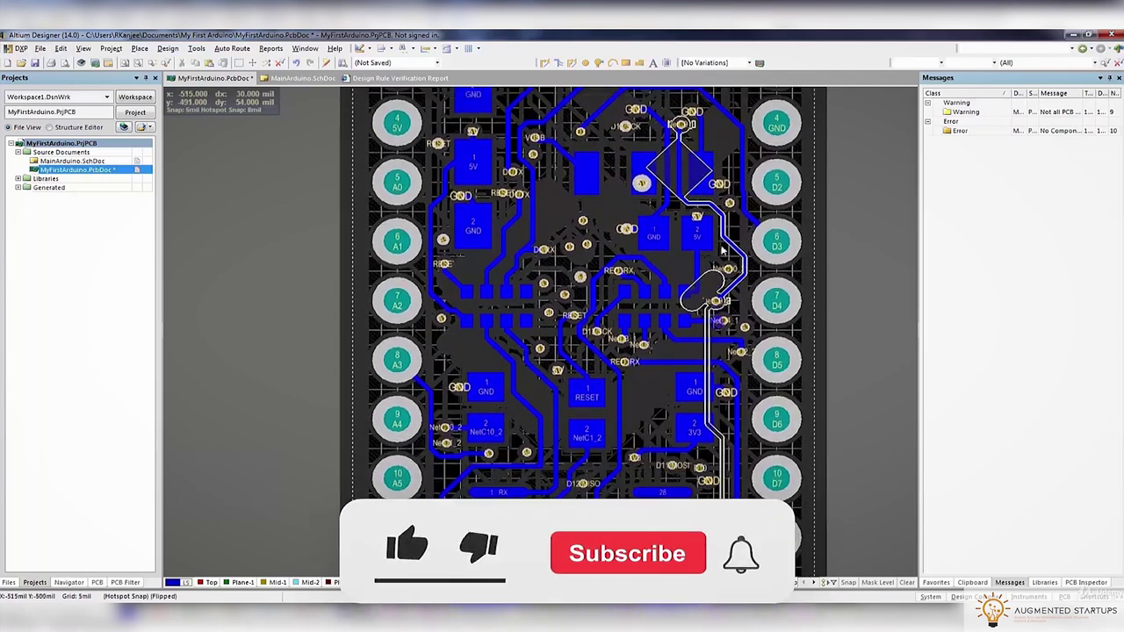
pyautogui.keyDown('ctrl'); pyautogui.scroll(2, 749, 239); pyautogui.keyUp('ctrl')
pyautogui.scroll(-7, 750, 239)
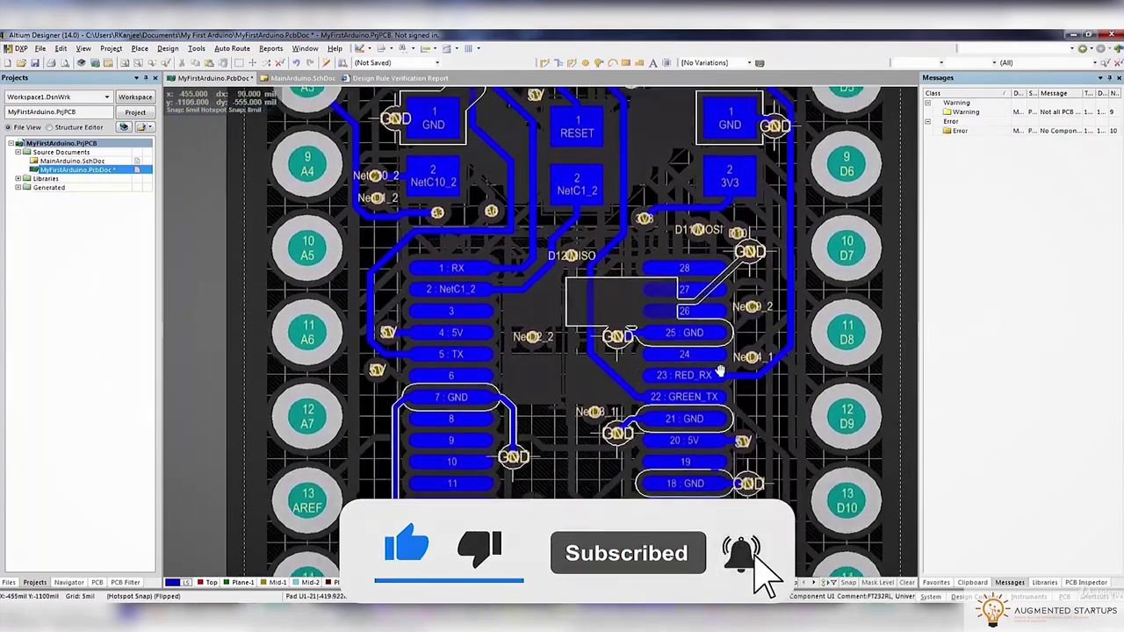
pyautogui.scroll(-2, 679, 472)
pyautogui.scroll(5, 562, 274)
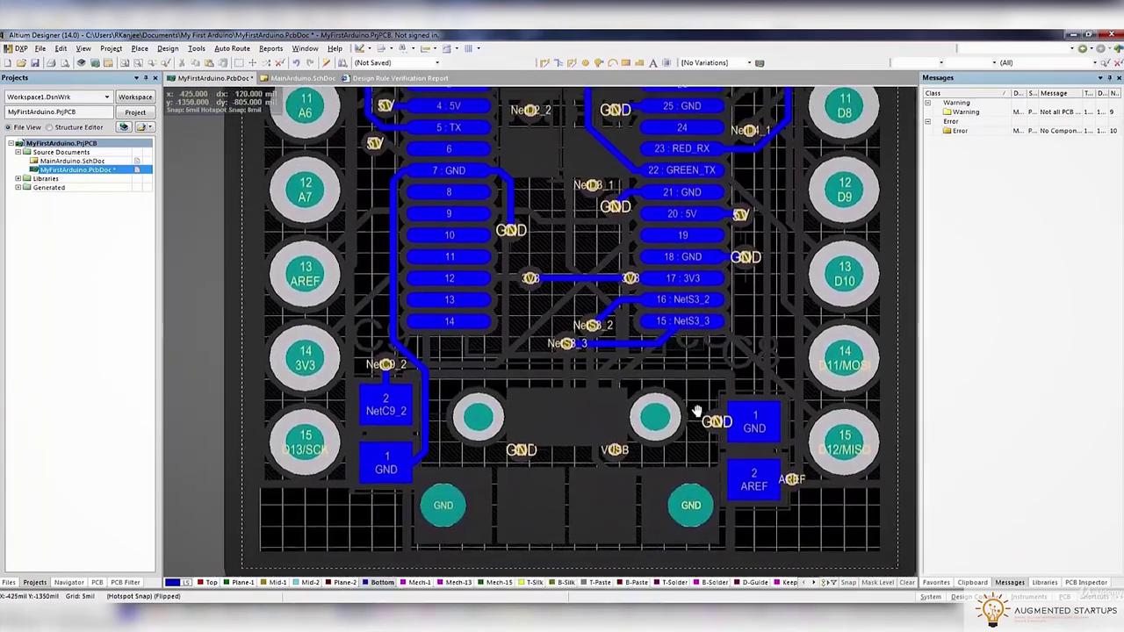
pyautogui.scroll(2, 561, 273)
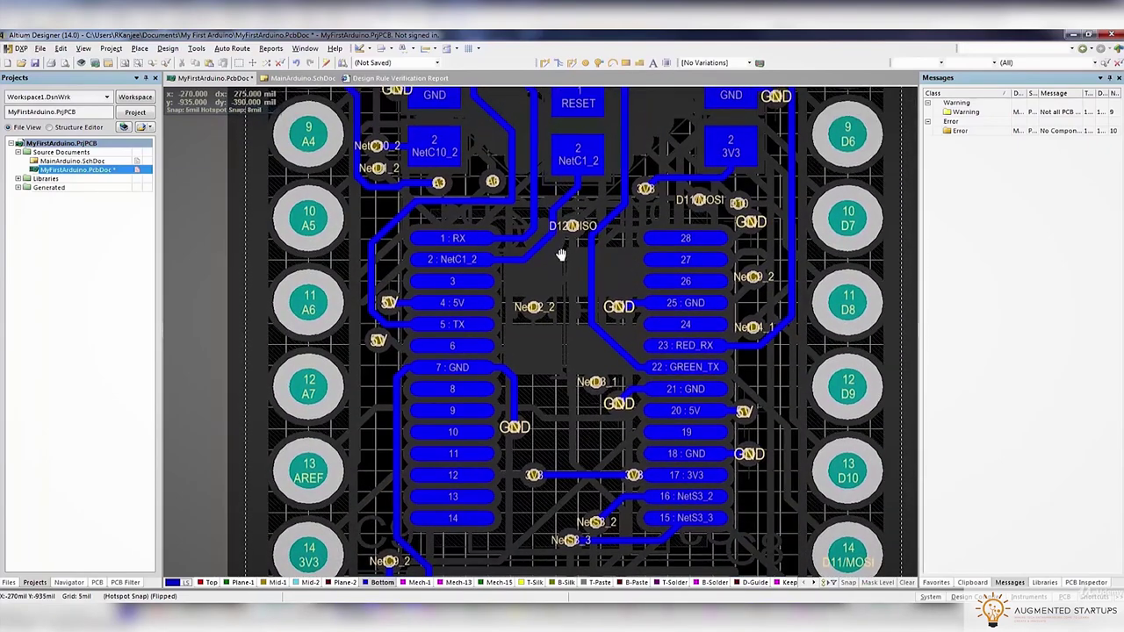
pyautogui.moveTo(560, 273); pyautogui.dragTo(533, 481, button='right')
pyautogui.keyDown('ctrl'); pyautogui.scroll(-5, 533, 482); pyautogui.keyUp('ctrl')
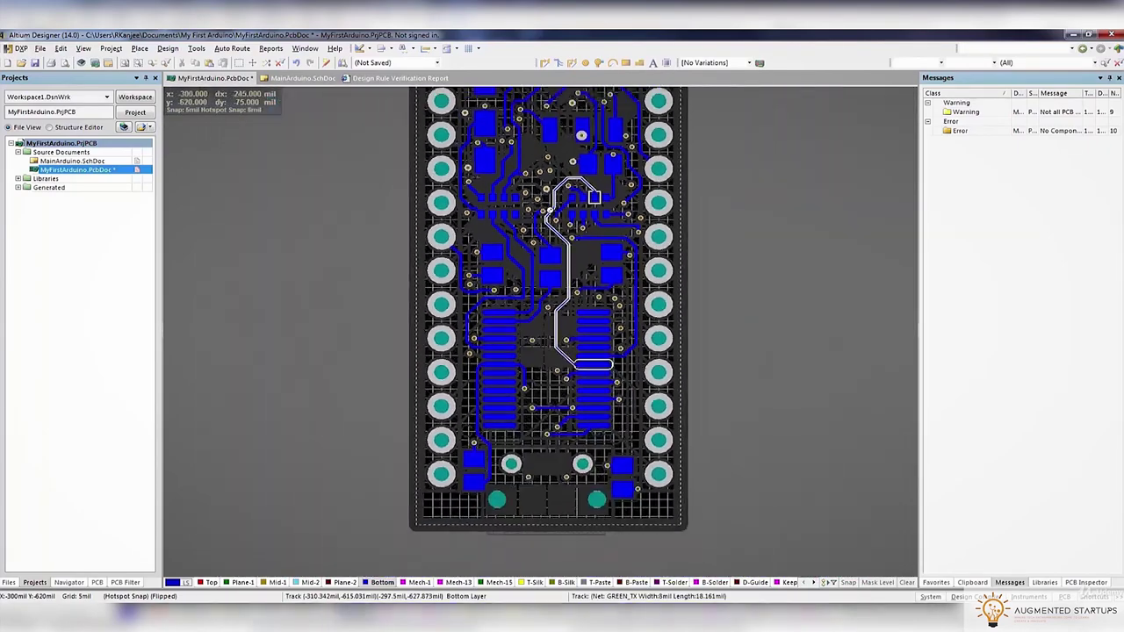
pyautogui.keyDown('ctrl'); pyautogui.scroll(1, 533, 482); pyautogui.keyUp('ctrl')
# Run the design rule check, confirm 0 warnings and 0 violations, then return to MyFirstArduino.PcbDoc
pyautogui.click(168, 49)
pyautogui.moveTo(196, 48)
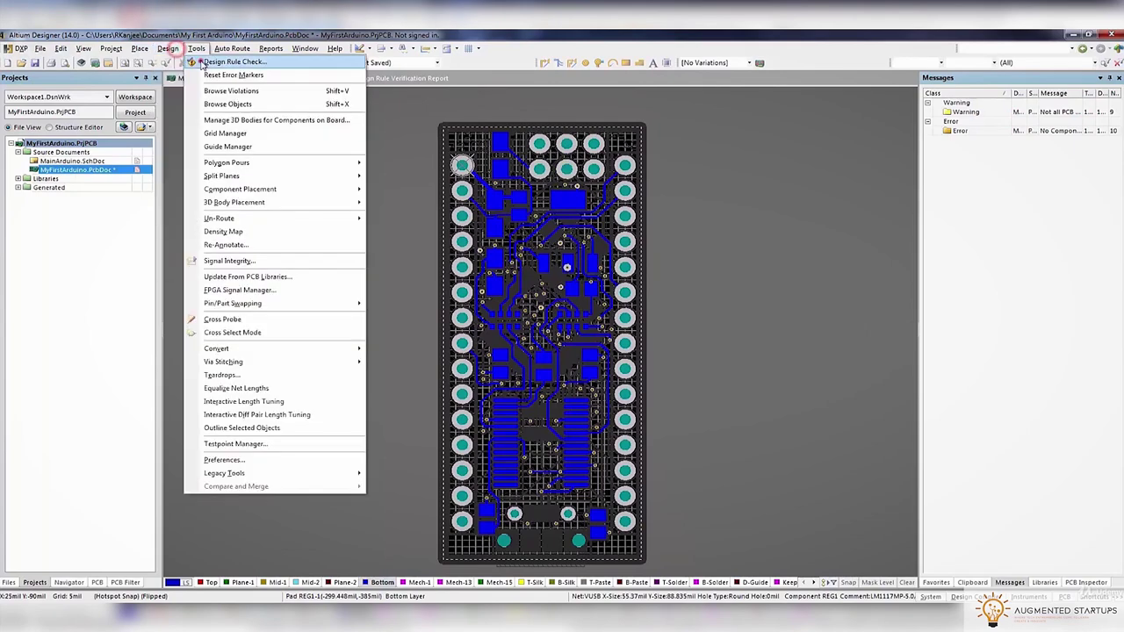
pyautogui.click(219, 63)
pyautogui.click(452, 430)
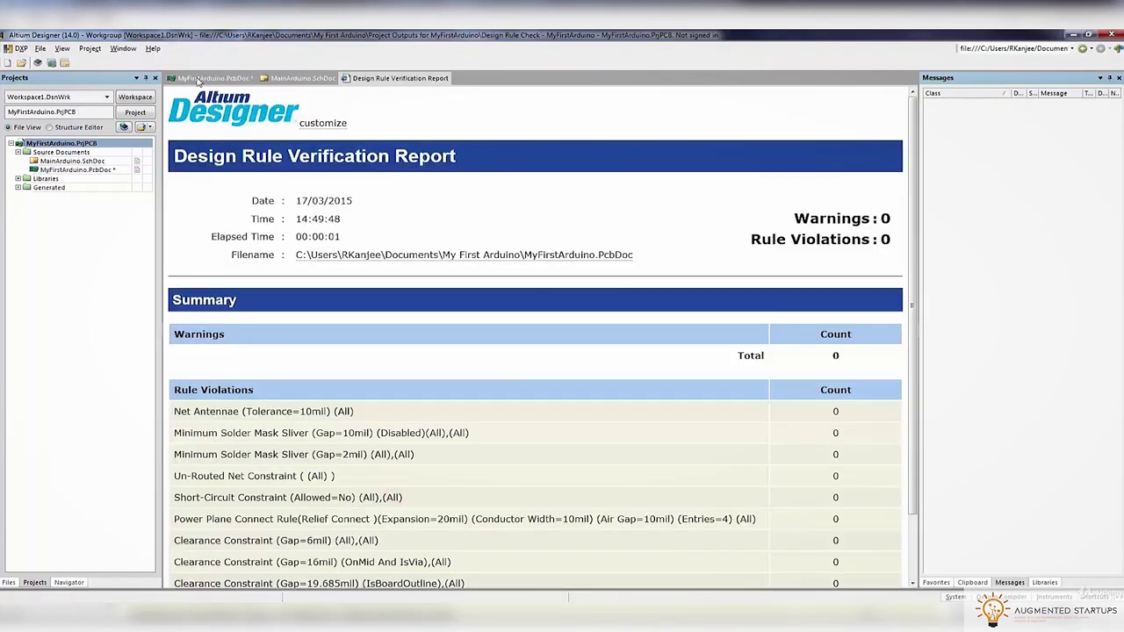
pyautogui.click(210, 79)
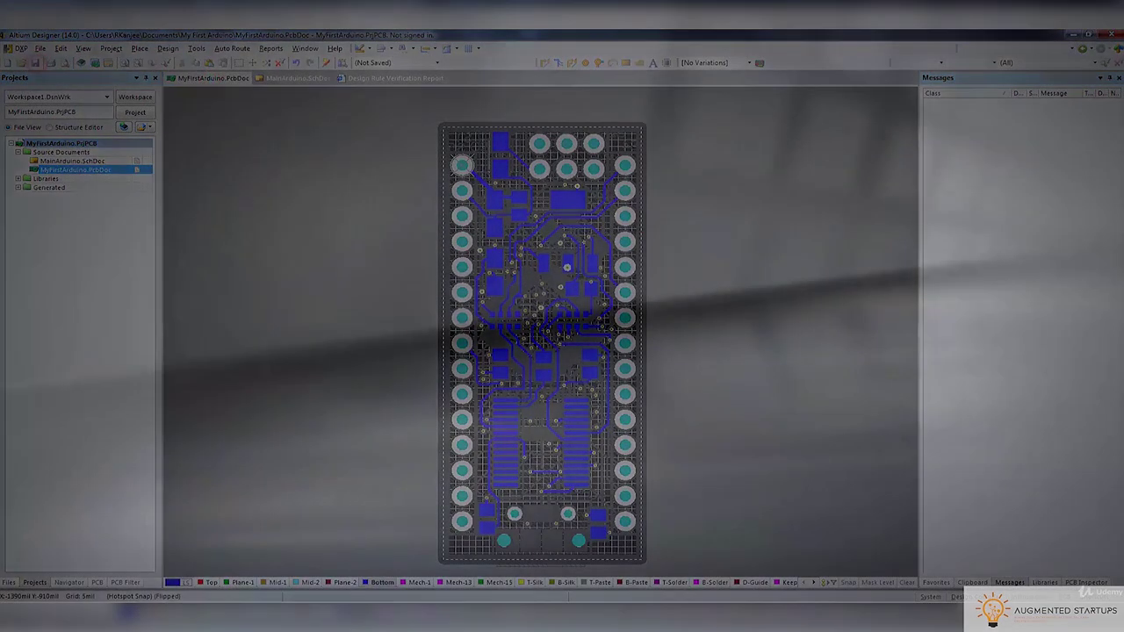
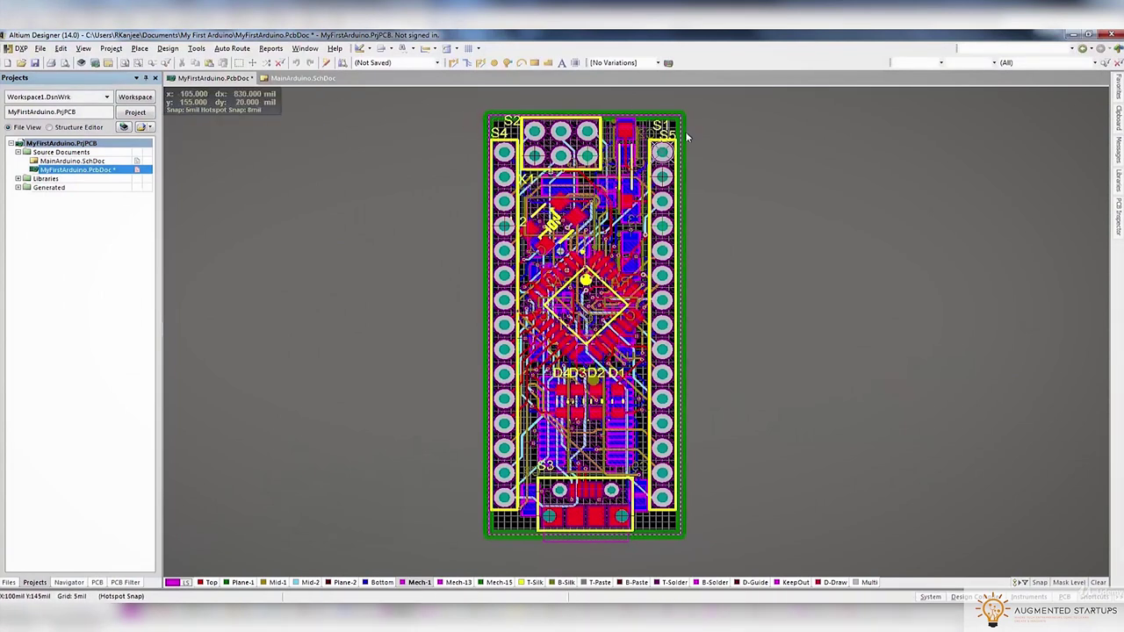
# Preview the board in 3D and return to the 2D layer view
pyautogui.press('3')
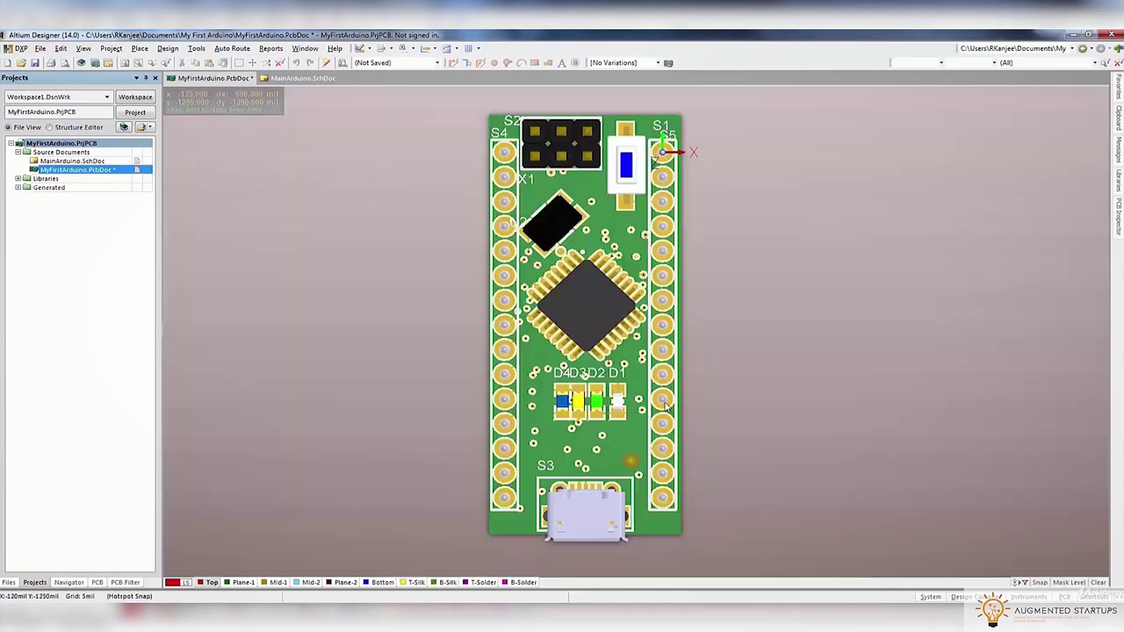
pyautogui.keyDown('ctrl'); pyautogui.scroll(5, 681, 369); pyautogui.keyUp('ctrl')
pyautogui.scroll(3, 667, 325)
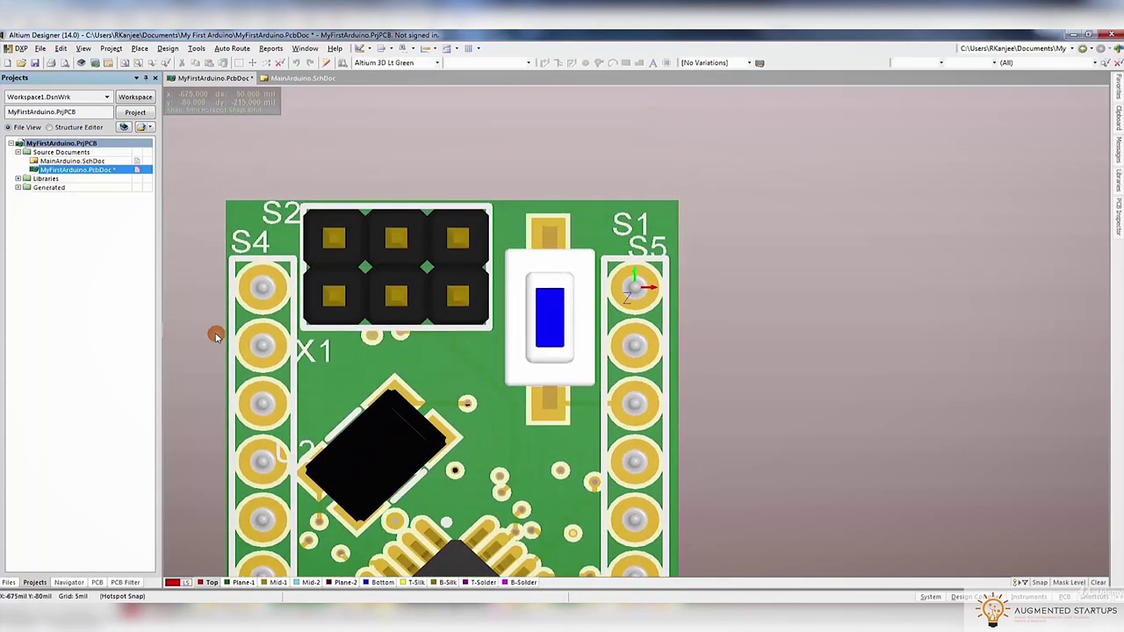
pyautogui.keyDown('ctrl'); pyautogui.scroll(-5, 216, 336); pyautogui.keyUp('ctrl')
pyautogui.scroll(-4, 409, 477)
pyautogui.press('2')
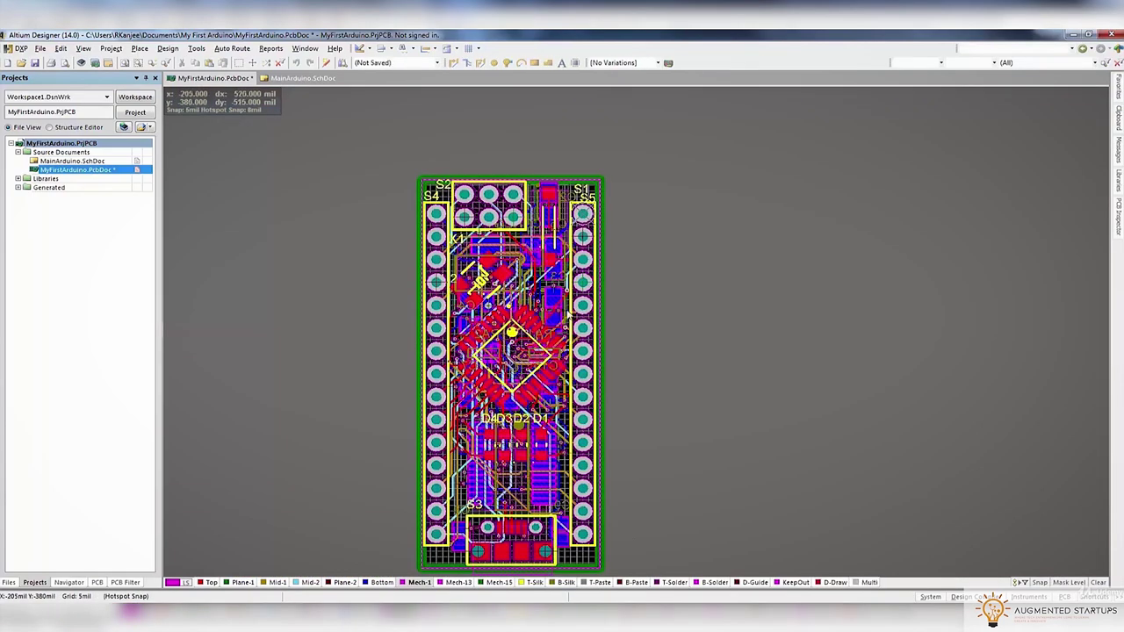
# Show only the Mech-1 layer in single-layer mode
pyautogui.hotkey('shift', 's')
pyautogui.click(436, 582)
pyautogui.click(418, 582)
pyautogui.scroll(-1, 469, 442)
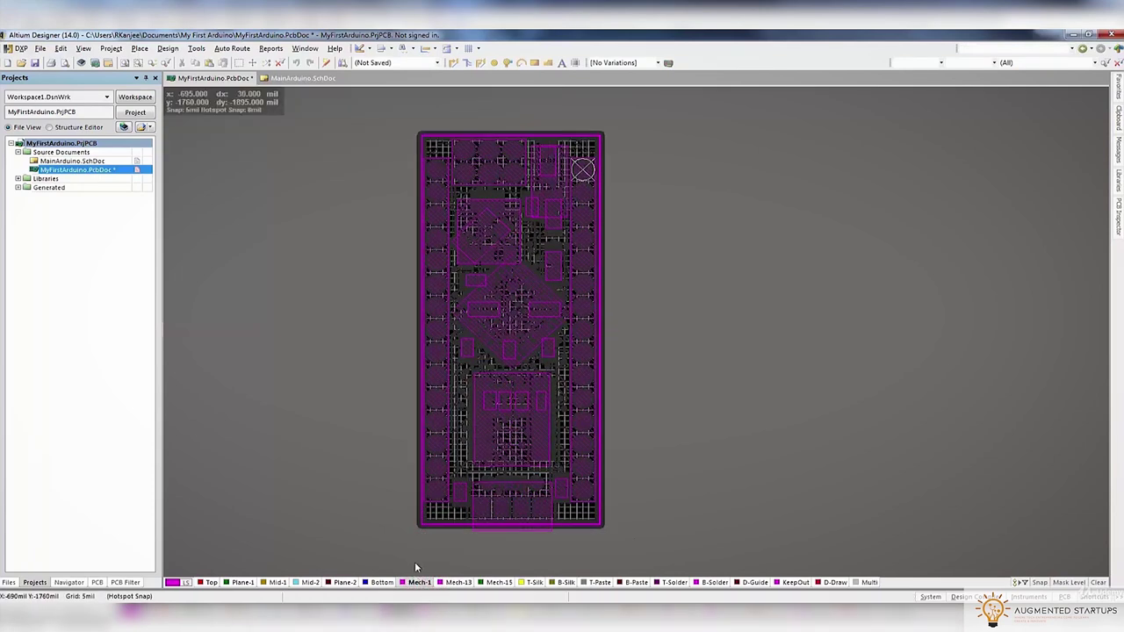
pyautogui.keyDown('ctrl'); pyautogui.scroll(3, 418, 508); pyautogui.keyUp('ctrl')
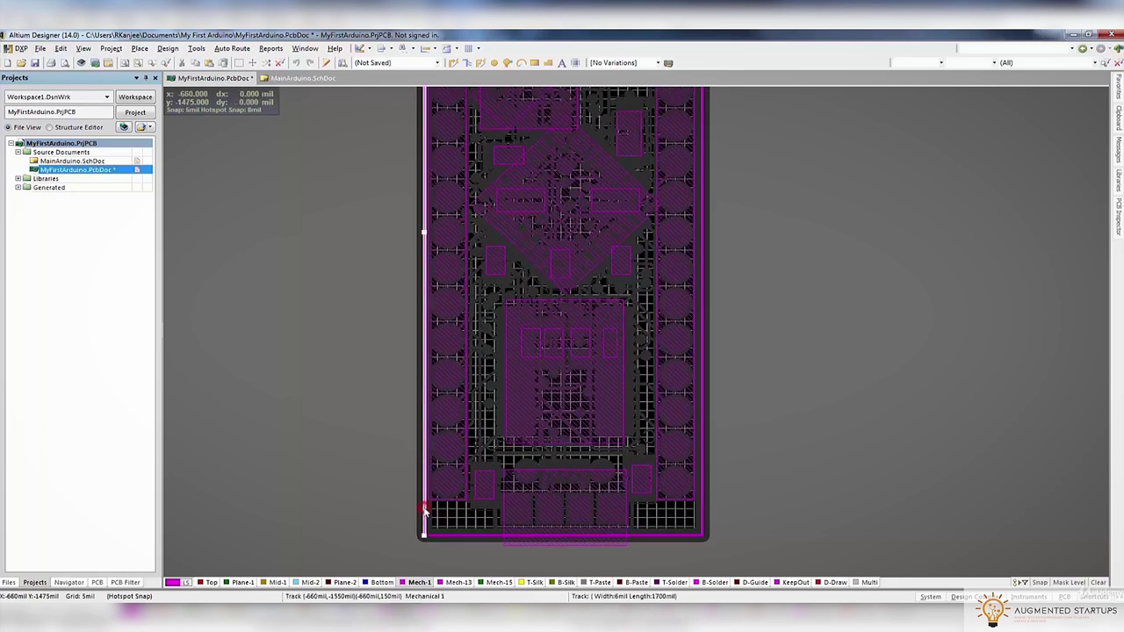
pyautogui.scroll(5, 431, 512)
# Nudge the right board-edge track slightly inward and save the PCB
pyautogui.click(702, 185)
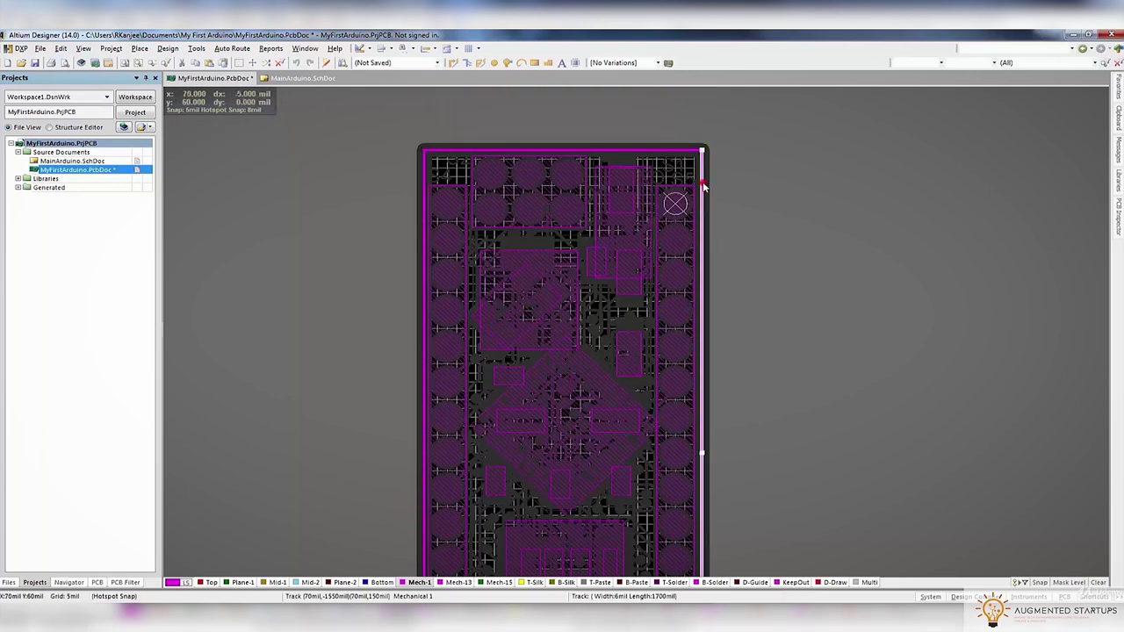
pyautogui.moveTo(702, 186); pyautogui.dragTo(699, 188)
pyautogui.click(751, 197)
pyautogui.click(329, 66)
pyautogui.click(139, 49)
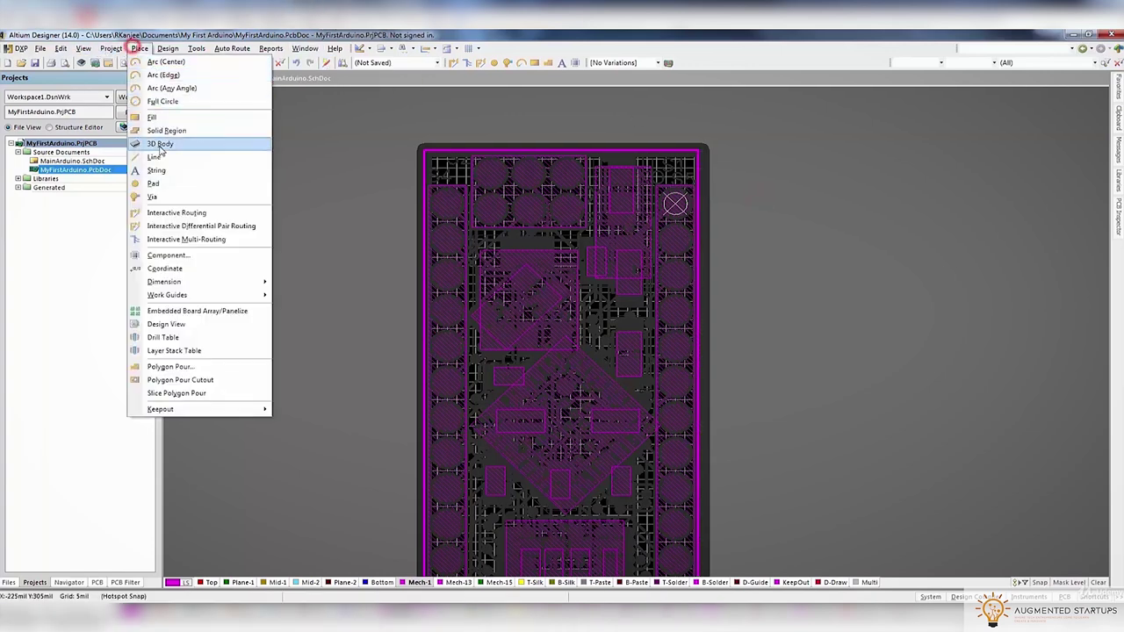
# Start an edge arc on the left board edge with 10 mil snap, bent toward the corner, and set its width
pyautogui.click(162, 74)
pyautogui.press('g')
pyautogui.click(451, 194)
pyautogui.keyDown('ctrl'); pyautogui.scroll(3, 433, 186); pyautogui.keyUp('ctrl')
pyautogui.scroll(2, 413, 242)
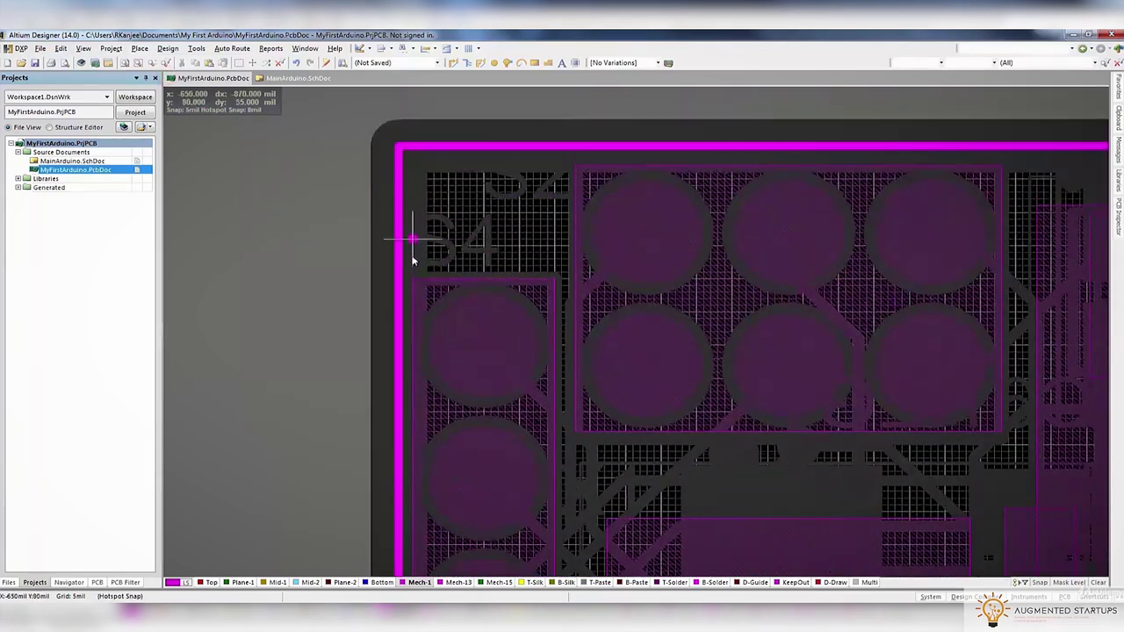
pyautogui.click(400, 266)
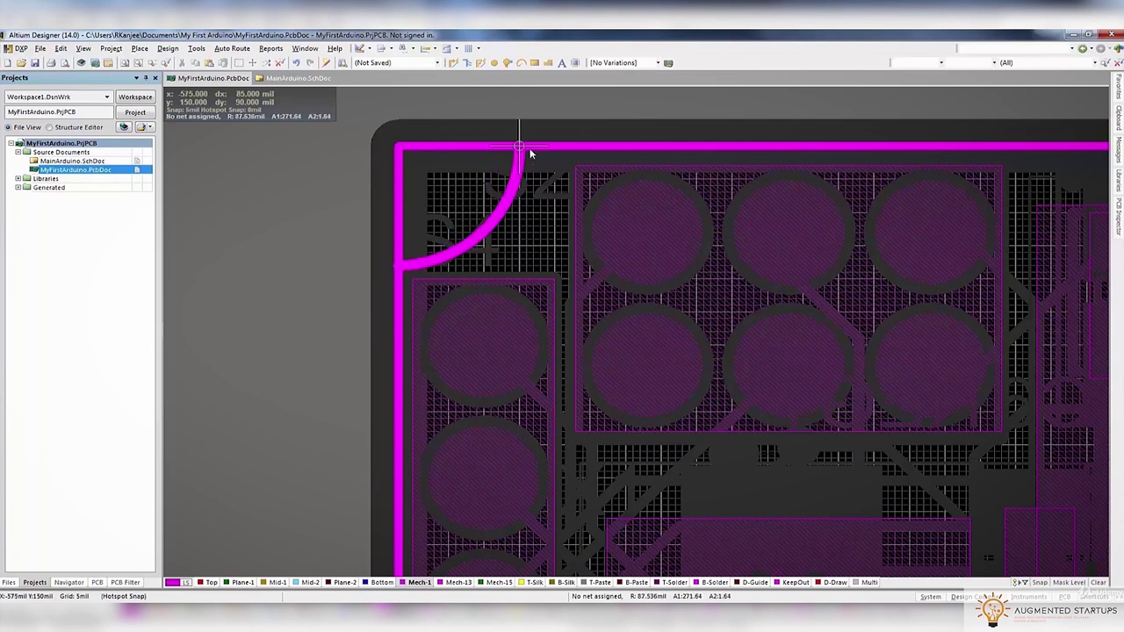
pyautogui.press('g')
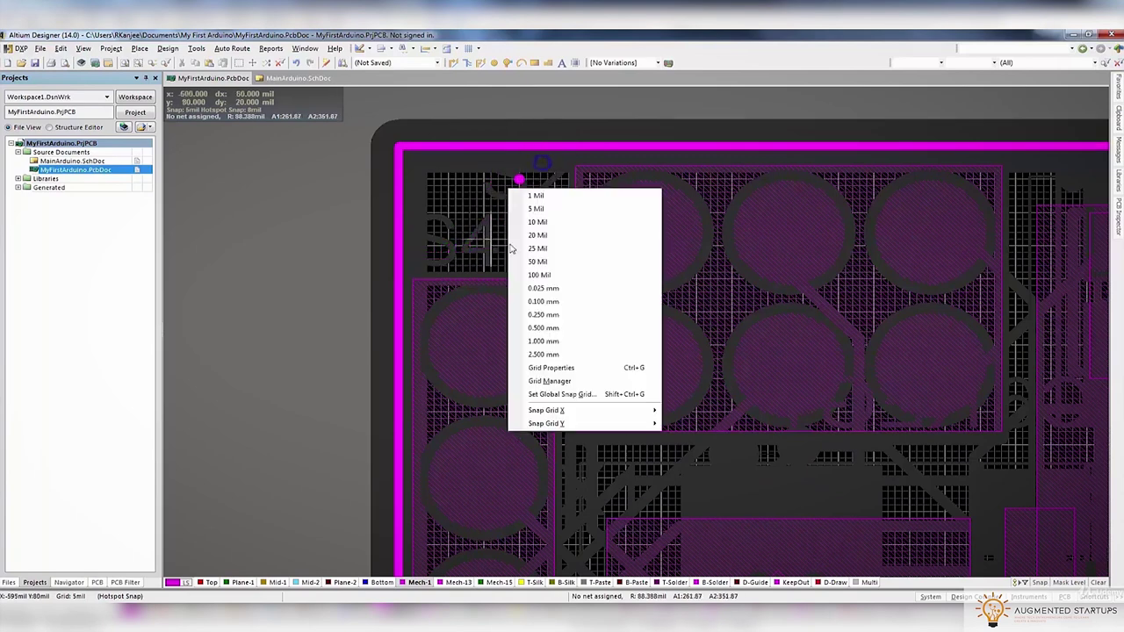
pyautogui.click(535, 218)
pyautogui.click(400, 280)
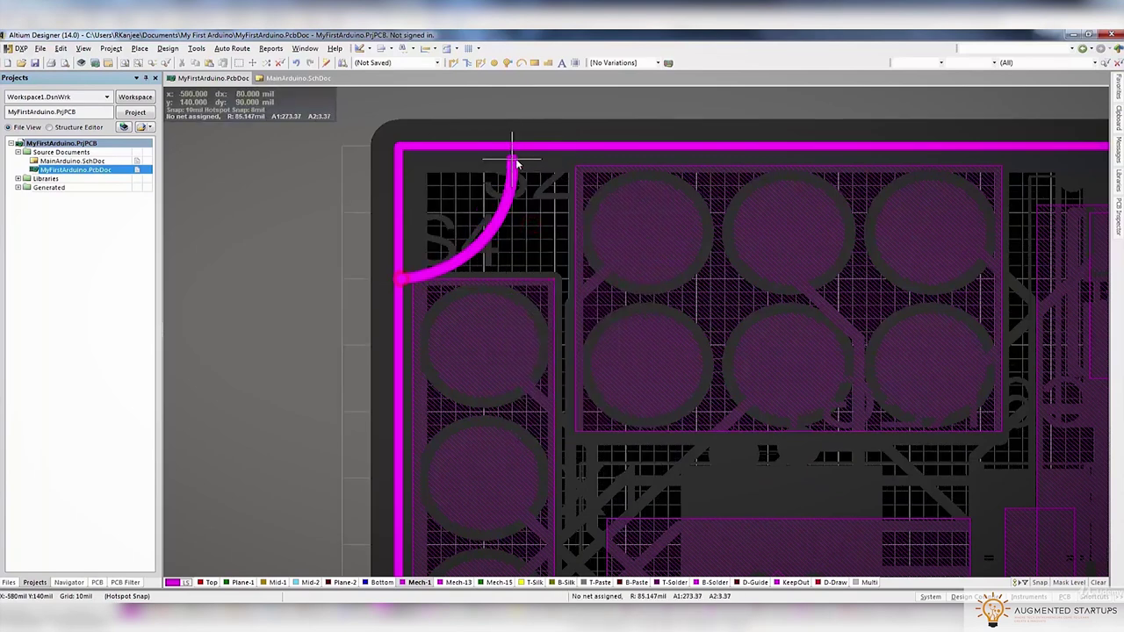
pyautogui.press('space')
pyautogui.press('Tab')
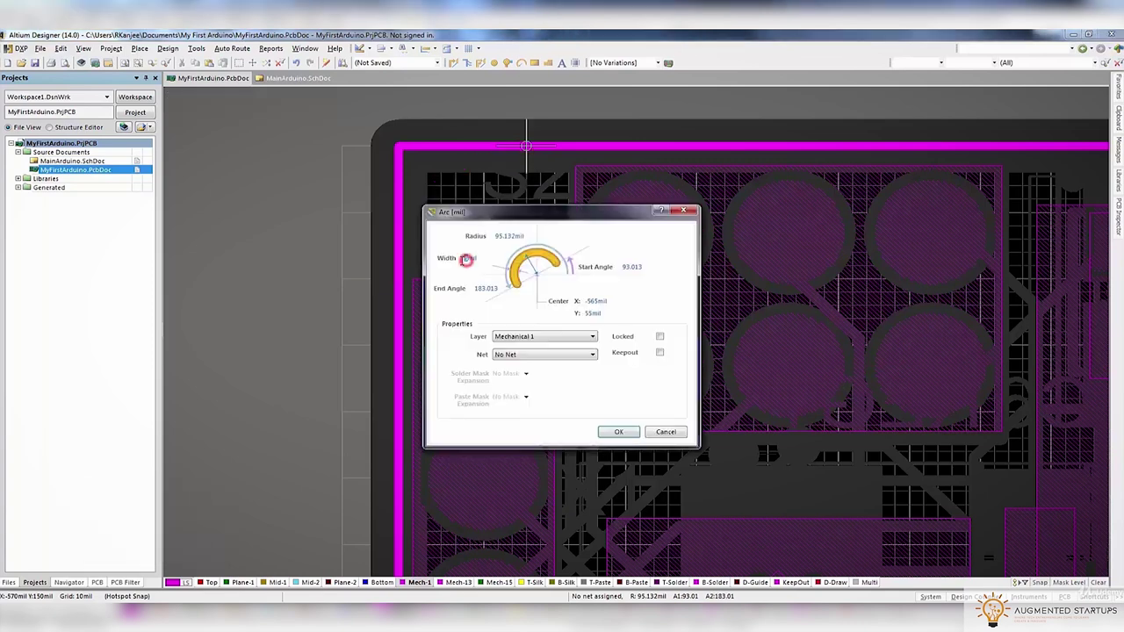
pyautogui.click(618, 432)
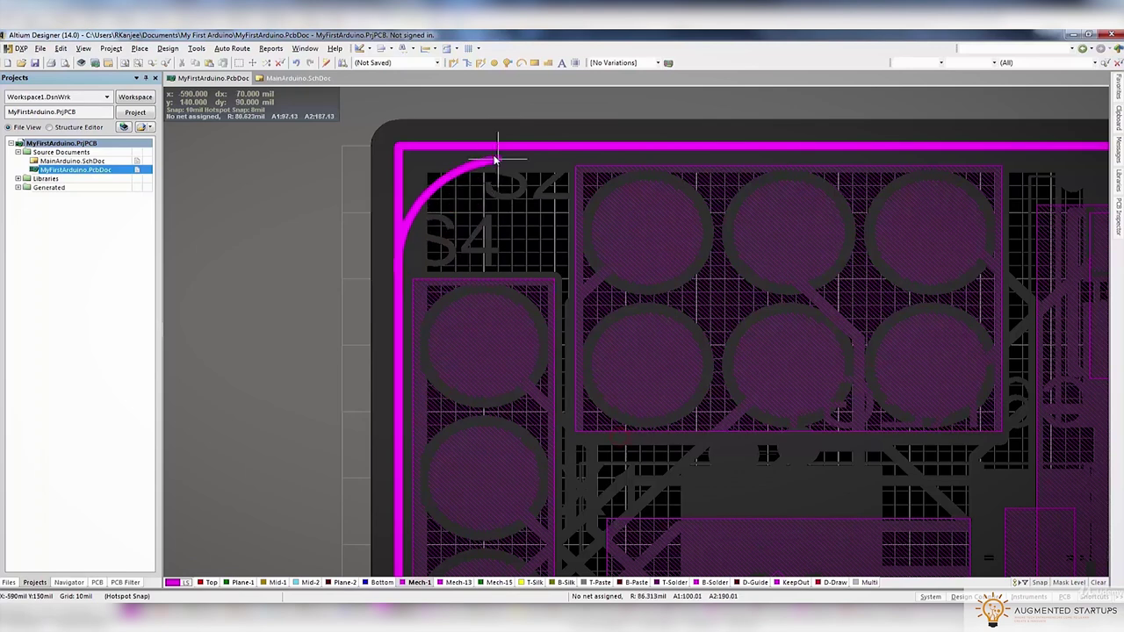
# End the arc on the top edge and fine-tune its top endpoint using a 5 mil grid
pyautogui.click(528, 147)
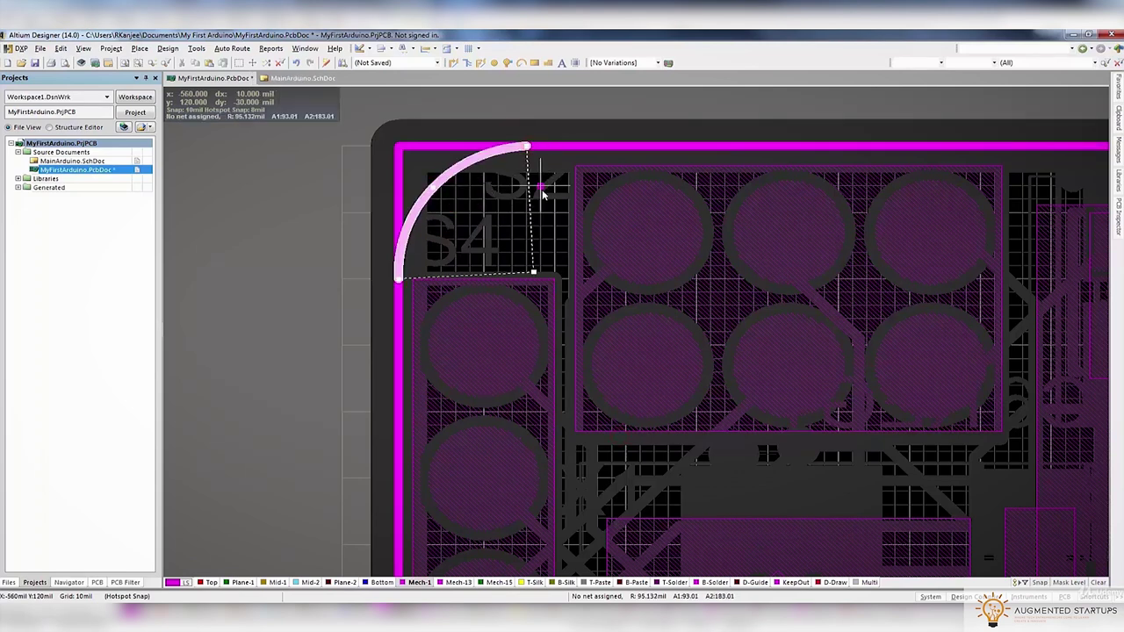
pyautogui.click(297, 191)
pyautogui.moveTo(525, 145); pyautogui.dragTo(540, 145)
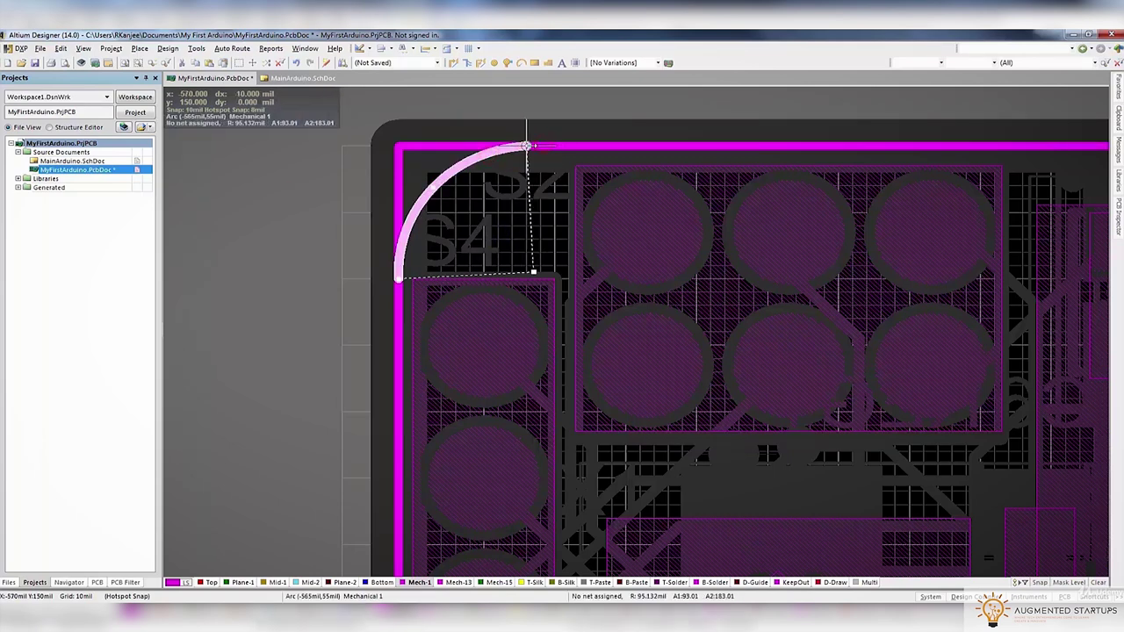
pyautogui.click(398, 277)
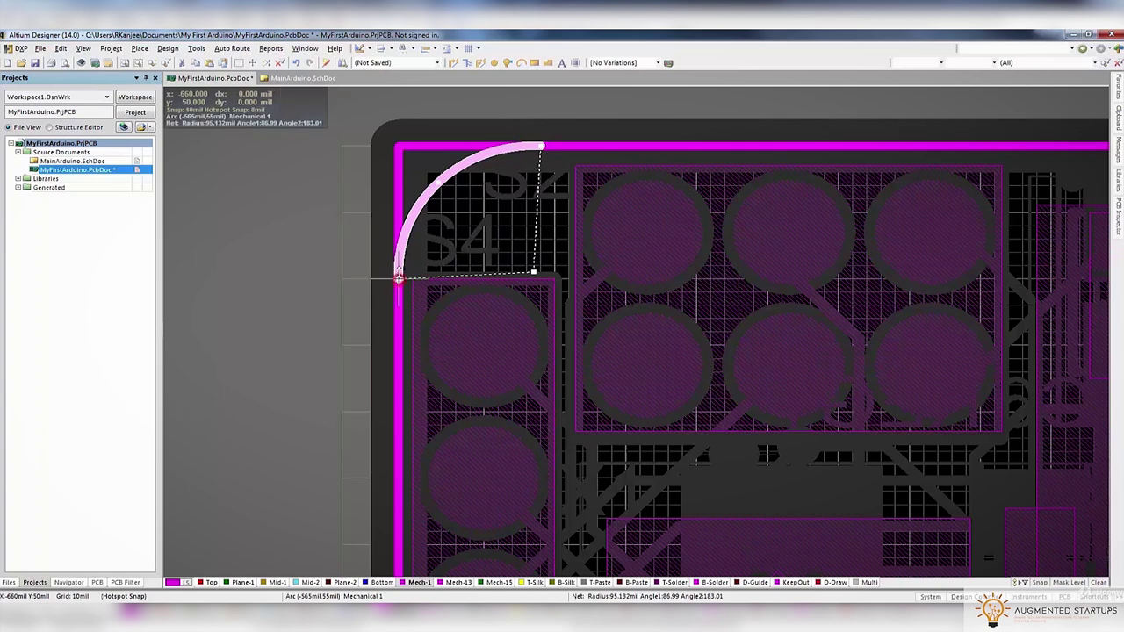
pyautogui.press('g')
pyautogui.press('Down')
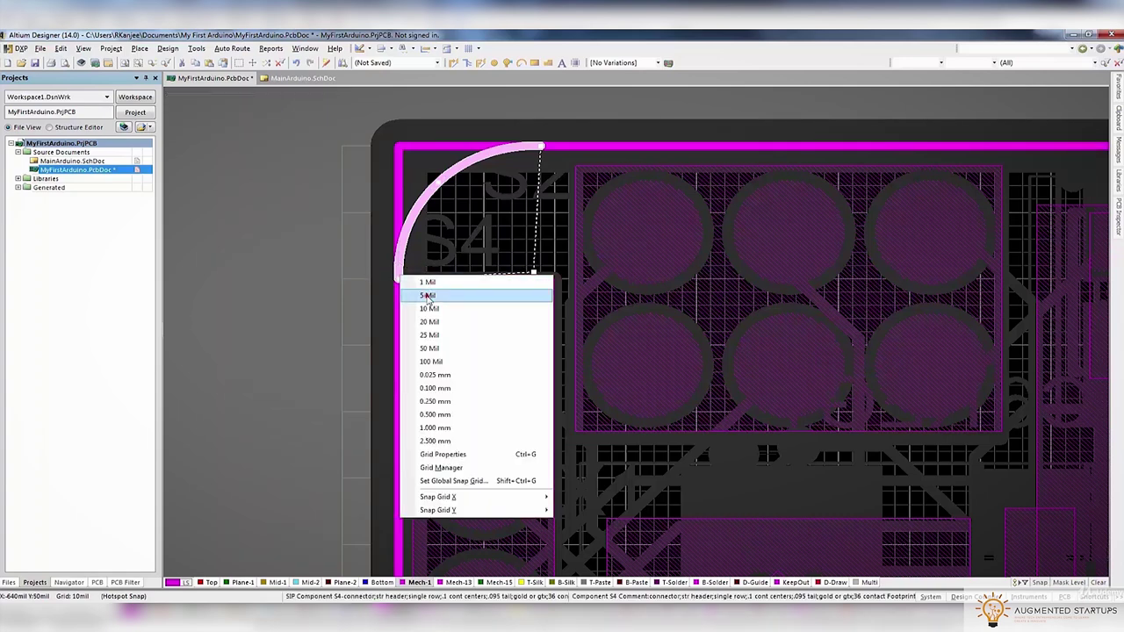
pyautogui.press('Return')
pyautogui.moveTo(540, 146); pyautogui.dragTo(532, 146)
pyautogui.click(318, 194)
pyautogui.click(401, 254)
# Copy the corner arc and place a rotated copy at the bottom-left corner
pyautogui.hotkey('ctrl', 'c')
pyautogui.click(398, 282)
pyautogui.keyDown('ctrl'); pyautogui.scroll(-3, 394, 271); pyautogui.keyUp('ctrl')
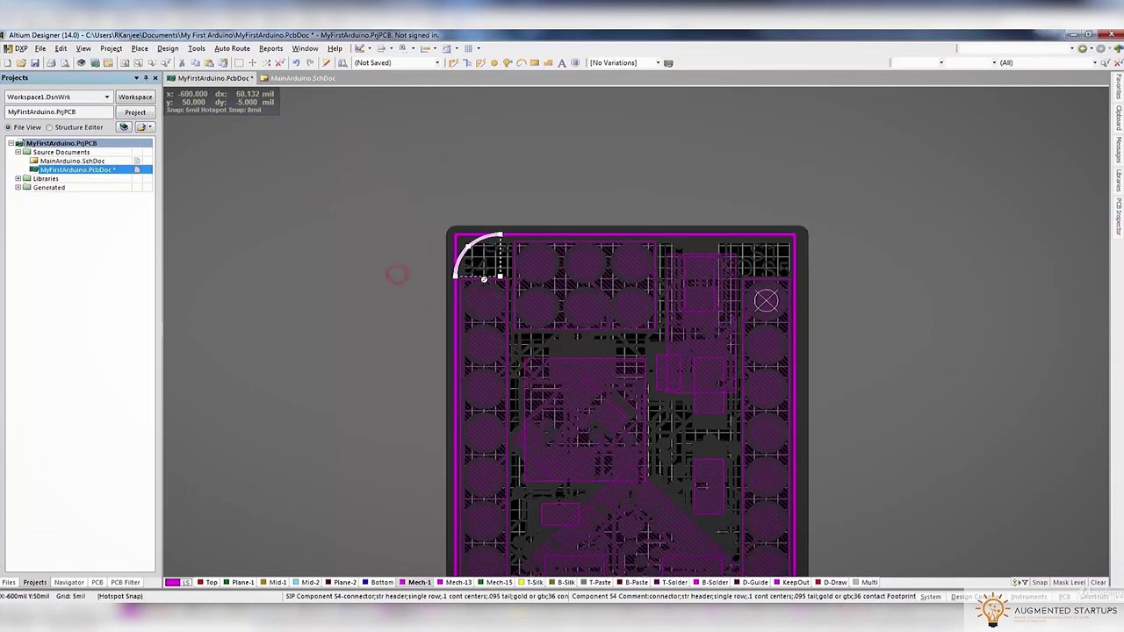
pyautogui.hotkey('ctrl', 'v')
pyautogui.keyDown('ctrl'); pyautogui.scroll(3, 708, 264); pyautogui.keyUp('ctrl')
pyautogui.press('space')
pyautogui.press('space')
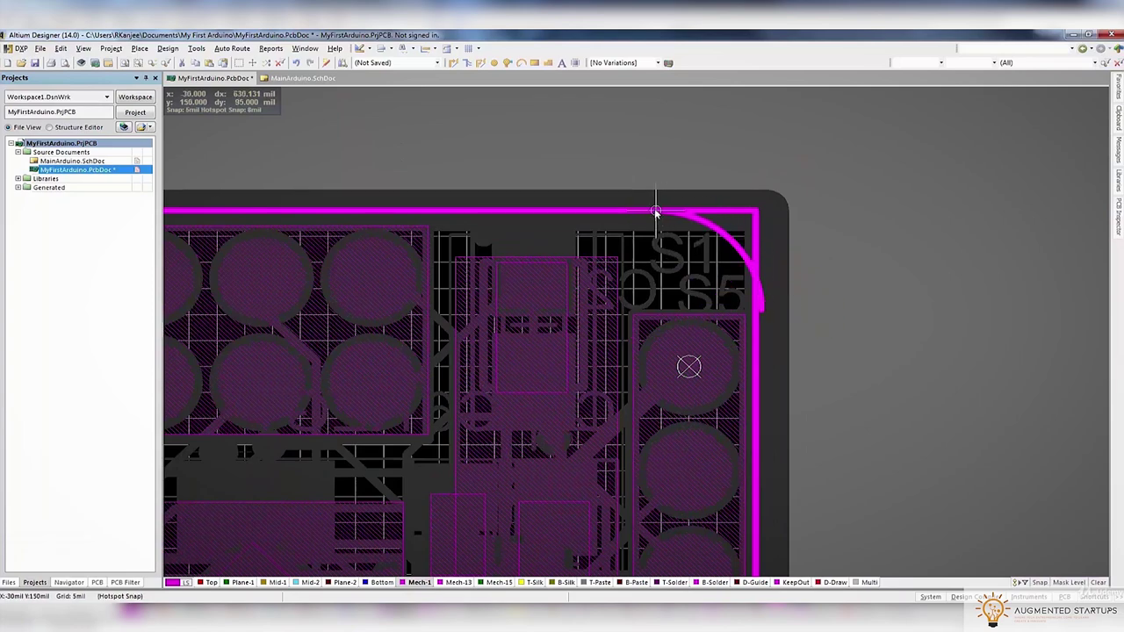
pyautogui.keyDown('ctrl'); pyautogui.scroll(-3, 651, 218); pyautogui.keyUp('ctrl')
pyautogui.scroll(-2, 571, 369)
pyautogui.keyDown('ctrl'); pyautogui.scroll(3, 505, 401); pyautogui.keyUp('ctrl')
pyautogui.press('space')
pyautogui.press('space')
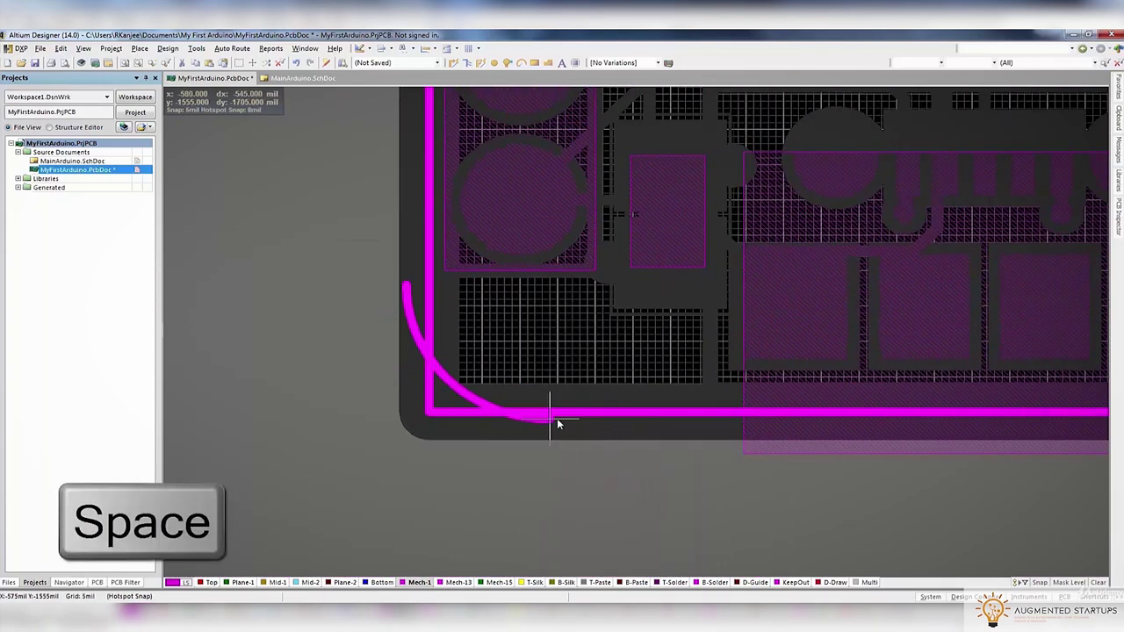
pyautogui.click(571, 413)
# Paste another rotated copy of the arc at the bottom-right corner
pyautogui.keyDown('ctrl'); pyautogui.scroll(-3, 571, 420); pyautogui.keyUp('ctrl')
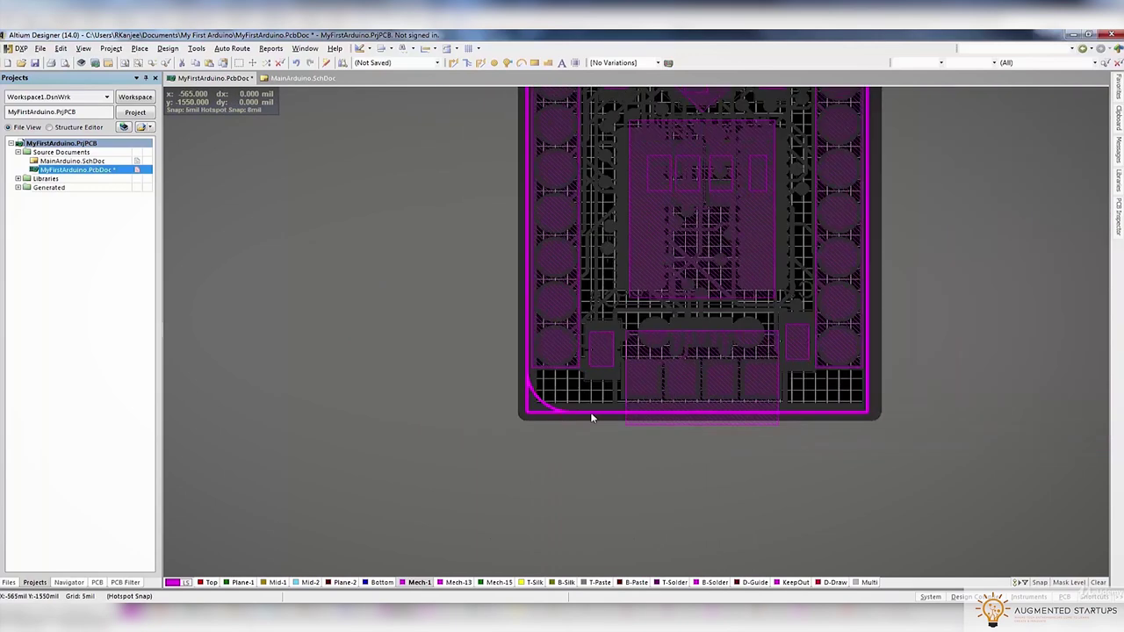
pyautogui.keyDown('shift'); pyautogui.hscroll(2, 908, 386); pyautogui.keyUp('shift')
pyautogui.keyDown('ctrl'); pyautogui.scroll(3, 723, 387); pyautogui.keyUp('ctrl')
pyautogui.hotkey('ctrl', 'v')
pyautogui.press('space')
pyautogui.press('space')
pyautogui.press('space')
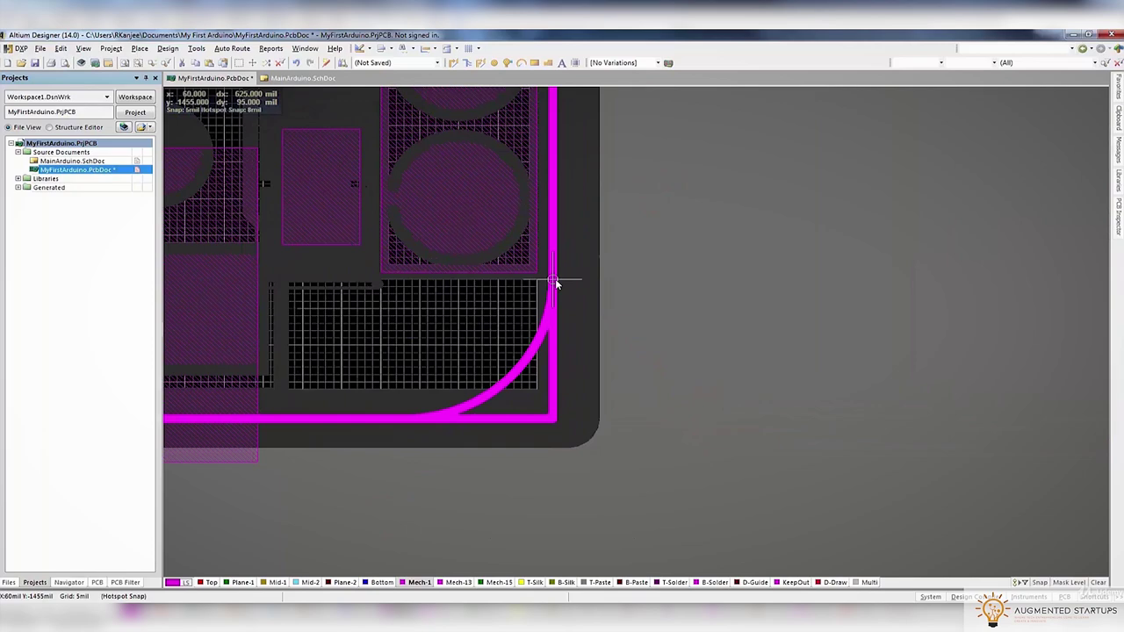
pyautogui.click(544, 363)
pyautogui.keyDown('ctrl'); pyautogui.scroll(-5, 544, 363); pyautogui.keyUp('ctrl')
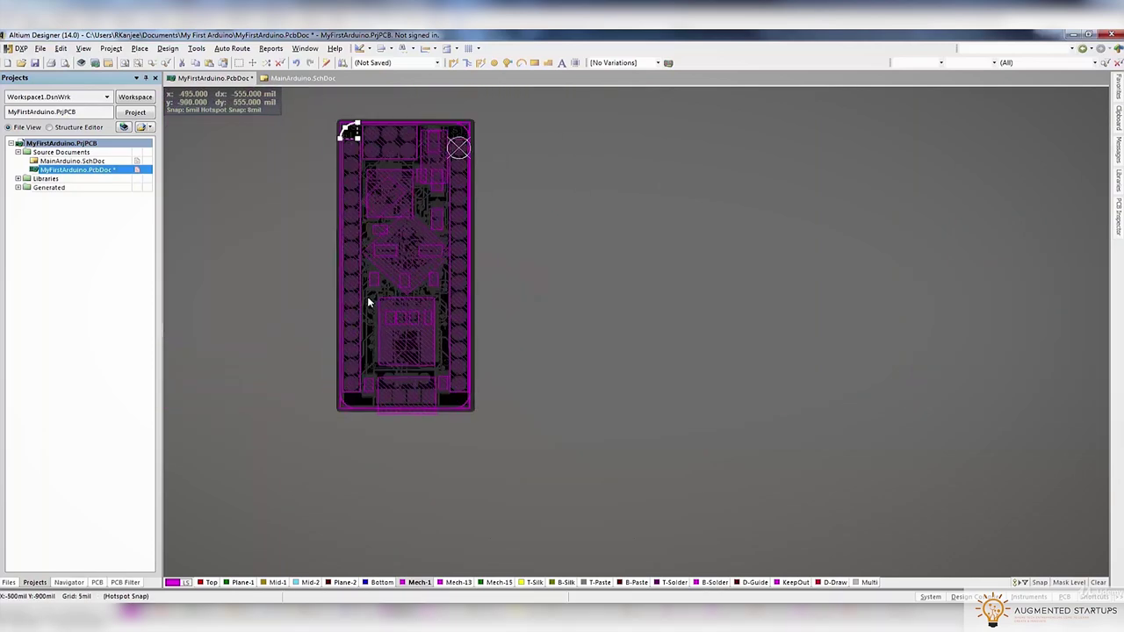
pyautogui.keyDown('ctrl'); pyautogui.scroll(5, 347, 138); pyautogui.keyUp('ctrl')
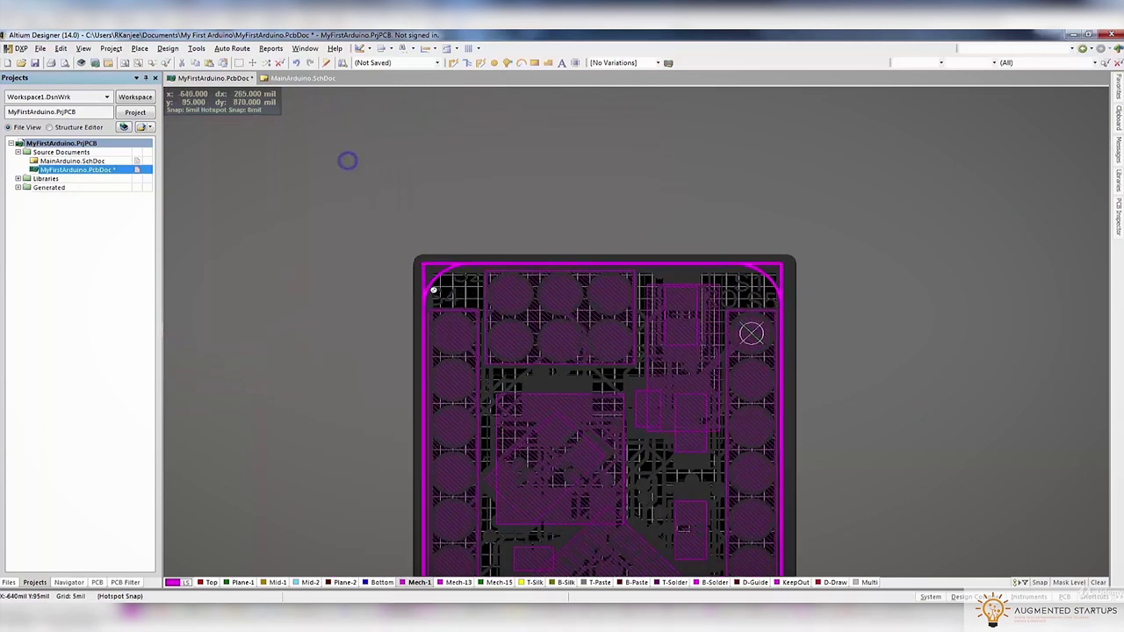
# Finish the left edge track and delete the diagonal chamfer at the top-left corner
pyautogui.click(421, 254)
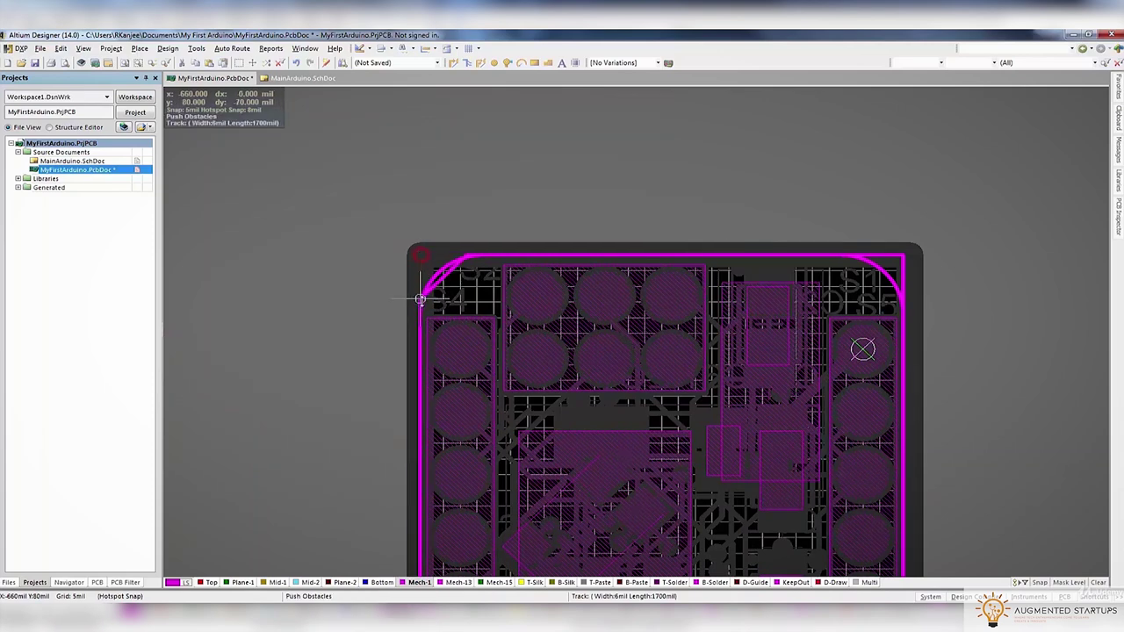
pyautogui.rightClick(420, 314)
pyautogui.click(443, 278)
pyautogui.press('Delete')
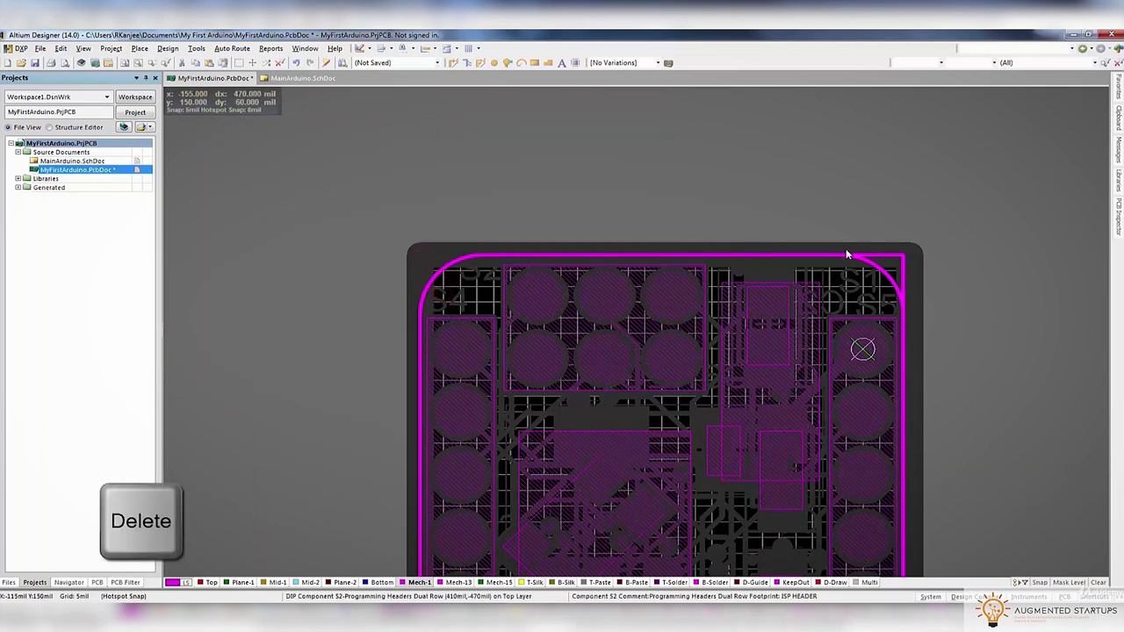
# Delete the bottom-right diagonal and trim the top and bottom edge tracks to meet the arcs
pyautogui.click(896, 258)
pyautogui.moveTo(896, 258); pyautogui.dragTo(897, 460)
pyautogui.scroll(-10, 858, 304)
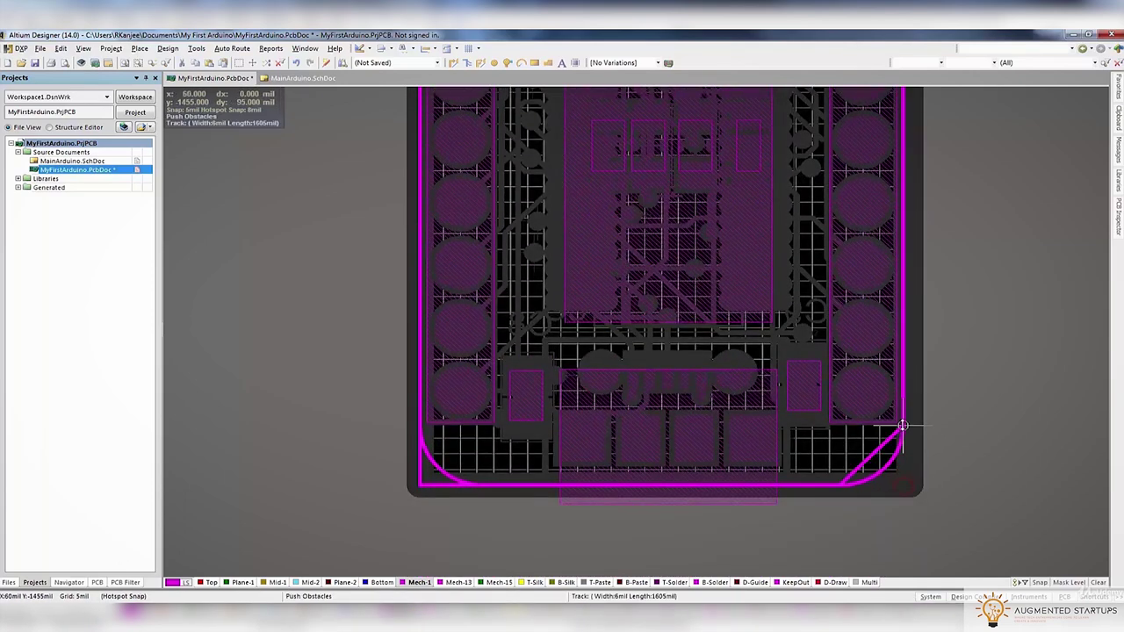
pyautogui.click(903, 425)
pyautogui.click(873, 452)
pyautogui.press('Delete')
pyautogui.moveTo(423, 489); pyautogui.dragTo(477, 477)
# Select all the outline edges together with the four corner arcs
pyautogui.press('v')
pyautogui.press('d')
pyautogui.keyDown('ctrl'); pyautogui.scroll(2, 512, 302); pyautogui.keyUp('ctrl')
pyautogui.click(484, 200)
pyautogui.press('shift')
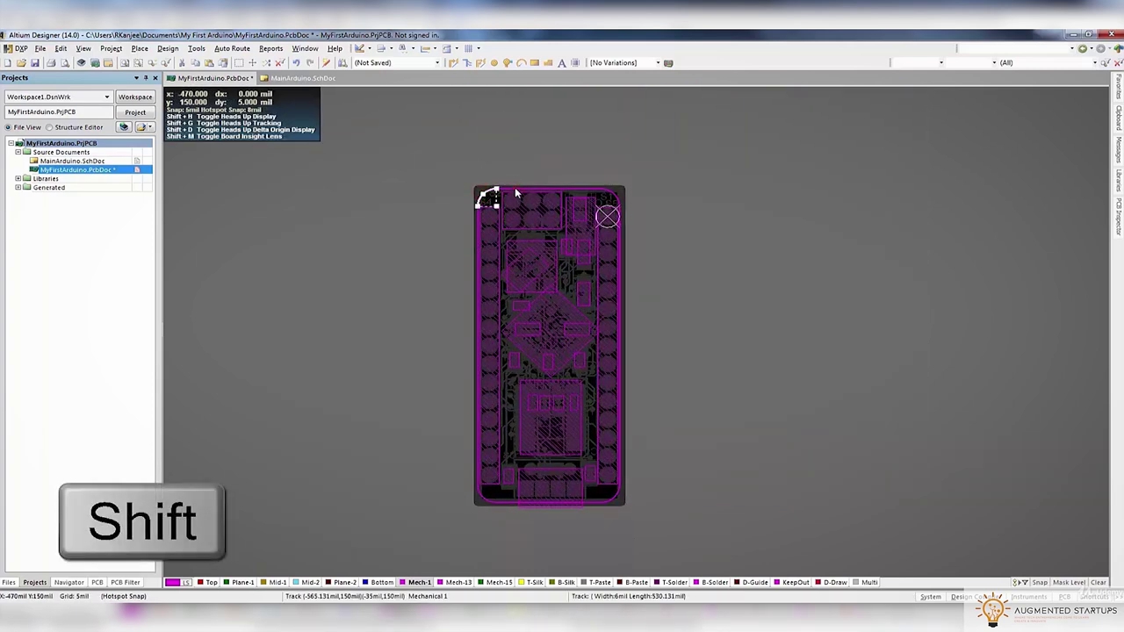
pyautogui.keyDown('shift'); pyautogui.click(516, 189); pyautogui.keyUp('shift')
pyautogui.keyDown('shift'); pyautogui.click(615, 198); pyautogui.keyUp('shift')
pyautogui.keyDown('ctrl'); pyautogui.scroll(1, 617, 215); pyautogui.keyUp('ctrl')
pyautogui.keyDown('ctrl'); pyautogui.scroll(1, 618, 215); pyautogui.keyUp('ctrl')
pyautogui.keyDown('shift'); pyautogui.click(622, 221); pyautogui.keyUp('shift')
pyautogui.keyDown('shift'); pyautogui.click(325, 219); pyautogui.keyUp('shift')
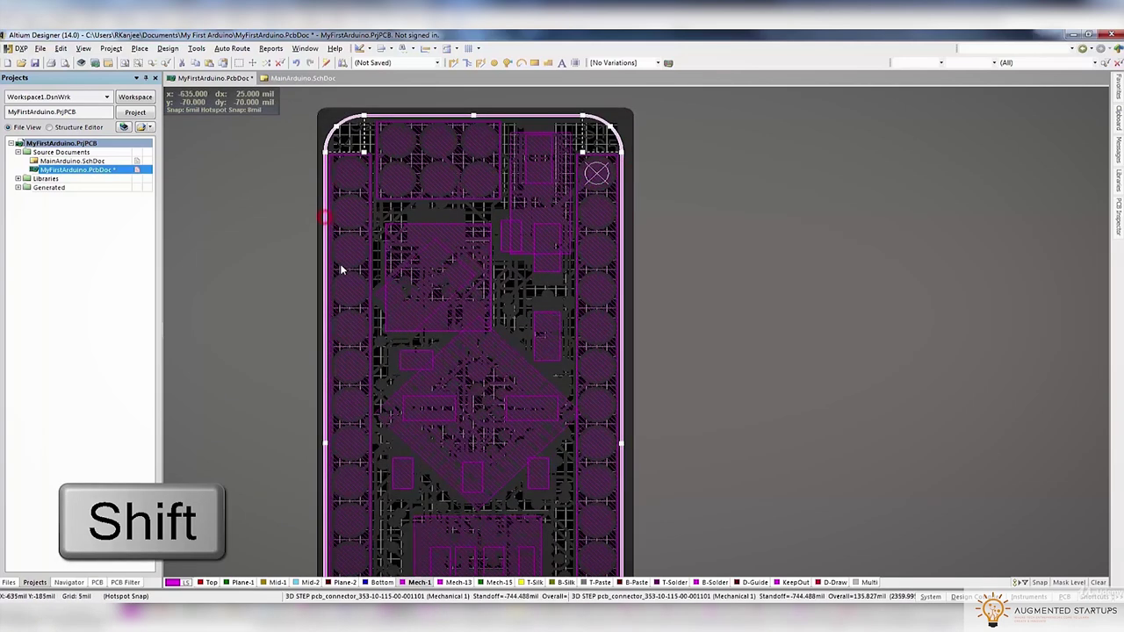
pyautogui.scroll(-5, 337, 257)
pyautogui.keyDown('shift'); pyautogui.click(334, 272); pyautogui.keyUp('shift')
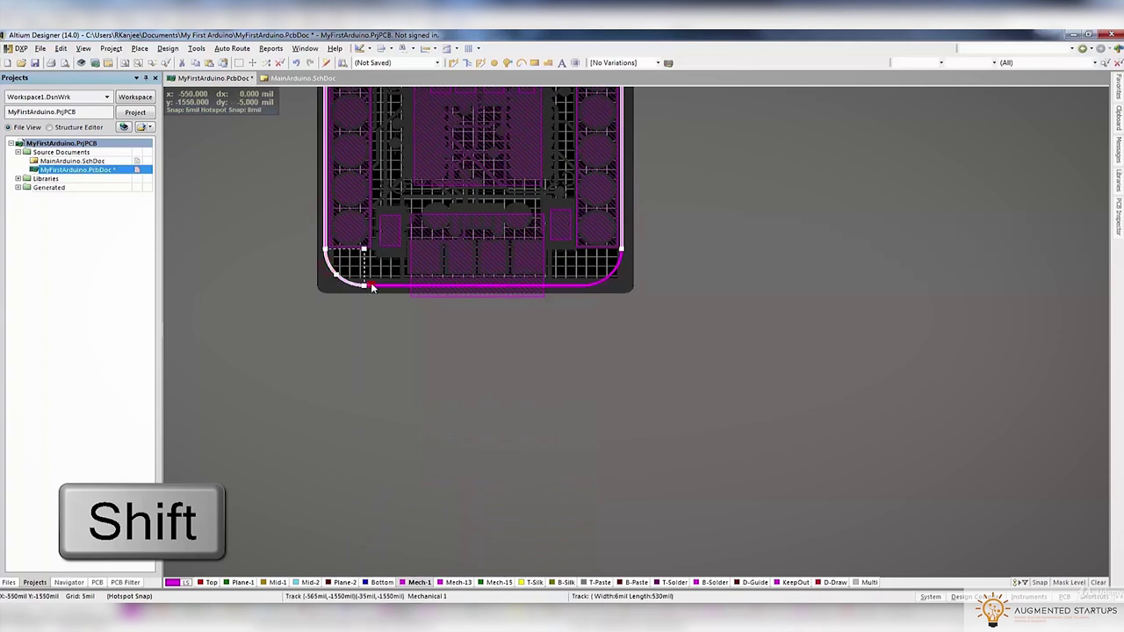
pyautogui.keyDown('shift'); pyautogui.click(604, 281); pyautogui.keyUp('shift')
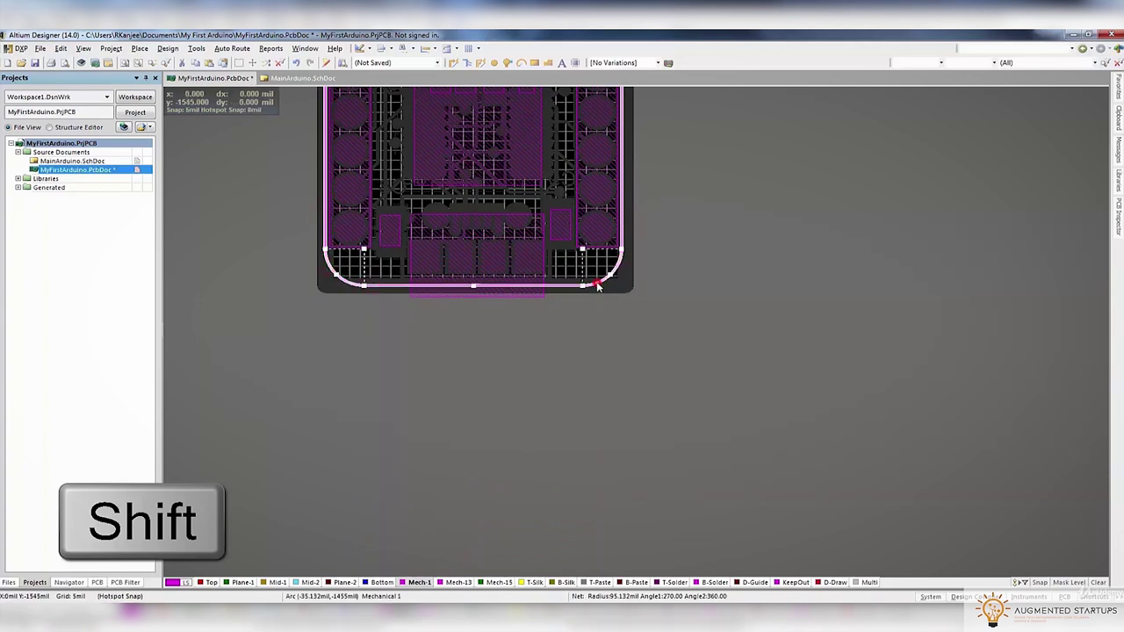
pyautogui.scroll(5, 368, 204)
pyautogui.keyDown('ctrl'); pyautogui.scroll(-4, 367, 196); pyautogui.keyUp('ctrl')
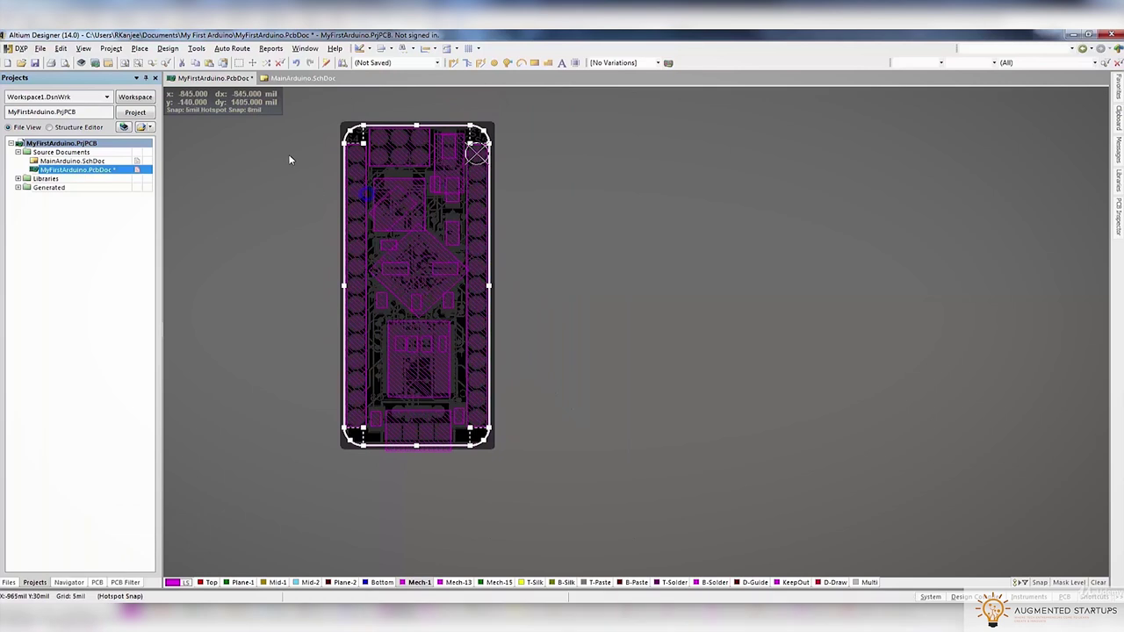
# Define the board shape from the selected rounded outline
pyautogui.click(112, 48)
pyautogui.click(168, 48)
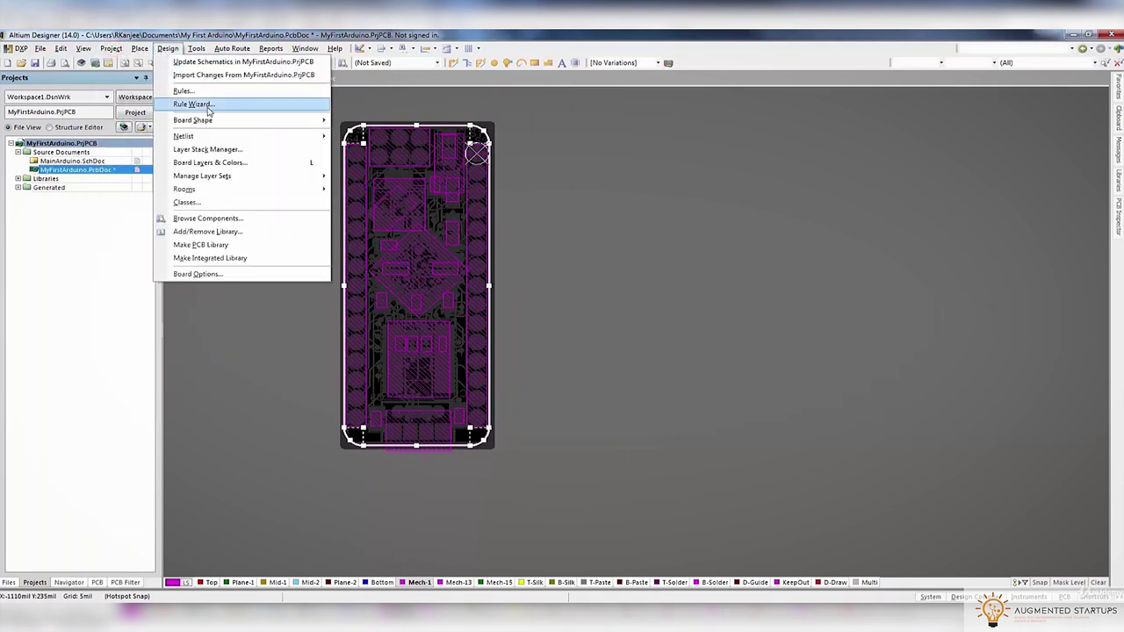
pyautogui.click(352, 118)
# Cycle through board planning, 2D and 3D views, then flatten the 3D board top-down
pyautogui.press('1')
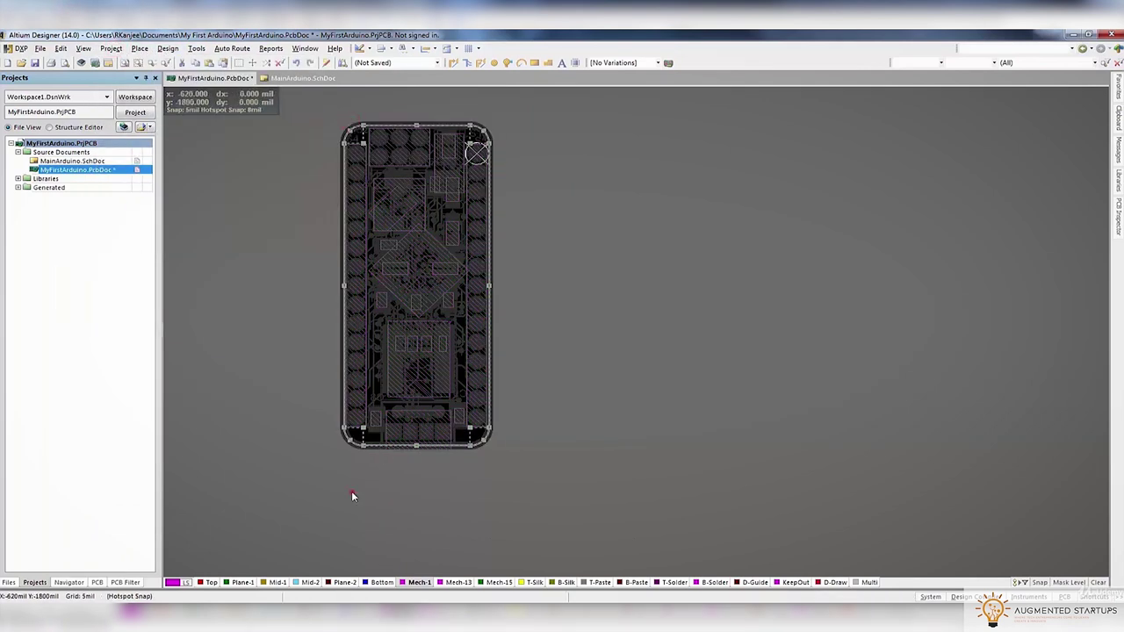
pyautogui.press('2')
pyautogui.press('3')
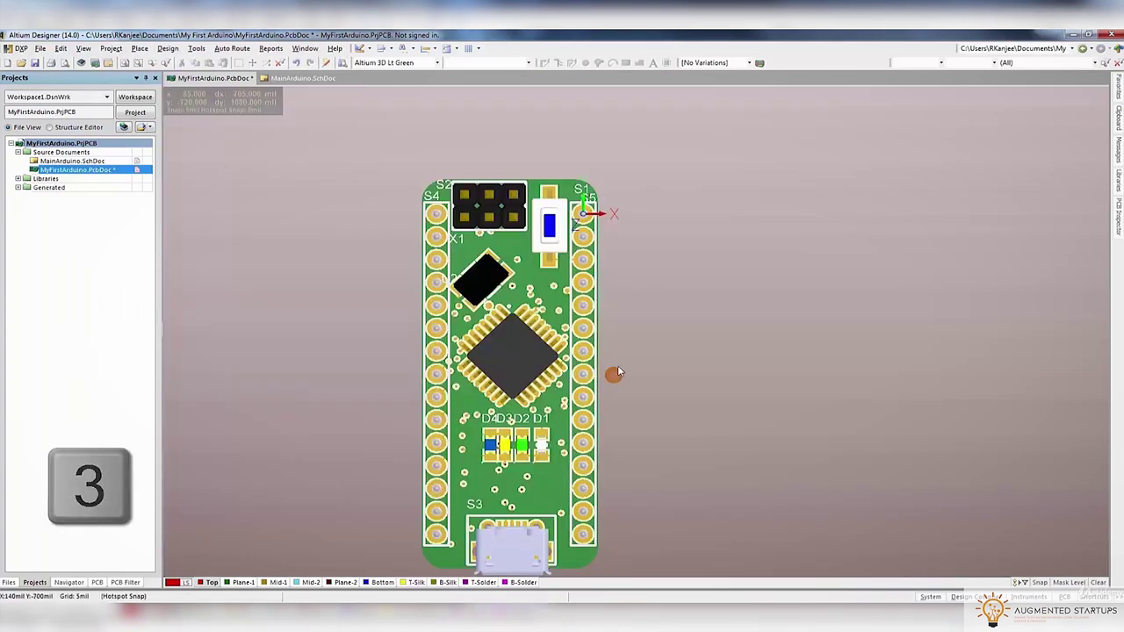
pyautogui.keyDown('shift'); pyautogui.moveTo(612, 364); pyautogui.dragTo(386, 237, button='right'); pyautogui.keyUp('shift')
pyautogui.press('0')
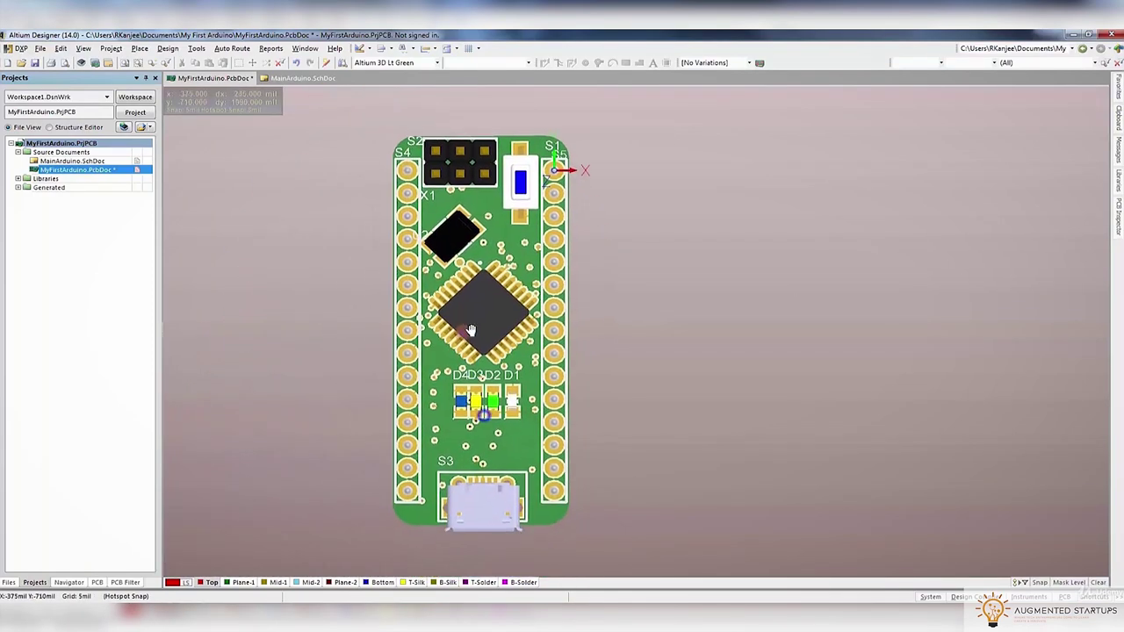
# Switch the 3D view configuration to Altium 3D Blue and review its projection settings
pyautogui.click(434, 63)
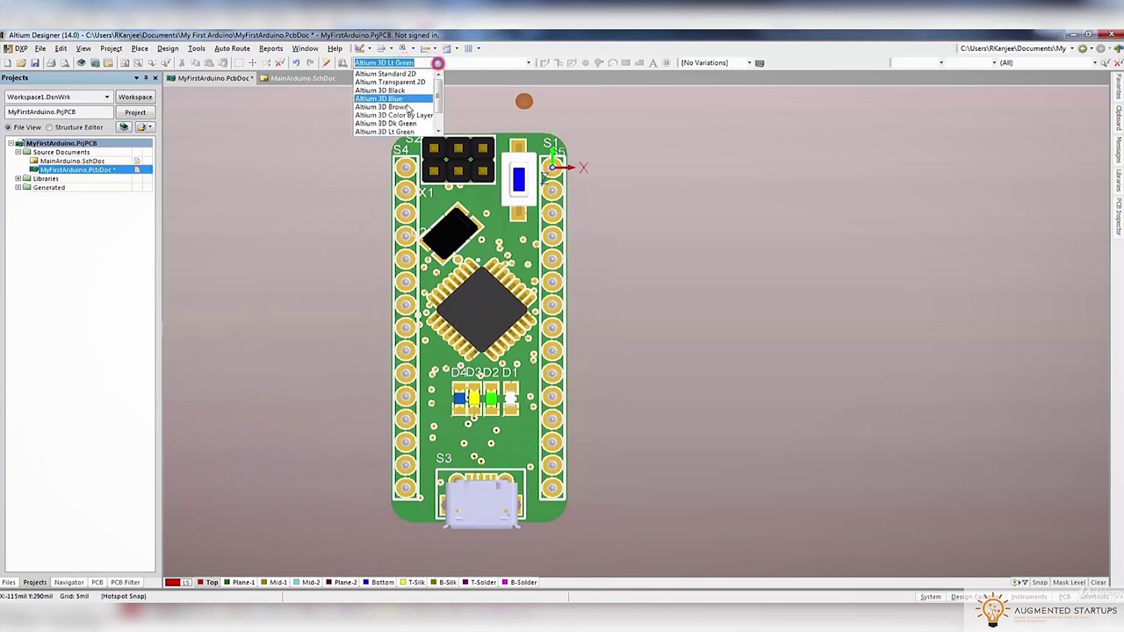
pyautogui.click(406, 95)
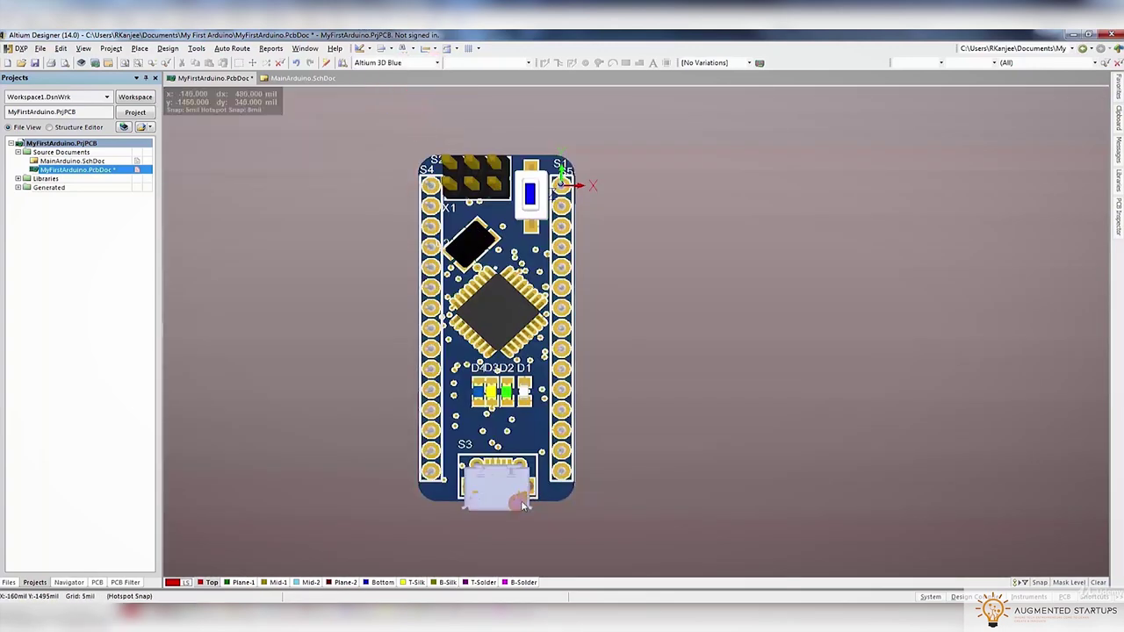
pyautogui.press('l')
pyautogui.click(469, 253)
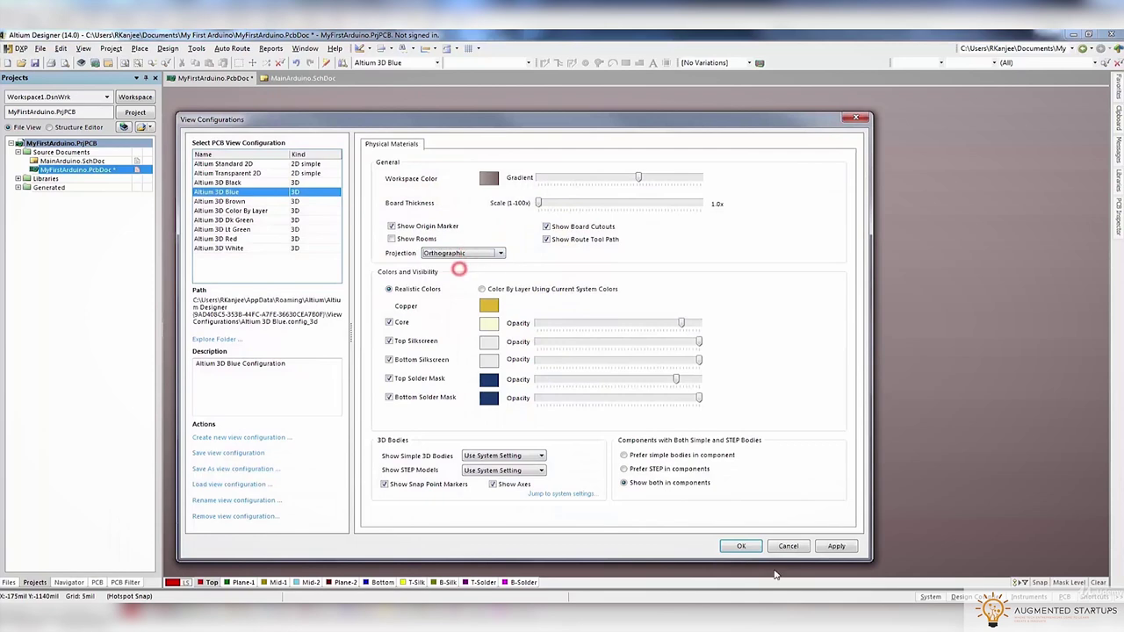
pyautogui.click(742, 546)
# Orbit the blue 3D board to inspect it, then reset top-down and return to 2D
pyautogui.keyDown('shift'); pyautogui.moveTo(557, 536); pyautogui.dragTo(426, 132, button='right'); pyautogui.keyUp('shift')
pyautogui.keyDown('shift'); pyautogui.moveTo(472, 256); pyautogui.dragTo(541, 409, button='right'); pyautogui.keyUp('shift')
pyautogui.press('0')
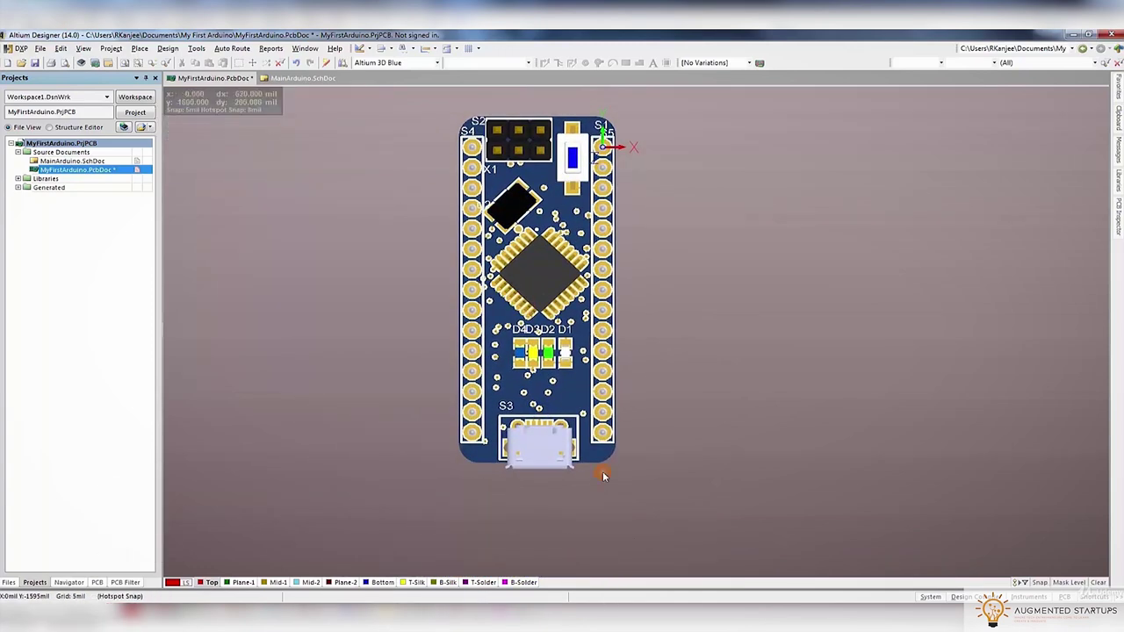
pyautogui.press('2')
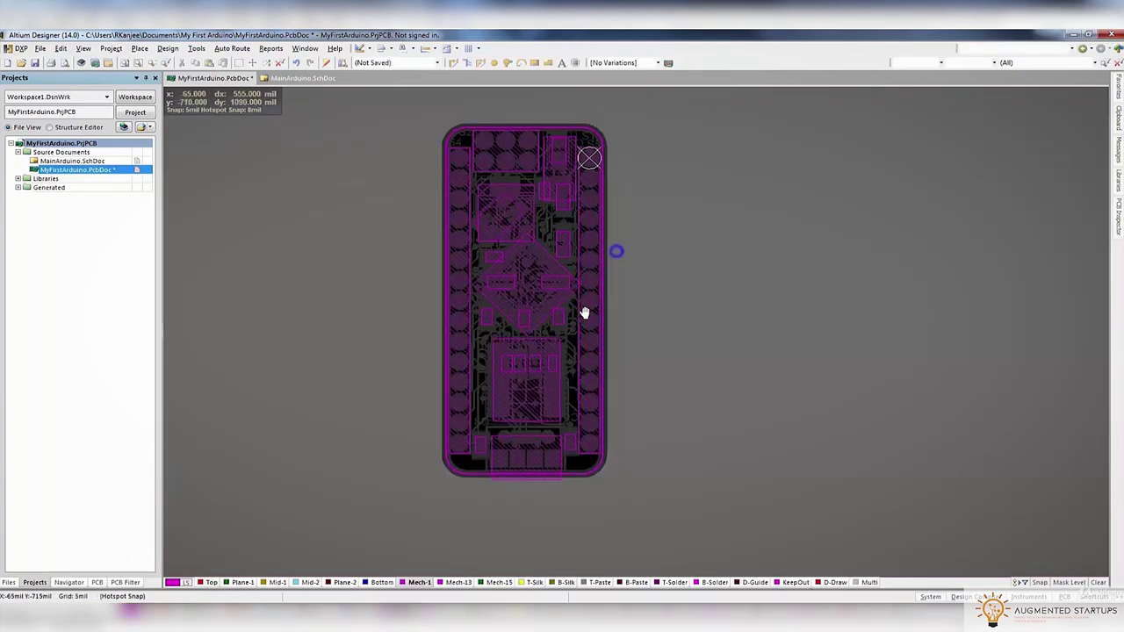
# In 3D, move the U2 designator above the large chip
pyautogui.press('3')
pyautogui.keyDown('ctrl'); pyautogui.scroll(5, 528, 155); pyautogui.keyUp('ctrl')
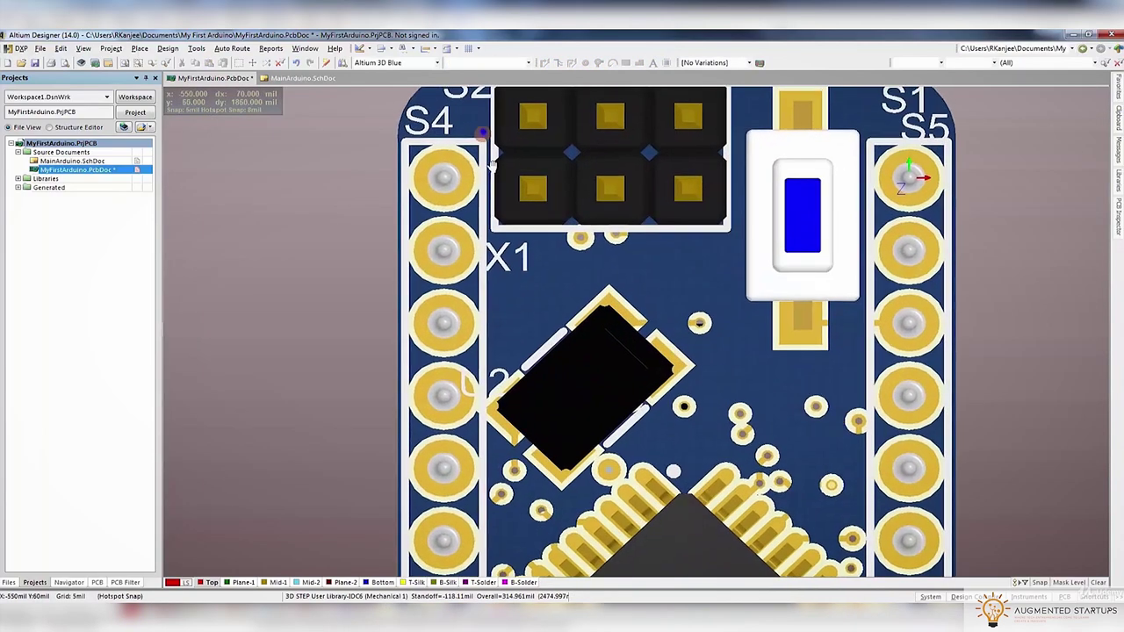
pyautogui.click(833, 216)
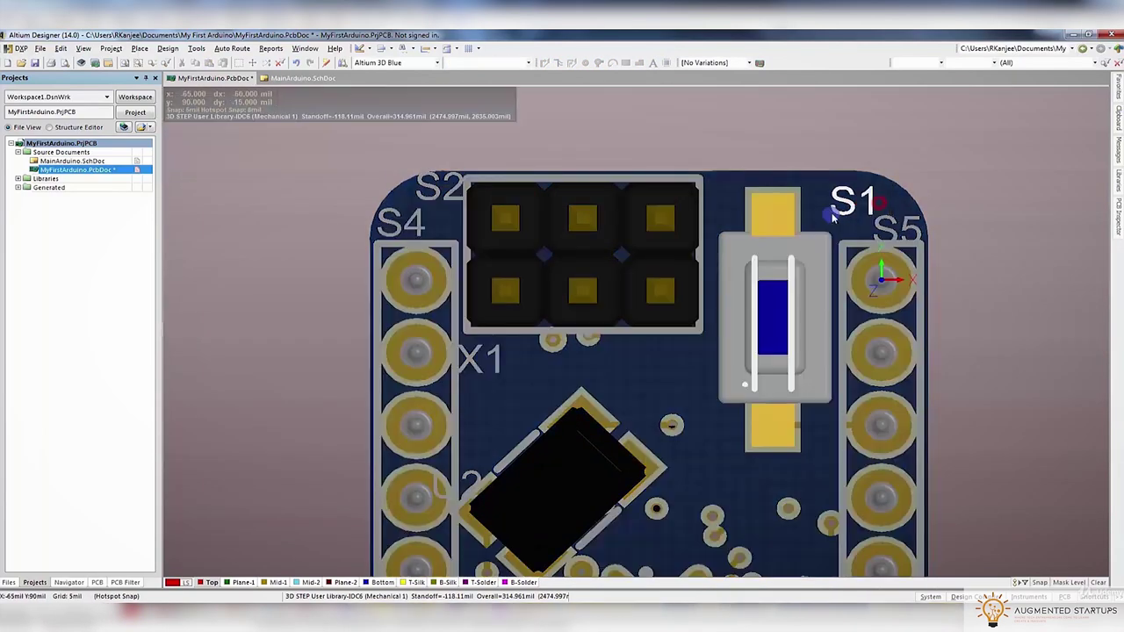
pyautogui.click(868, 239)
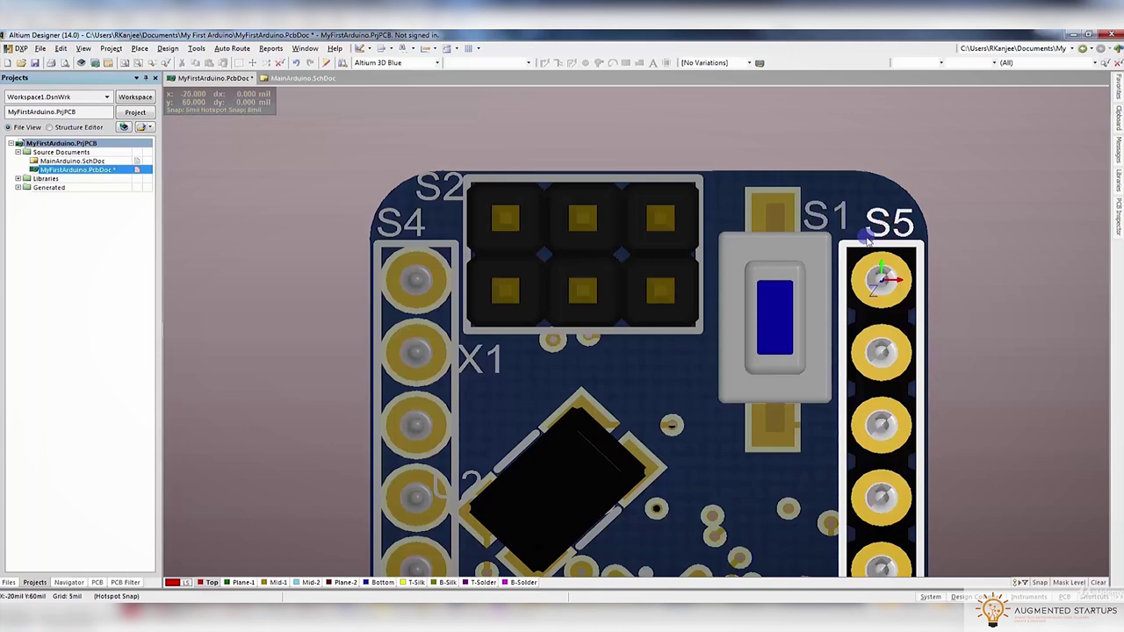
pyautogui.scroll(-3, 868, 254)
pyautogui.keyDown('ctrl'); pyautogui.scroll(-1, 834, 299); pyautogui.keyUp('ctrl')
pyautogui.scroll(-1, 795, 341)
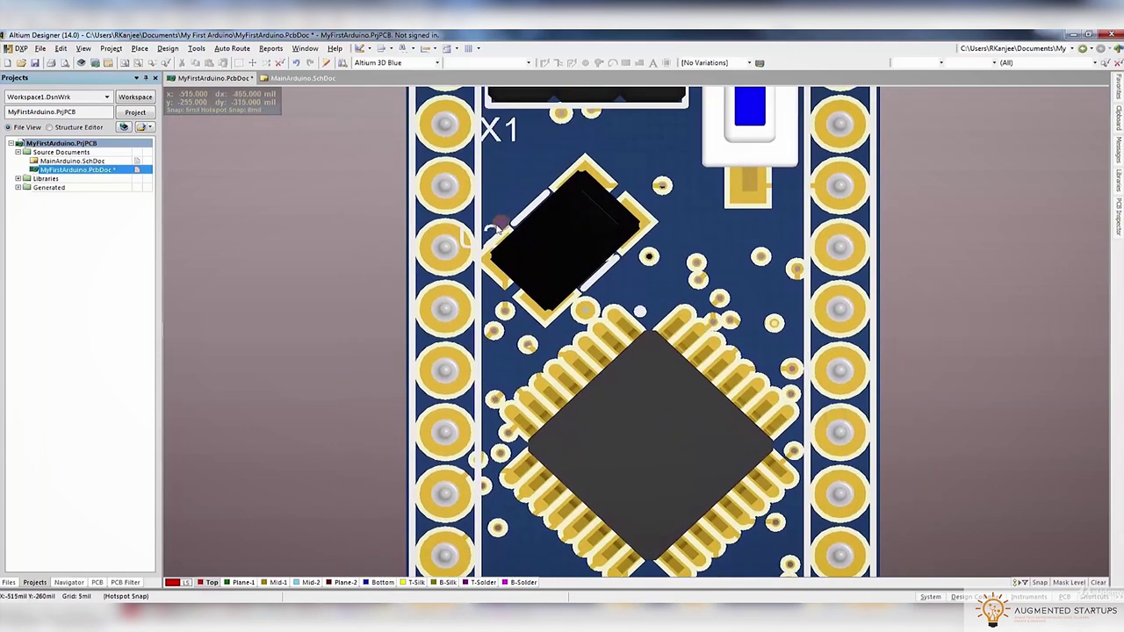
pyautogui.click(497, 227)
pyautogui.click(515, 210)
pyautogui.click(632, 302)
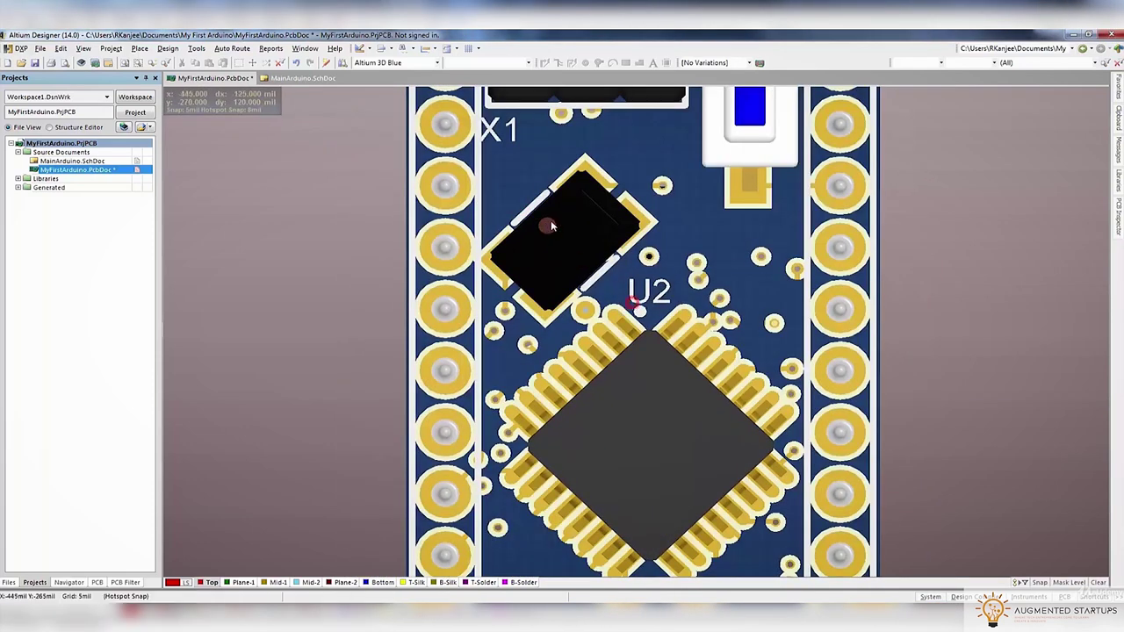
# Place the X1 designator beside the crystal
pyautogui.click(518, 141)
pyautogui.click(545, 221)
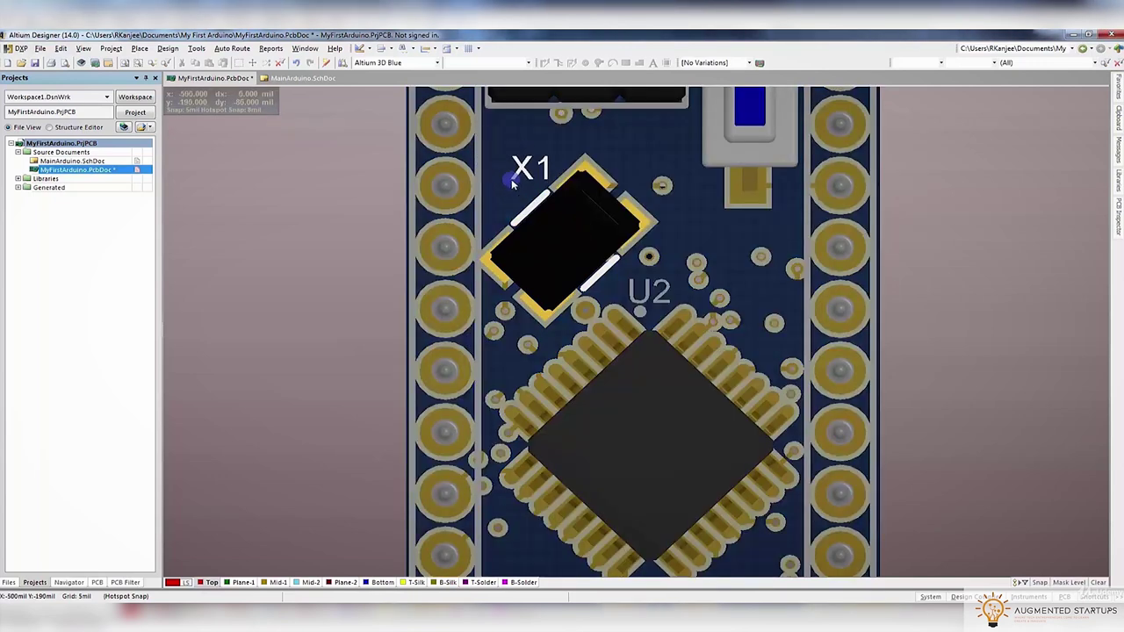
pyautogui.click(514, 183)
pyautogui.press('g')
pyautogui.press('Escape')
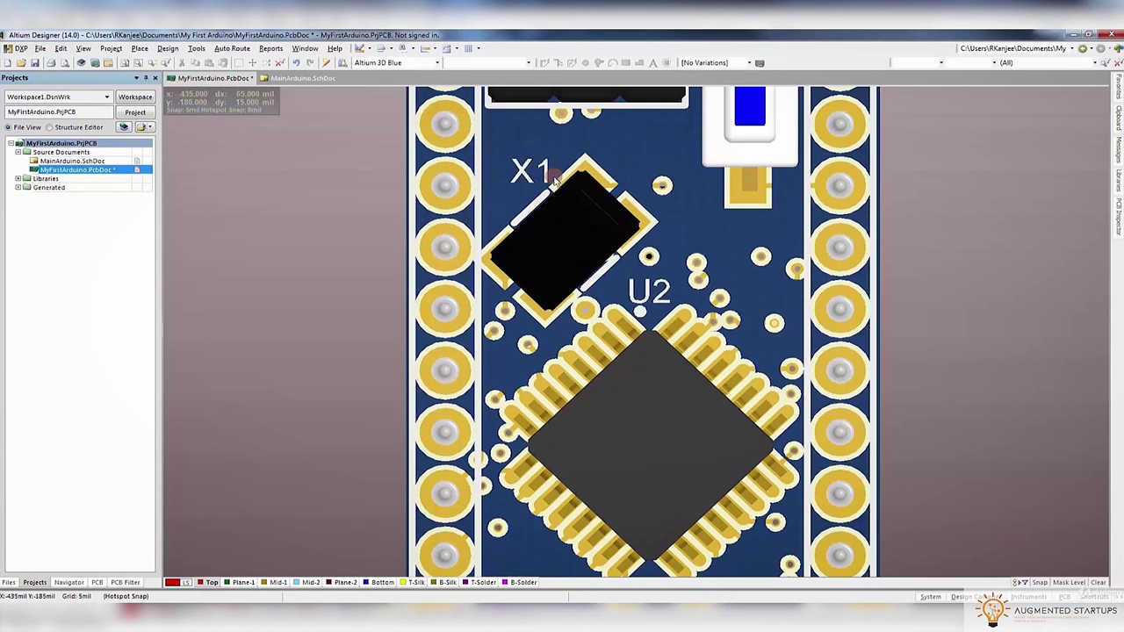
pyautogui.click(525, 176)
pyautogui.click(592, 274)
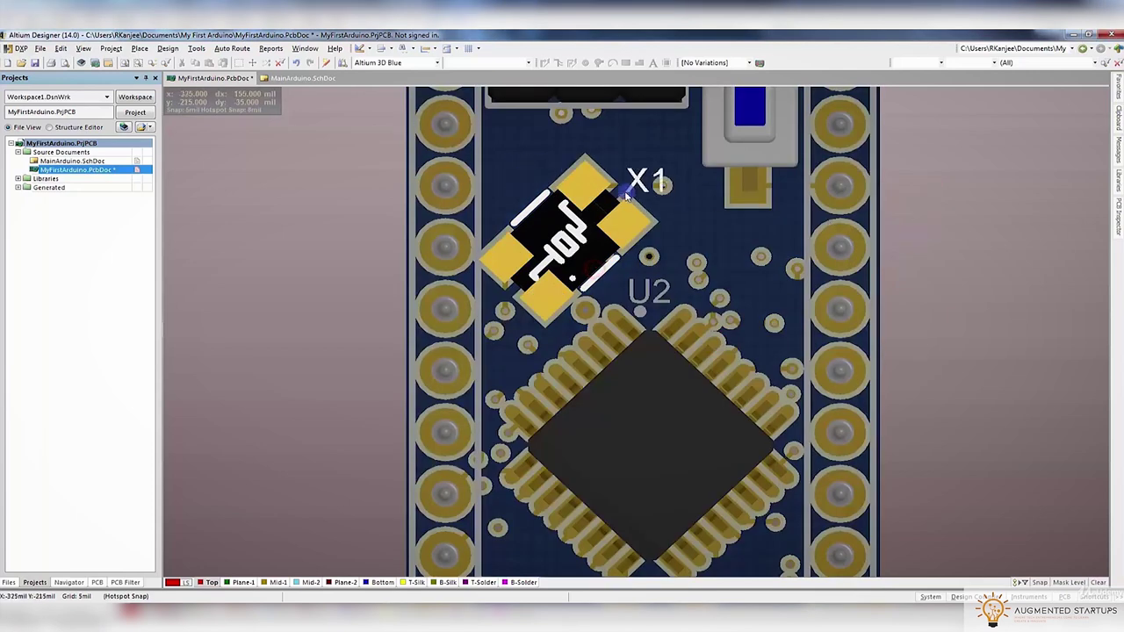
pyautogui.click(604, 171)
# Put the D4 and D2 labels above their LEDs and the D3 and D1 labels below
pyautogui.scroll(-5, 632, 211)
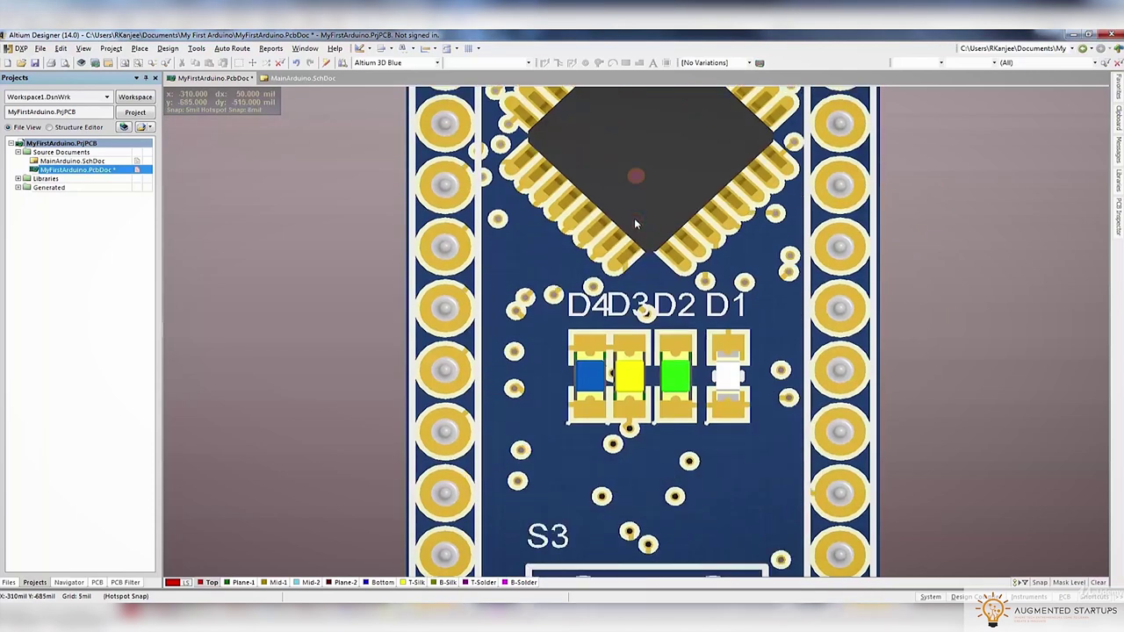
pyautogui.click(569, 236)
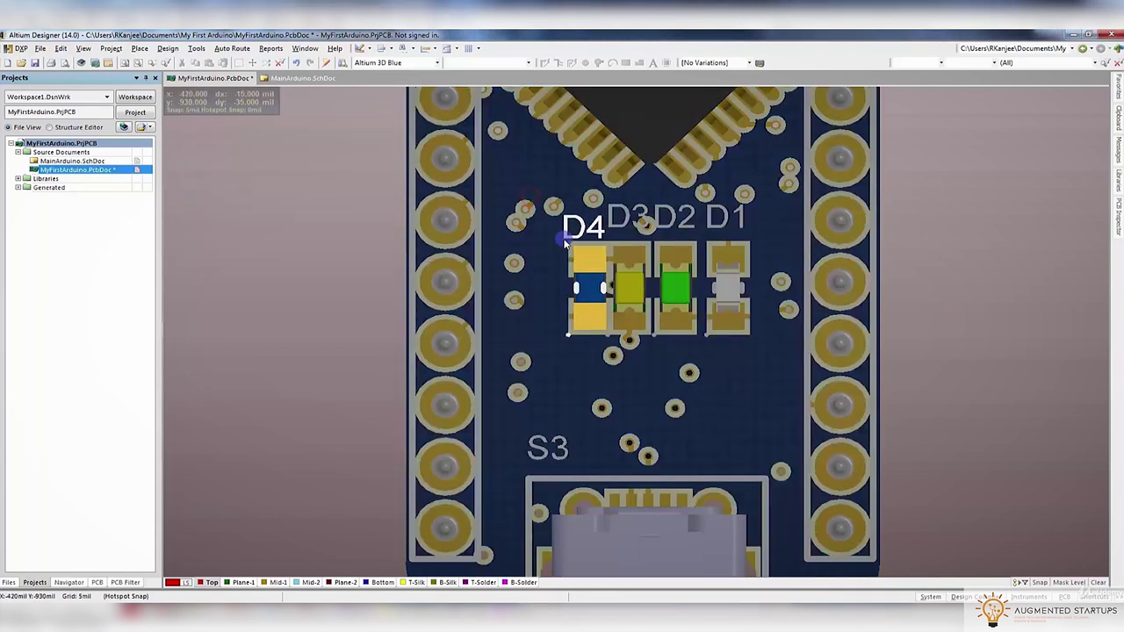
pyautogui.click(566, 245)
pyautogui.click(613, 221)
pyautogui.click(587, 198)
pyautogui.press('space')
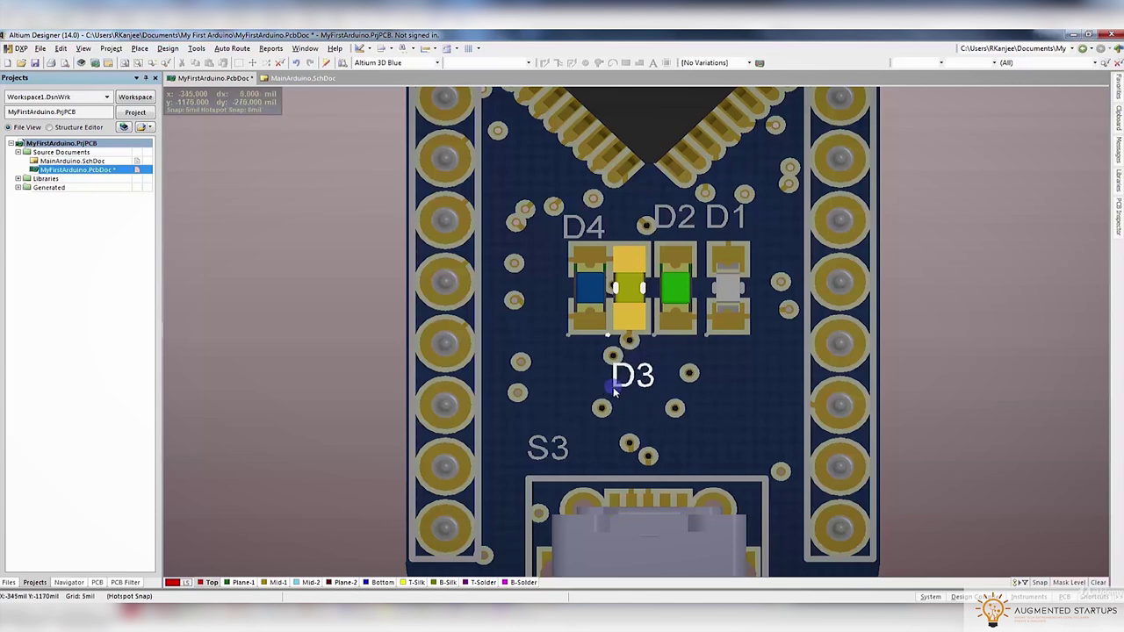
pyautogui.click(623, 376)
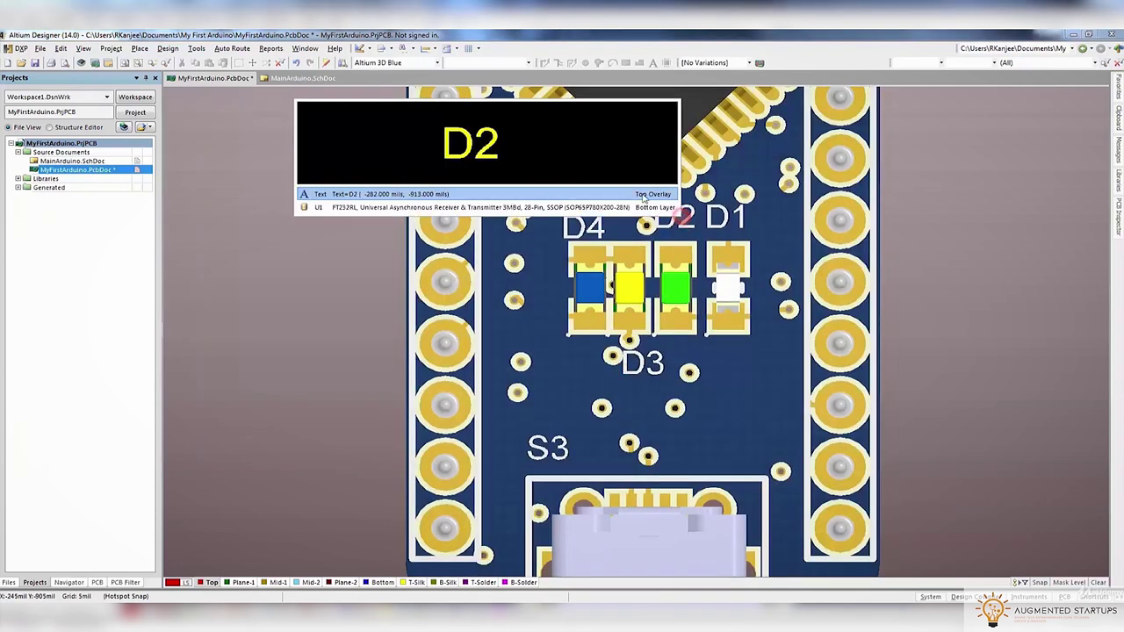
pyautogui.click(657, 236)
pyautogui.click(658, 241)
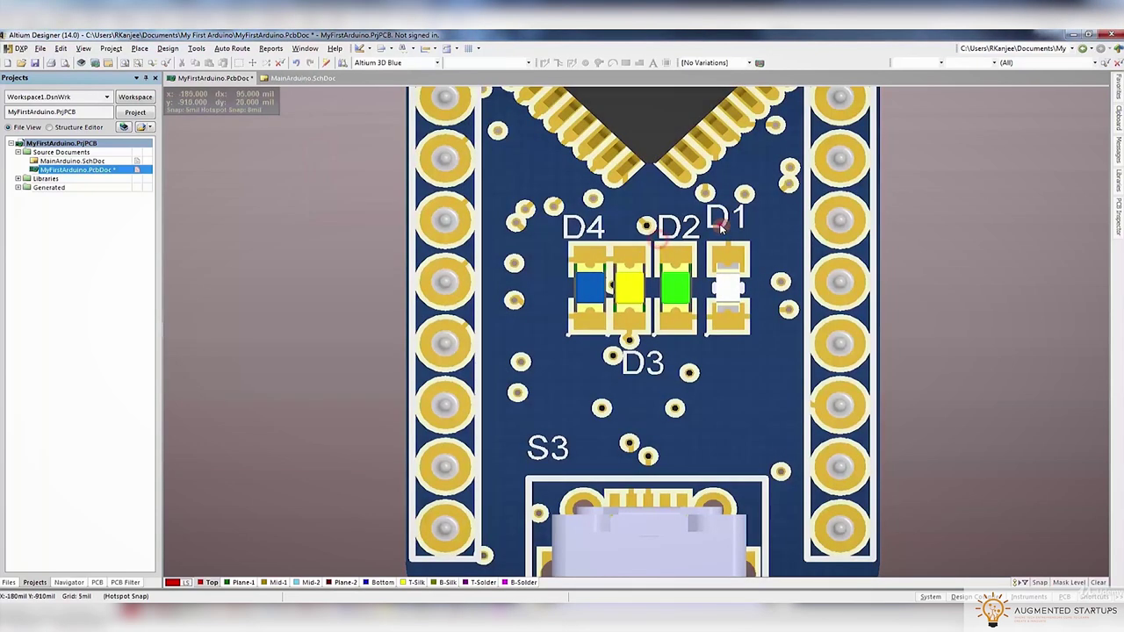
pyautogui.click(726, 220)
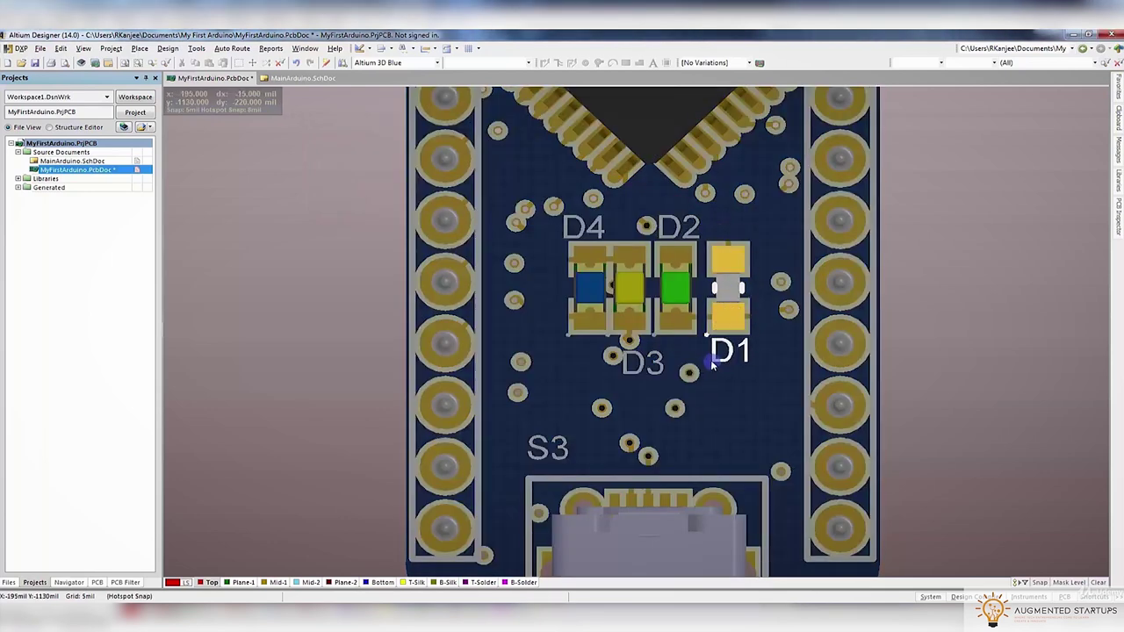
pyautogui.click(712, 364)
# Place the S3 designator beside the USB connector
pyautogui.scroll(-4, 543, 295)
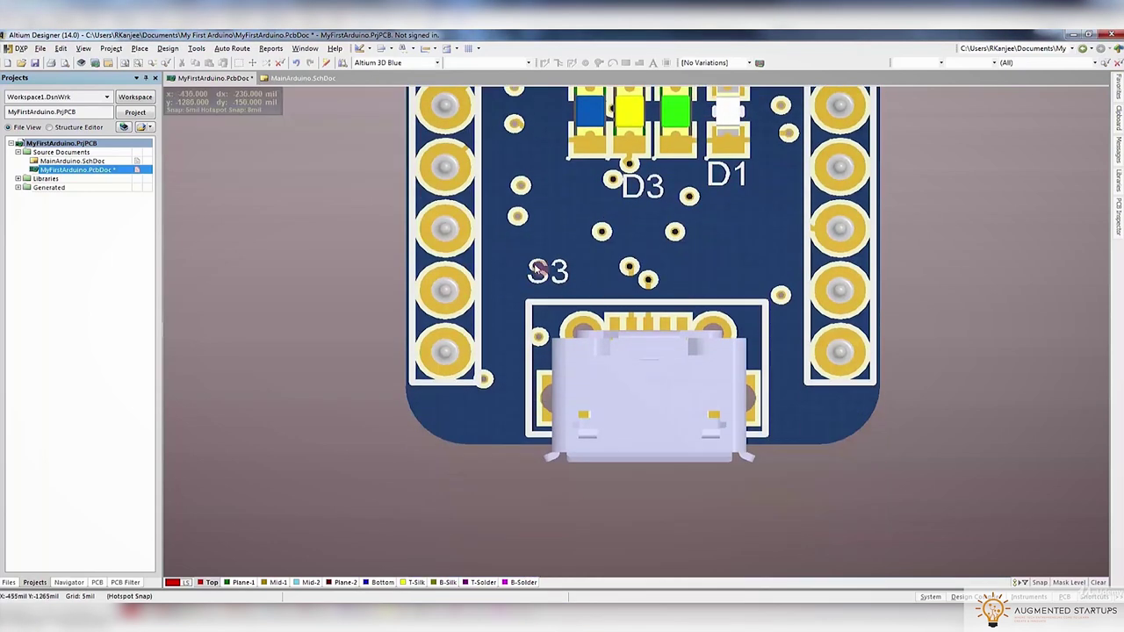
pyautogui.click(543, 294)
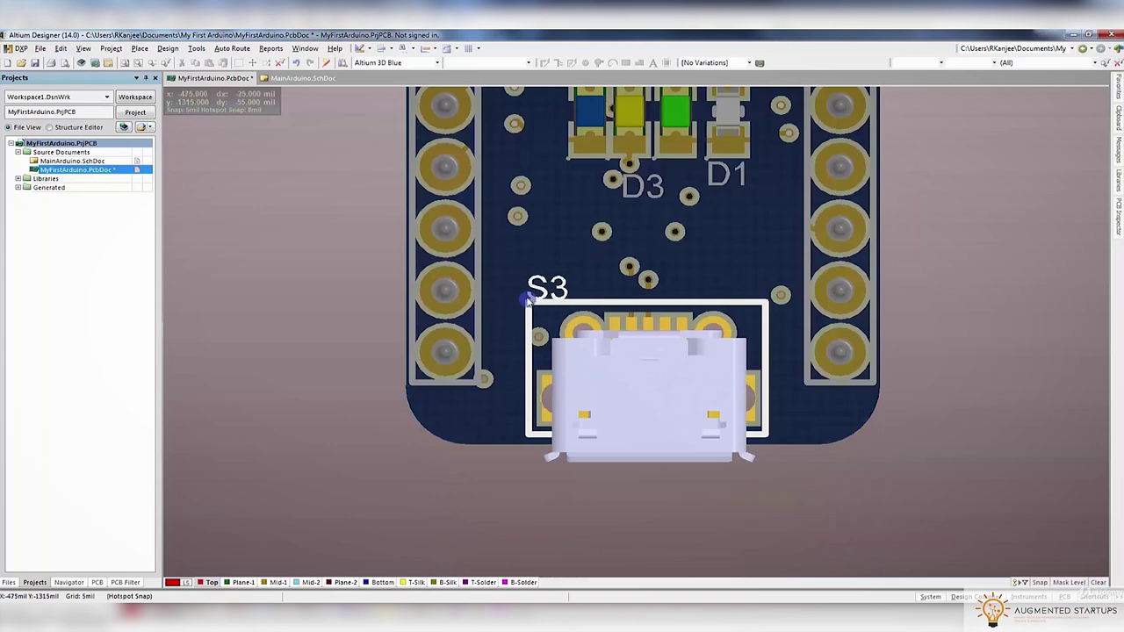
pyautogui.click(530, 300)
pyautogui.keyDown('ctrl'); pyautogui.scroll(-3, 545, 281); pyautogui.keyUp('ctrl')
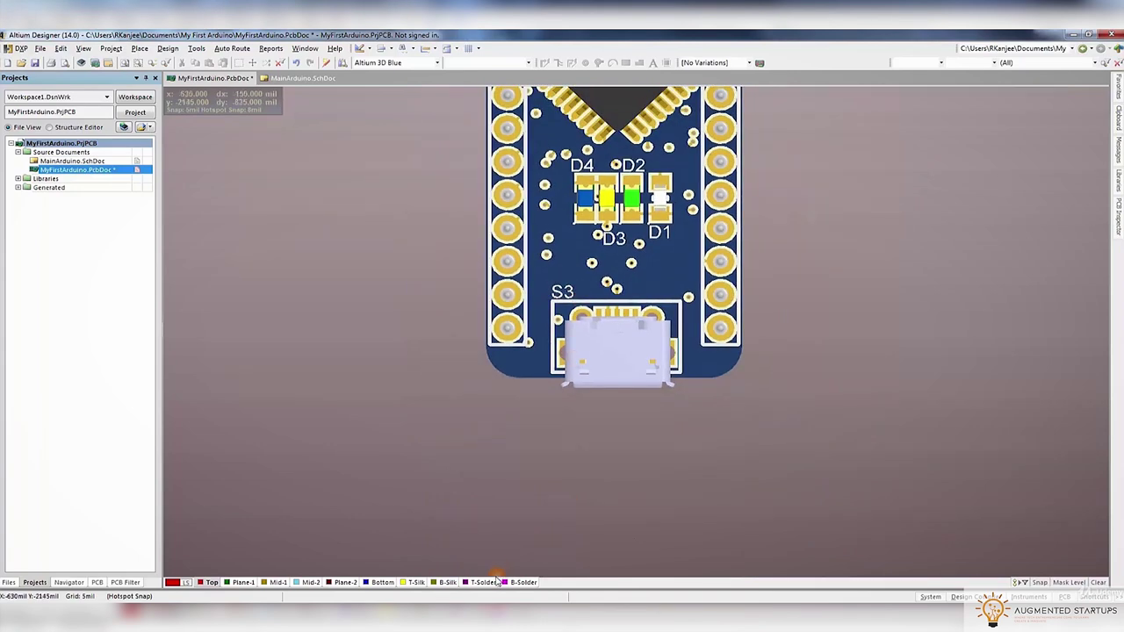
pyautogui.rightClick(496, 582)
# Flip the board to its underside and move the C9, C7, C1 and C10 labels beside their parts
pyautogui.click(502, 572)
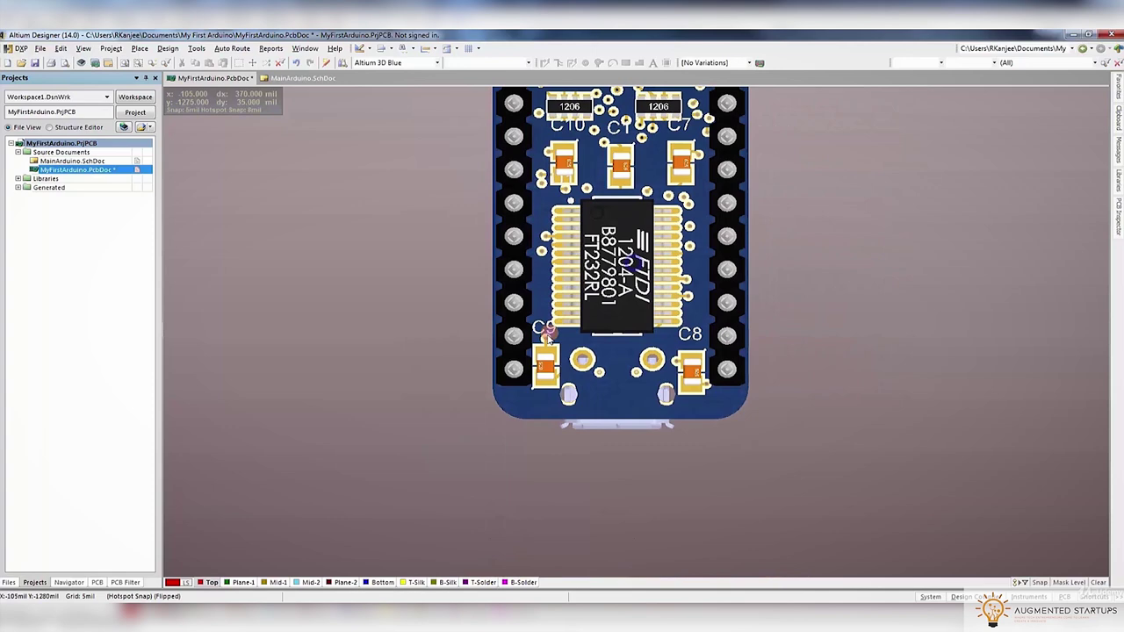
pyautogui.keyDown('ctrl'); pyautogui.scroll(3, 546, 334); pyautogui.keyUp('ctrl')
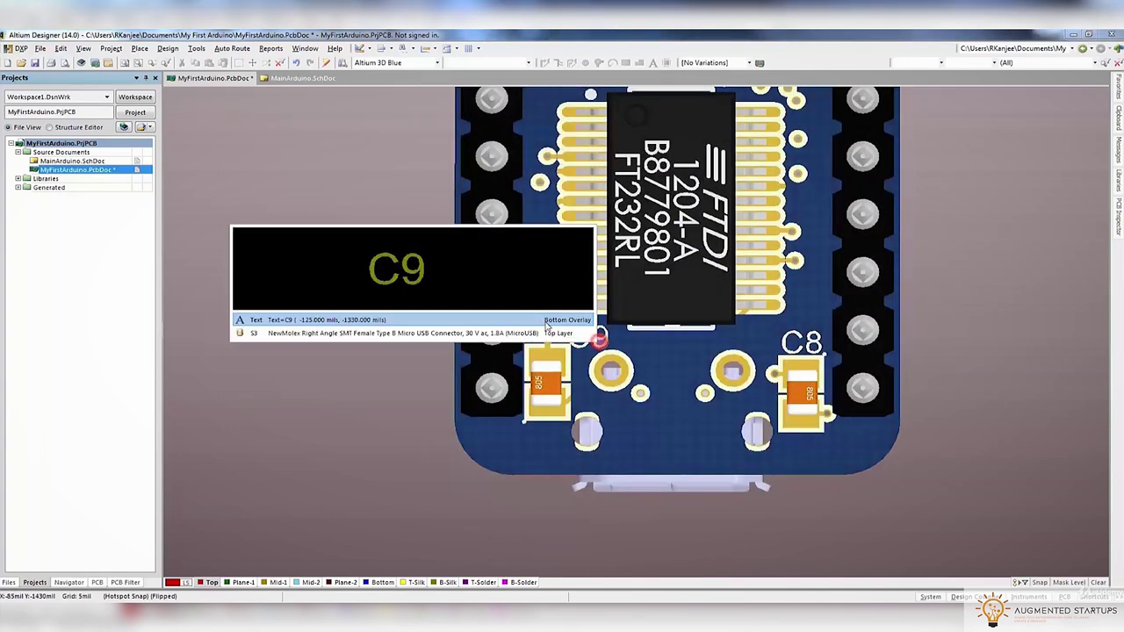
pyautogui.moveTo(598, 341); pyautogui.dragTo(533, 446)
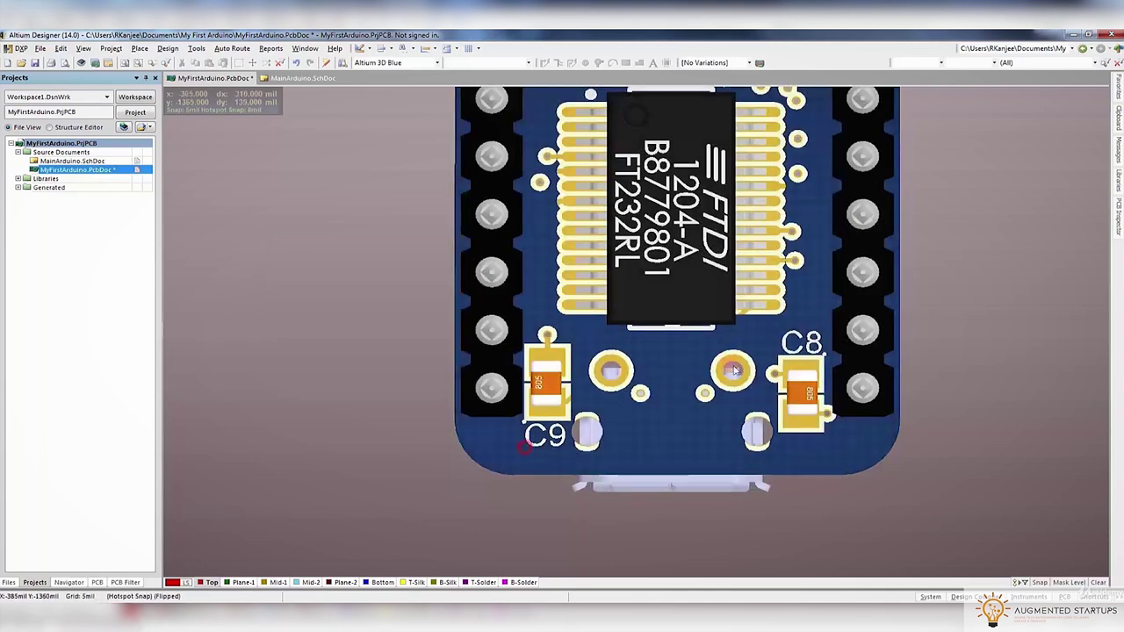
pyautogui.scroll(5, 764, 250)
pyautogui.keyDown('ctrl'); pyautogui.scroll(2, 764, 250); pyautogui.keyUp('ctrl')
pyautogui.moveTo(764, 250); pyautogui.dragTo(749, 290)
pyautogui.moveTo(633, 288); pyautogui.dragTo(593, 297)
pyautogui.moveTo(509, 254); pyautogui.dragTo(454, 292)
# Place the C4, C3, C5 and C6 labels beside their capacitors
pyautogui.scroll(3, 425, 290)
pyautogui.moveTo(719, 290); pyautogui.dragTo(677, 338)
pyautogui.scroll(3, 729, 332)
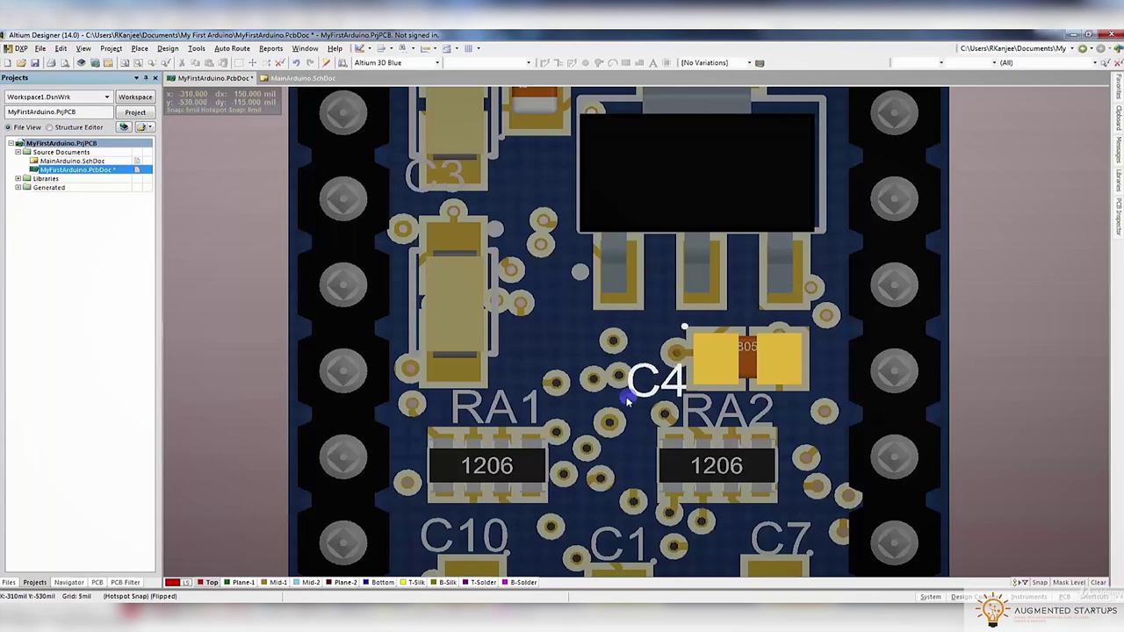
pyautogui.moveTo(629, 403); pyautogui.dragTo(629, 403)
pyautogui.moveTo(454, 189); pyautogui.dragTo(508, 358)
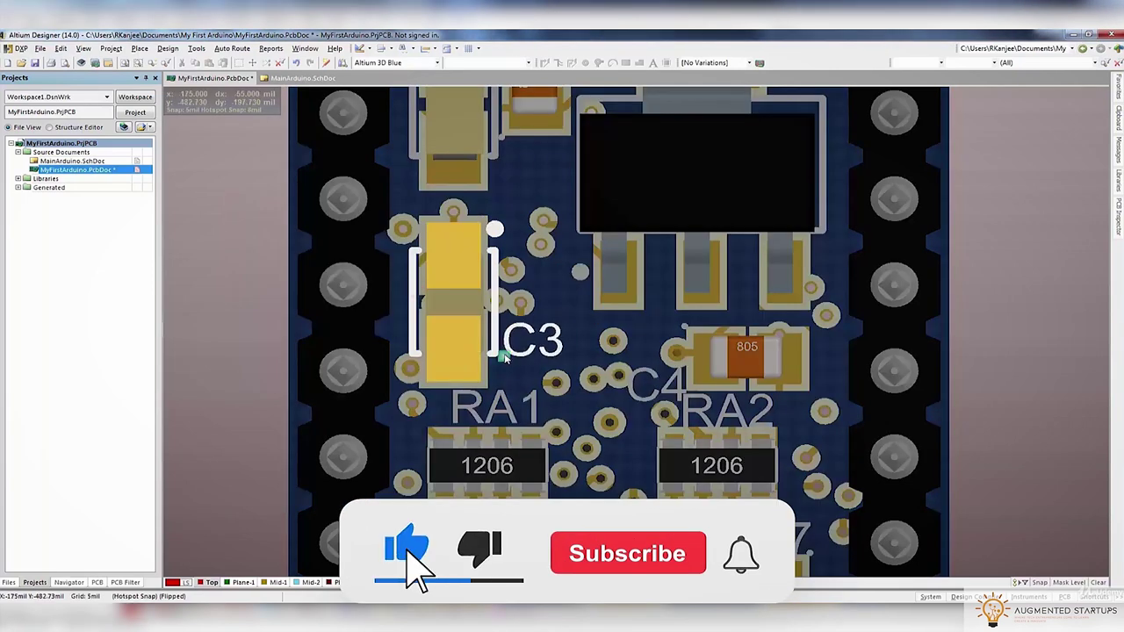
pyautogui.scroll(5, 505, 356)
pyautogui.moveTo(422, 279); pyautogui.dragTo(462, 452)
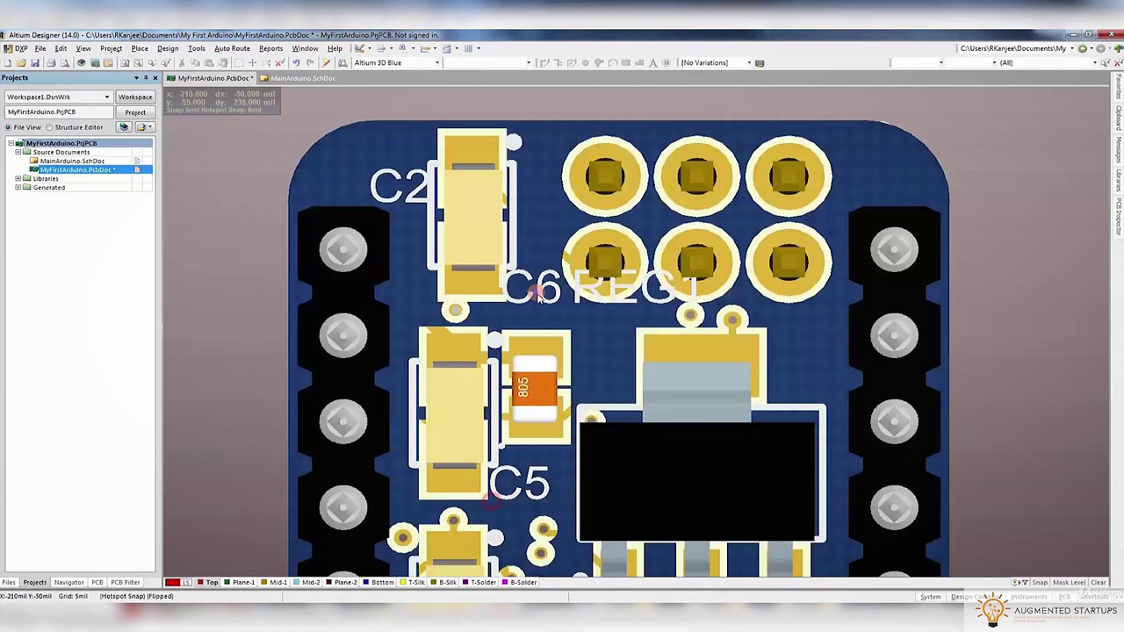
pyautogui.moveTo(535, 293); pyautogui.dragTo(486, 331)
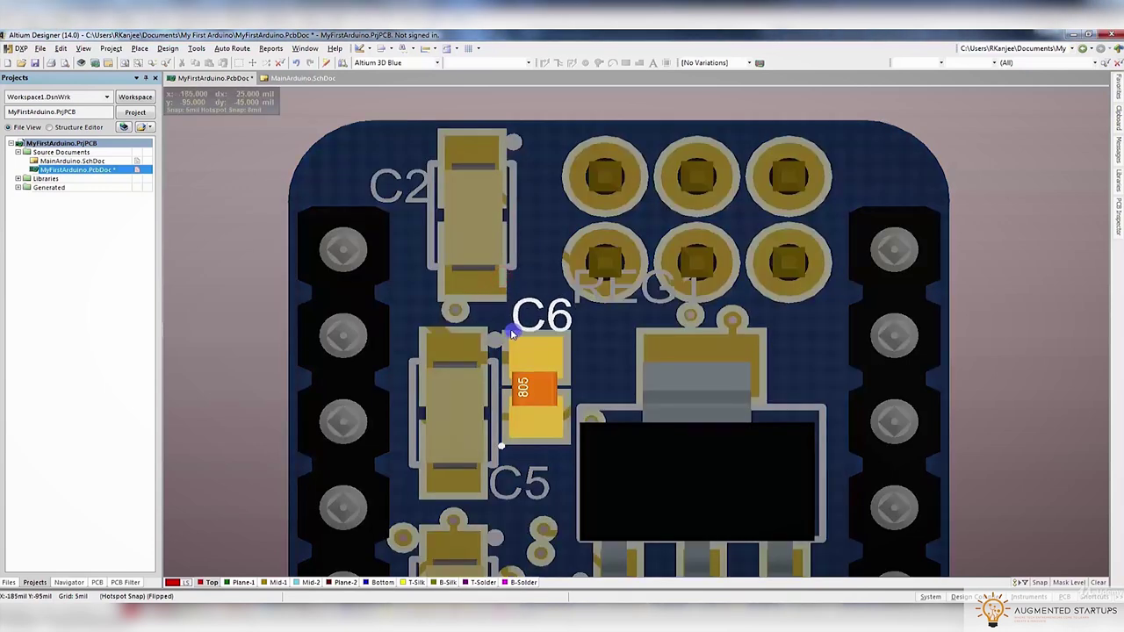
pyautogui.moveTo(571, 360); pyautogui.dragTo(512, 332)
# Move the REG1 label right of the regulator, rotated vertical, and switch to 2D view
pyautogui.moveTo(604, 283); pyautogui.dragTo(773, 250)
pyautogui.scroll(-3, 787, 395)
pyautogui.press('space')
pyautogui.press('space')
pyautogui.press('space')
pyautogui.press('space')
pyautogui.press('space')
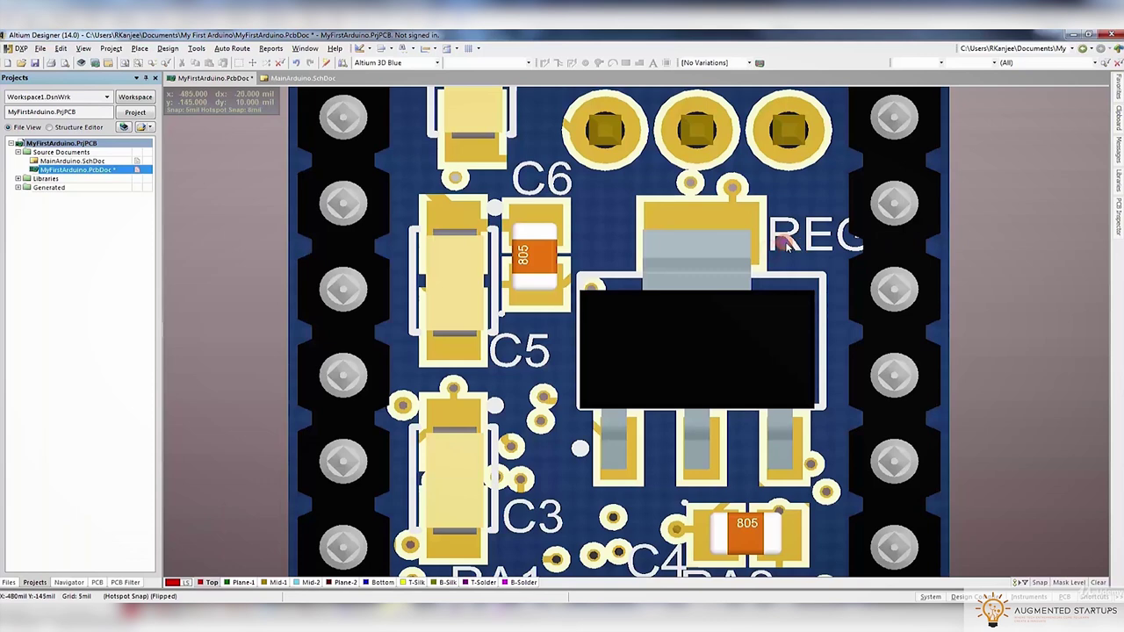
pyautogui.press('2')
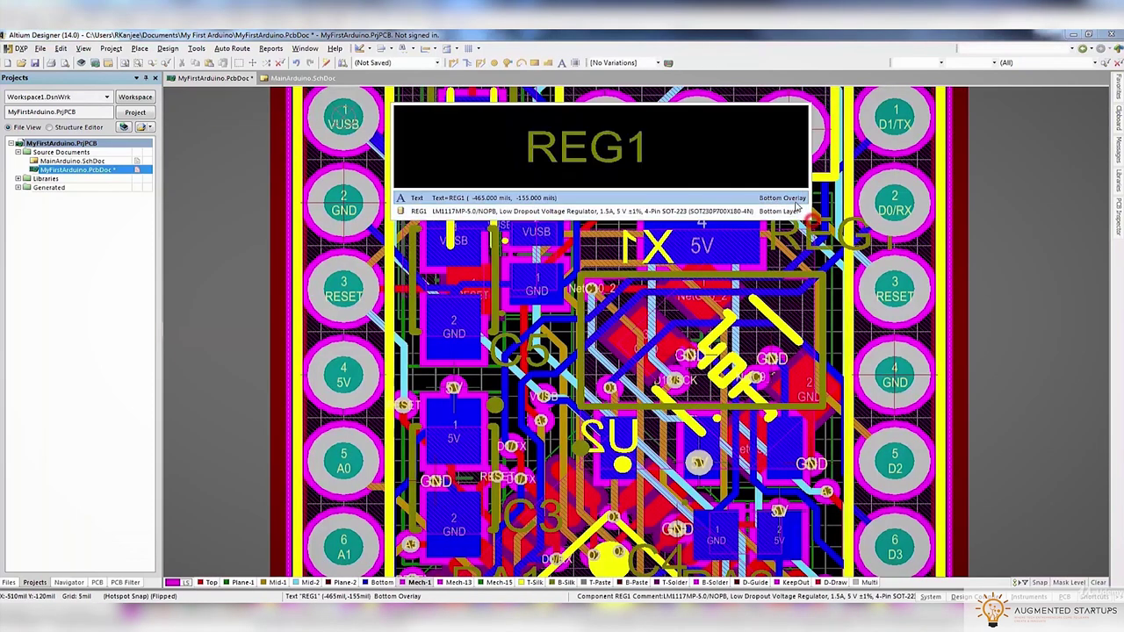
# Inspect the REG1 designator's properties and check the board in 3D before returning to 2D
pyautogui.click(796, 199)
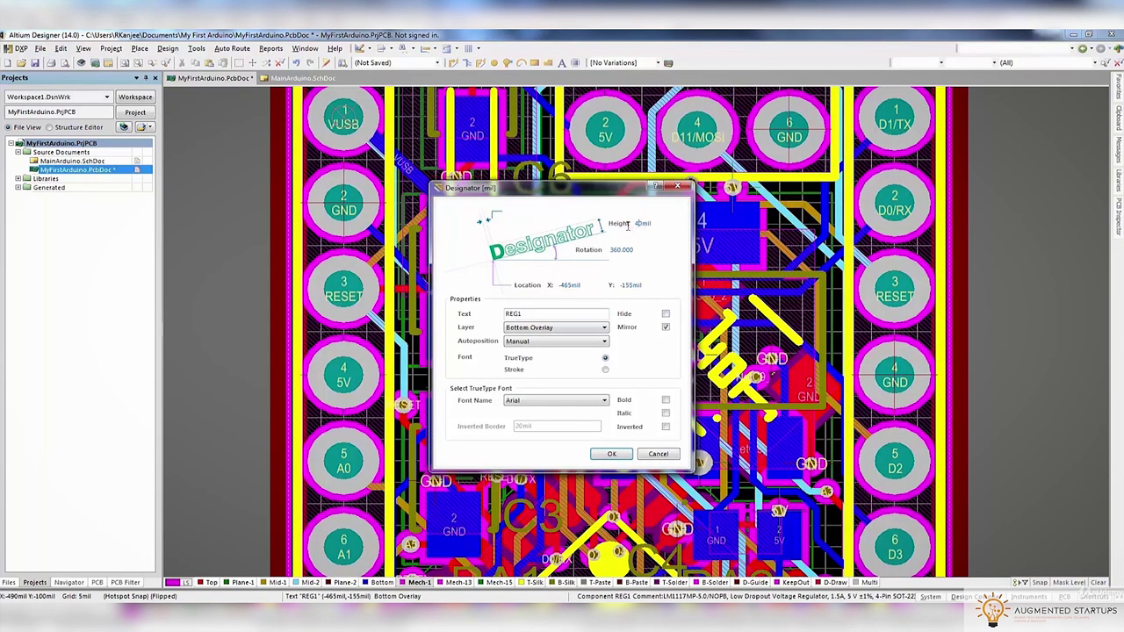
pyautogui.click(613, 454)
pyautogui.press('3')
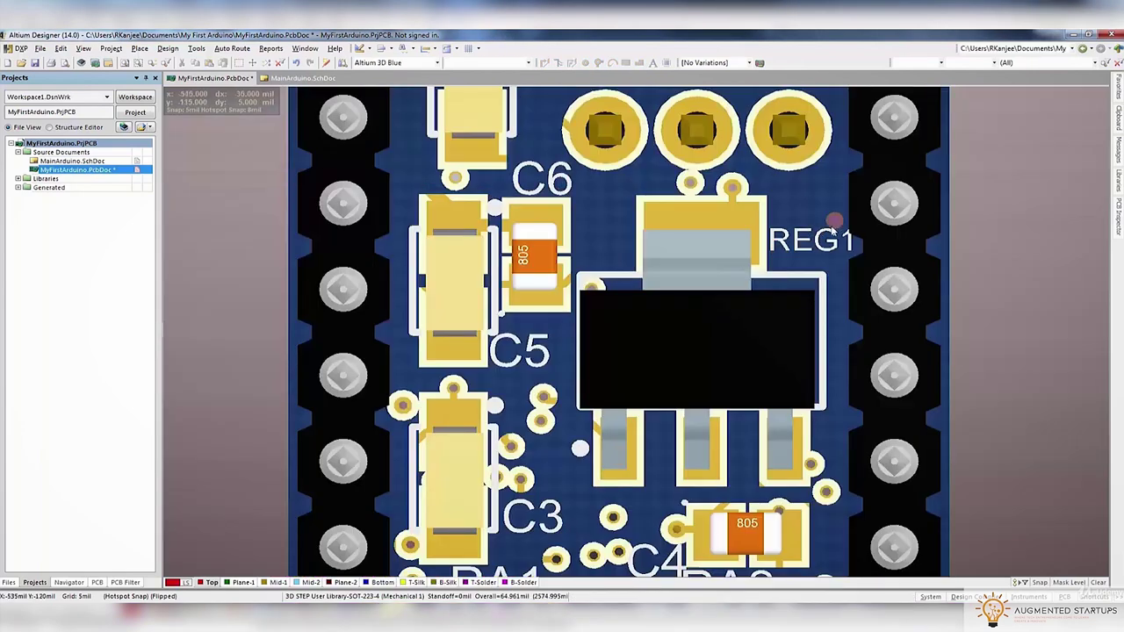
pyautogui.moveTo(810, 251)
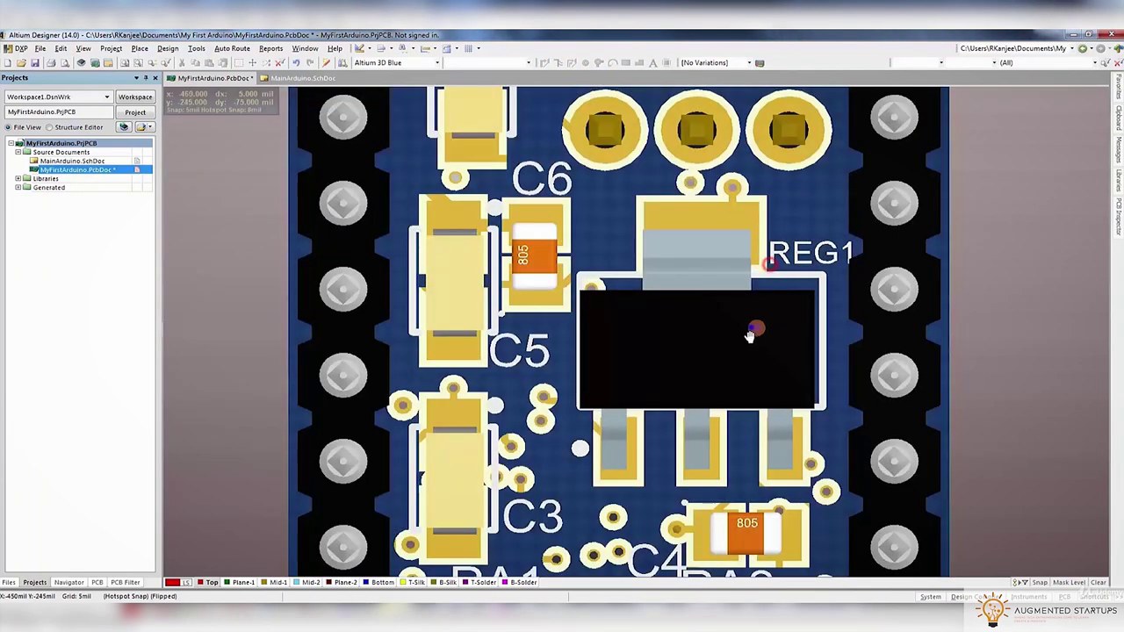
pyautogui.moveTo(751, 327); pyautogui.dragTo(668, 332, button='right')
pyautogui.keyDown('ctrl'); pyautogui.scroll(-2, 667, 332); pyautogui.keyUp('ctrl')
pyautogui.keyDown('ctrl'); pyautogui.scroll(3, 629, 270); pyautogui.keyUp('ctrl')
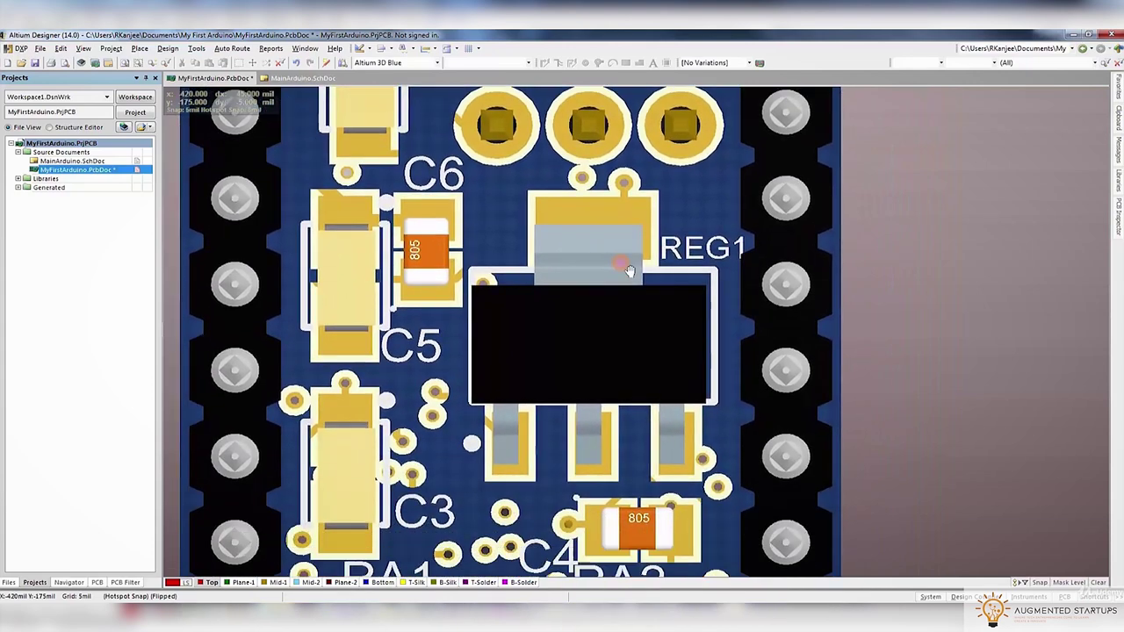
pyautogui.press('2')
# Rotate the REG1 regulator footprint 90 degrees and preview it in 3D
pyautogui.click(702, 286)
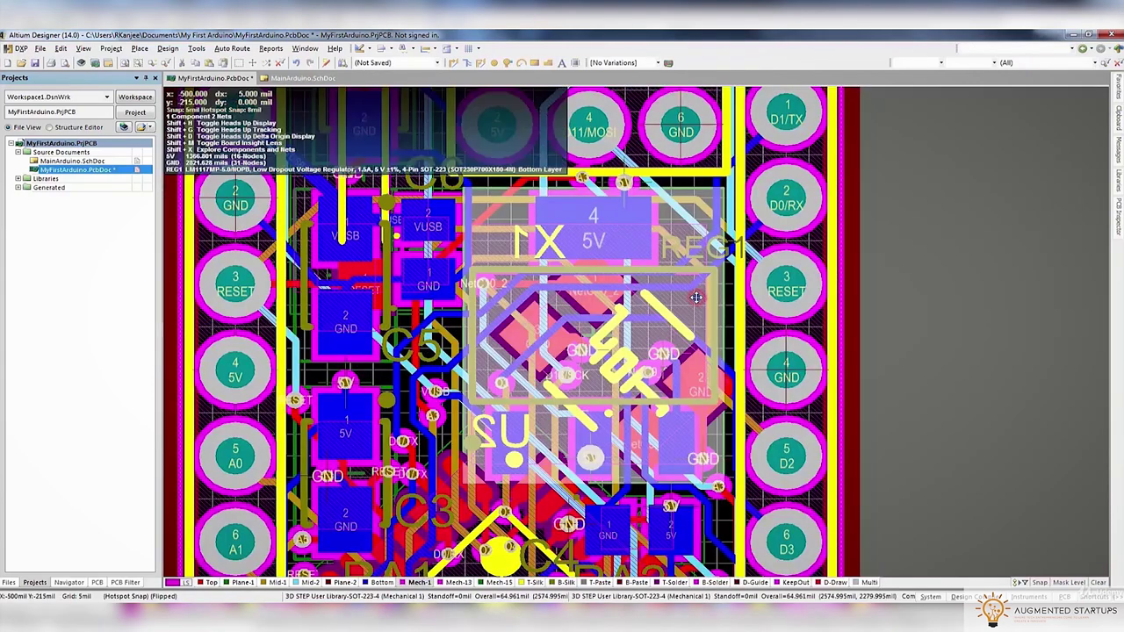
pyautogui.rightClick(708, 282)
pyautogui.click(732, 595)
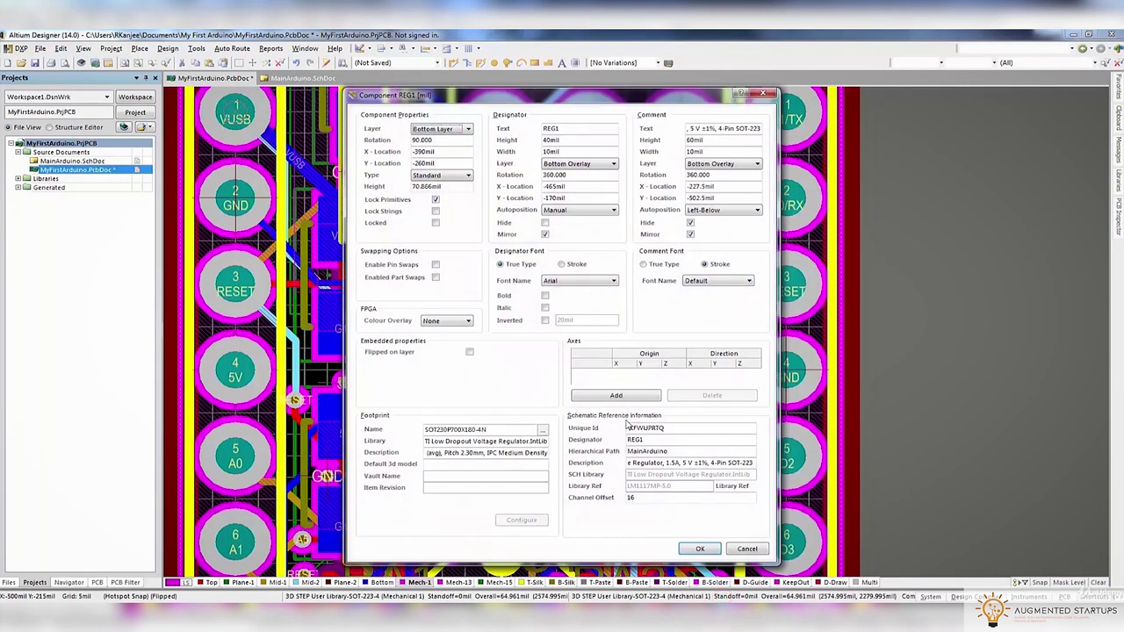
pyautogui.click(700, 549)
pyautogui.keyDown('ctrl'); pyautogui.scroll(3, 547, 336); pyautogui.keyUp('ctrl')
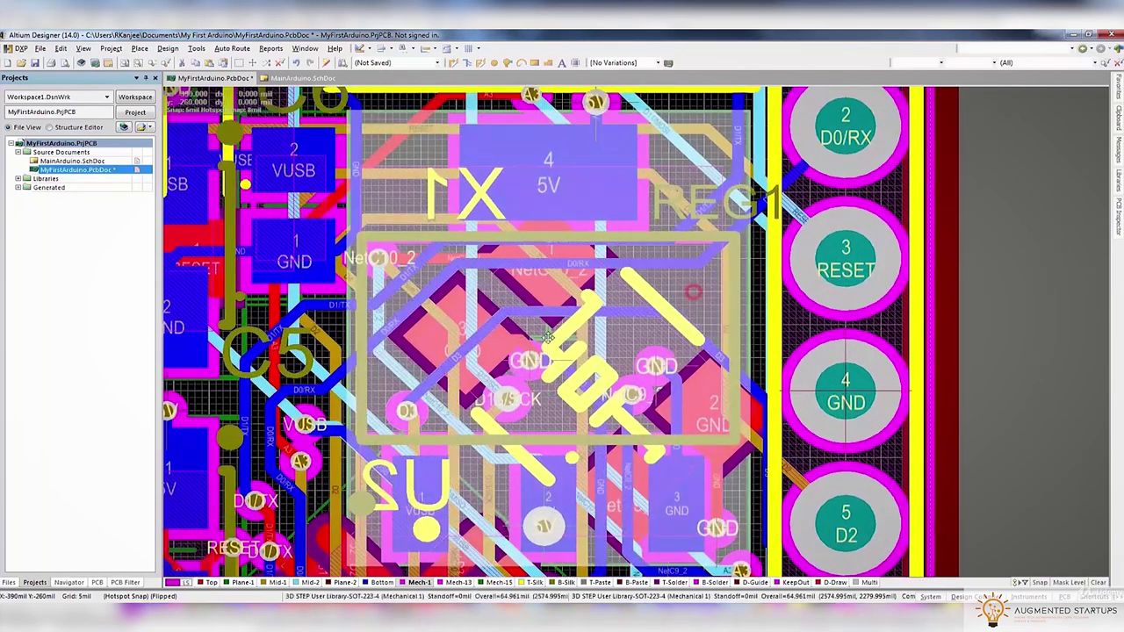
pyautogui.press('space')
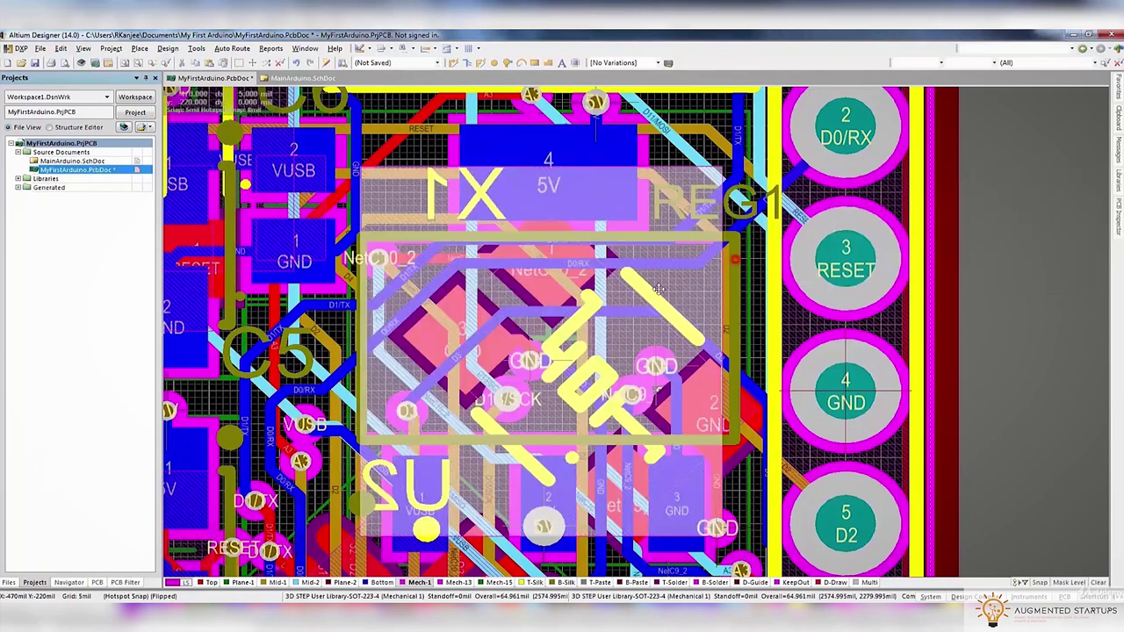
pyautogui.press('3')
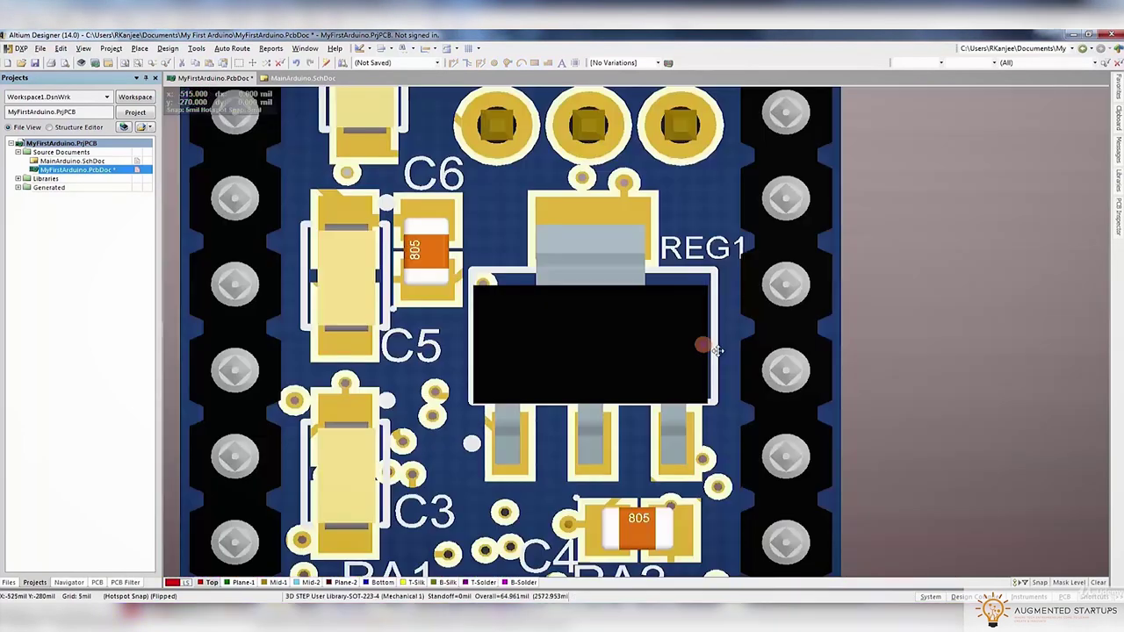
pyautogui.press('2')
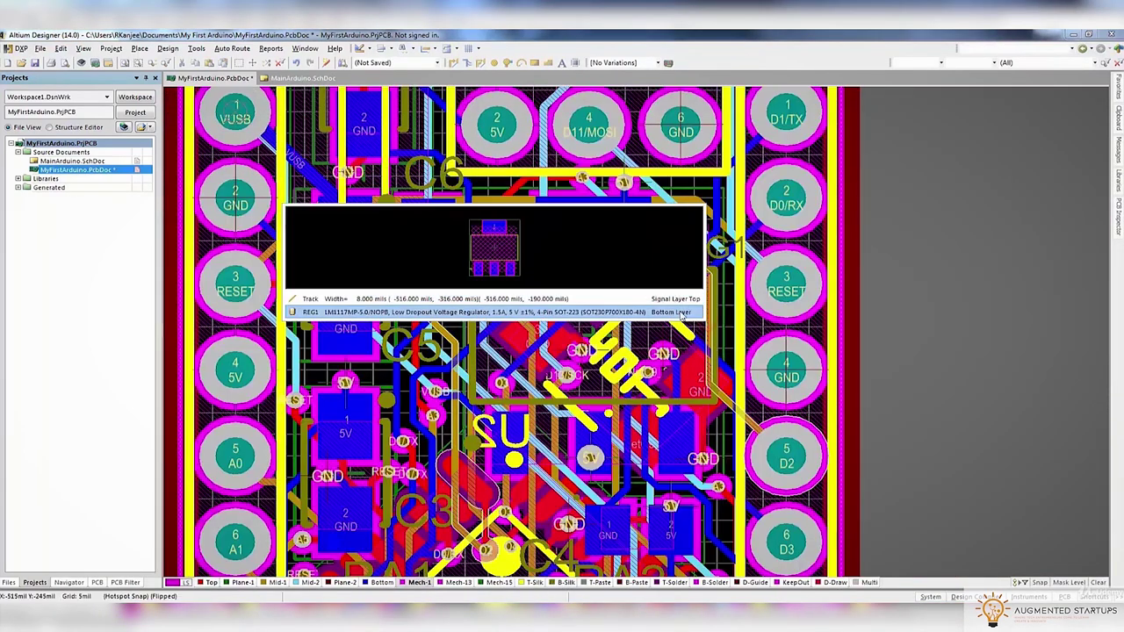
# Nudge REG1 slightly into its final position, verify in 3D, and confirm its properties
pyautogui.click(665, 287)
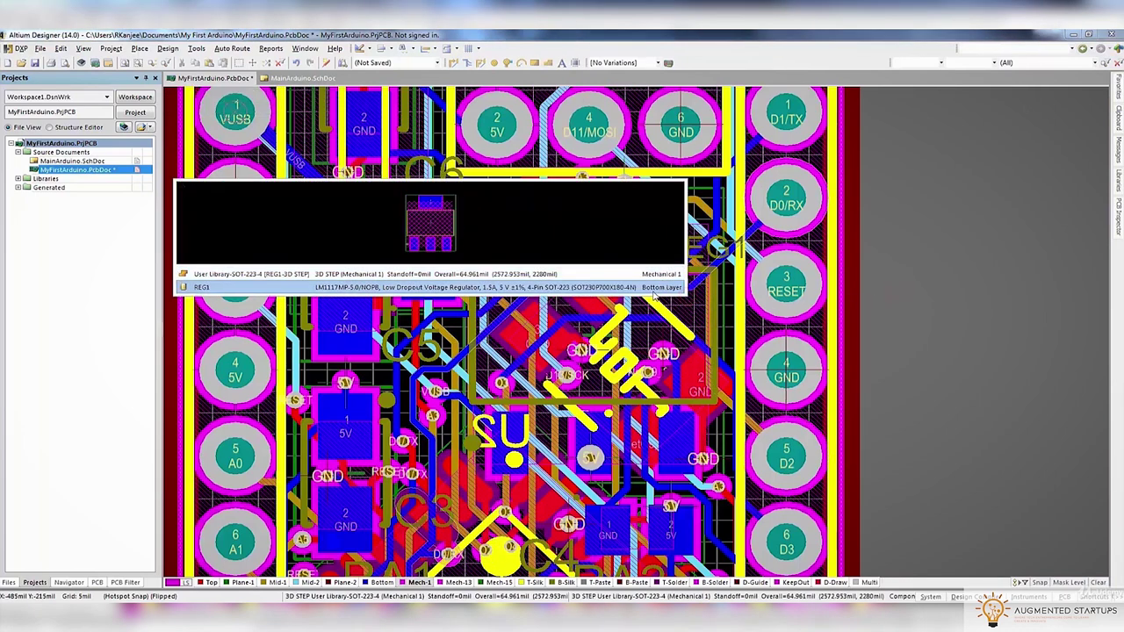
pyautogui.moveTo(654, 290); pyautogui.dragTo(712, 344)
pyautogui.press('3')
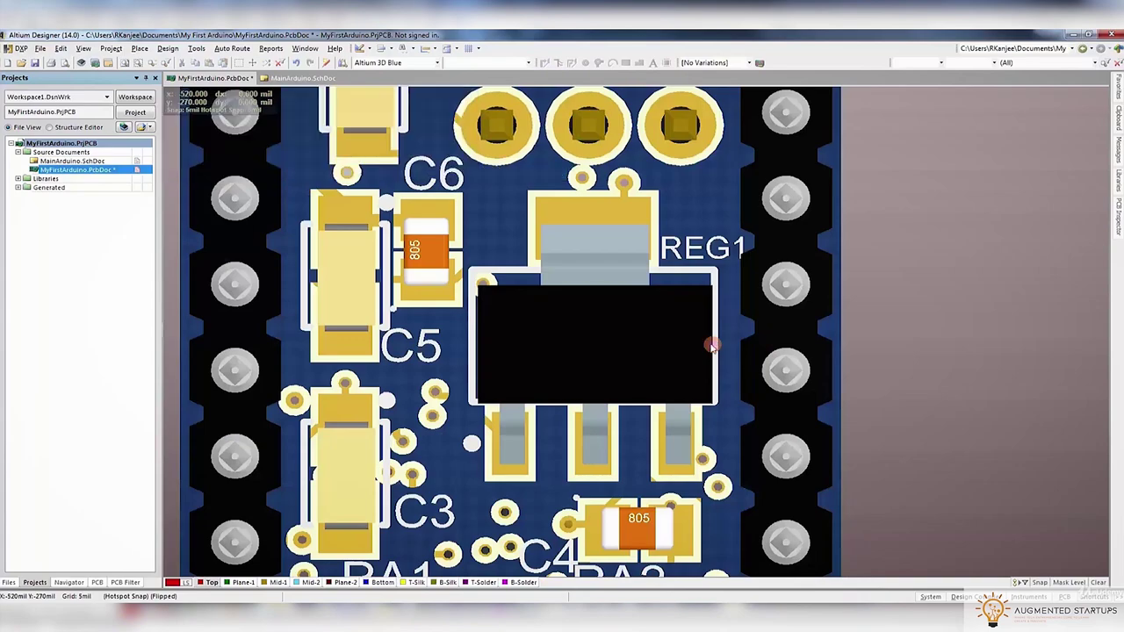
pyautogui.press('2')
pyautogui.doubleClick(712, 344)
pyautogui.click(685, 313)
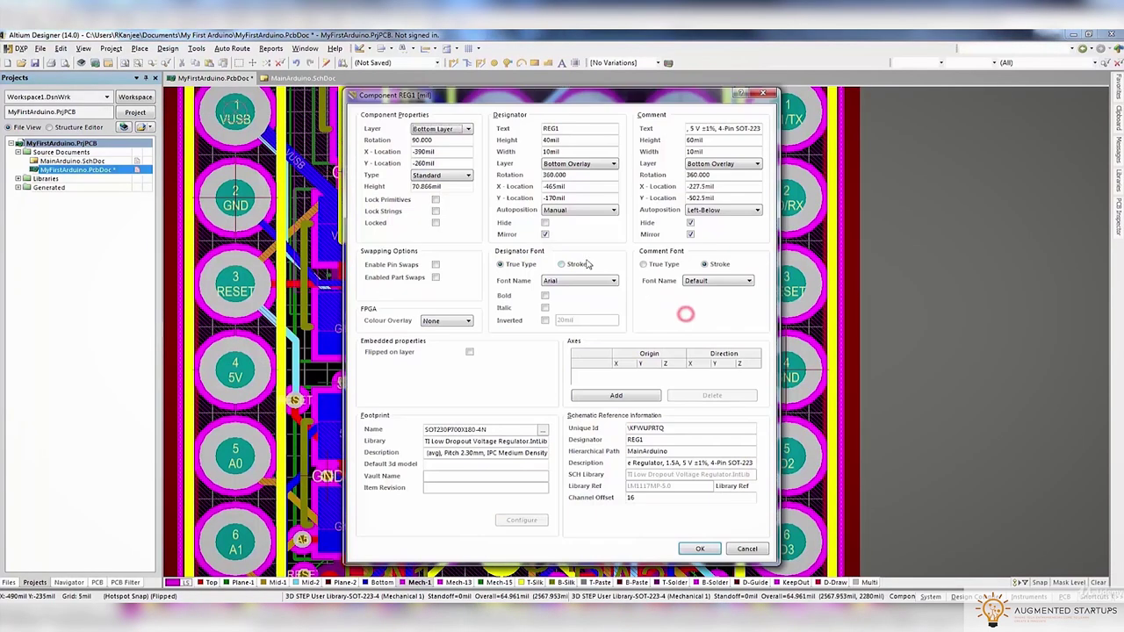
pyautogui.click(698, 548)
pyautogui.keyDown('ctrl'); pyautogui.scroll(-5, 780, 252); pyautogui.keyUp('ctrl')
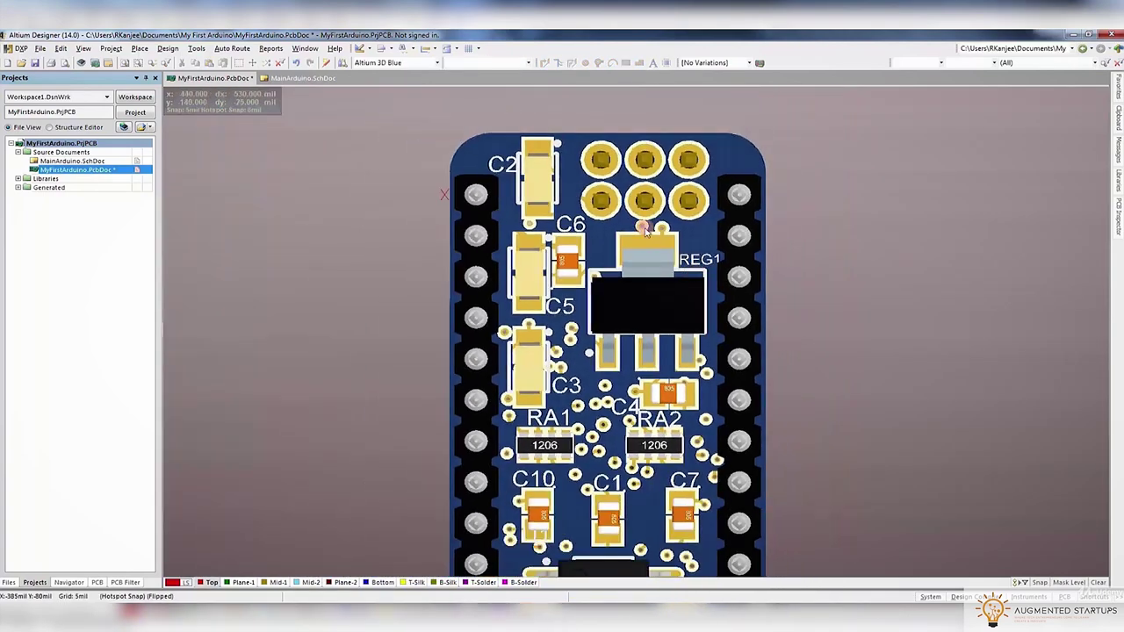
# Move the REG1 label beside the regulator and rotate it vertical
pyautogui.doubleClick(433, 265)
pyautogui.click(433, 264)
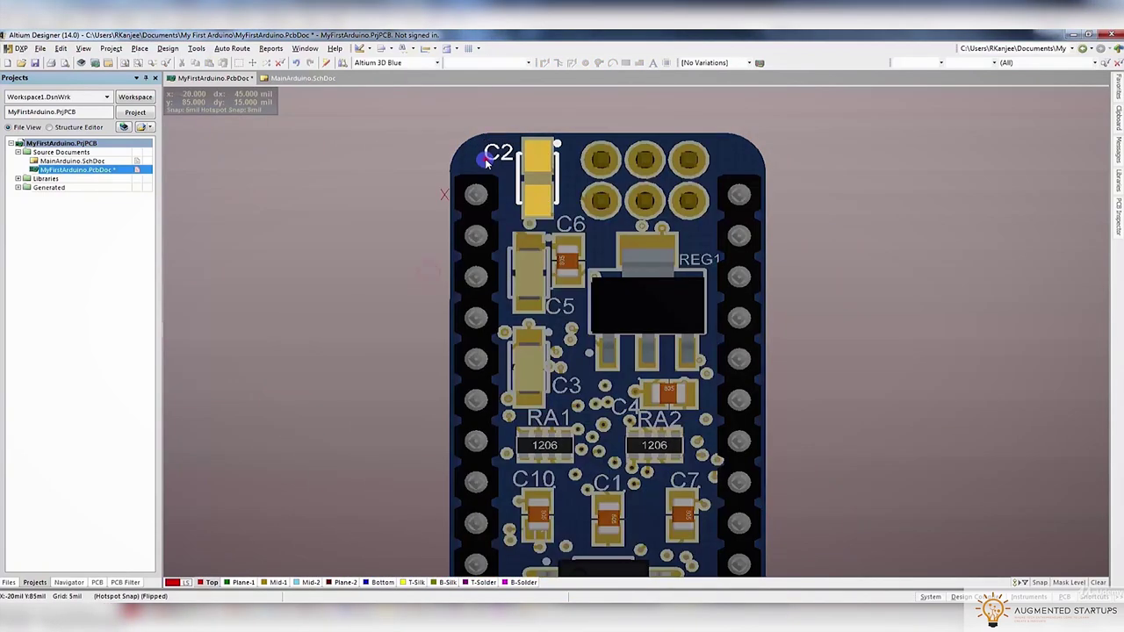
pyautogui.scroll(-3, 533, 252)
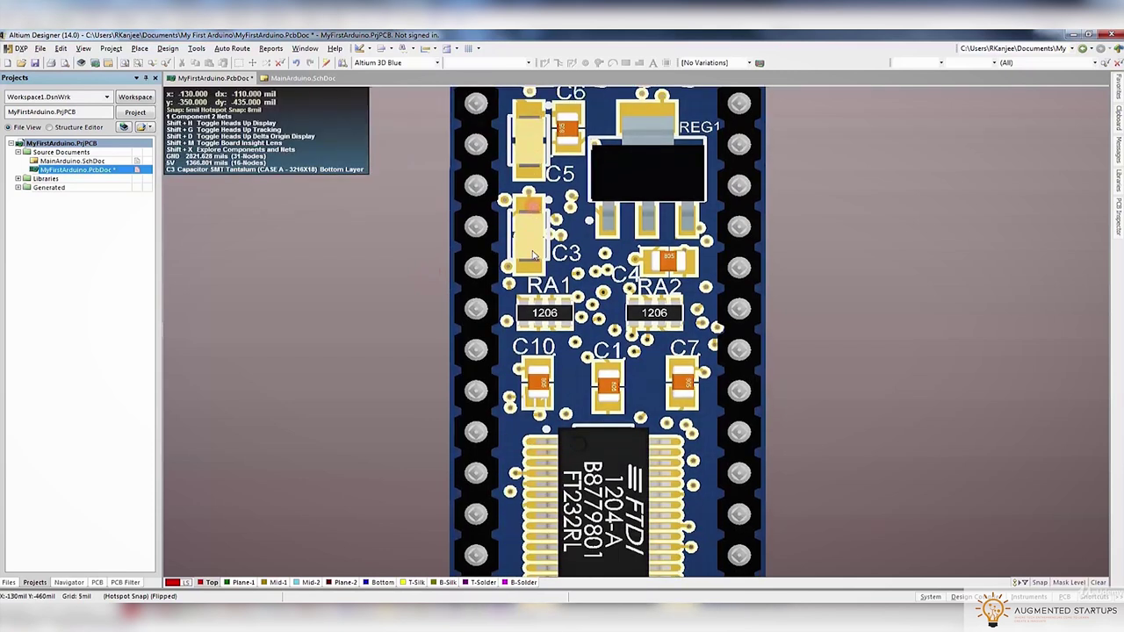
pyautogui.scroll(-4, 533, 252)
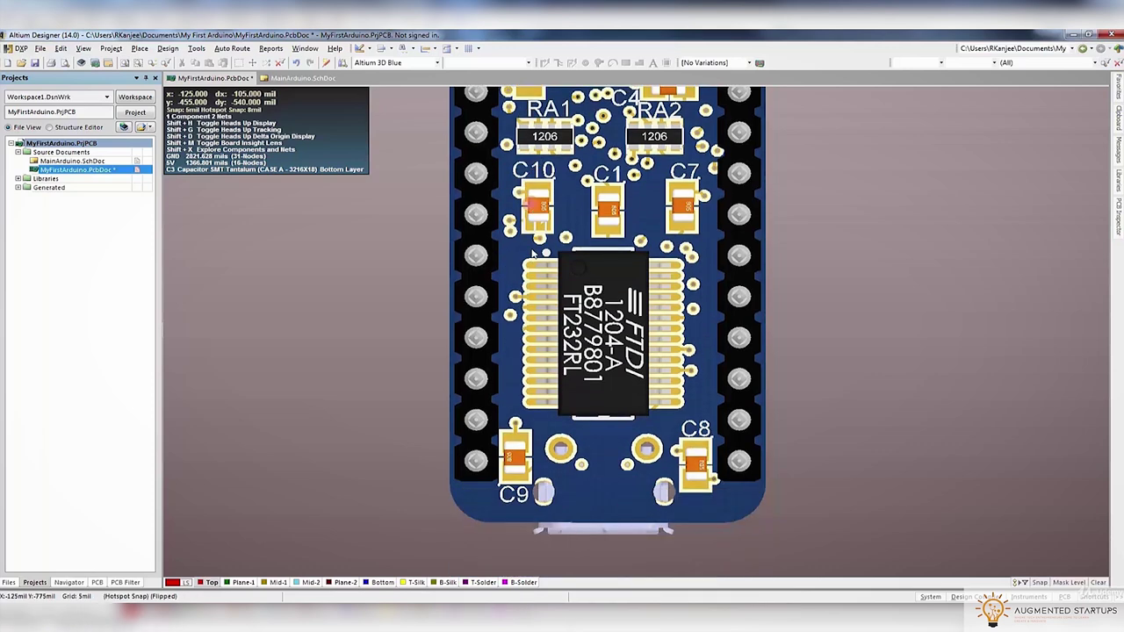
pyautogui.scroll(8, 533, 252)
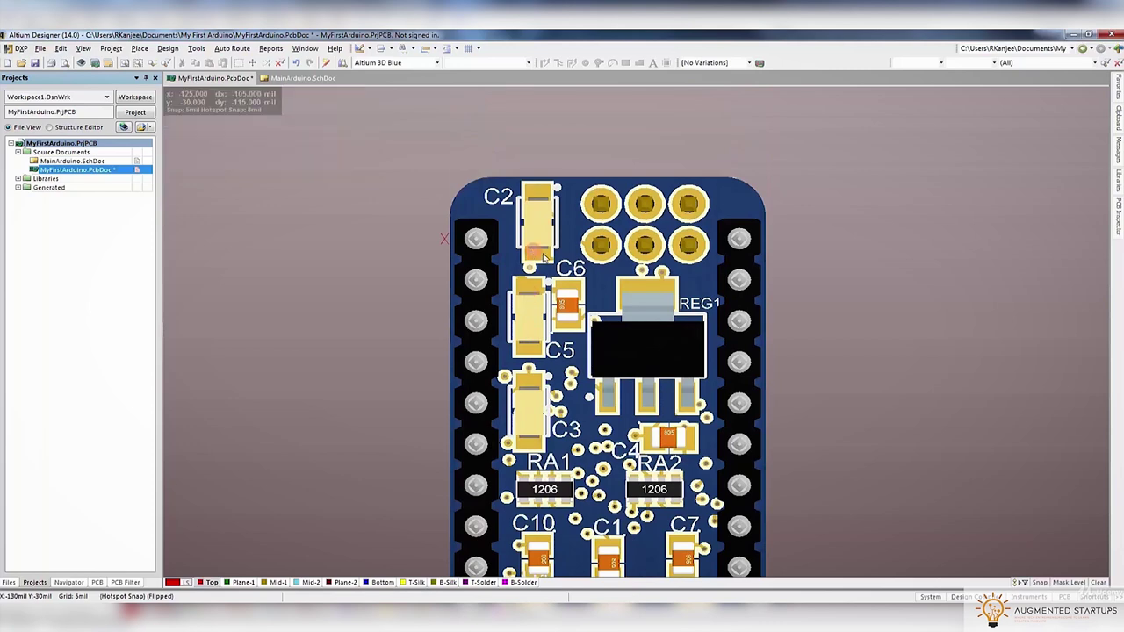
pyautogui.click(670, 312)
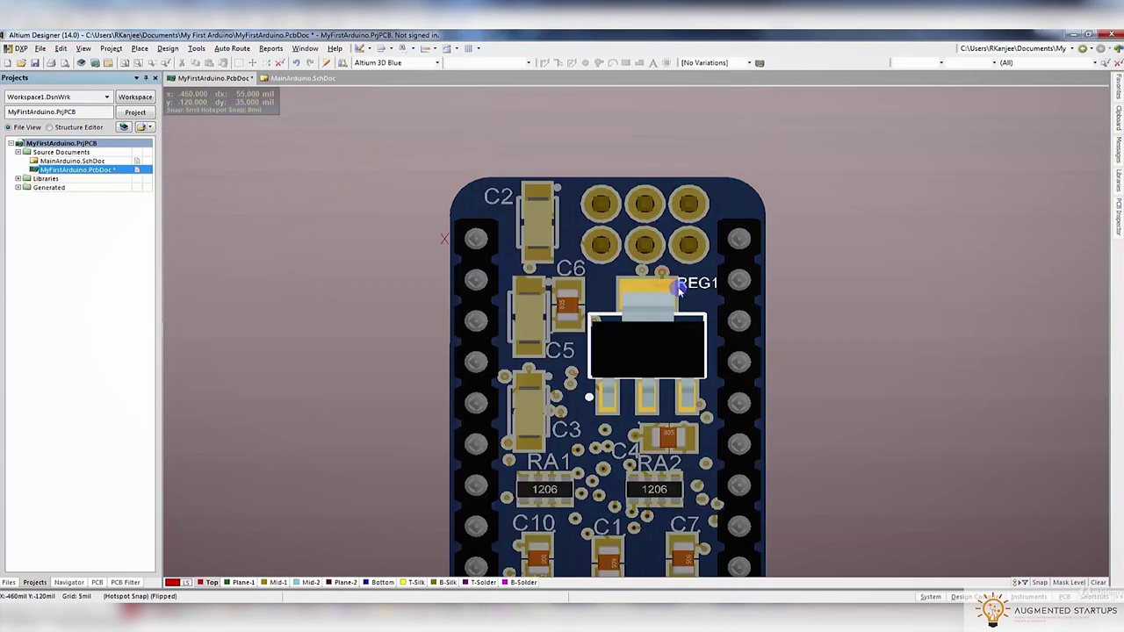
pyautogui.keyDown('ctrl'); pyautogui.scroll(5, 681, 281); pyautogui.keyUp('ctrl')
pyautogui.moveTo(665, 264)
pyautogui.moveTo(664, 263); pyautogui.dragTo(703, 341)
pyautogui.press('space')
# Reposition the U1 chip back on the board, checking it in 2D and 3D
pyautogui.keyDown('ctrl'); pyautogui.scroll(-5, 703, 341); pyautogui.keyUp('ctrl')
pyautogui.scroll(-6, 699, 347)
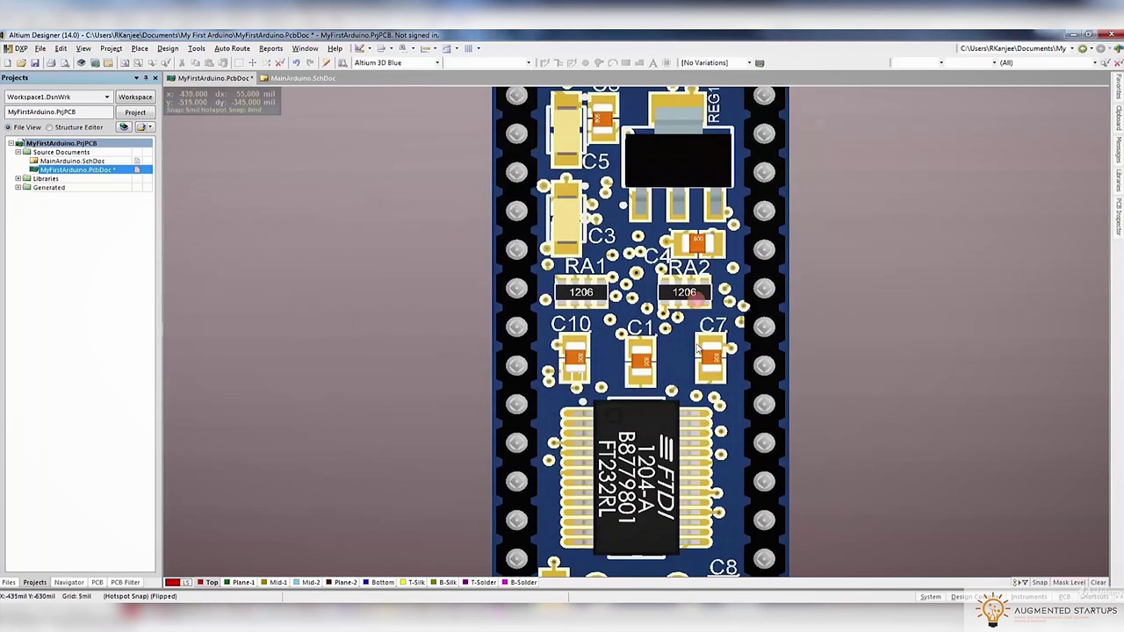
pyautogui.scroll(-2, 697, 349)
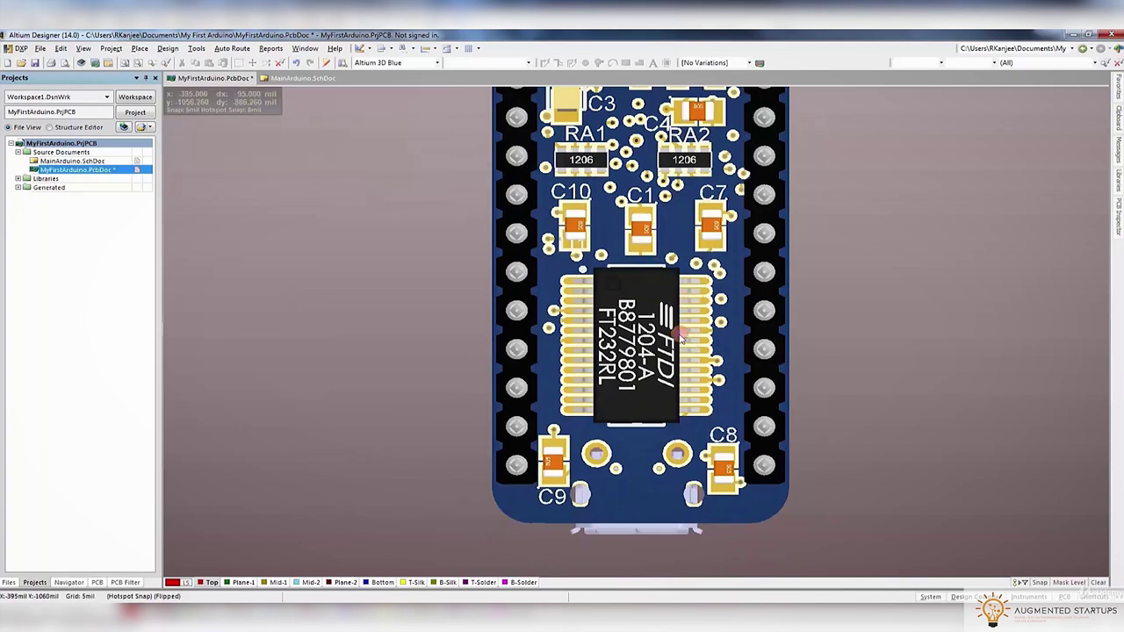
pyautogui.press('2')
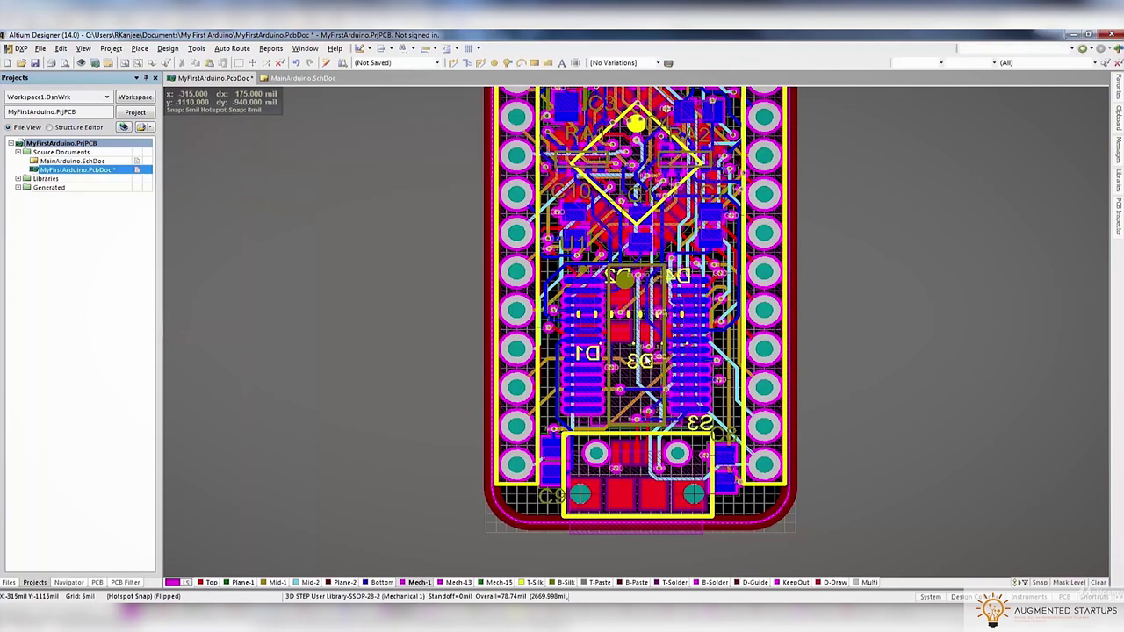
pyautogui.keyDown('ctrl'); pyautogui.scroll(3, 650, 360); pyautogui.keyUp('ctrl')
pyautogui.keyDown('ctrl'); pyautogui.scroll(-3, 652, 334); pyautogui.keyUp('ctrl')
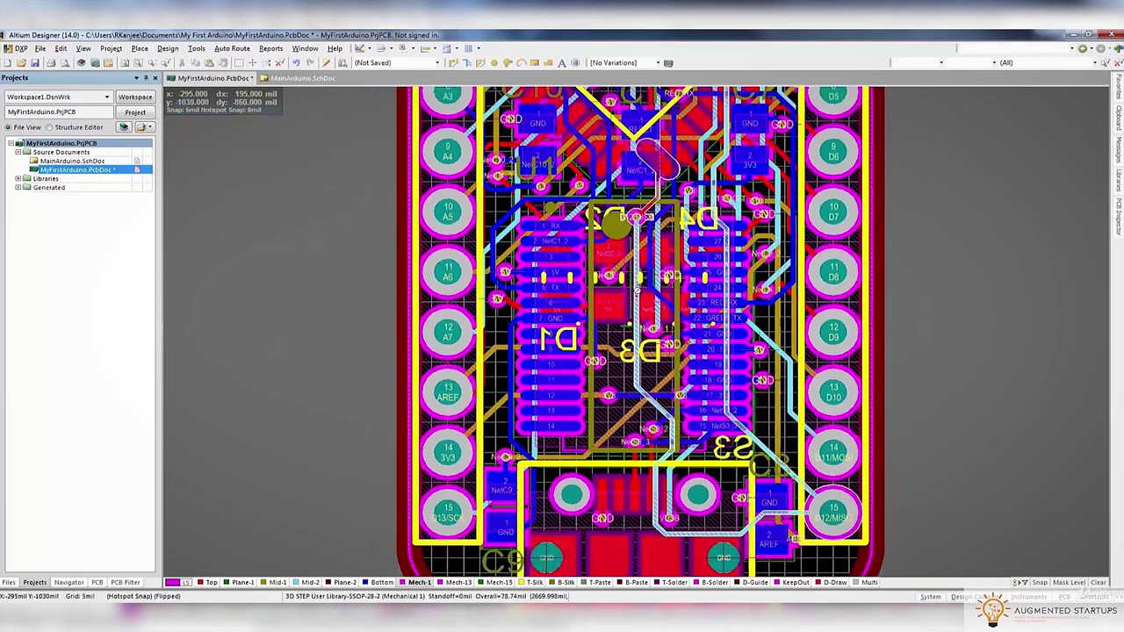
pyautogui.moveTo(653, 313); pyautogui.dragTo(650, 307)
pyautogui.press('3')
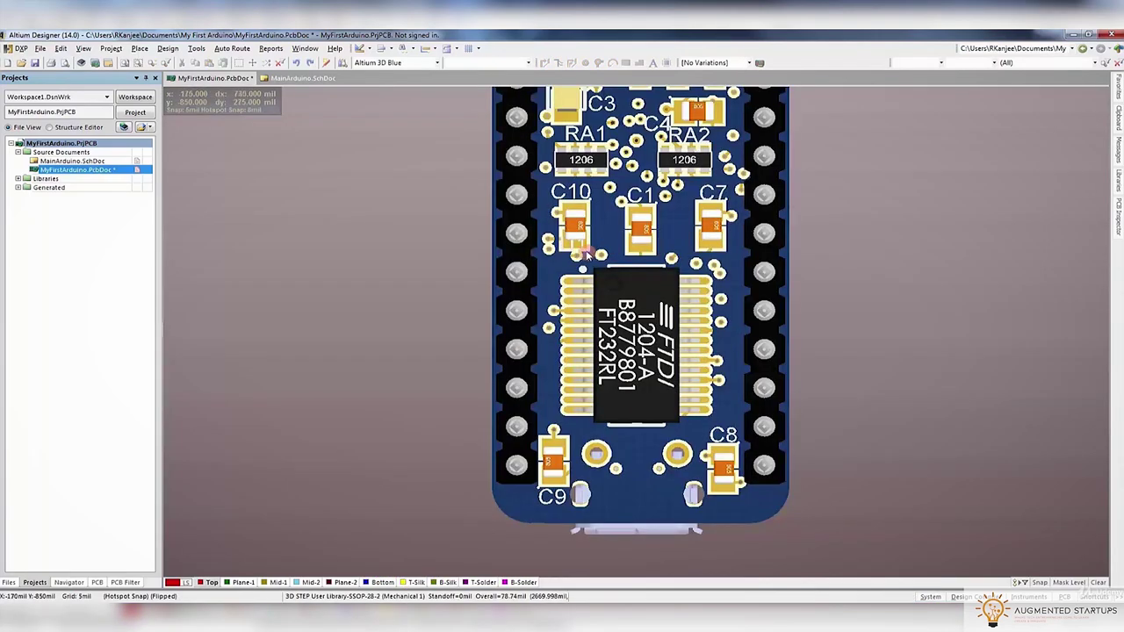
# Place the U1 designator label beside C10
pyautogui.keyDown('ctrl'); pyautogui.scroll(3, 587, 237); pyautogui.keyUp('ctrl')
pyautogui.click(530, 253)
pyautogui.click(527, 236)
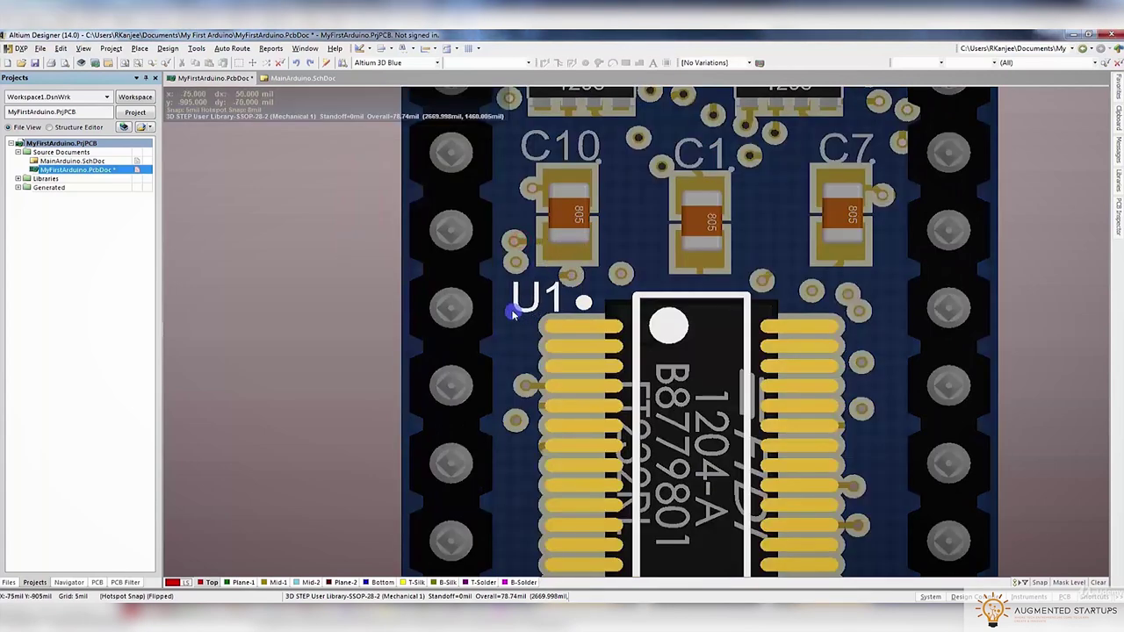
pyautogui.click(532, 295)
pyautogui.scroll(3, 623, 300)
pyautogui.keyDown('ctrl'); pyautogui.scroll(-5, 623, 300); pyautogui.keyUp('ctrl')
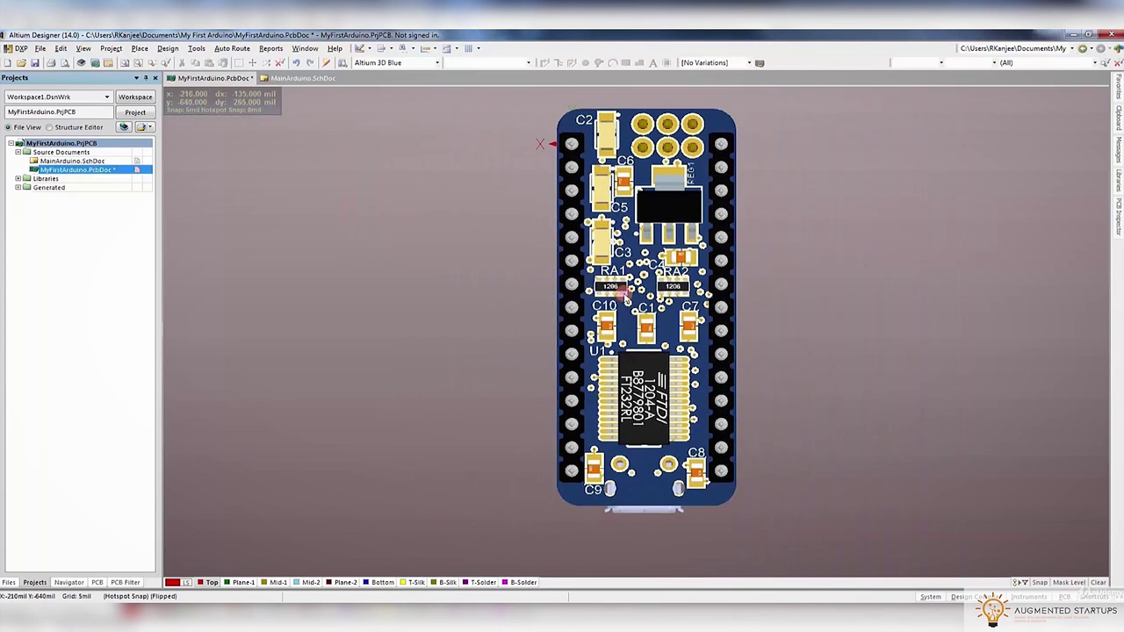
# Unflip the board to show its top side
pyautogui.rightClick(464, 583)
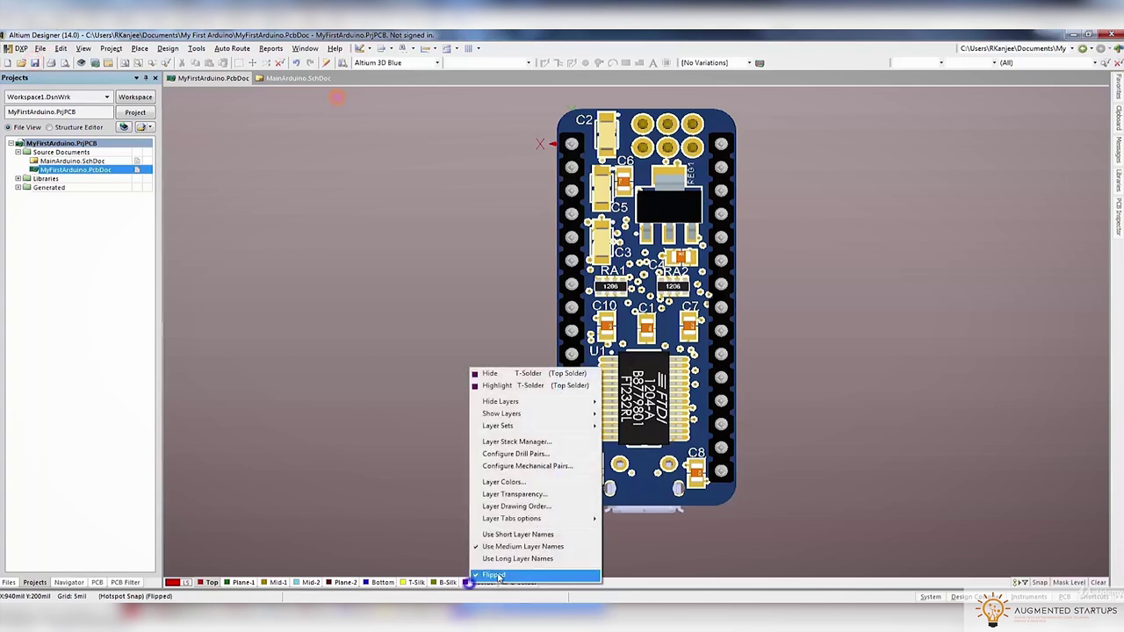
pyautogui.click(497, 576)
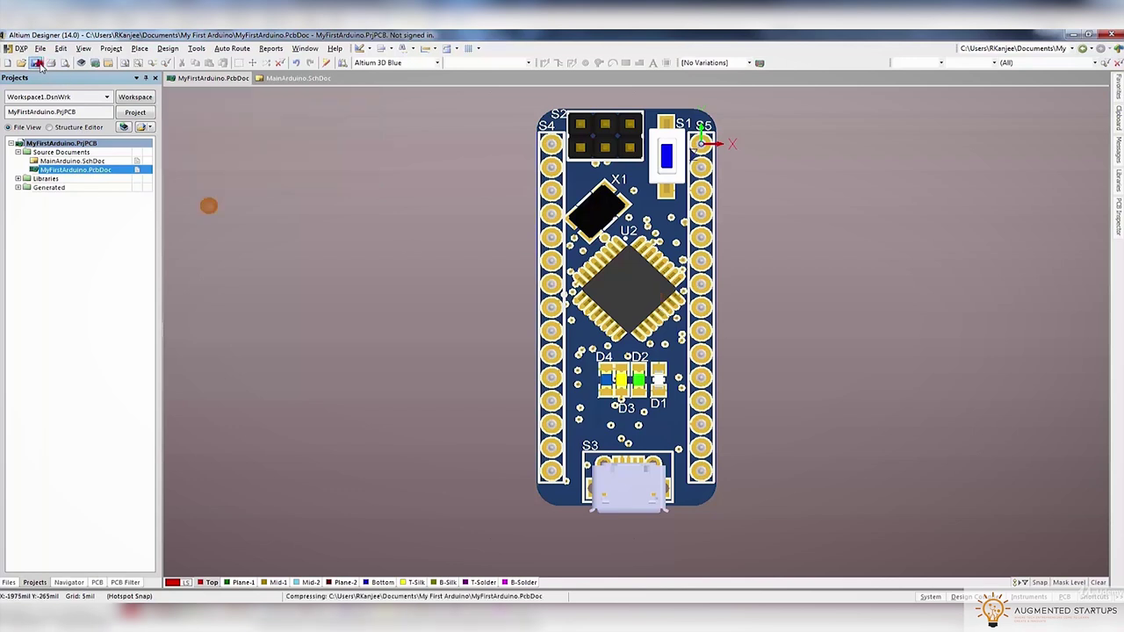
pyautogui.click(109, 49)
pyautogui.click(111, 49)
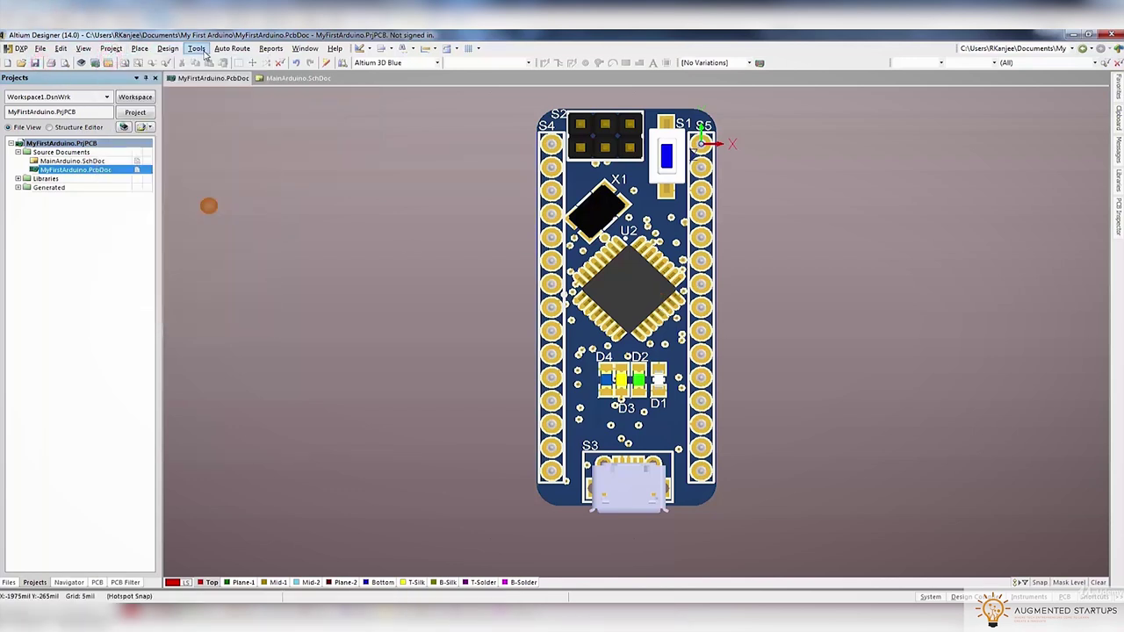
# Run the Design Rule Check and return to the PCB document in 2D view
pyautogui.click(196, 49)
pyautogui.click(264, 62)
pyautogui.click(374, 499)
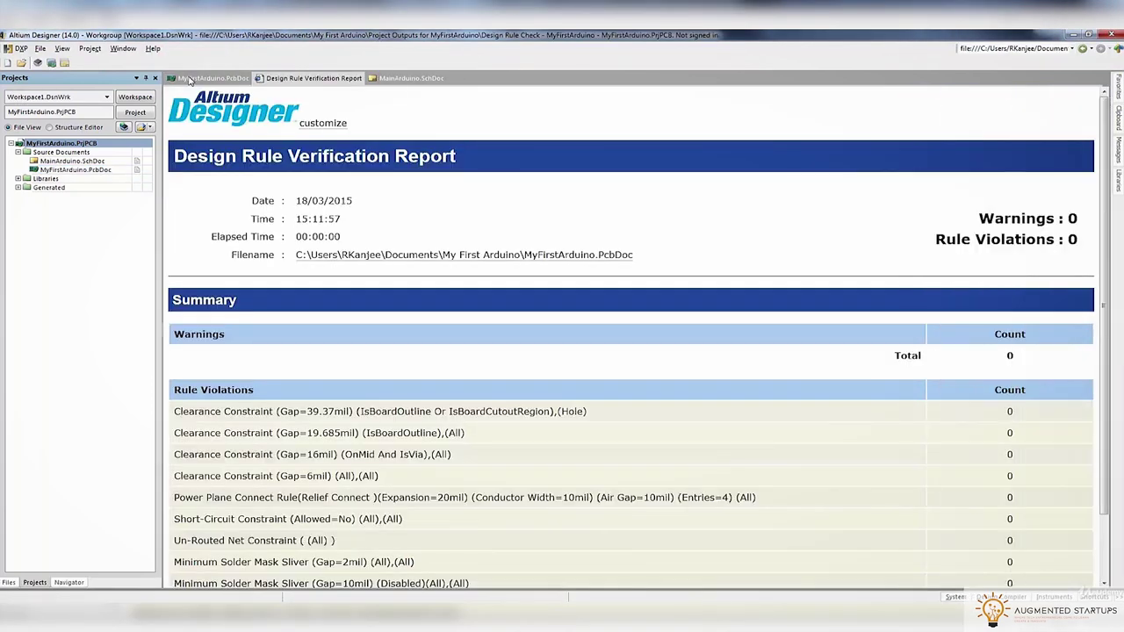
pyautogui.click(192, 79)
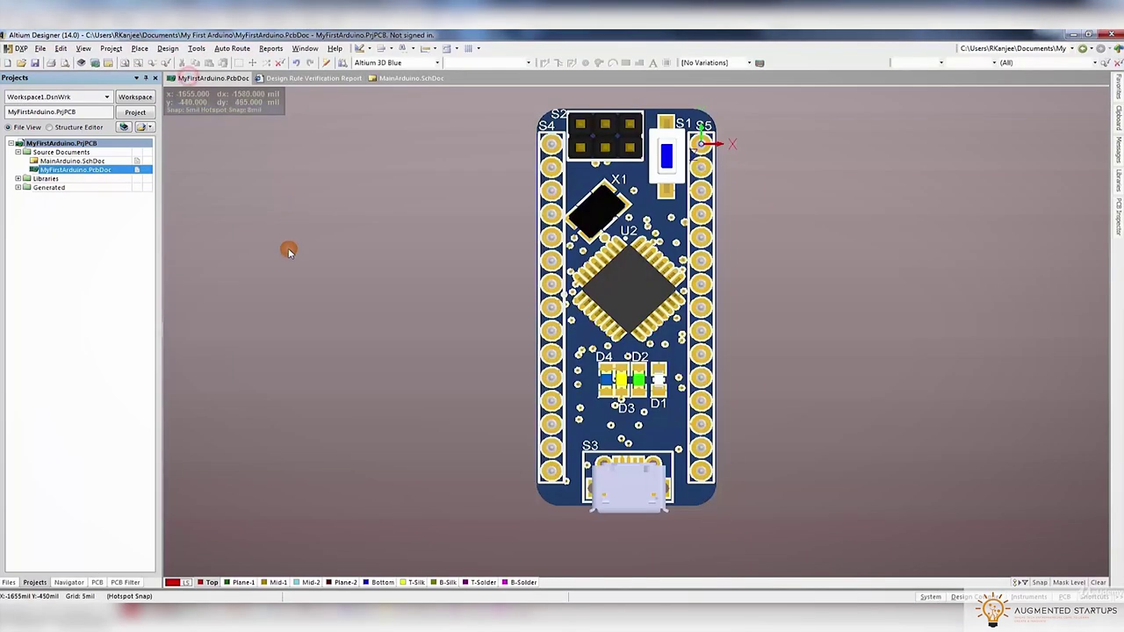
pyautogui.press('2')
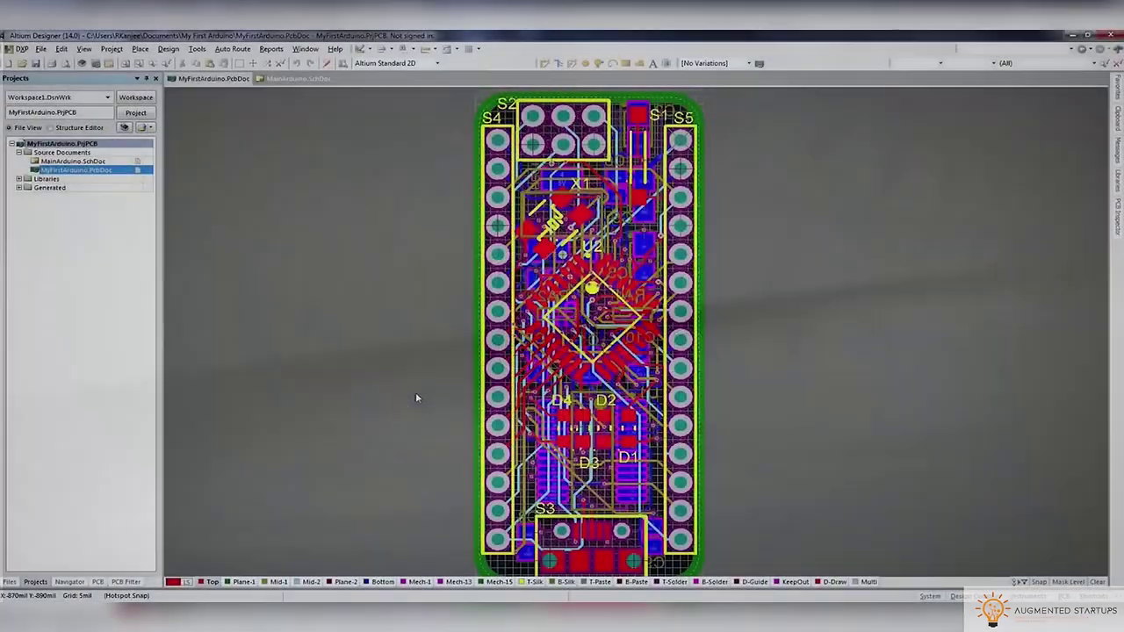
pyautogui.press('3')
# Open Gerber Files setup and turn all plot layers on
pyautogui.press('2')
pyautogui.click(41, 48)
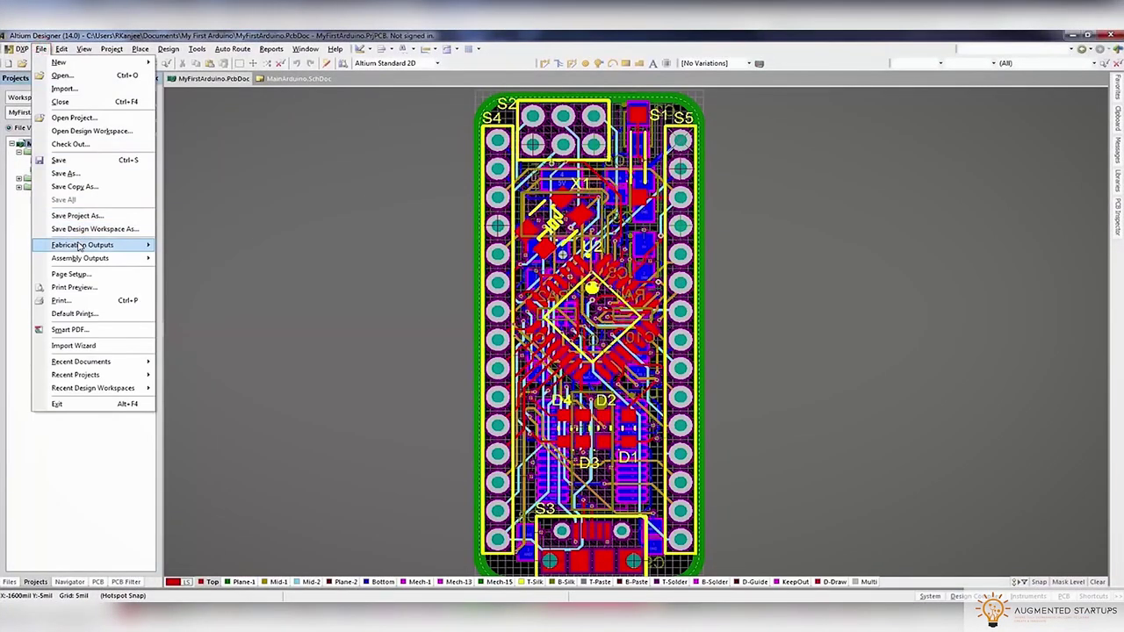
pyautogui.moveTo(106, 244)
pyautogui.click(193, 298)
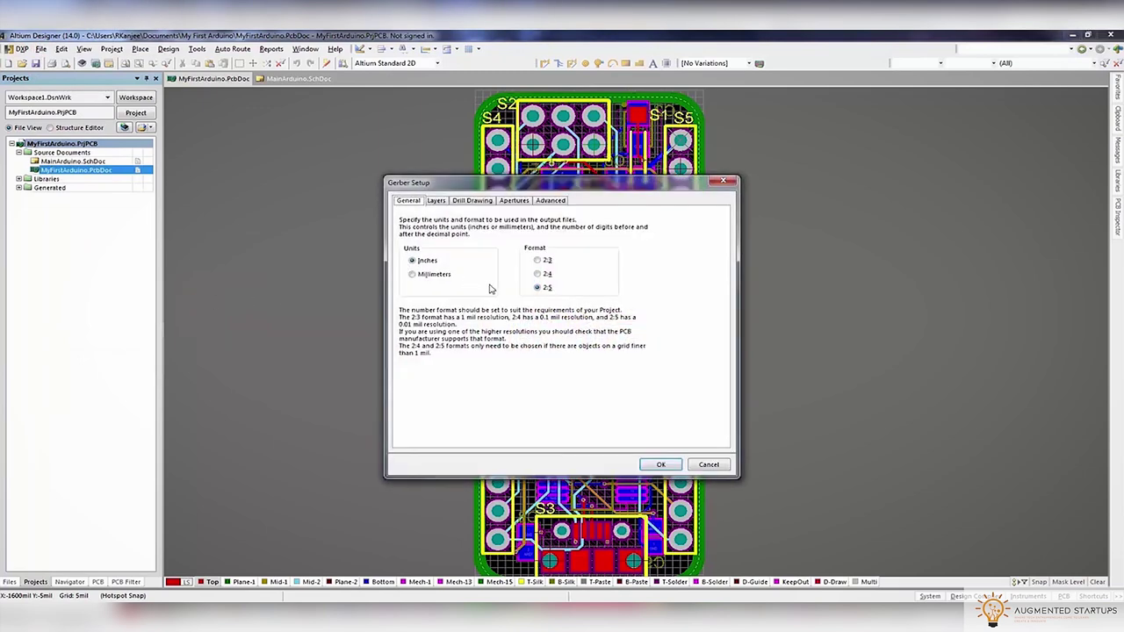
pyautogui.click(436, 201)
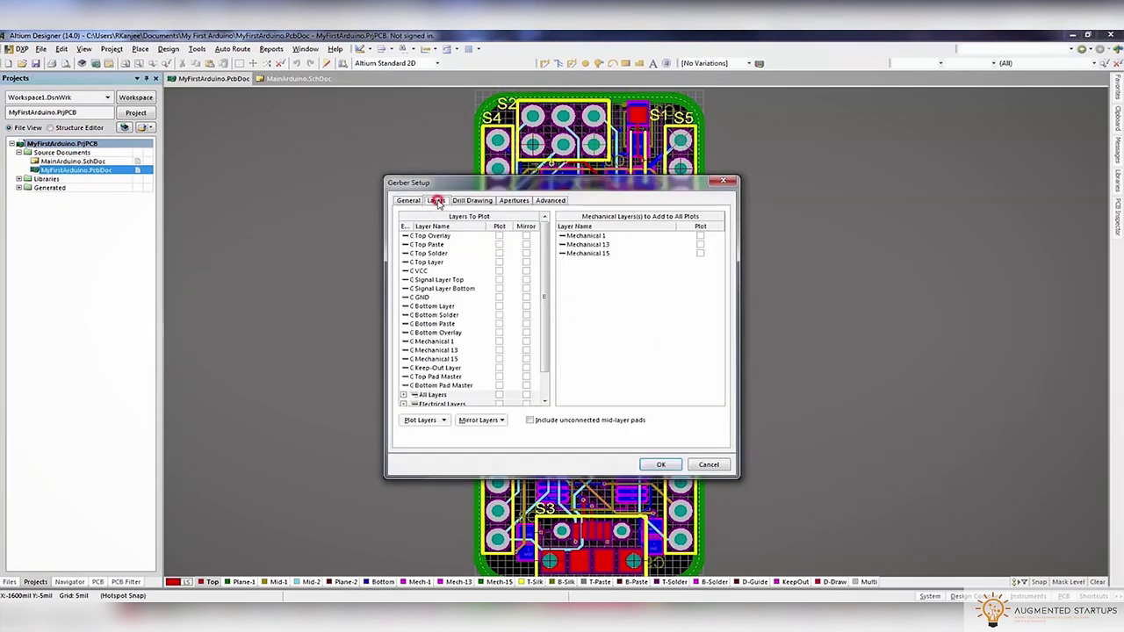
pyautogui.rightClick(488, 292)
pyautogui.moveTo(540, 295)
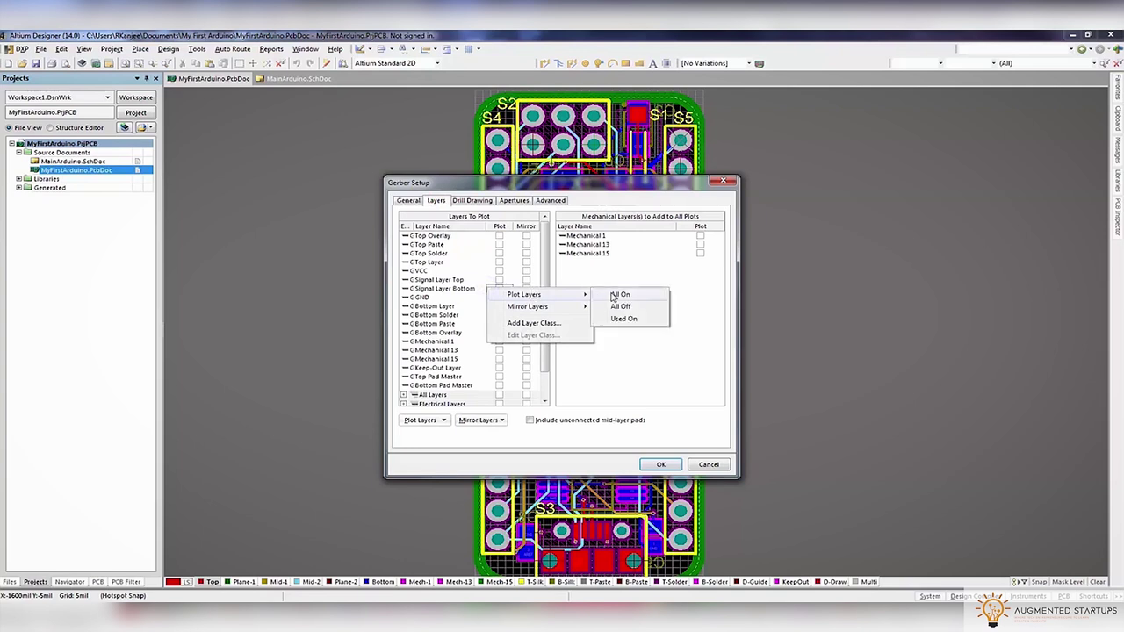
pyautogui.click(613, 296)
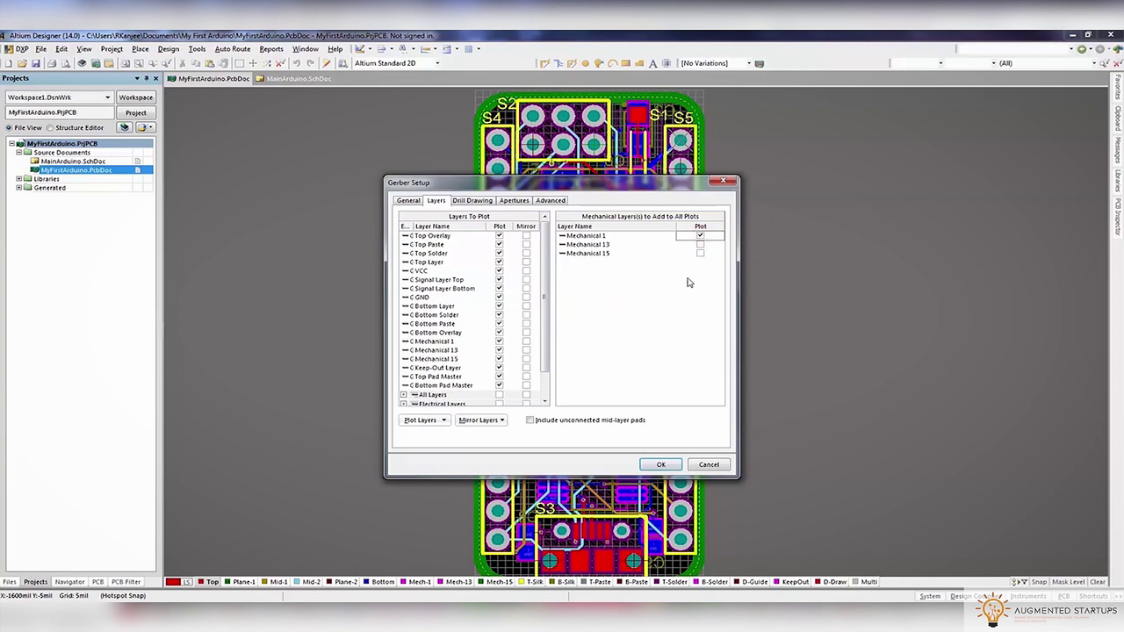
# Review the Drill Drawing, Apertures and Advanced tab settings
pyautogui.click(481, 204)
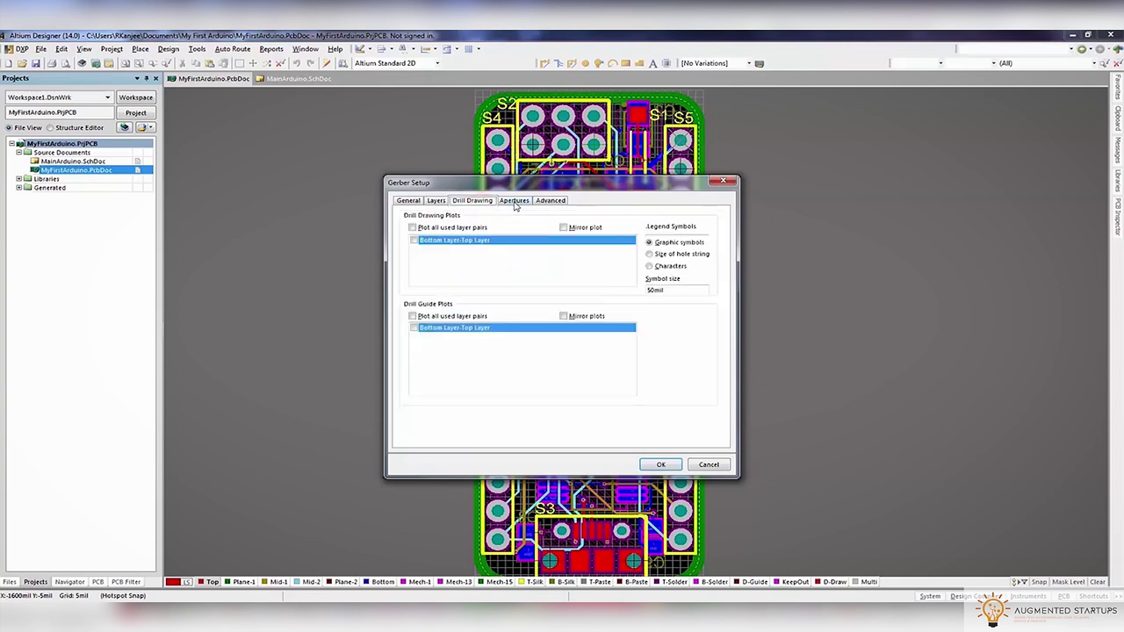
pyautogui.click(515, 201)
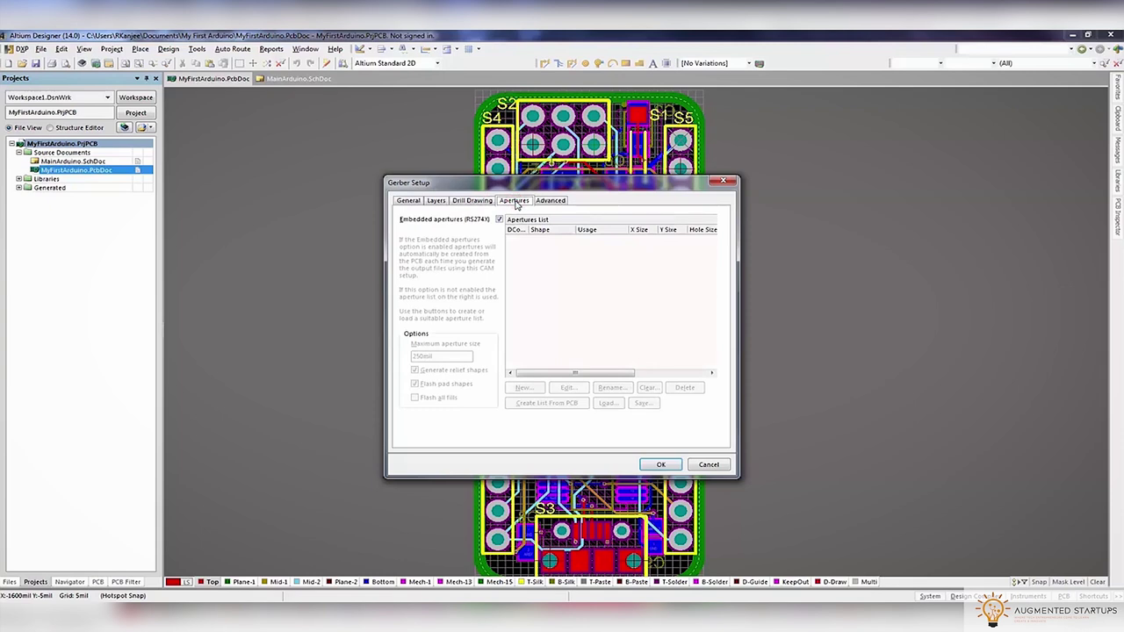
pyautogui.click(550, 201)
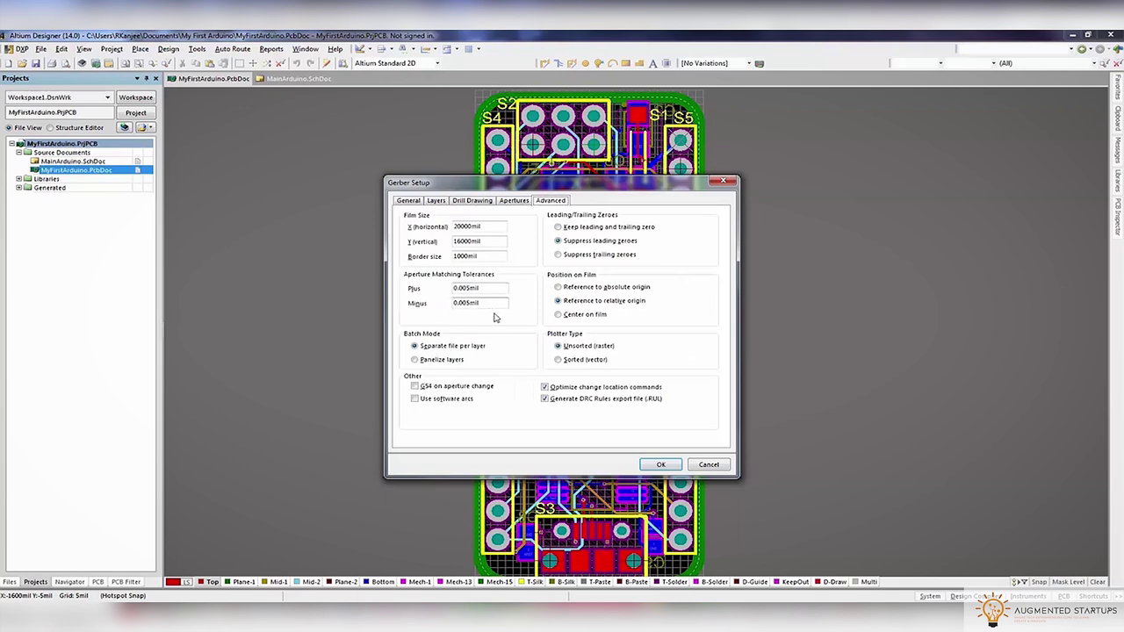
# Generate the Gerber files and save them as CAMtastic1.Cam
pyautogui.click(660, 465)
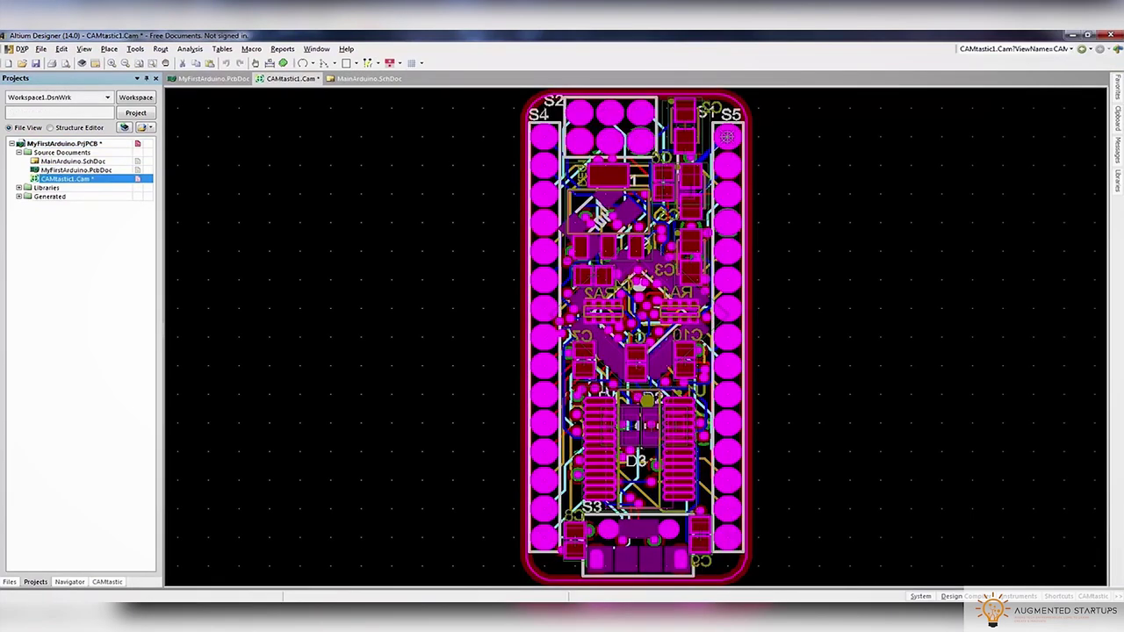
pyautogui.click(36, 65)
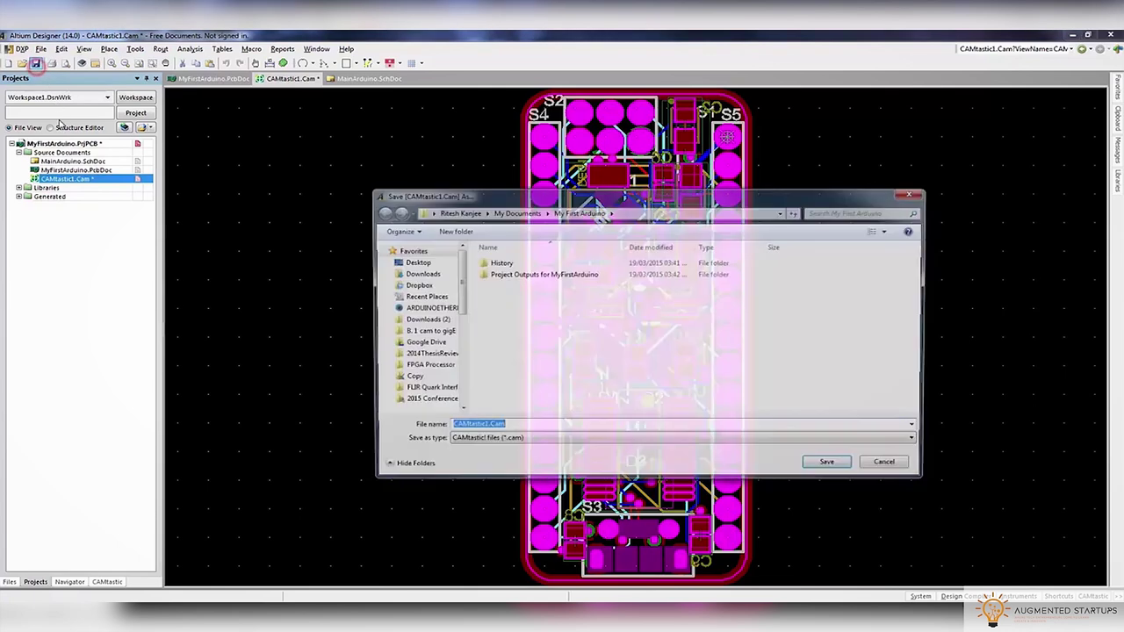
pyautogui.click(829, 465)
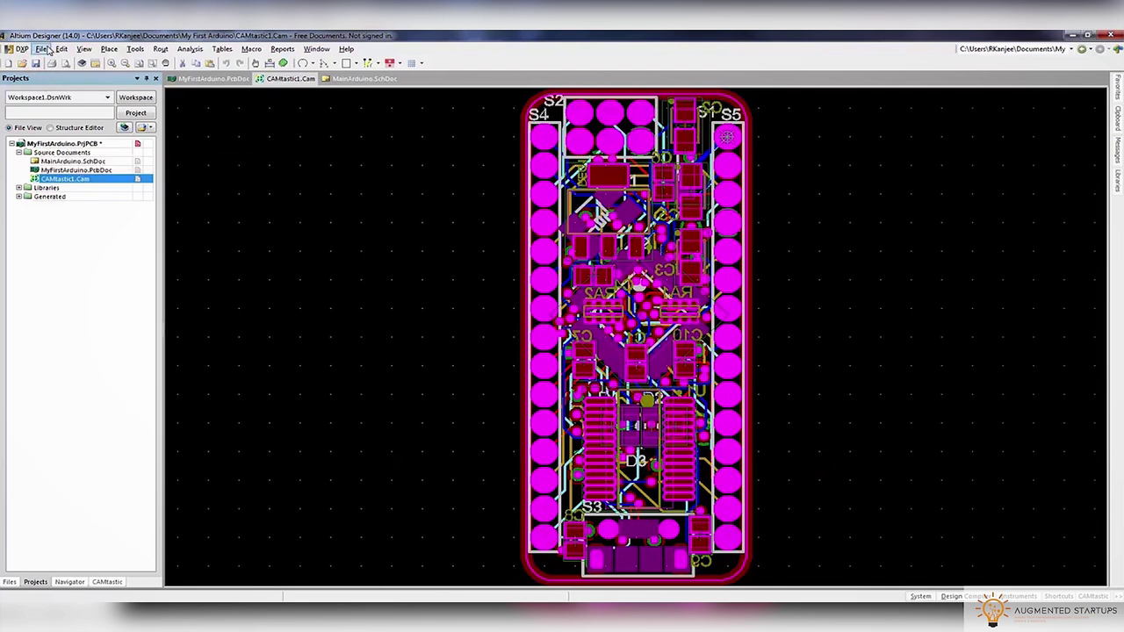
pyautogui.click(40, 49)
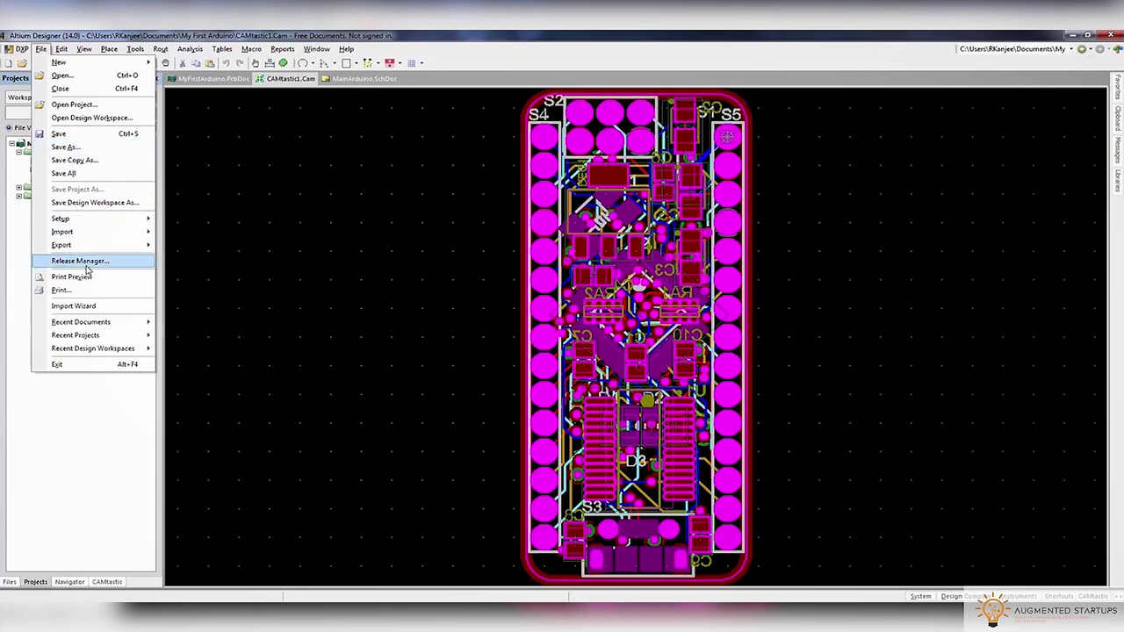
pyautogui.click(202, 74)
# Build an aperture list from the board and save it as MFA.apt, without regenerating Gerbers
pyautogui.click(204, 77)
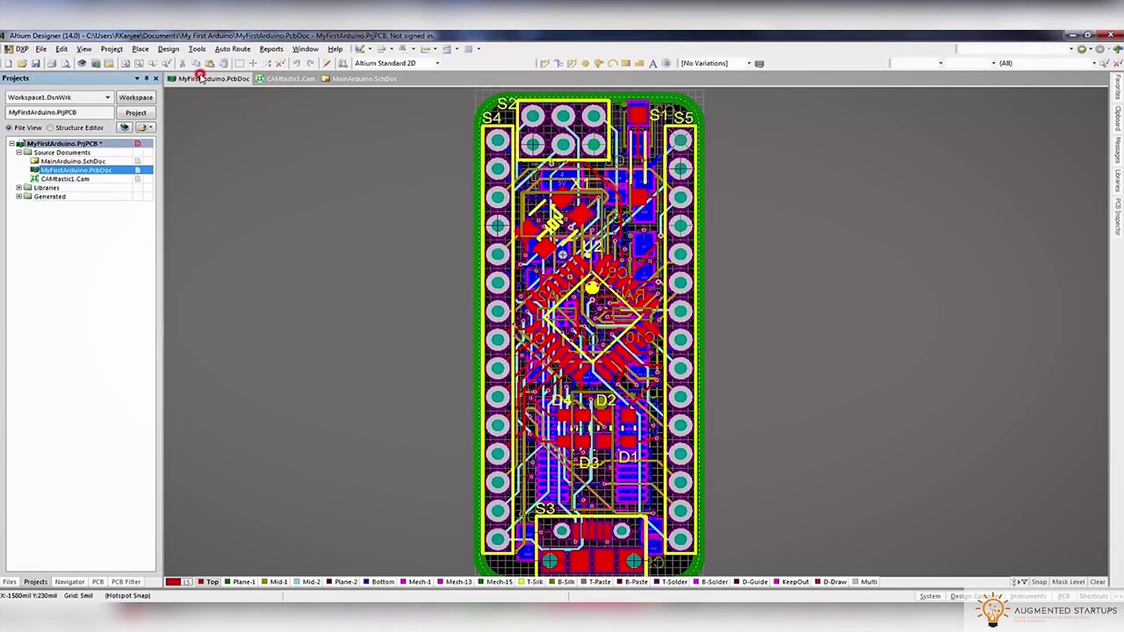
pyautogui.click(42, 50)
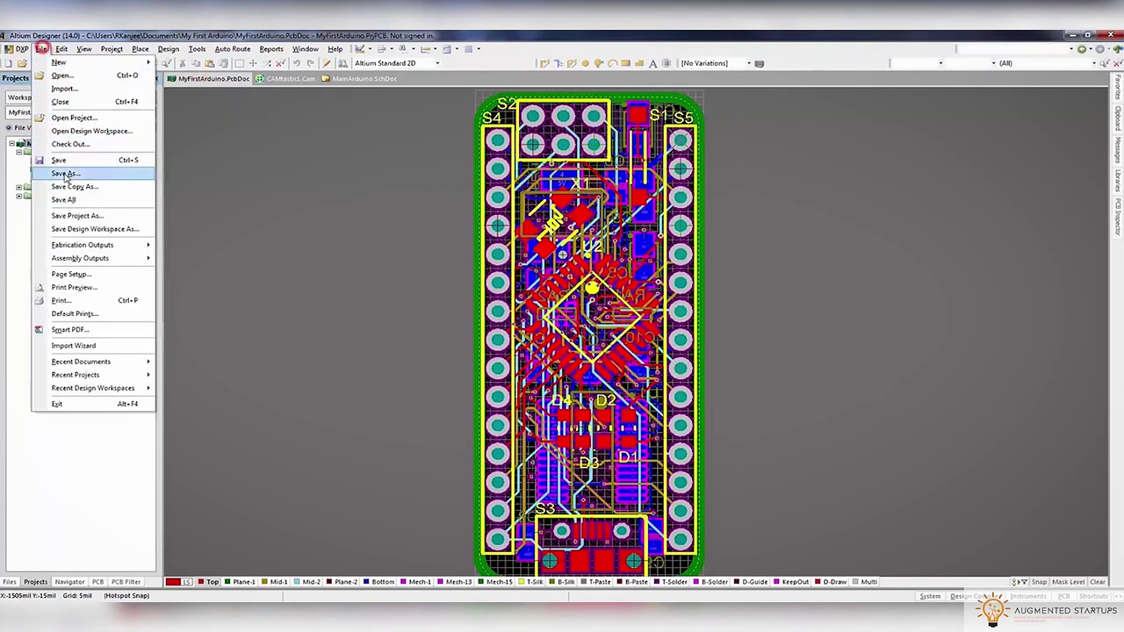
pyautogui.moveTo(106, 235)
pyautogui.click(180, 298)
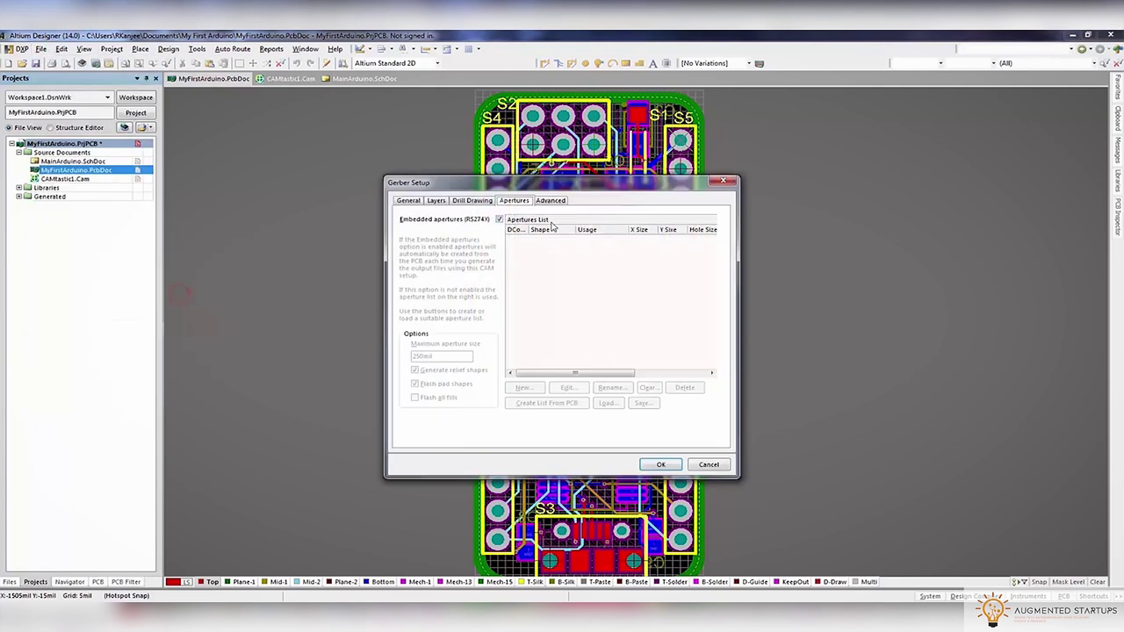
pyautogui.click(497, 220)
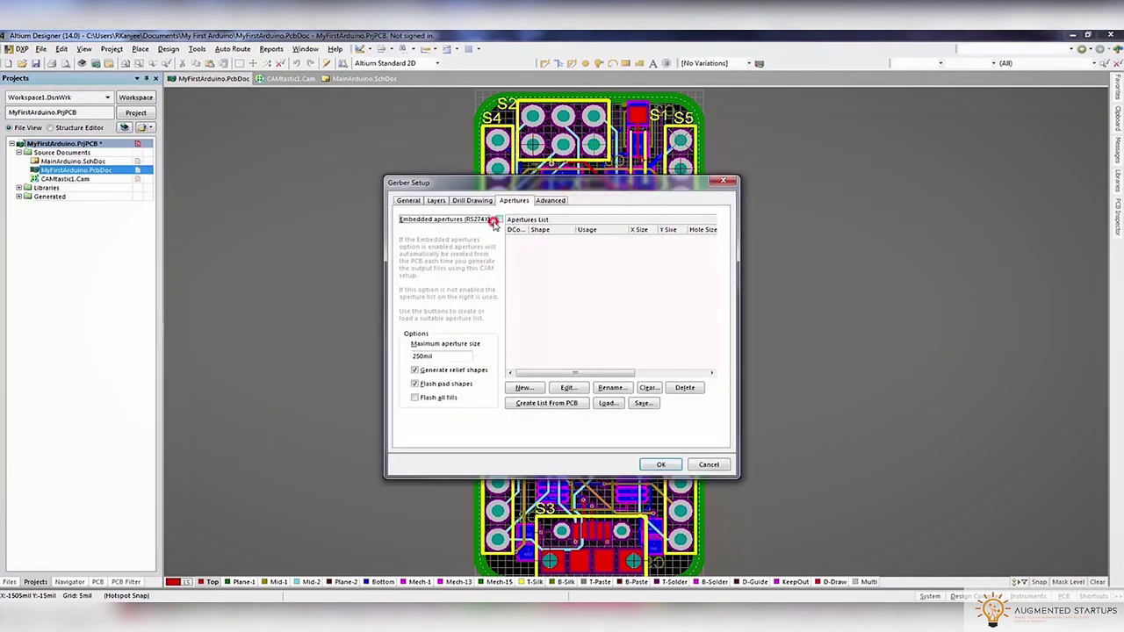
pyautogui.click(567, 406)
pyautogui.click(642, 404)
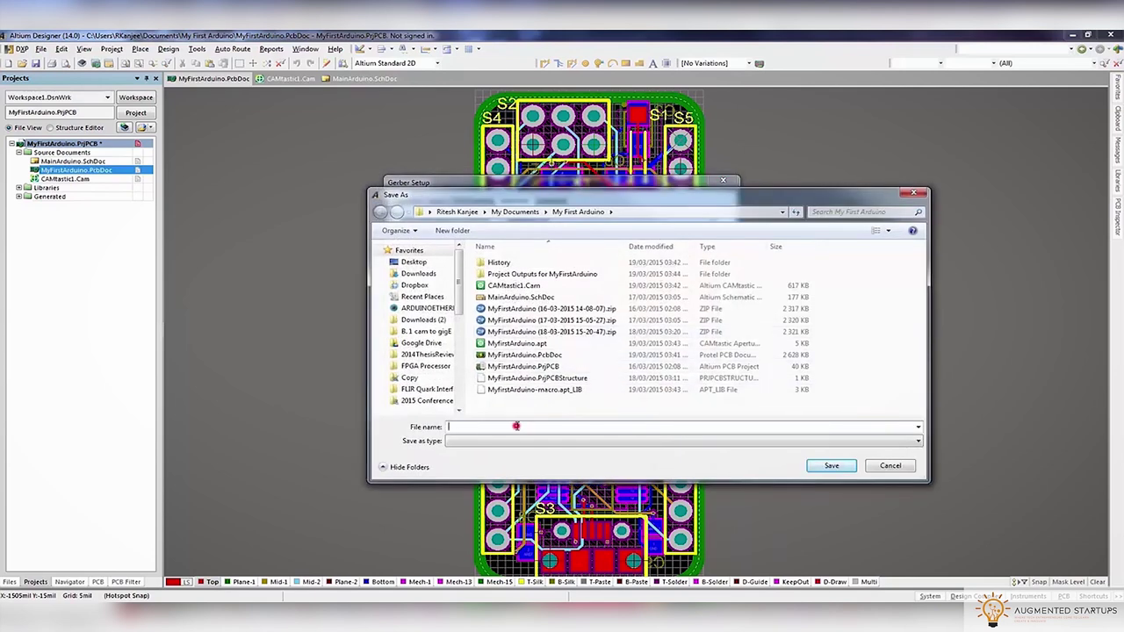
pyautogui.write('MFA.apt')
pyautogui.click(819, 471)
pyautogui.click(719, 467)
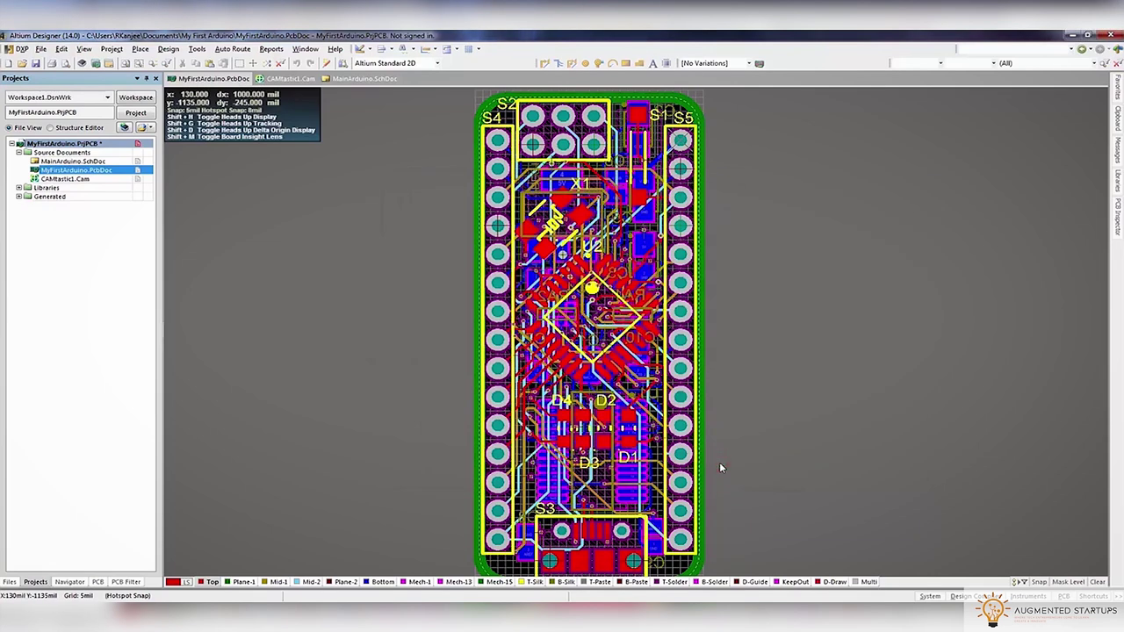
# Add the existing MFA.apt file to the MyFirstArduino project
pyautogui.rightClick(83, 144)
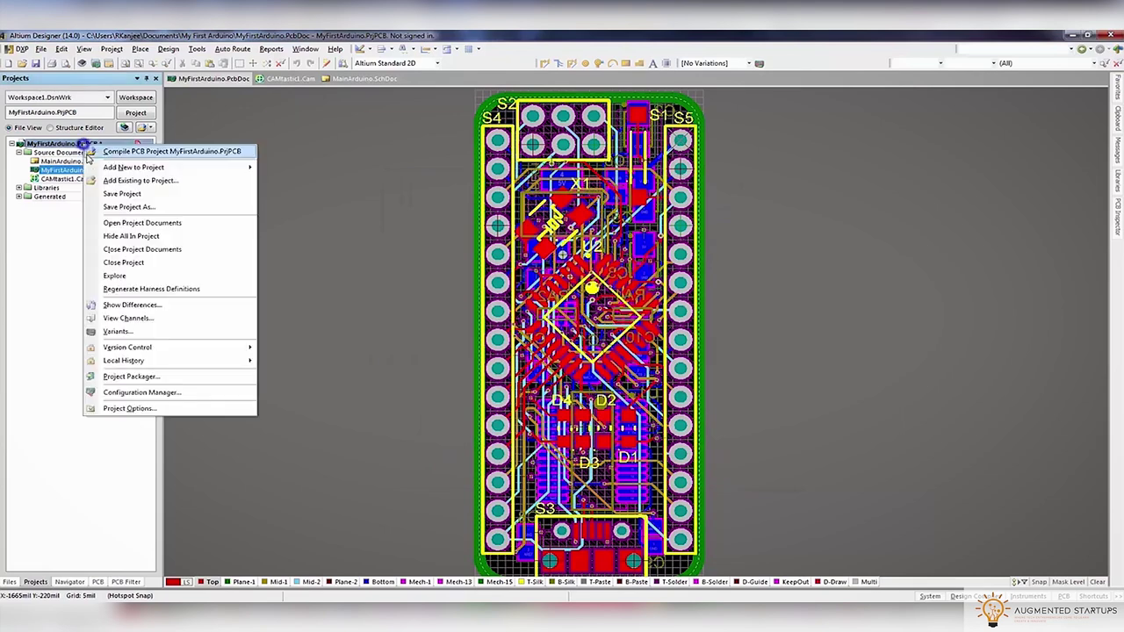
pyautogui.moveTo(109, 171)
pyautogui.click(176, 180)
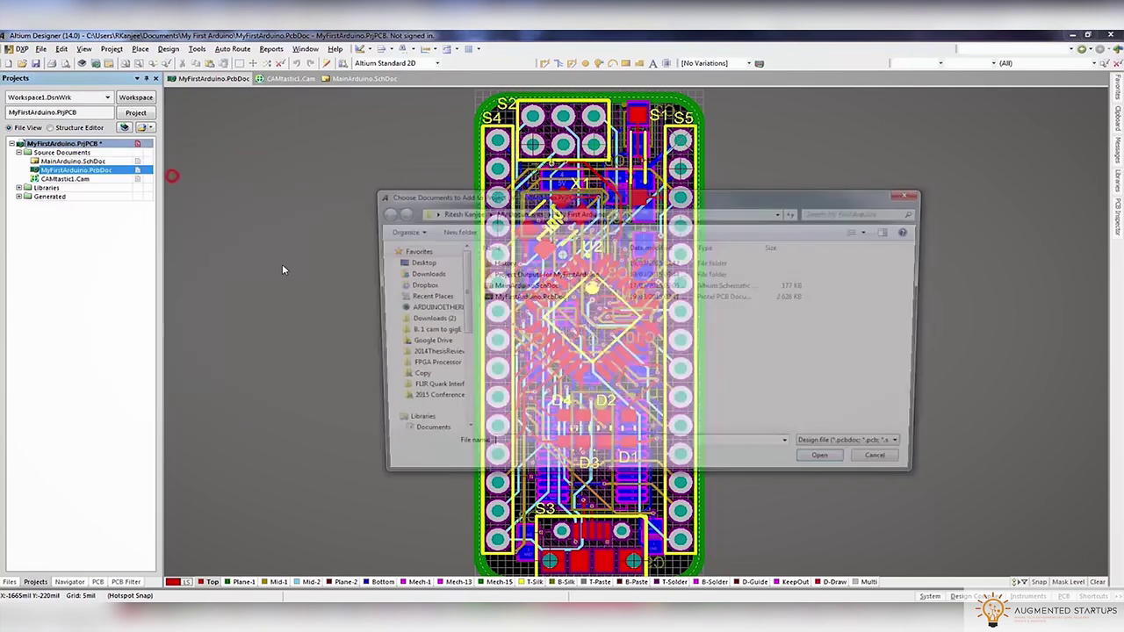
pyautogui.click(860, 449)
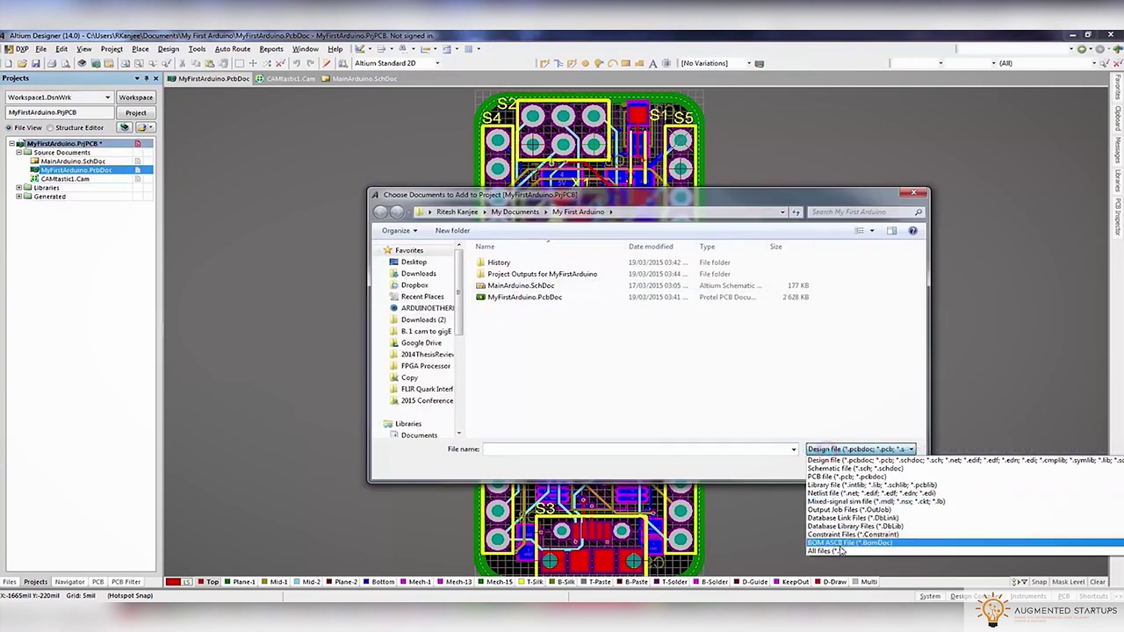
pyautogui.click(843, 552)
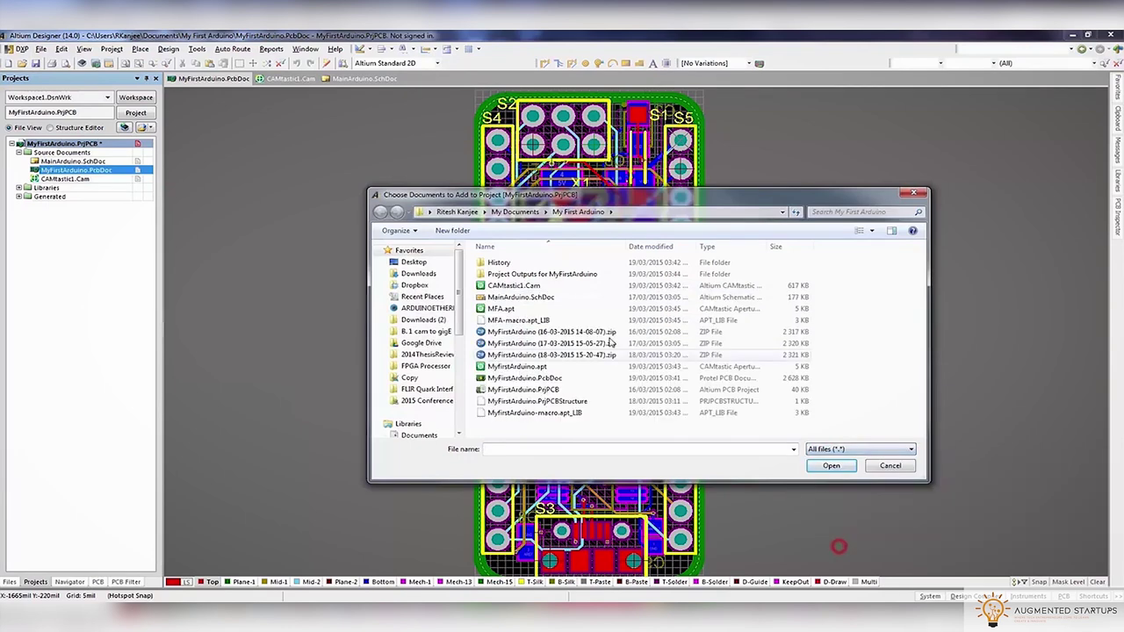
pyautogui.click(498, 310)
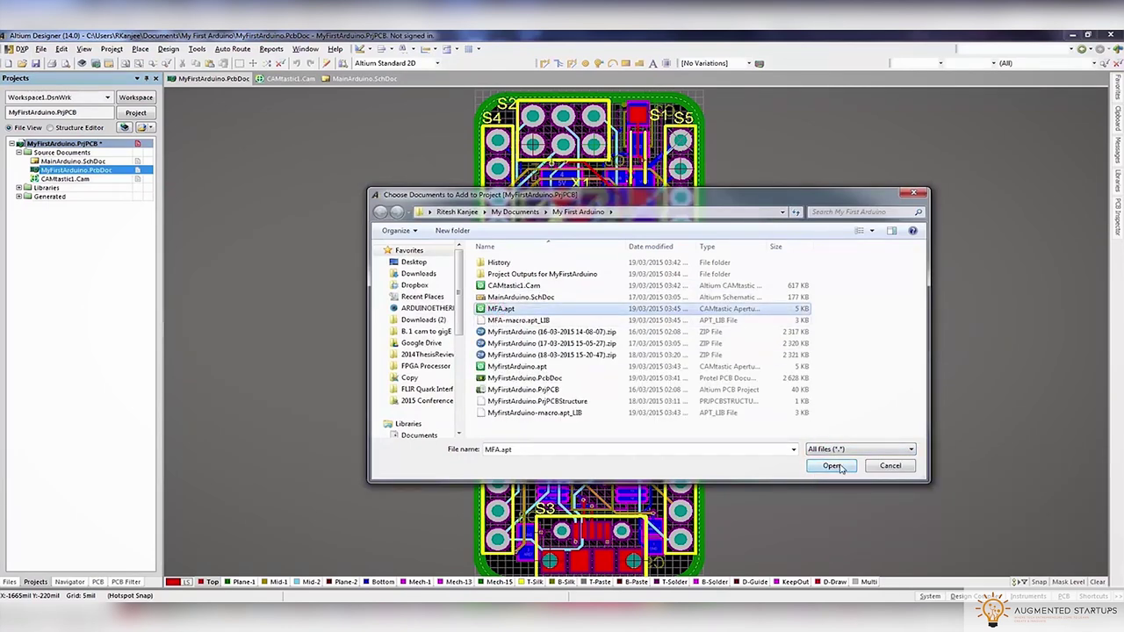
pyautogui.click(831, 466)
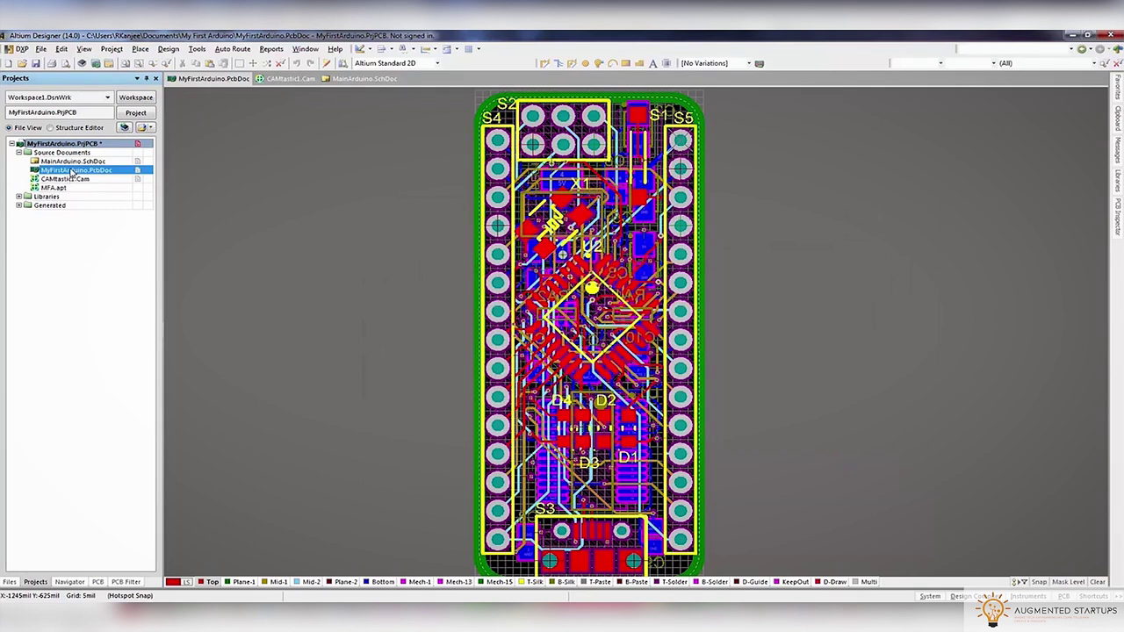
# Generate NC drill files with default format and import settings into CAMtastic2.Cam
pyautogui.click(41, 48)
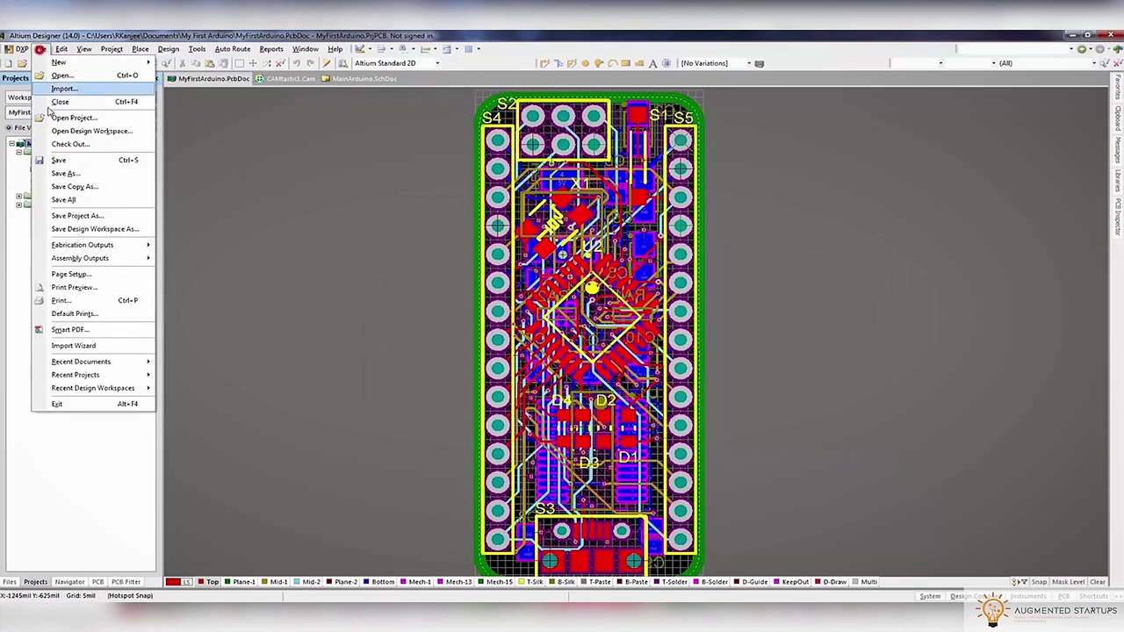
pyautogui.moveTo(84, 248)
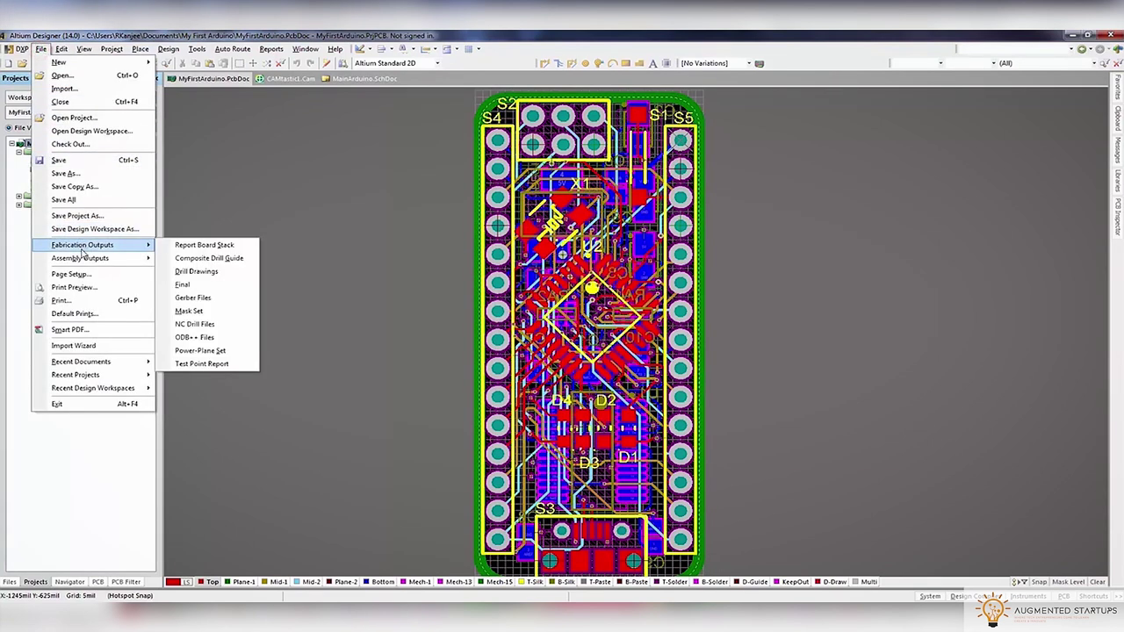
pyautogui.click(195, 324)
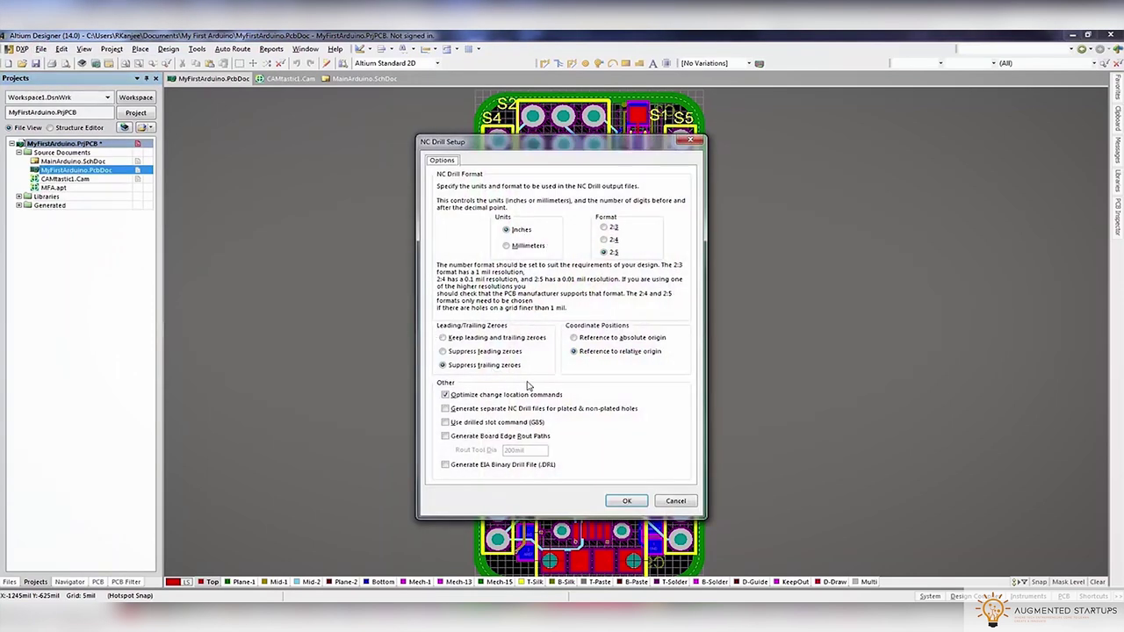
pyautogui.click(627, 501)
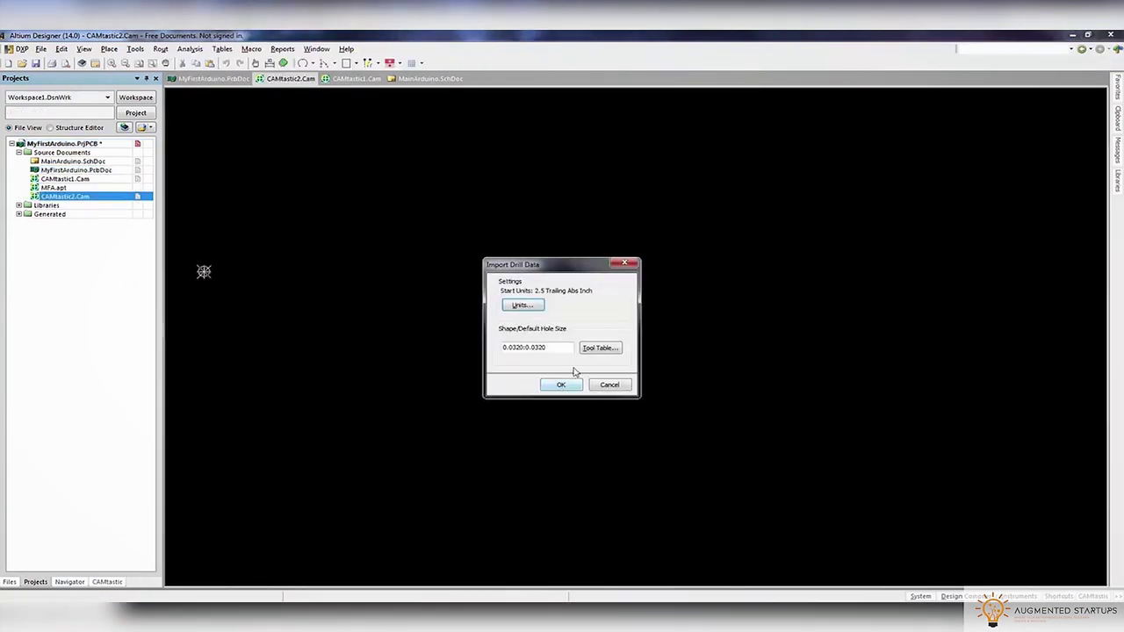
pyautogui.click(560, 386)
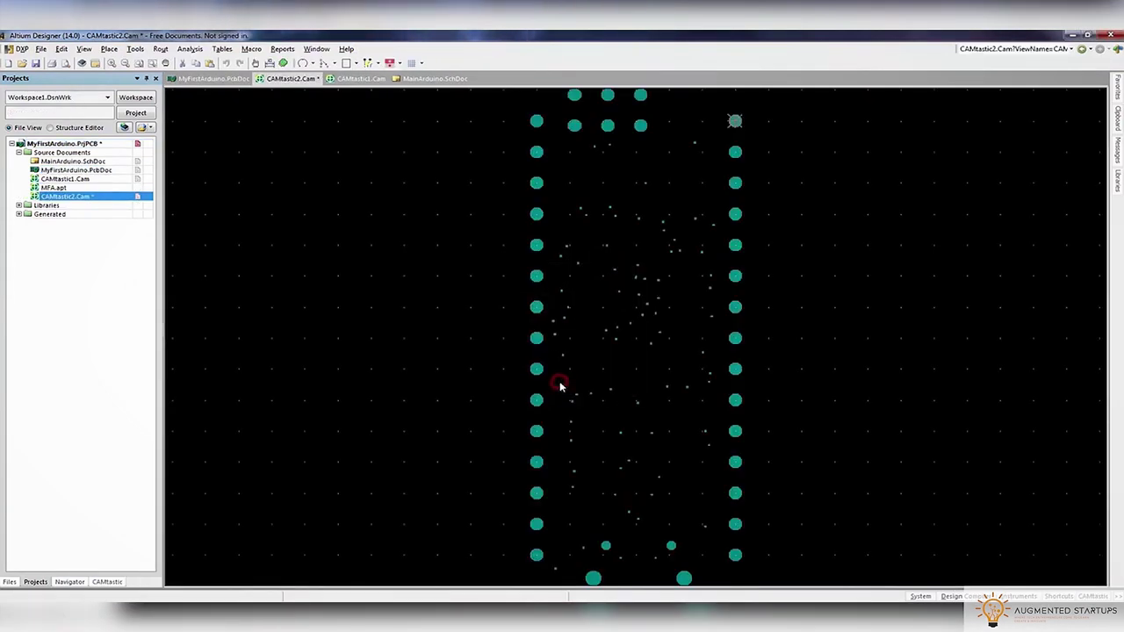
pyautogui.moveTo(630, 269); pyautogui.dragTo(564, 261, button='right')
# Save the CAMtastic2.Cam drill document in the project
pyautogui.rightClick(104, 200)
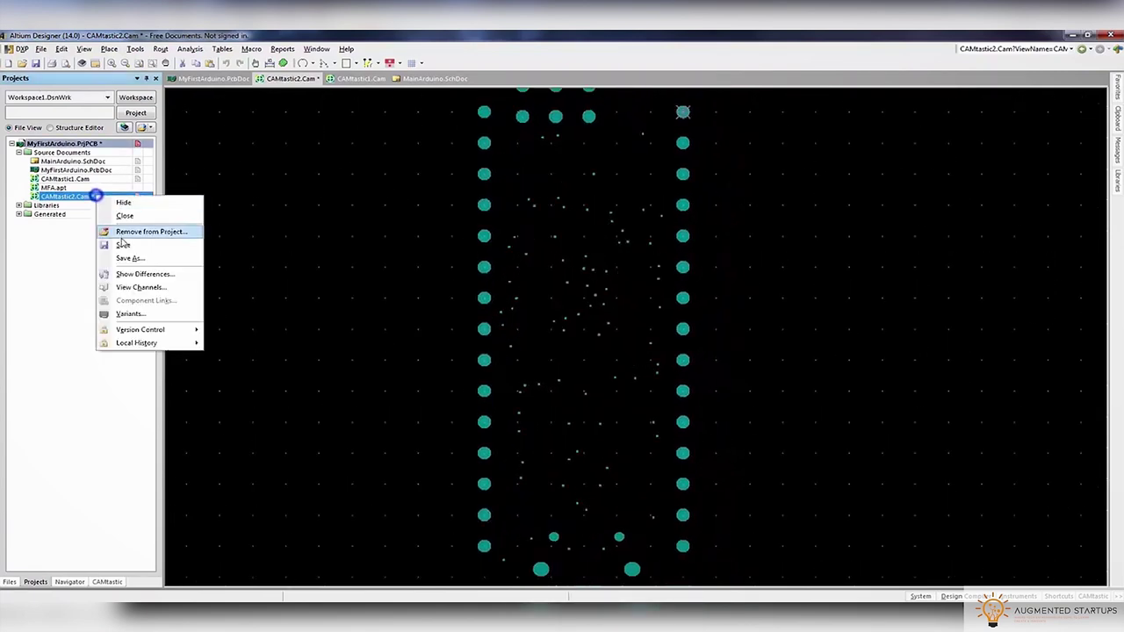
pyautogui.click(121, 244)
pyautogui.click(844, 466)
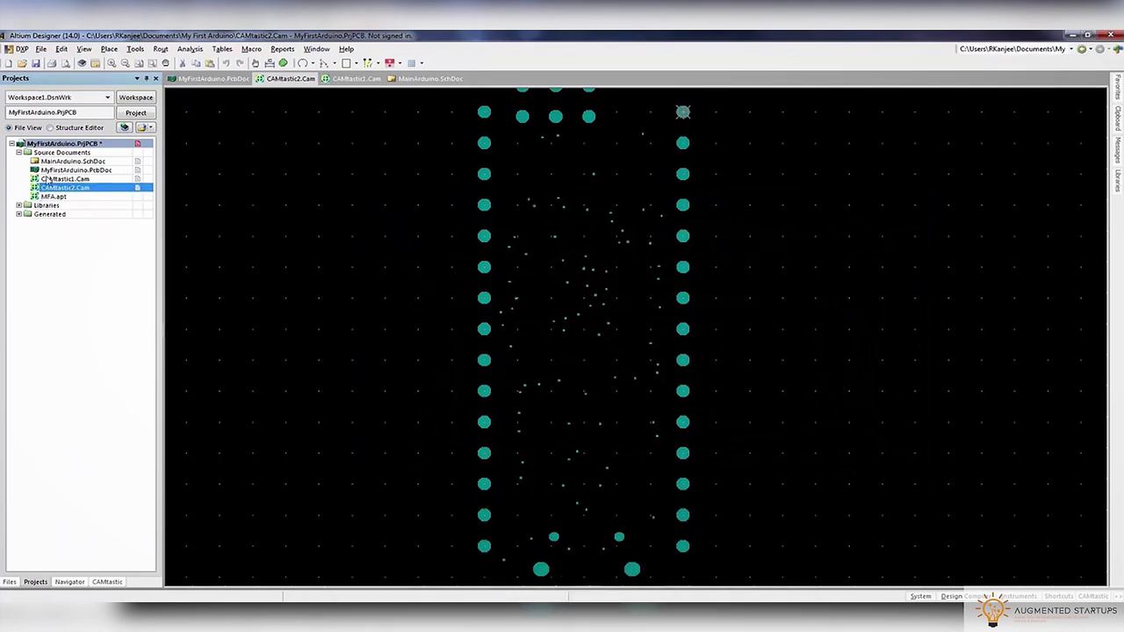
pyautogui.click(53, 180)
# Toggle the MyFirstArduino PCB to metric with Q and confirm Layer Stack Manager thicknesses read mm
pyautogui.click(60, 171)
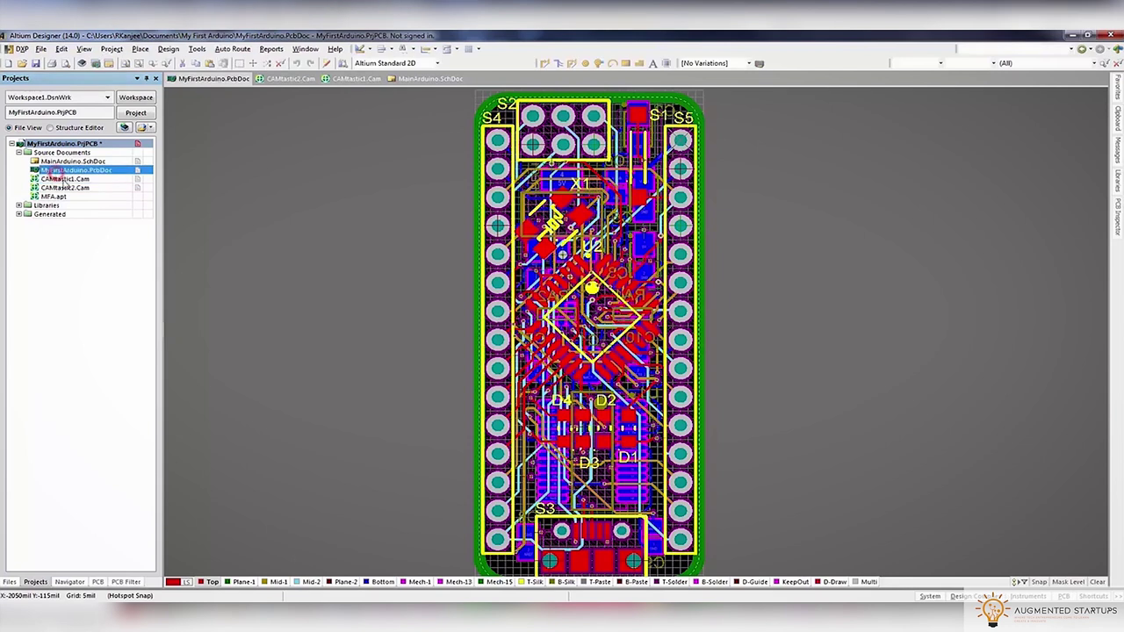
pyautogui.rightClick(305, 585)
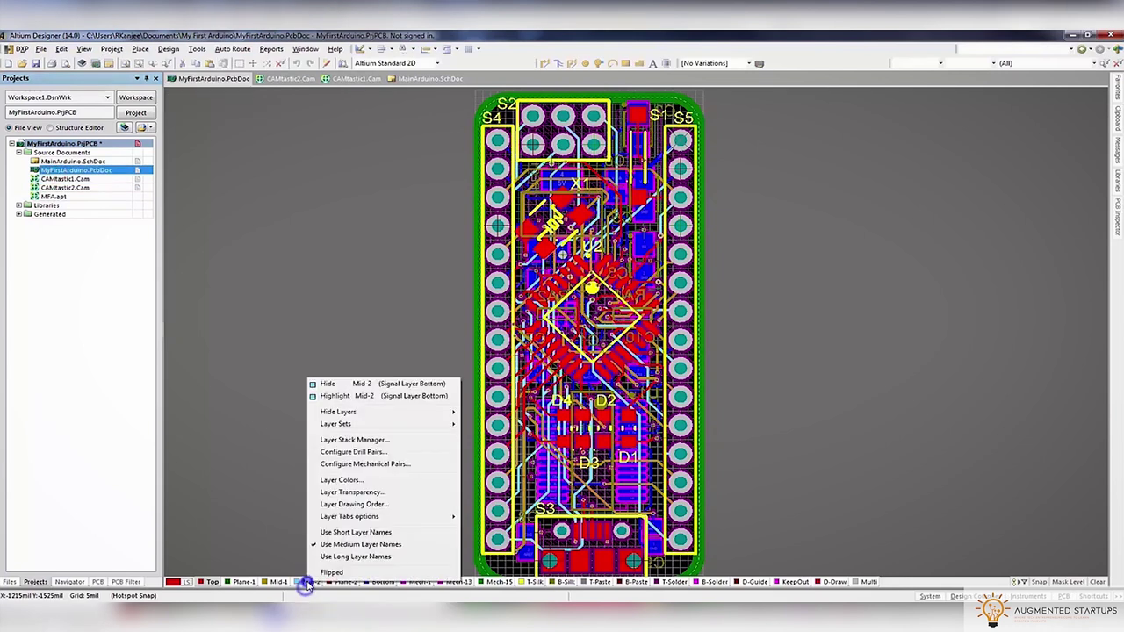
pyautogui.click(383, 448)
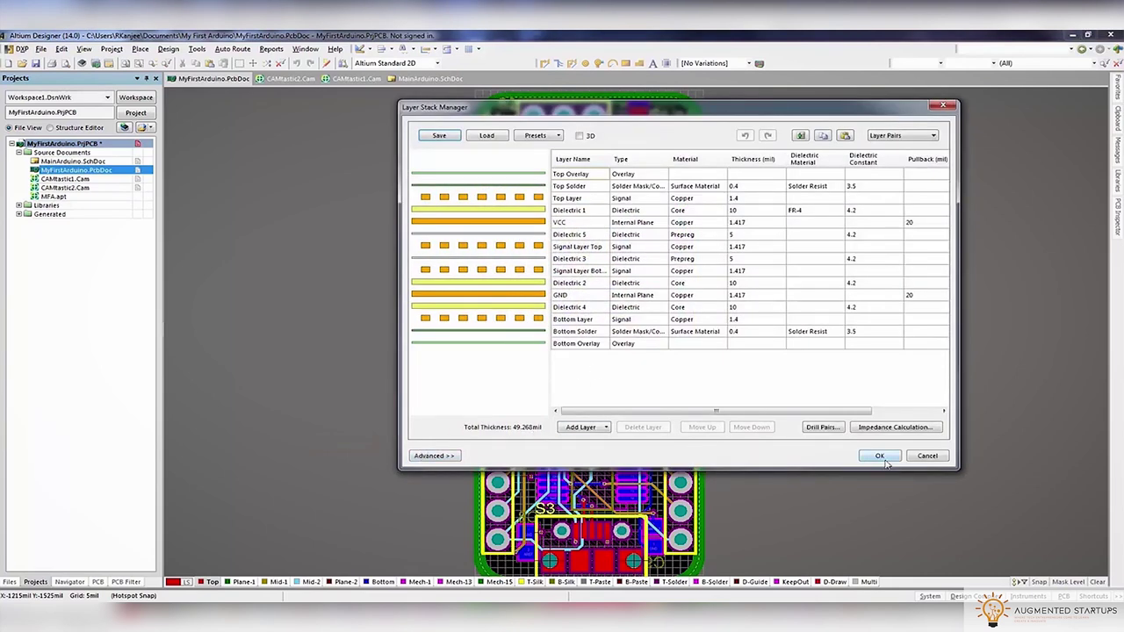
pyautogui.click(880, 456)
pyautogui.press('q')
pyautogui.rightClick(338, 584)
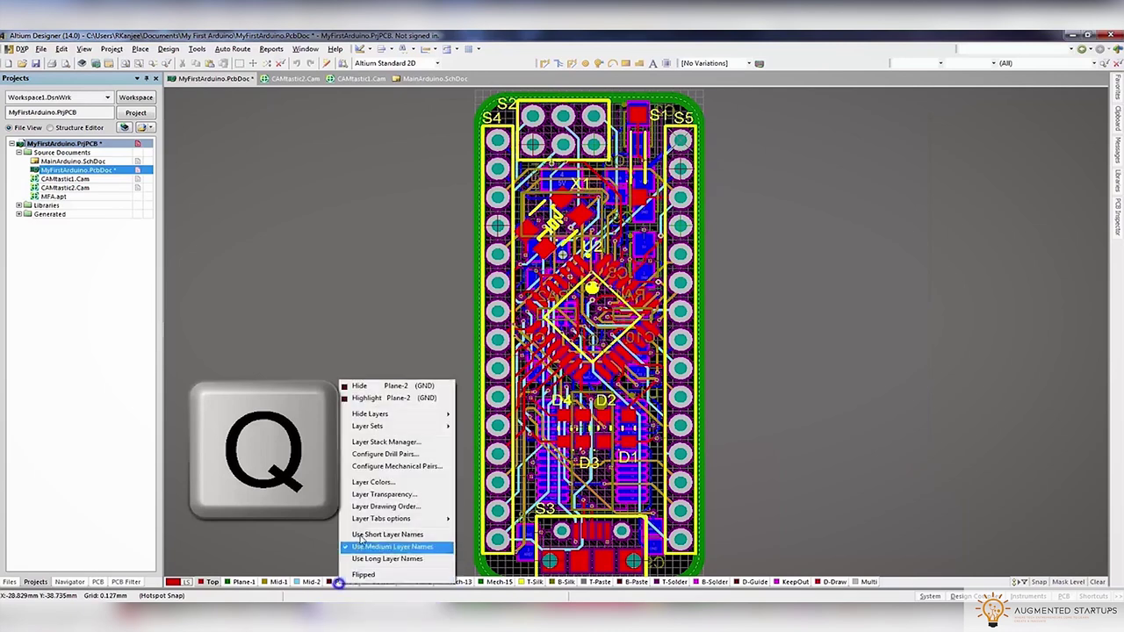
pyautogui.click(365, 442)
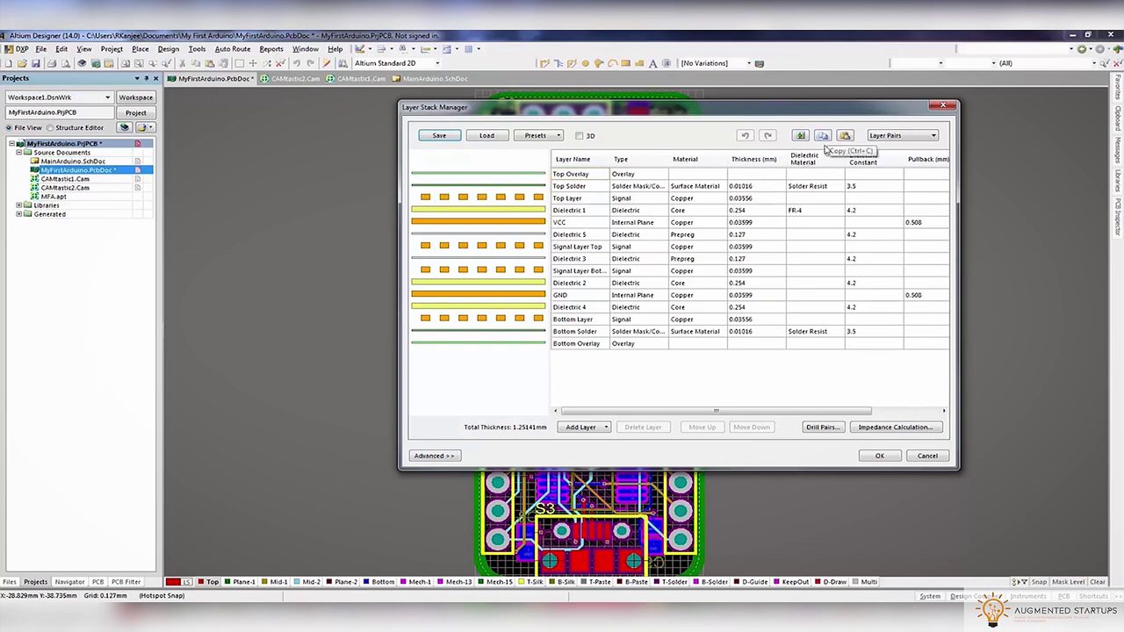
pyautogui.click(924, 455)
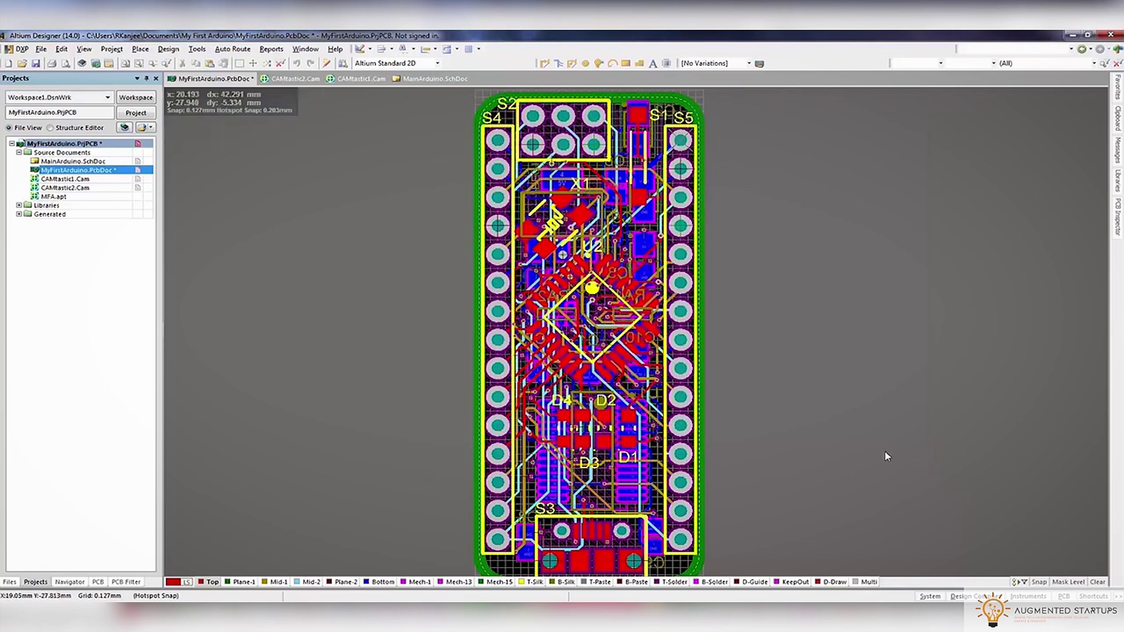
pyautogui.rightClick(76, 169)
# Save the PCB document and the MyFirstArduino project
pyautogui.click(99, 234)
pyautogui.rightClick(74, 144)
pyautogui.click(97, 197)
# Package the MyFirstArduino project into a dated zip archive using the Project Packager defaults
pyautogui.rightClick(43, 145)
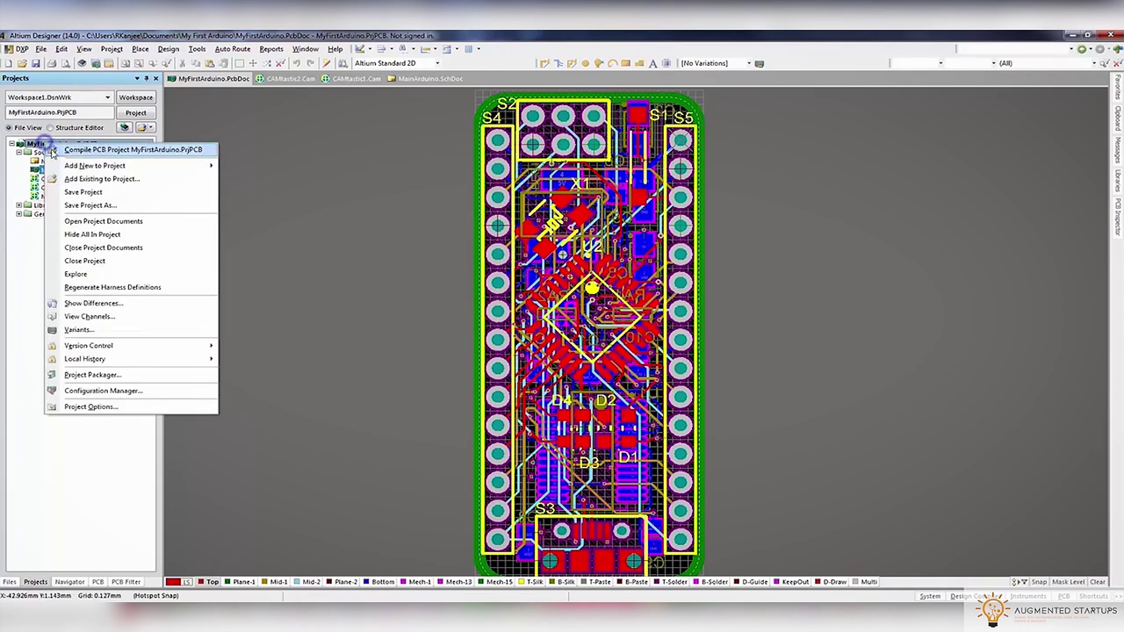
pyautogui.click(98, 376)
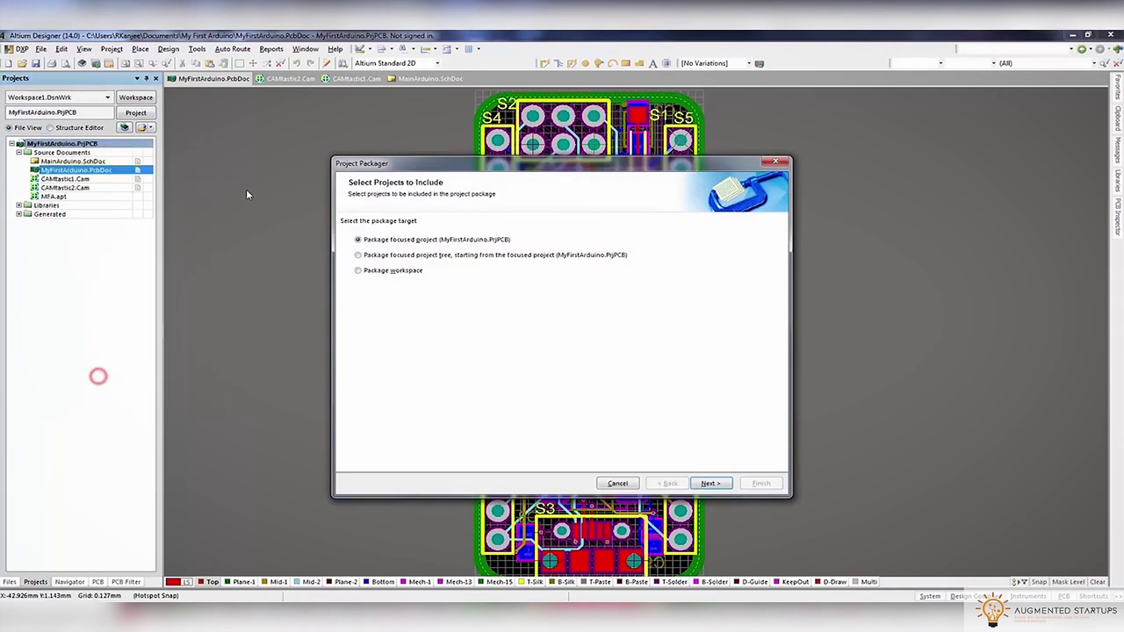
pyautogui.click(710, 484)
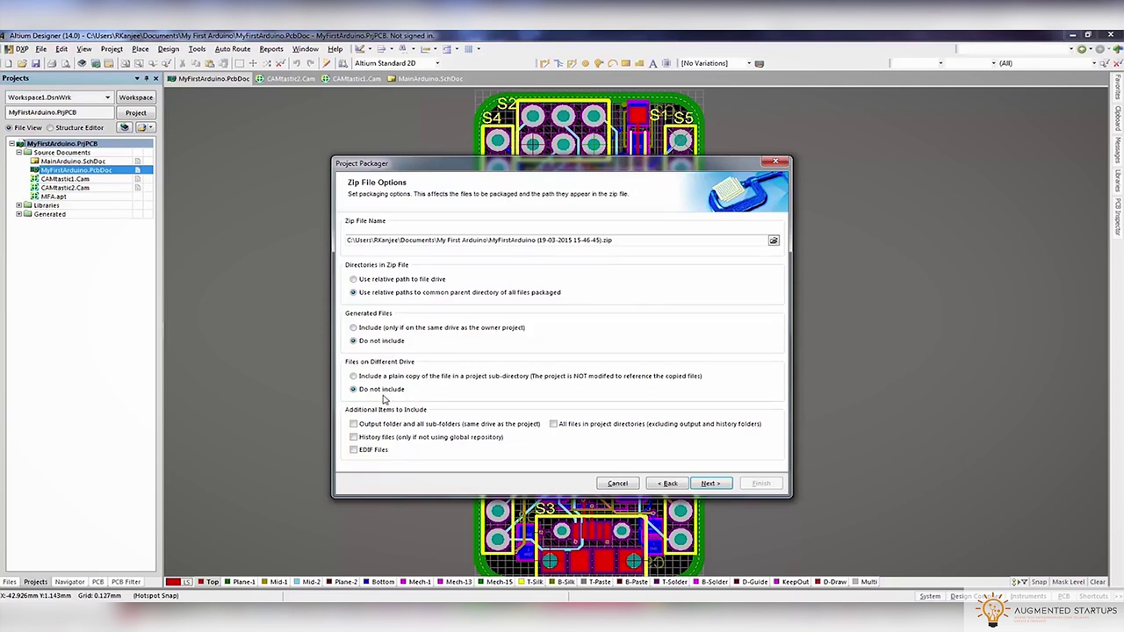
pyautogui.click(710, 484)
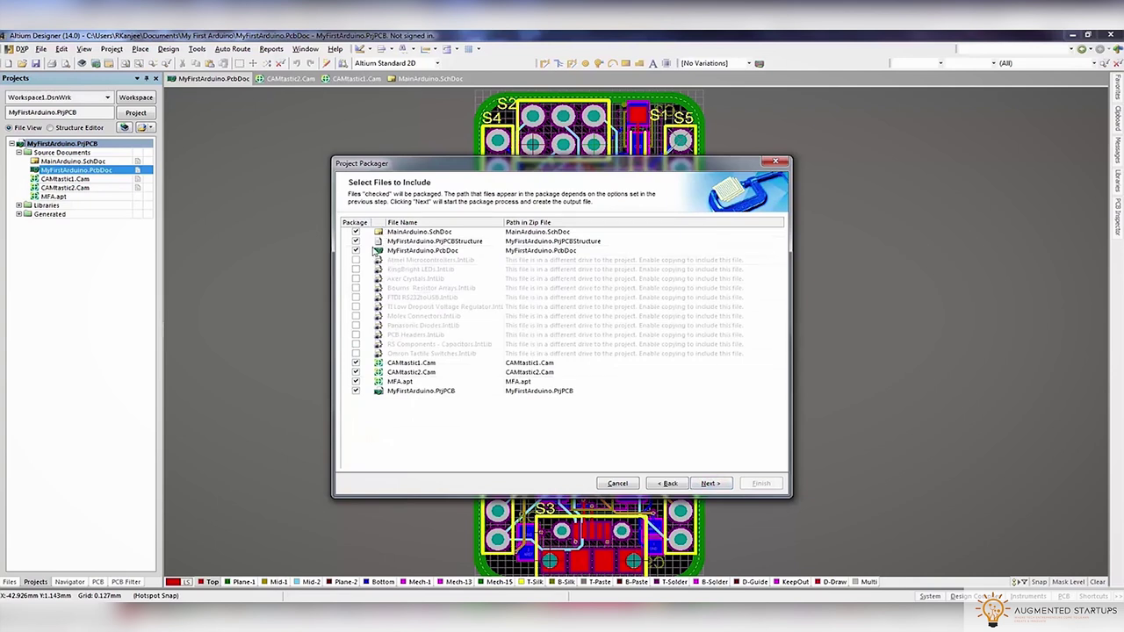
pyautogui.click(708, 484)
pyautogui.click(759, 484)
pyautogui.rightClick(58, 169)
pyautogui.press('Escape')
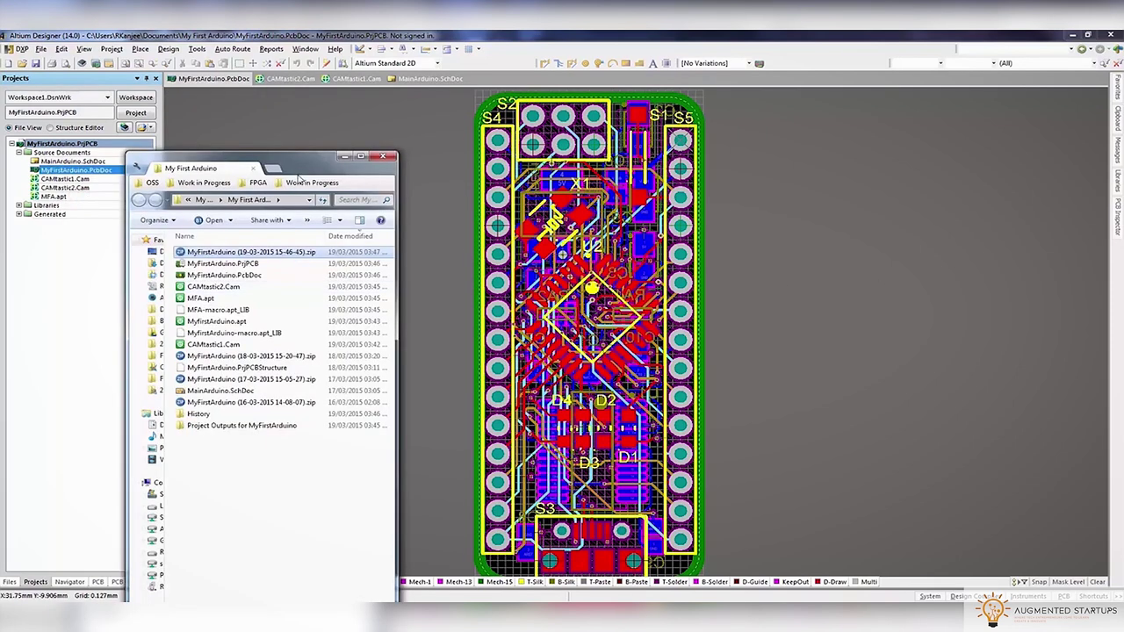
# Inspect the newest MyFirstArduino zip in the archiver, then close it and move the folder window aside
pyautogui.moveTo(325, 158); pyautogui.dragTo(615, 182)
pyautogui.moveTo(755, 281); pyautogui.dragTo(833, 281)
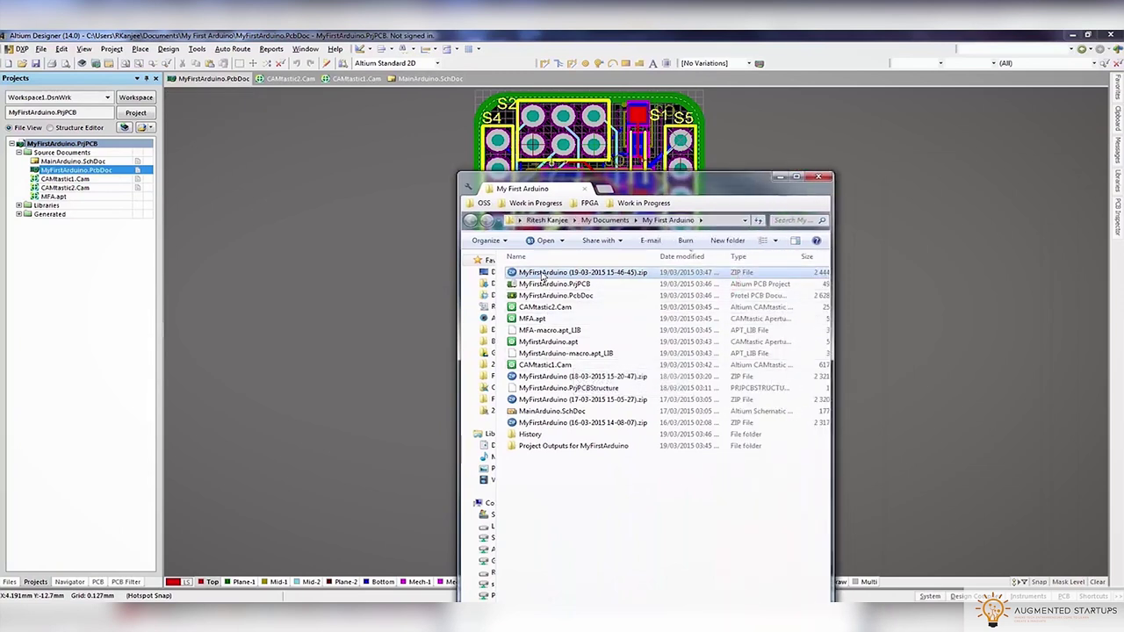
pyautogui.click(512, 273)
pyautogui.doubleClick(512, 273)
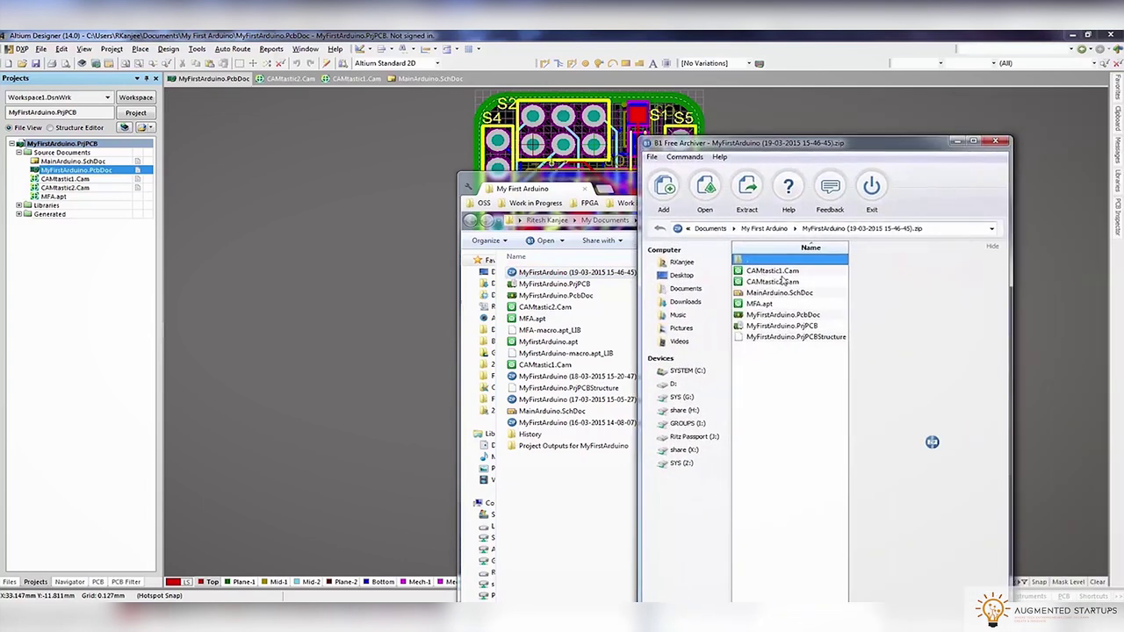
pyautogui.click(785, 366)
pyautogui.click(994, 142)
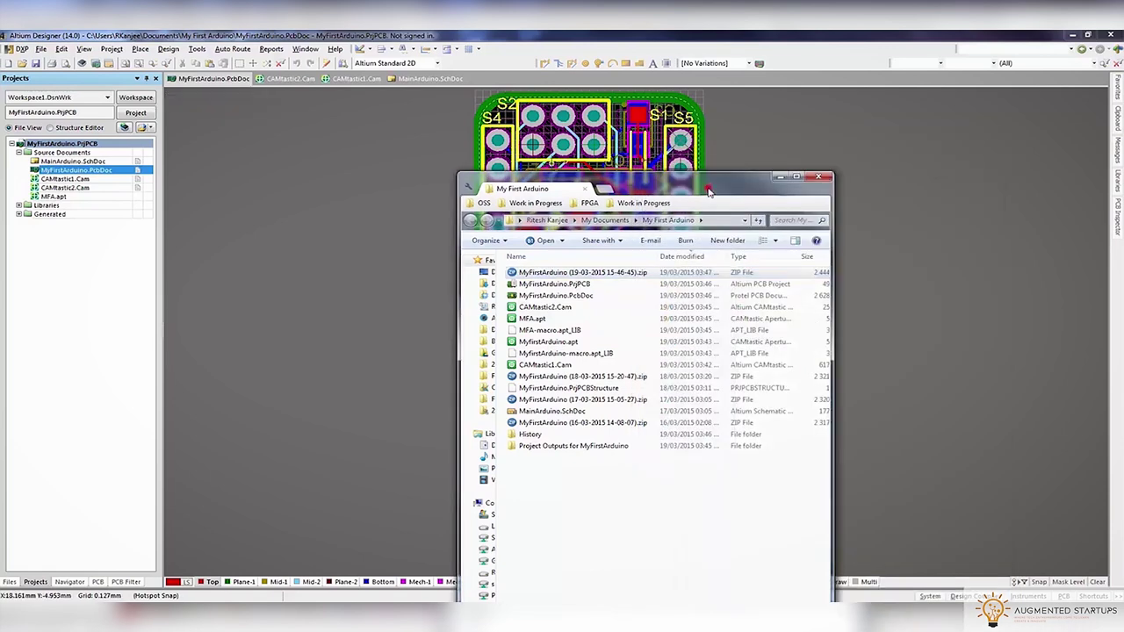
pyautogui.moveTo(710, 191); pyautogui.dragTo(792, 201)
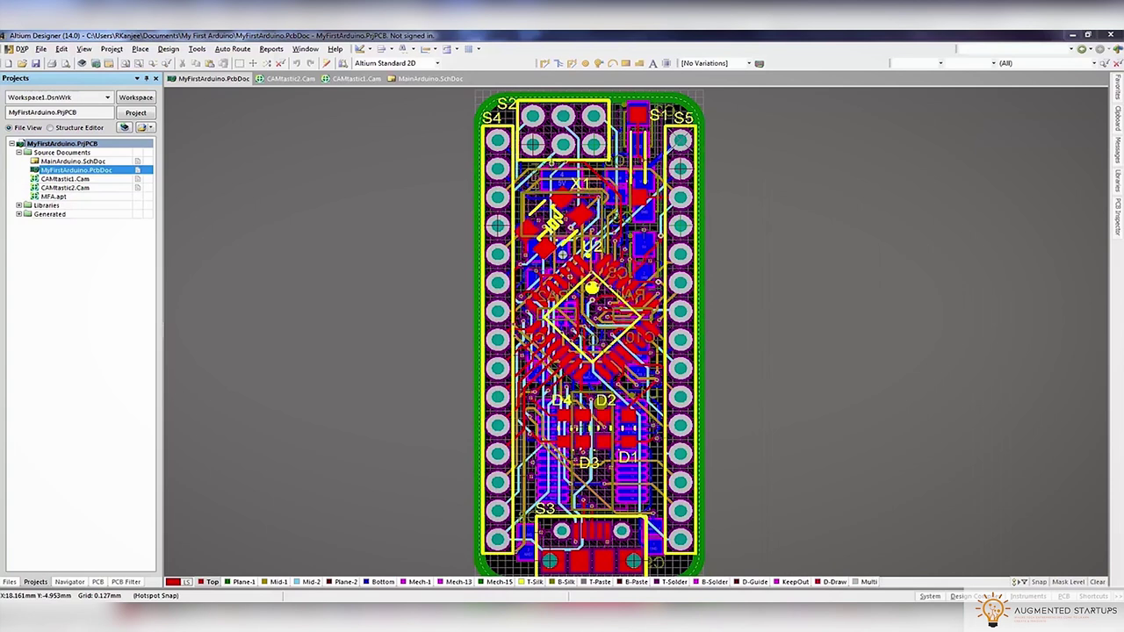
# Repackage the project with drive-relative paths and plain copies of files from other drives
pyautogui.rightClick(79, 143)
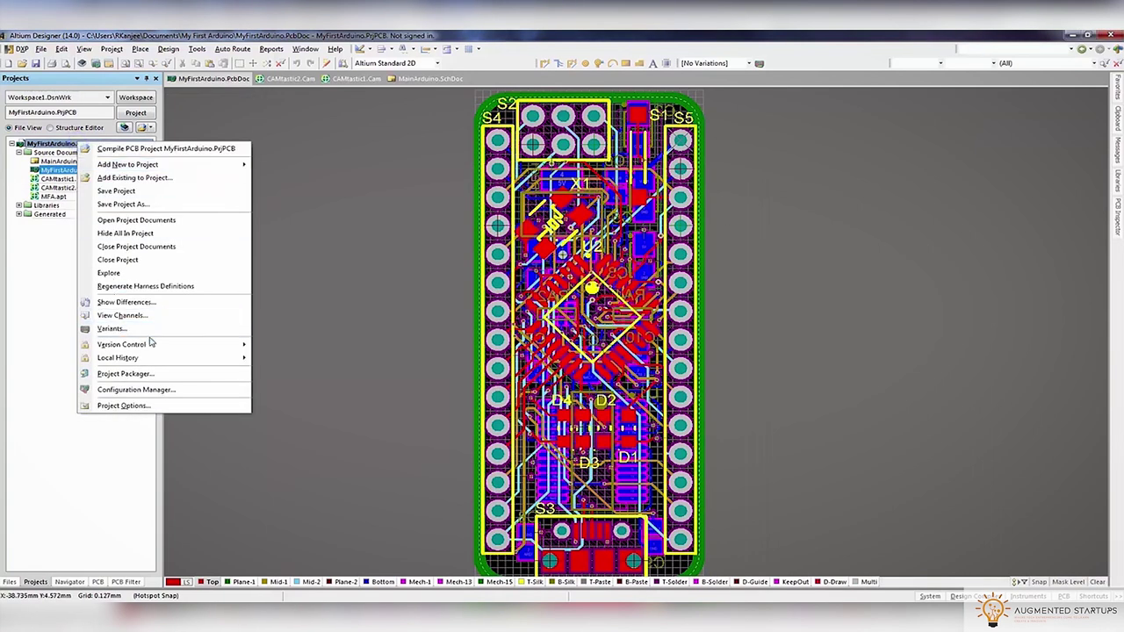
pyautogui.click(176, 373)
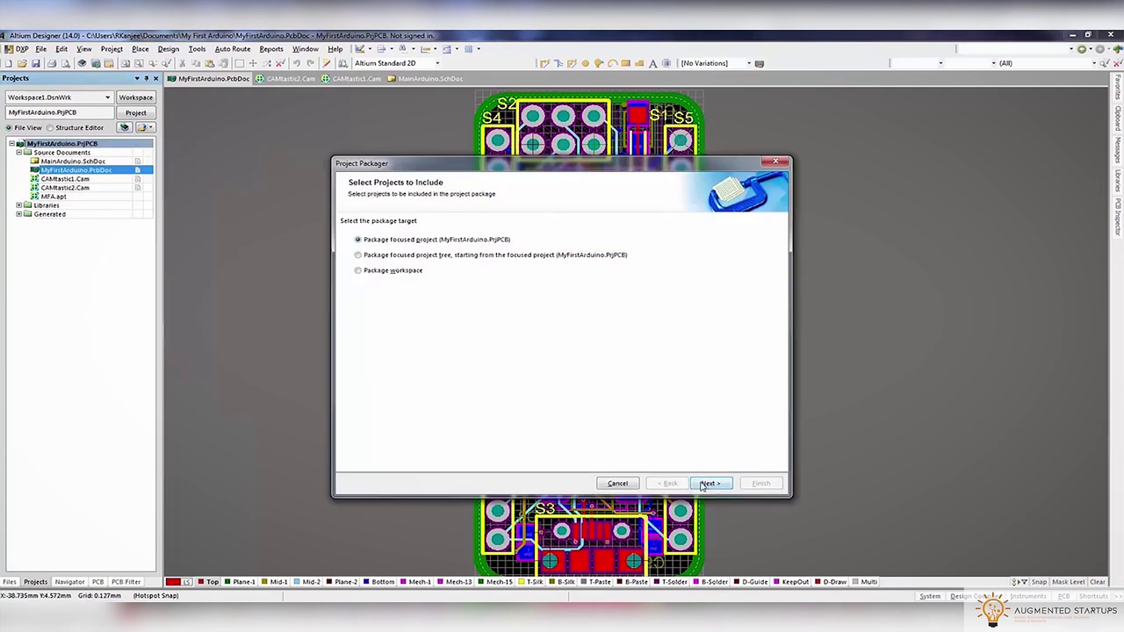
pyautogui.click(710, 484)
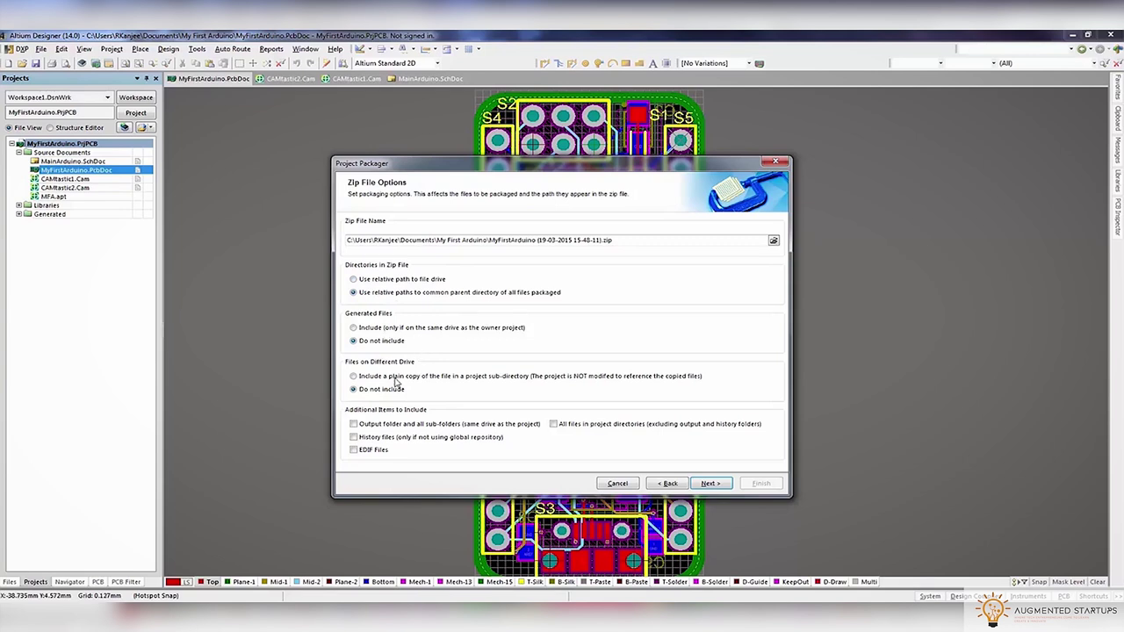
pyautogui.click(383, 279)
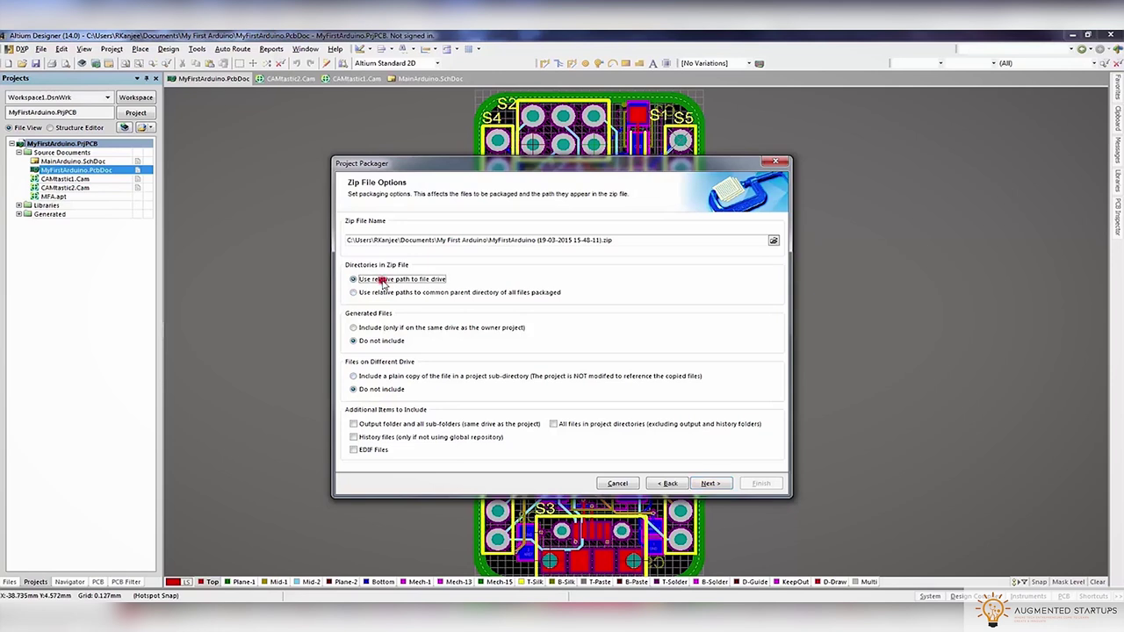
pyautogui.click(381, 376)
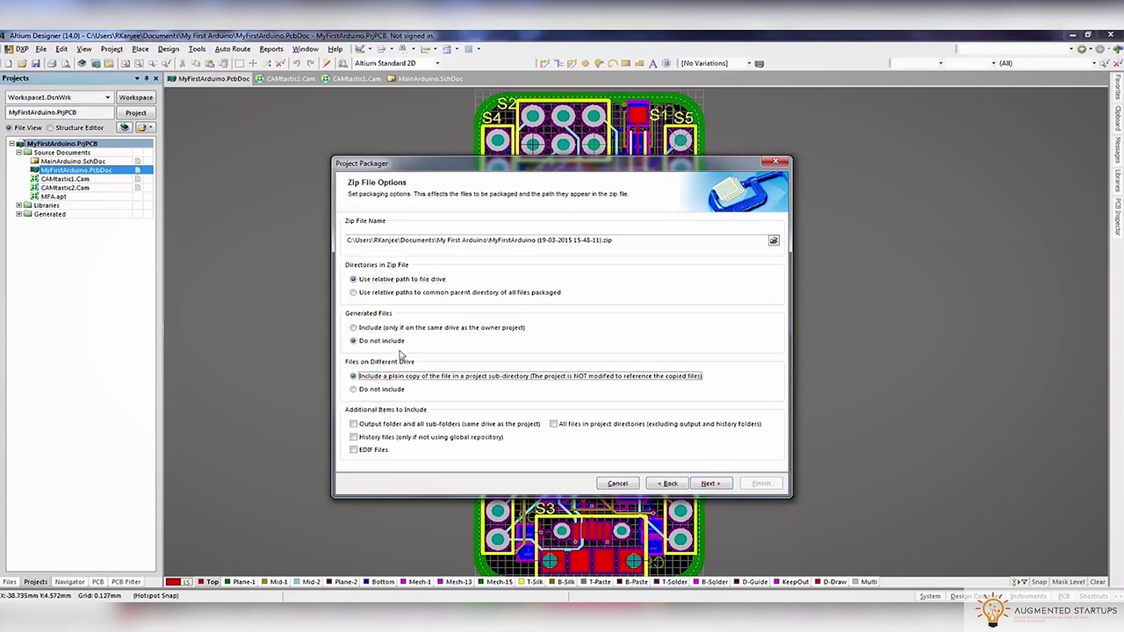
pyautogui.click(708, 483)
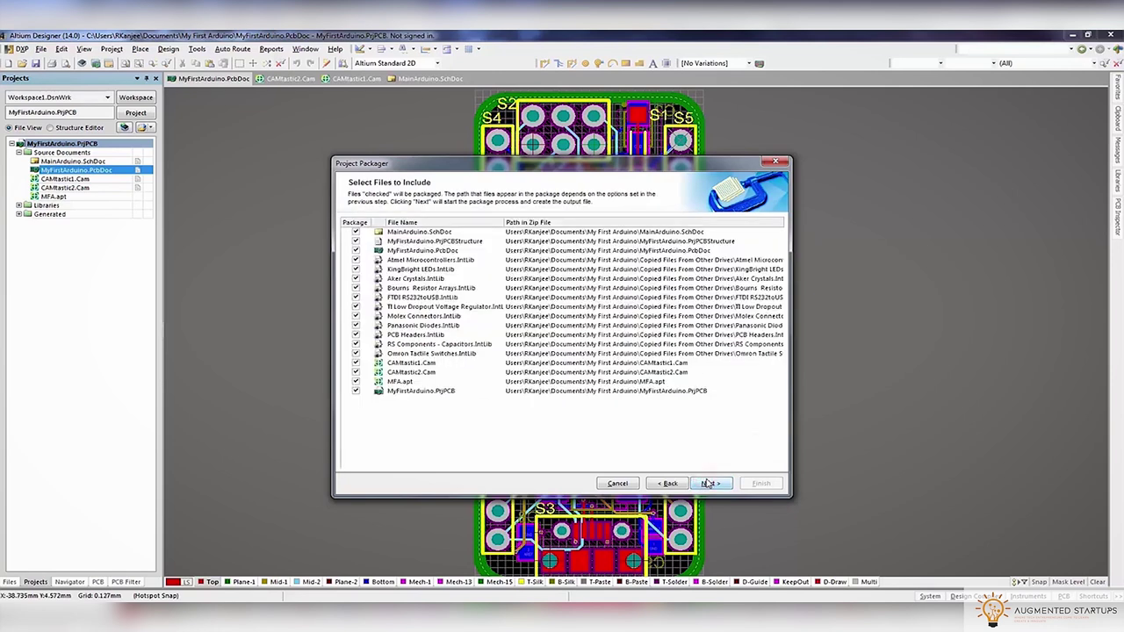
pyautogui.click(709, 483)
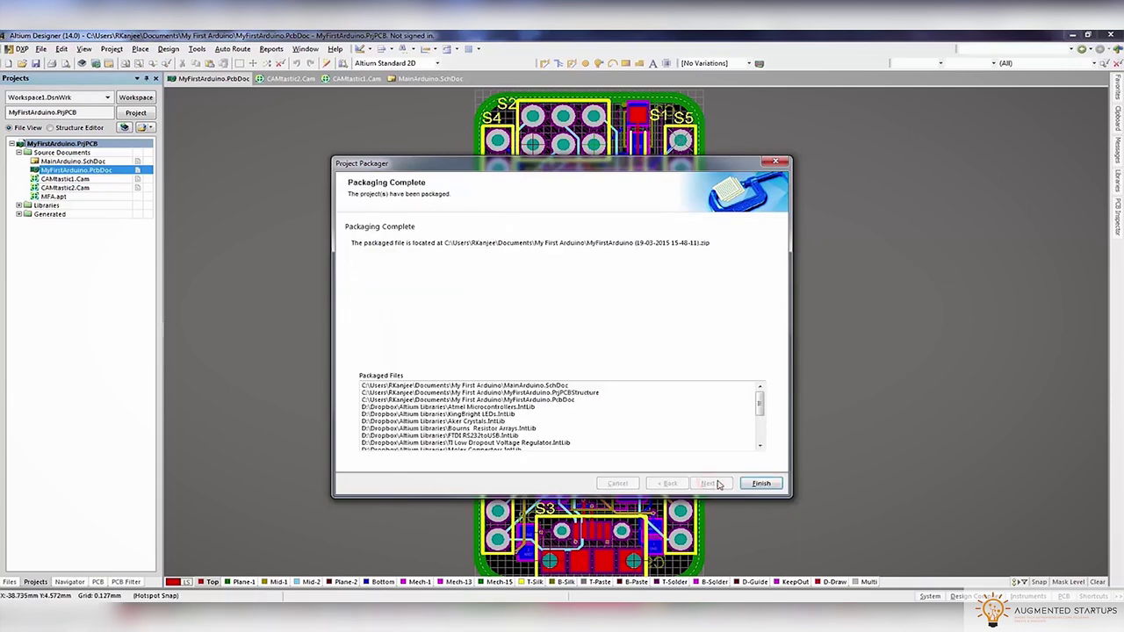
pyautogui.click(761, 483)
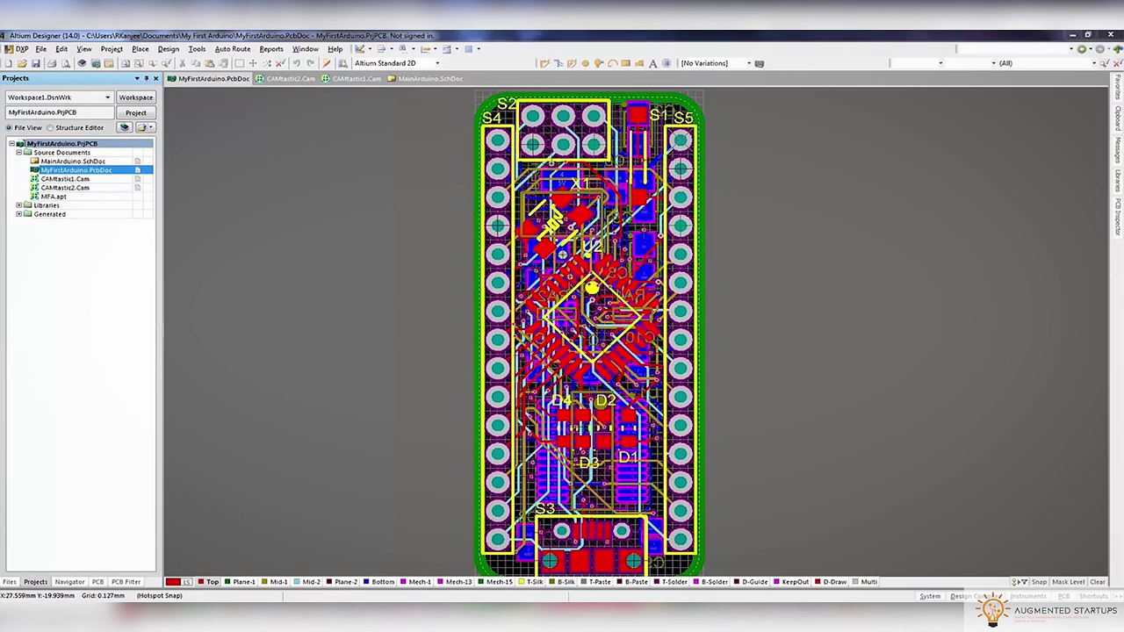
# Browse the new zip's My First Arduino and Copied Files From Other Drives folders, then close the archiver and Explorer
pyautogui.hotkey('alt', 'Tab')
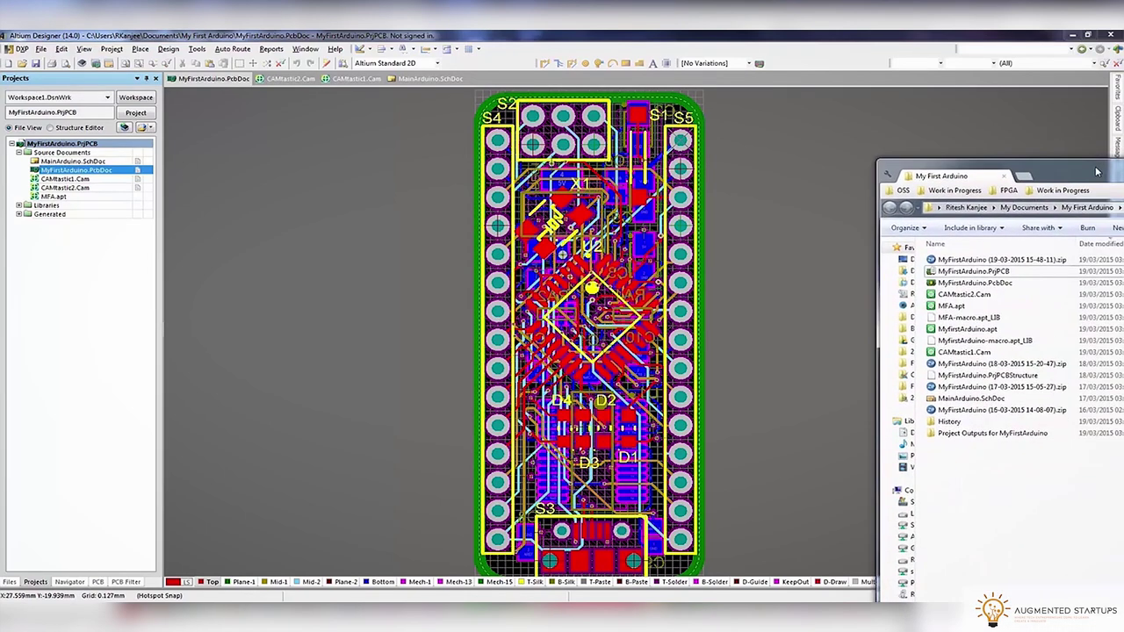
pyautogui.doubleClick(945, 259)
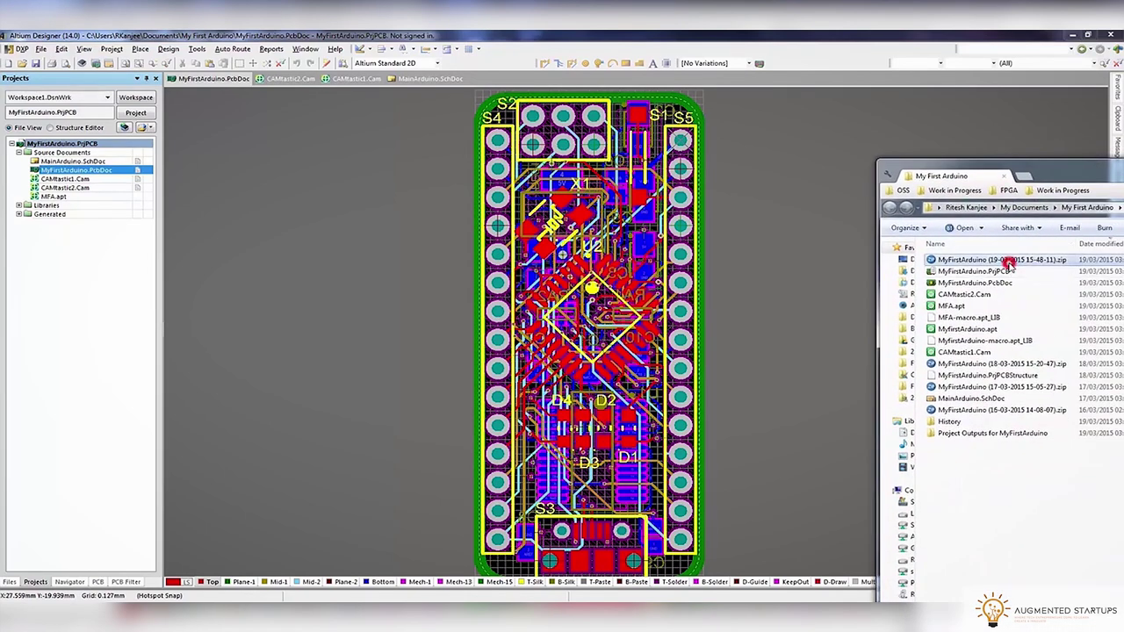
pyautogui.click(397, 305)
pyautogui.doubleClick(397, 306)
pyautogui.doubleClick(397, 306)
pyautogui.doubleClick(397, 306)
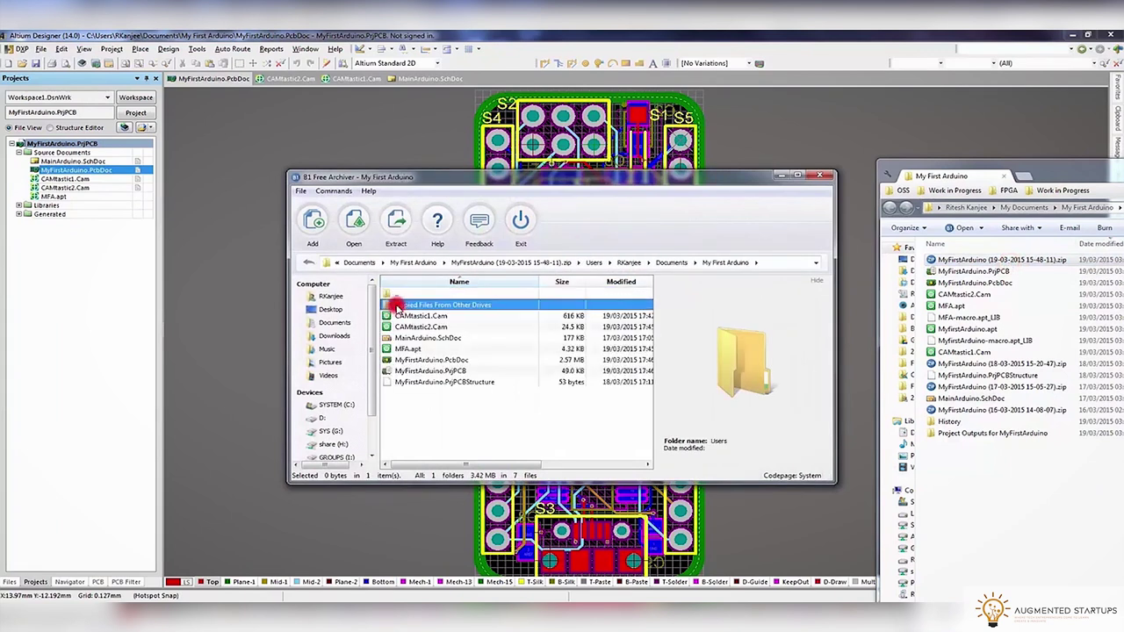
pyautogui.click(397, 306)
pyautogui.doubleClick(397, 305)
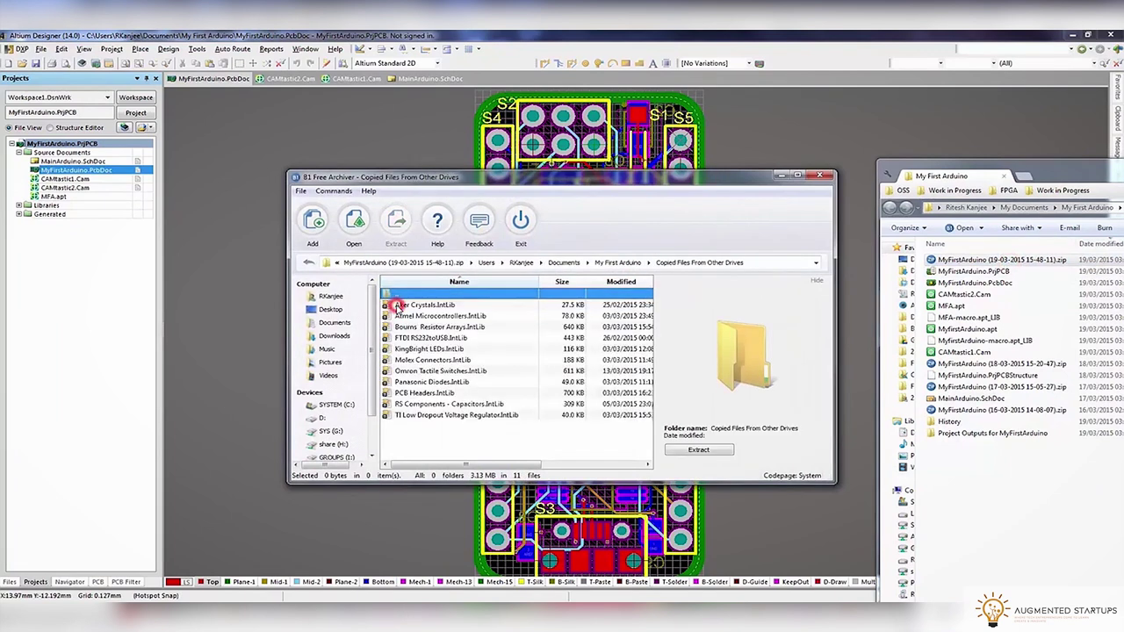
pyautogui.doubleClick(402, 296)
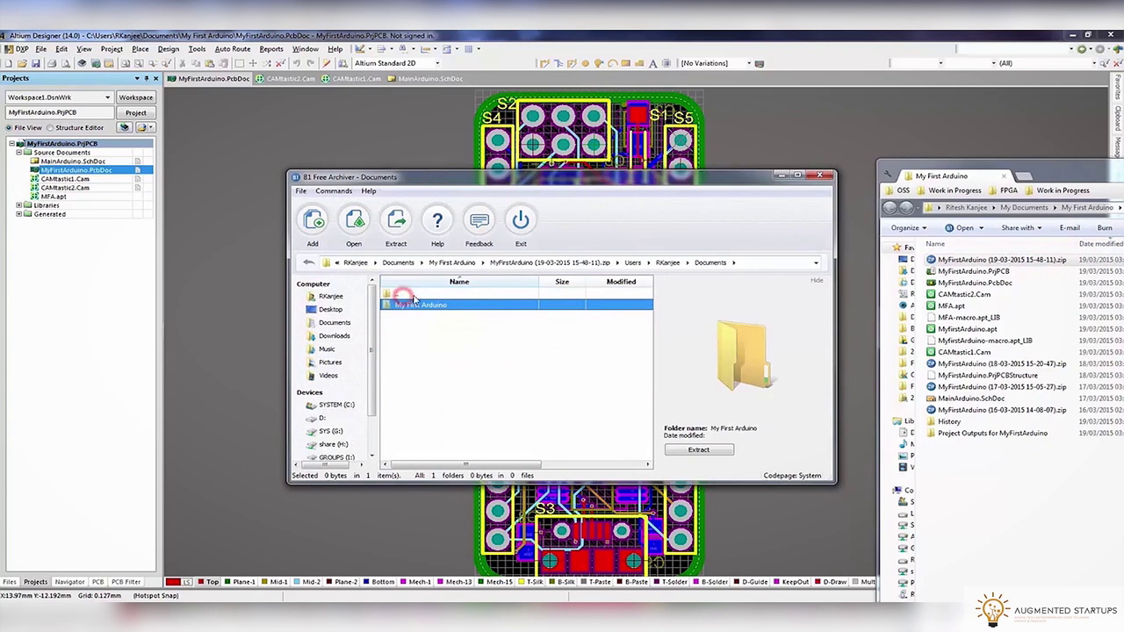
pyautogui.click(819, 176)
pyautogui.click(1069, 171)
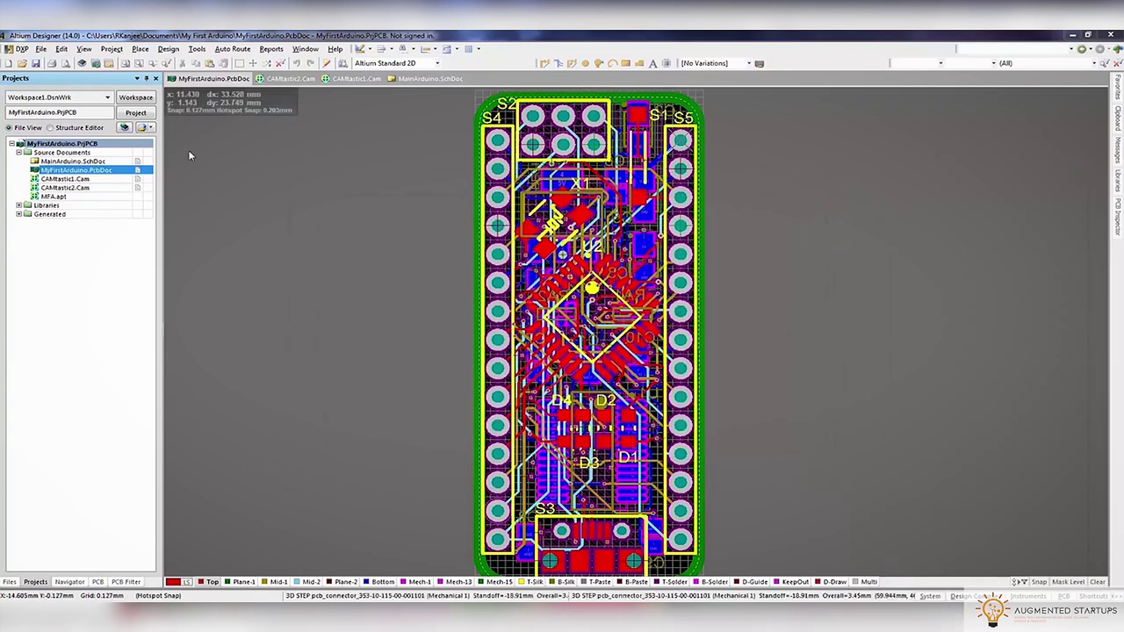
pyautogui.rightClick(35, 143)
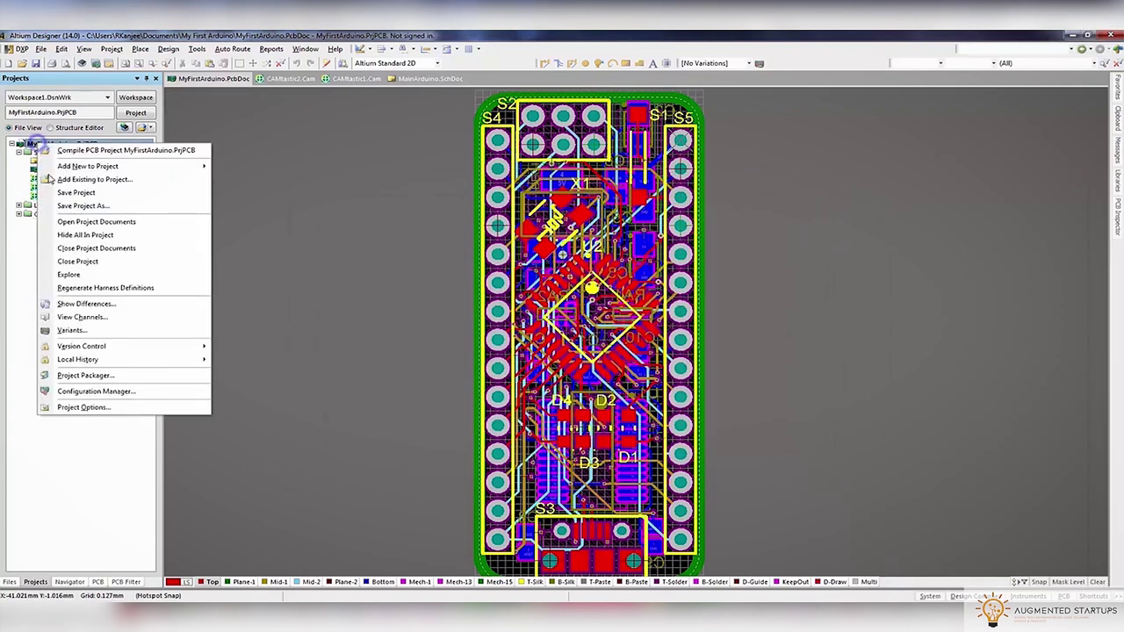
# Start another project package with files on other drives set to 'Do not include'
pyautogui.click(72, 375)
pyautogui.click(709, 483)
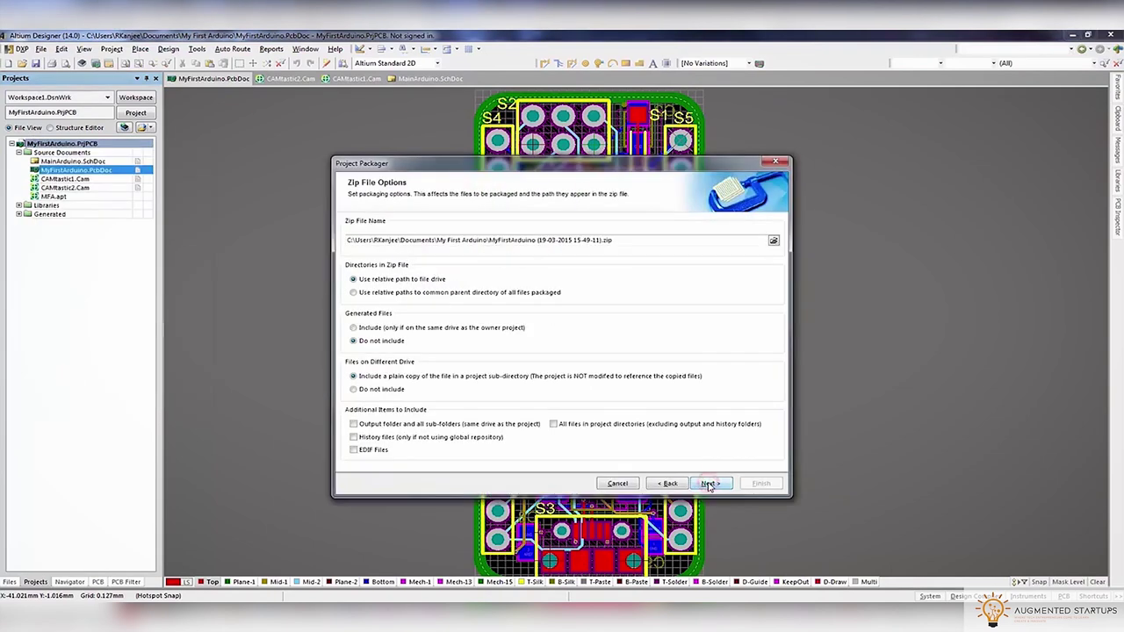
pyautogui.click(710, 483)
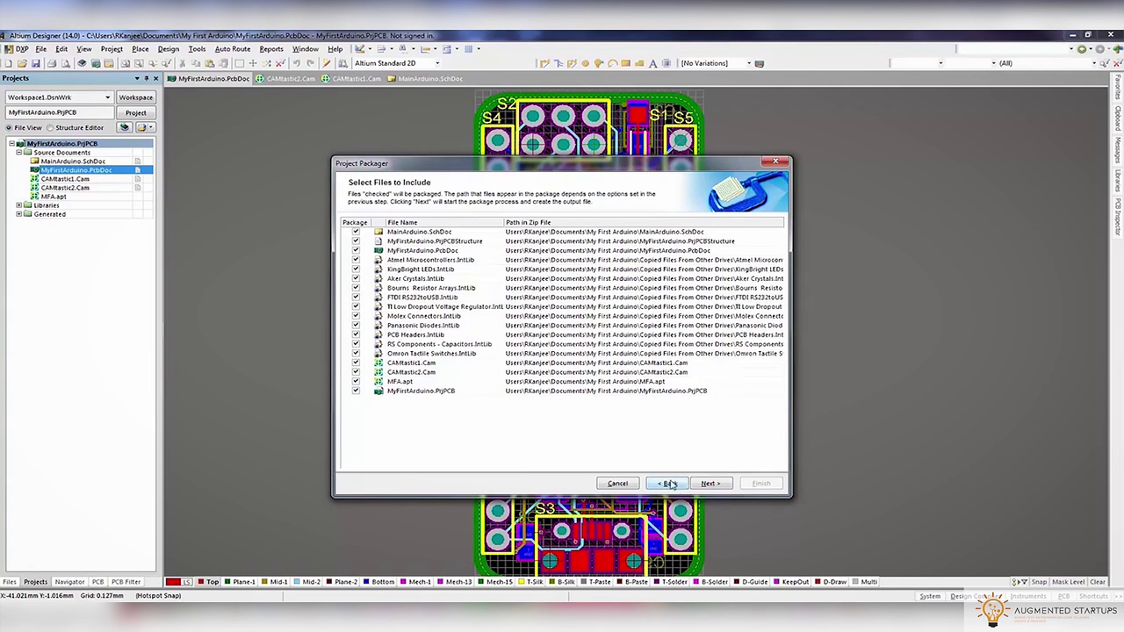
pyautogui.click(356, 232)
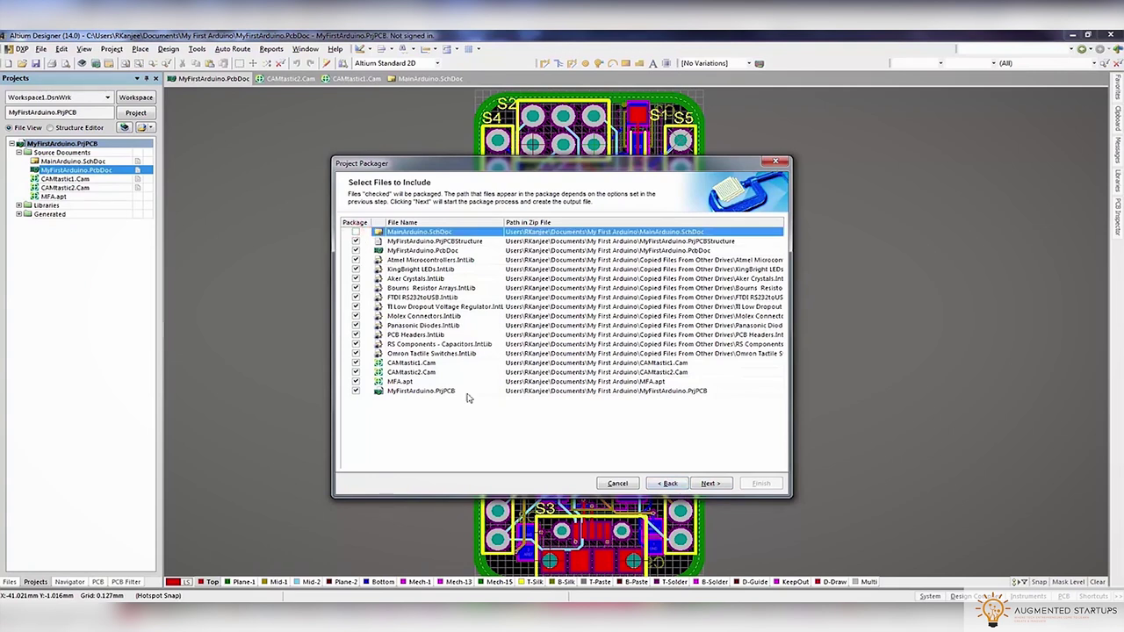
pyautogui.click(664, 484)
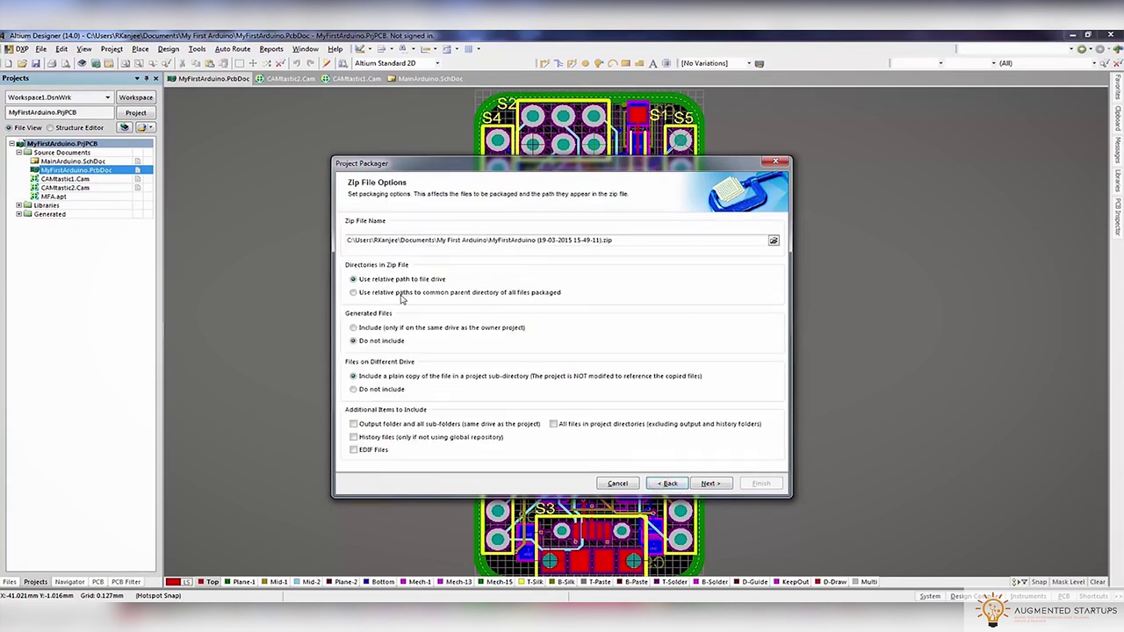
pyautogui.click(386, 389)
pyautogui.click(713, 484)
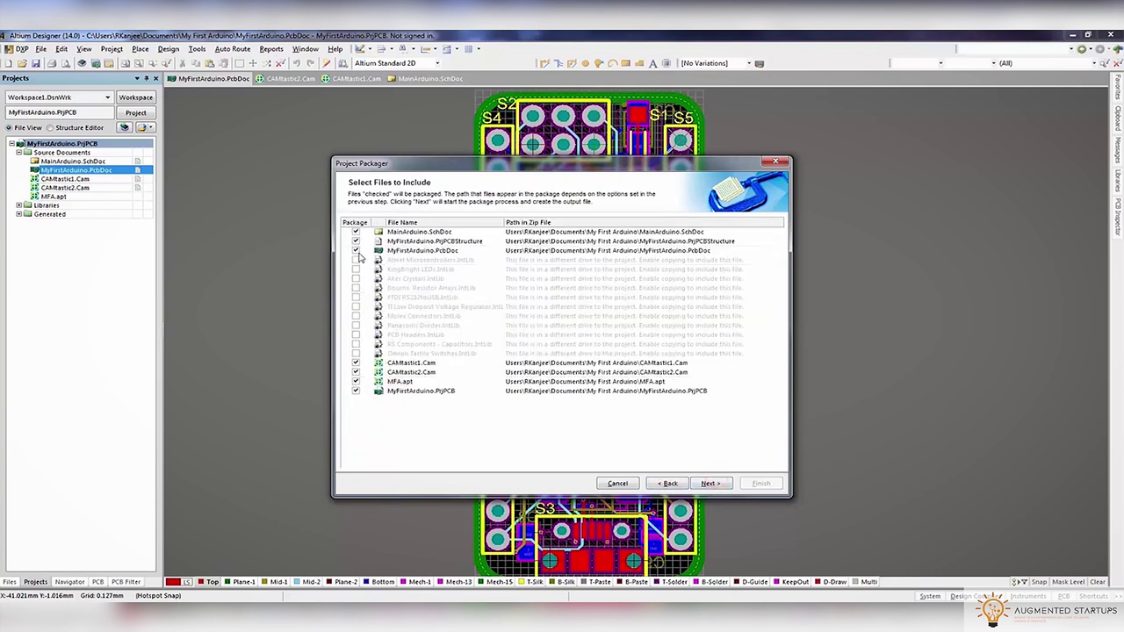
# Untick MainArduino.SchDoc and MyFirstArduino.PcbDoc, keep the PrjPCB ticked, and create the reduced zip
pyautogui.click(356, 392)
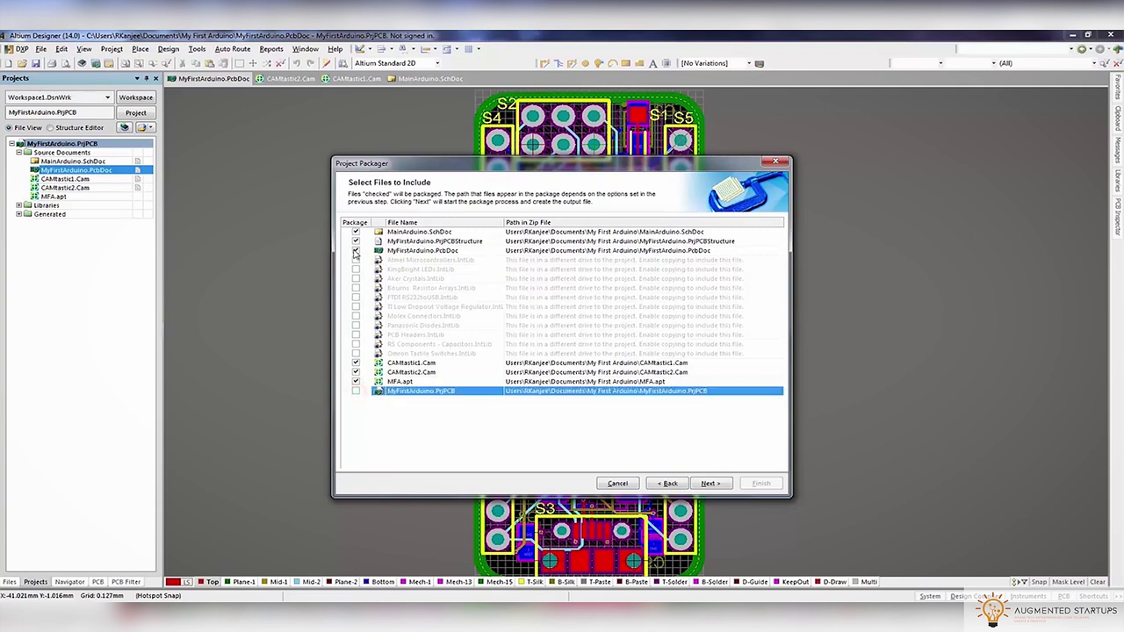
pyautogui.click(355, 250)
pyautogui.click(355, 232)
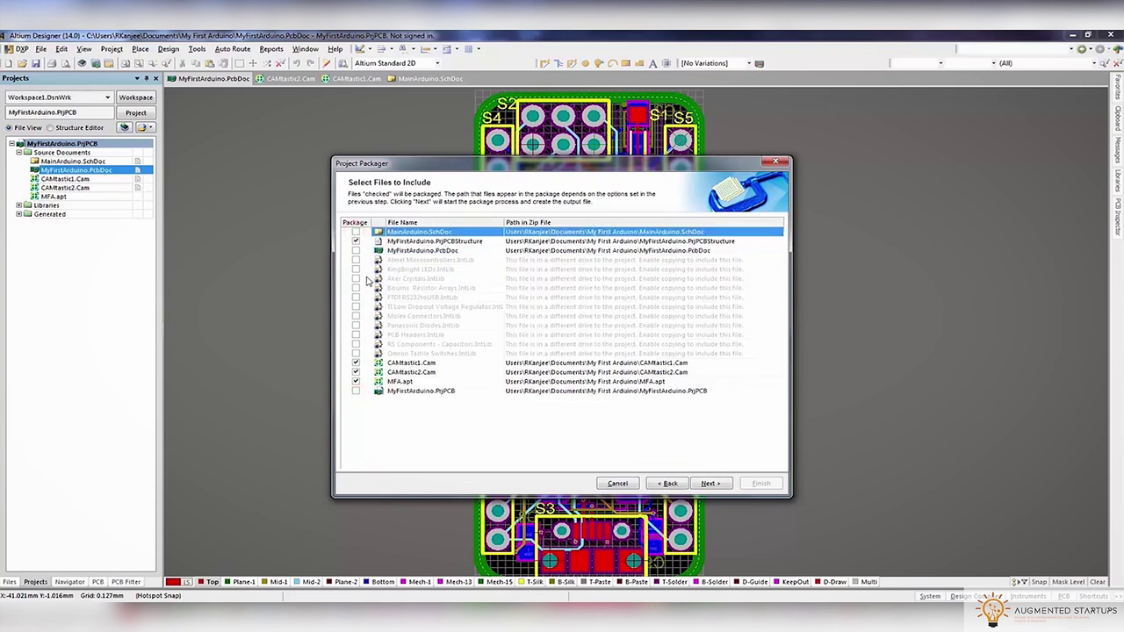
pyautogui.click(355, 391)
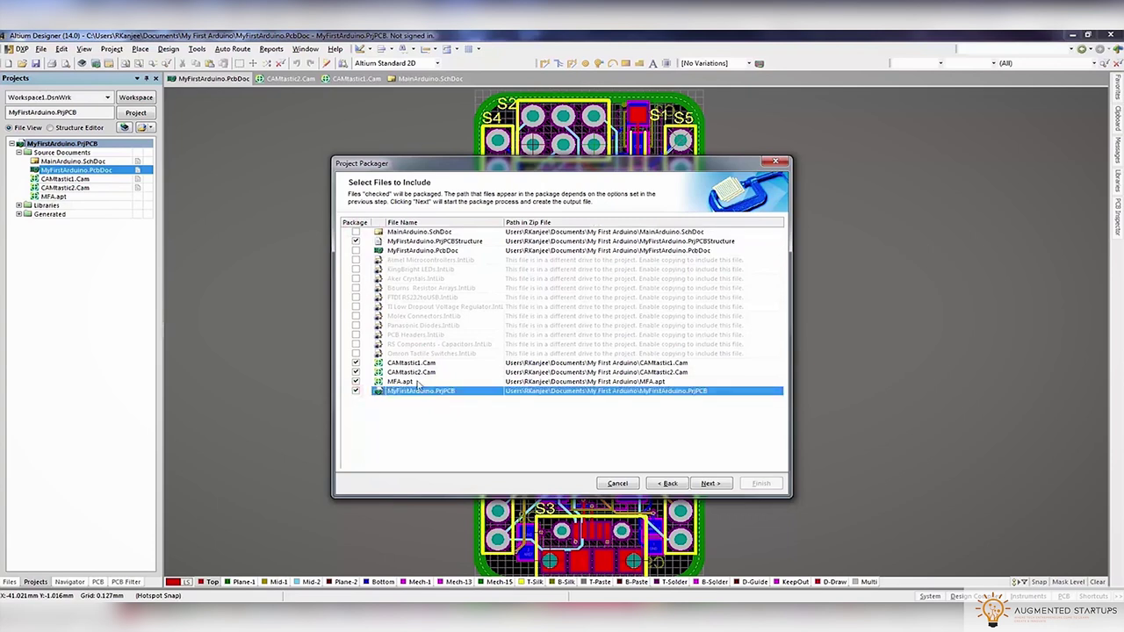
pyautogui.click(713, 484)
pyautogui.click(760, 483)
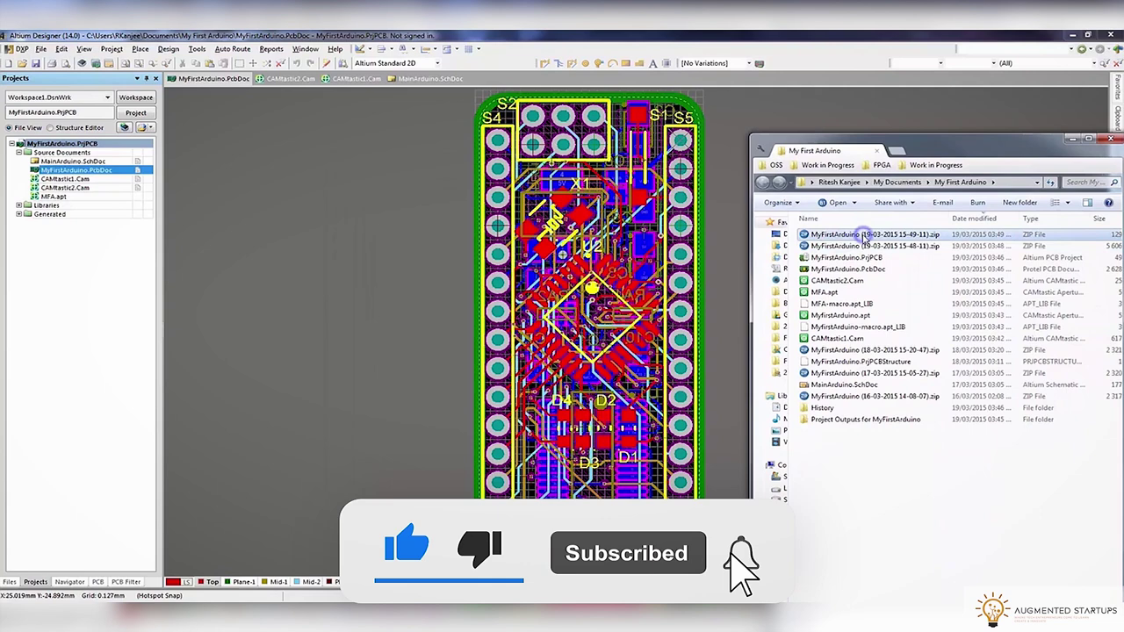
# Rename the newest zip, replacing its date with '_V1.00 For Manufacturers'
pyautogui.rightClick(864, 236)
pyautogui.click(890, 422)
pyautogui.press('Right')
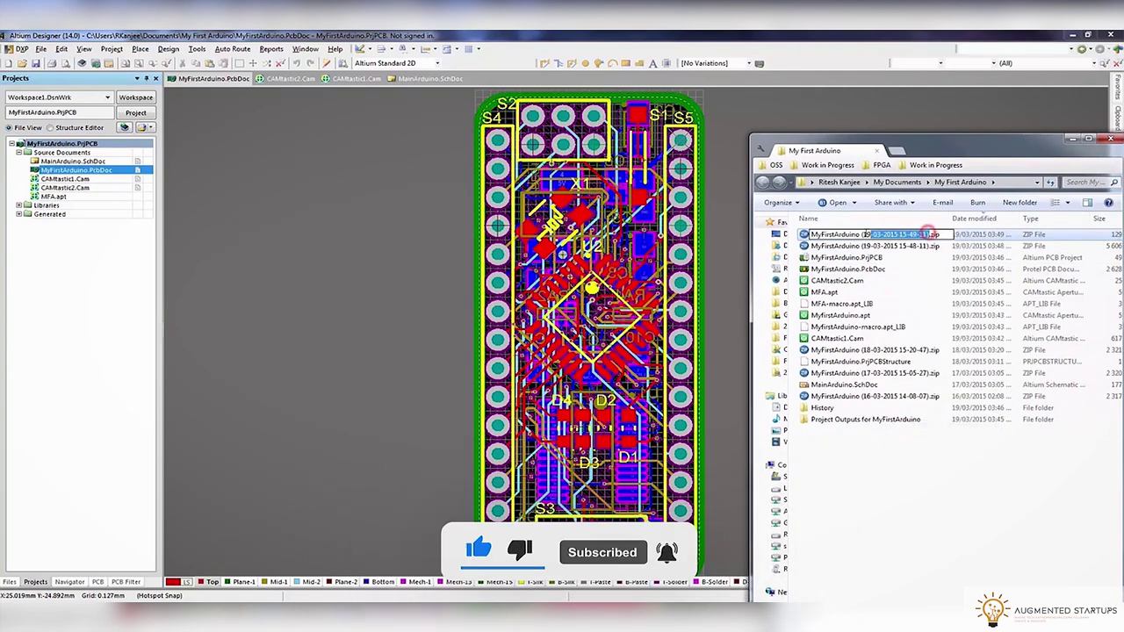
pyautogui.press('BackSpace')
pyautogui.press('BackSpace')
pyautogui.press('BackSpace')
pyautogui.press('BackSpace')
pyautogui.press('BackSpace')
pyautogui.press('BackSpace')
pyautogui.press('BackSpace')
pyautogui.press('BackSpace')
pyautogui.press('BackSpace')
pyautogui.press('BackSpace')
pyautogui.press('BackSpace')
pyautogui.press('BackSpace')
pyautogui.press('BackSpace')
pyautogui.press('BackSpace')
pyautogui.press('BackSpace')
pyautogui.press('BackSpace')
pyautogui.press('BackSpace')
pyautogui.press('BackSpace')
pyautogui.press('BackSpace')
pyautogui.press('BackSpace')
pyautogui.write('_V1.00 For Manufacturers')
pyautogui.click(936, 514)
# Create a 'Manufacturers Files For Quotation' folder and move the V1.00 zip into it
pyautogui.rightClick(836, 445)
pyautogui.moveTo(904, 577)
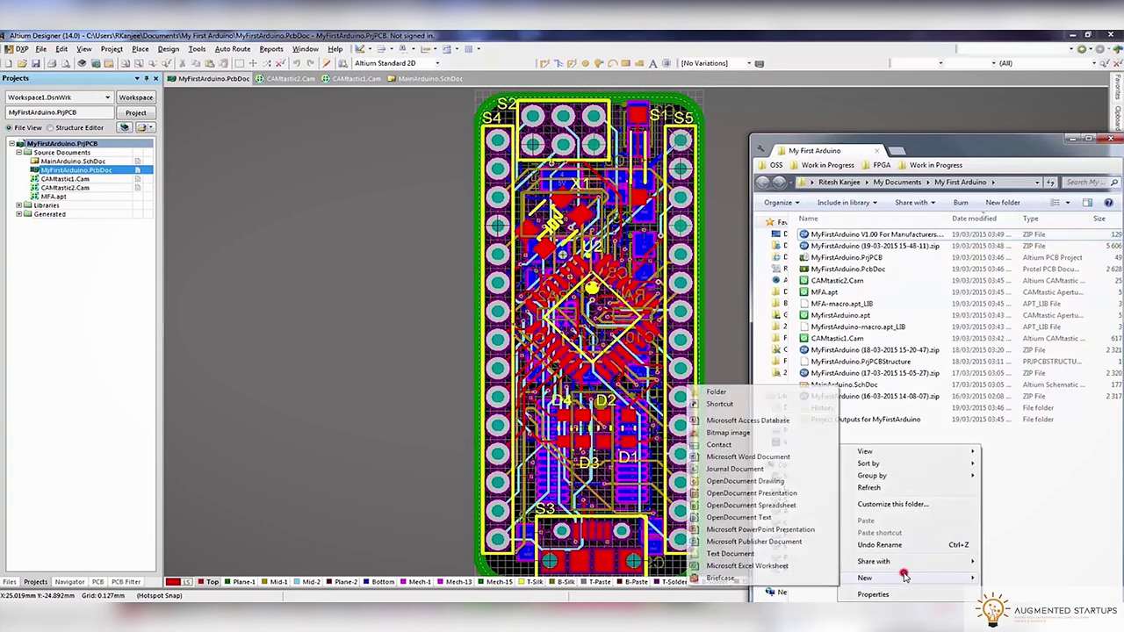
pyautogui.click(717, 392)
pyautogui.write('Manufacturers Files For Quotation')
pyautogui.click(833, 499)
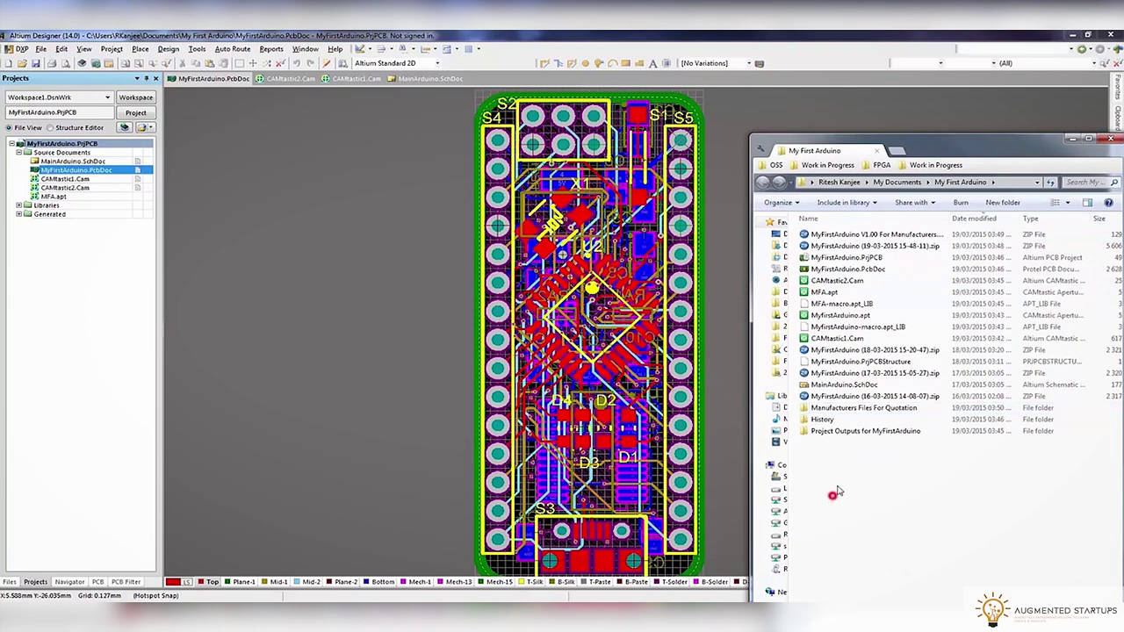
pyautogui.moveTo(839, 234); pyautogui.dragTo(854, 408)
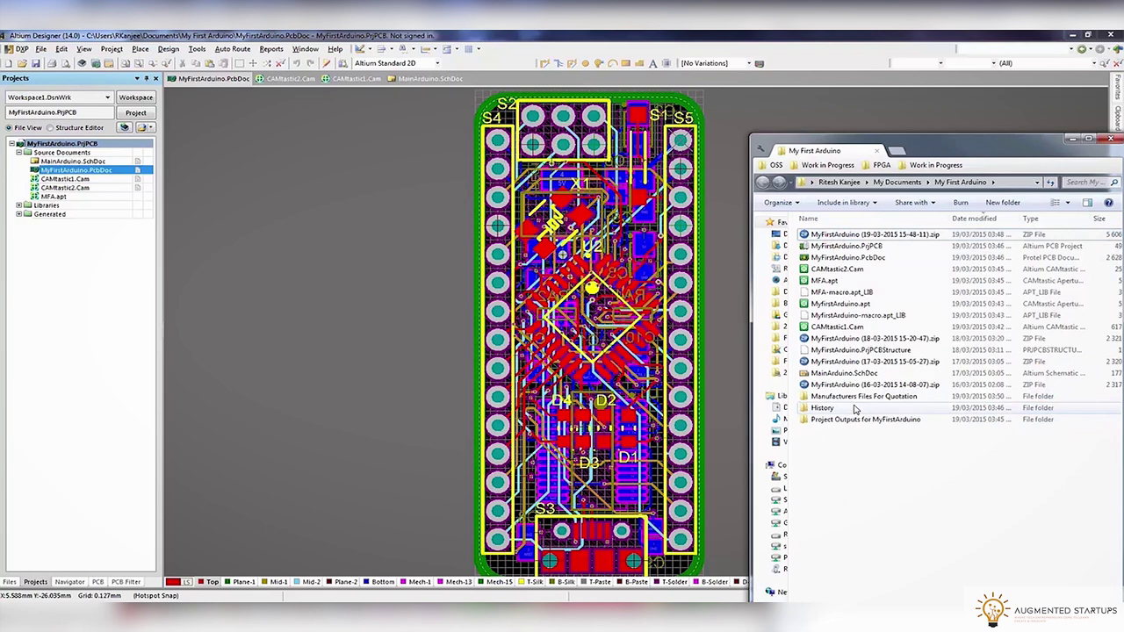
# Create a 'Backup Archive' folder, move the newest project zip into it, and sort by date modified
pyautogui.rightClick(858, 449)
pyautogui.moveTo(882, 420)
pyautogui.click(970, 424)
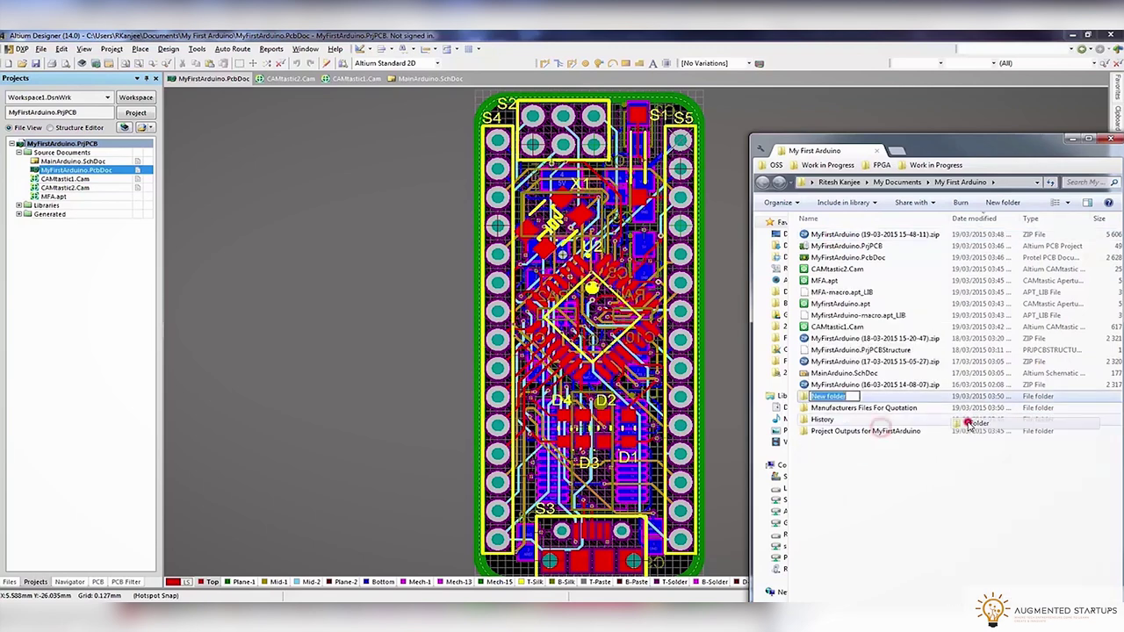
pyautogui.write('Backup Archive')
pyautogui.press('Return')
pyautogui.moveTo(856, 244); pyautogui.dragTo(831, 397)
pyautogui.click(993, 219)
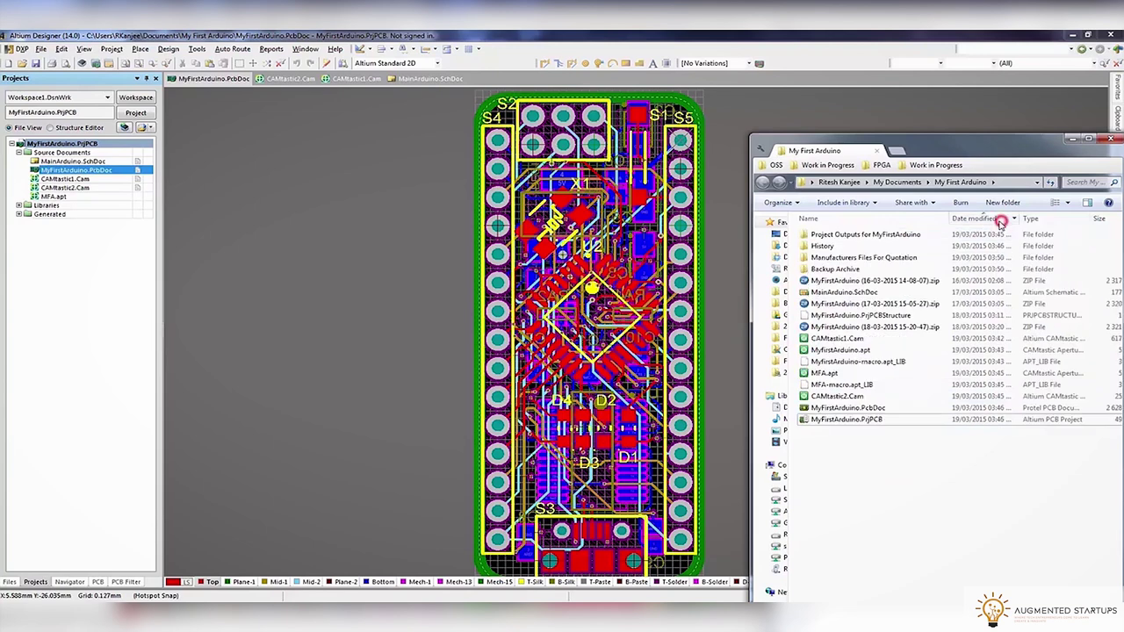
pyautogui.click(959, 144)
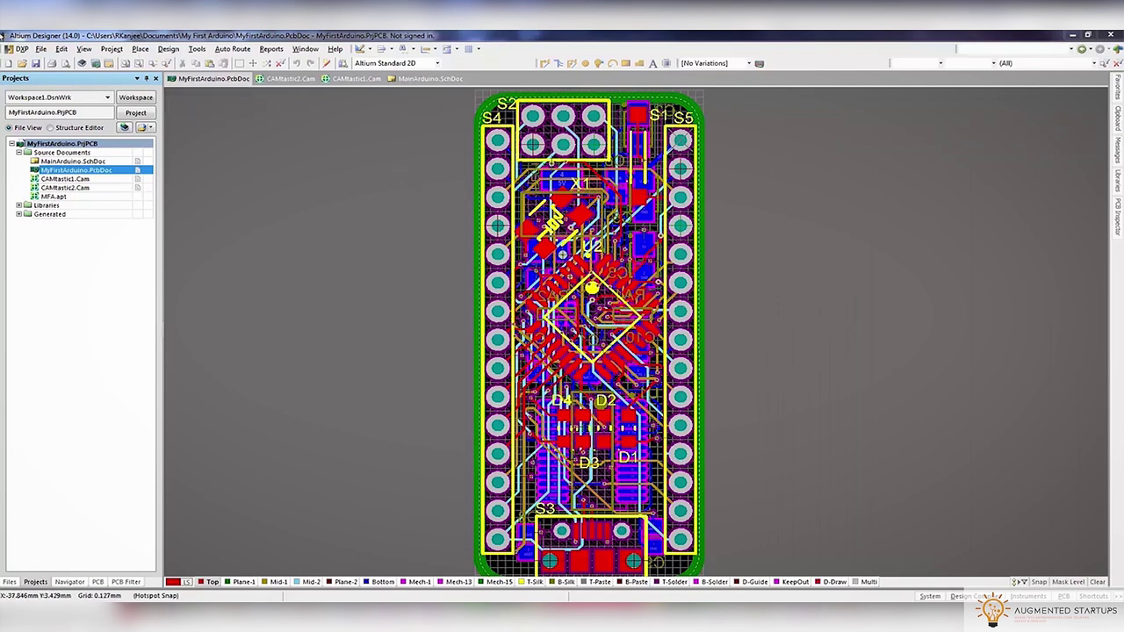
# Open the MainArduino schematic and generate the project's Bill of Materials report
pyautogui.click(41, 51)
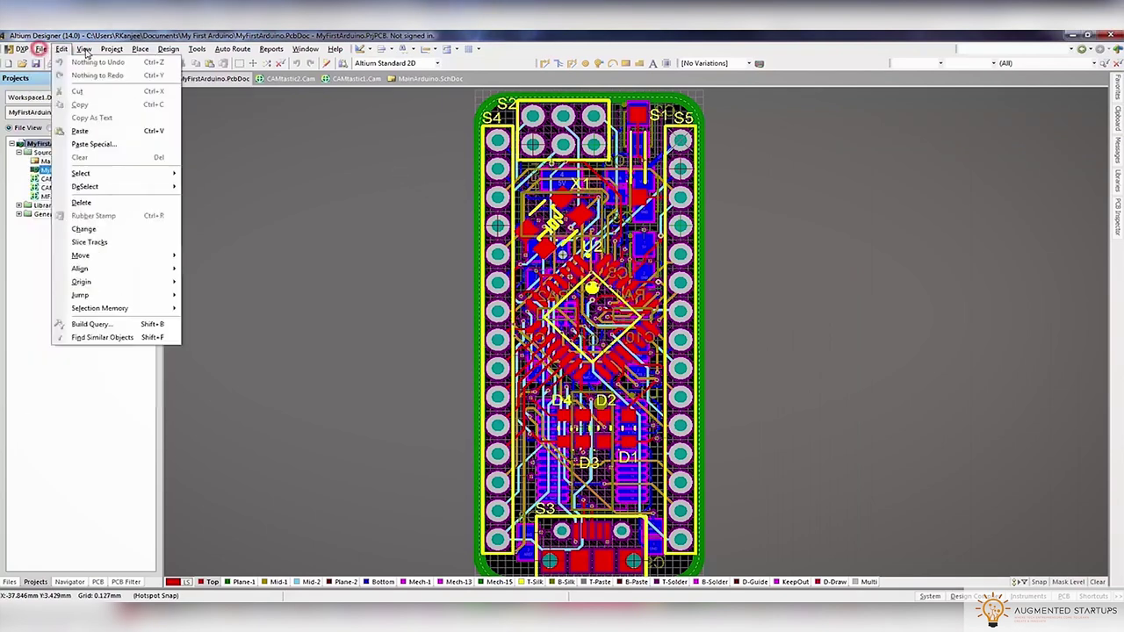
pyautogui.doubleClick(96, 162)
pyautogui.click(230, 48)
pyautogui.click(266, 63)
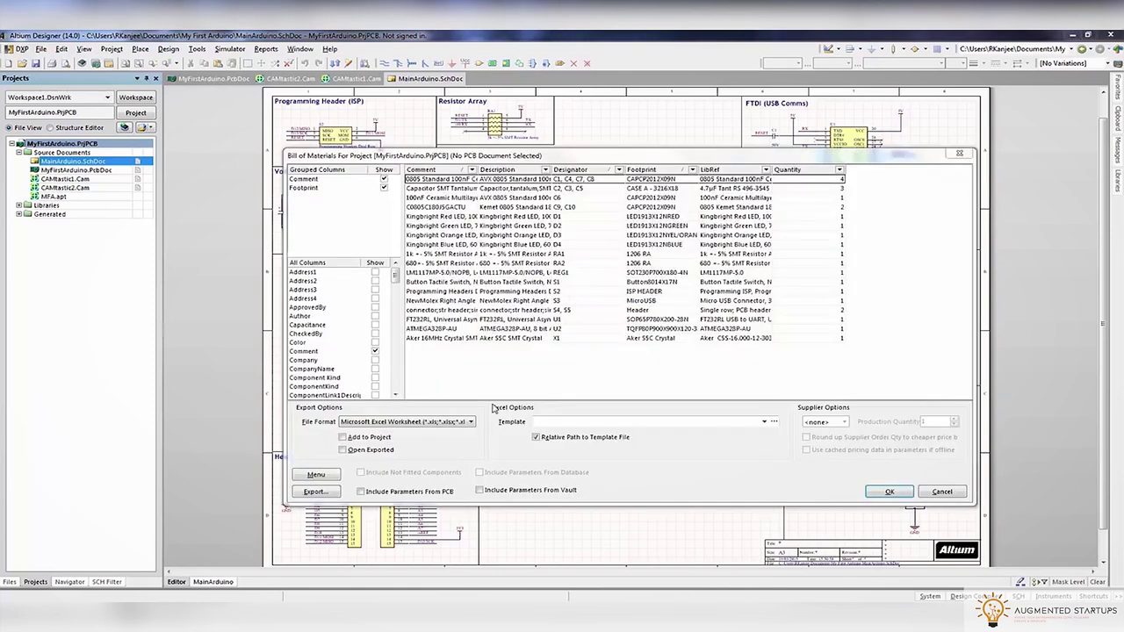
# Regroup the BOM rows by DesignItemId instead of Comment and Footprint
pyautogui.moveTo(298, 187); pyautogui.dragTo(309, 341)
pyautogui.scroll(-10, 308, 340)
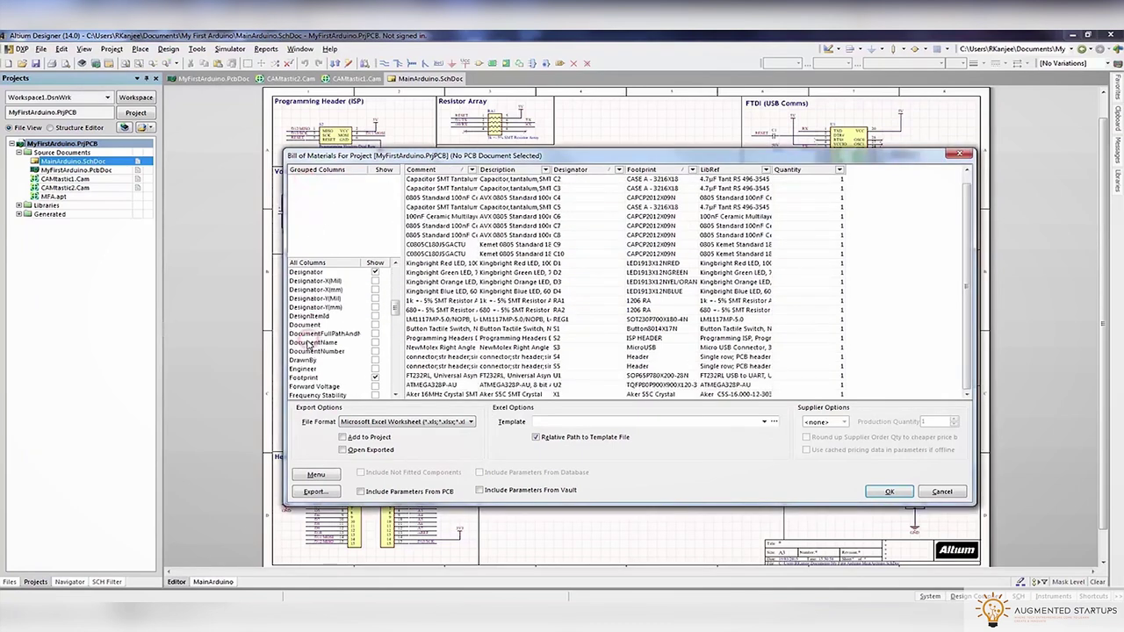
pyautogui.scroll(5, 309, 343)
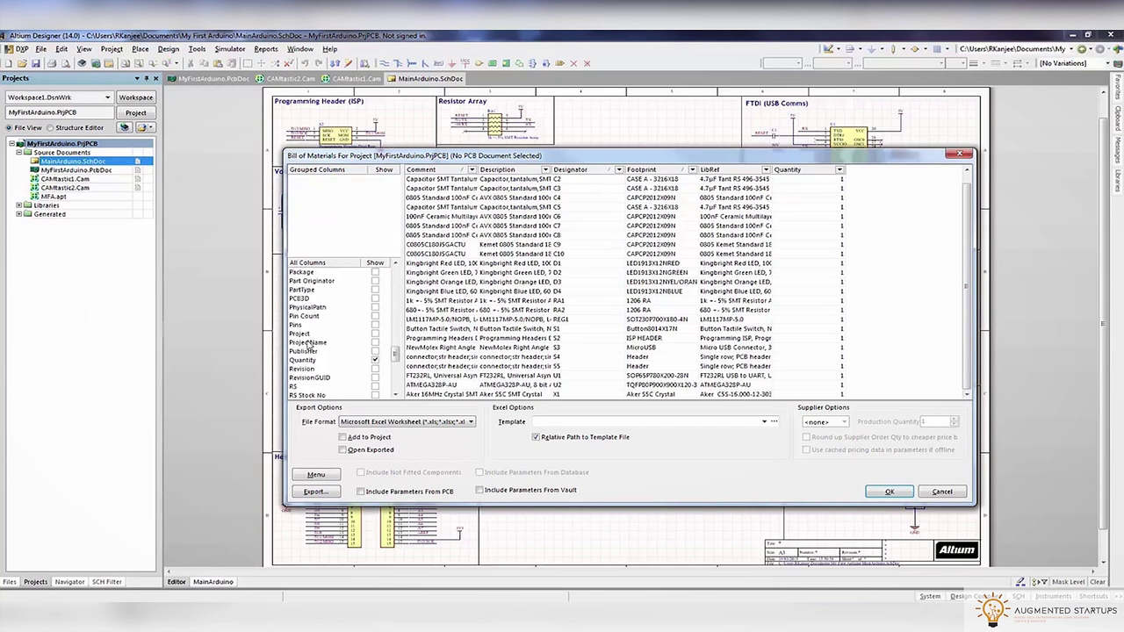
pyautogui.scroll(8, 308, 344)
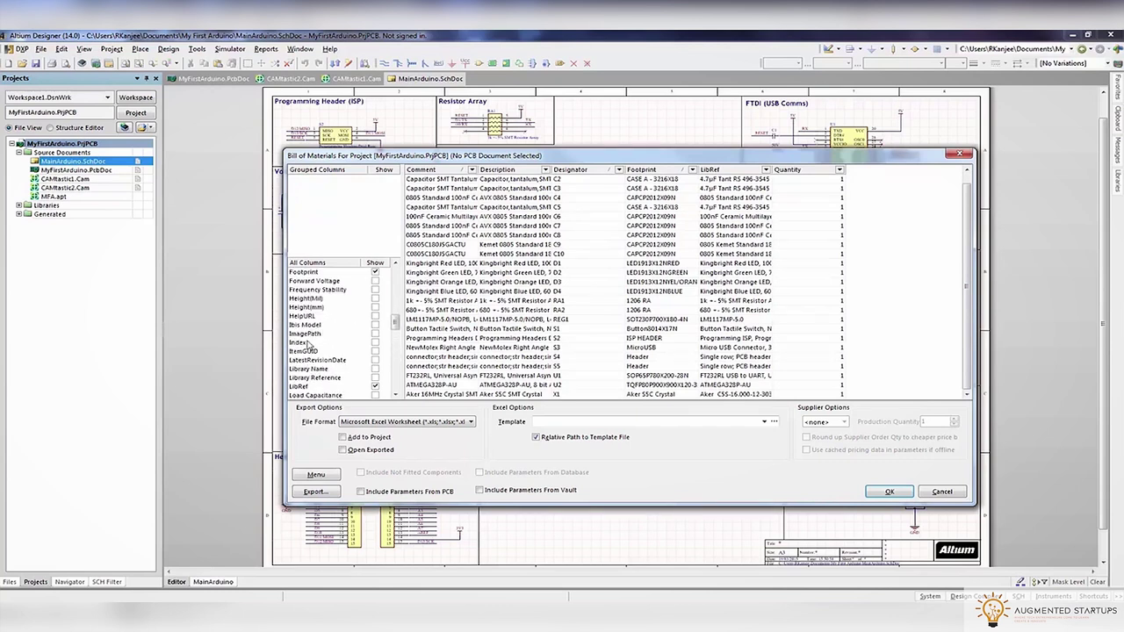
pyautogui.scroll(2, 309, 303)
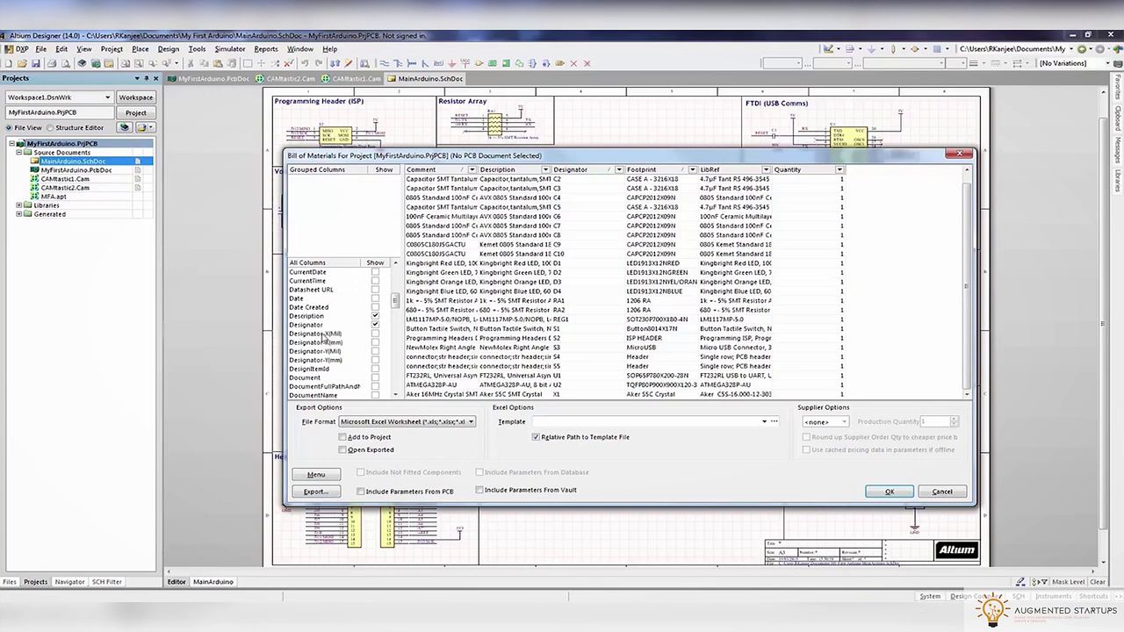
pyautogui.moveTo(314, 373); pyautogui.dragTo(321, 181)
pyautogui.moveTo(396, 302); pyautogui.dragTo(396, 362)
# Add the RS Stock No, RS Stock No. and RS Stock Nr. columns and export the BOM
pyautogui.click(375, 343)
pyautogui.click(375, 351)
pyautogui.click(375, 360)
pyautogui.click(375, 335)
pyautogui.click(375, 334)
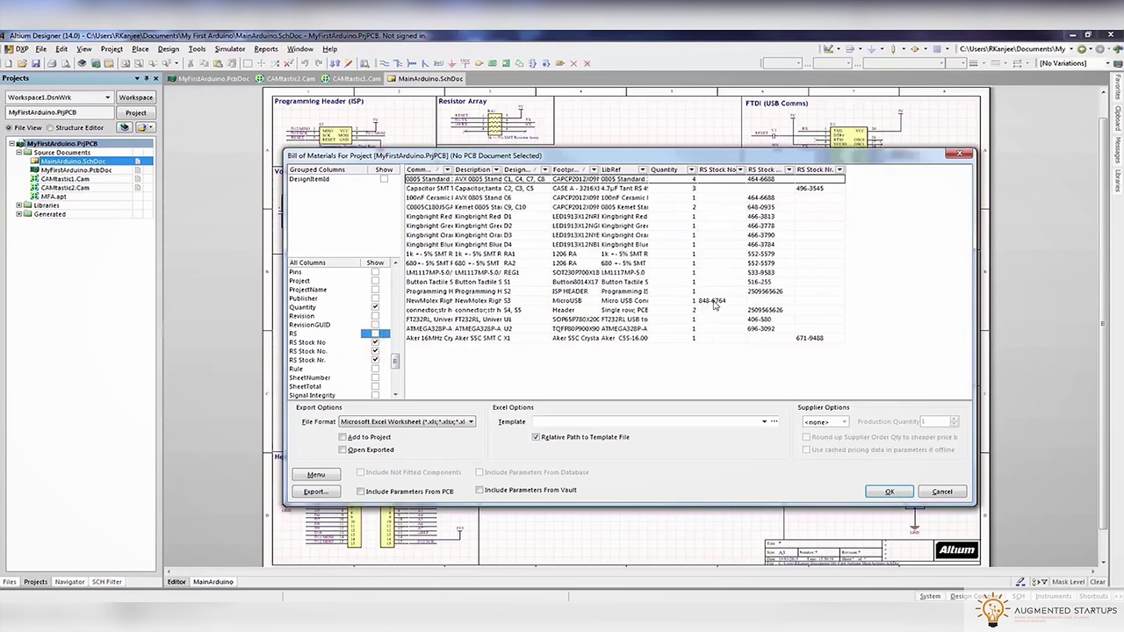
pyautogui.click(808, 189)
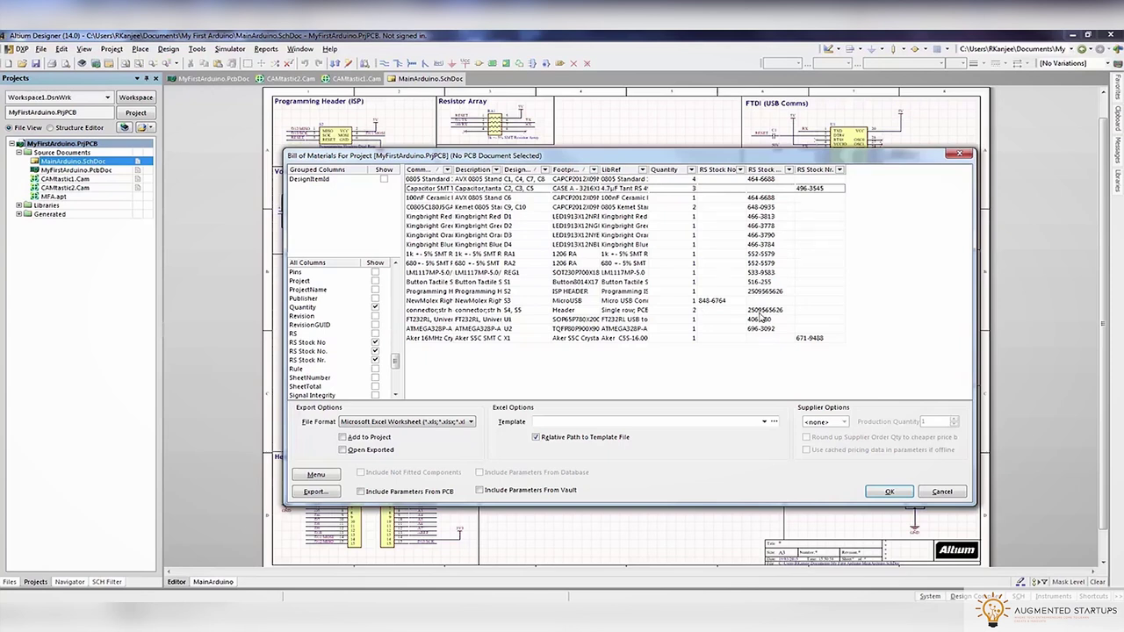
pyautogui.click(315, 492)
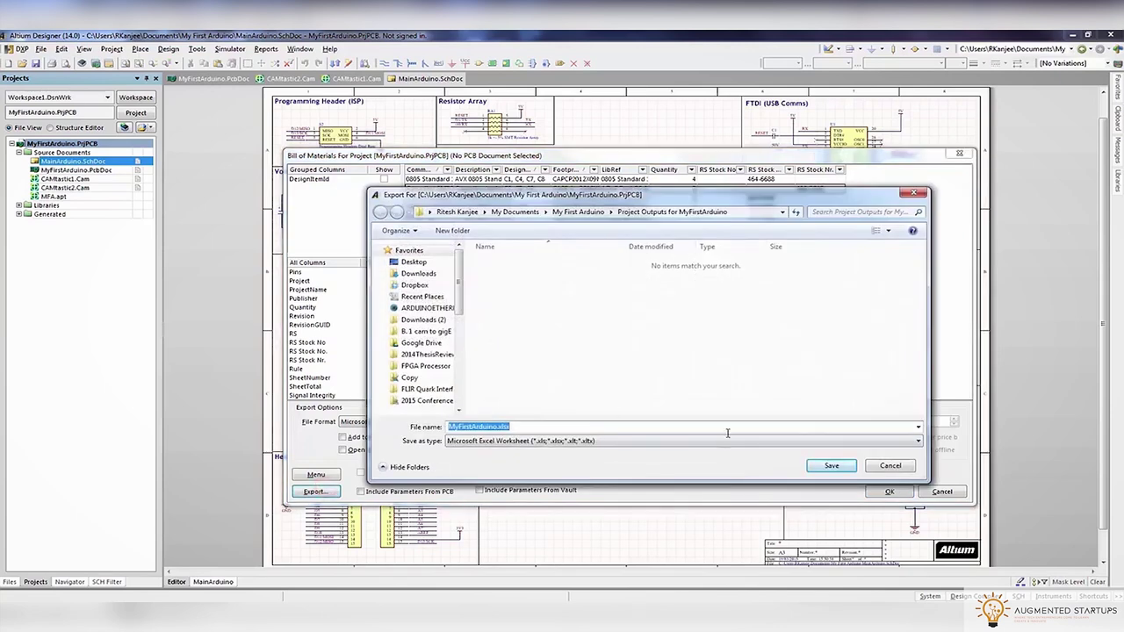
# Append 'BOM' to save MyFirstArduinoBOM.xlsx, then open the Project Outputs for MyFirstArduino folder
pyautogui.click(499, 427)
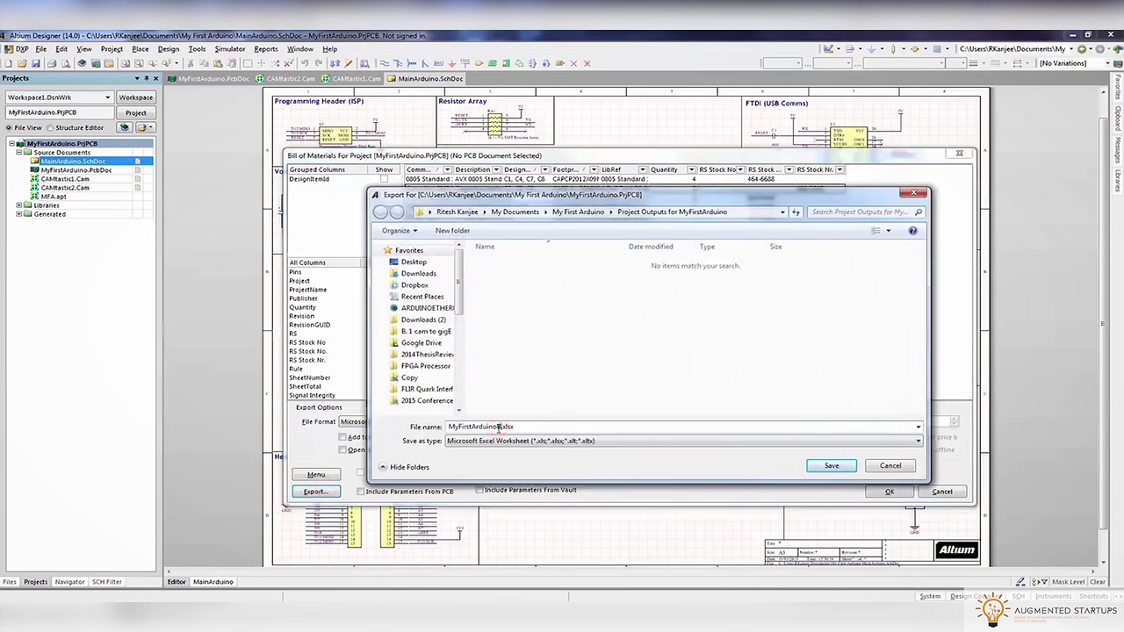
pyautogui.write('BOM')
pyautogui.click(828, 466)
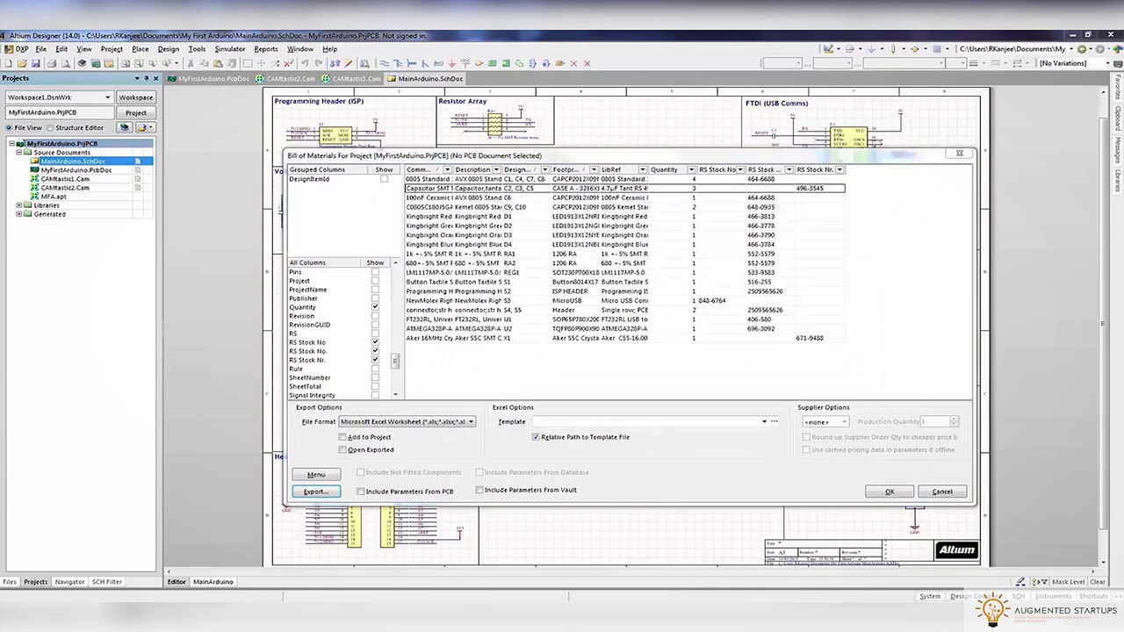
pyautogui.doubleClick(757, 222)
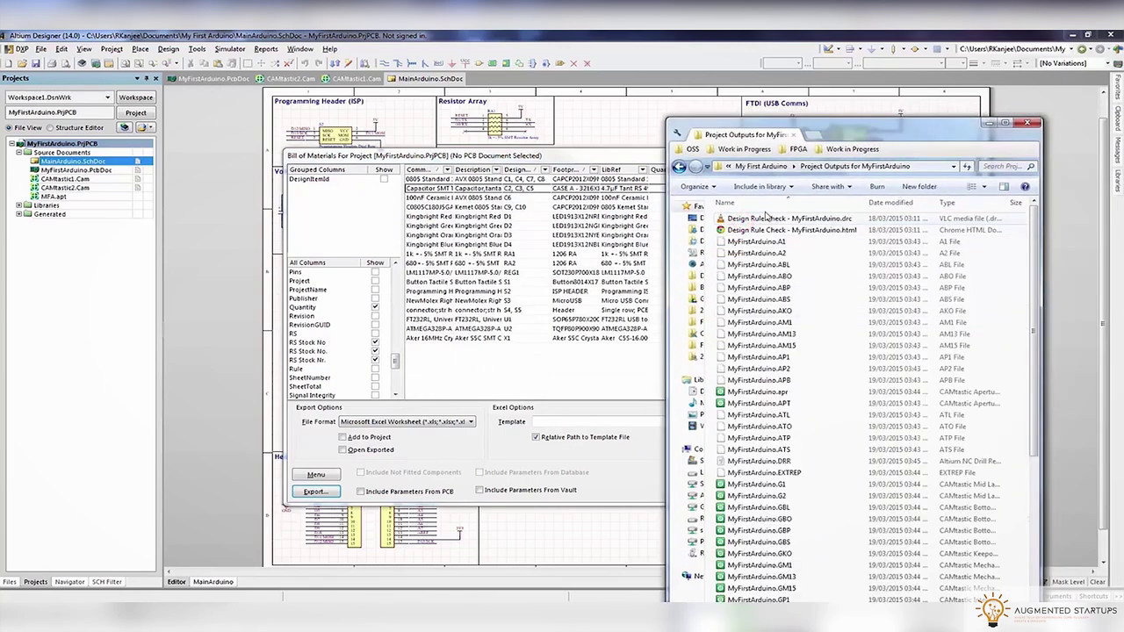
# Open MyFirstArduinoBOM.xlsx in a maximised Excel window and widen column A for full comments
pyautogui.click(891, 203)
pyautogui.doubleClick(746, 219)
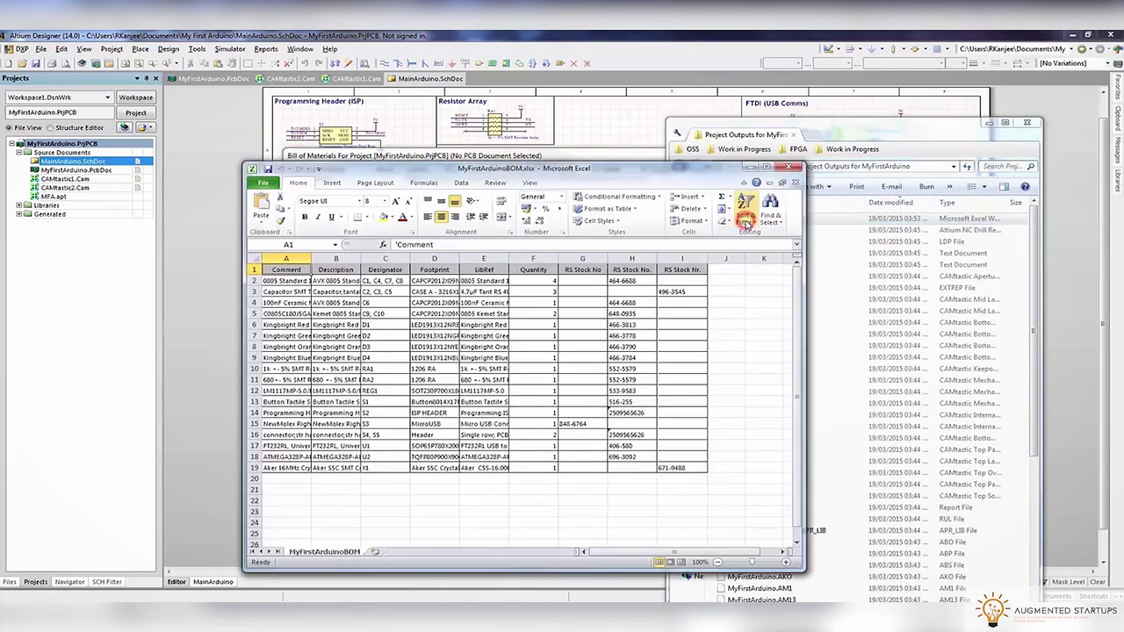
pyautogui.doubleClick(677, 173)
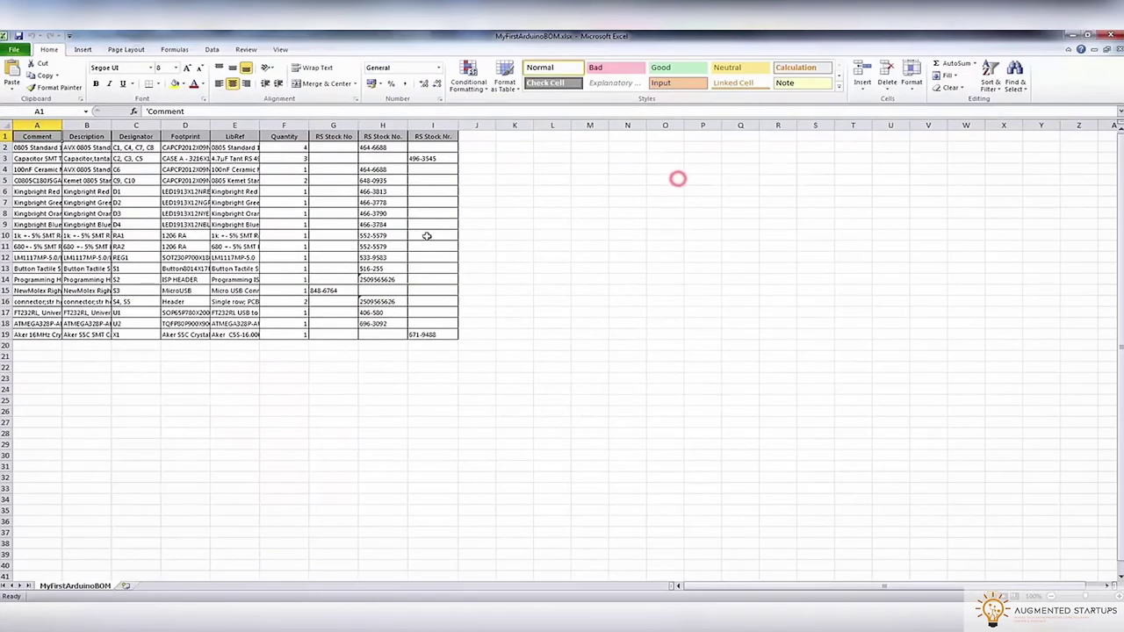
pyautogui.moveTo(61, 126); pyautogui.dragTo(177, 128)
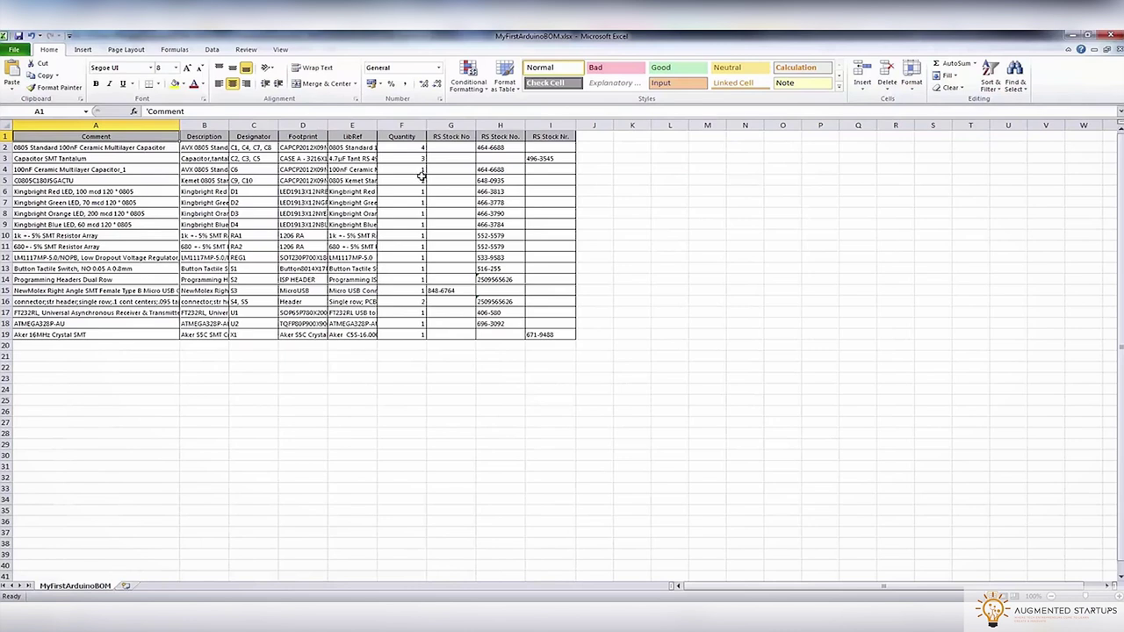
# Copy stock numbers 496-3545, 848-6764 and 671-9488 into column H cells H3, H15 and H19
pyautogui.click(566, 159)
pyautogui.hotkey('ctrl', 'c')
pyautogui.click(506, 162)
pyautogui.hotkey('ctrl', 'v')
pyautogui.click(450, 291)
pyautogui.hotkey('ctrl', 'c')
pyautogui.click(489, 293)
pyautogui.hotkey('ctrl', 'v')
pyautogui.click(550, 335)
pyautogui.hotkey('ctrl', 'c')
pyautogui.click(501, 334)
pyautogui.hotkey('ctrl', 'v')
pyautogui.click(514, 366)
# Delete the extra RS Stock No and RS Stock Nr. columns, leaving a single stock number column
pyautogui.rightClick(451, 125)
pyautogui.click(470, 213)
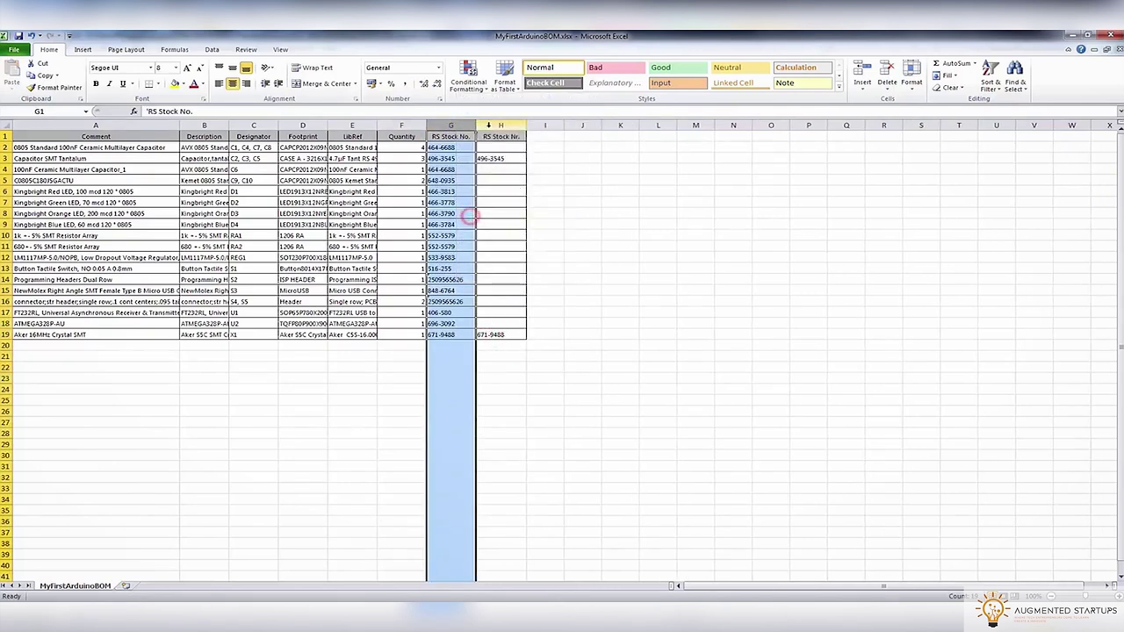
pyautogui.rightClick(488, 127)
pyautogui.click(518, 211)
pyautogui.click(558, 256)
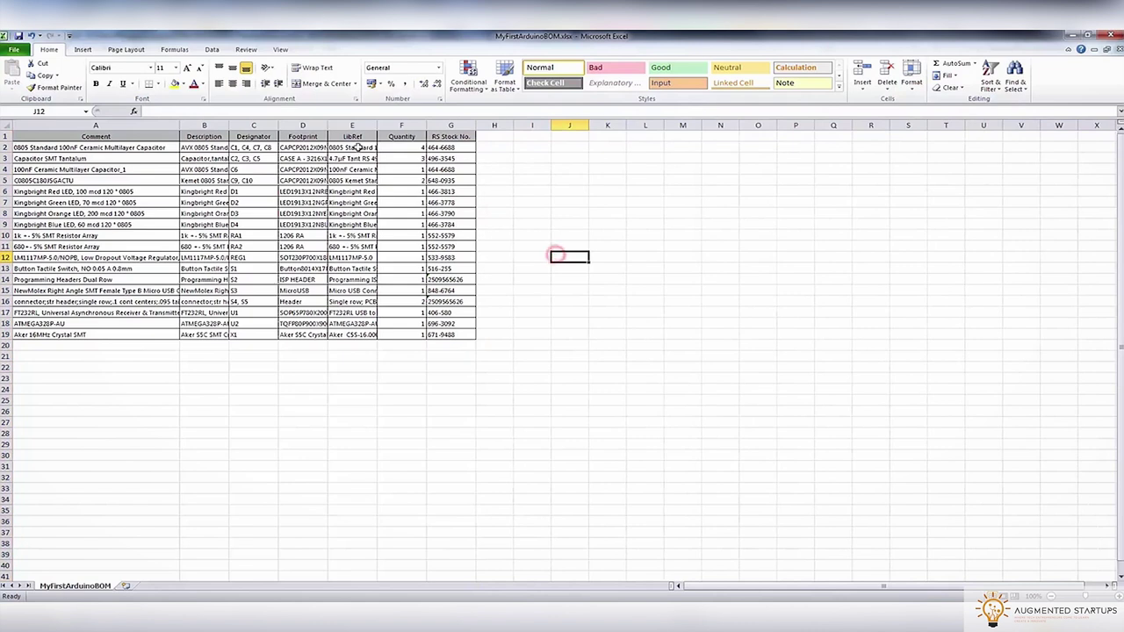
pyautogui.click(451, 125)
pyautogui.click(457, 169)
pyautogui.click(452, 147)
pyautogui.hotkey('ctrl', 'shift', 'Down')
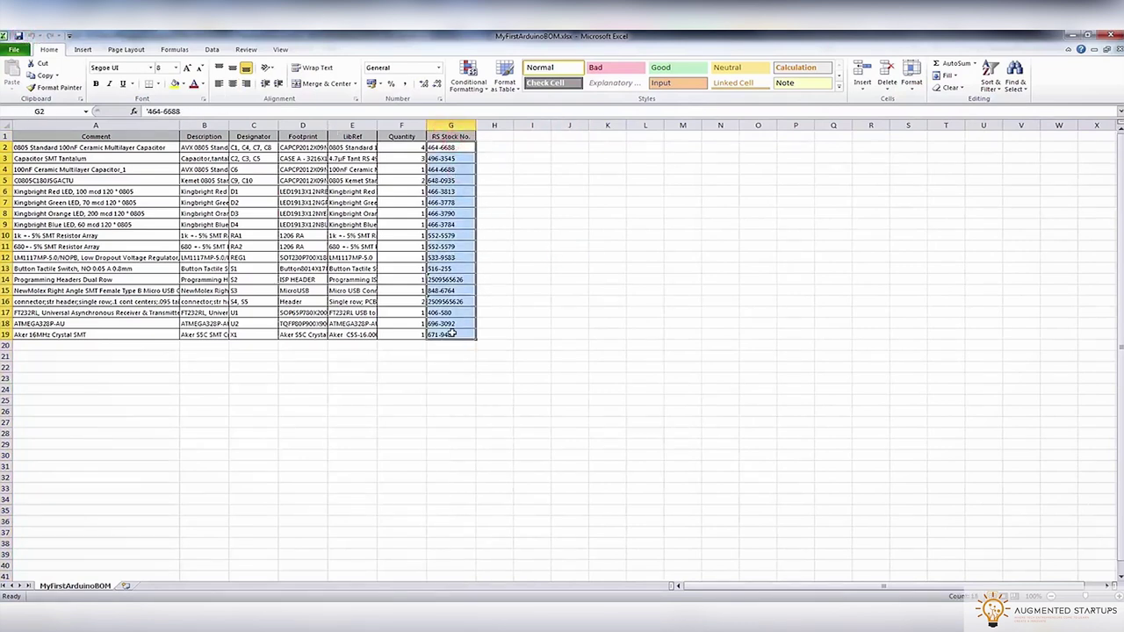
pyautogui.click(607, 334)
# Save the workbook, then close Excel, the output folder and the Bill of Materials window
pyautogui.click(18, 36)
pyautogui.click(1110, 36)
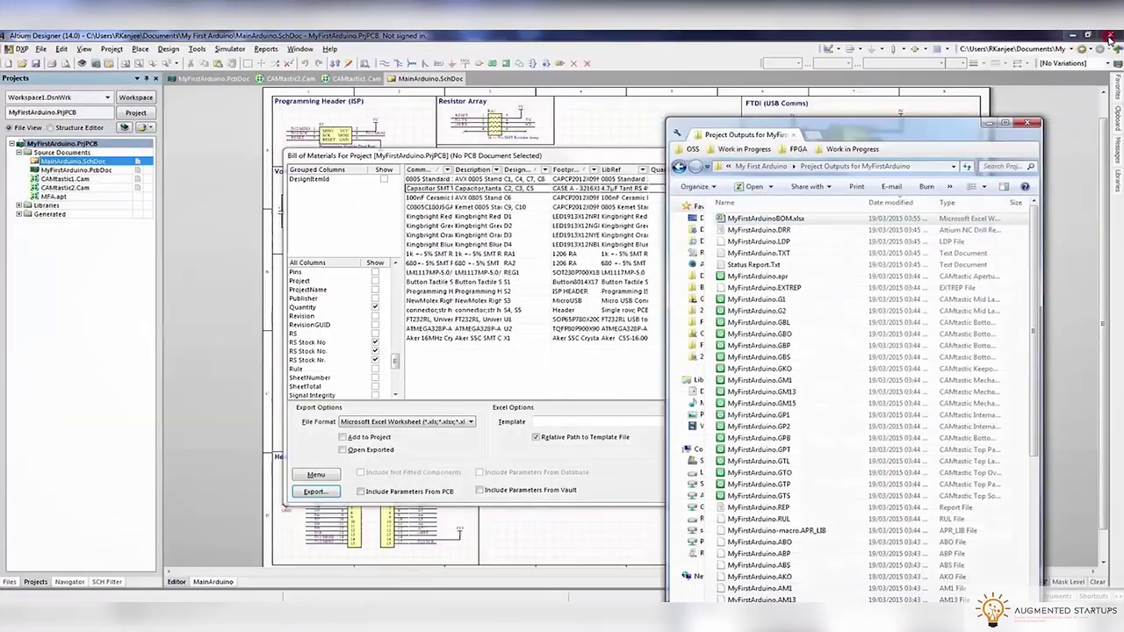
pyautogui.click(1026, 122)
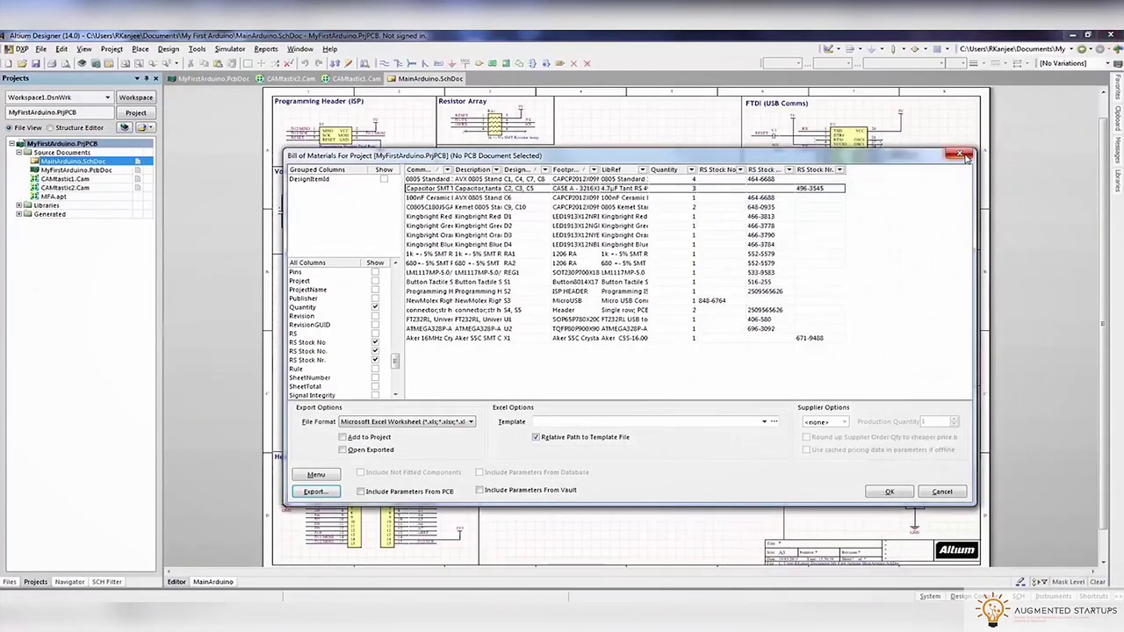
pyautogui.click(960, 154)
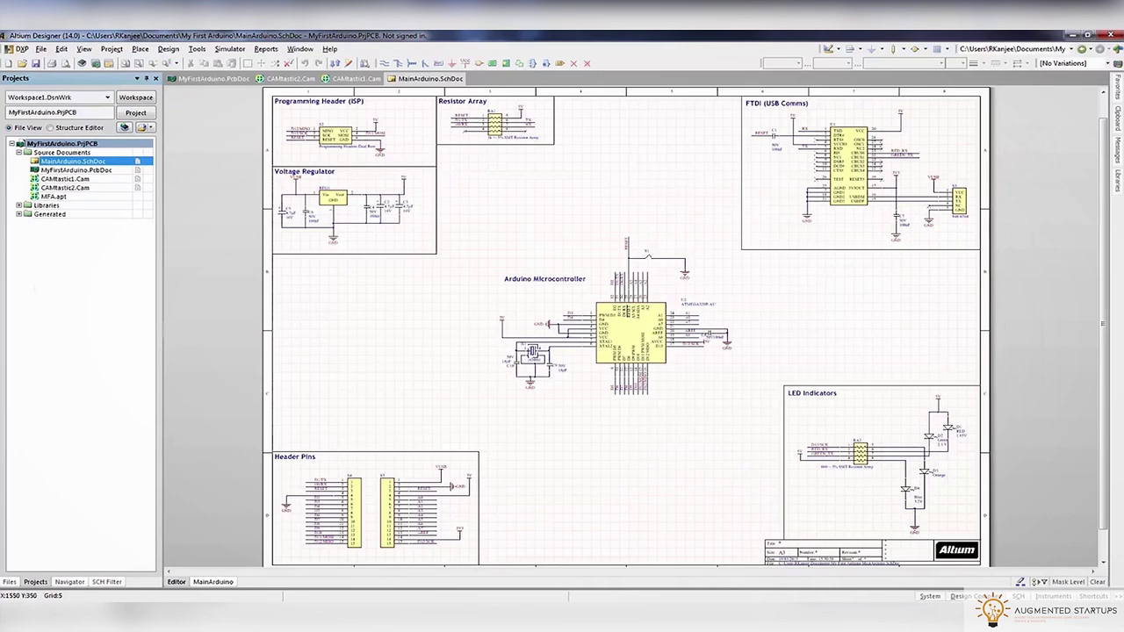